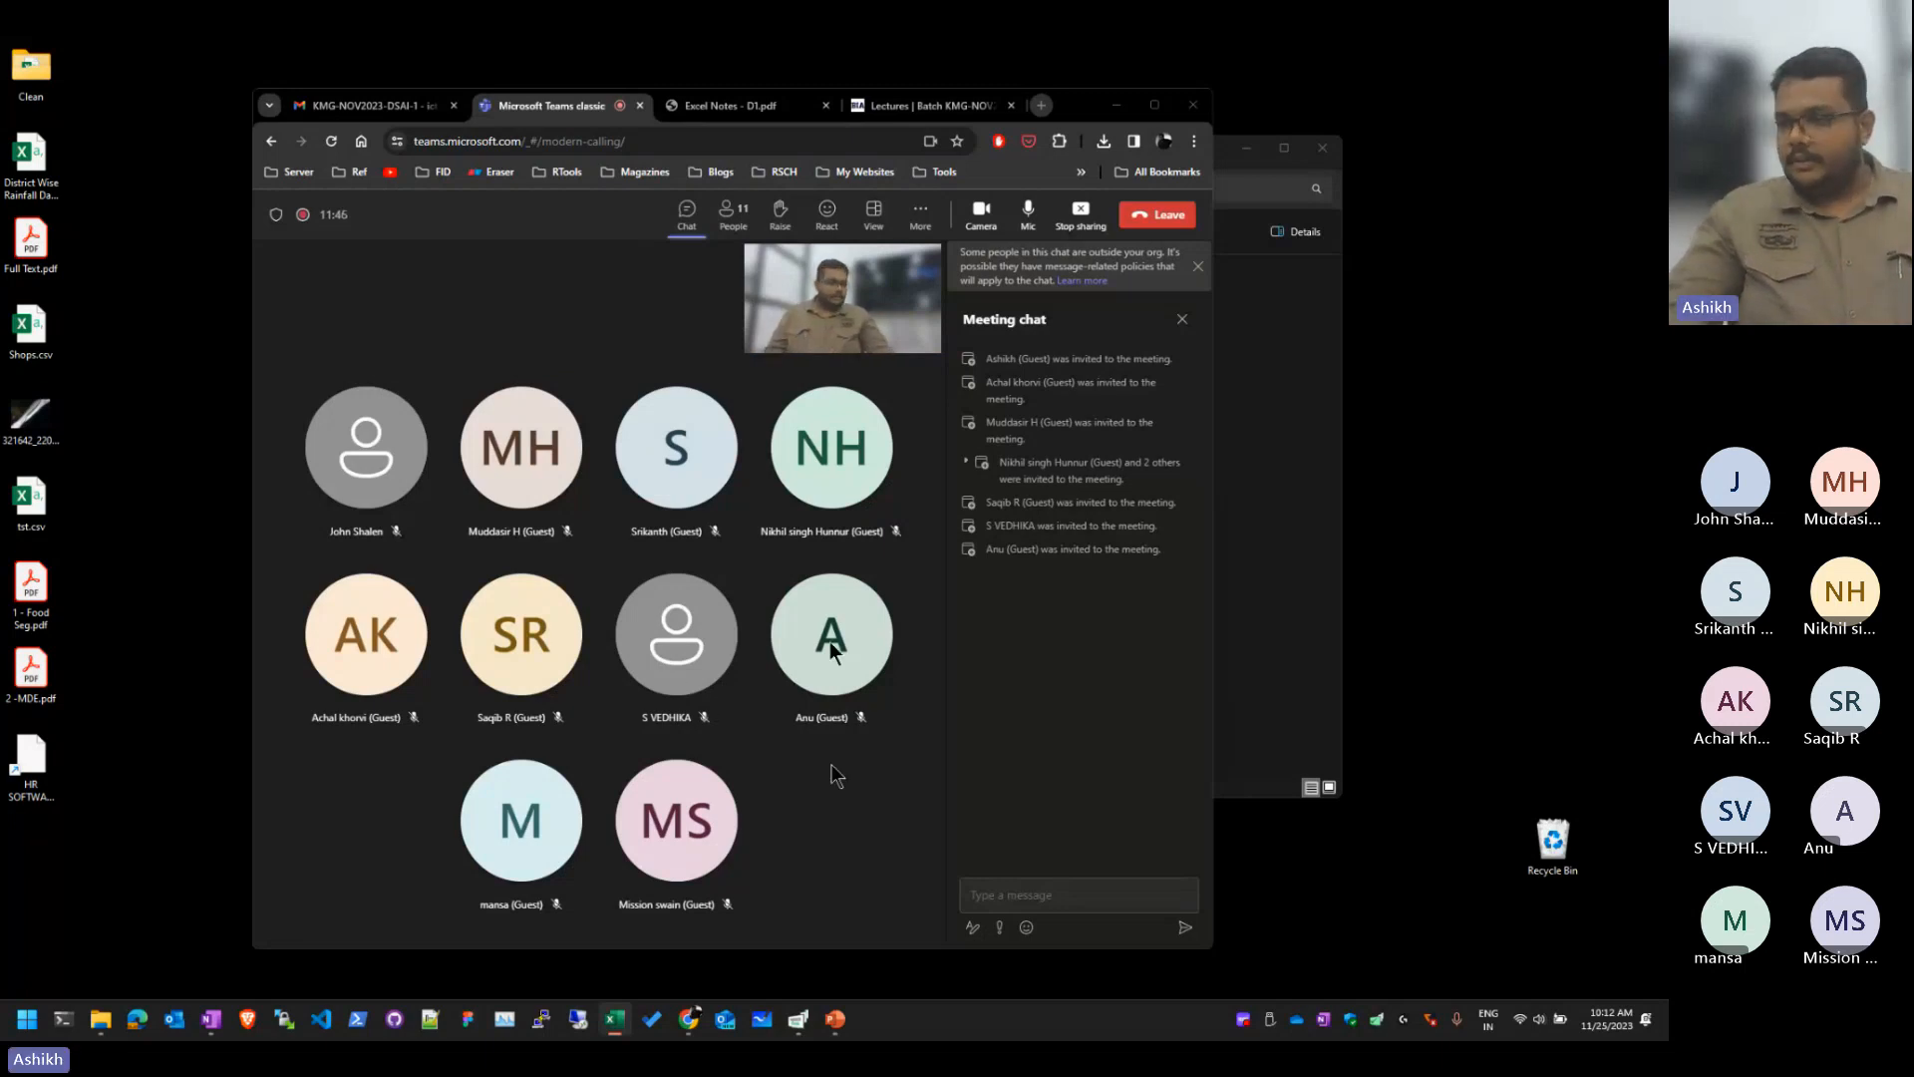
pyautogui.click(1047, 108)
pyautogui.hotkey('ctrl', 'w')
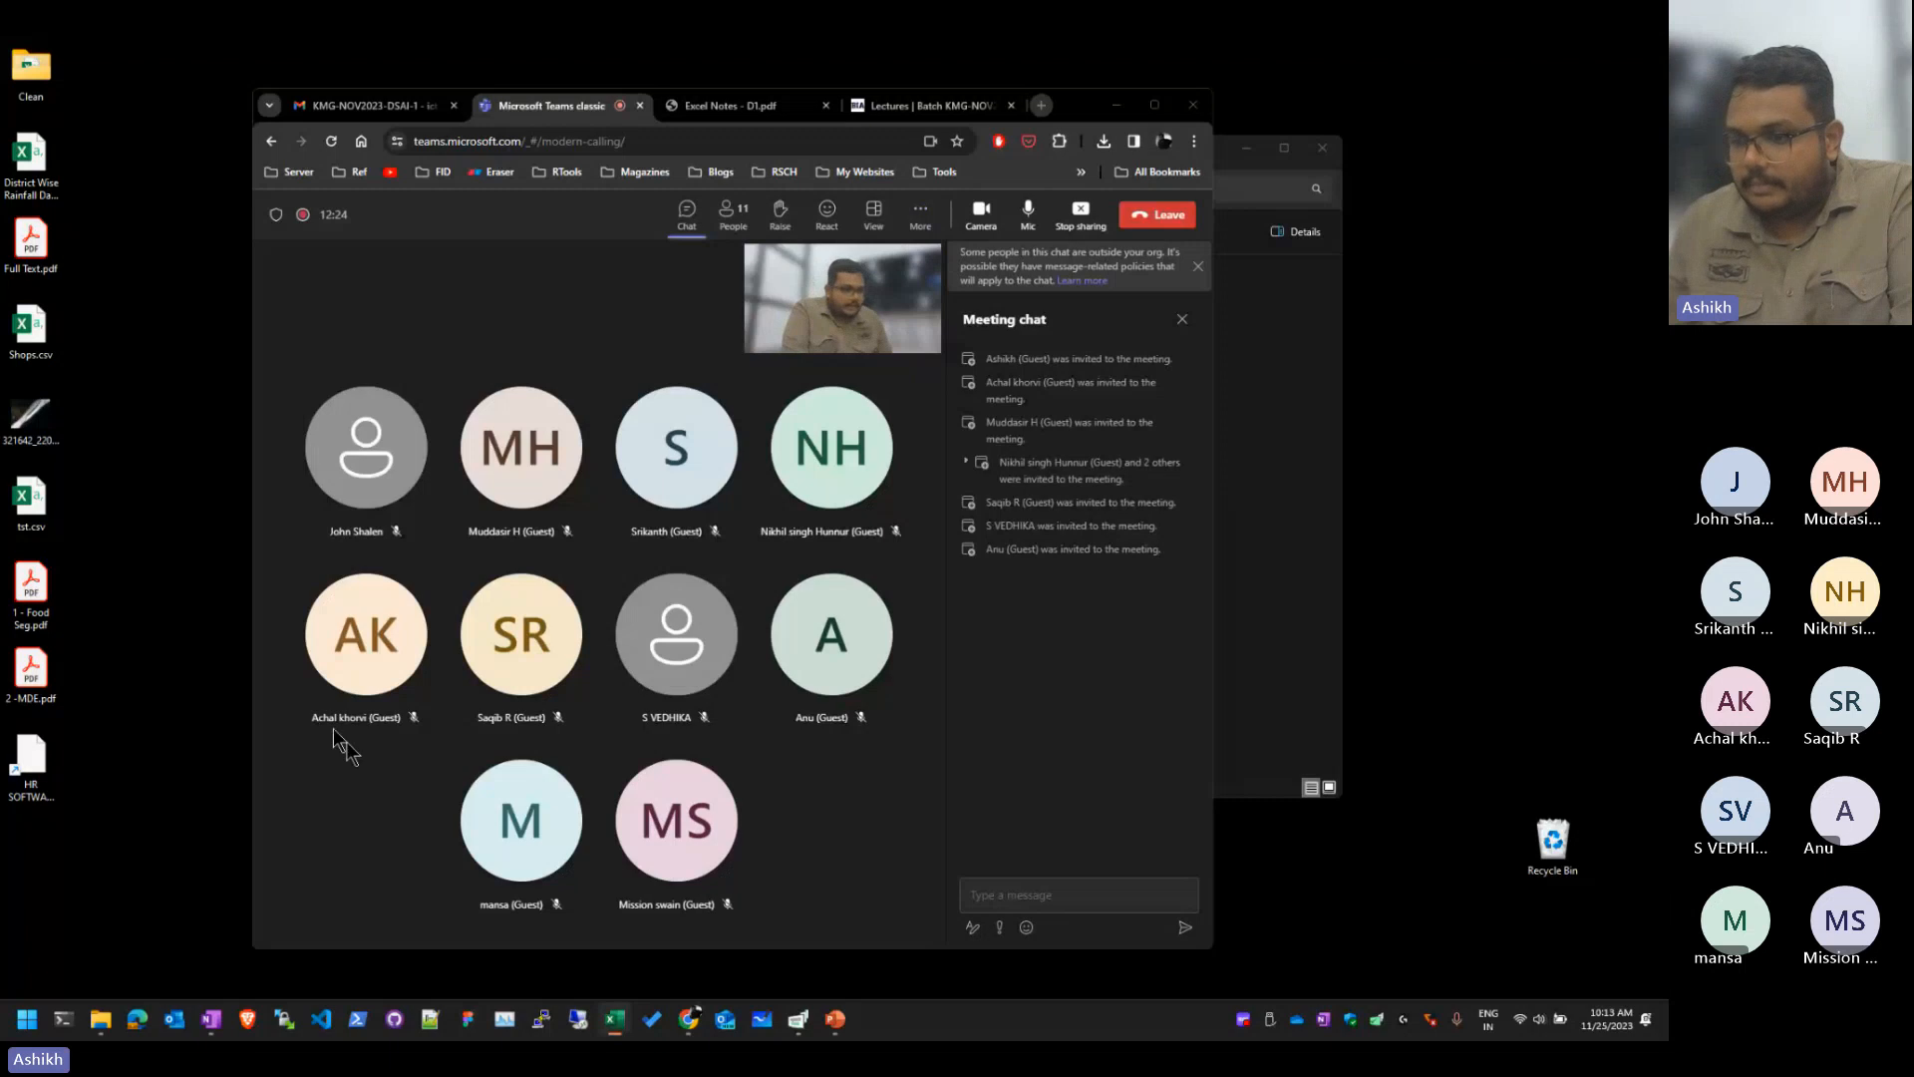
# Step: Open the Windows display settings and set the multiple-display mode to Duplicate desktop on 1 and 2
pyautogui.rightClick(165, 512)
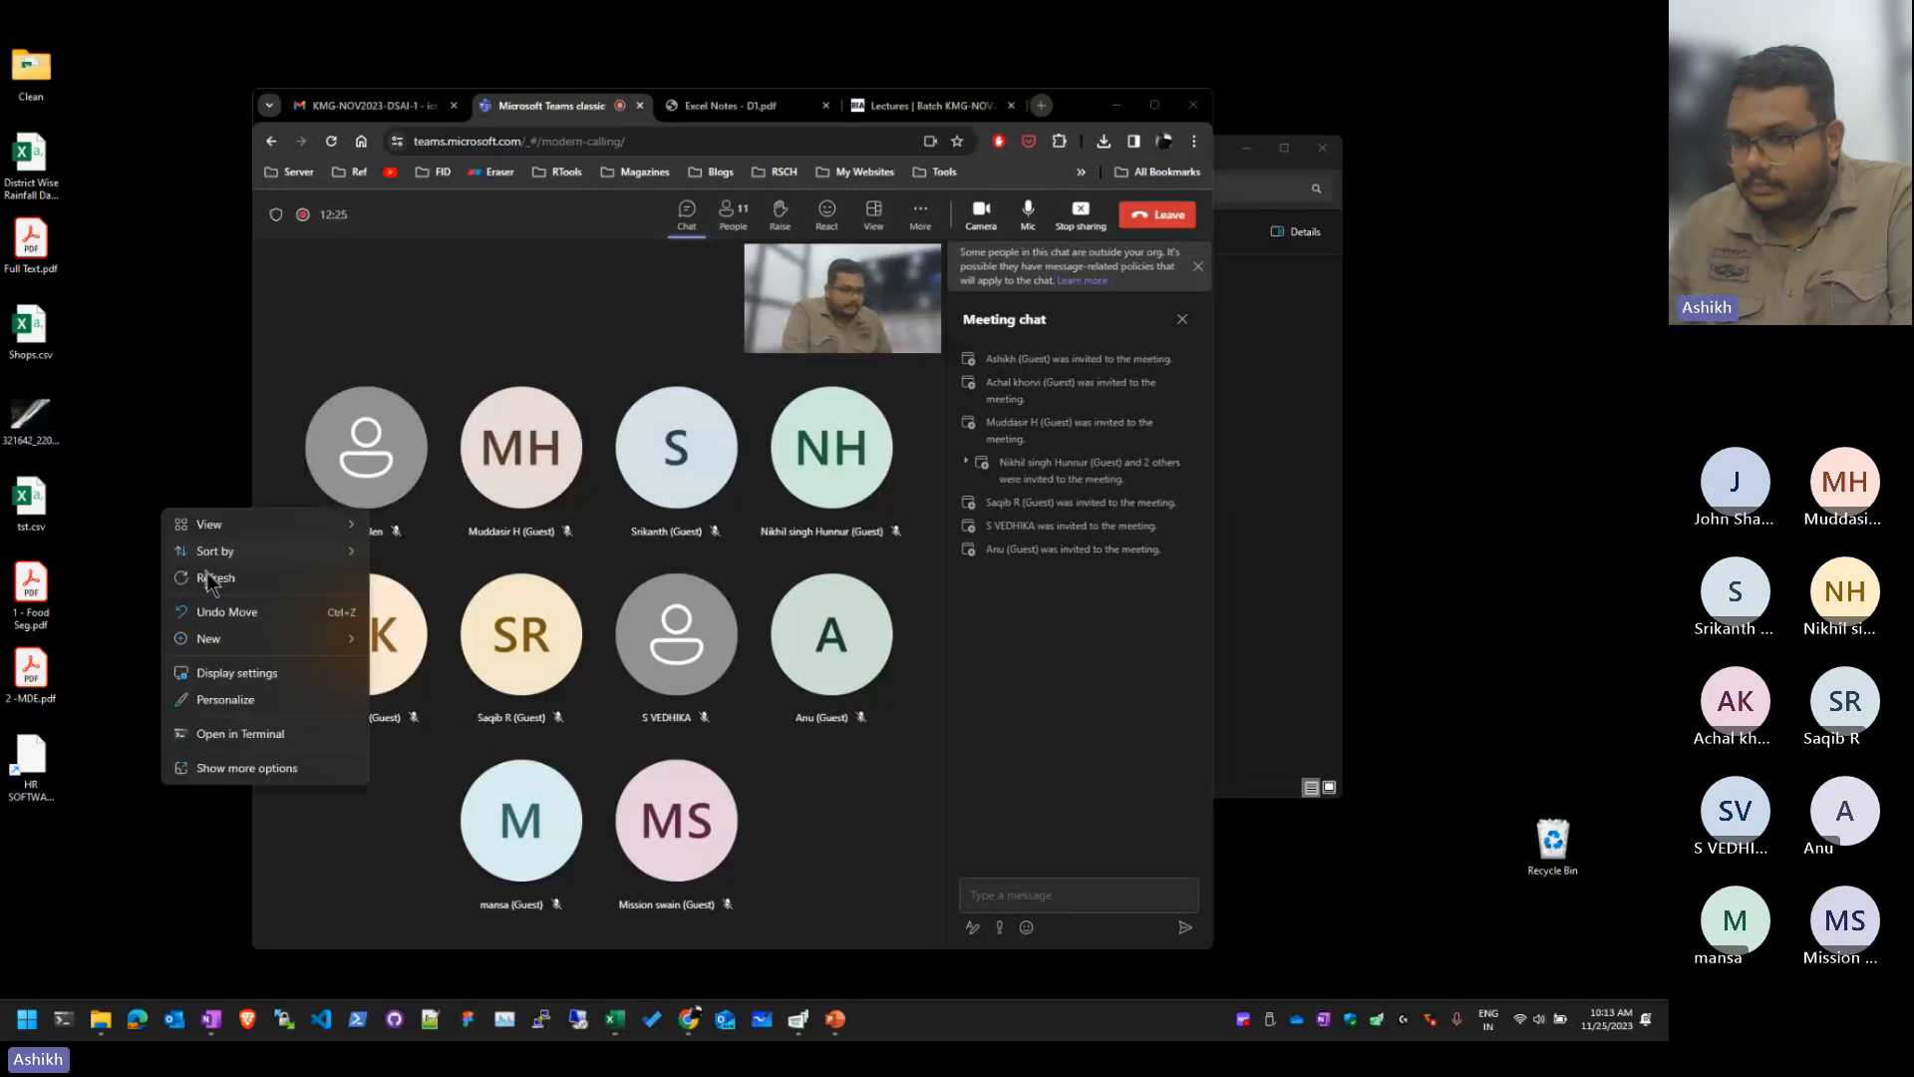
pyautogui.click(255, 677)
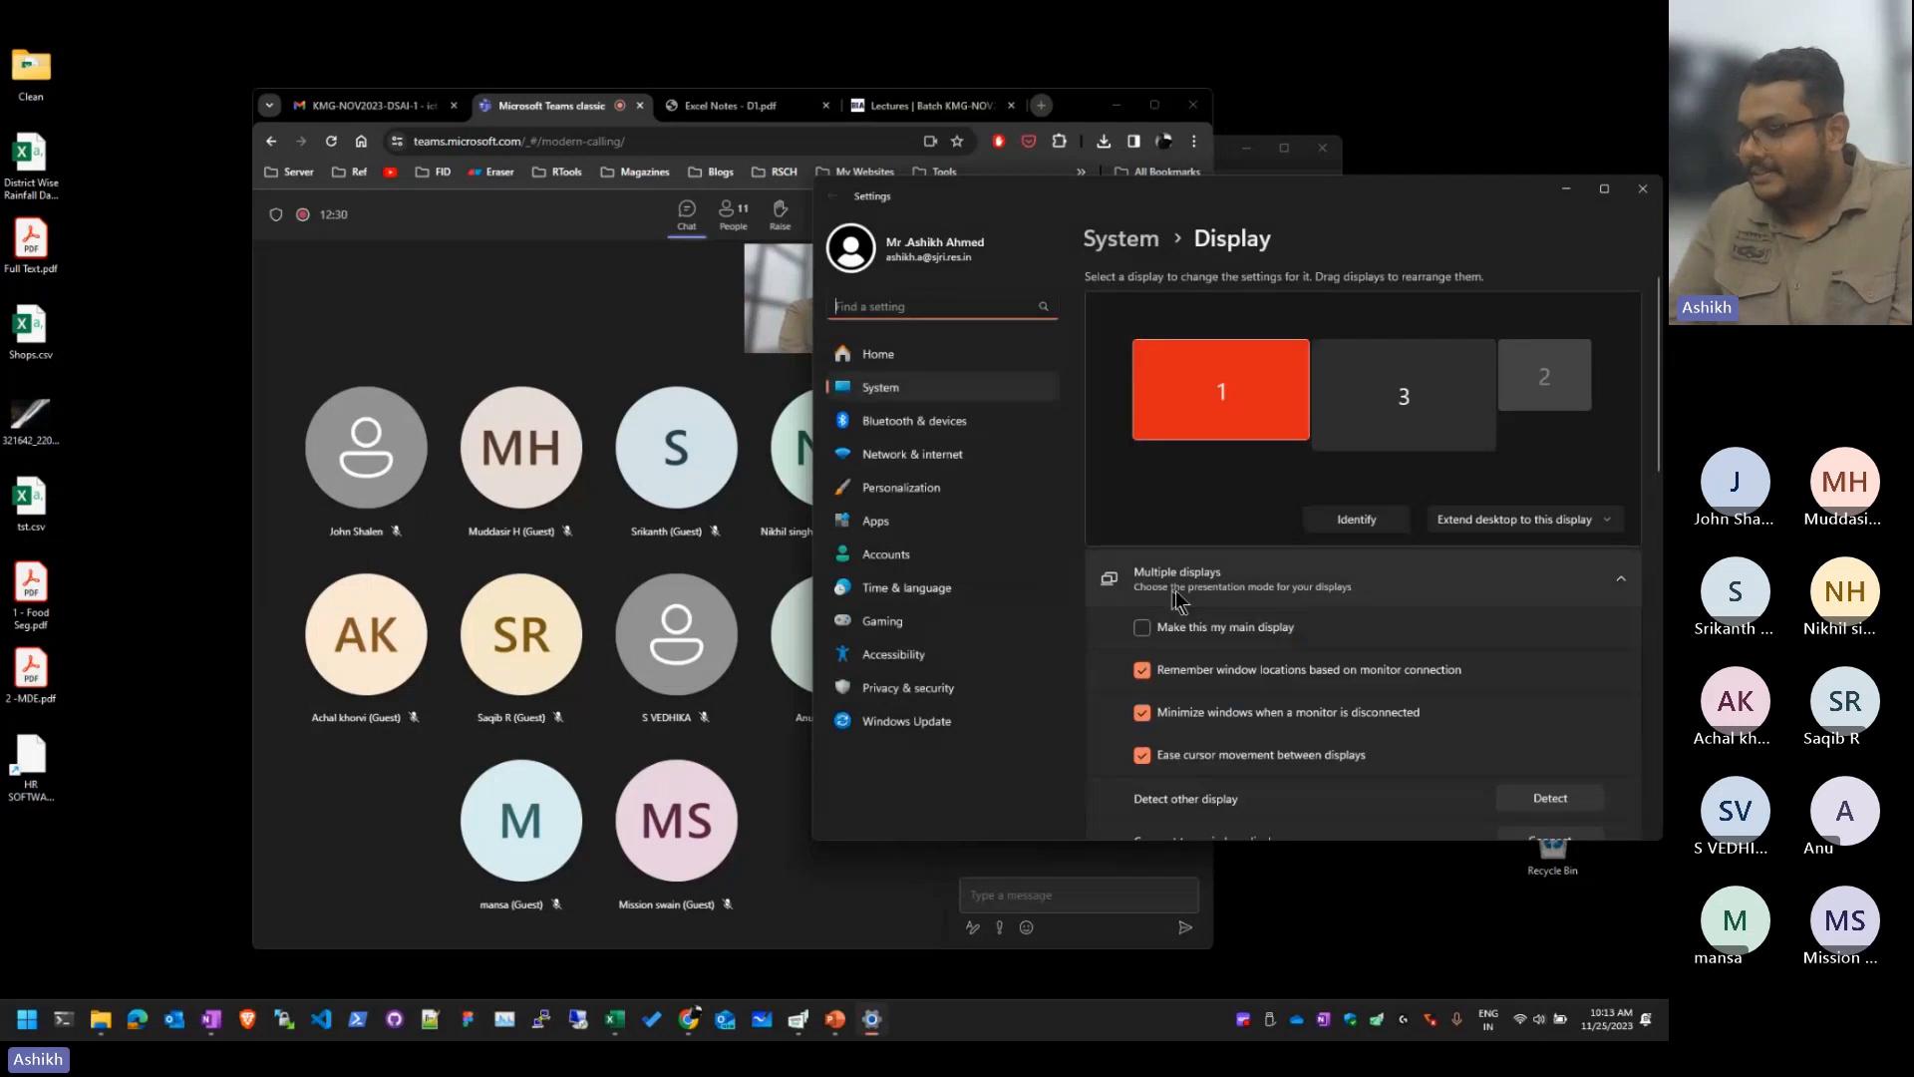
pyautogui.scroll(-1, 1327, 584)
pyautogui.scroll(1, 1327, 584)
pyautogui.click(1521, 522)
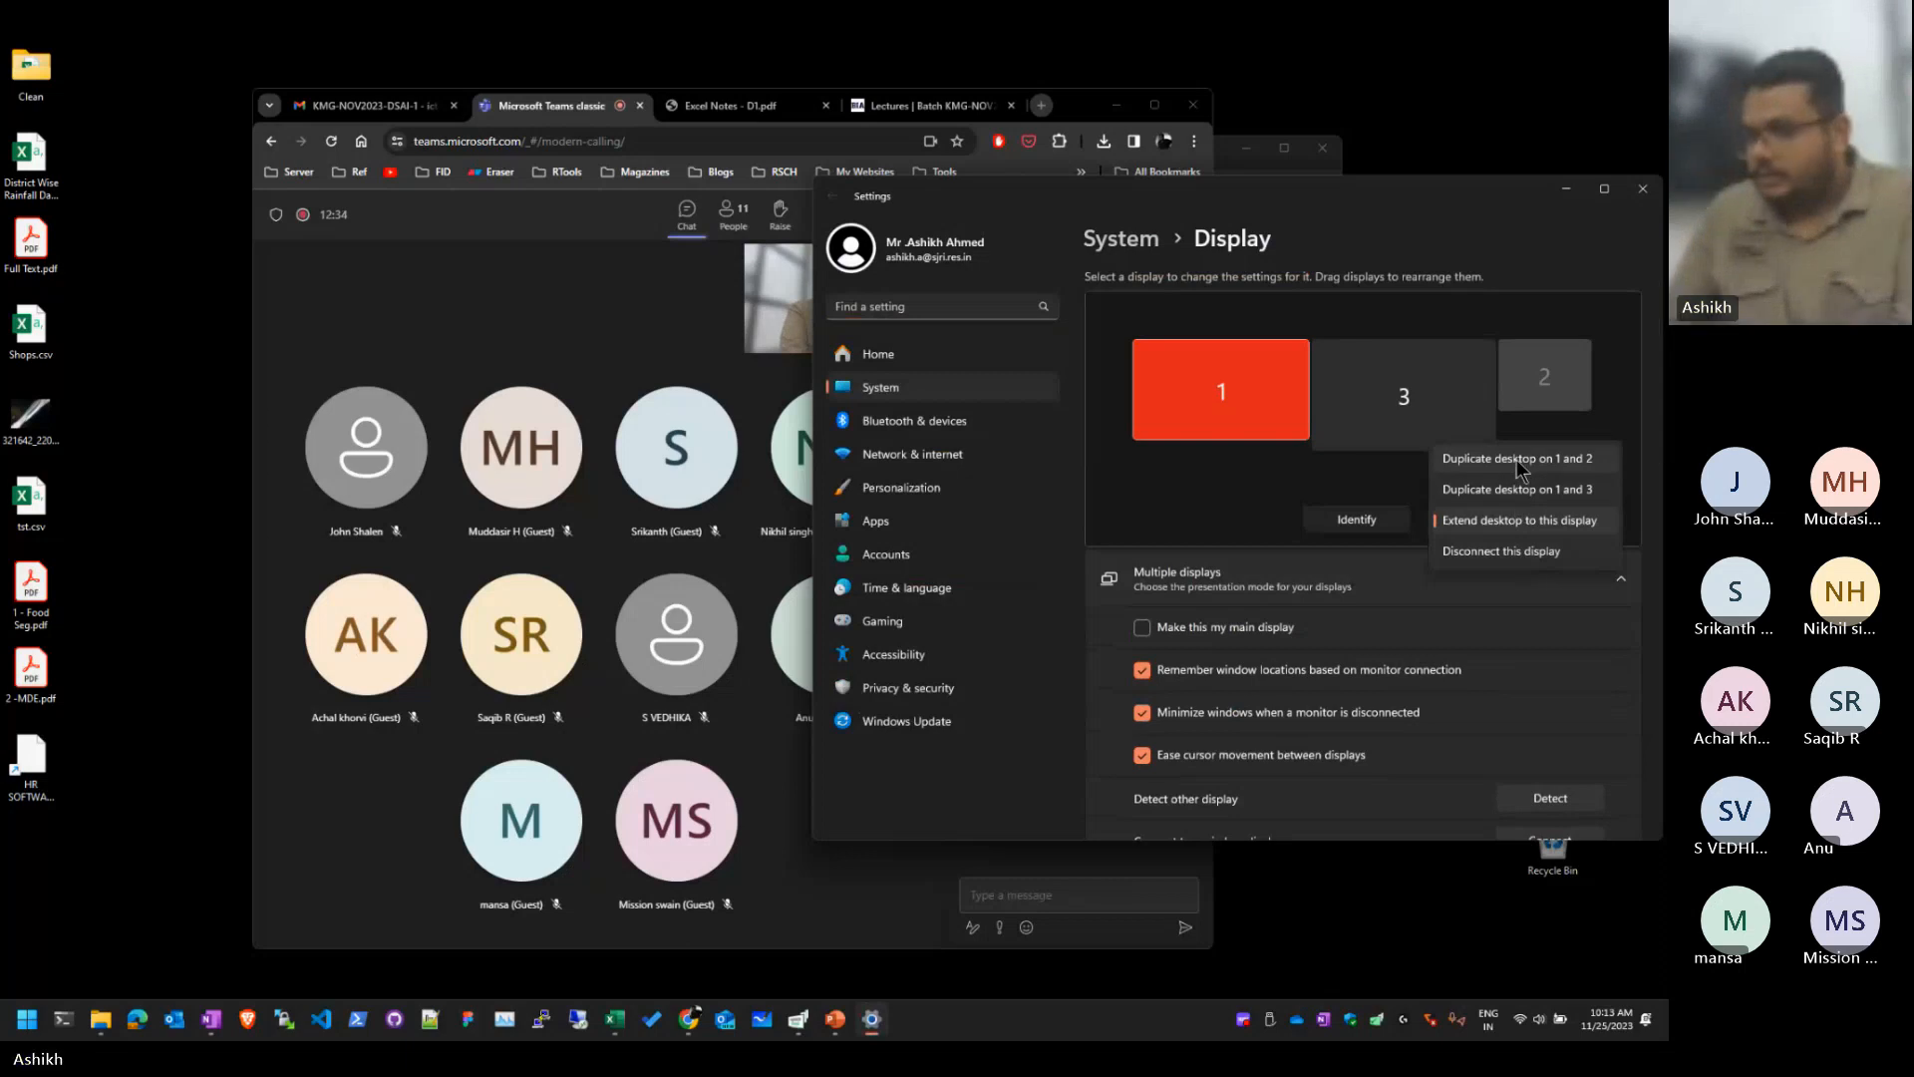
pyautogui.click(1516, 458)
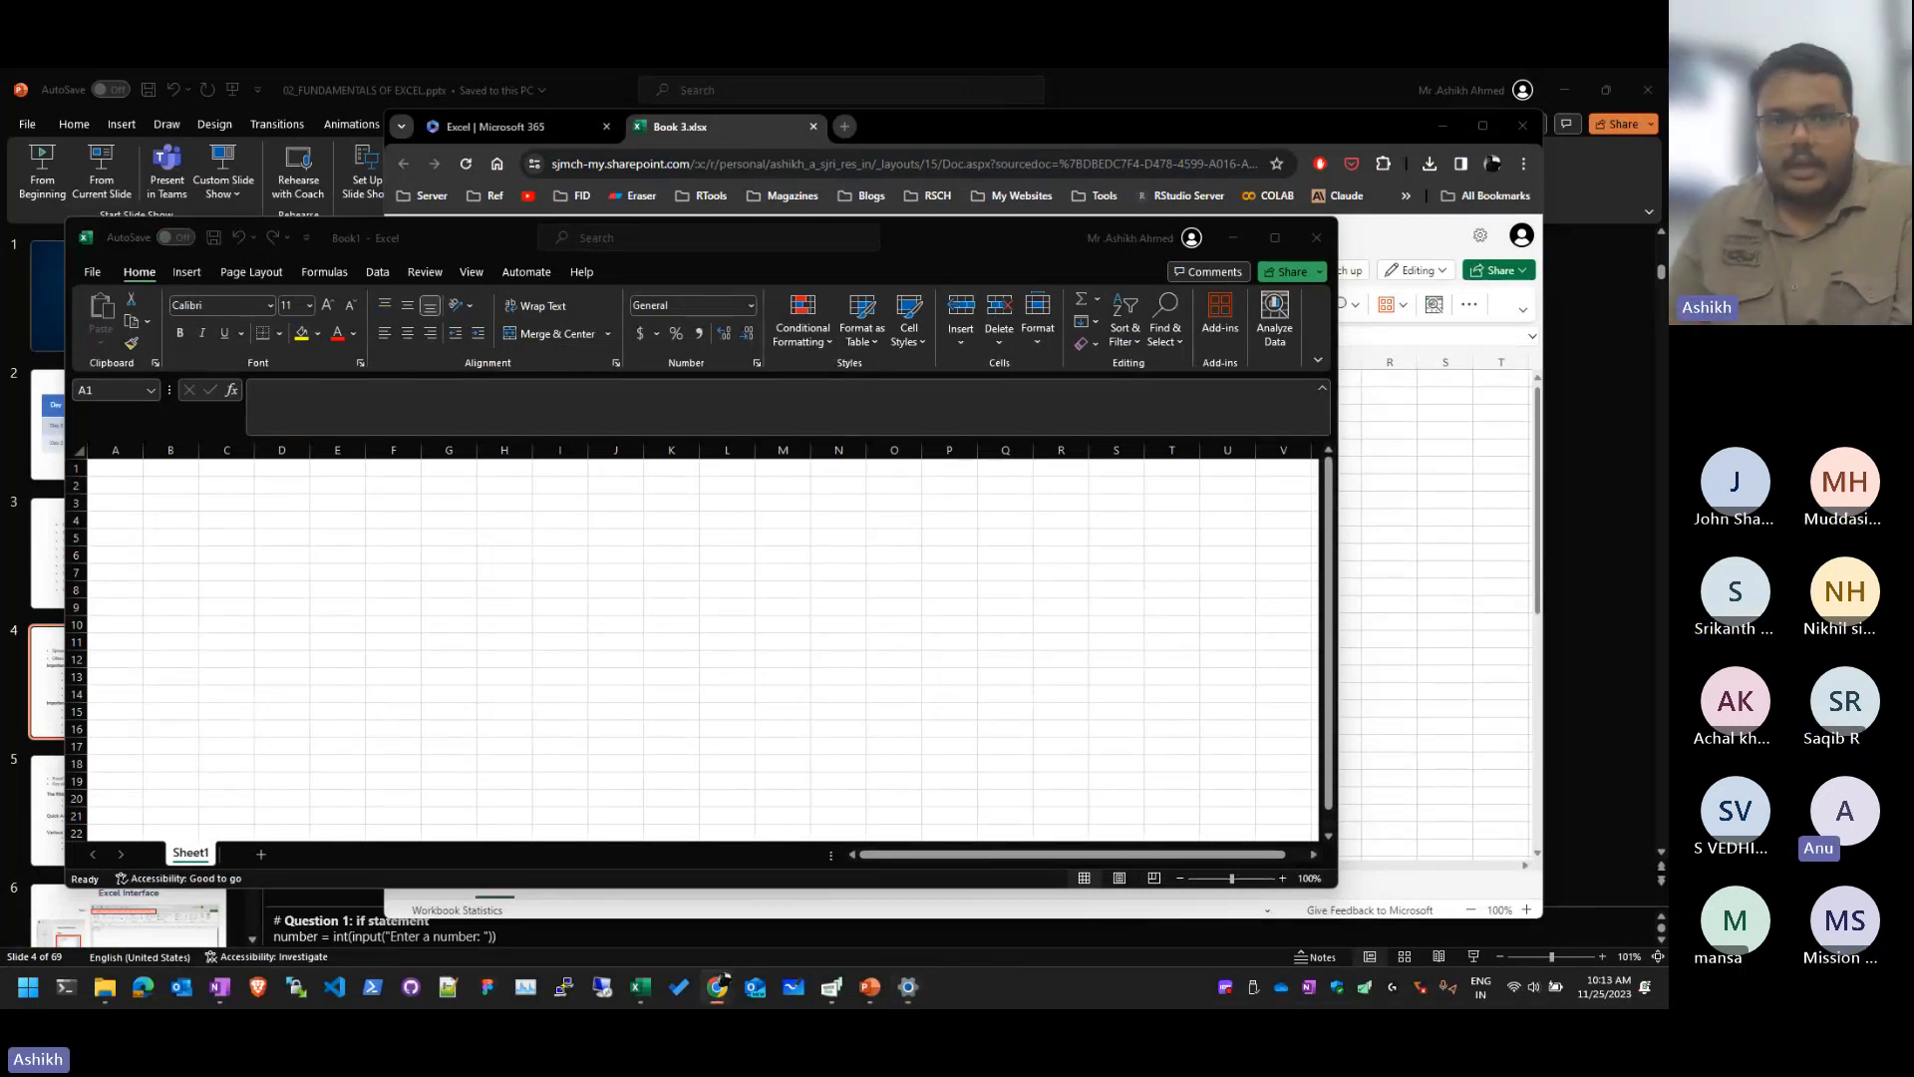
# Step: Reposition the desktop Excel window and the browser window with Book 3, and close the display settings
pyautogui.moveTo(979, 238); pyautogui.dragTo(1017, 261)
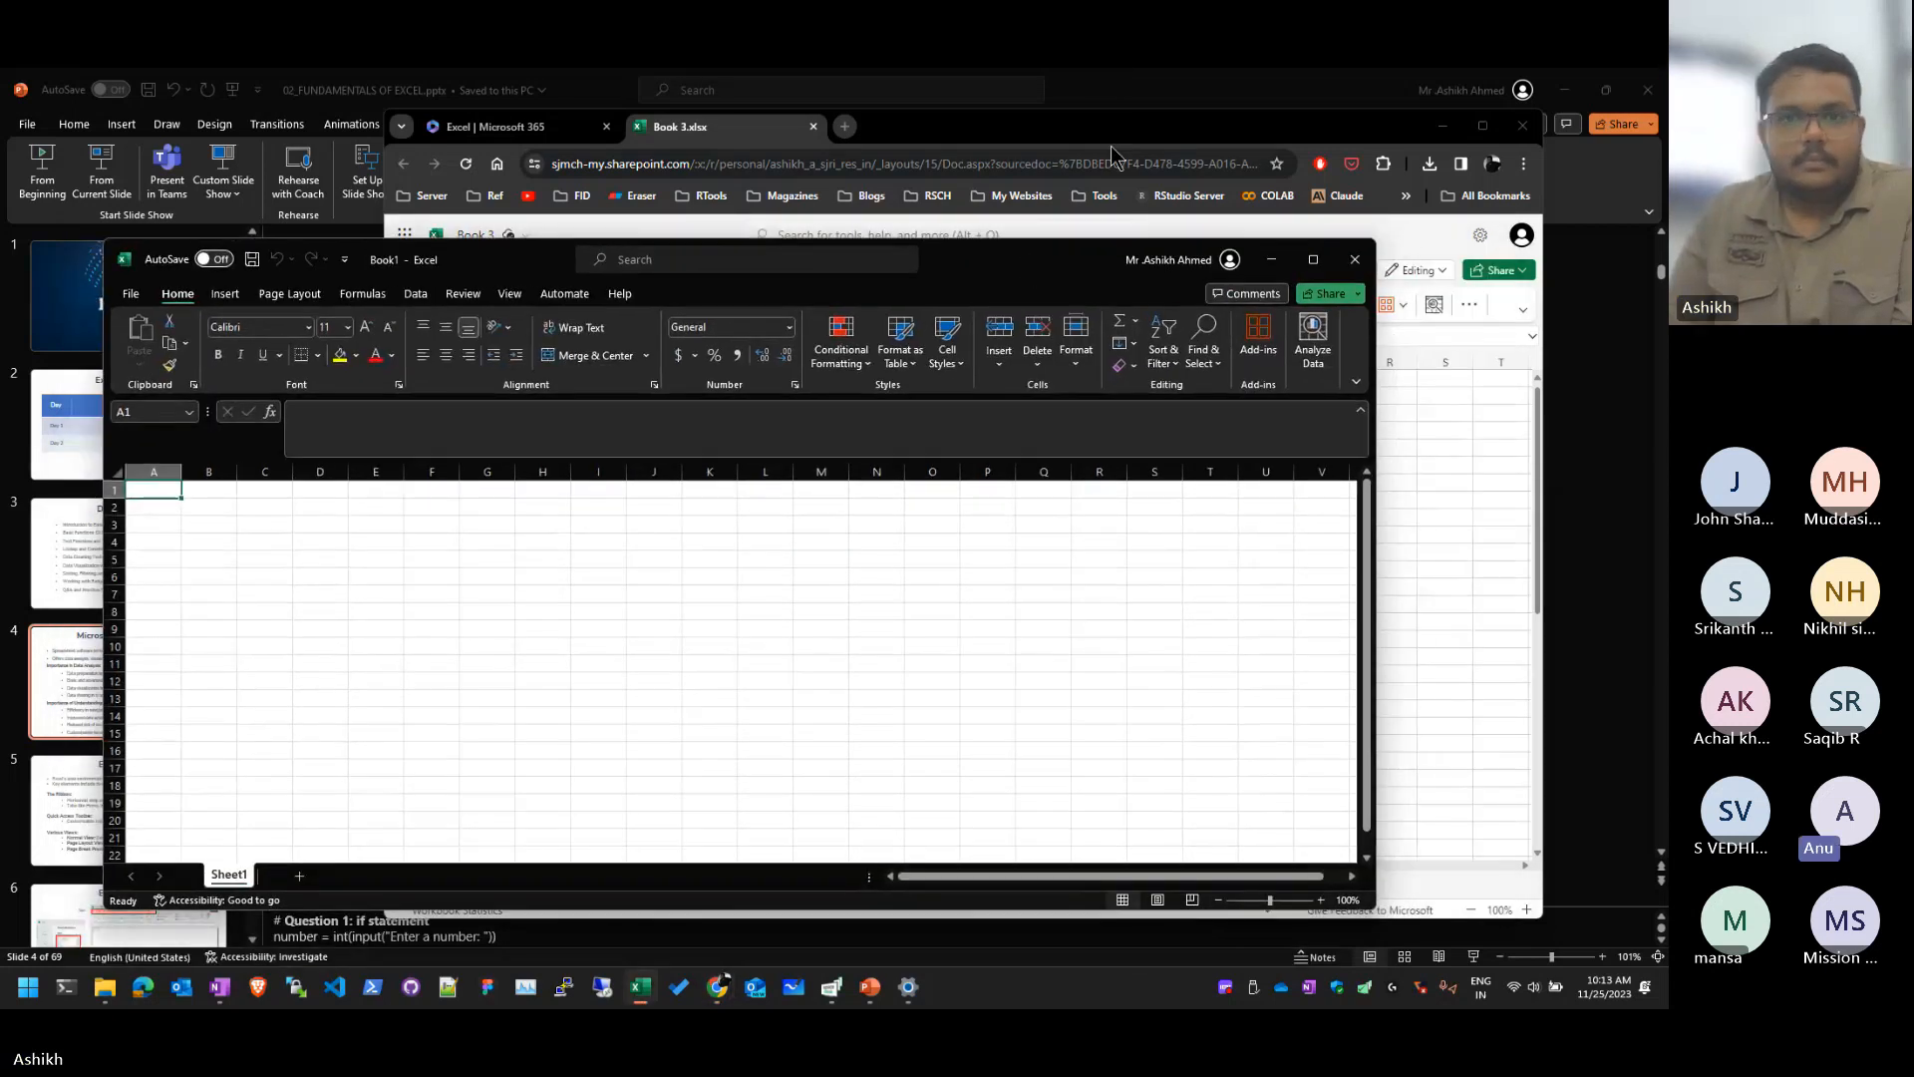
pyautogui.moveTo(1114, 149); pyautogui.dragTo(1163, 128)
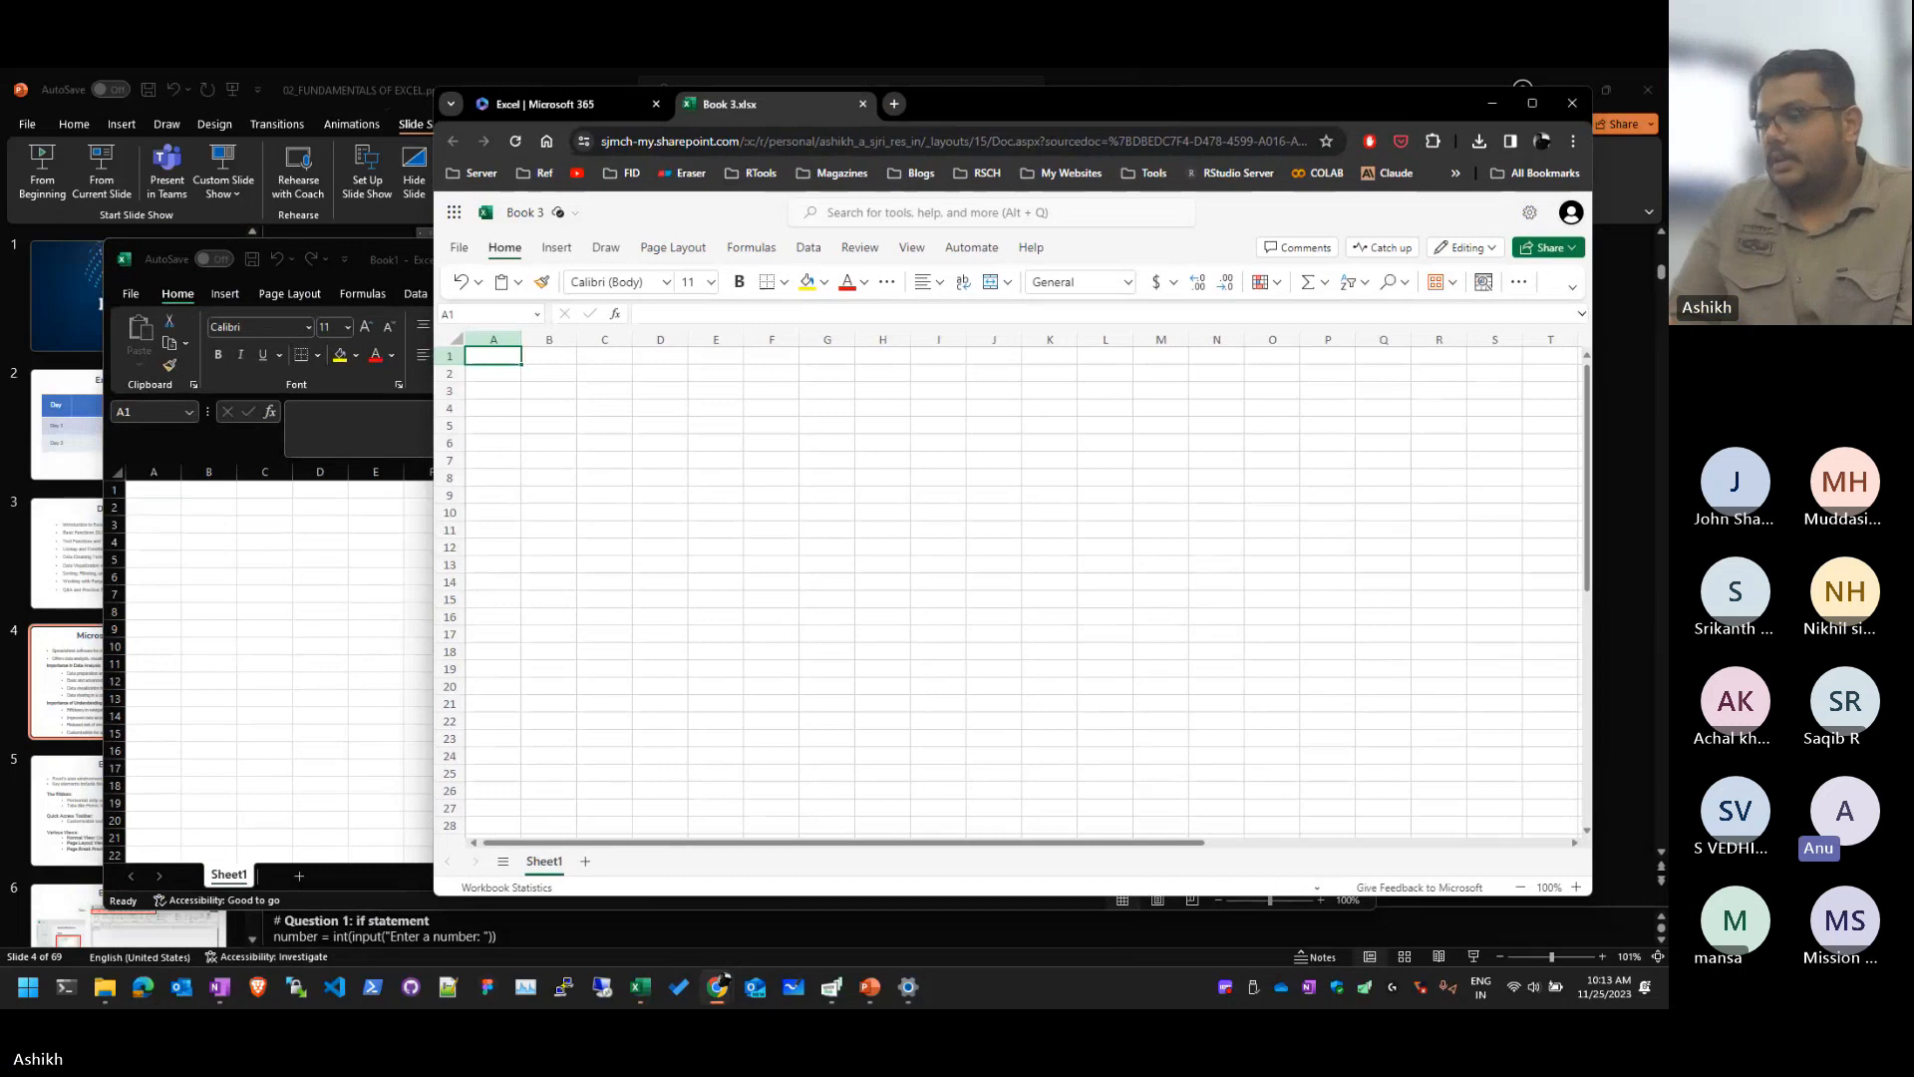
pyautogui.moveTo(1667, 92); pyautogui.dragTo(507, 242)
pyautogui.scroll(-10, 880, 701)
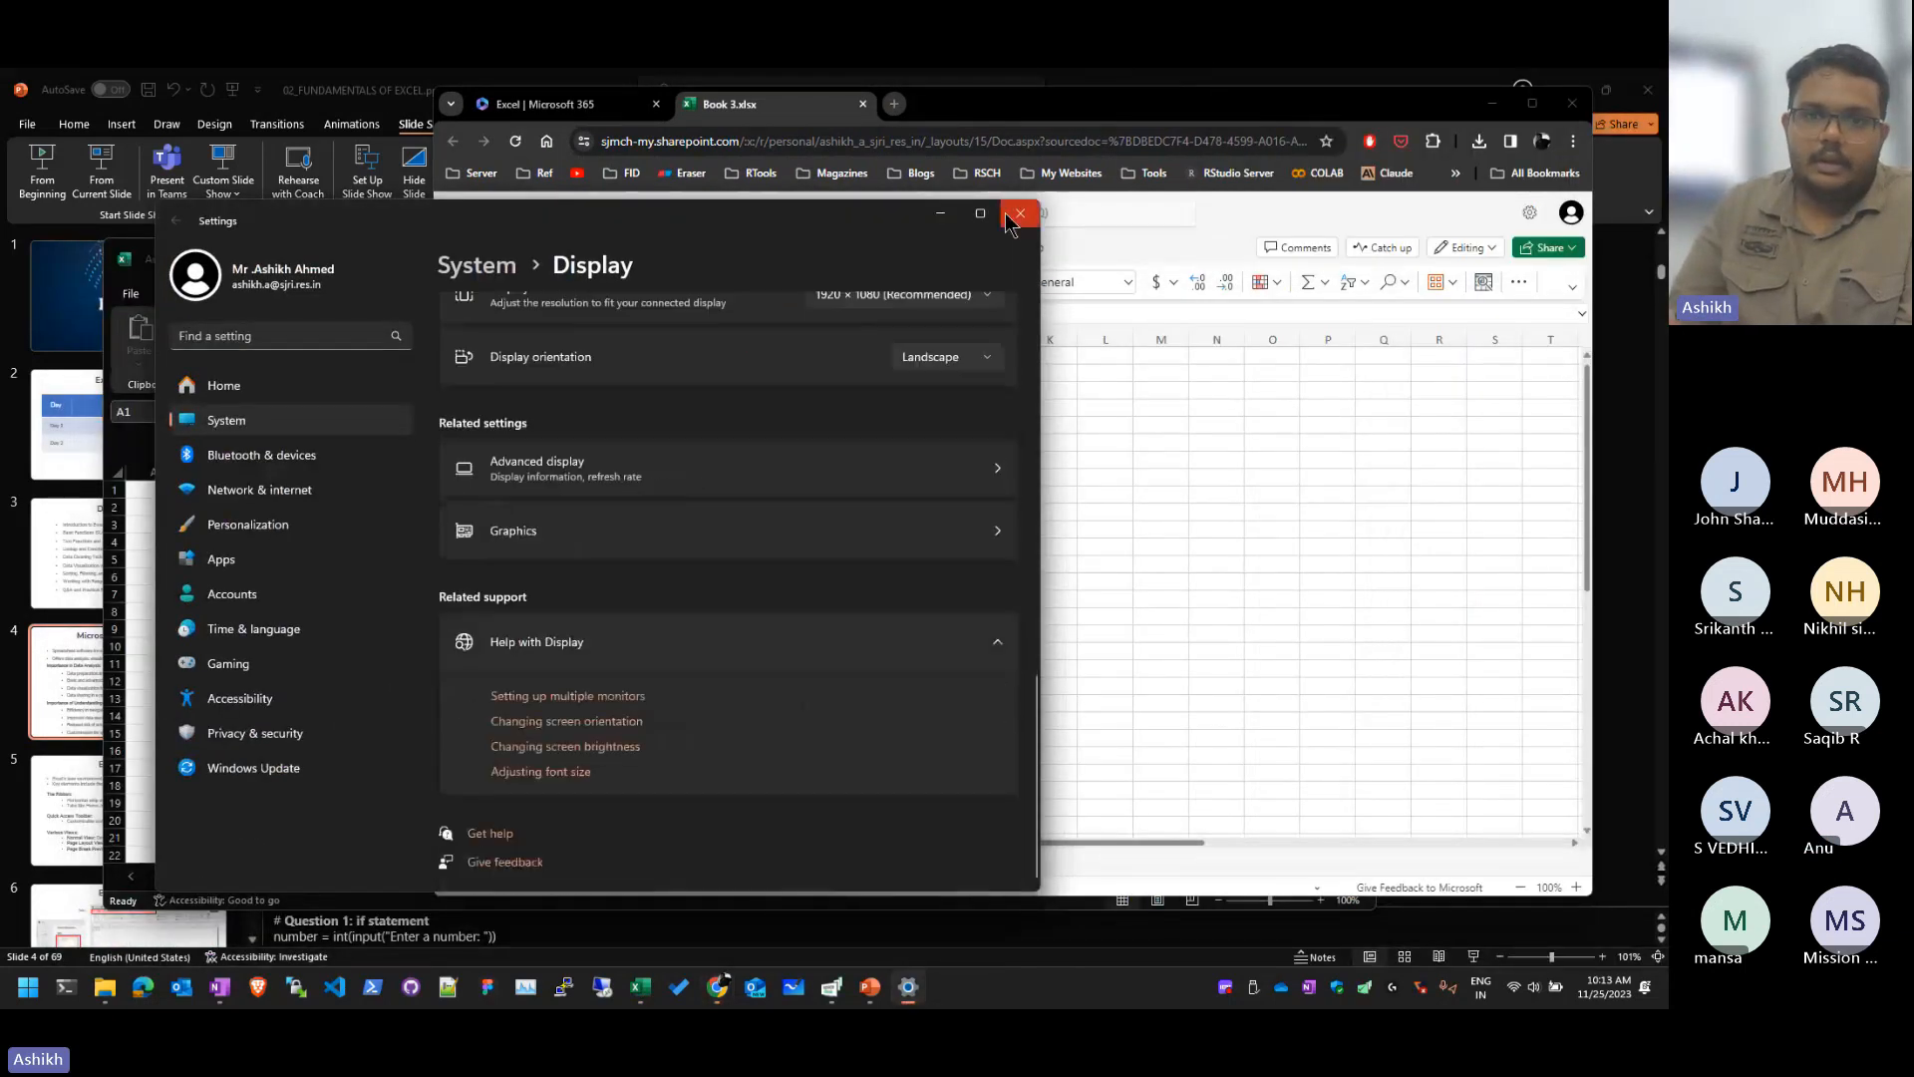
pyautogui.click(1020, 212)
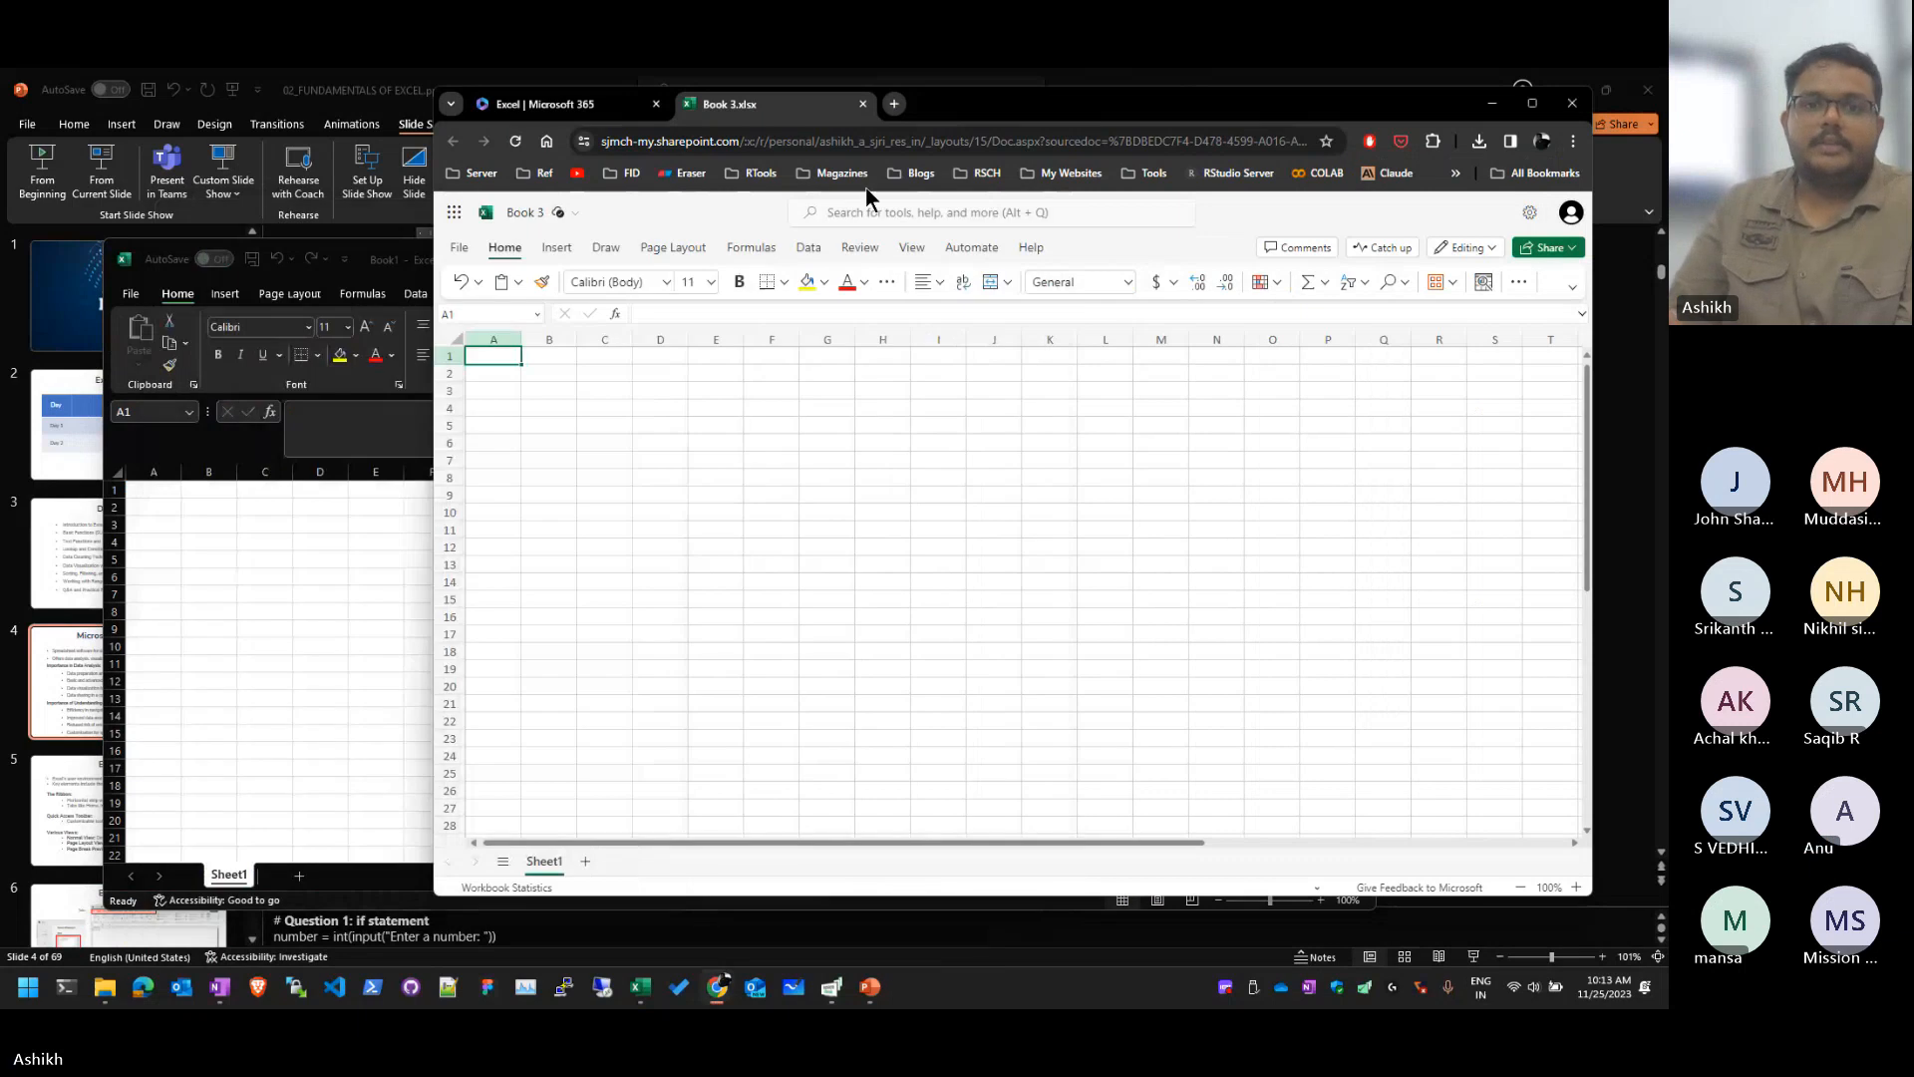
# Step: Show the Microsoft 365 Excel start page, minimise the presentation, and place the desktop Book1 window in front of the browser
pyautogui.click(586, 106)
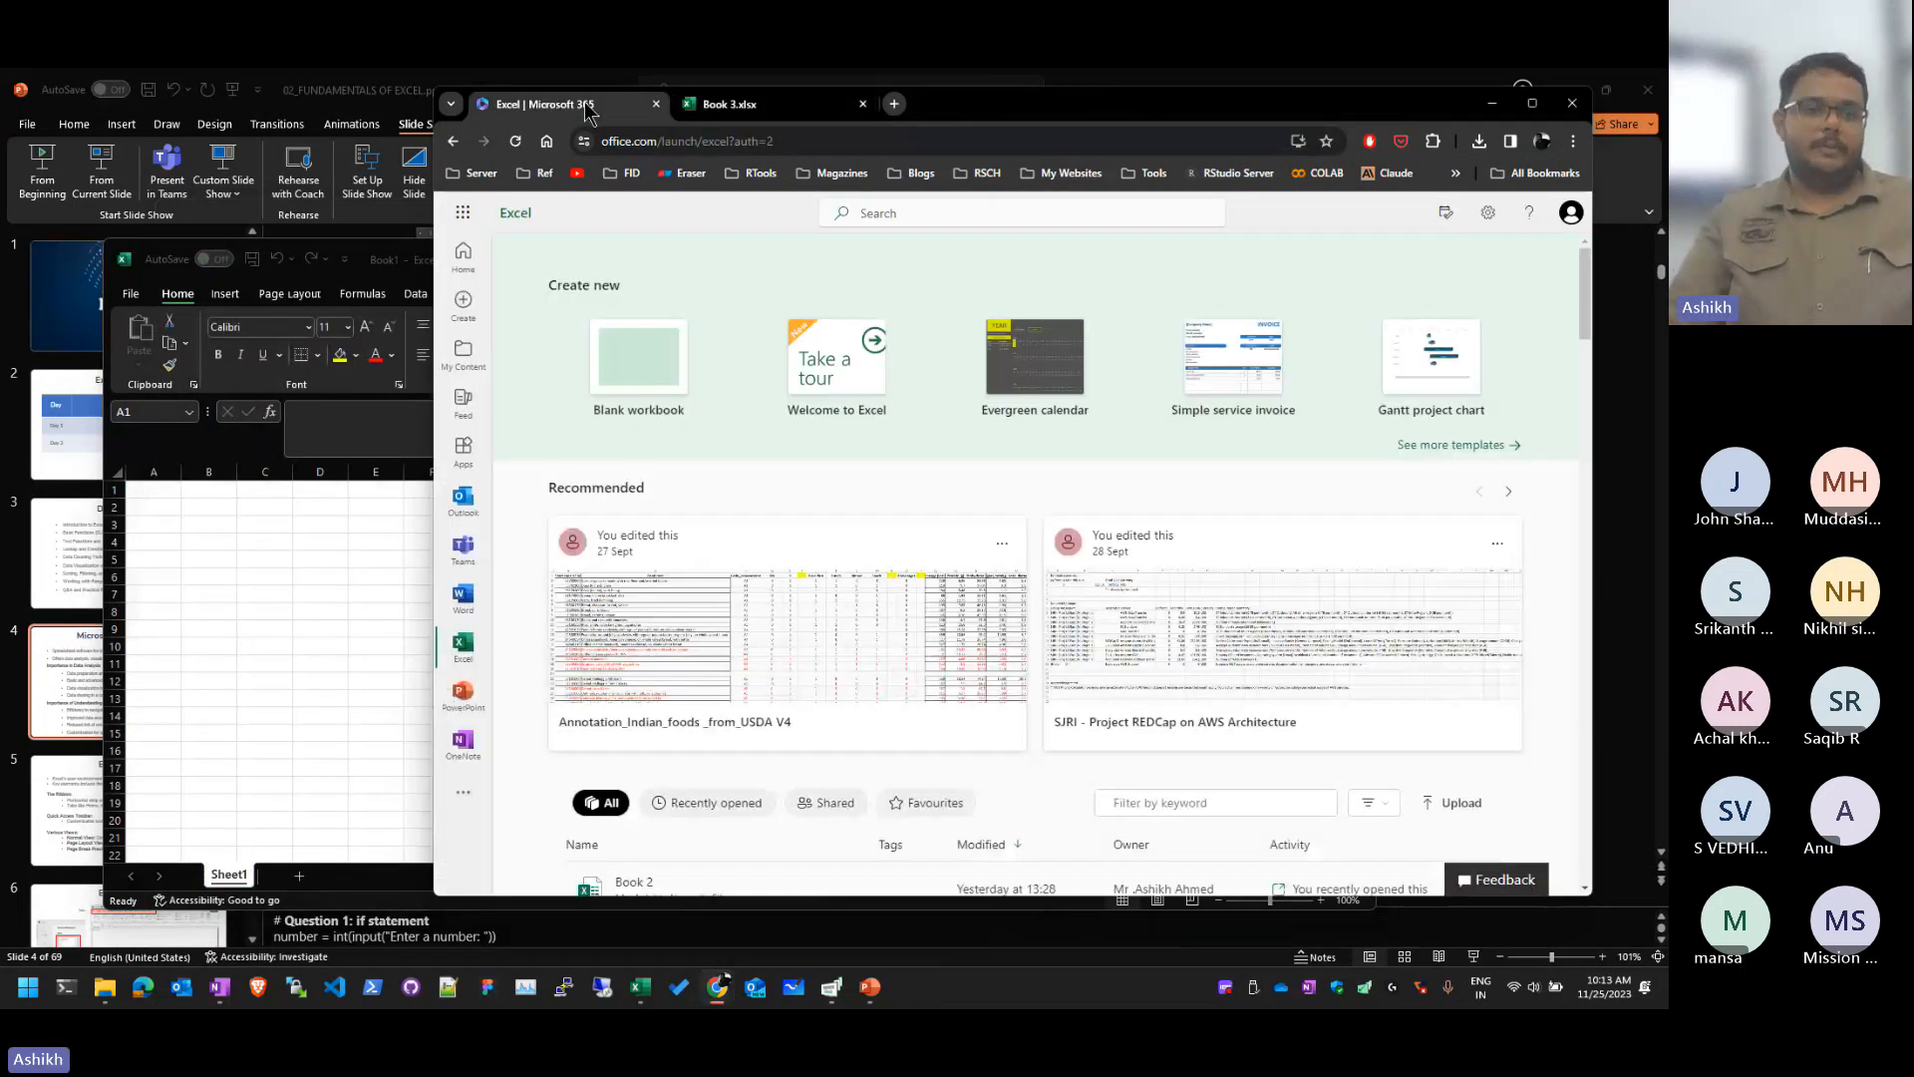
pyautogui.click(289, 259)
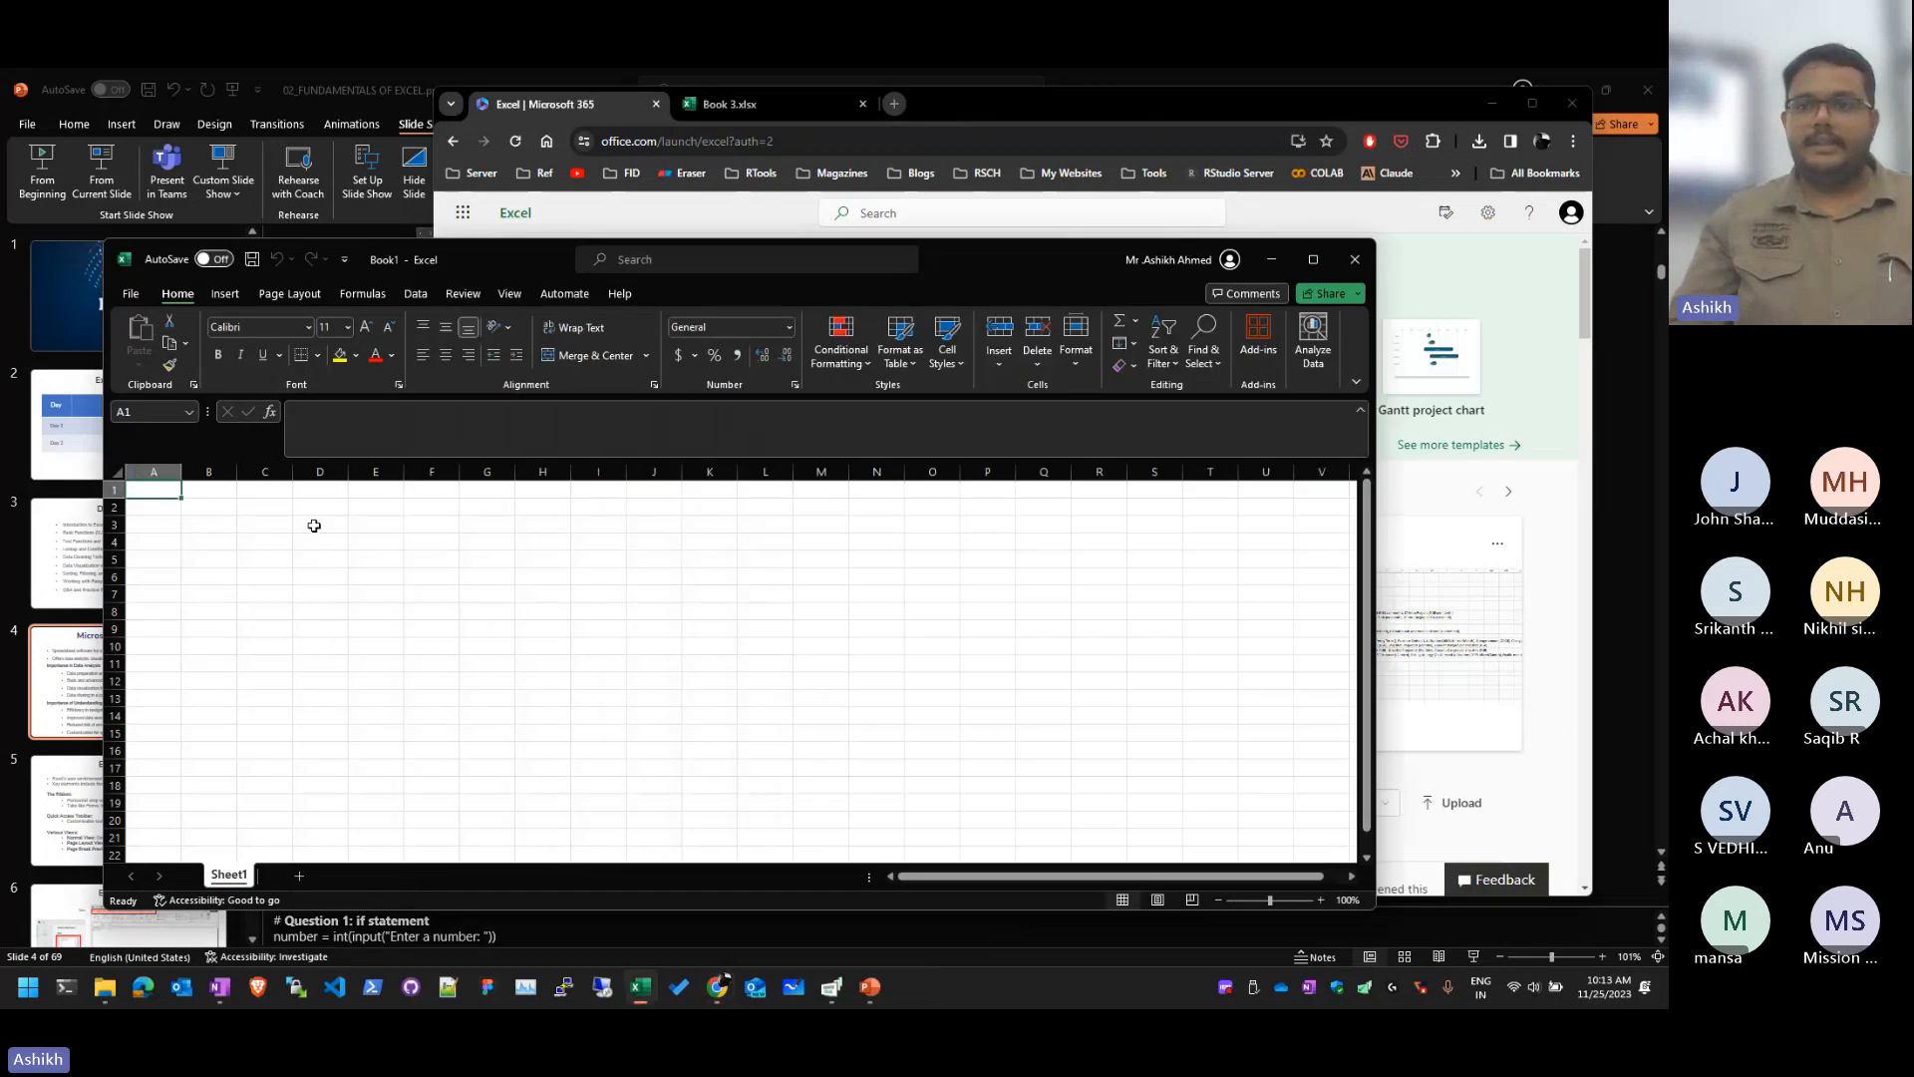
pyautogui.click(1567, 88)
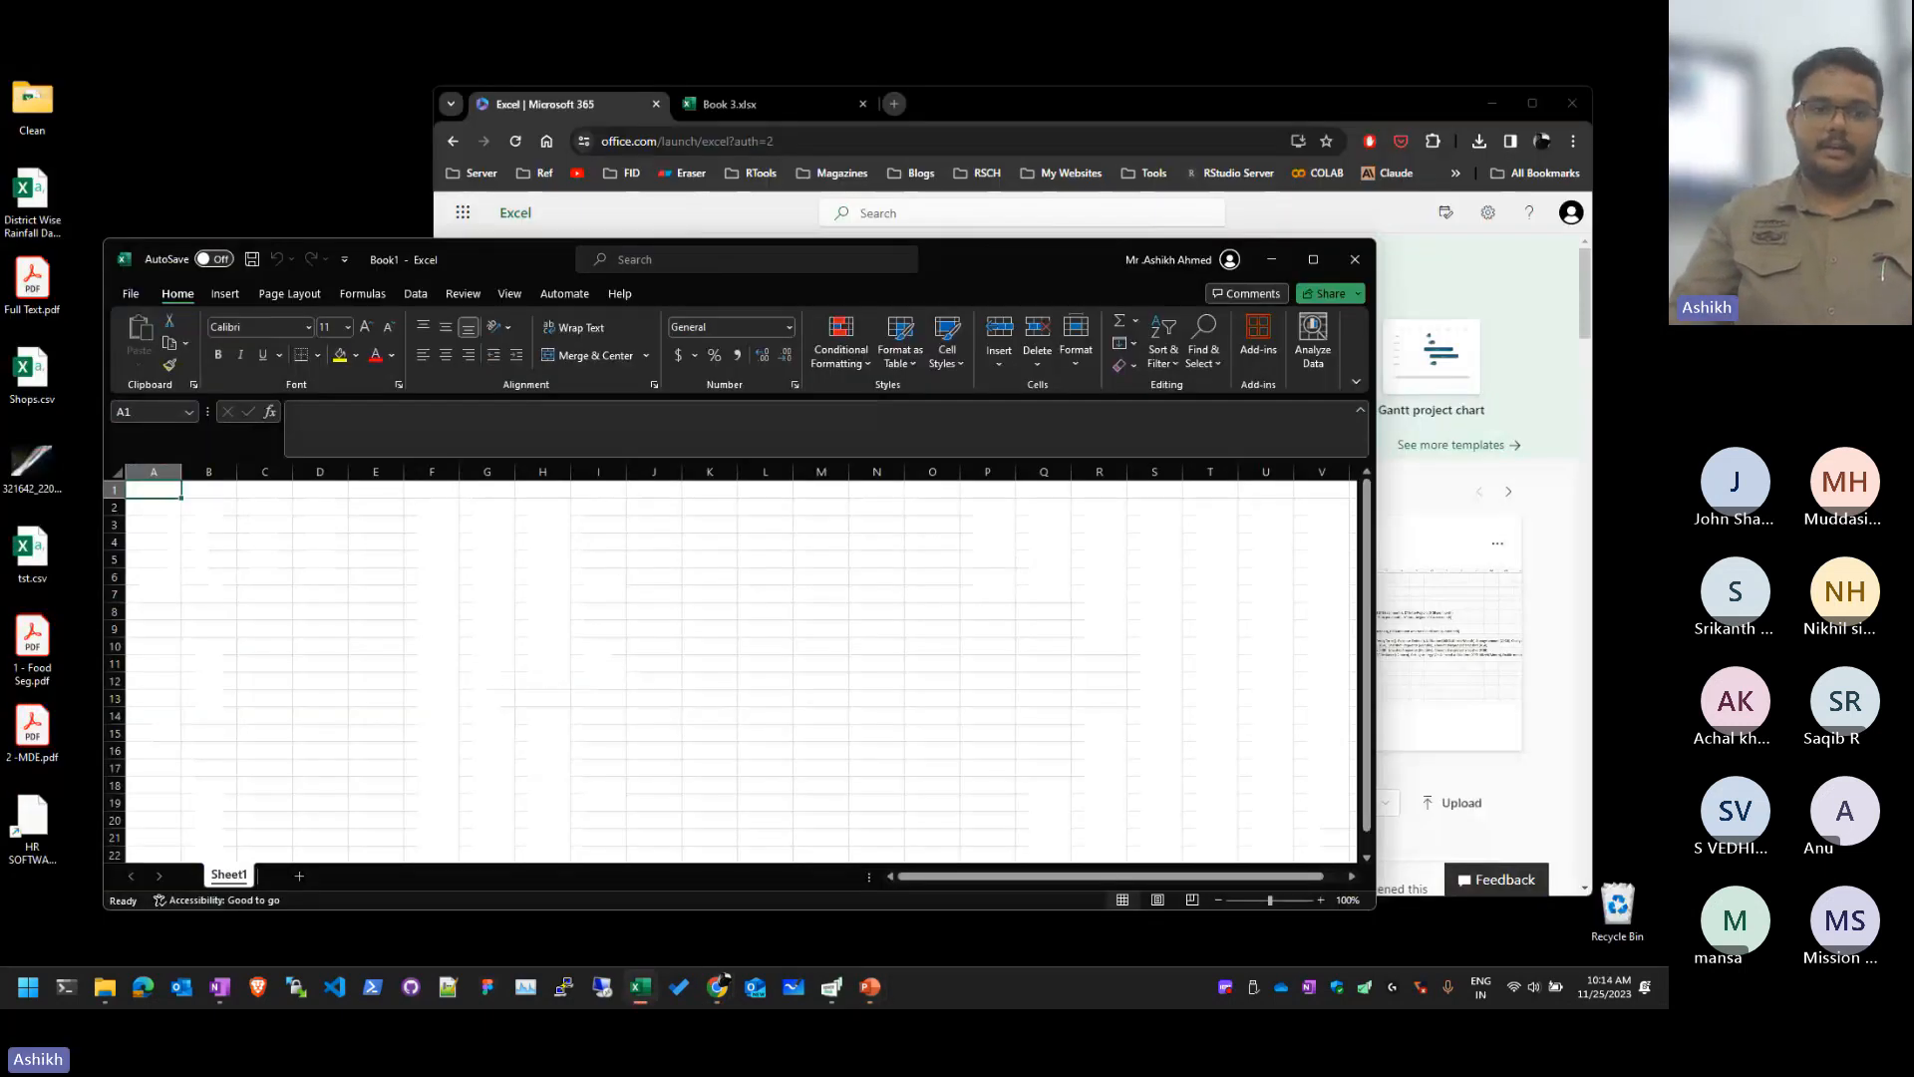
pyautogui.moveTo(952, 281); pyautogui.dragTo(874, 321)
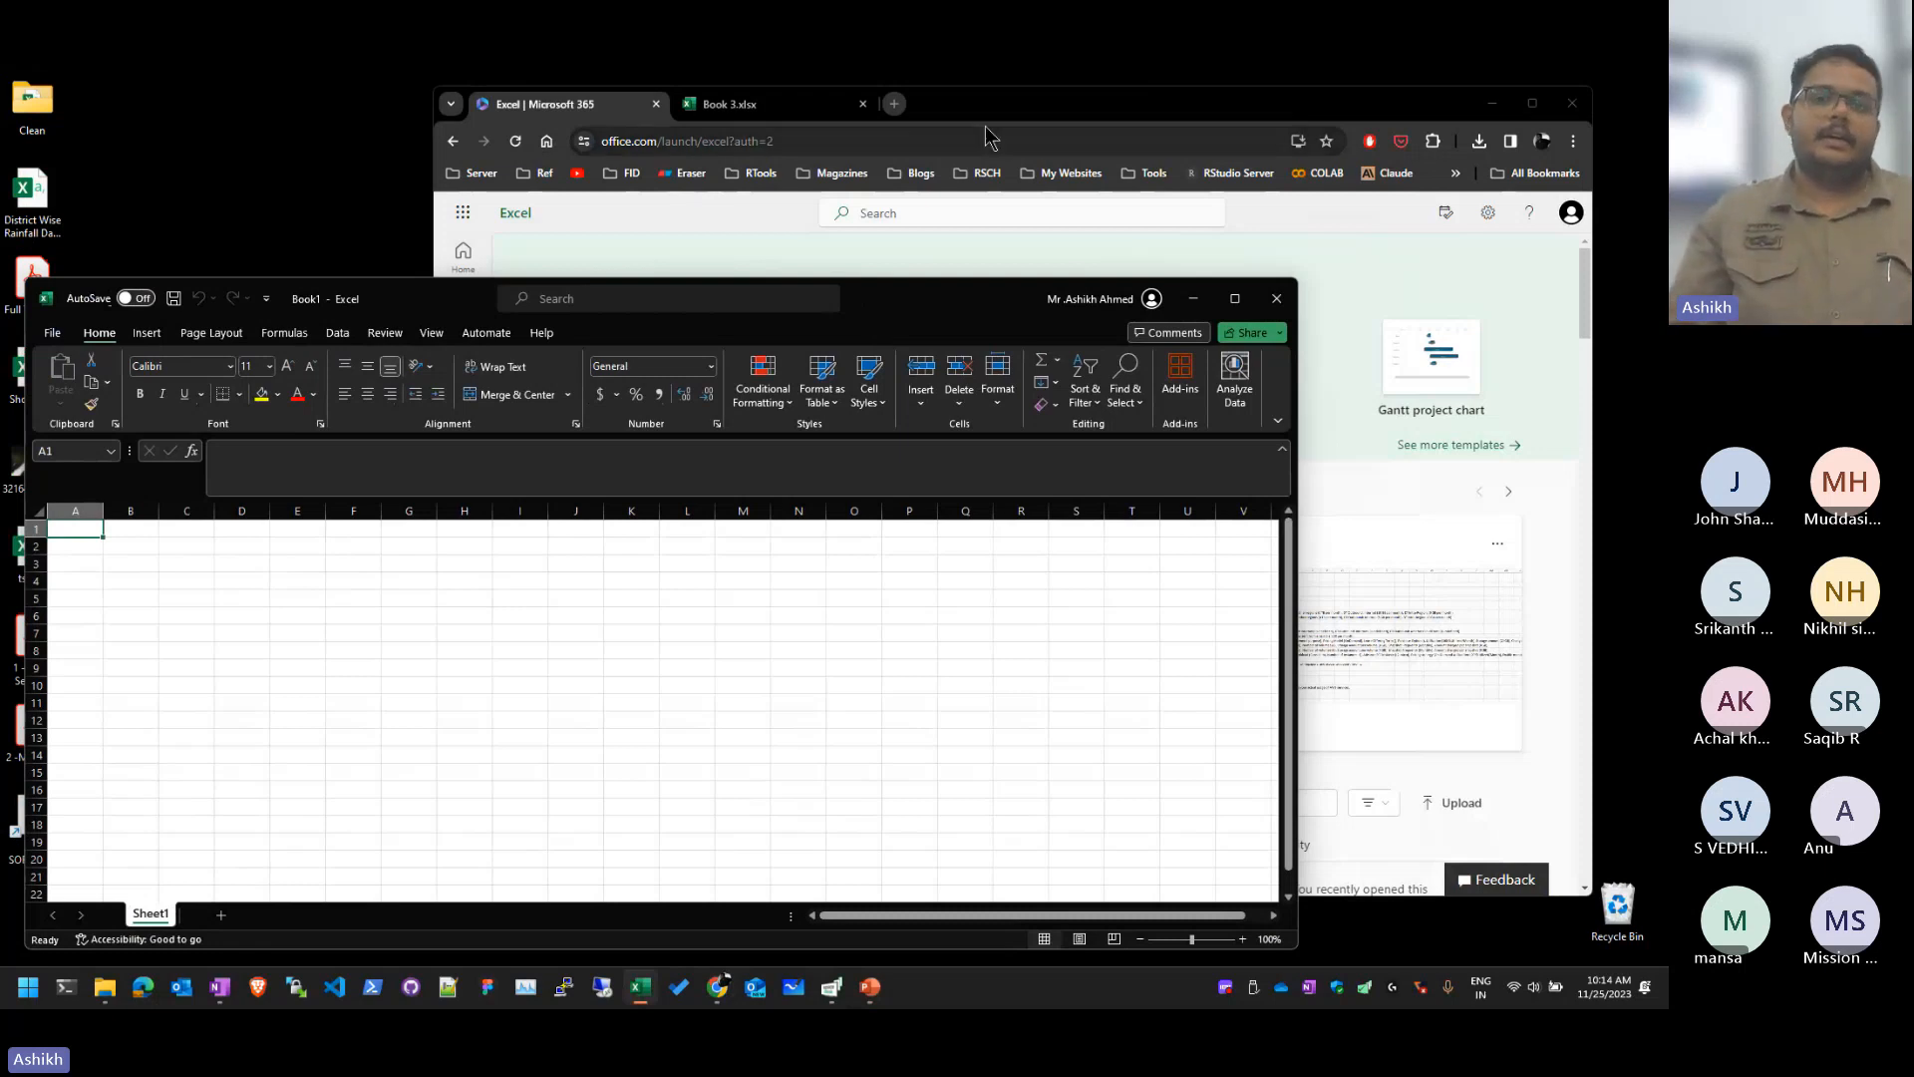
# Step: Load the office.com home page in the browser and look through the recent files list
pyautogui.click(1067, 110)
pyautogui.click(821, 152)
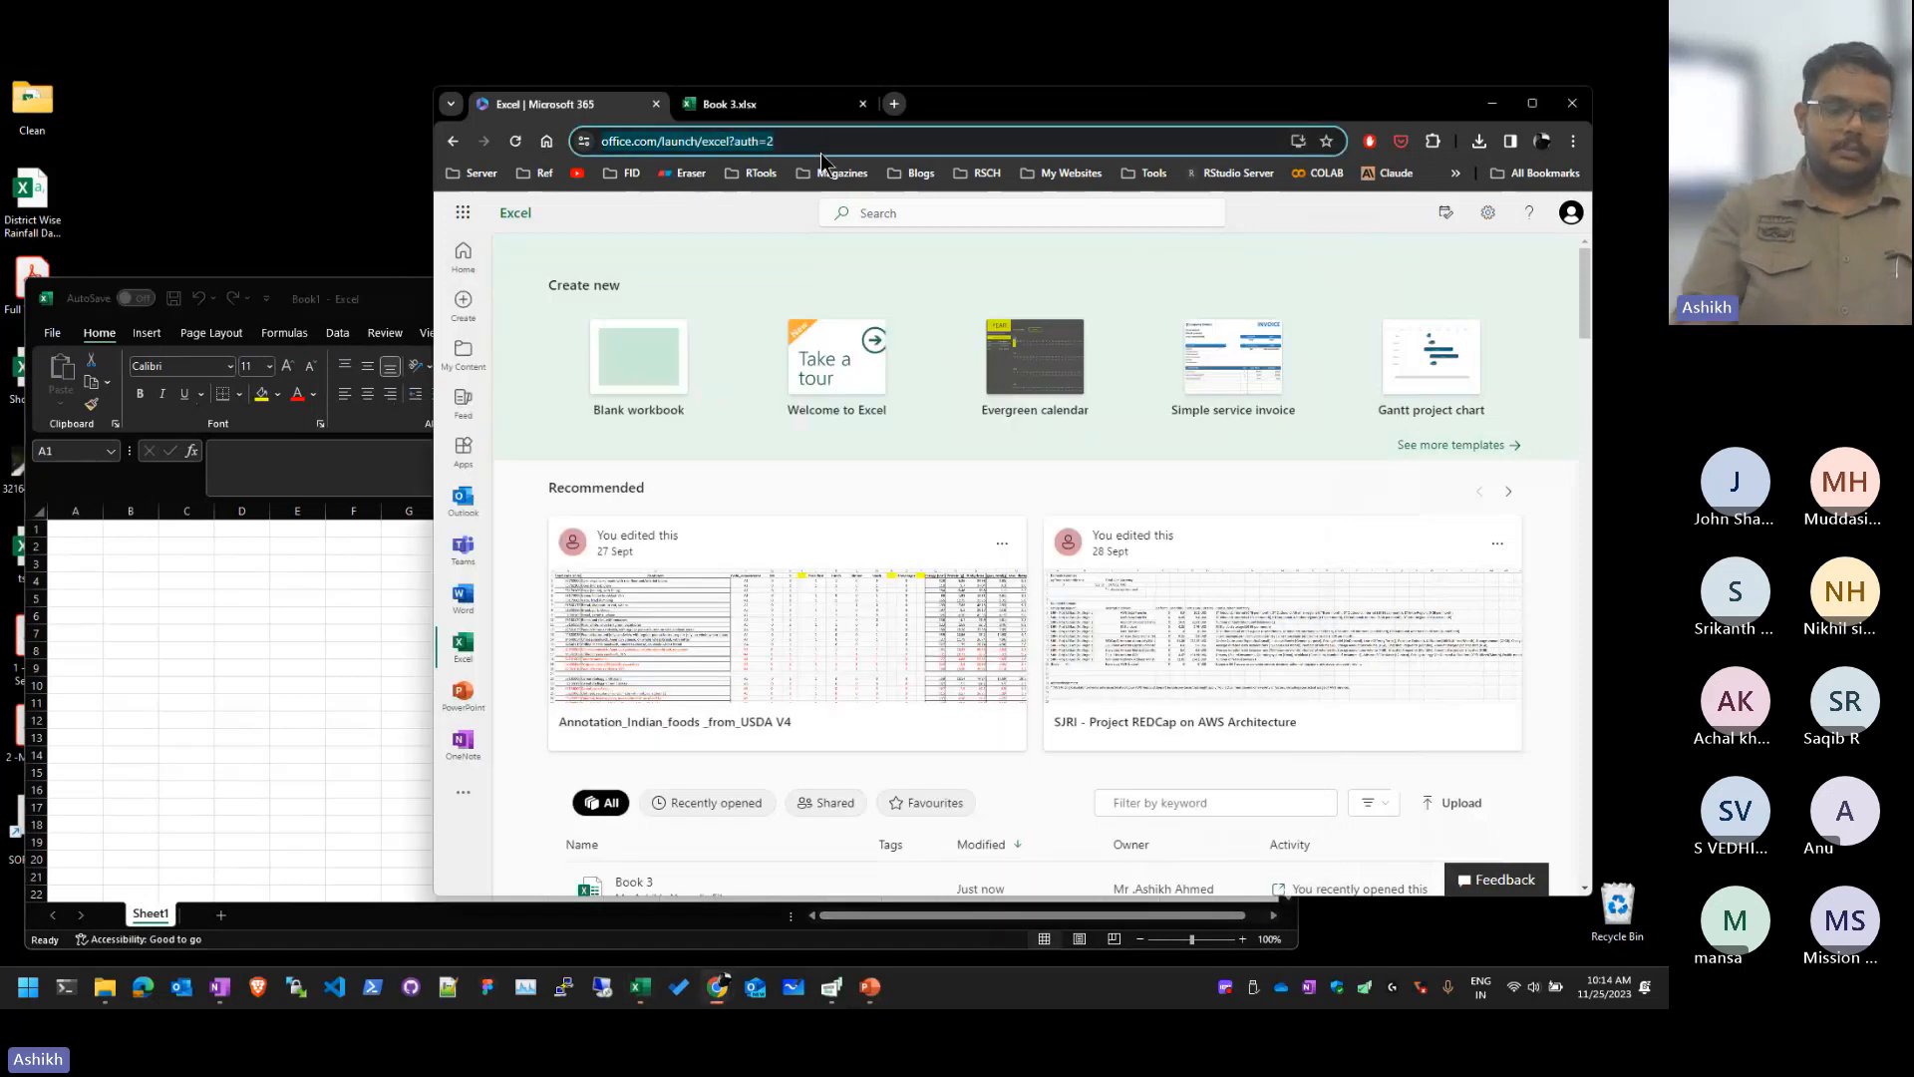
pyautogui.write('offi')
pyautogui.press('Return')
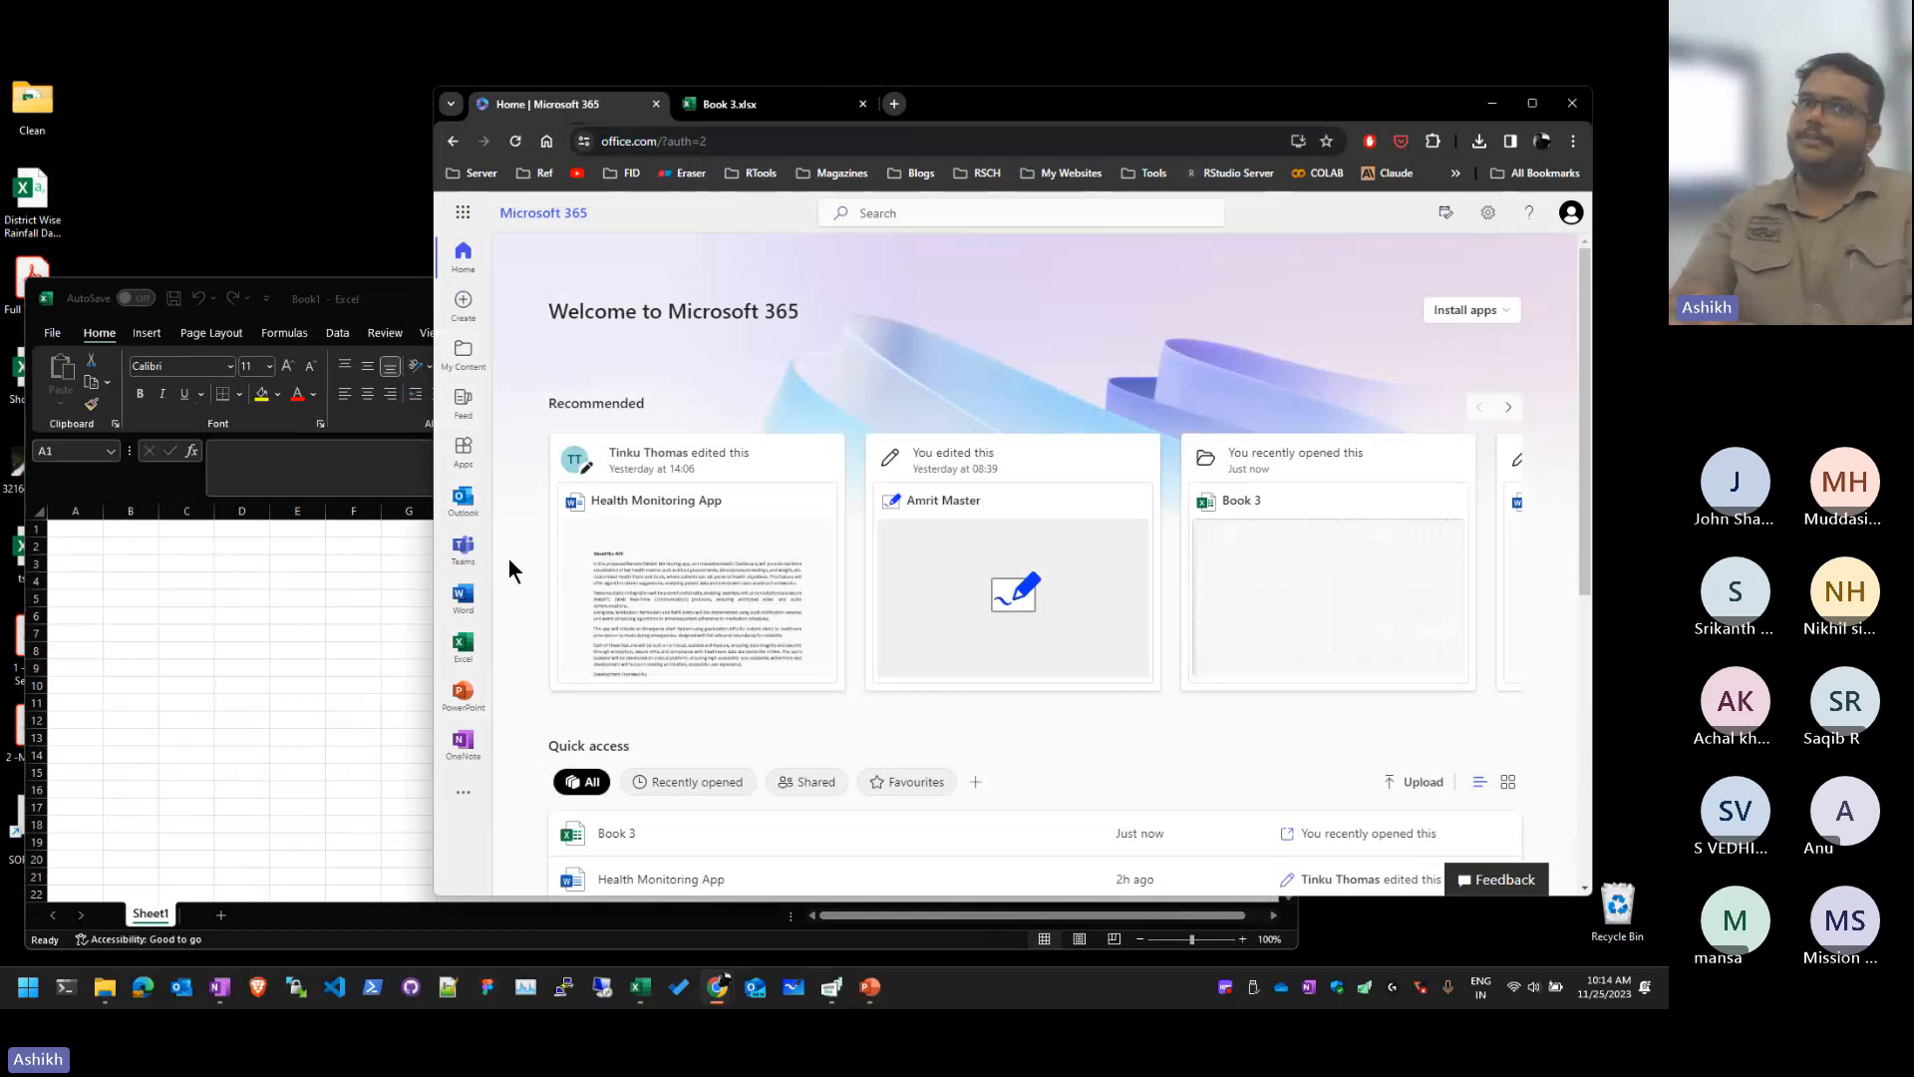
pyautogui.scroll(-5, 758, 529)
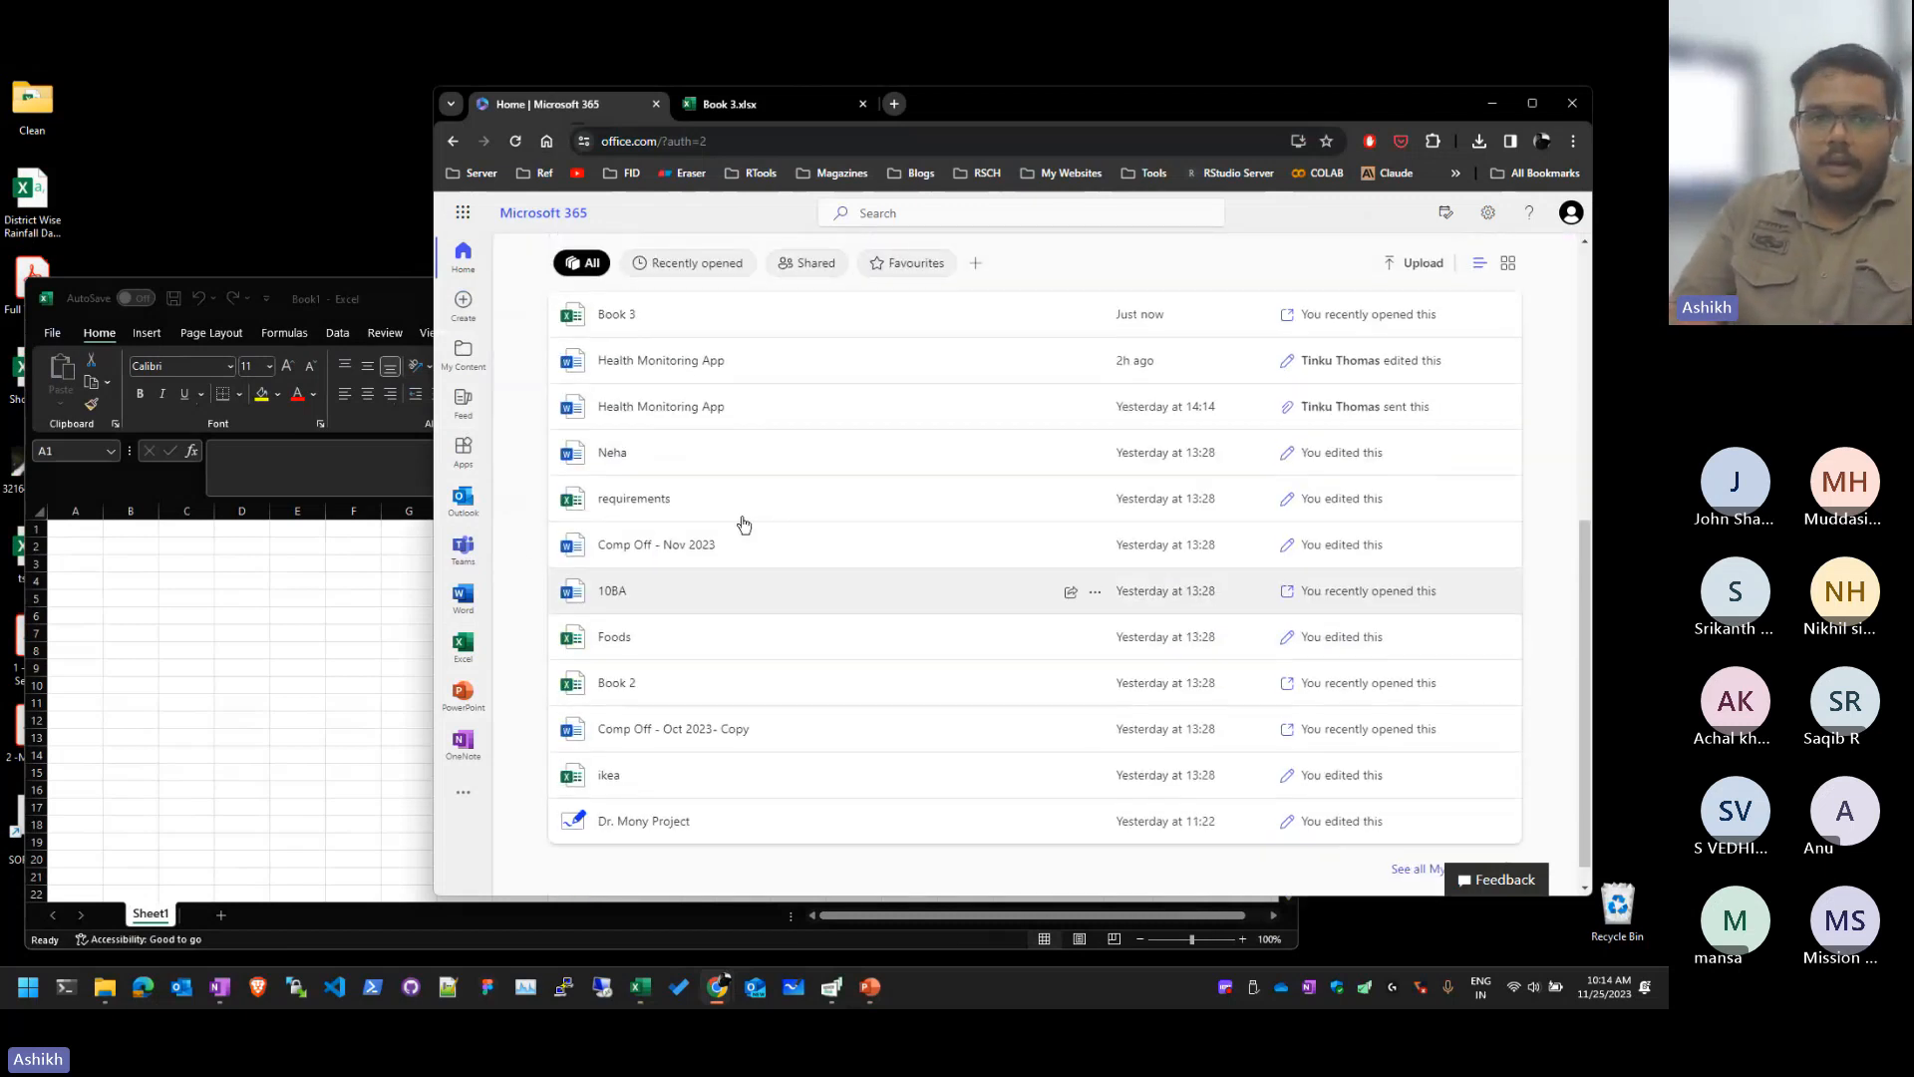
pyautogui.scroll(5, 775, 525)
# Step: Create a blank workbook in Excel for the web and select cell C9
pyautogui.click(482, 649)
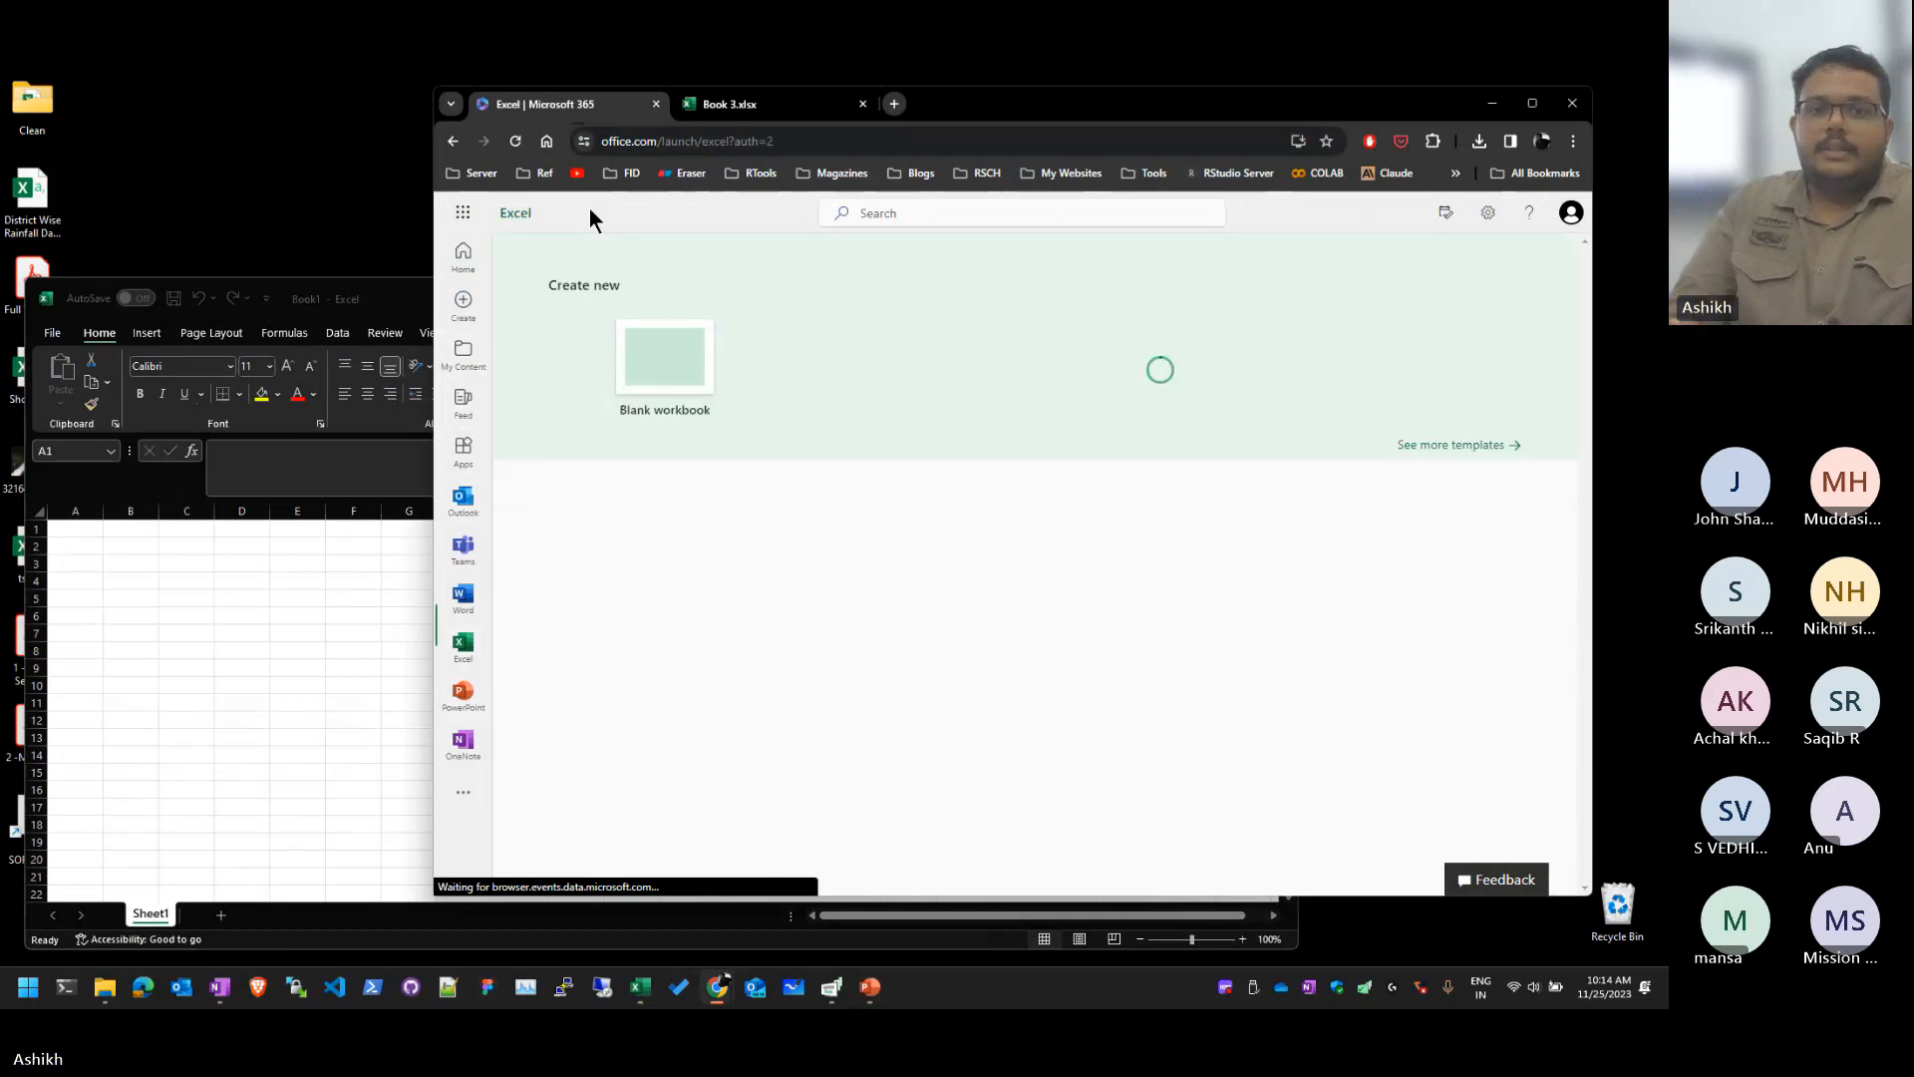
pyautogui.click(706, 321)
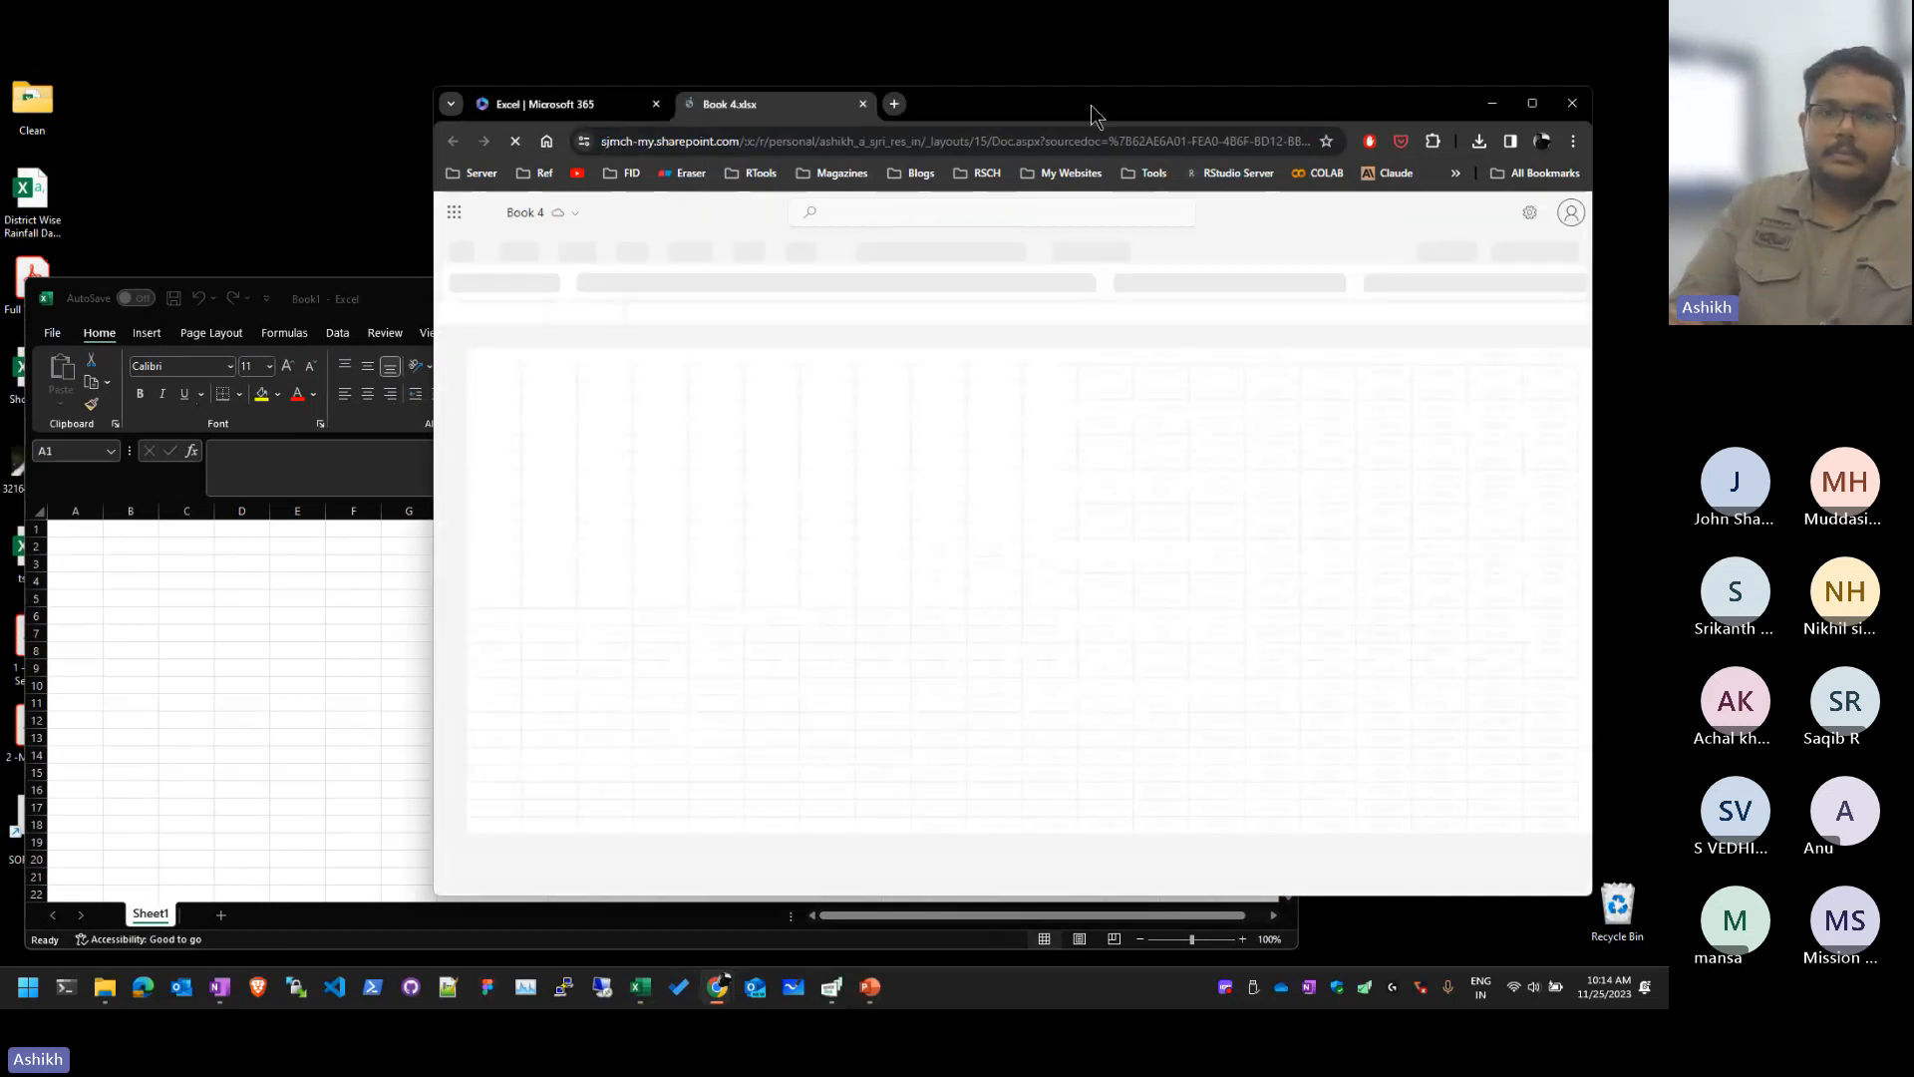
pyautogui.moveTo(1091, 105); pyautogui.dragTo(1133, 98)
pyautogui.click(1003, 401)
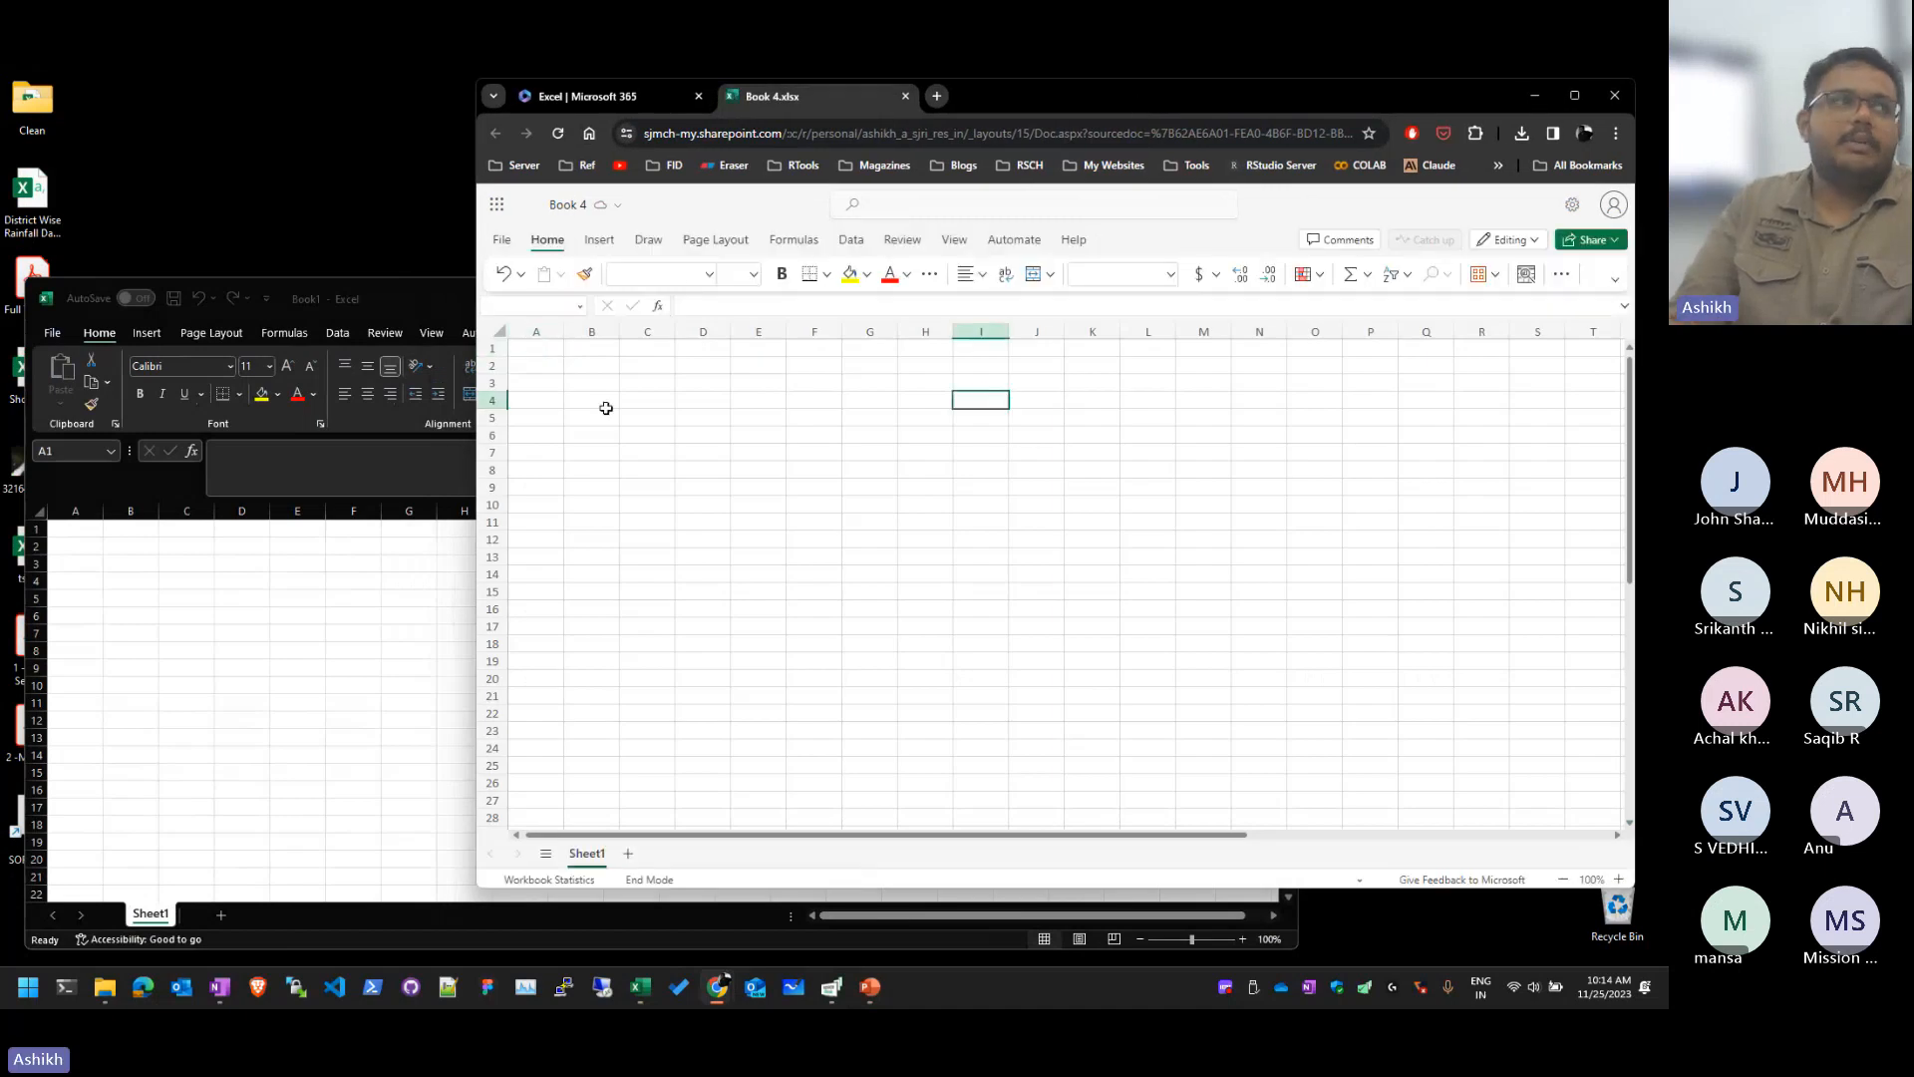
pyautogui.click(612, 394)
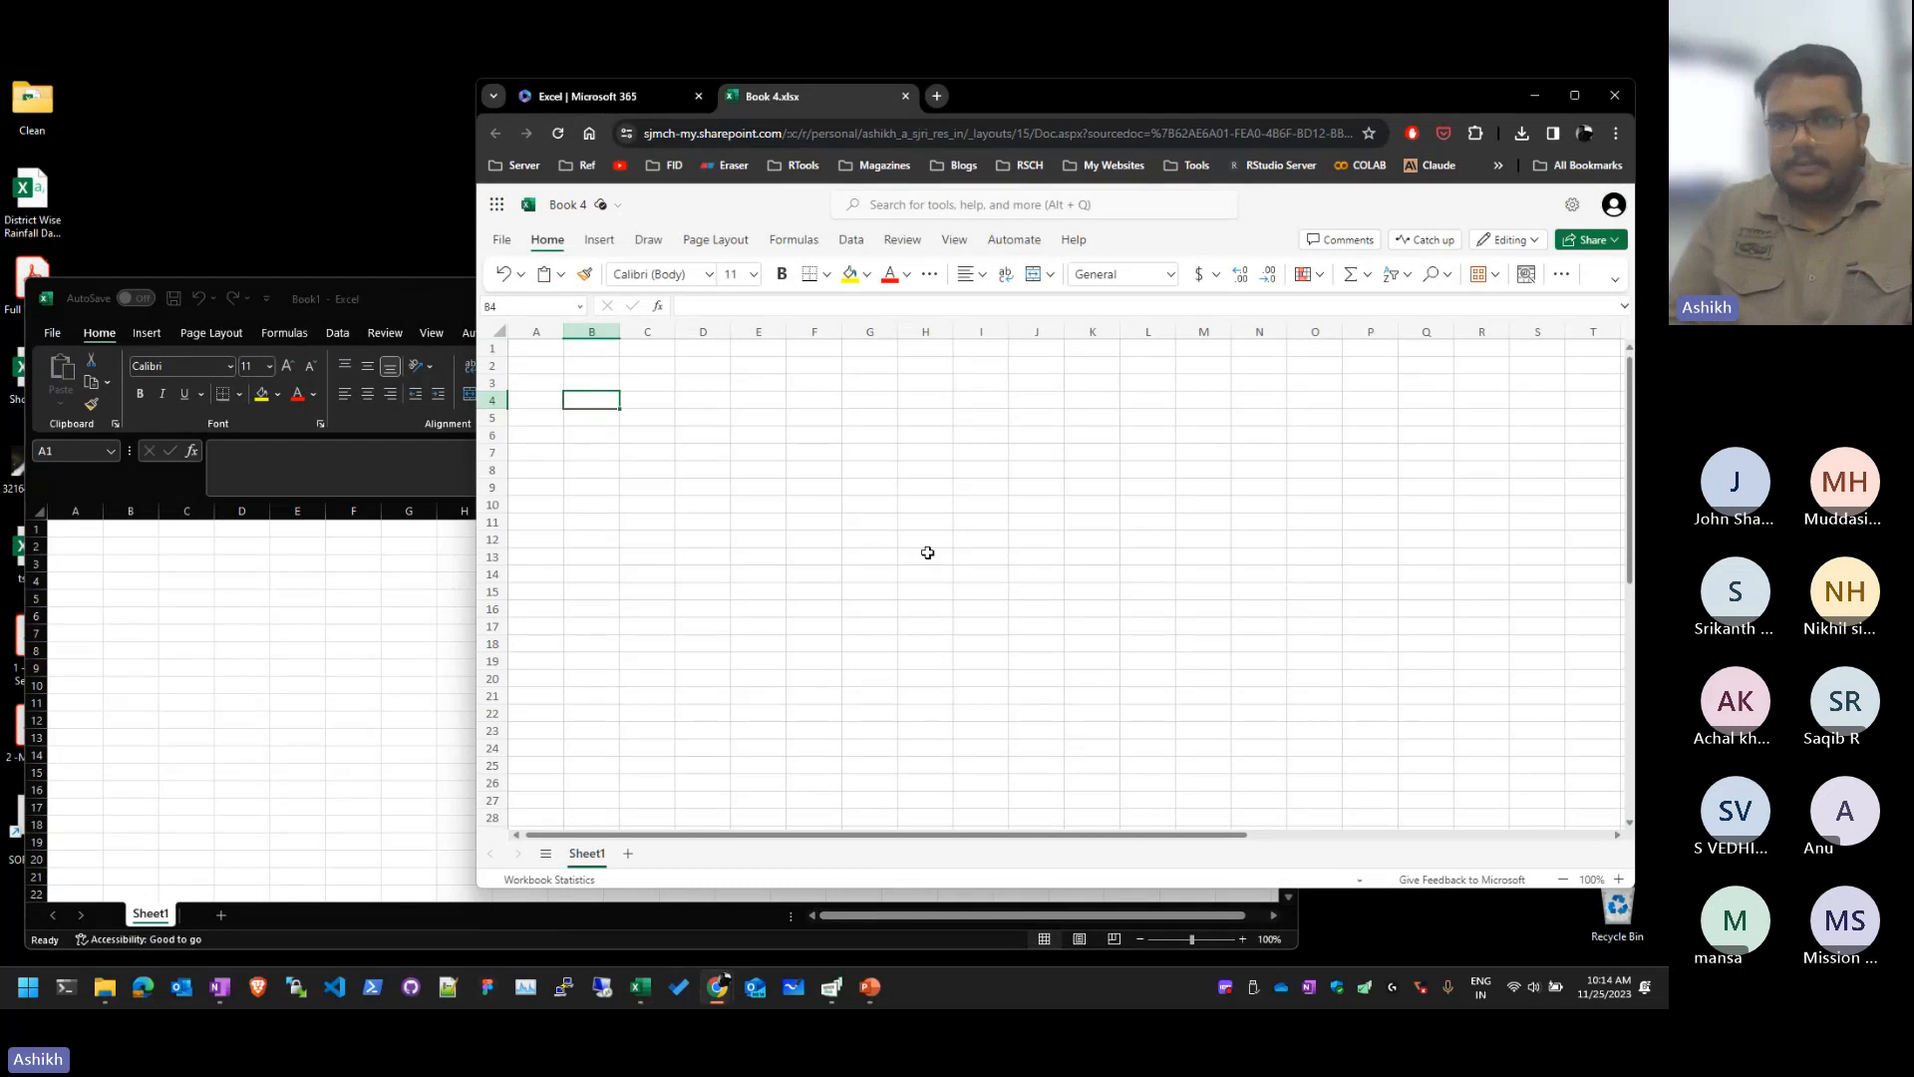
pyautogui.click(667, 488)
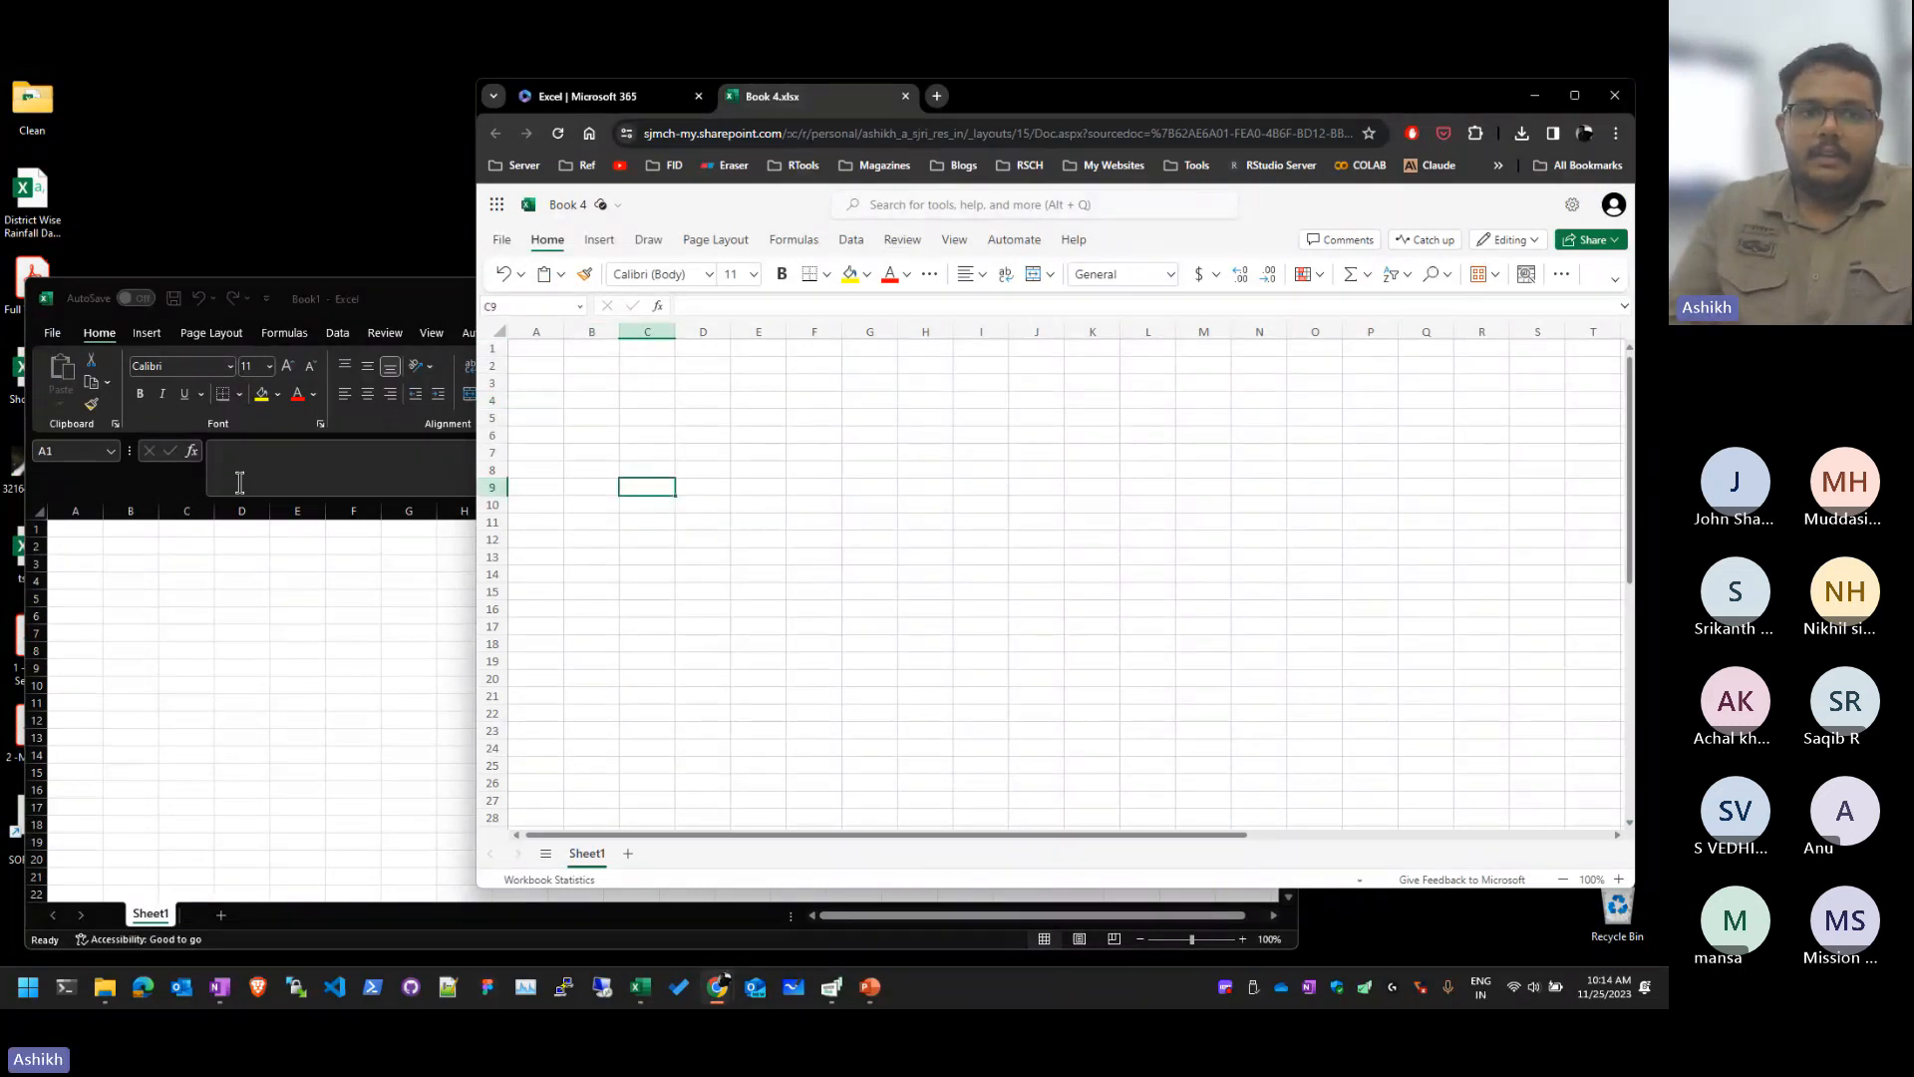
# Step: Compare the desktop Book1 workbook with the web workbook Book 4 by bringing each forward in turn
pyautogui.click(404, 294)
pyautogui.moveTo(996, 303)
pyautogui.mouseDown()
pyautogui.moveTo(1024, 257)
pyautogui.moveTo(981, 309)
pyautogui.mouseUp()
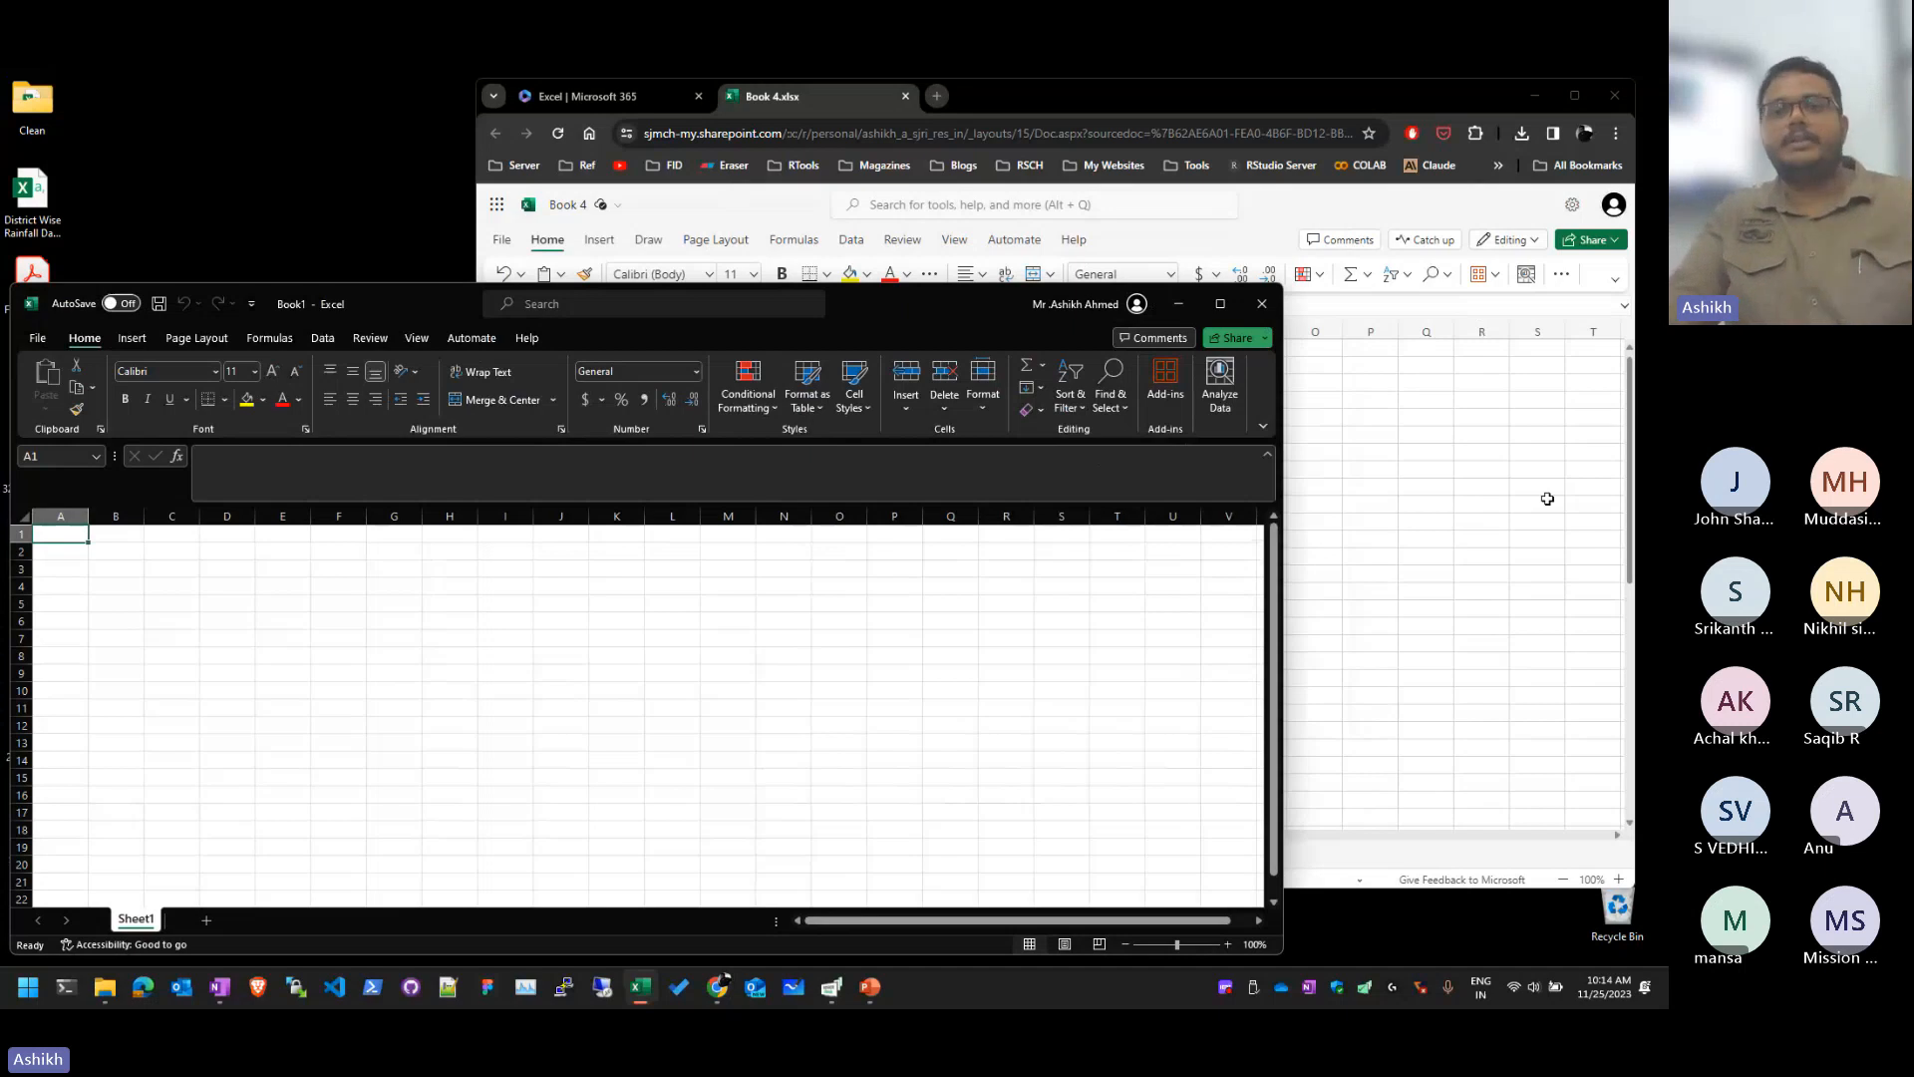
pyautogui.click(1247, 133)
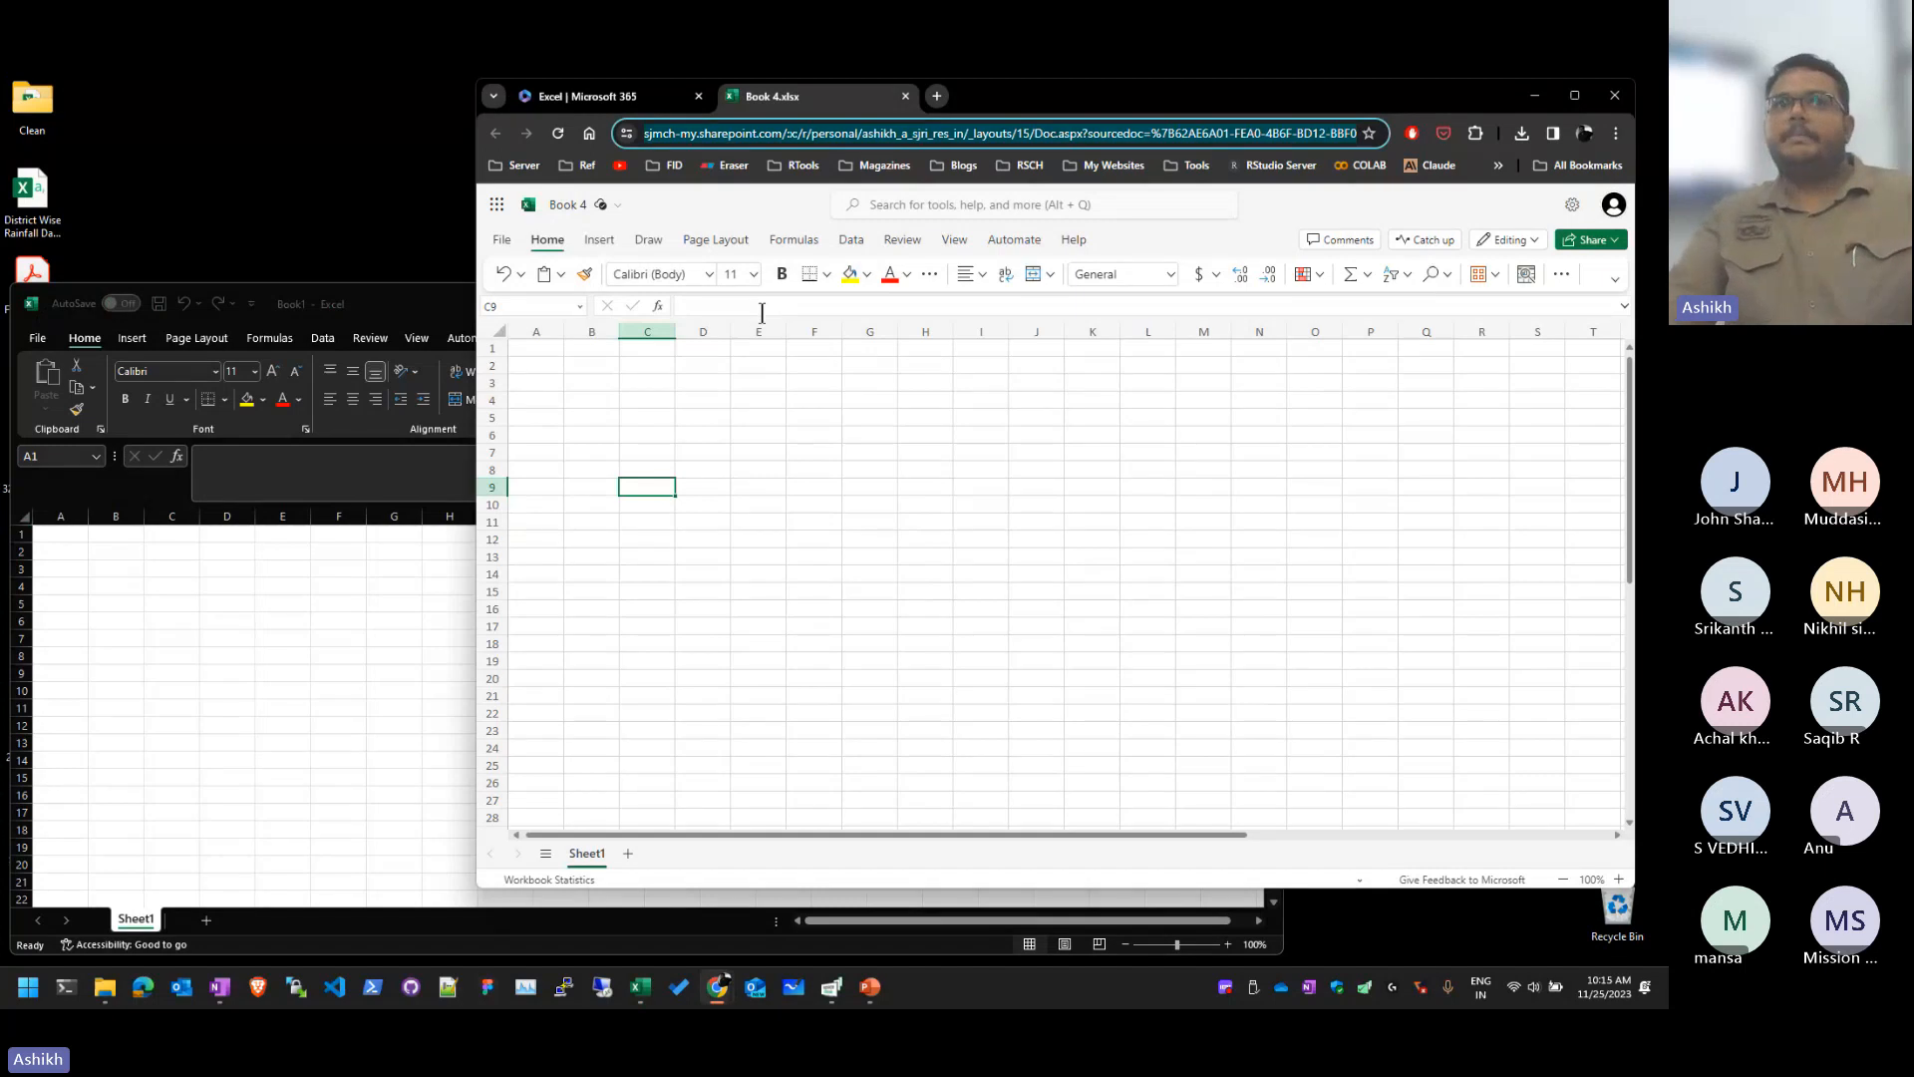
pyautogui.click(869, 417)
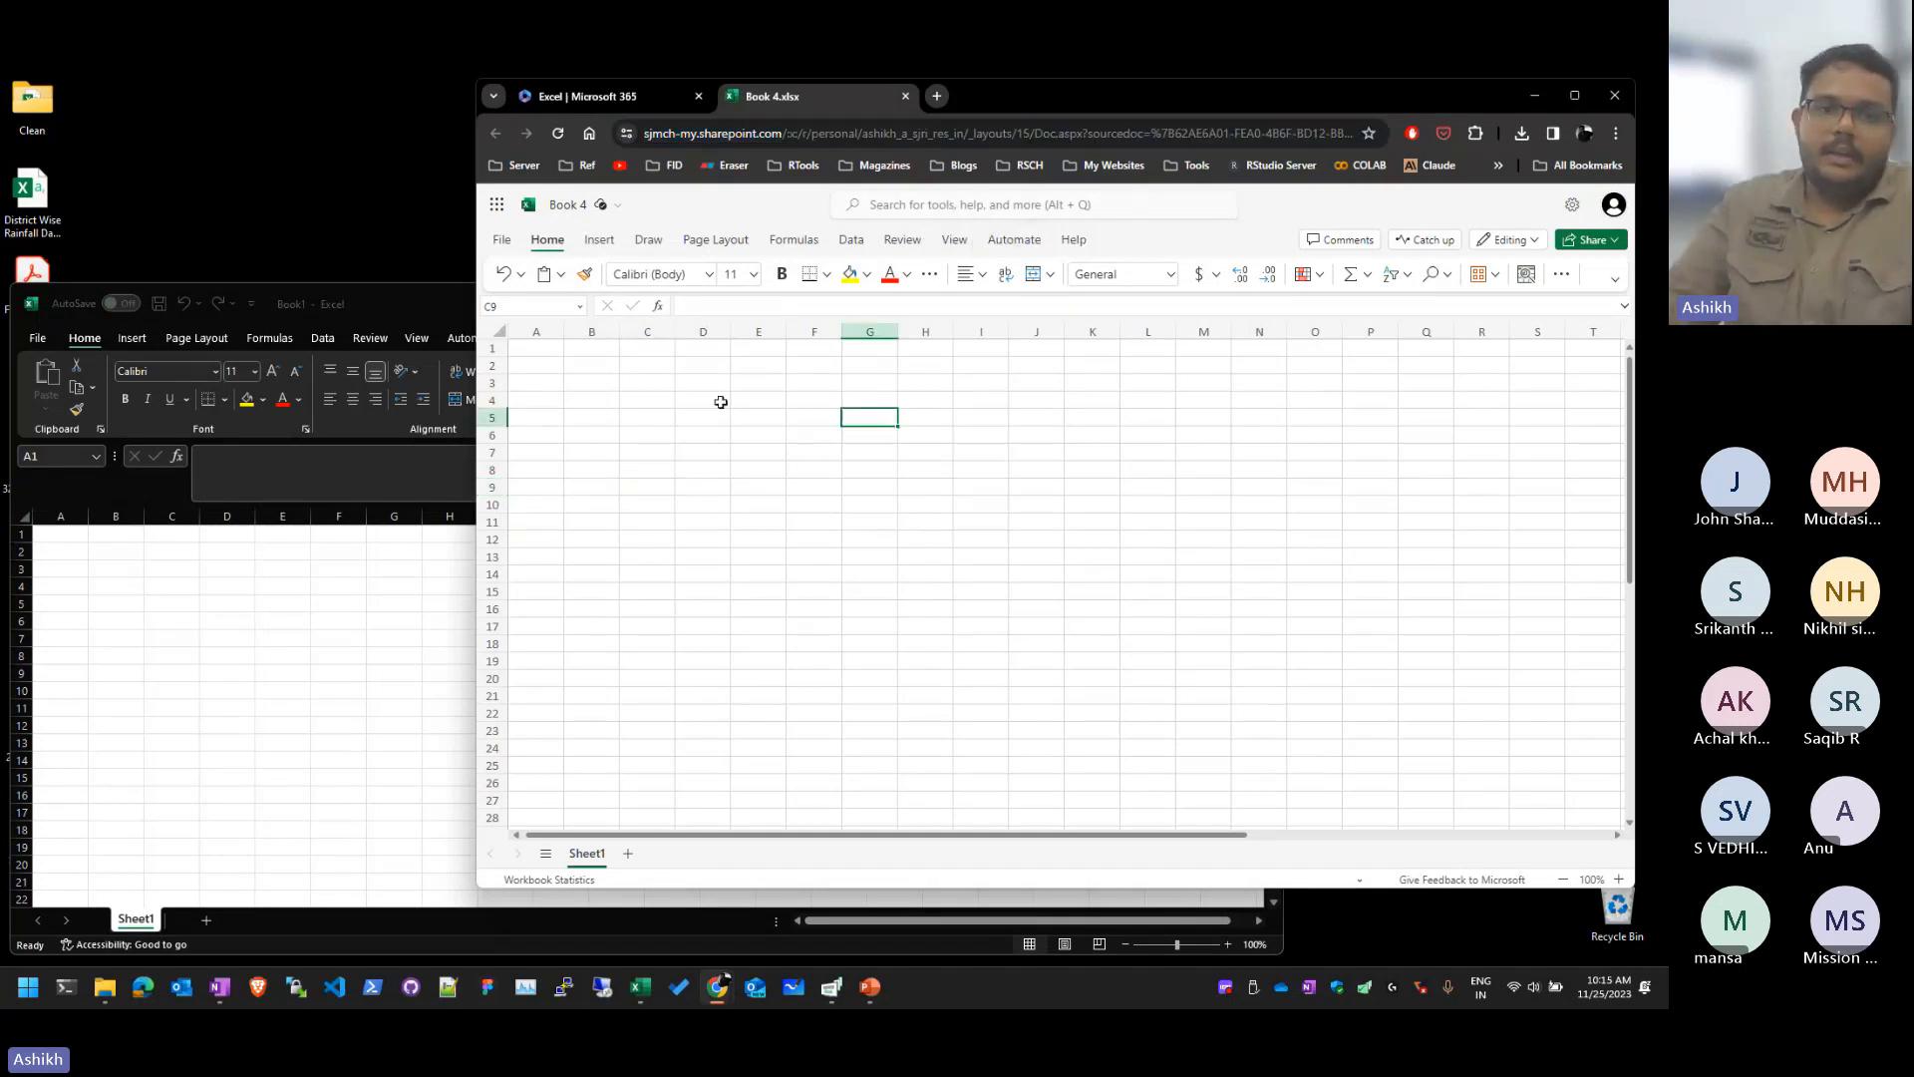
# Step: Close the browser window with Book 4, maximise the desktop Book1 workbook, and select cell A8
pyautogui.click(1615, 97)
pyautogui.doubleClick(959, 313)
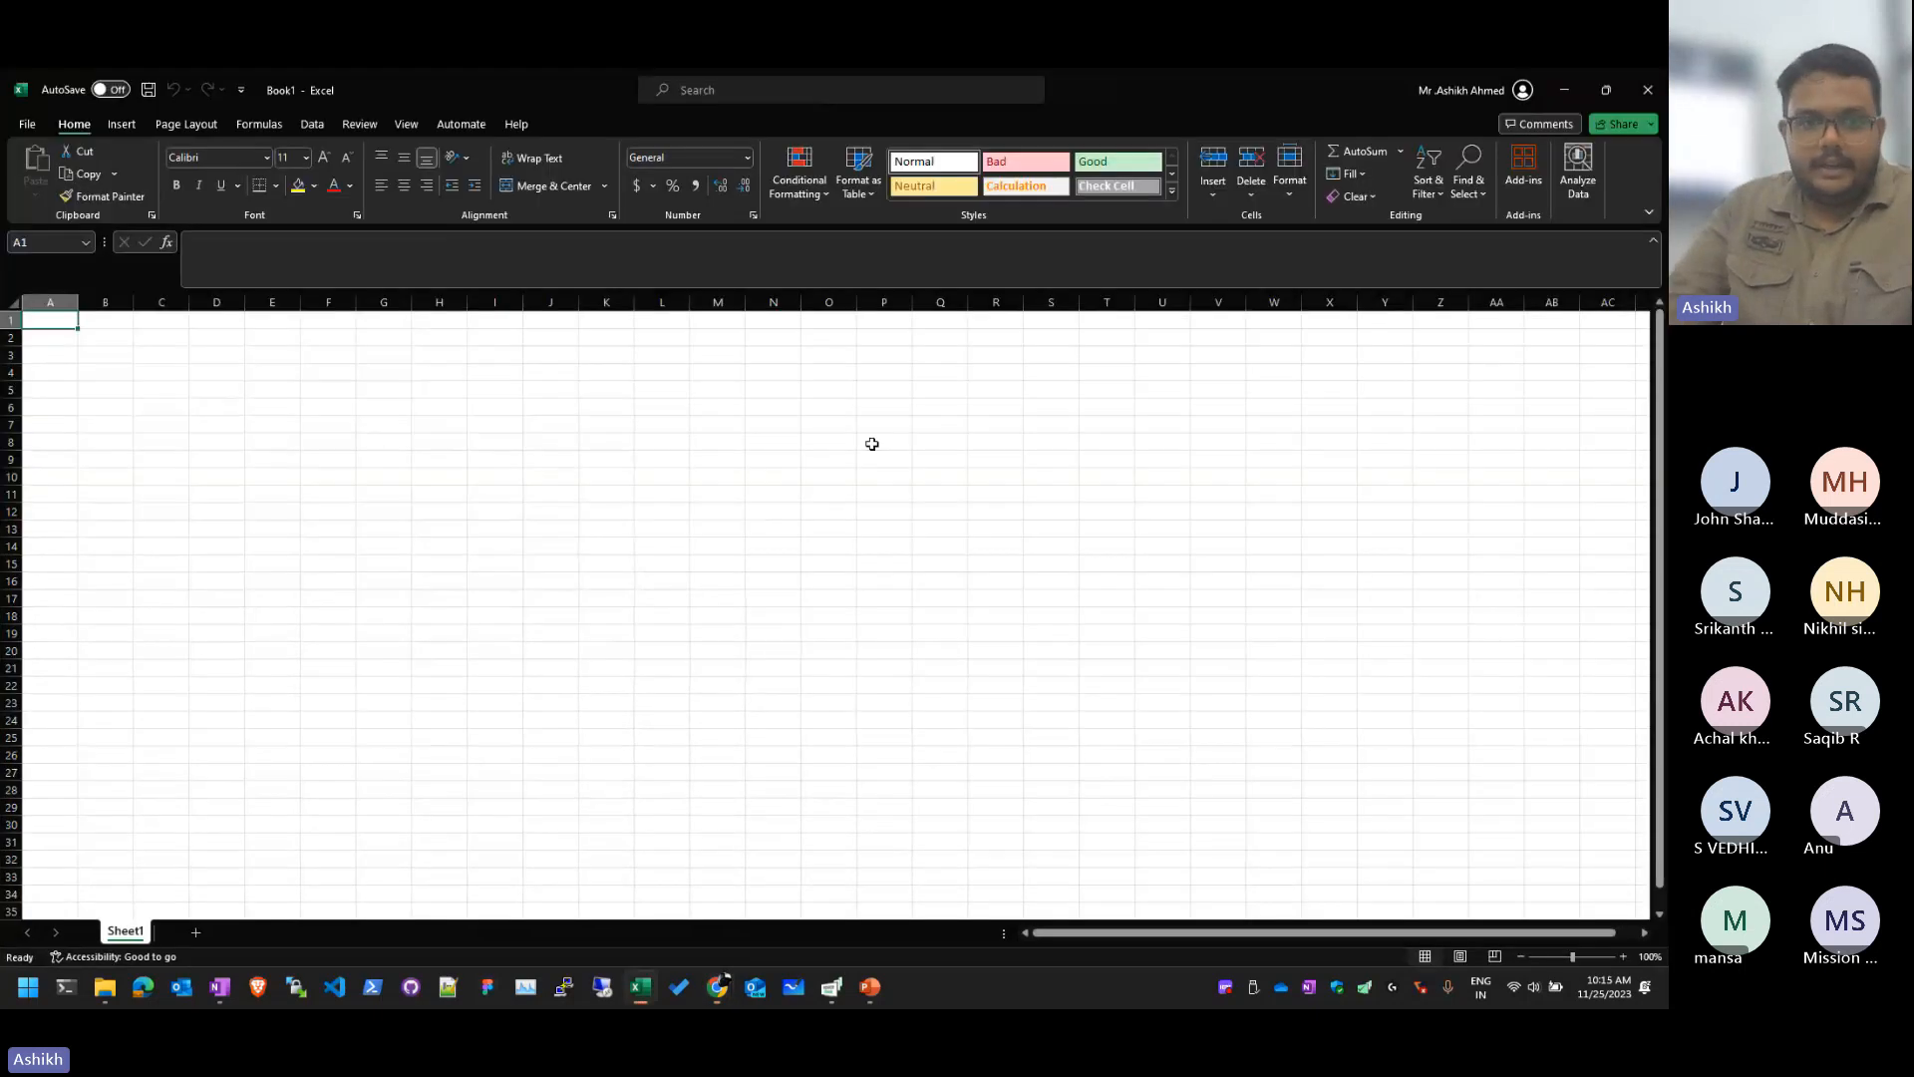
pyautogui.rightClick(40, 442)
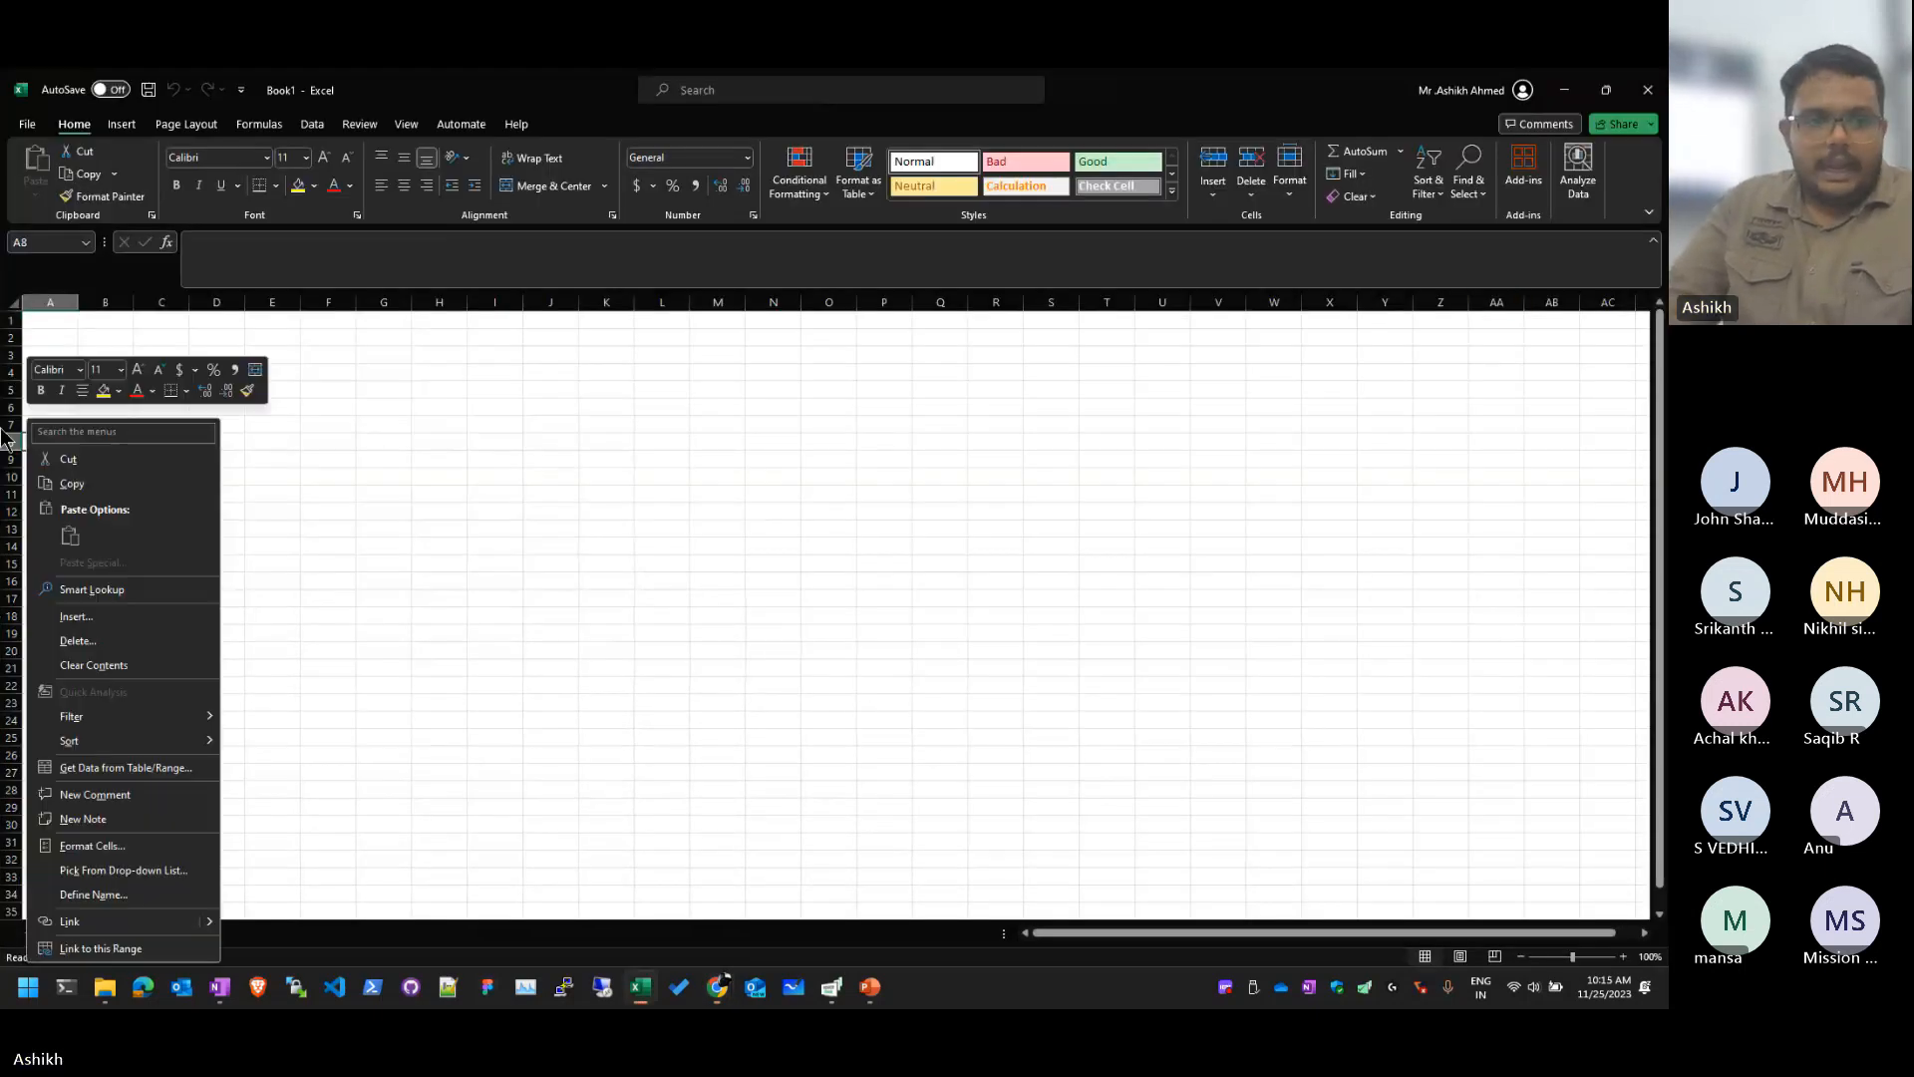
pyautogui.press('Escape')
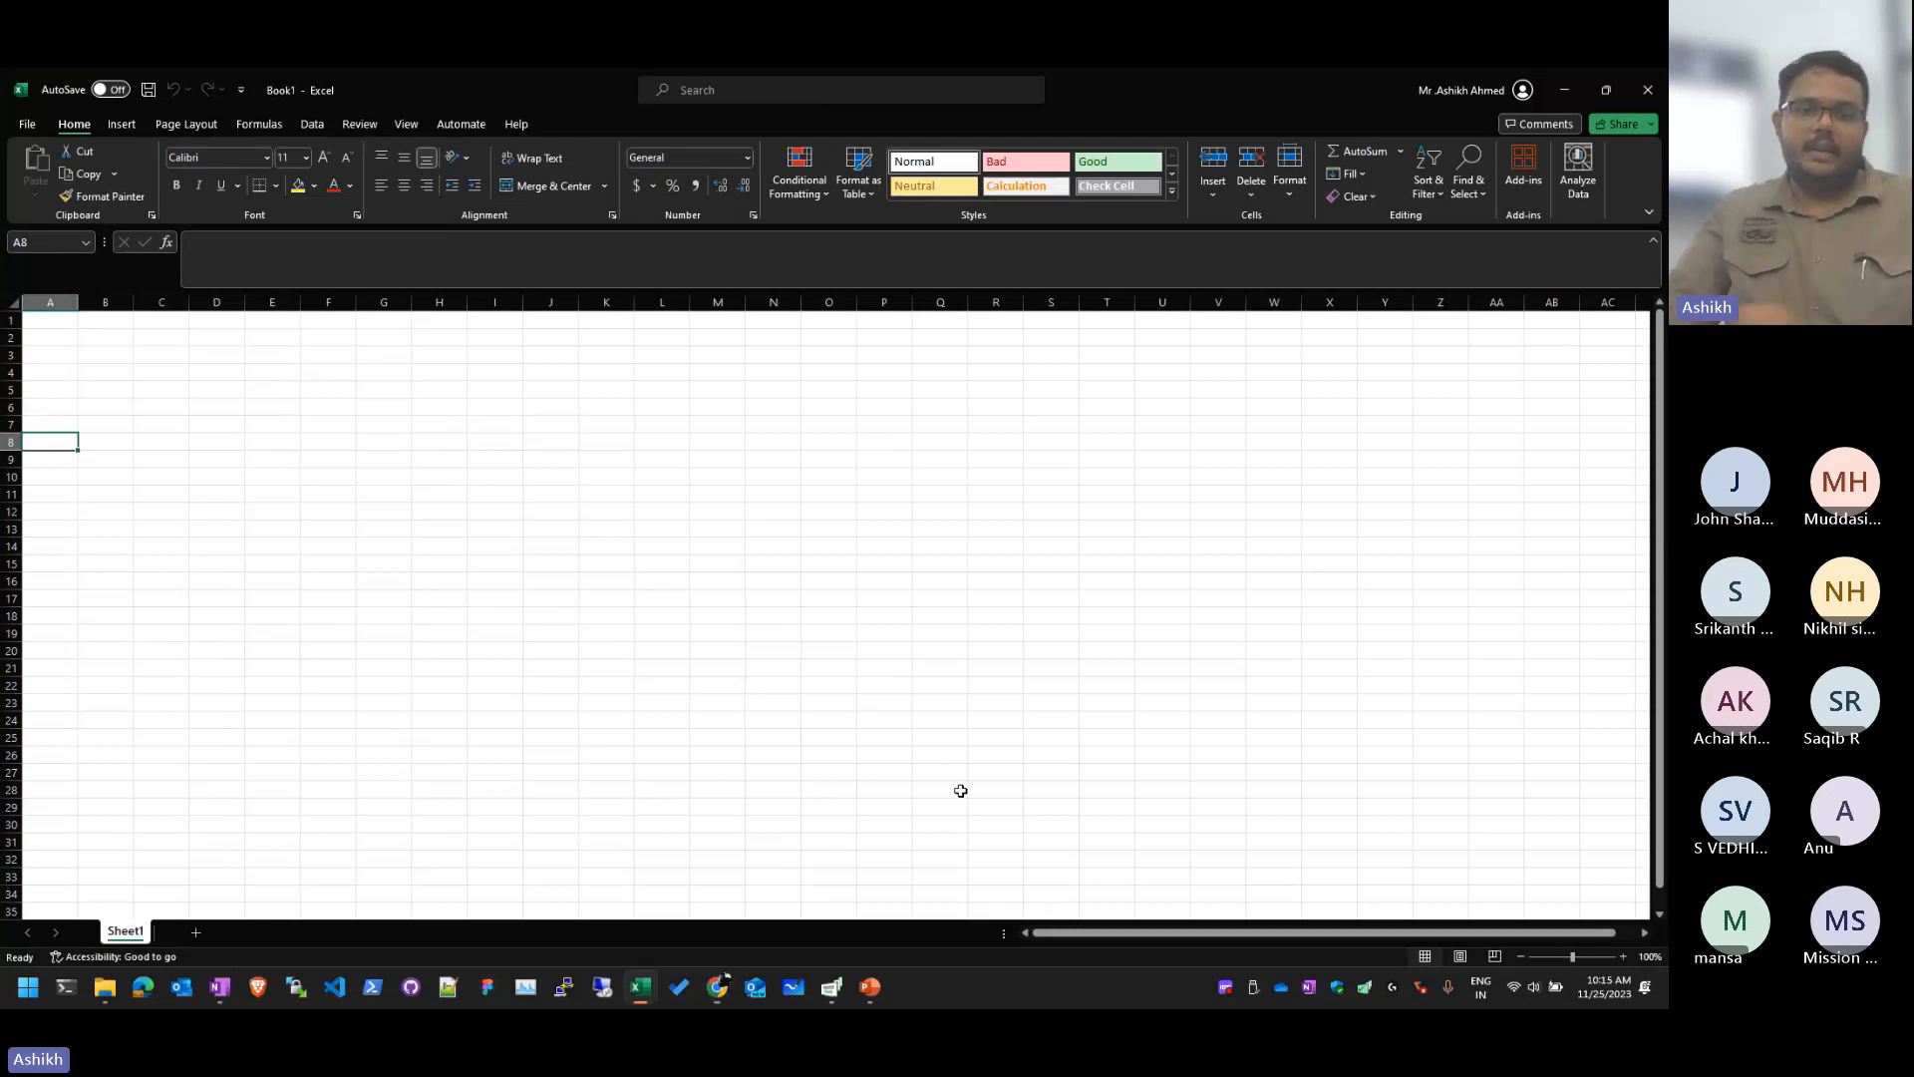
# Step: Switch to the PowerPoint deck on Excel fundamentals, skim its slide thumbnails, and return to the Excel workbook
pyautogui.press('super+Up')
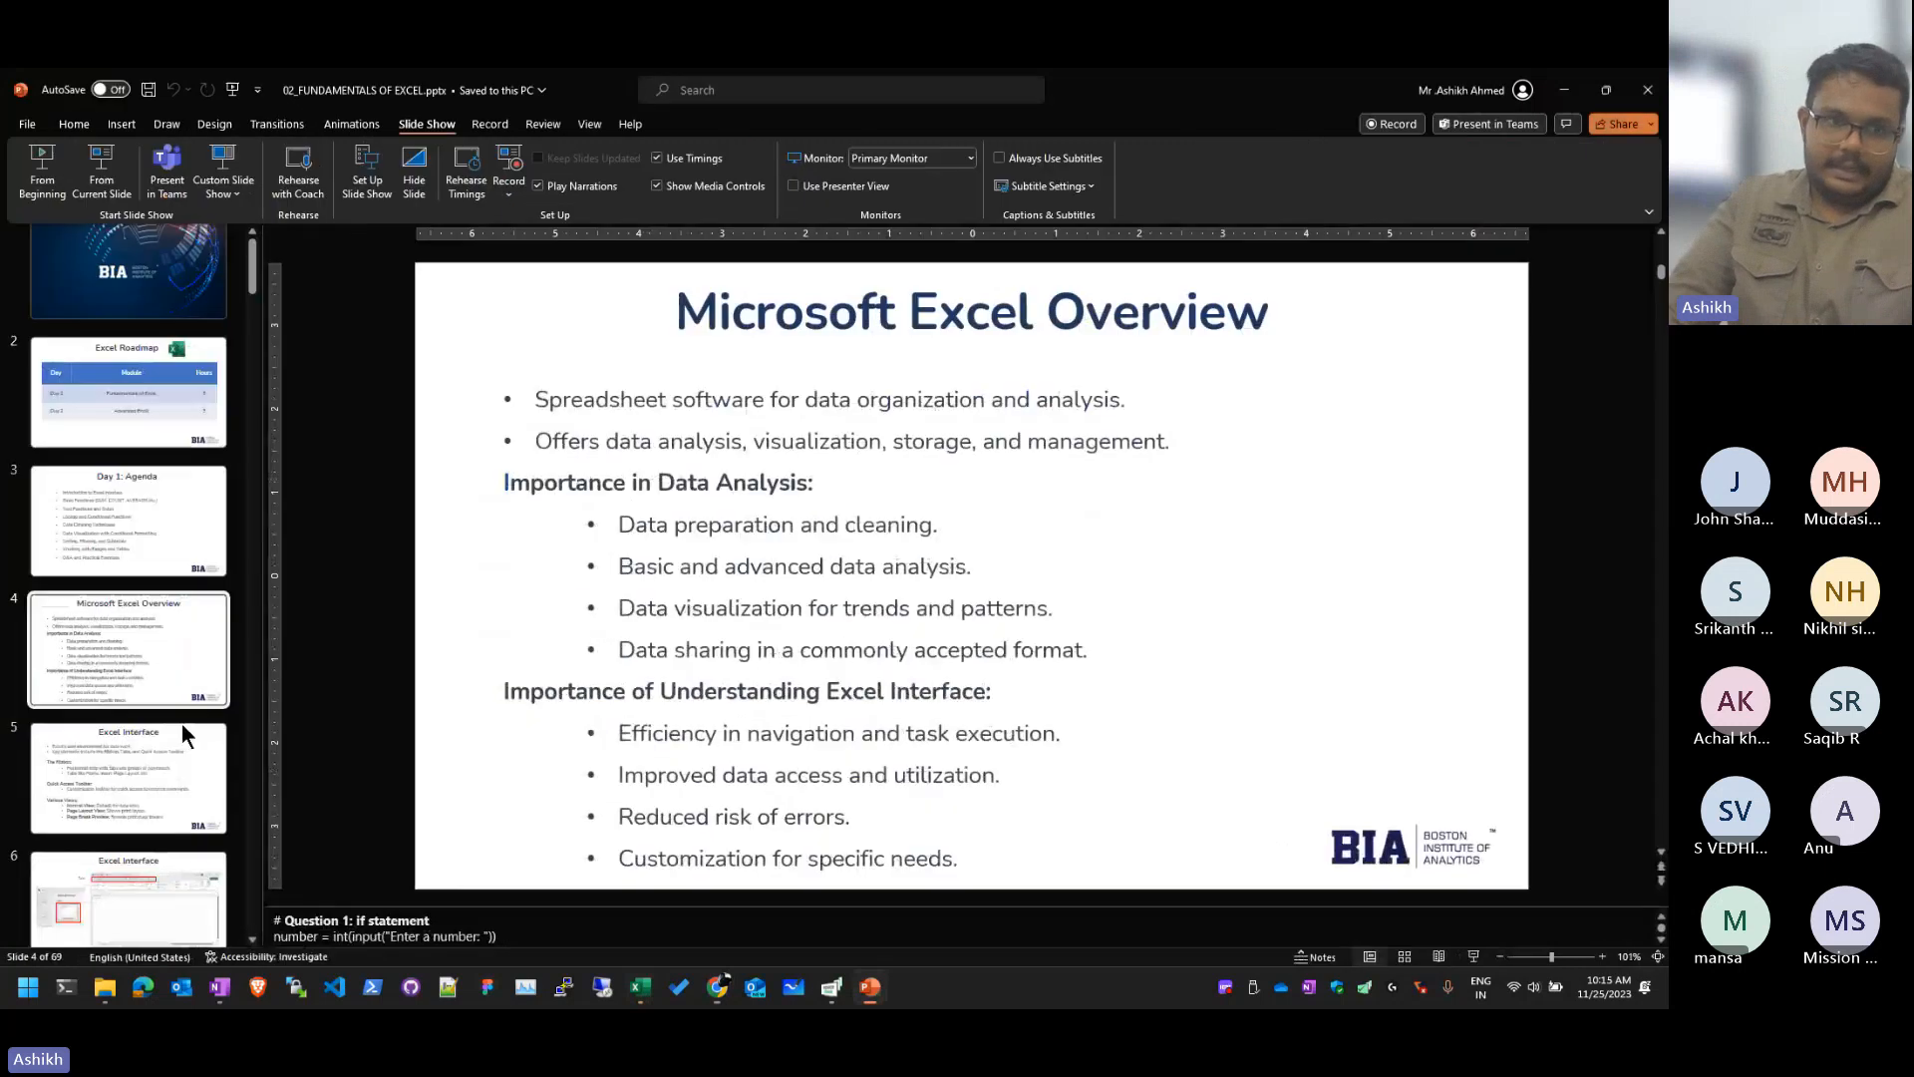
pyautogui.scroll(-15, 182, 724)
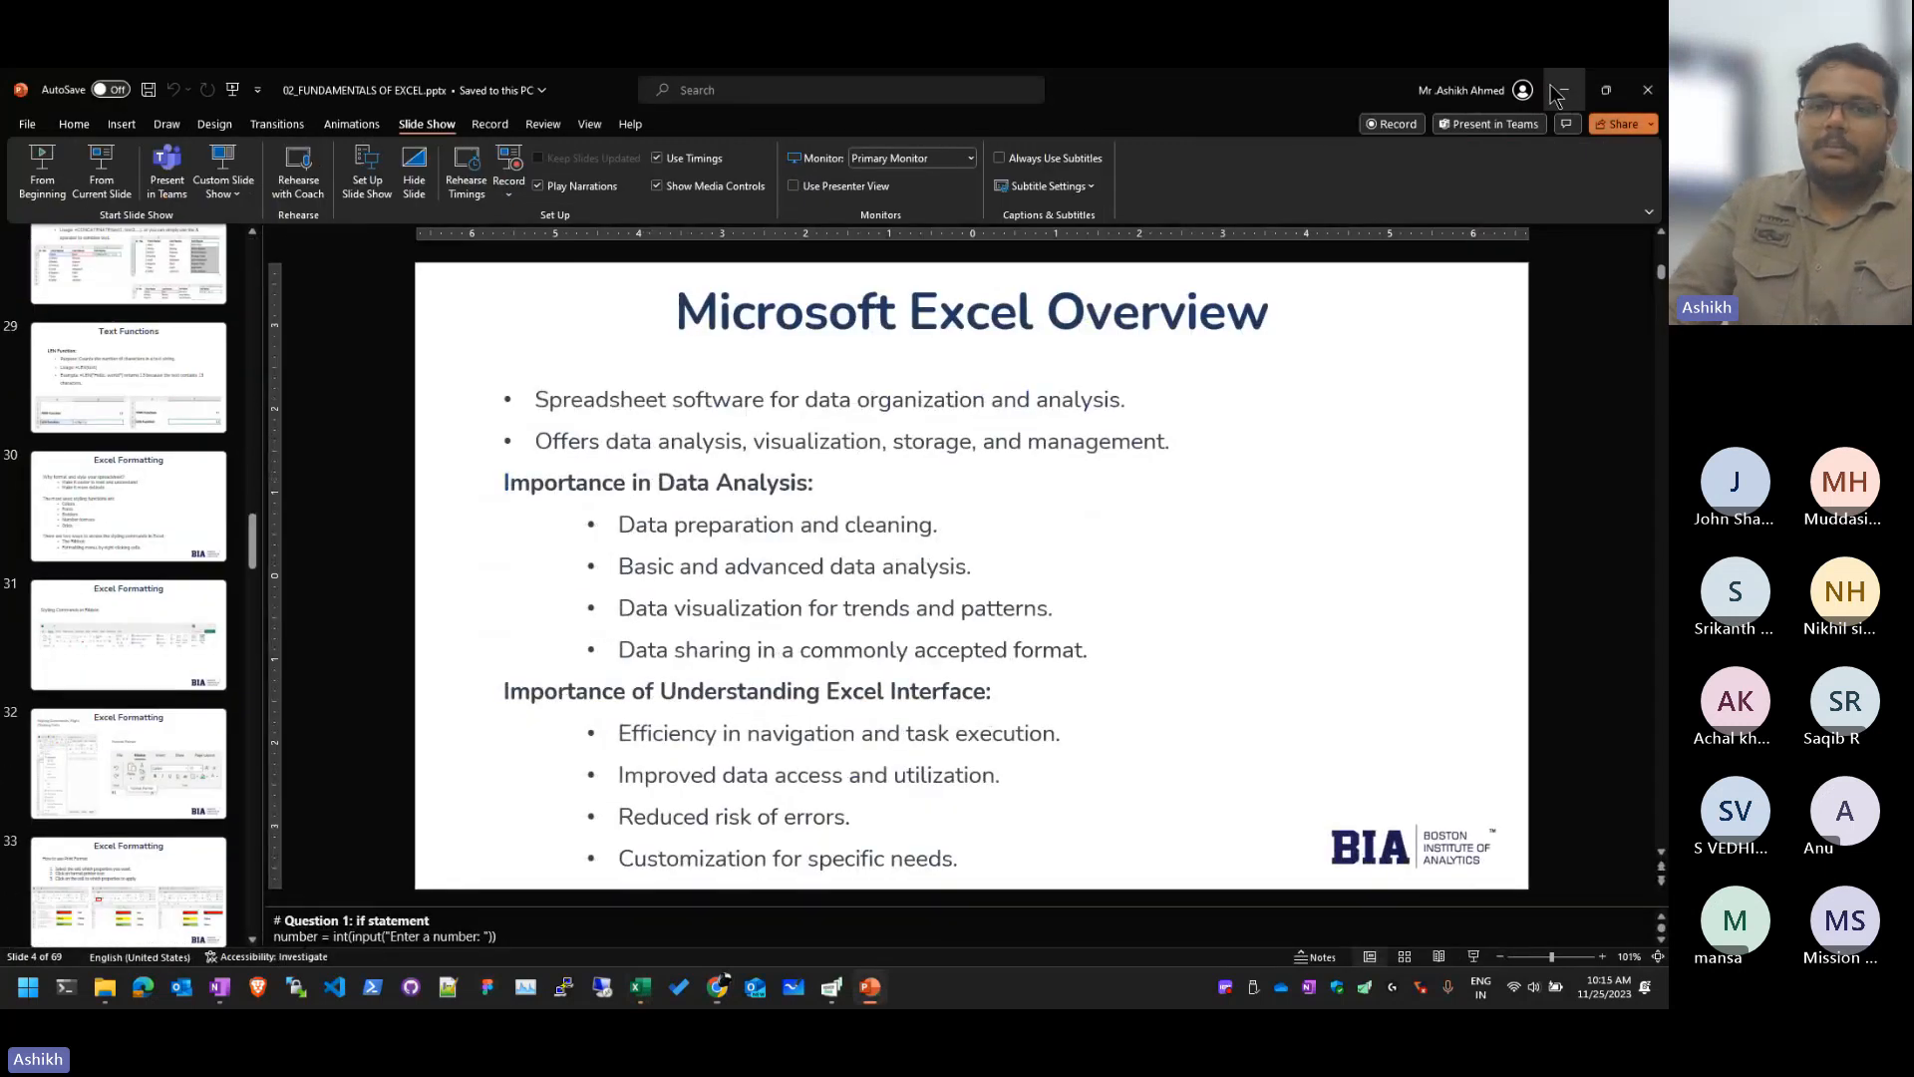
pyautogui.hotkey('alt', 'Tab')
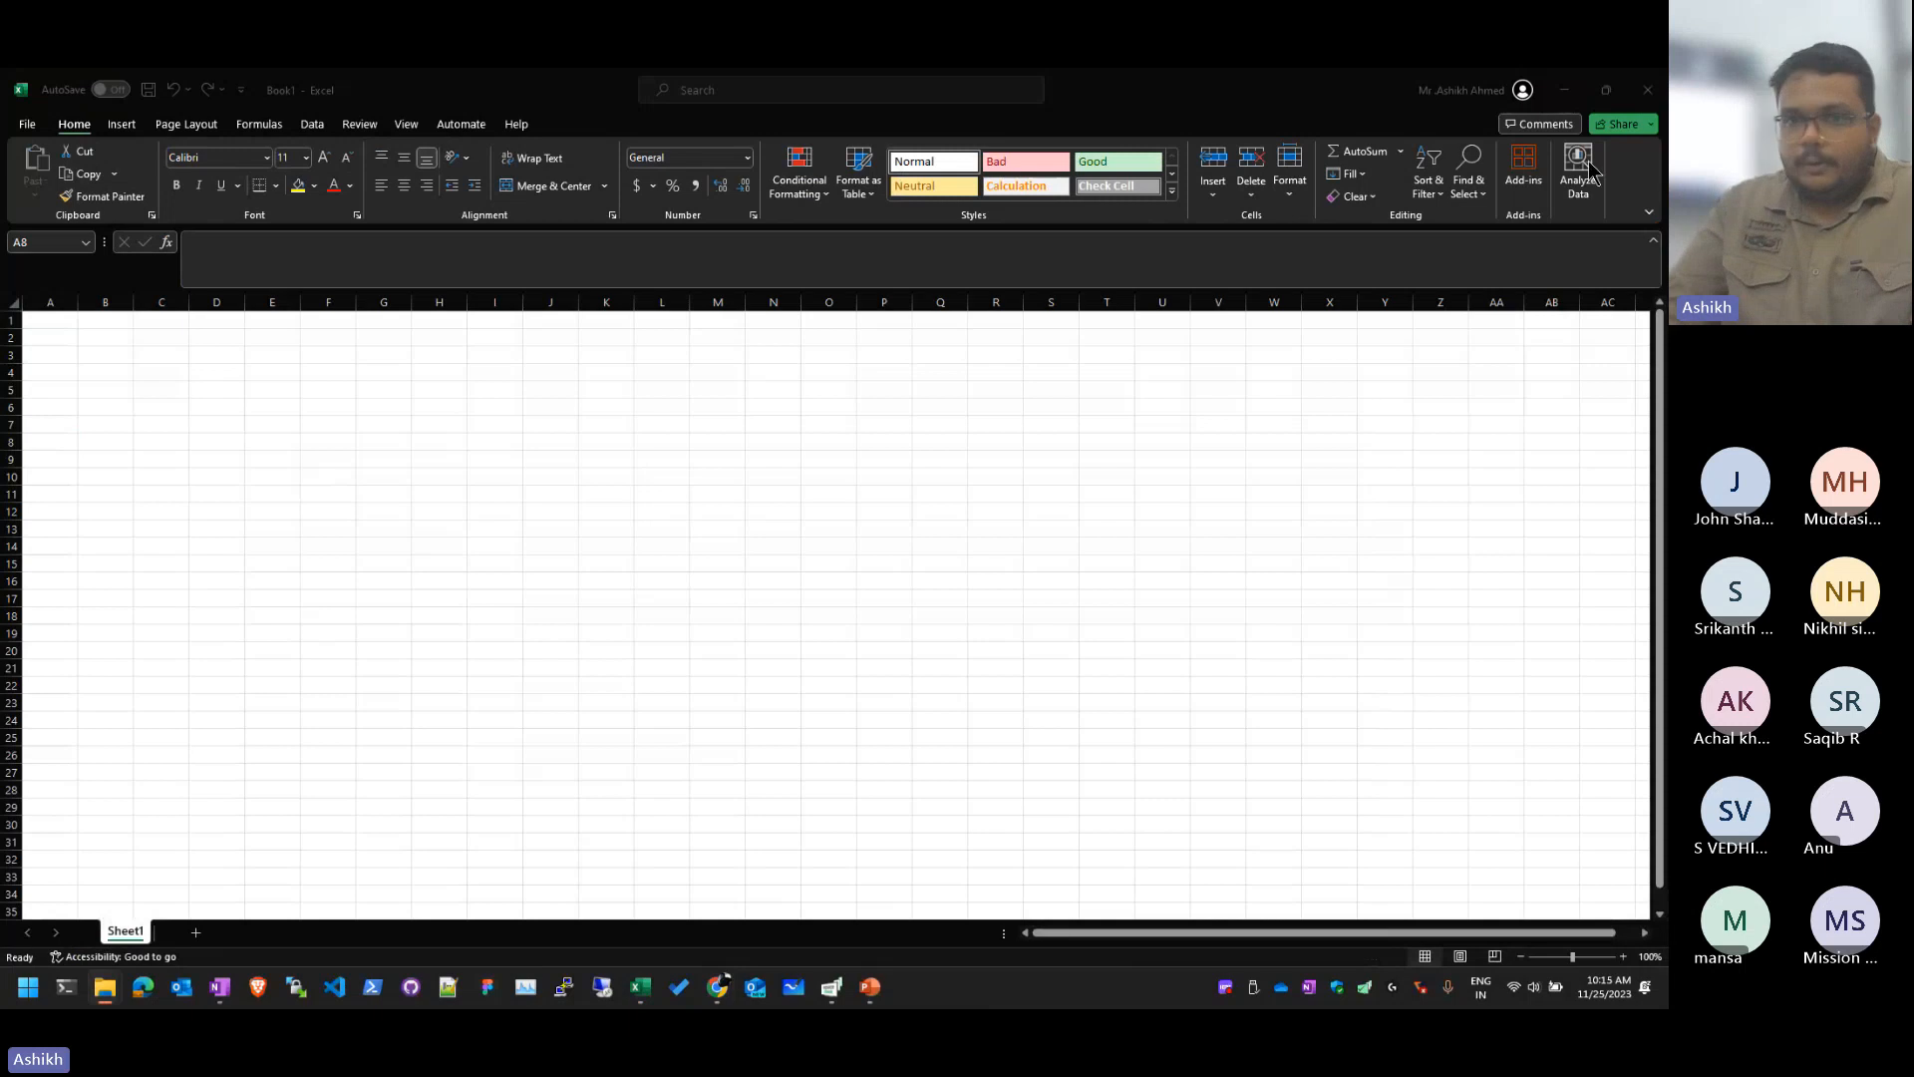
# Step: Close Excel Notes - D1.pdf and Acrobat Reader, and show the browser's copy at its first page, zoomed out to 76%
pyautogui.moveTo(1172, 1005); pyautogui.dragTo(1172, 137)
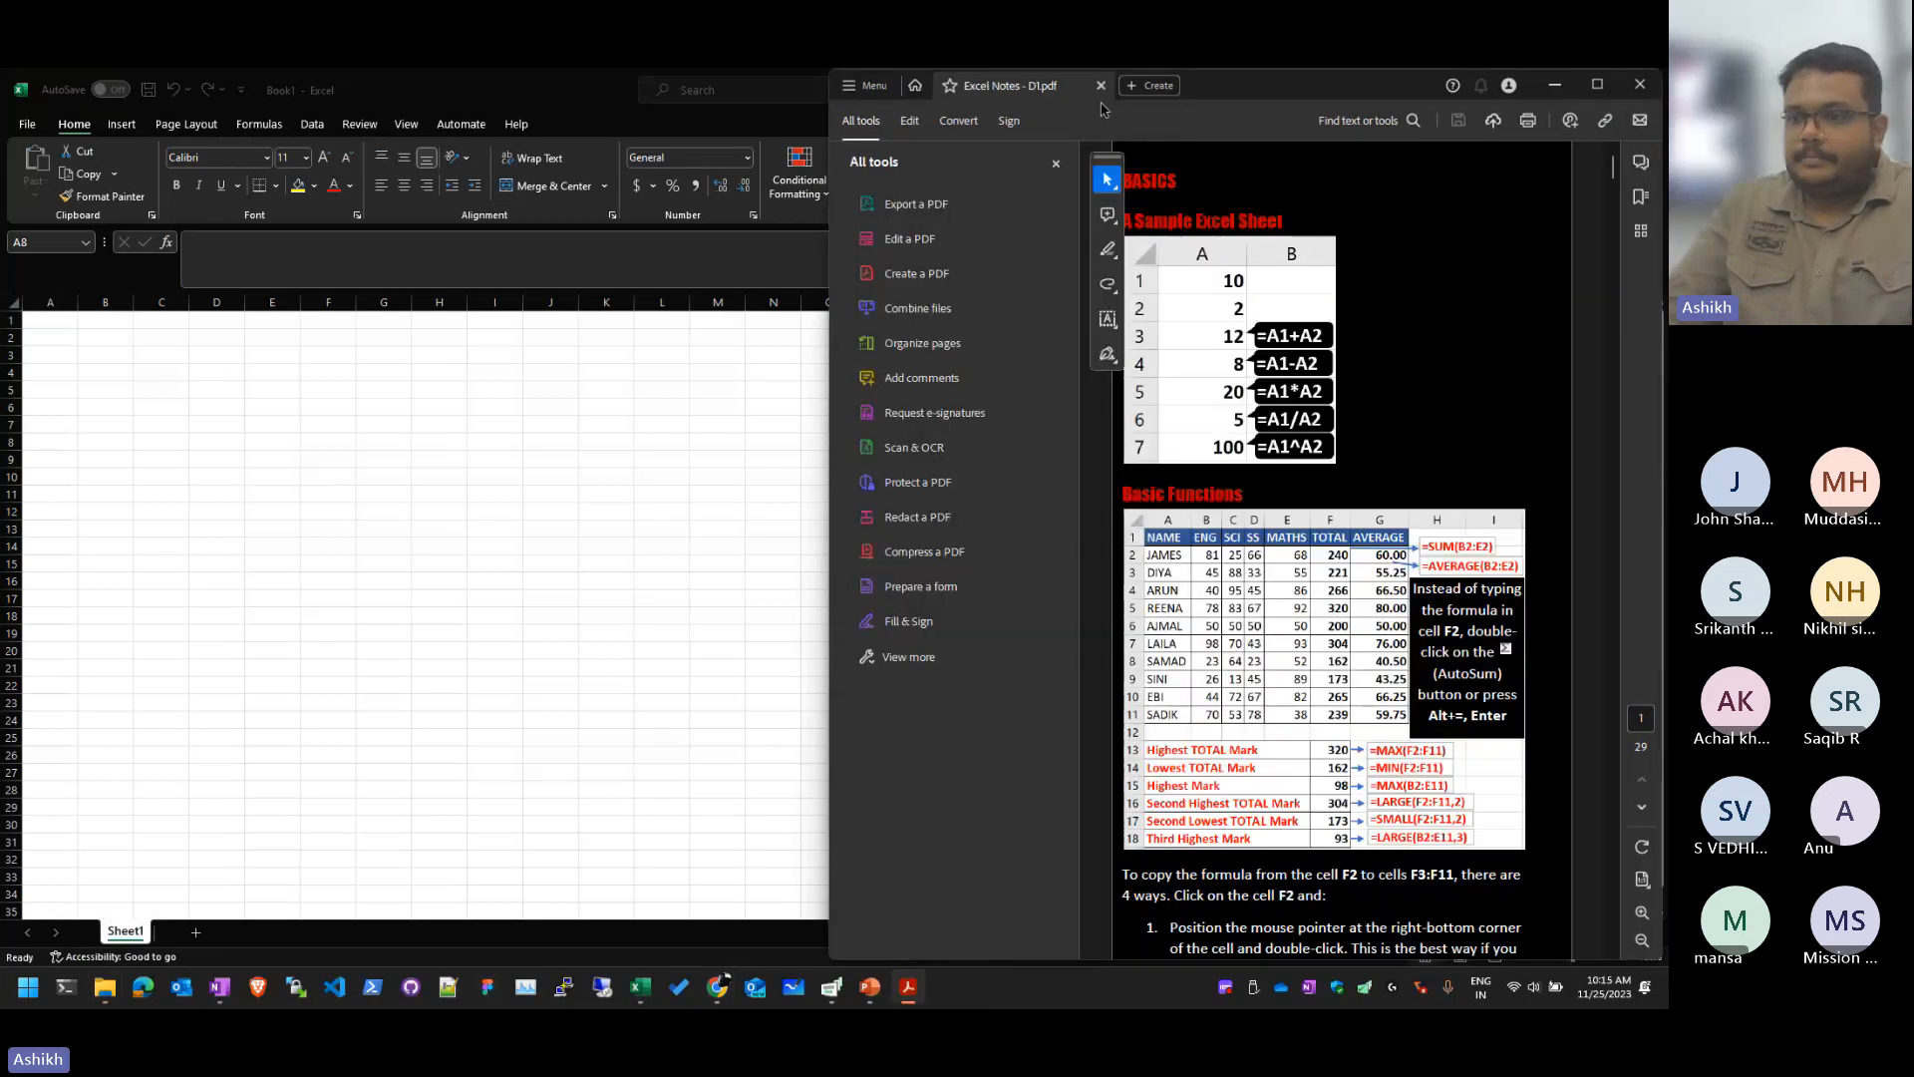
pyautogui.click(1102, 90)
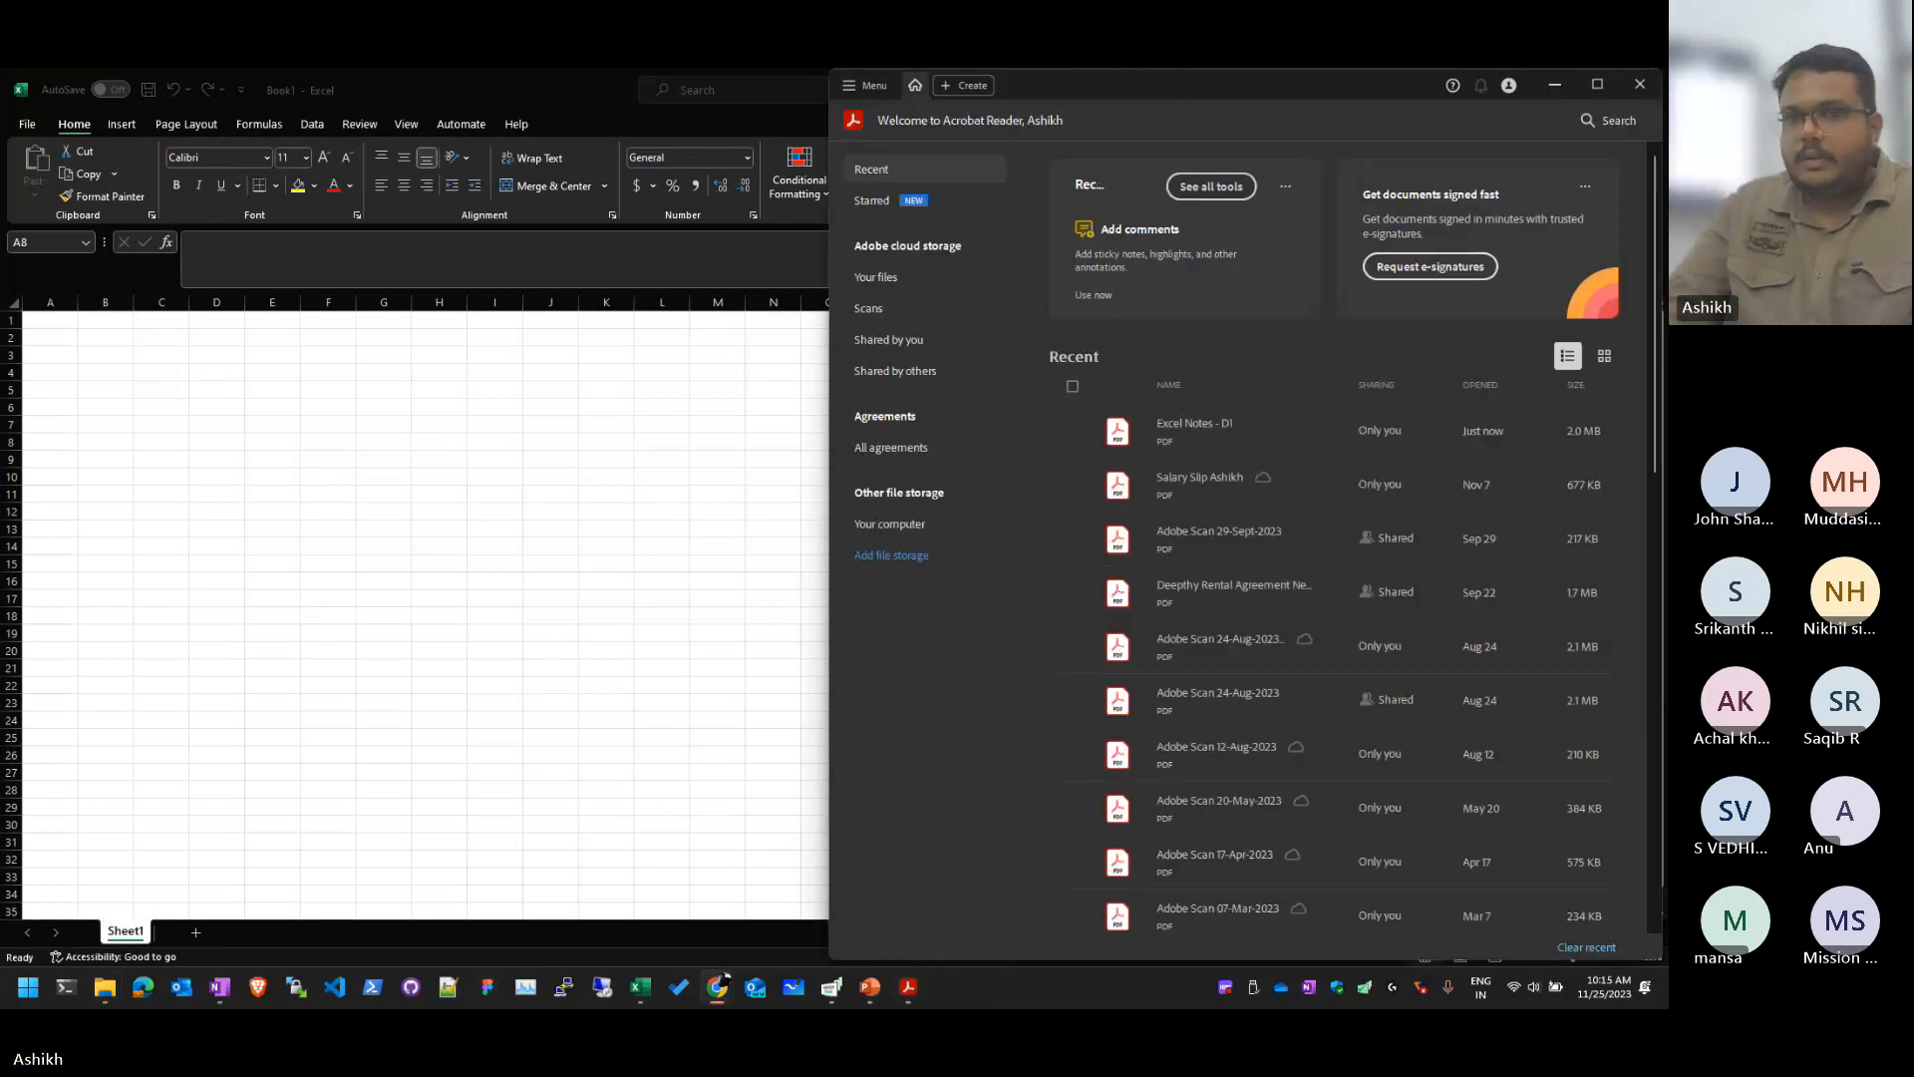
pyautogui.moveTo(986, 1005); pyautogui.dragTo(927, 101)
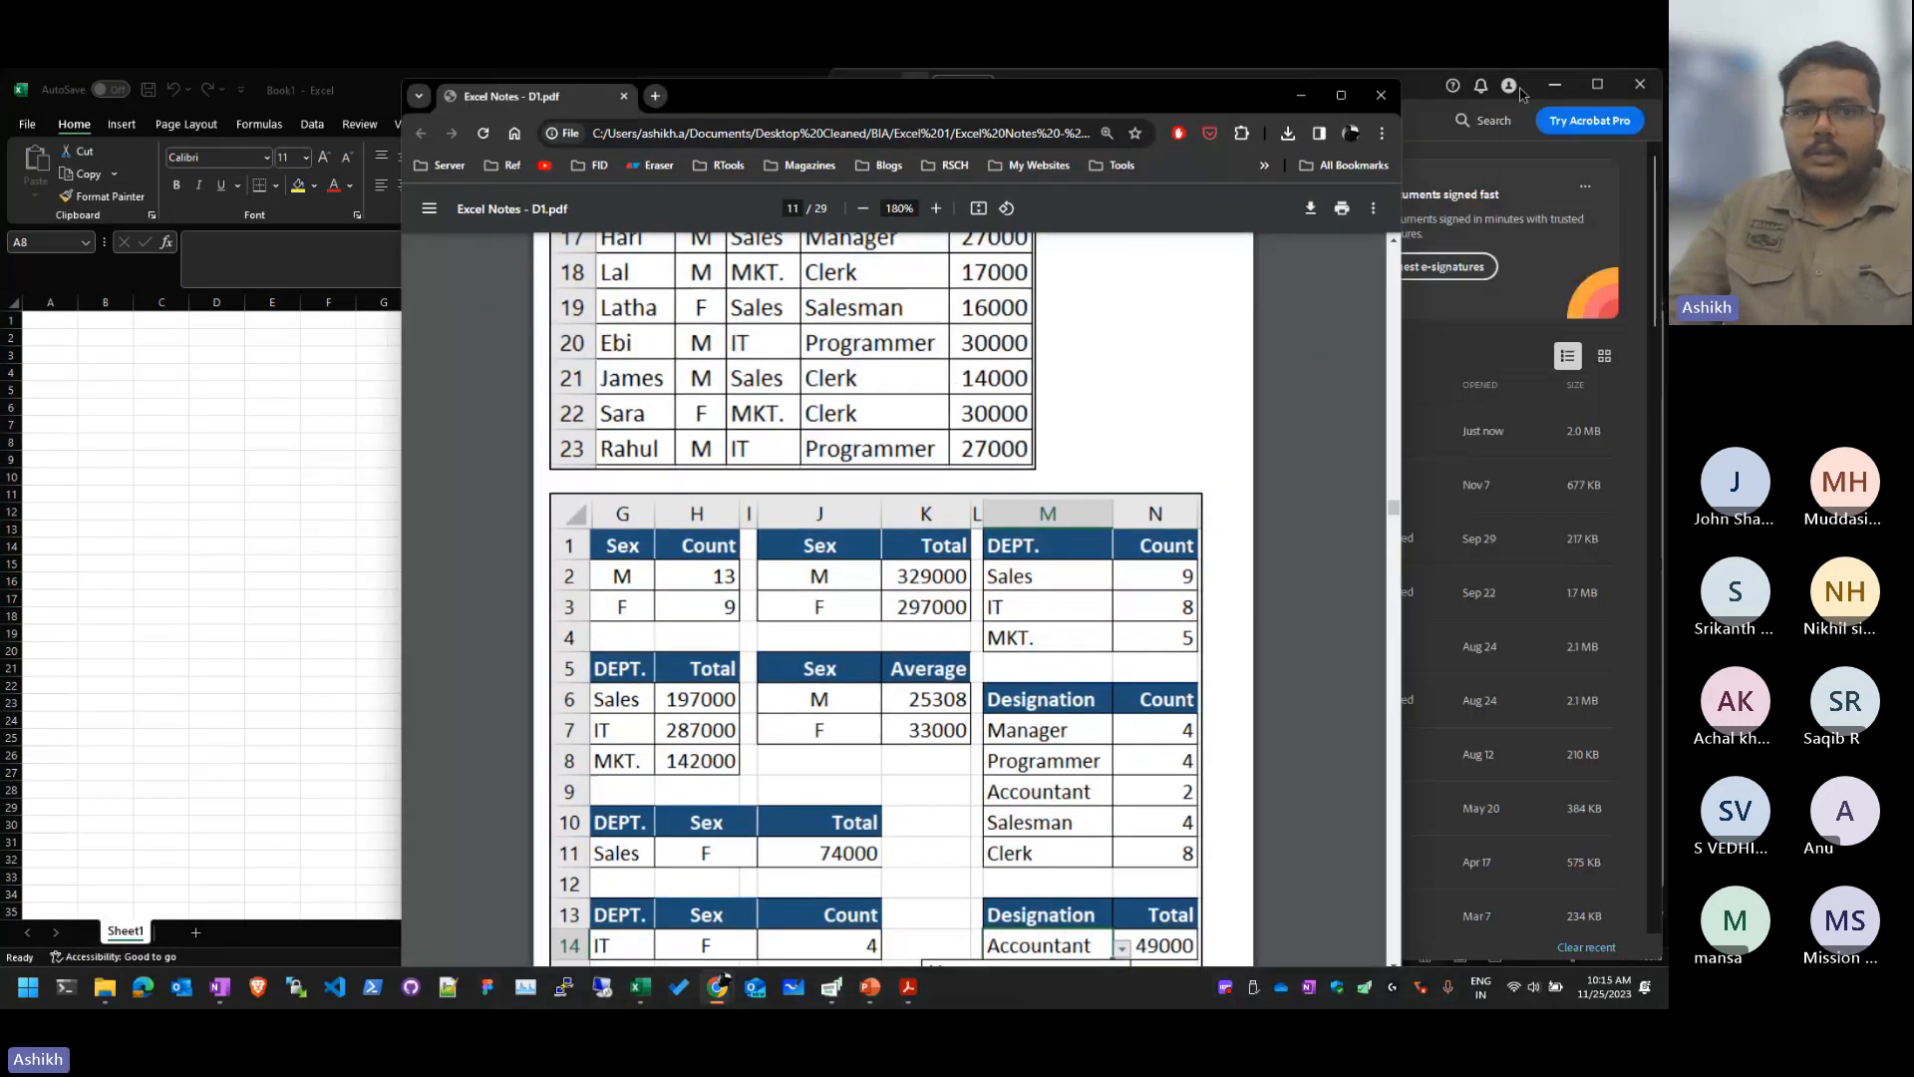
pyautogui.click(1640, 85)
pyautogui.press('Home')
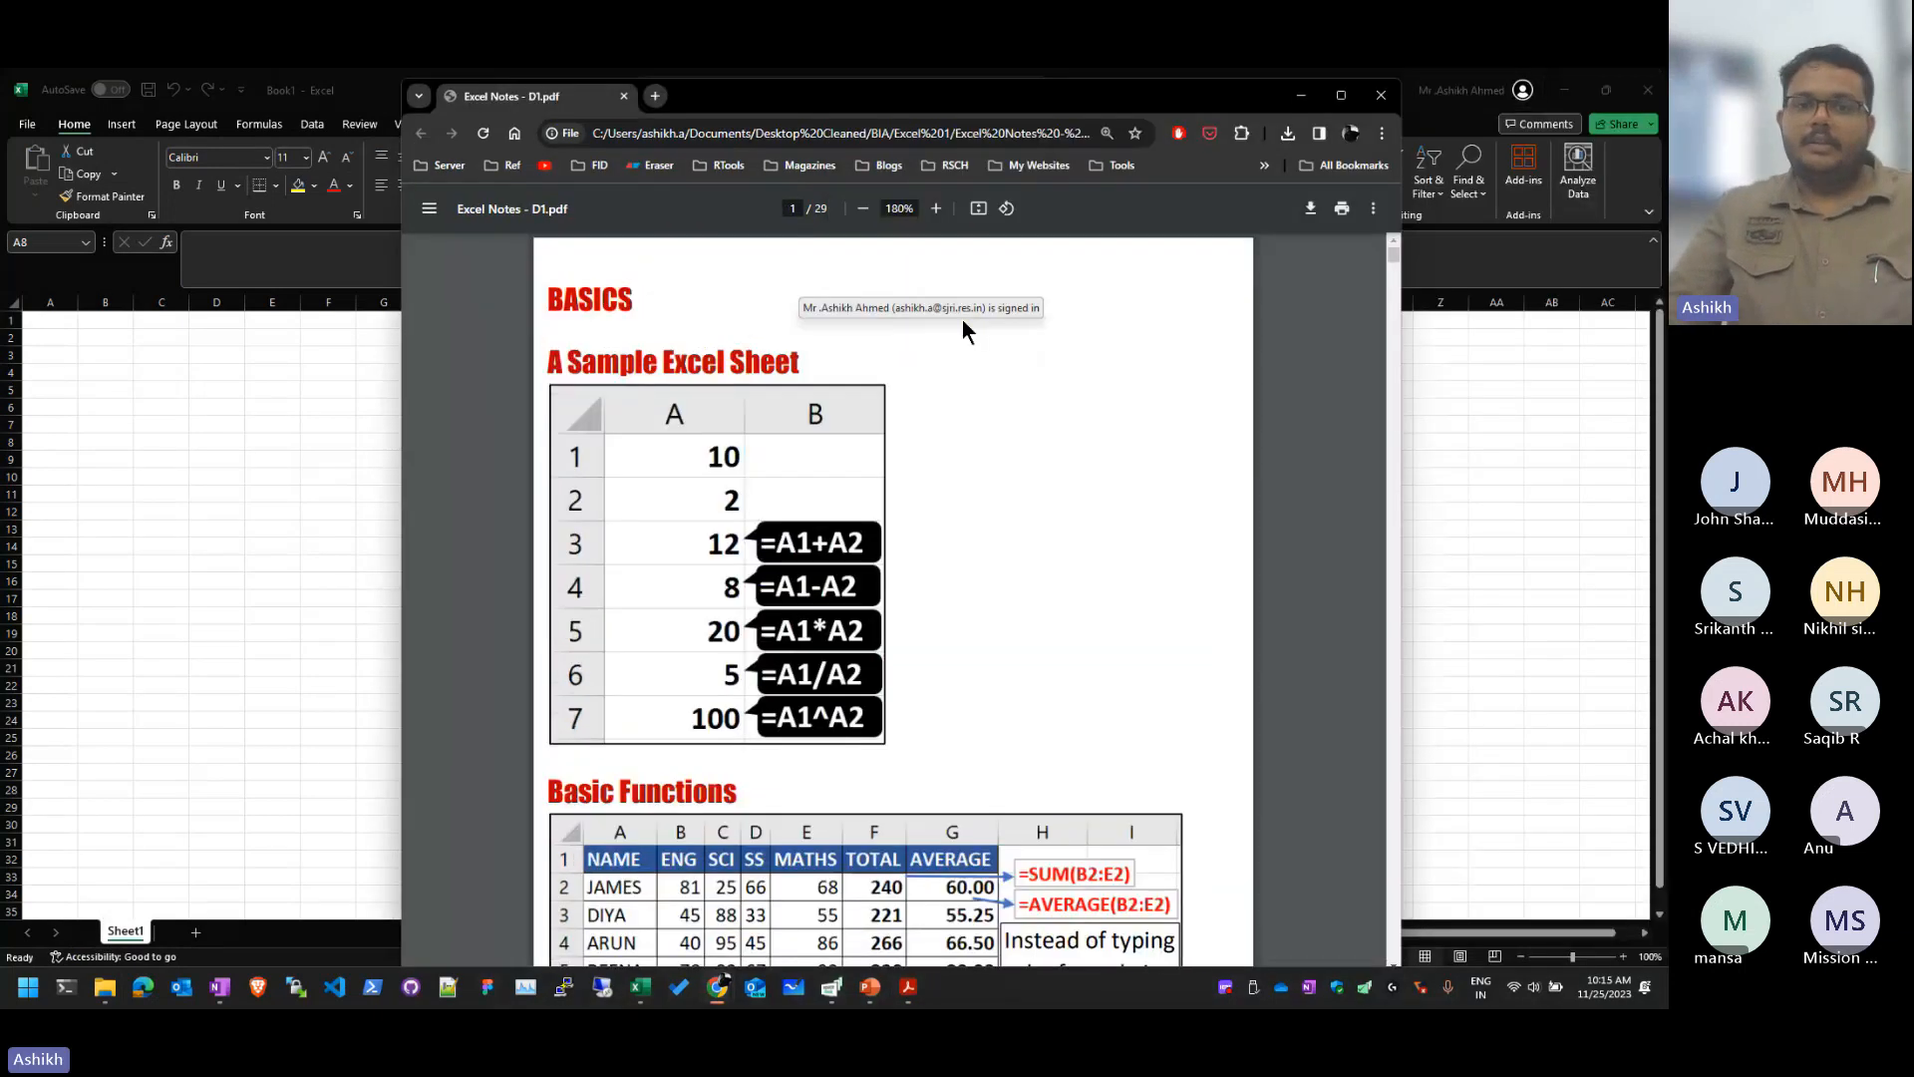
pyautogui.keyDown('ctrl'); pyautogui.scroll(-5, 958, 337); pyautogui.keyUp('ctrl')
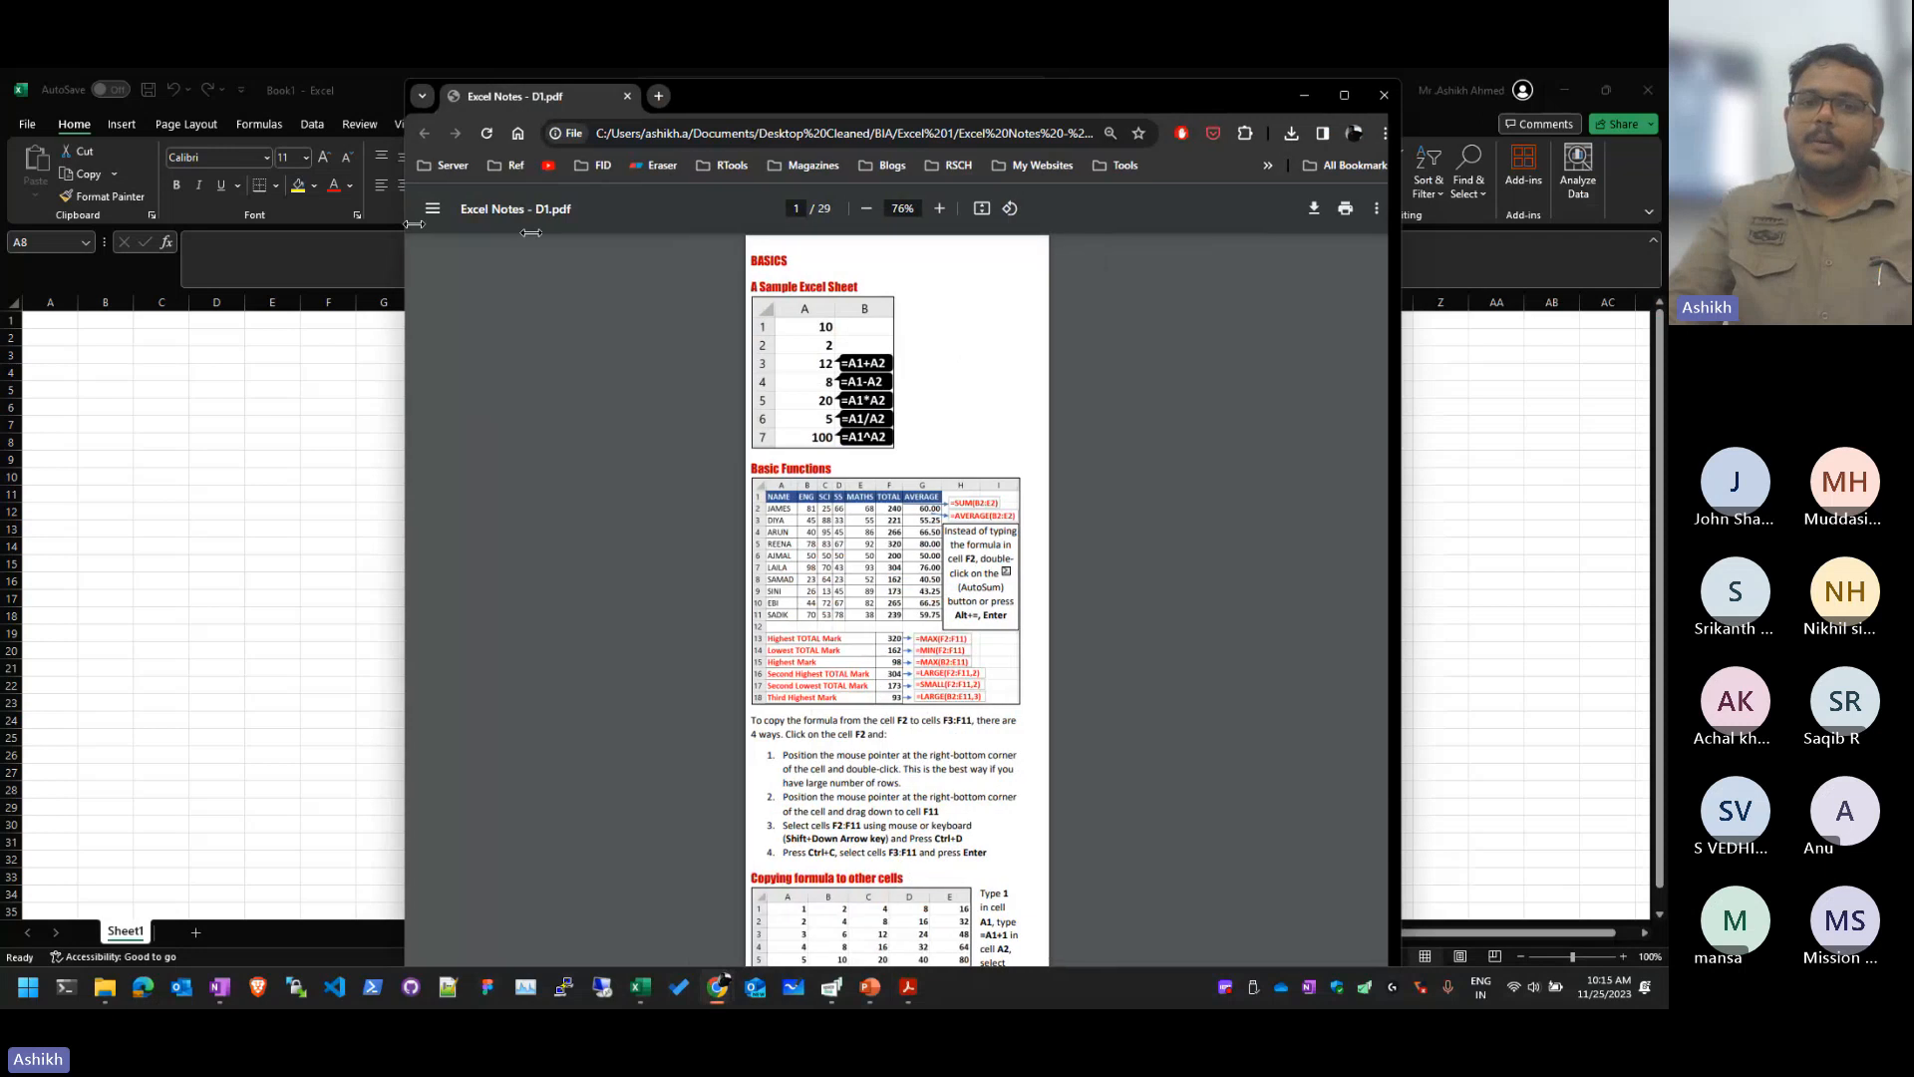
# Step: Narrow the browser window showing Excel Notes - D1.pdf so Book1 is visible beside it, and skim the notes' pages
pyautogui.moveTo(405, 221); pyautogui.dragTo(967, 224)
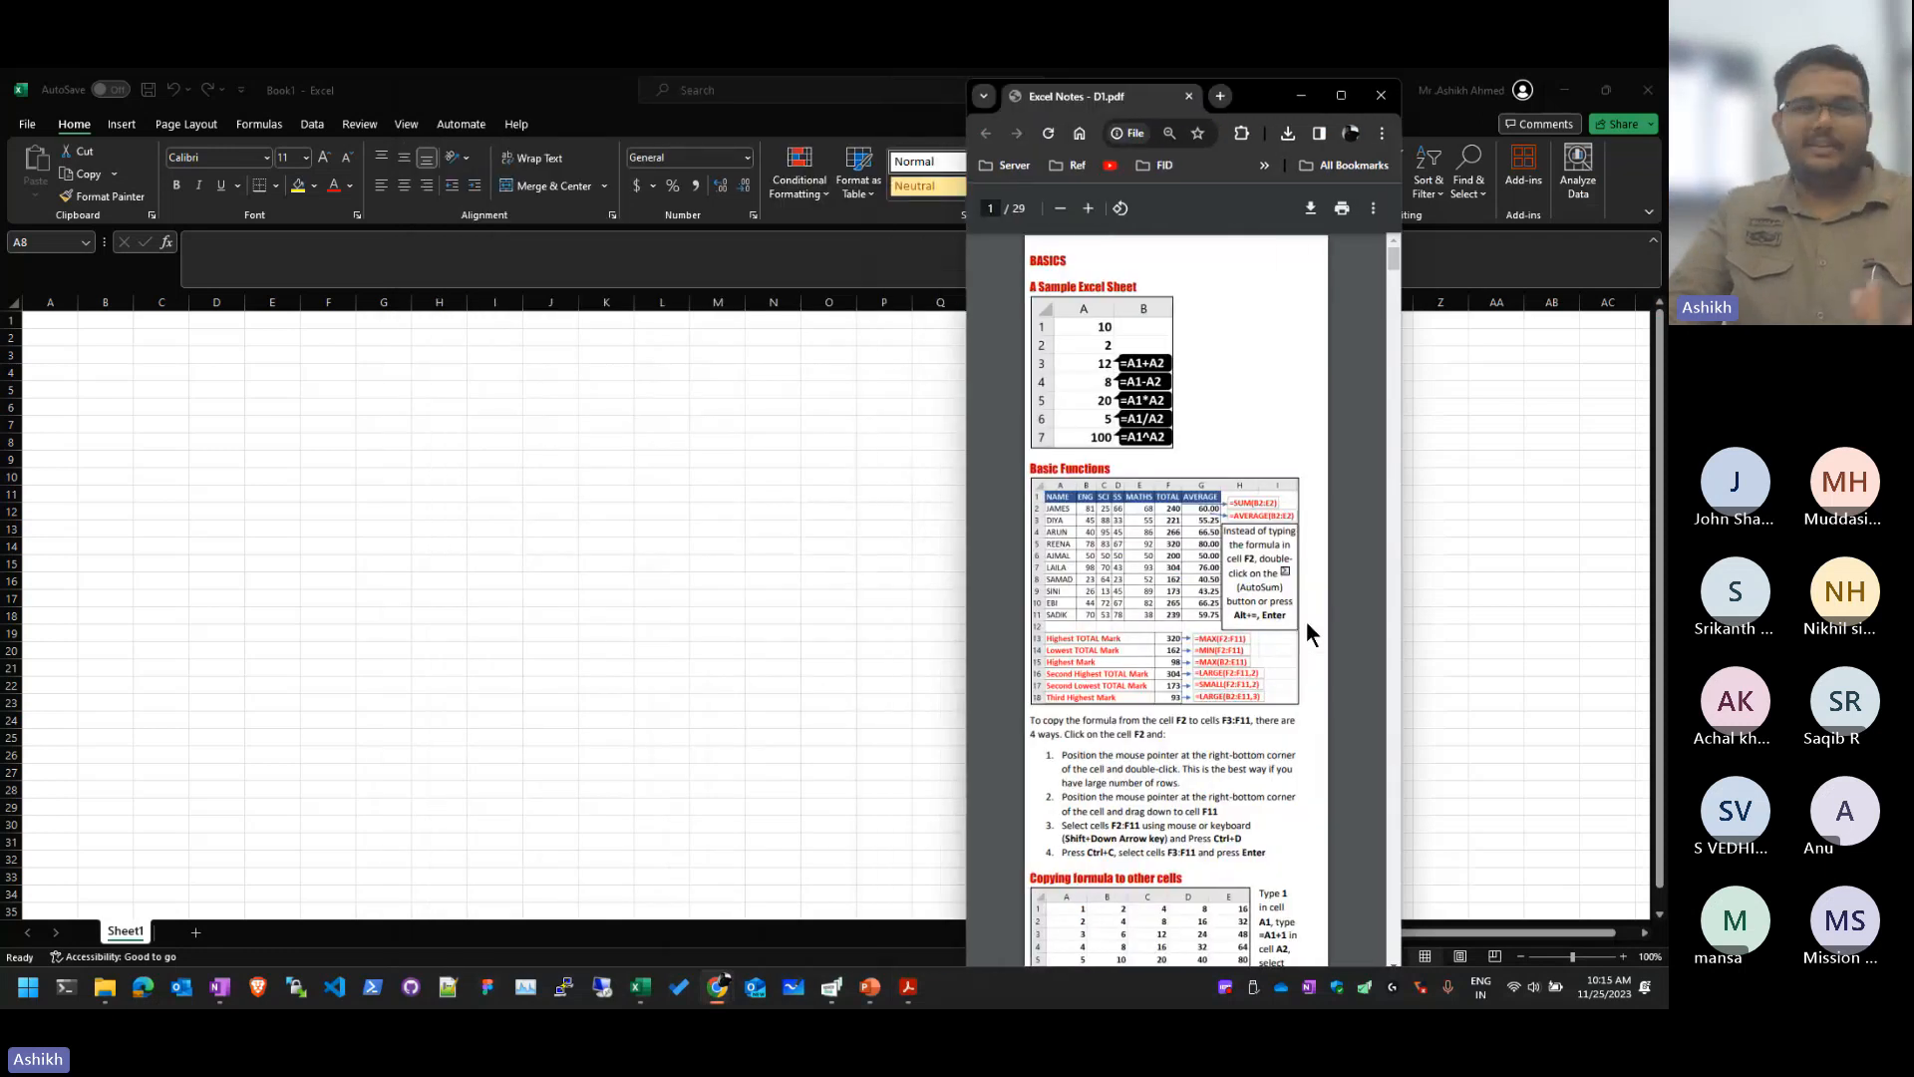
pyautogui.scroll(-3, 1308, 618)
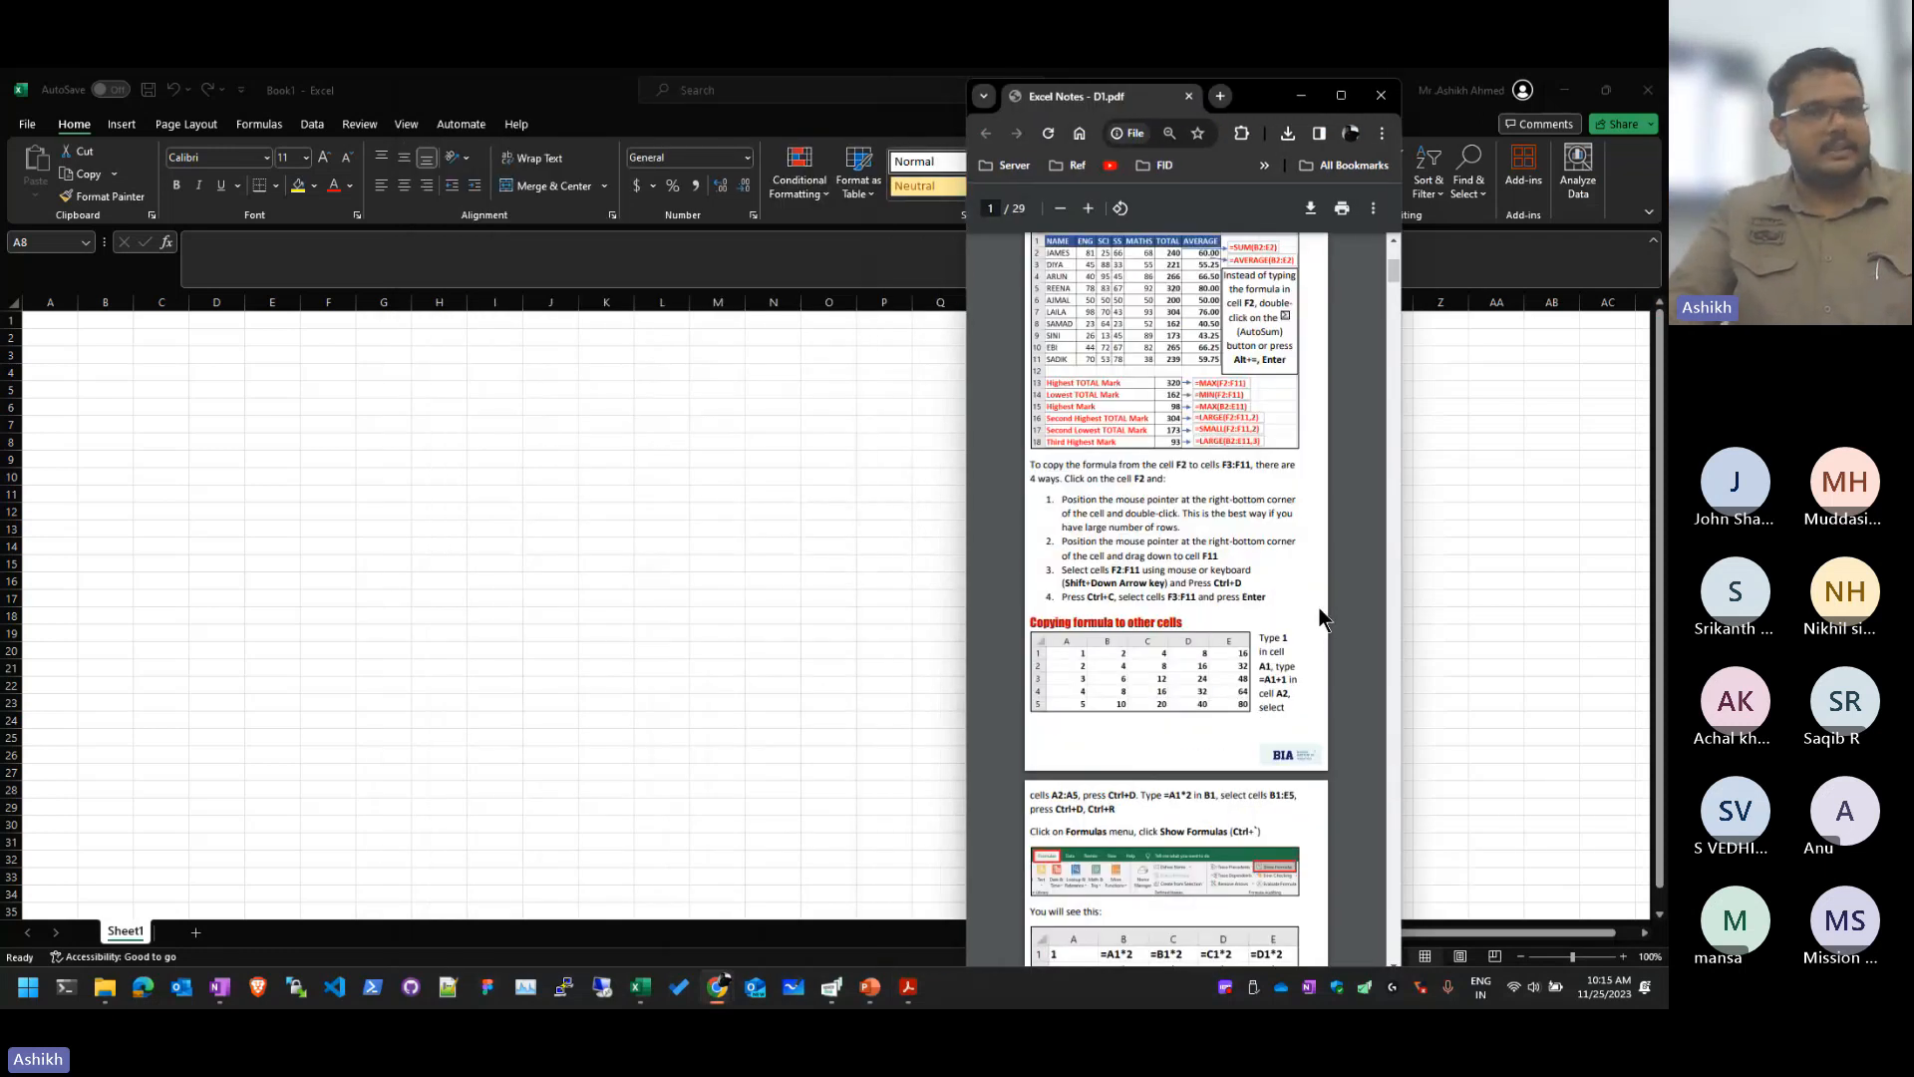
pyautogui.scroll(-20, 1176, 666)
pyautogui.scroll(-20, 1182, 558)
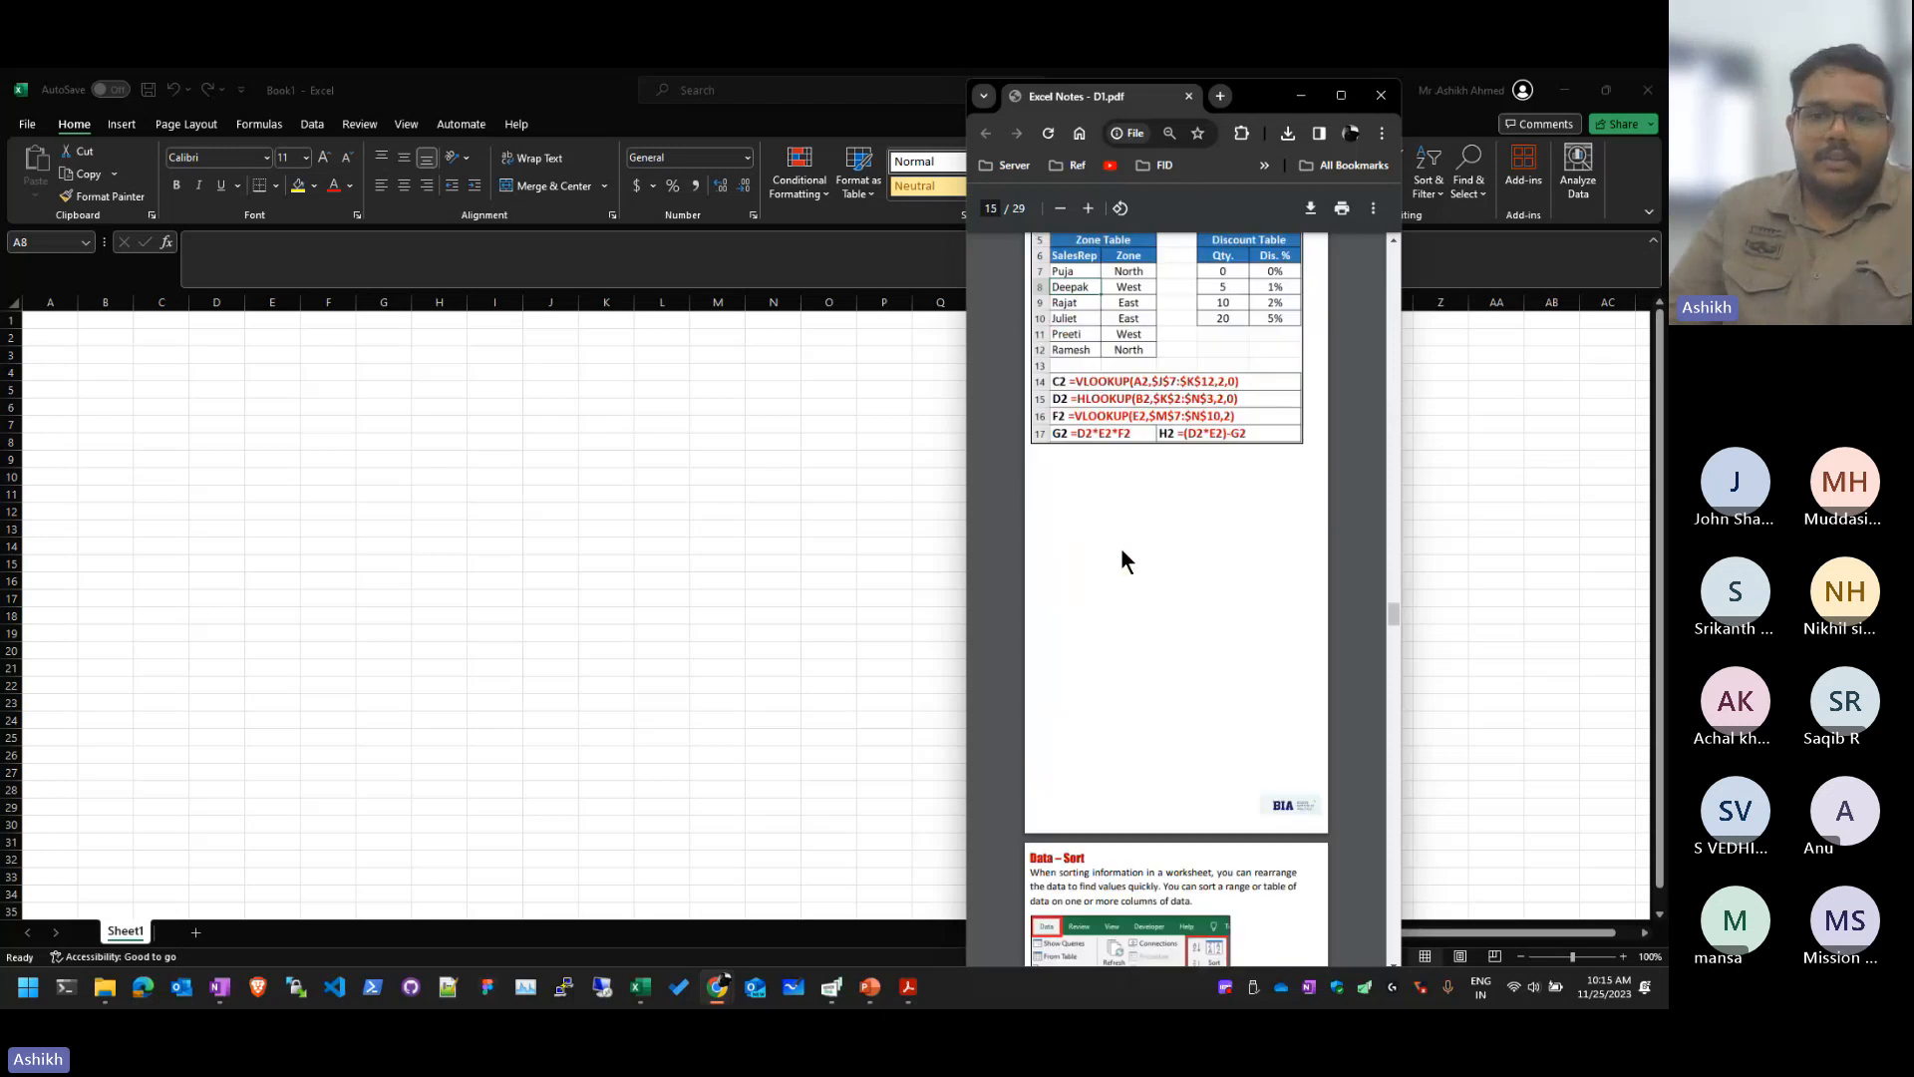
pyautogui.scroll(-20, 1121, 547)
# Step: Move the notes window off the shared screen and make the Book1 workbook active again
pyautogui.moveTo(1258, 97); pyautogui.dragTo(1667, 96)
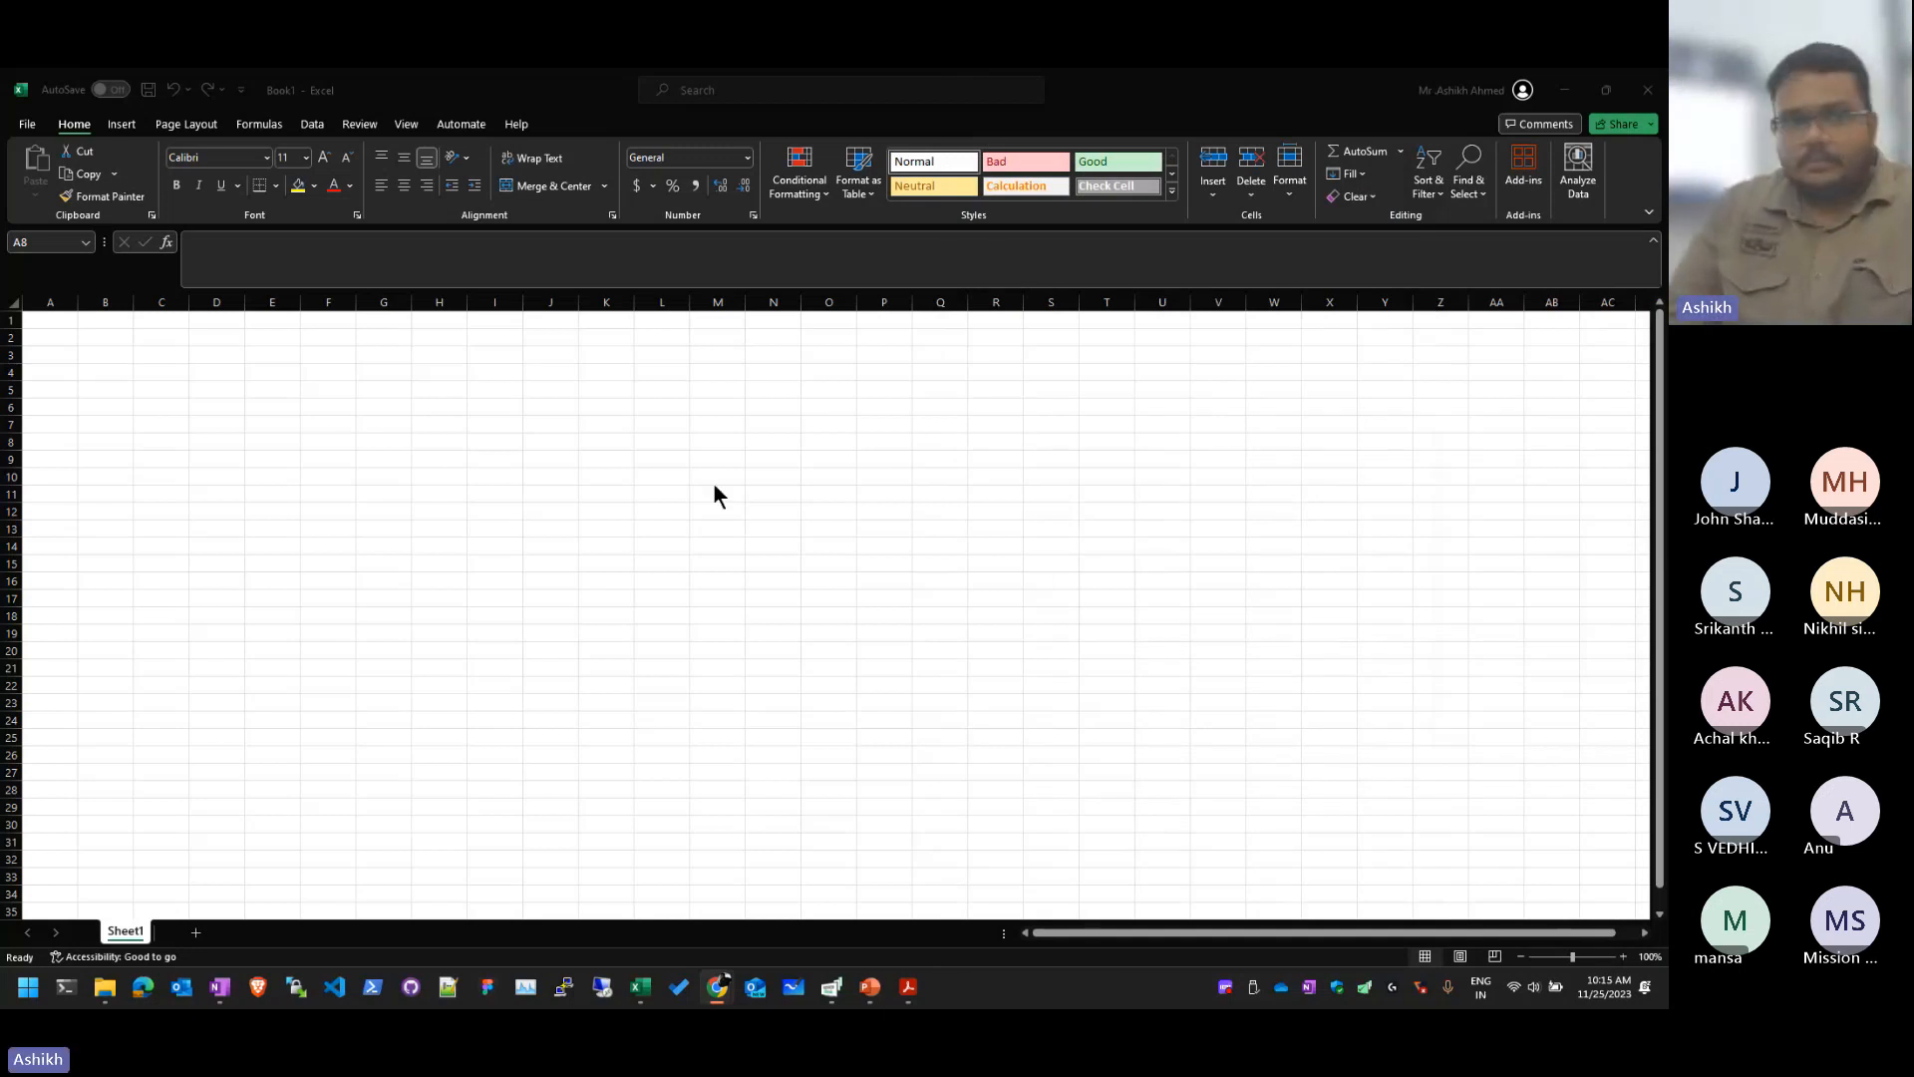
pyautogui.click(65, 397)
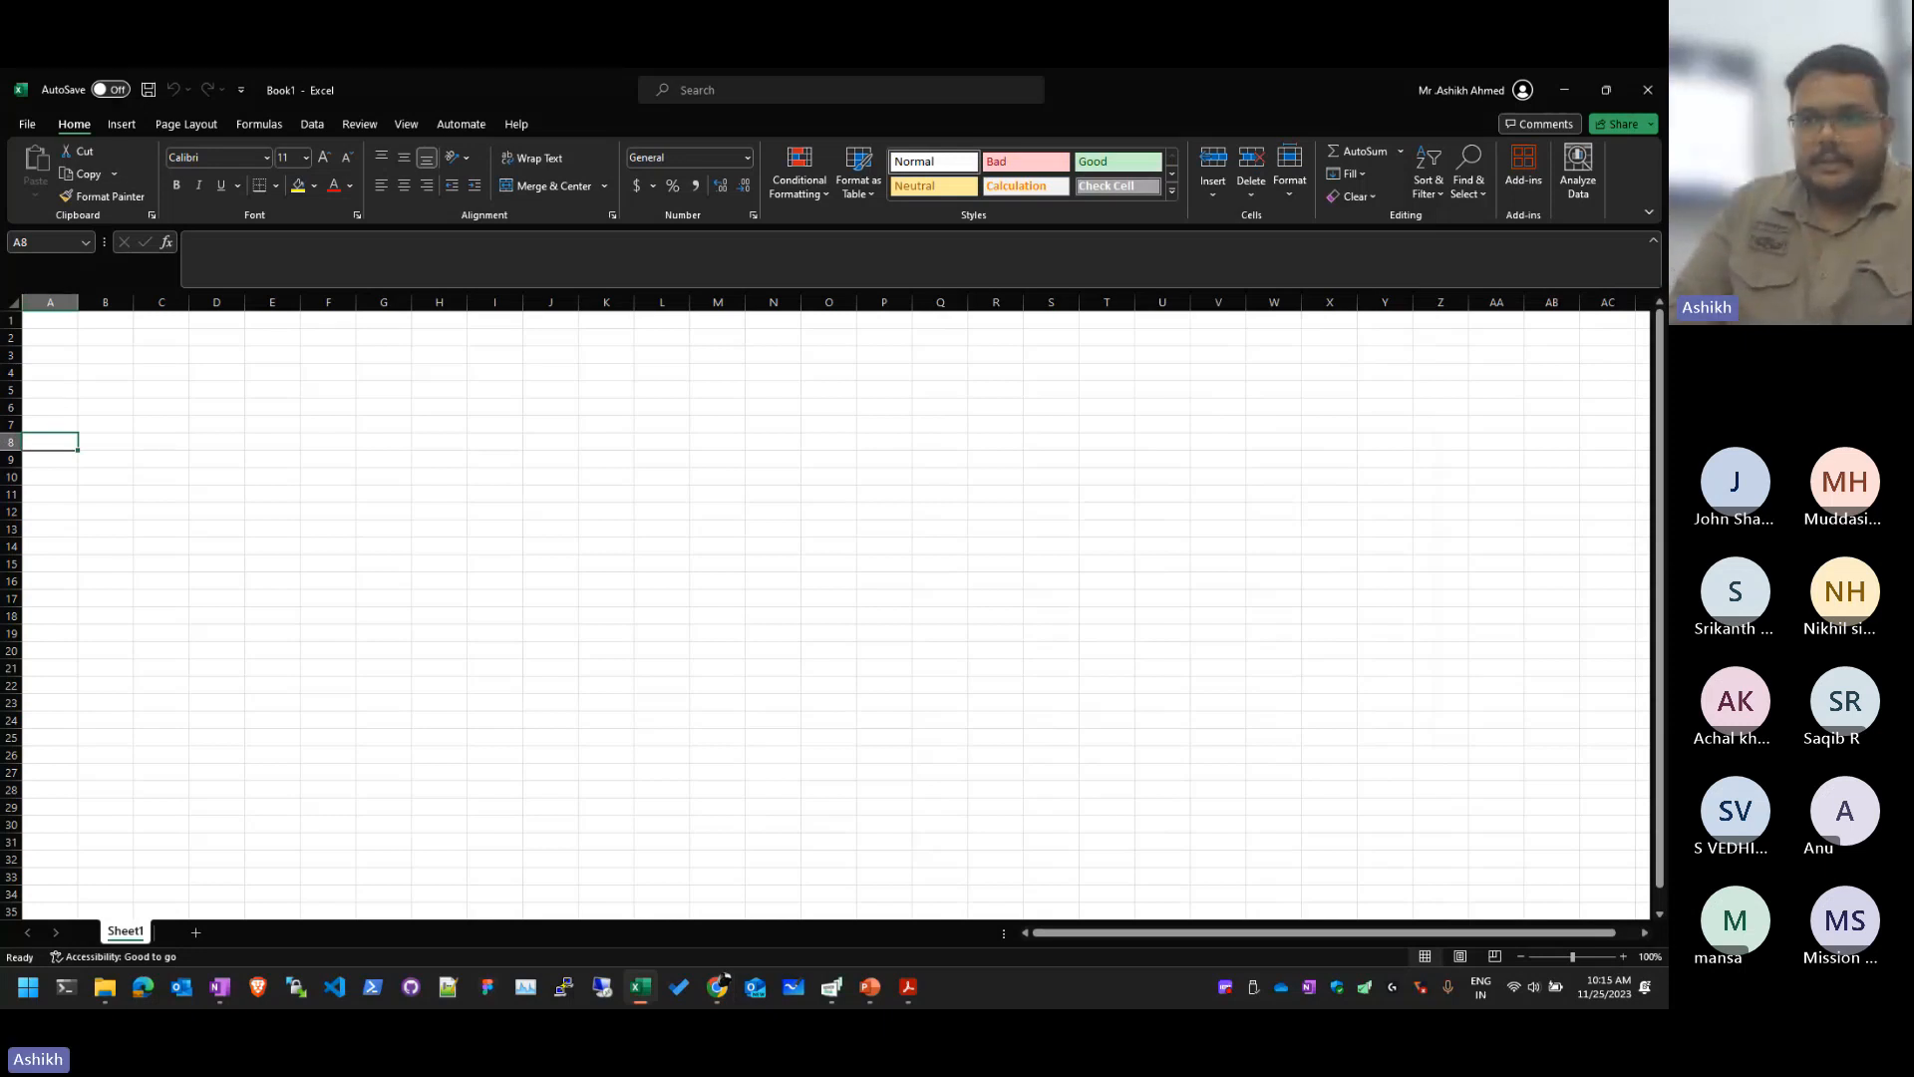
pyautogui.hotkey('alt', 'Tab')
pyautogui.hotkey('alt', 'Tab')
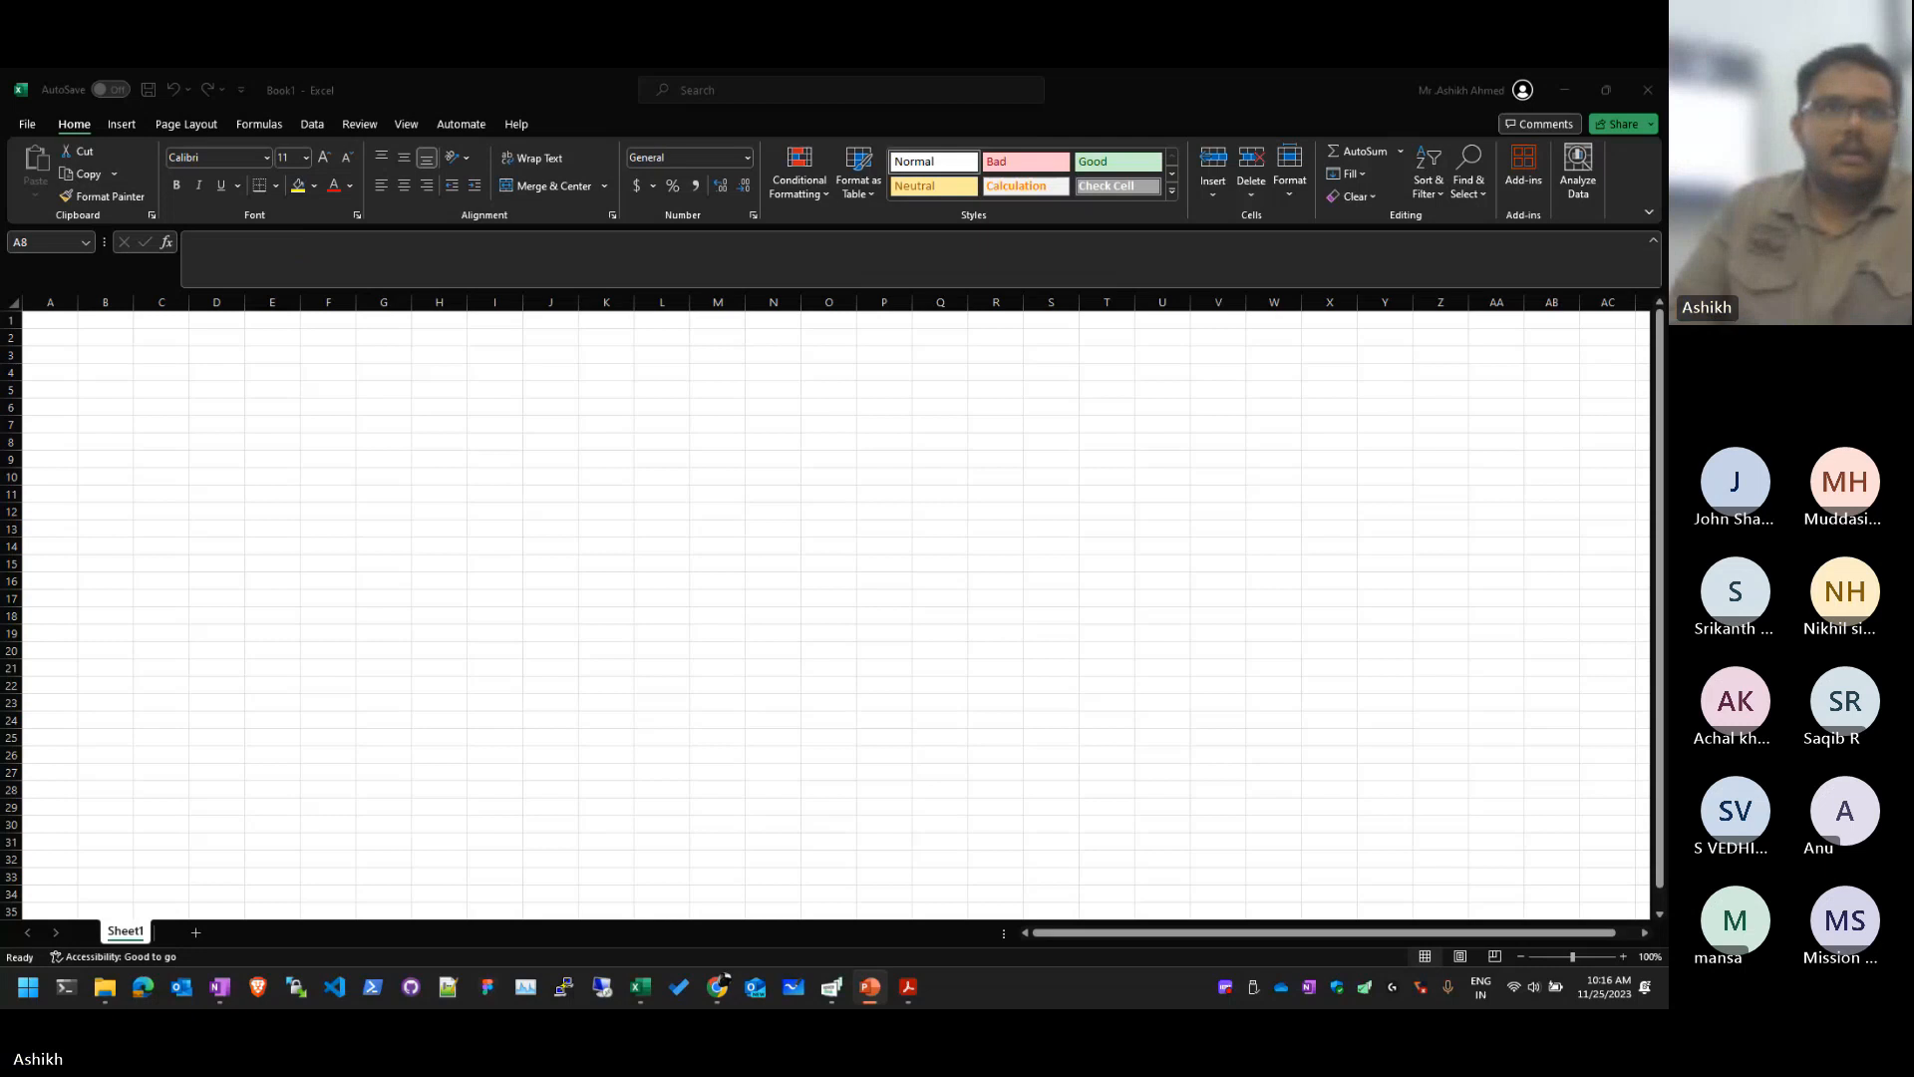
pyautogui.click(137, 127)
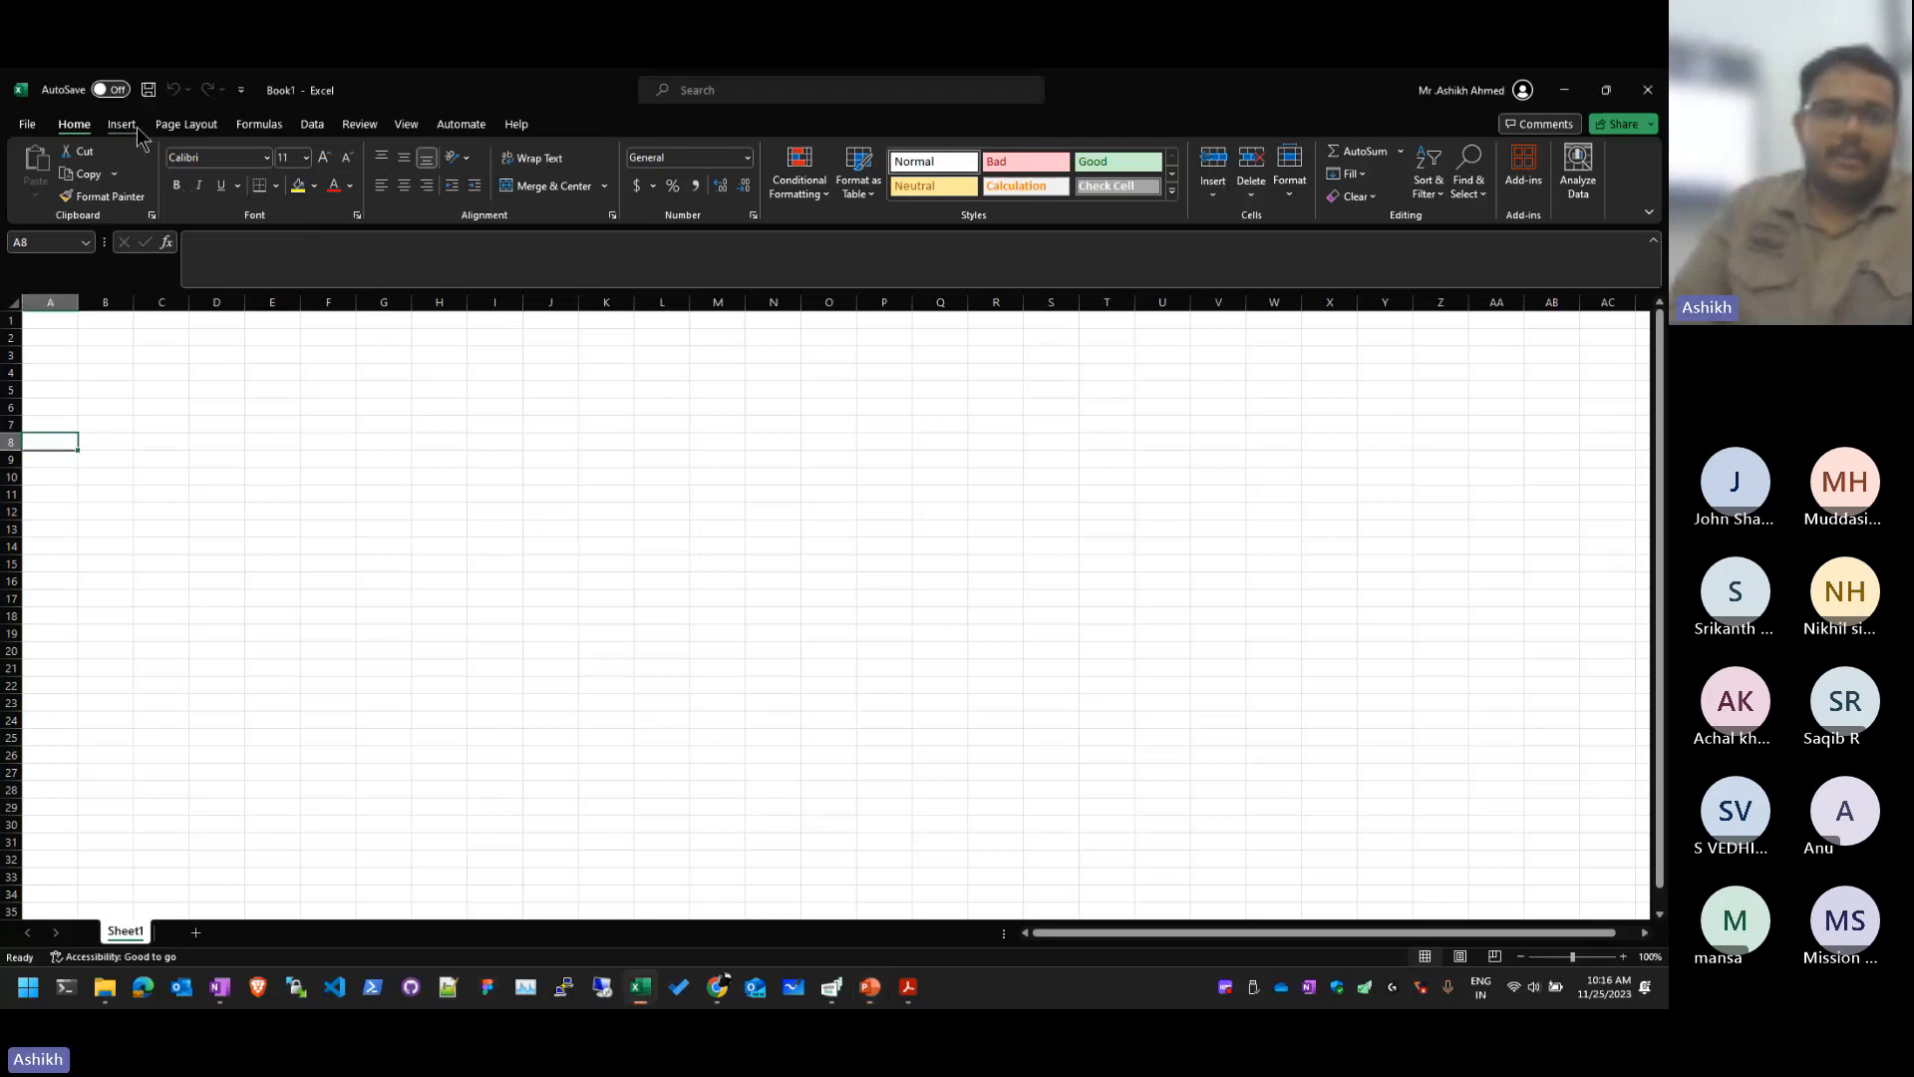
# Step: Look through the Insert, Page Layout, Formulas, Data, Review, View and Automate command sets, and return to Home
pyautogui.click(136, 127)
pyautogui.click(202, 128)
pyautogui.click(274, 128)
pyautogui.click(321, 129)
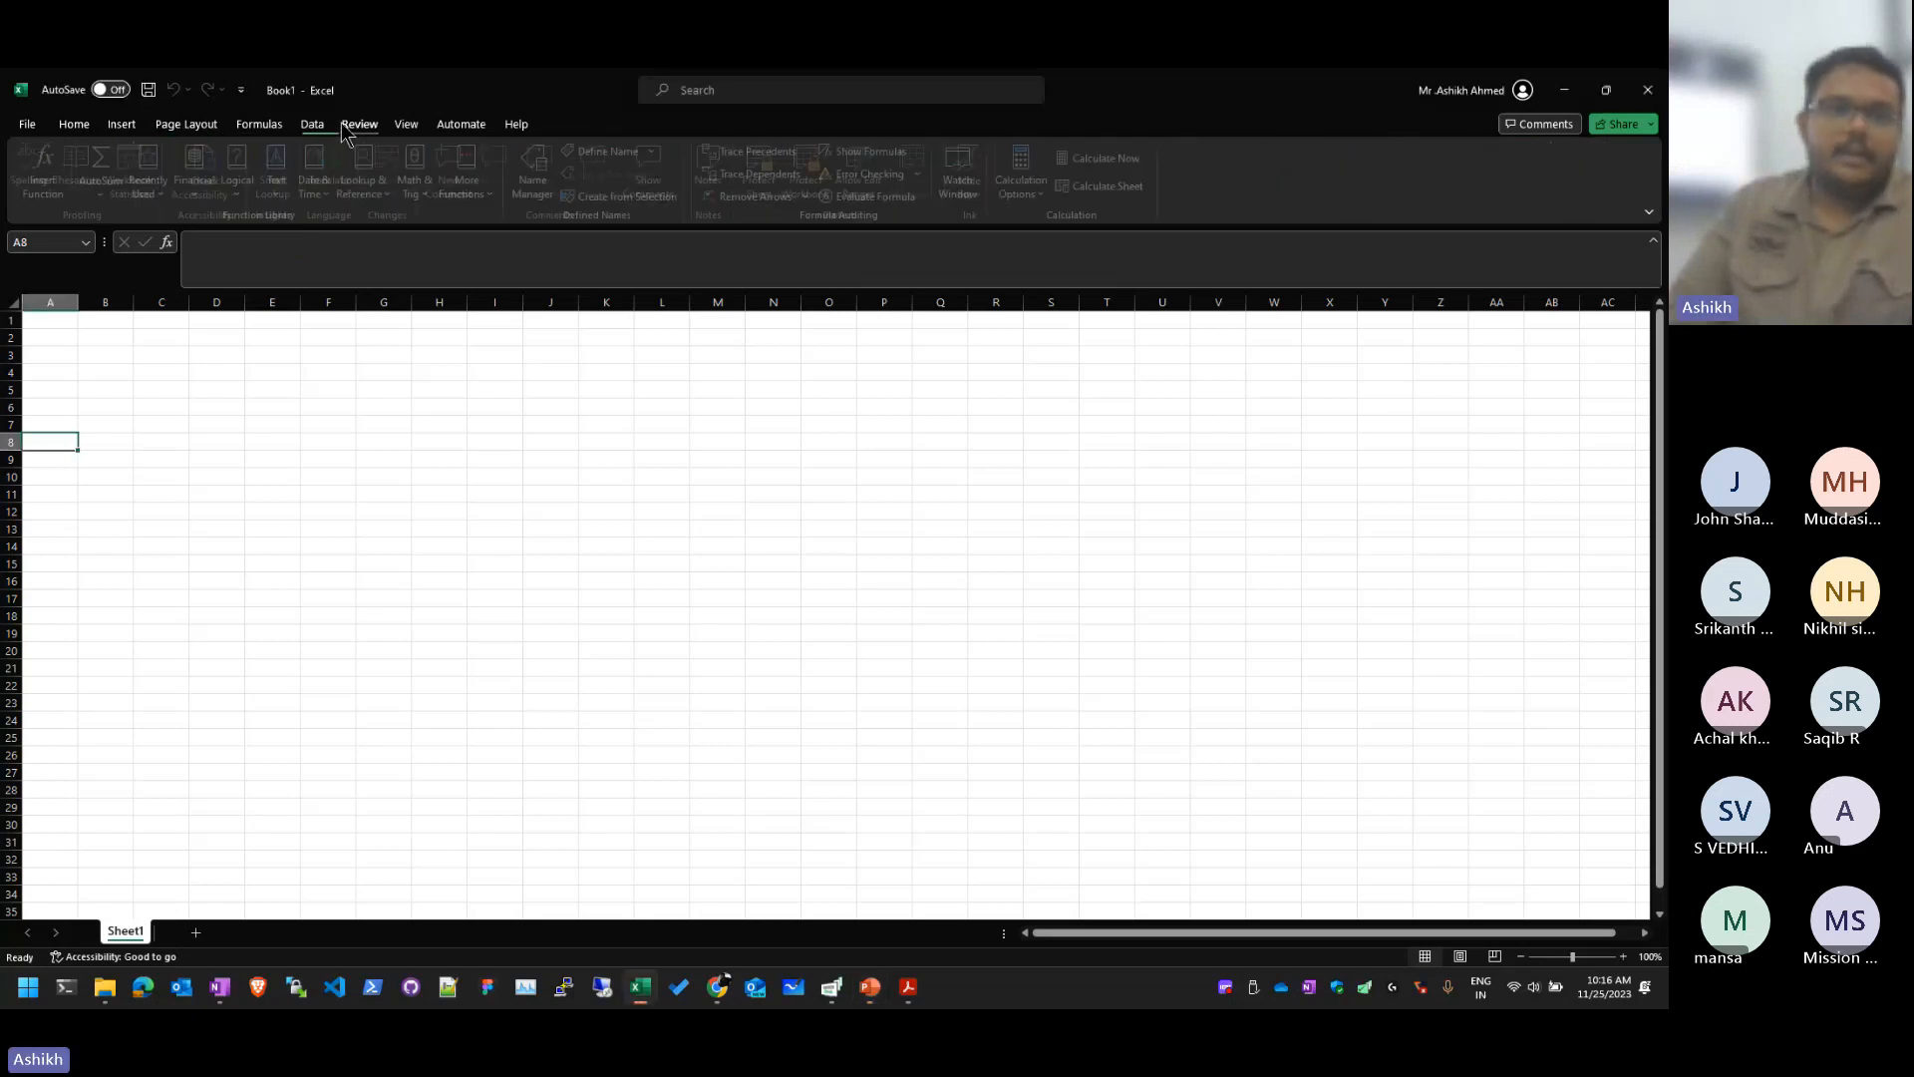
pyautogui.click(365, 128)
pyautogui.click(416, 129)
pyautogui.click(460, 126)
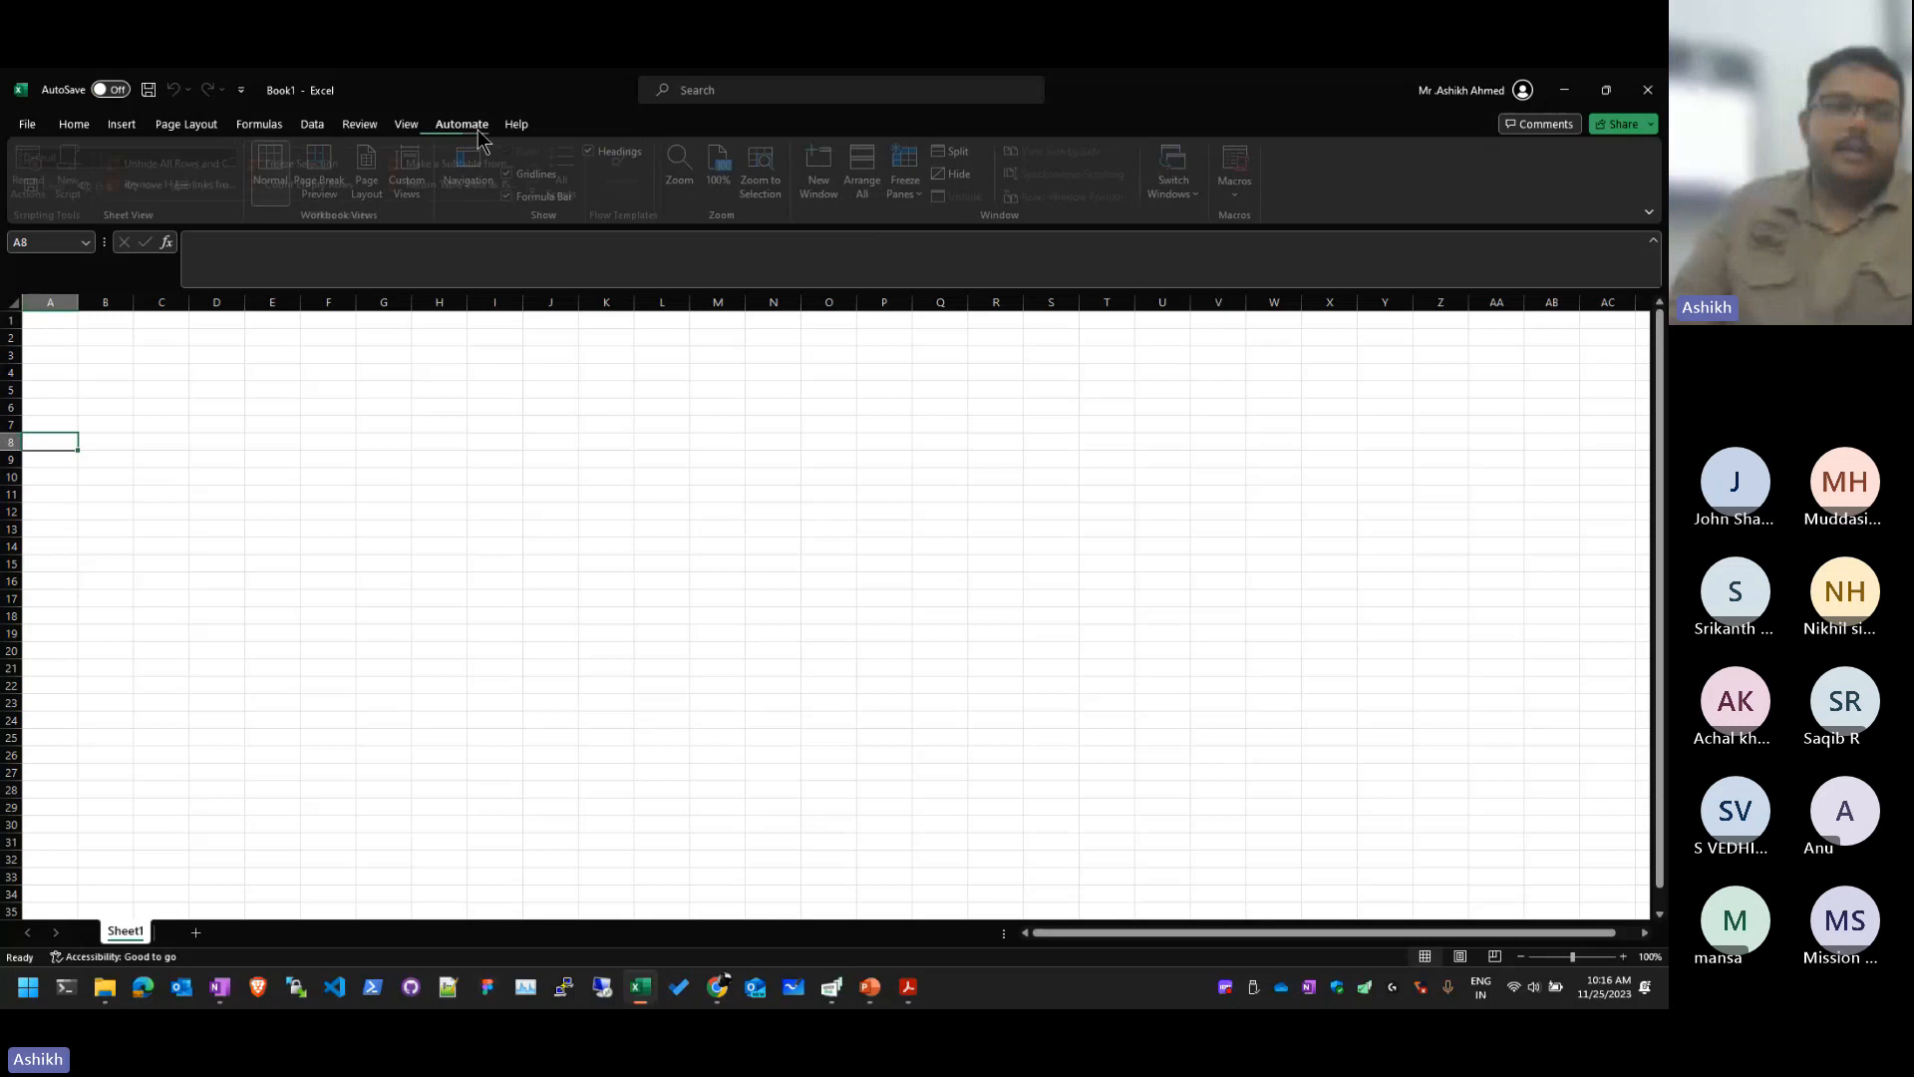
pyautogui.click(27, 123)
pyautogui.click(24, 130)
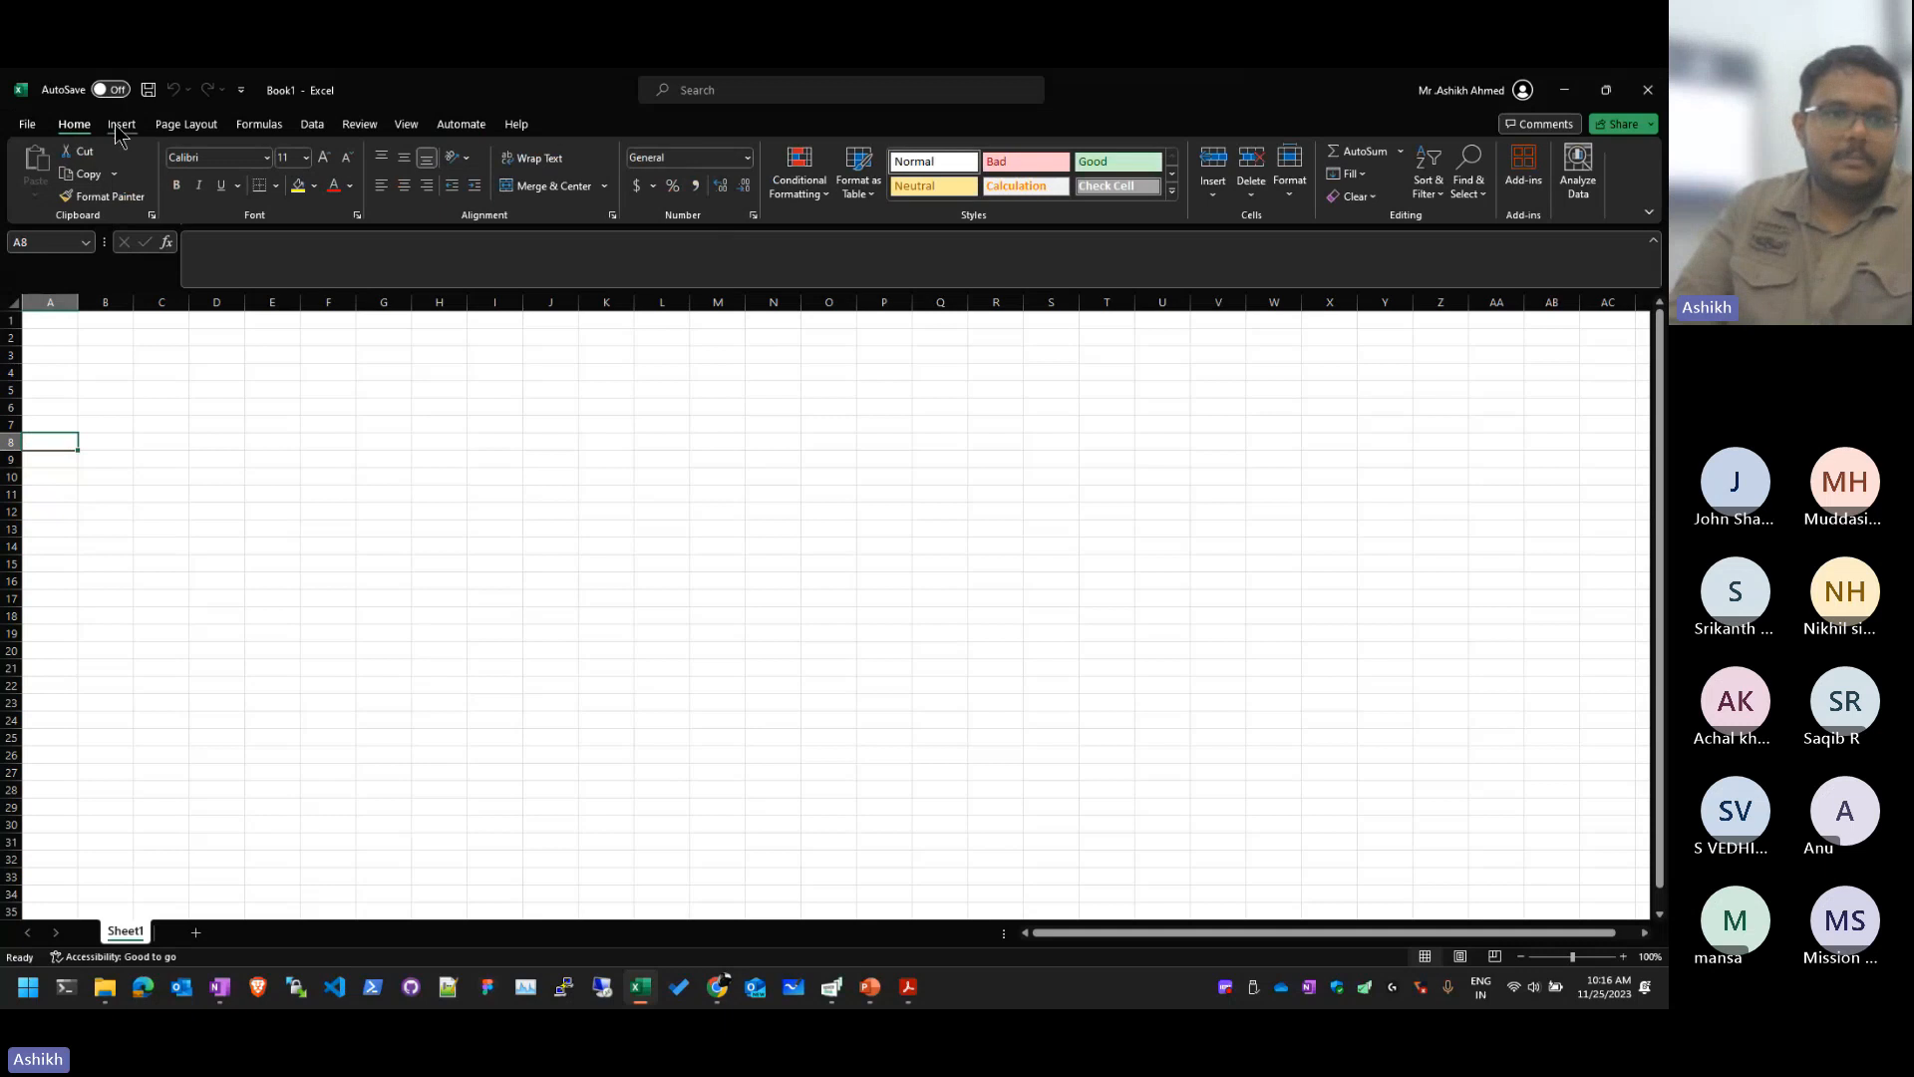
# Step: Examine the Insert, Page Layout and Formulas commands one set at a time, ending on the Data commands
pyautogui.click(119, 127)
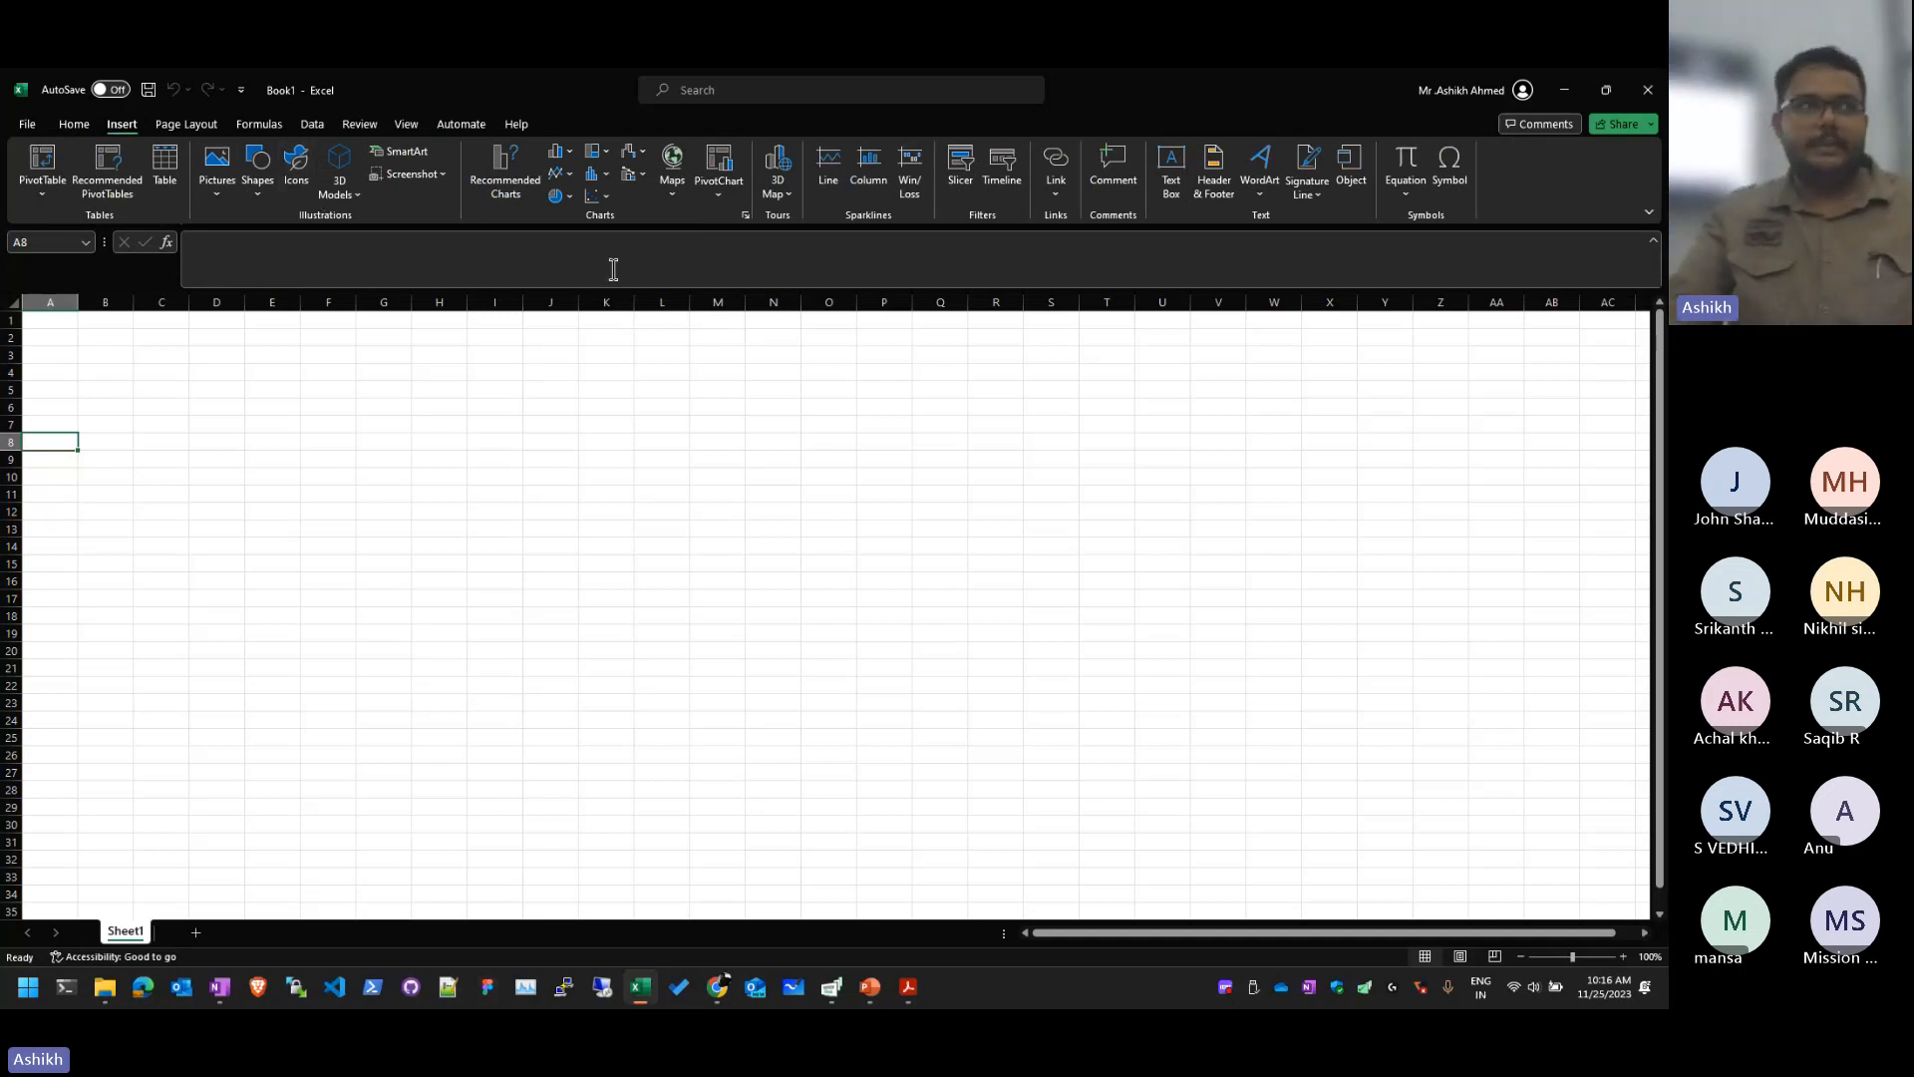
pyautogui.click(186, 123)
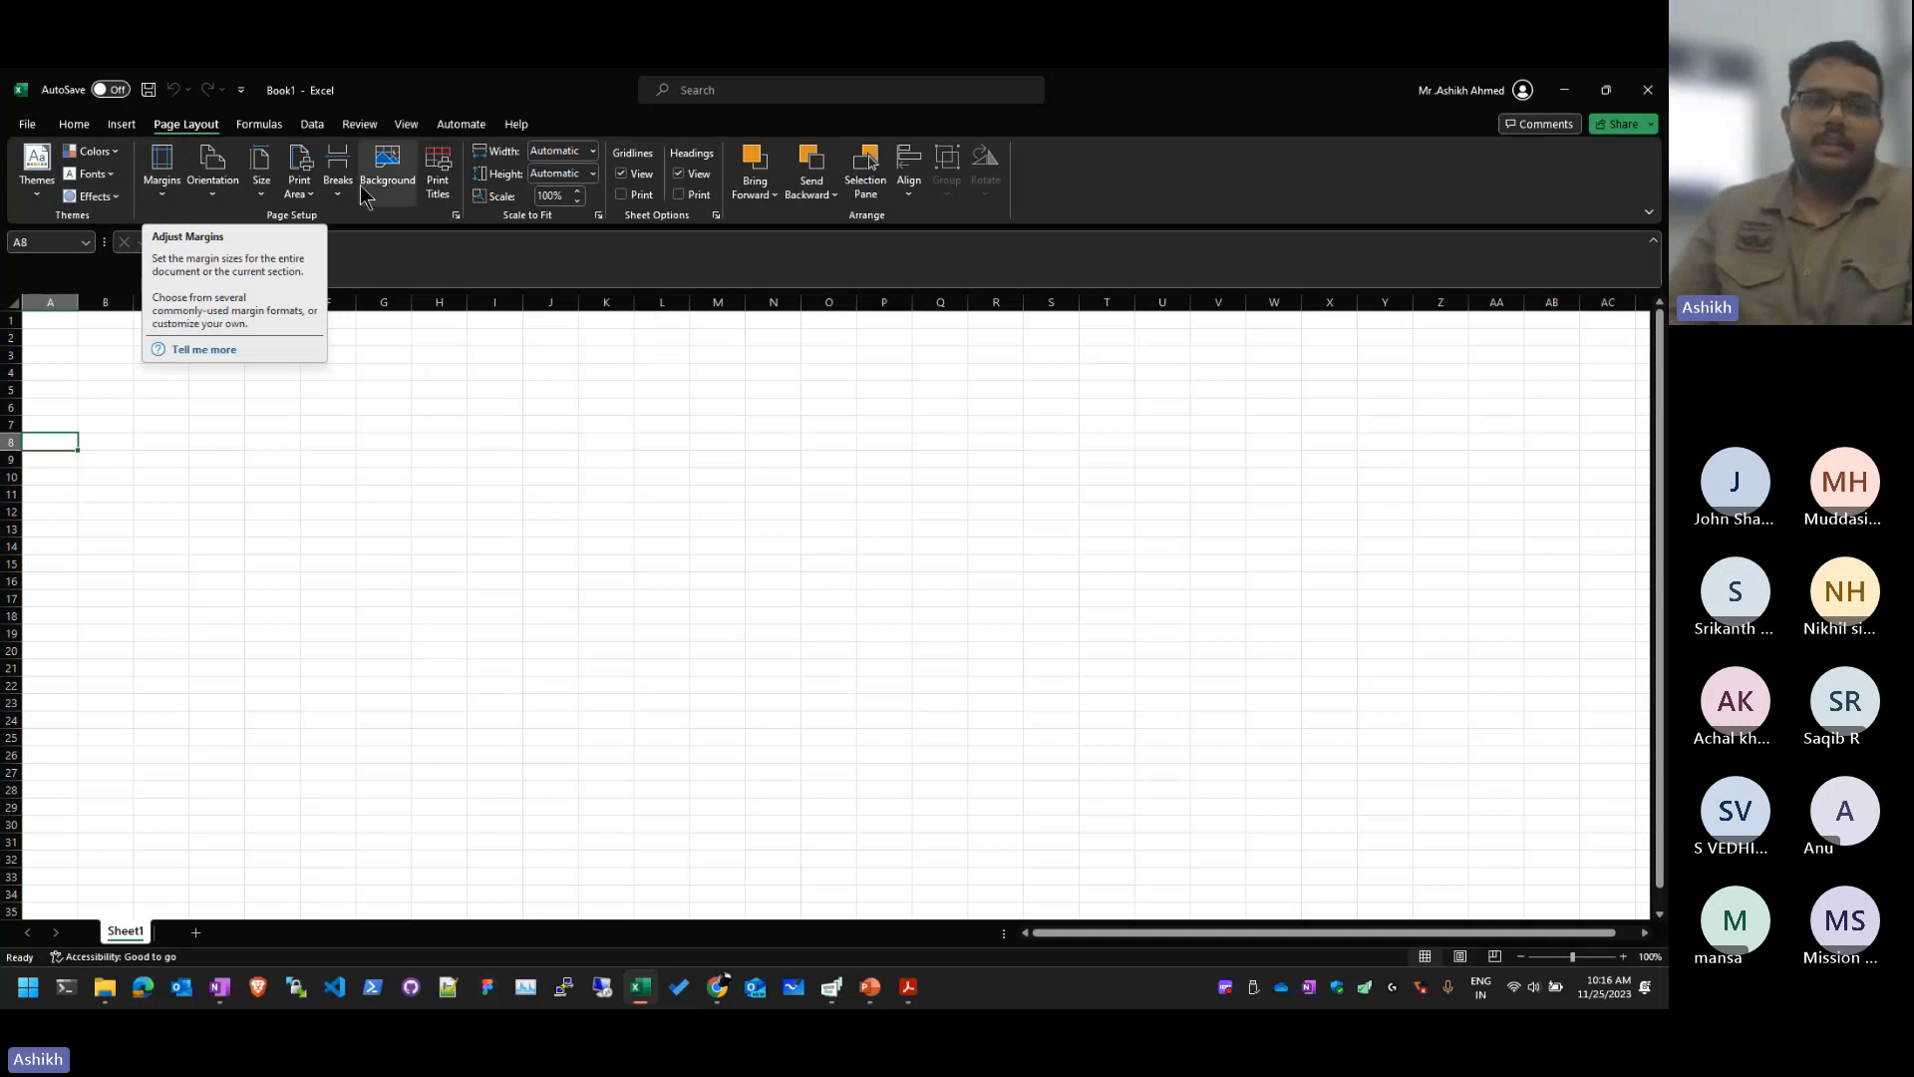
pyautogui.click(259, 124)
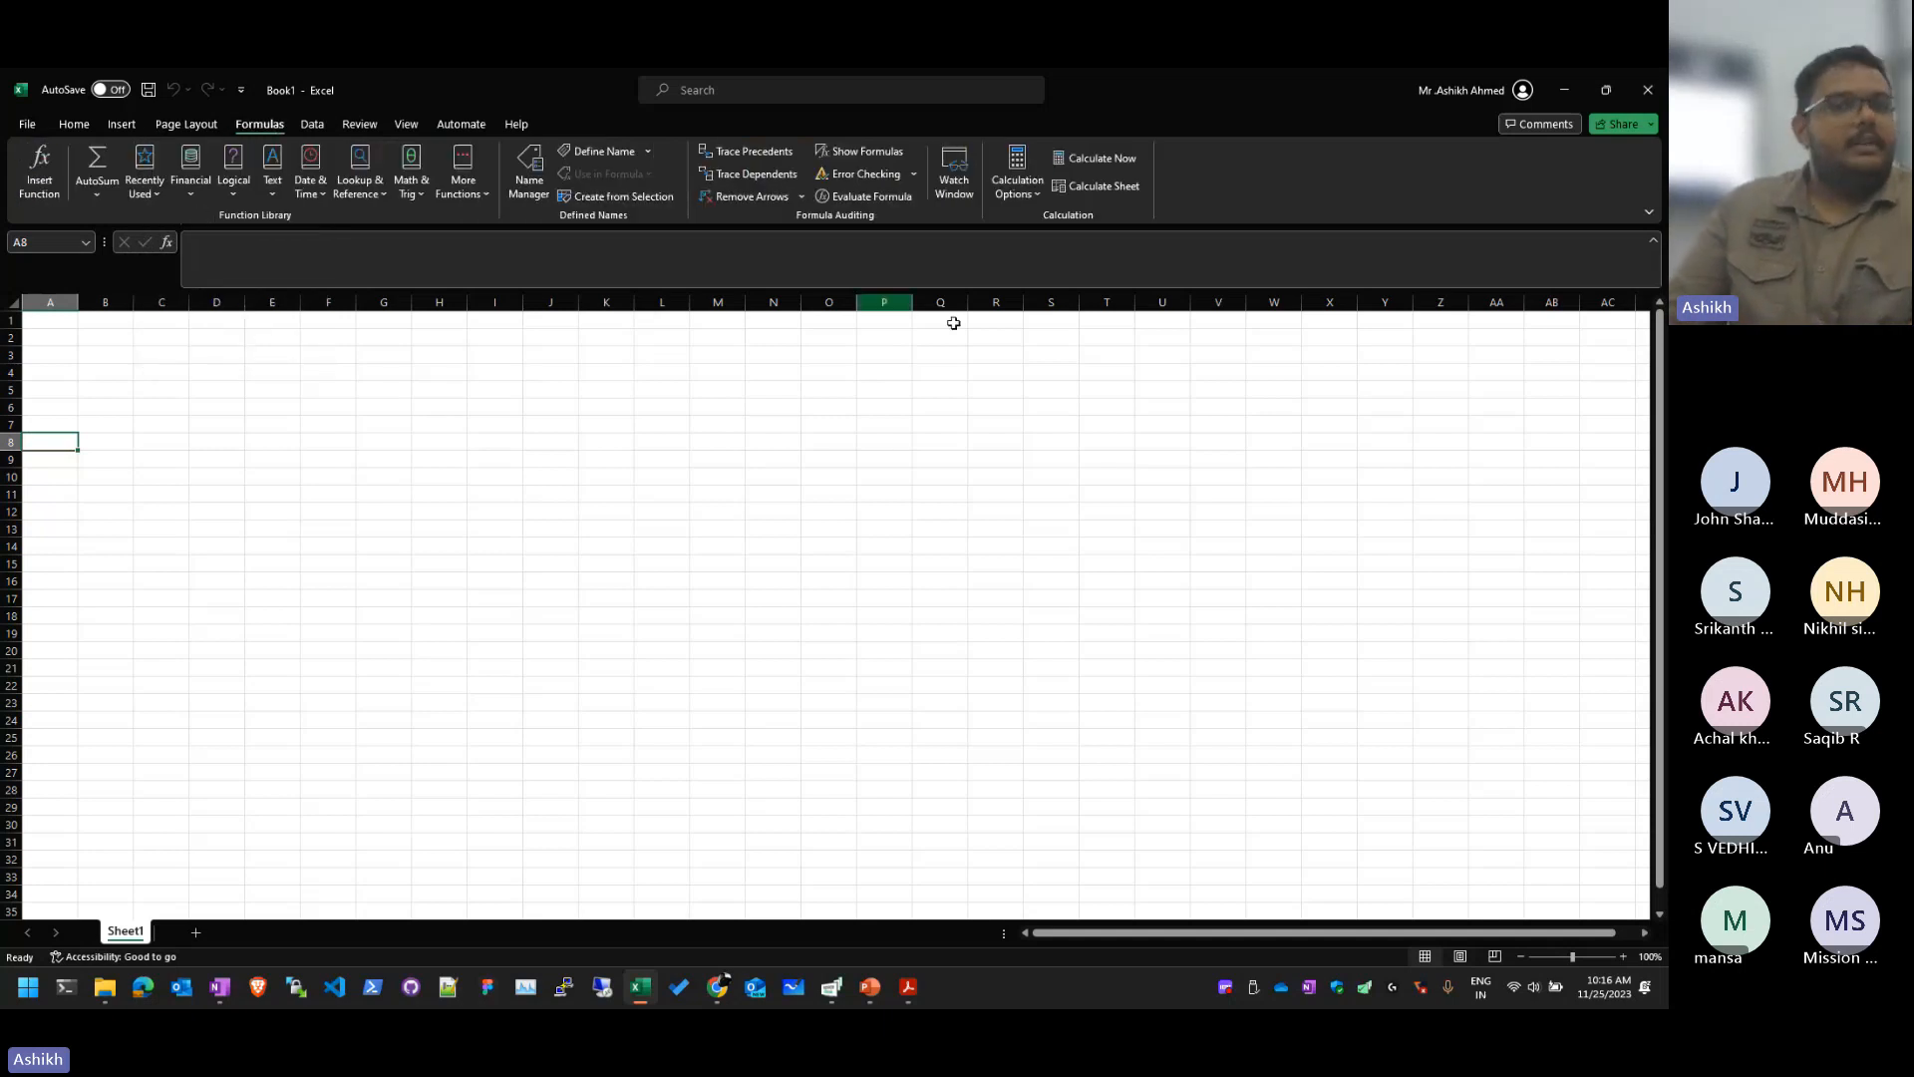
pyautogui.click(311, 124)
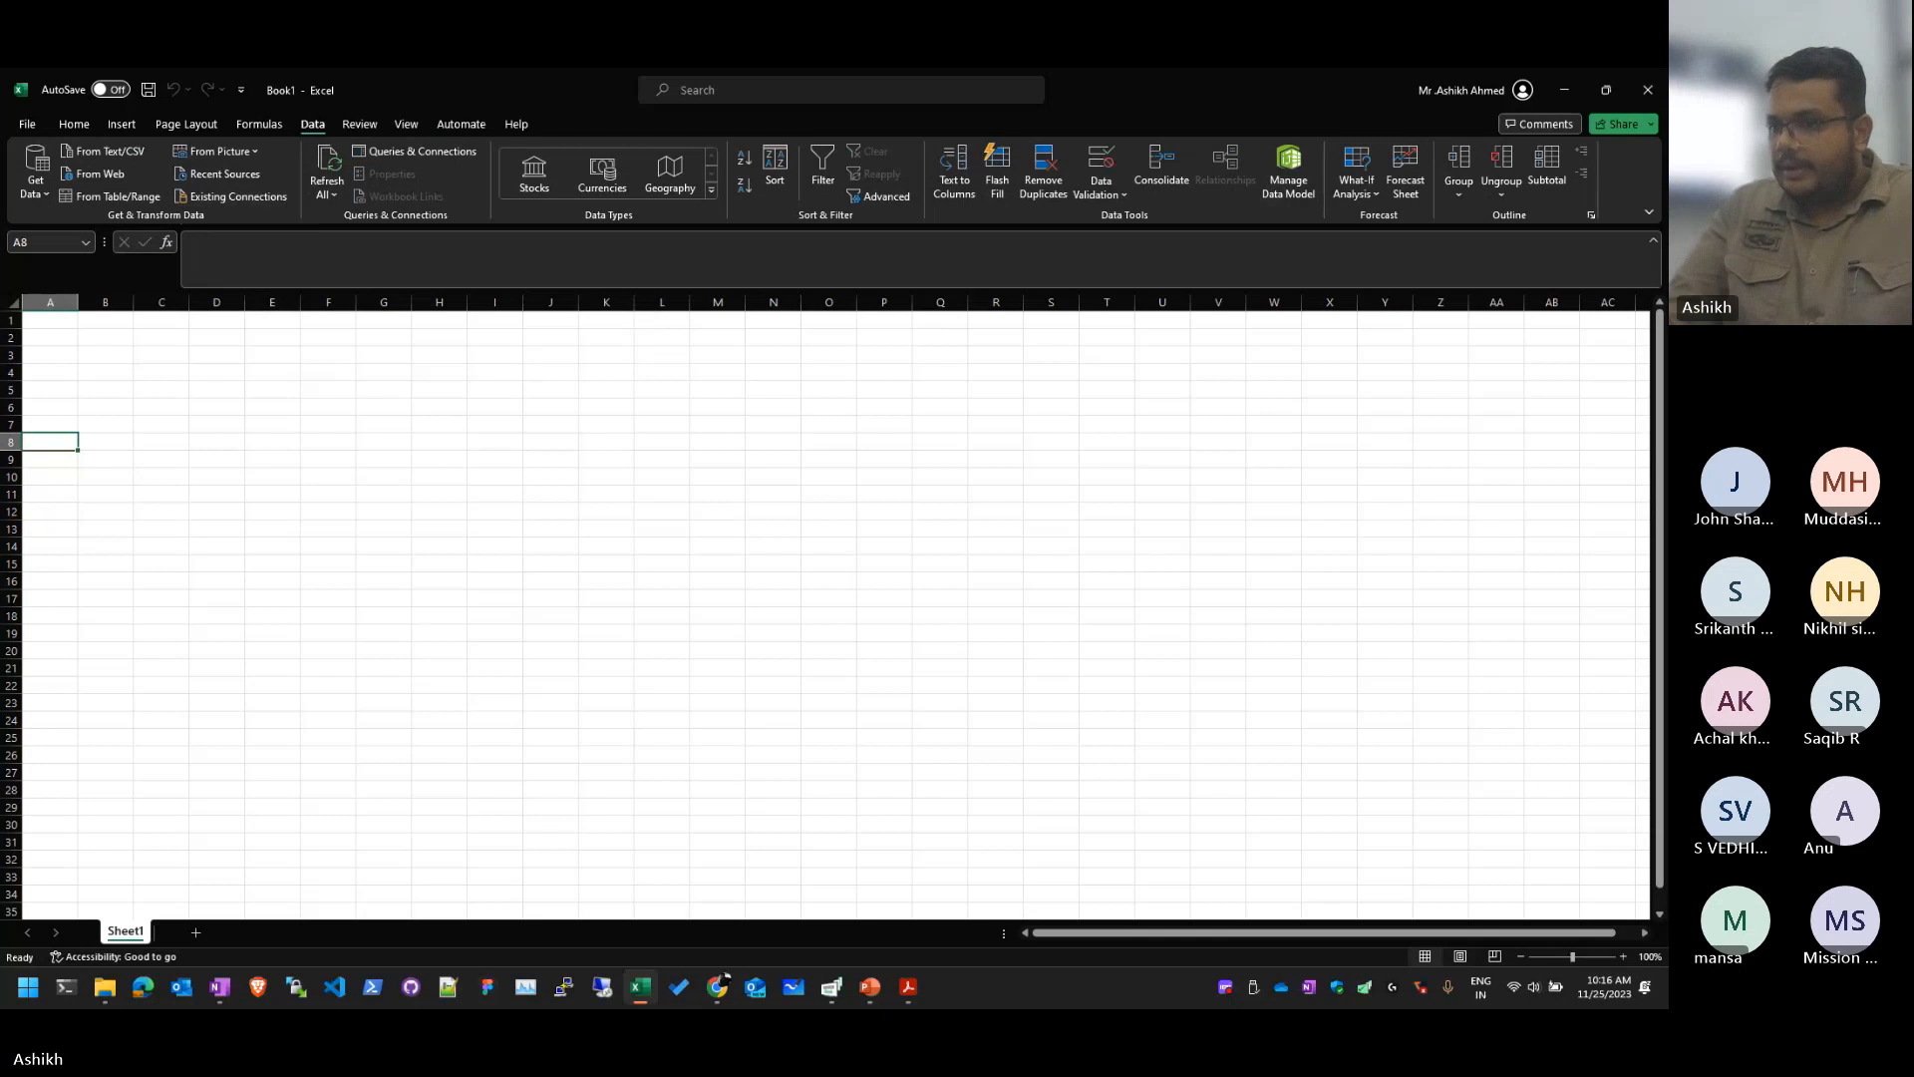
pyautogui.hotkey('alt', 'Tab')
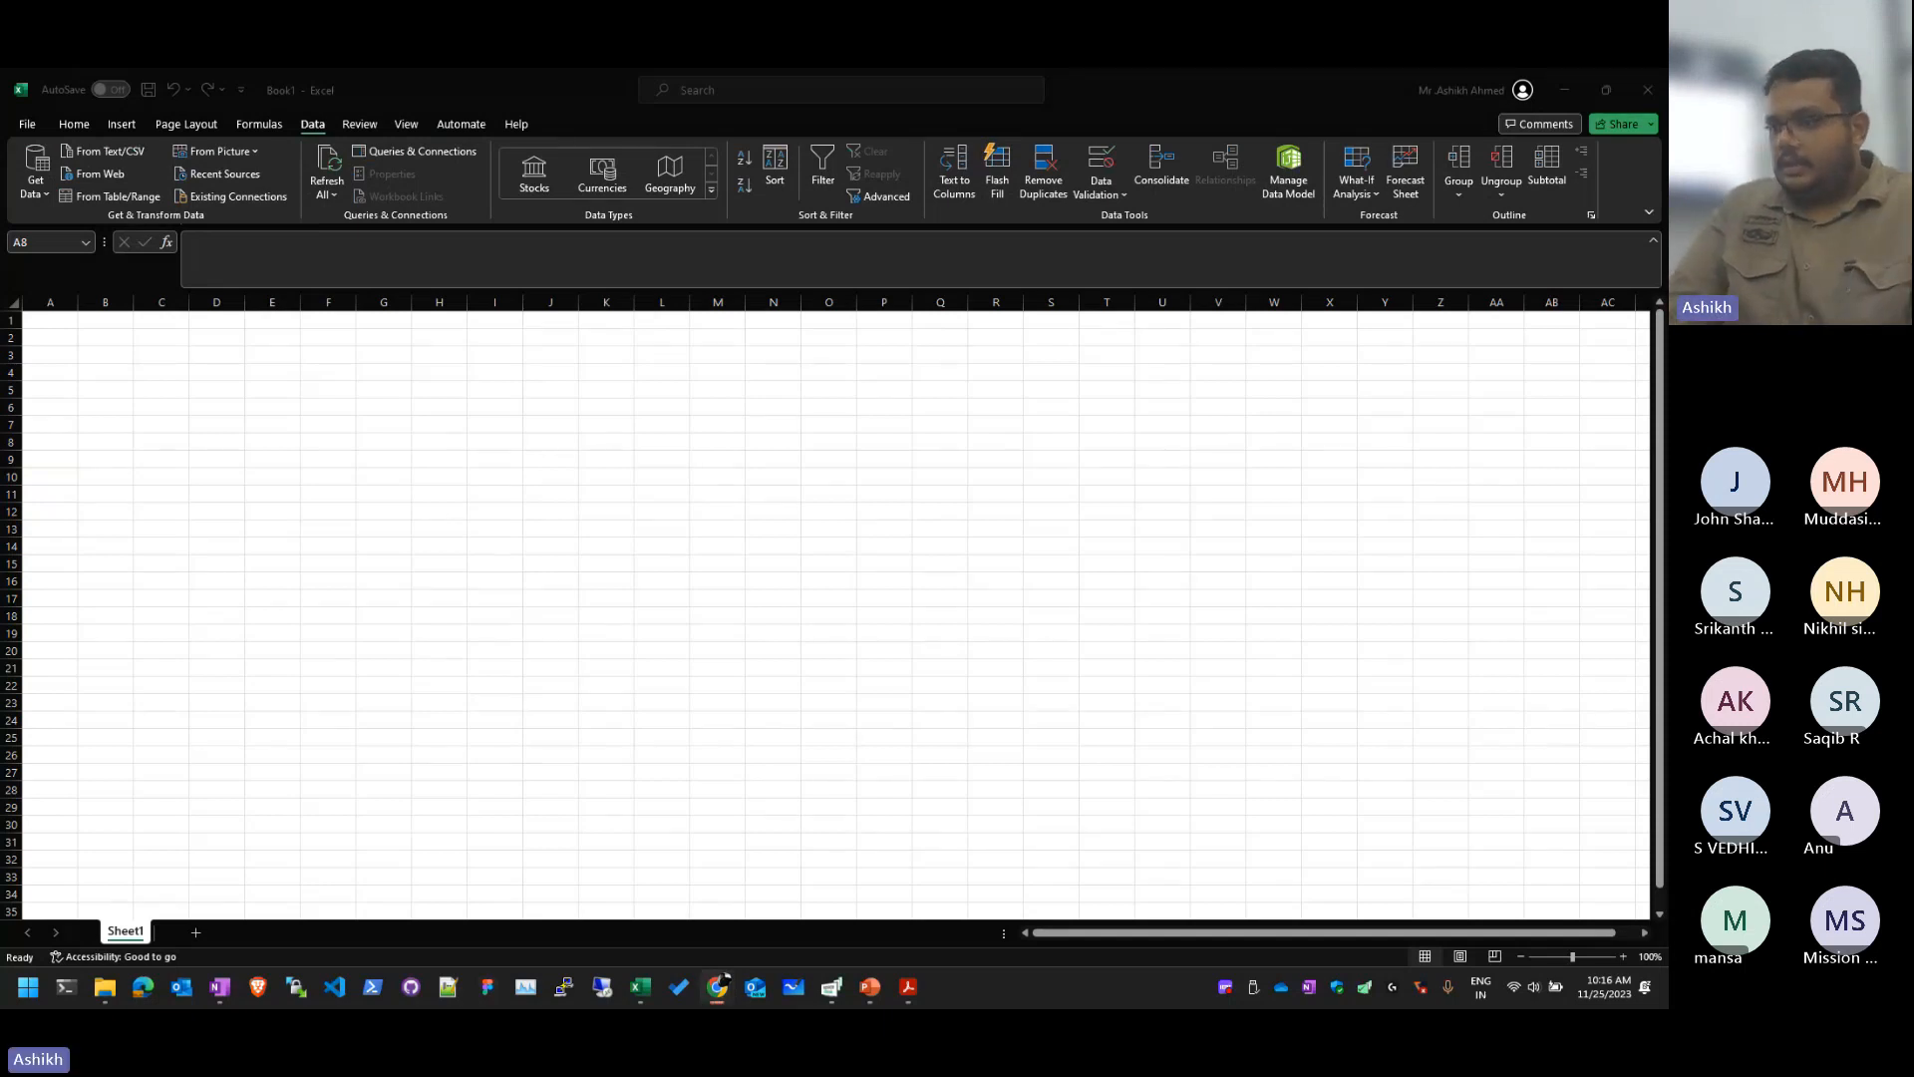
pyautogui.click(557, 103)
pyautogui.rightClick(1281, 170)
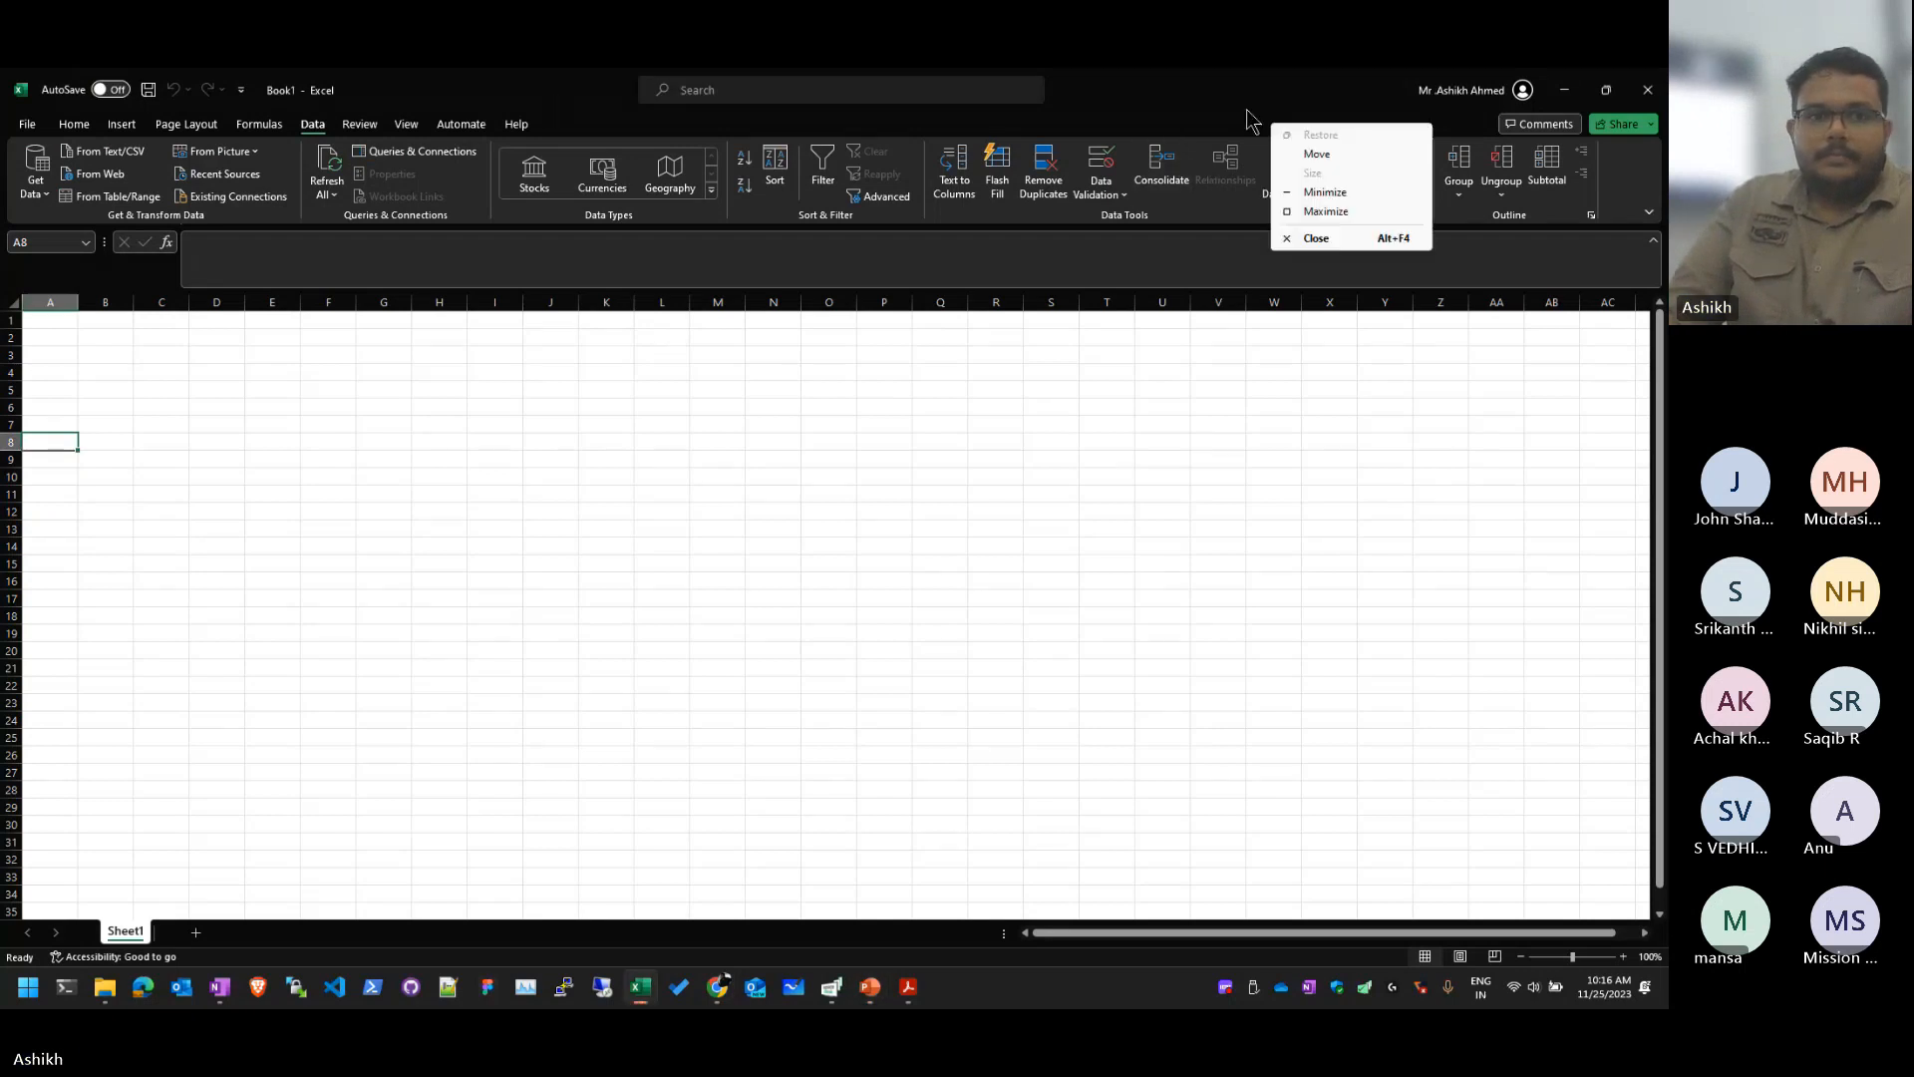
pyautogui.rightClick(823, 171)
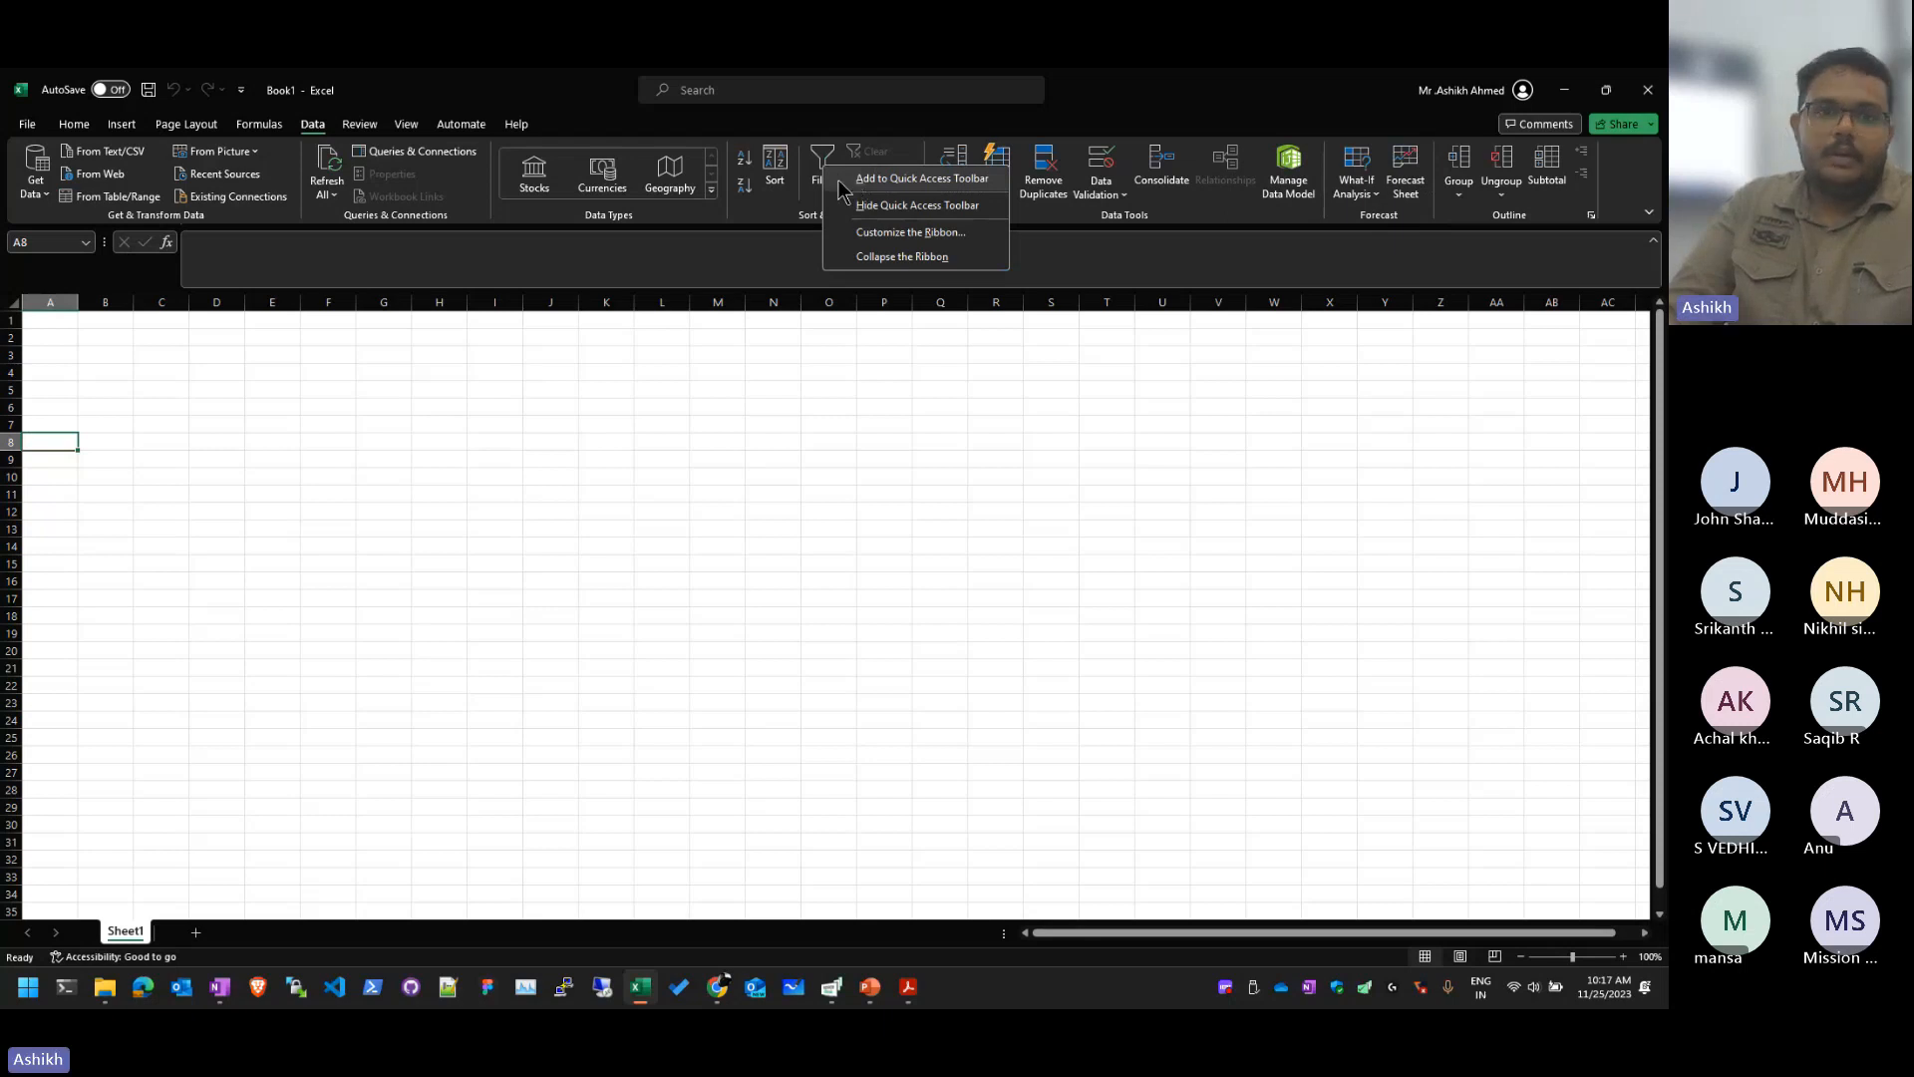
pyautogui.click(593, 72)
pyautogui.rightClick(819, 175)
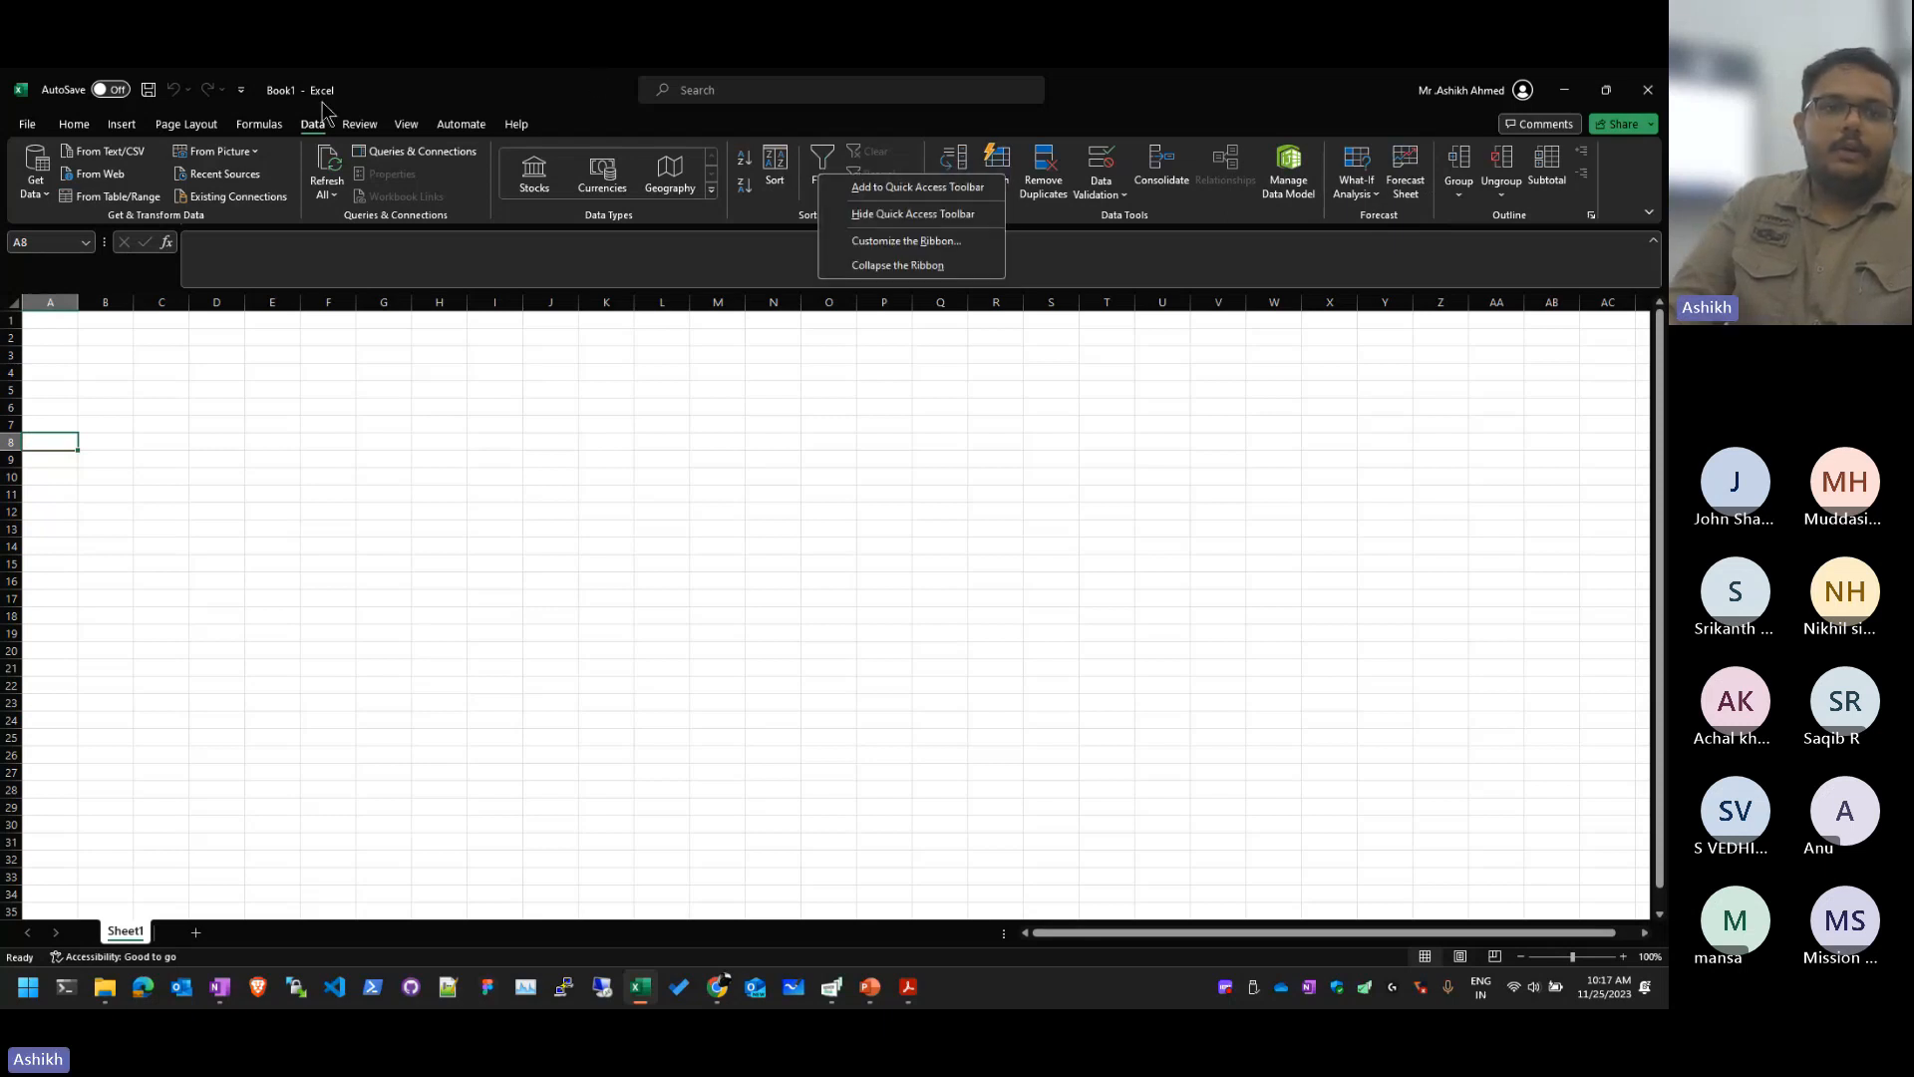
pyautogui.scroll(2, 323, 121)
pyautogui.scroll(-2, 323, 122)
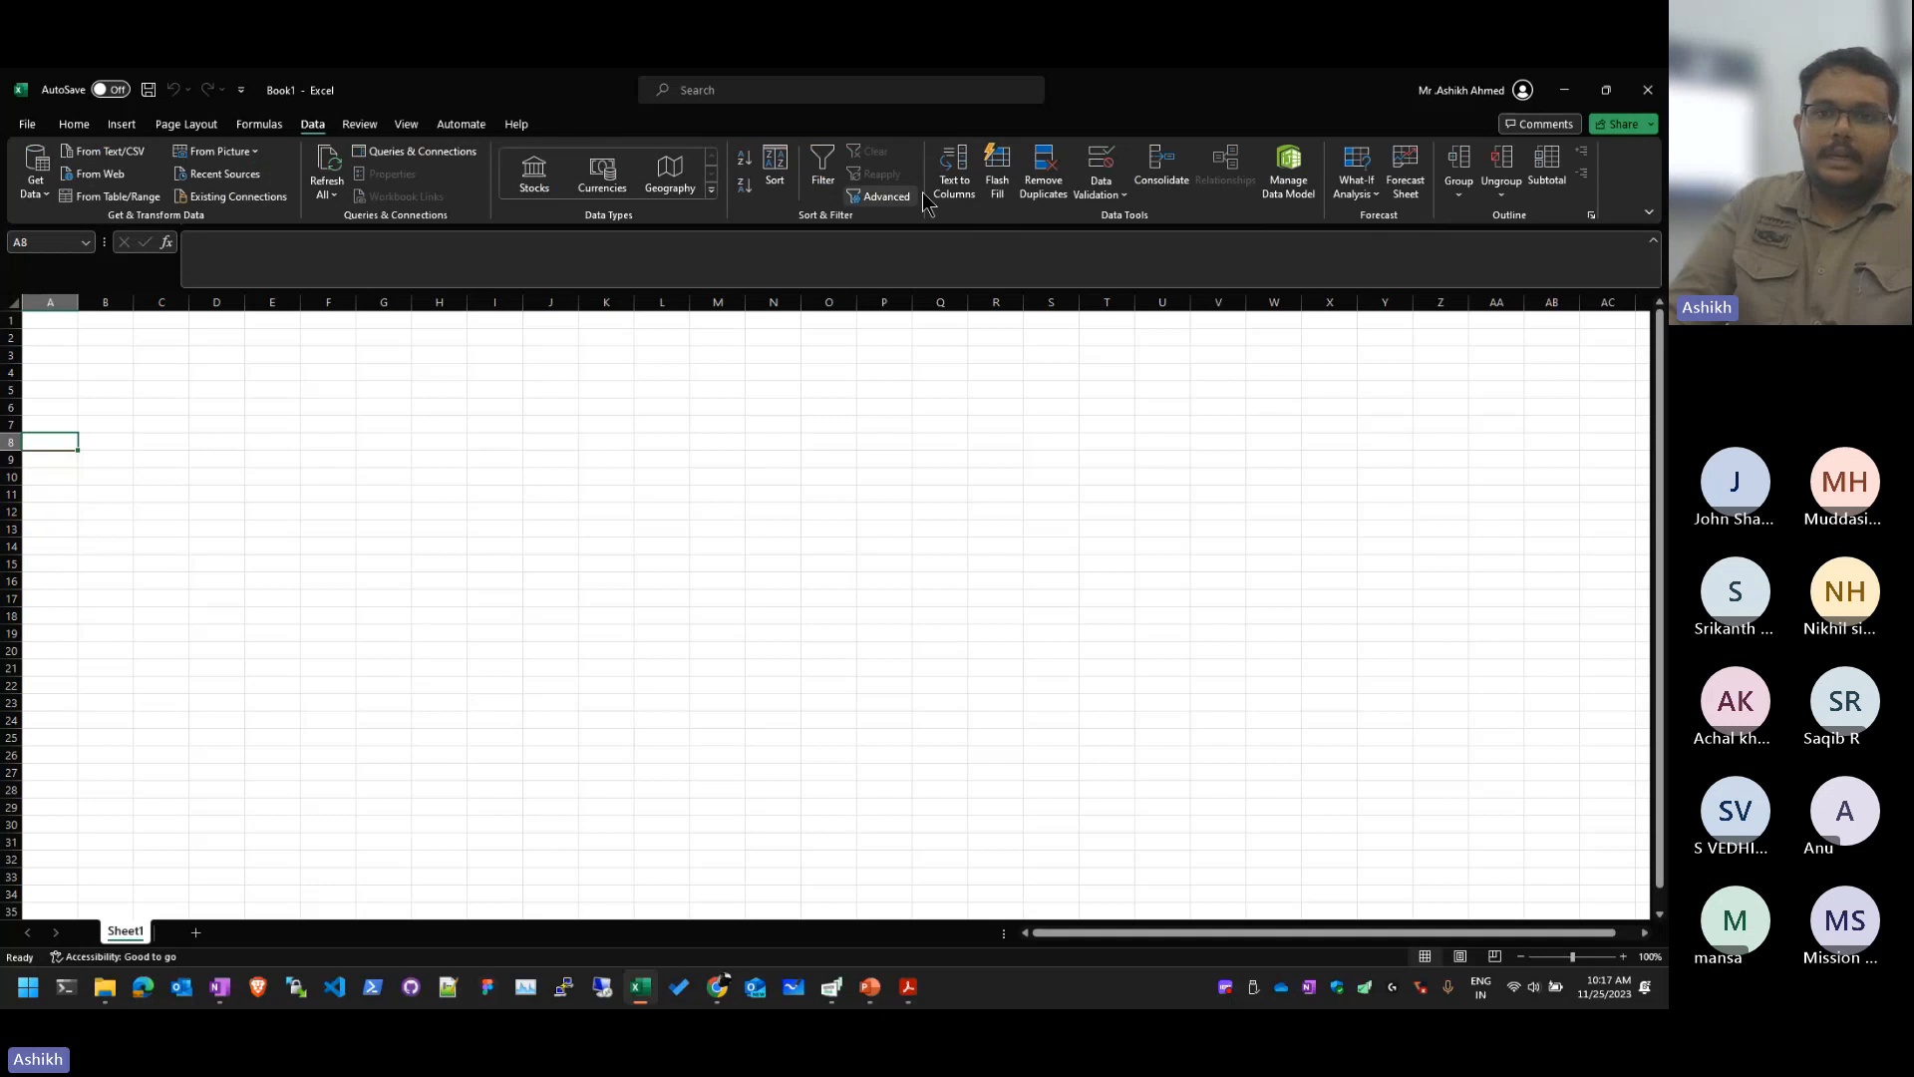
# Step: Add the Sort A to Z command to the Quick Access Toolbar
pyautogui.rightClick(763, 174)
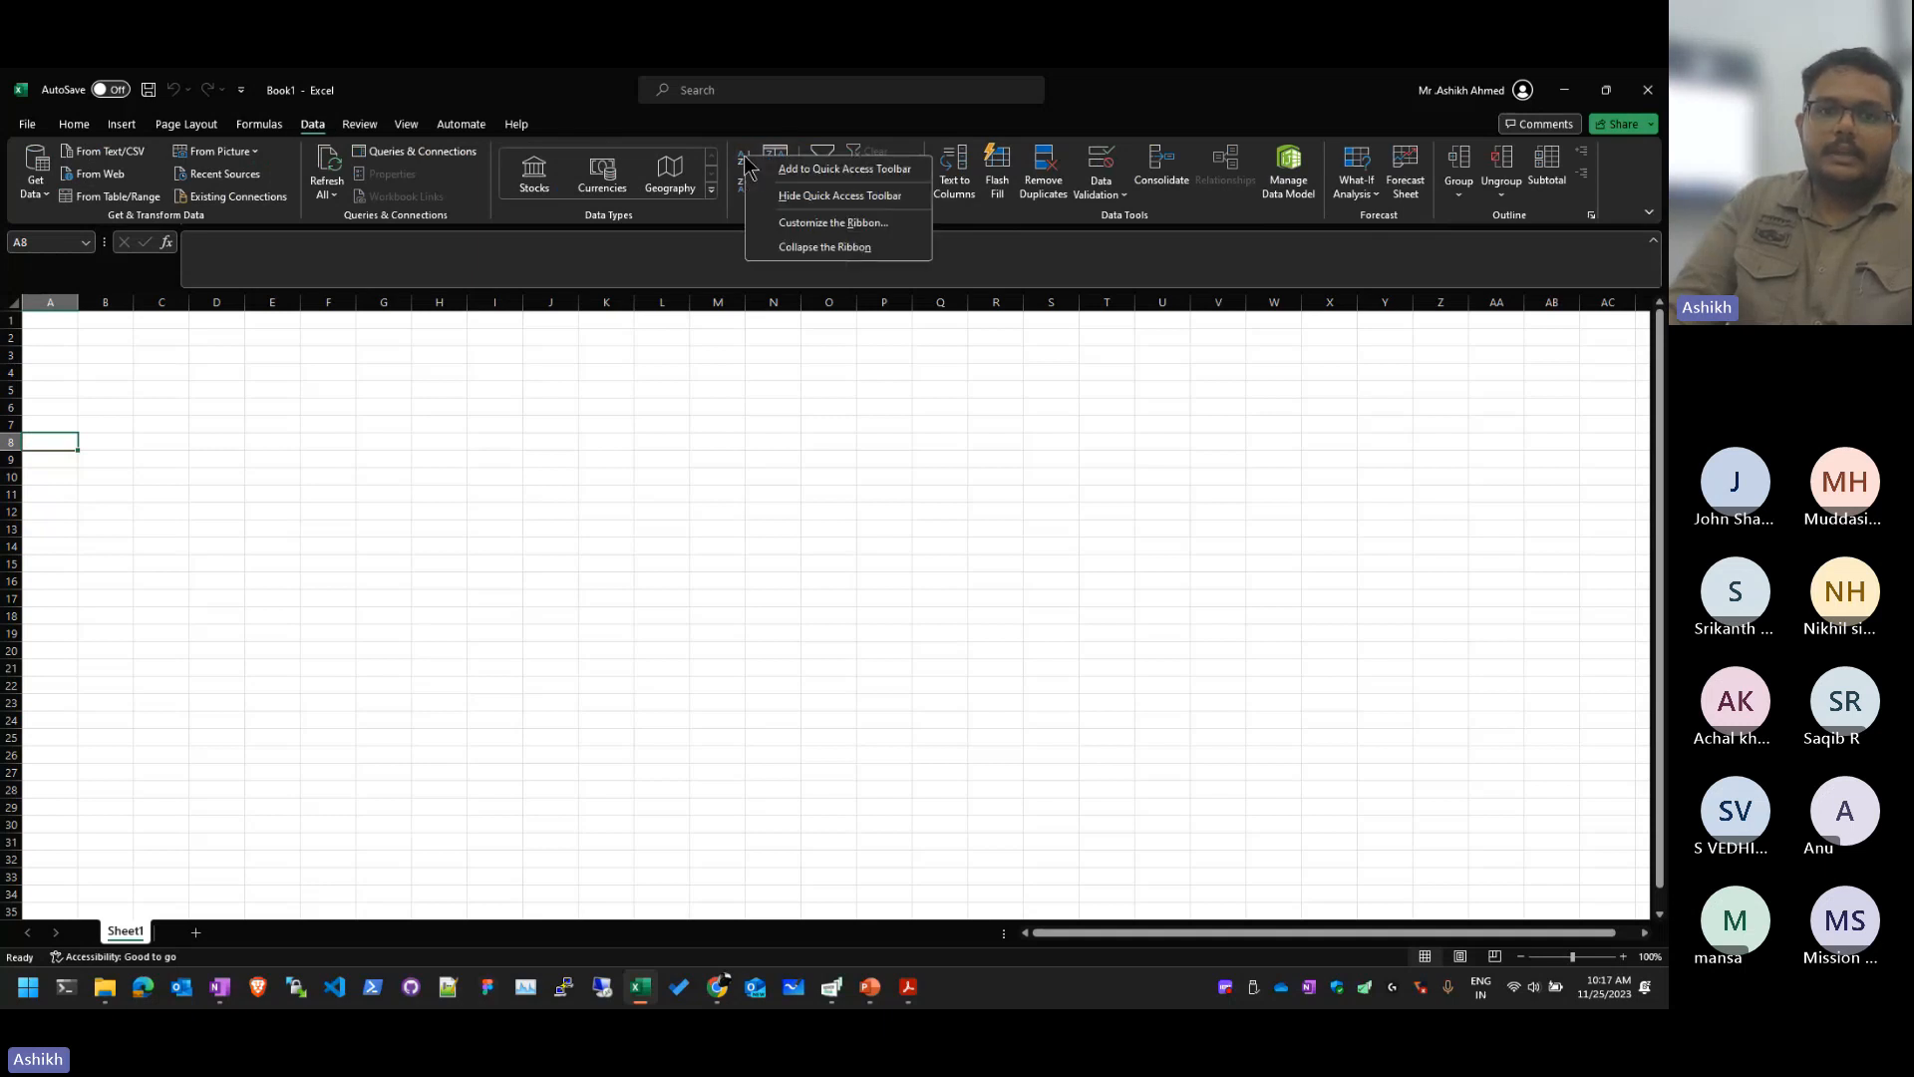
pyautogui.click(801, 175)
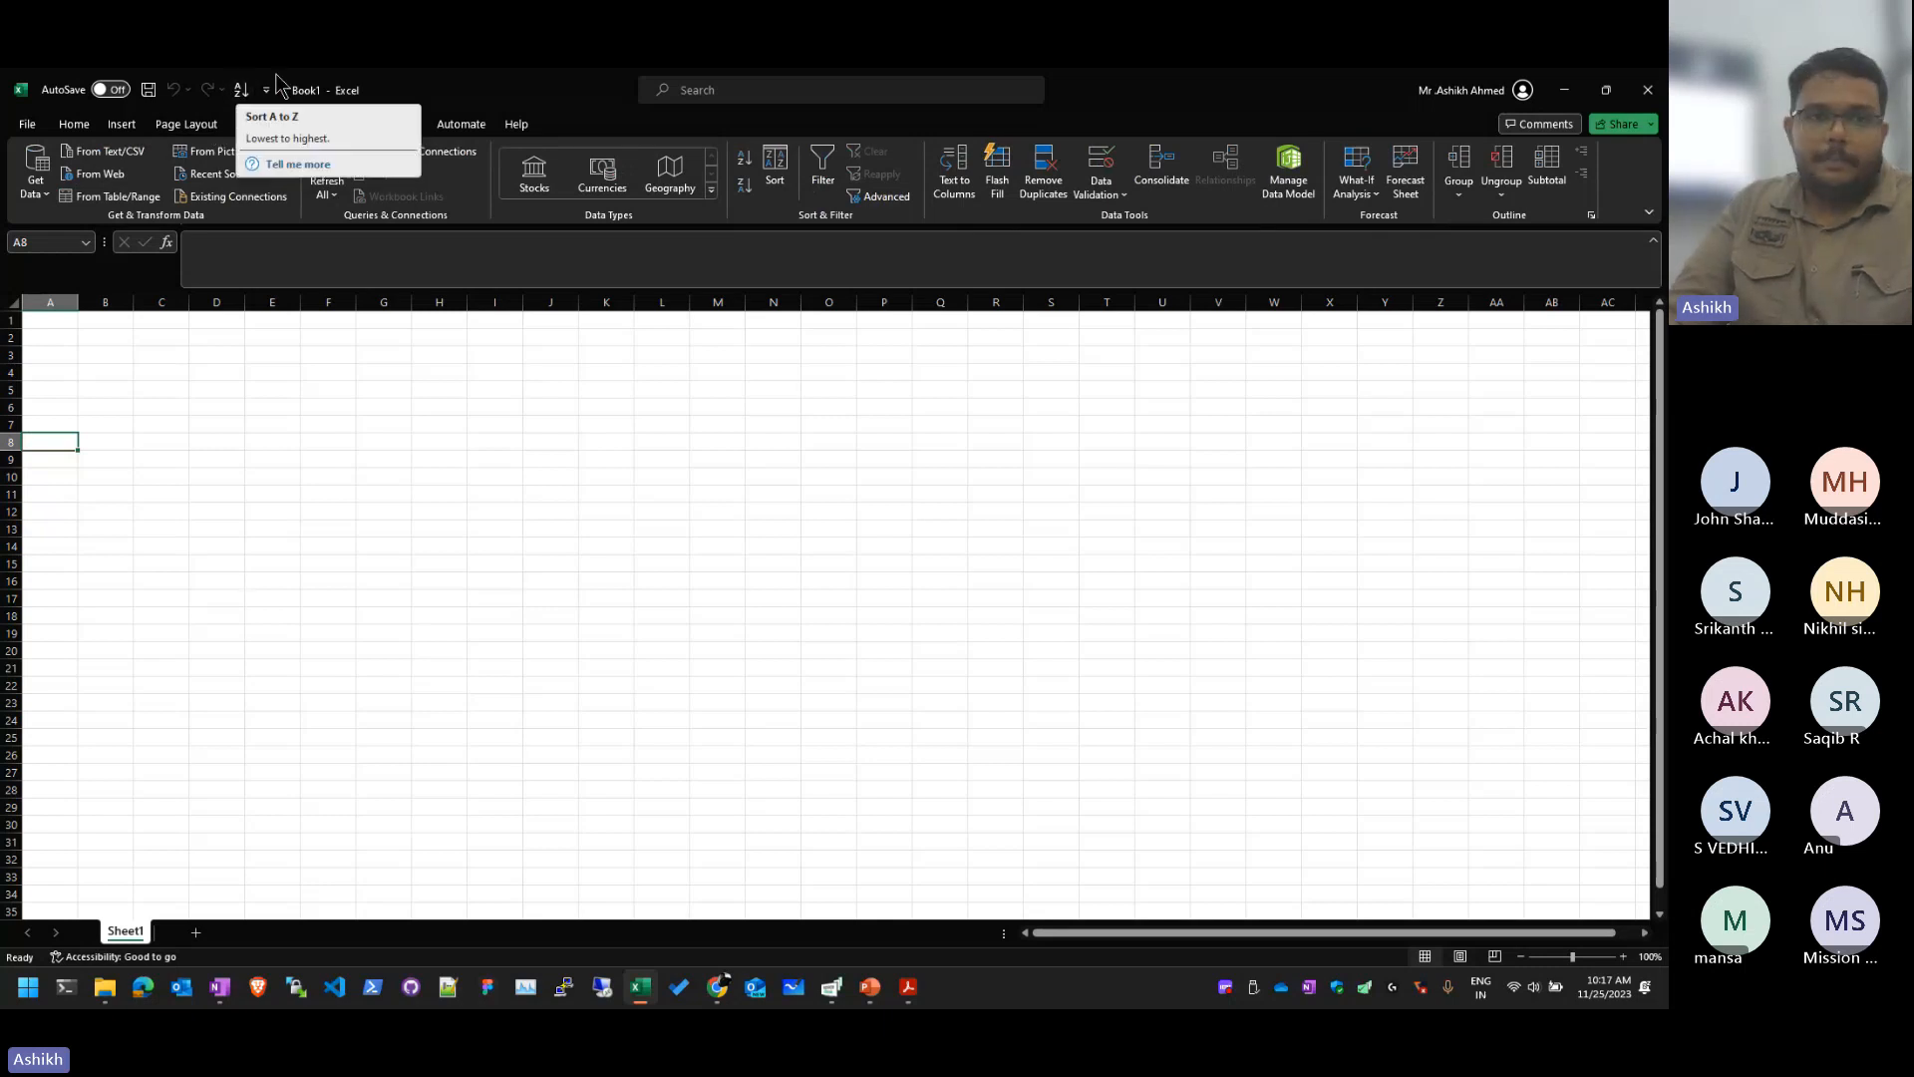
pyautogui.click(496, 492)
# Step: Select cells C3, A2 and G9 in turn, ending on F8, to demonstrate cell references
pyautogui.click(163, 355)
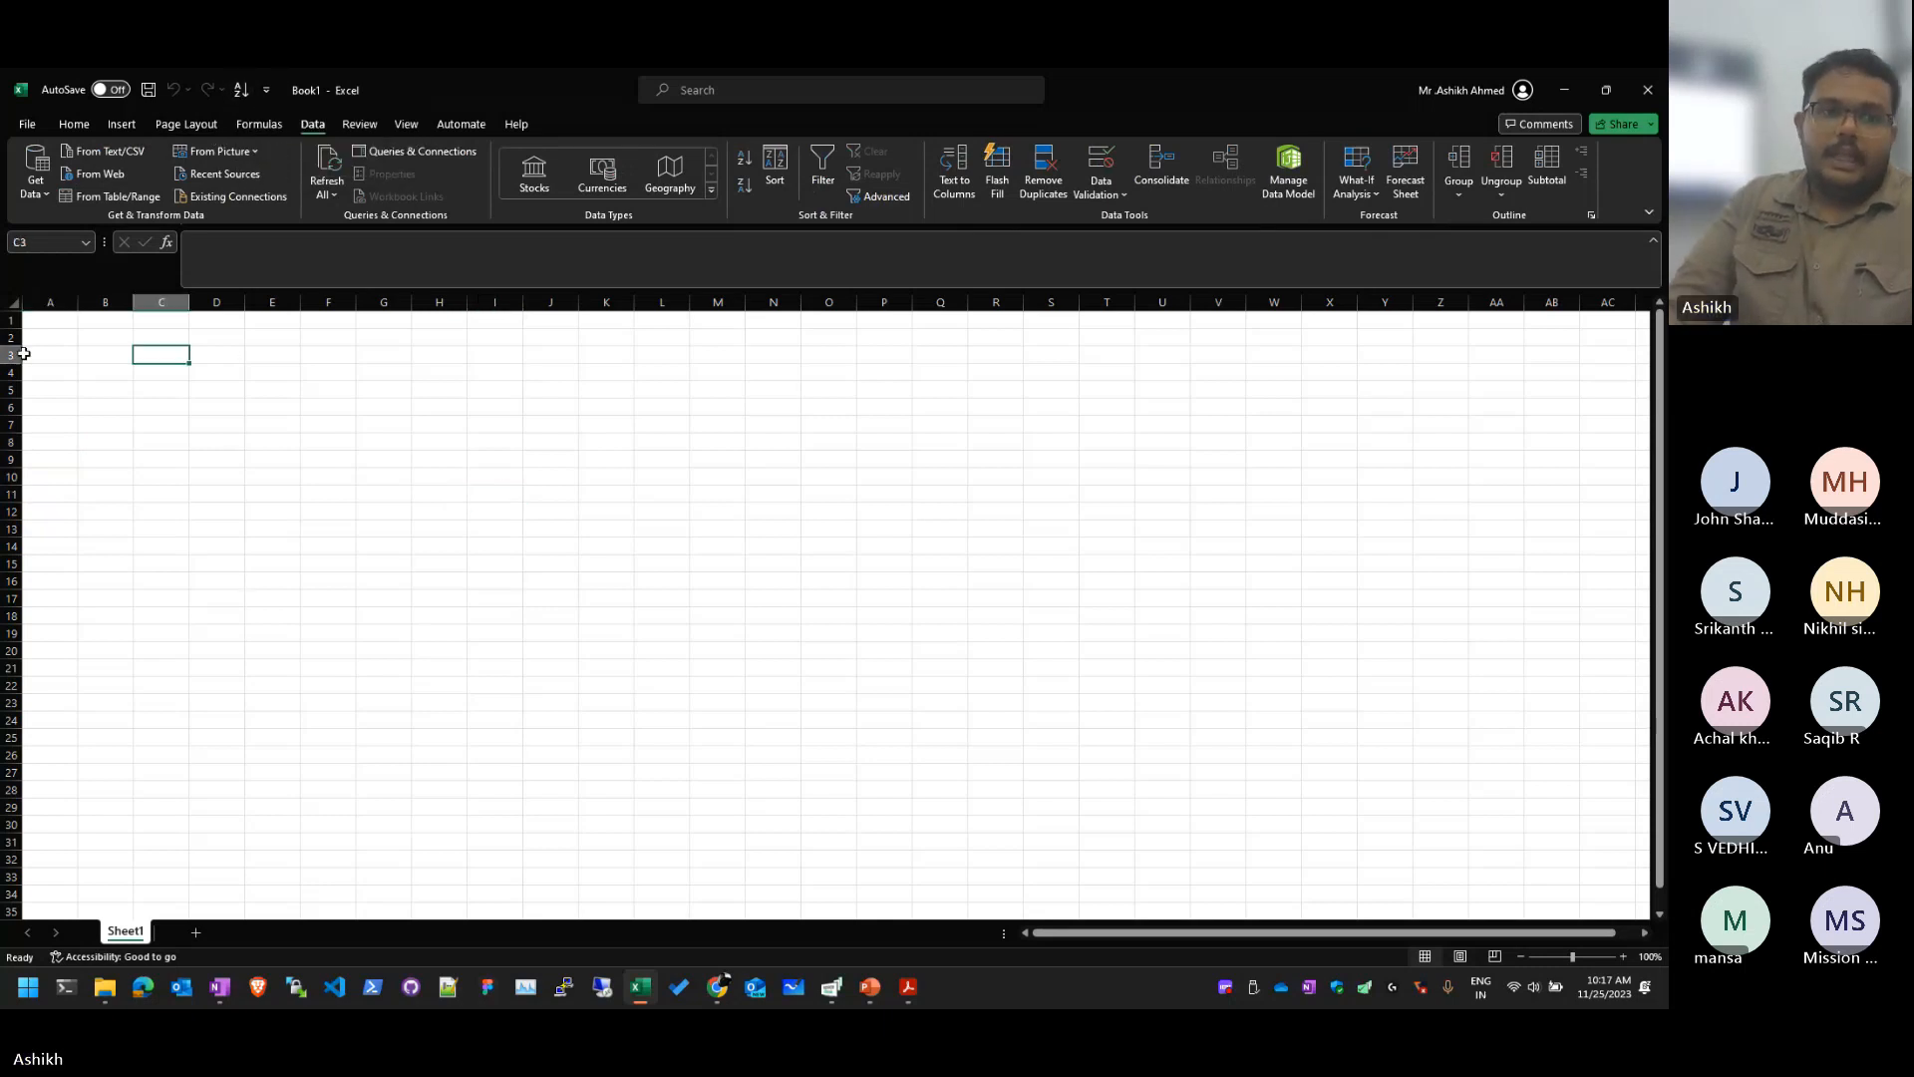
pyautogui.click(42, 338)
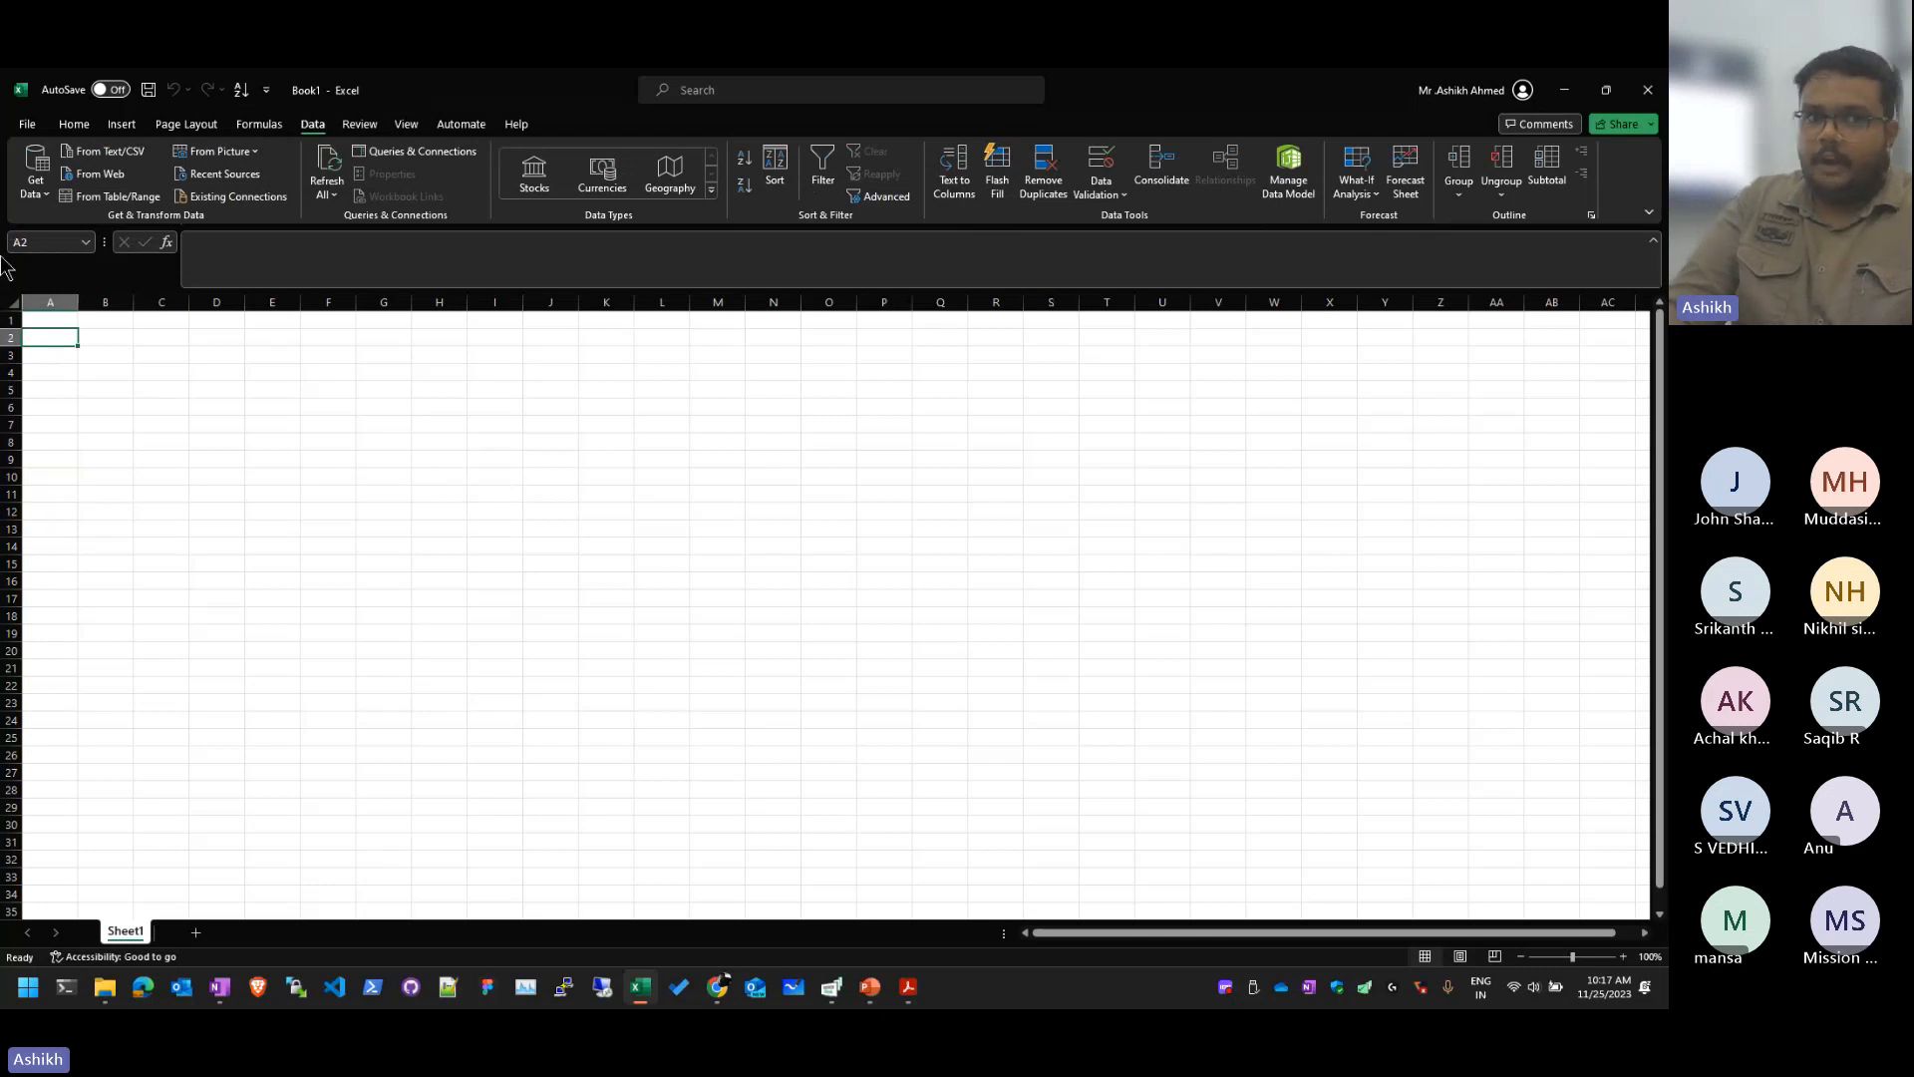
pyautogui.press('F2')
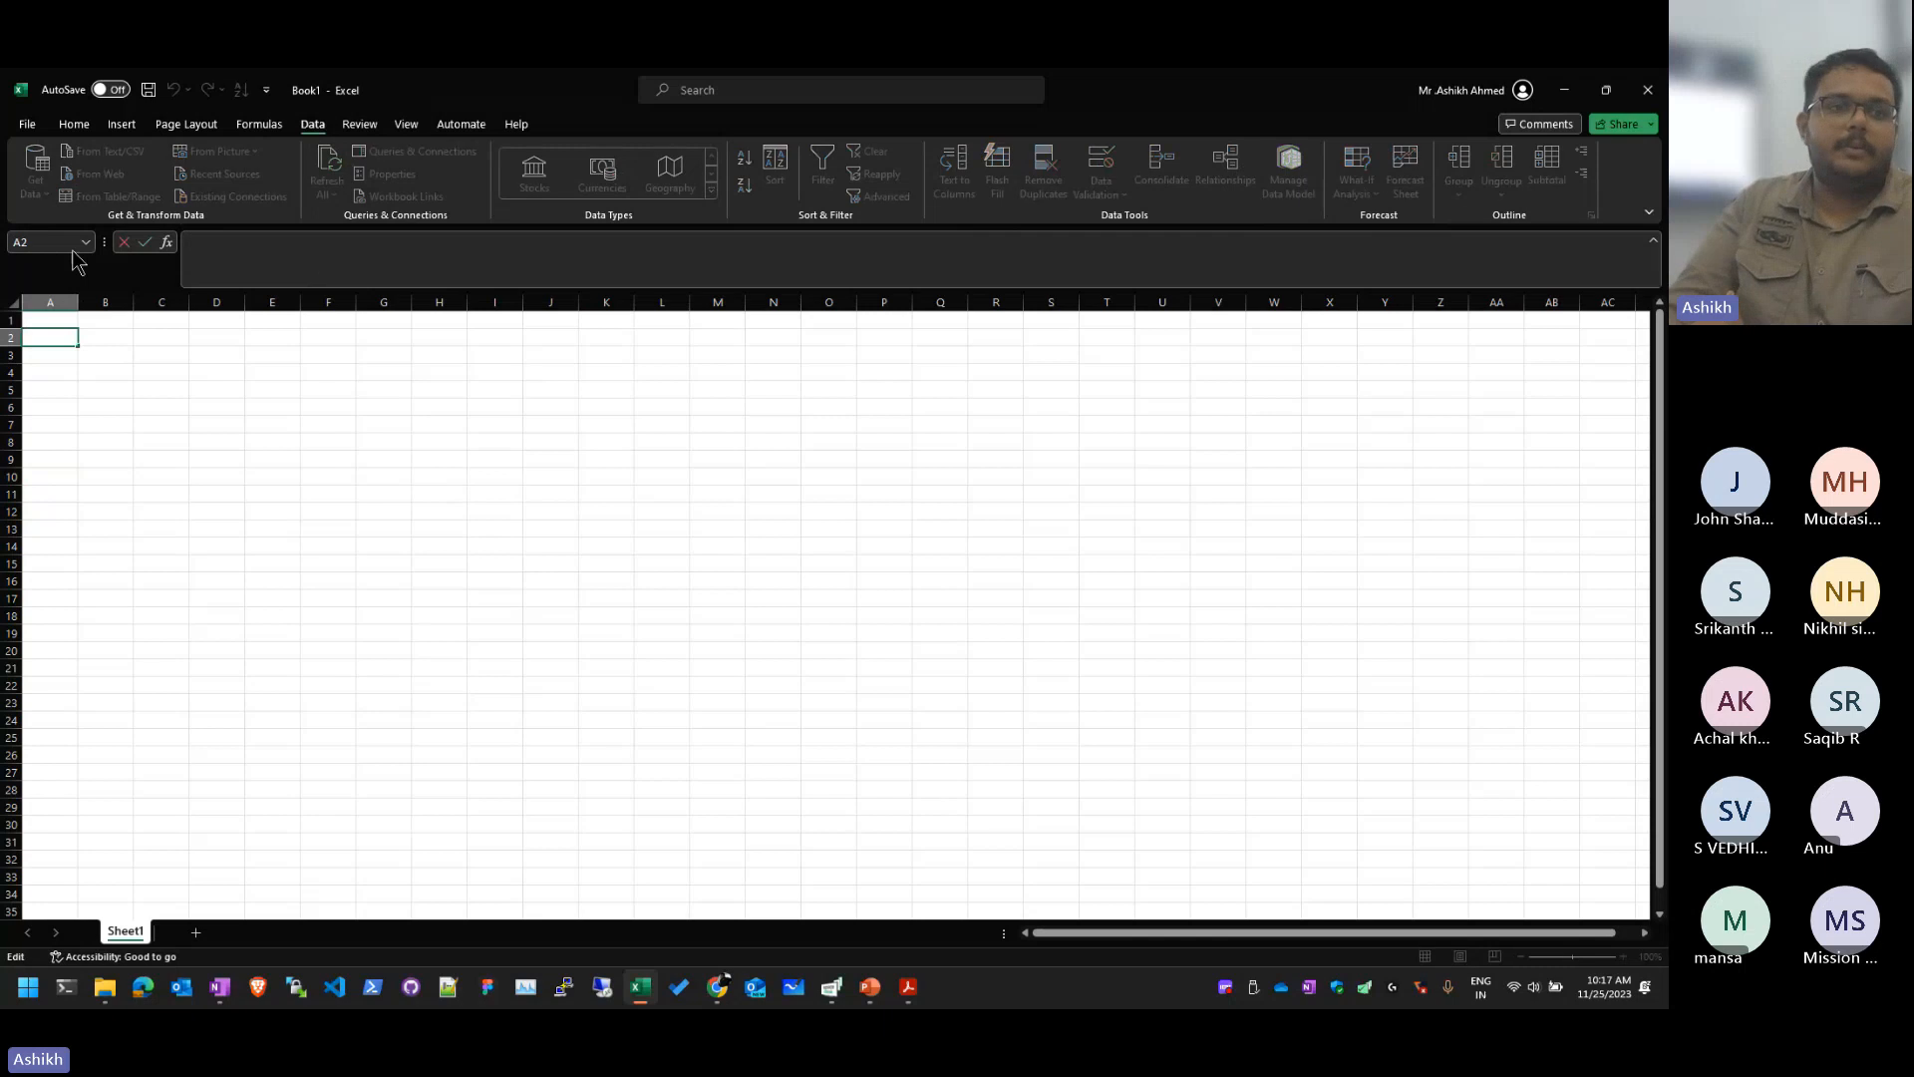
pyautogui.click(384, 459)
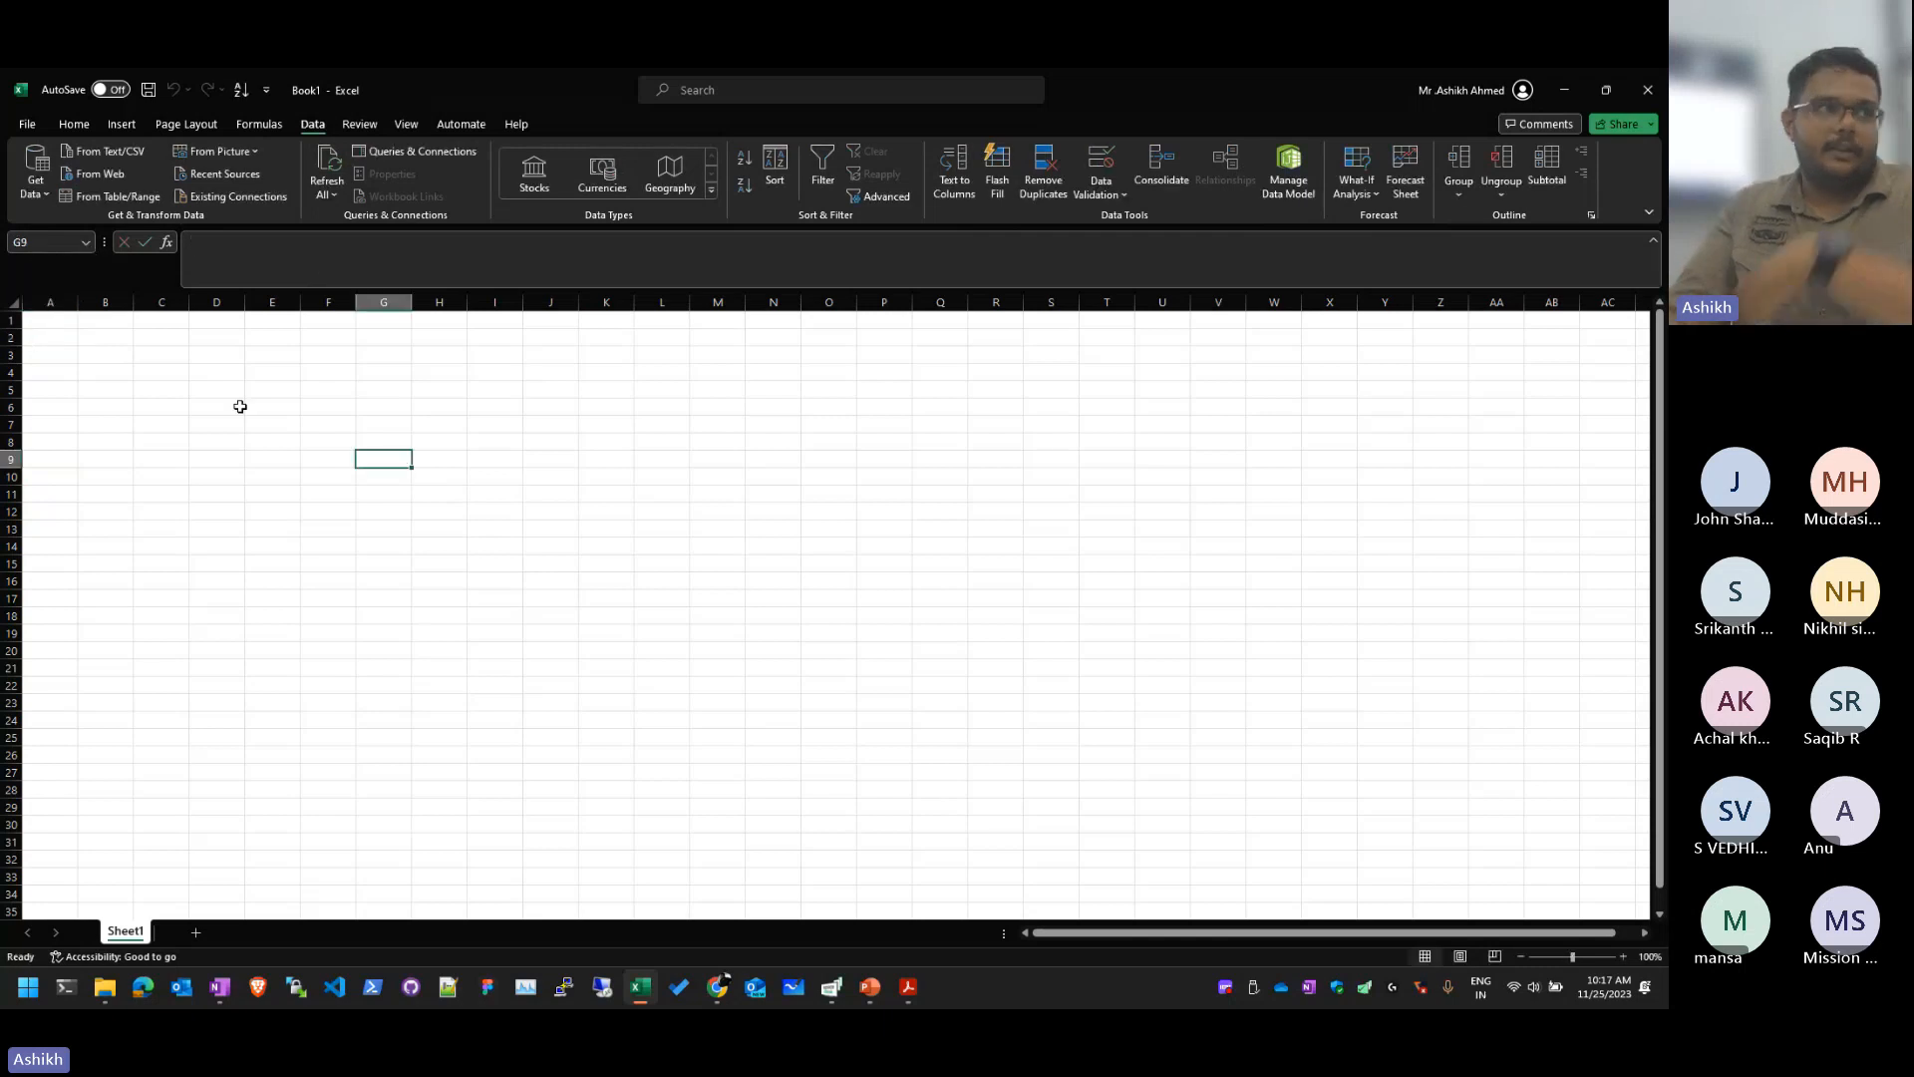
pyautogui.press('Left')
pyautogui.press('Up')
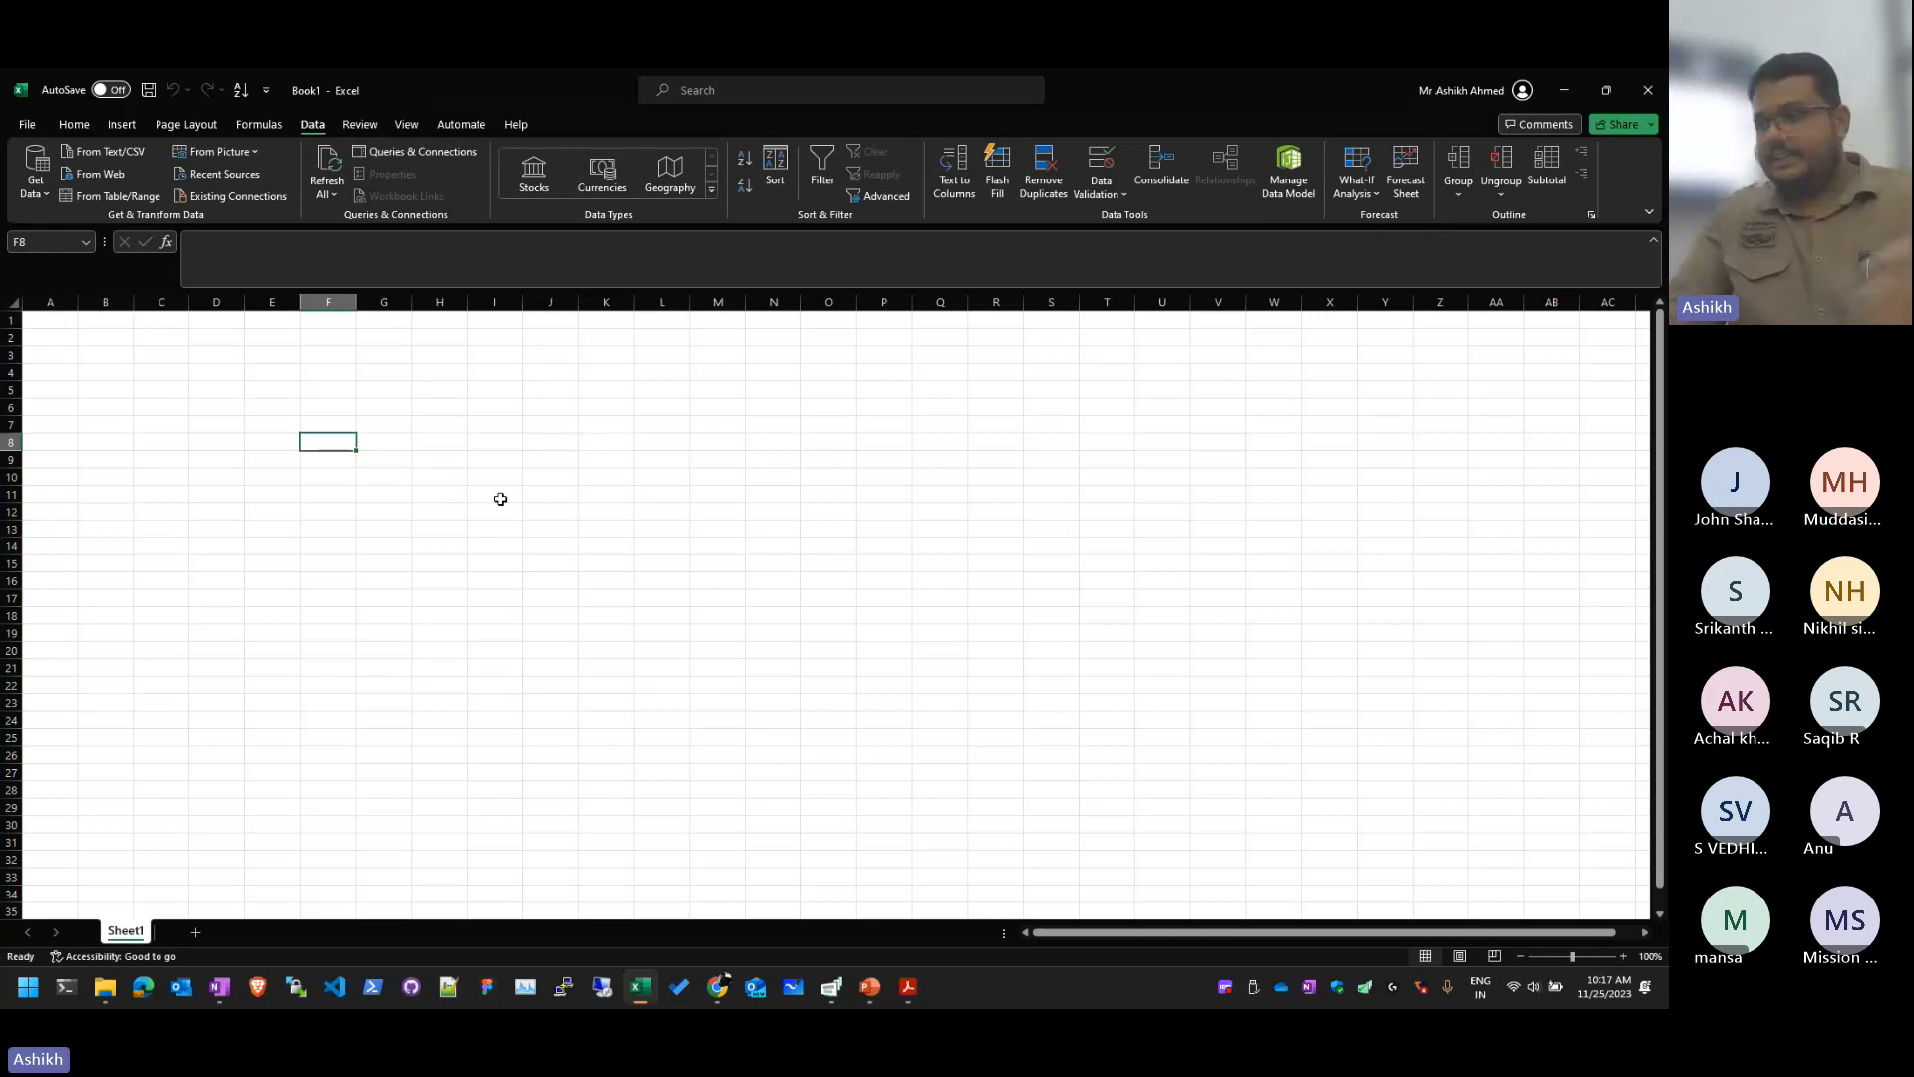
# Step: Trace the column letters across the sheet by selecting cell X8 and whole columns such as V and B
pyautogui.moveTo(49, 302); pyautogui.dragTo(1458, 305)
pyautogui.click(1329, 440)
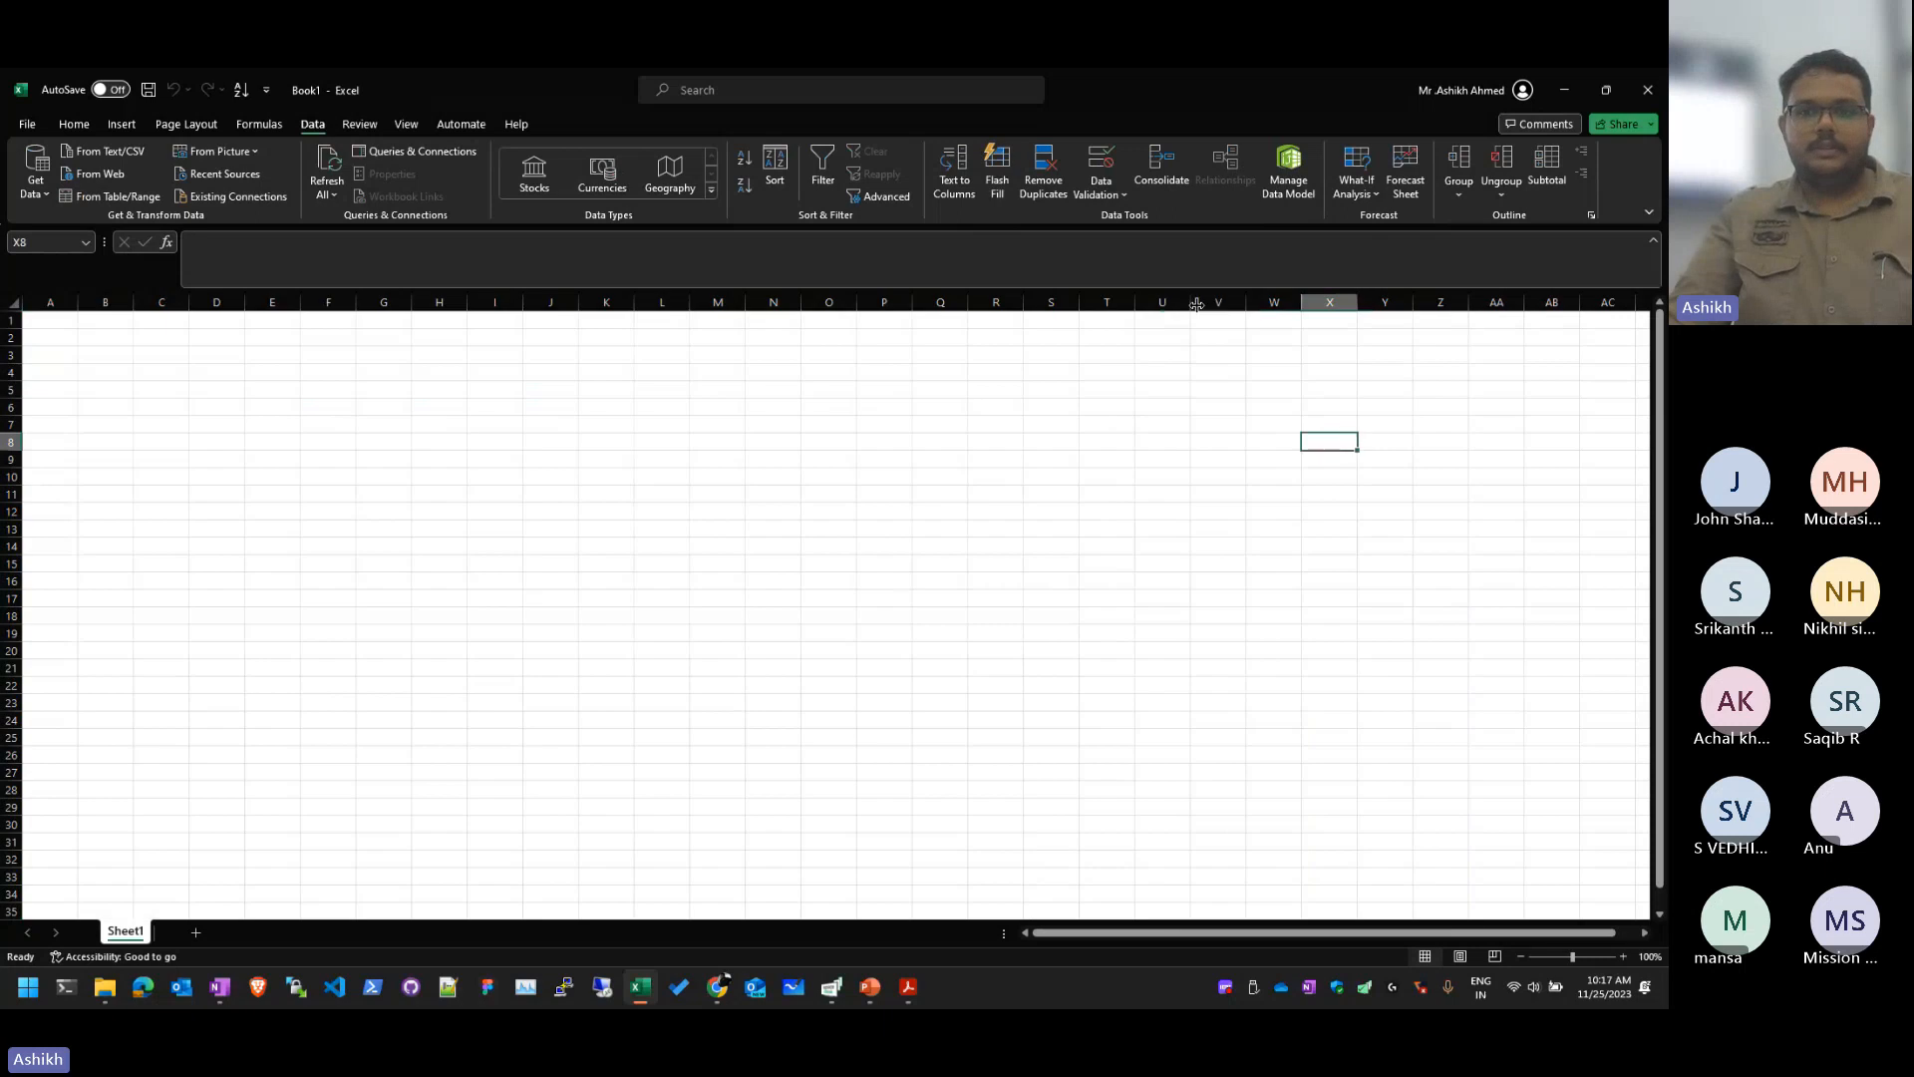
pyautogui.click(1218, 302)
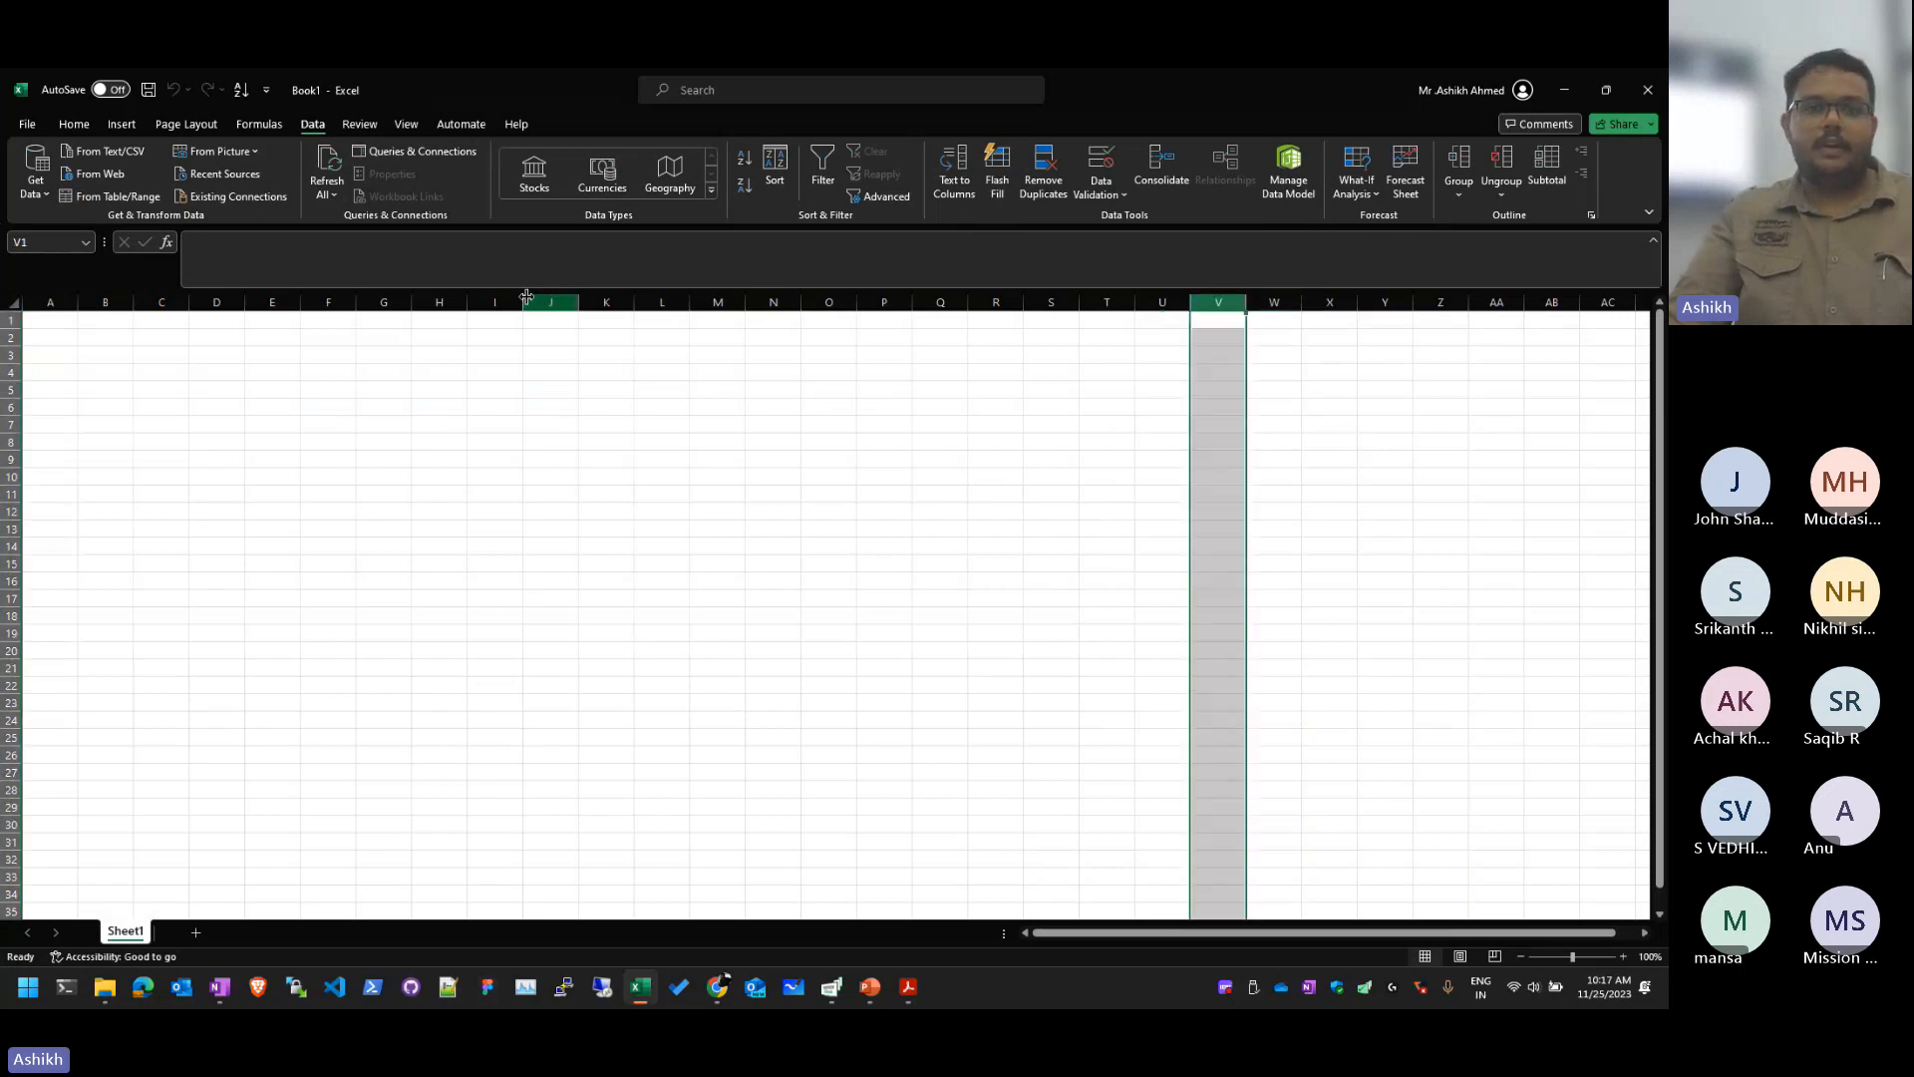
pyautogui.click(404, 302)
pyautogui.click(105, 302)
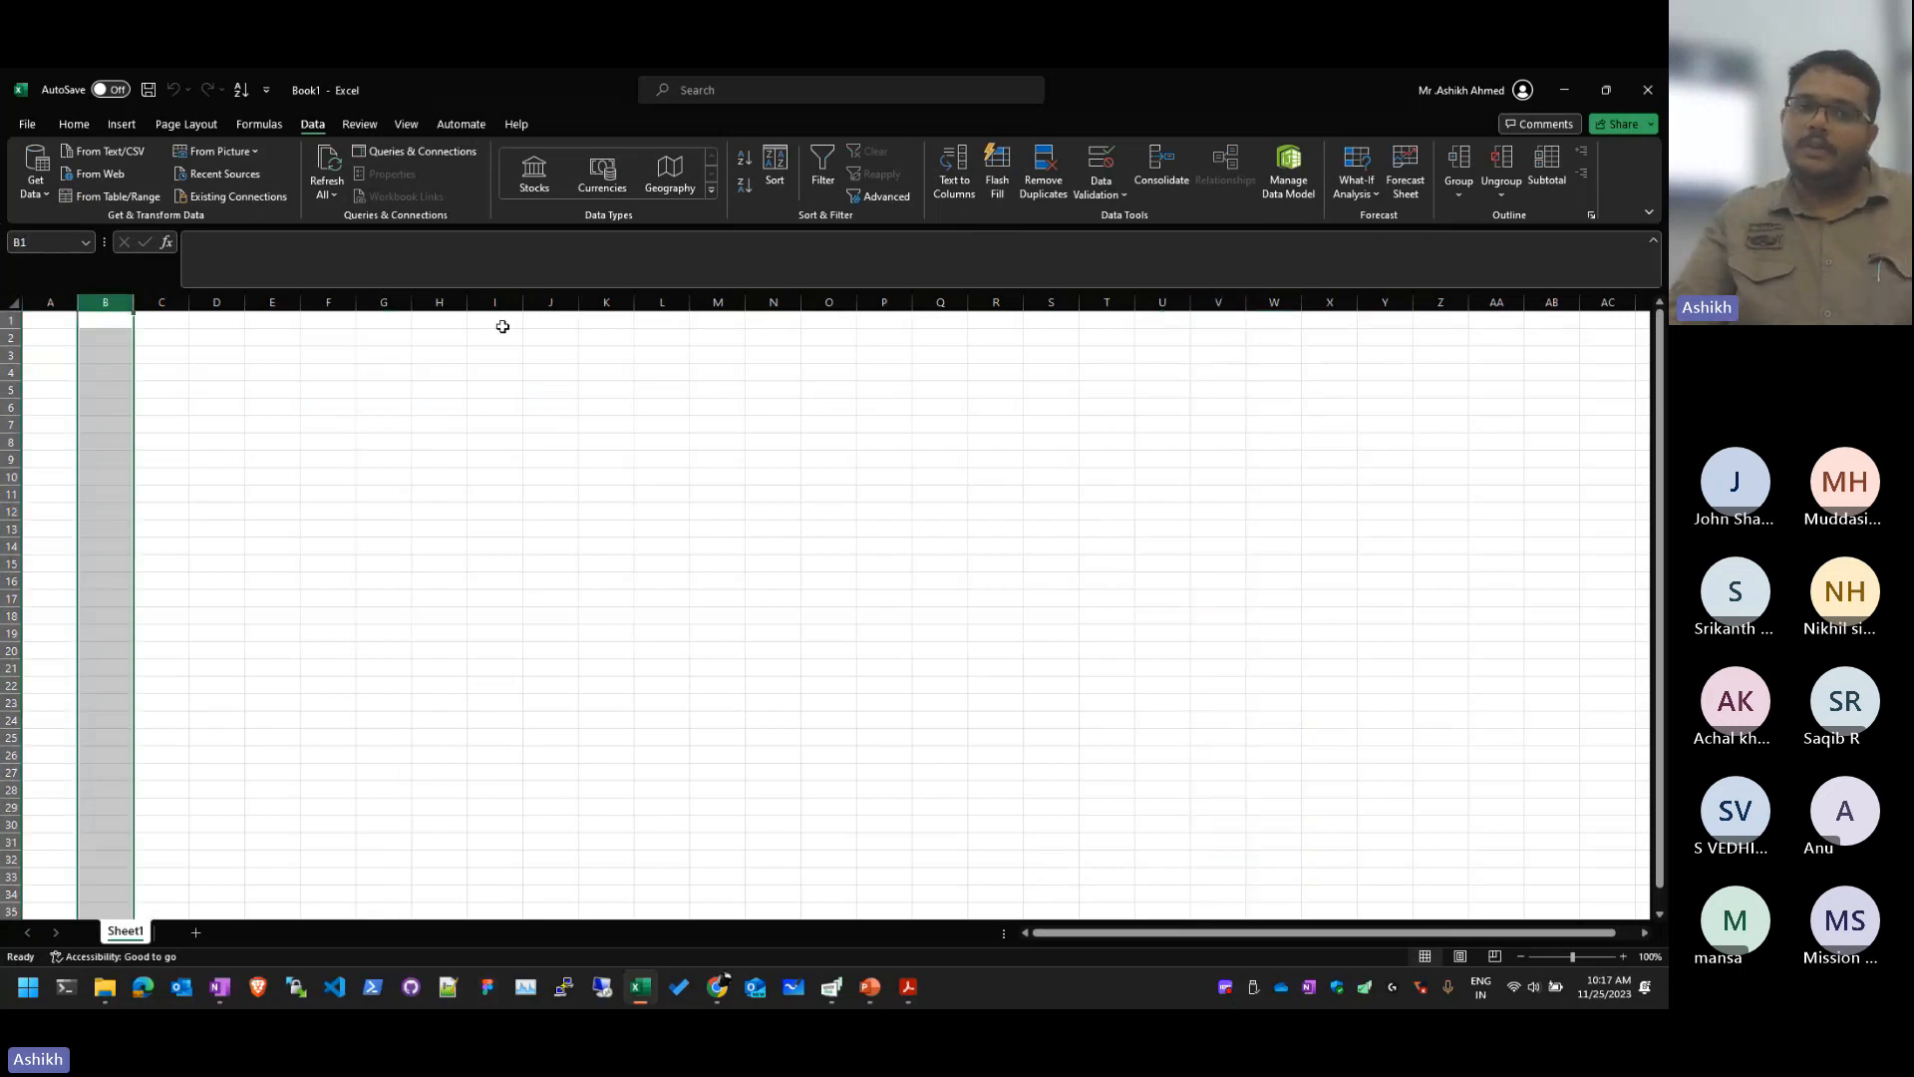
pyautogui.click(550, 302)
# Step: Zoom the sheet to 310%, highlight column F, and select cell F2
pyautogui.keyDown('ctrl'); pyautogui.scroll(14, 423, 355); pyautogui.keyUp('ctrl')
pyautogui.click(728, 354)
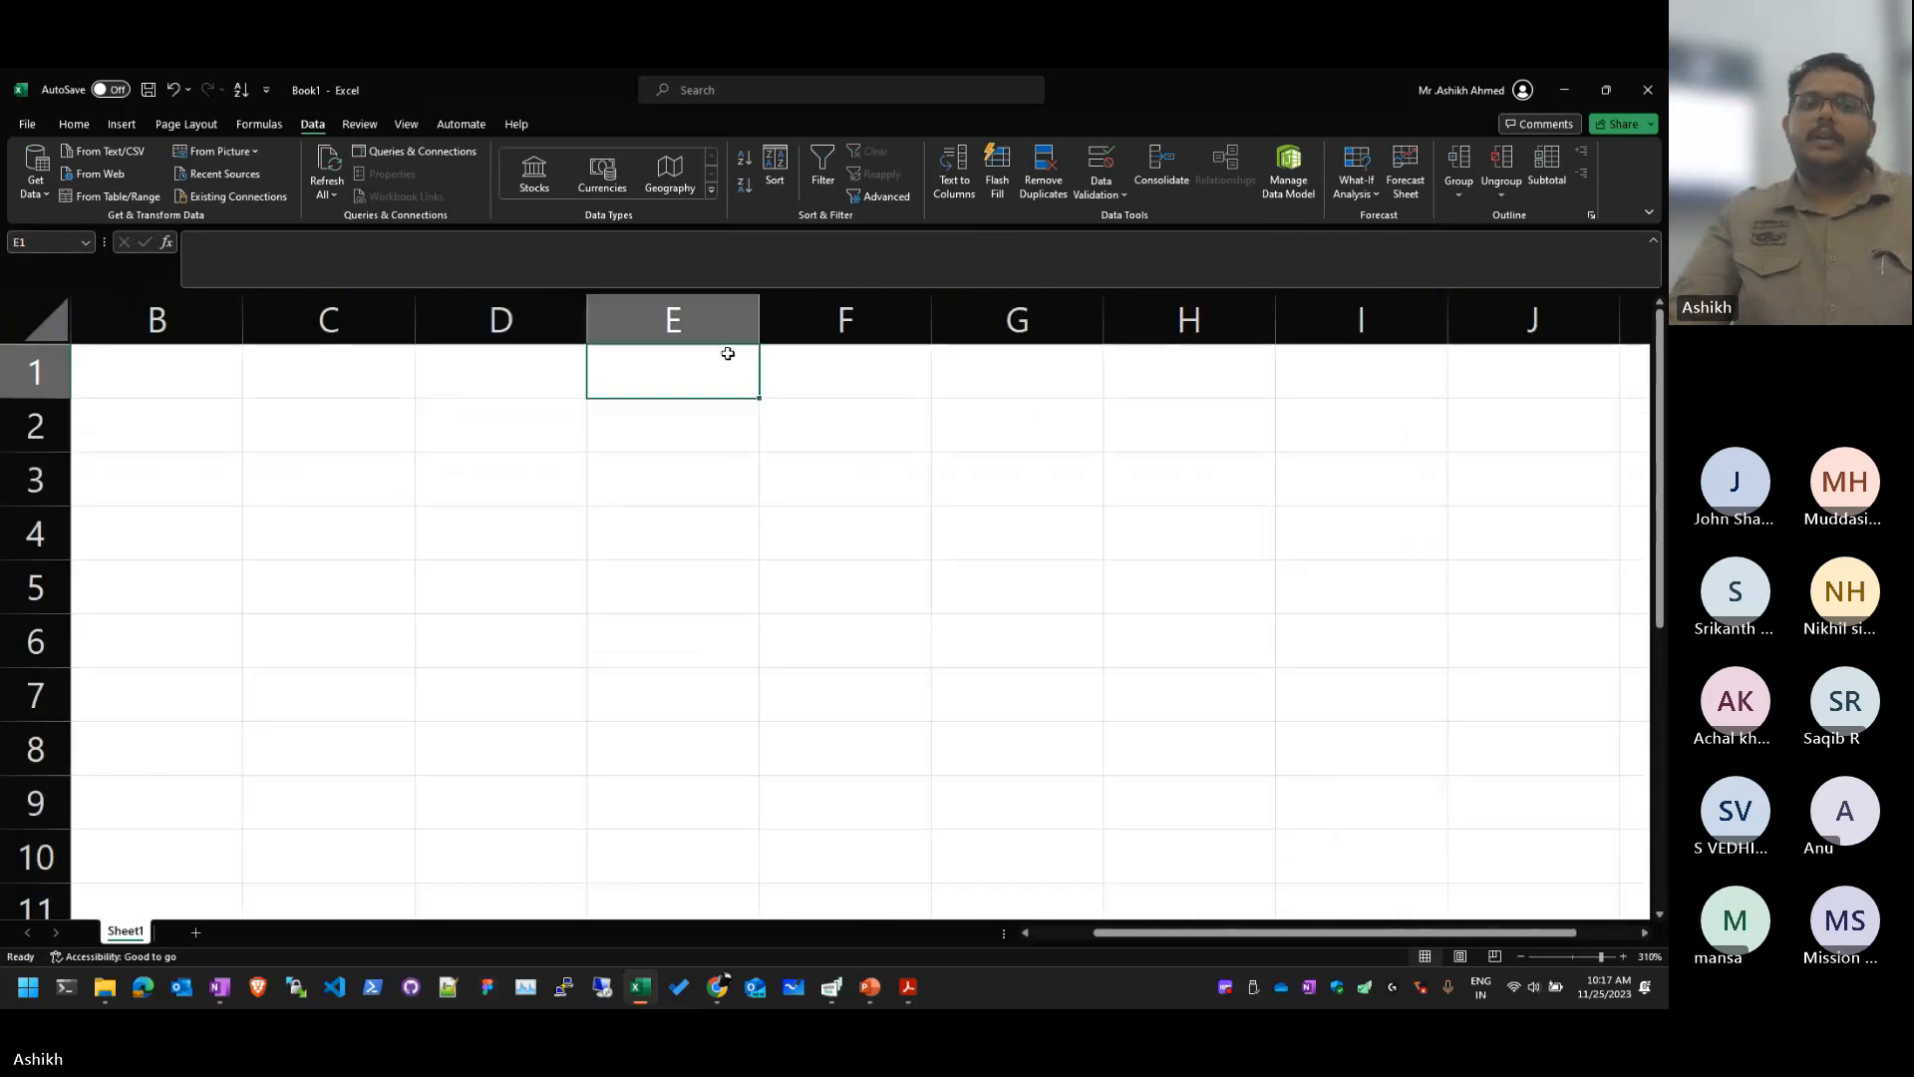
pyautogui.hotkey('ctrl', 'space')
pyautogui.click(855, 435)
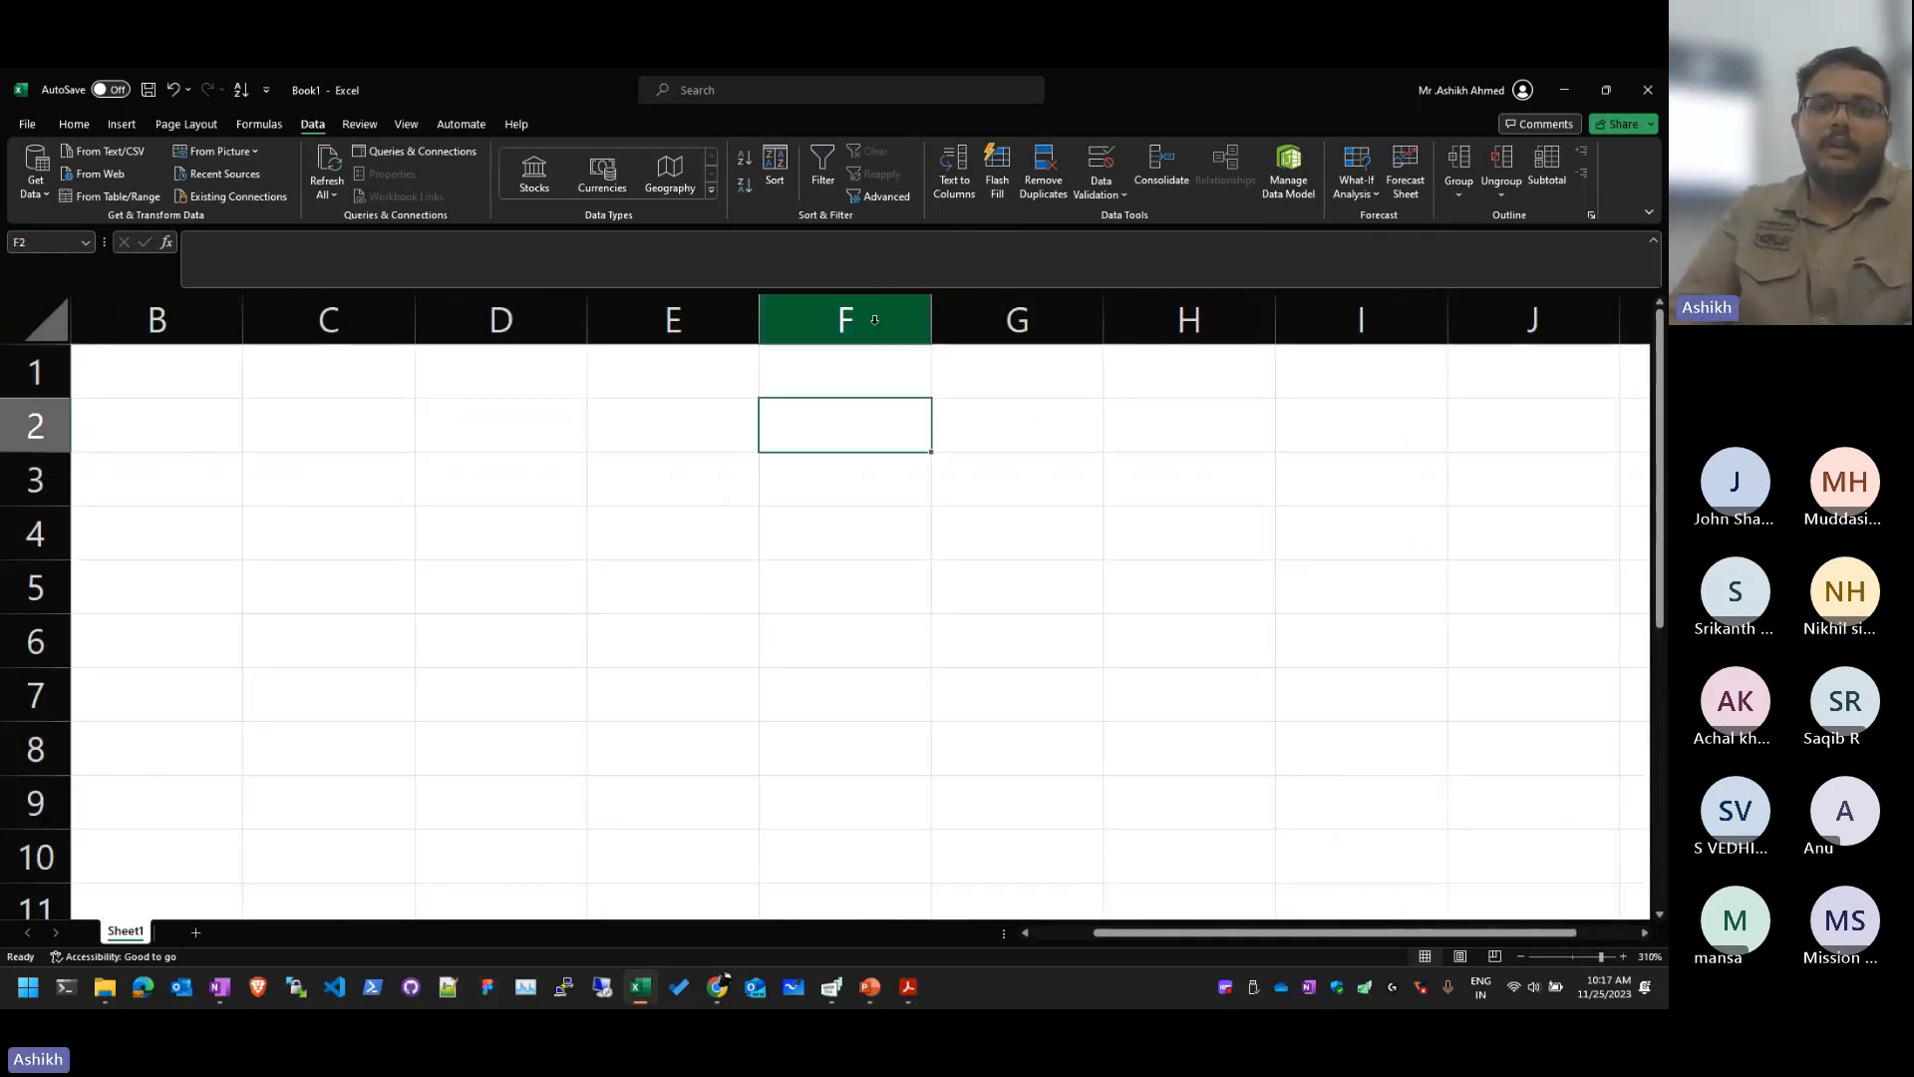
pyautogui.click(875, 319)
pyautogui.click(850, 427)
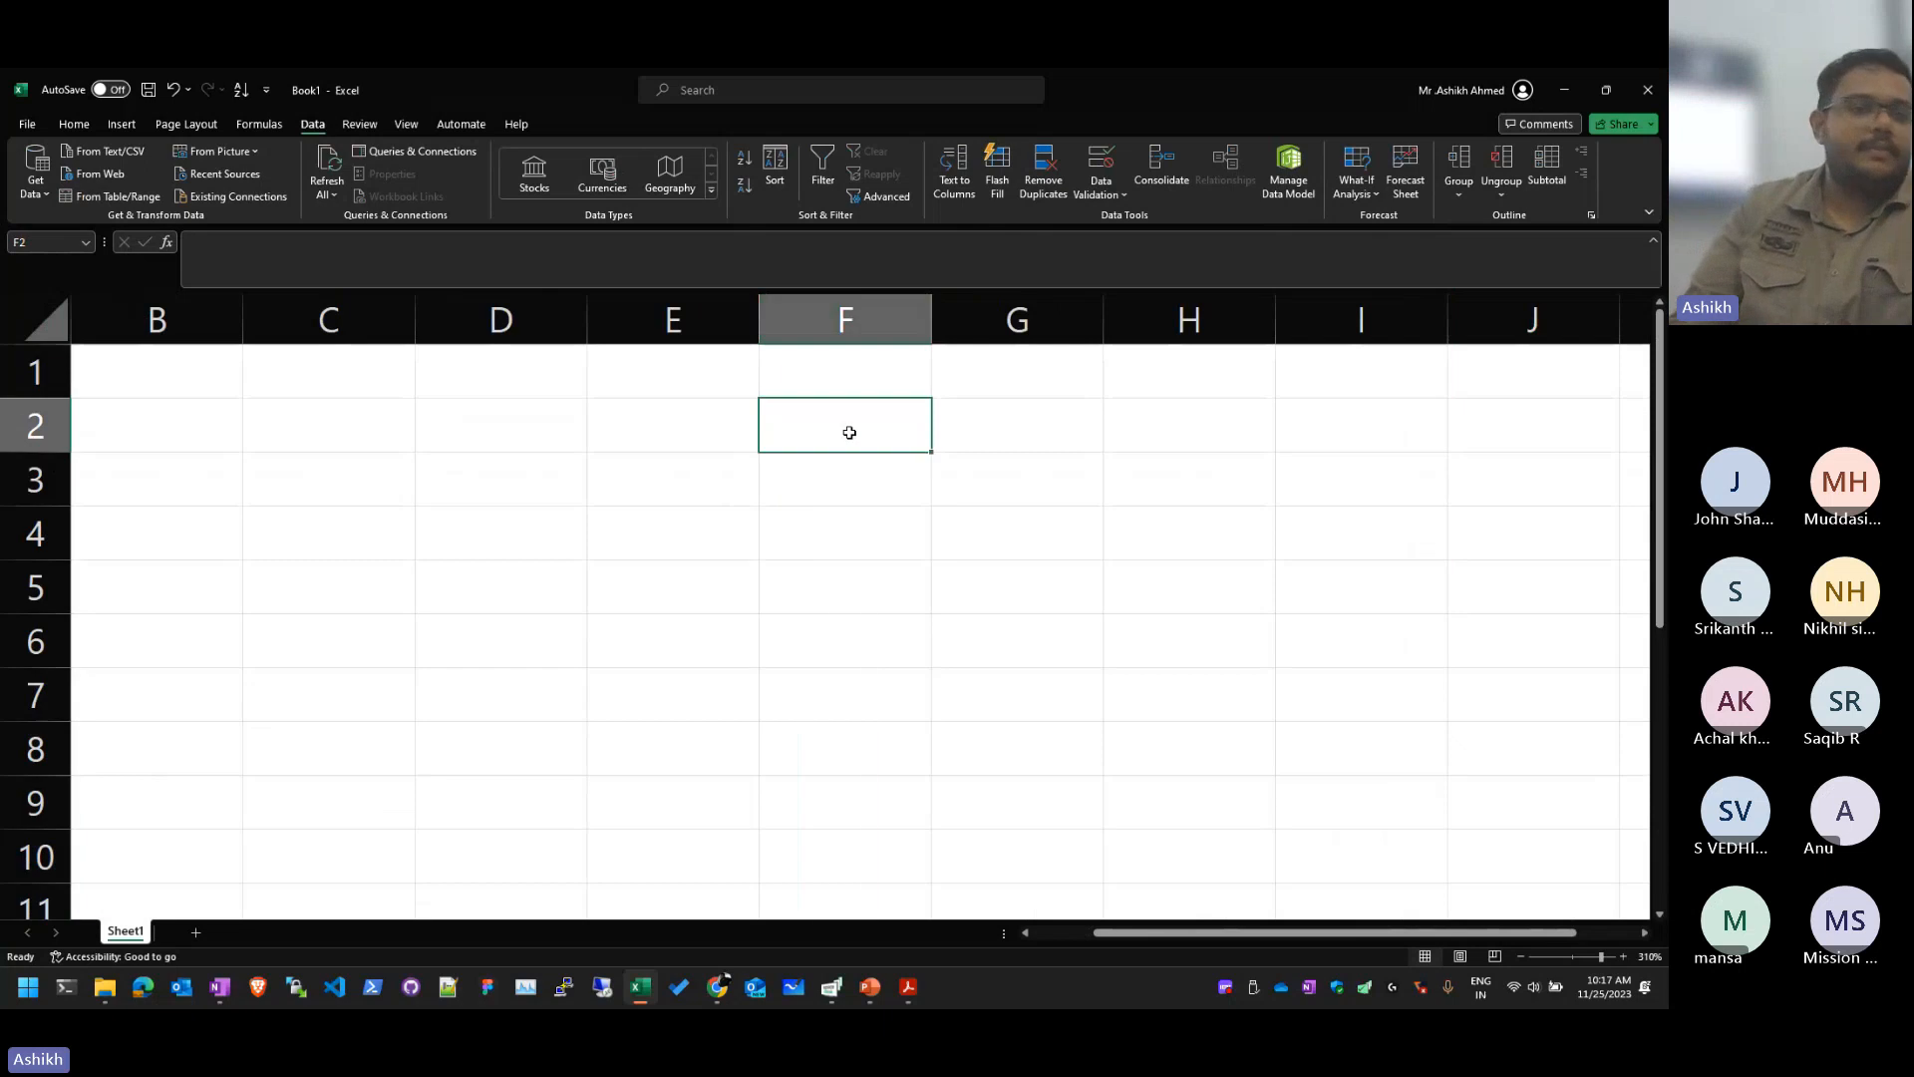
# Step: Move the active cell along row 2 from F2 past column Z to AQ2
pyautogui.press('Right')
pyautogui.press('Right')
pyautogui.press('Right')
pyautogui.press('Right')
pyautogui.press('Right')
pyautogui.press('Right')
pyautogui.press('Right')
pyautogui.press('Right')
pyautogui.press('Right')
pyautogui.press('Right')
pyautogui.press('Right')
pyautogui.press('Right')
pyautogui.press('Right')
pyautogui.press('Right')
pyautogui.press('Right')
pyautogui.press('Right')
pyautogui.press('Right')
pyautogui.press('Right')
pyautogui.press('Right')
pyautogui.press('Right')
pyautogui.press('Right')
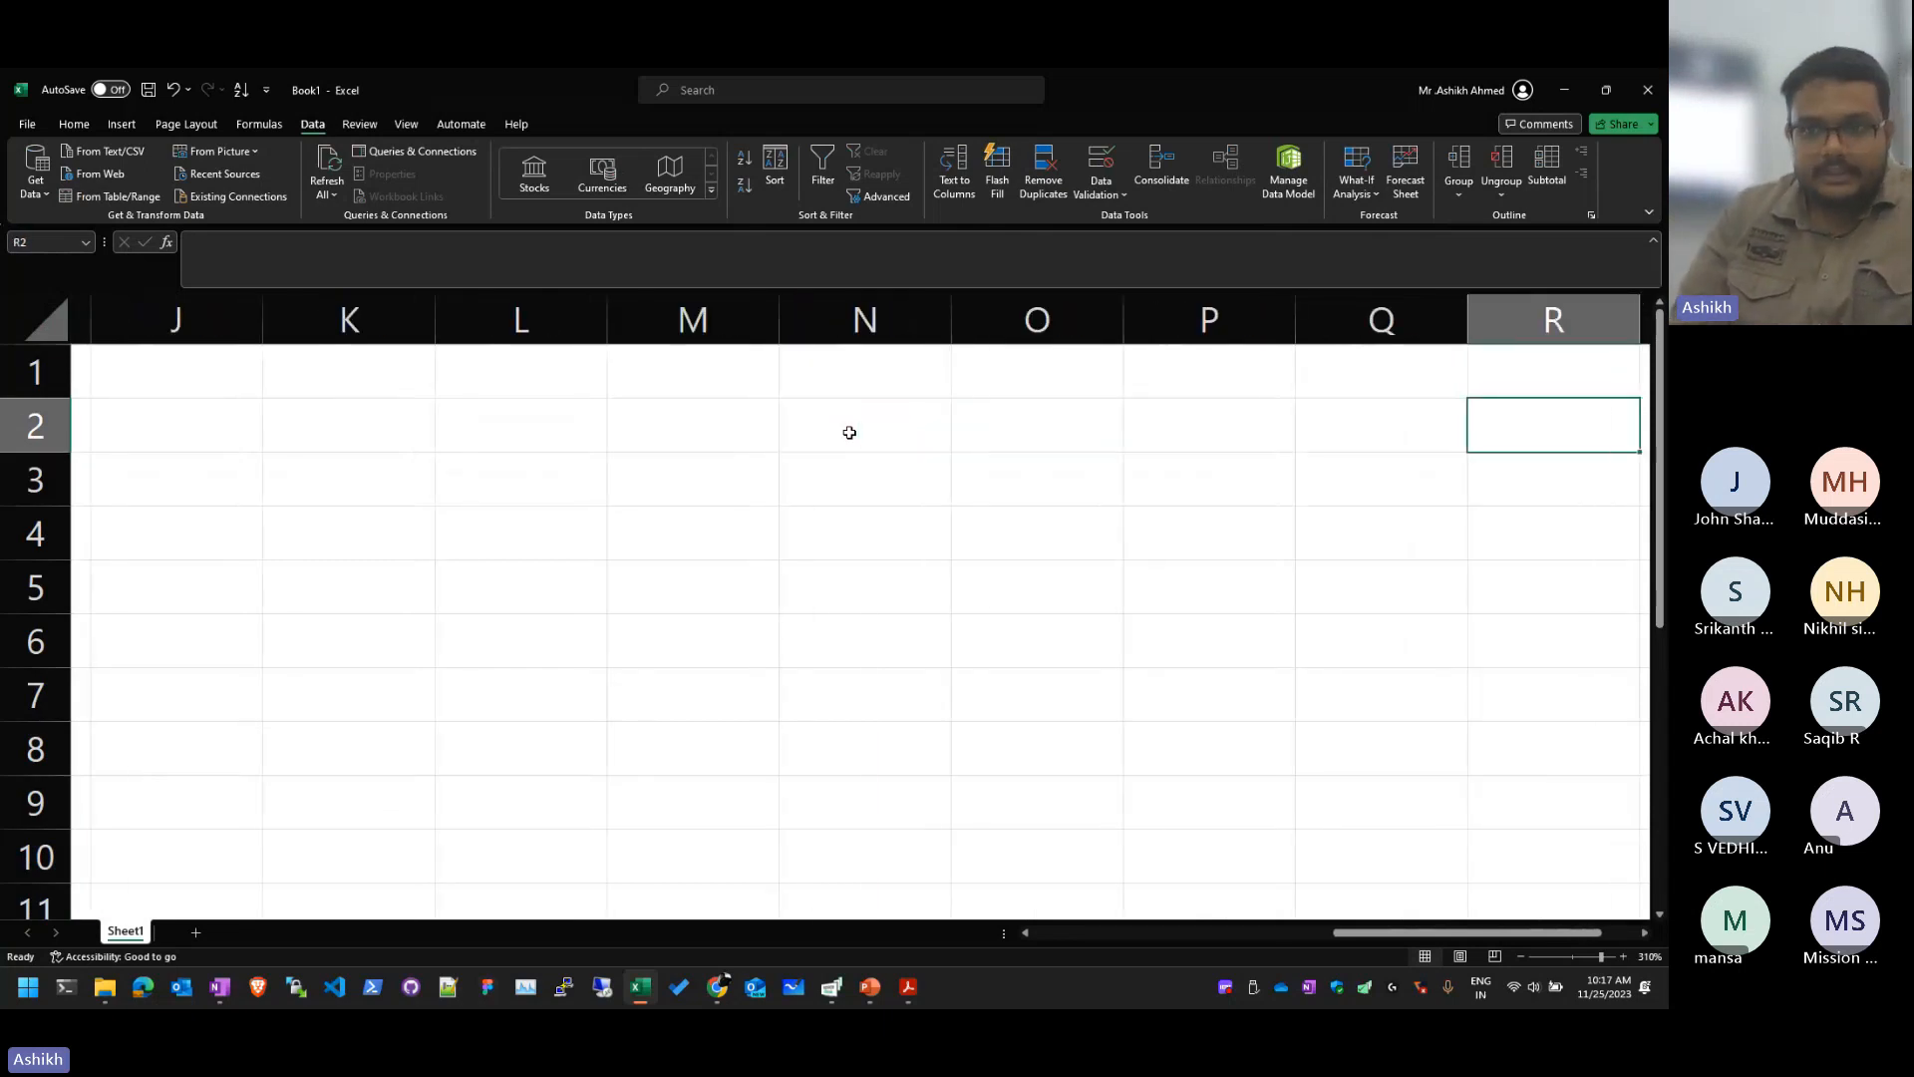
pyautogui.press('Right')
pyautogui.press('Right')
pyautogui.press('Right')
pyautogui.press('Right')
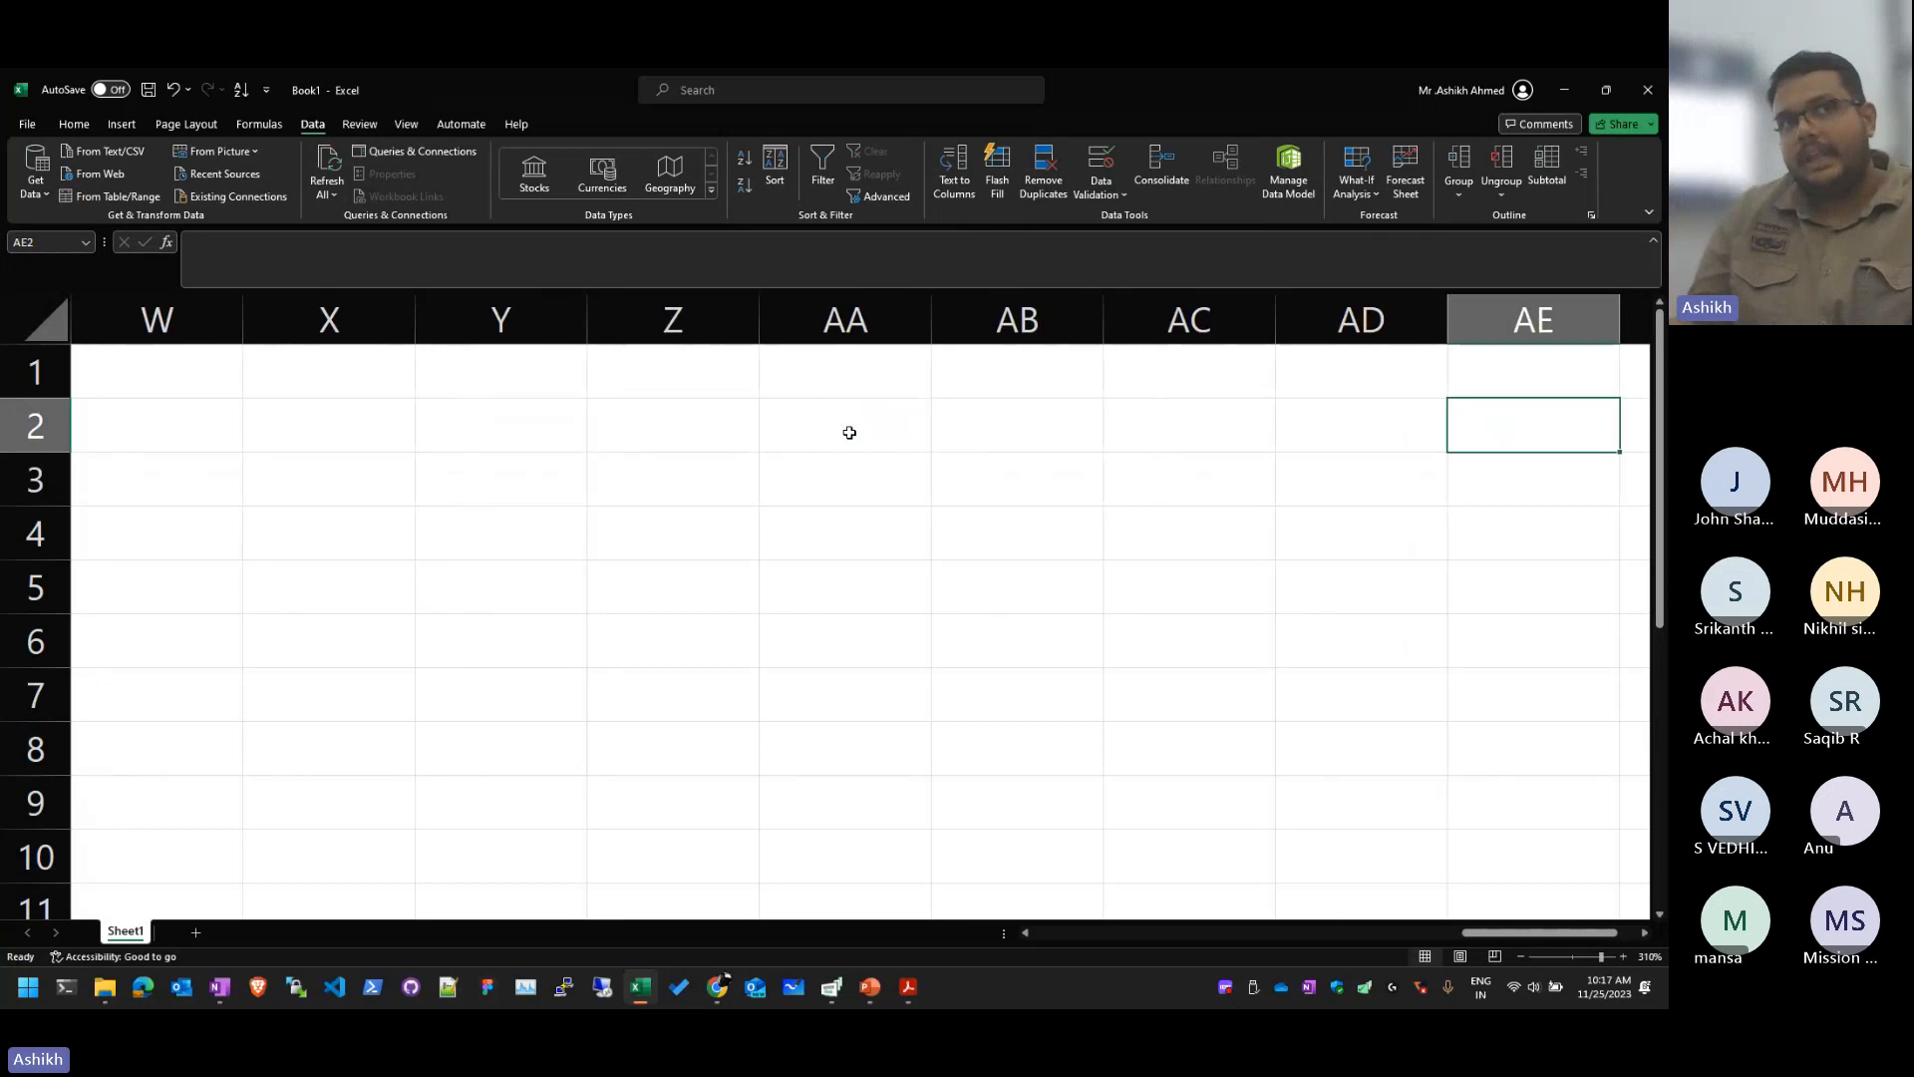
pyautogui.press('Right')
pyautogui.press('Right')
pyautogui.press('Right')
pyautogui.press('Right')
pyautogui.press('Right')
pyautogui.press('Right')
pyautogui.press('Right')
pyautogui.press('Right')
pyautogui.press('Right')
pyautogui.press('Right')
pyautogui.press('Right')
pyautogui.press('Right')
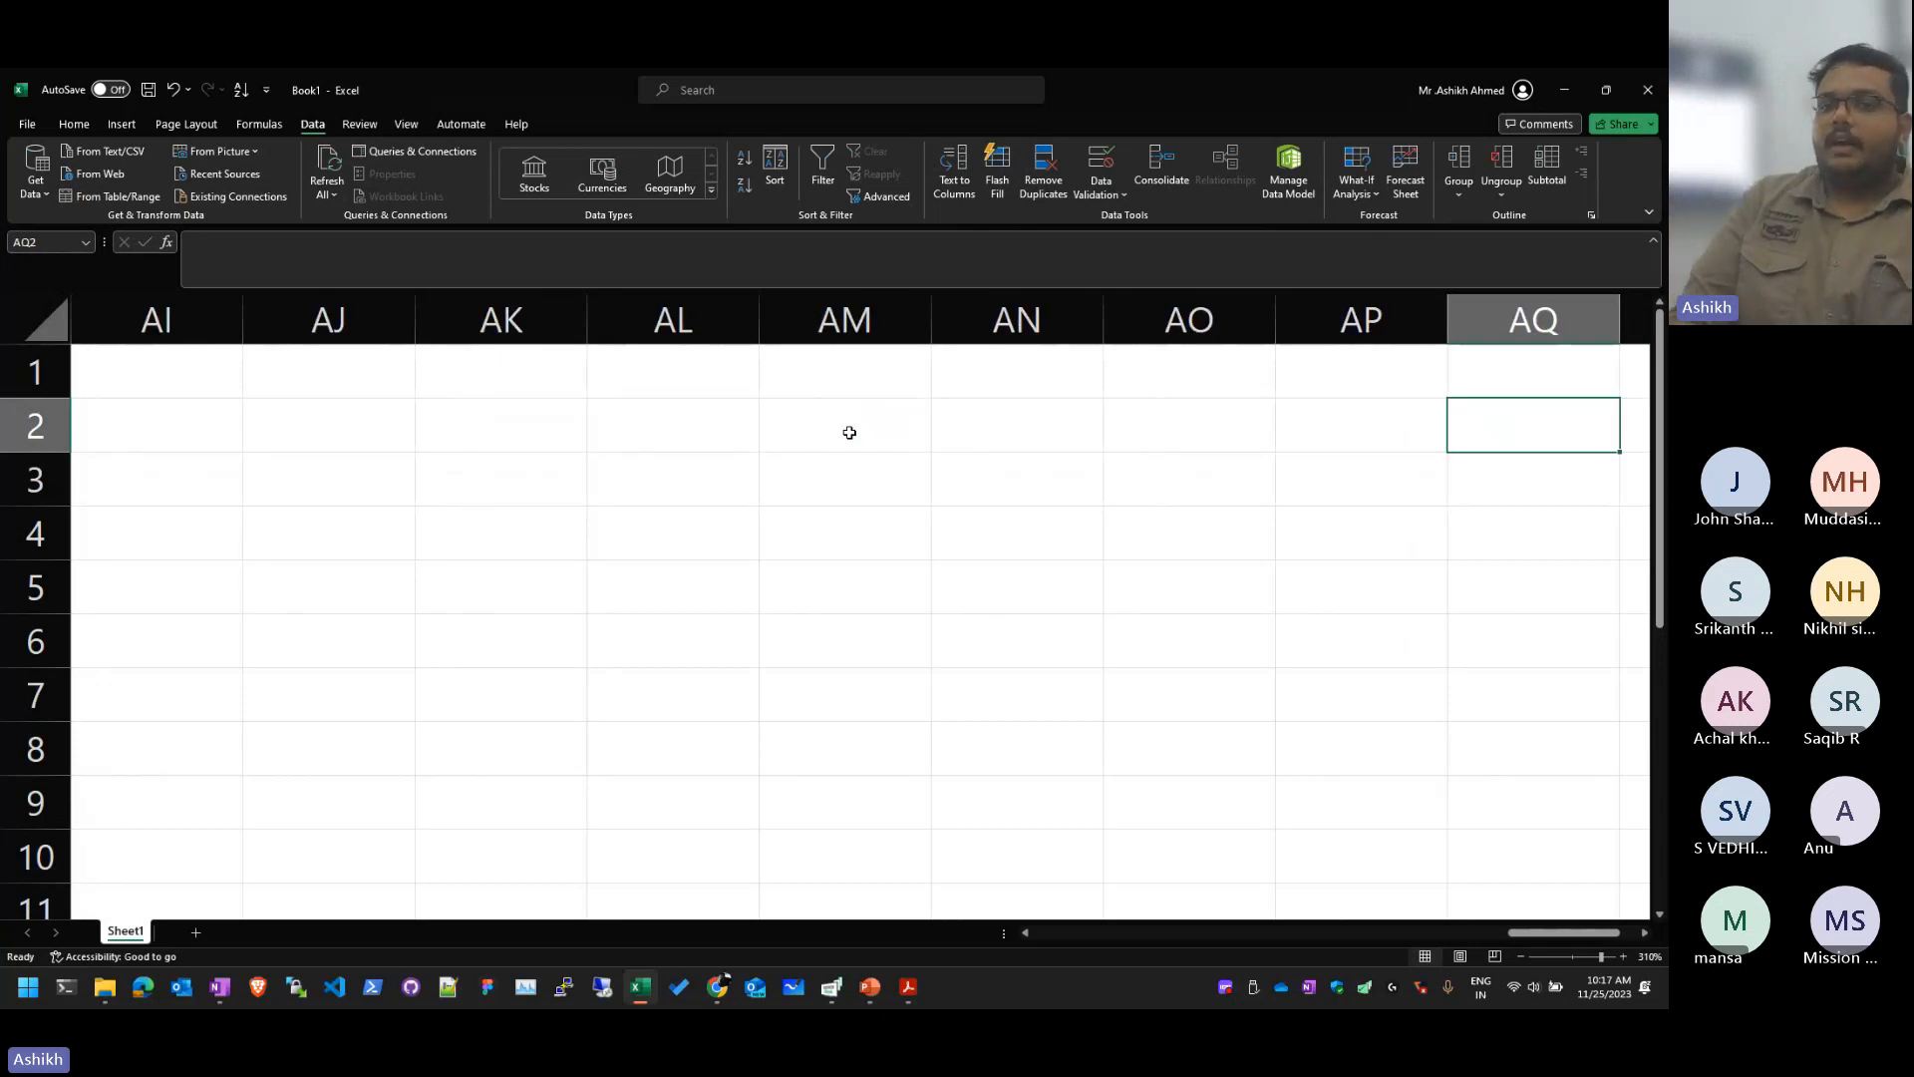
# Step: Jump to the sheet's last column, XFD, and return along row 1 to cell A1
pyautogui.press('Right')
pyautogui.press('Right')
pyautogui.press('Right')
pyautogui.press('Right')
pyautogui.press('Right')
pyautogui.press('Right')
pyautogui.press('Right')
pyautogui.press('Right')
pyautogui.press('Right')
pyautogui.press('Right')
pyautogui.press('Right')
pyautogui.press('Right')
pyautogui.press('Right')
pyautogui.press('Right')
pyautogui.press('Right')
pyautogui.press('Right')
pyautogui.press('Left')
pyautogui.press('Left')
pyautogui.hotkey('ctrl', 'Right')
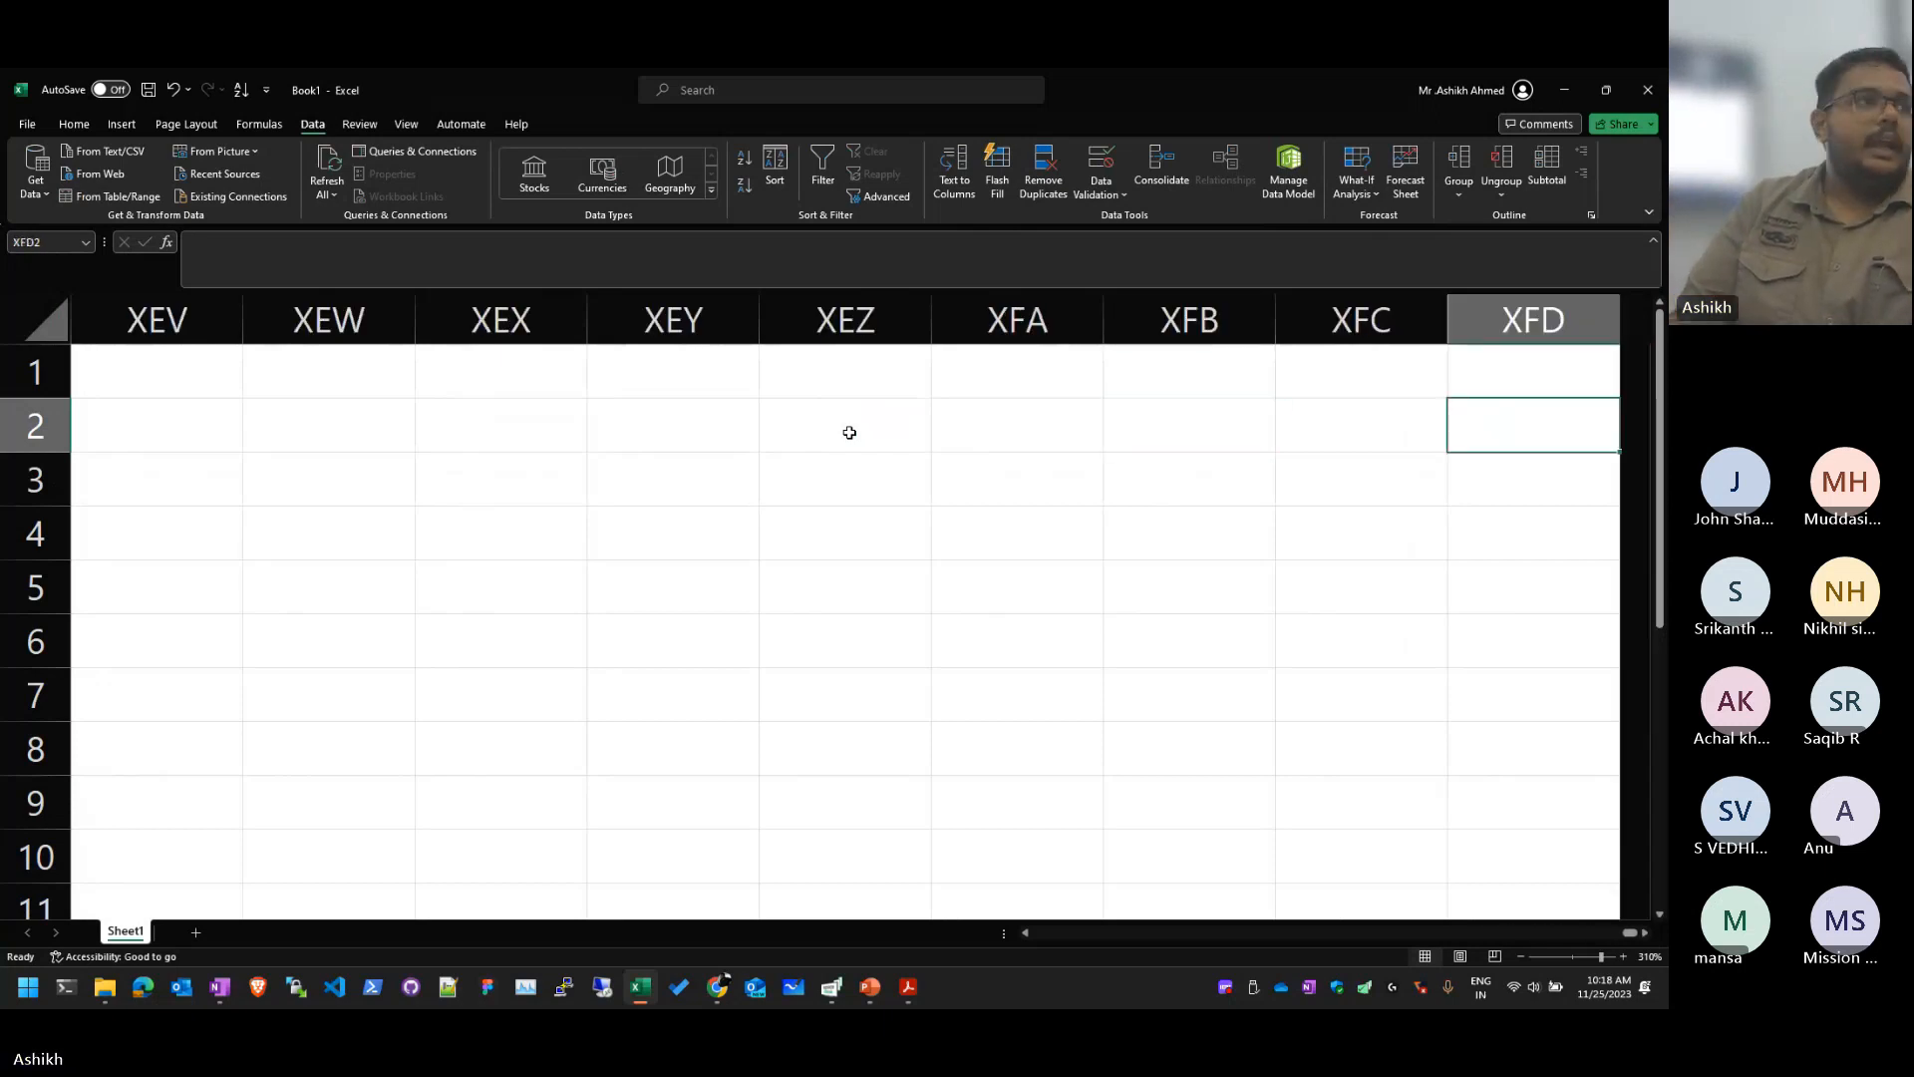
pyautogui.press('Up')
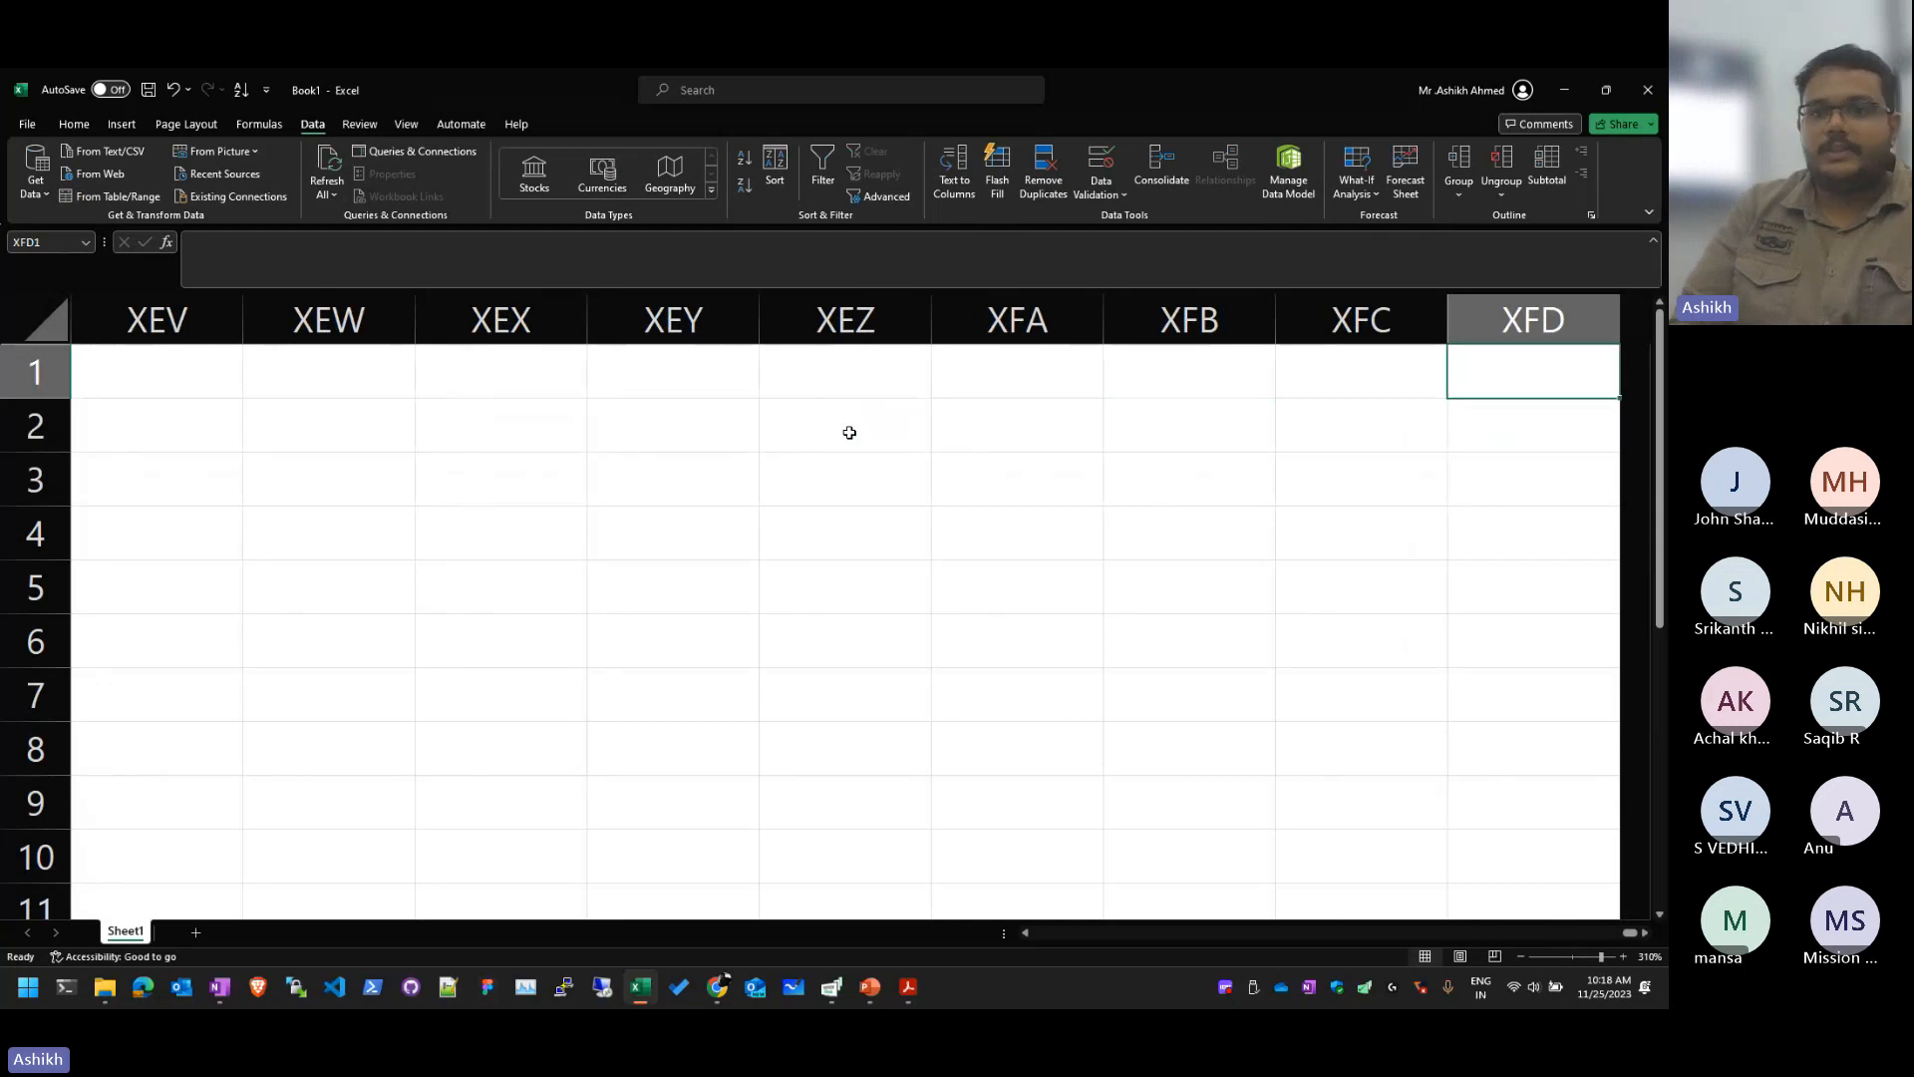
pyautogui.hotkey('ctrl', 'Left')
pyautogui.press('Right')
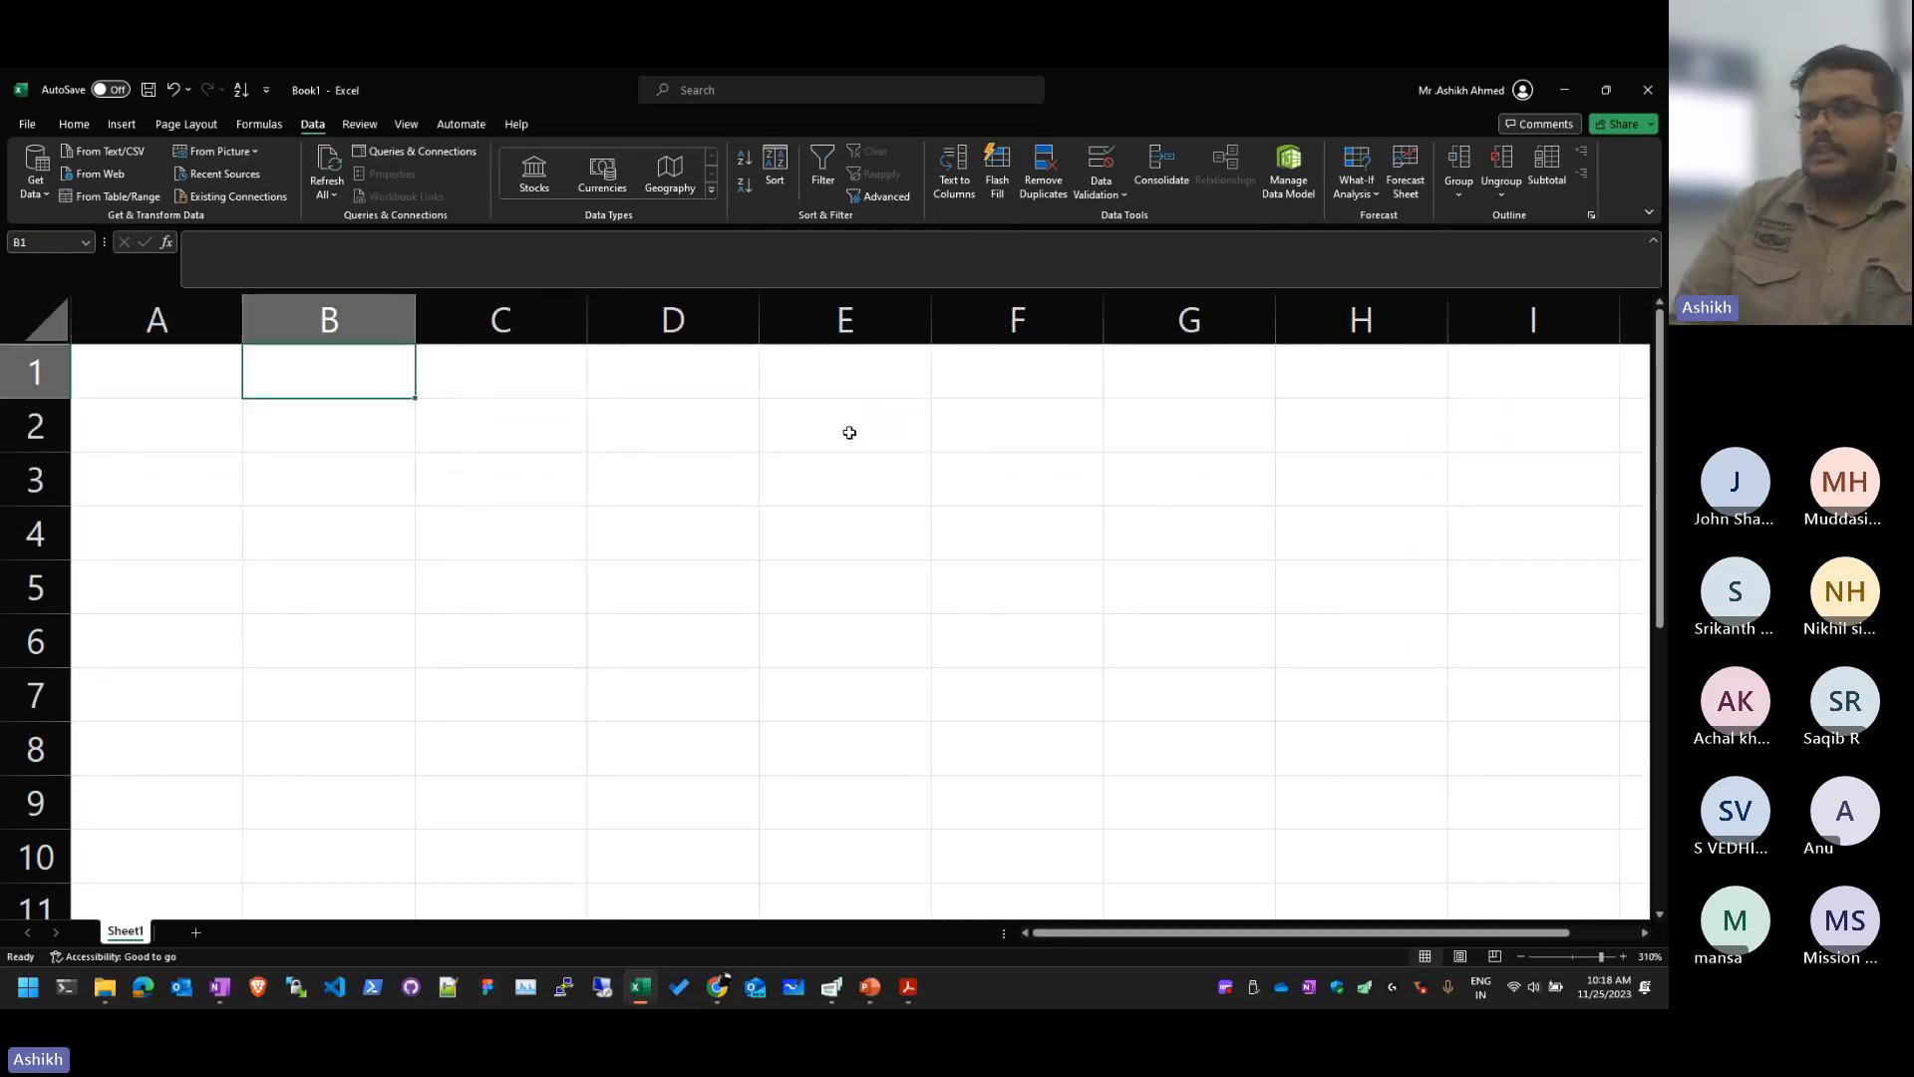
pyautogui.press('Left')
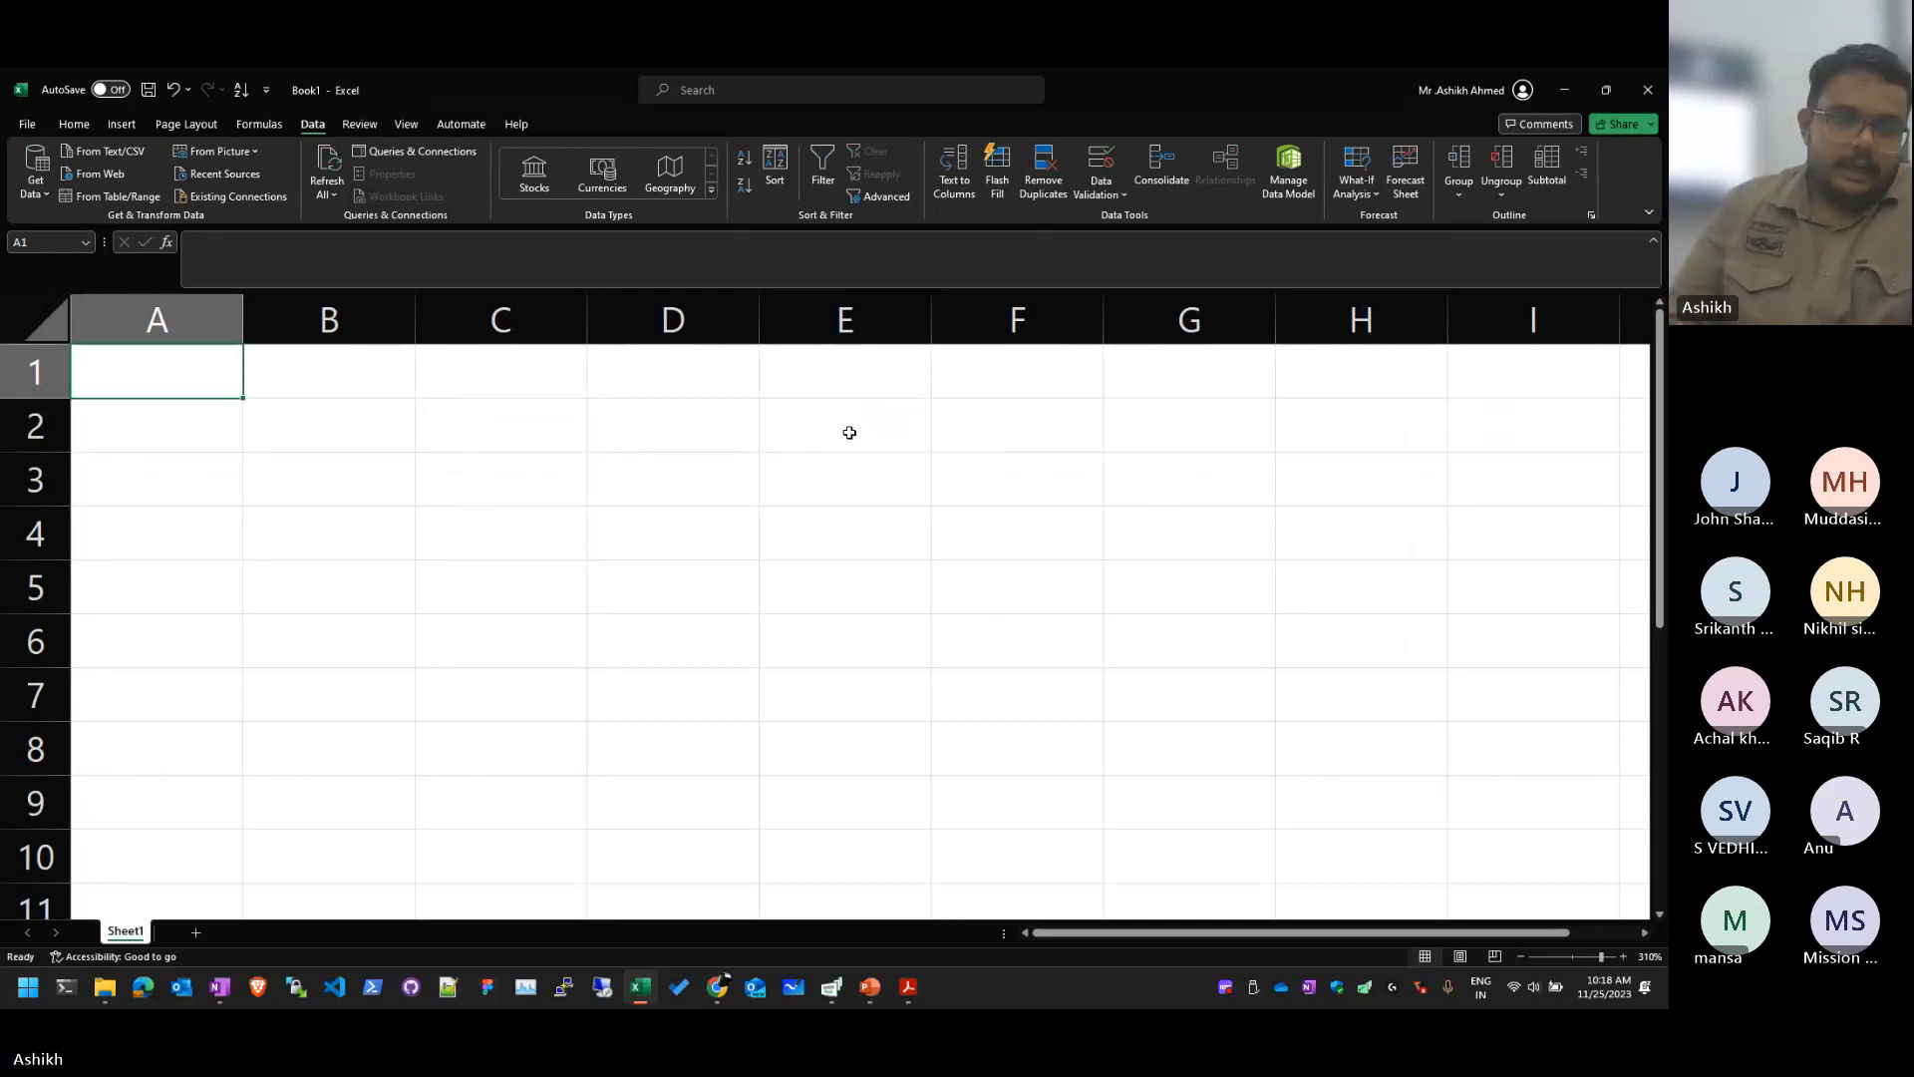
# Step: Select the whole of column C and the whole of row 5 in turn, ending on cell A2
pyautogui.click(542, 326)
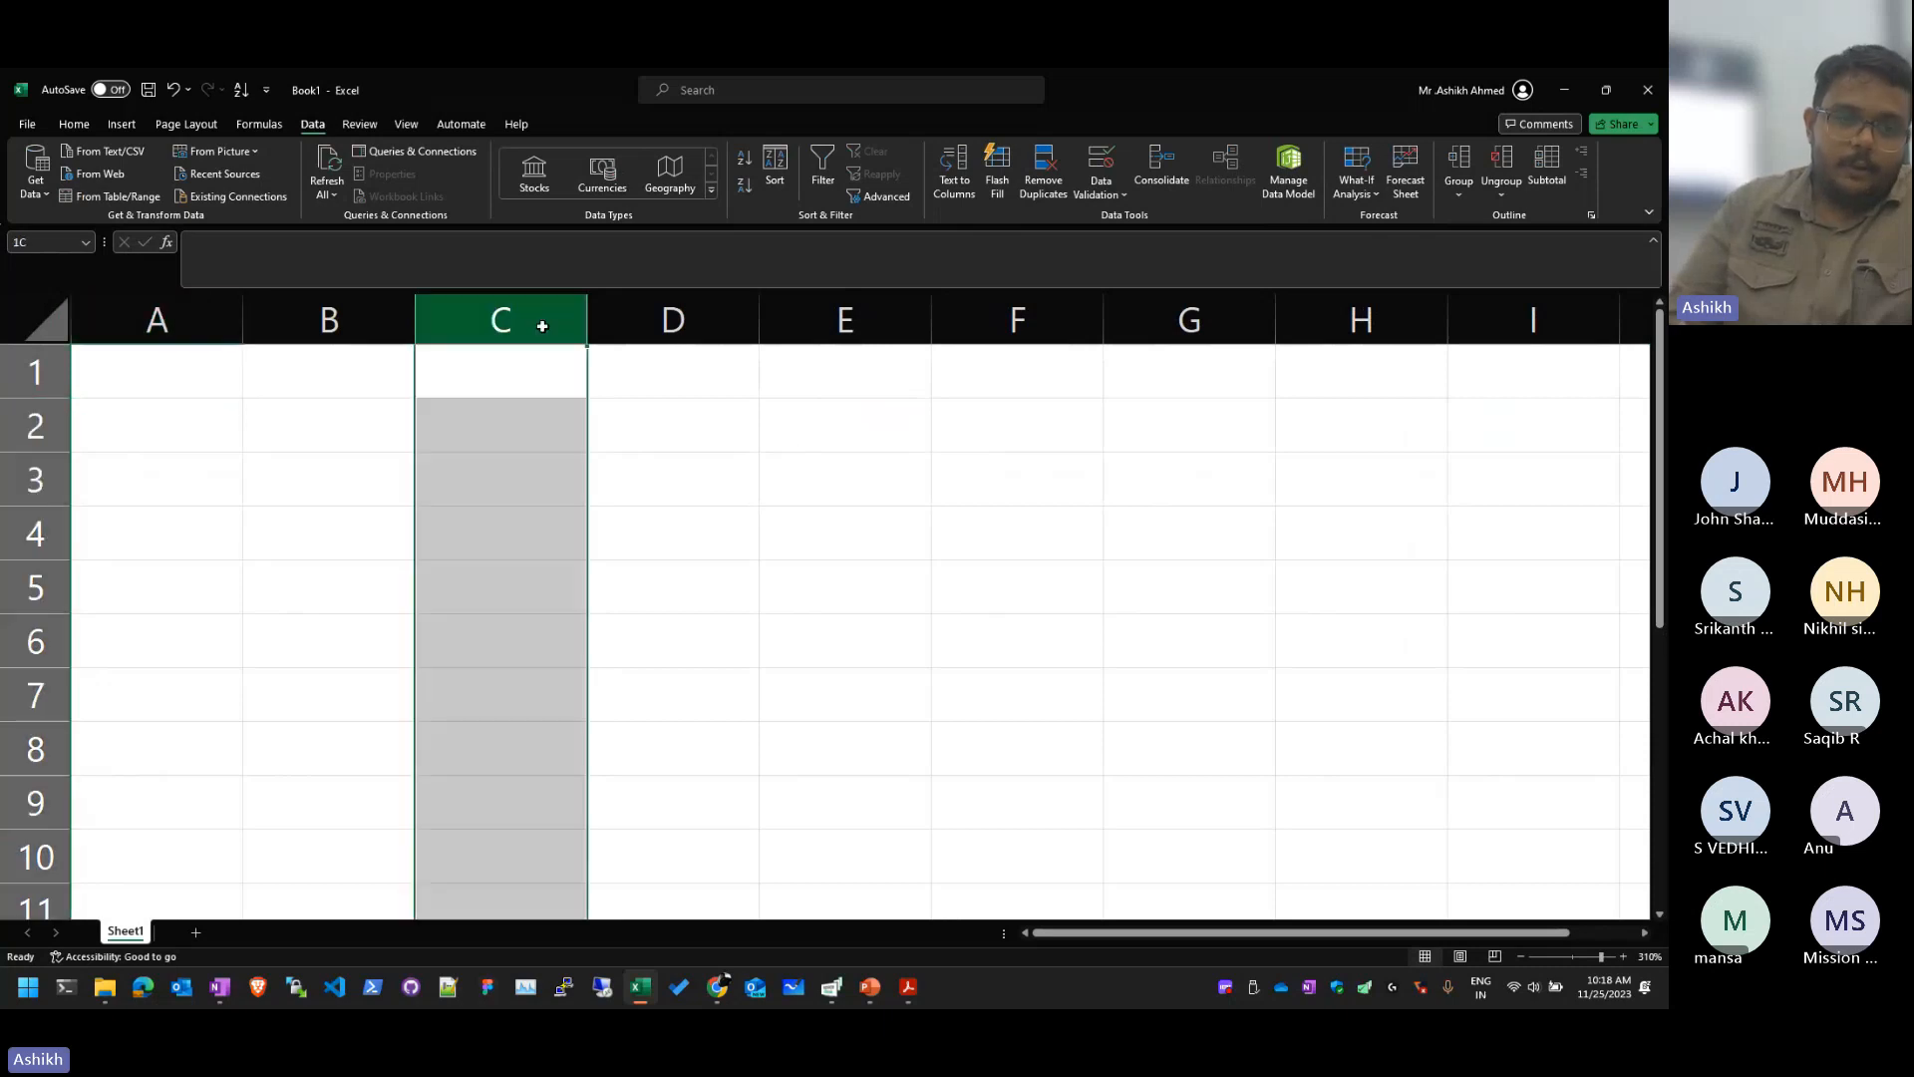
pyautogui.click(35, 533)
pyautogui.click(537, 300)
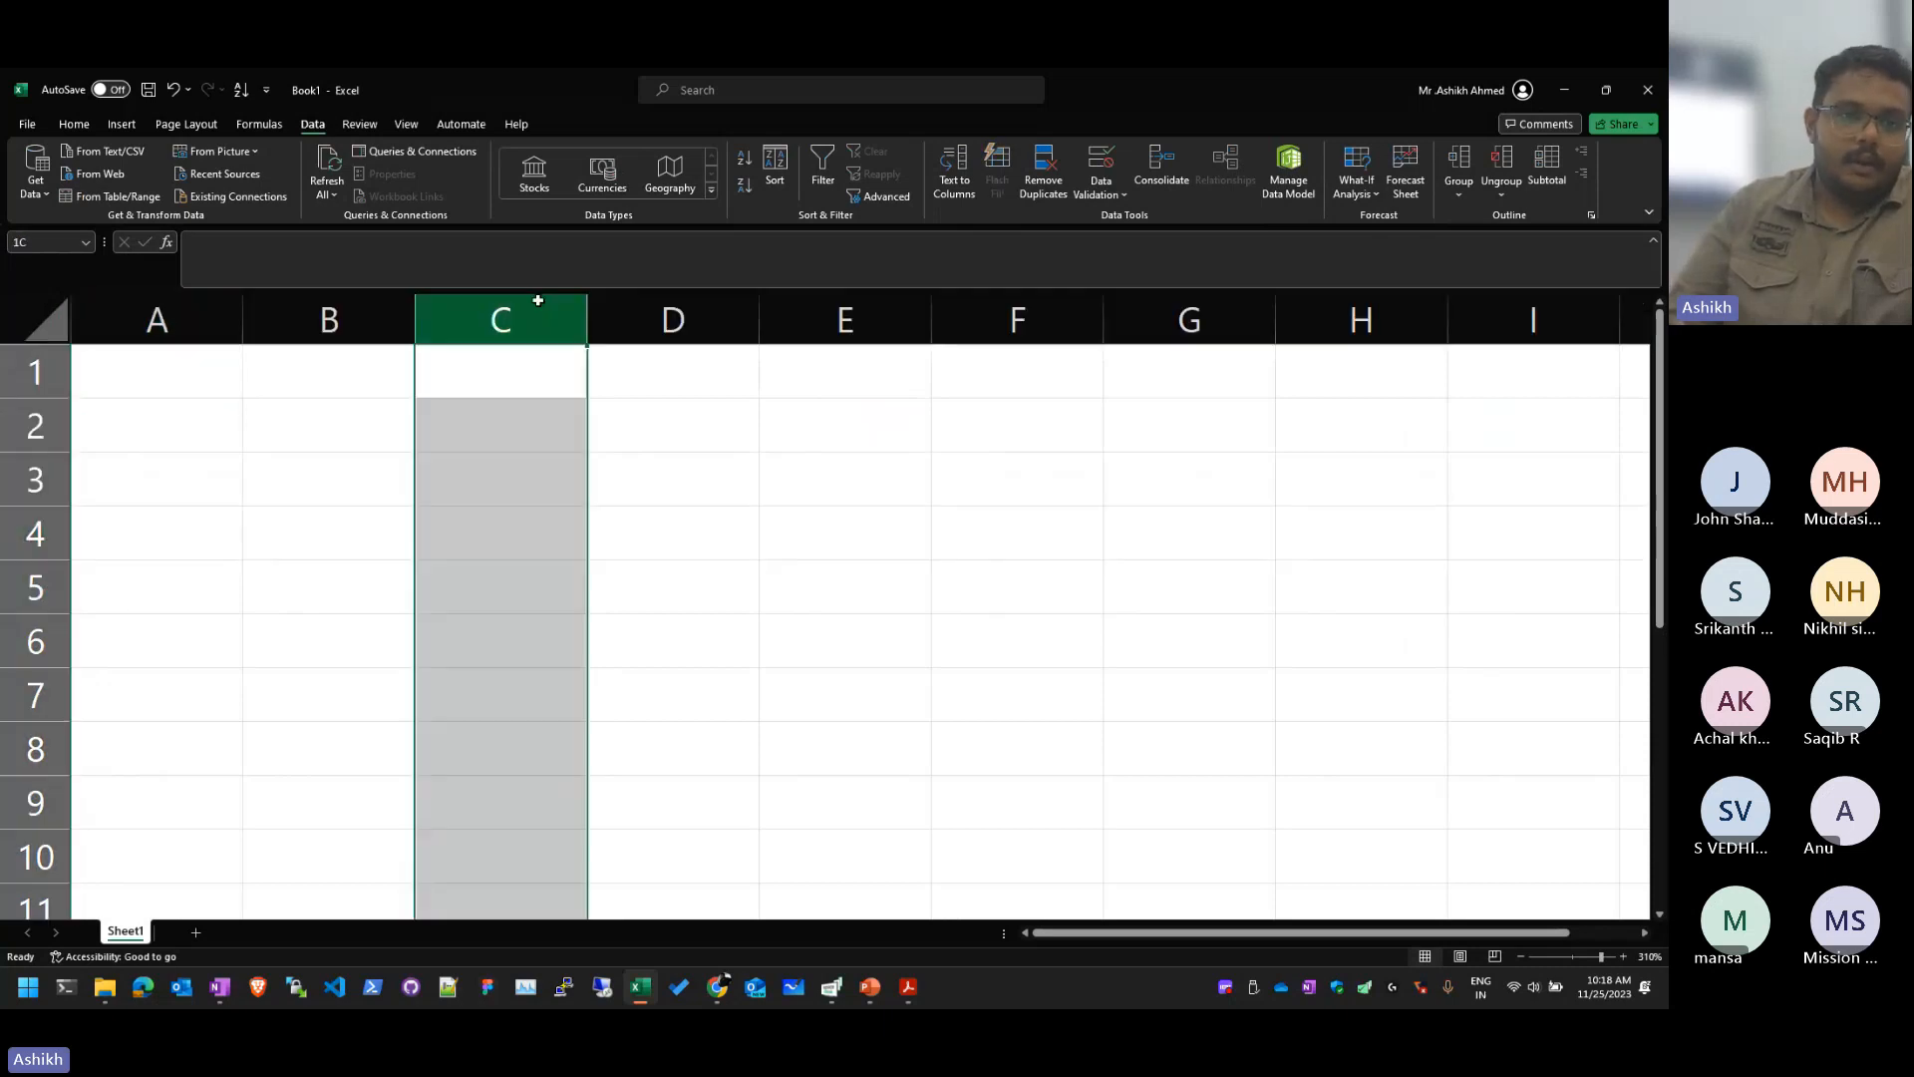
pyautogui.click(39, 588)
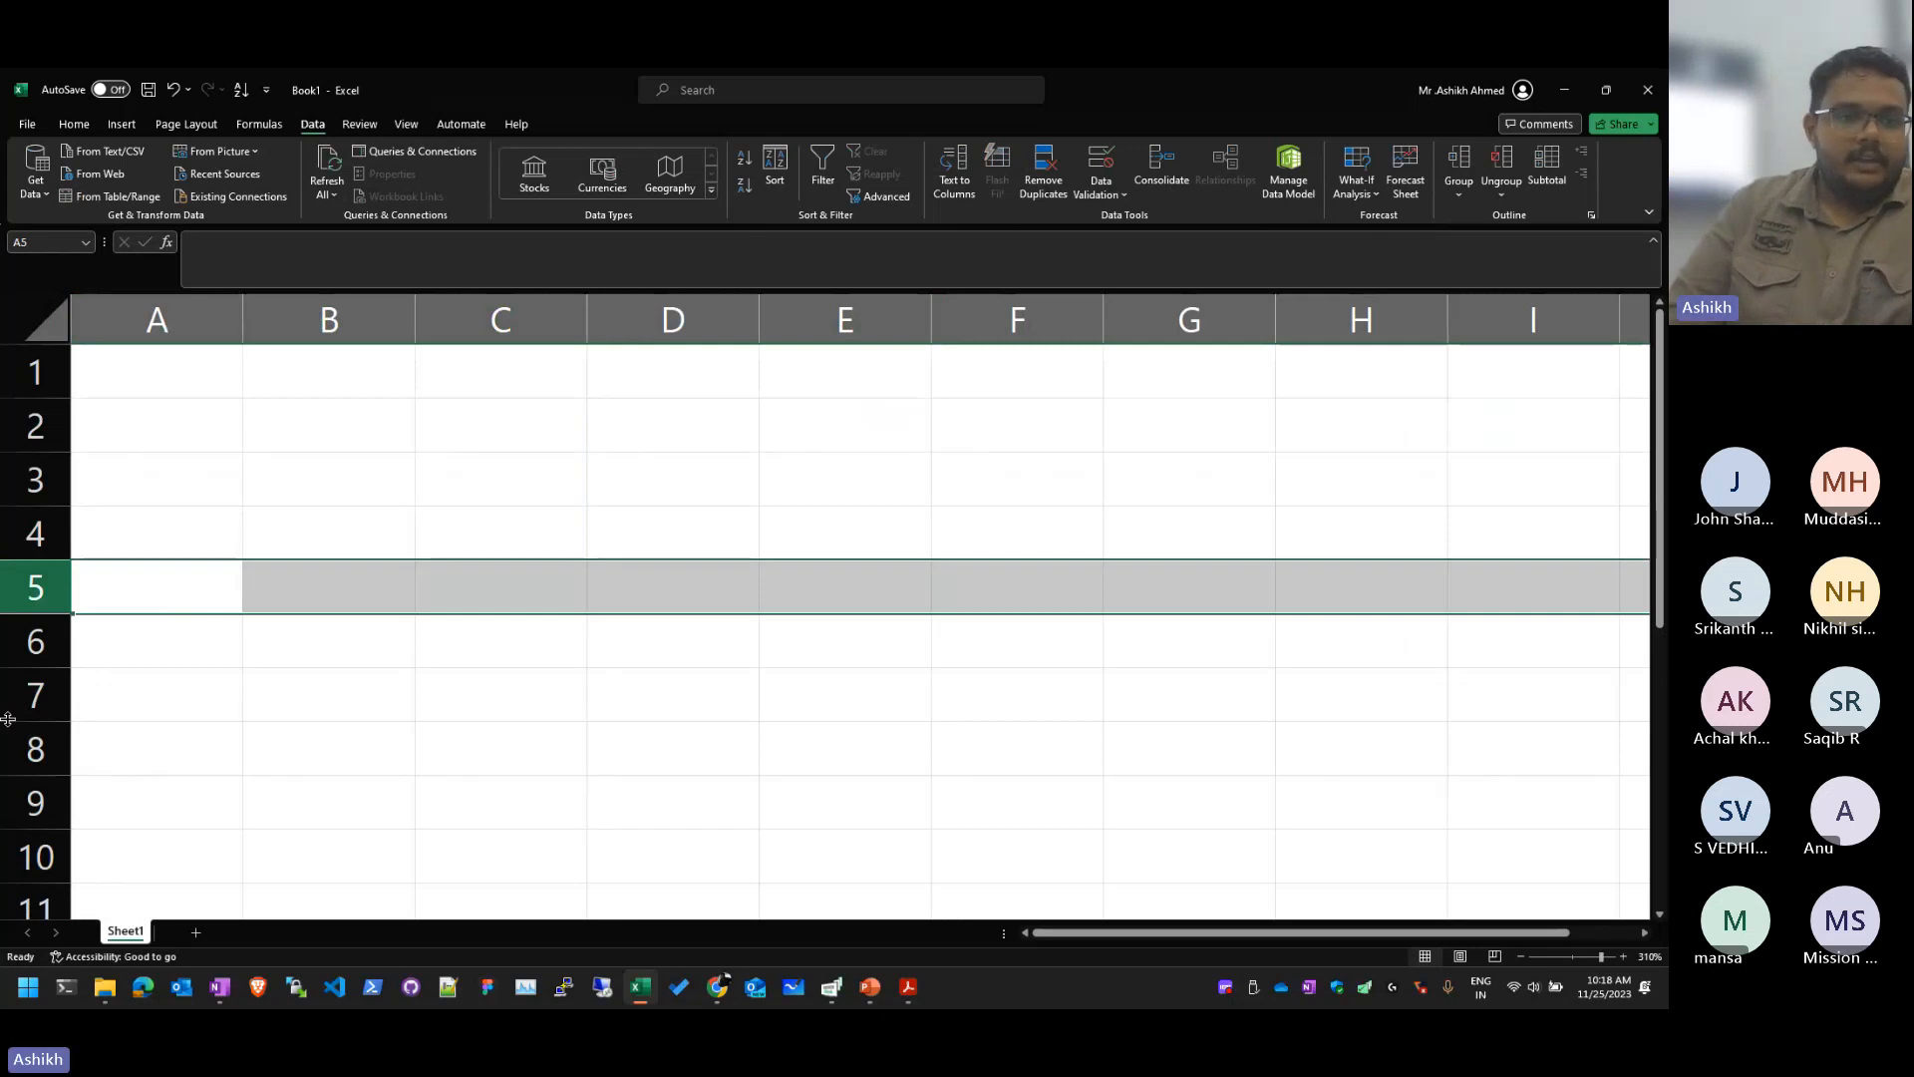
pyautogui.press('Down')
pyautogui.press('Down')
pyautogui.press('Down')
pyautogui.click(188, 415)
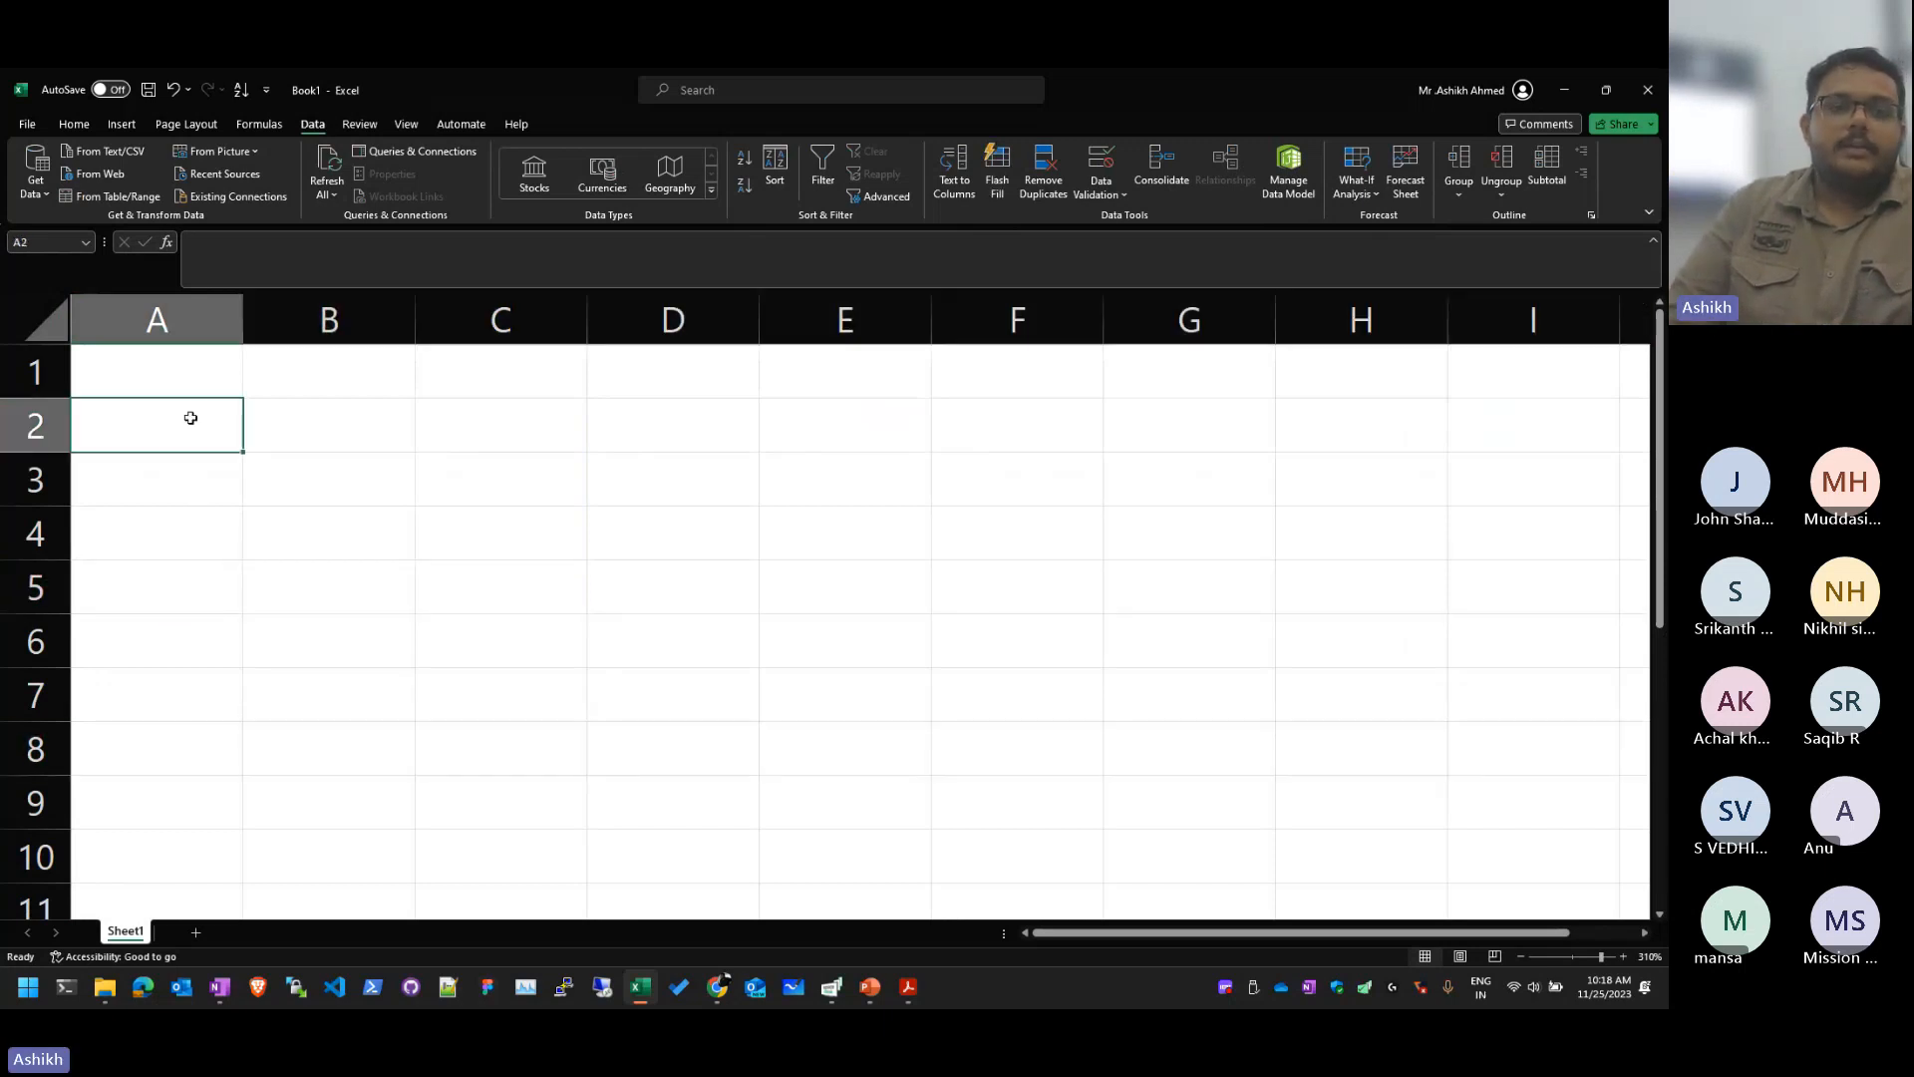
# Step: Jump down column C to the sheet's last row, 1048576, and move up one cell
pyautogui.click(458, 446)
pyautogui.hotkey('ctrl', 'Down')
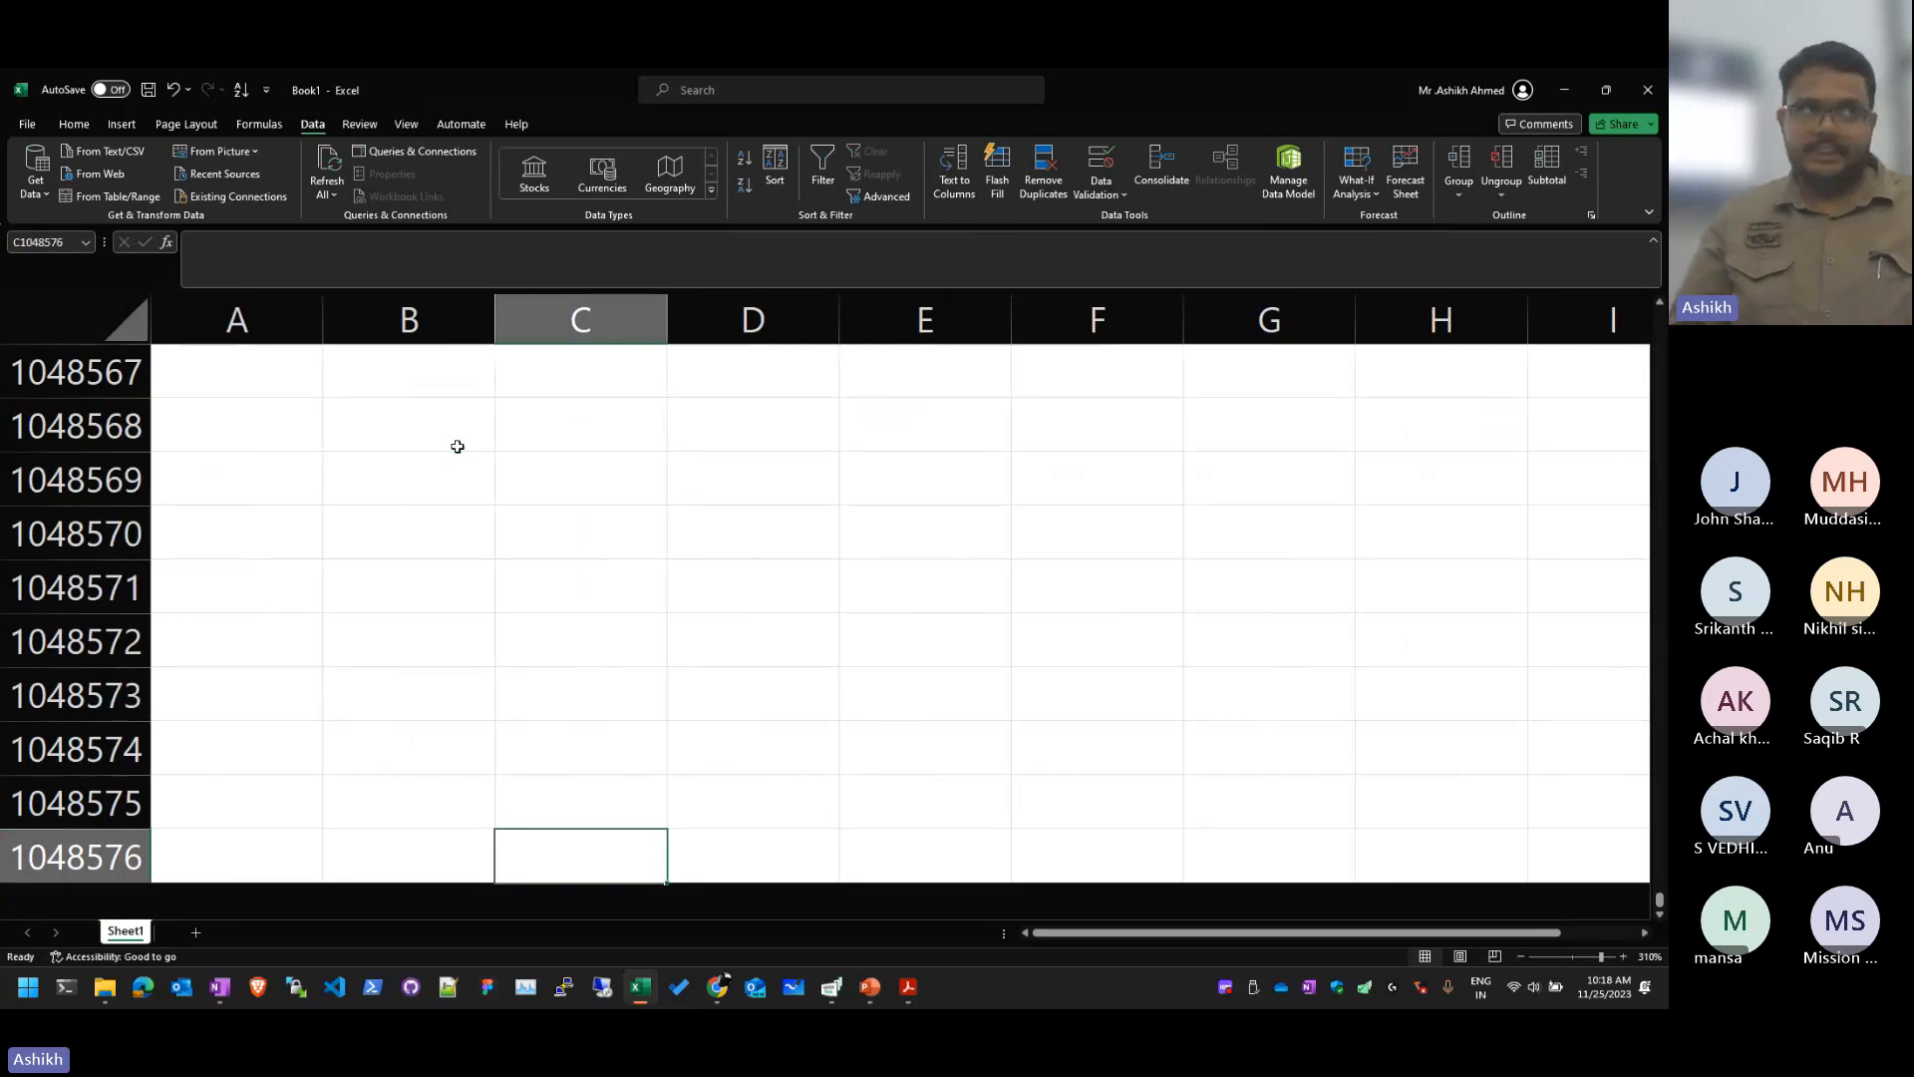
pyautogui.press('Up')
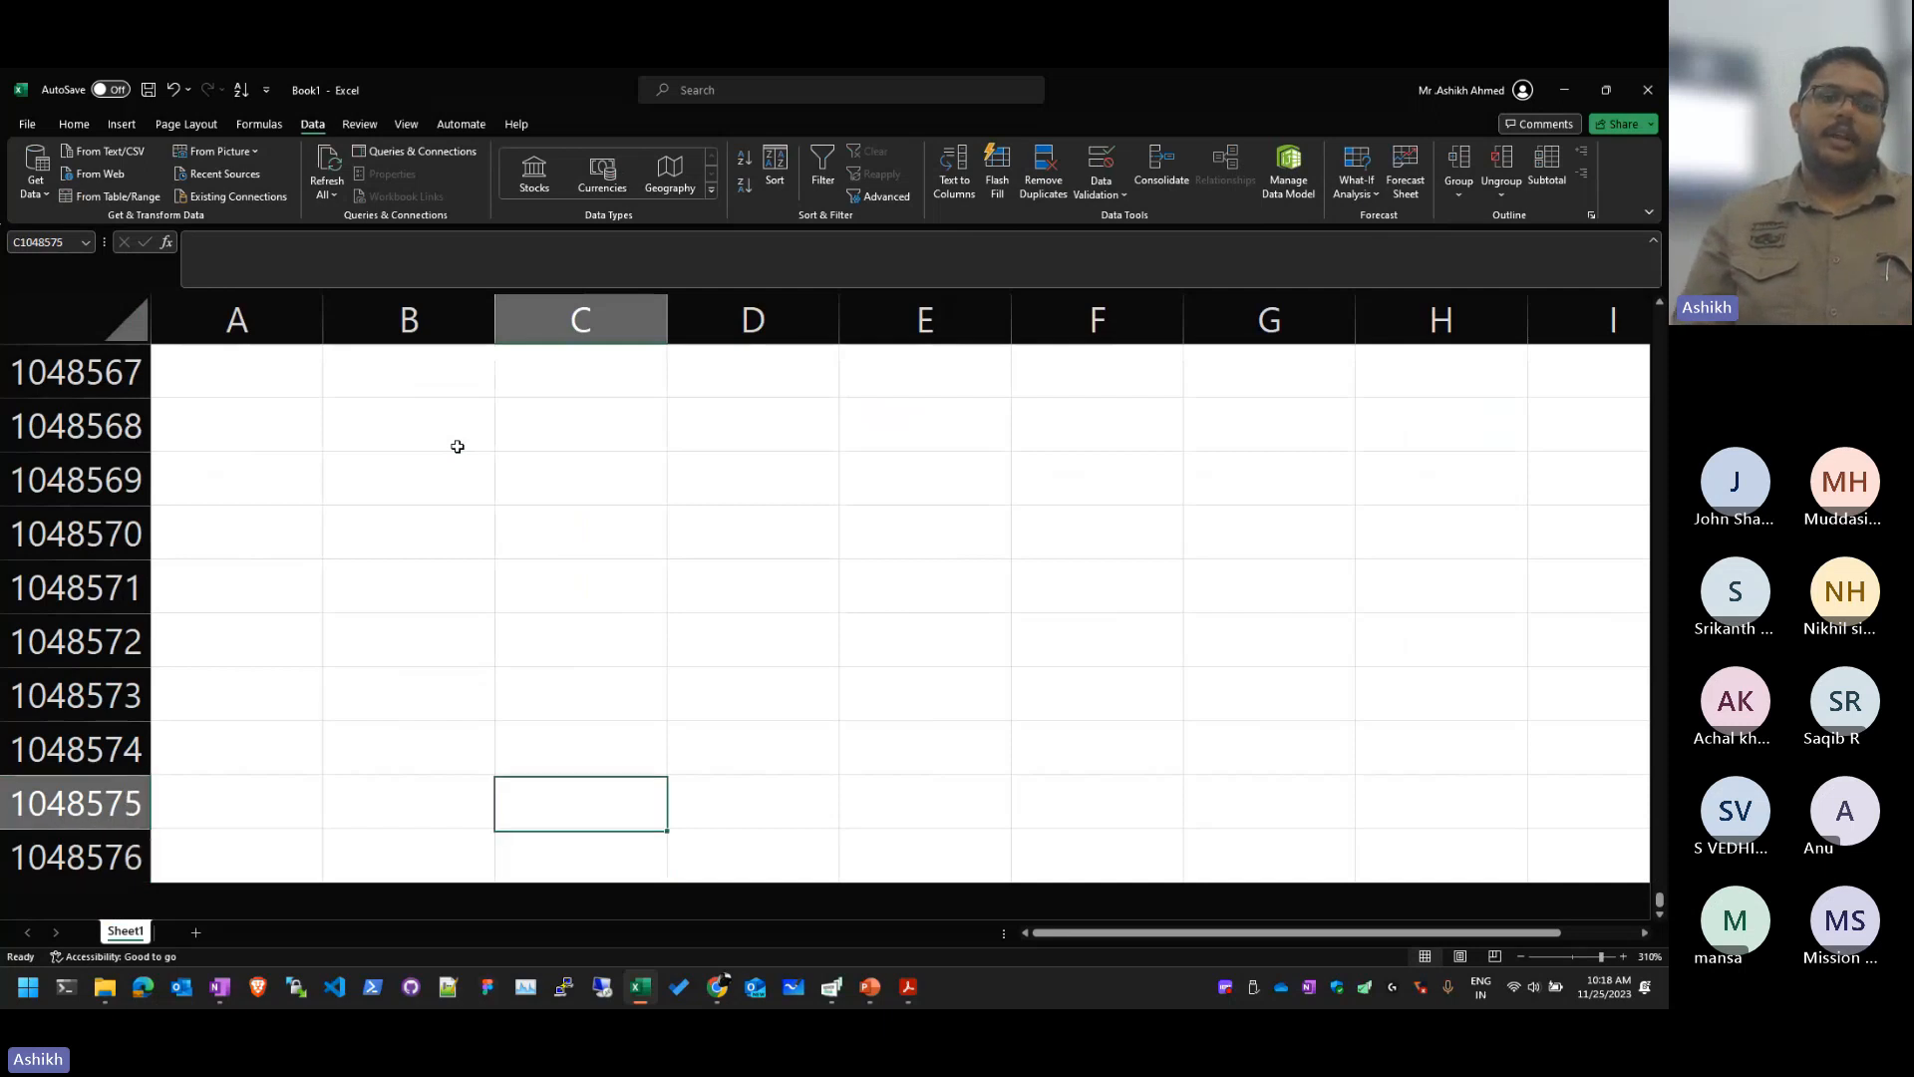
# Step: Enter 1 in cell A1, copy it across every cell of row 1, and clear the row's contents
pyautogui.hotkey('ctrl', 'Up')
pyautogui.press('Left')
pyautogui.press('Left')
pyautogui.write('1')
pyautogui.hotkey('ctrl', 'Return')
pyautogui.hotkey('ctrl', 'c')
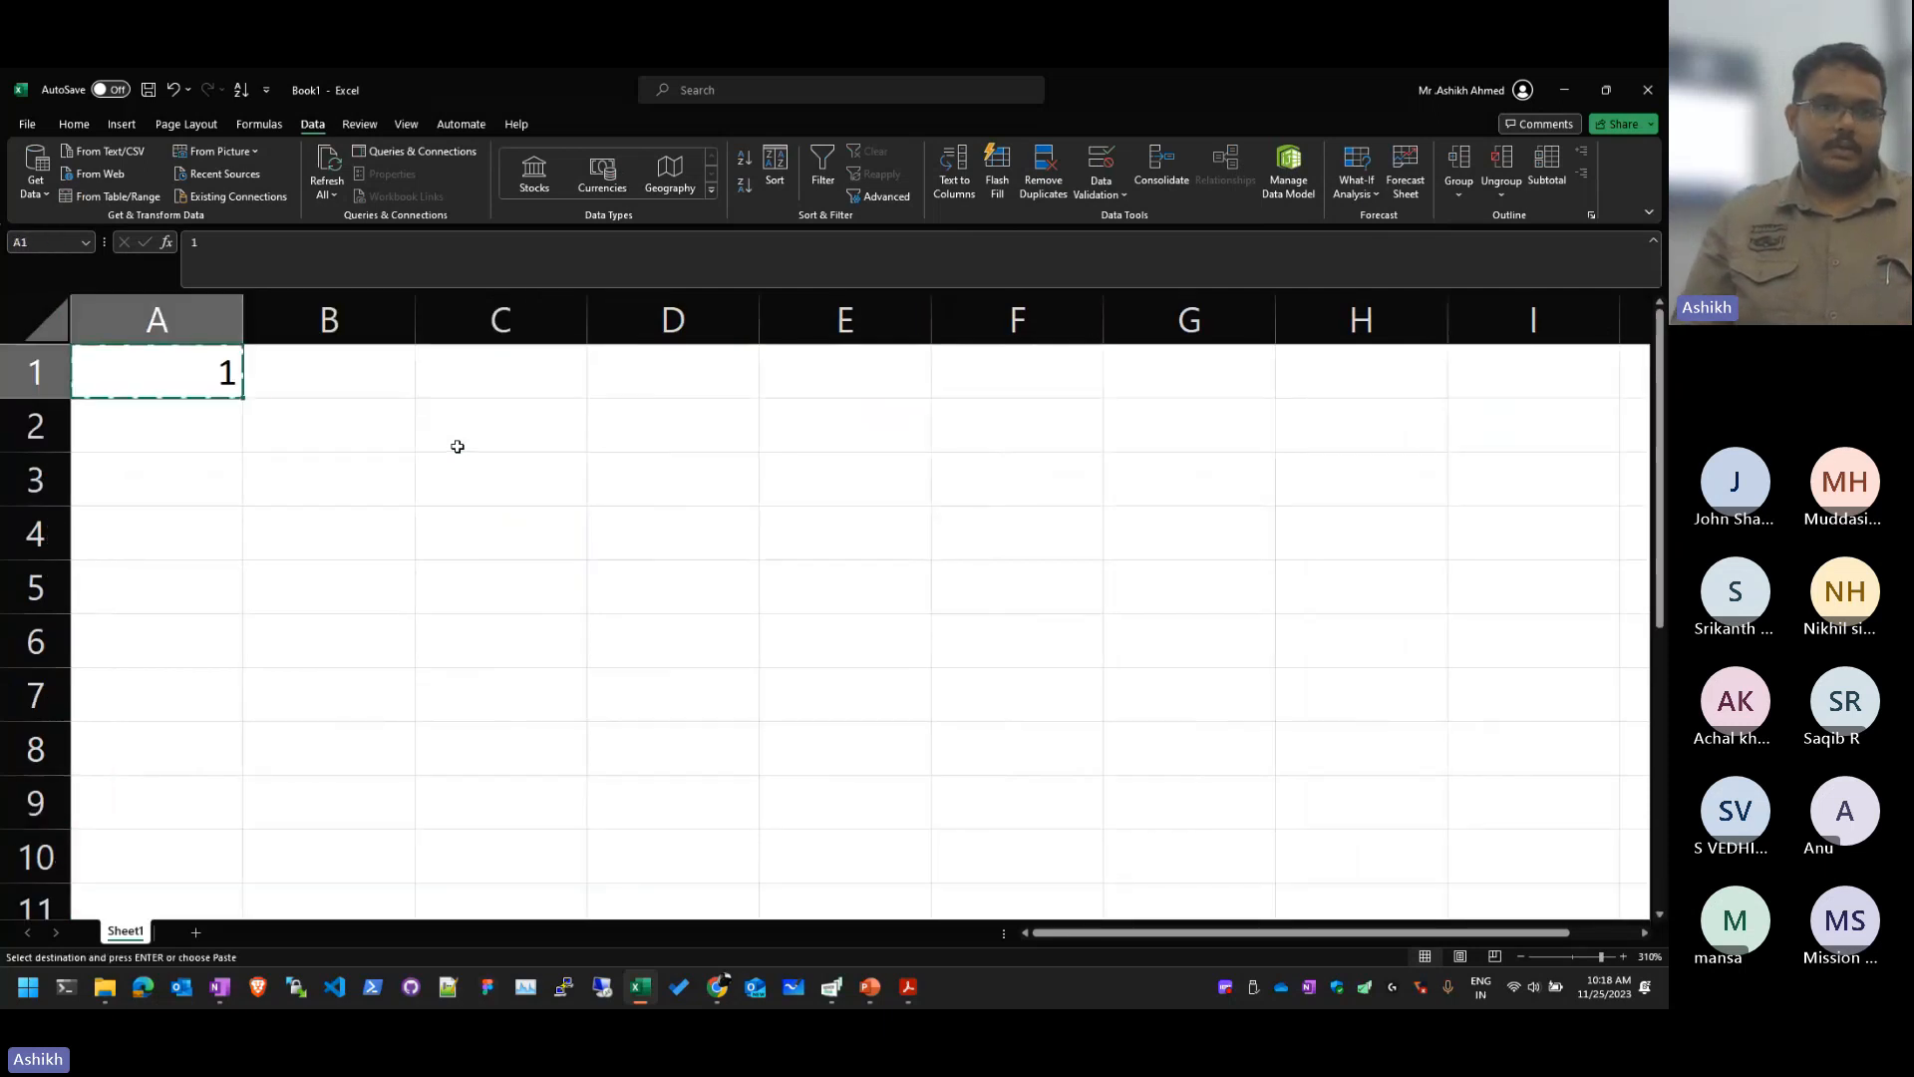
pyautogui.press('Right')
pyautogui.press('Return')
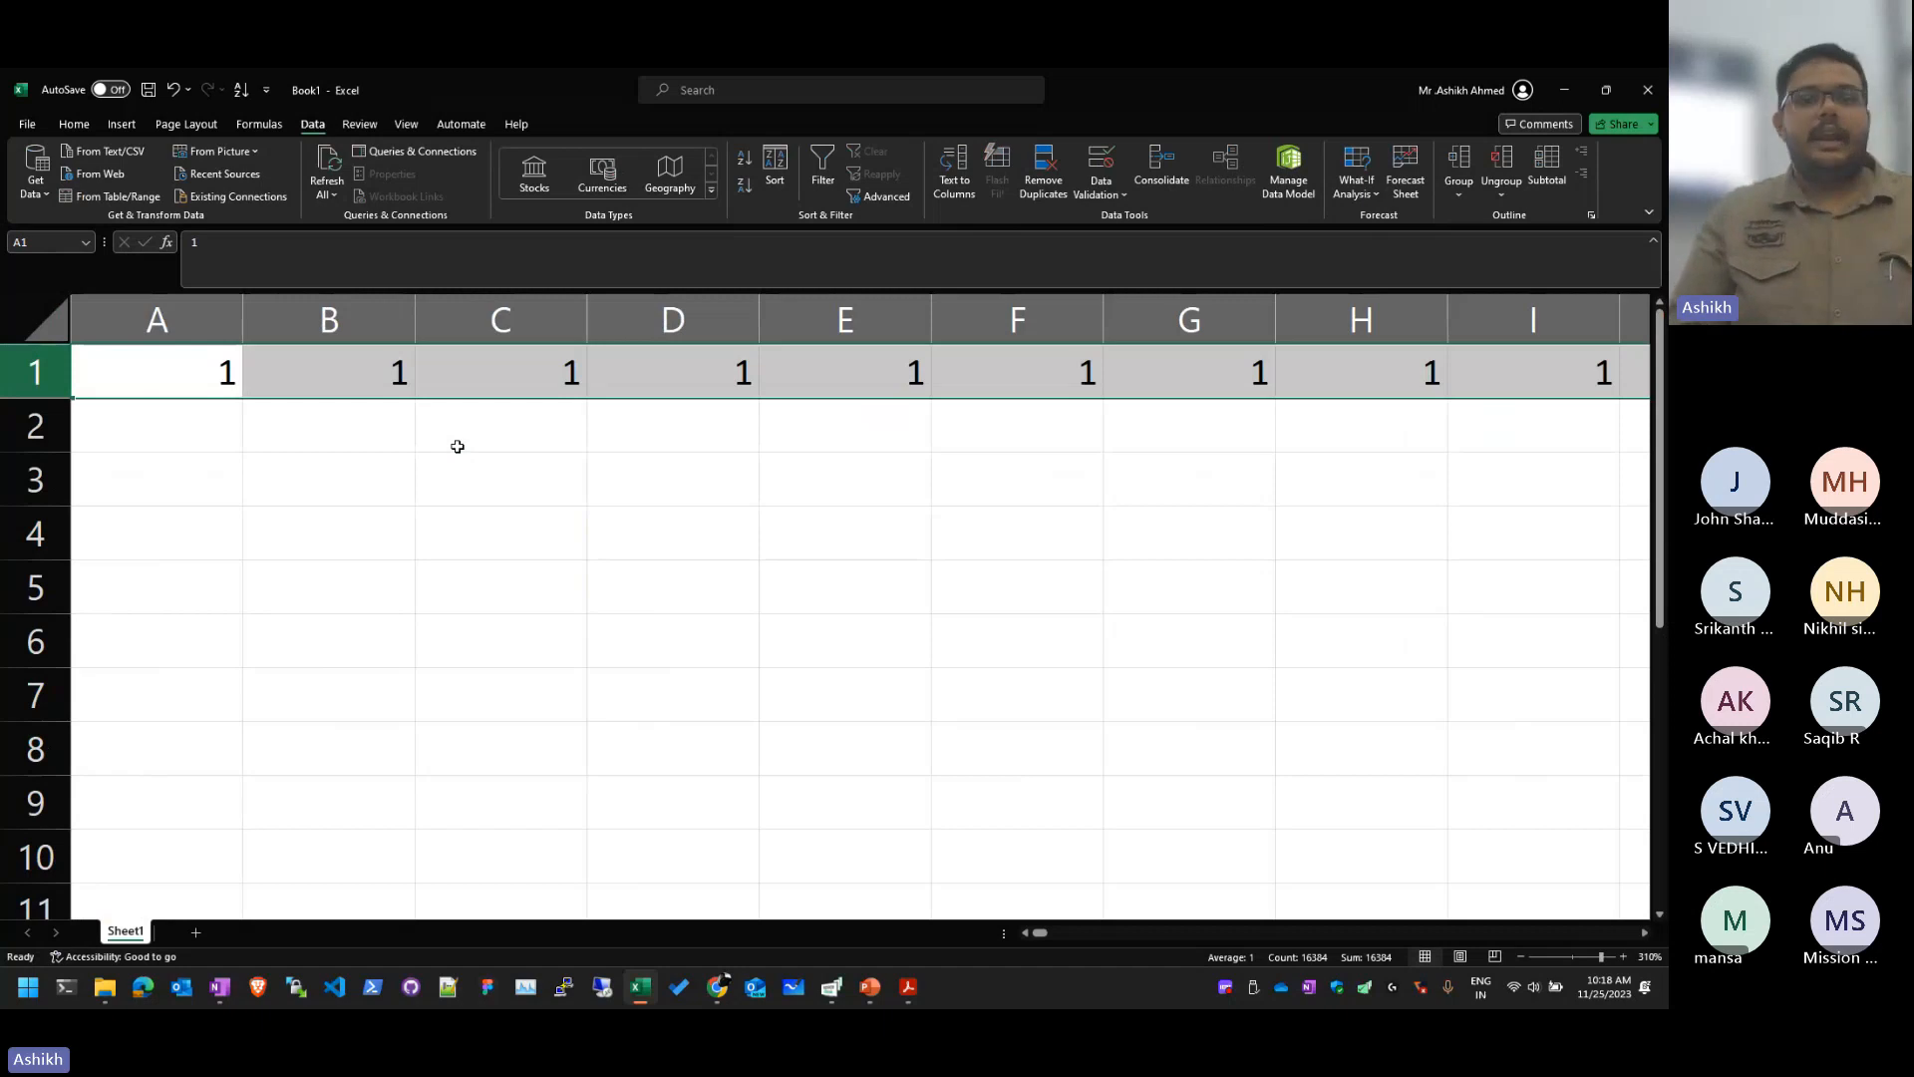
pyautogui.press('Delete')
# Step: Calculate the sheet's total number of cells in C5 with the formula =16384*1048576
pyautogui.click(498, 566)
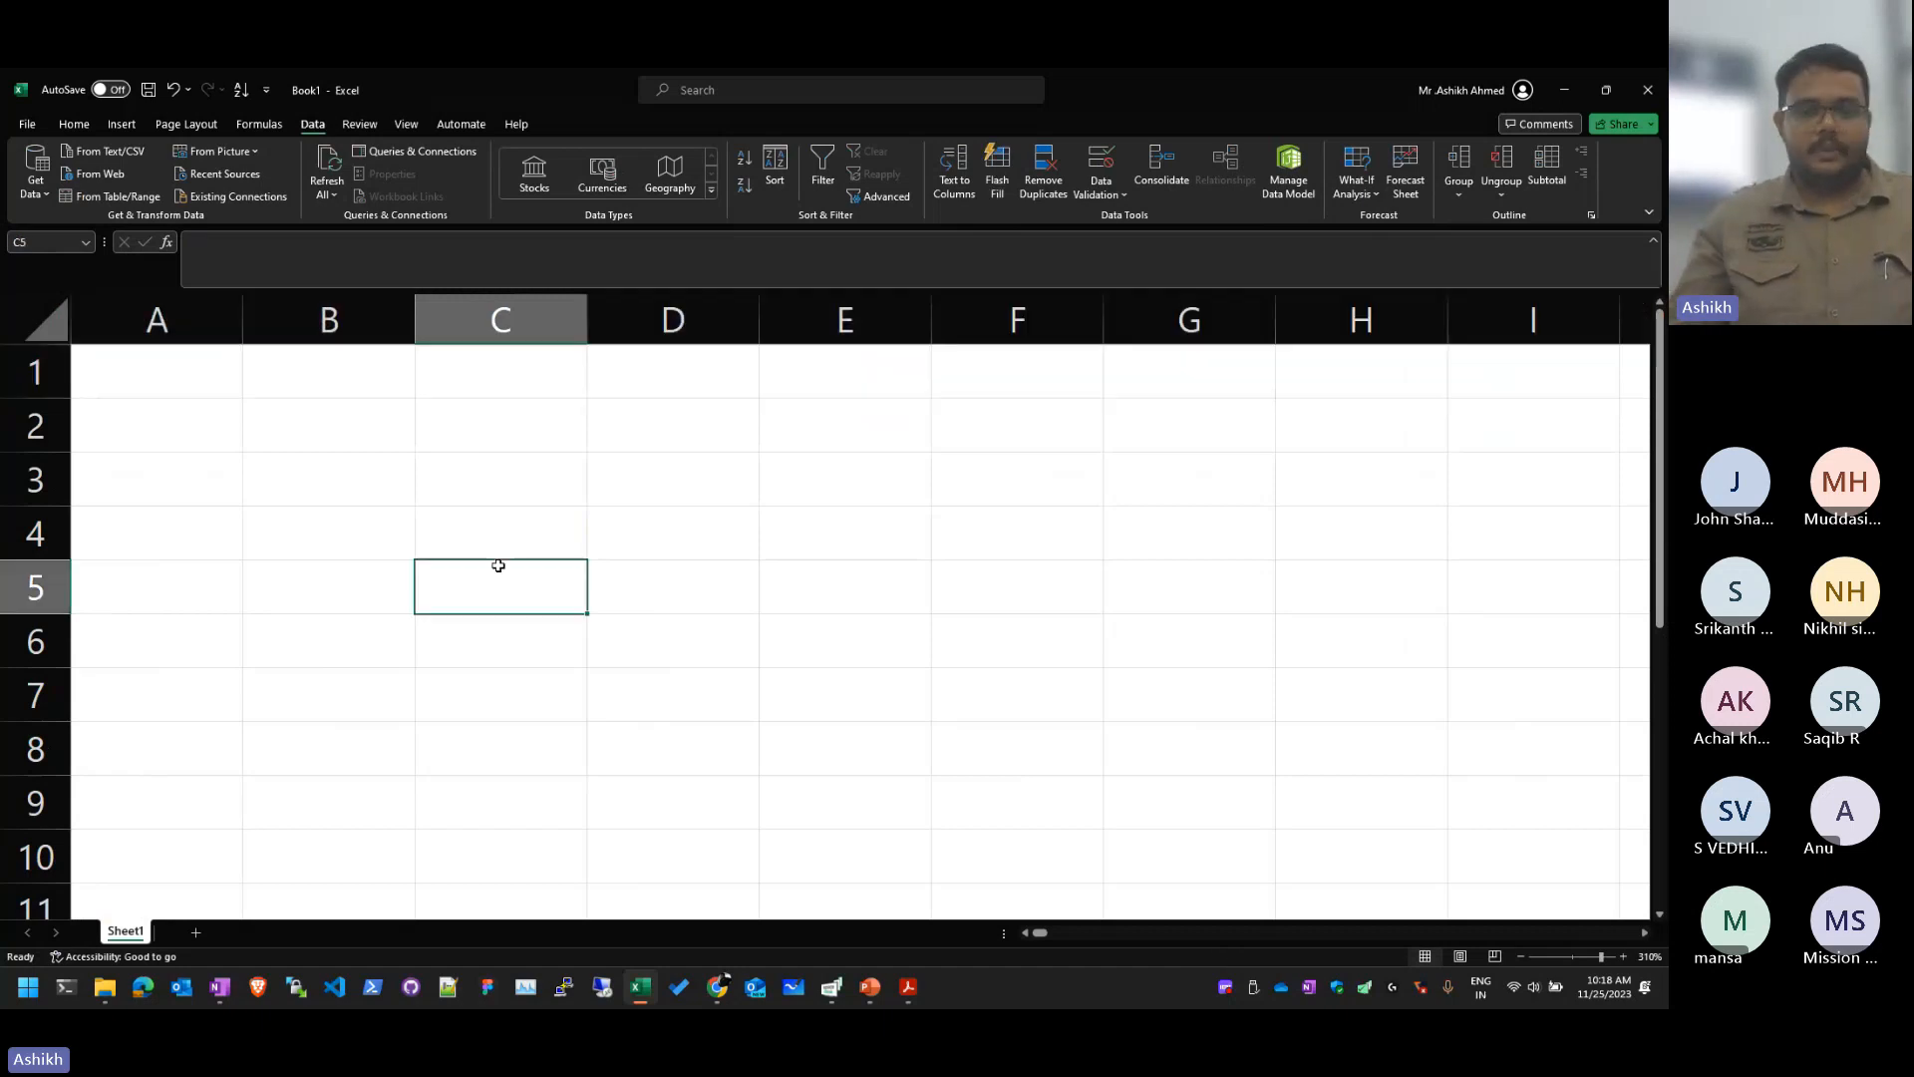
pyautogui.write('=1638')
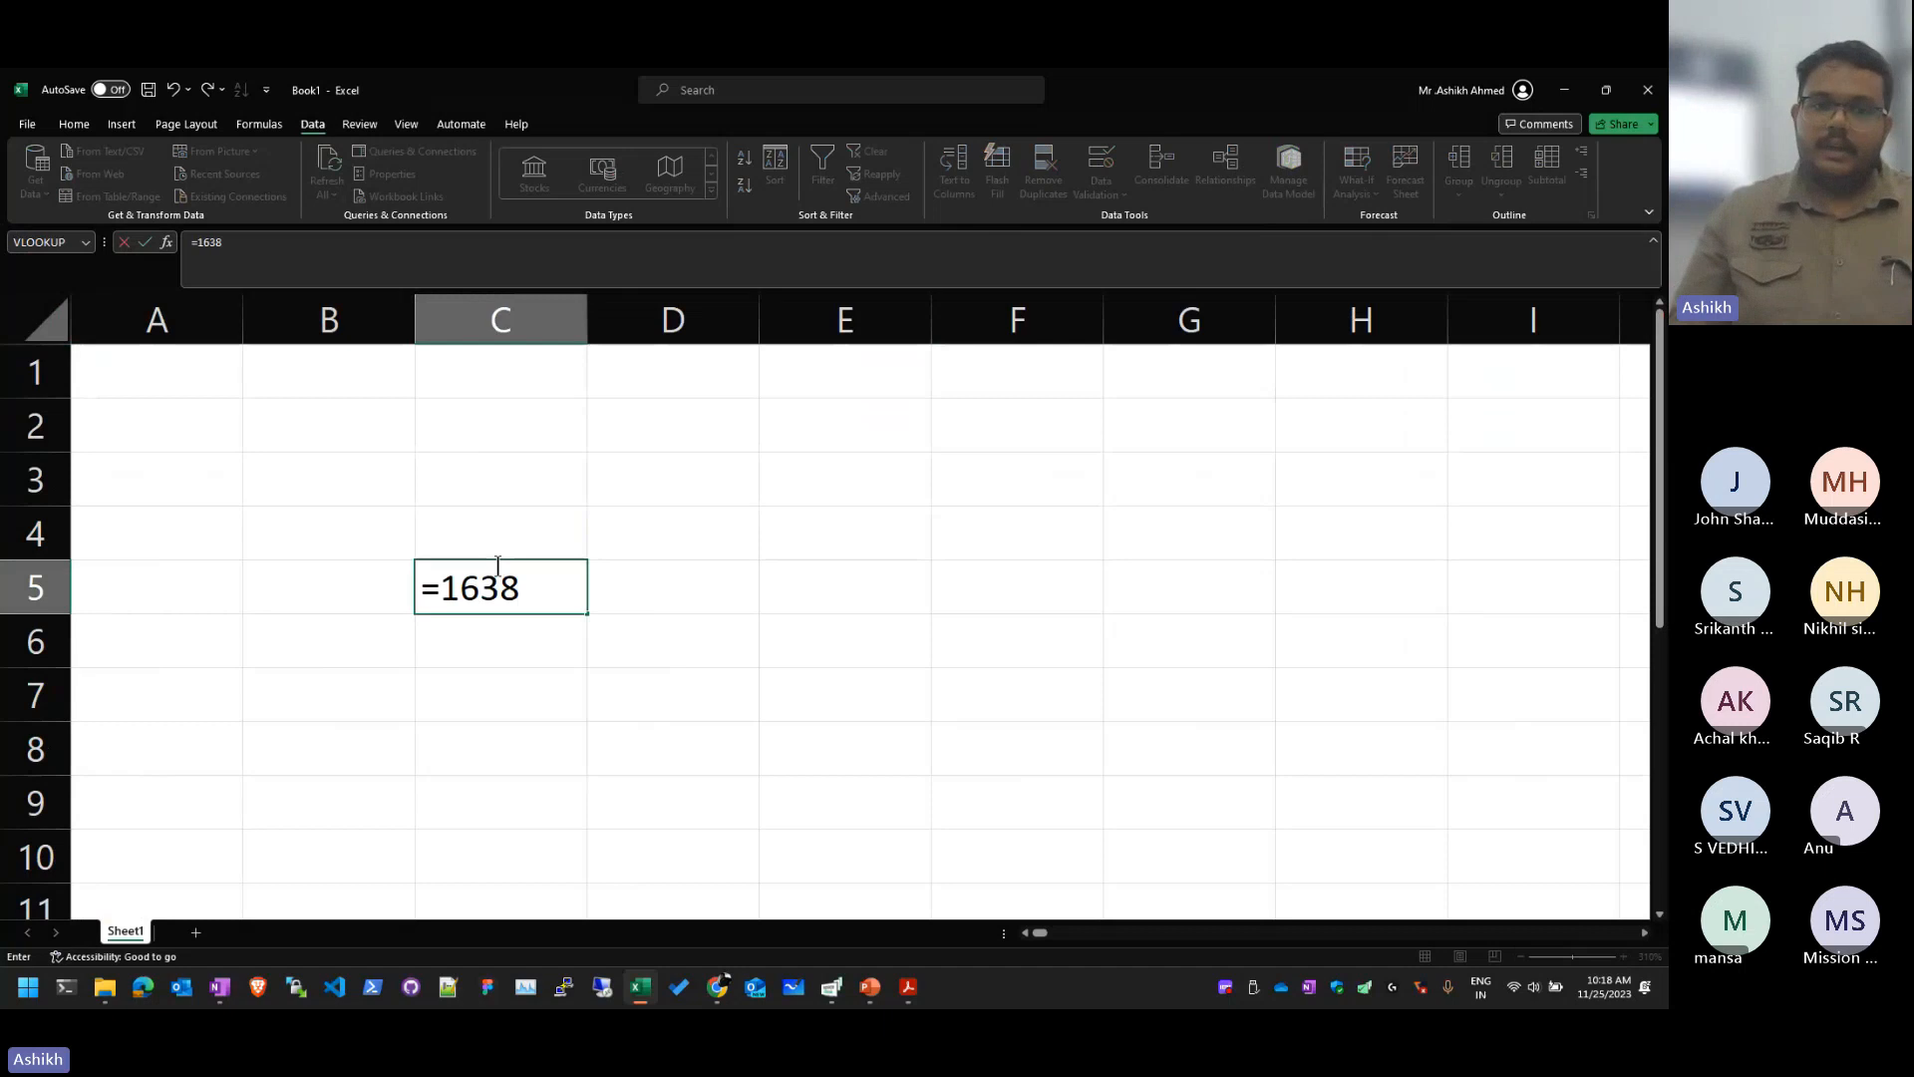
pyautogui.write('4*10')
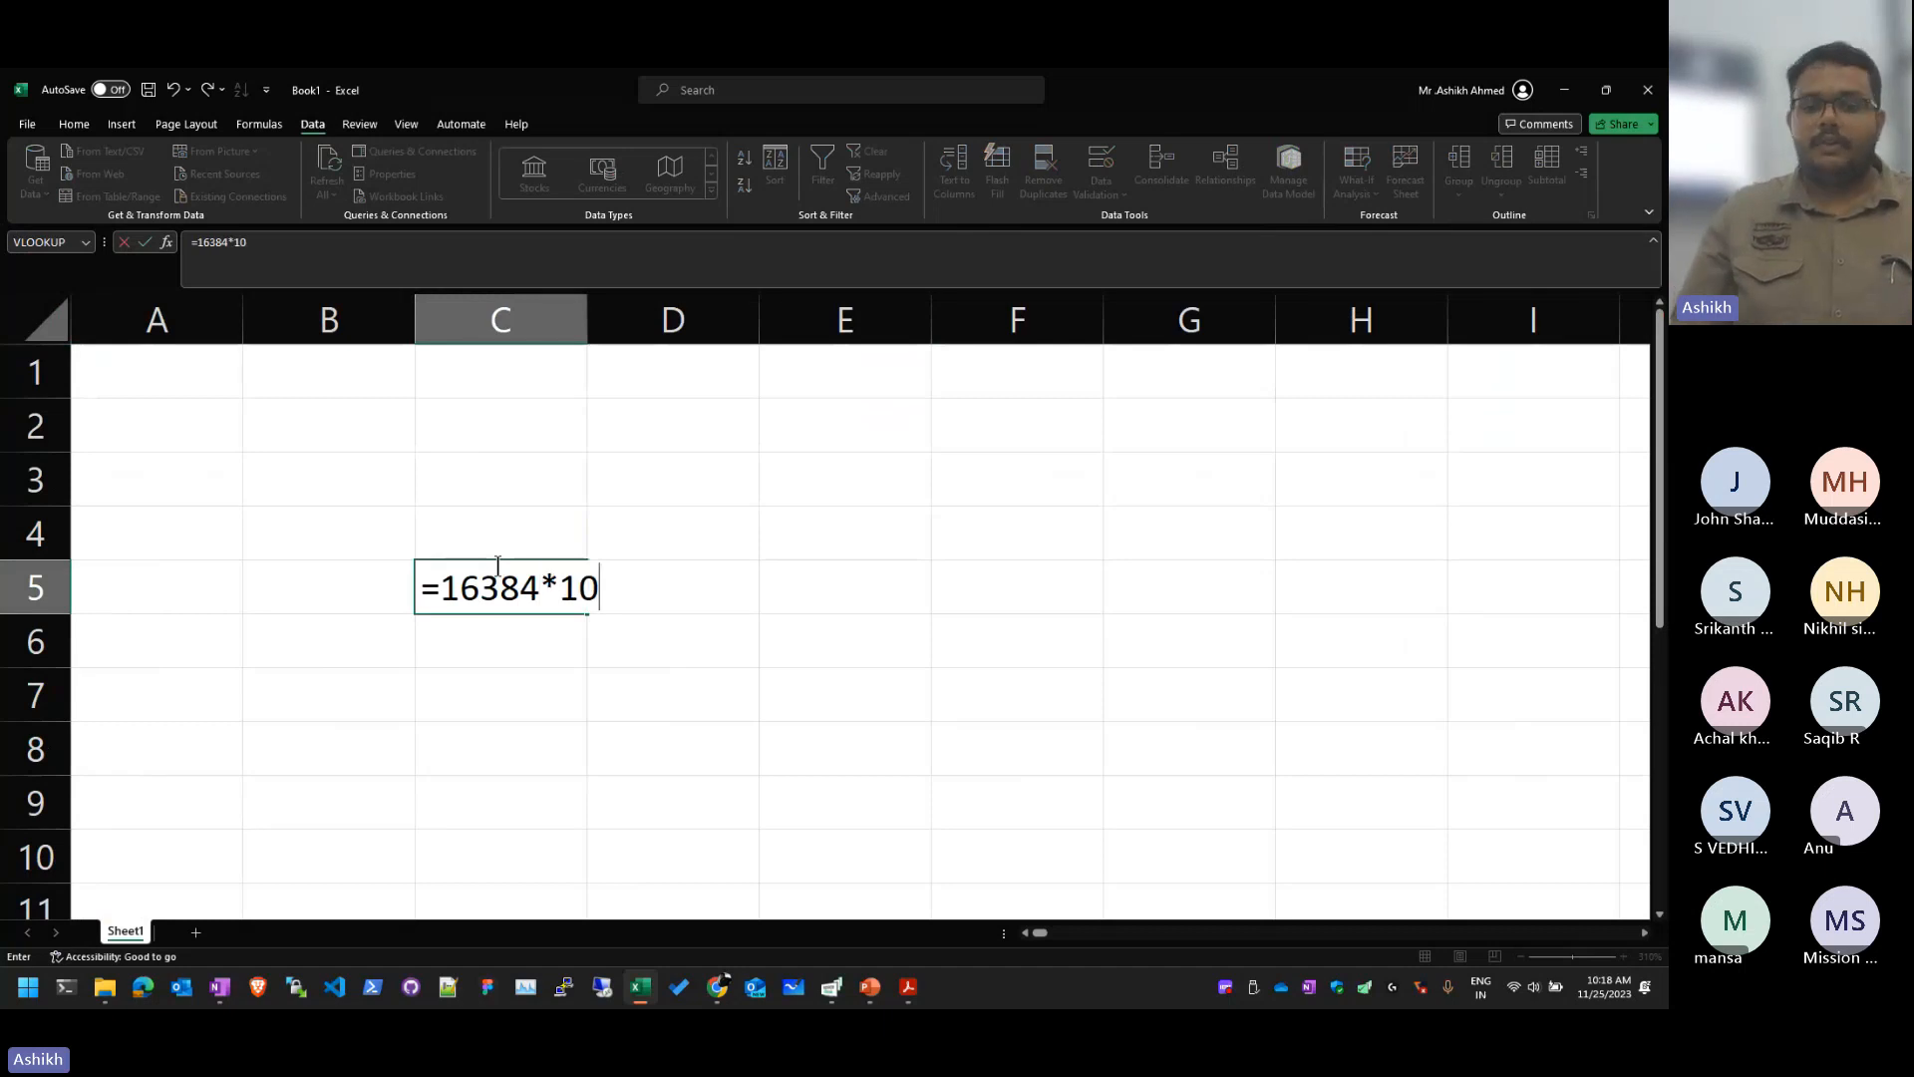
pyautogui.write('248573')
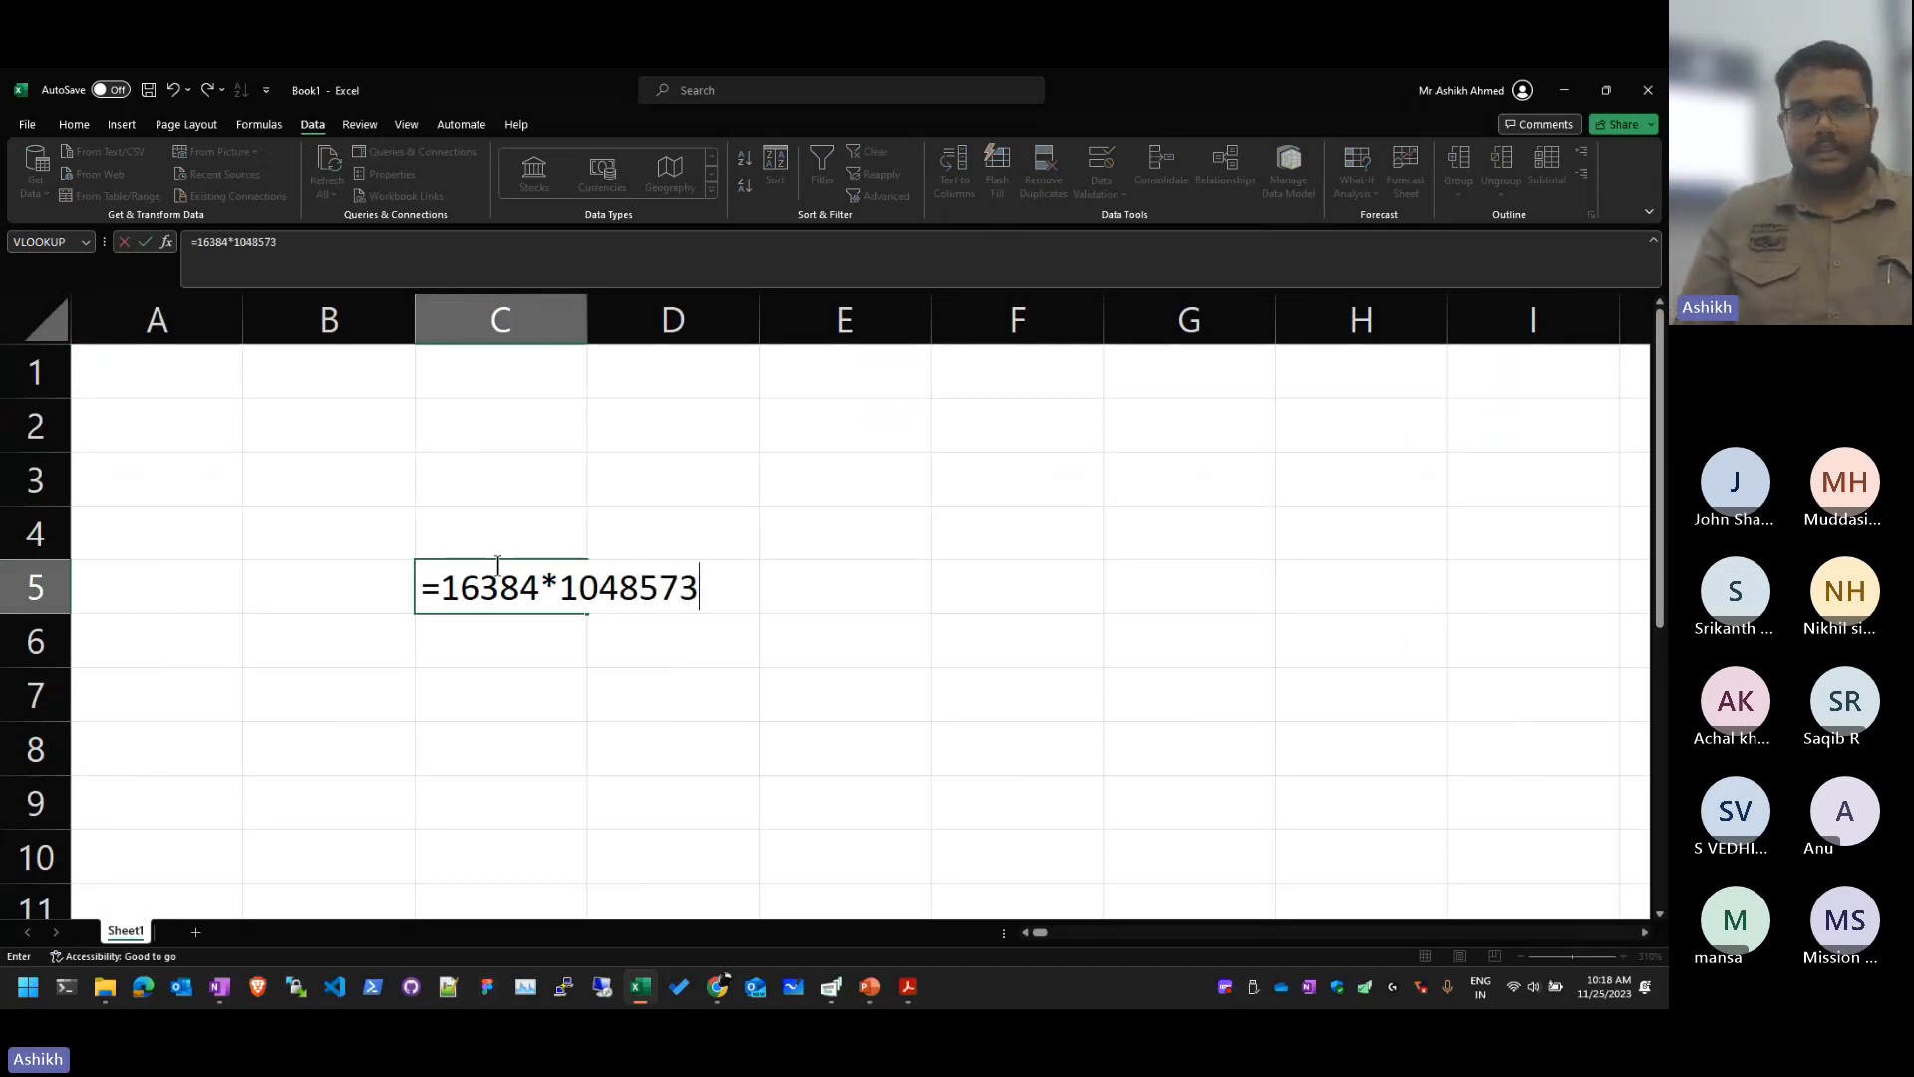
pyautogui.press('BackSpace')
pyautogui.write('6')
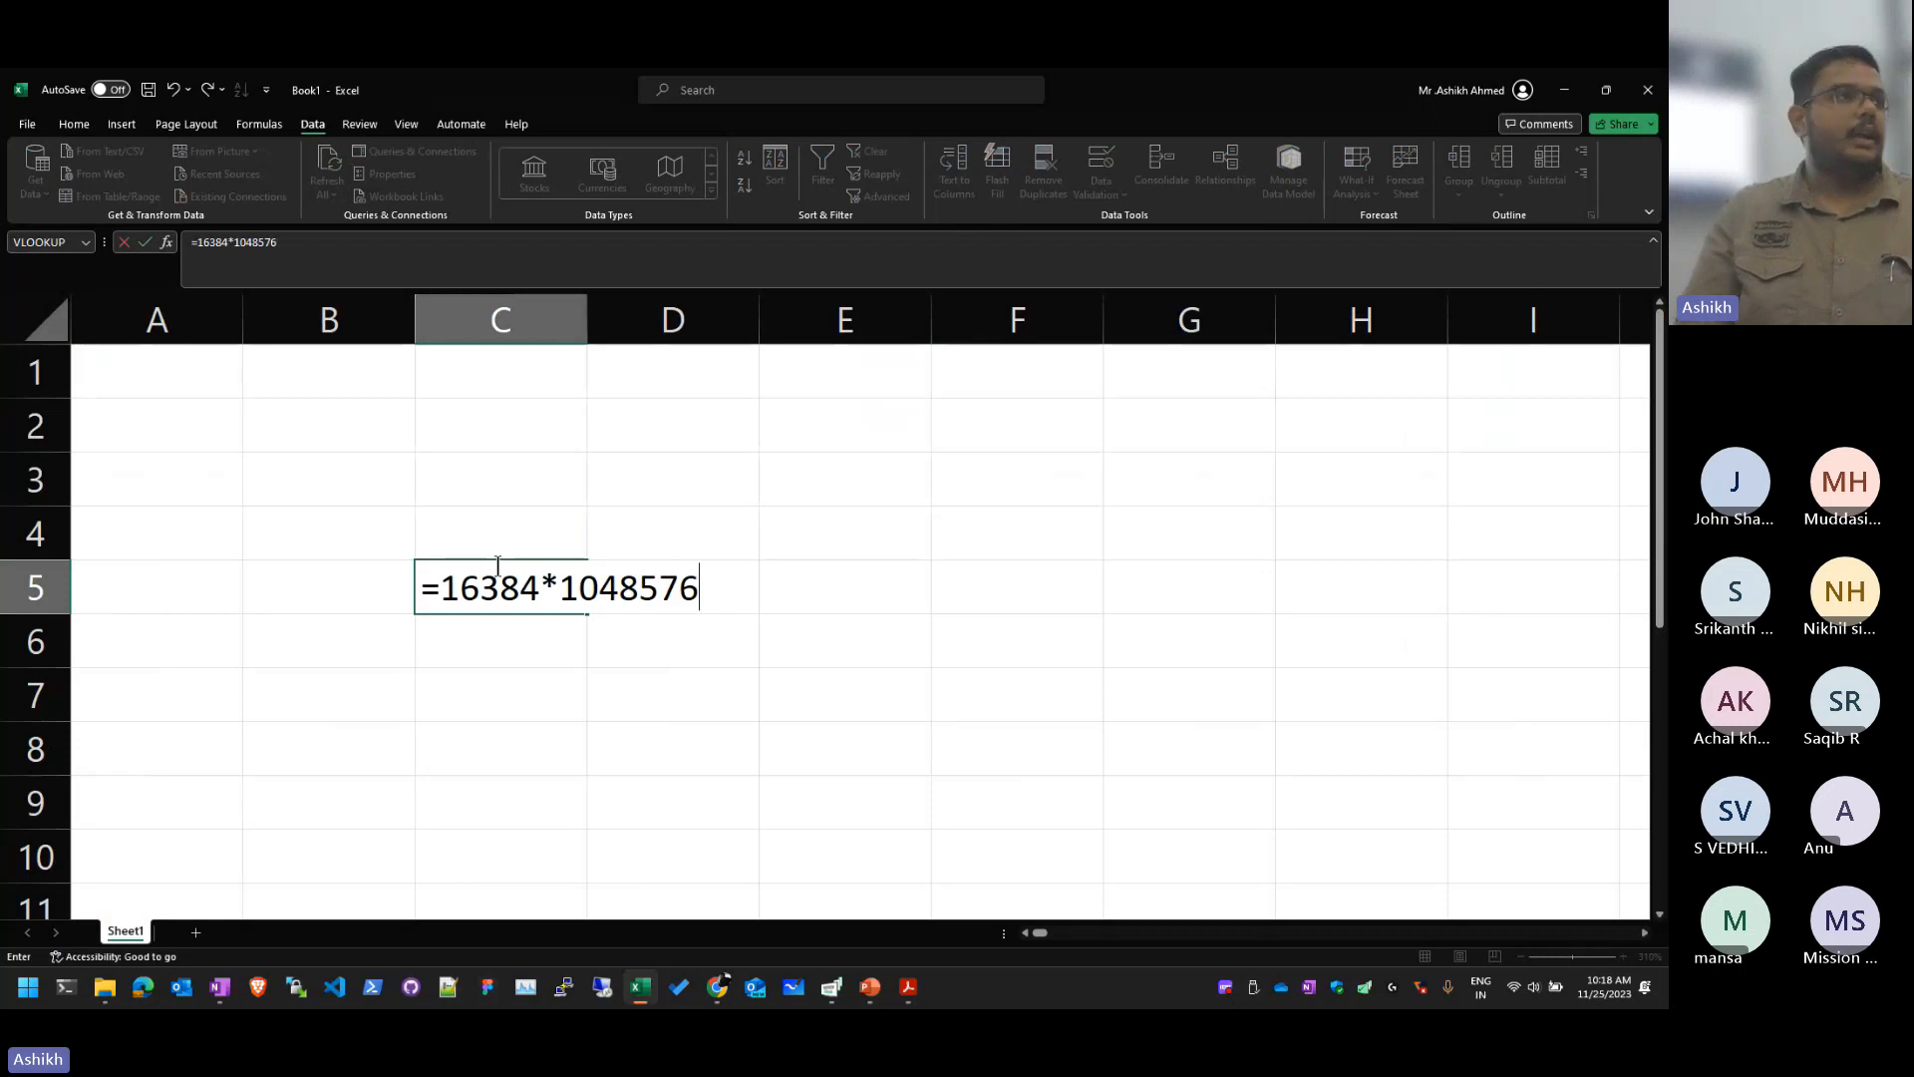
pyautogui.press('Return')
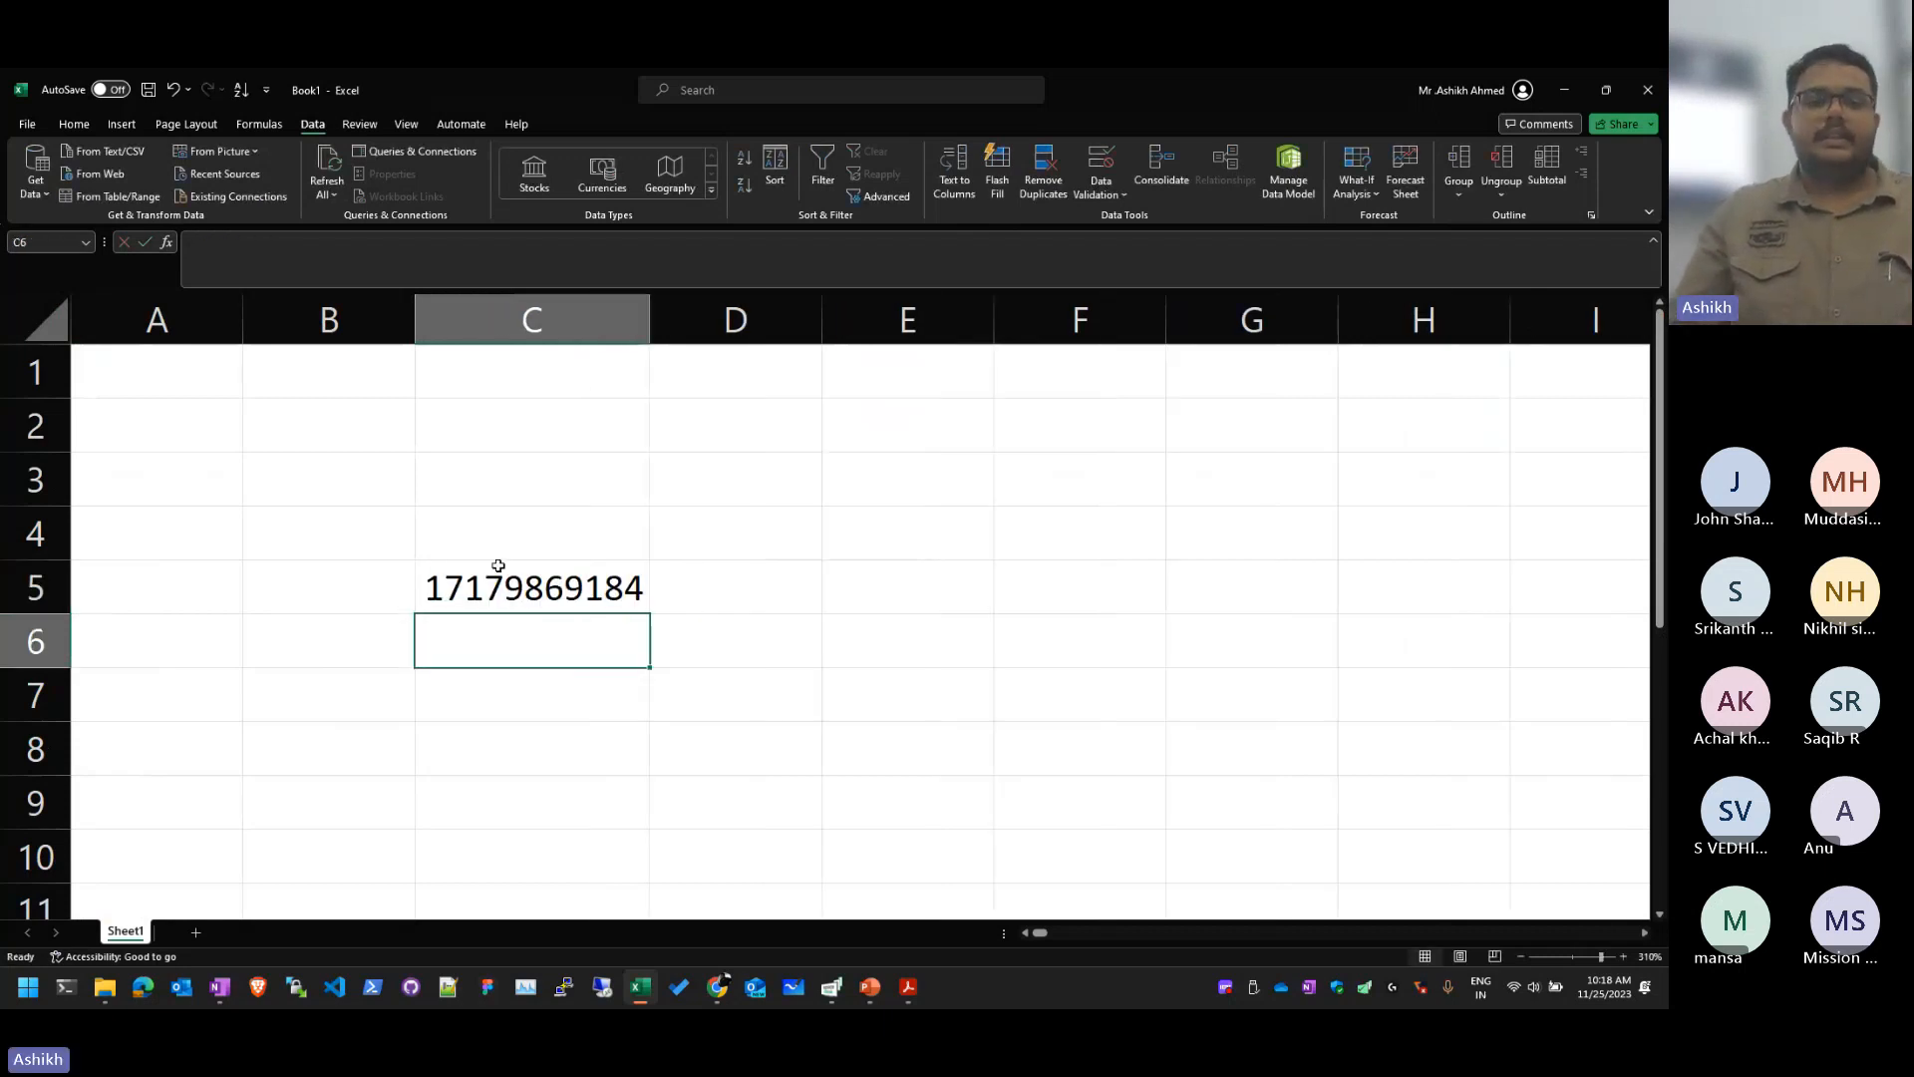
# Step: Widen column C to leave extra room around the calculated number
pyautogui.click(497, 564)
pyautogui.click(654, 329)
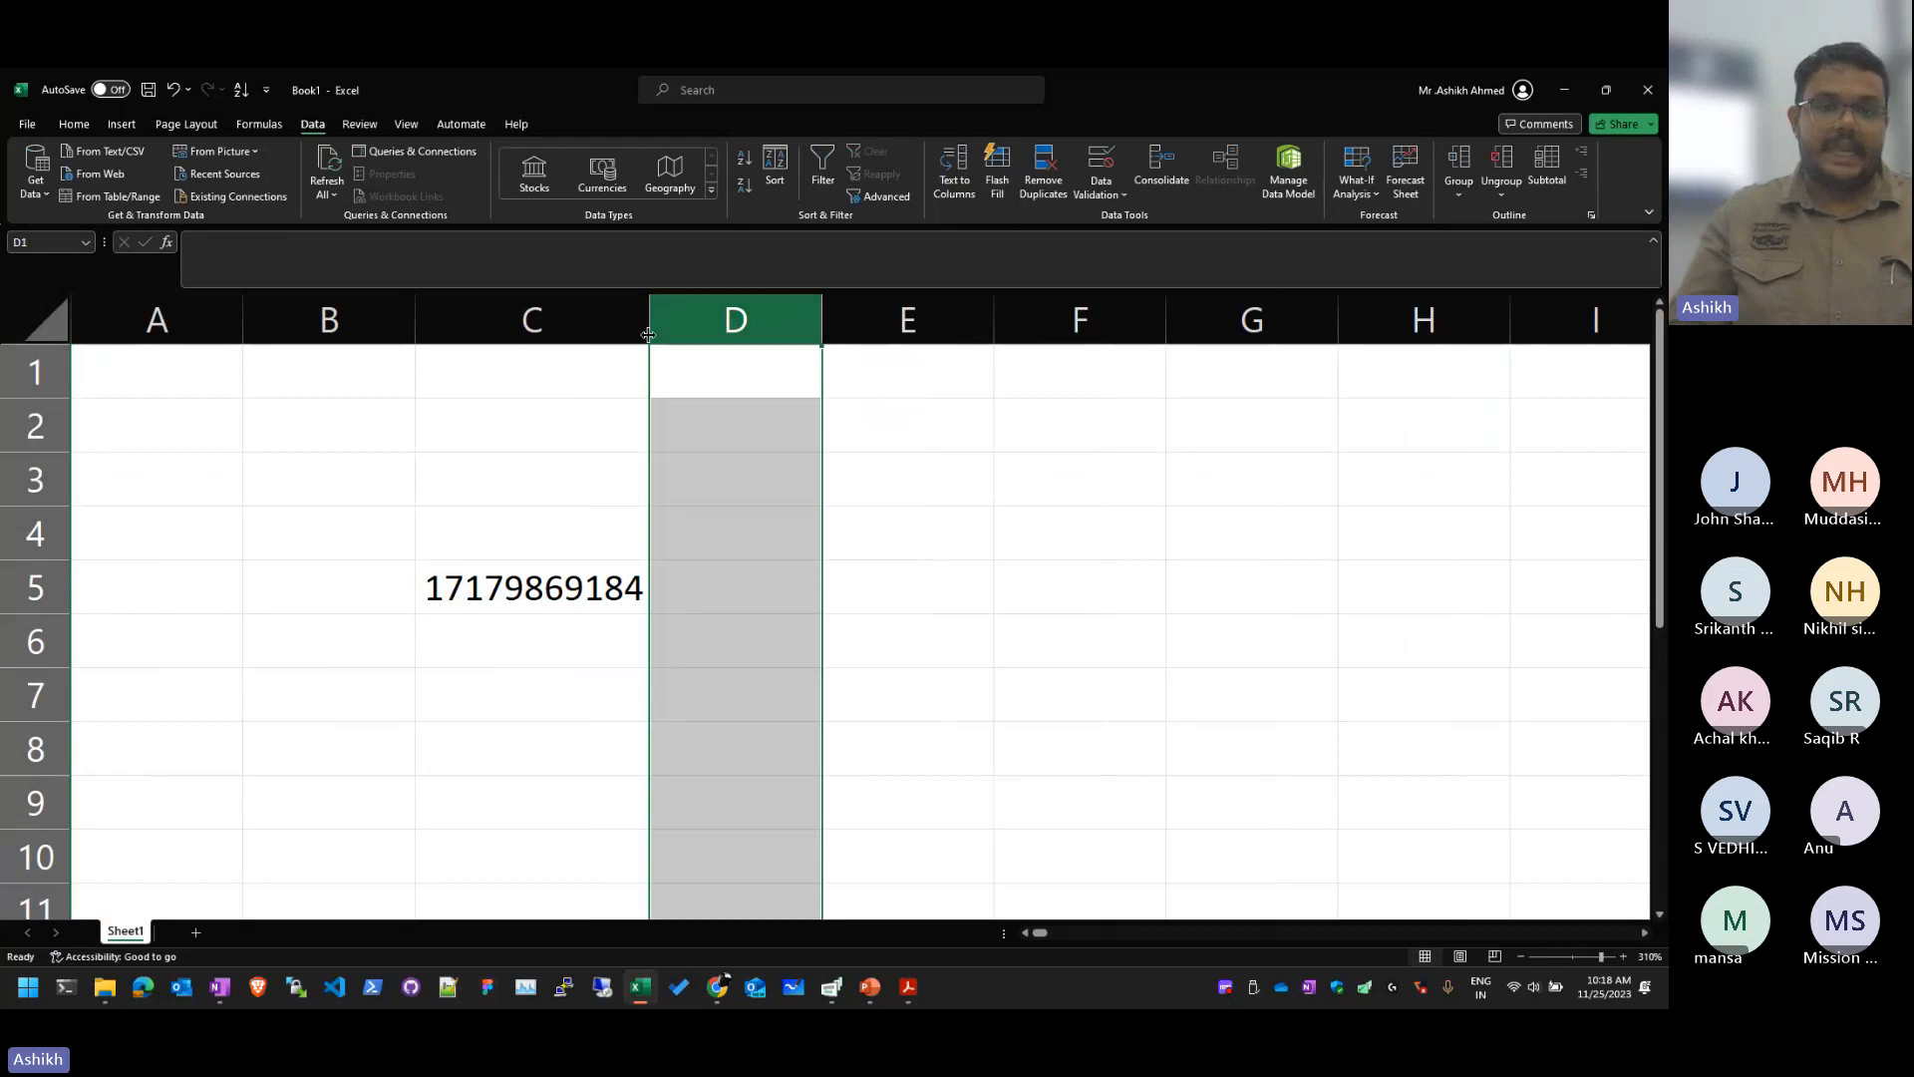
pyautogui.moveTo(650, 329); pyautogui.dragTo(735, 329)
pyautogui.click(827, 640)
pyautogui.click(1097, 444)
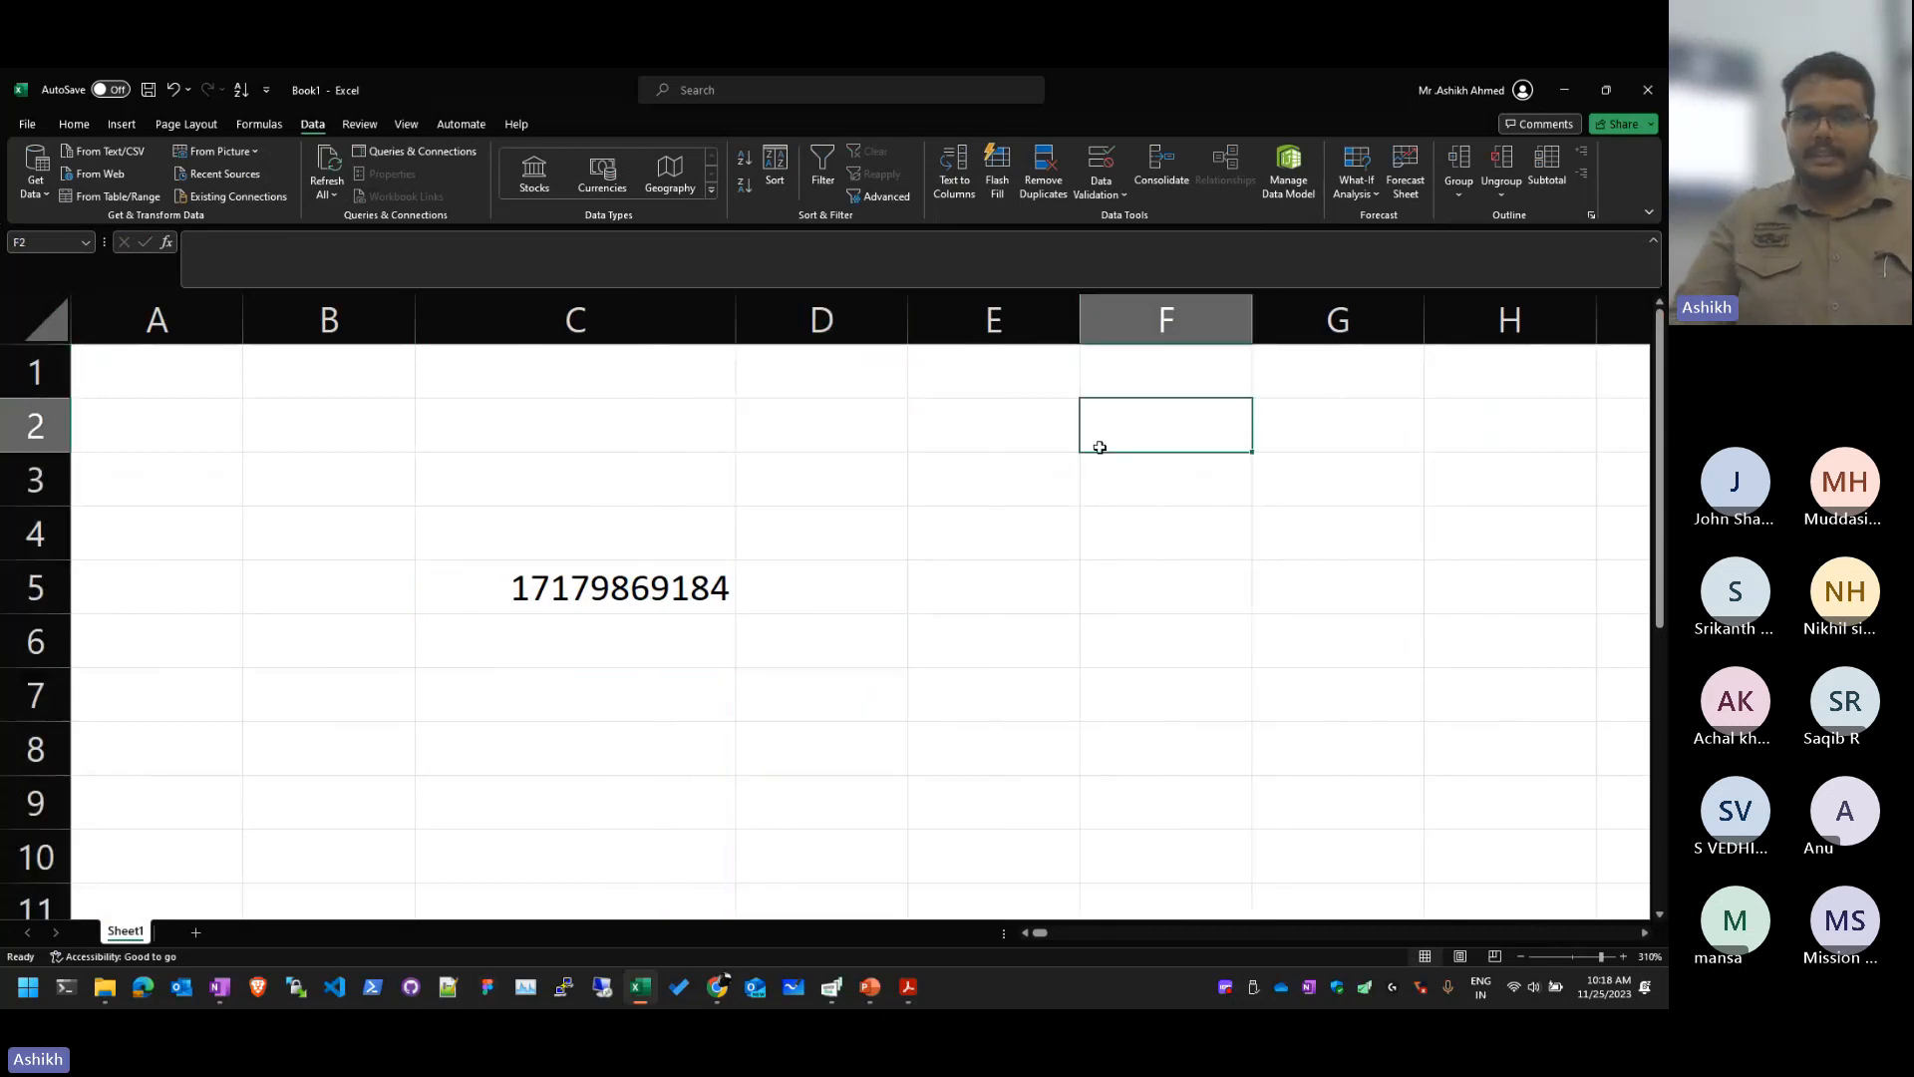
pyautogui.click(327, 444)
pyautogui.click(1146, 583)
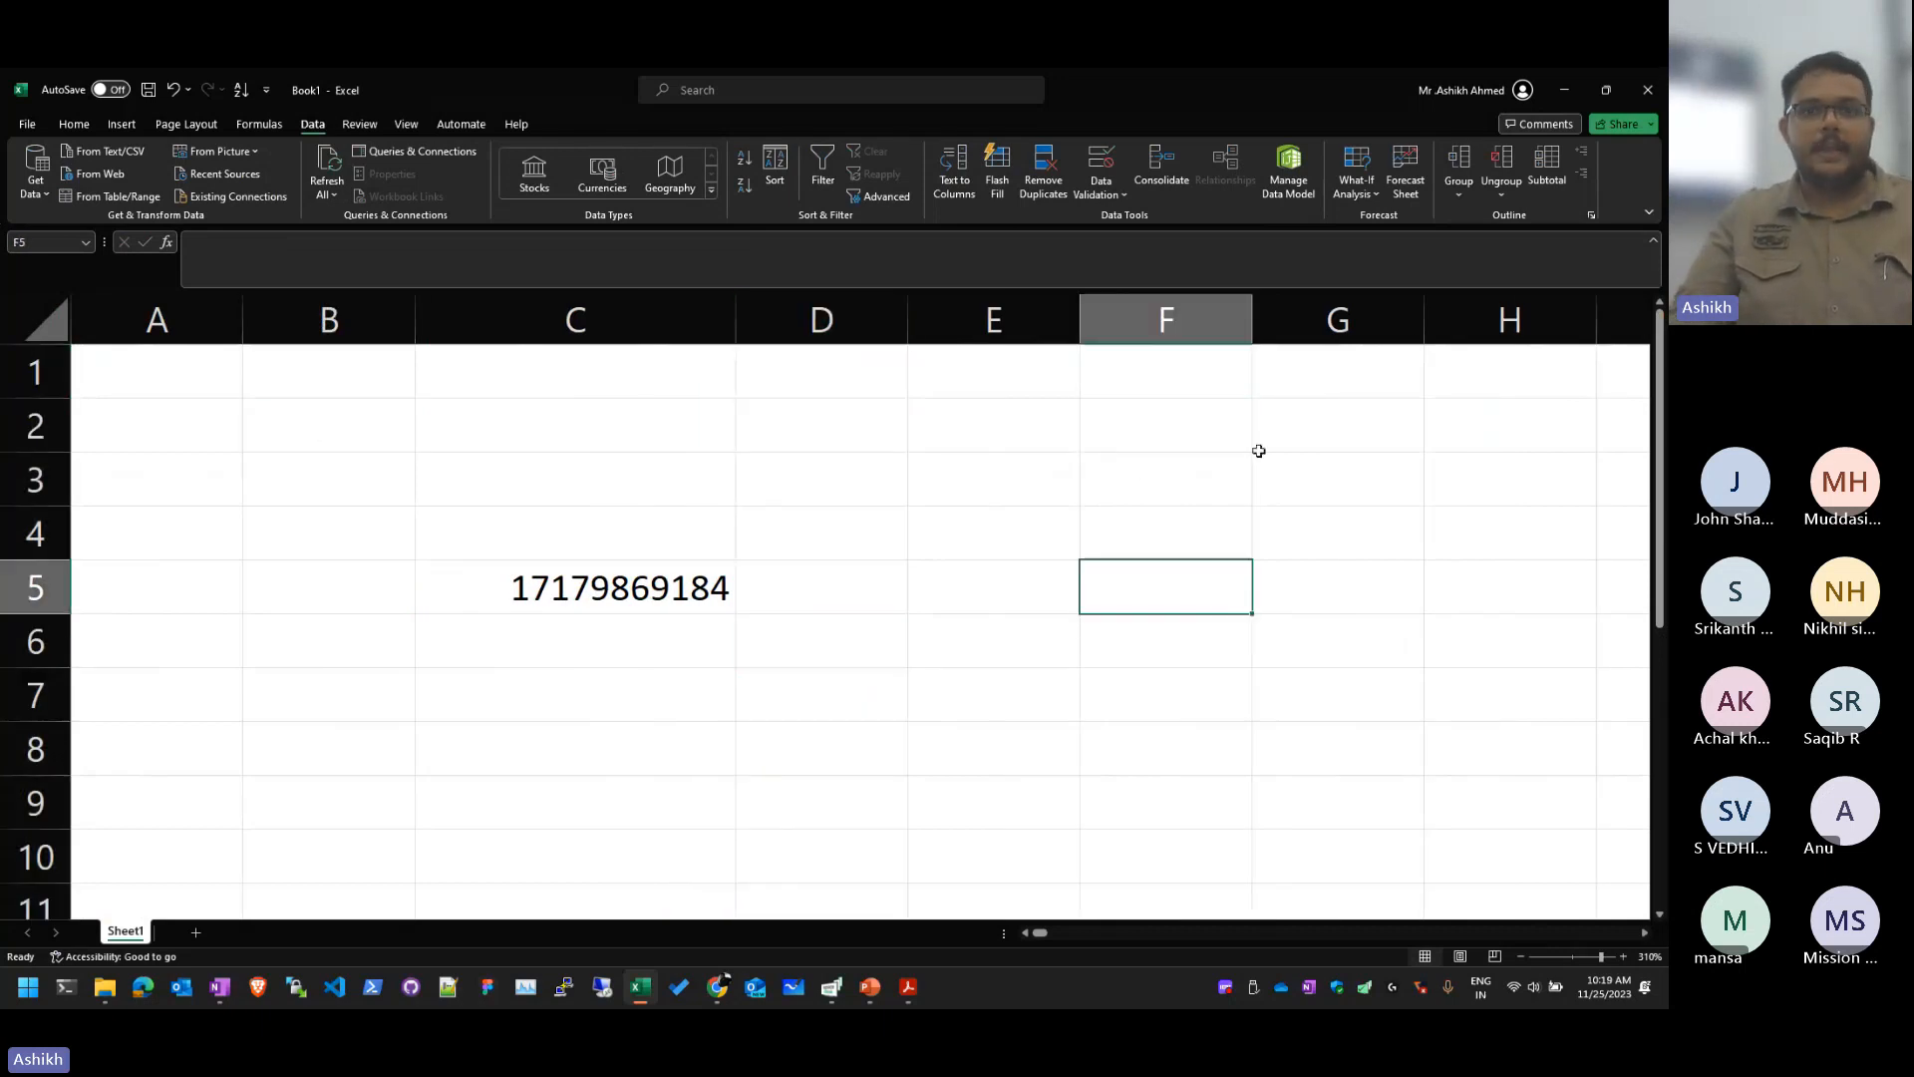
pyautogui.click(1316, 638)
pyautogui.click(1038, 484)
# Step: Apply the comma number style to C5 and widen column C until the full number fits
pyautogui.click(659, 585)
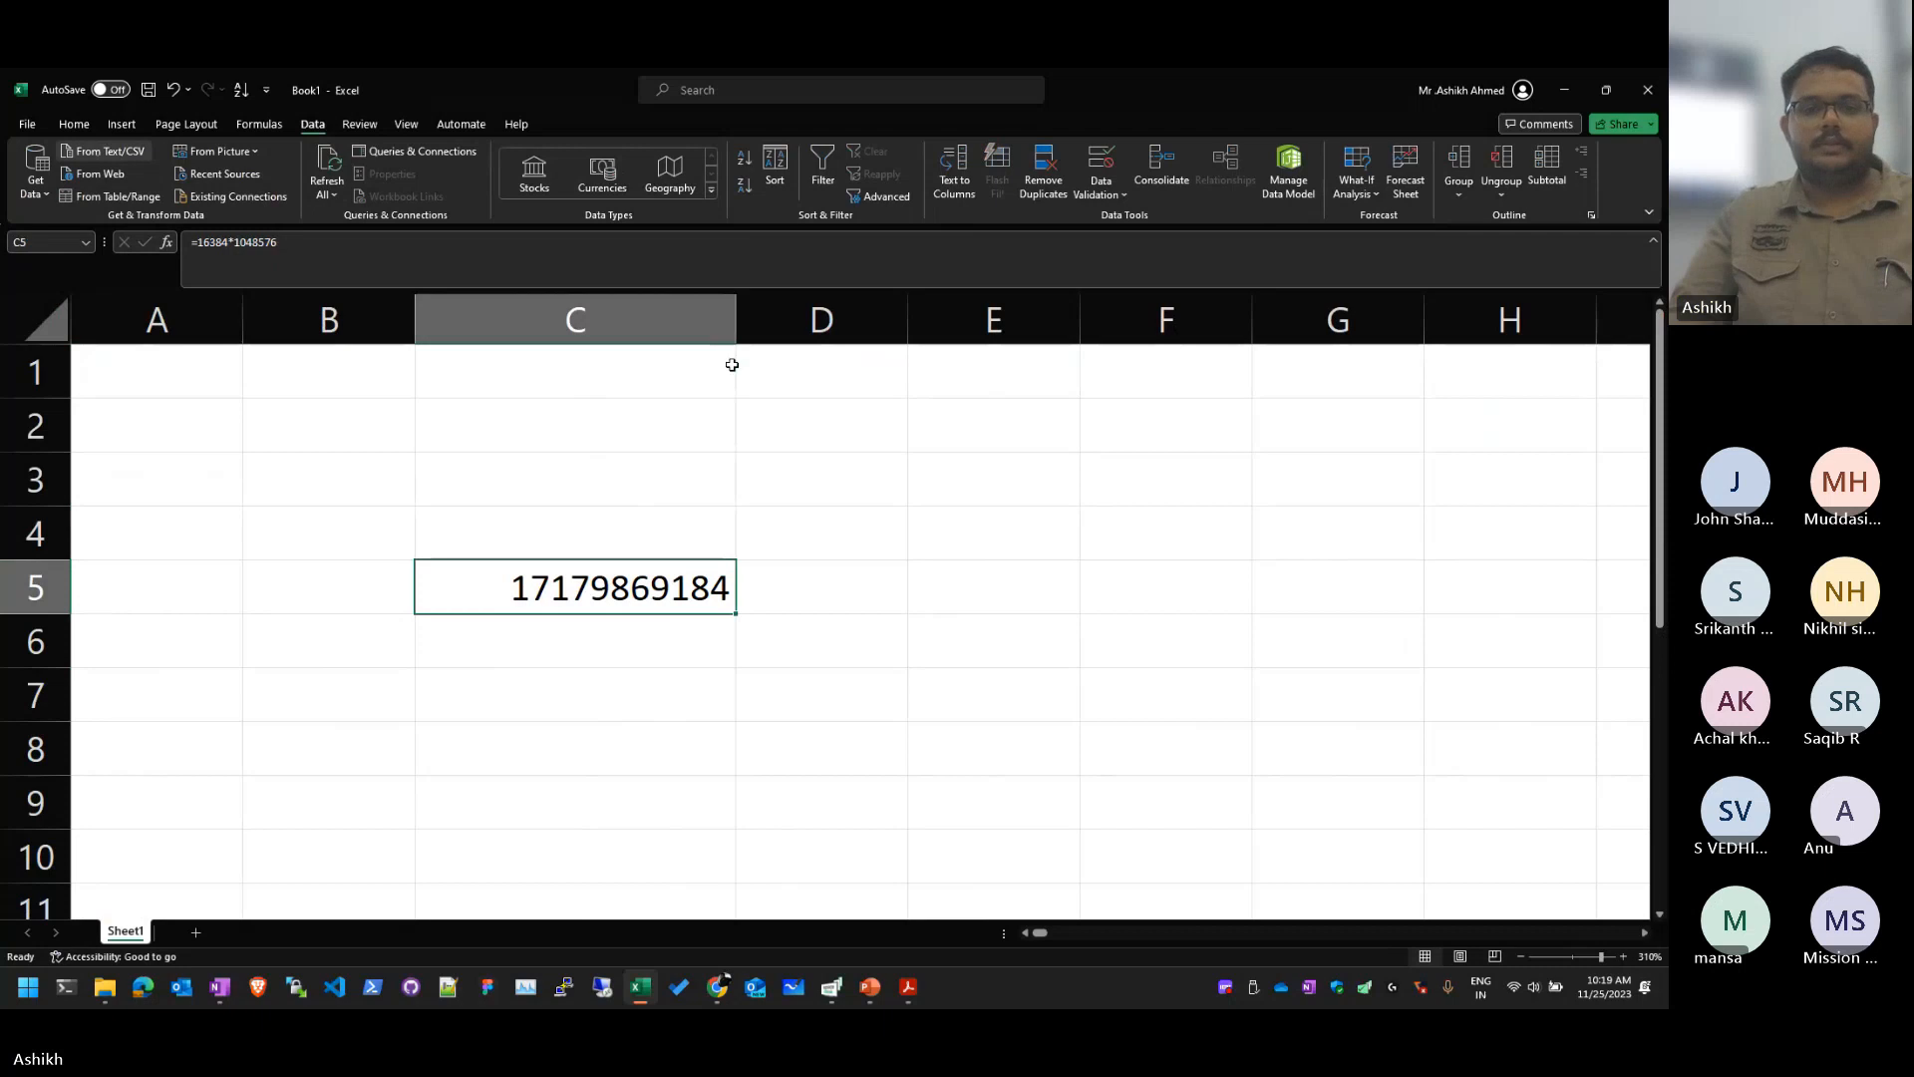
pyautogui.press('Escape')
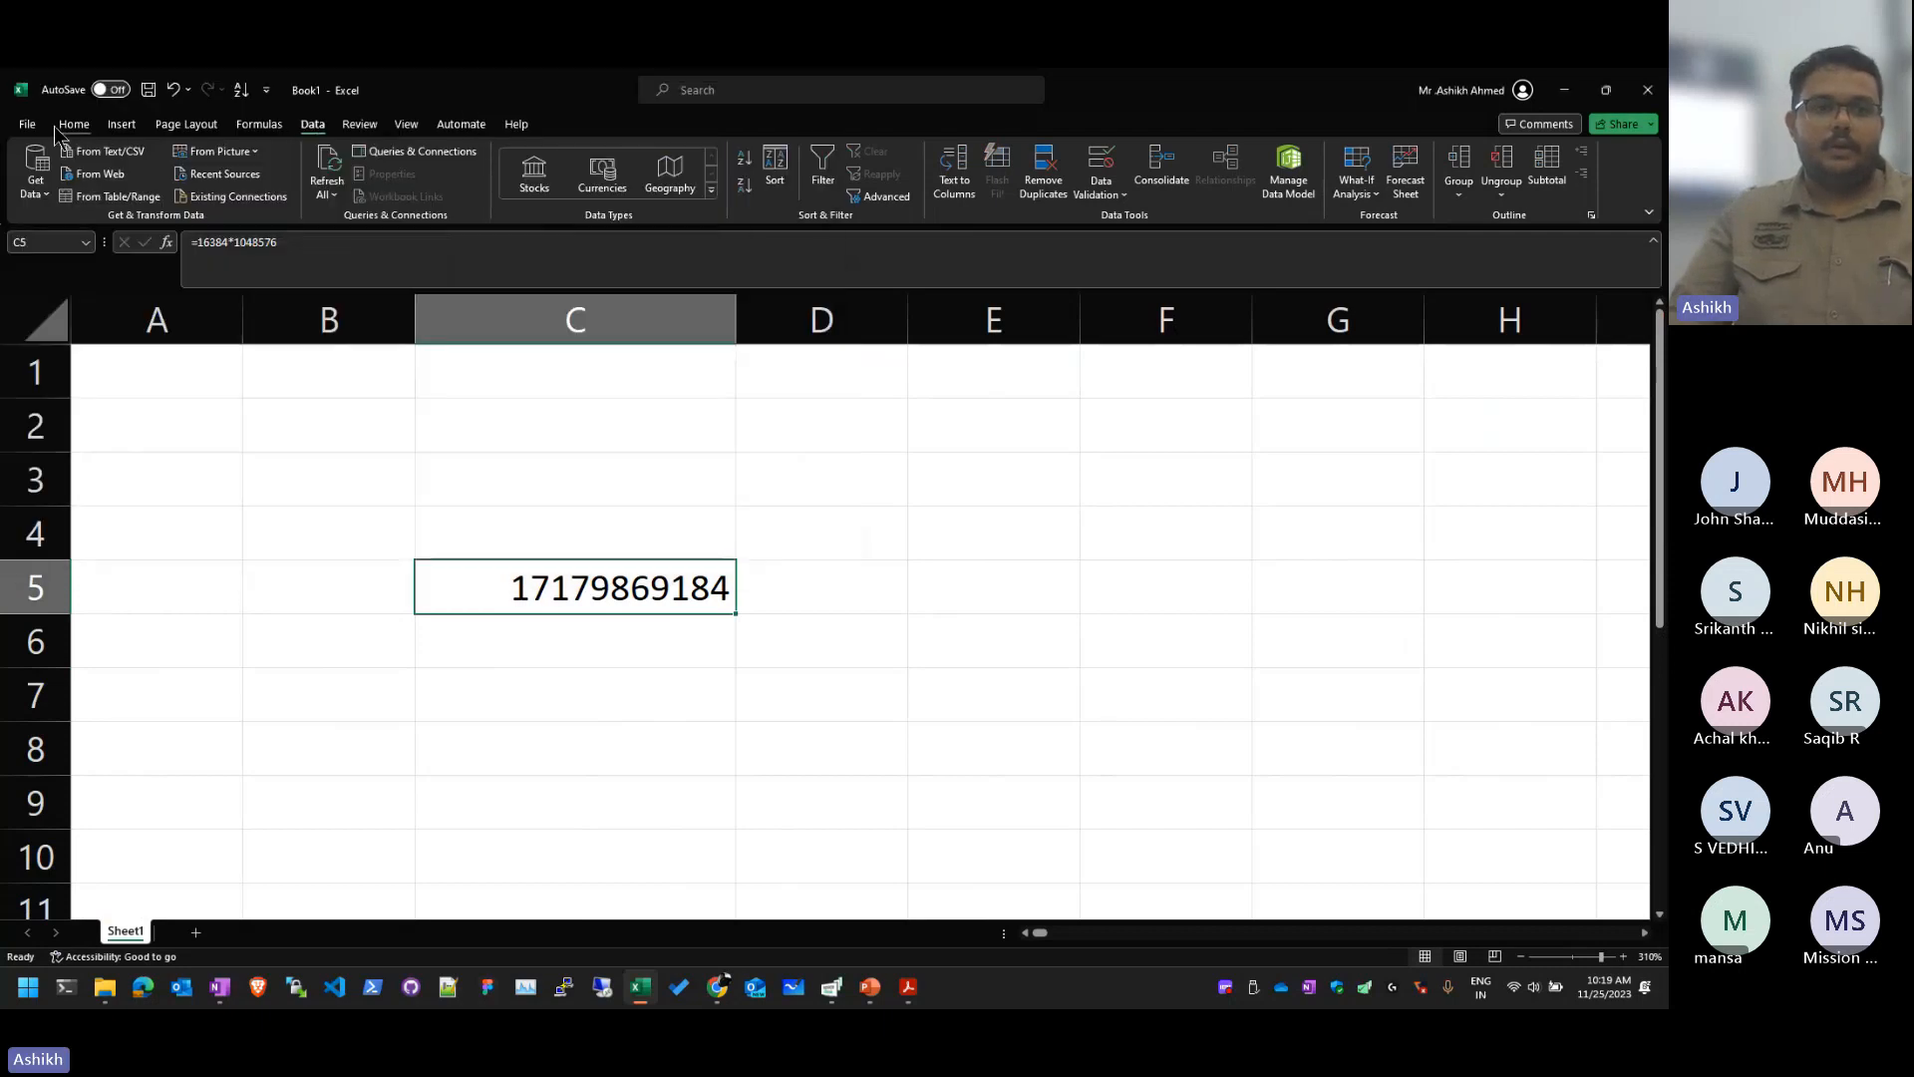
pyautogui.click(59, 127)
pyautogui.click(942, 700)
pyautogui.click(548, 590)
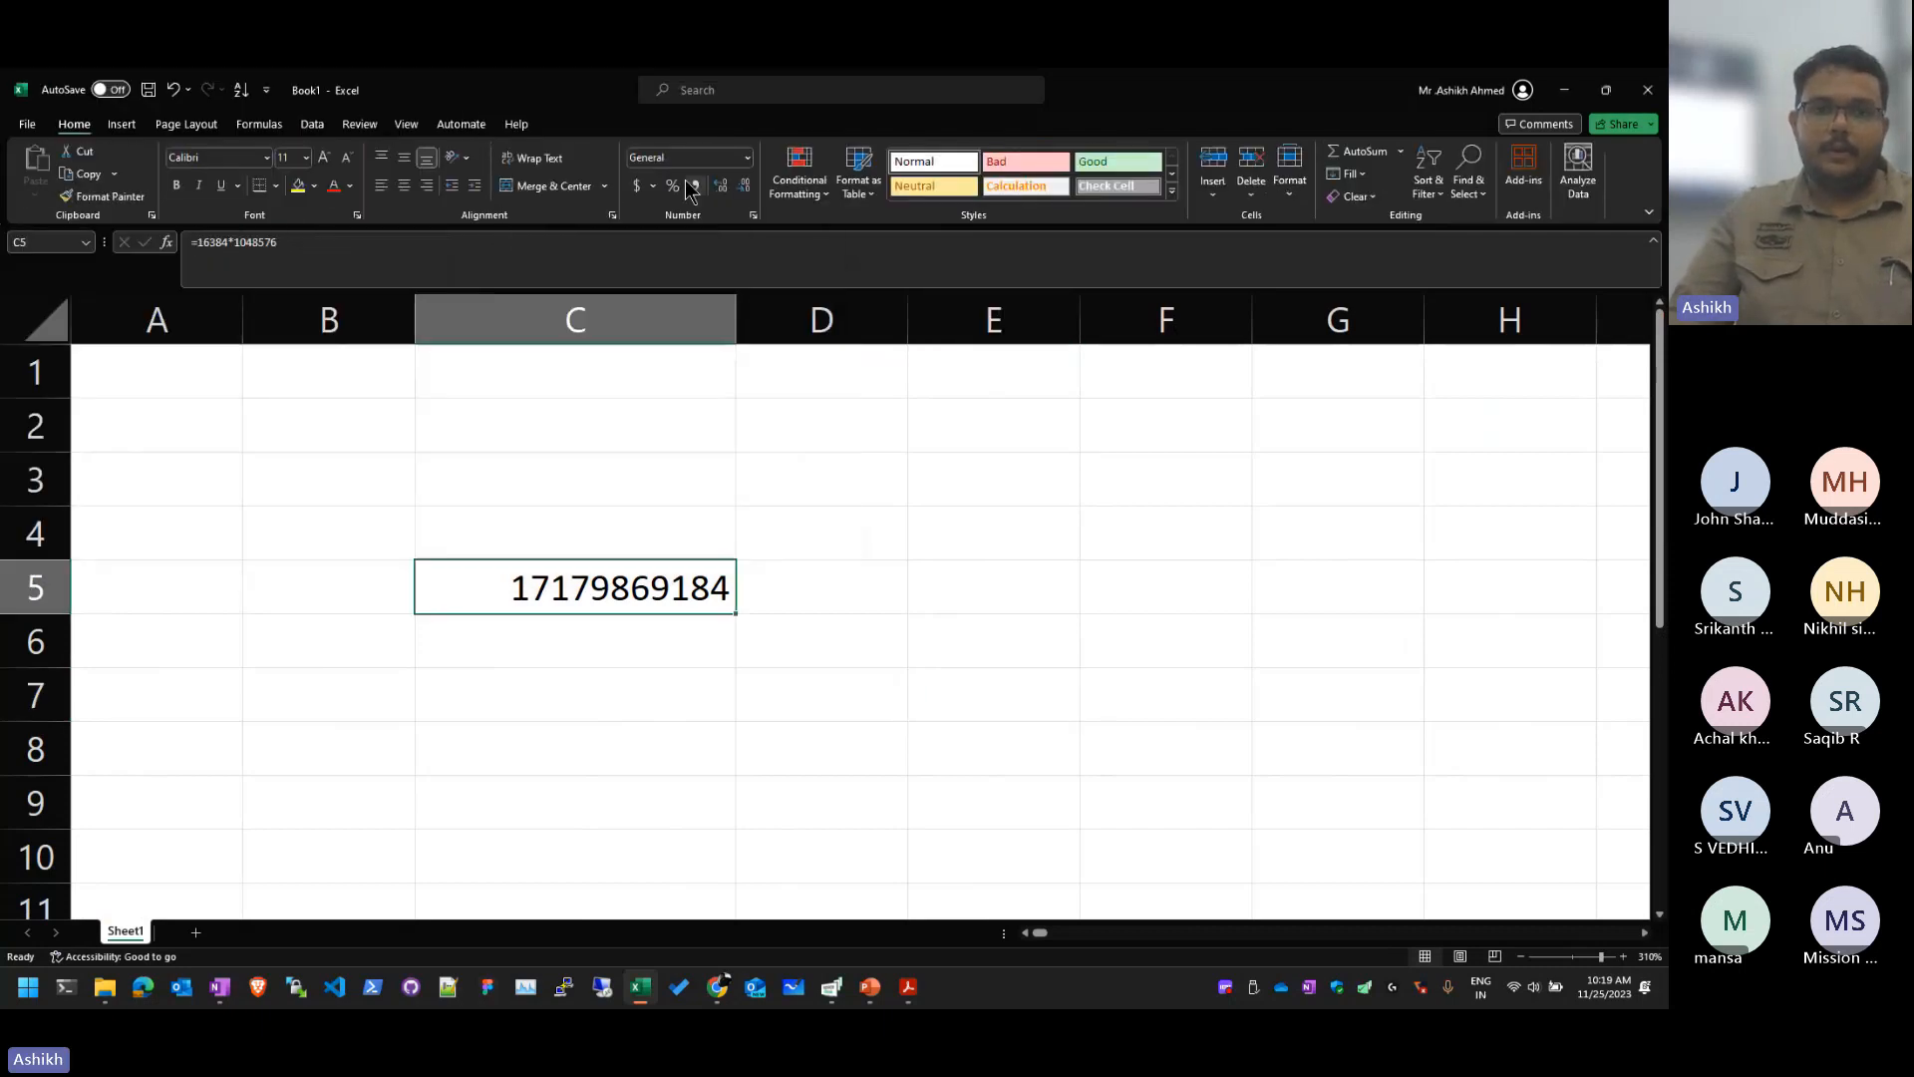
pyautogui.click(692, 187)
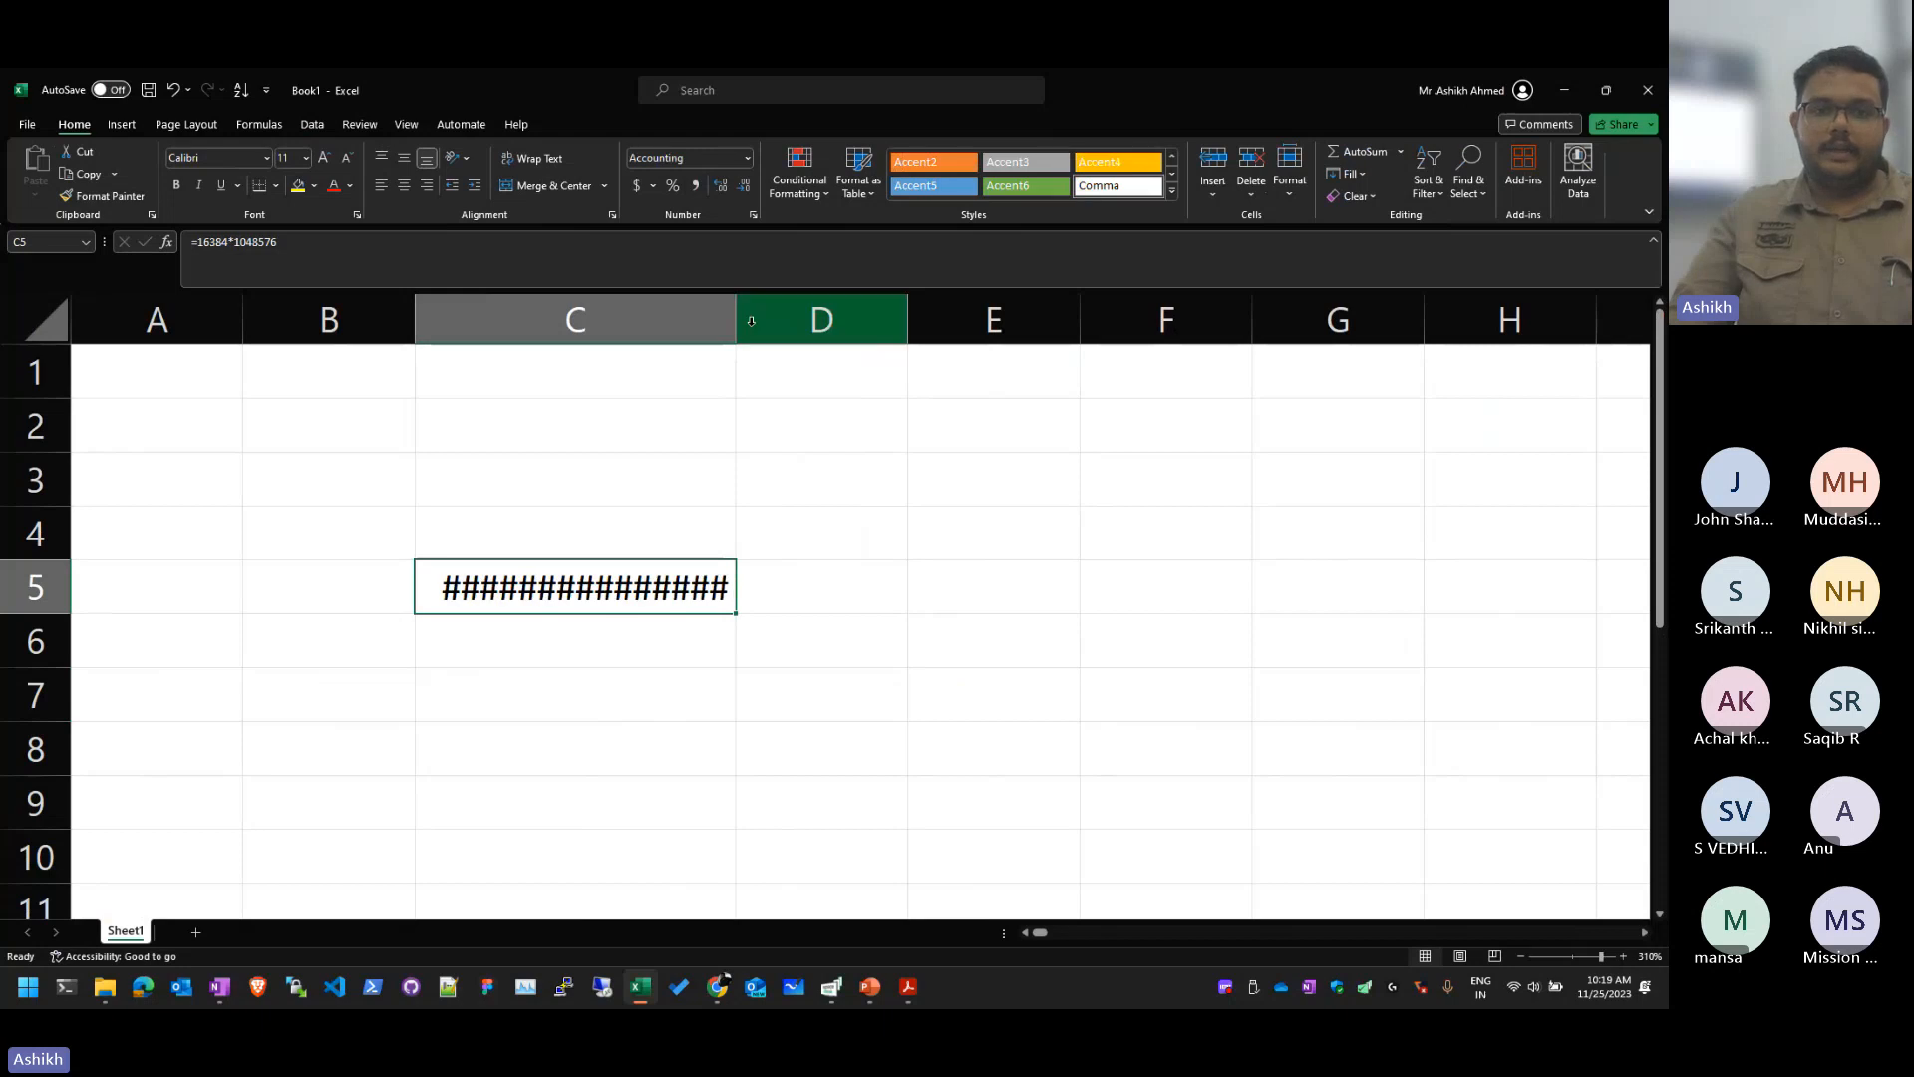
pyautogui.moveTo(752, 321); pyautogui.dragTo(883, 328)
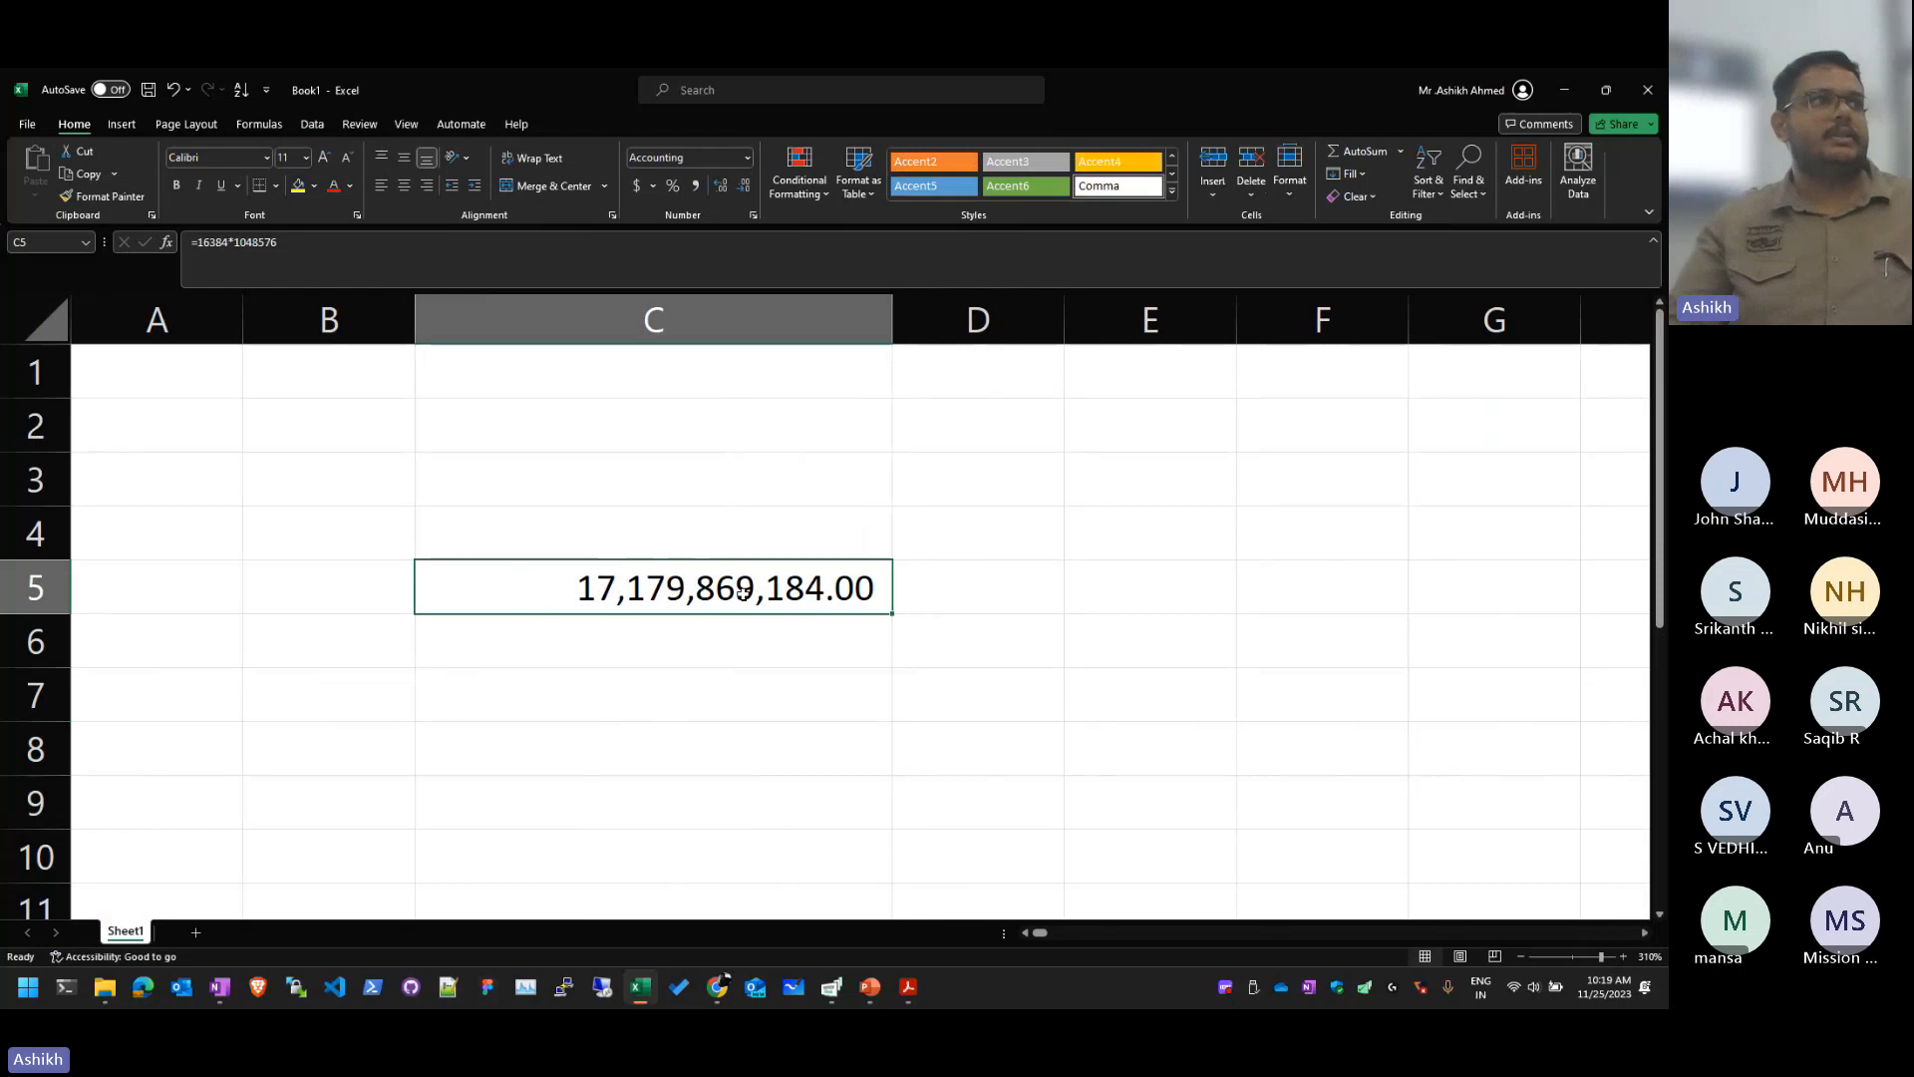
# Step: Clear the contents of C5 and reset its number format to General
pyautogui.press('Delete')
pyautogui.press('End')
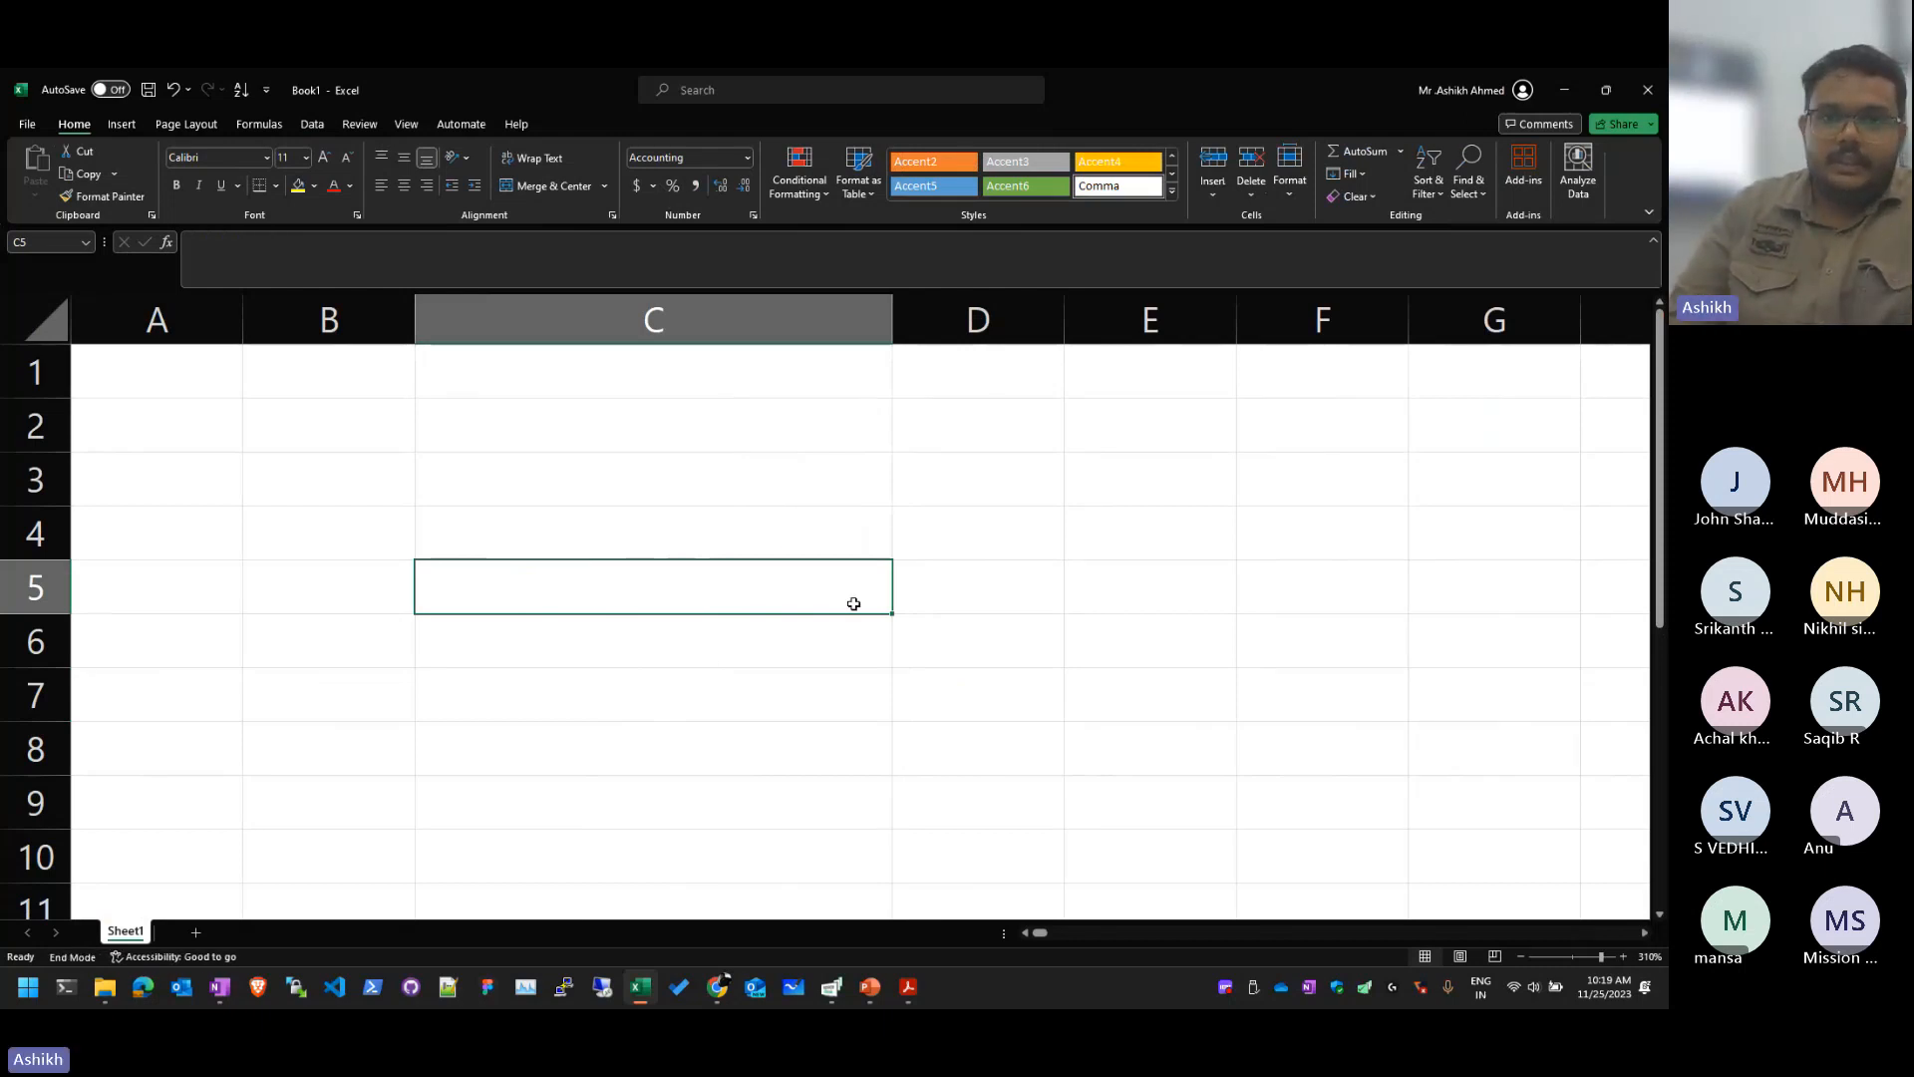
pyautogui.click(735, 159)
pyautogui.click(747, 158)
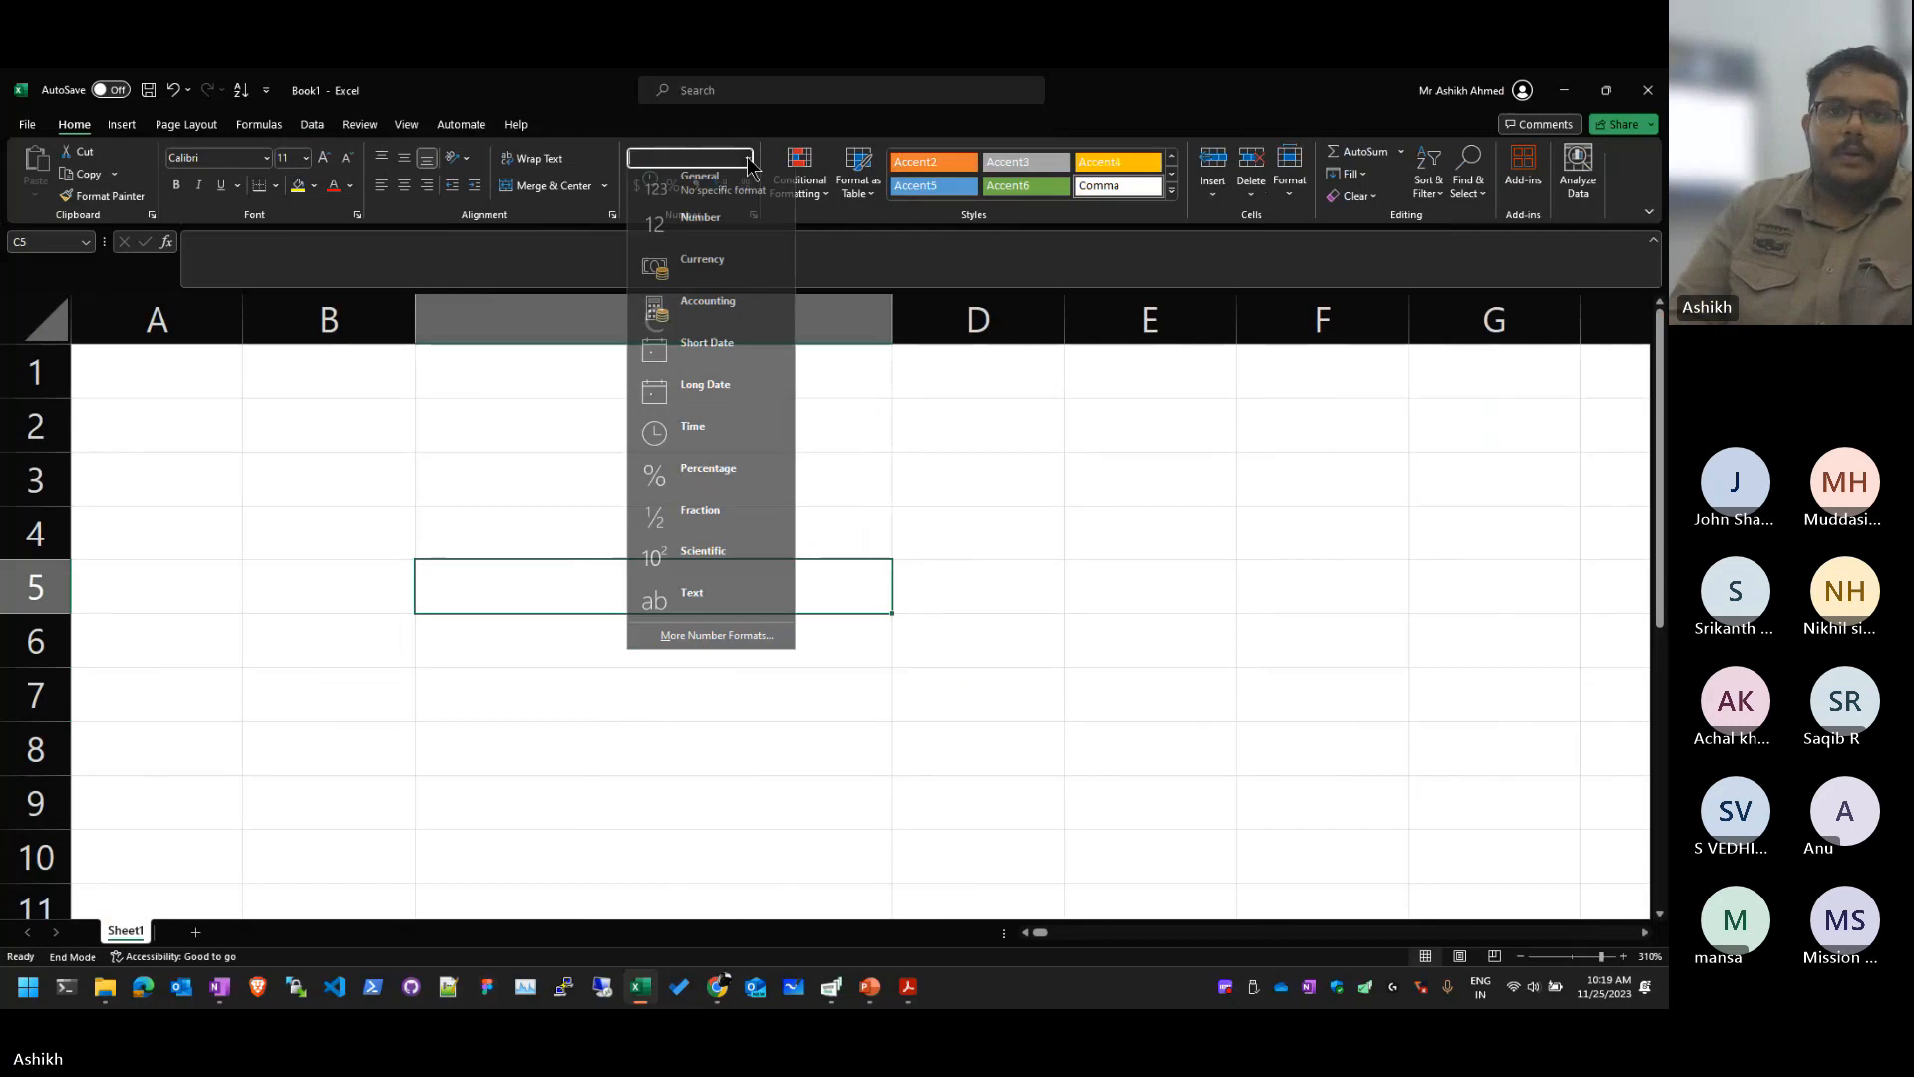
pyautogui.click(711, 195)
# Step: Narrow column C and select cell E3
pyautogui.click(977, 588)
pyautogui.click(453, 468)
pyautogui.click(653, 319)
pyautogui.moveTo(892, 319); pyautogui.dragTo(741, 319)
pyautogui.click(1068, 568)
pyautogui.click(648, 419)
pyautogui.click(982, 484)
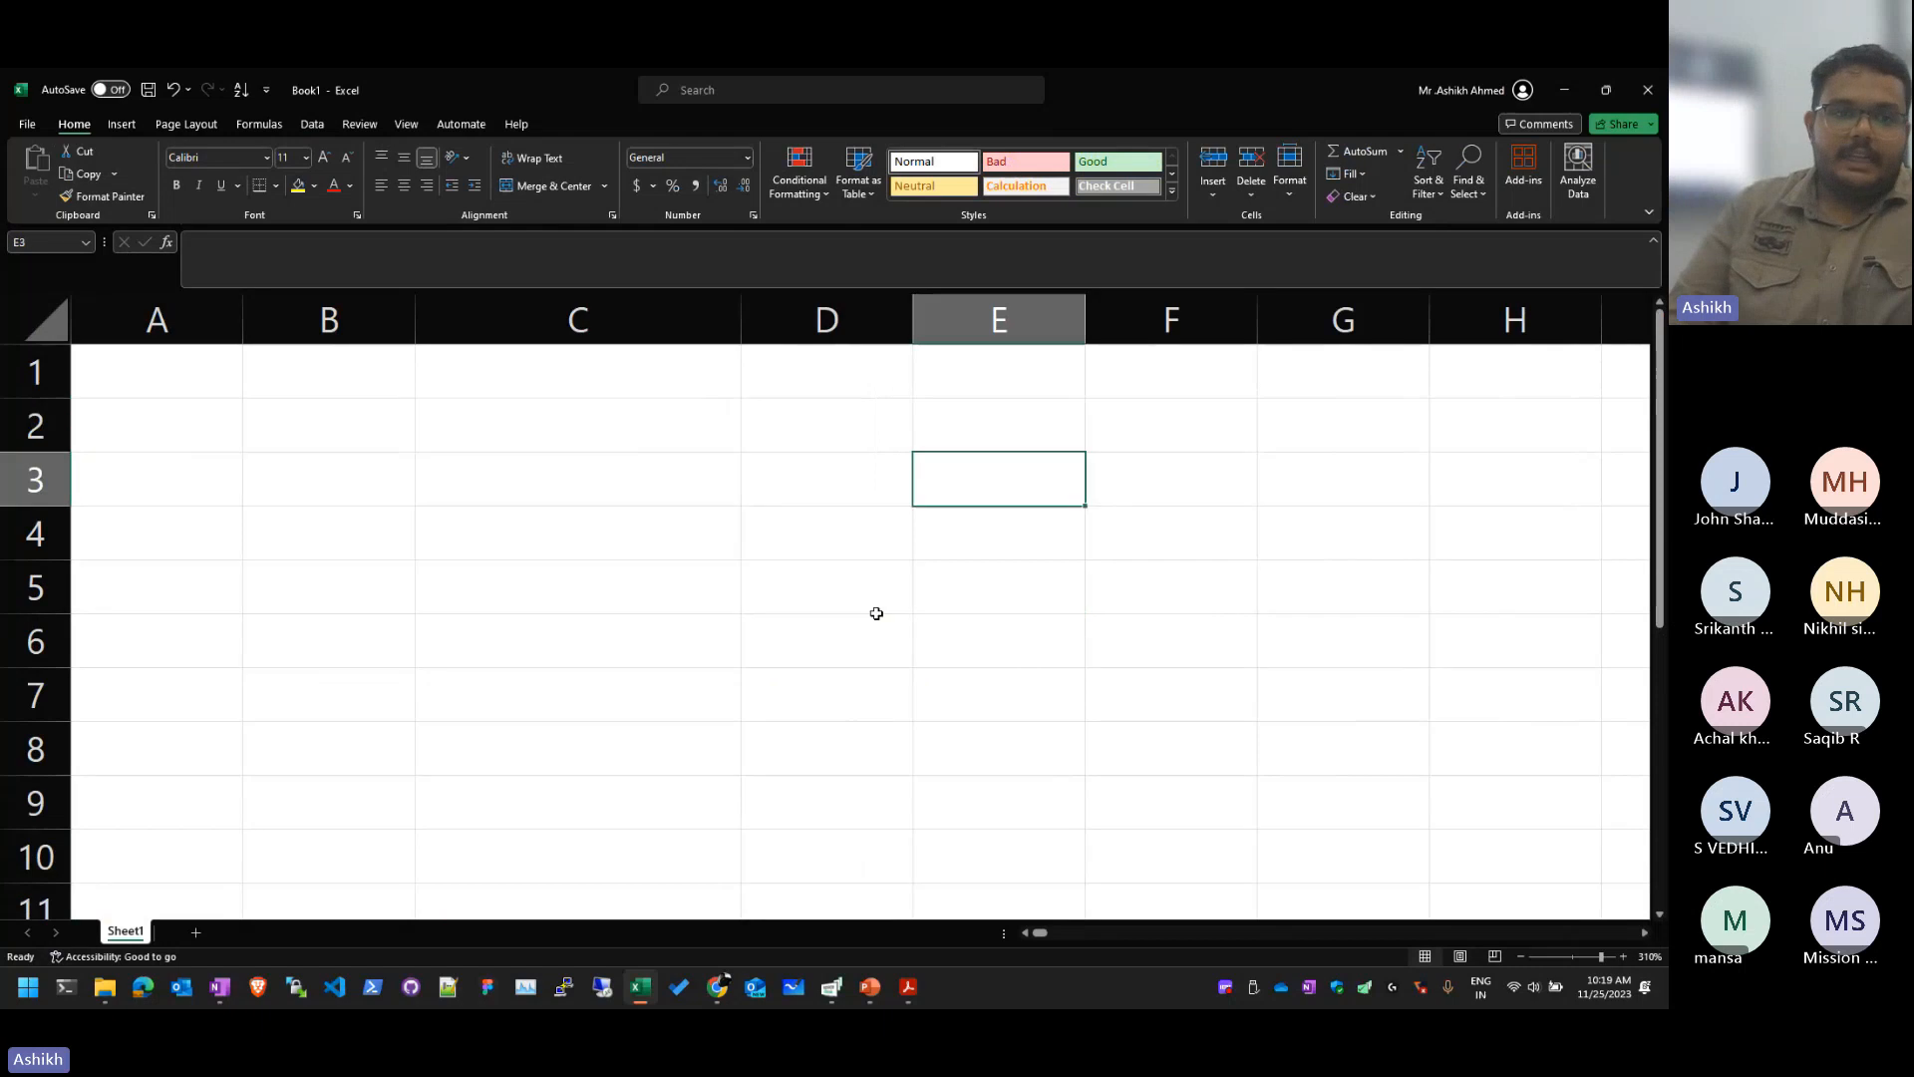
# Step: Enter A in cell C3 and Hello in cell E5
pyautogui.click(621, 495)
pyautogui.doubleClick(621, 495)
pyautogui.write('A')
pyautogui.press('Tab')
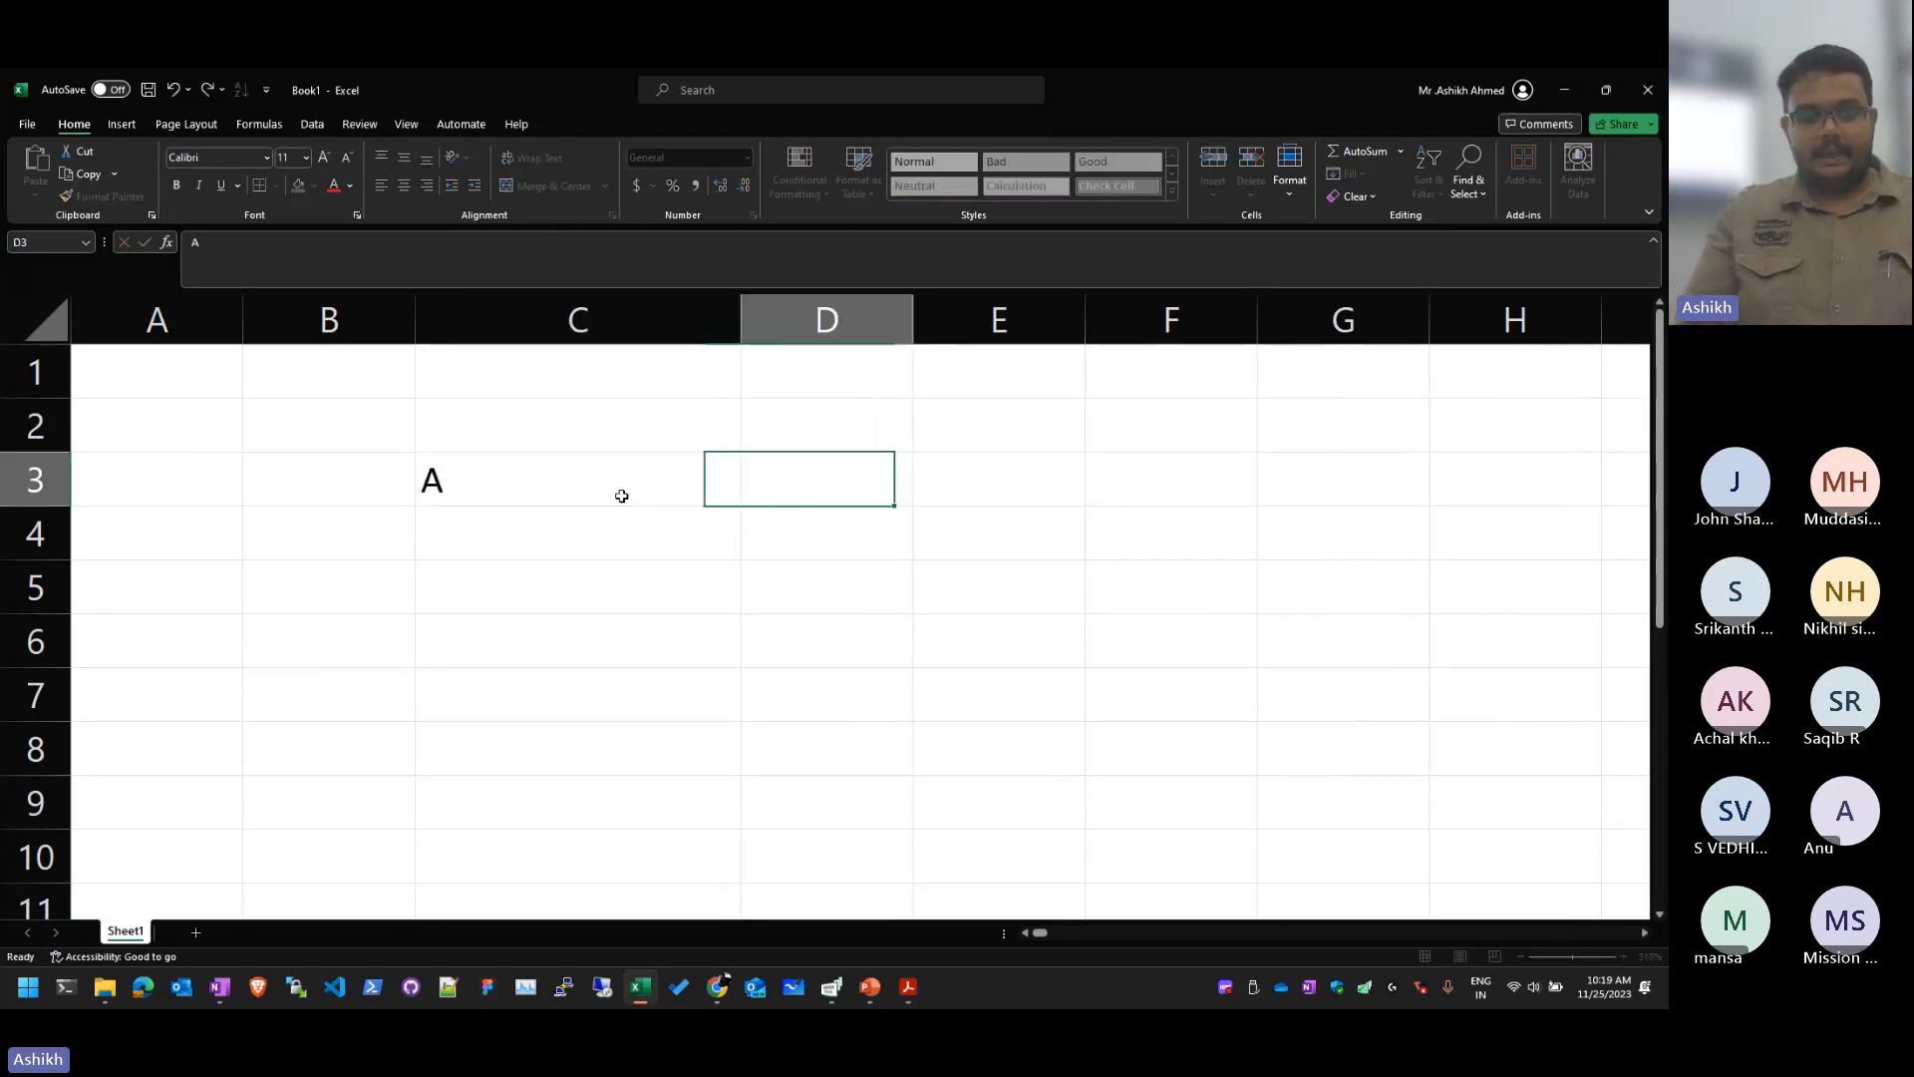
pyautogui.press('Right')
pyautogui.press('Down')
pyautogui.press('Down')
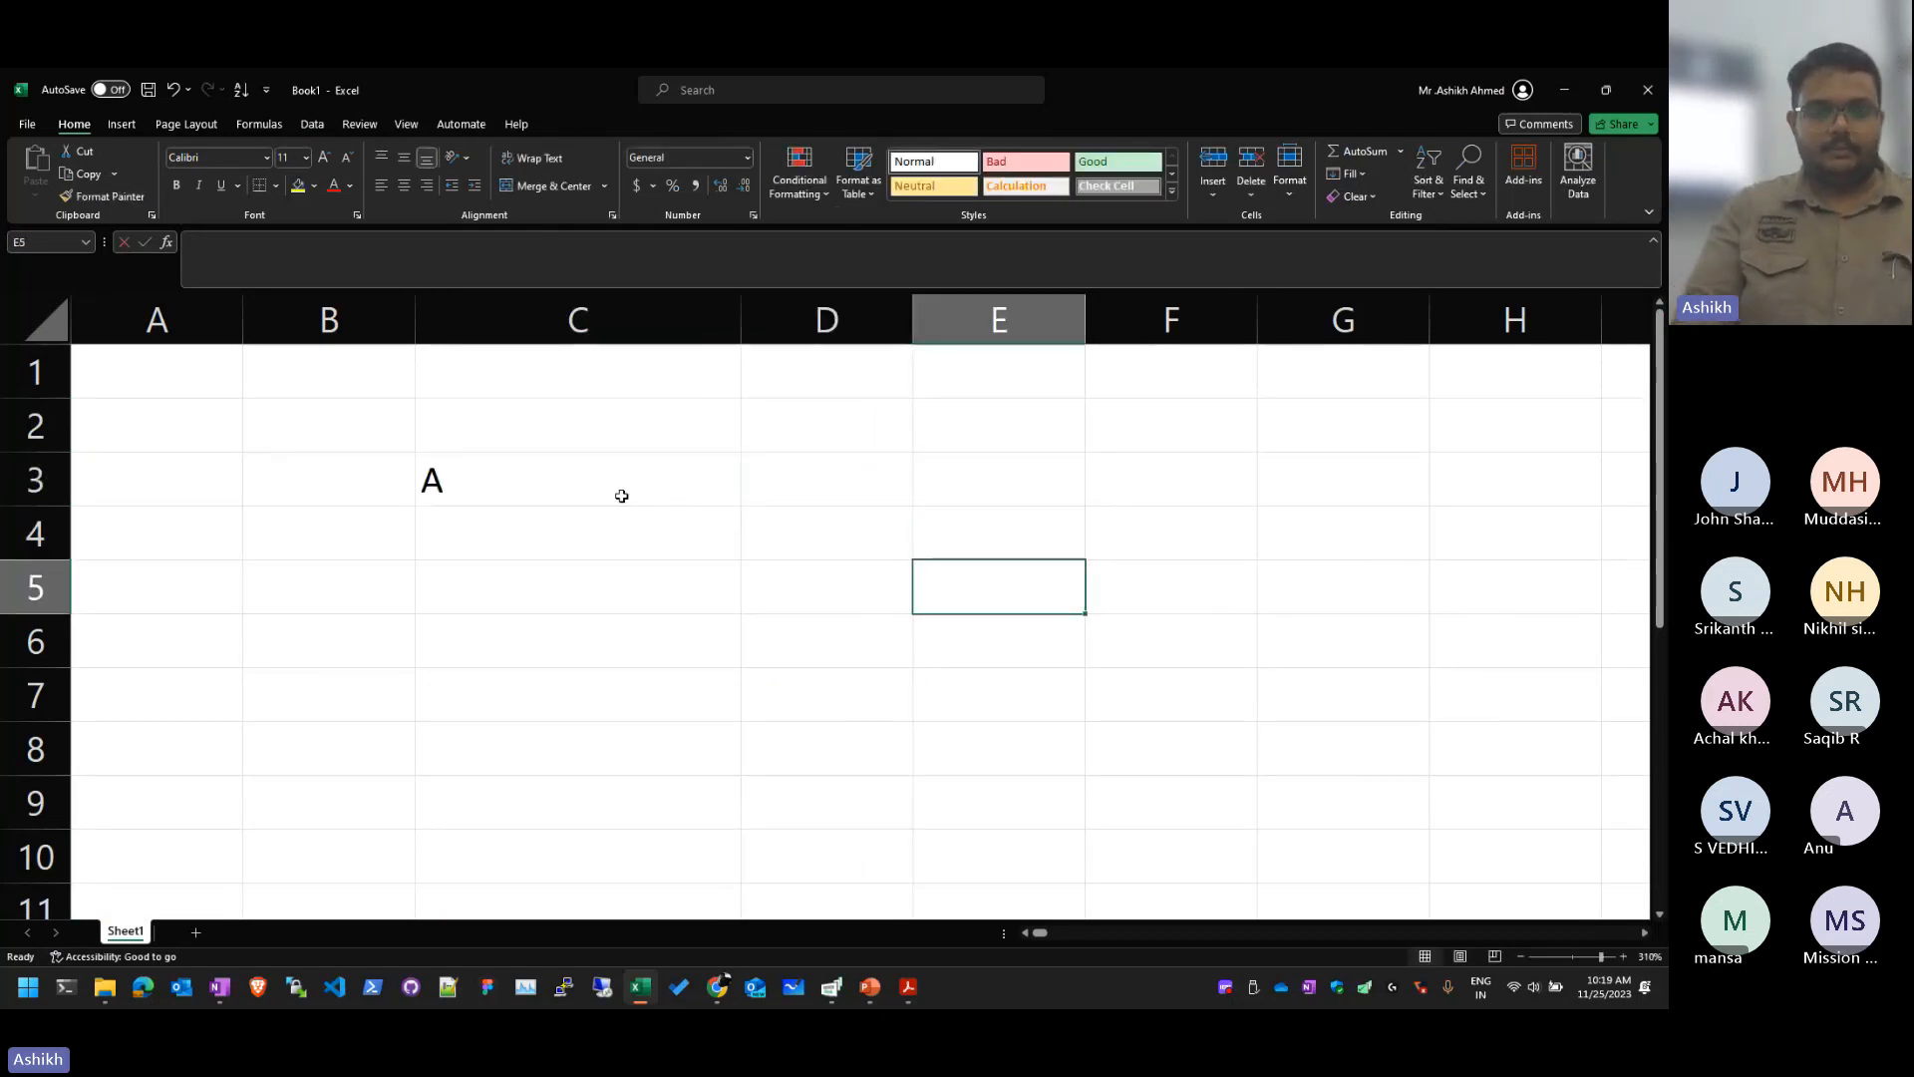
pyautogui.write('Hello')
pyautogui.press('Return')
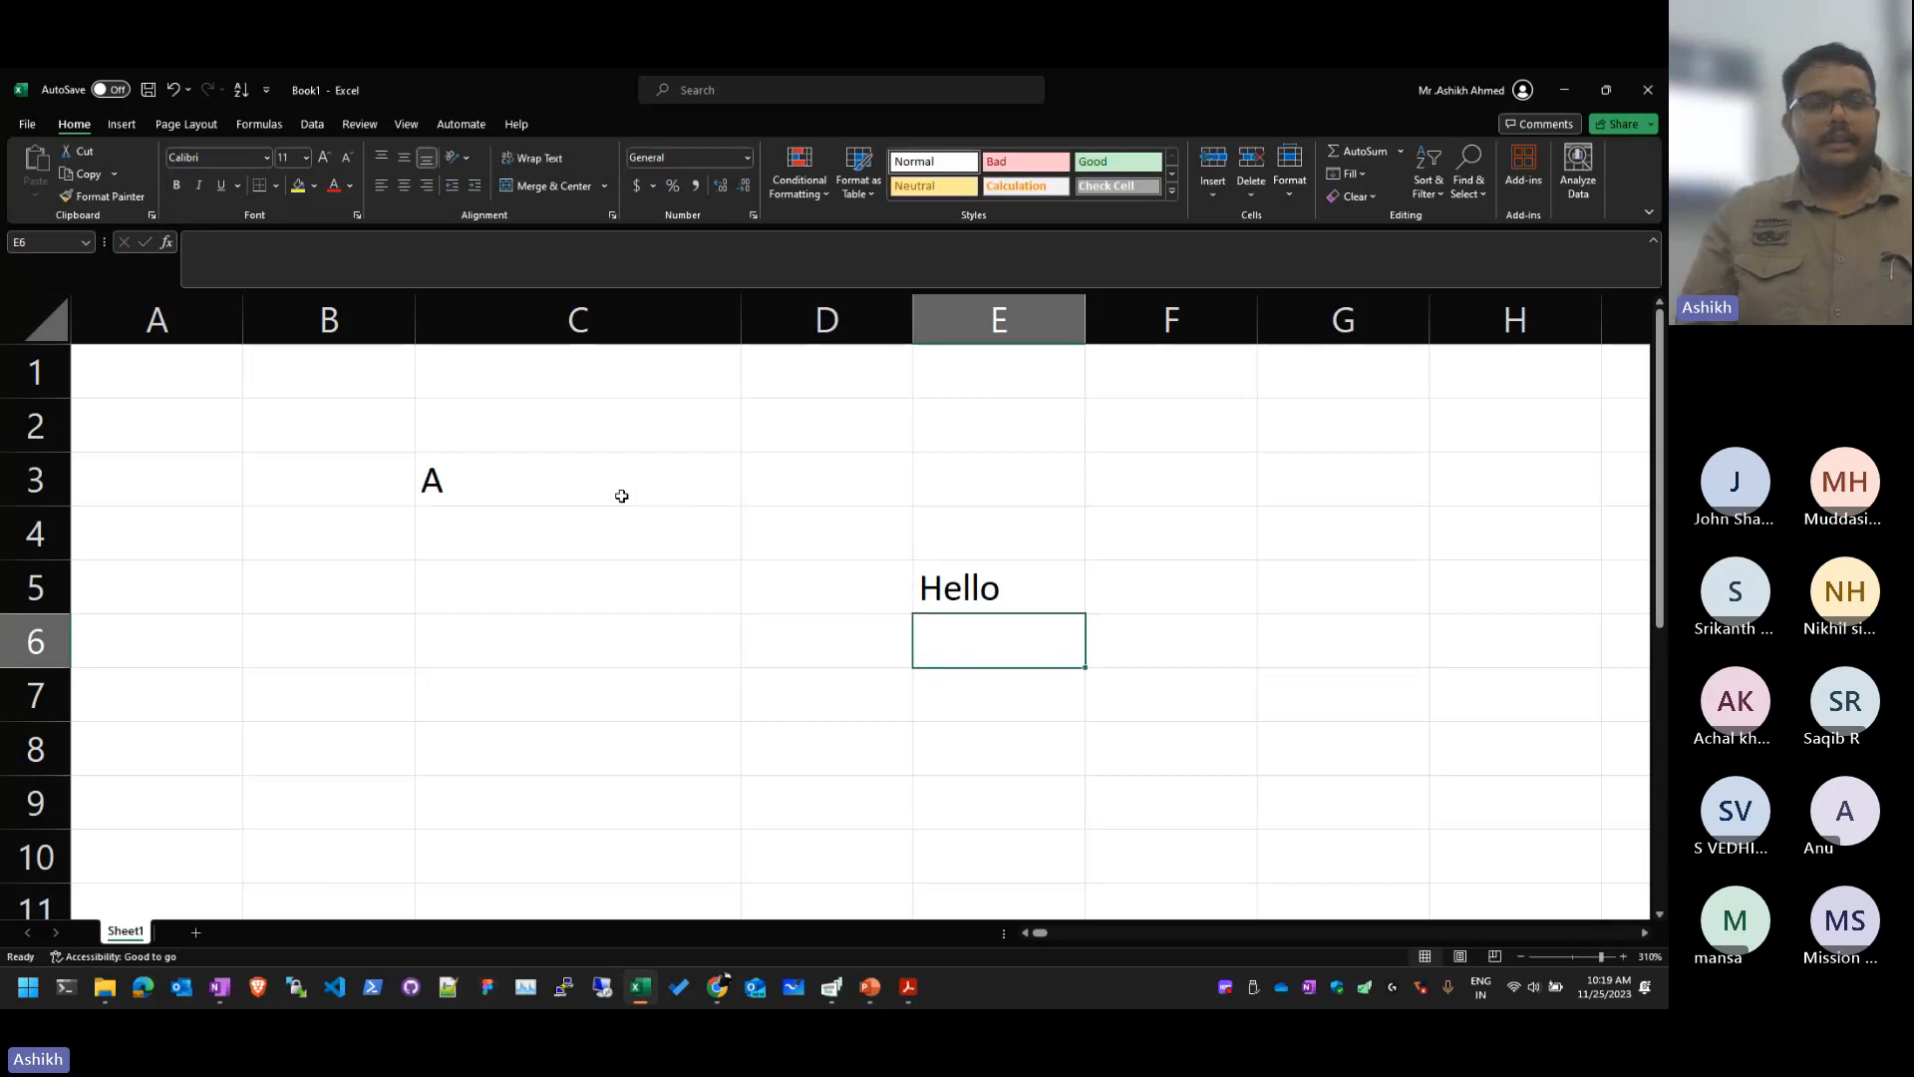
# Step: Clear the letter A from cell C3 and move the active cell to E6, just below Hello
pyautogui.press('Up')
pyautogui.press('Up')
pyautogui.press('Left')
pyautogui.press('Left')
pyautogui.press('Down')
pyautogui.press('Down')
pyautogui.press('Up')
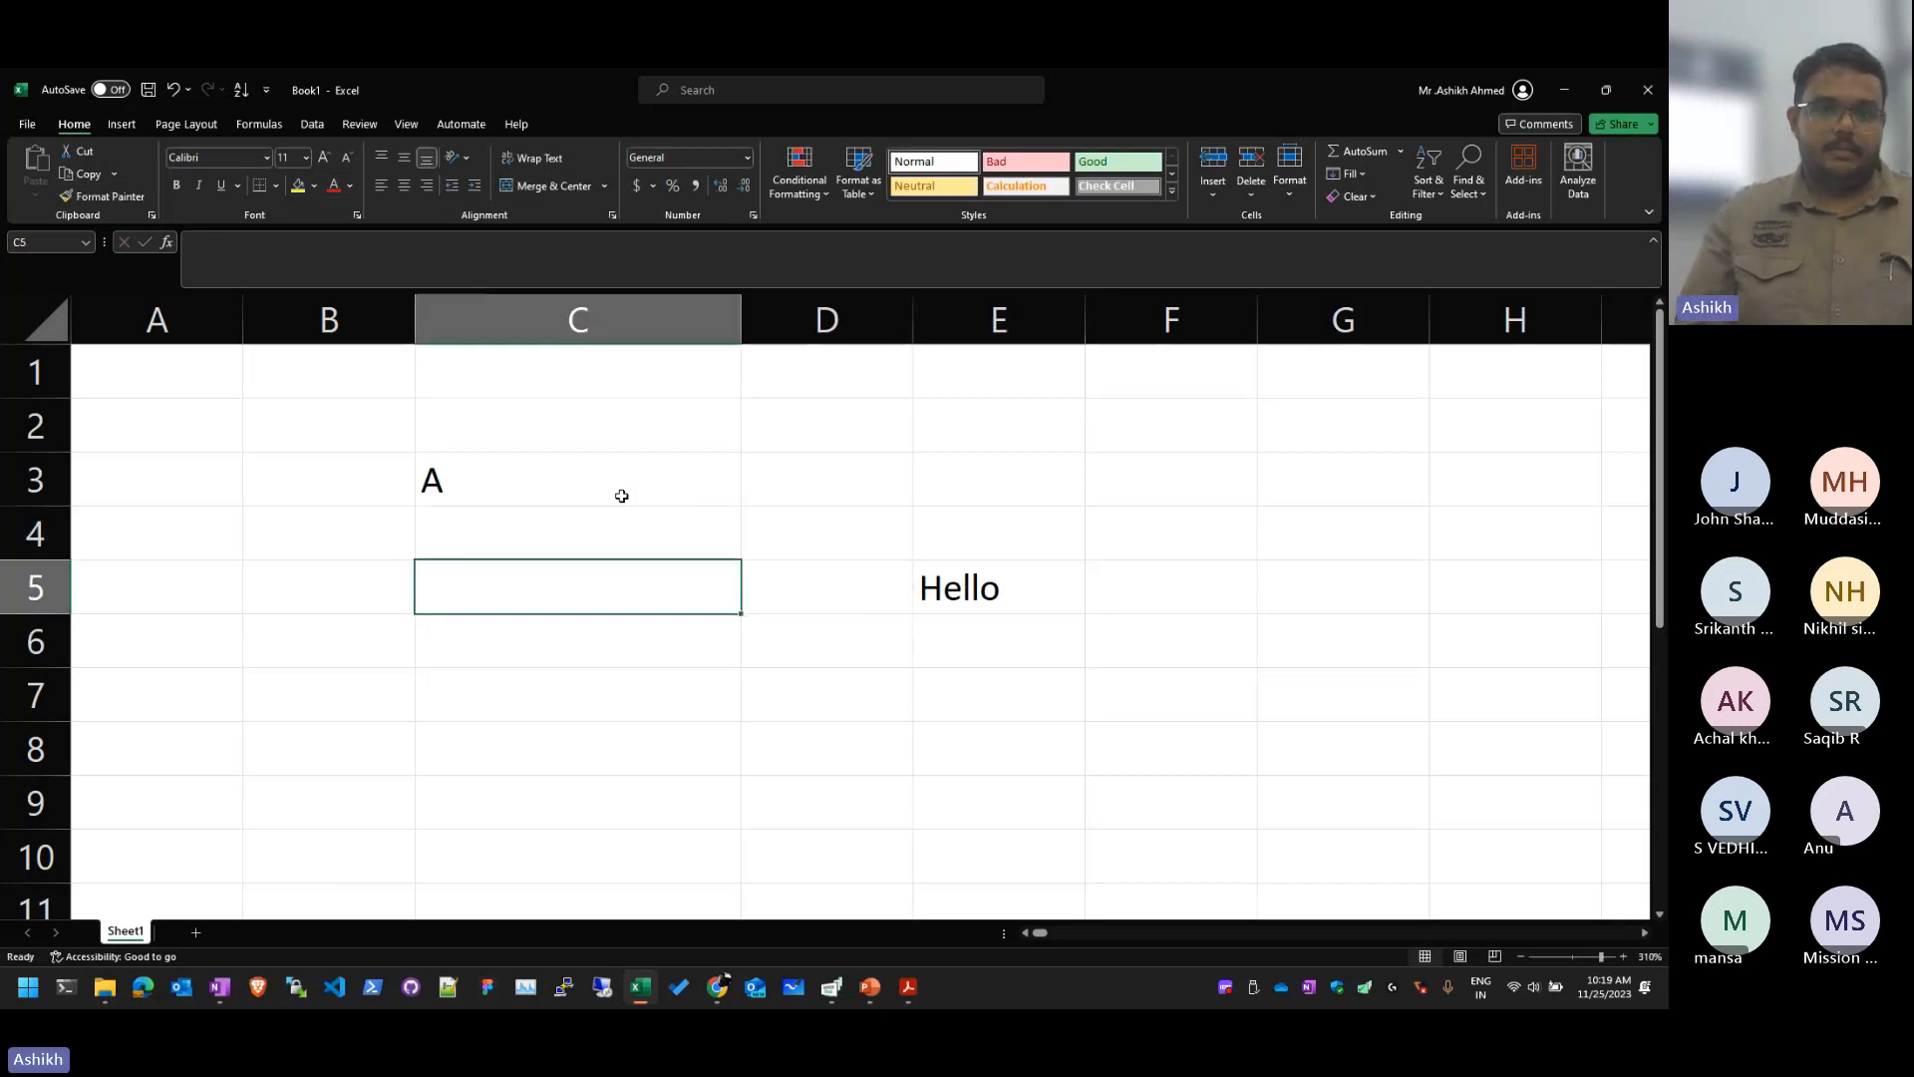
pyautogui.press('Up')
pyautogui.press('Up')
pyautogui.press('Delete')
pyautogui.press('Down')
pyautogui.press('Right')
pyautogui.press('Right')
pyautogui.press('Down')
pyautogui.press('Right')
pyautogui.press('Left')
pyautogui.press('Down')
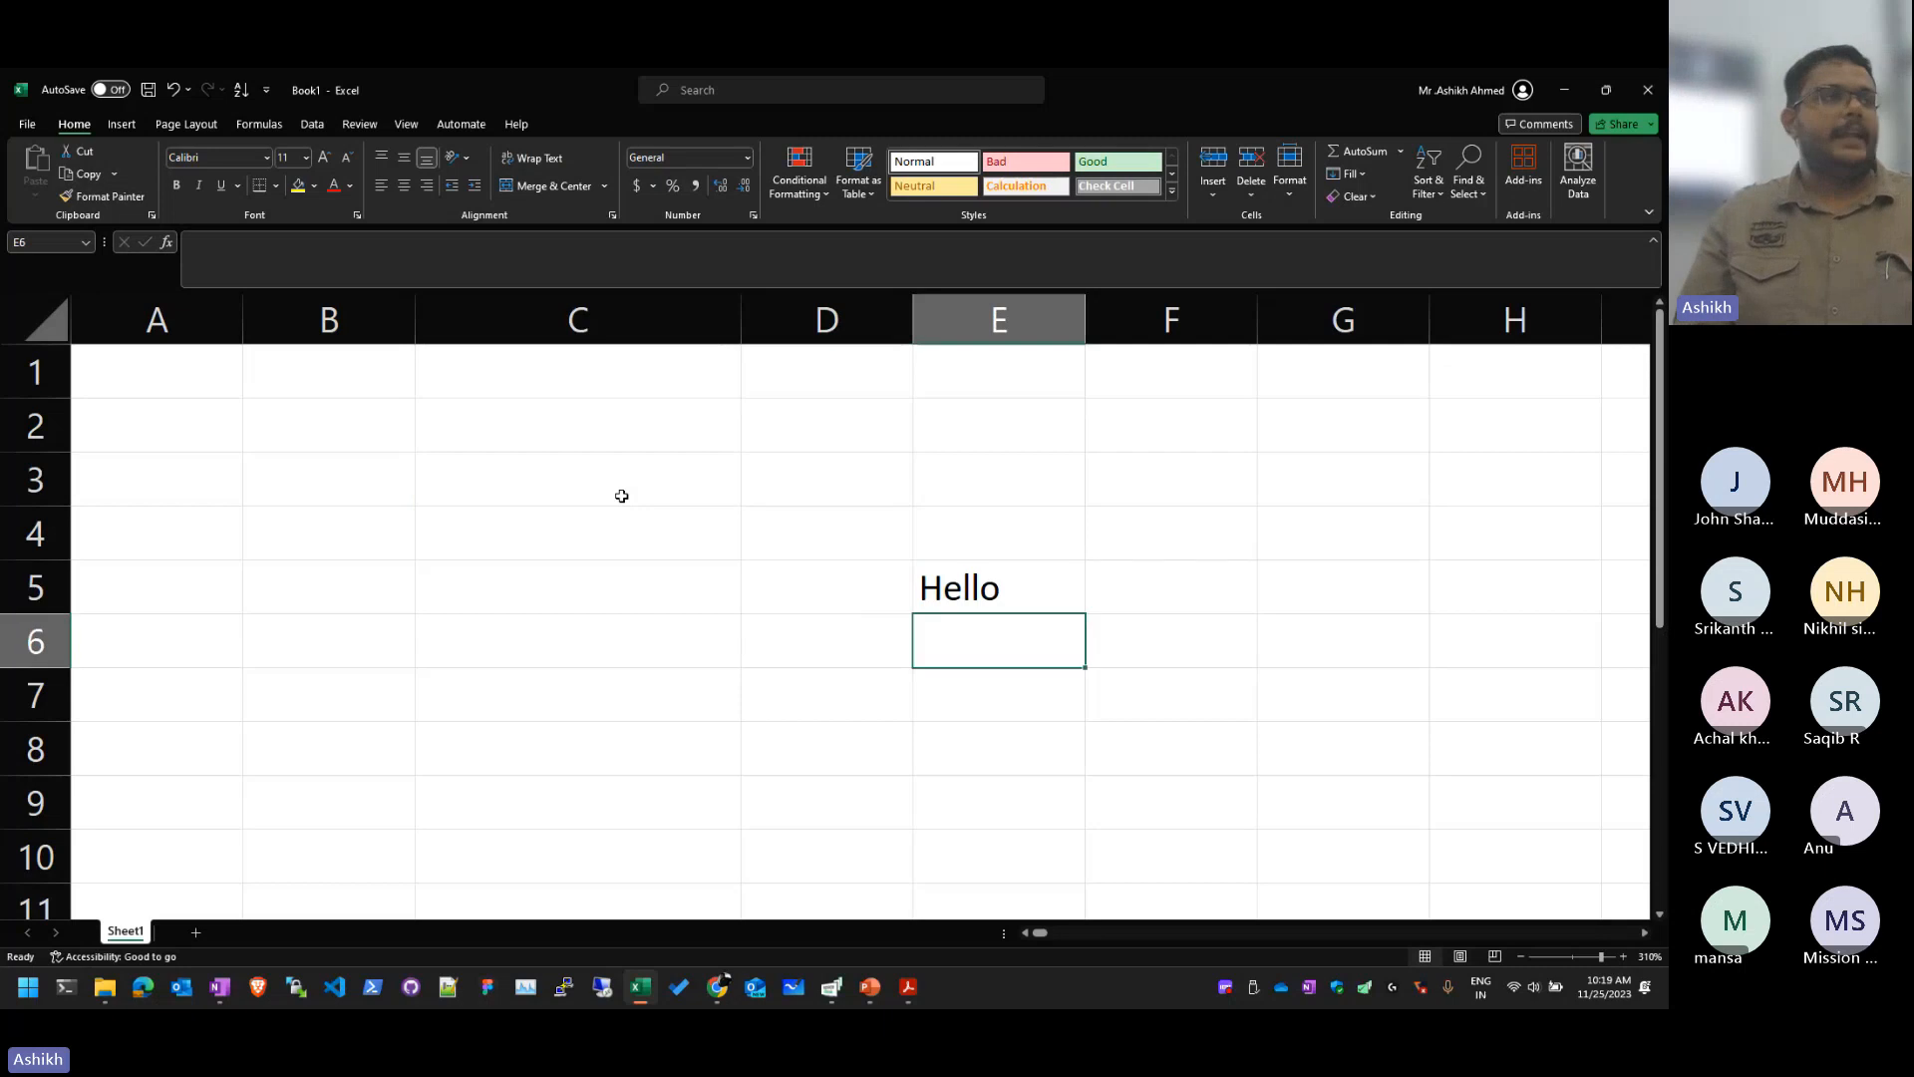
pyautogui.press('Up')
pyautogui.press('Down')
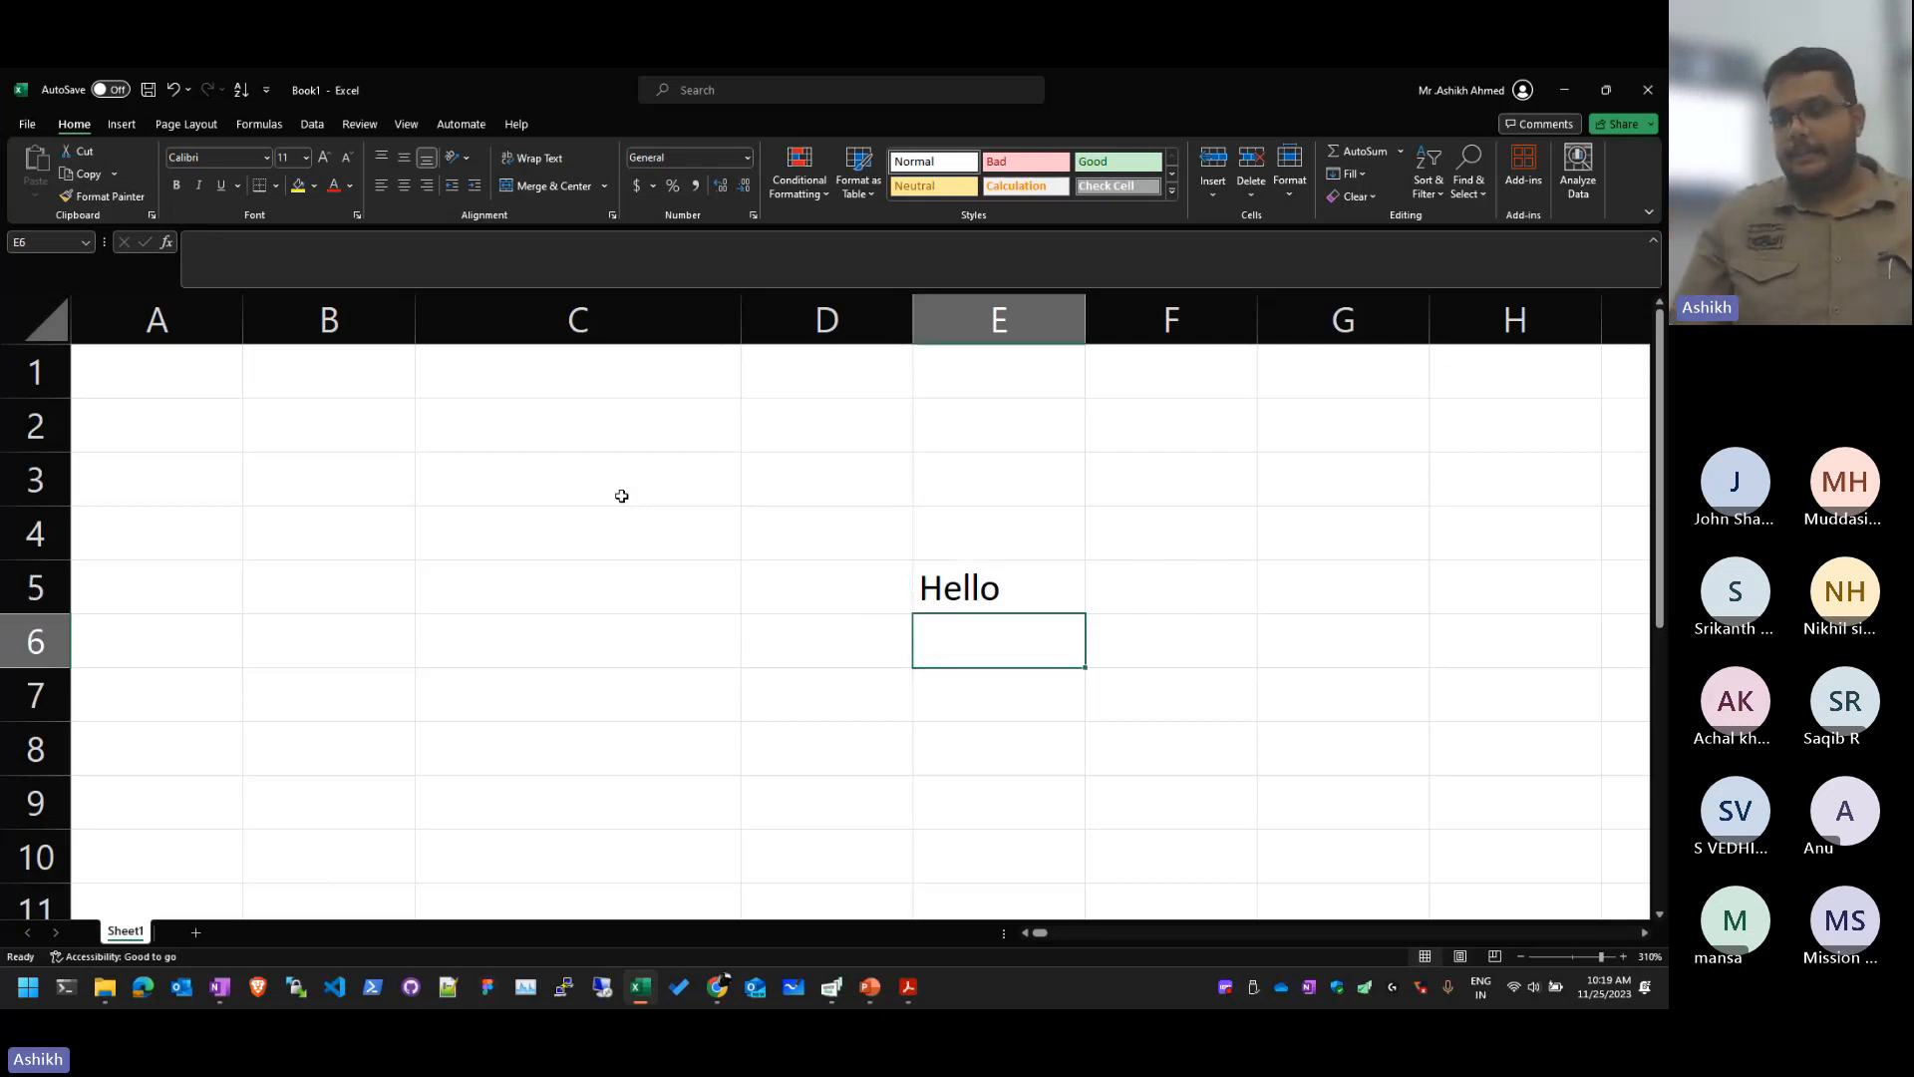
# Step: Enter 6565 in cell E6, directly below Hello, and select cell E5
pyautogui.write('6565')
pyautogui.press('Return')
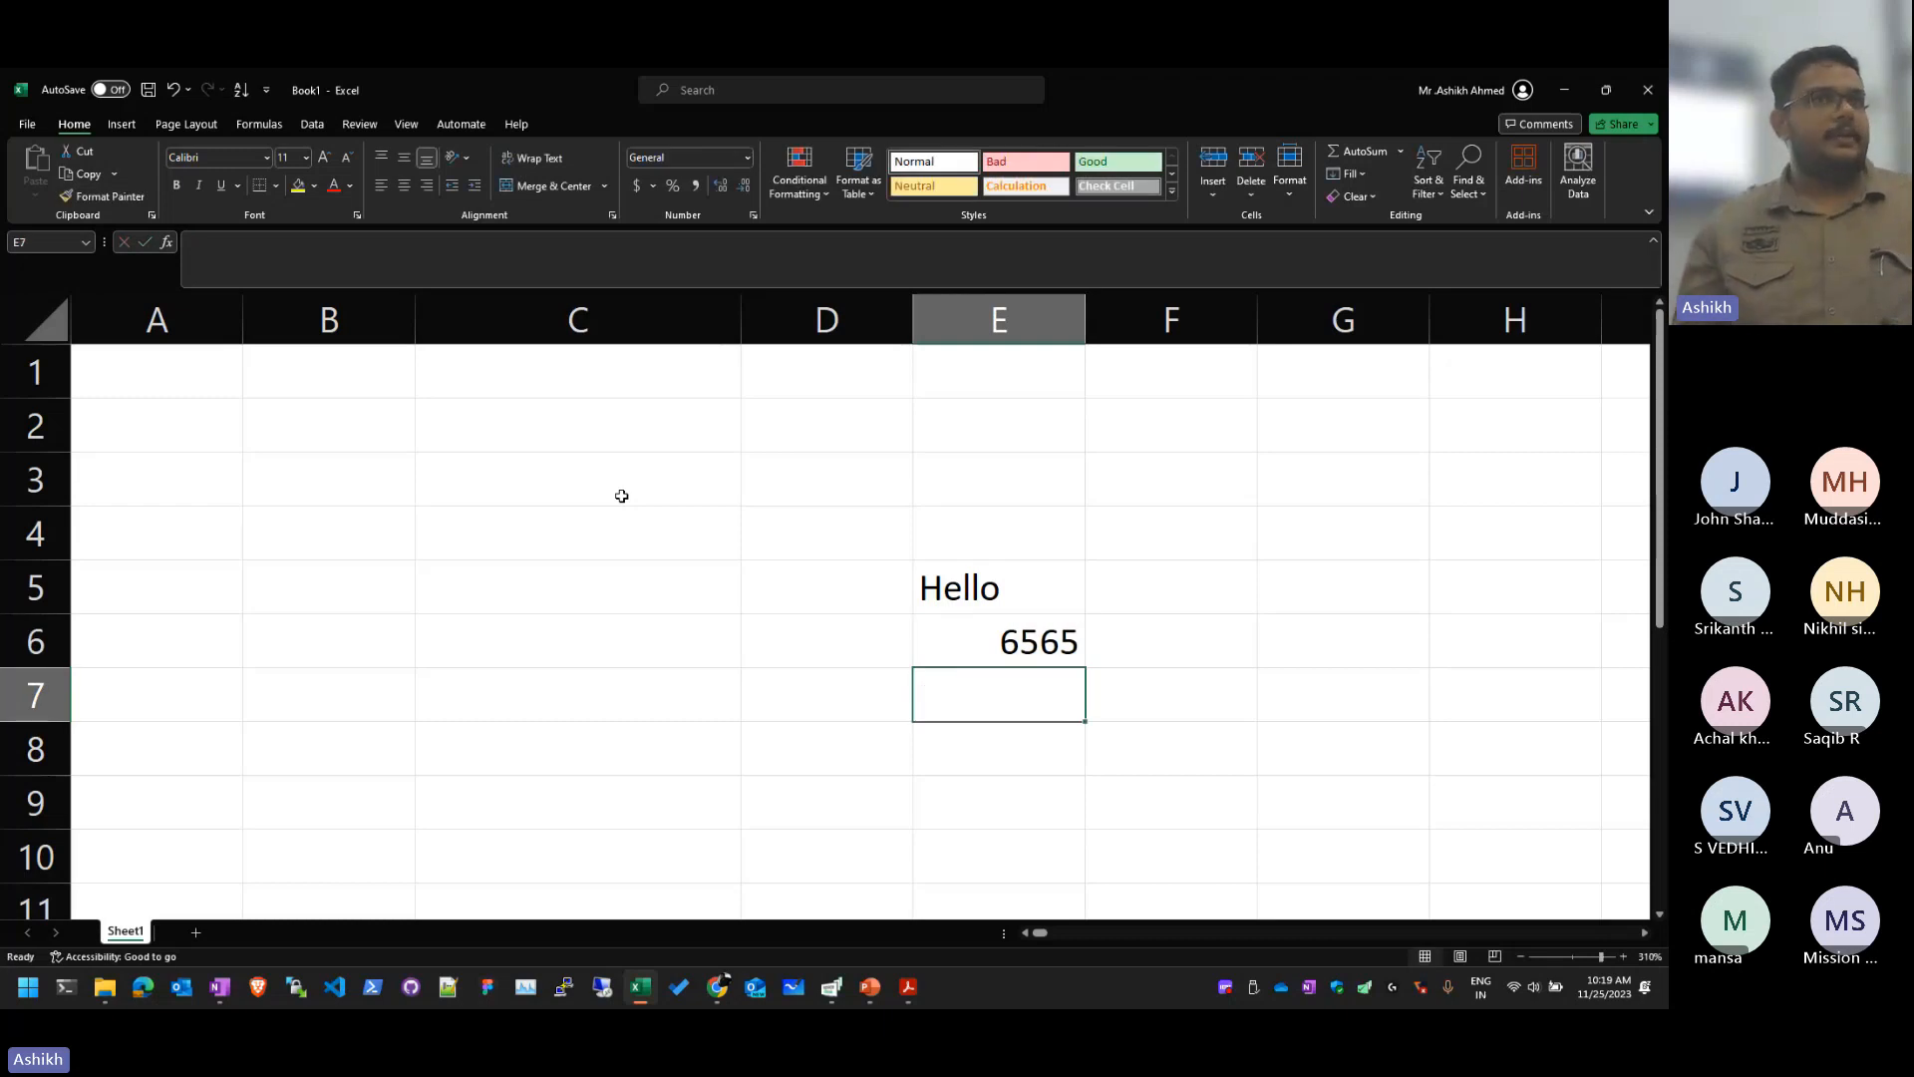
pyautogui.click(952, 564)
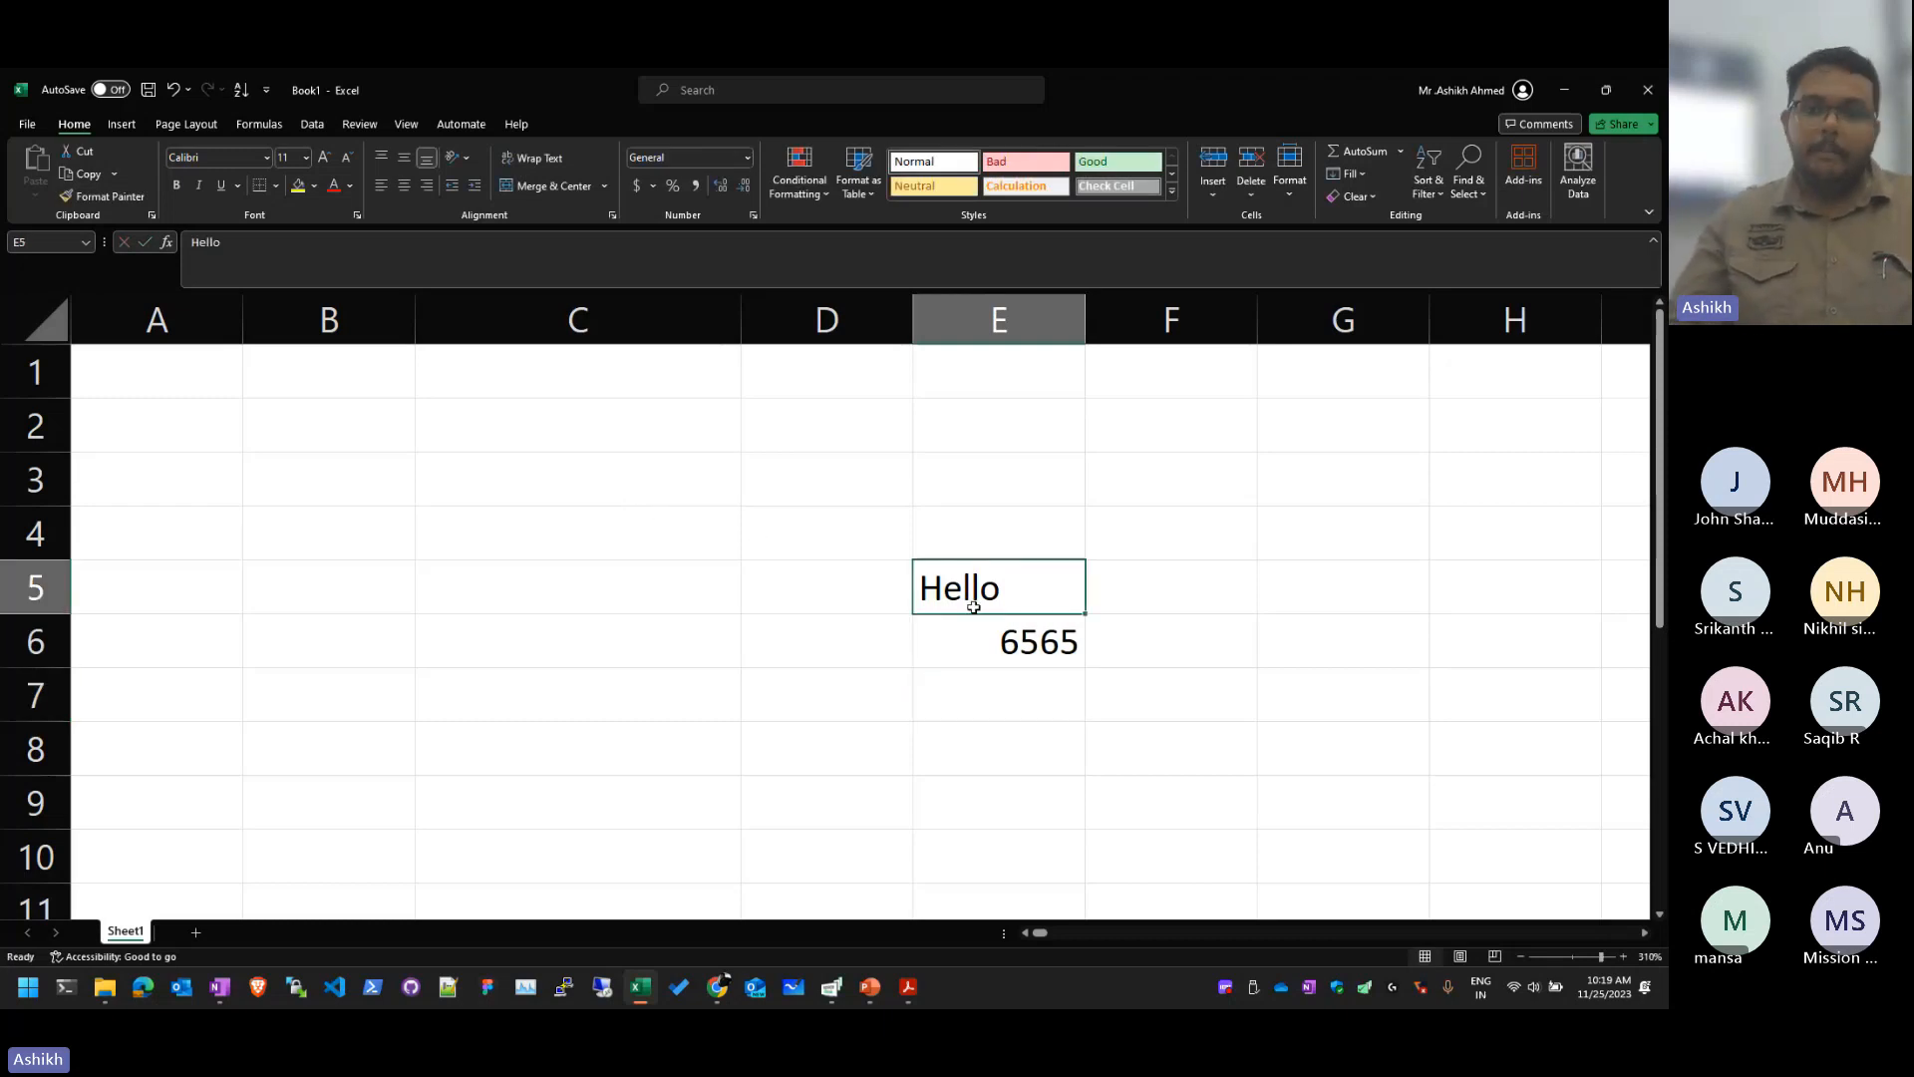
# Step: Try left and centre alignment on the 6565 in cell E6 and finish with right alignment
pyautogui.press('Down')
pyautogui.click(383, 187)
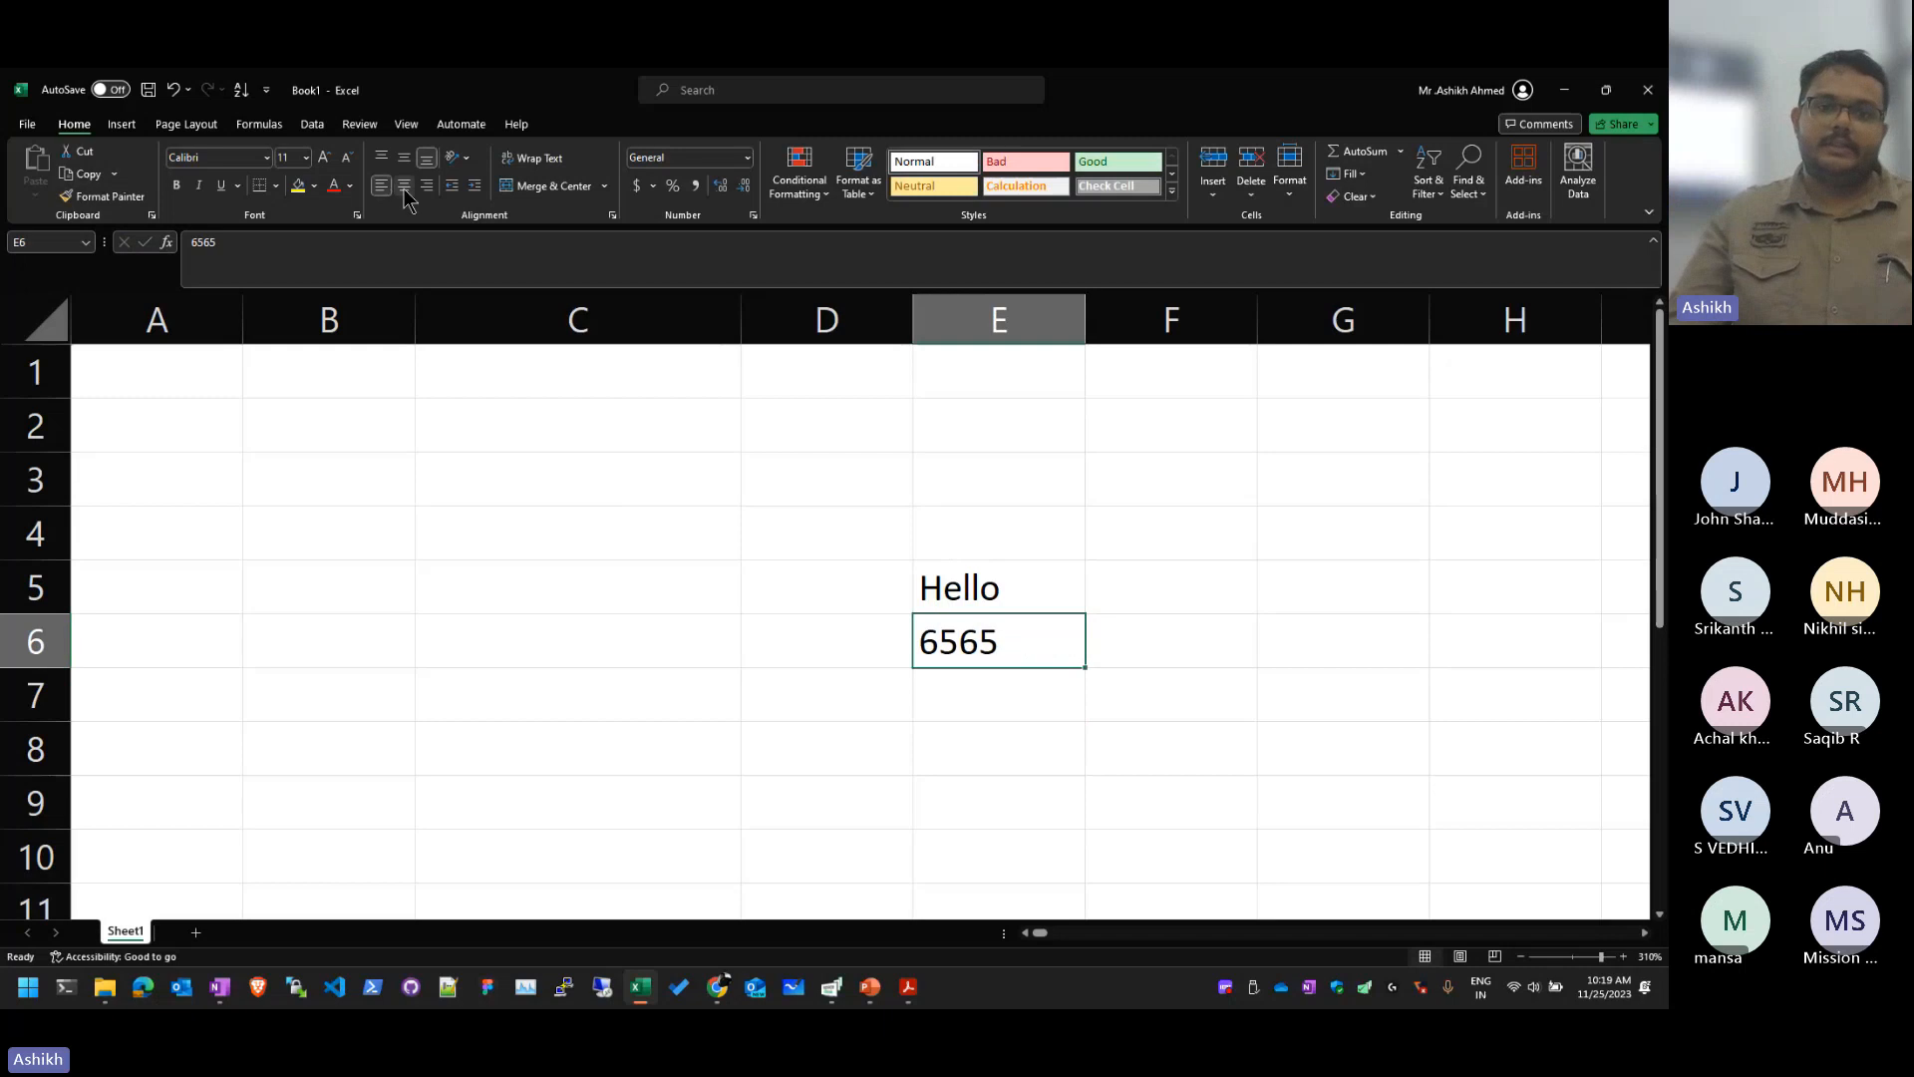
pyautogui.click(404, 187)
pyautogui.click(426, 186)
pyautogui.click(402, 186)
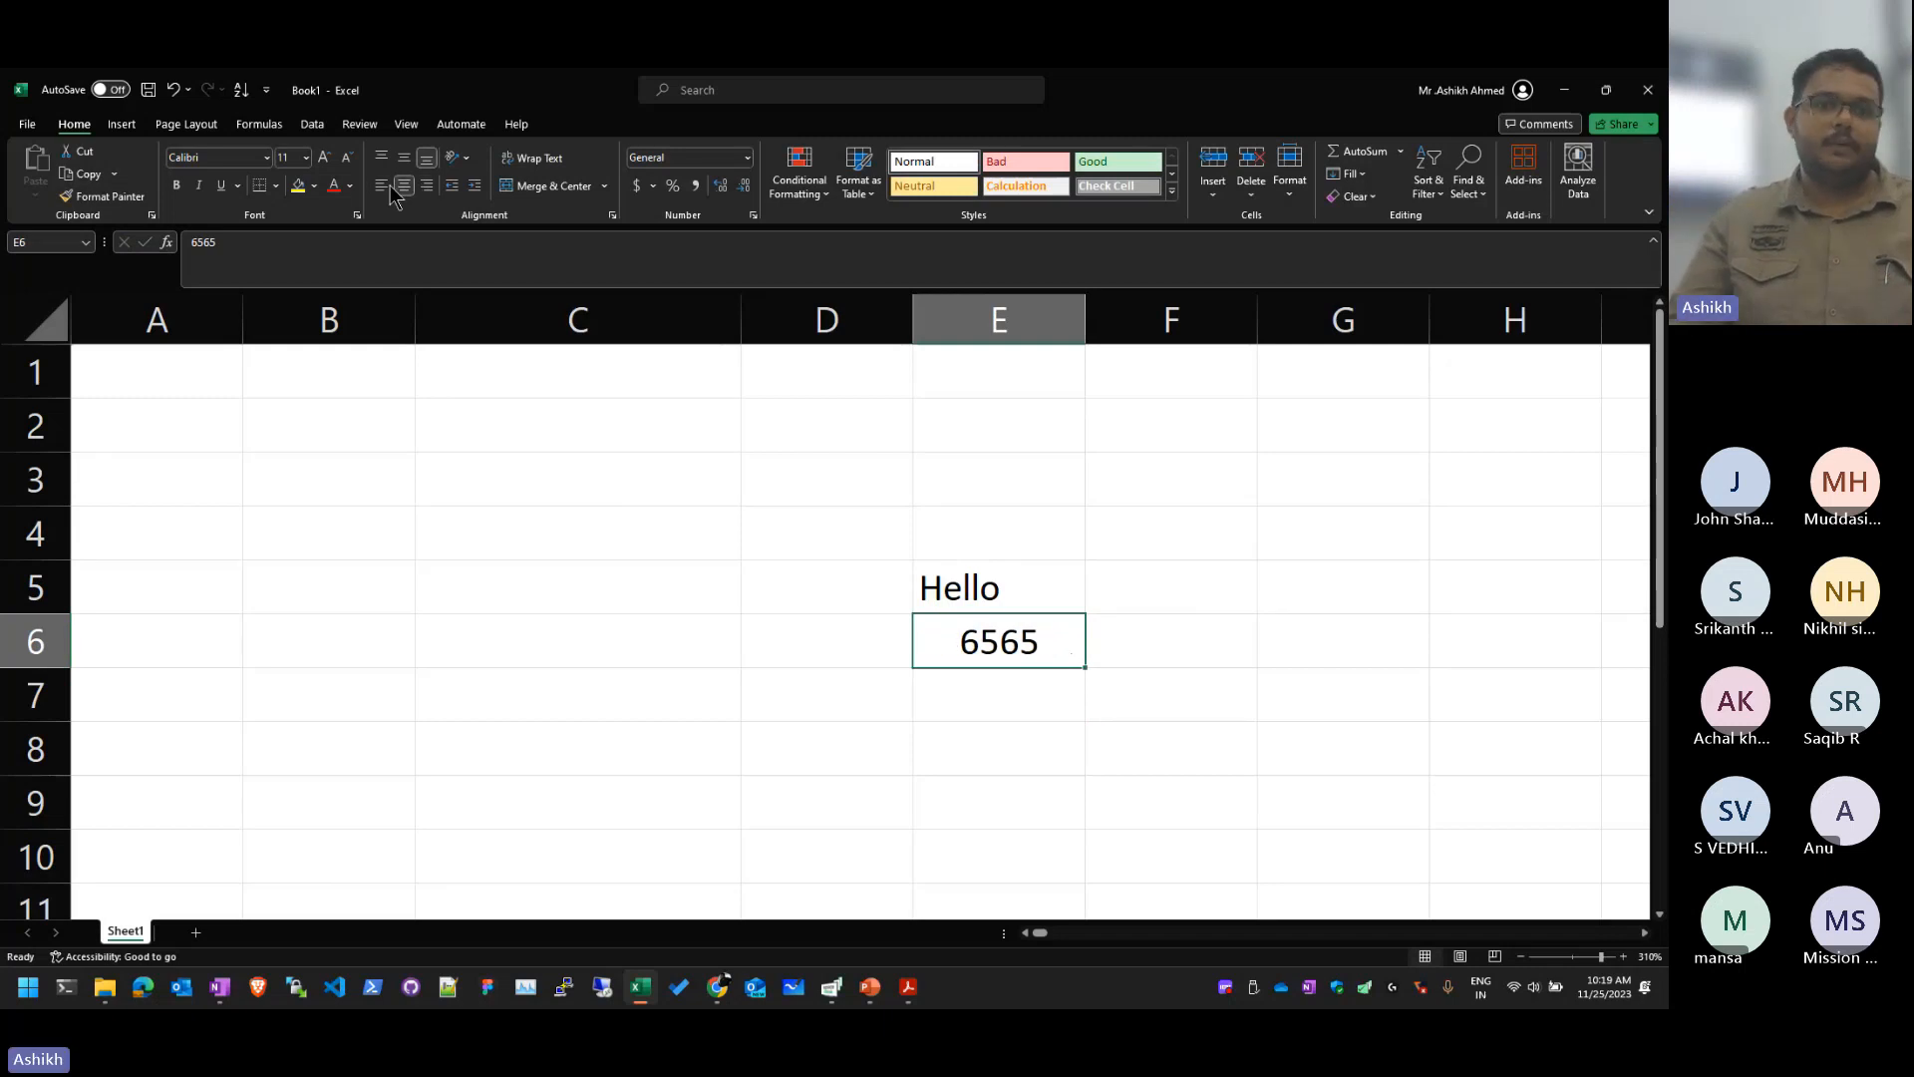
pyautogui.click(426, 187)
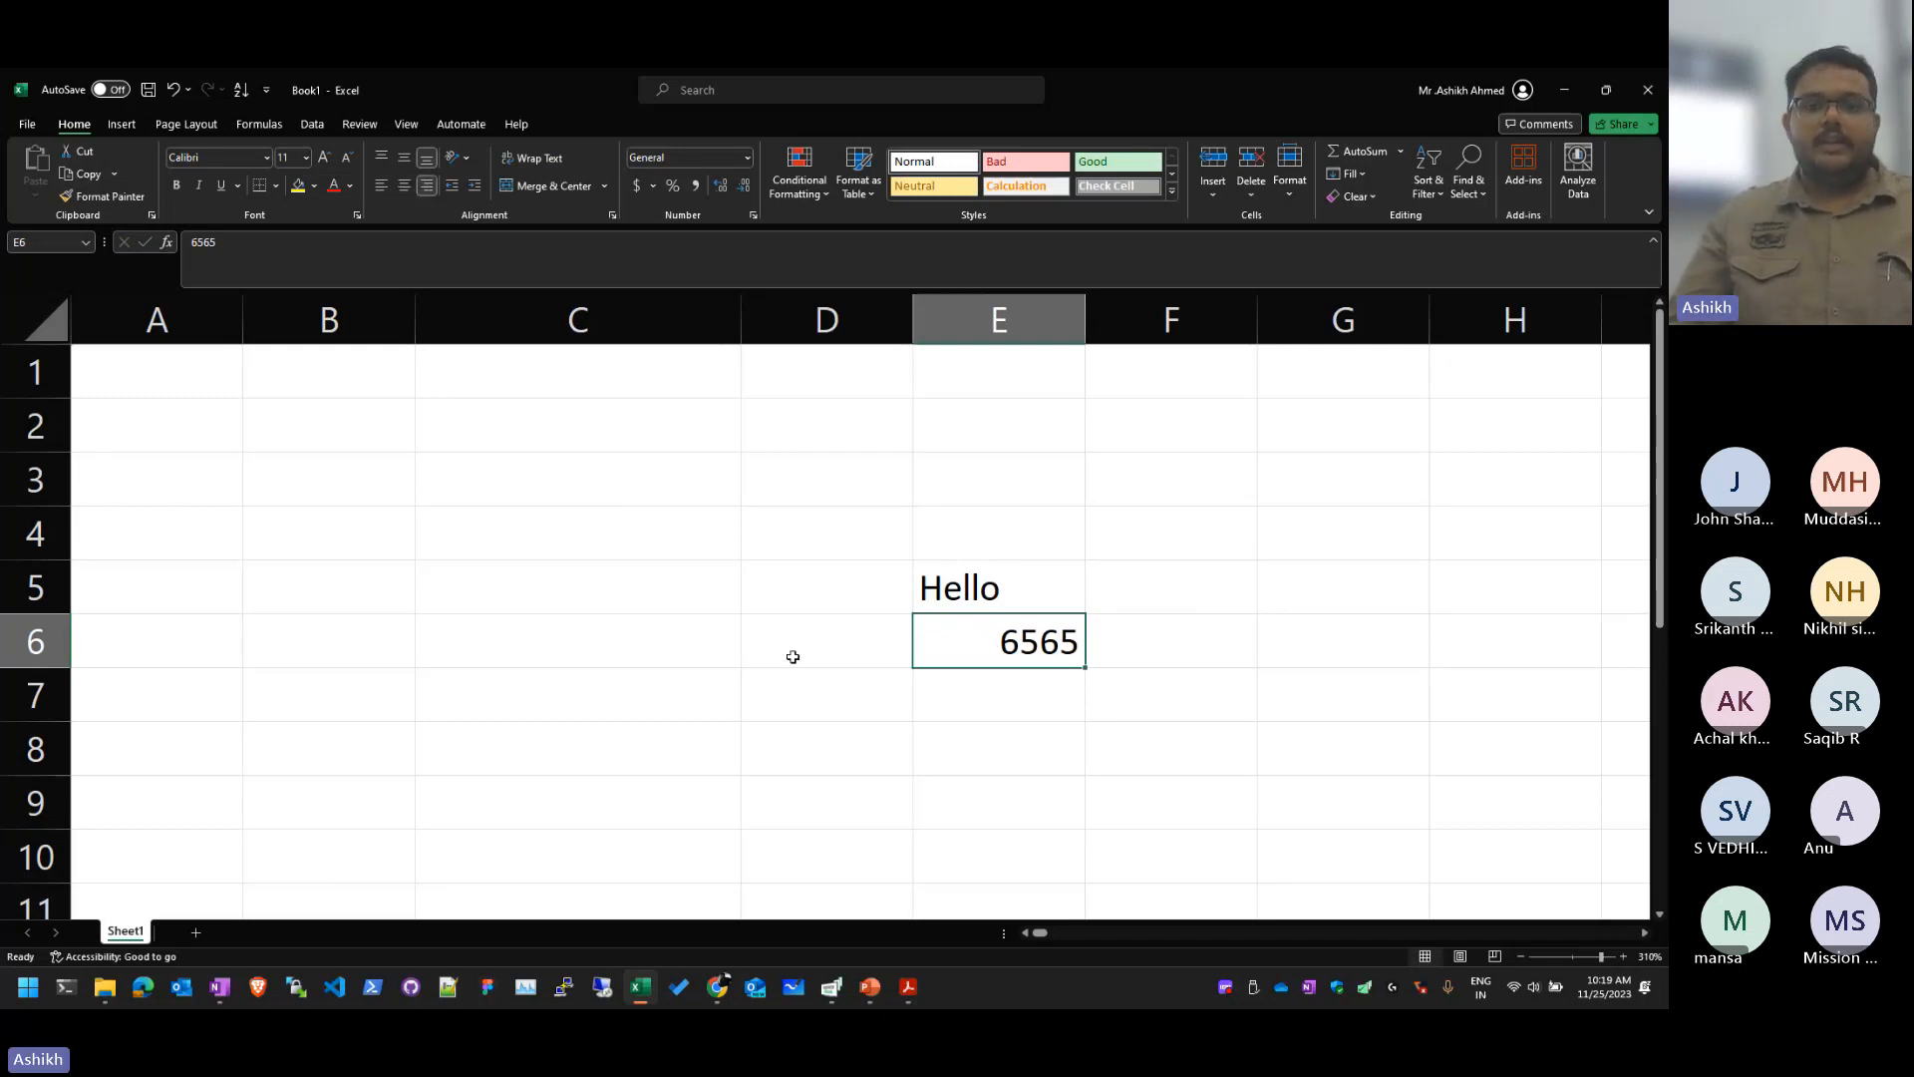
# Step: Clear the contents of the range D4:F8 and narrow column C
pyautogui.click(790, 654)
pyautogui.click(1026, 743)
pyautogui.moveTo(1172, 748); pyautogui.dragTo(865, 549)
pyautogui.press('Delete')
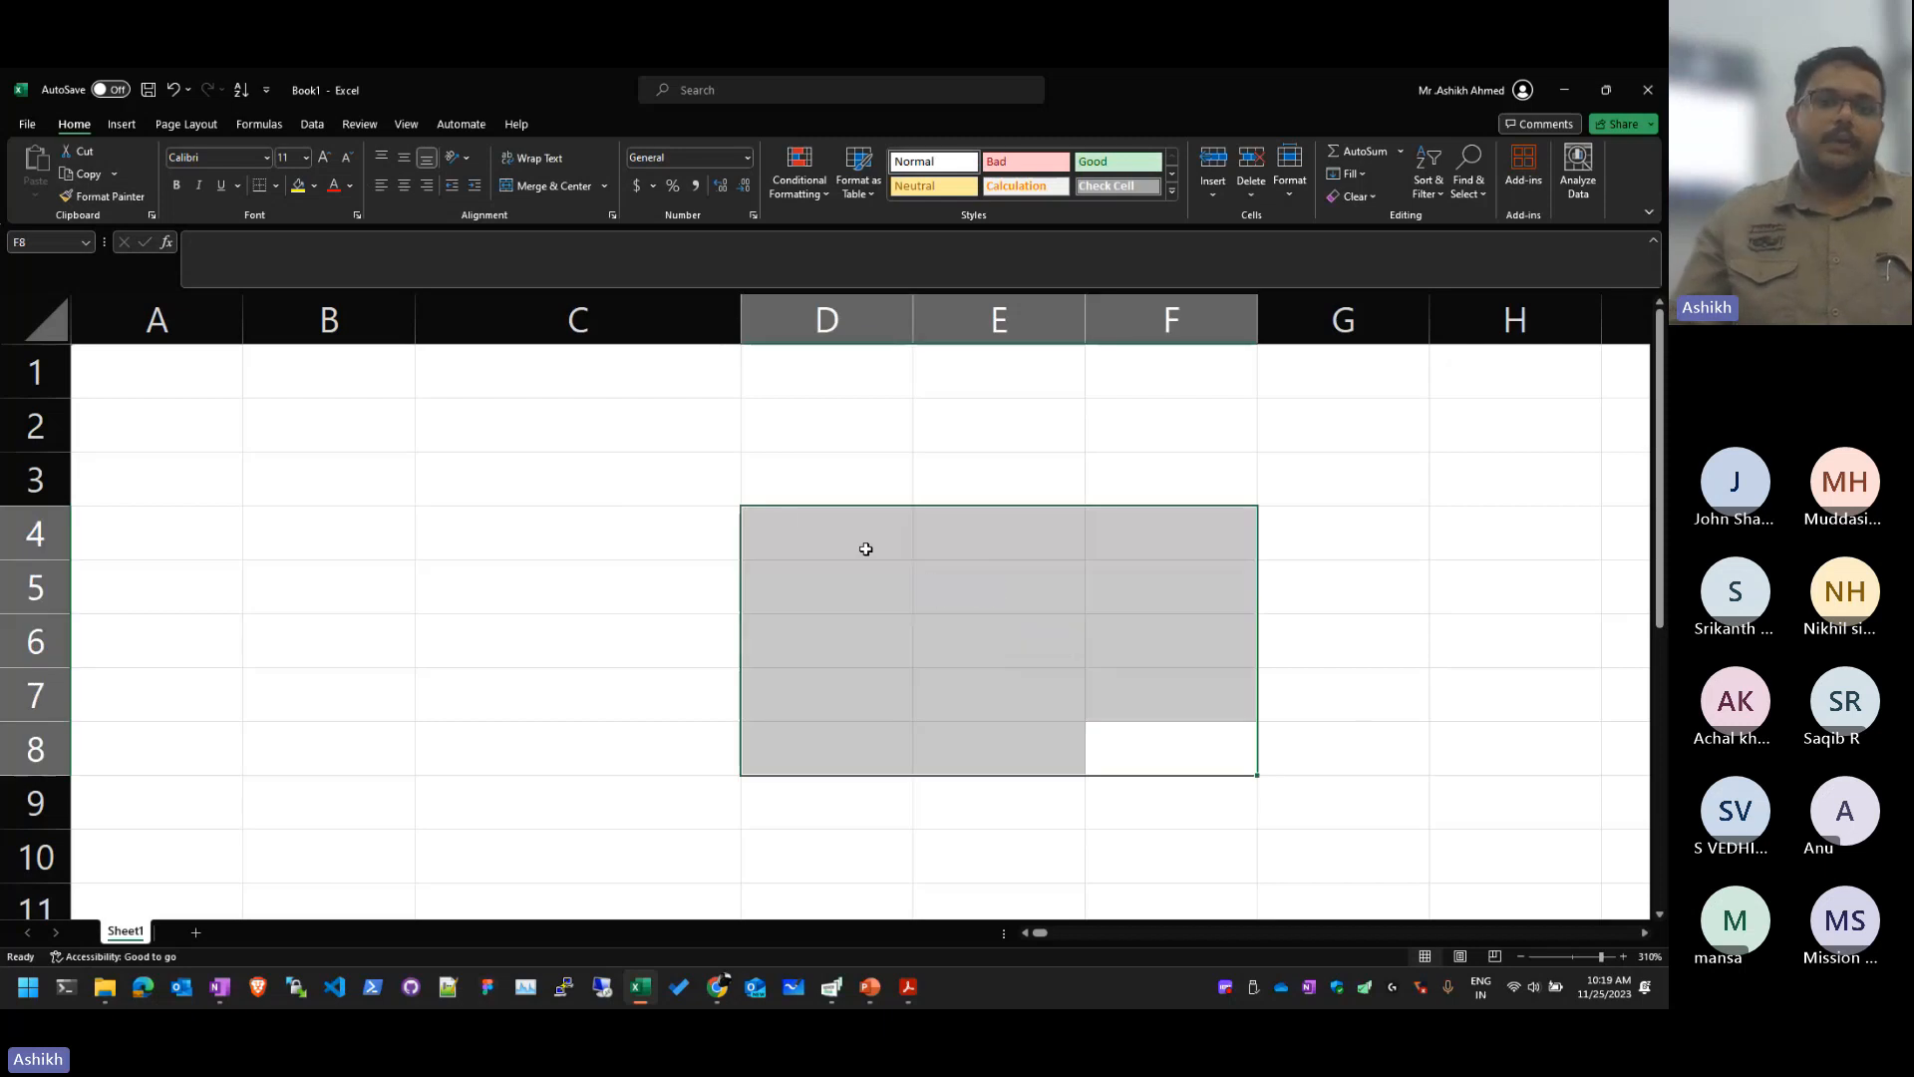
pyautogui.moveTo(740, 334); pyautogui.dragTo(601, 332)
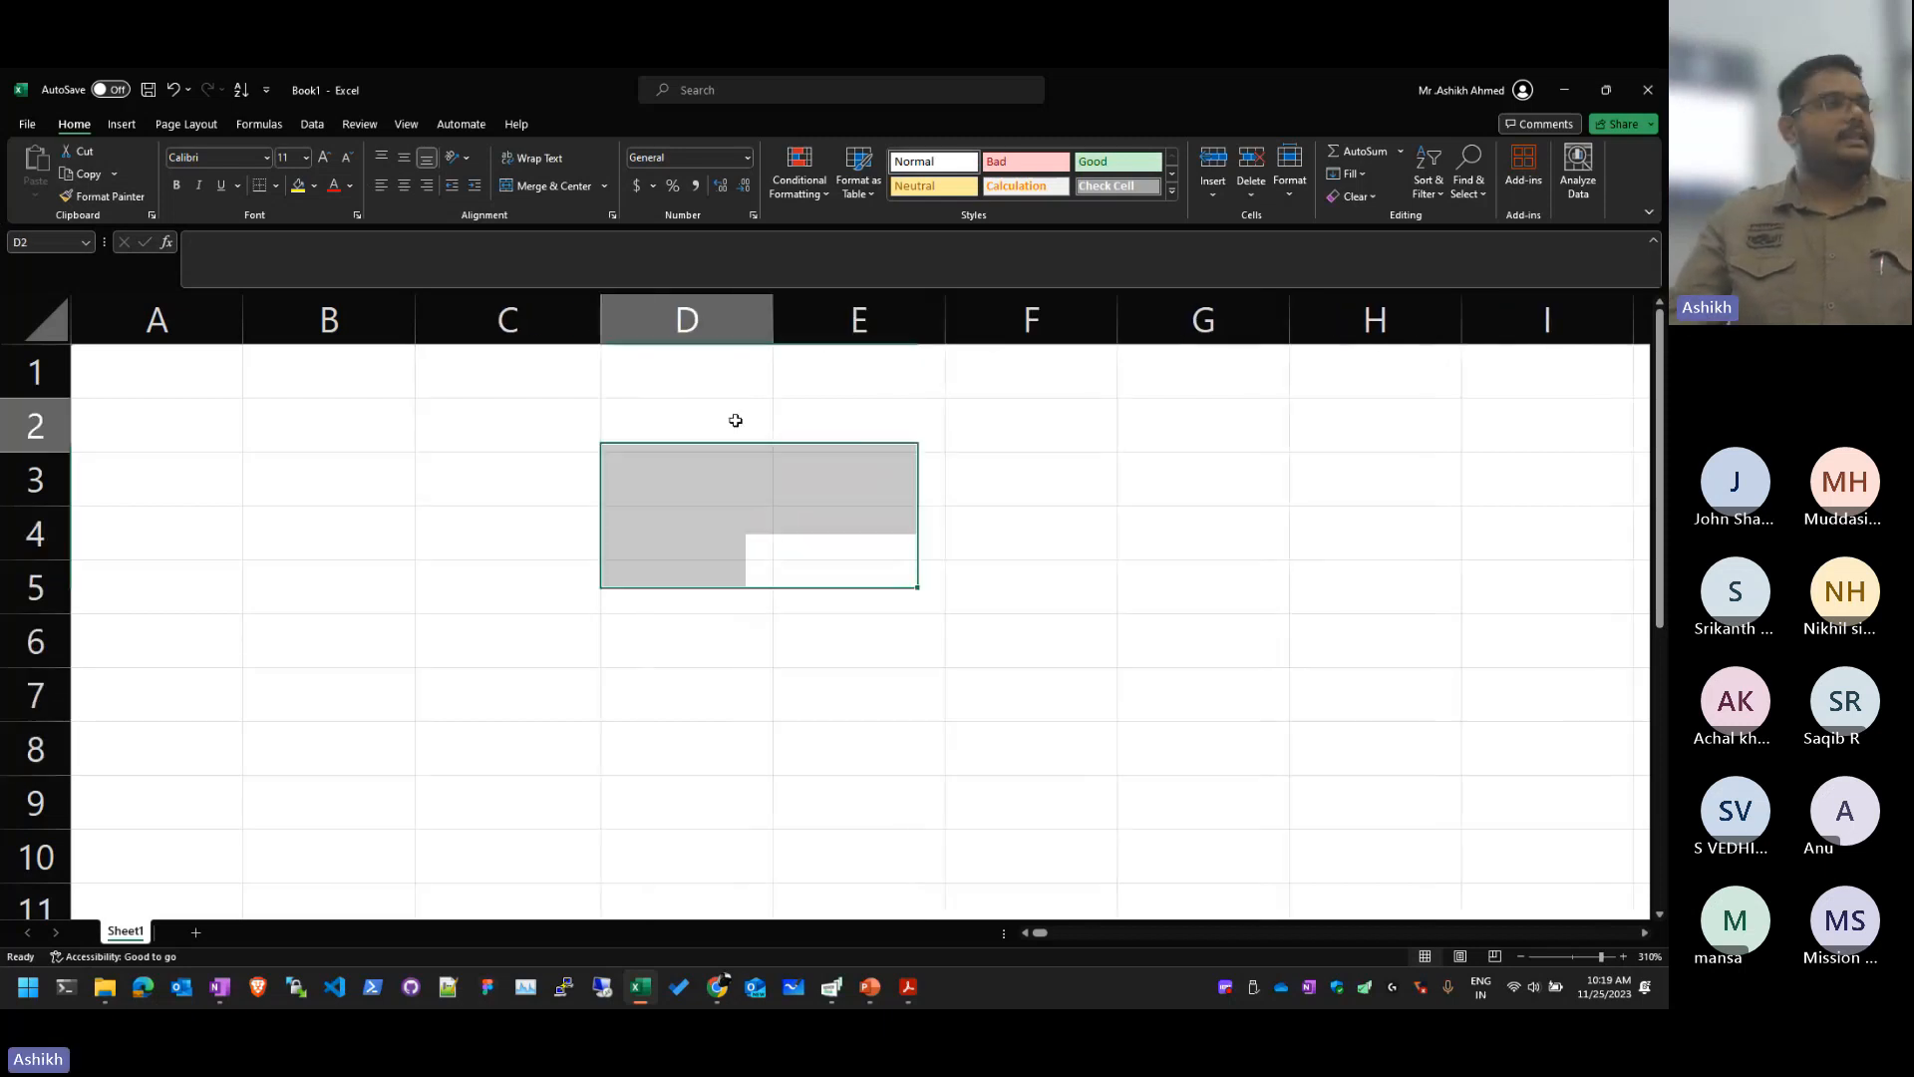
# Step: Move the active cell from B6 across to F6, visit C2, B2, D3, E5 and G5, and return to F6
pyautogui.click(363, 637)
pyautogui.press('Right')
pyautogui.press('Right')
pyautogui.press('Right')
pyautogui.press('Right')
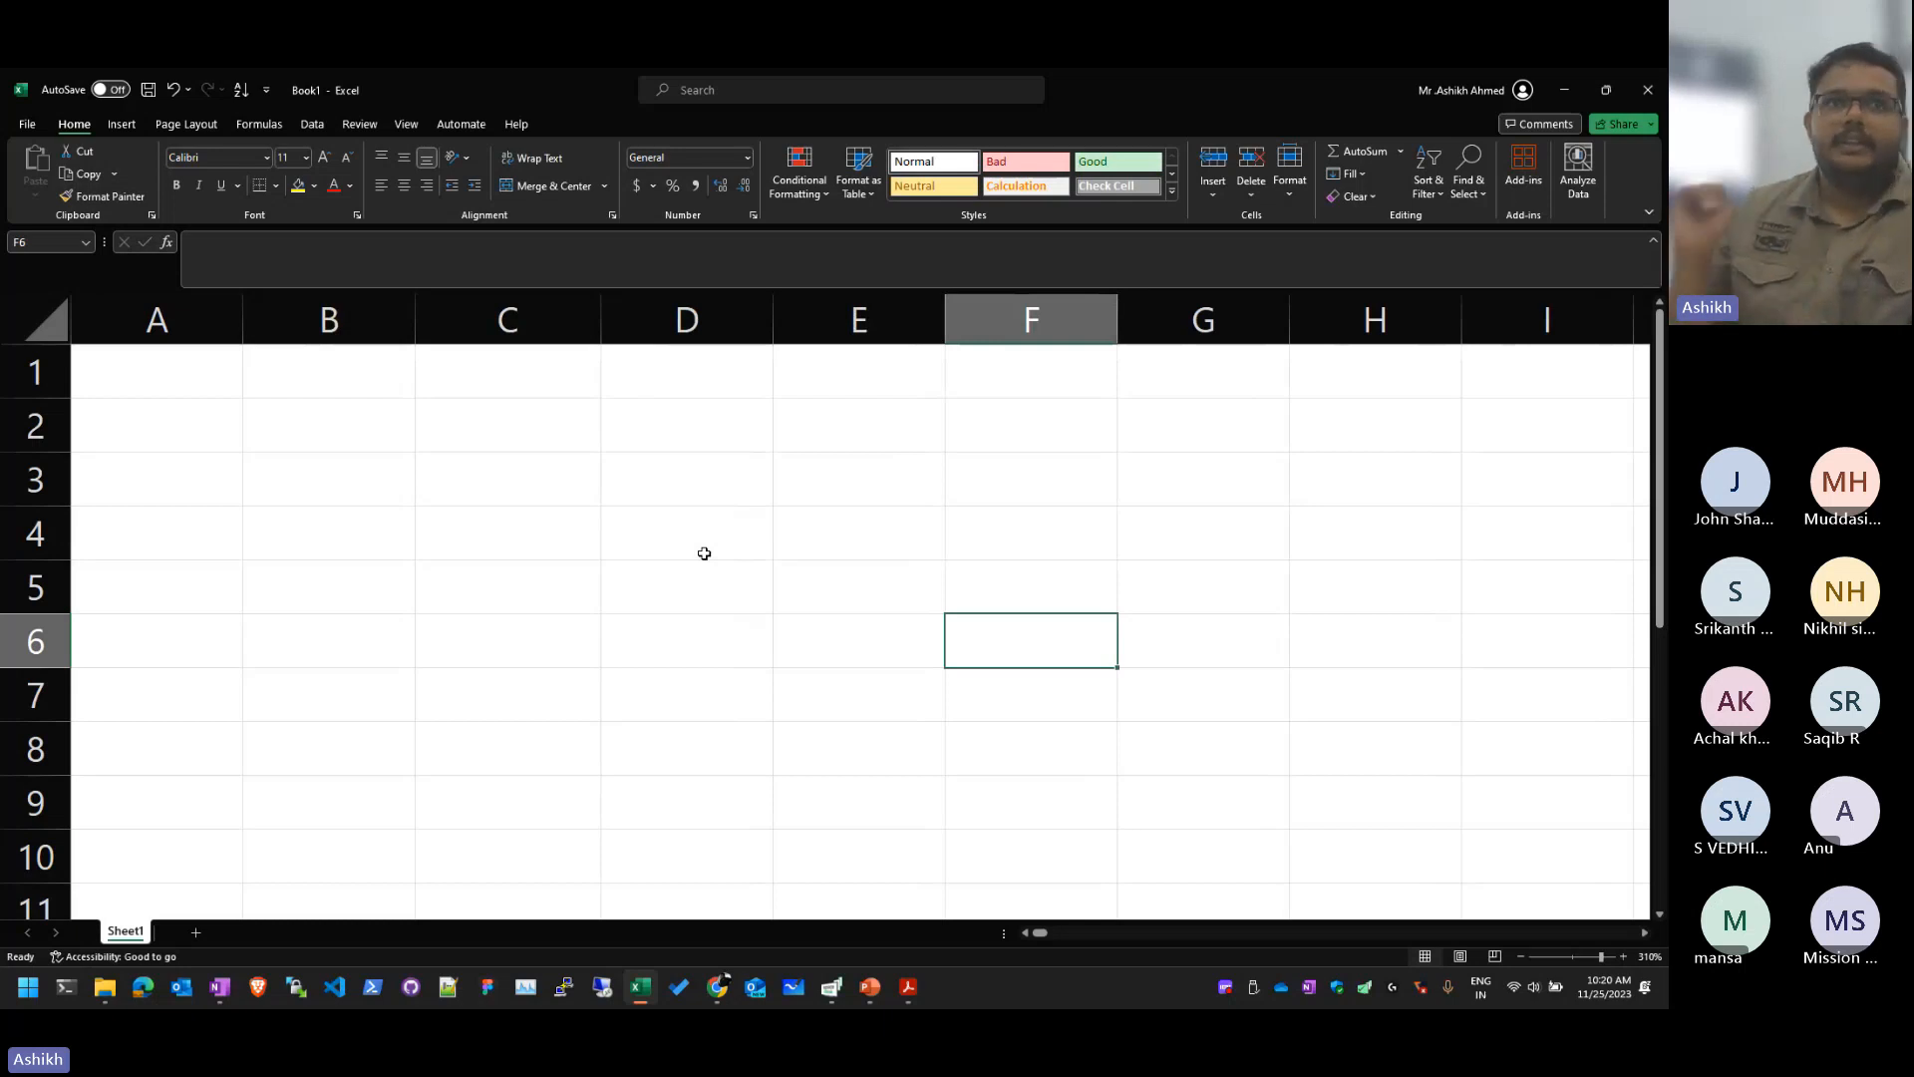
pyautogui.click(458, 425)
pyautogui.click(279, 428)
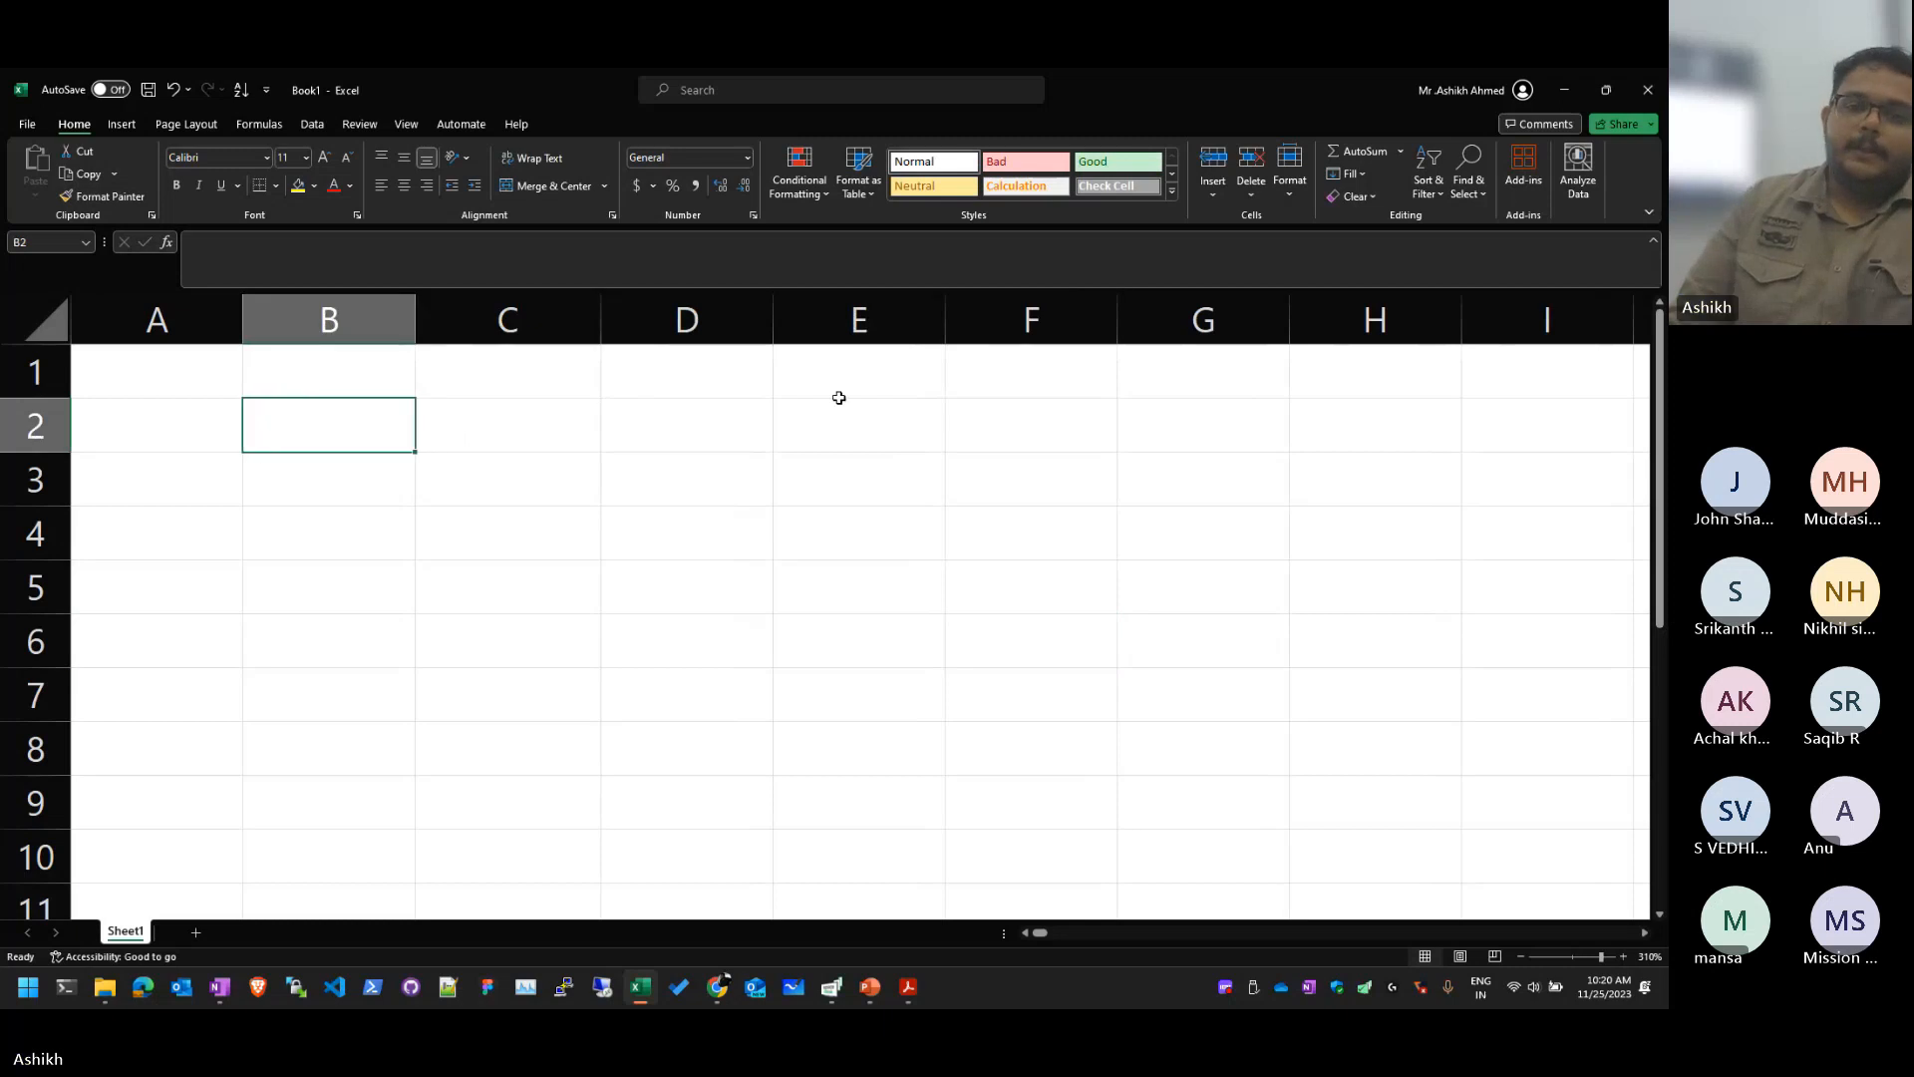
pyautogui.click(758, 494)
pyautogui.click(873, 607)
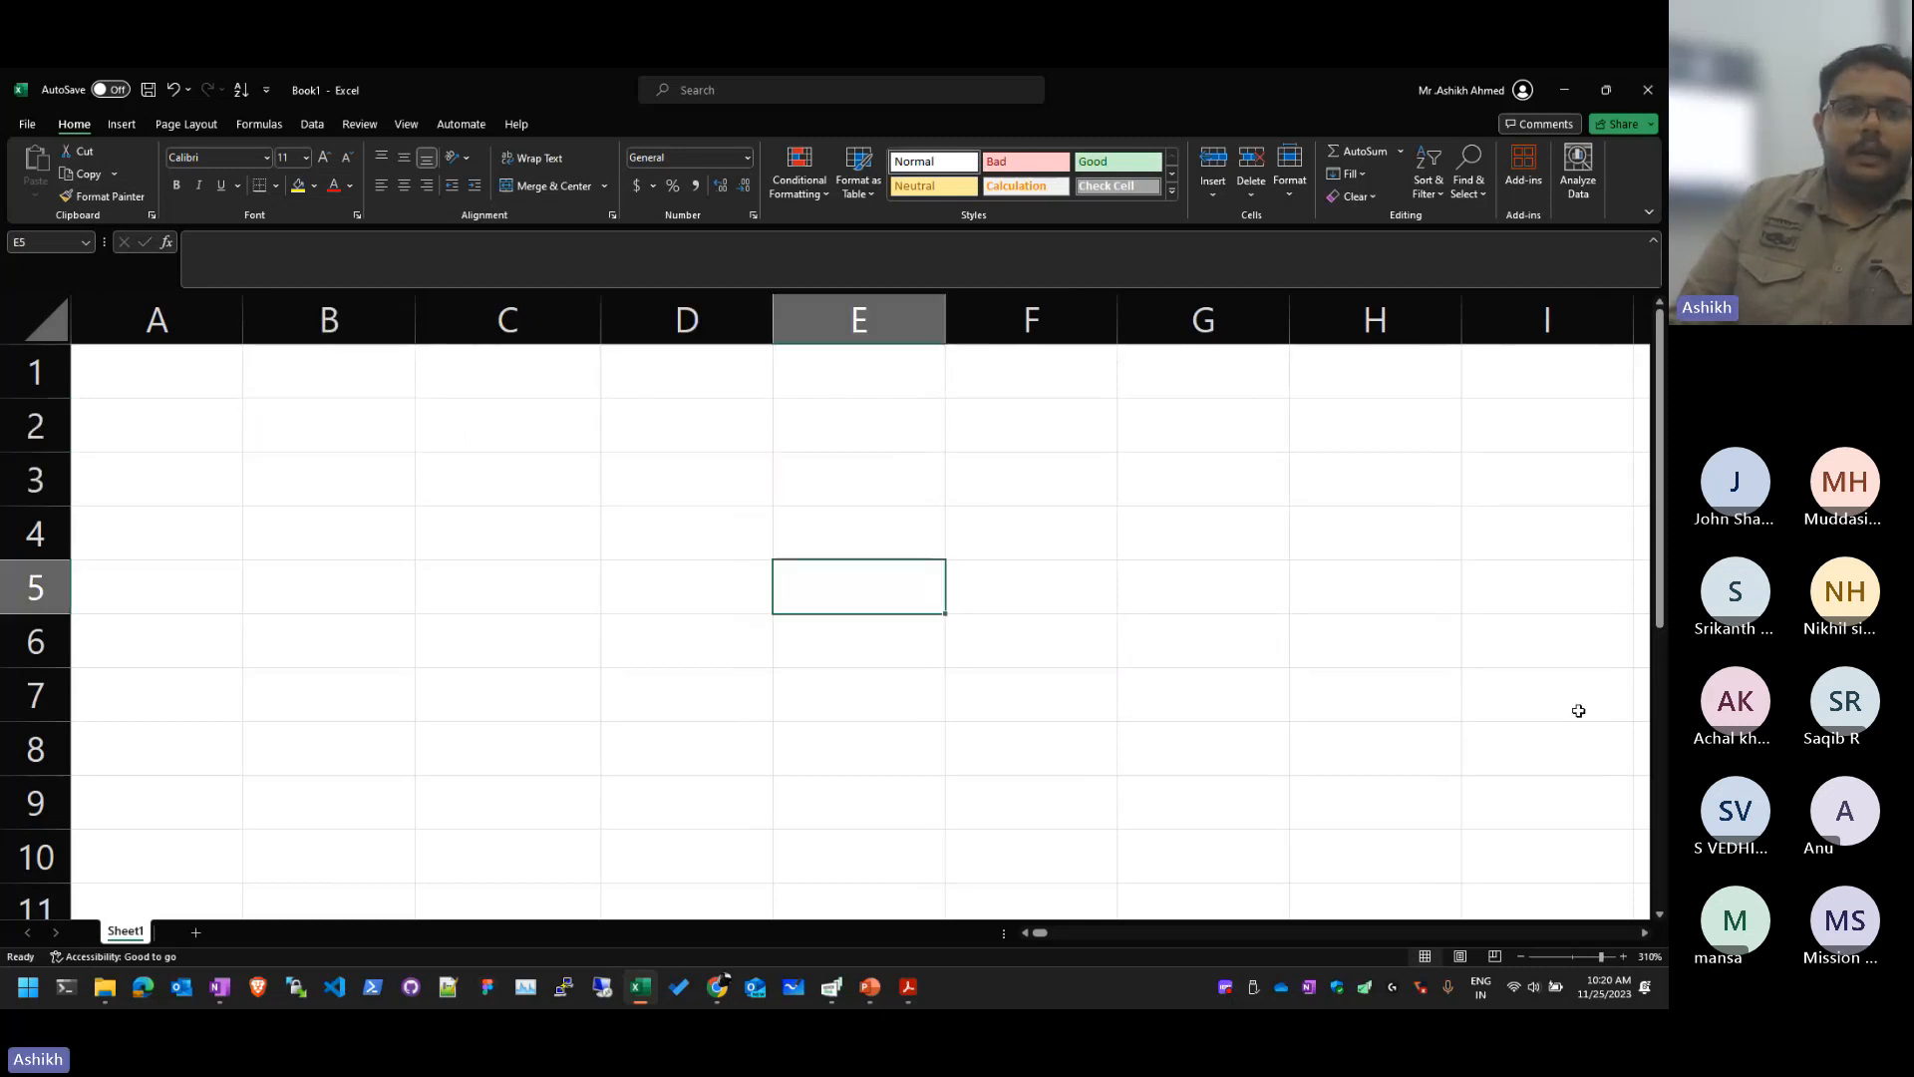
pyautogui.click(1131, 596)
pyautogui.click(987, 623)
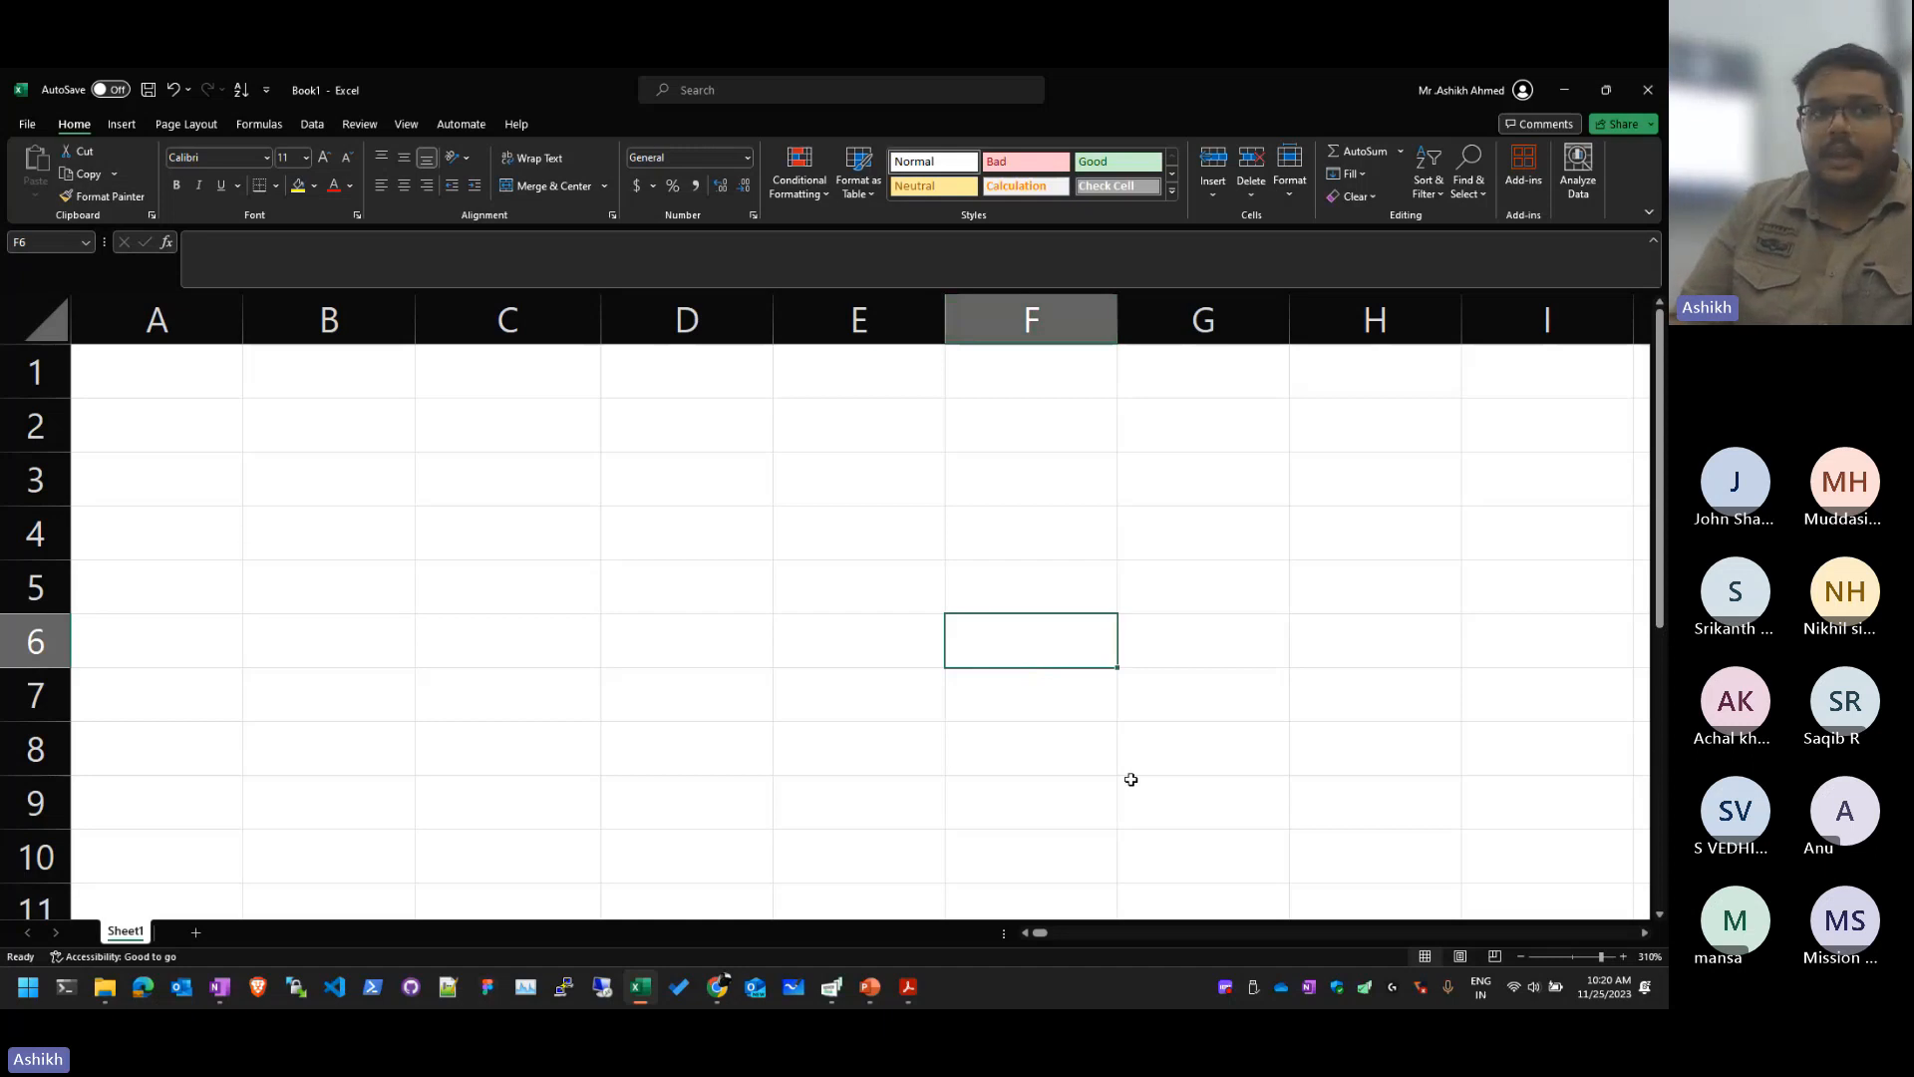
# Step: Jump directly to cell B3 and on to cell G8 by entering their references
pyautogui.click(44, 242)
pyautogui.write('B3')
pyautogui.press('Return')
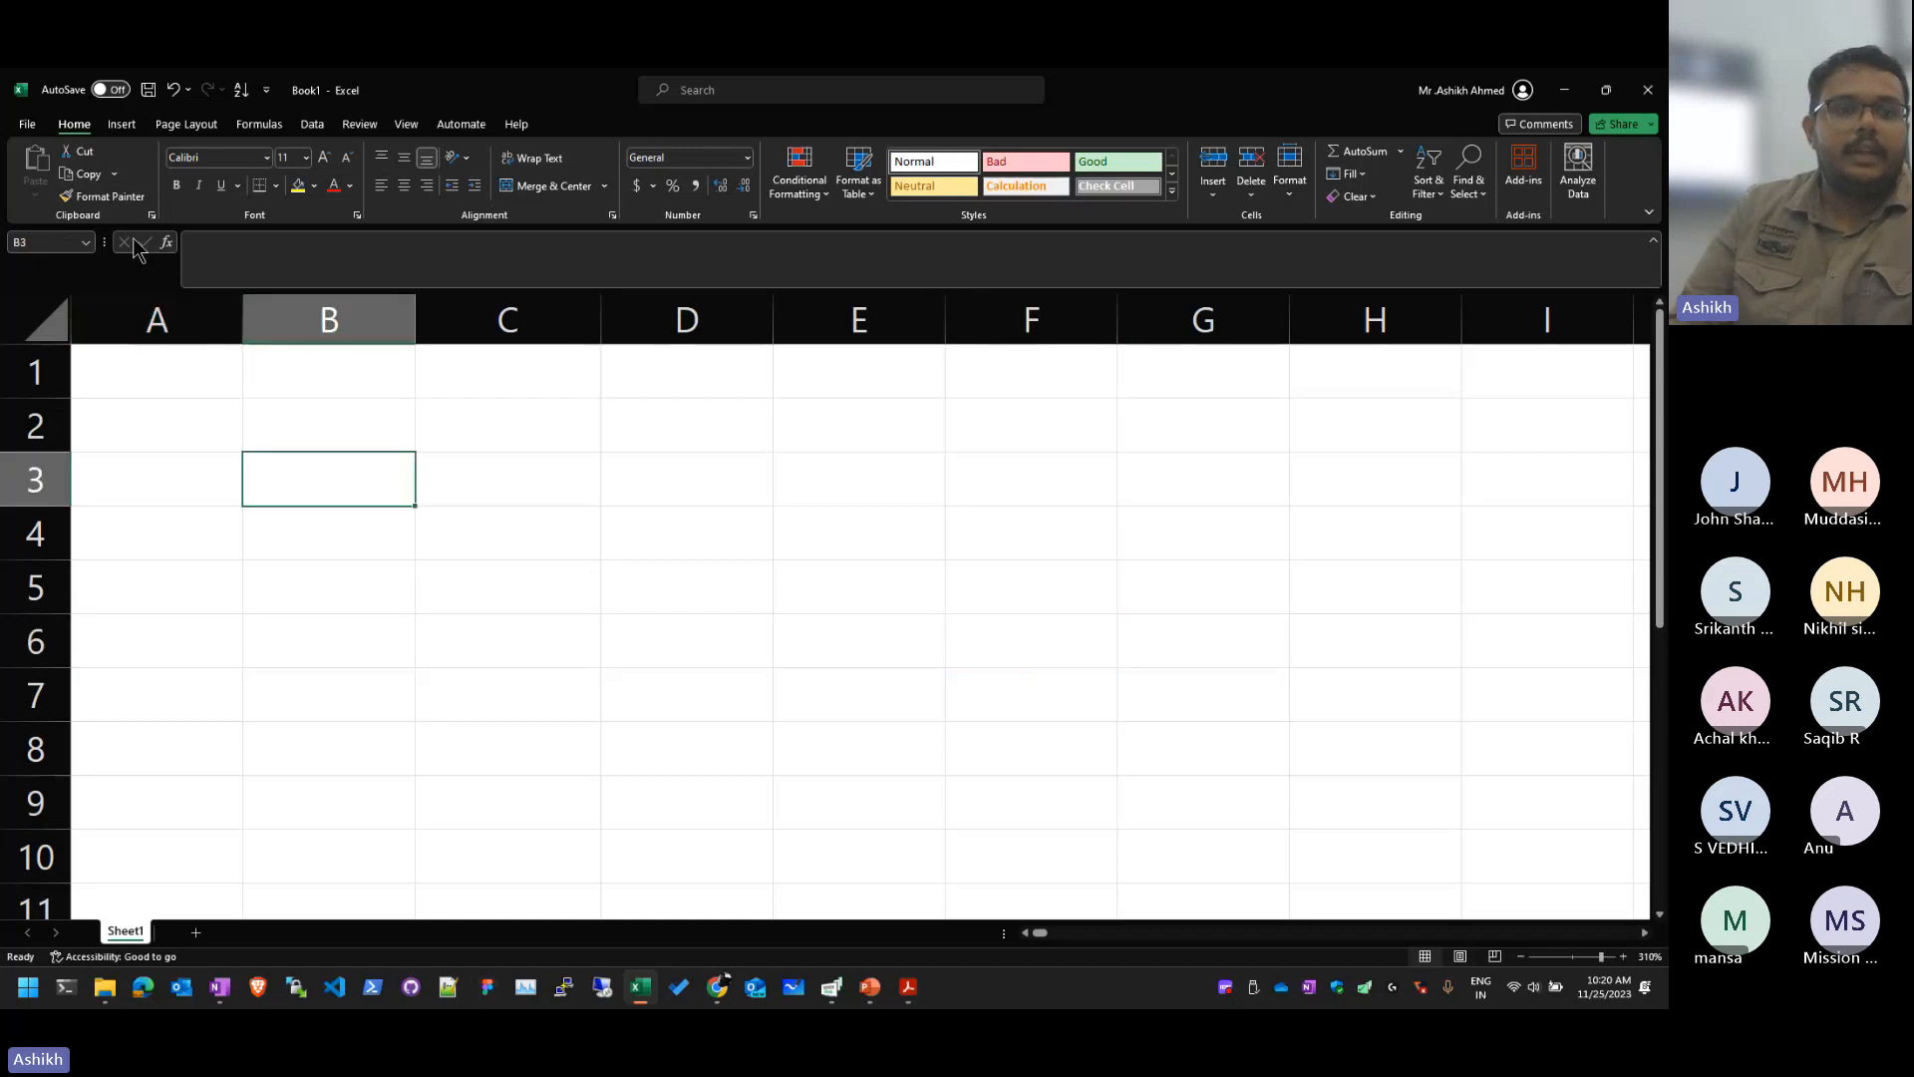
pyautogui.click(33, 242)
pyautogui.write('G8')
pyautogui.press('Return')
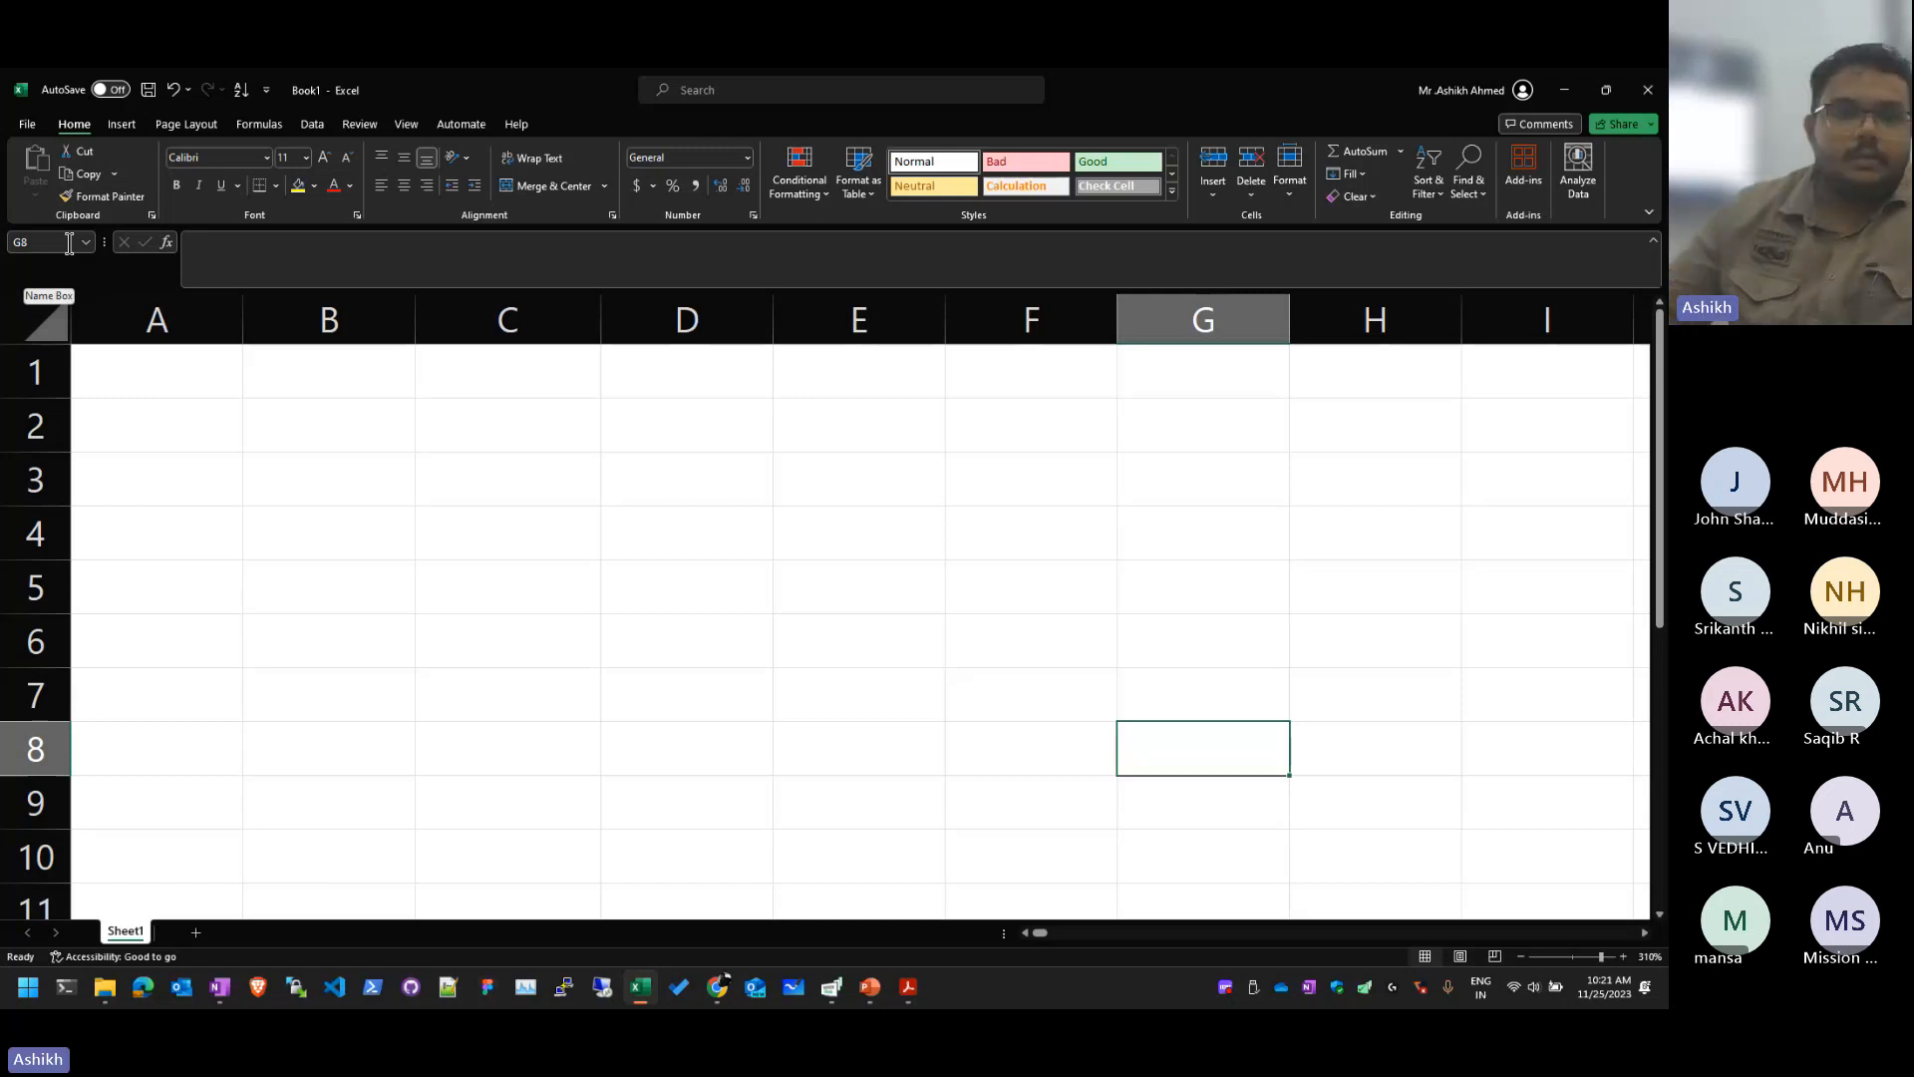
pyautogui.press('Return')
# Step: Select cell C4, restore the maximized workbook window to a floating one and enlarge it to nearly fill the desktop
pyautogui.click(439, 548)
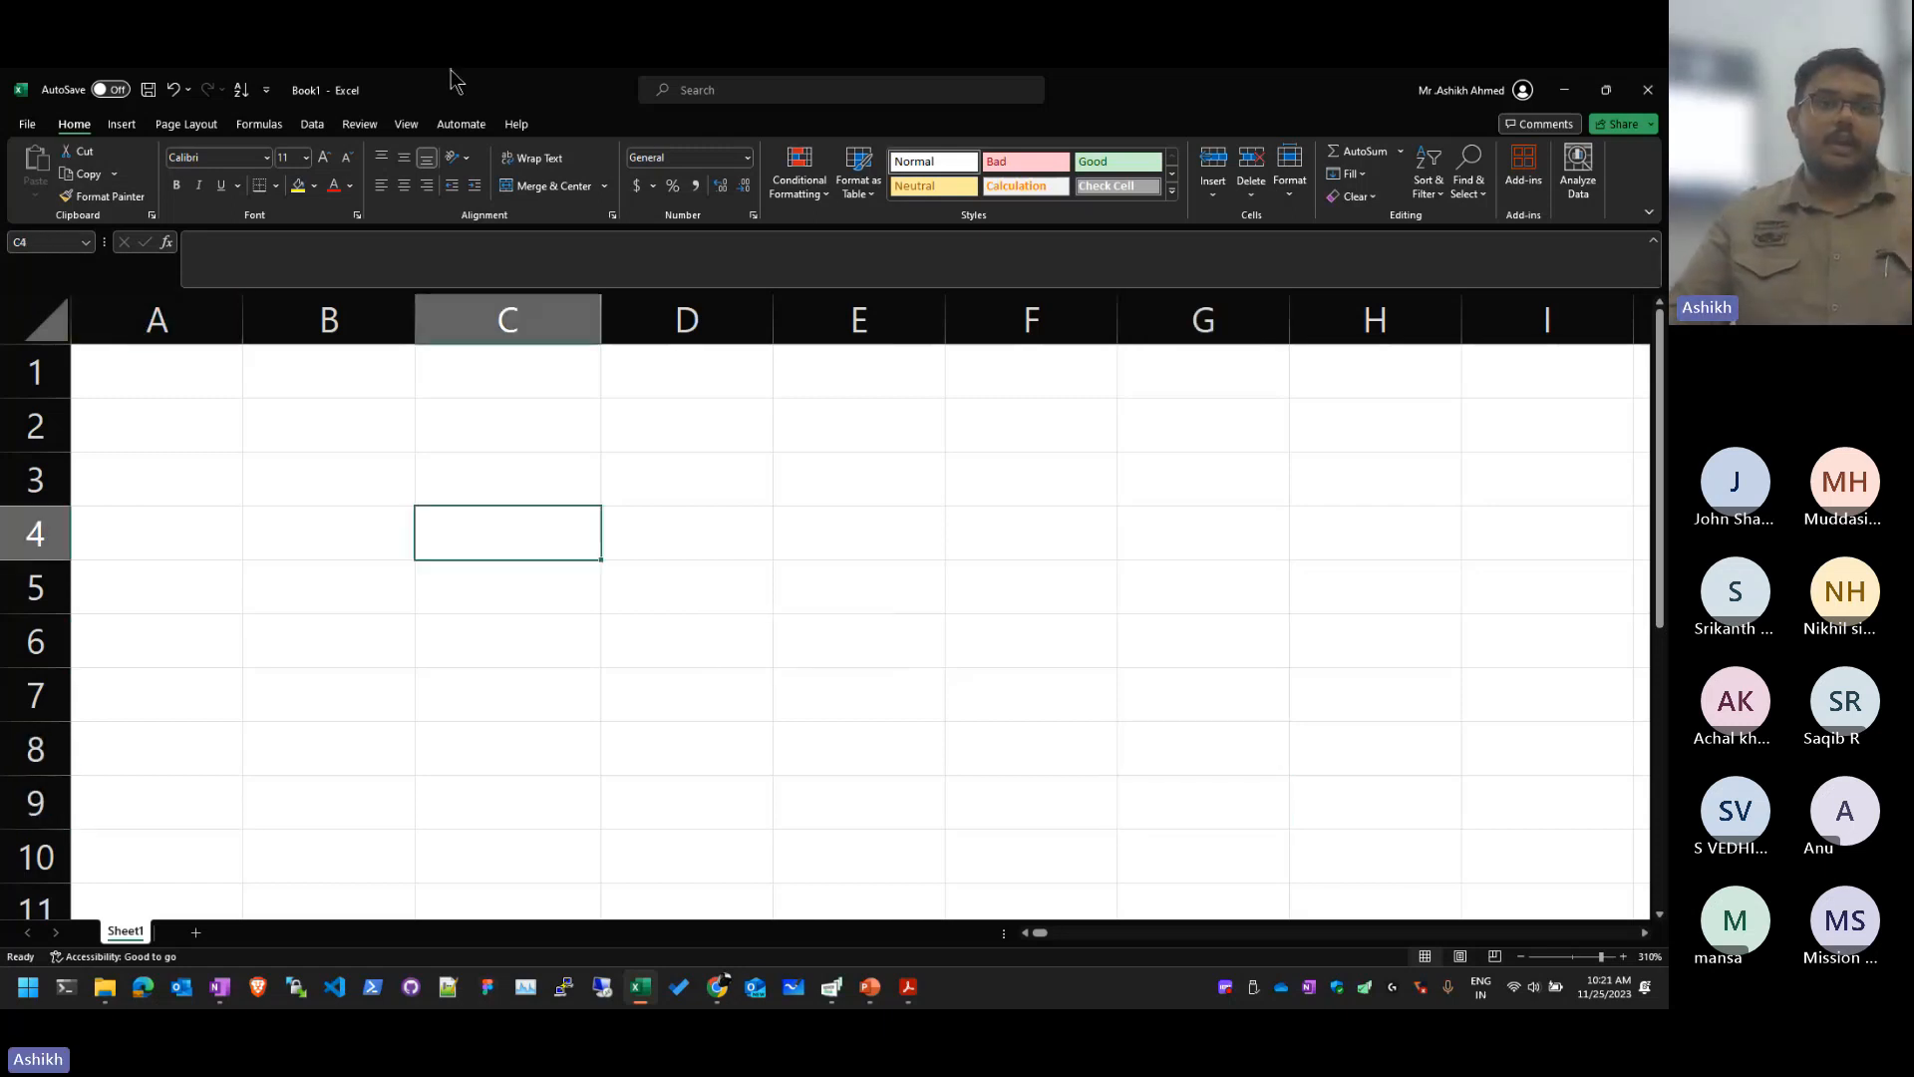
pyautogui.moveTo(449, 72)
pyautogui.mouseDown()
pyautogui.moveTo(448, 290)
pyautogui.moveTo(462, 137)
pyautogui.moveTo(511, 116)
pyautogui.moveTo(464, 90)
pyautogui.mouseUp()
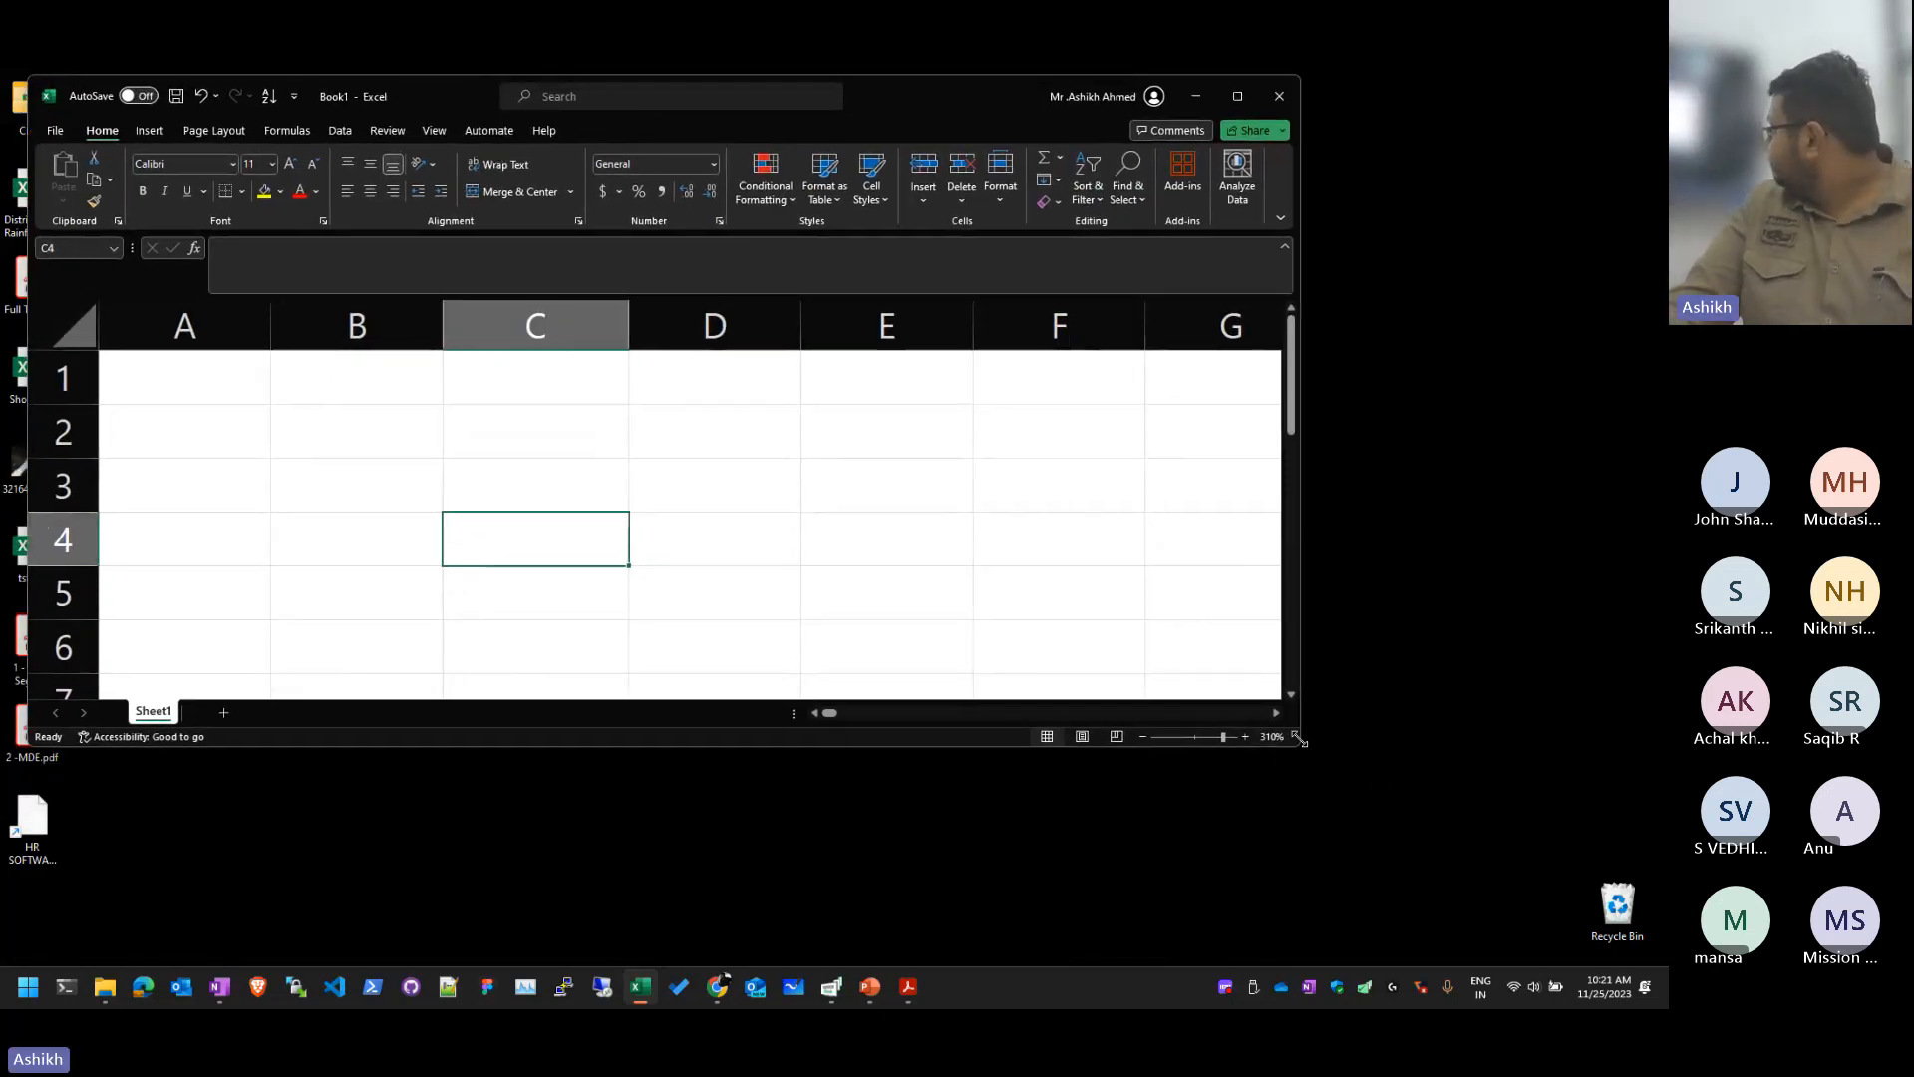
pyautogui.moveTo(1299, 746); pyautogui.dragTo(1647, 949)
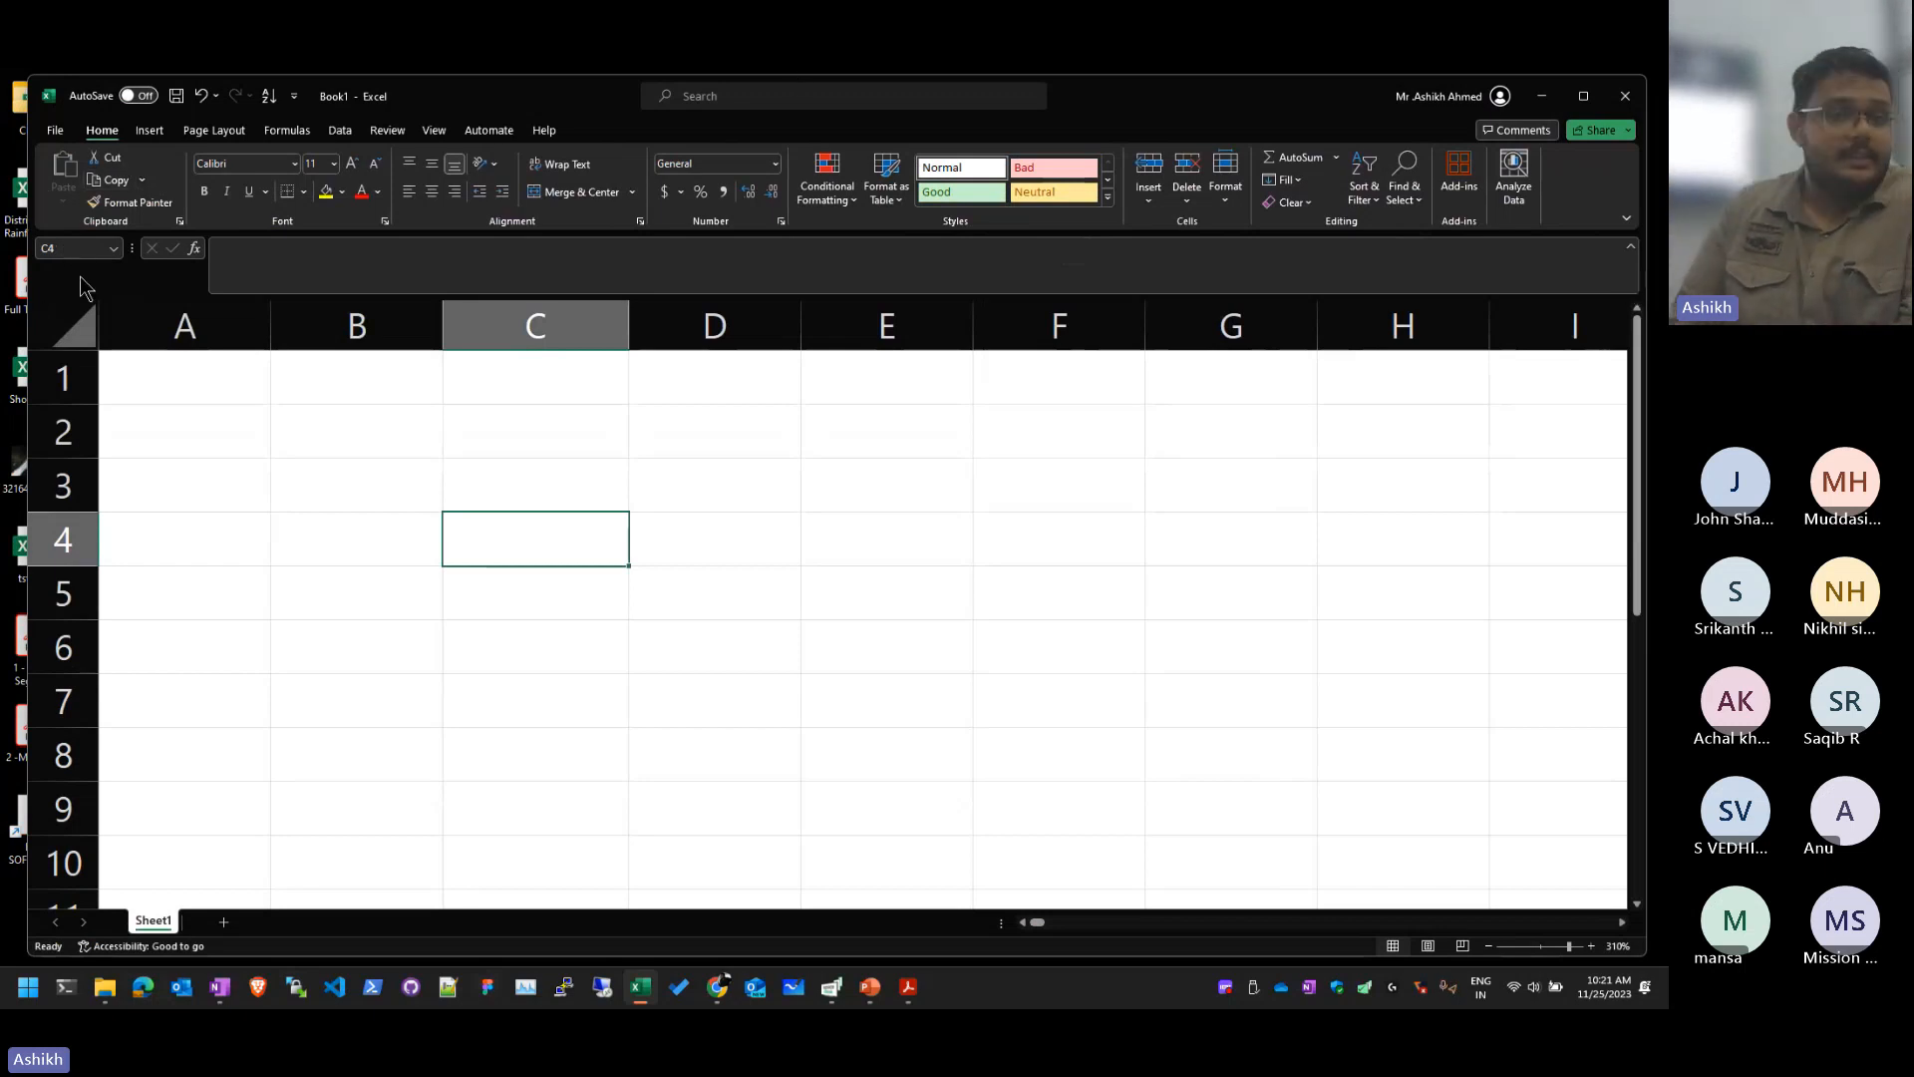
pyautogui.click(944, 507)
pyautogui.click(1047, 611)
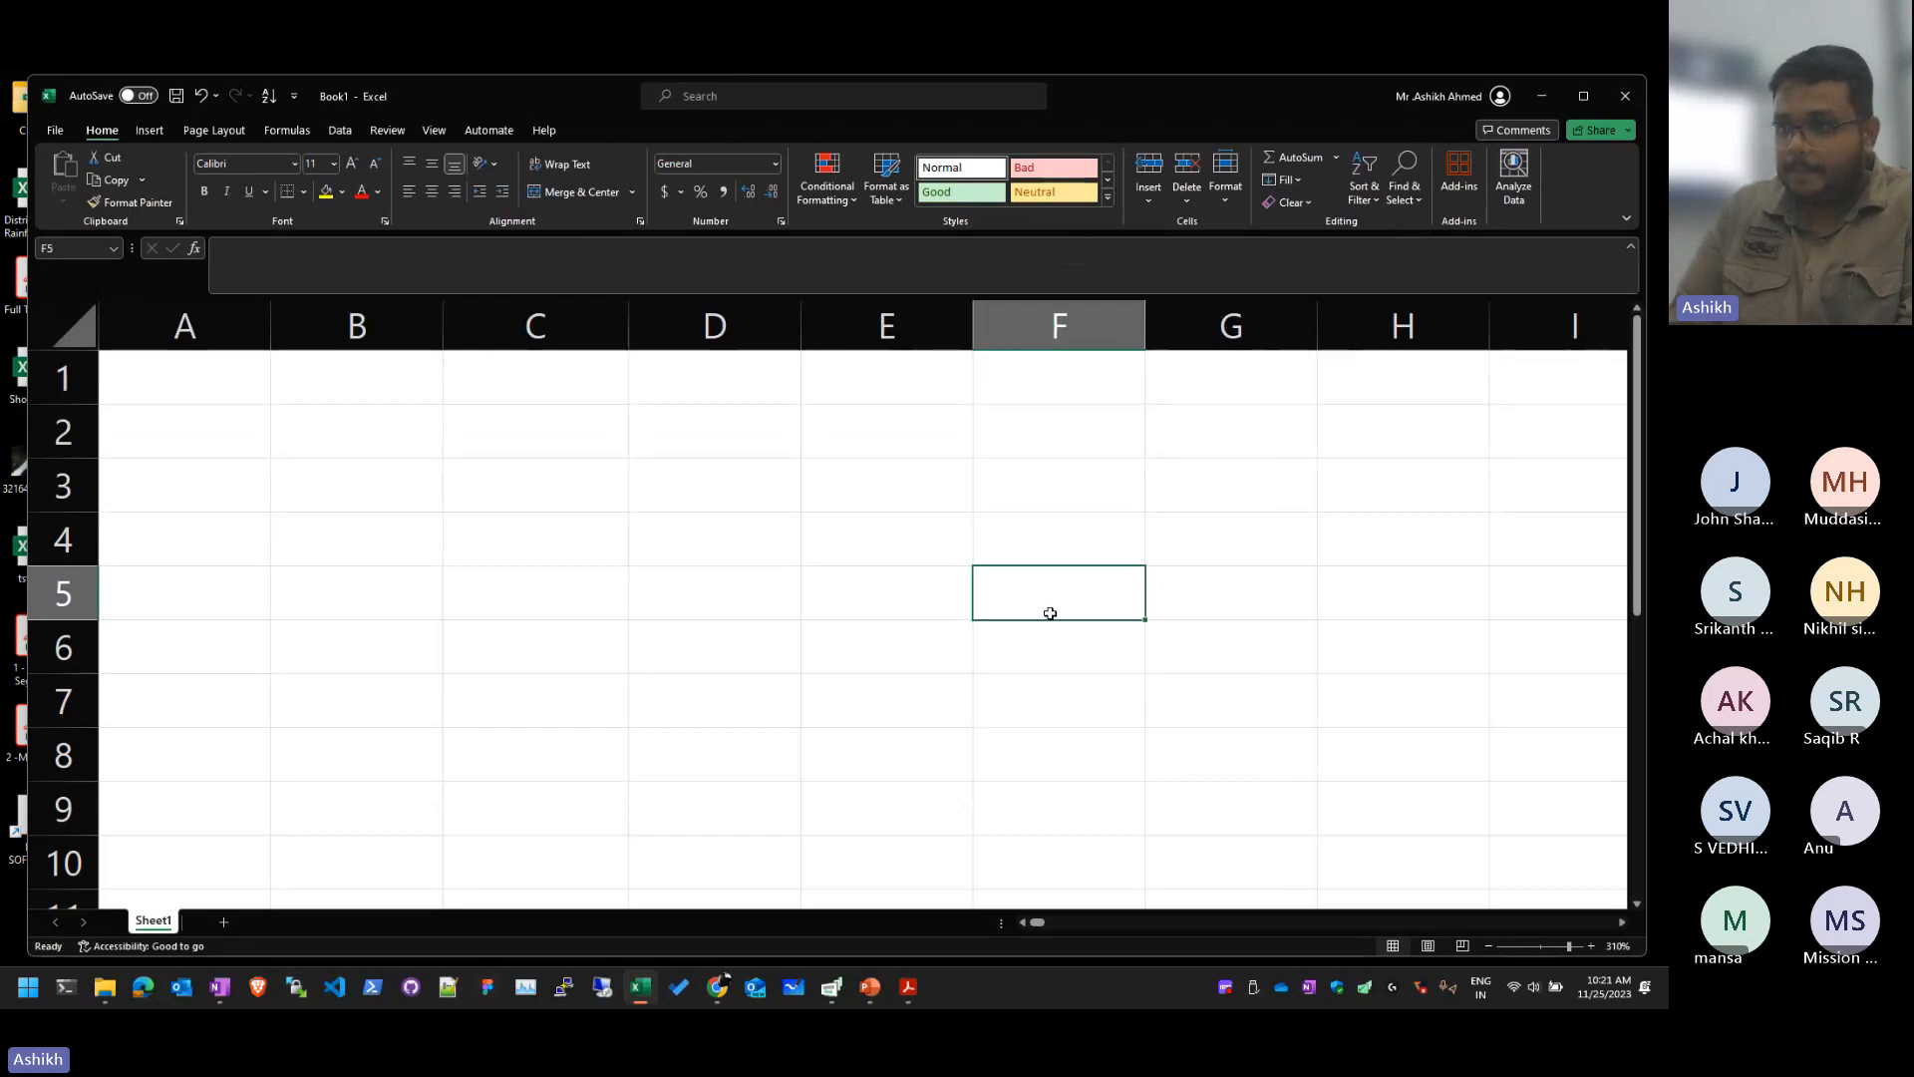
pyautogui.press('Up')
pyautogui.press('Up')
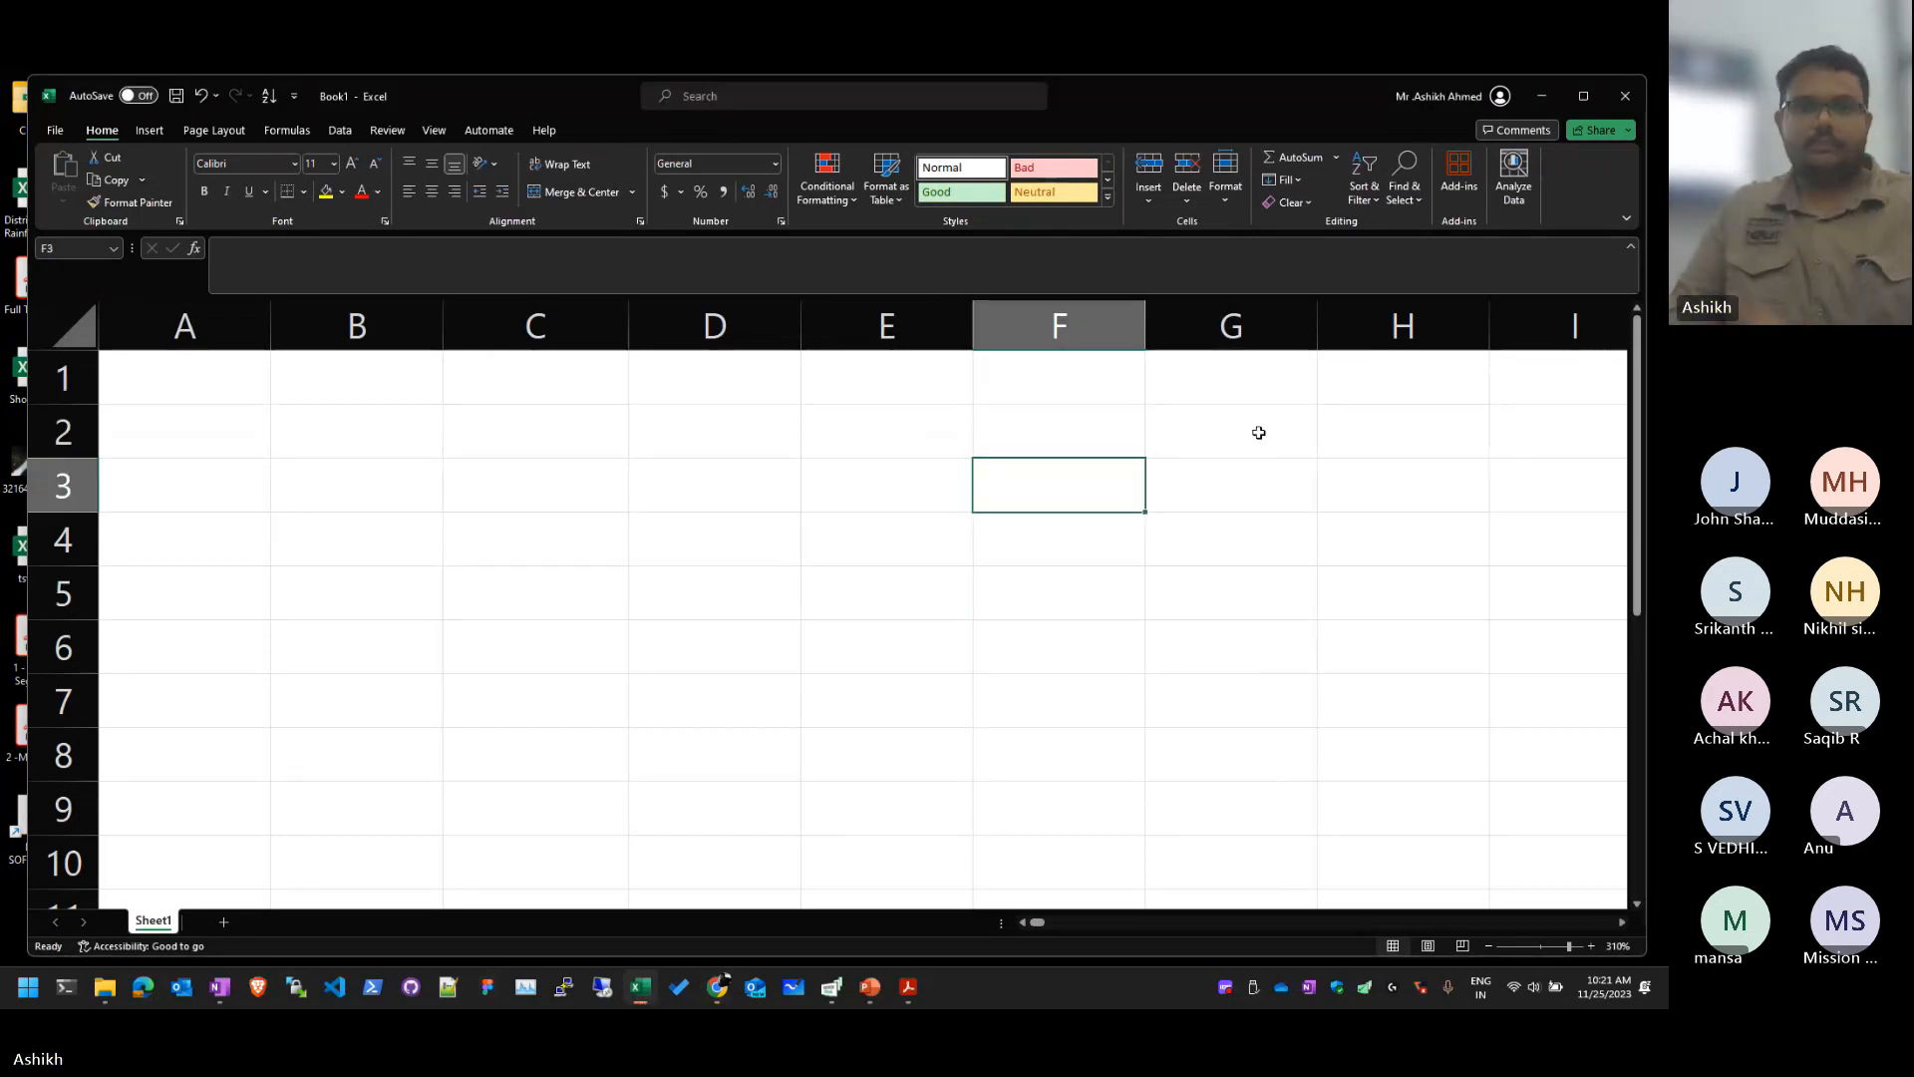
pyautogui.click(730, 430)
pyautogui.hotkey('alt', 'Tab')
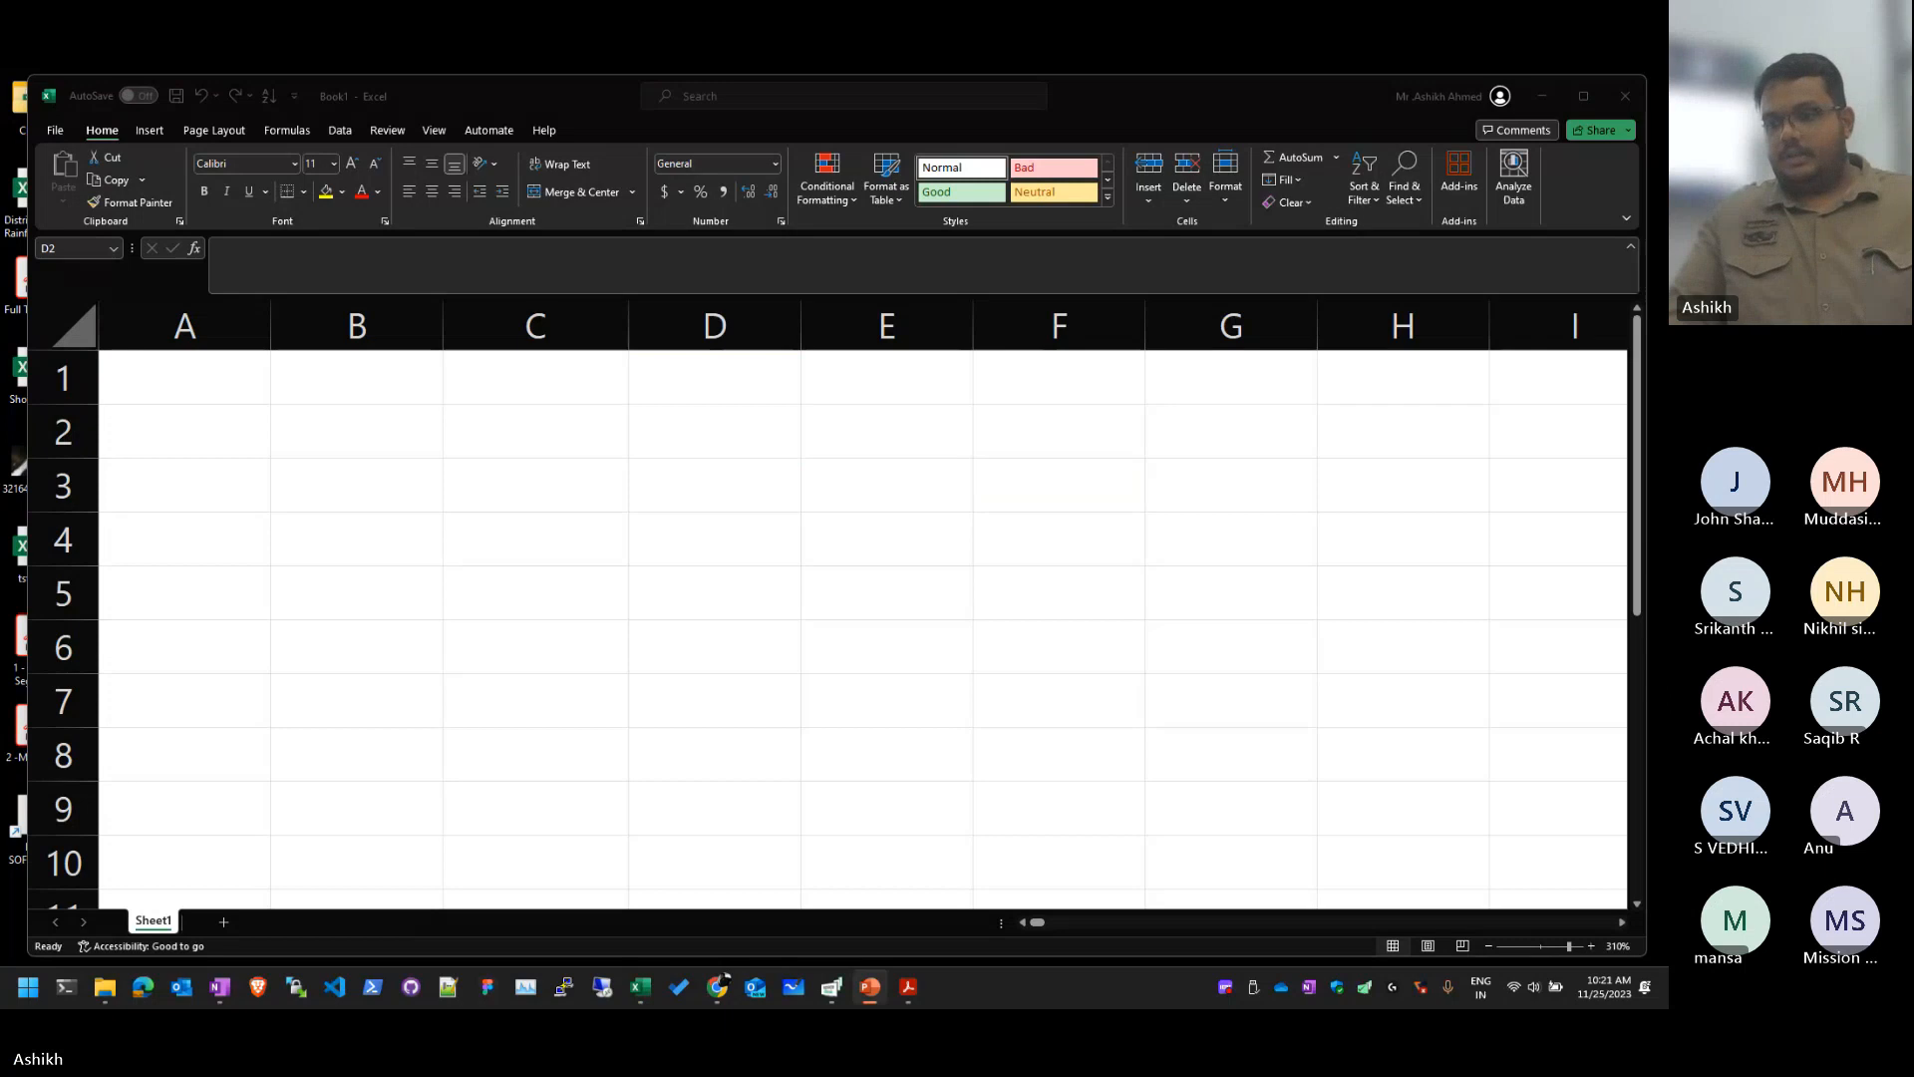
pyautogui.hotkey('alt', 'Tab')
# Step: Insert the picture Capture.PNG from this device inside cell B2
pyautogui.click(406, 479)
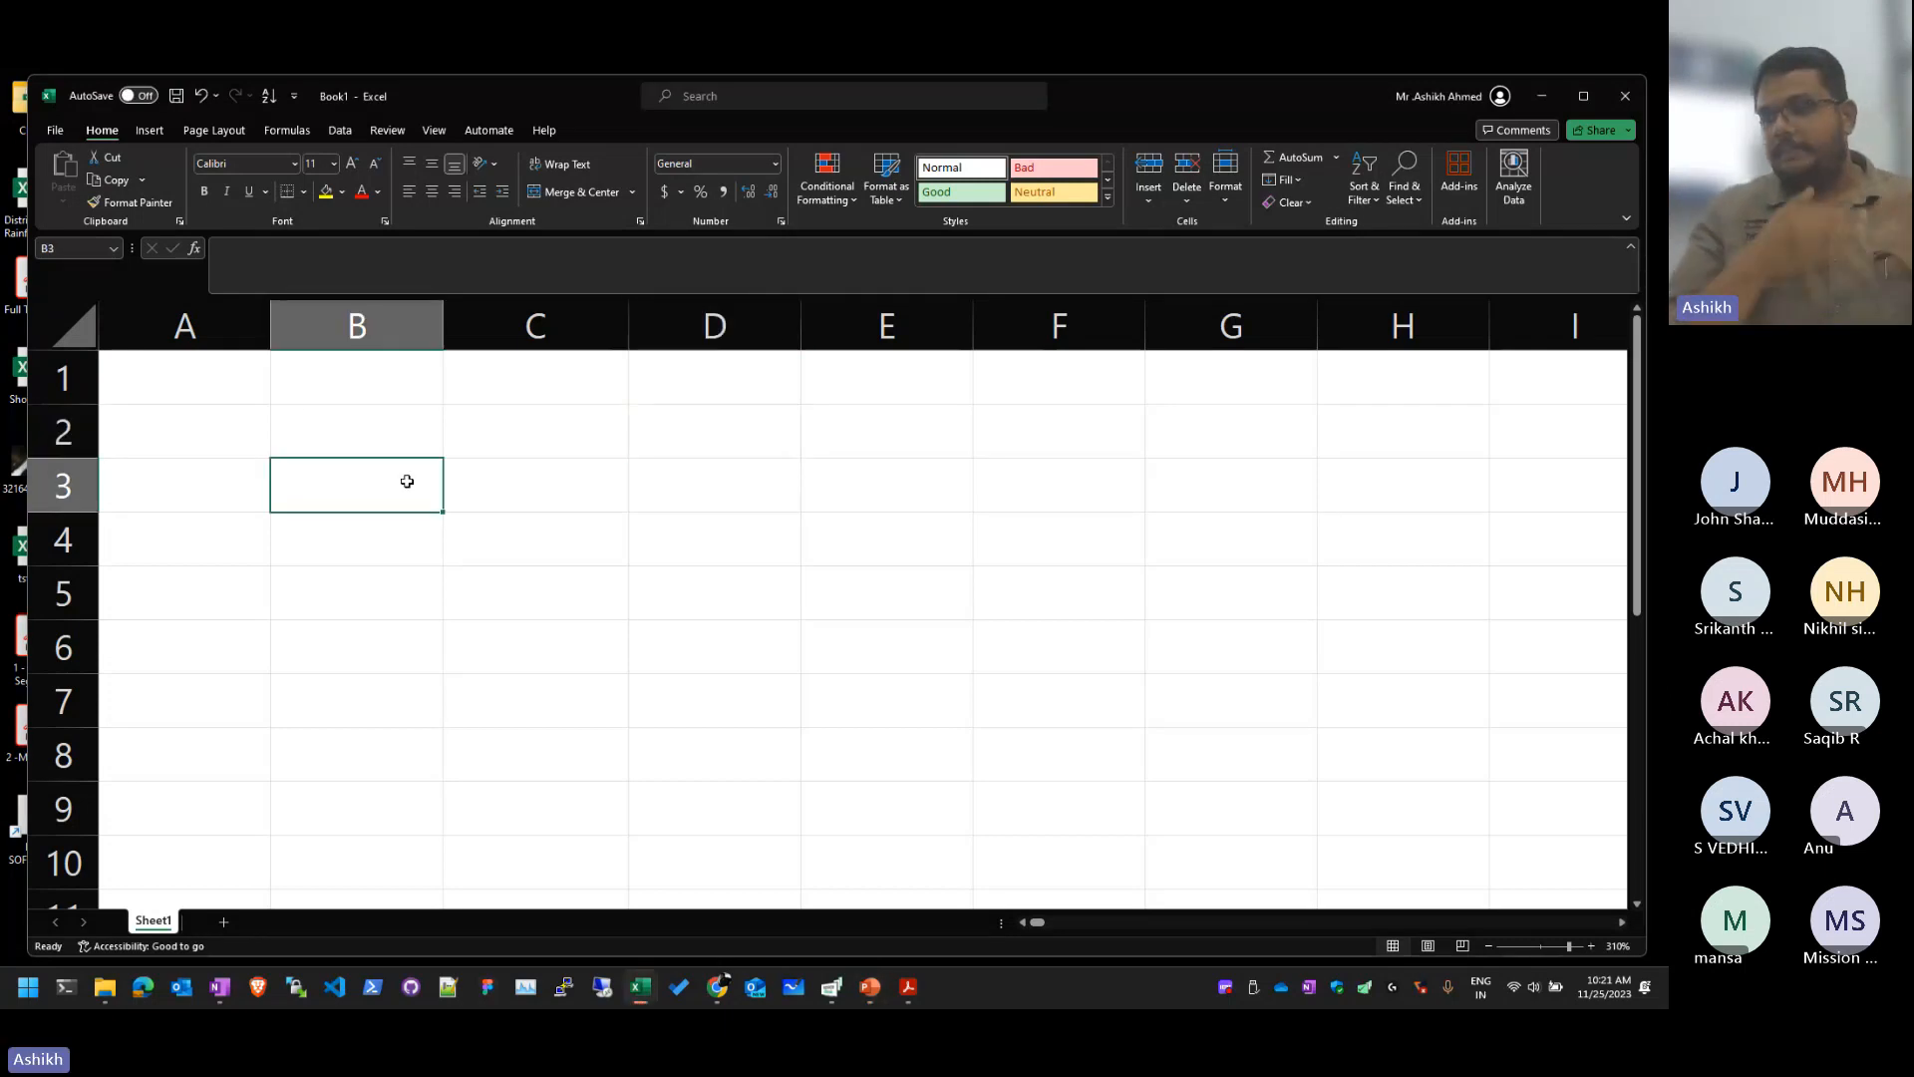
pyautogui.press('Up')
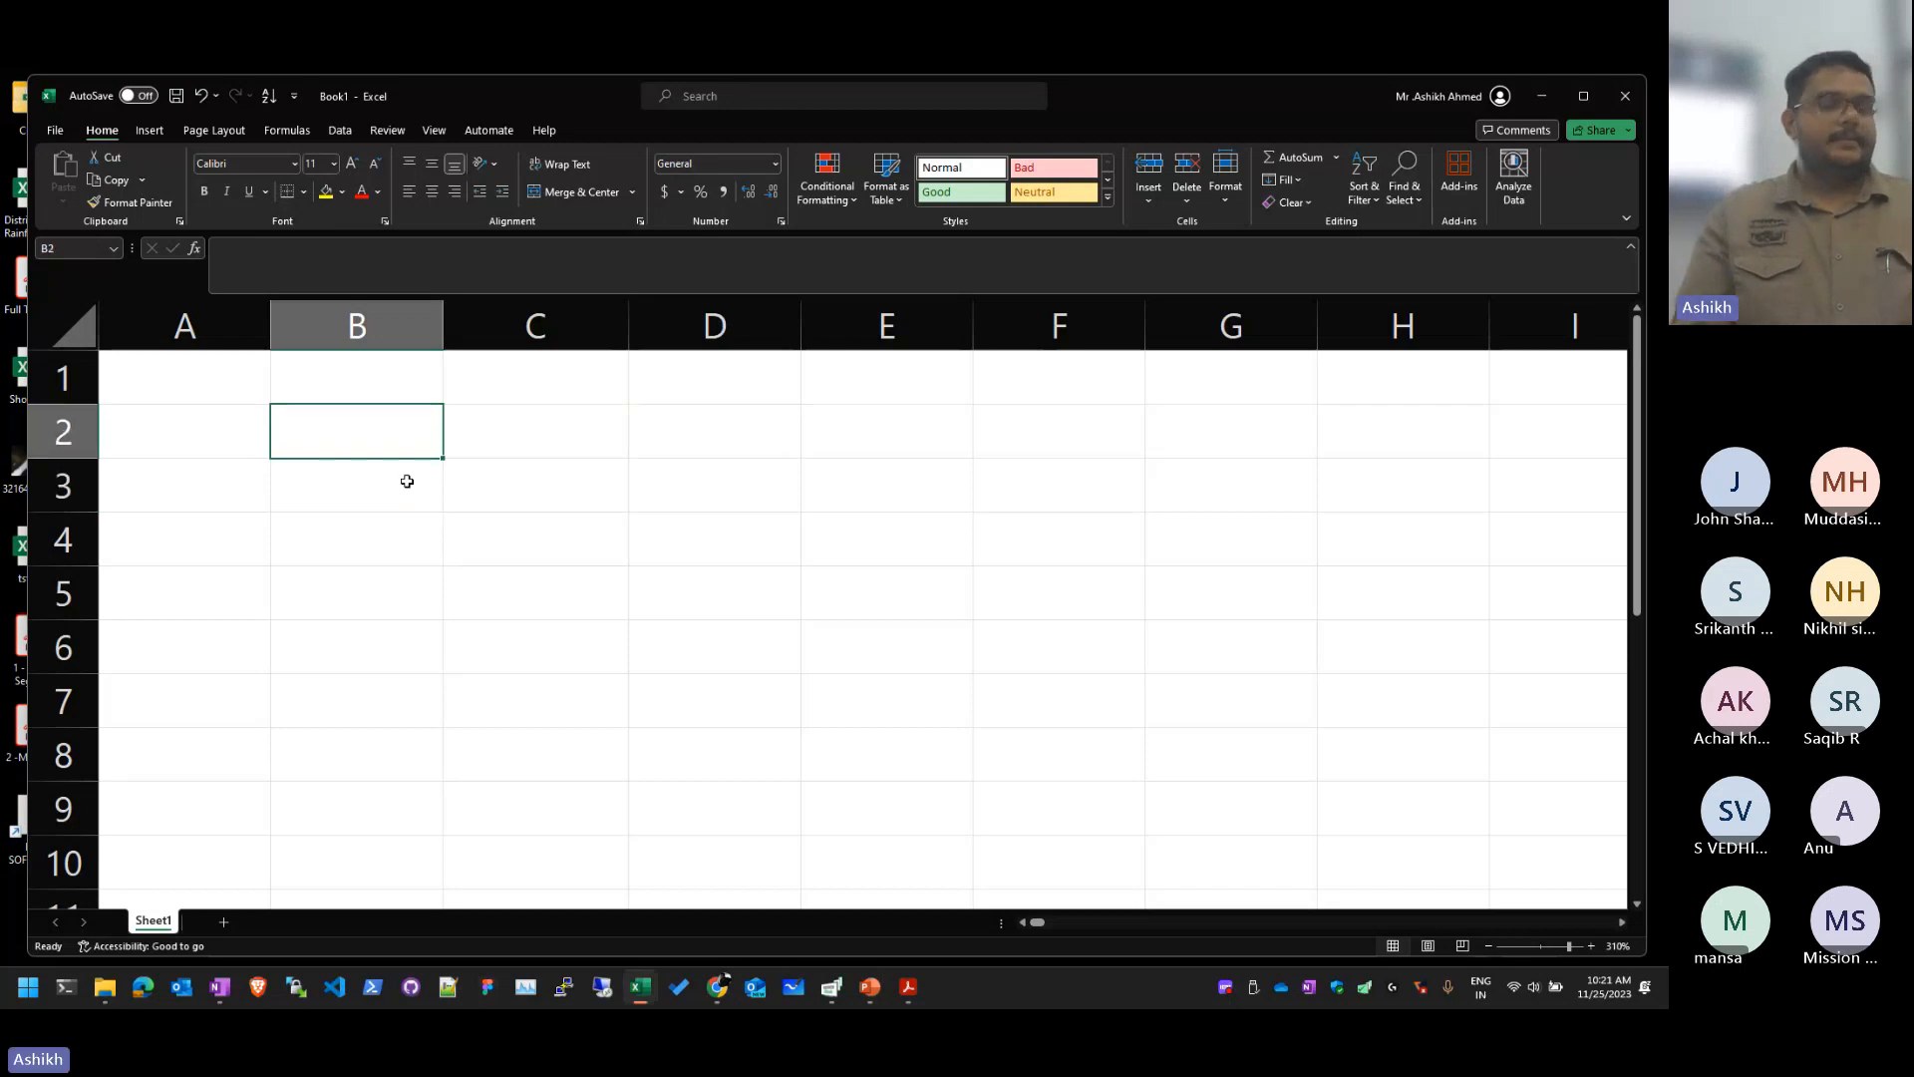
pyautogui.hotkey('alt', 'Tab')
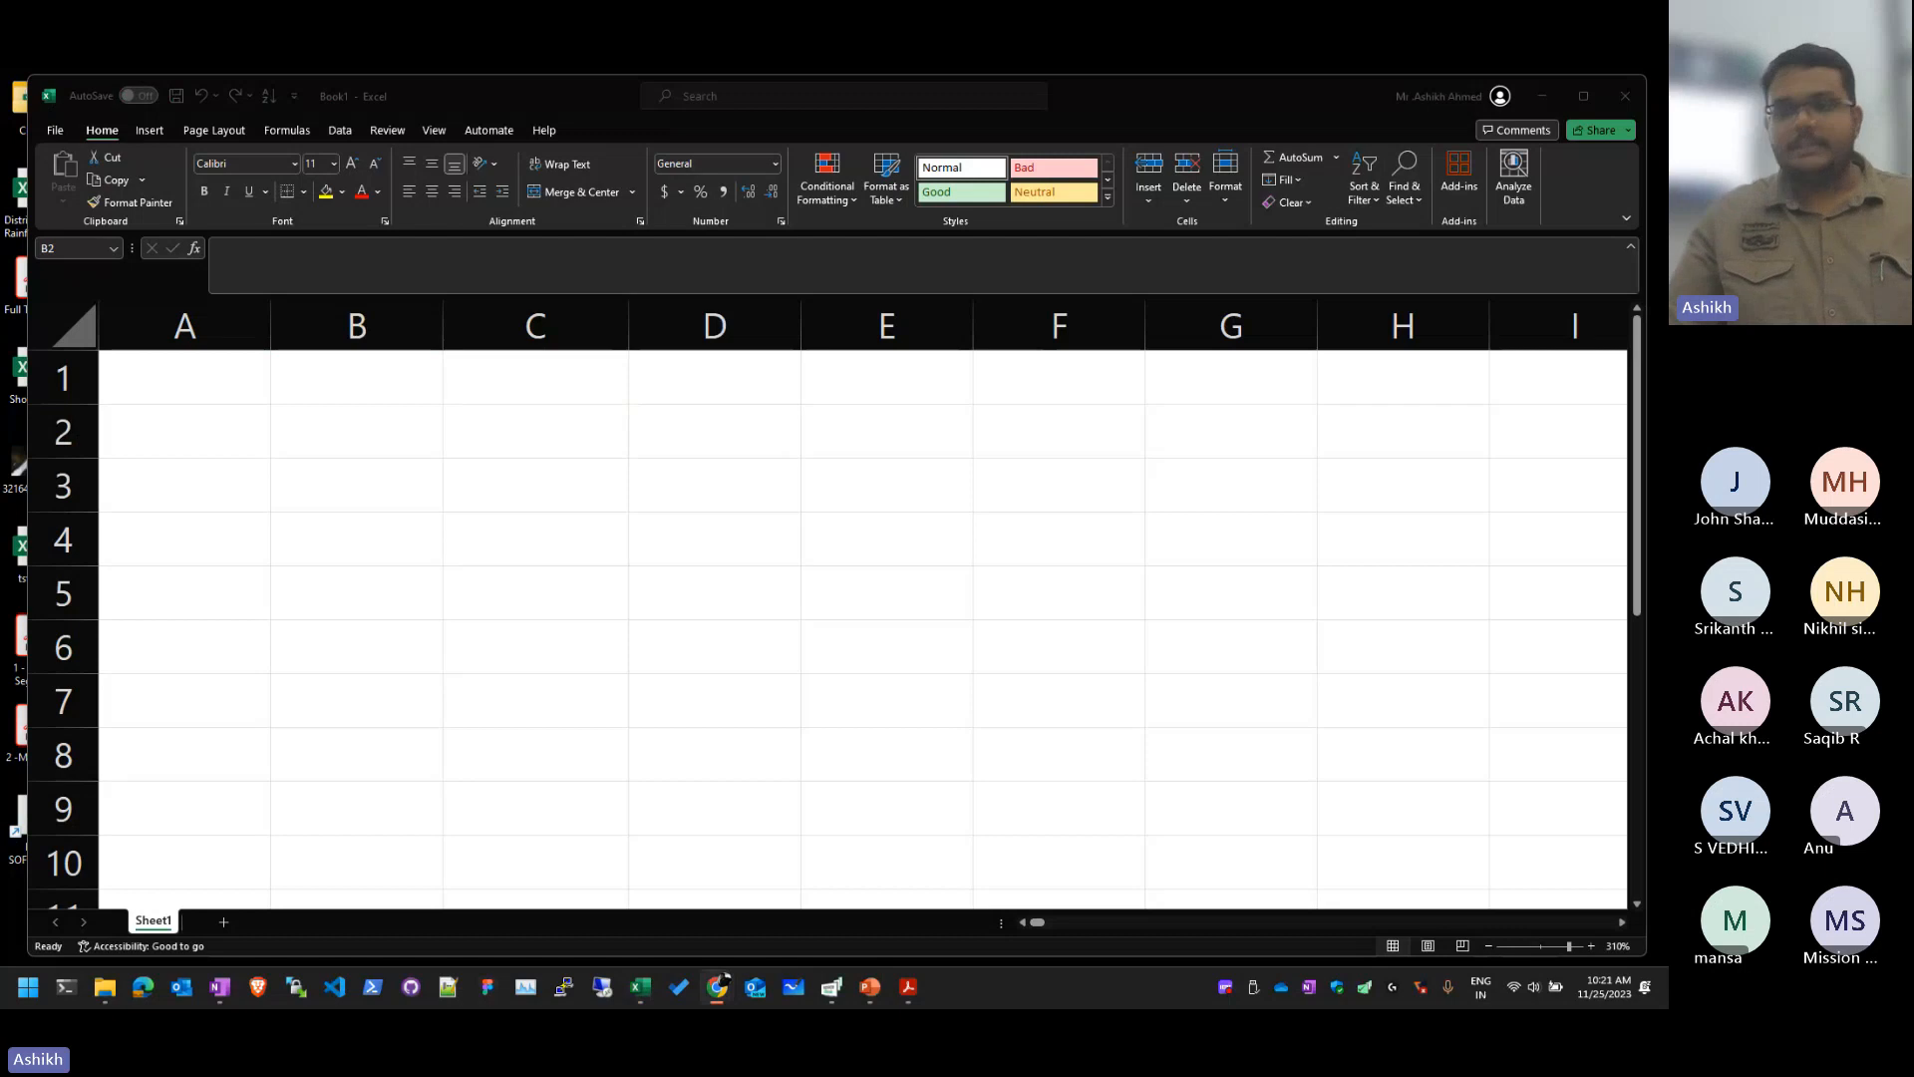
pyautogui.click(299, 266)
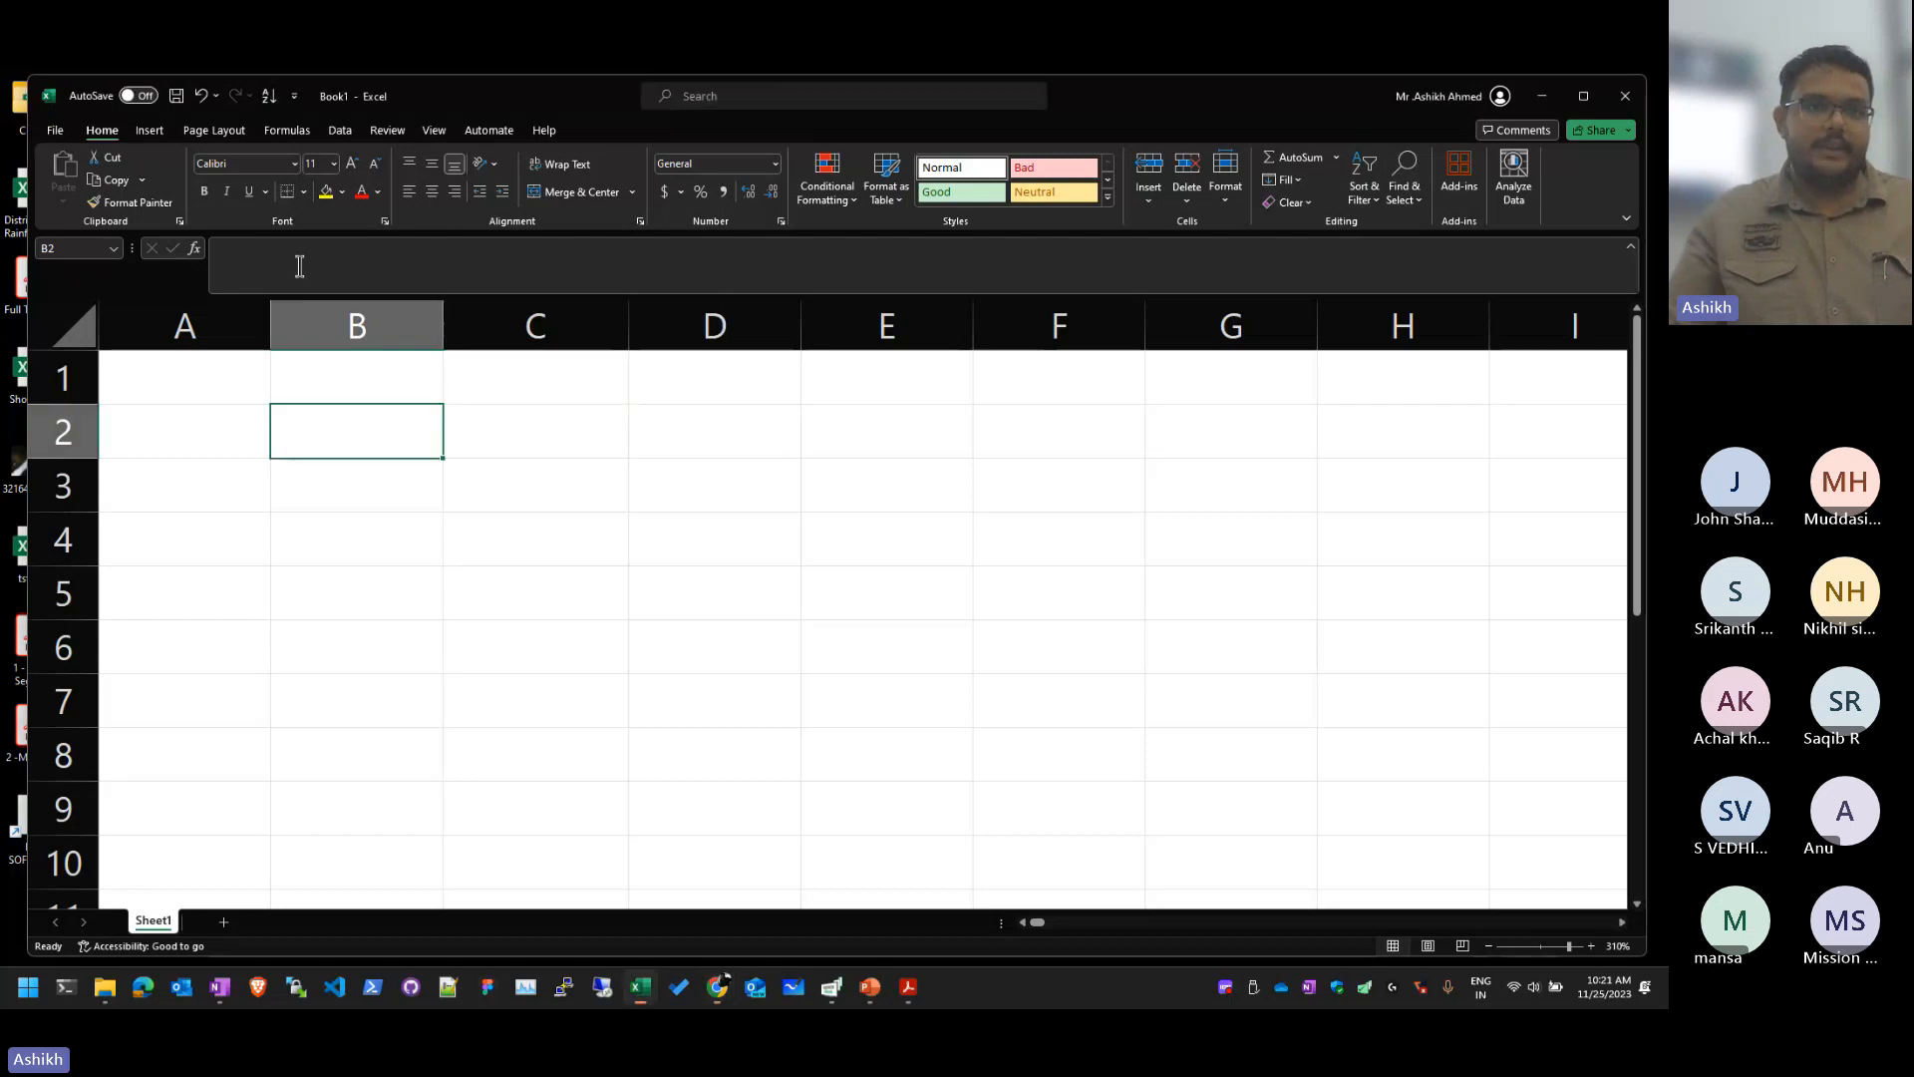
pyautogui.click(144, 130)
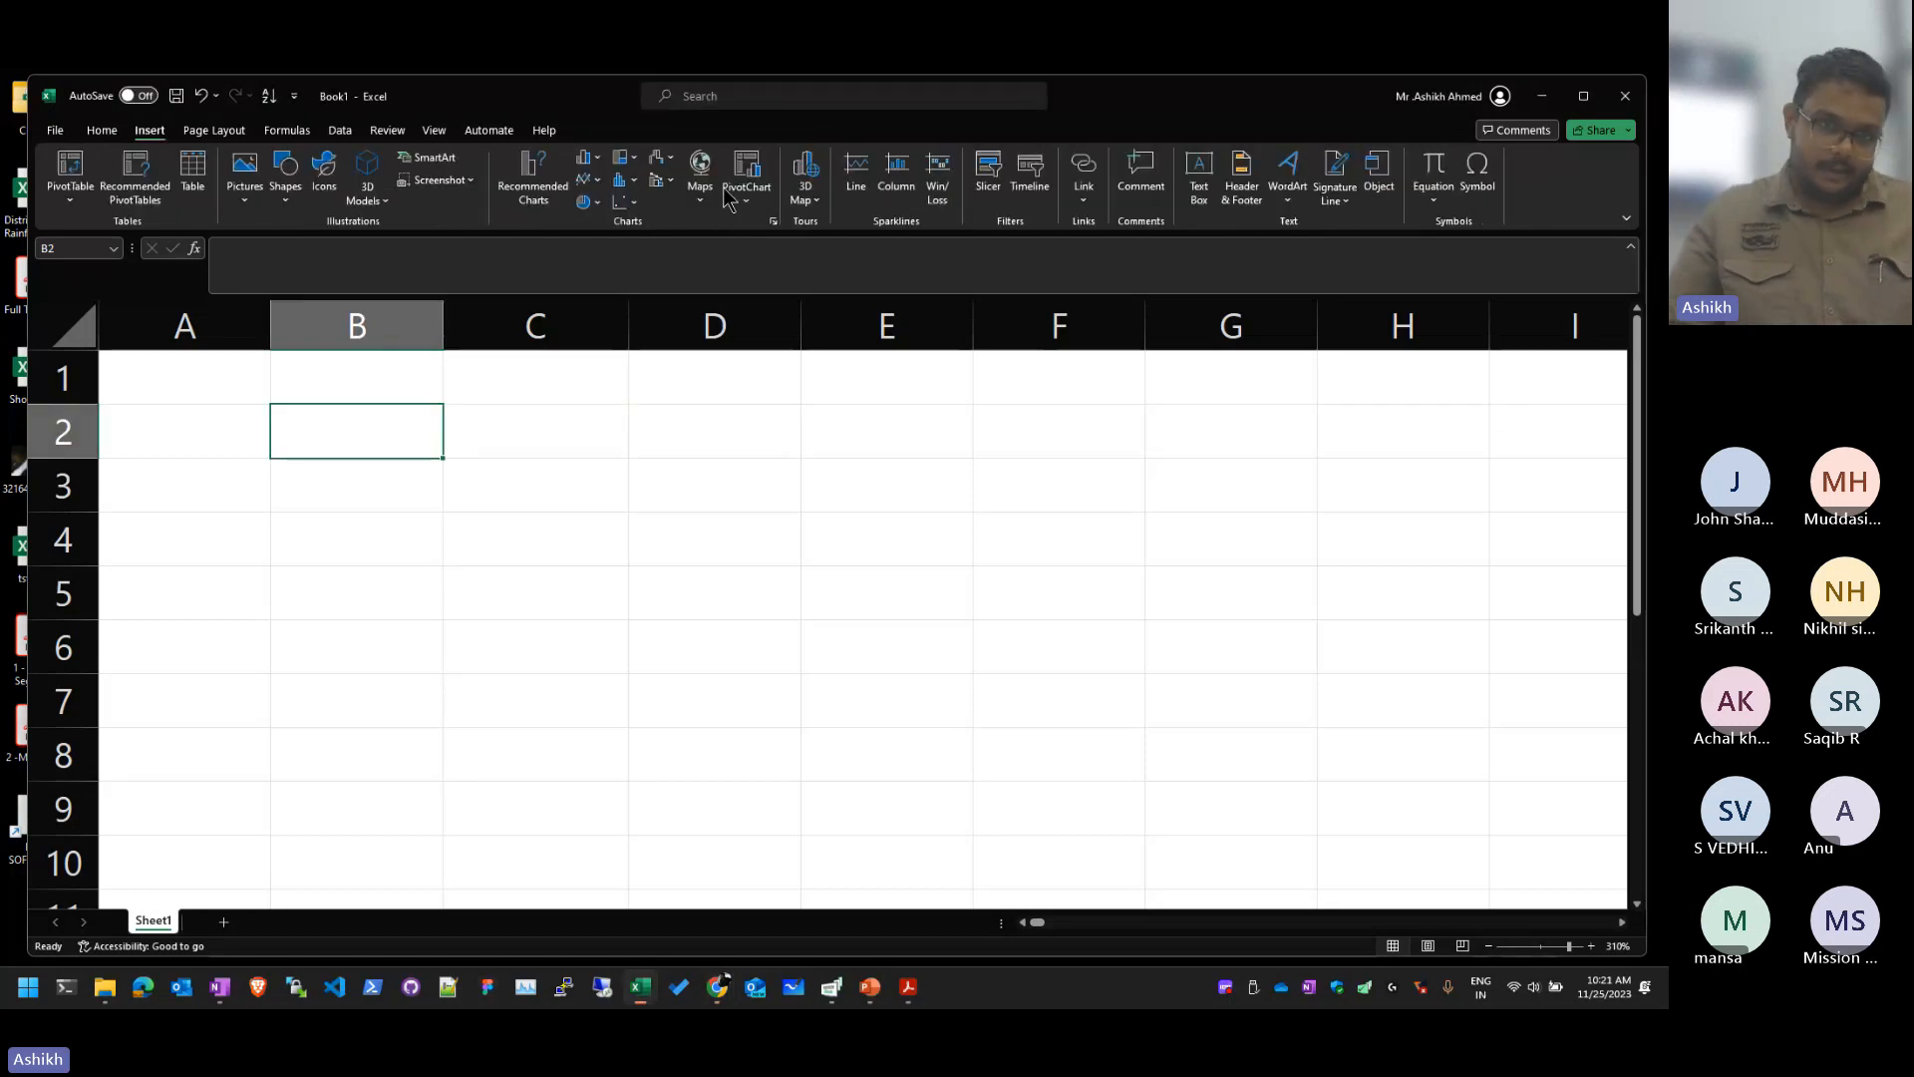
pyautogui.click(244, 185)
pyautogui.moveTo(269, 250)
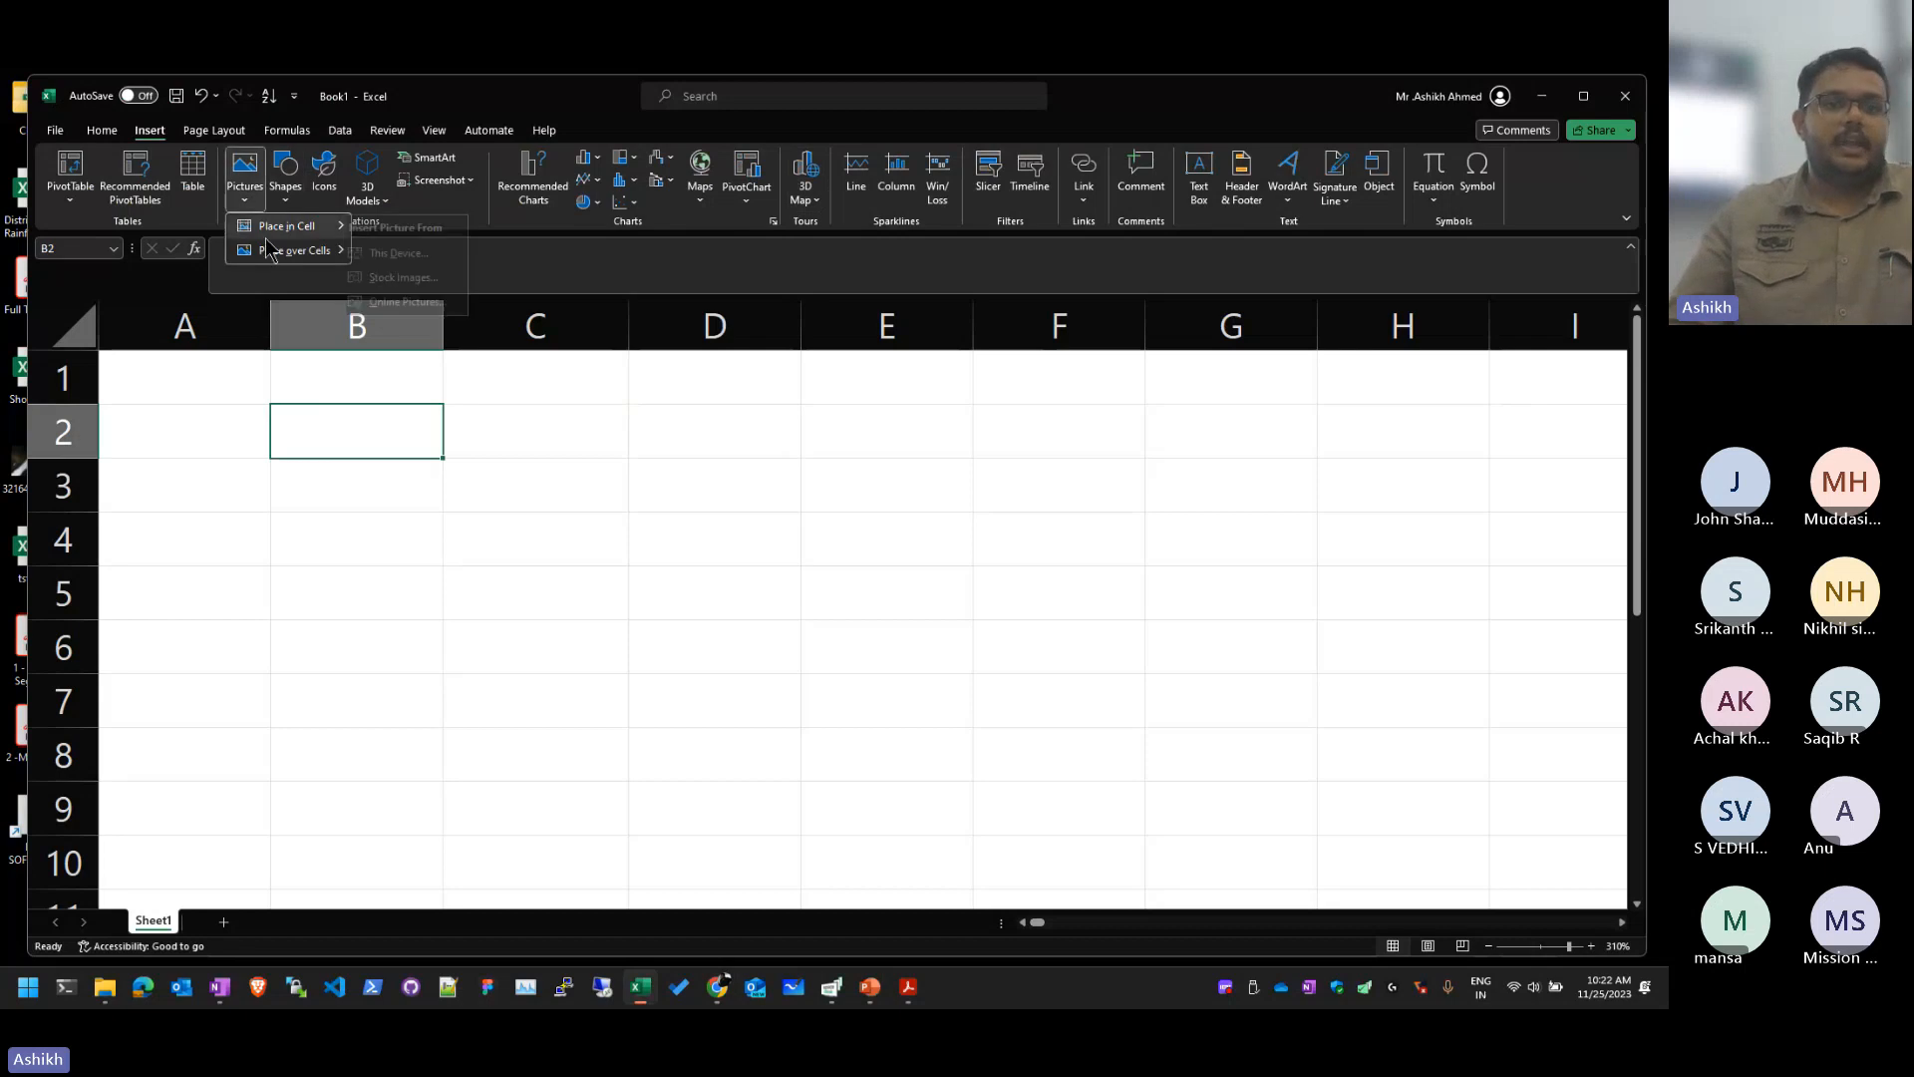
pyautogui.click(430, 257)
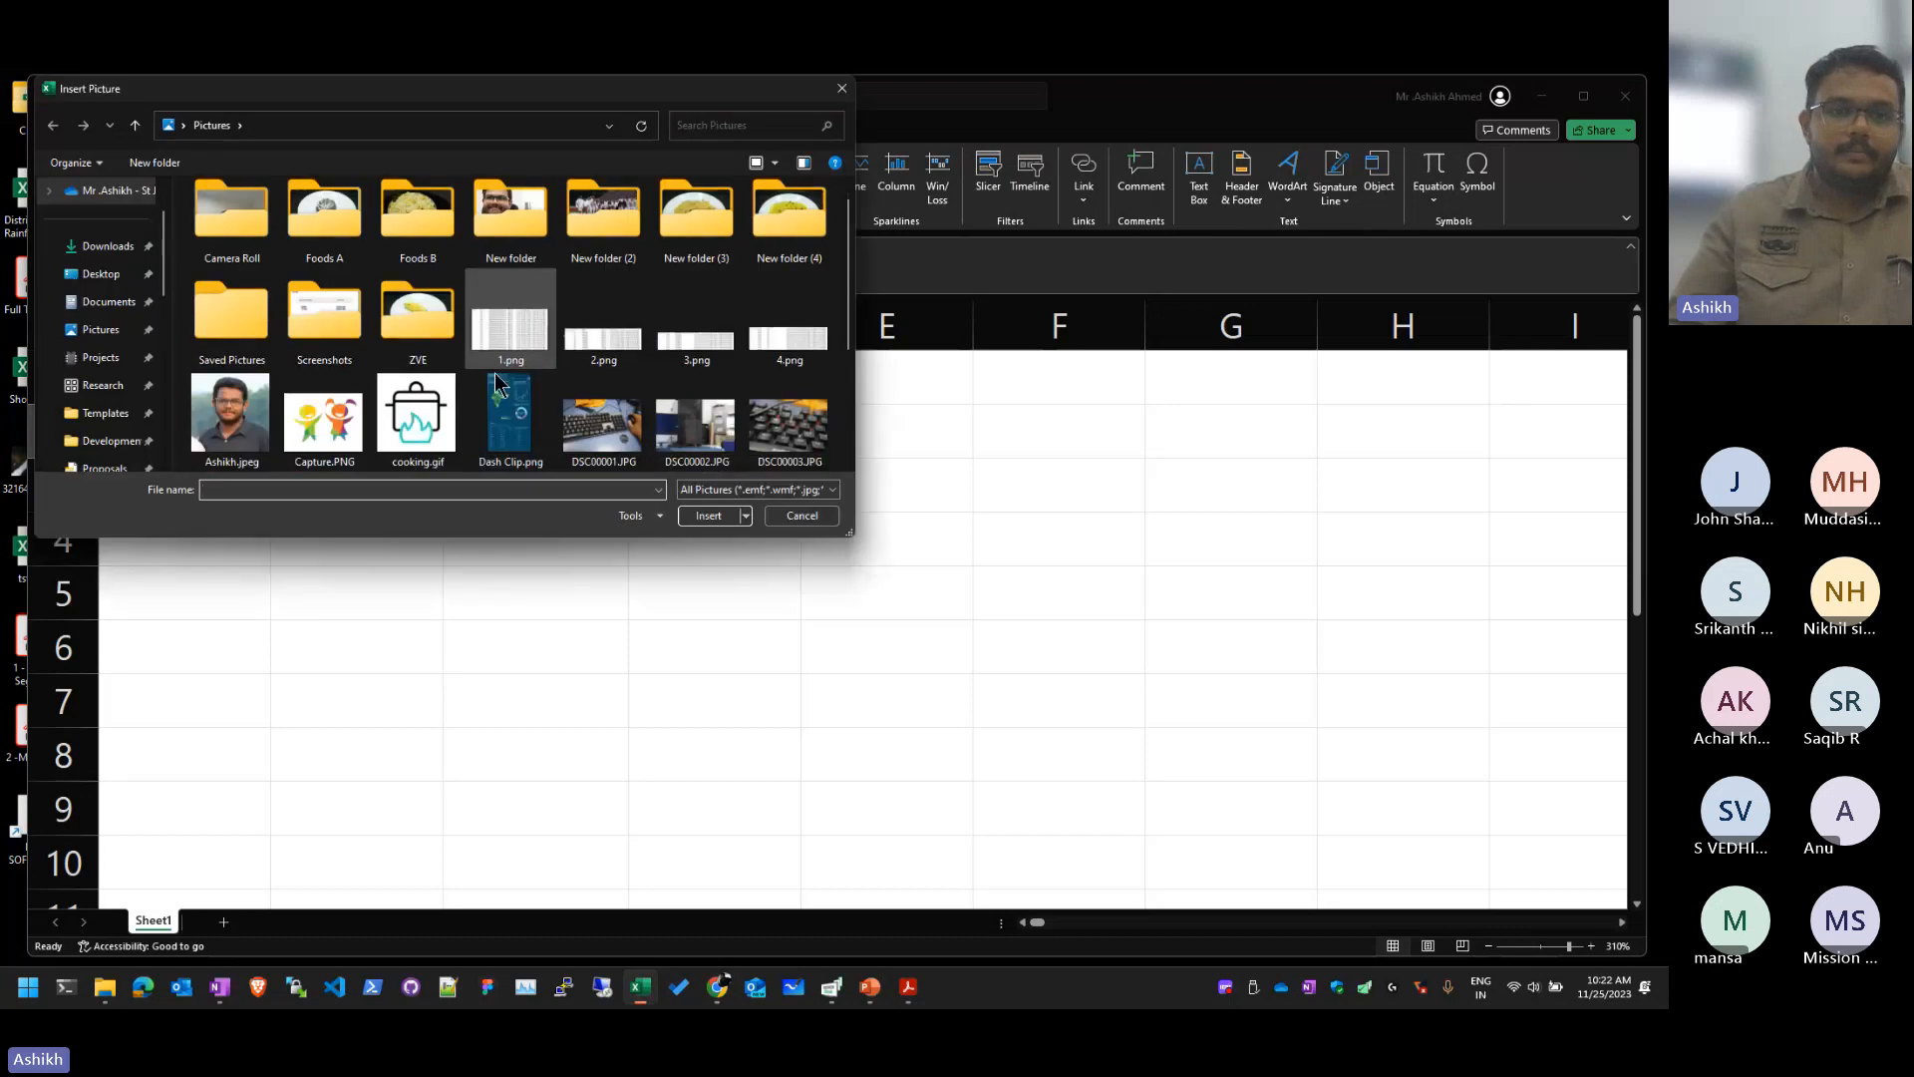
pyautogui.click(301, 423)
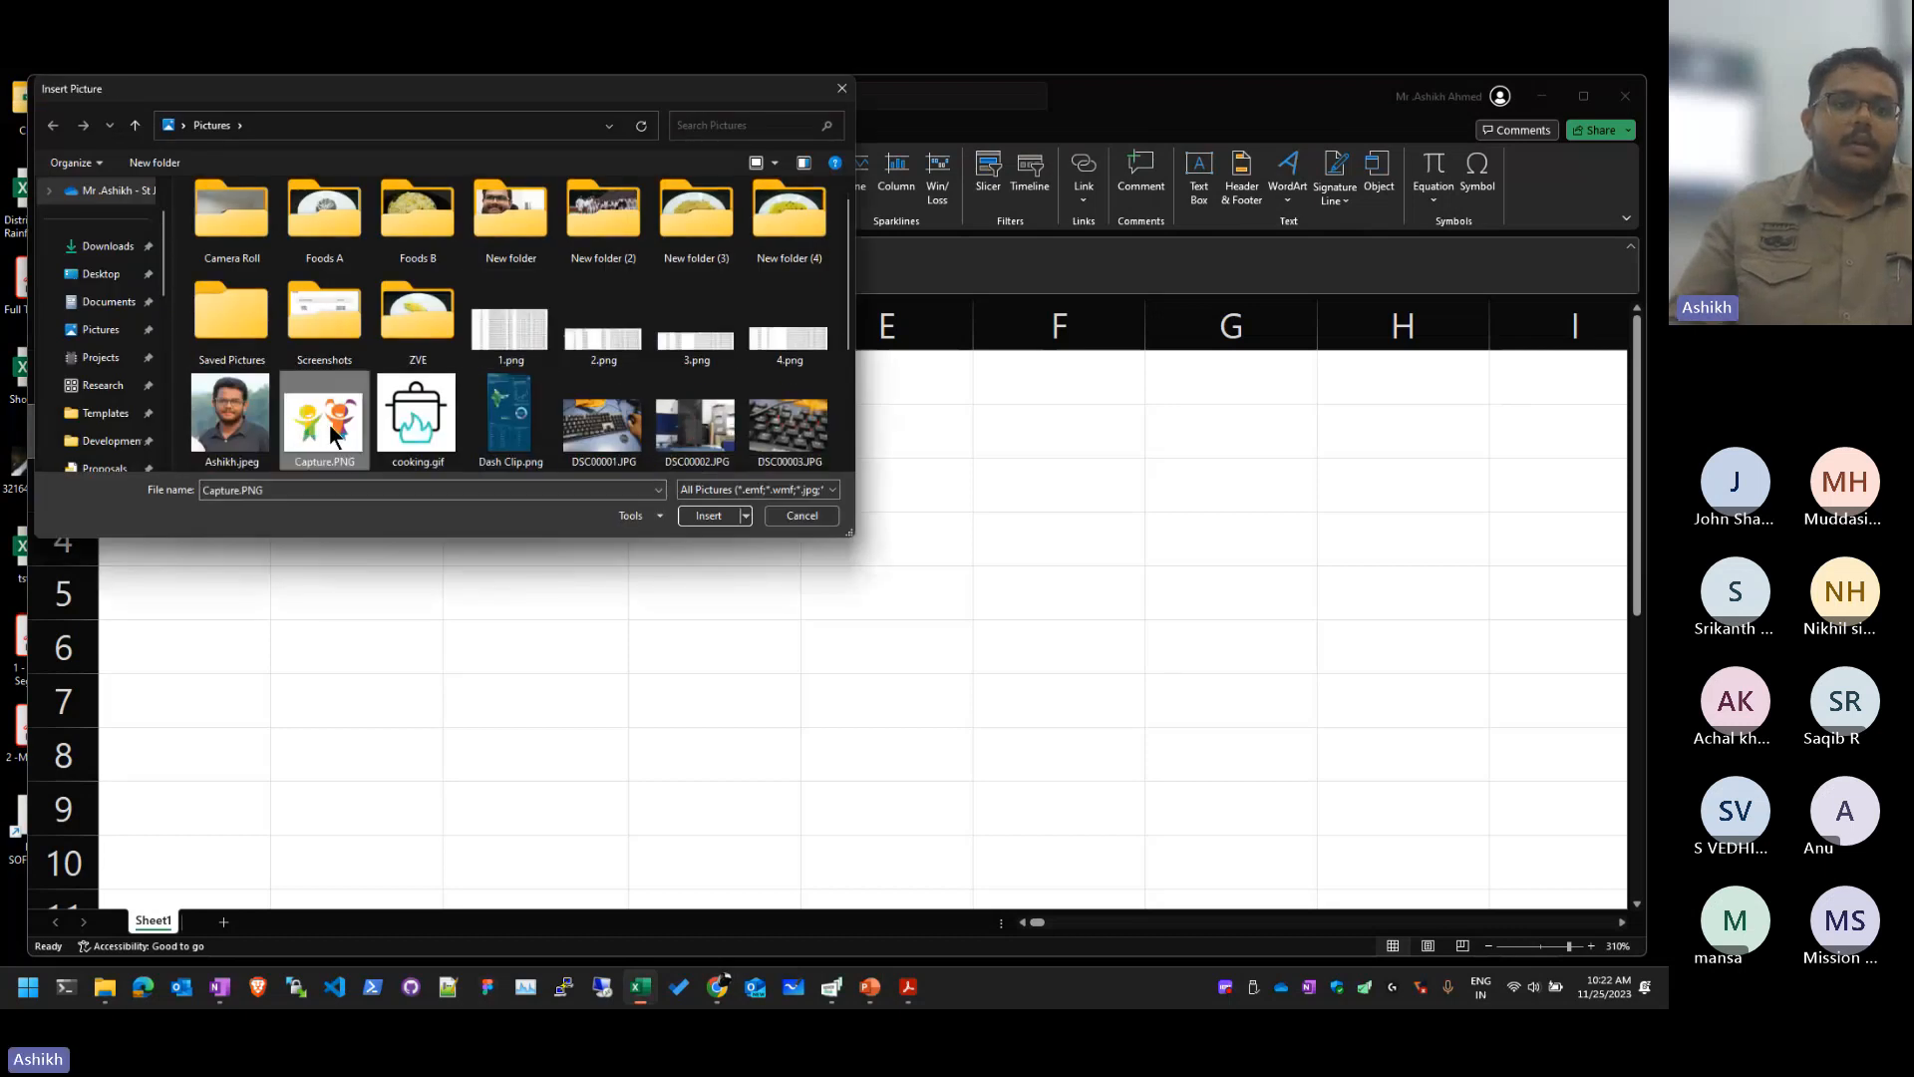
pyautogui.doubleClick(329, 423)
# Step: Open cell B2 for editing, leave it, and delete the picture placed in it
pyautogui.click(390, 534)
pyautogui.doubleClick(348, 429)
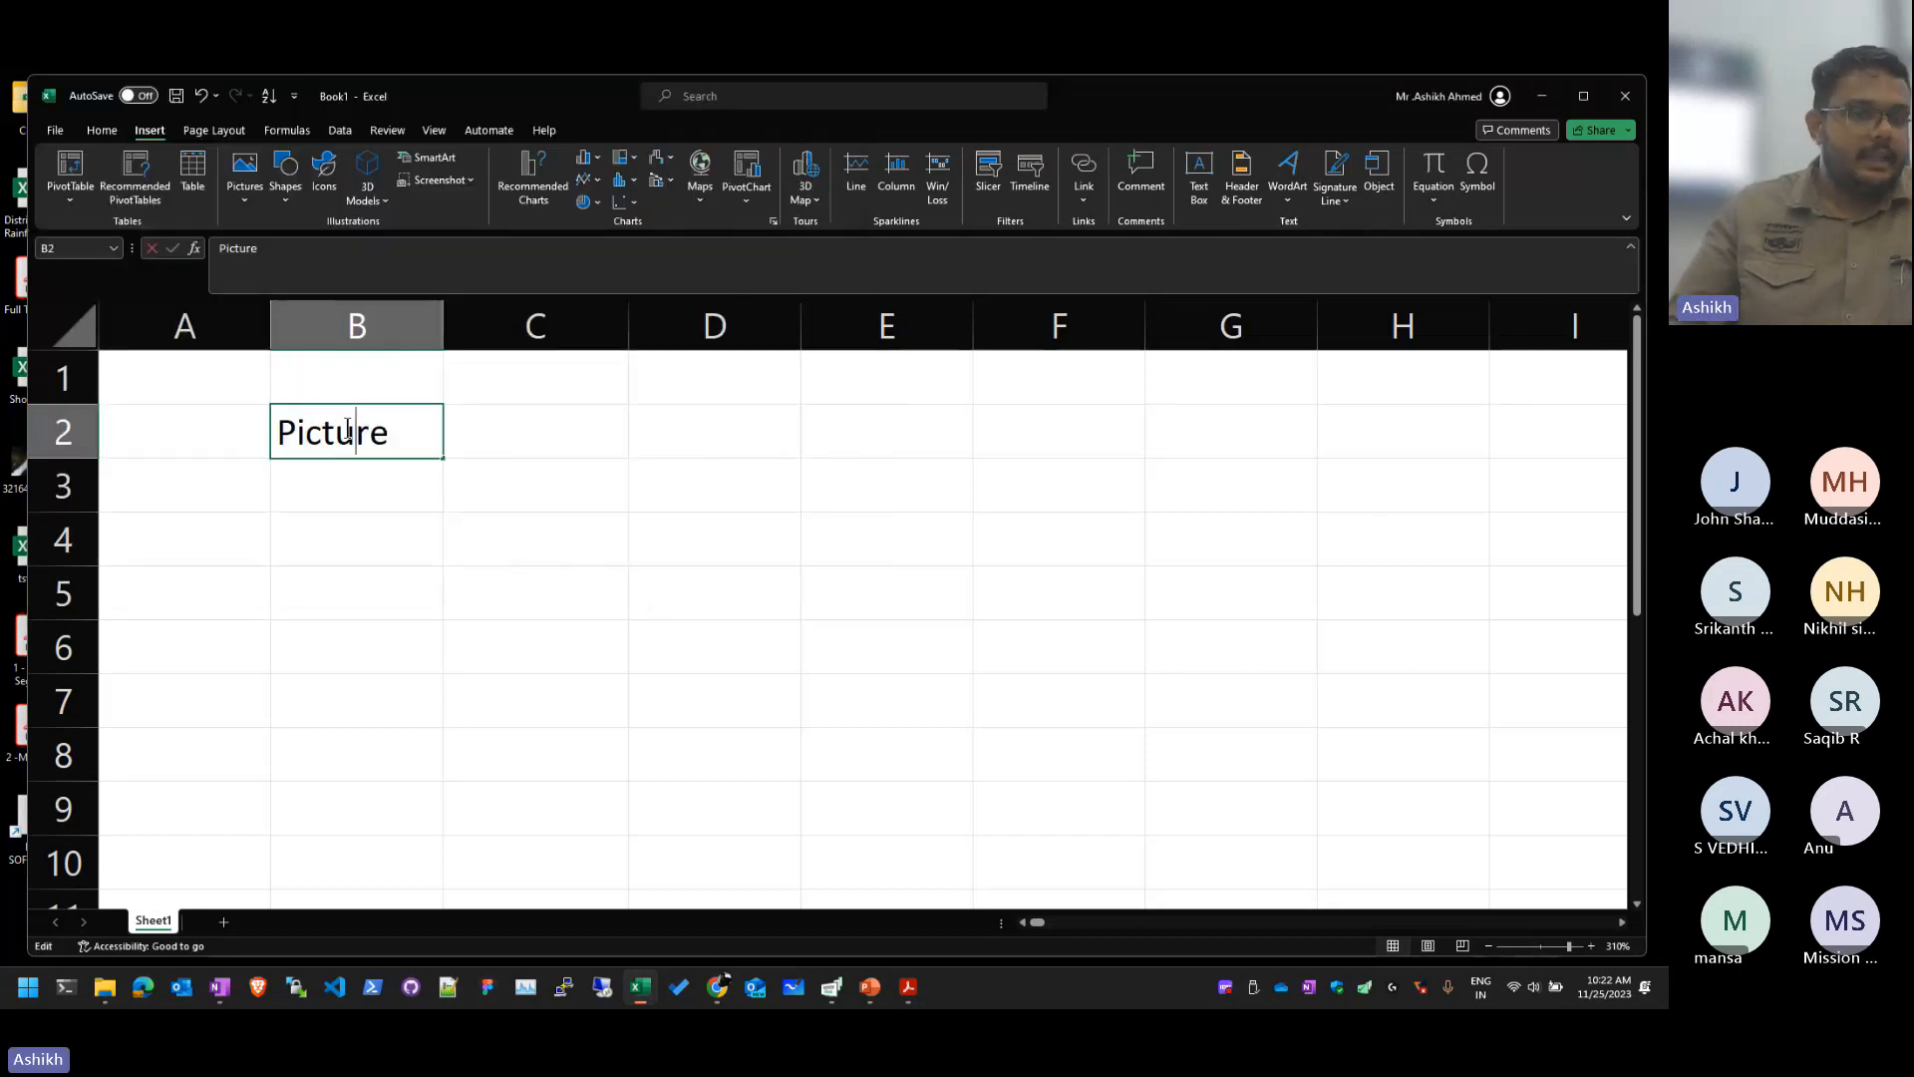
pyautogui.click(485, 530)
pyautogui.click(367, 422)
pyautogui.press('Delete')
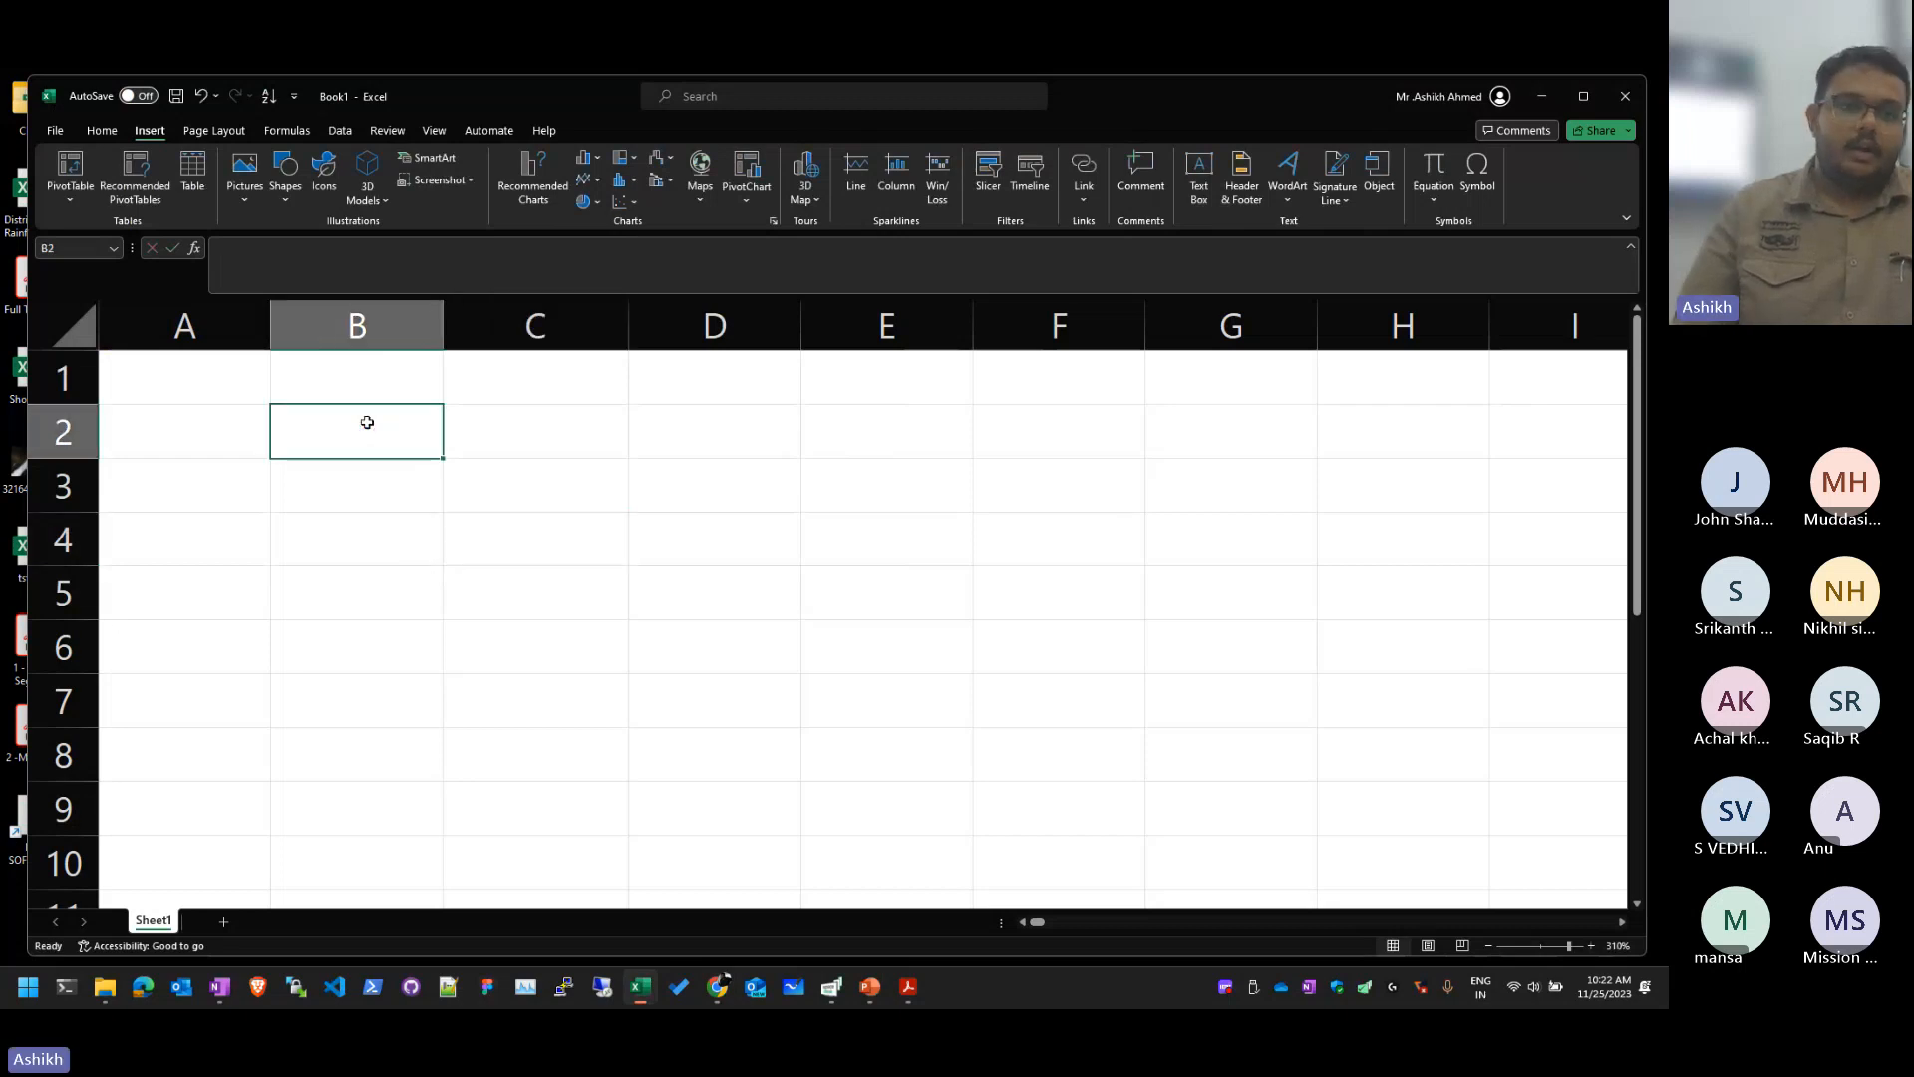
# Step: Insert the picture Capture.PNG from this device over the cells, with its corner at D9
pyautogui.click(666, 801)
pyautogui.click(247, 196)
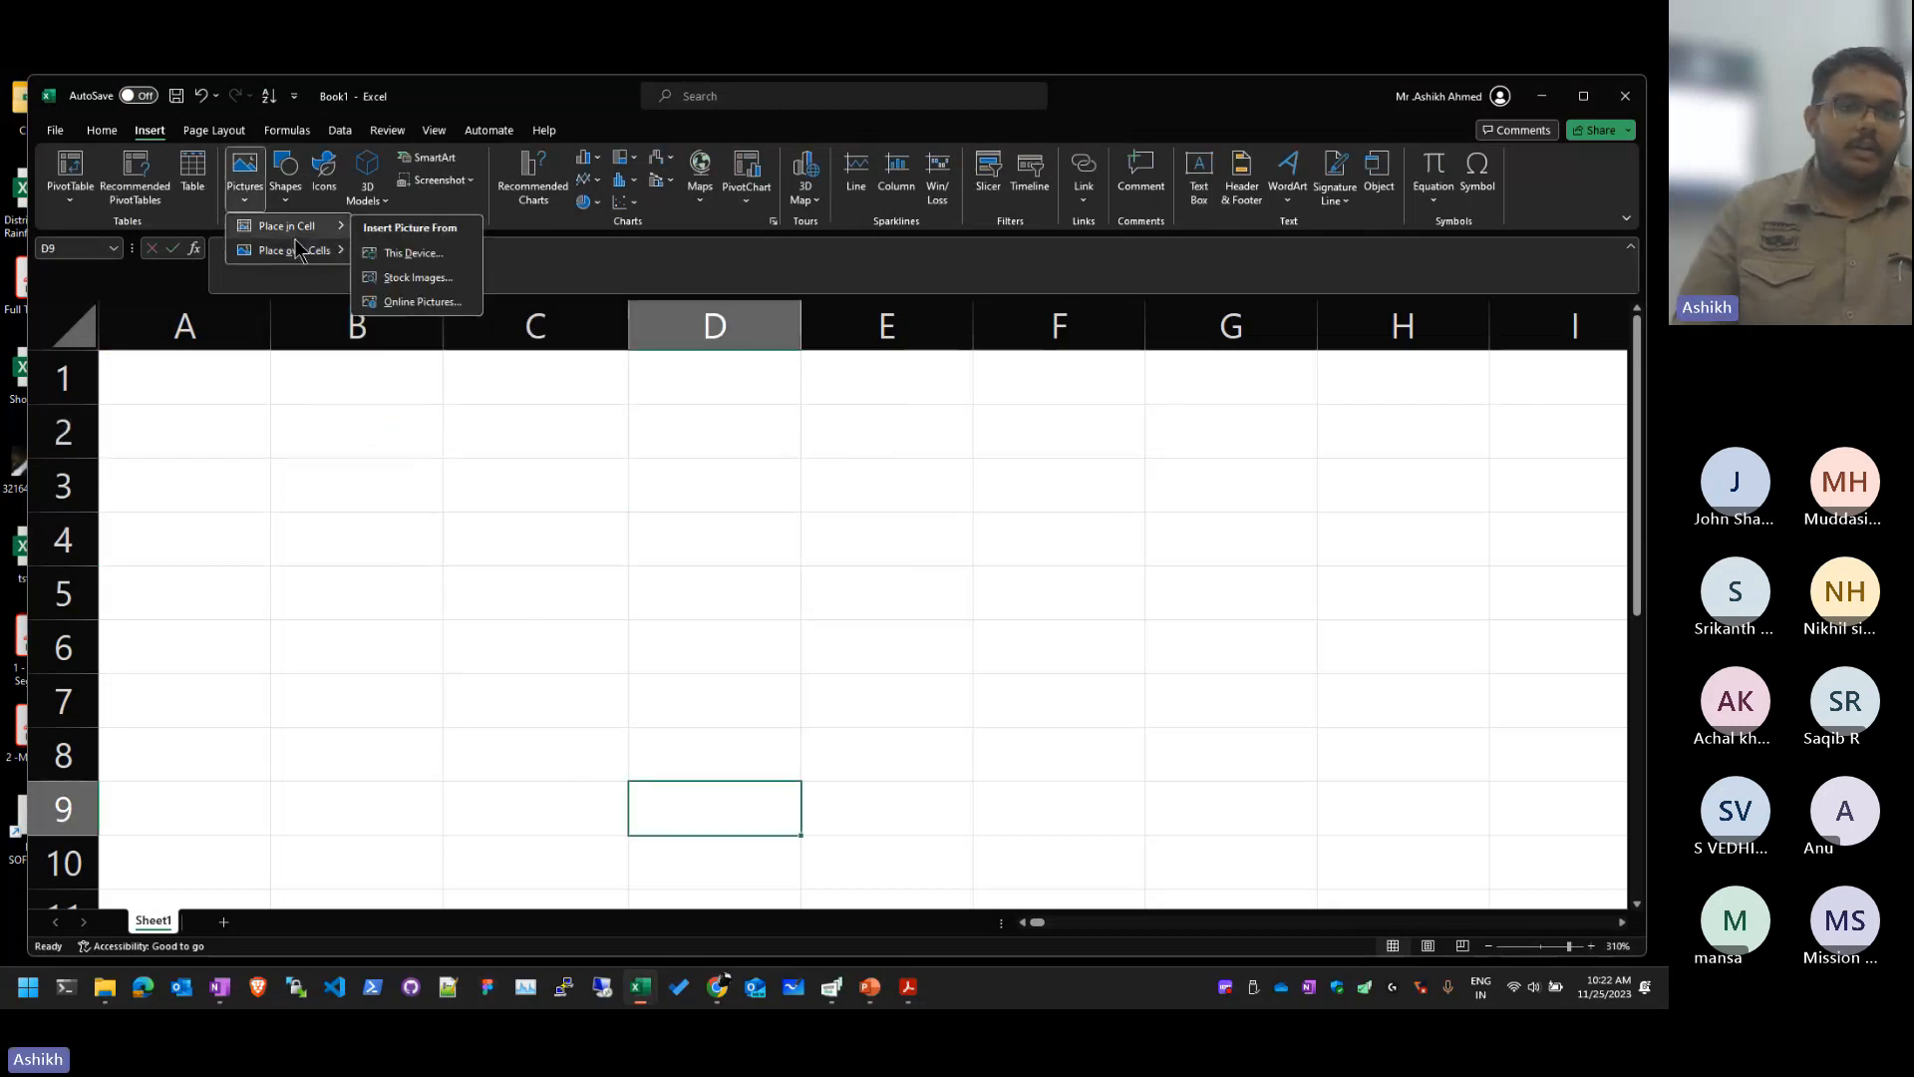
pyautogui.moveTo(309, 261)
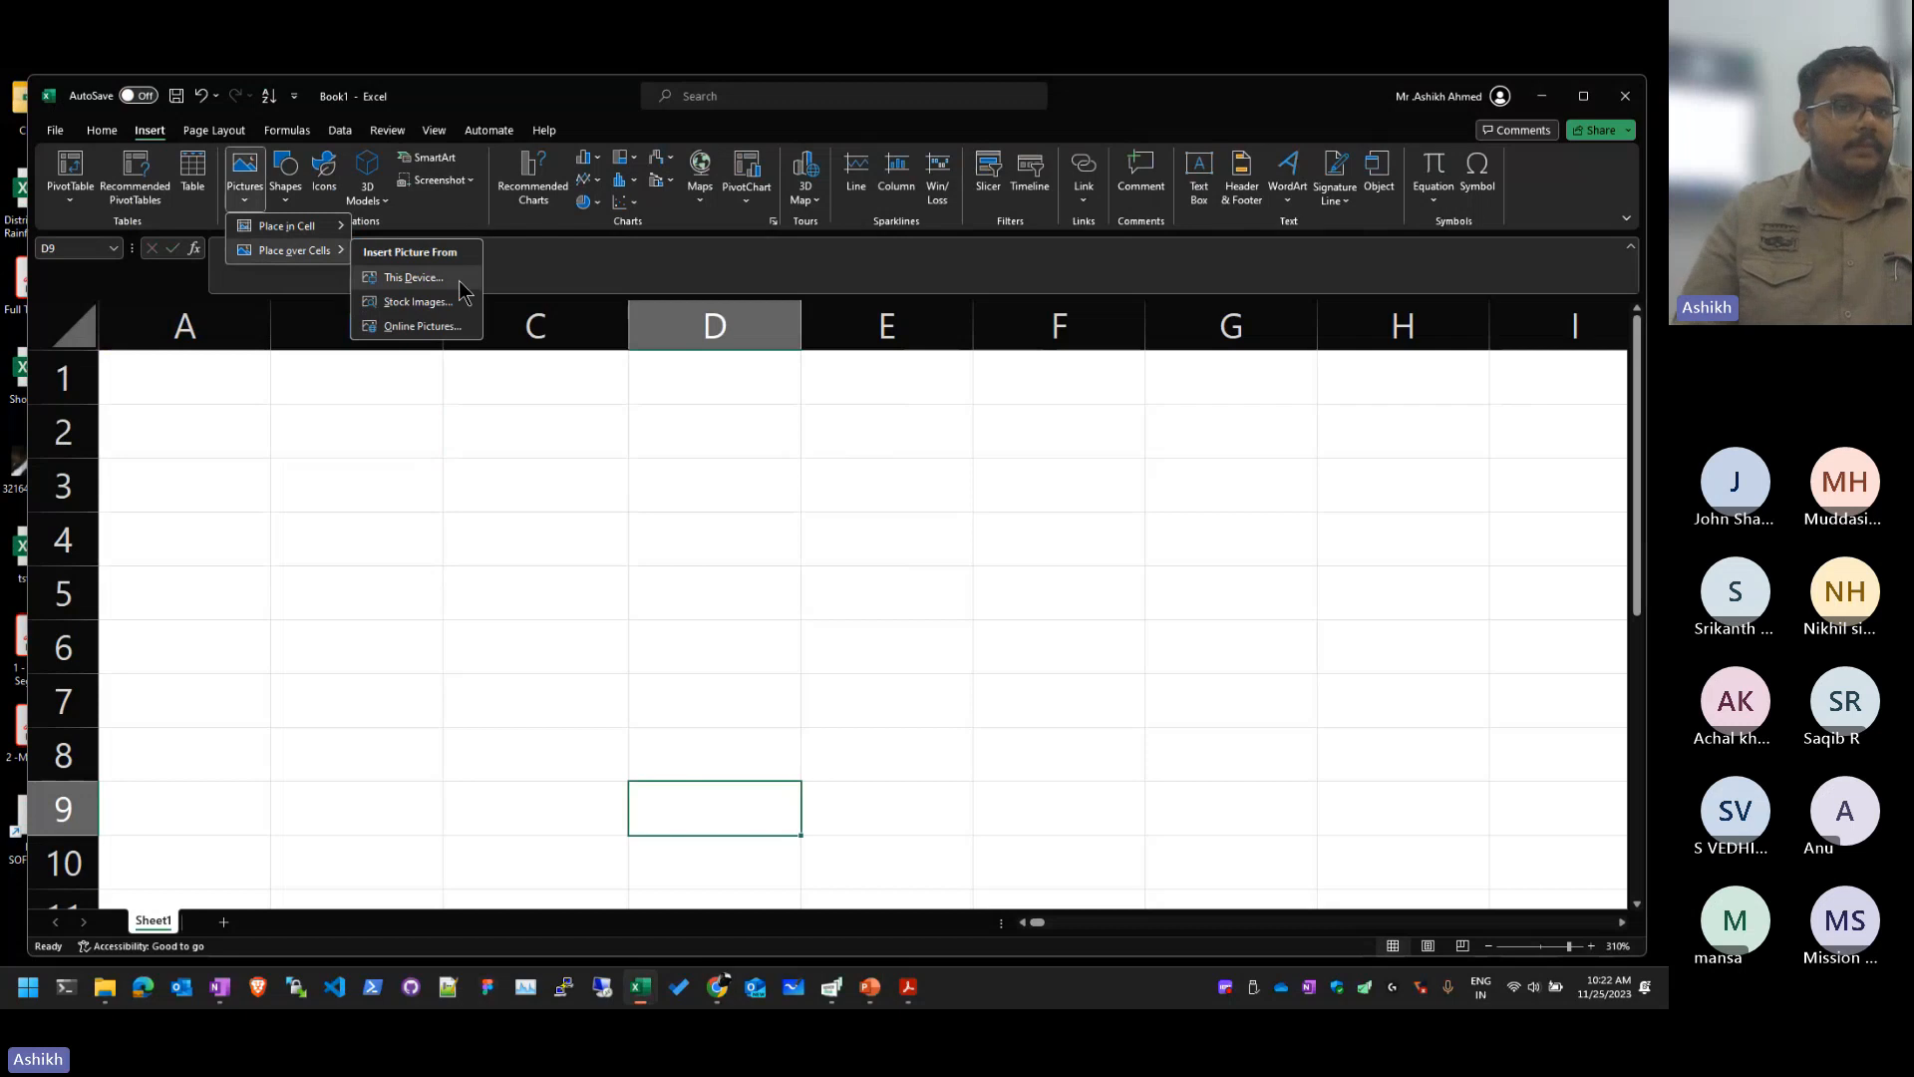
pyautogui.moveTo(292, 226)
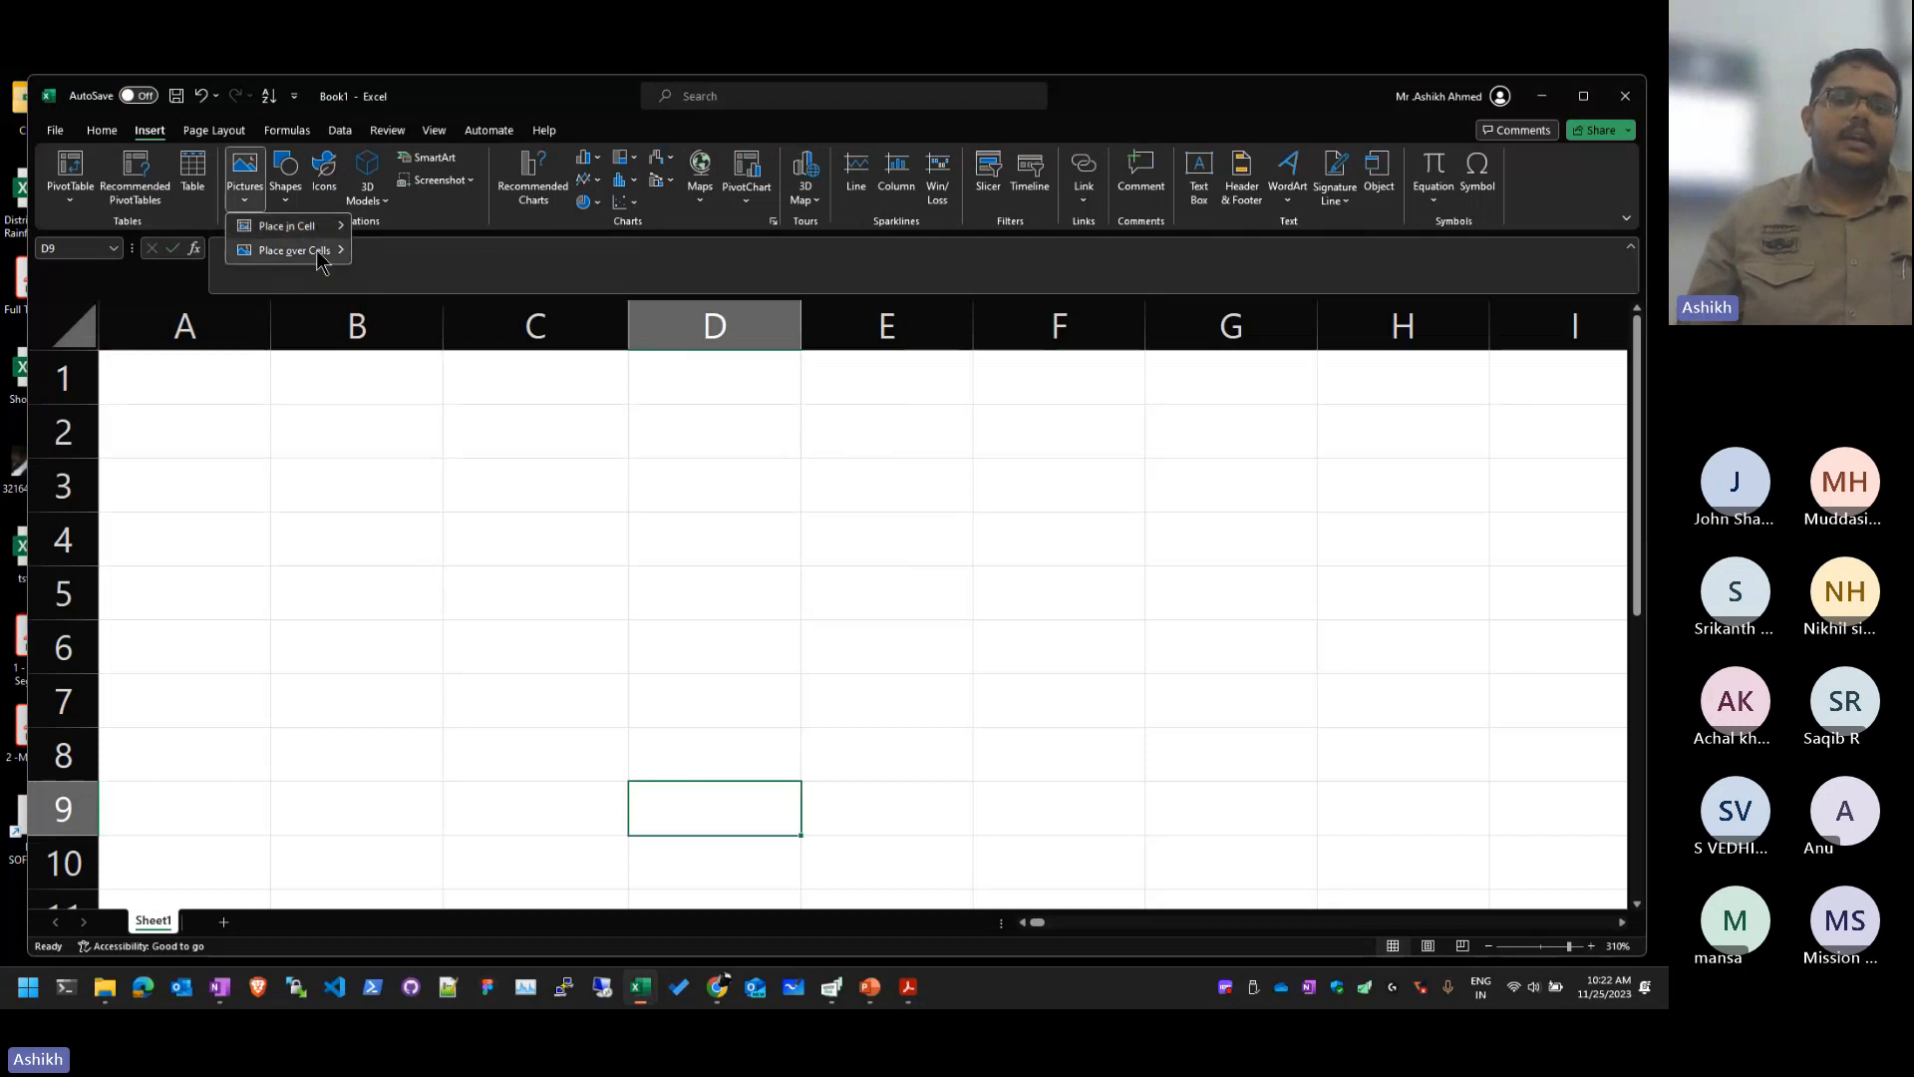
pyautogui.click(370, 298)
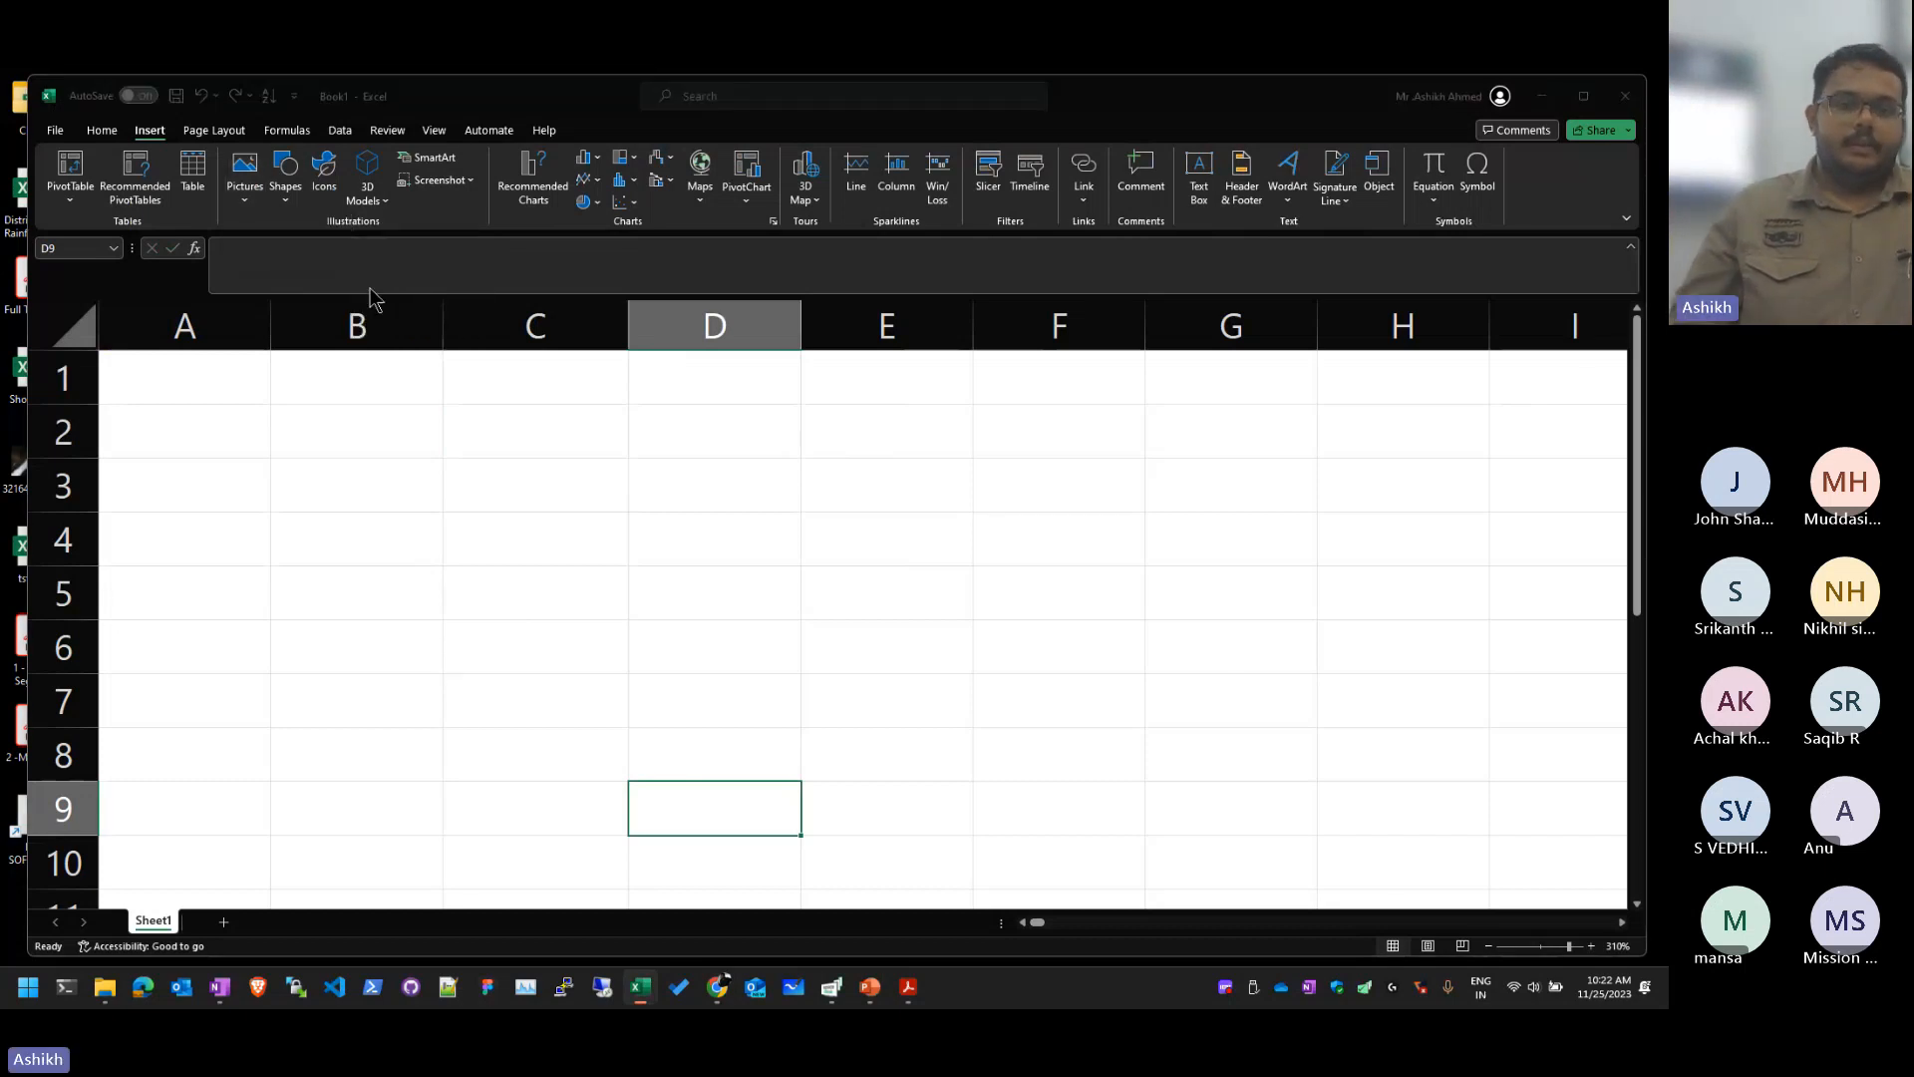
pyautogui.doubleClick(320, 435)
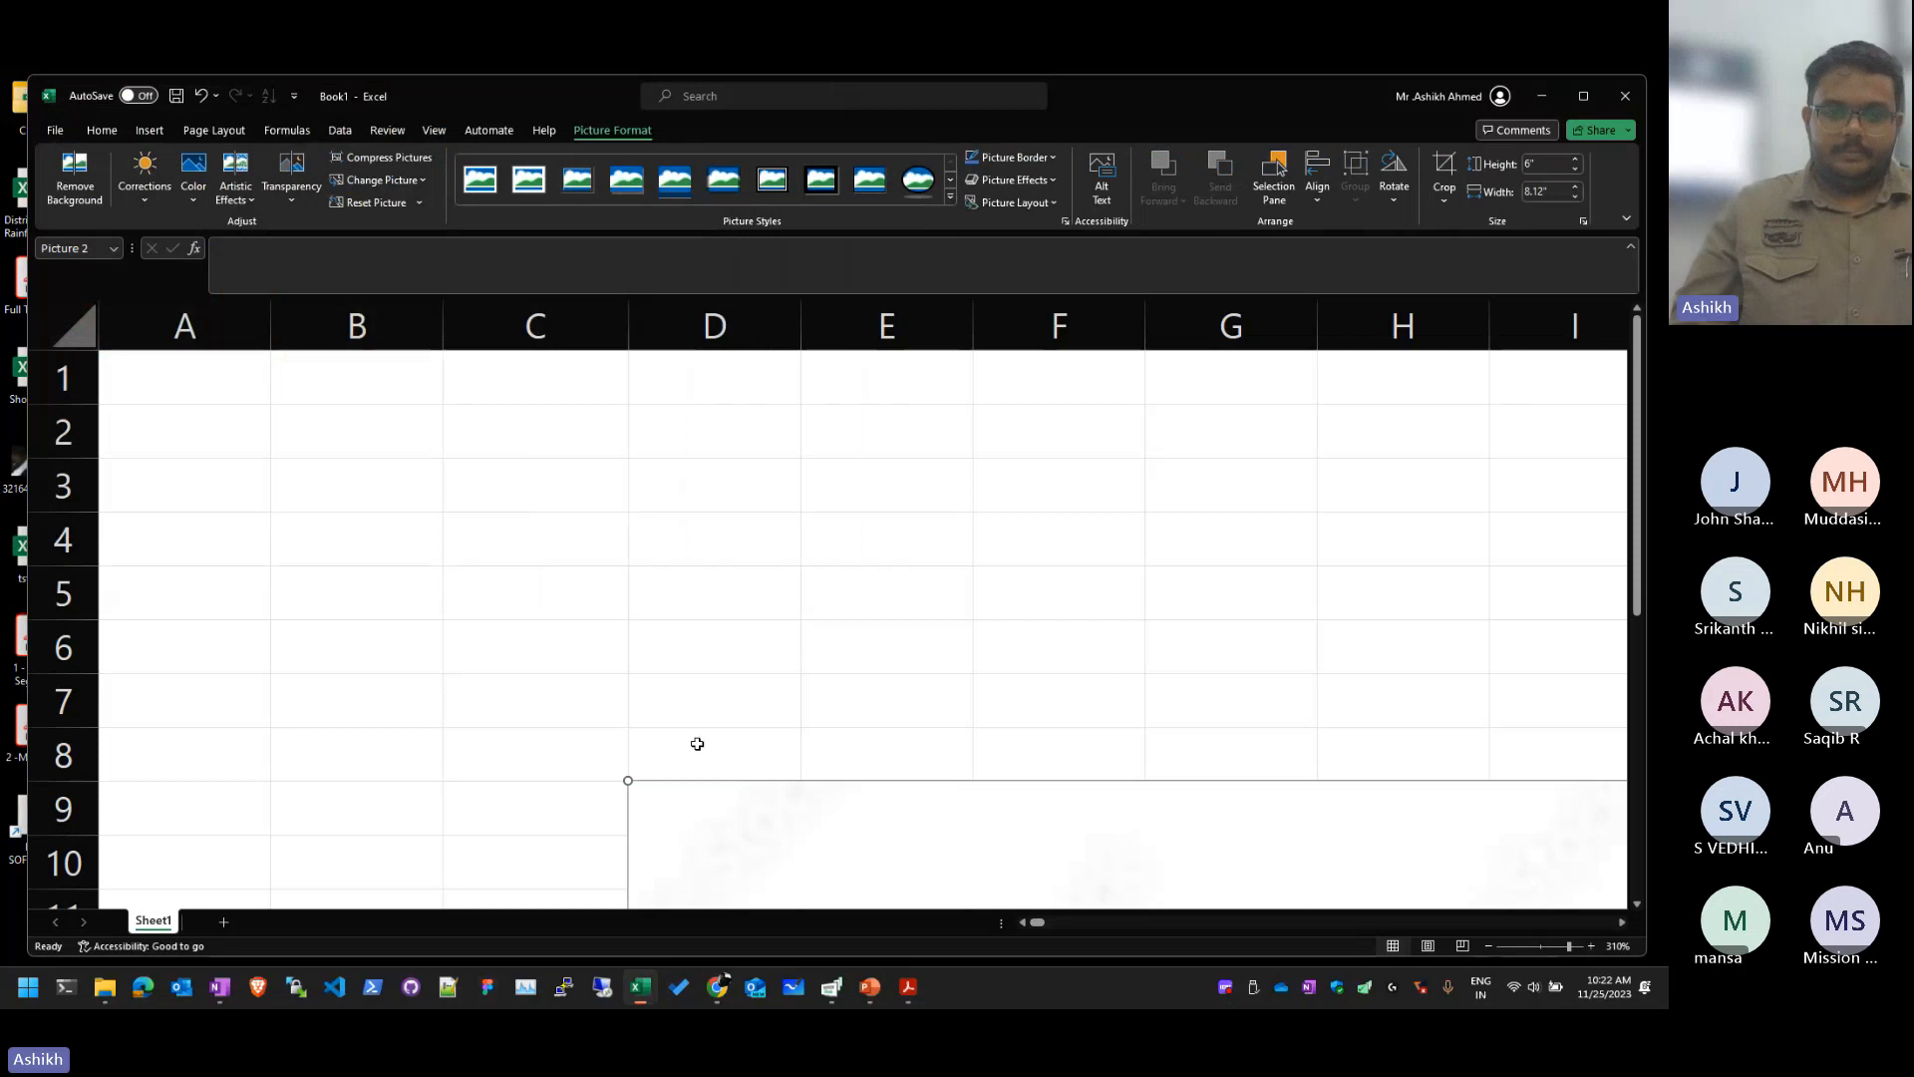
pyautogui.scroll(-6, 697, 744)
pyautogui.scroll(2, 708, 708)
pyautogui.scroll(-7, 718, 738)
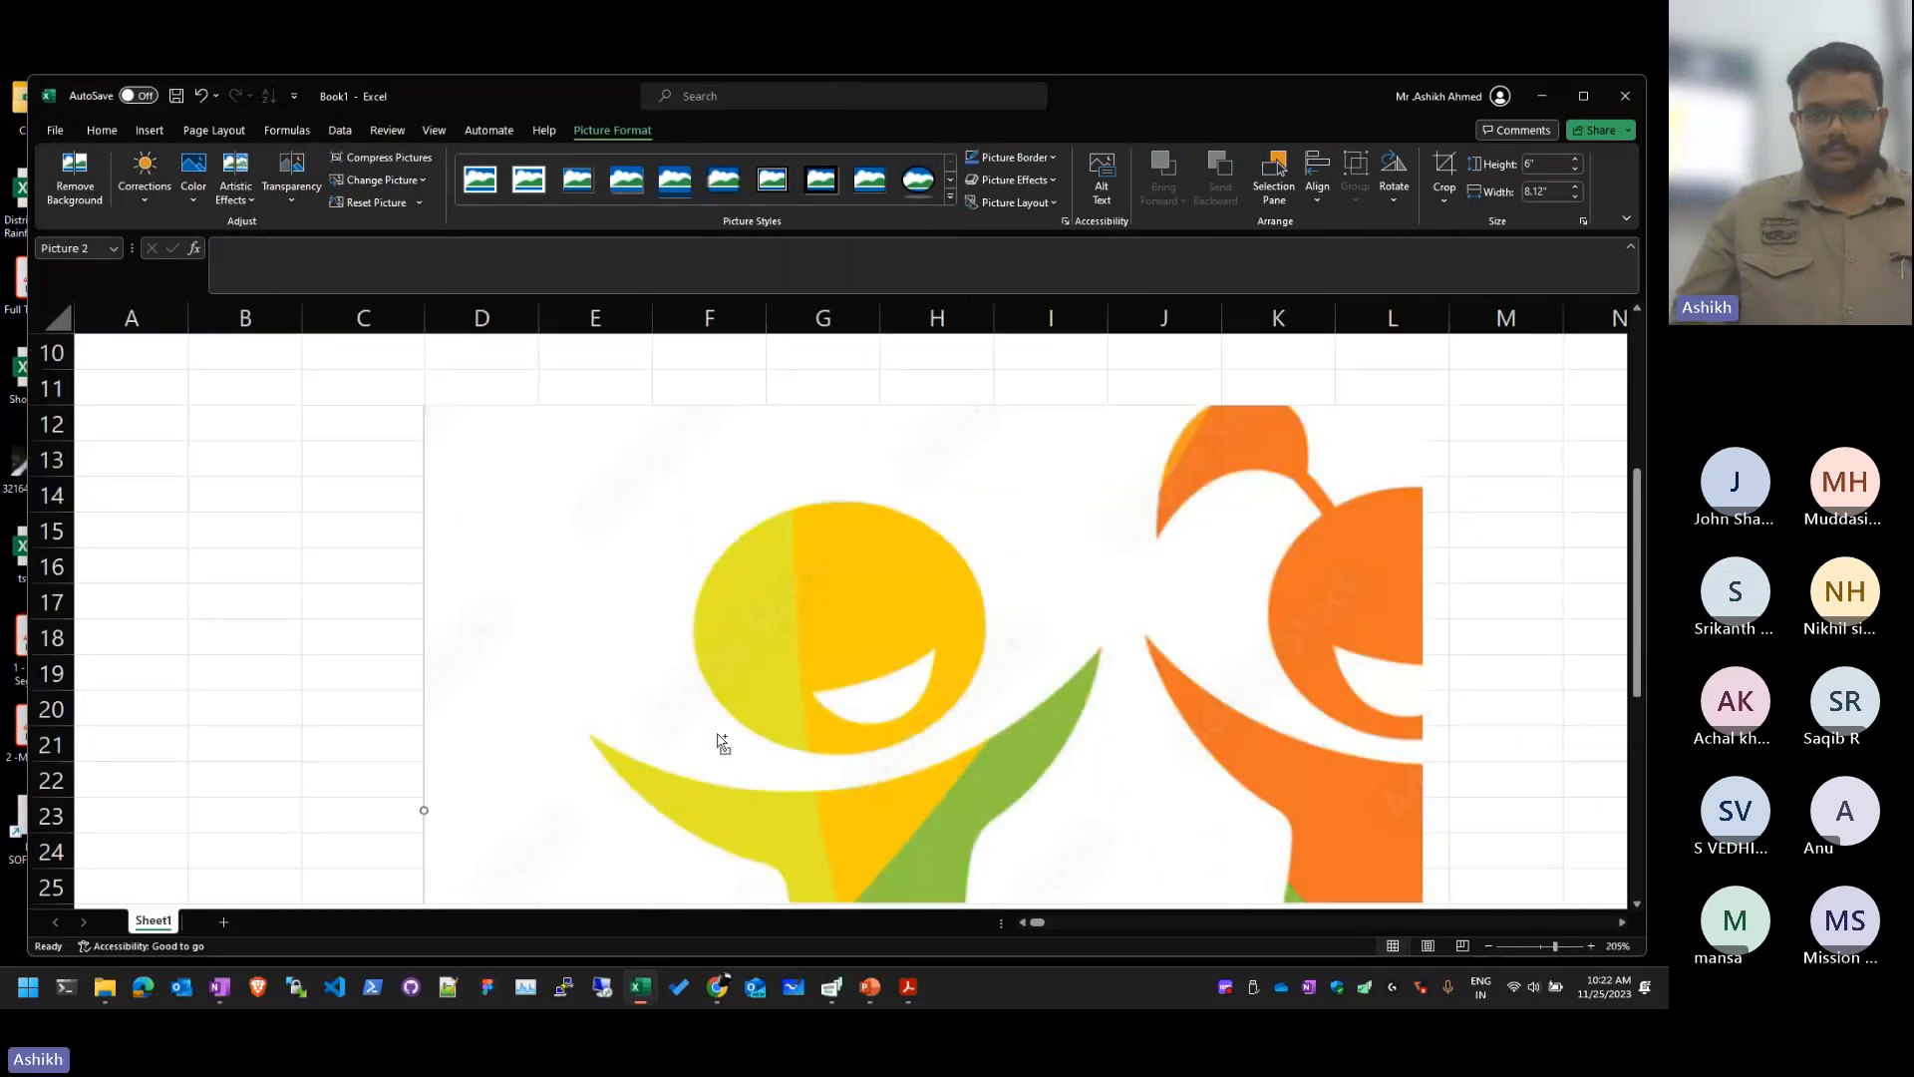
# Step: Shrink the inserted picture to about 0.92" high by 1.24" wide and move it up so its corner lies in D2
pyautogui.scroll(-7, 717, 743)
pyautogui.moveTo(900, 853); pyautogui.dragTo(303, 423)
pyautogui.scroll(2, 299, 422)
pyautogui.scroll(13, 176, 409)
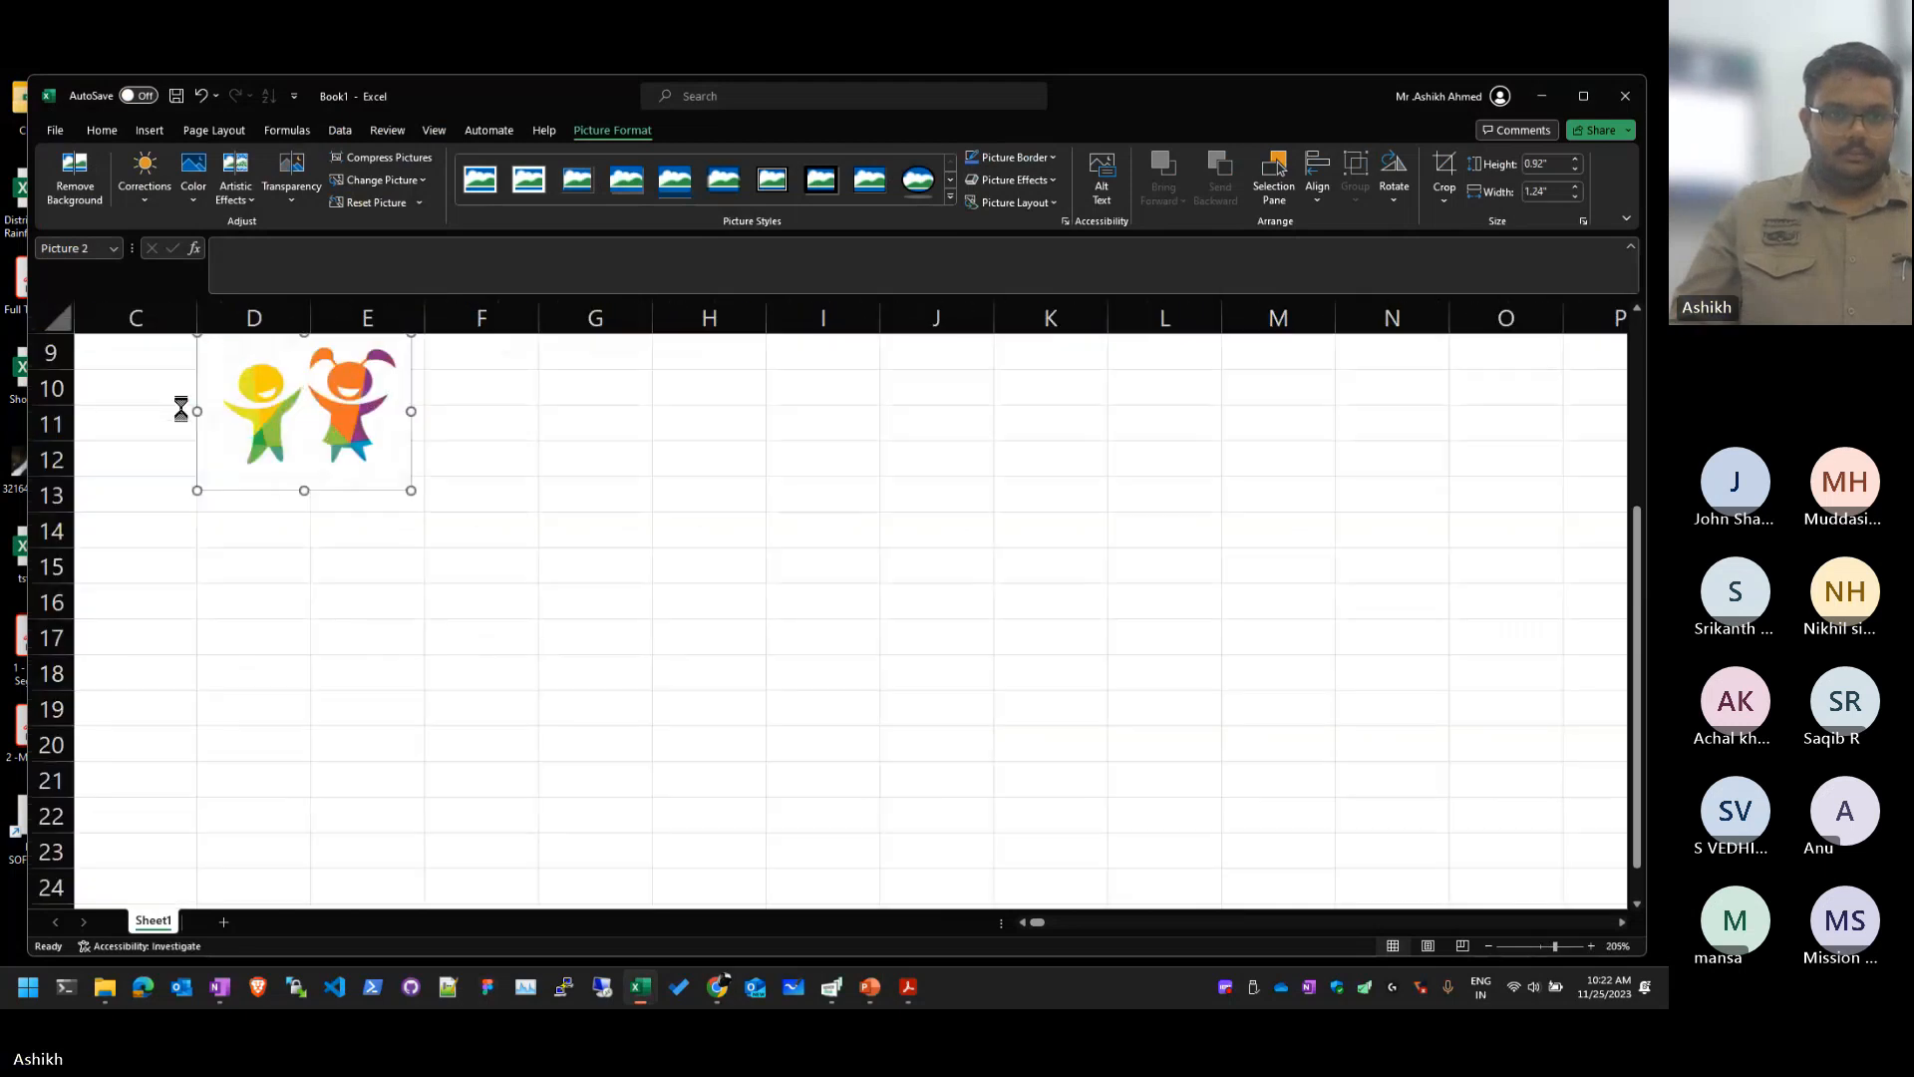
pyautogui.scroll(3, 979, 594)
pyautogui.scroll(-2, 559, 590)
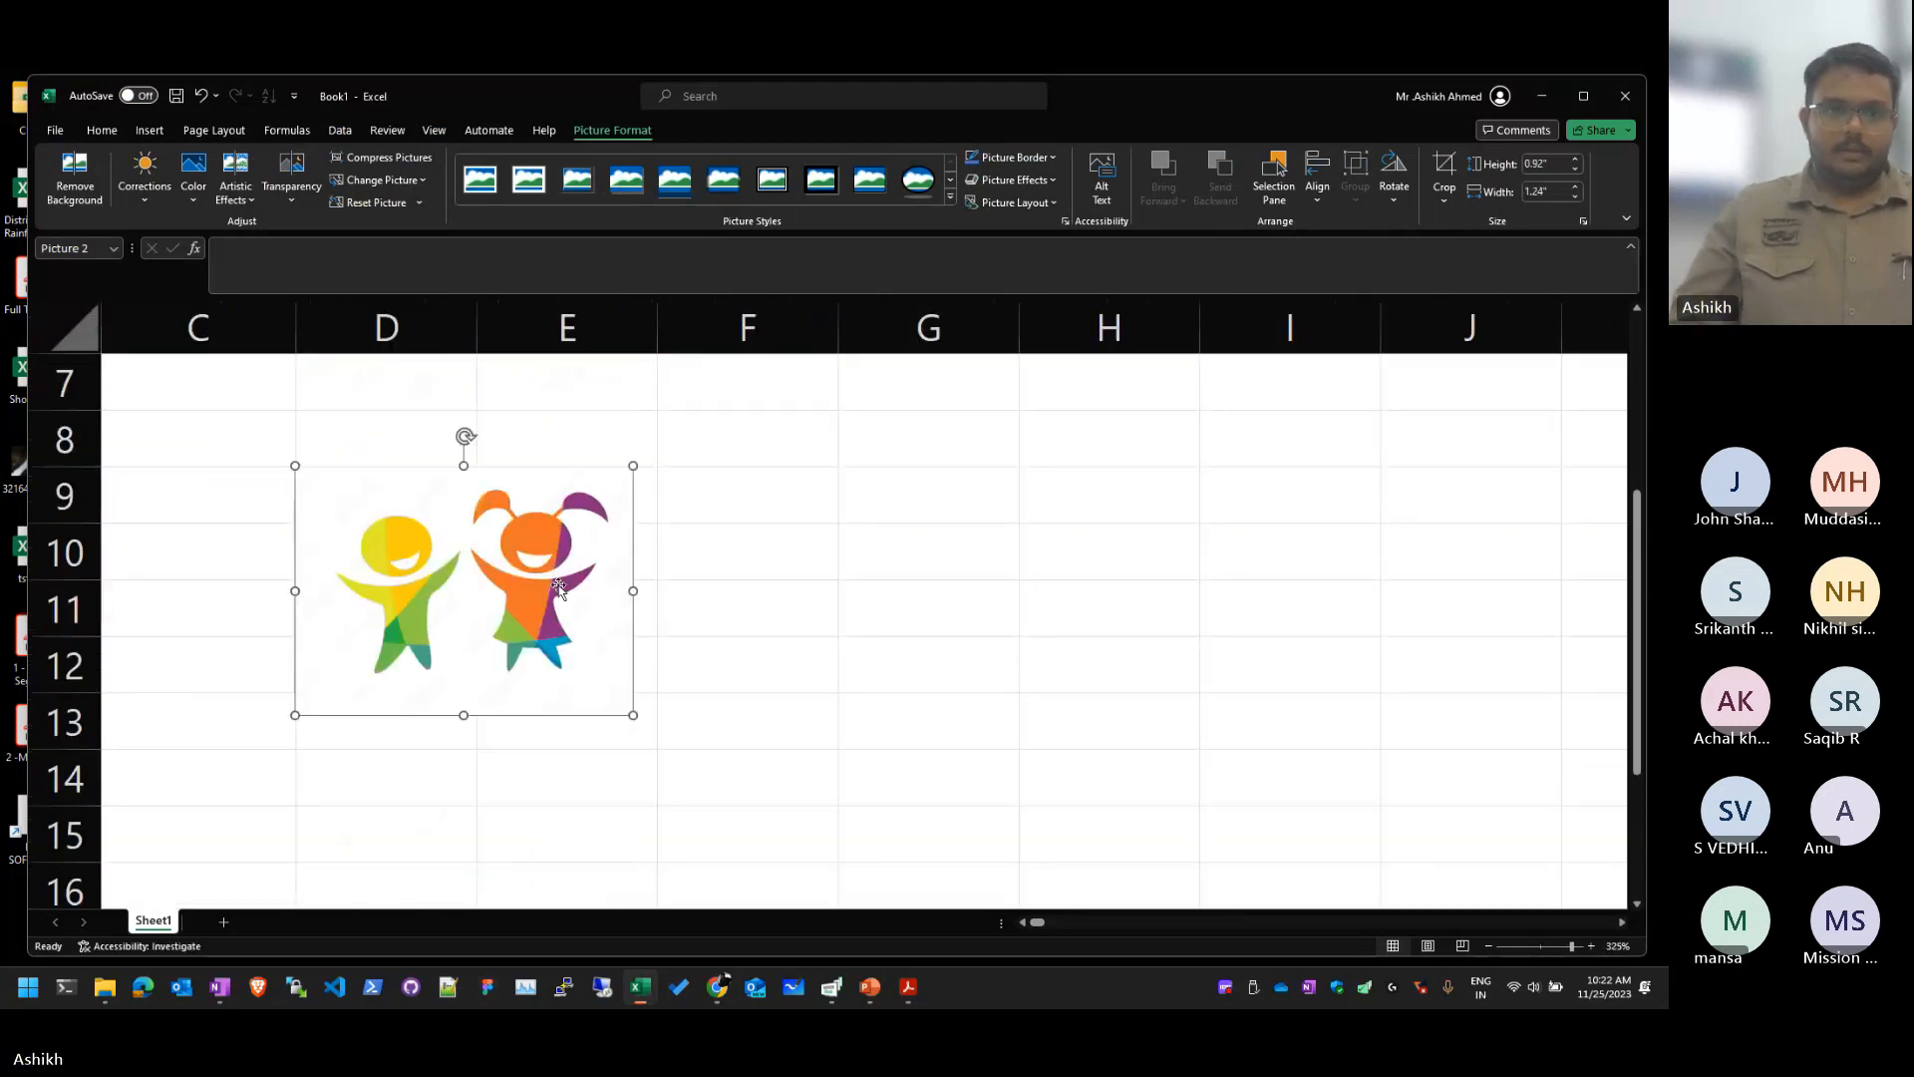
pyautogui.moveTo(559, 589); pyautogui.dragTo(598, 455)
pyautogui.scroll(2, 739, 398)
pyautogui.moveTo(478, 803); pyautogui.dragTo(467, 540)
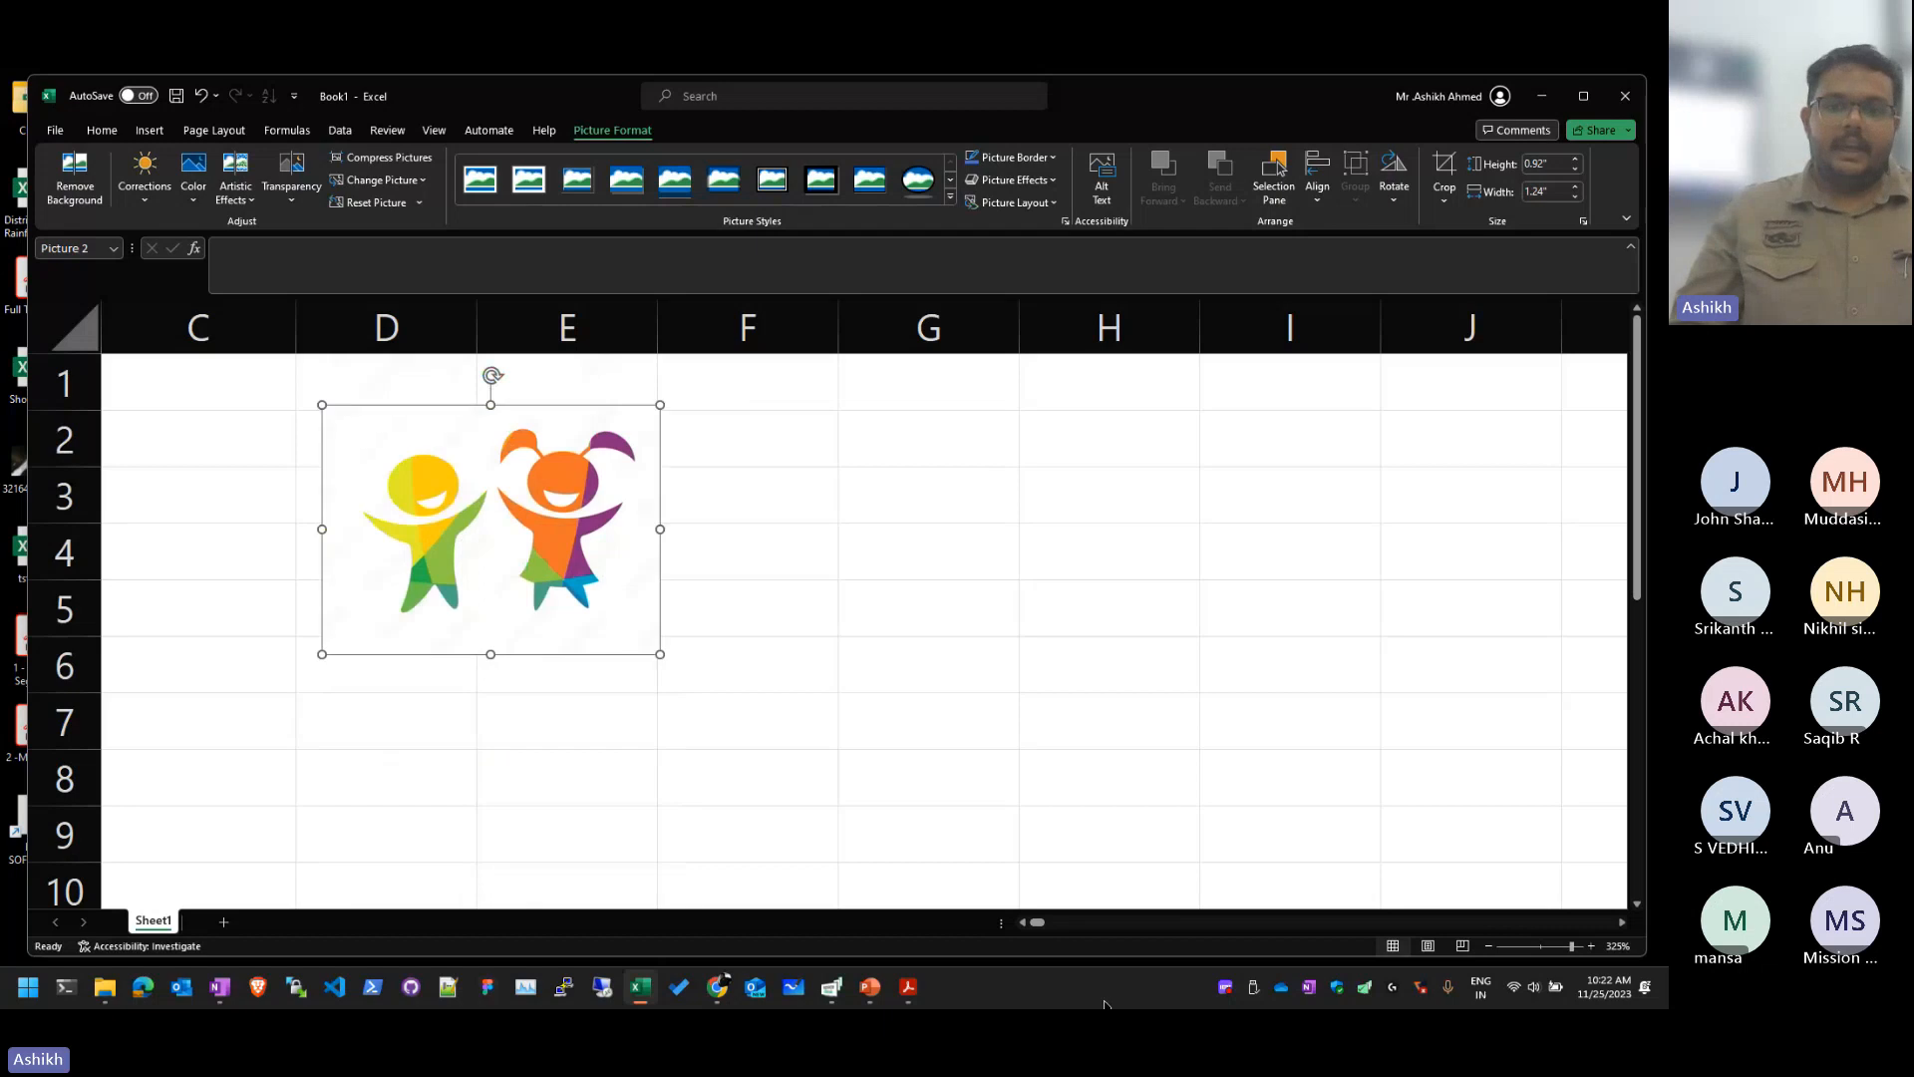
# Step: Insert the same children picture from this device inside cell B2
pyautogui.click(1021, 922)
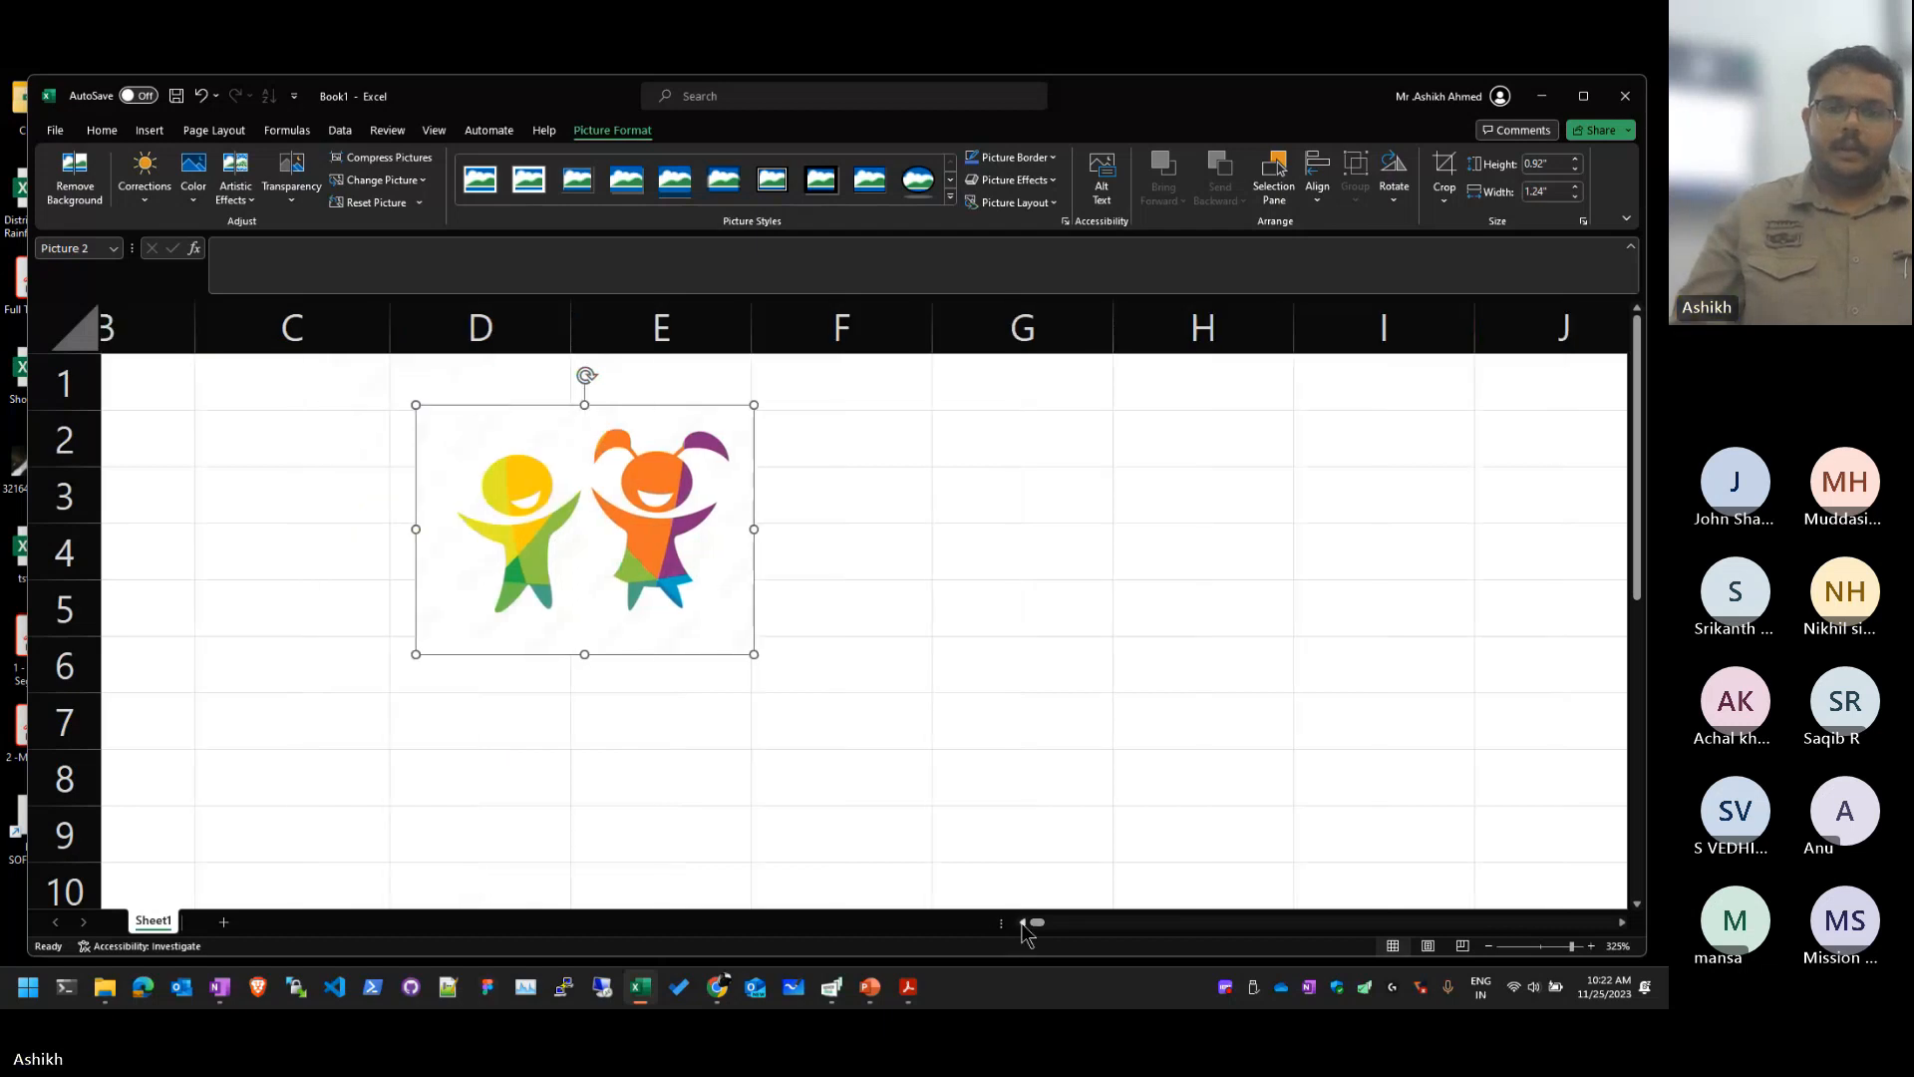
pyautogui.click(1022, 922)
pyautogui.click(542, 612)
pyautogui.click(385, 454)
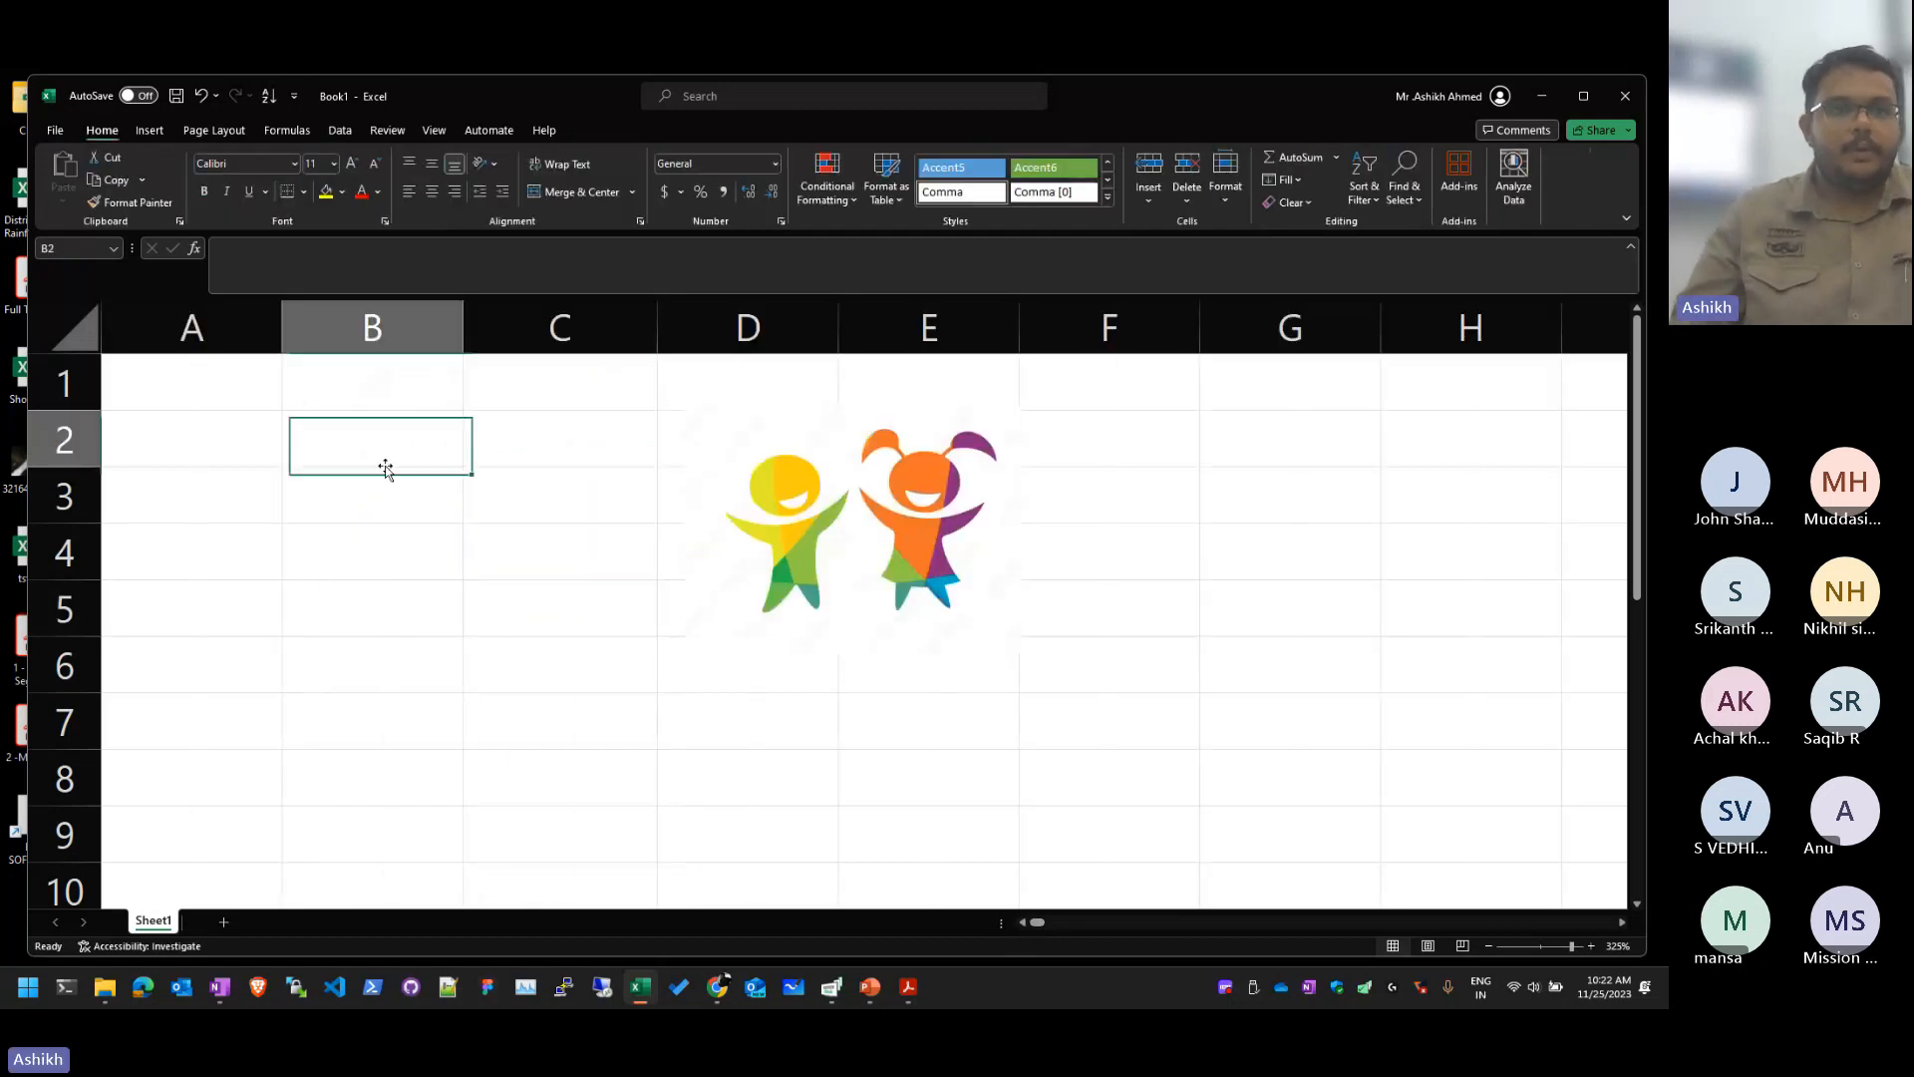
pyautogui.click(149, 130)
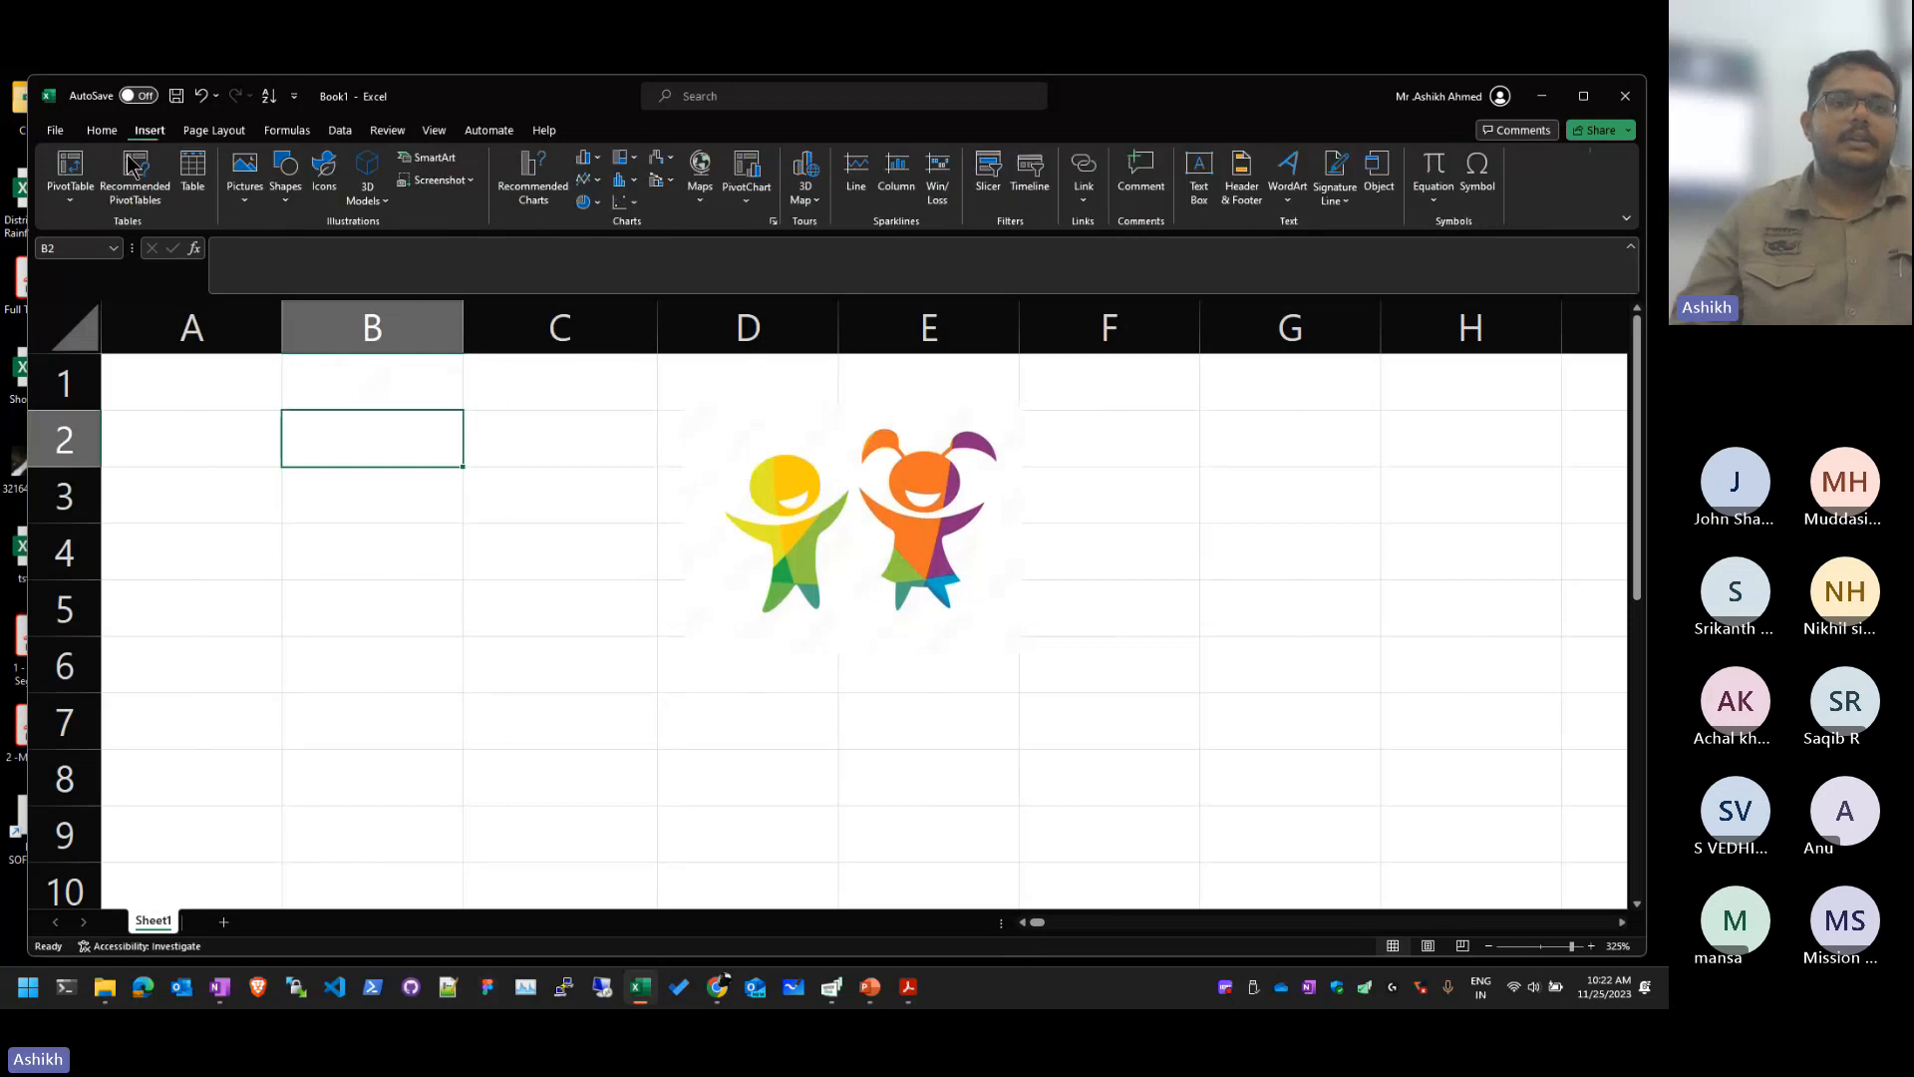
pyautogui.click(244, 174)
pyautogui.moveTo(296, 229)
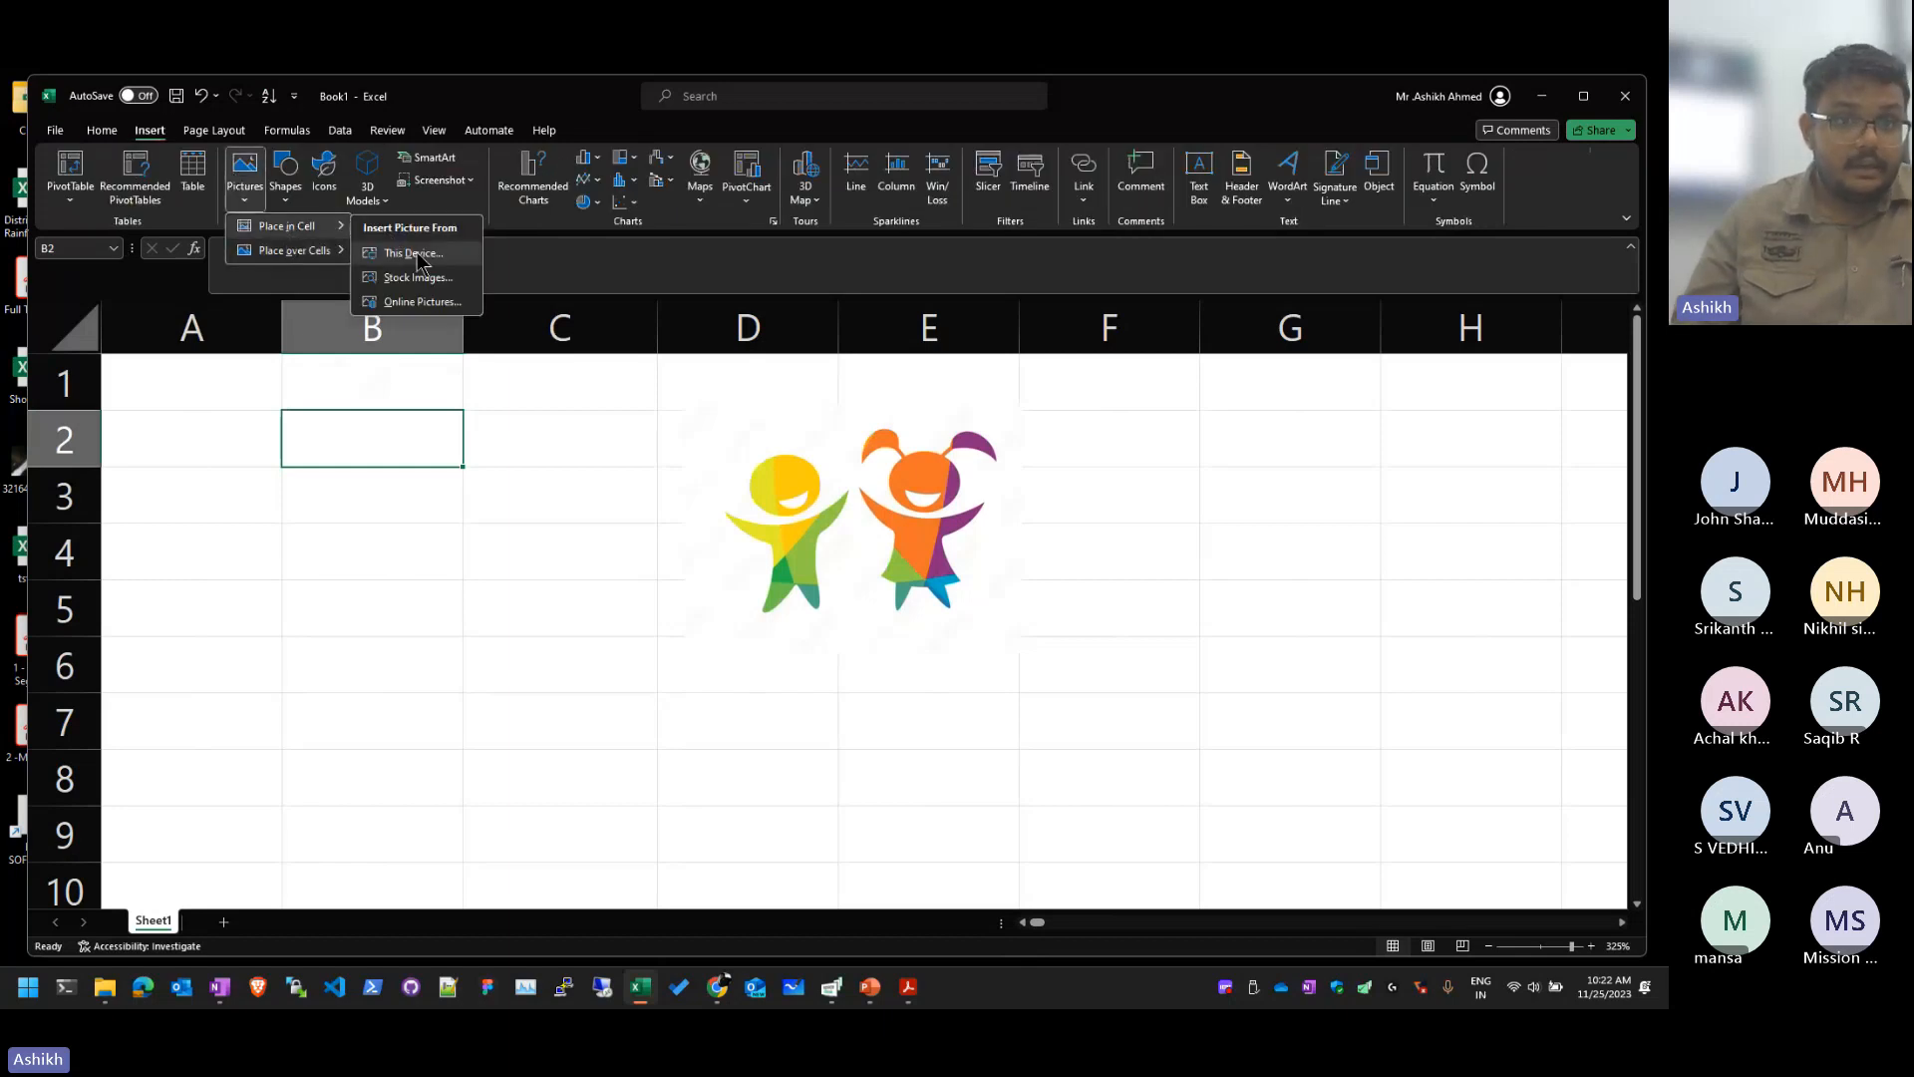
pyautogui.click(409, 253)
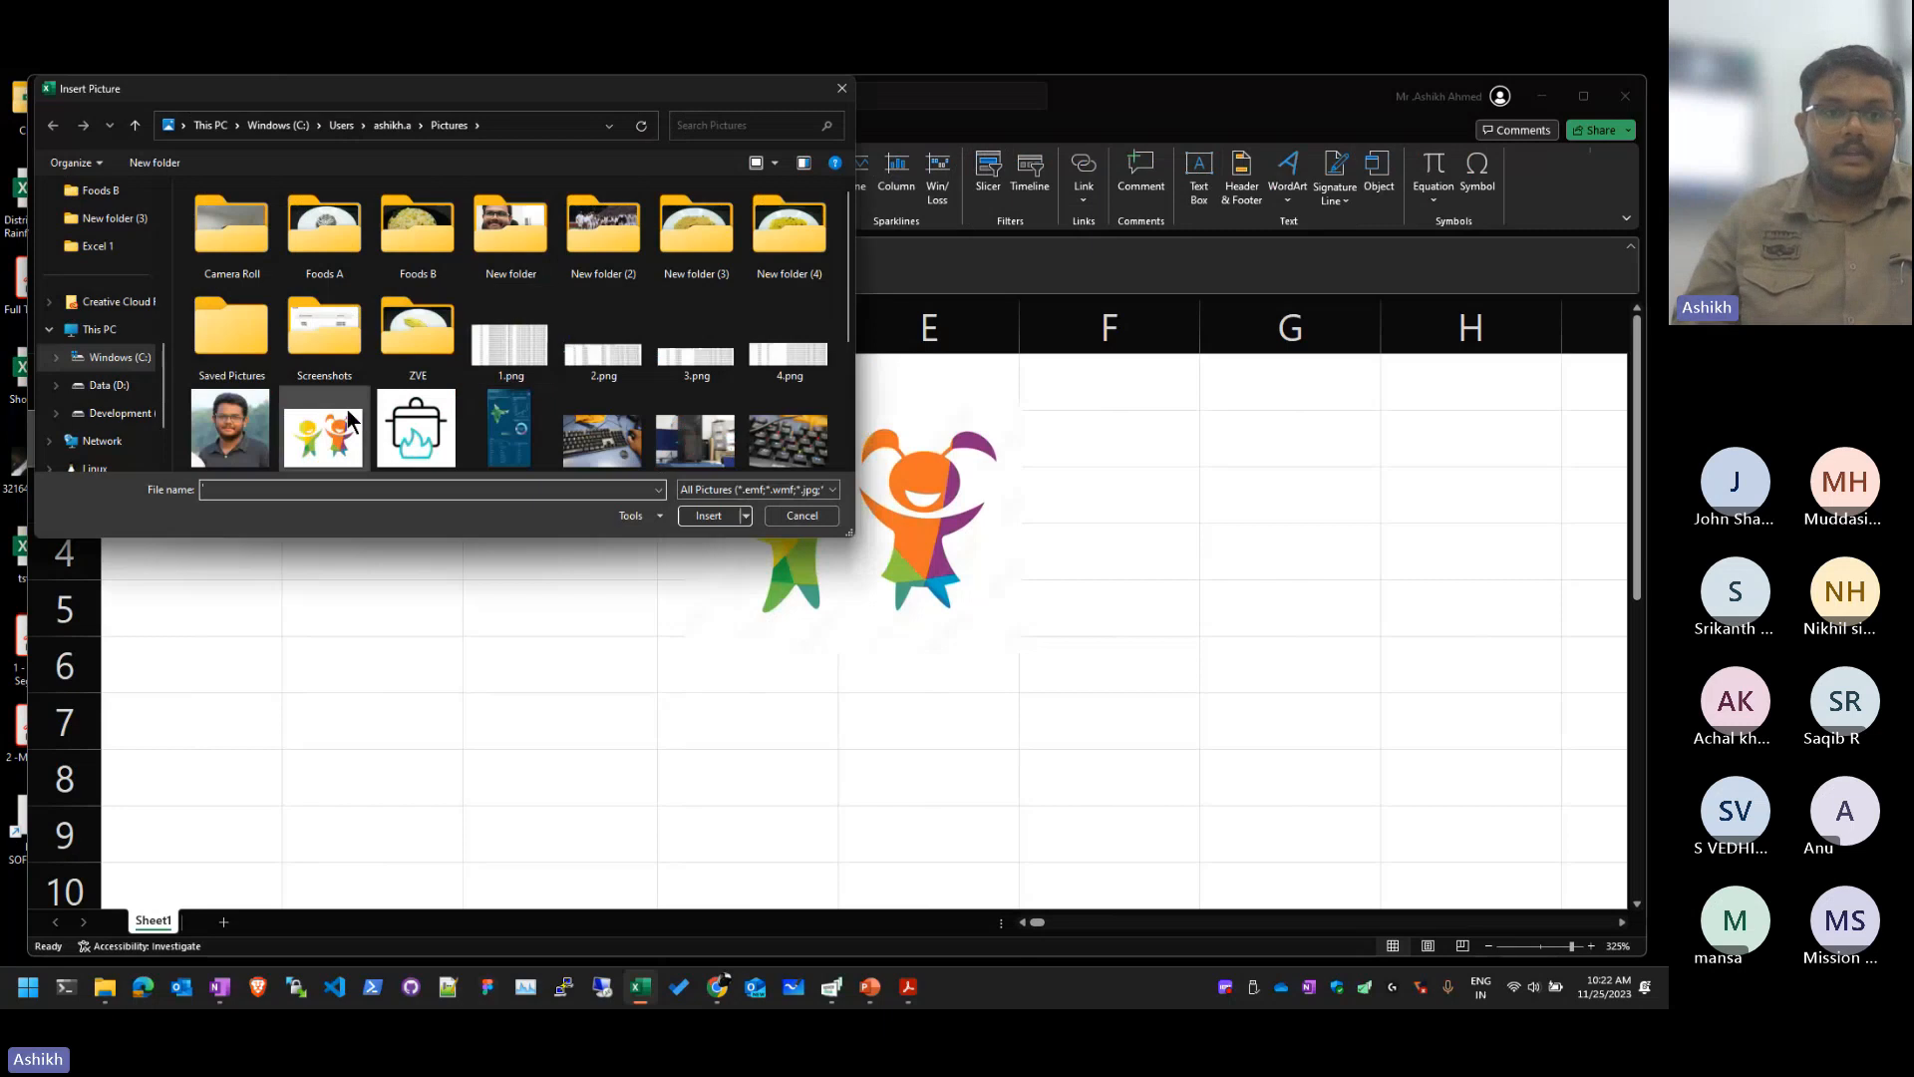
pyautogui.doubleClick(331, 424)
pyautogui.click(643, 646)
pyautogui.click(385, 464)
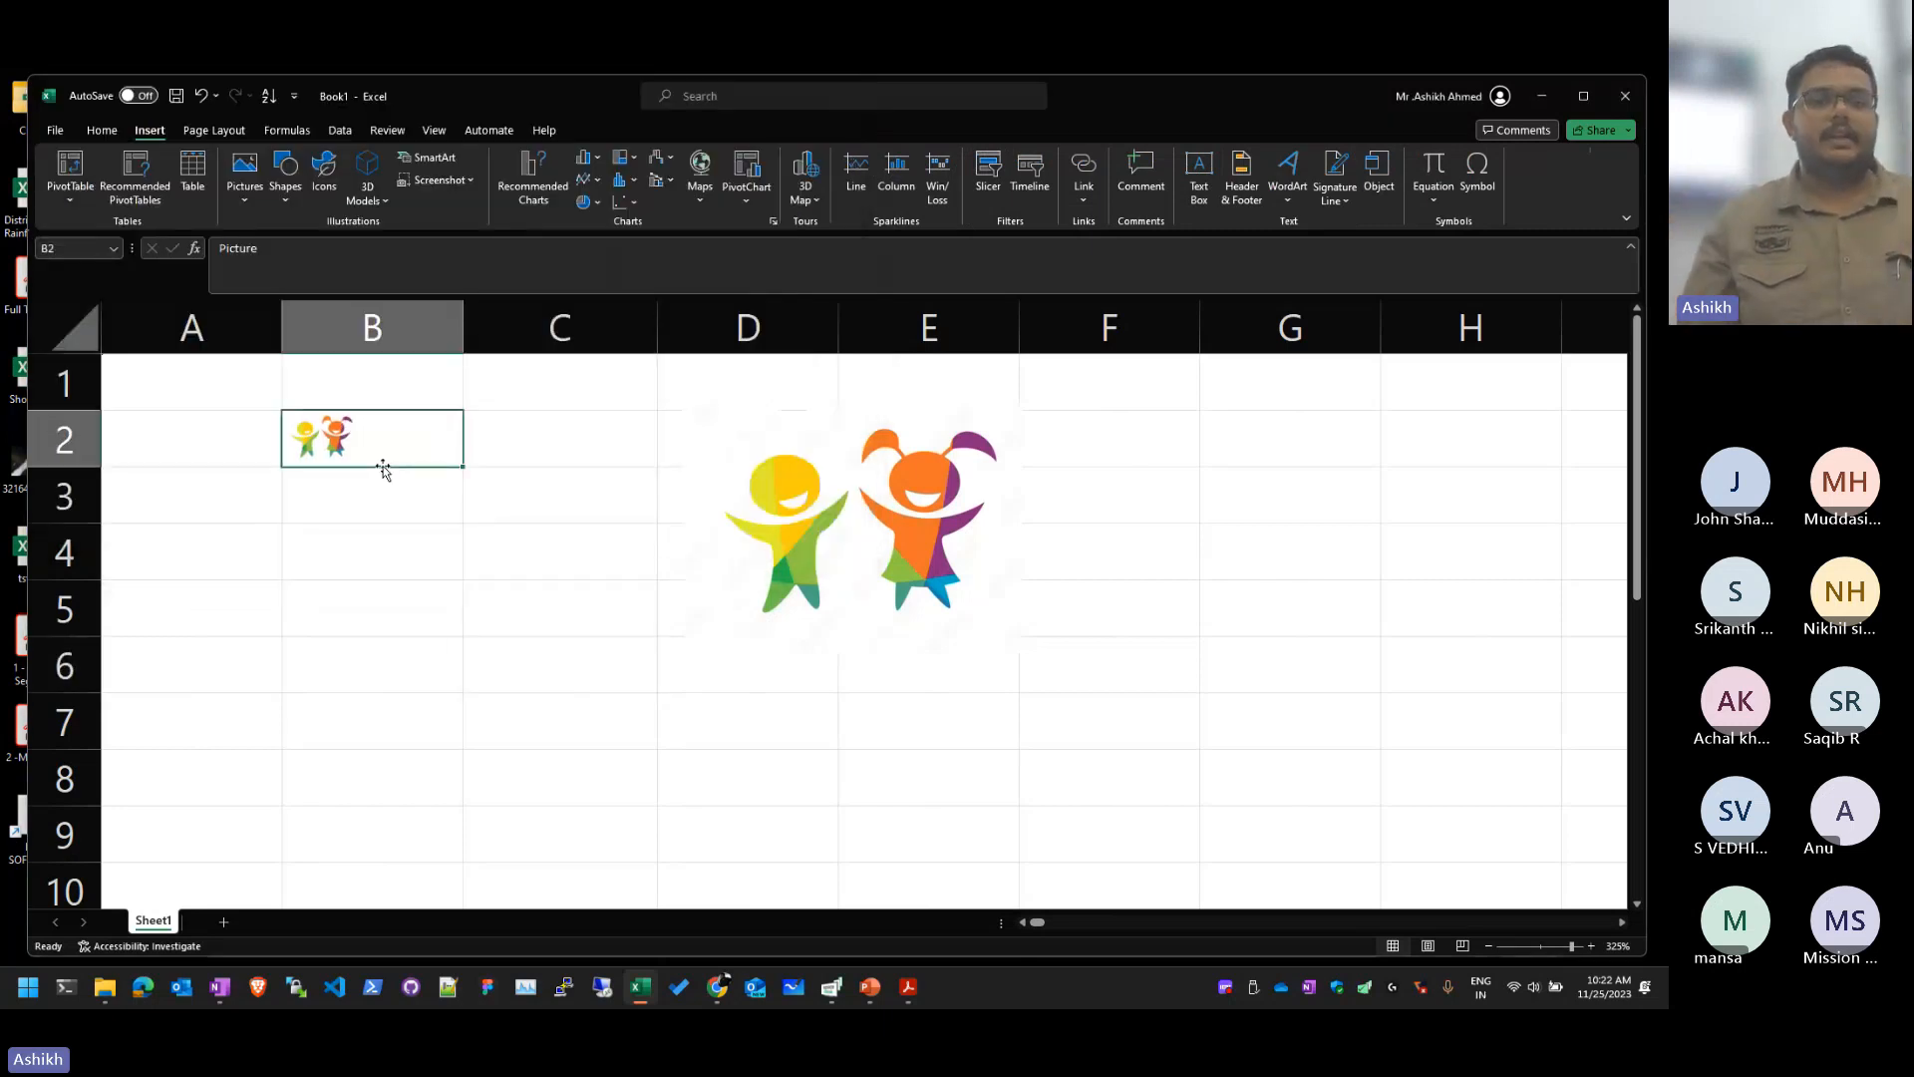
# Step: Enlarge the floating picture and move it down so it covers about rows 3 to 9
pyautogui.click(858, 505)
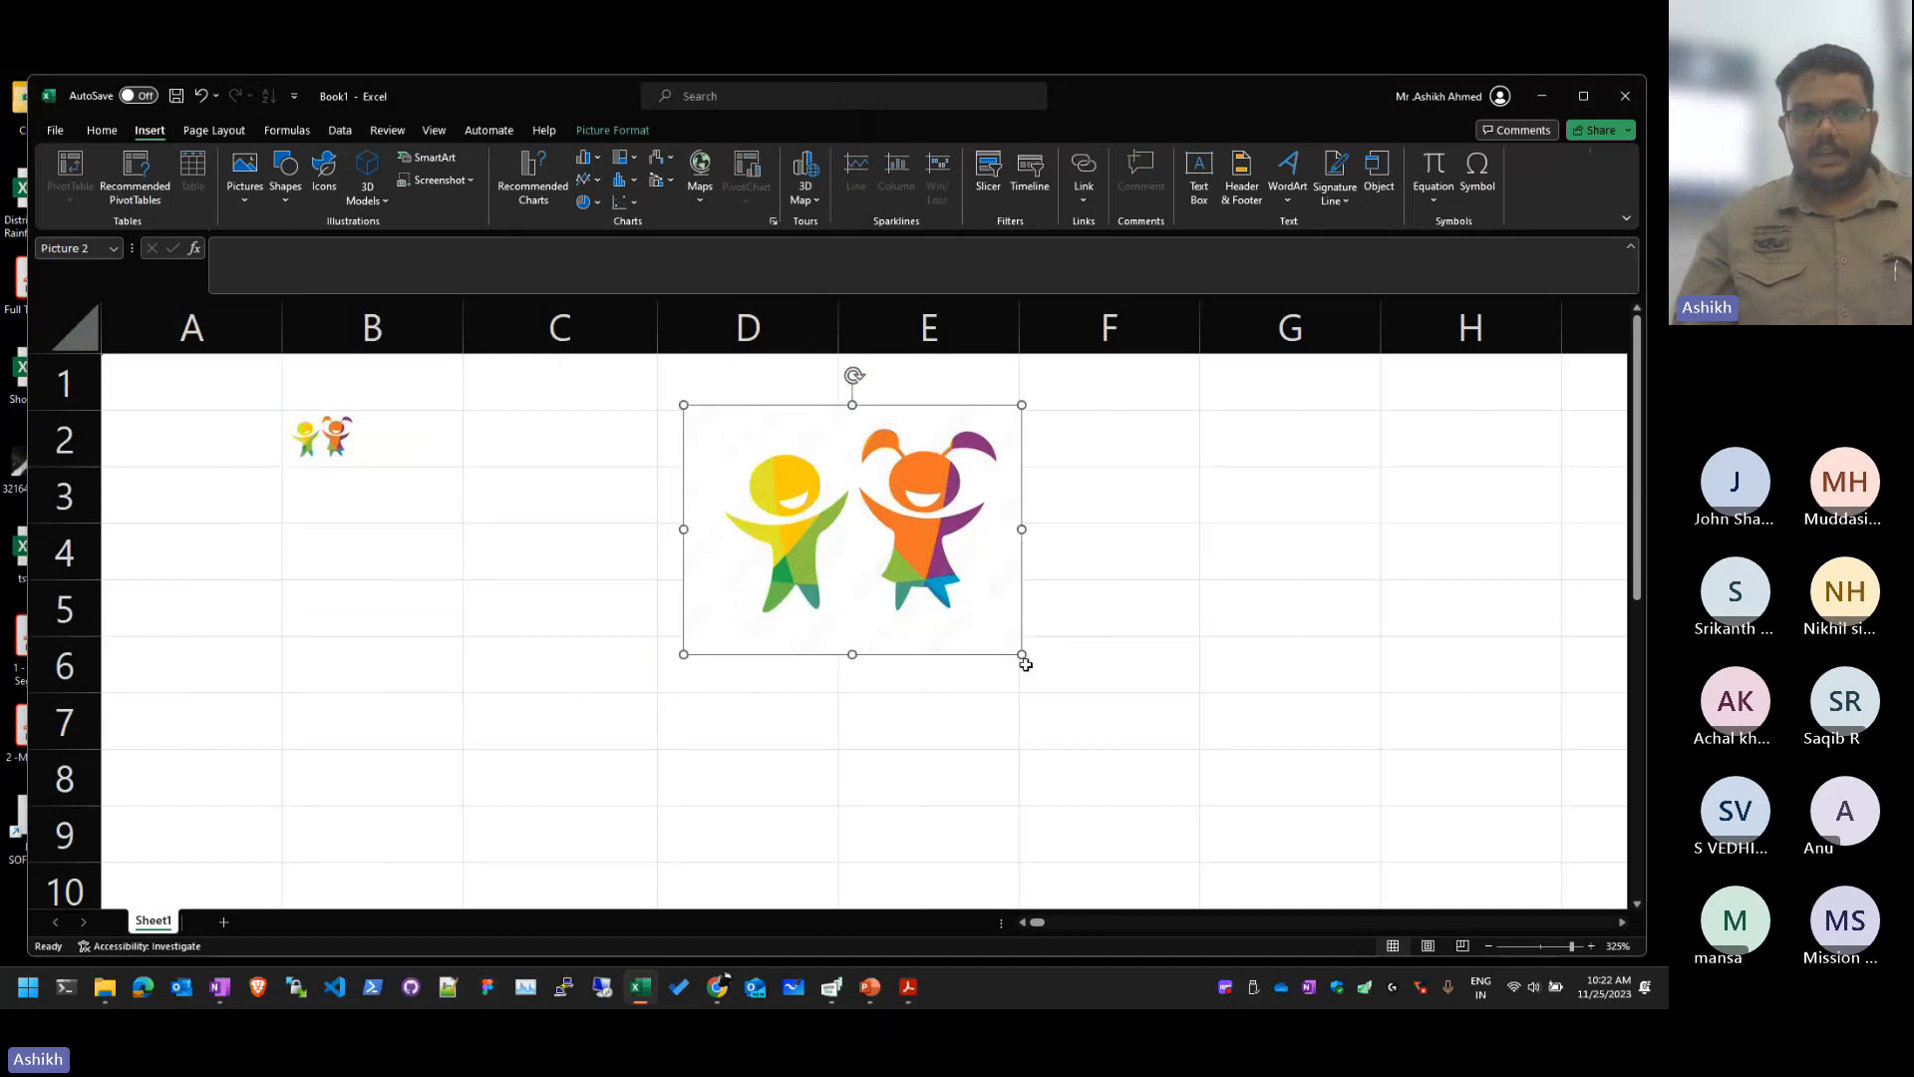
pyautogui.moveTo(1024, 657); pyautogui.dragTo(1094, 708)
pyautogui.moveTo(873, 537); pyautogui.dragTo(903, 647)
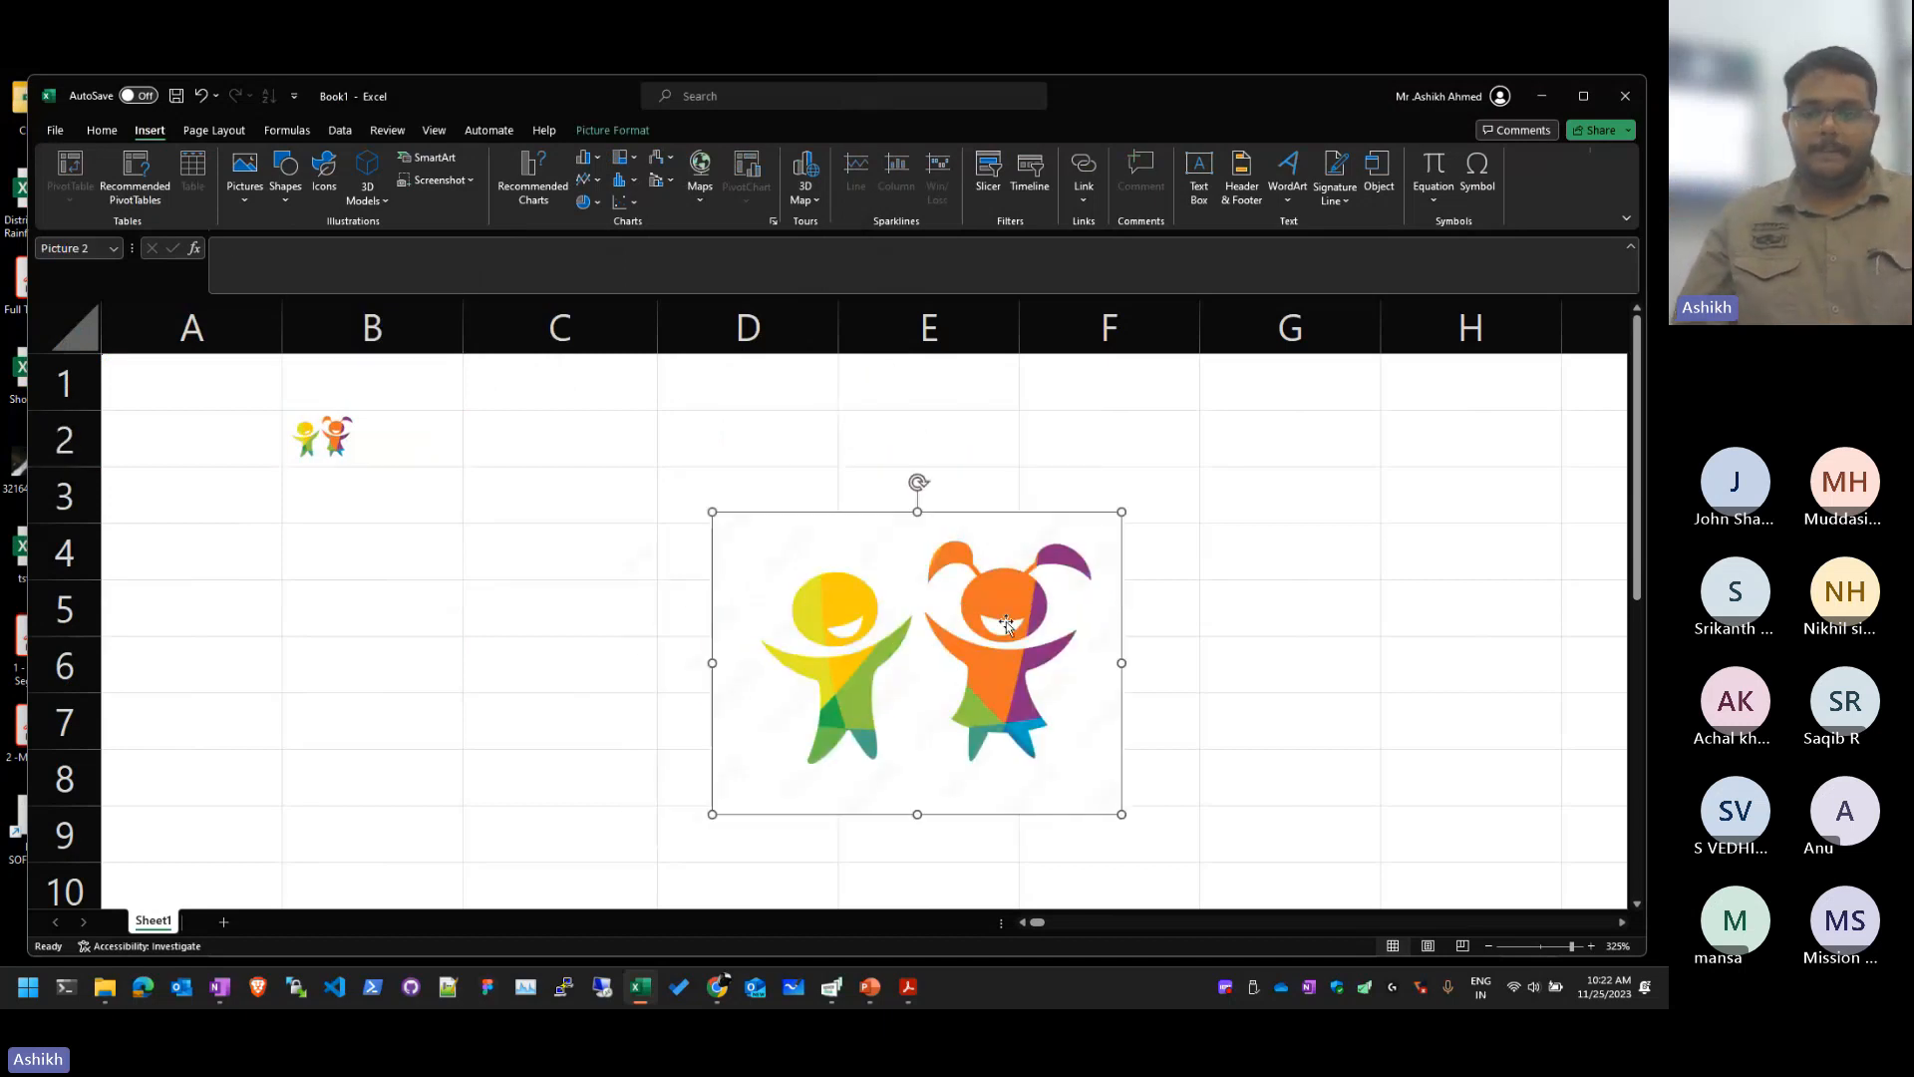
# Step: Delete the floating picture and the one placed in B2, and select cell B1
pyautogui.press('Delete')
pyautogui.press('Delete')
pyautogui.click(489, 504)
pyautogui.click(402, 390)
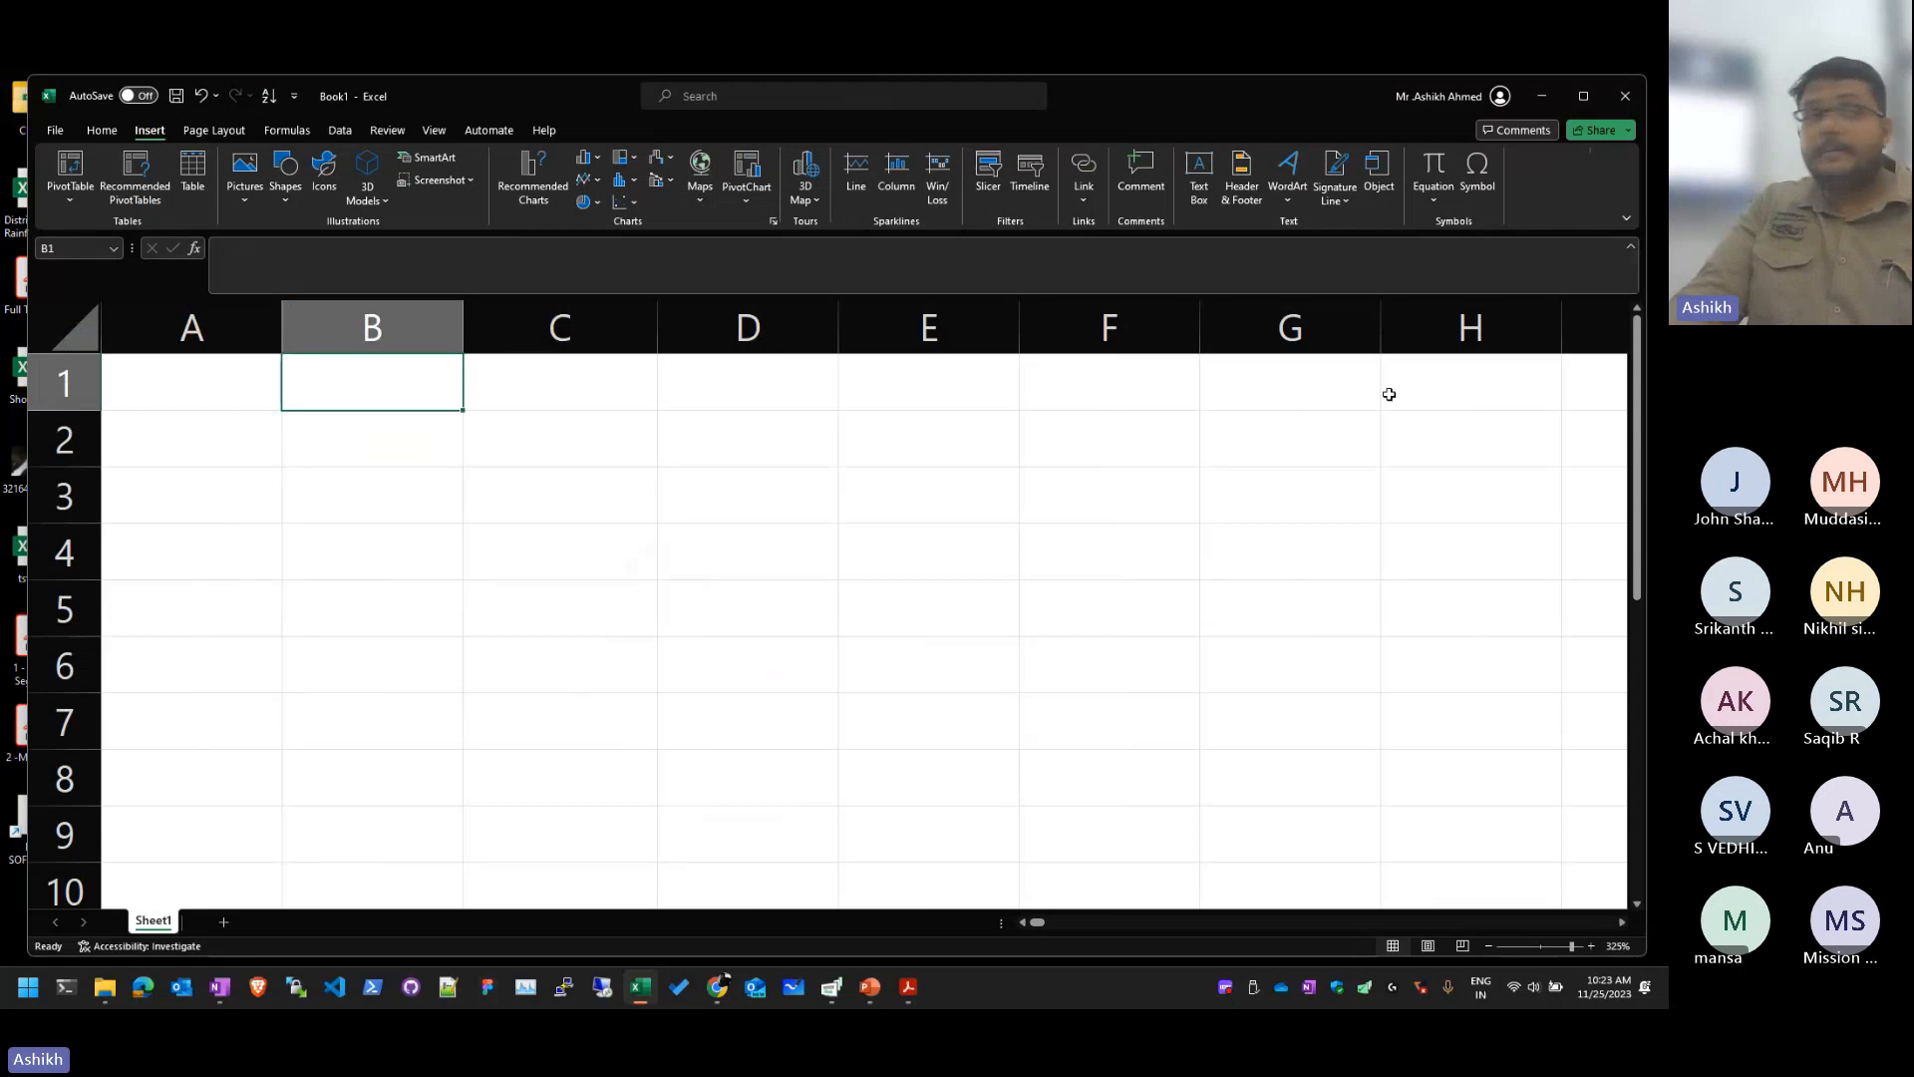
# Step: Try different worksheet zoom levels and set the zoom to 184%
pyautogui.click(1490, 946)
pyautogui.click(1490, 946)
pyautogui.click(1489, 946)
pyautogui.click(1489, 946)
pyautogui.click(1490, 946)
pyautogui.click(1489, 946)
pyautogui.click(1590, 946)
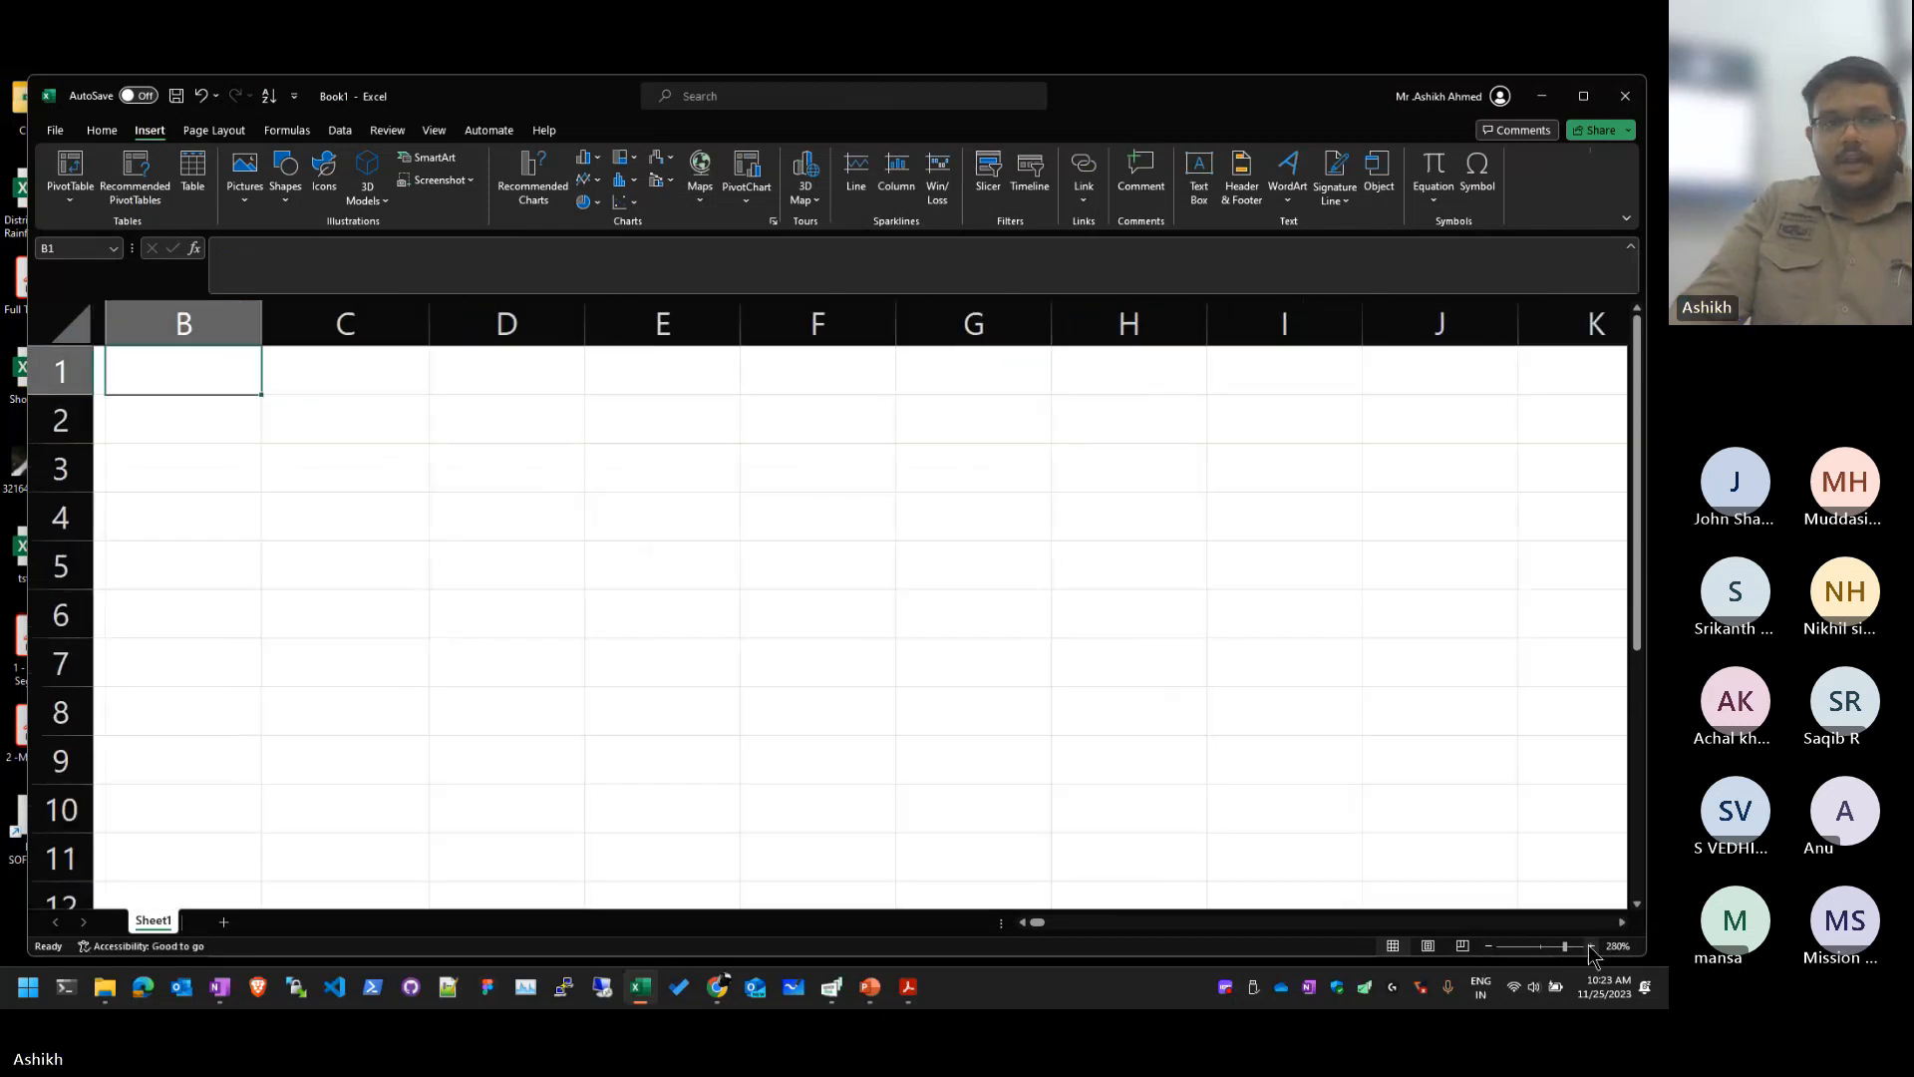
pyautogui.click(1590, 946)
pyautogui.click(1590, 946)
pyautogui.click(1590, 946)
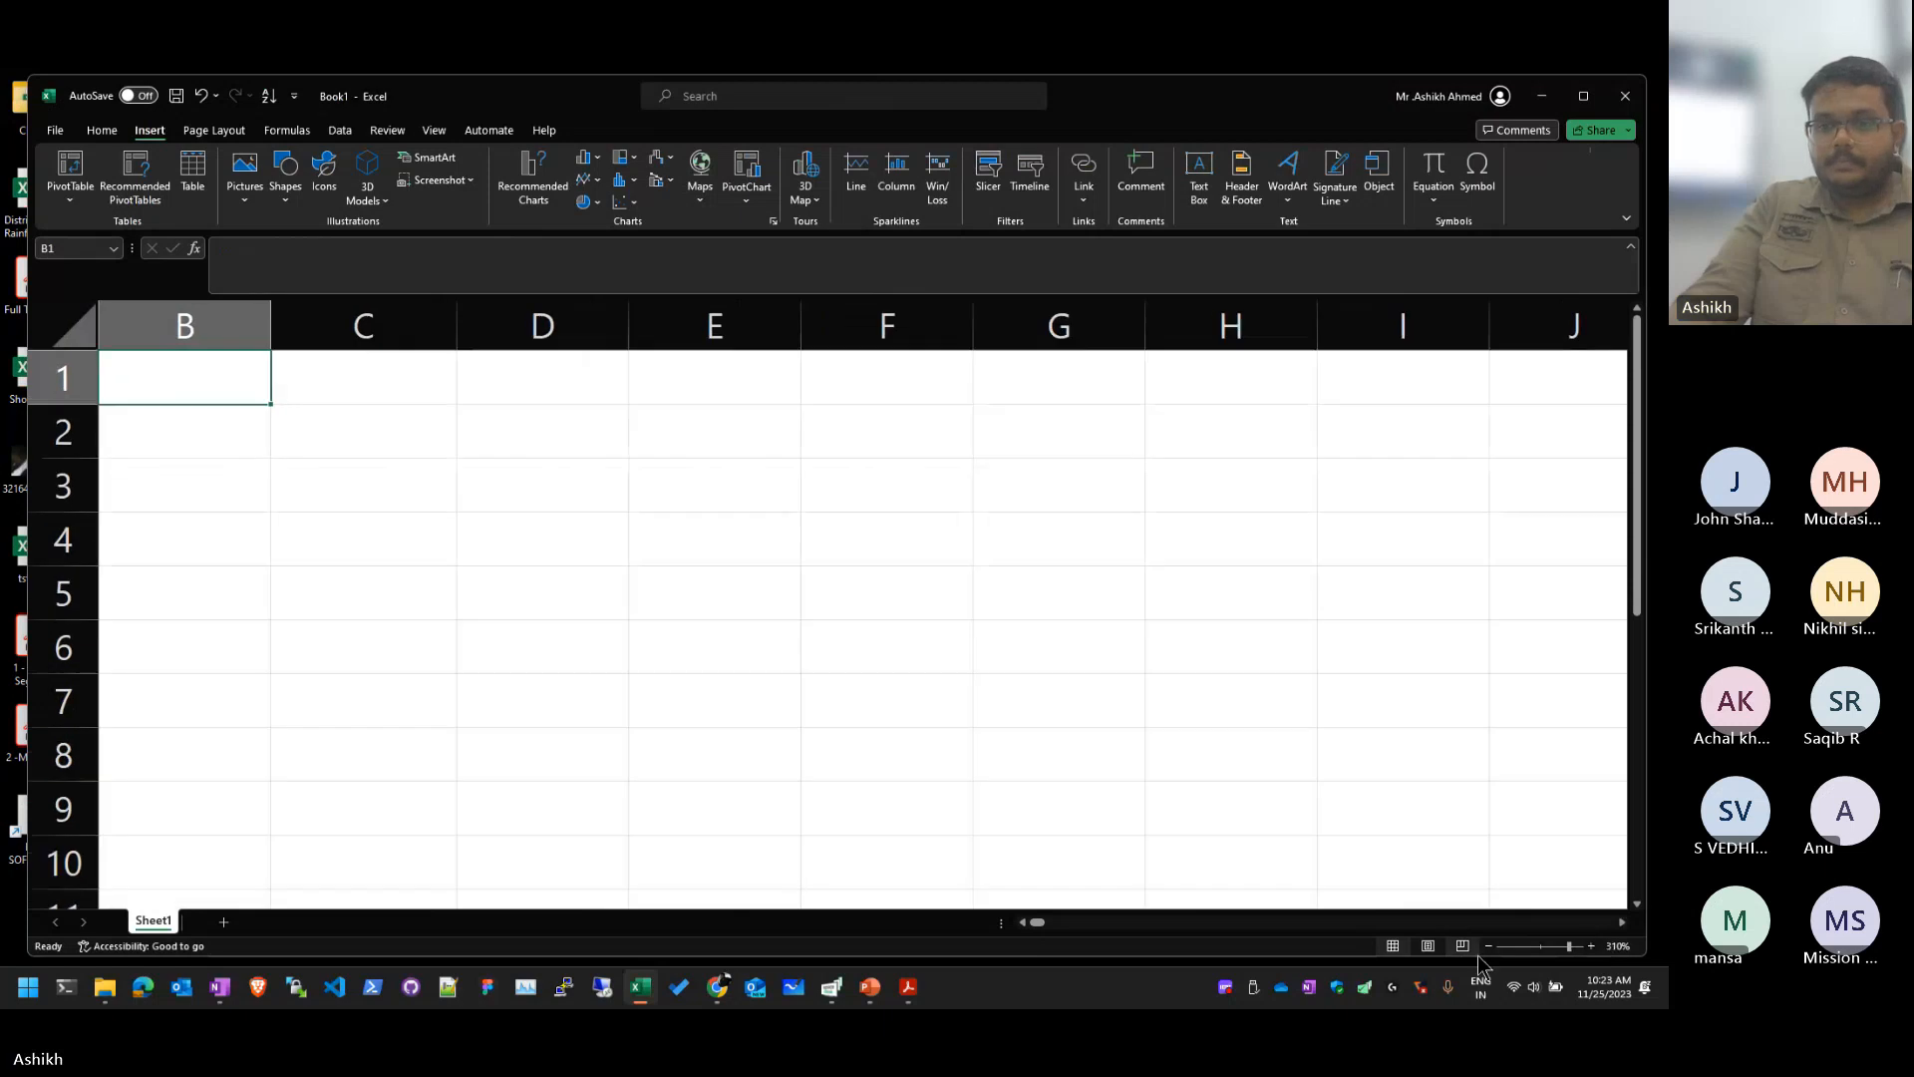
pyautogui.click(1547, 947)
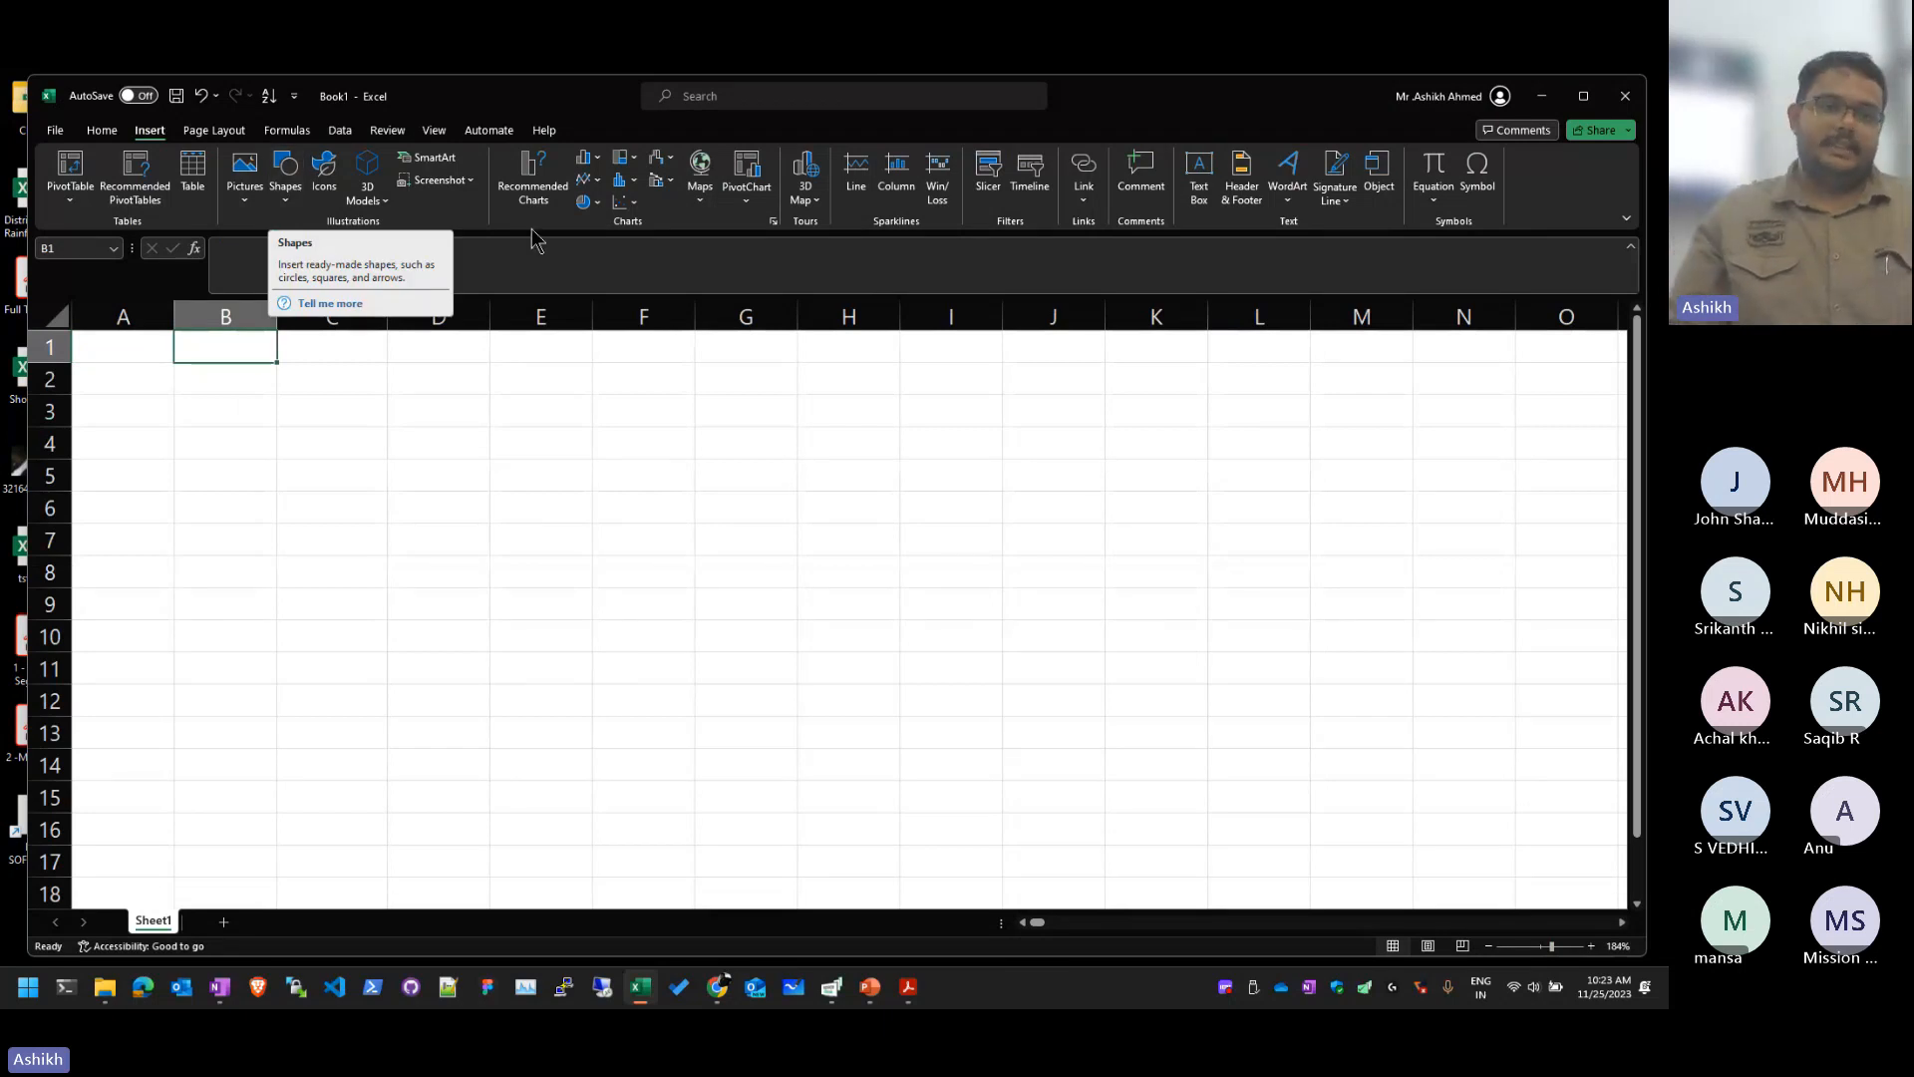
# Step: Enter Hello in cell C3 and select that cell again
pyautogui.click(156, 389)
pyautogui.click(107, 133)
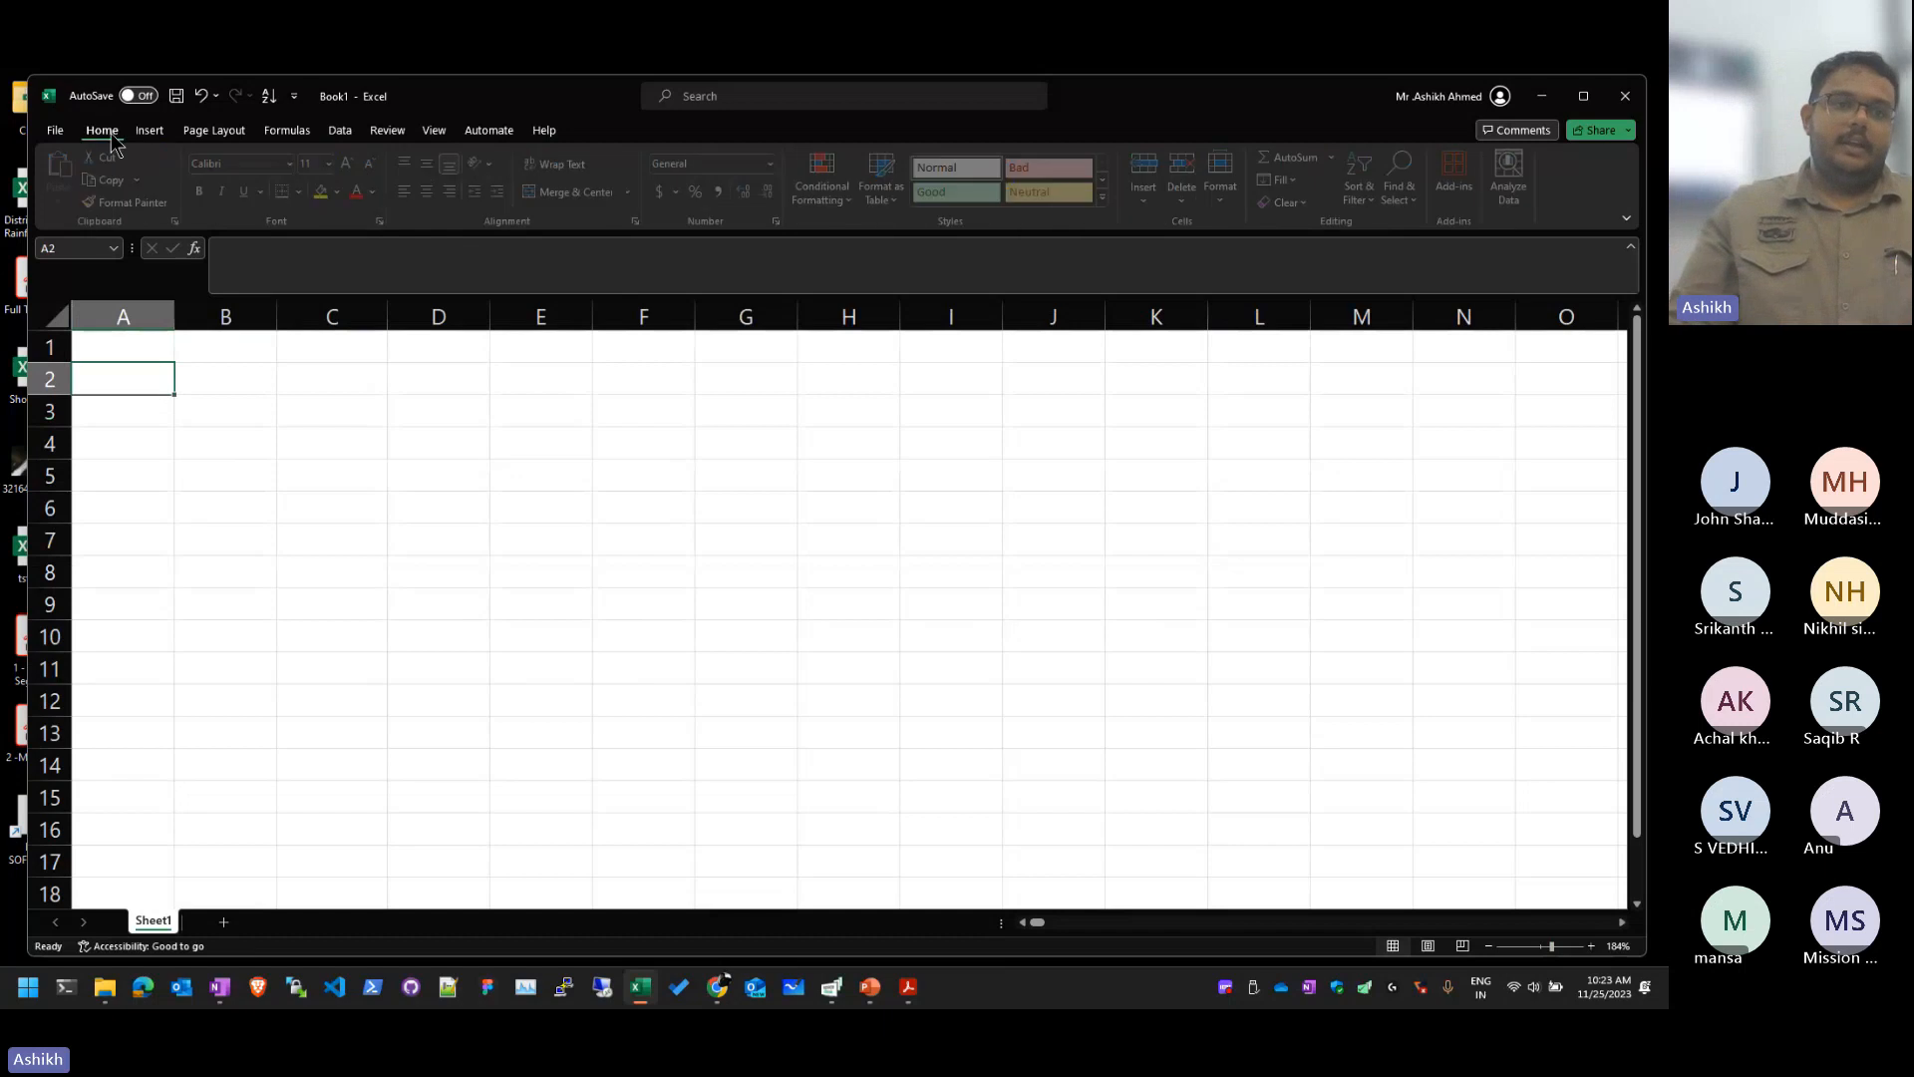
pyautogui.click(376, 415)
pyautogui.write('Hello')
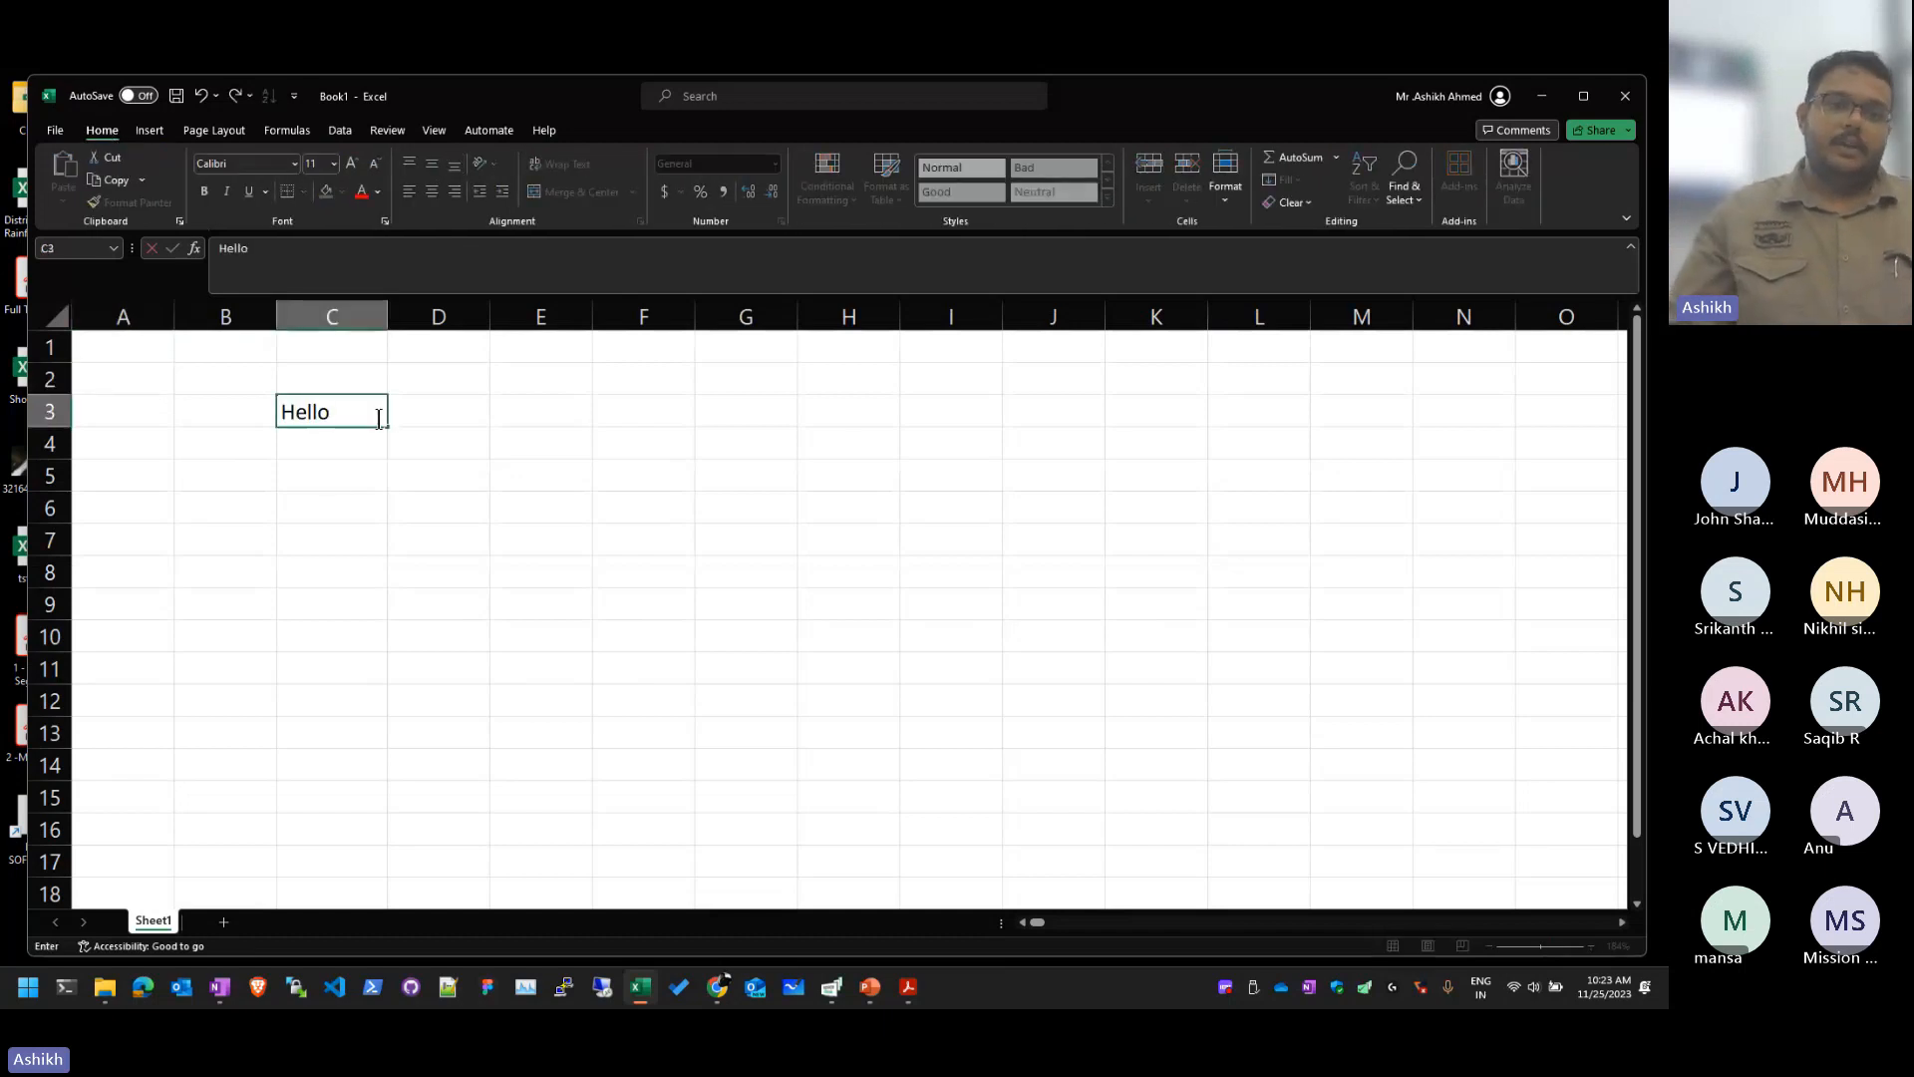
pyautogui.click(340, 535)
pyautogui.click(339, 415)
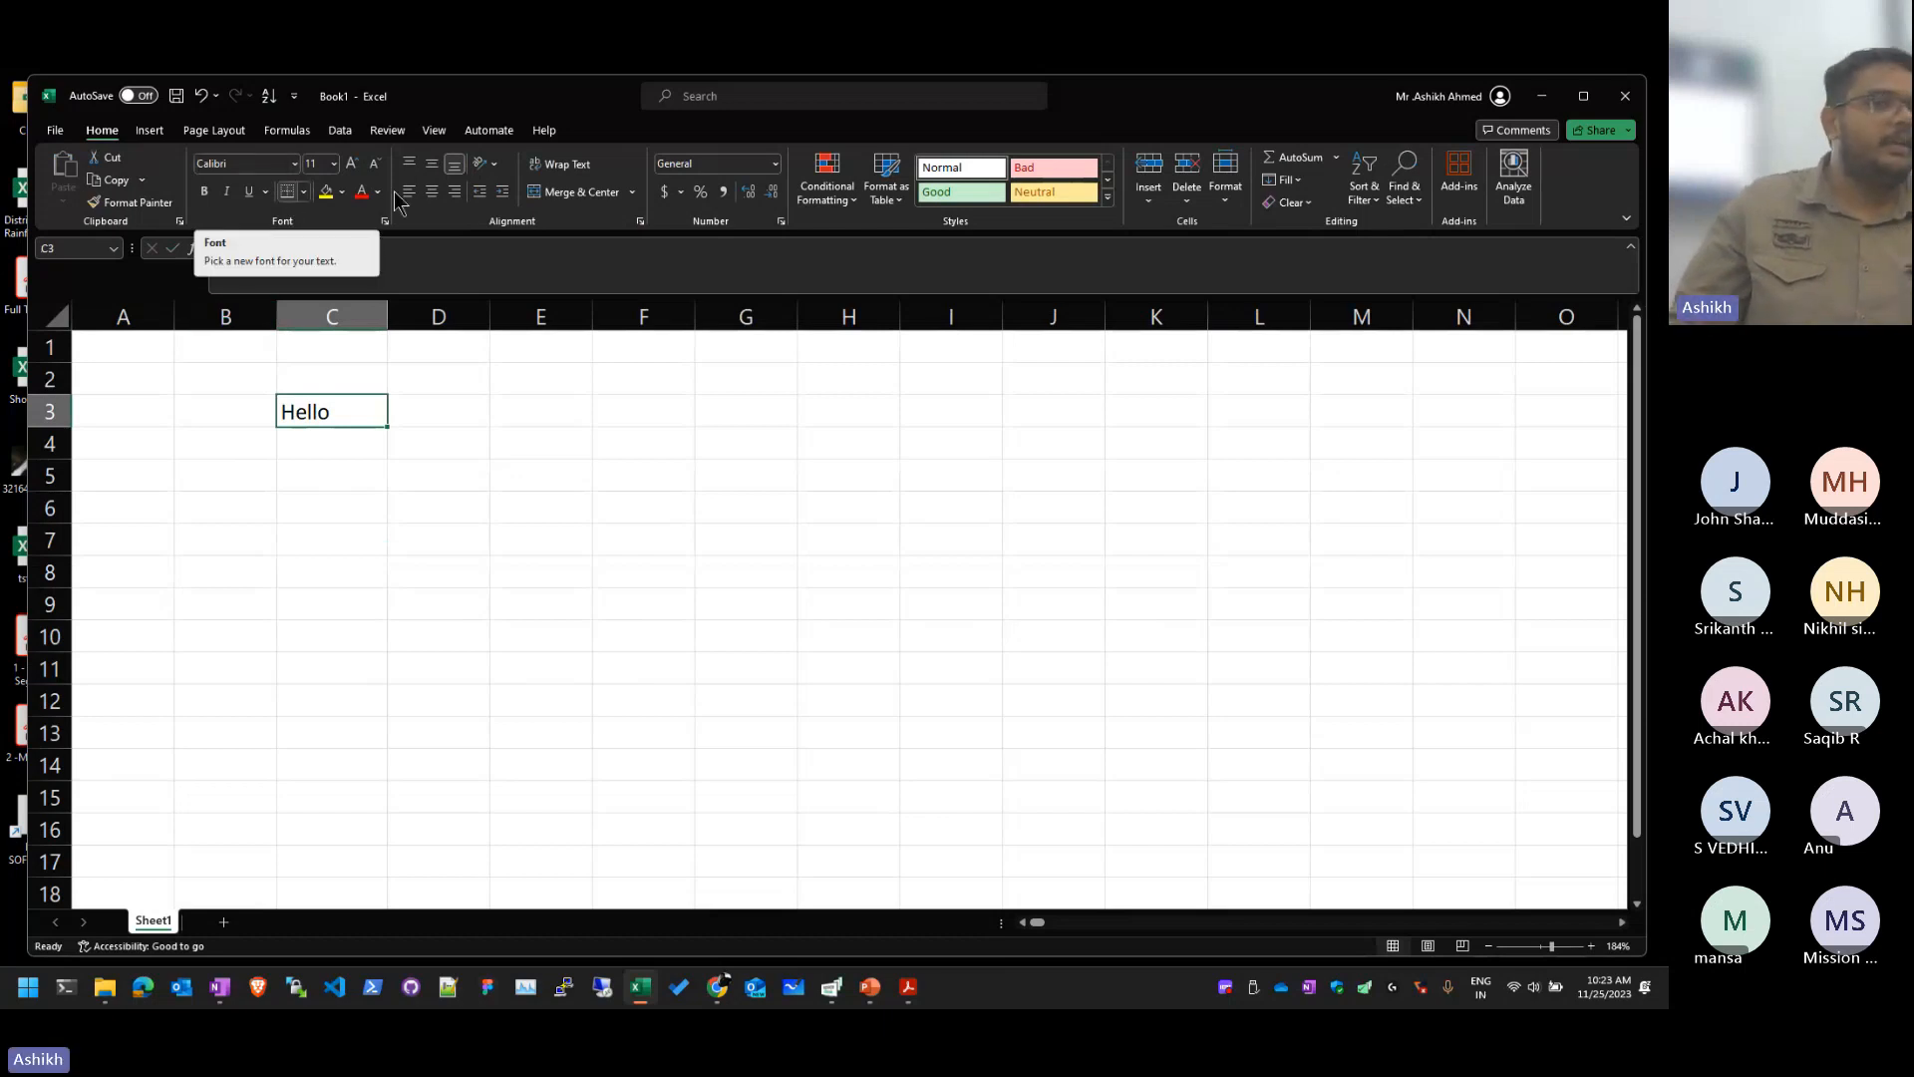
# Step: Increase the font size of the text in C3 to 20
pyautogui.click(352, 163)
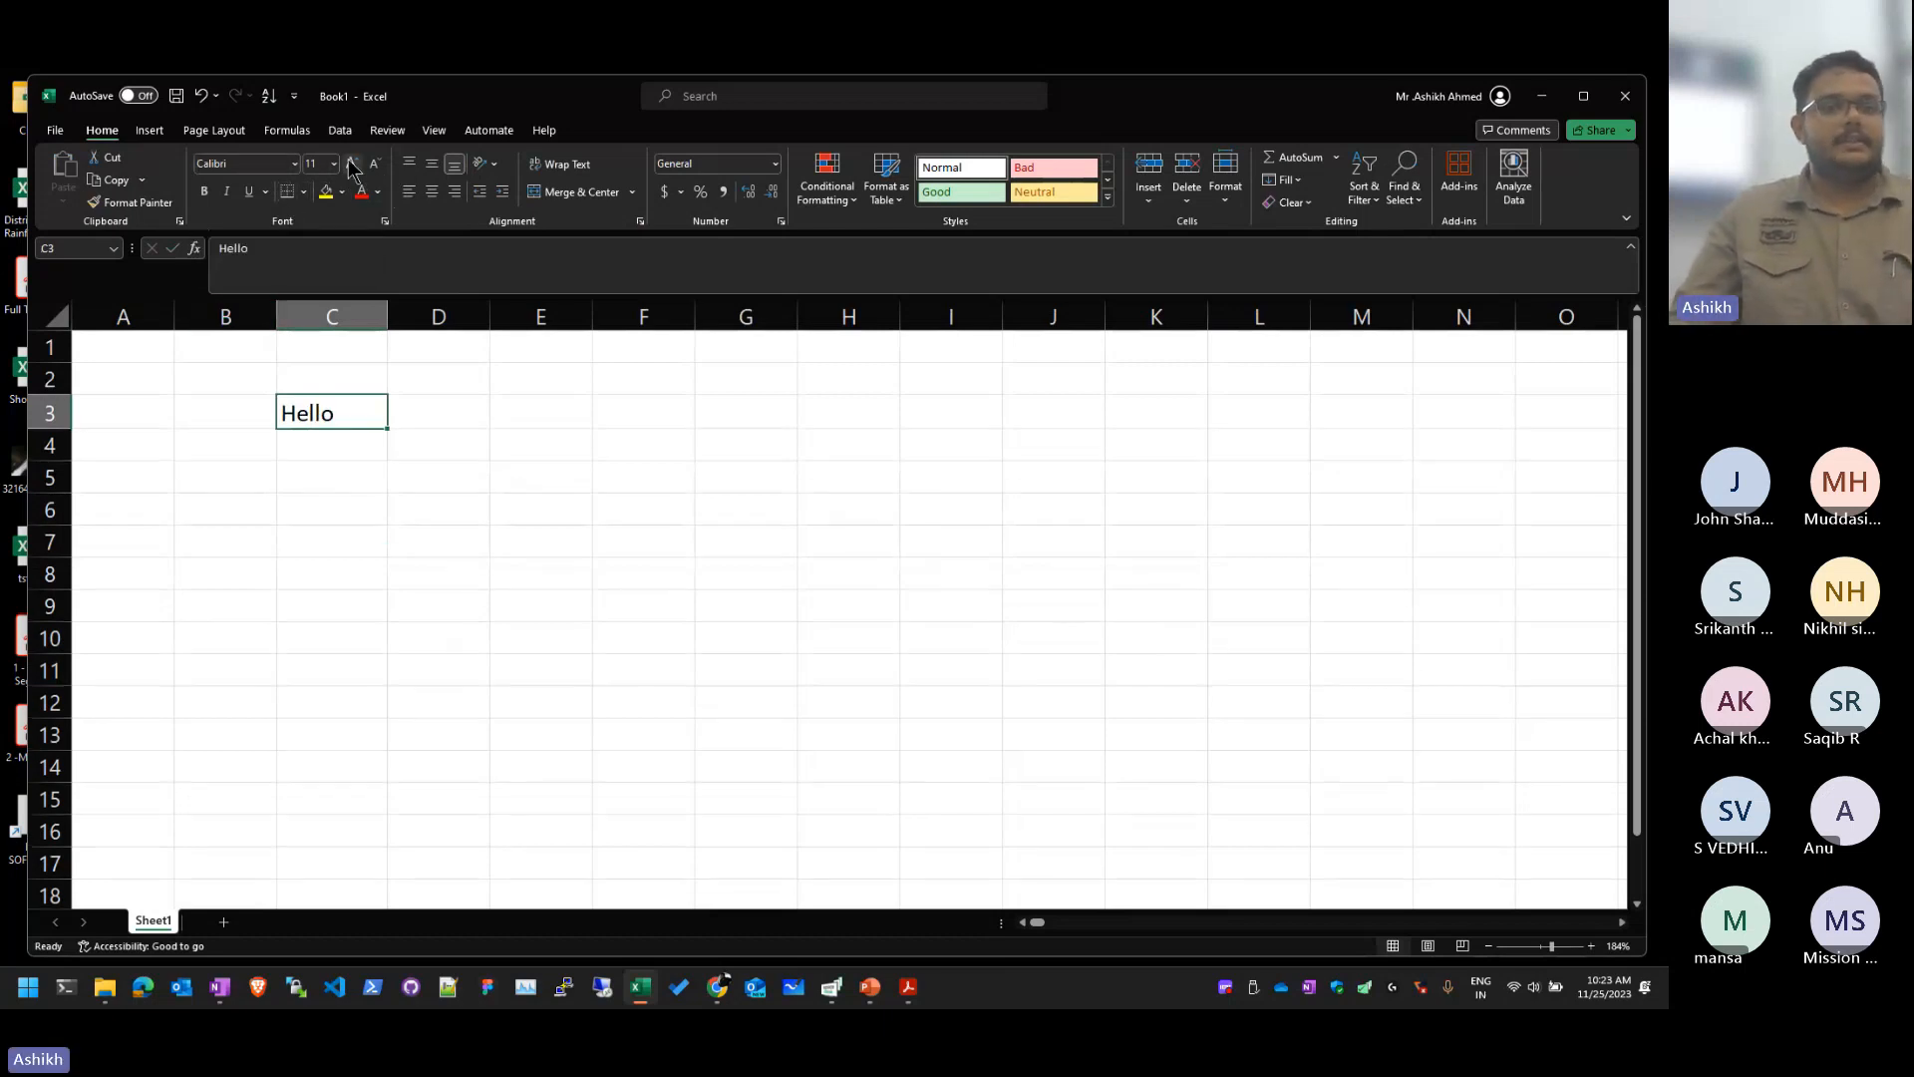
pyautogui.click(352, 163)
pyautogui.click(352, 164)
pyautogui.click(352, 163)
pyautogui.click(352, 163)
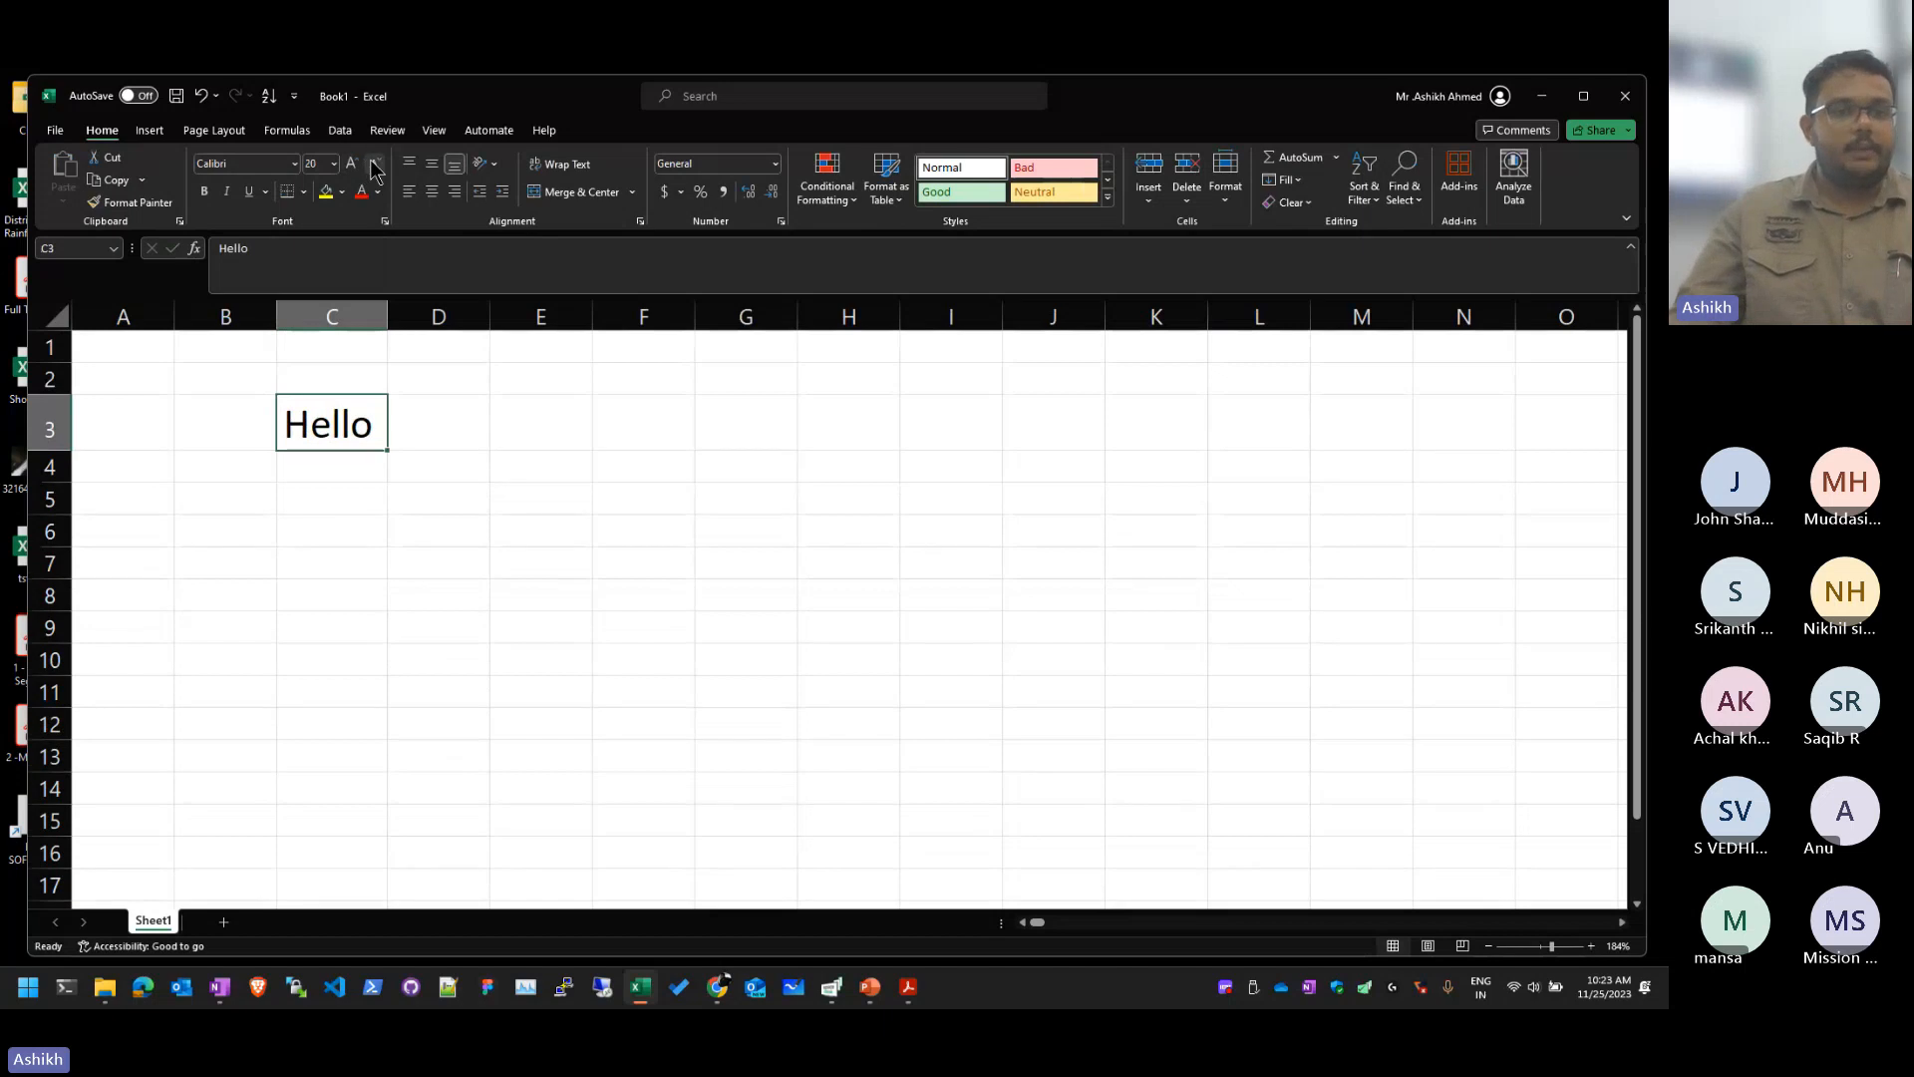
# Step: Reduce the font size of the text in C3 to 12
pyautogui.click(375, 165)
pyautogui.click(374, 166)
pyautogui.click(375, 165)
pyautogui.click(375, 165)
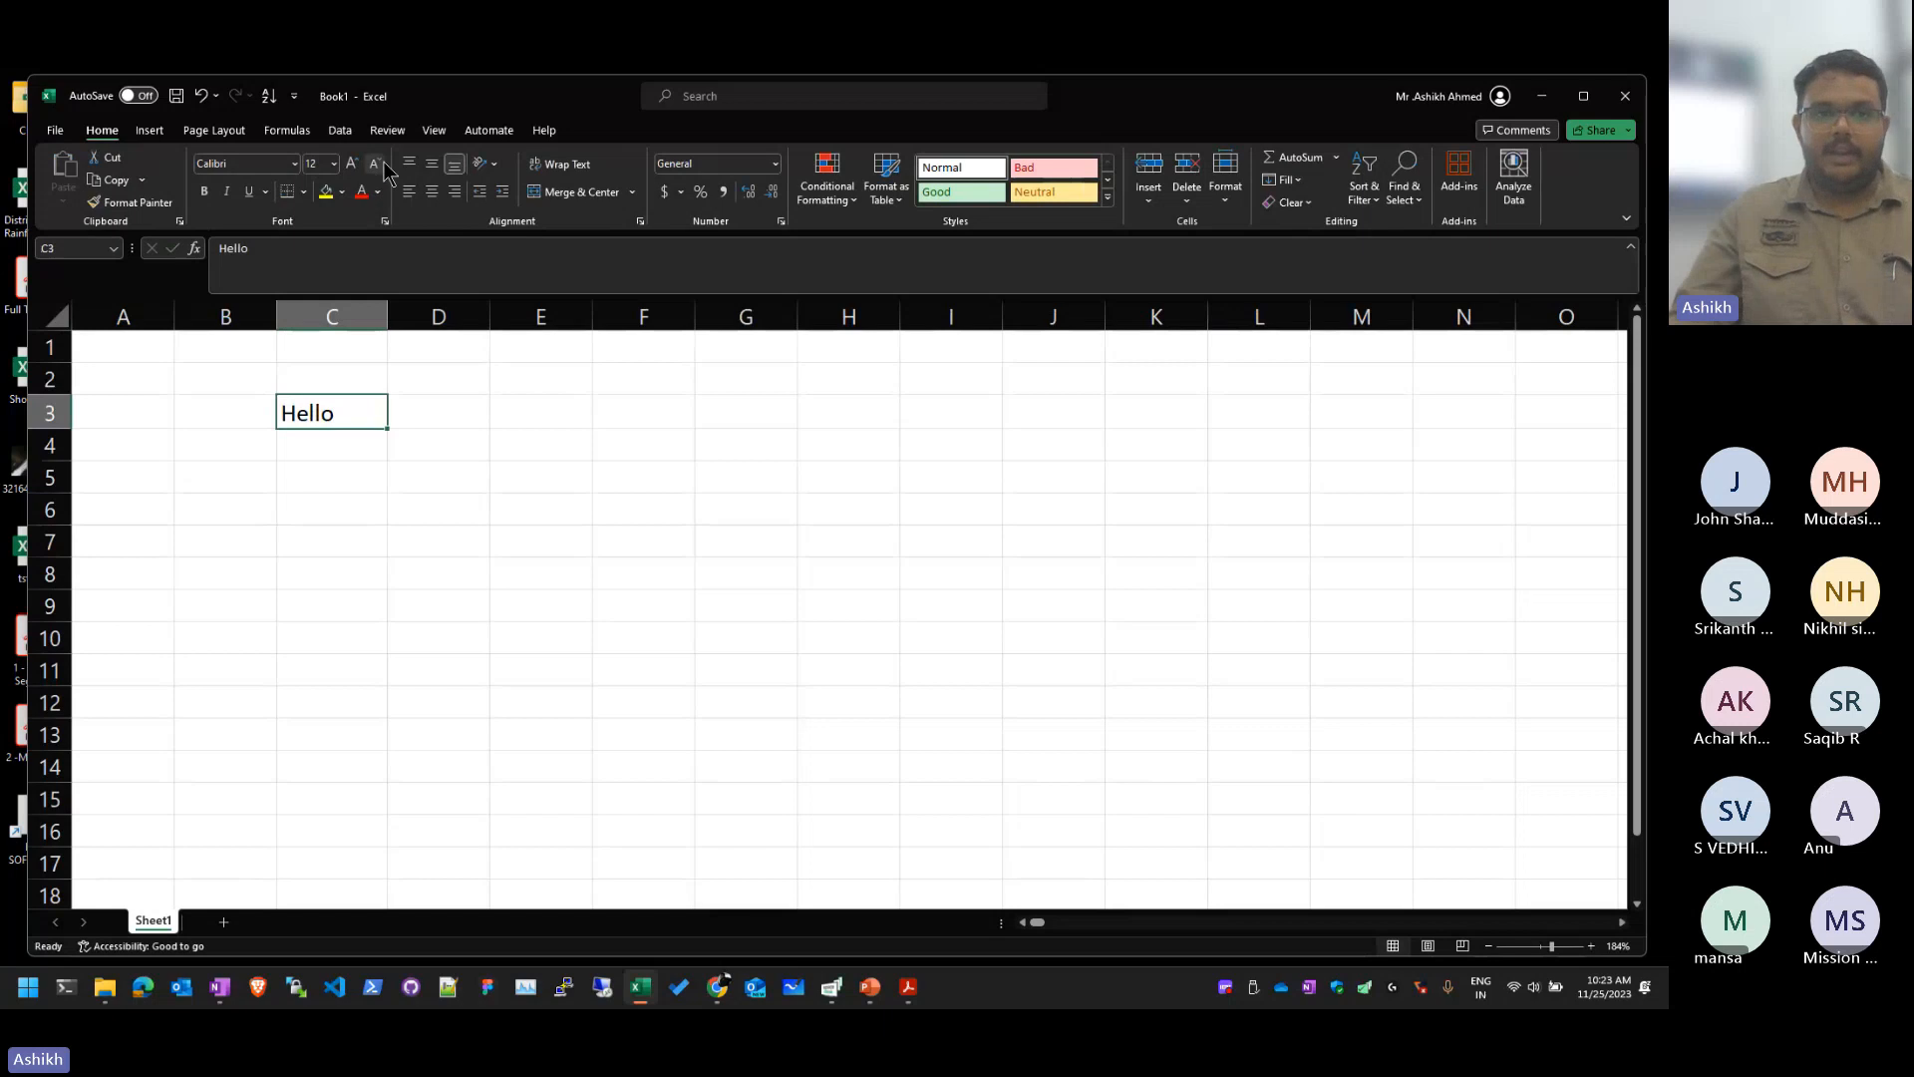
# Step: Clear the text Hello from cell C3
pyautogui.click(429, 474)
pyautogui.keyDown('ctrl'); pyautogui.scroll(8, 282, 390); pyautogui.keyUp('ctrl')
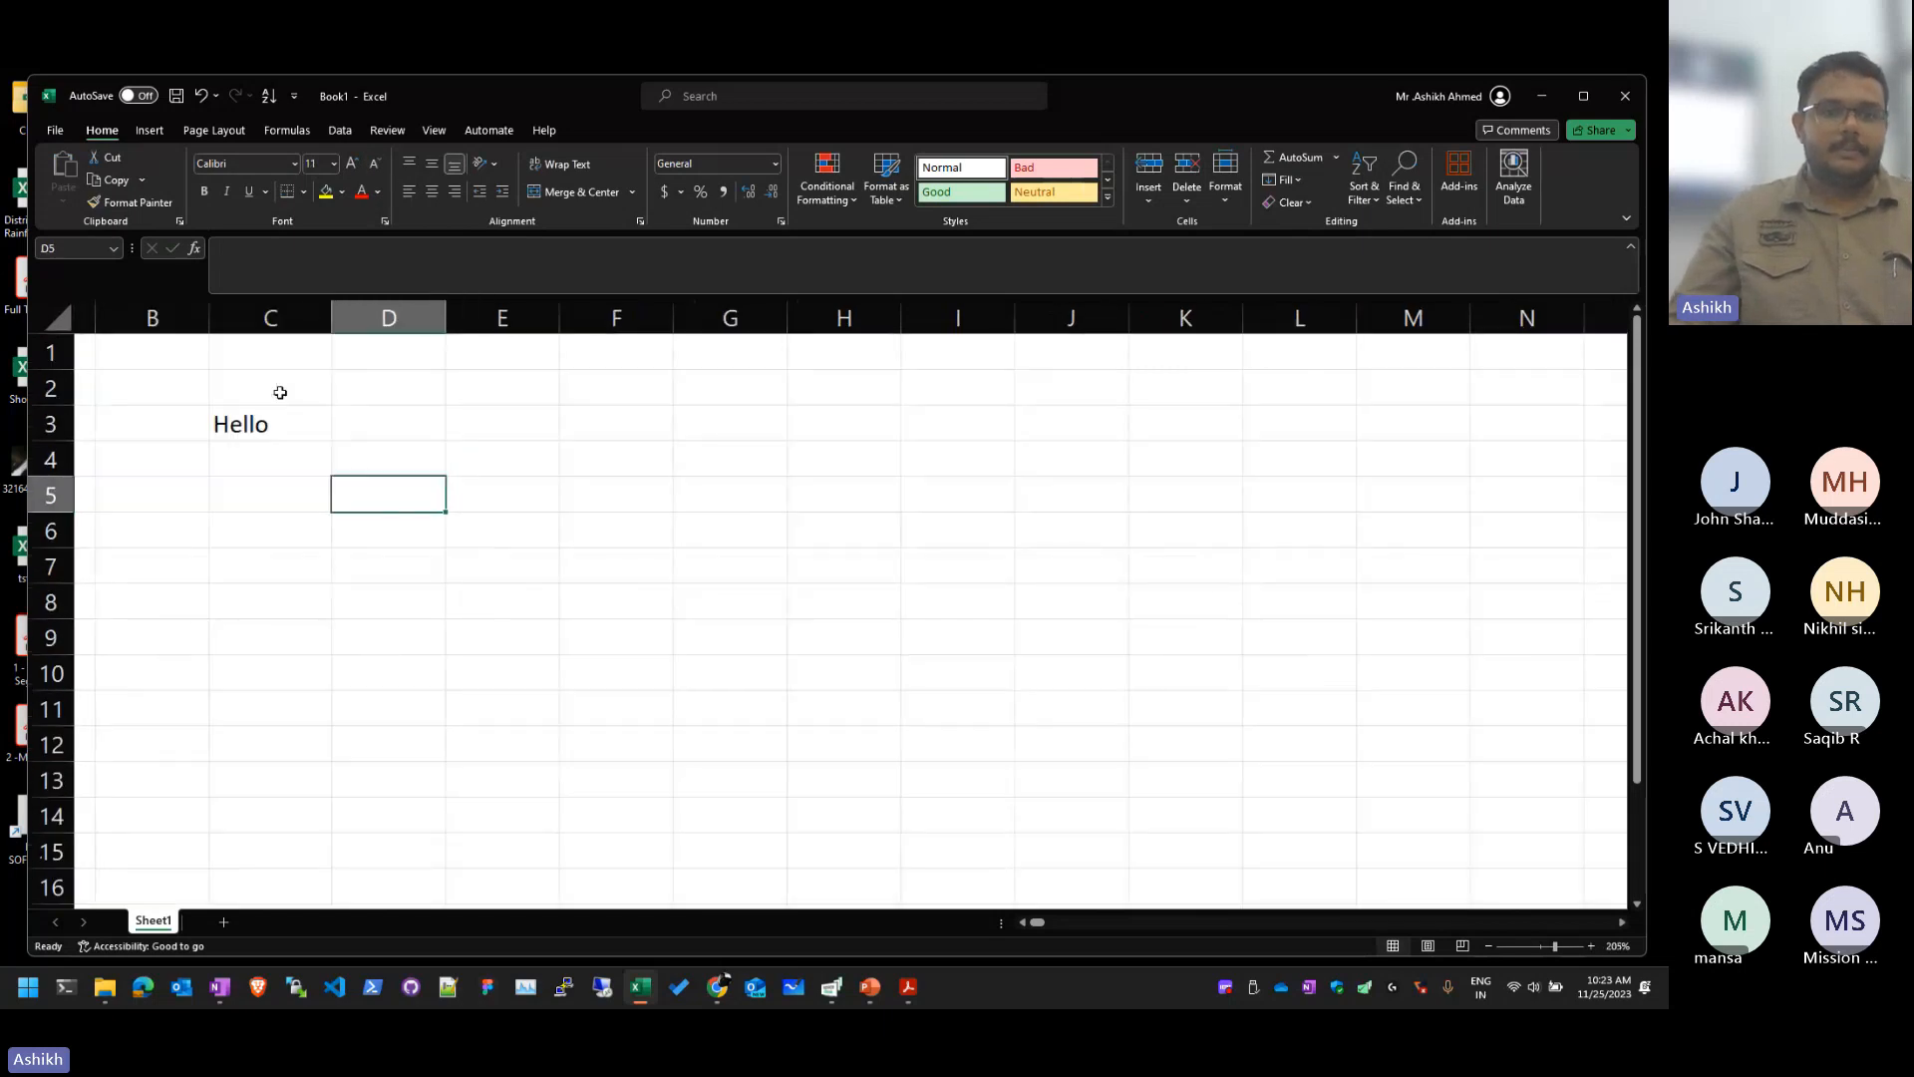
pyautogui.click(1023, 922)
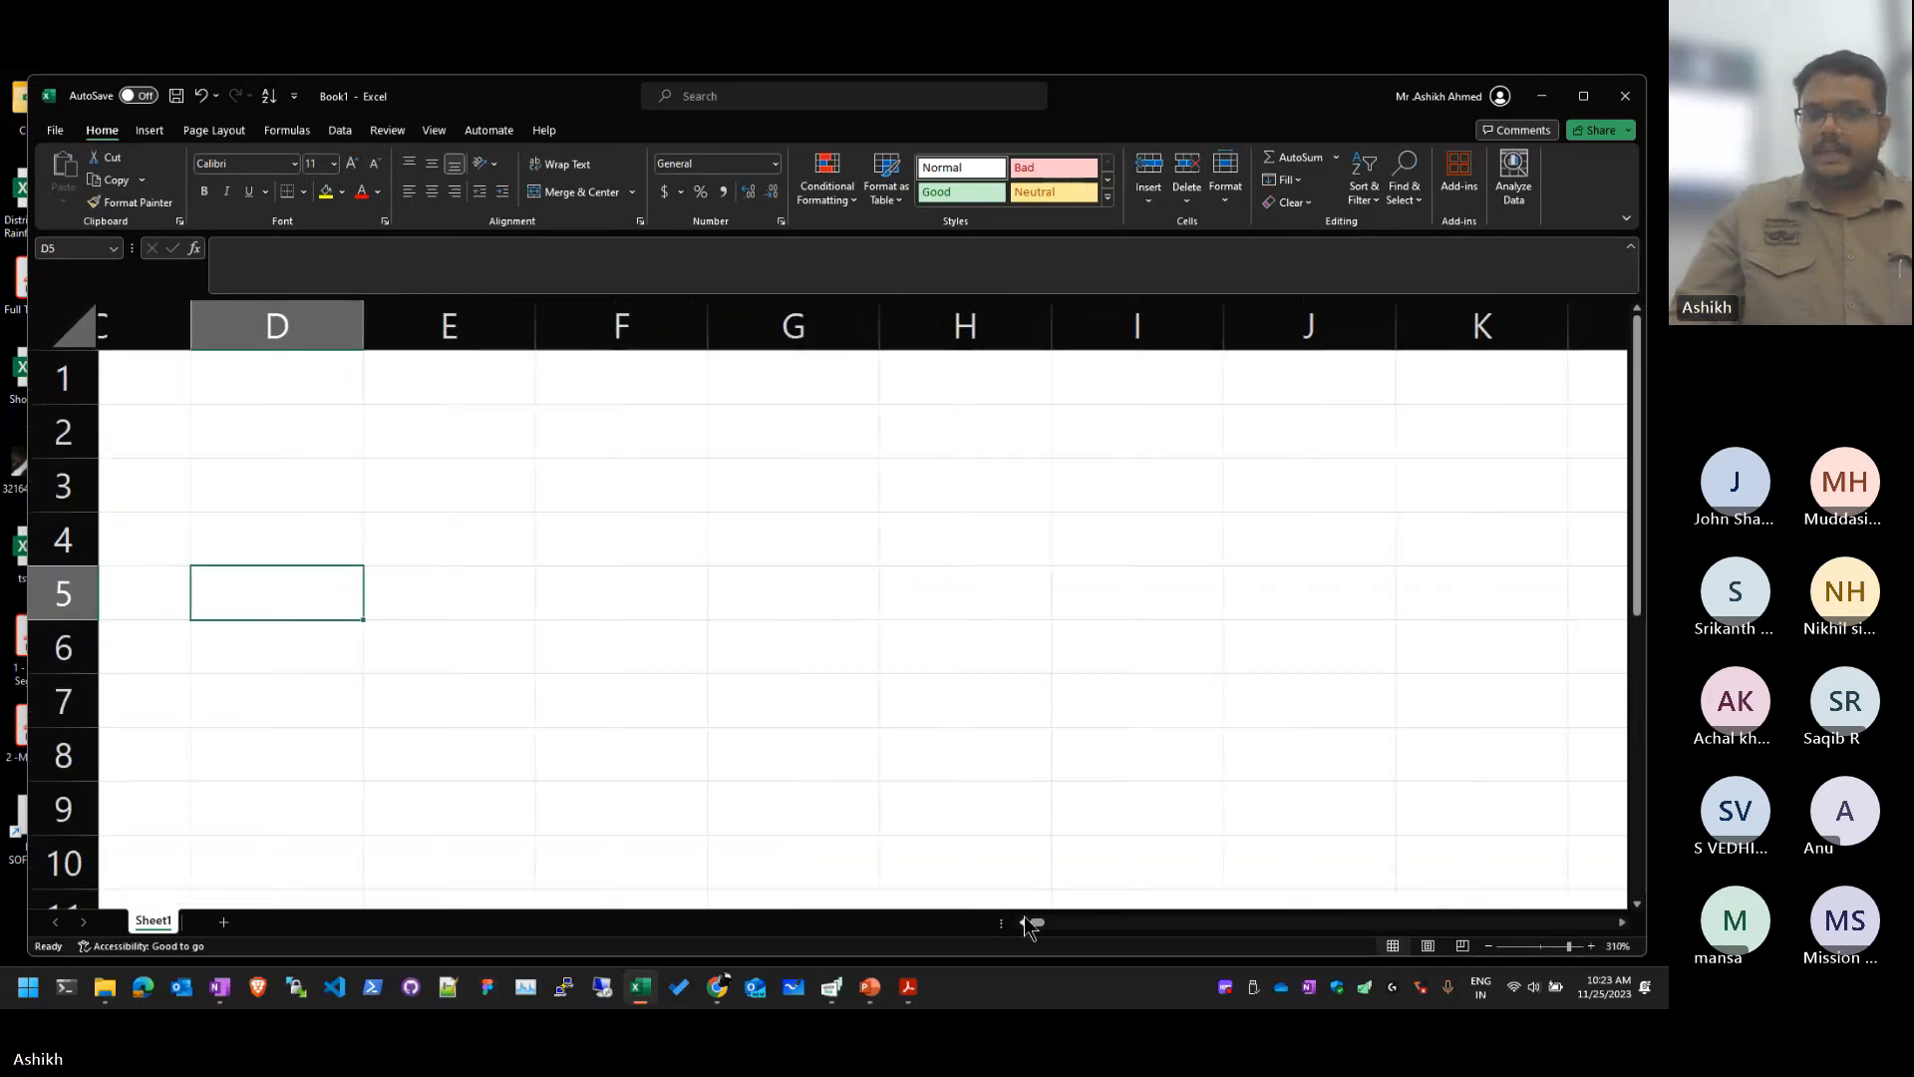
pyautogui.click(1023, 922)
pyautogui.click(363, 487)
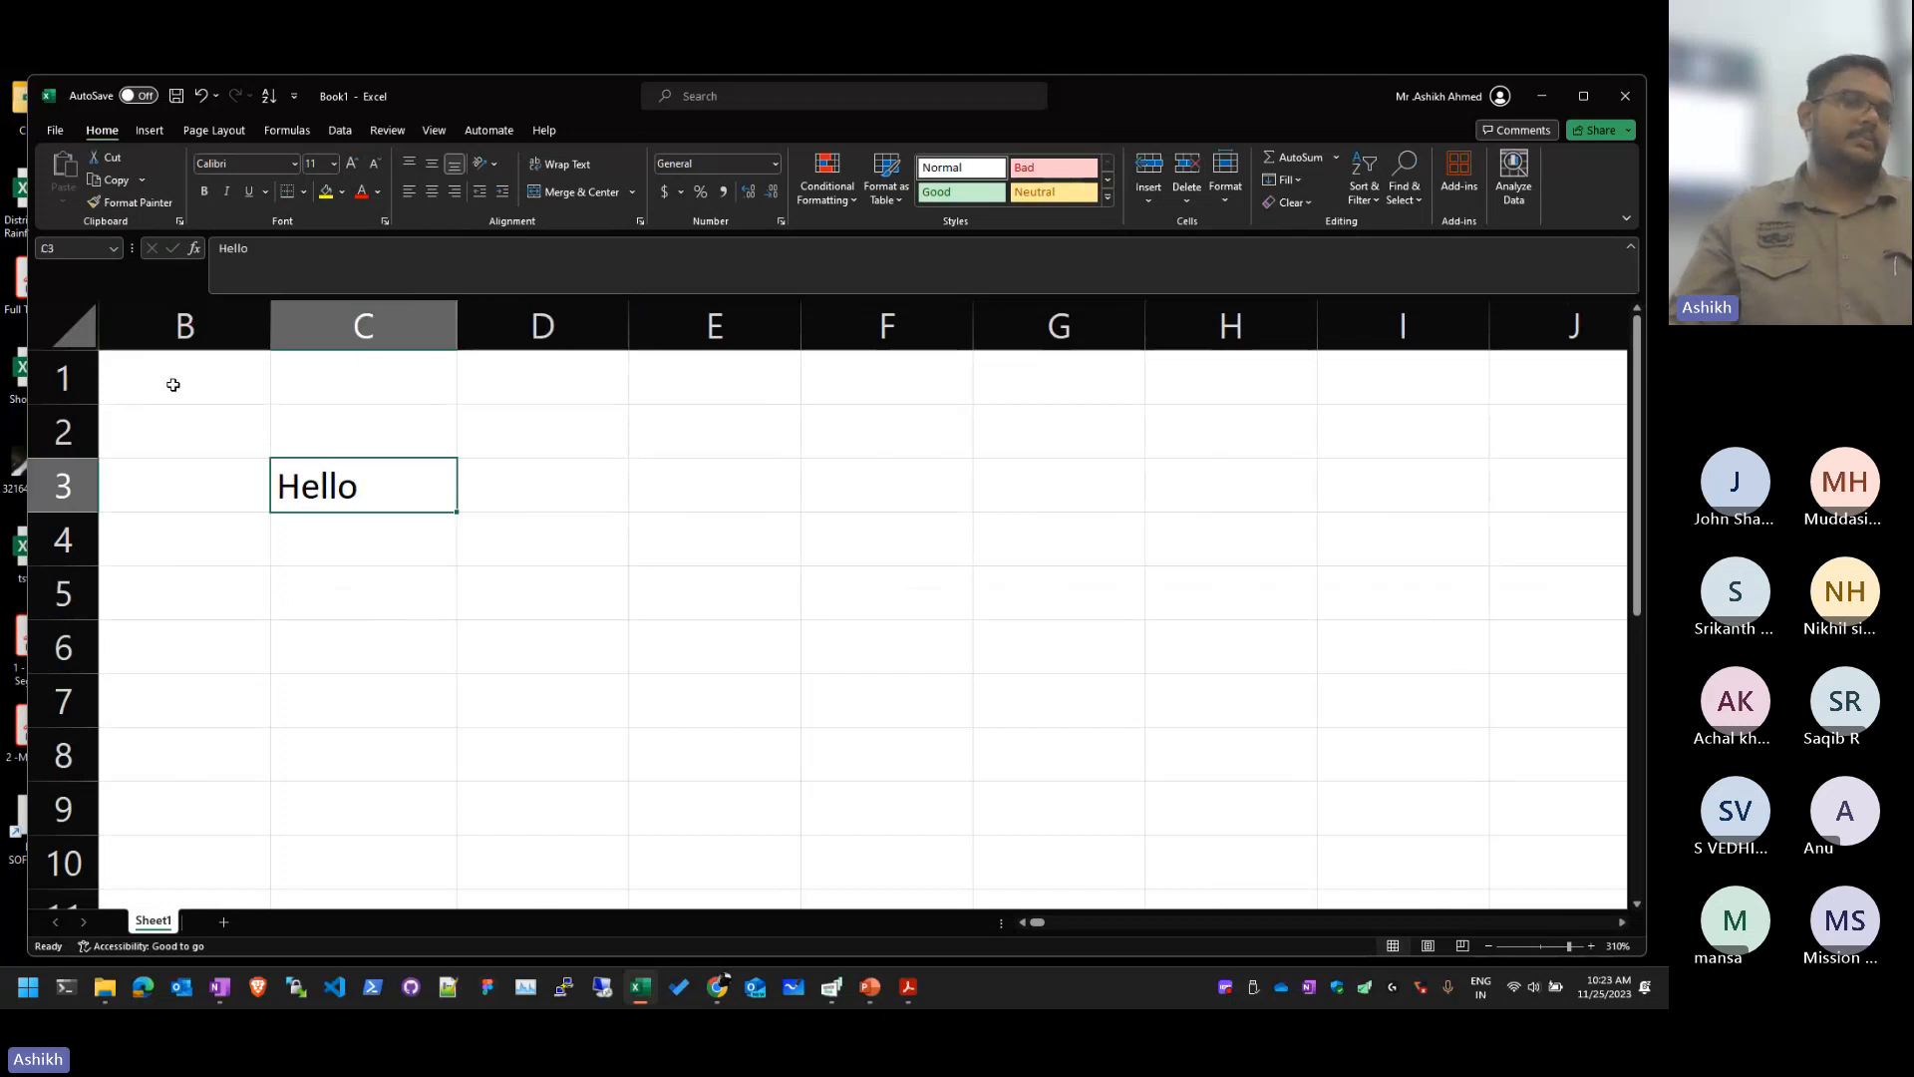
pyautogui.keyDown('ctrl'); pyautogui.scroll(5, 174, 384); pyautogui.keyUp('ctrl')
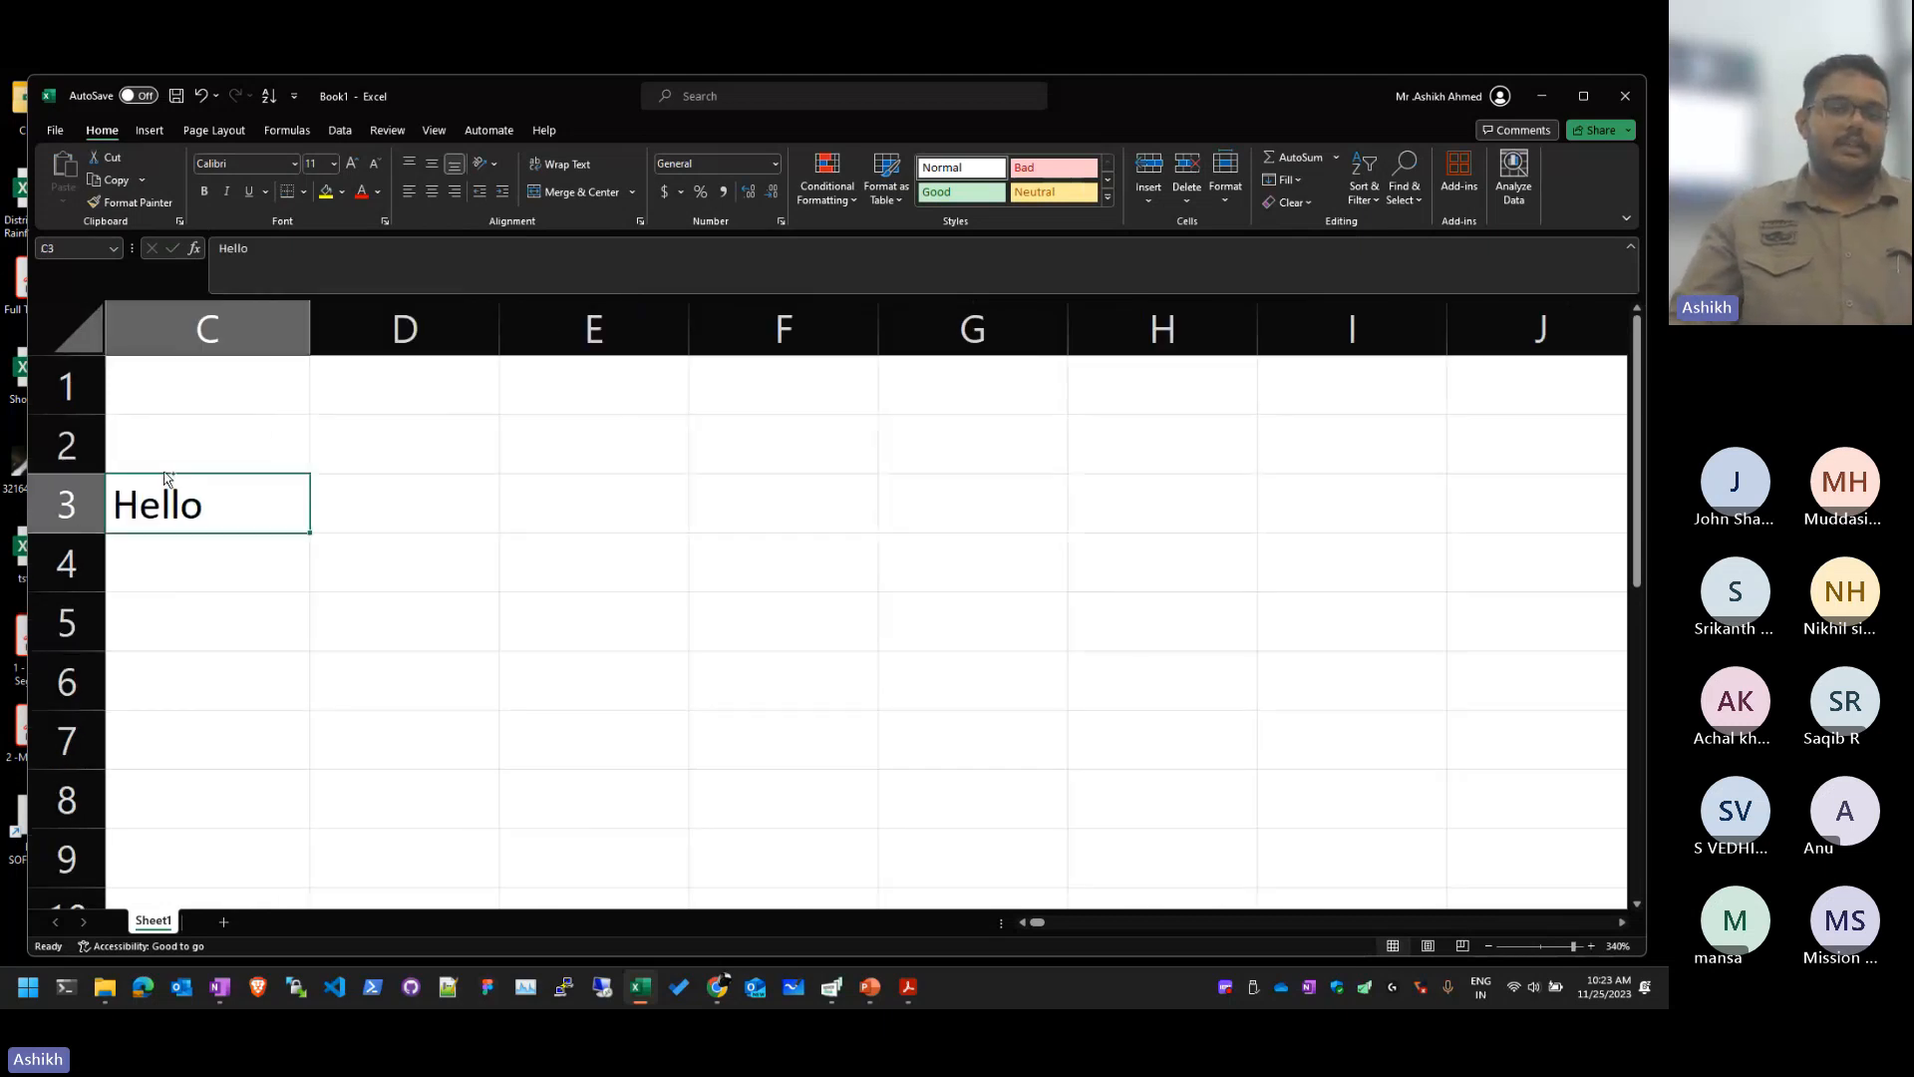
pyautogui.click(1022, 922)
pyautogui.click(409, 525)
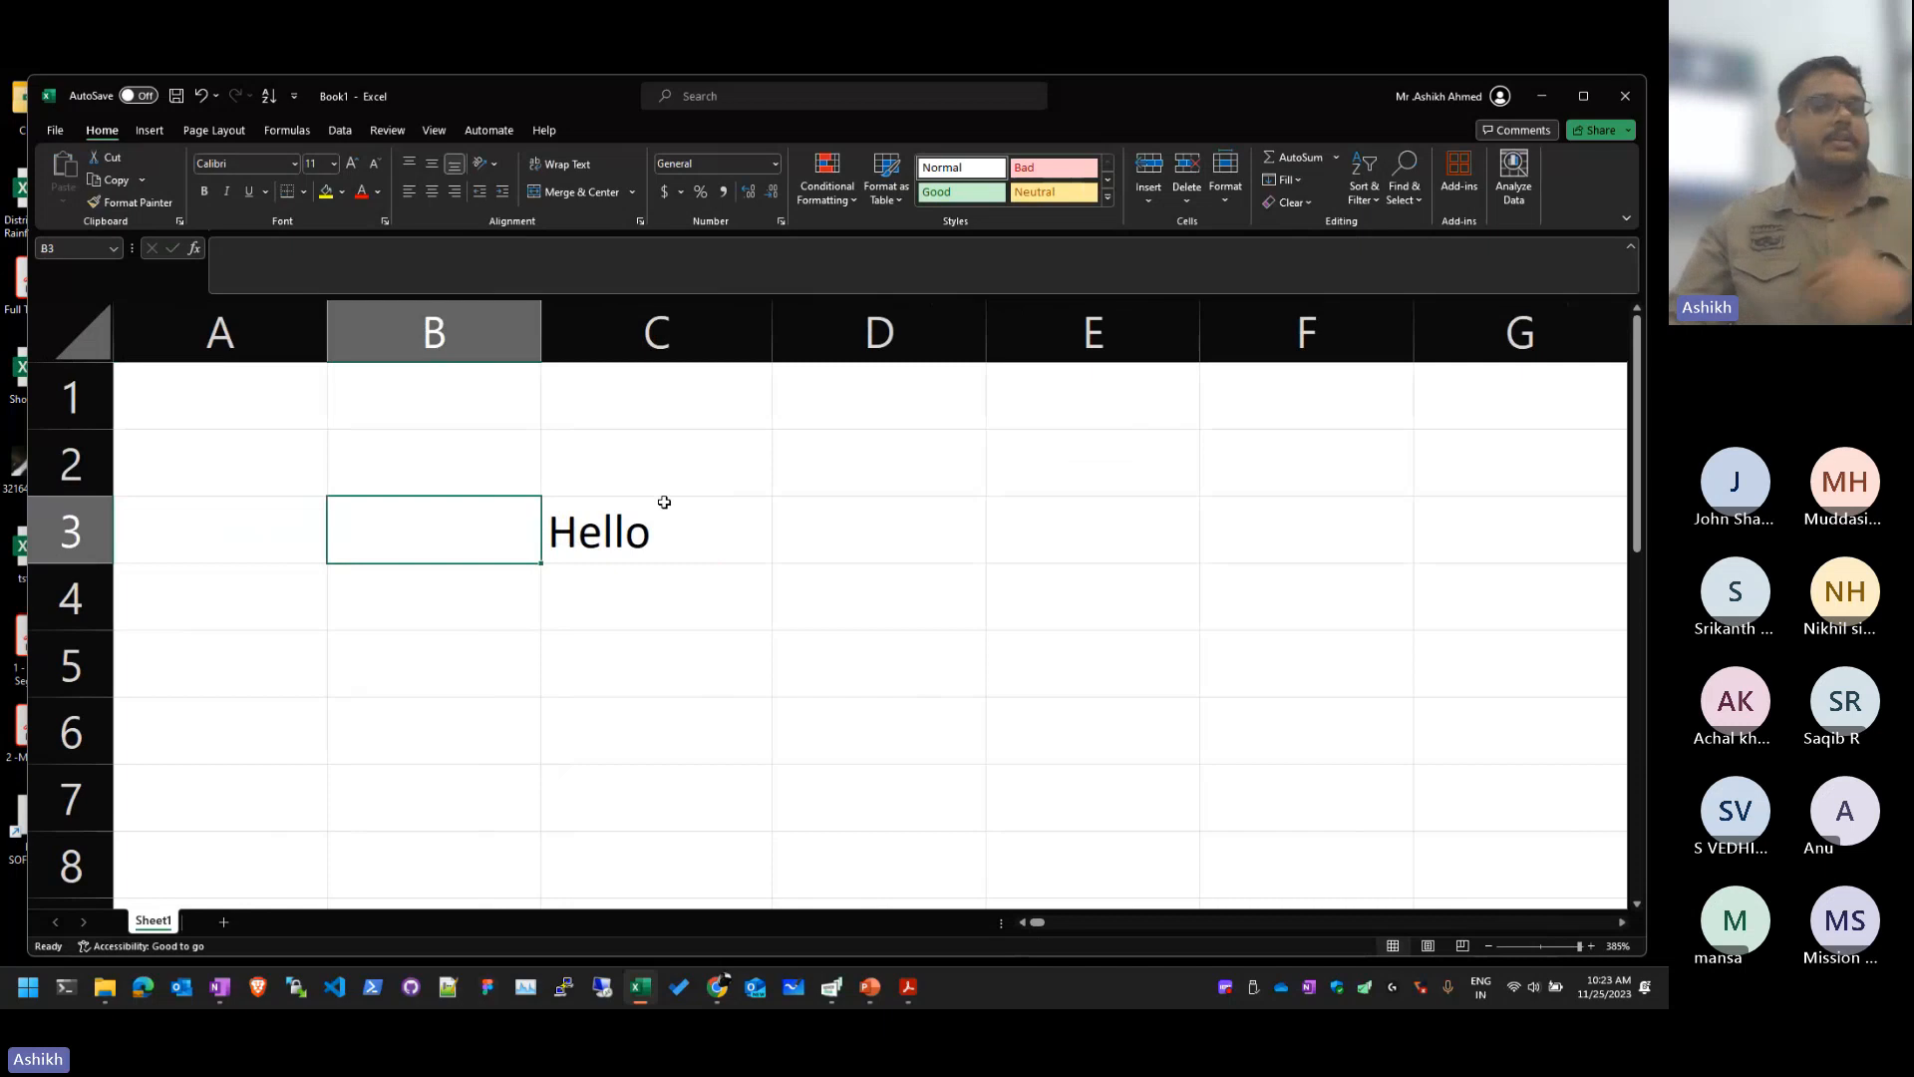
pyautogui.click(692, 615)
pyautogui.click(649, 534)
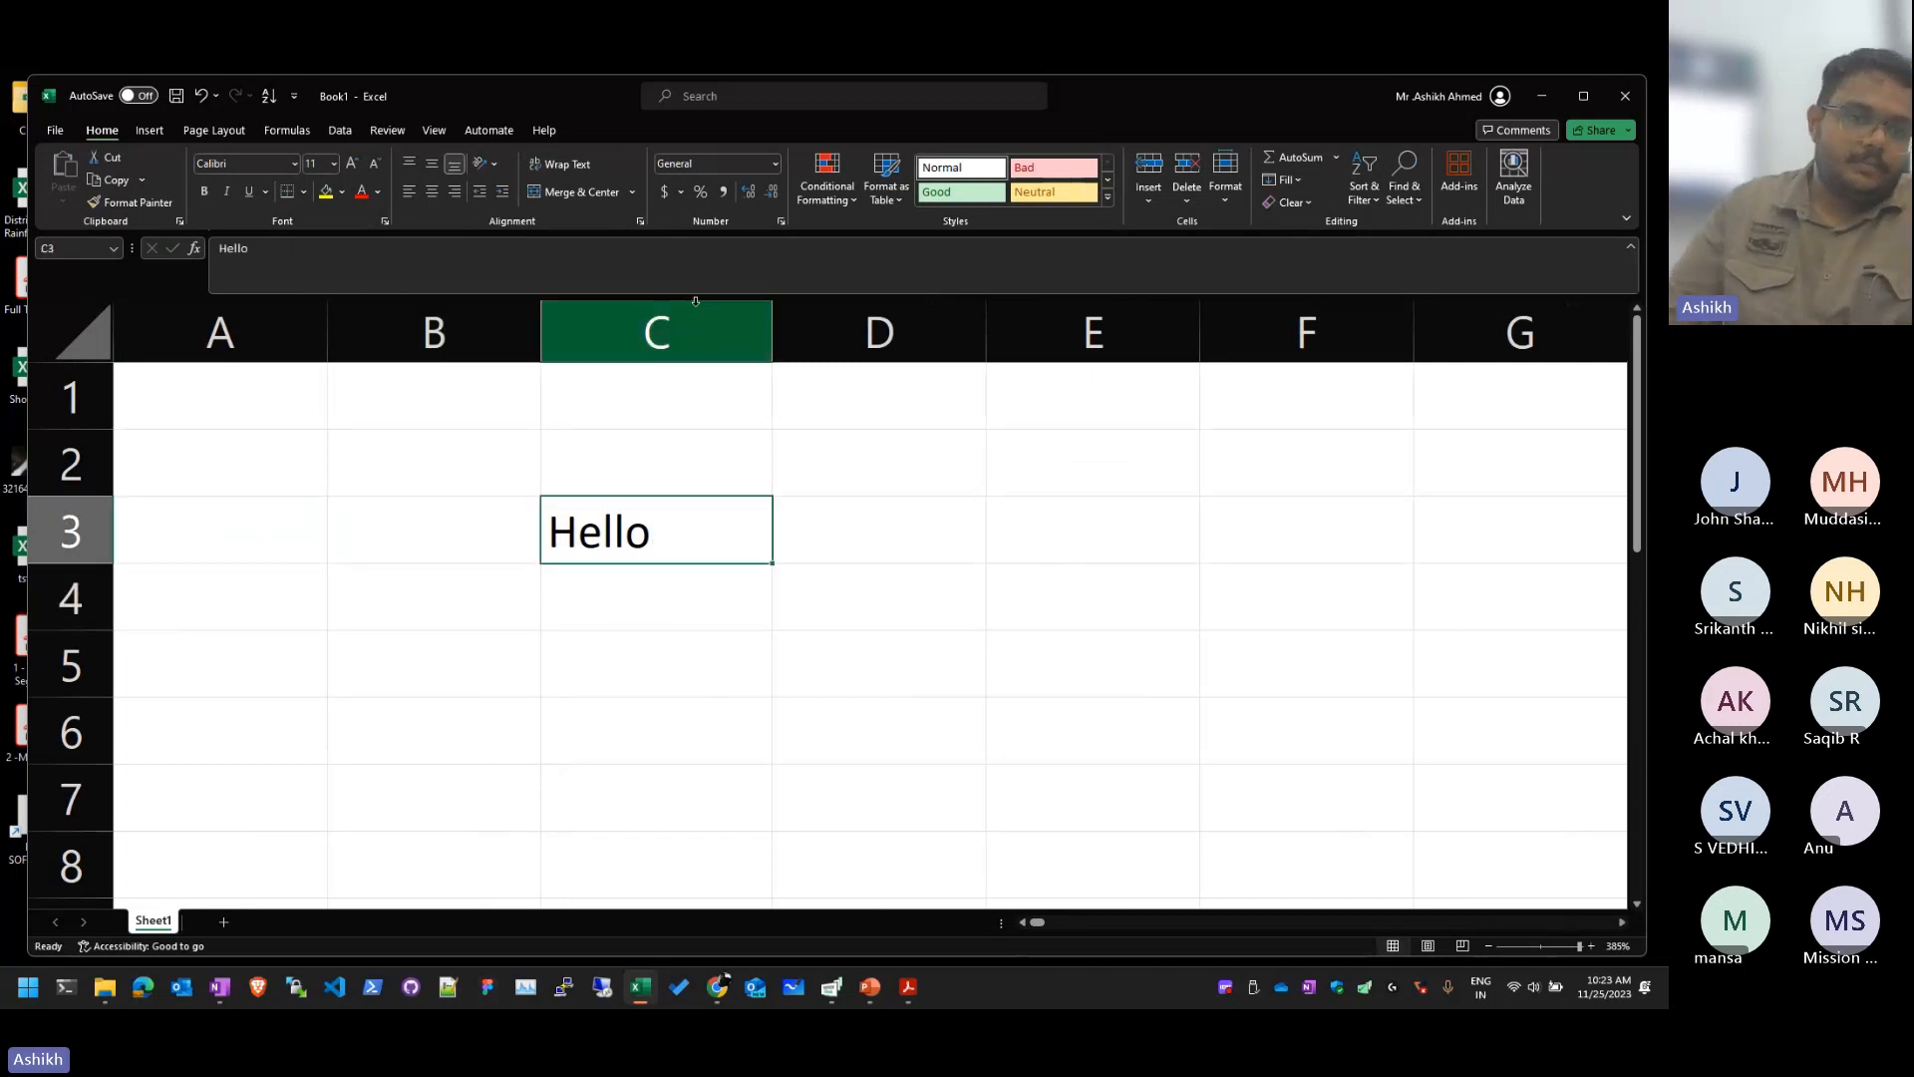
pyautogui.press('Delete')
# Step: Move the active cell one cell at a time around columns A to D near row 1, ending on B1
pyautogui.press('Up')
pyautogui.press('Up')
pyautogui.press('Left')
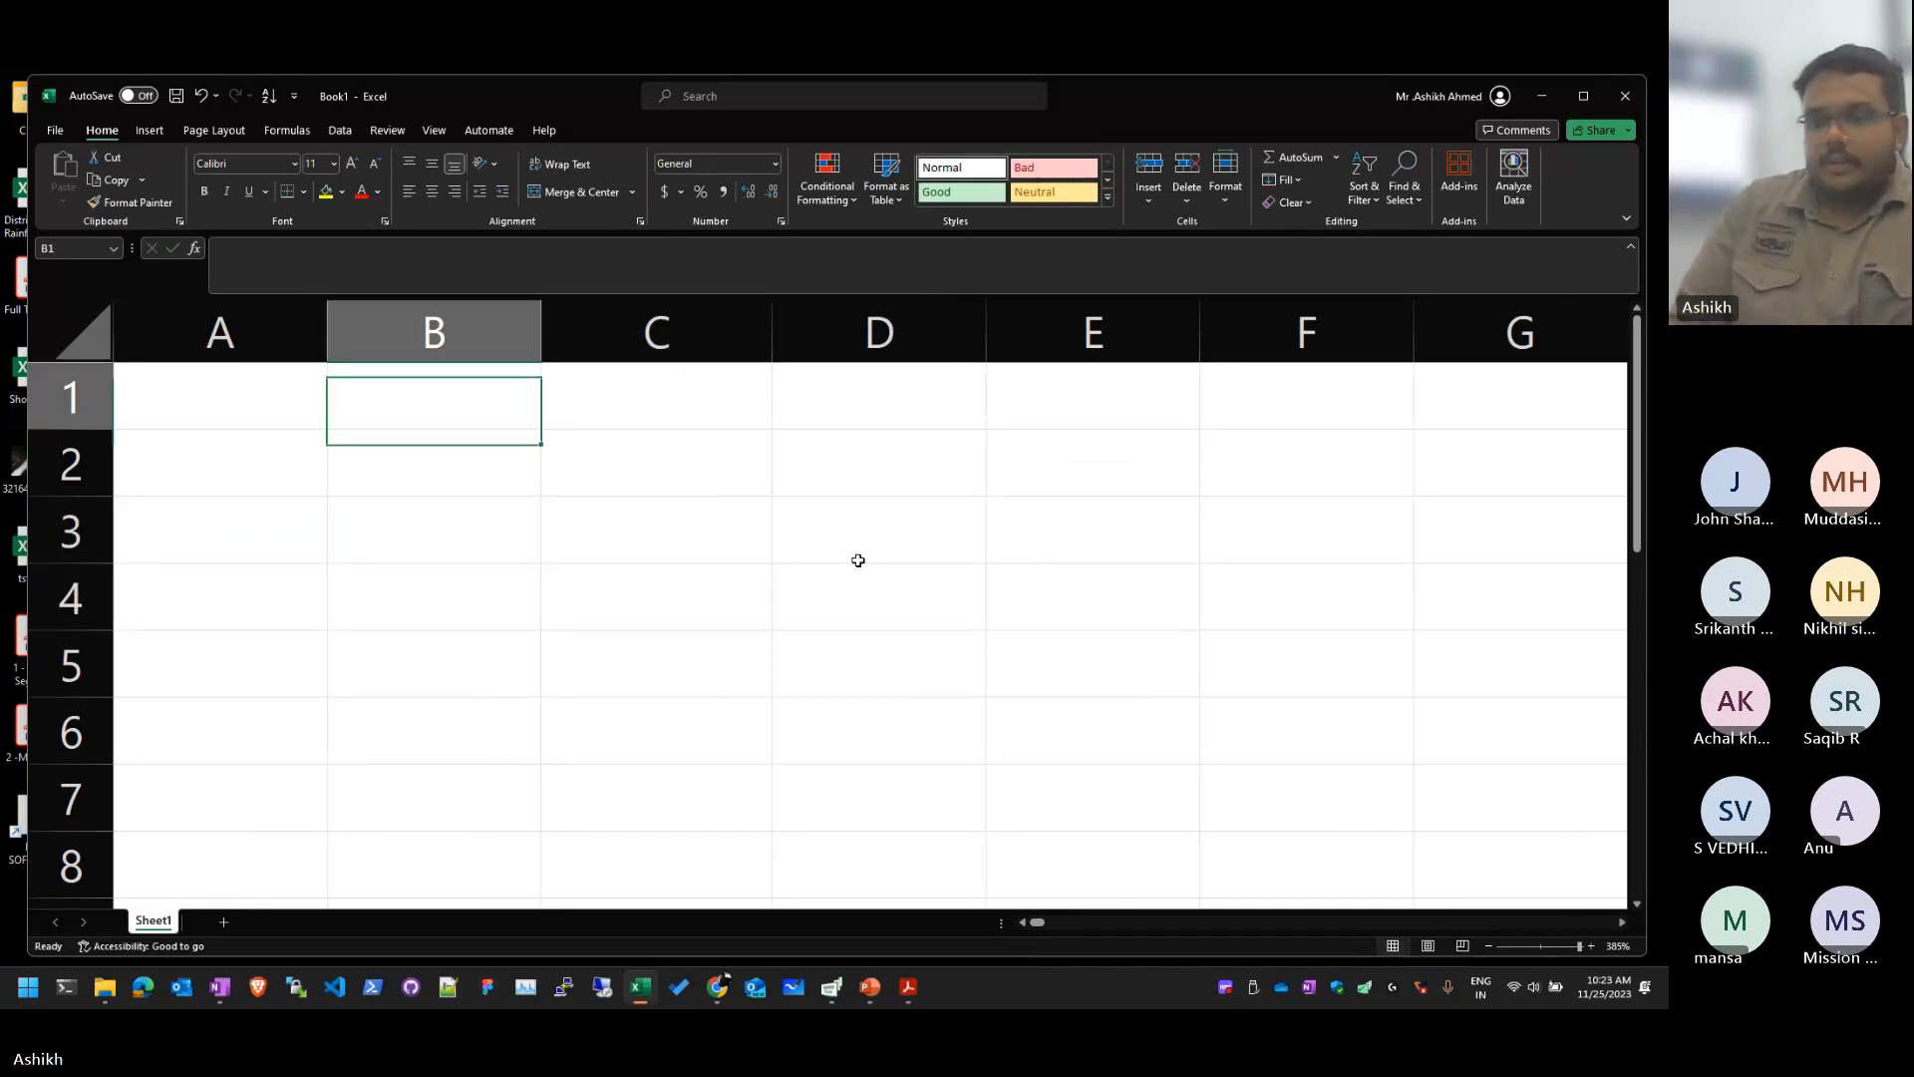
pyautogui.press('Left')
pyautogui.press('Right')
pyautogui.press('Right')
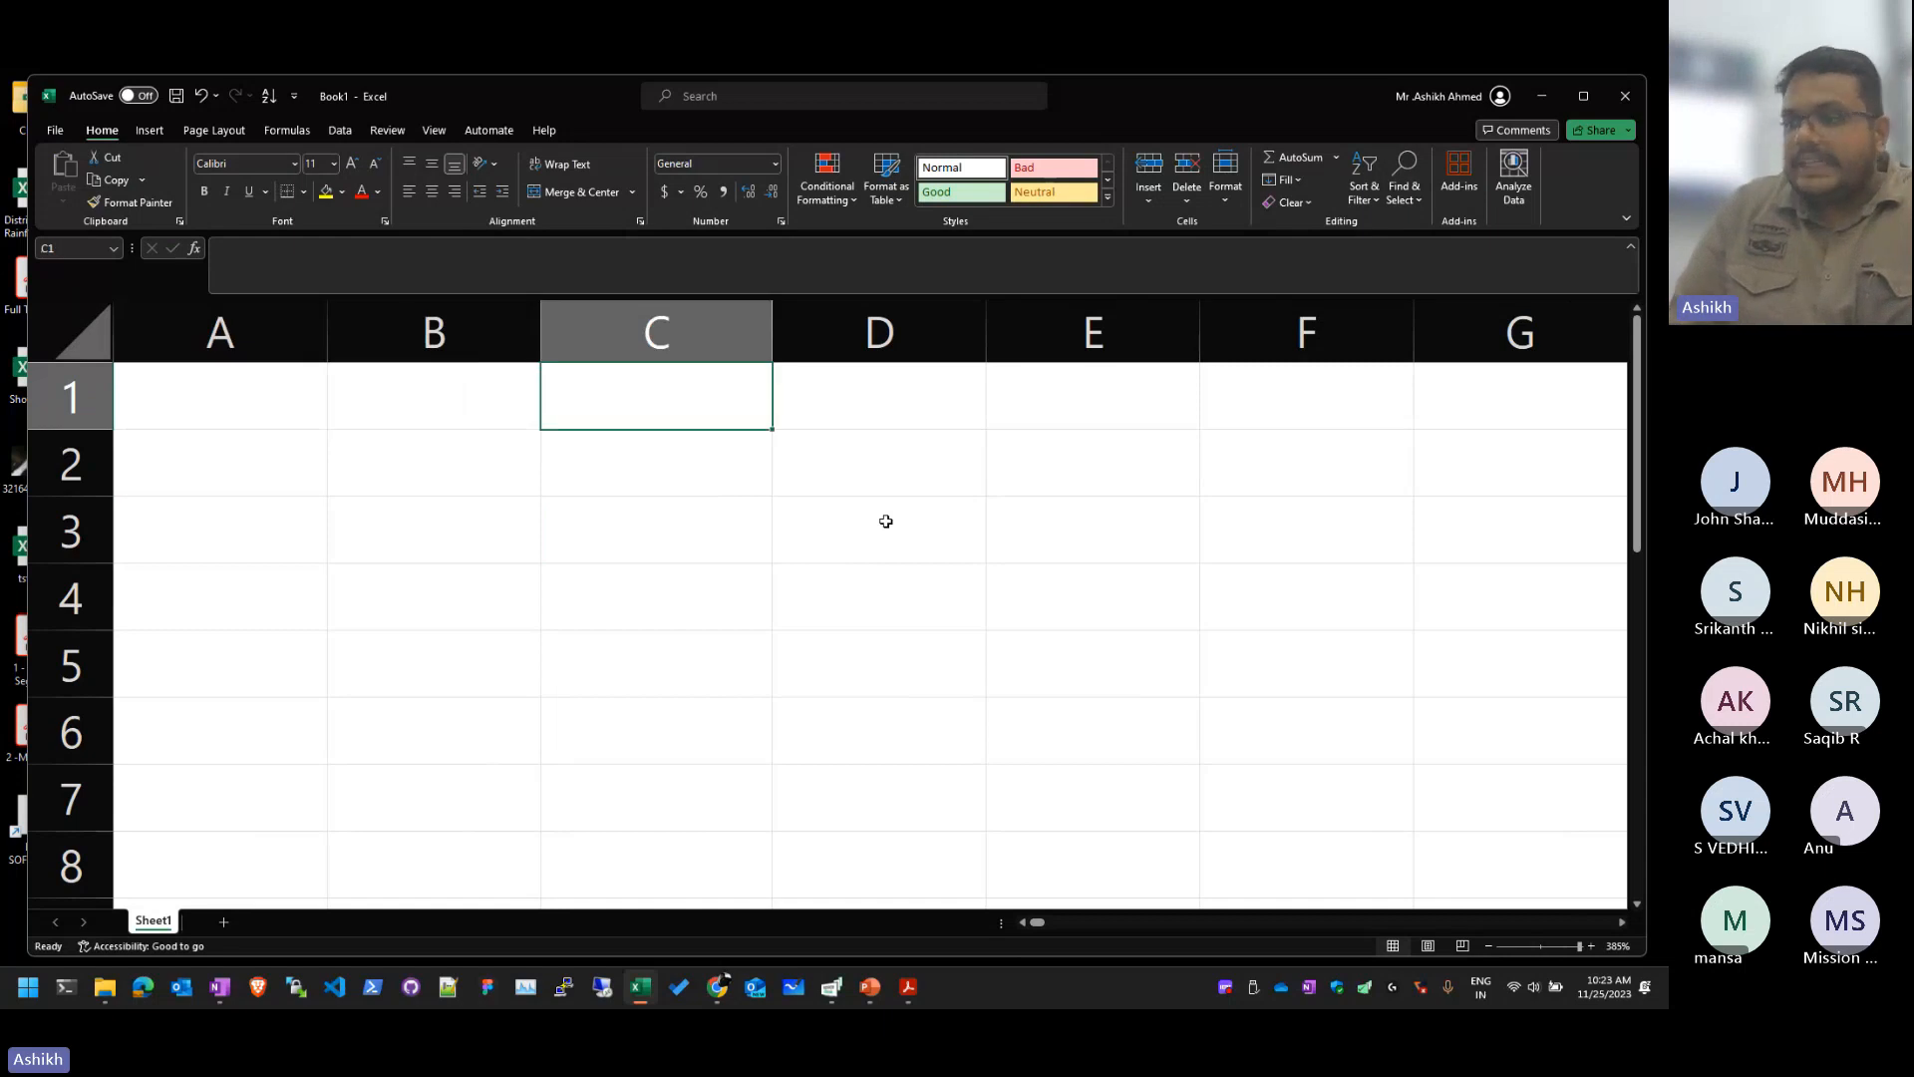
pyautogui.press('Right')
pyautogui.press('Left')
pyautogui.press('Left')
pyautogui.press('Left')
pyautogui.press('Down')
pyautogui.press('Down')
pyautogui.press('Up')
pyautogui.press('Up')
pyautogui.press('Right')
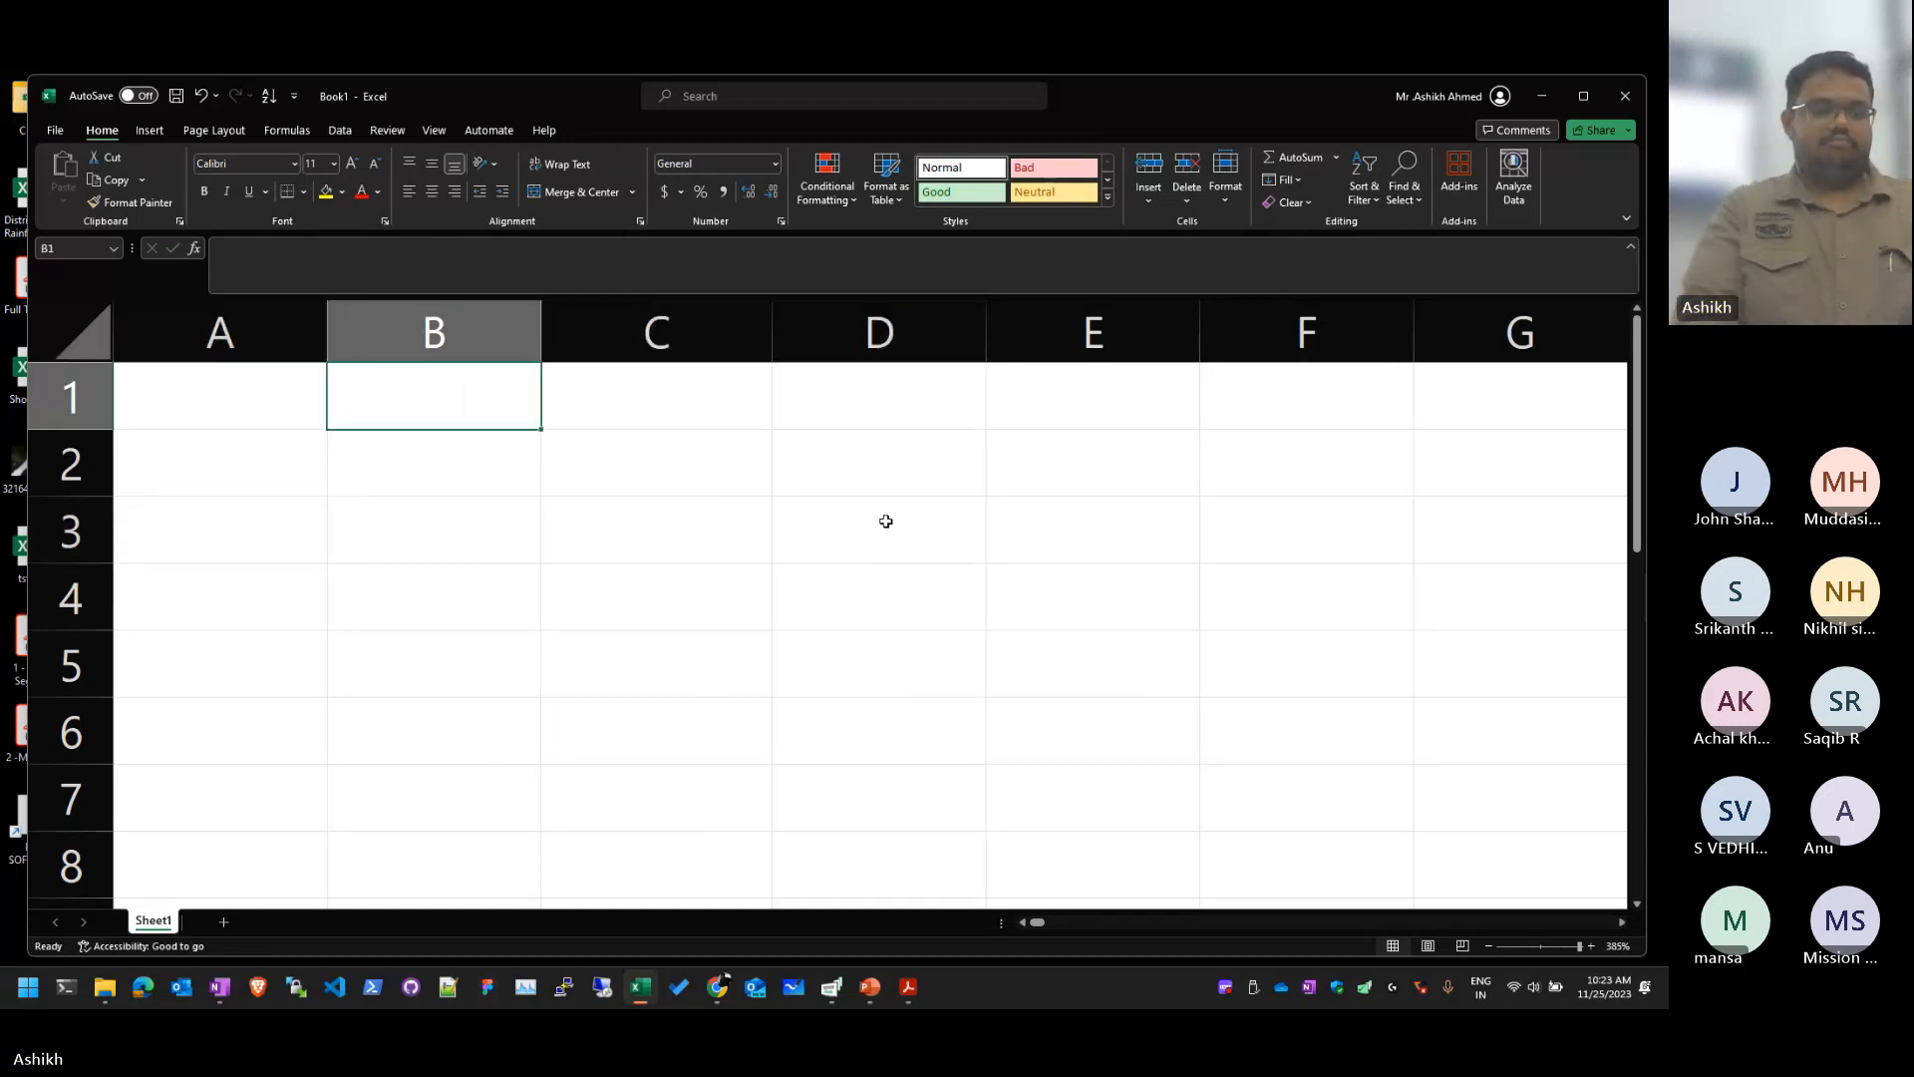
pyautogui.write('Hello')
pyautogui.press('Return')
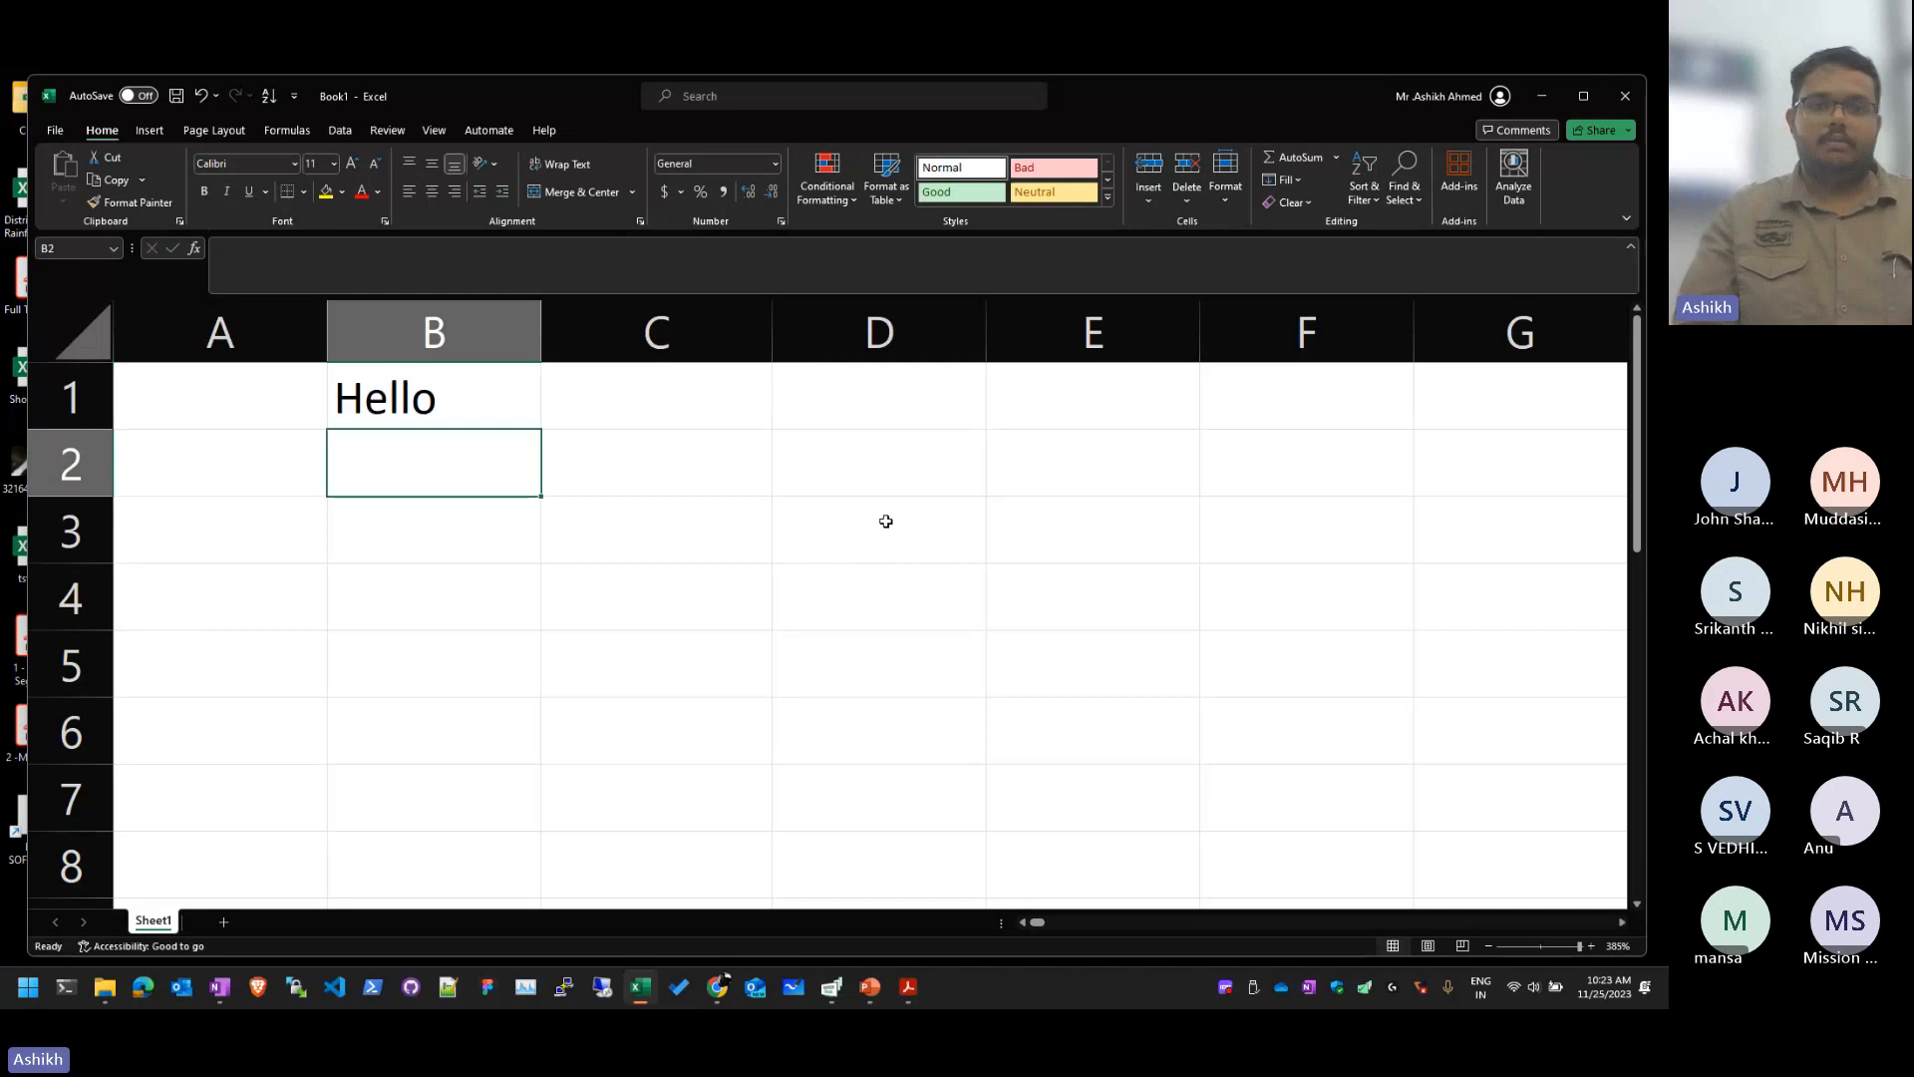
pyautogui.press('Up')
pyautogui.press('Right')
pyautogui.press('Left')
pyautogui.press('BackSpace')
pyautogui.press('Return')
# Step: Enter Hello in cell A1
pyautogui.press('Up')
pyautogui.press('Left')
pyautogui.write('H')
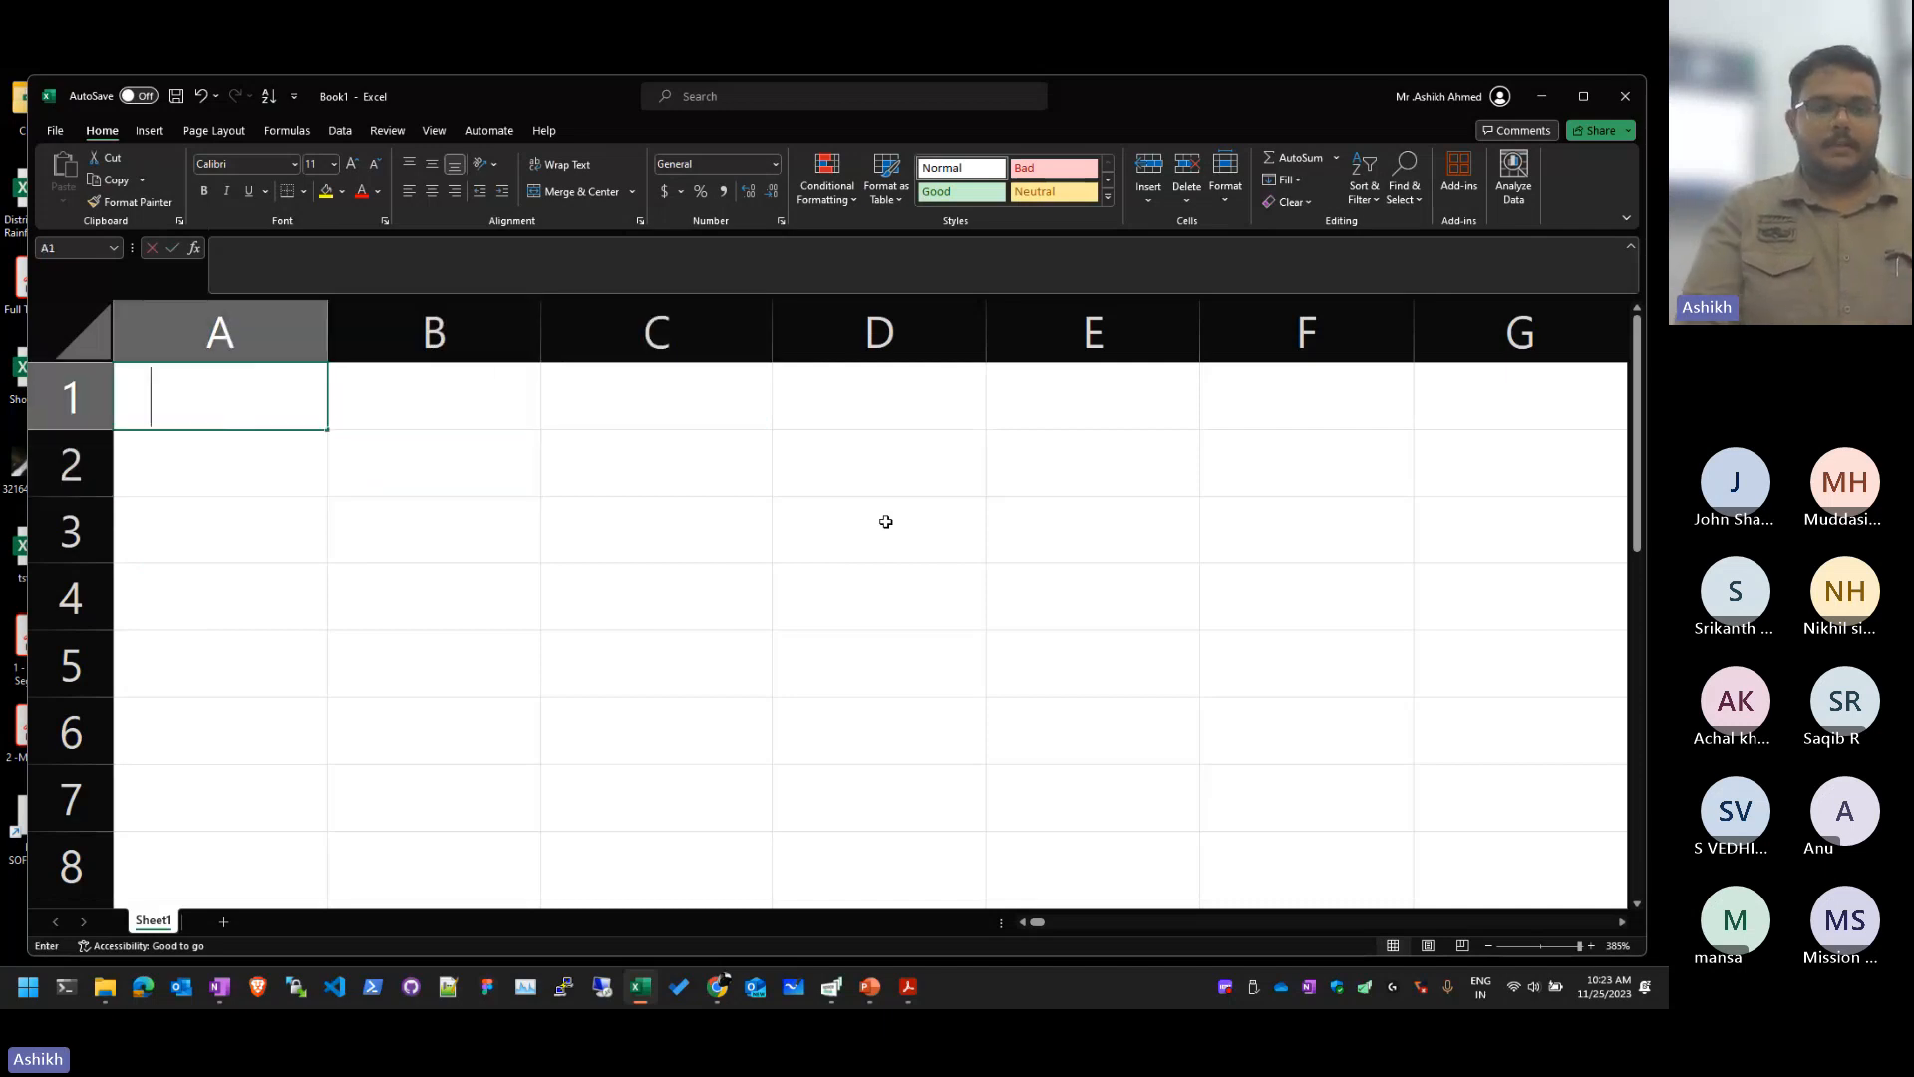
pyautogui.write('Hello')
pyautogui.press('Return')
# Step: Enter the number 123 in cell B1 and switch away from the workbook window
pyautogui.press('Right')
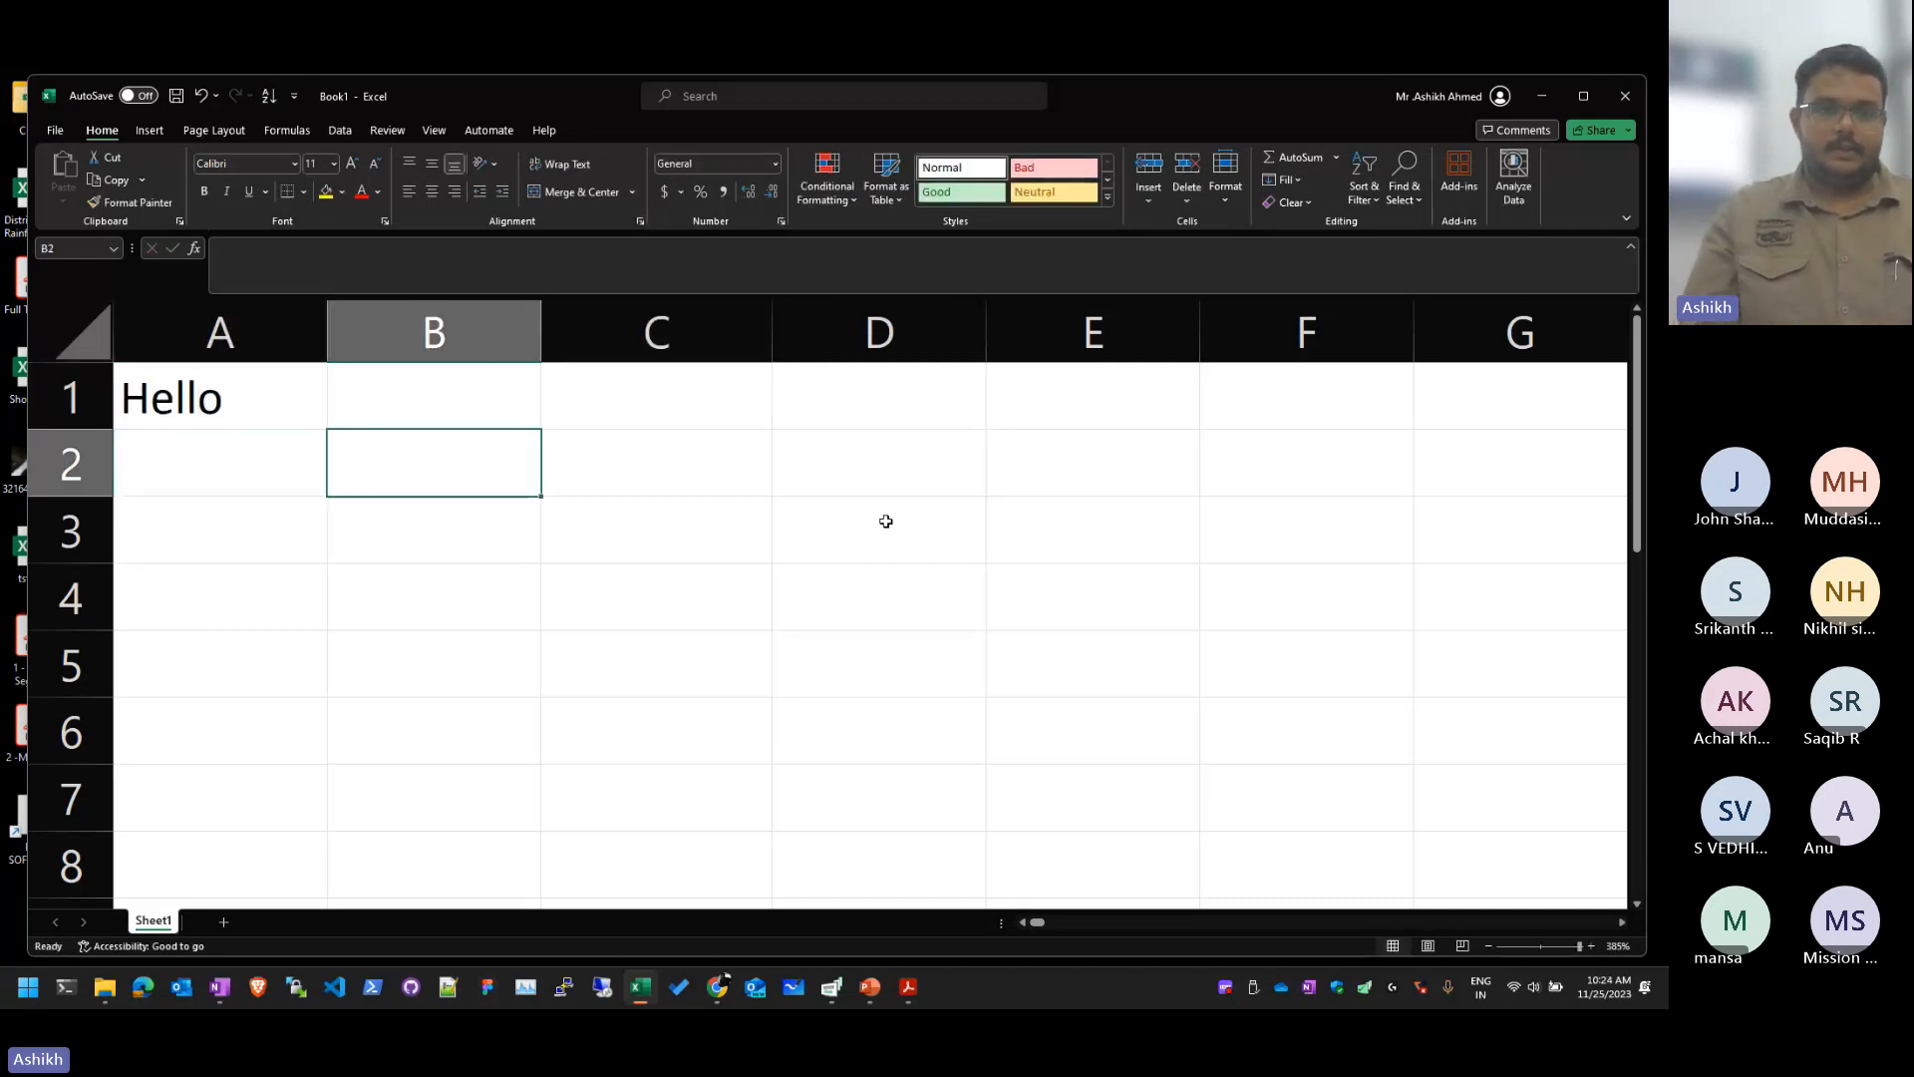
pyautogui.press('Up')
pyautogui.write('123')
pyautogui.press('Return')
pyautogui.press('Up')
pyautogui.press('Right')
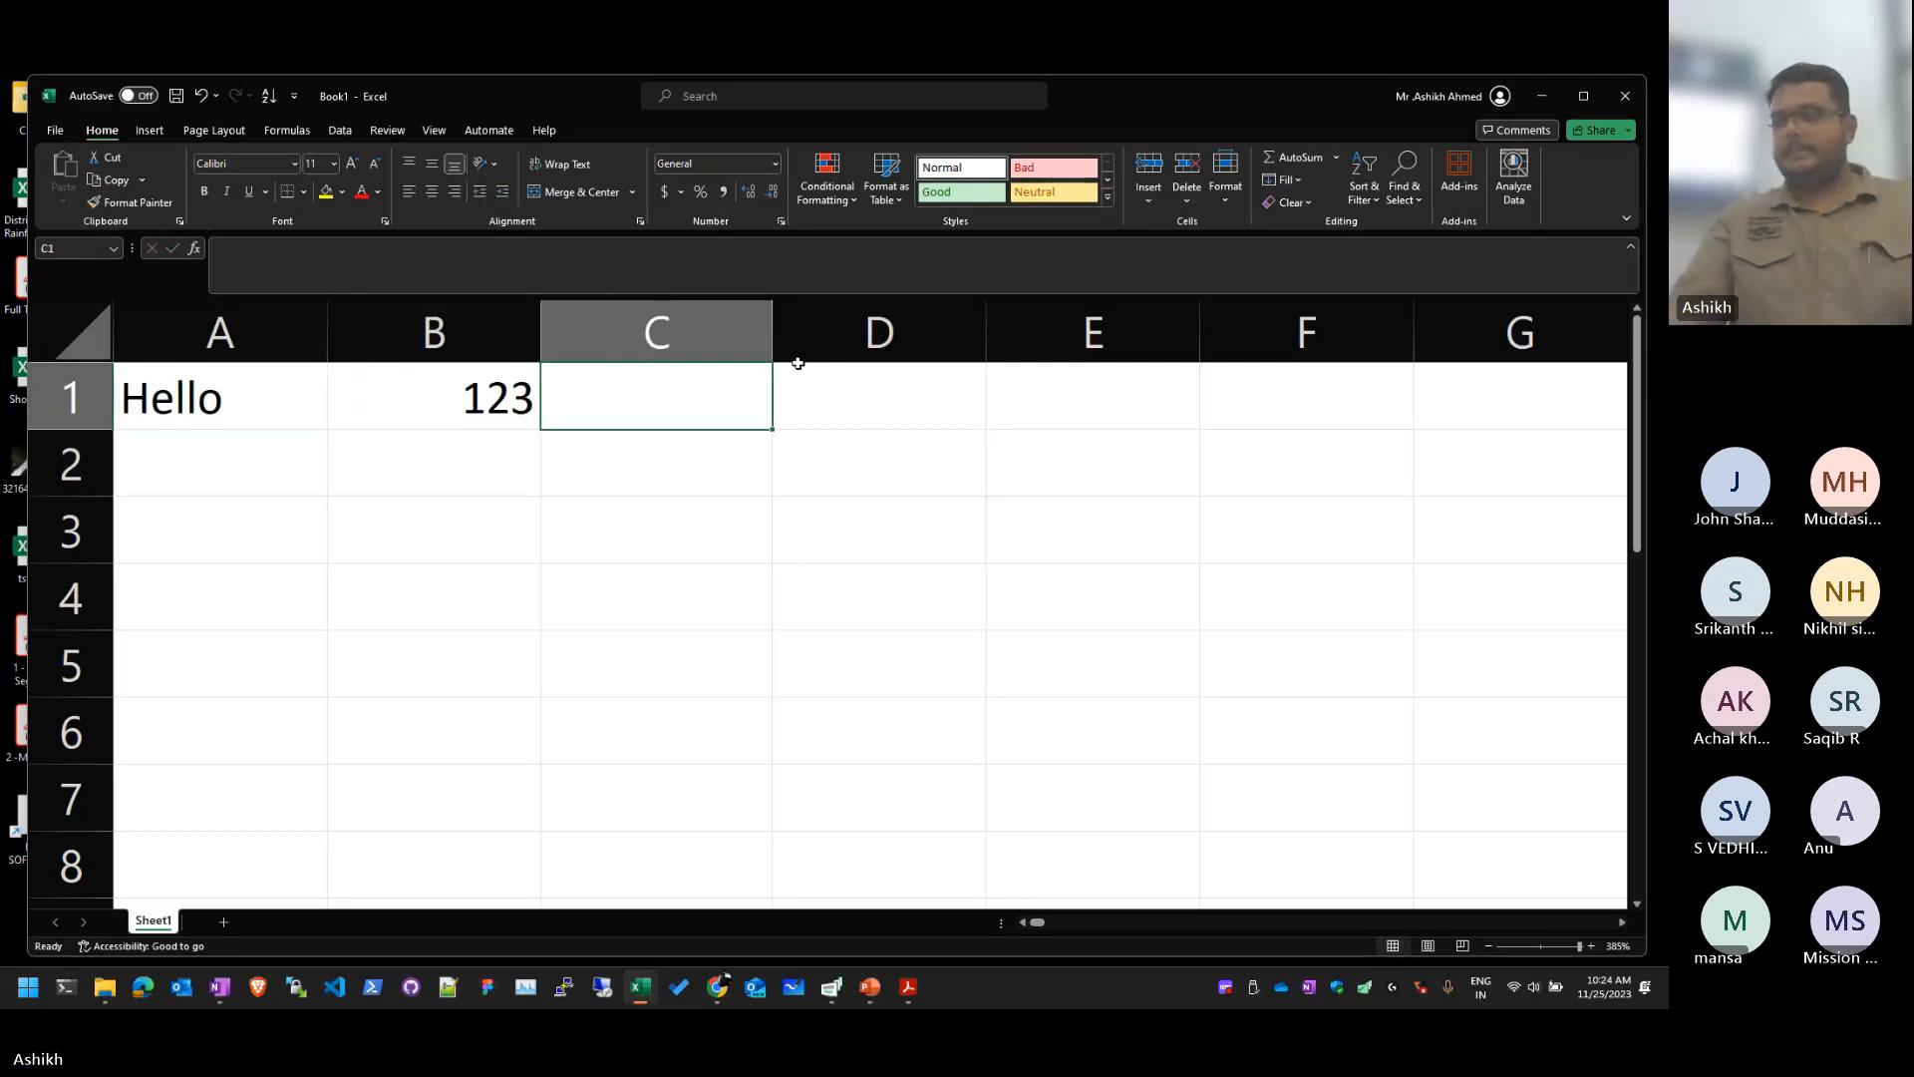
pyautogui.hotkey('alt', 'Tab')
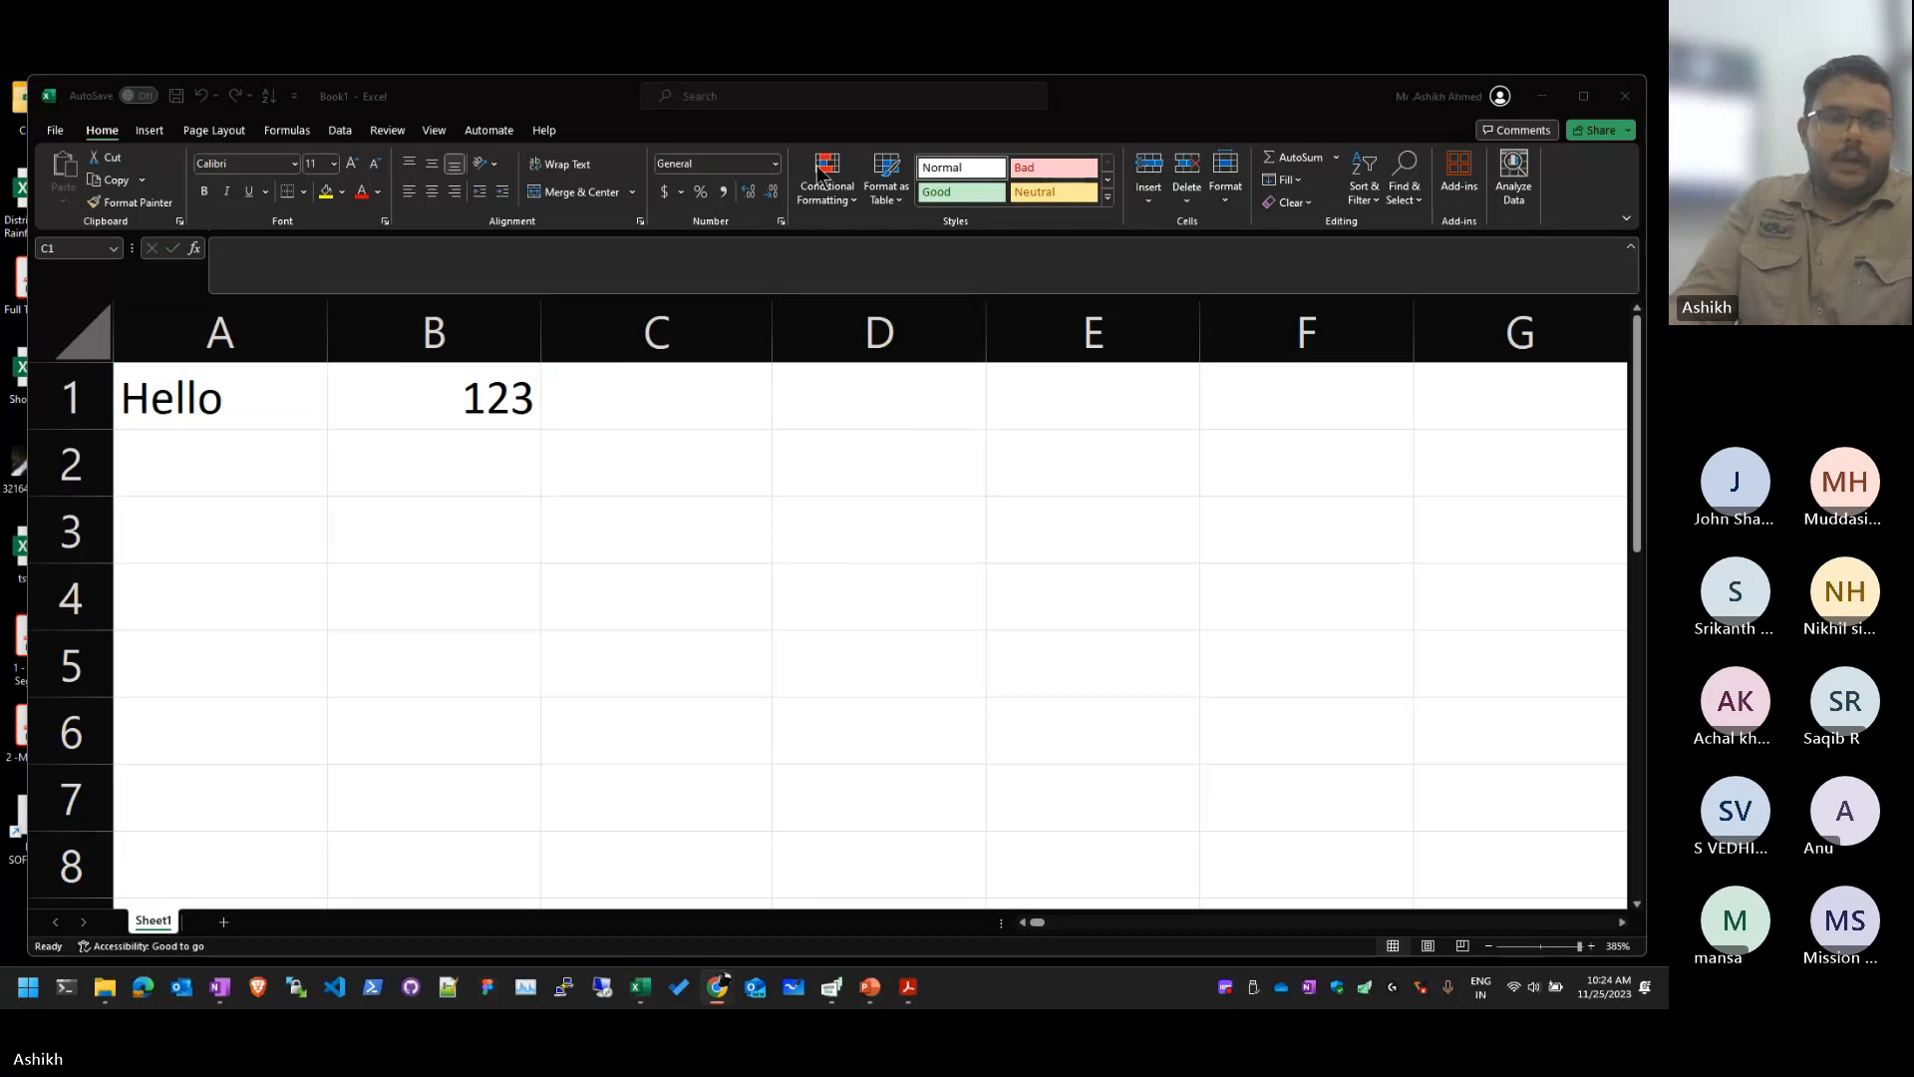
# Step: Enter the formula =B1+A1 in cell C4 and reopen it briefly to check its references
pyautogui.click(869, 466)
pyautogui.click(678, 598)
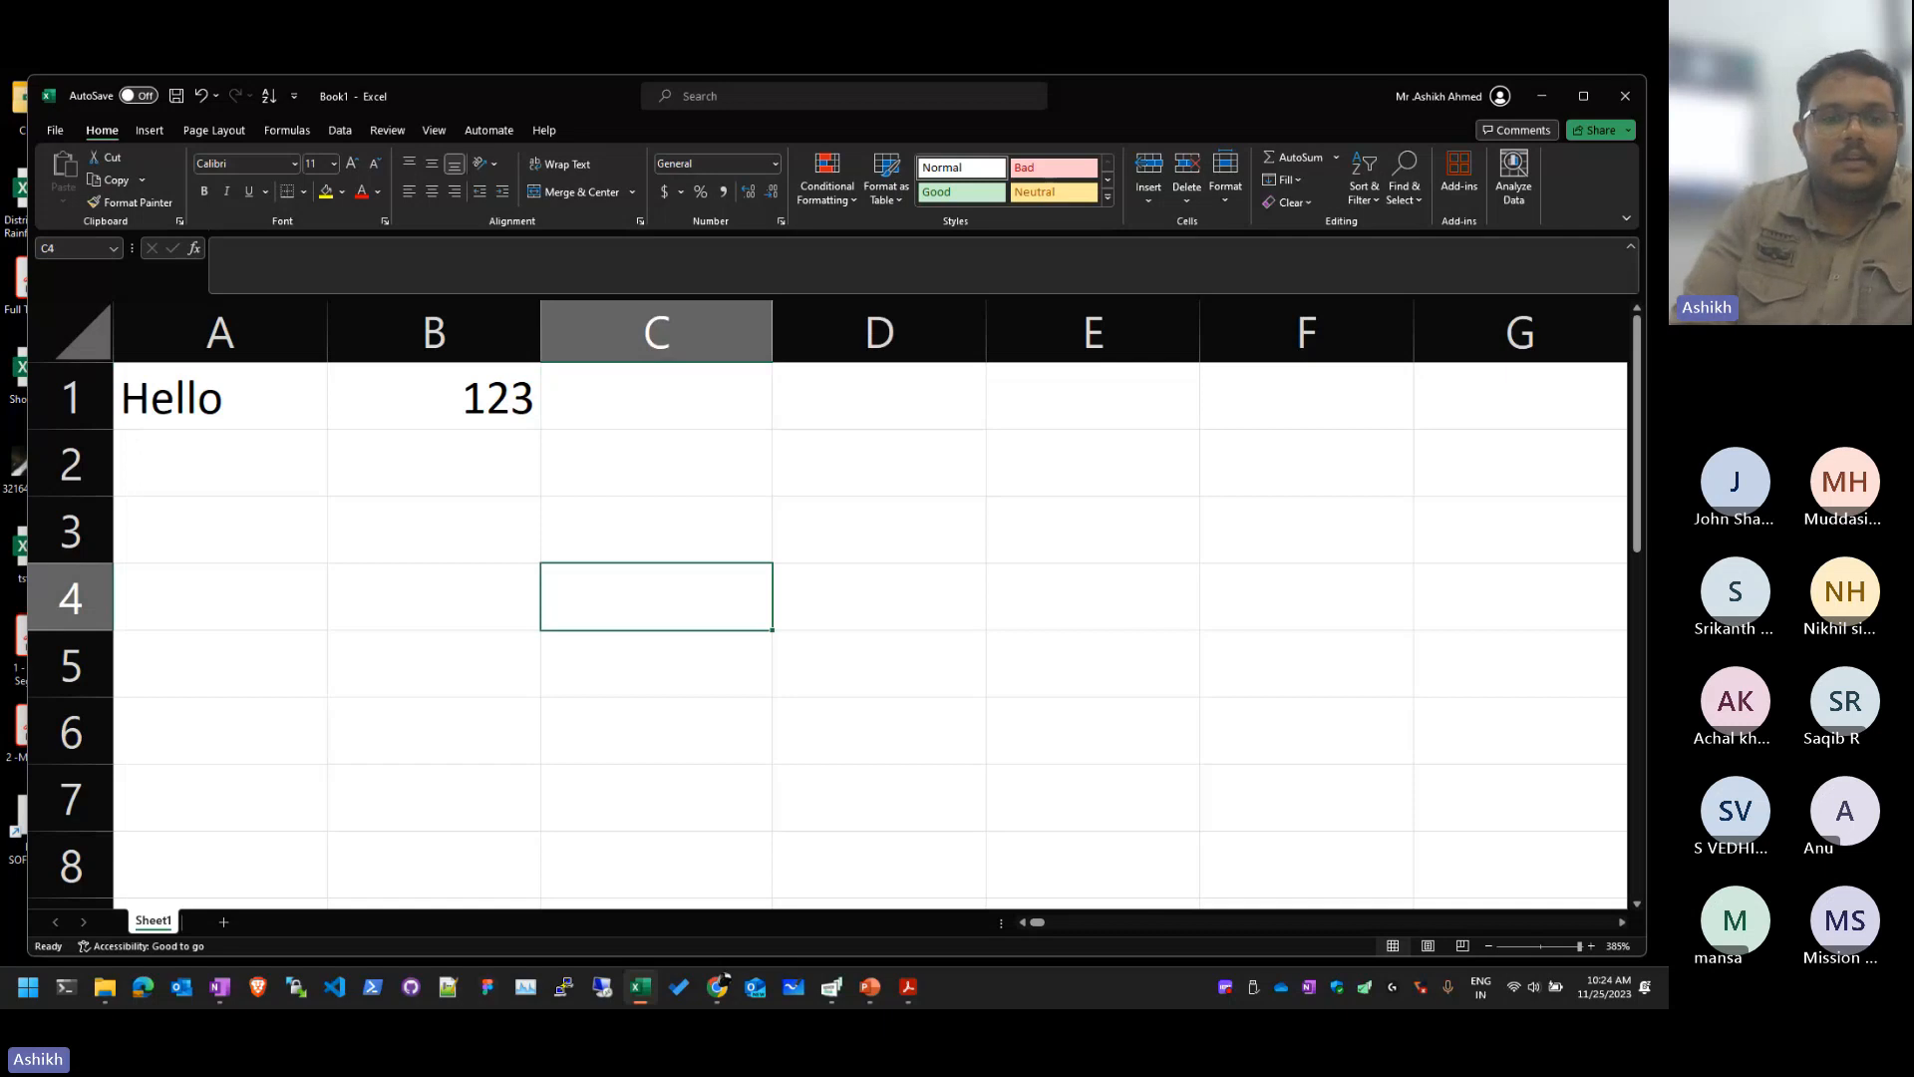
pyautogui.write('=')
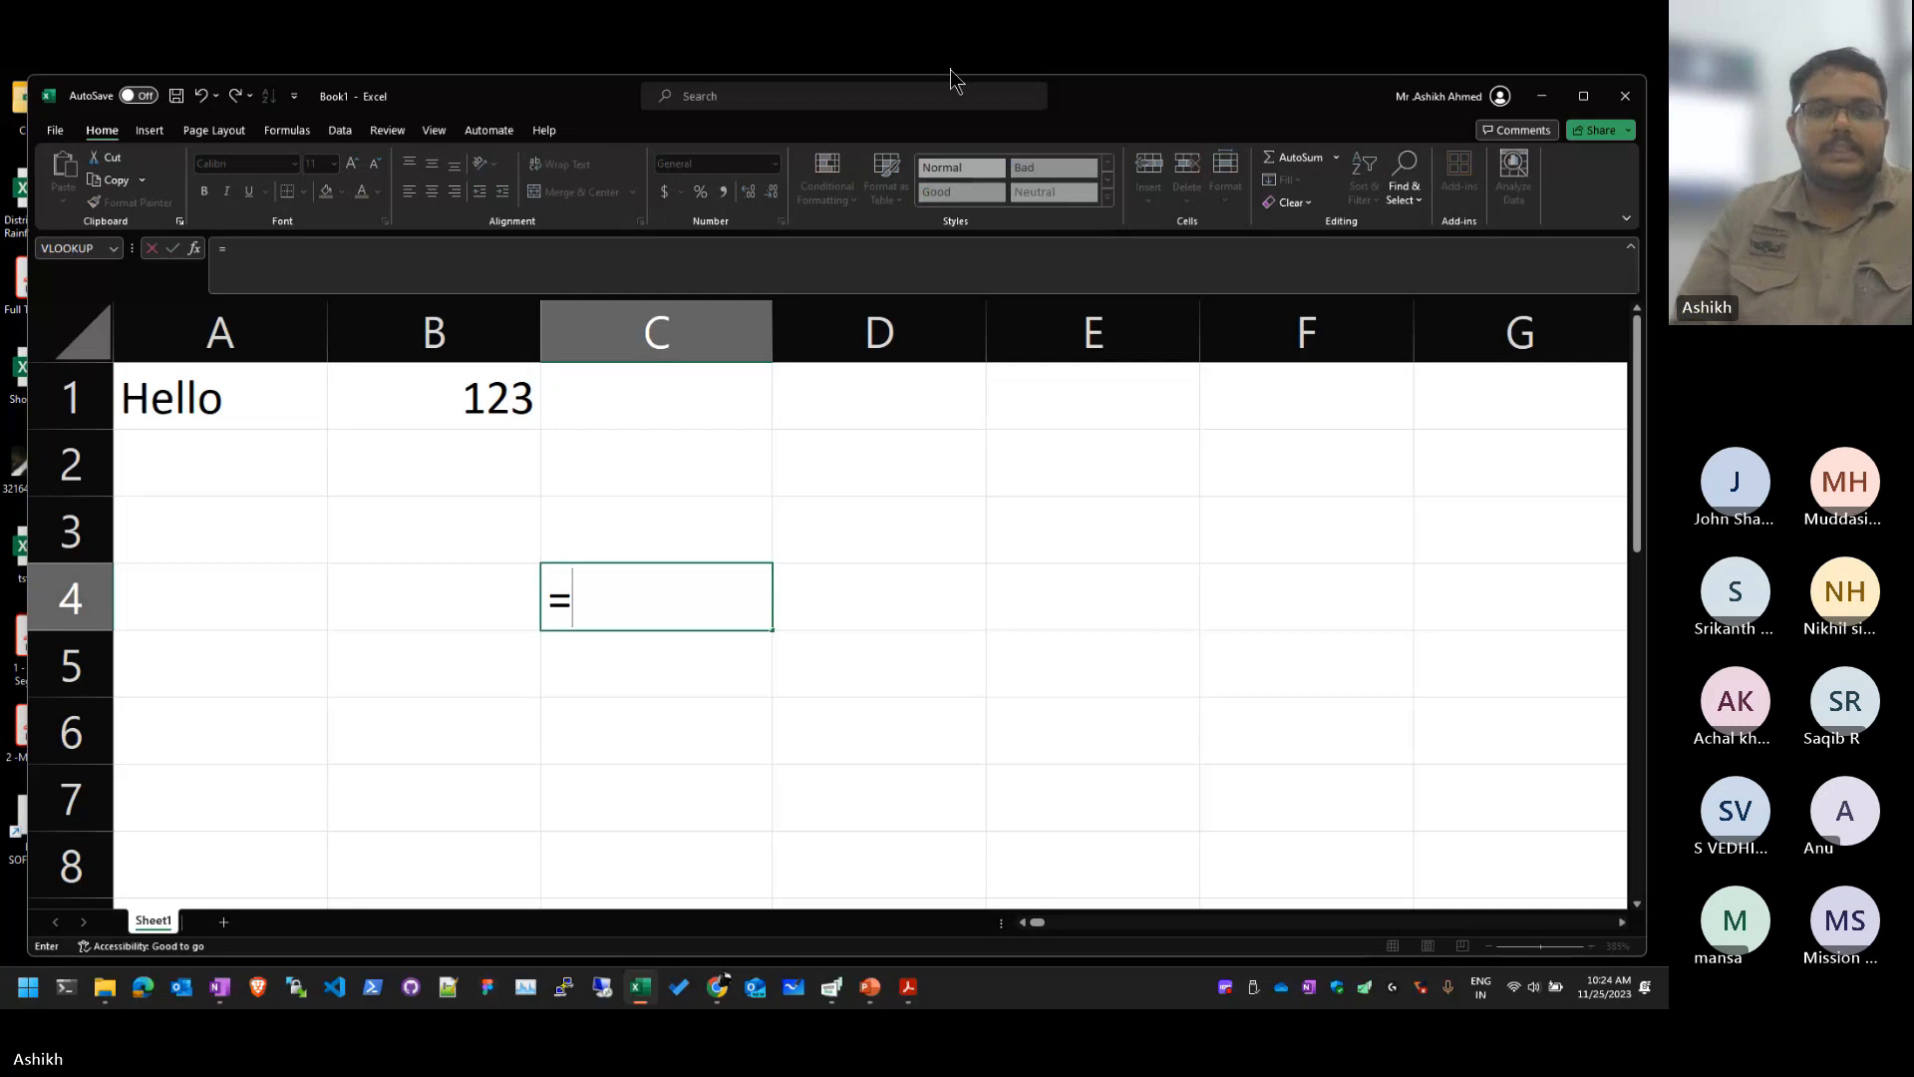
pyautogui.write('b2')
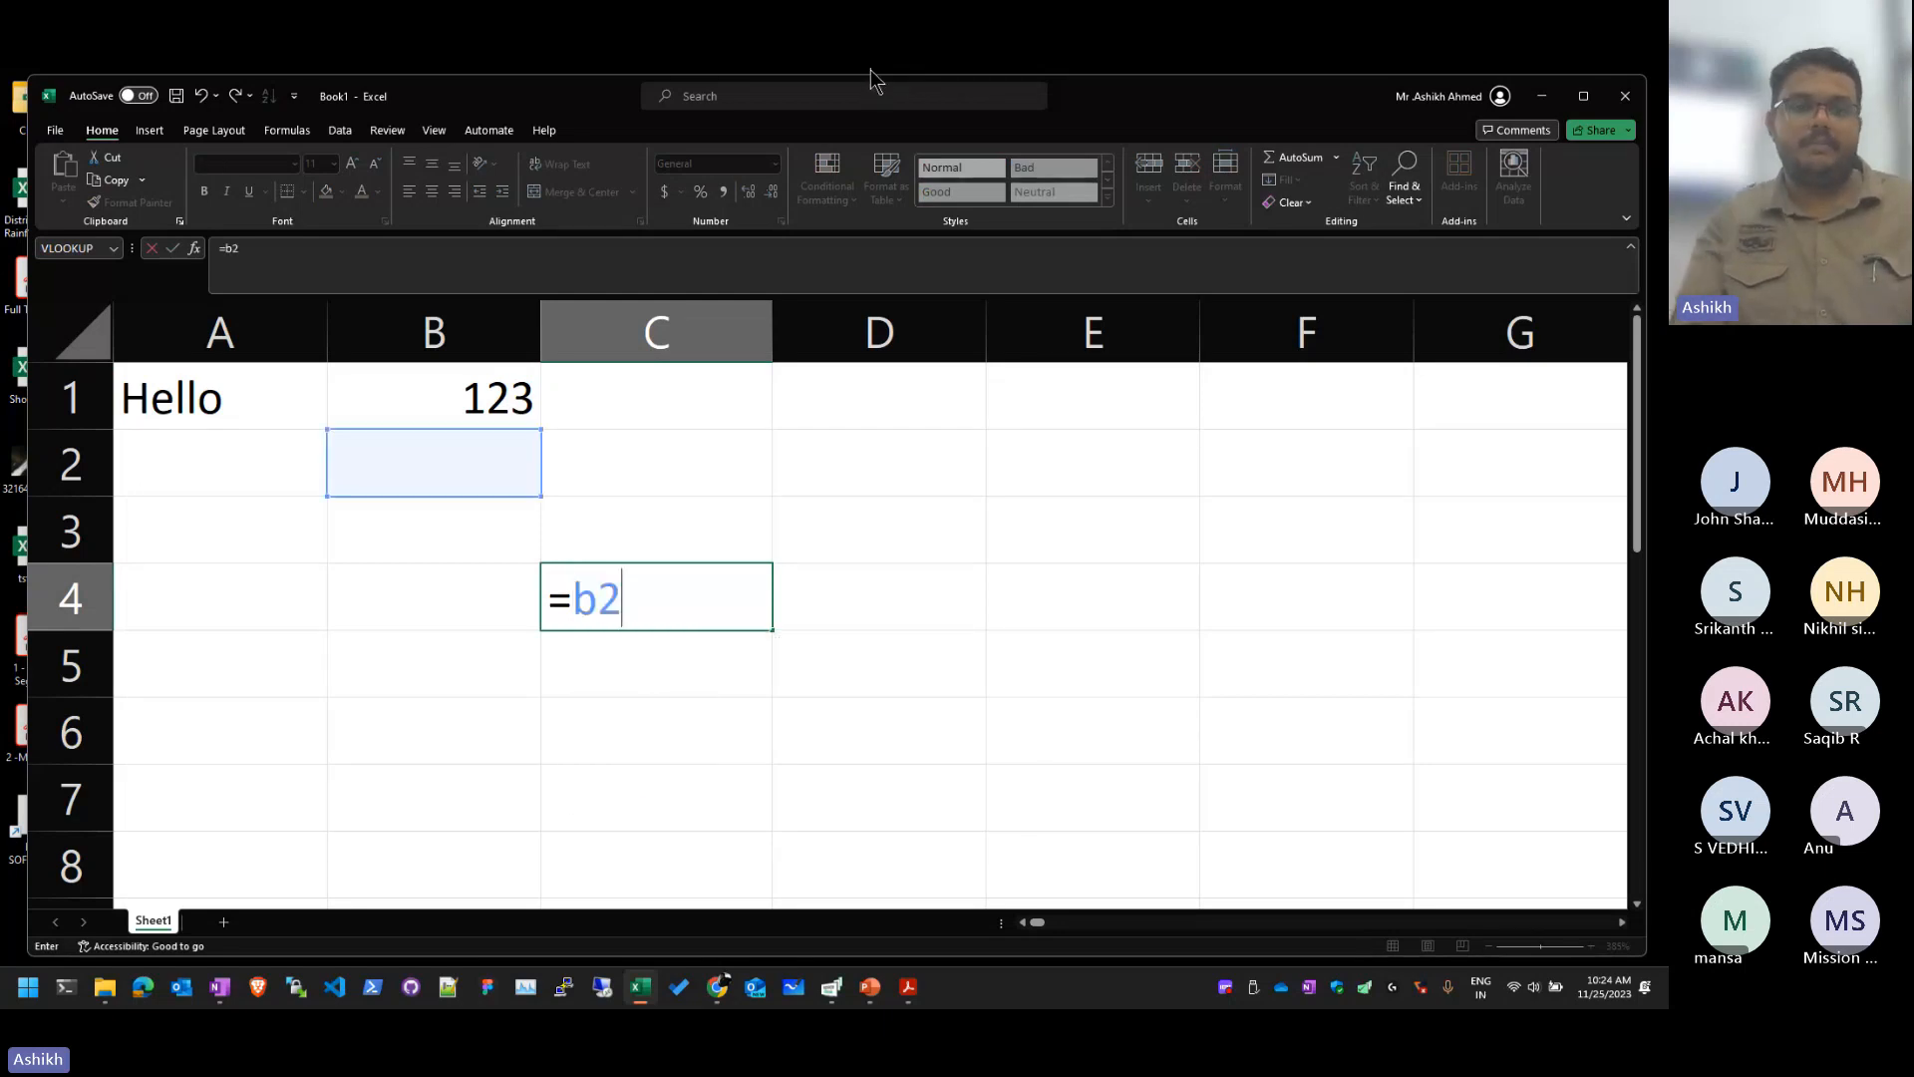
pyautogui.press('BackSpace')
pyautogui.write('1')
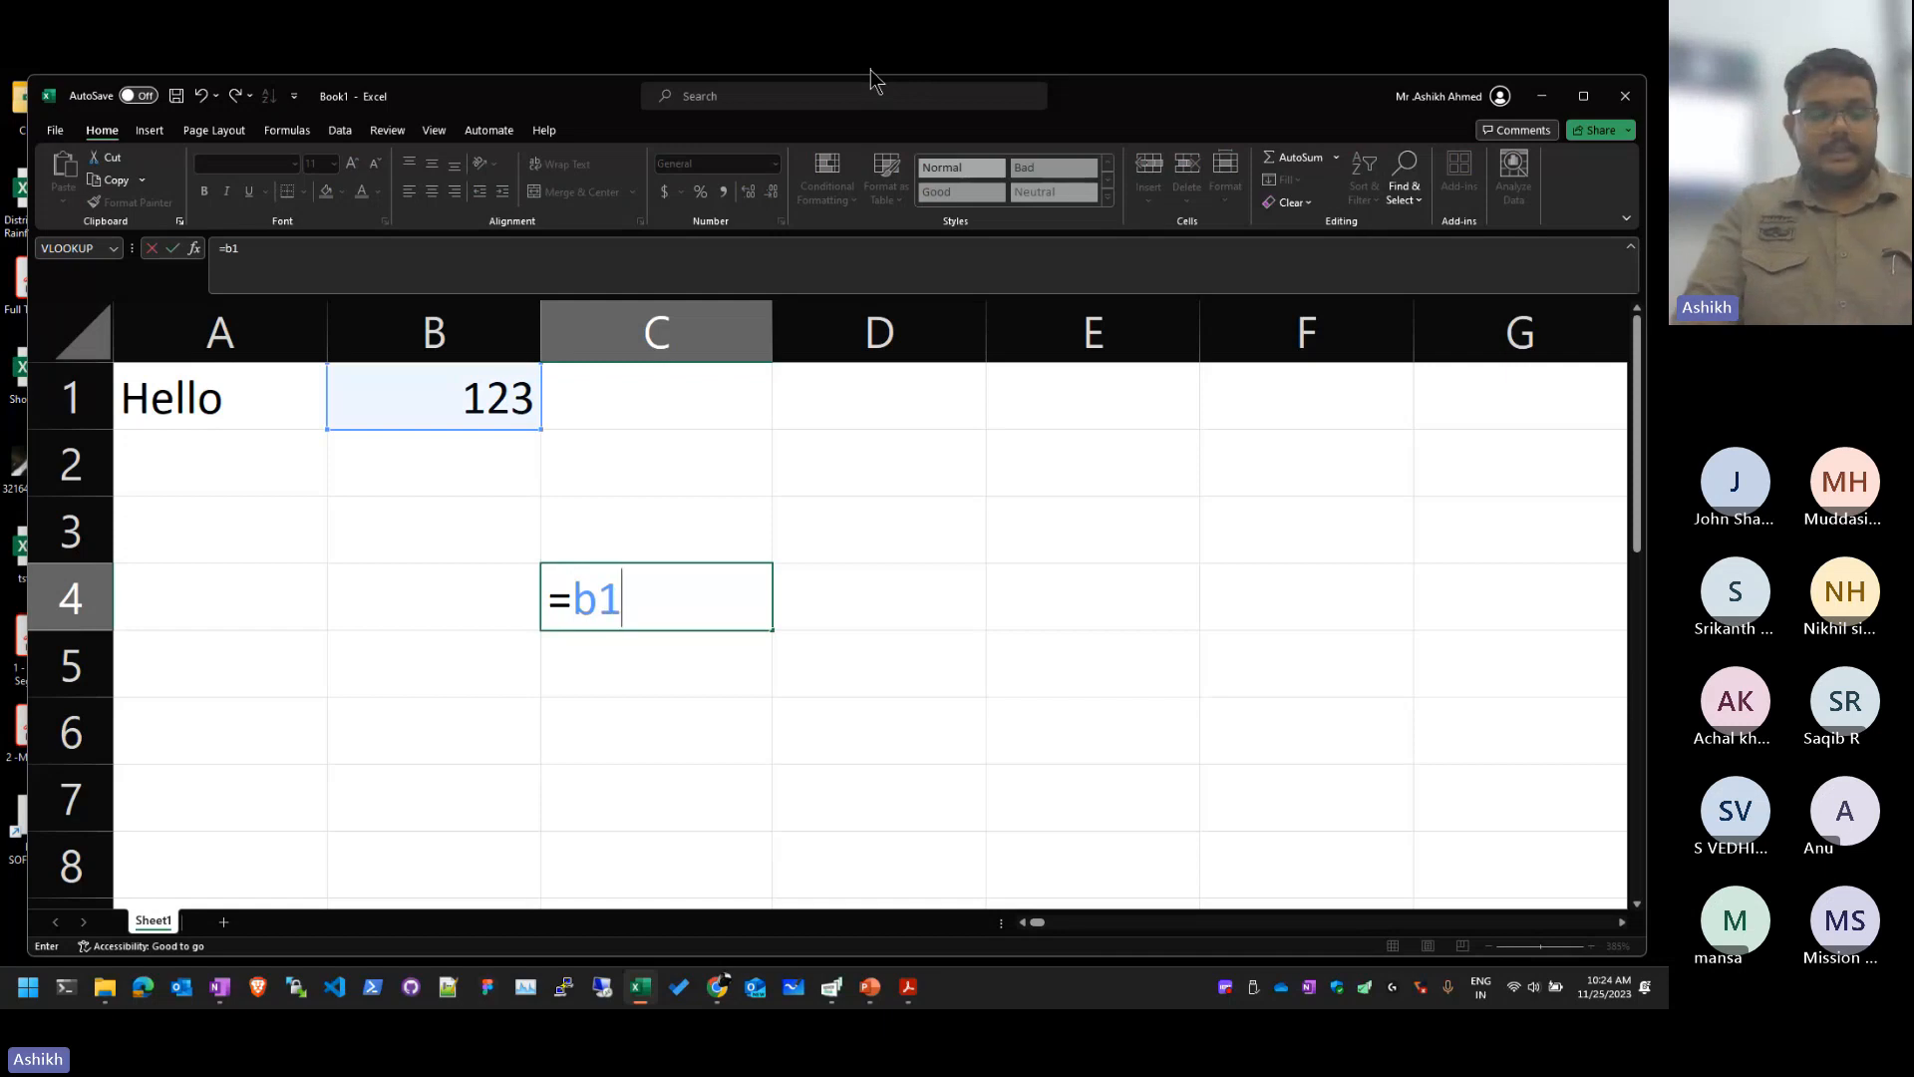
pyautogui.press('BackSpace')
pyautogui.press('BackSpace')
pyautogui.write('B1')
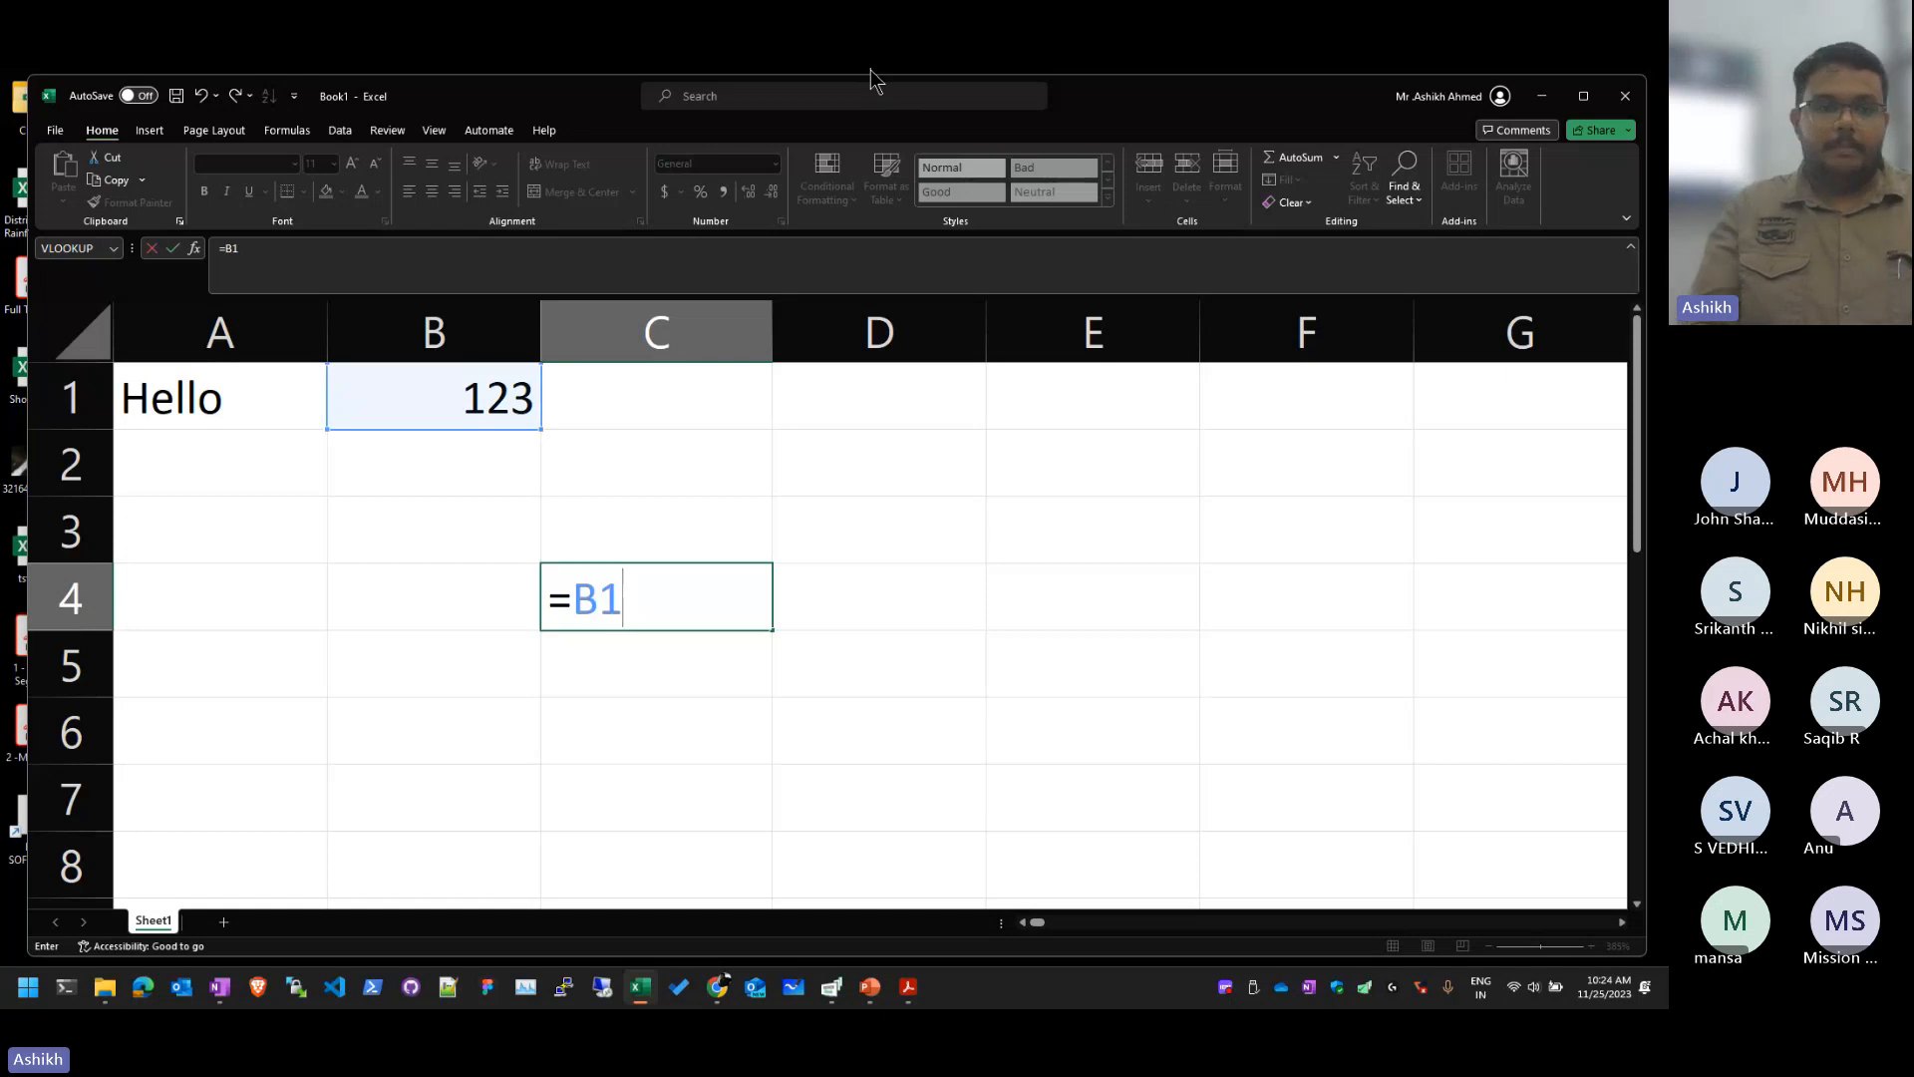
pyautogui.write('+A1')
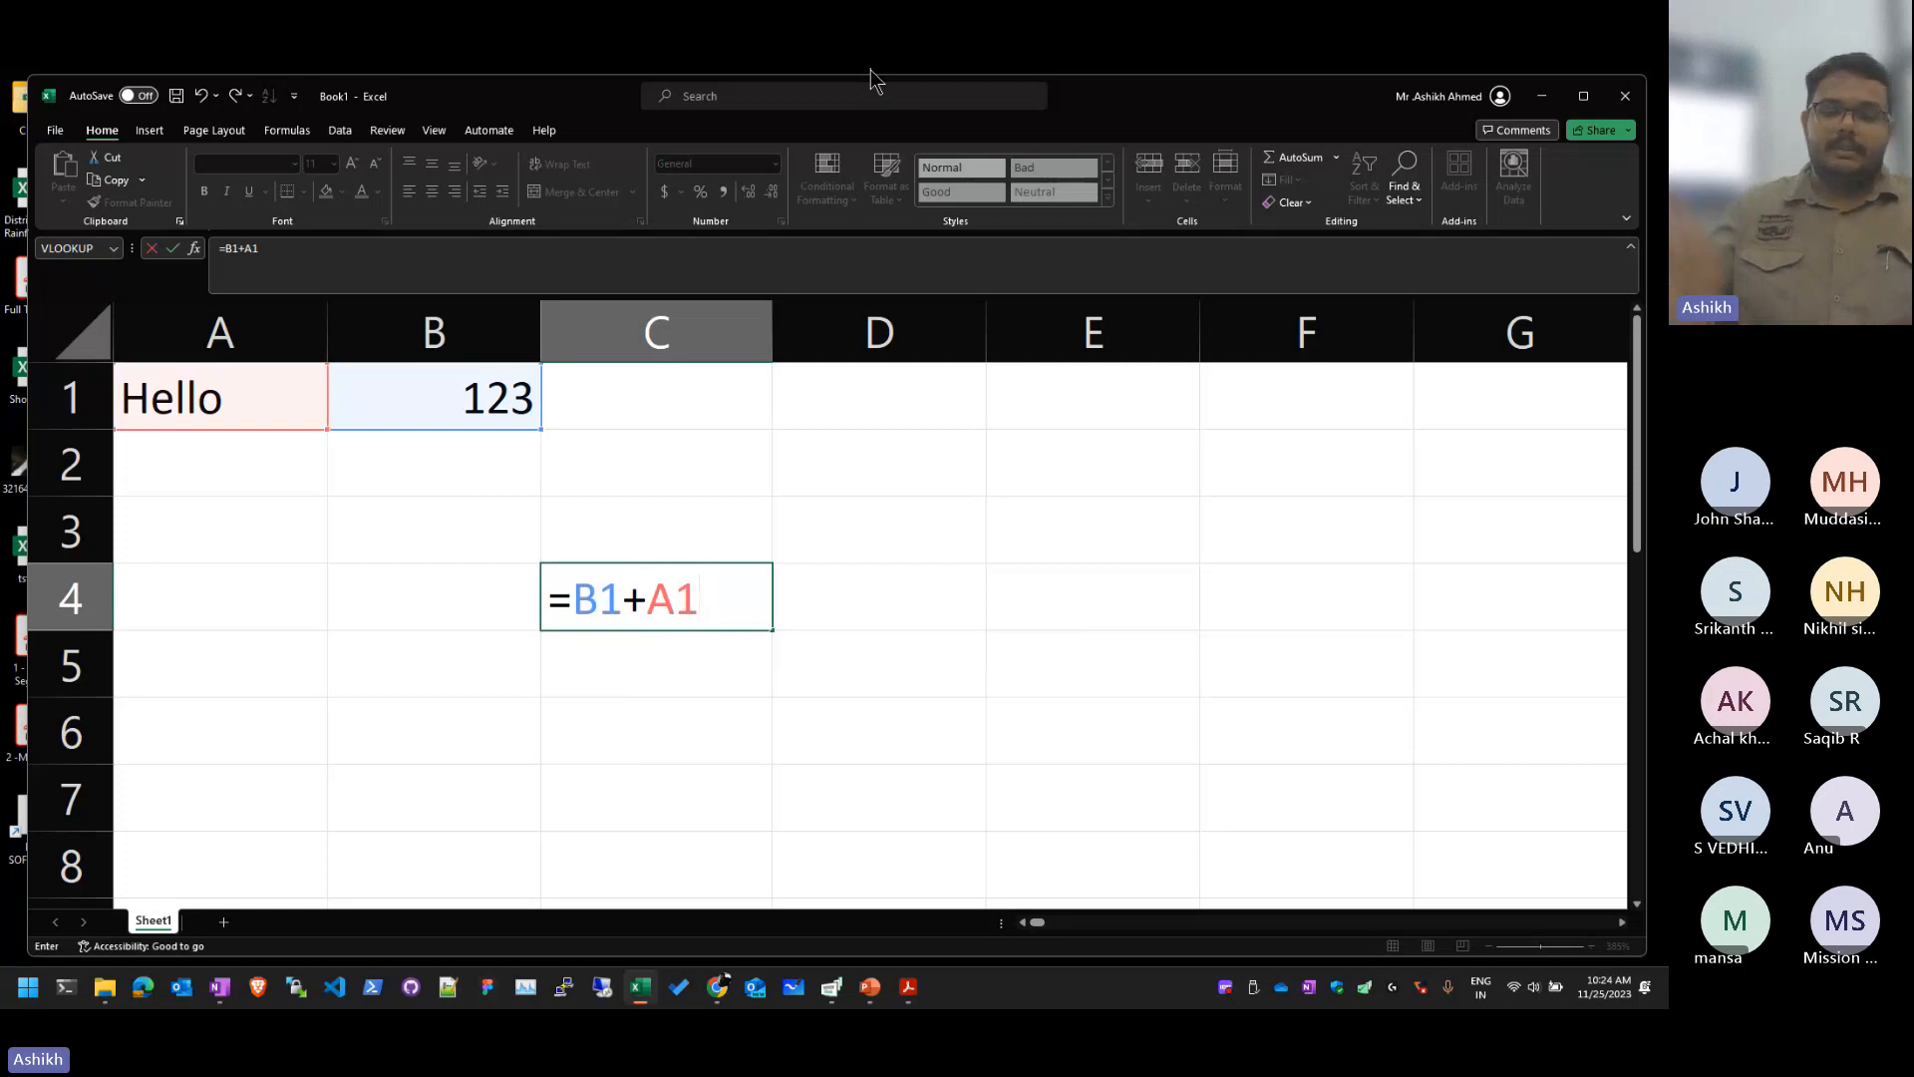
pyautogui.hotkey('ctrl', 'Return')
pyautogui.press('F2')
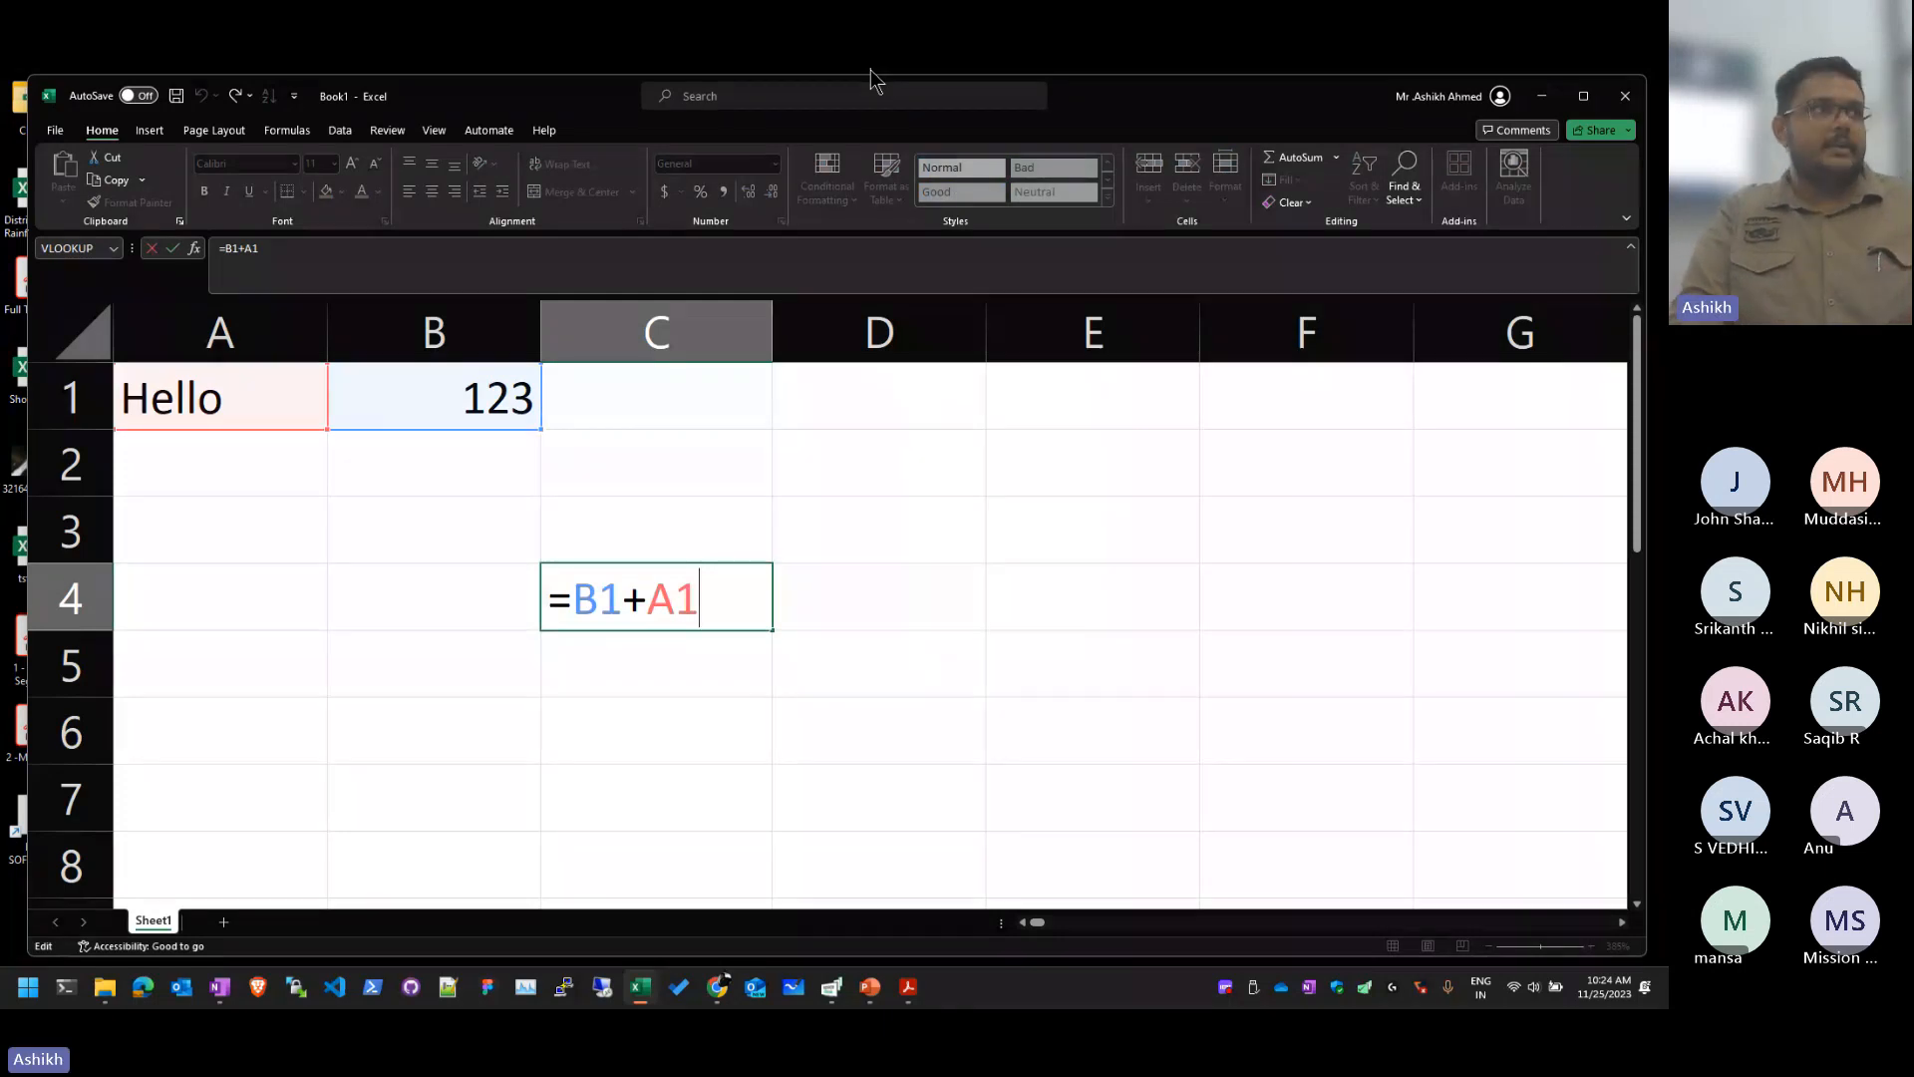
pyautogui.press('Return')
# Step: Replace the text in cell A1 with the number 3
pyautogui.press('Up')
pyautogui.press('Up')
pyautogui.press('Up')
pyautogui.press('Up')
pyautogui.press('Left')
pyautogui.press('Left')
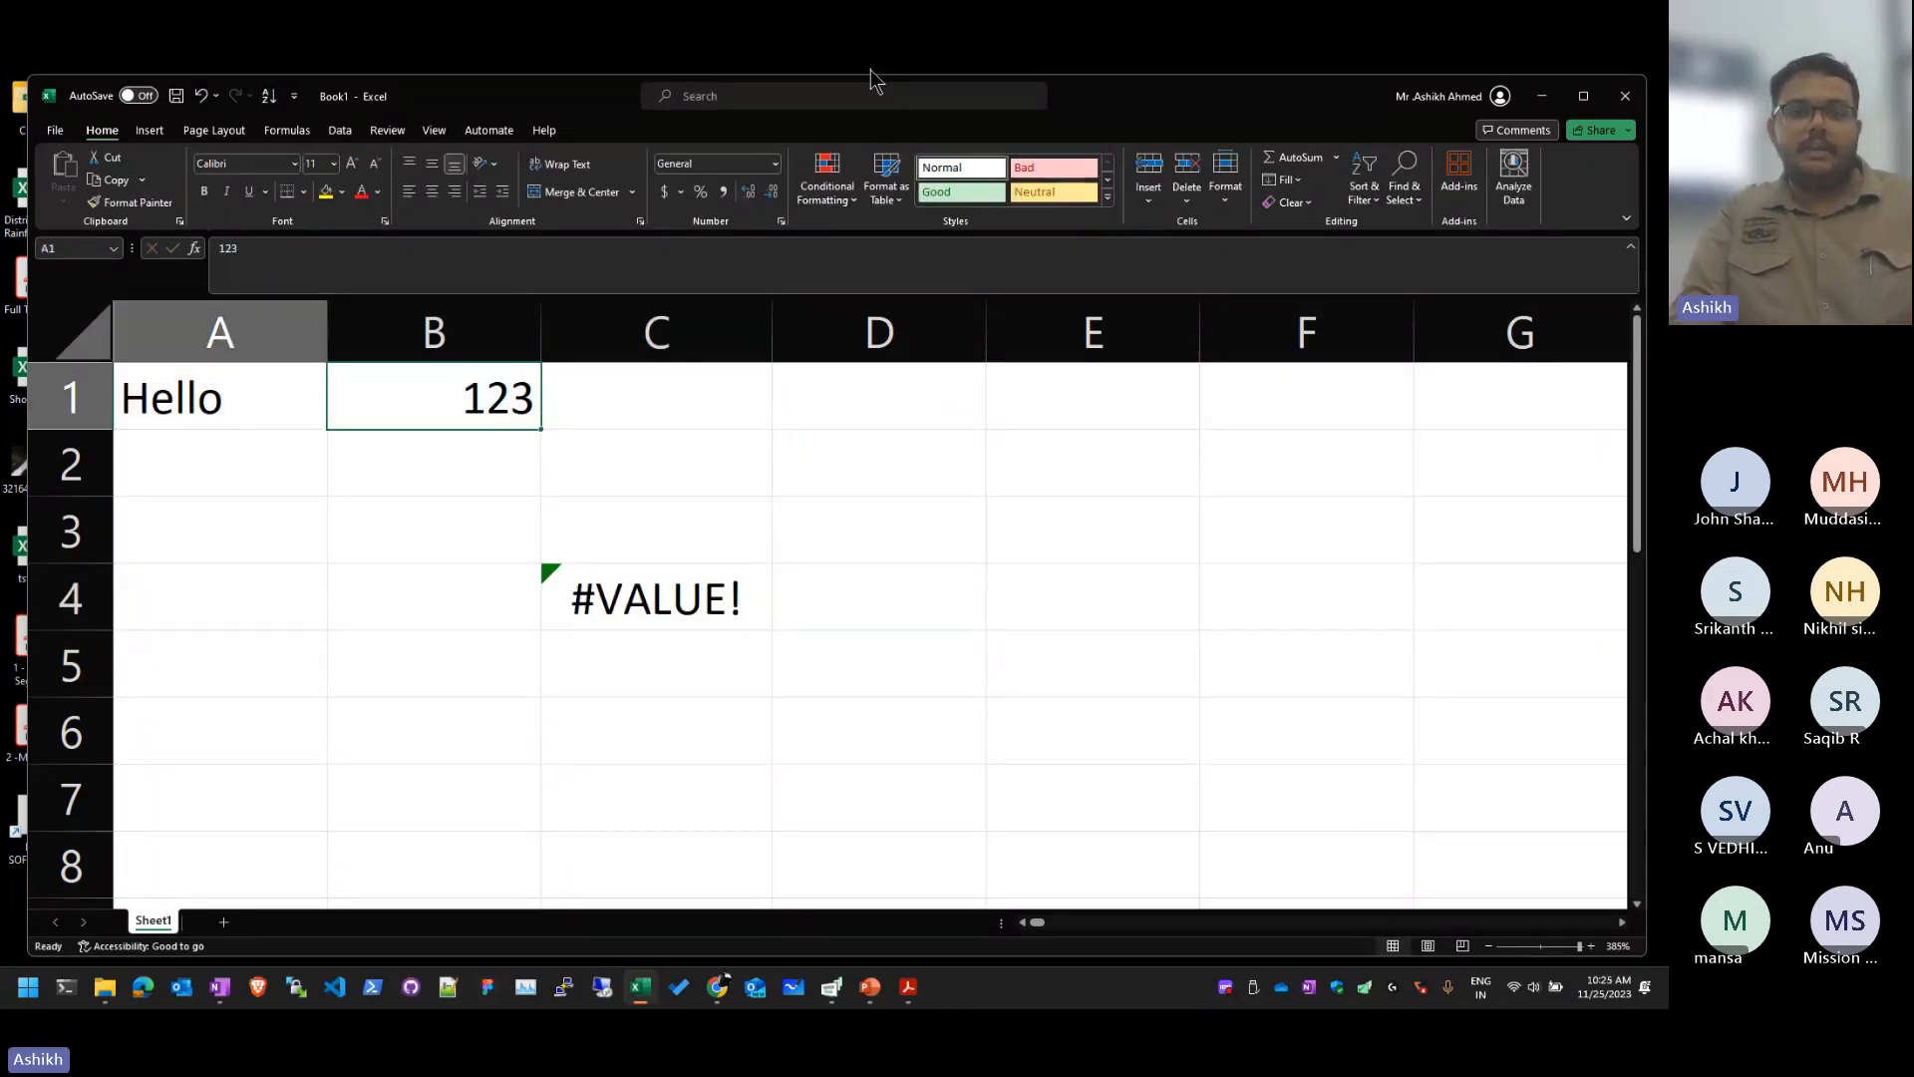
pyautogui.write('3')
pyautogui.press('Return')
# Step: Open the formula in cell C4 to view its highlighted references and close it again
pyautogui.press('Right')
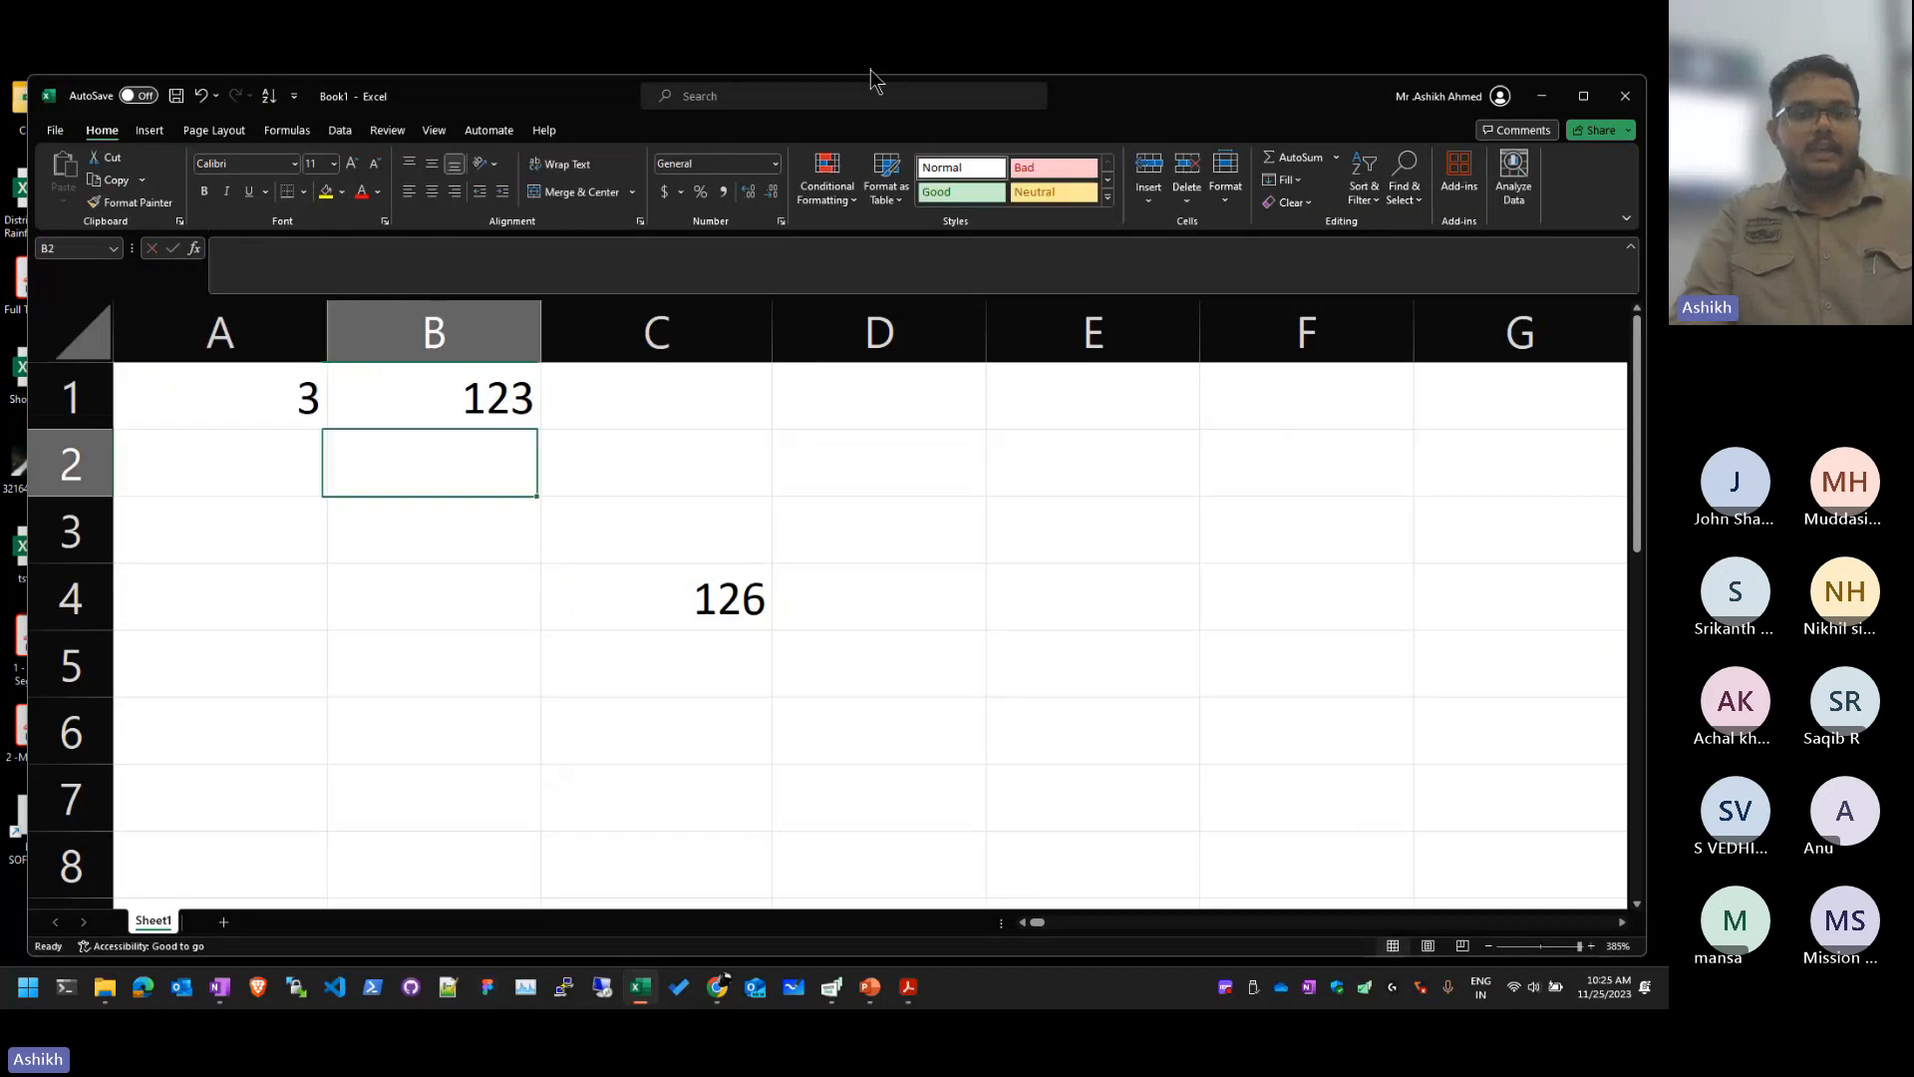
pyautogui.press('Right')
pyautogui.press('Down')
pyautogui.press('Down')
pyautogui.press('F2')
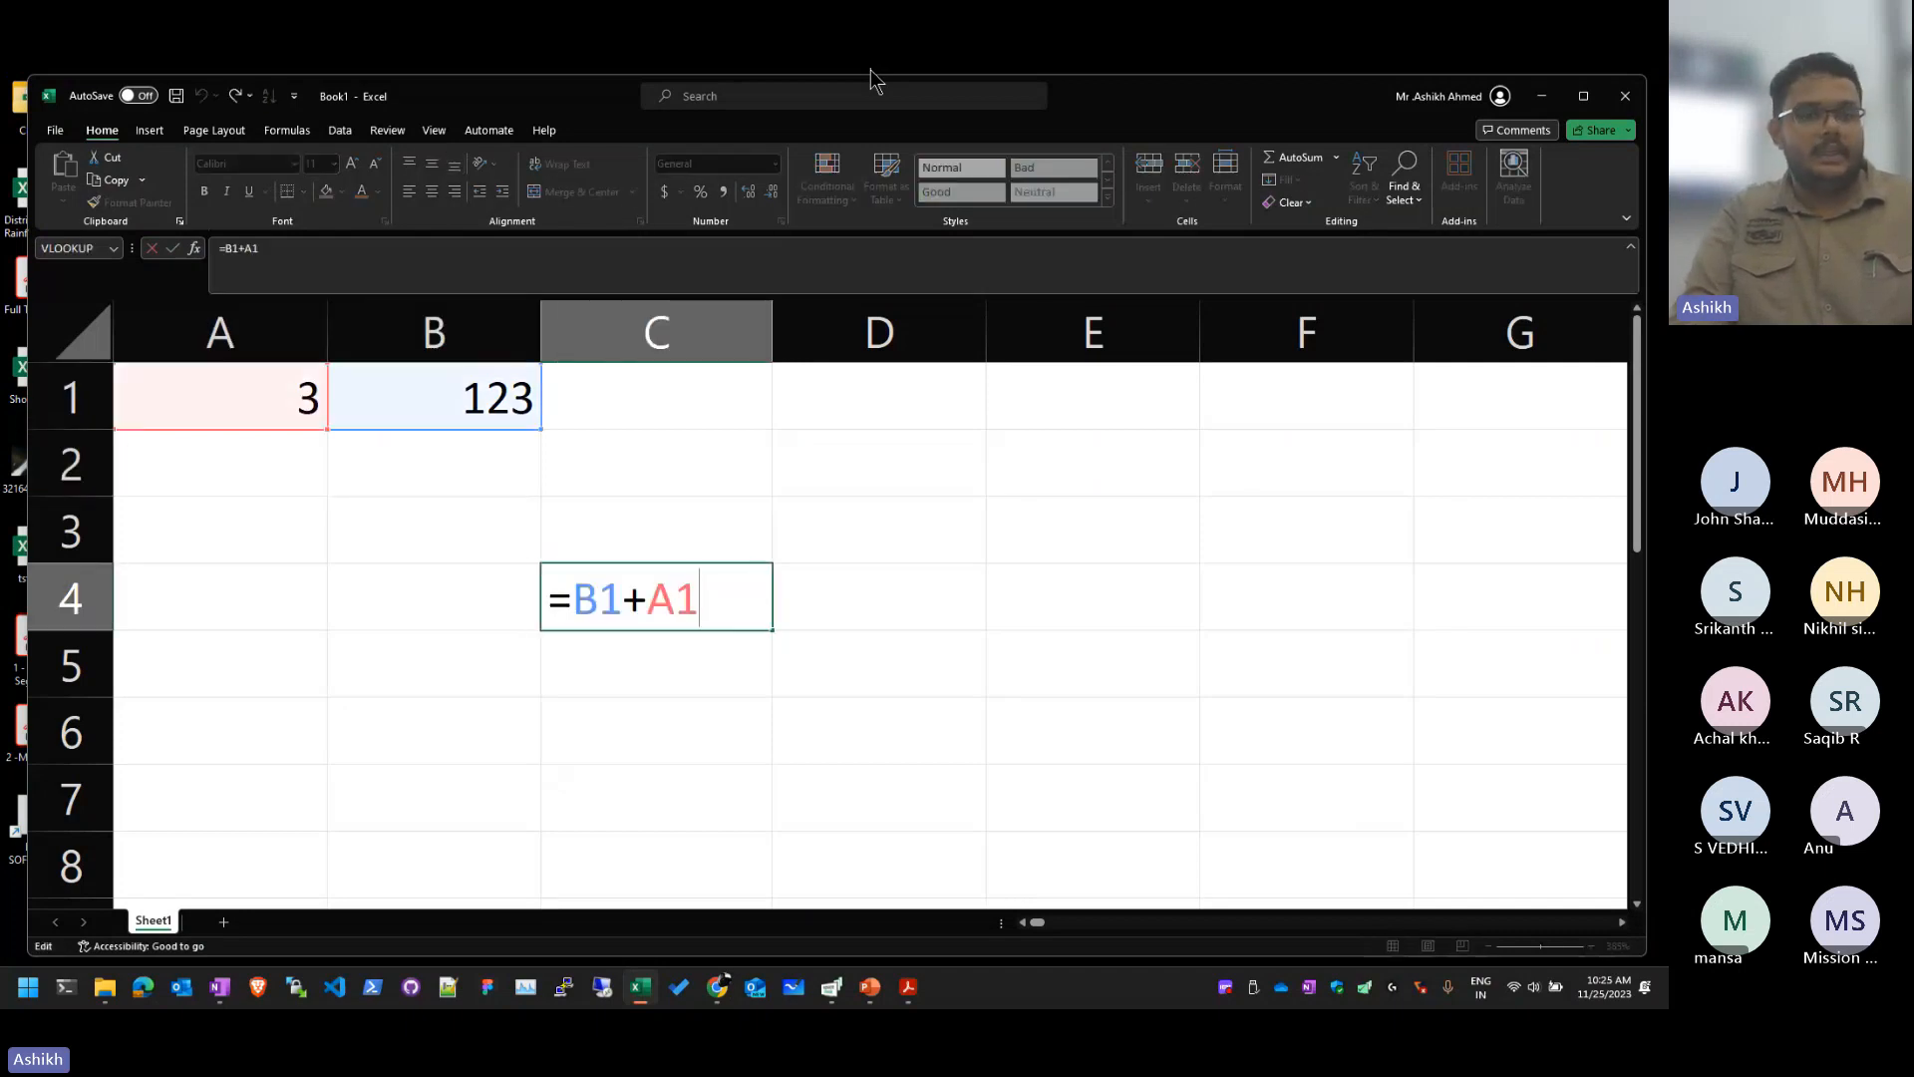
pyautogui.press('Return')
pyautogui.press('Up')
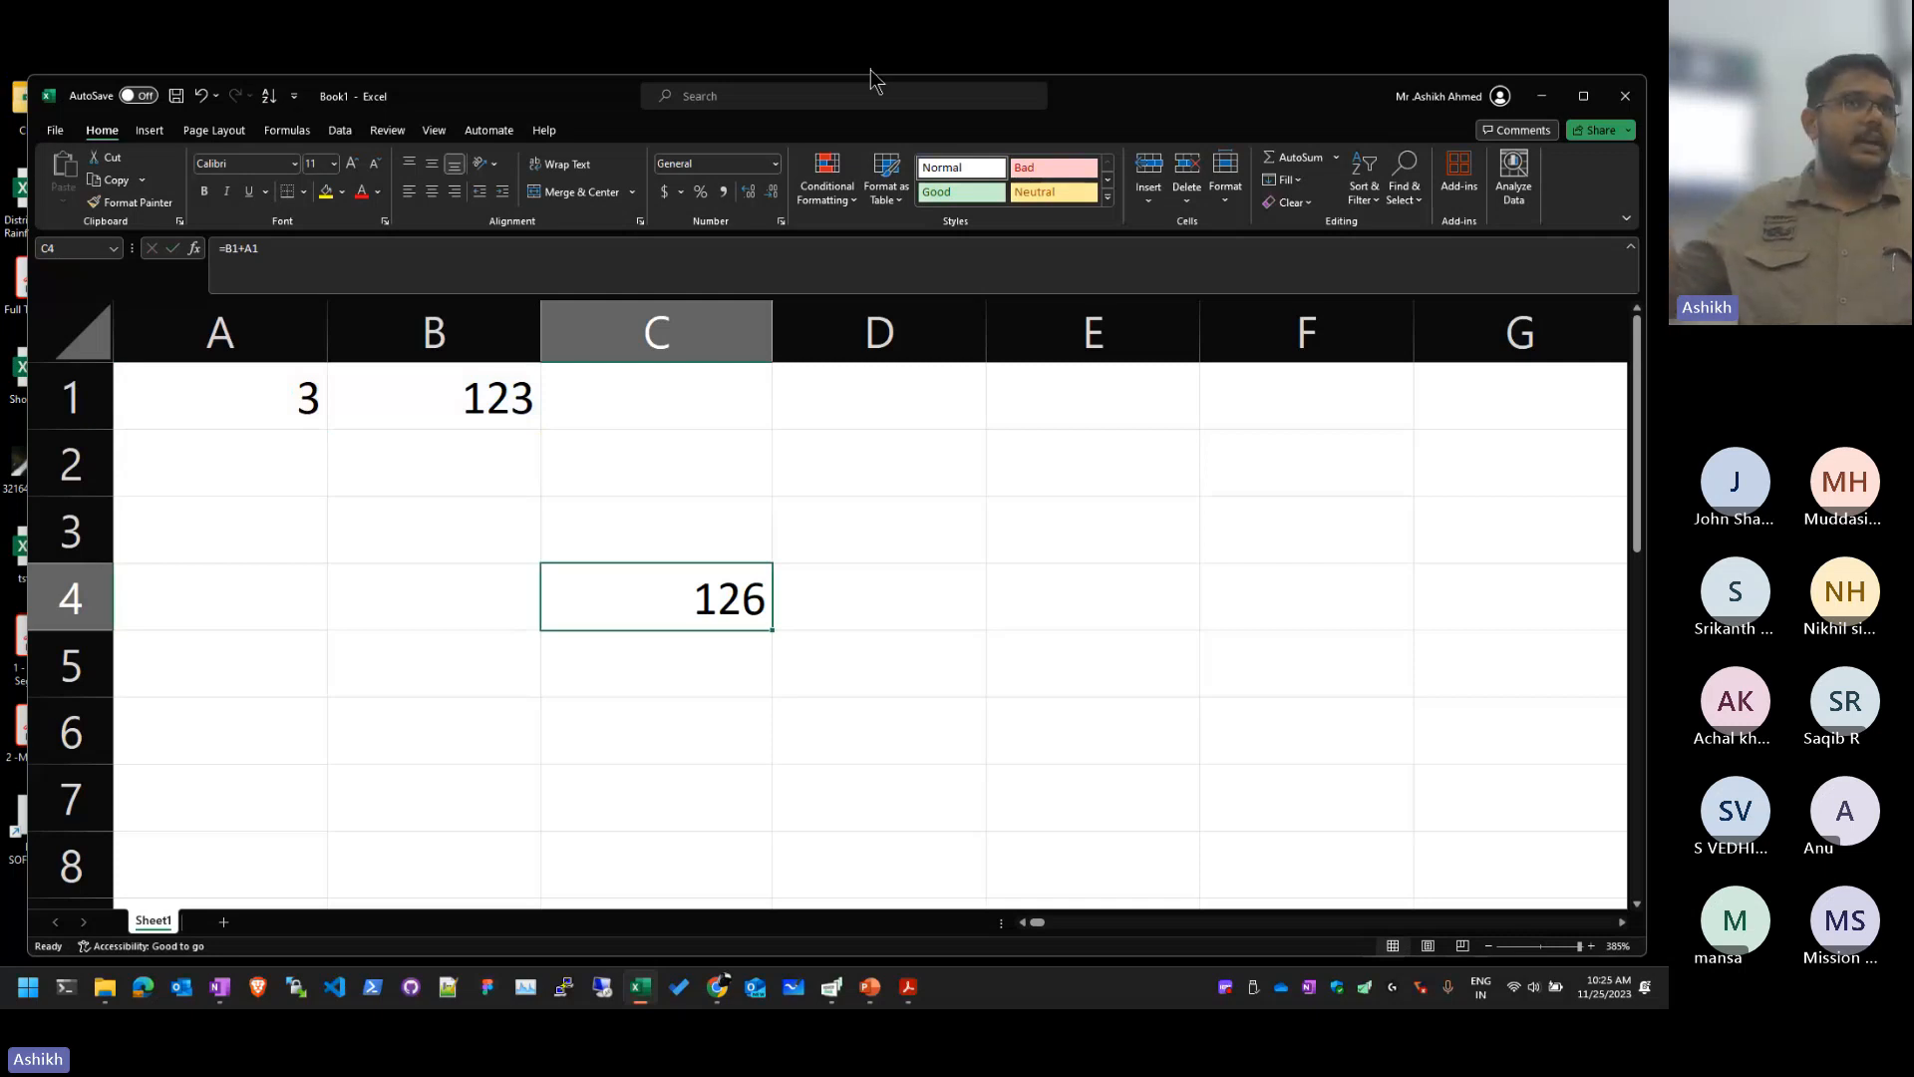
pyautogui.press('Up')
pyautogui.press('Left')
pyautogui.press('Right')
pyautogui.press('Down')
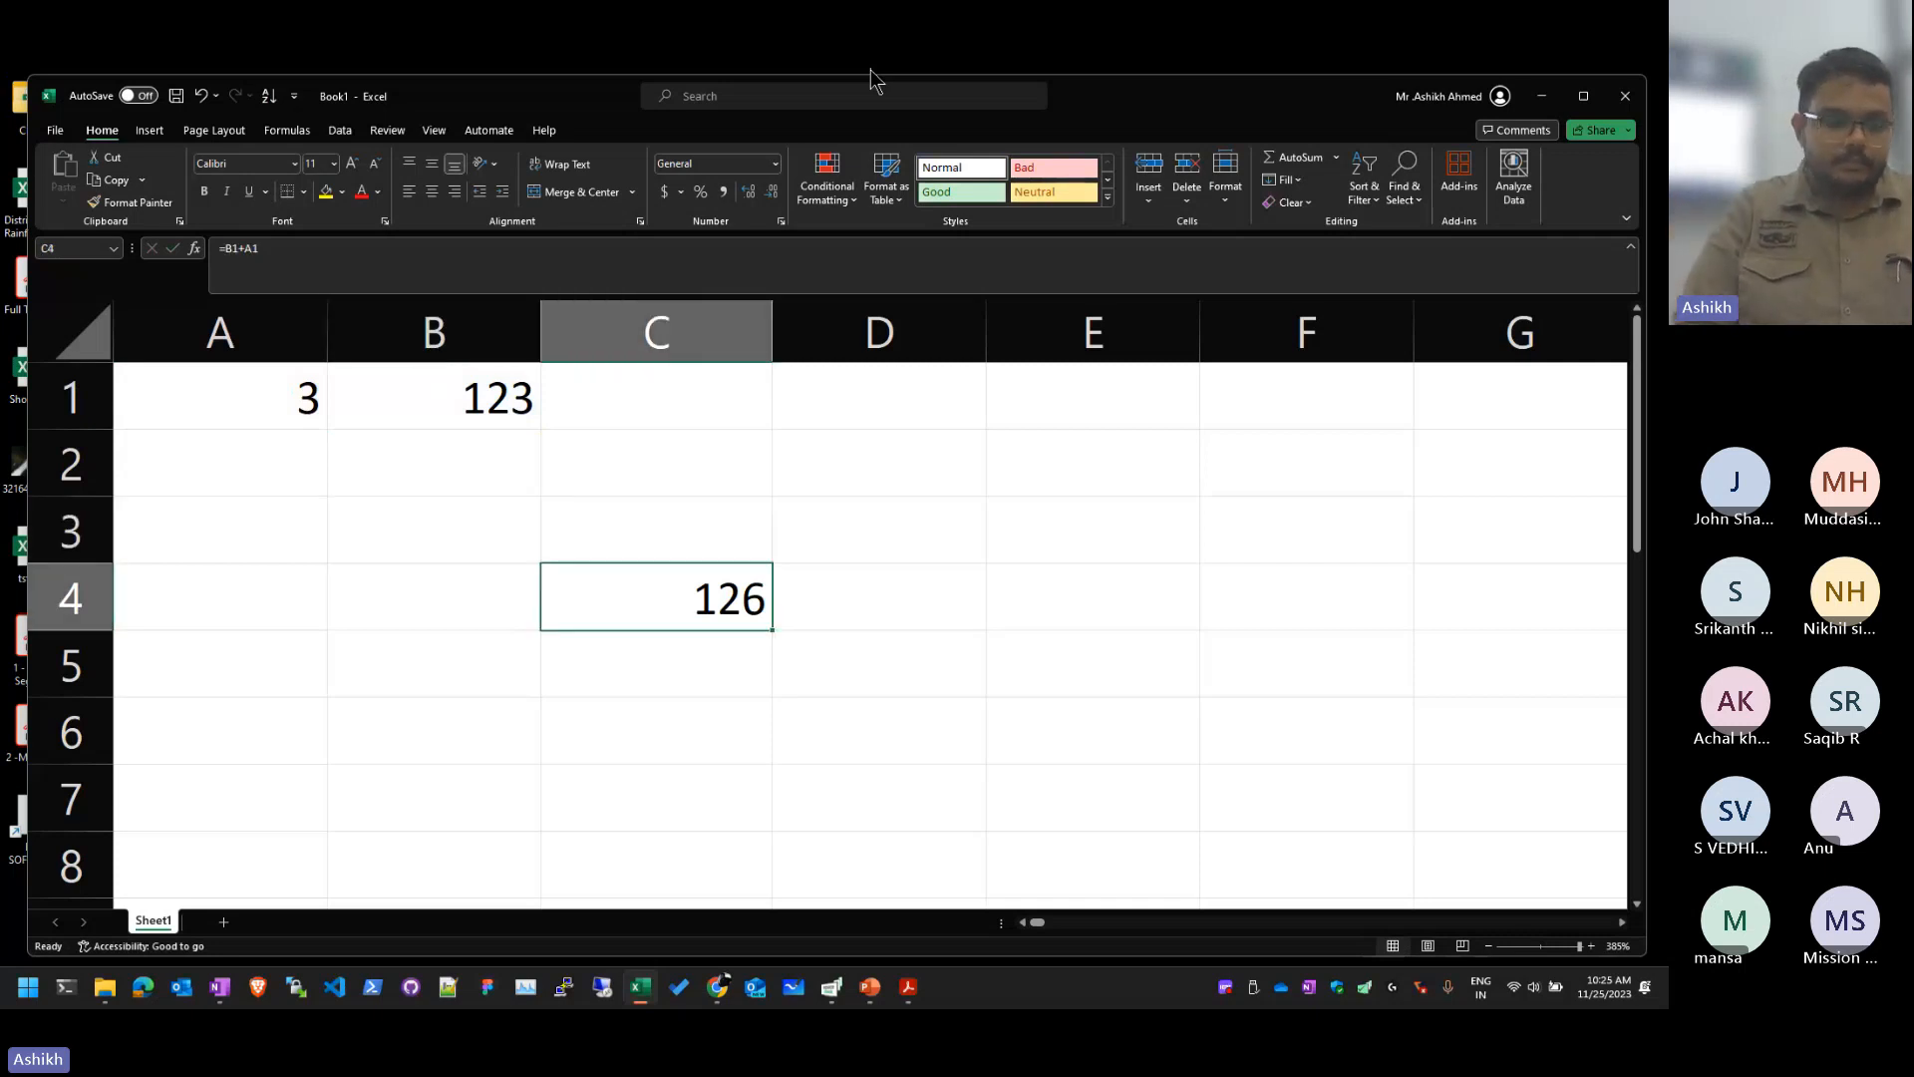
pyautogui.press('Up')
pyautogui.press('Left')
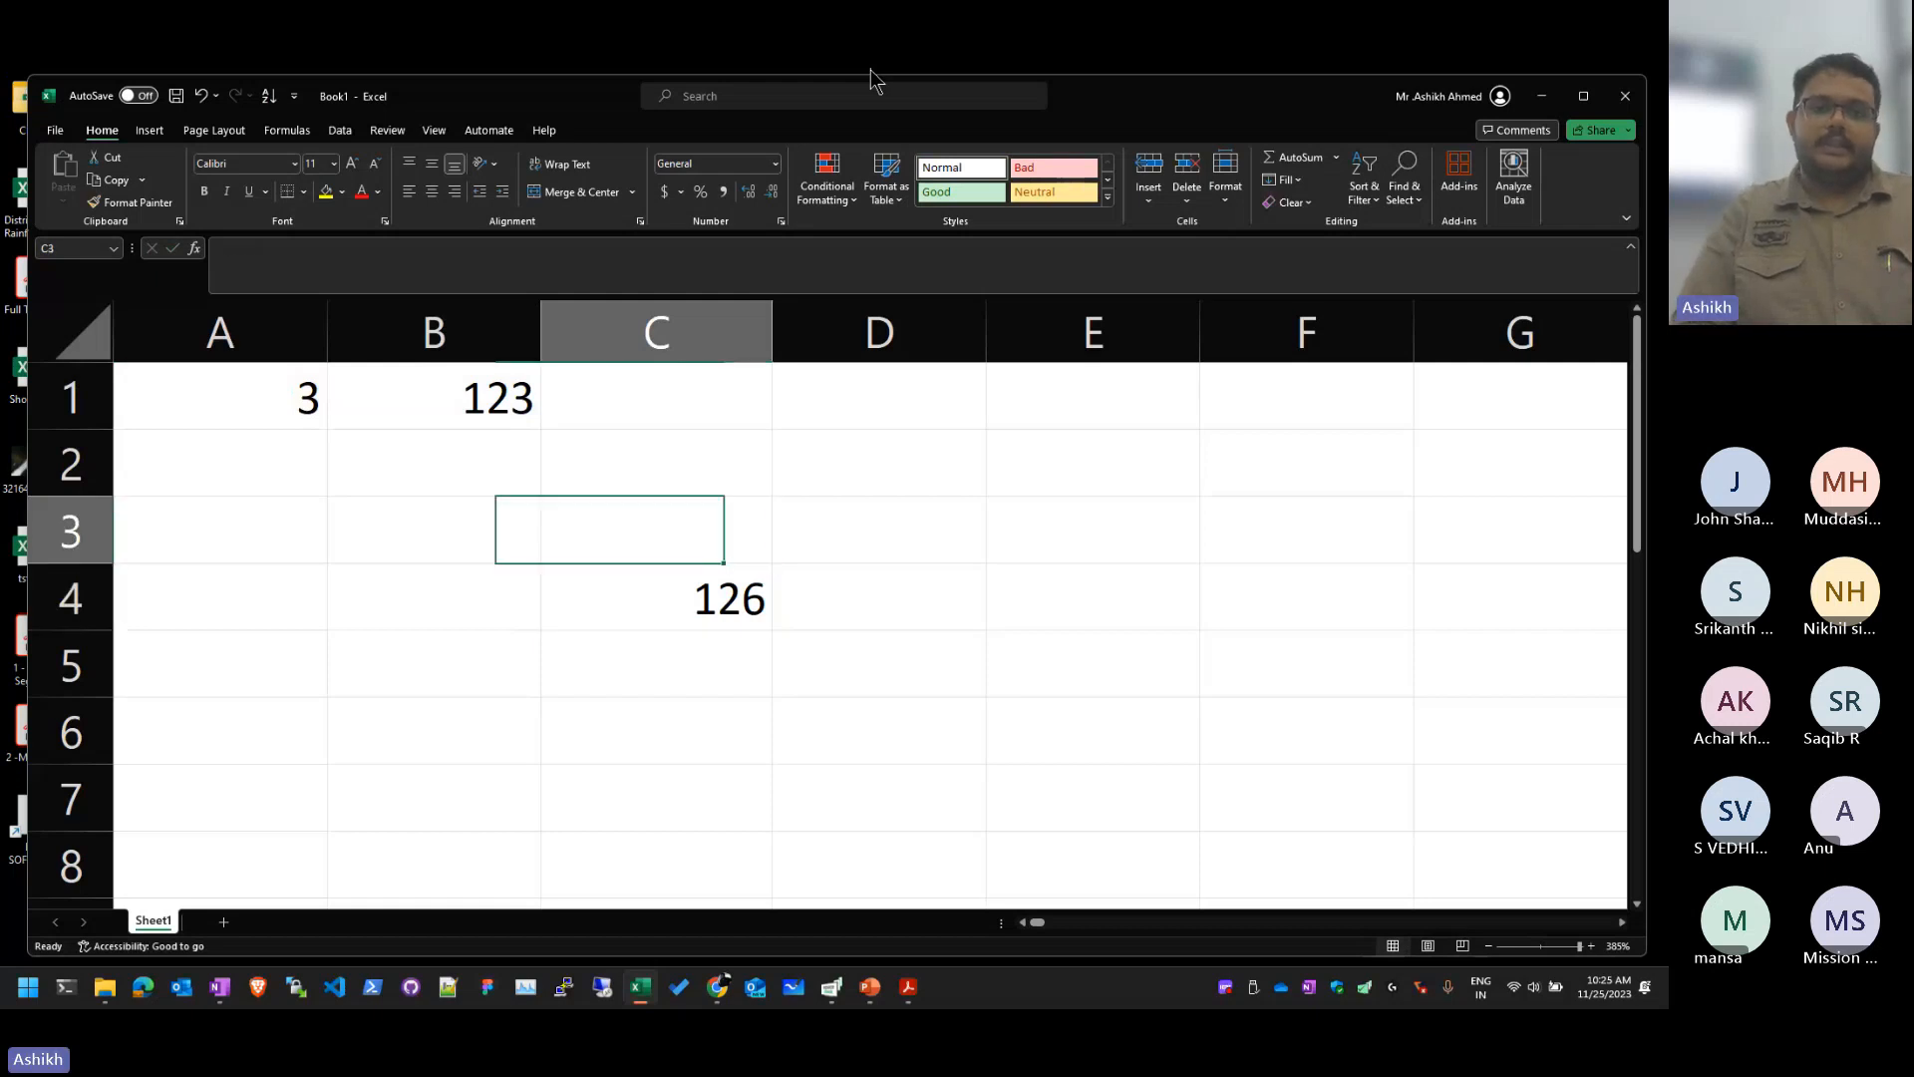
pyautogui.press('Right')
pyautogui.press('Down')
# Step: Examine the stored content of cell B1 and the formula behind cell C4, leaving both as they are
pyautogui.click(466, 374)
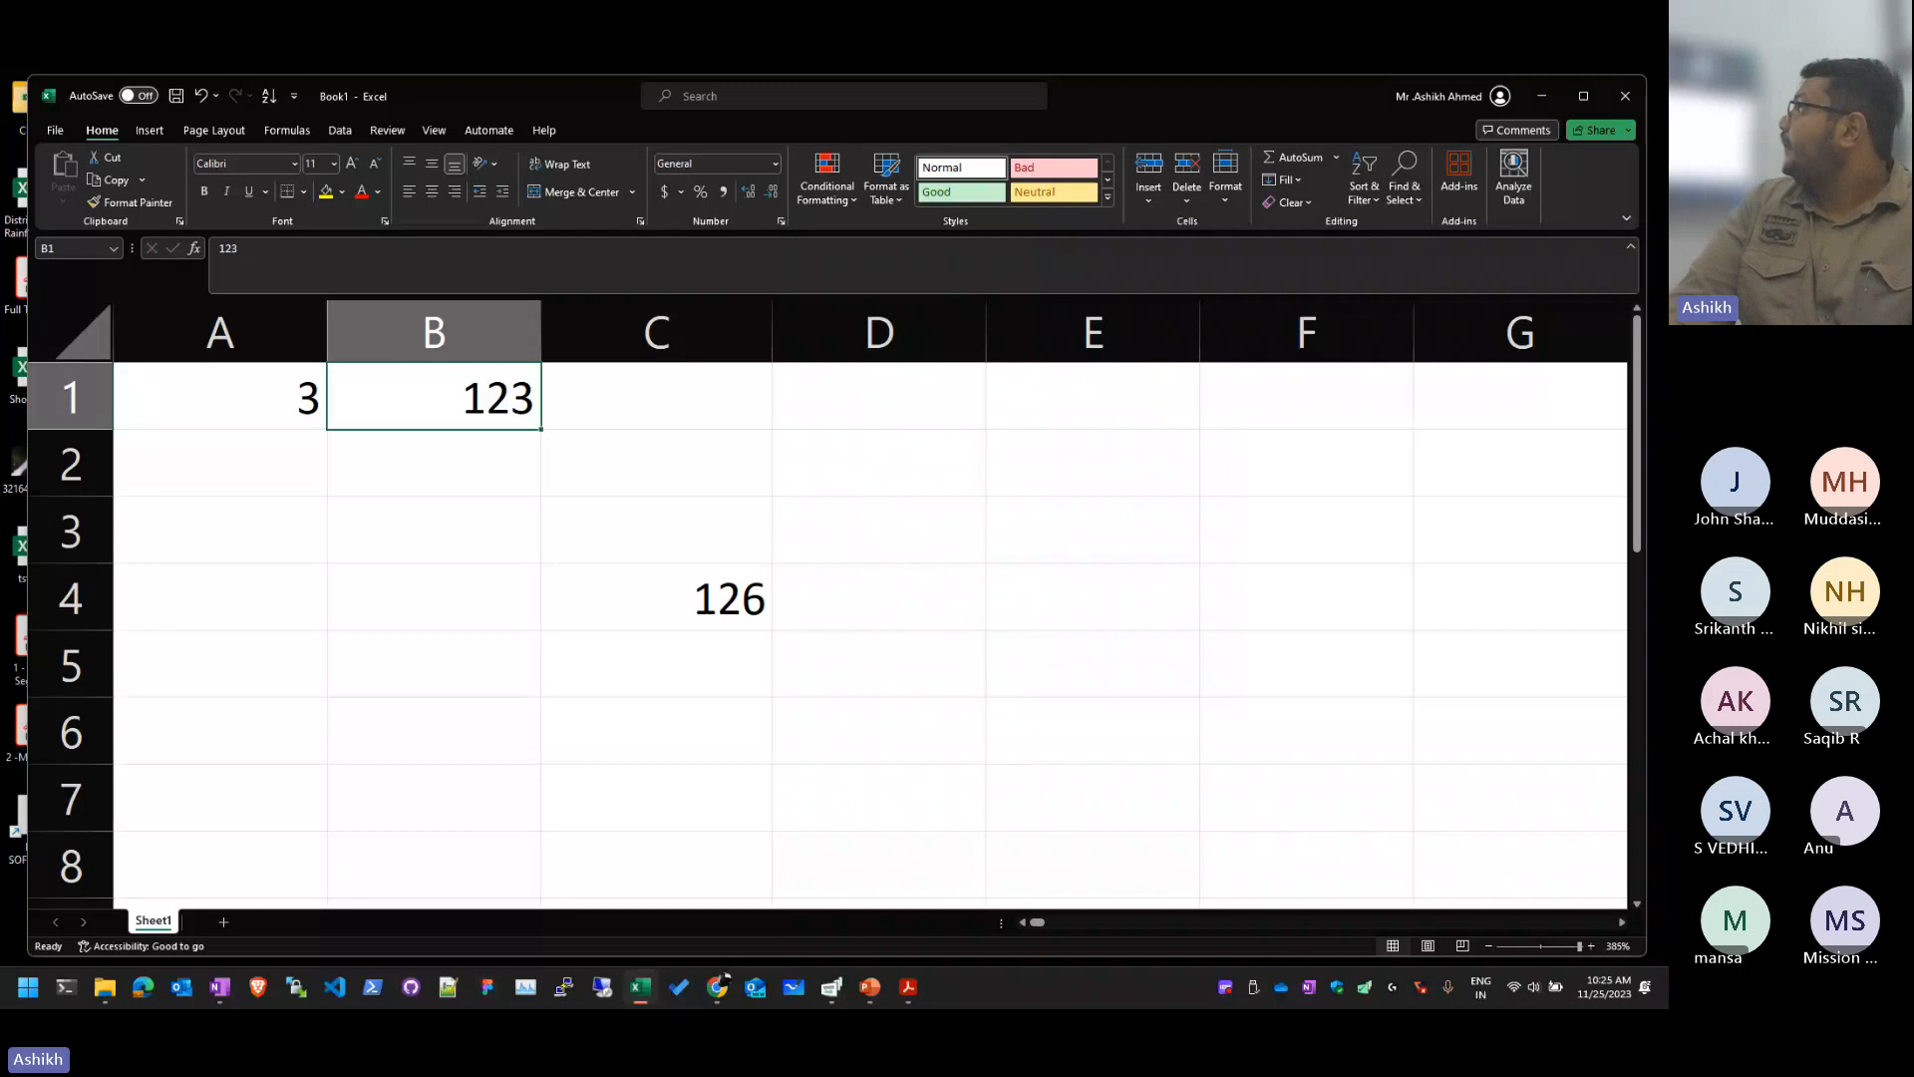
pyautogui.doubleClick(227, 248)
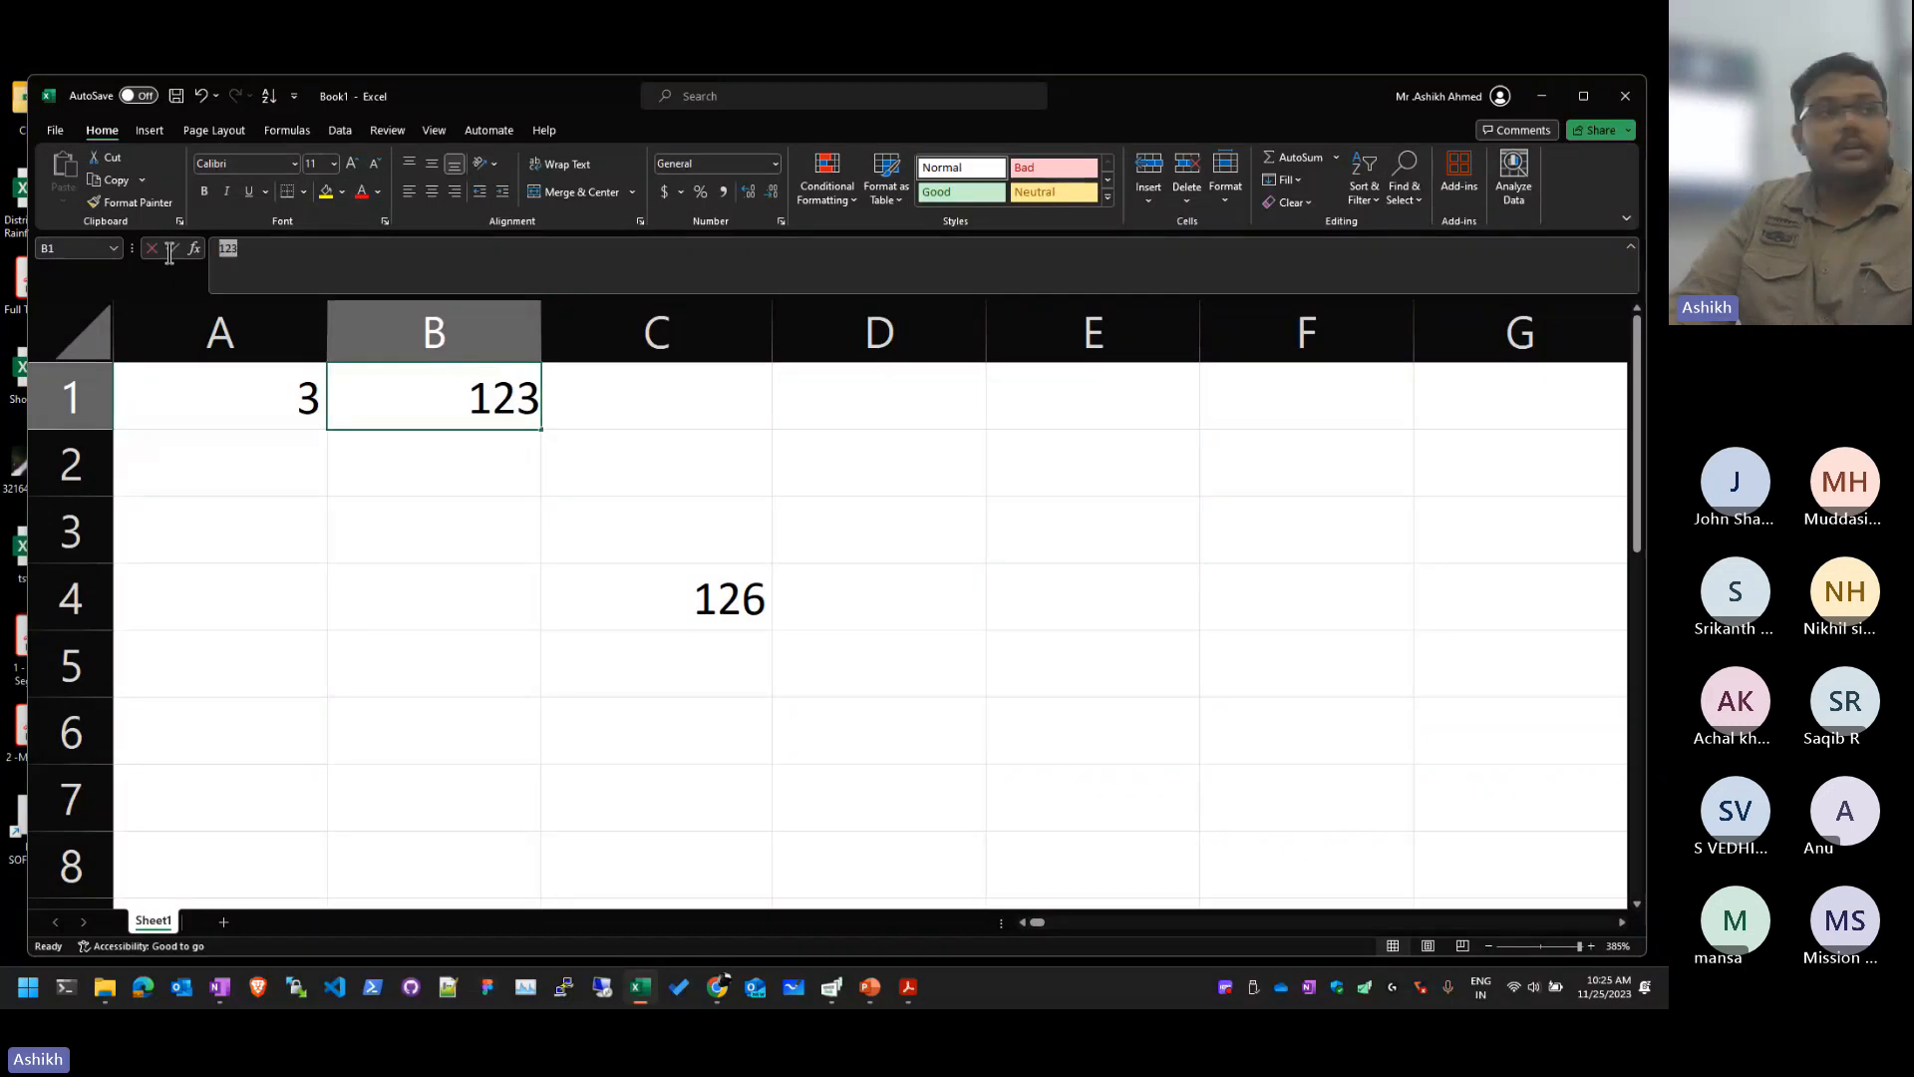
pyautogui.click(778, 530)
pyautogui.click(678, 598)
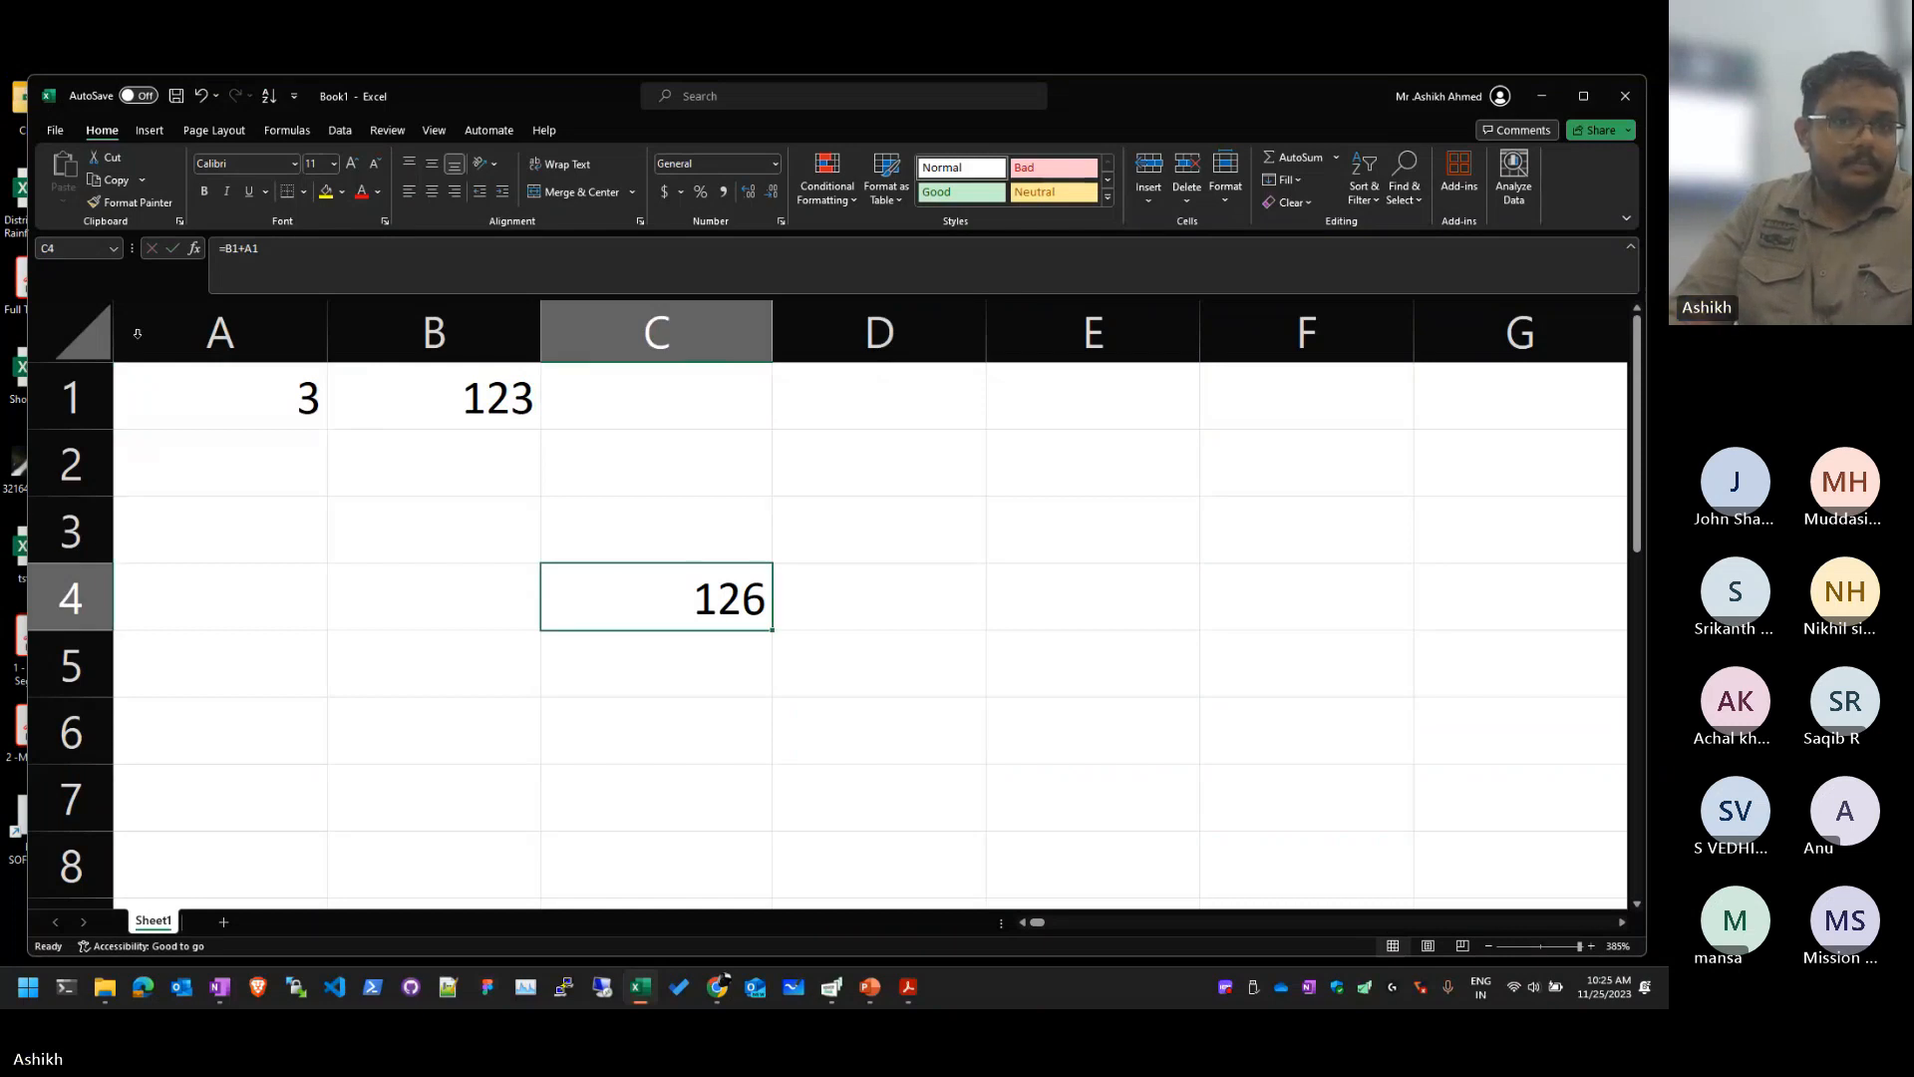
pyautogui.doubleClick(240, 251)
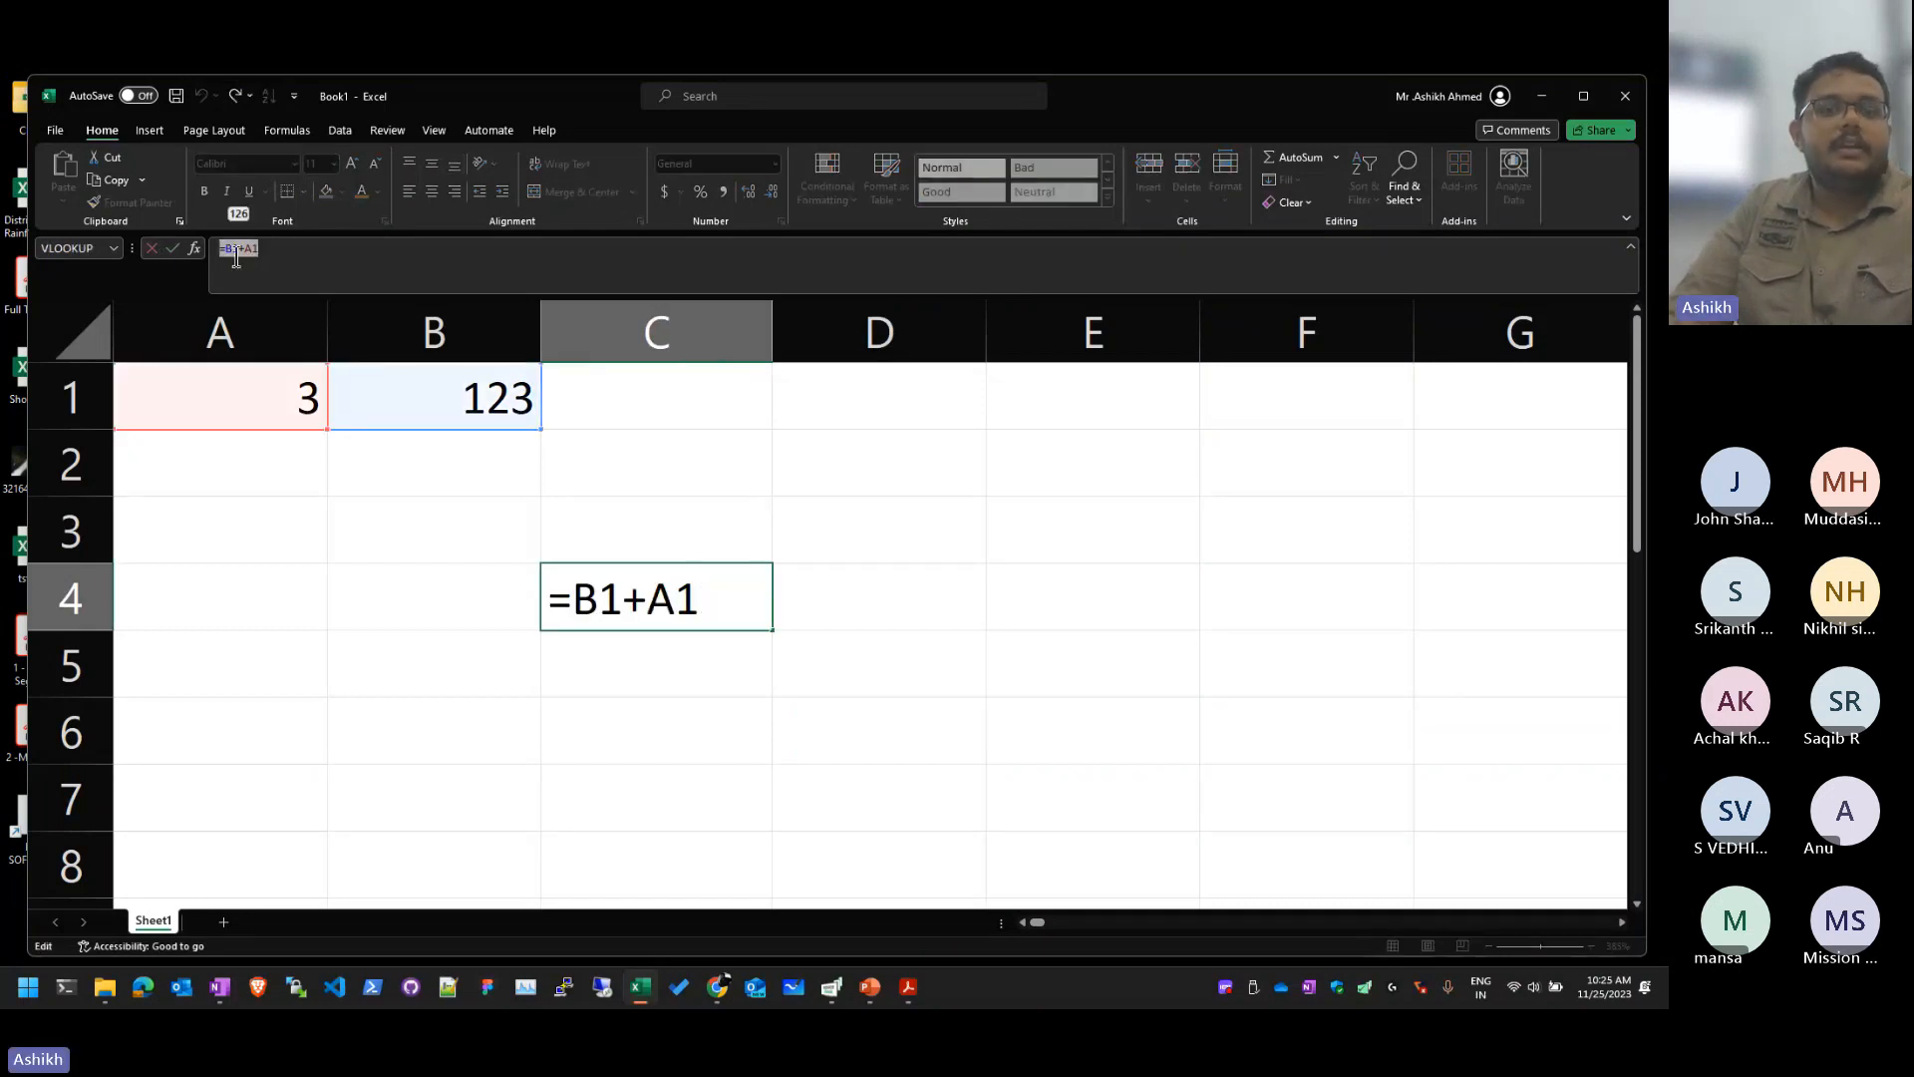
pyautogui.click(653, 598)
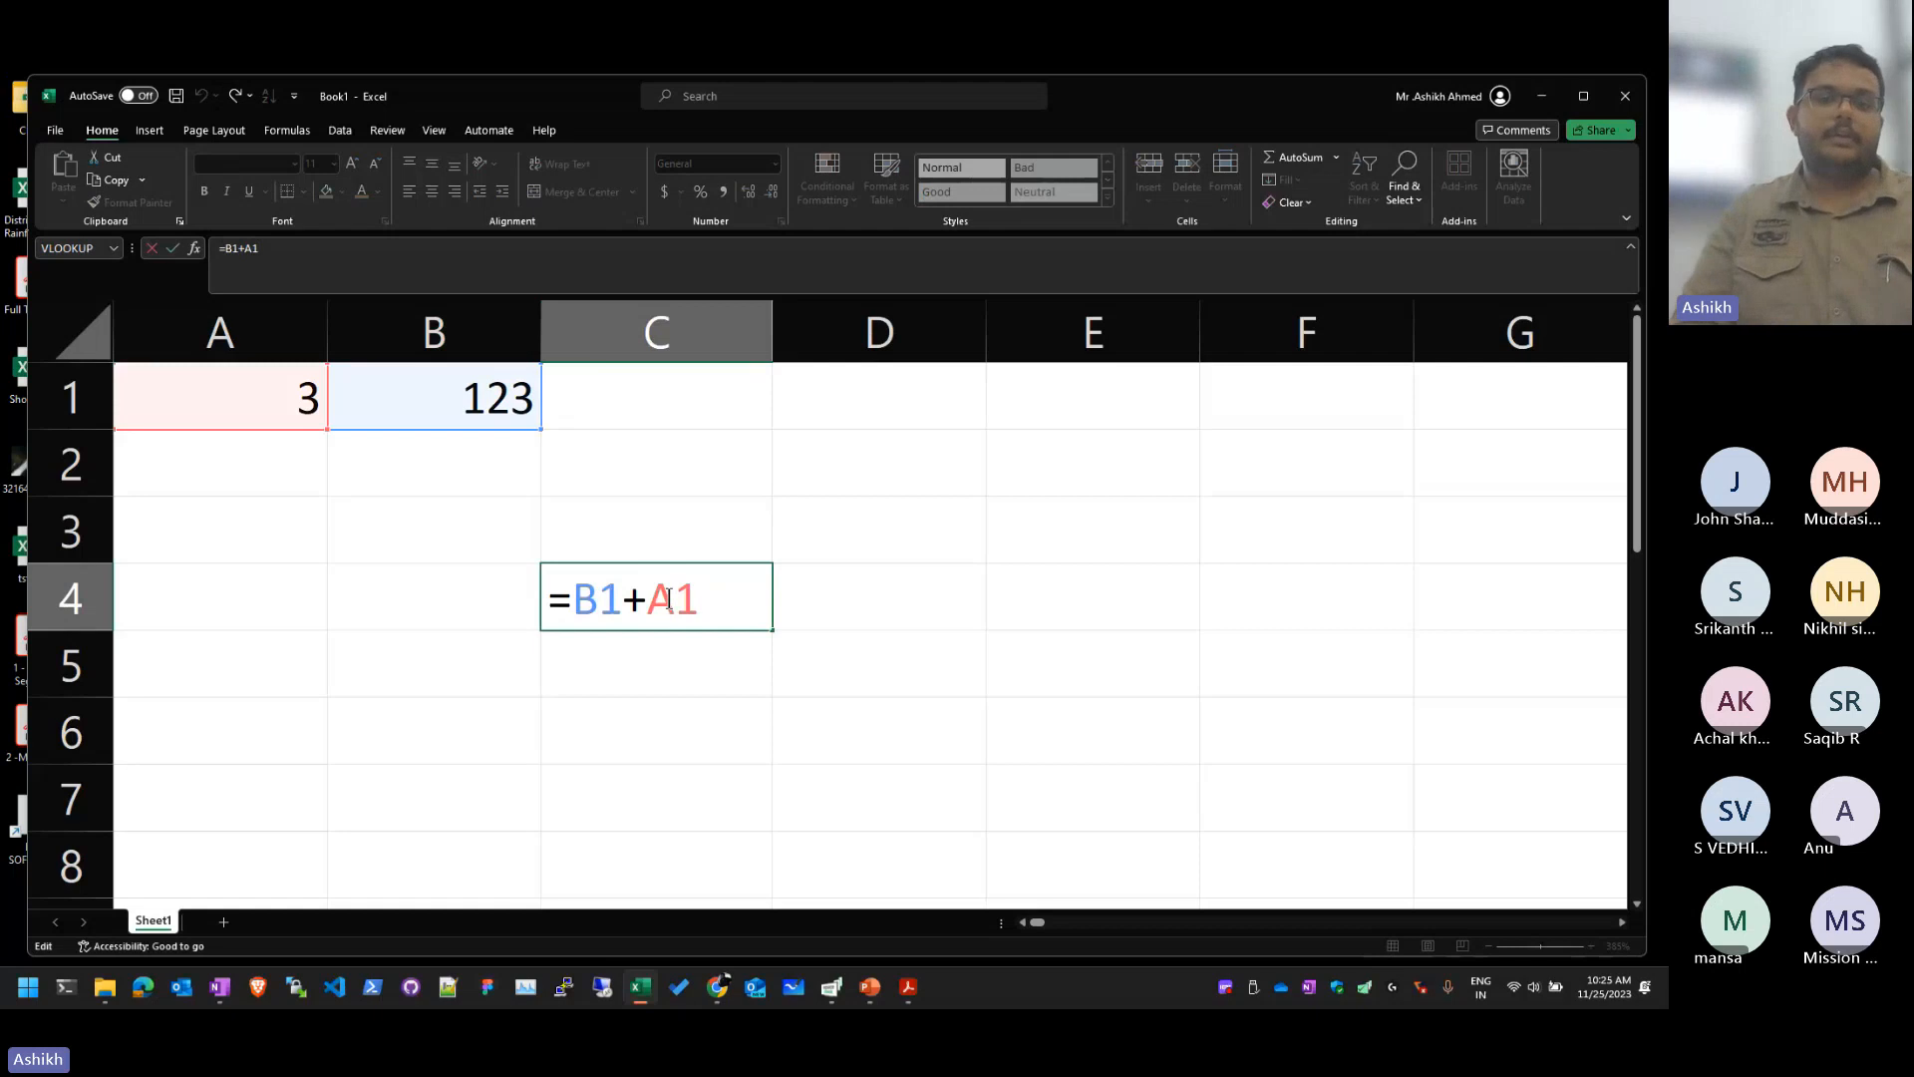
pyautogui.press('Escape')
pyautogui.press('Up')
pyautogui.press('Right')
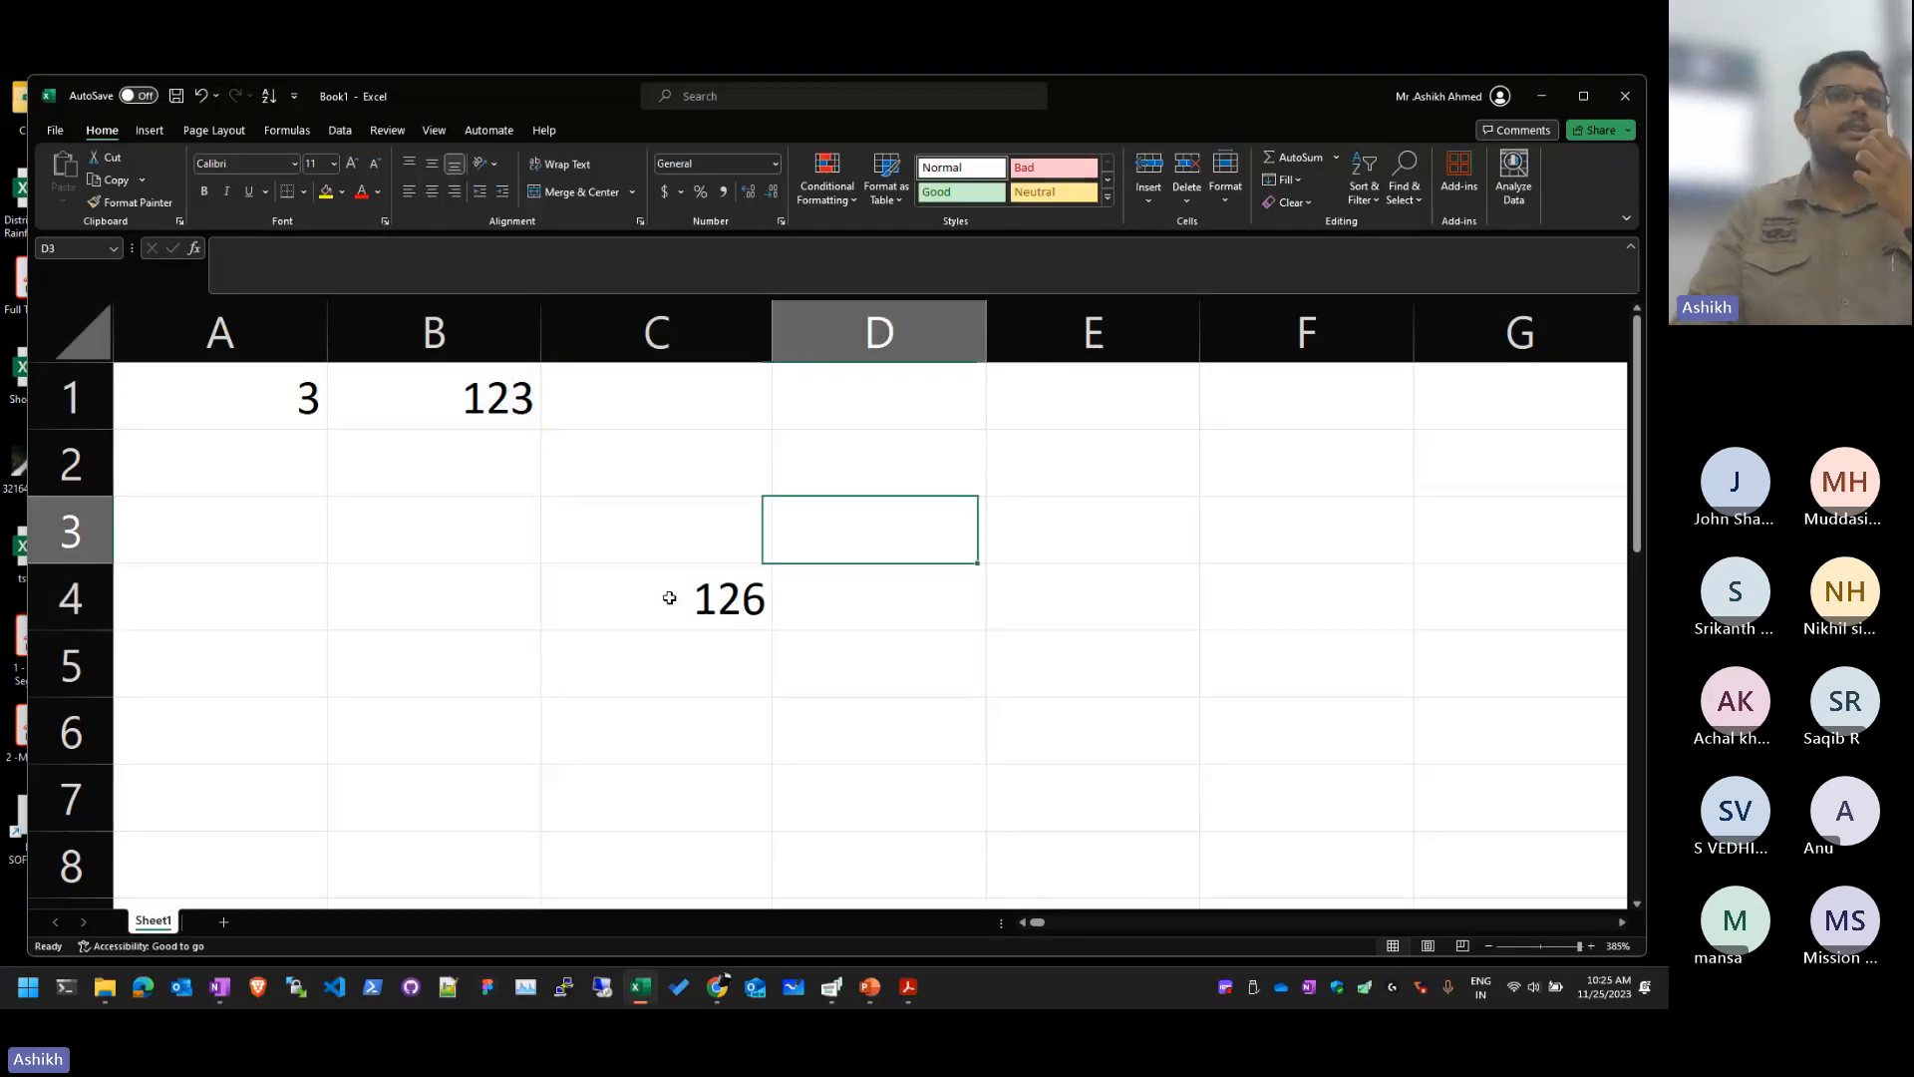
pyautogui.press('Right')
pyautogui.press('Right')
pyautogui.press('Down')
pyautogui.press('Down')
pyautogui.press('Down')
pyautogui.press('Up')
pyautogui.press('Up')
pyautogui.press('Up')
pyautogui.press('Up')
pyautogui.press('Left')
pyautogui.press('Left')
pyautogui.press('Left')
pyautogui.press('Left')
pyautogui.press('Left')
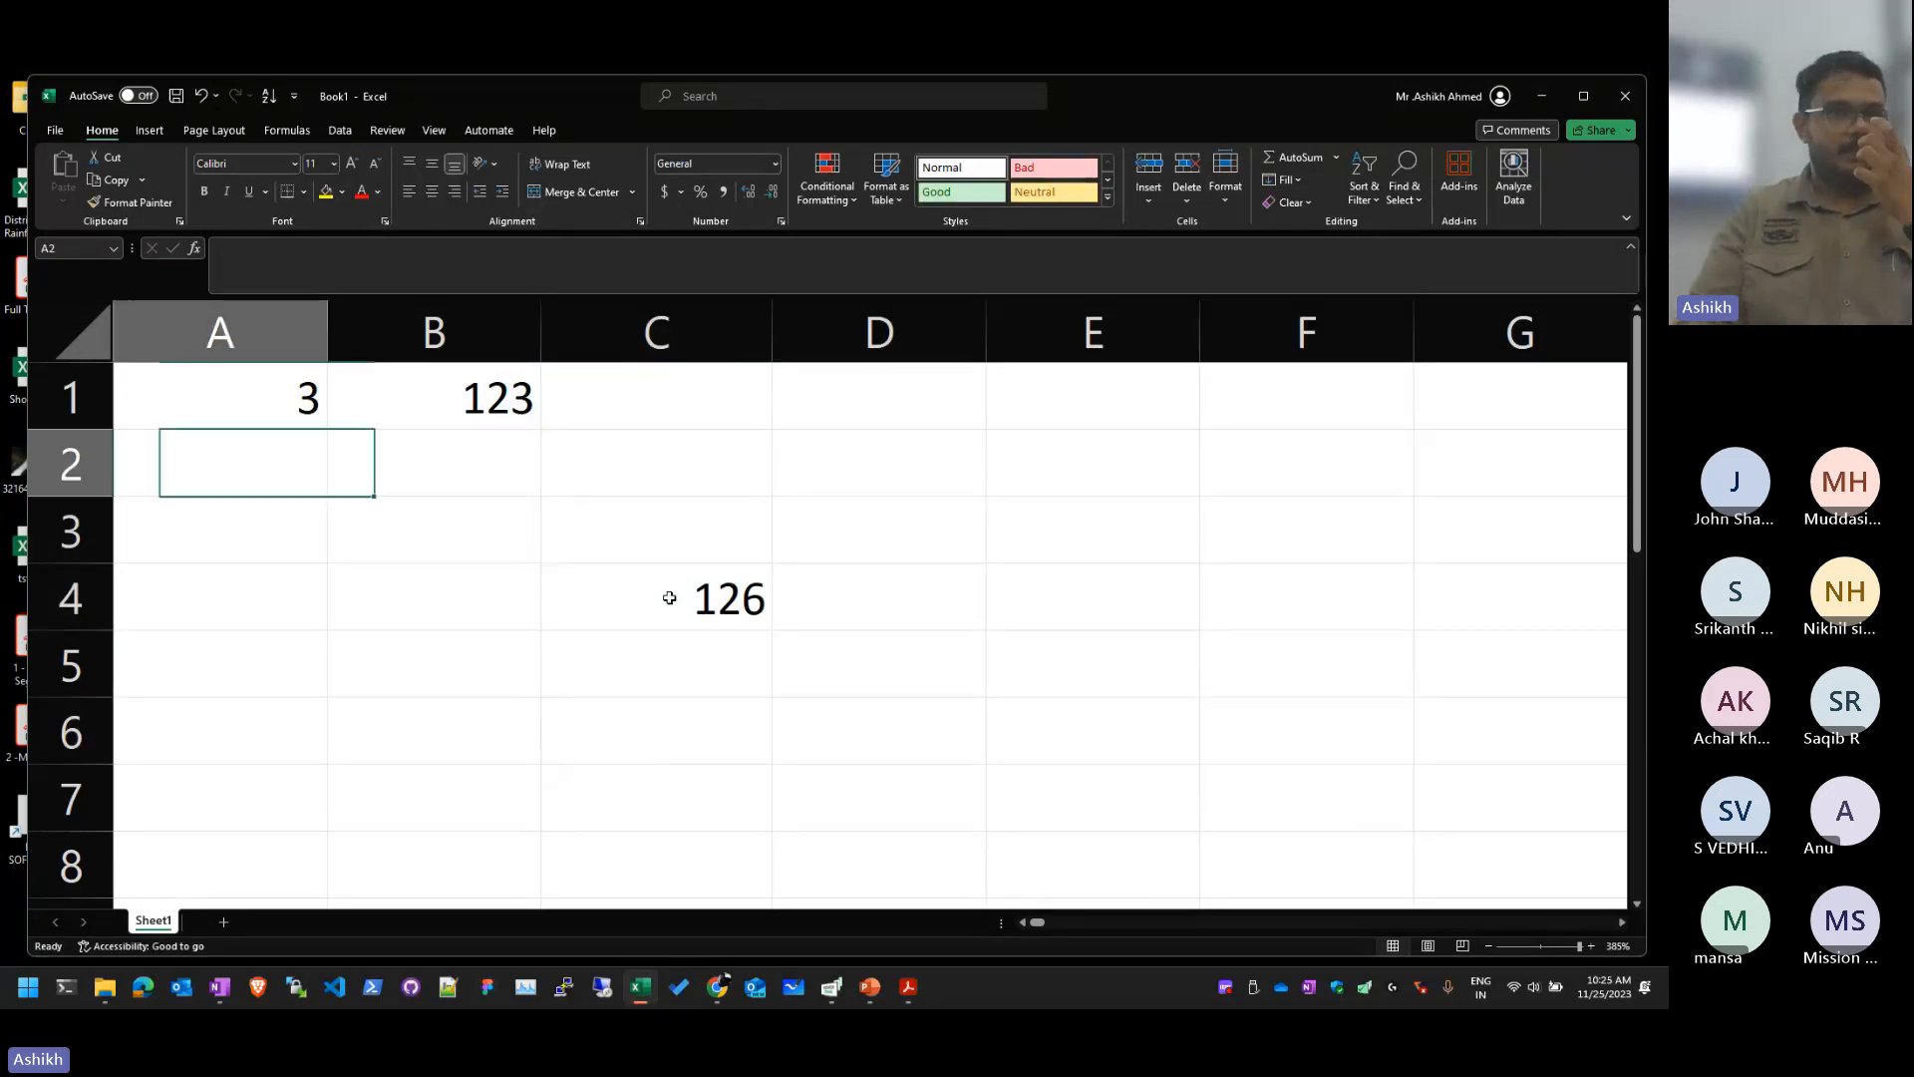
pyautogui.press('Down')
pyautogui.press('Right')
# Step: Move the selection between C4 and its empty neighbours D4 and C3 to compare their contents
pyautogui.click(669, 597)
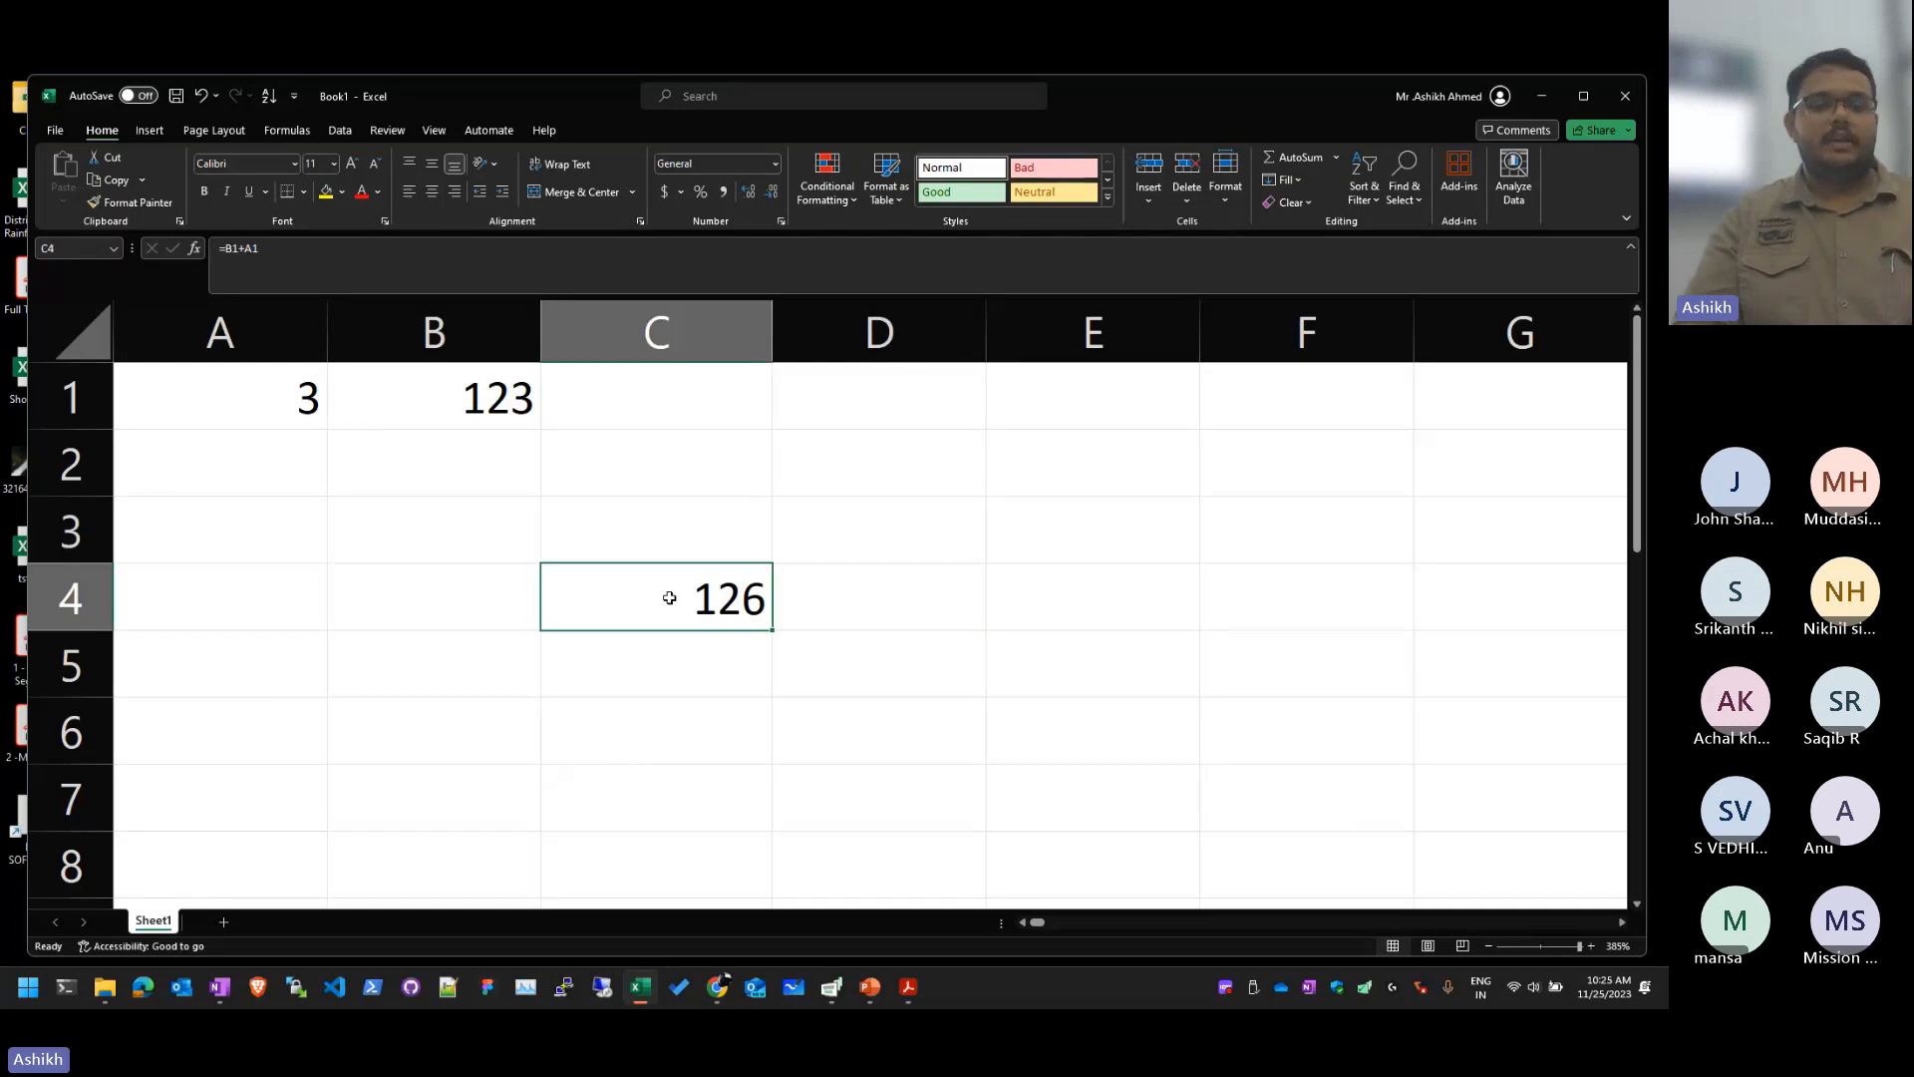
pyautogui.press('Right')
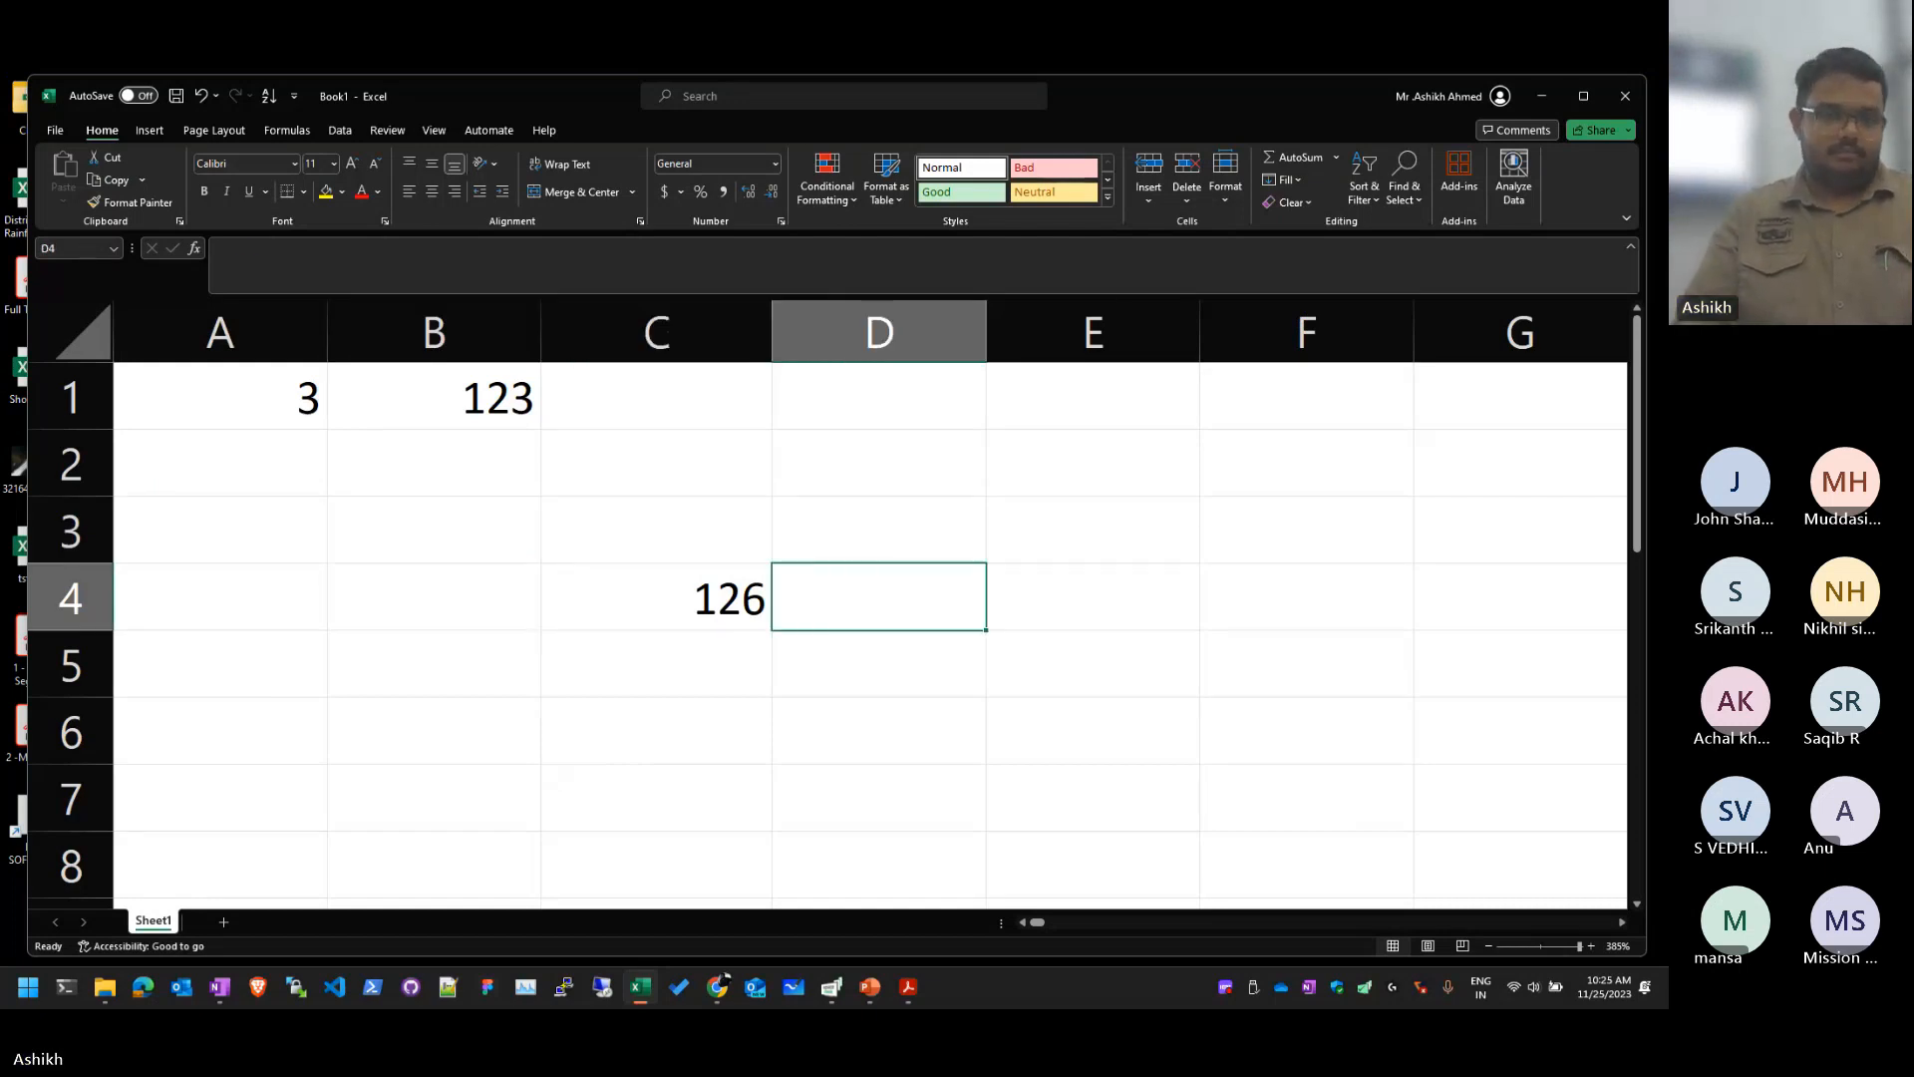
pyautogui.press('Left')
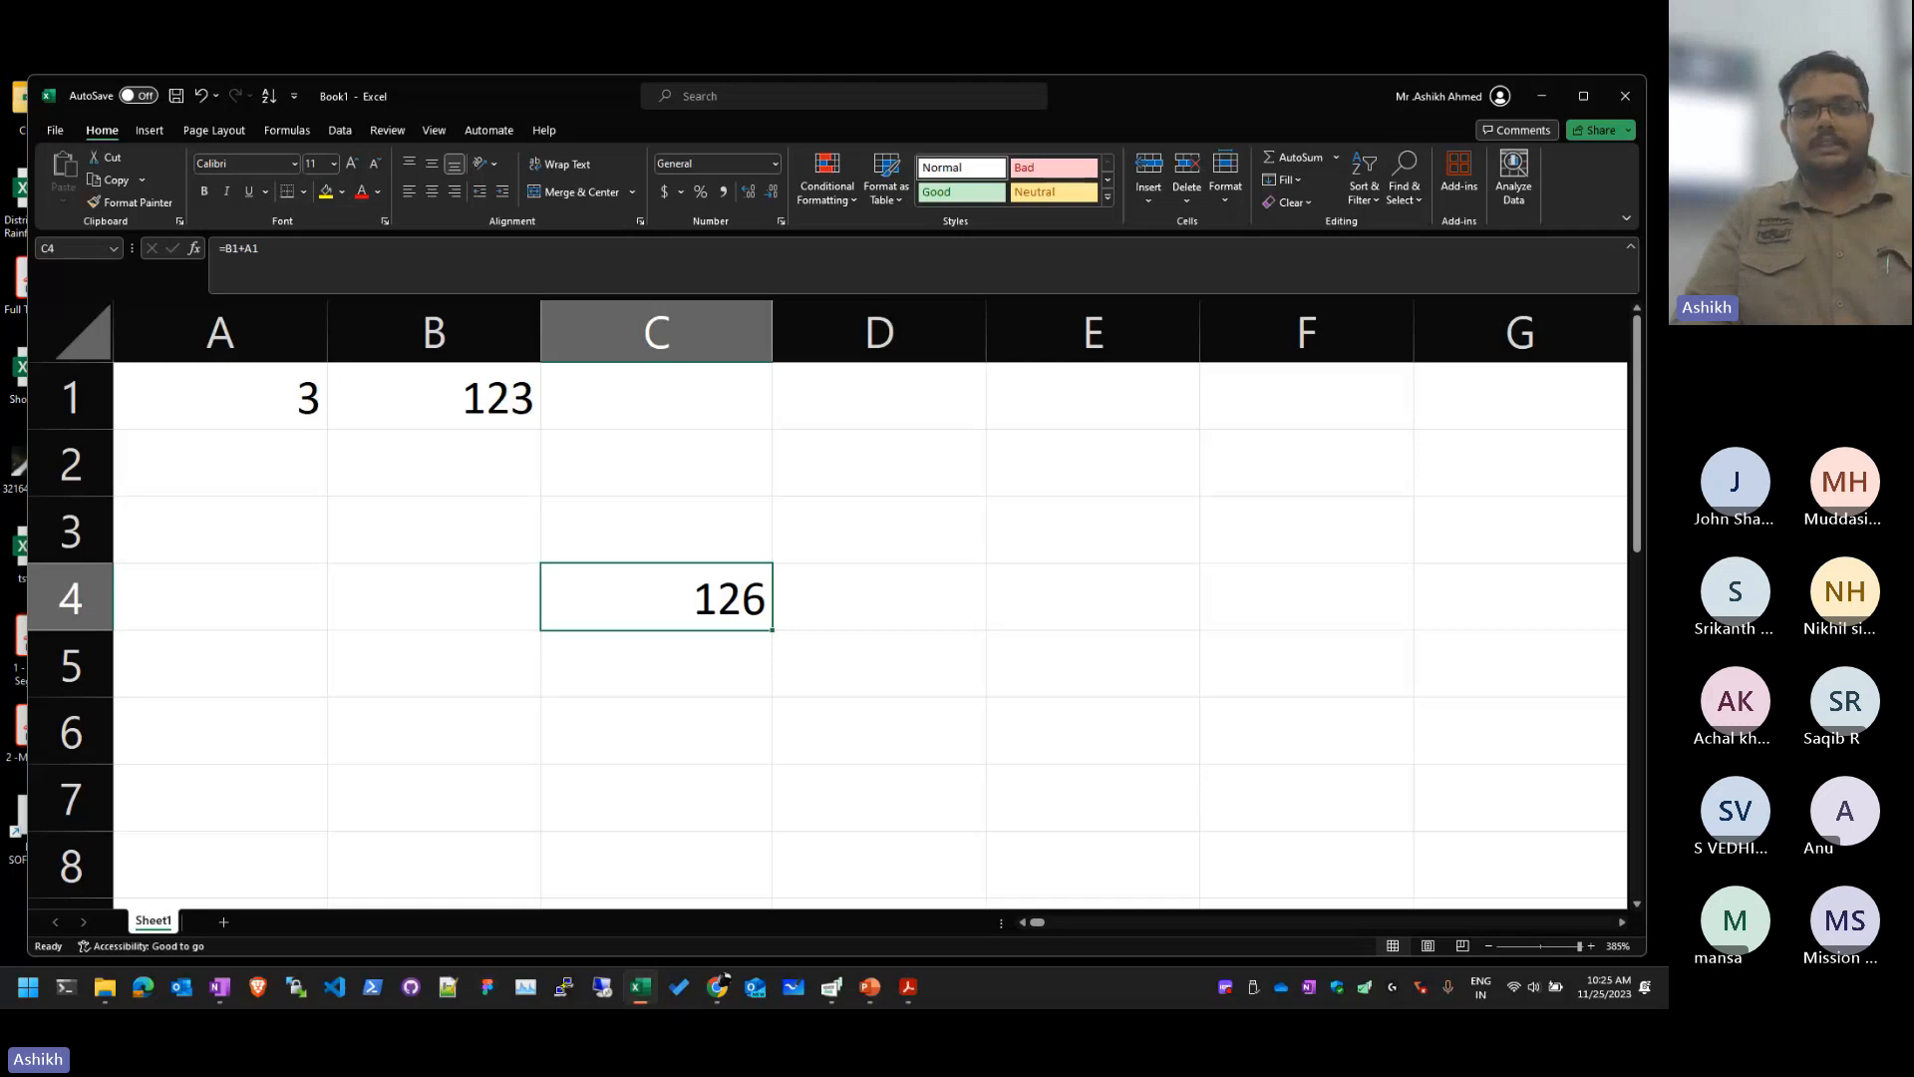
pyautogui.press('Right')
pyautogui.press('Left')
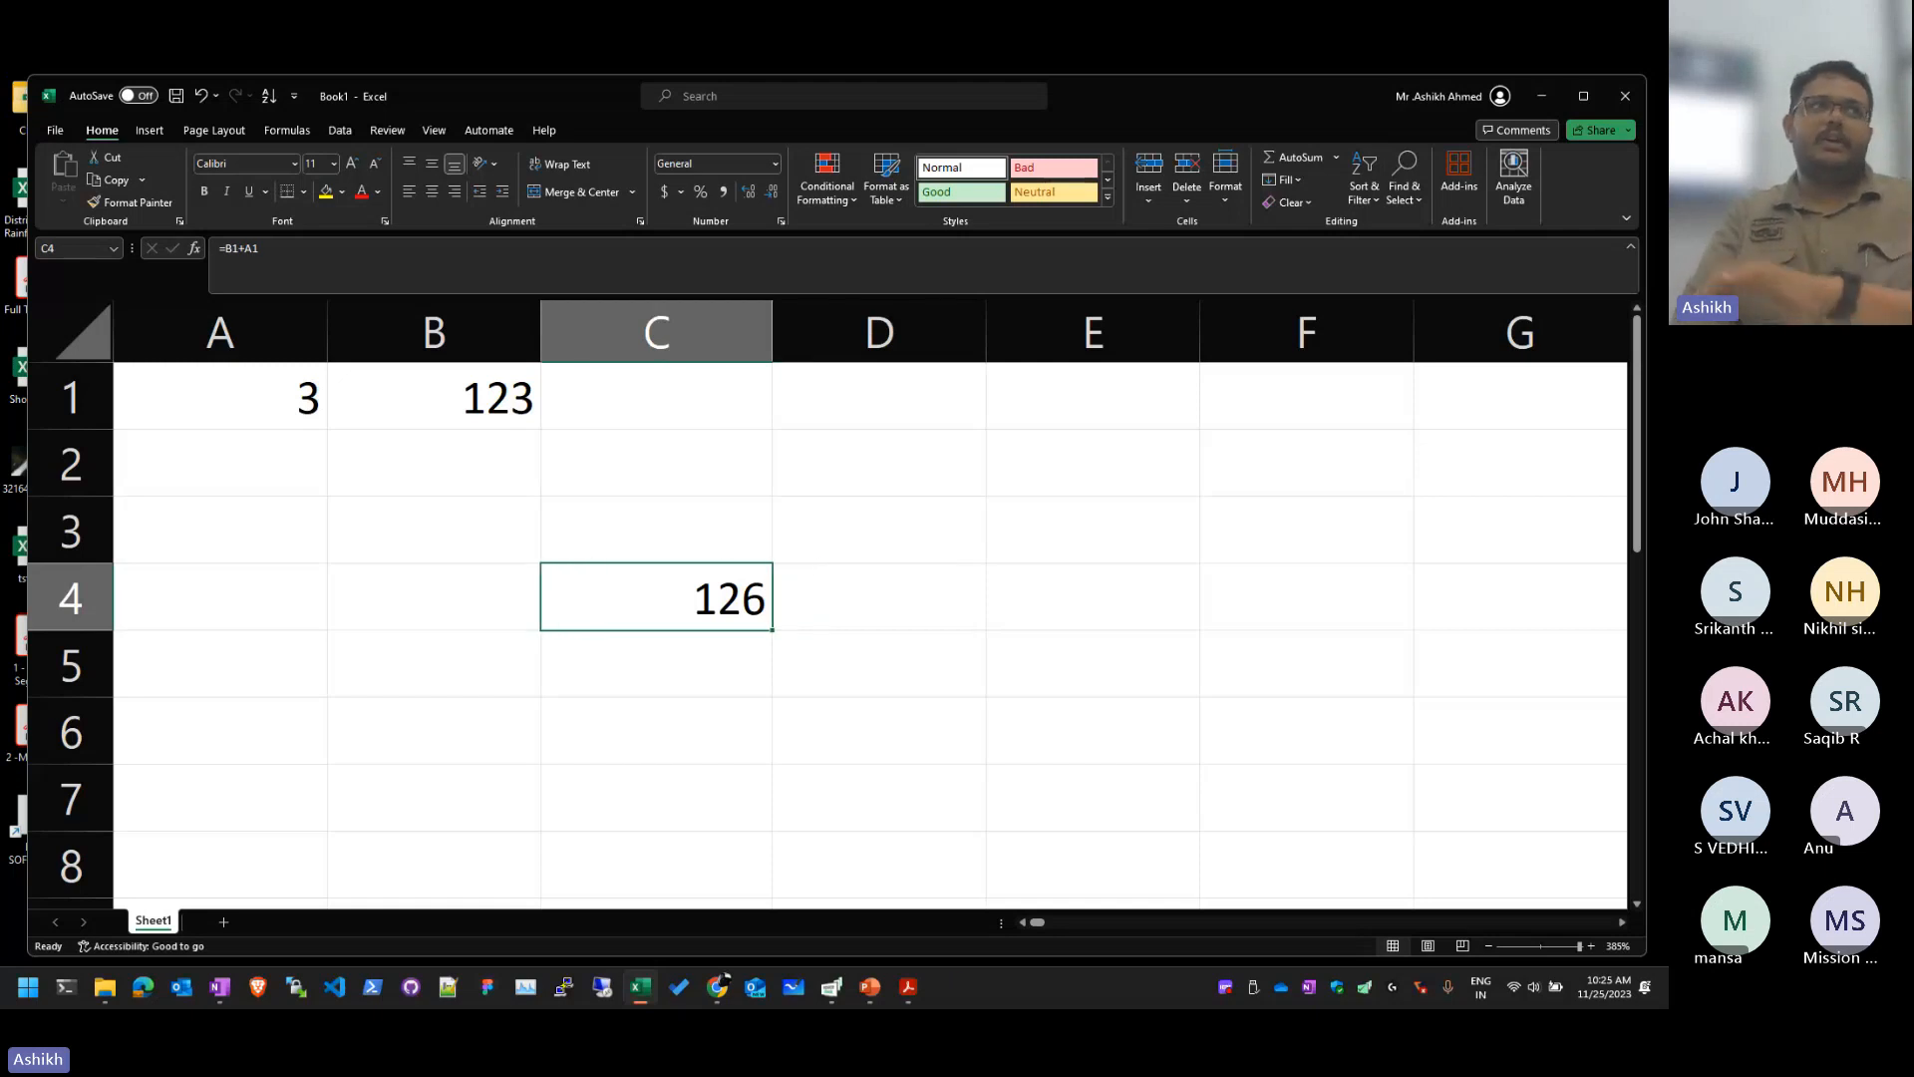
pyautogui.press('Right')
pyautogui.press('Left')
pyautogui.press('Up')
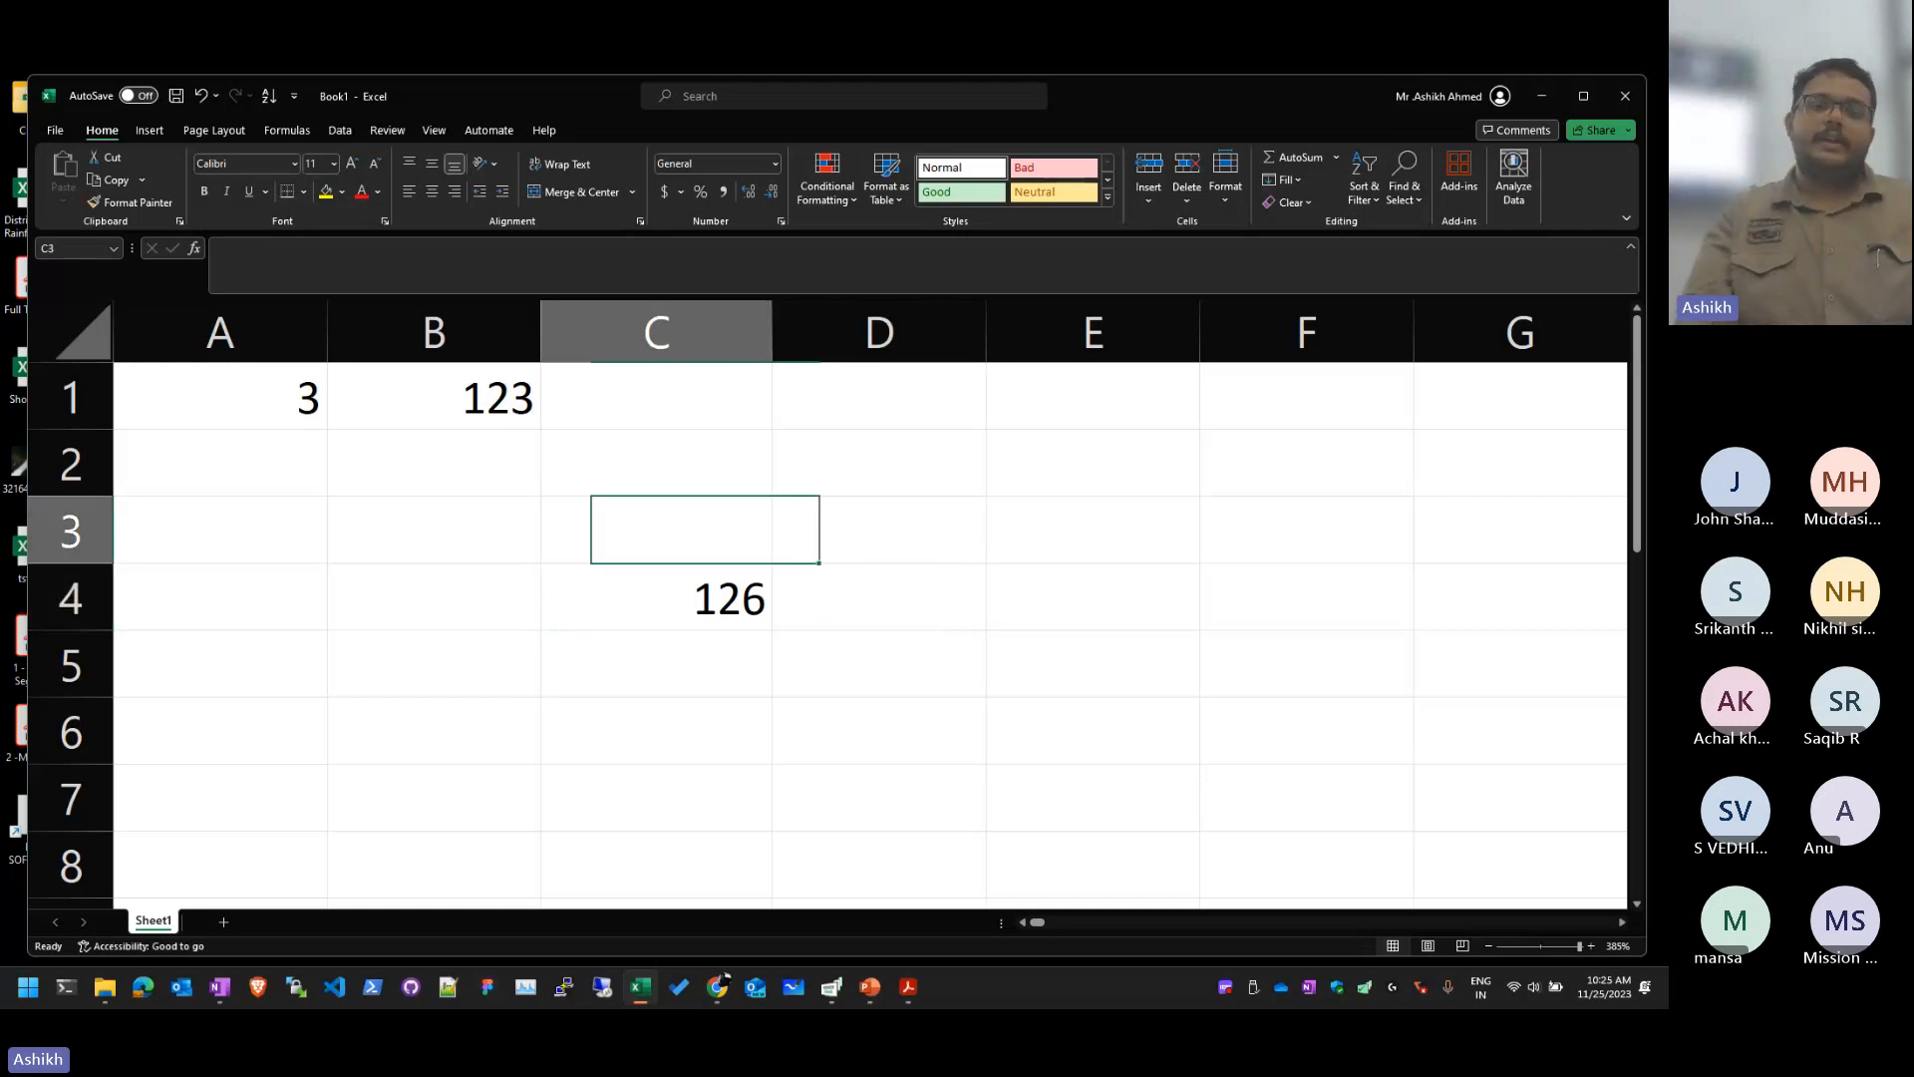
pyautogui.press('Down')
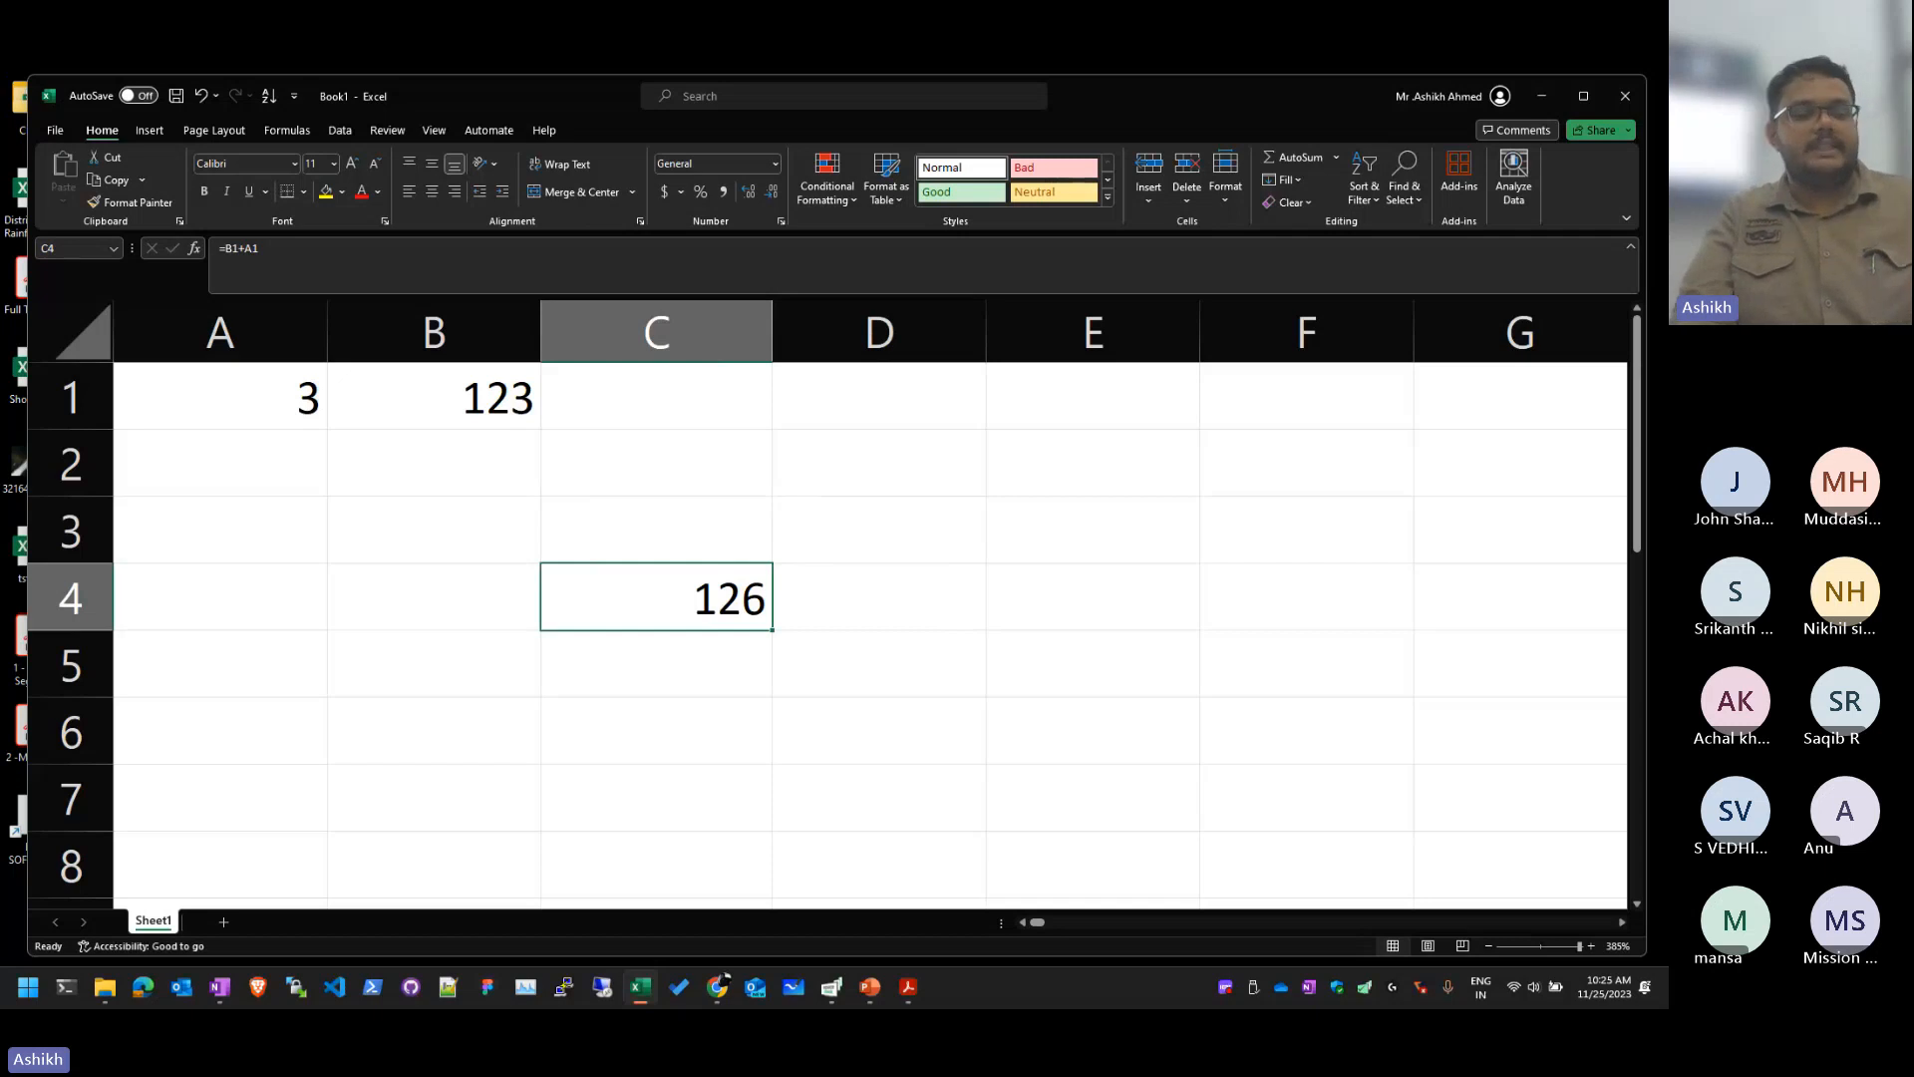
# Step: Repeatedly switch cell C4 in and out of edit mode to view its formula and highlighted source cells
pyautogui.press('F2')
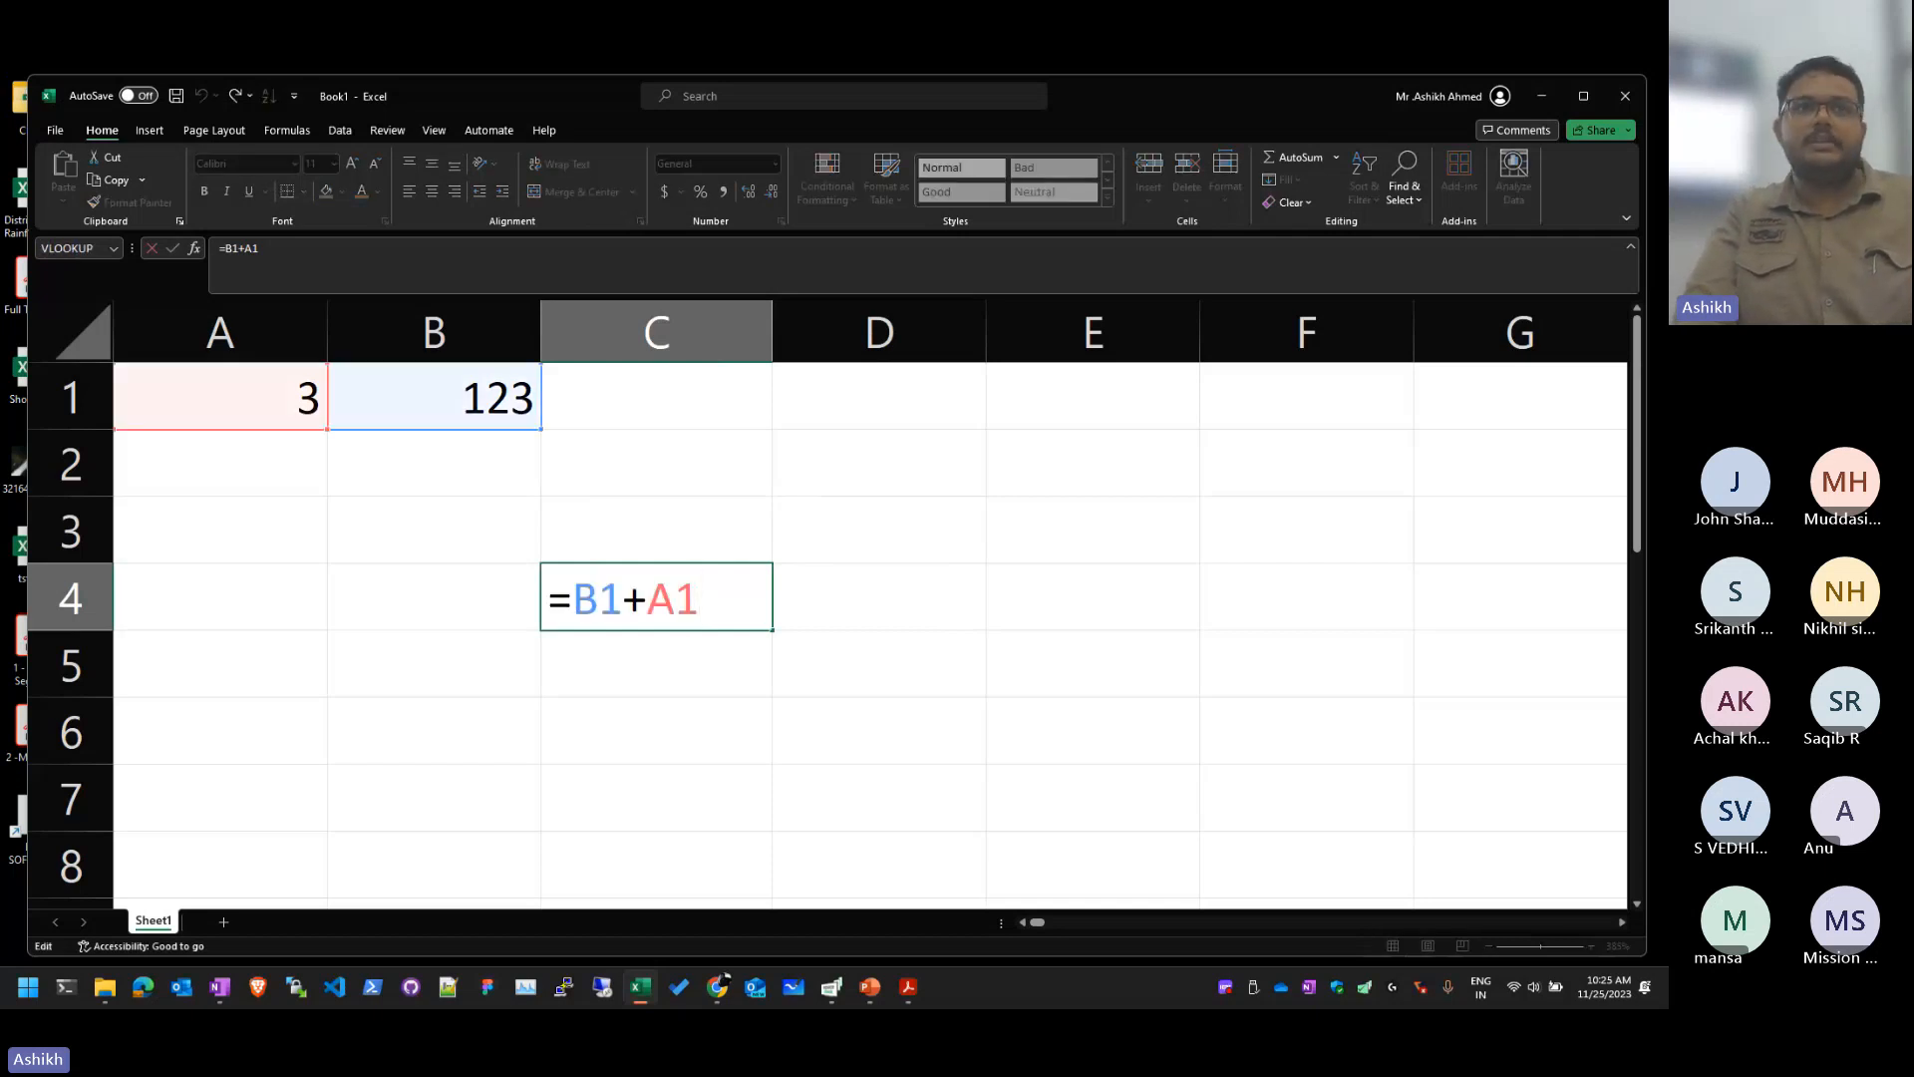
pyautogui.press('Return')
pyautogui.press('Up')
pyautogui.press('F2')
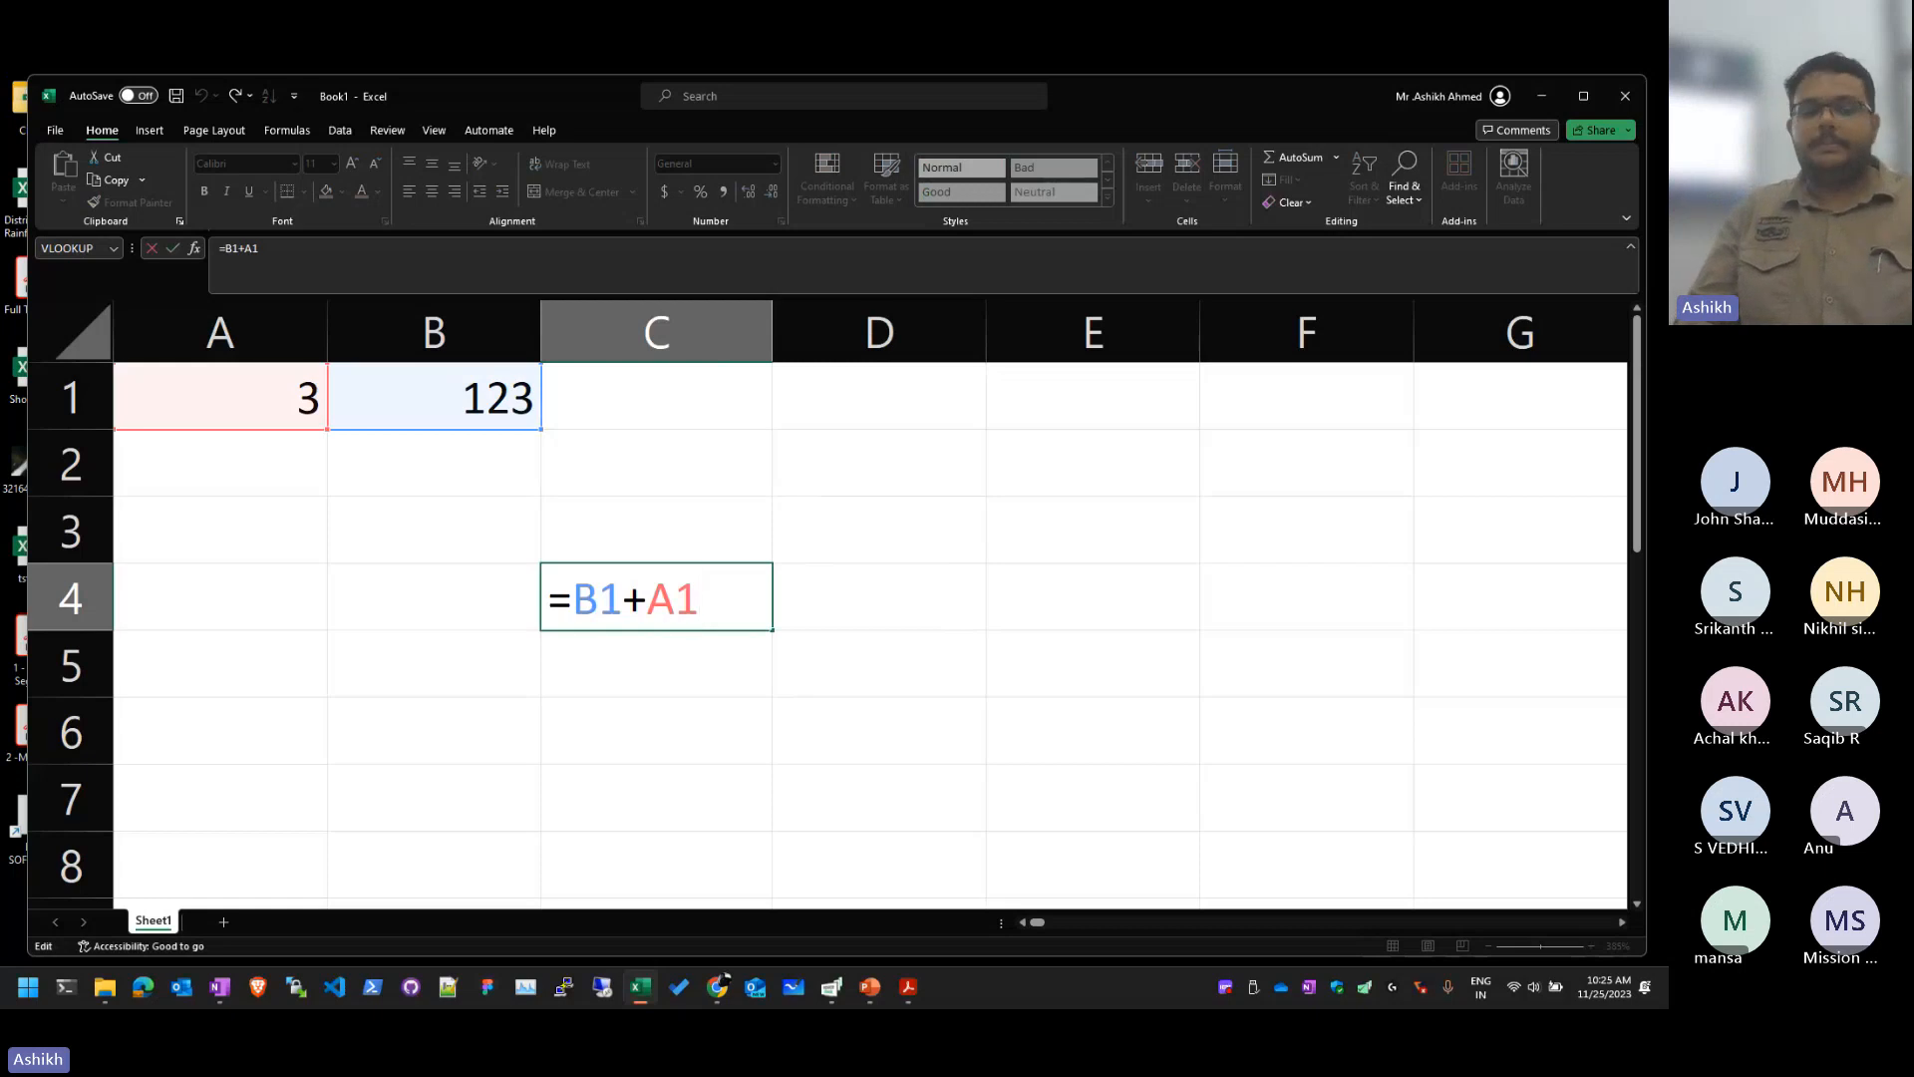
pyautogui.press('Escape')
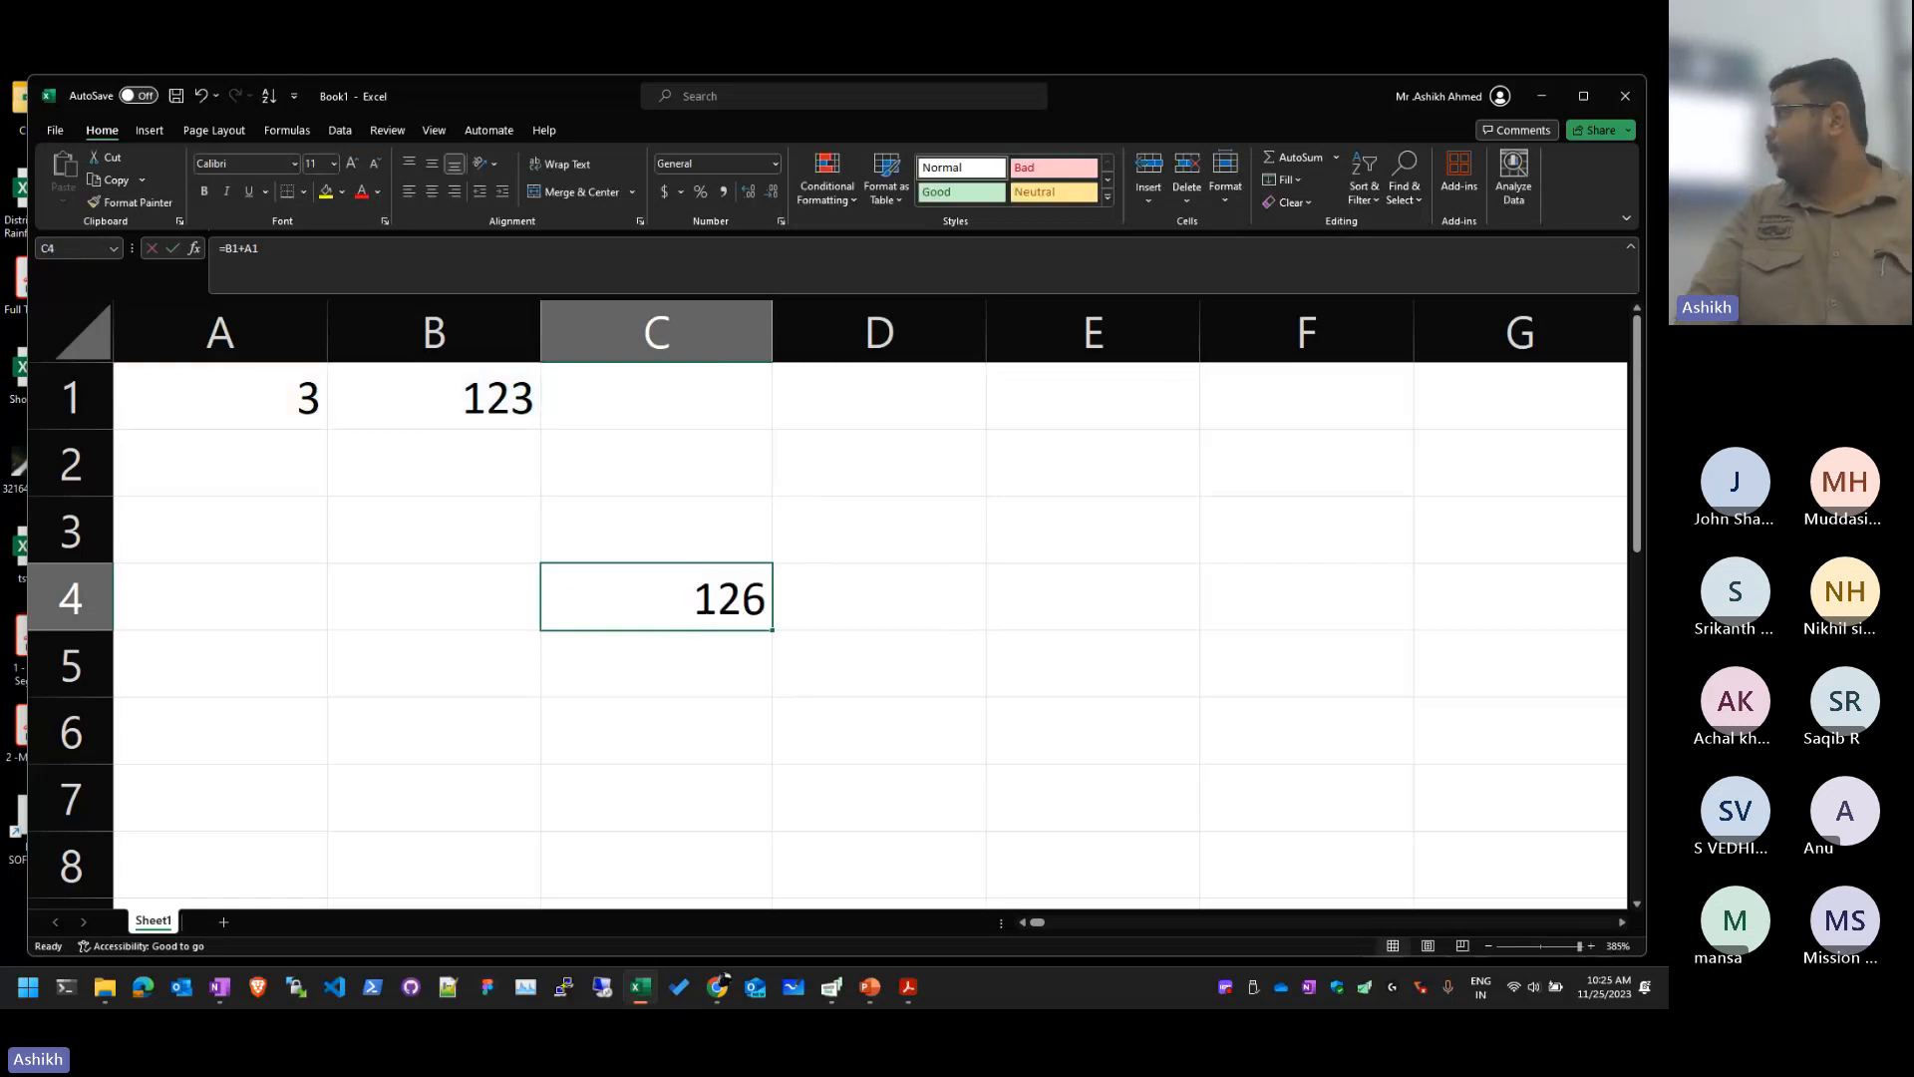
pyautogui.press('F2')
pyautogui.press('Return')
pyautogui.press('Up')
pyautogui.press('F2')
pyautogui.press('Return')
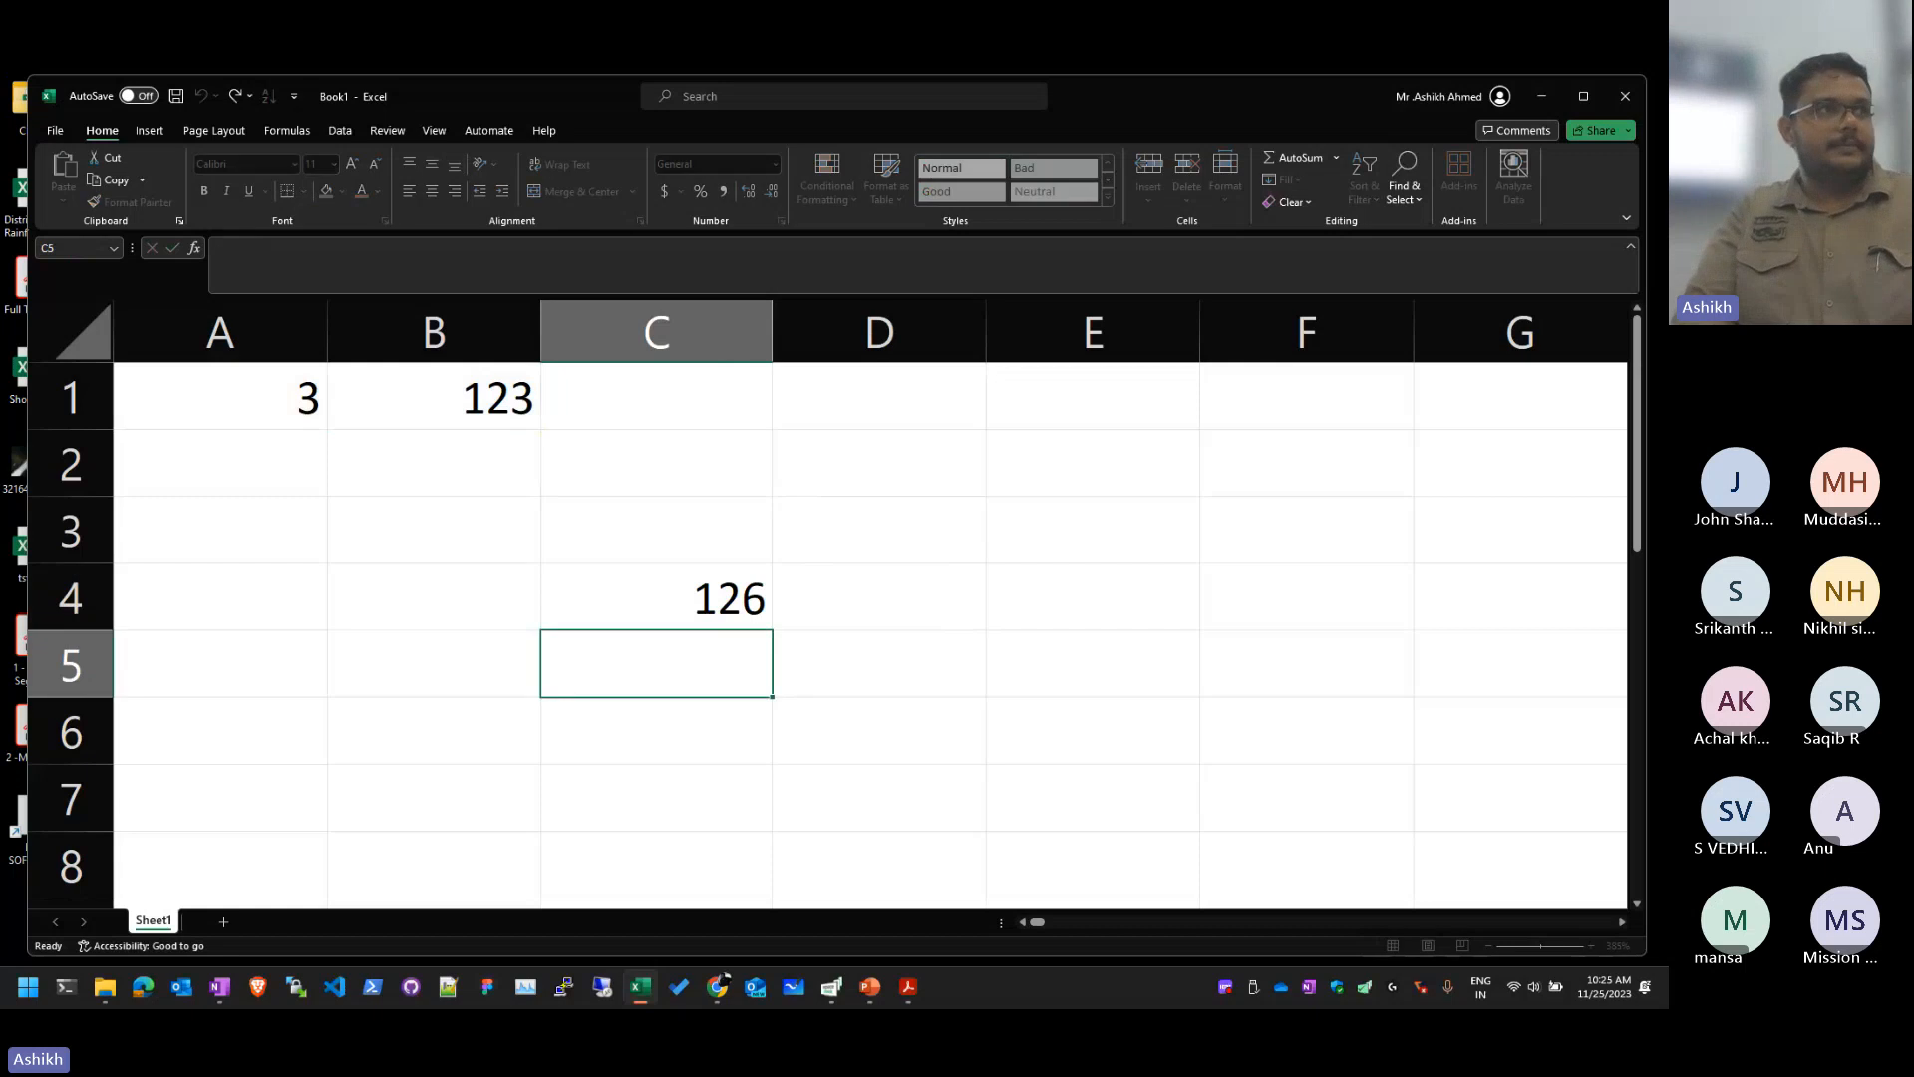
pyautogui.press('Up')
pyautogui.press('F2')
pyautogui.press('Return')
pyautogui.press('Up')
pyautogui.press('F2')
pyautogui.press('Escape')
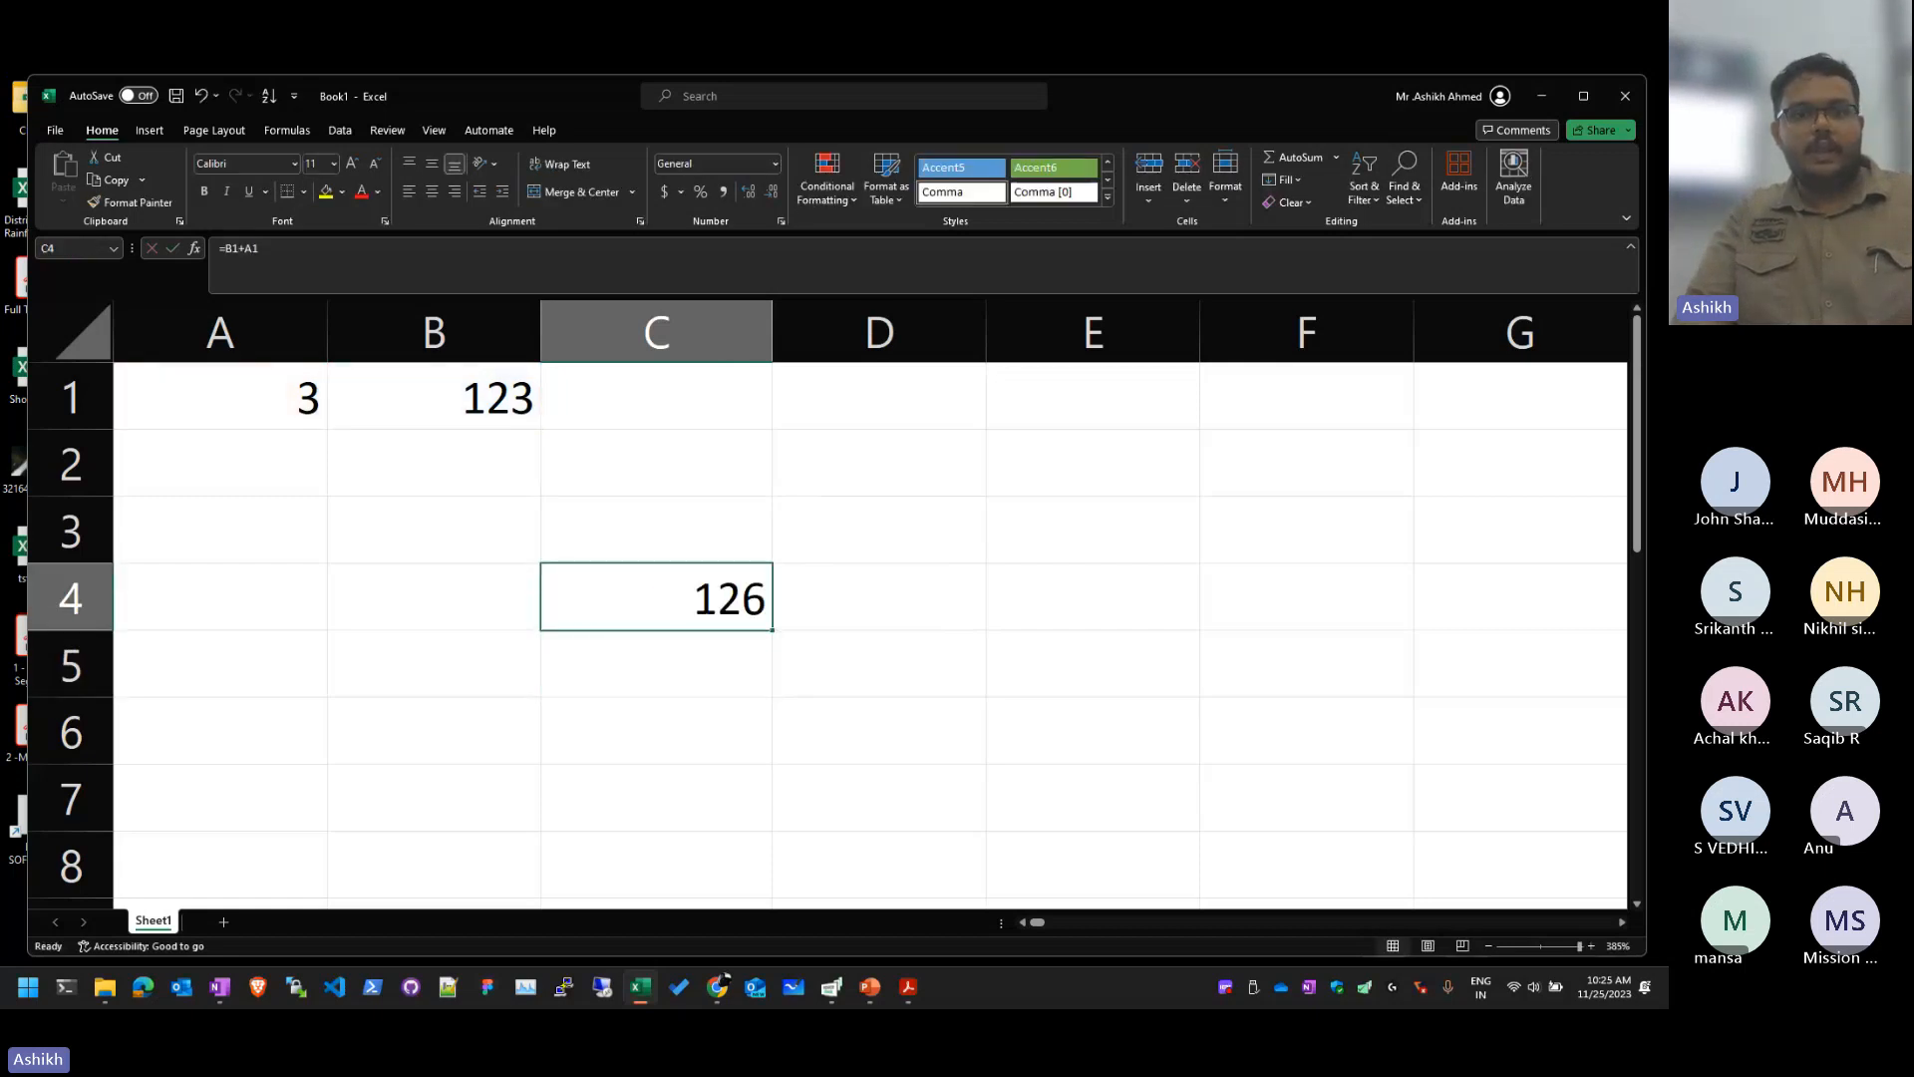
# Step: Select the empty cell E2
pyautogui.click(1092, 463)
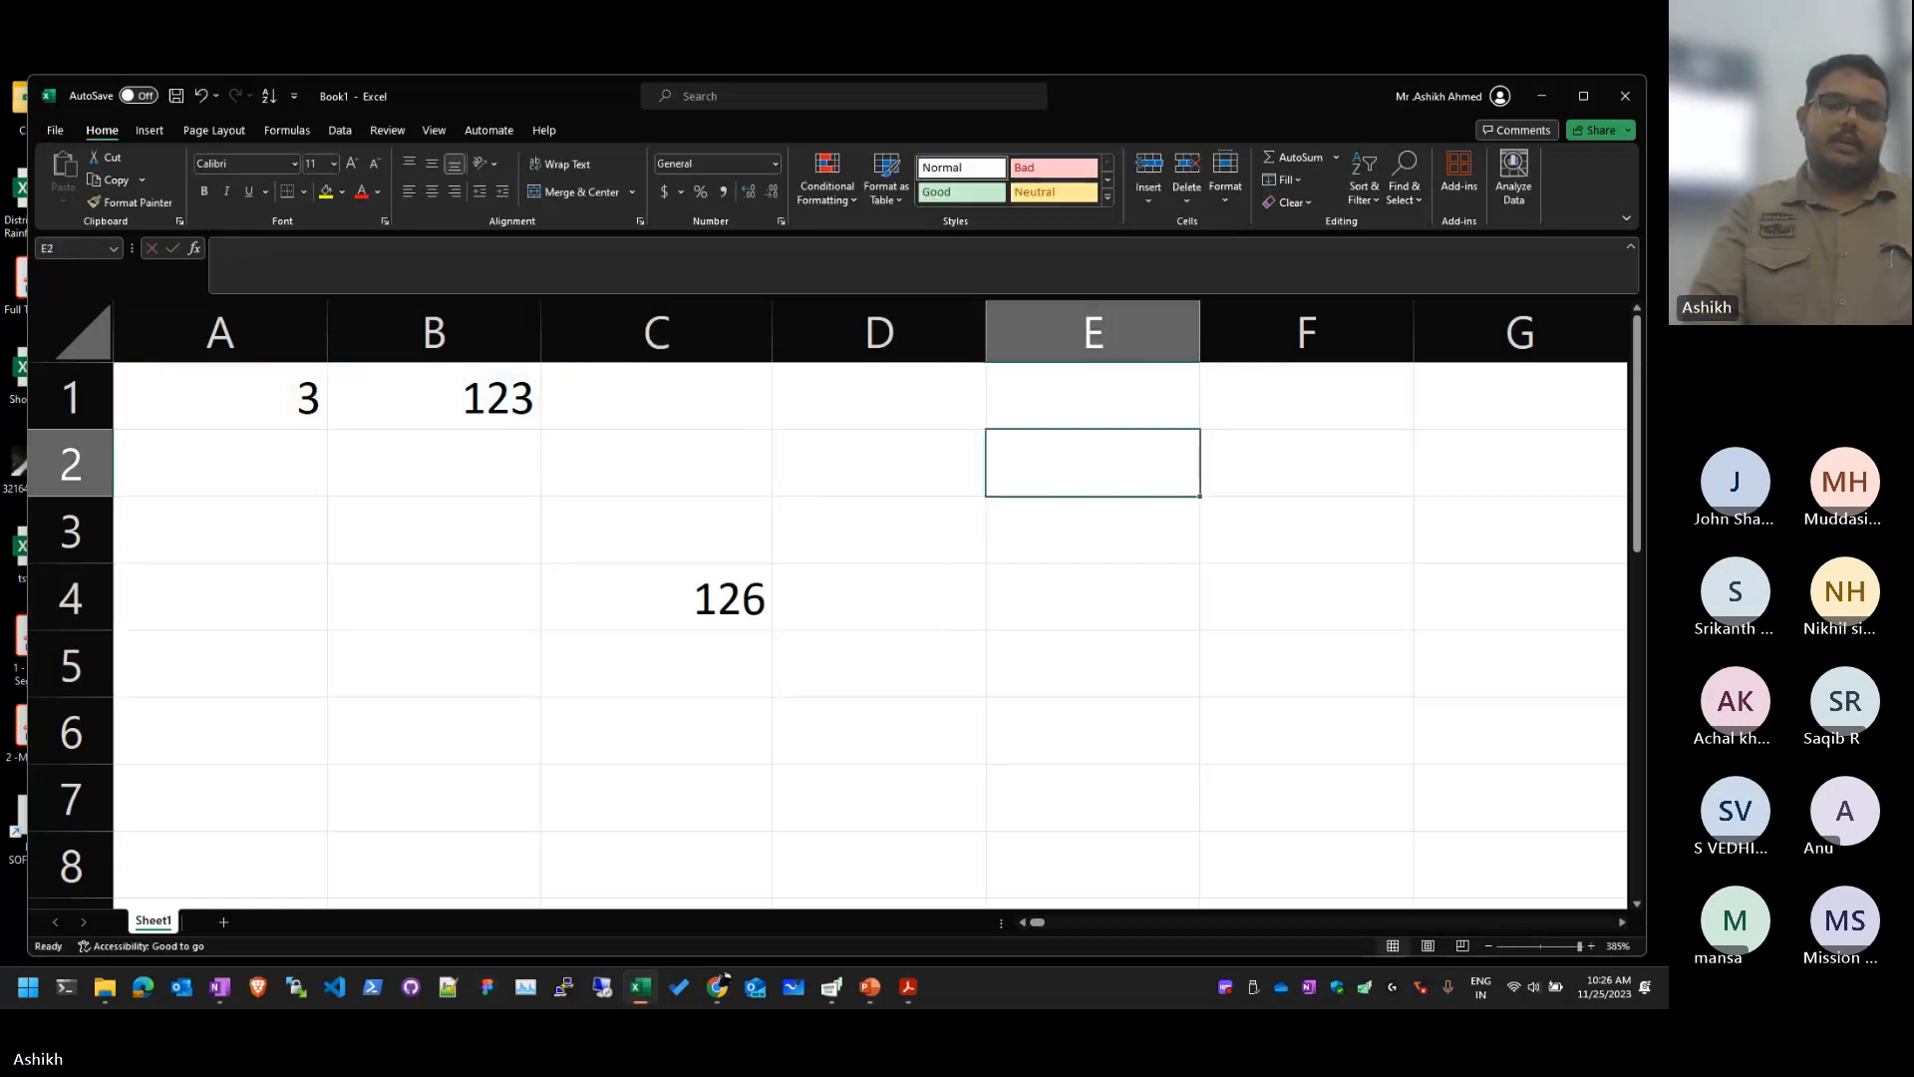
pyautogui.write('ASLKJDH')
pyautogui.press('BackSpace')
pyautogui.press('BackSpace')
pyautogui.press('BackSpace')
pyautogui.press('BackSpace')
pyautogui.press('BackSpace')
pyautogui.press('BackSpace')
pyautogui.press('BackSpace')
# Step: Enter the text HELLO in cell E2 and keep that cell selected
pyautogui.write('H')
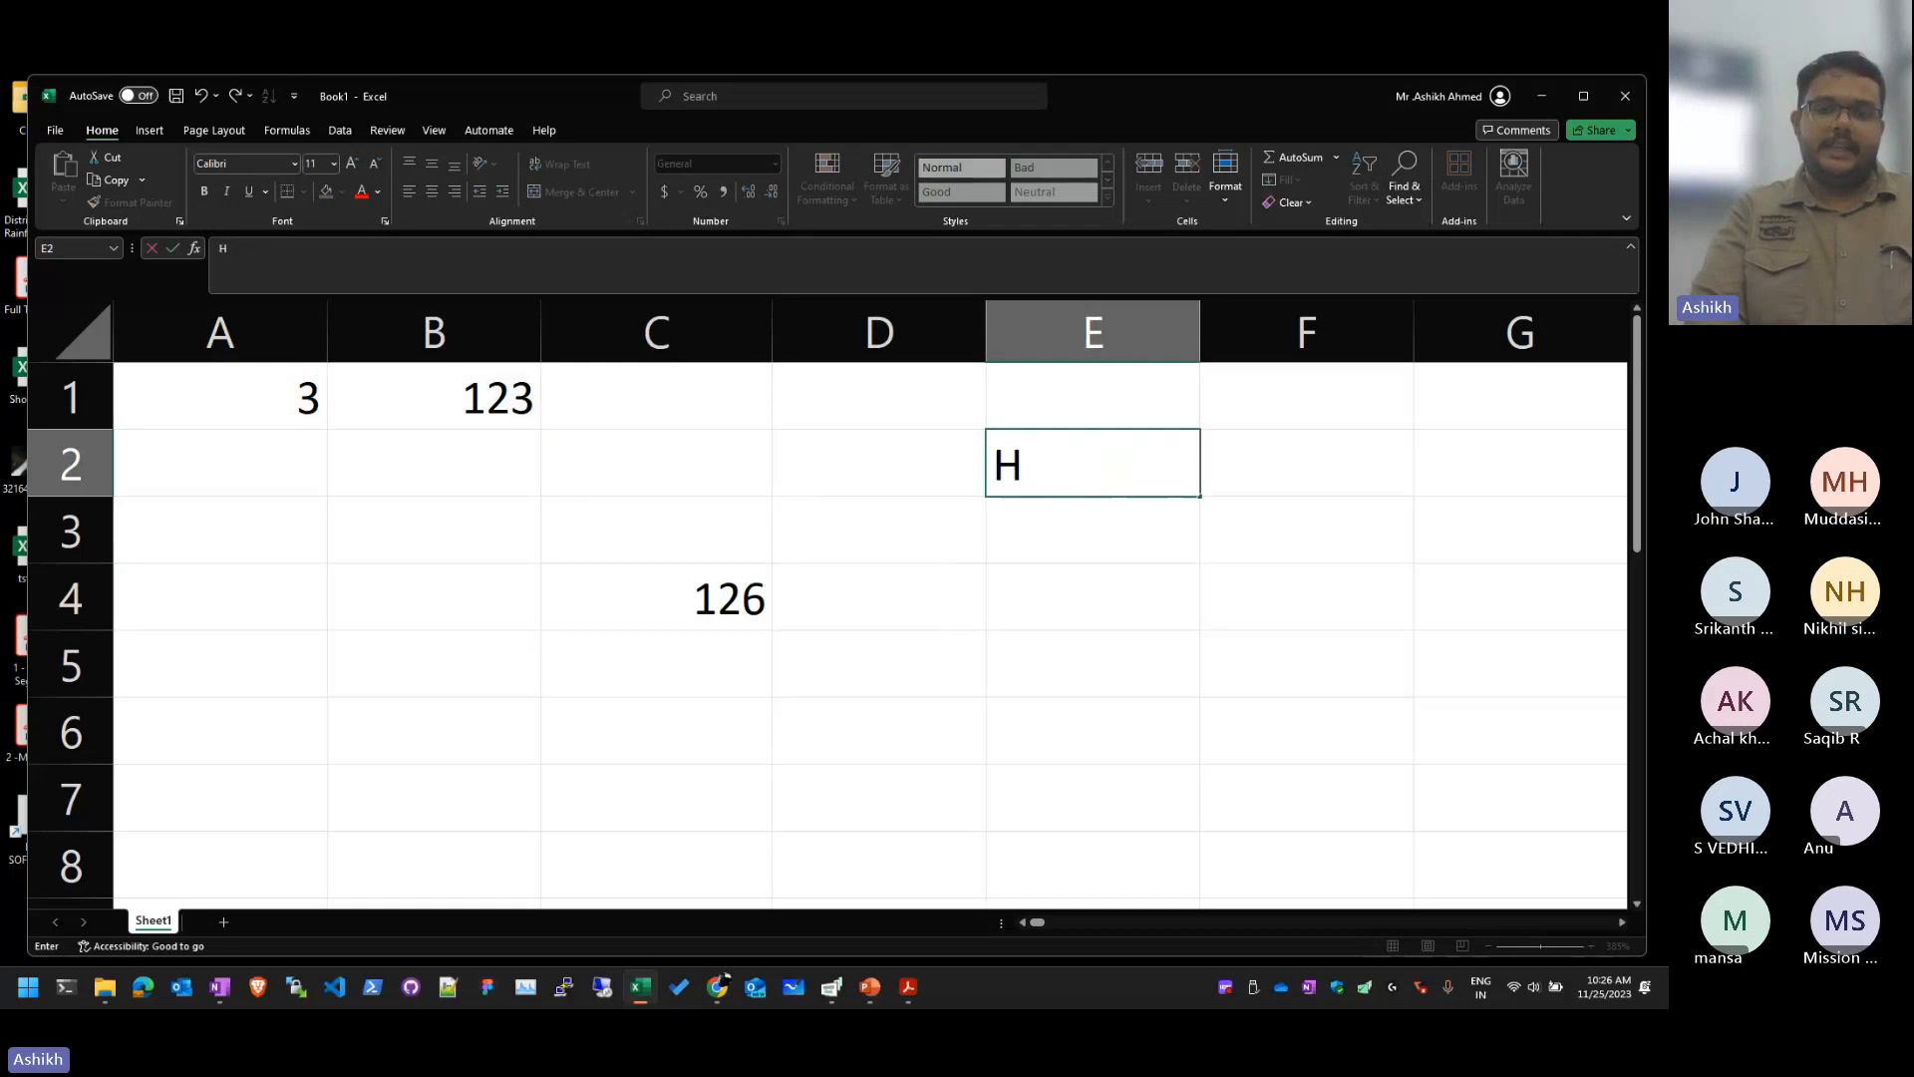
pyautogui.write('ELLO')
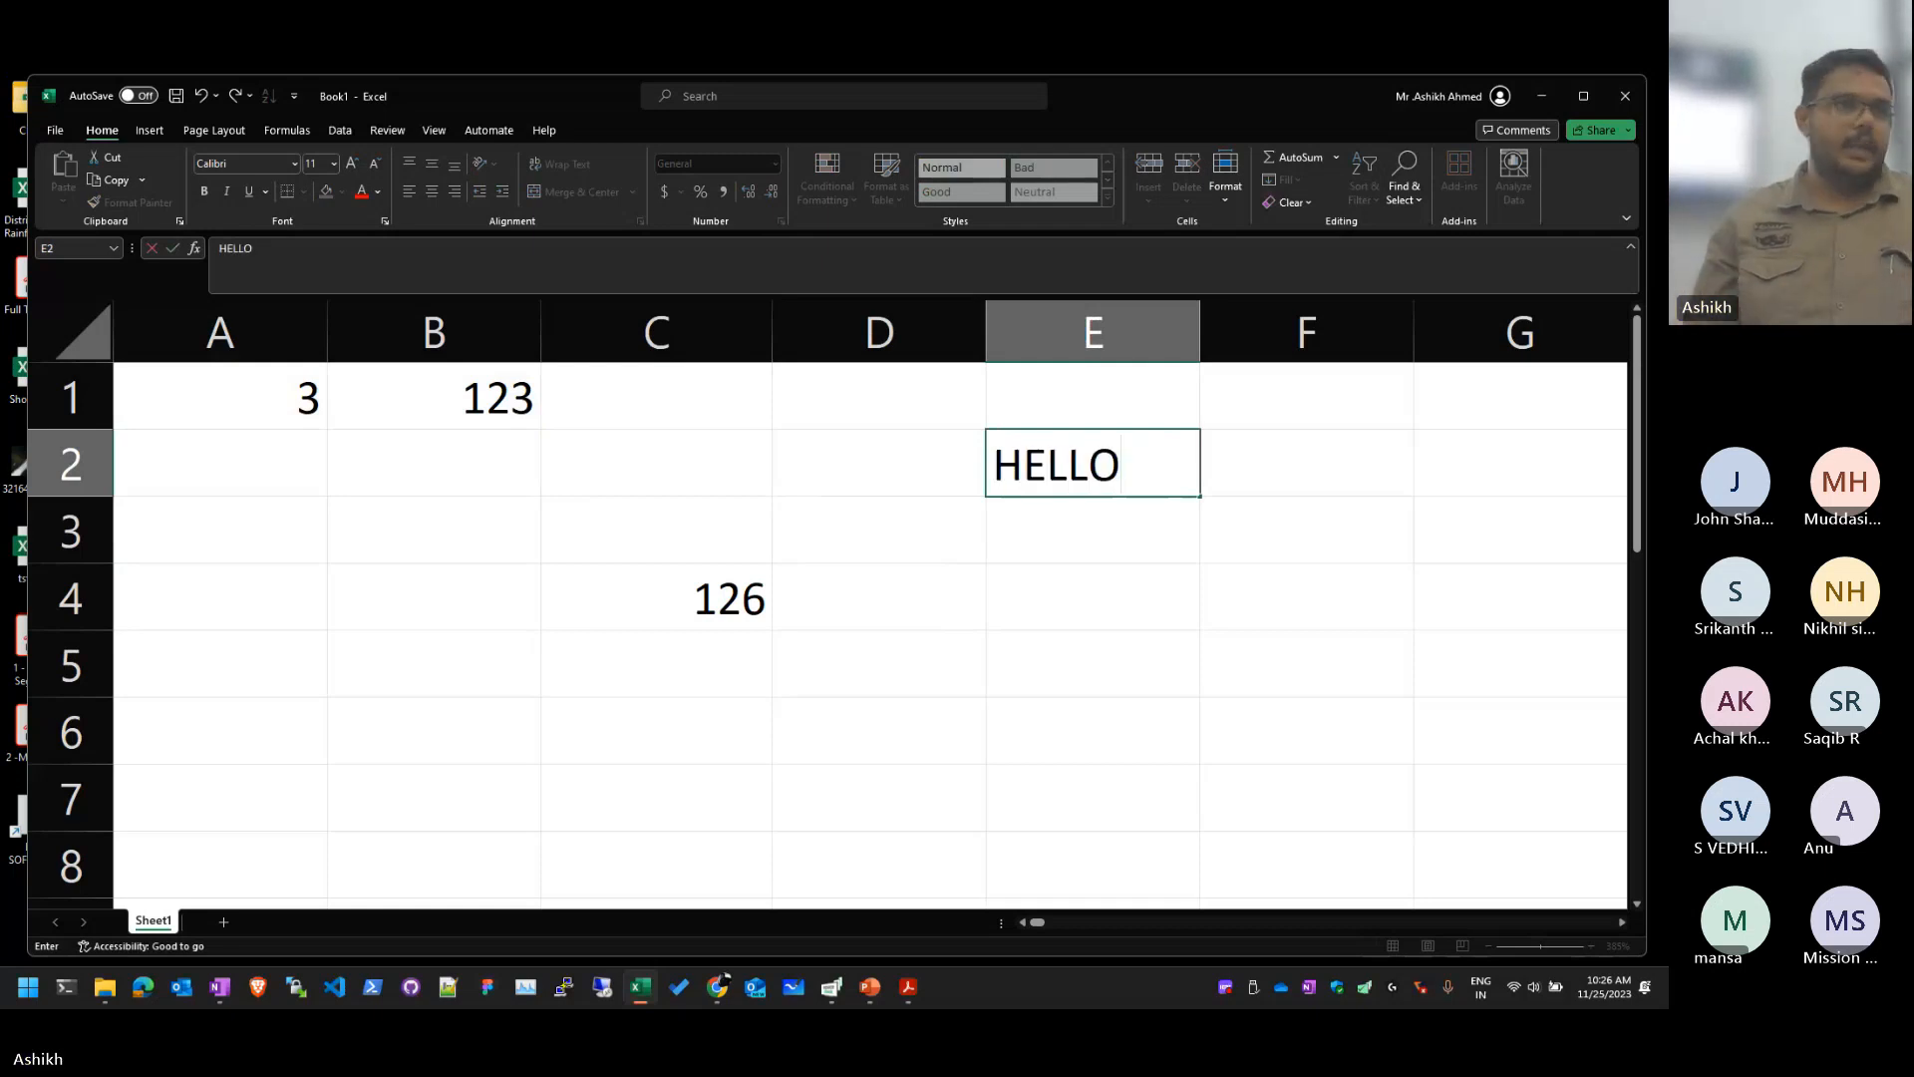
pyautogui.hotkey('ctrl', 'Return')
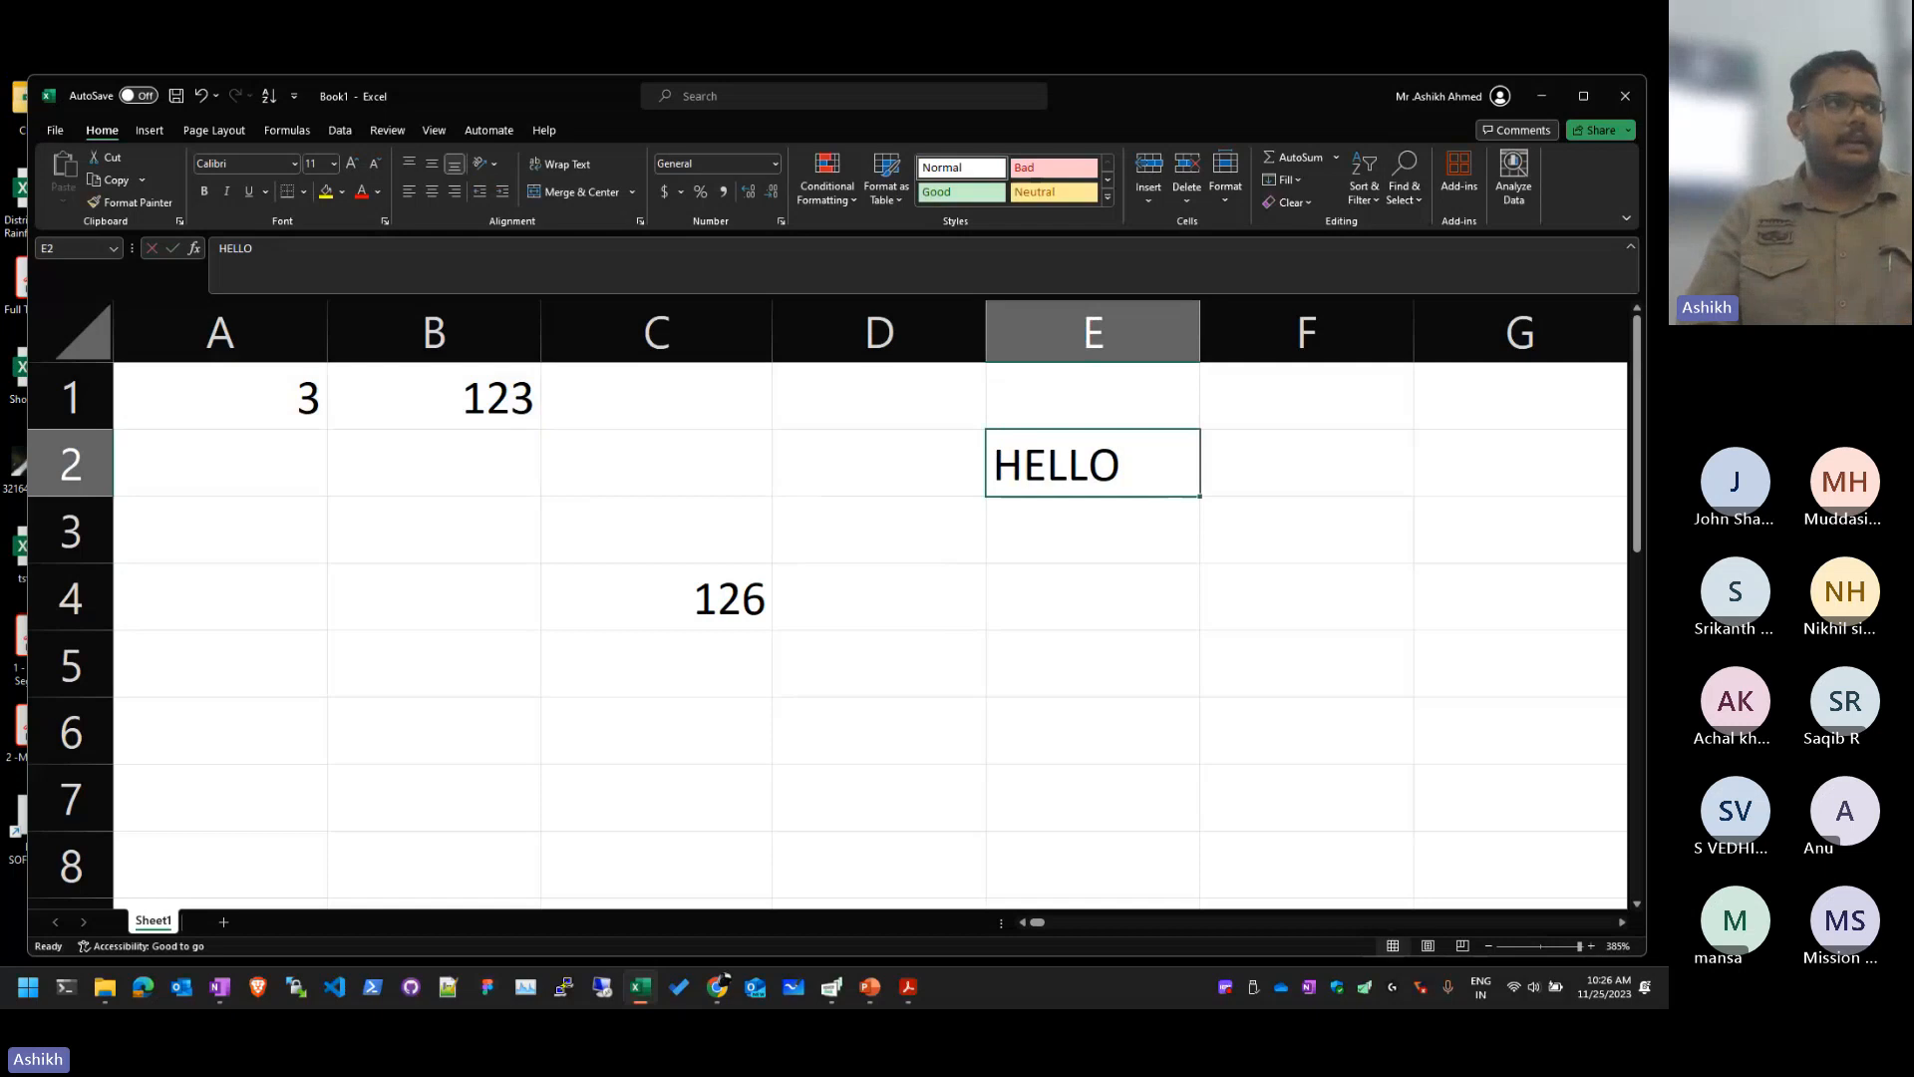
# Step: Add the word THERE on a second line inside cell E2, below HELLO
pyautogui.press('F2')
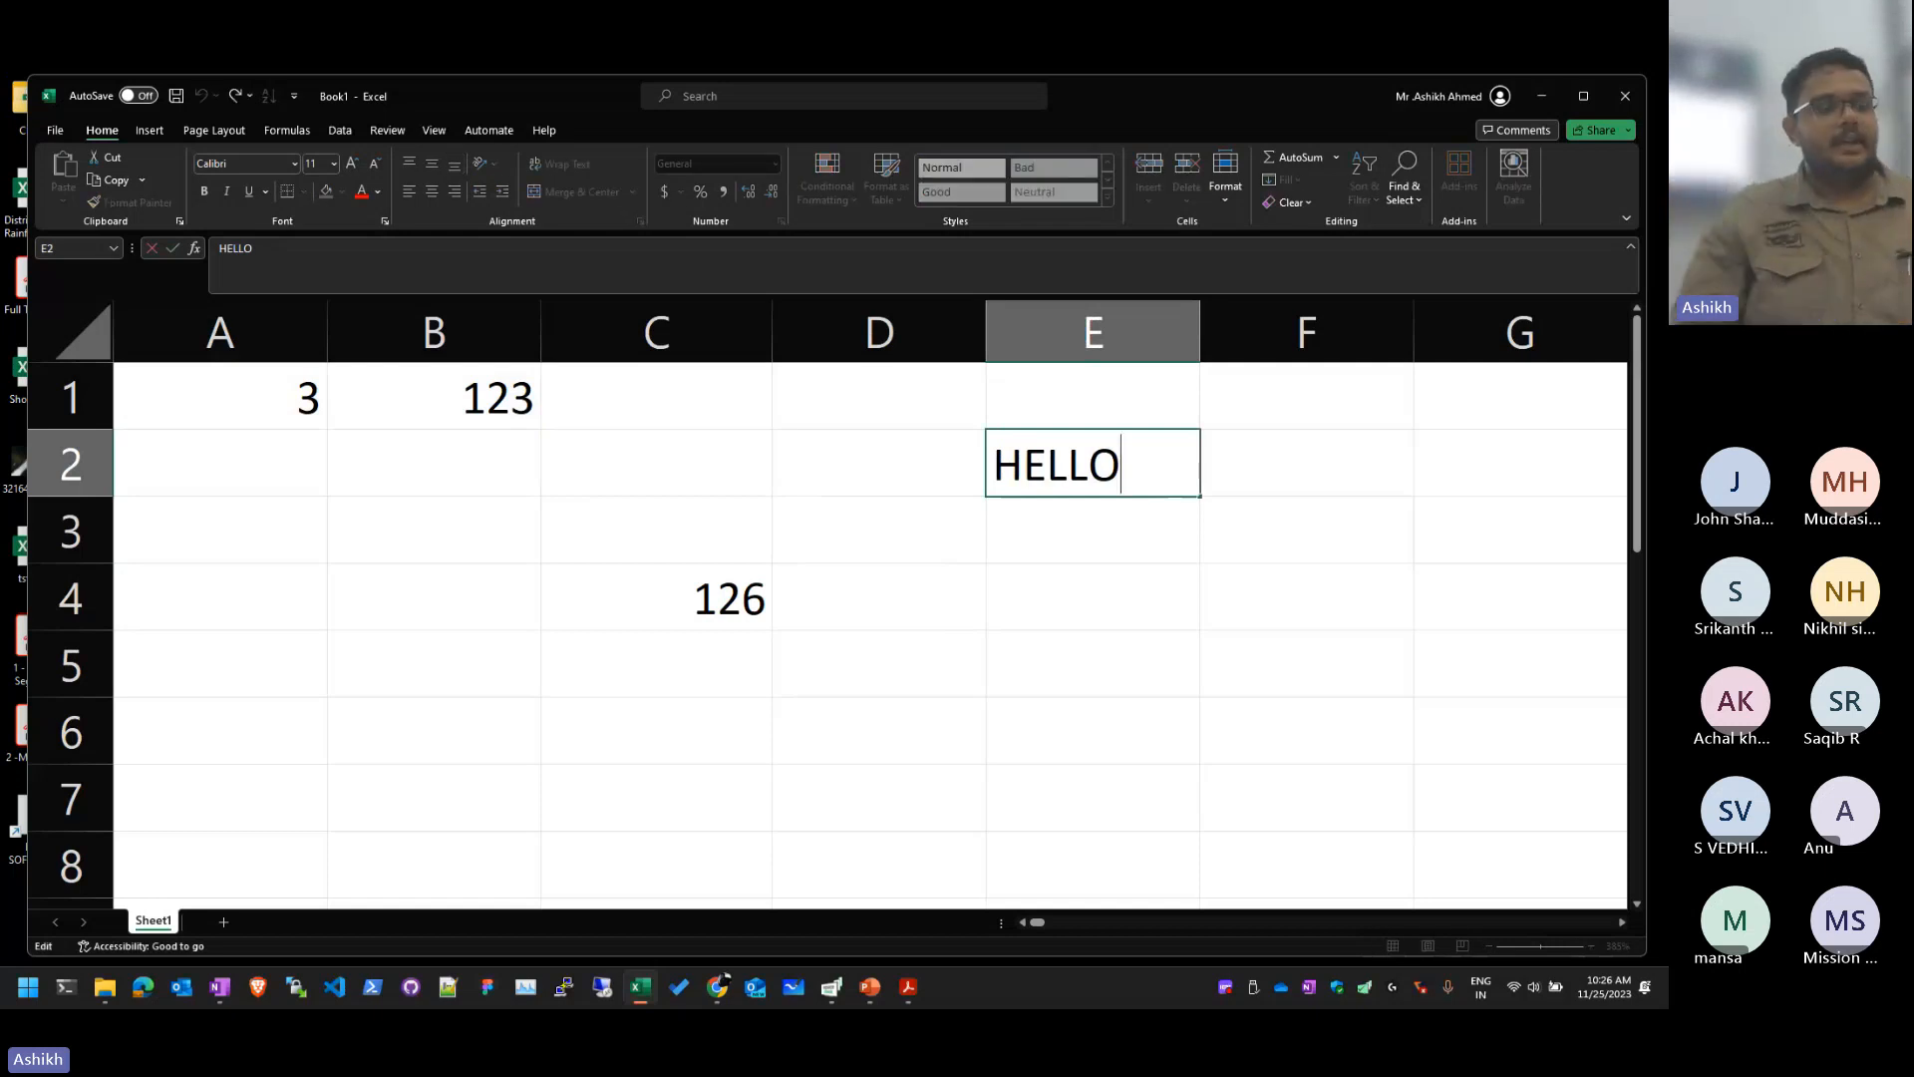
pyautogui.hotkey('shift', 'Return')
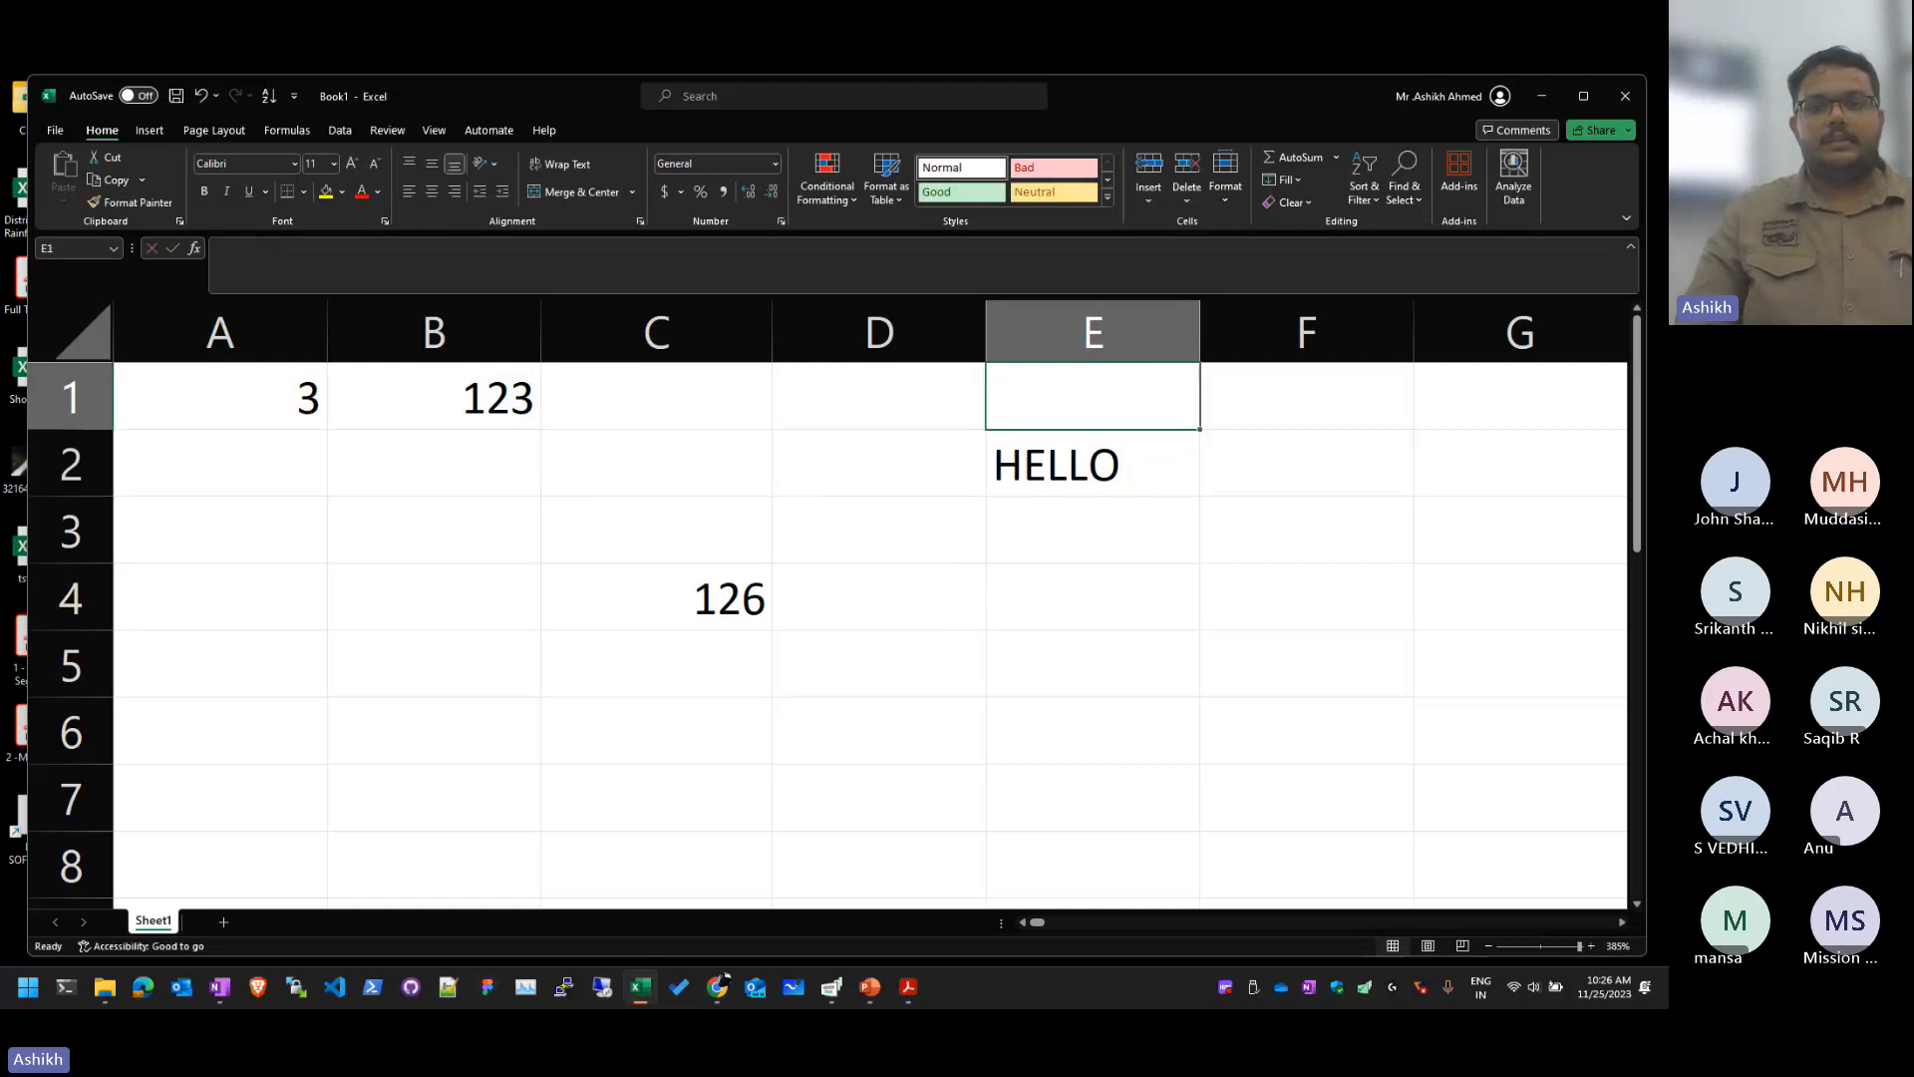
pyautogui.press('Down')
pyautogui.press('F2')
pyautogui.hotkey('alt', 'Return')
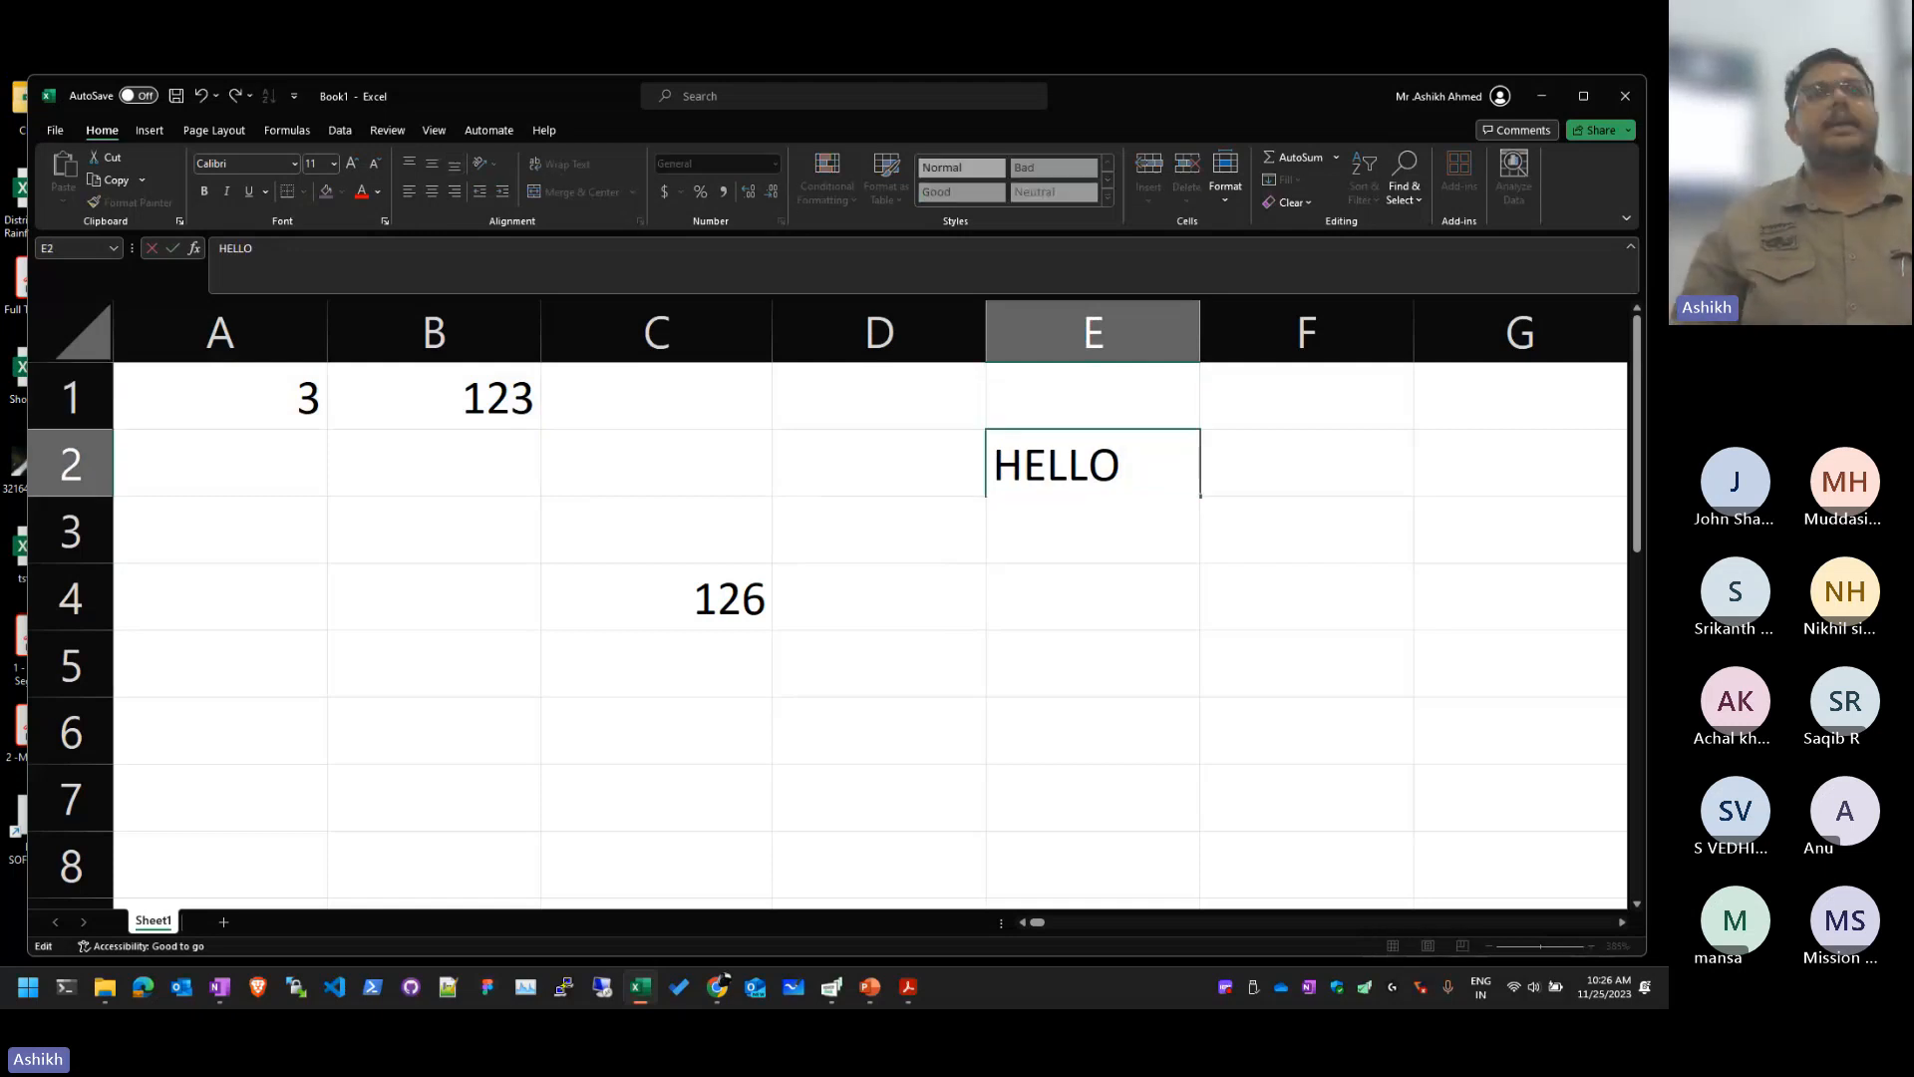
pyautogui.write('TE')
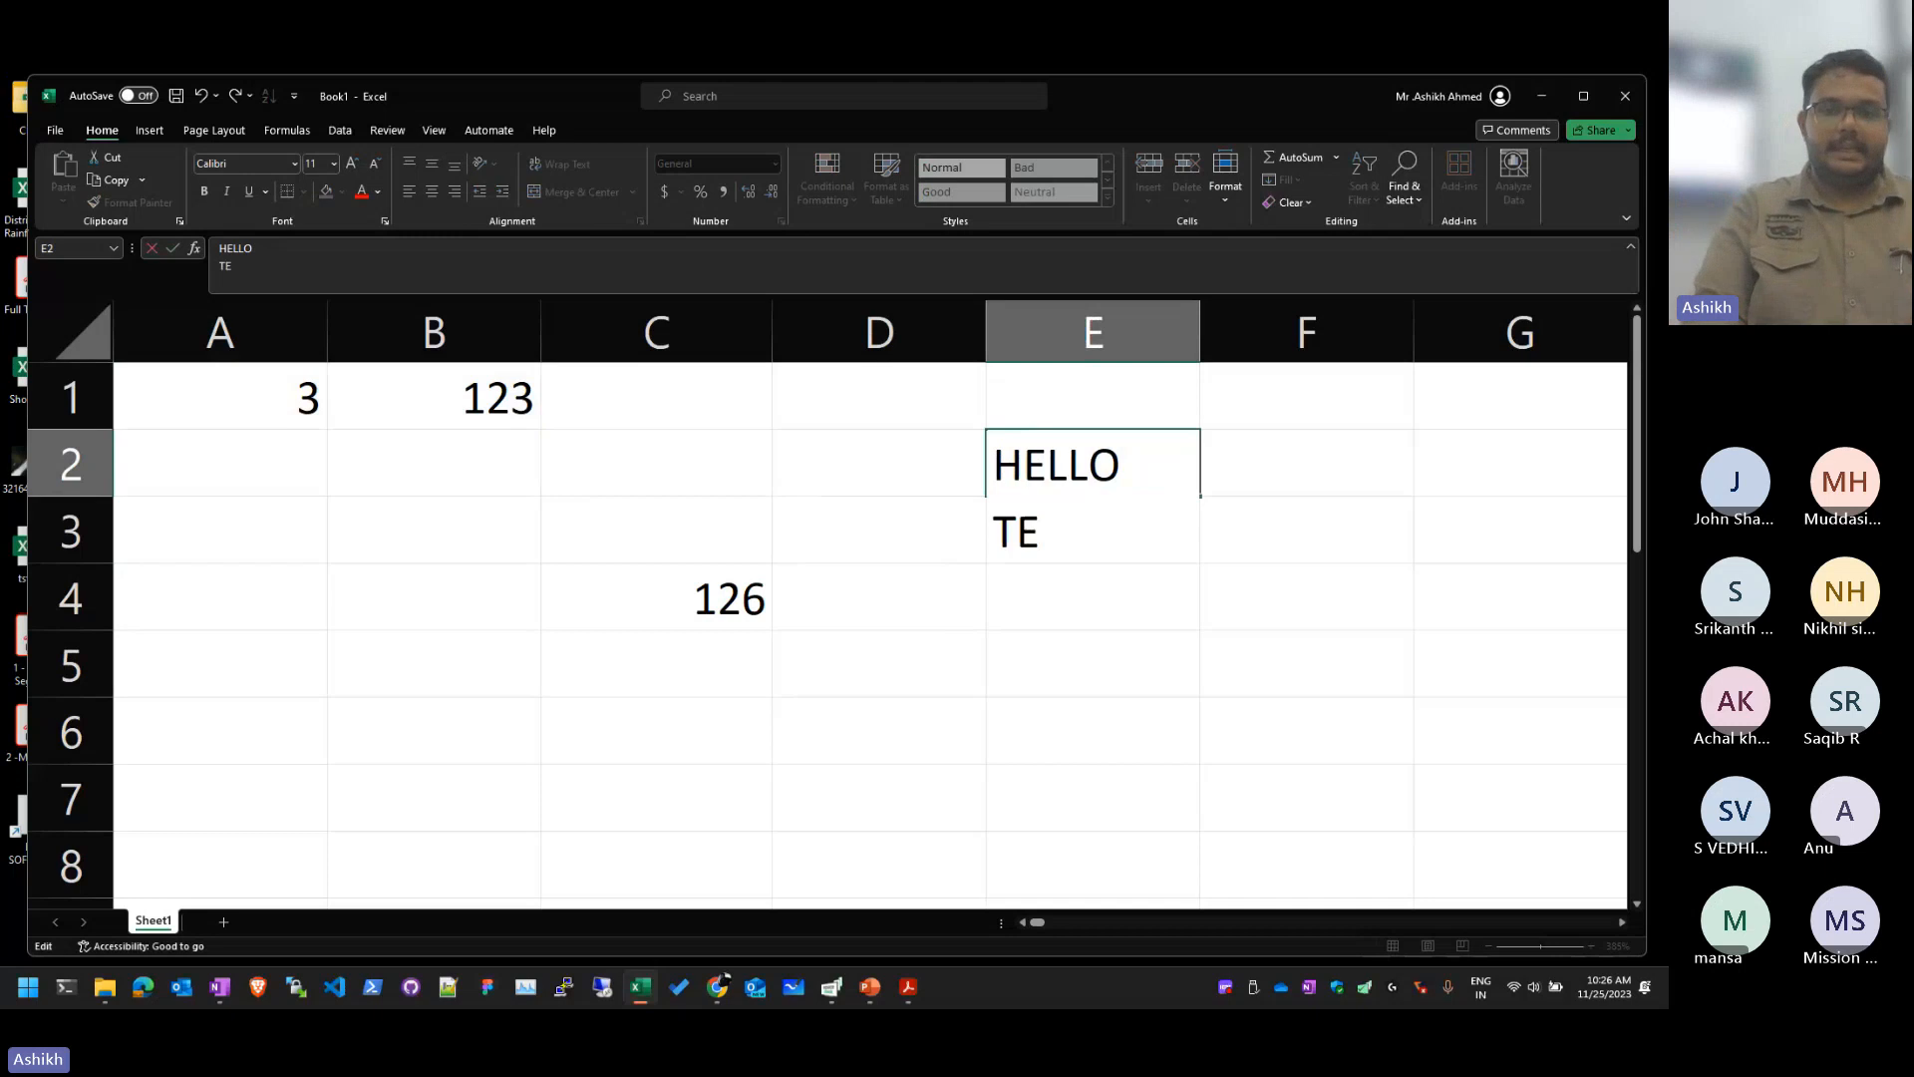
pyautogui.press('BackSpace')
pyautogui.press('BackSpace')
pyautogui.press('BackSpace')
pyautogui.write('THER')
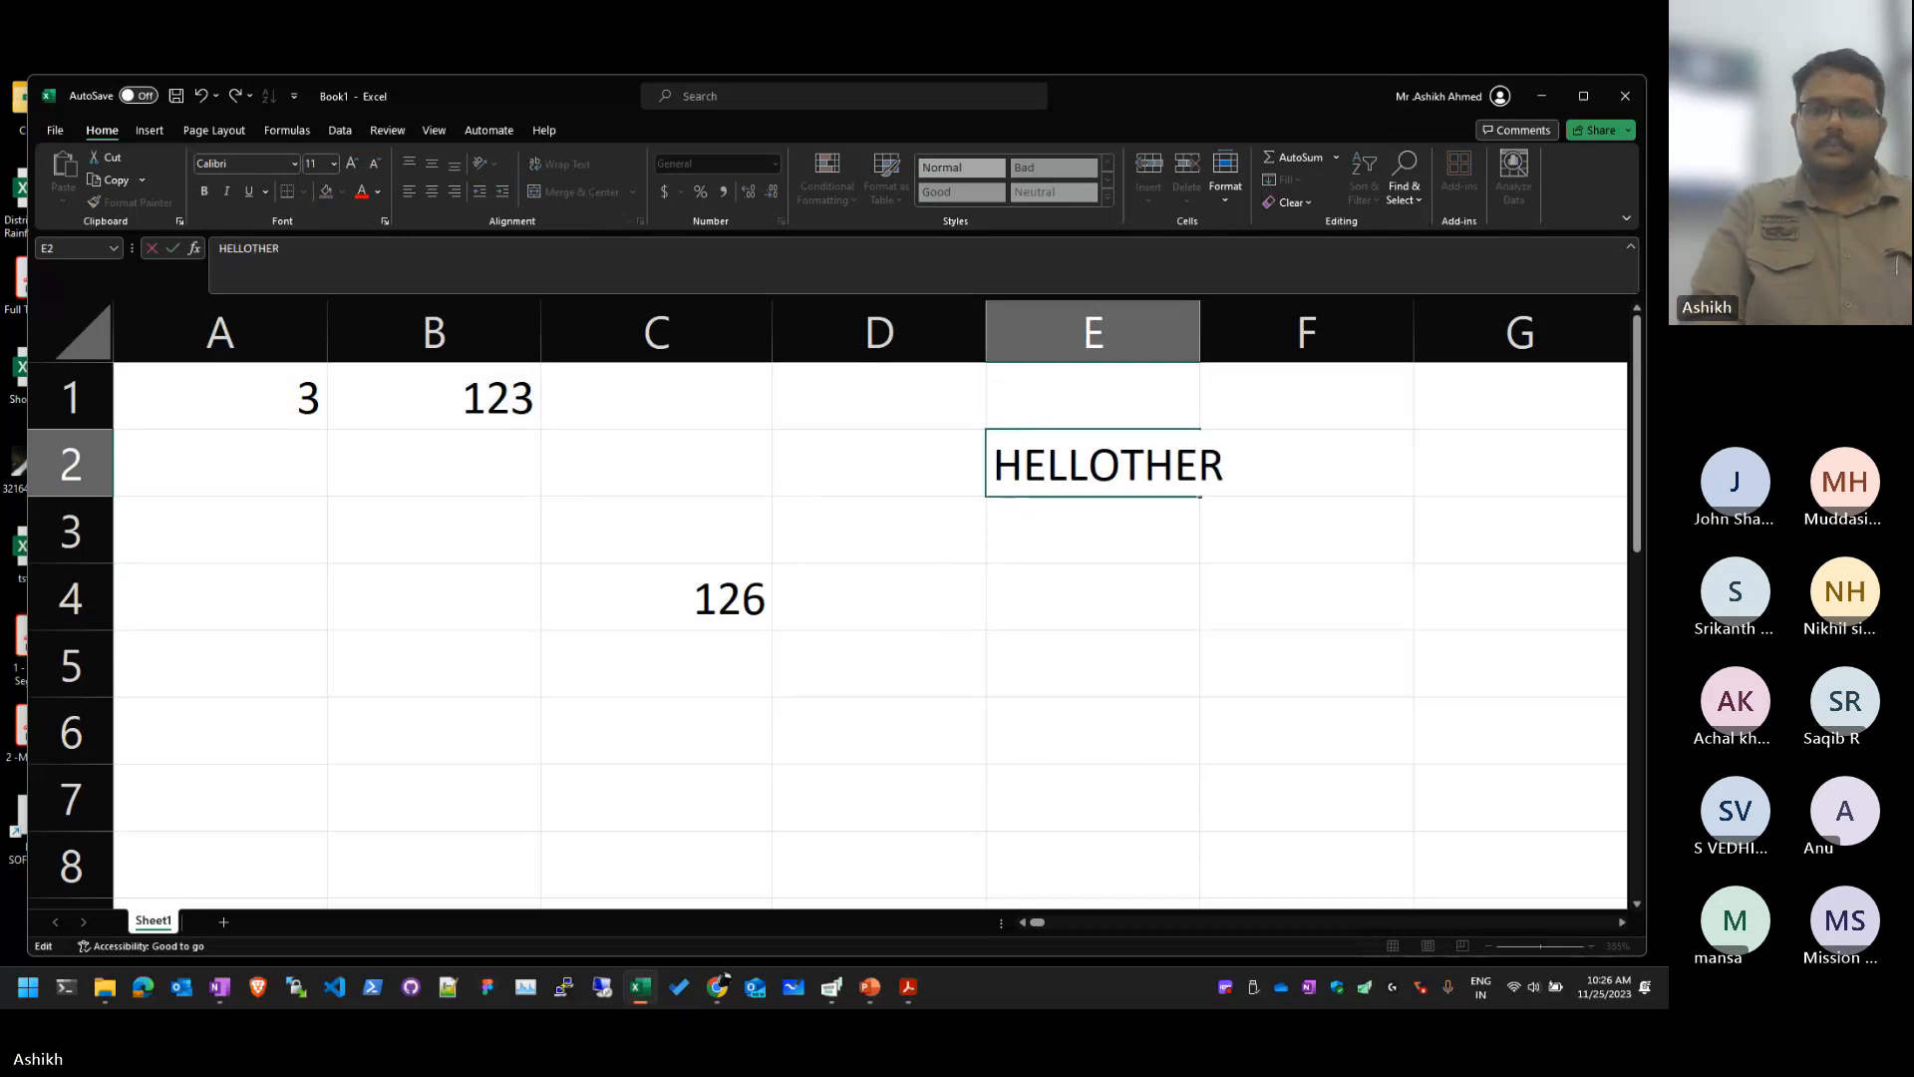
pyautogui.press('BackSpace')
pyautogui.press('BackSpace')
pyautogui.press('BackSpace')
pyautogui.press('BackSpace')
pyautogui.hotkey('alt', 'Return')
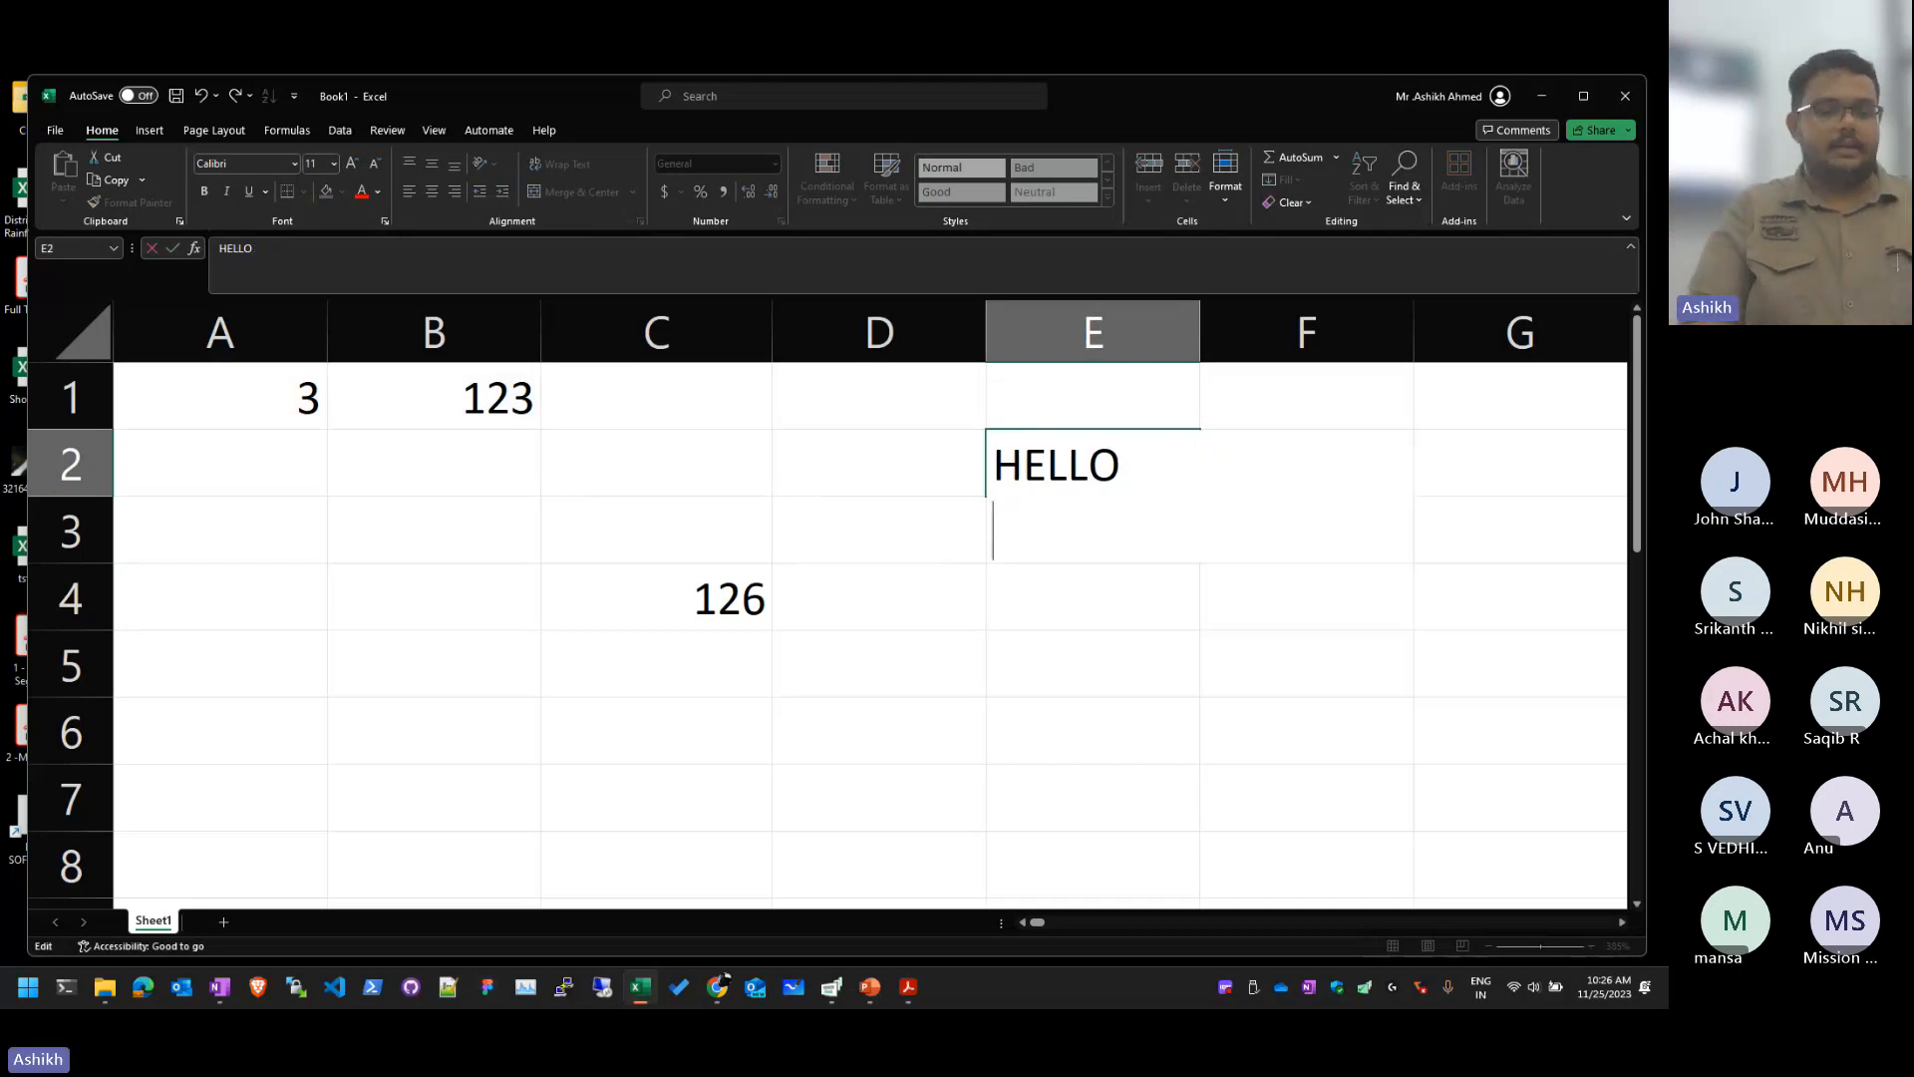
pyautogui.write('THERE')
pyautogui.press('Return')
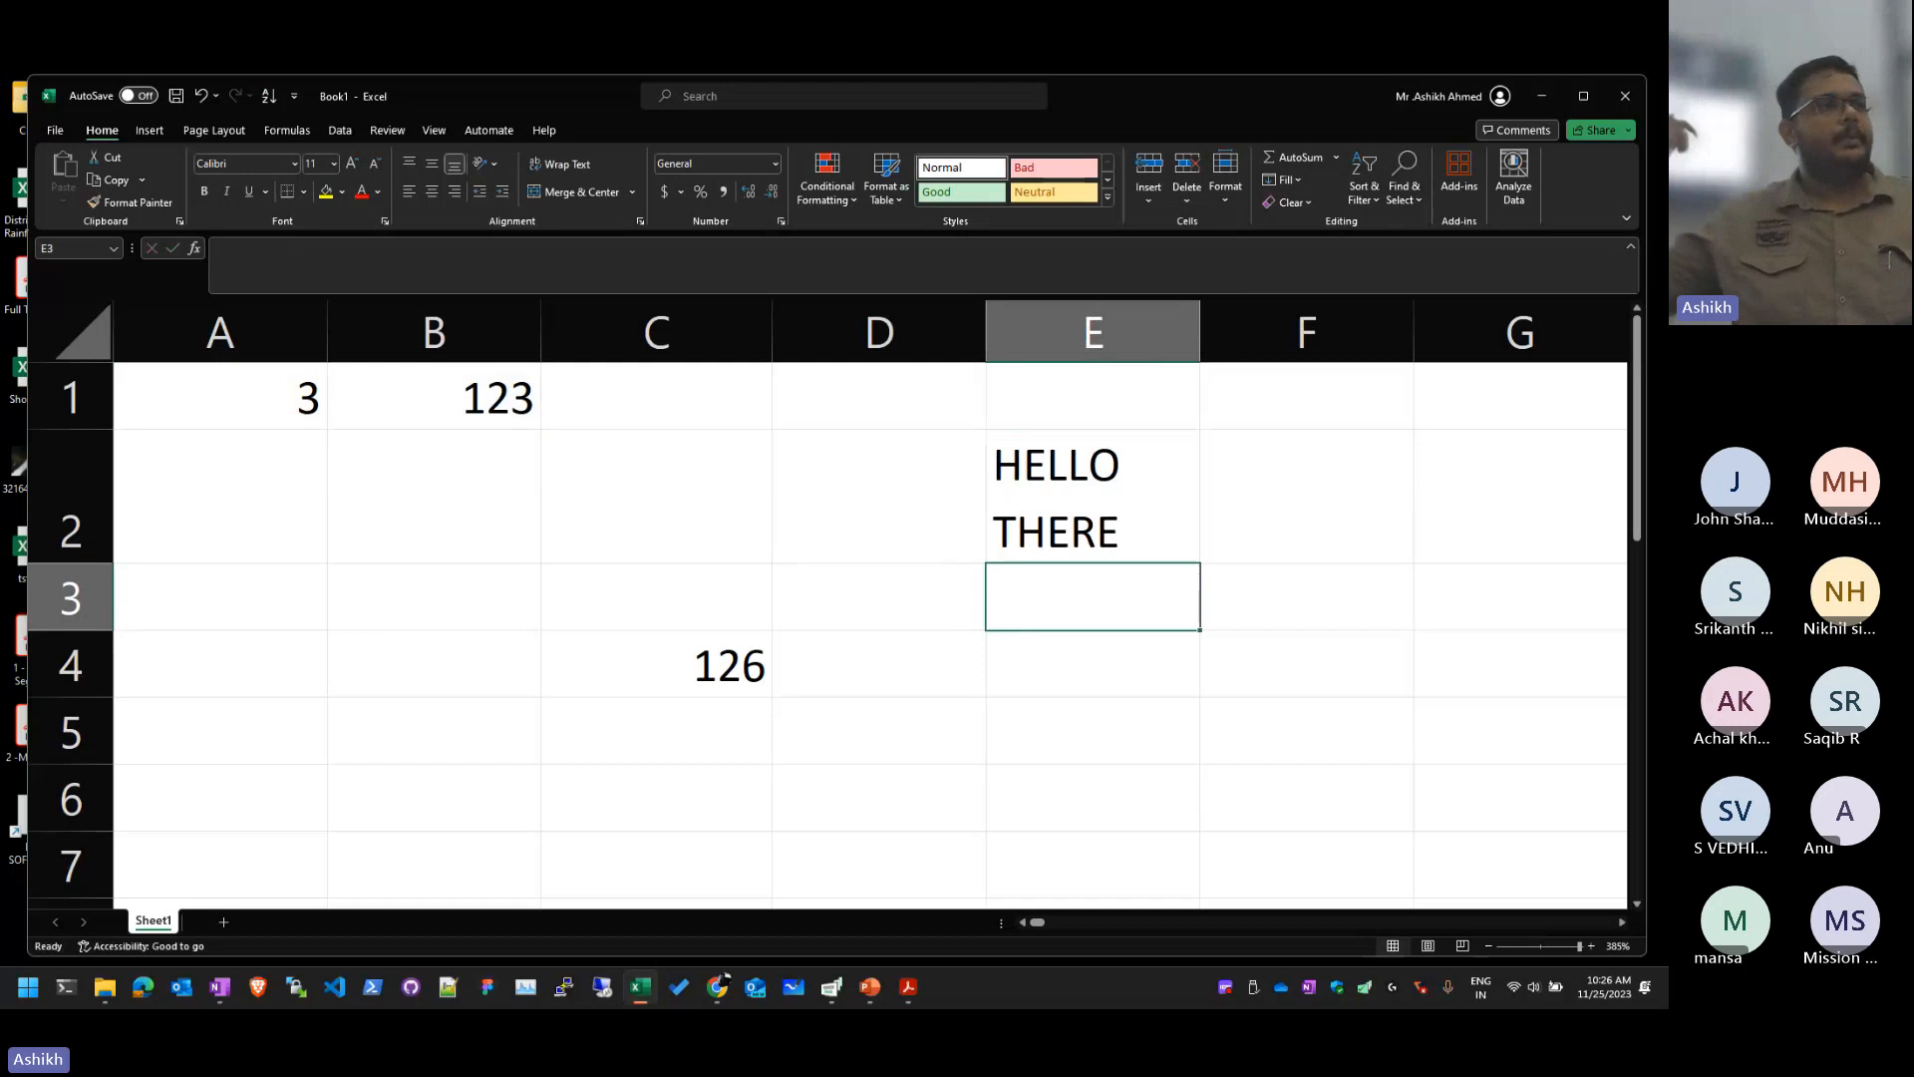
# Step: Clear the contents of cells E2 and C4
pyautogui.press('Up')
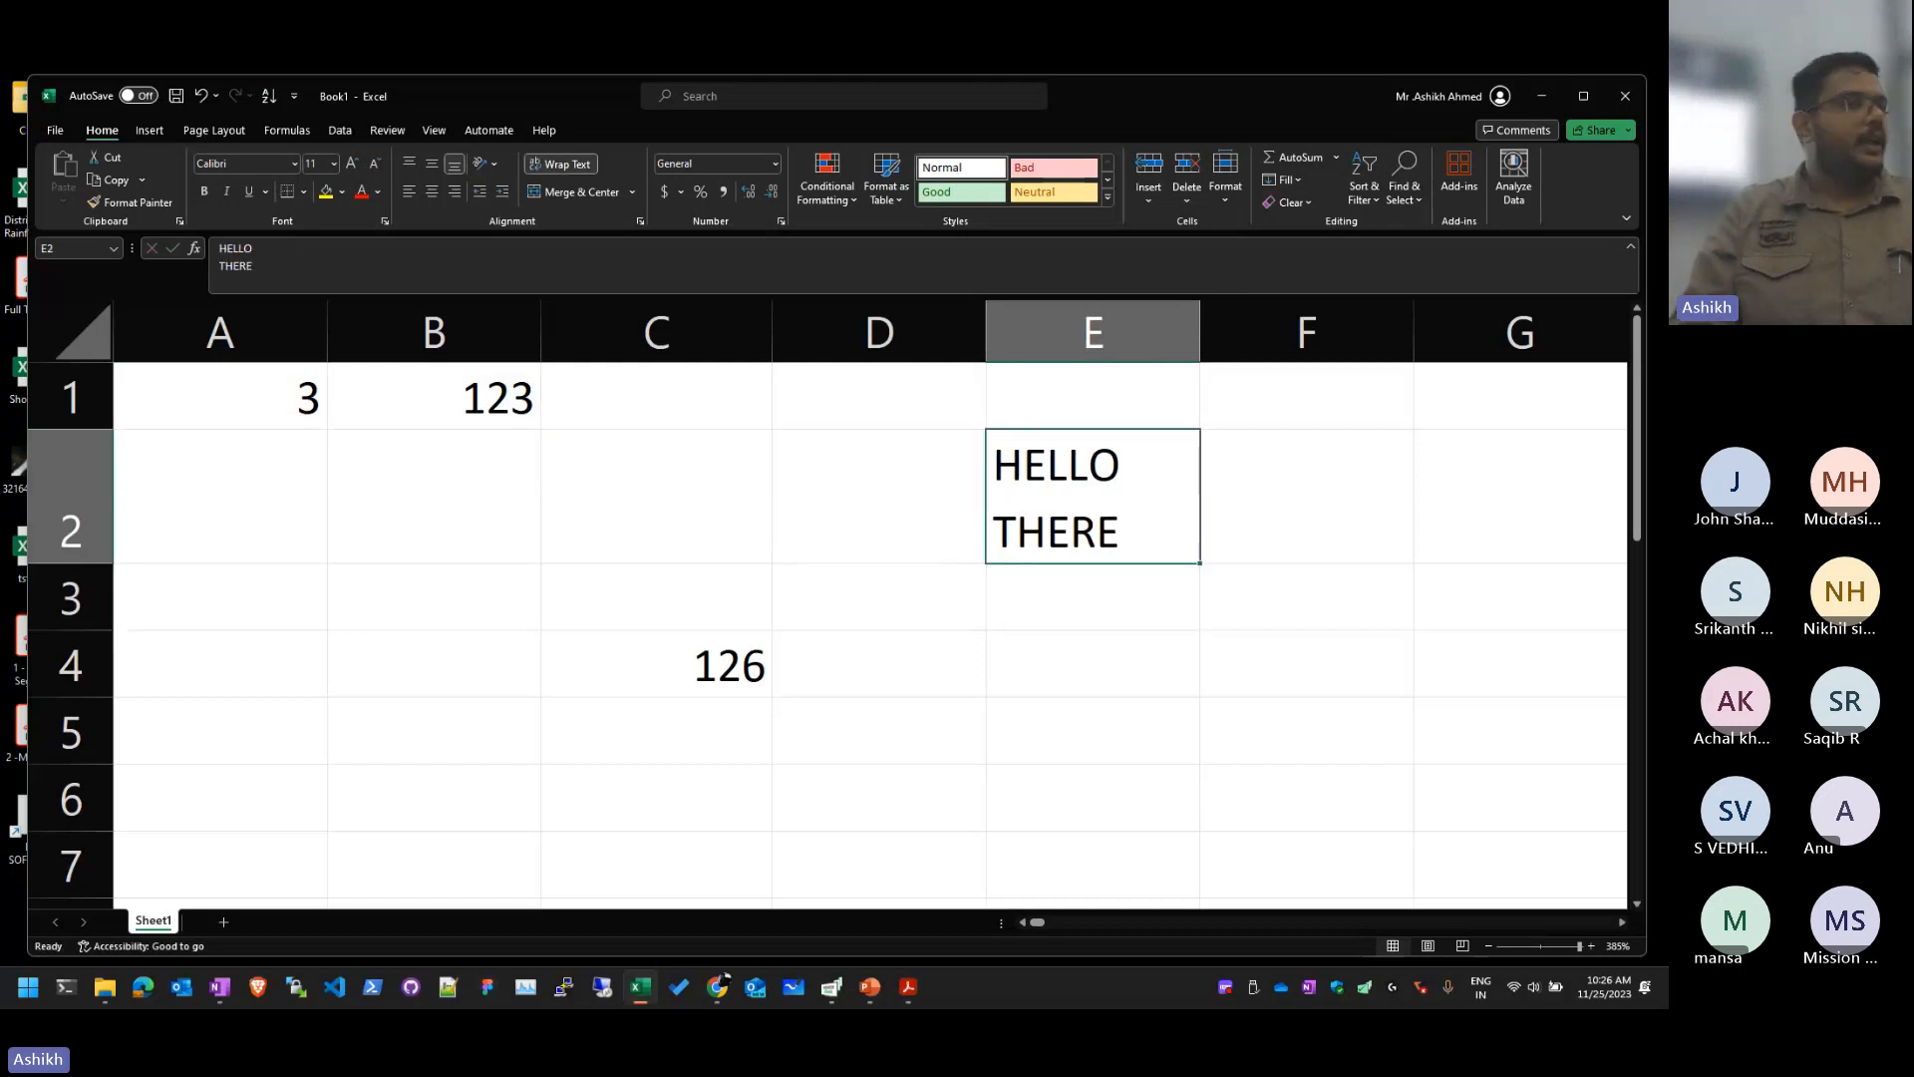
pyautogui.press('Delete')
pyautogui.press('Down')
pyautogui.press('Up')
pyautogui.press('Up')
pyautogui.press('Left')
pyautogui.press('Left')
pyautogui.press('Down')
pyautogui.press('Down')
pyautogui.press('Down')
pyautogui.press('Right')
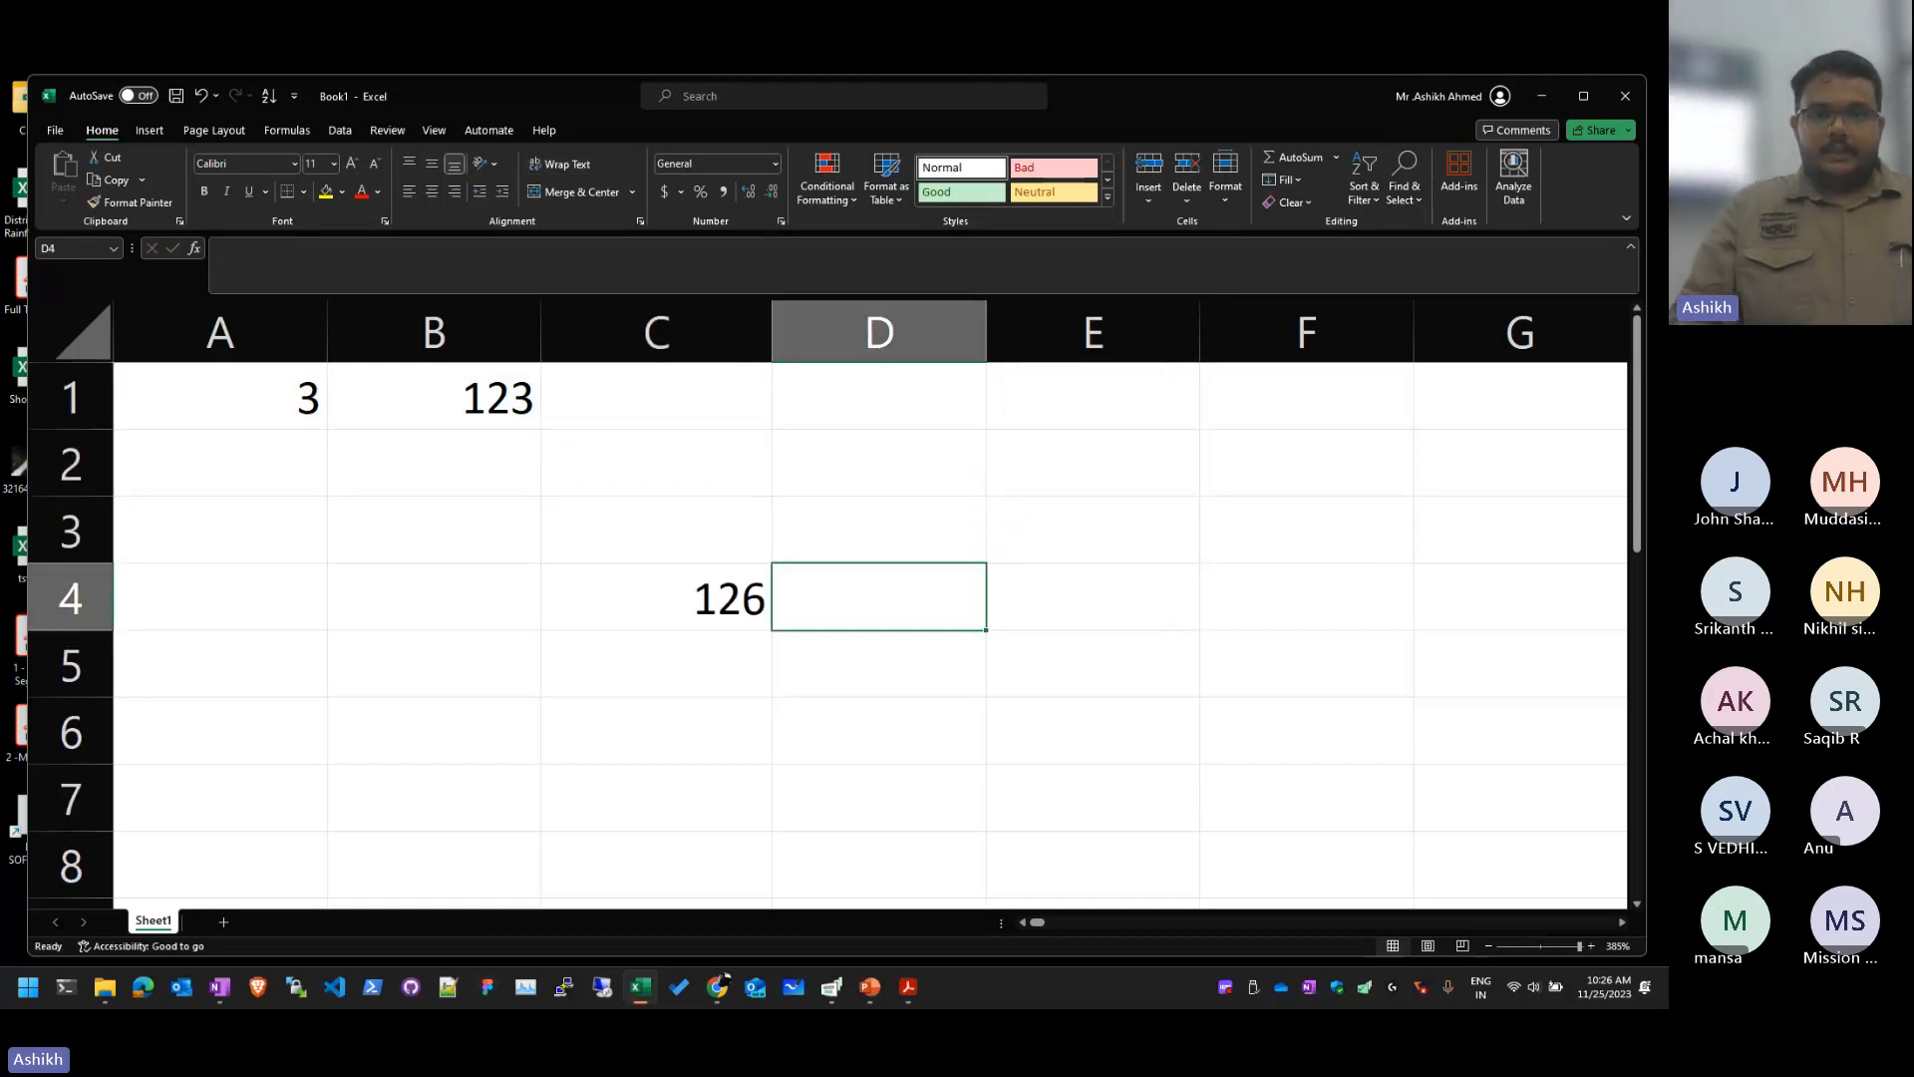
pyautogui.press('Left')
pyautogui.press('Delete')
# Step: Clear the numbers in cells A1 and B1
pyautogui.press('Up')
pyautogui.press('Up')
pyautogui.press('Up')
pyautogui.press('Left')
pyautogui.press('Left')
pyautogui.press('Delete')
pyautogui.press('Right')
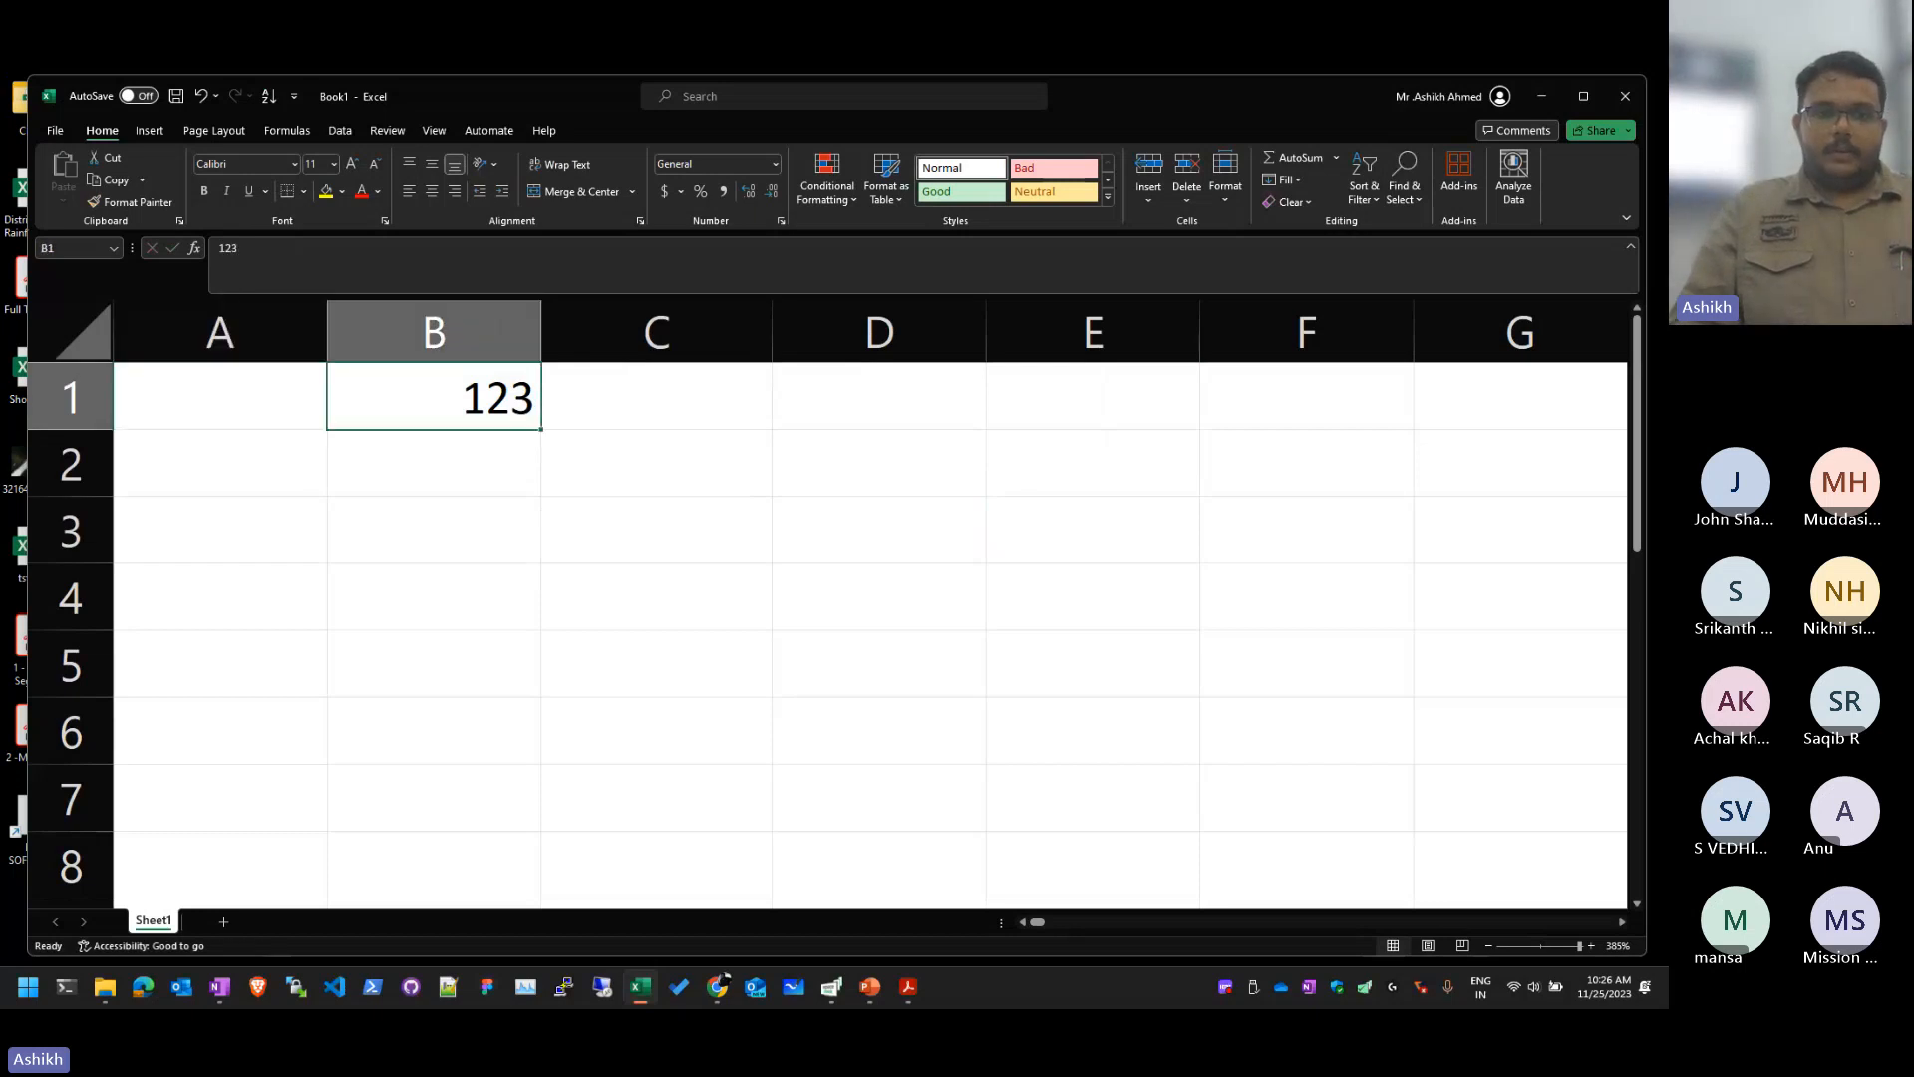
pyautogui.press('Delete')
# Step: Enter the numbers 10, 23 and 3 down column A in cells A1 to A3
pyautogui.press('Left')
pyautogui.press('Right')
pyautogui.press('Left')
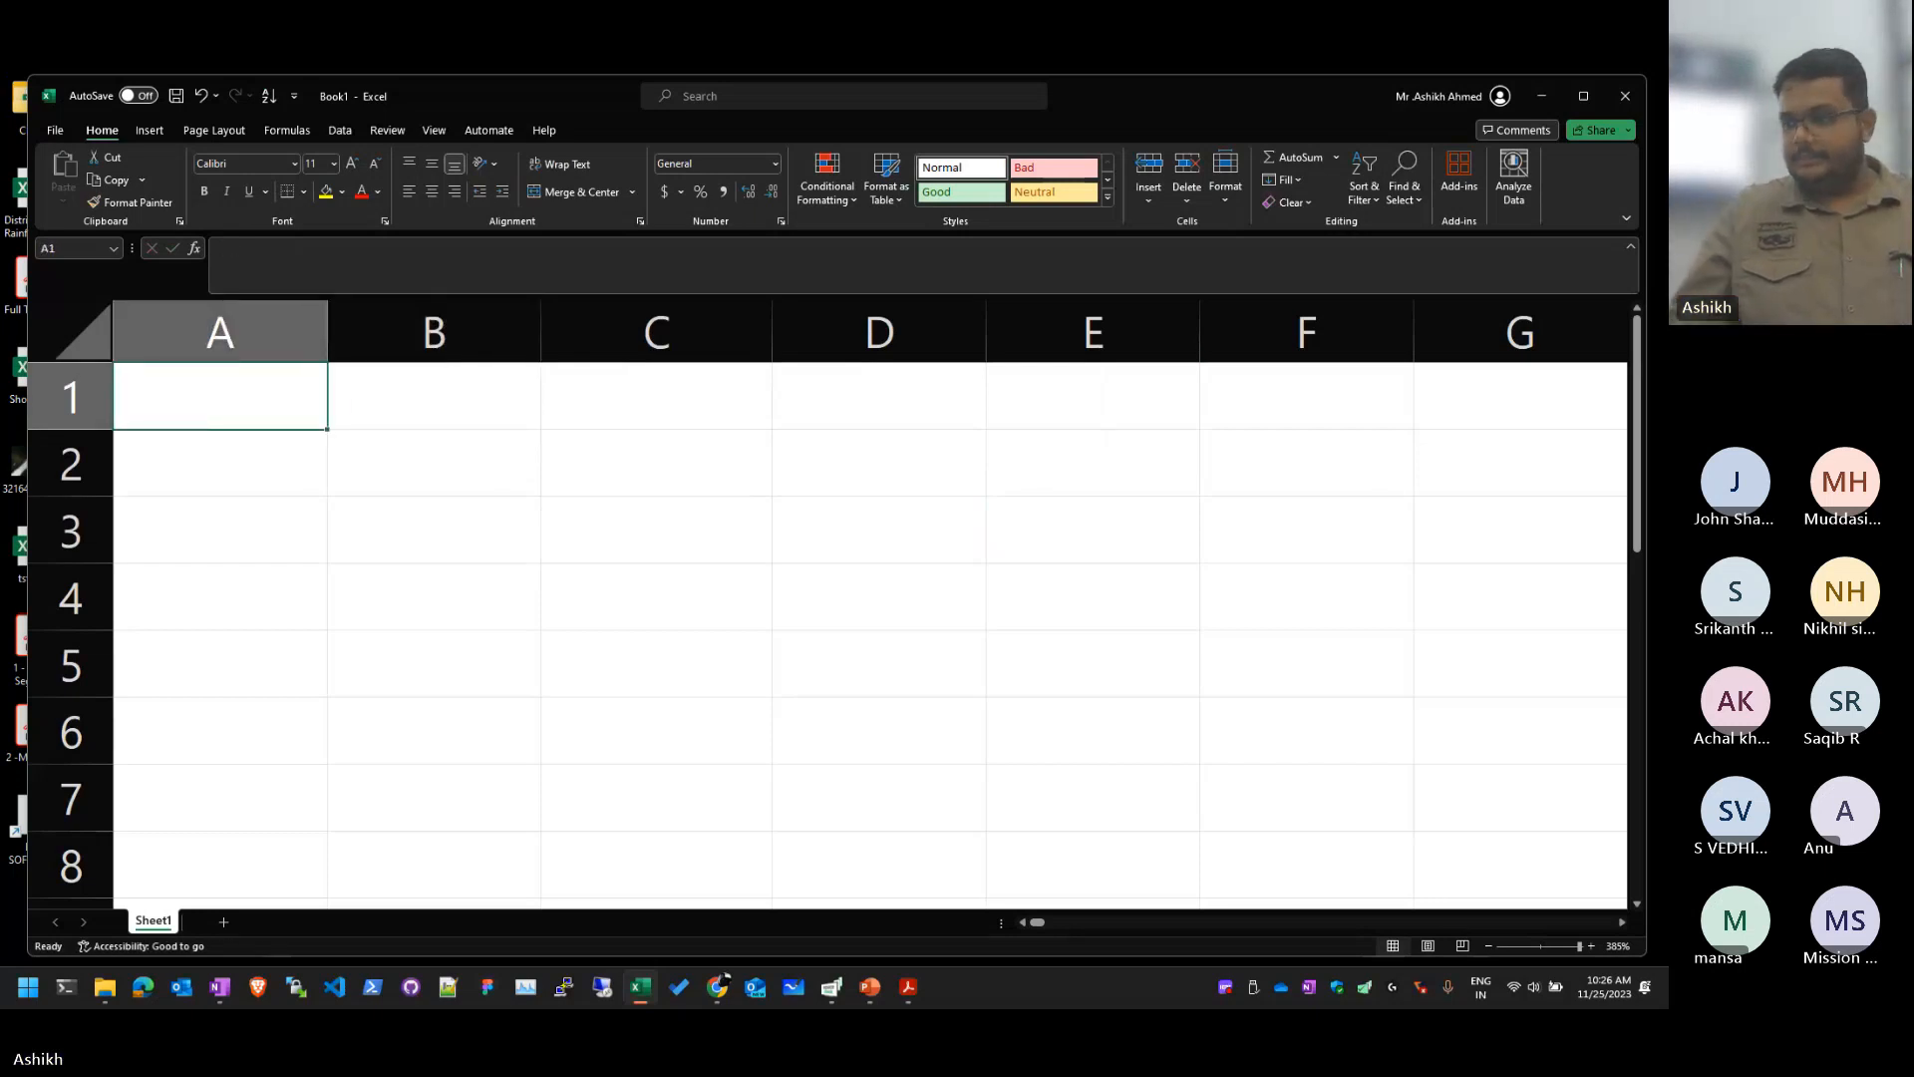
pyautogui.write('10')
pyautogui.press('Return')
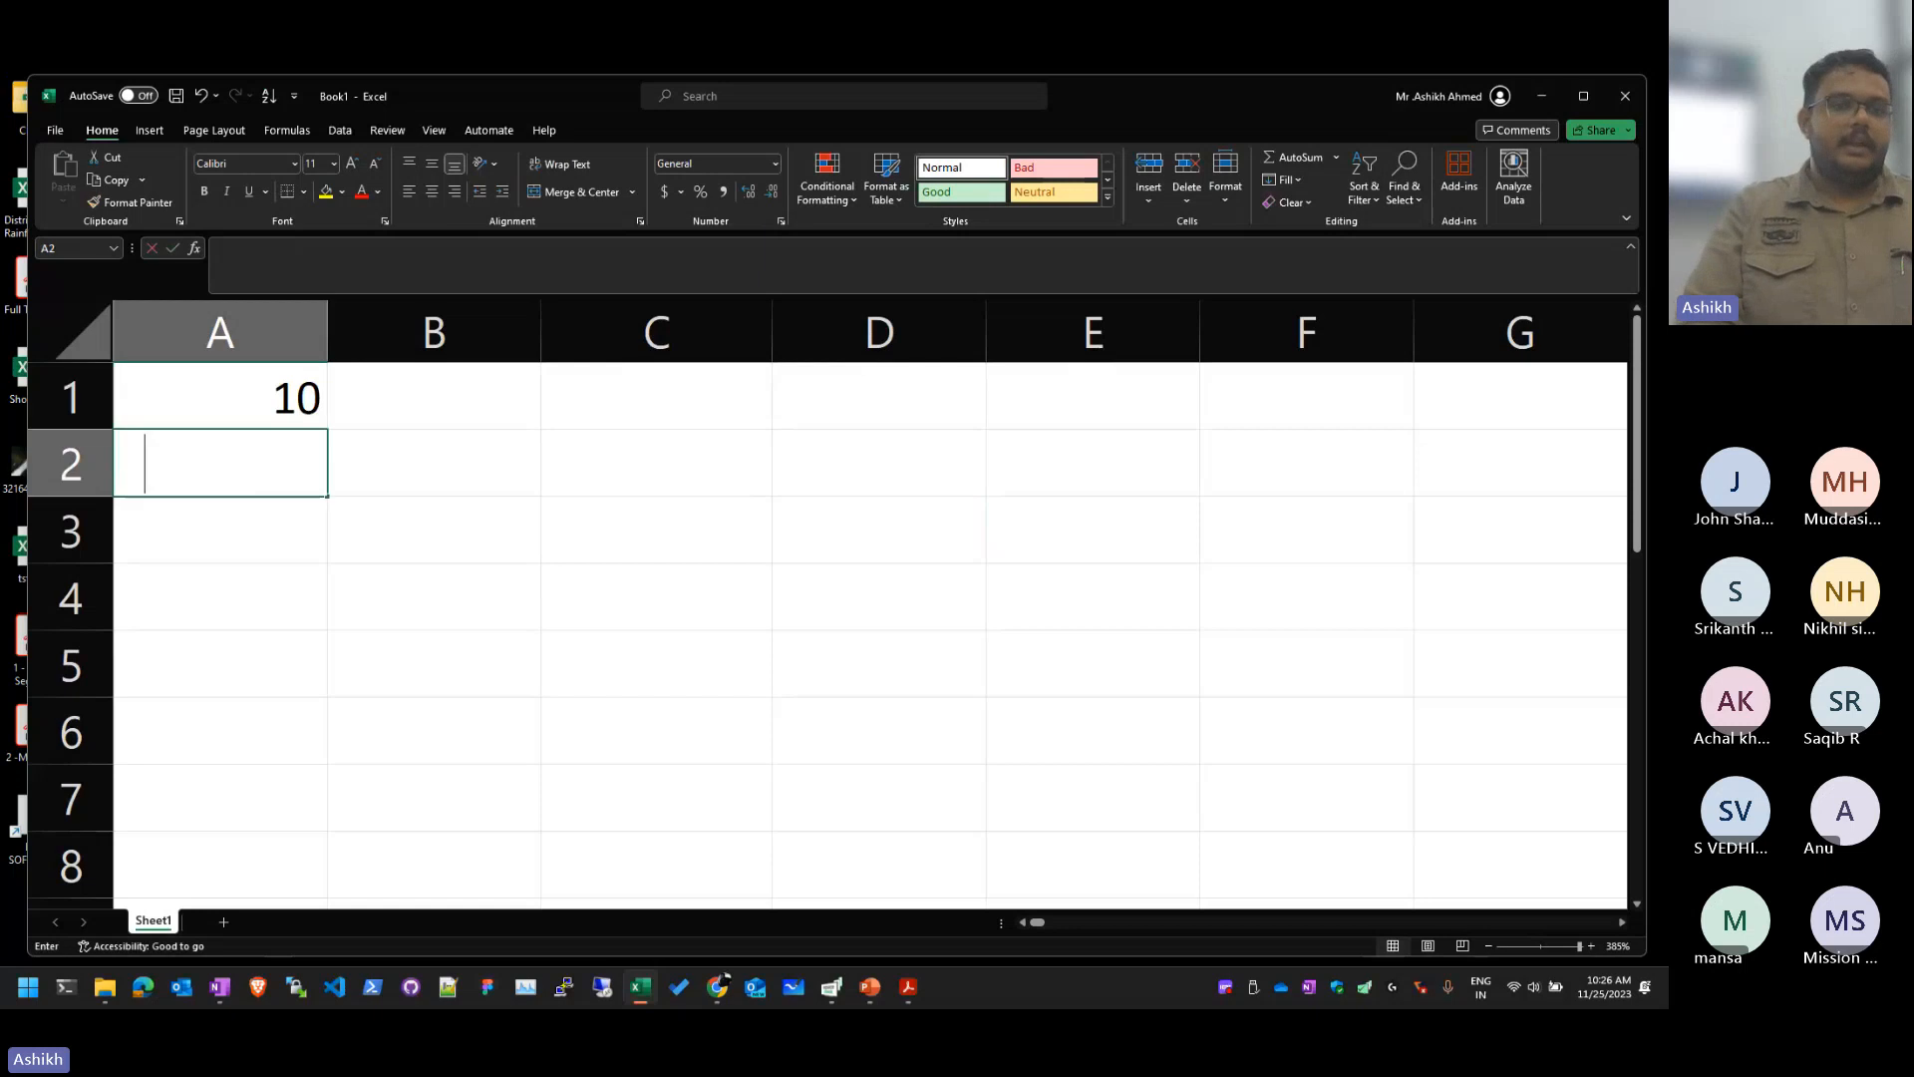
pyautogui.write('23')
pyautogui.press('Return')
pyautogui.write('3')
pyautogui.press('Return')
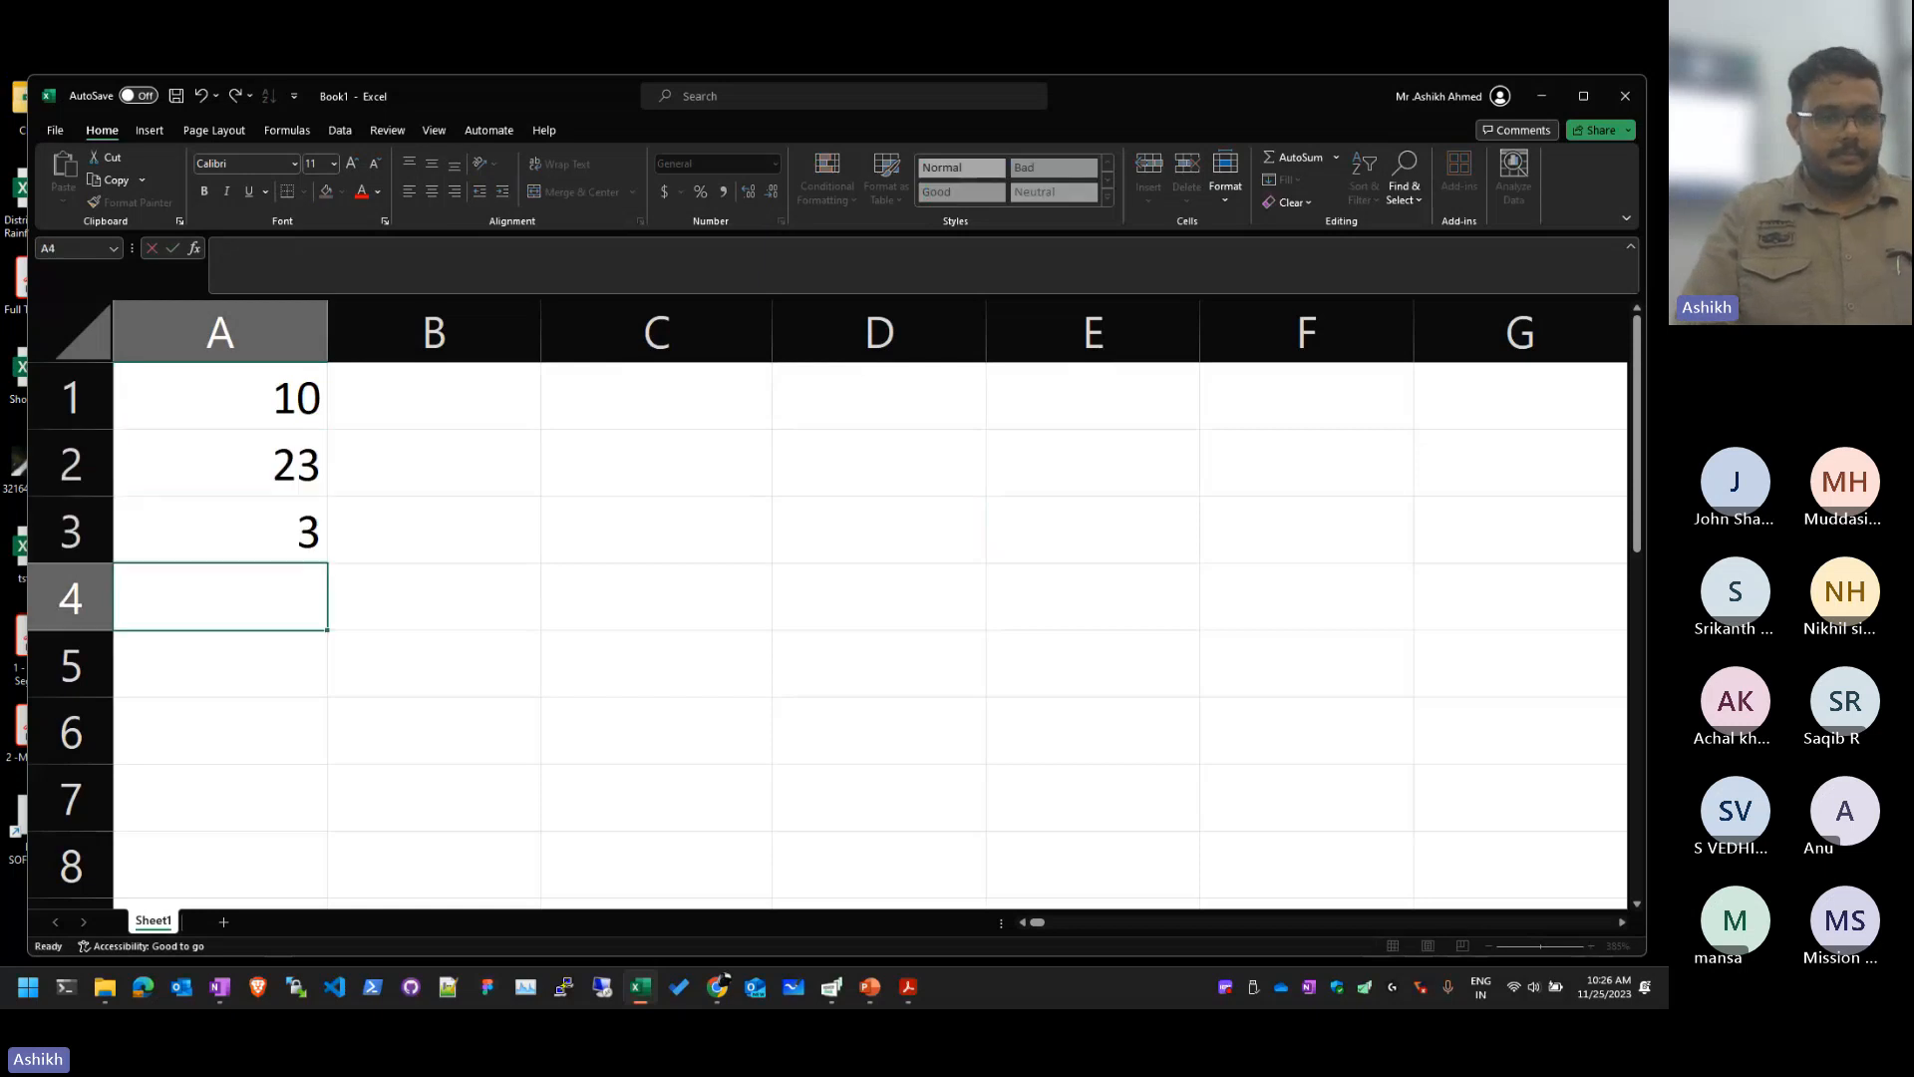
# Step: Continue the list in column A with 4, 2 and 55 in cells A4 to A6
pyautogui.write('4')
pyautogui.press('Return')
pyautogui.write('2')
pyautogui.press('Return')
pyautogui.write('2')
pyautogui.press('Return')
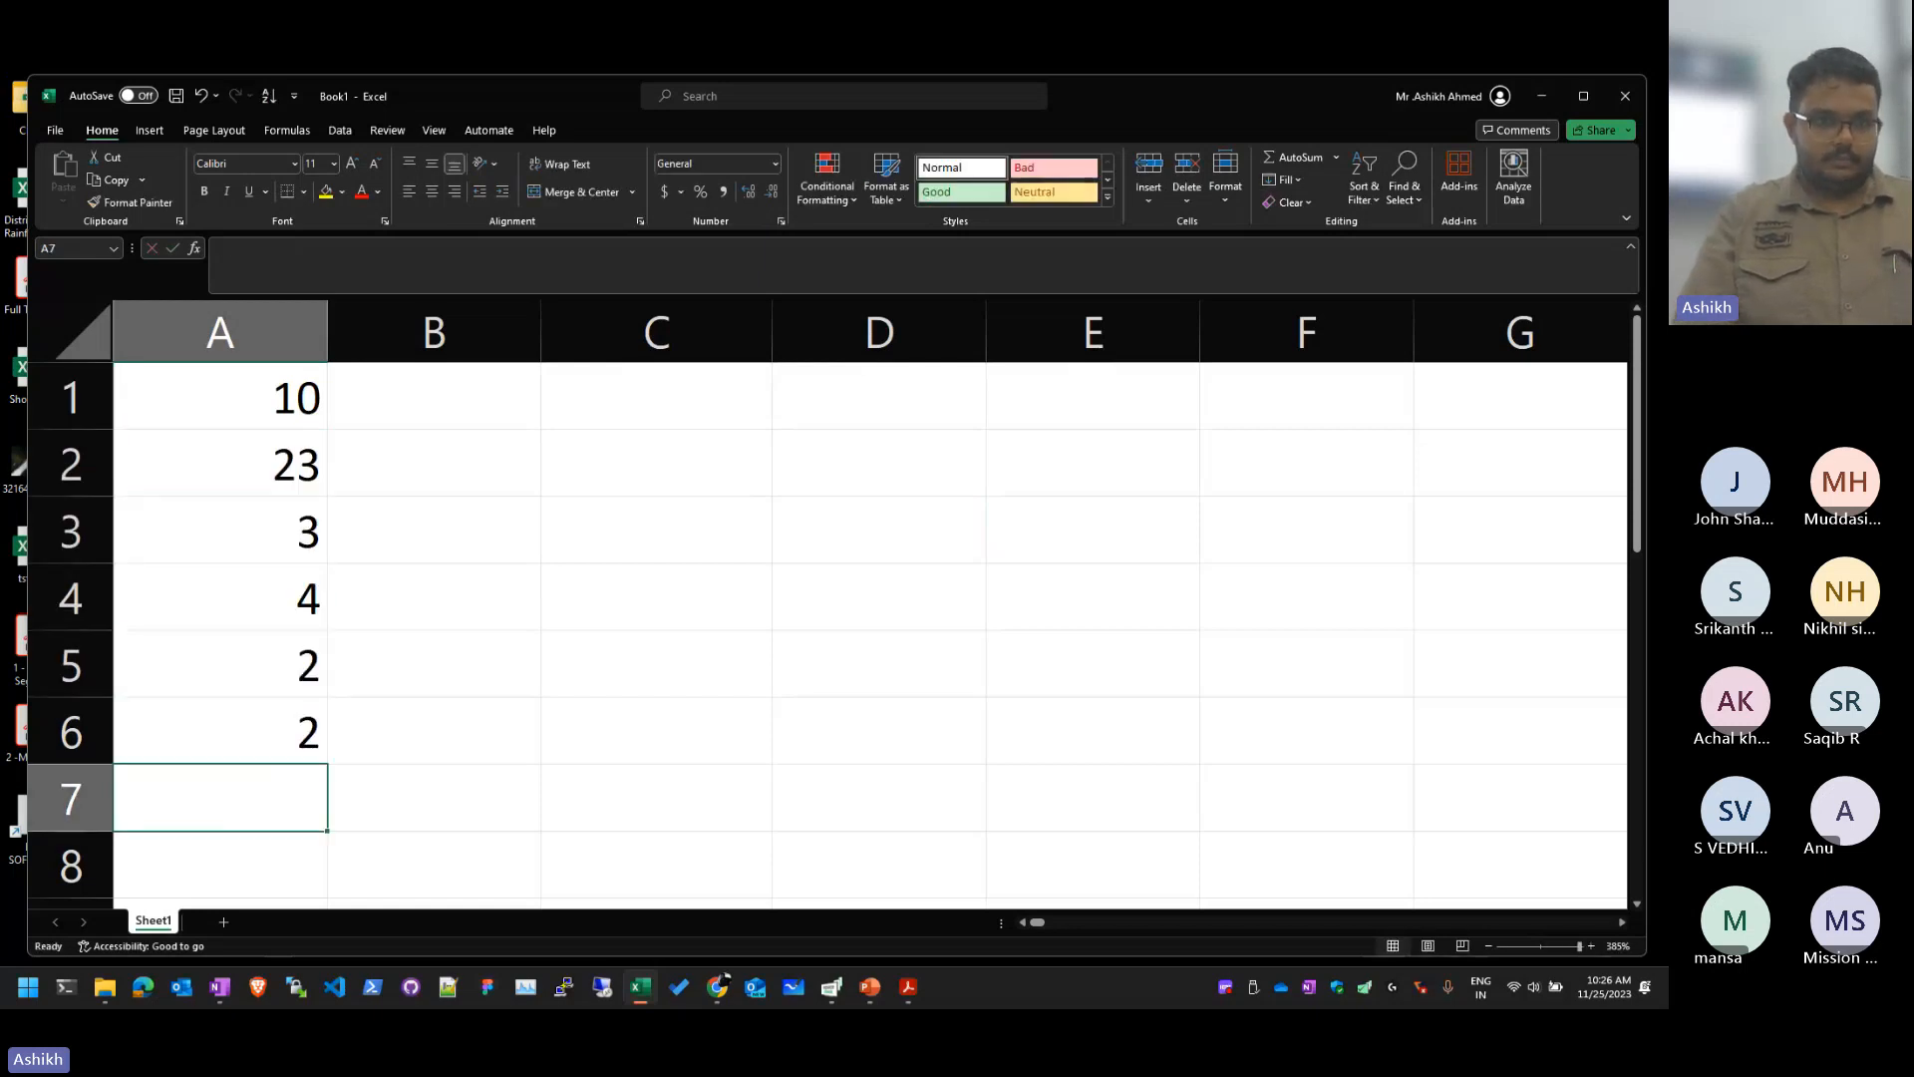
pyautogui.press('Up')
pyautogui.write('55')
pyautogui.press('Return')
pyautogui.press('Up')
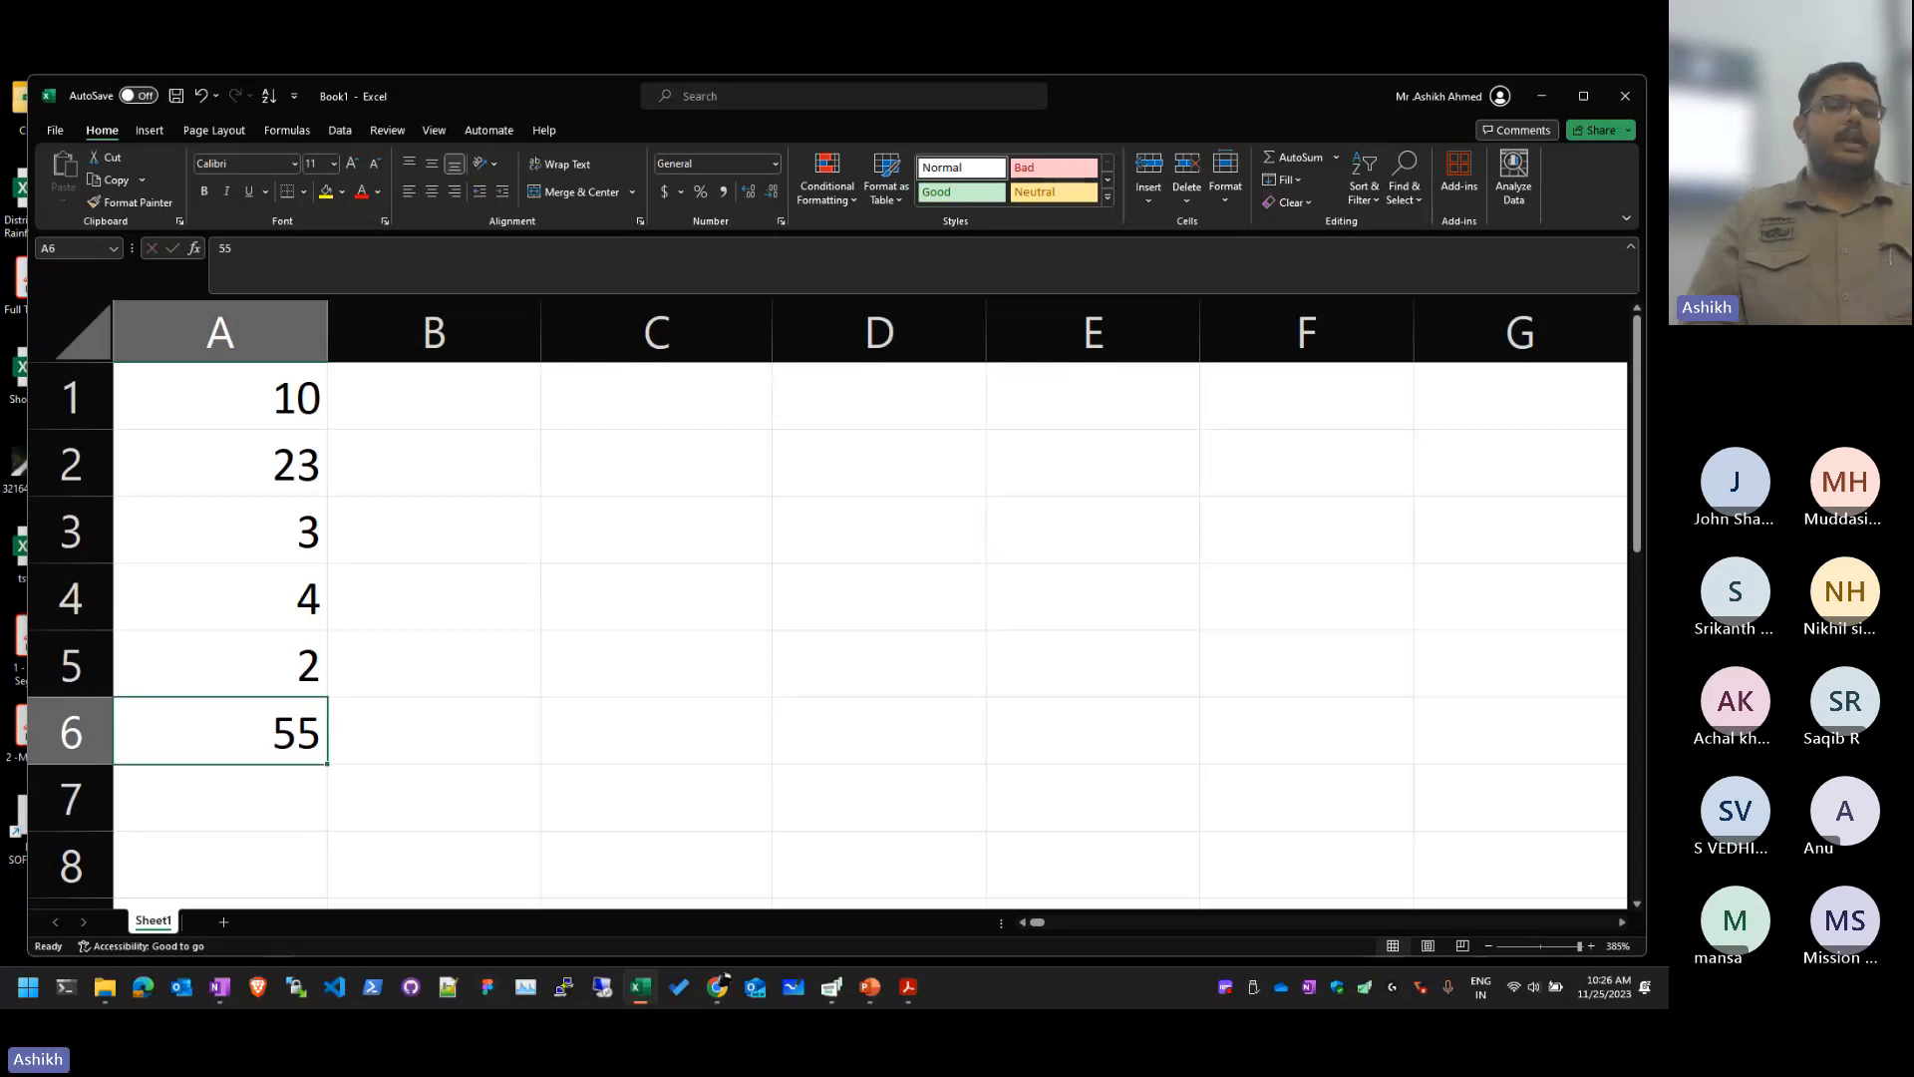
# Step: Enter the label SUM in cell C1
pyautogui.press('Right')
pyautogui.press('Up')
pyautogui.press('Up')
pyautogui.press('Right')
pyautogui.press('Right')
pyautogui.press('Left')
pyautogui.press('Up')
pyautogui.press('Up')
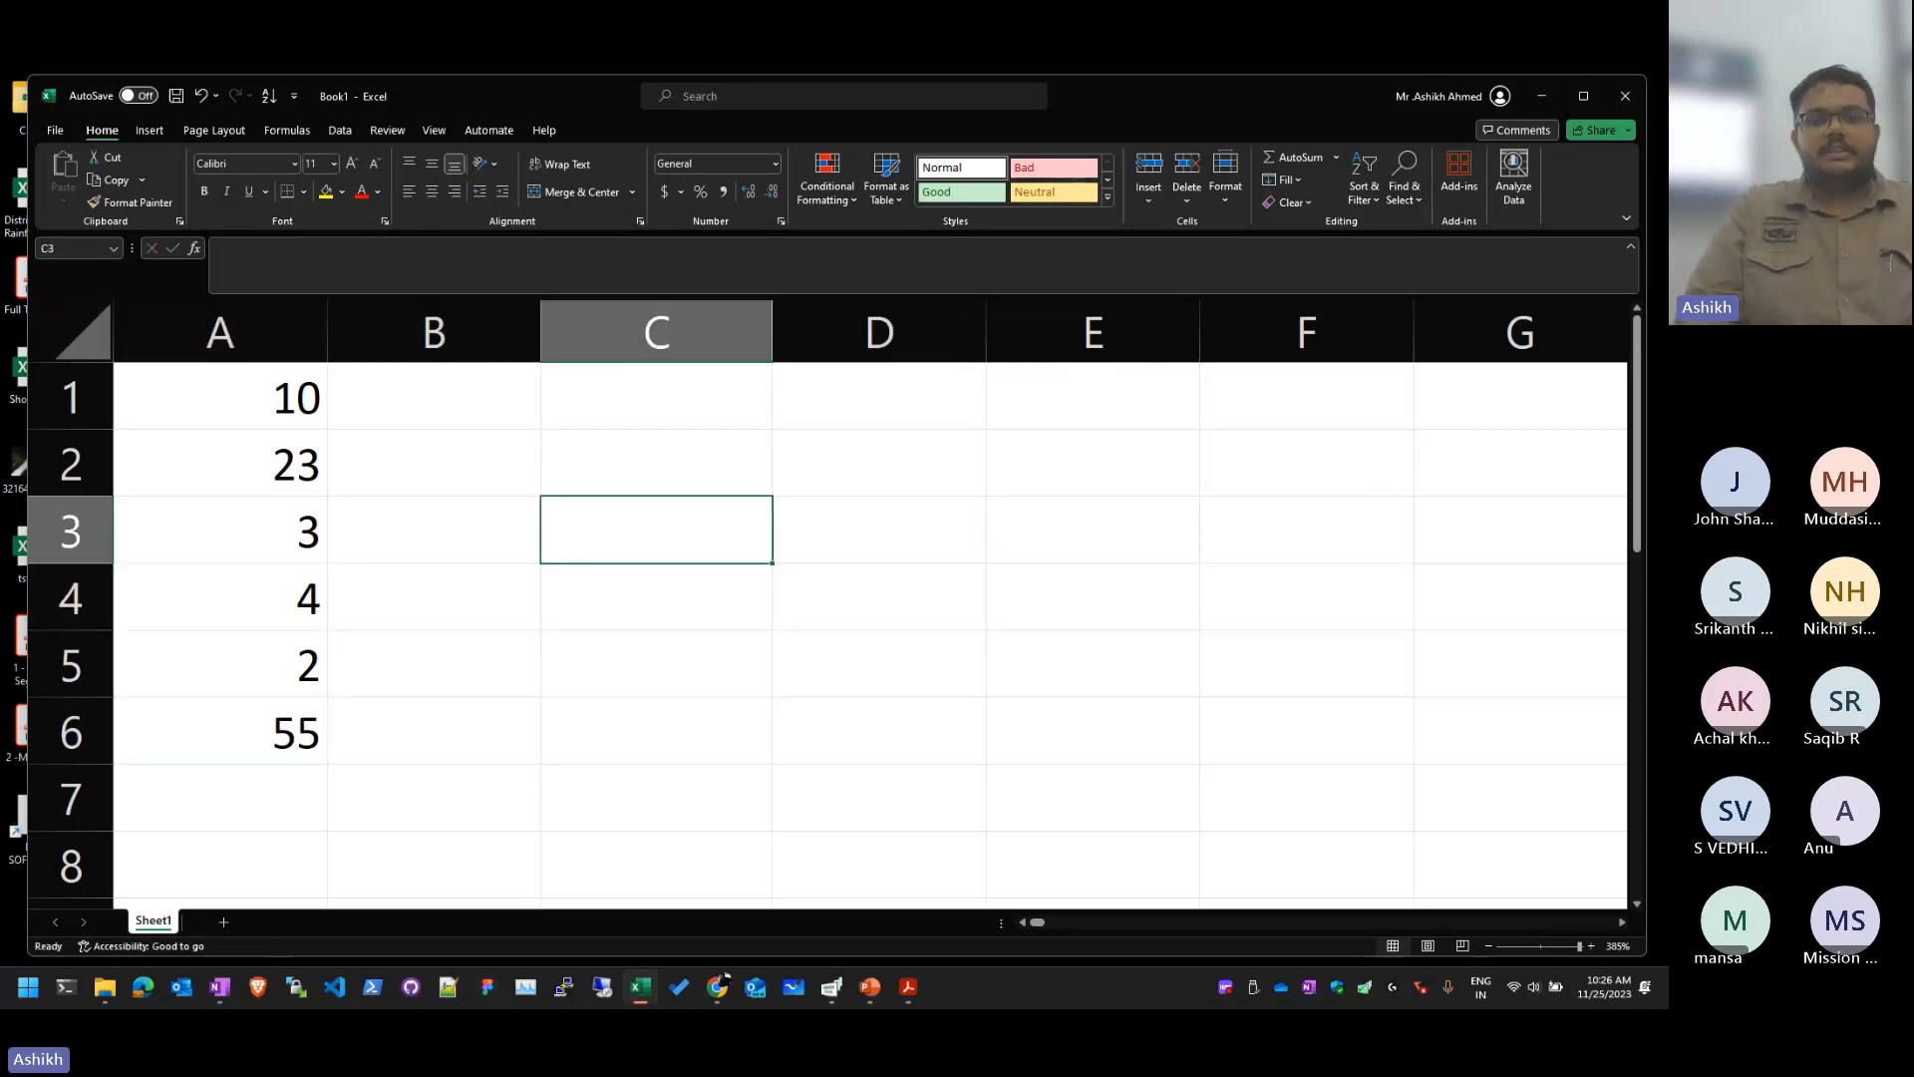
pyautogui.press('Up')
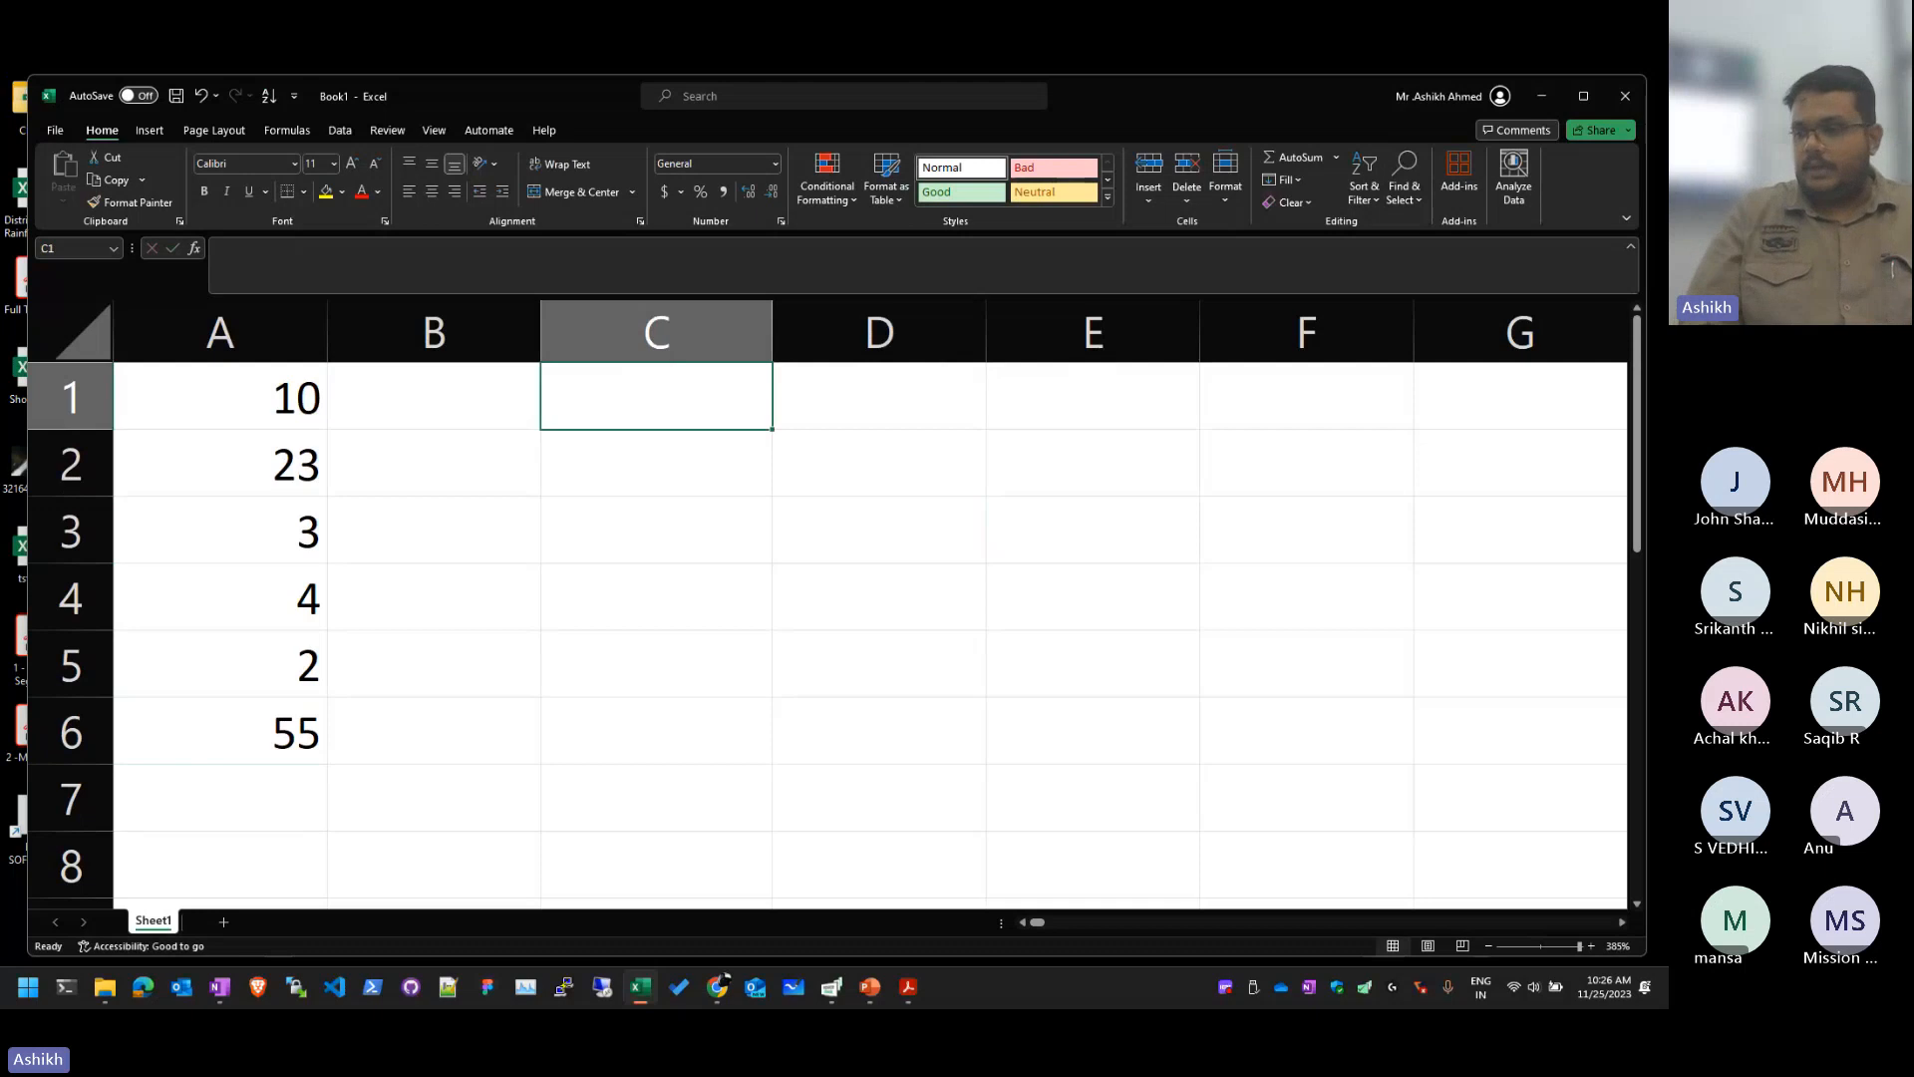
pyautogui.hotkey('alt', 'Tab')
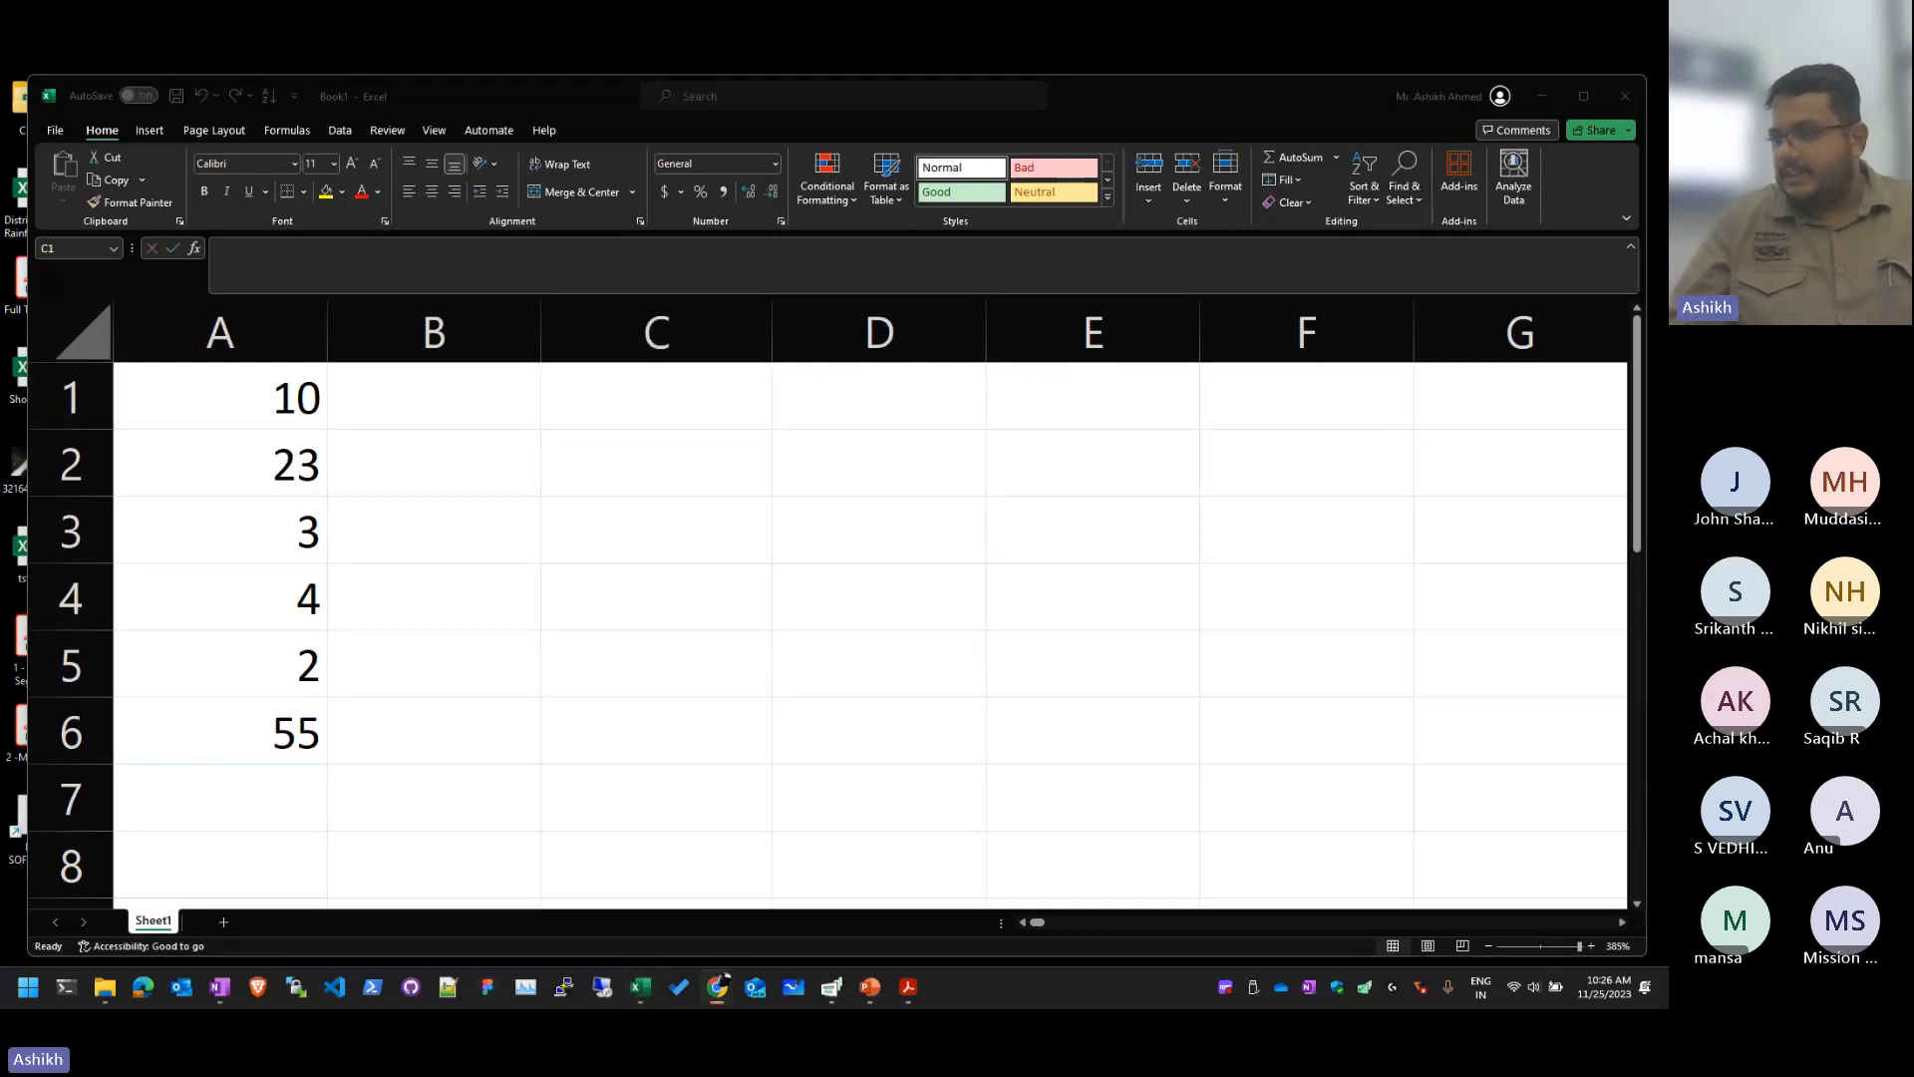
pyautogui.click(767, 392)
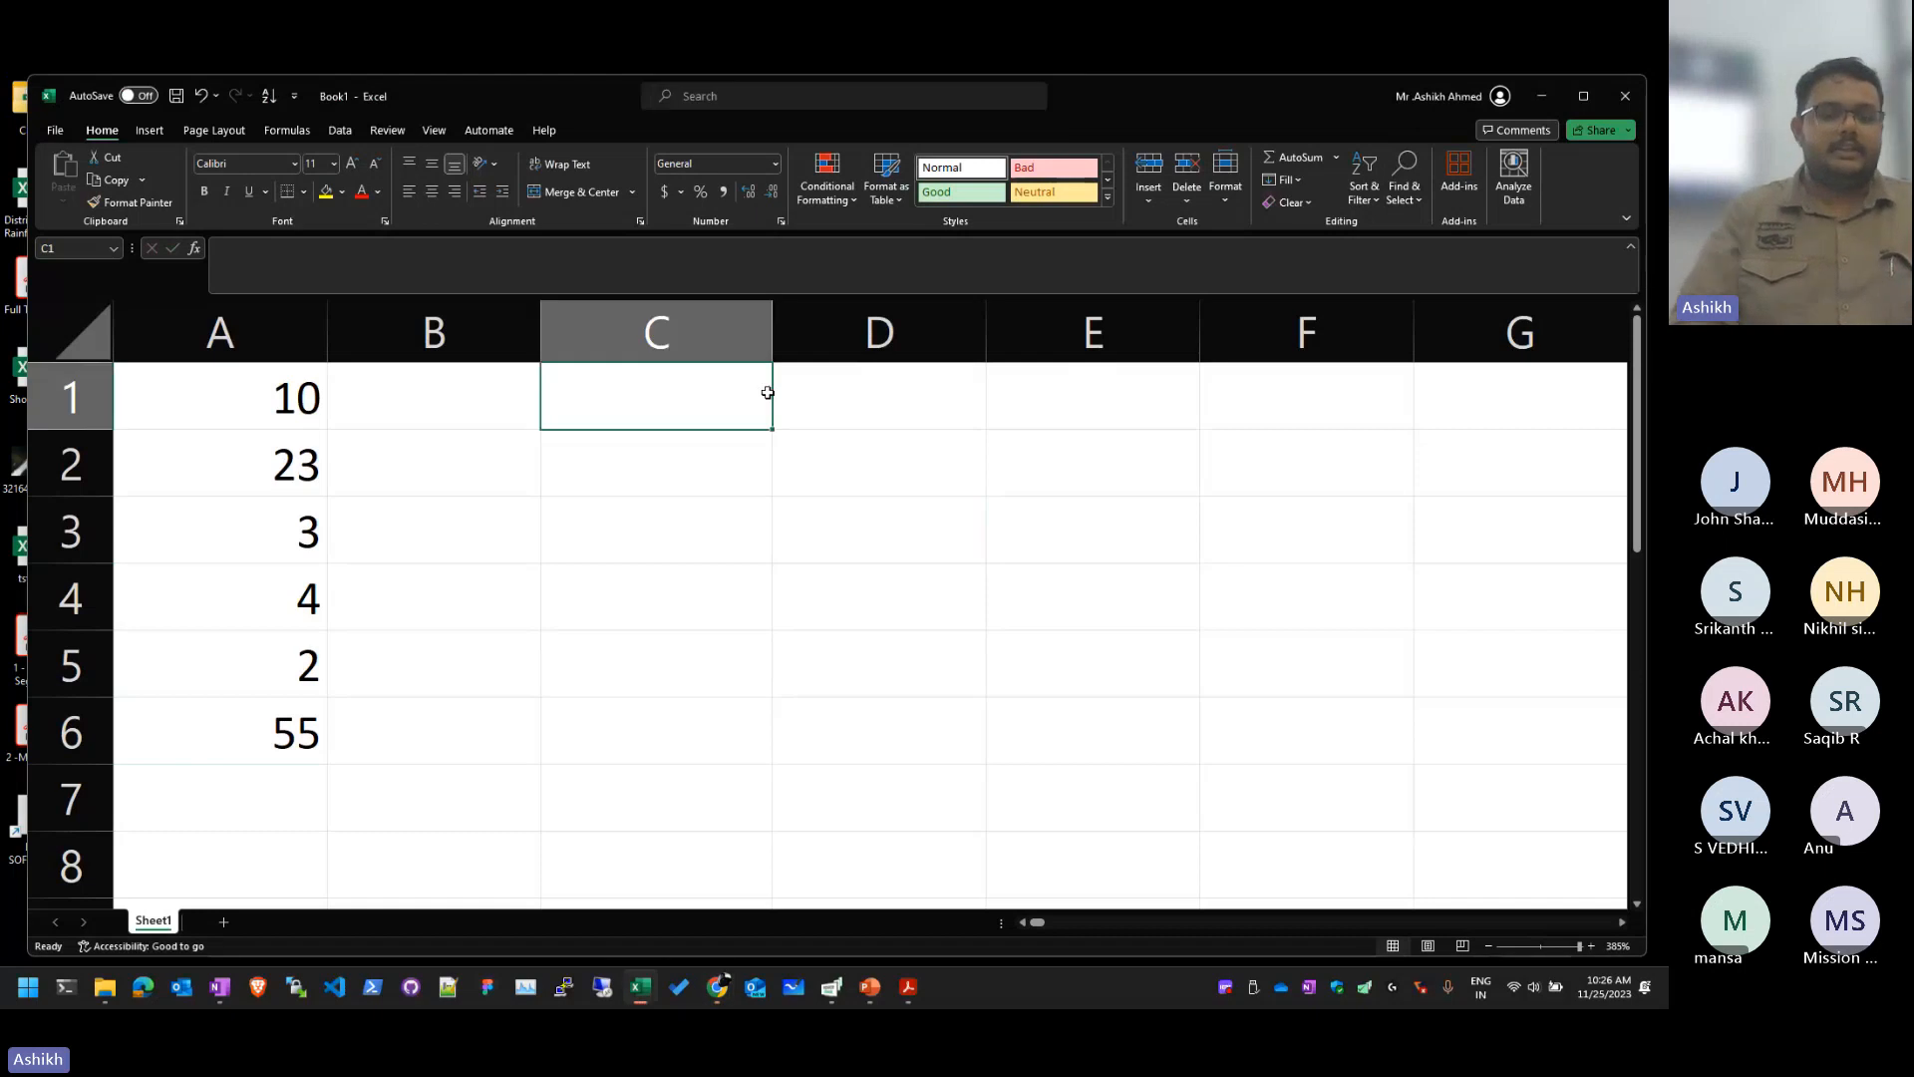
pyautogui.write('SUM')
pyautogui.press('Return')
# Step: Begin a formula in cell D1 with =SUM( and leave it open for its arguments
pyautogui.click(899, 392)
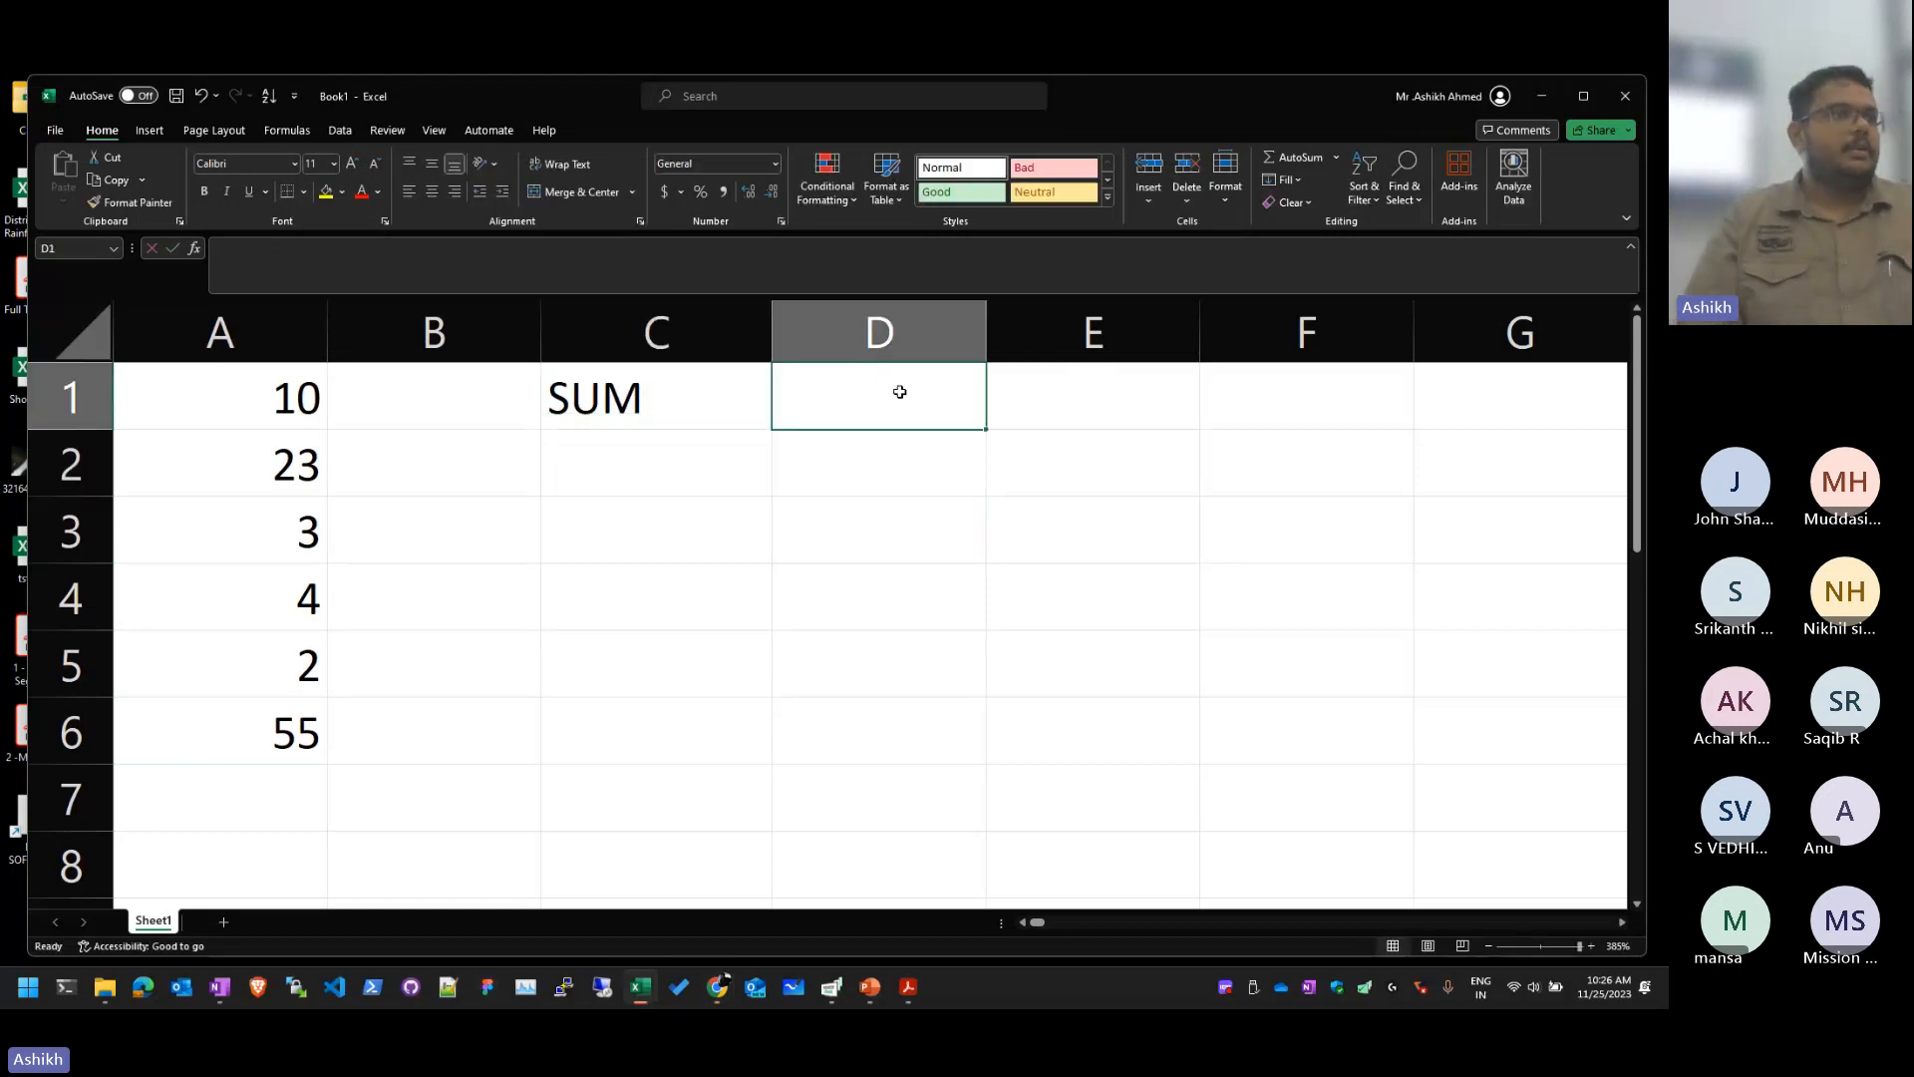
pyautogui.write('=')
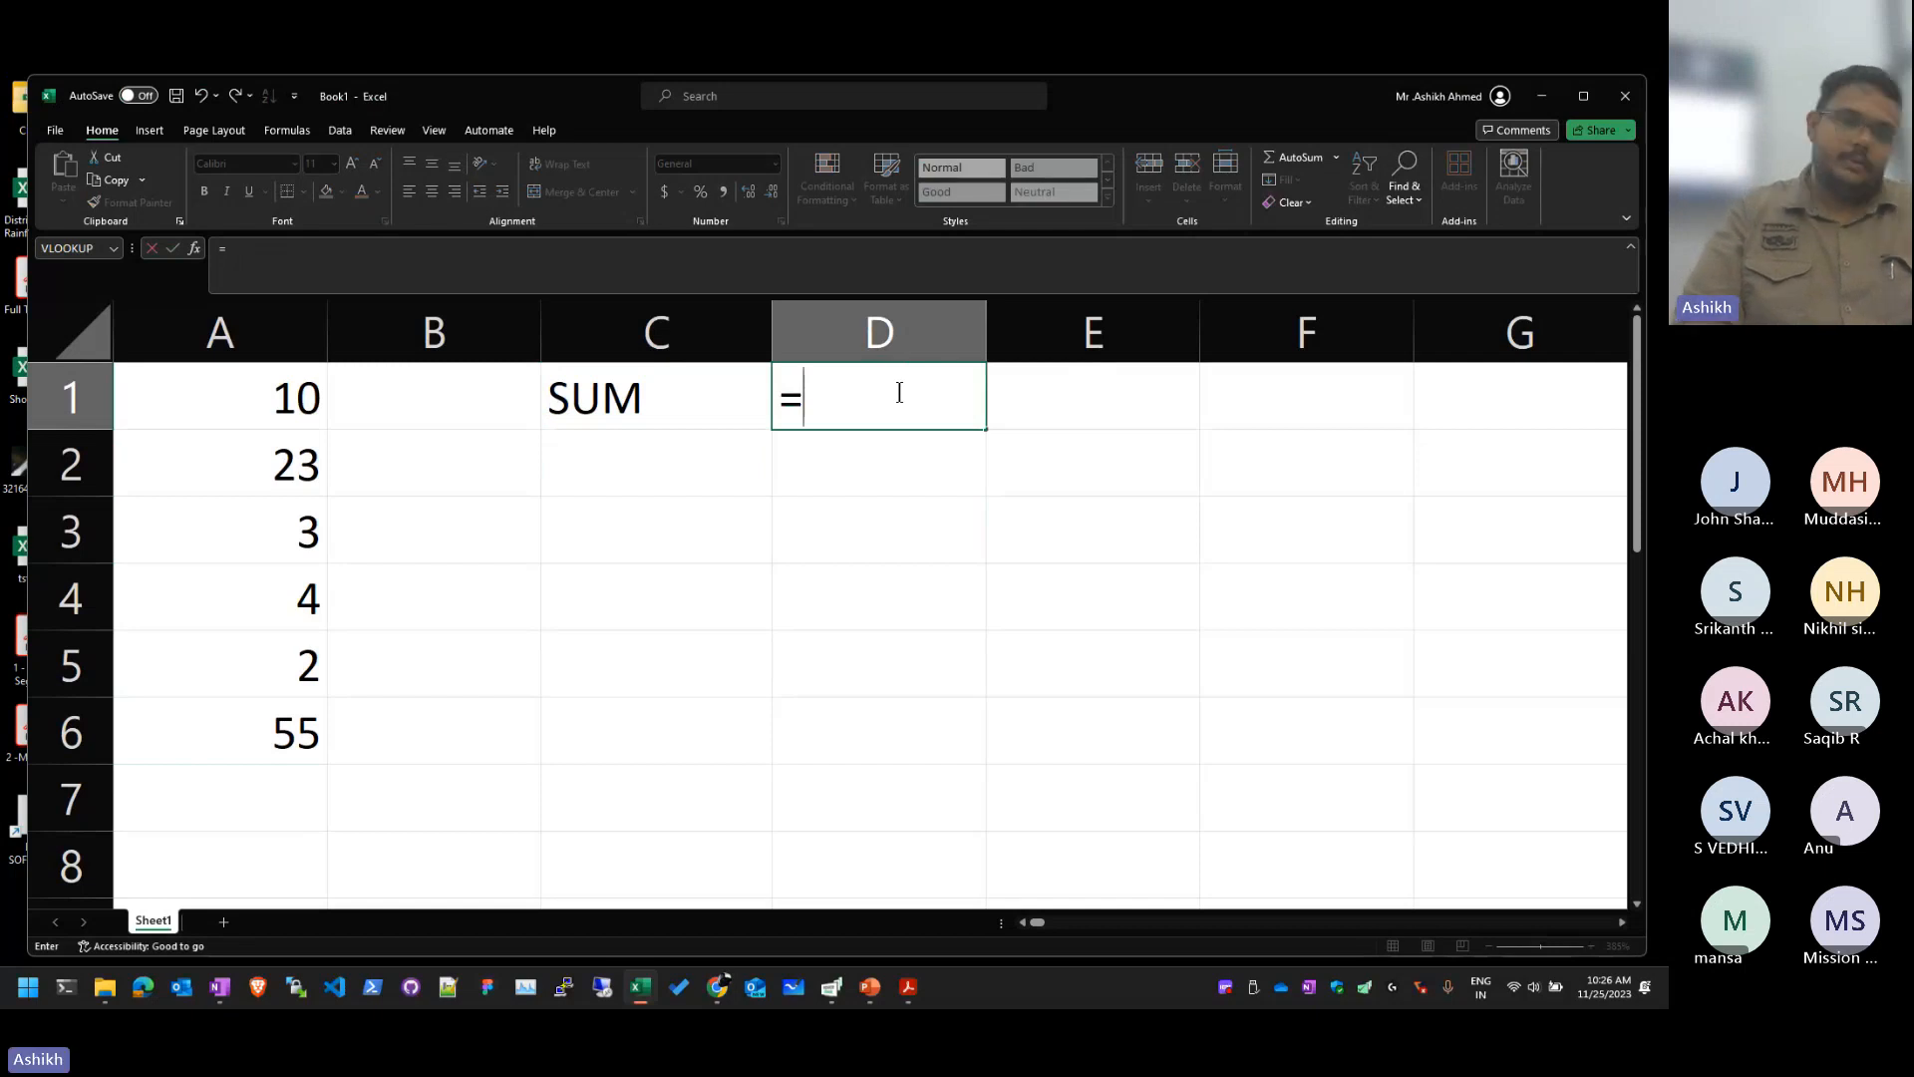
pyautogui.write('SUNM')
pyautogui.press('BackSpace')
pyautogui.press('BackSpace')
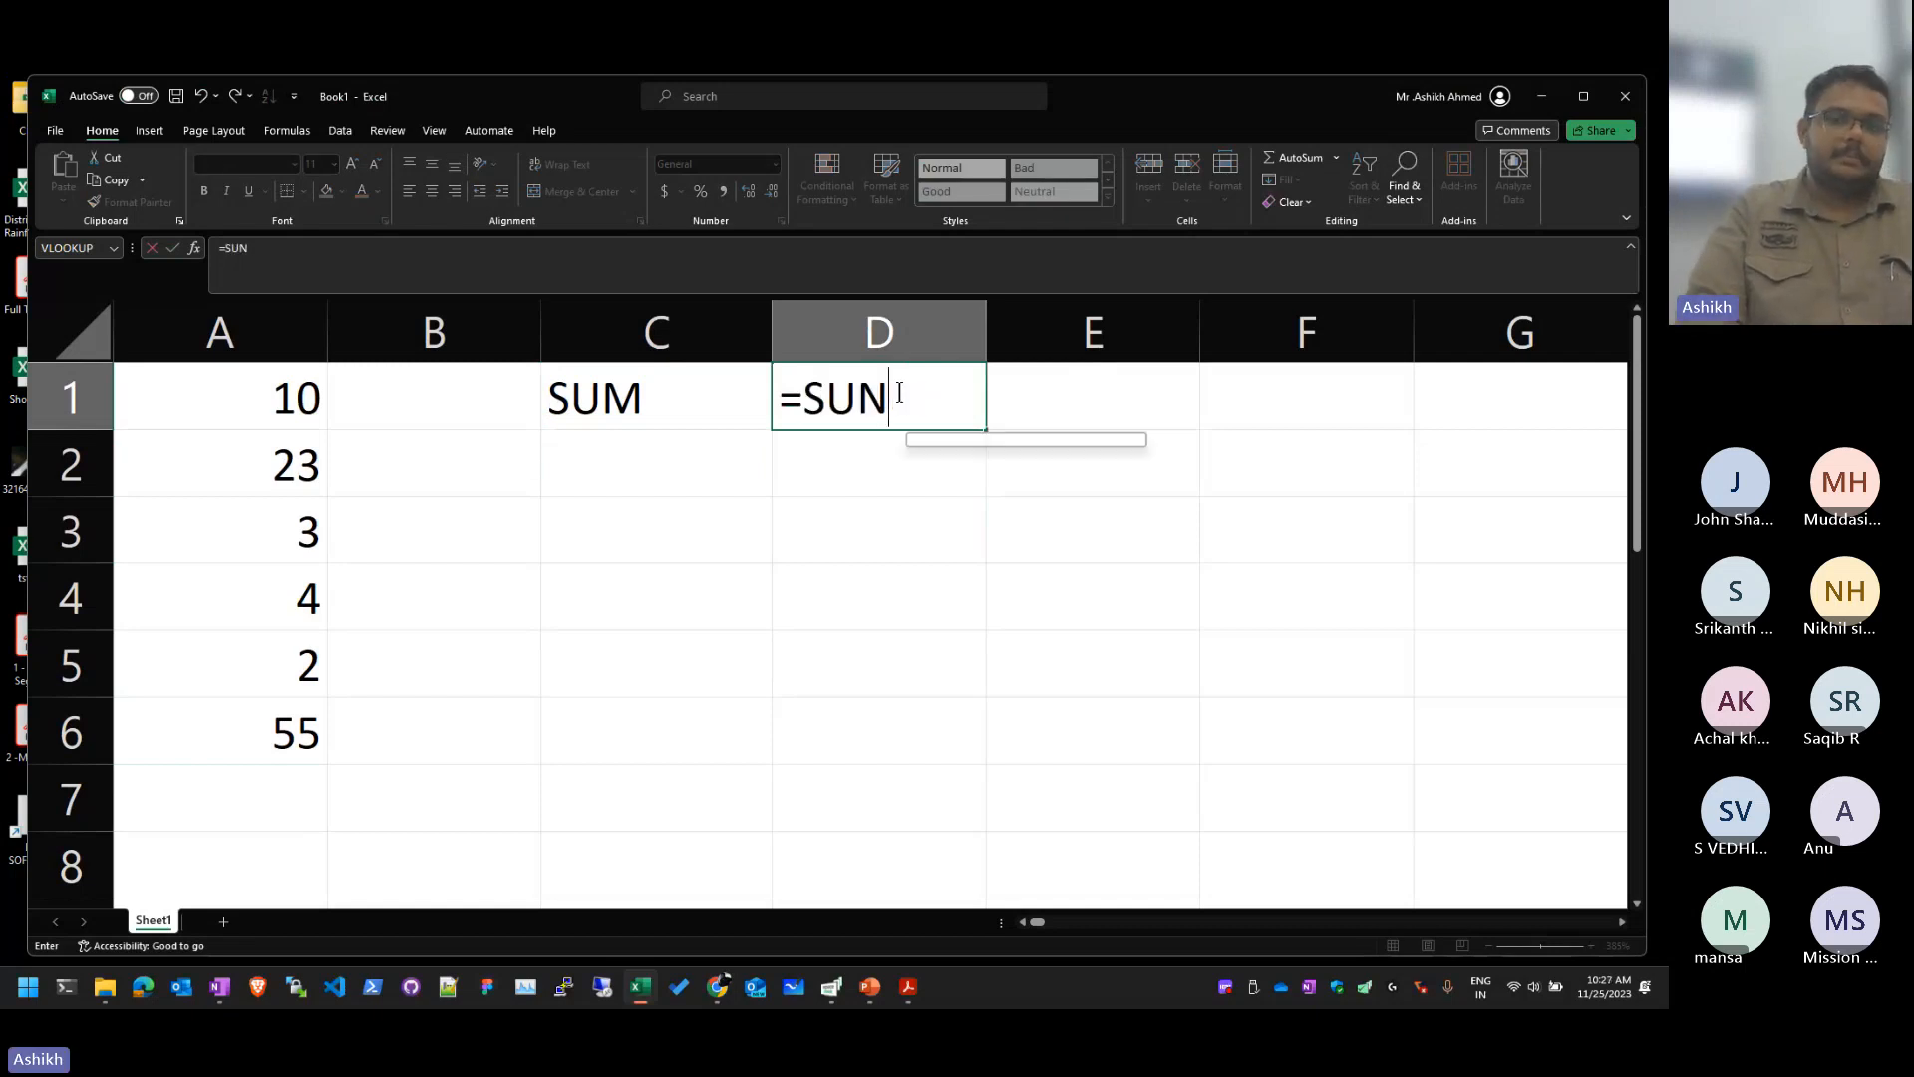
pyautogui.write('M*')
pyautogui.press('BackSpace')
pyautogui.write('(')
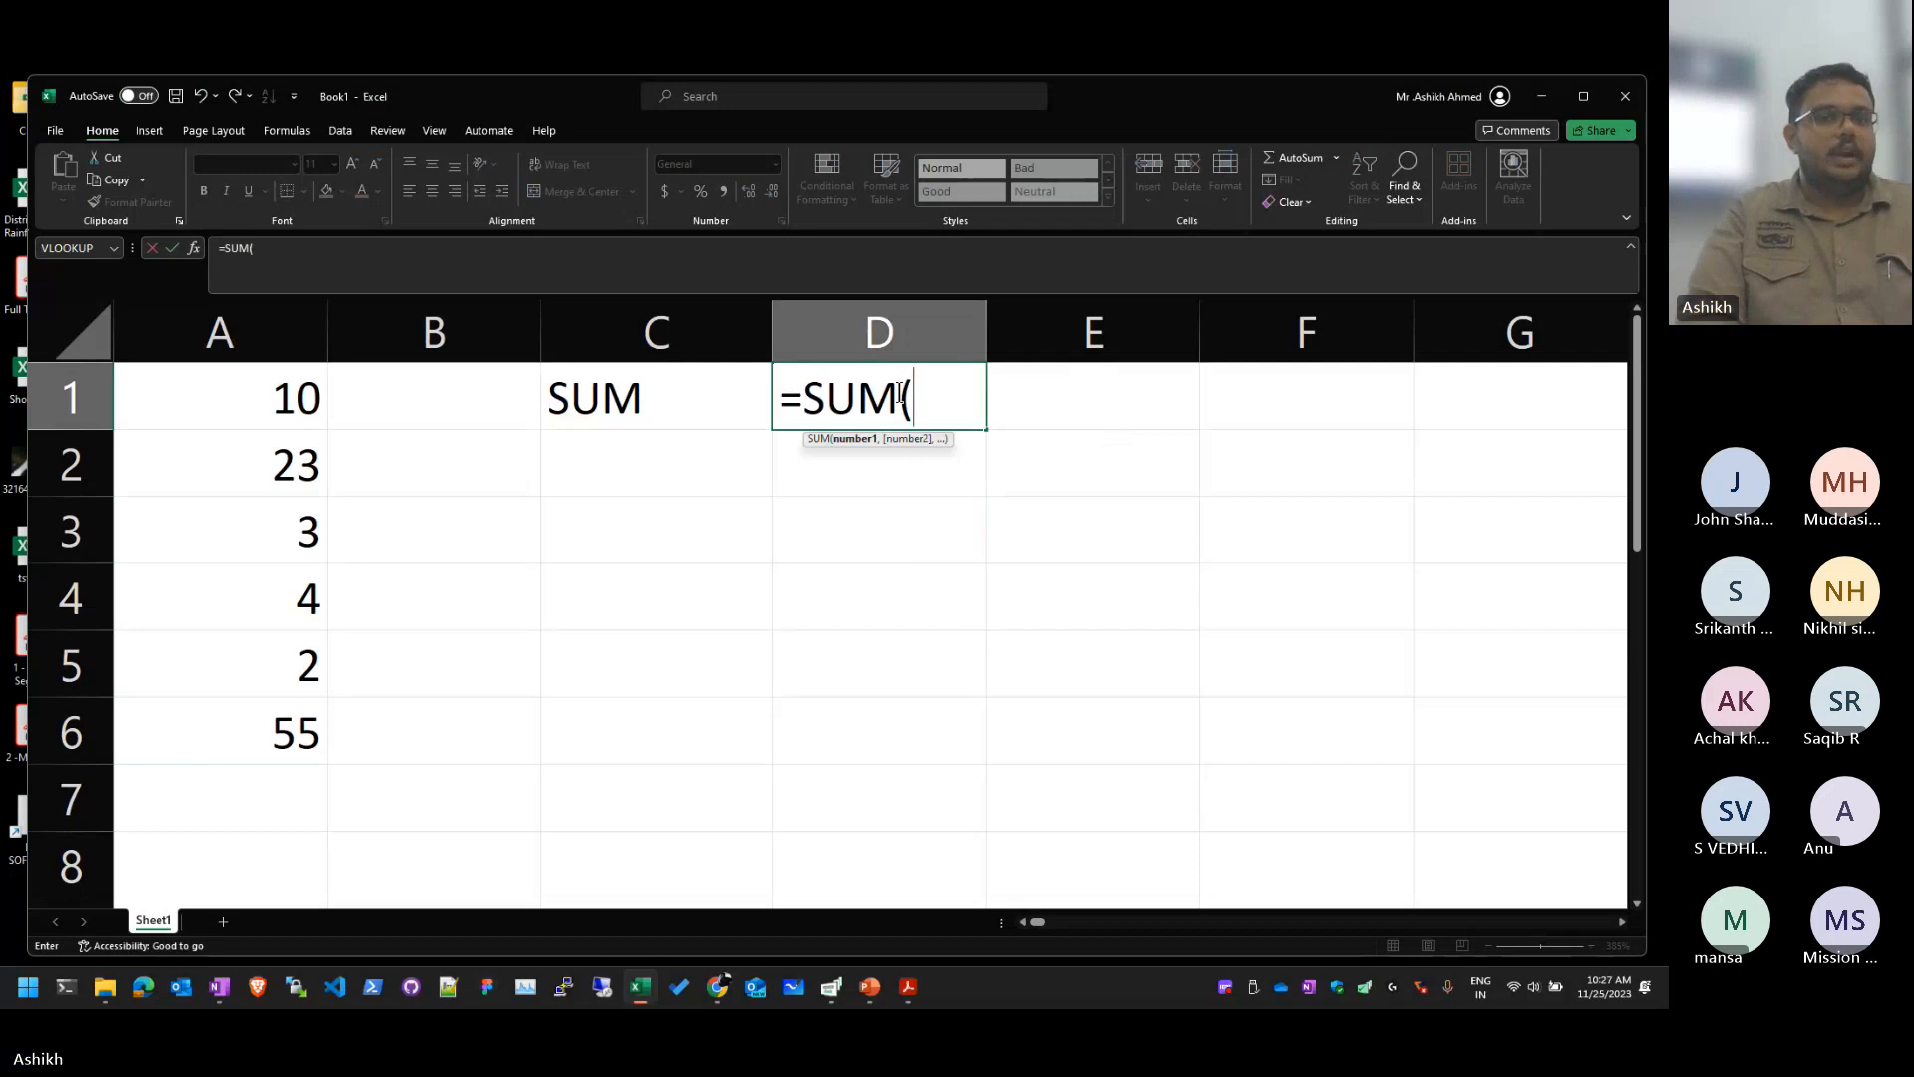
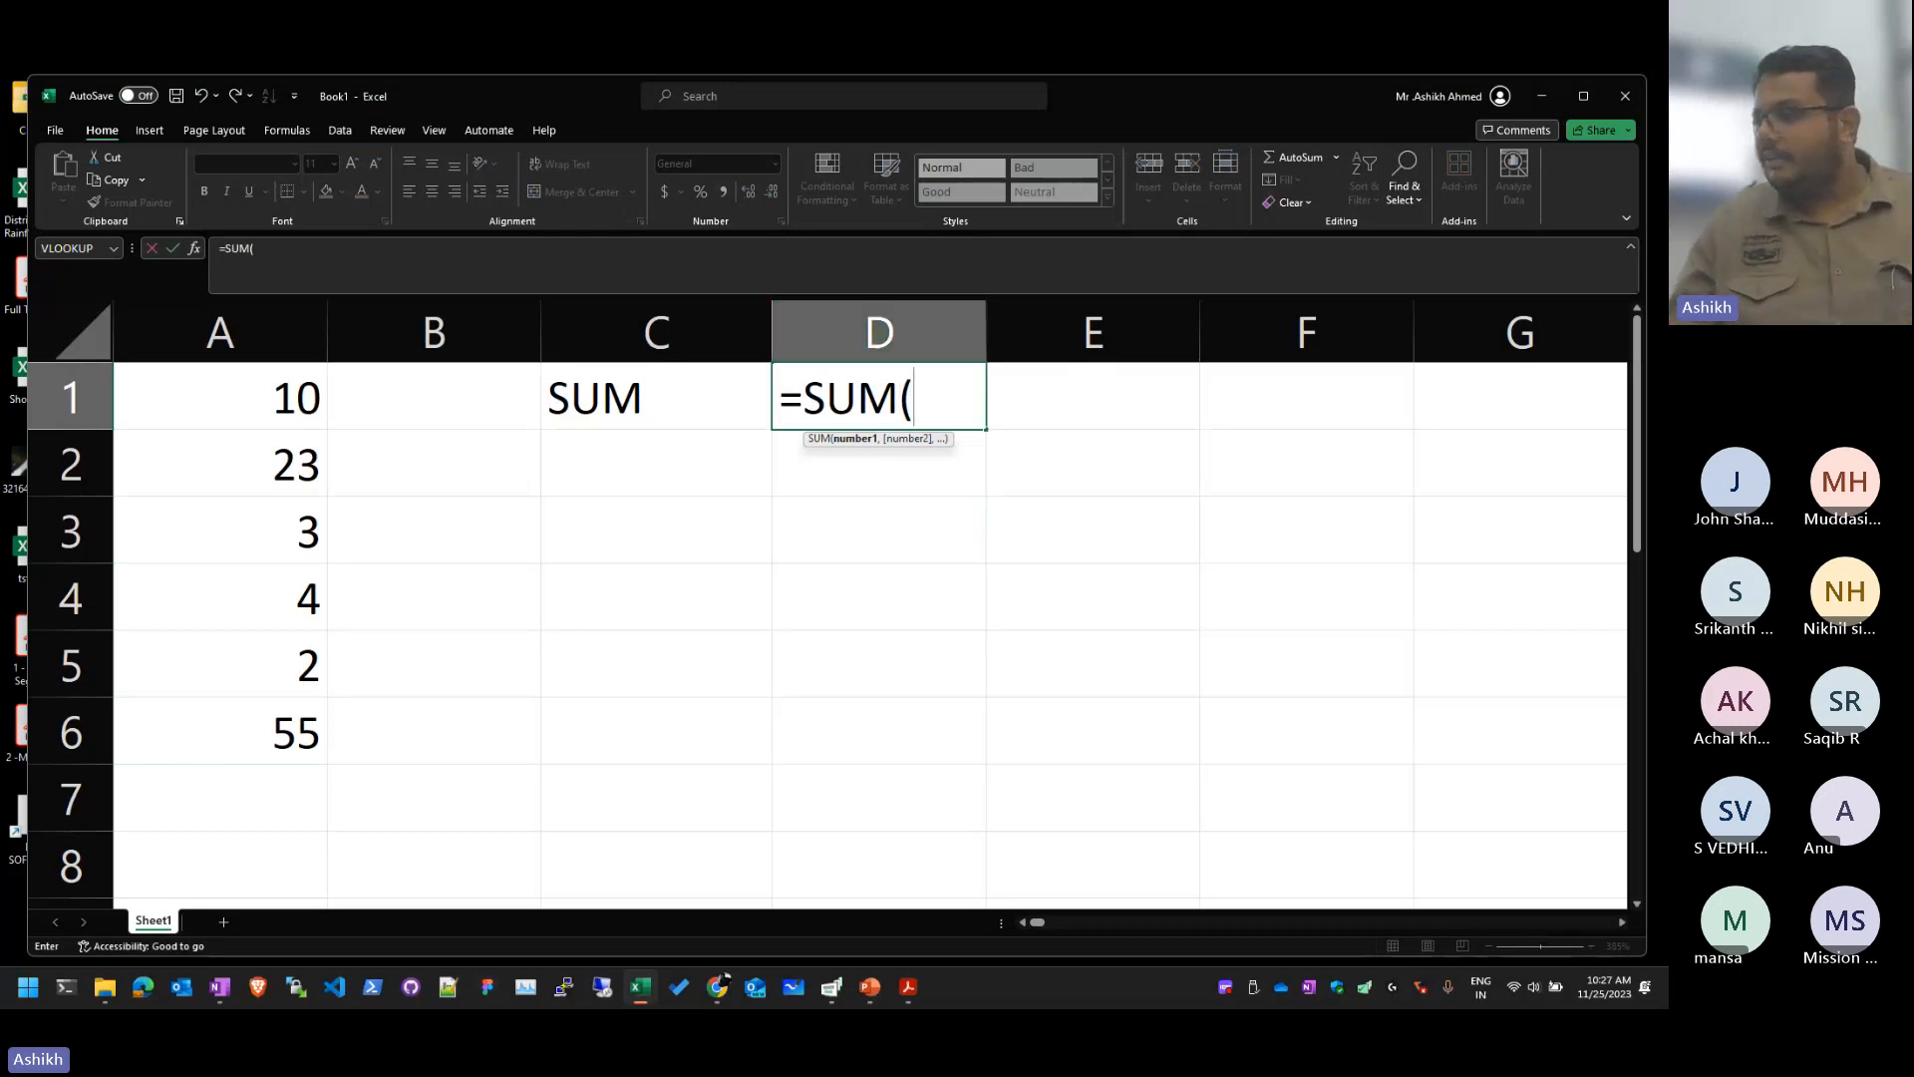
# Step: Switch to the Excel Notes PDF in Chrome, look through its basic functions and formula-copying sections, and return to the Excel workbook
pyautogui.hotkey('alt', 'Tab')
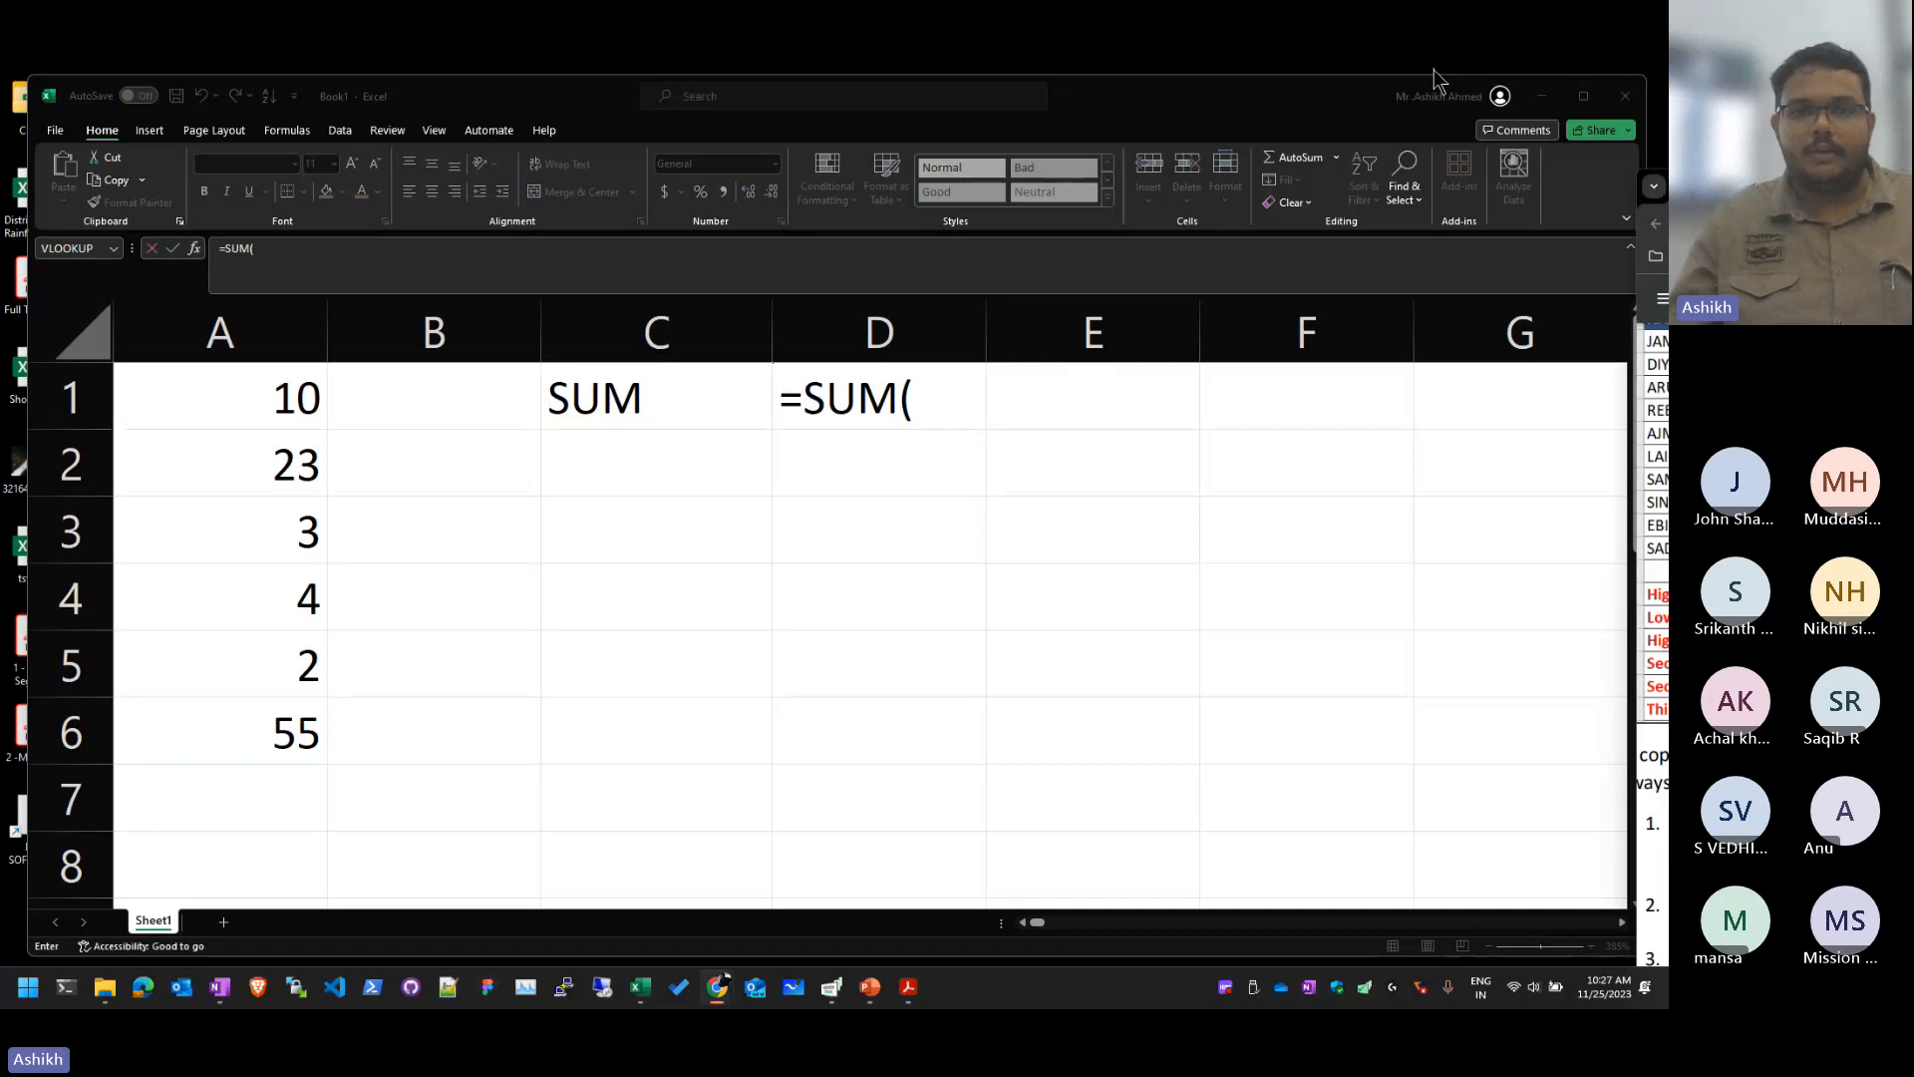
pyautogui.moveTo(1659, 188); pyautogui.dragTo(1105, 194)
pyautogui.scroll(1, 1105, 522)
pyautogui.scroll(2, 1104, 522)
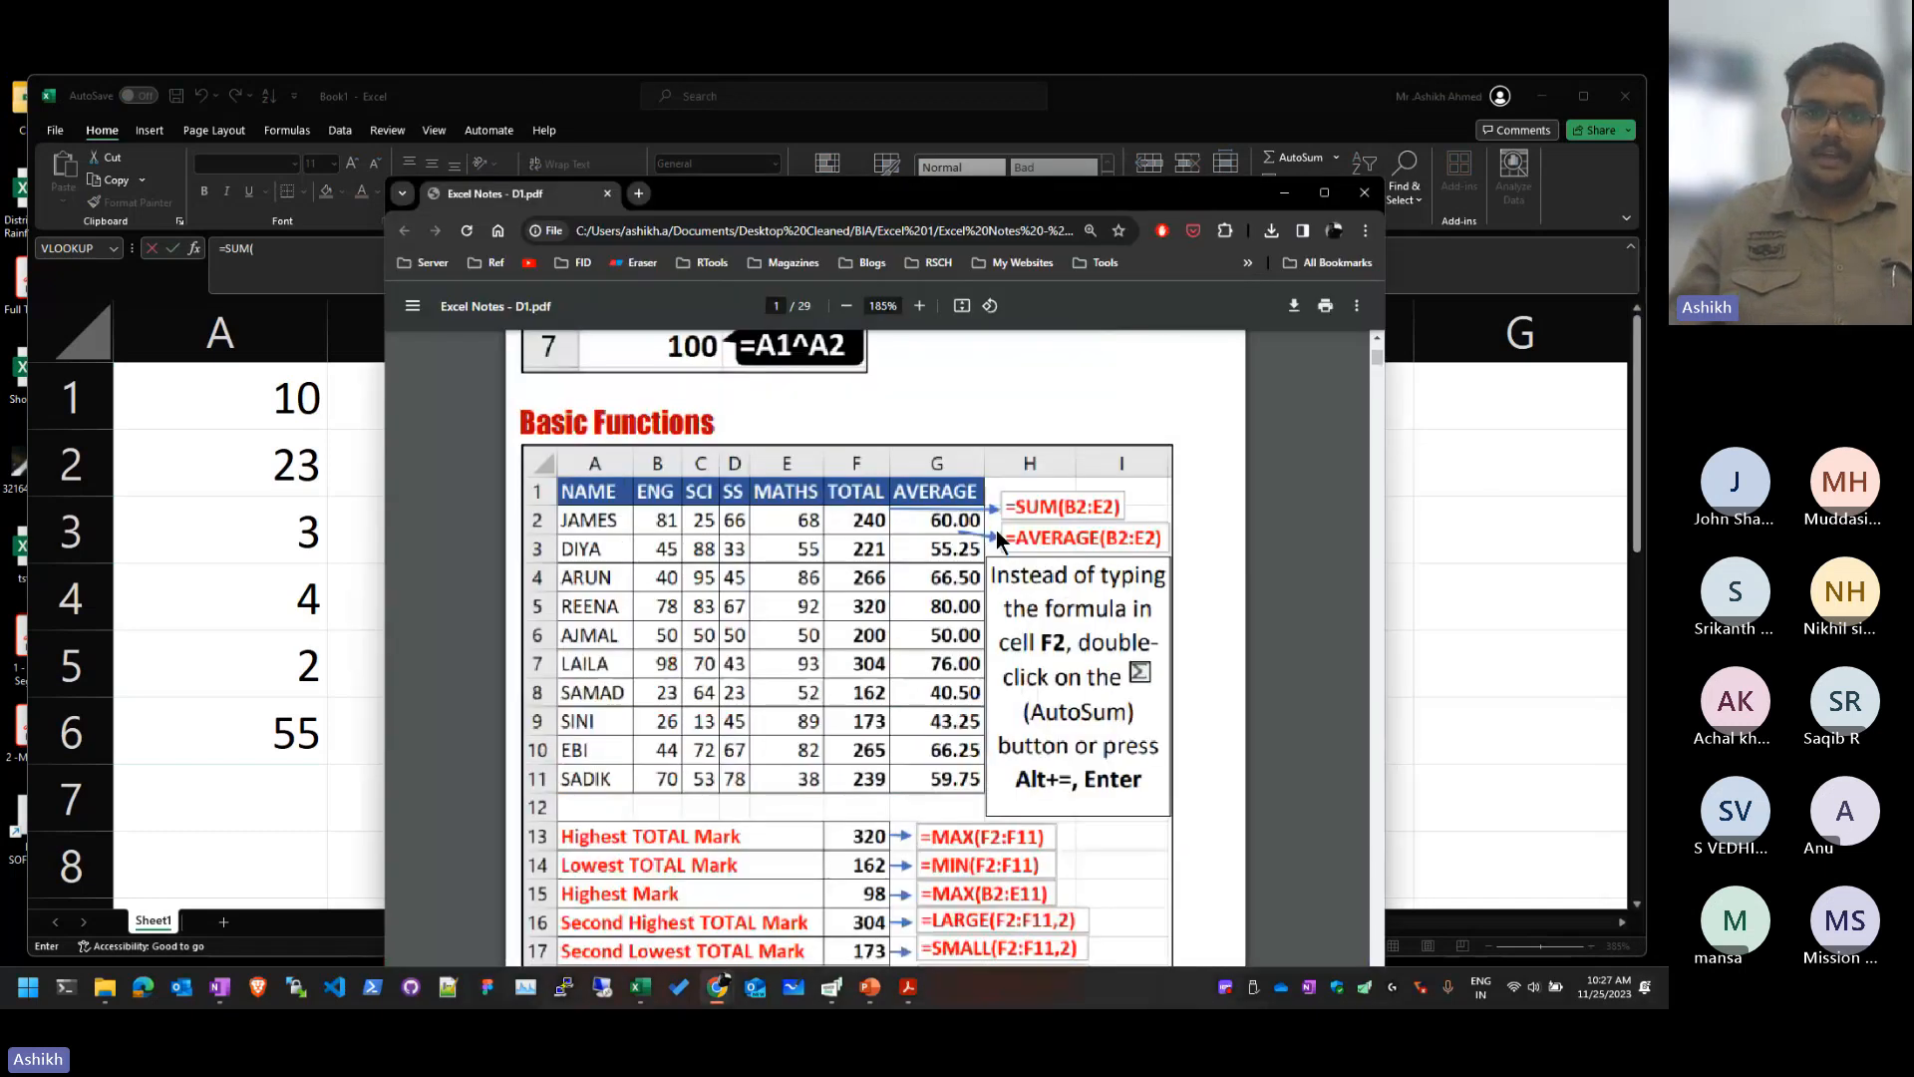
pyautogui.scroll(2, 1026, 494)
pyautogui.scroll(-10, 979, 577)
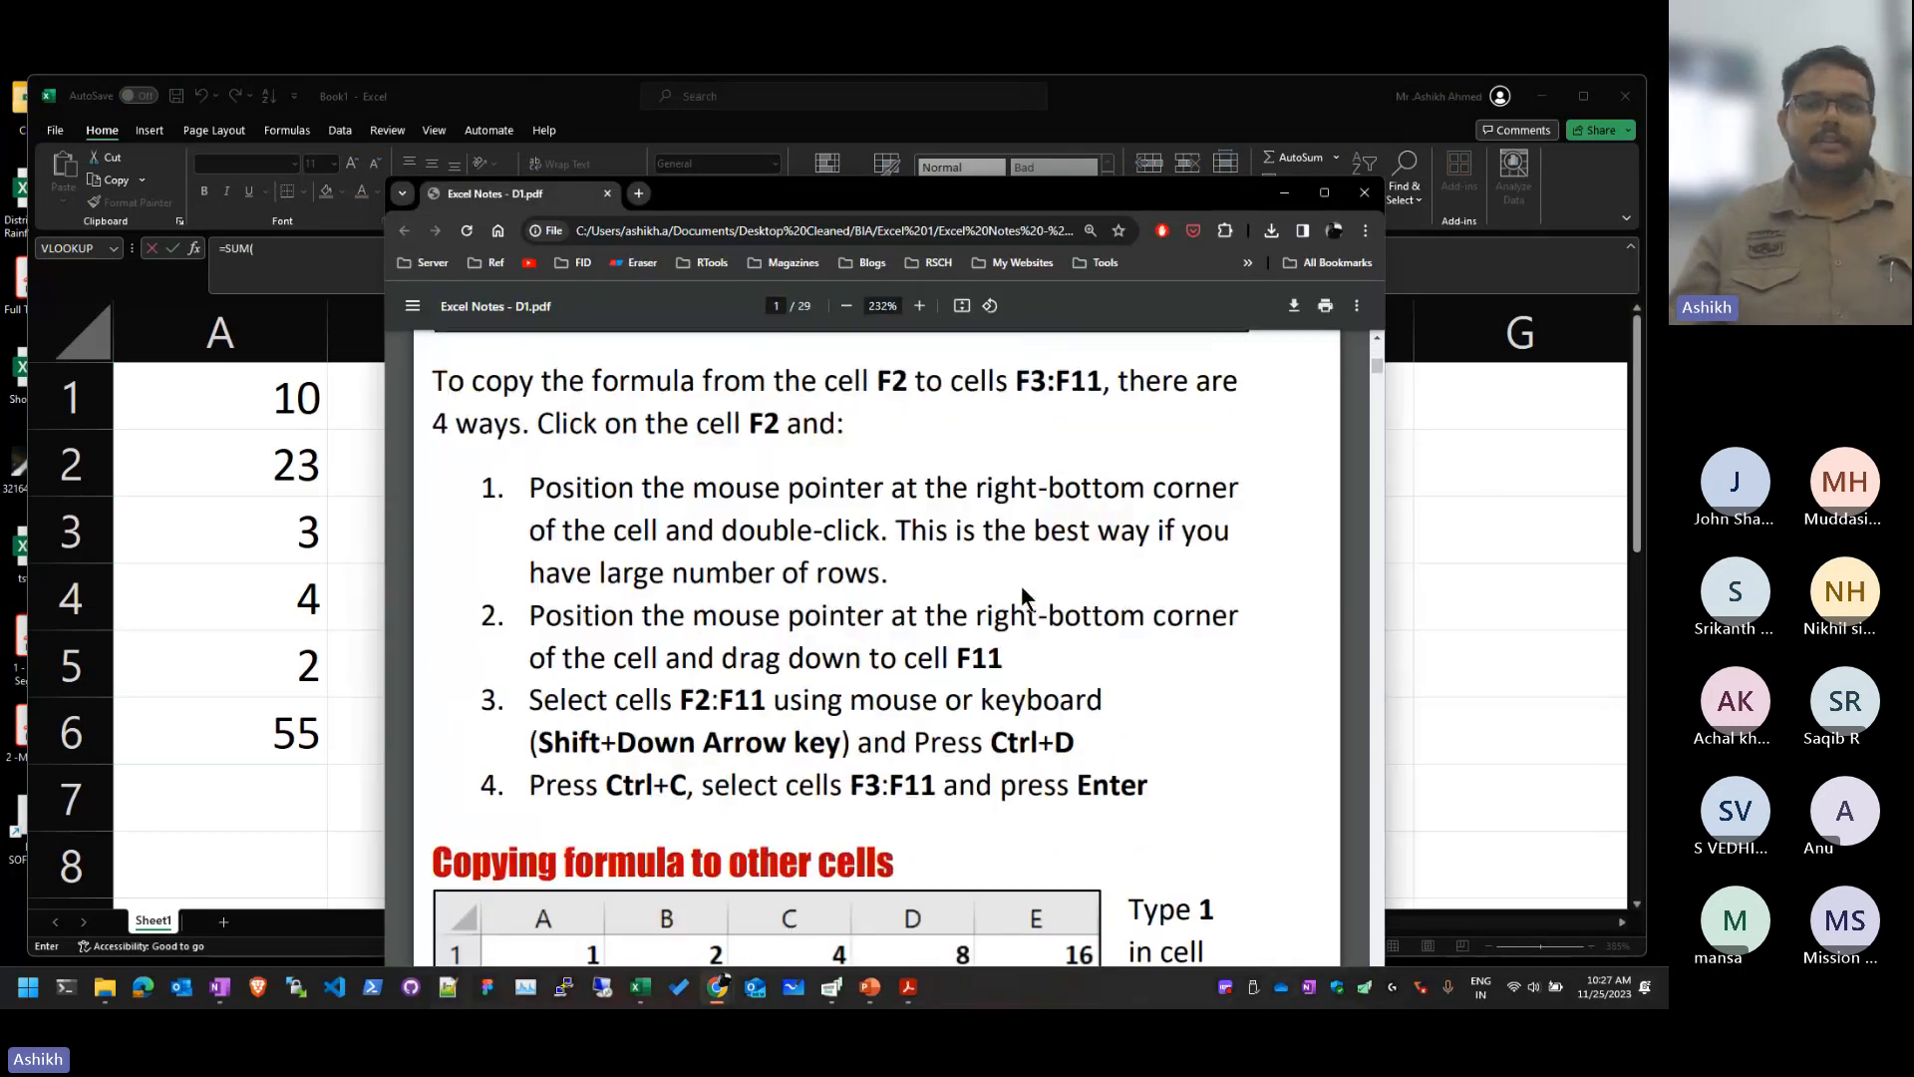
pyautogui.hotkey('alt', 'Tab')
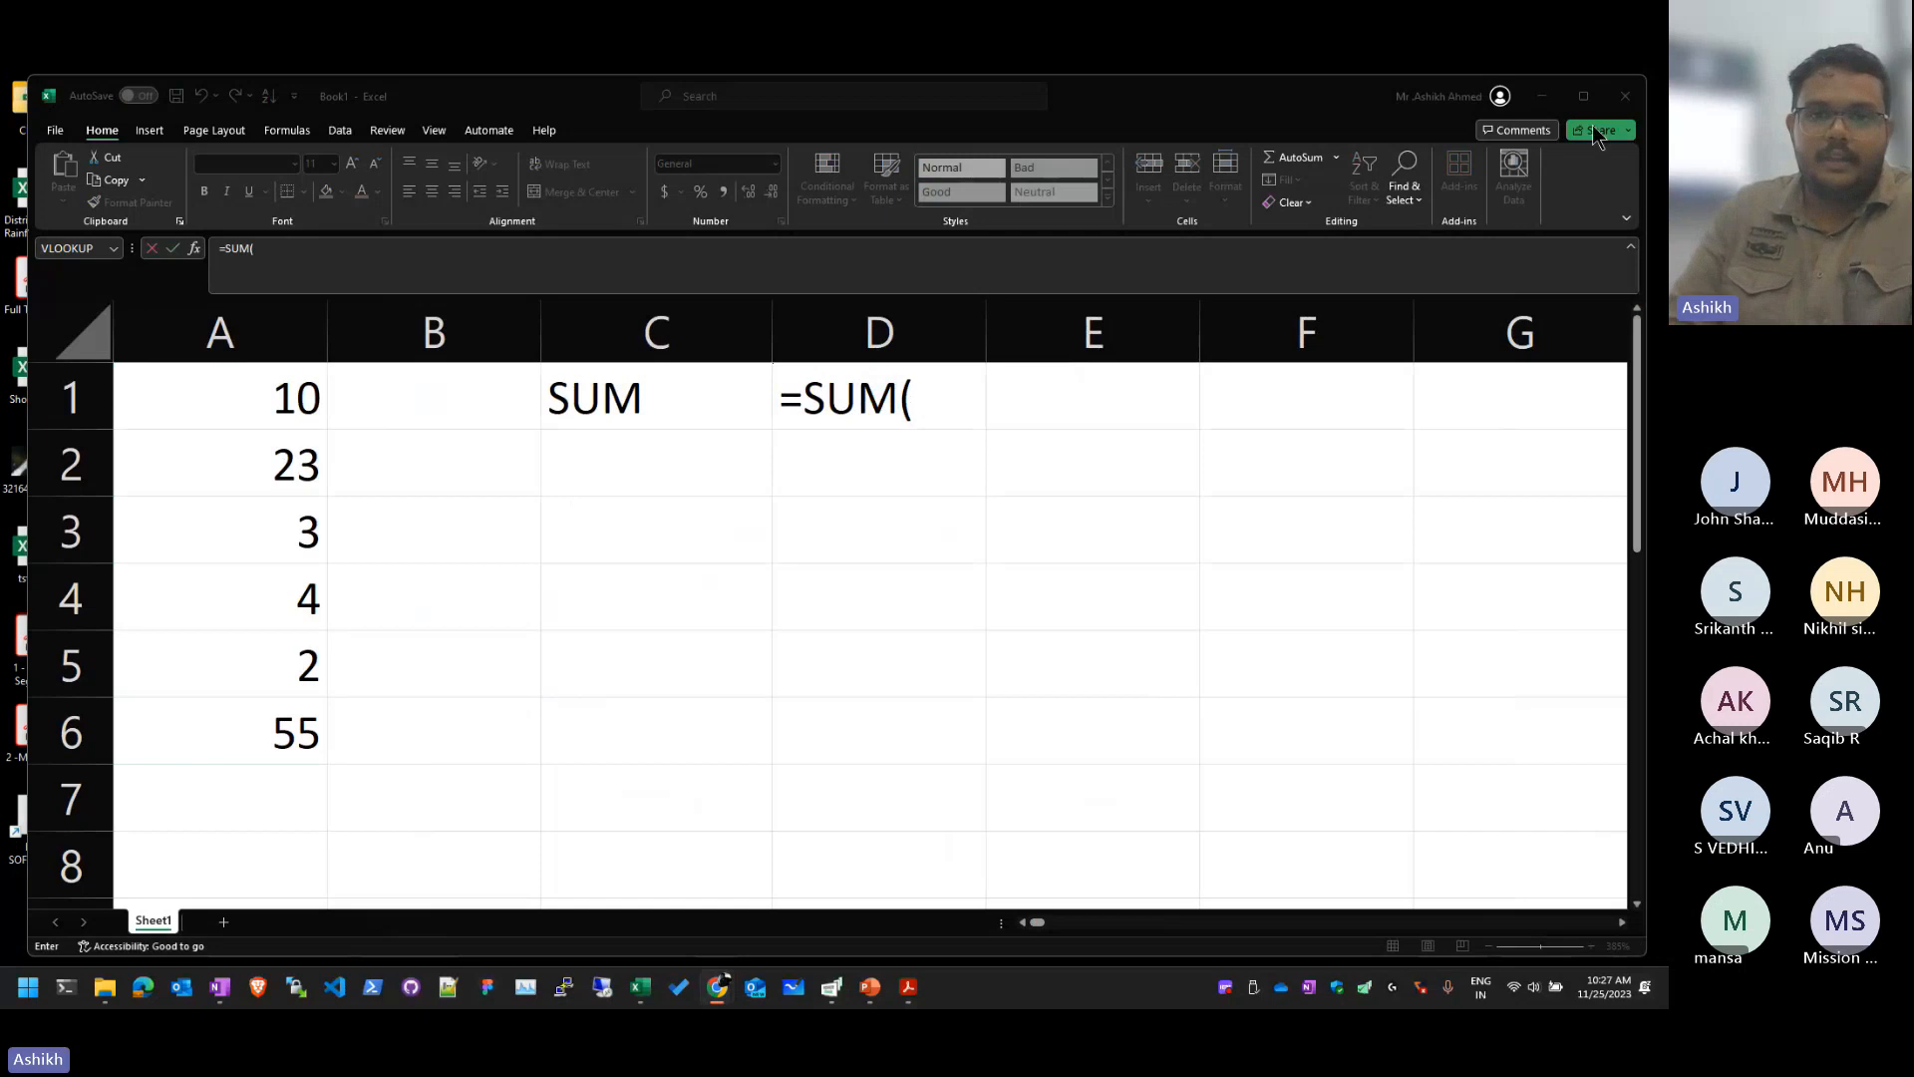
pyautogui.click(914, 400)
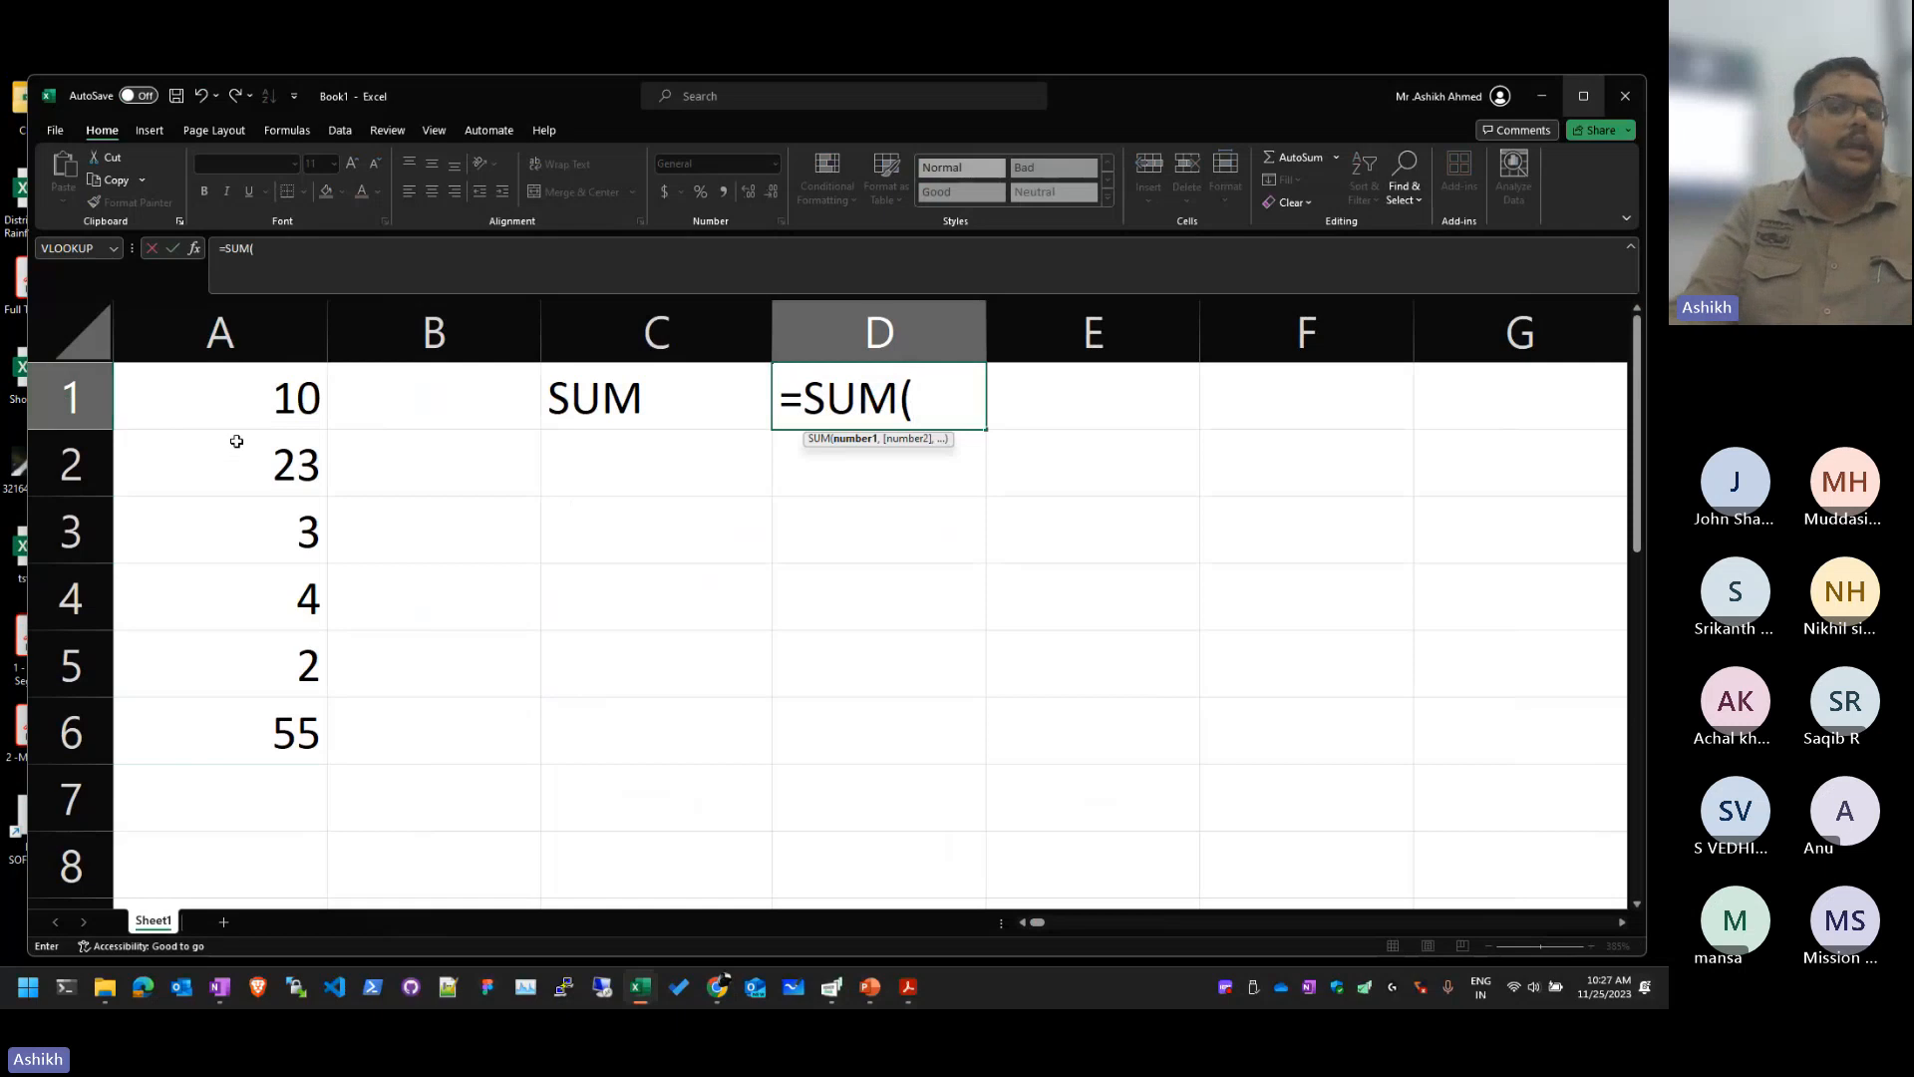
# Step: Try out various single cells across the sheet as the first argument of the open SUM formula in D1
pyautogui.click(279, 397)
pyautogui.click(645, 524)
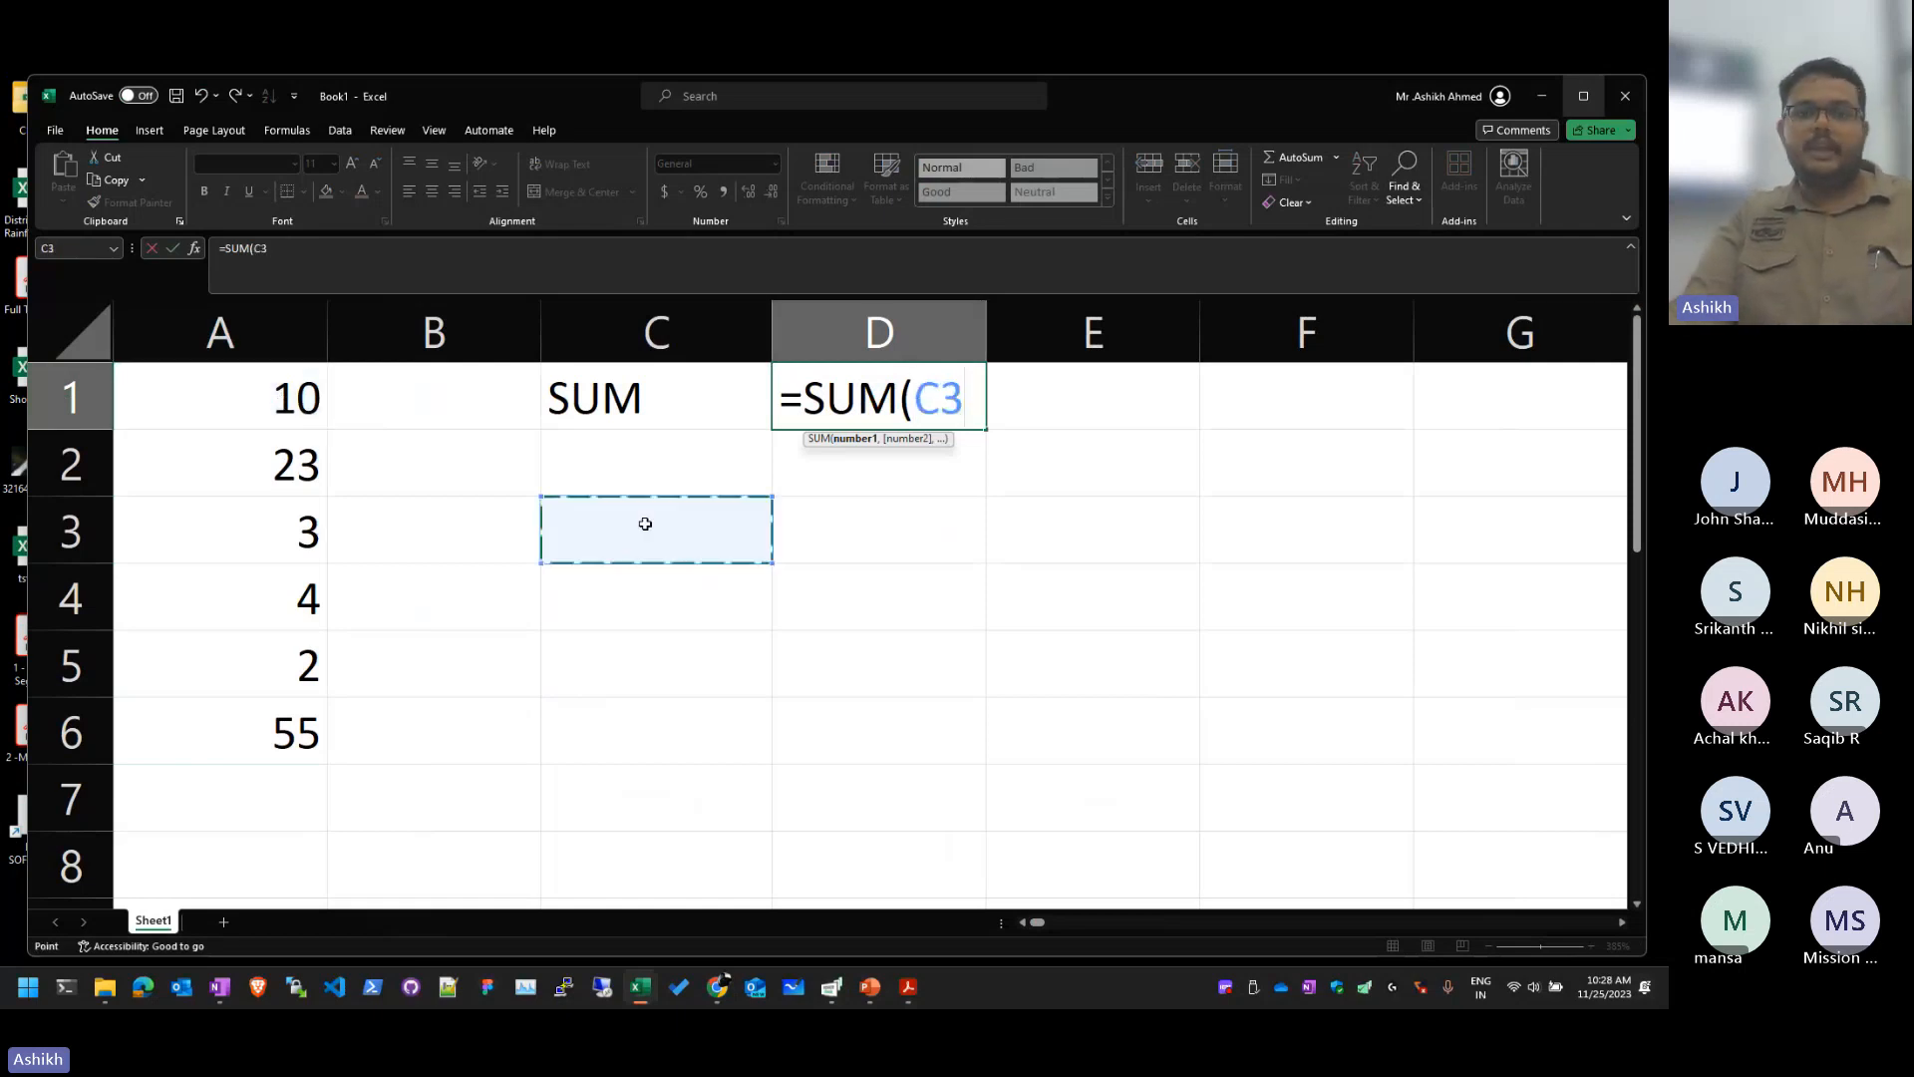
pyautogui.click(877, 661)
pyautogui.click(1256, 720)
pyautogui.click(582, 545)
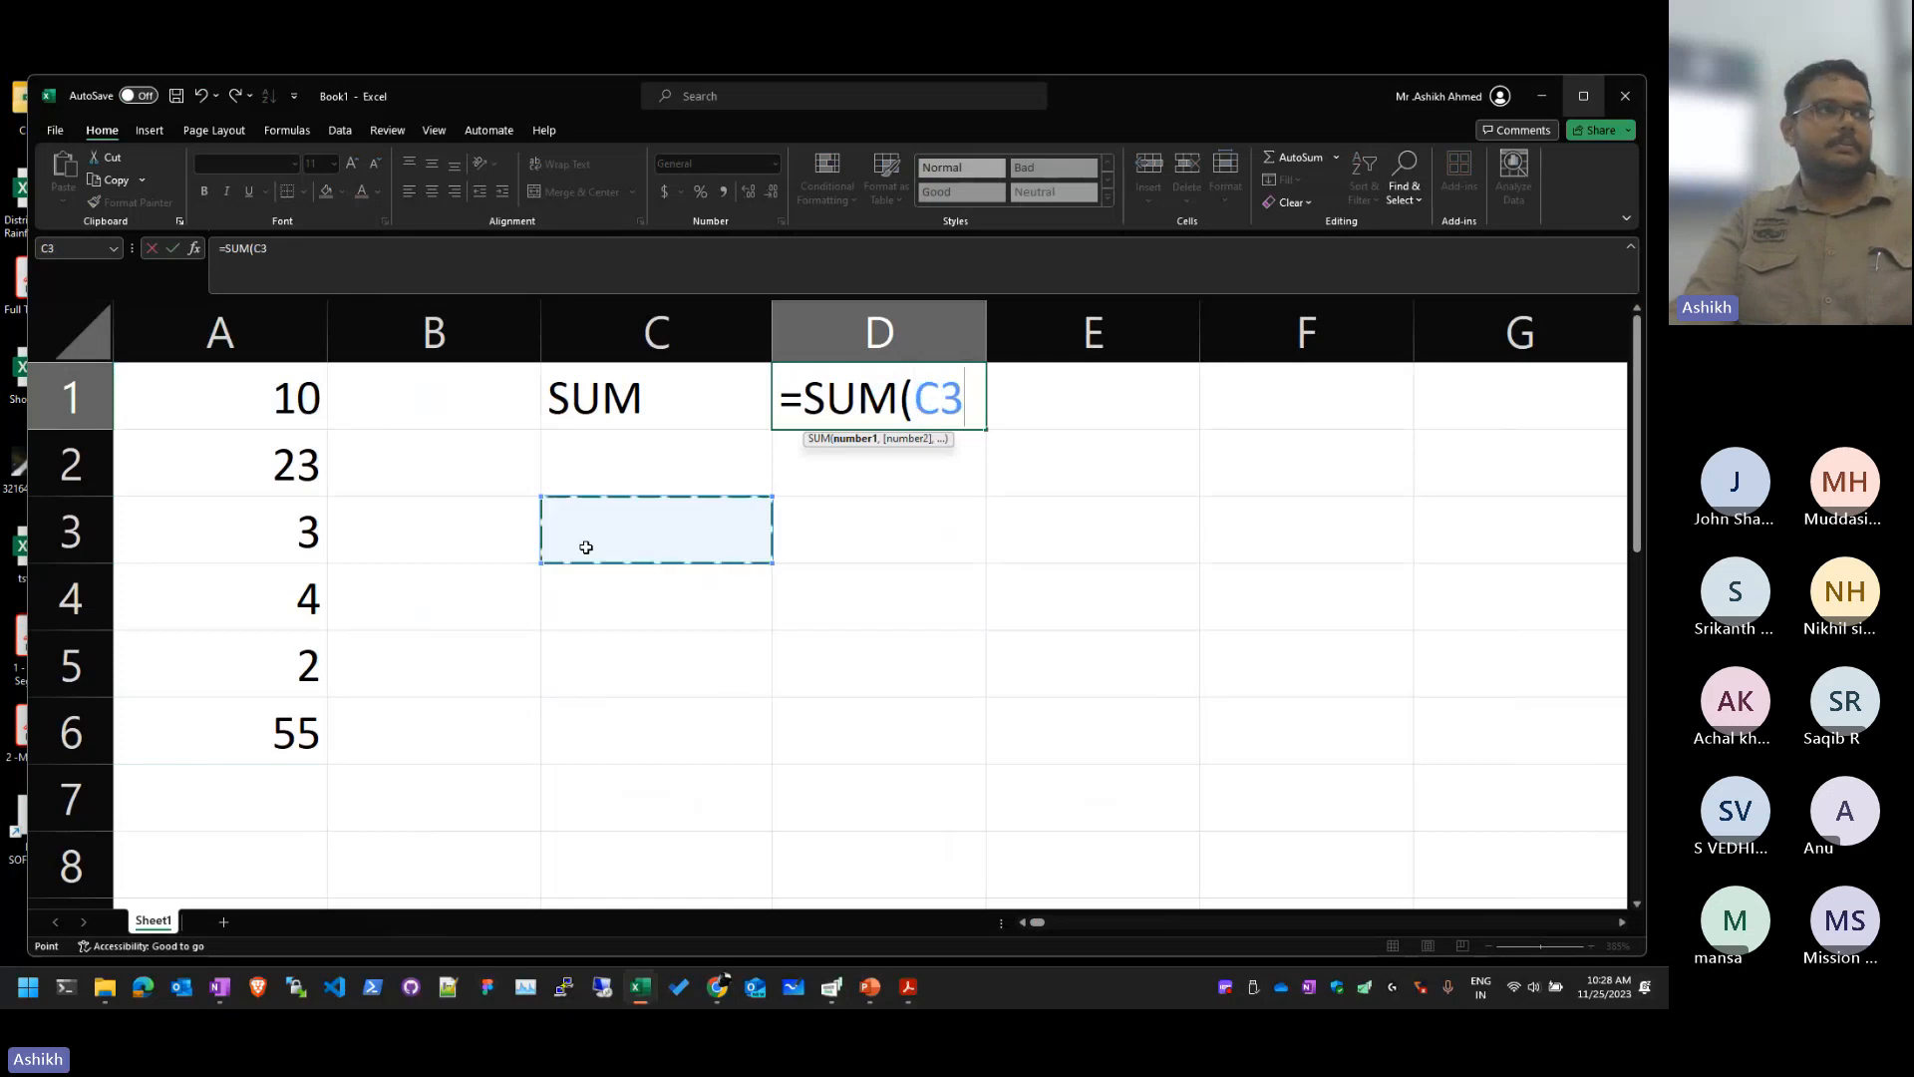
pyautogui.click(1042, 538)
pyautogui.click(503, 683)
pyautogui.click(827, 653)
pyautogui.click(1246, 523)
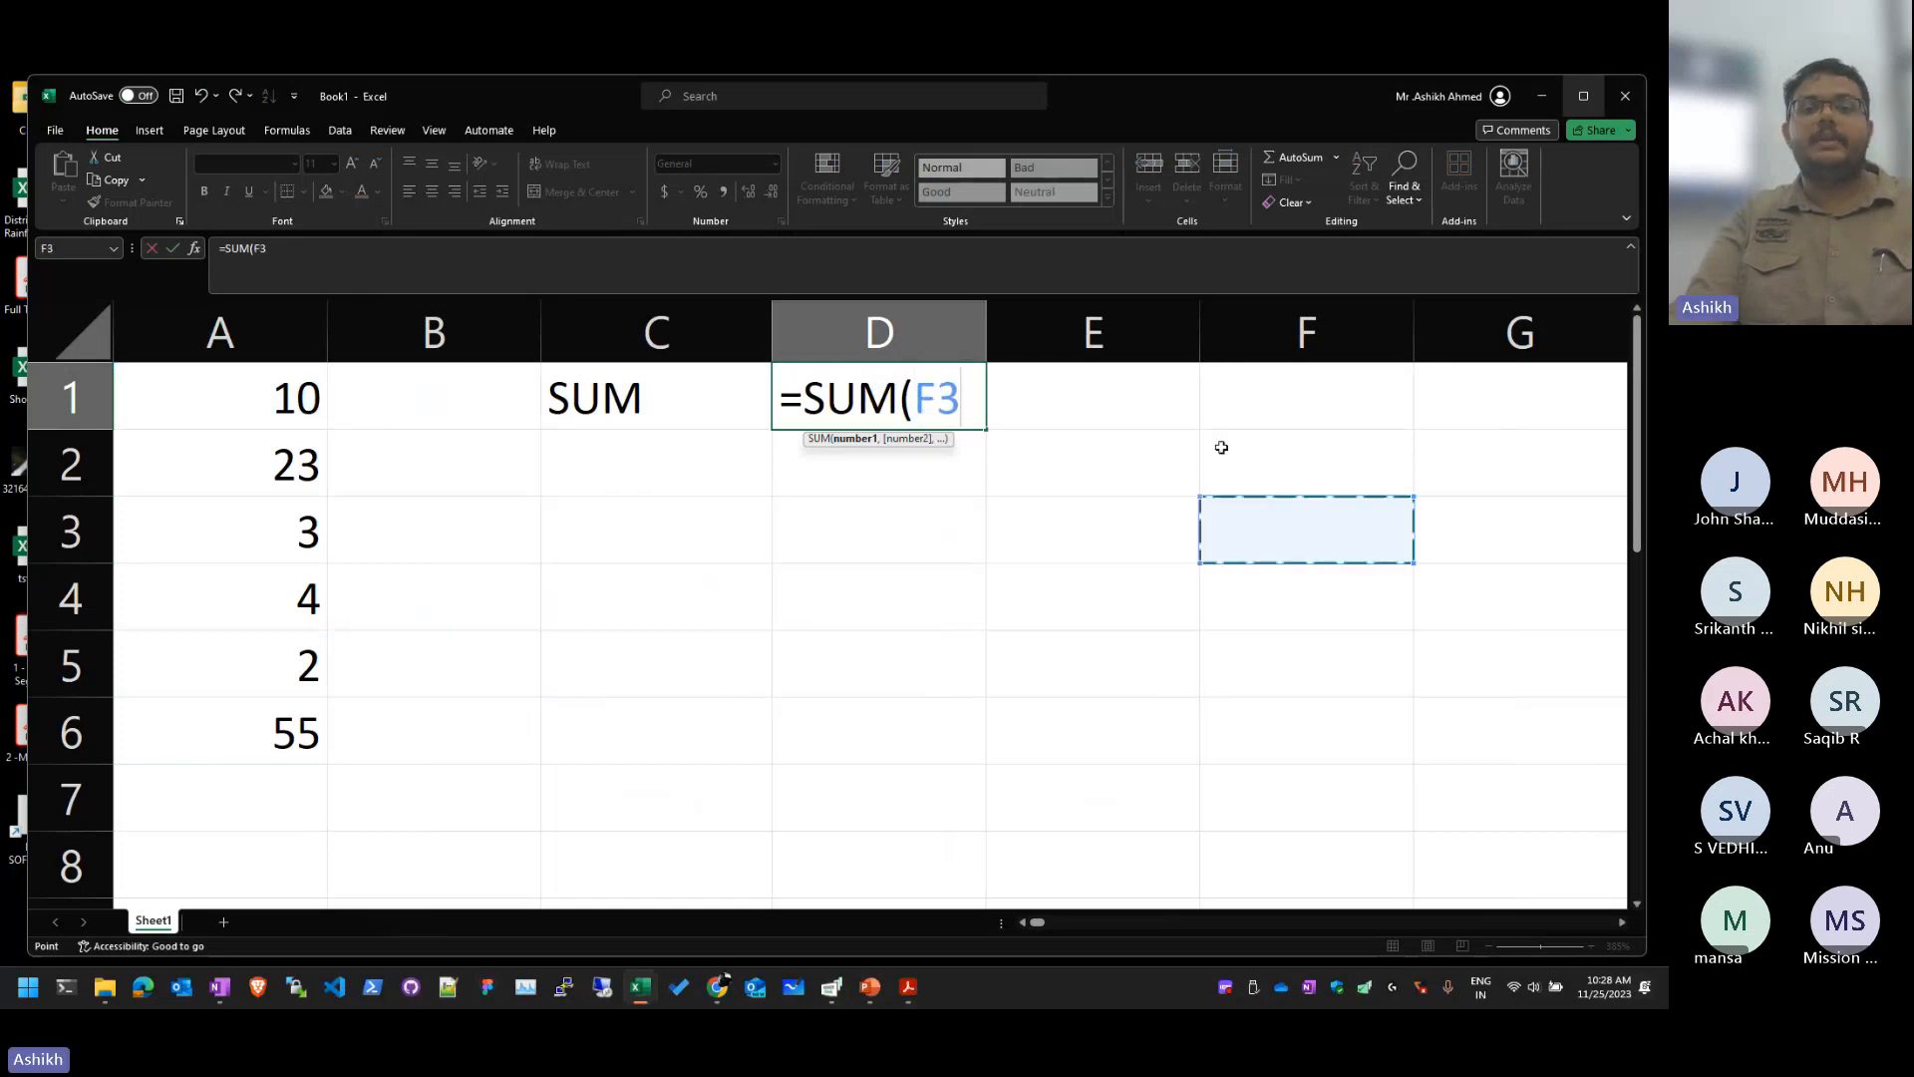
pyautogui.click(677, 668)
pyautogui.click(1256, 647)
pyautogui.click(1197, 570)
# Step: Complete the open formula in D1 as =SUM(A1,A2)
pyautogui.click(283, 396)
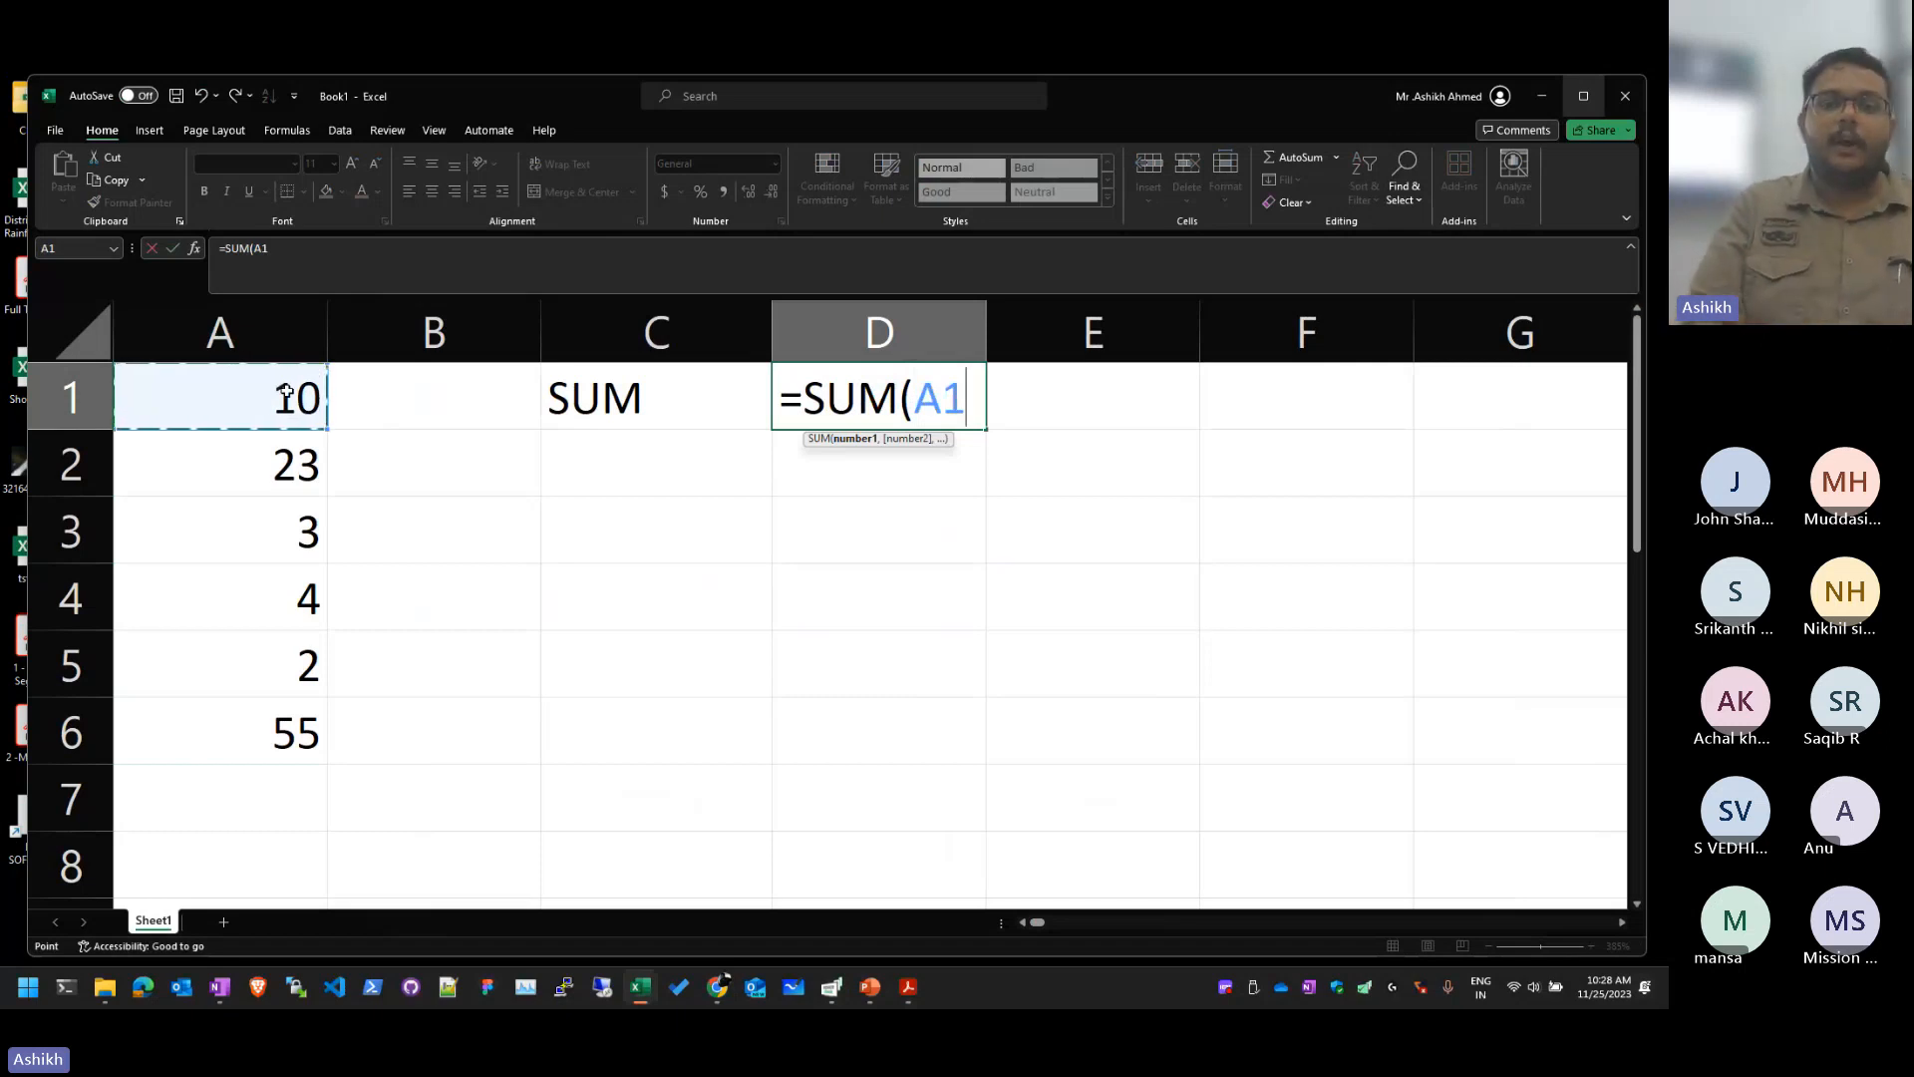
pyautogui.write(',')
pyautogui.click(239, 467)
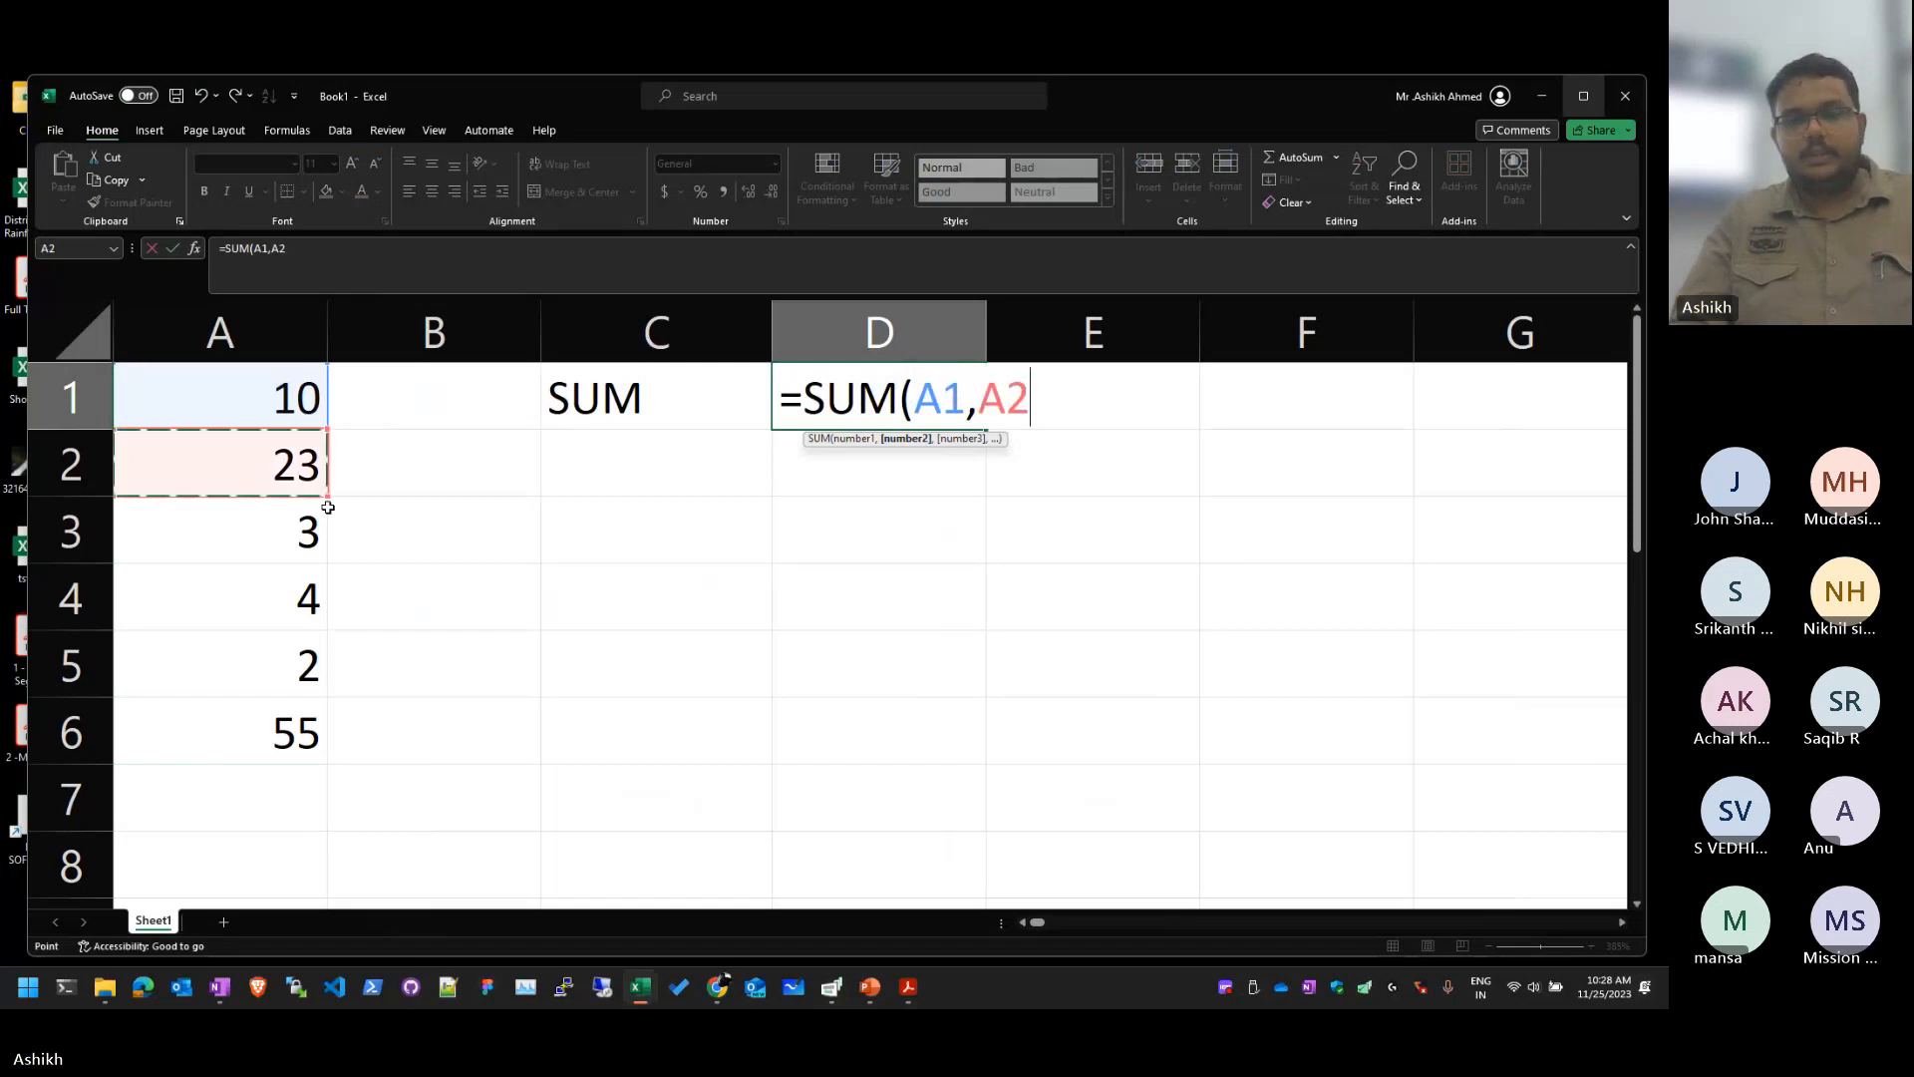
pyautogui.write(')')
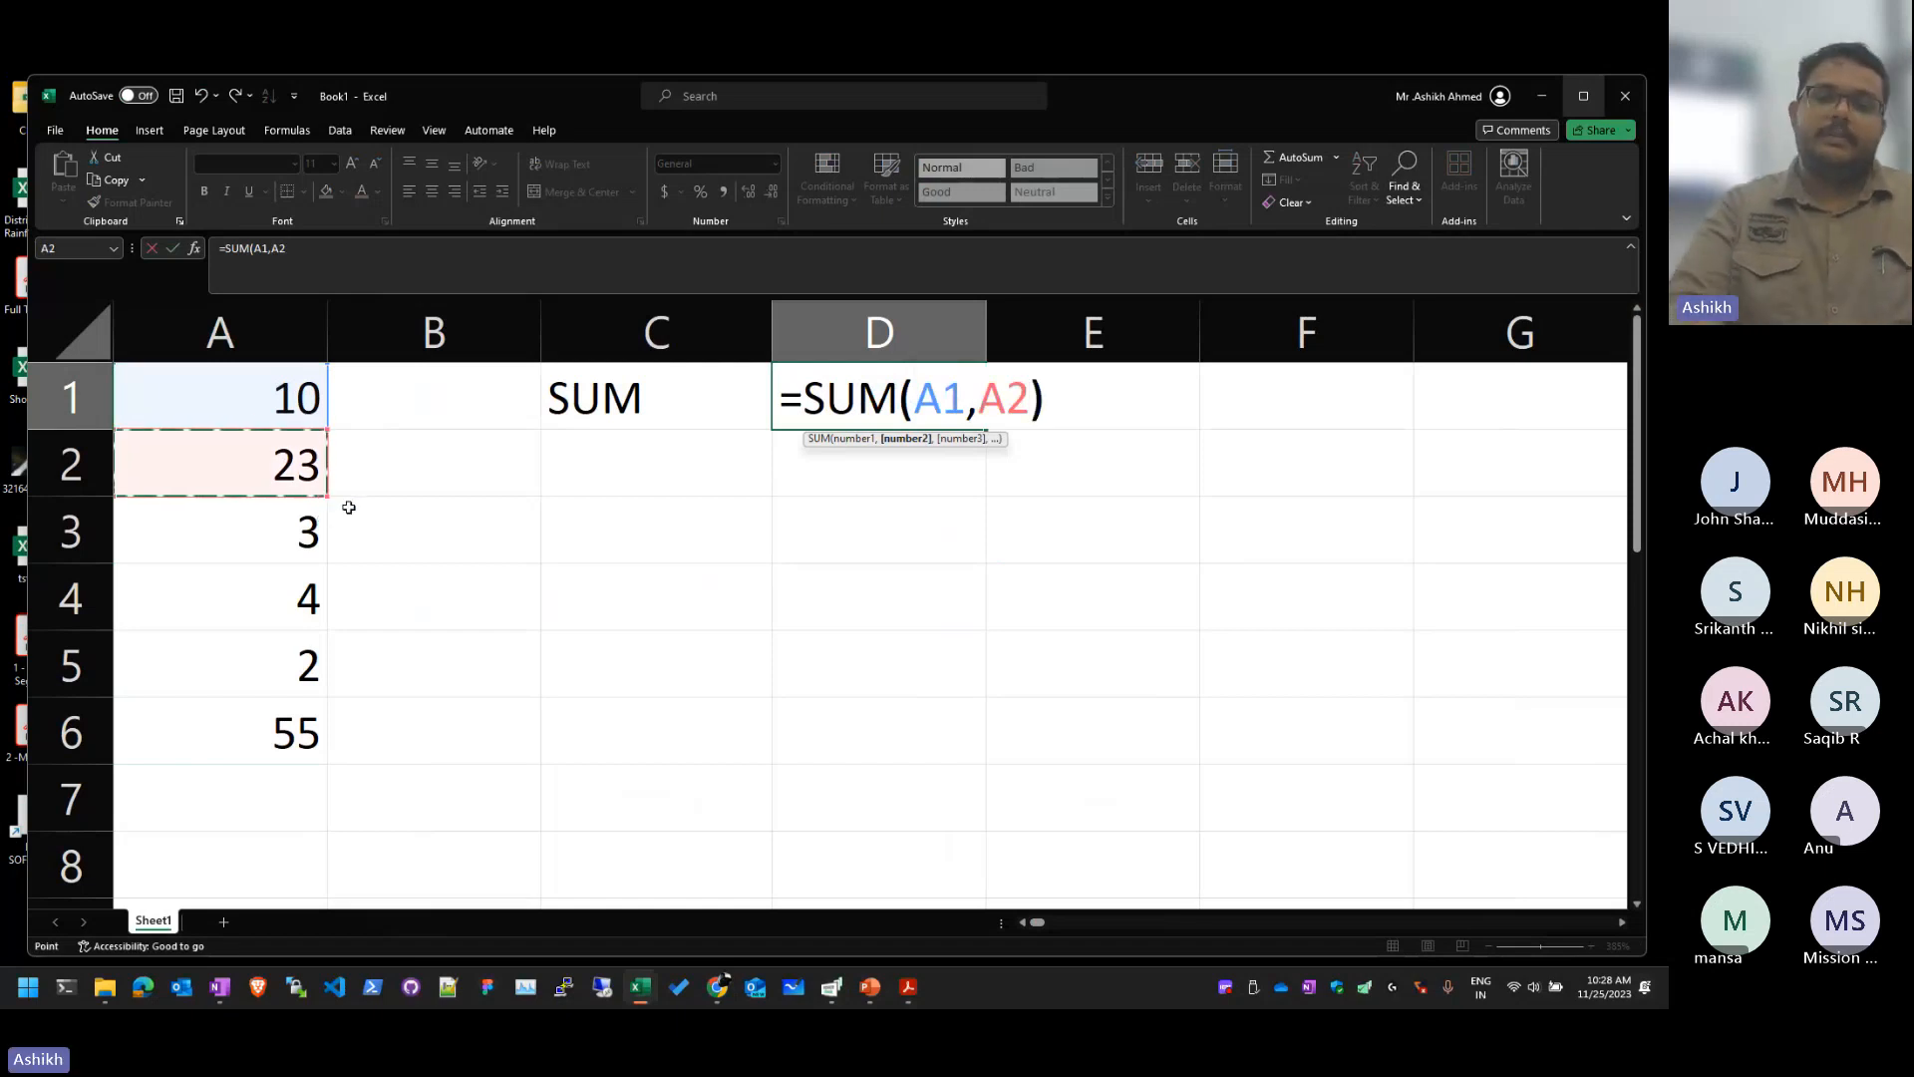
pyautogui.press('Return')
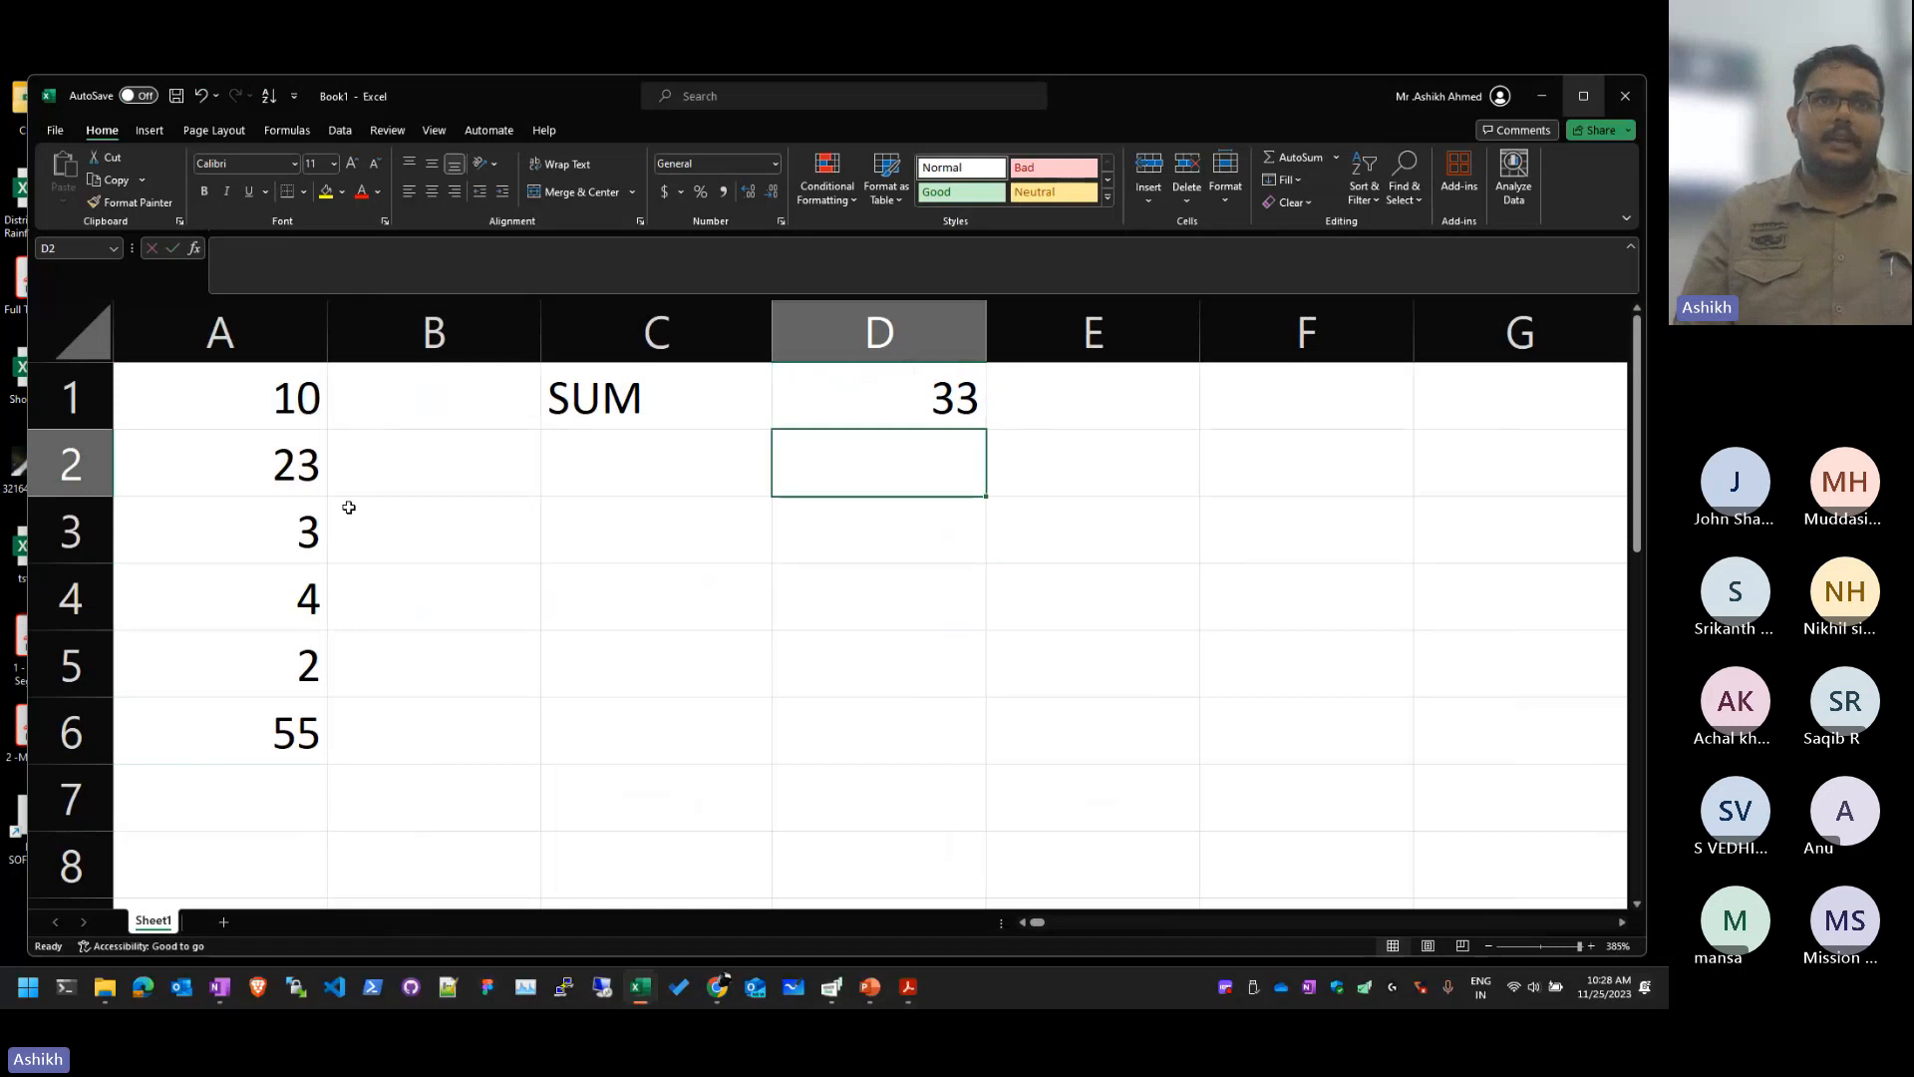
# Step: Extend the SUM formula in D1 with the individual cells A3, A4, A5 and A6 as further arguments
pyautogui.press('Left')
pyautogui.press('Left')
pyautogui.press('Up')
pyautogui.press('Right')
pyautogui.press('Right')
pyautogui.press('F2')
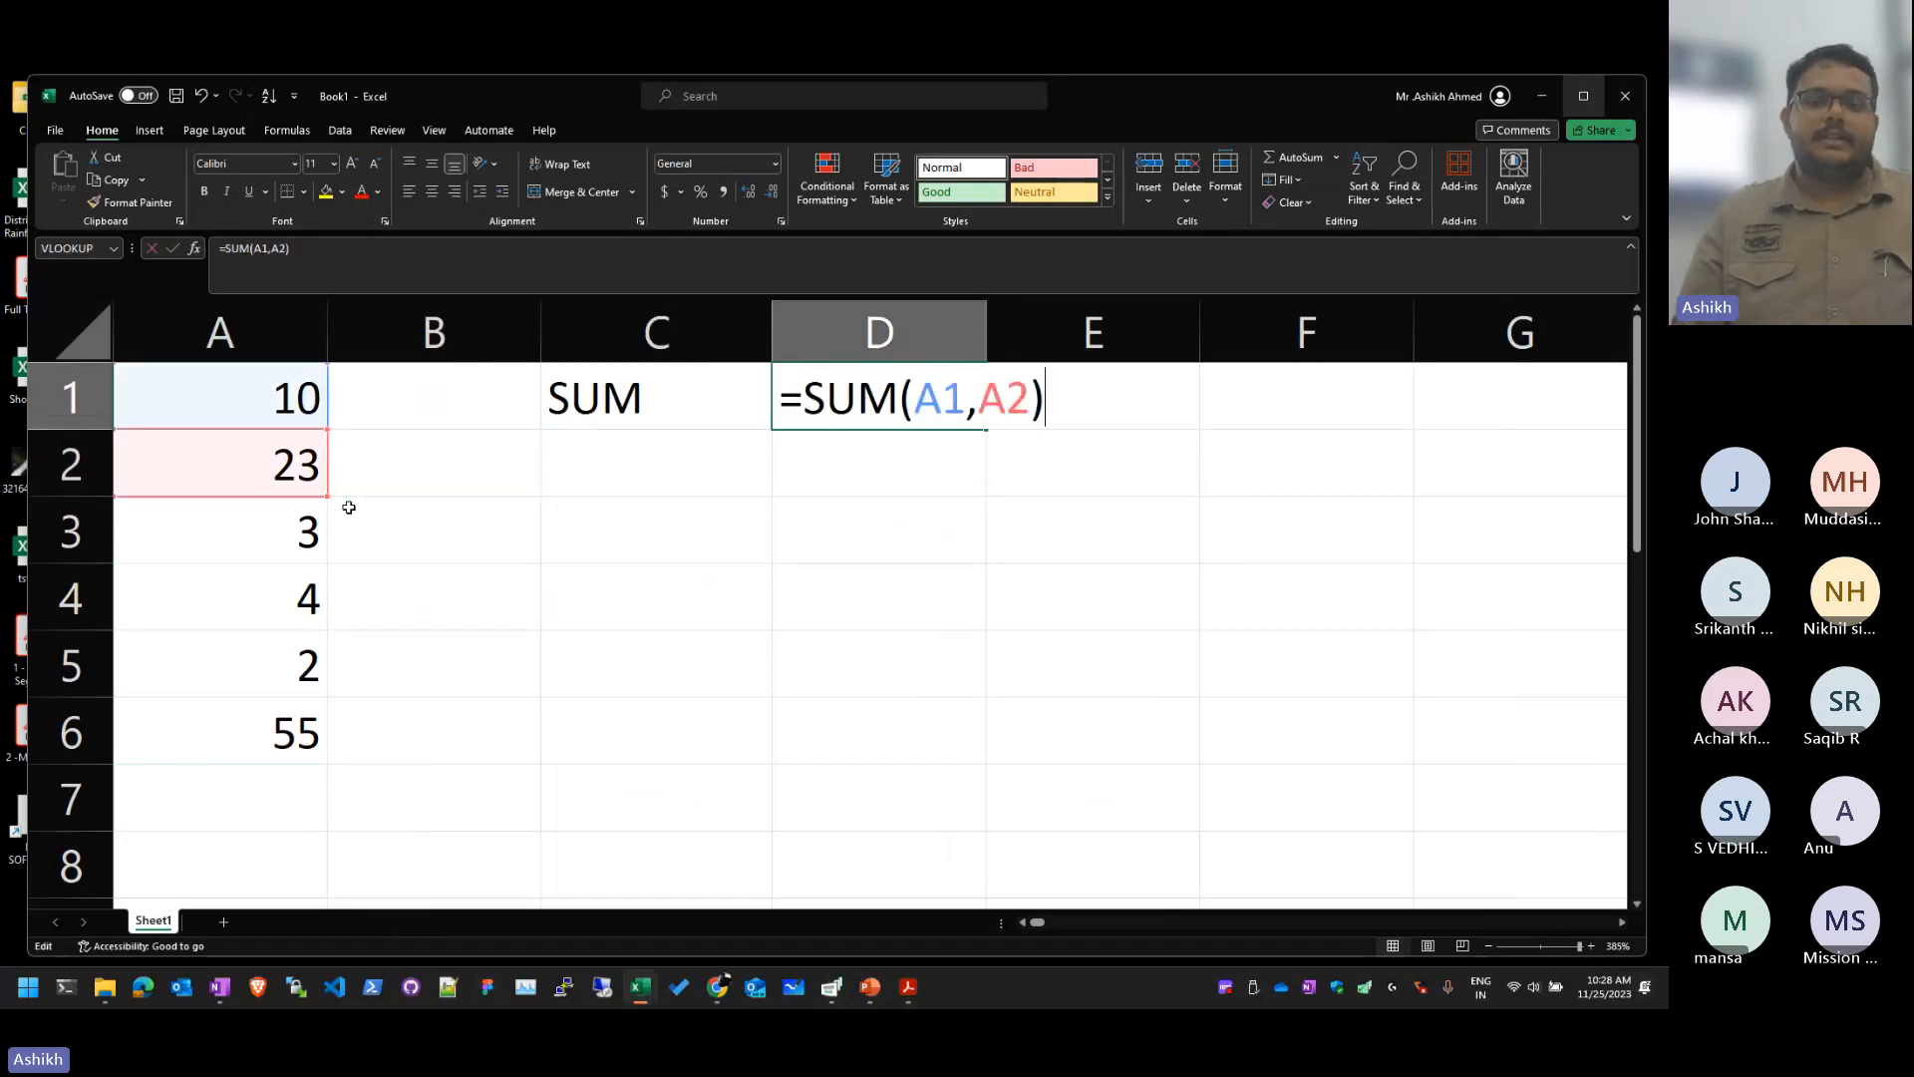
pyautogui.click(1028, 396)
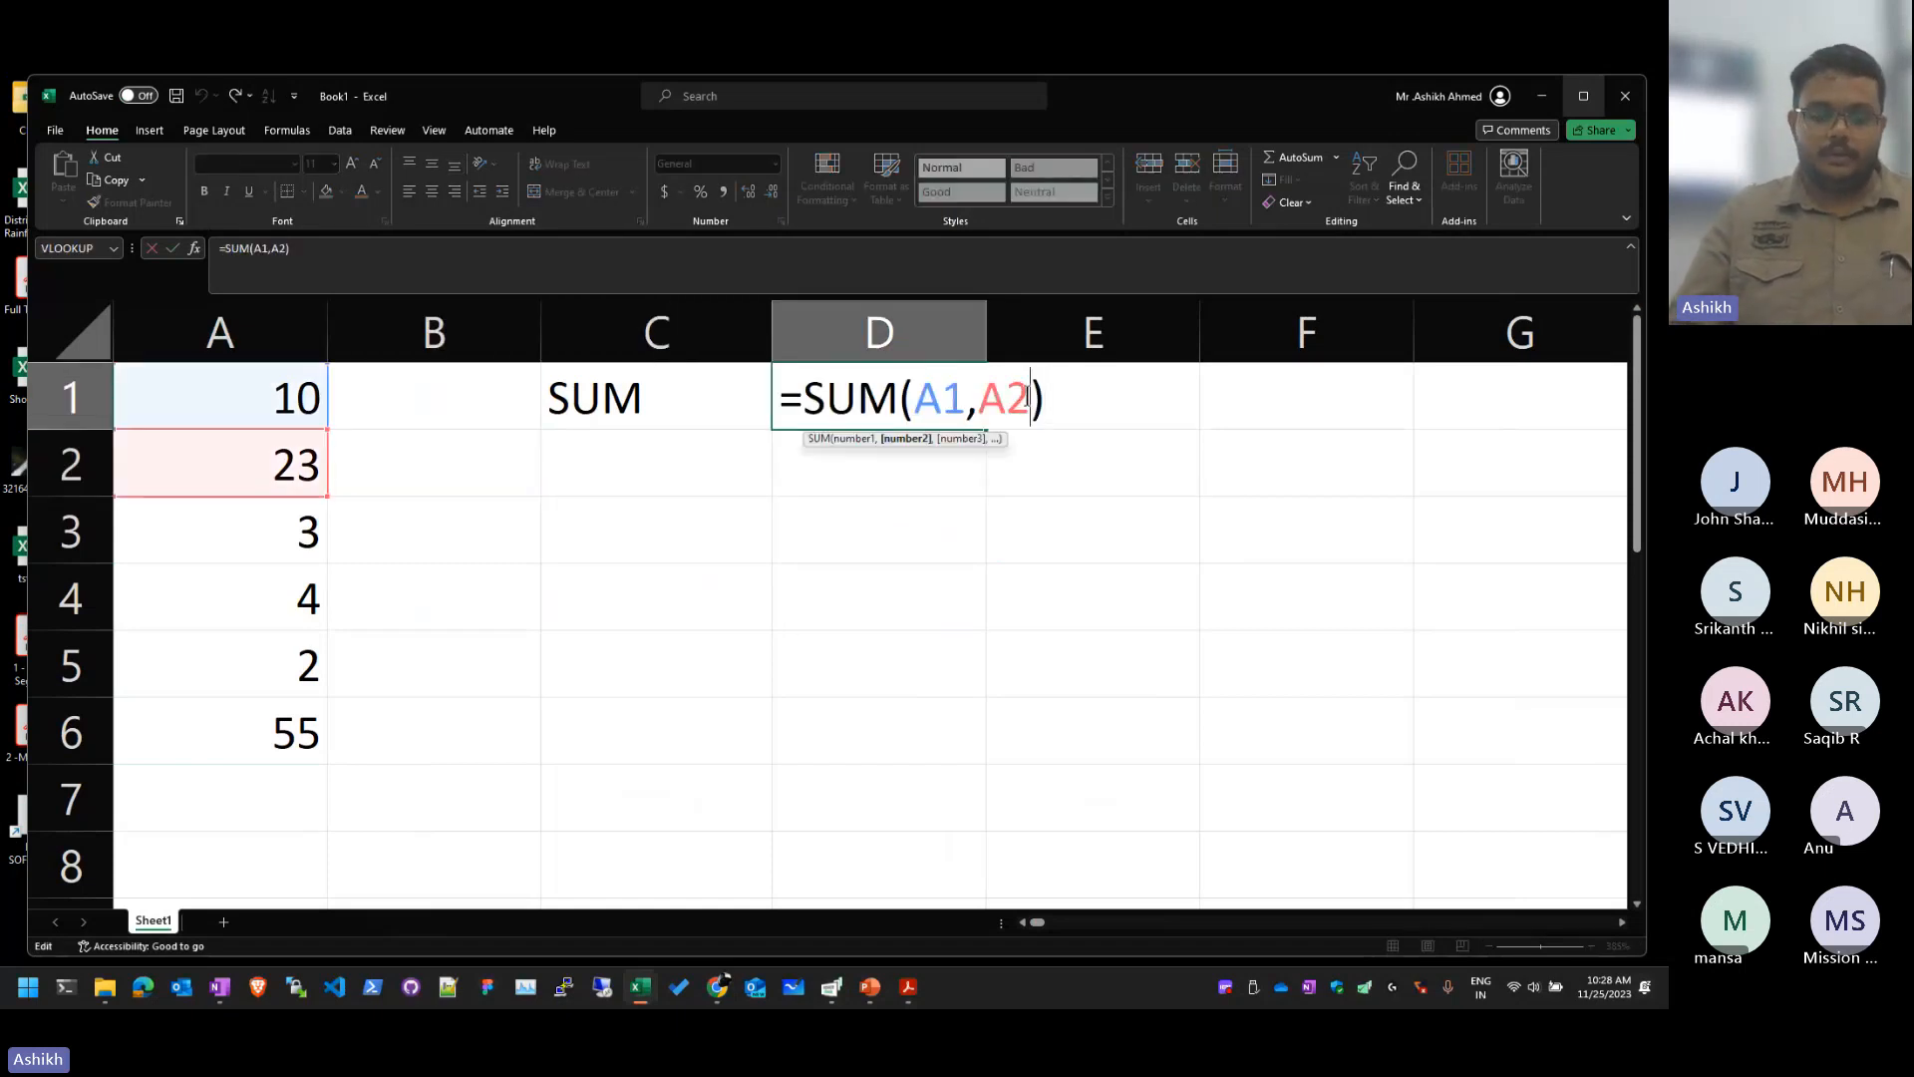
pyautogui.write(',')
pyautogui.click(290, 529)
pyautogui.write(',')
pyautogui.click(295, 603)
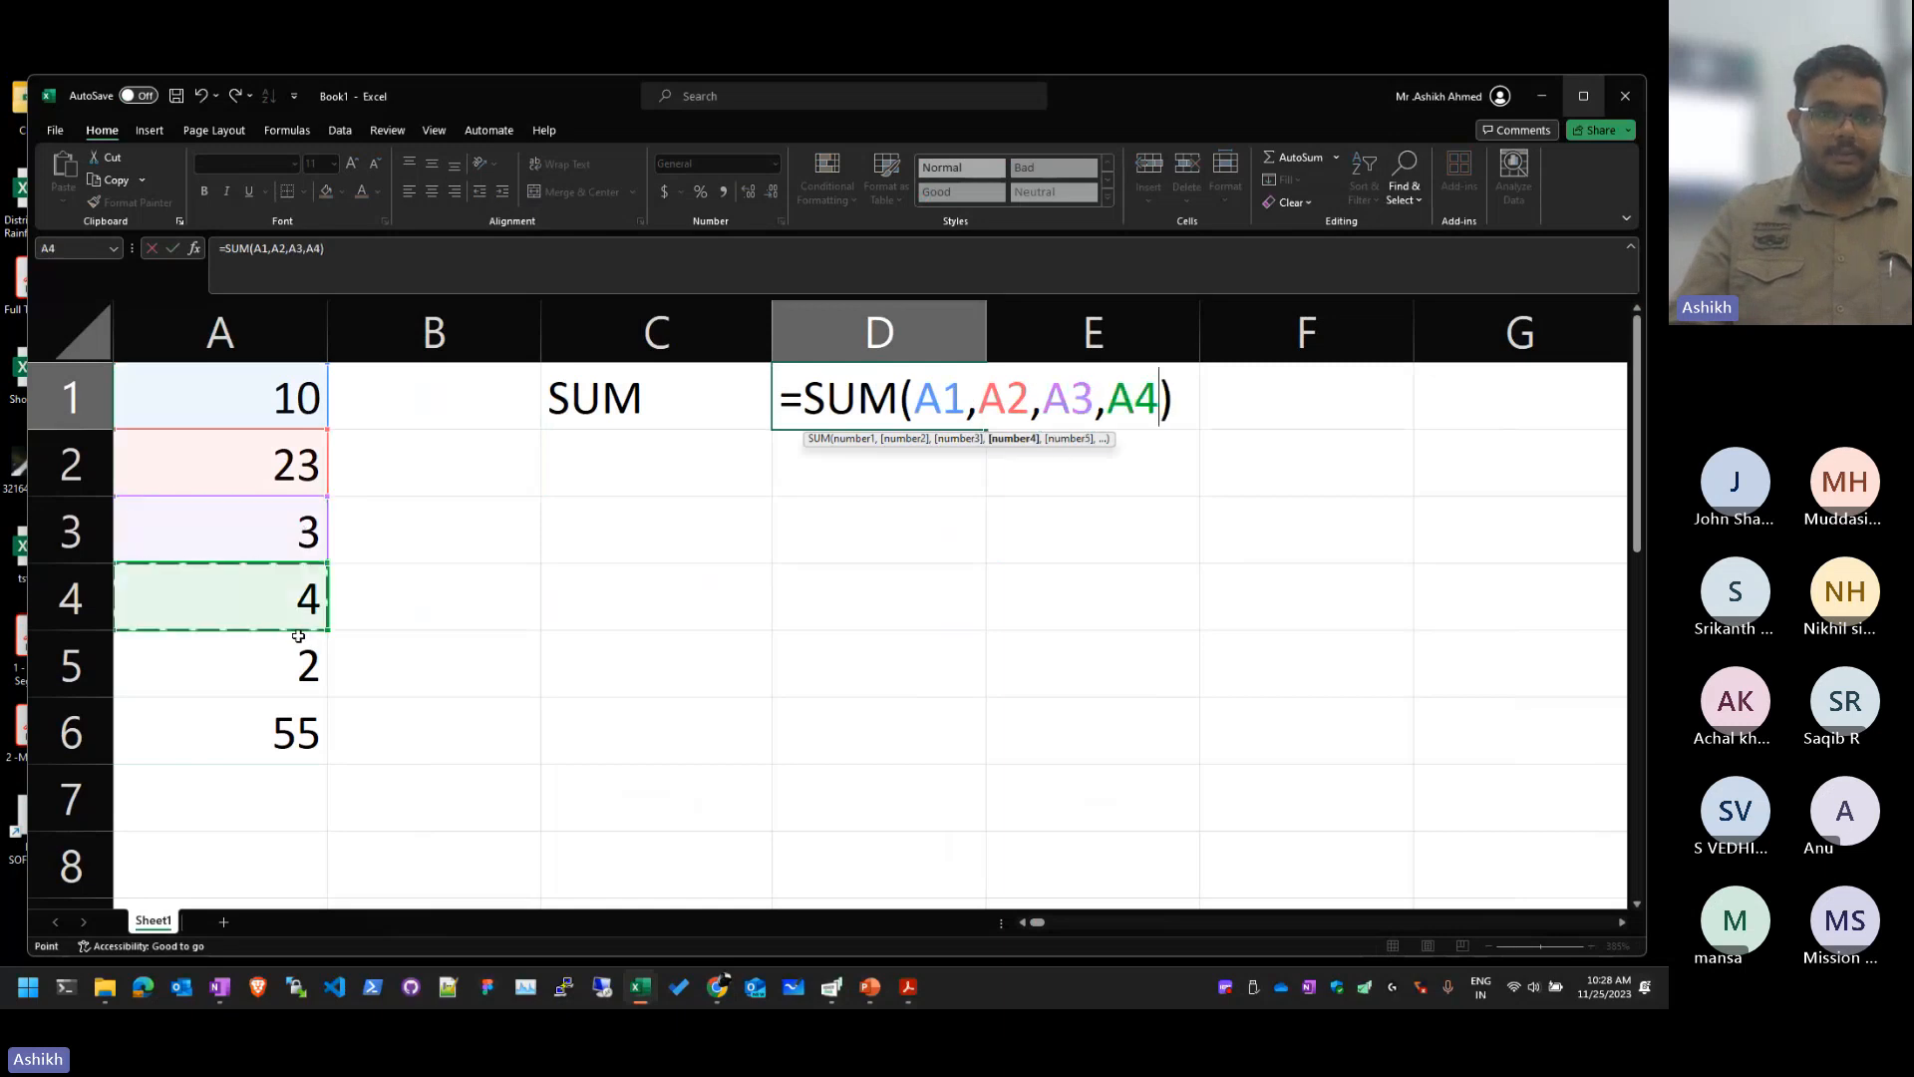
pyautogui.write(',')
pyautogui.click(299, 663)
pyautogui.write(',')
pyautogui.click(304, 787)
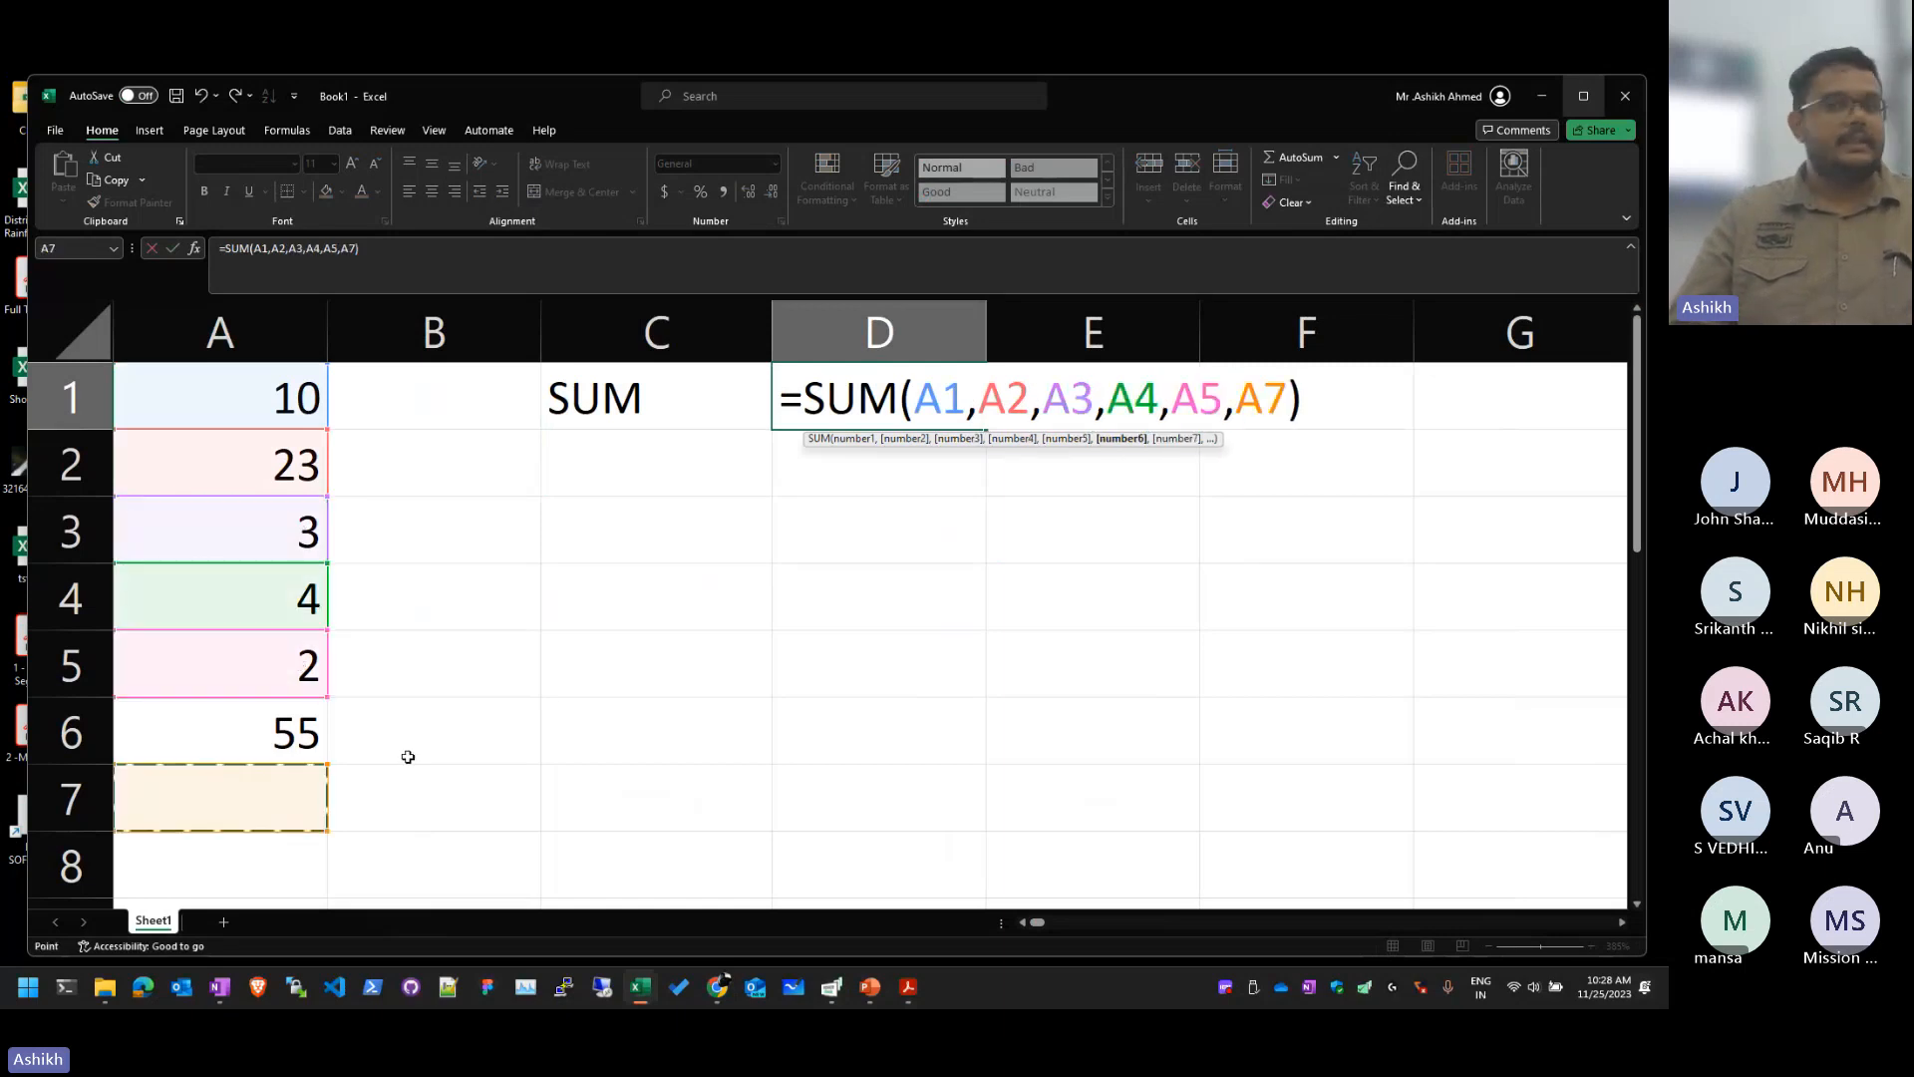
pyautogui.press('Up')
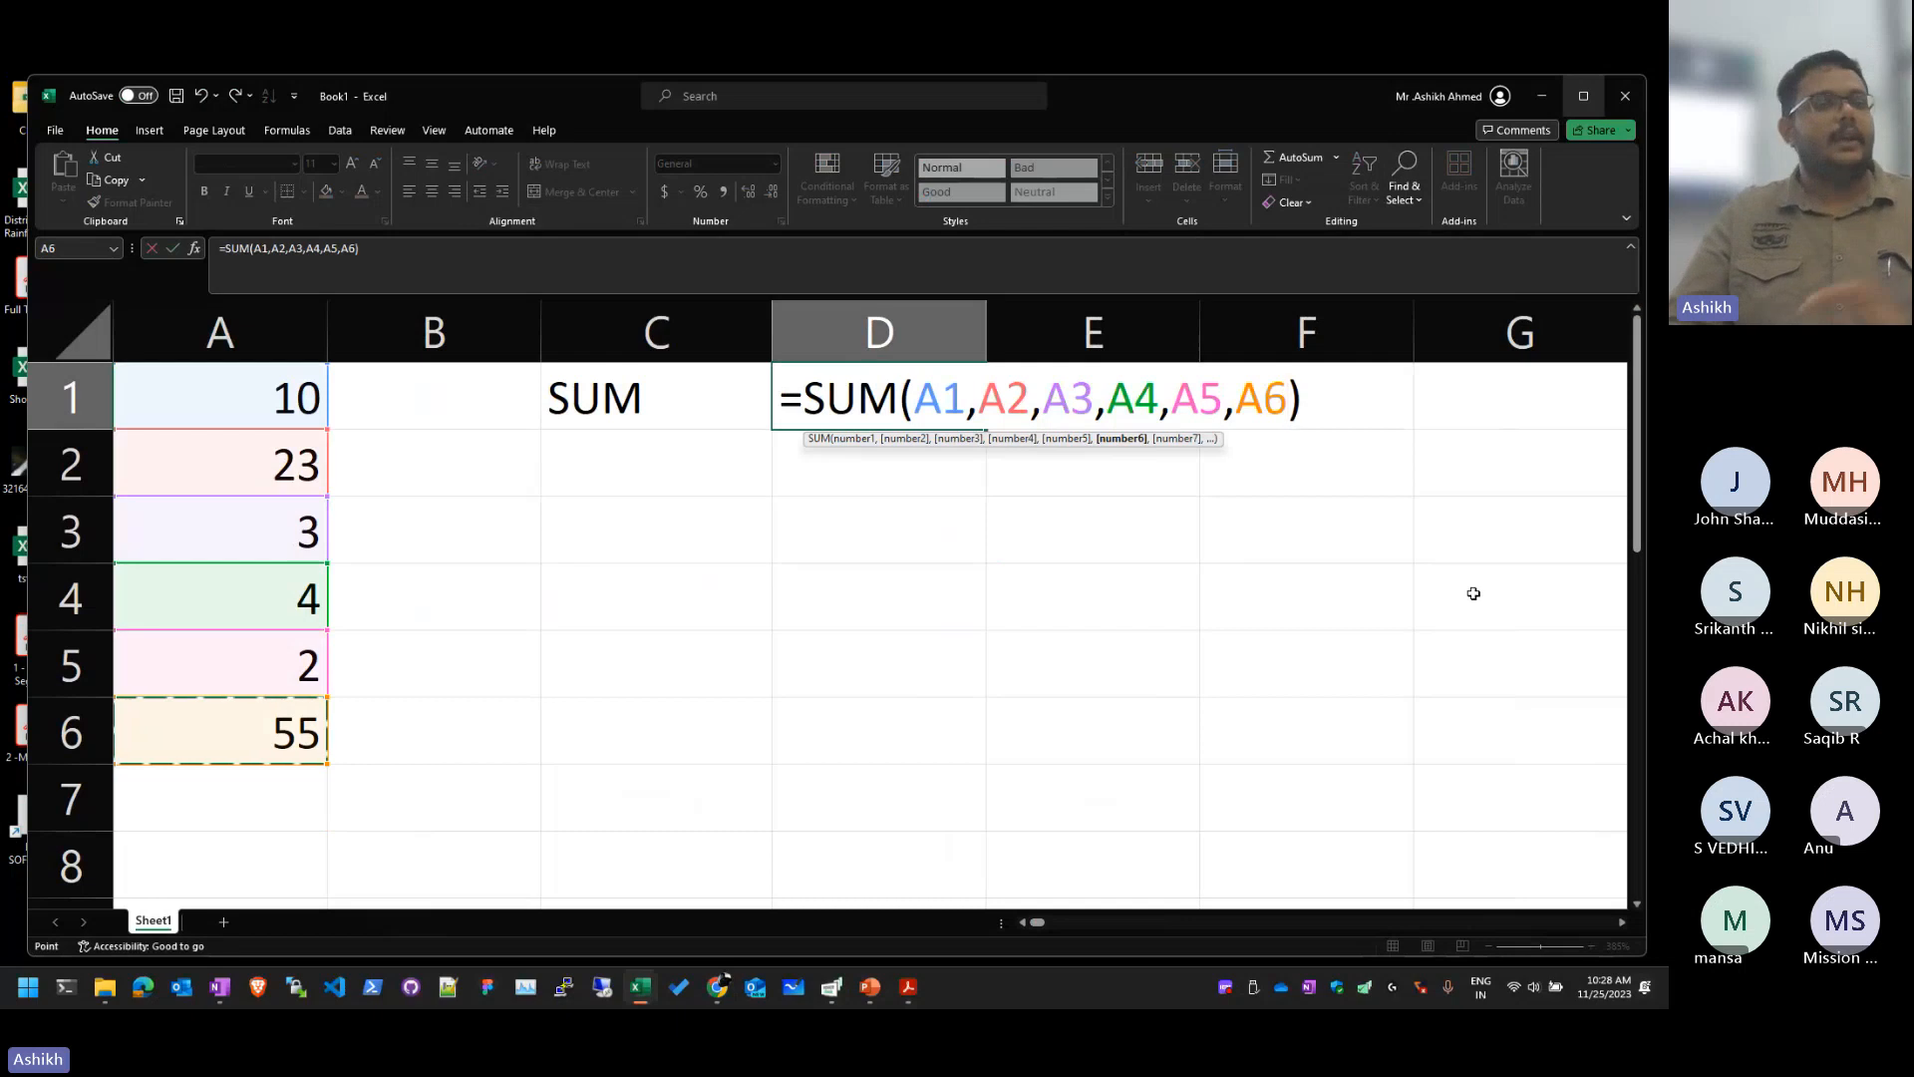
pyautogui.press('Return')
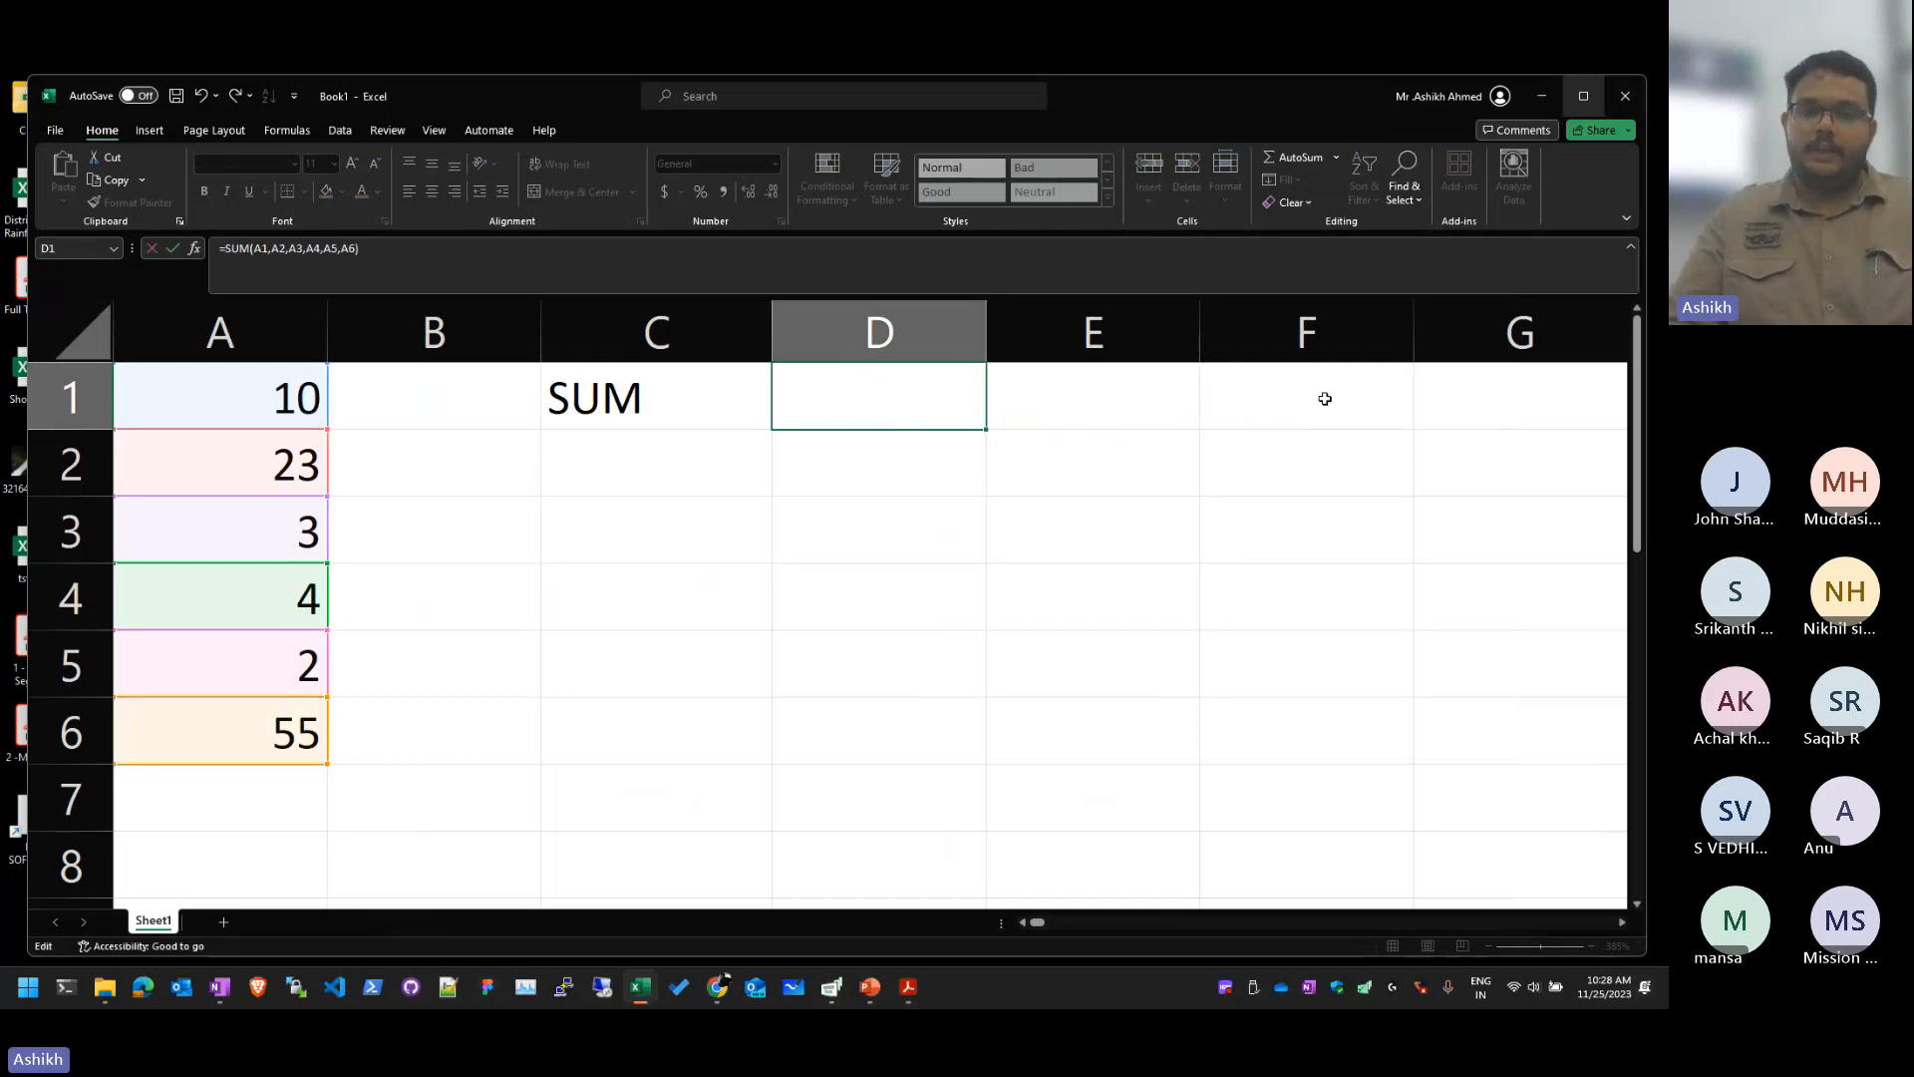
pyautogui.doubleClick(902, 394)
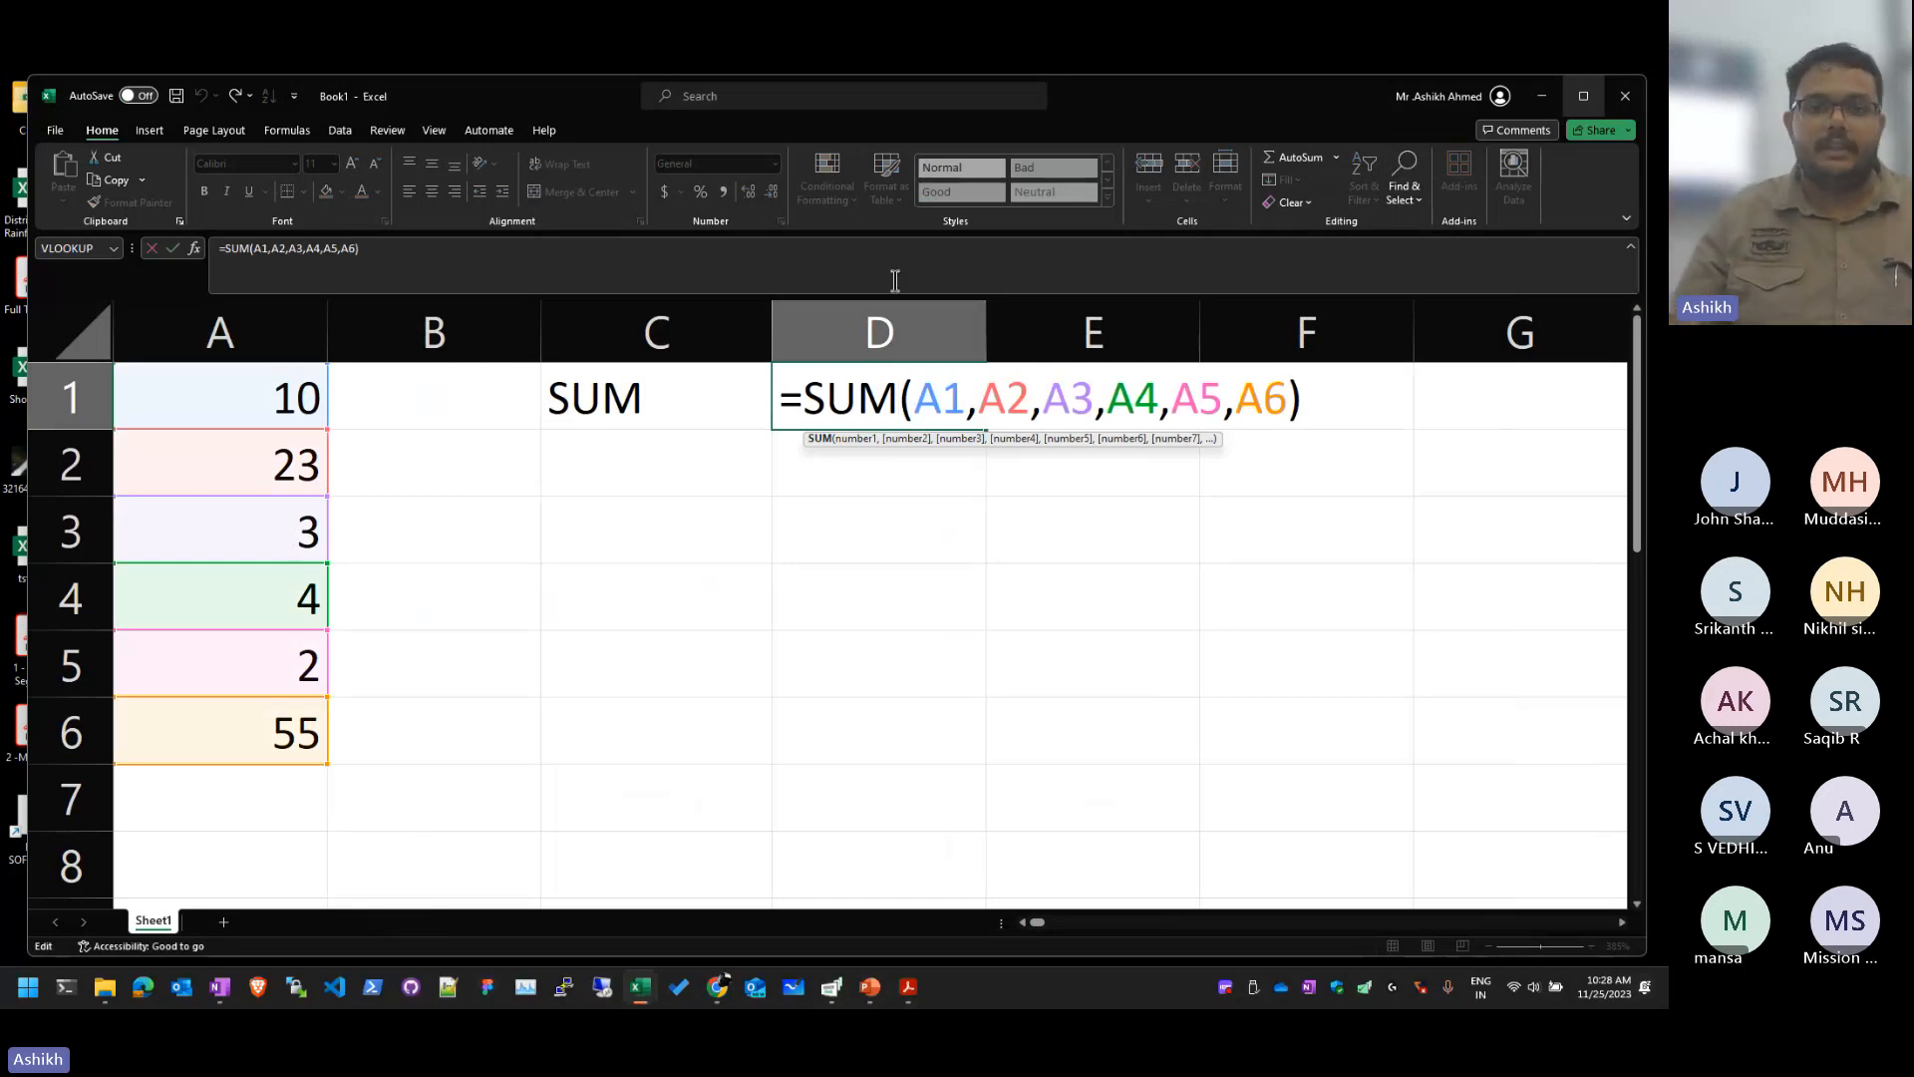
pyautogui.moveTo(942, 400); pyautogui.dragTo(1209, 417)
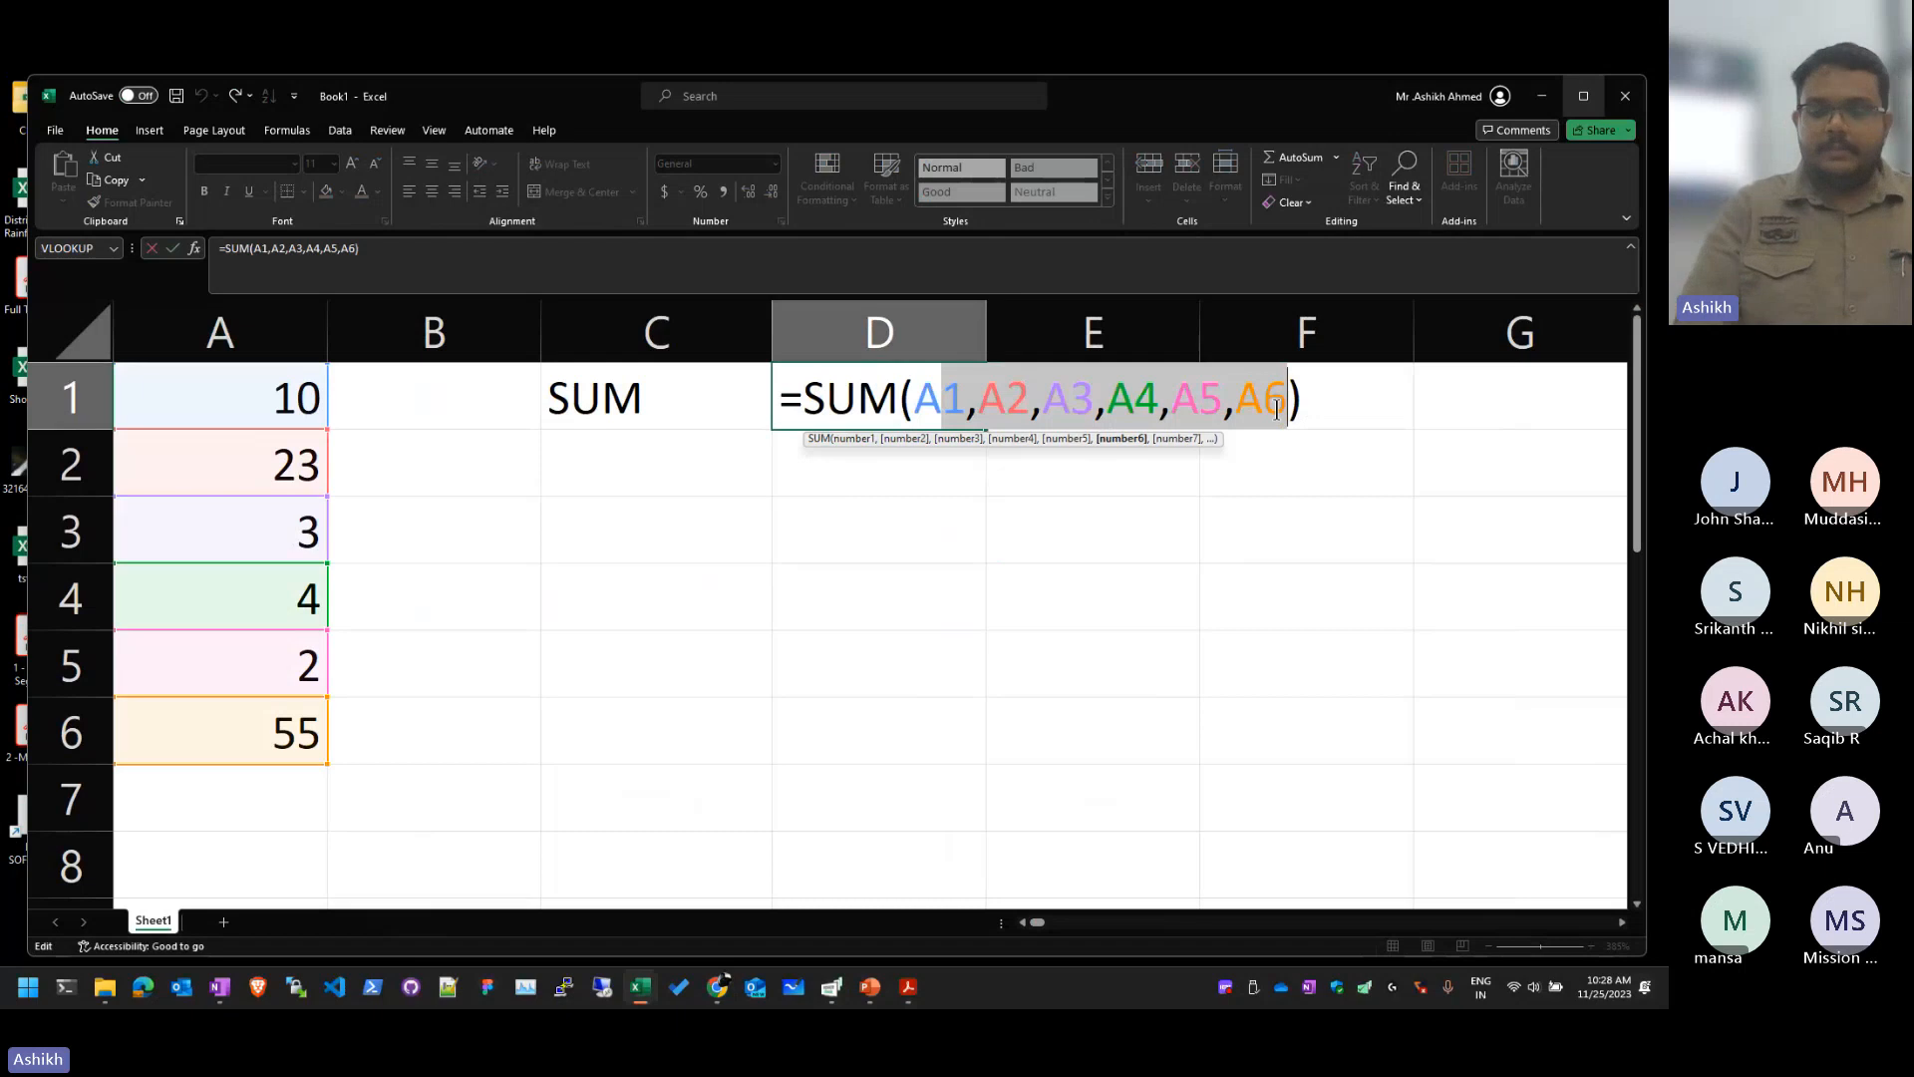
pyautogui.press('BackSpace')
pyautogui.press('BackSpace')
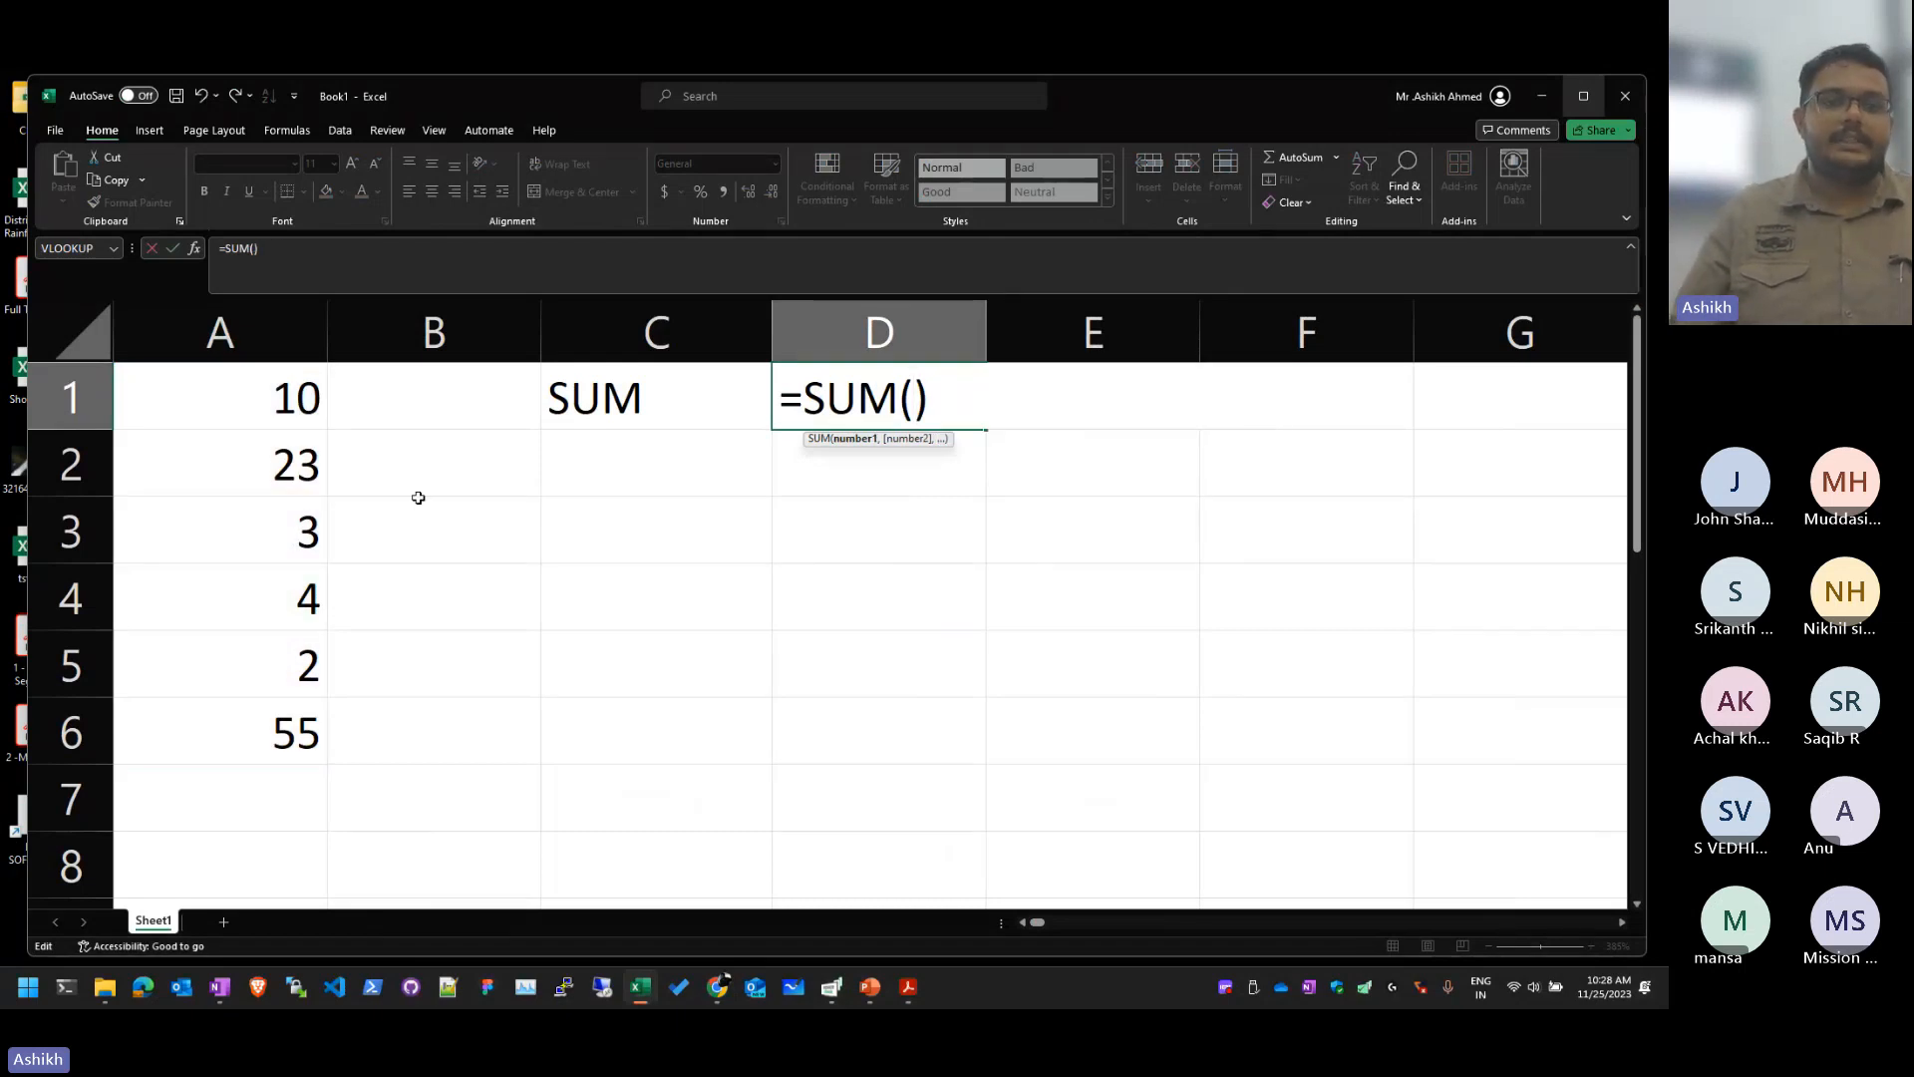
pyautogui.moveTo(262, 399); pyautogui.dragTo(221, 760)
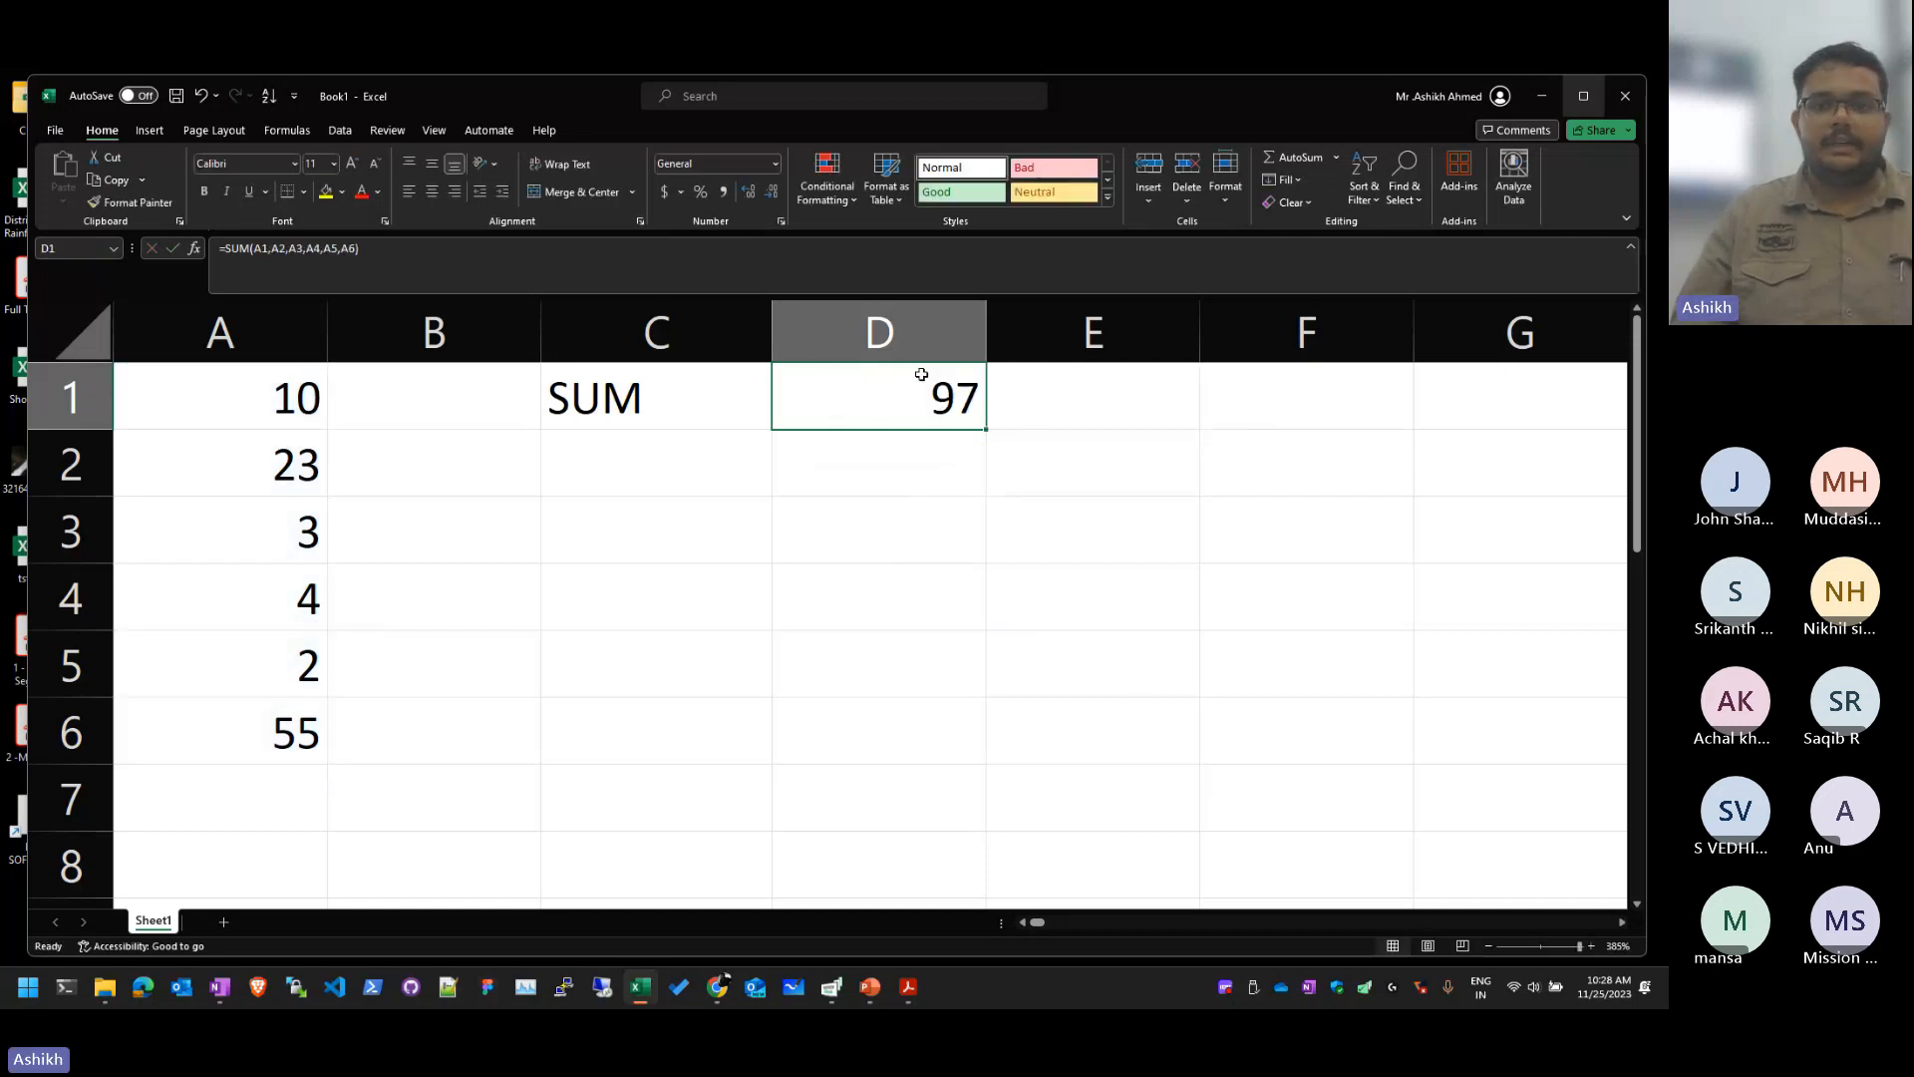
# Step: Replace the individual cell arguments of the SUM formula in D1 with the range A1:A6
pyautogui.doubleClick(909, 394)
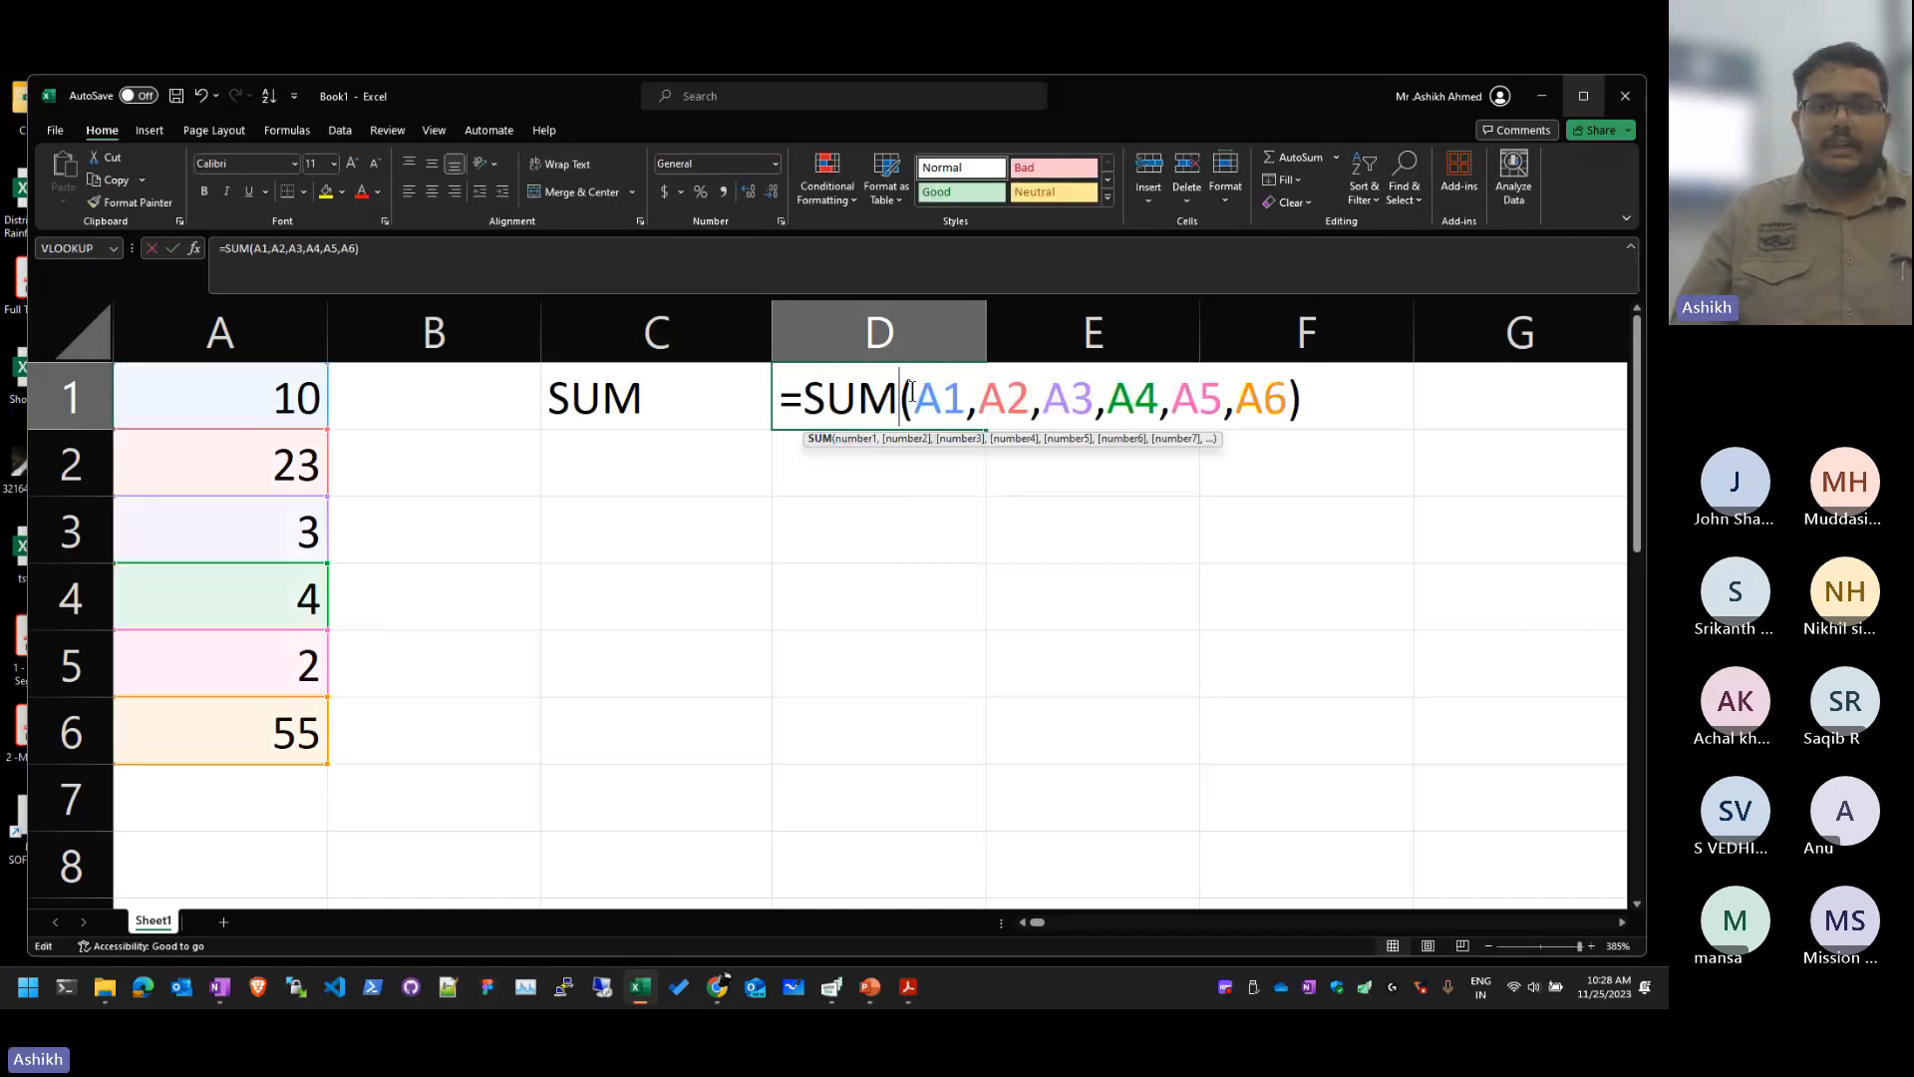
pyautogui.moveTo(908, 394); pyautogui.dragTo(1279, 400)
pyautogui.press('BackSpace')
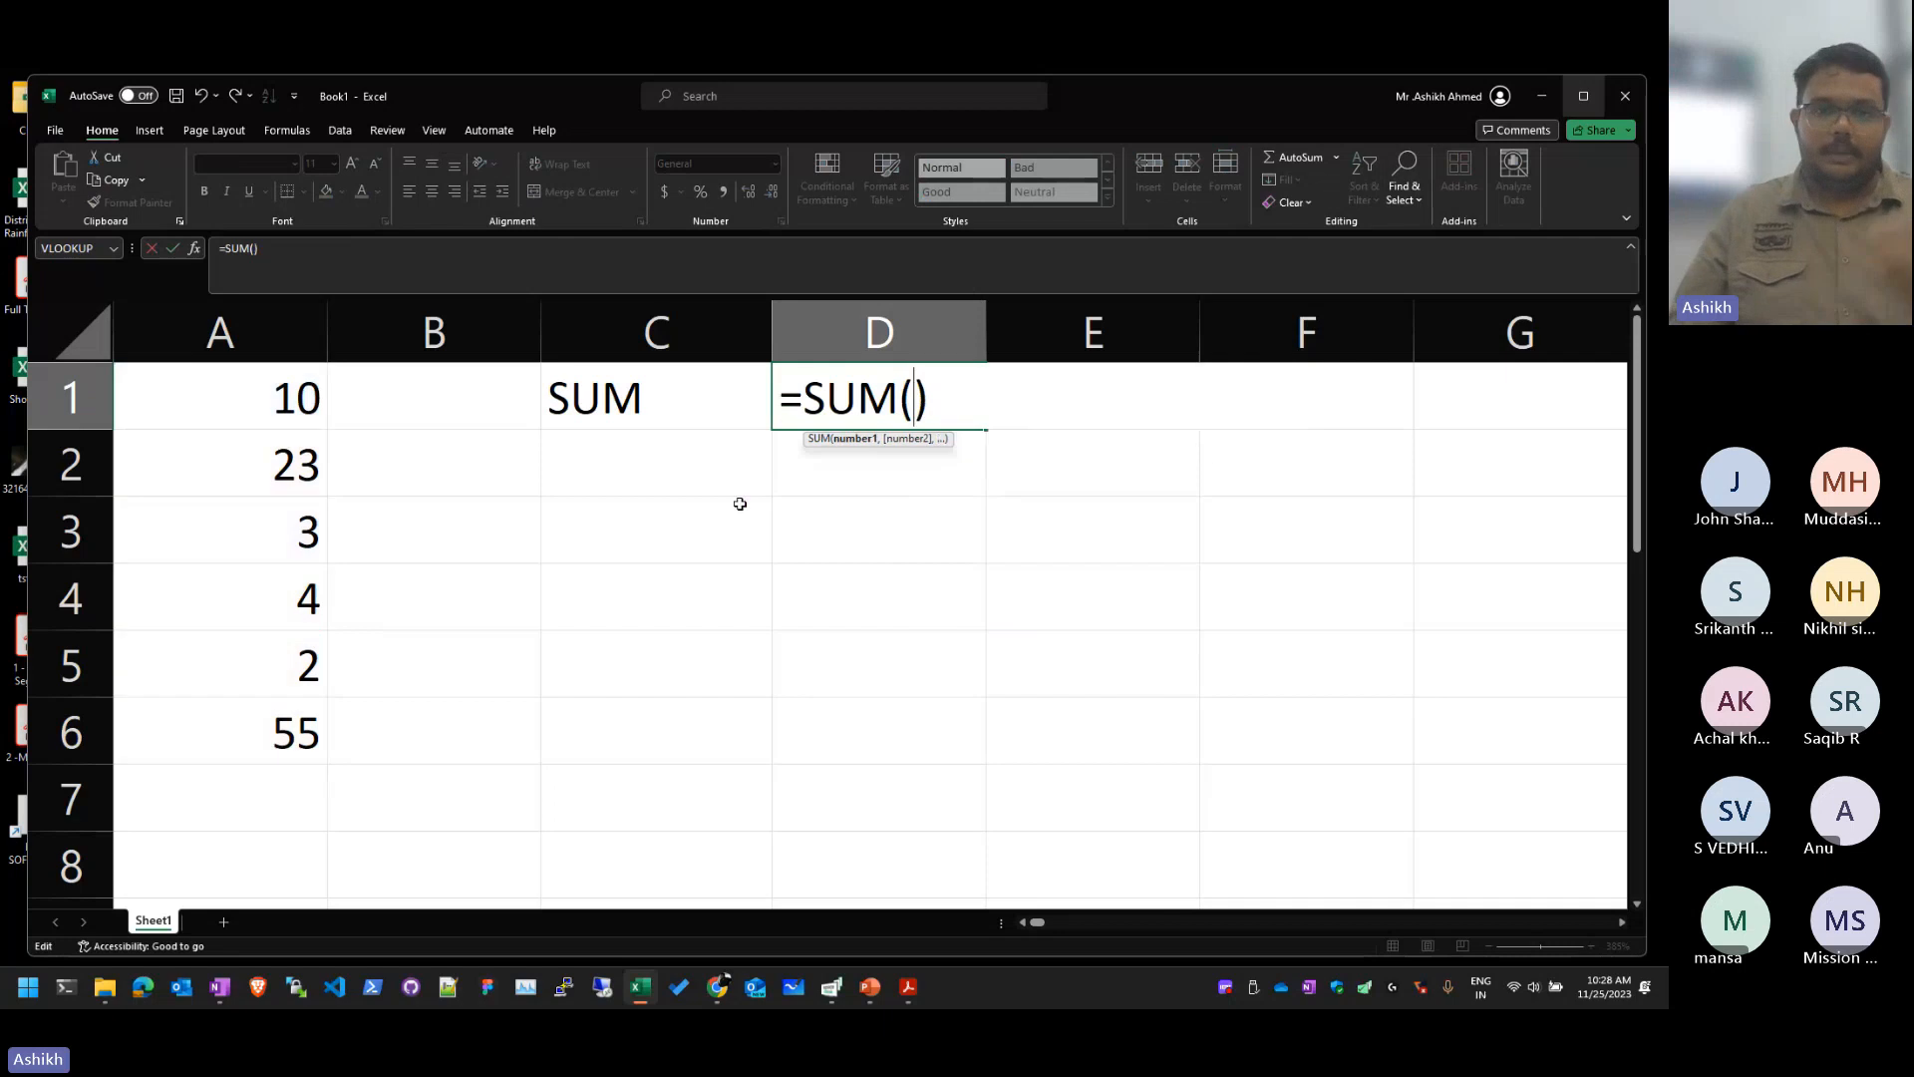
pyautogui.moveTo(276, 404); pyautogui.dragTo(276, 738)
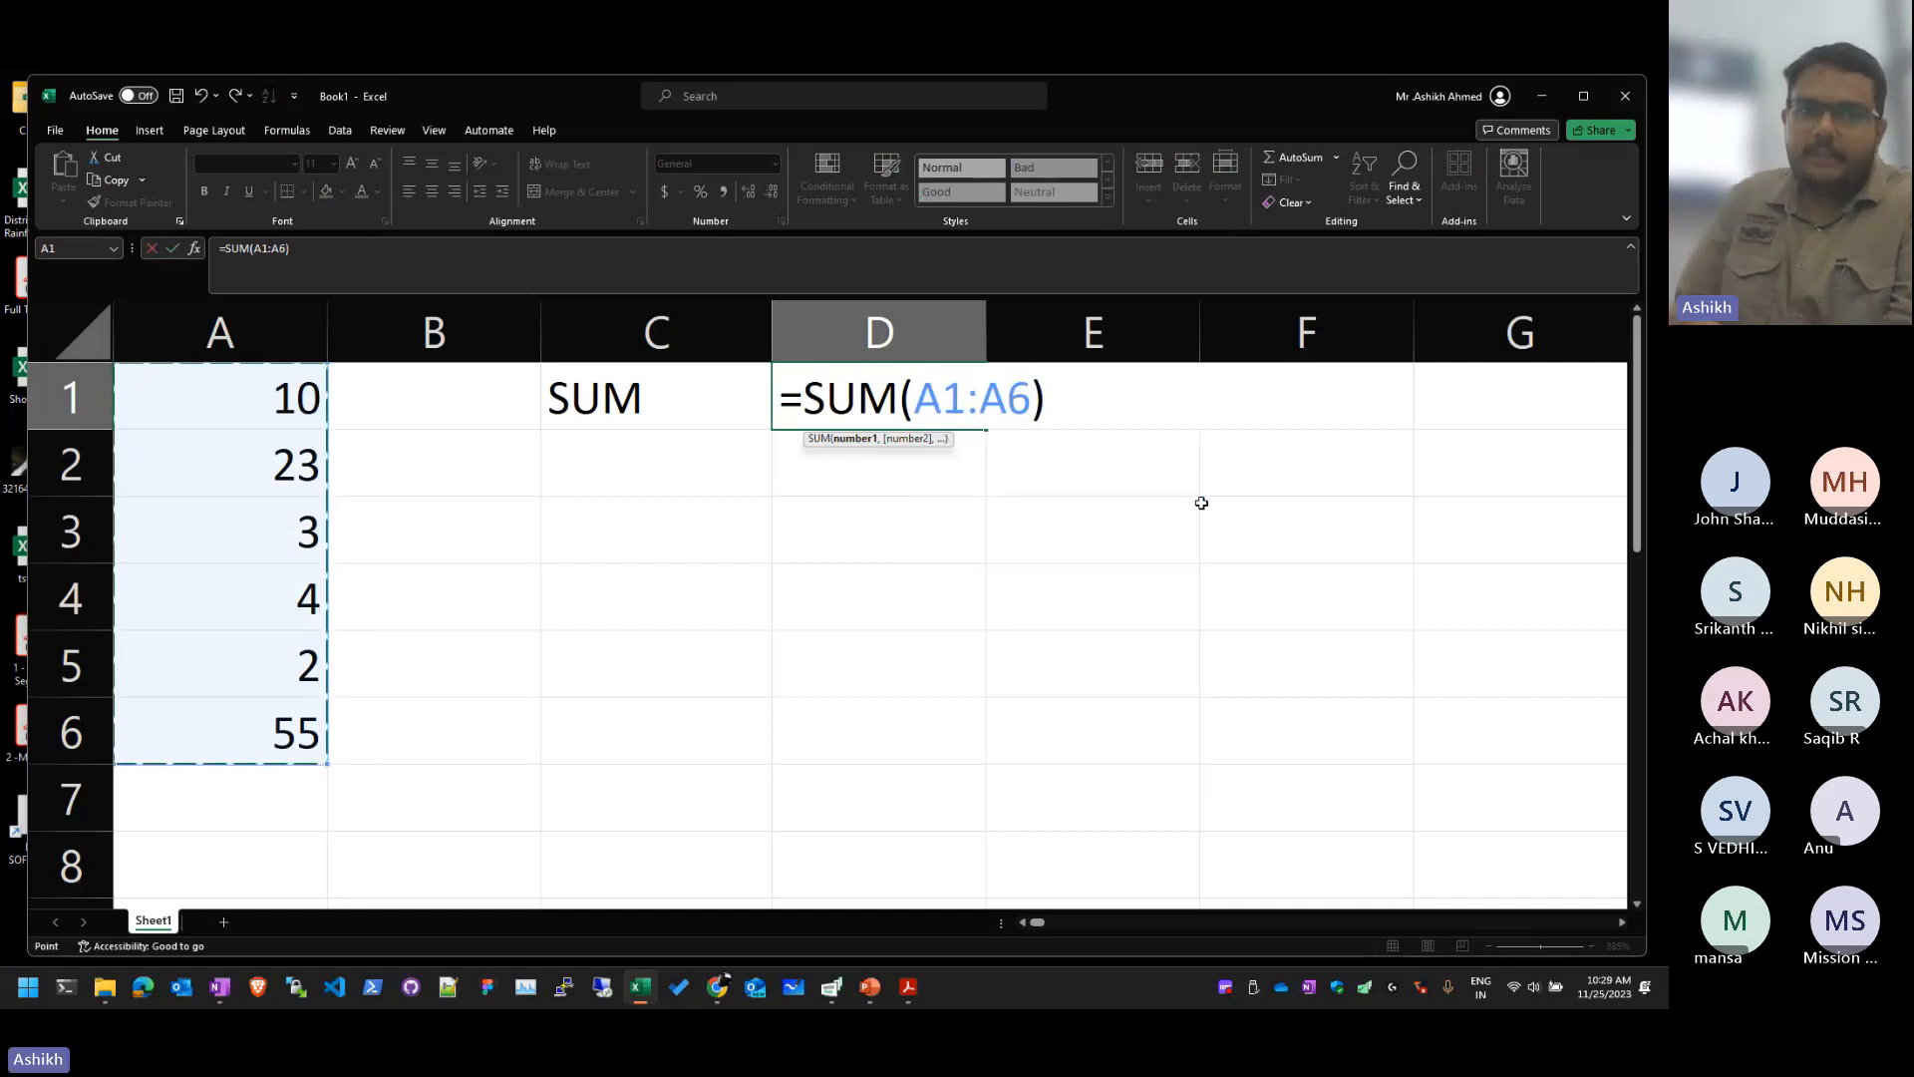
# Step: Extend the SUM range in D1 to A1:A1000 and look over the rows it covers
pyautogui.press('BackSpace')
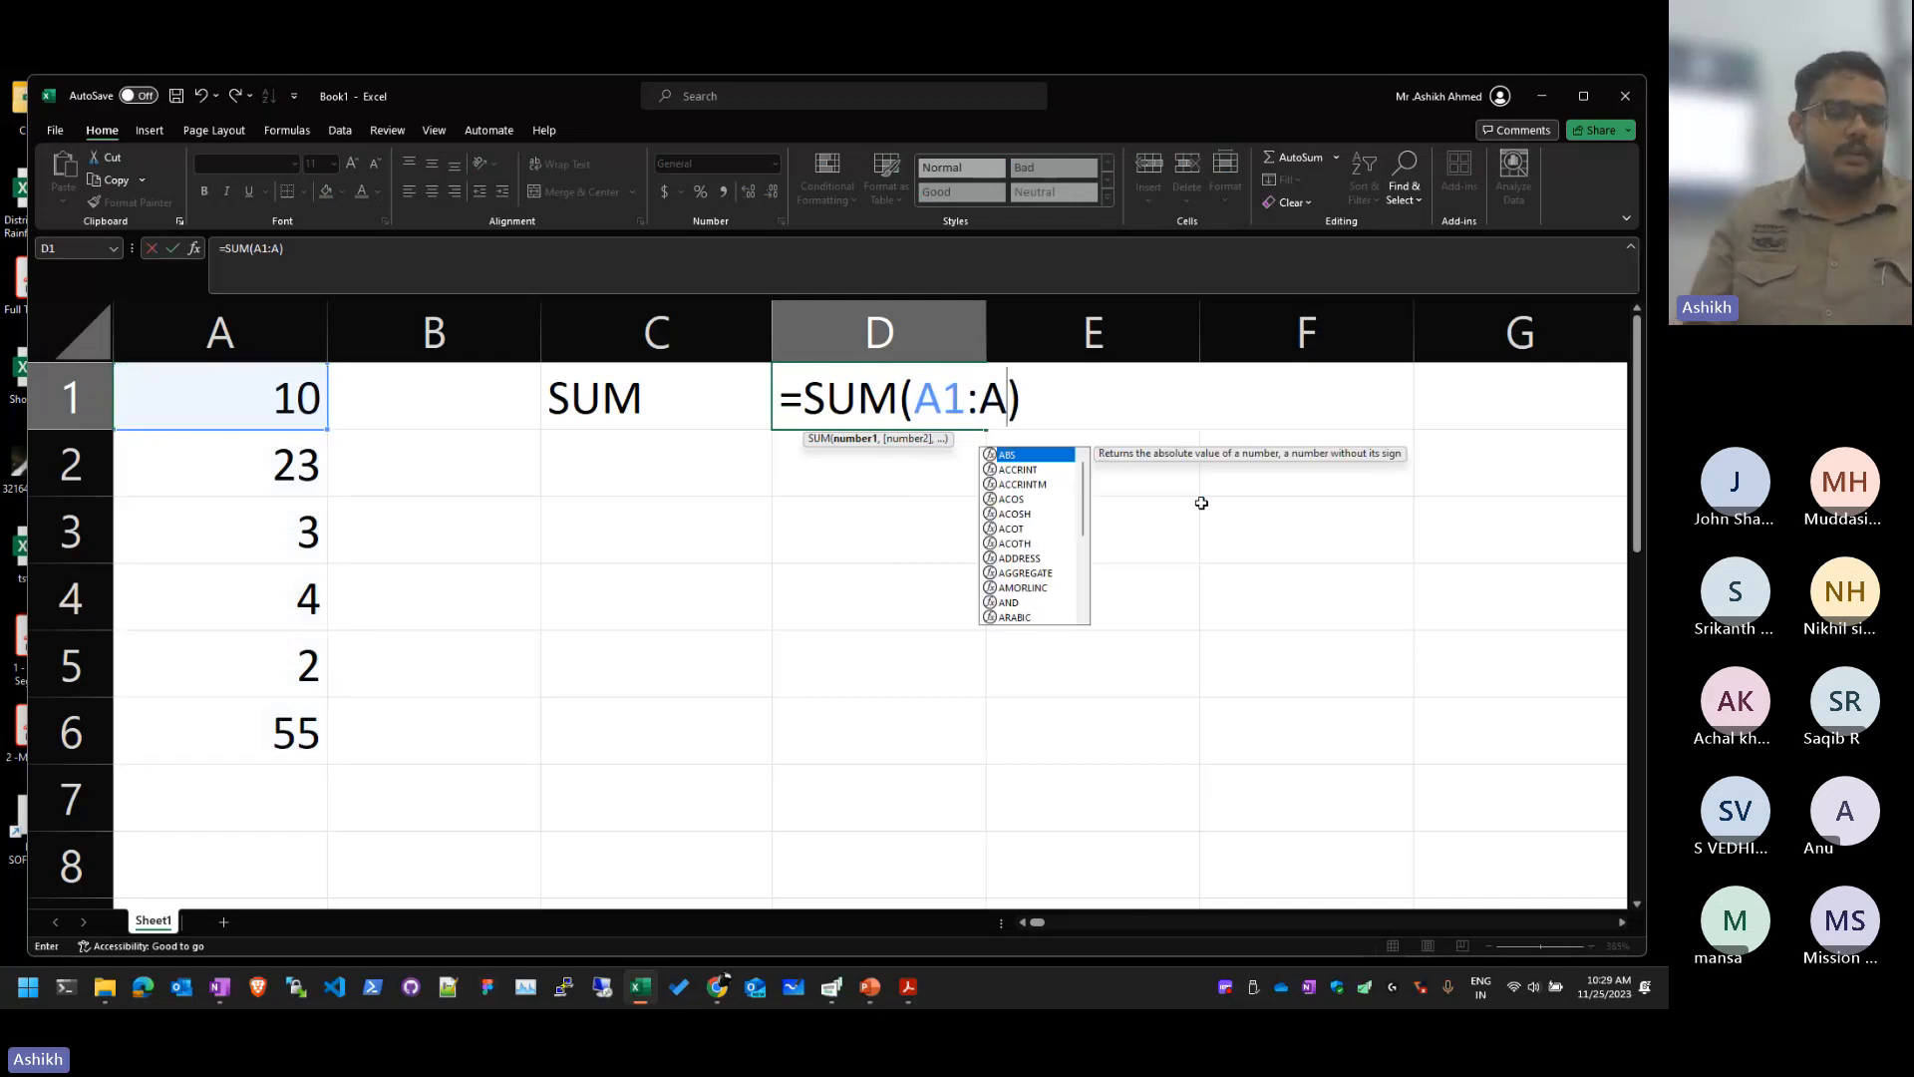
pyautogui.write('1000')
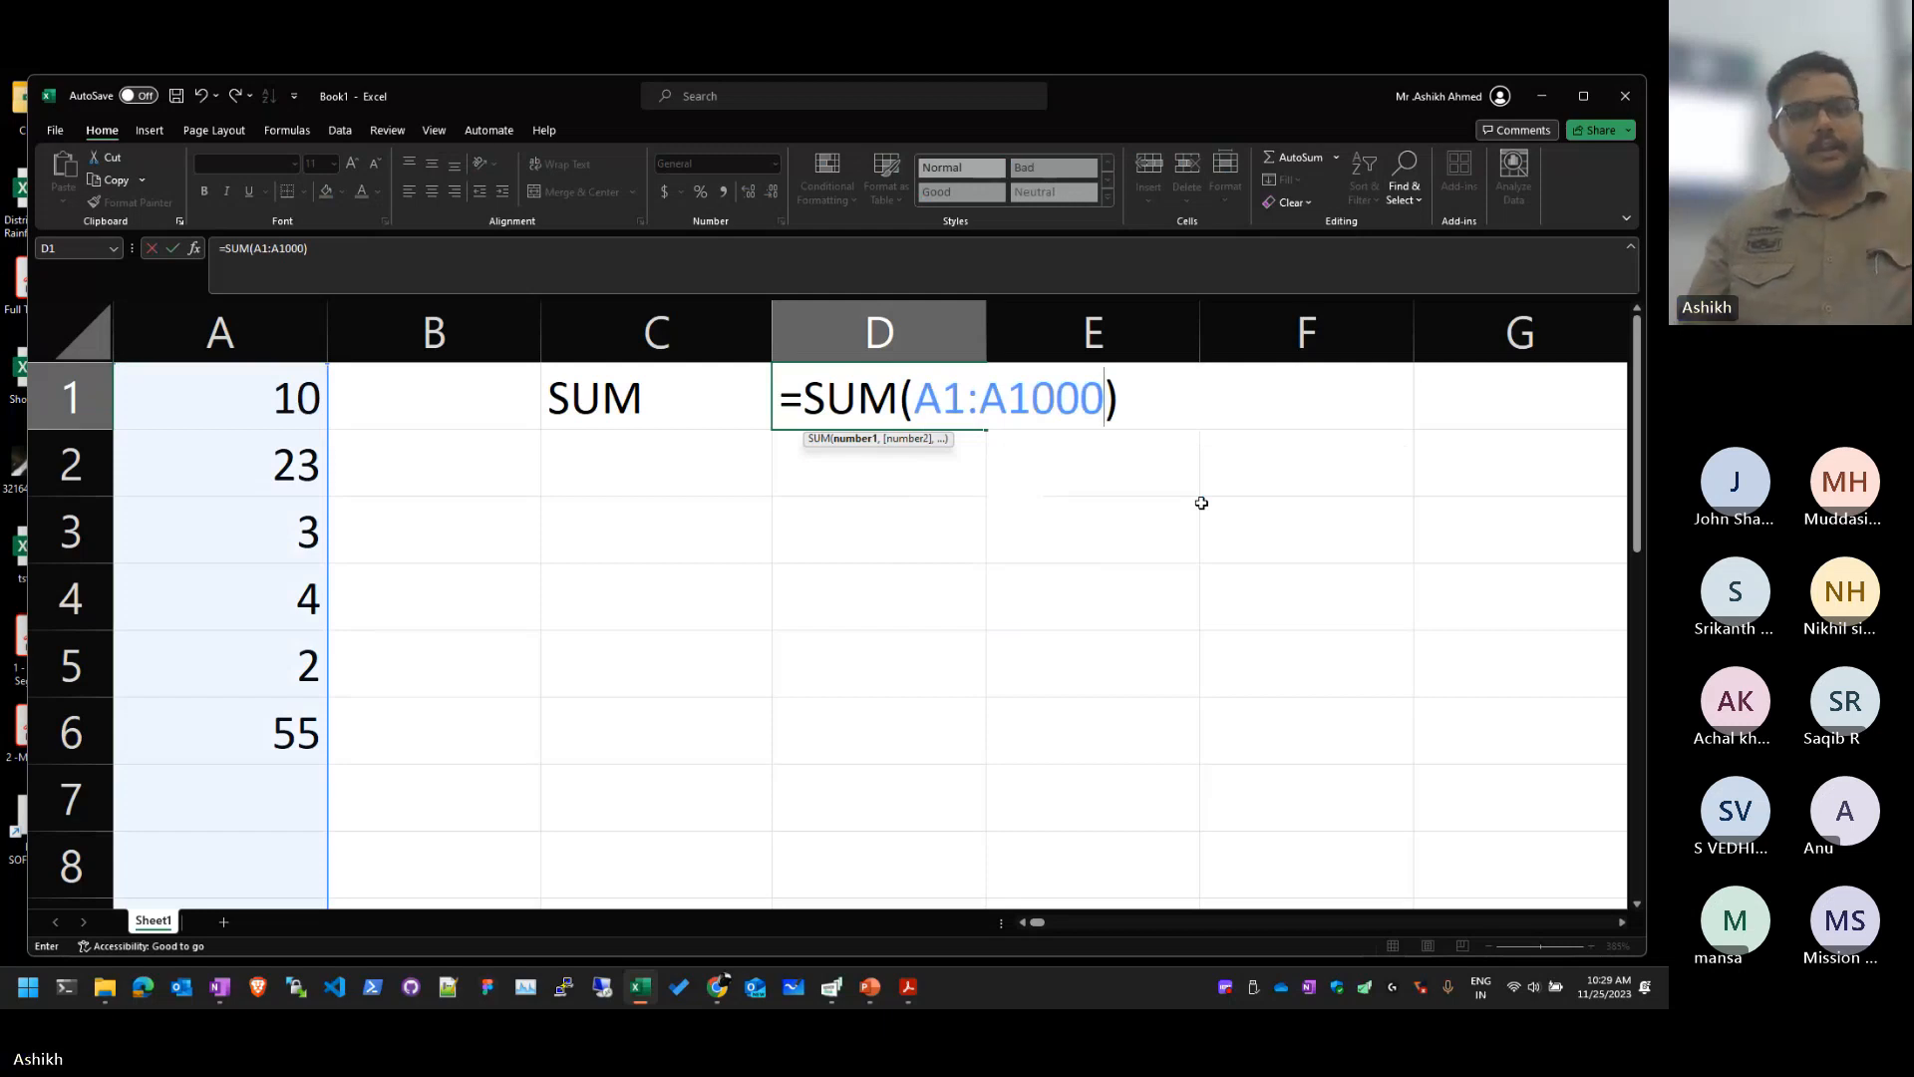
pyautogui.scroll(-20, 556, 649)
pyautogui.scroll(20, 556, 649)
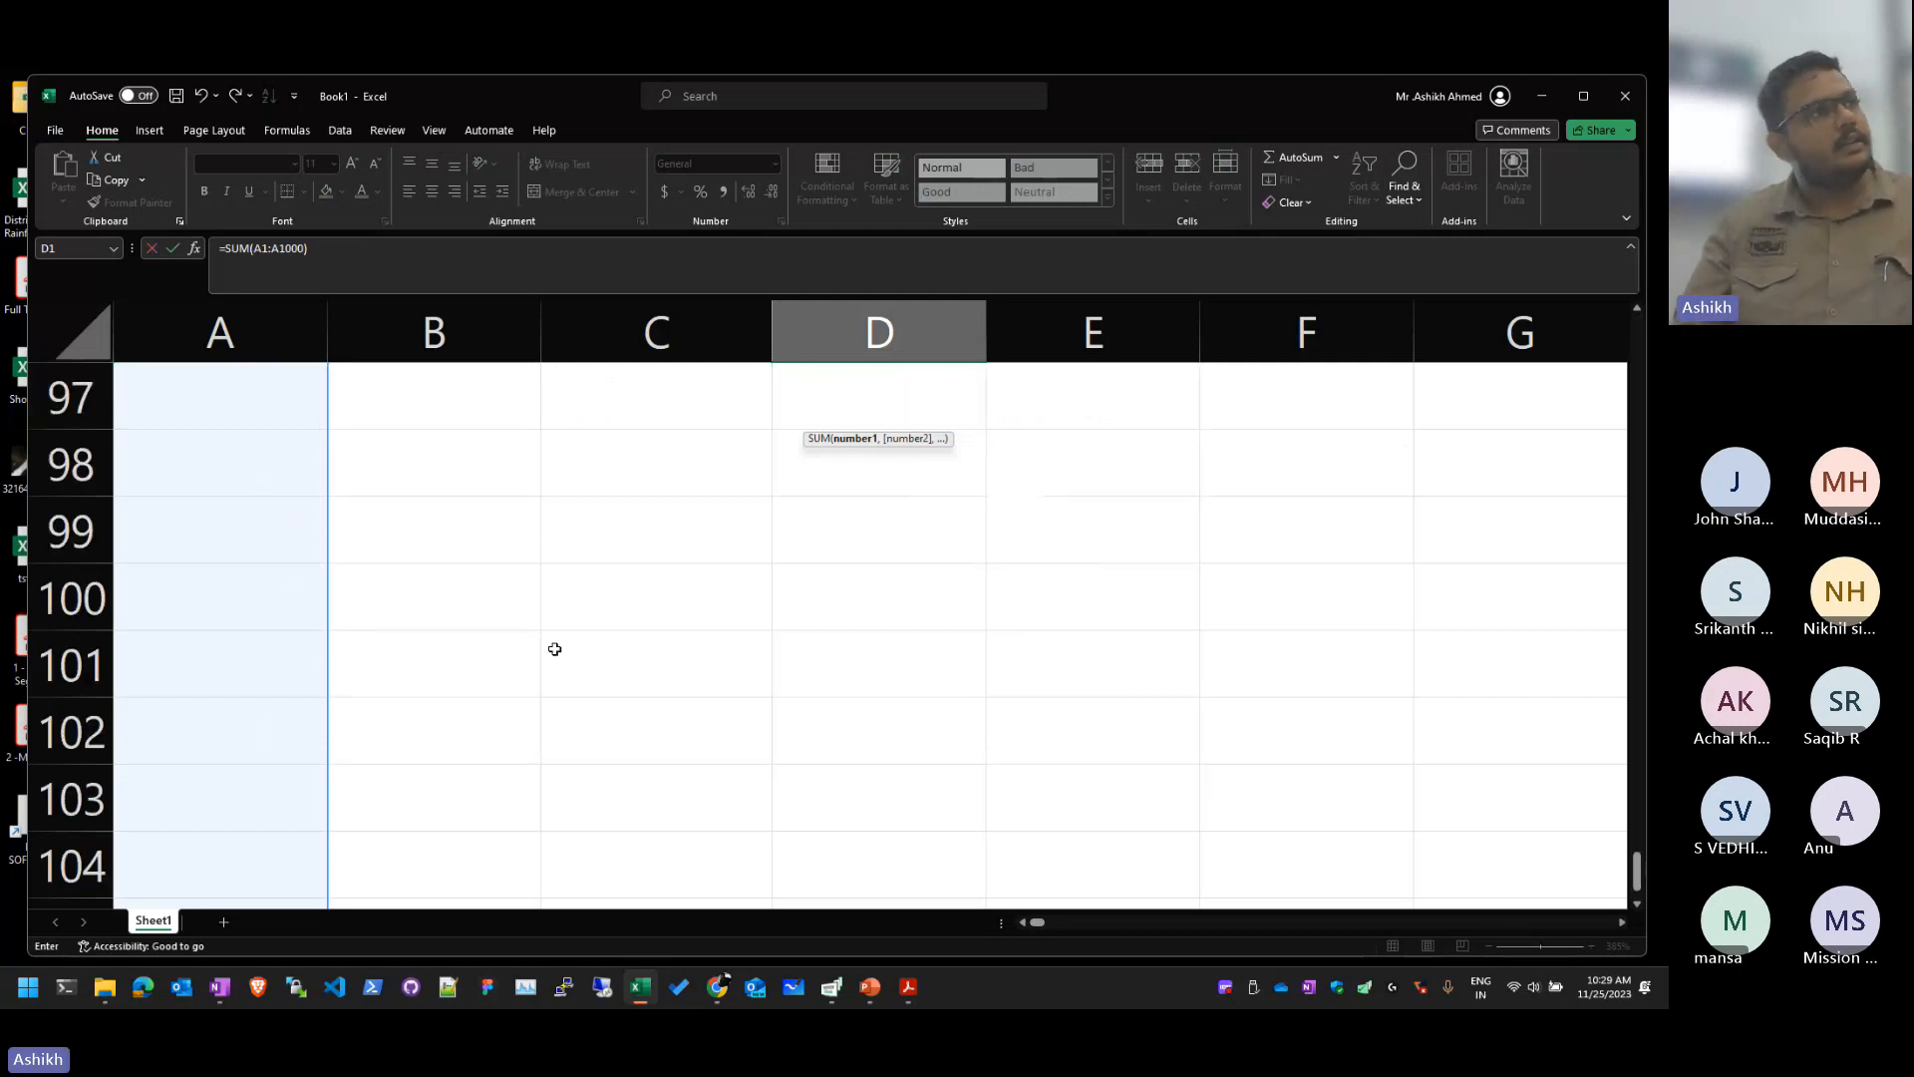
pyautogui.scroll(16, 555, 649)
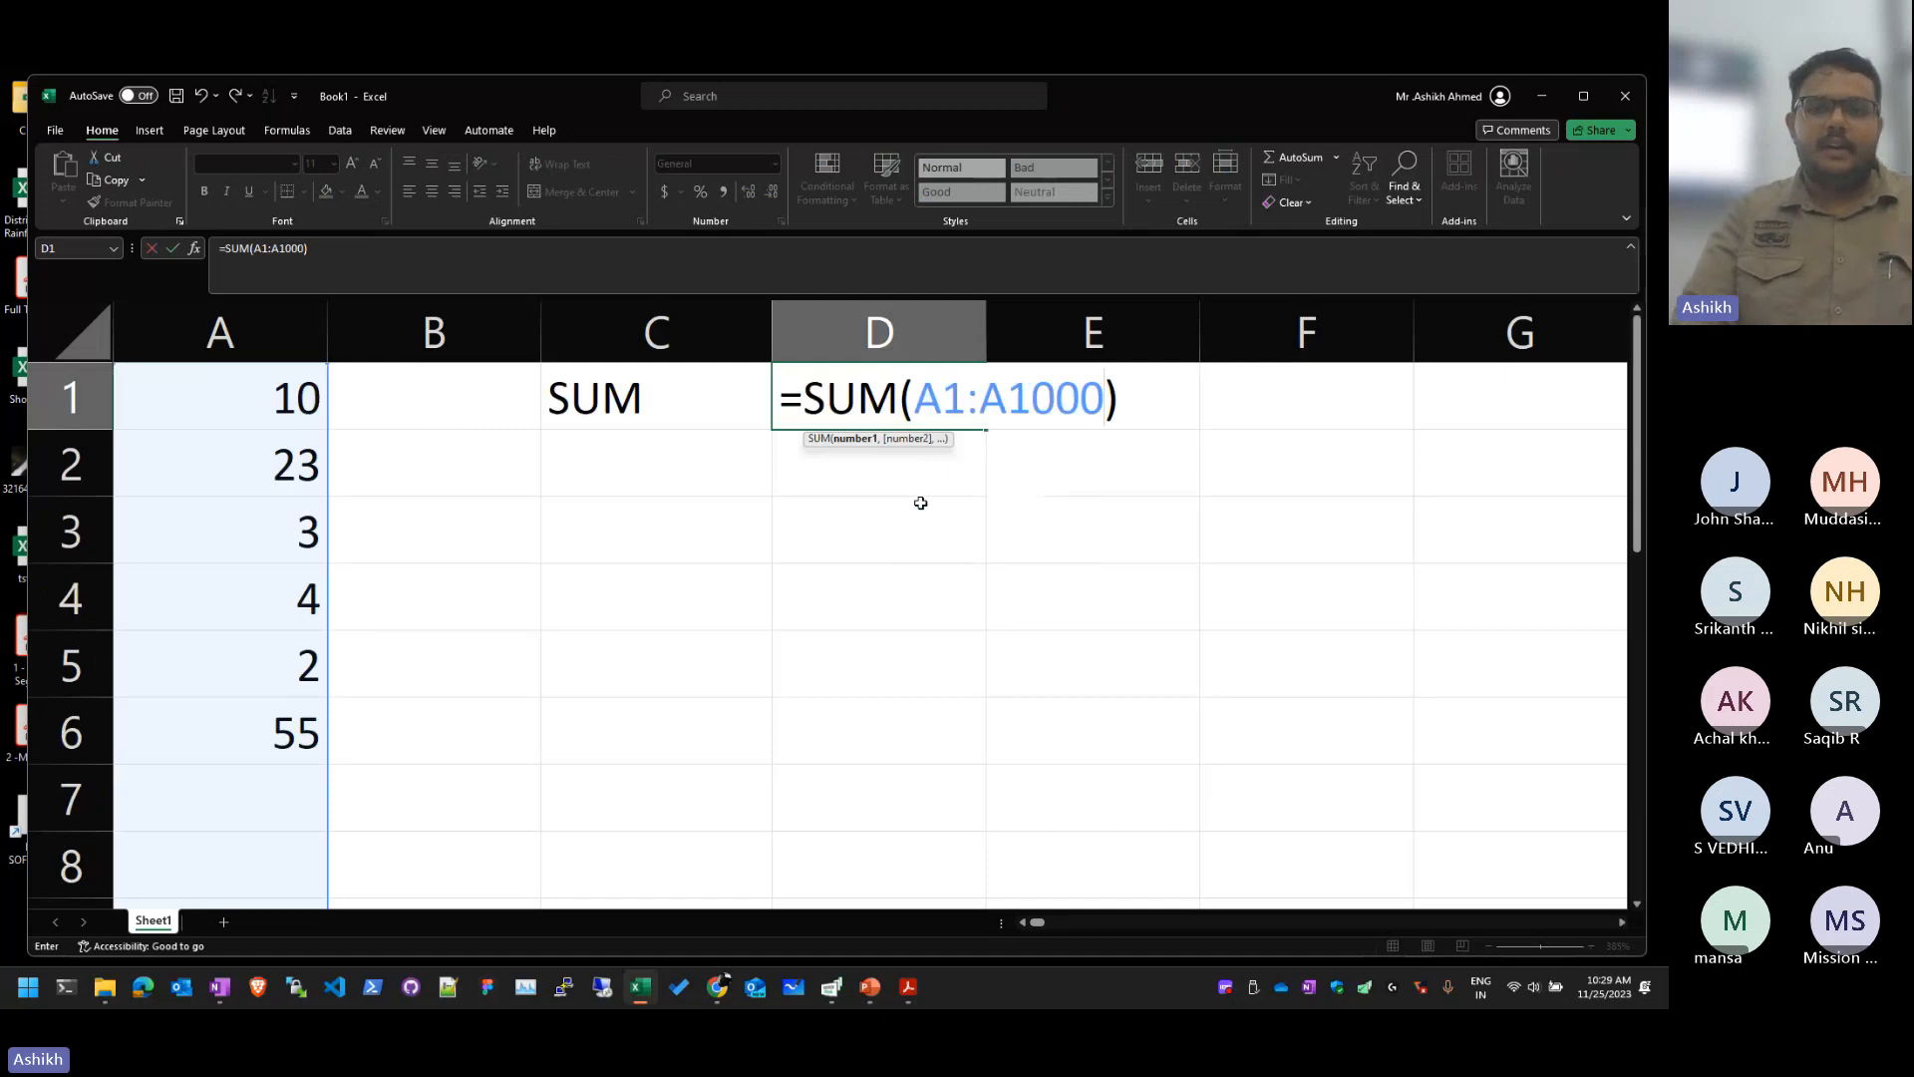
# Step: Set the end of the SUM range in D1 to A6 and enter the formula
pyautogui.press('BackSpace')
pyautogui.press('BackSpace')
pyautogui.press('BackSpace')
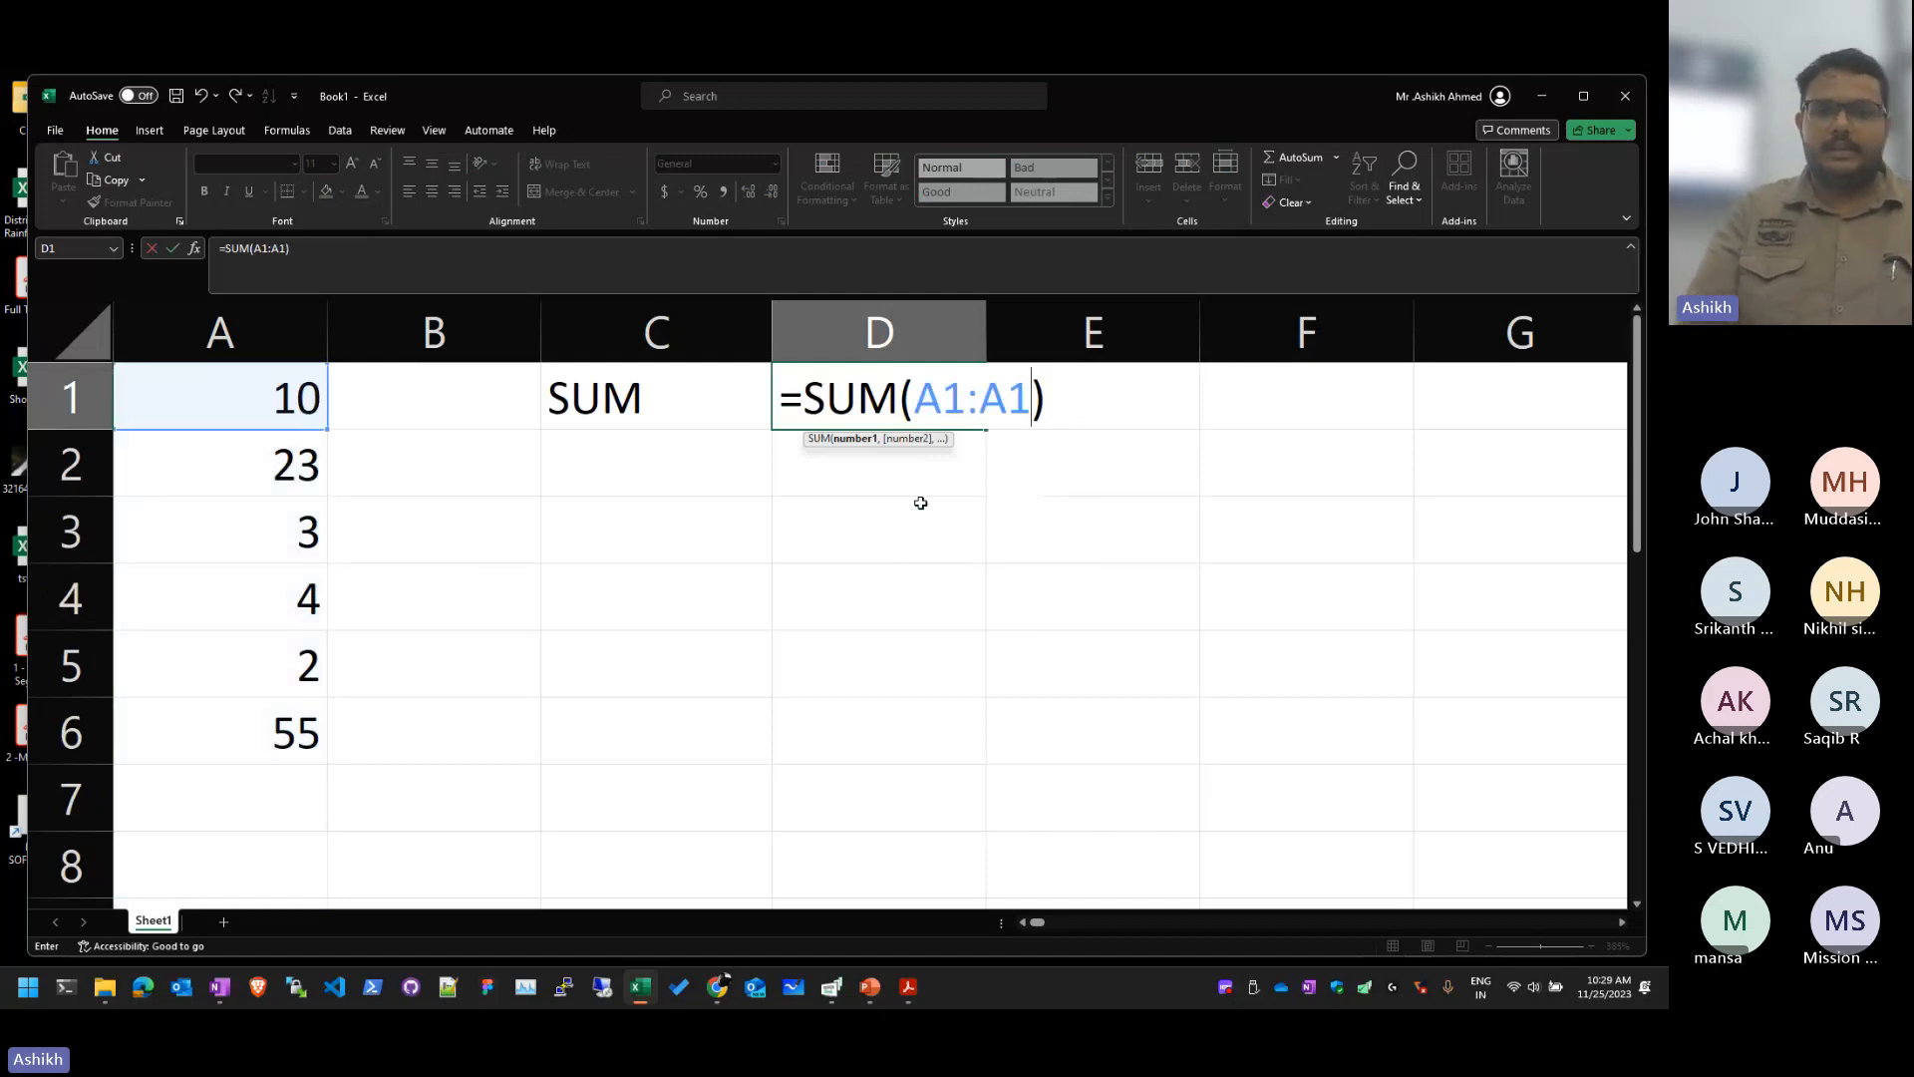
pyautogui.press('BackSpace')
pyautogui.write('6')
pyautogui.press('Return')
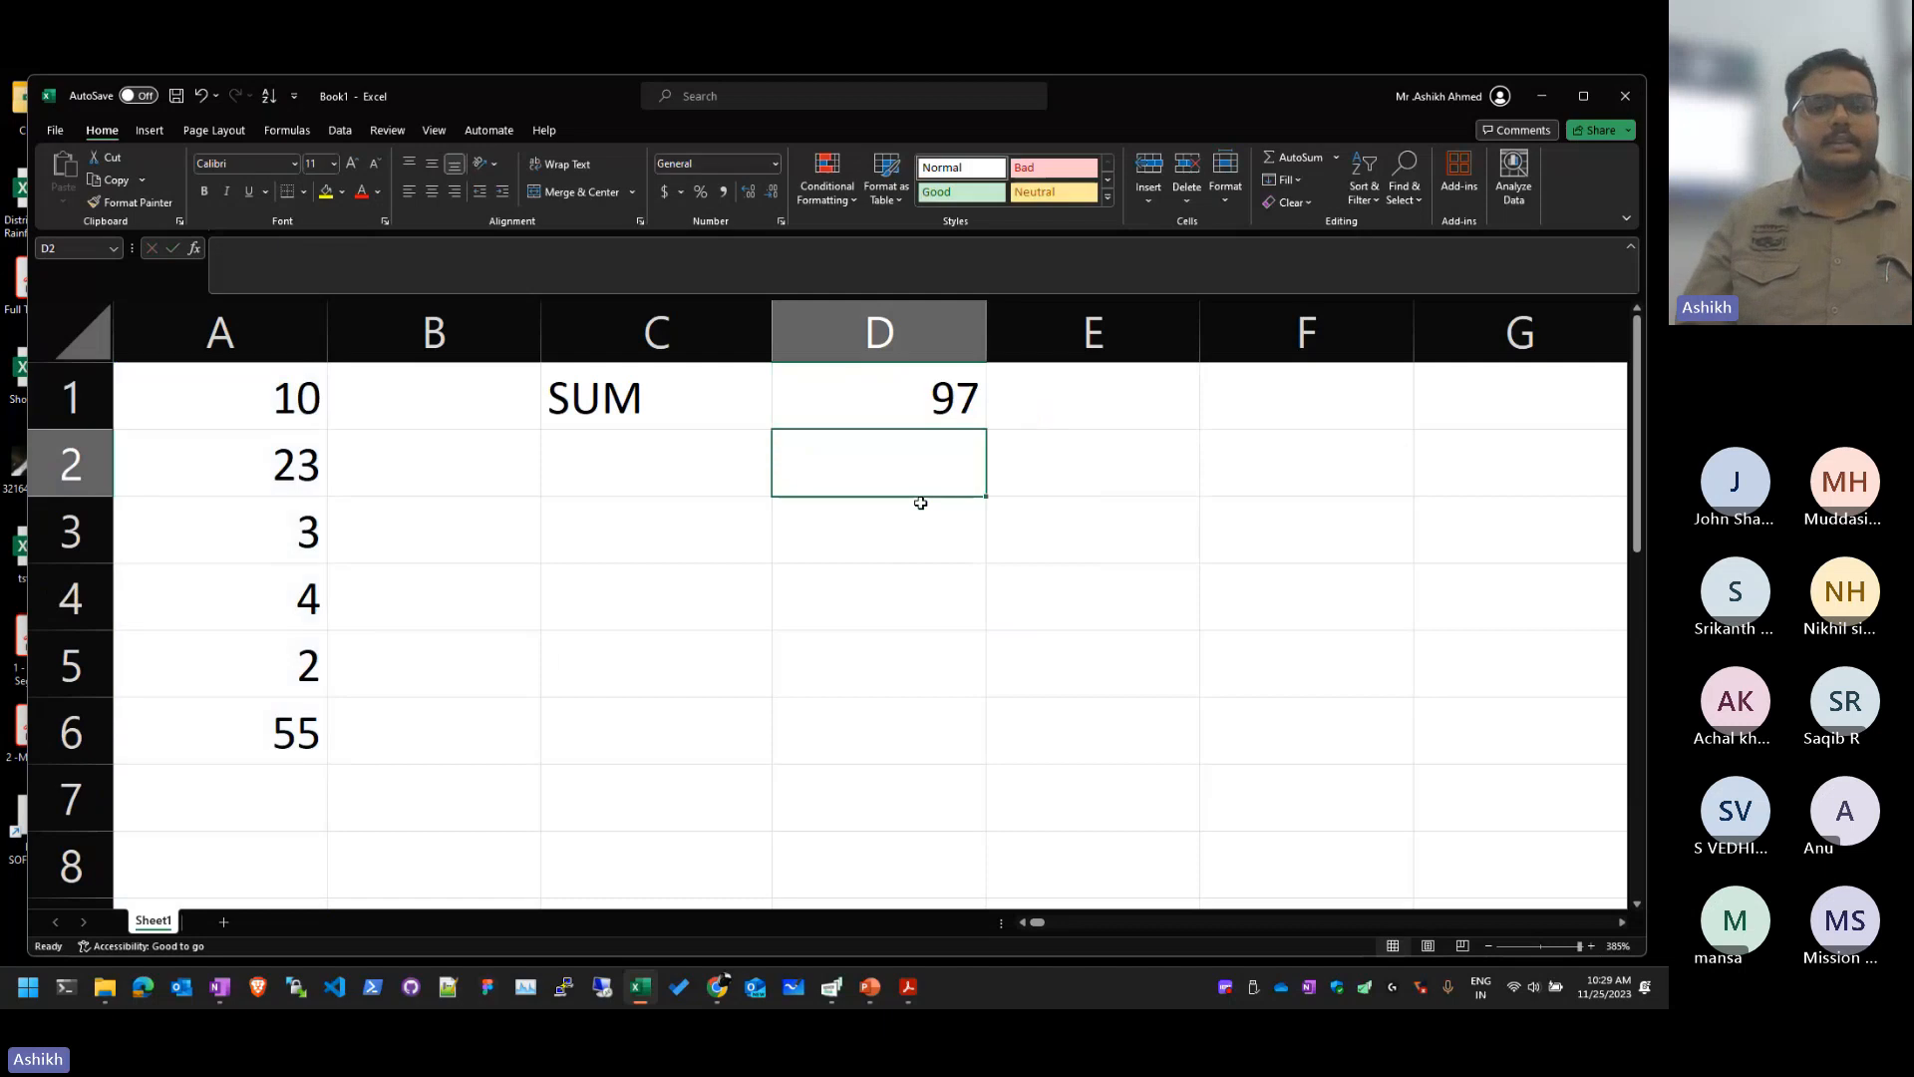
# Step: Copy the formula text from D1 without changing the cell, and widen column C
pyautogui.click(908, 392)
pyautogui.doubleClick(908, 392)
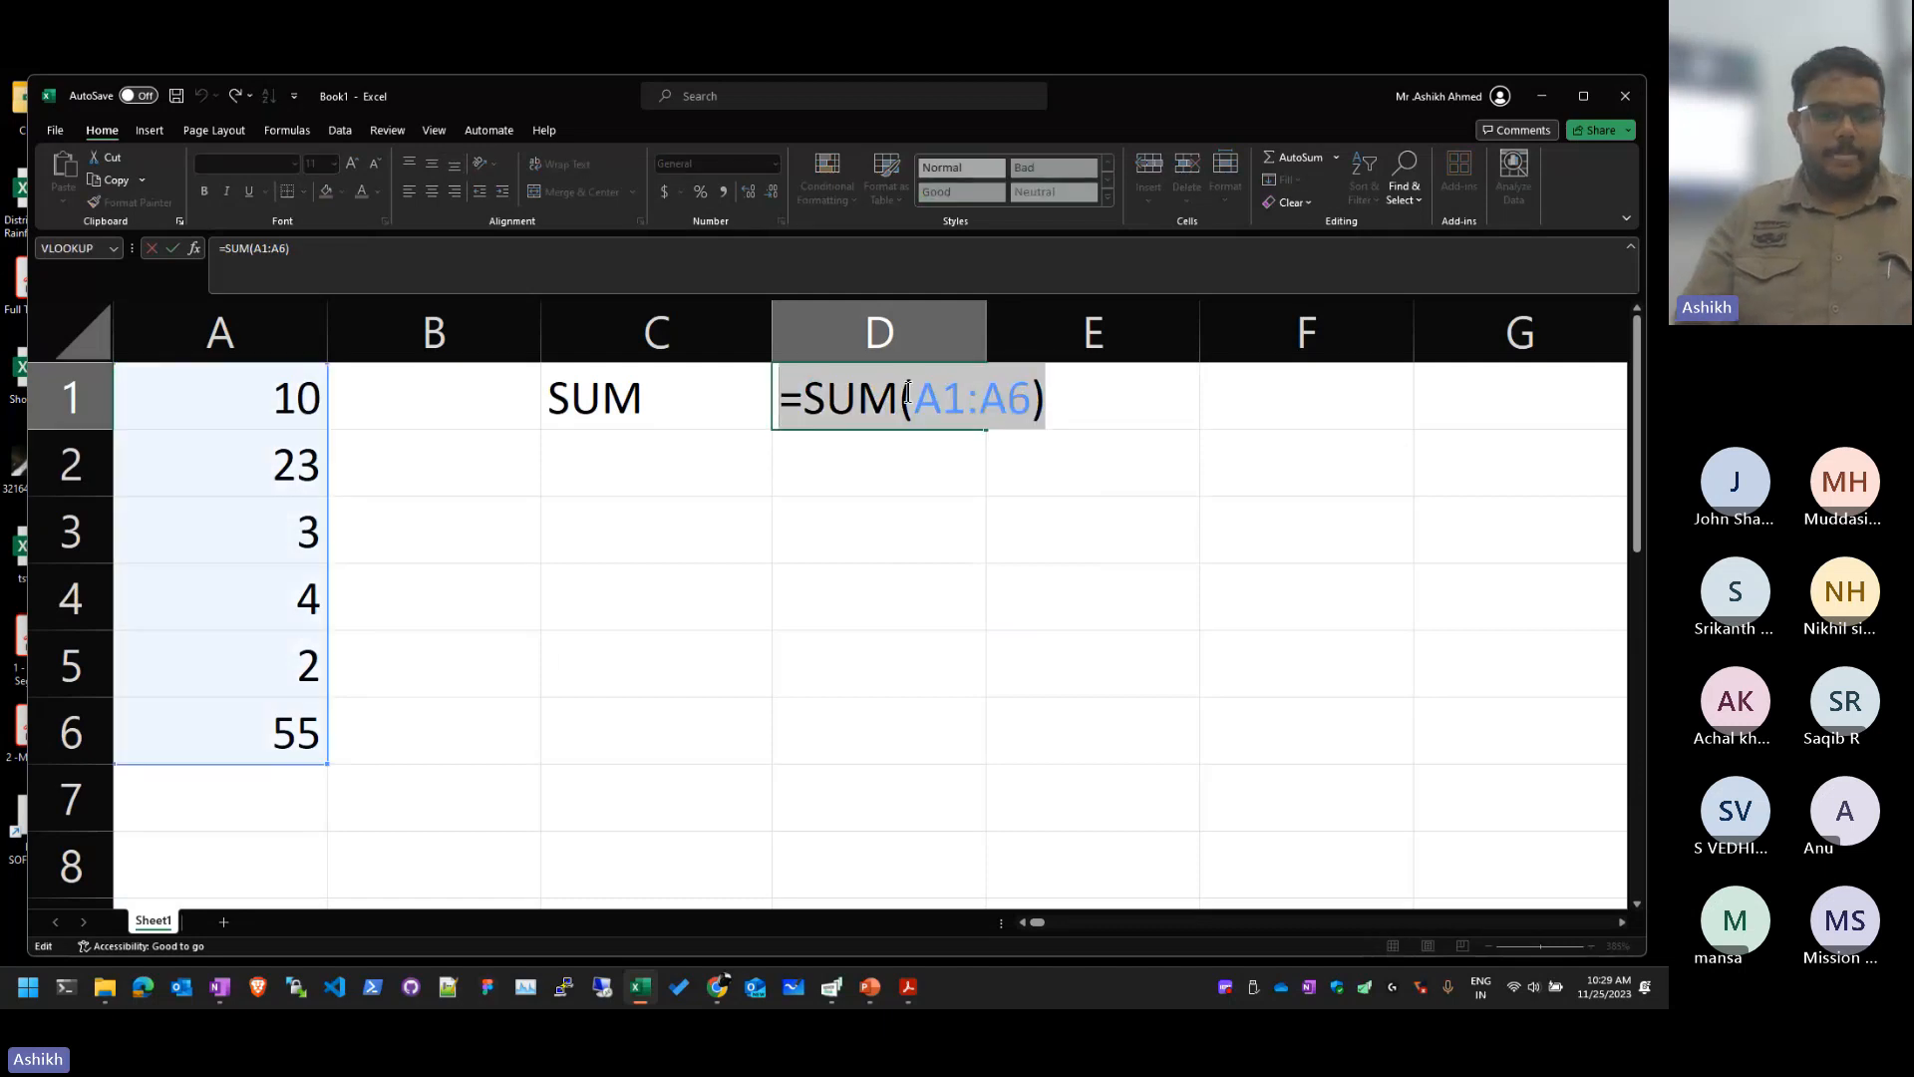
pyautogui.press('Escape')
pyautogui.press('Left')
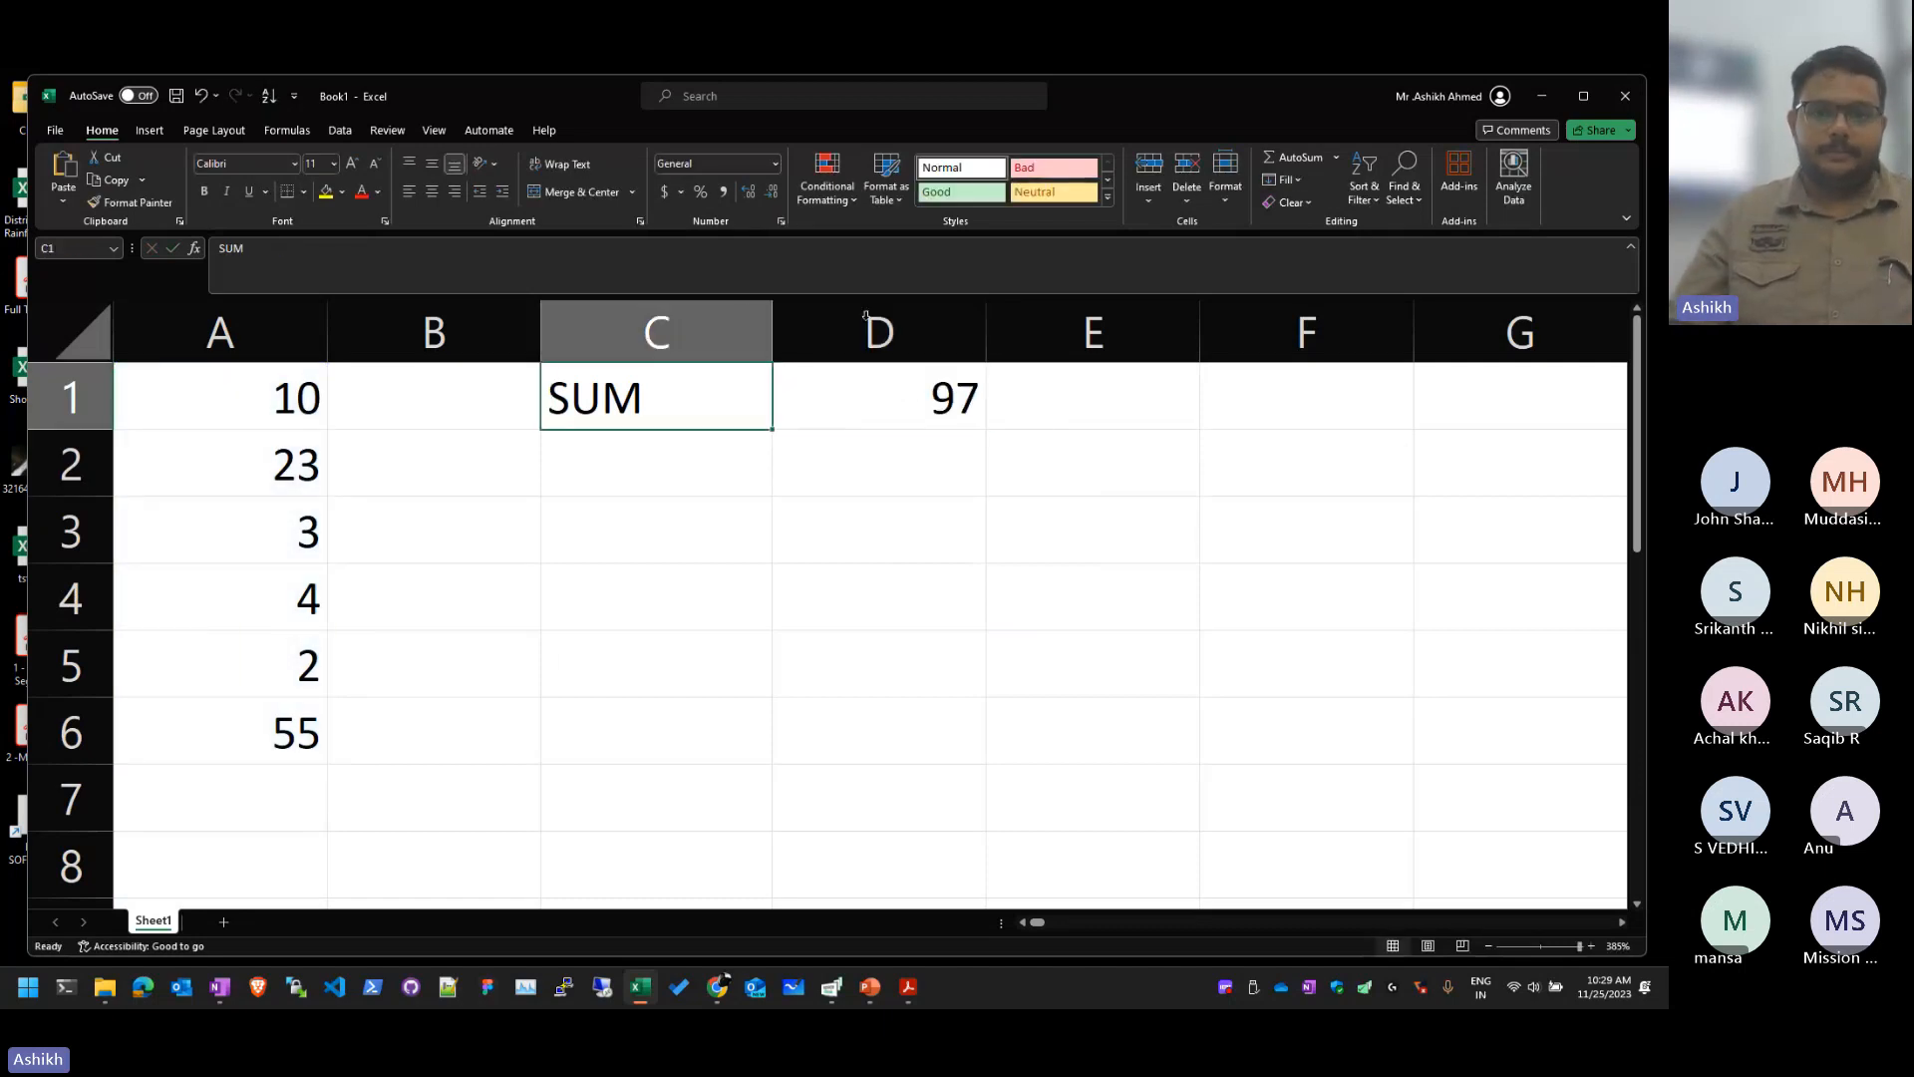
pyautogui.moveTo(772, 329); pyautogui.dragTo(923, 328)
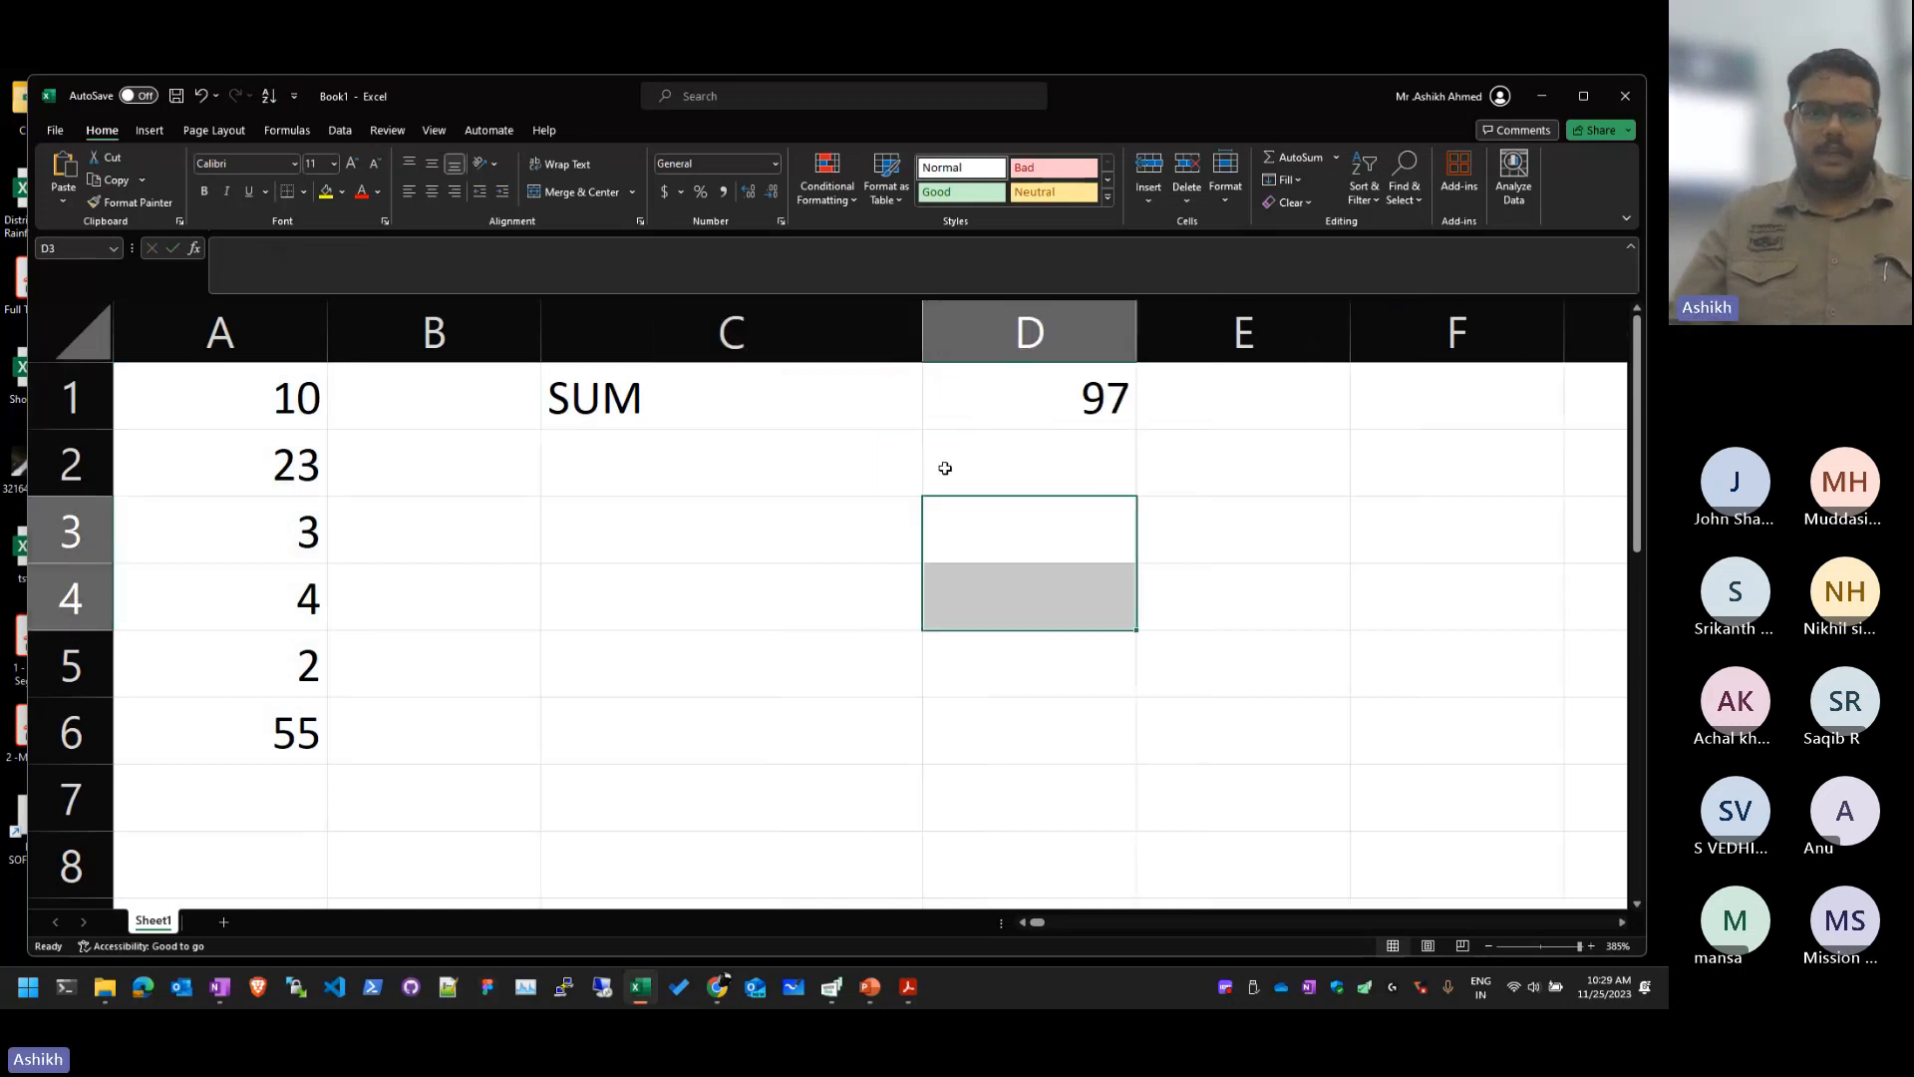
# Step: Replace the label in C1 with the copied formula =SUM(A1:A6)
pyautogui.click(574, 315)
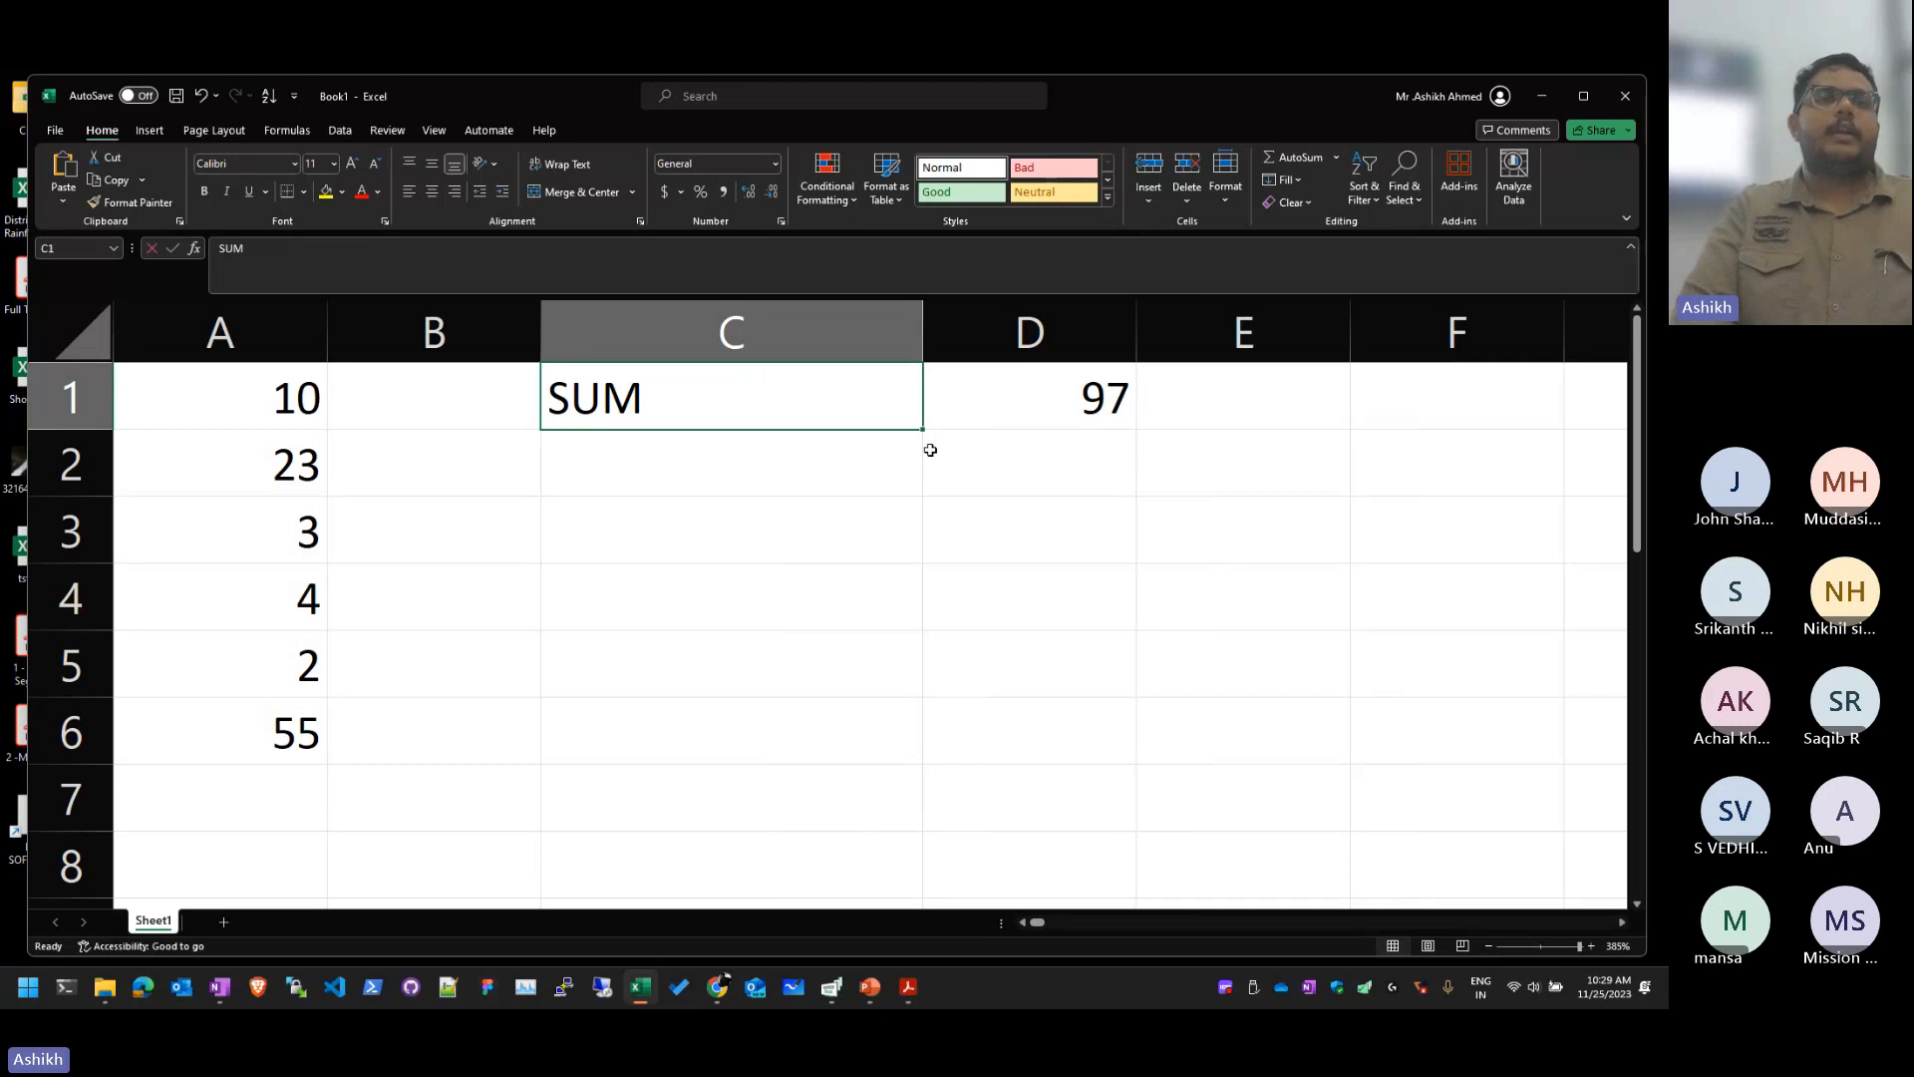
pyautogui.write('=')
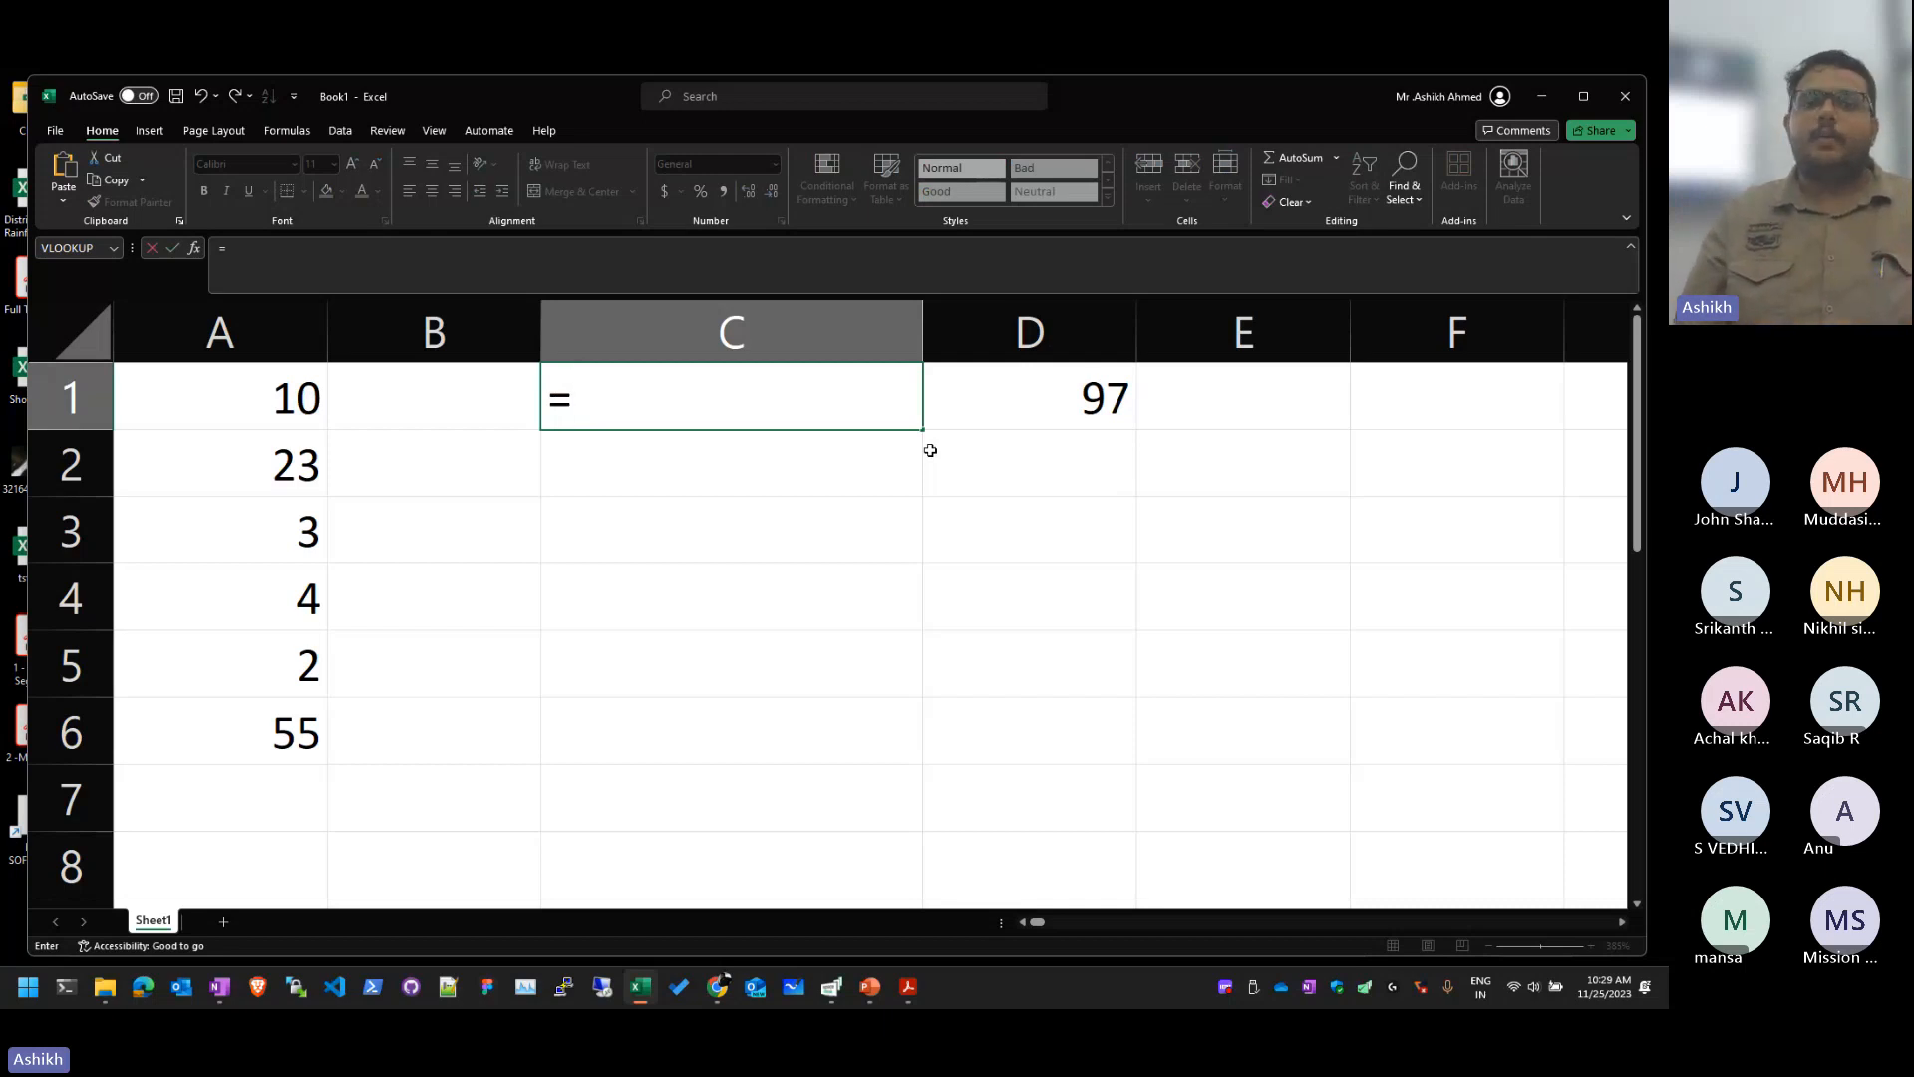
pyautogui.press('Escape')
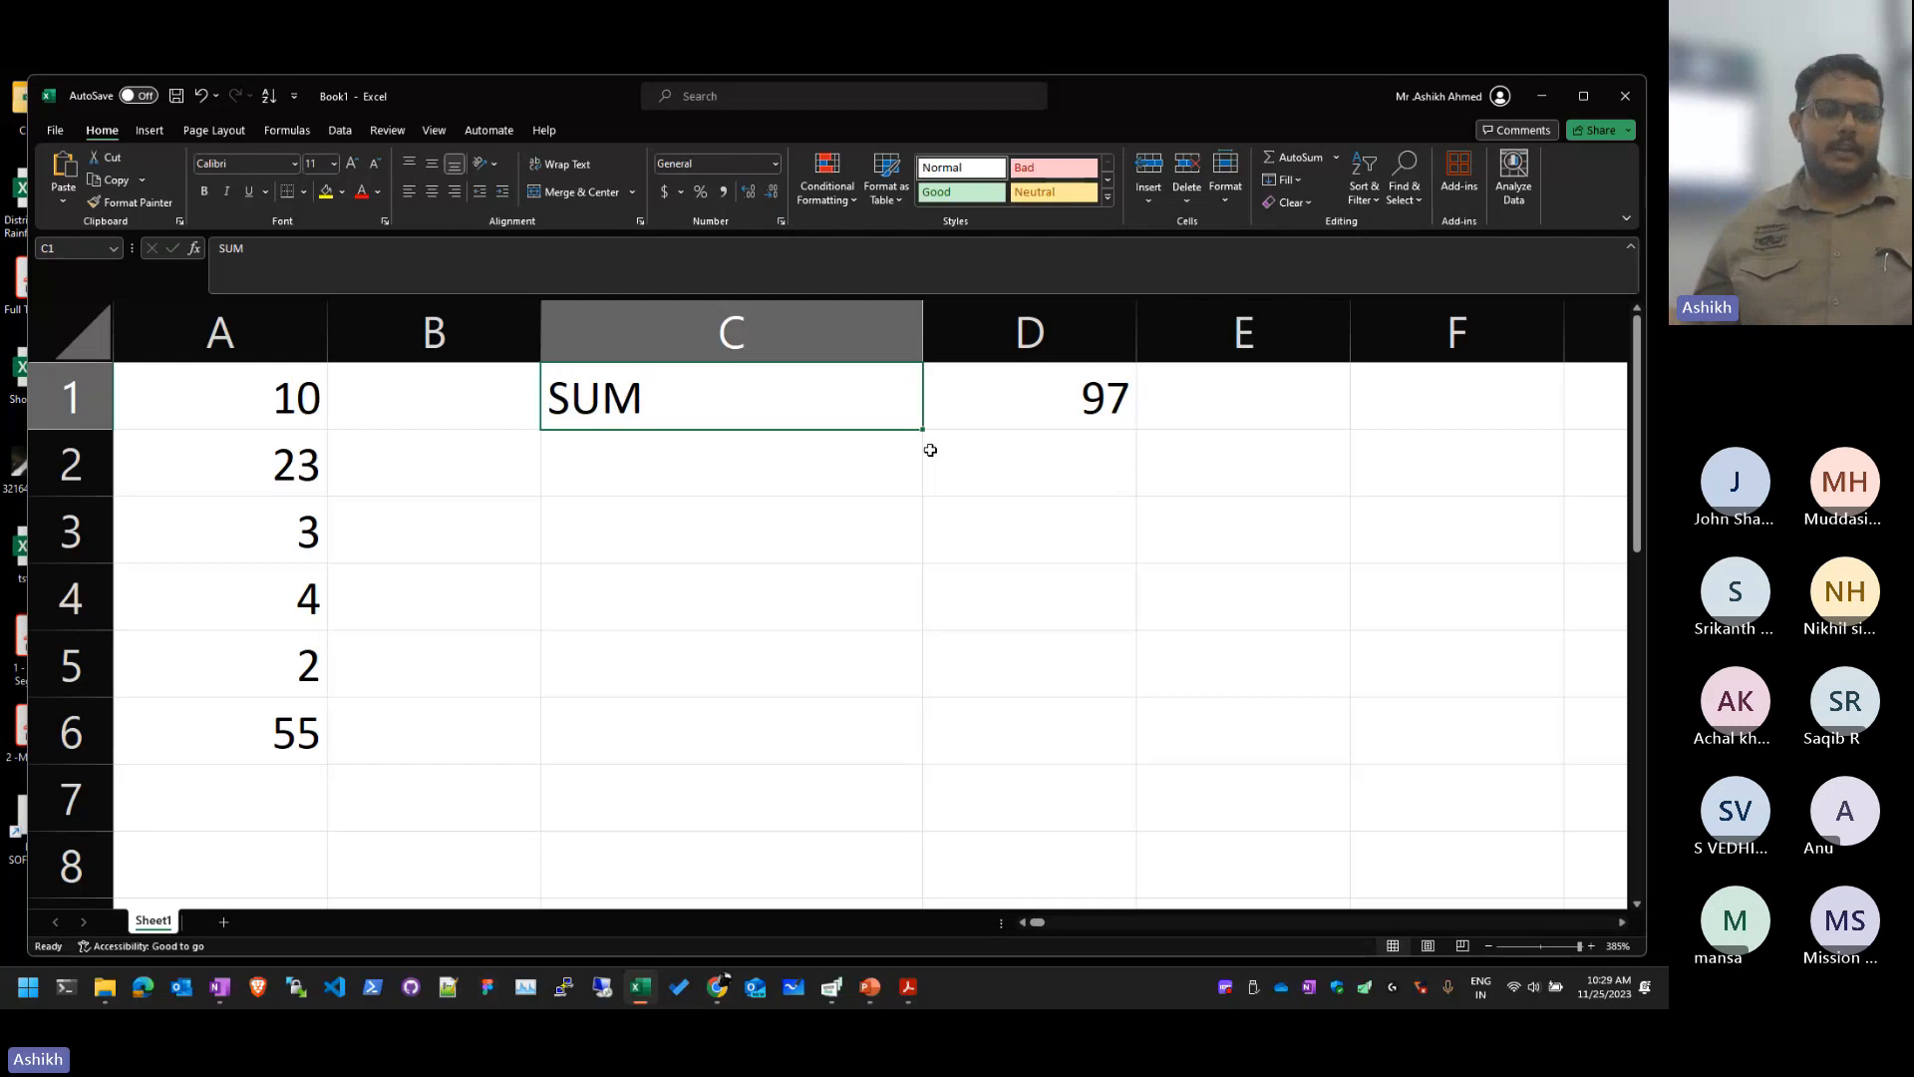
pyautogui.write('=SUM(A1:A6)')
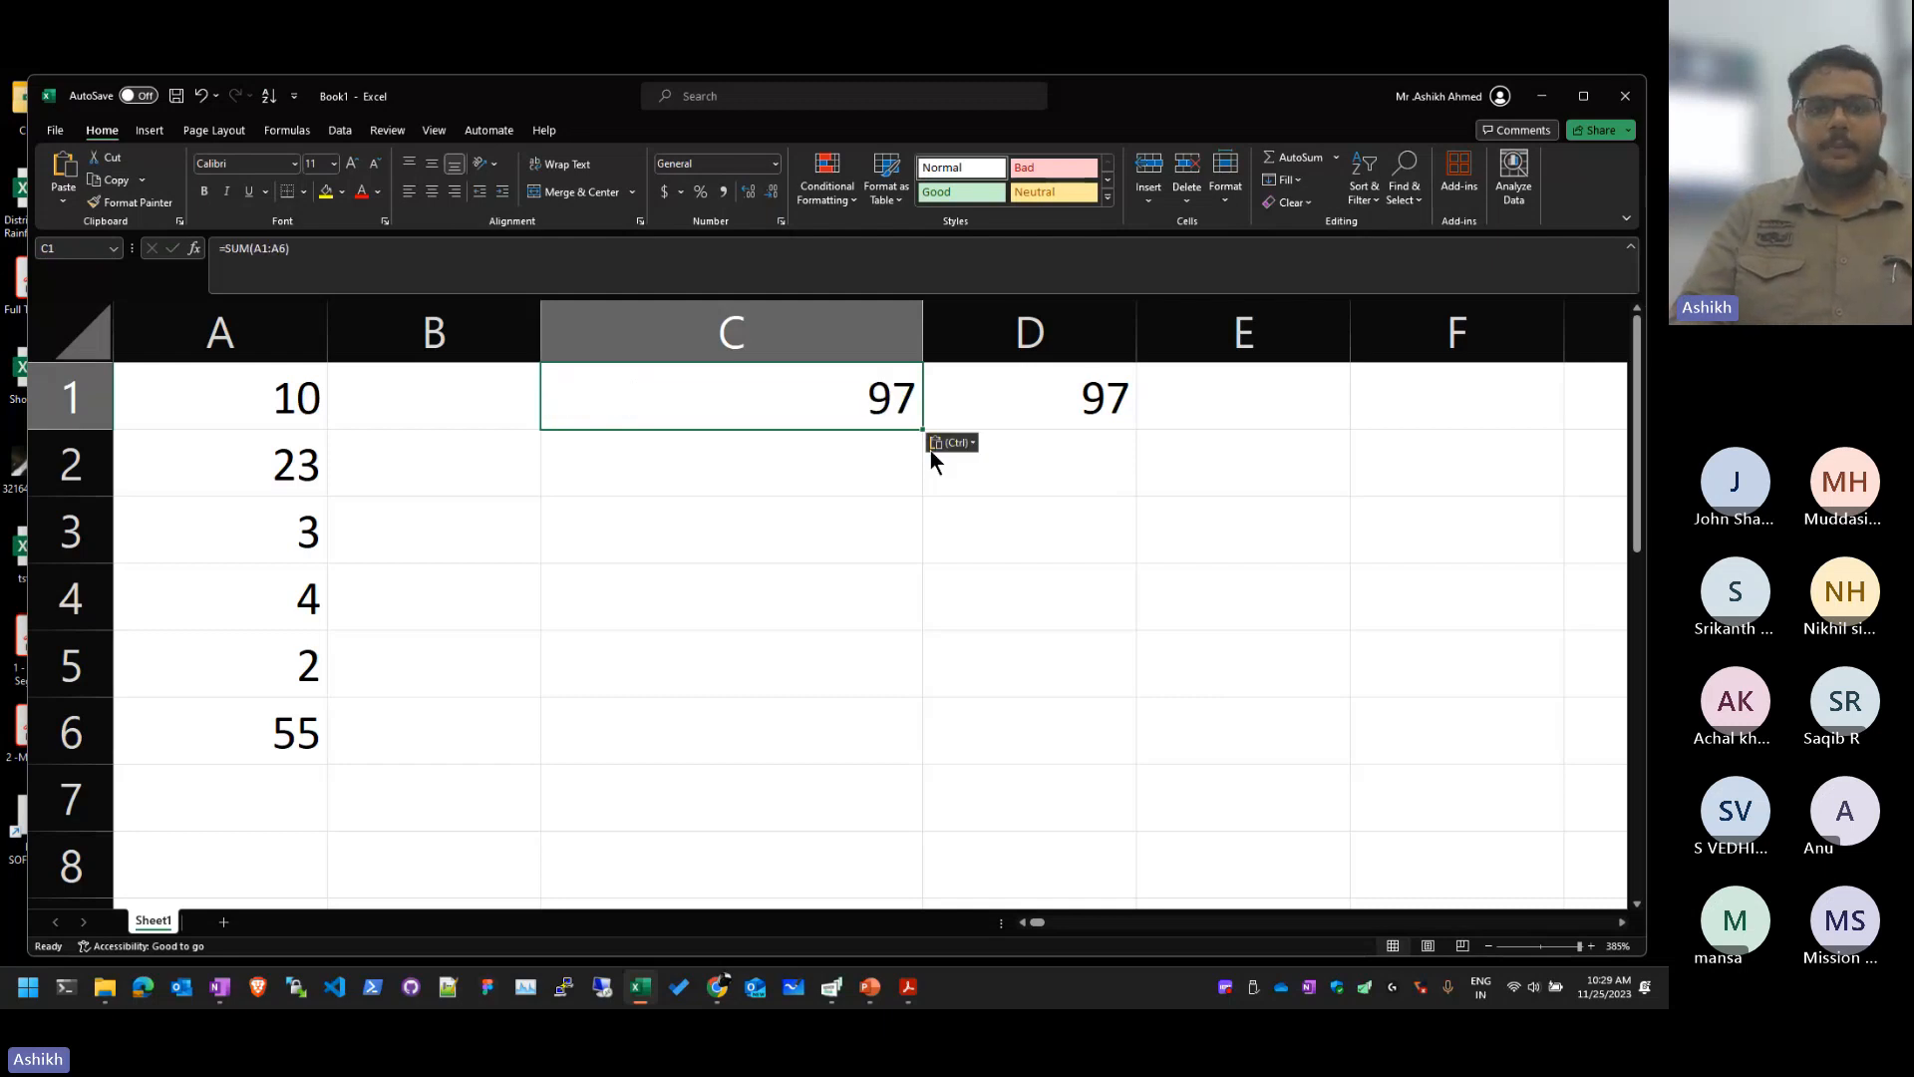
# Step: Show the formula in C1 as text by putting an apostrophe before =SUM(A1:A6), and narrow column C to fit
pyautogui.press('F2')
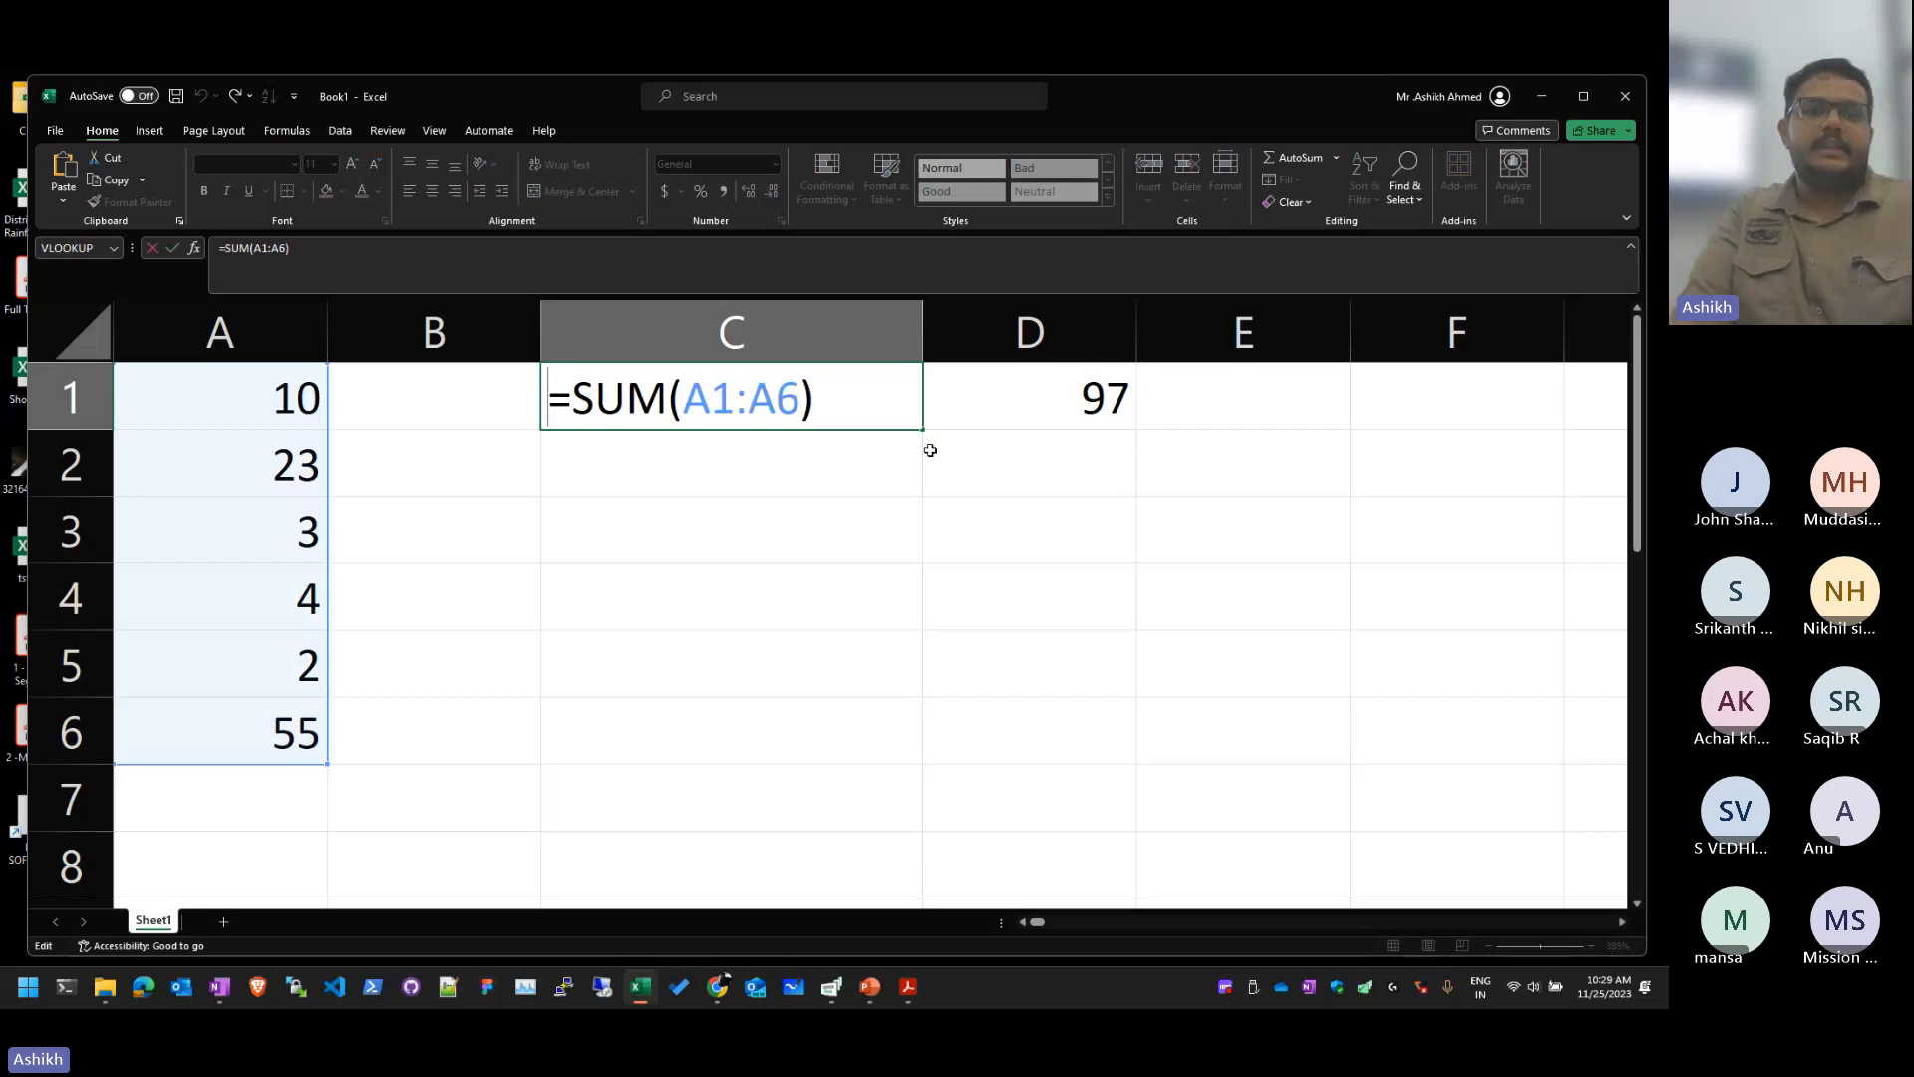
pyautogui.write("'")
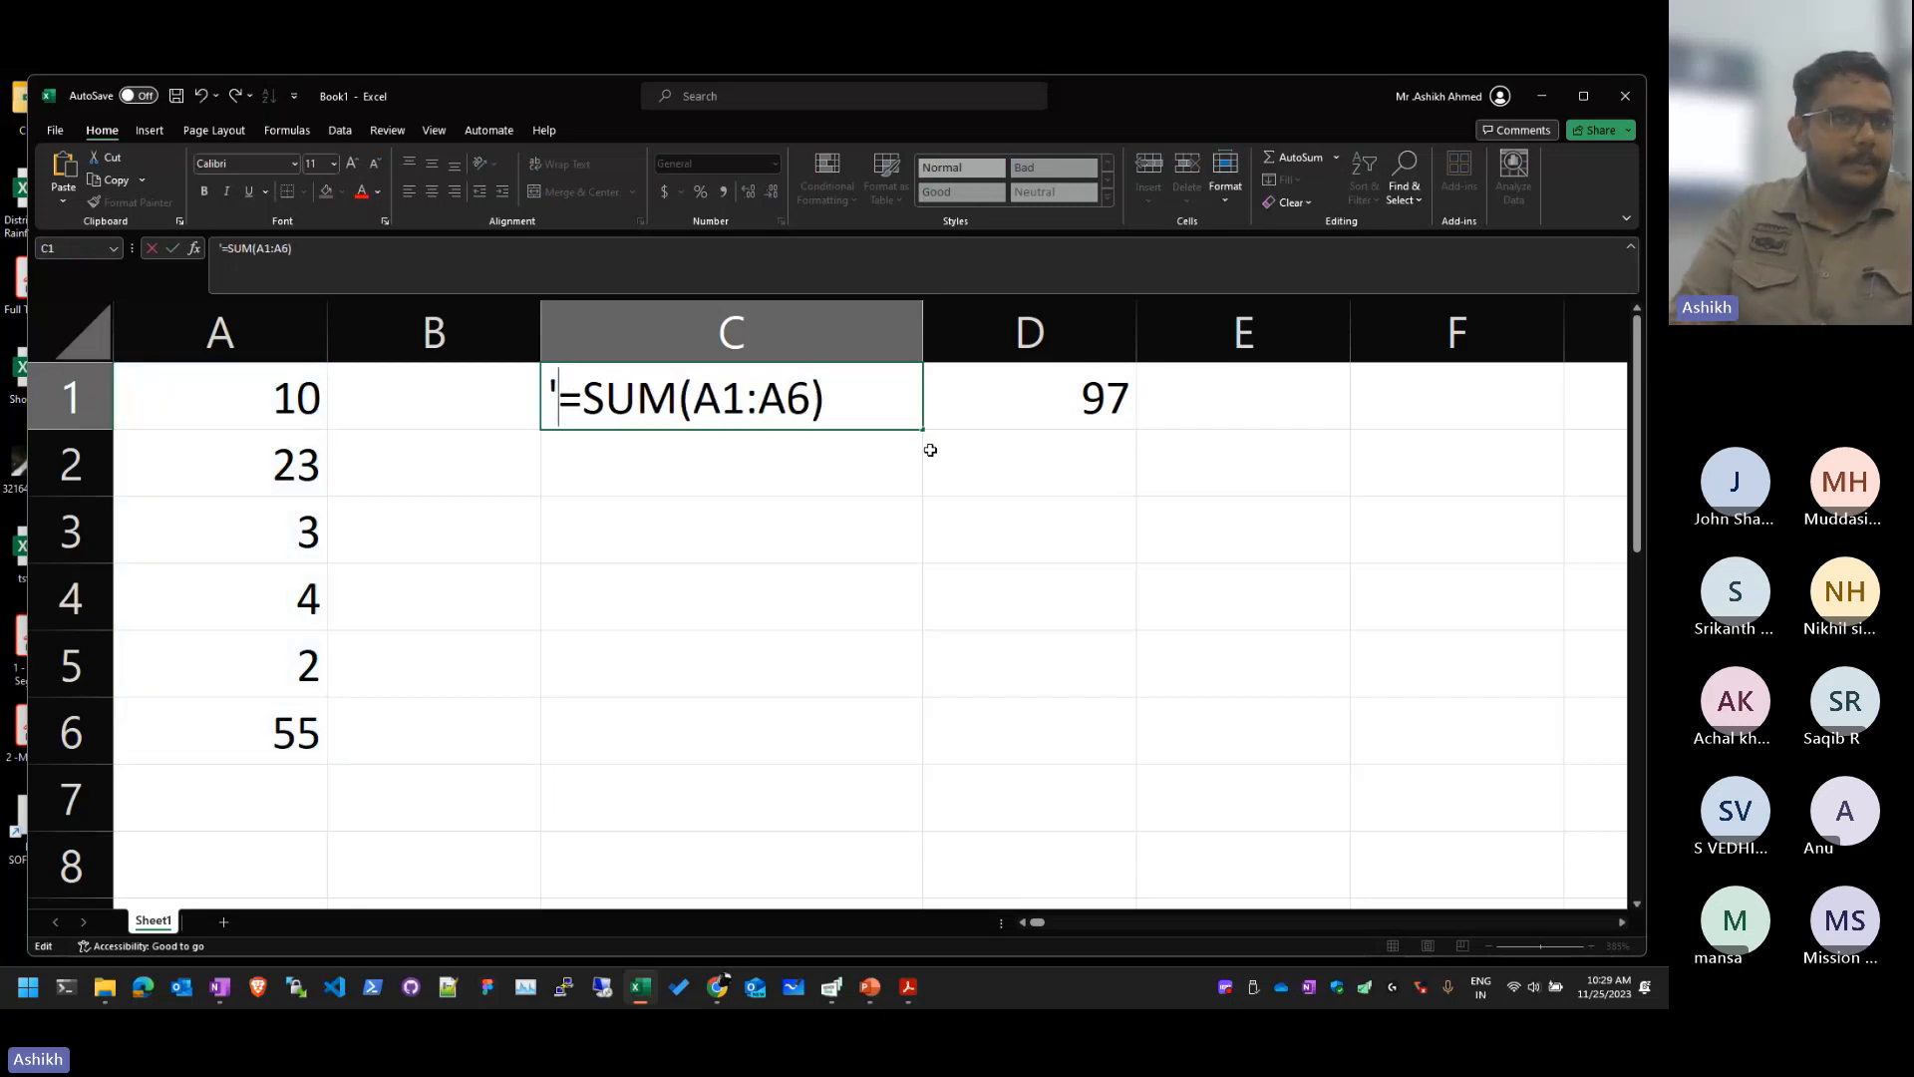
pyautogui.press('Return')
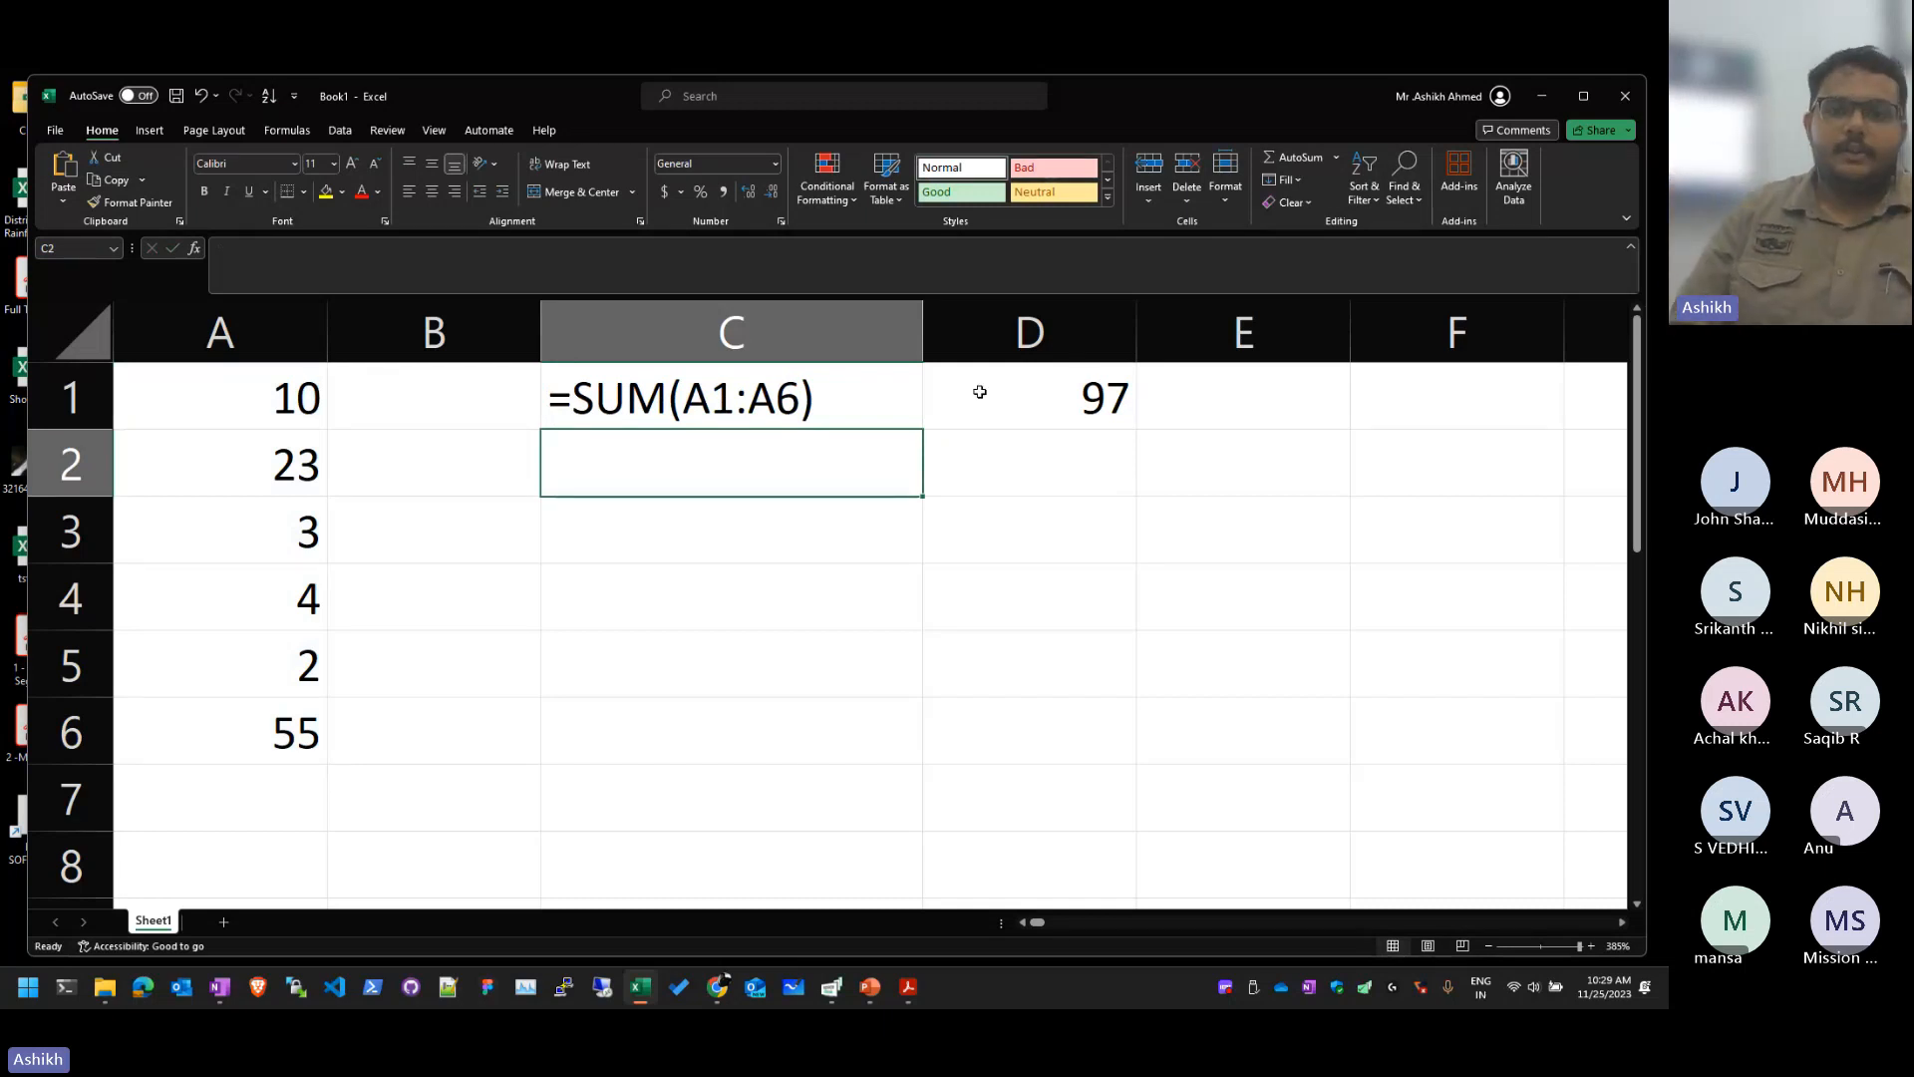
pyautogui.moveTo(924, 332); pyautogui.dragTo(848, 334)
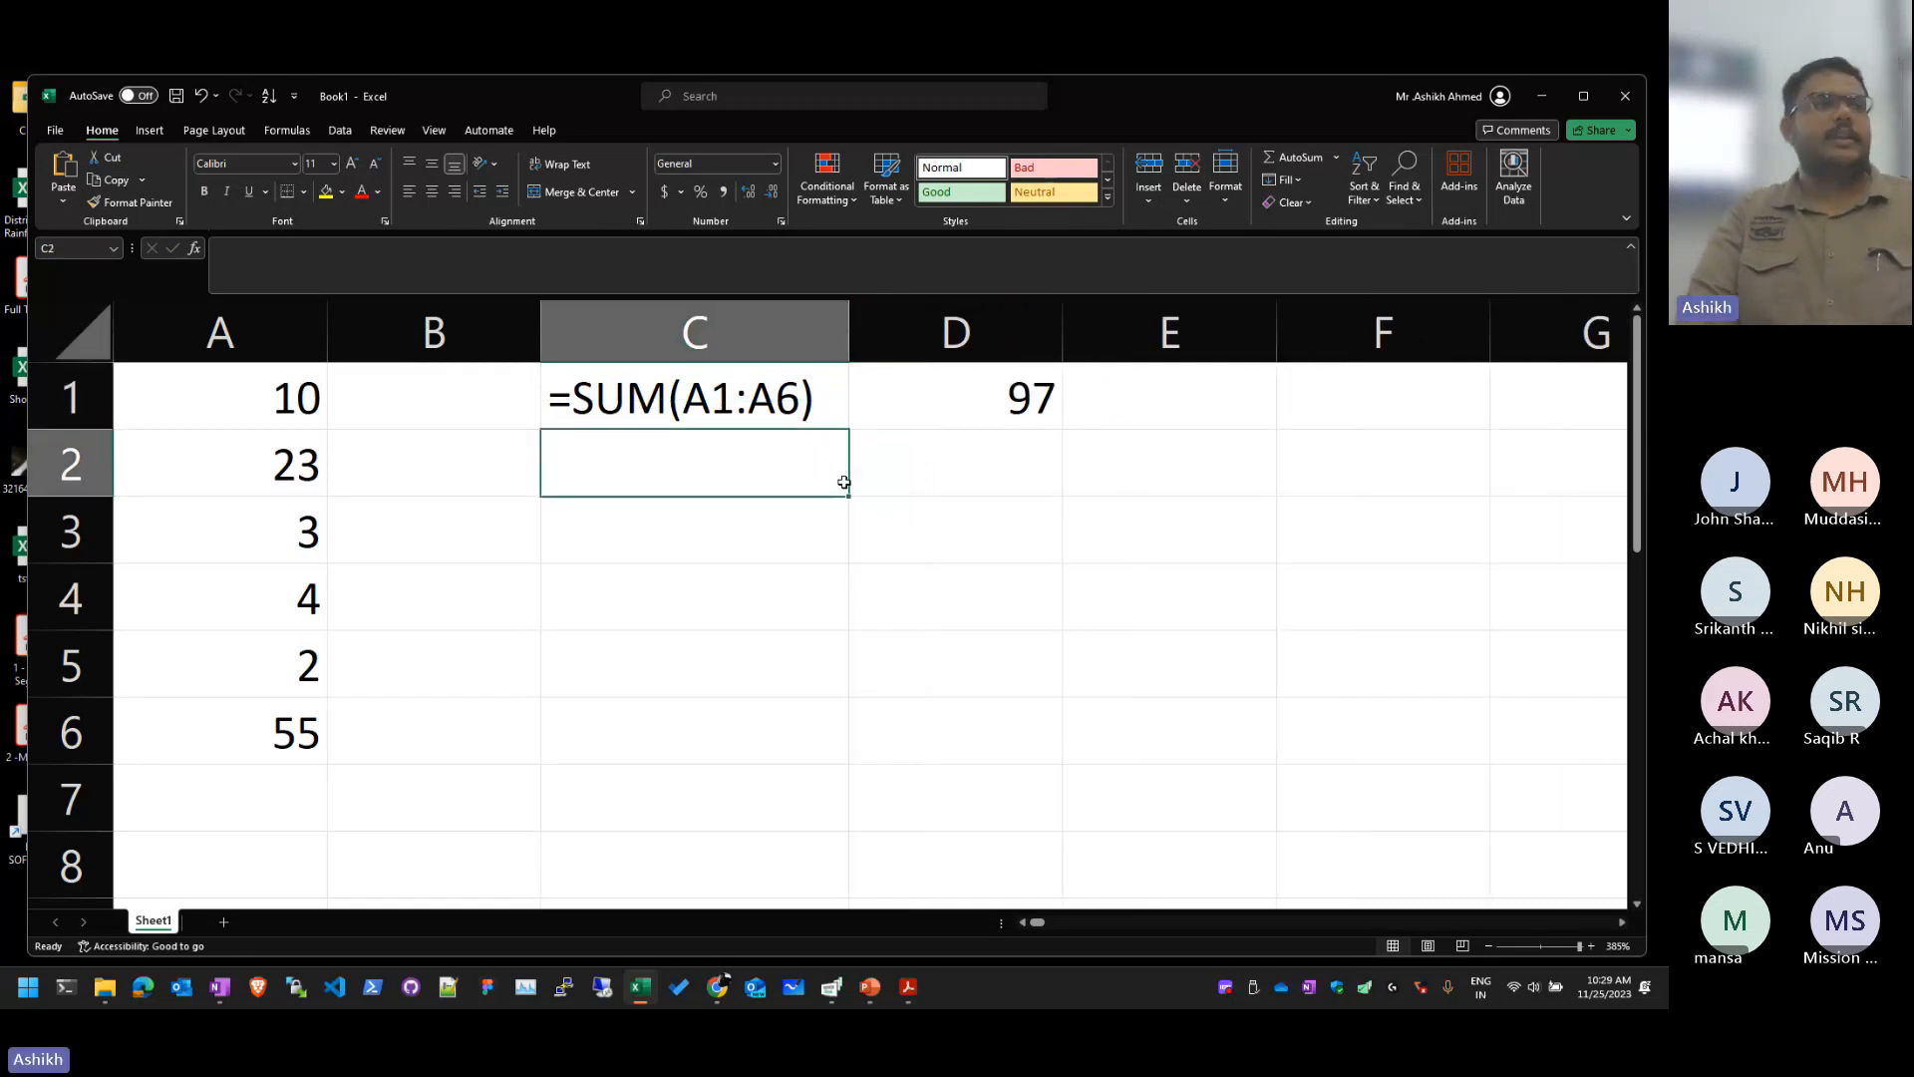
# Step: Enter the formula =AVERAGE(A1:A6) in C2
pyautogui.write('=')
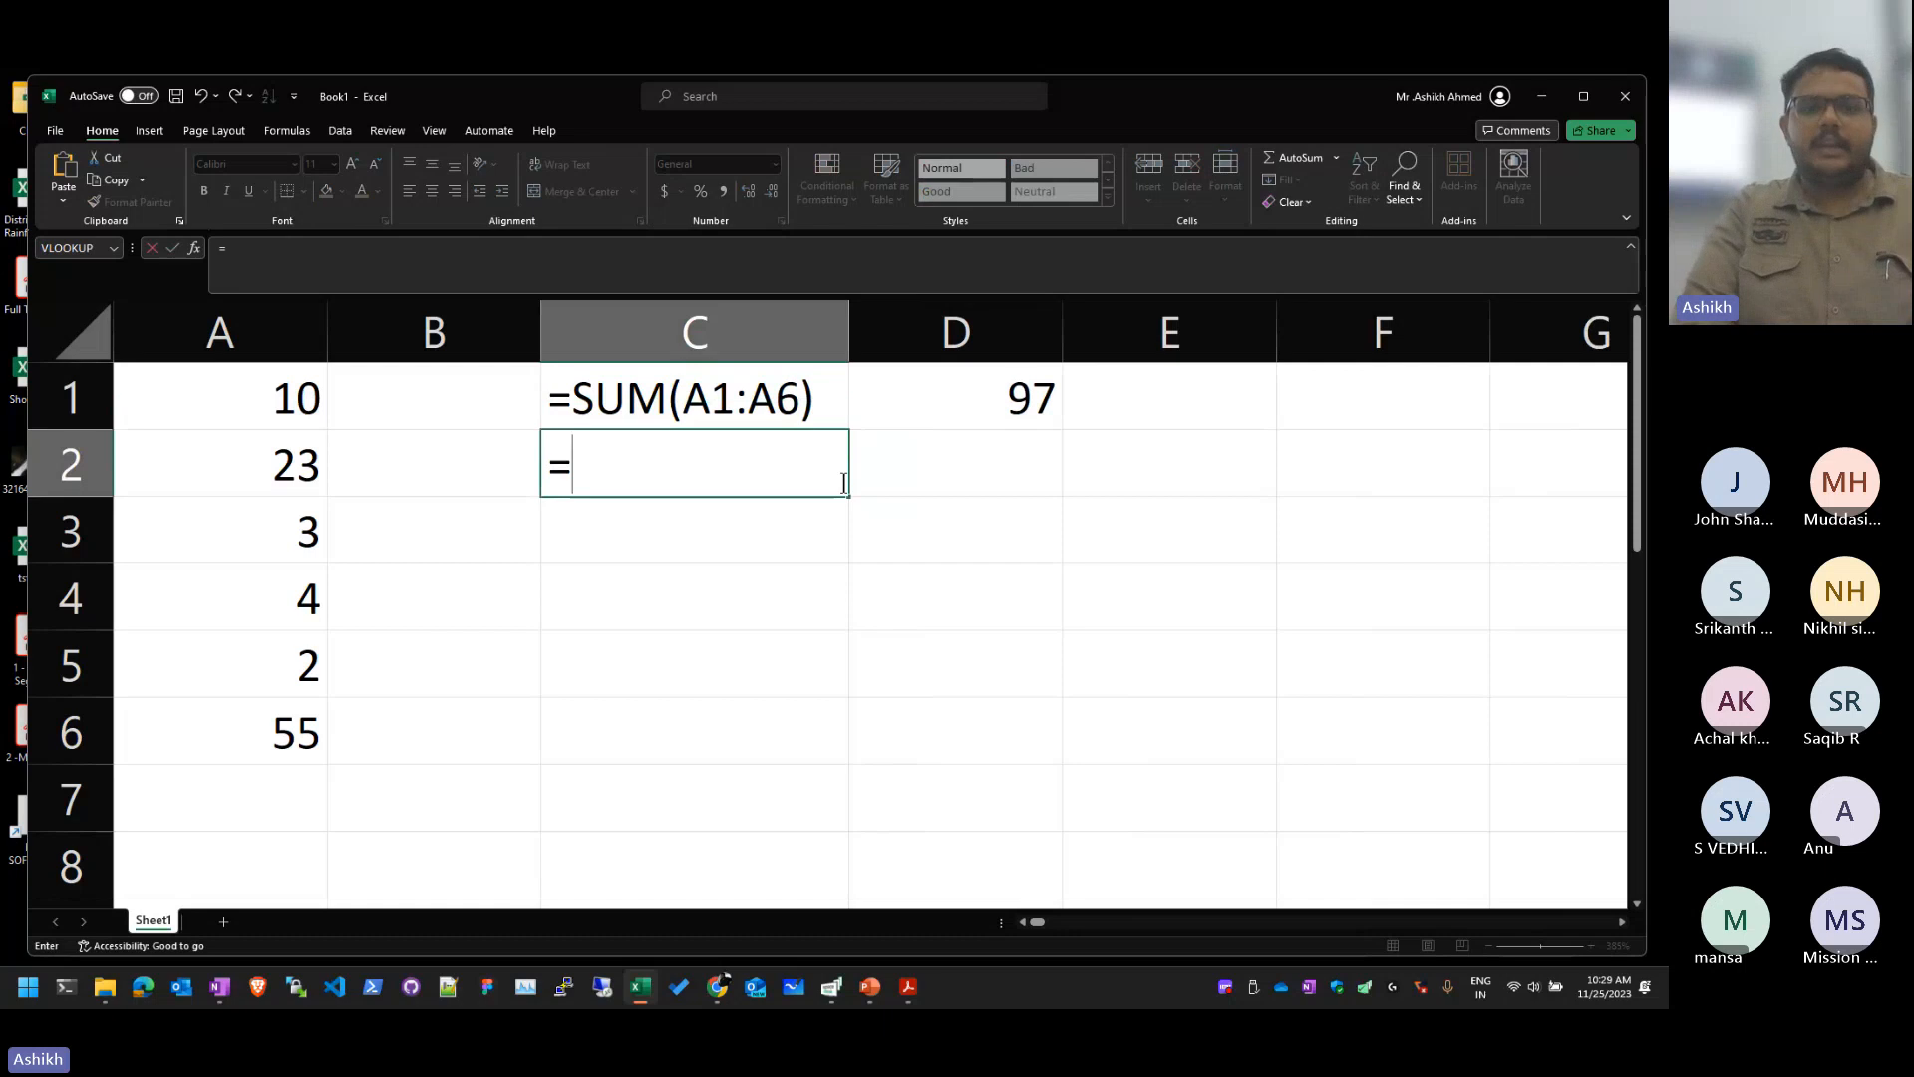
pyautogui.write('AVERAGE(')
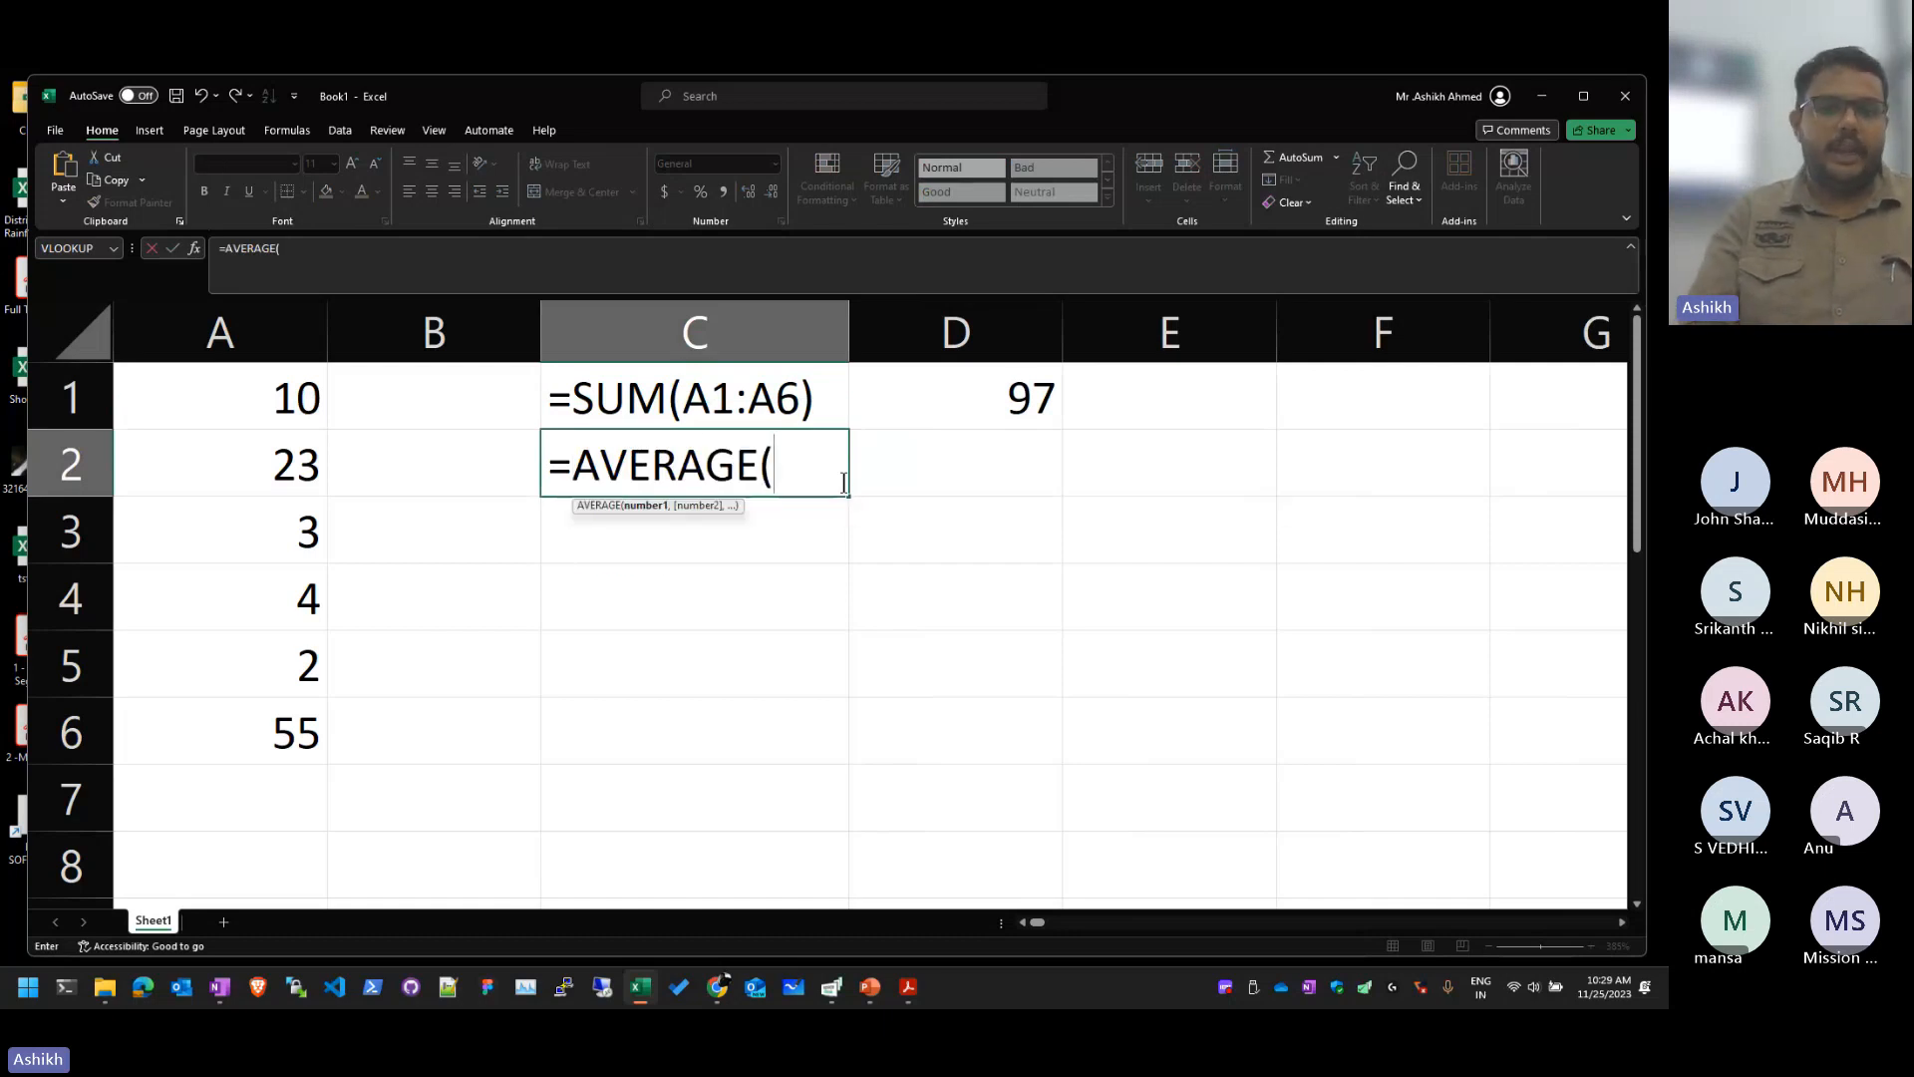
pyautogui.write('a1:A5')
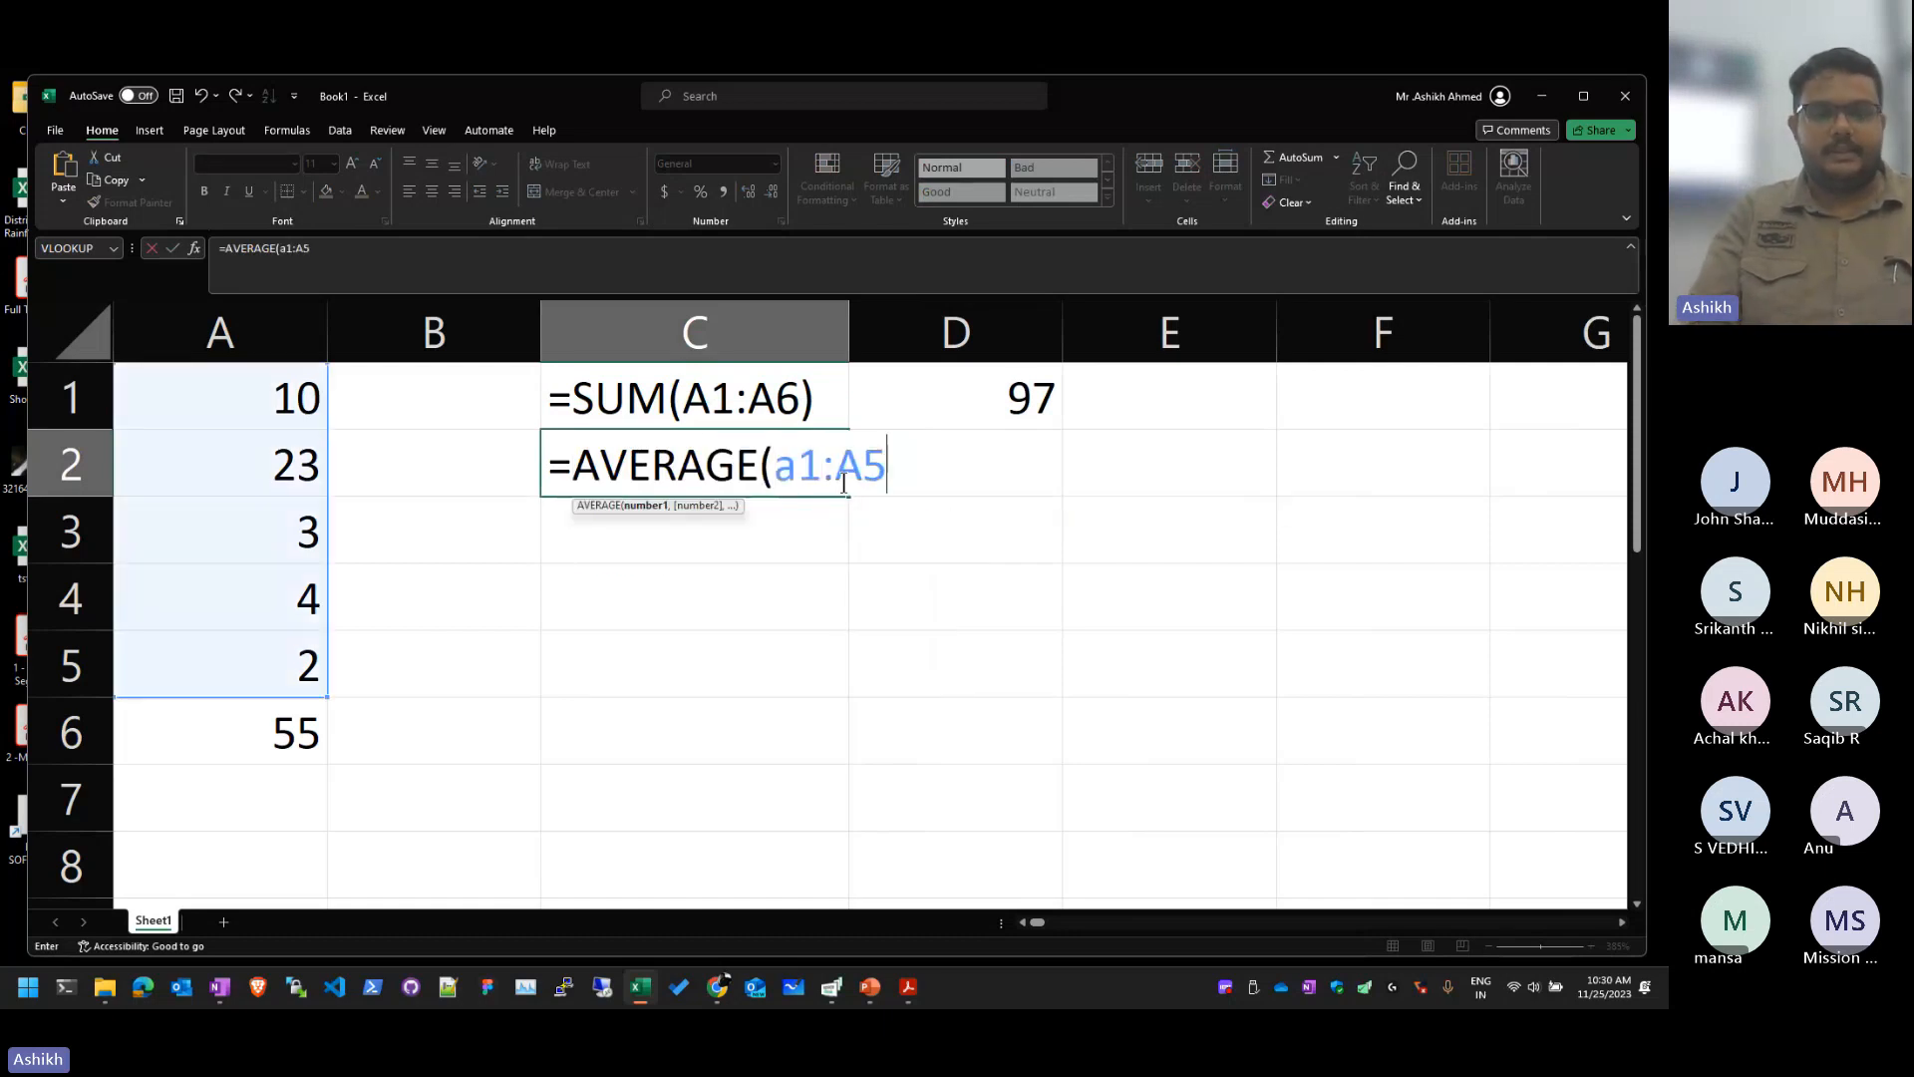
pyautogui.press('BackSpace')
pyautogui.write('6)')
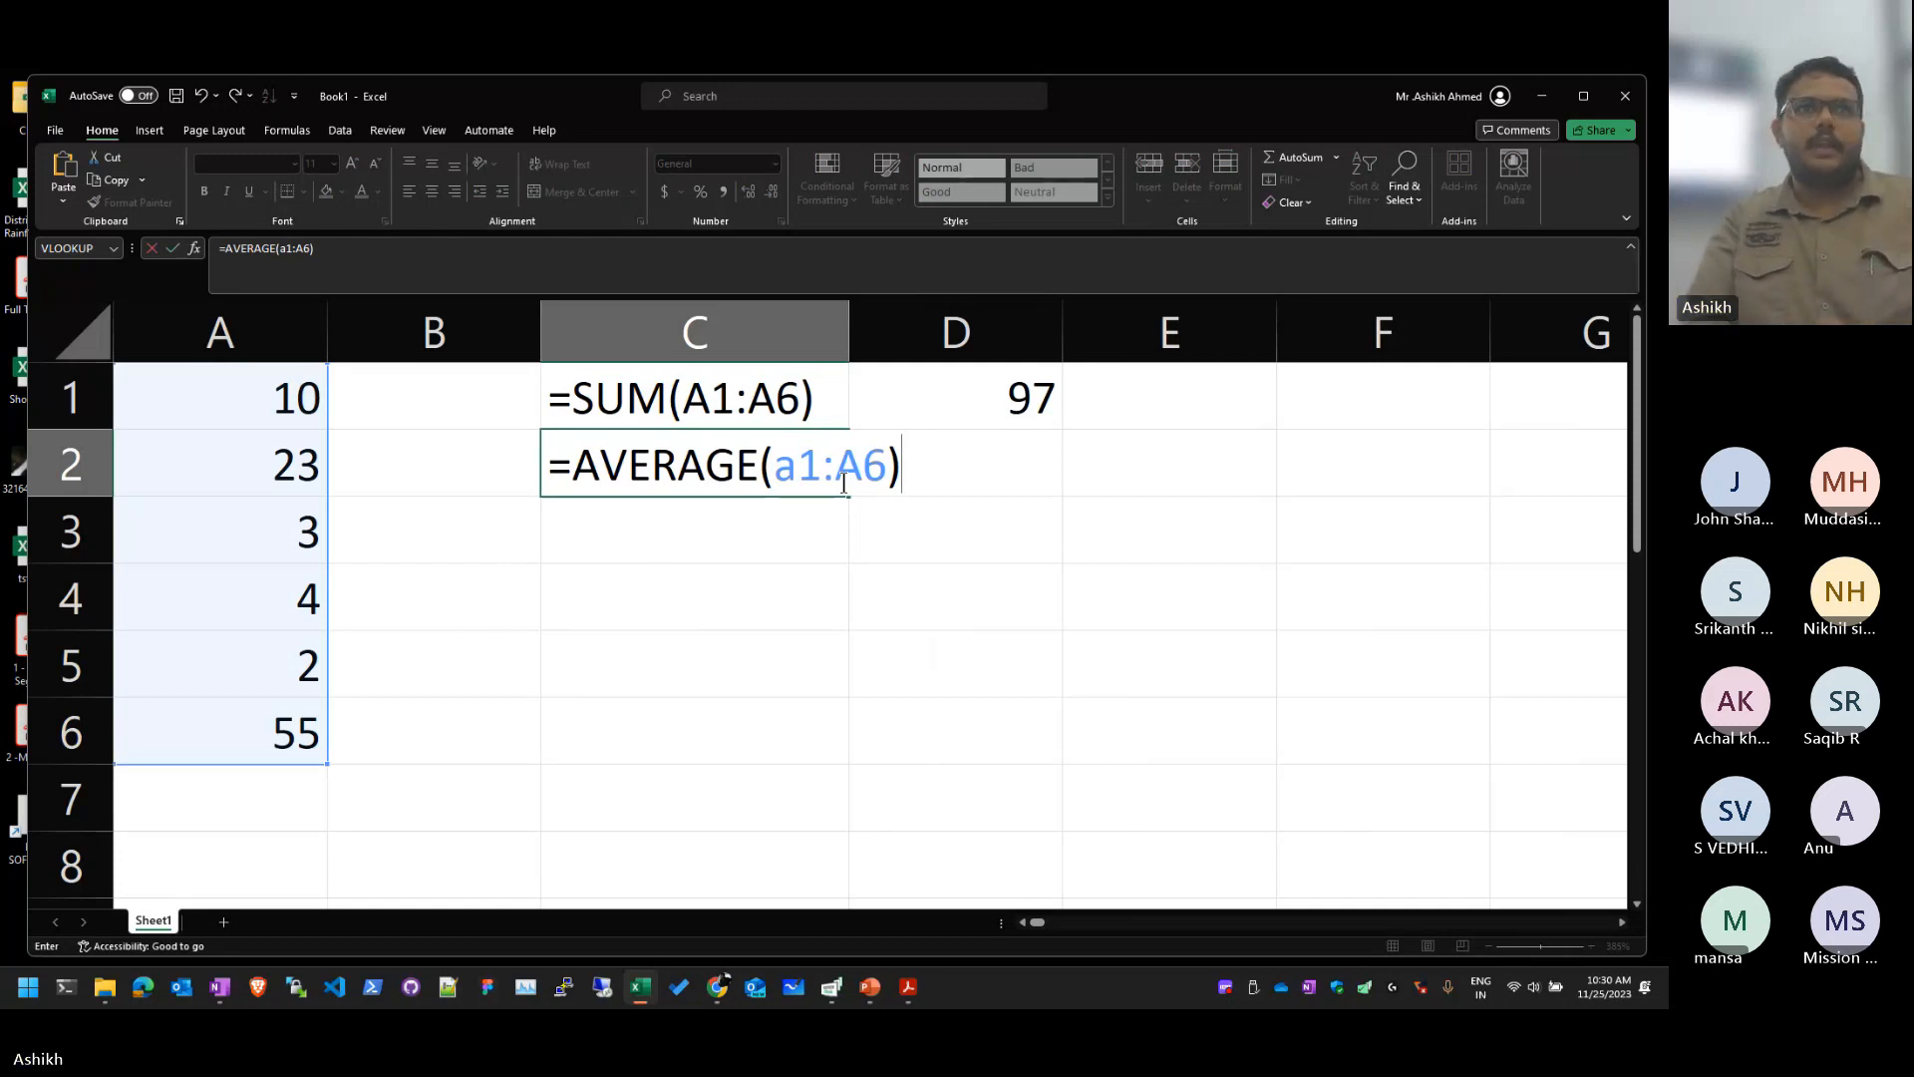
pyautogui.press('Return')
# Step: Show the average formula in C2 as text by putting an apostrophe before =AVERAGE(A1:A6)
pyautogui.click(844, 482)
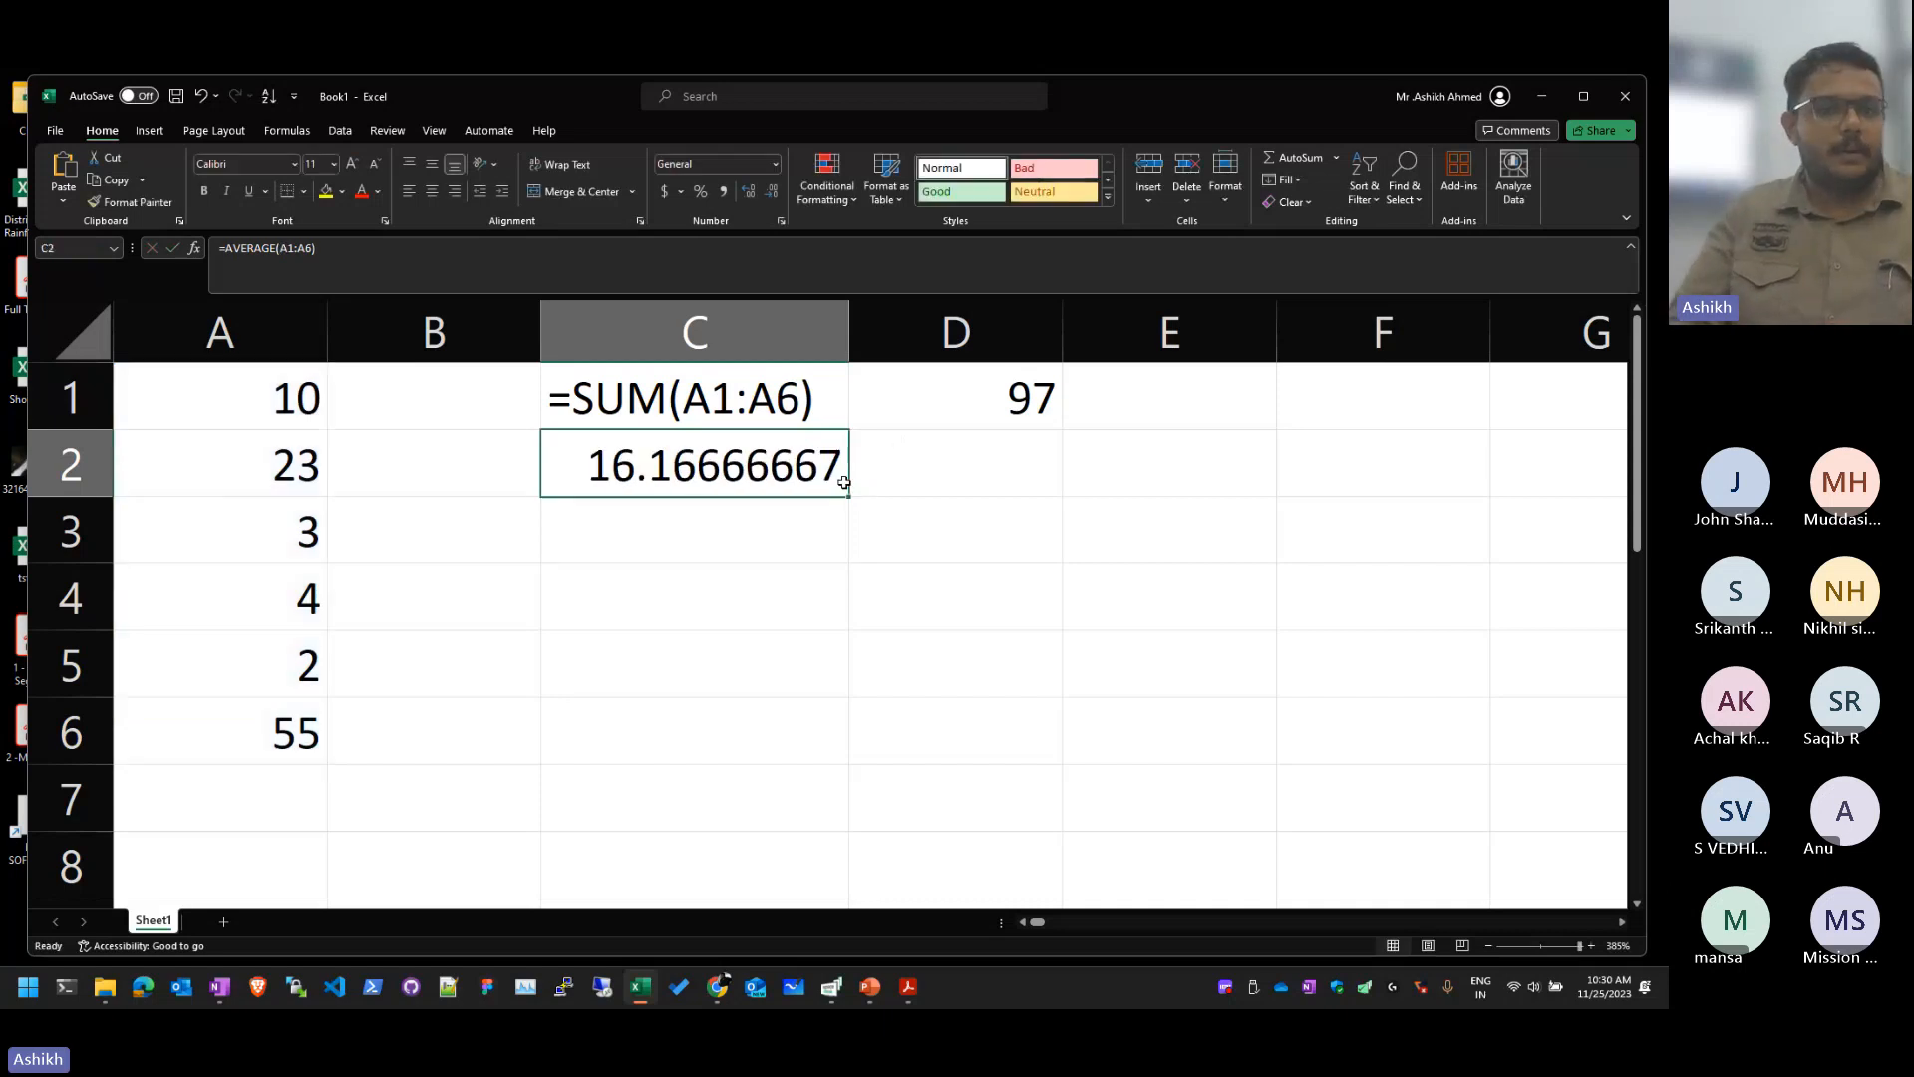
pyautogui.doubleClick(844, 482)
pyautogui.press('Home')
pyautogui.write("'")
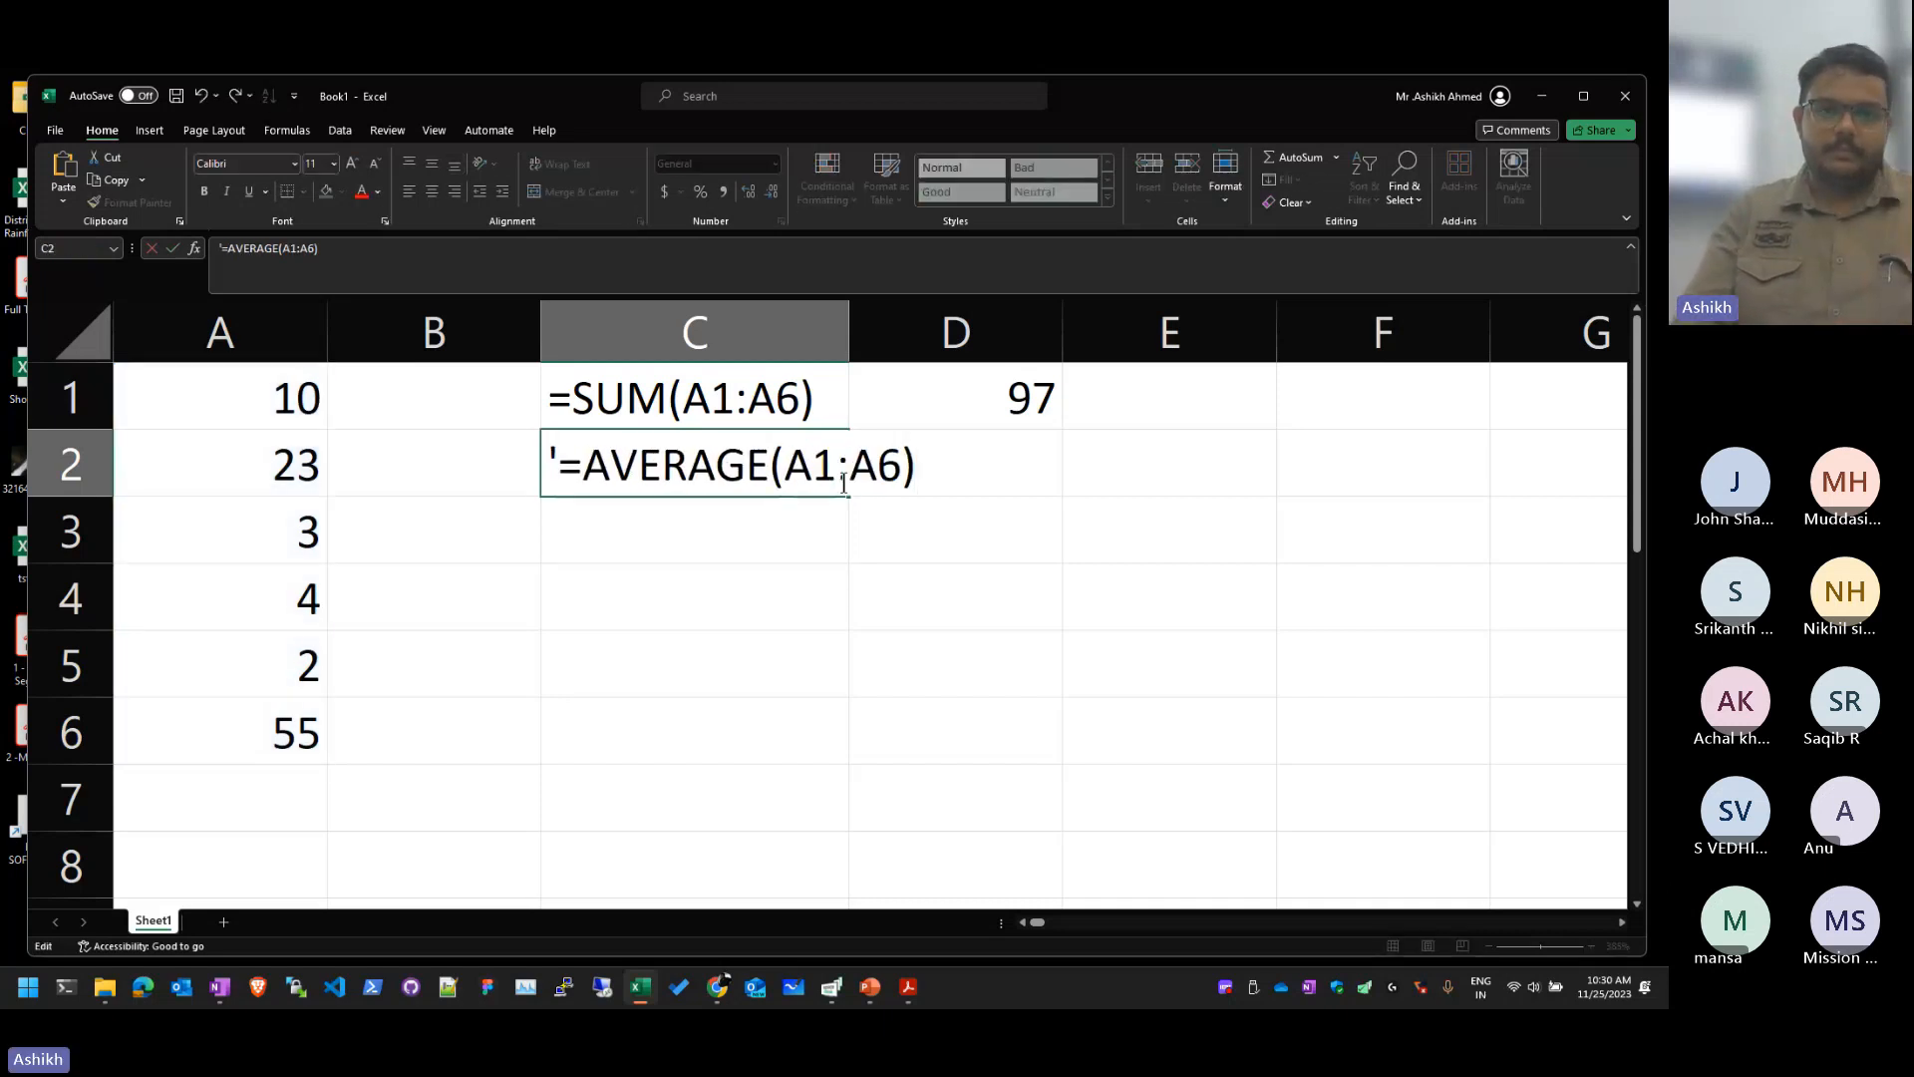
pyautogui.press('Return')
# Step: Copy the formula text from C2 without its leading apostrophe, leaving the cell unchanged
pyautogui.press('Up')
pyautogui.press('F2')
pyautogui.hotkey('shift', 'Left')
pyautogui.hotkey('shift', 'Left')
pyautogui.hotkey('shift', 'Left')
pyautogui.hotkey('shift', 'Left')
pyautogui.hotkey('shift', 'Left')
pyautogui.hotkey('shift', 'Left')
pyautogui.hotkey('shift', 'Left')
pyautogui.hotkey('shift', 'Left')
pyautogui.hotkey('shift', 'Left')
pyautogui.hotkey('shift', 'Left')
pyautogui.hotkey('shift', 'Left')
pyautogui.hotkey('shift', 'Left')
pyautogui.hotkey('shift', 'Left')
pyautogui.hotkey('shift', 'Left')
pyautogui.hotkey('shift', 'Left')
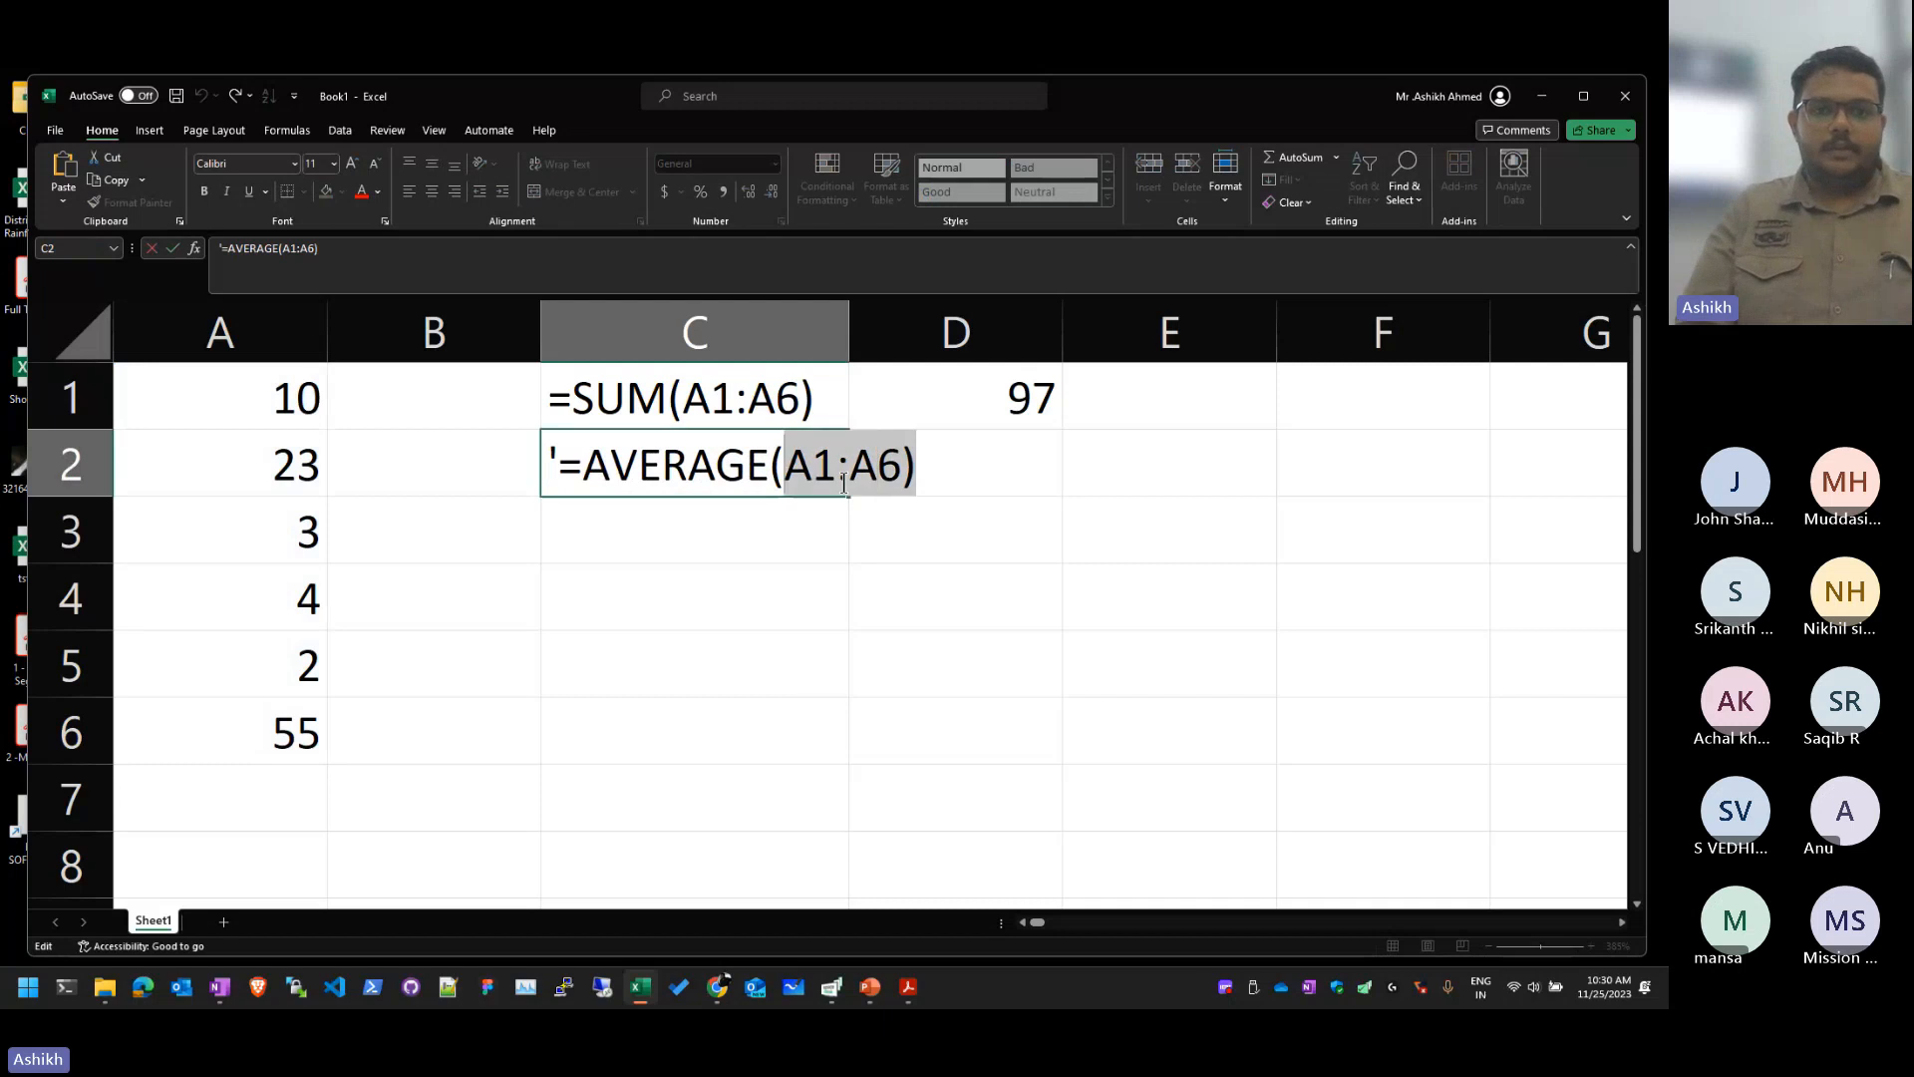
pyautogui.hotkey('ctrl', 'c')
pyautogui.press('Return')
# Step: Paste the copied formula =AVERAGE(A1:A6) into D2 and widen column C to fit its text
pyautogui.press('Up')
pyautogui.press('Right')
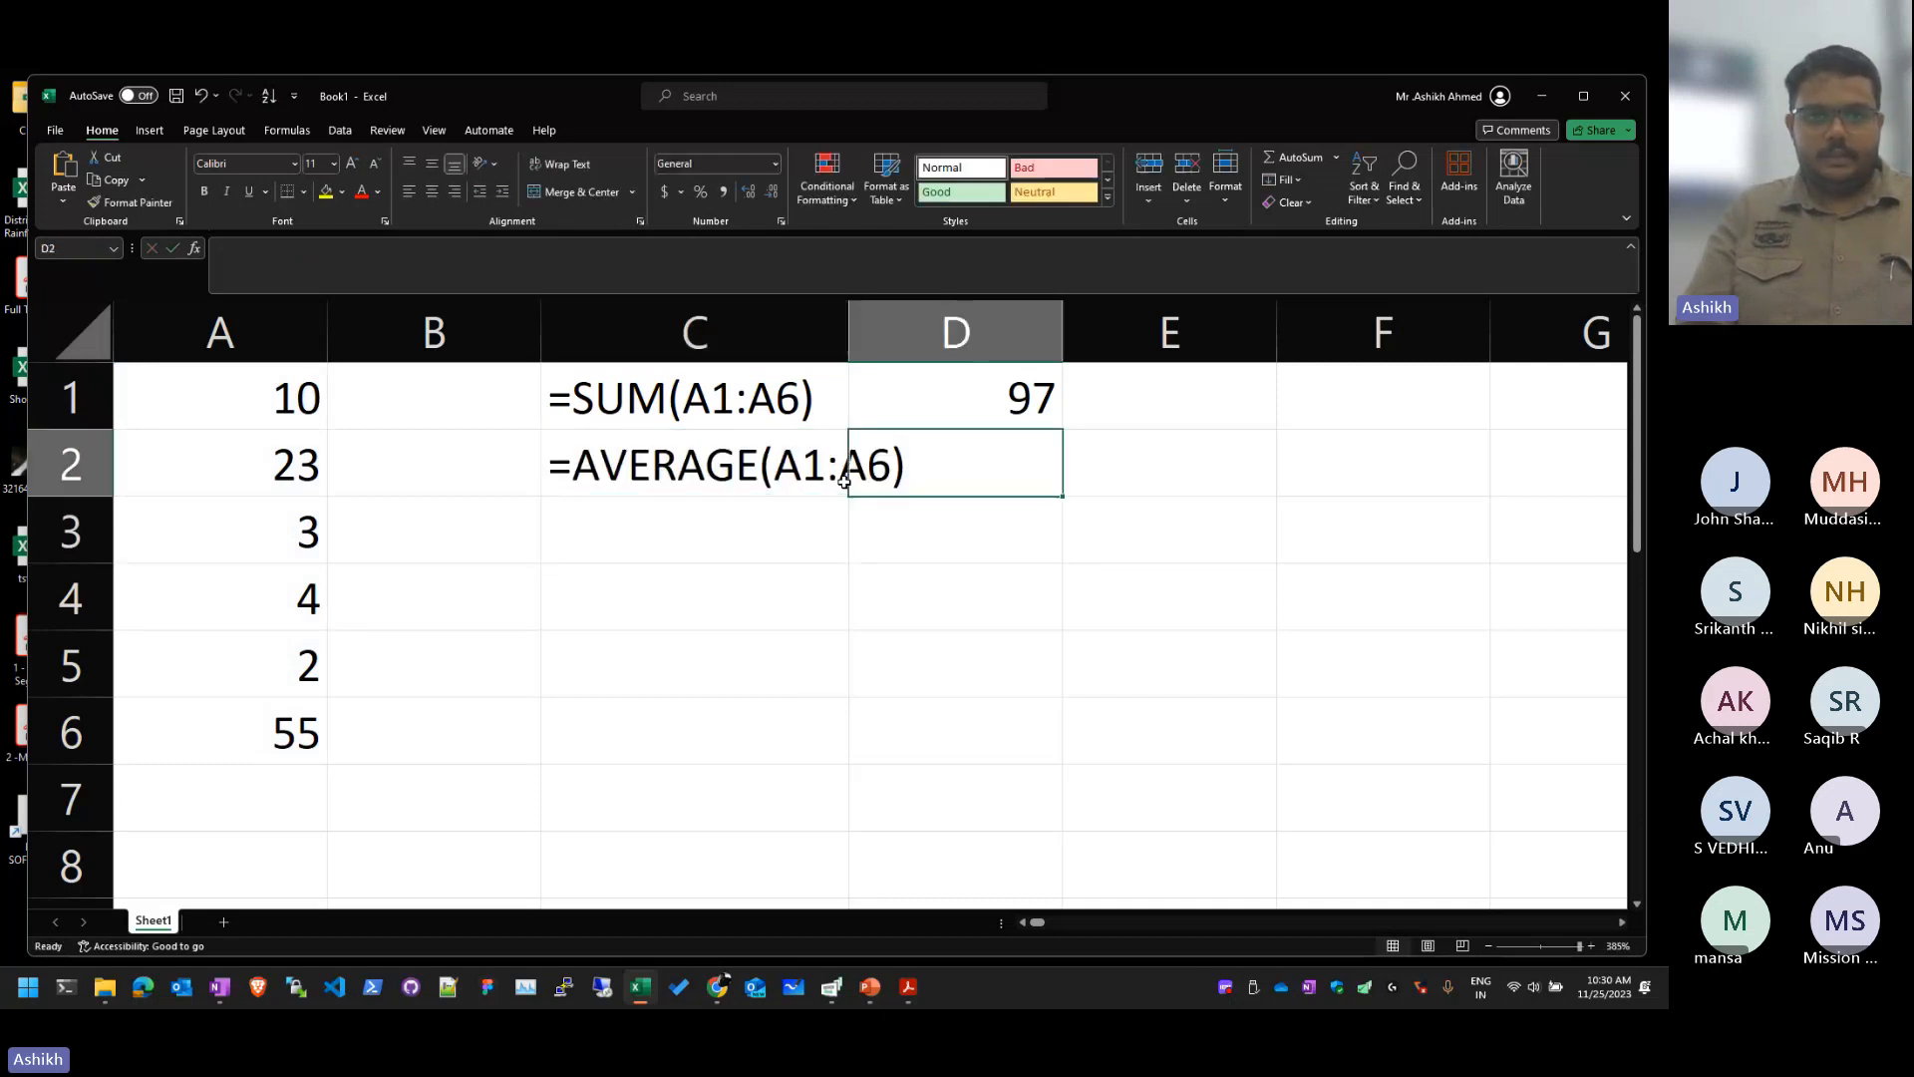
pyautogui.hotkey('ctrl', 'v')
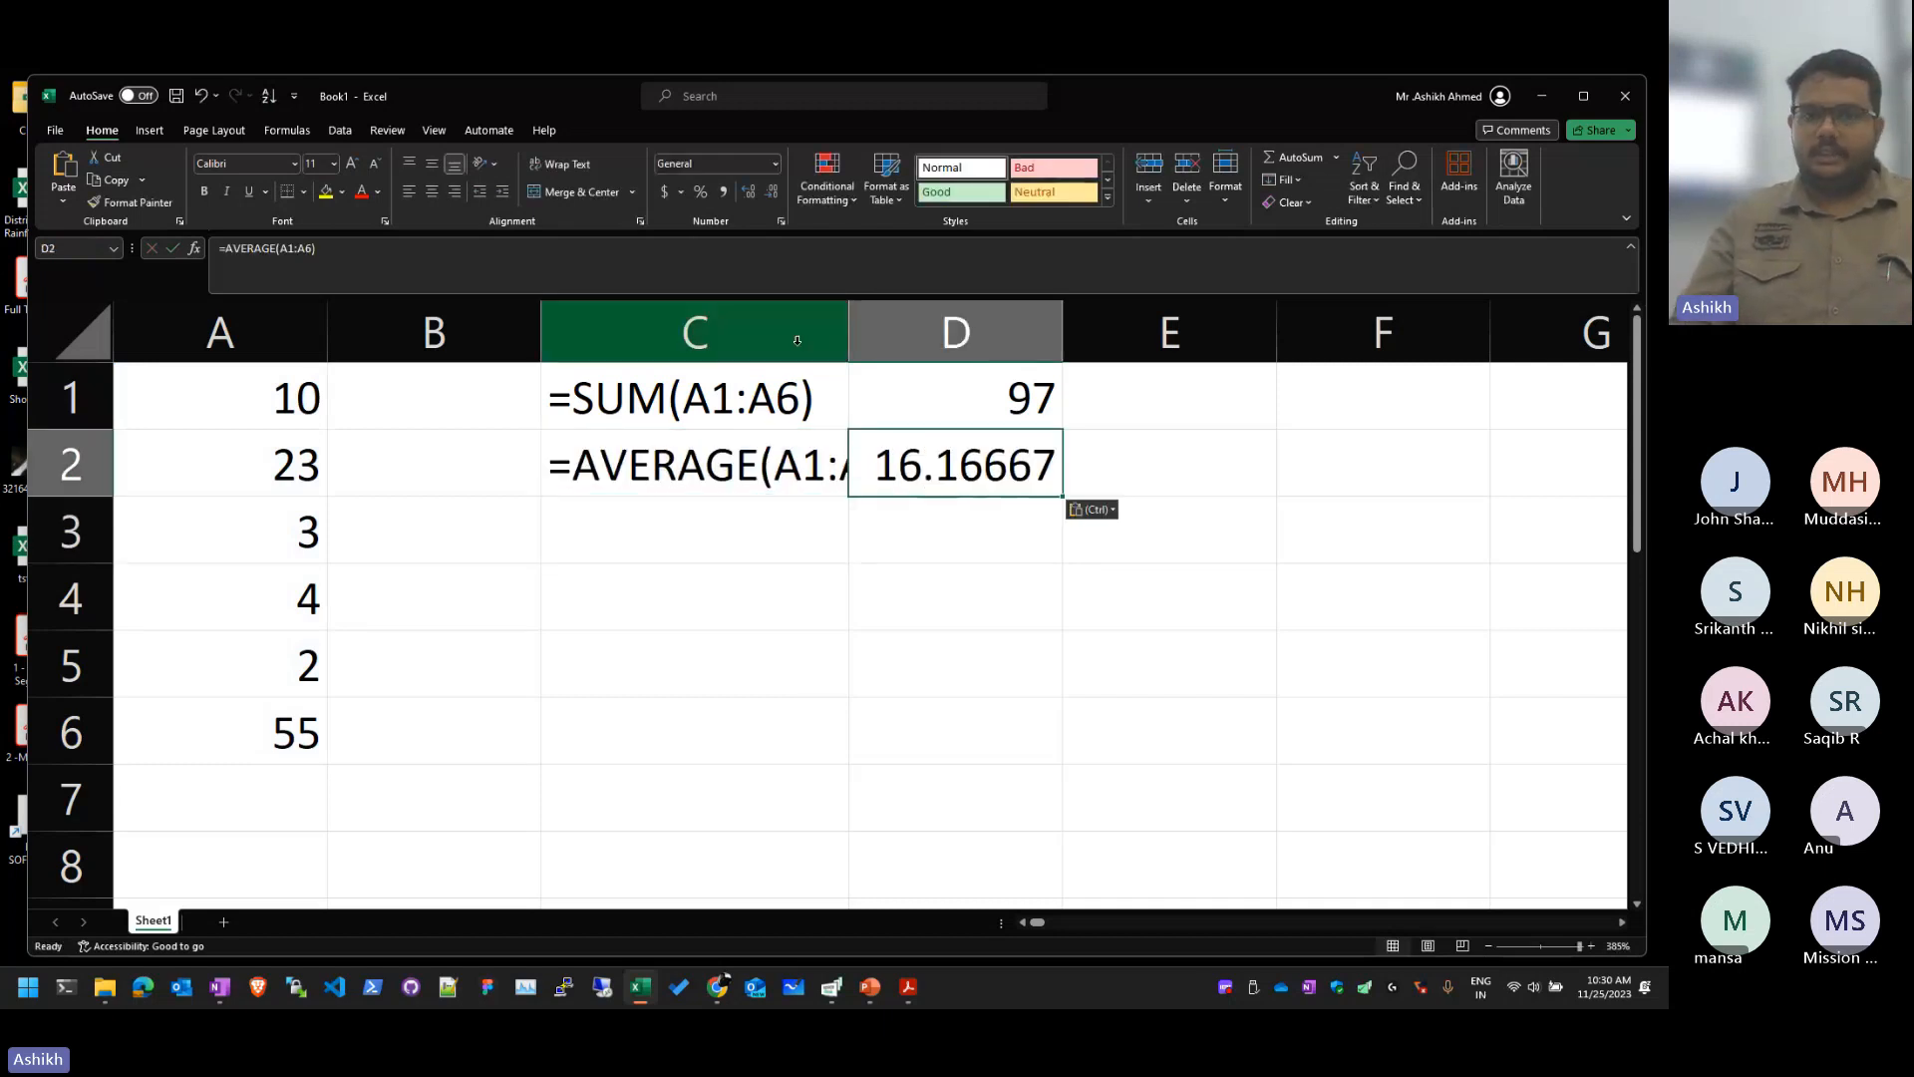
pyautogui.doubleClick(849, 332)
pyautogui.click(865, 554)
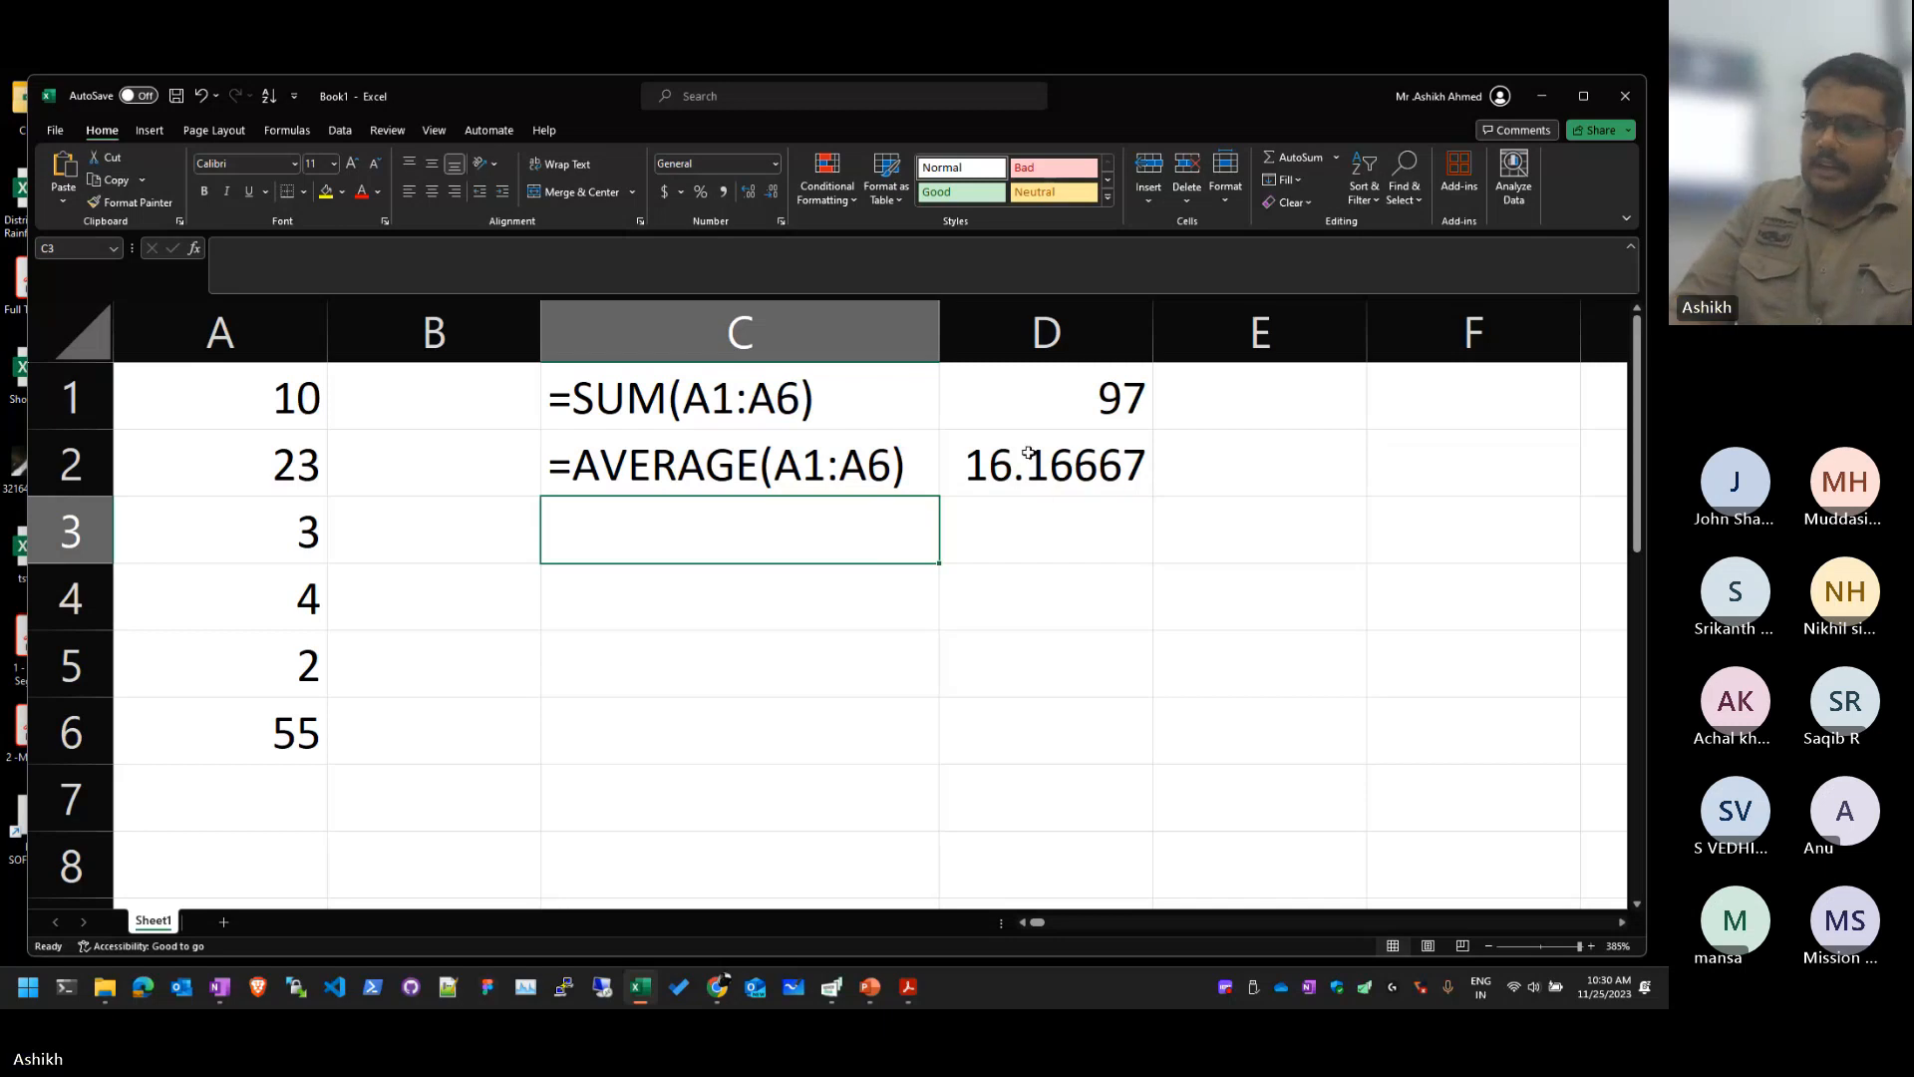
# Step: Reduce the average in D2 to two decimal places and narrow column D slightly
pyautogui.click(1109, 476)
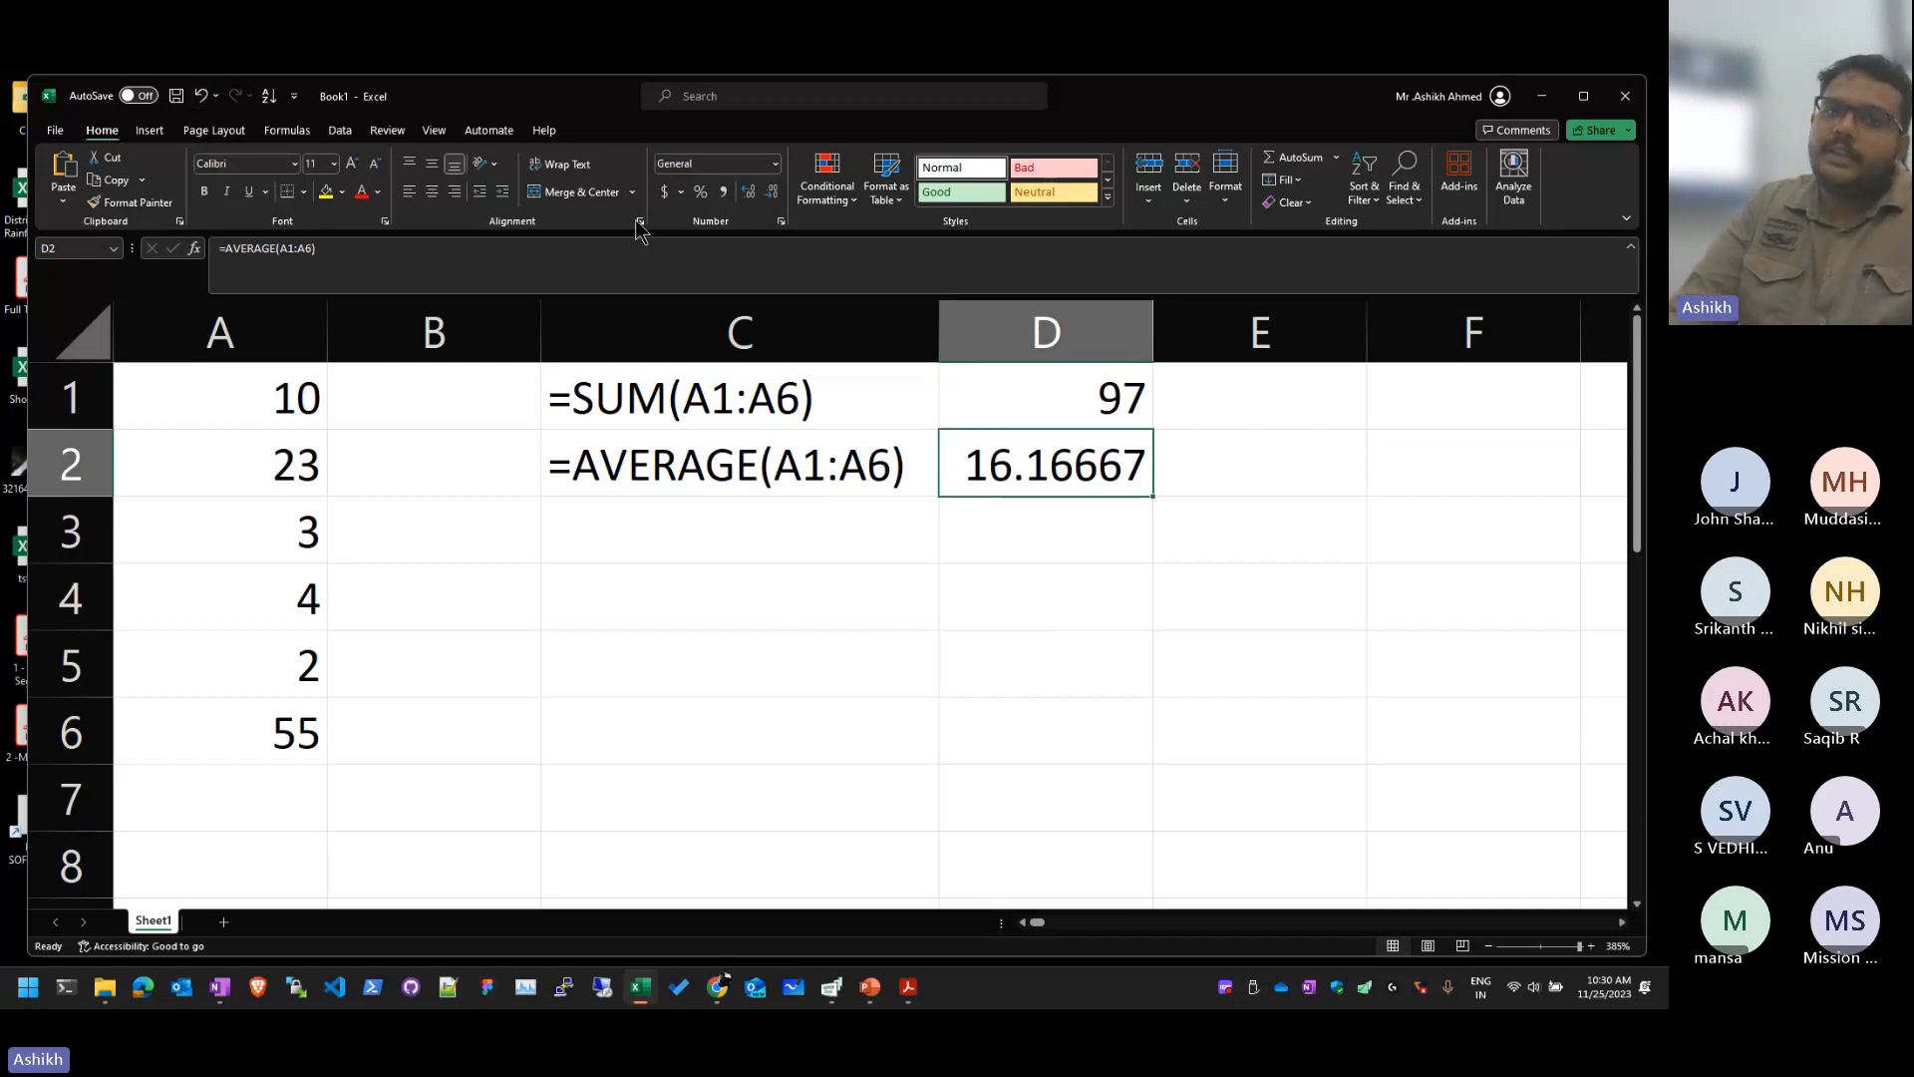
pyautogui.click(771, 193)
pyautogui.click(771, 193)
pyautogui.click(770, 193)
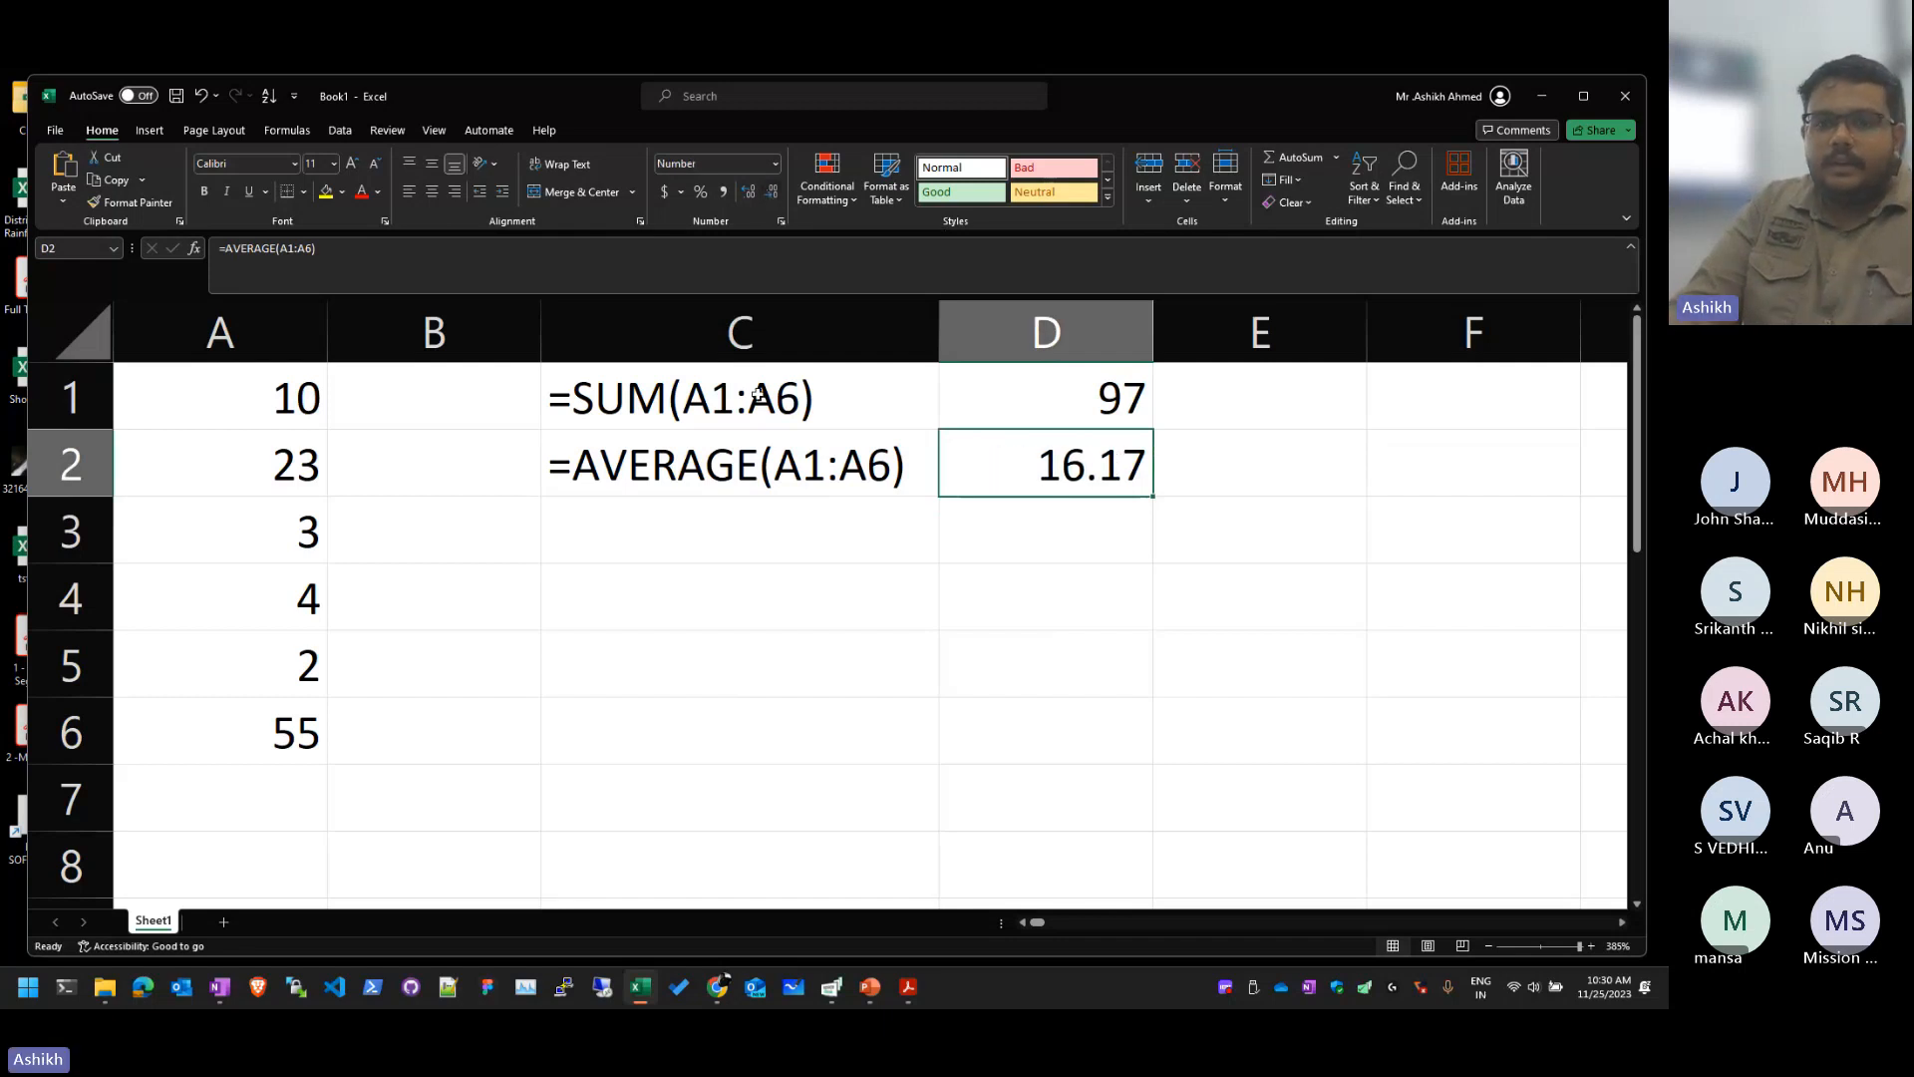
pyautogui.moveTo(1143, 340); pyautogui.dragTo(1112, 340)
# Step: Extend the average in D2 to four decimal places, and reduce it to one decimal place
pyautogui.click(751, 195)
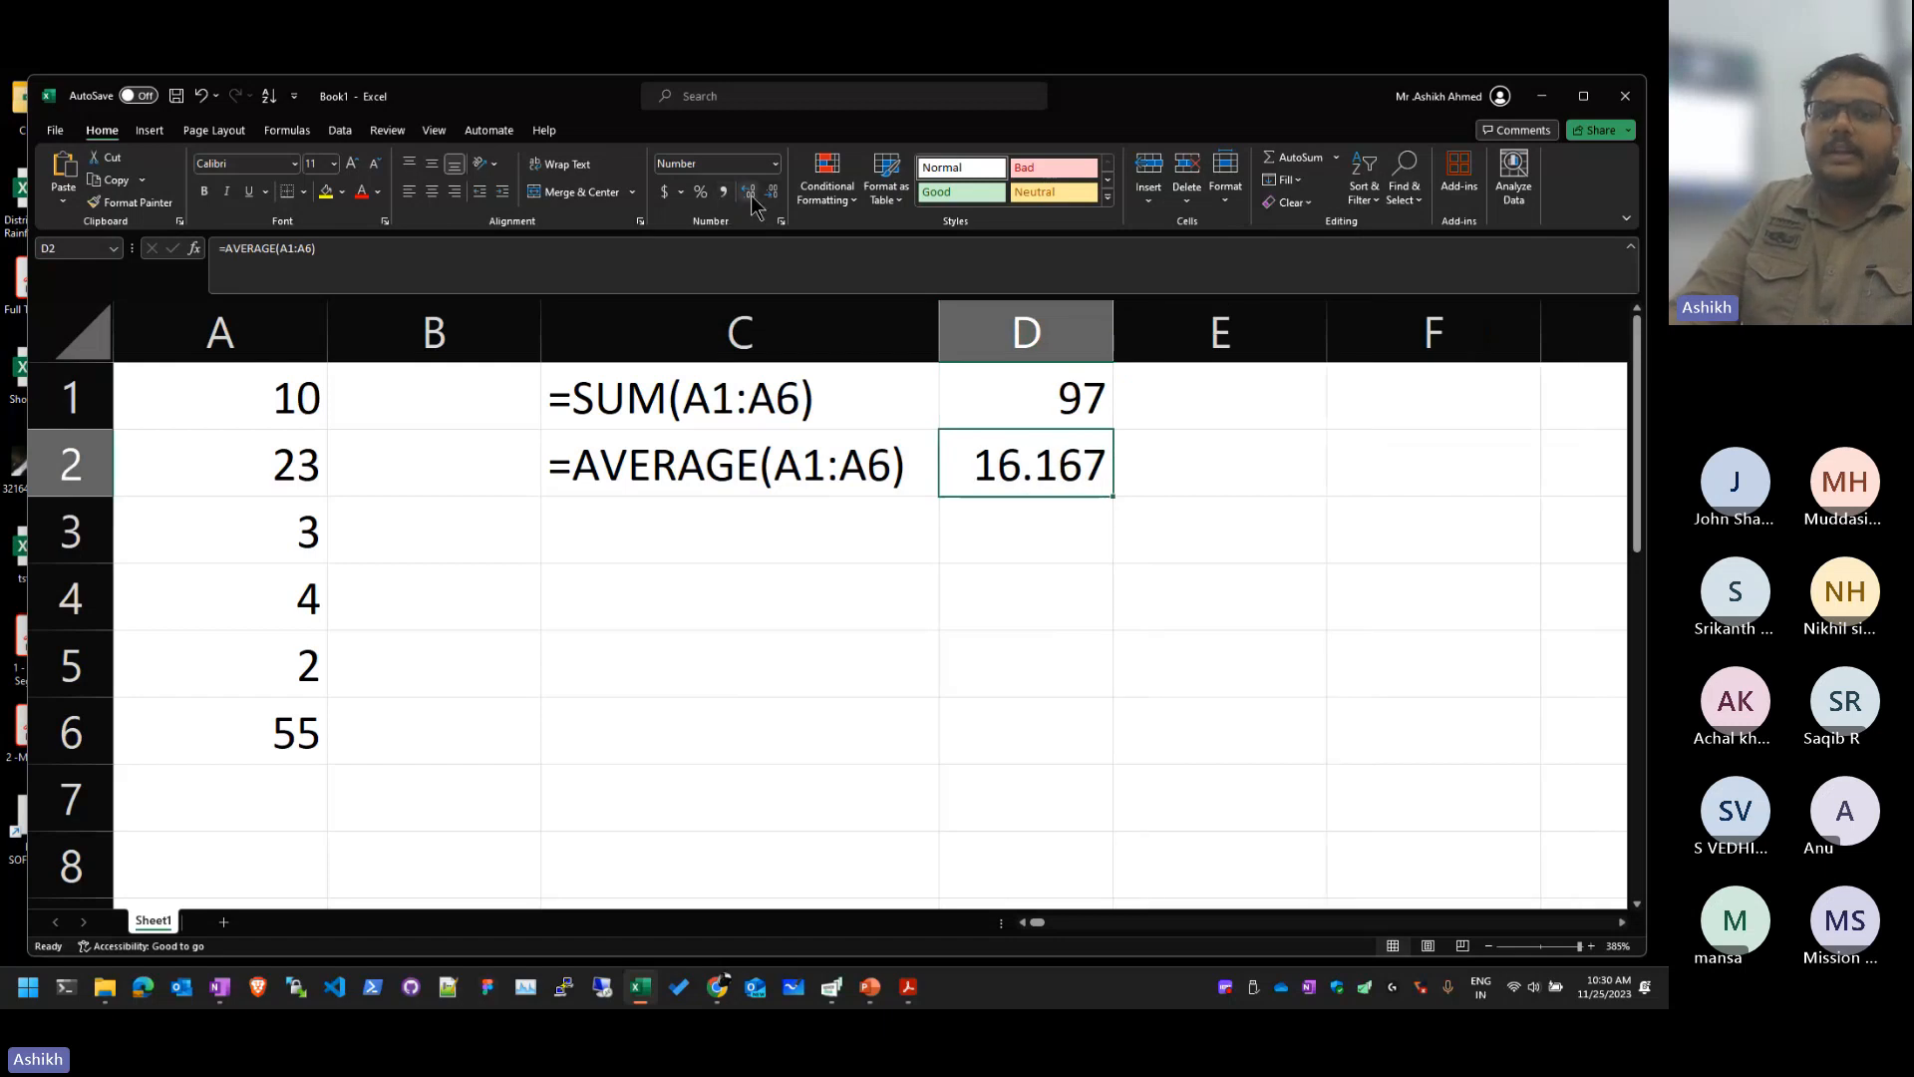
pyautogui.click(751, 196)
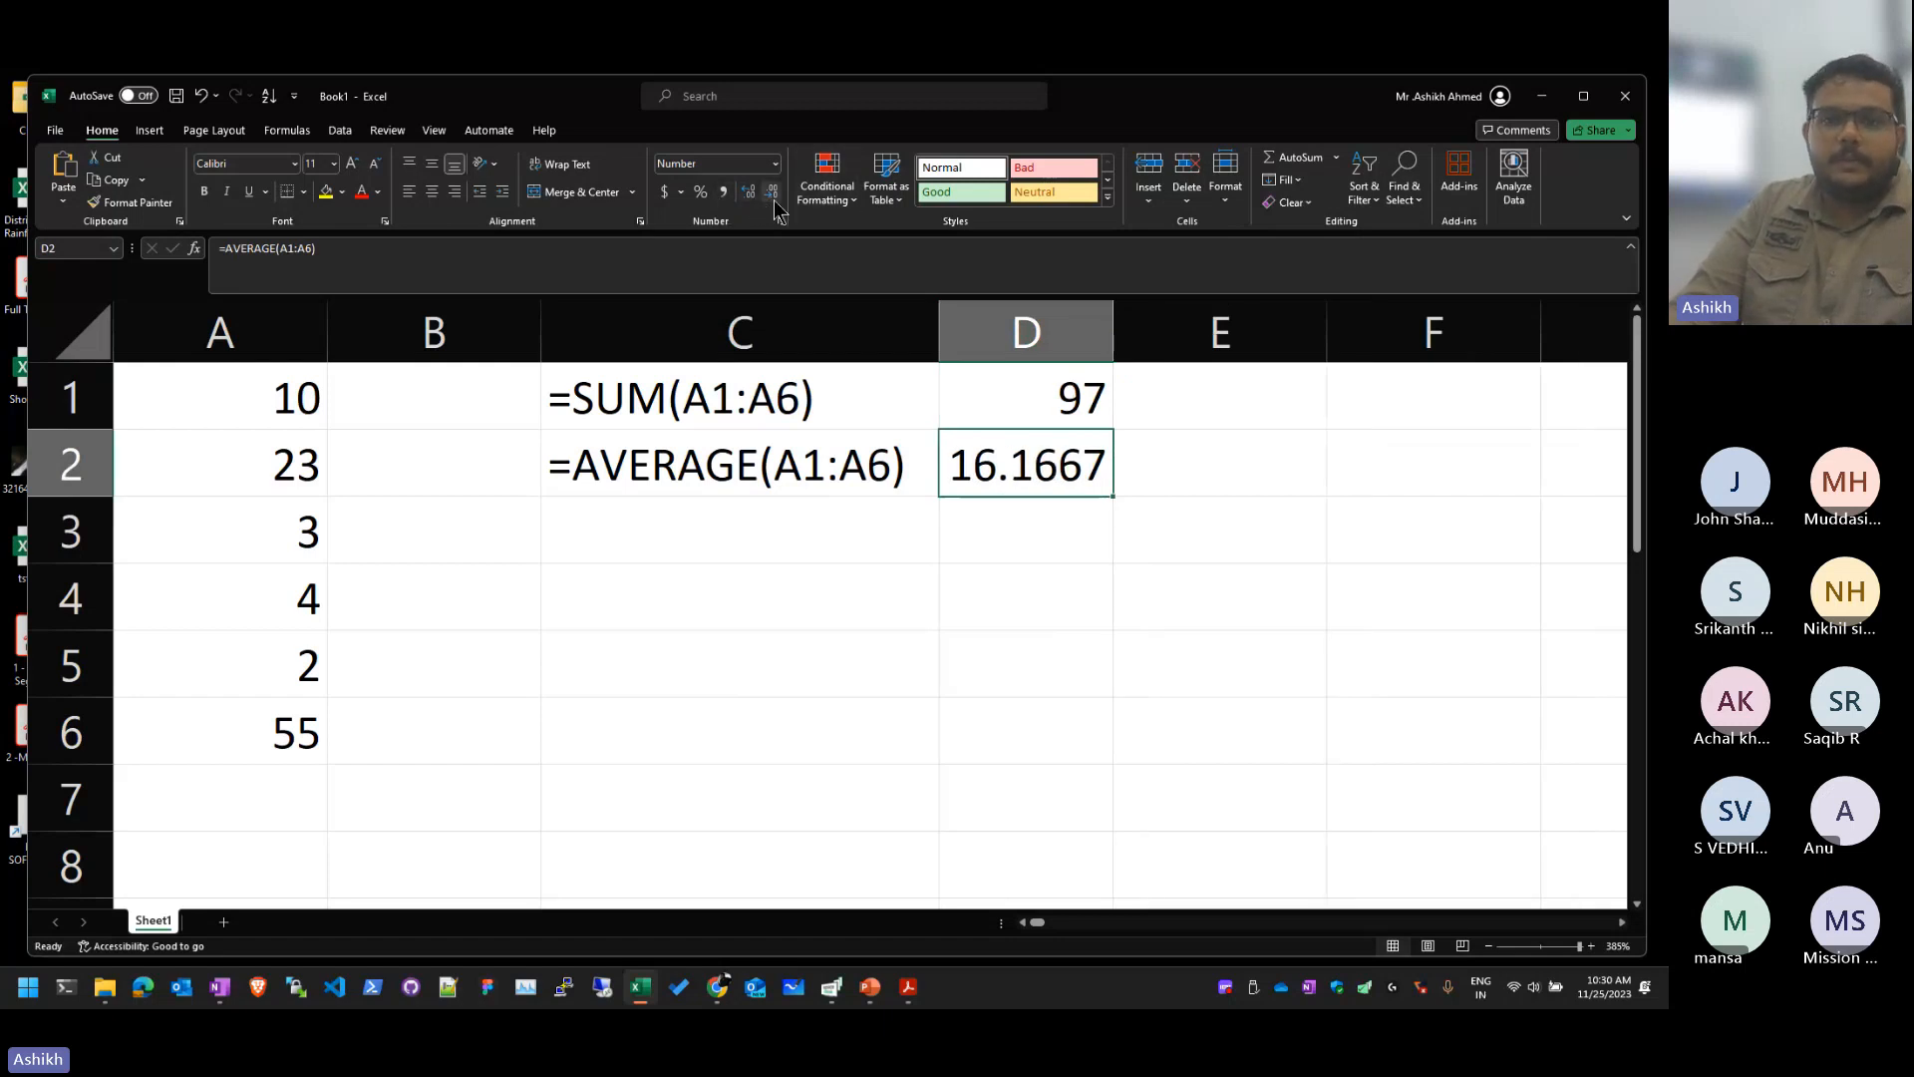
pyautogui.click(770, 196)
pyautogui.click(769, 196)
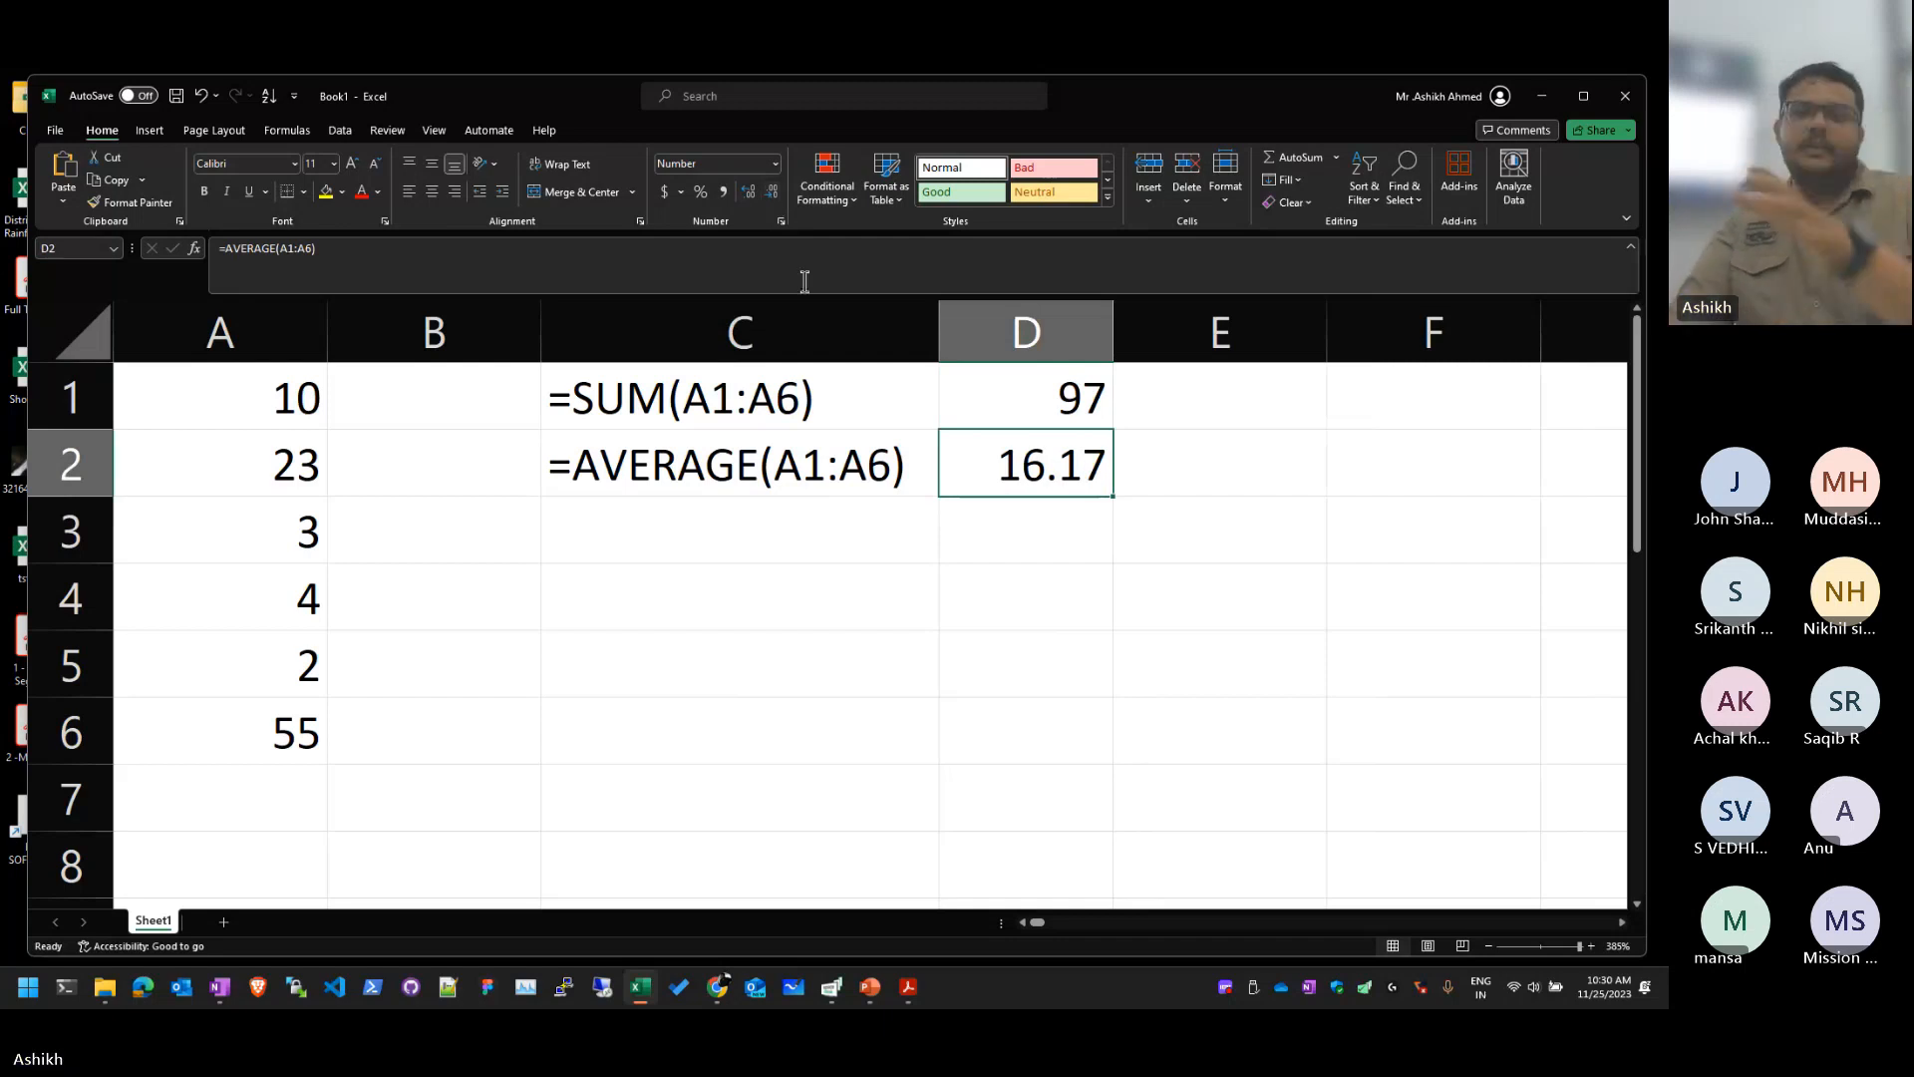
pyautogui.click(769, 197)
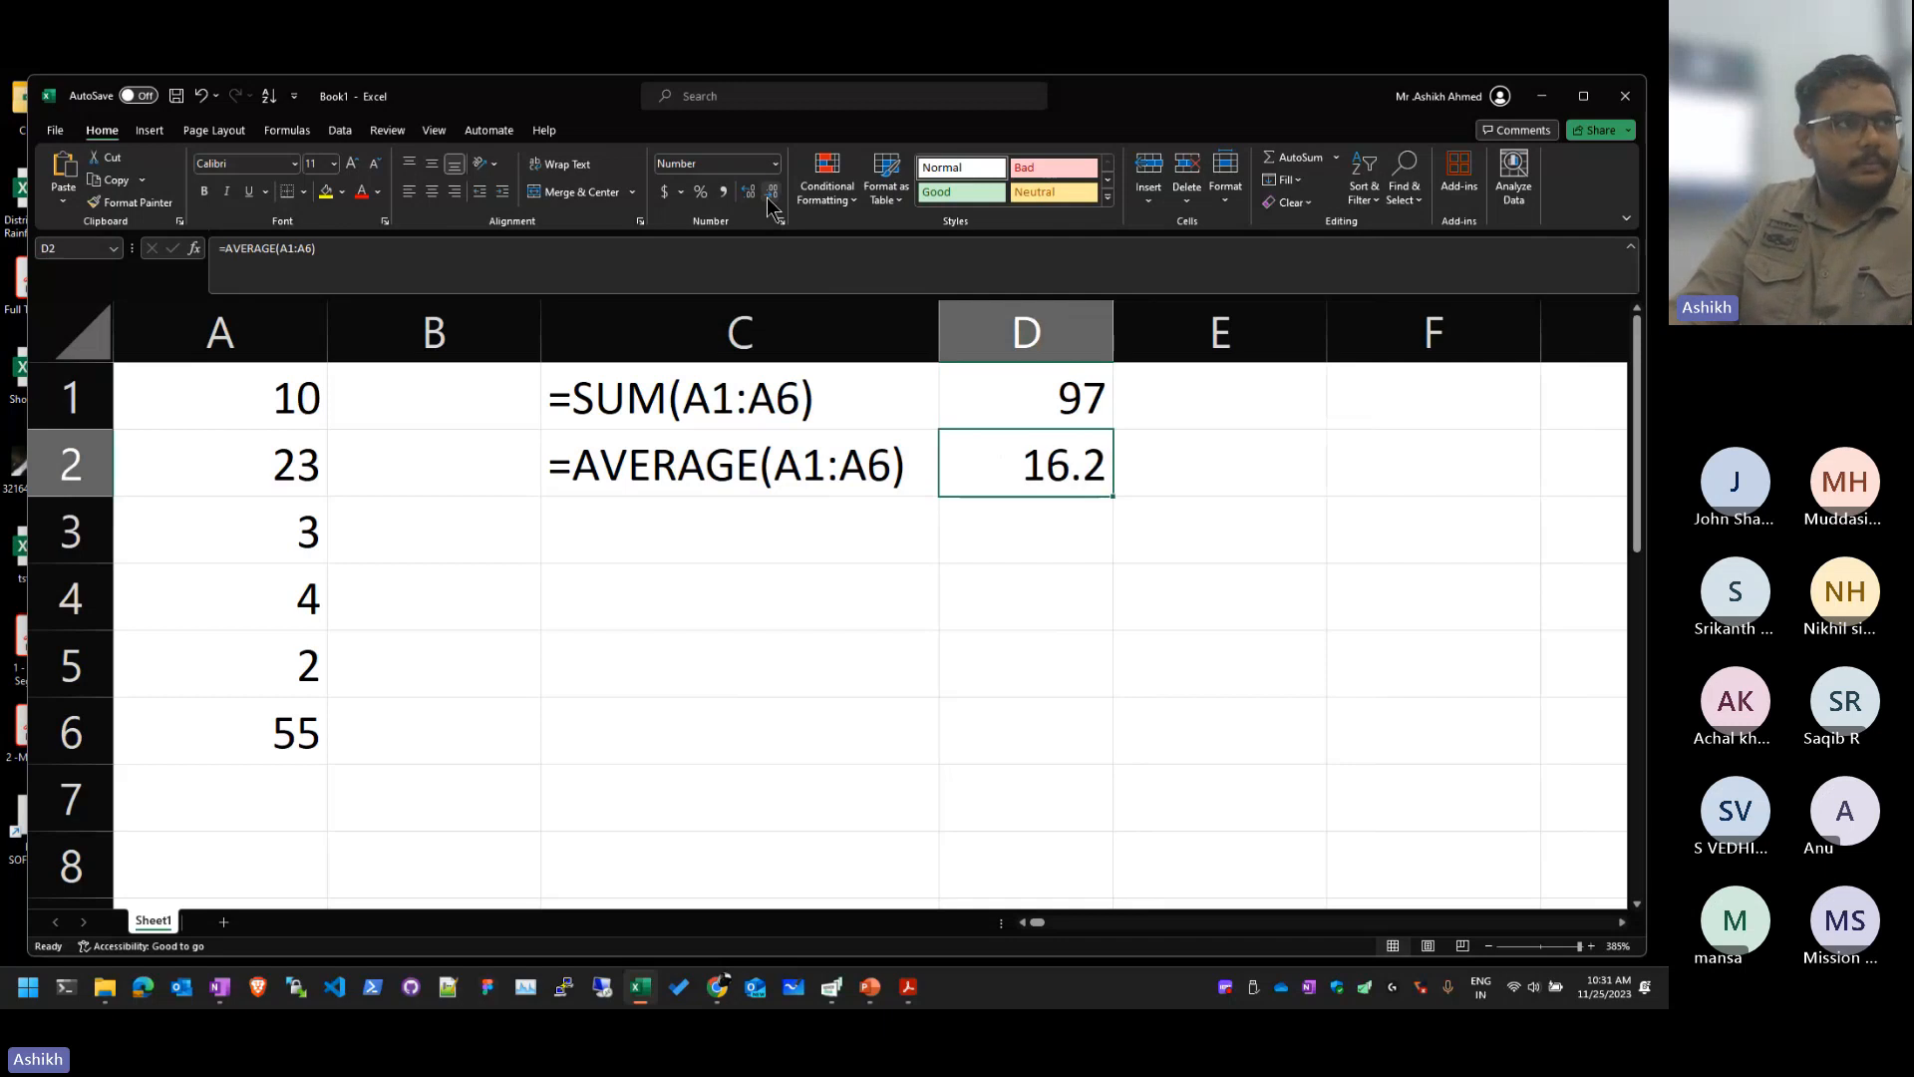
pyautogui.click(712, 545)
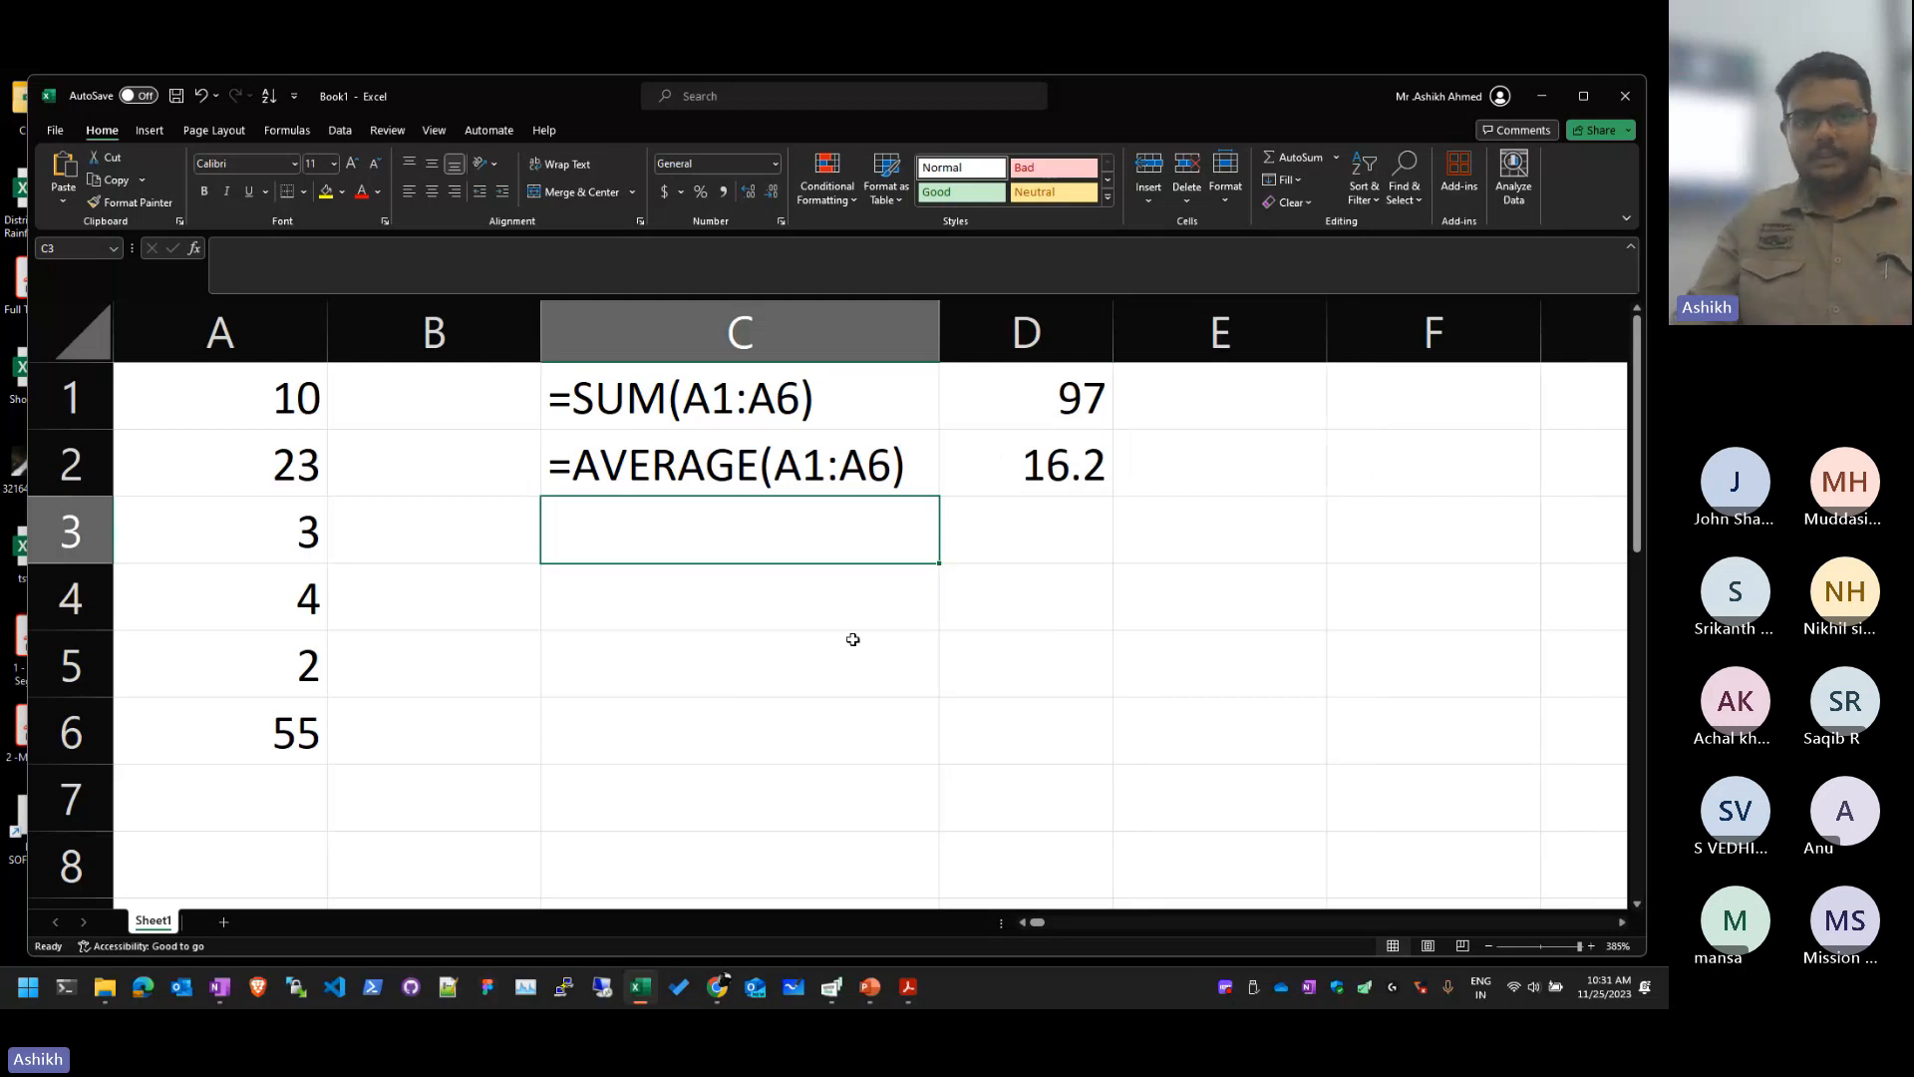
pyautogui.write('=')
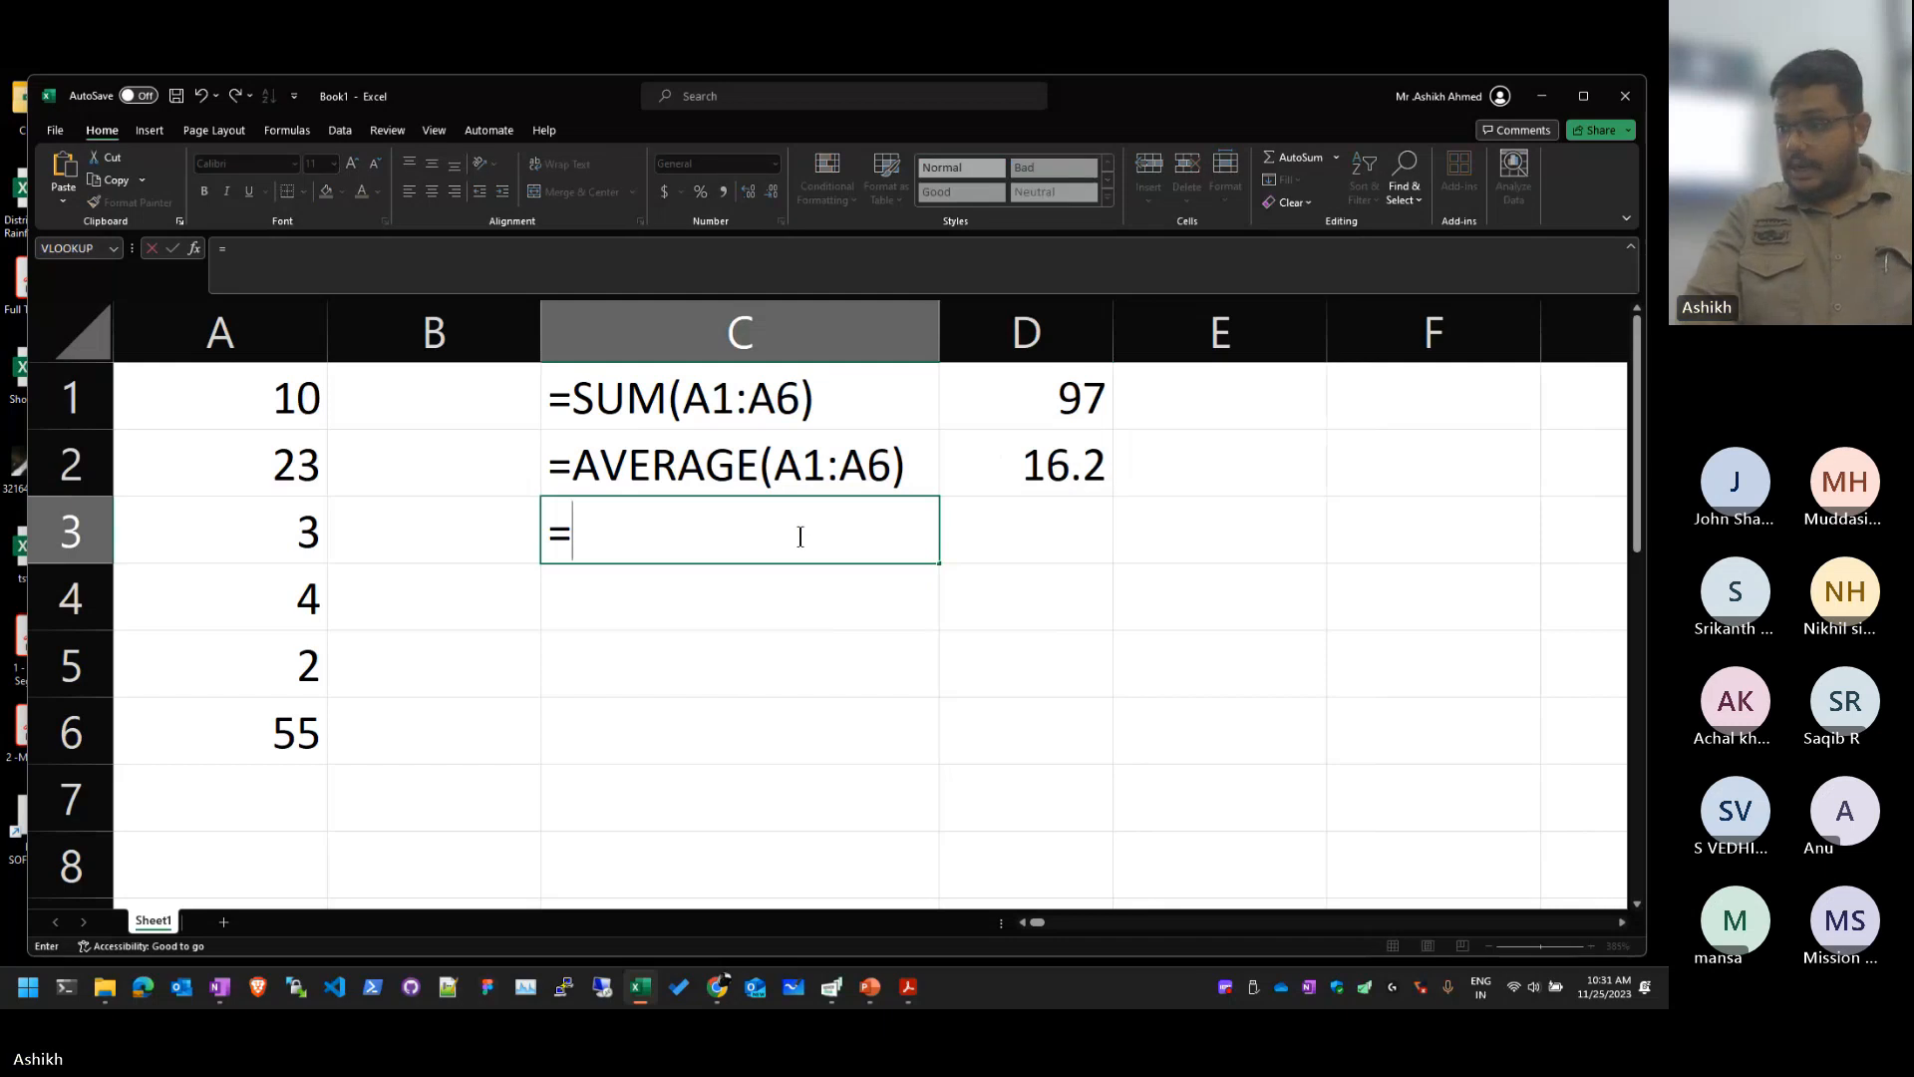
pyautogui.write('MAR')
pyautogui.press('BackSpace')
pyautogui.write('X')
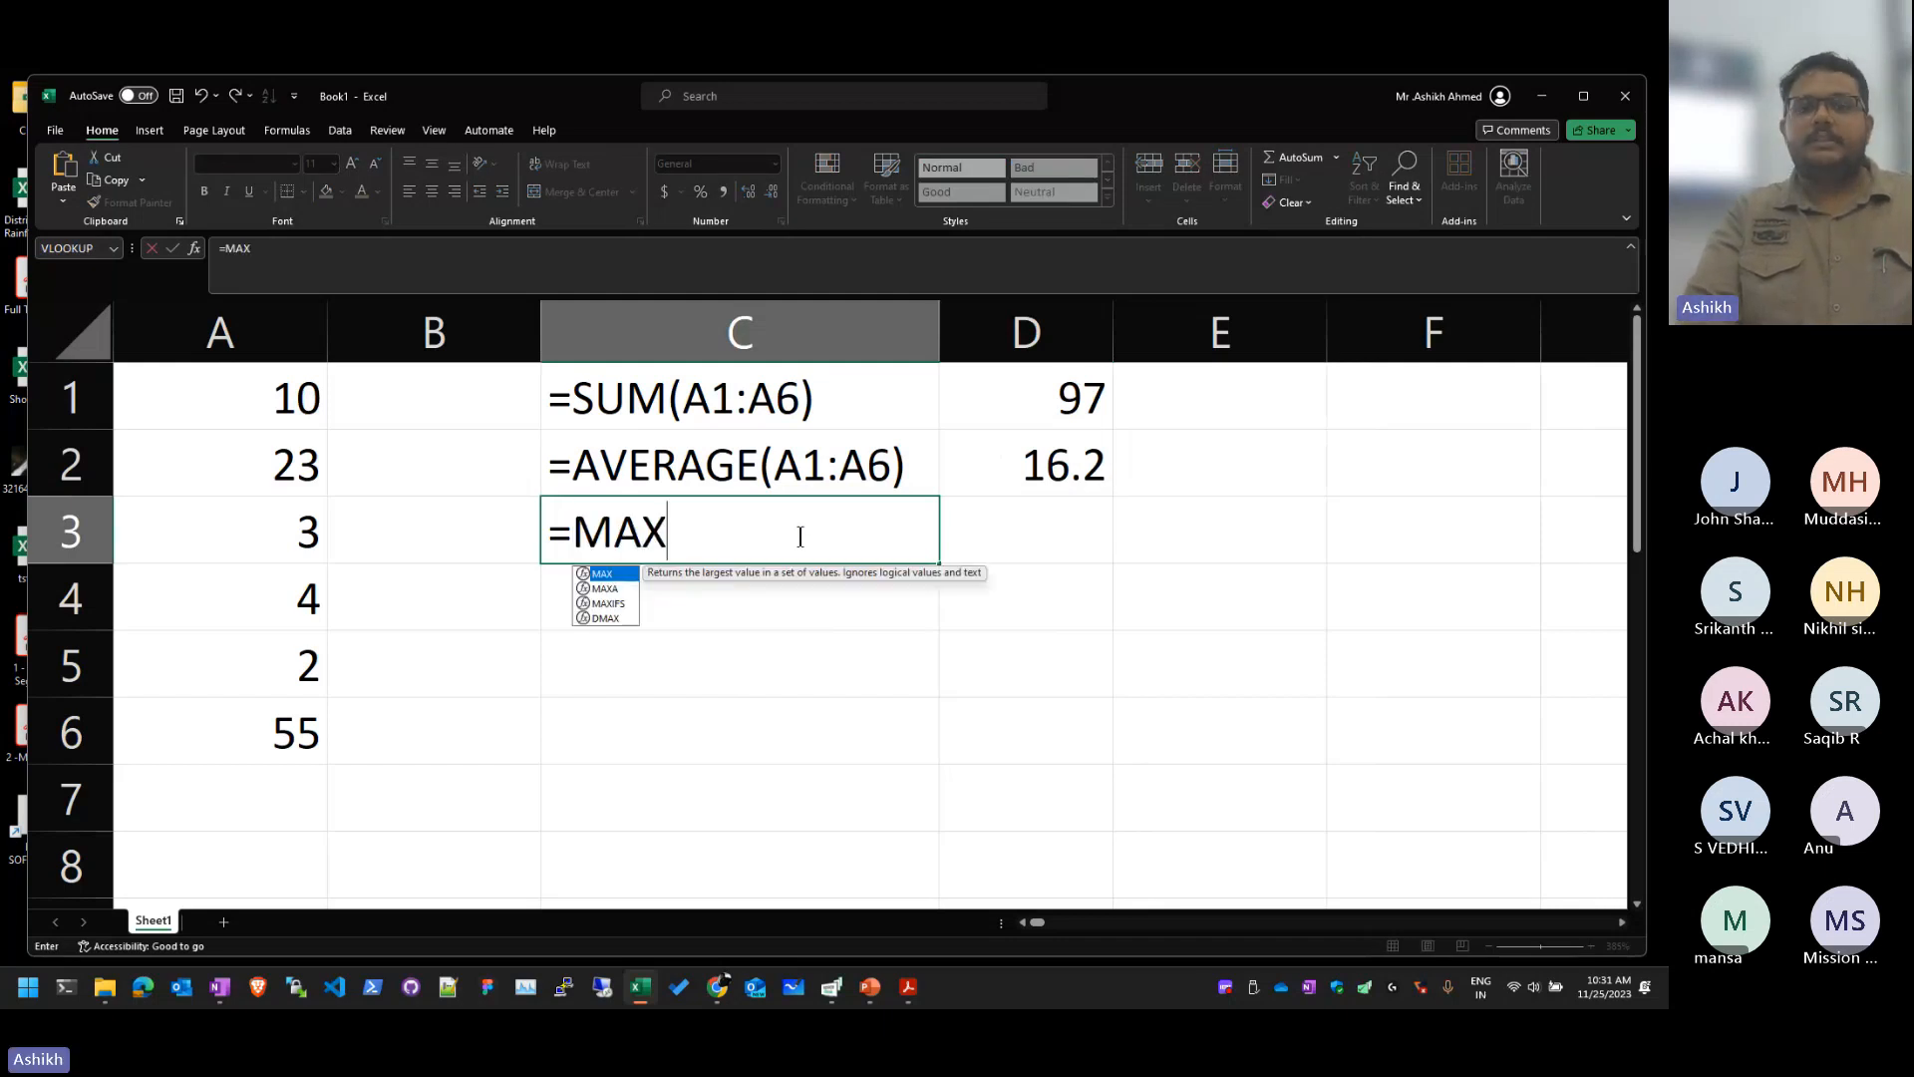
pyautogui.write('(')
pyautogui.press('Left')
pyautogui.press('Left')
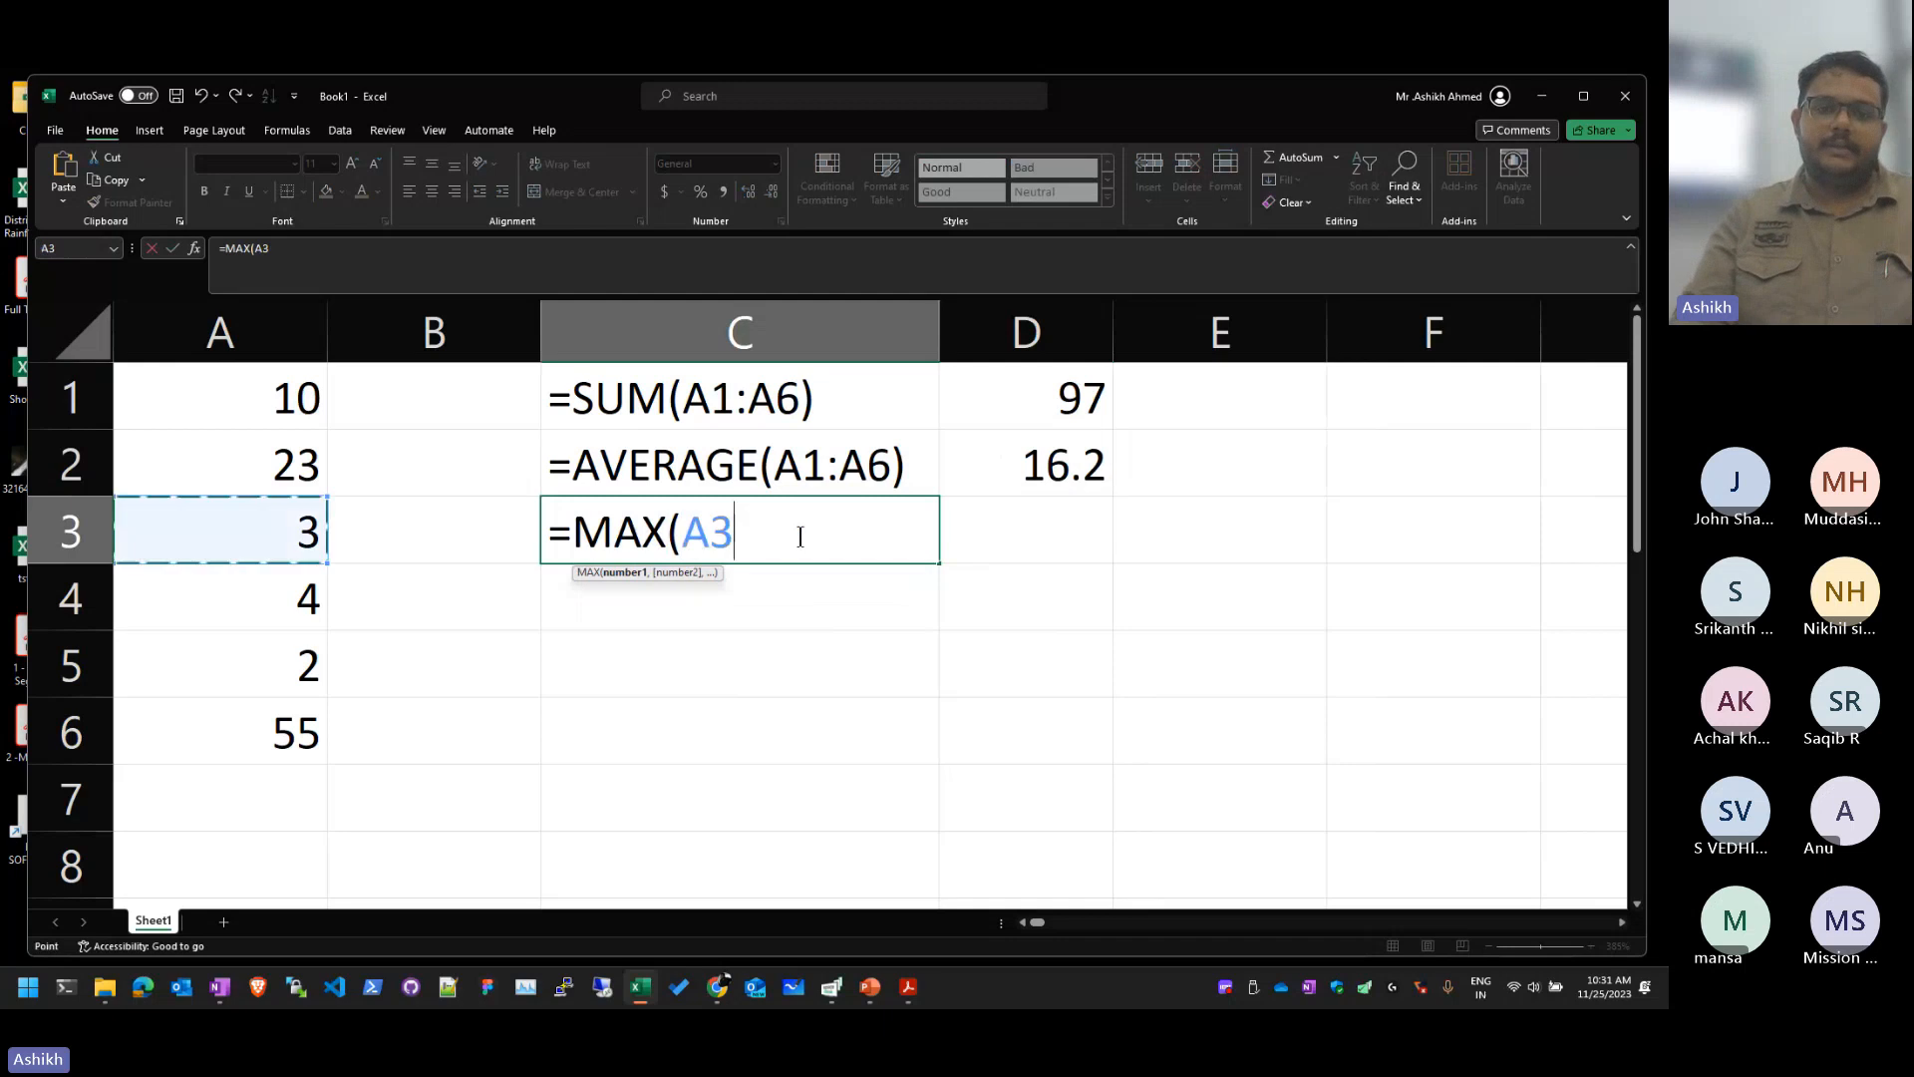
pyautogui.press('Escape')
# Step: Enter the formula =MAX(A1:A6) in D3
pyautogui.press('Right')
pyautogui.write('=MAR')
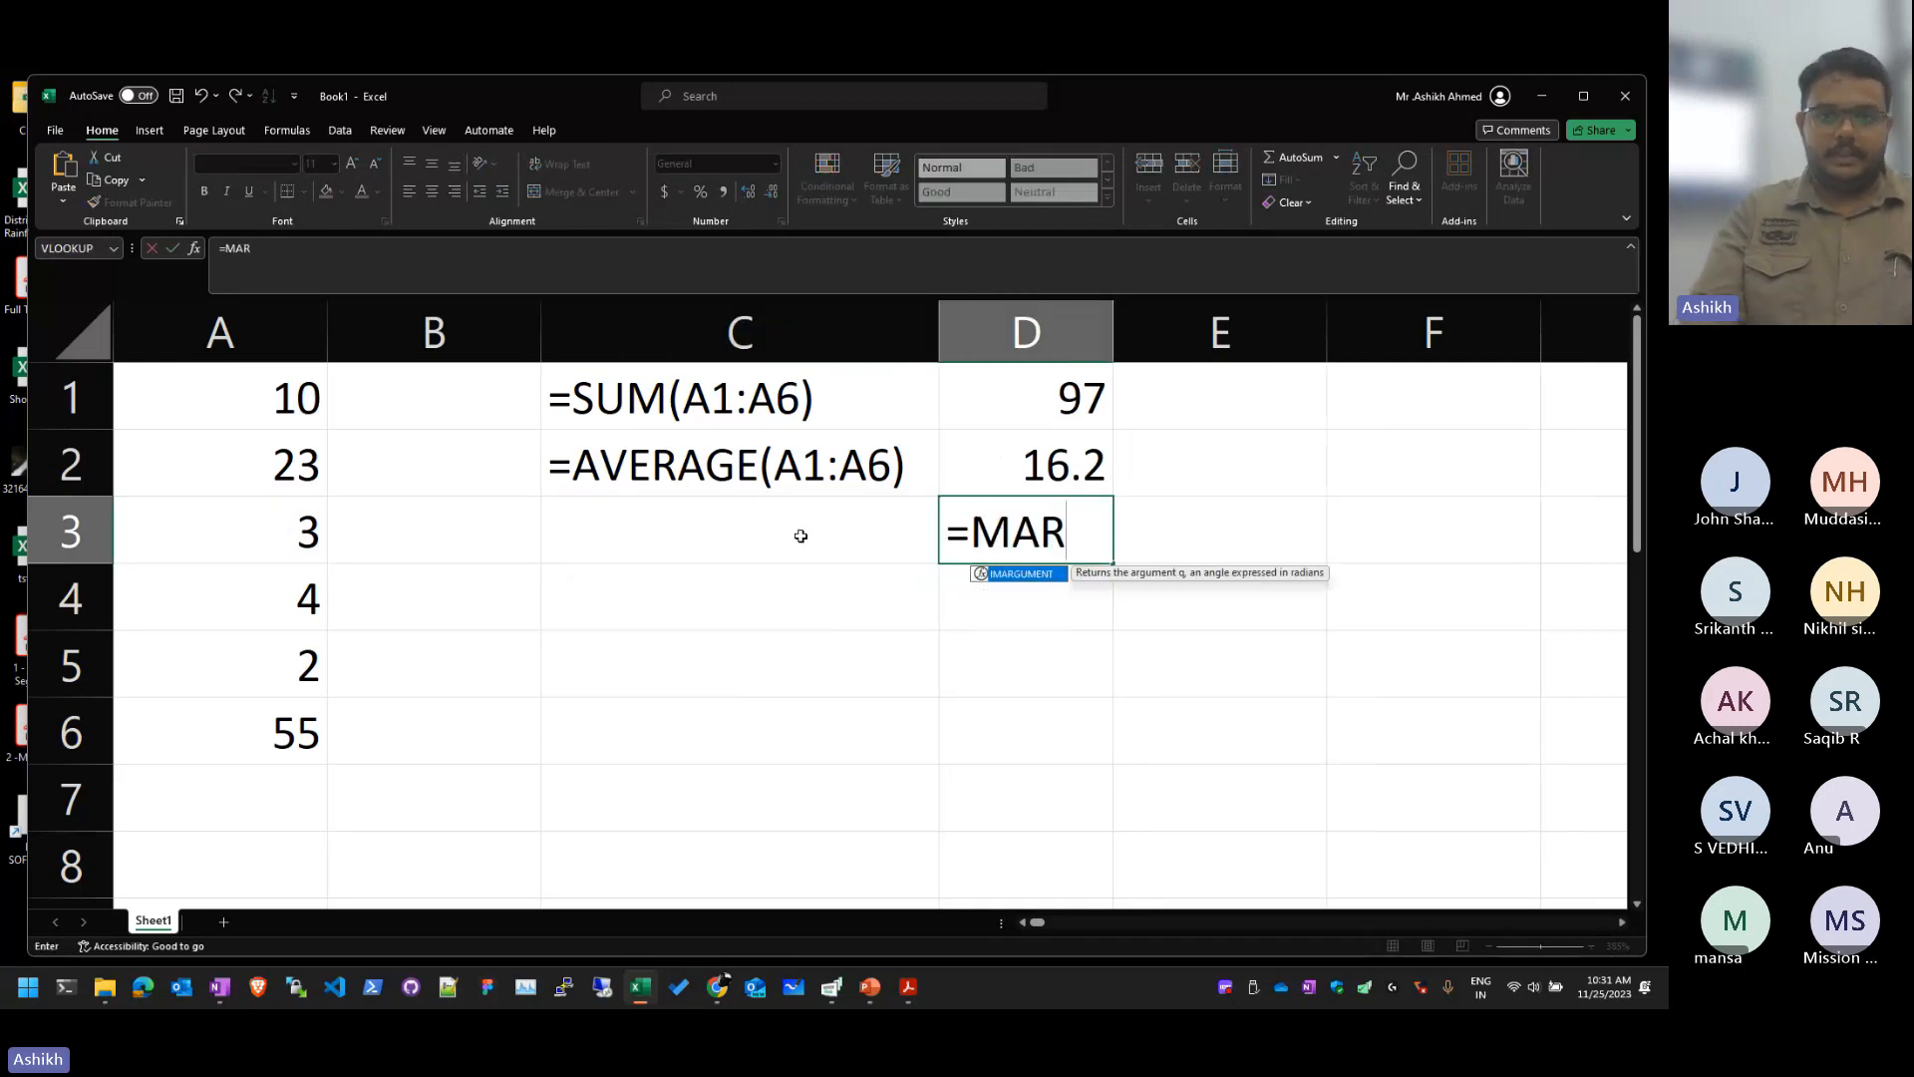
pyautogui.press('BackSpace')
pyautogui.write('X(a1')
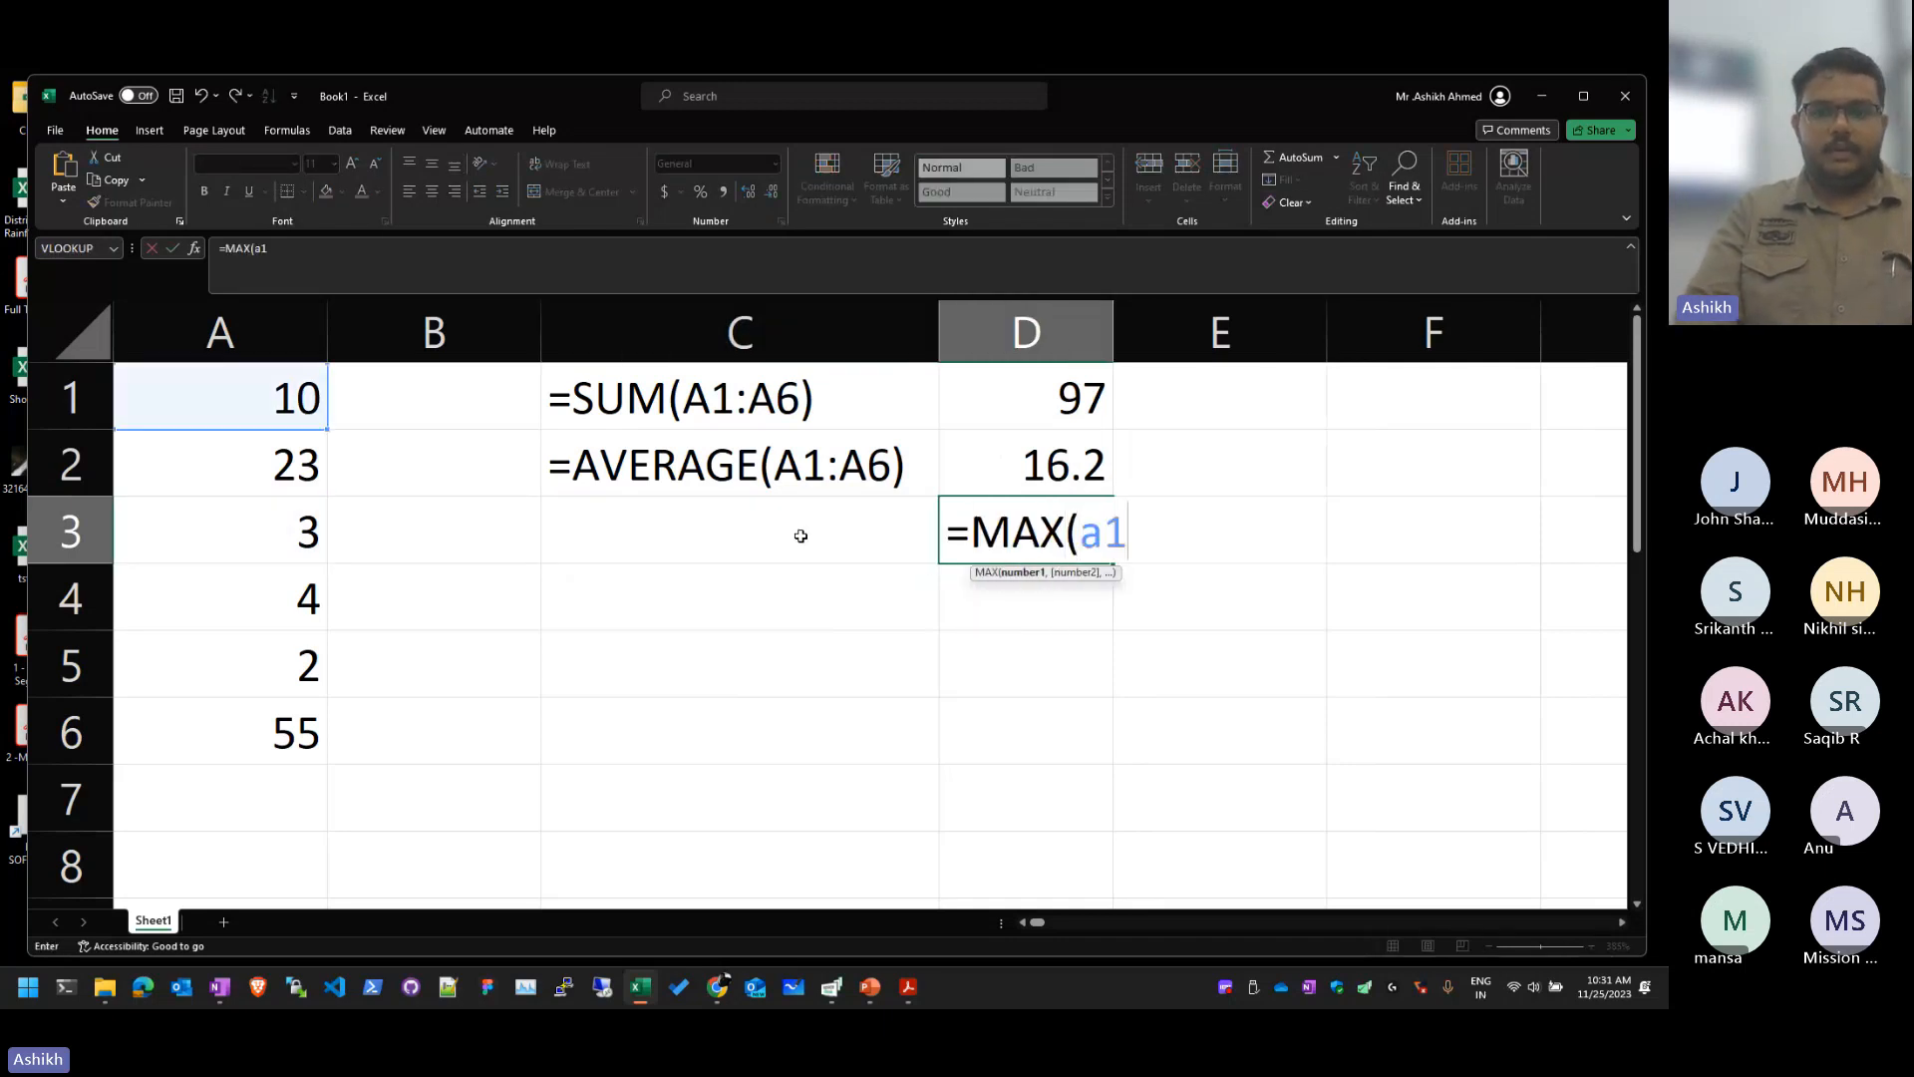
pyautogui.write(':A6)')
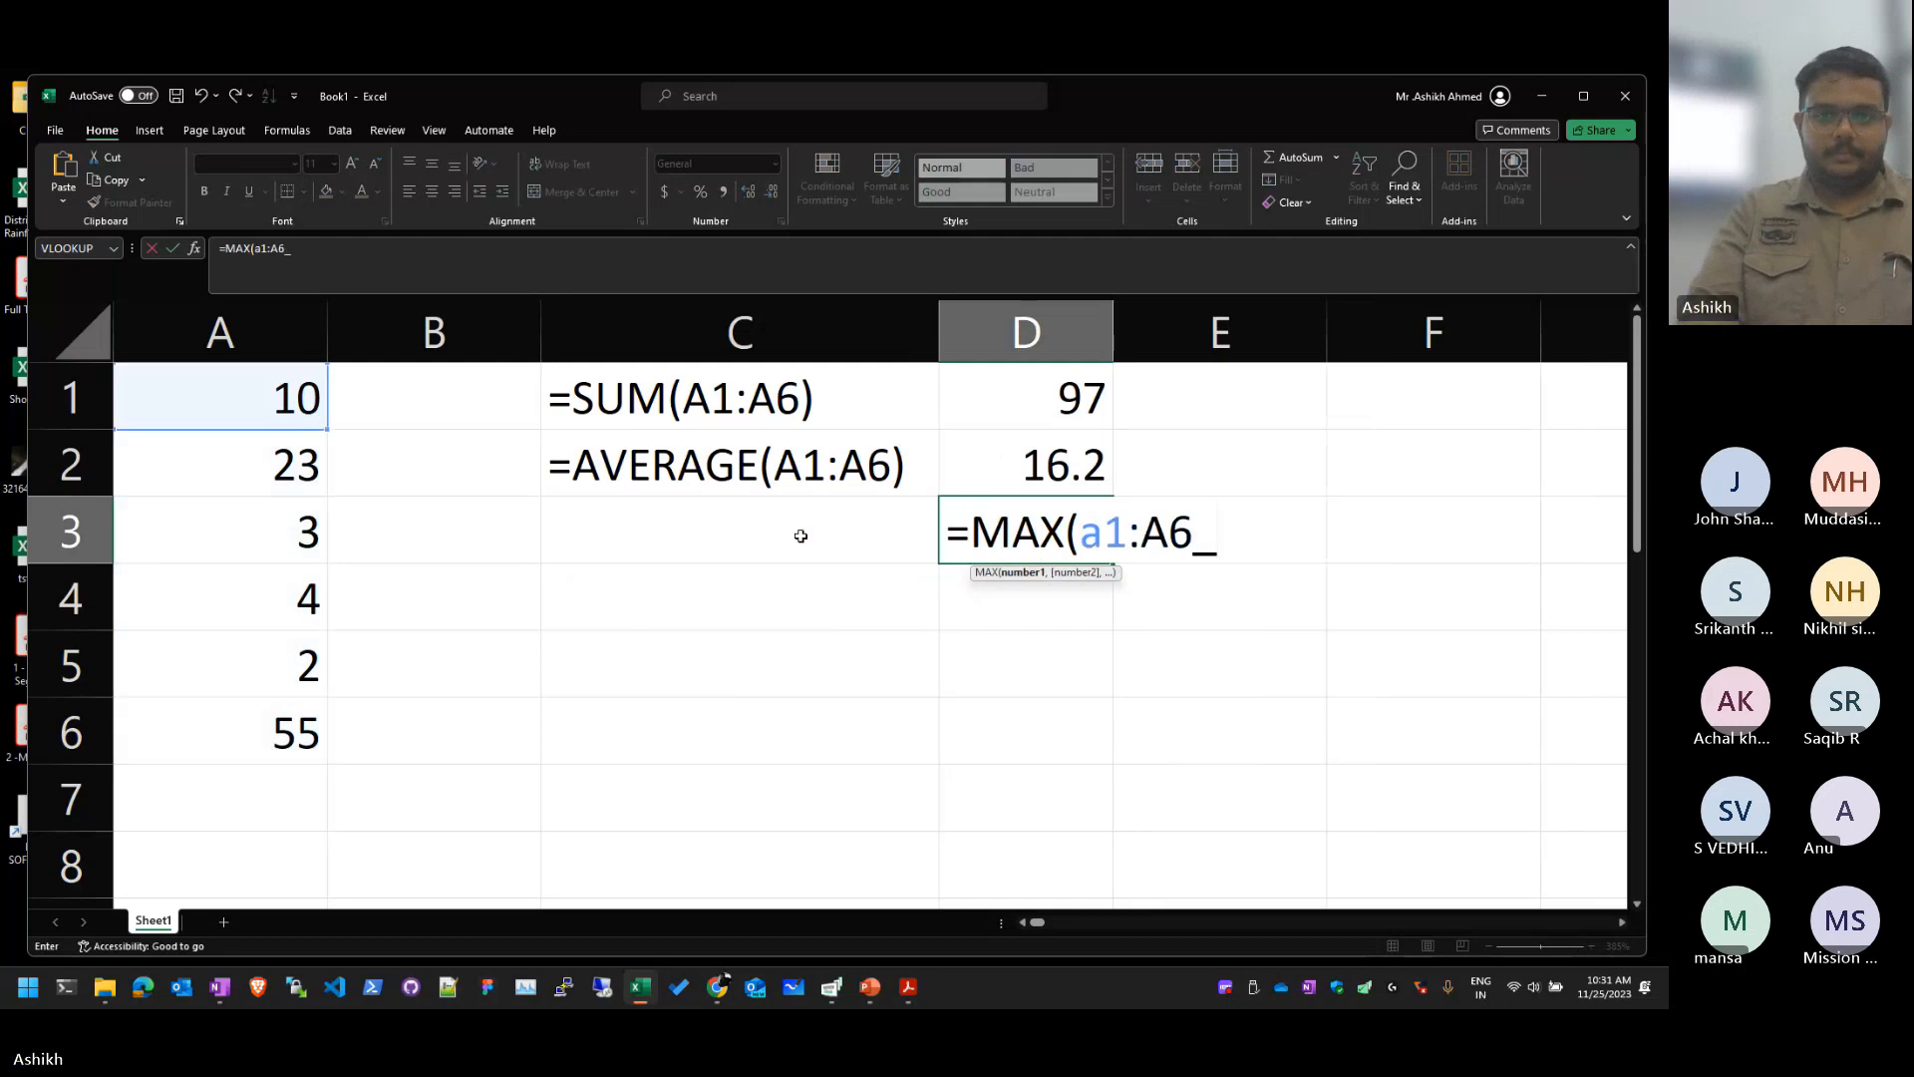
pyautogui.press('Return')
# Step: Copy the MAX formula text from D3 and enter it in C3 as text with a leading apostrophe
pyautogui.press('Up')
pyautogui.press('F2')
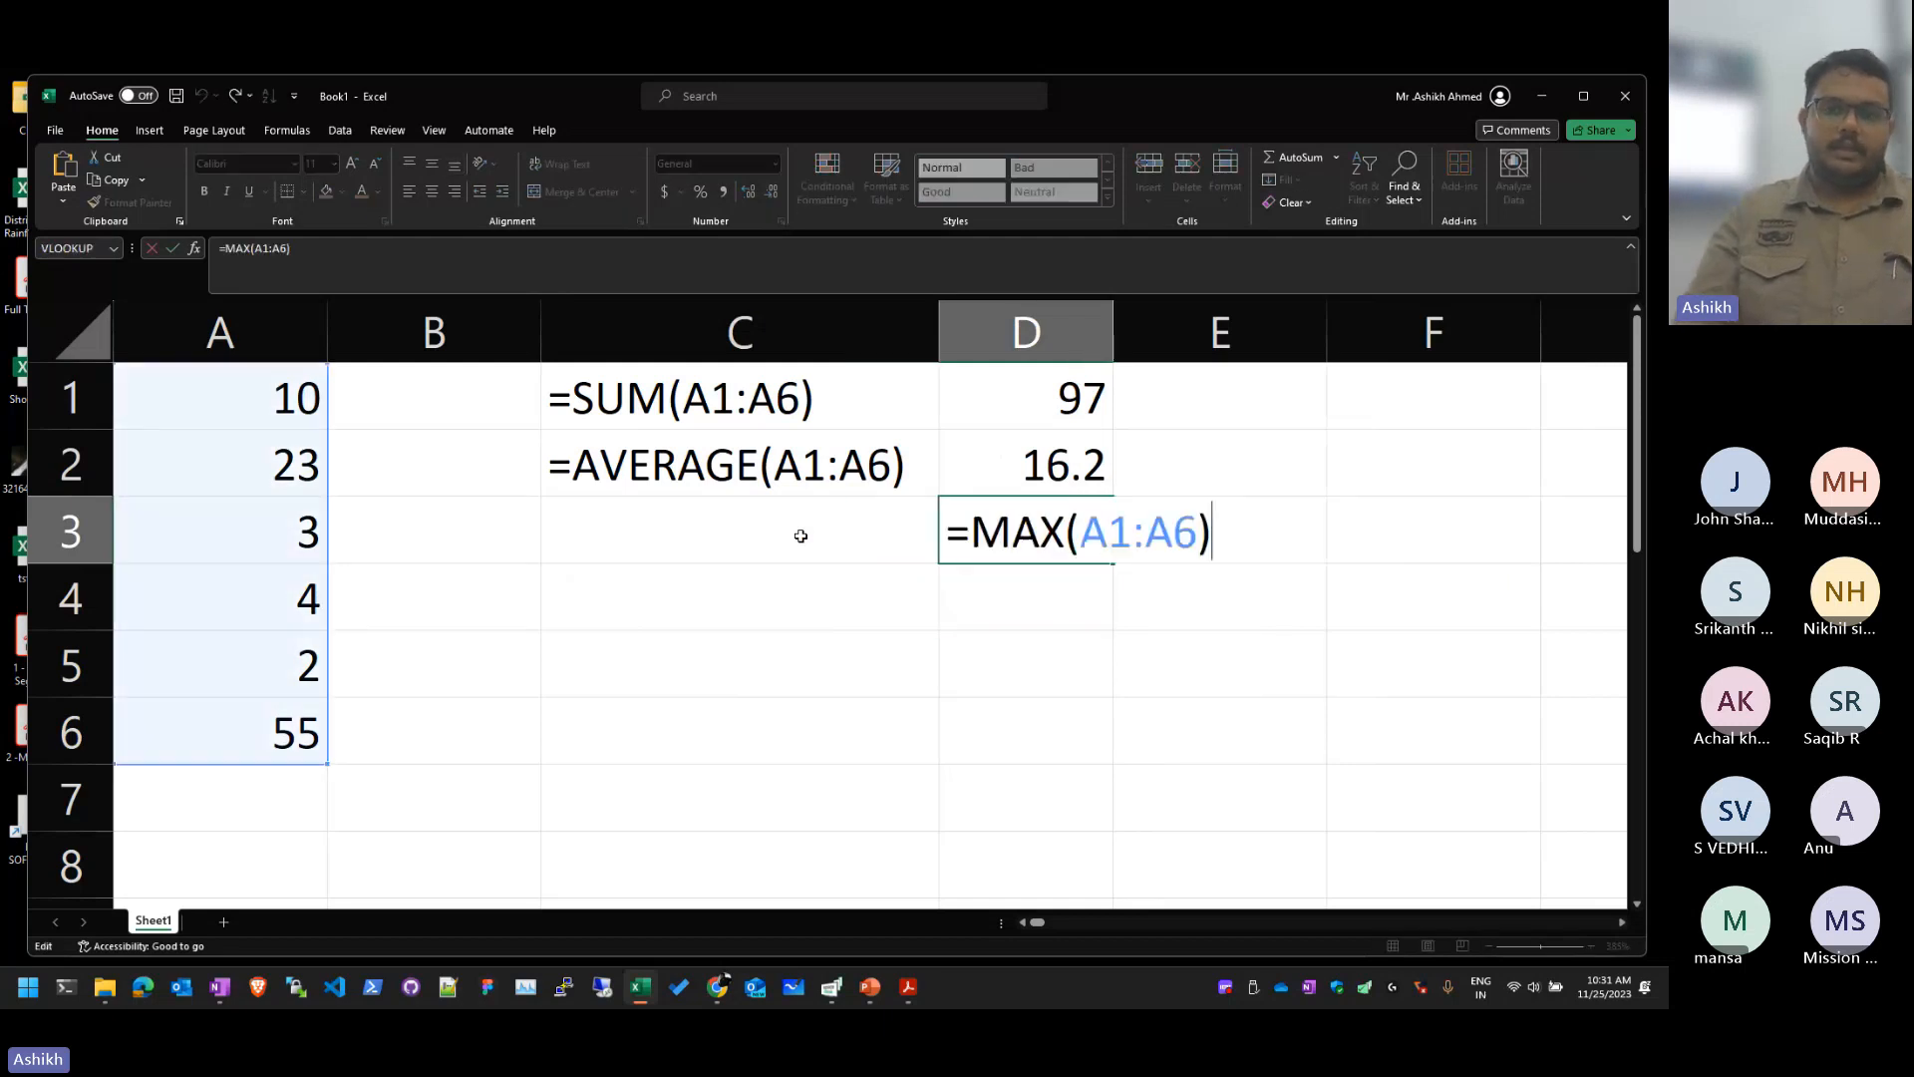
pyautogui.hotkey('ctrl', 'a')
pyautogui.hotkey('ctrl', 'c')
pyautogui.press('Return')
pyautogui.doubleClick(800, 537)
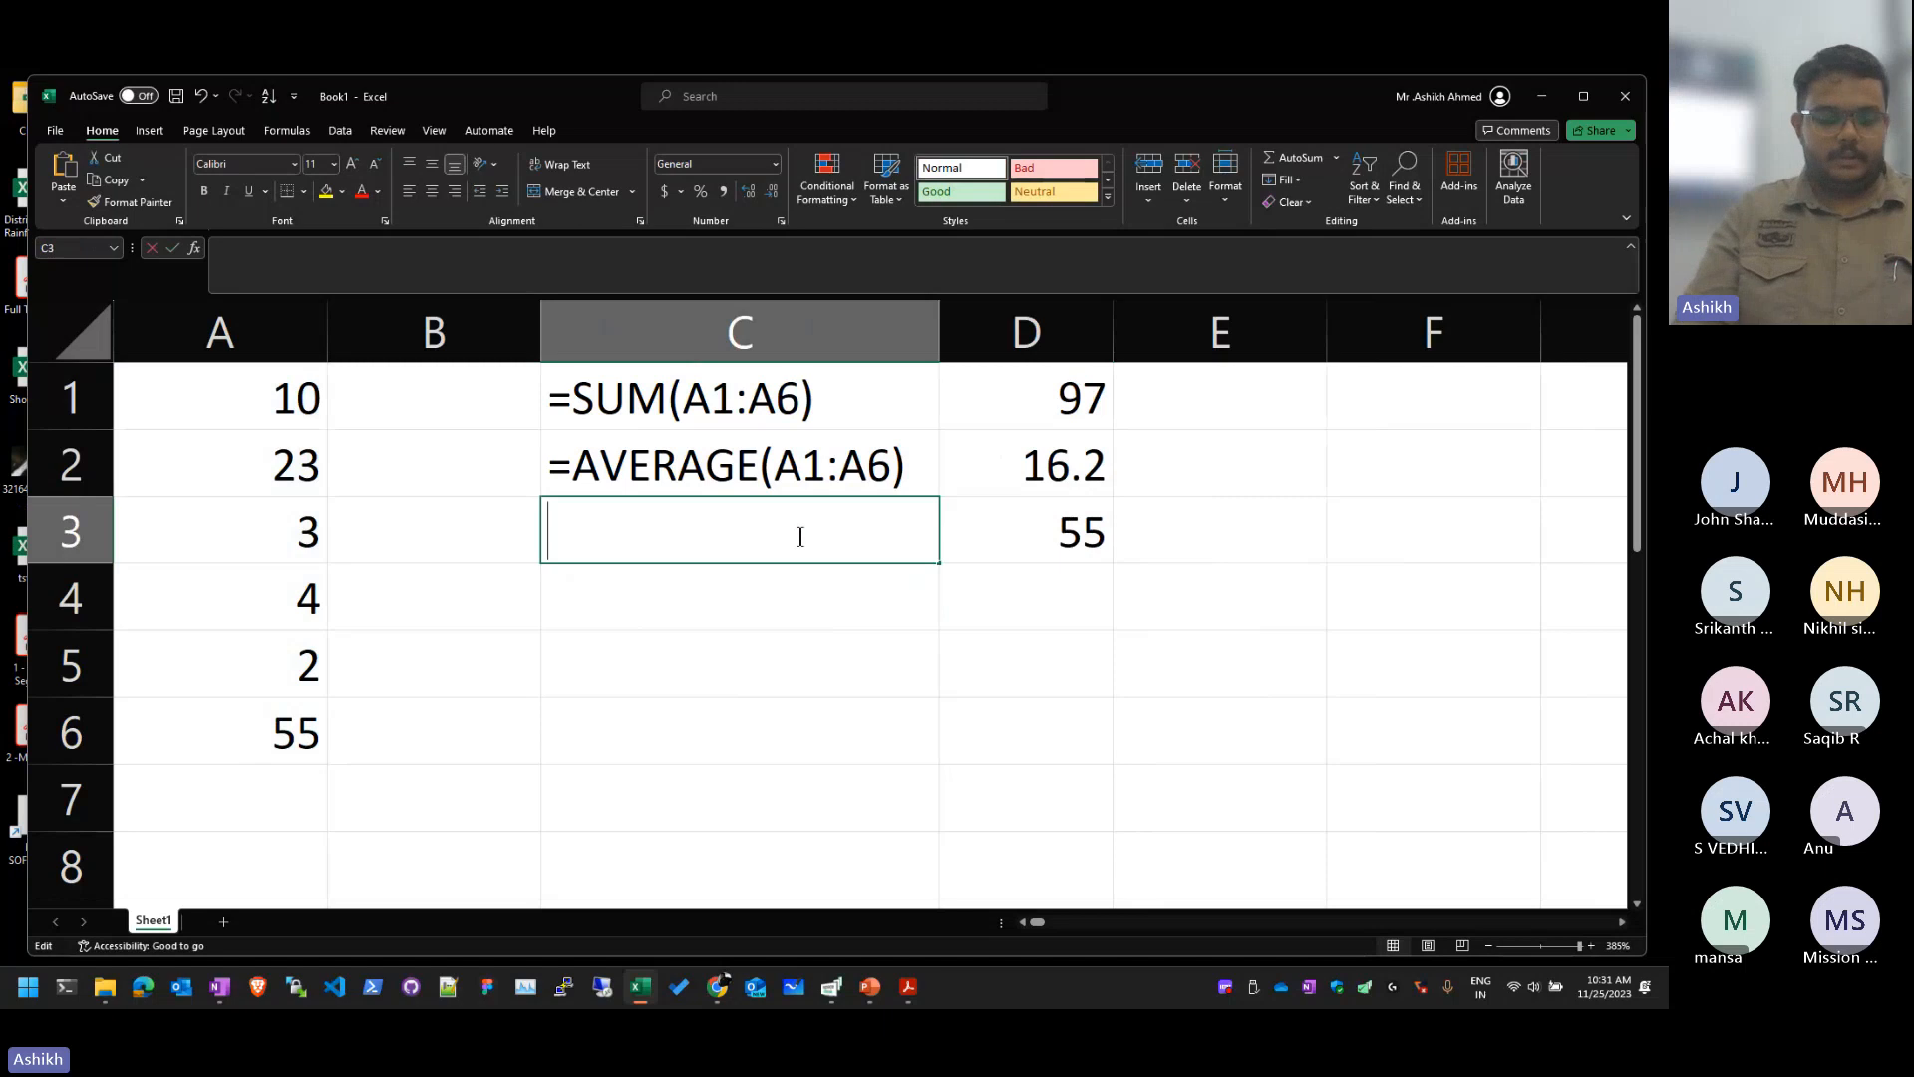
pyautogui.write("'")
pyautogui.hotkey('ctrl', 'v')
pyautogui.press('Return')
pyautogui.press('Up')
pyautogui.press('Right')
pyautogui.press('Down')
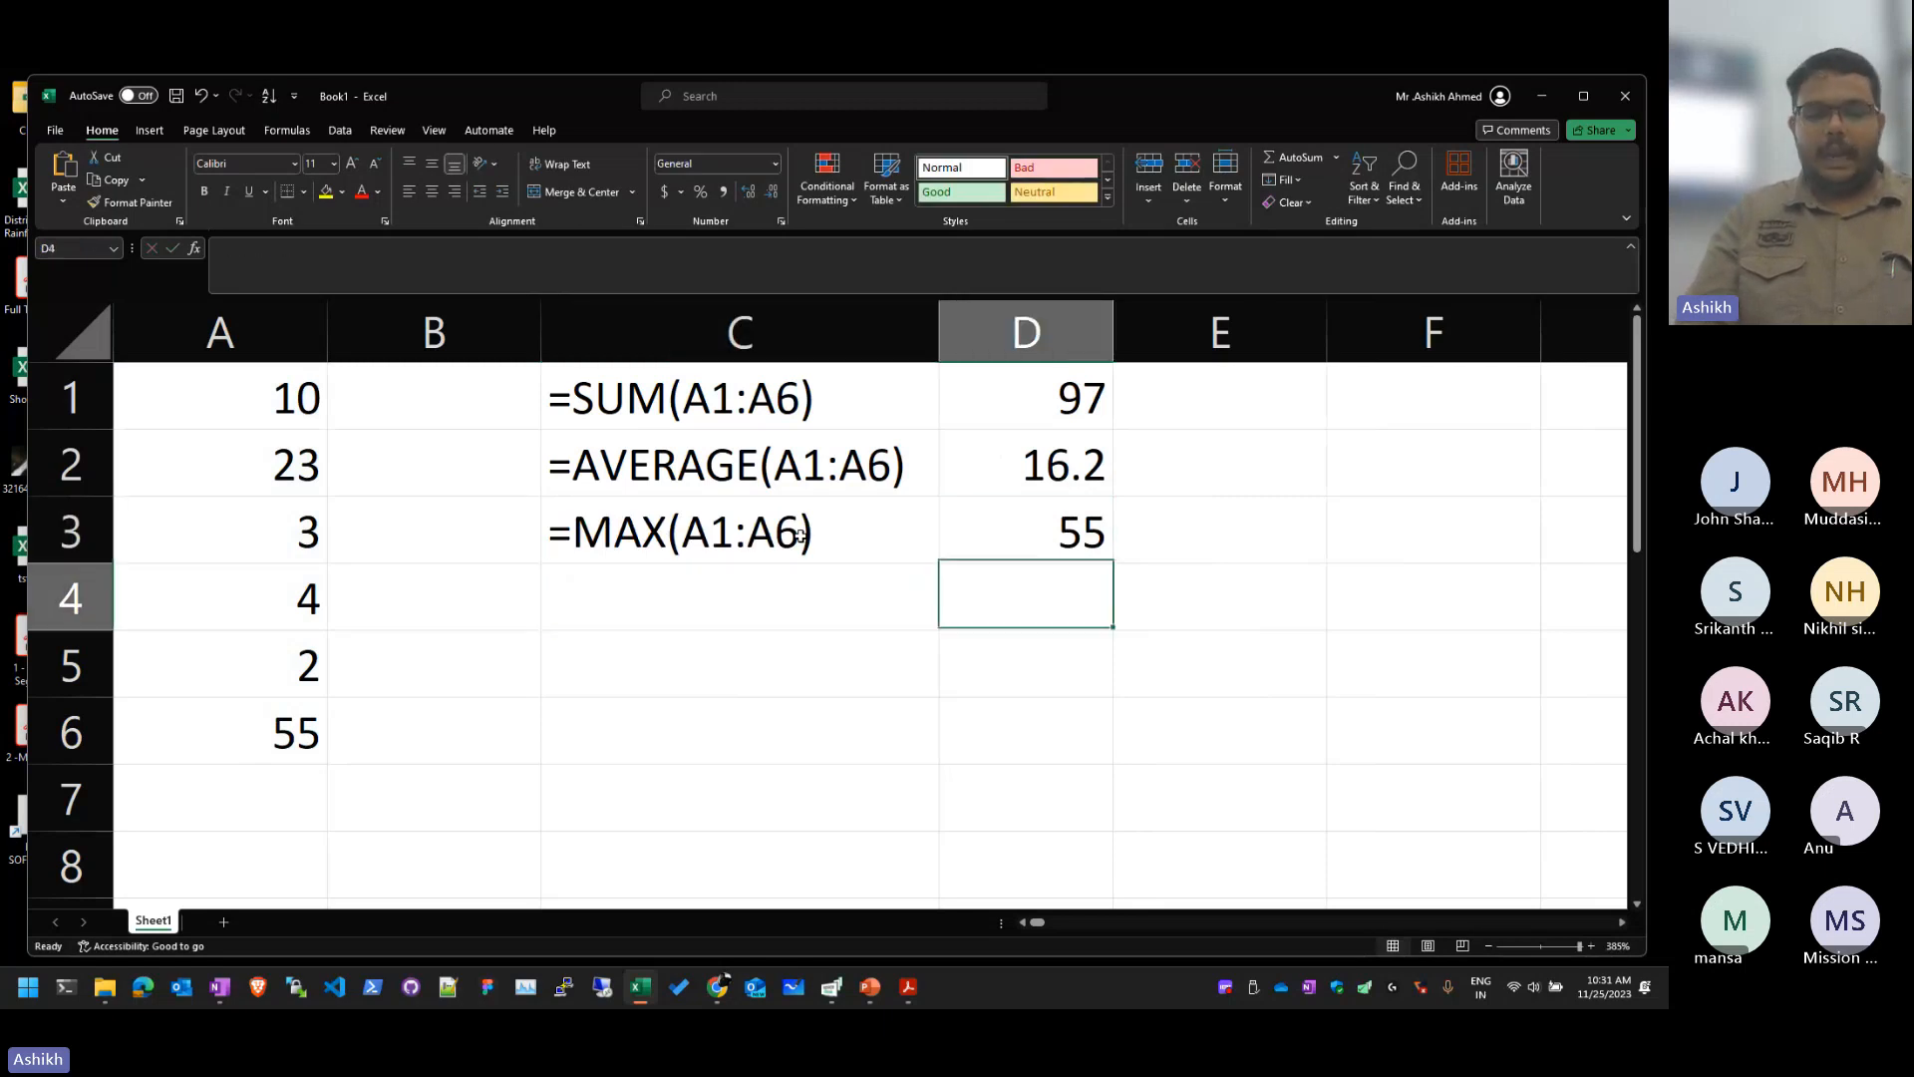
pyautogui.press('Left')
pyautogui.write('=MIN')
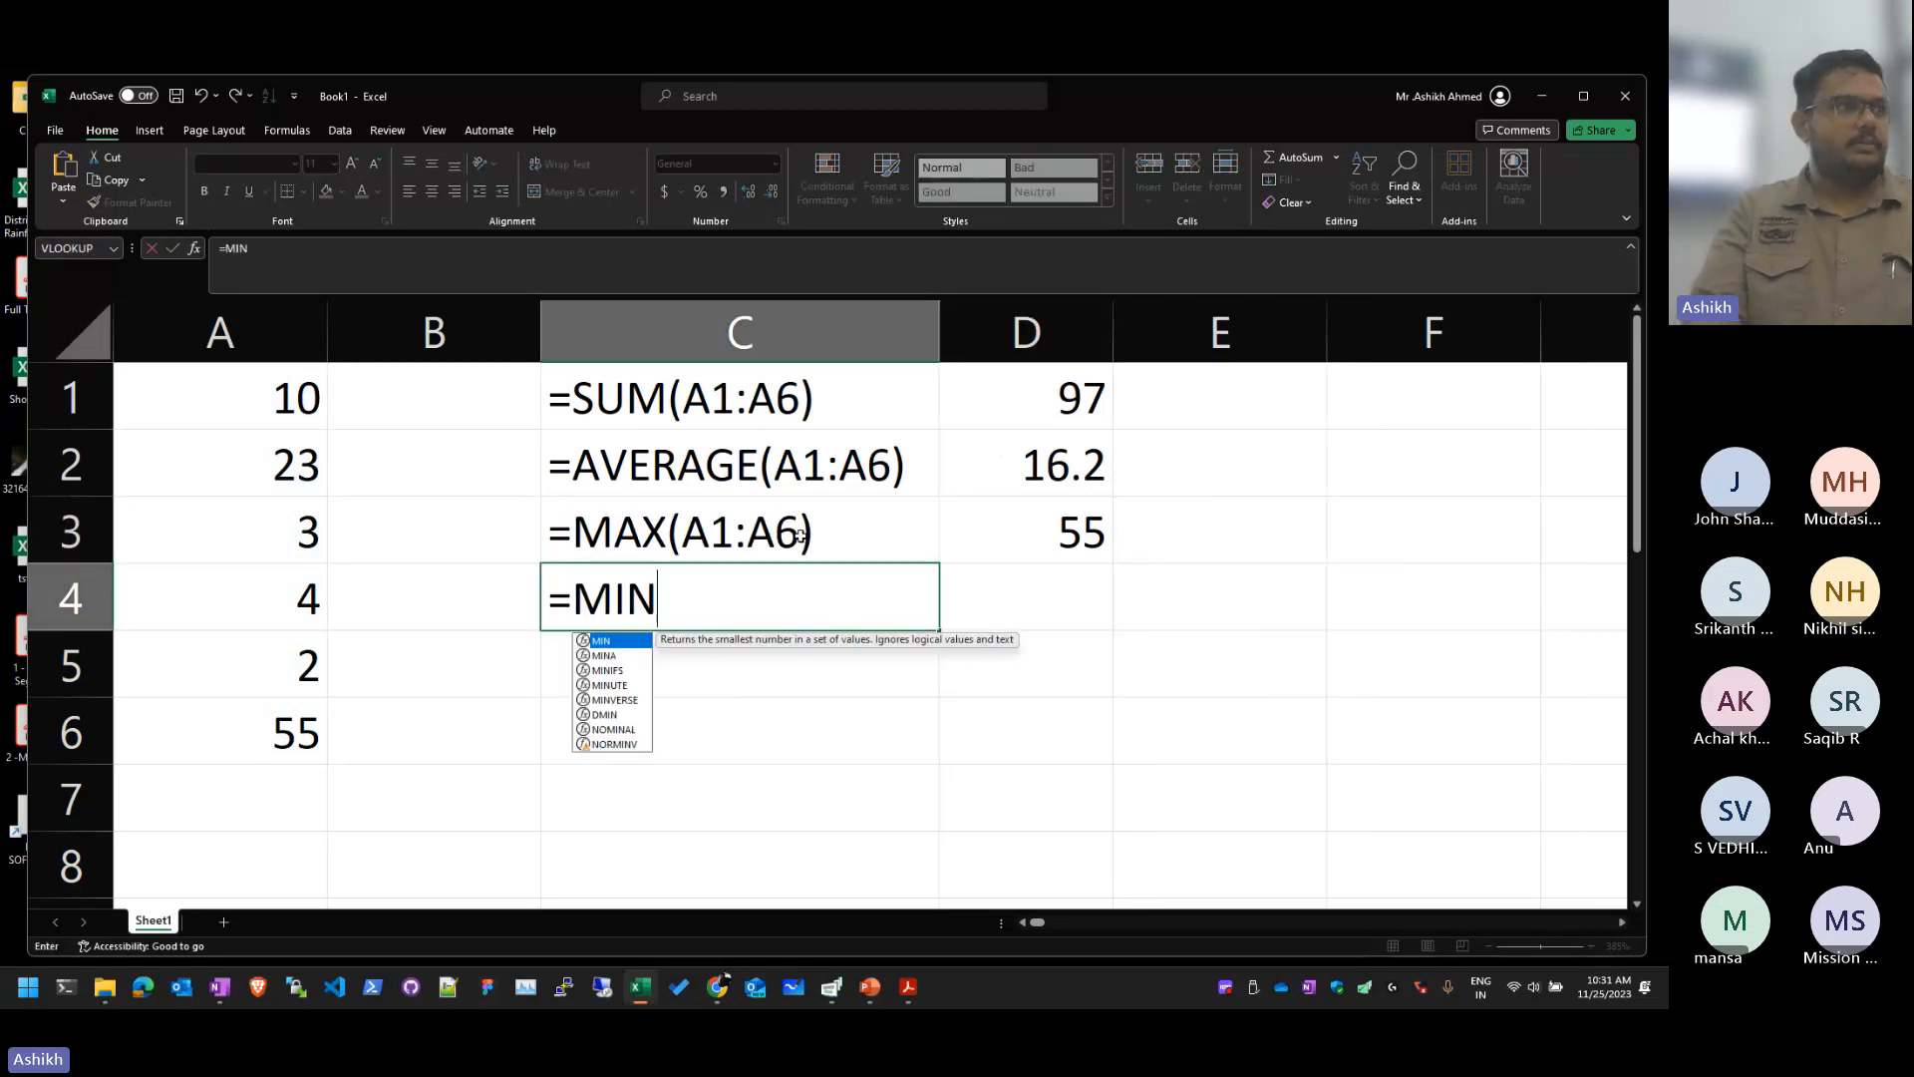
pyautogui.write('(')
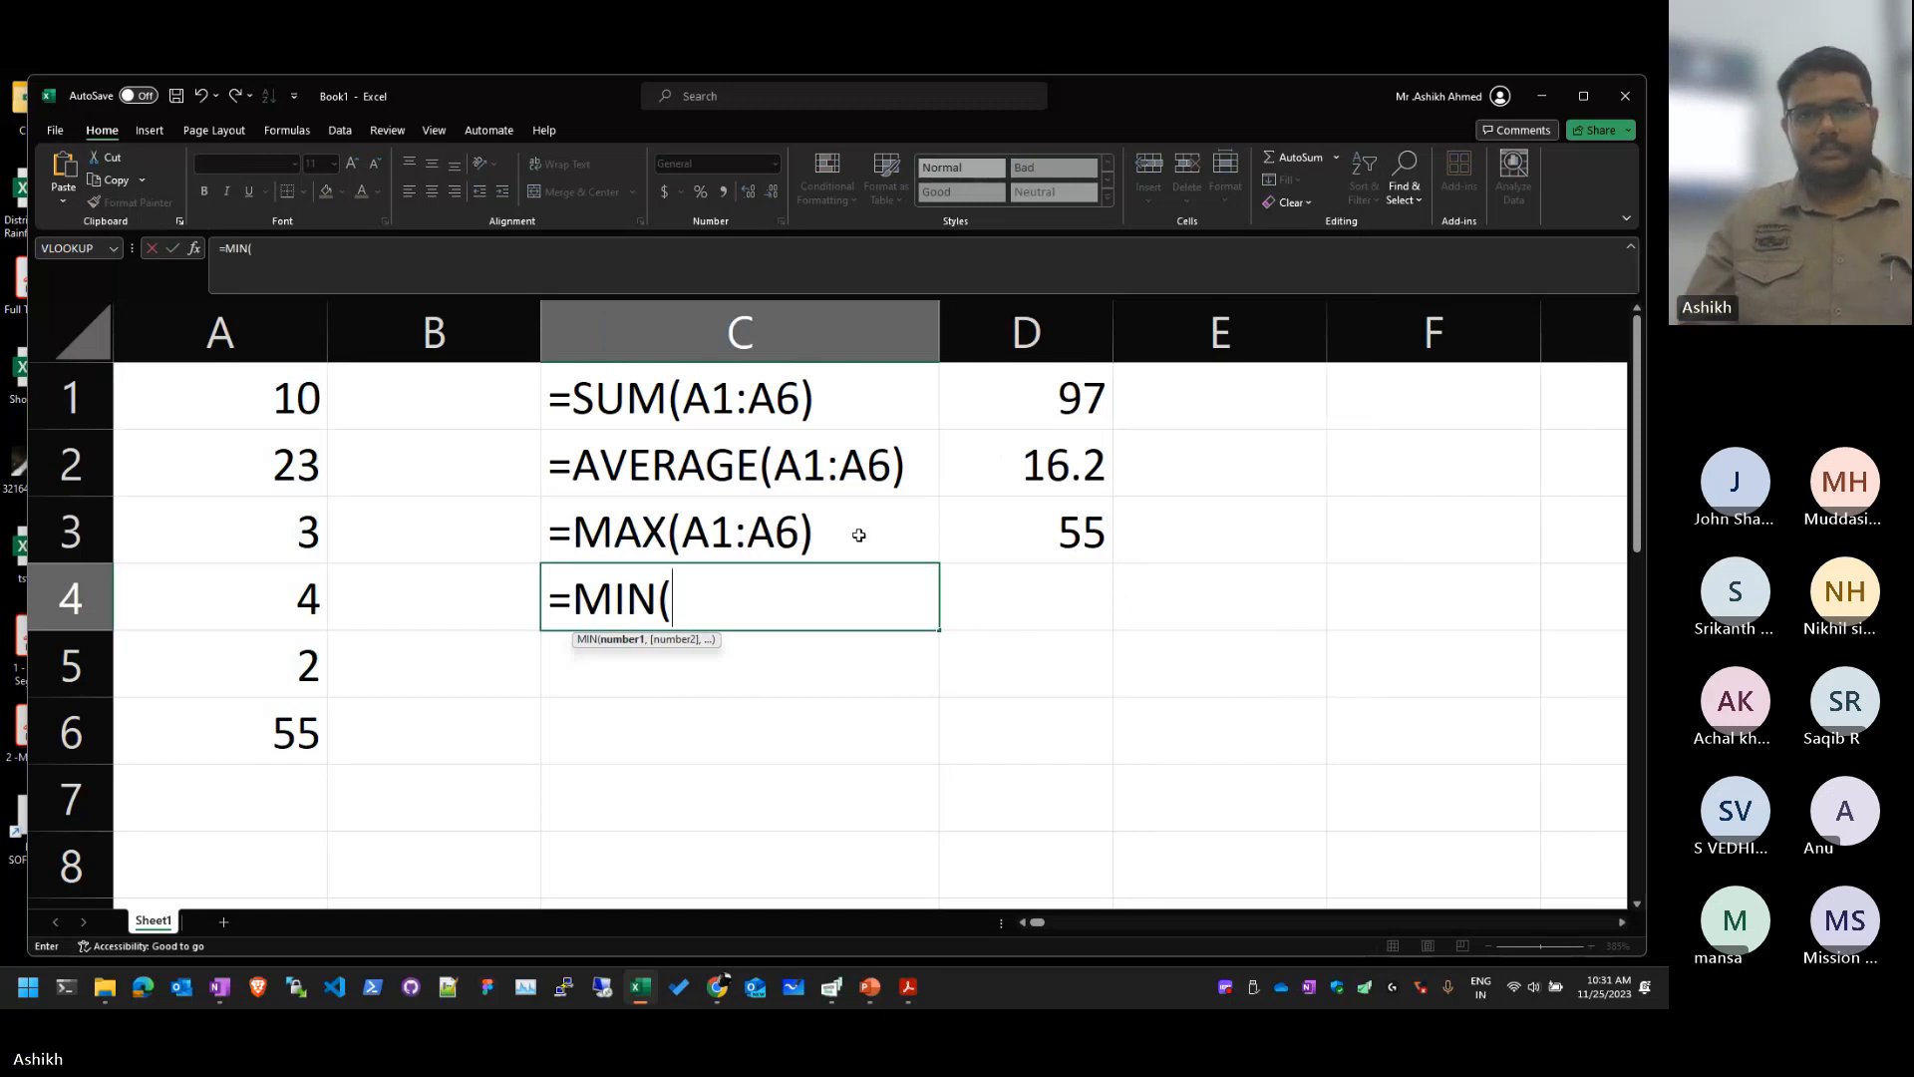
pyautogui.press('Escape')
# Step: Enter the formula =MIN(A1:A6) in D4
pyautogui.click(1013, 555)
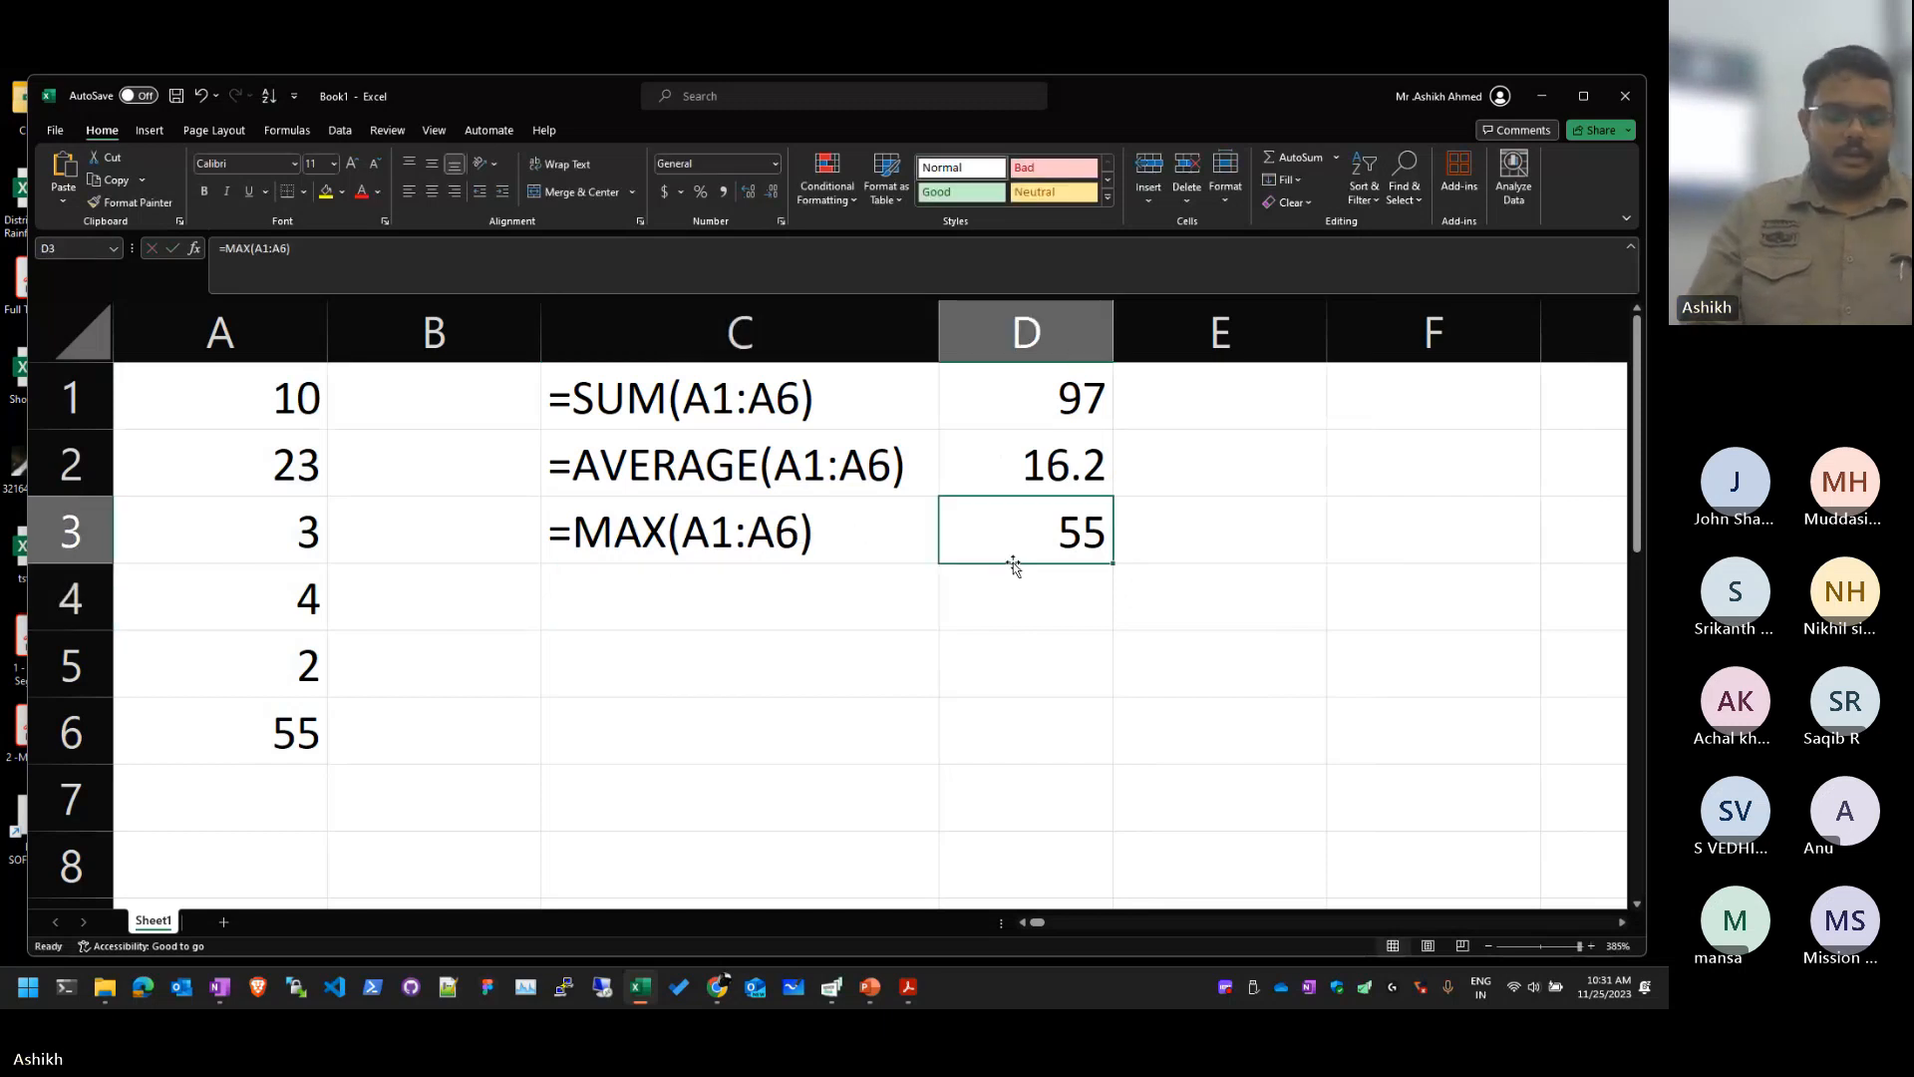
pyautogui.click(1014, 566)
pyautogui.write('=MIN(')
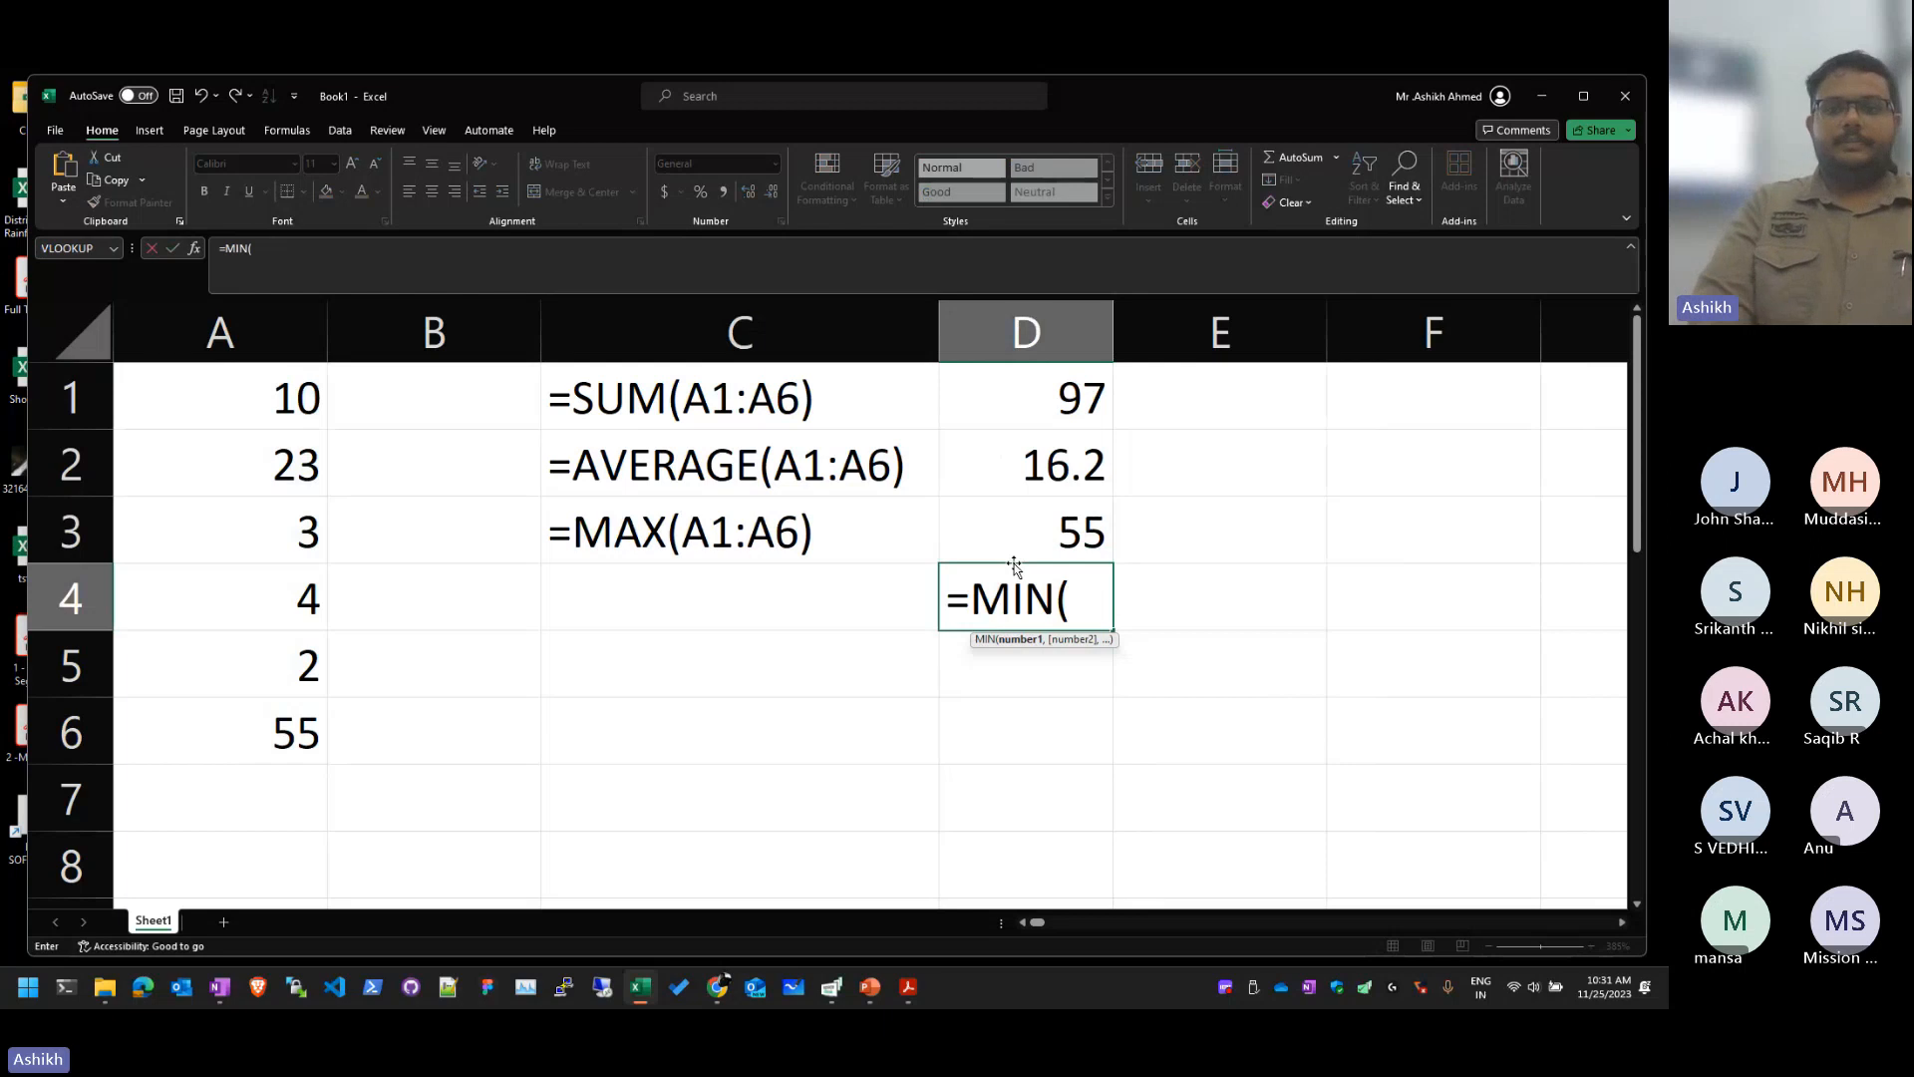
pyautogui.write('A1:A6)')
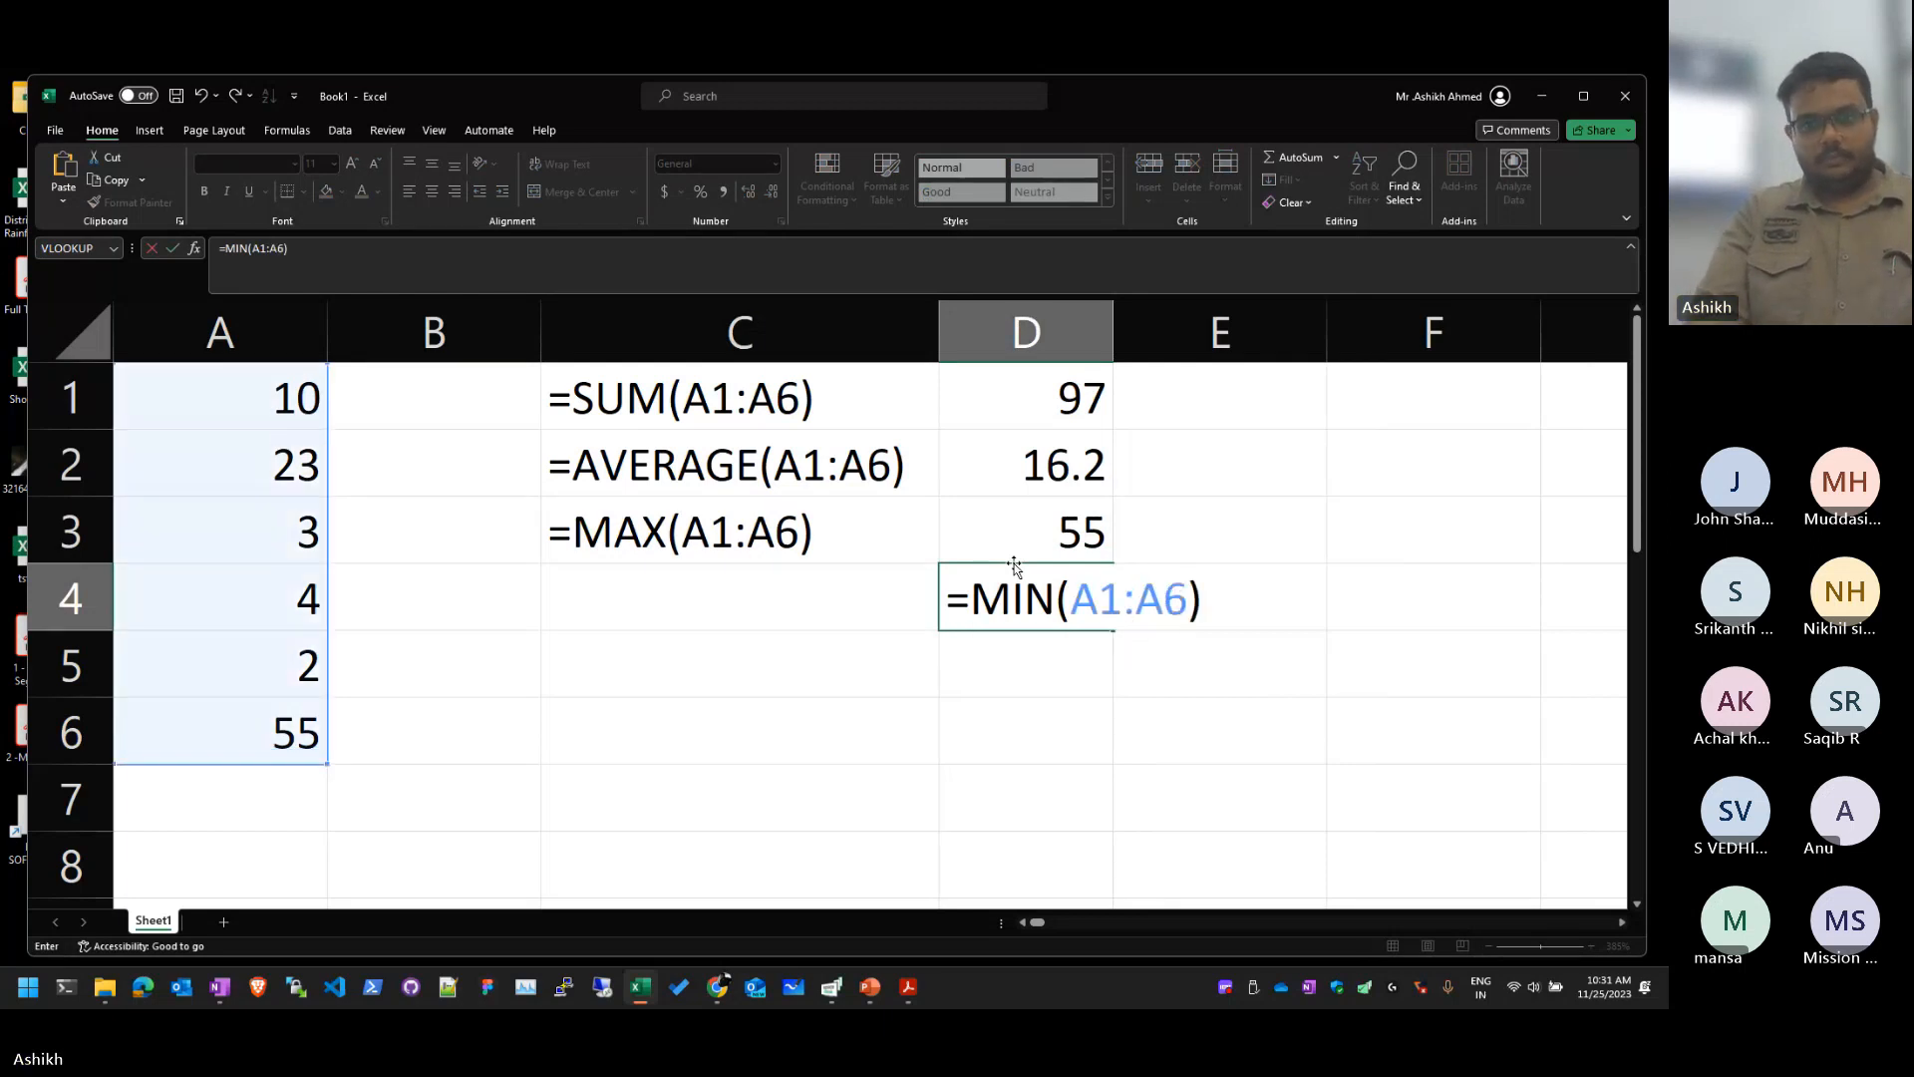
pyautogui.press('Left')
pyautogui.click(1105, 576)
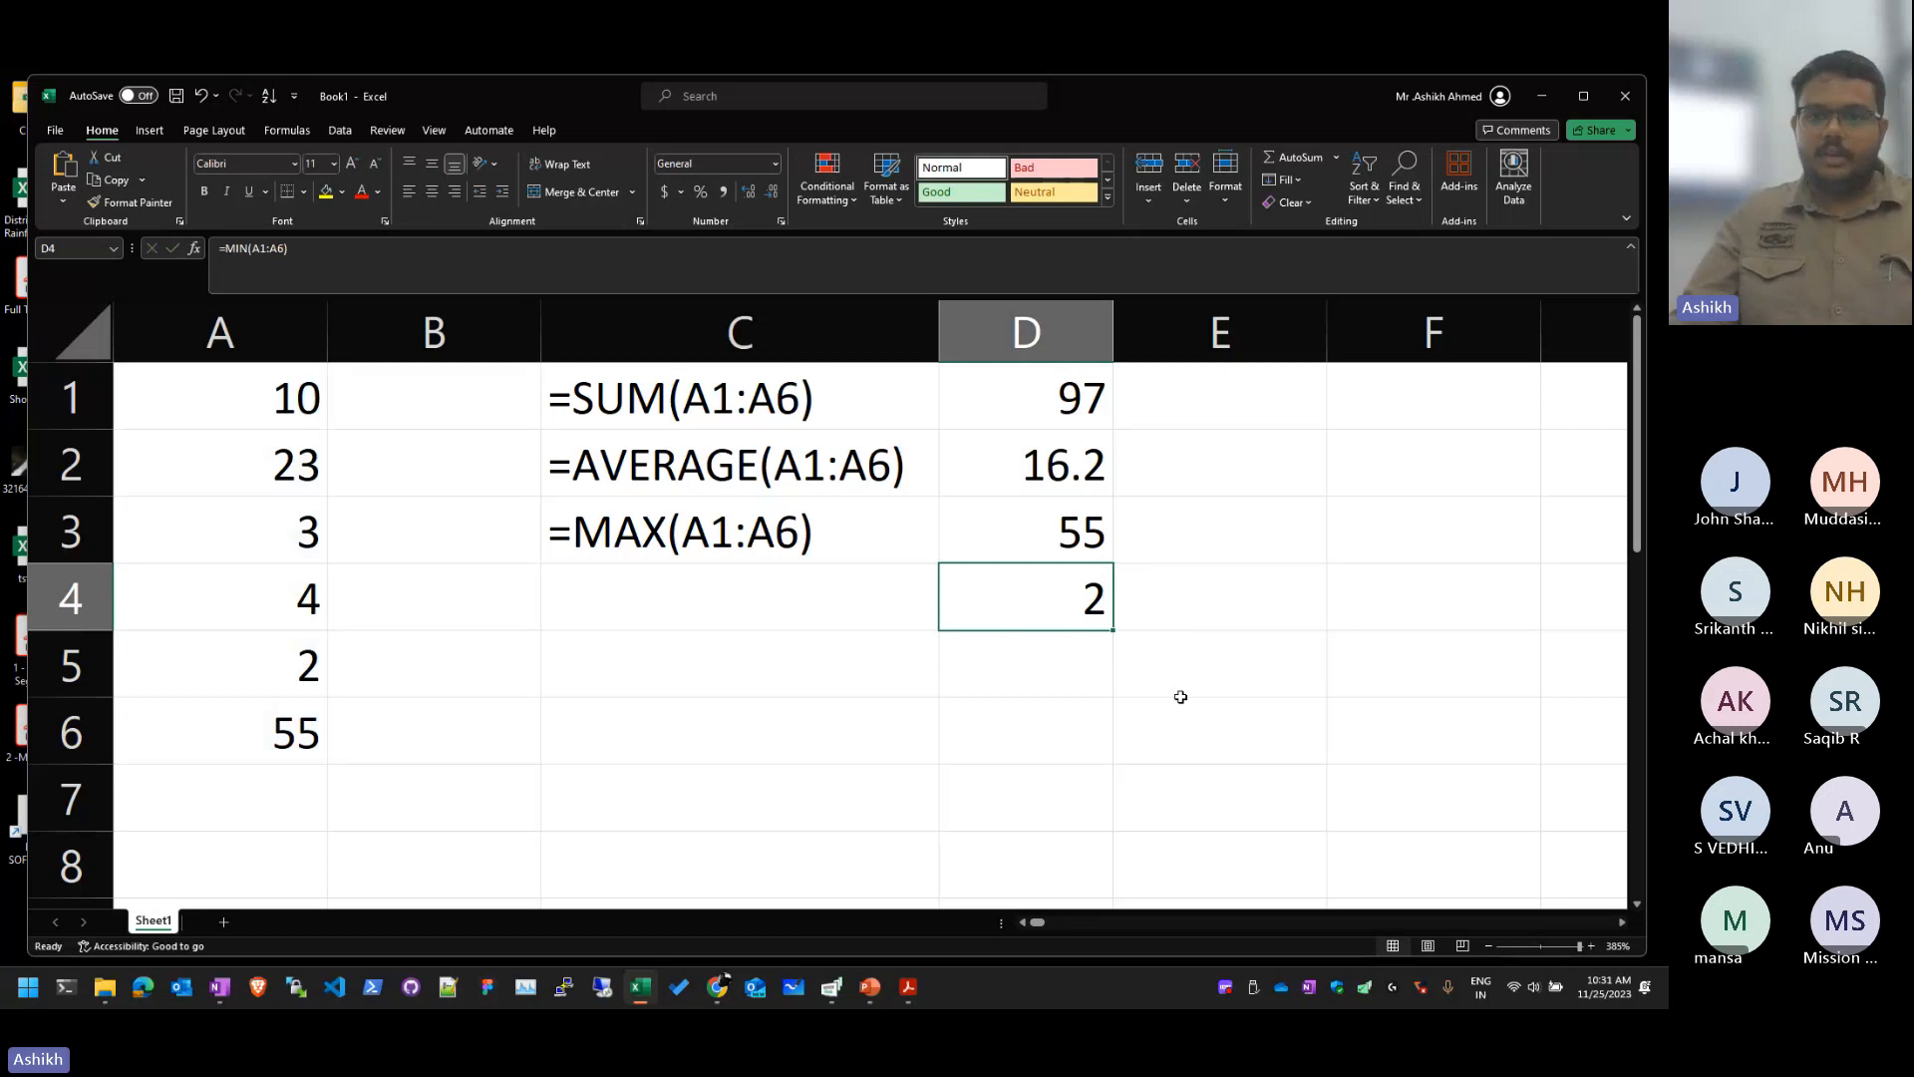
# Step: Enter the MIN formula from D4 as text in C4, with an apostrophe before =MIN(A1:A6), and return to C1
pyautogui.click(854, 598)
pyautogui.click(1119, 577)
pyautogui.doubleClick(1055, 576)
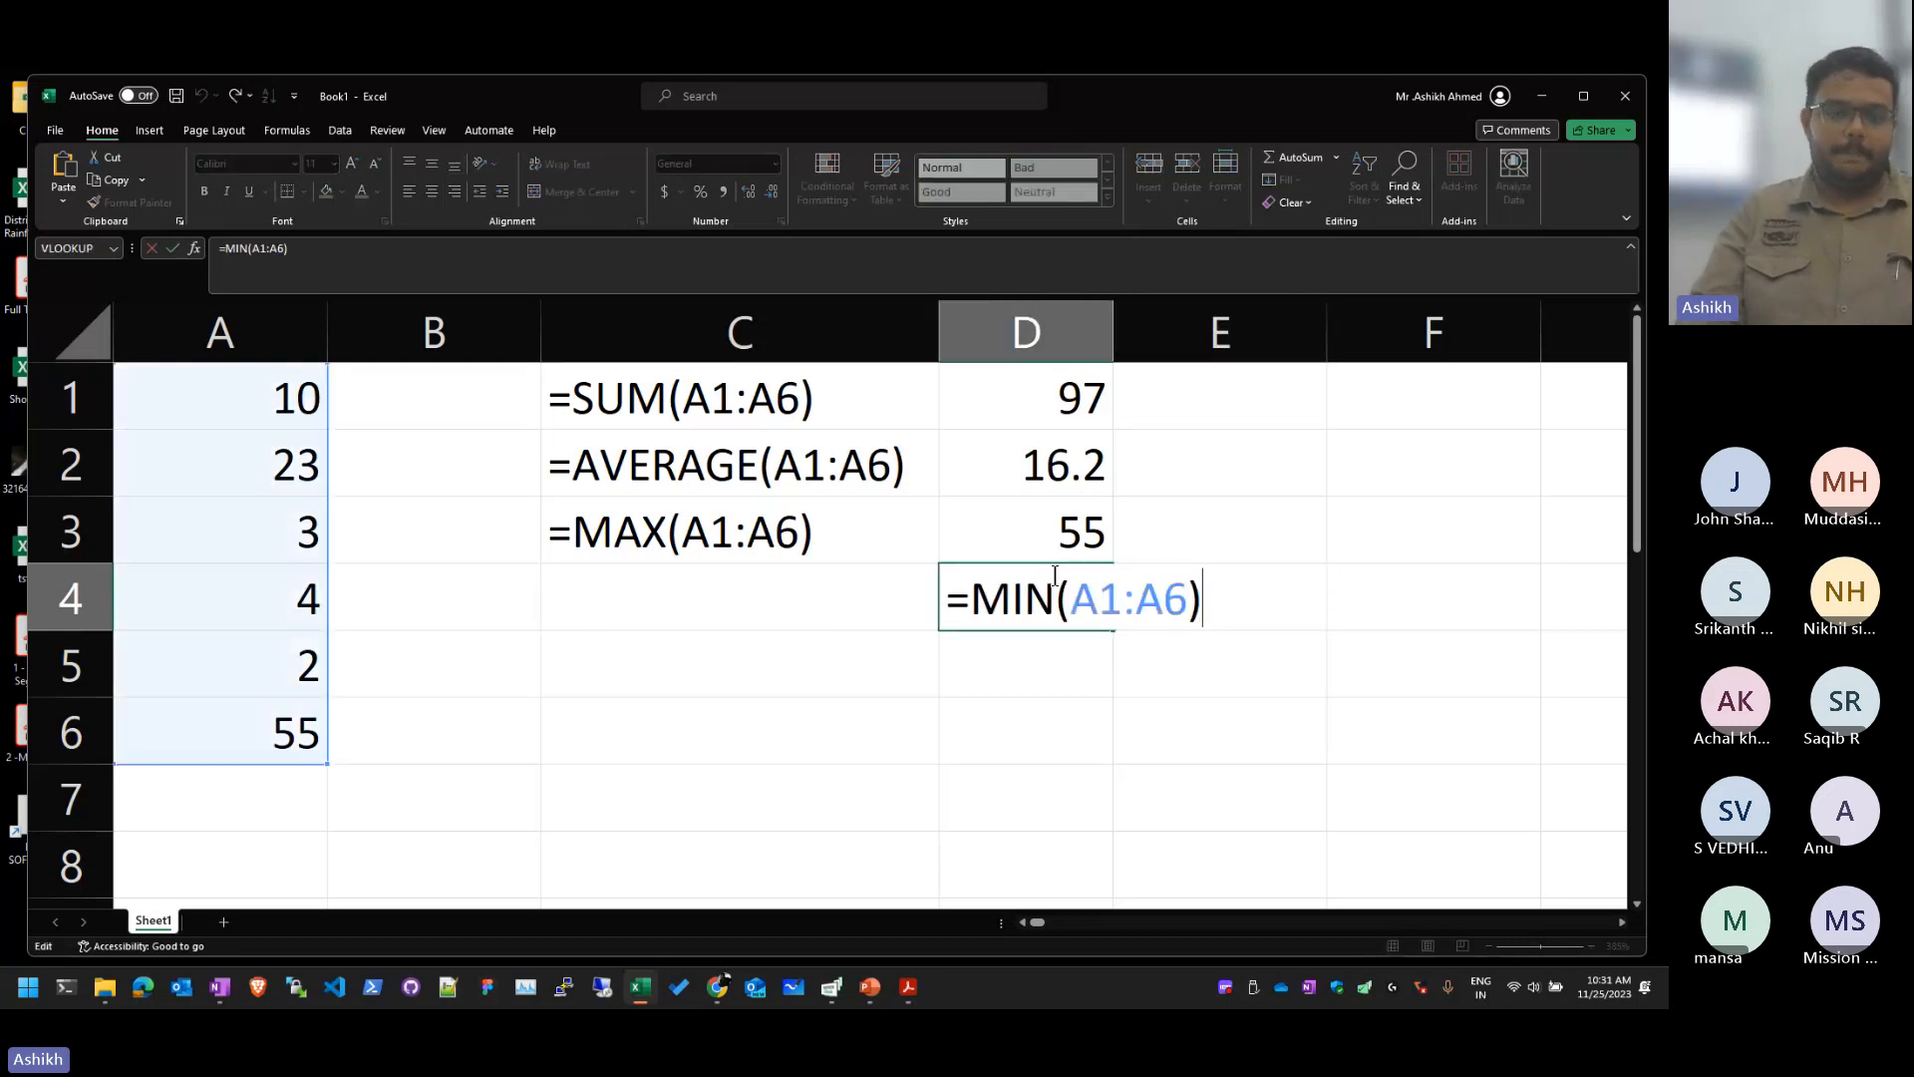
pyautogui.press('Return')
pyautogui.press('Left')
pyautogui.press('Up')
pyautogui.write("'")
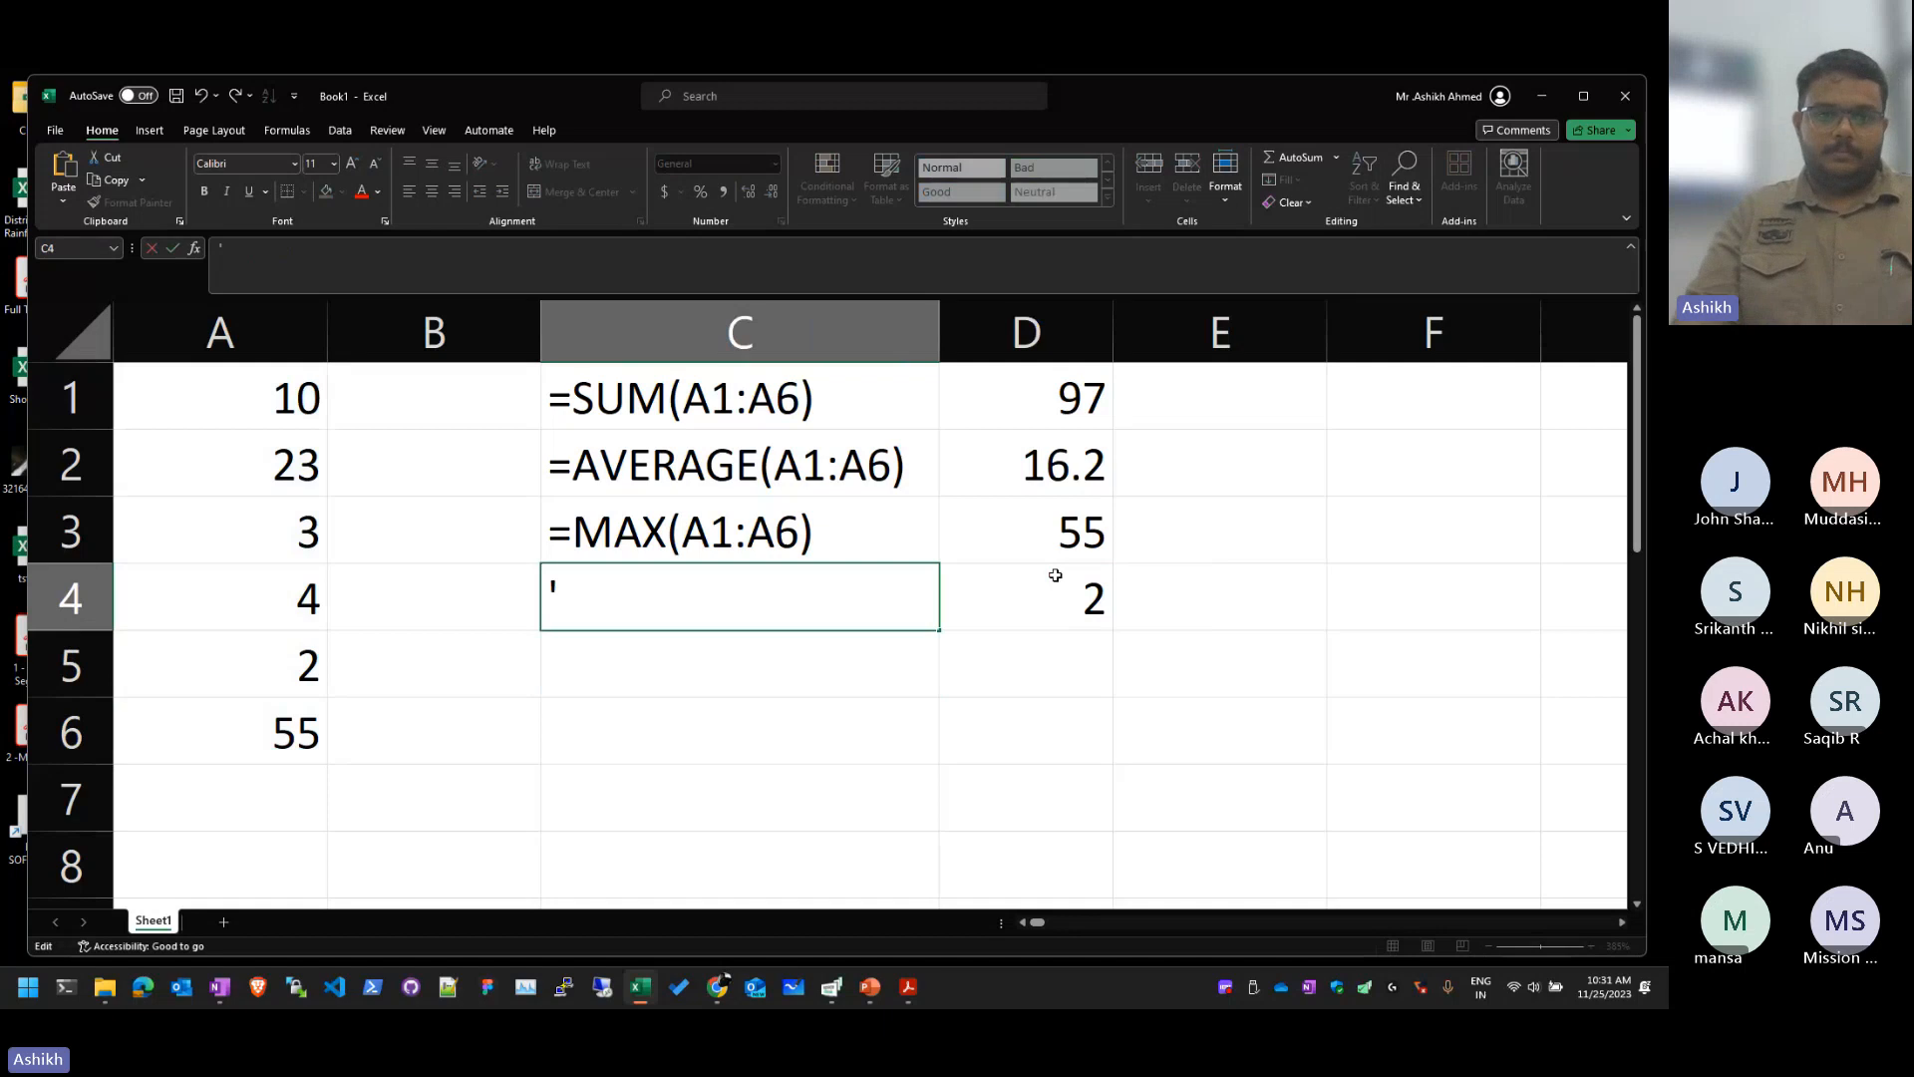
pyautogui.write('=MIN(A1:A6)')
pyautogui.press('Return')
pyautogui.press('Up')
pyautogui.press('Up')
pyautogui.press('Up')
pyautogui.press('Up')
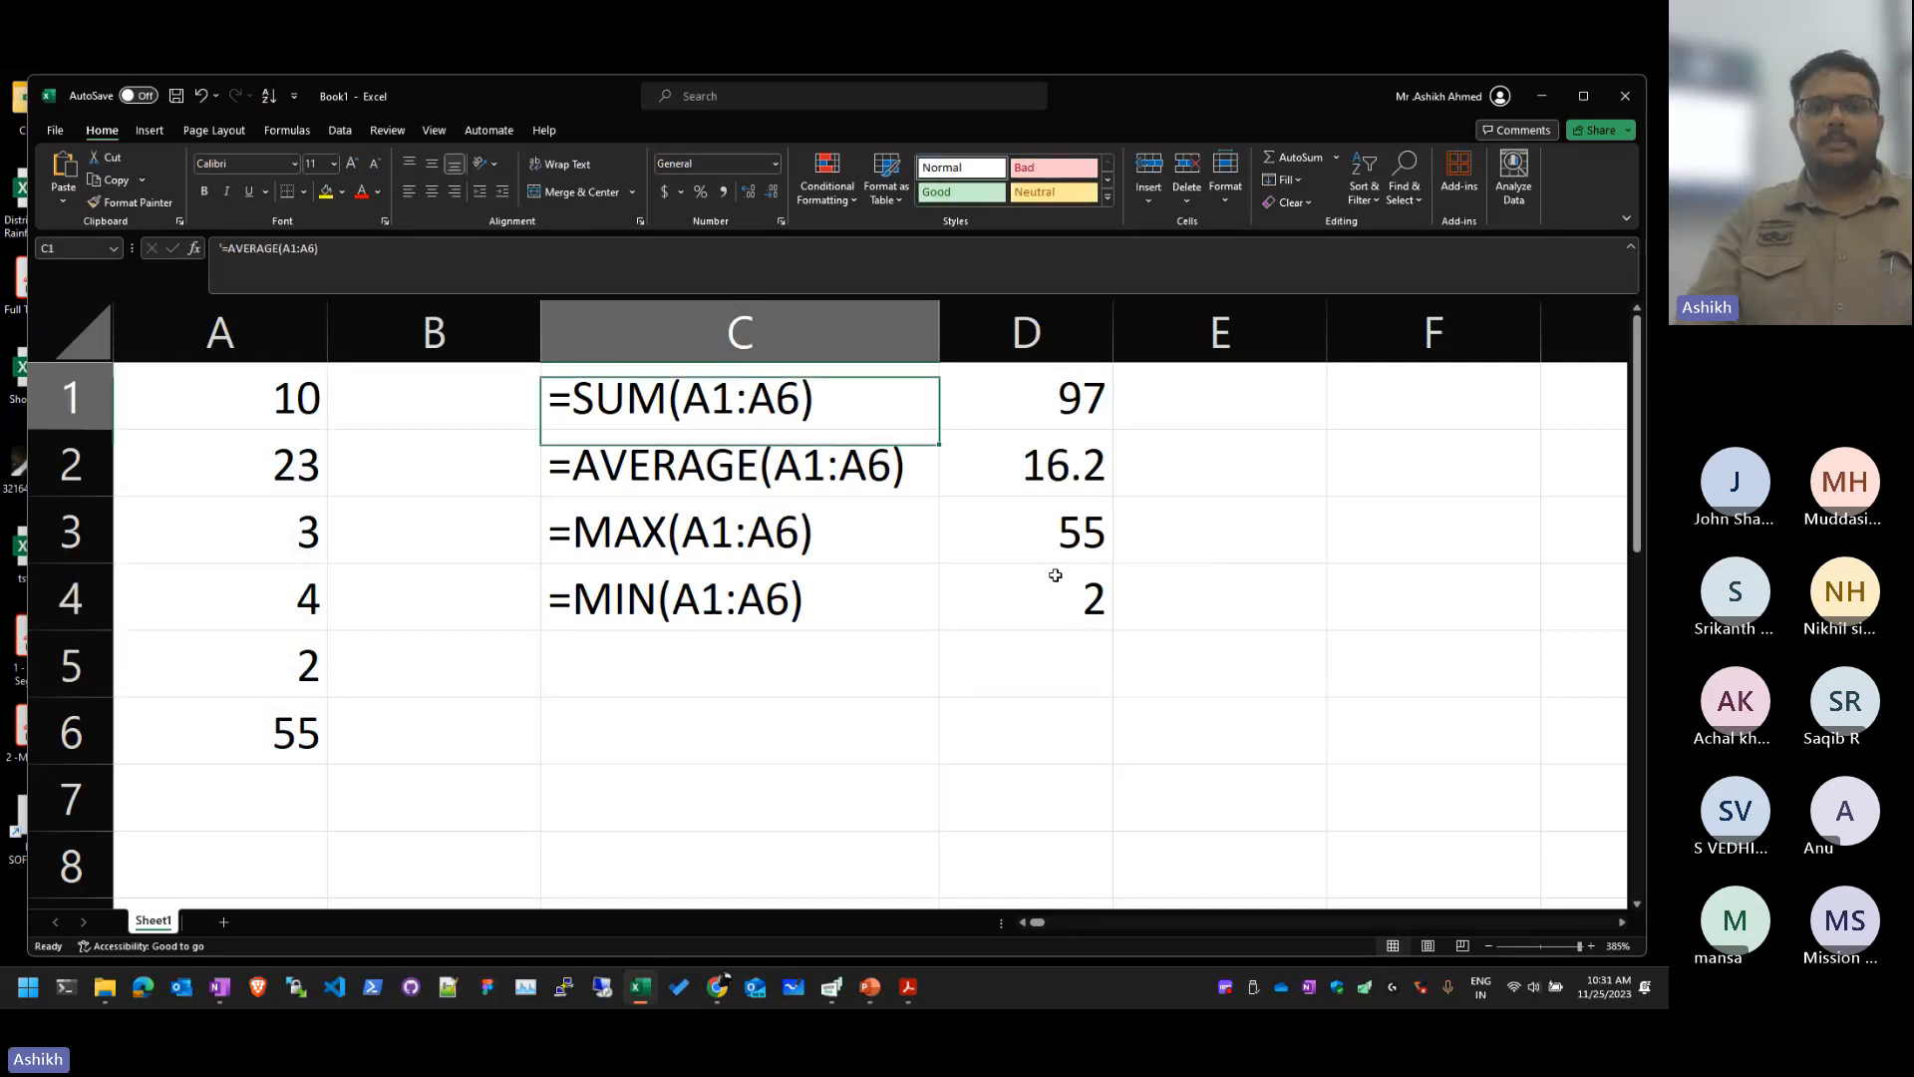
# Step: Make the cells C1:C8 bold and set their font color to red
pyautogui.hotkey('shift', 'Down')
pyautogui.hotkey('shift', 'Down')
pyautogui.hotkey('shift', 'Down')
pyautogui.hotkey('shift', 'Down')
pyautogui.hotkey('shift', 'Down')
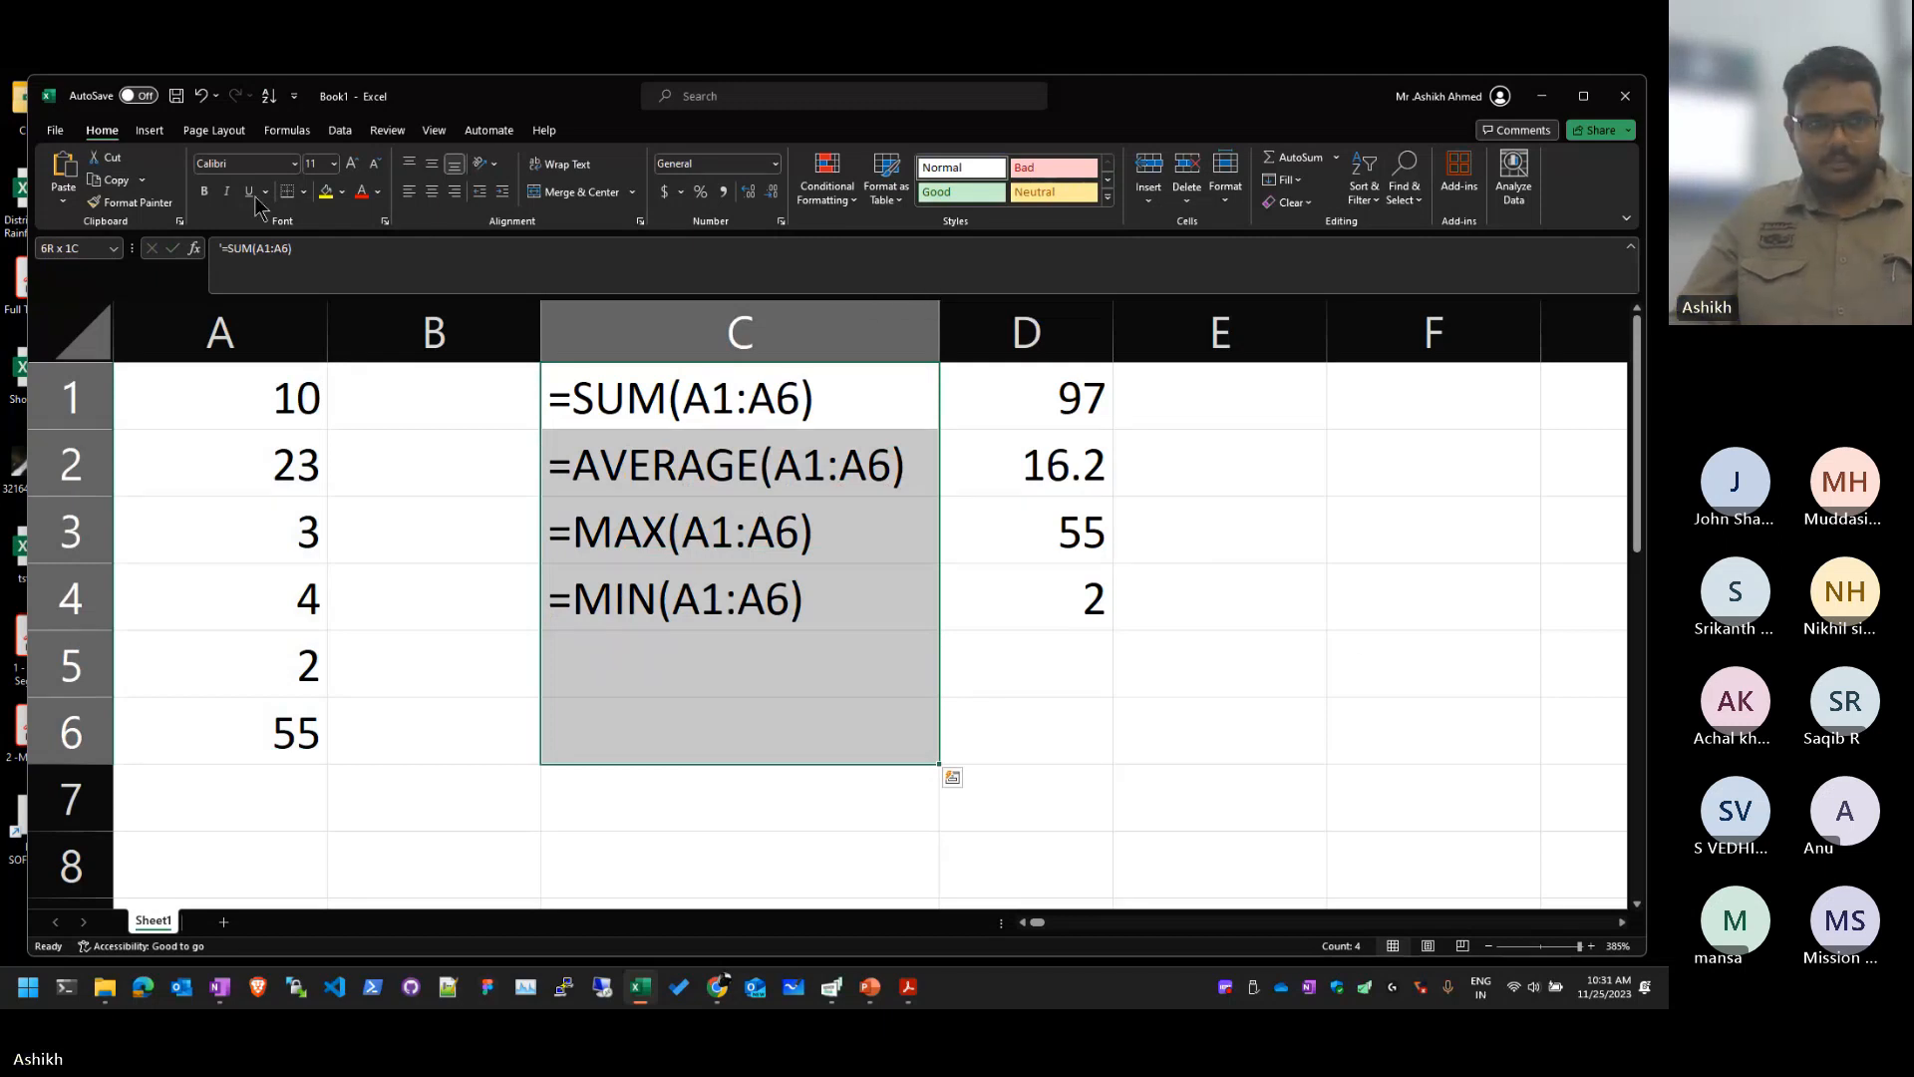
pyautogui.moveTo(688, 849); pyautogui.dragTo(690, 859)
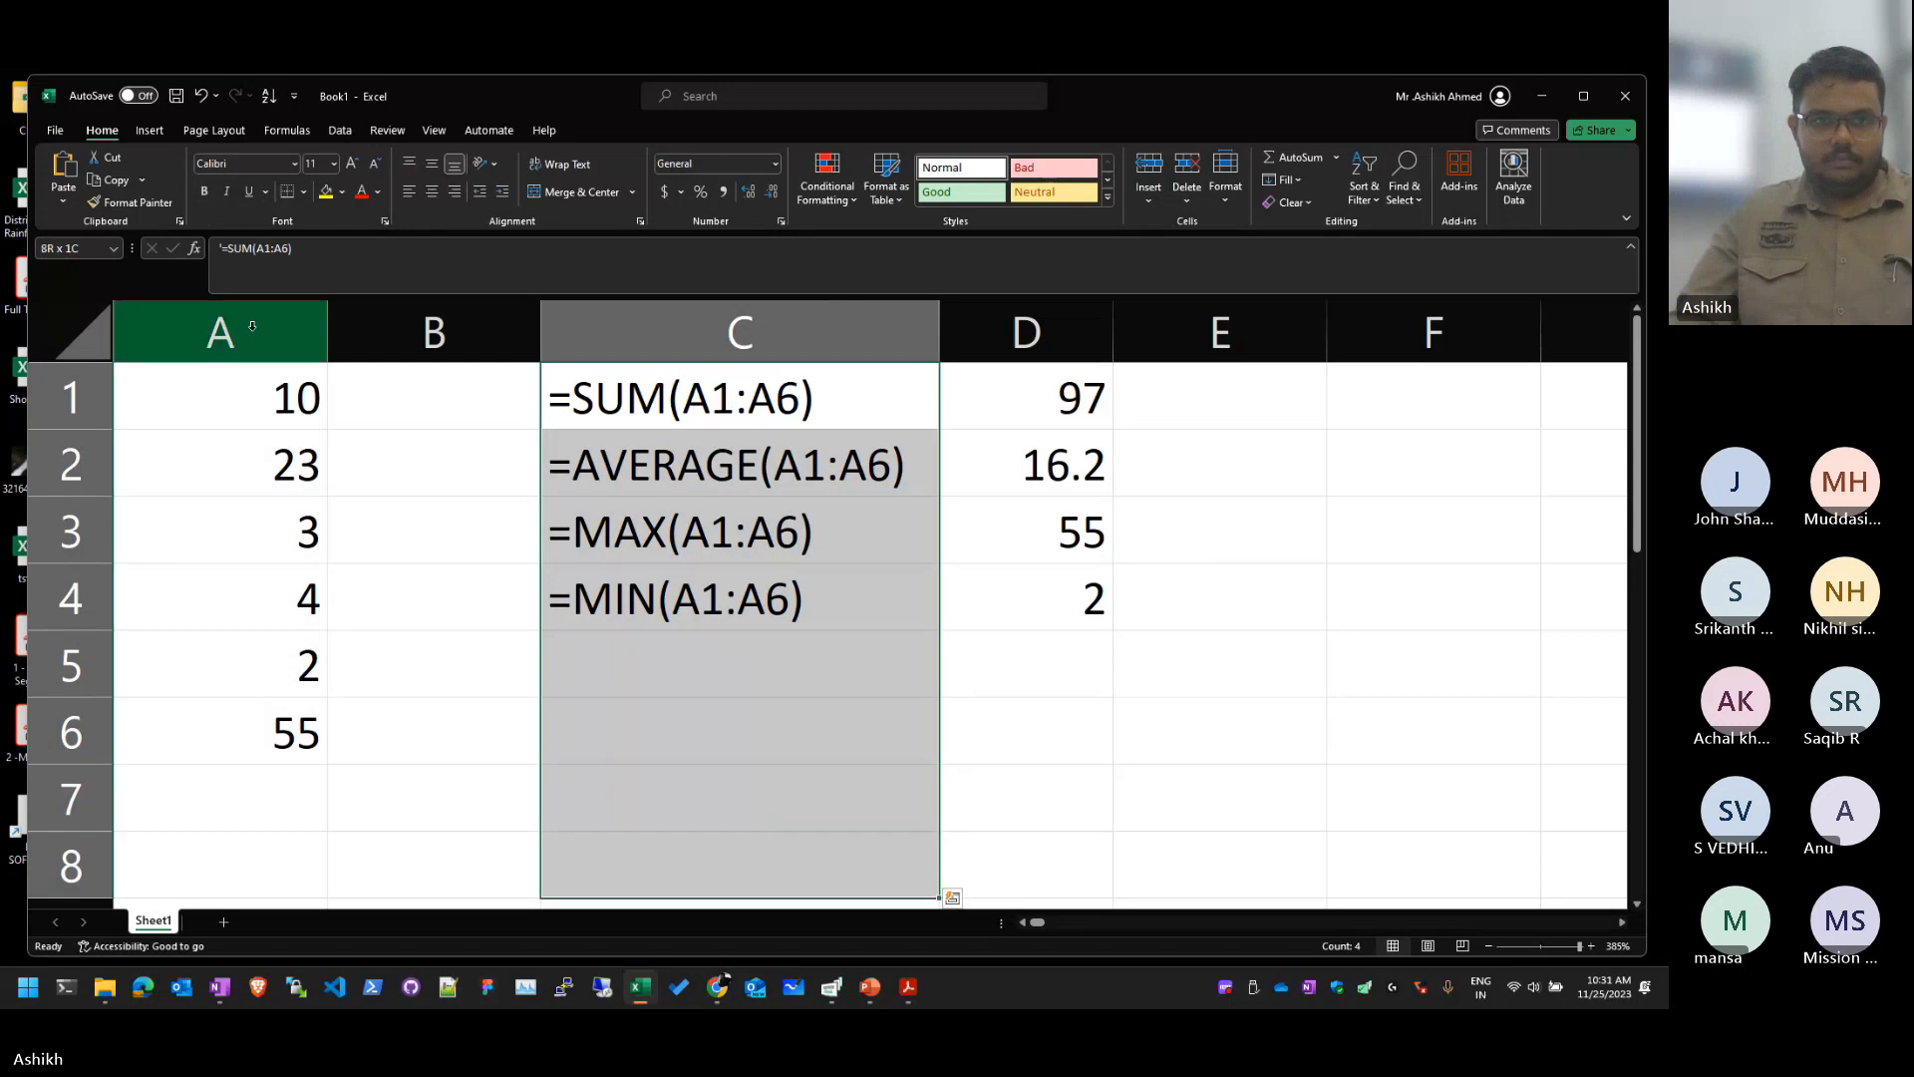
pyautogui.click(205, 192)
pyautogui.click(1034, 671)
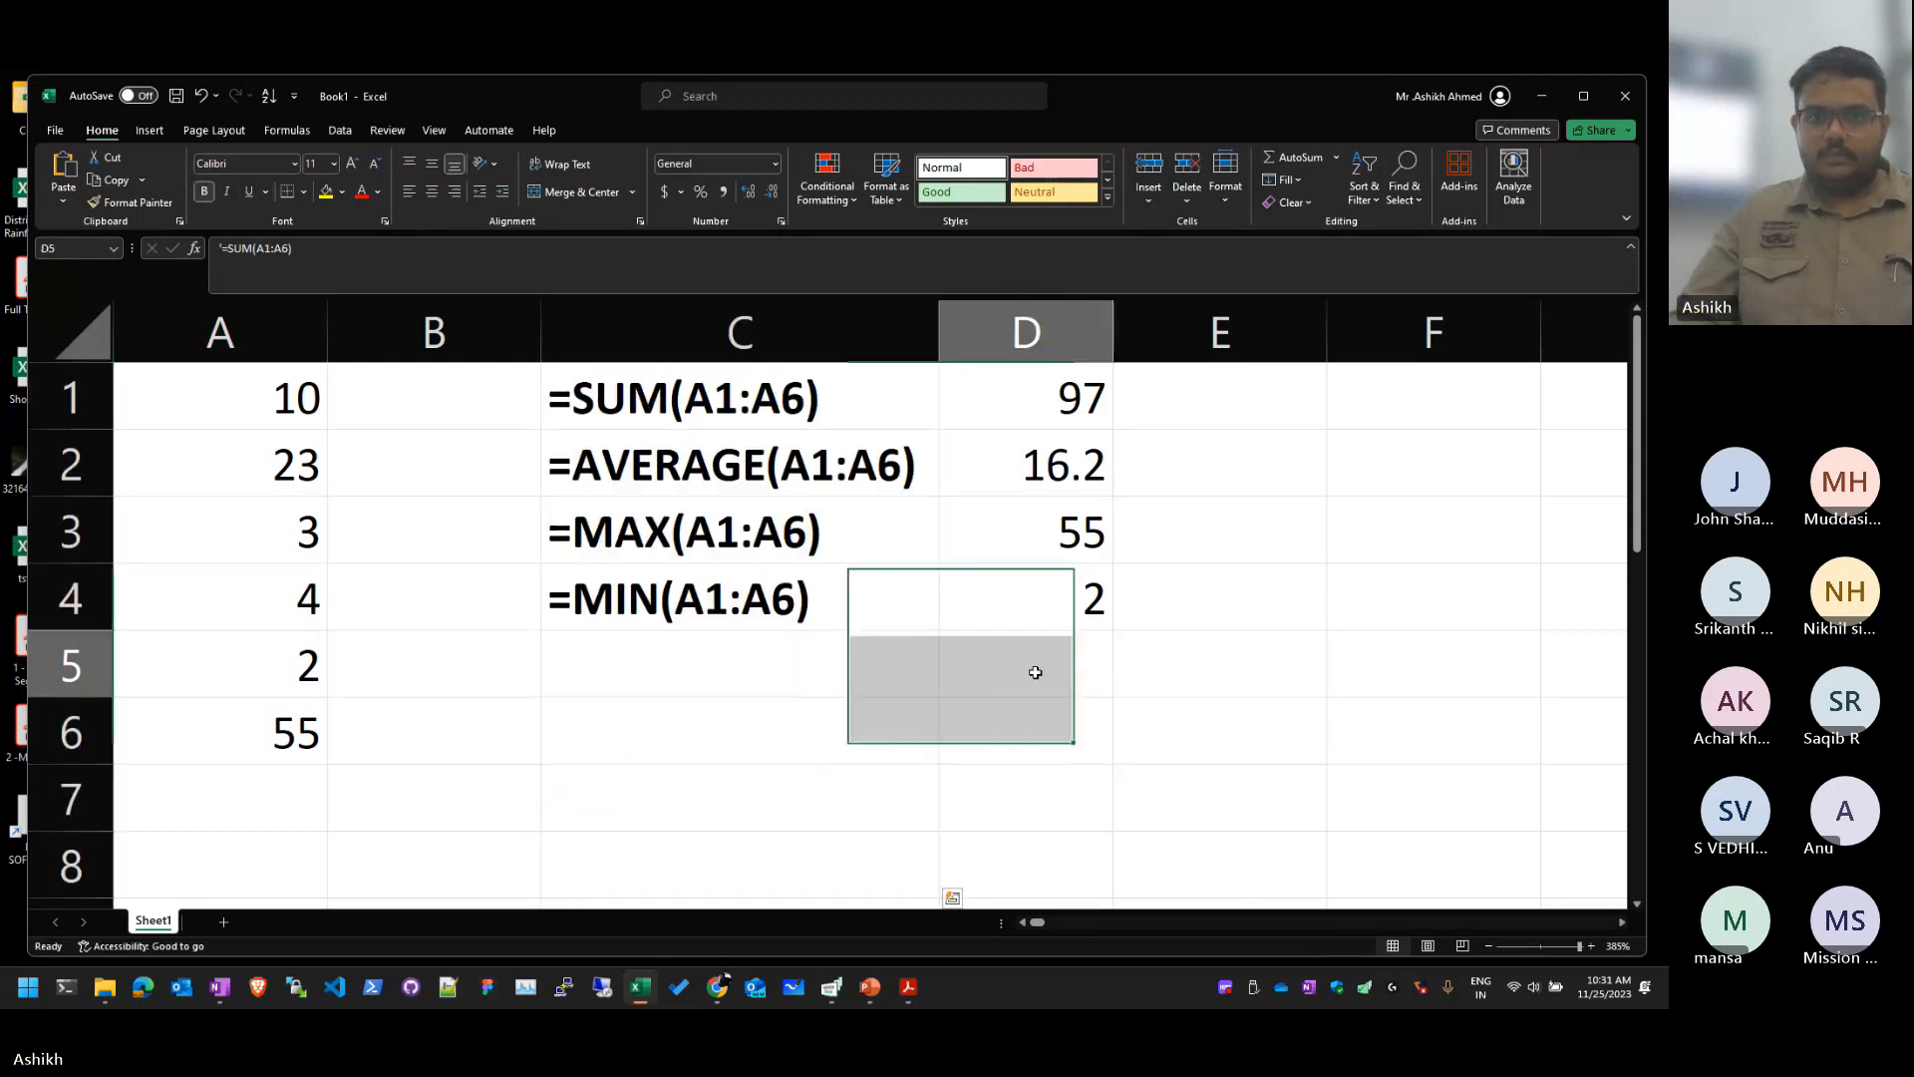
pyautogui.moveTo(783, 401); pyautogui.dragTo(772, 895)
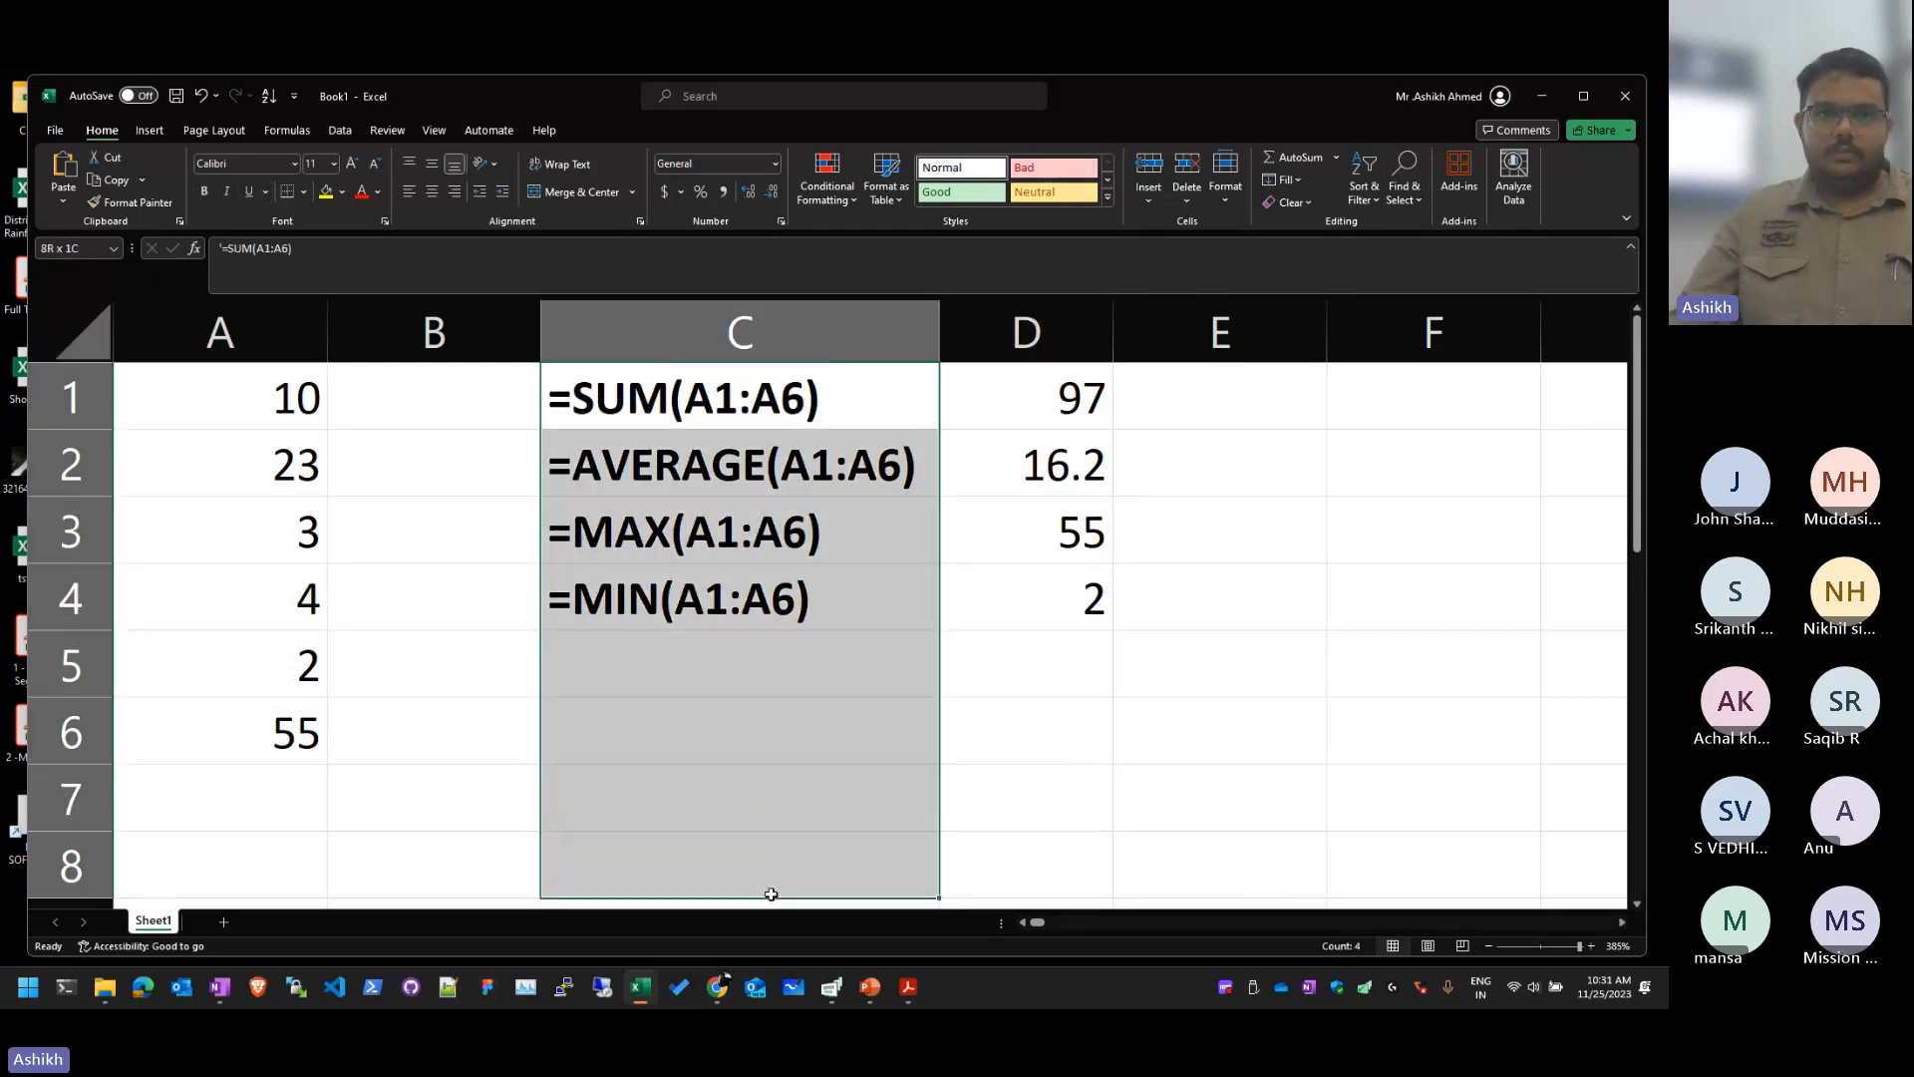
pyautogui.click(361, 191)
# Step: Enter the formula =LARGE(A1:A6,2) in D5
pyautogui.click(1057, 687)
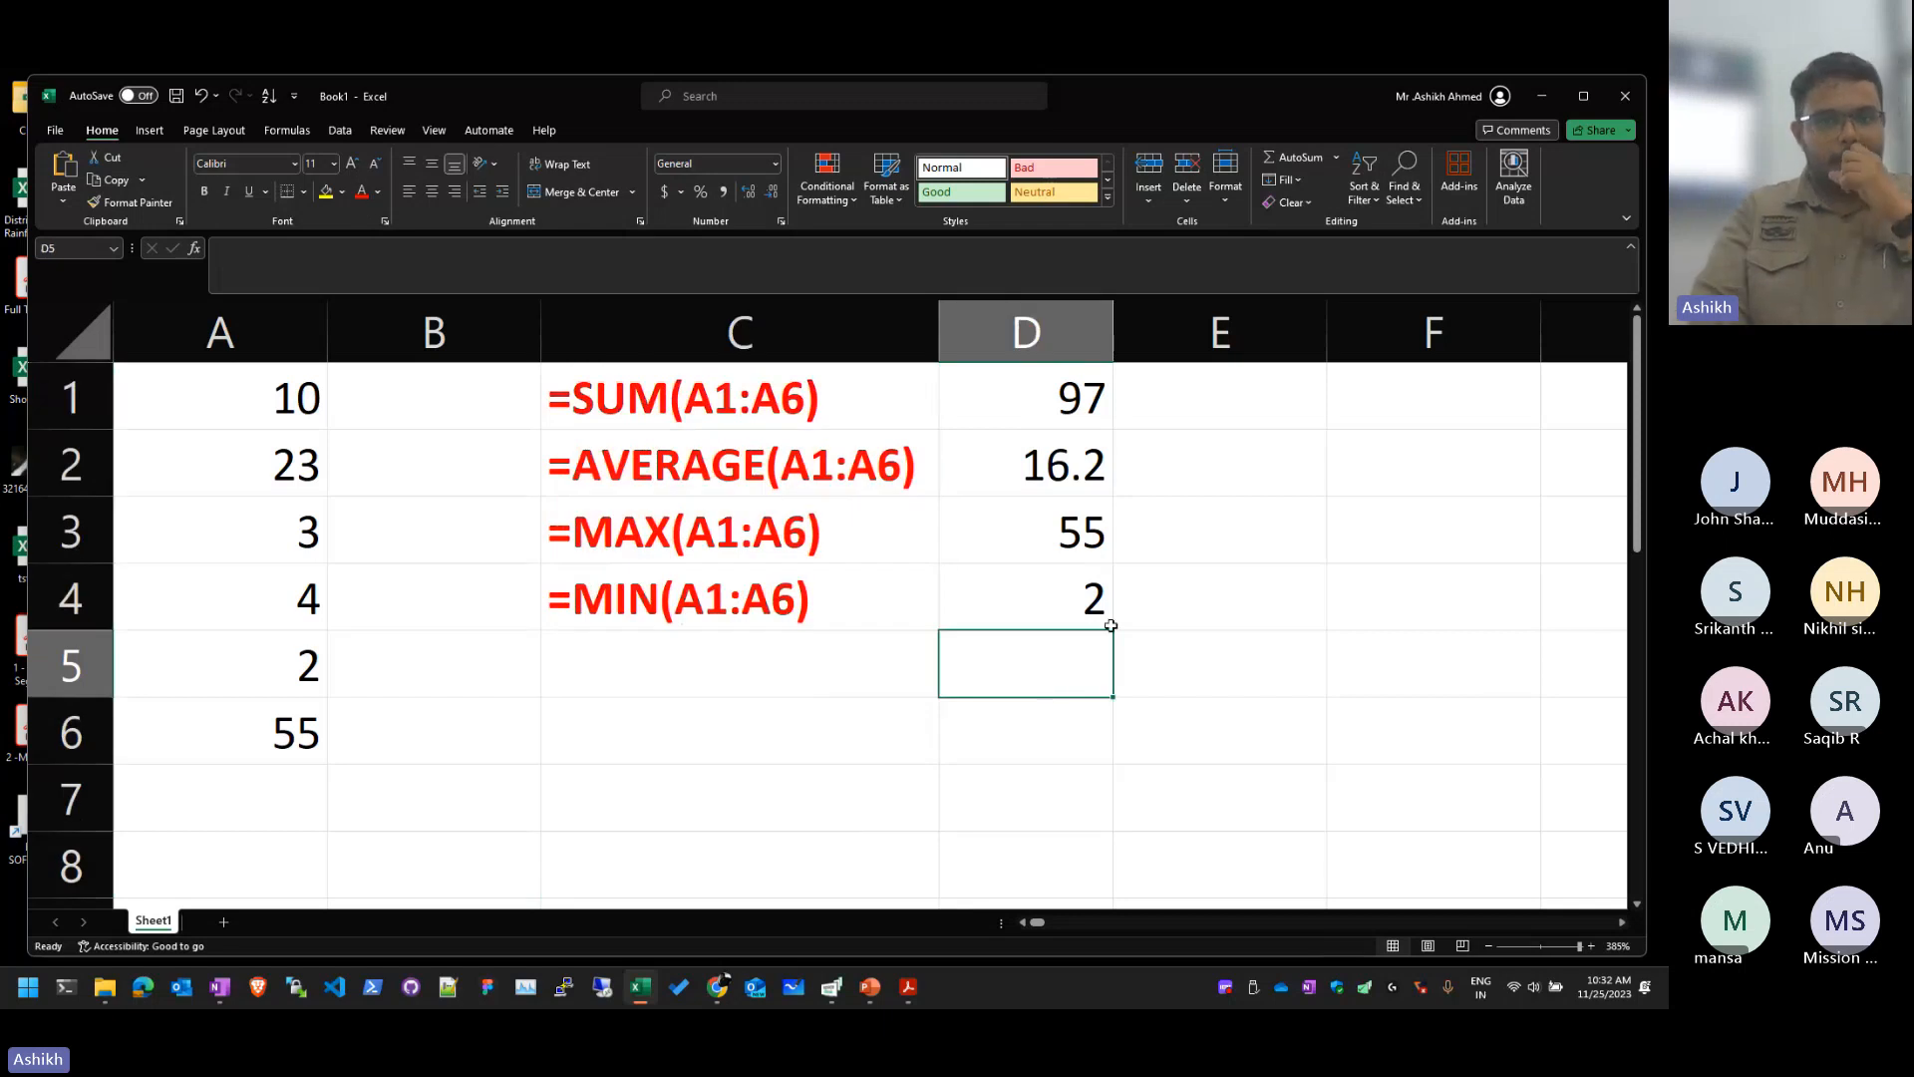
pyautogui.write('=LAR')
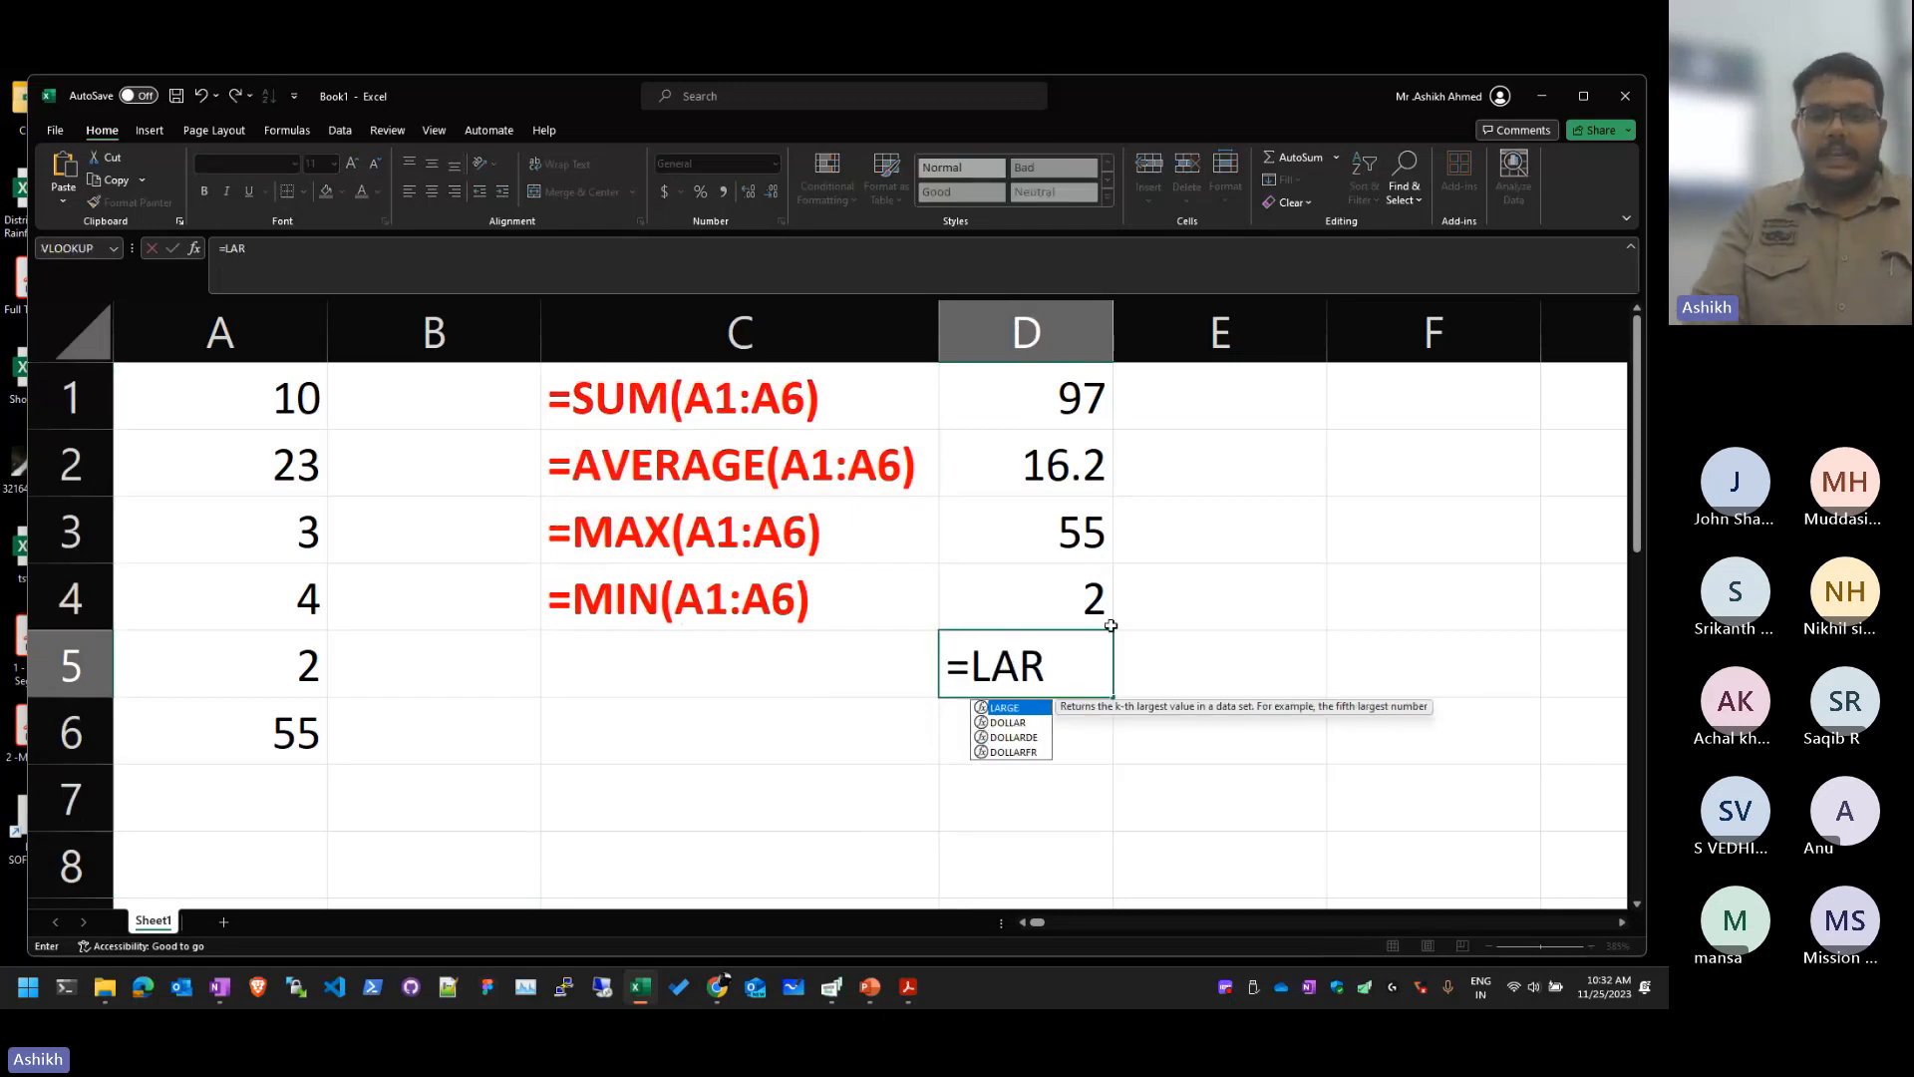
pyautogui.press('Tab')
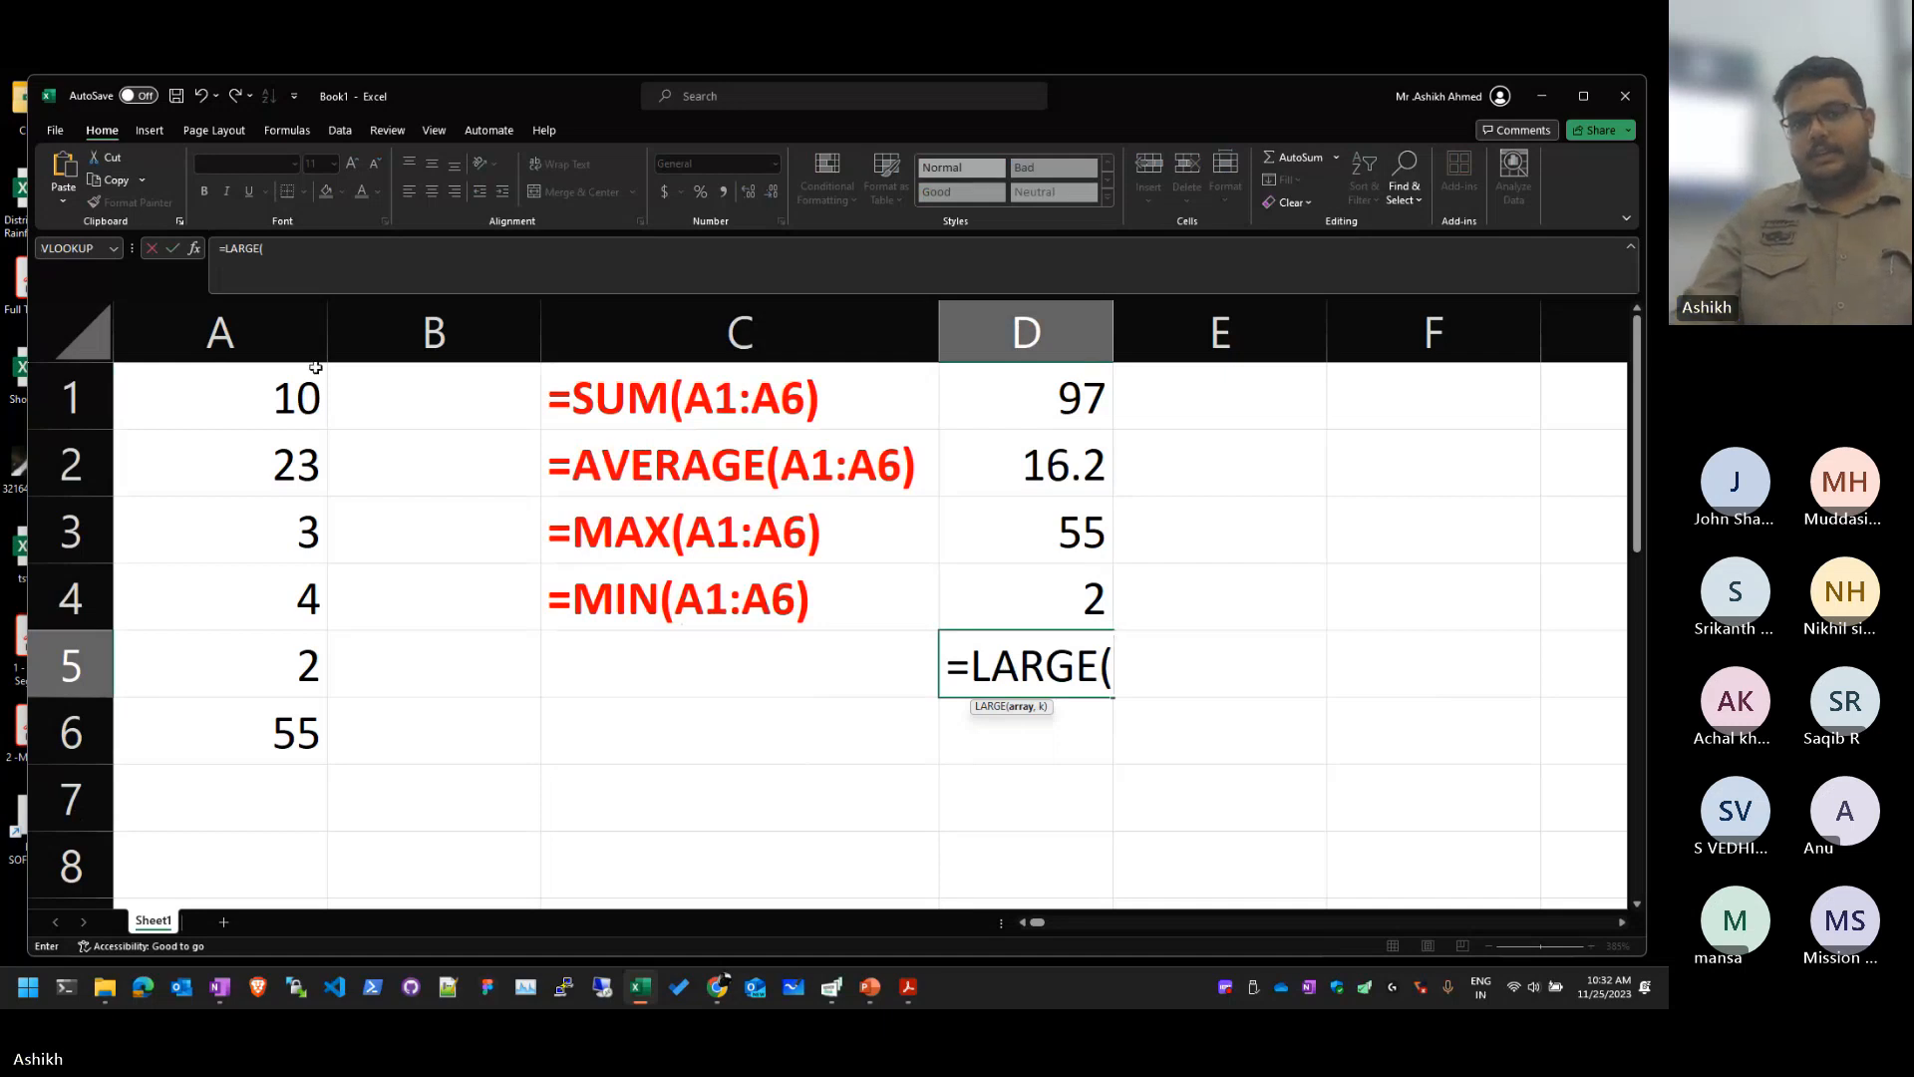
pyautogui.moveTo(315, 368); pyautogui.dragTo(263, 732)
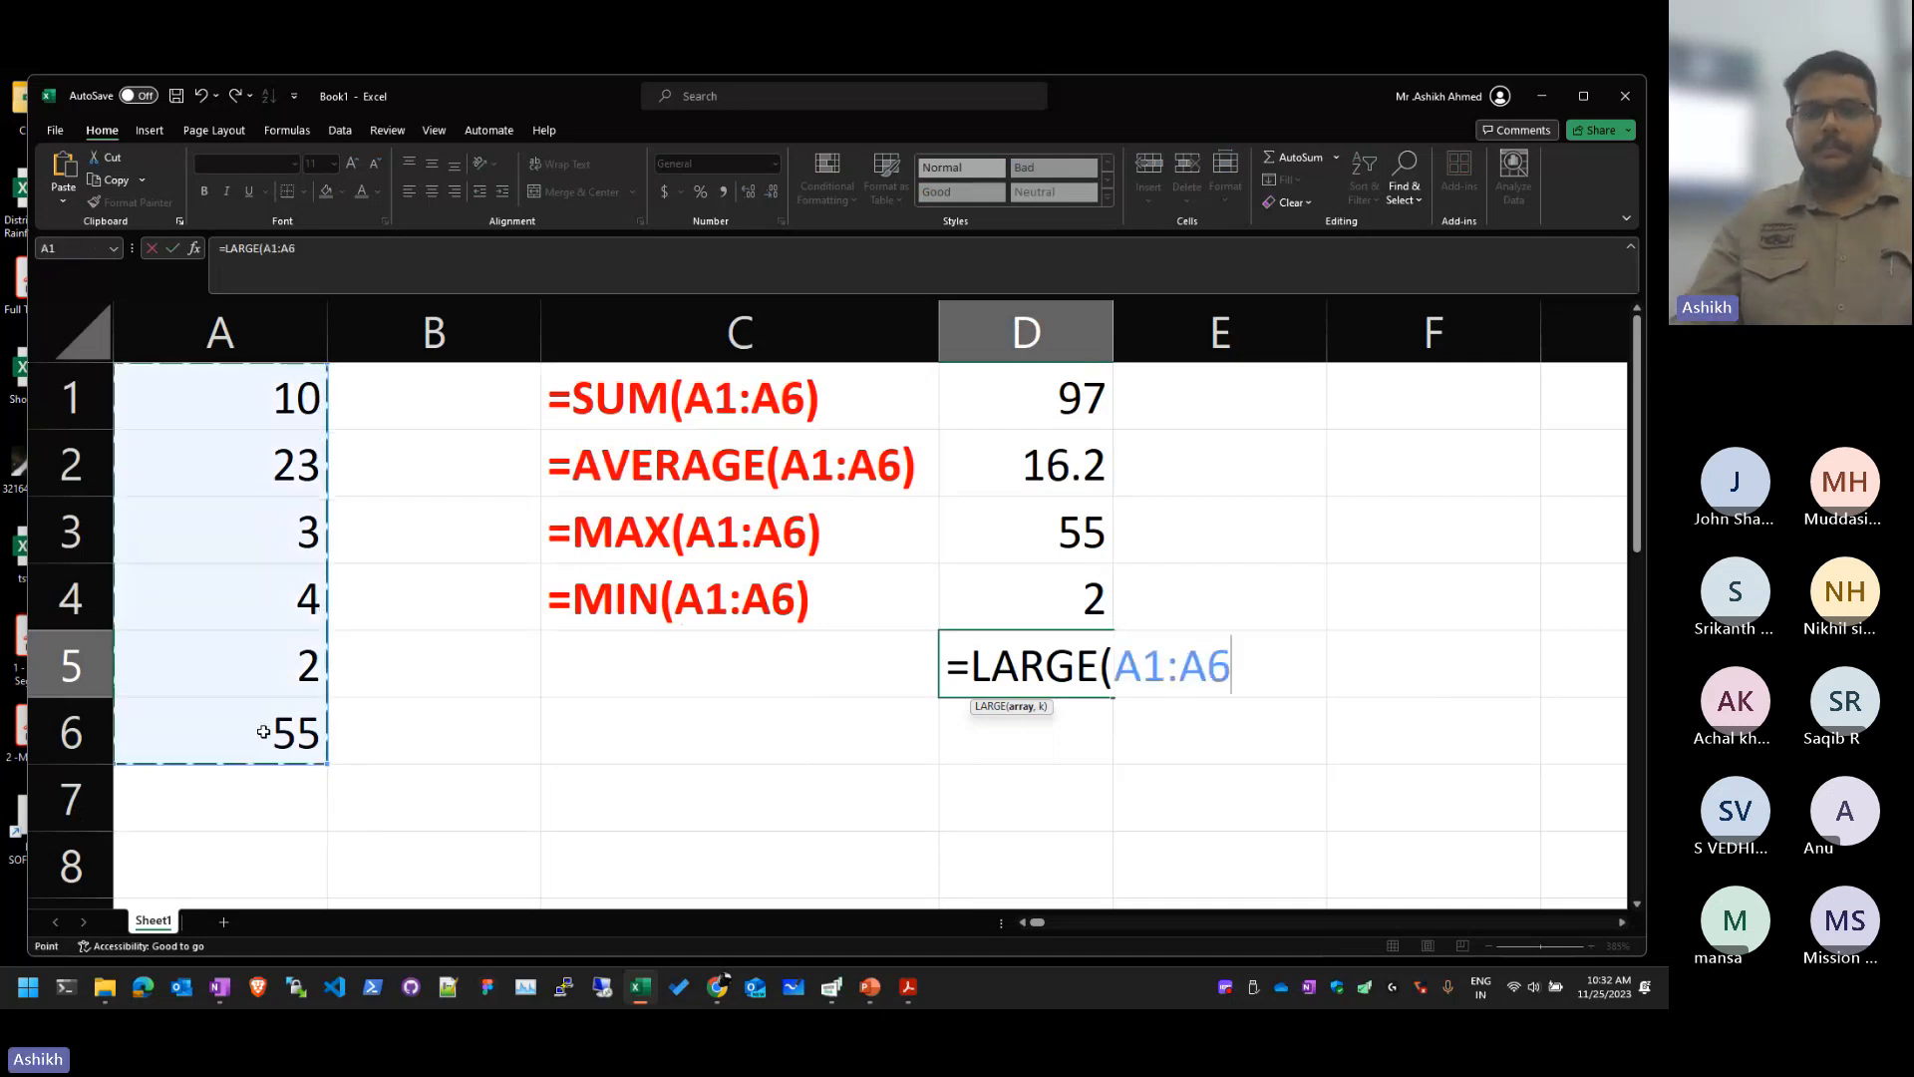
pyautogui.write(',')
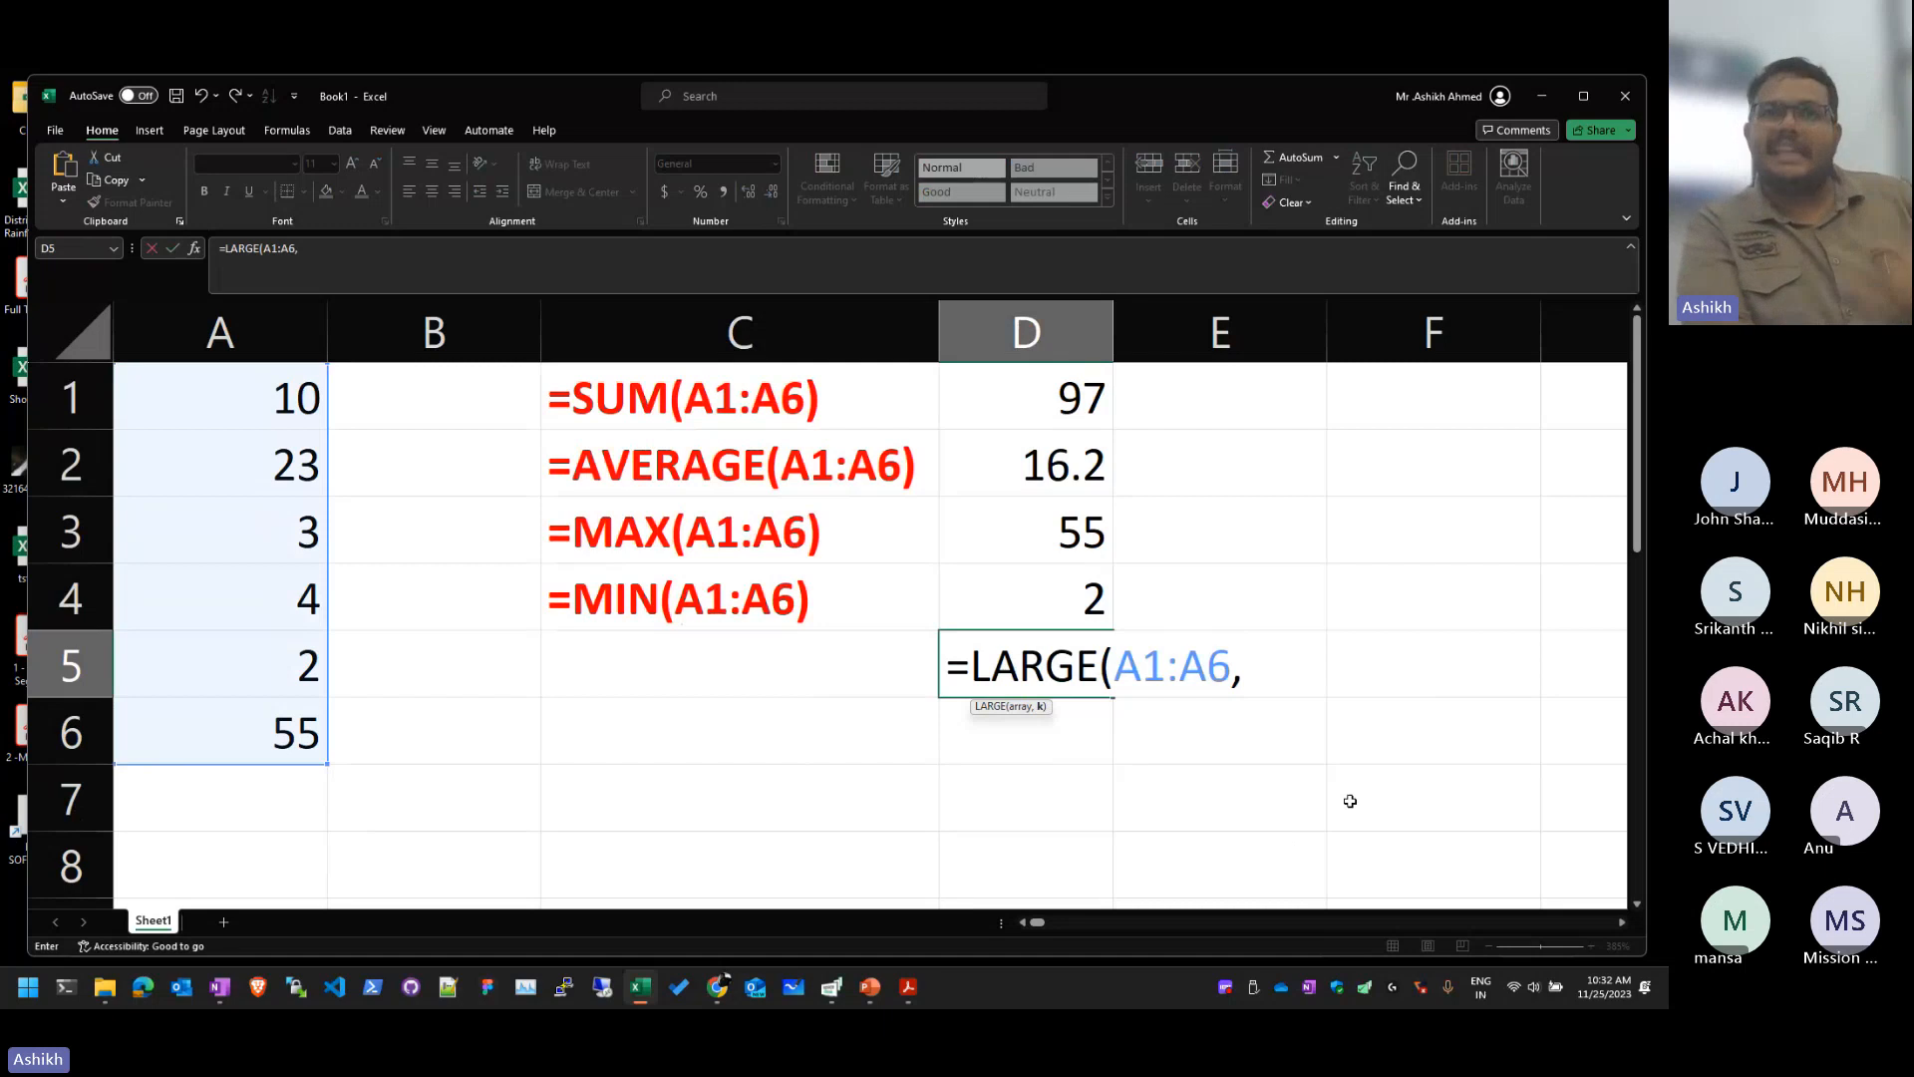
pyautogui.write('2)')
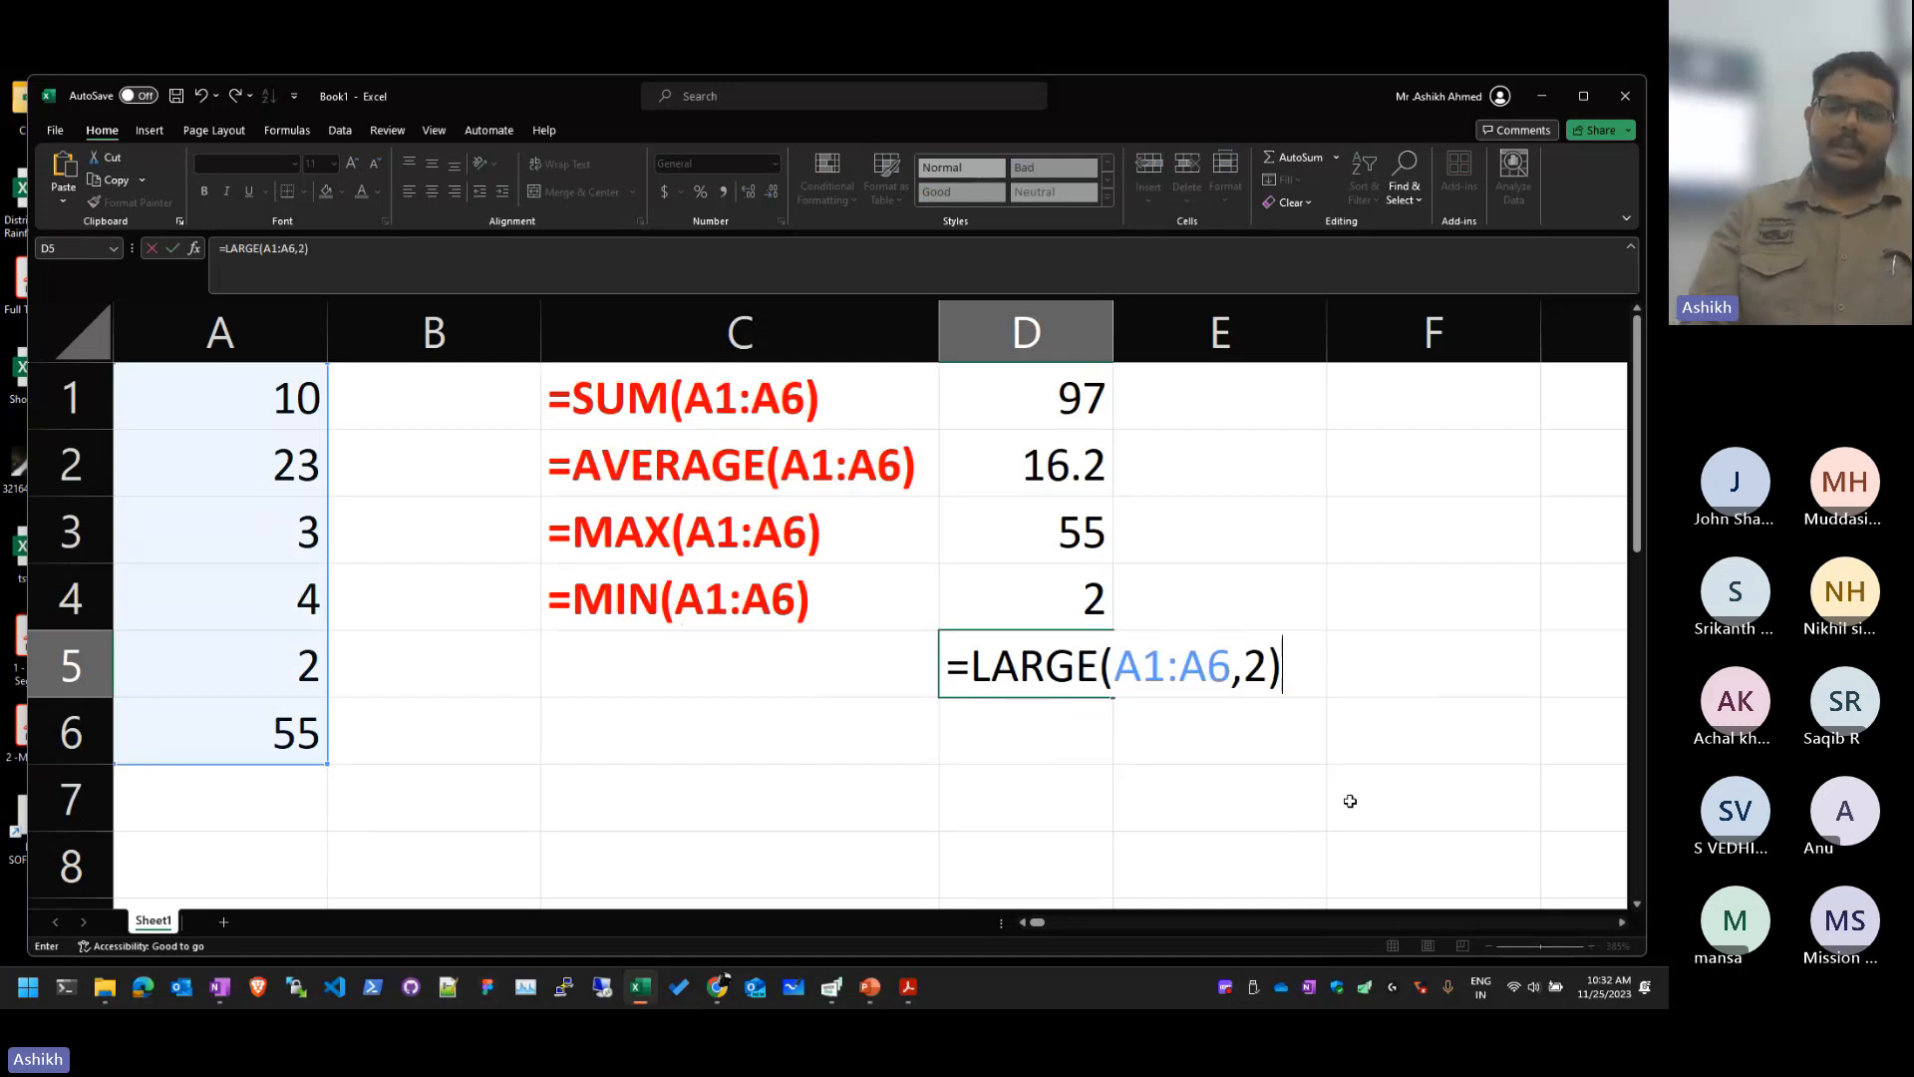
pyautogui.press('Return')
pyautogui.press('Up')
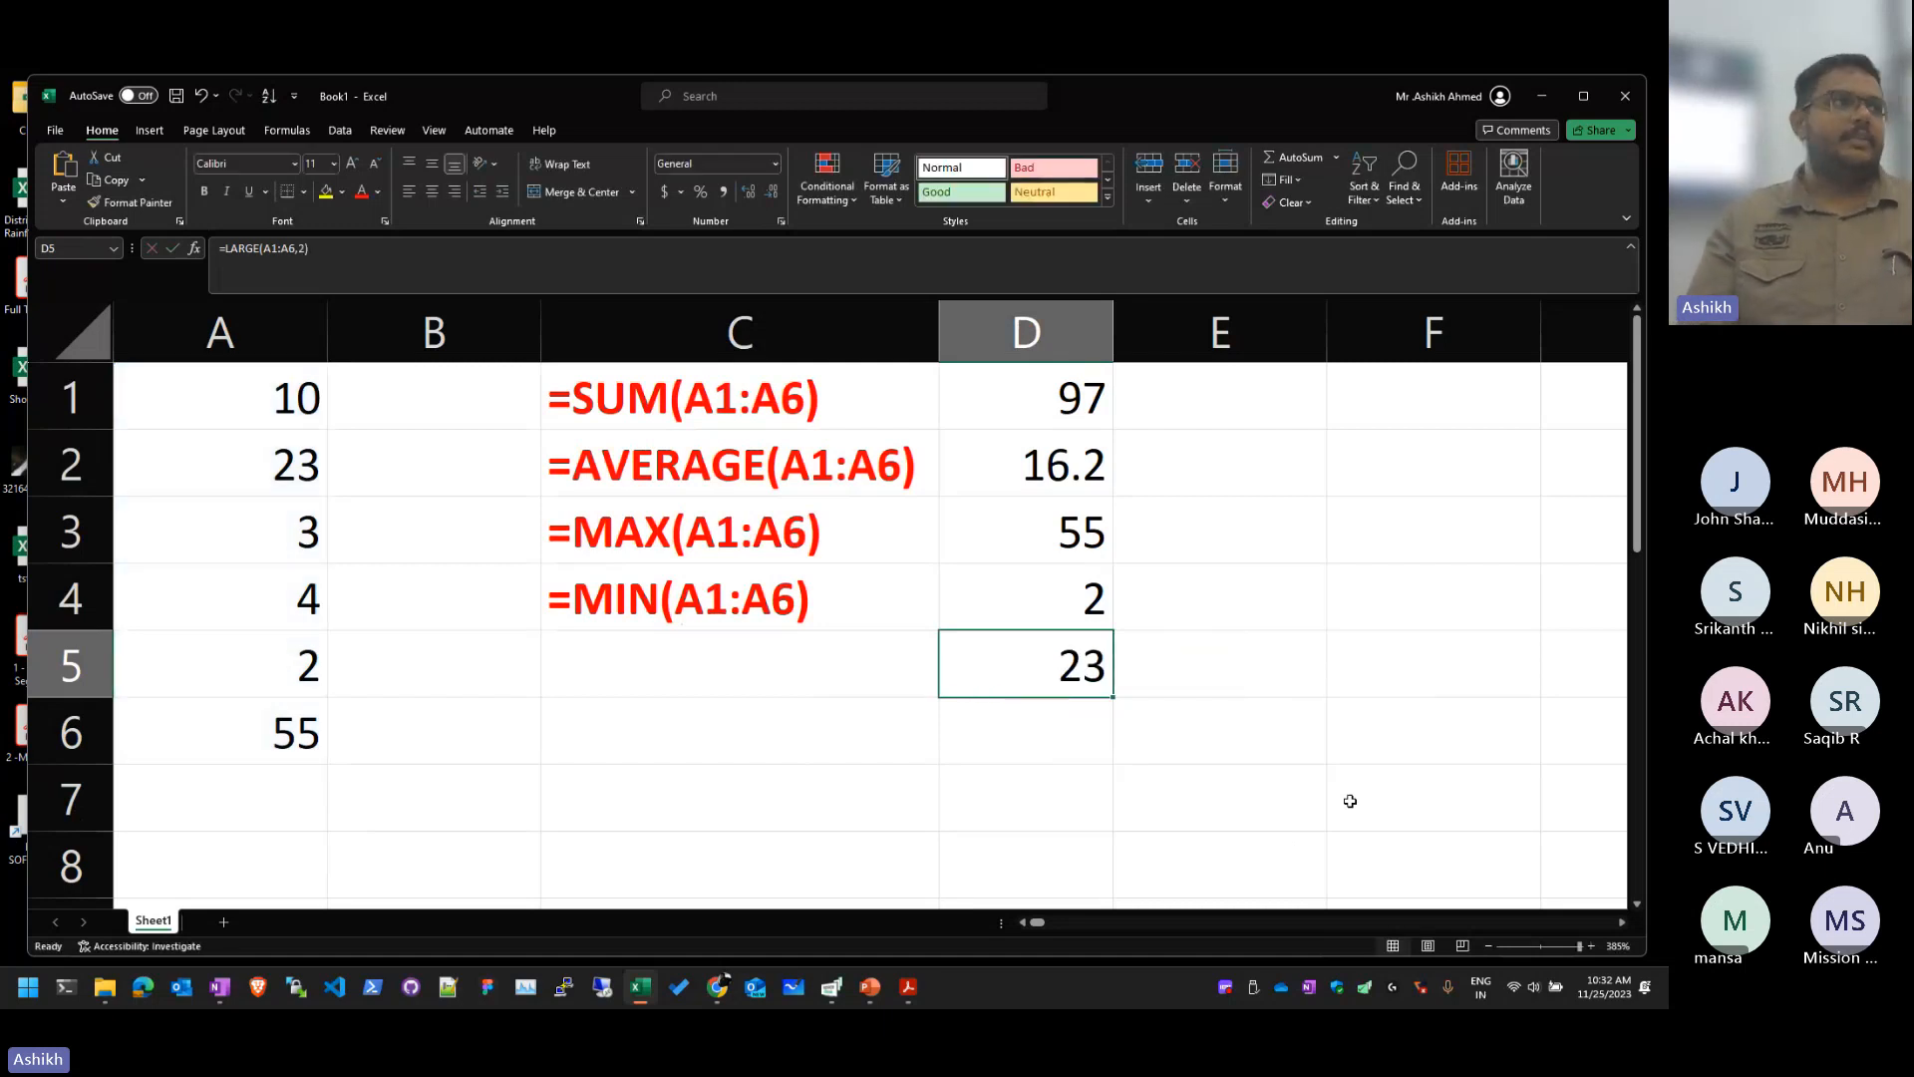
# Step: Copy the LARGE formula text from D5 and enter it in C5 as text with a leading apostrophe
pyautogui.press('Left')
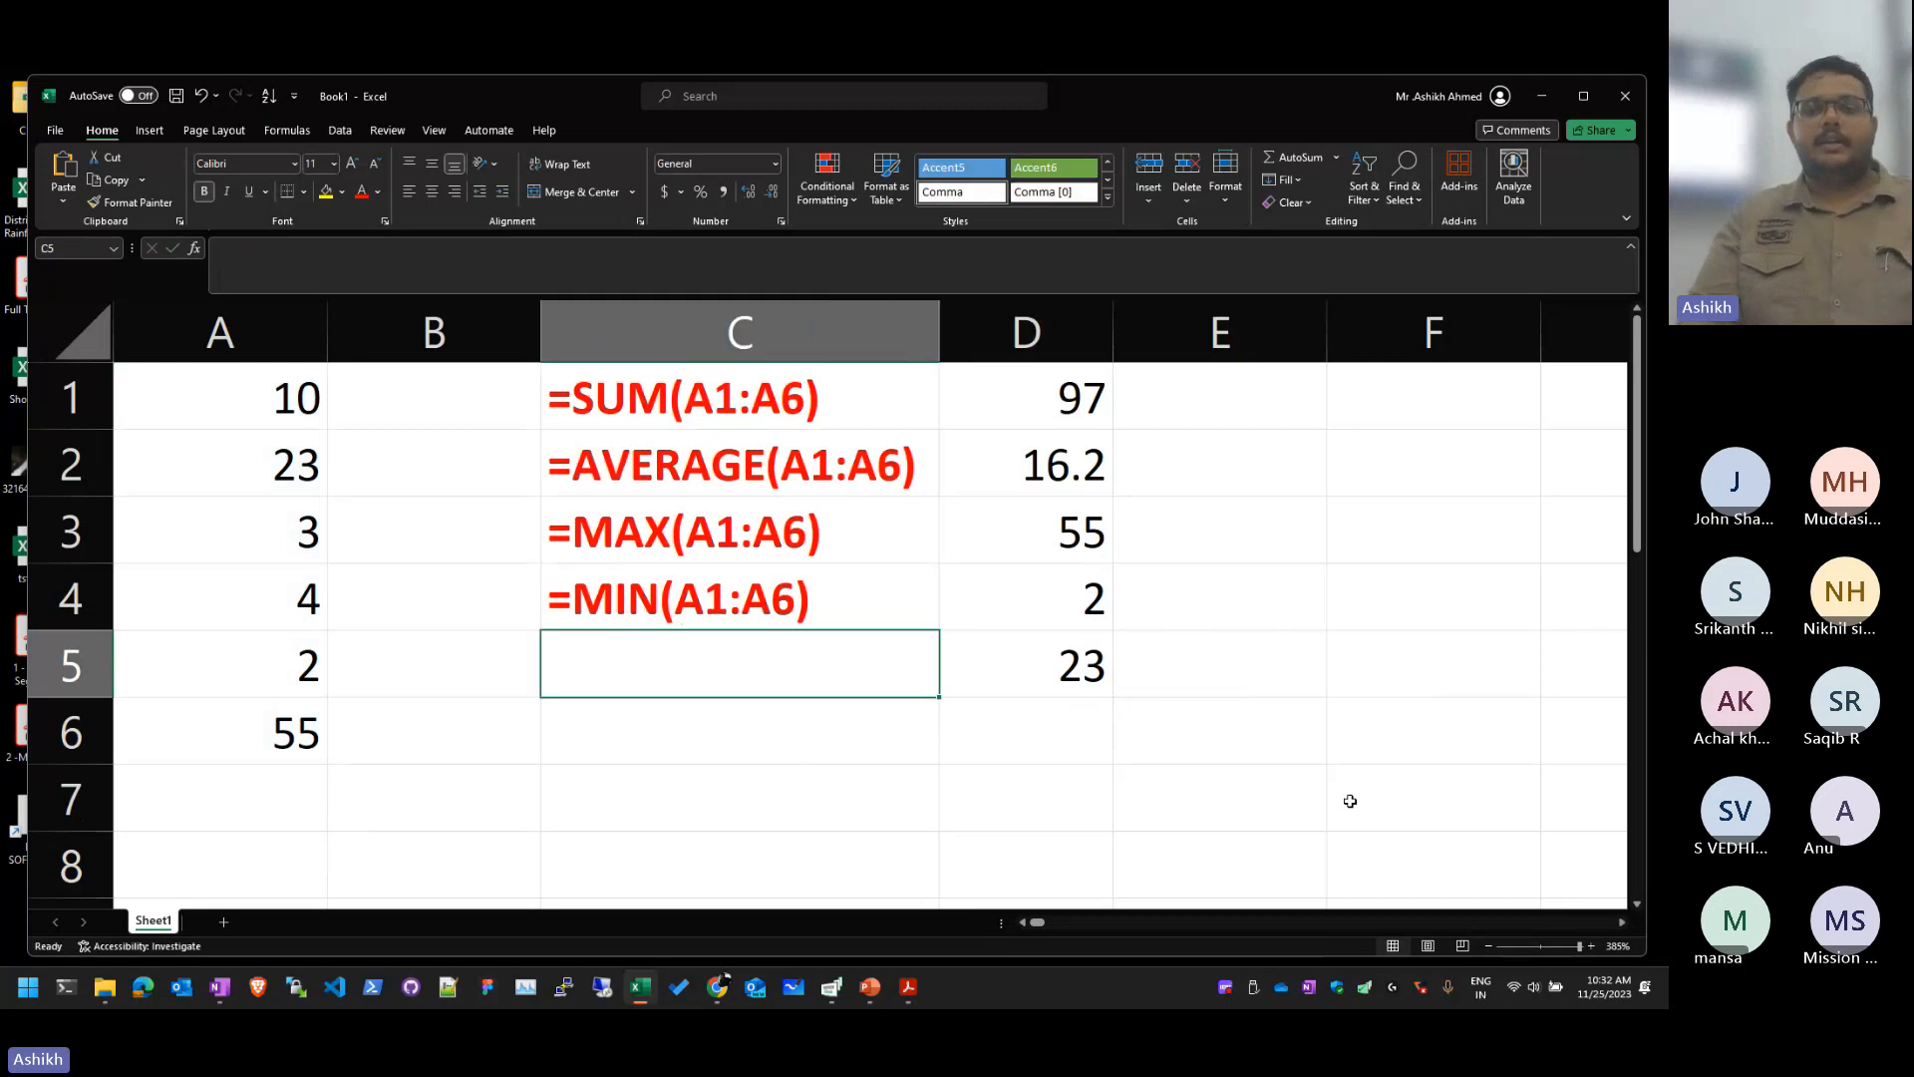
pyautogui.press('Right')
pyautogui.press('F2')
pyautogui.hotkey('ctrl', 'a')
pyautogui.hotkey('ctrl', 'c')
pyautogui.press('Return')
pyautogui.press('Left')
pyautogui.press('Up')
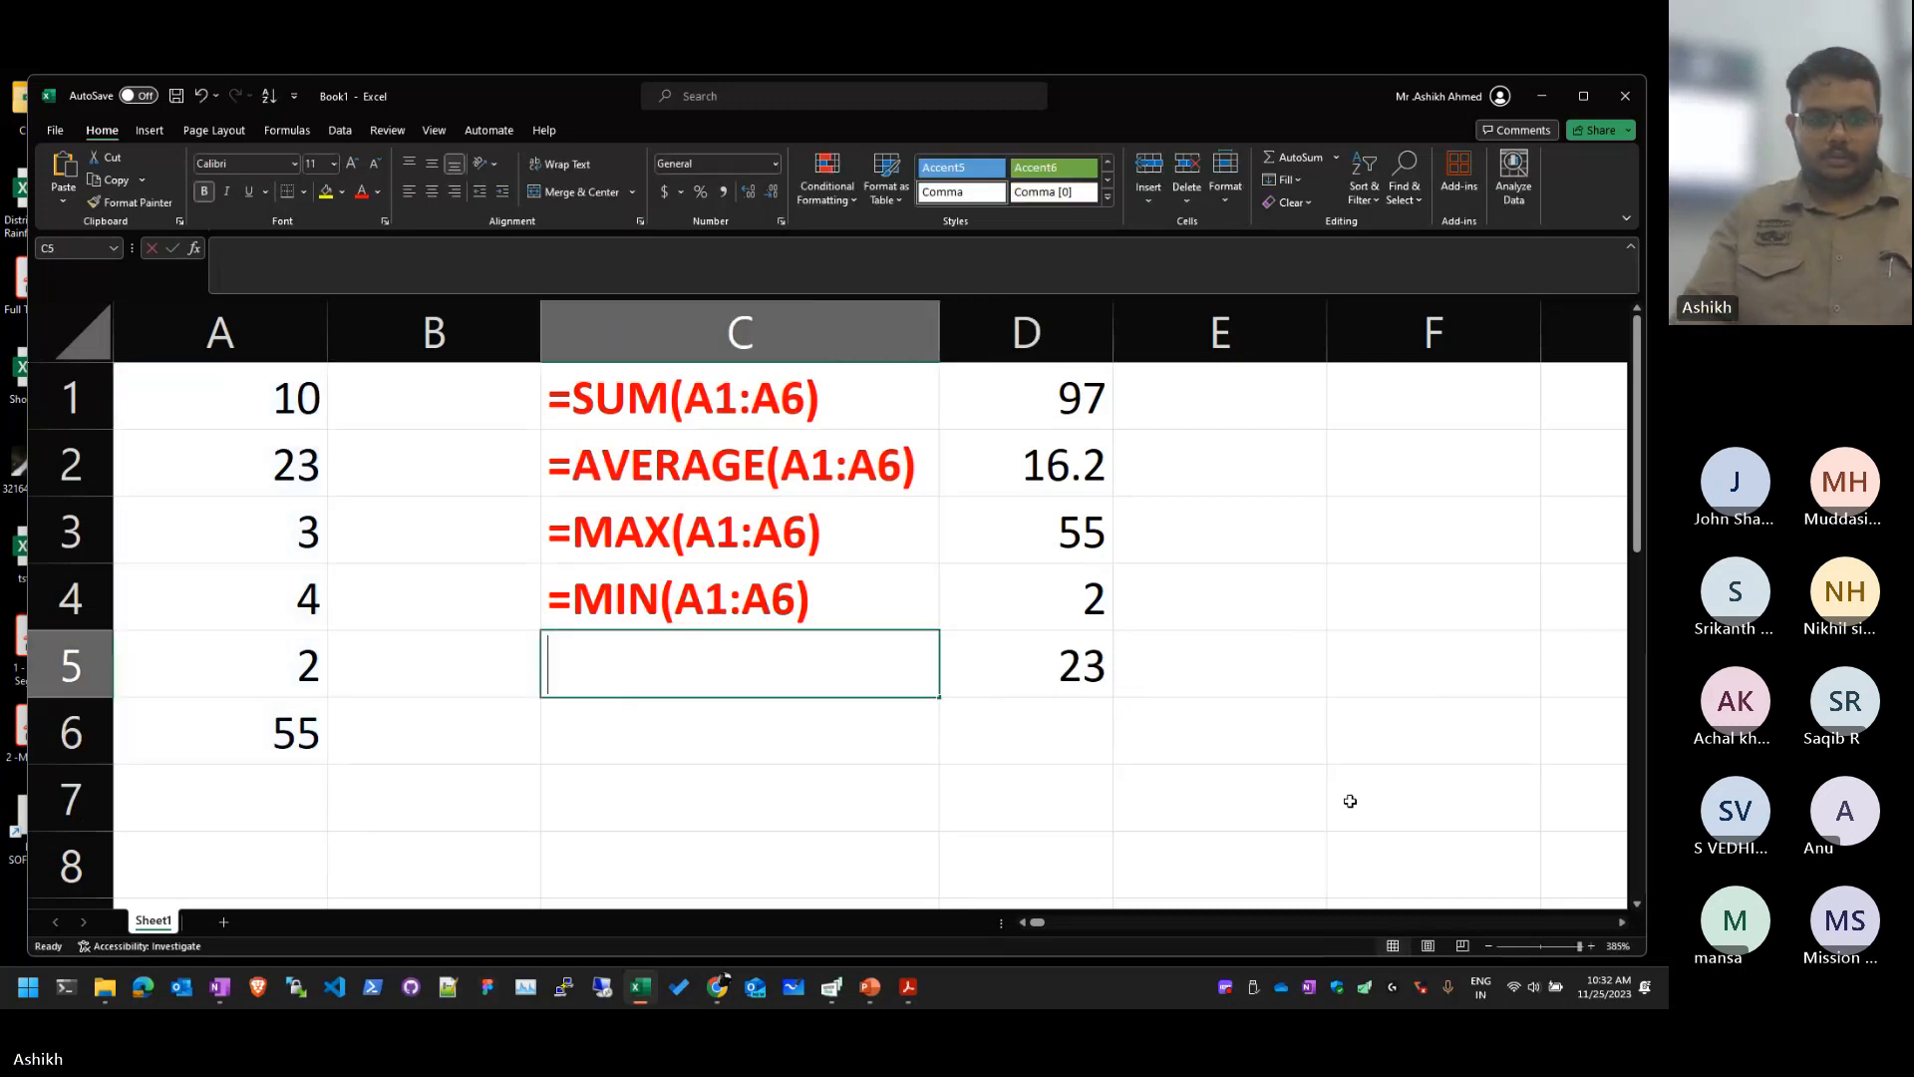
pyautogui.write("'")
pyautogui.hotkey('ctrl', 'v')
pyautogui.press('Return')
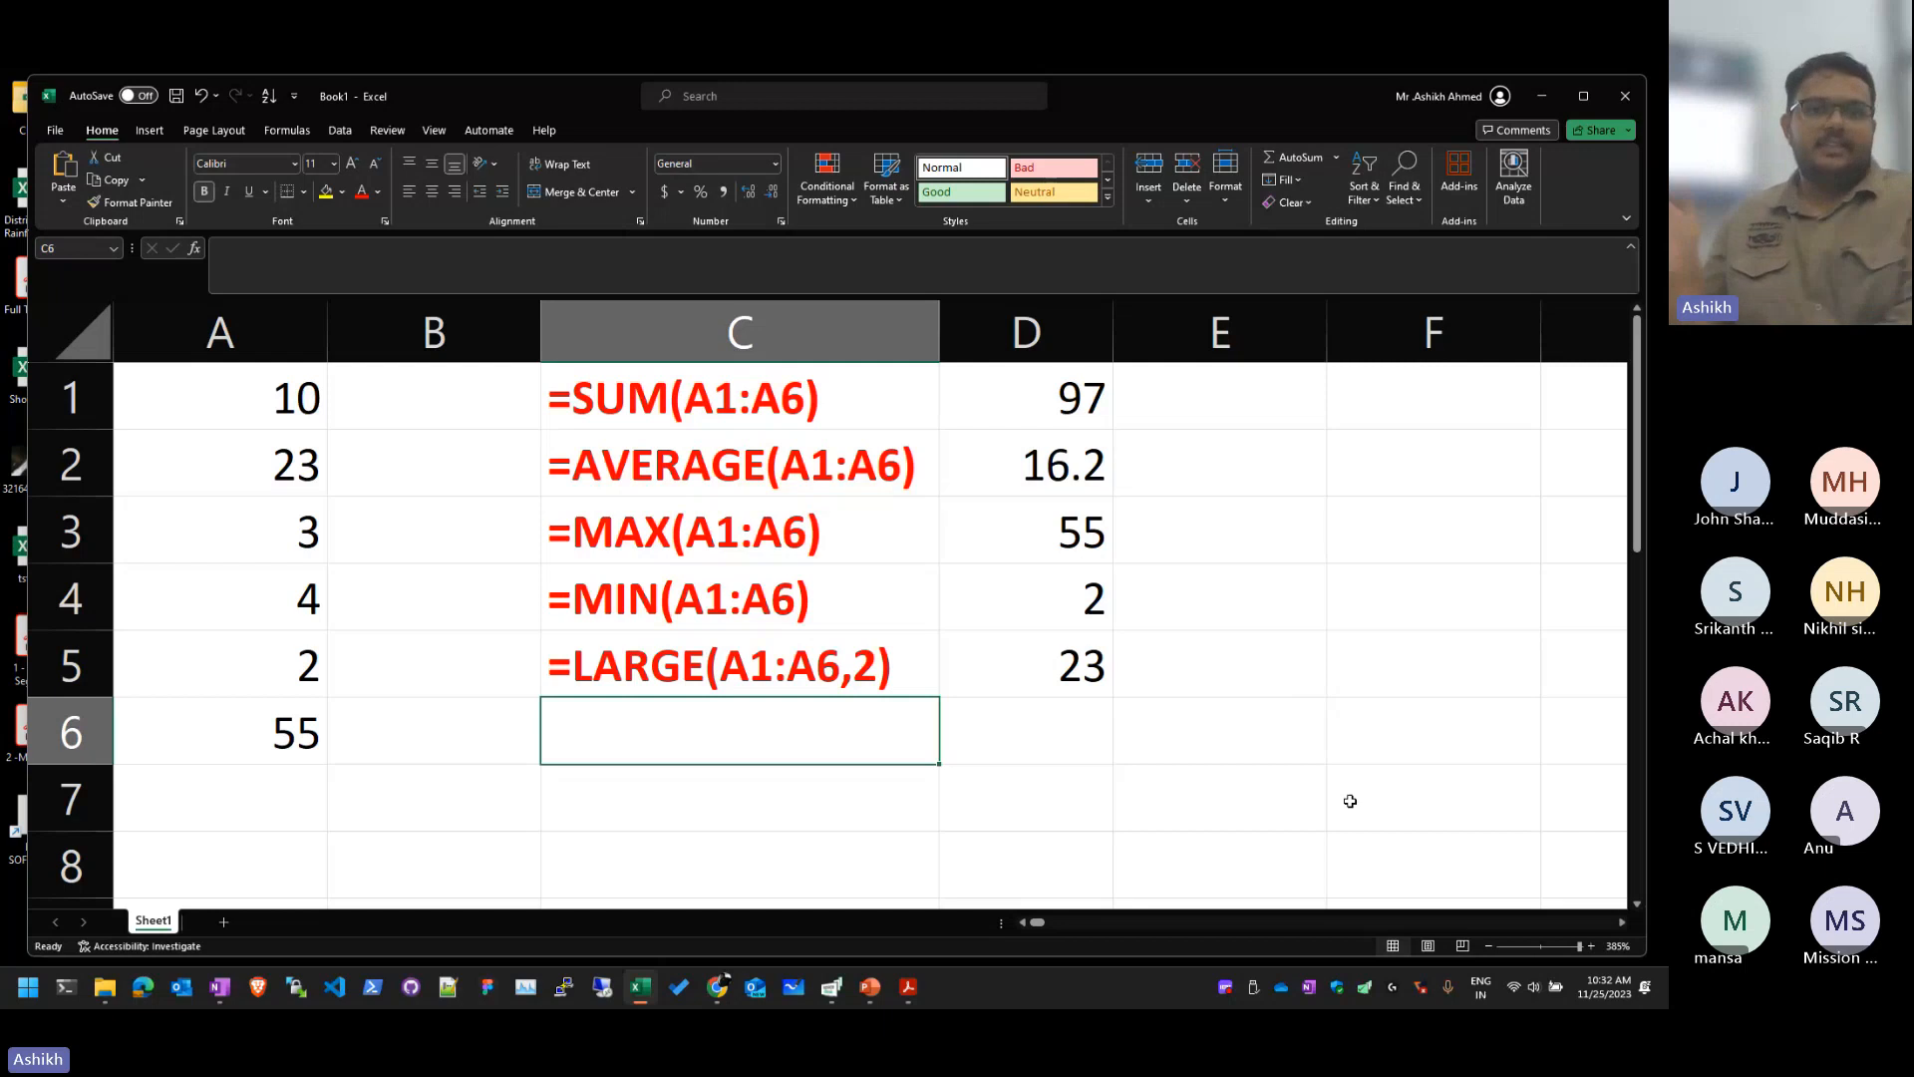
# Step: Change the formula in D5 to =LARGE(A1:A6,3)
pyautogui.press('Up')
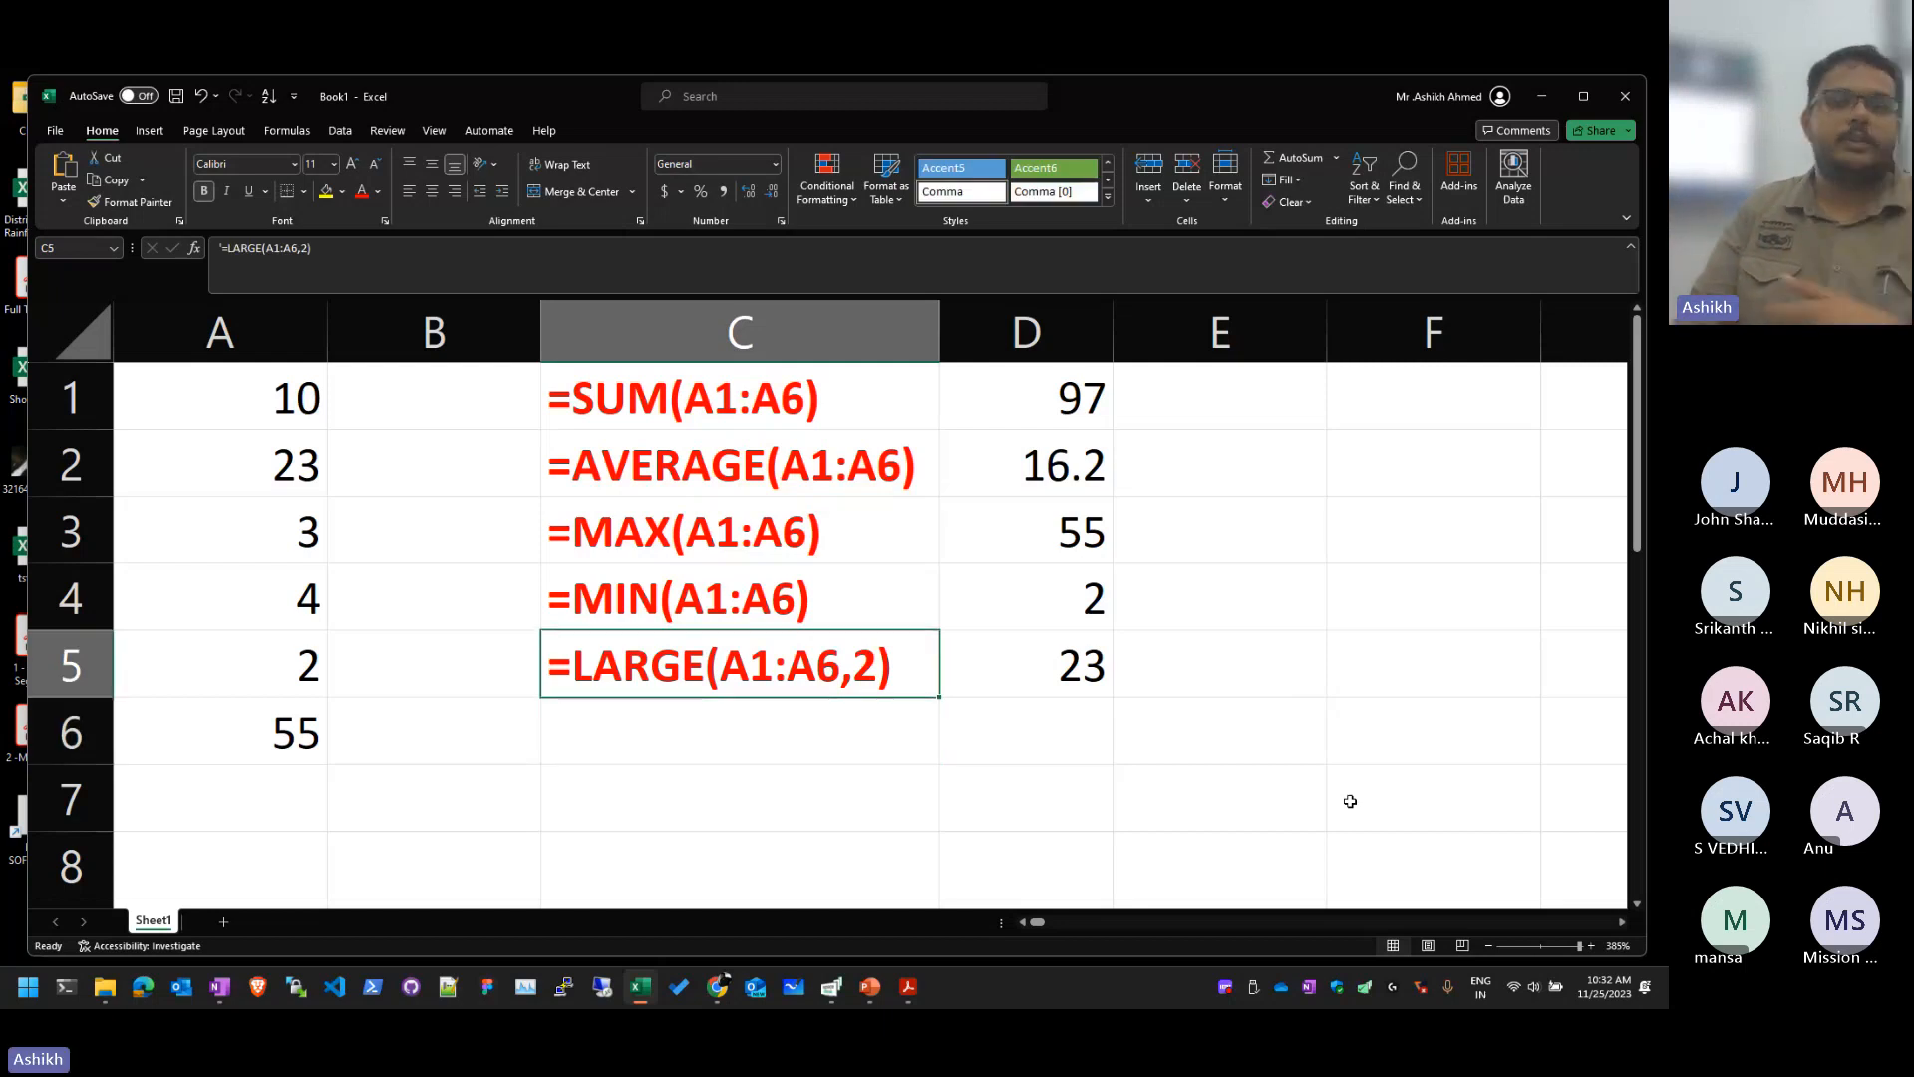
pyautogui.press('Right')
pyautogui.press('F2')
pyautogui.press('Left')
pyautogui.press('BackSpace')
pyautogui.write('3')
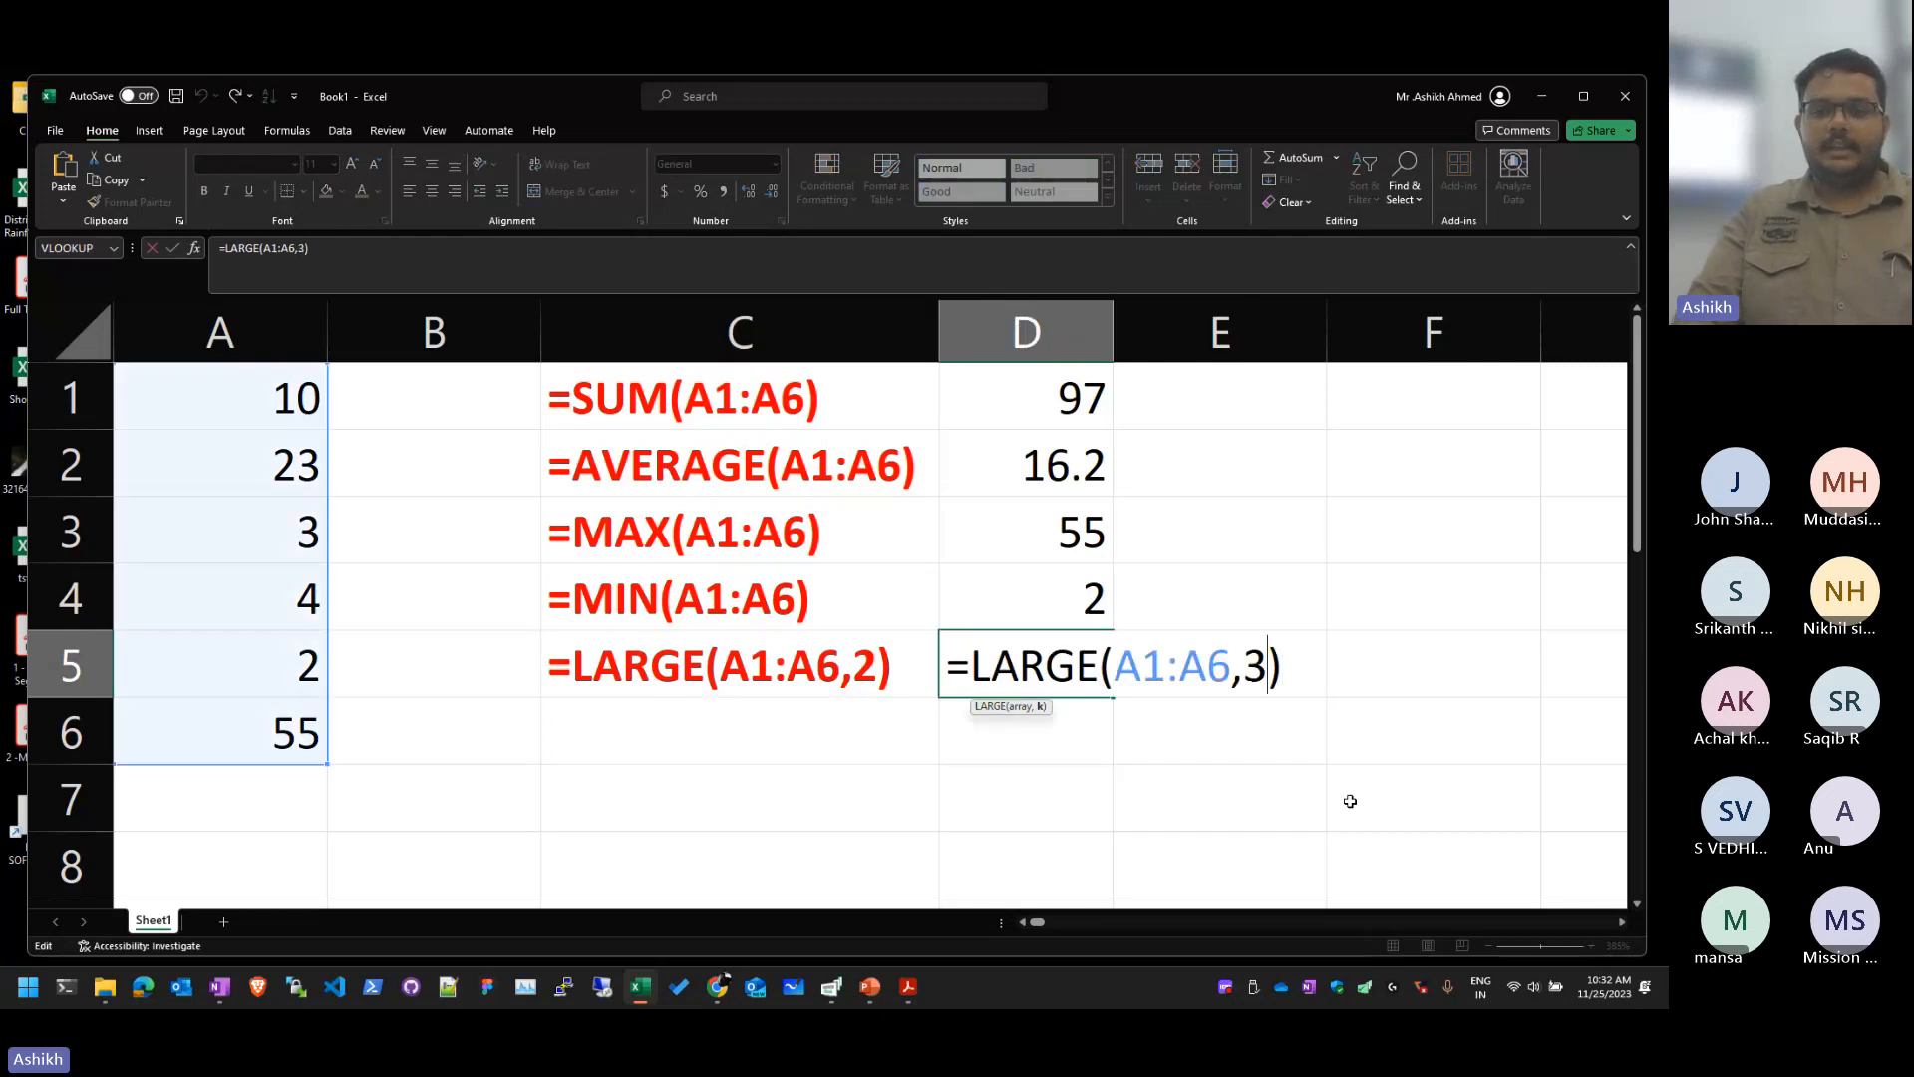
pyautogui.press('Return')
pyautogui.press('Up')
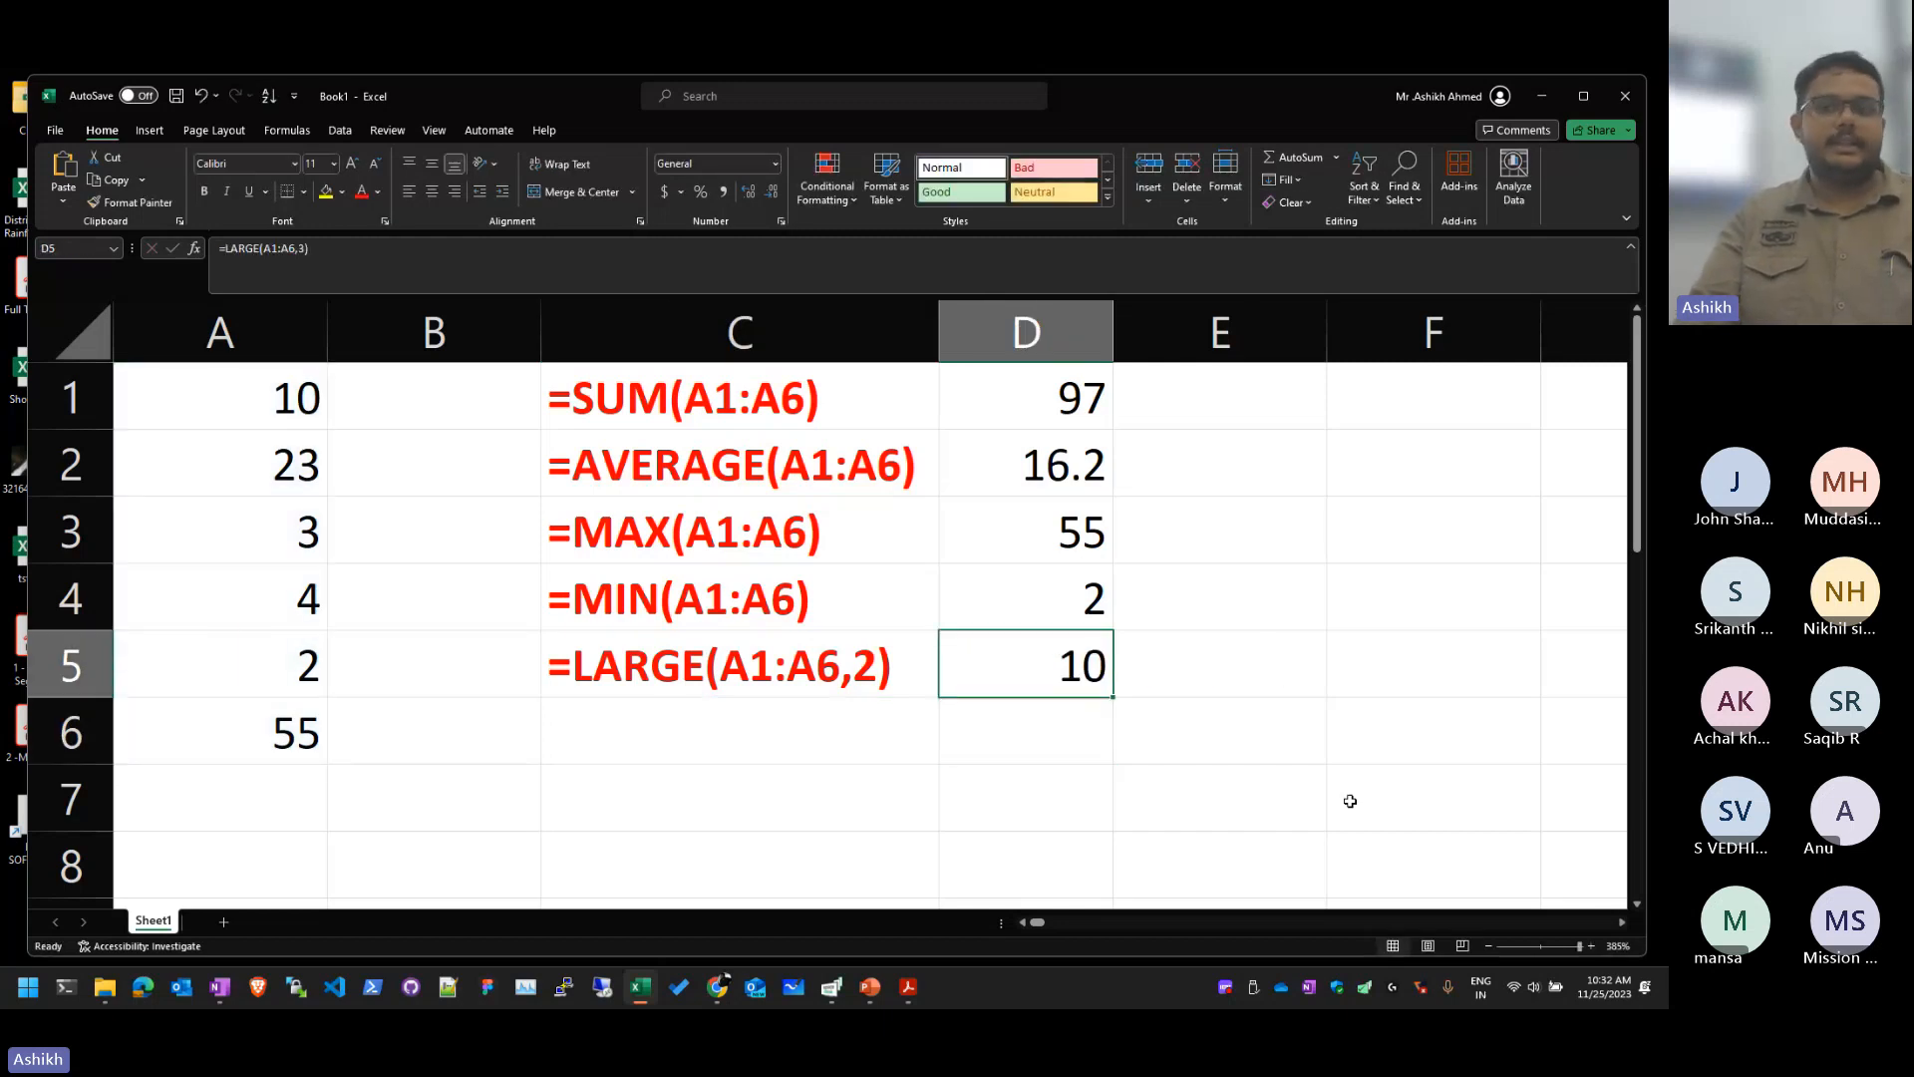
# Step: Set the k argument of the LARGE formula in D5 back to 2
pyautogui.press('F2')
pyautogui.press('Left')
pyautogui.press('BackSpace')
pyautogui.write('2')
pyautogui.press('Return')
pyautogui.press('Left')
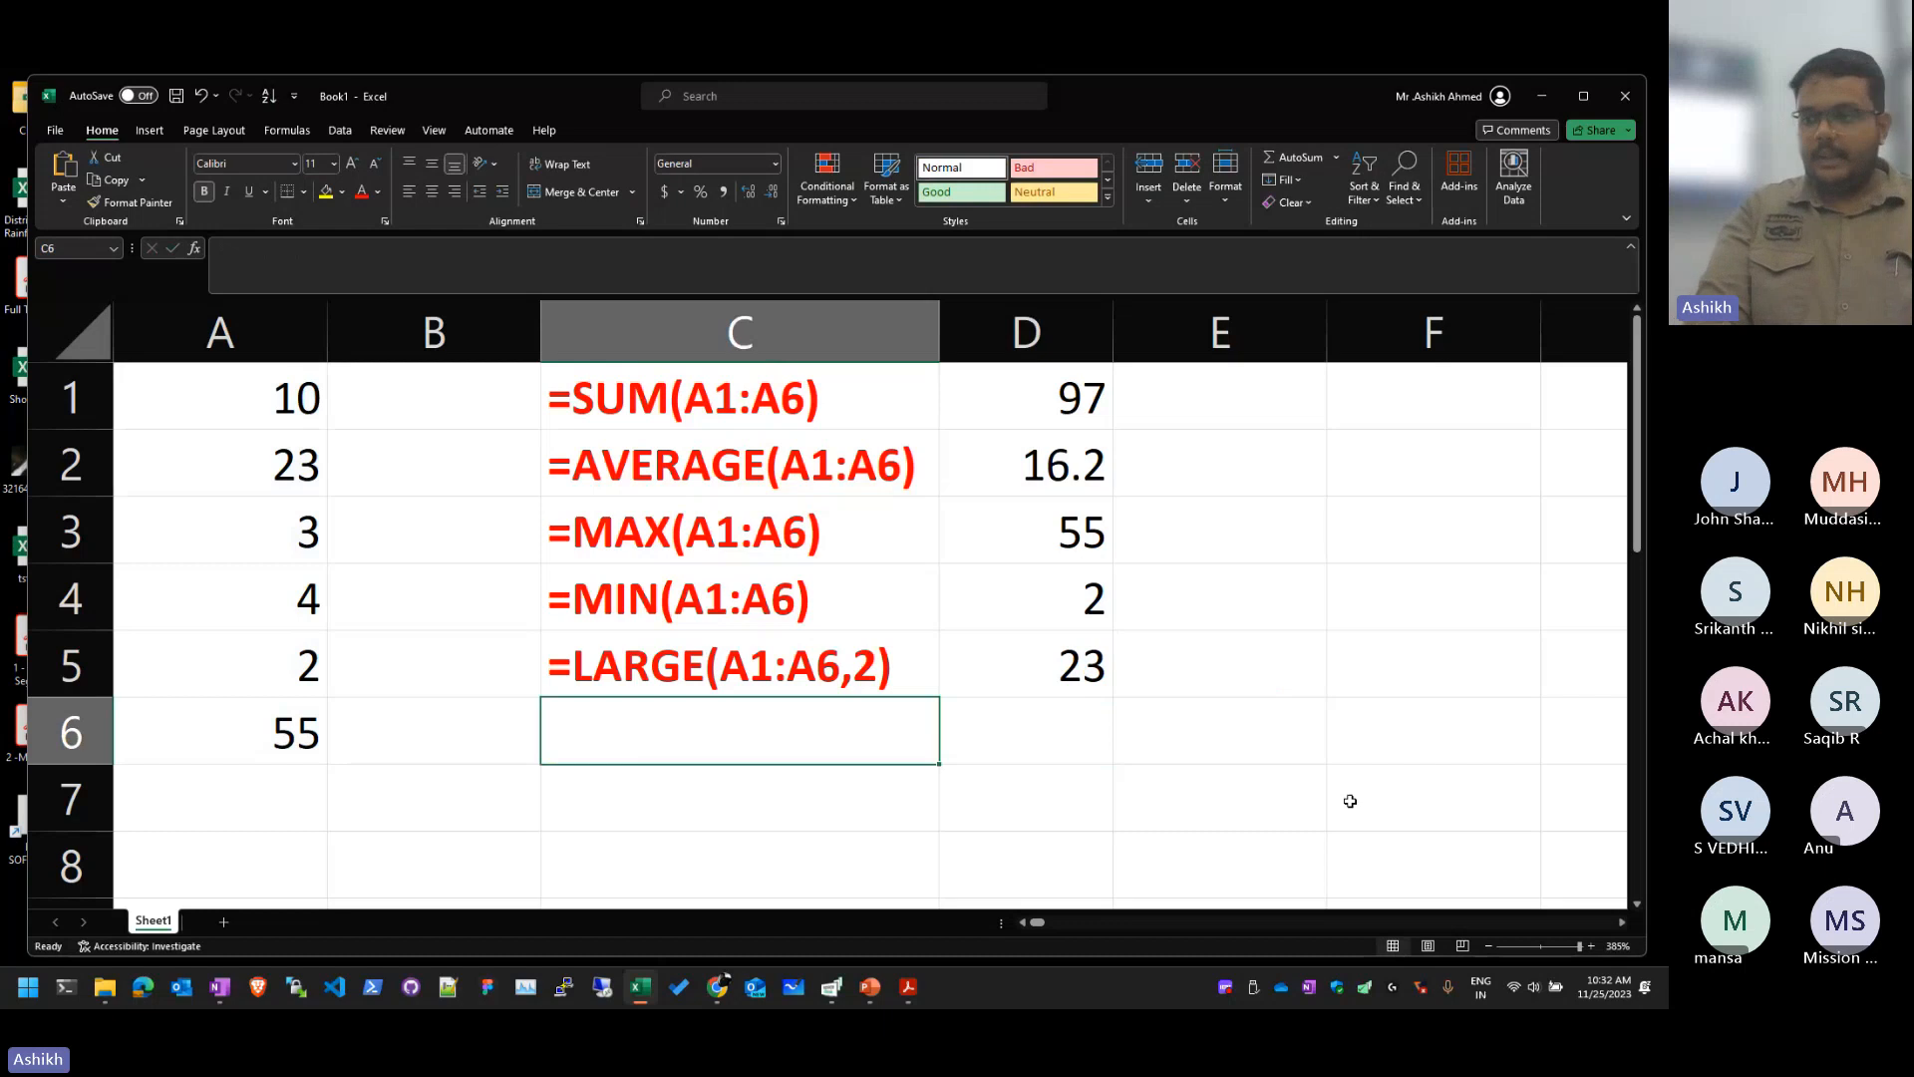
pyautogui.write('=SMALL')
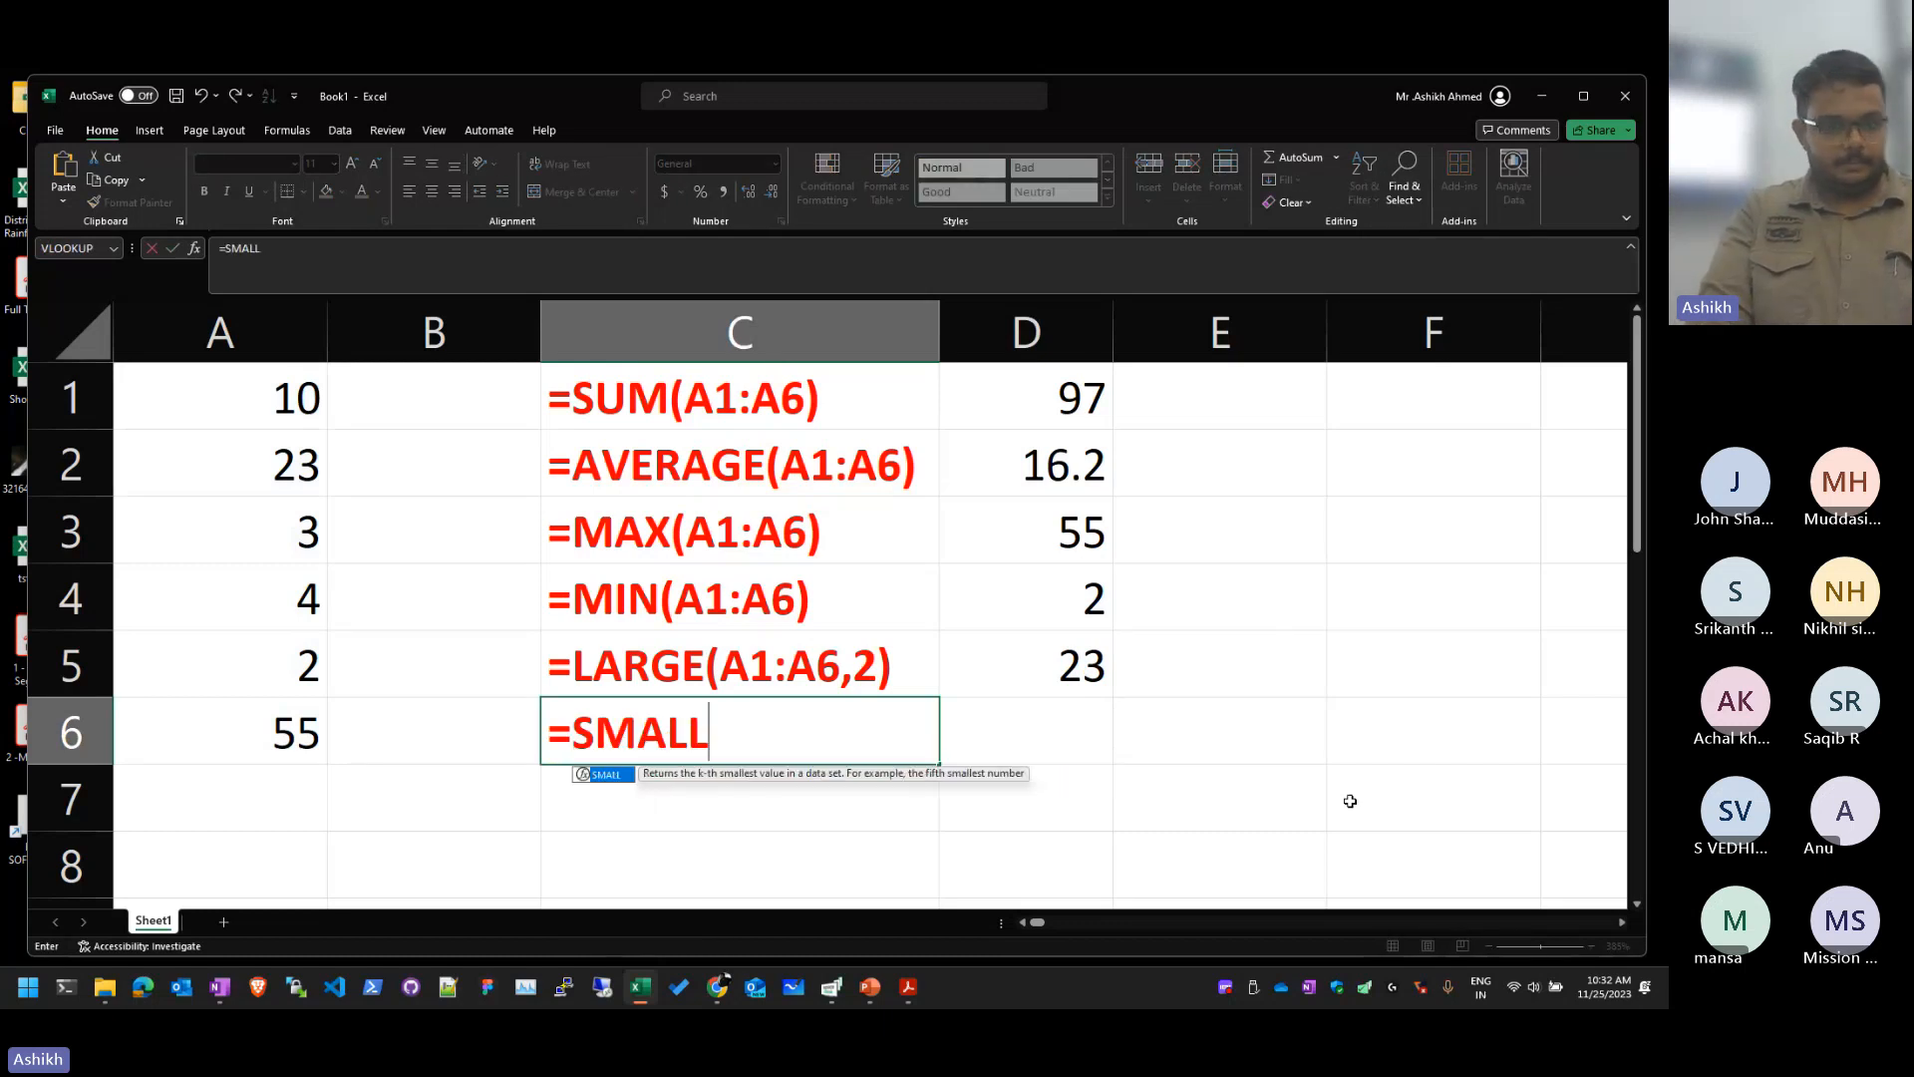
pyautogui.write('(A2')
pyautogui.press('BackSpace')
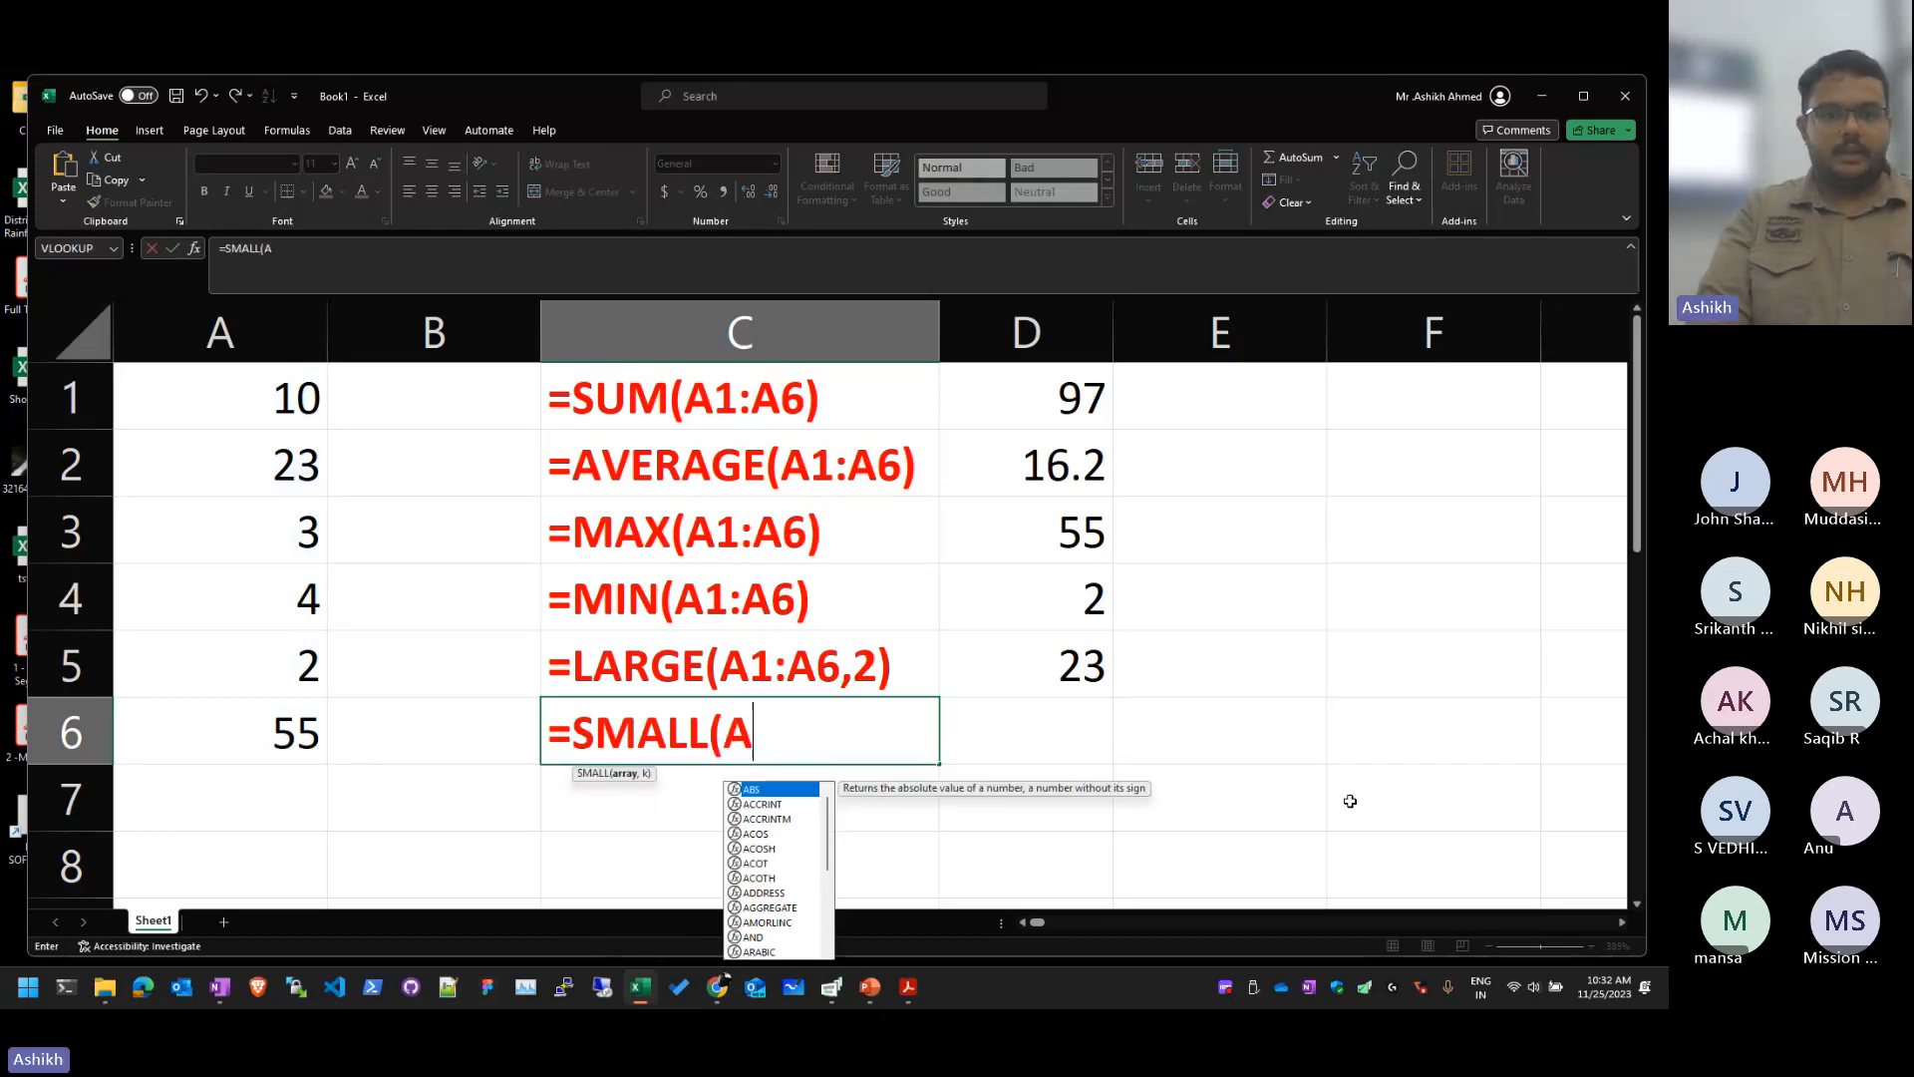
pyautogui.write('1')
pyautogui.press('Escape')
# Step: Enter the formula =SMALL(A1:A6,2) in D6
pyautogui.press('Right')
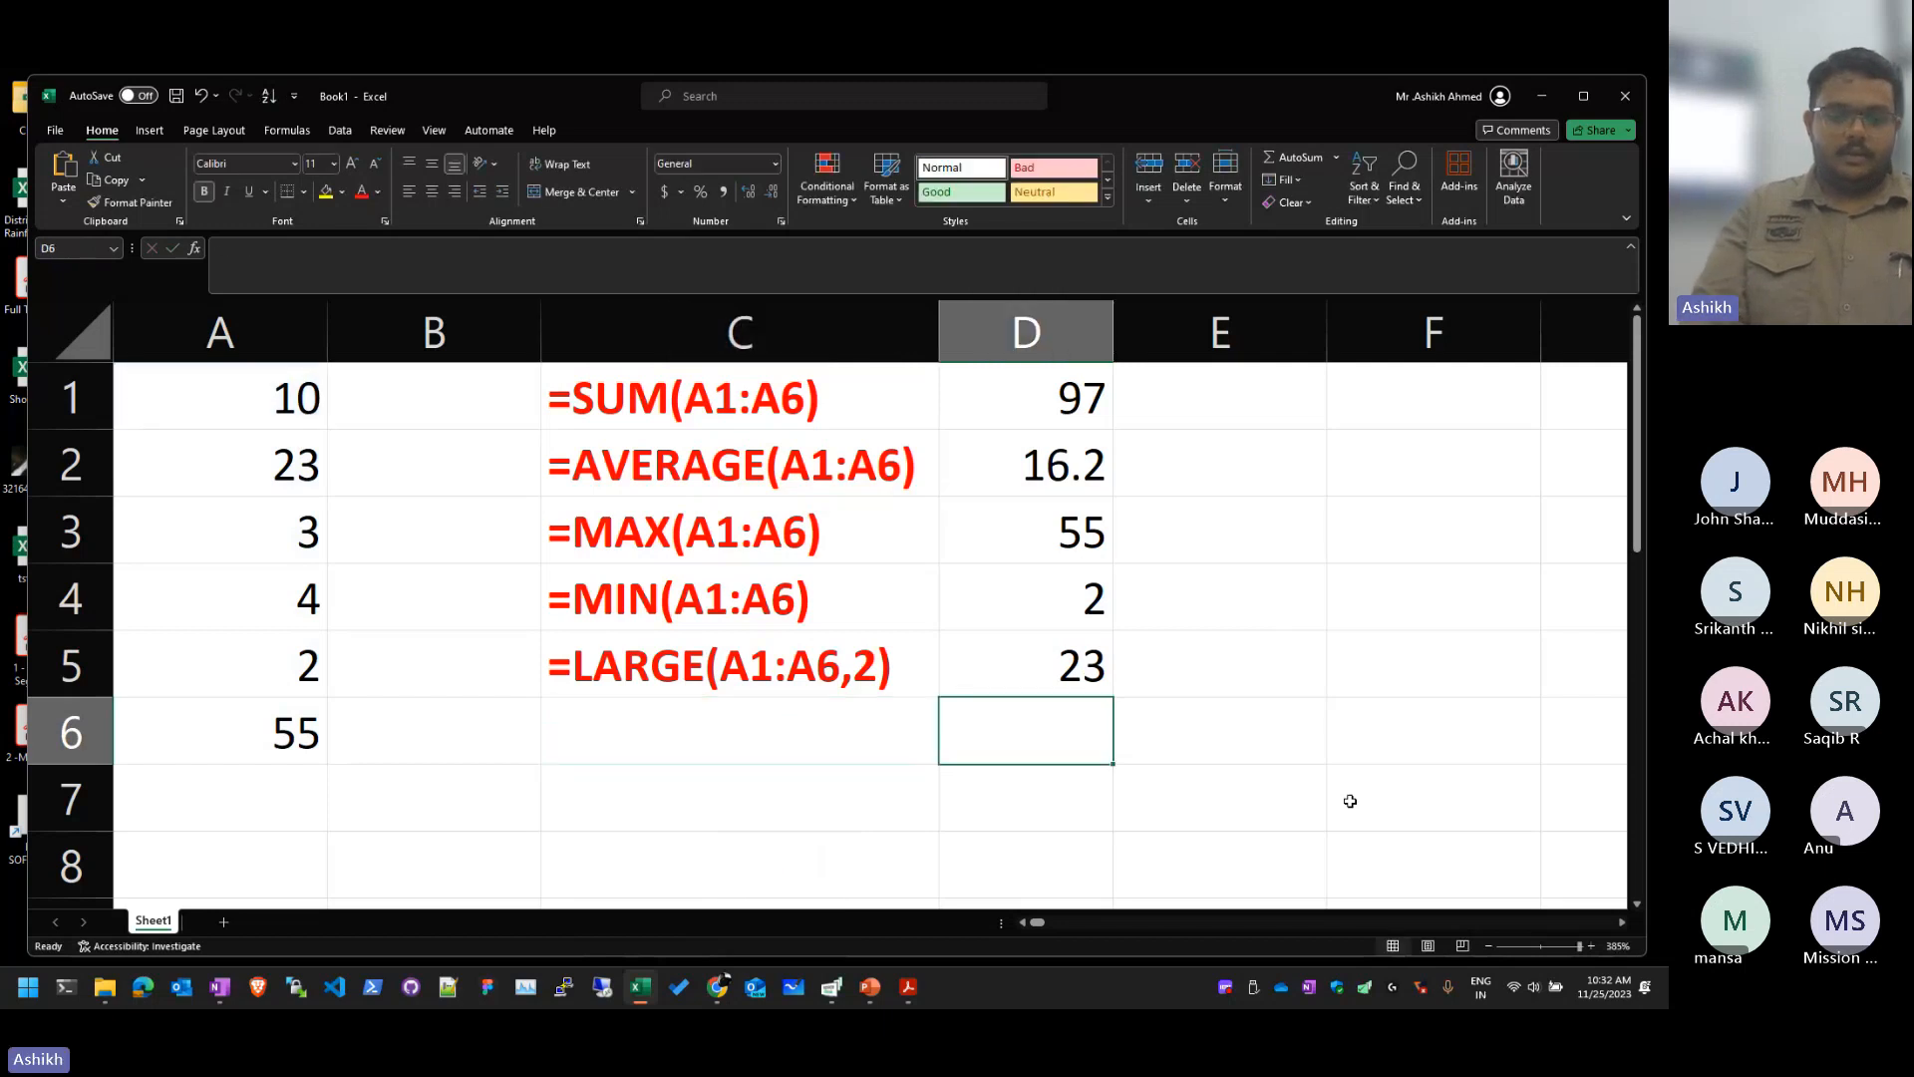
pyautogui.write('=SMALl=')
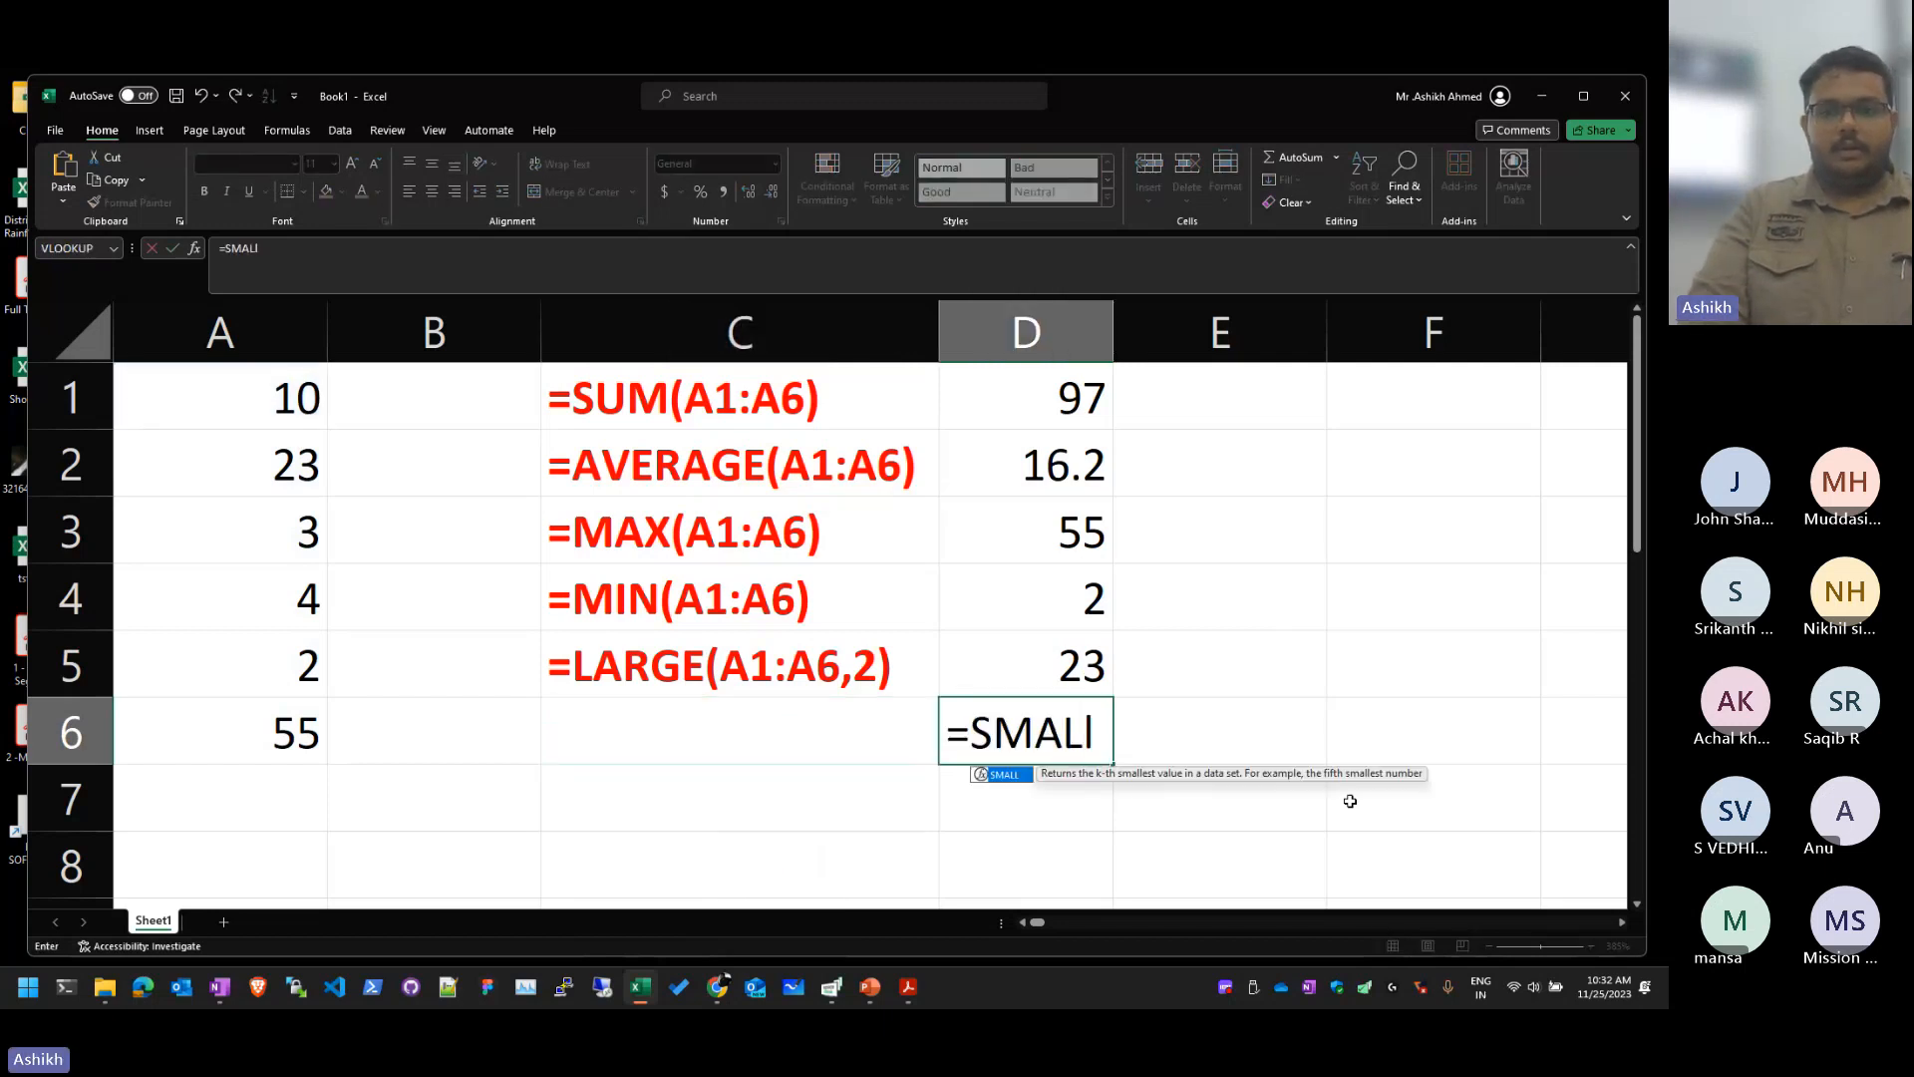
pyautogui.press('BackSpace')
pyautogui.press('BackSpace')
pyautogui.write('L(S2')
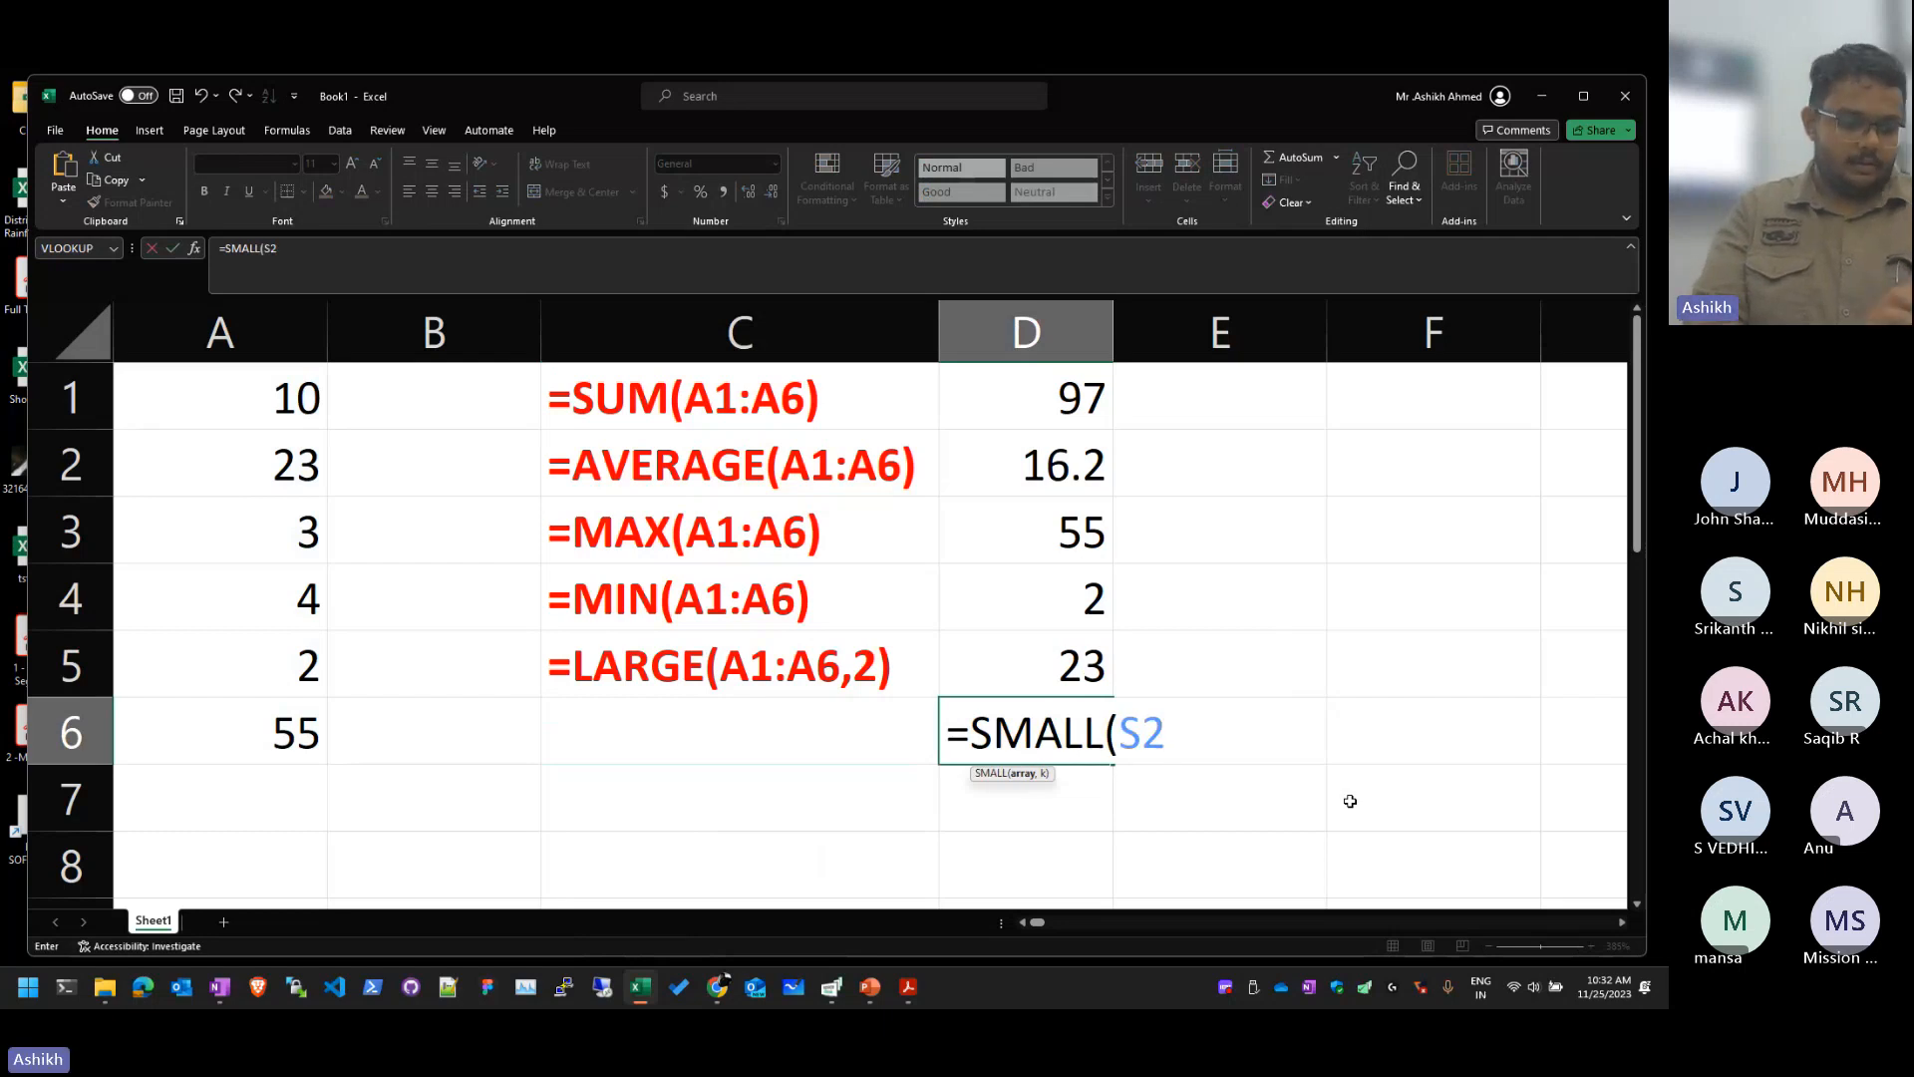
pyautogui.press('BackSpace')
pyautogui.press('BackSpace')
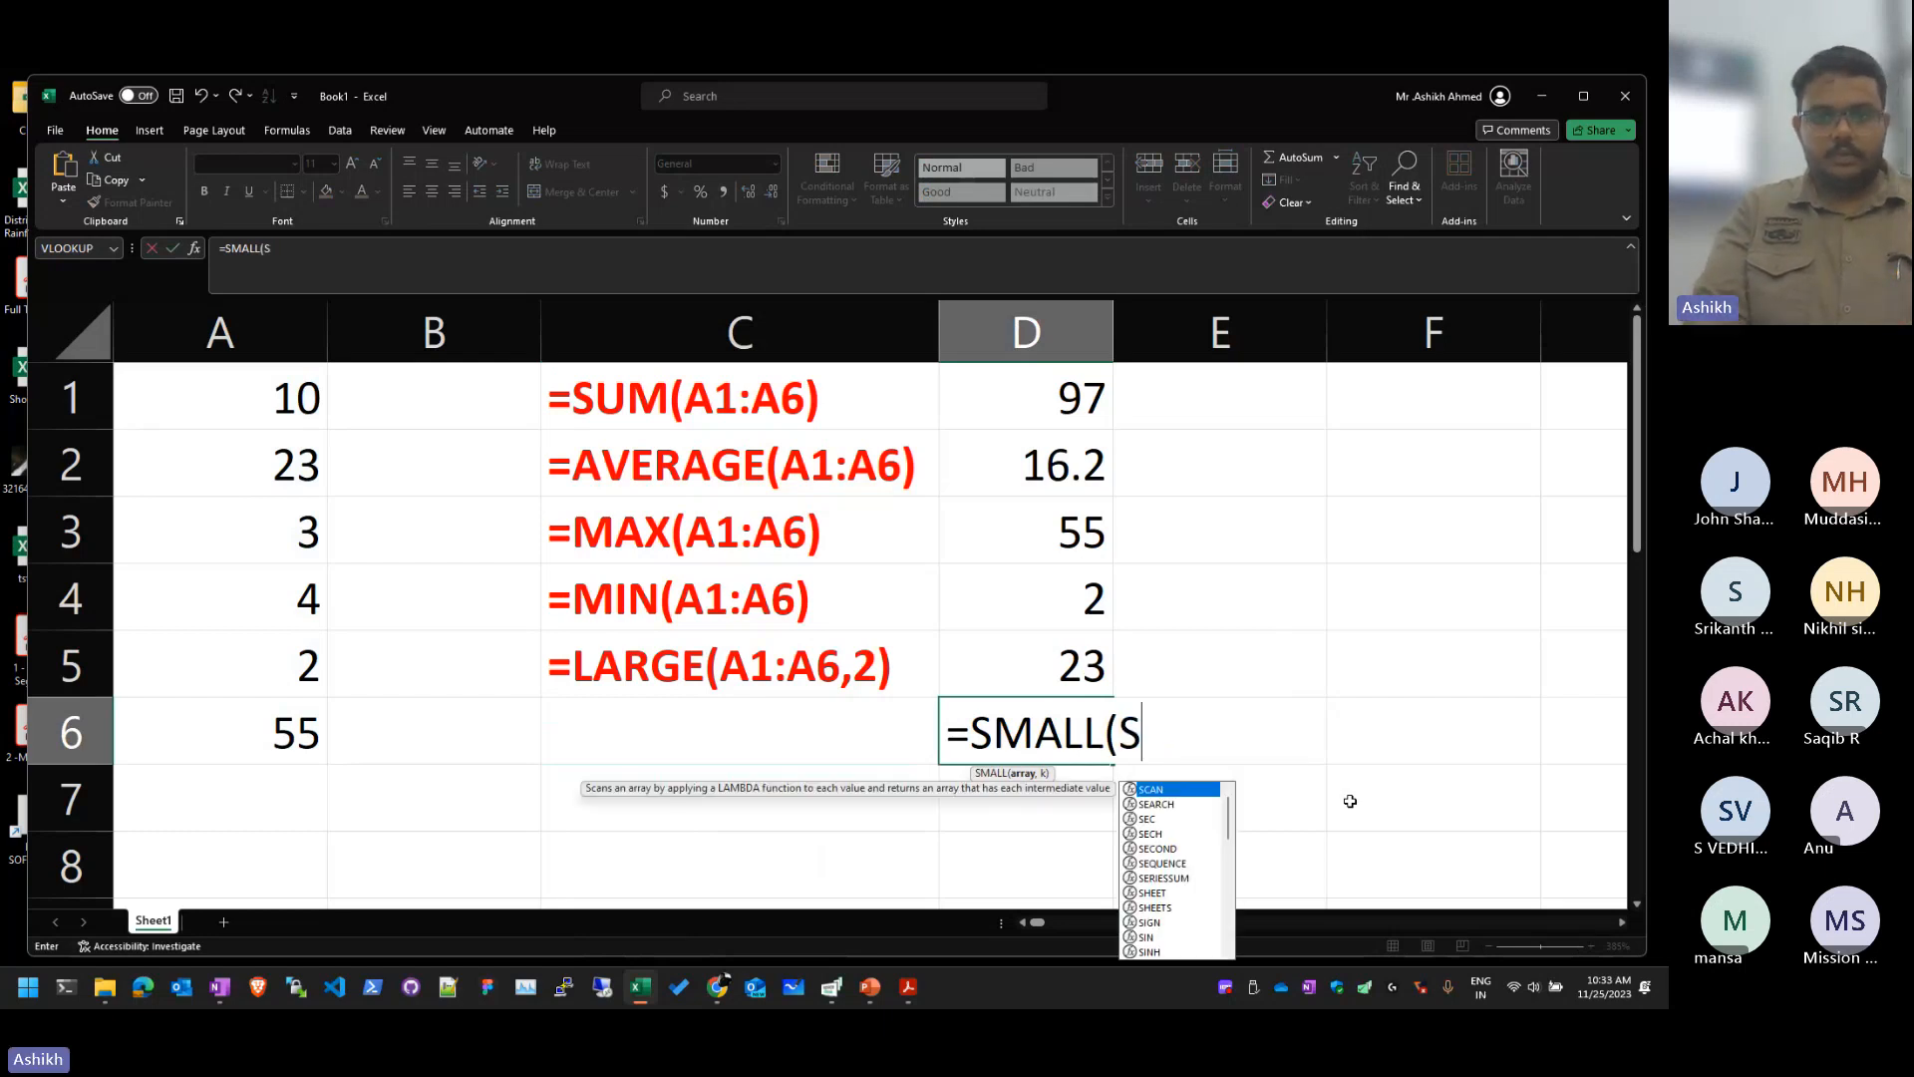
pyautogui.write('A1:A6,3')
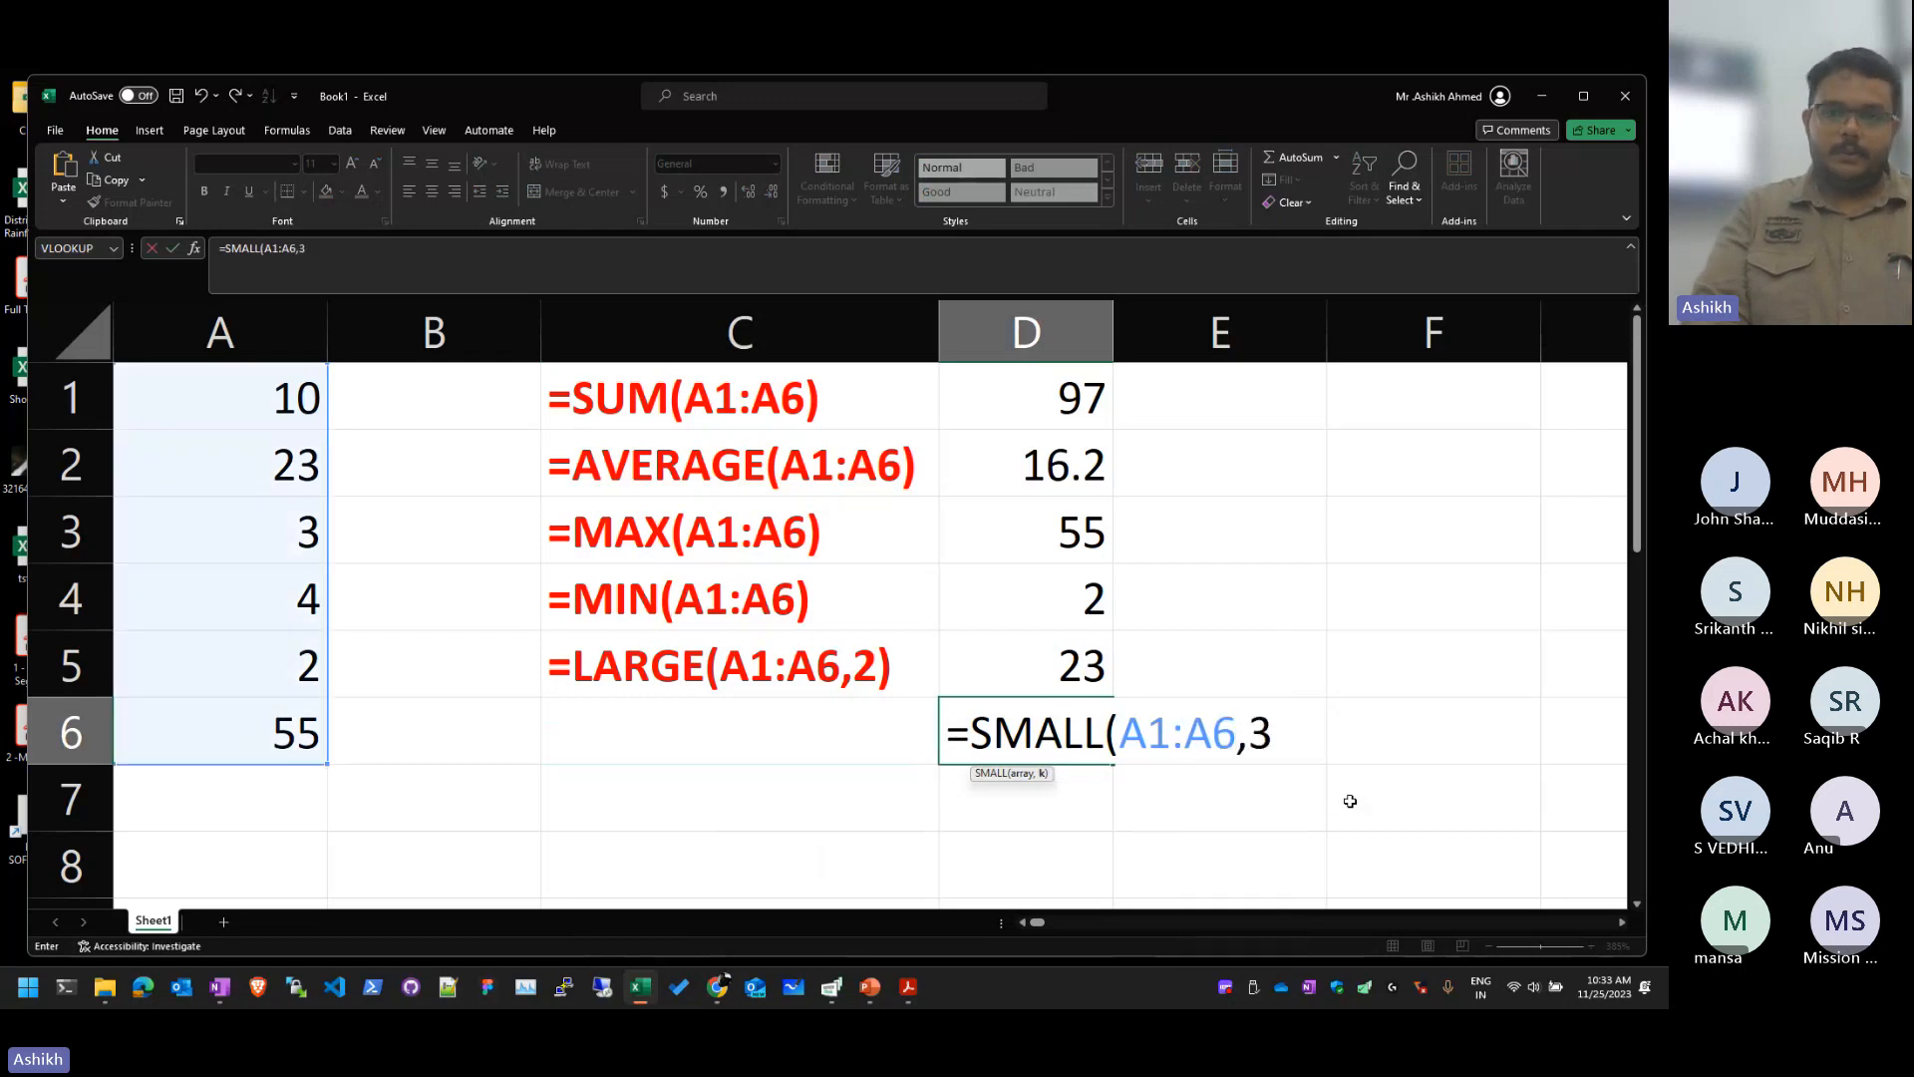
pyautogui.press('BackSpace')
pyautogui.write('2)')
pyautogui.hotkey('ctrl', 'Return')
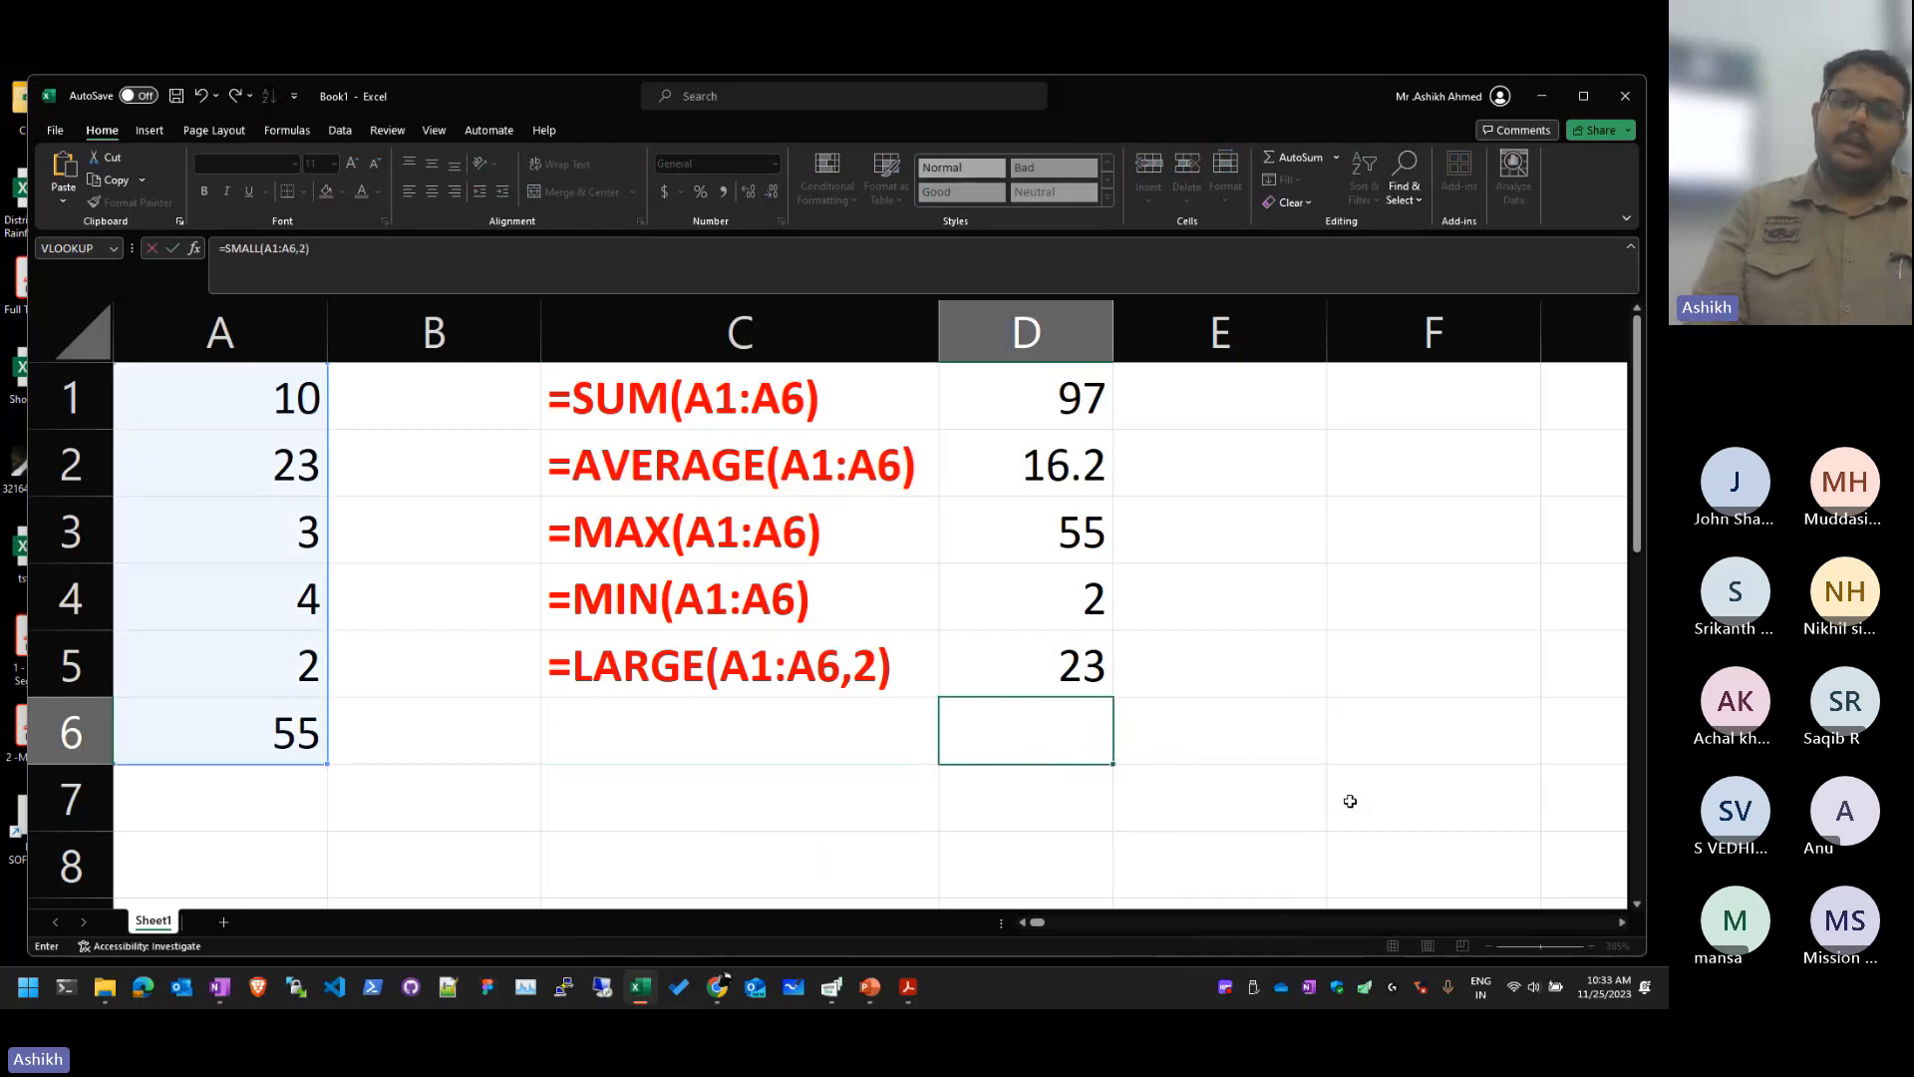
# Step: Copy the SMALL formula text from D6 and enter it in C6 as text with a leading apostrophe
pyautogui.press('F2')
pyautogui.hotkey('shift', 'Home')
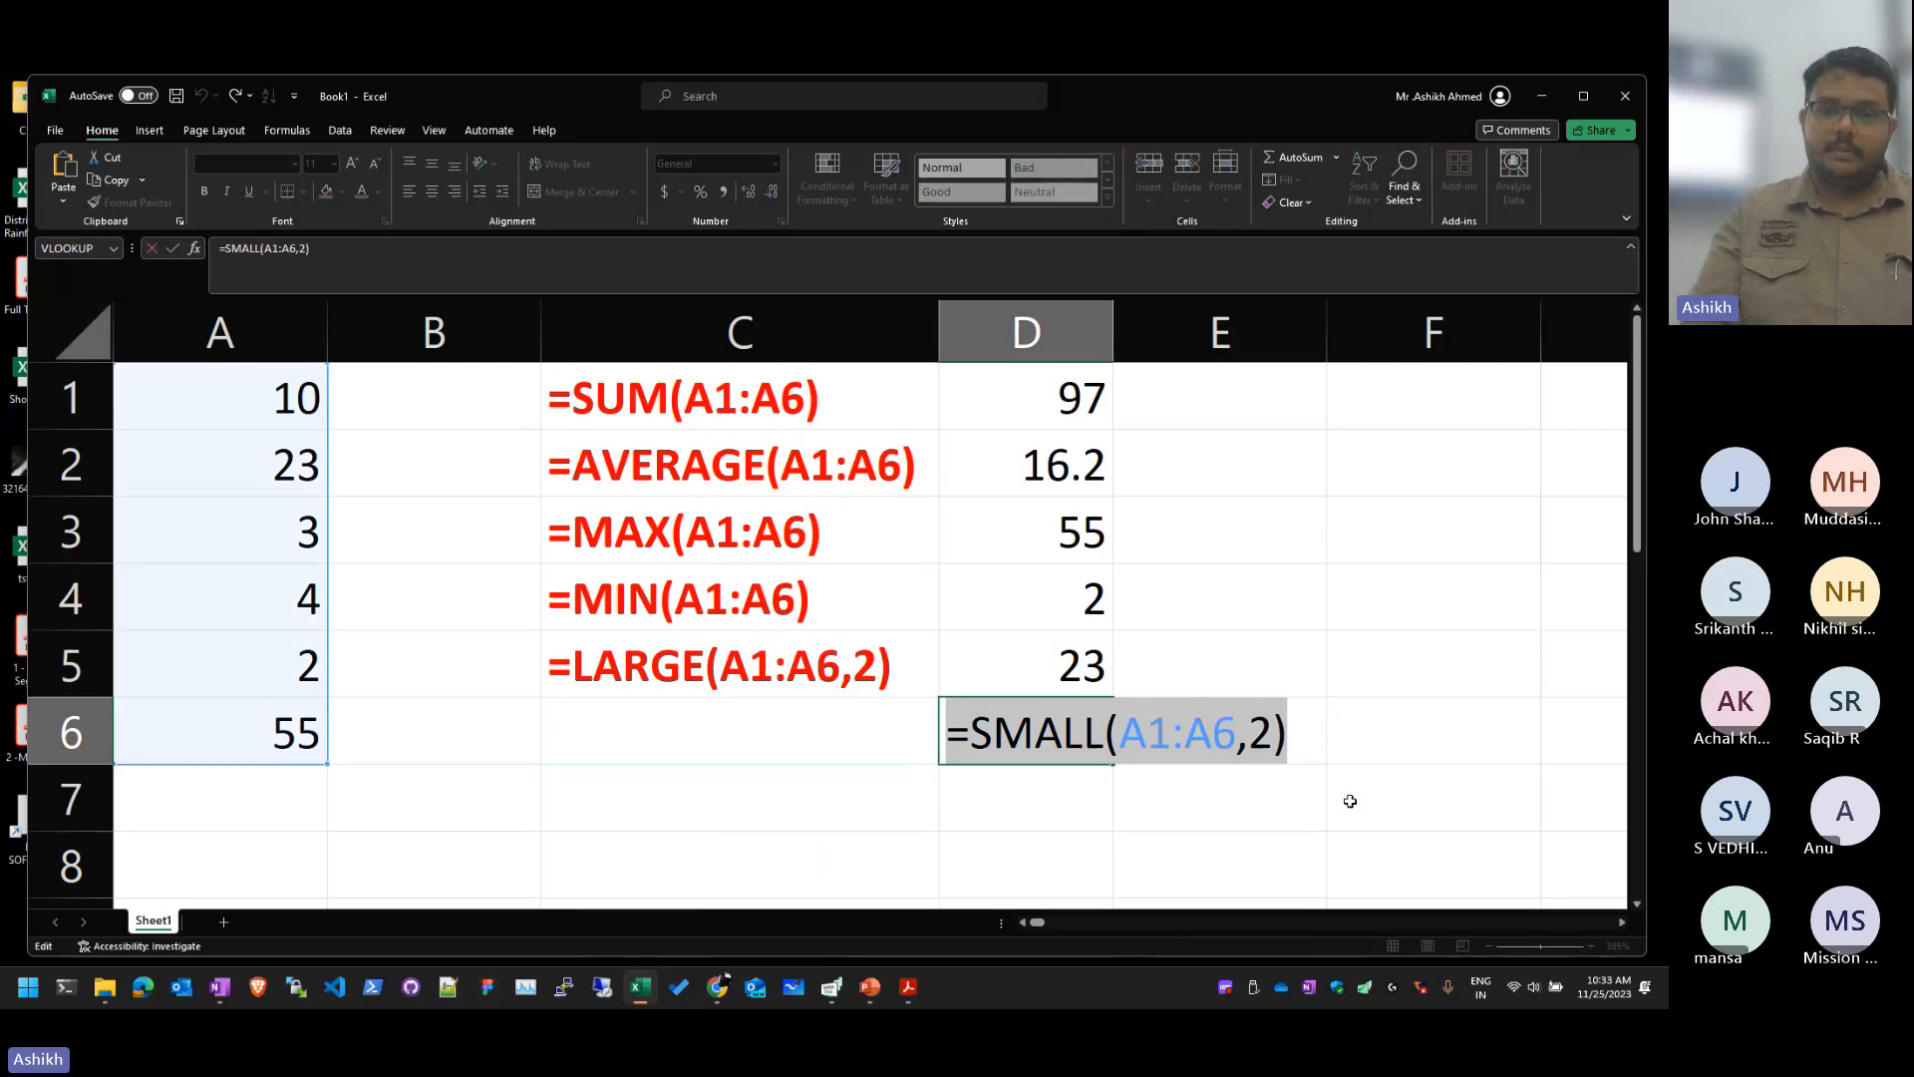
pyautogui.hotkey('ctrl', 'c')
pyautogui.press('Escape')
pyautogui.press('Left')
pyautogui.write("'")
pyautogui.hotkey('ctrl', 'v')
pyautogui.press('Return')
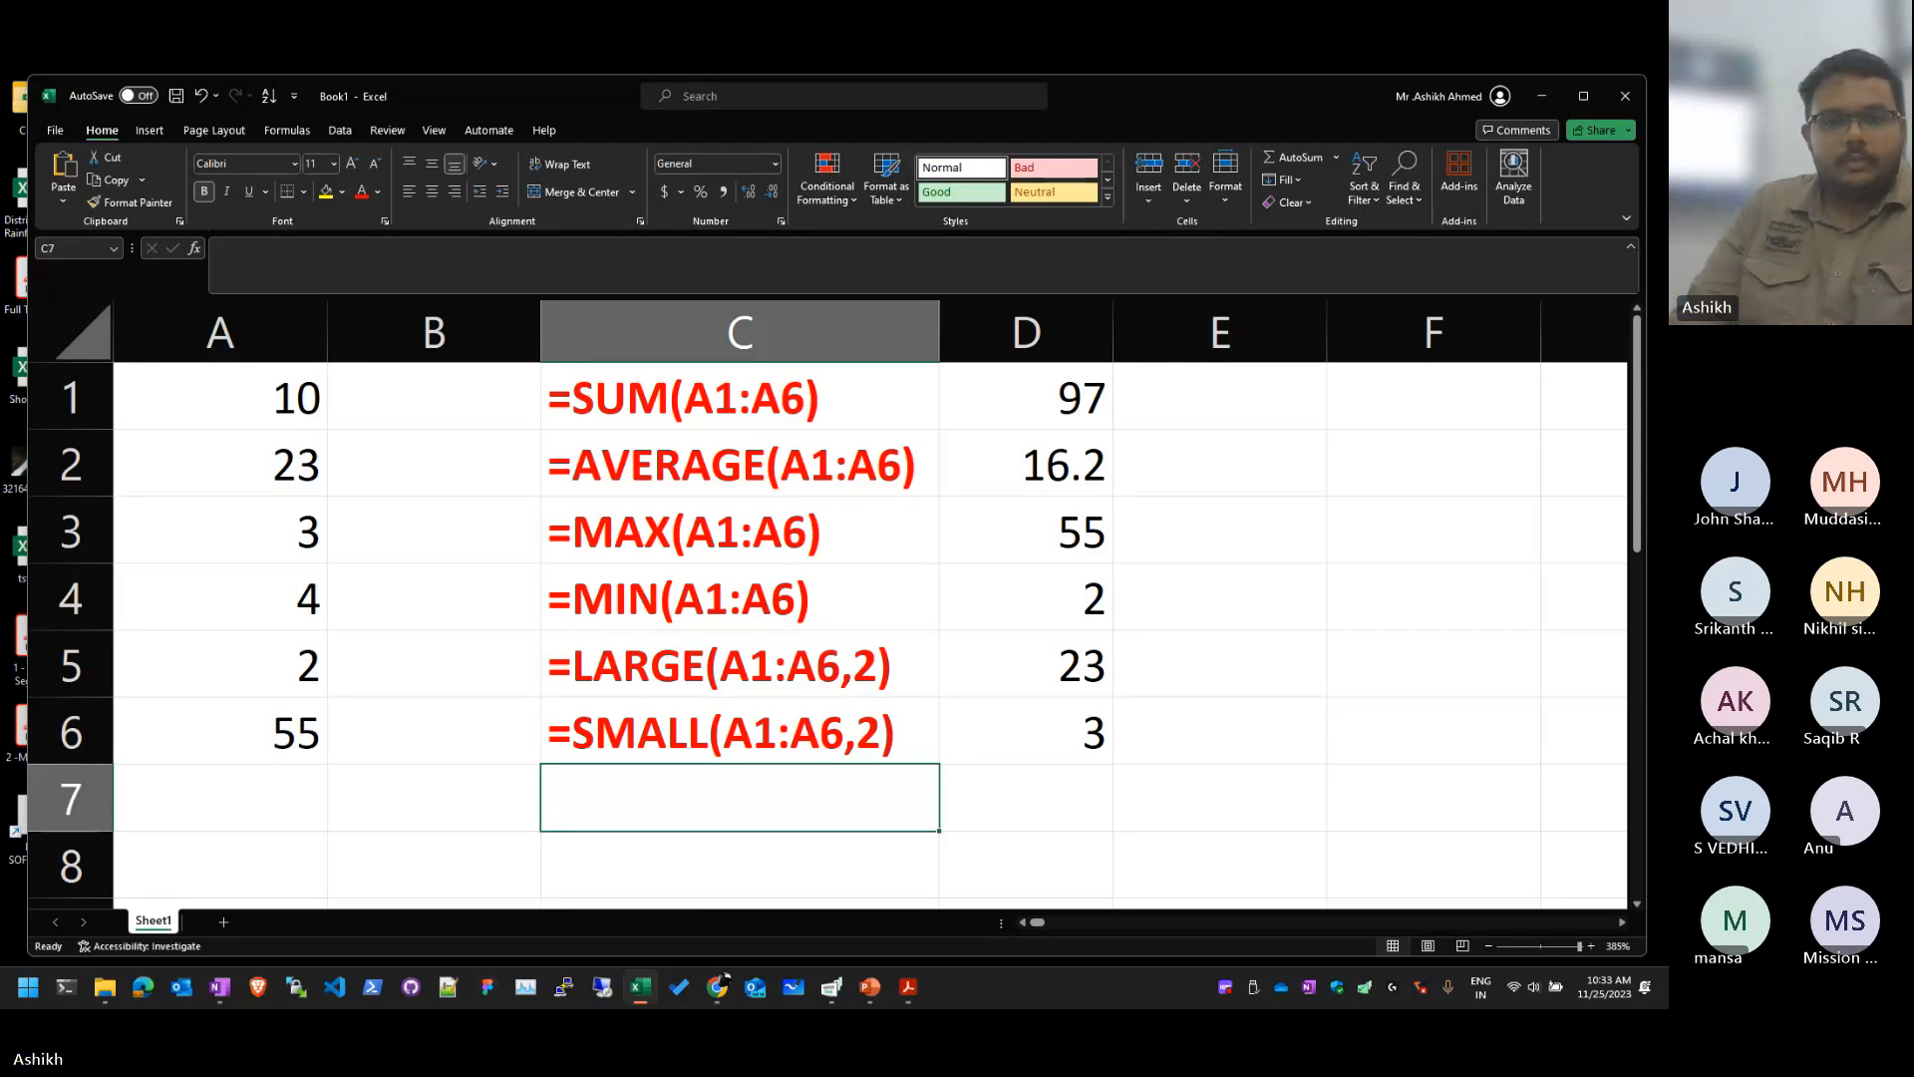
pyautogui.click(1027, 731)
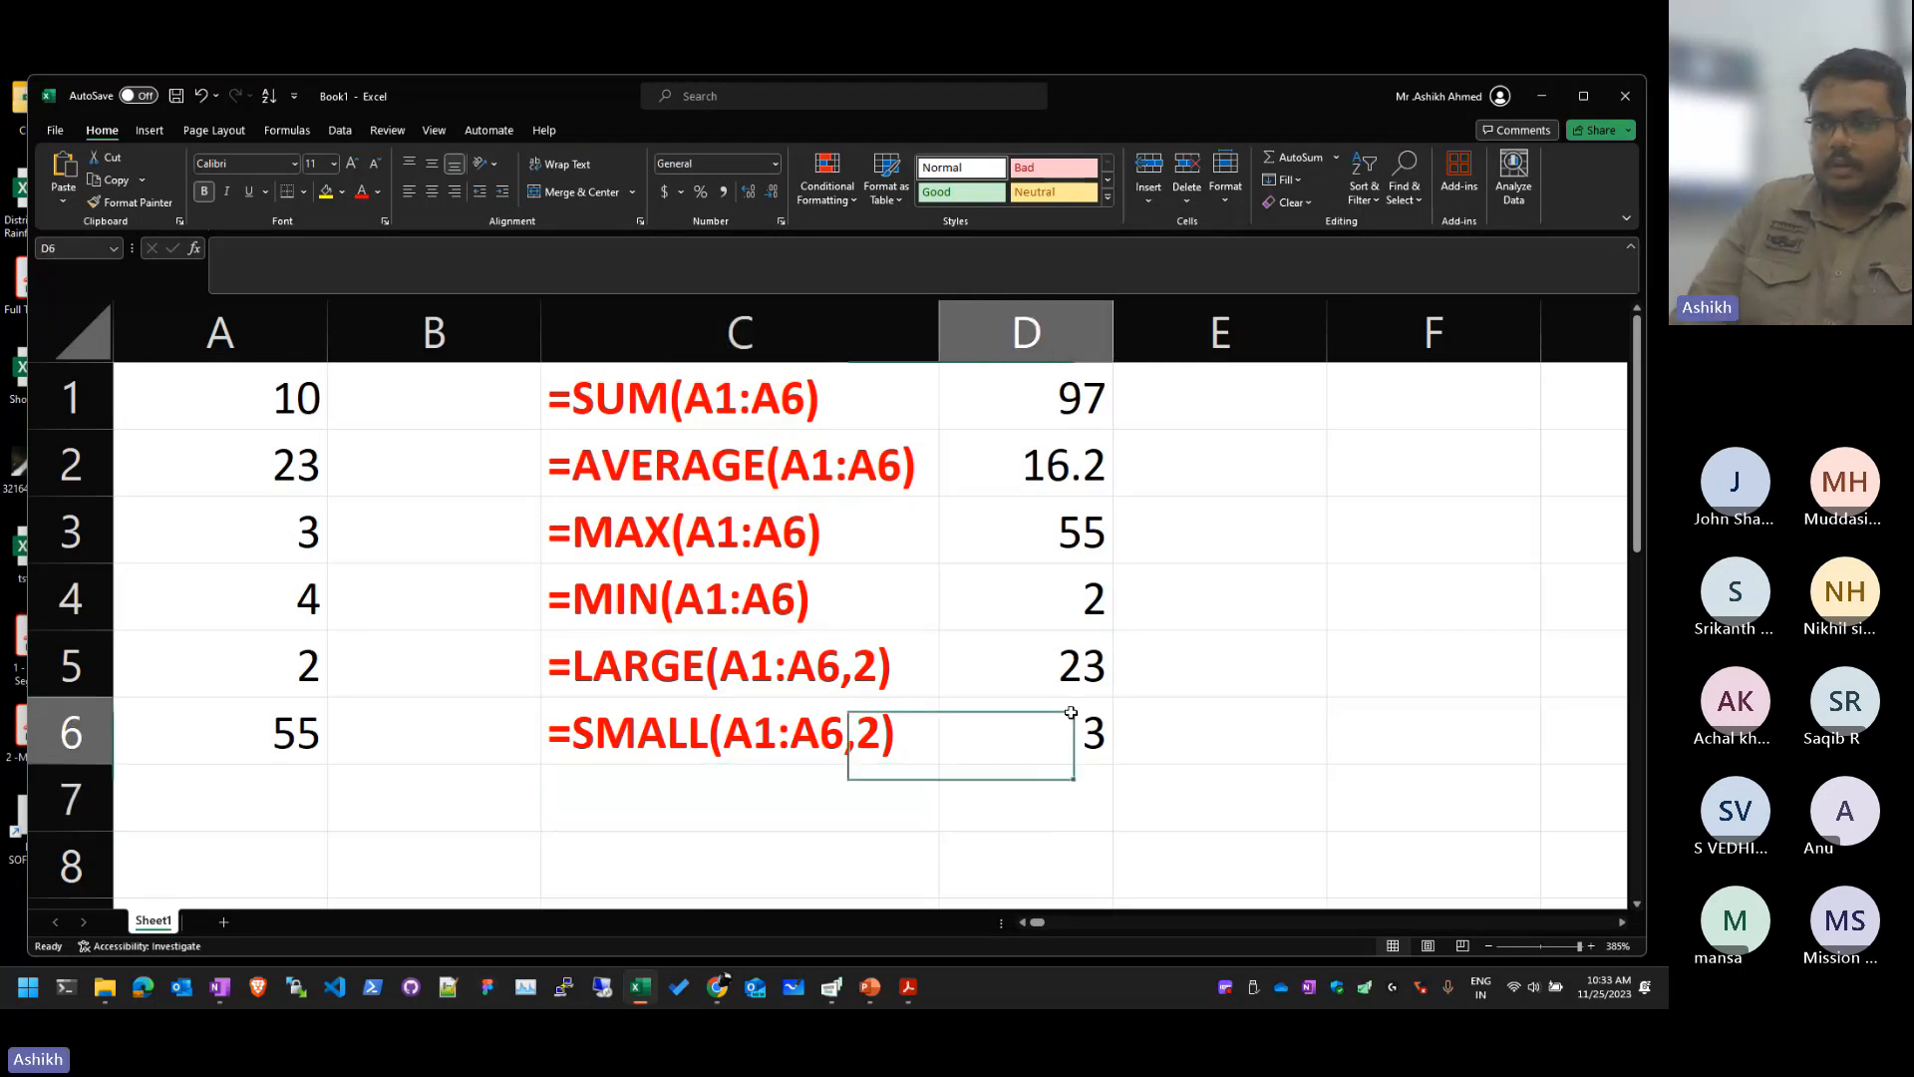
pyautogui.click(927, 398)
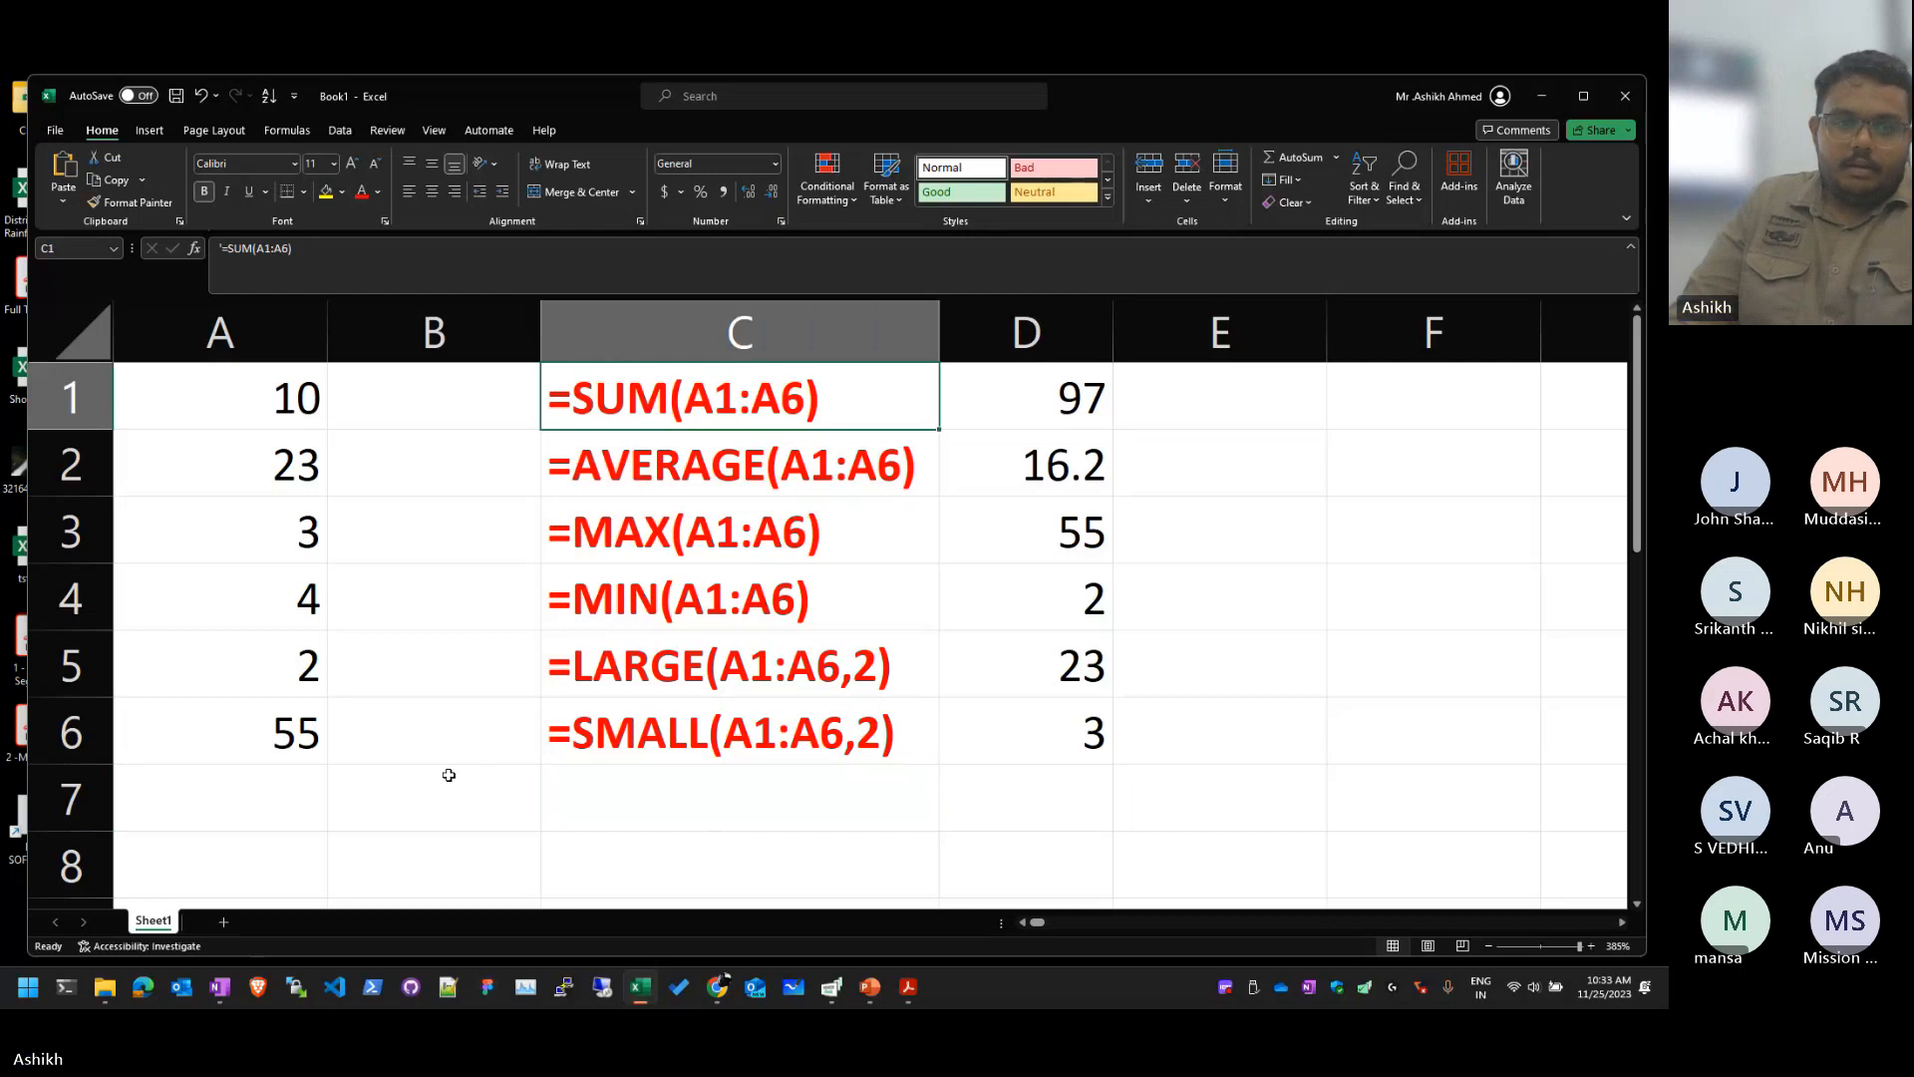
pyautogui.click(438, 847)
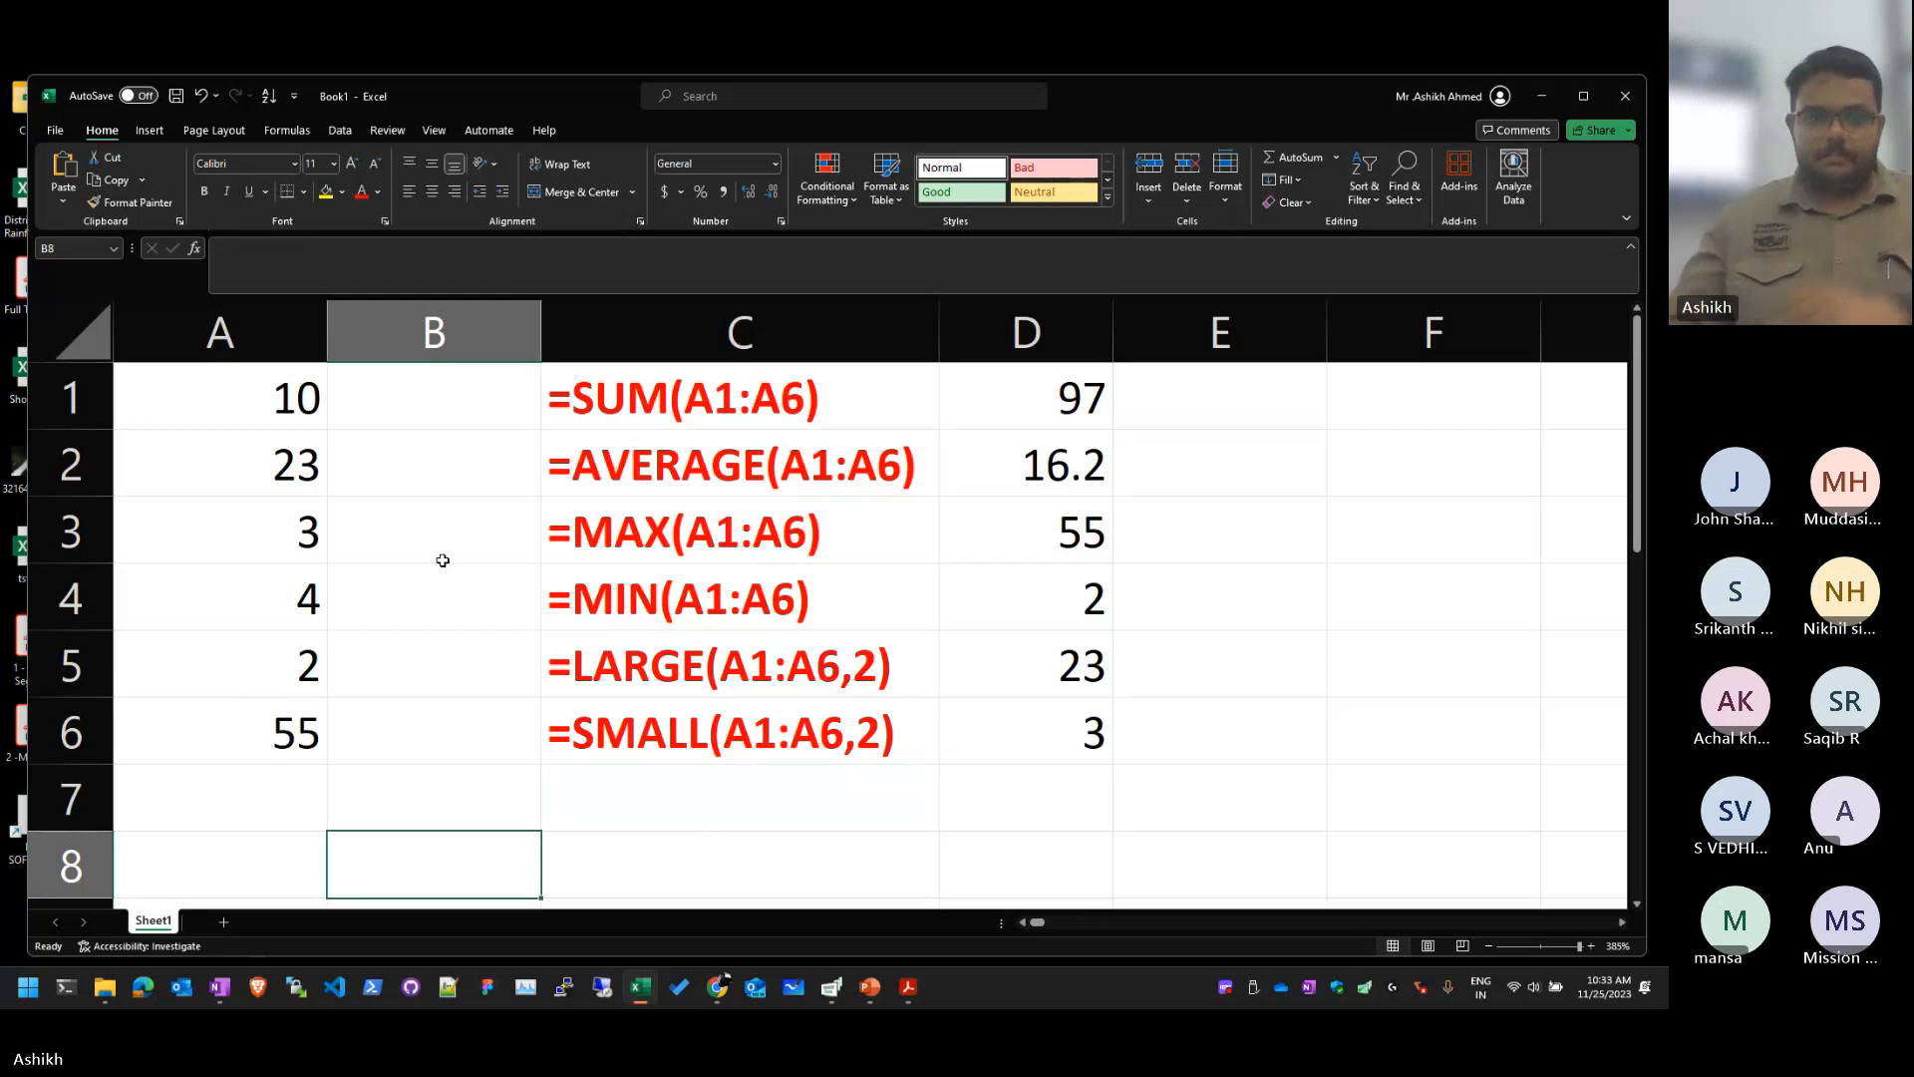
pyautogui.click(431, 649)
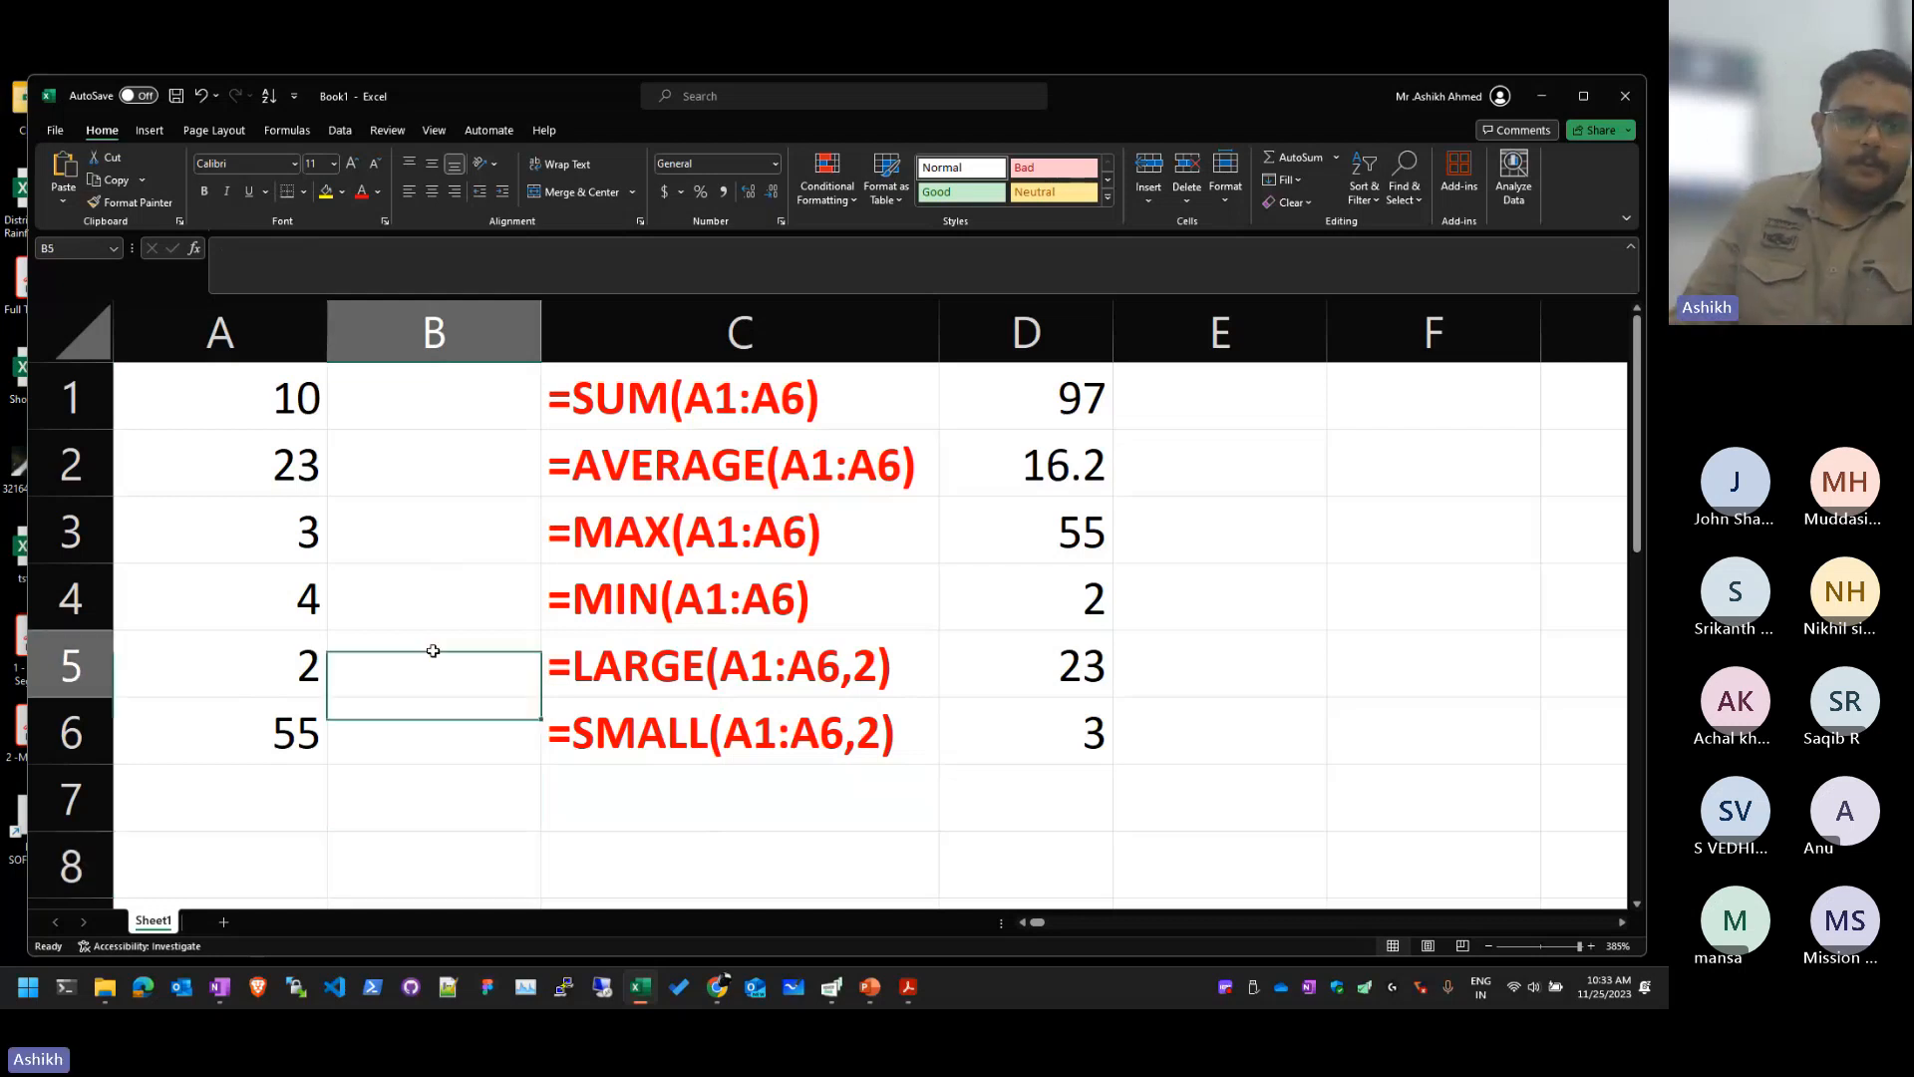
# Step: Add a new worksheet after Sheet1 and select its cell B1
pyautogui.click(224, 922)
pyautogui.click(173, 429)
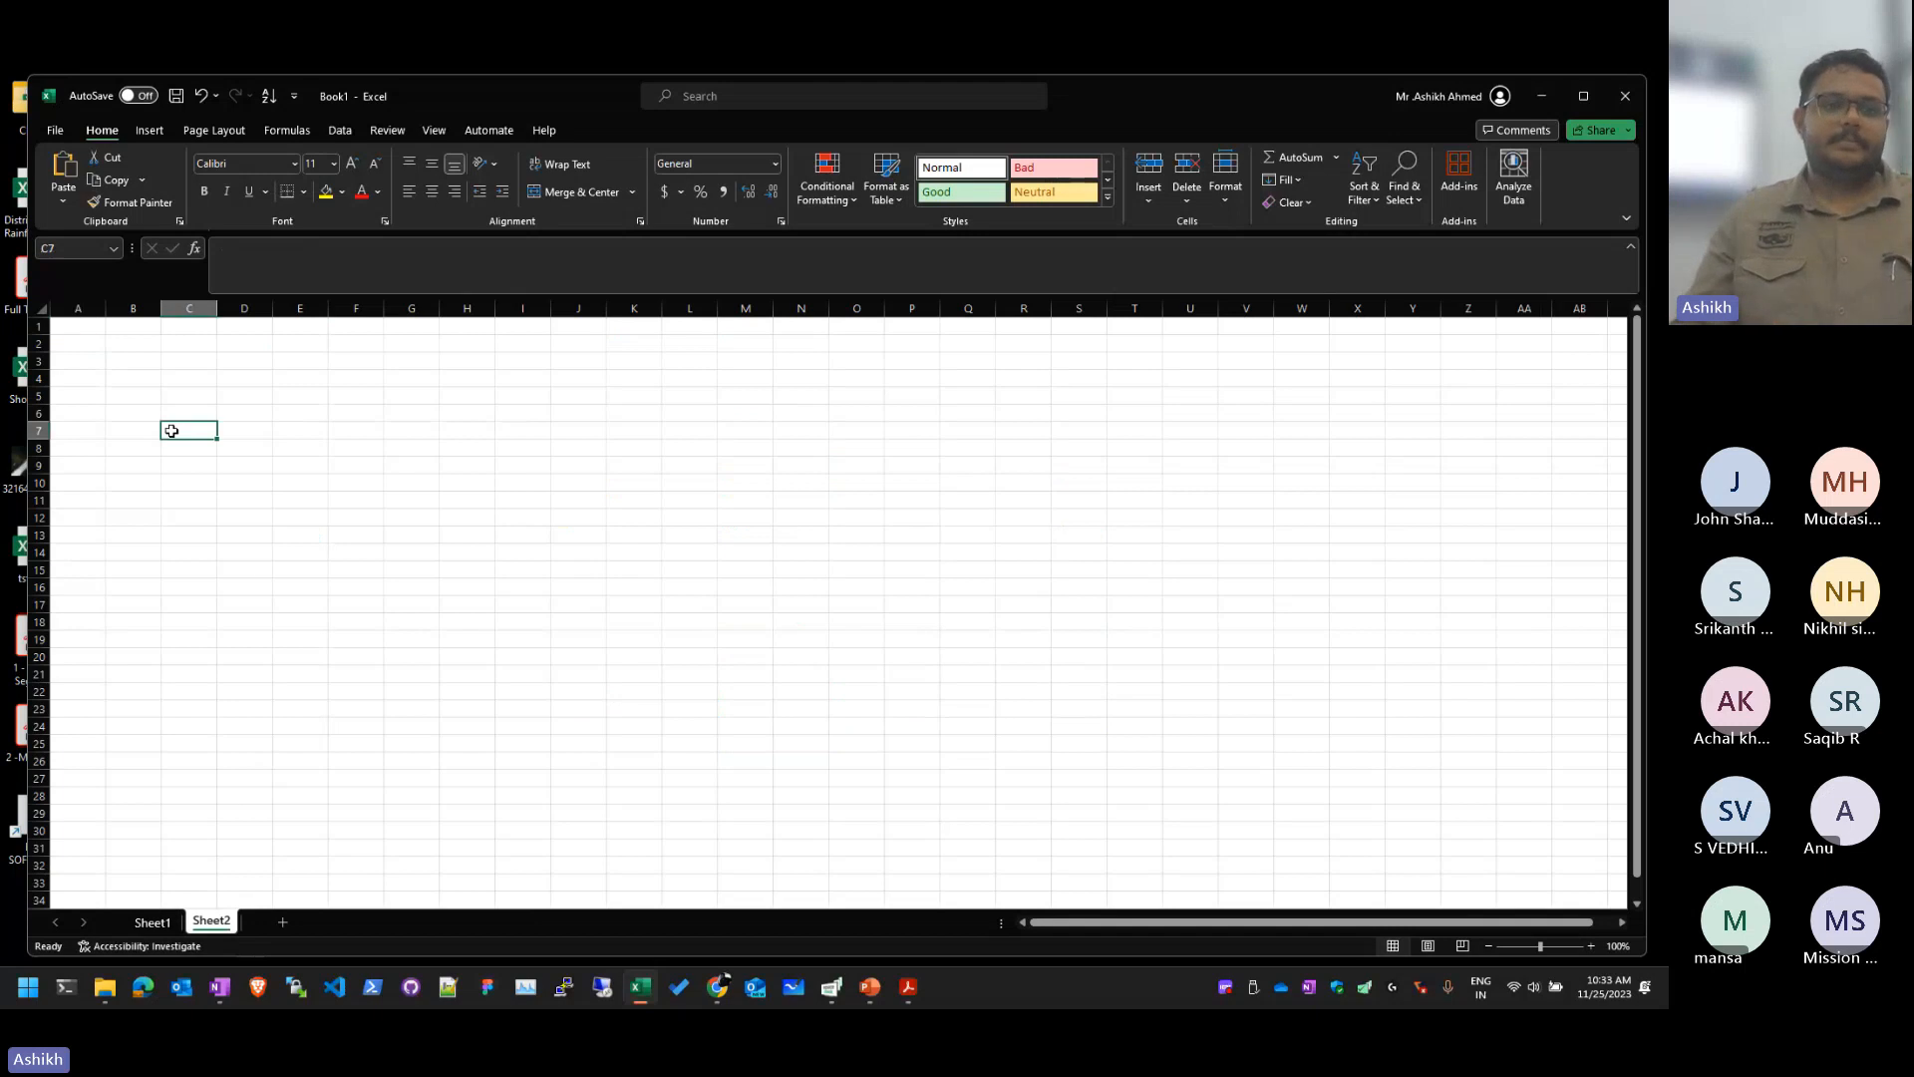
pyautogui.keyDown('ctrl'); pyautogui.scroll(19, 143, 427); pyautogui.keyUp('ctrl')
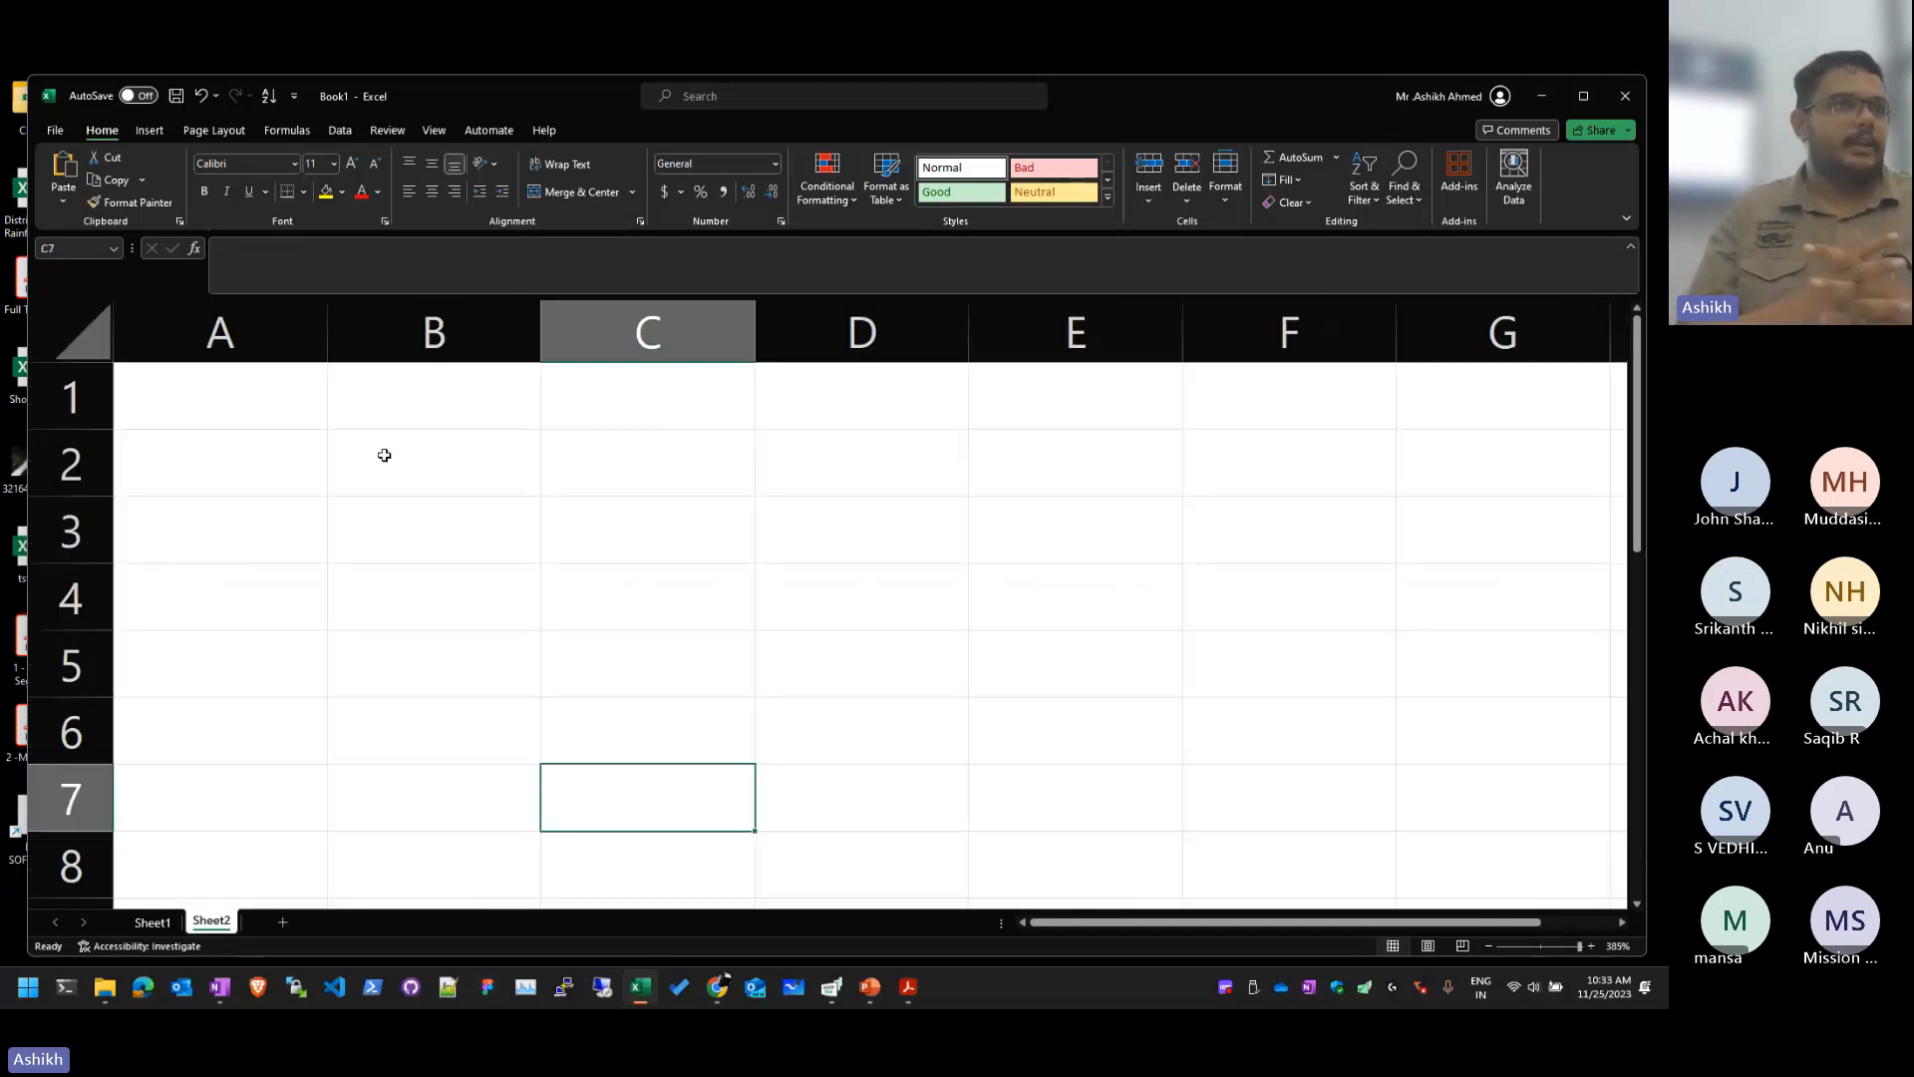
pyautogui.click(435, 471)
pyautogui.press('Up')
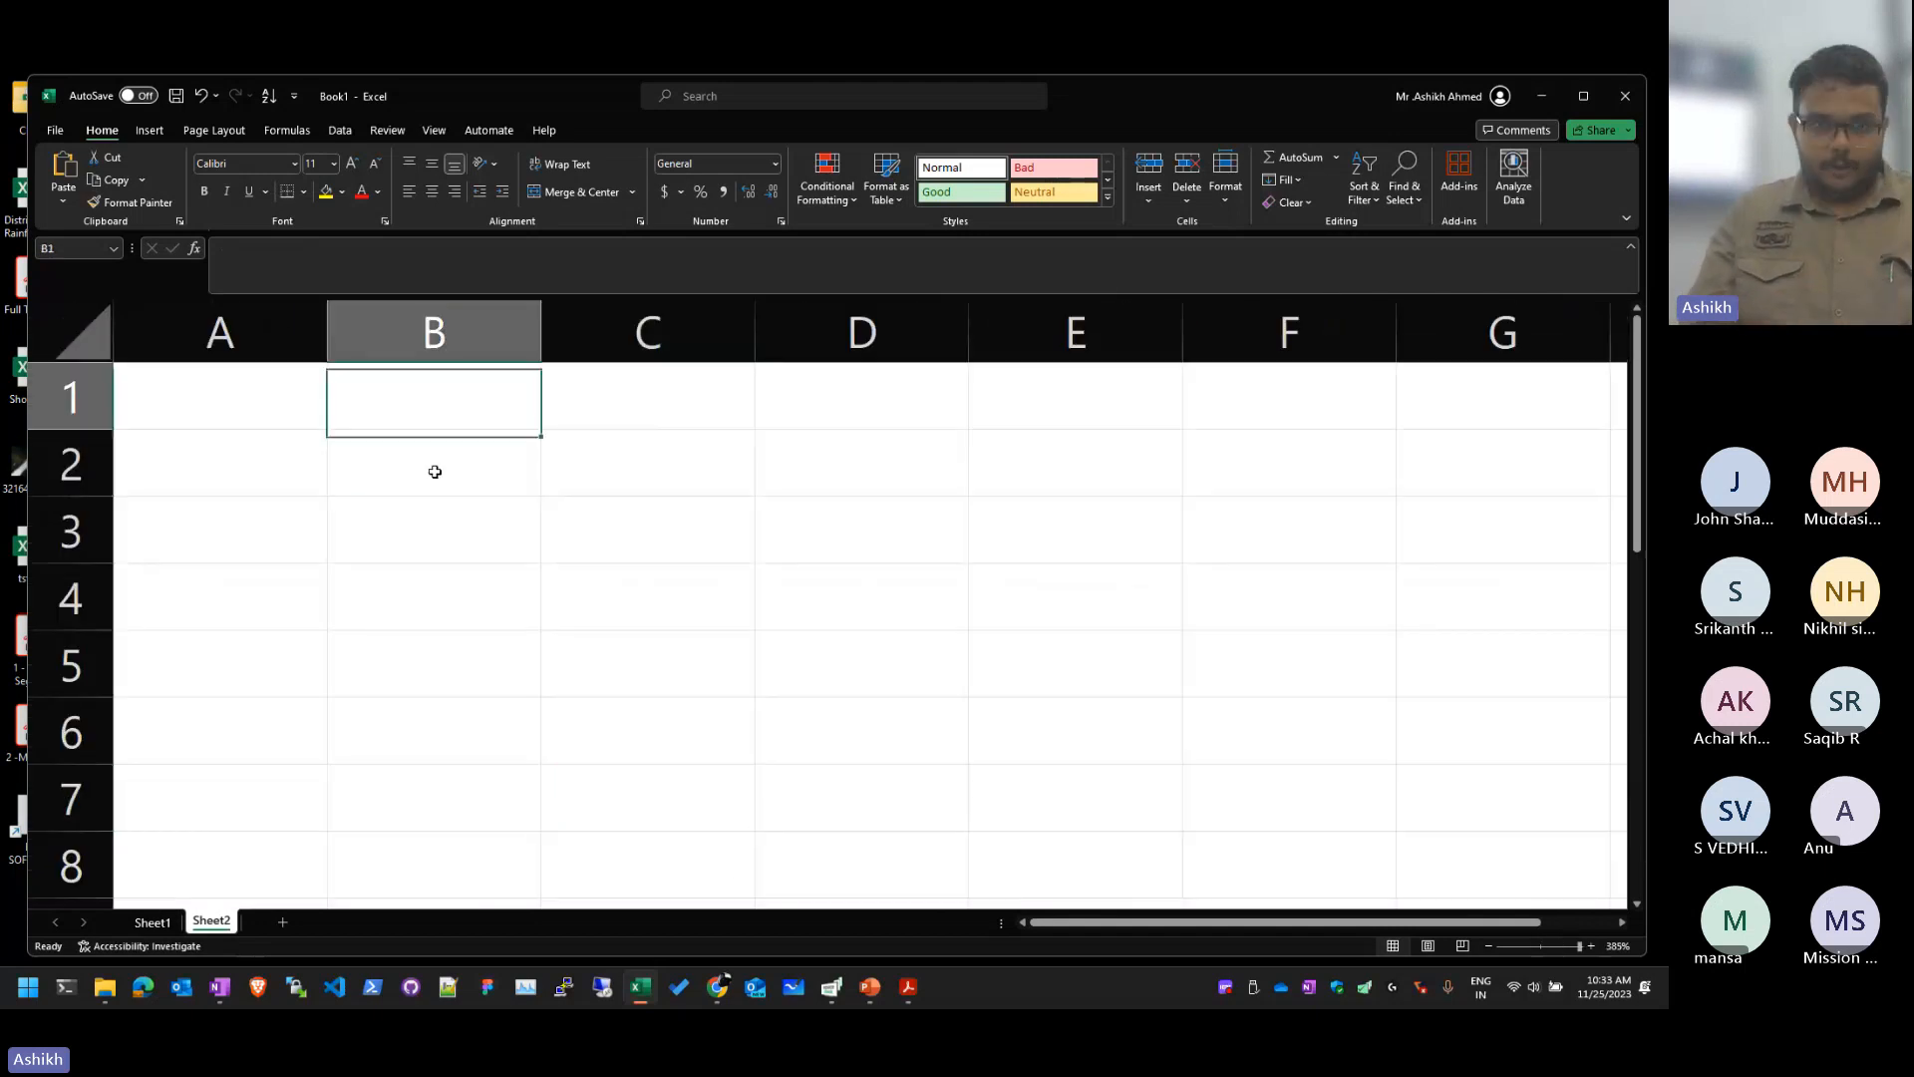
pyautogui.press('Down')
pyautogui.press('Right')
pyautogui.press('Left')
pyautogui.press('Down')
pyautogui.press('Down')
pyautogui.press('Up')
pyautogui.press('Right')
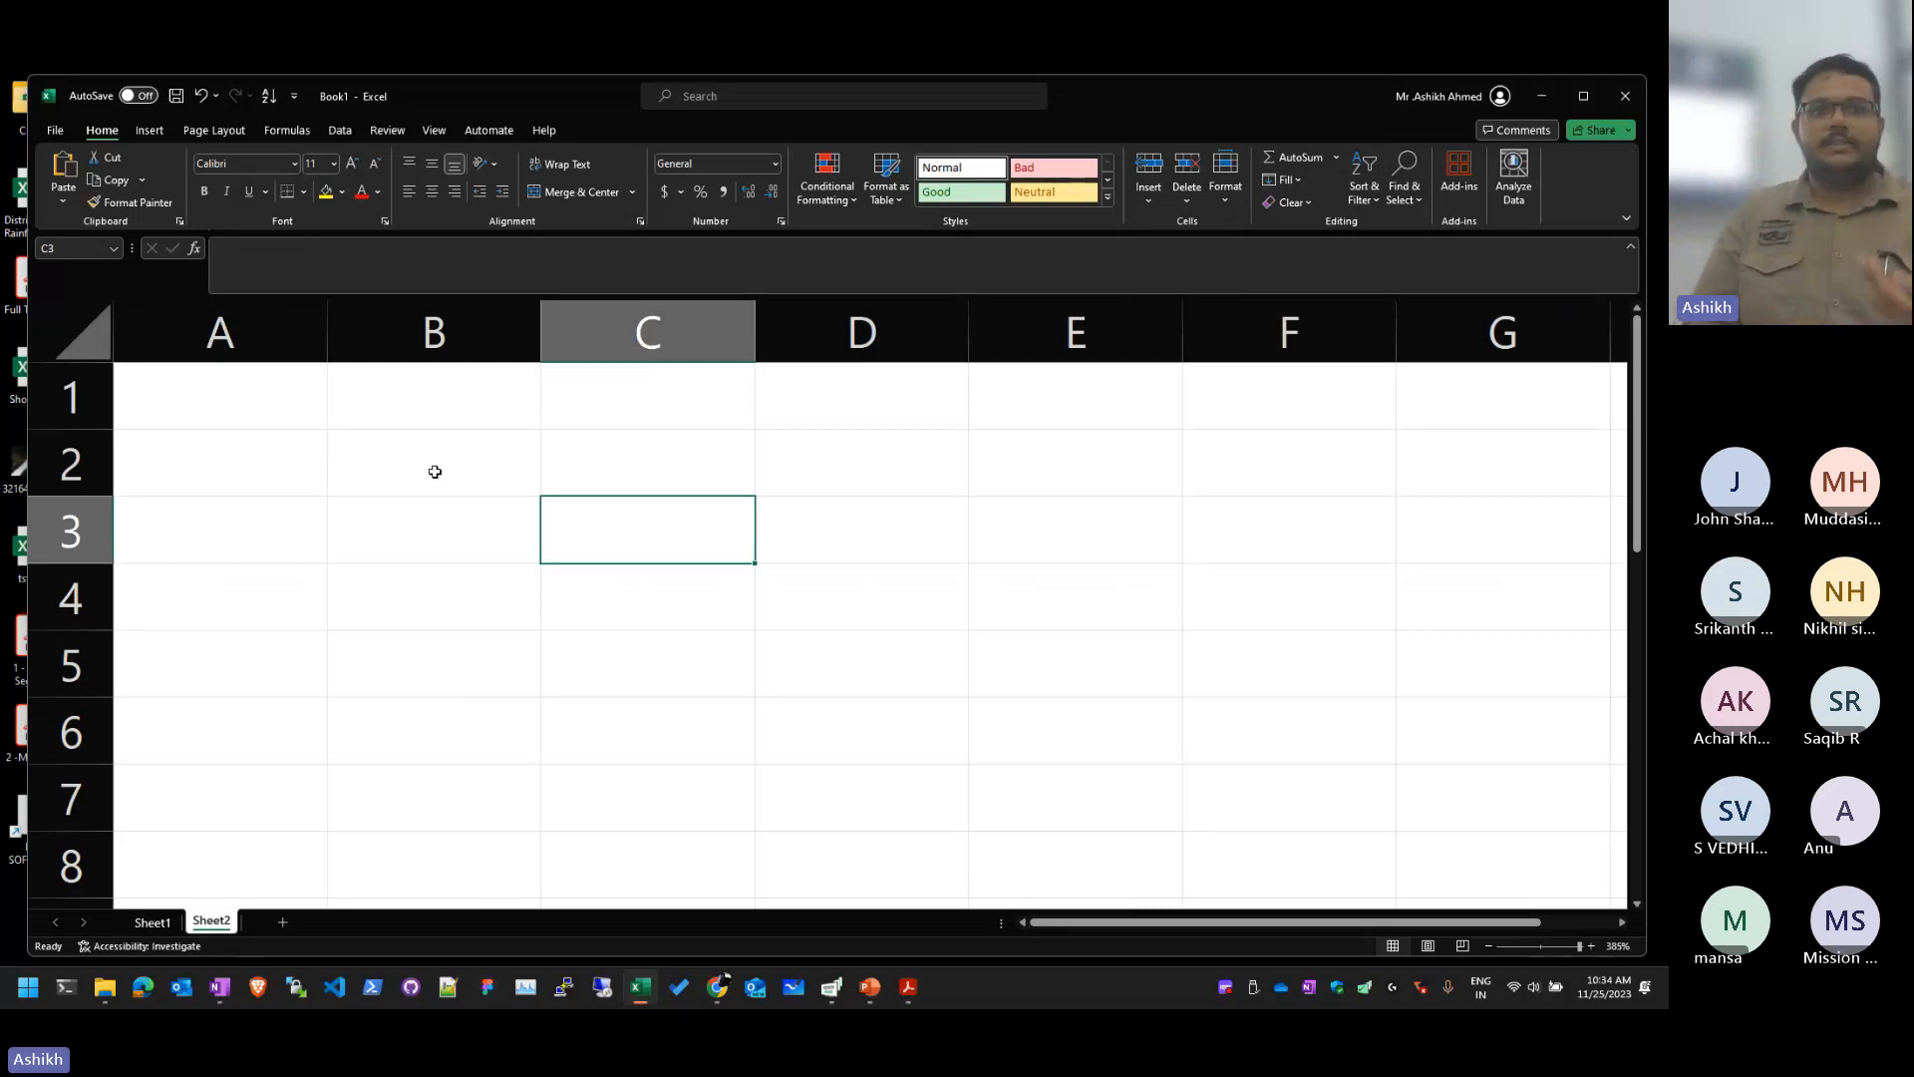
pyautogui.press('Down')
pyautogui.press('Right')
pyautogui.press('Up')
pyautogui.press('Up')
pyautogui.press('Left')
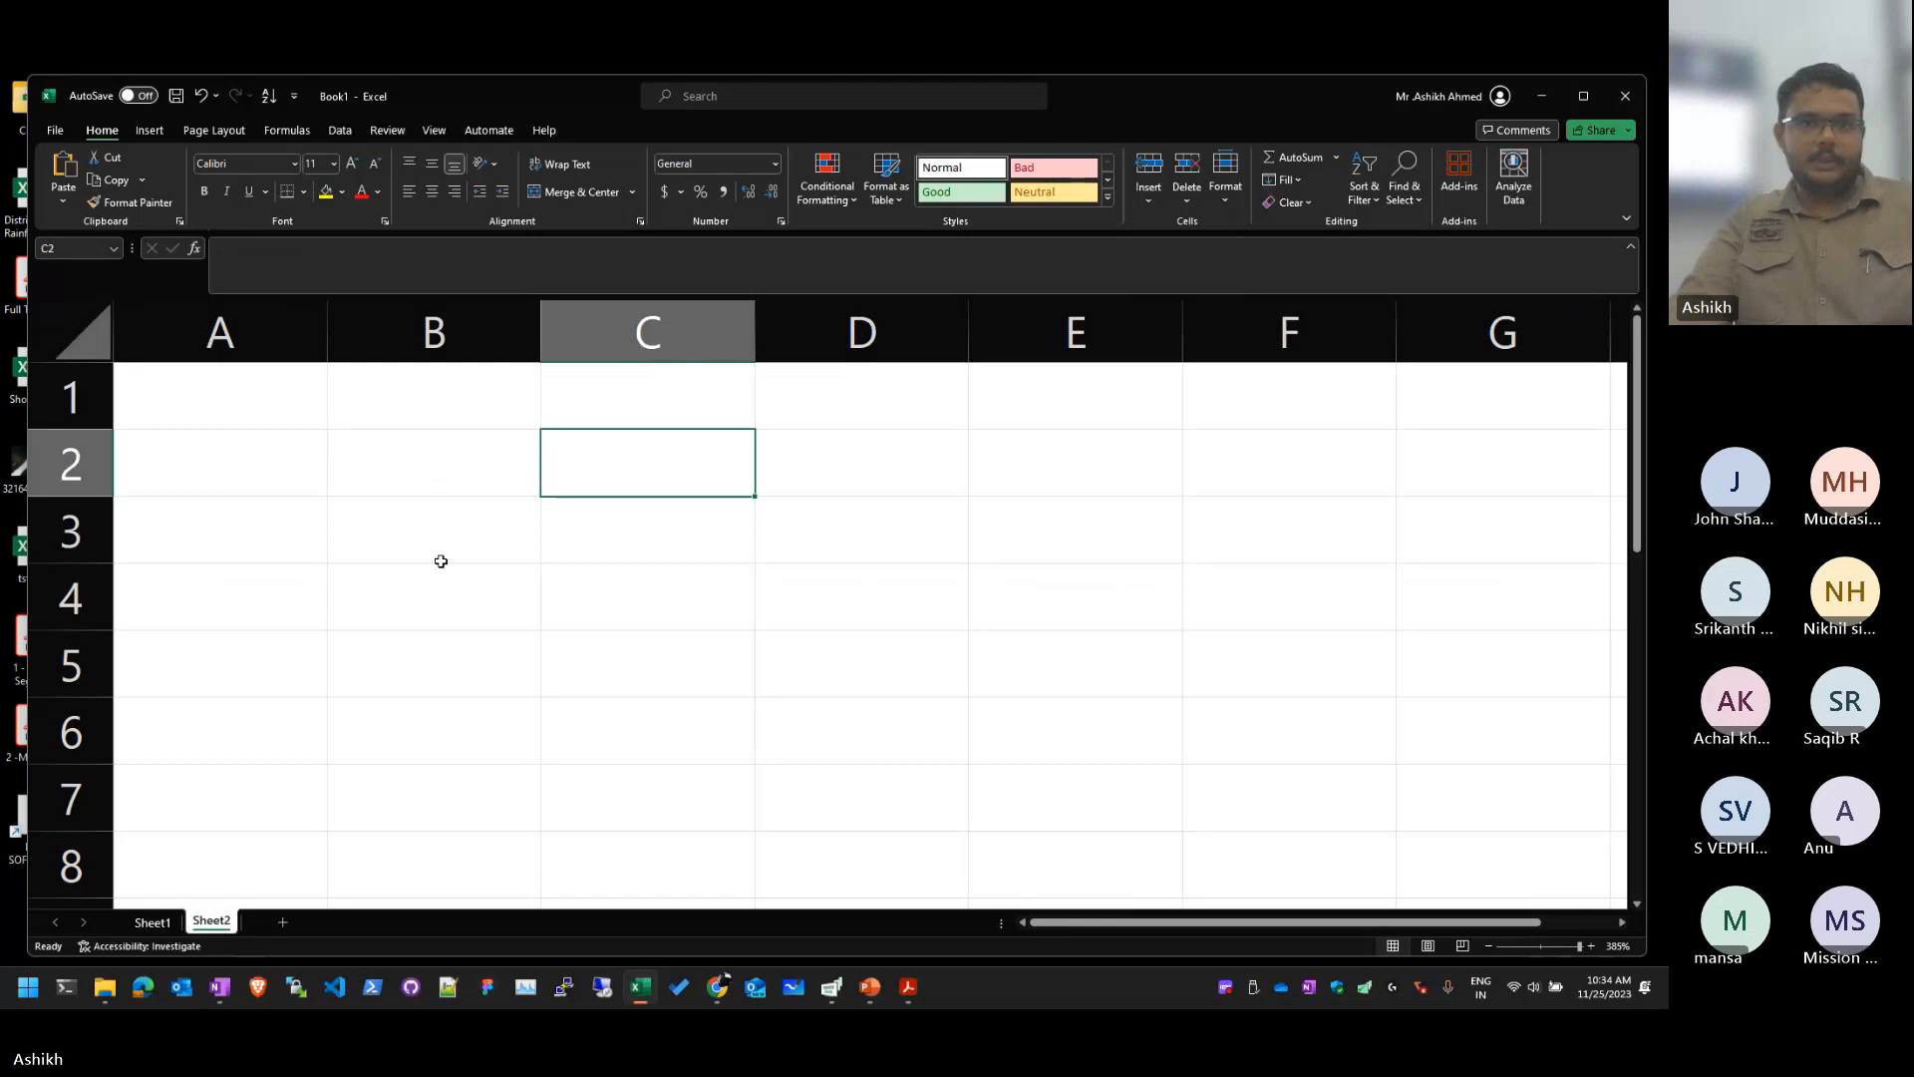
pyautogui.click(307, 136)
pyautogui.click(340, 131)
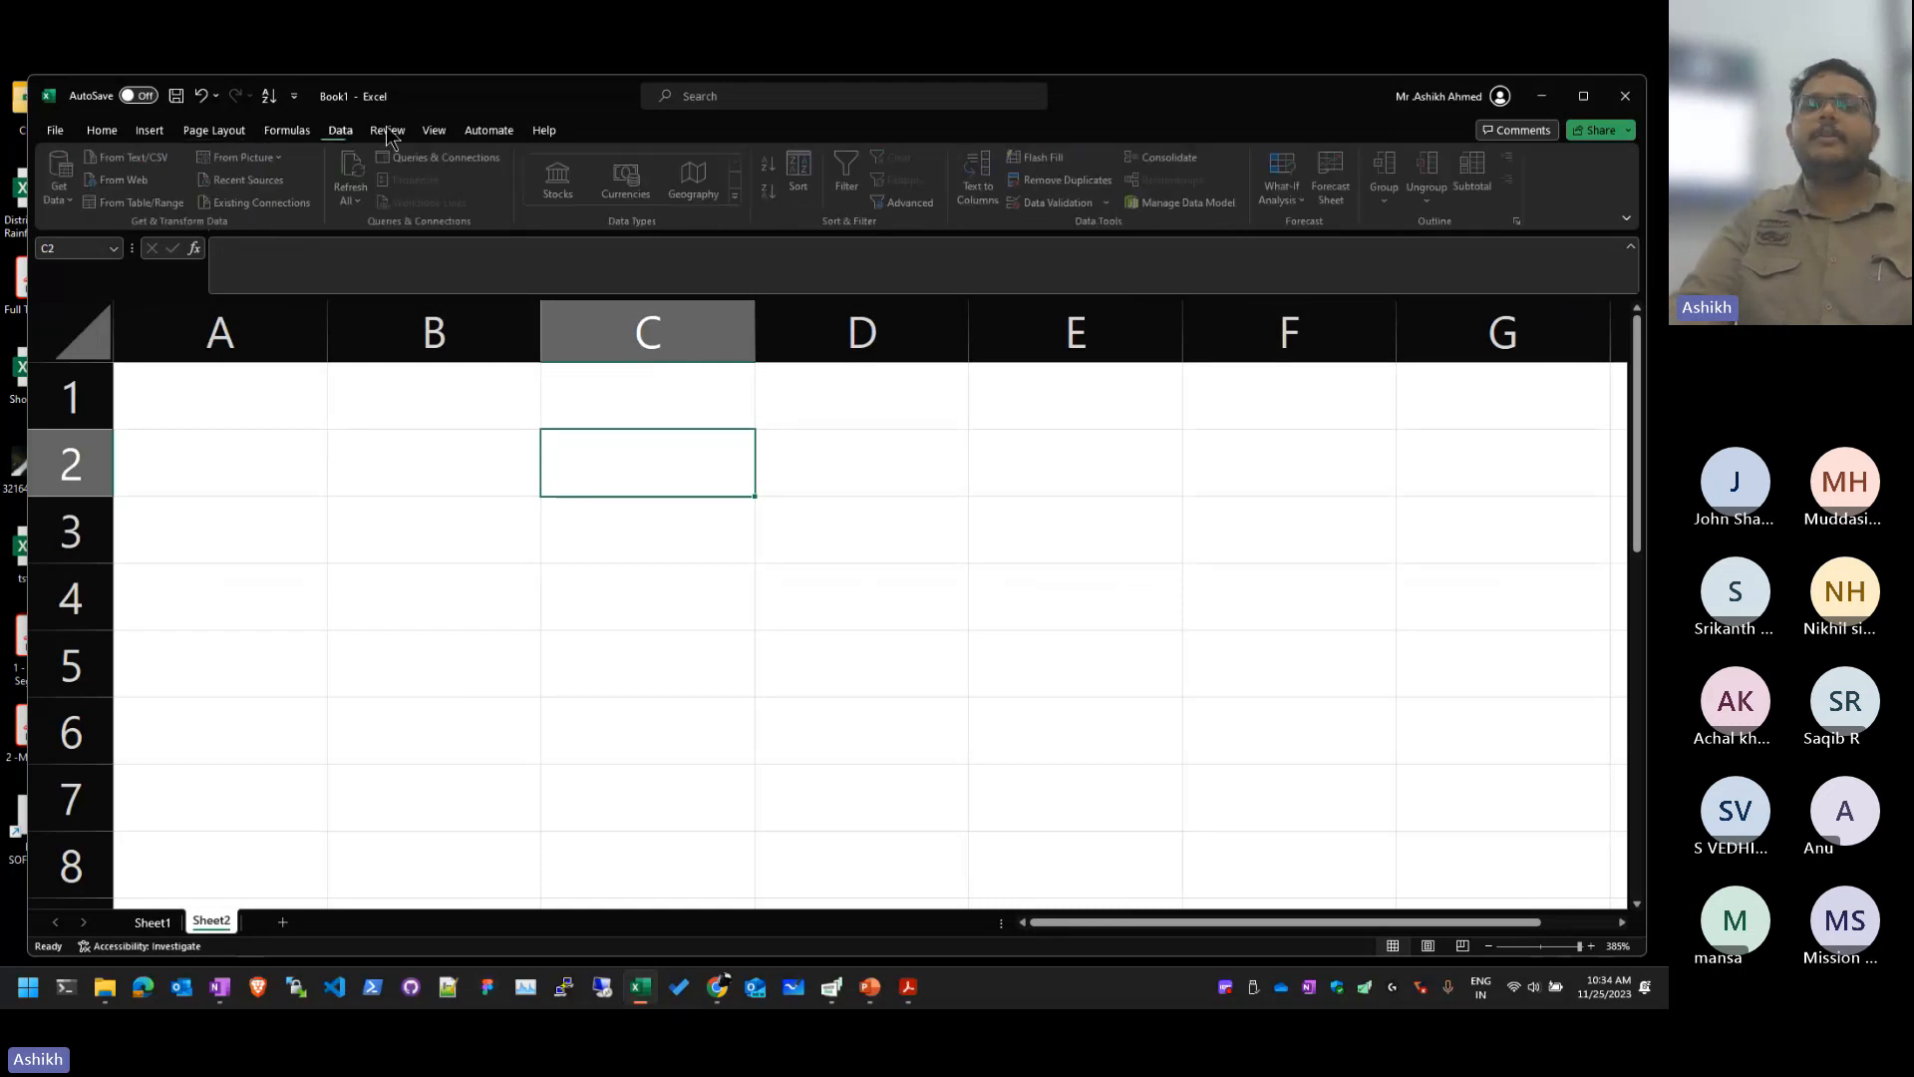
pyautogui.click(387, 131)
pyautogui.click(434, 130)
pyautogui.click(764, 583)
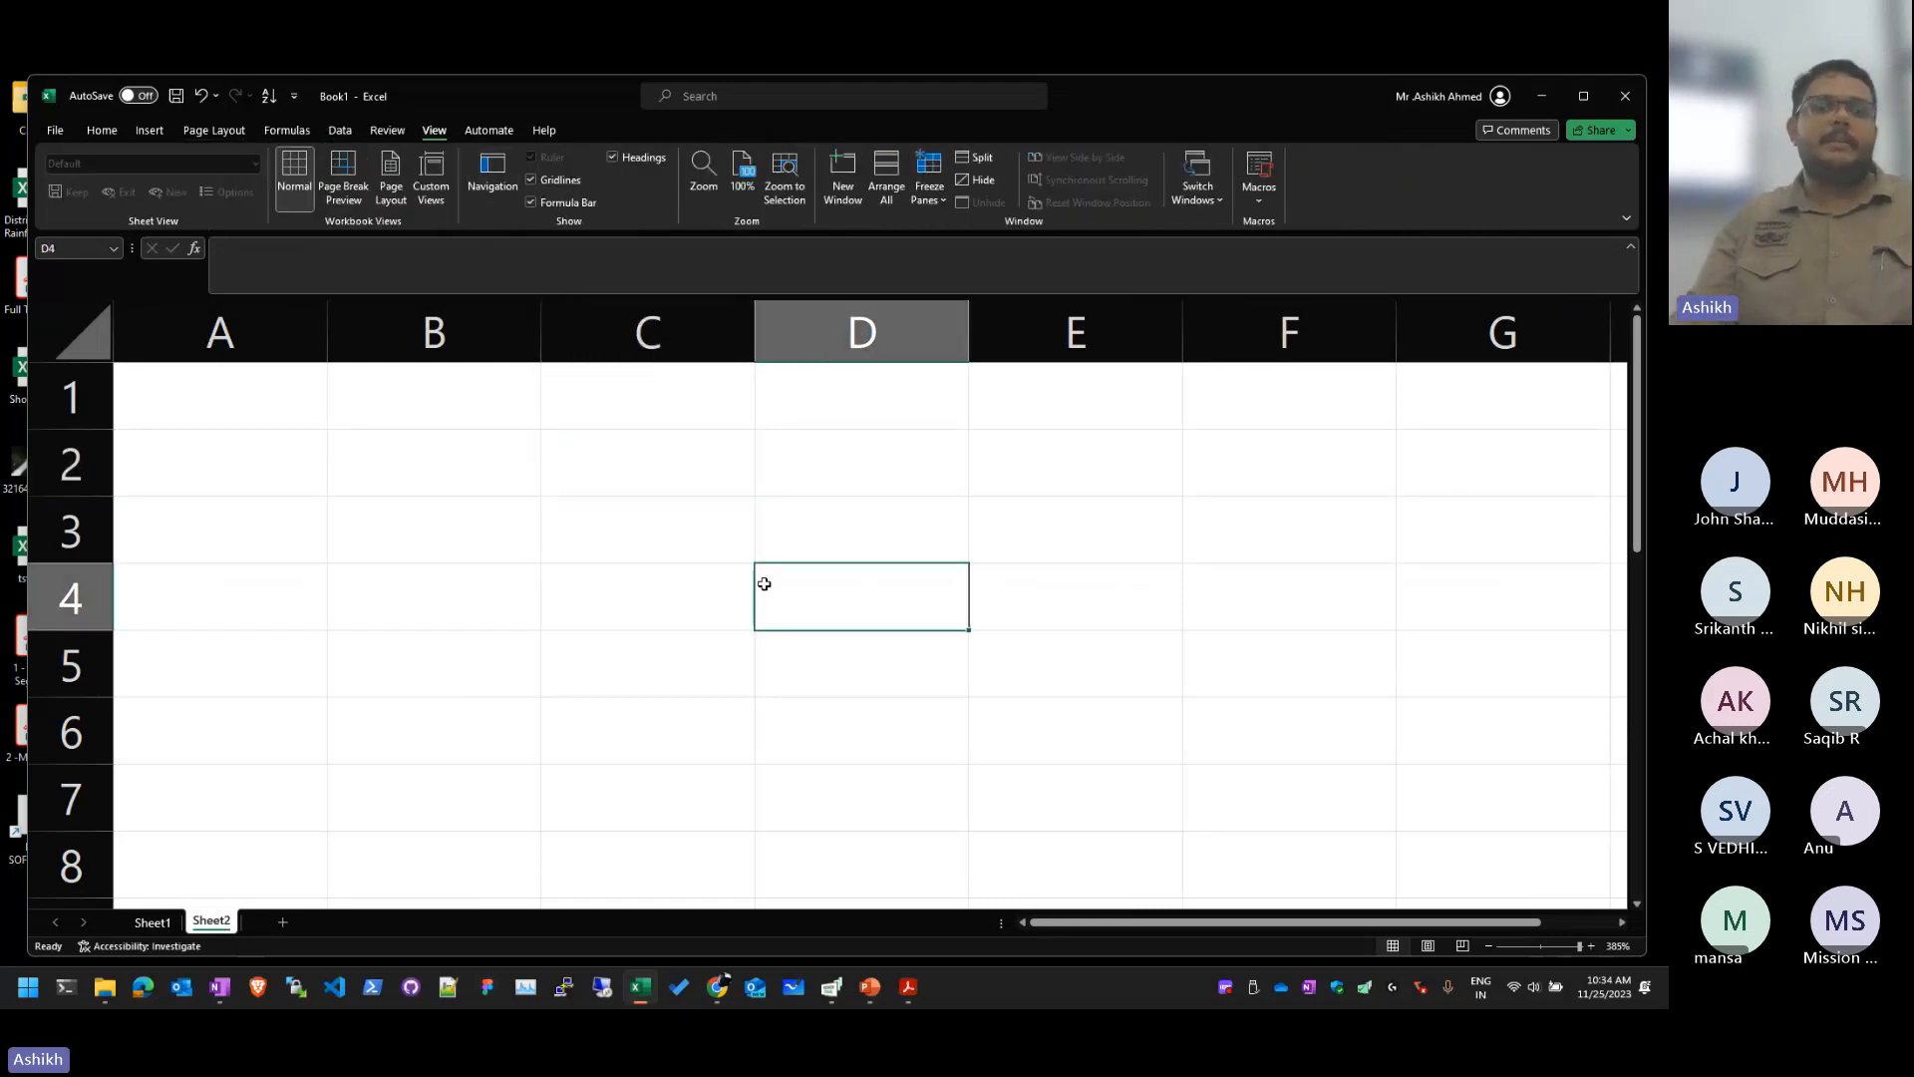
pyautogui.click(104, 134)
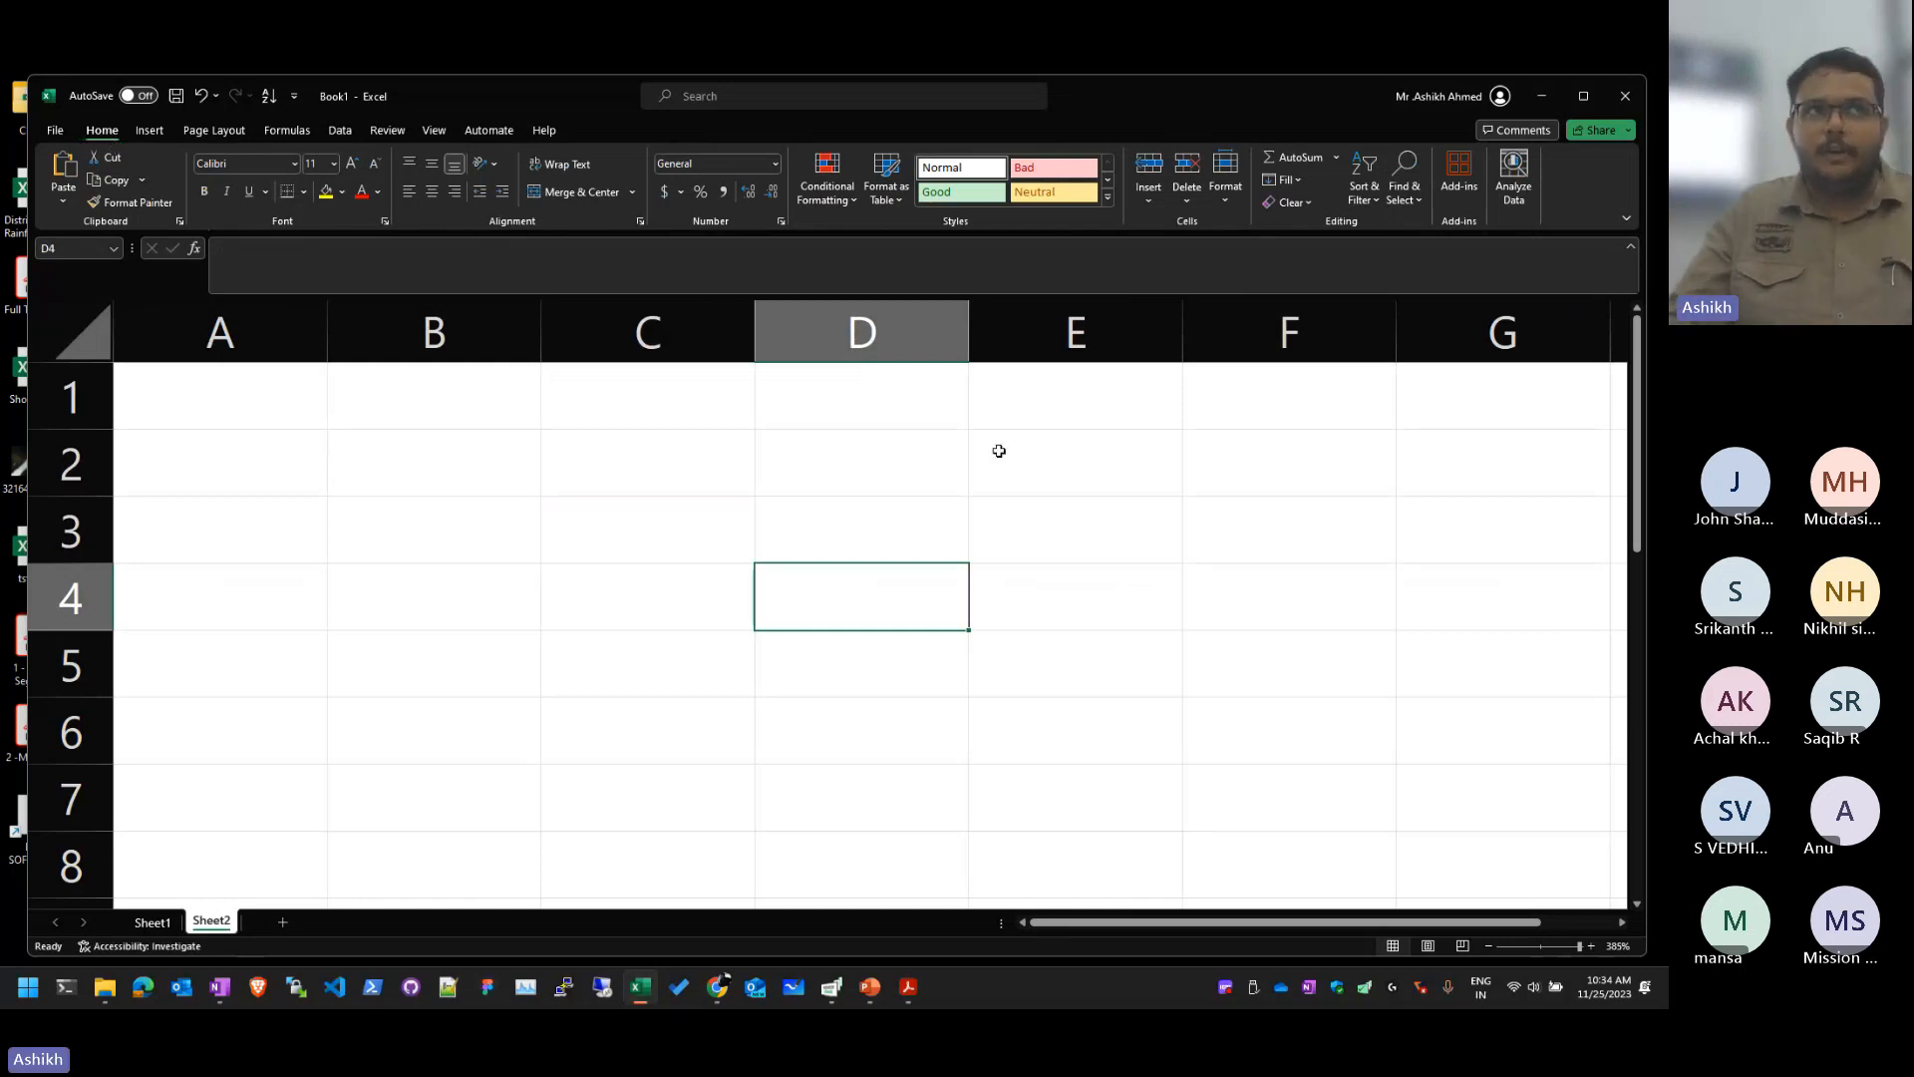
pyautogui.click(688, 658)
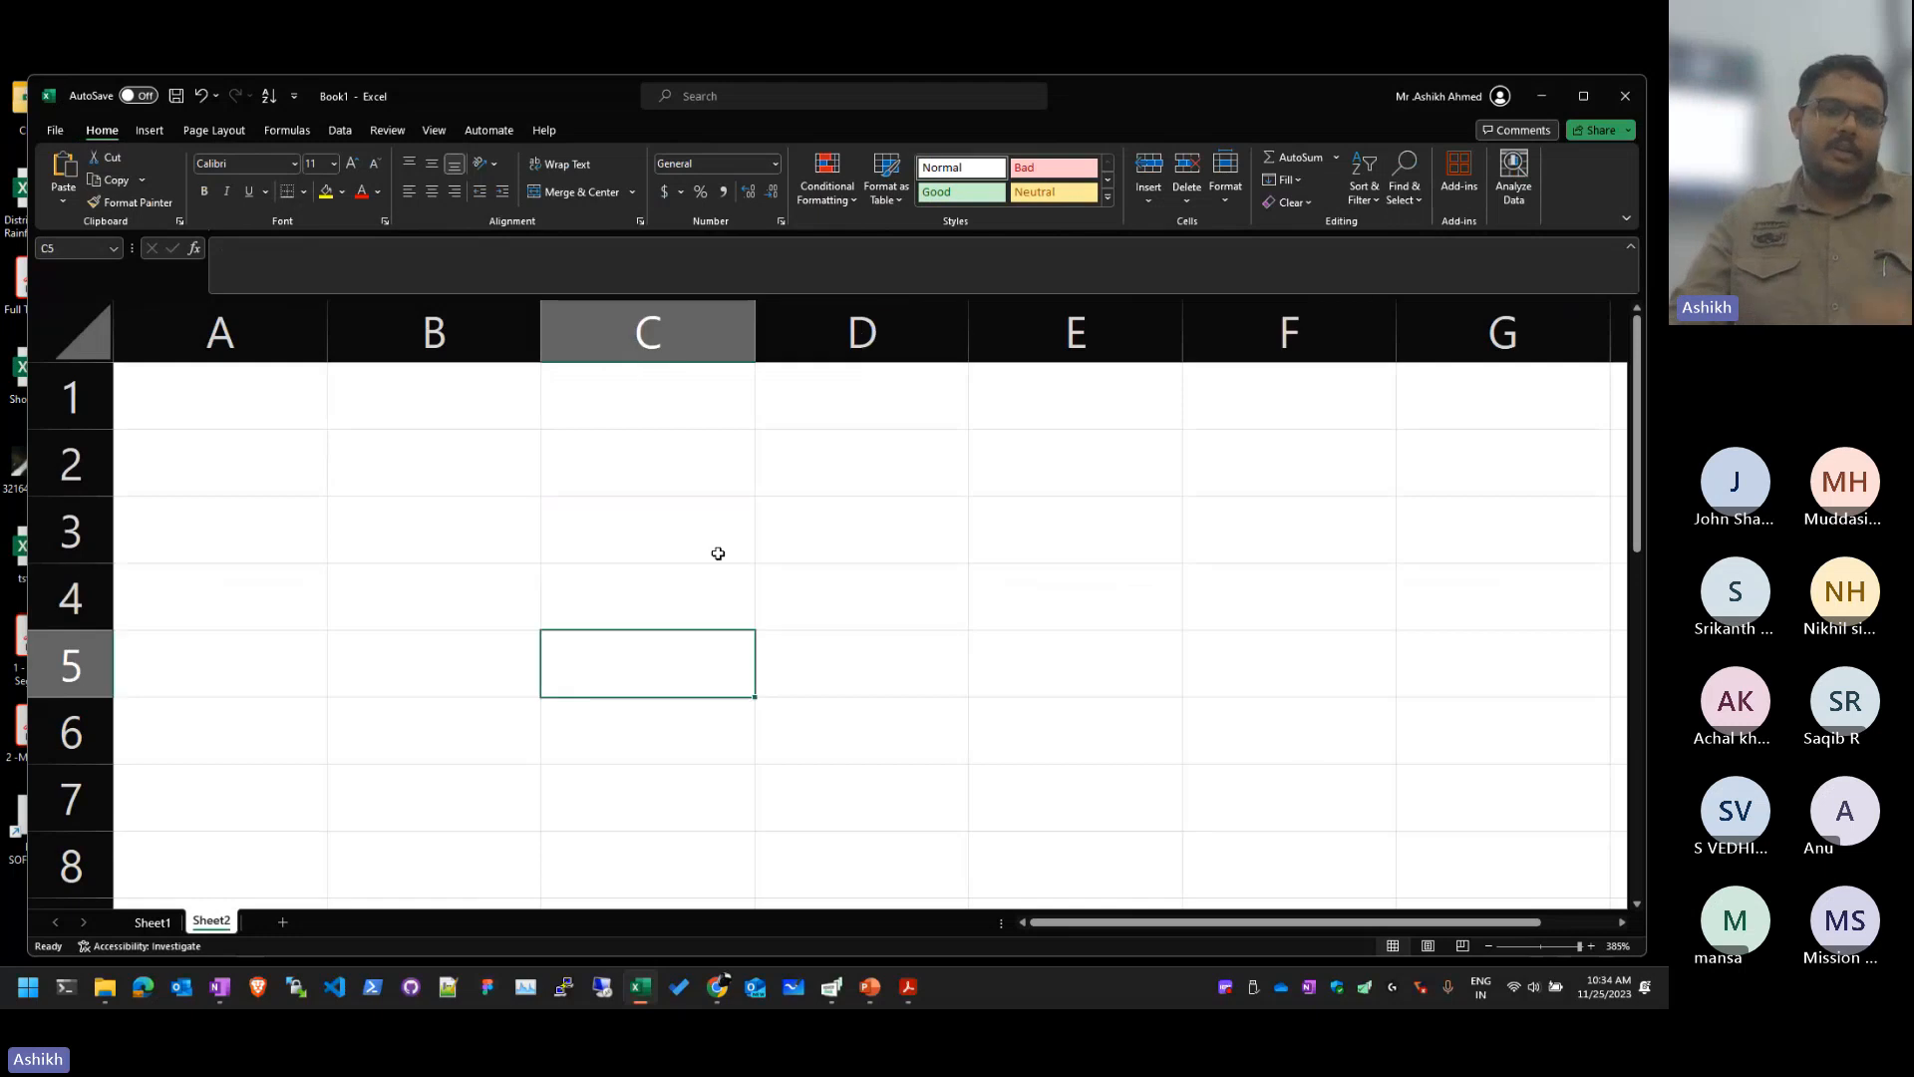
pyautogui.click(485, 431)
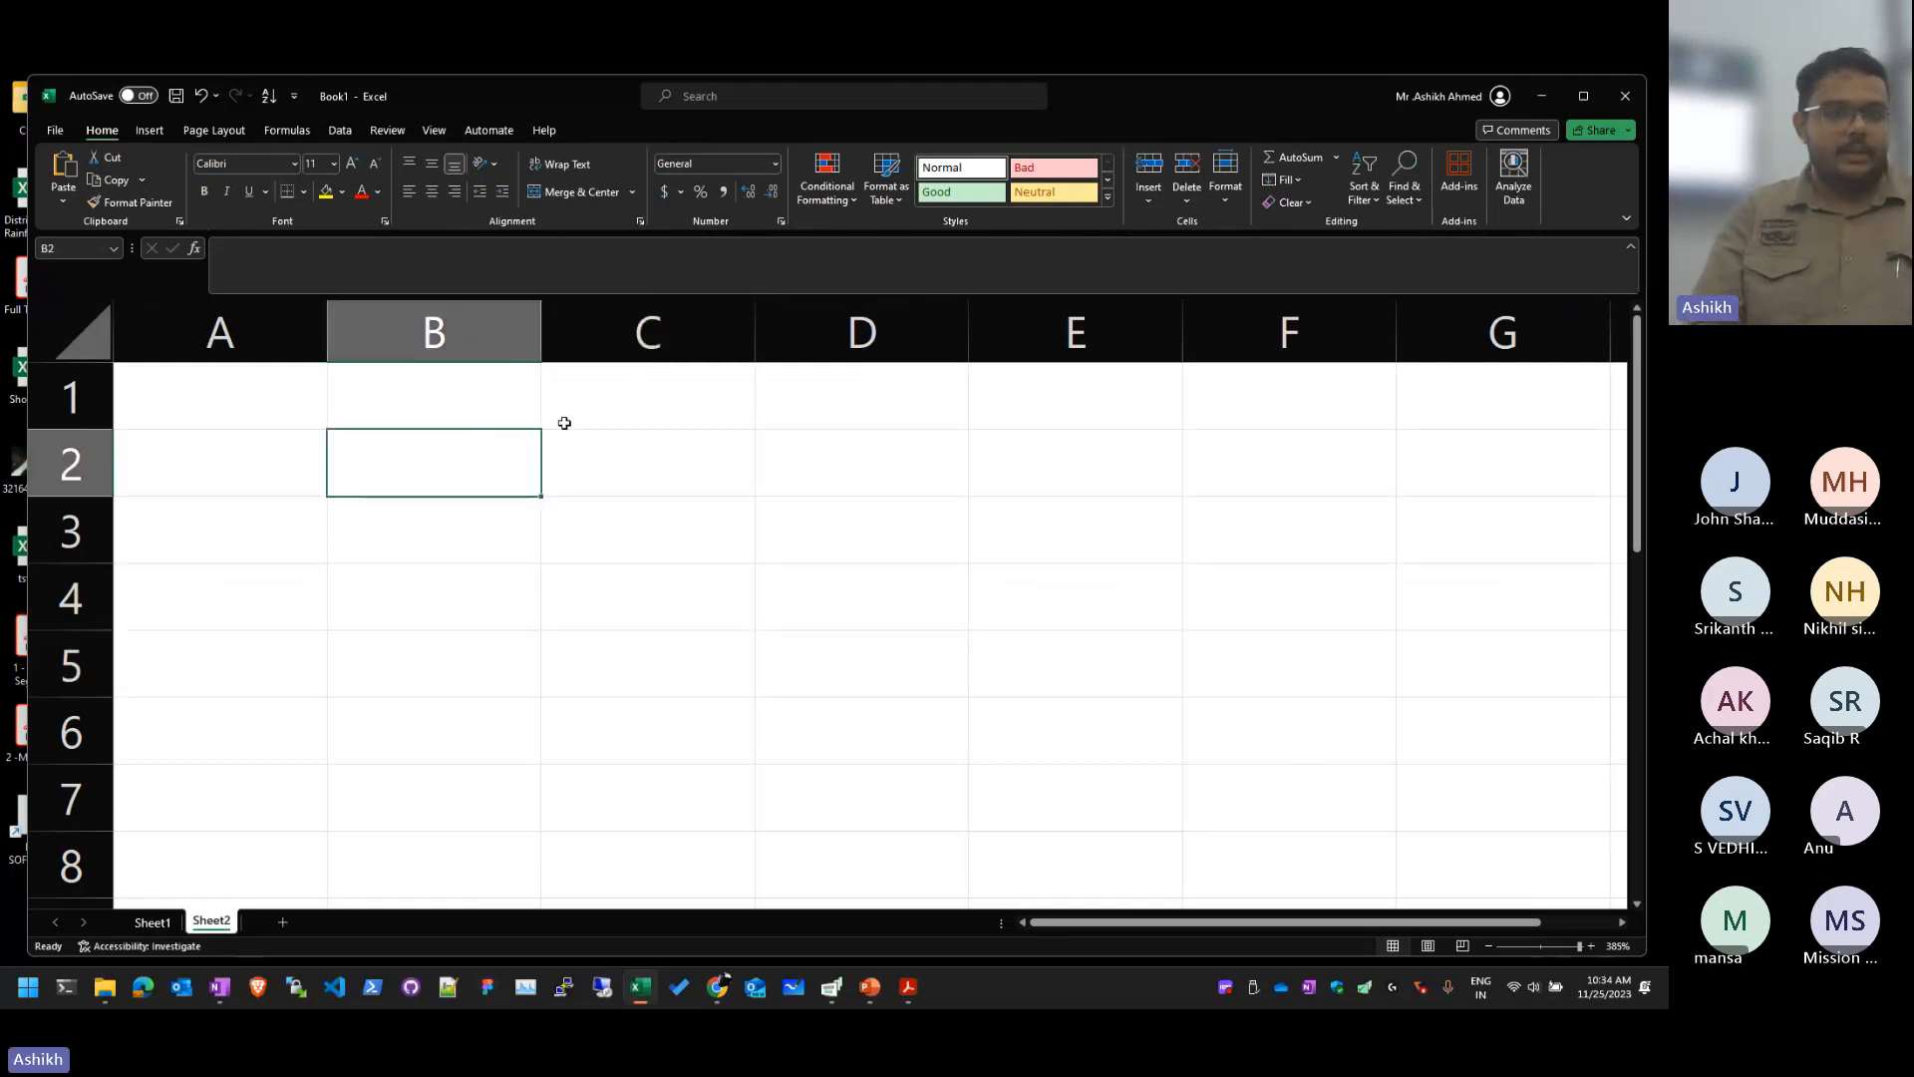
# Step: Maximize the workbook window and restore it to its previous size
pyautogui.press('super+Up')
pyautogui.hotkey('alt', 'space')
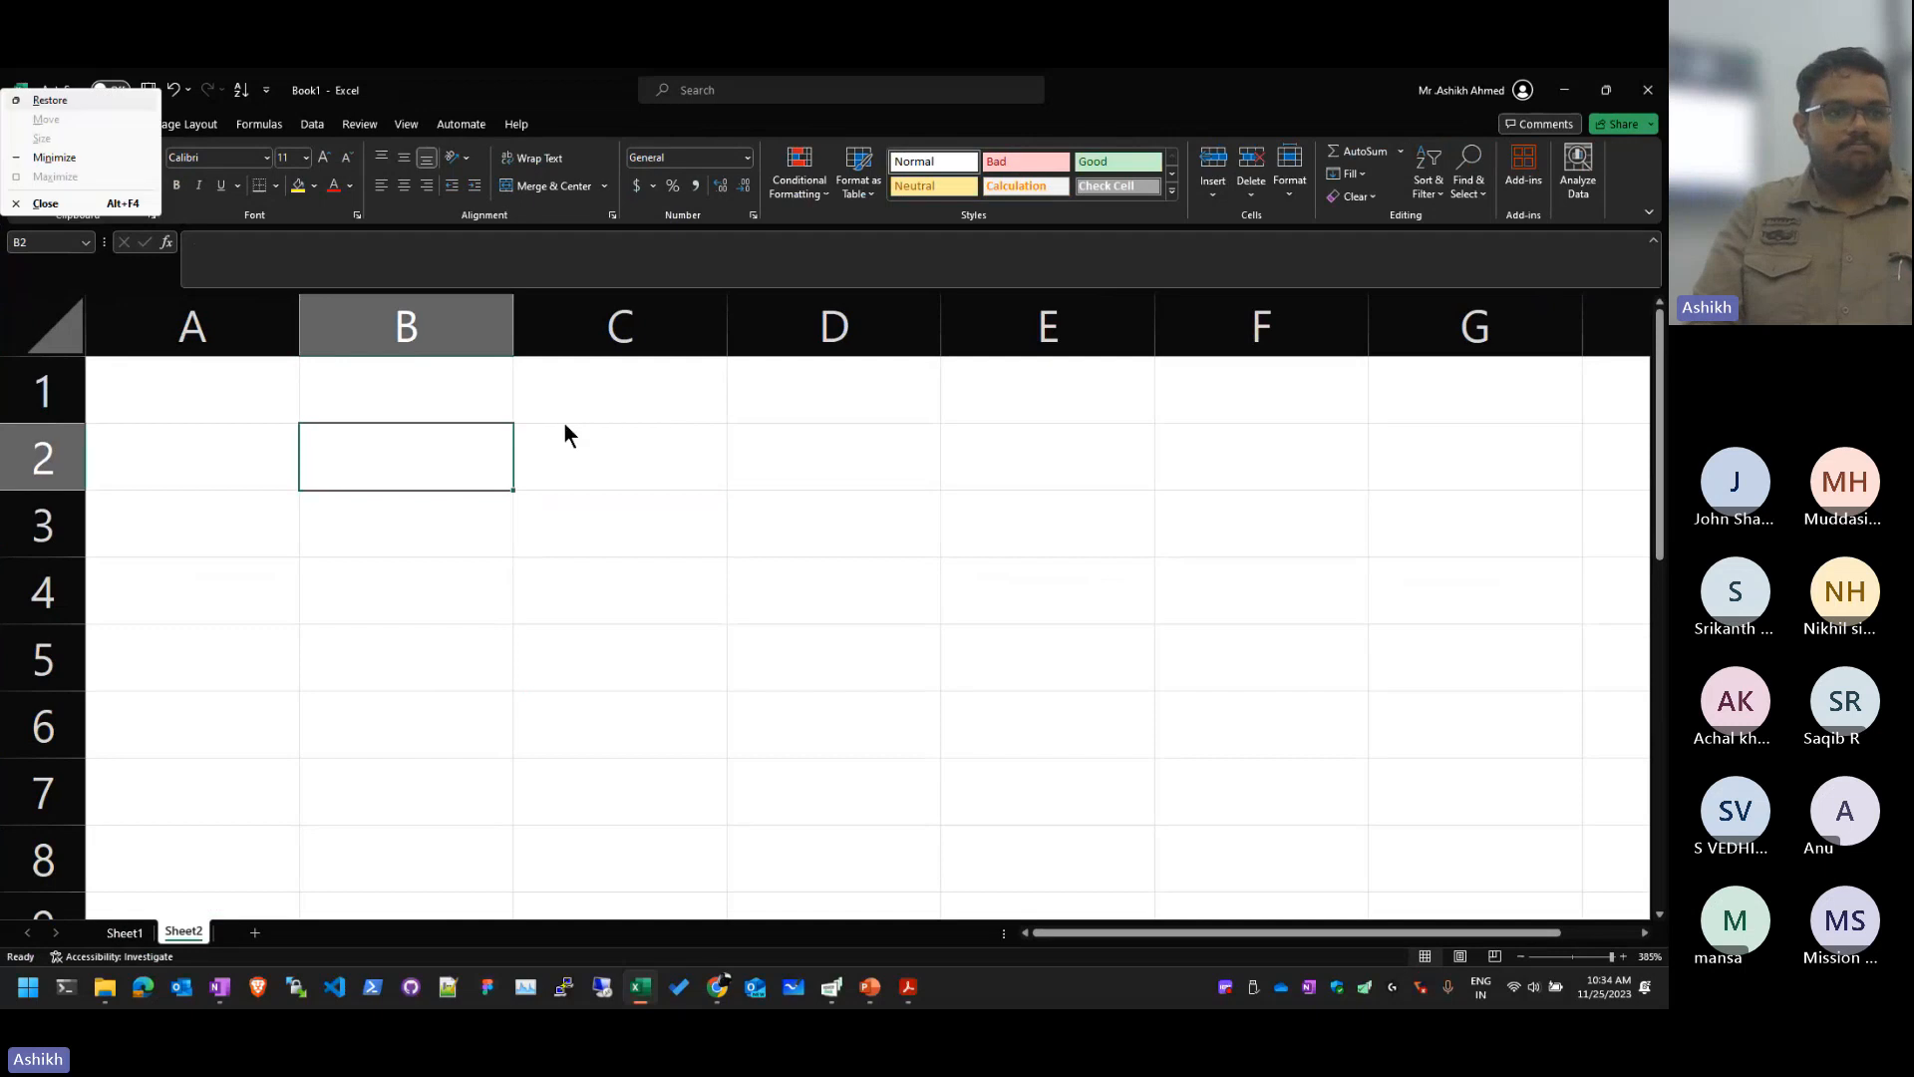
pyautogui.write('rE')
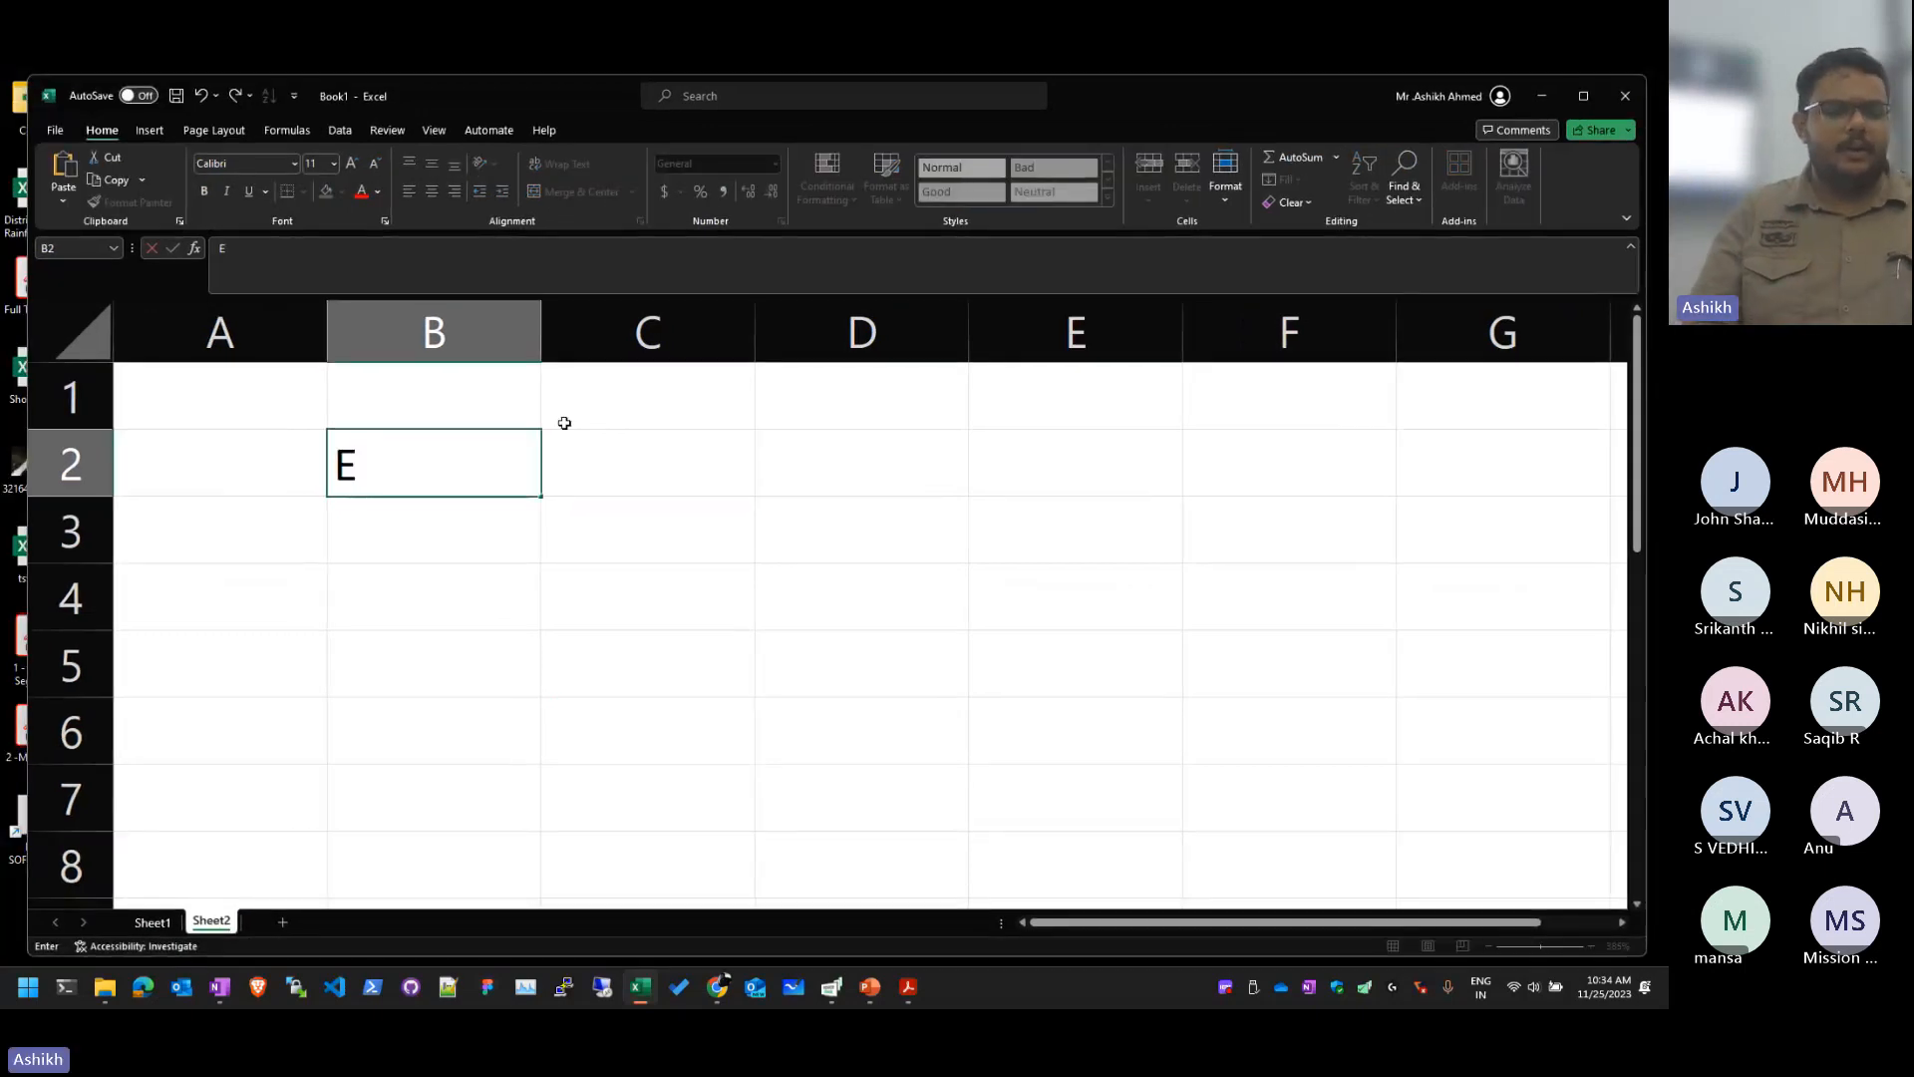
pyautogui.press('Escape')
# Step: Show the desktop, cycle through the open windows and return to Book1 from the overview of all windows
pyautogui.press('super+d')
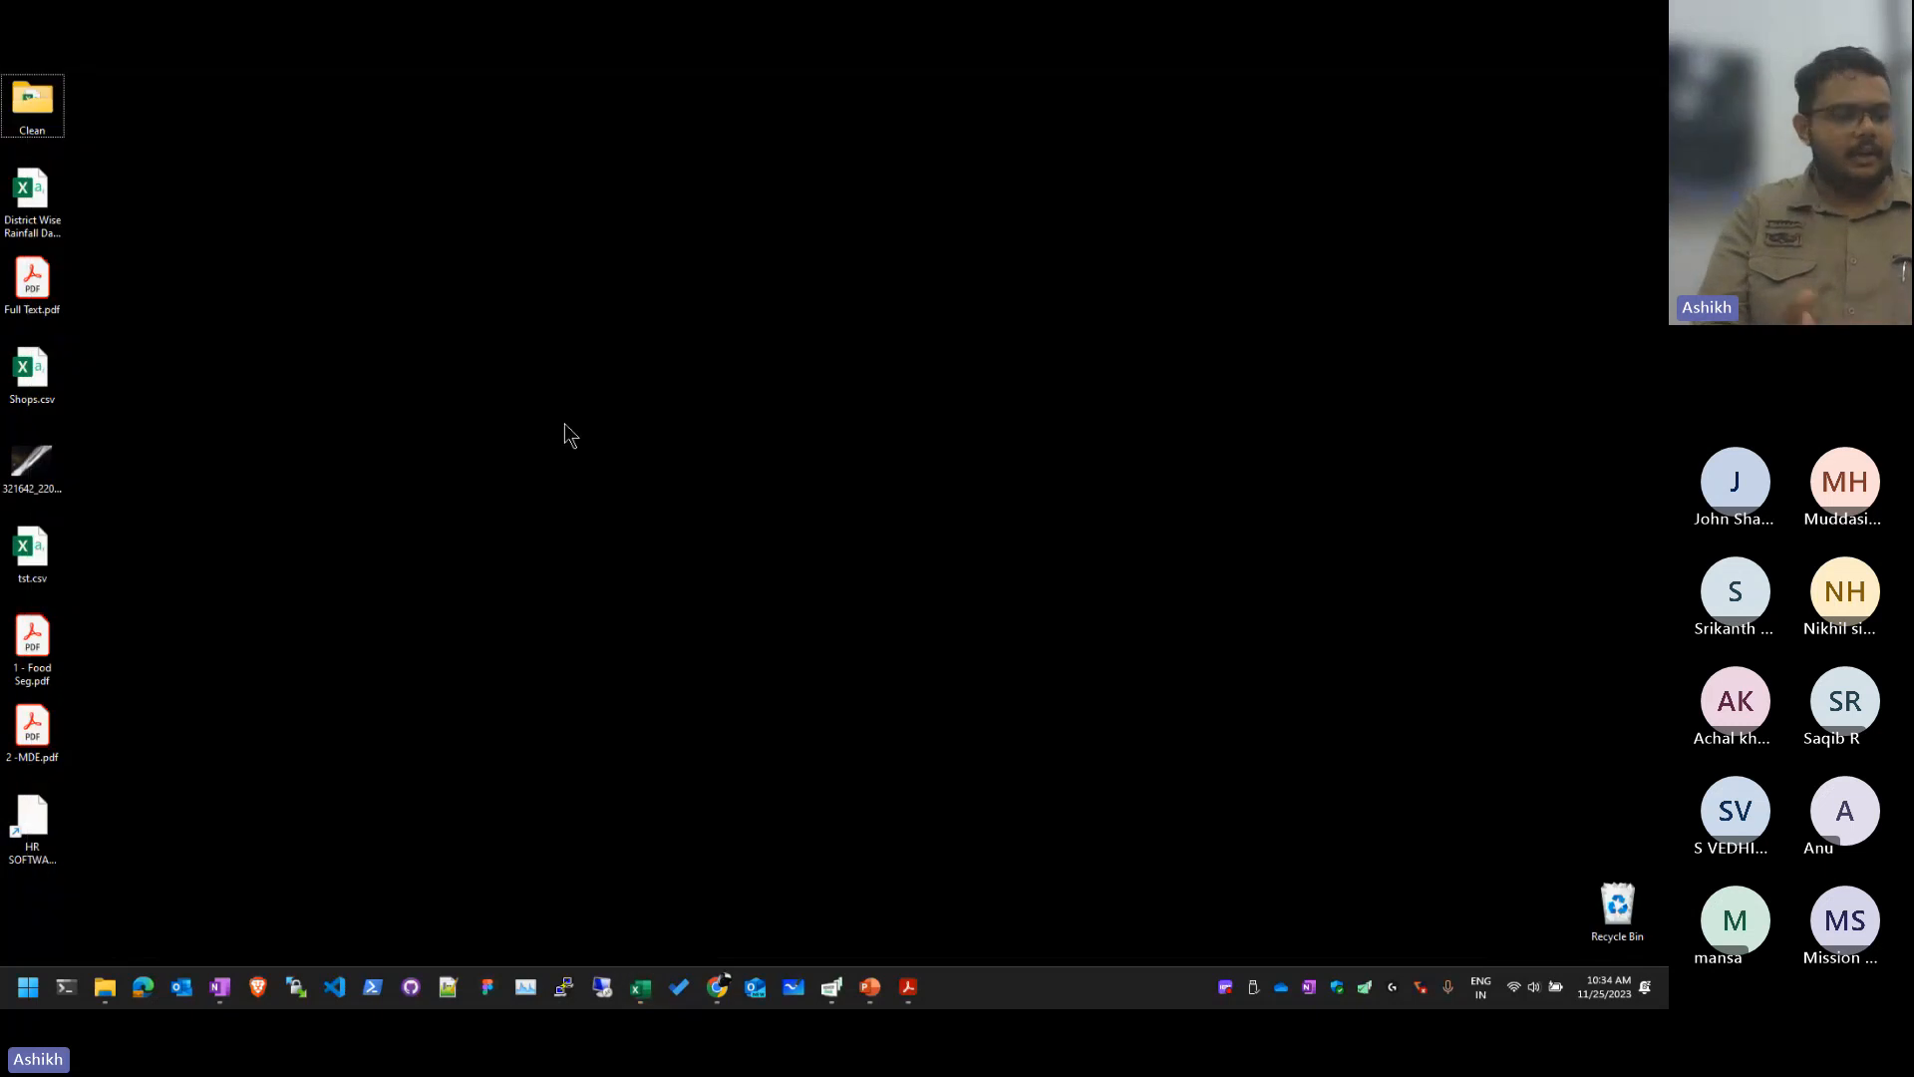
pyautogui.hotkey('alt', 'Tab')
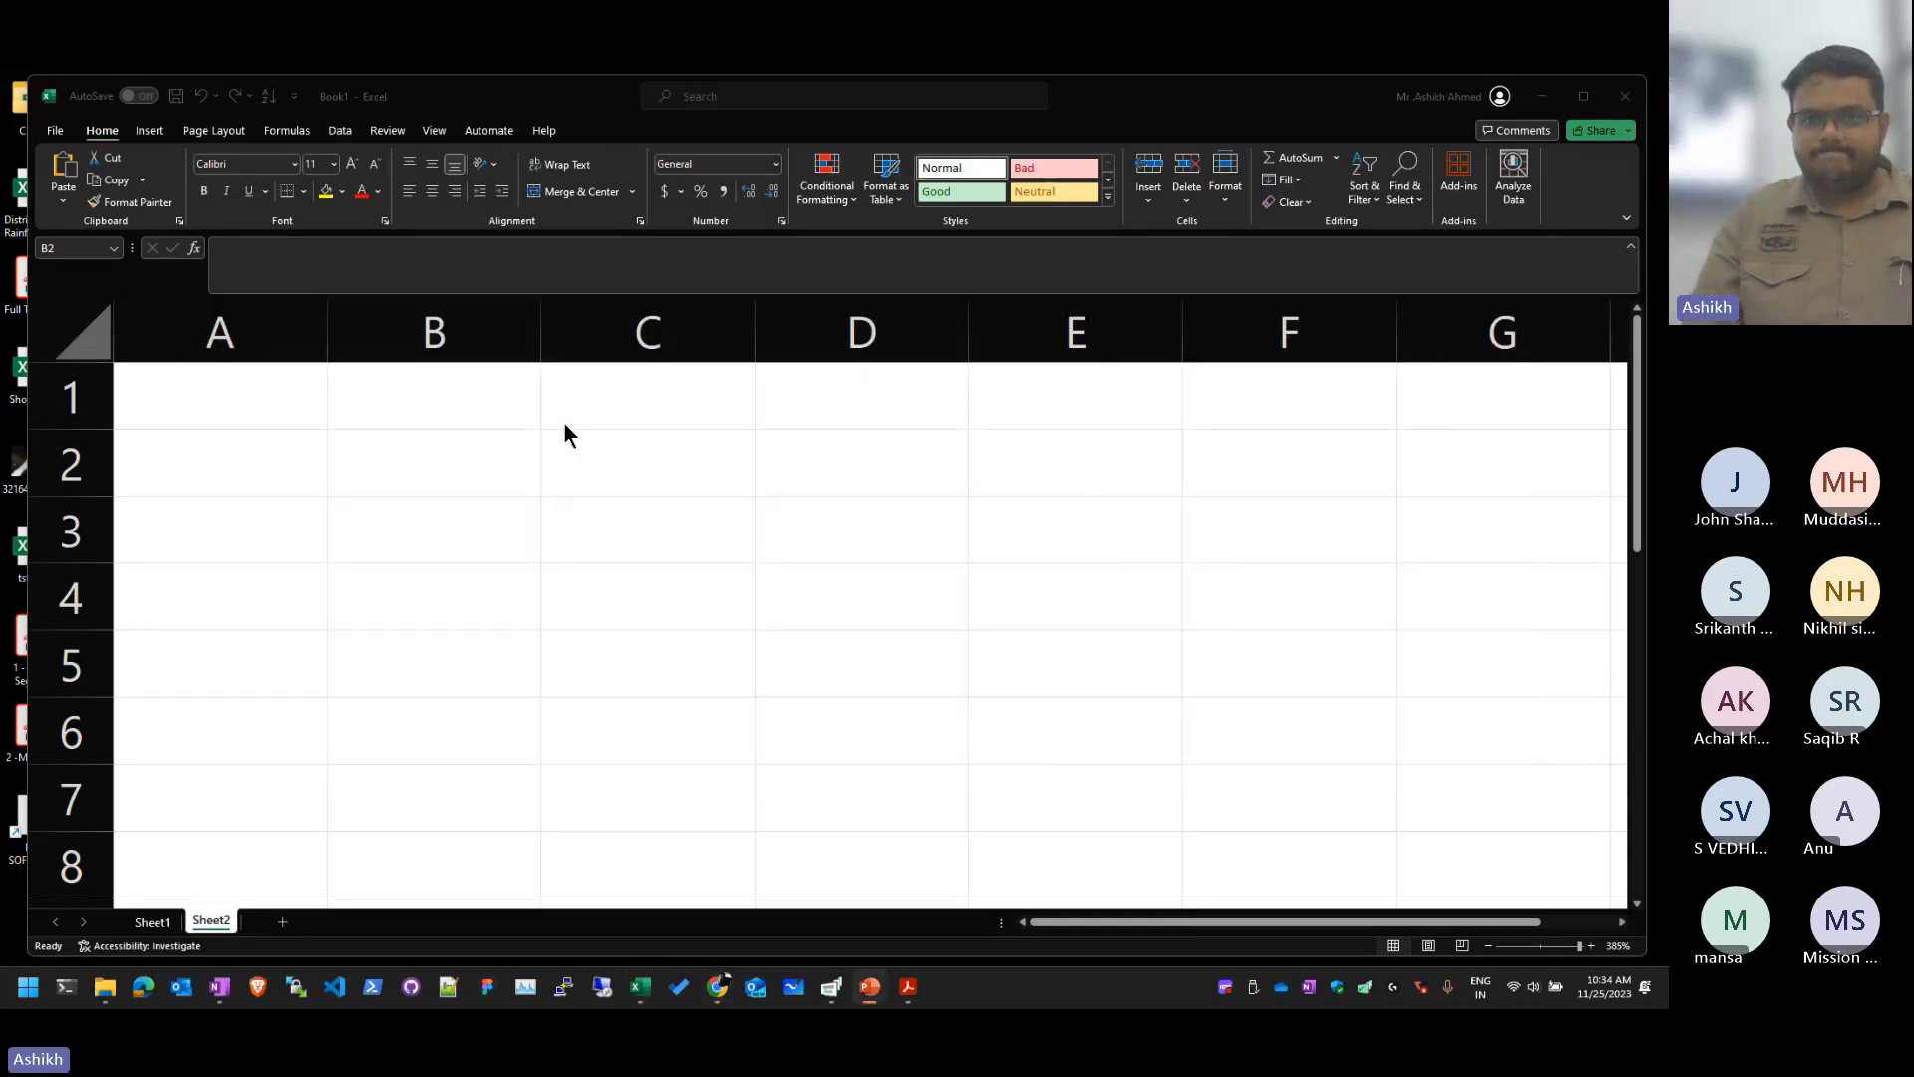
pyautogui.hotkey('alt', 'Tab')
pyautogui.hotkey('alt', 'Tab')
pyautogui.press('Escape')
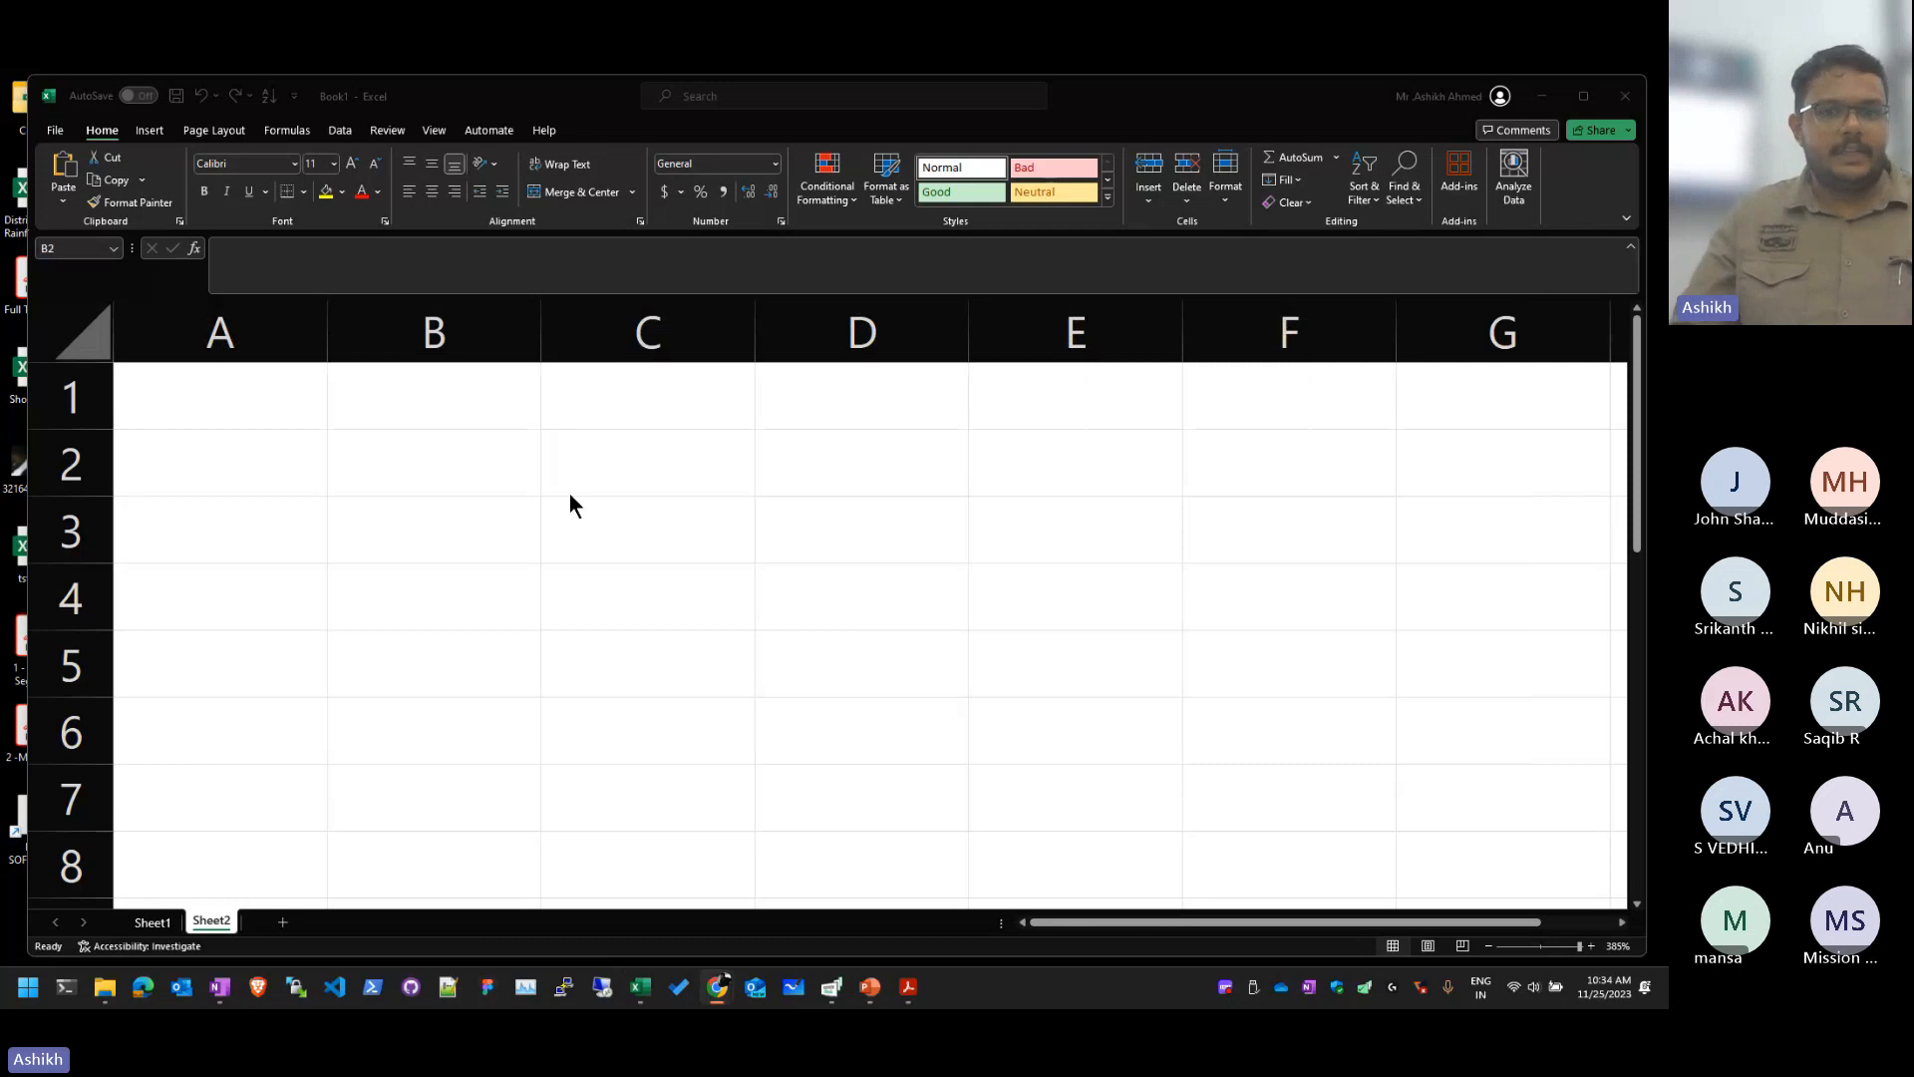
pyautogui.press('super+Tab')
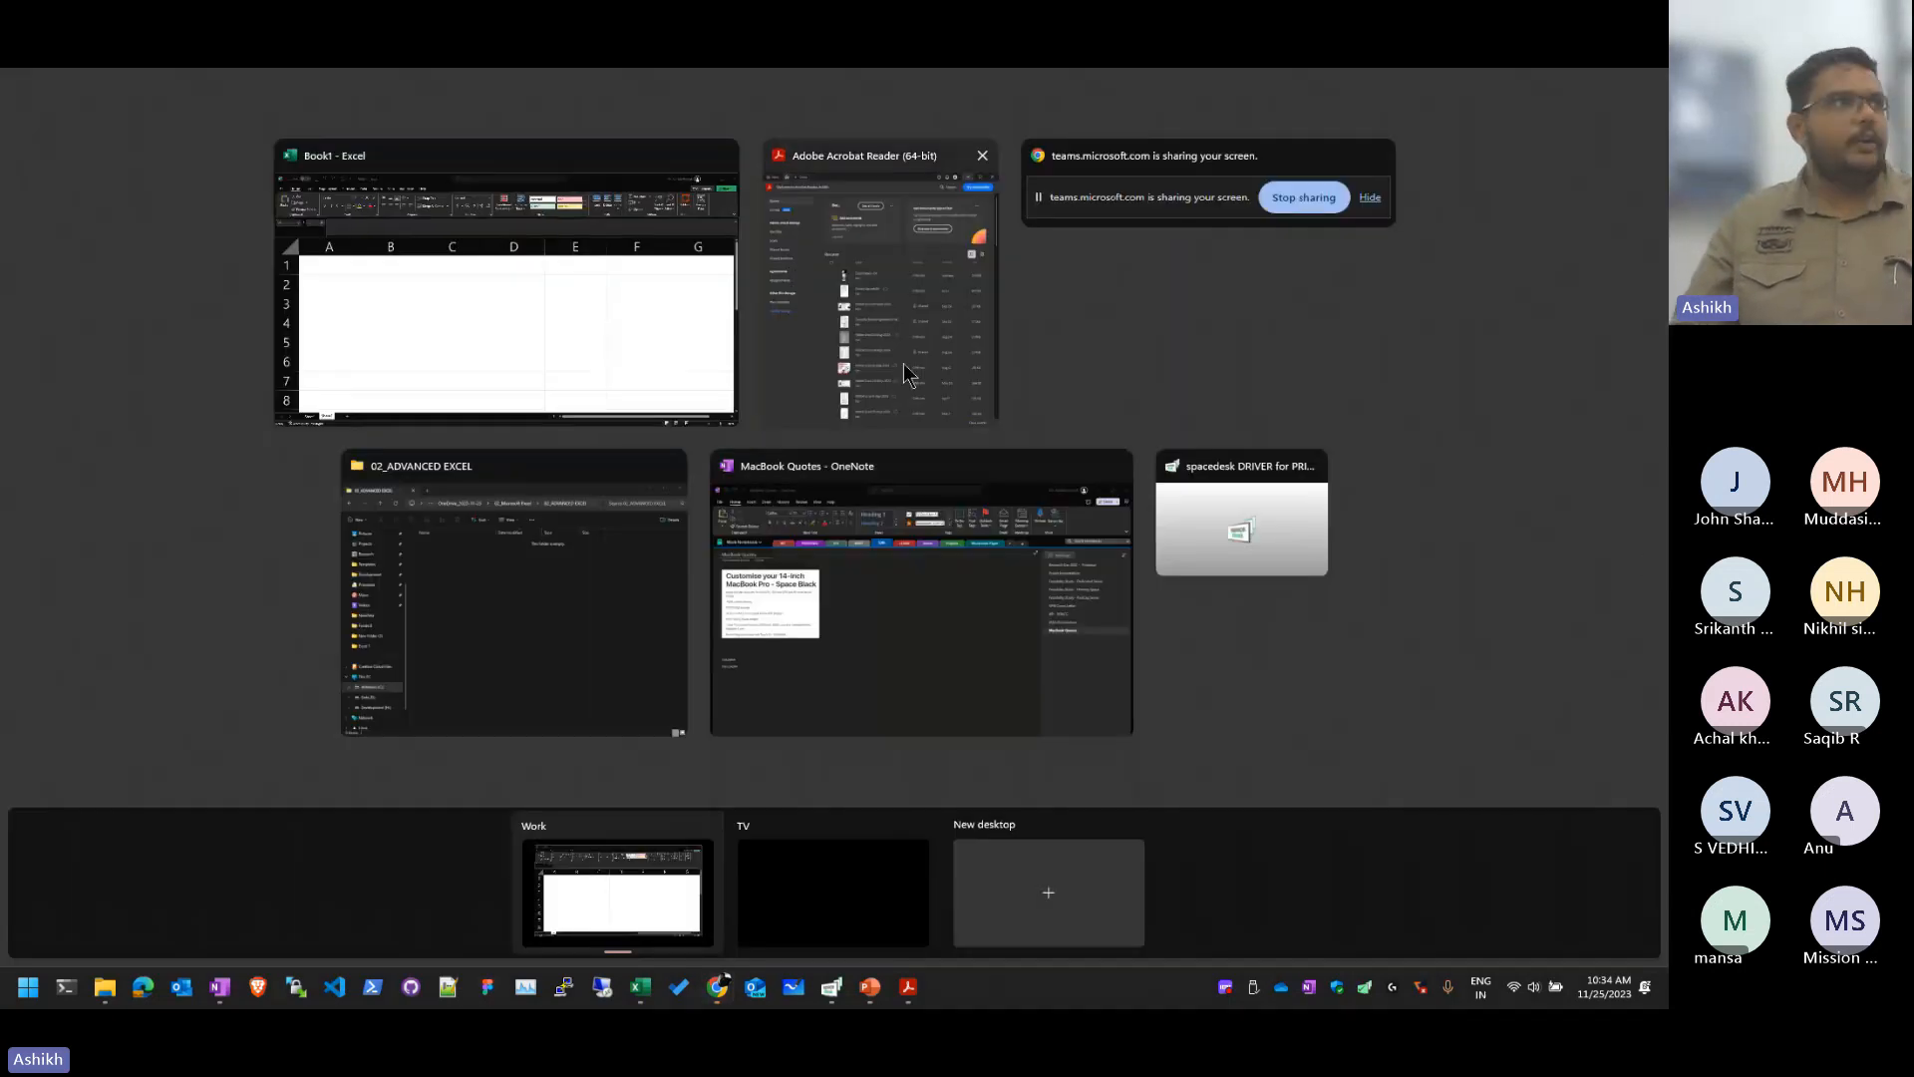
pyautogui.click(640, 375)
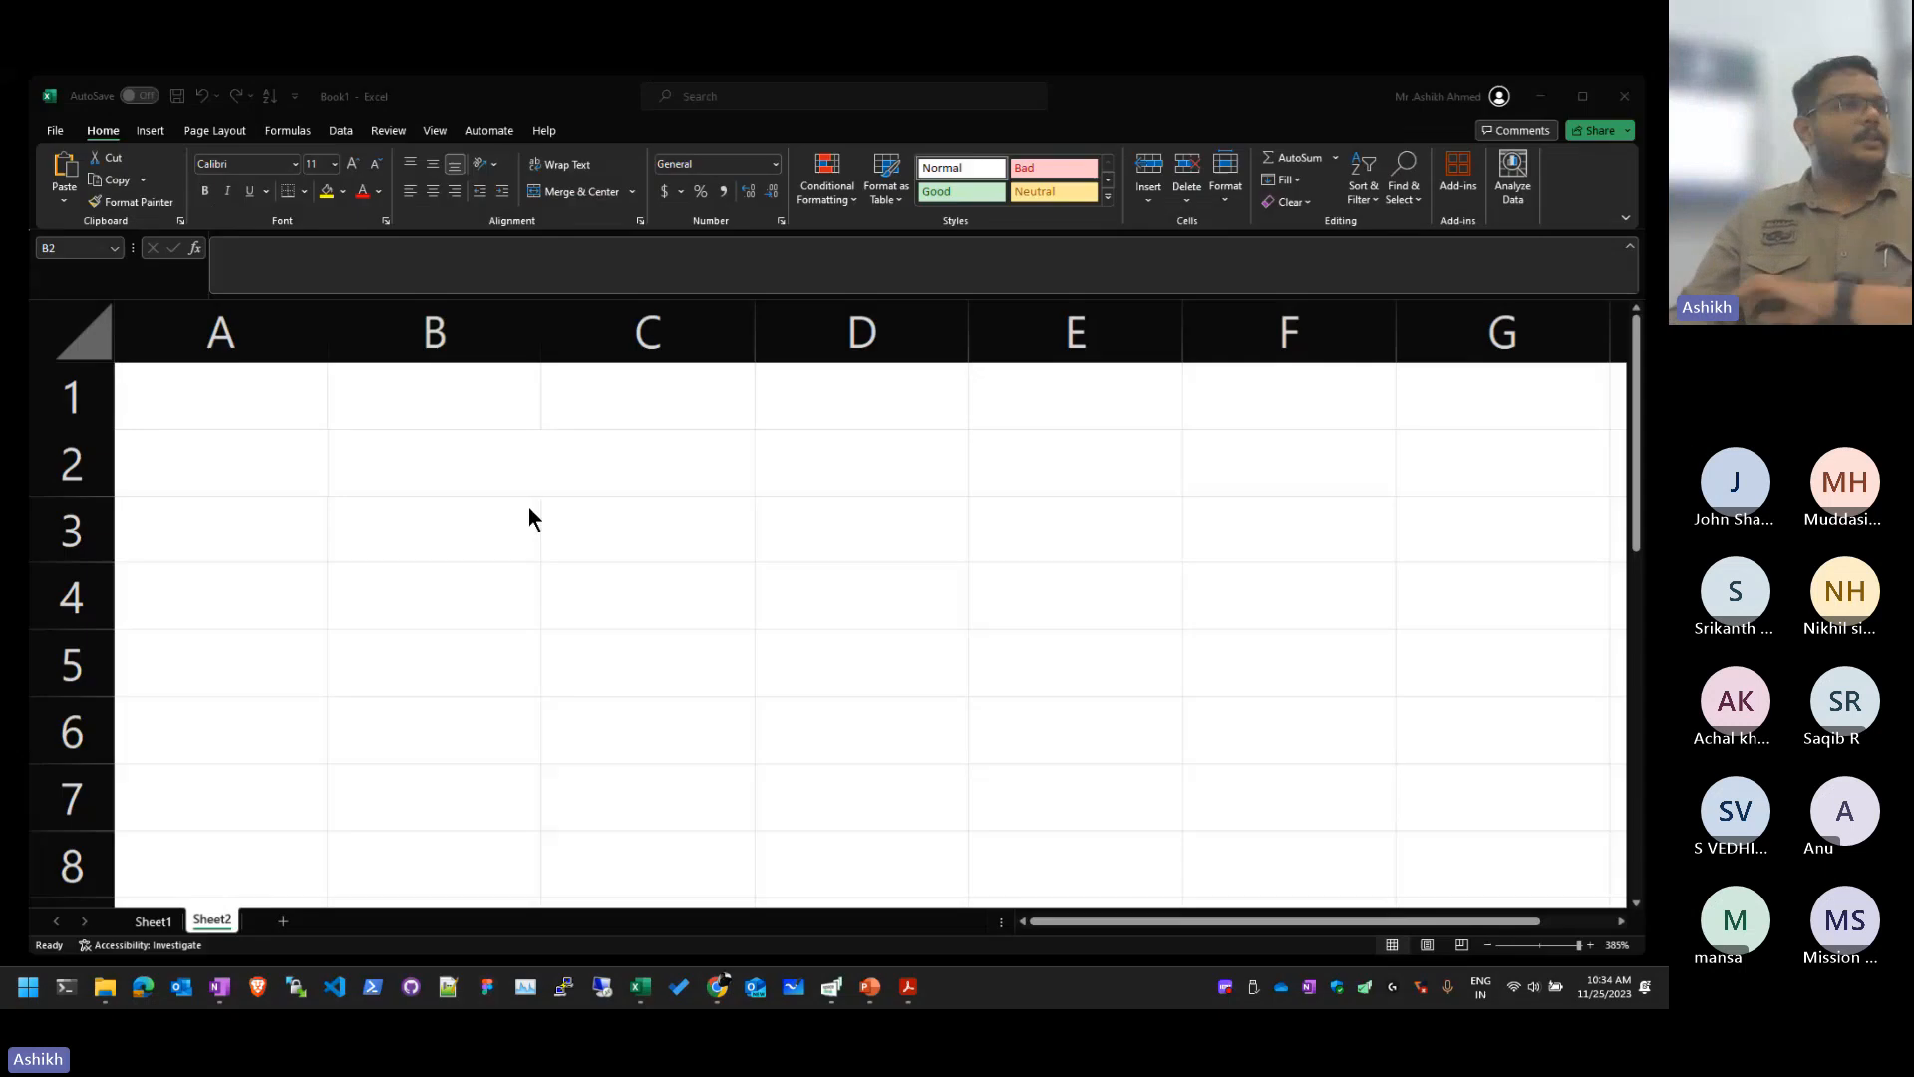
# Step: Select cell C3, call up the commands for opening a file and saving the workbook, and cancel both
pyautogui.press('Up')
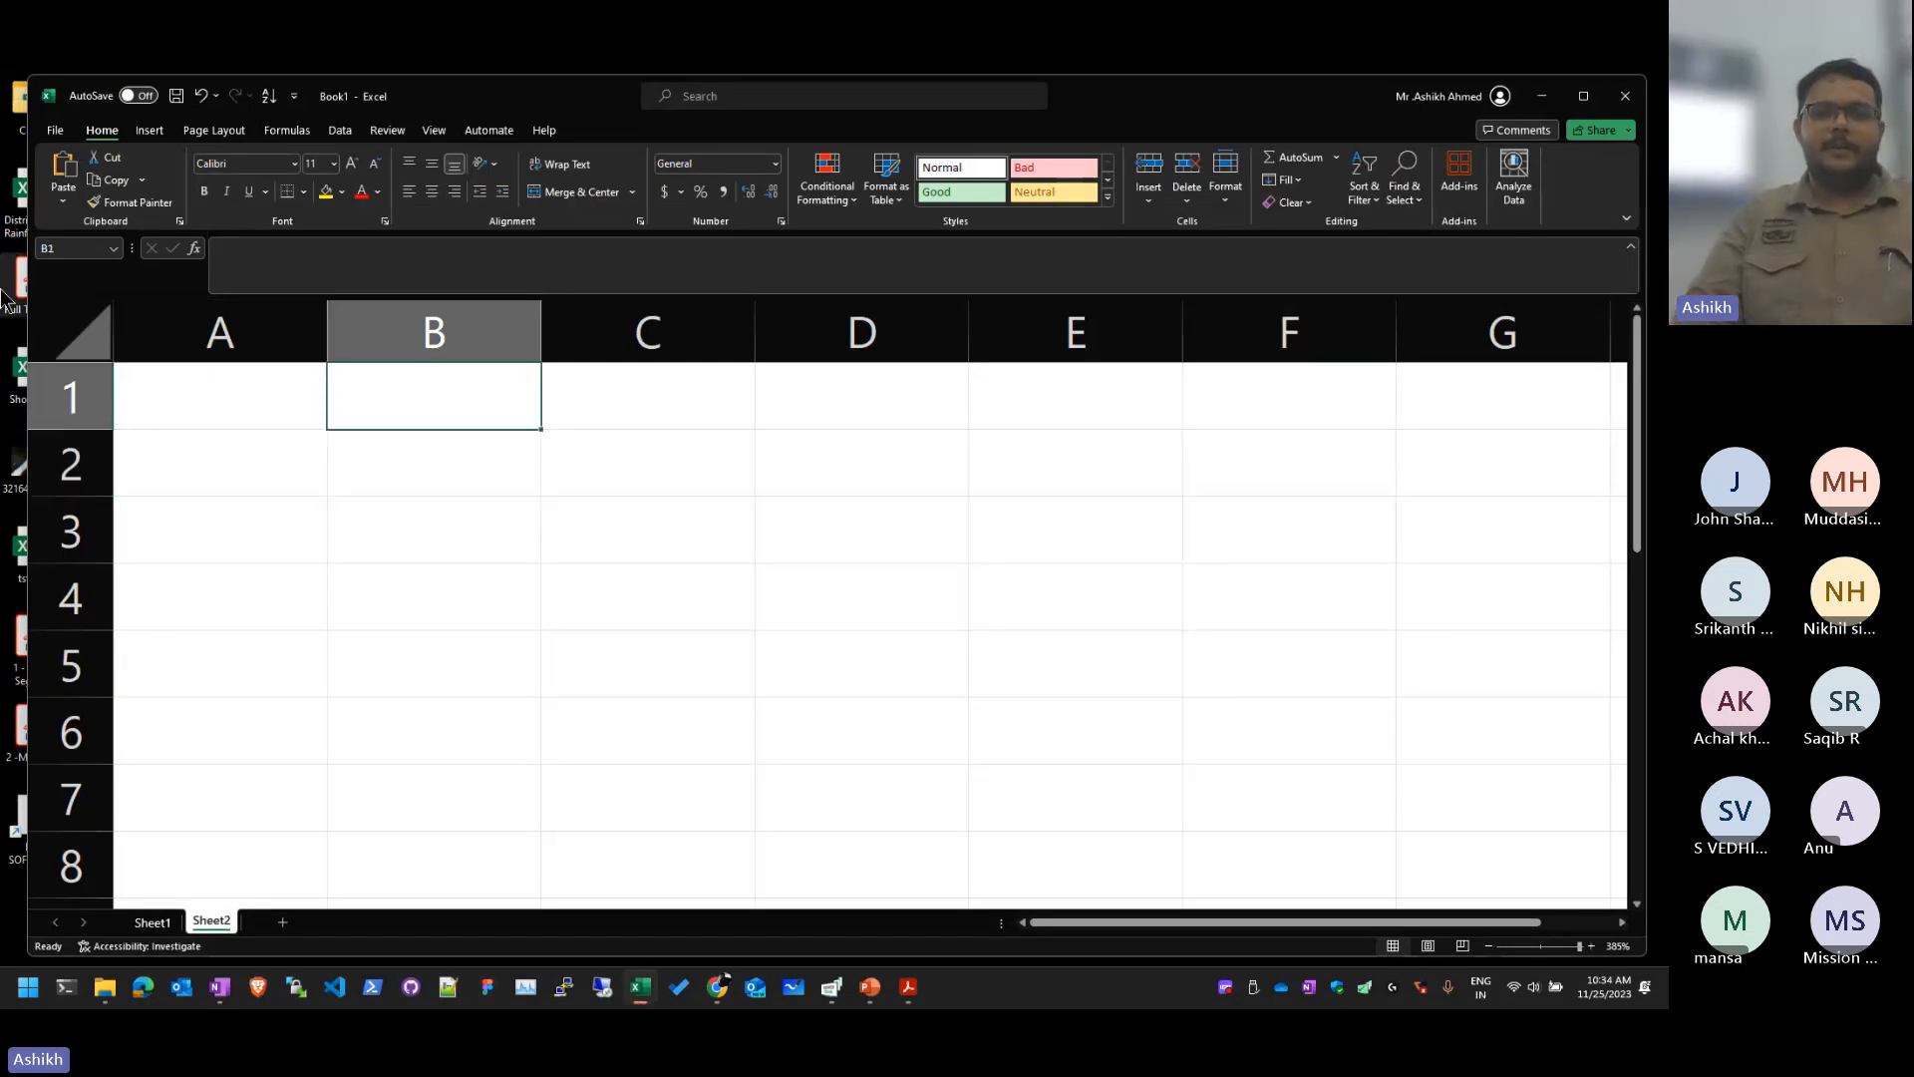
pyautogui.press('Right')
pyautogui.press('Down')
pyautogui.press('Down')
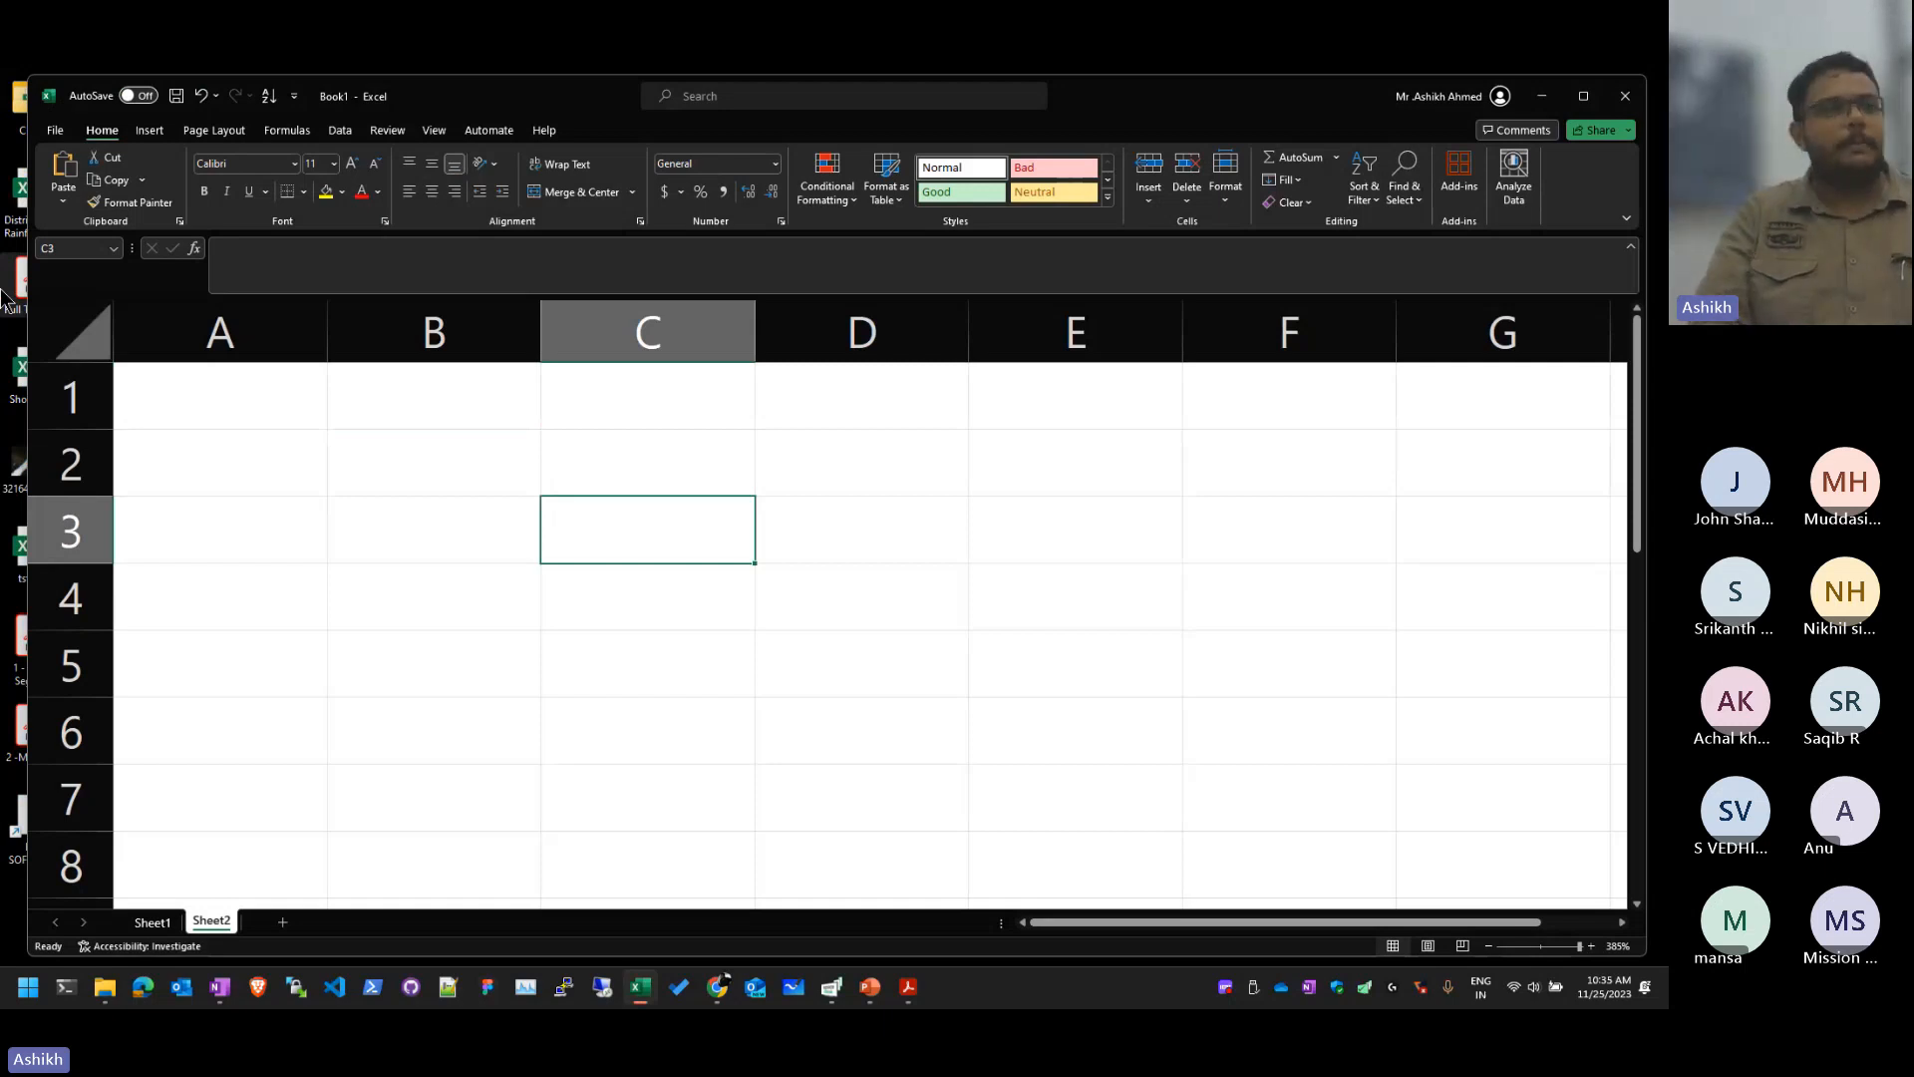
pyautogui.hotkey('ctrl', 'o')
pyautogui.press('Escape')
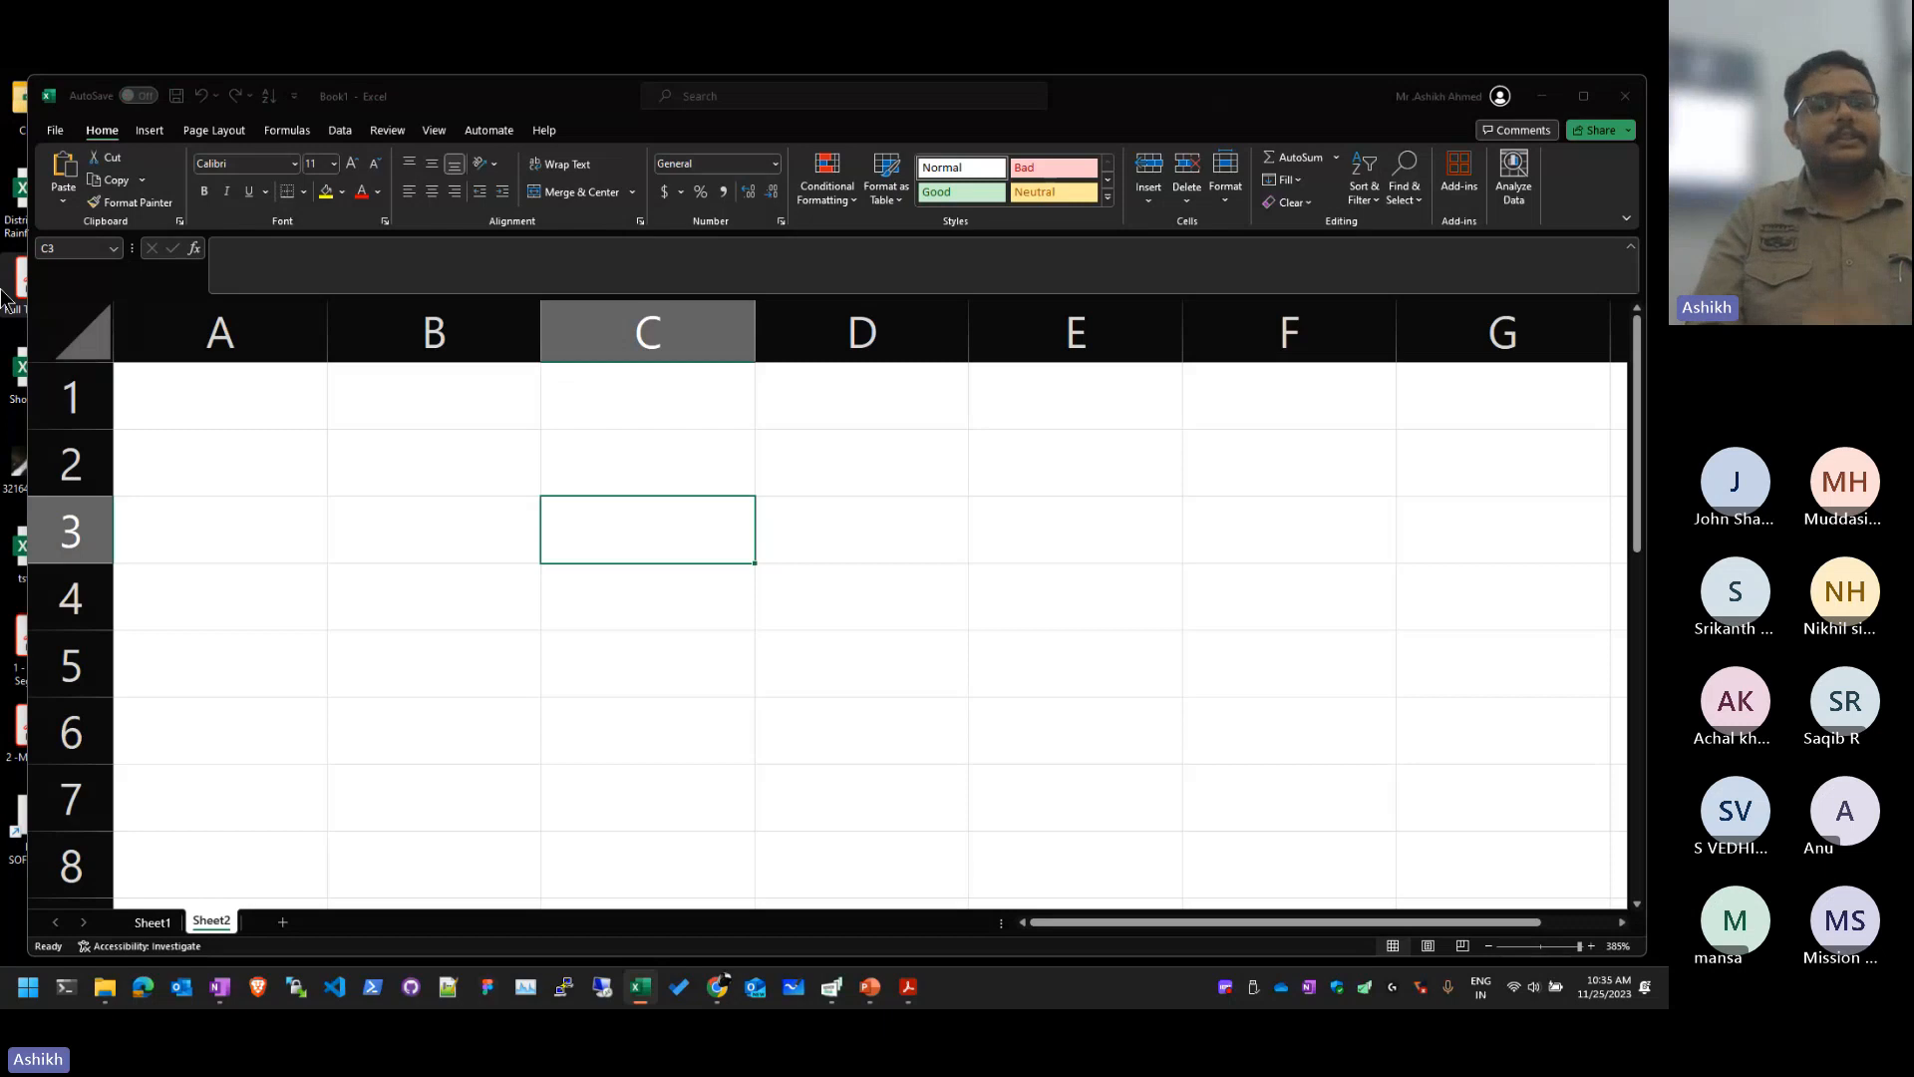
pyautogui.hotkey('ctrl', 's')
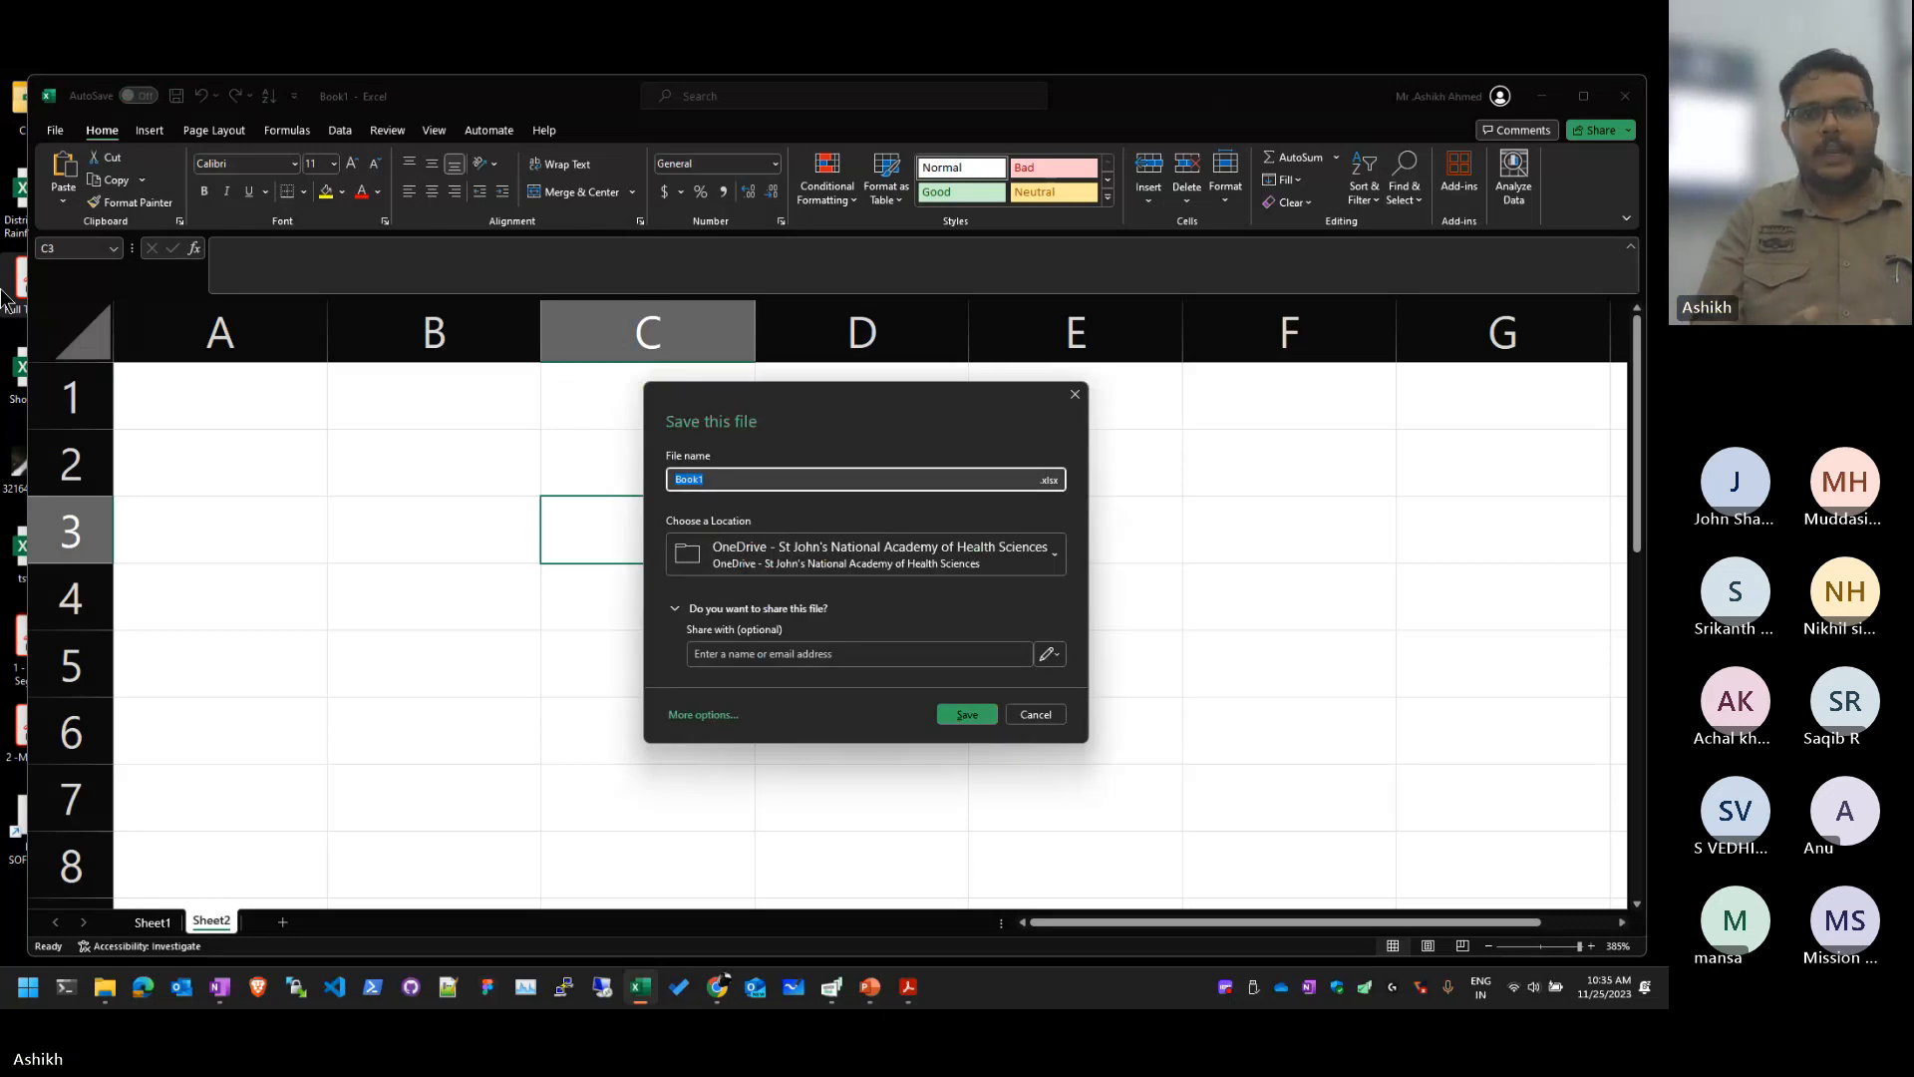
pyautogui.press('Escape')
# Step: Select cell B3, start closing the workbook and cancel the close
pyautogui.click(375, 520)
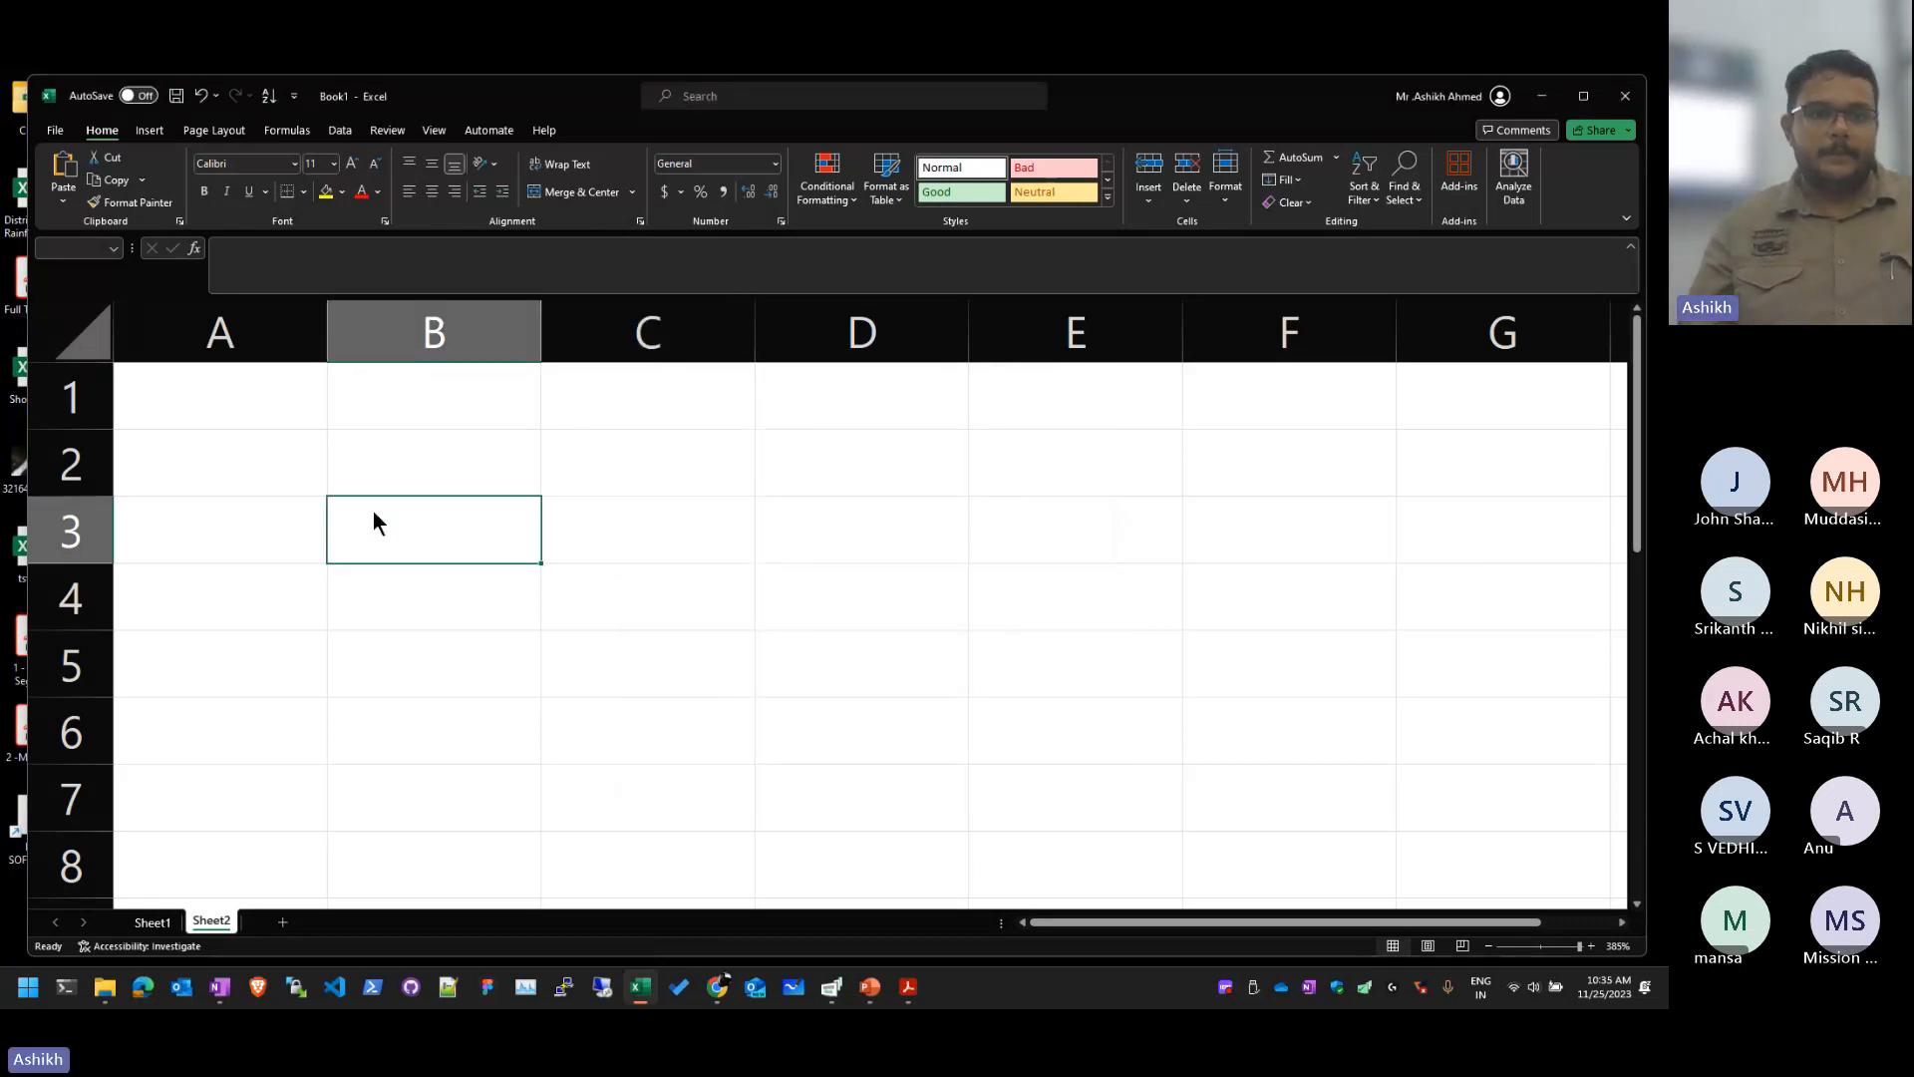
pyautogui.hotkey('ctrl', 'w')
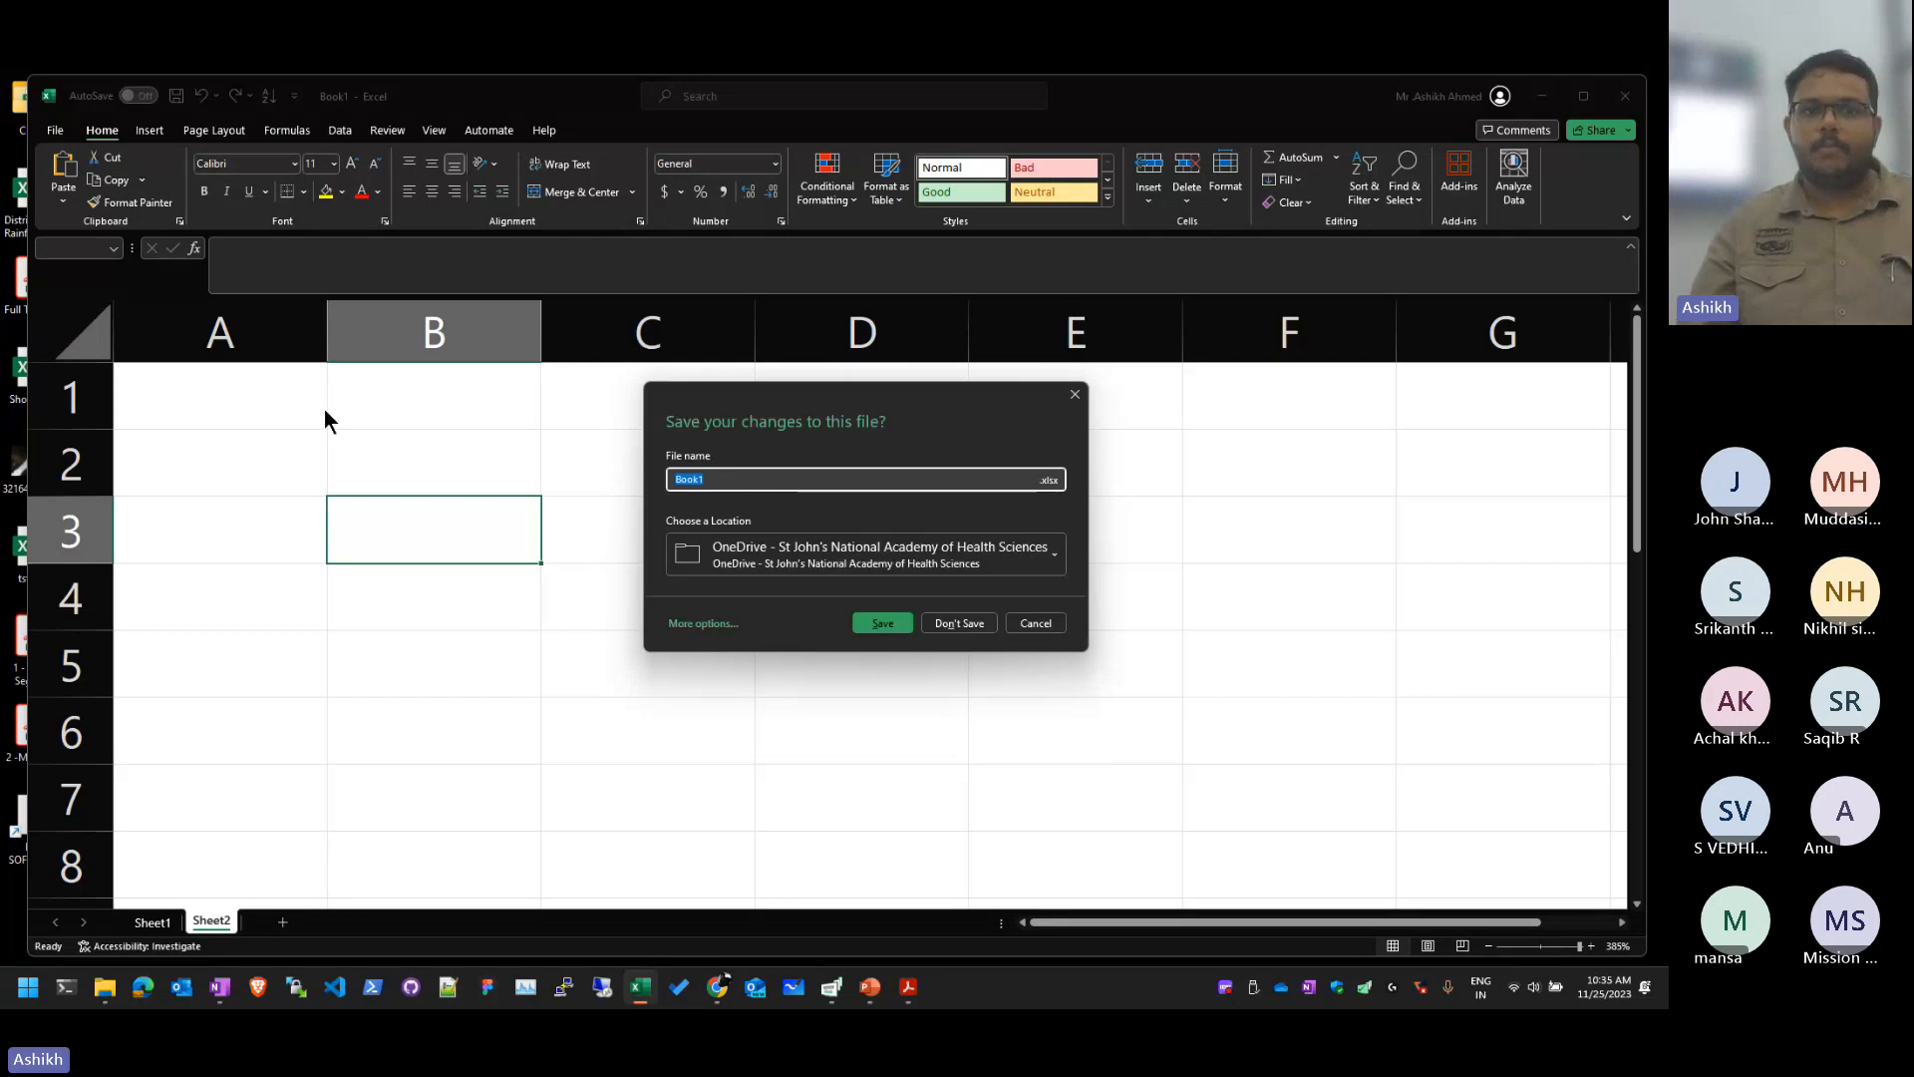
pyautogui.press('Escape')
# Step: Switch to Excel Notes - D1.pdf in Chrome and read its sections on short-cut keys and accessing menus using the keyboard
pyautogui.hotkey('alt', 'Tab')
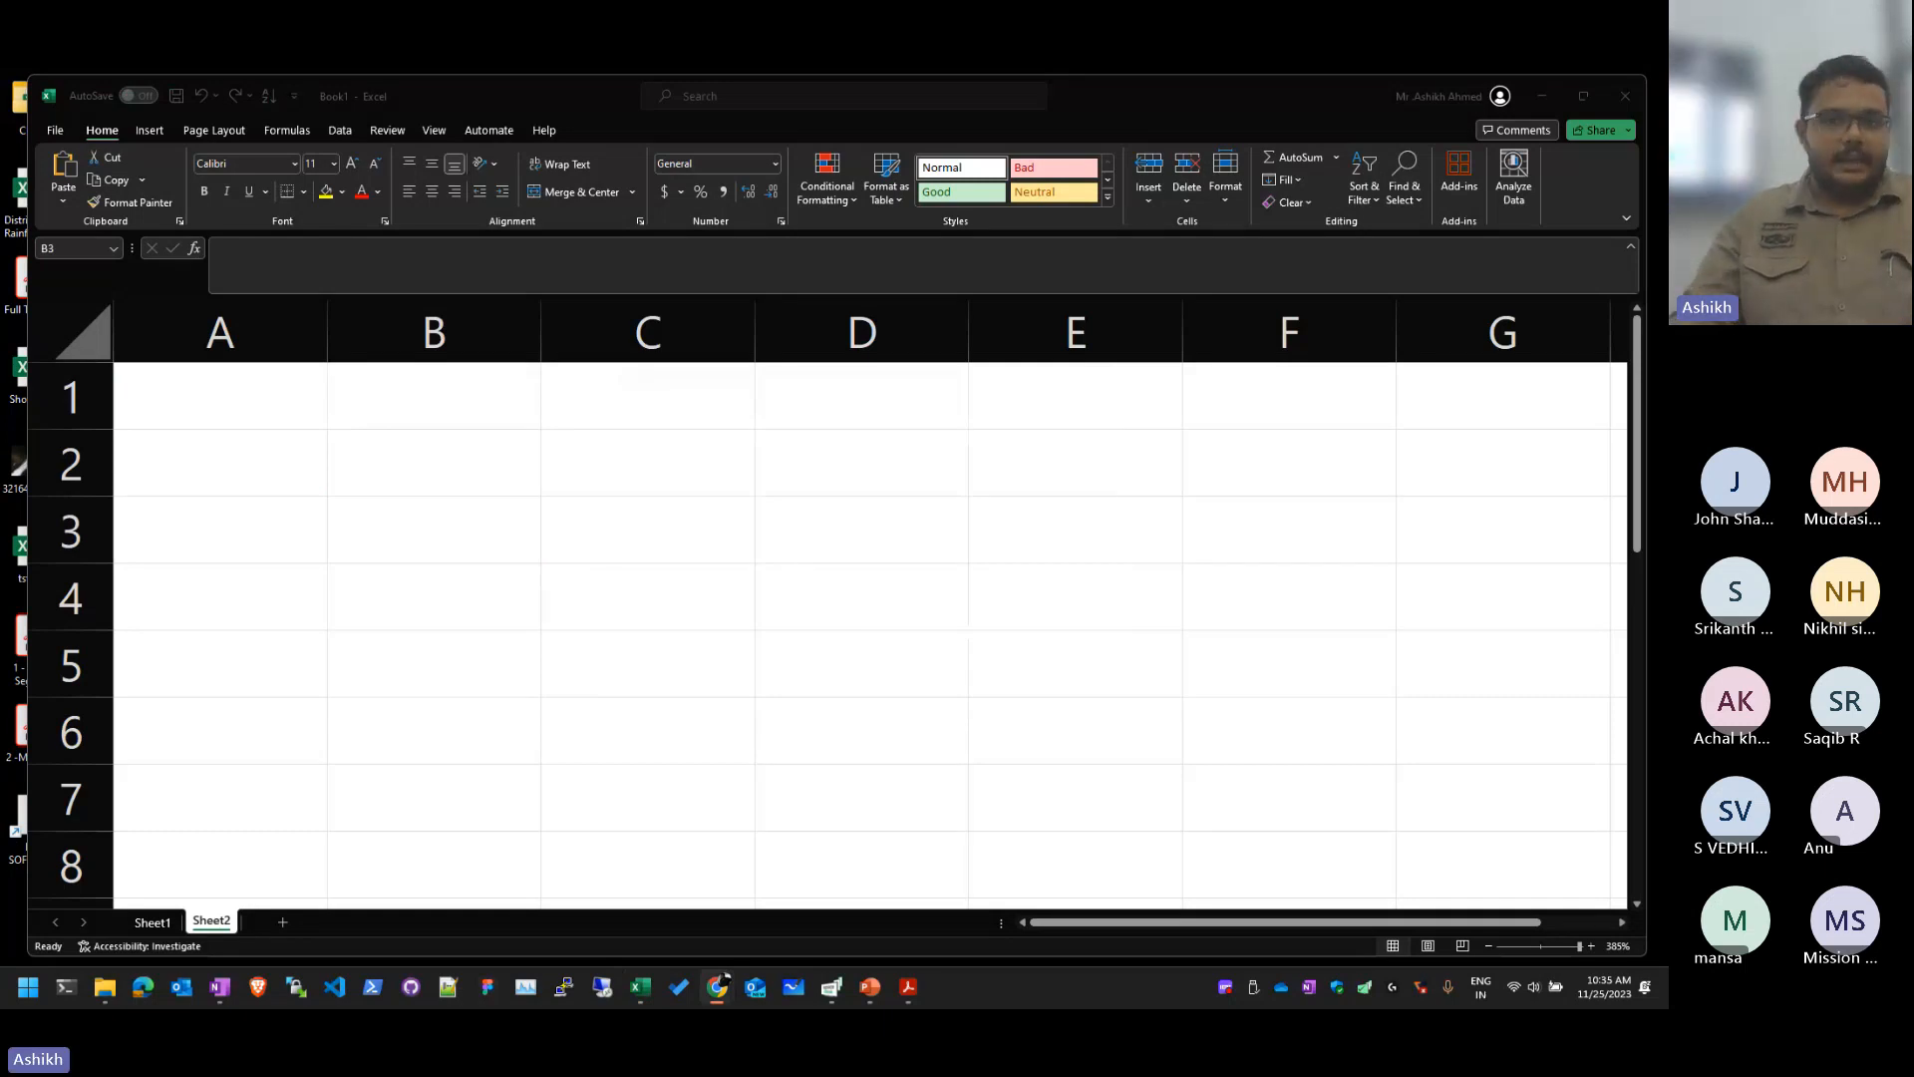
pyautogui.moveTo(1665, 122); pyautogui.dragTo(908, 309)
pyautogui.scroll(10, 1266, 650)
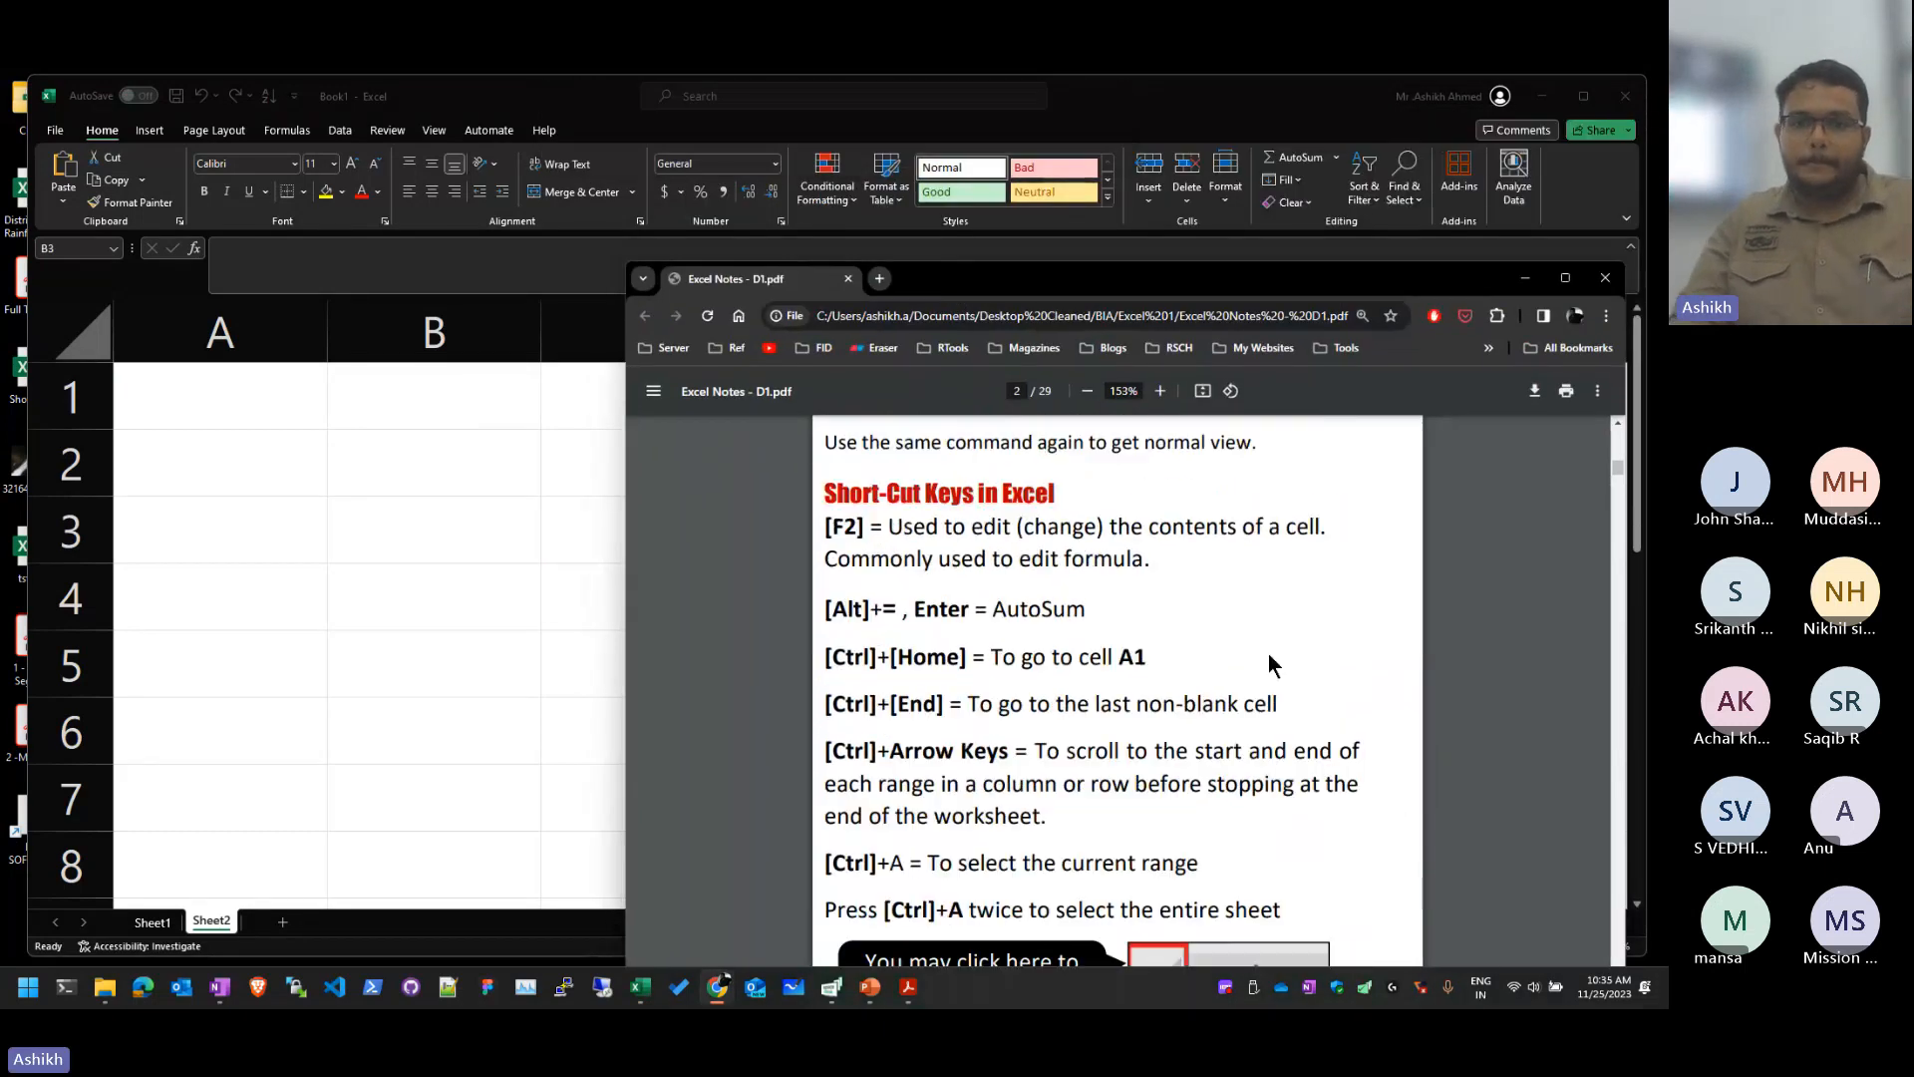
pyautogui.keyDown('ctrl'); pyautogui.scroll(-3, 1252, 642); pyautogui.keyUp('ctrl')
pyautogui.keyDown('ctrl'); pyautogui.scroll(6, 1252, 643); pyautogui.keyUp('ctrl')
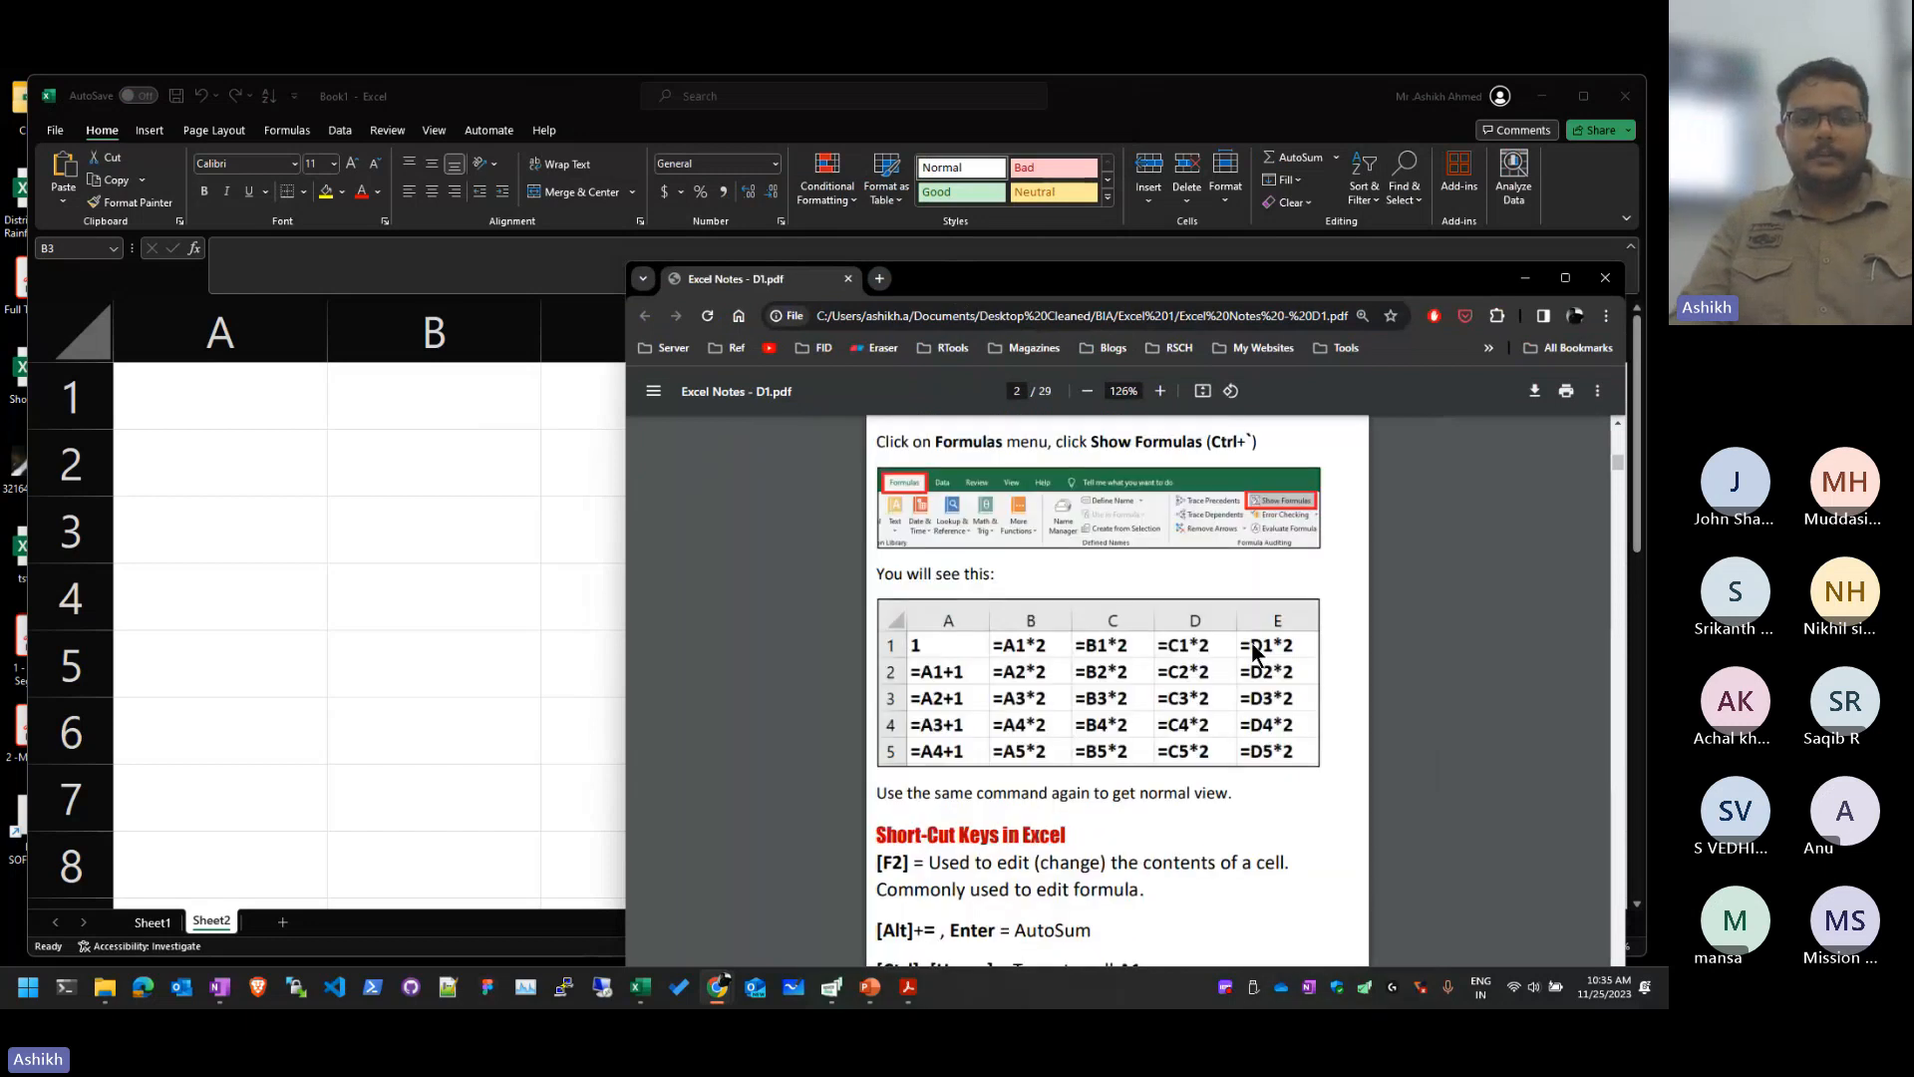
pyautogui.scroll(-3, 1256, 636)
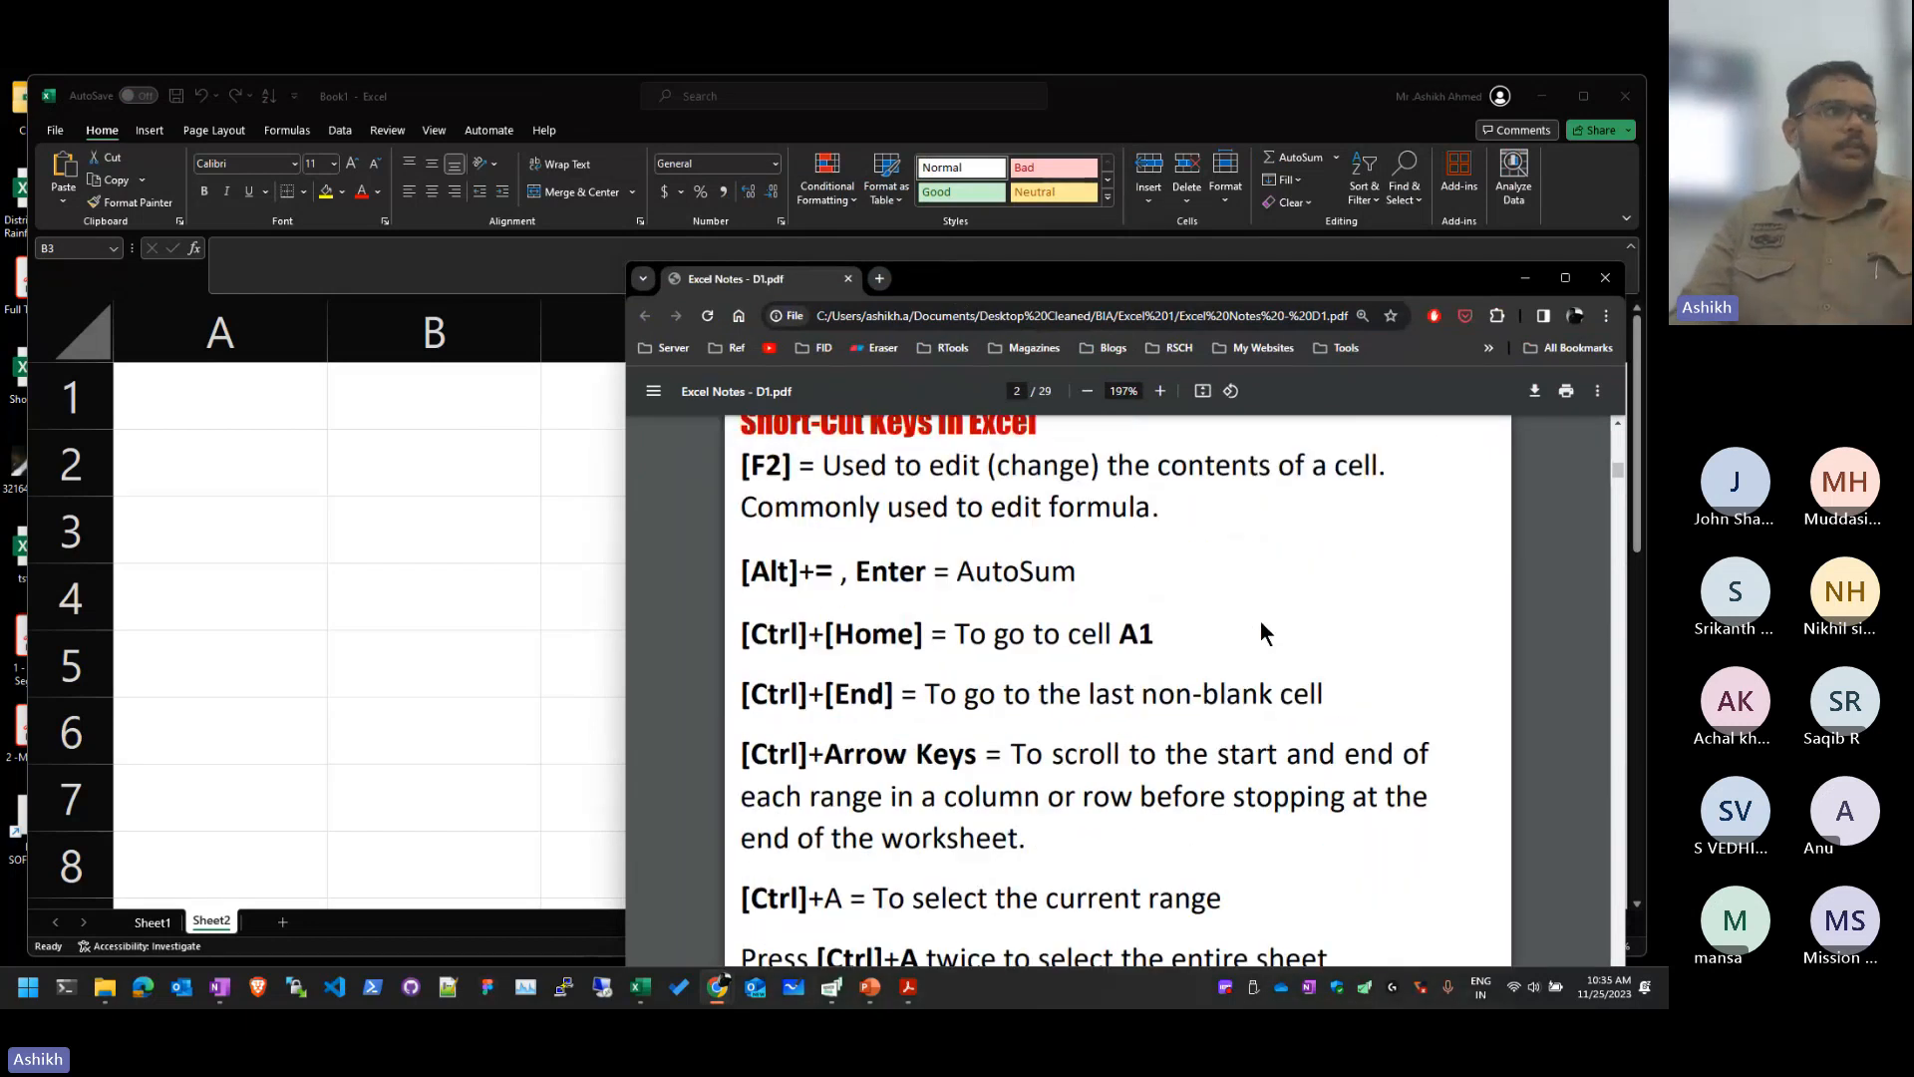
pyautogui.scroll(-5, 1262, 636)
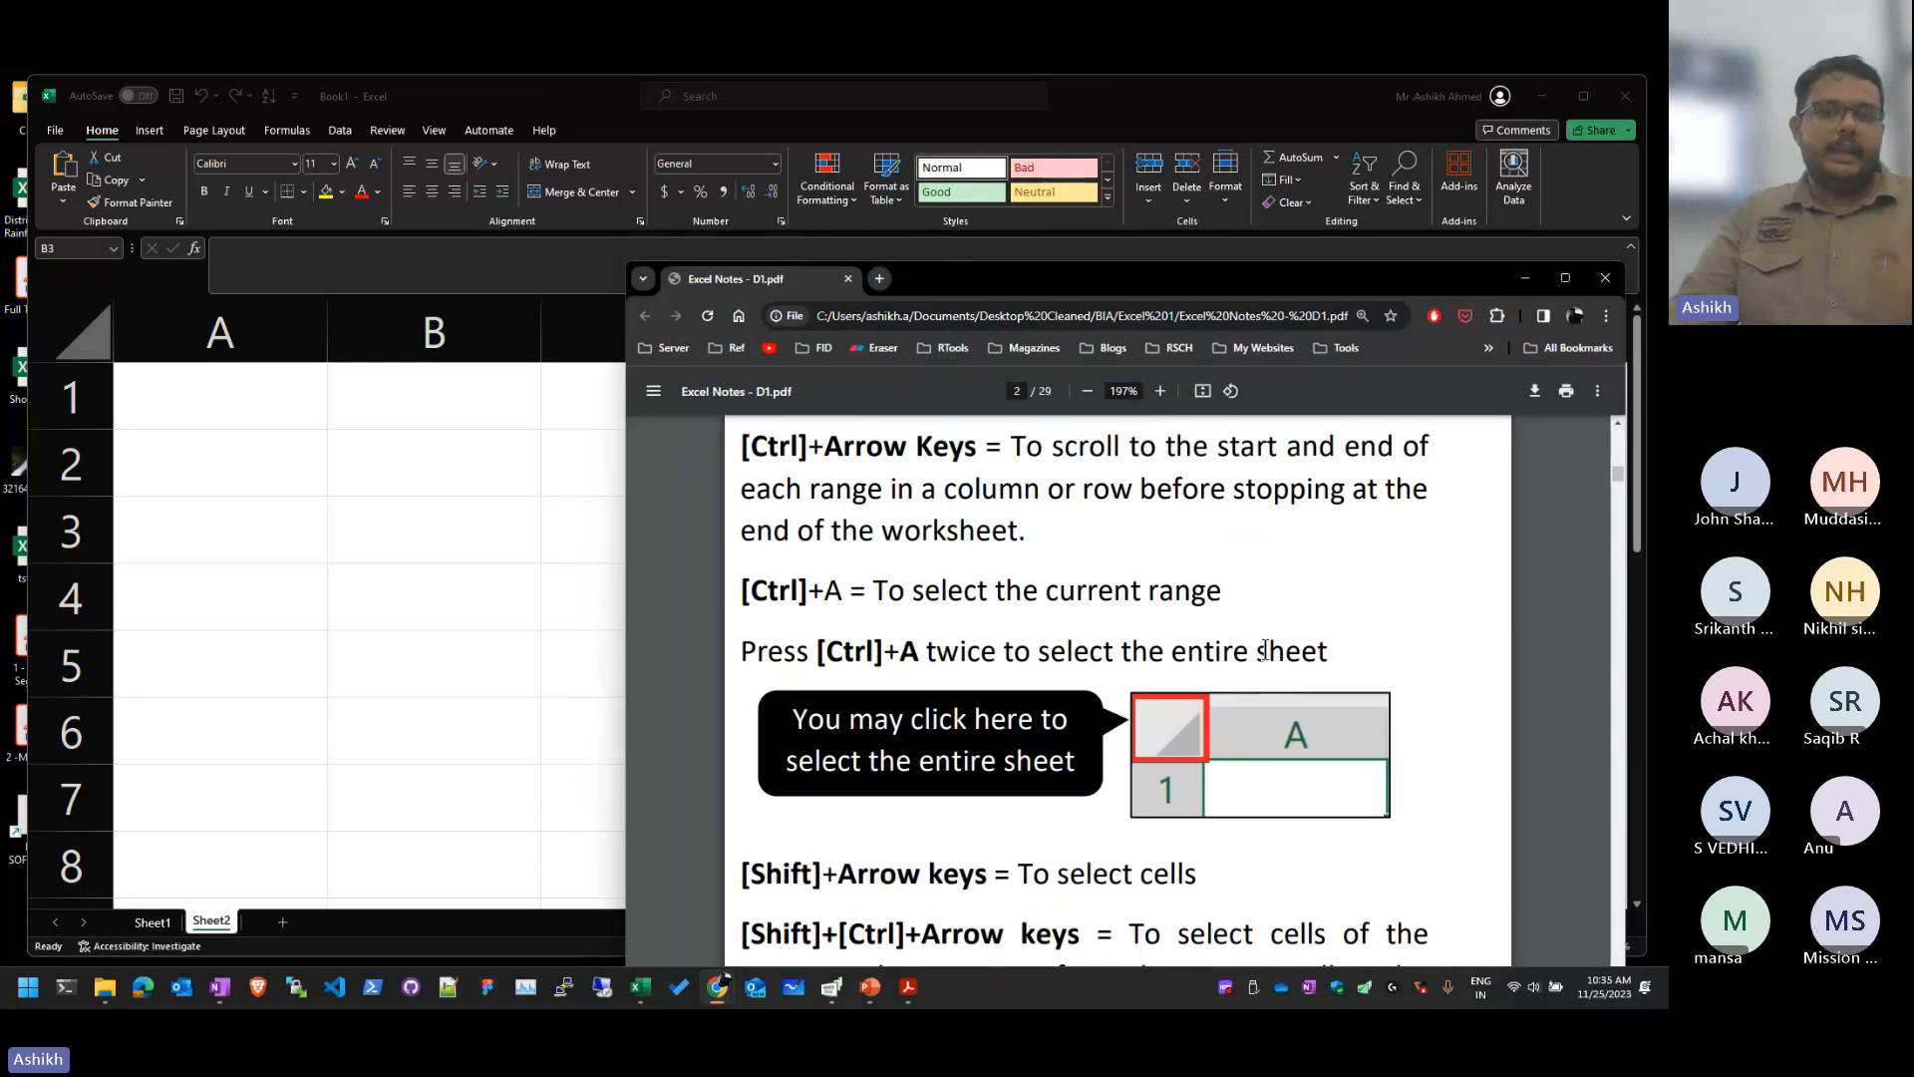
pyautogui.scroll(-7, 1264, 642)
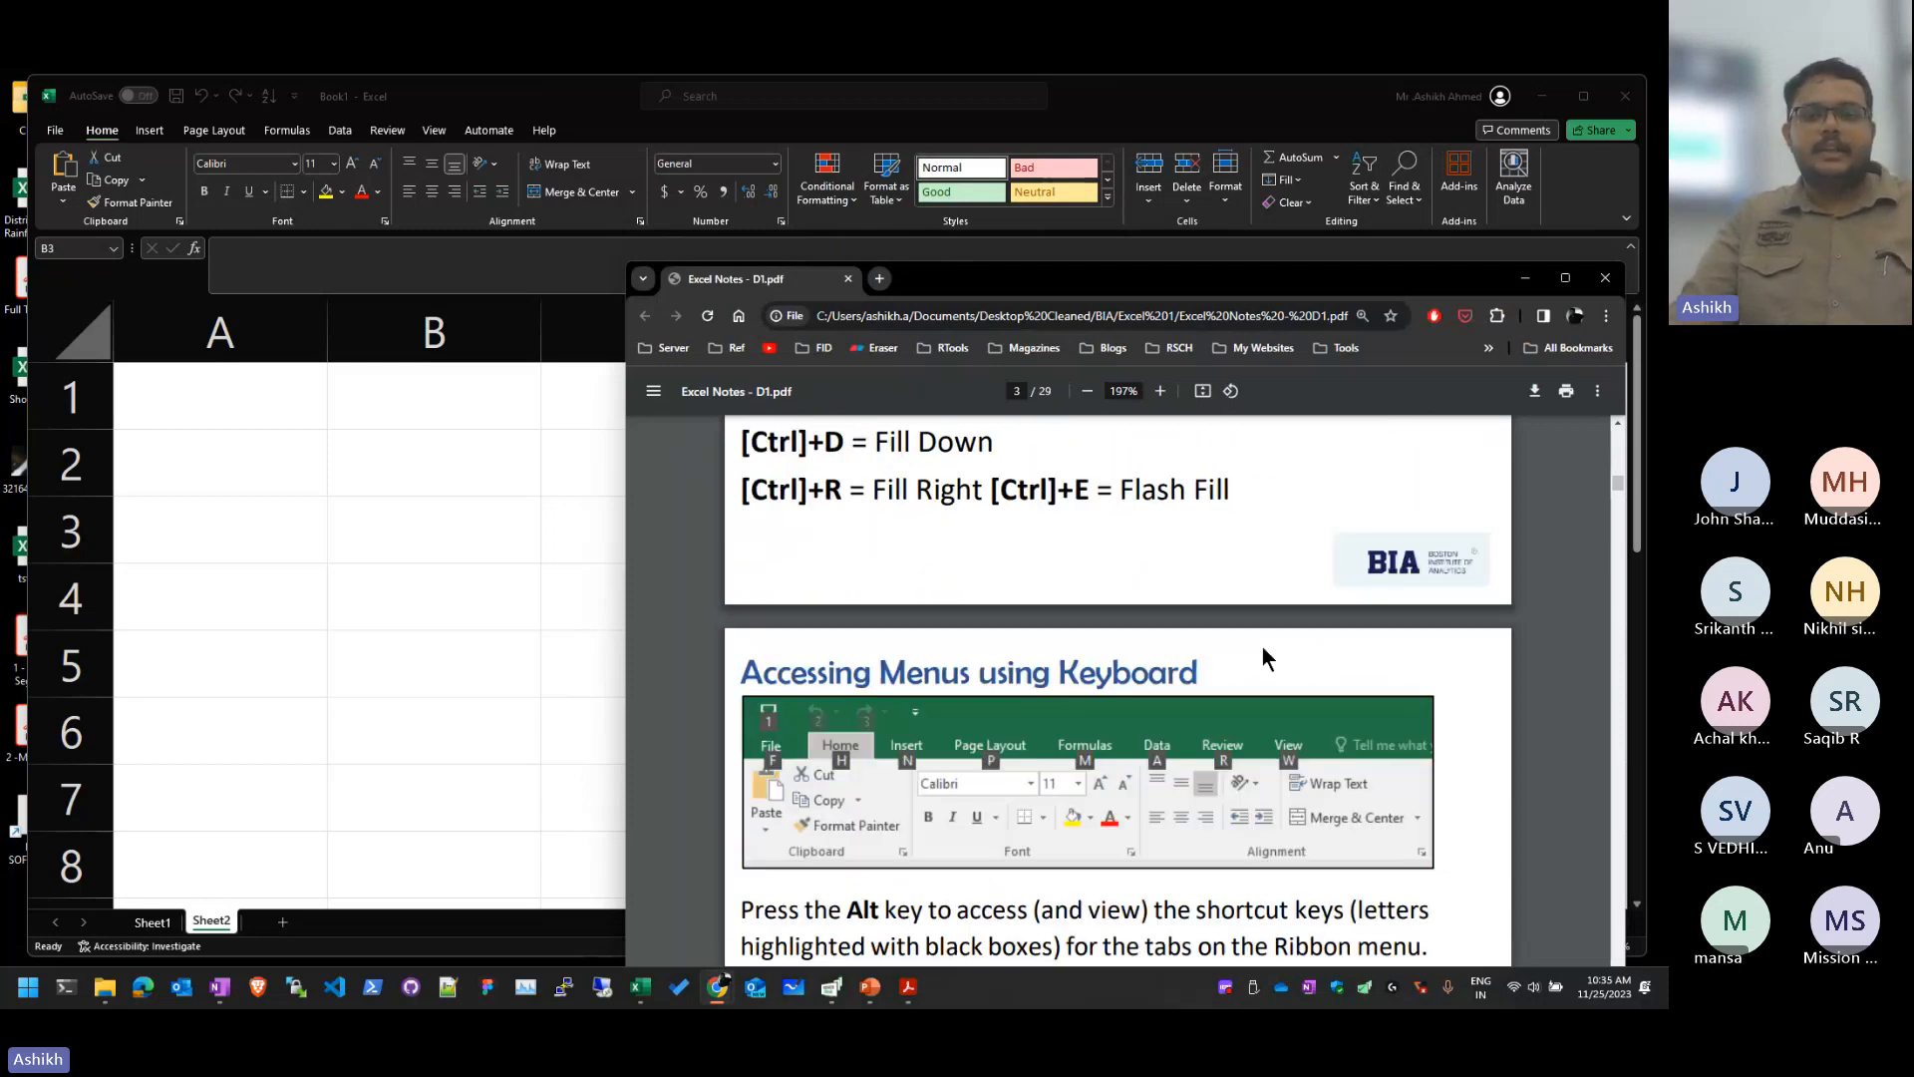
pyautogui.scroll(-2, 1262, 648)
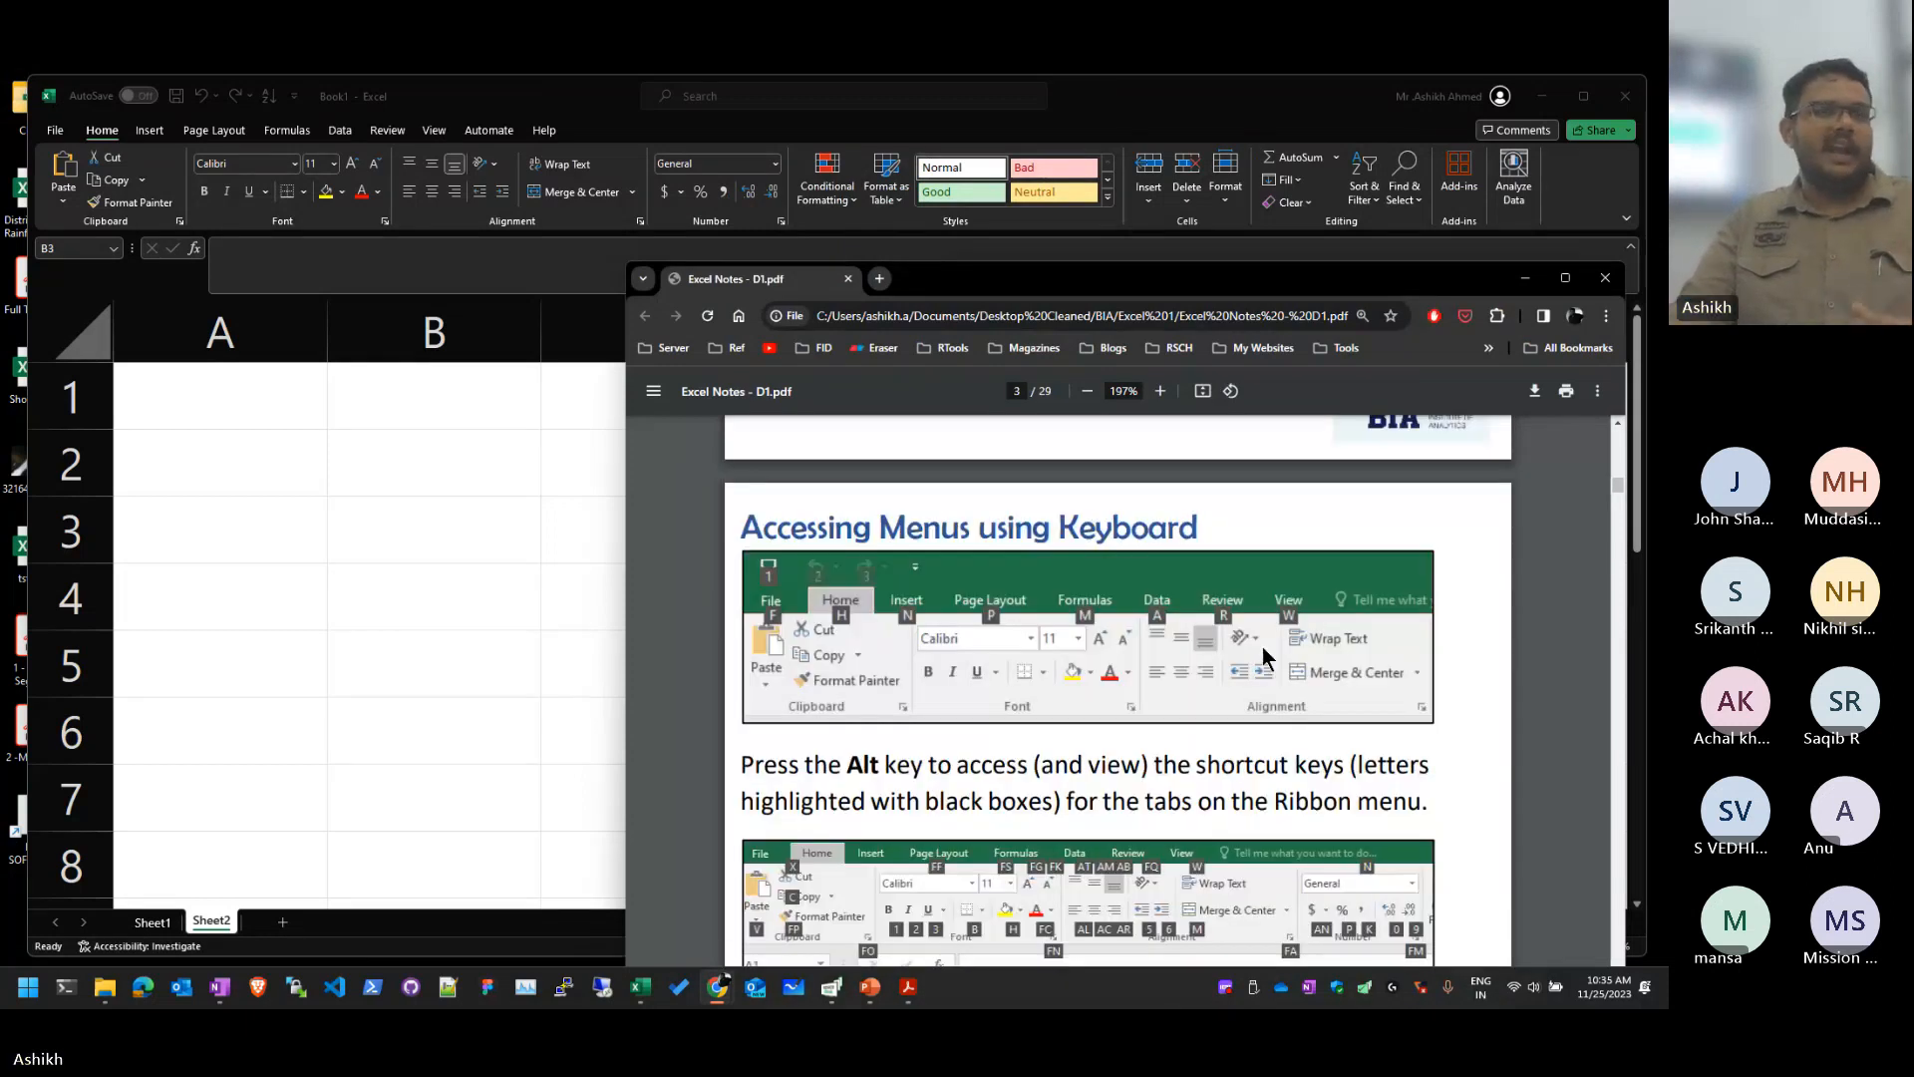
pyautogui.scroll(6, 1262, 646)
pyautogui.scroll(1, 1326, 608)
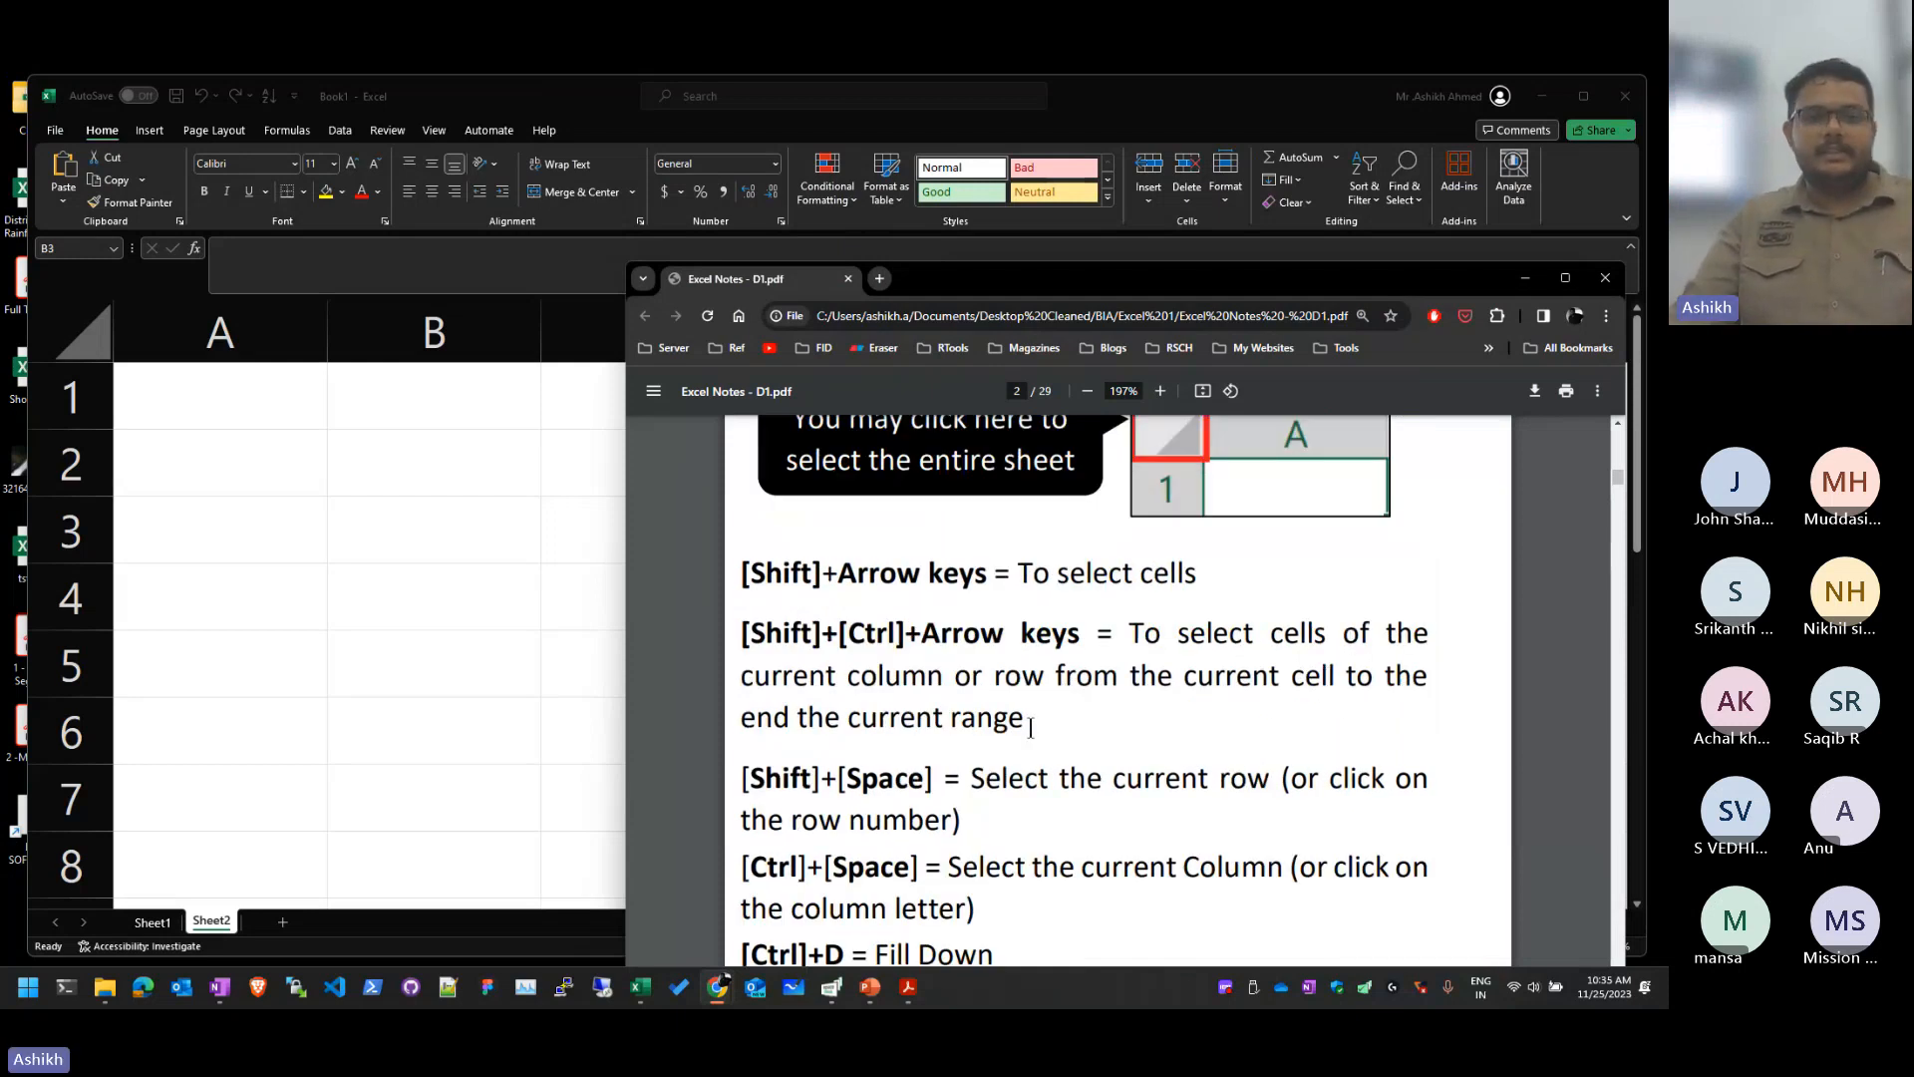
# Step: Switch back to Excel, return to cell A1 of Sheet2 and extend the selection down to the end of column A
pyautogui.click(141, 514)
pyautogui.click(213, 435)
pyautogui.click(299, 386)
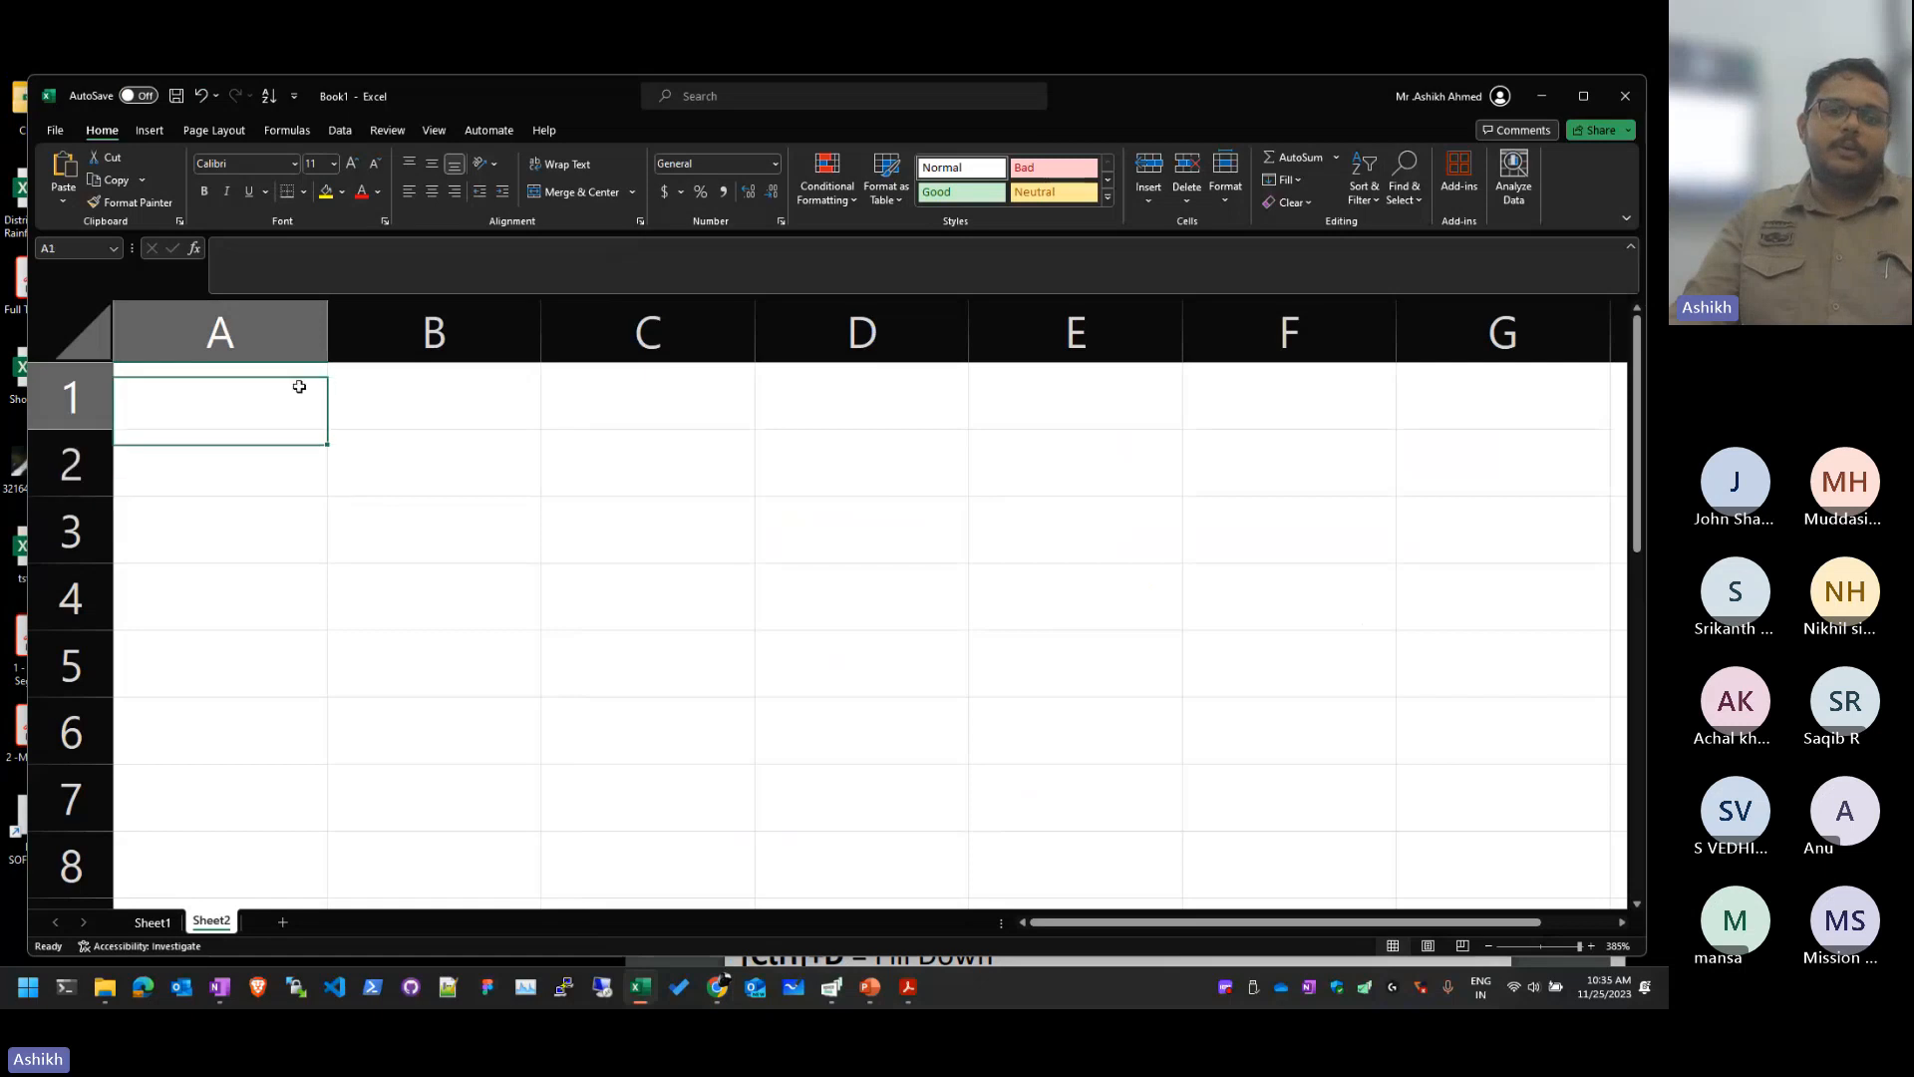
pyautogui.moveTo(299, 385); pyautogui.dragTo(248, 594)
pyautogui.click(260, 505)
pyautogui.hotkey('ctrl', 'Home')
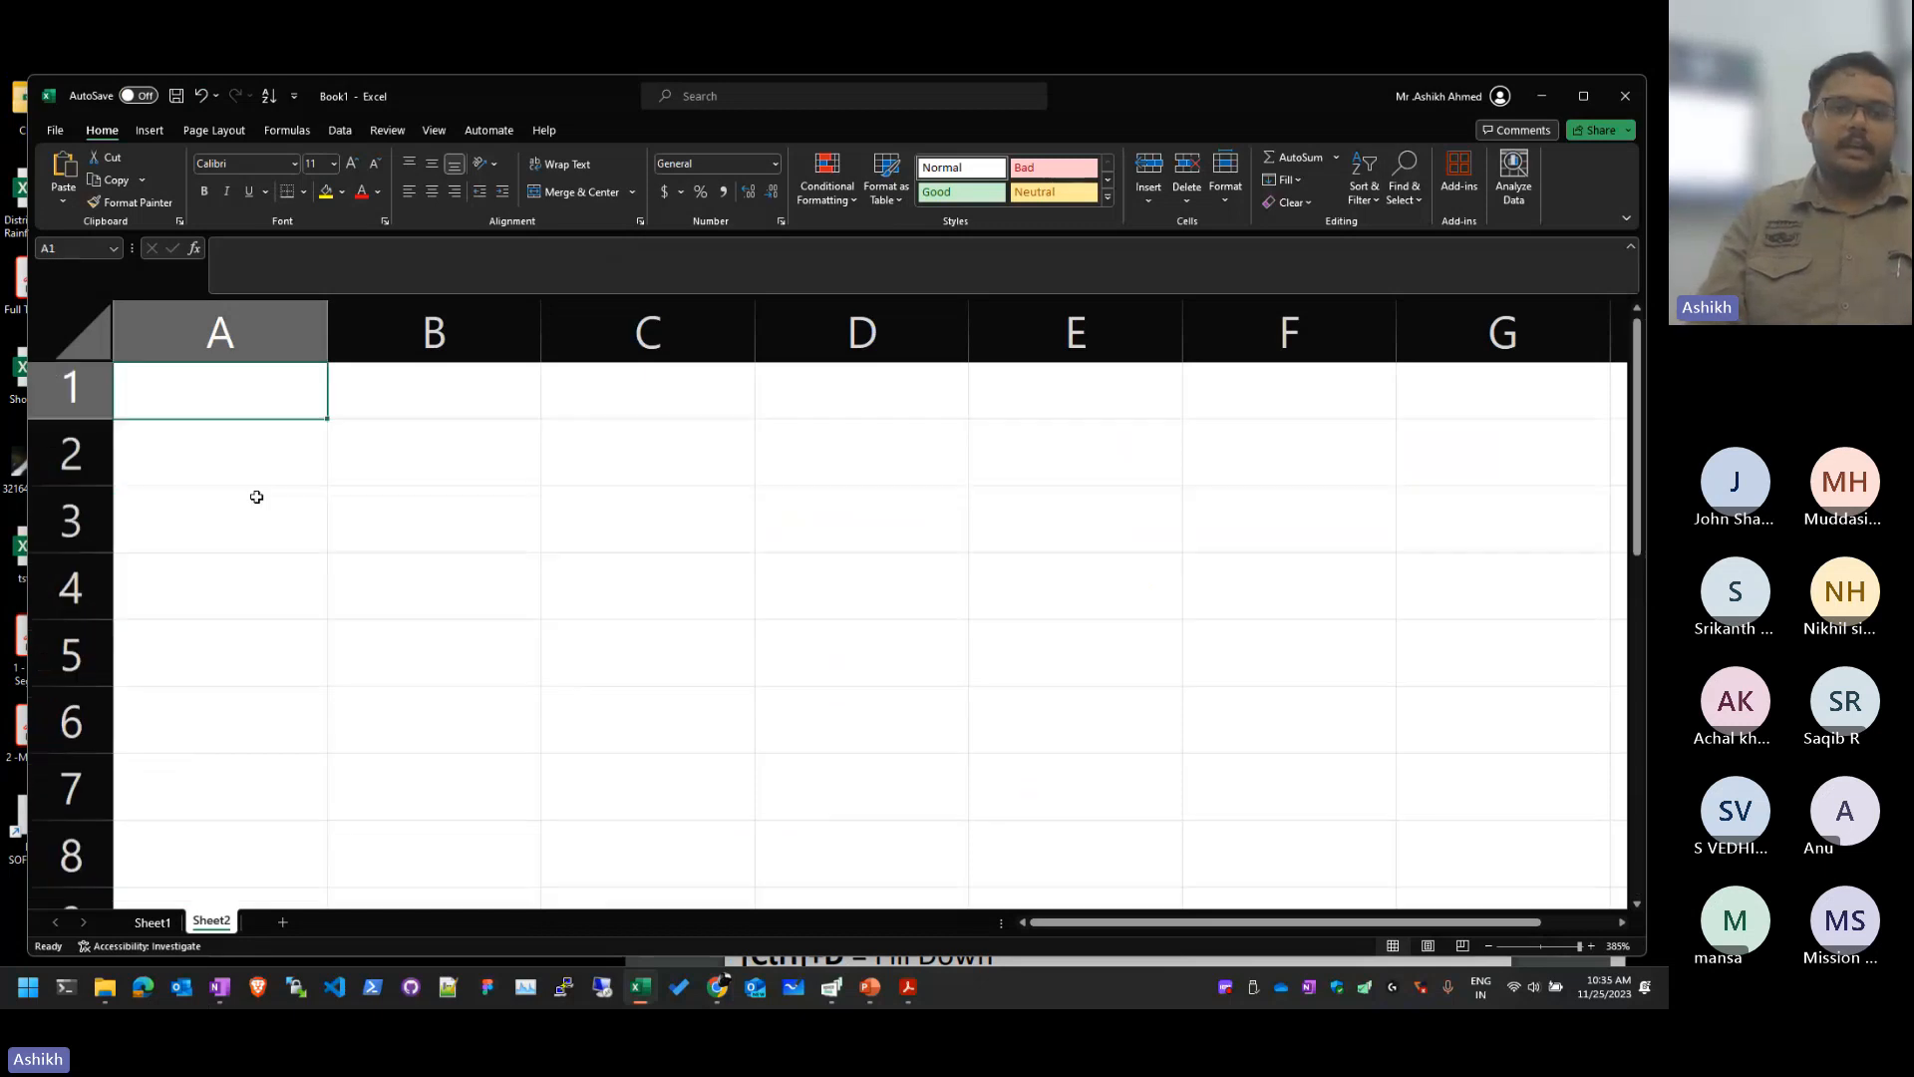
pyautogui.hotkey('ctrl', 'shift', 'Down')
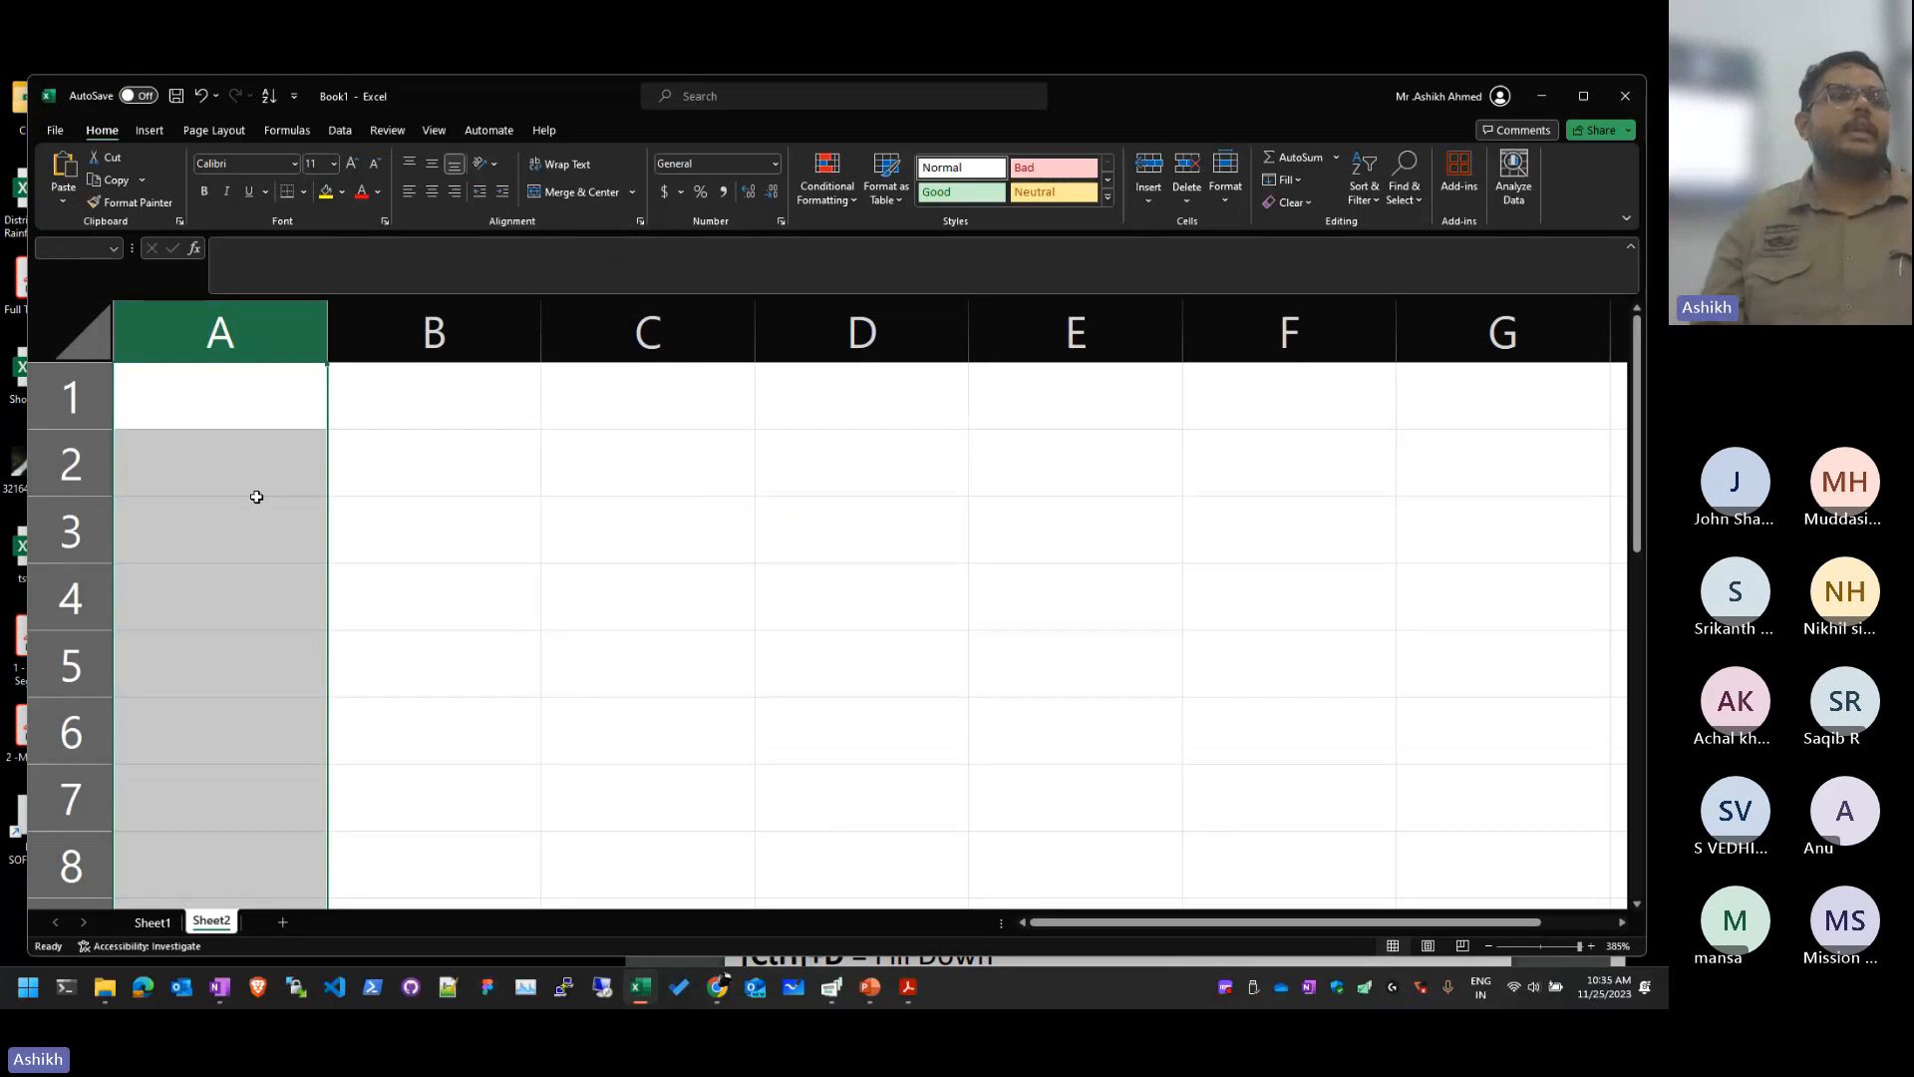
# Step: Jump to the last row of column A and move through the nearby cells to D1048573
pyautogui.hotkey('ctrl', 'Down')
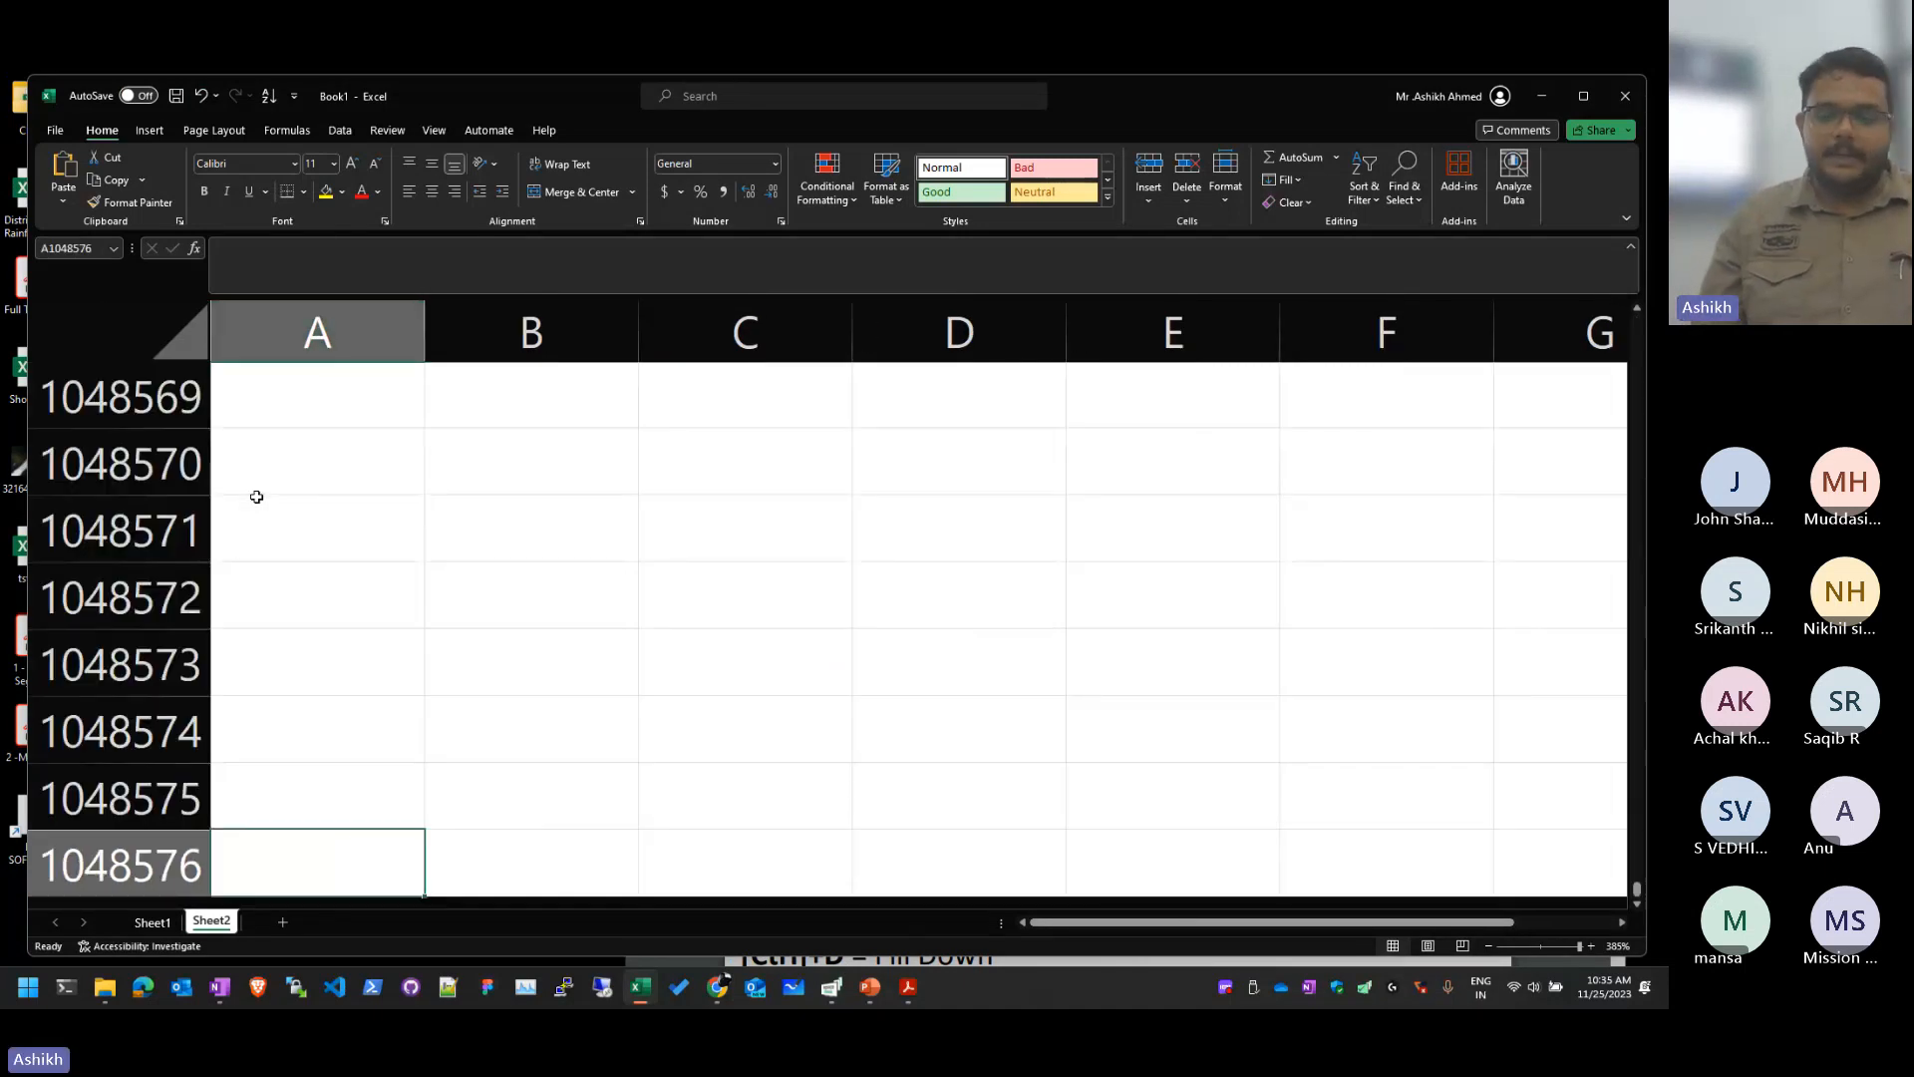
pyautogui.press('Up')
pyautogui.press('Up')
pyautogui.press('Up')
pyautogui.press('Right')
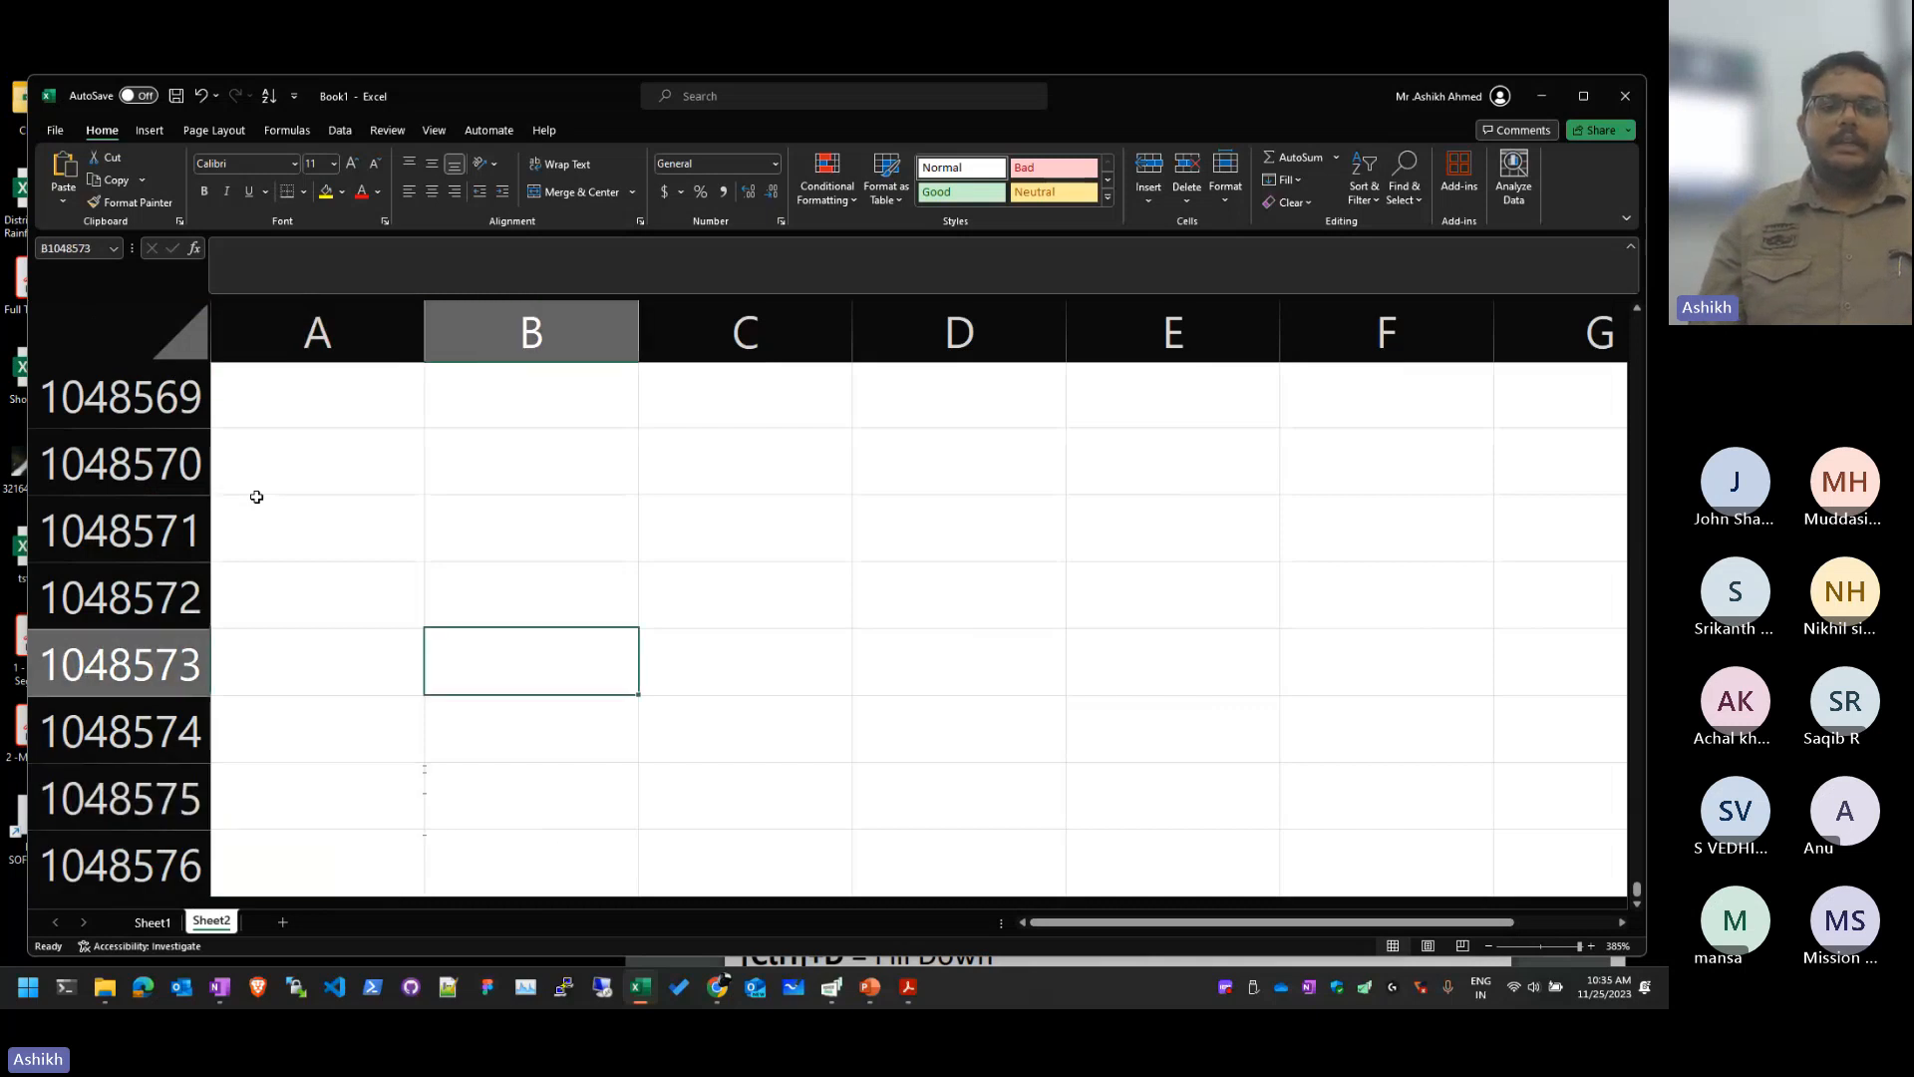
pyautogui.press('Right')
pyautogui.press('Down')
pyautogui.press('Down')
pyautogui.press('Up')
pyautogui.press('Up')
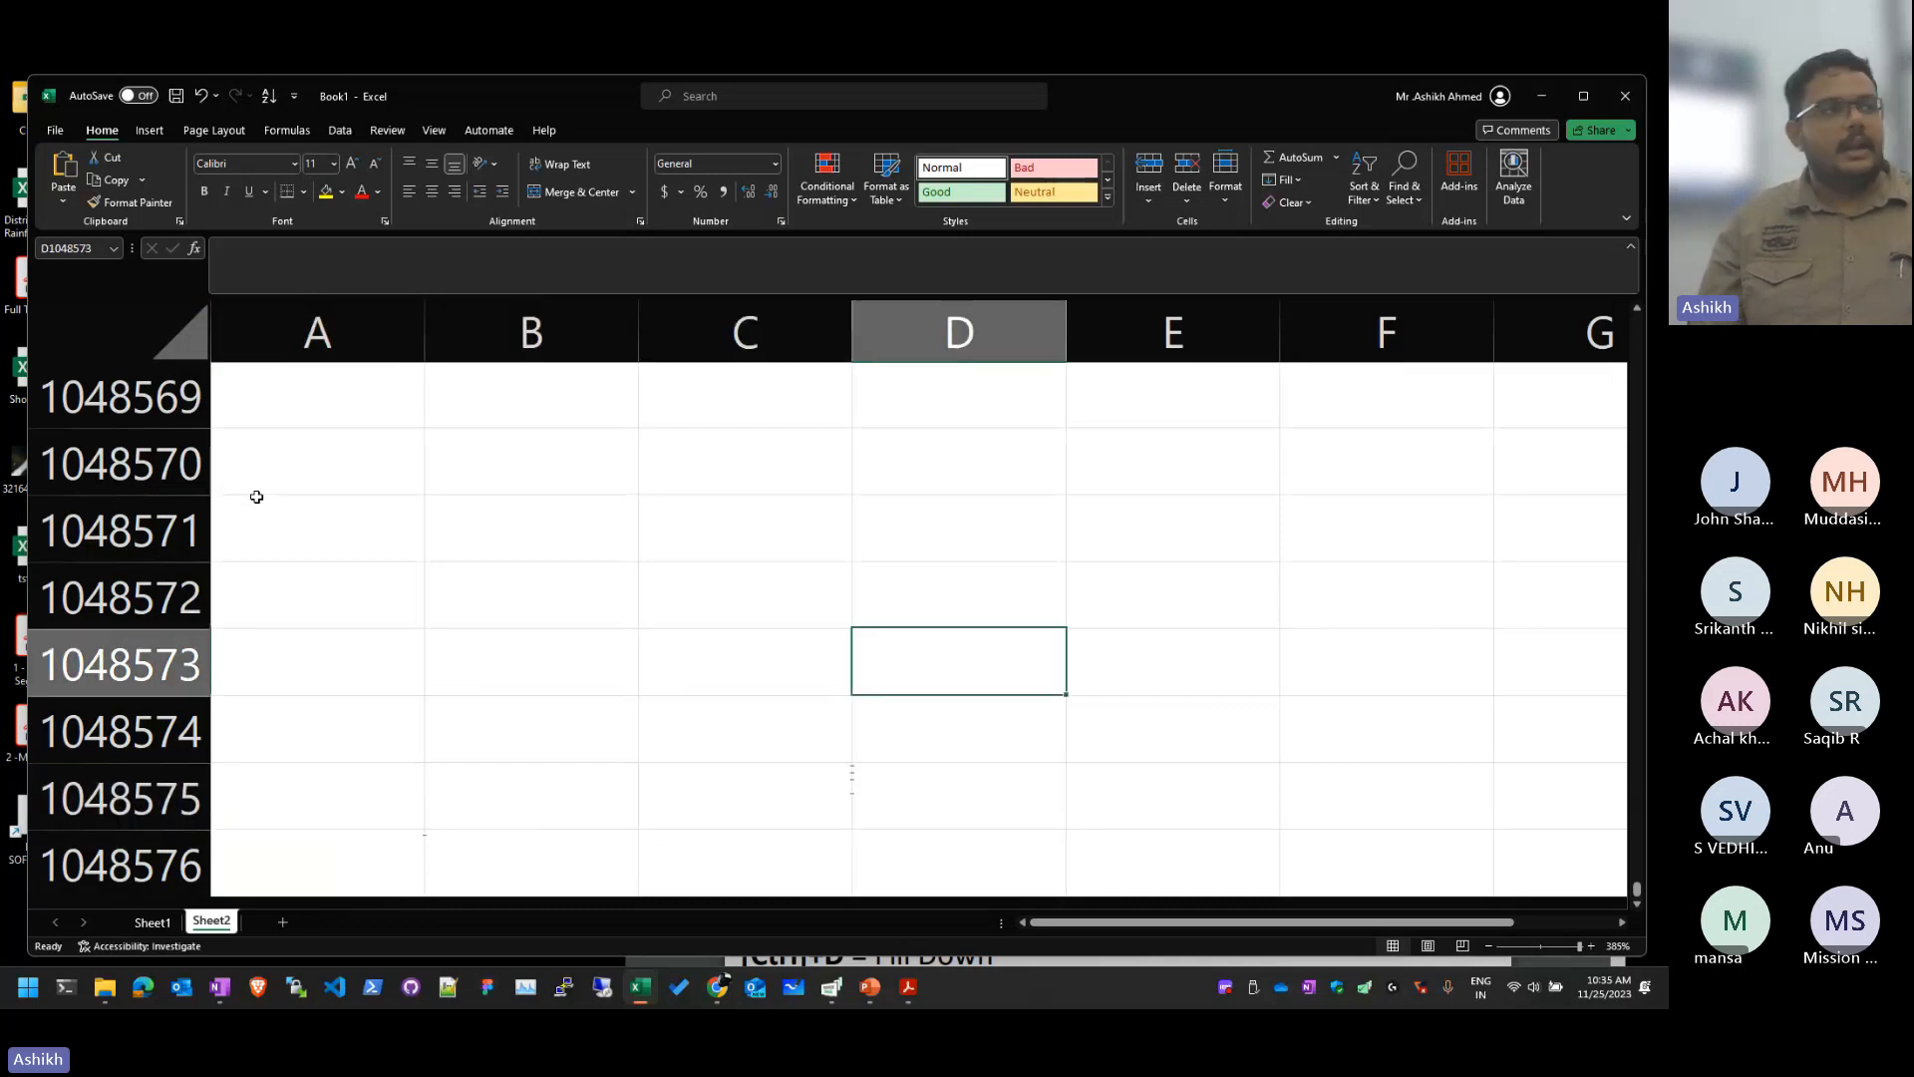
# Step: Move to cell E1048573 and jump to the last column of that row
pyautogui.press('Right')
pyautogui.press('Right')
pyautogui.press('Left')
pyautogui.press('Right')
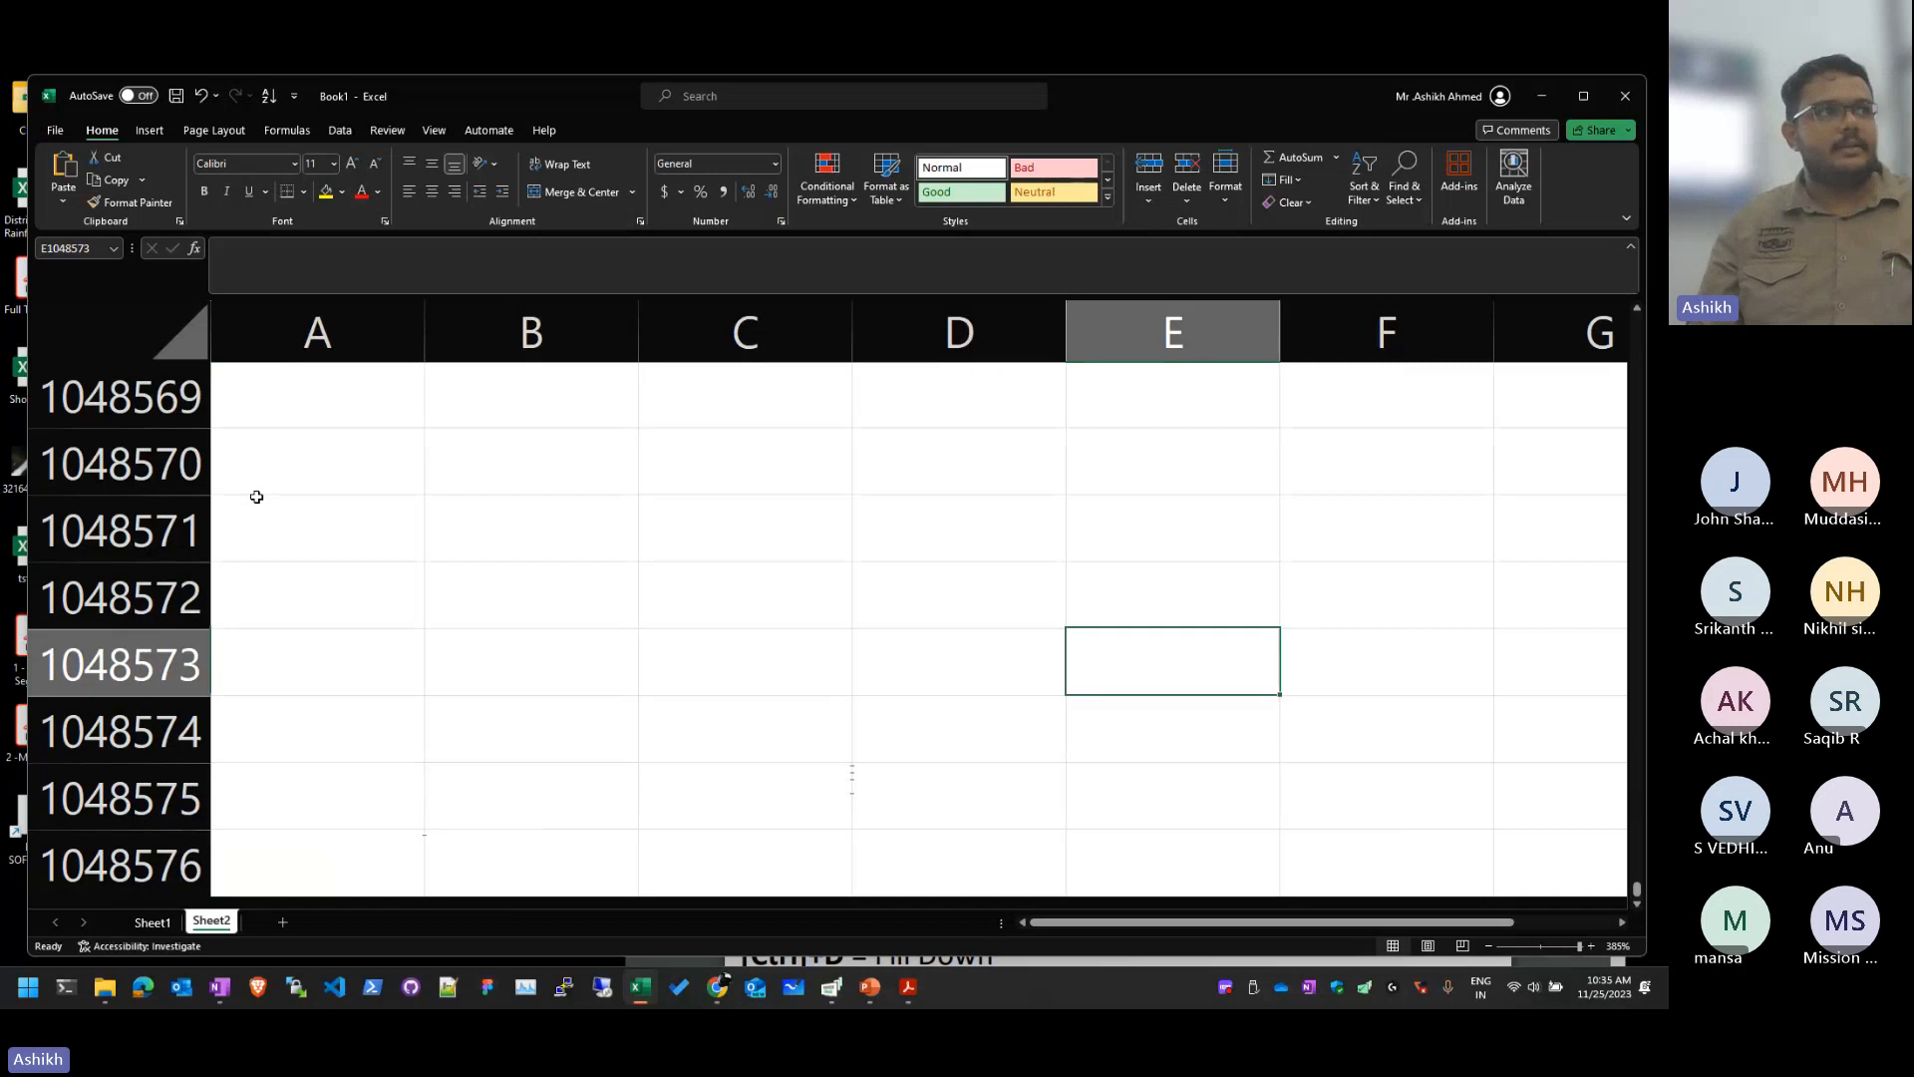
pyautogui.press('Left')
pyautogui.press('Right')
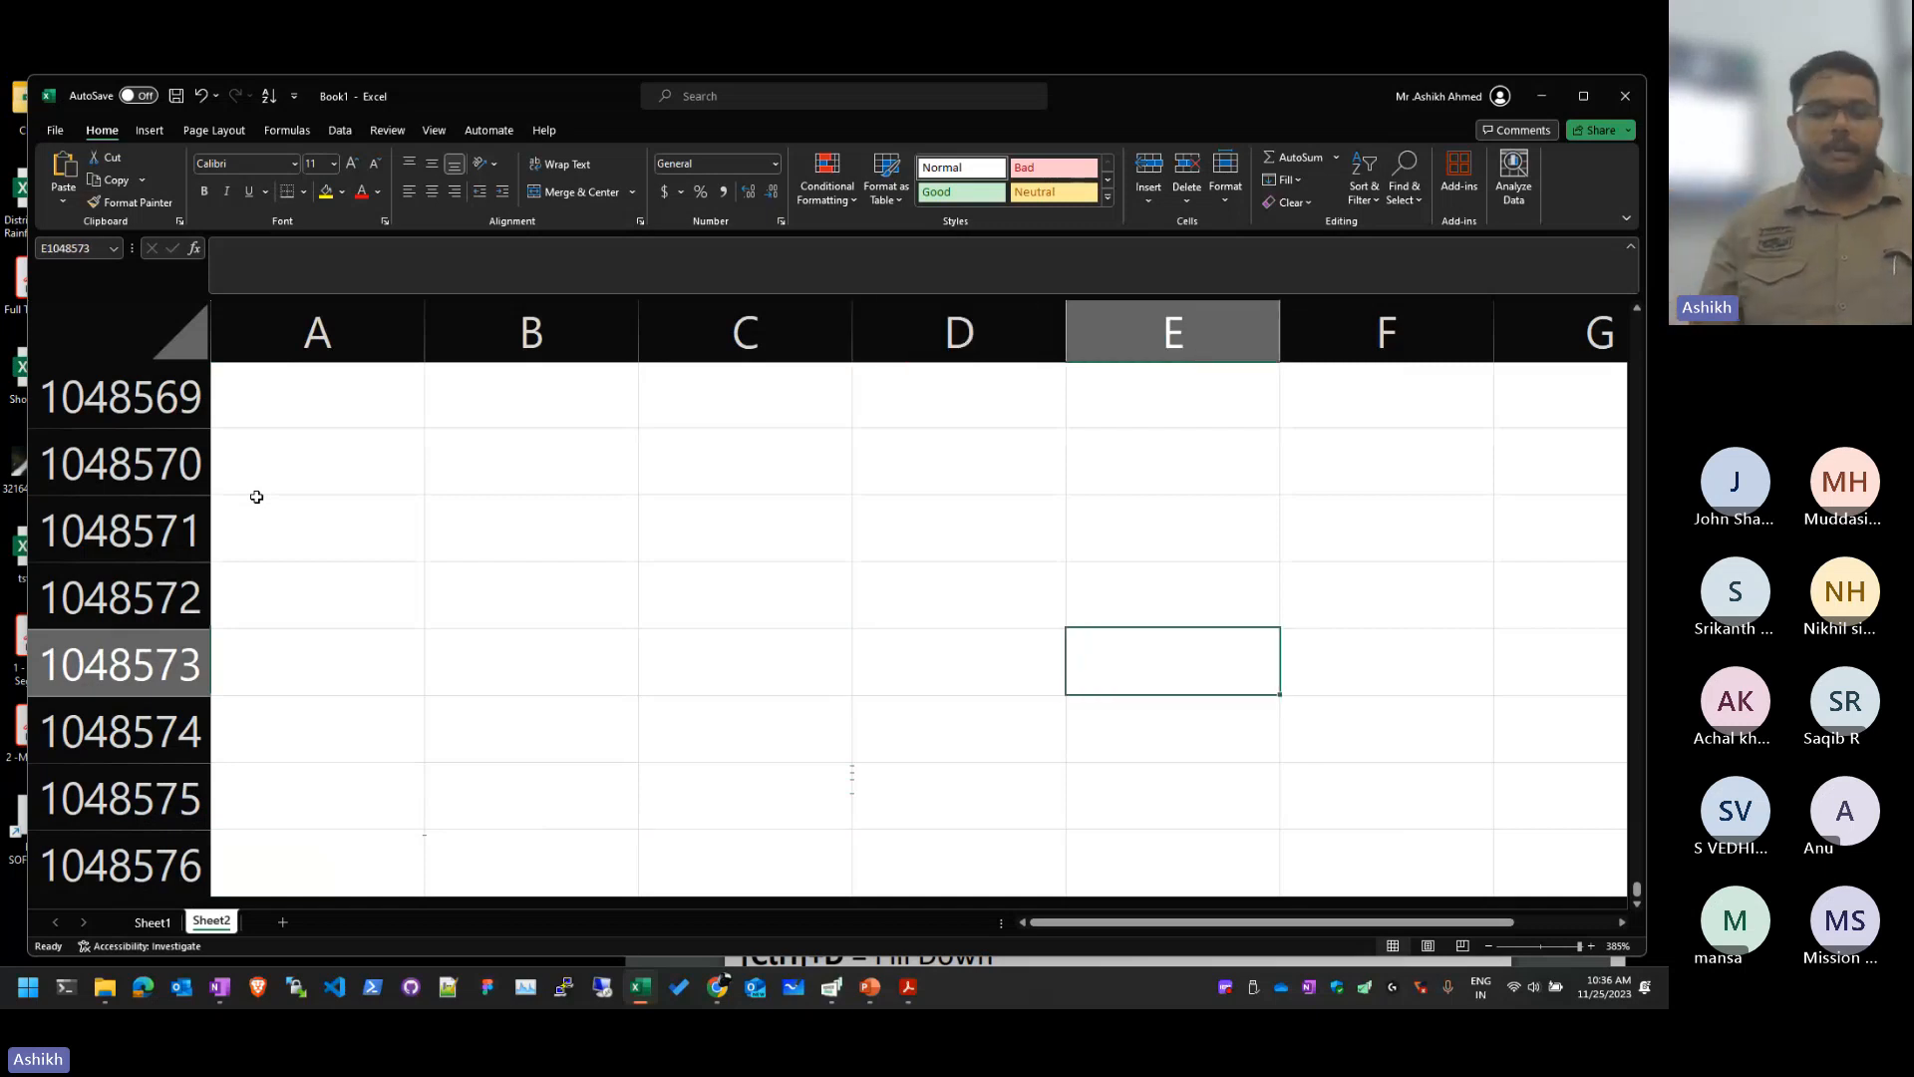
pyautogui.hotkey('ctrl', 'Right')
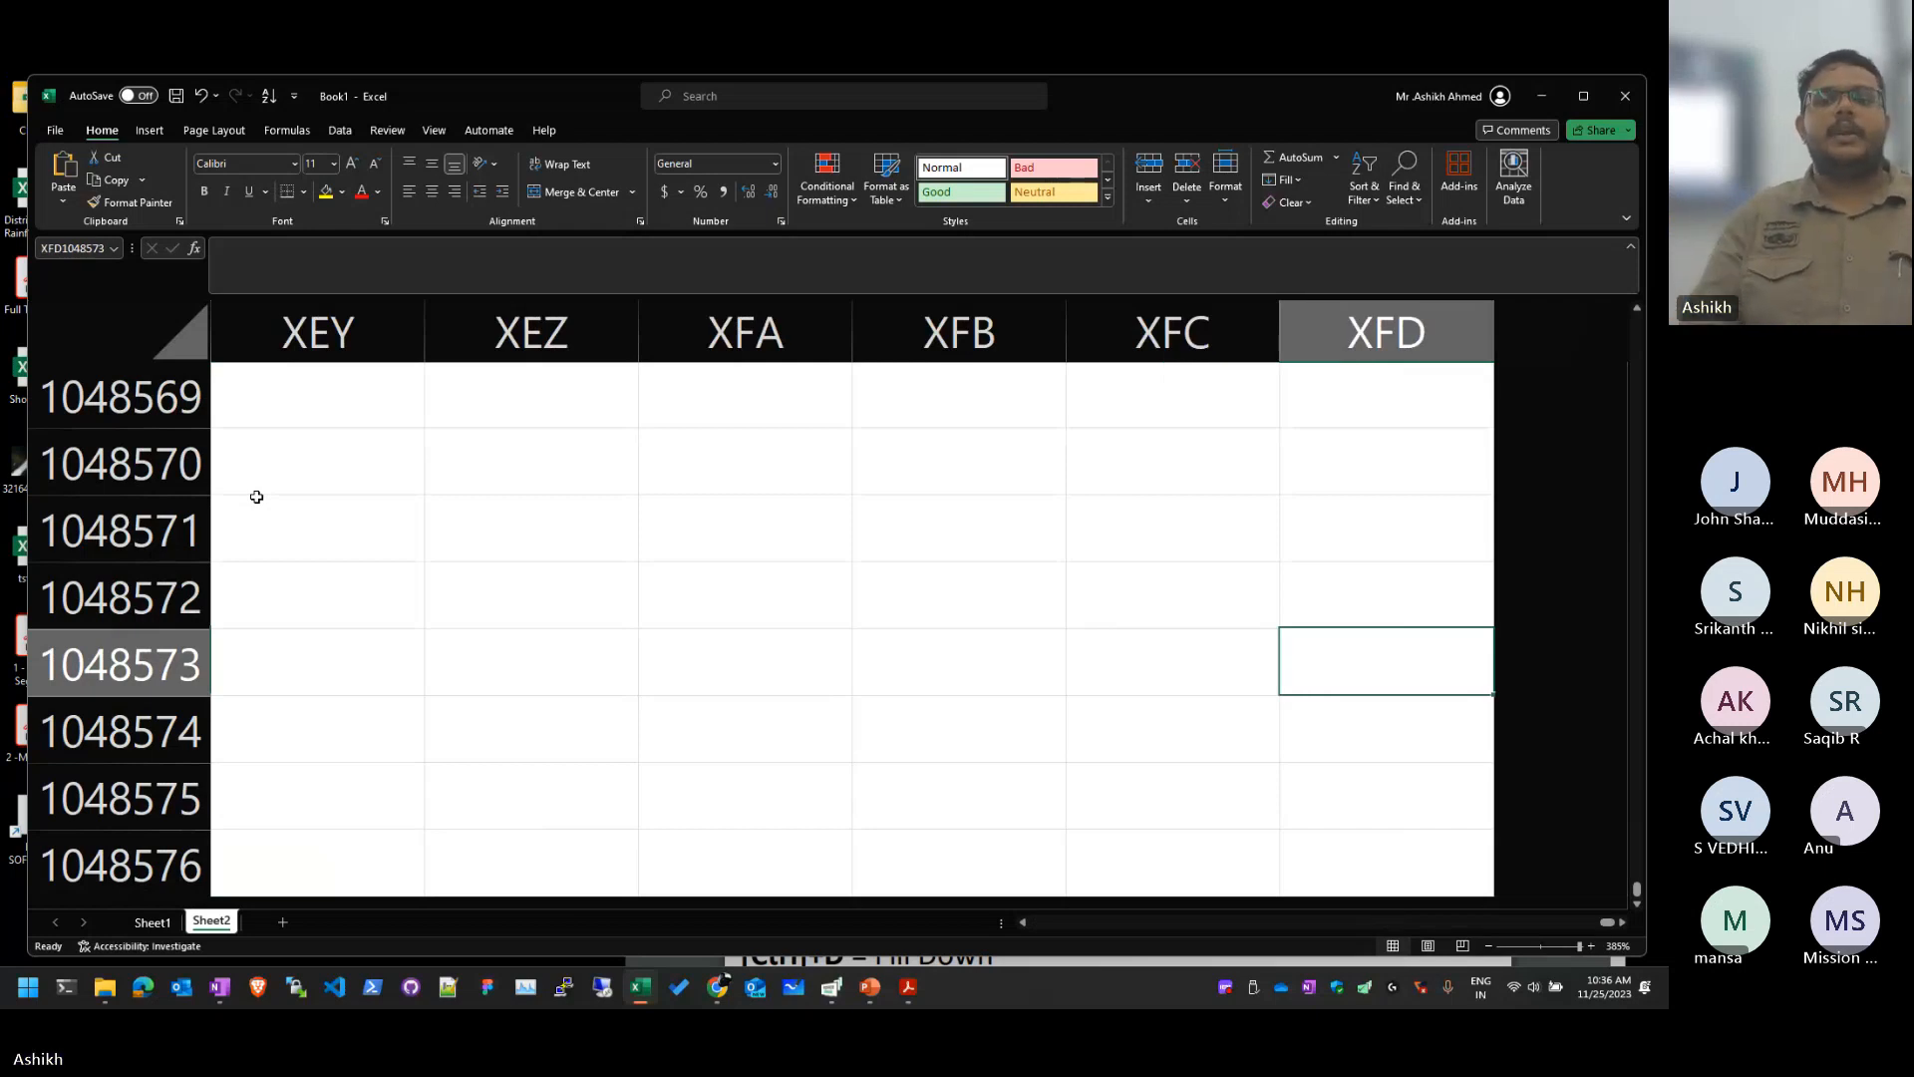
# Step: Return to cell A1 of Sheet2, switch to Sheet1 and go to the first empty cell below the column A numbers
pyautogui.hotkey('ctrl', 'Up')
pyautogui.hotkey('ctrl', 'Left')
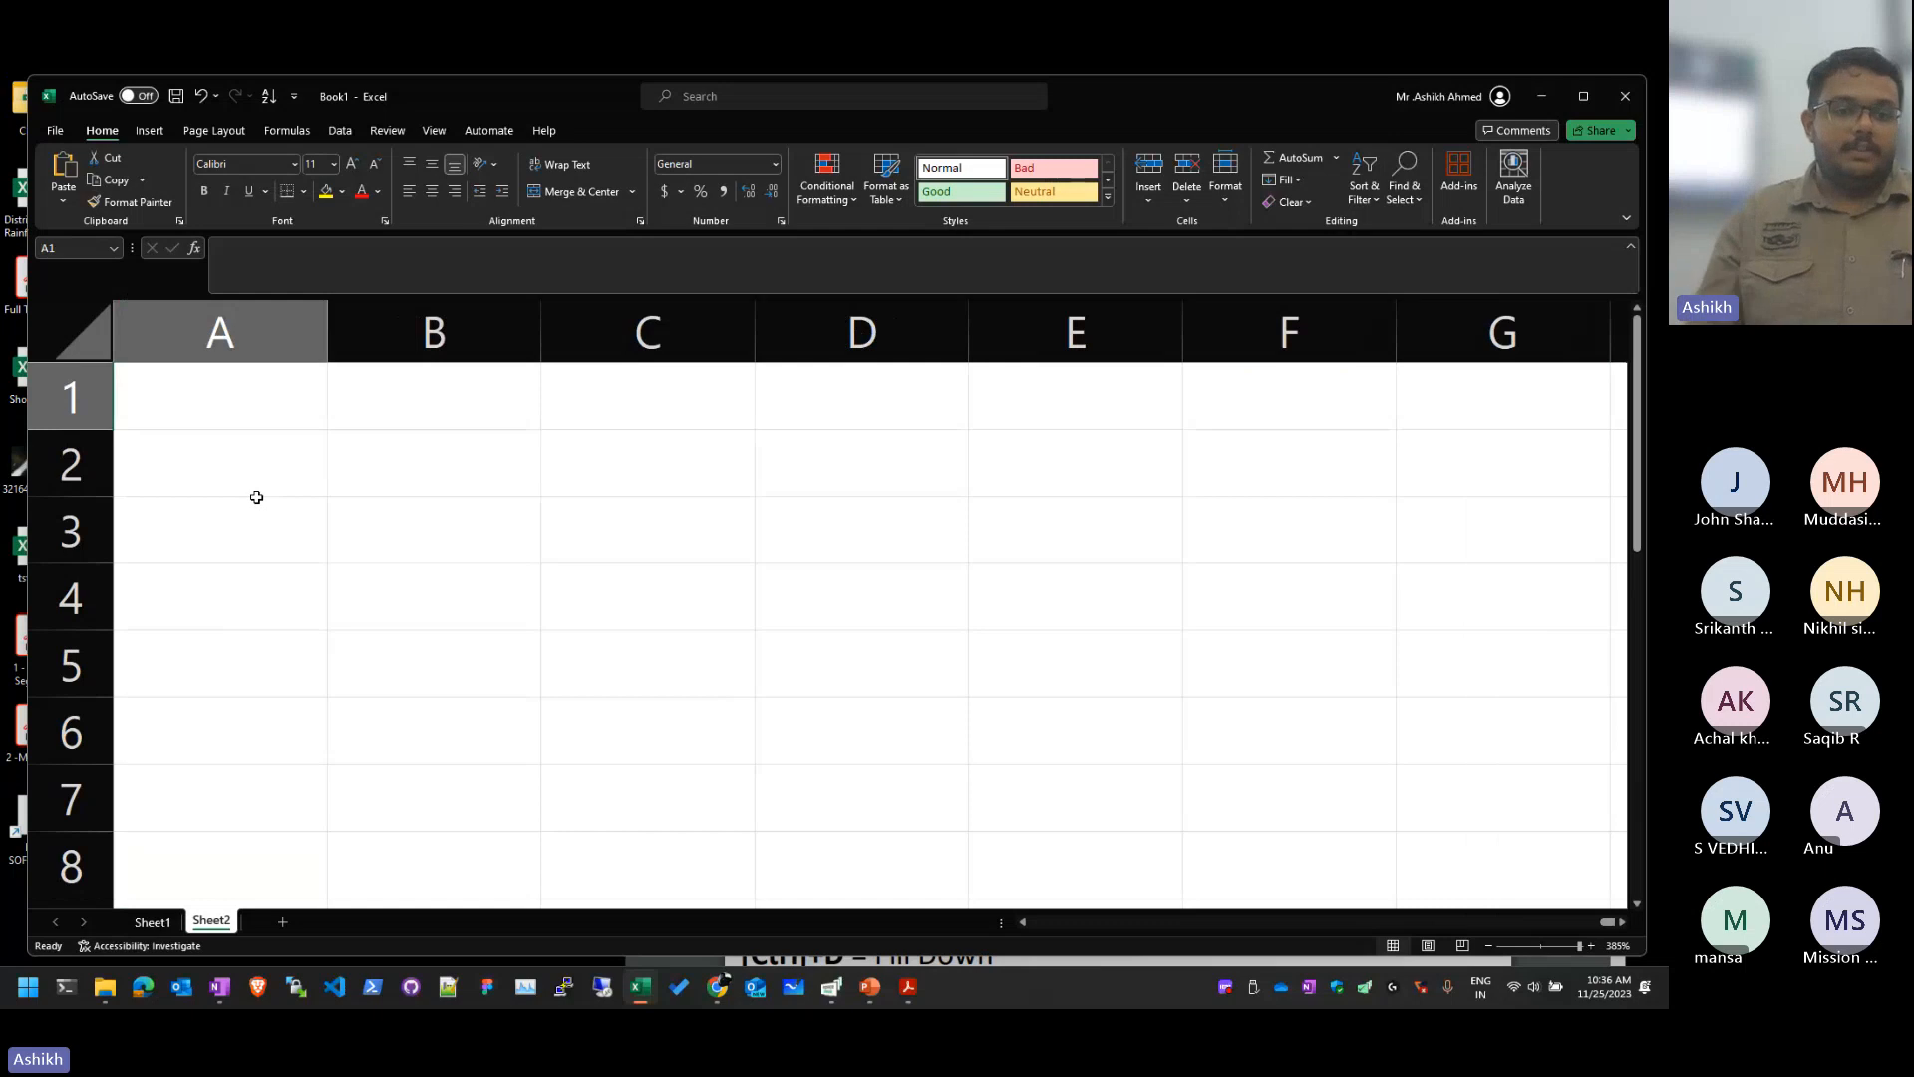
pyautogui.click(155, 922)
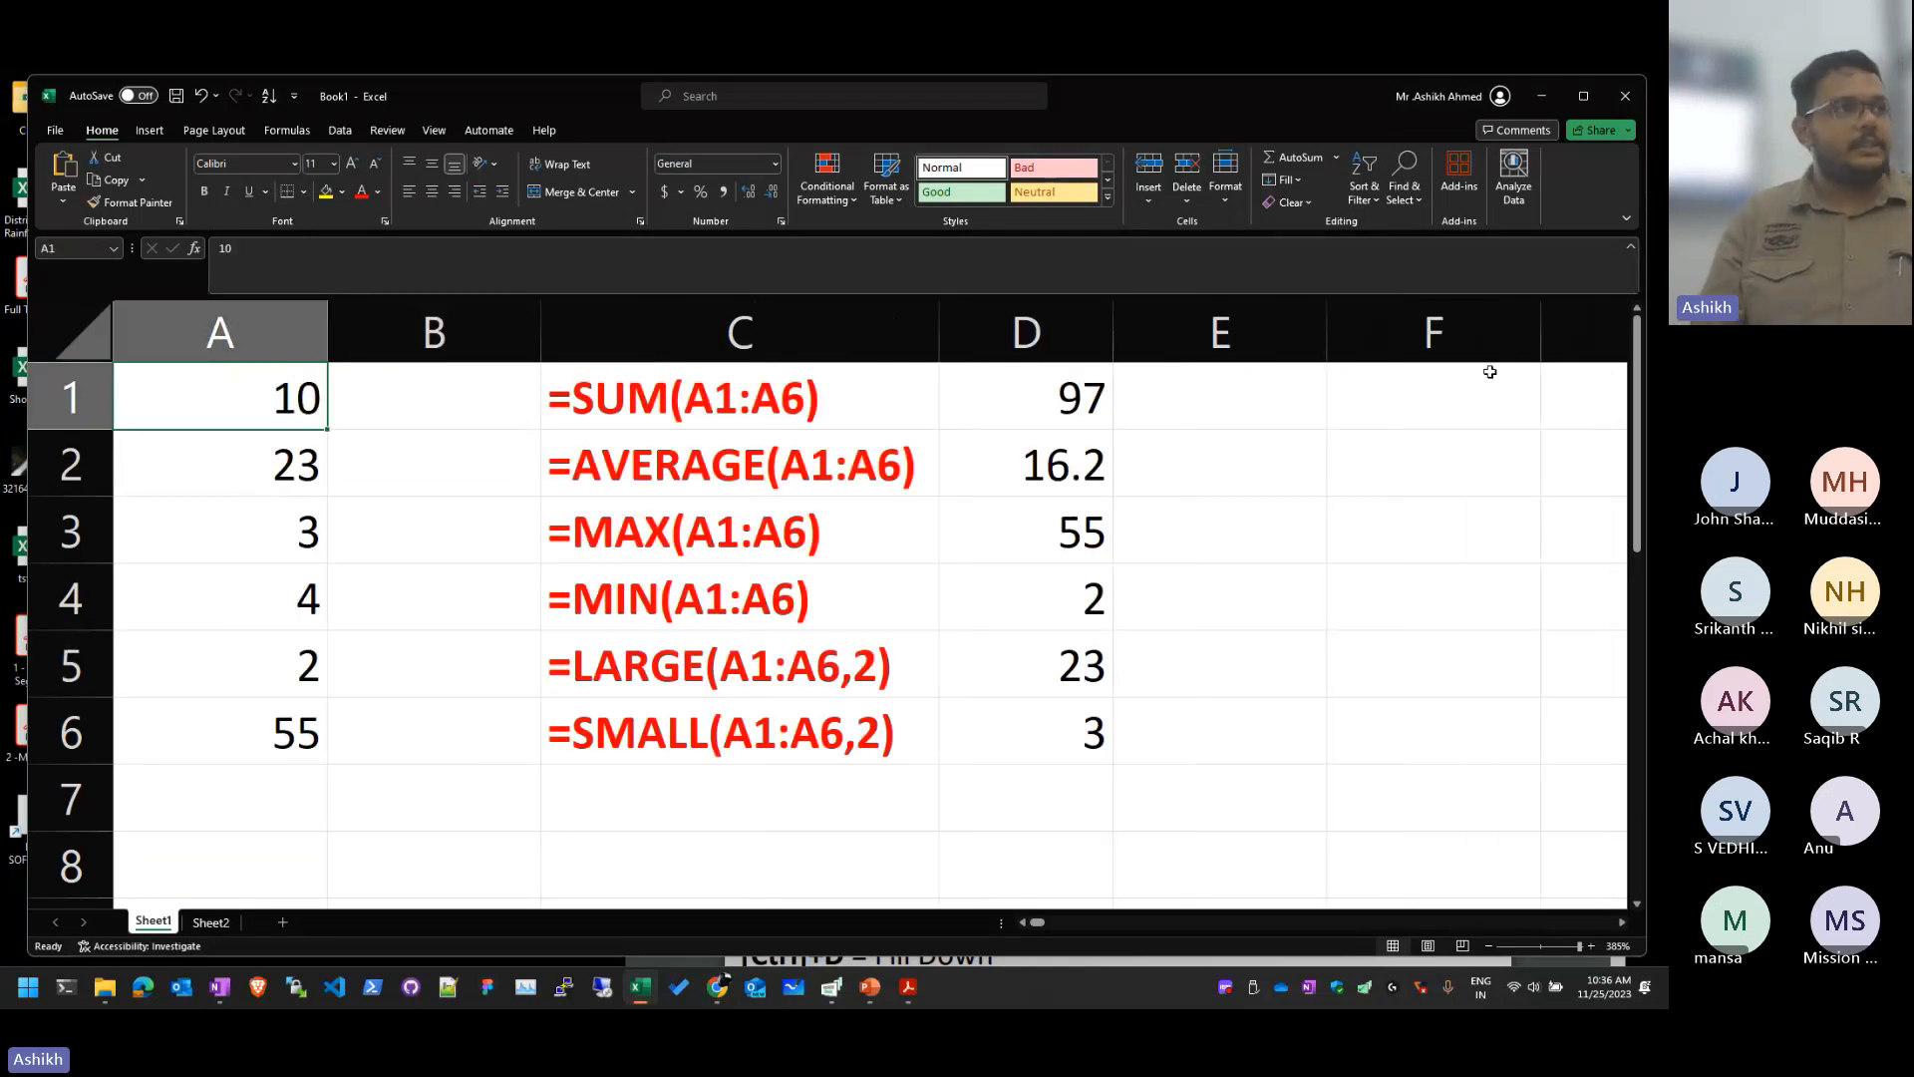
pyautogui.hotkey('ctrl', 'Down')
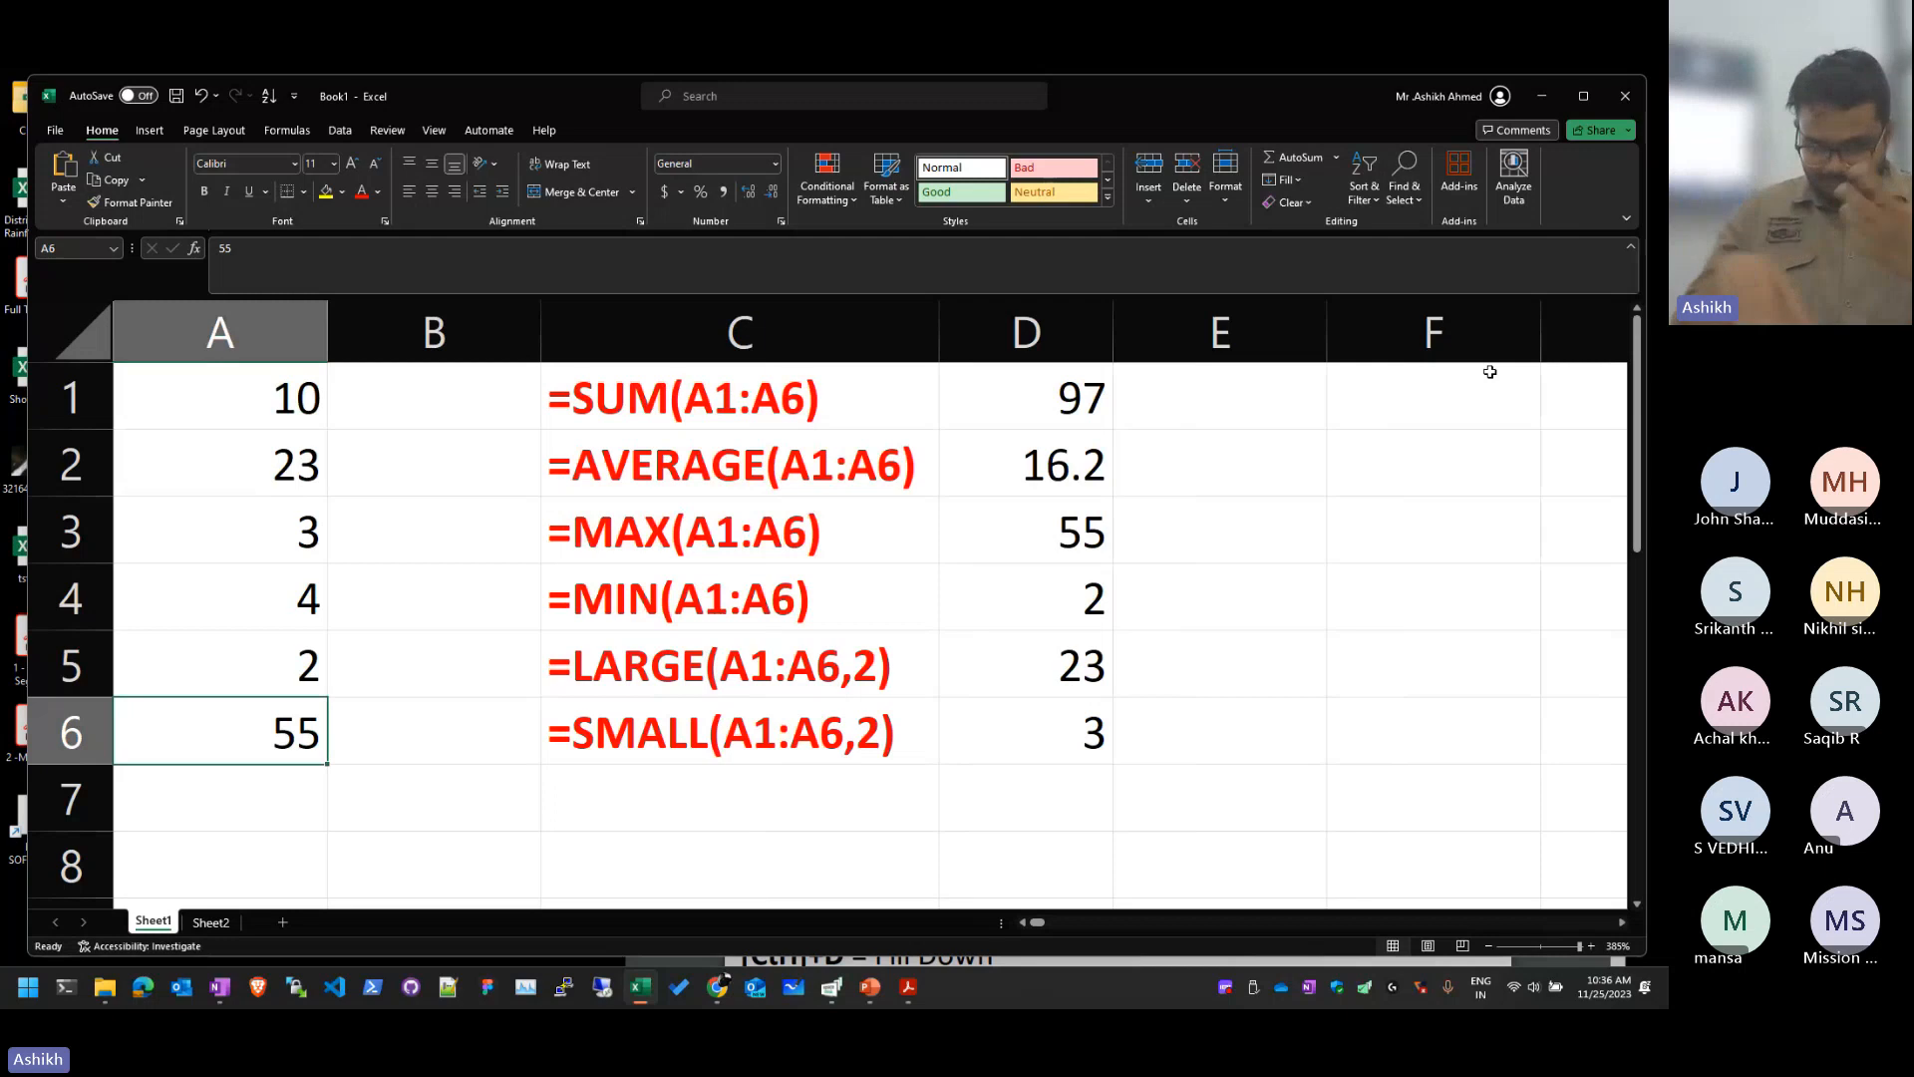
pyautogui.press('Down')
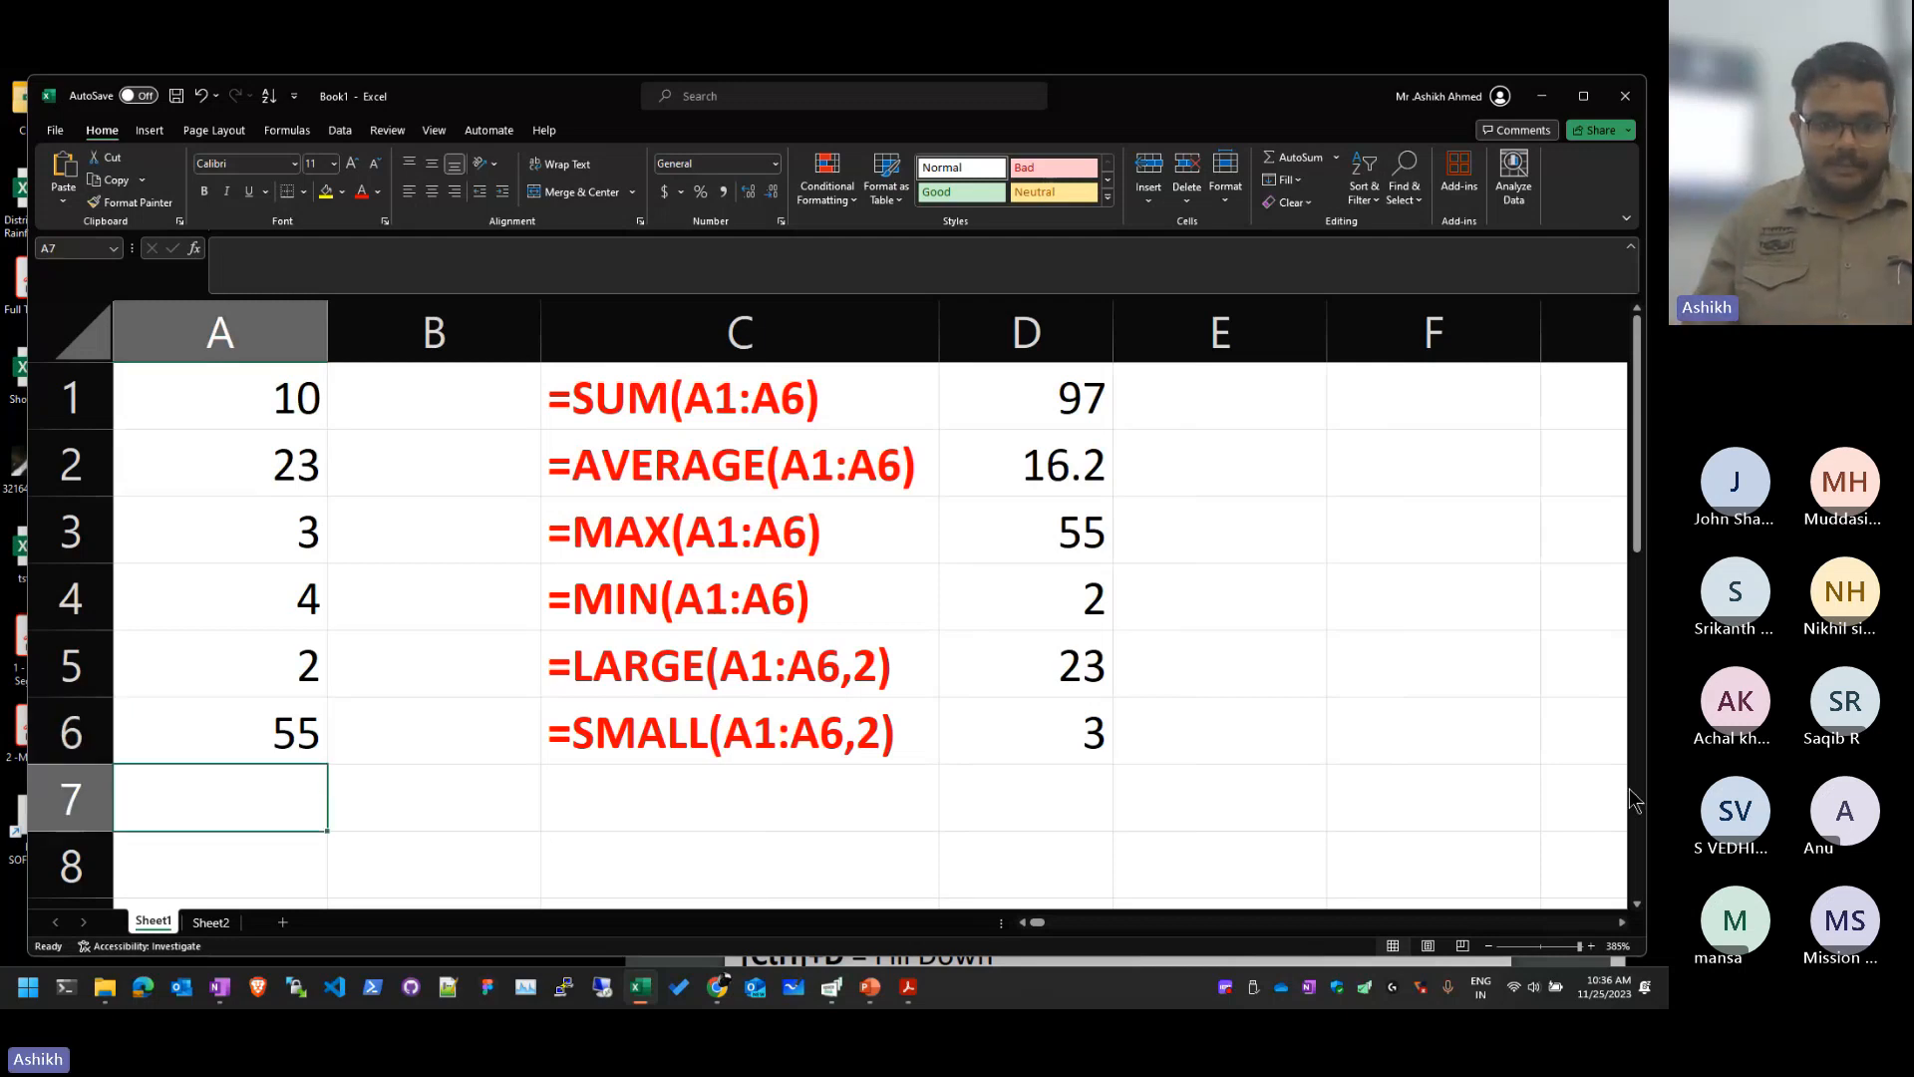
# Step: Switch to the Excel Notes - D1.pdf window in Chrome and read the shortcuts for selecting cells, rows and columns
pyautogui.click(717, 987)
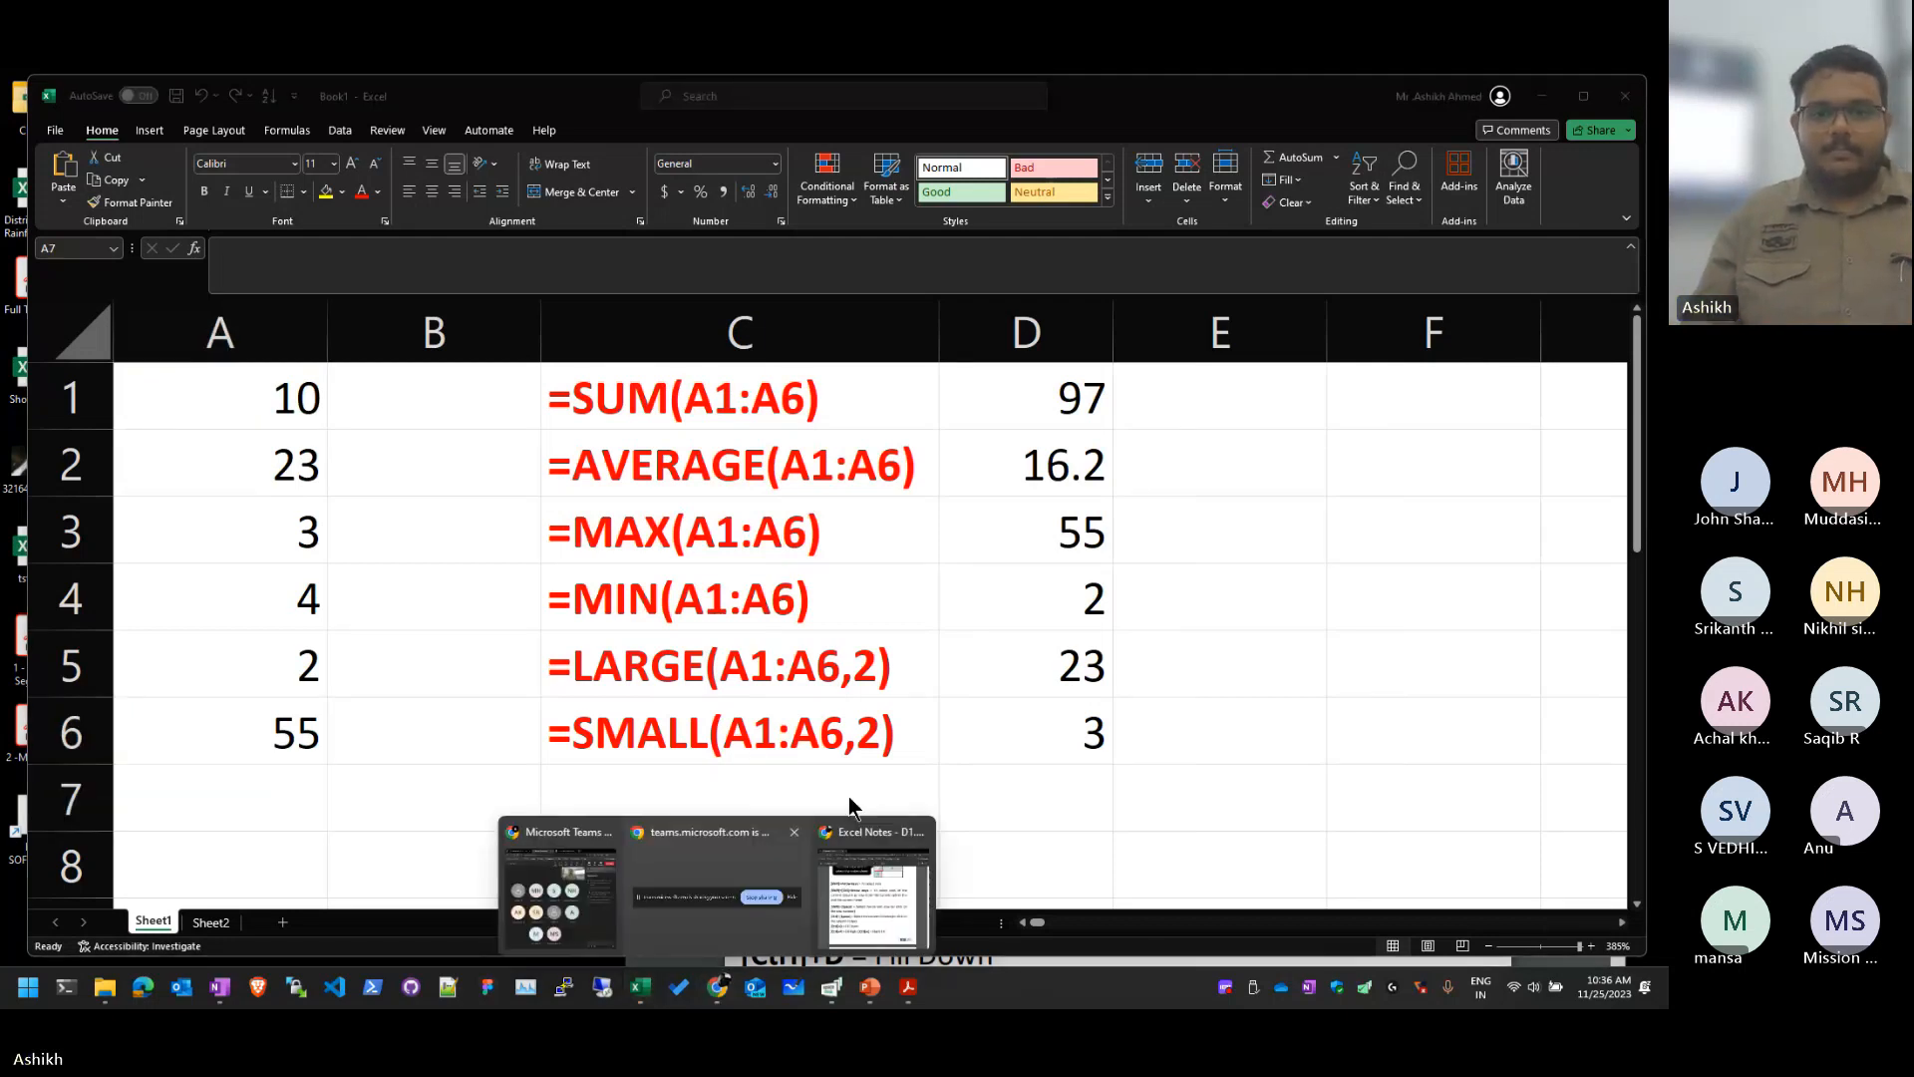
pyautogui.click(869, 882)
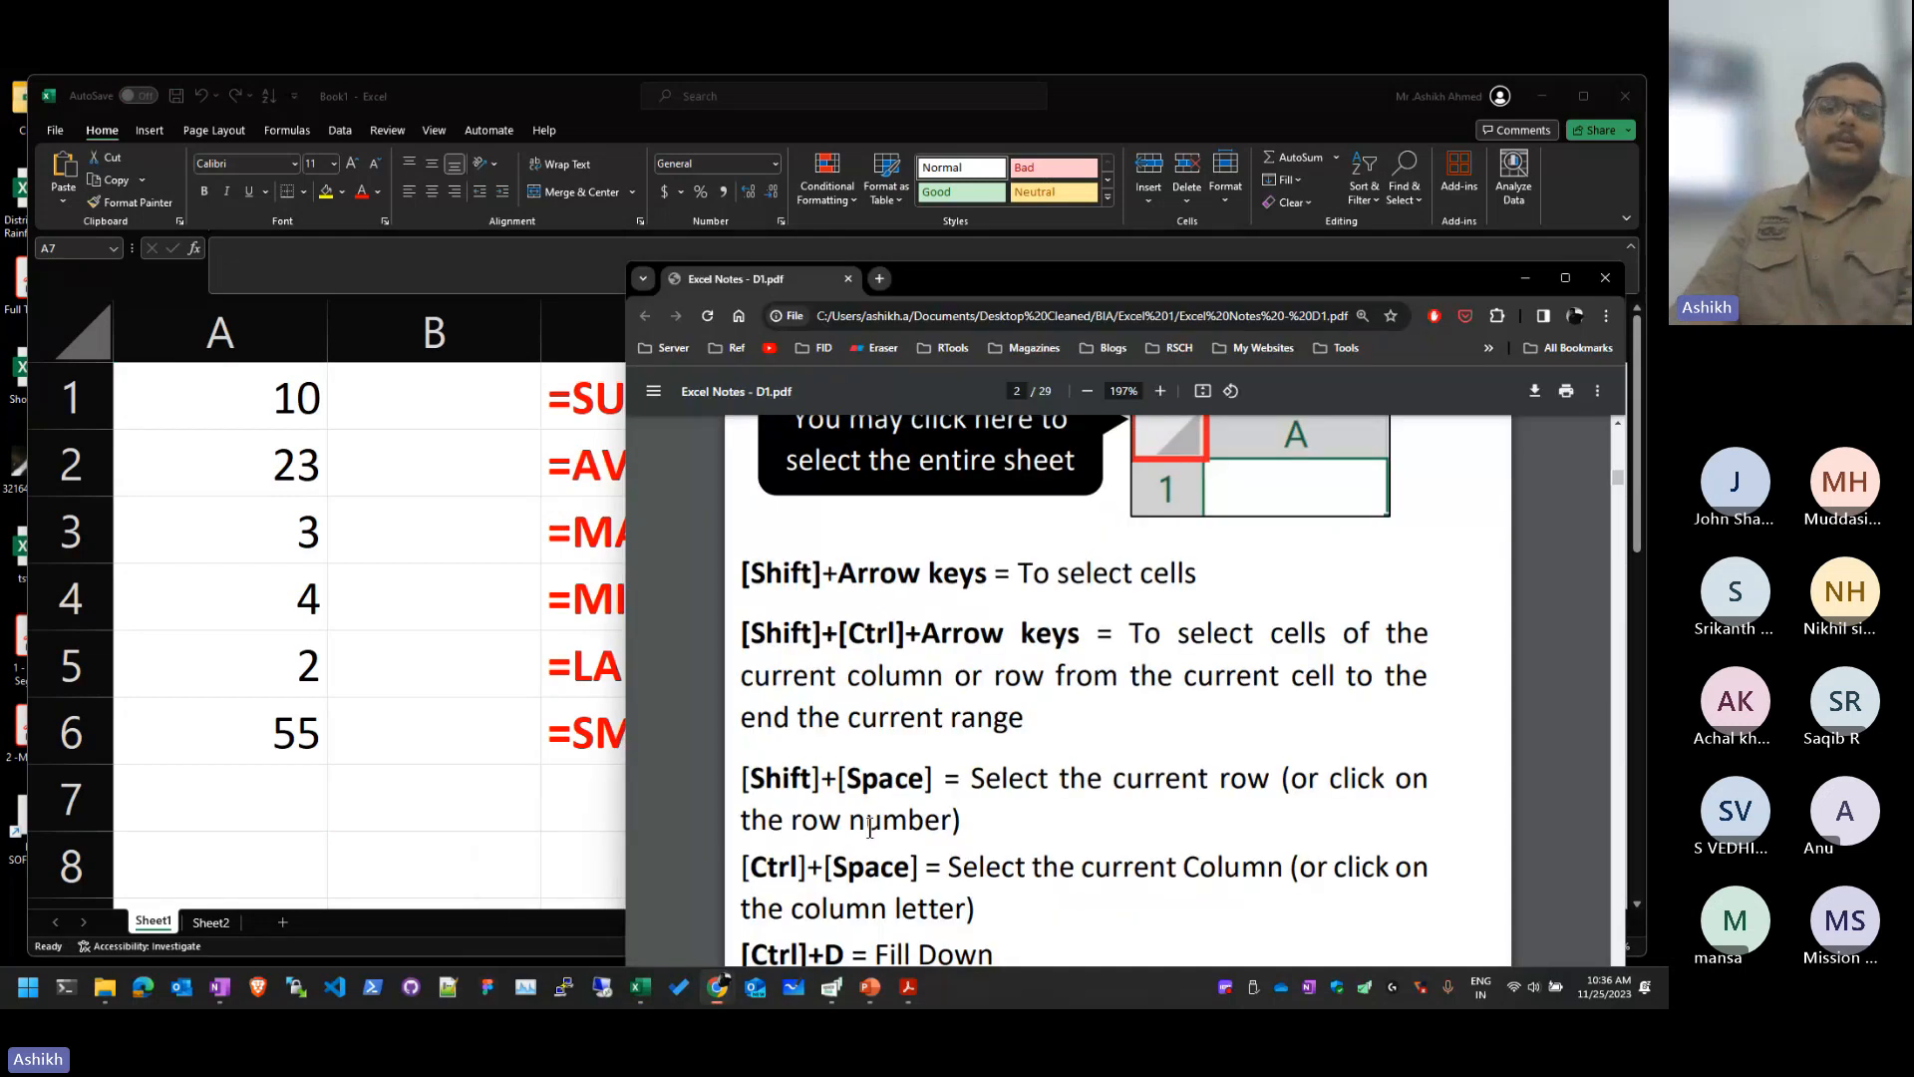
pyautogui.scroll(-2, 1012, 628)
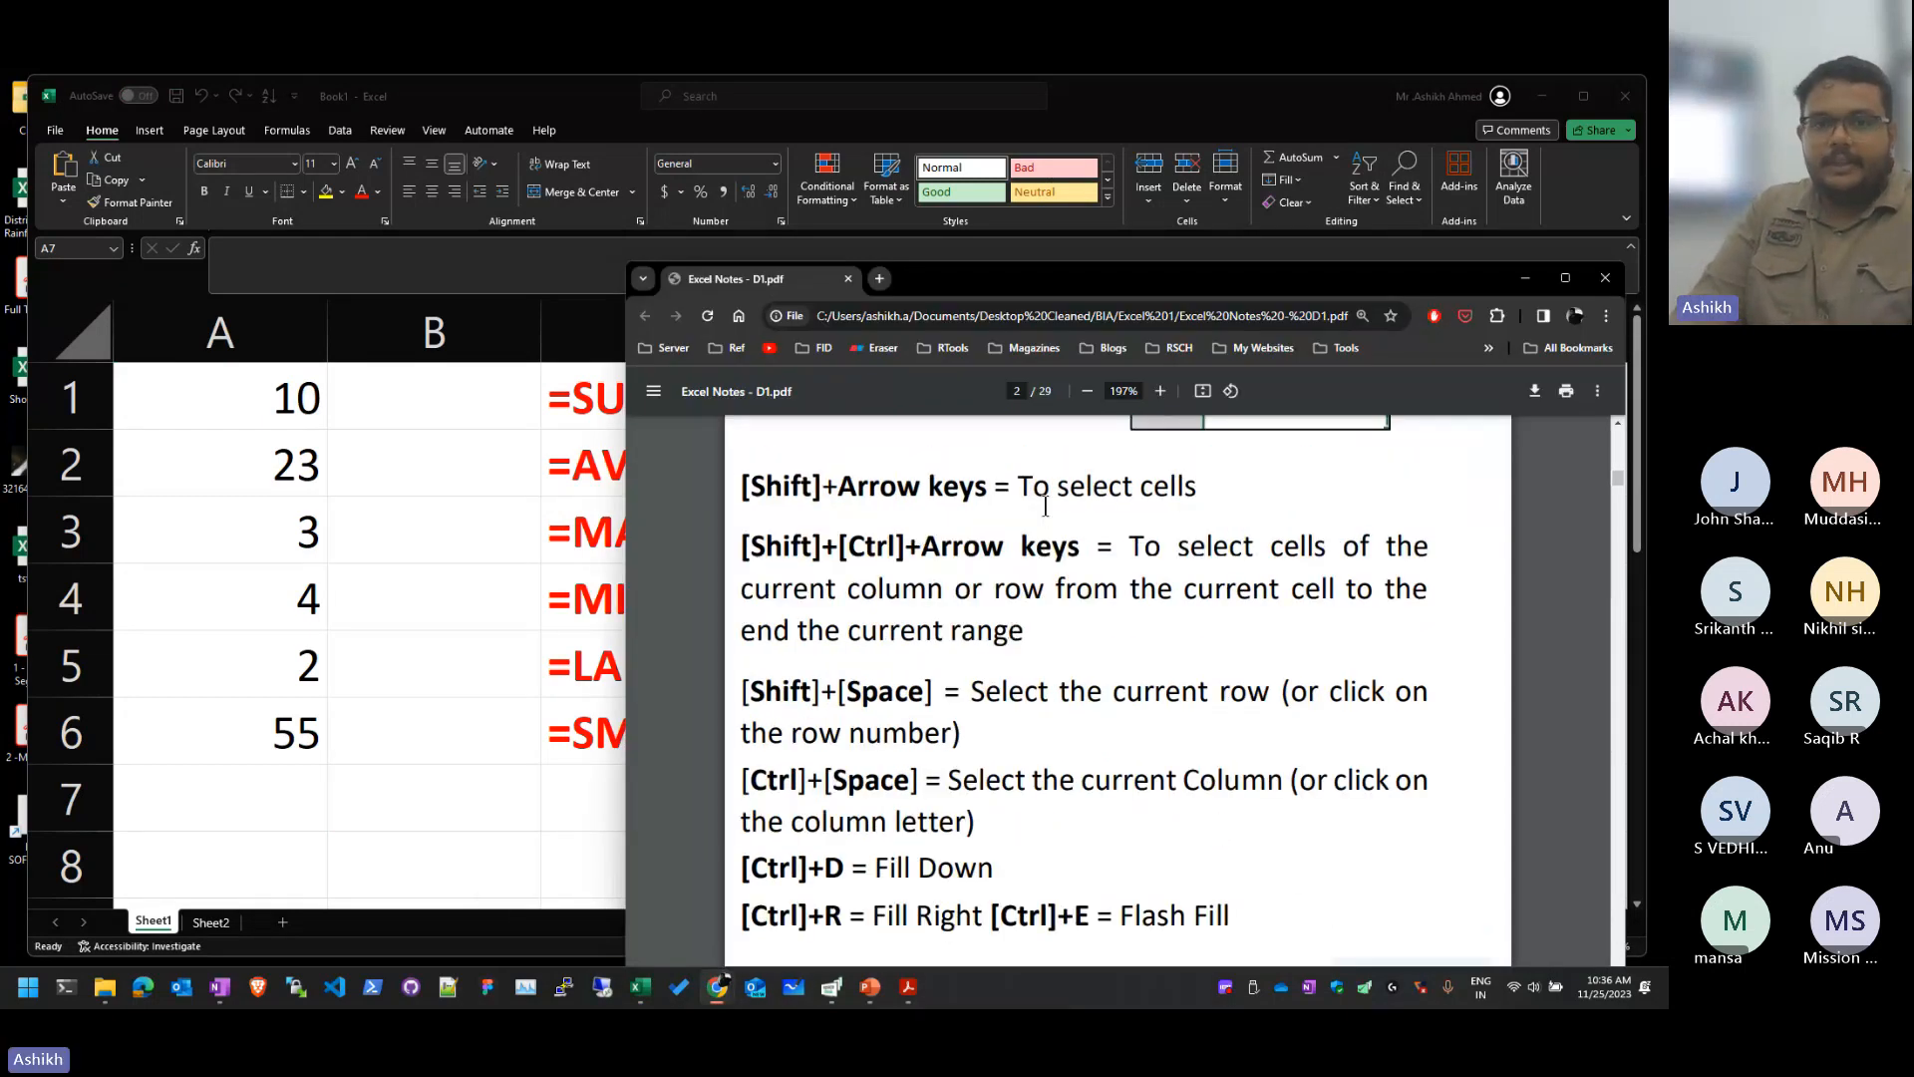
pyautogui.moveTo(995, 488); pyautogui.dragTo(1197, 489)
pyautogui.click(1188, 568)
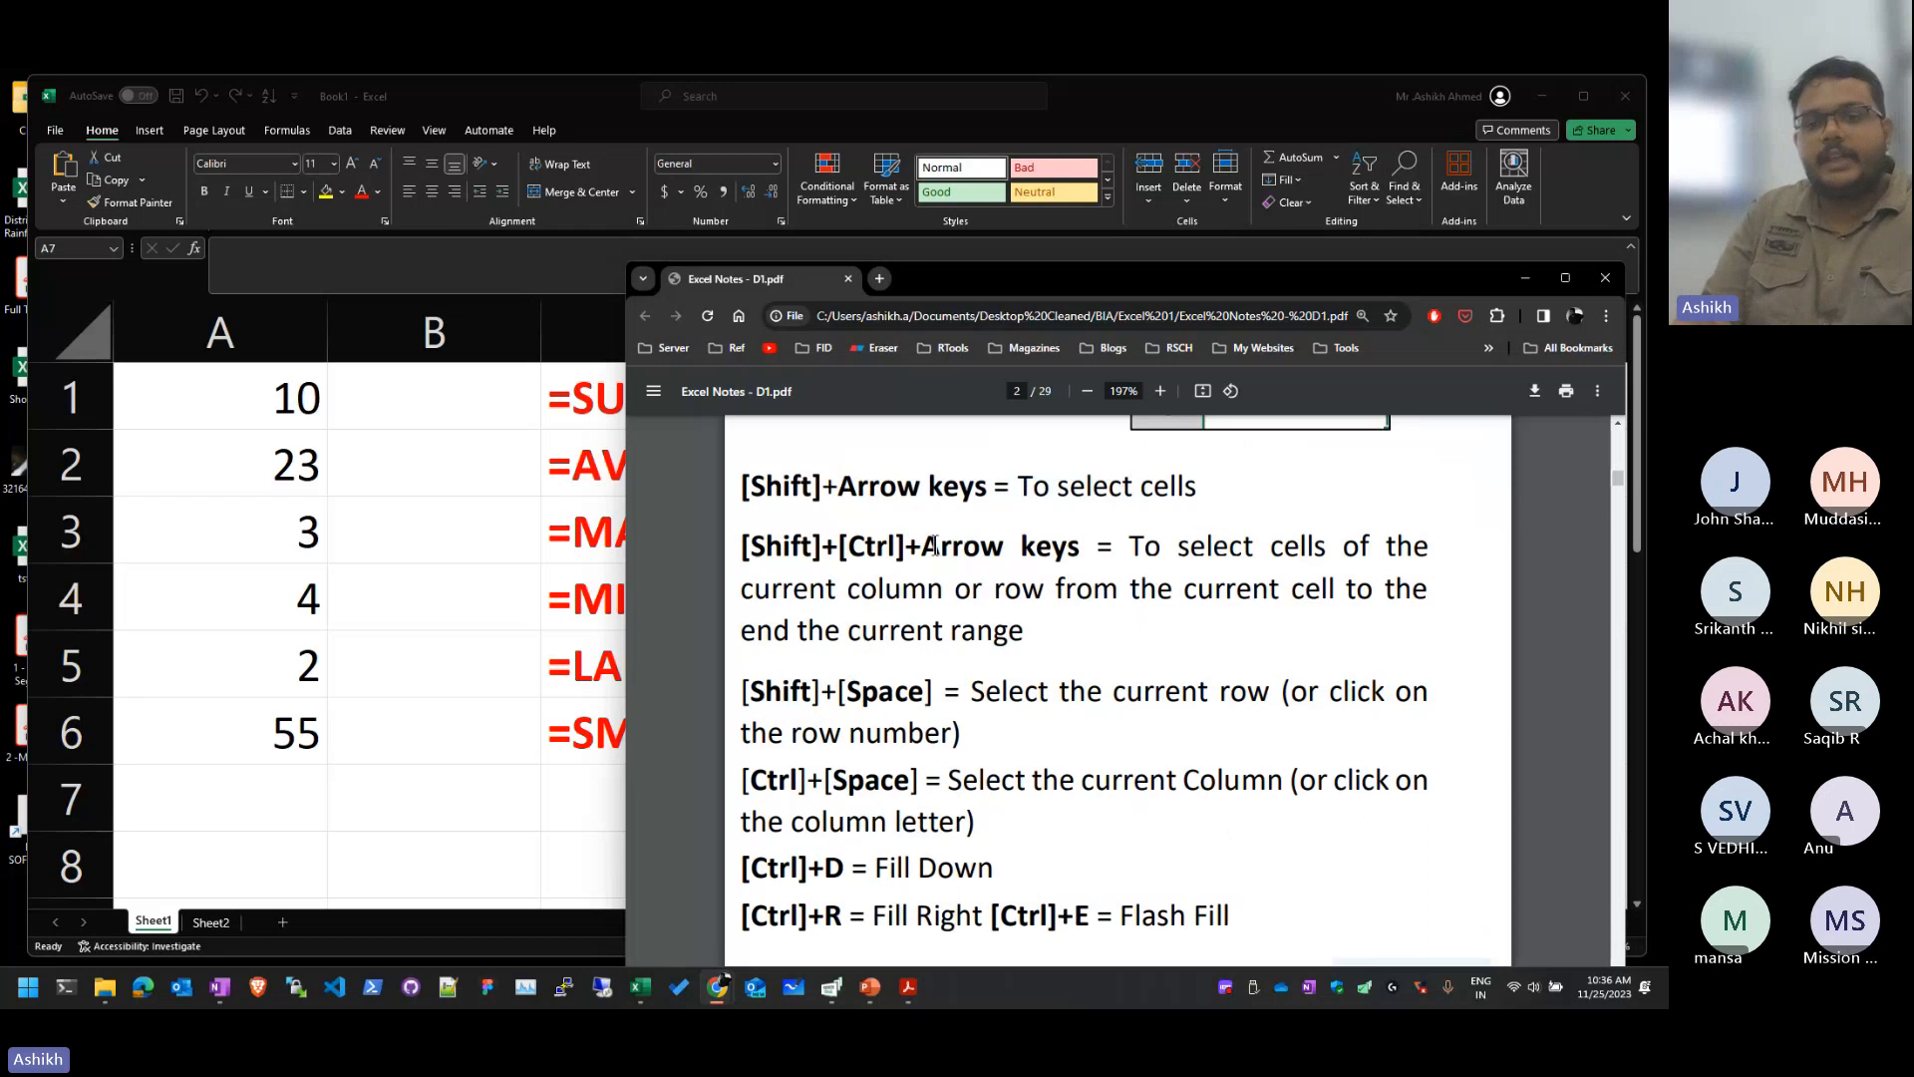
pyautogui.moveTo(972, 588); pyautogui.dragTo(1169, 568)
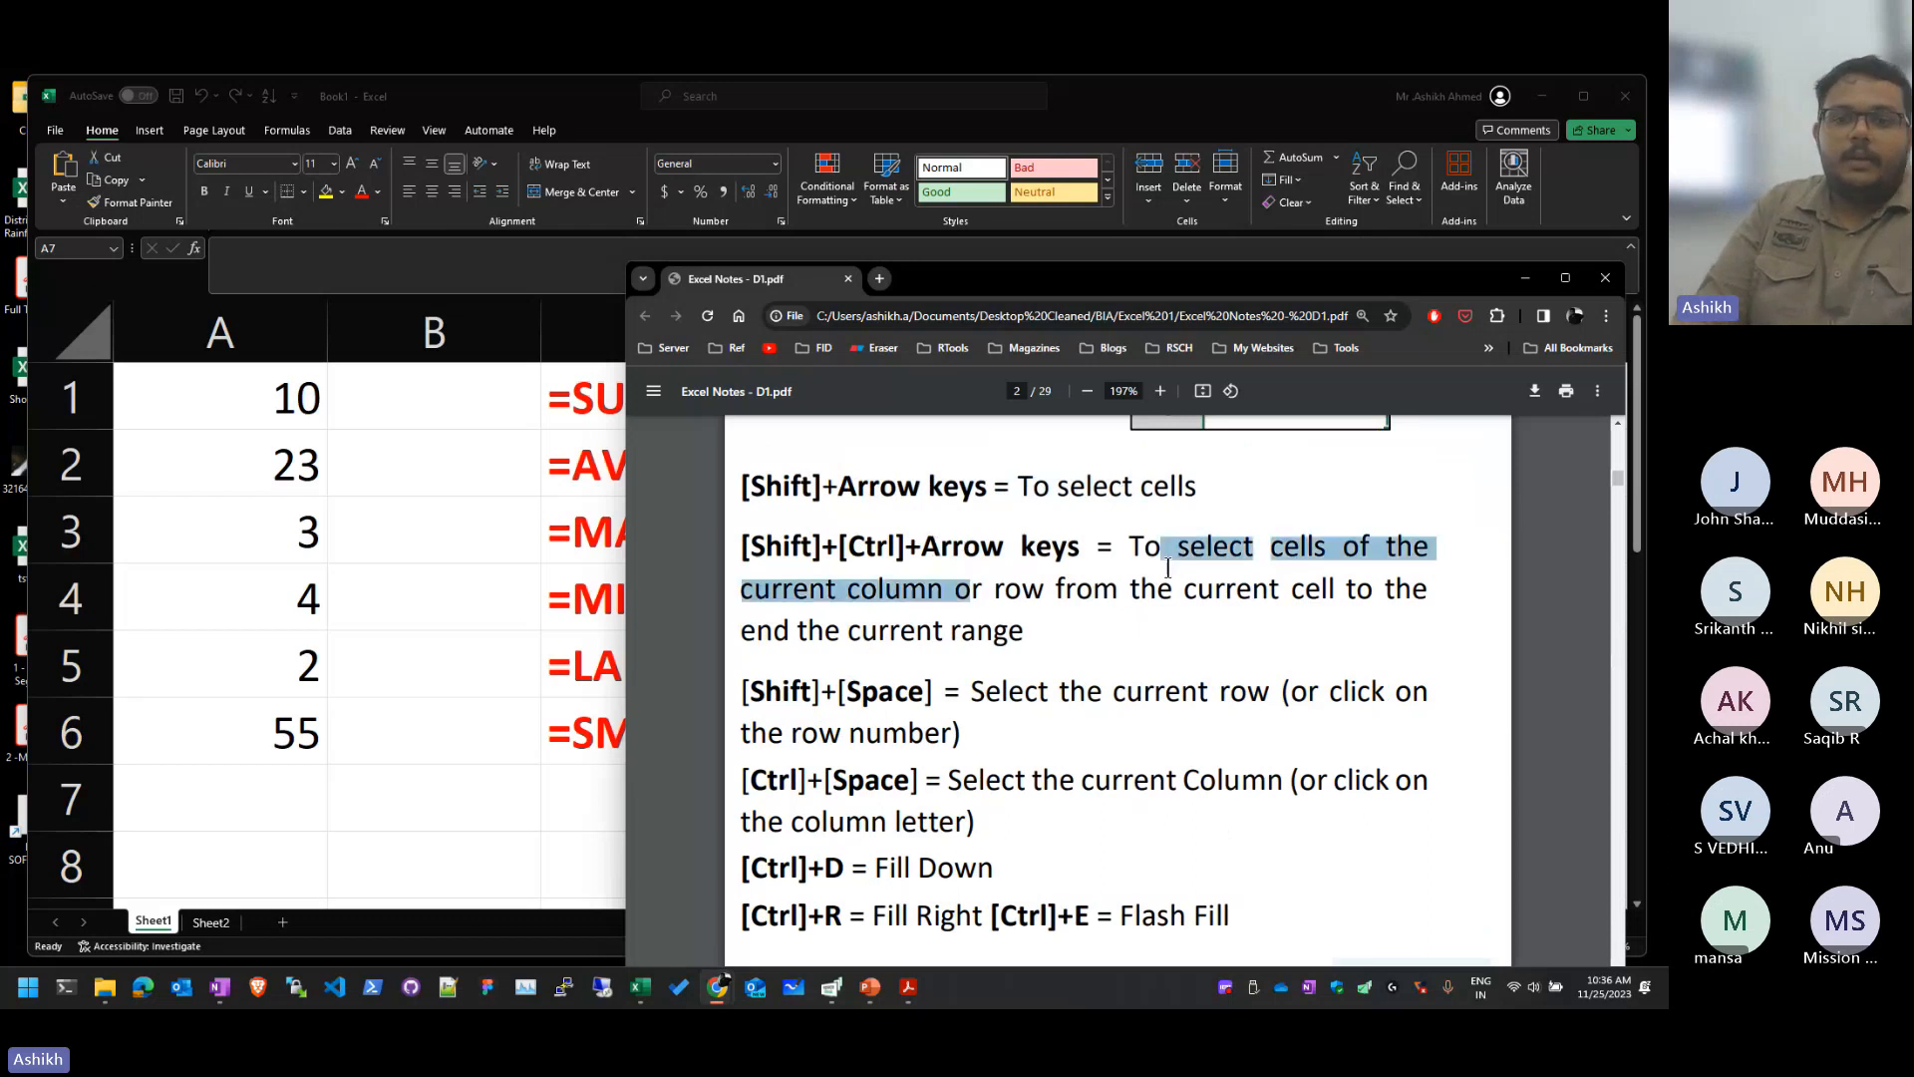
pyautogui.click(1240, 640)
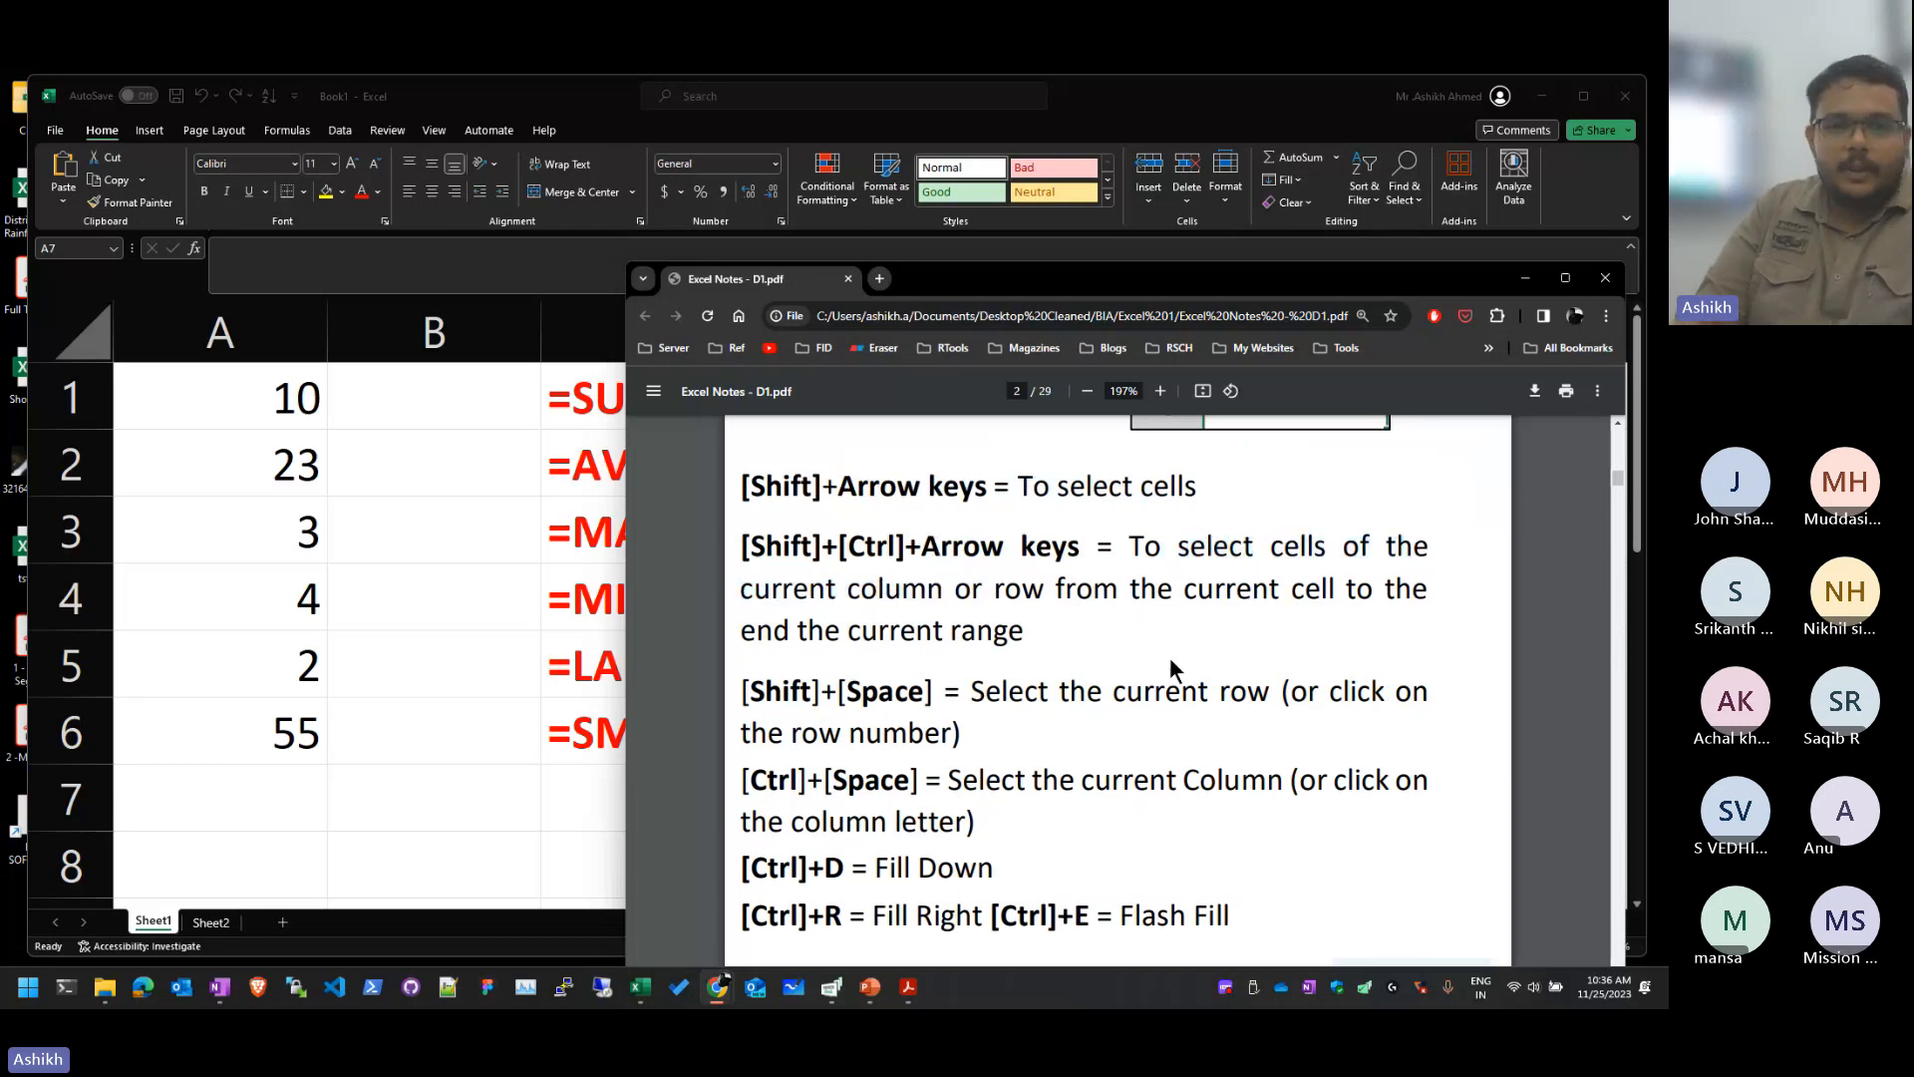
# Step: Look through the notes on common commands, hiding columns and rows, and cell references, and return to the Excel workbook
pyautogui.scroll(-7, 1169, 656)
pyautogui.scroll(-3, 1174, 656)
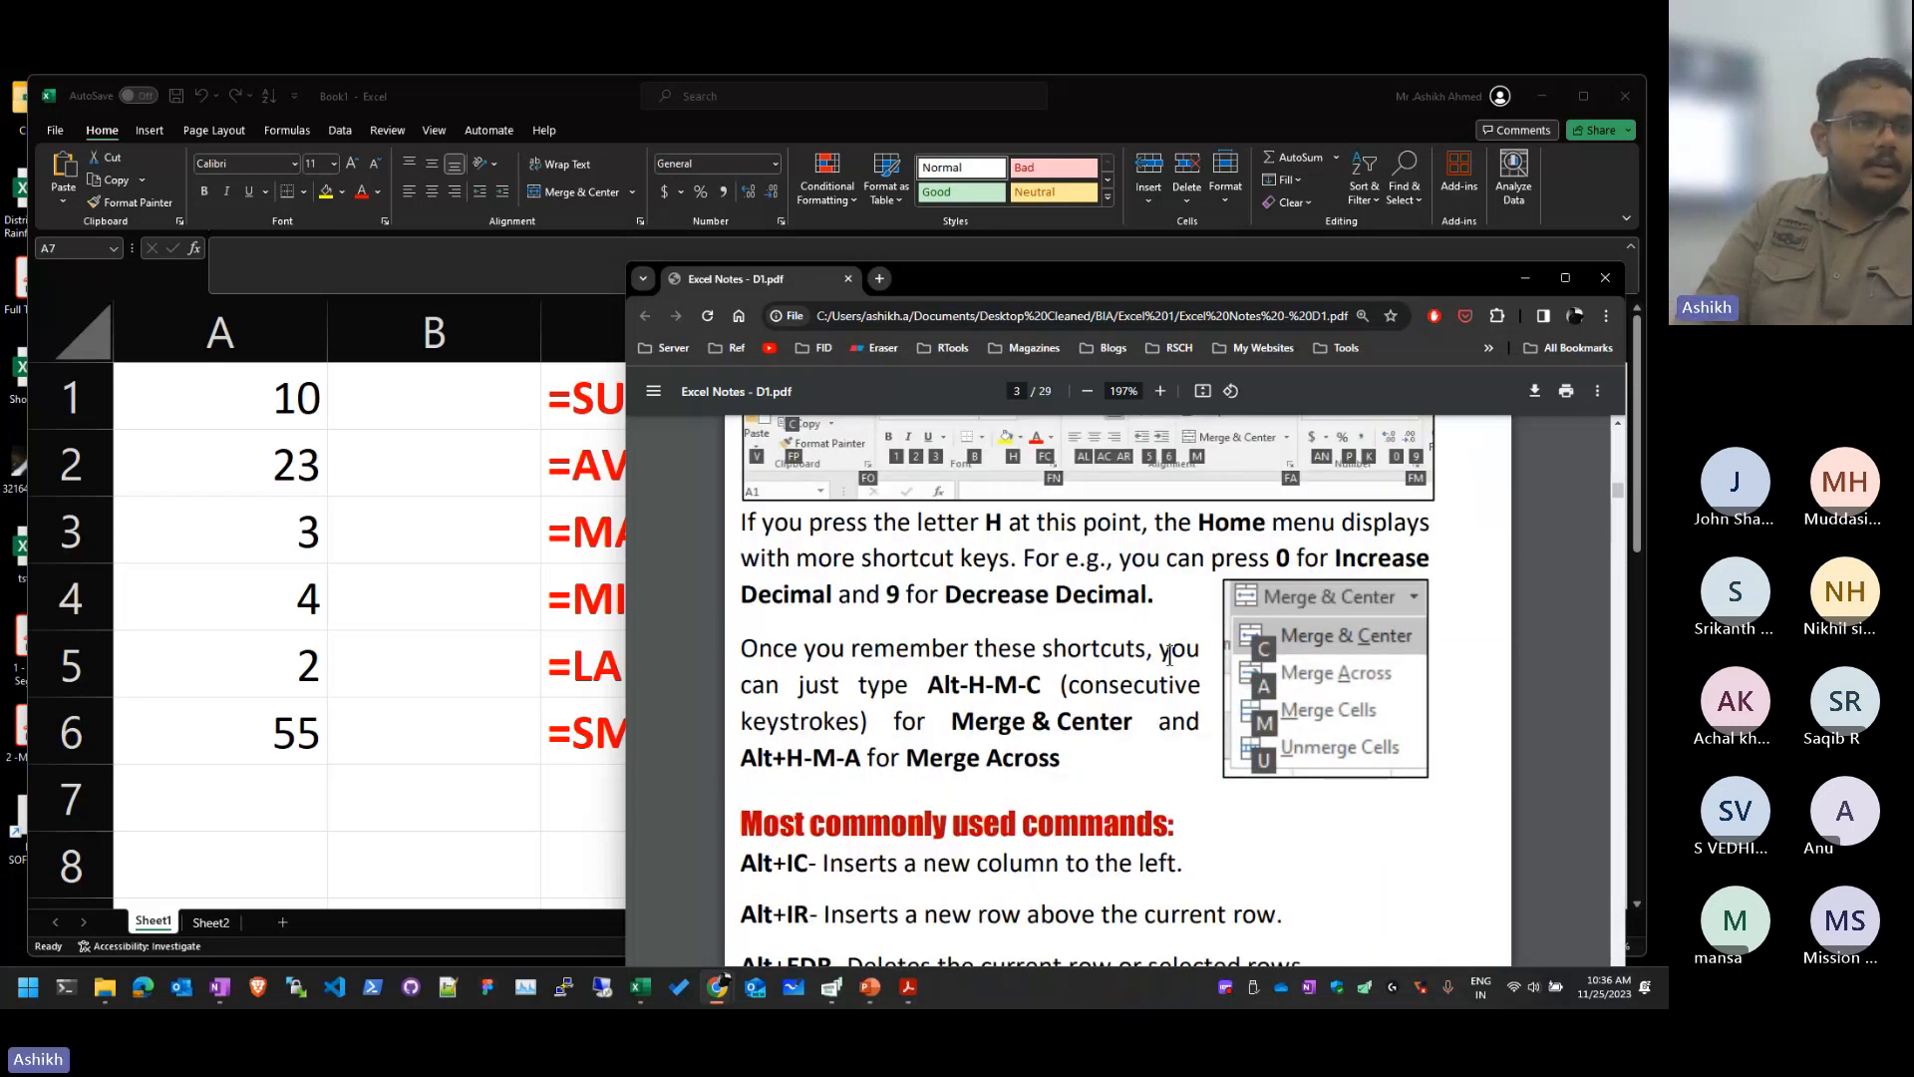
pyautogui.scroll(-2, 1169, 656)
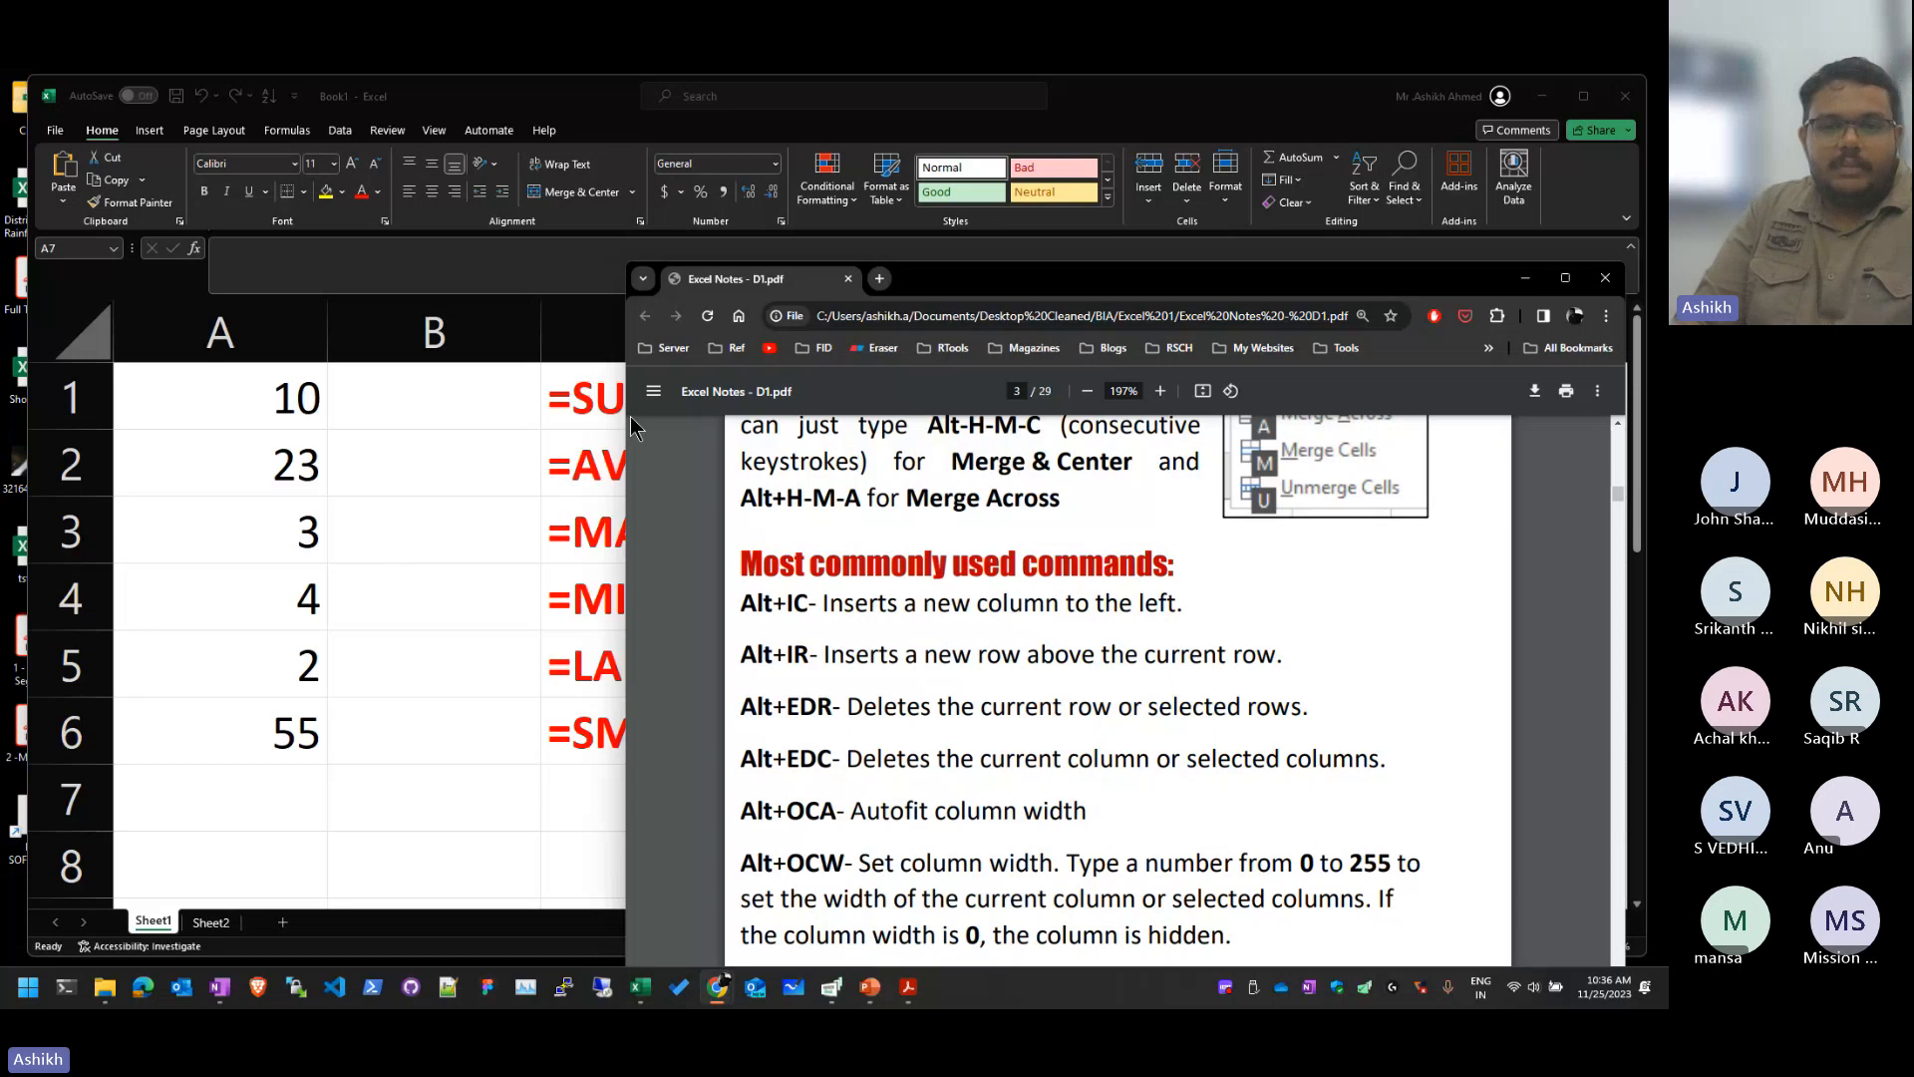
pyautogui.scroll(-1, 917, 518)
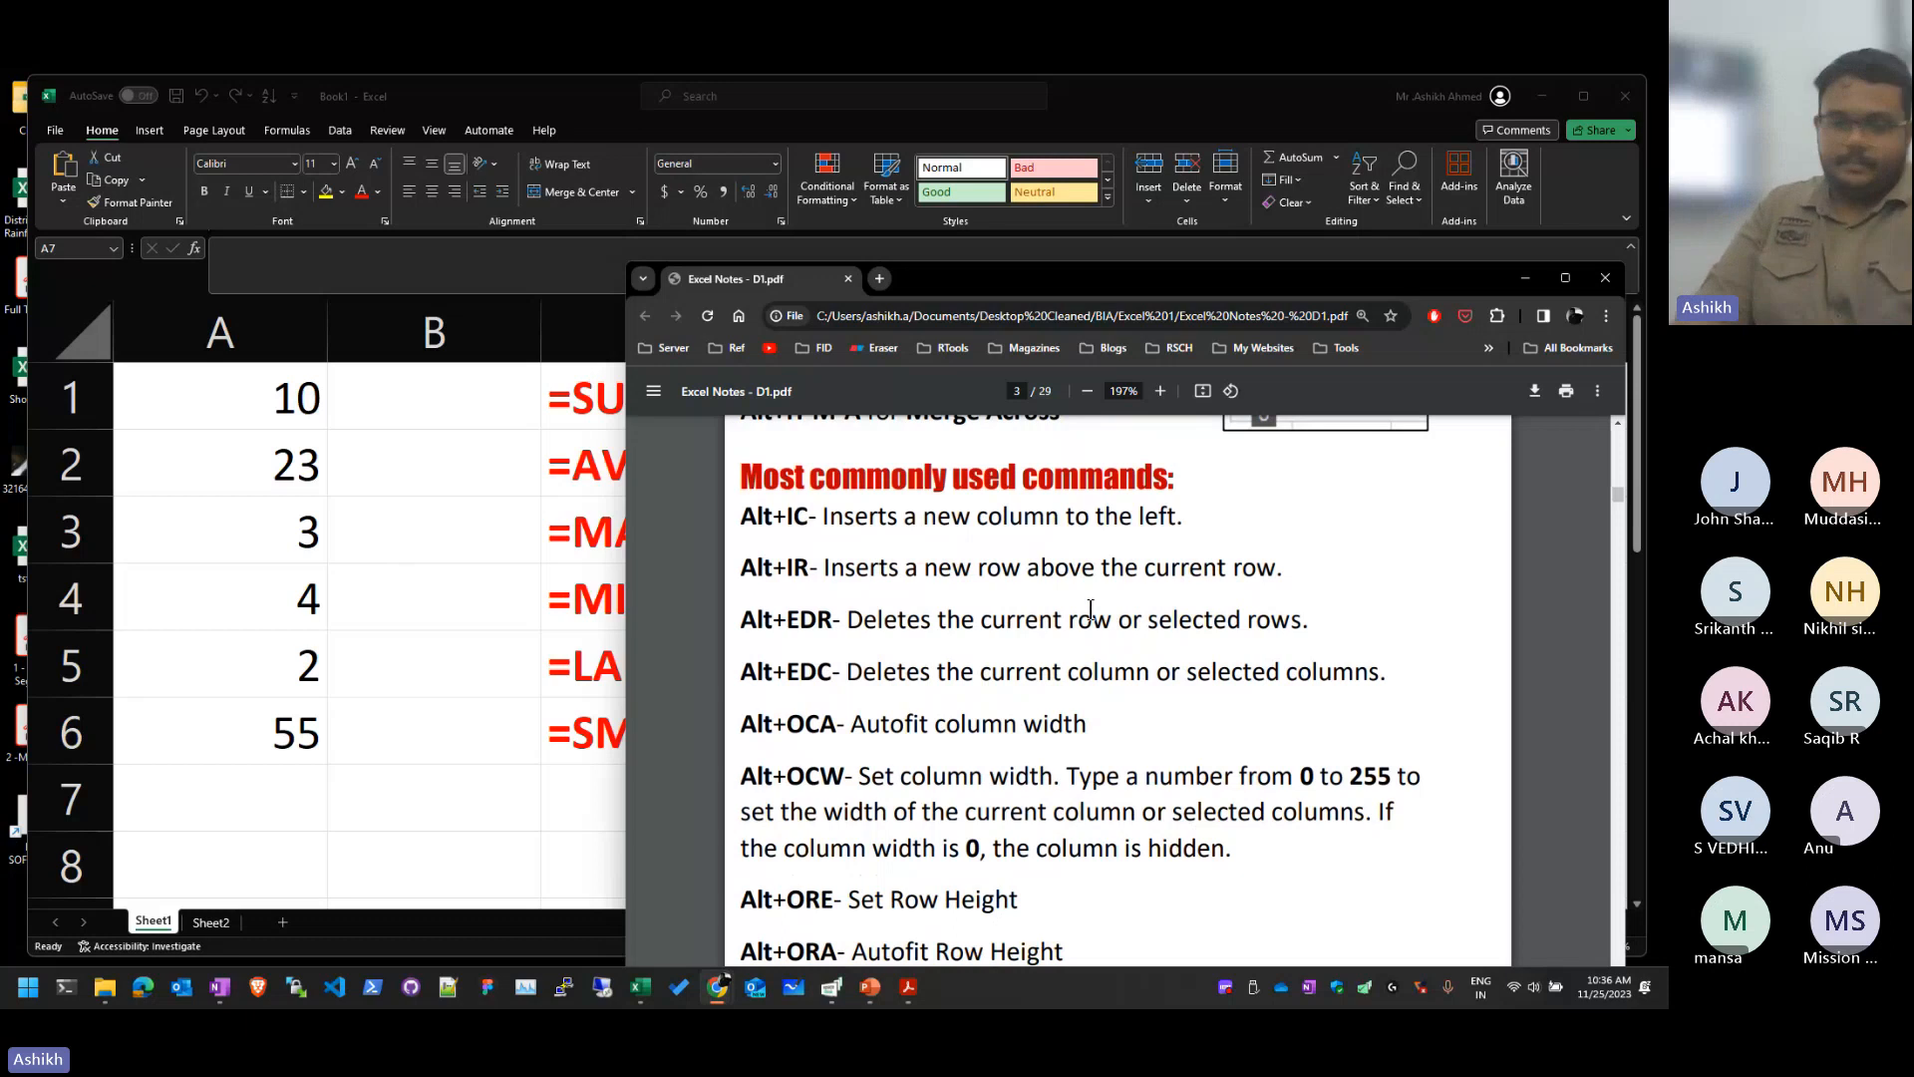
pyautogui.scroll(-10, 1138, 535)
pyautogui.scroll(5, 1131, 519)
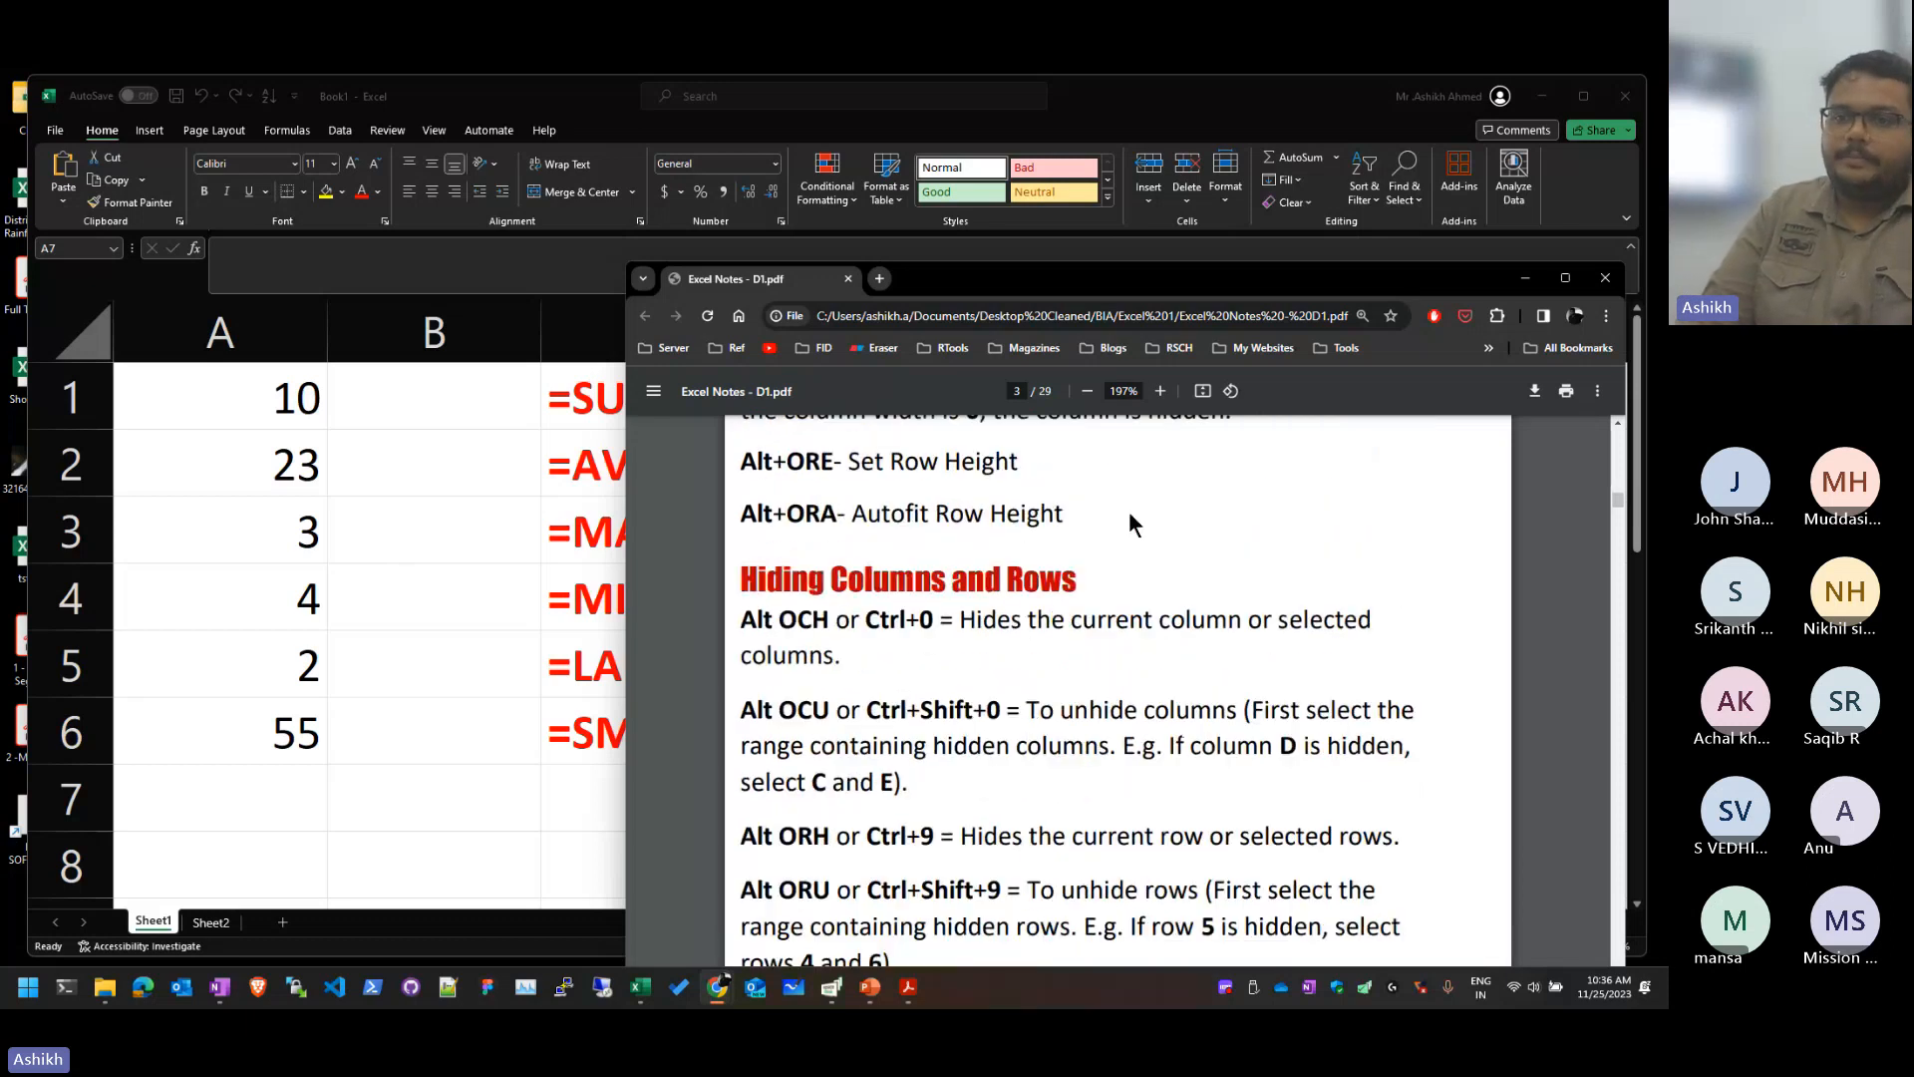
pyautogui.scroll(-5, 1442, 568)
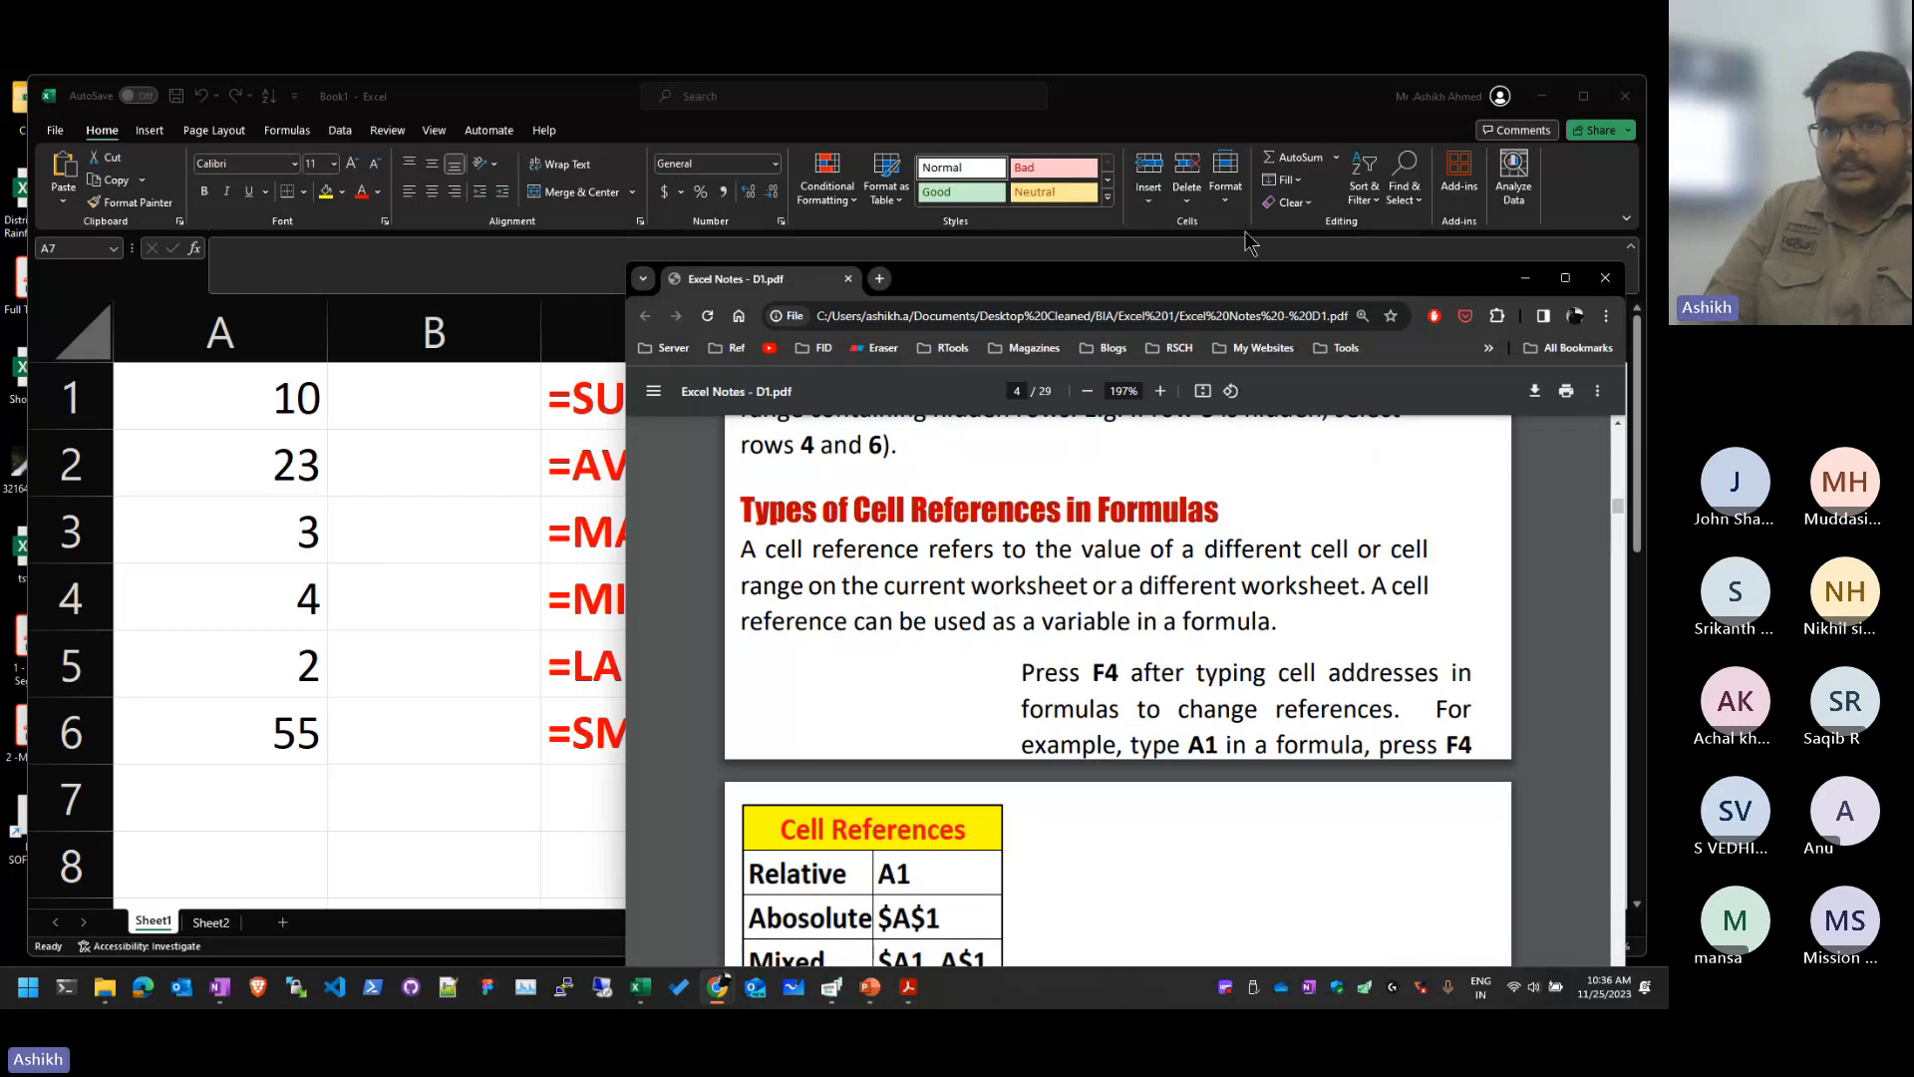
pyautogui.moveTo(1517, 291); pyautogui.dragTo(1654, 287)
pyautogui.click(1659, 277)
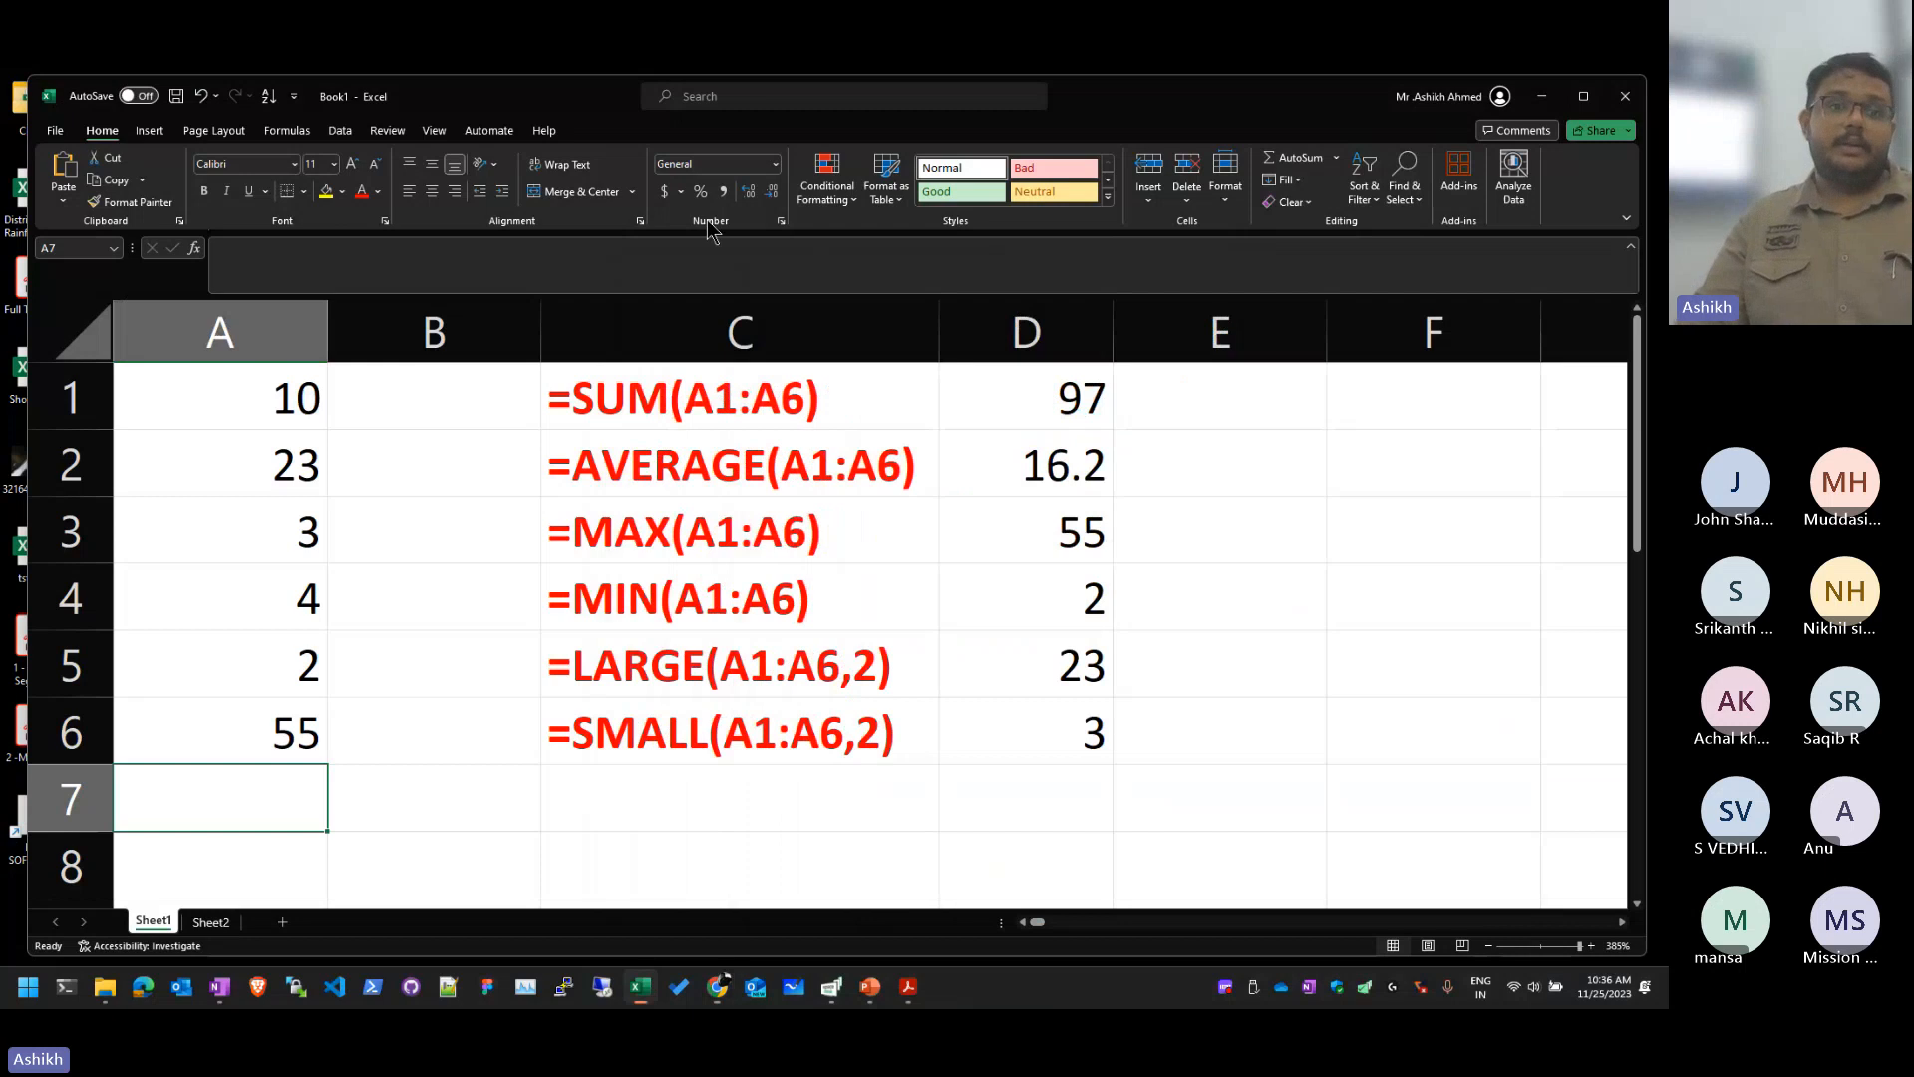
pyautogui.click(678, 529)
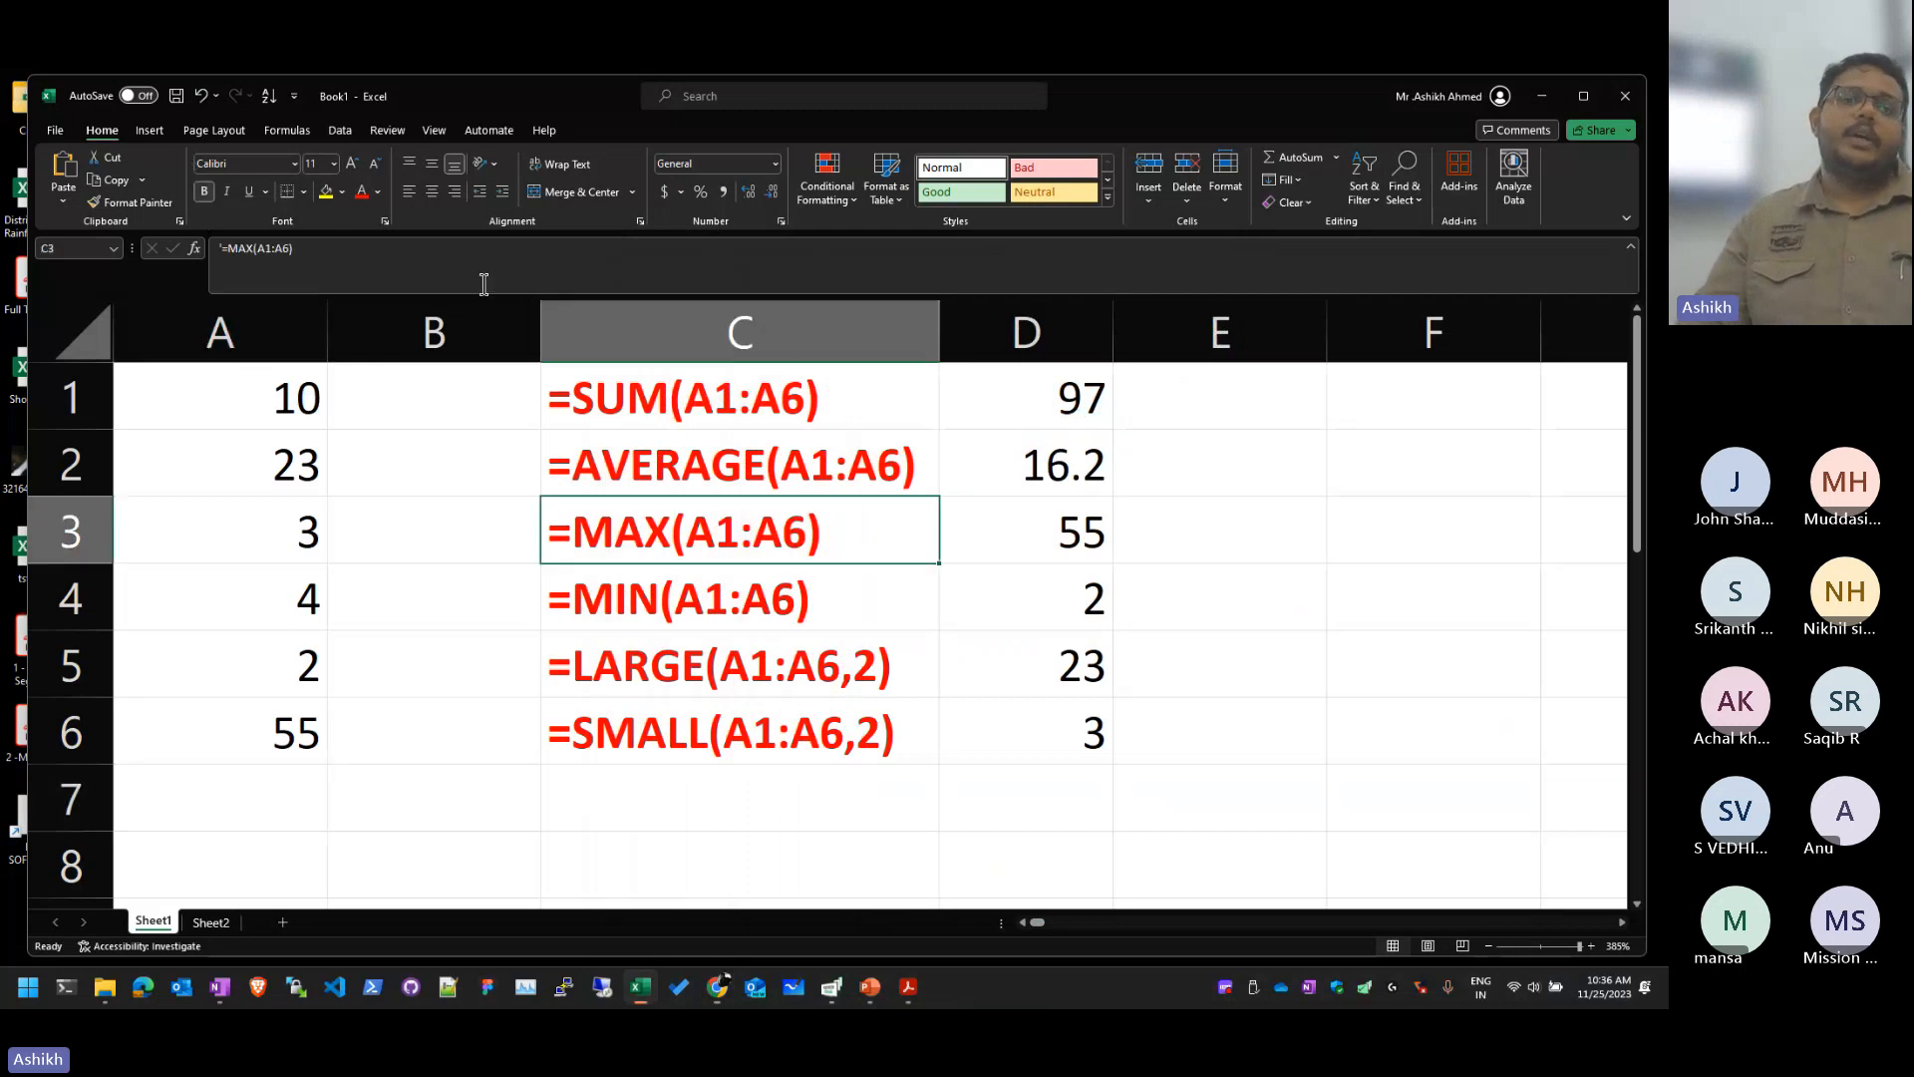
pyautogui.click(287, 129)
pyautogui.click(346, 130)
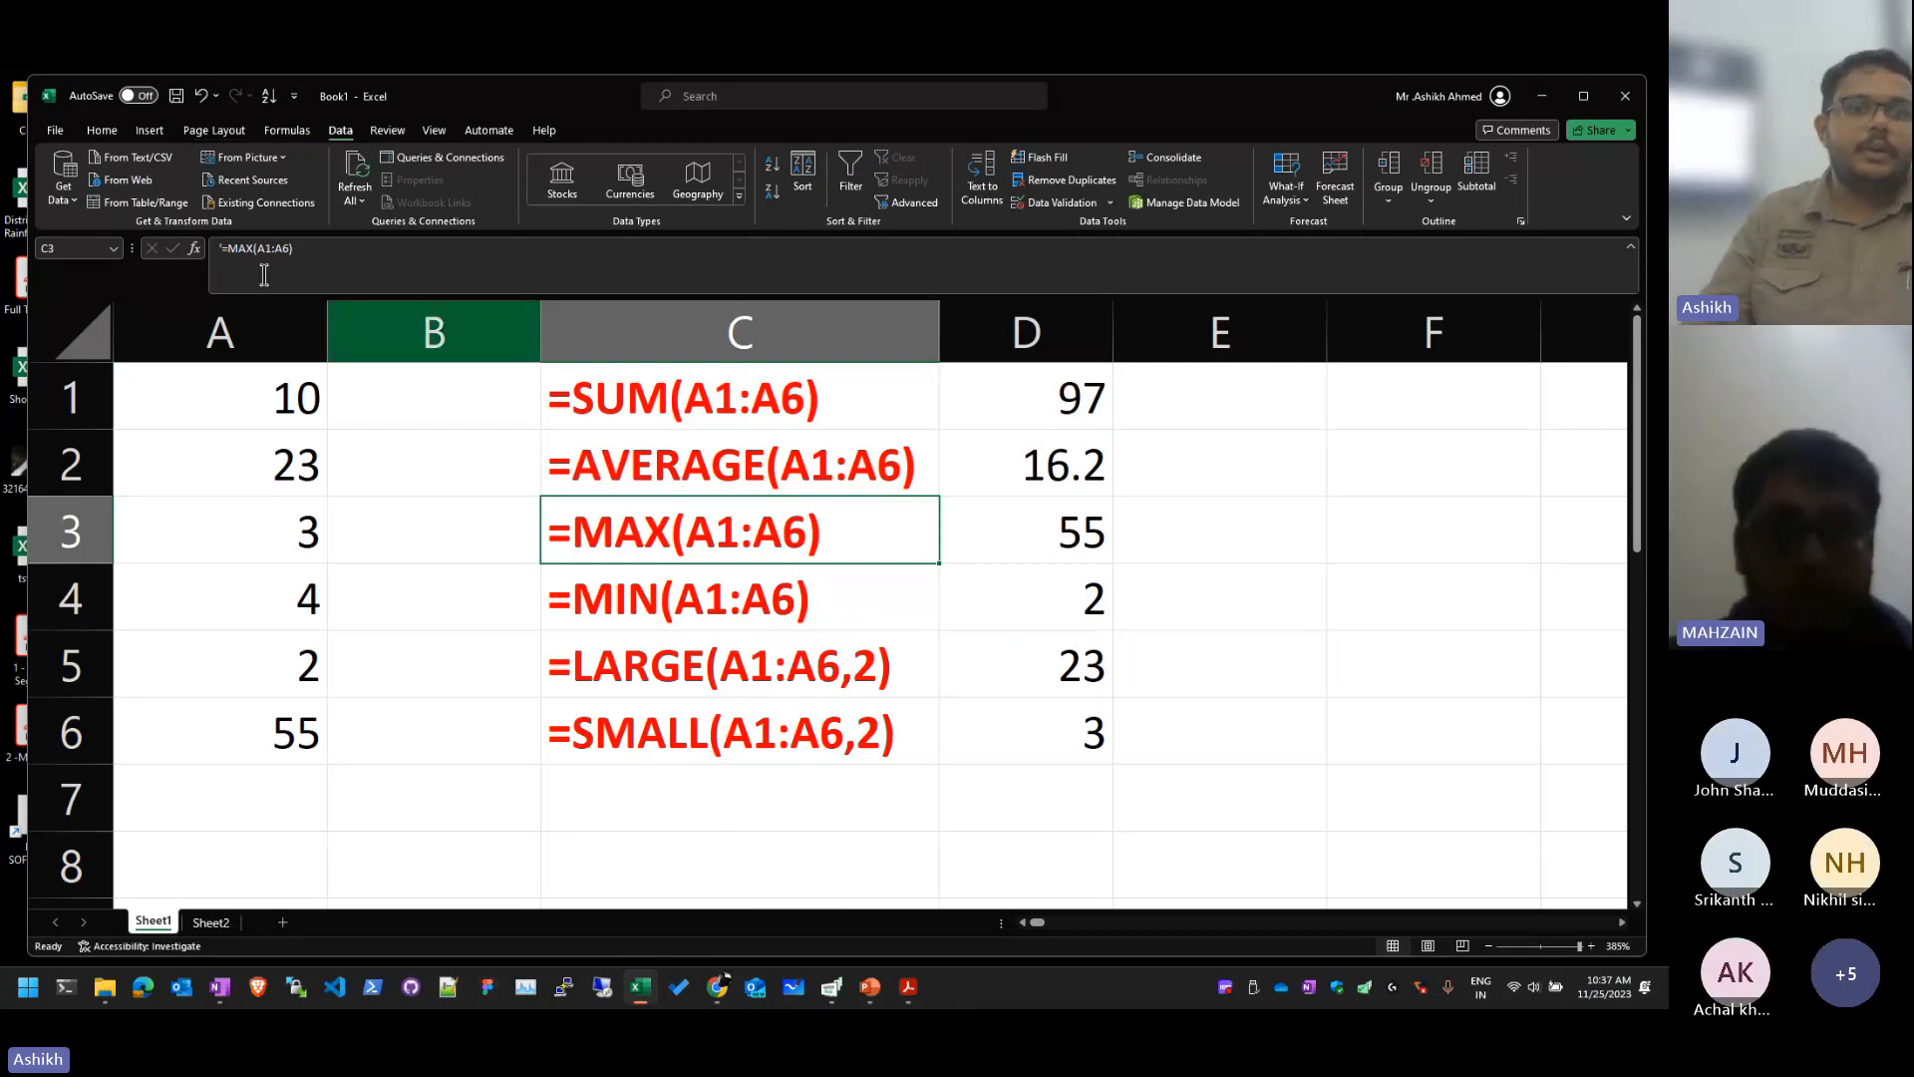
pyautogui.click(101, 130)
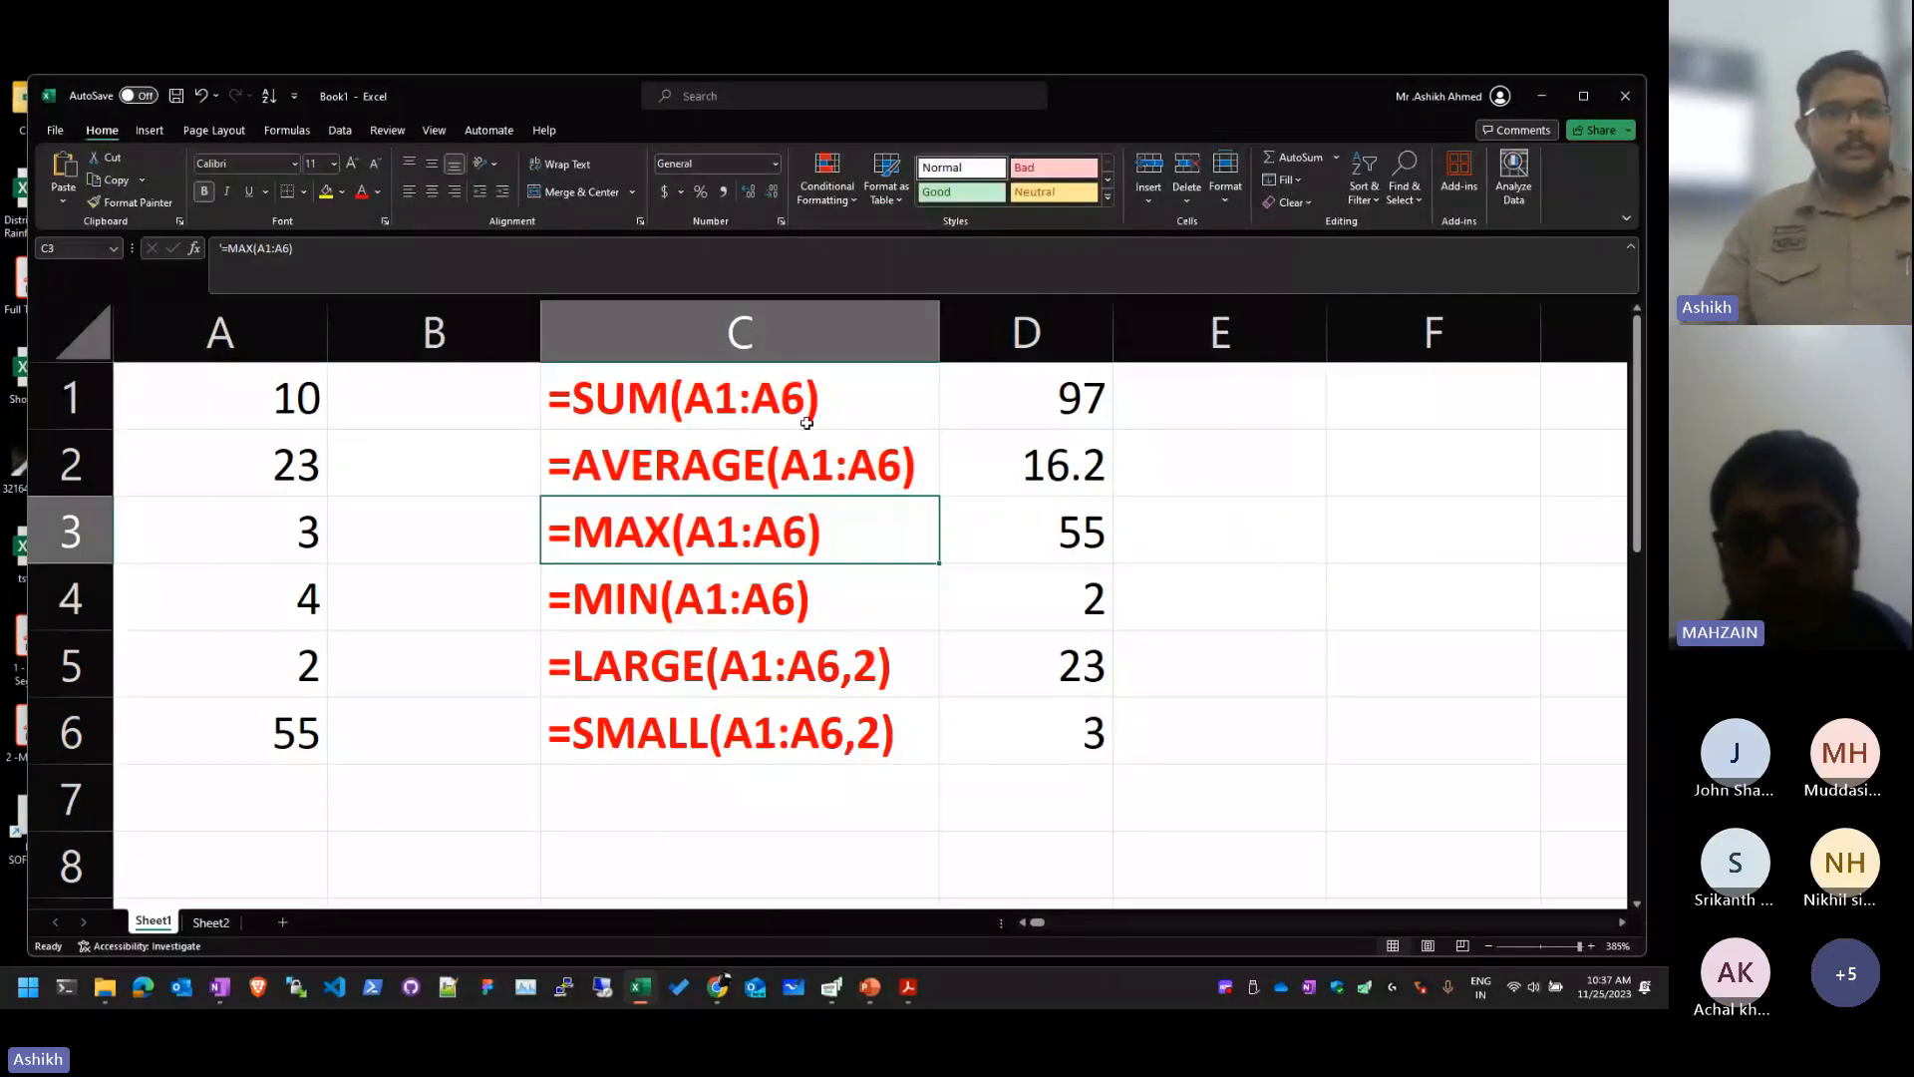
pyautogui.click(811, 626)
pyautogui.click(1240, 520)
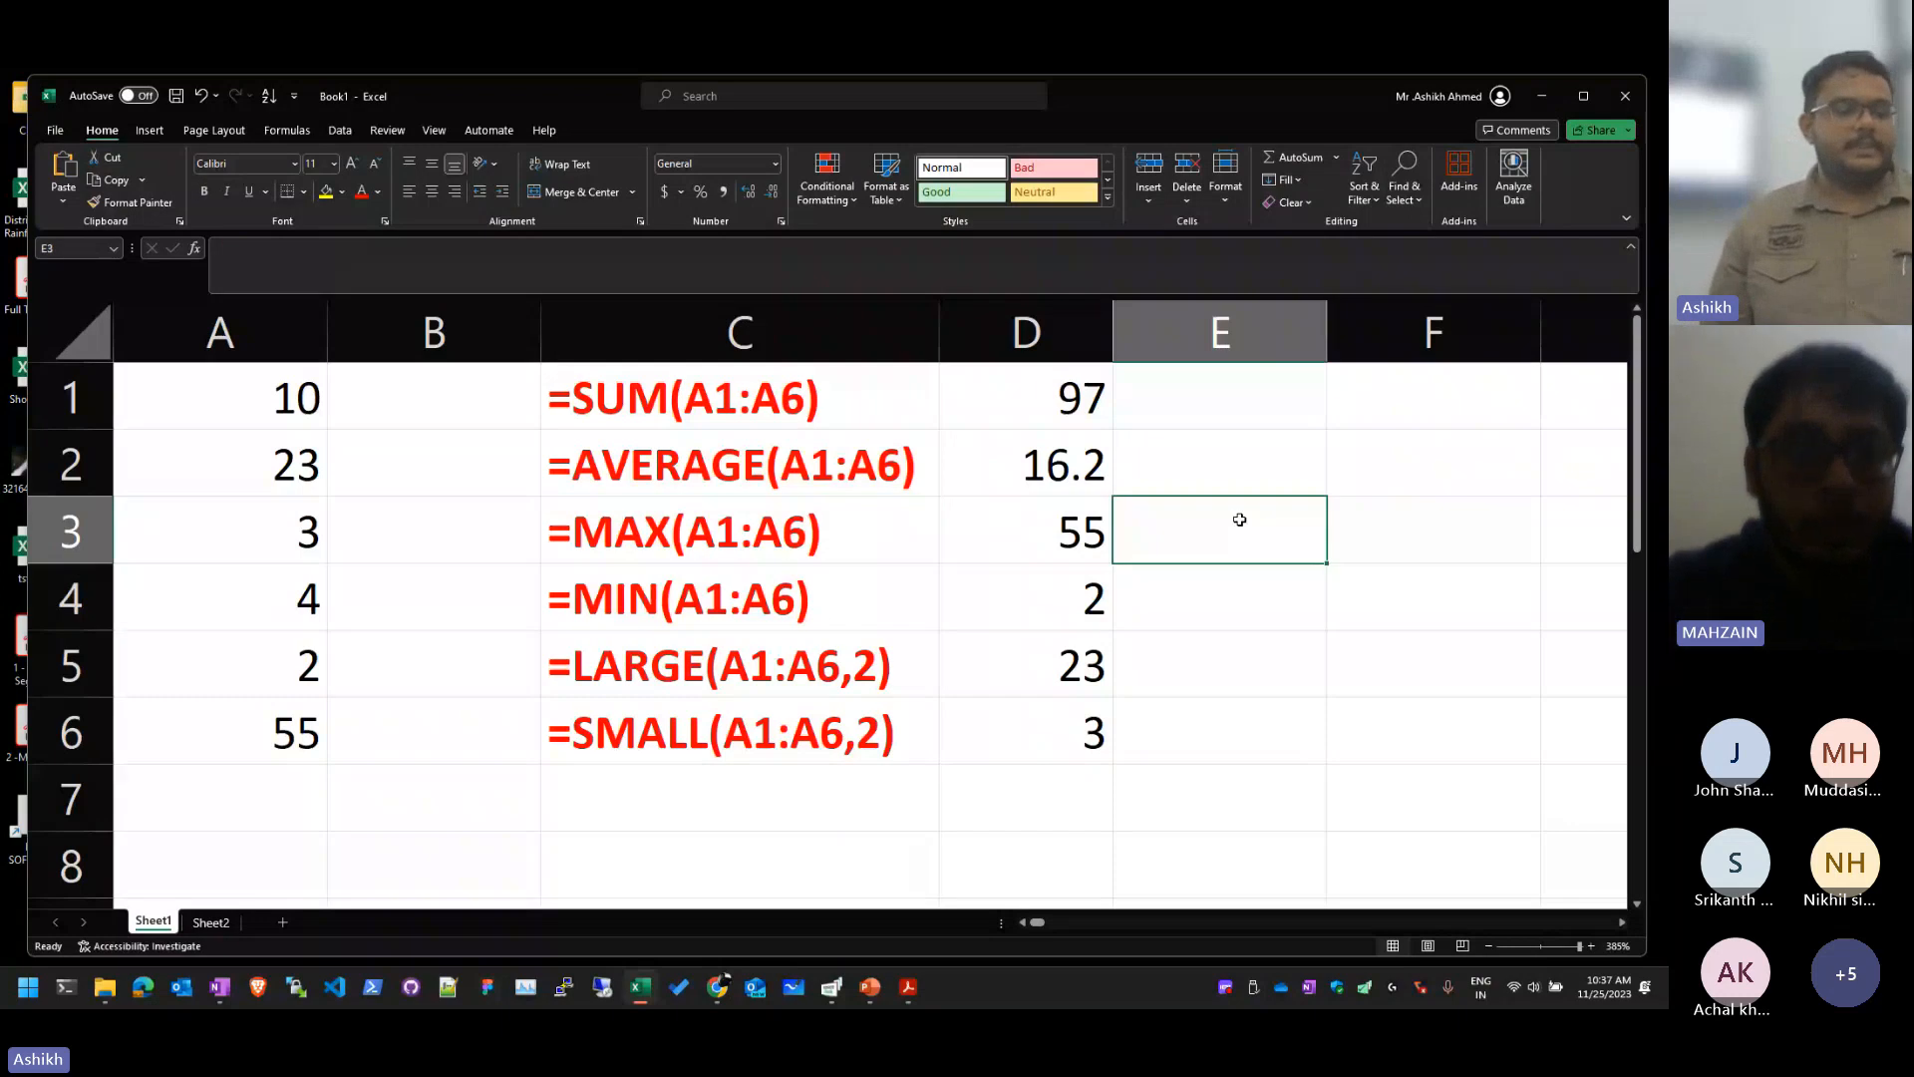
pyautogui.press('alt')
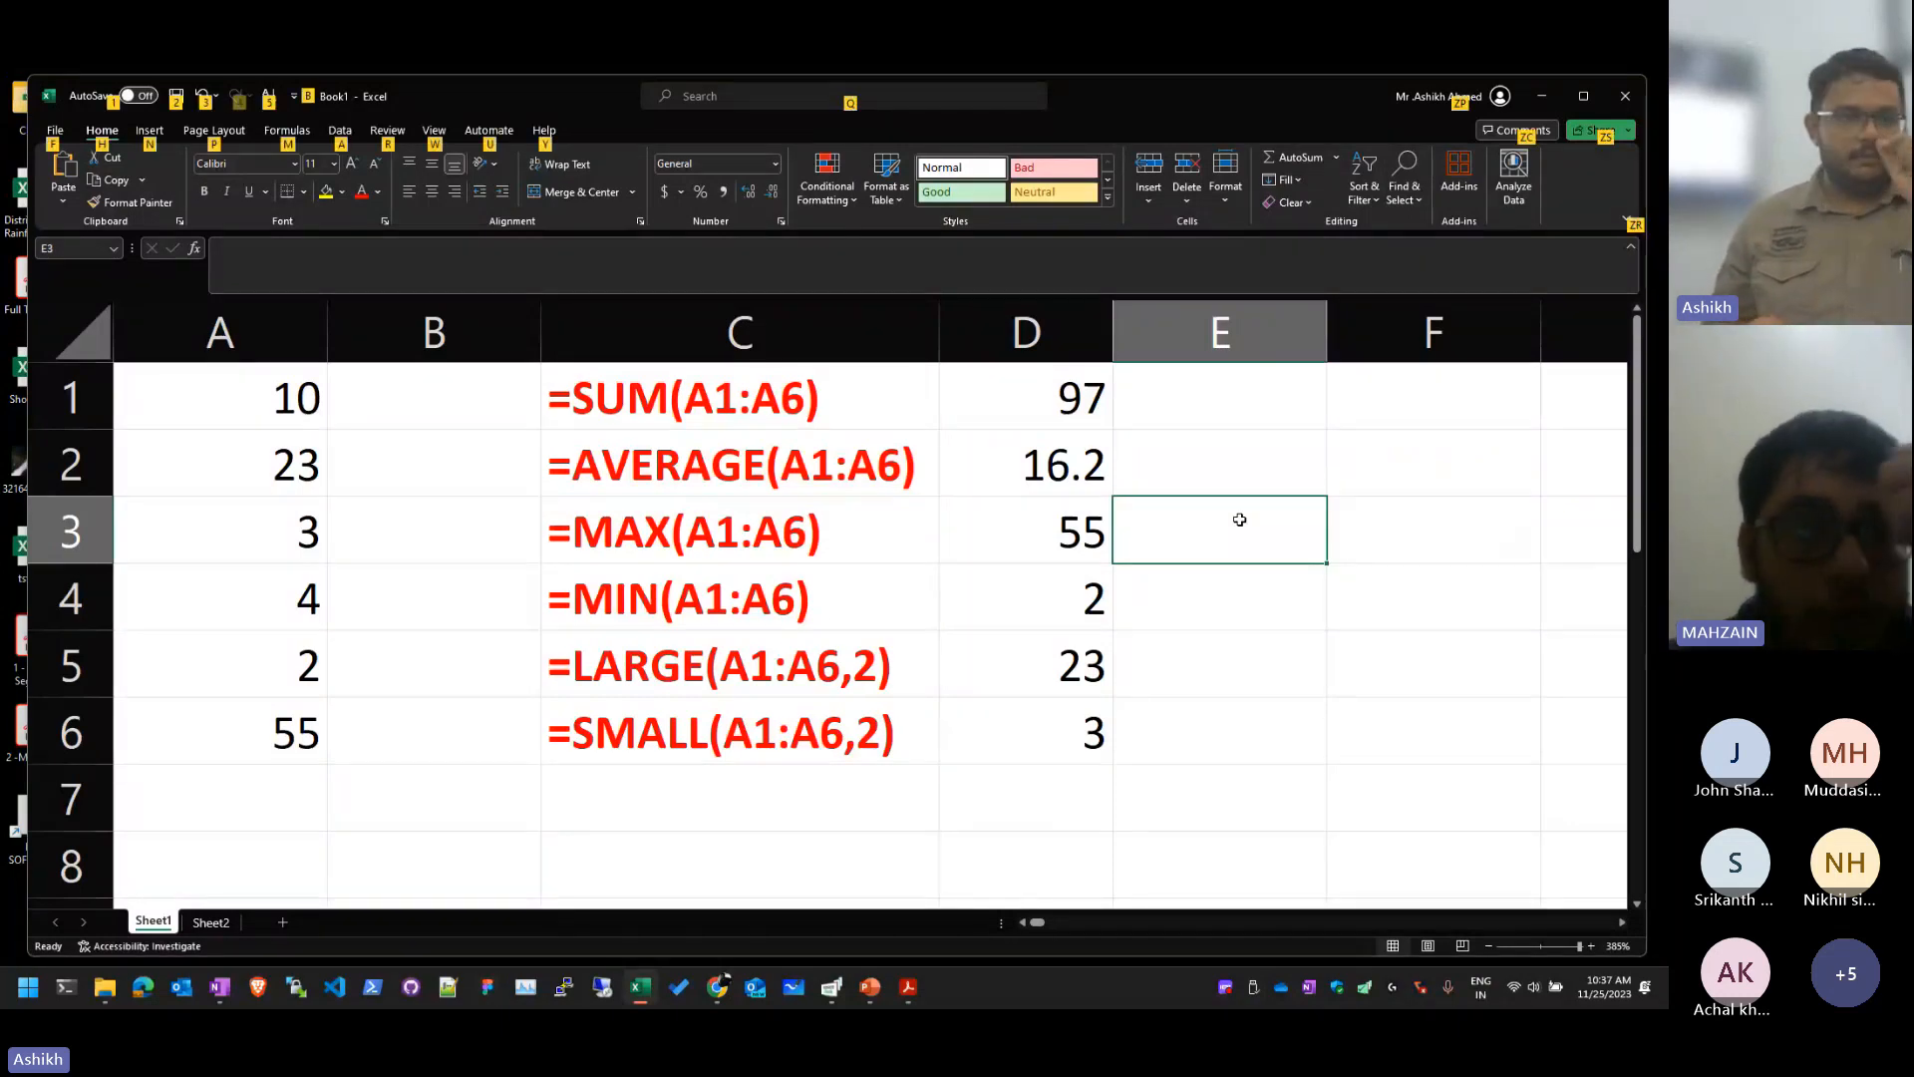
pyautogui.press('Escape')
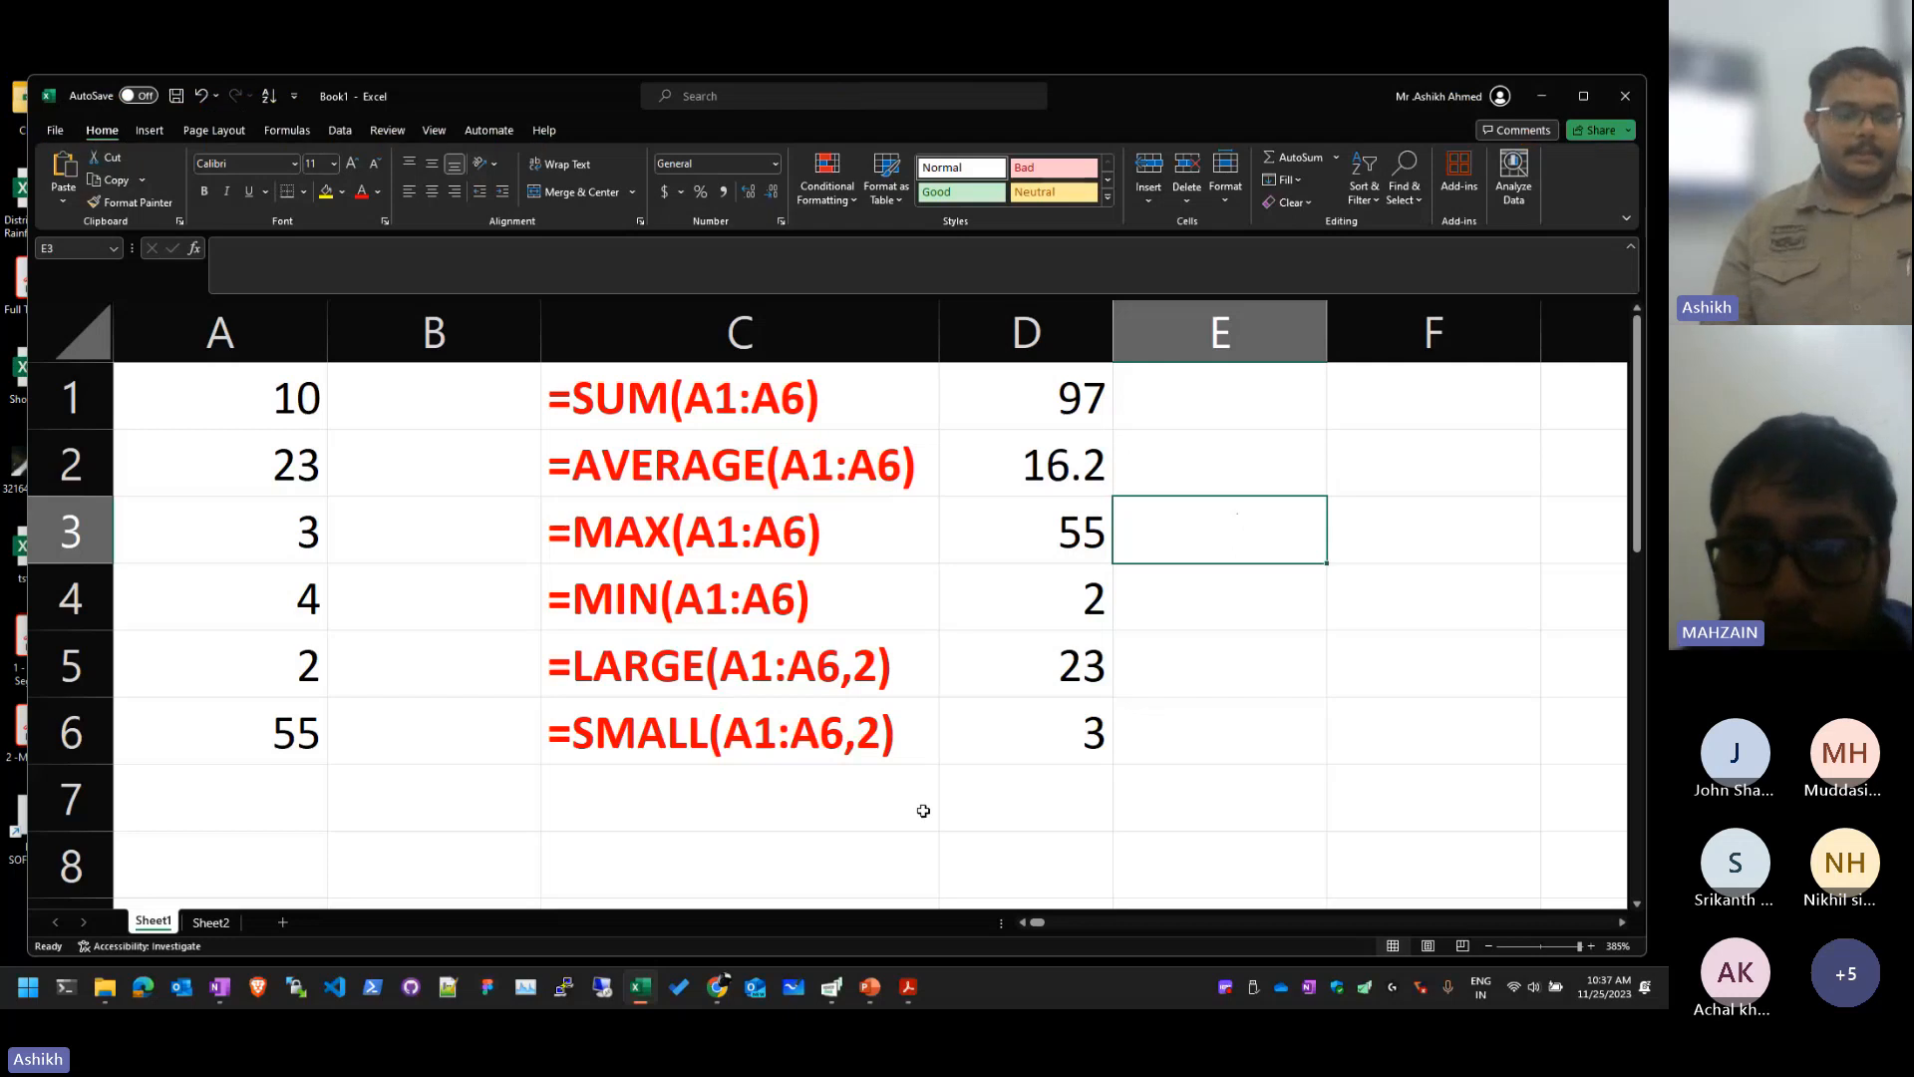
# Step: Turn on filtering for the formula and result columns C and D on Sheet1, starting from cell E5
pyautogui.click(1293, 671)
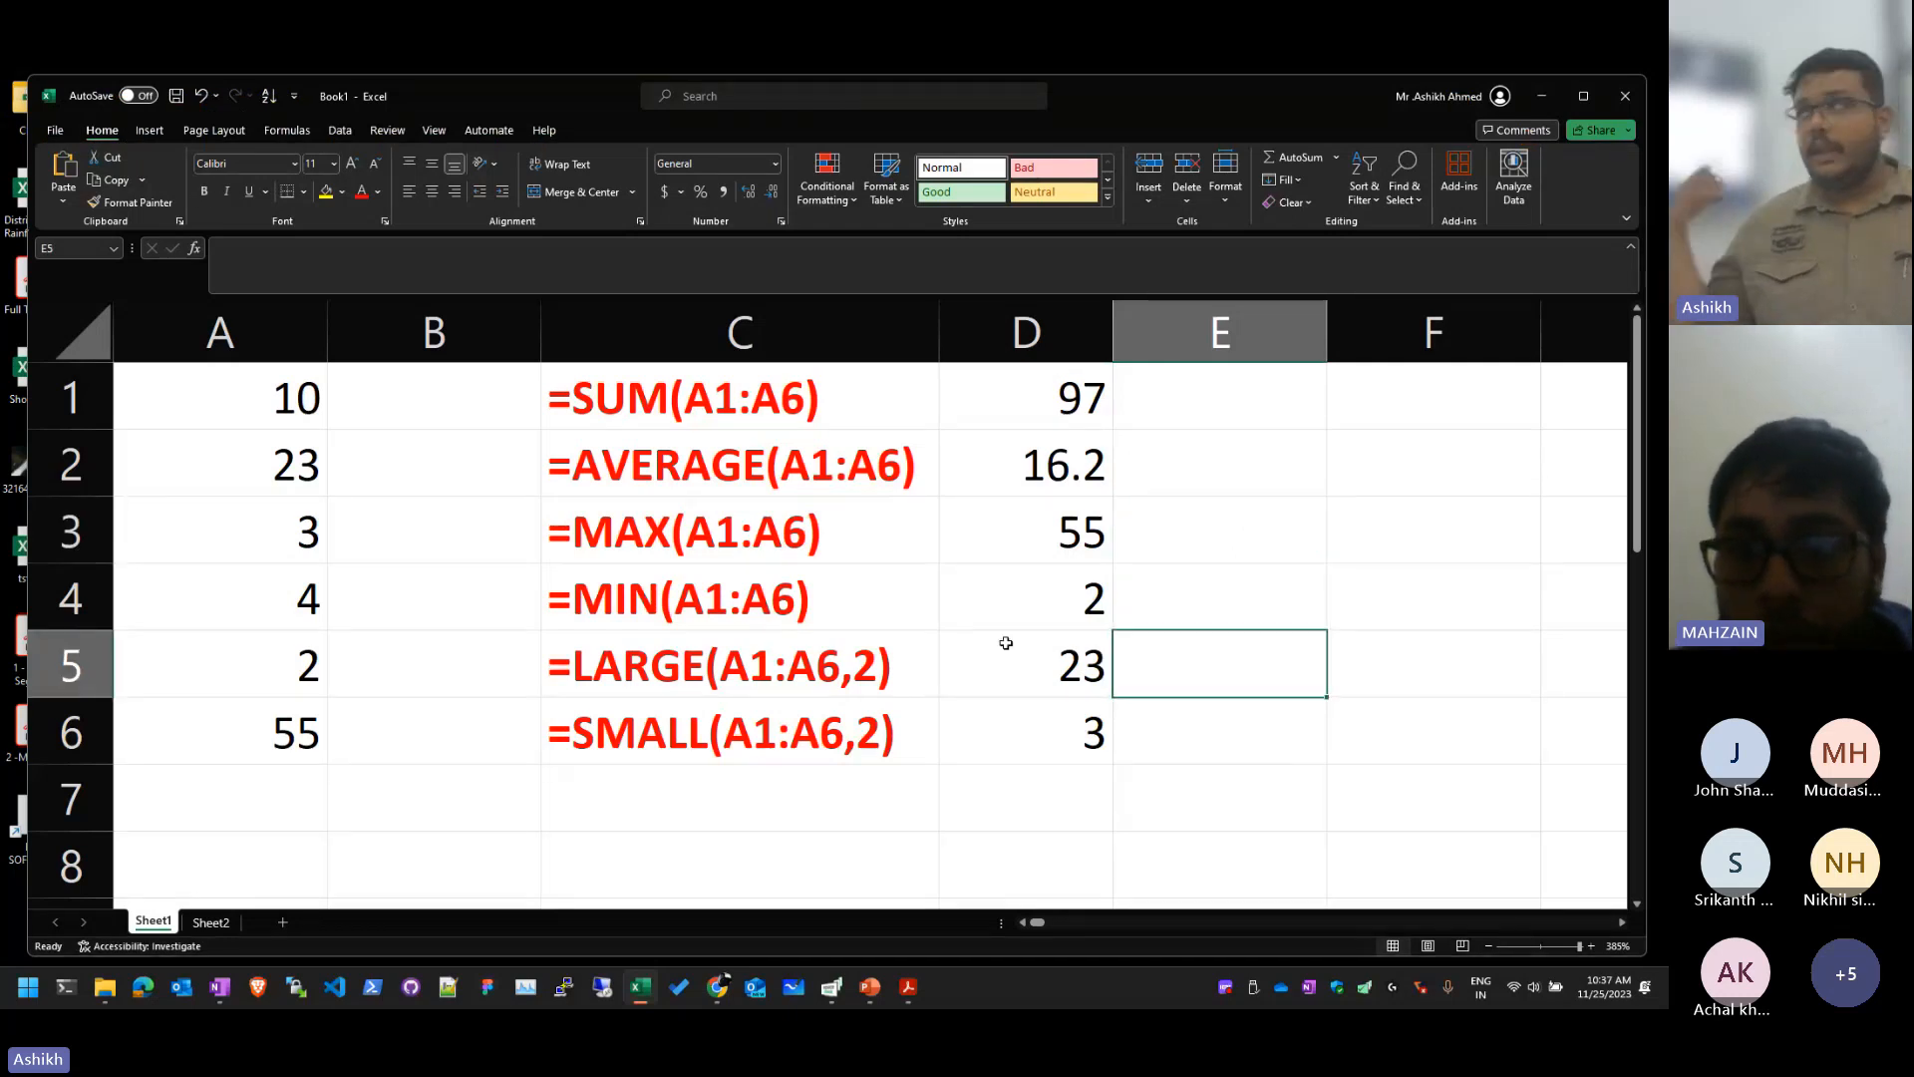
pyautogui.press('alt')
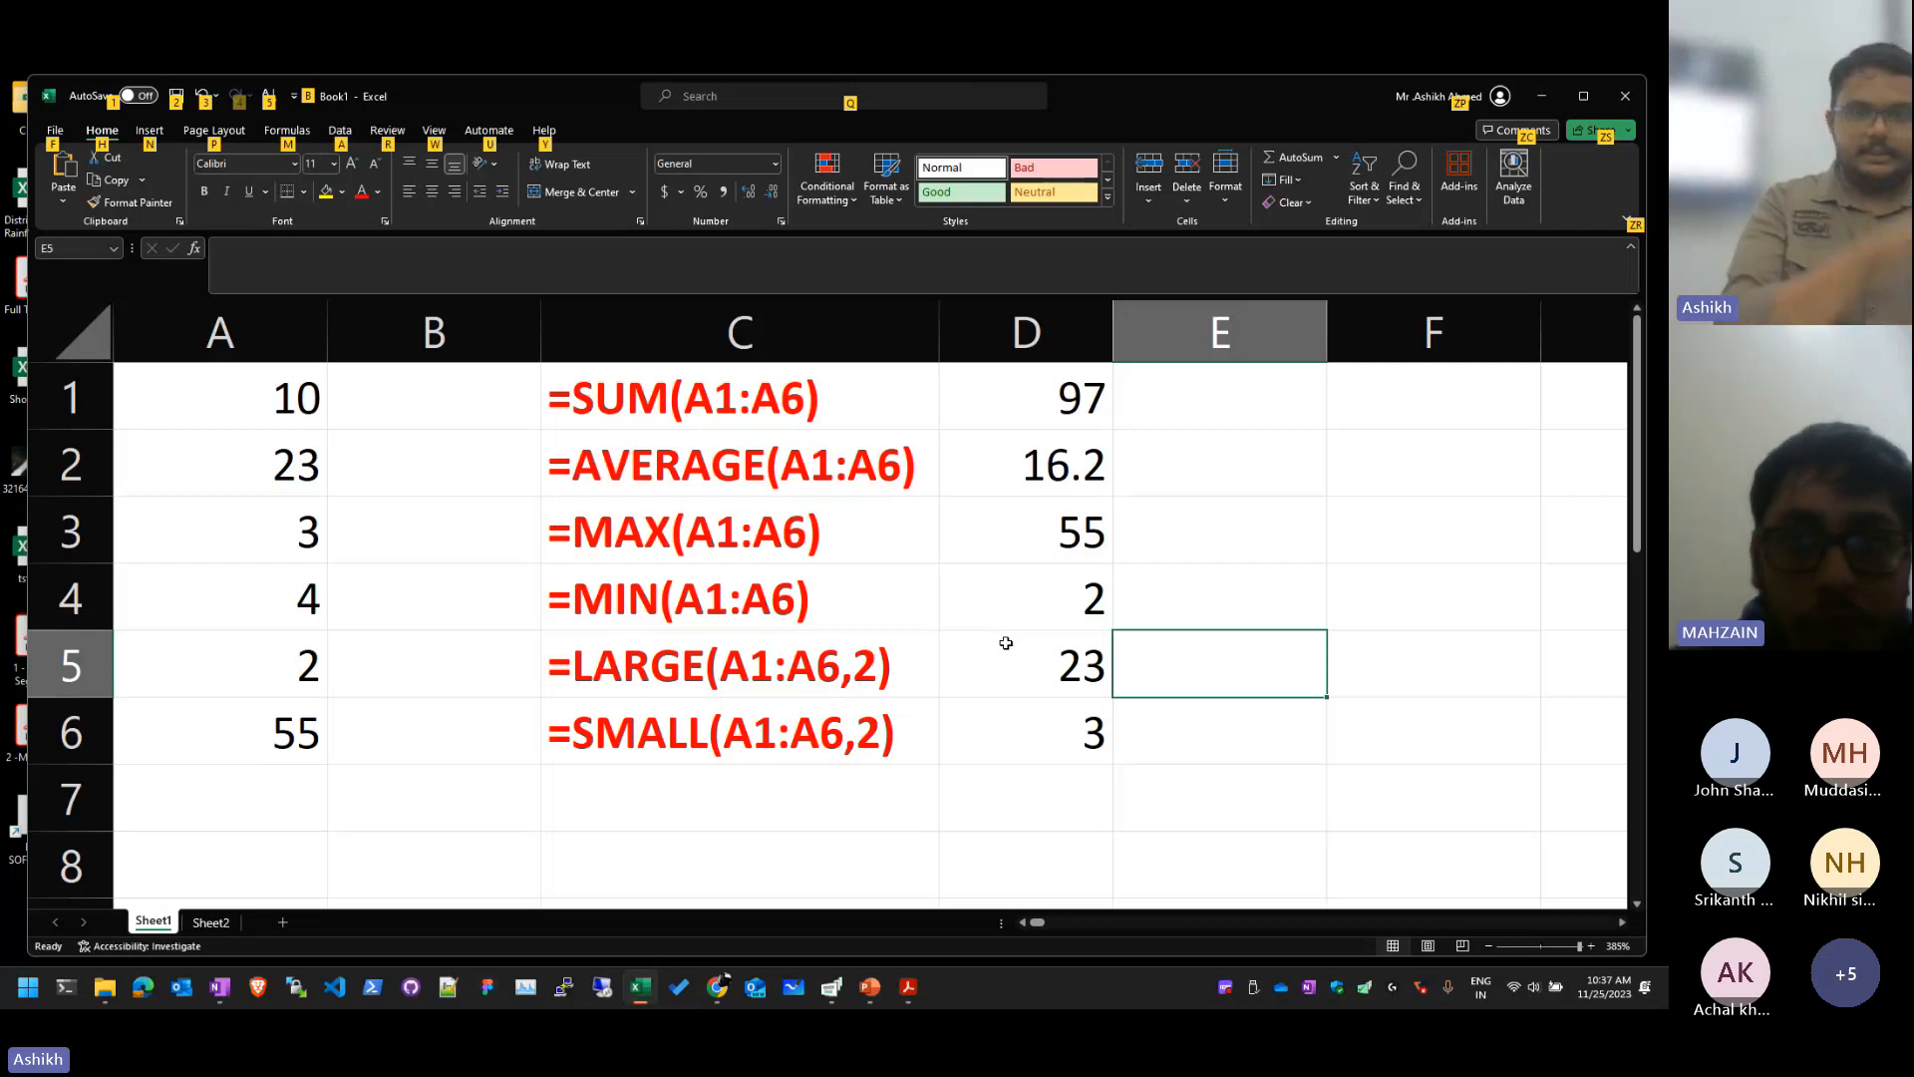
pyautogui.press('a')
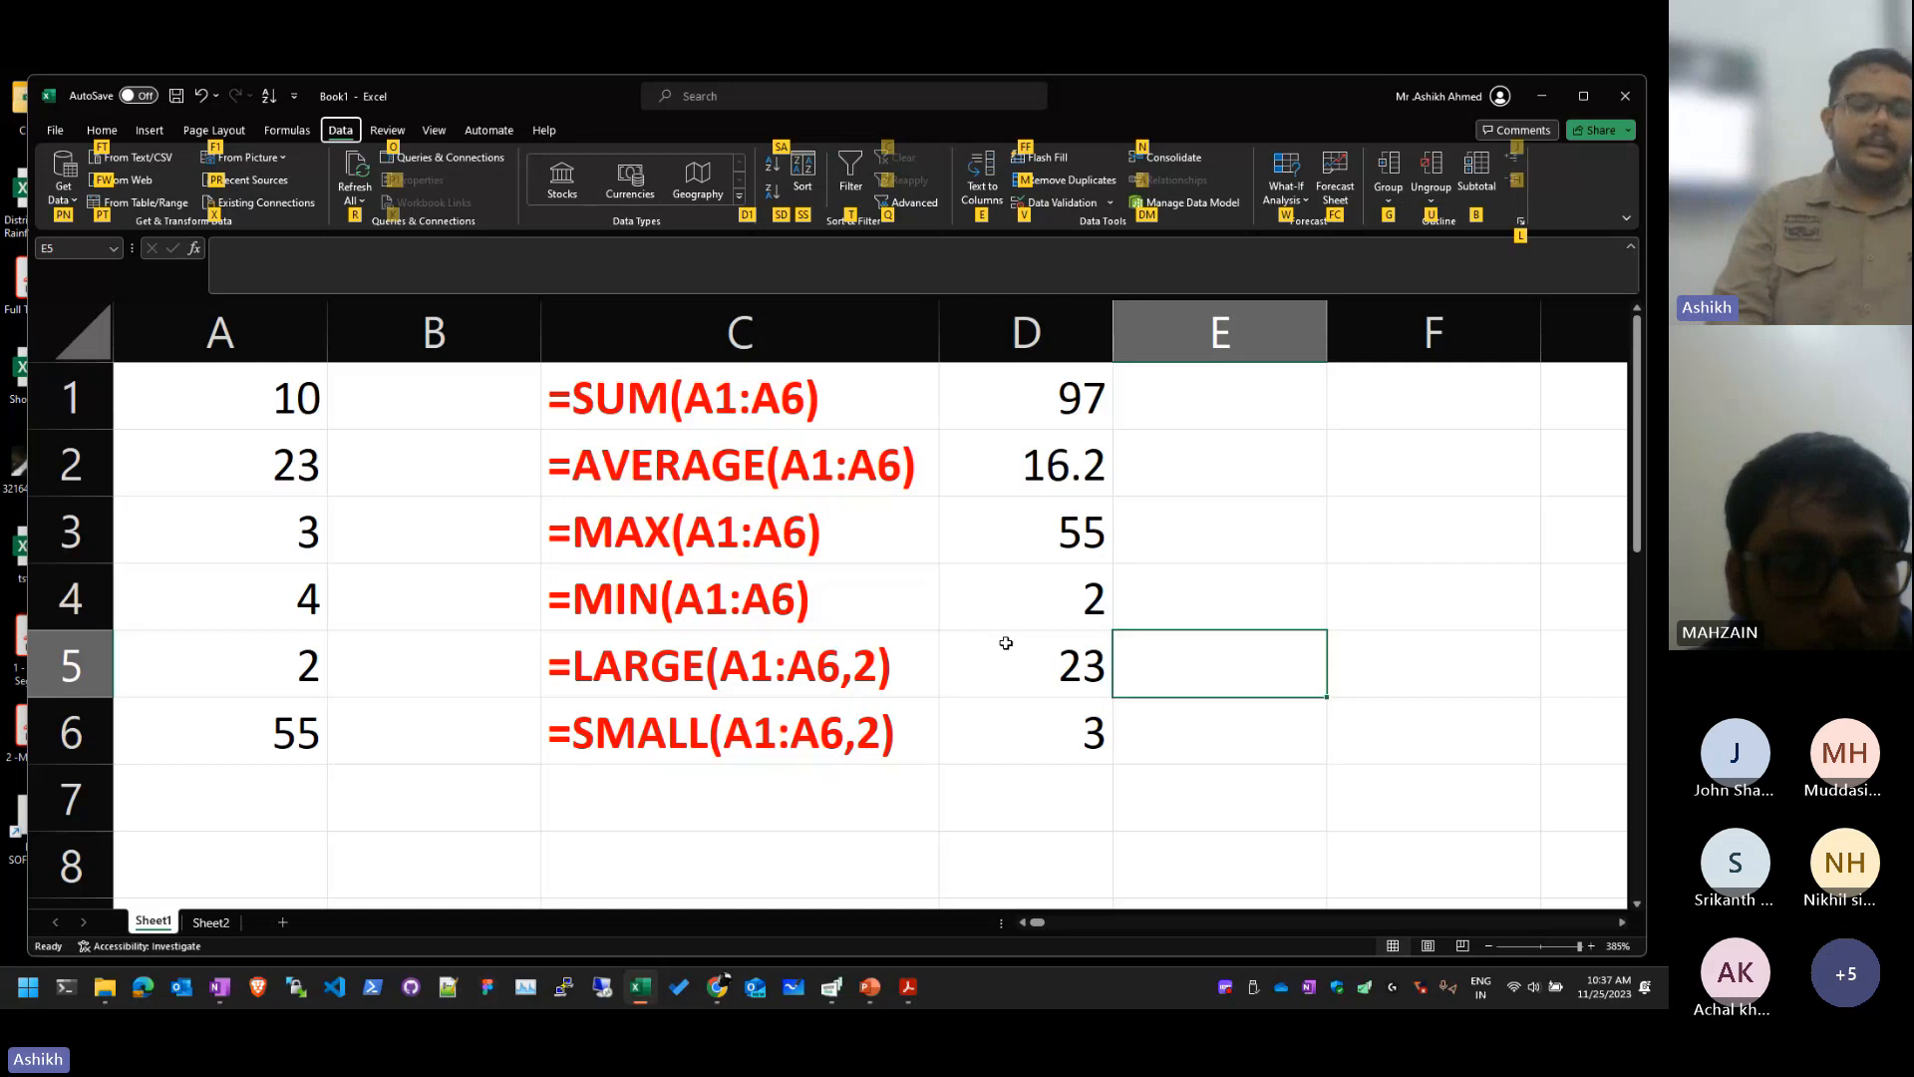
pyautogui.press('t')
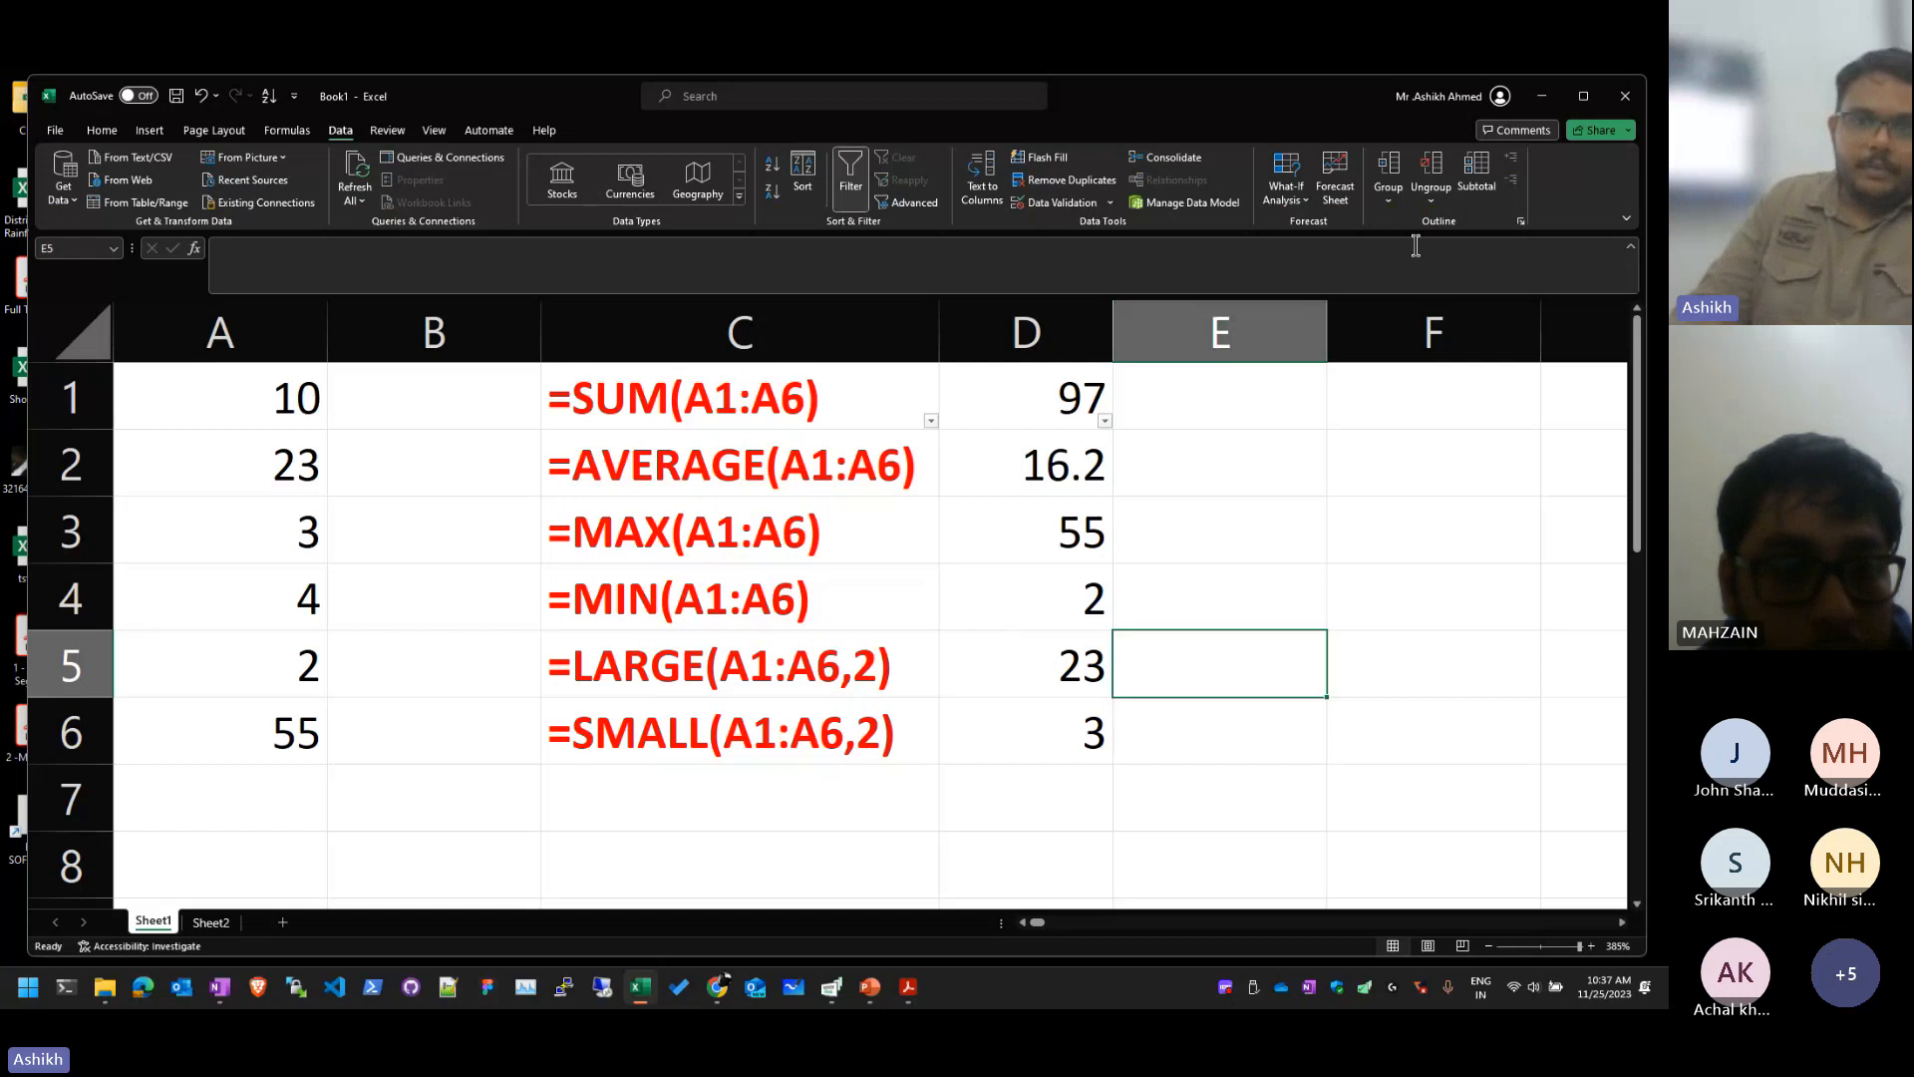
pyautogui.click(1151, 545)
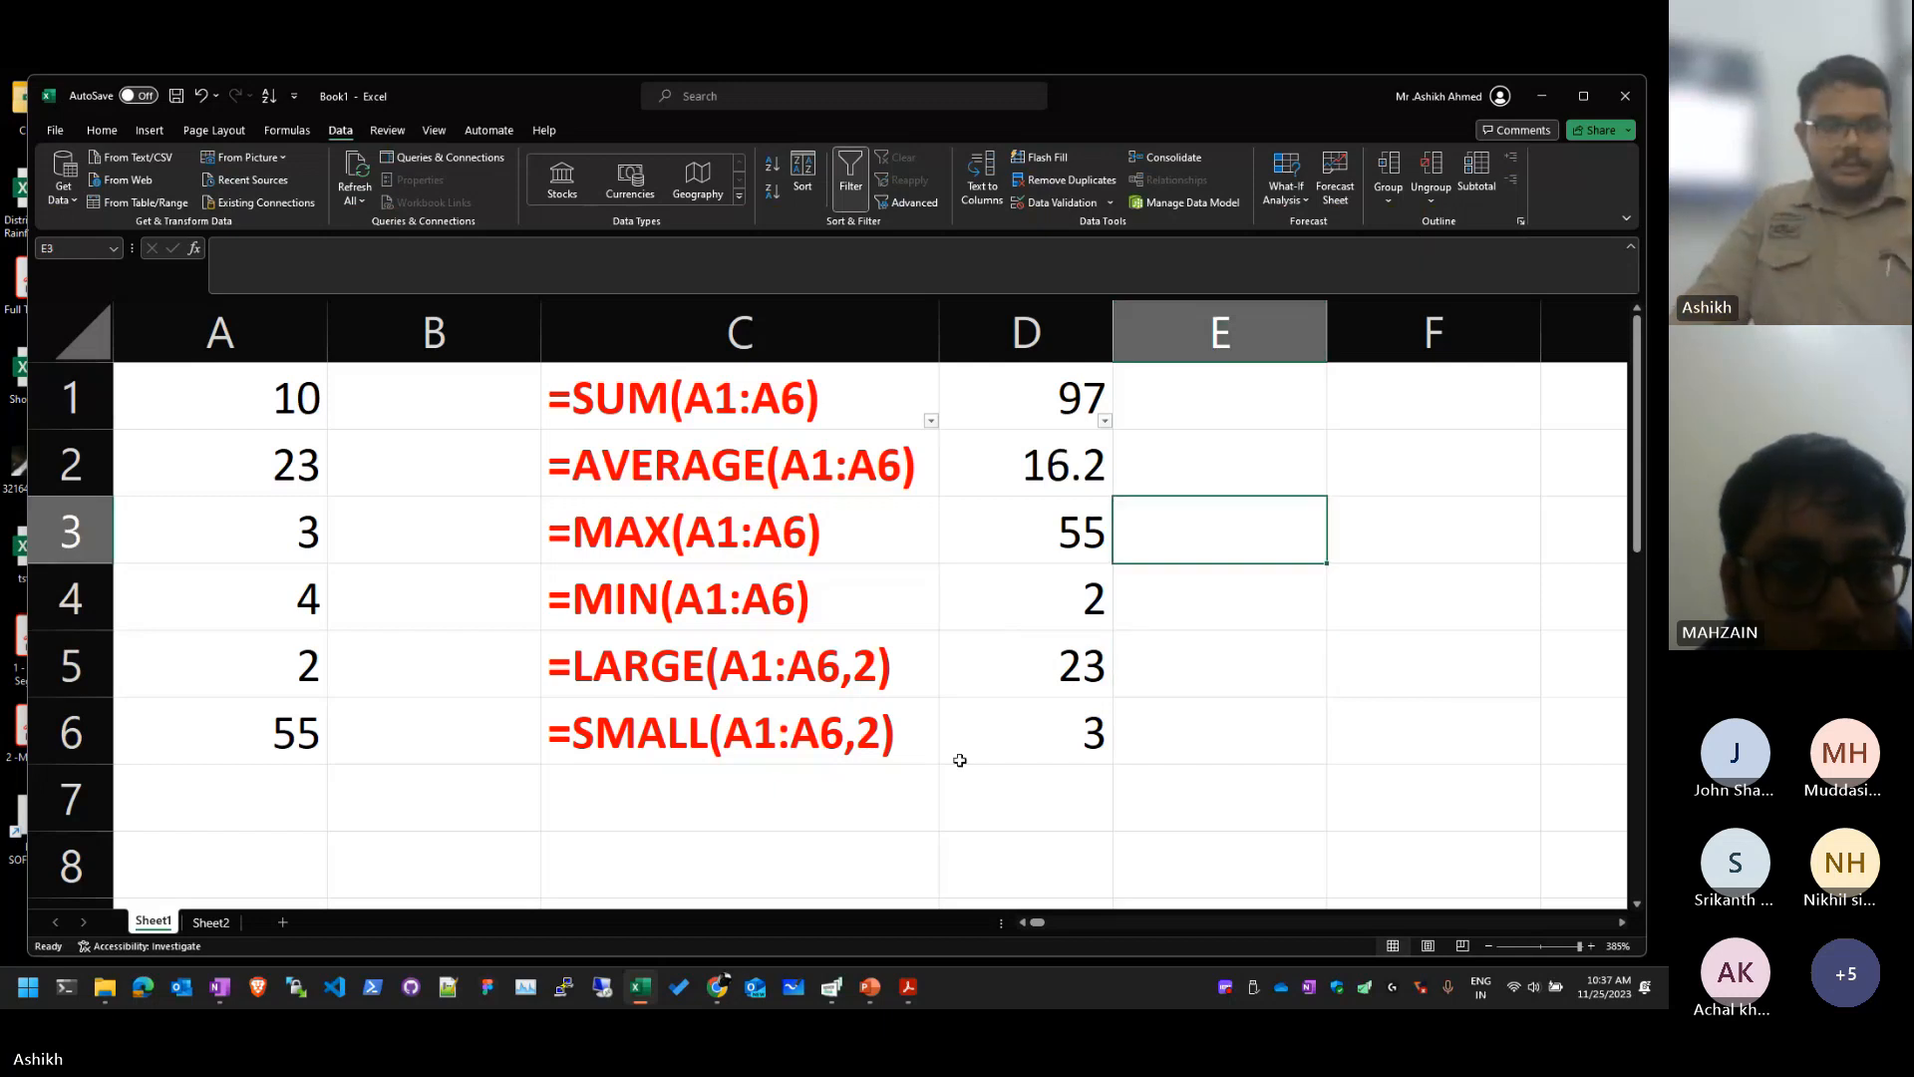
# Step: Enter the heading PRODUCT in cell A1 of Sheet2 and autofit the width of column A
pyautogui.click(210, 923)
pyautogui.click(349, 481)
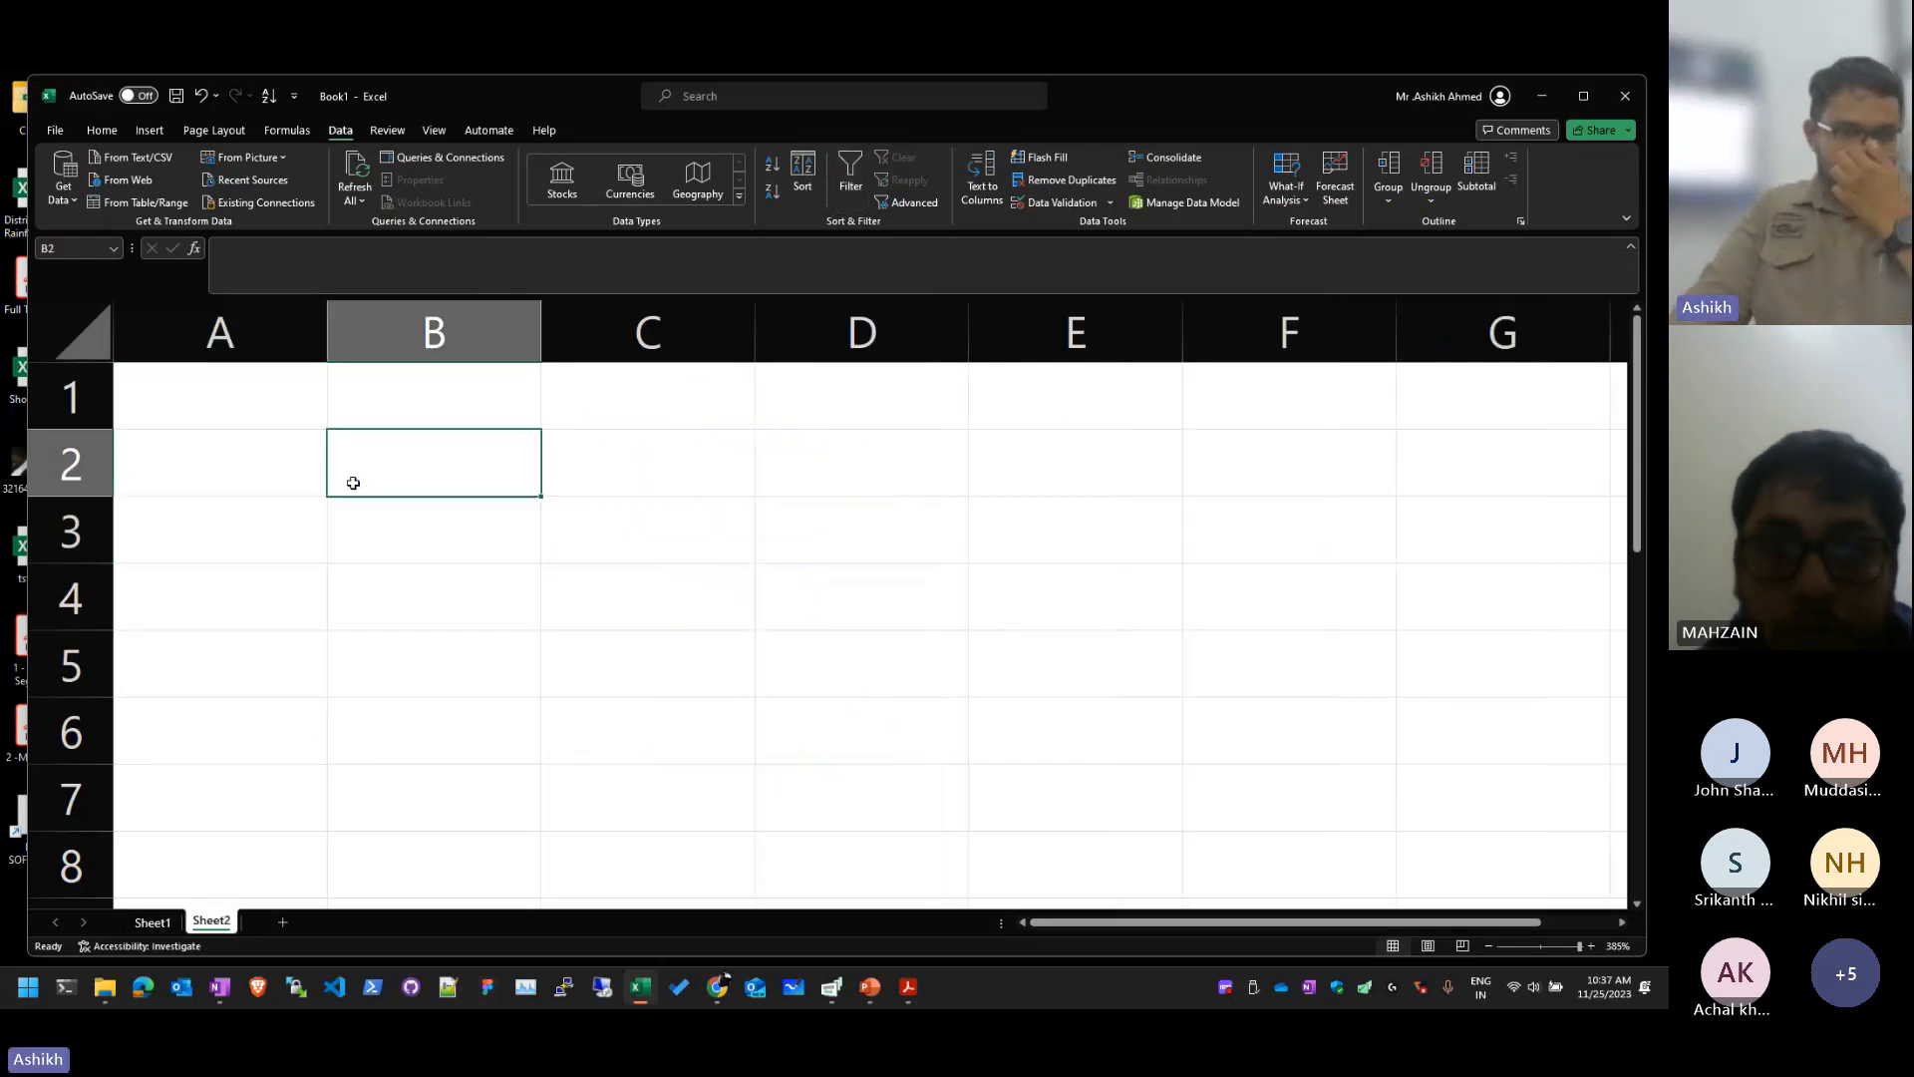
pyautogui.click(297, 433)
pyautogui.click(269, 396)
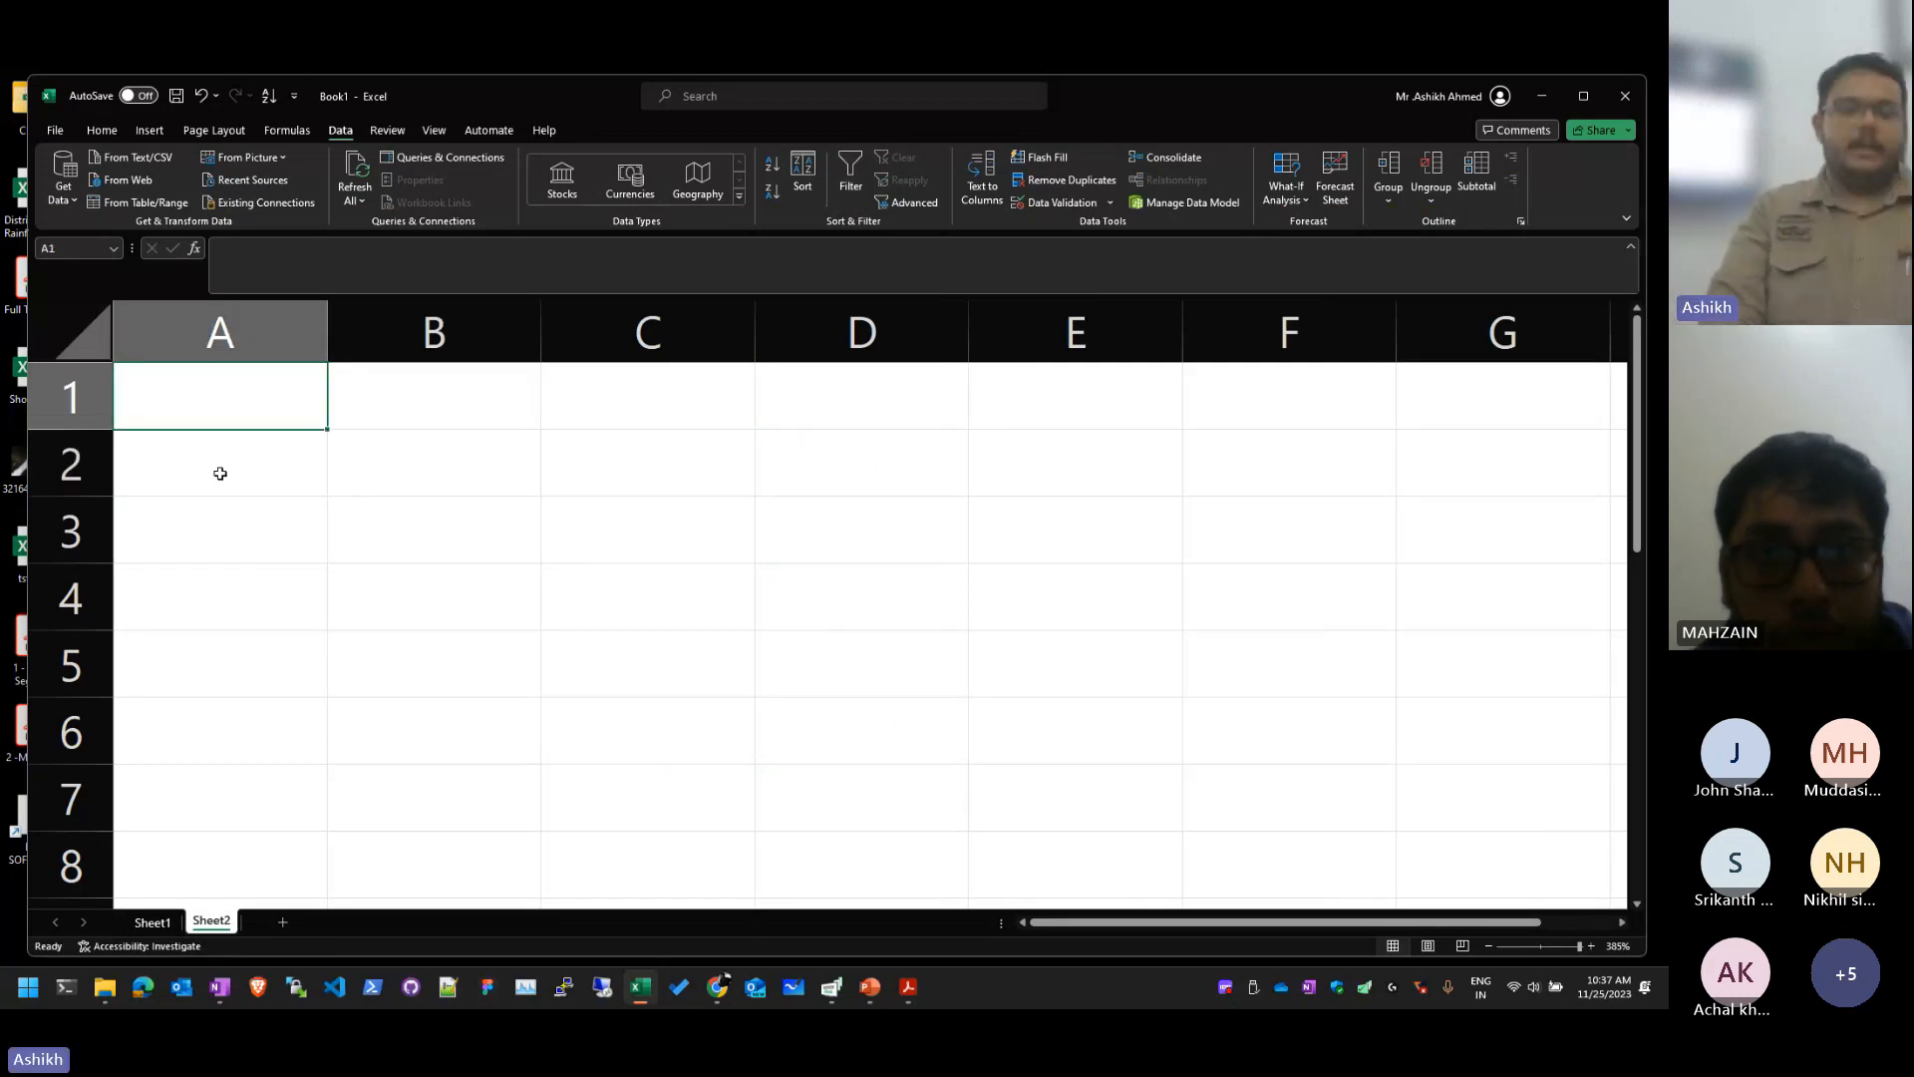
pyautogui.write('PRODUCT')
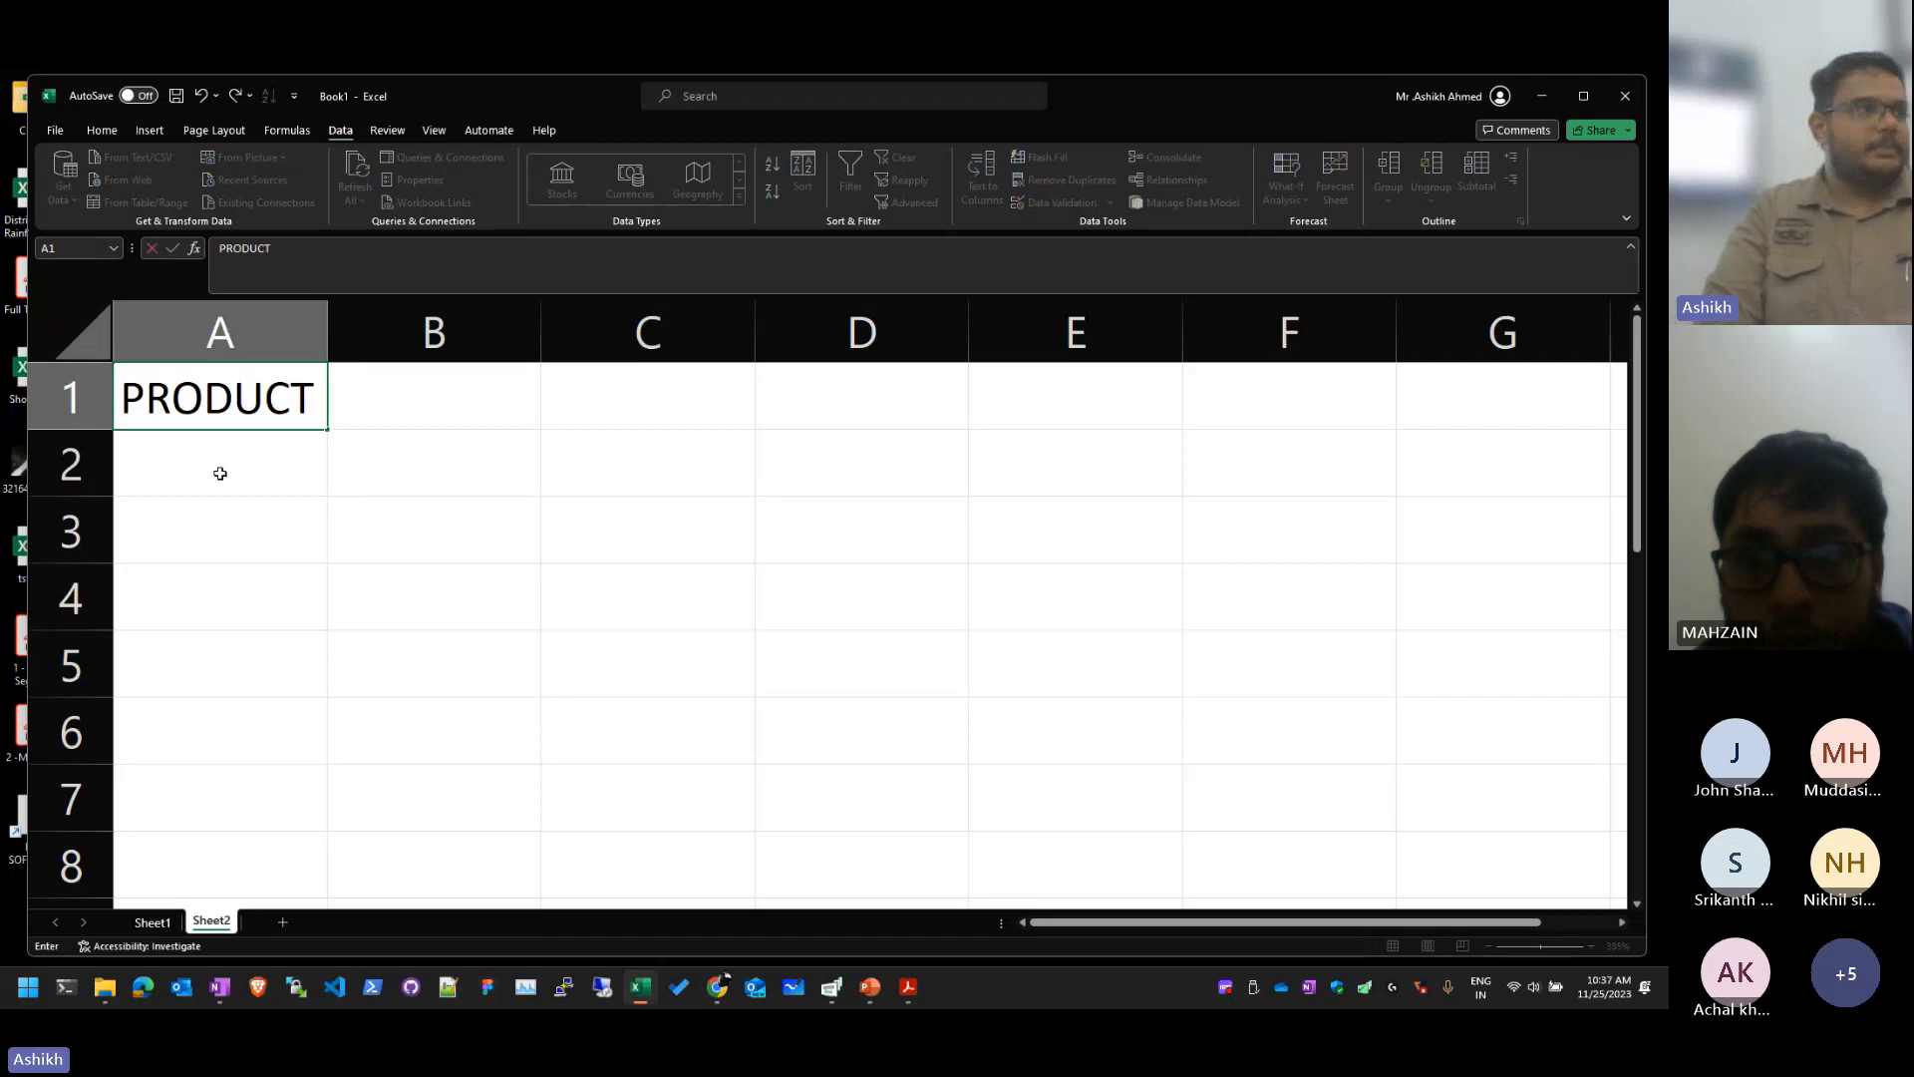
pyautogui.press('Return')
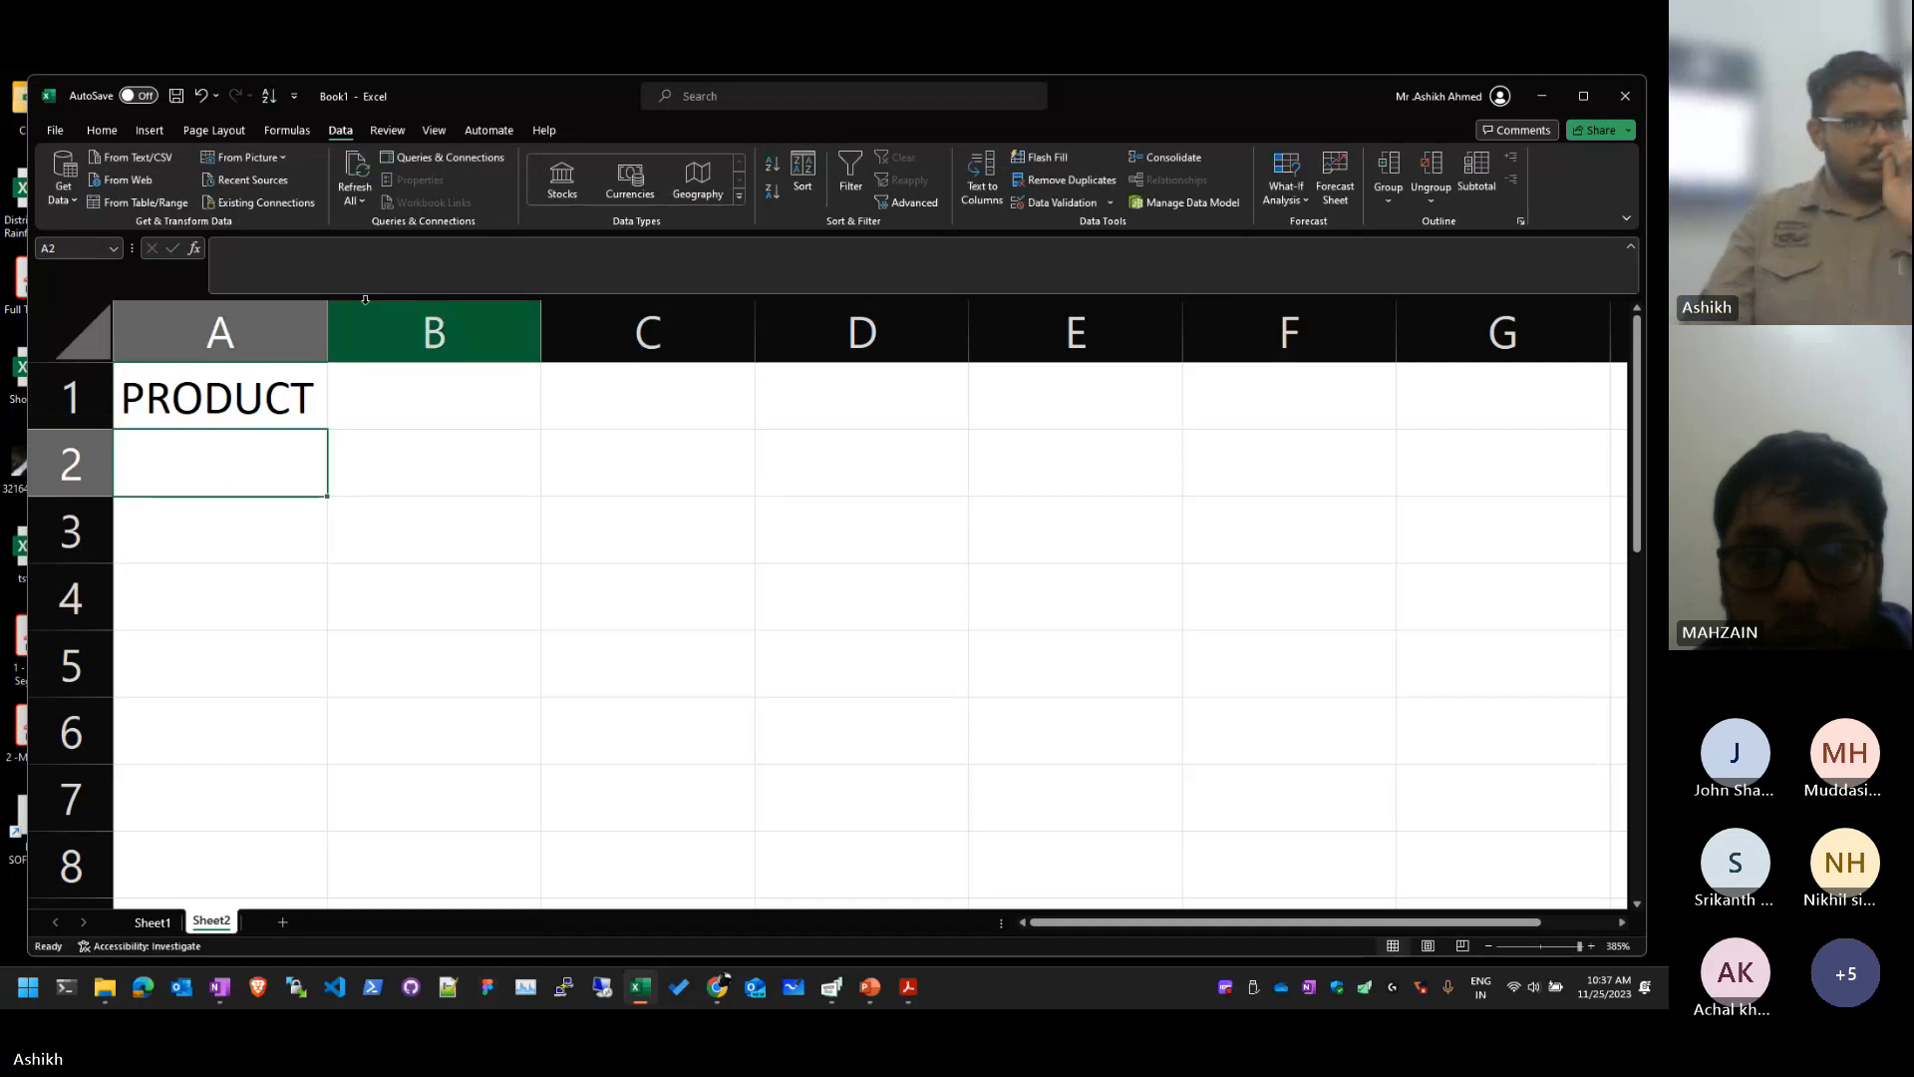
pyautogui.doubleClick(327, 332)
# Step: Enter the headings QTY in cell B1 and RATE in cell C1
pyautogui.click(457, 403)
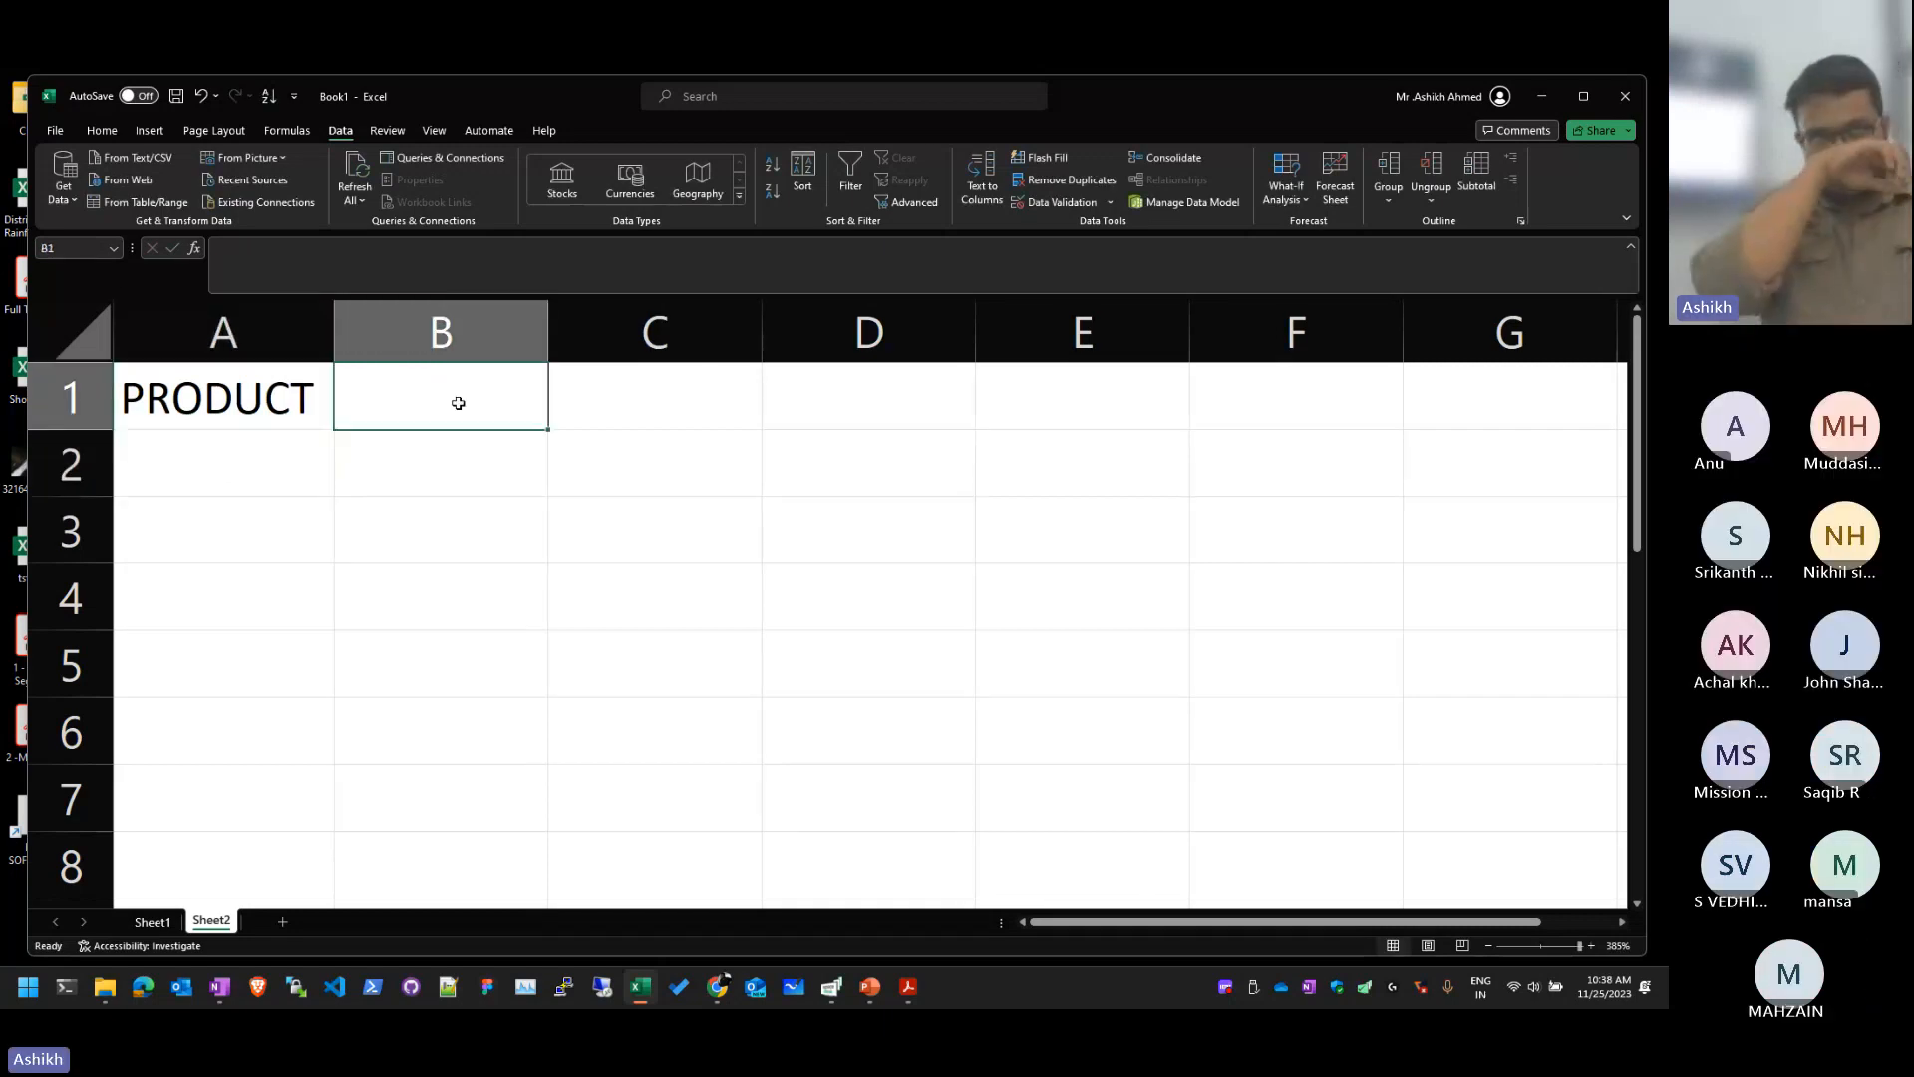
pyautogui.write('QTY')
pyautogui.press('Return')
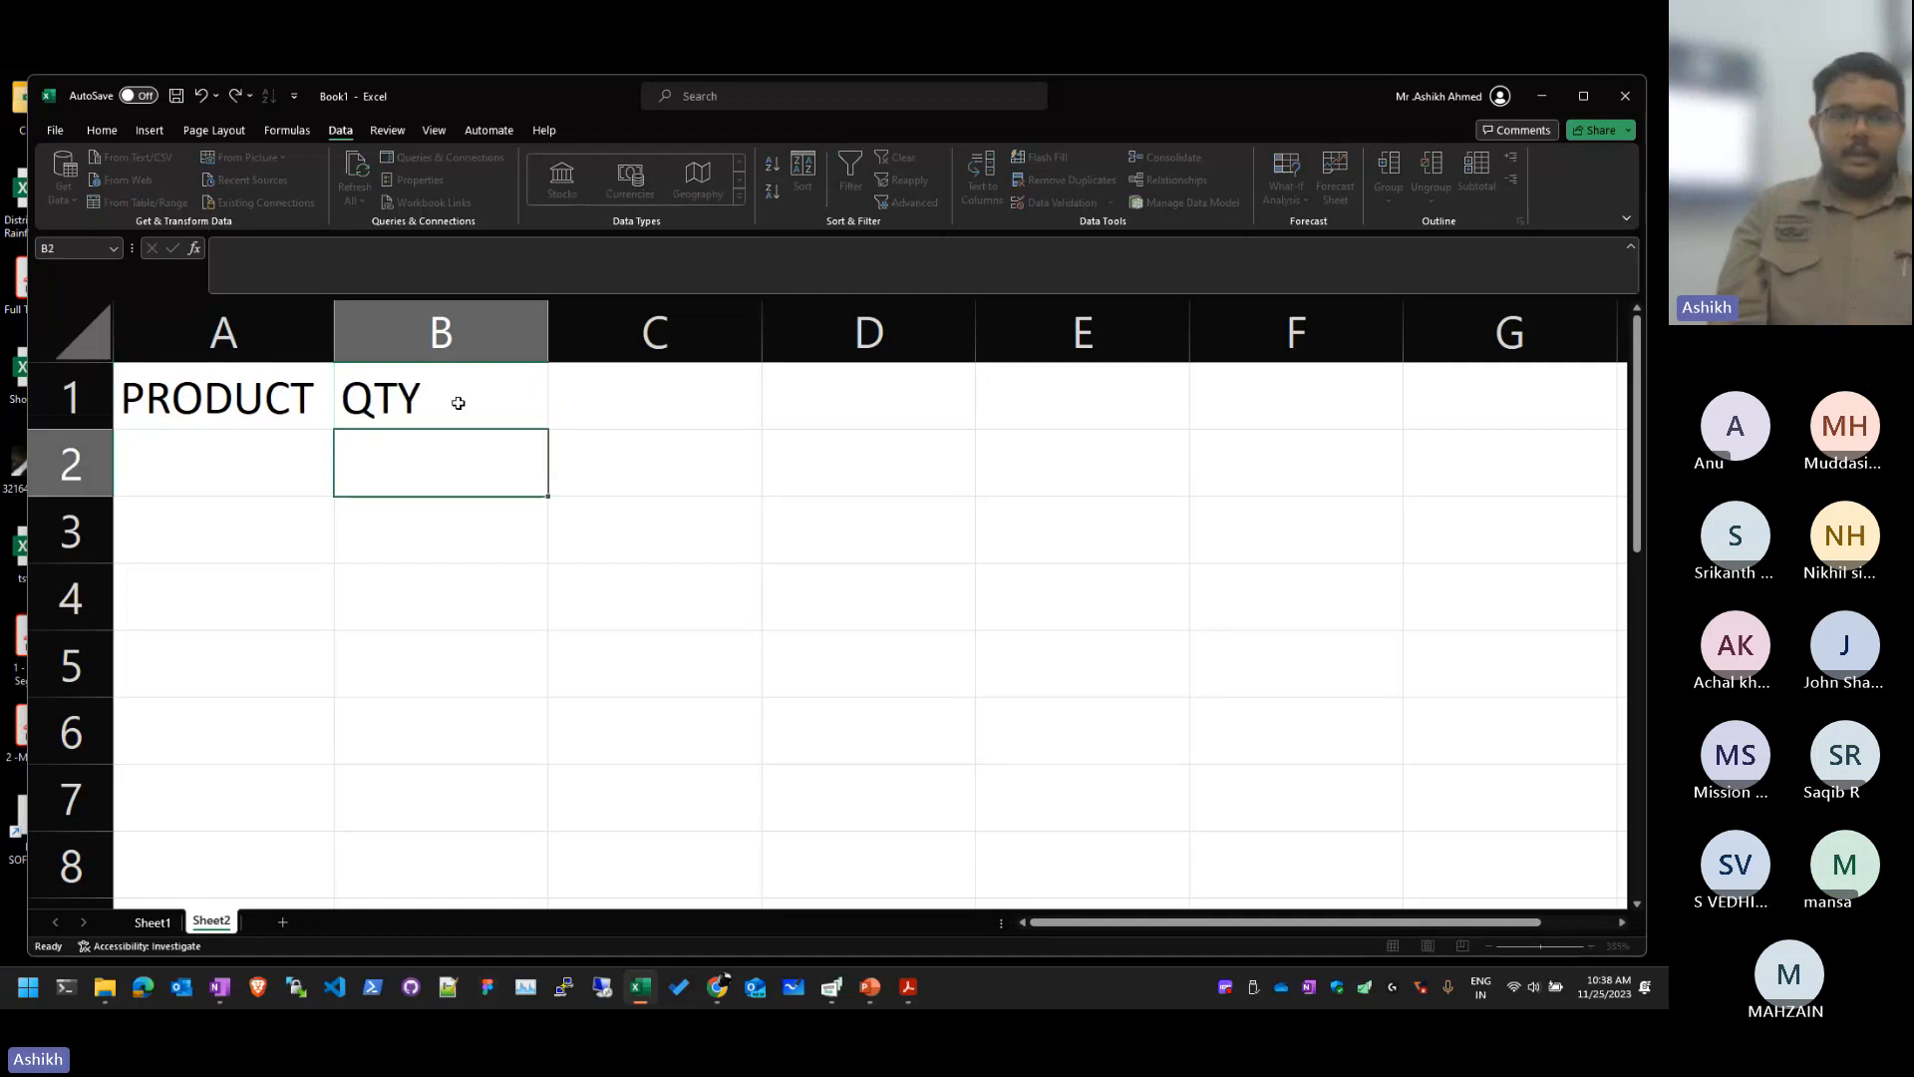
pyautogui.press('Up')
pyautogui.press('Right')
pyautogui.write('RATE')
pyautogui.press('Return')
# Step: Enter the heading AMOUNT in cell D1 and select cell A2 for the first data row
pyautogui.press('Up')
pyautogui.press('Right')
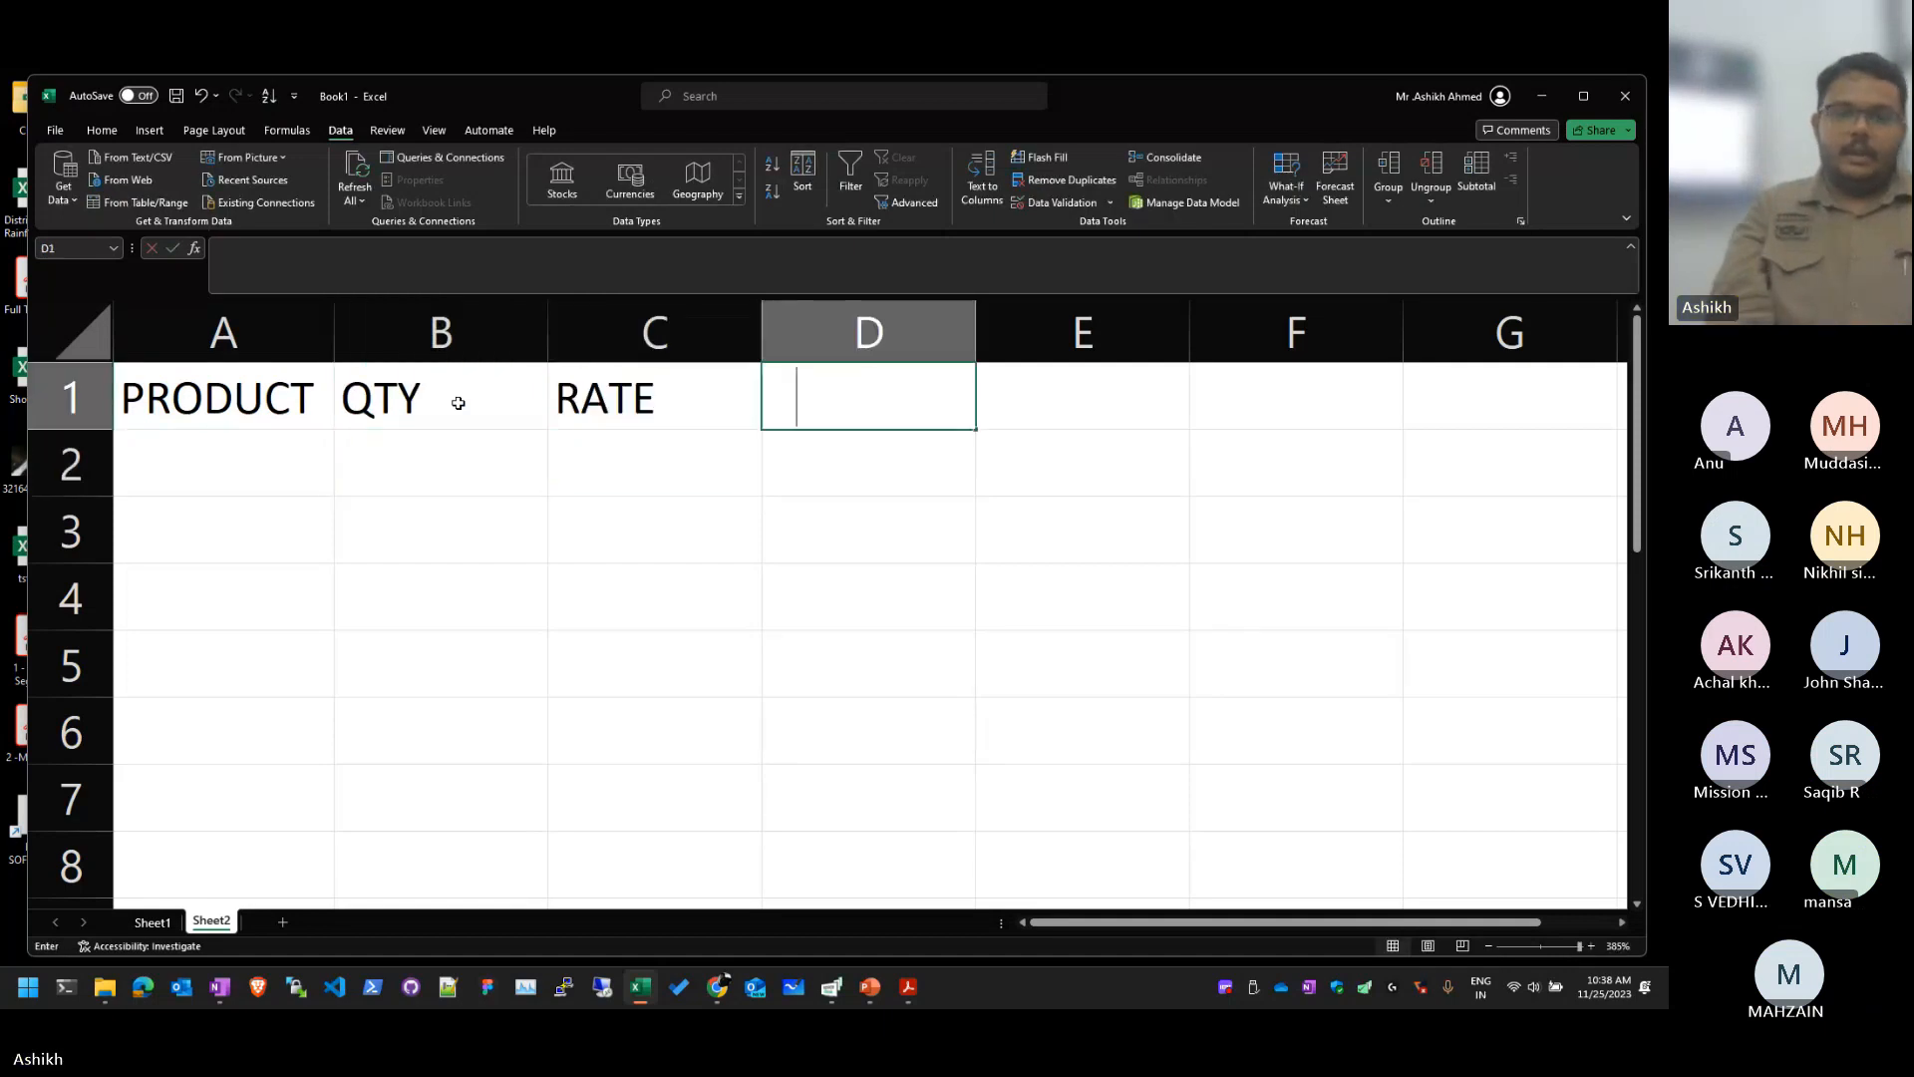
pyautogui.write('AMOUNT')
pyautogui.press('Return')
pyautogui.press('Up')
pyautogui.press('Left')
pyautogui.press('Left')
pyautogui.press('Left')
pyautogui.press('Down')
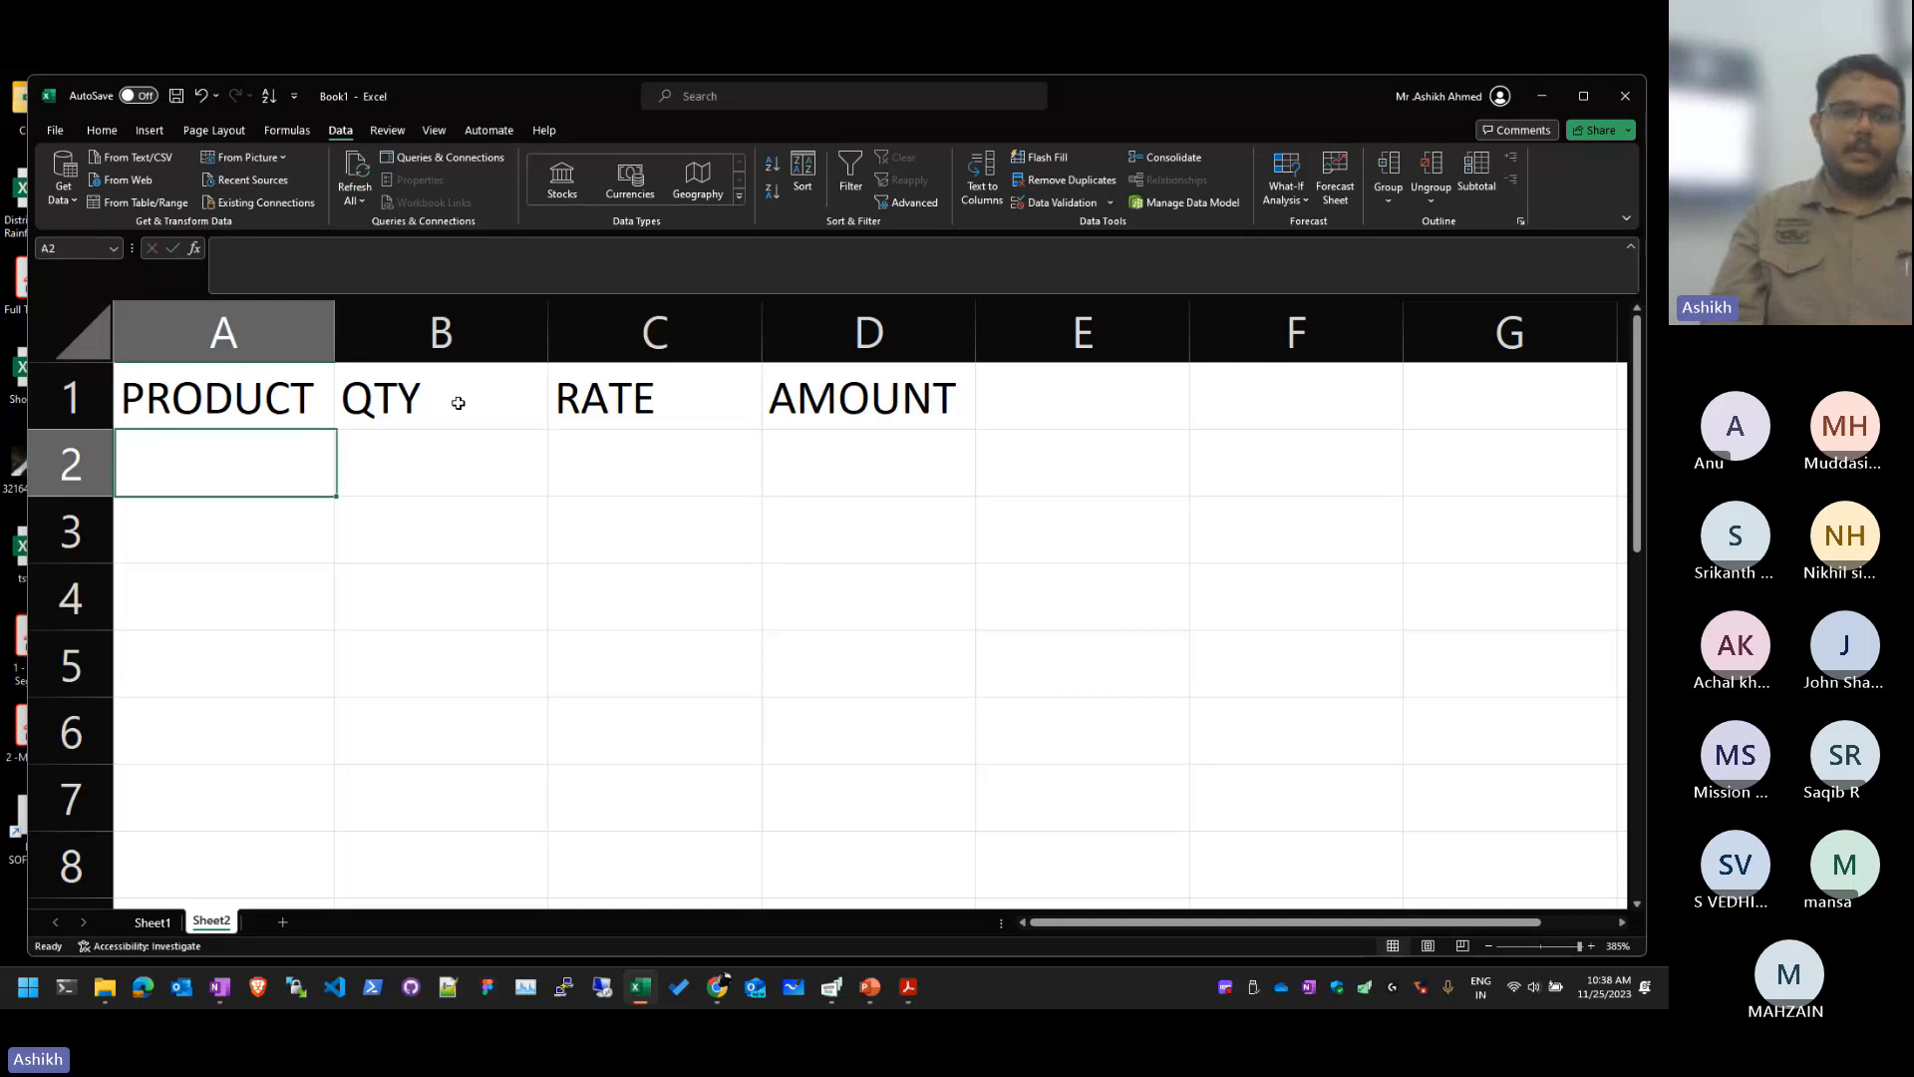
# Step: Enter the product names PEN, PENCIL, ERASER and BOOK in cells A2 to A5
pyautogui.write('PEN')
pyautogui.press('Return')
pyautogui.write('PENCIL')
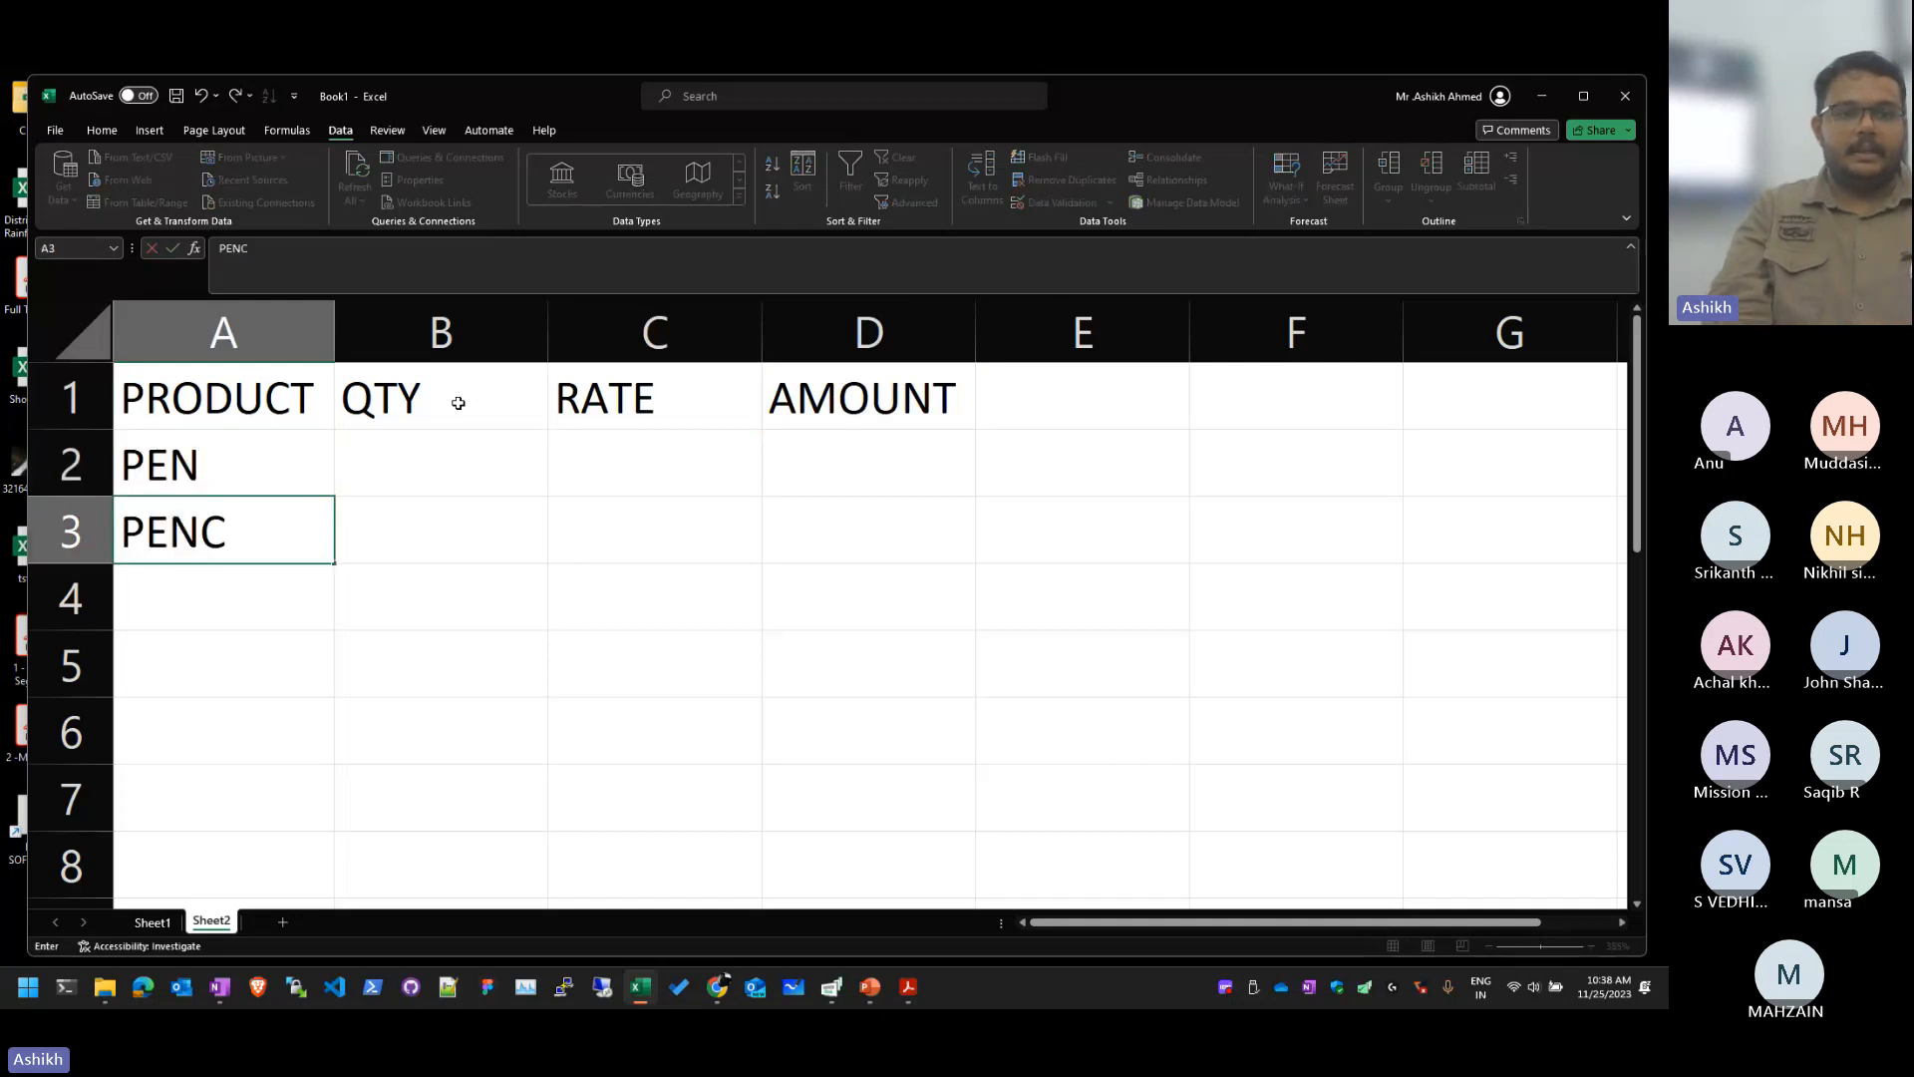
pyautogui.press('Return')
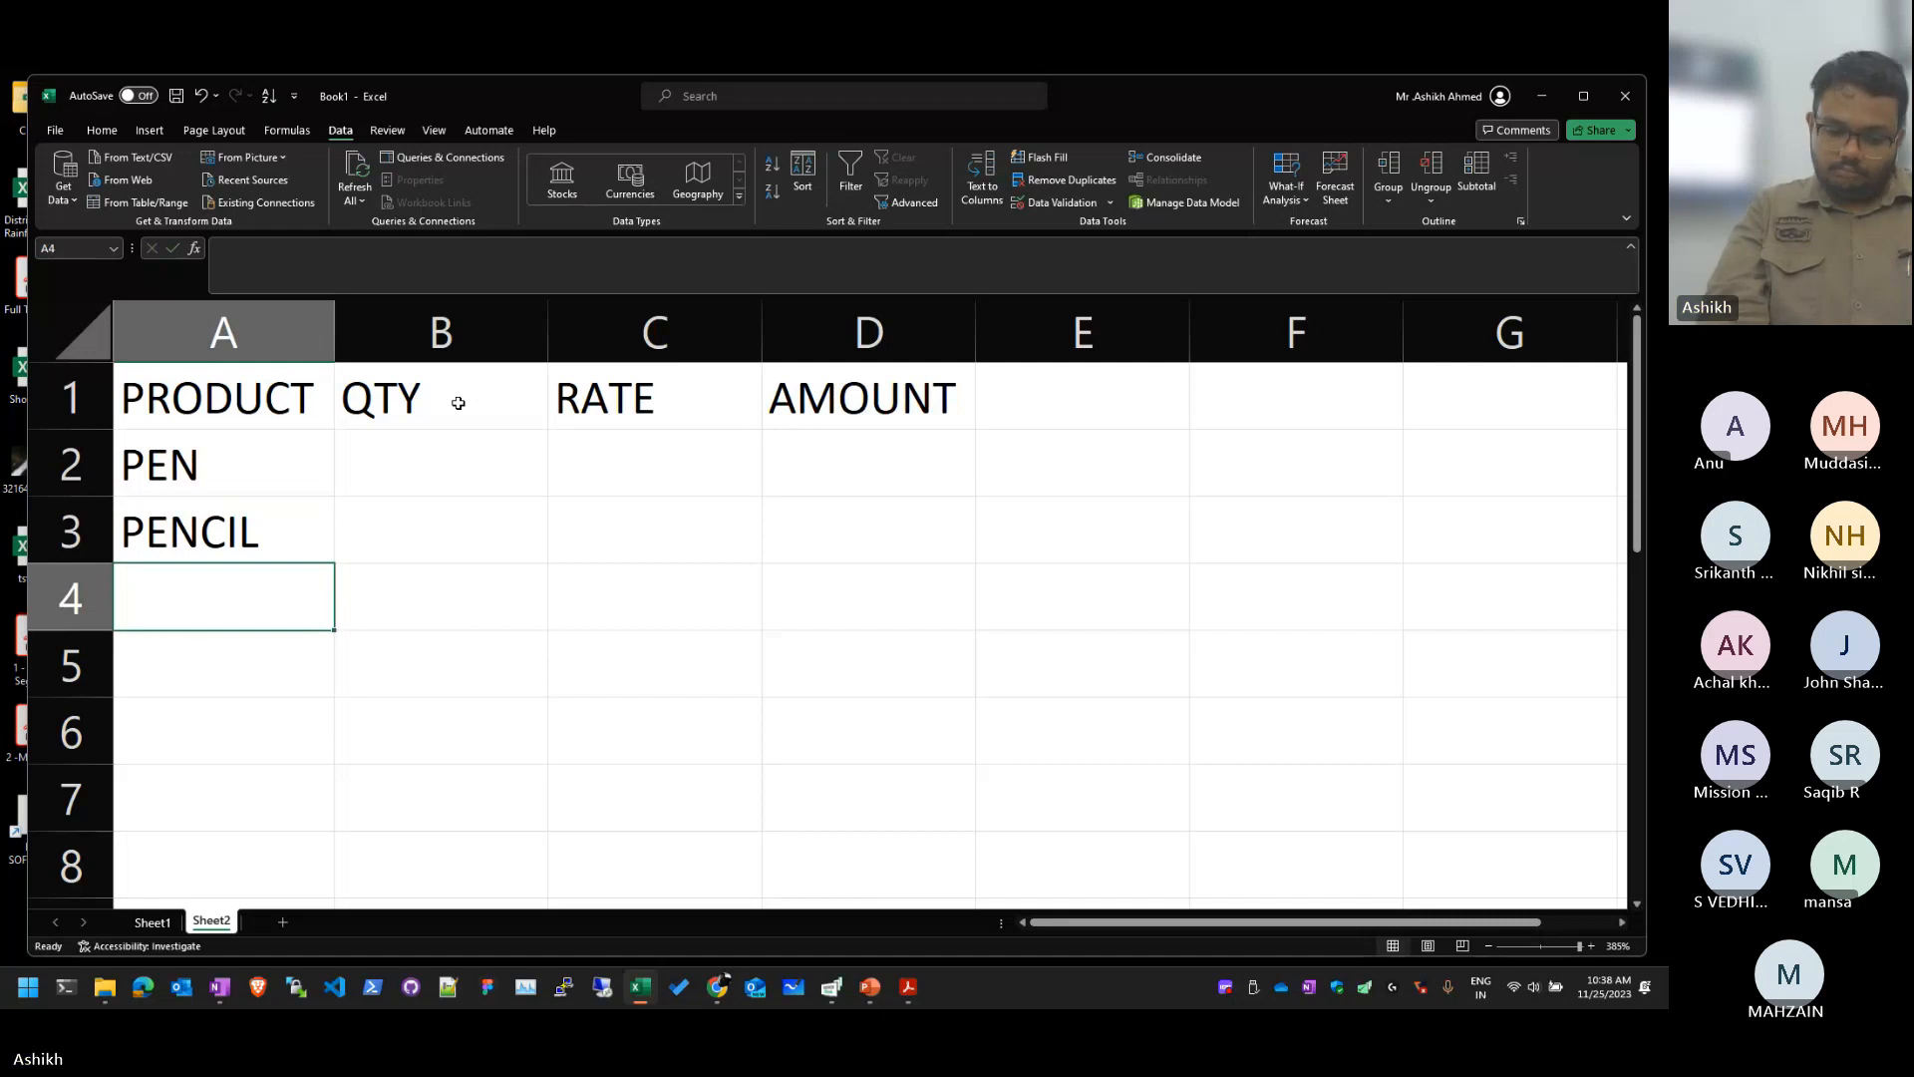
pyautogui.write('ERASE')
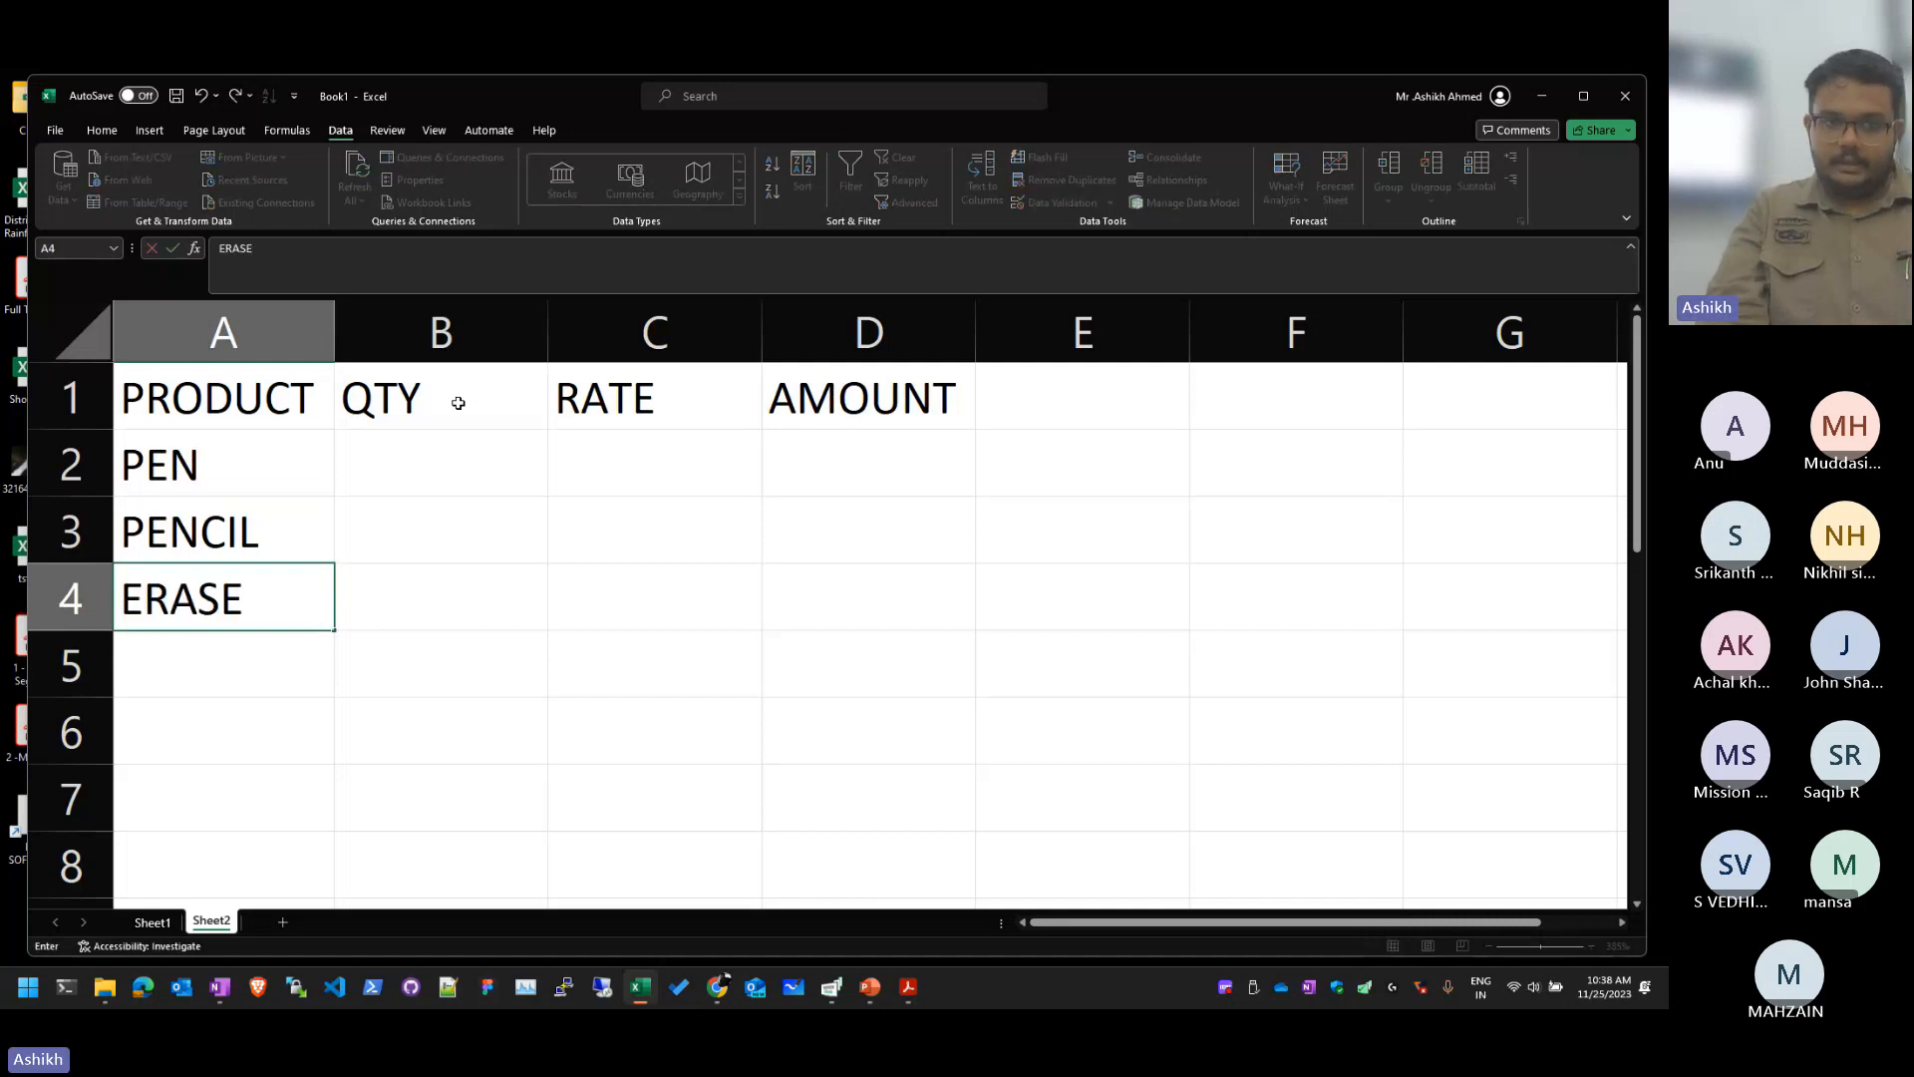
pyautogui.write('R')
pyautogui.press('Return')
pyautogui.write('BOO')
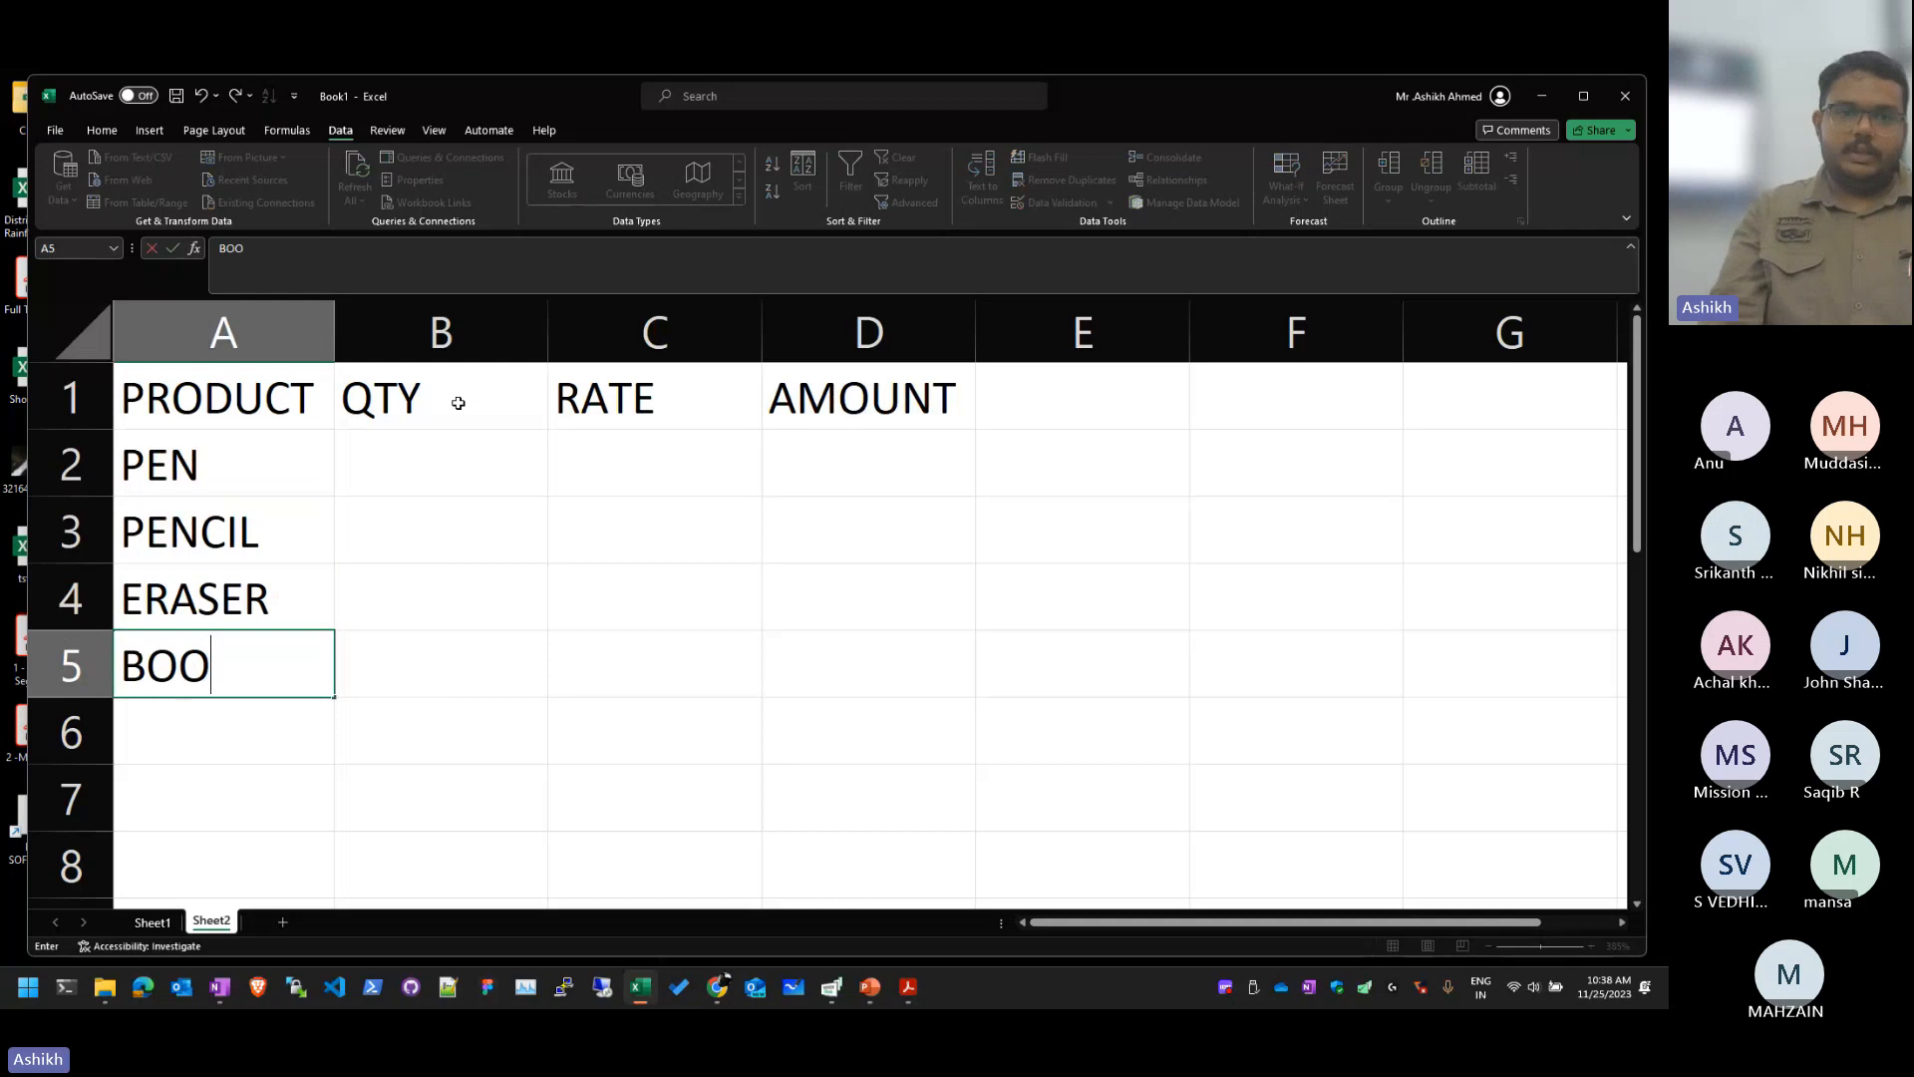
pyautogui.write('K')
pyautogui.press('Return')
# Step: Enter the rates 5, 3, 2 and 10 in cells C2 to C5
pyautogui.press('Right')
pyautogui.press('Right')
pyautogui.press('Up')
pyautogui.press('Up')
pyautogui.press('Up')
pyautogui.press('Up')
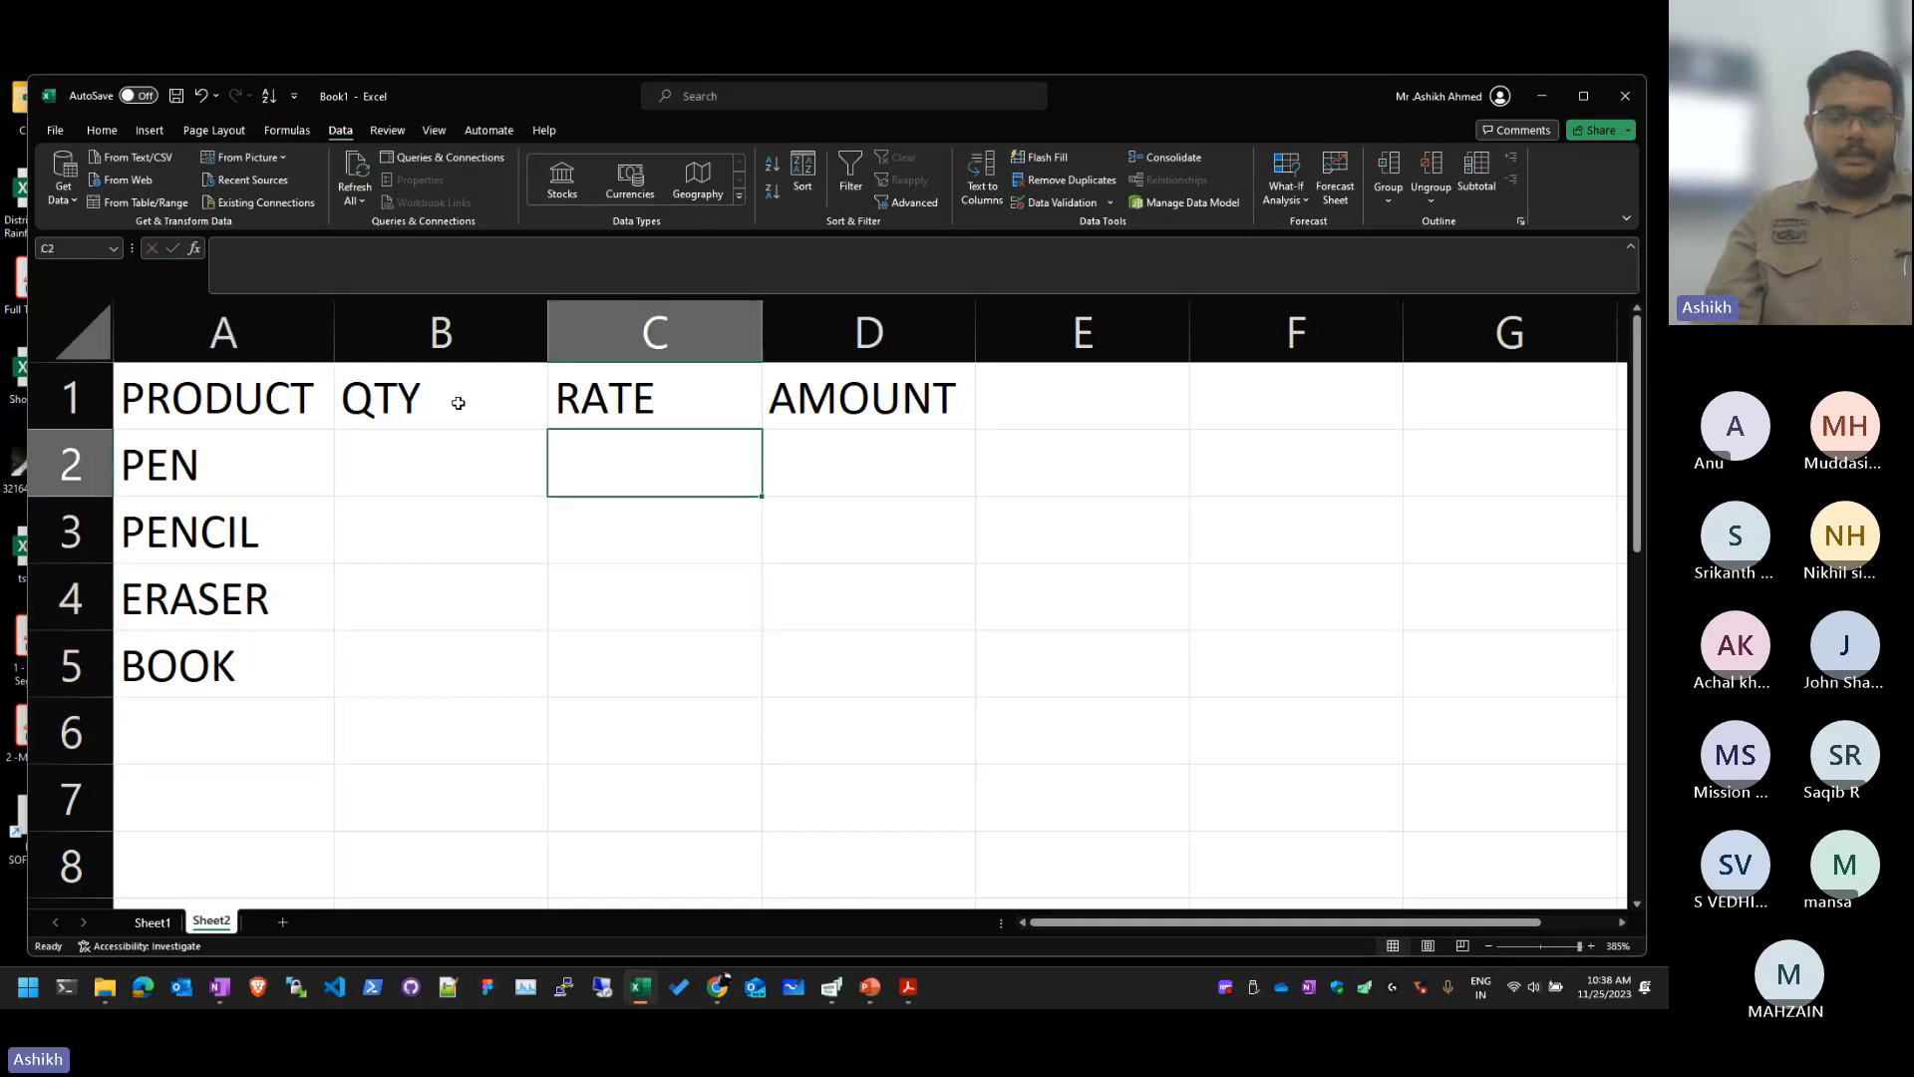
pyautogui.write('5')
pyautogui.press('Return')
pyautogui.write('3')
pyautogui.press('Return')
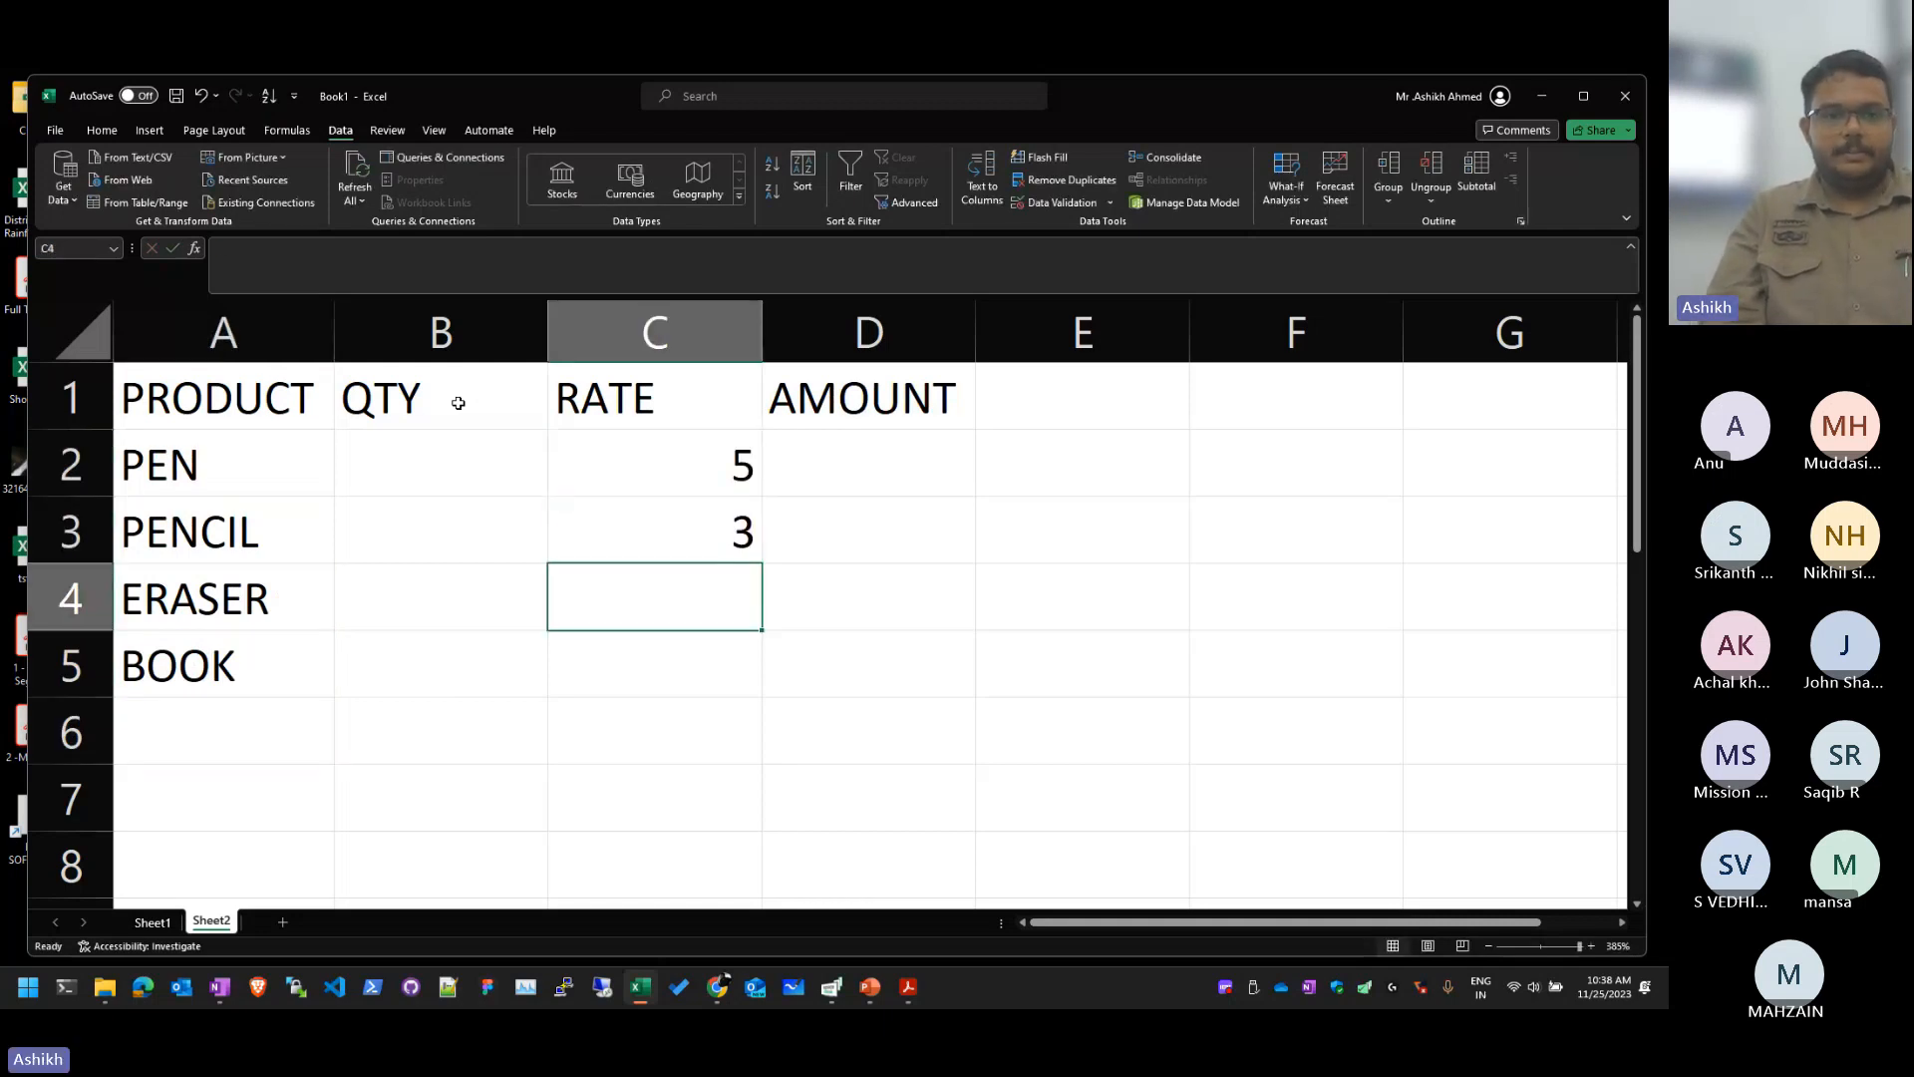
pyautogui.write('2')
pyautogui.press('Return')
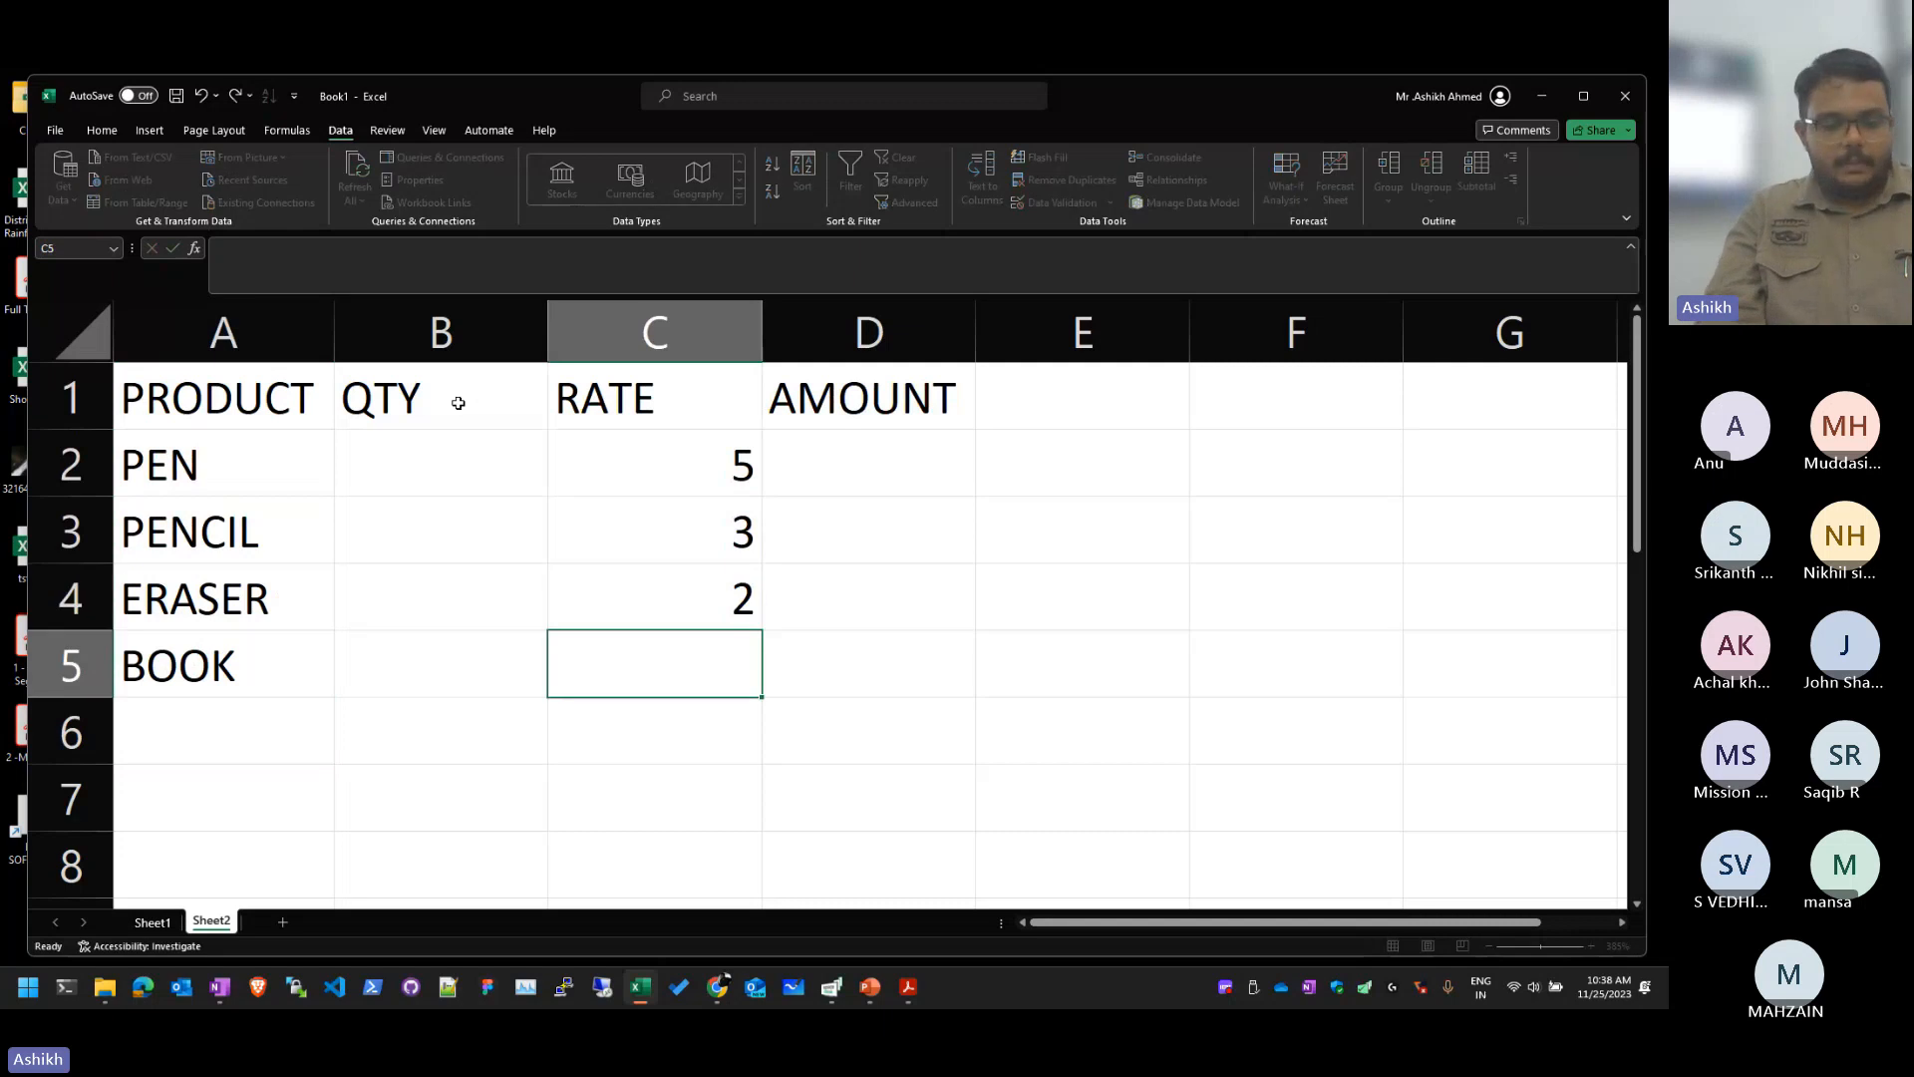
pyautogui.write('10')
pyautogui.hotkey('ctrl', 'Return')
# Step: Enter the quantities 3 for PEN in B2 and 6 for PENCIL in B3
pyautogui.press('Left')
pyautogui.press('Up')
pyautogui.press('Up')
pyautogui.press('Up')
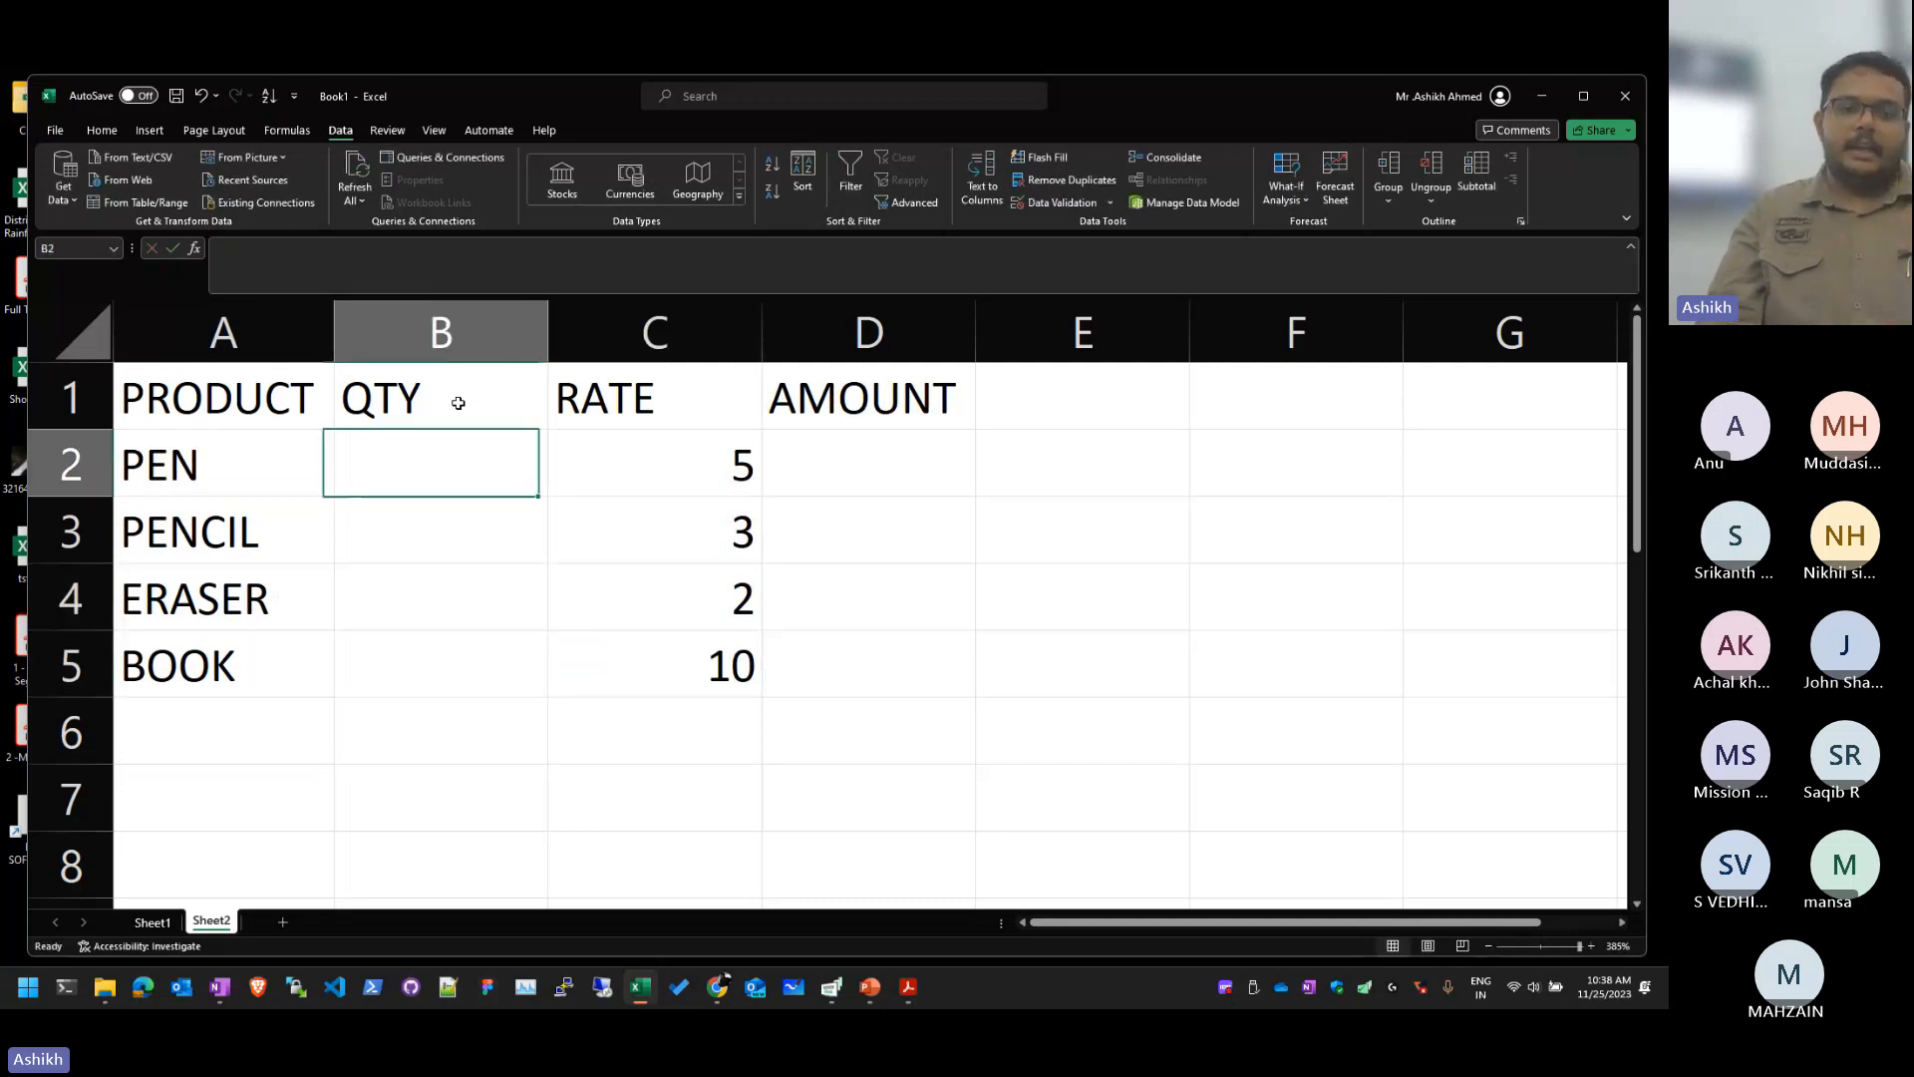
pyautogui.write('3')
pyautogui.press('Return')
pyautogui.write('56')
pyautogui.press('Return')
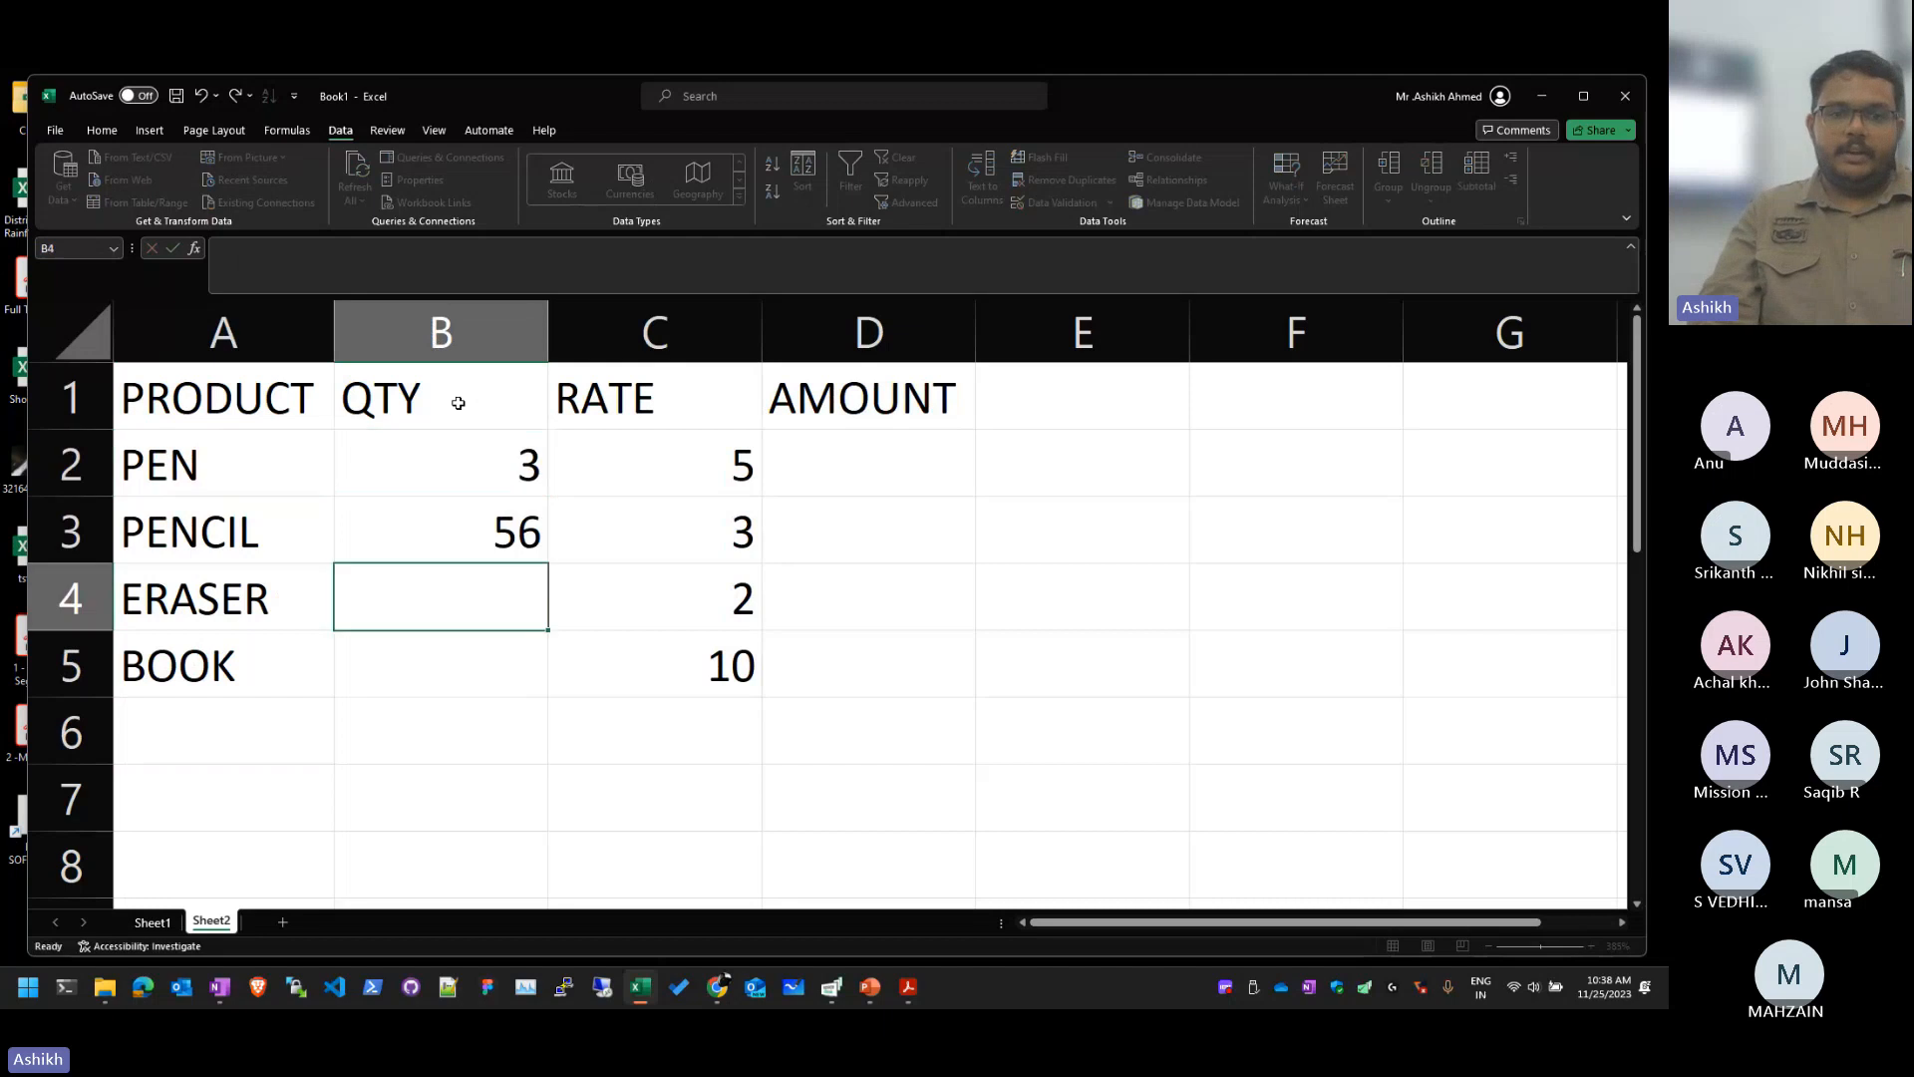
pyautogui.press('Up')
pyautogui.write('6')
pyautogui.hotkey('ctrl', 'Return')
pyautogui.press('Down')
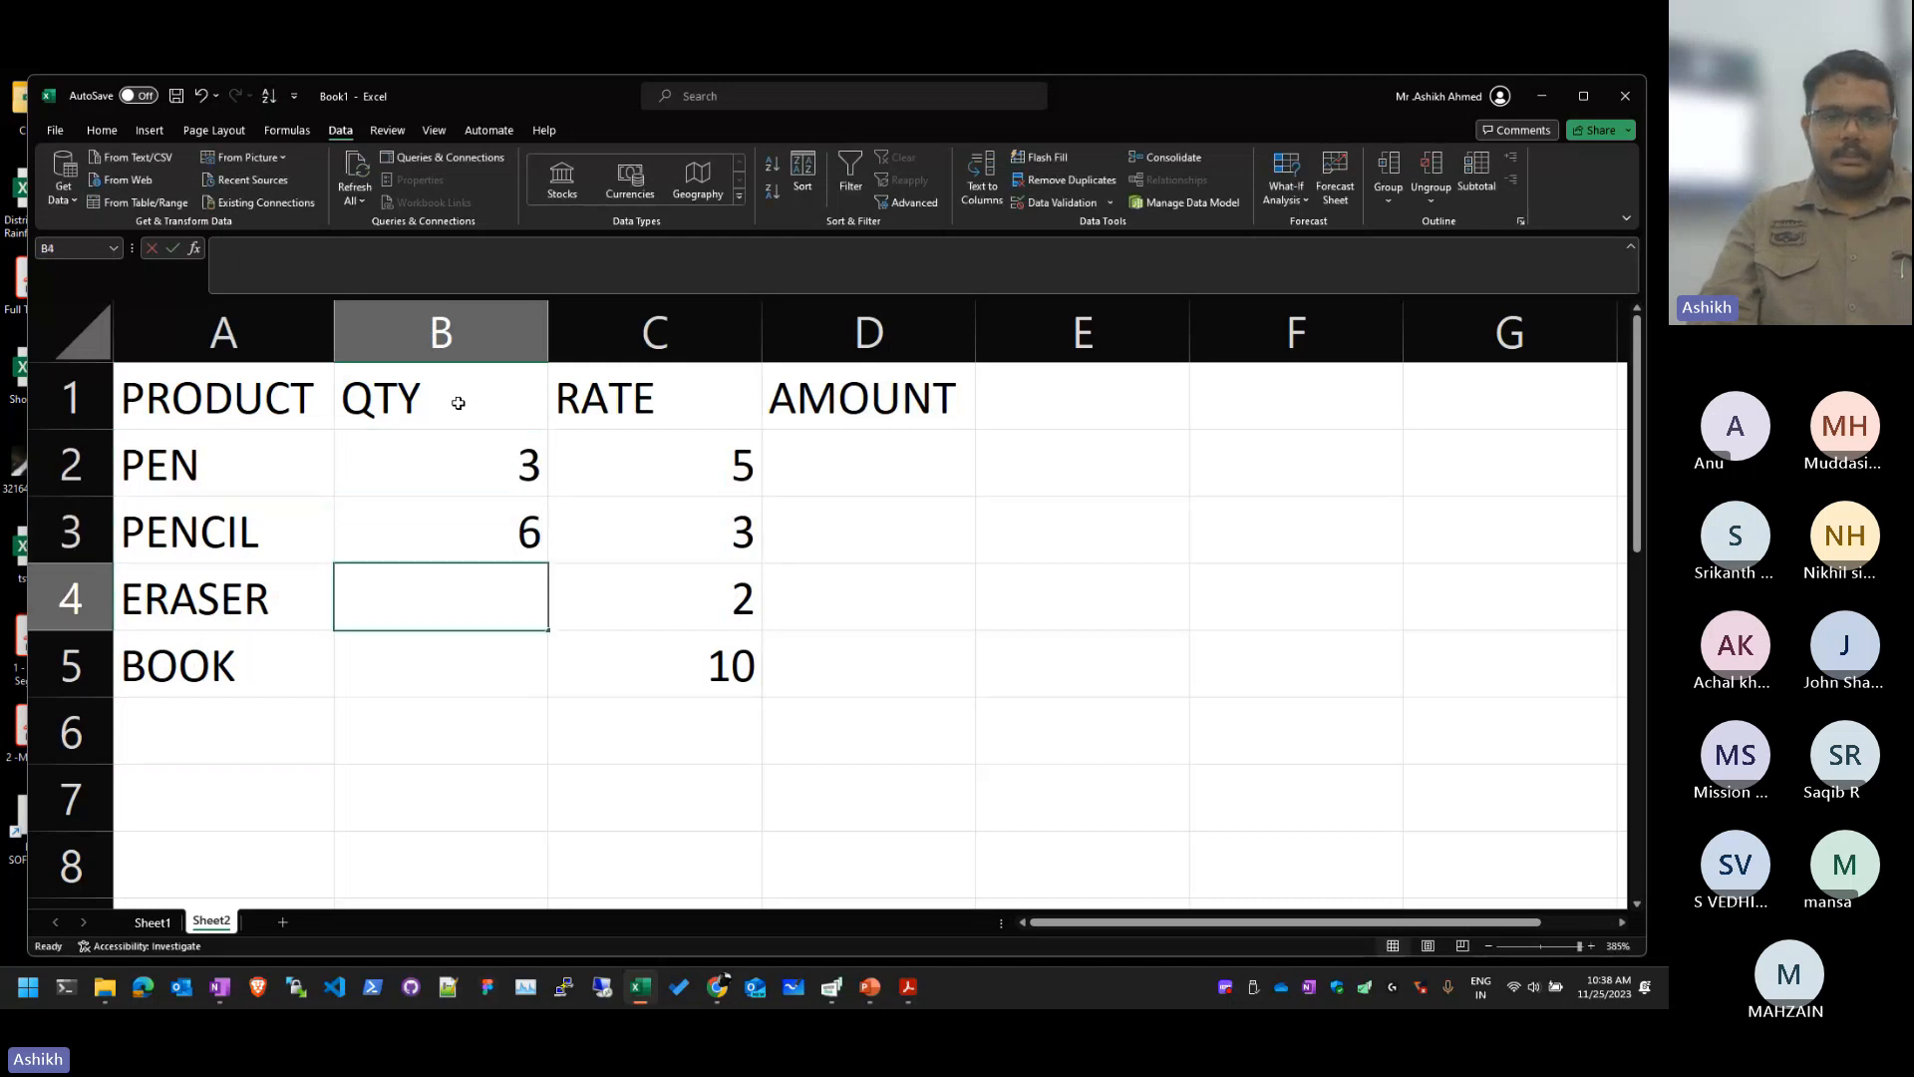
# Step: Enter the quantities 3 for ERASER in B4 and 7 for BOOK in B5
pyautogui.write('3')
pyautogui.press('Return')
pyautogui.write('7')
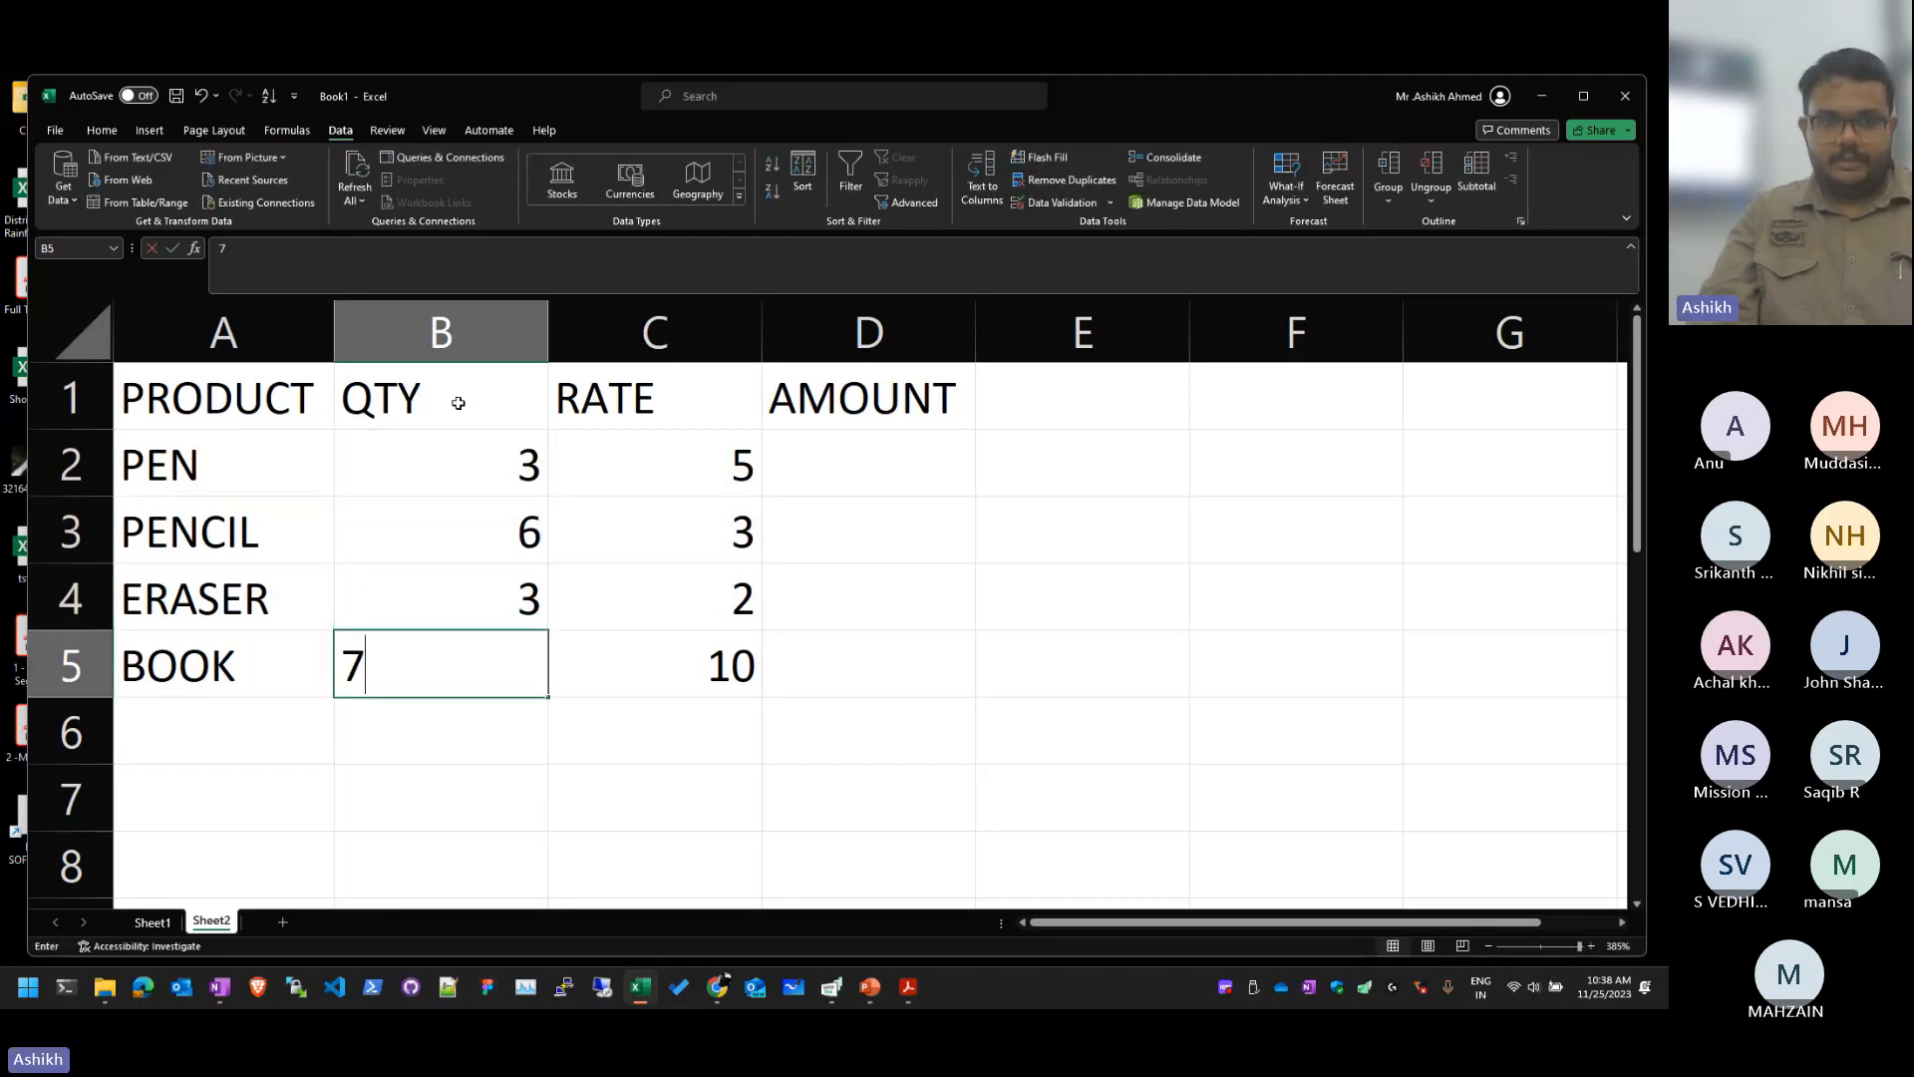
pyautogui.press('Tab')
# Step: Calculate the PEN amount in cell D2 with the formula =B2*C2
pyautogui.press('Up')
pyautogui.press('Up')
pyautogui.press('Up')
pyautogui.press('Right')
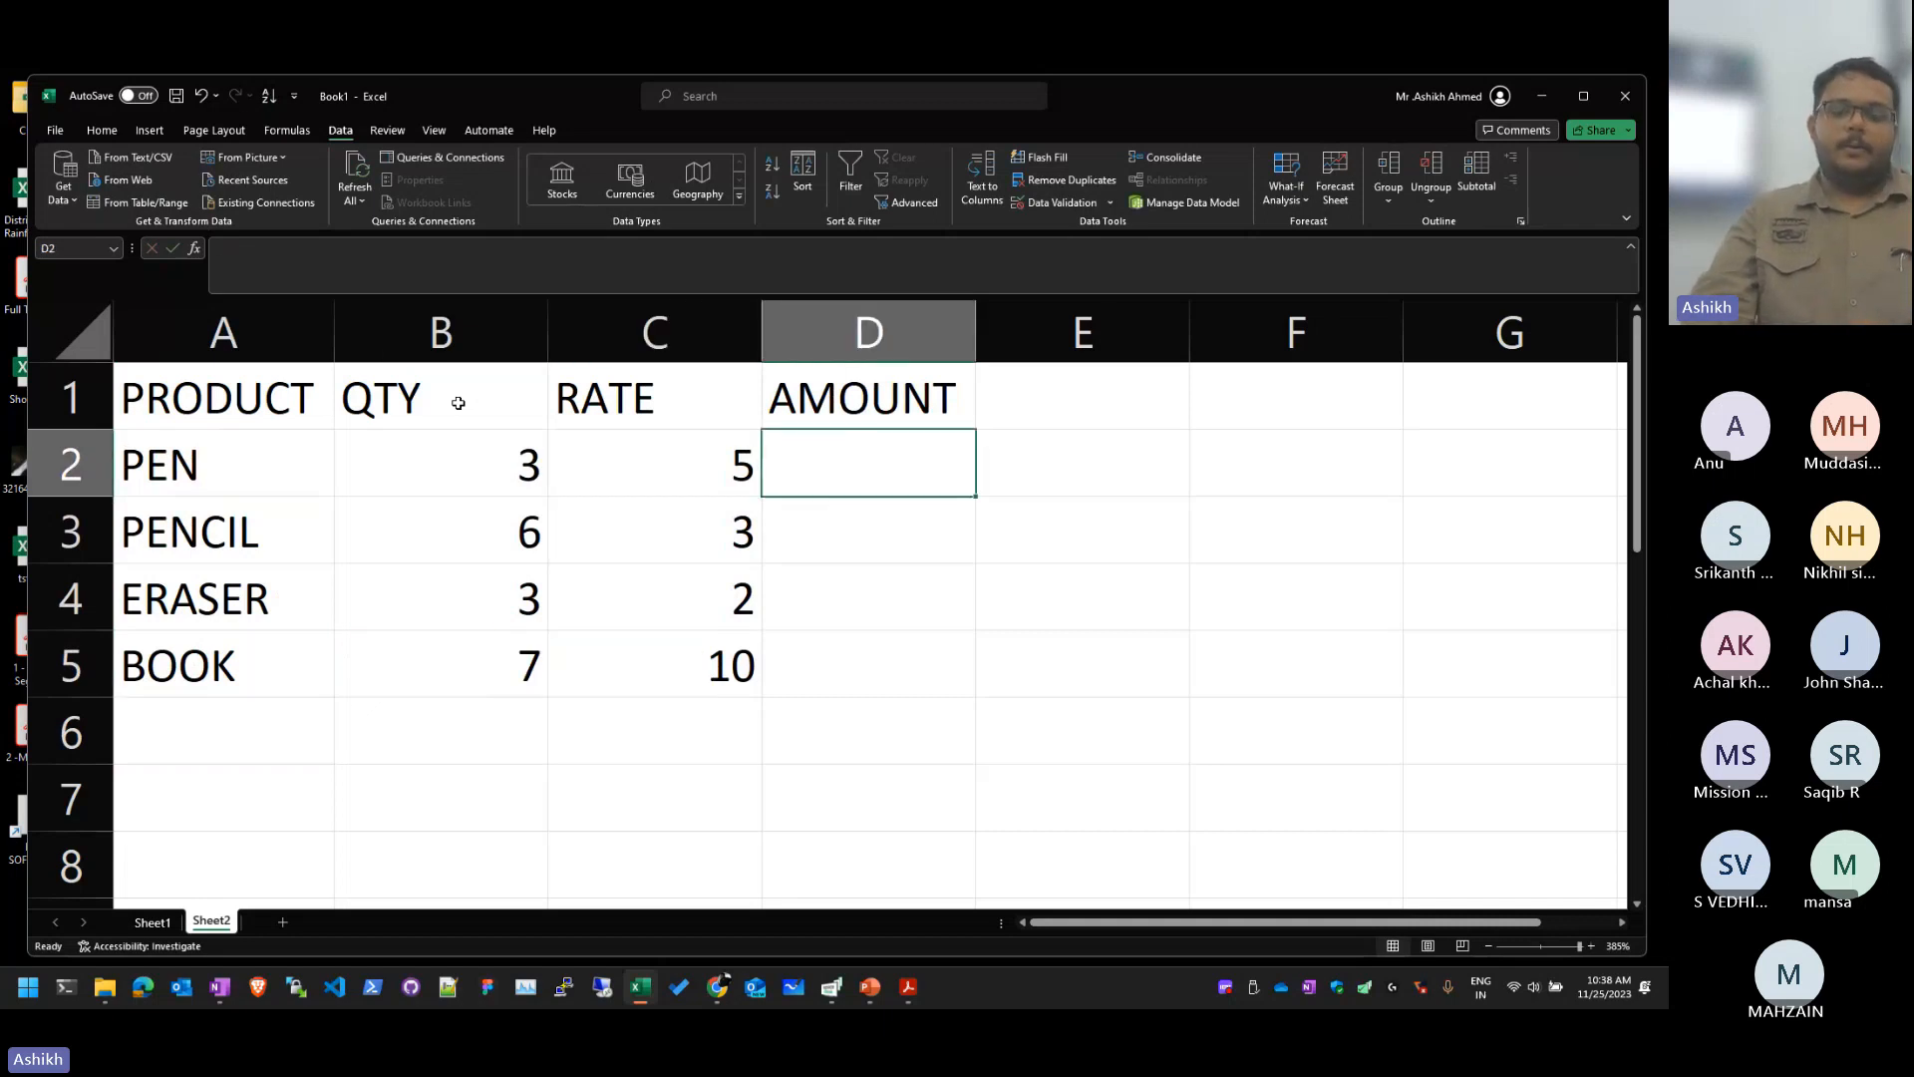
pyautogui.write('=')
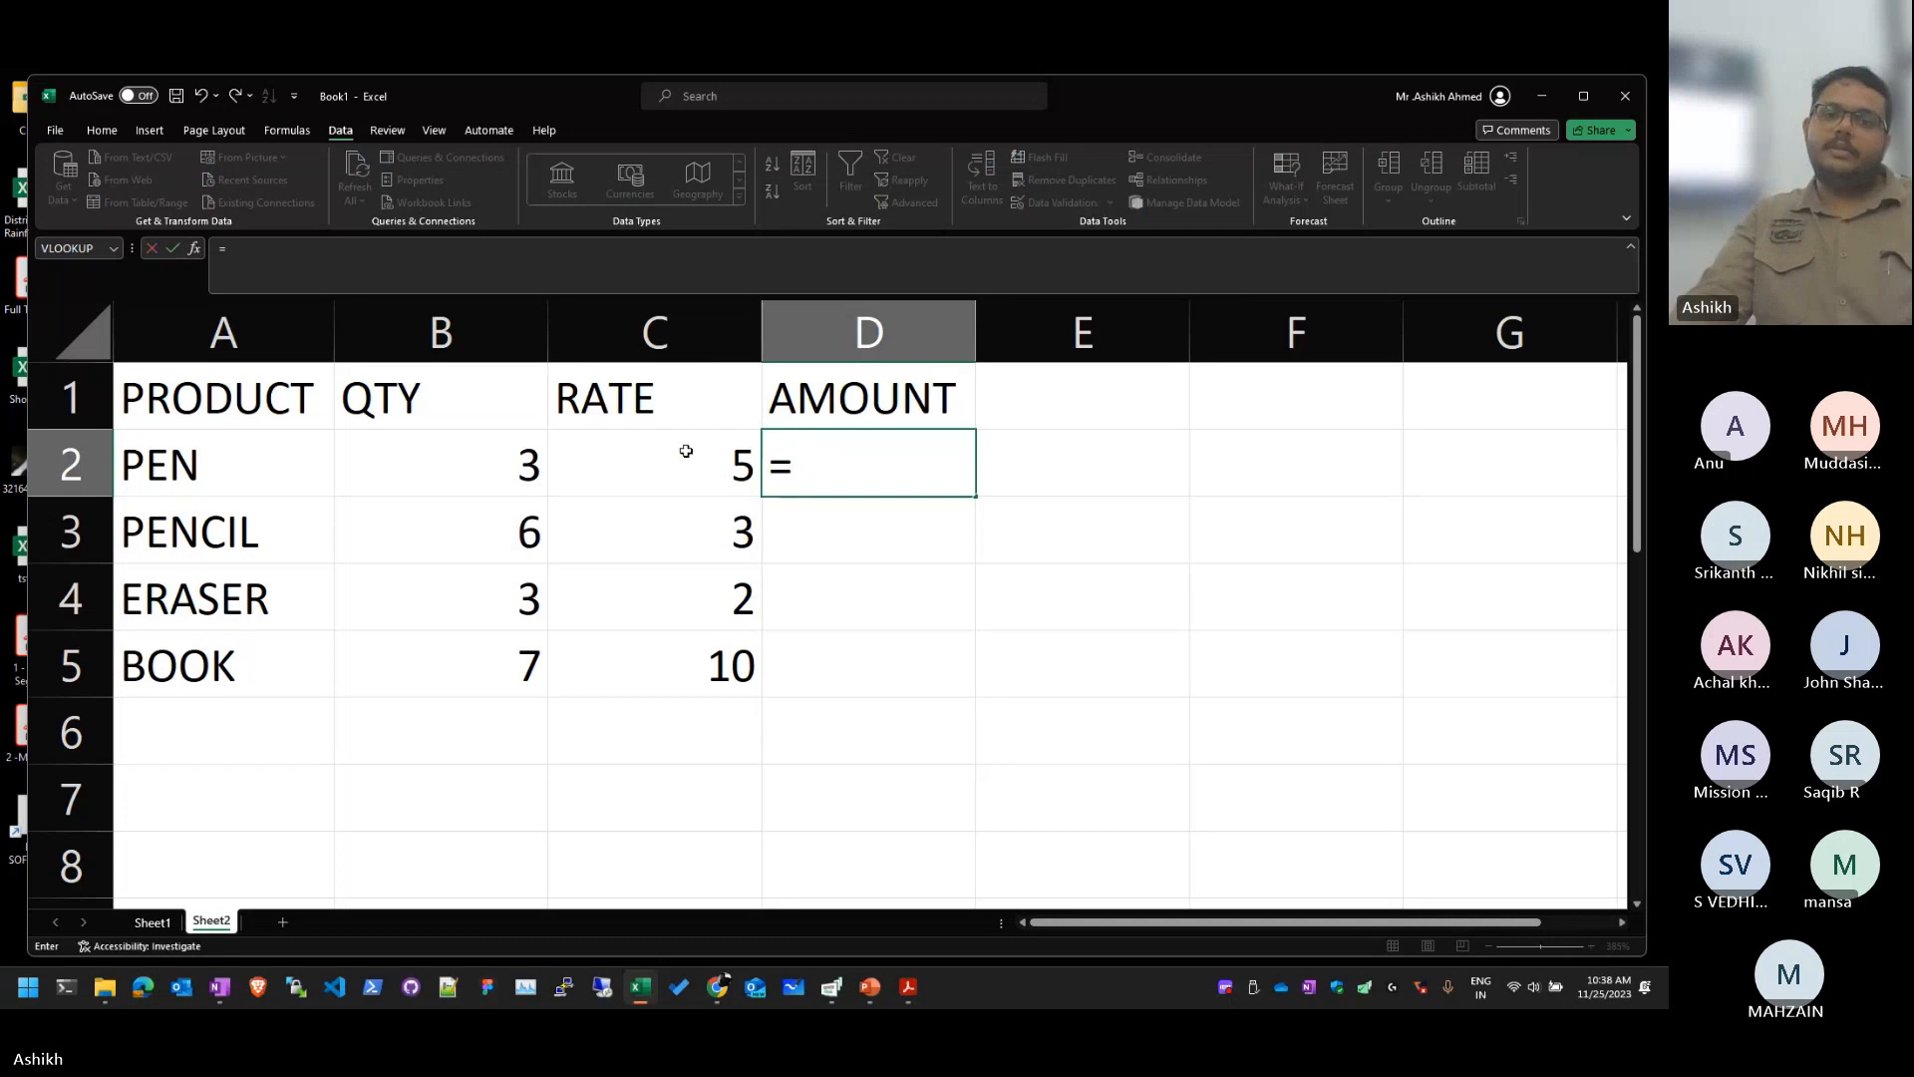
pyautogui.click(490, 478)
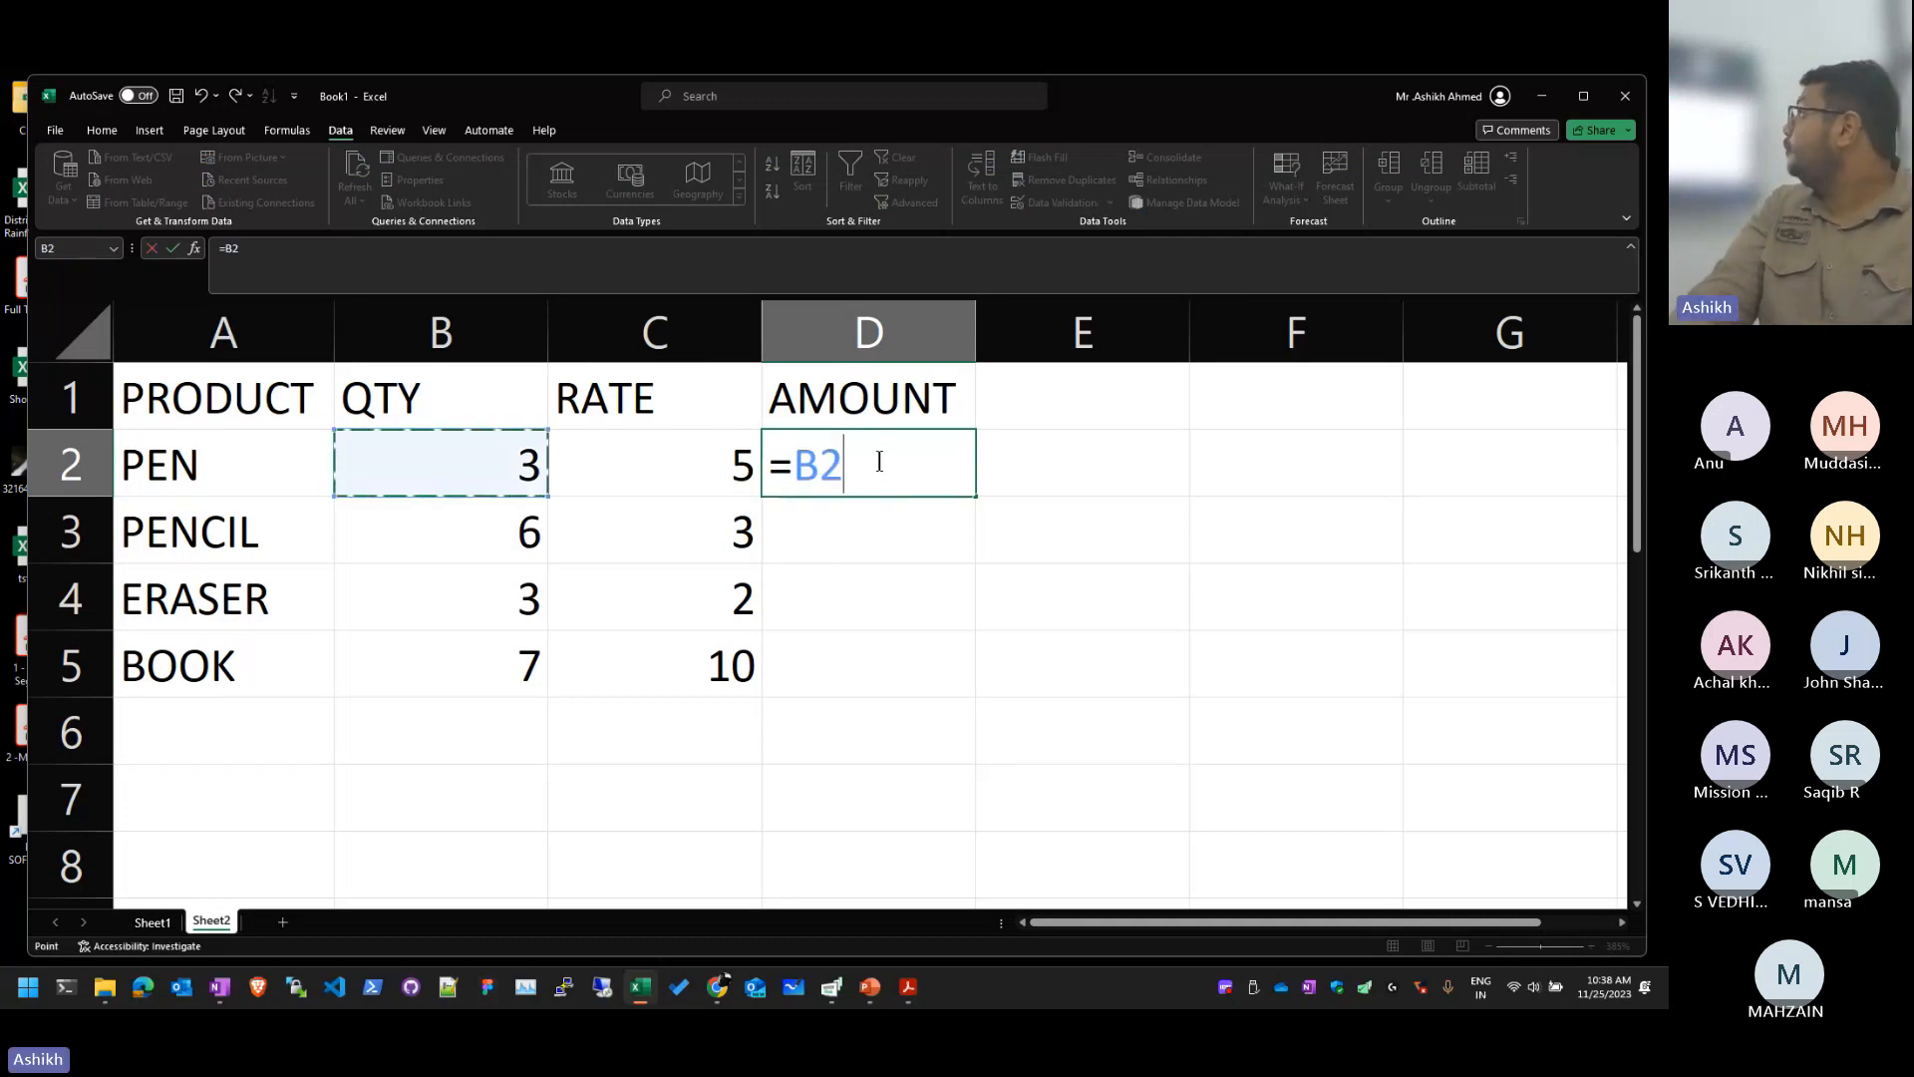
pyautogui.write('*')
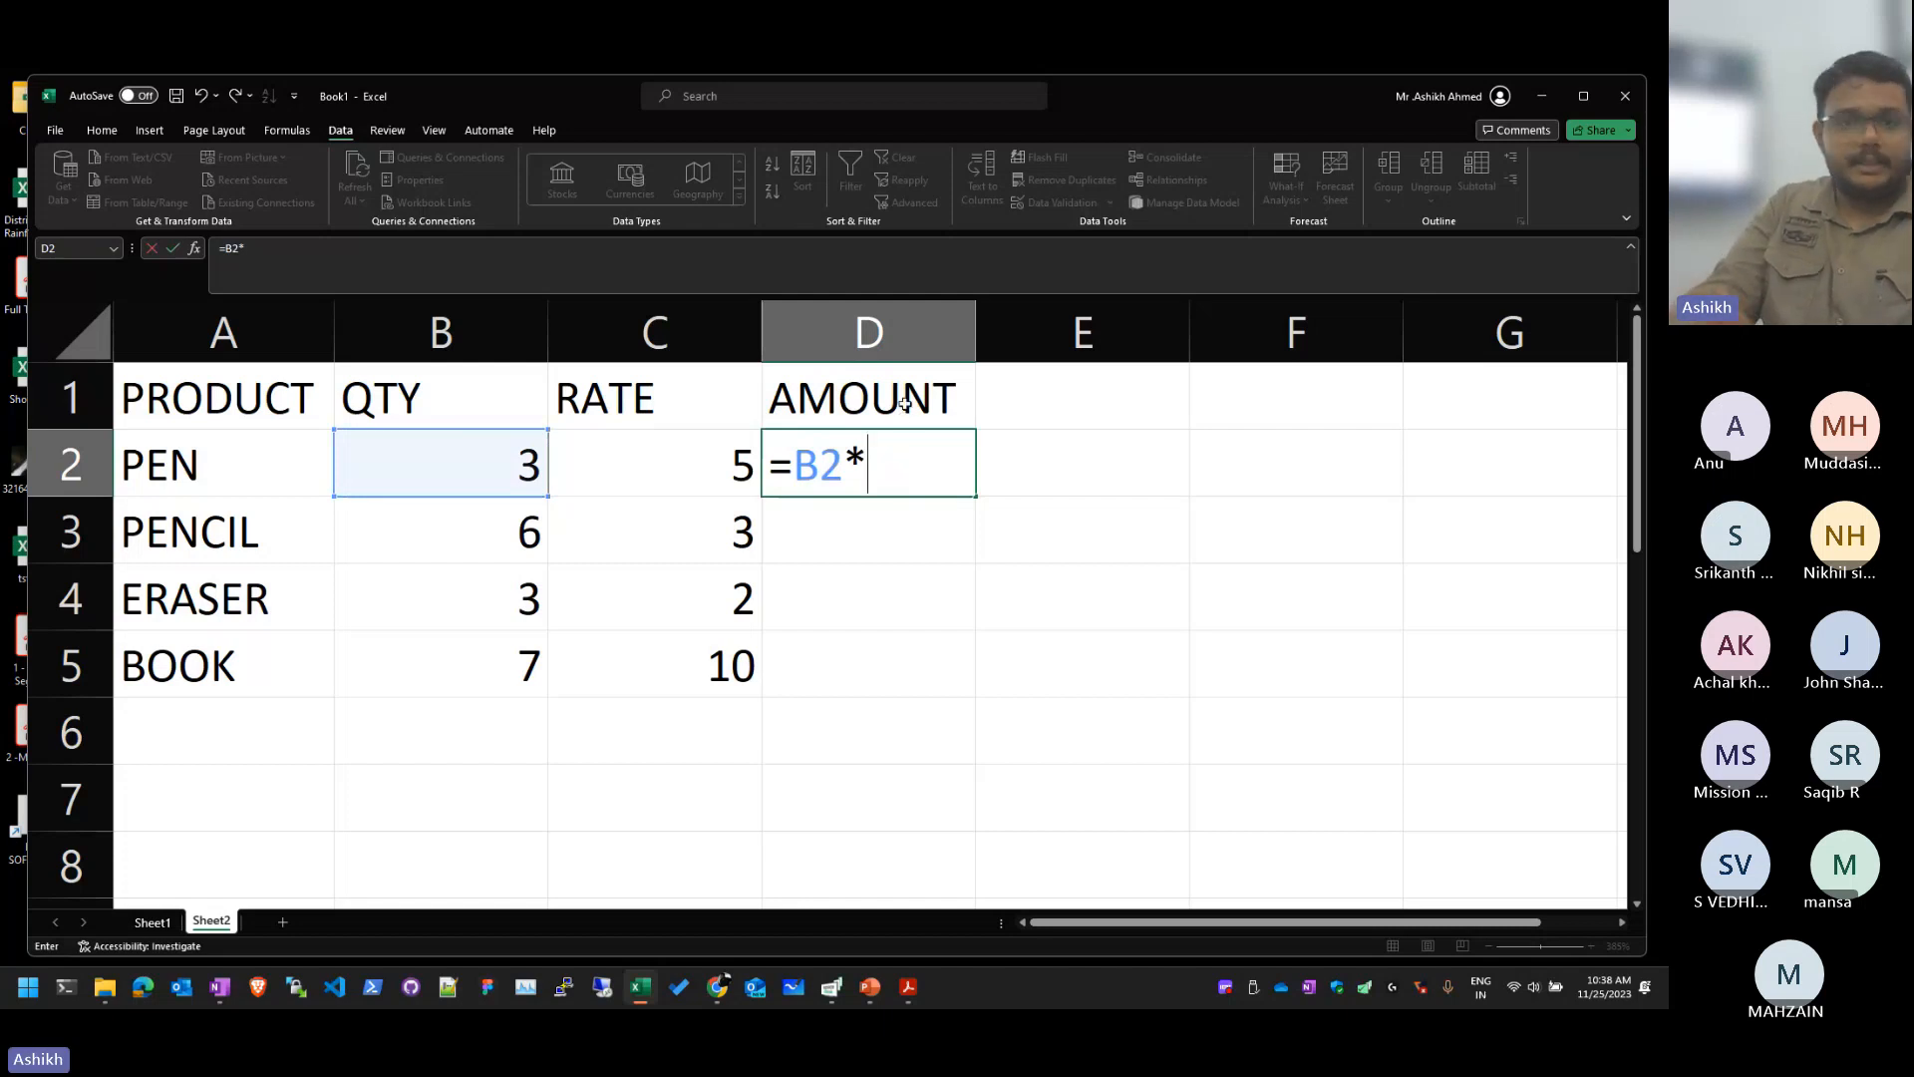
pyautogui.doubleClick(865, 466)
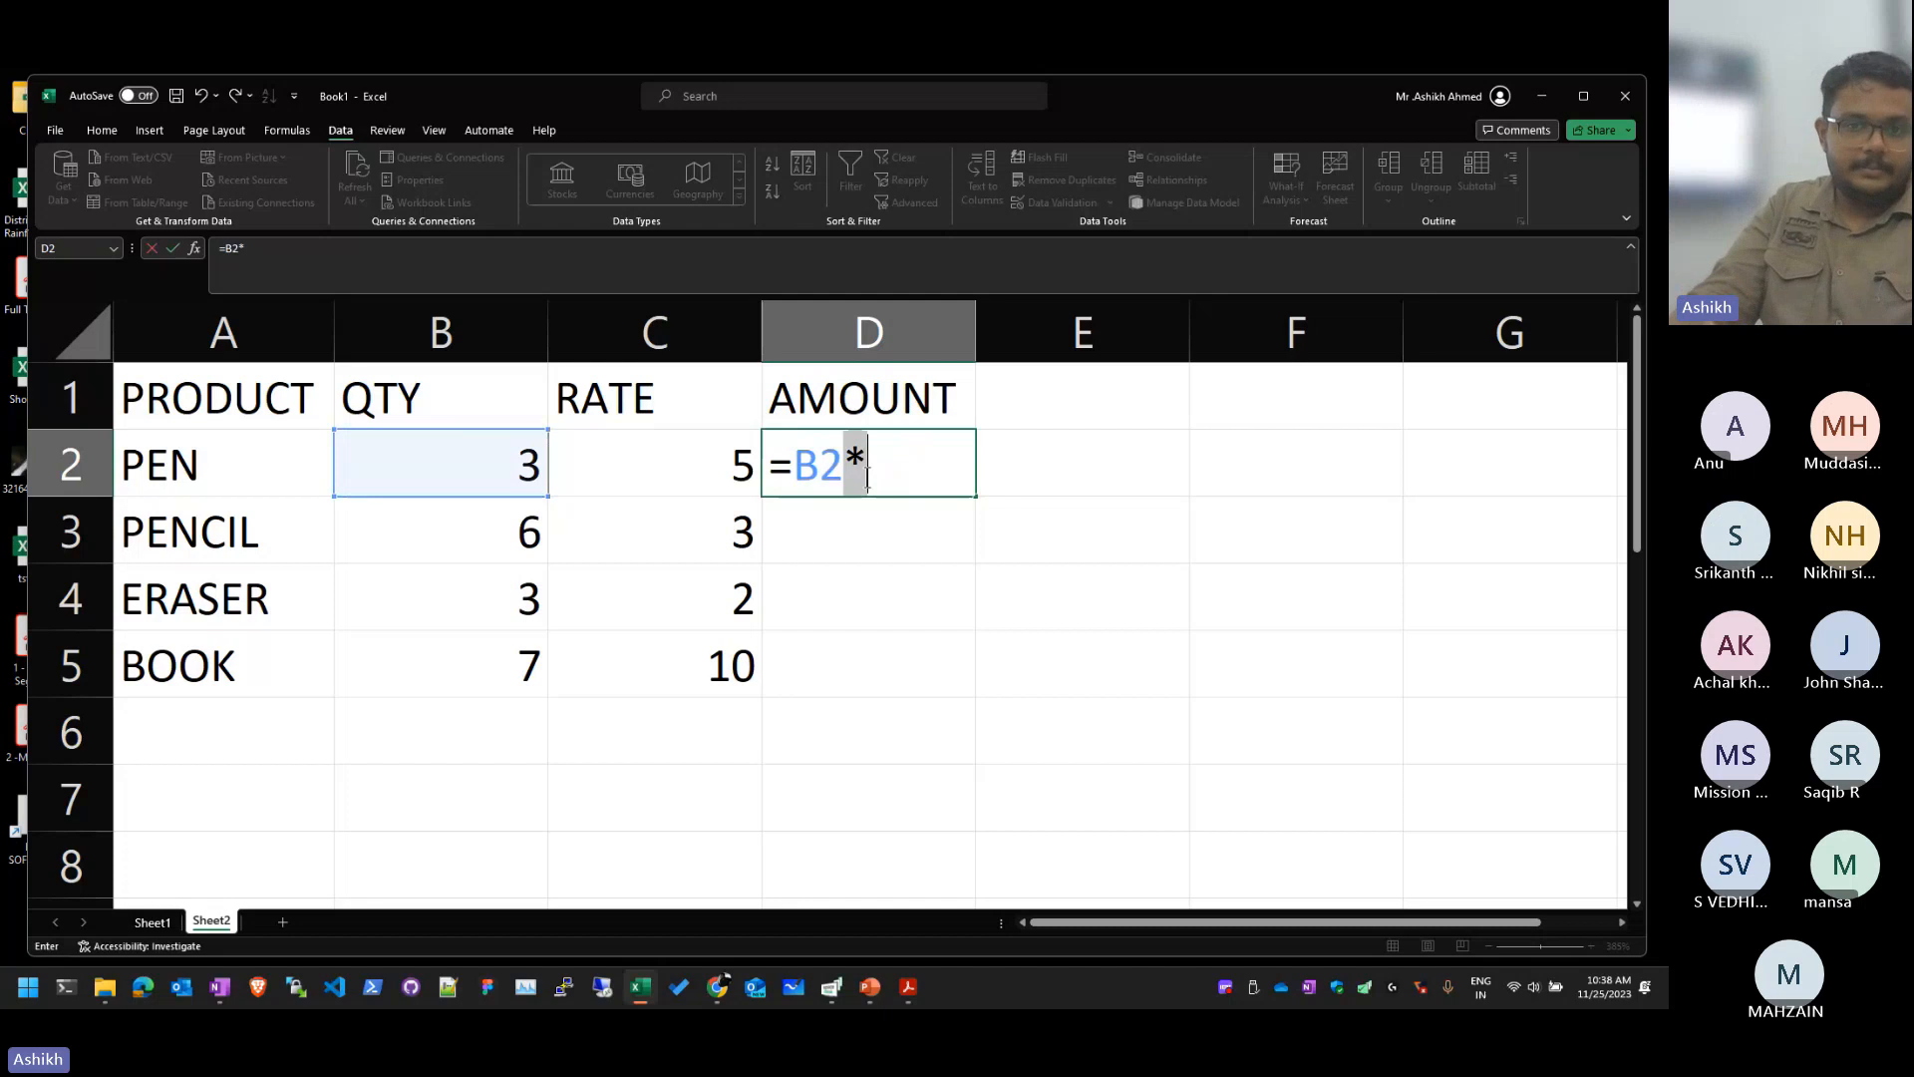
pyautogui.moveTo(874, 479)
pyautogui.mouseDown()
pyautogui.moveTo(854, 458)
pyautogui.moveTo(880, 461)
pyautogui.mouseUp()
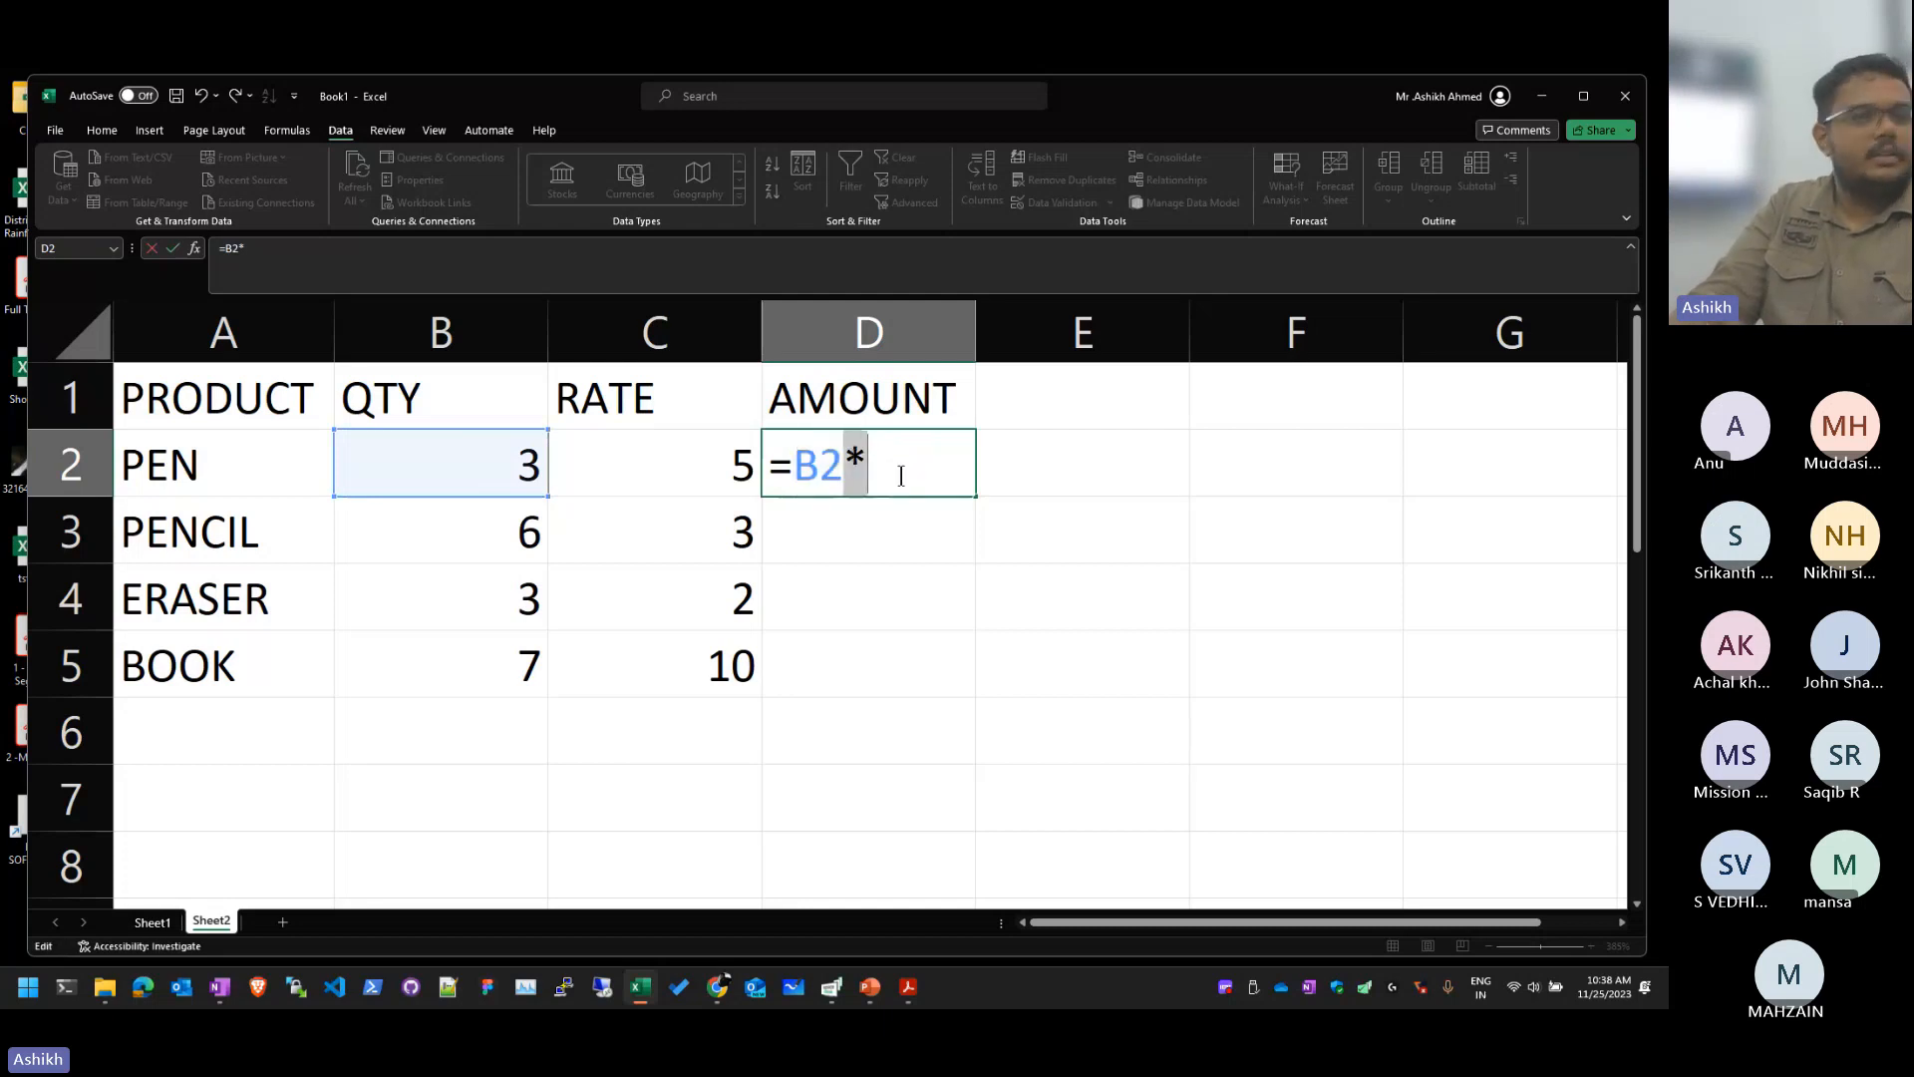
pyautogui.click(901, 476)
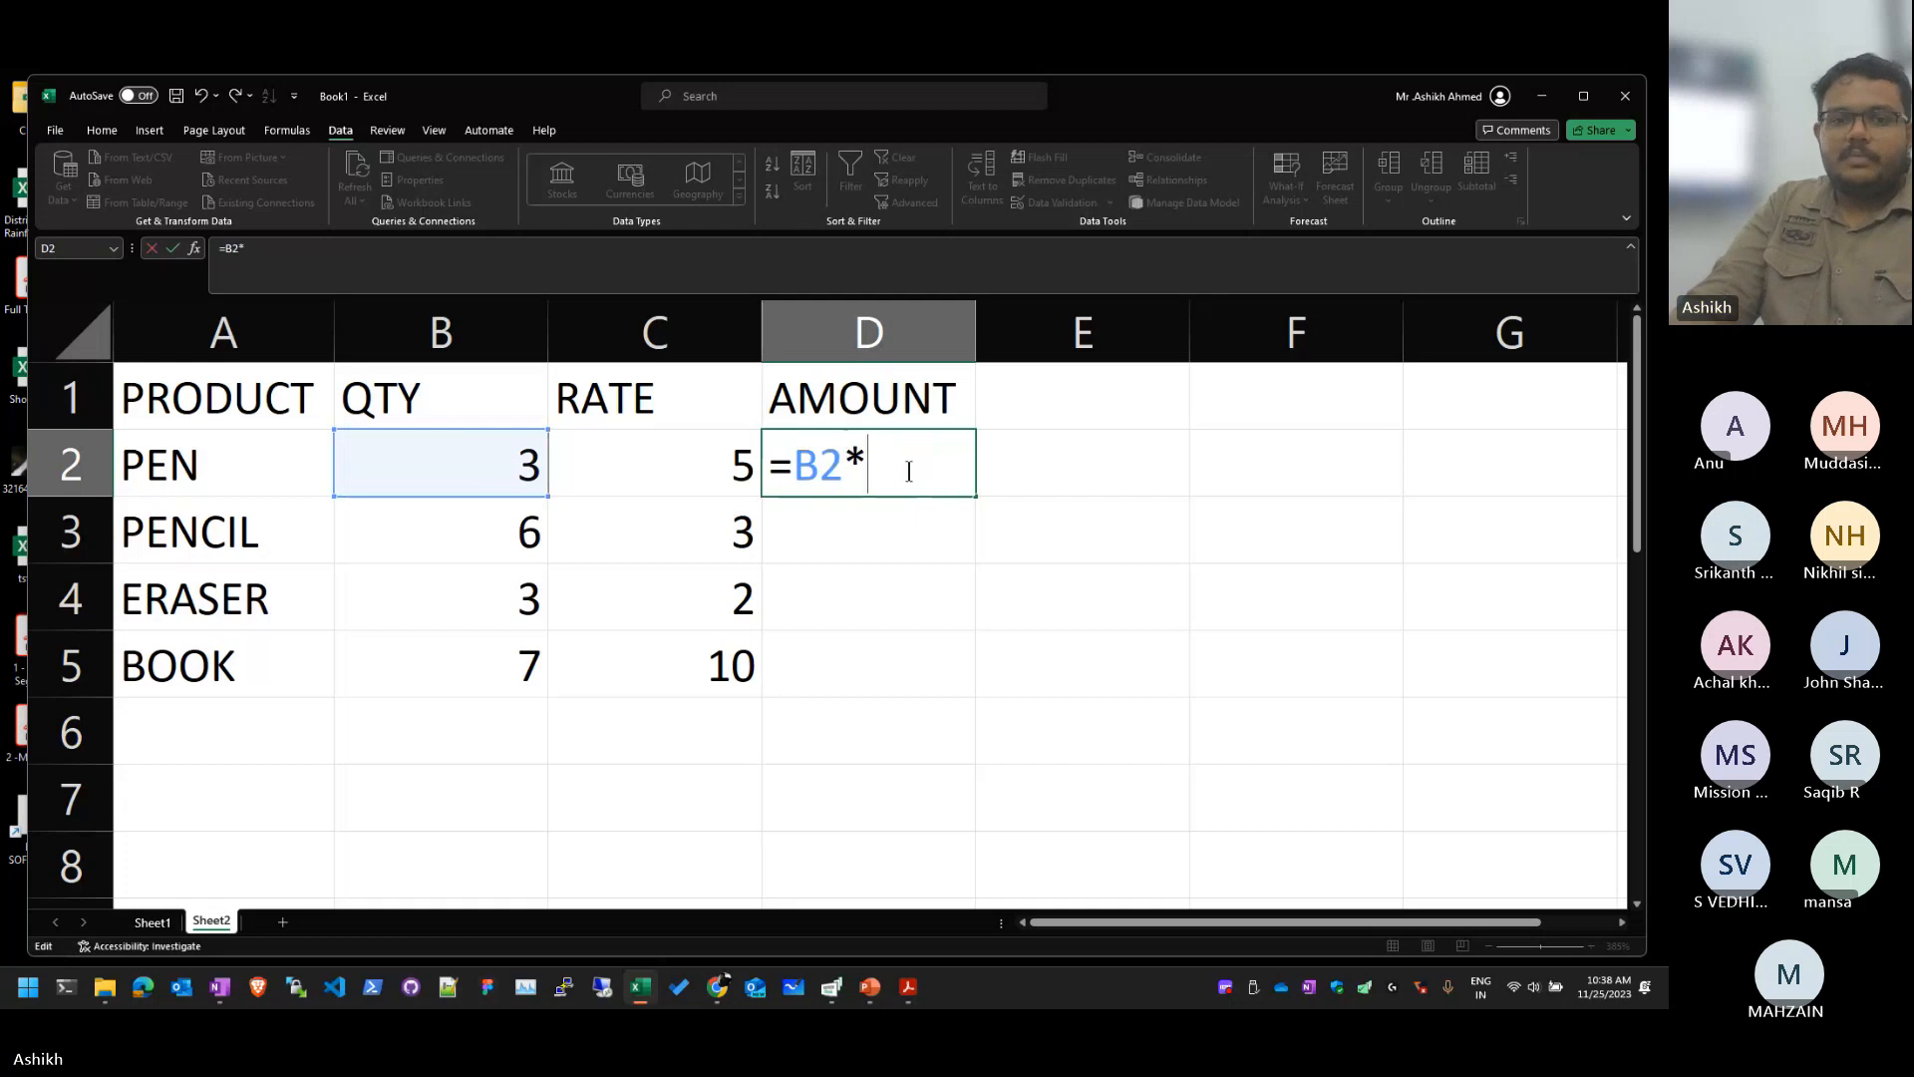
pyautogui.click(655, 463)
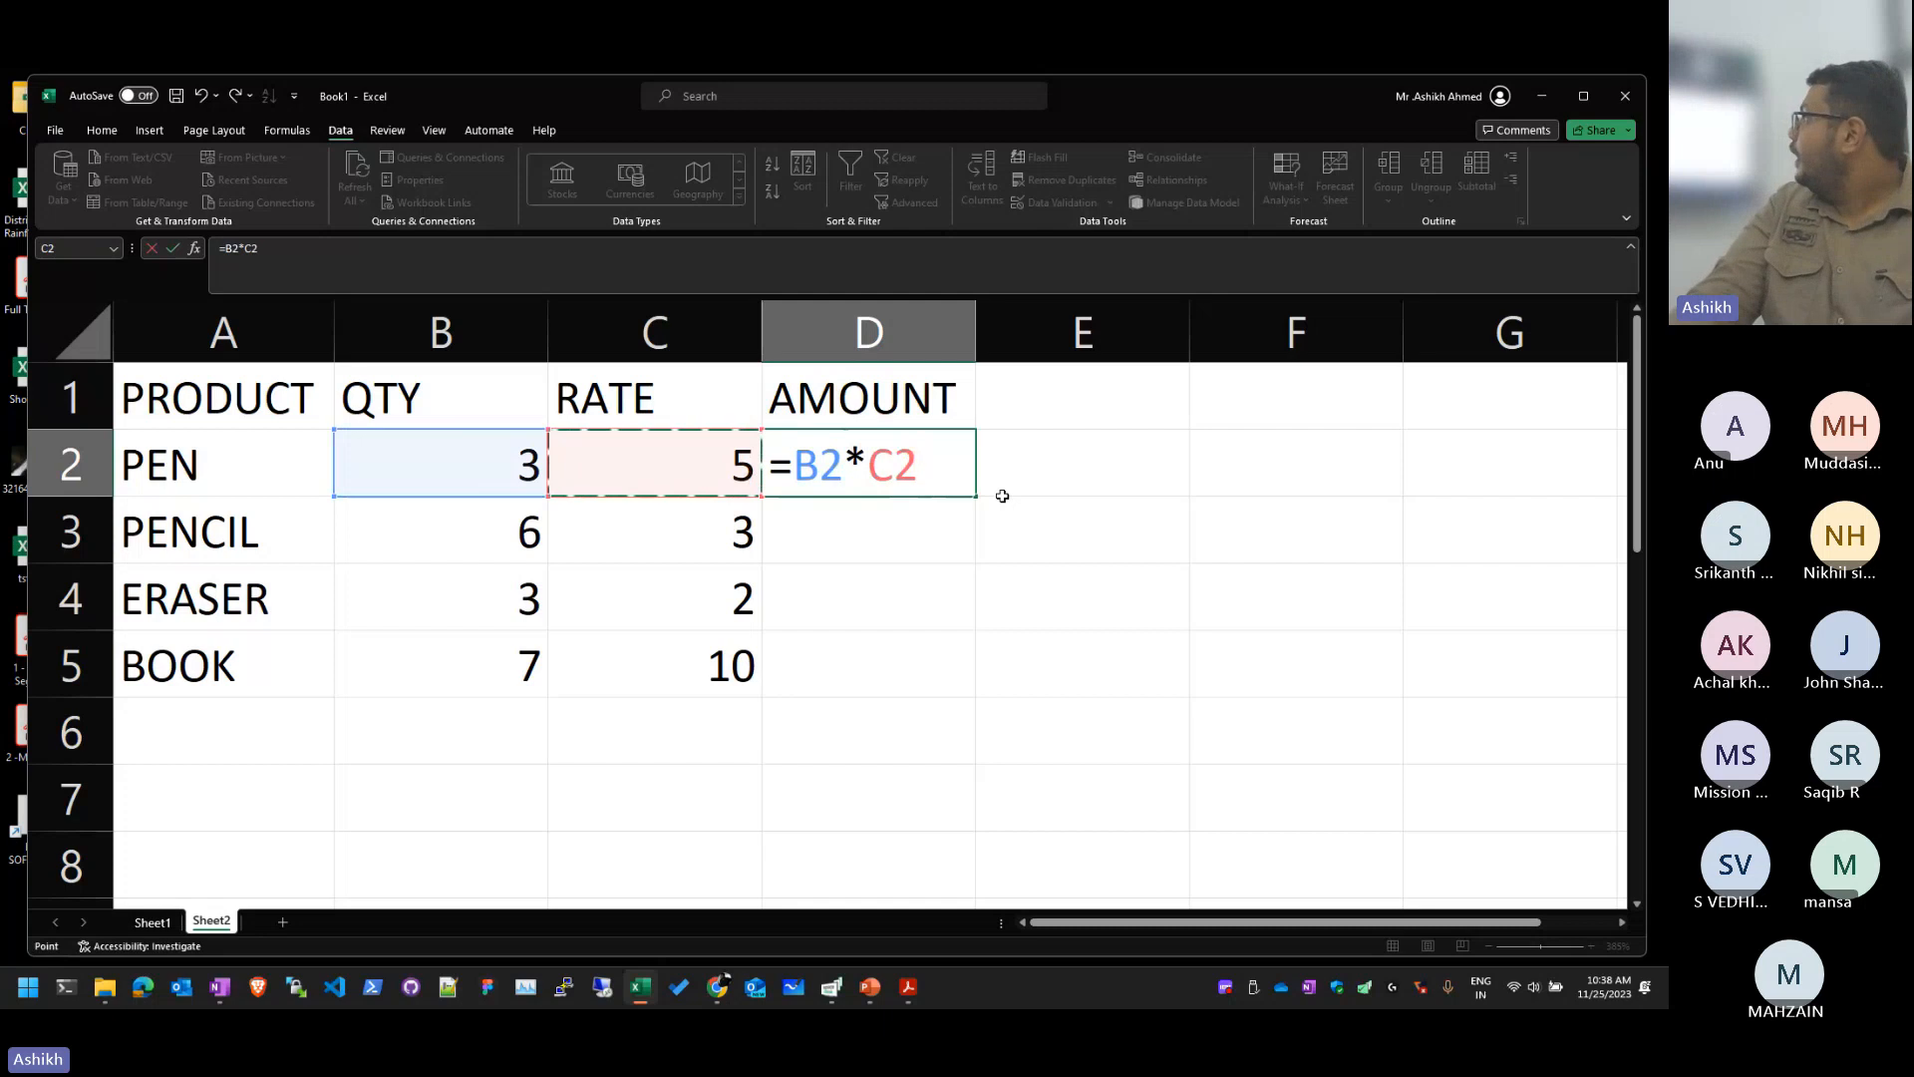
pyautogui.press('Return')
pyautogui.click(959, 486)
pyautogui.click(948, 510)
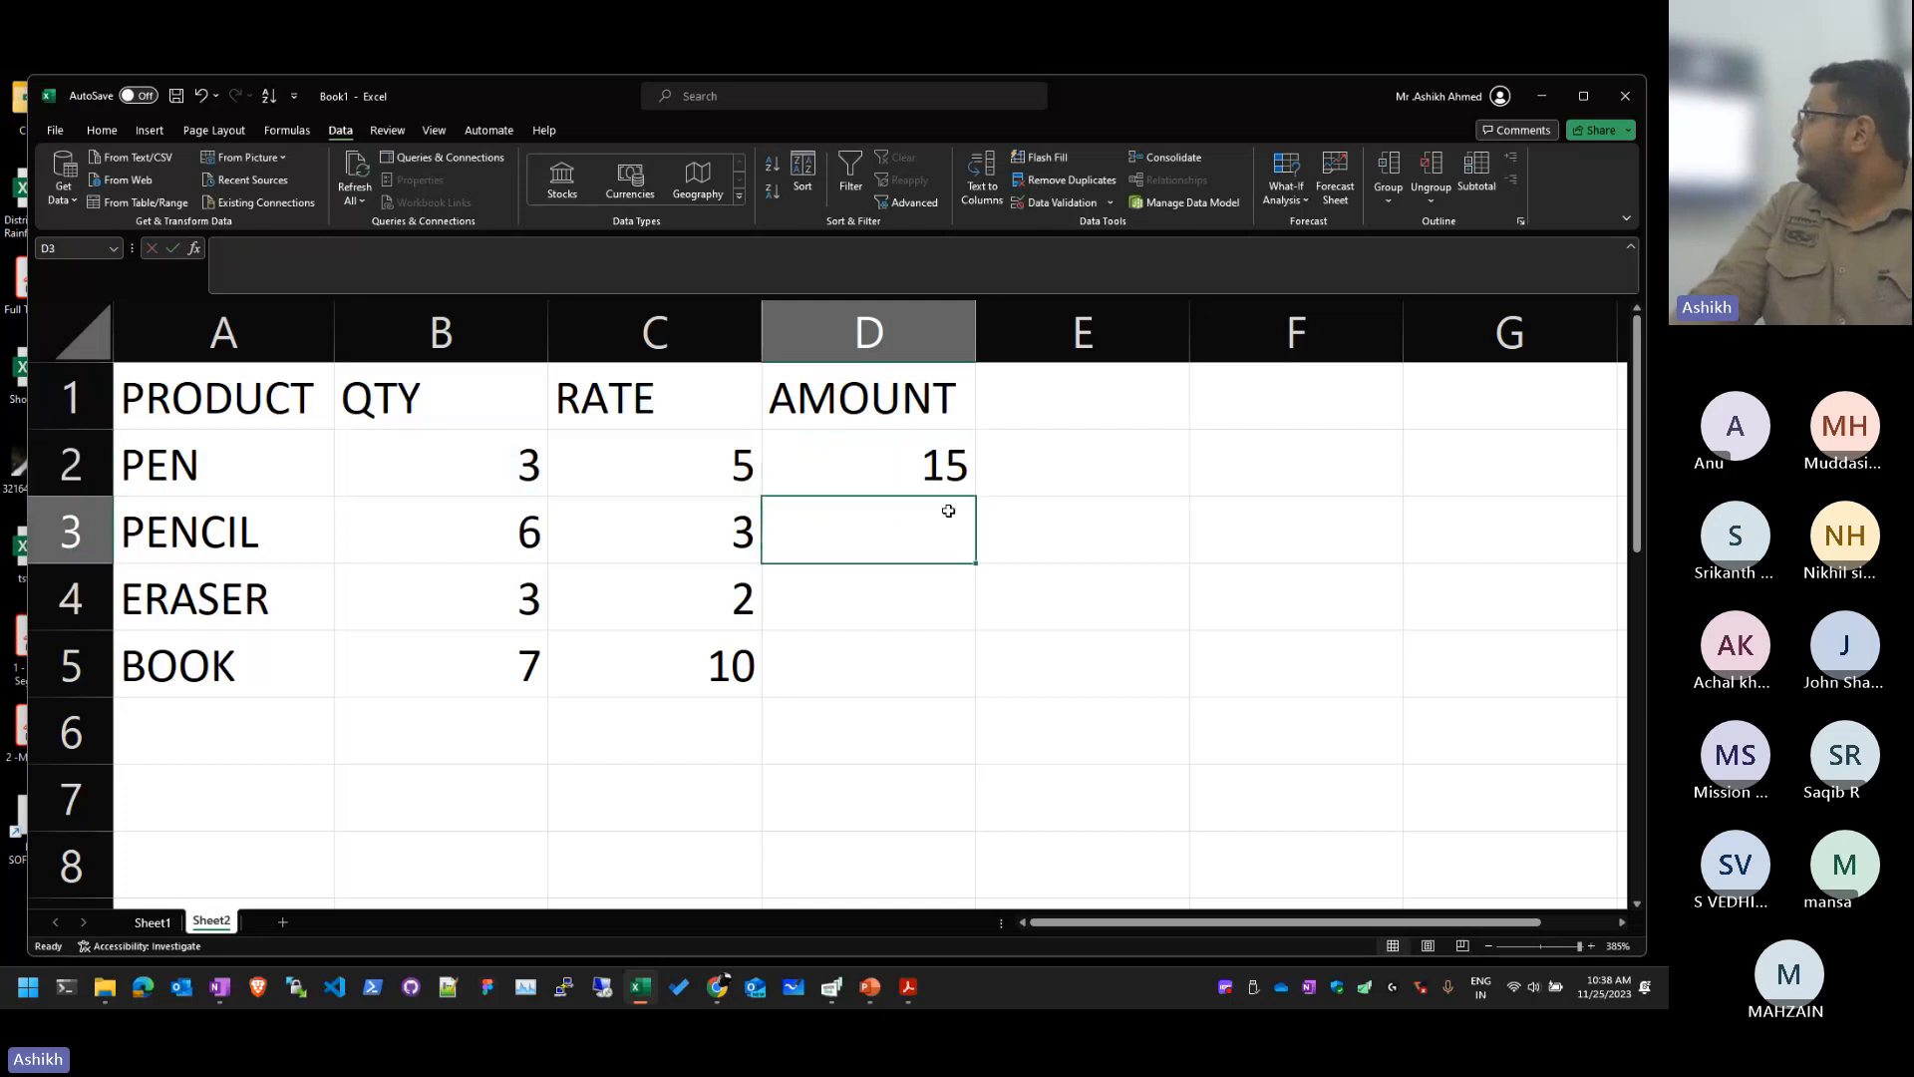
pyautogui.write('=')
pyautogui.click(515, 526)
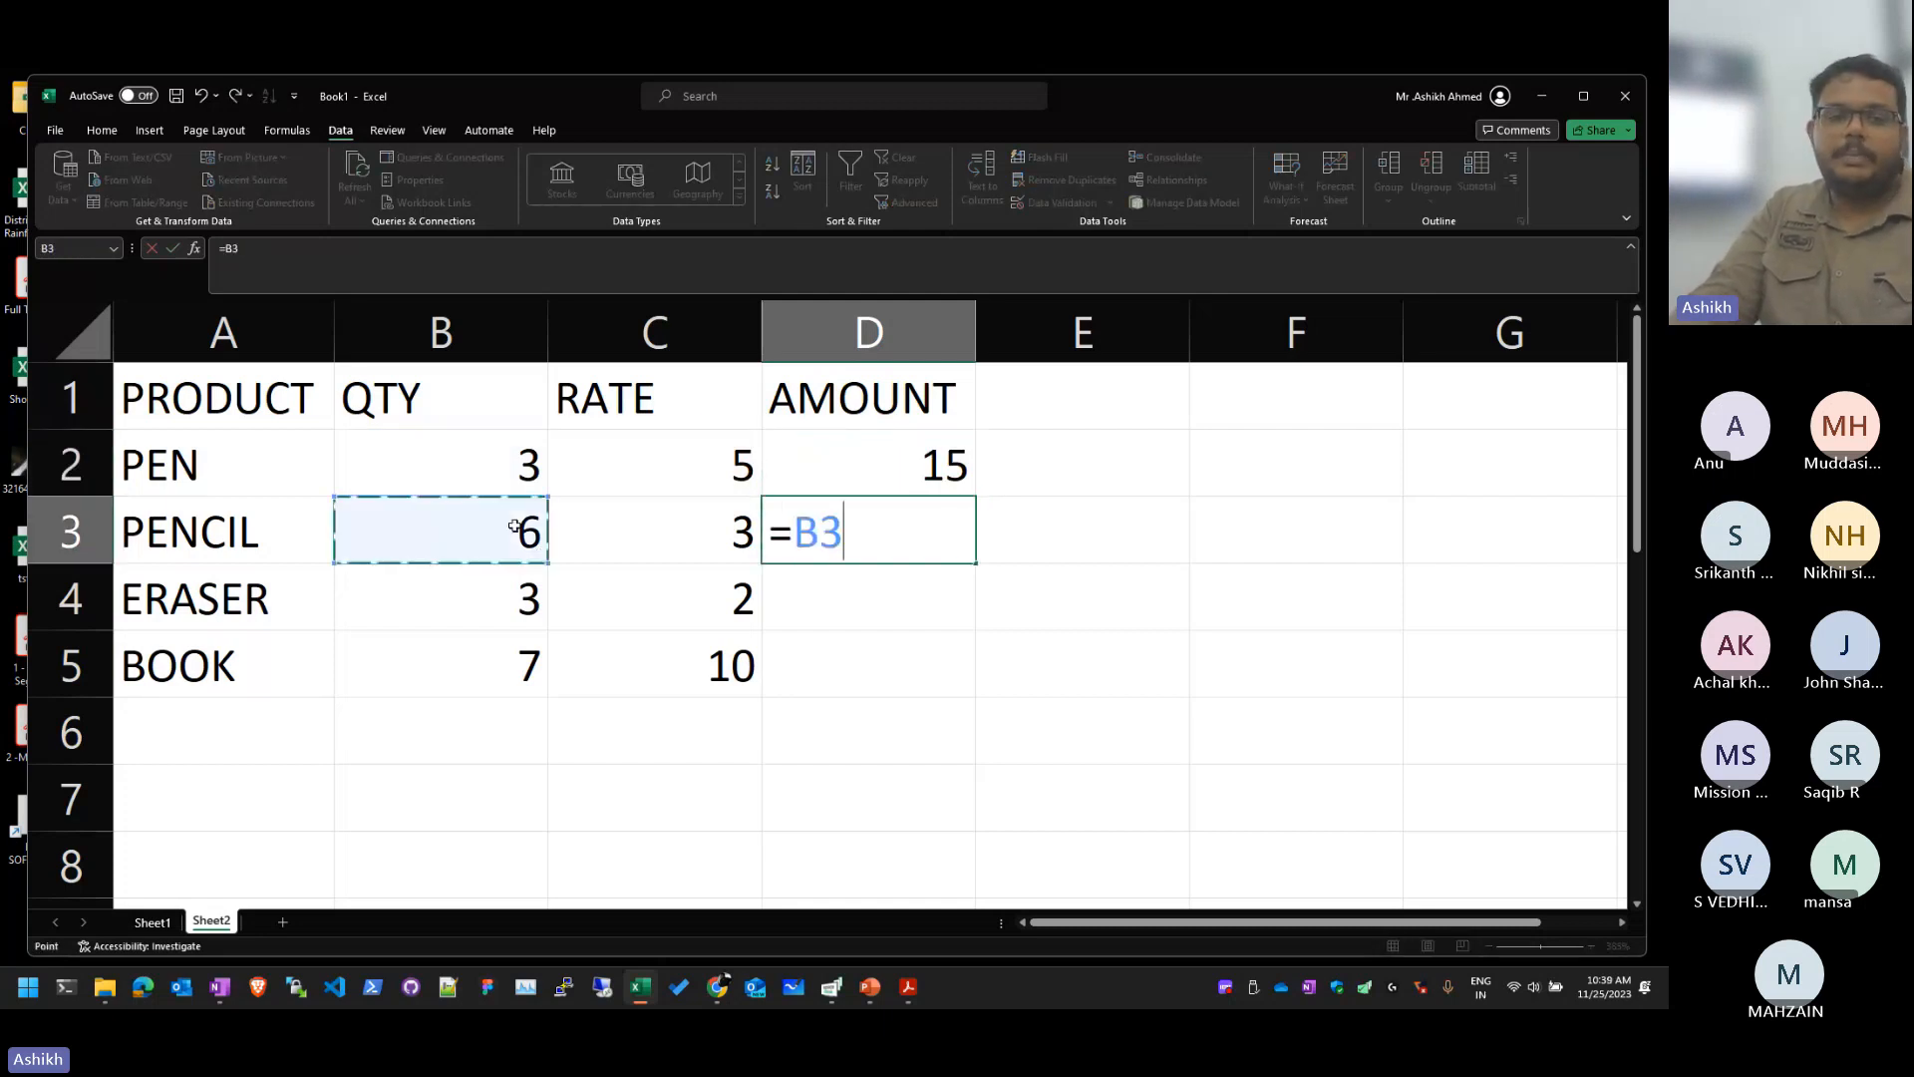
pyautogui.click(705, 539)
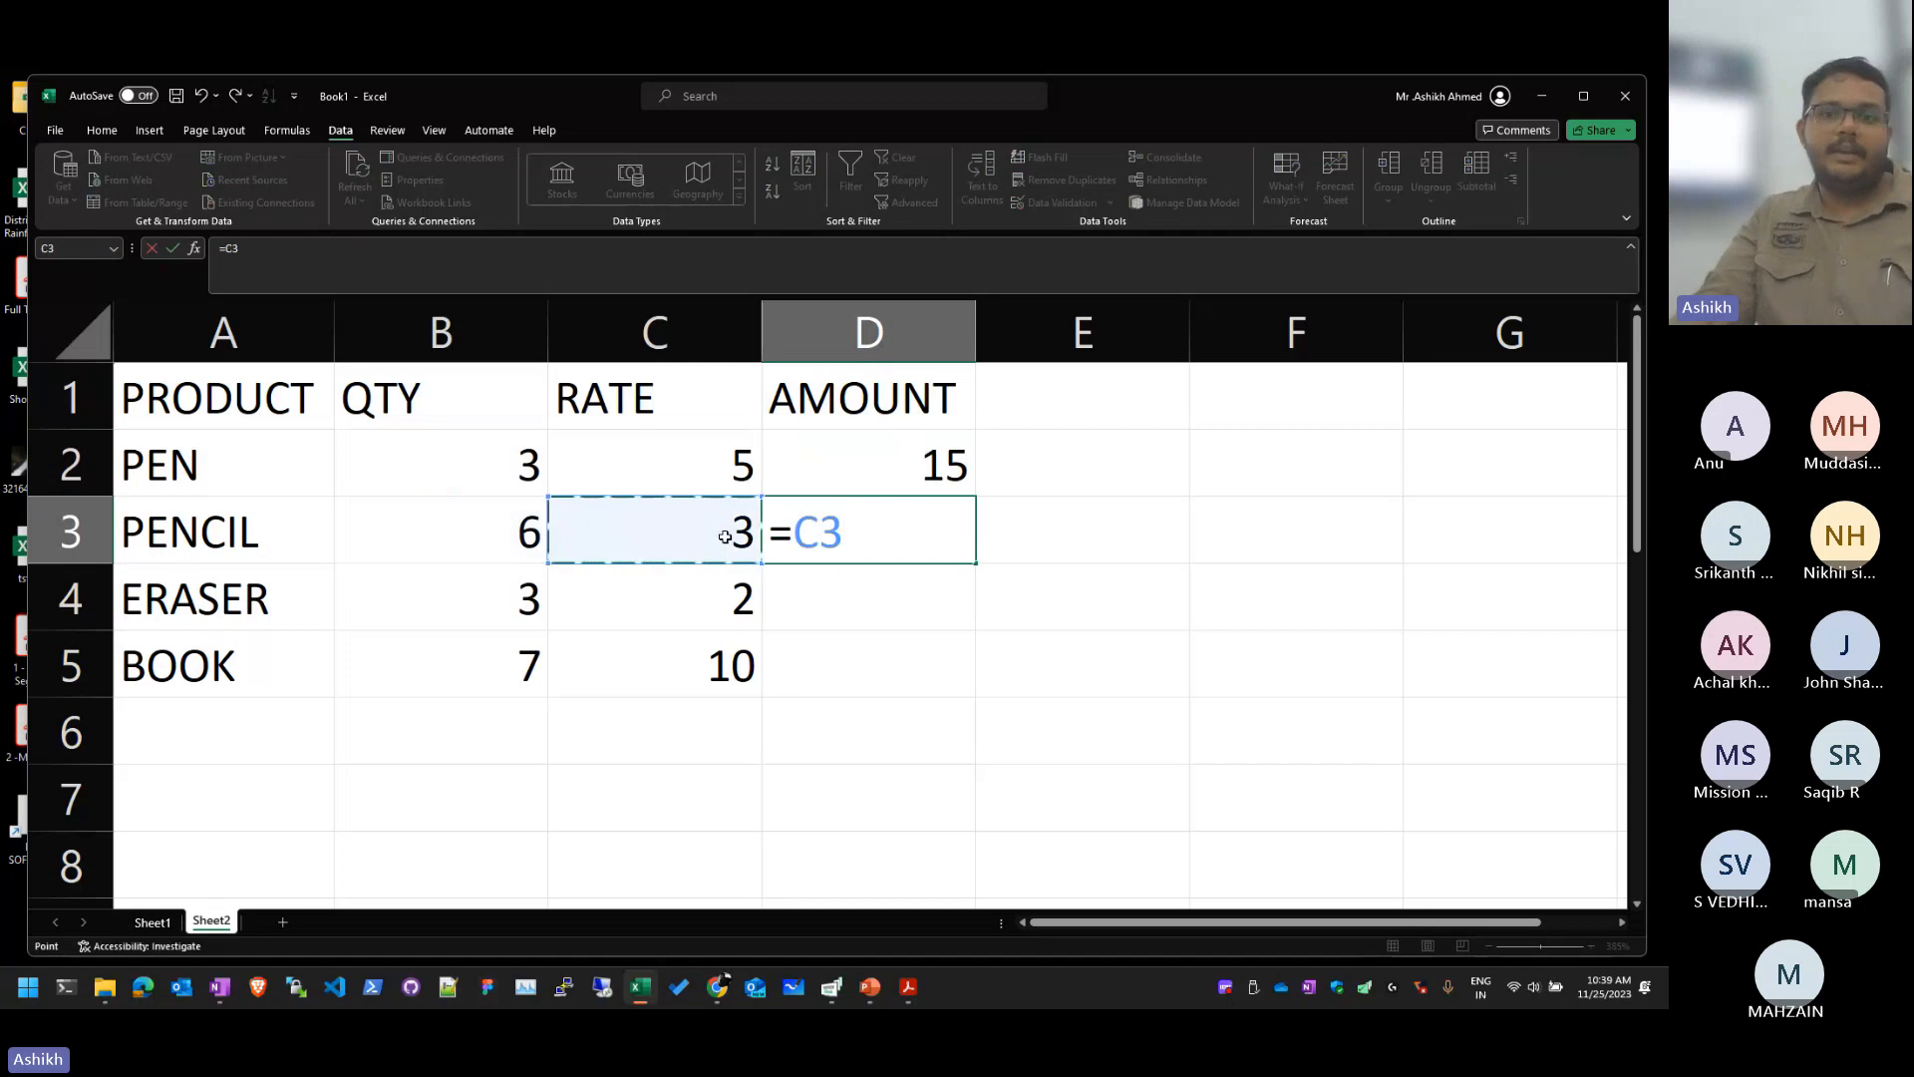
pyautogui.press('Escape')
pyautogui.press('Down')
# Step: Fill the amount formula from D2 down through D5 for the remaining products
pyautogui.click(923, 470)
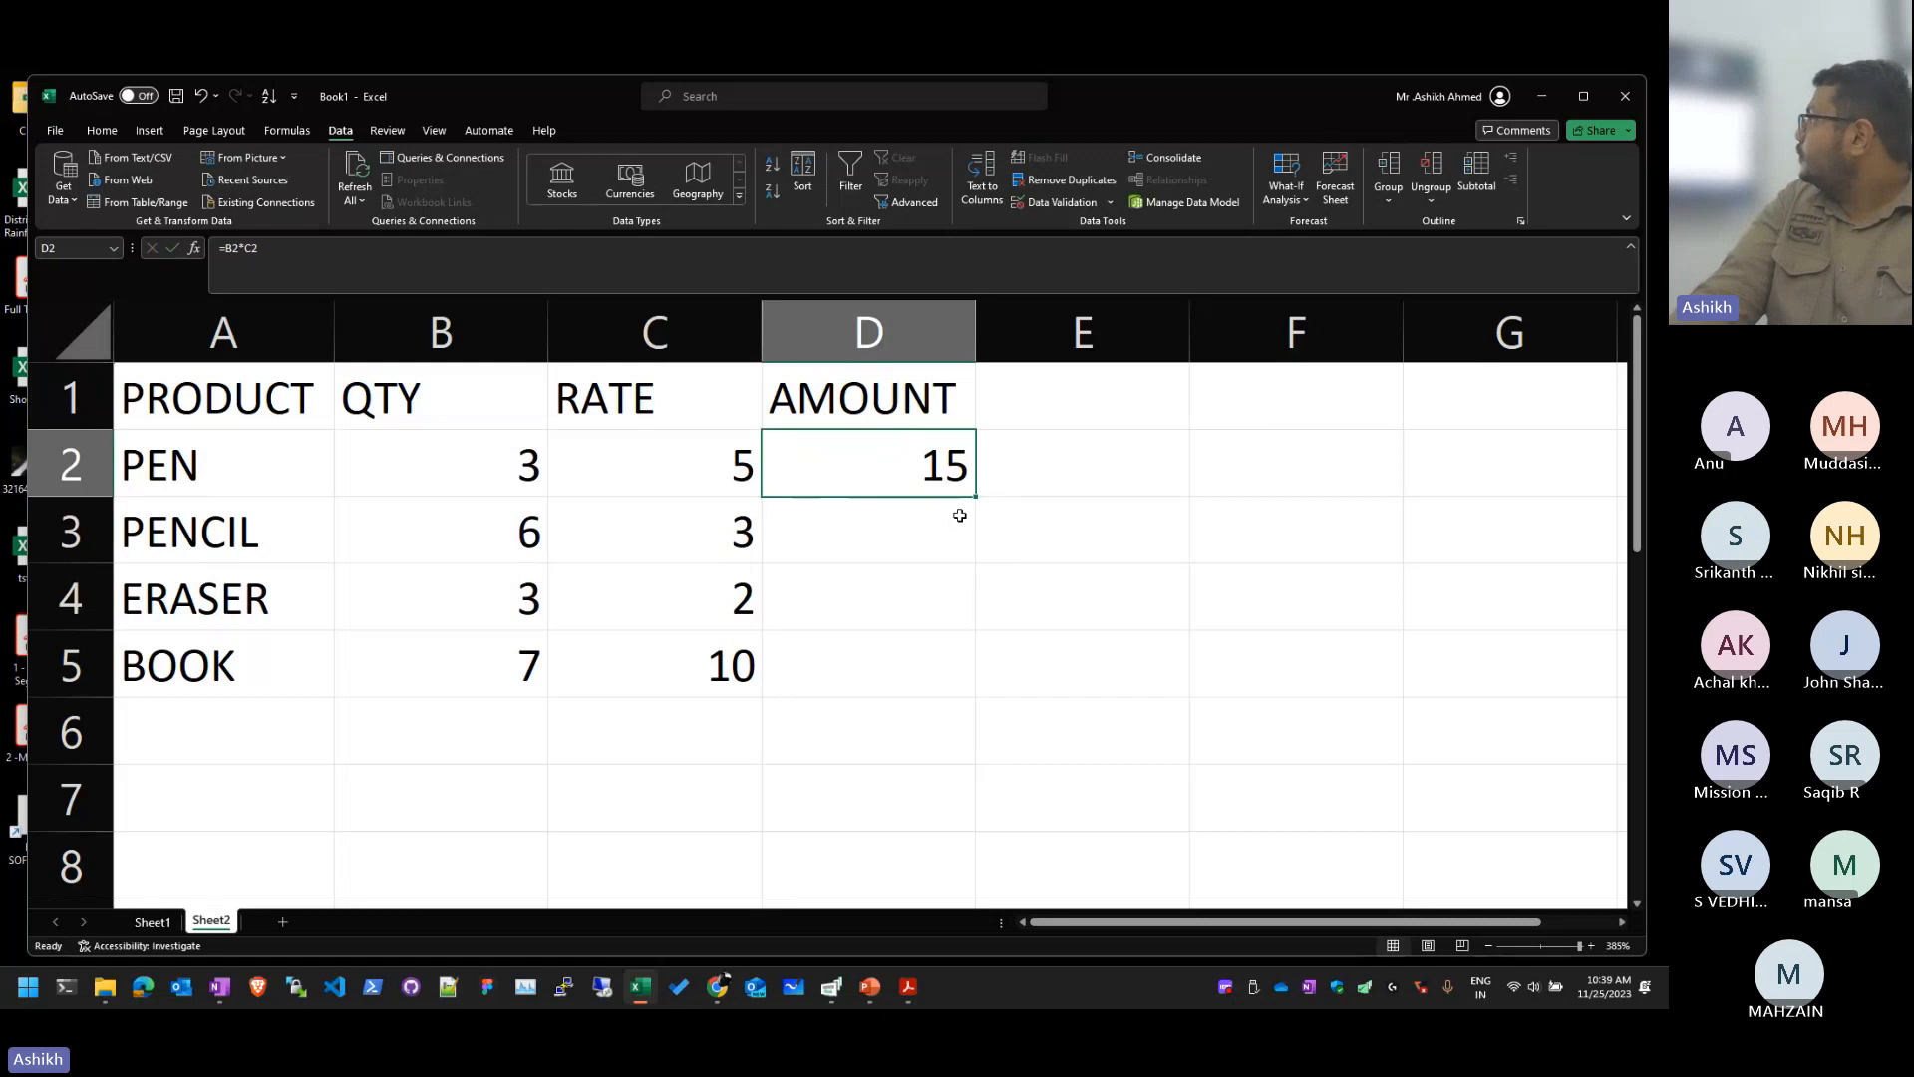
pyautogui.moveTo(977, 497); pyautogui.dragTo(978, 683)
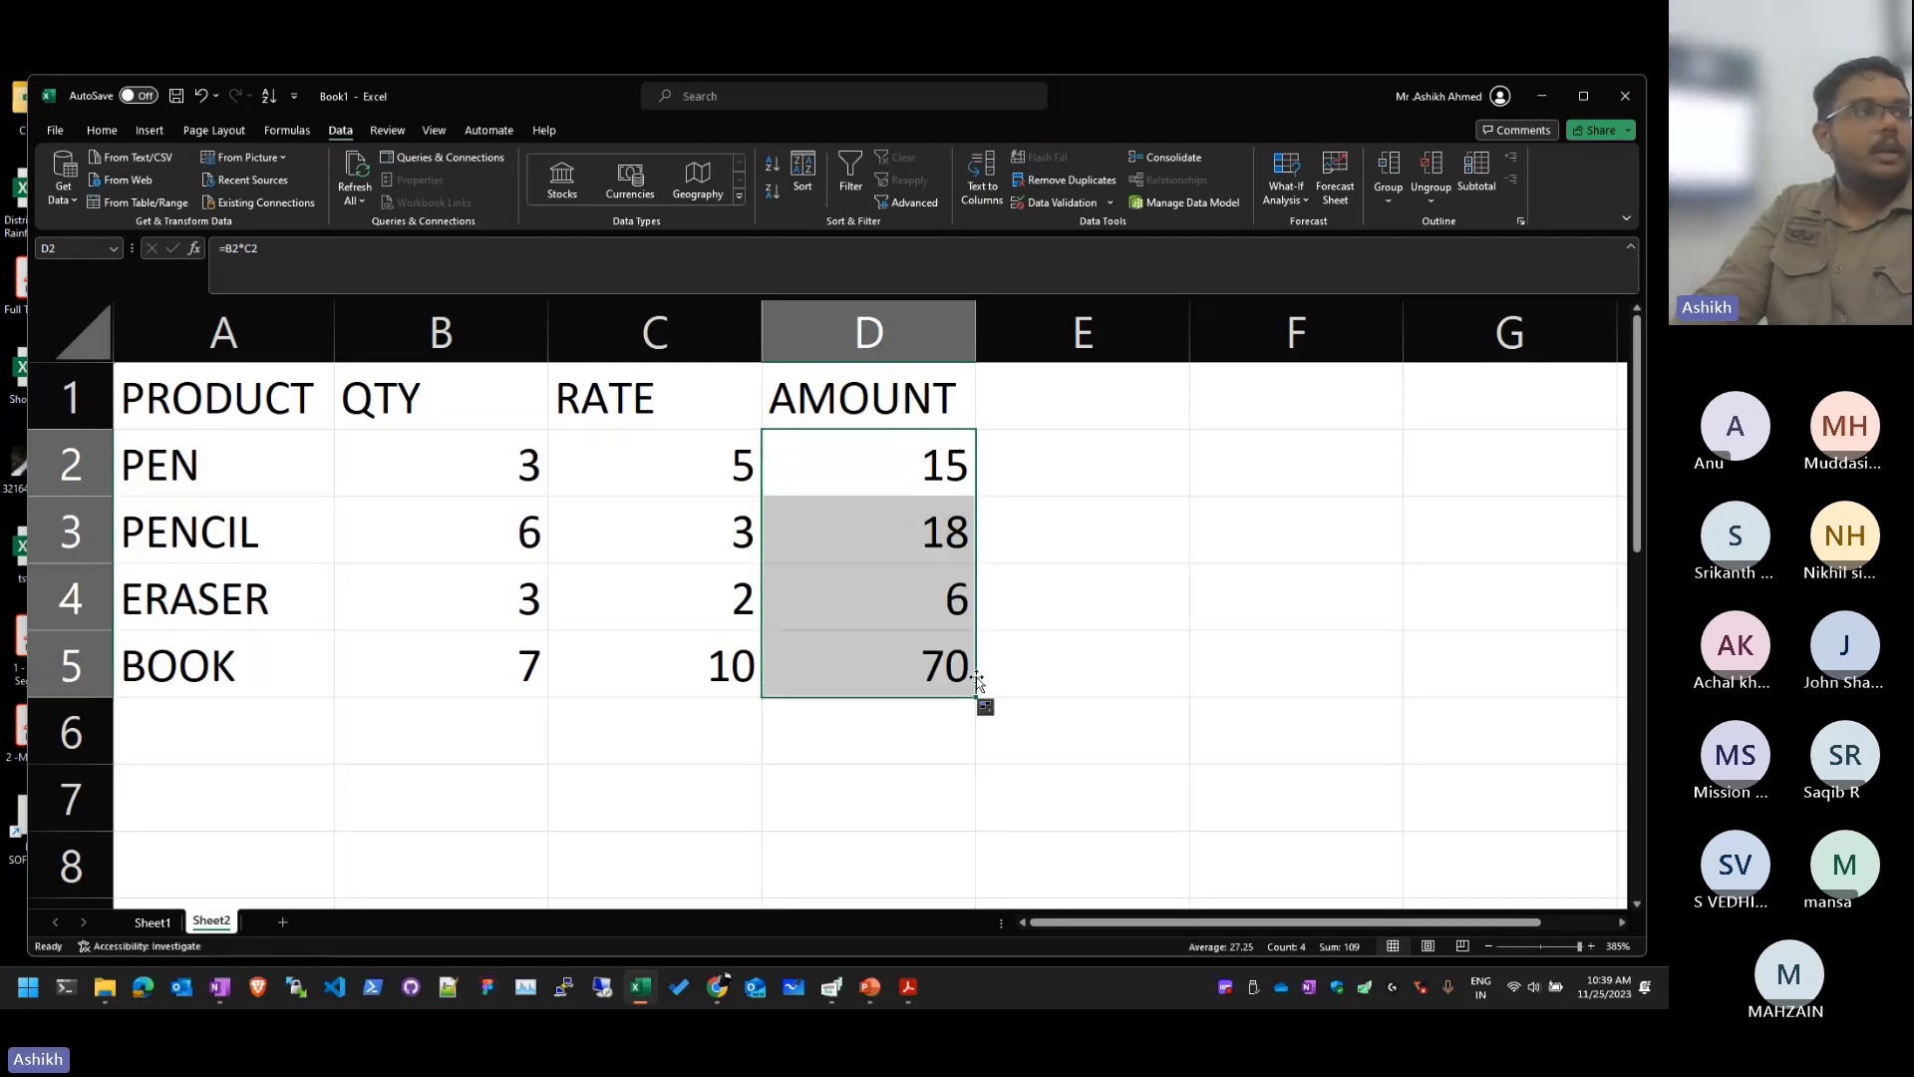
pyautogui.click(1106, 542)
# Step: Inspect the copied formulas in the BOOK, ERASER and PENCIL amount cells, working upward from D5
pyautogui.doubleClick(892, 665)
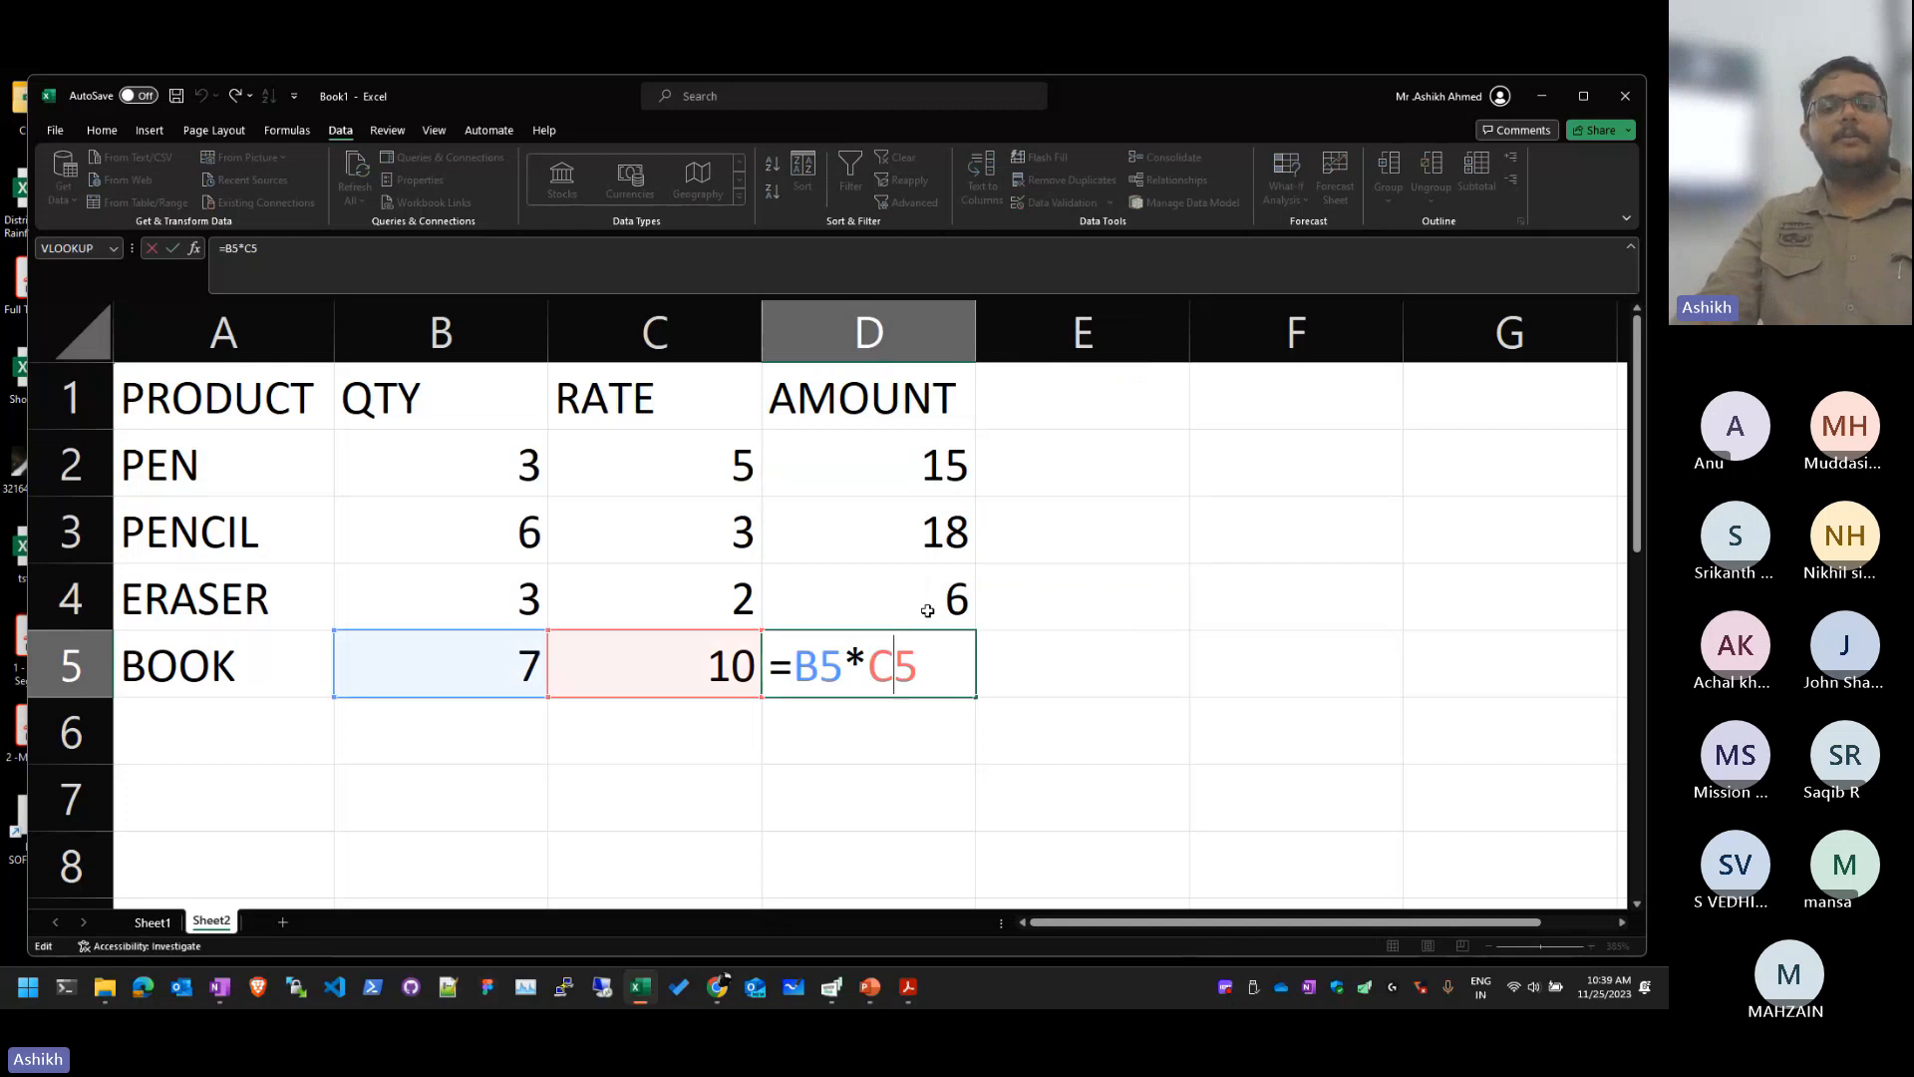
pyautogui.click(894, 613)
pyautogui.doubleClick(894, 613)
pyautogui.click(919, 522)
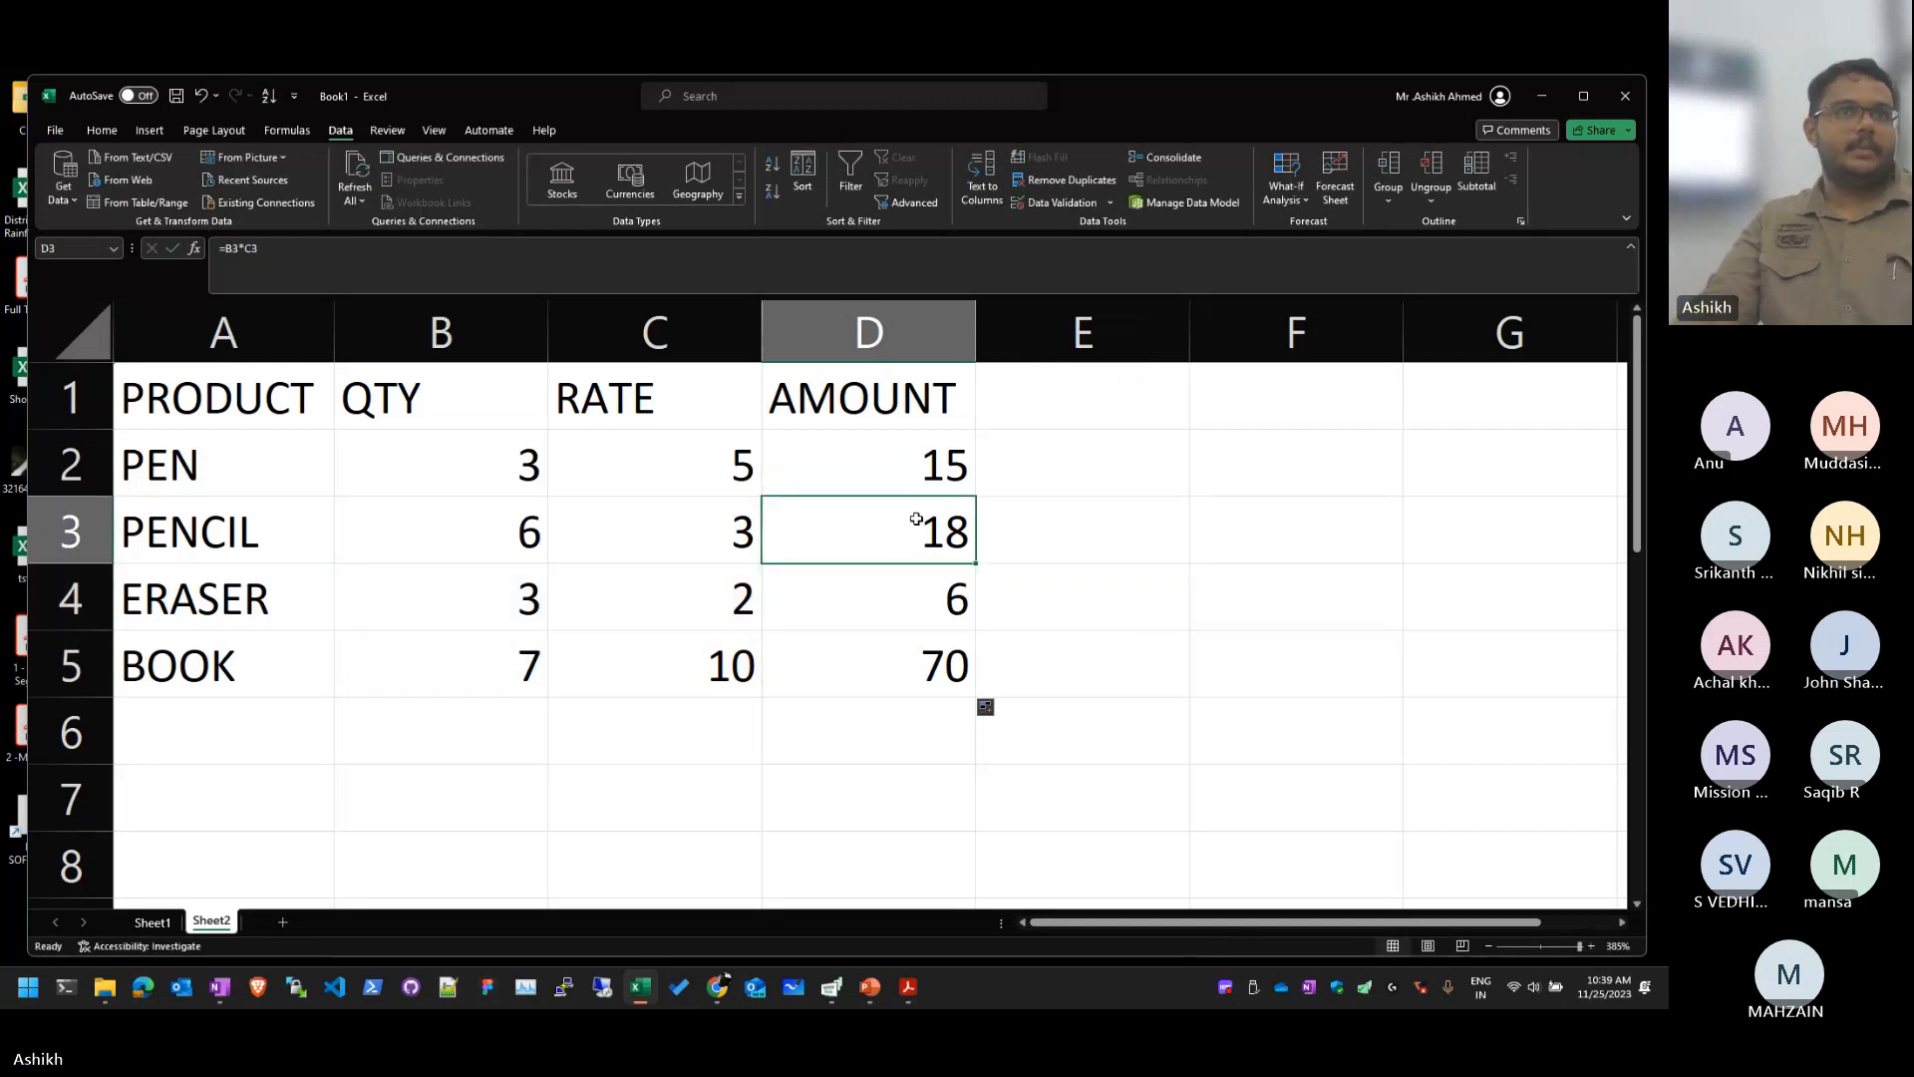
pyautogui.doubleClick(918, 521)
pyautogui.press('Escape')
pyautogui.press('Return')
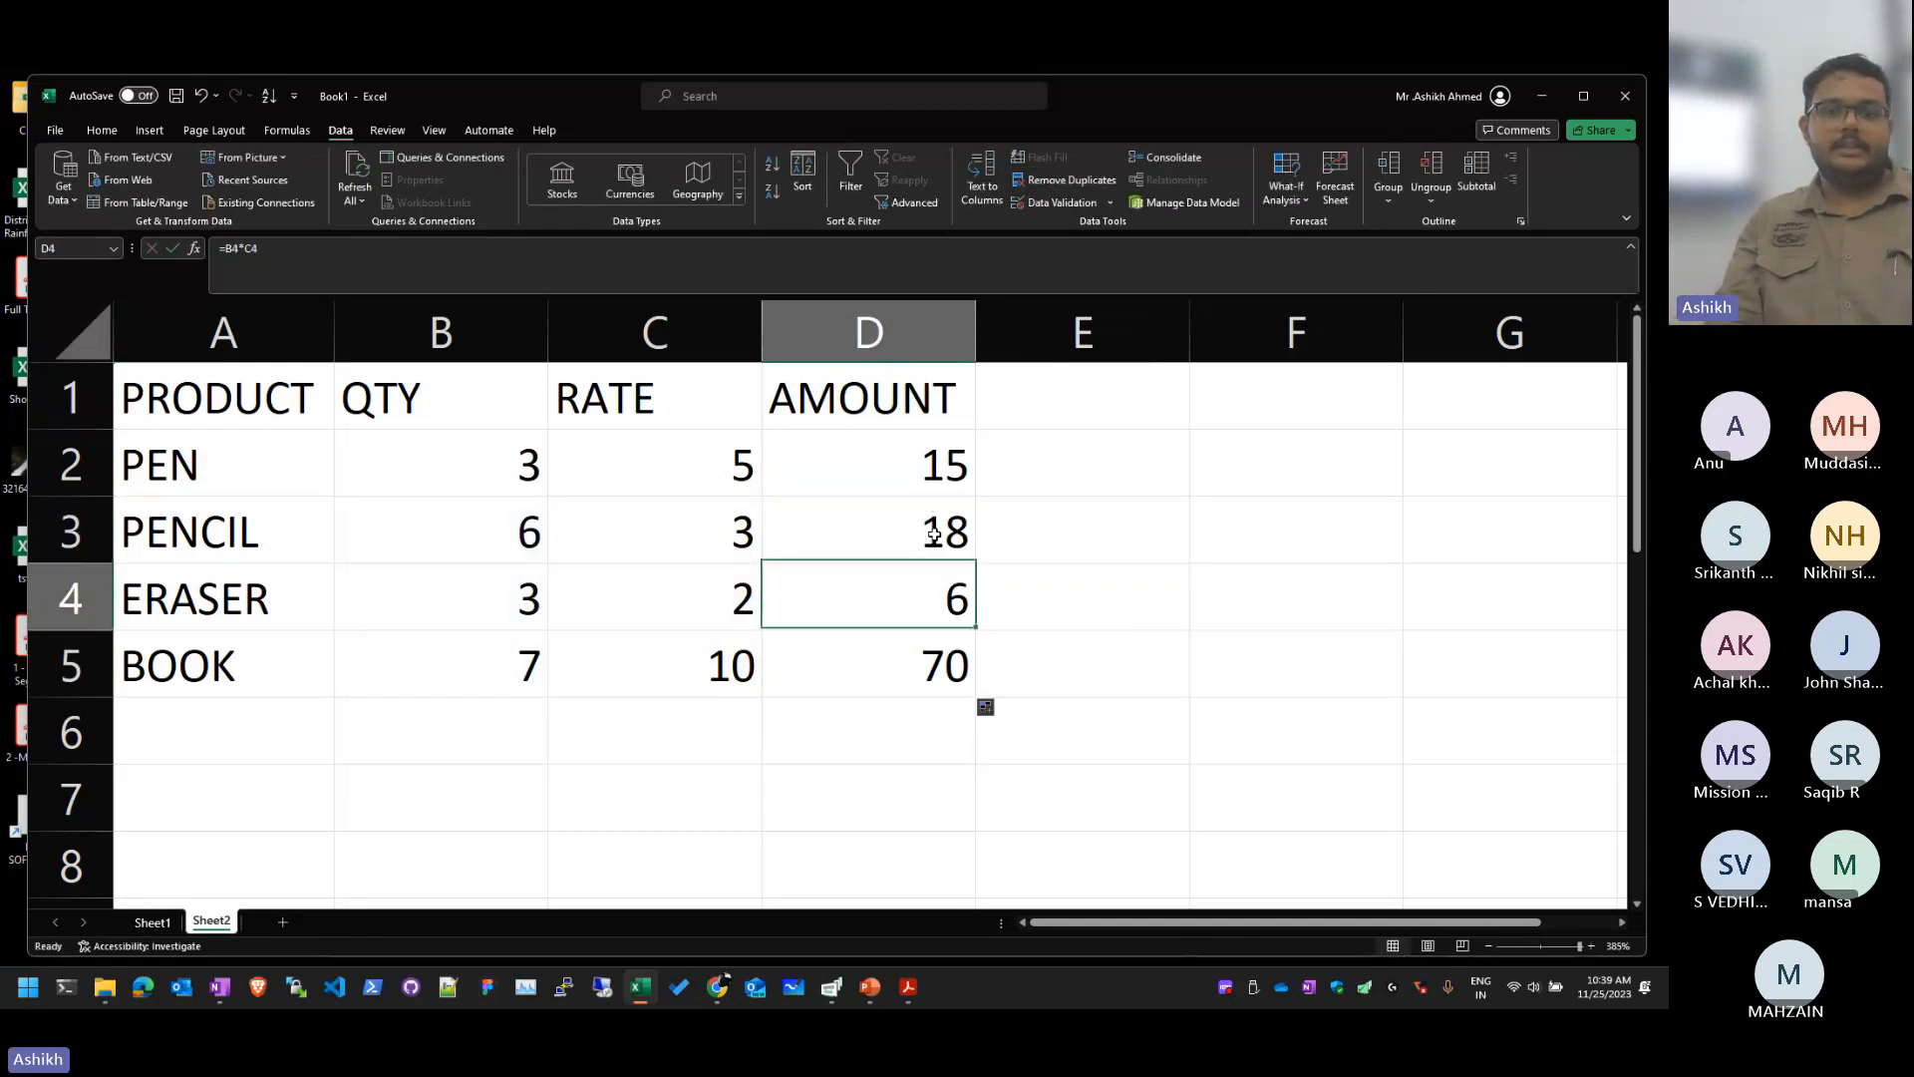
# Step: Go back and forth through AMOUNT cells D2 to D5, checking which row each formula references
pyautogui.press('F2')
pyautogui.press('Return')
pyautogui.press('F2')
pyautogui.hotkey('shift', 'Return')
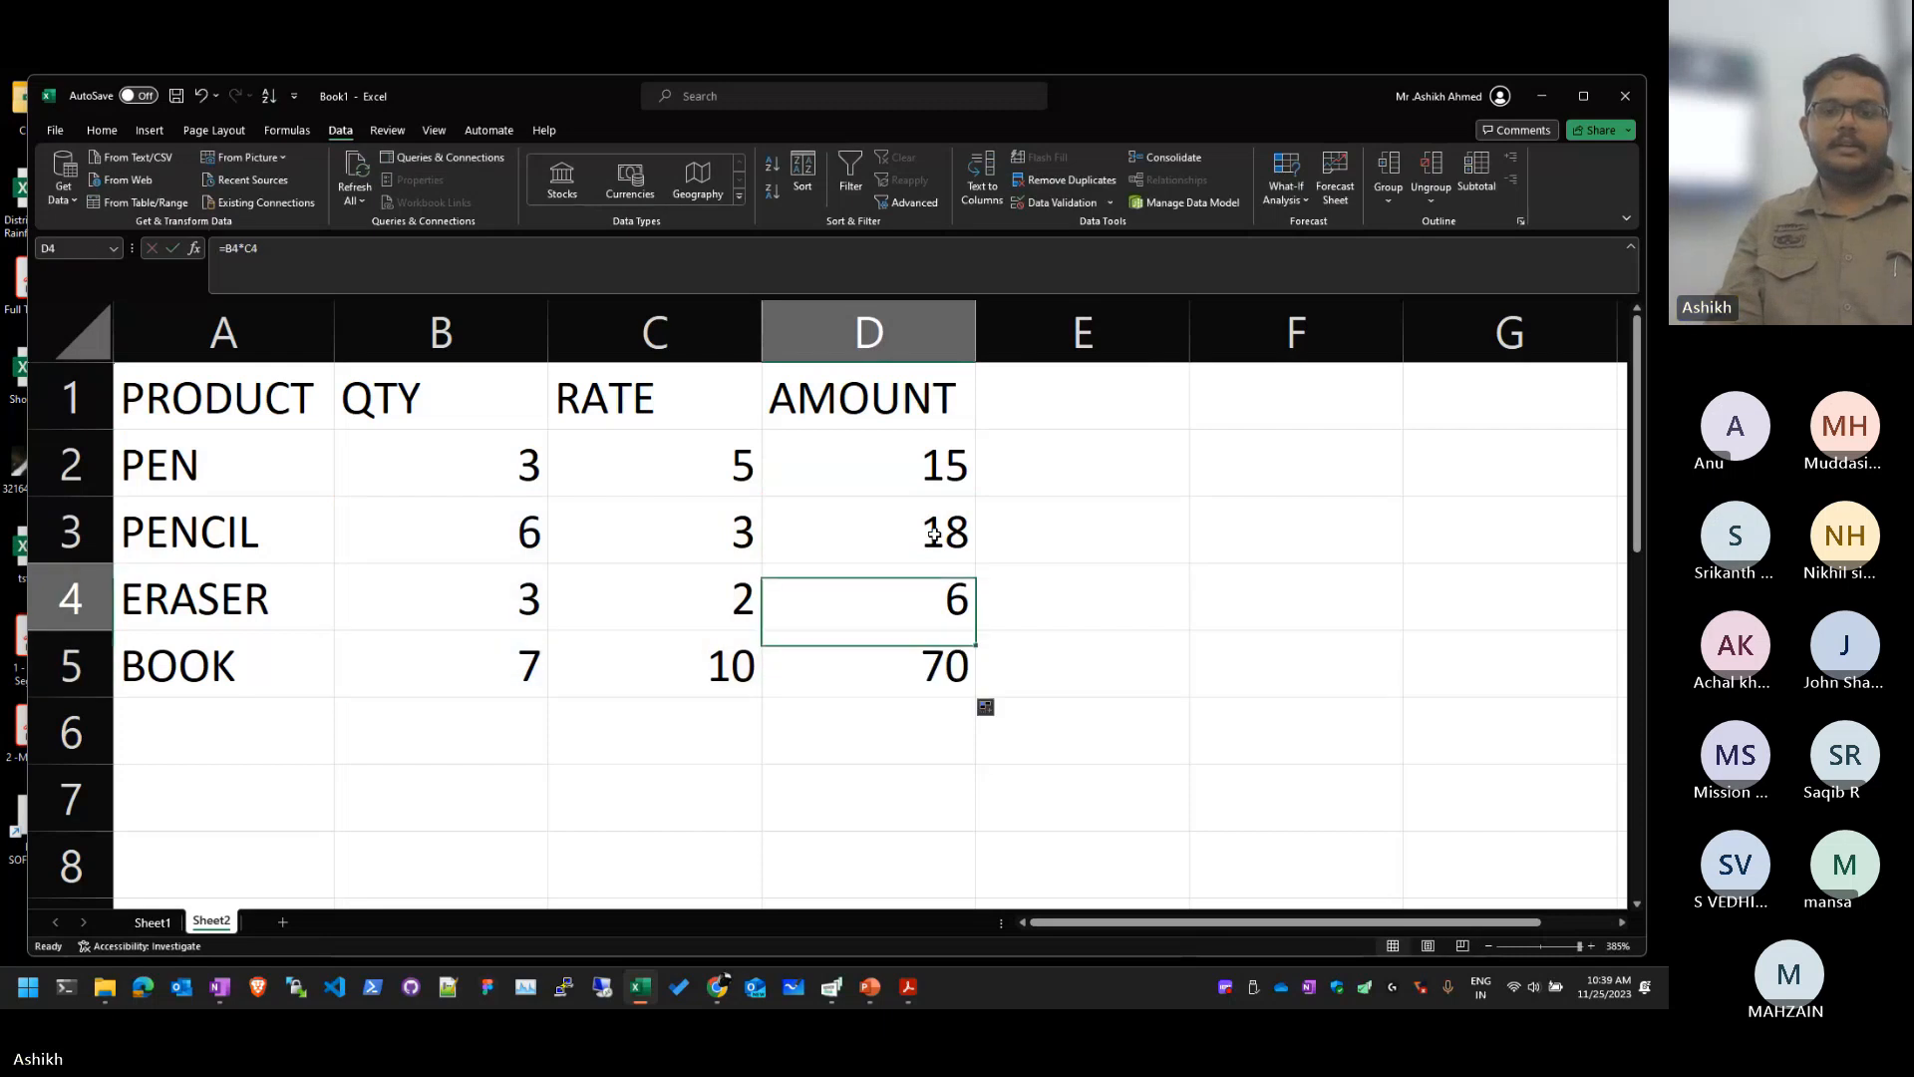
pyautogui.press('F2')
pyautogui.hotkey('shift', 'Return')
pyautogui.hotkey('shift', 'Return')
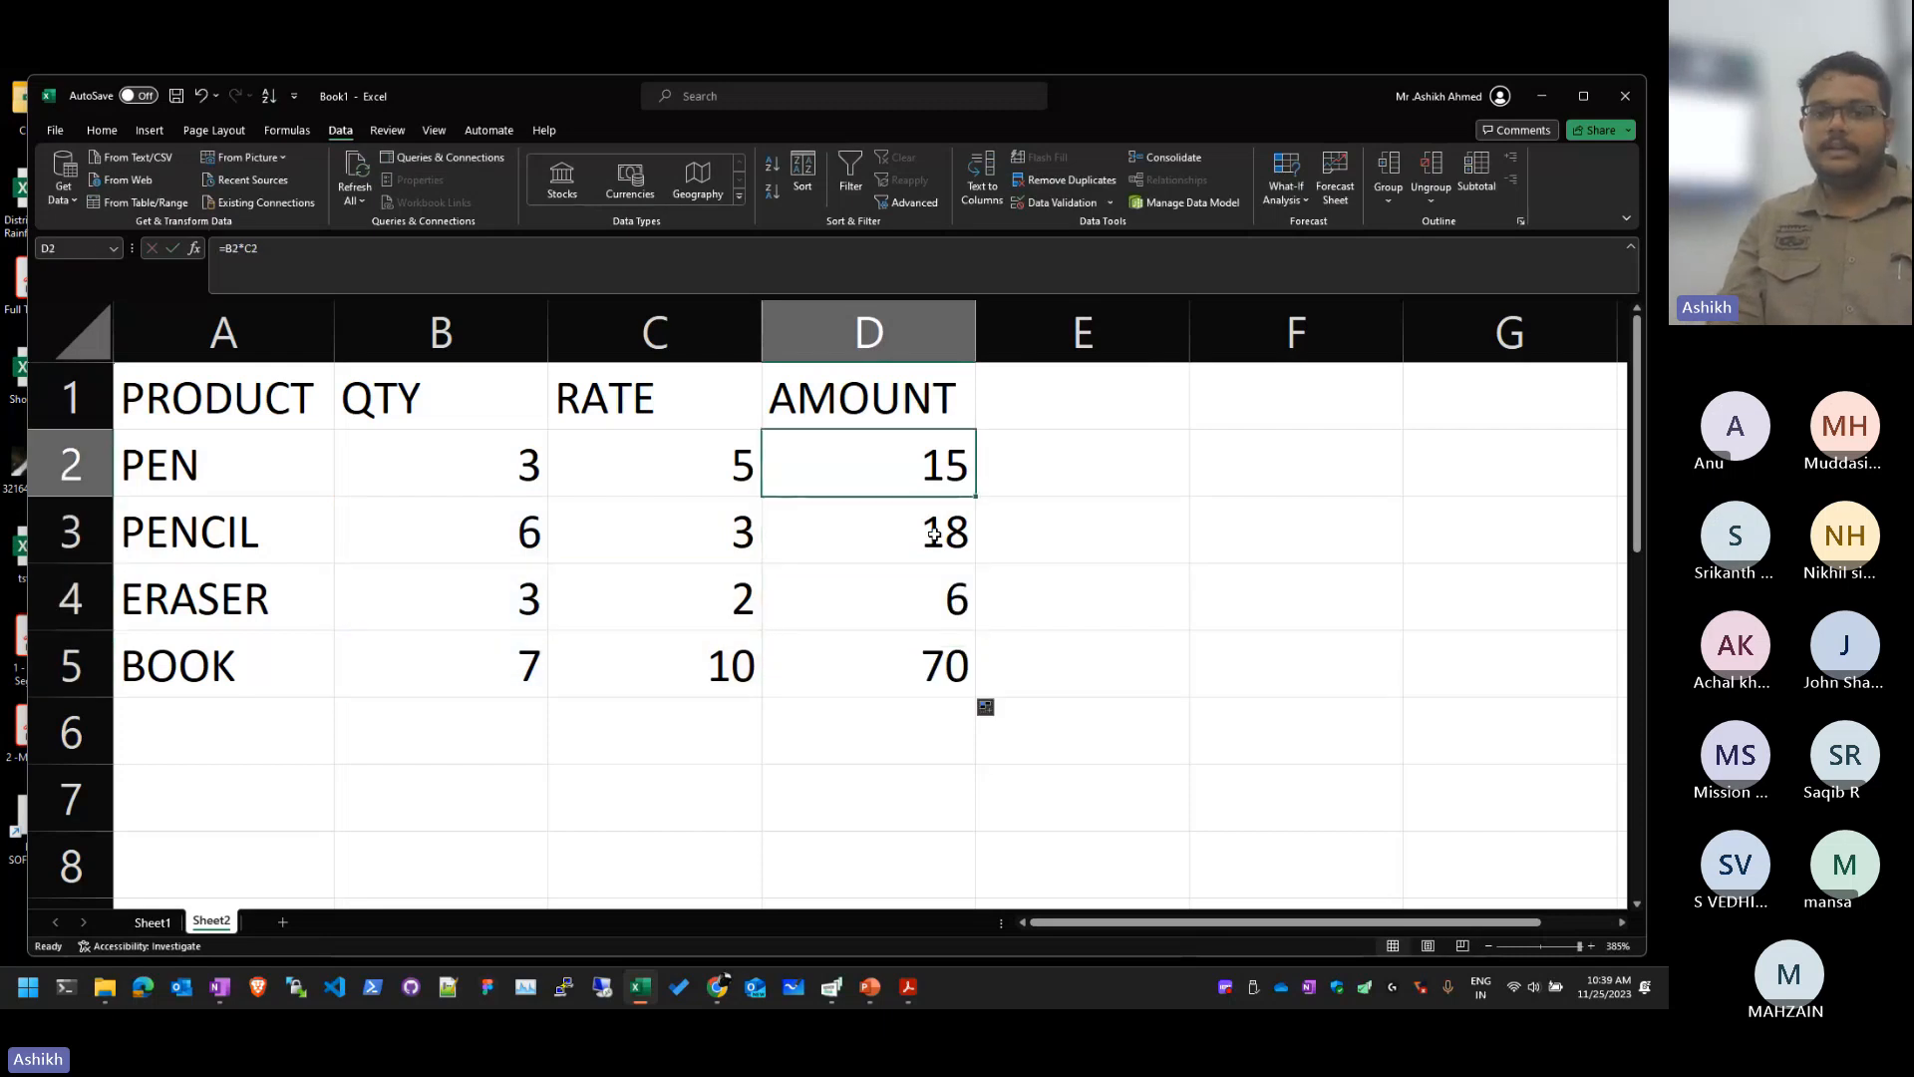
pyautogui.press('Return')
pyautogui.press('F2')
pyautogui.press('Return')
pyautogui.press('F2')
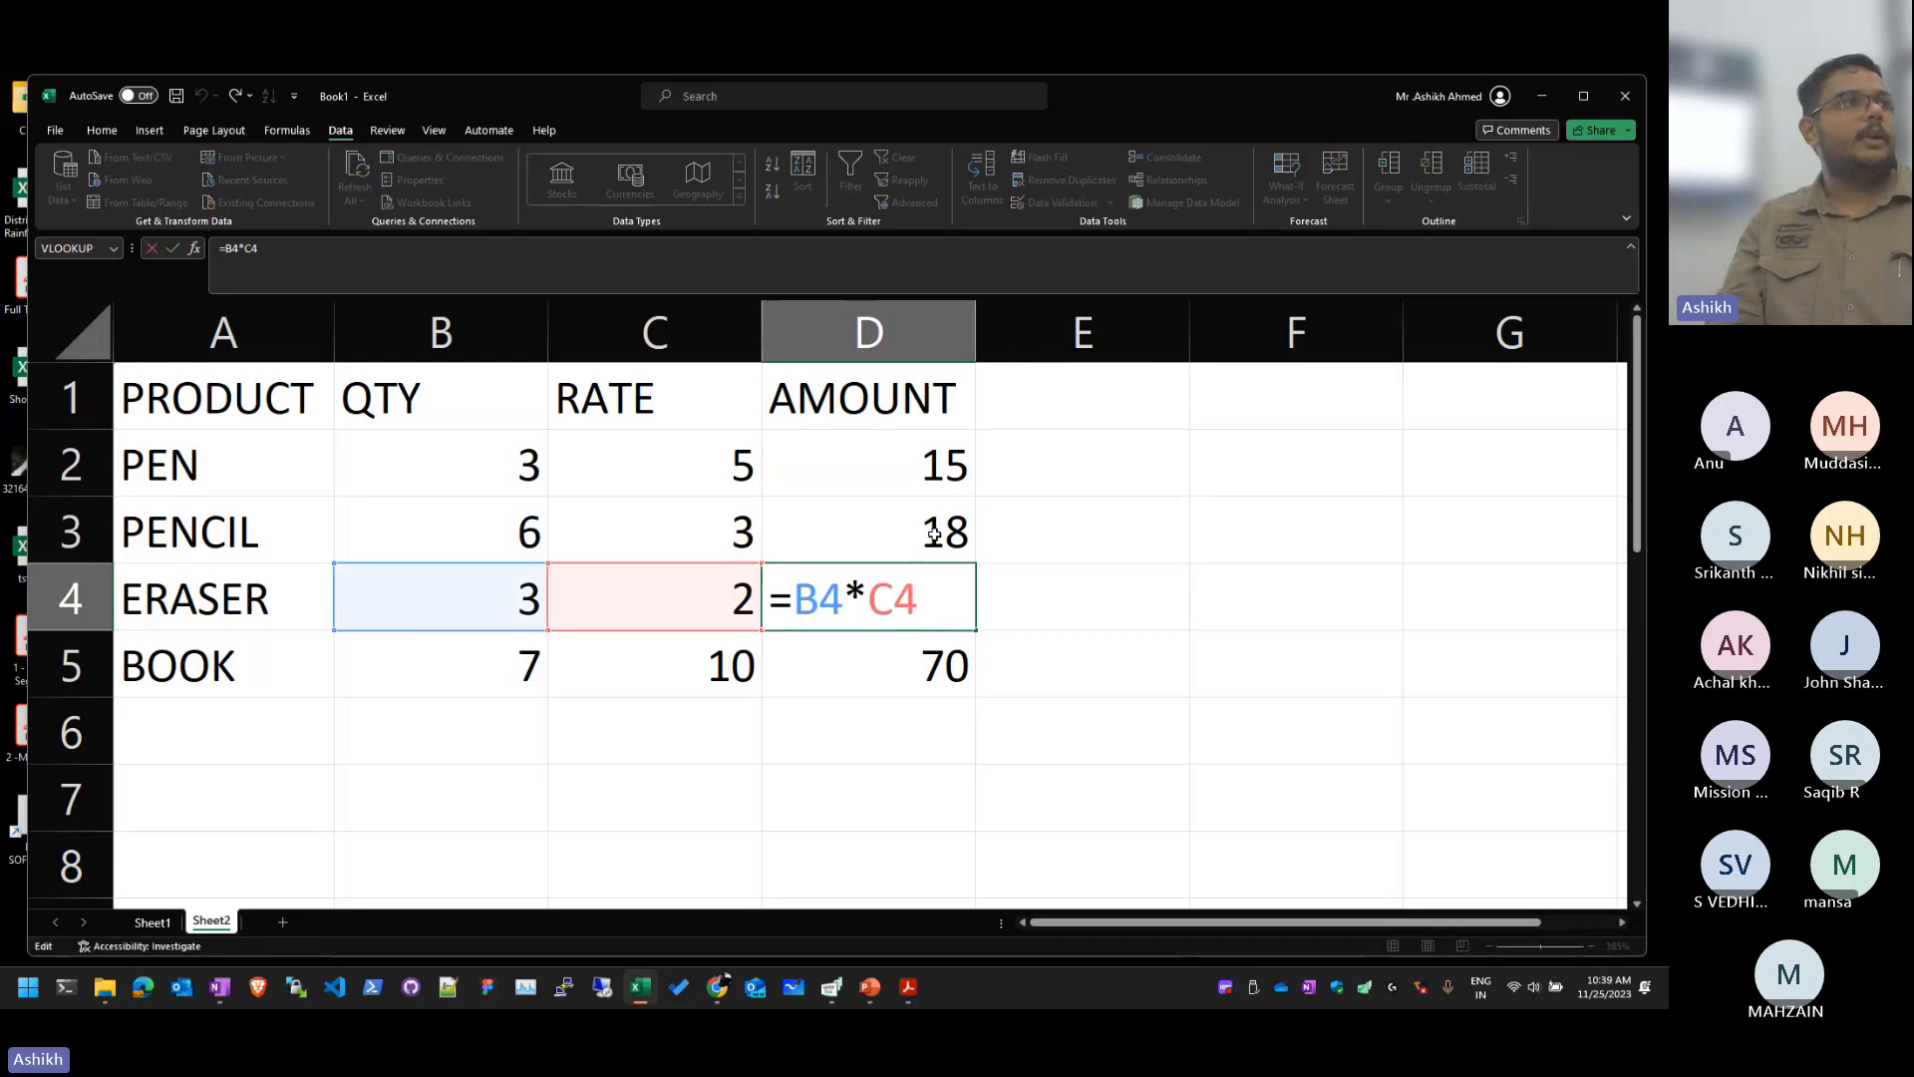
pyautogui.press('Return')
pyautogui.press('F2')
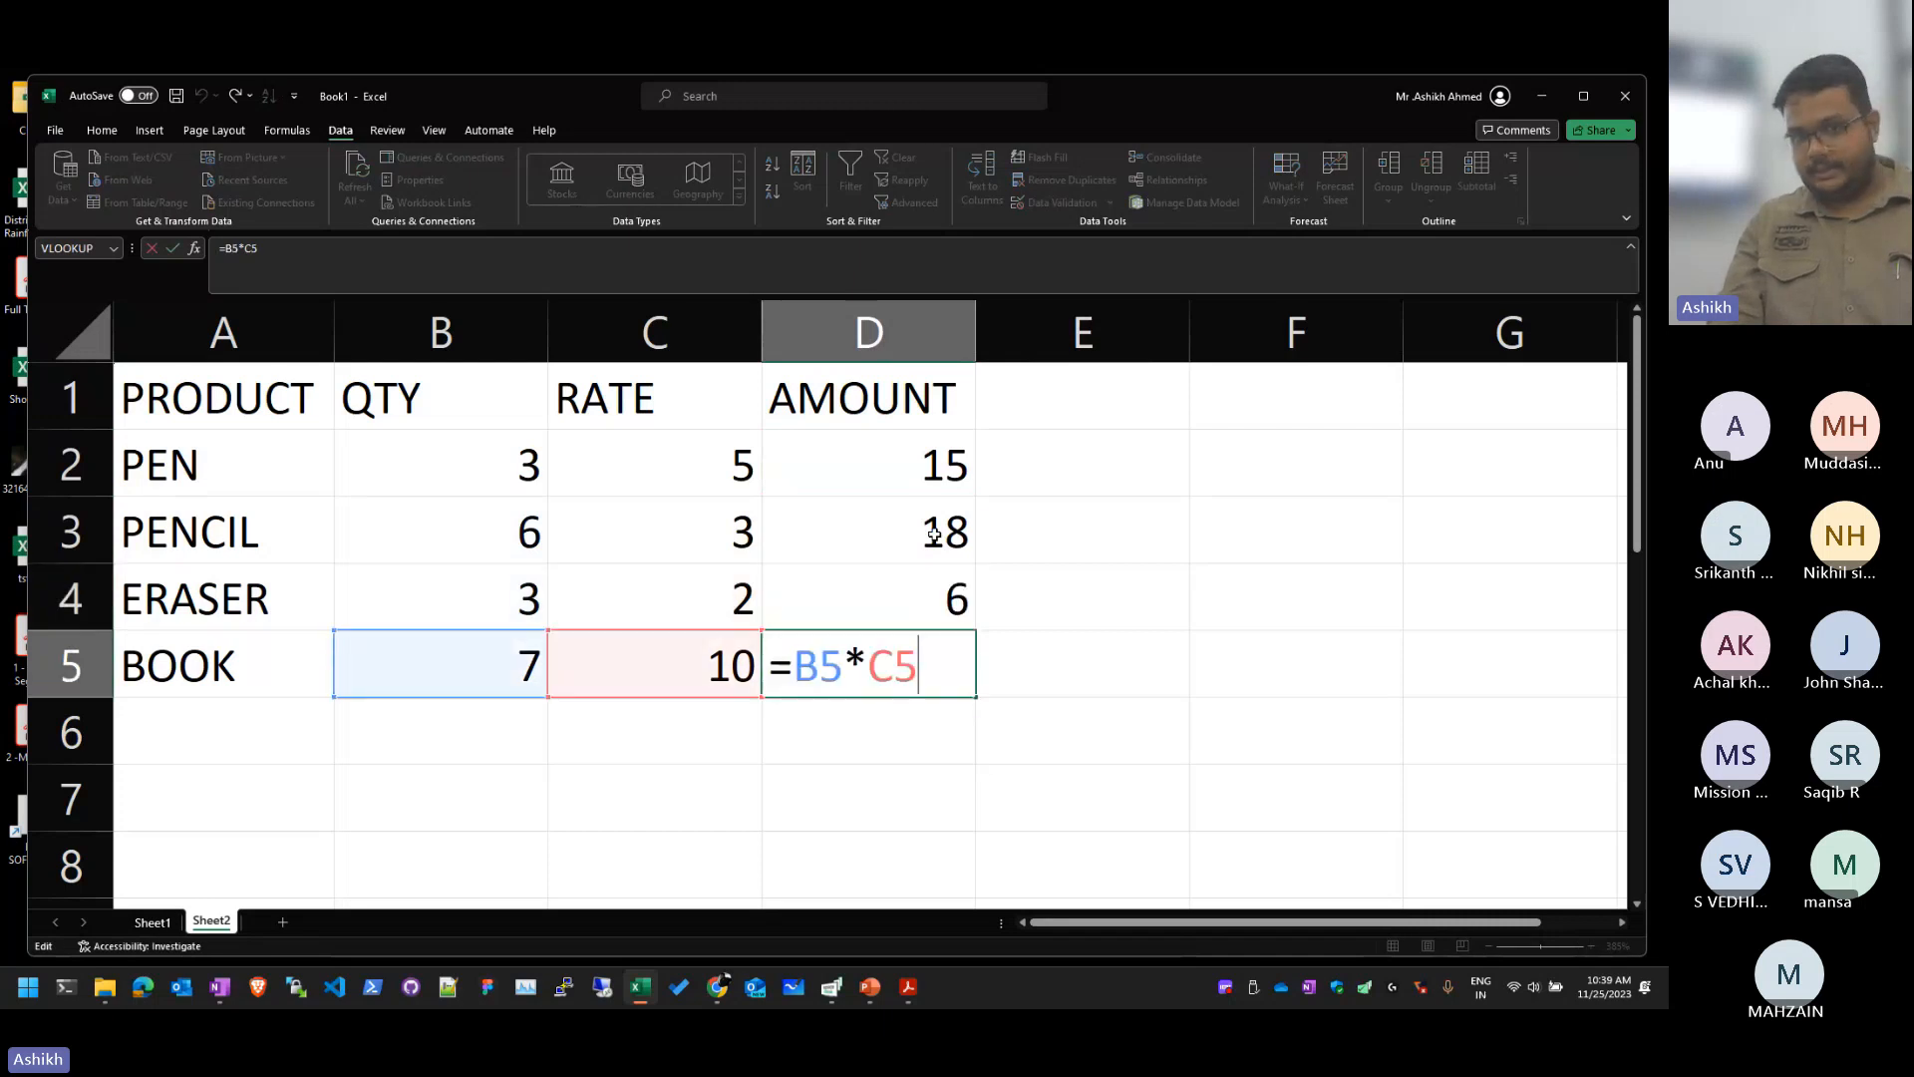
pyautogui.press('Return')
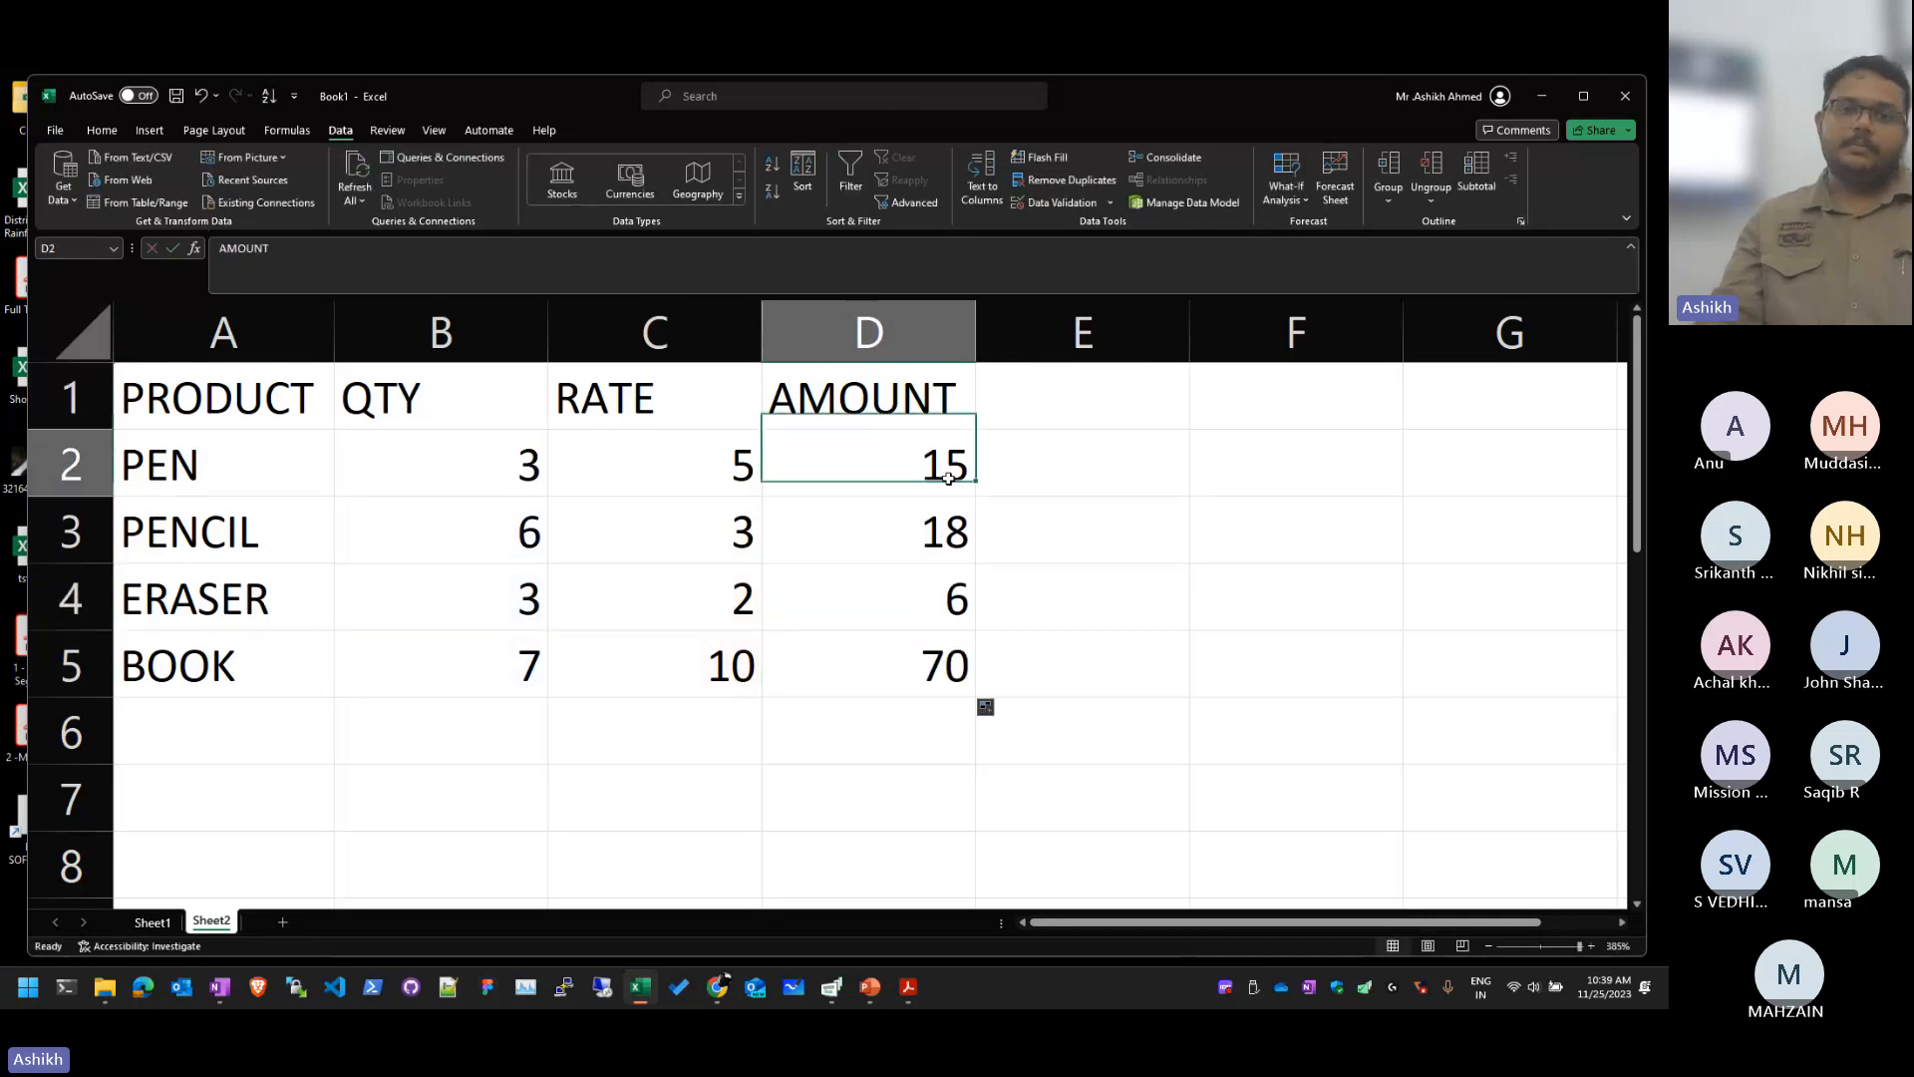
# Step: Compare the original amount formula in D2 with the copied one in D4
pyautogui.doubleClick(947, 479)
pyautogui.press('Escape')
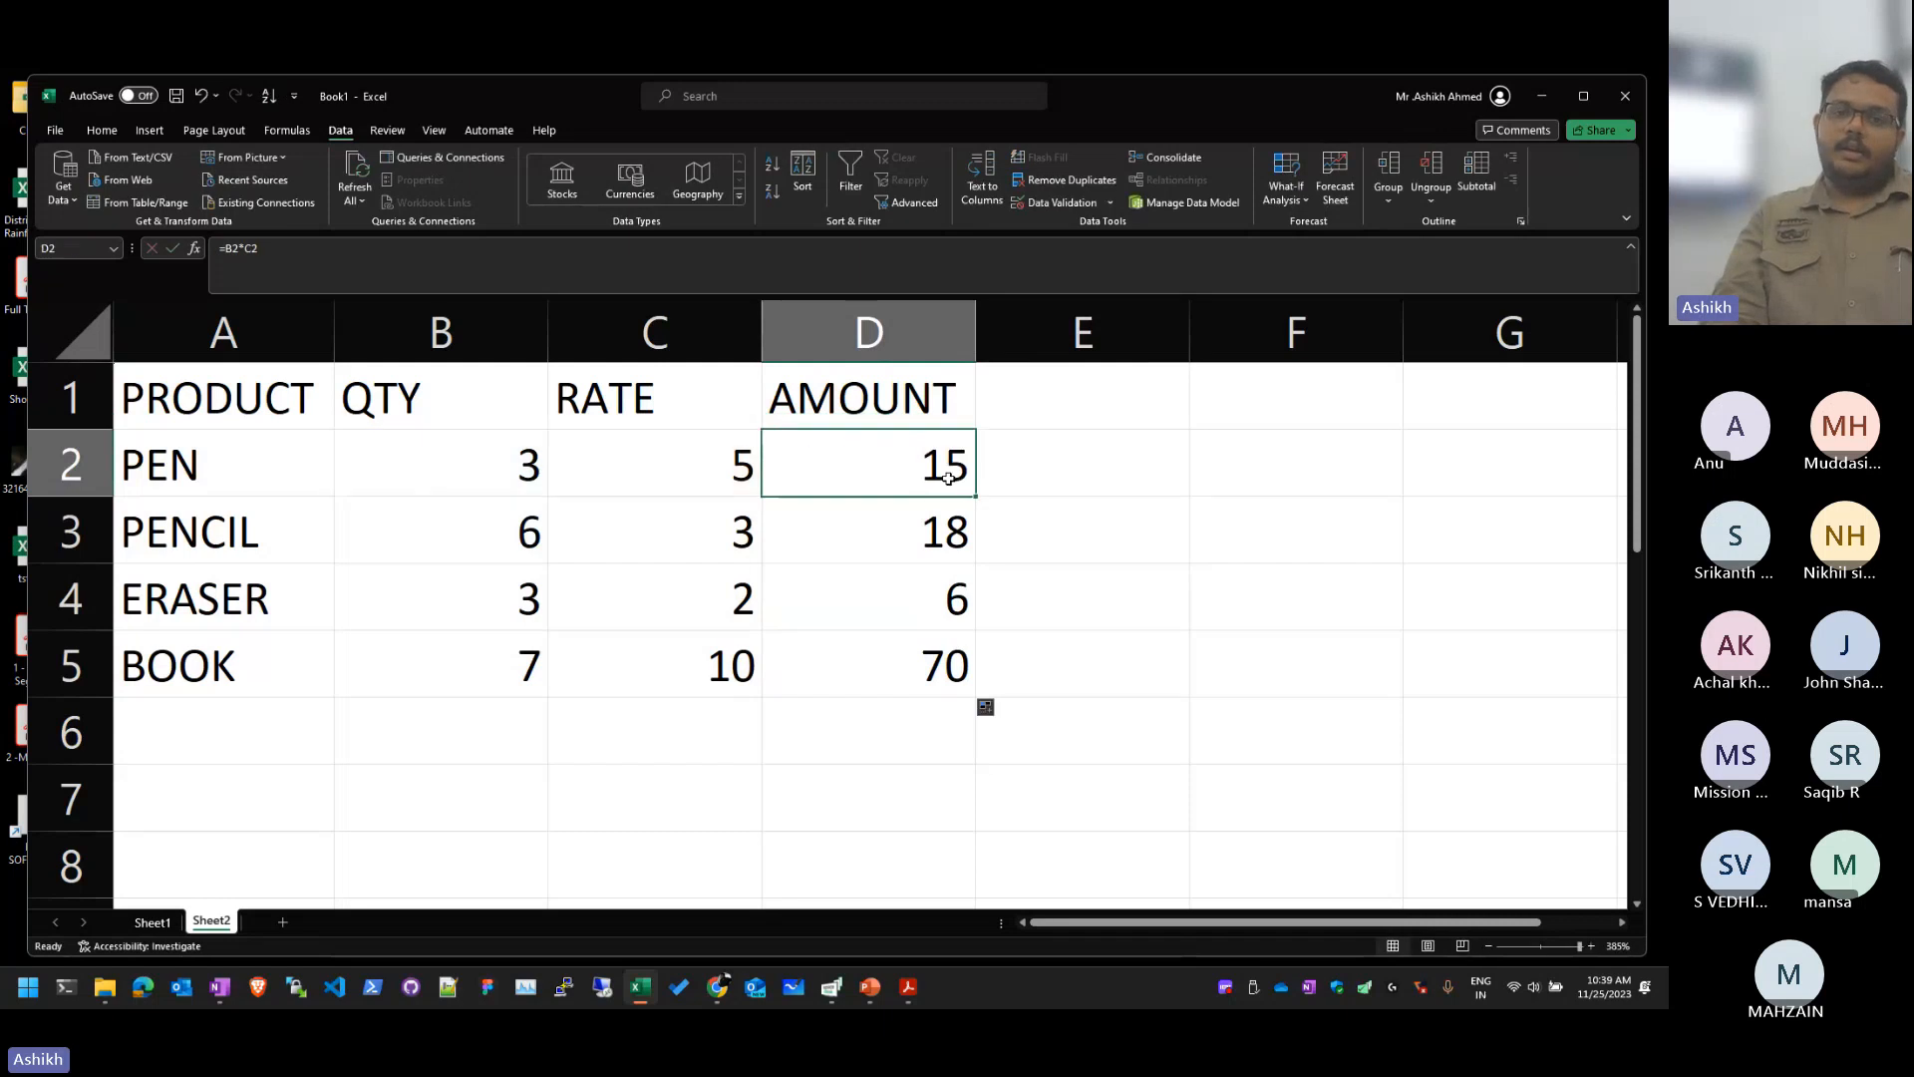
pyautogui.press('Down')
pyautogui.press('Down')
pyautogui.press('F2')
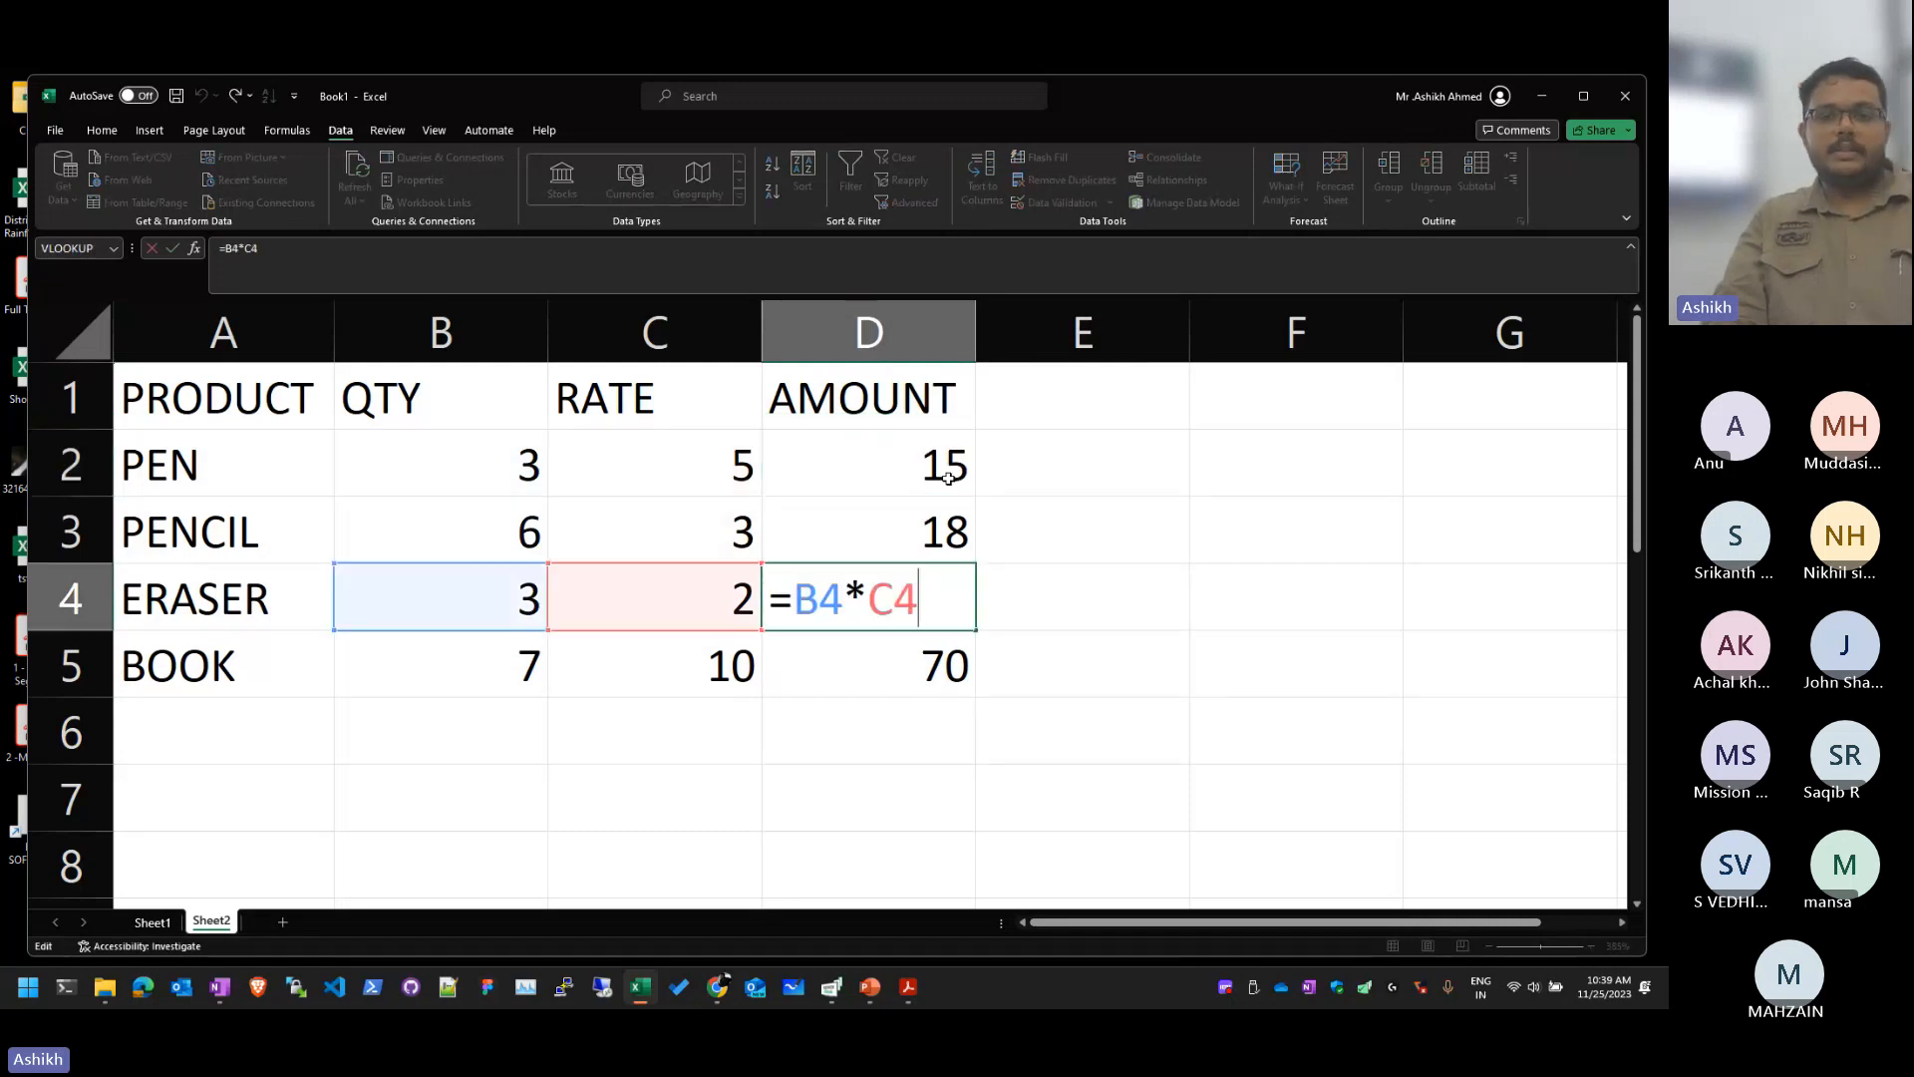
pyautogui.press('Tab')
pyautogui.press('Left')
pyautogui.press('Up')
pyautogui.press('Left')
pyautogui.press('Down')
pyautogui.press('Up')
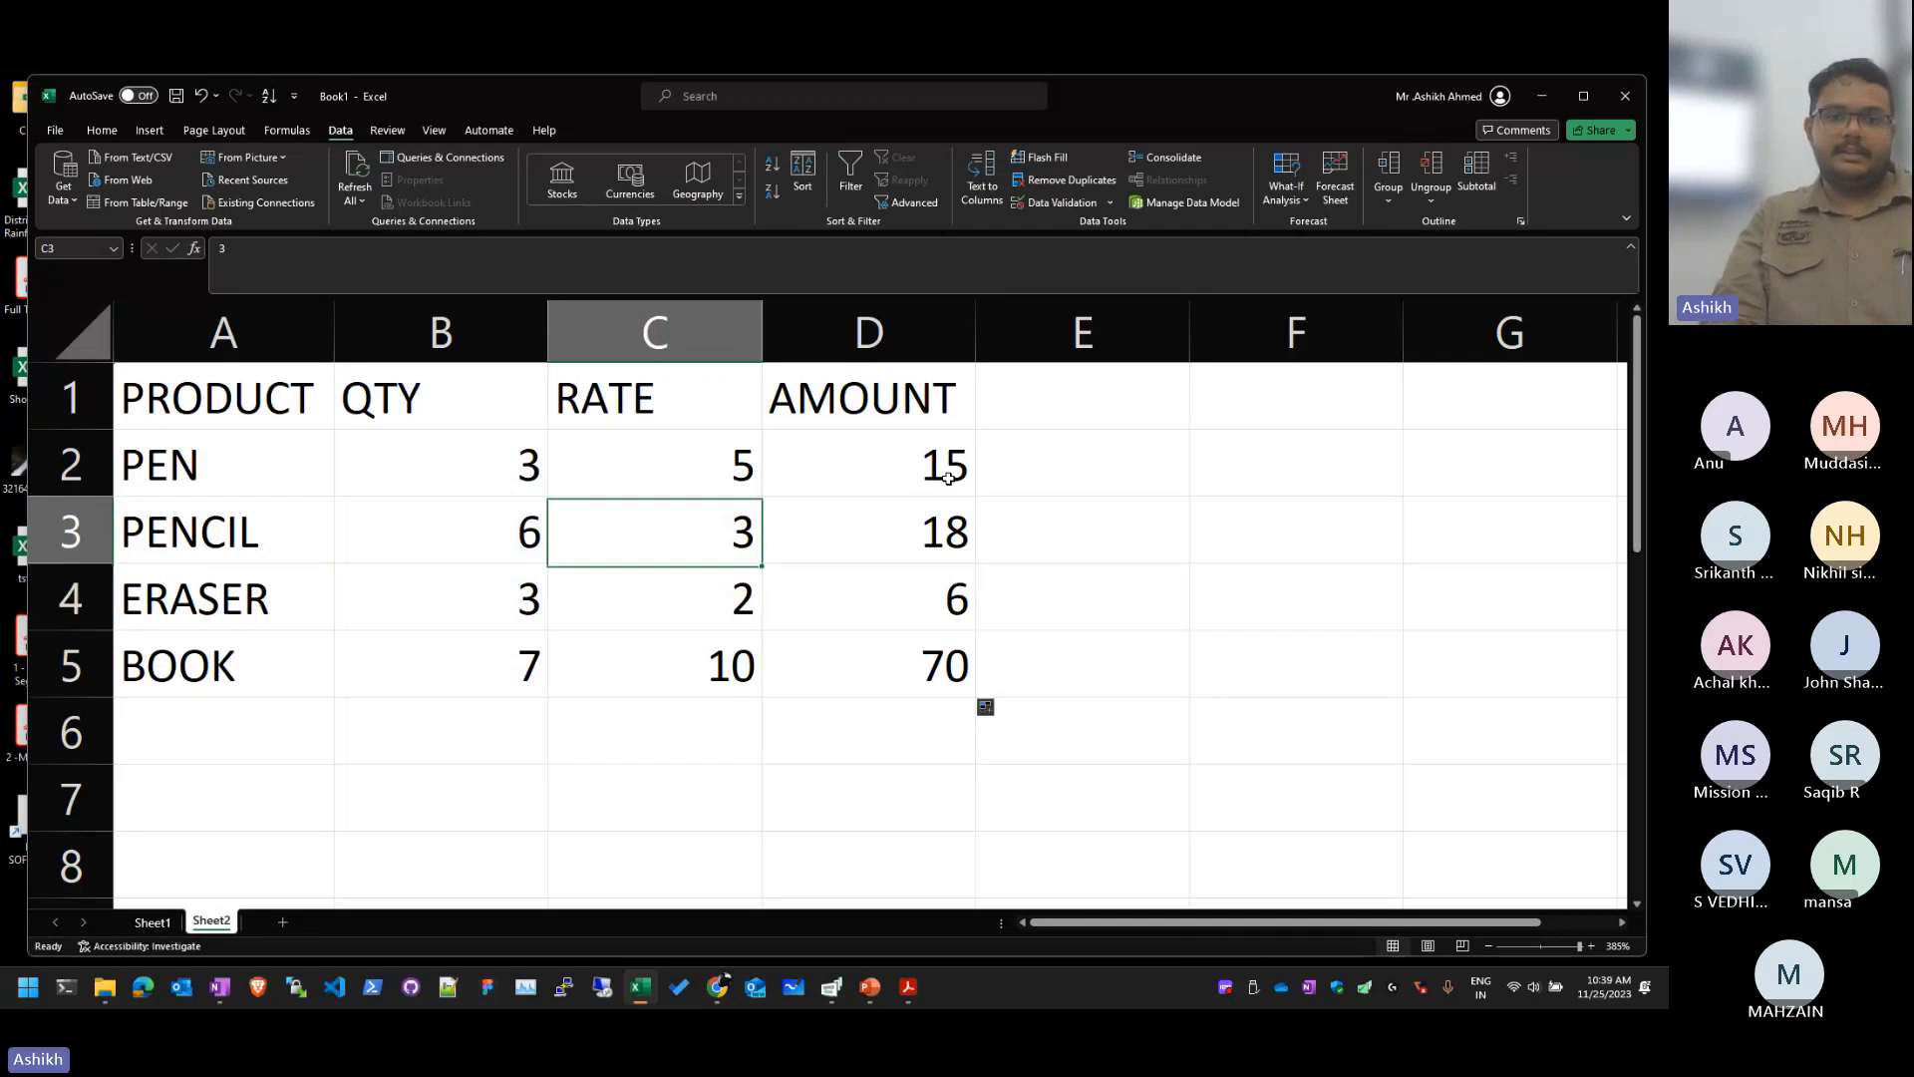
# Step: Try a quantity of 5 for ERASER in B4
pyautogui.press('Left')
pyautogui.press('Down')
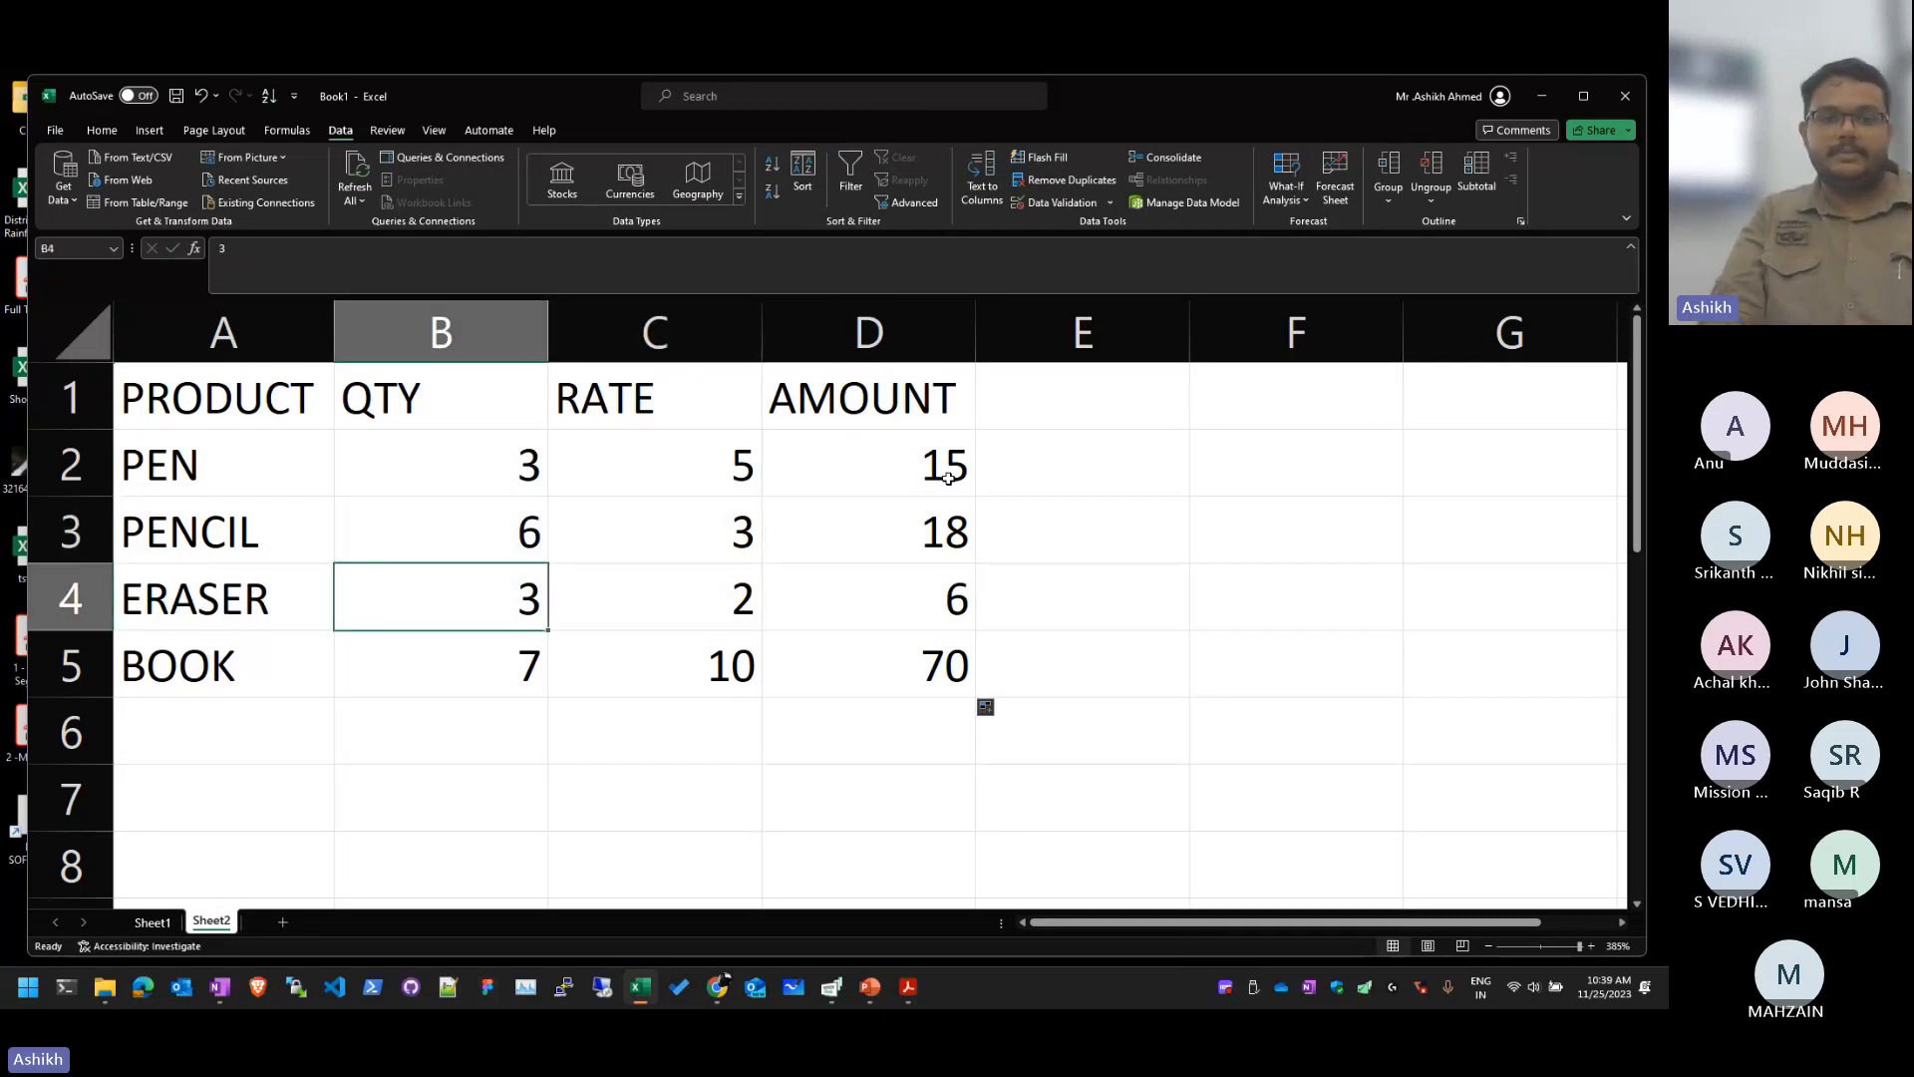
pyautogui.write('5')
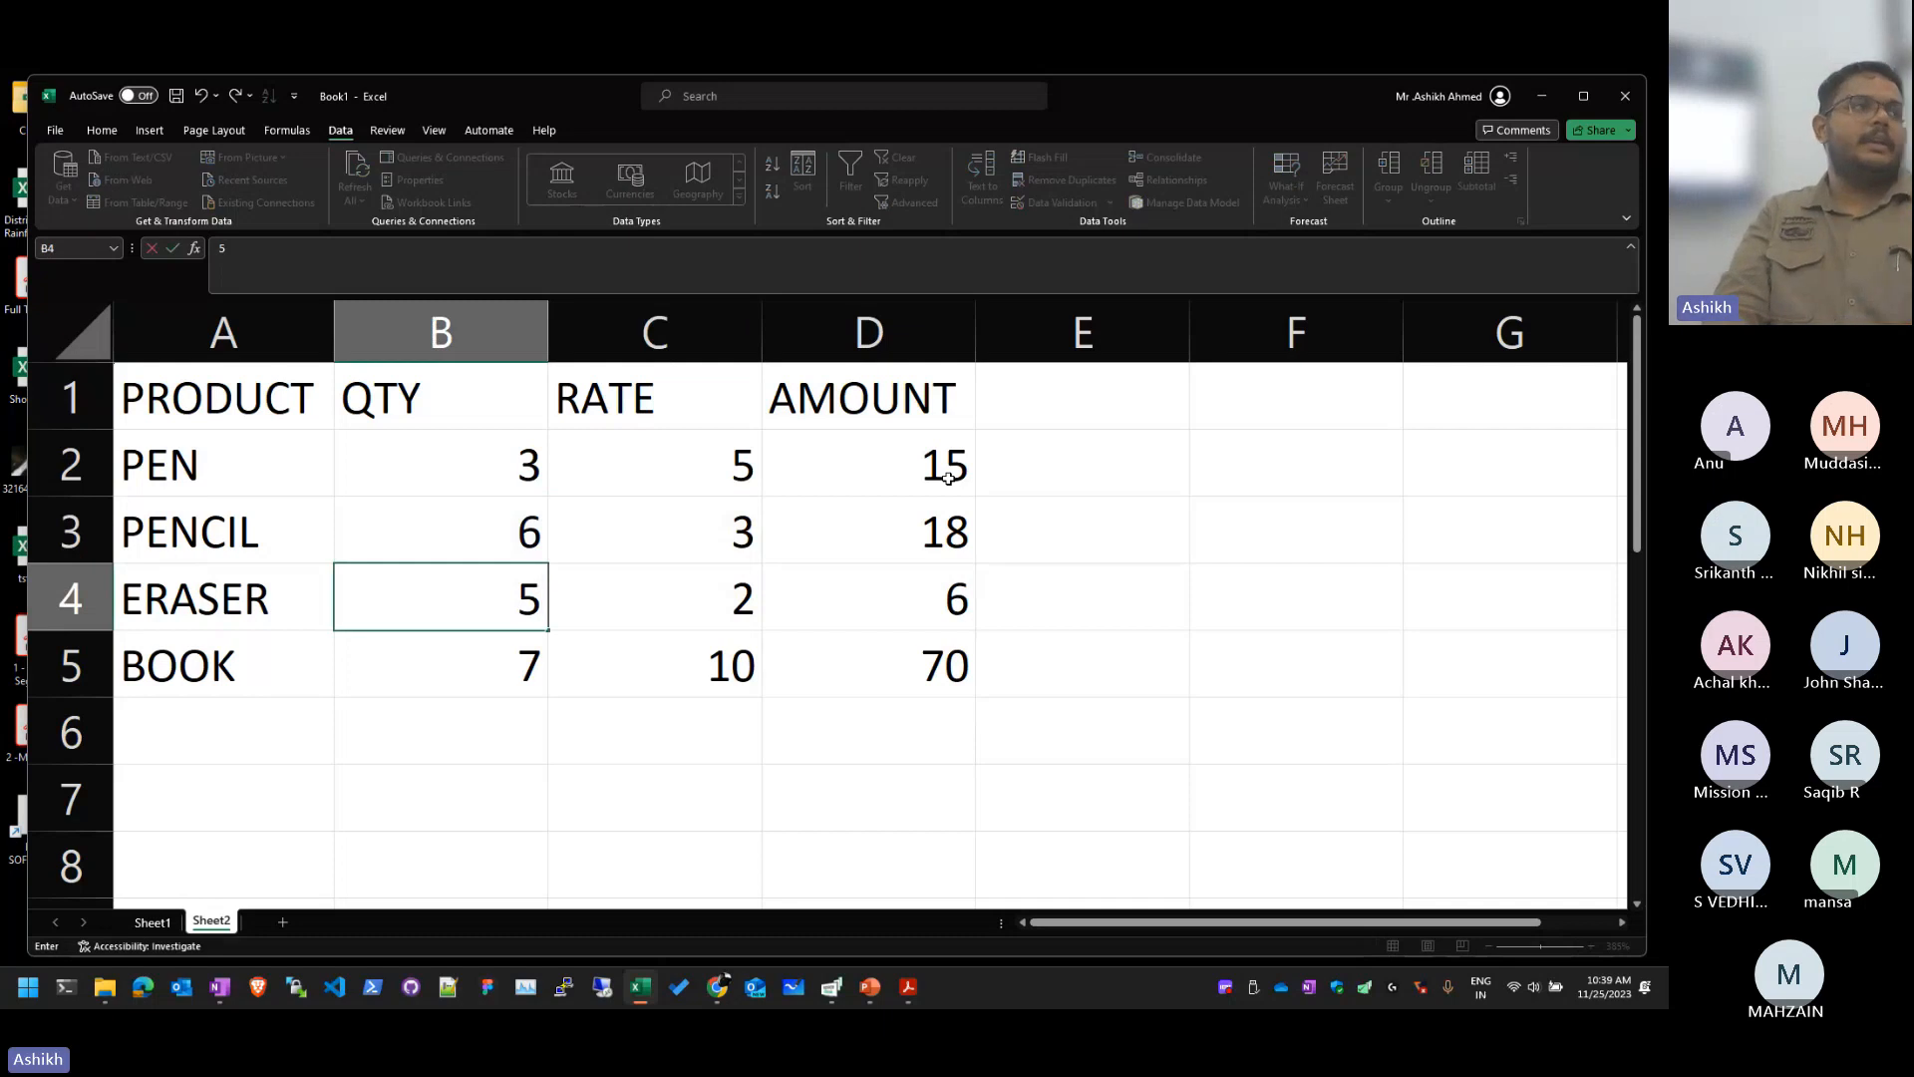
pyautogui.press('Return')
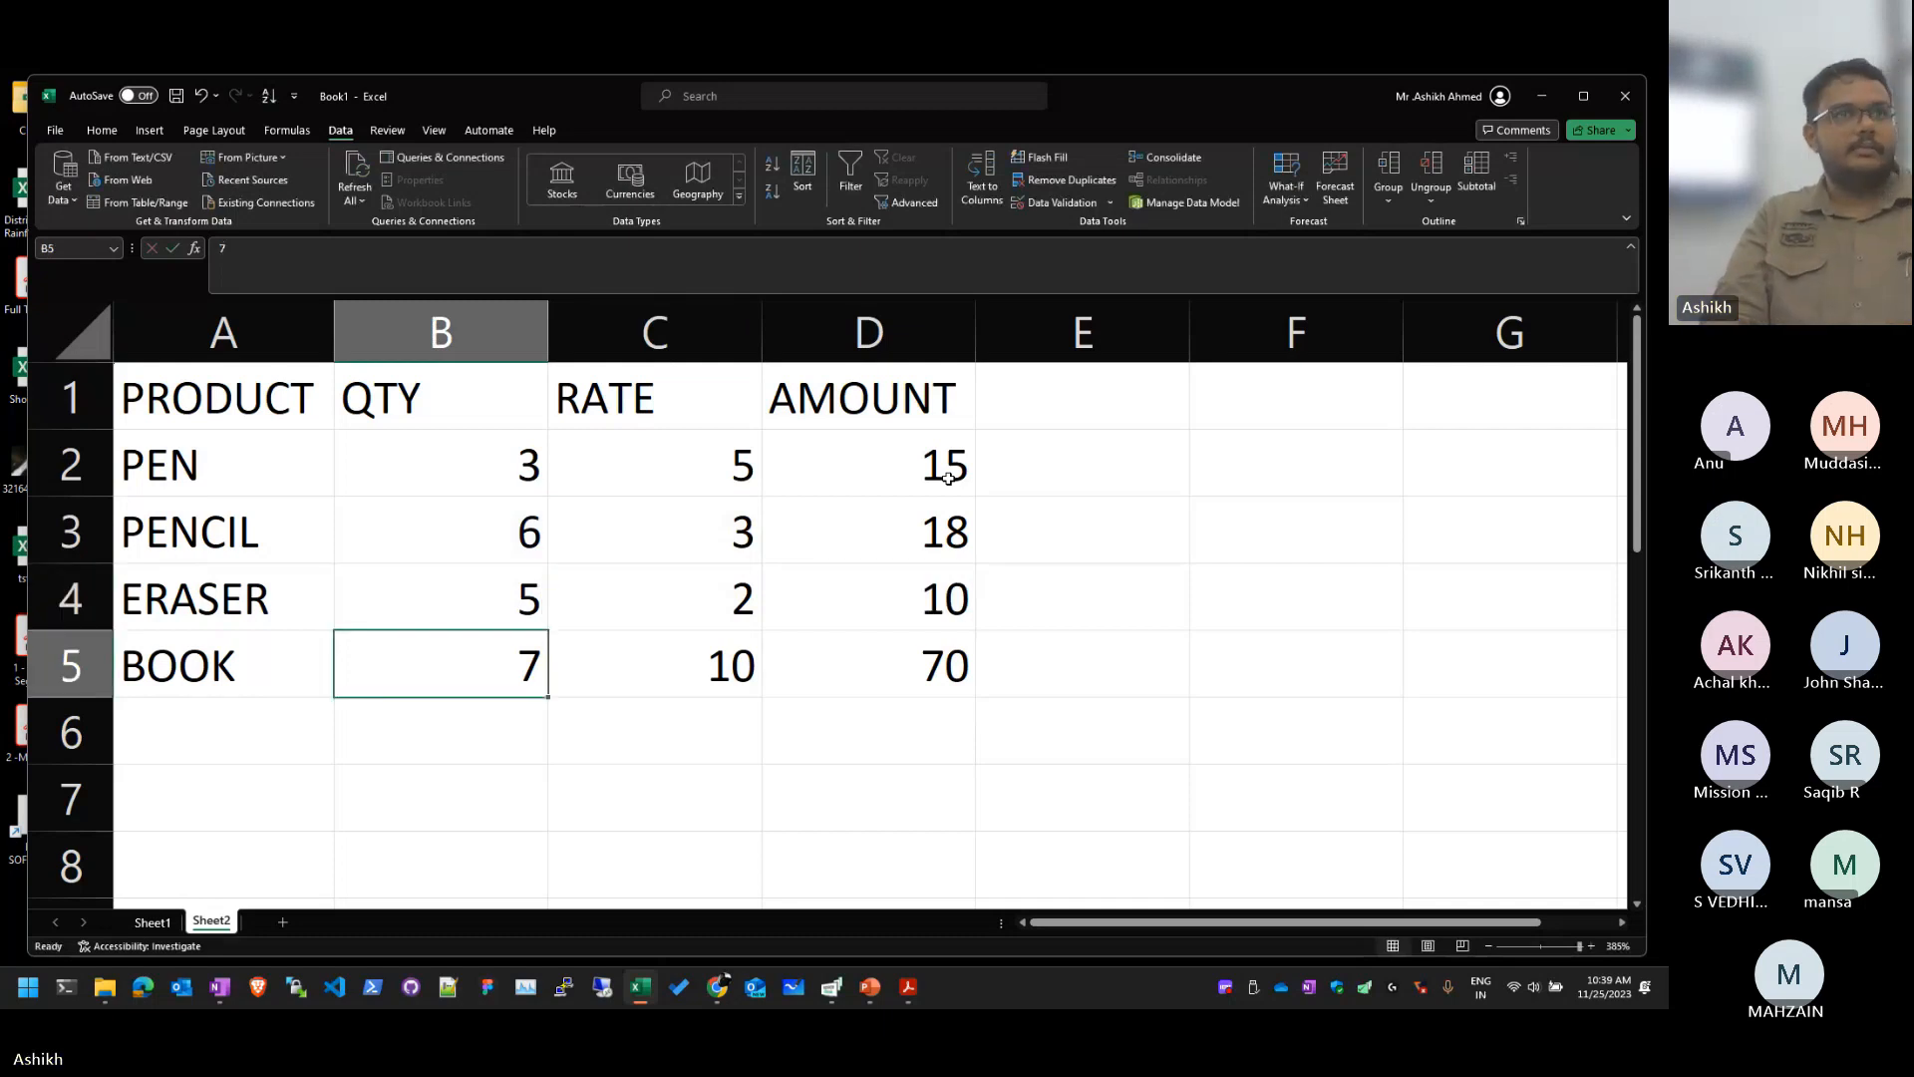
# Step: Set the ERASER quantity in B4 to 4
pyautogui.press('Up')
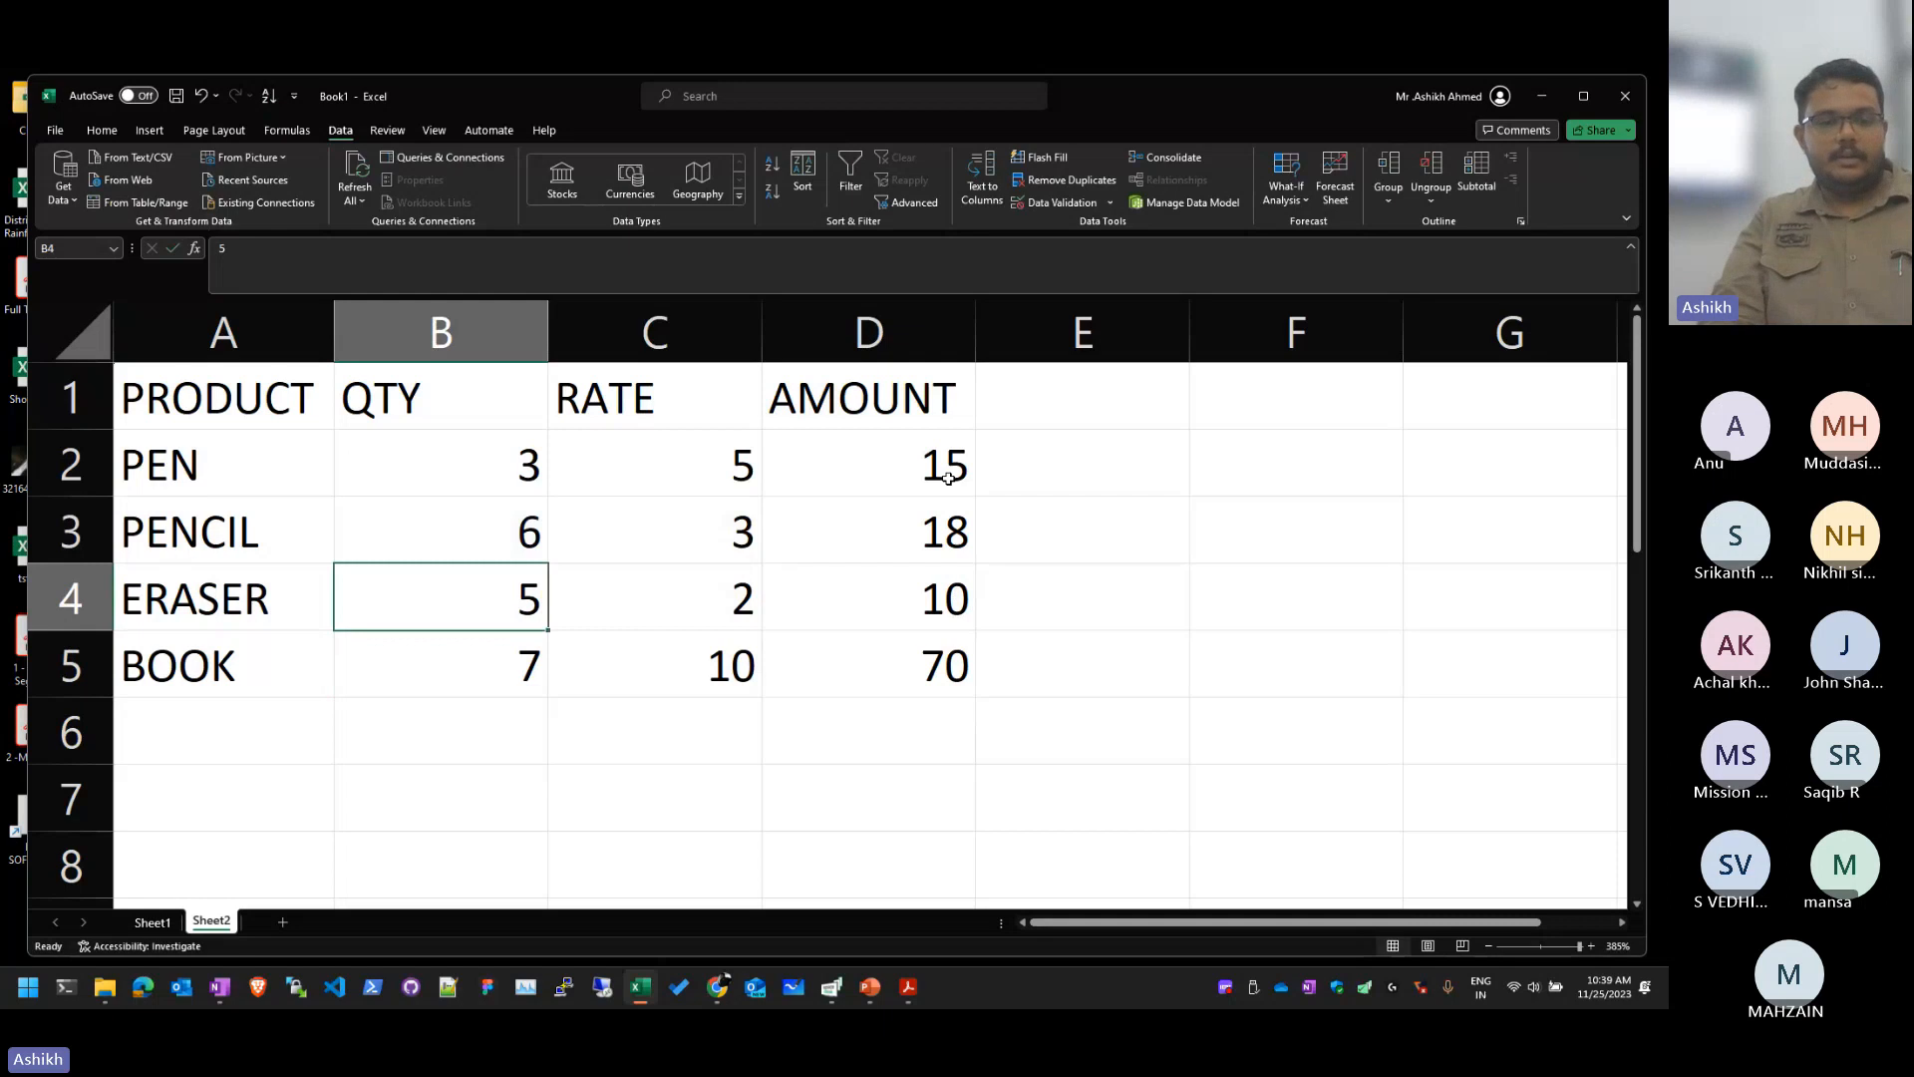
pyautogui.press('F2')
pyautogui.press('BackSpace')
pyautogui.write('4')
pyautogui.press('Tab')
pyautogui.press('Tab')
pyautogui.press('Tab')
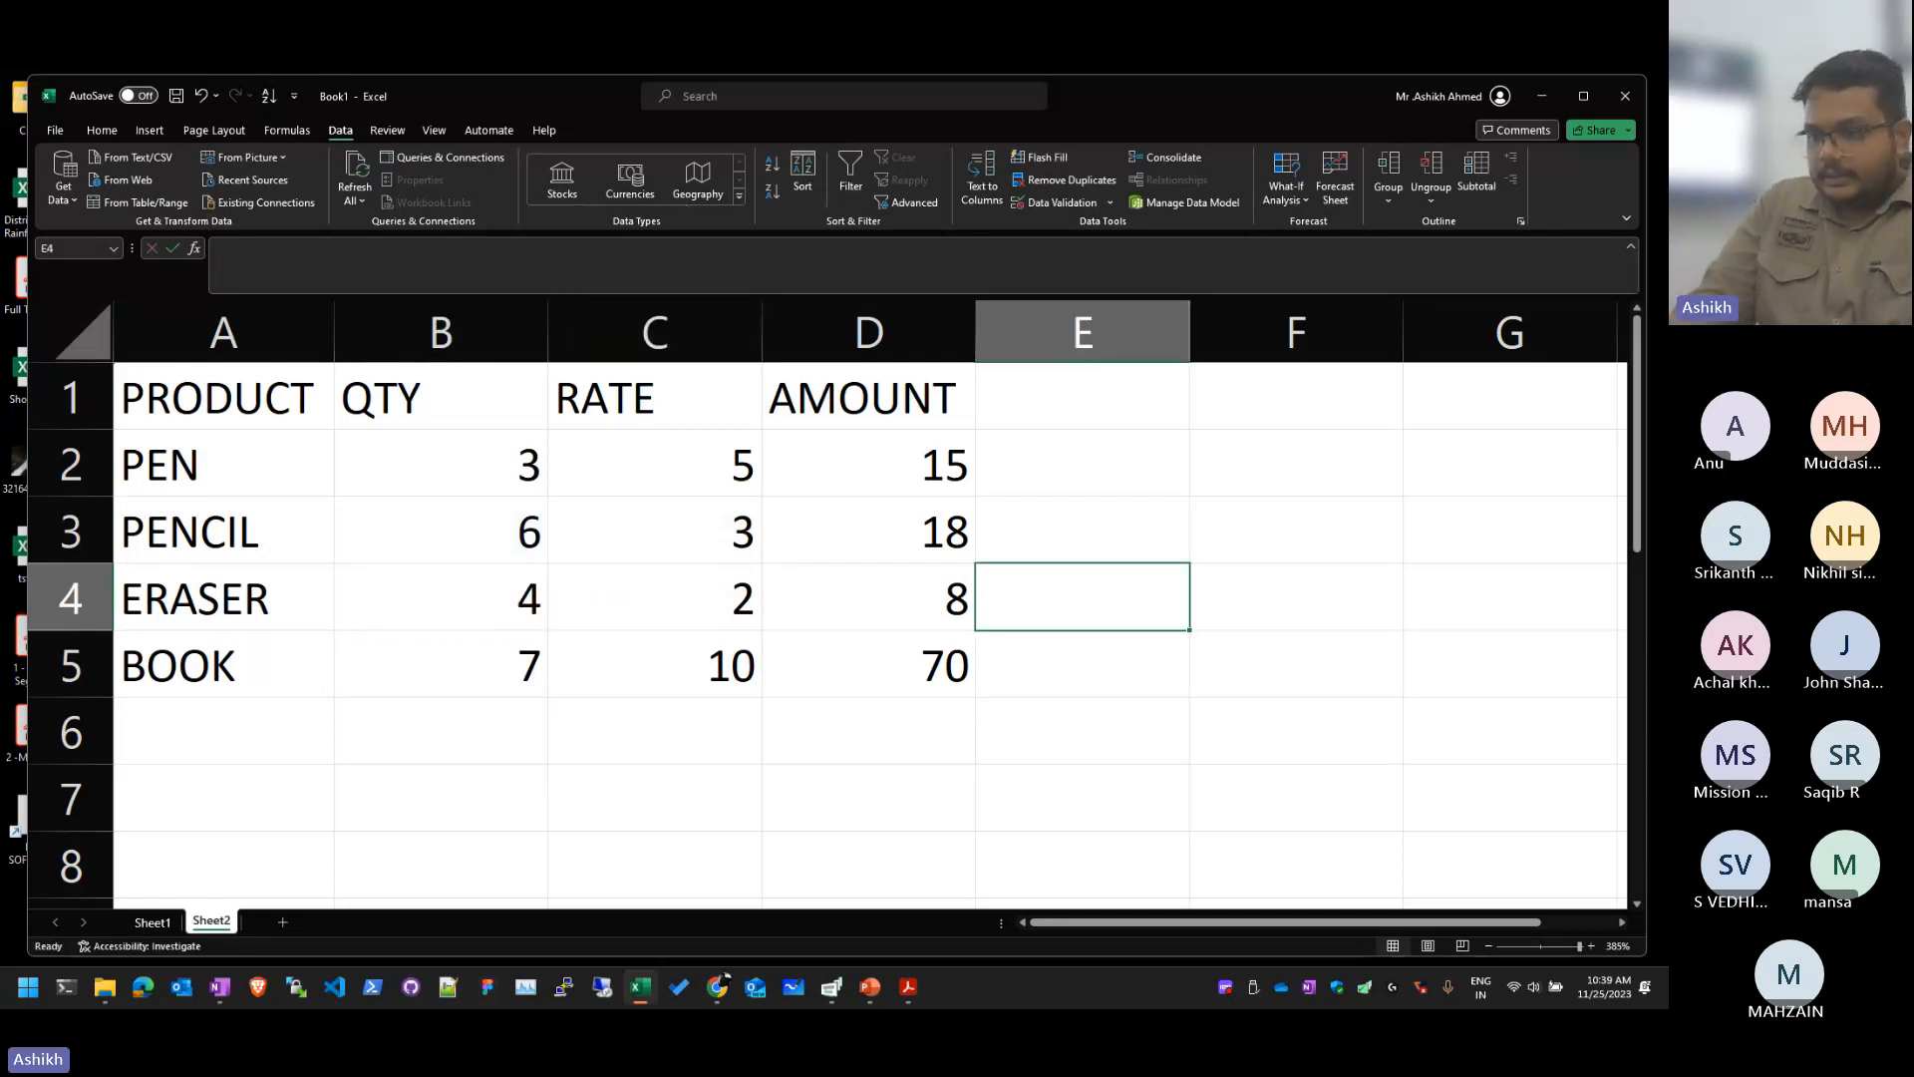
# Step: Open Day 12-Excel CELL REFERENCES.xlsx for editing and minimise the product table workbook behind it
pyautogui.press('super+d')
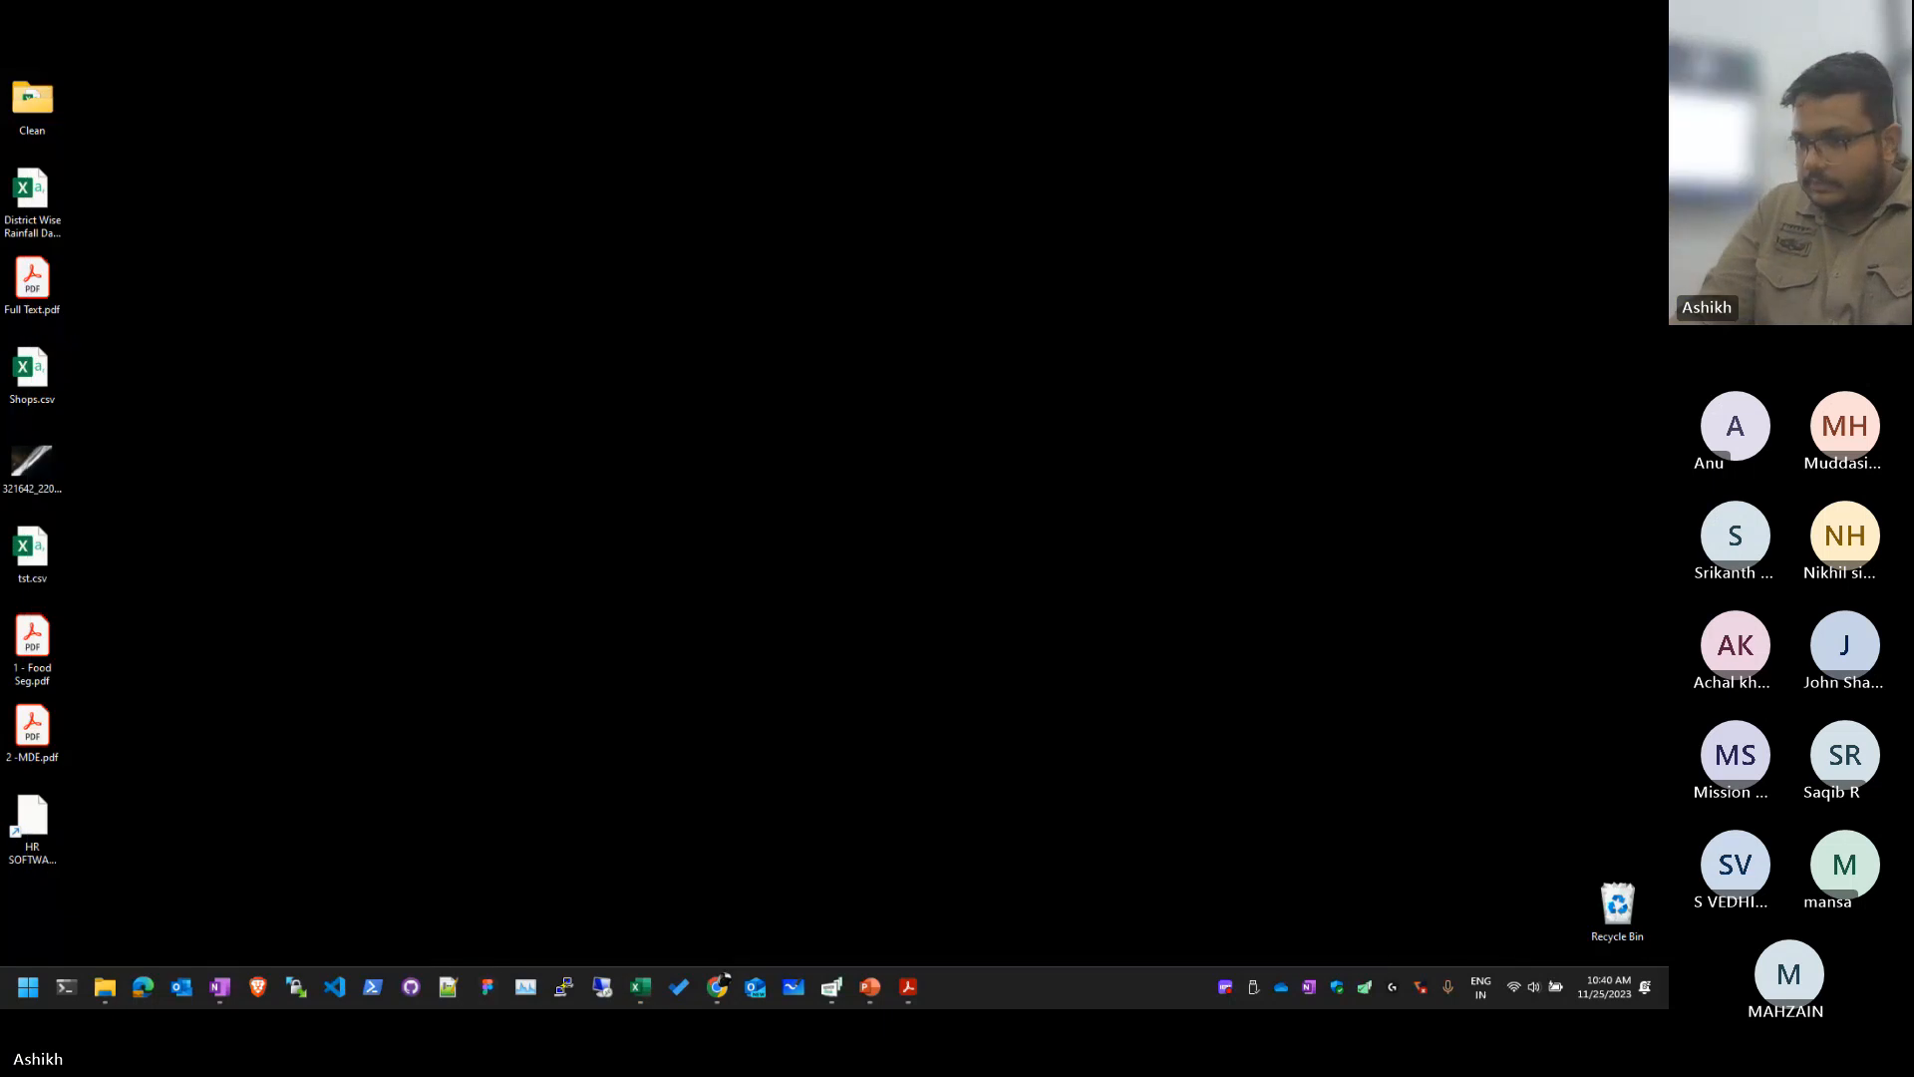
pyautogui.press('super+d')
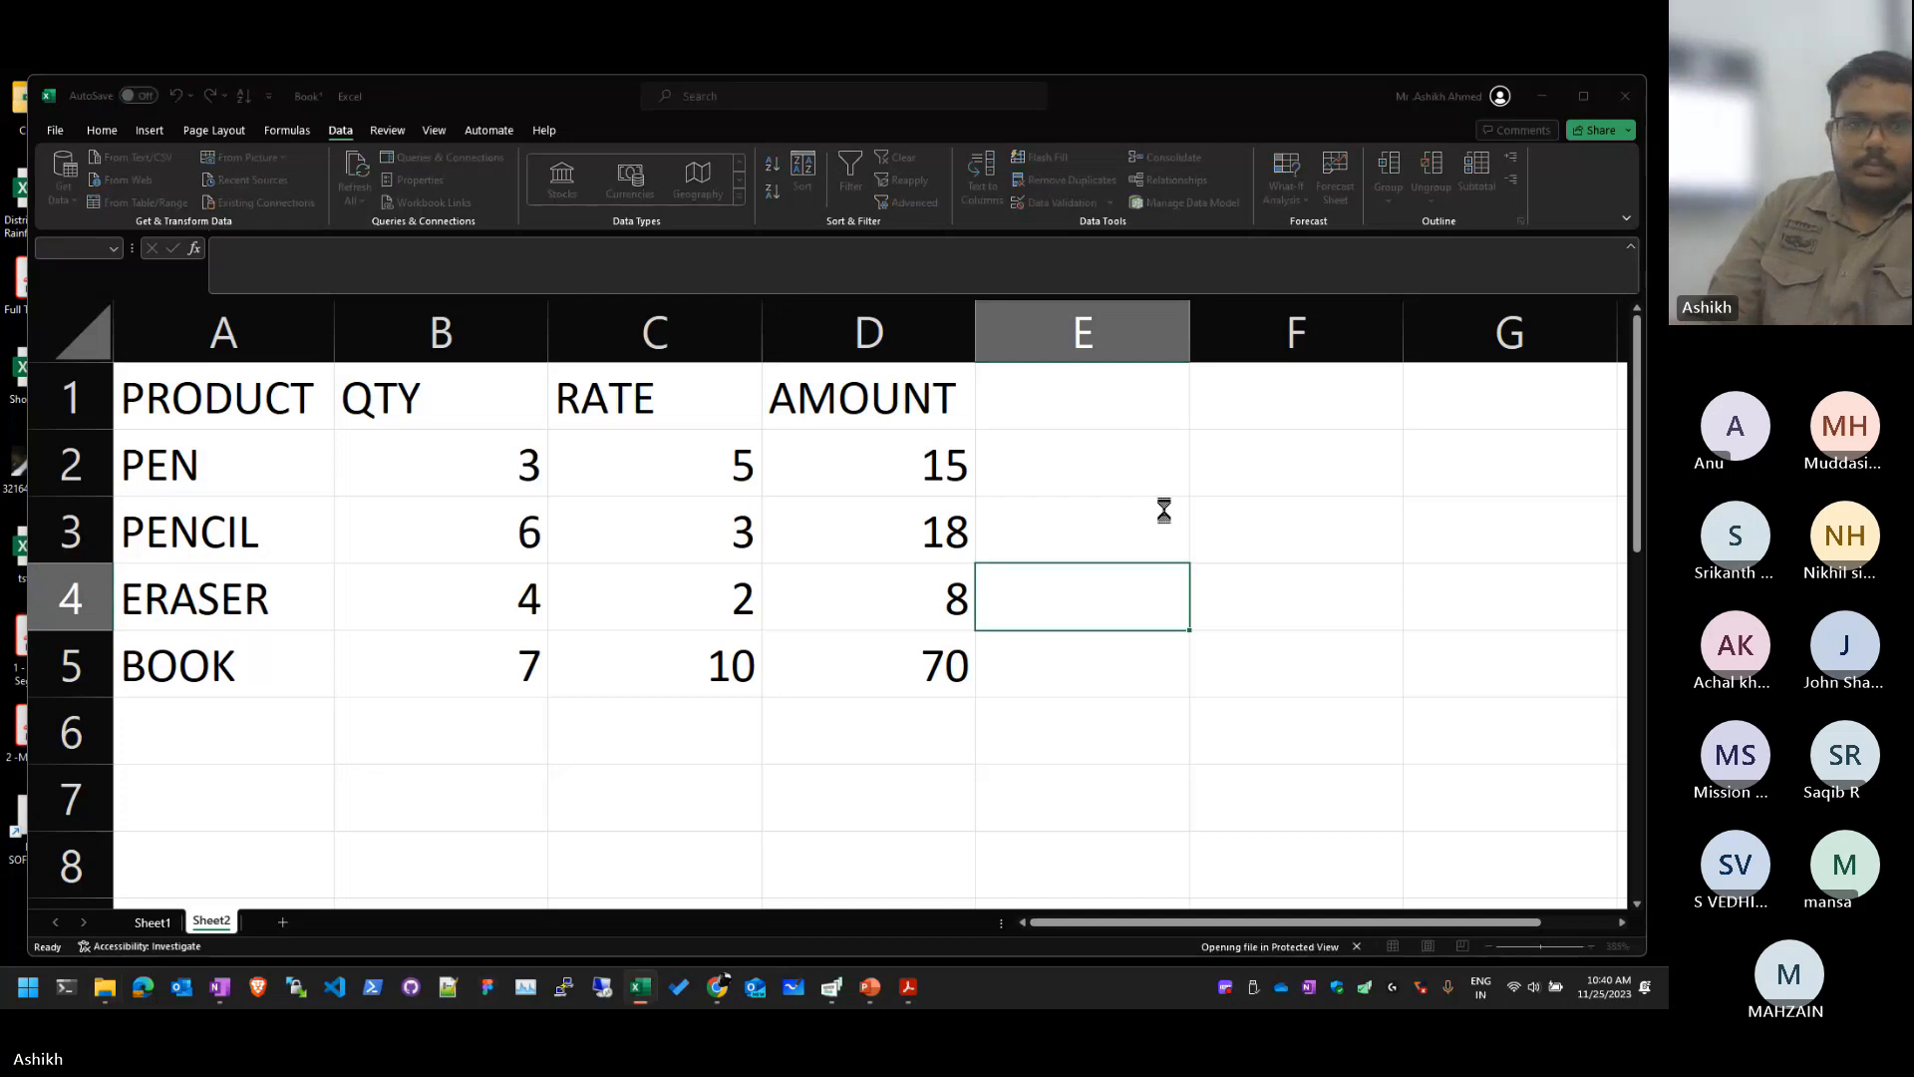
pyautogui.click(743, 201)
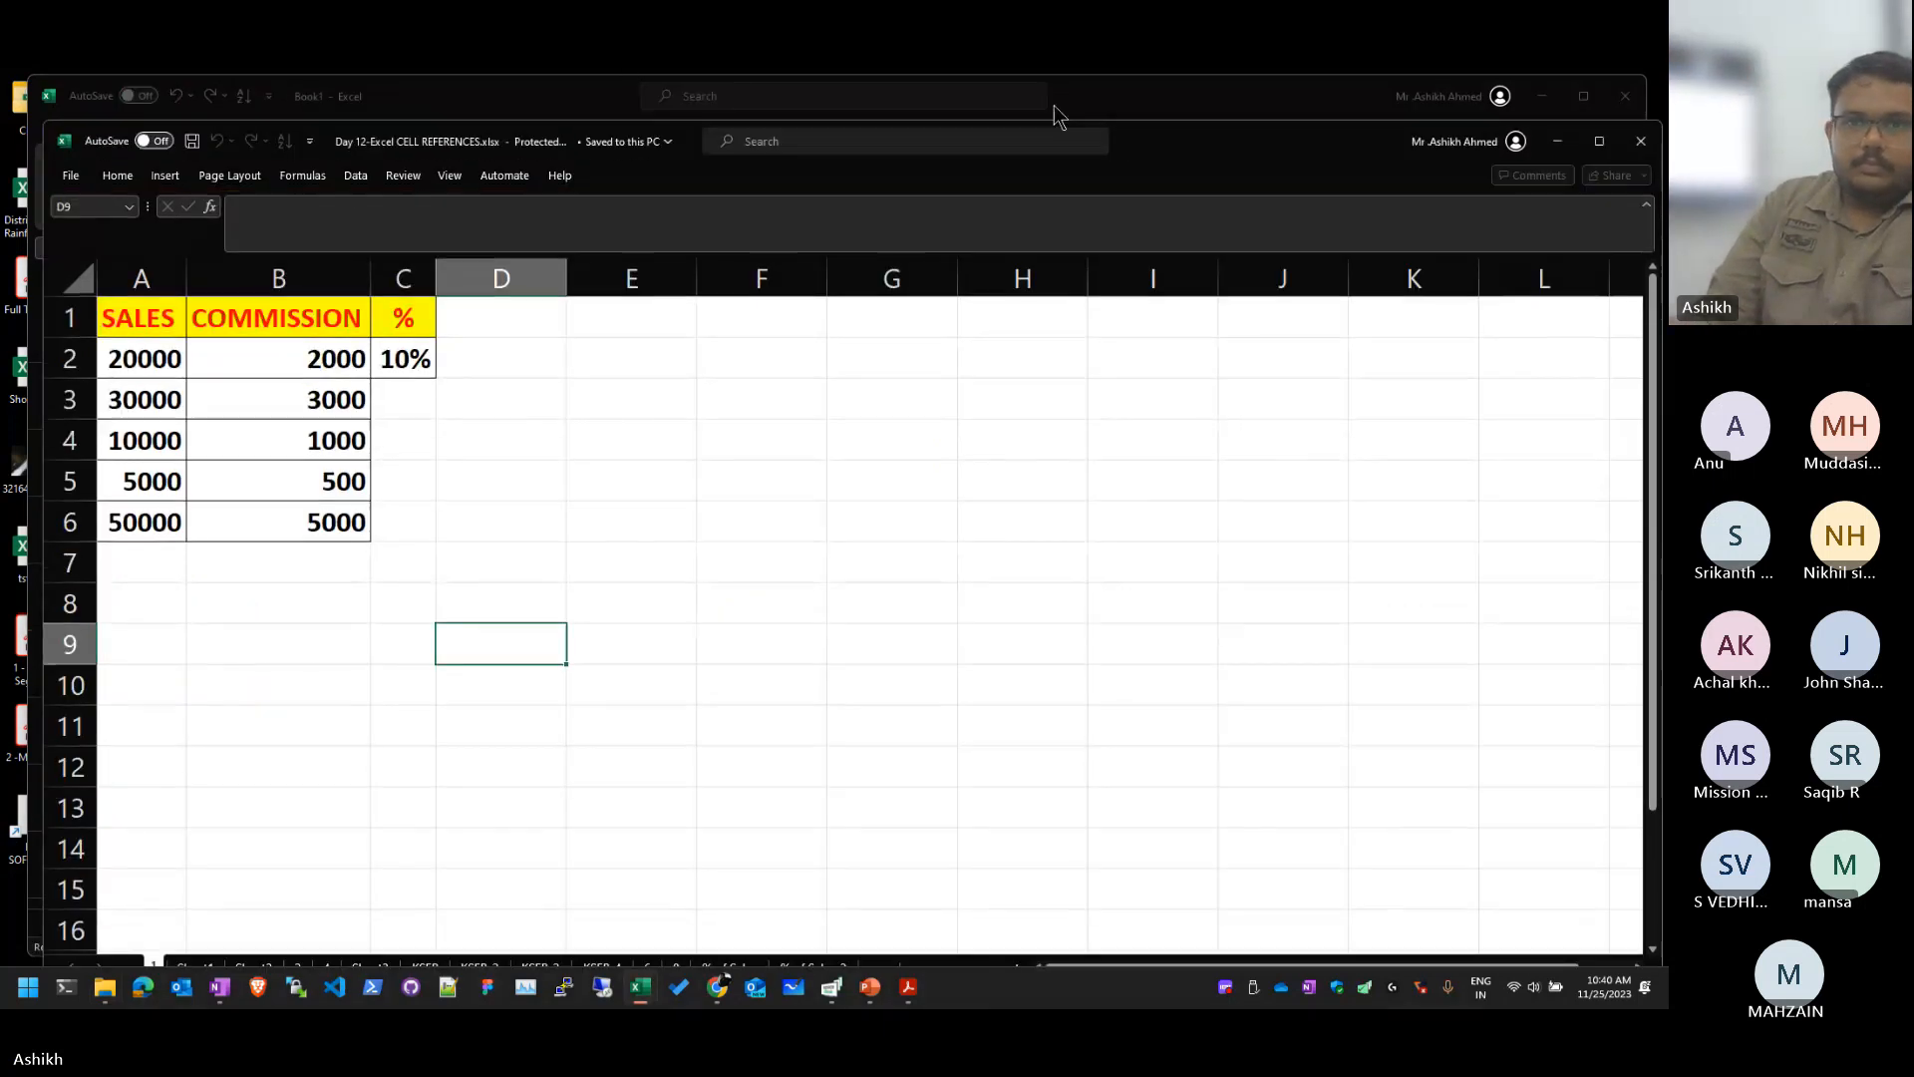
pyautogui.click(1164, 113)
pyautogui.click(1541, 95)
pyautogui.moveTo(1152, 148); pyautogui.dragTo(1127, 70)
# Step: Inspect the existing COMMISSION formulas and the % cell C2 that they reference
pyautogui.click(283, 487)
pyautogui.click(352, 391)
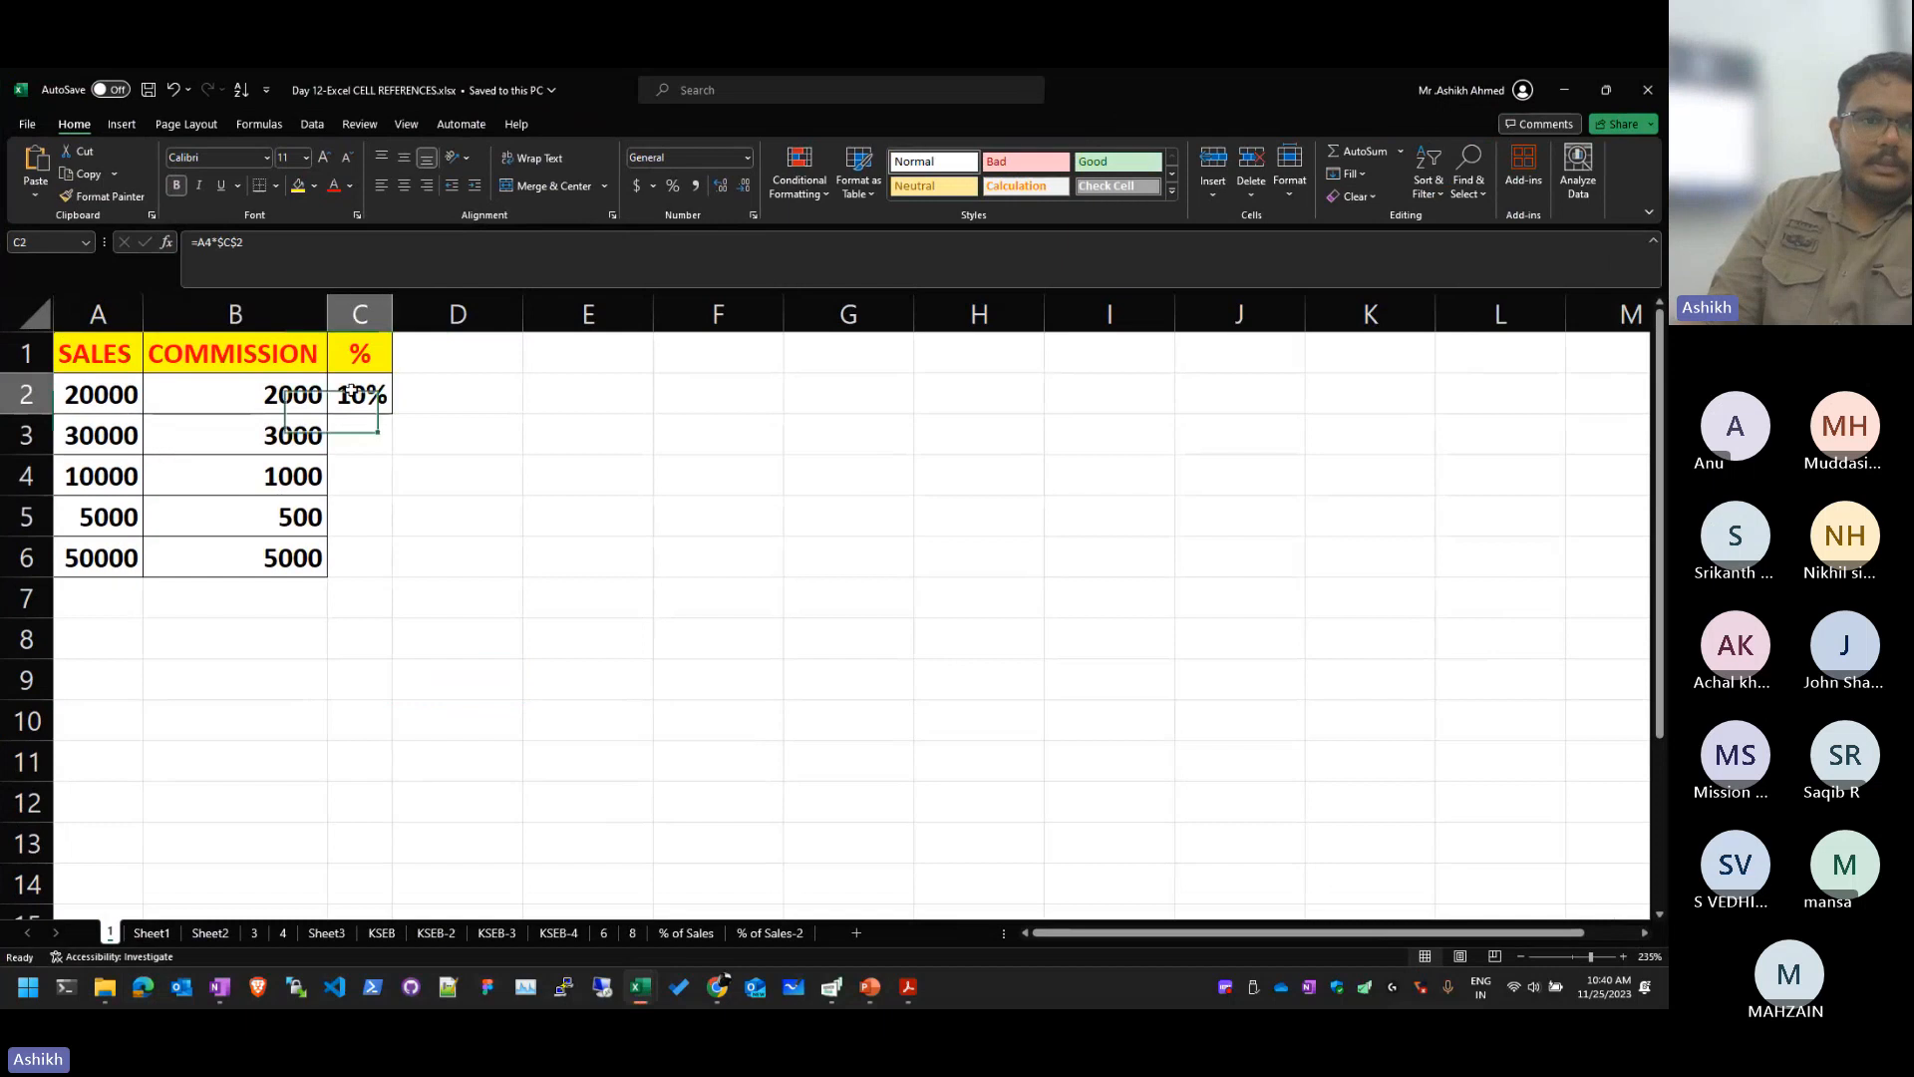
pyautogui.click(302, 427)
pyautogui.click(302, 389)
pyautogui.moveTo(305, 388); pyautogui.dragTo(305, 477)
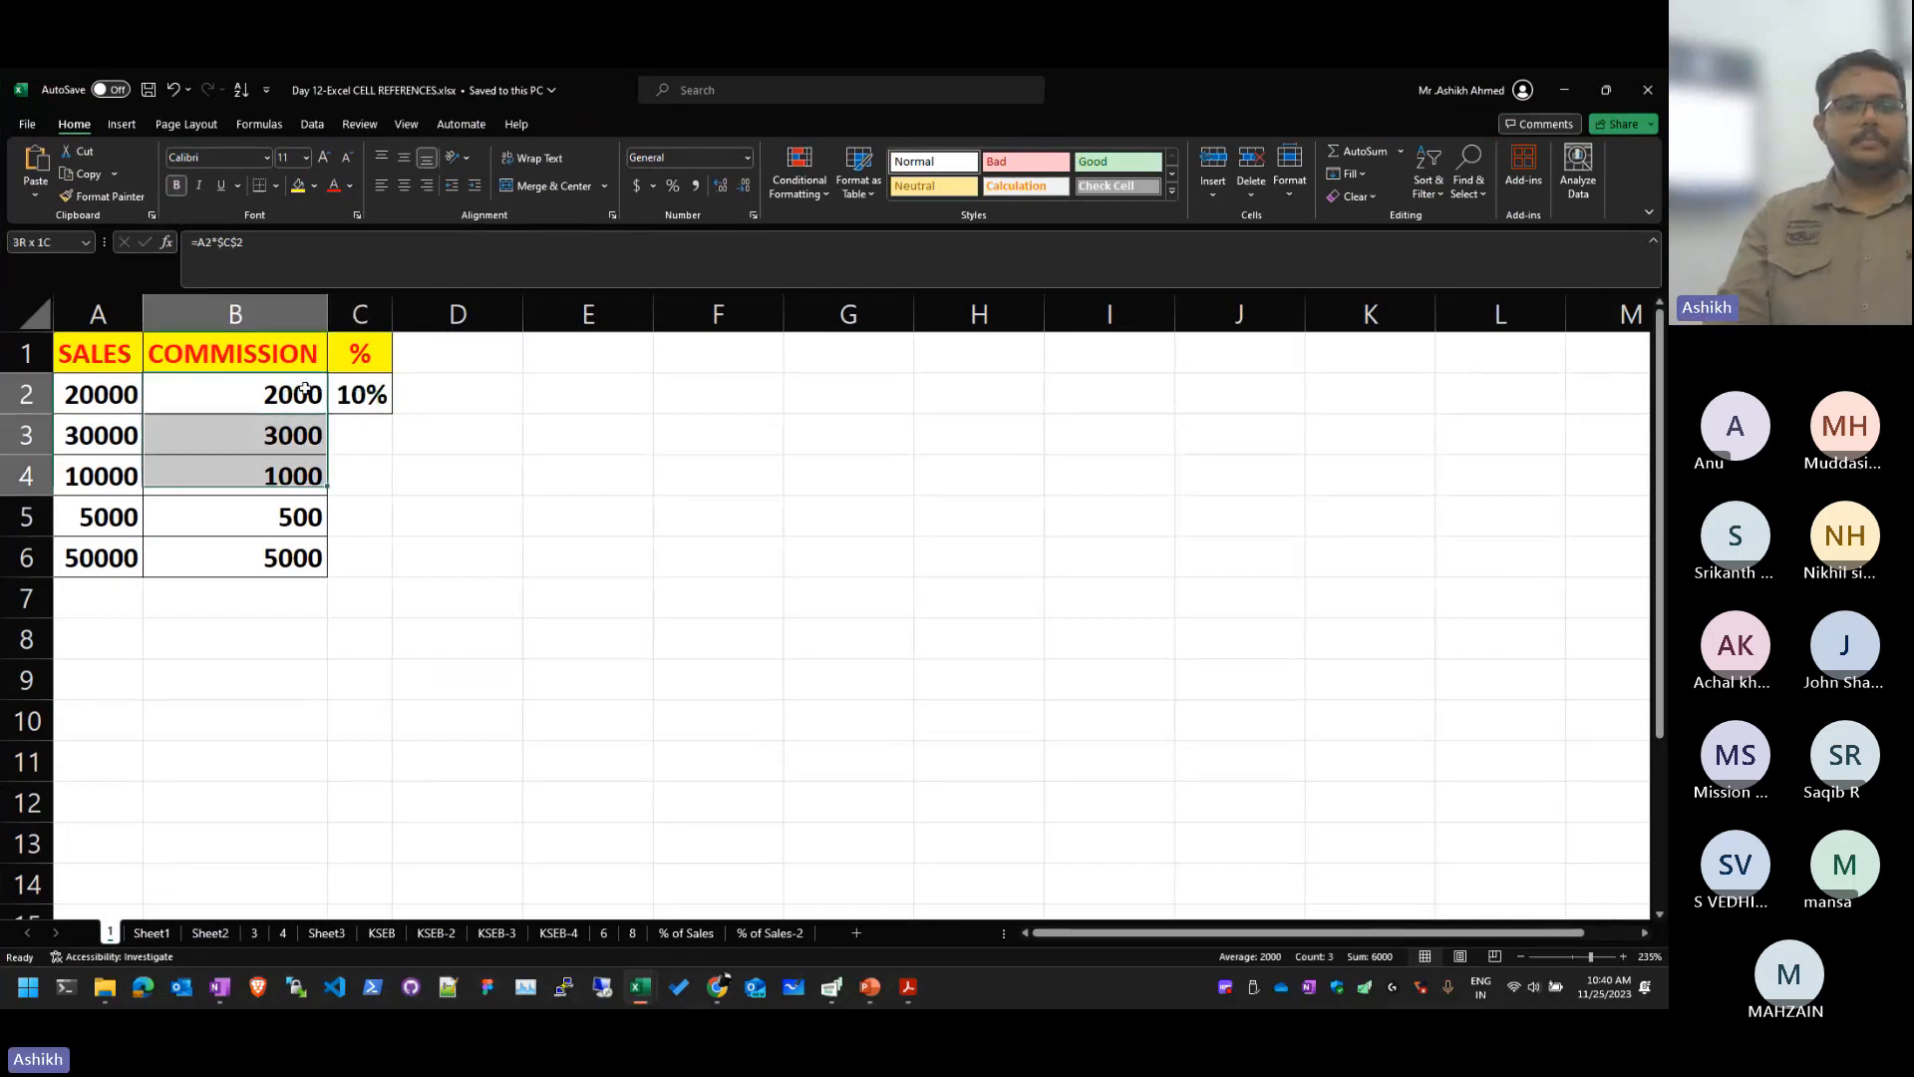
pyautogui.hotkey('shift', 'Down')
pyautogui.hotkey('shift', 'Down')
pyautogui.hotkey('ctrl', 'c')
pyautogui.press('Right')
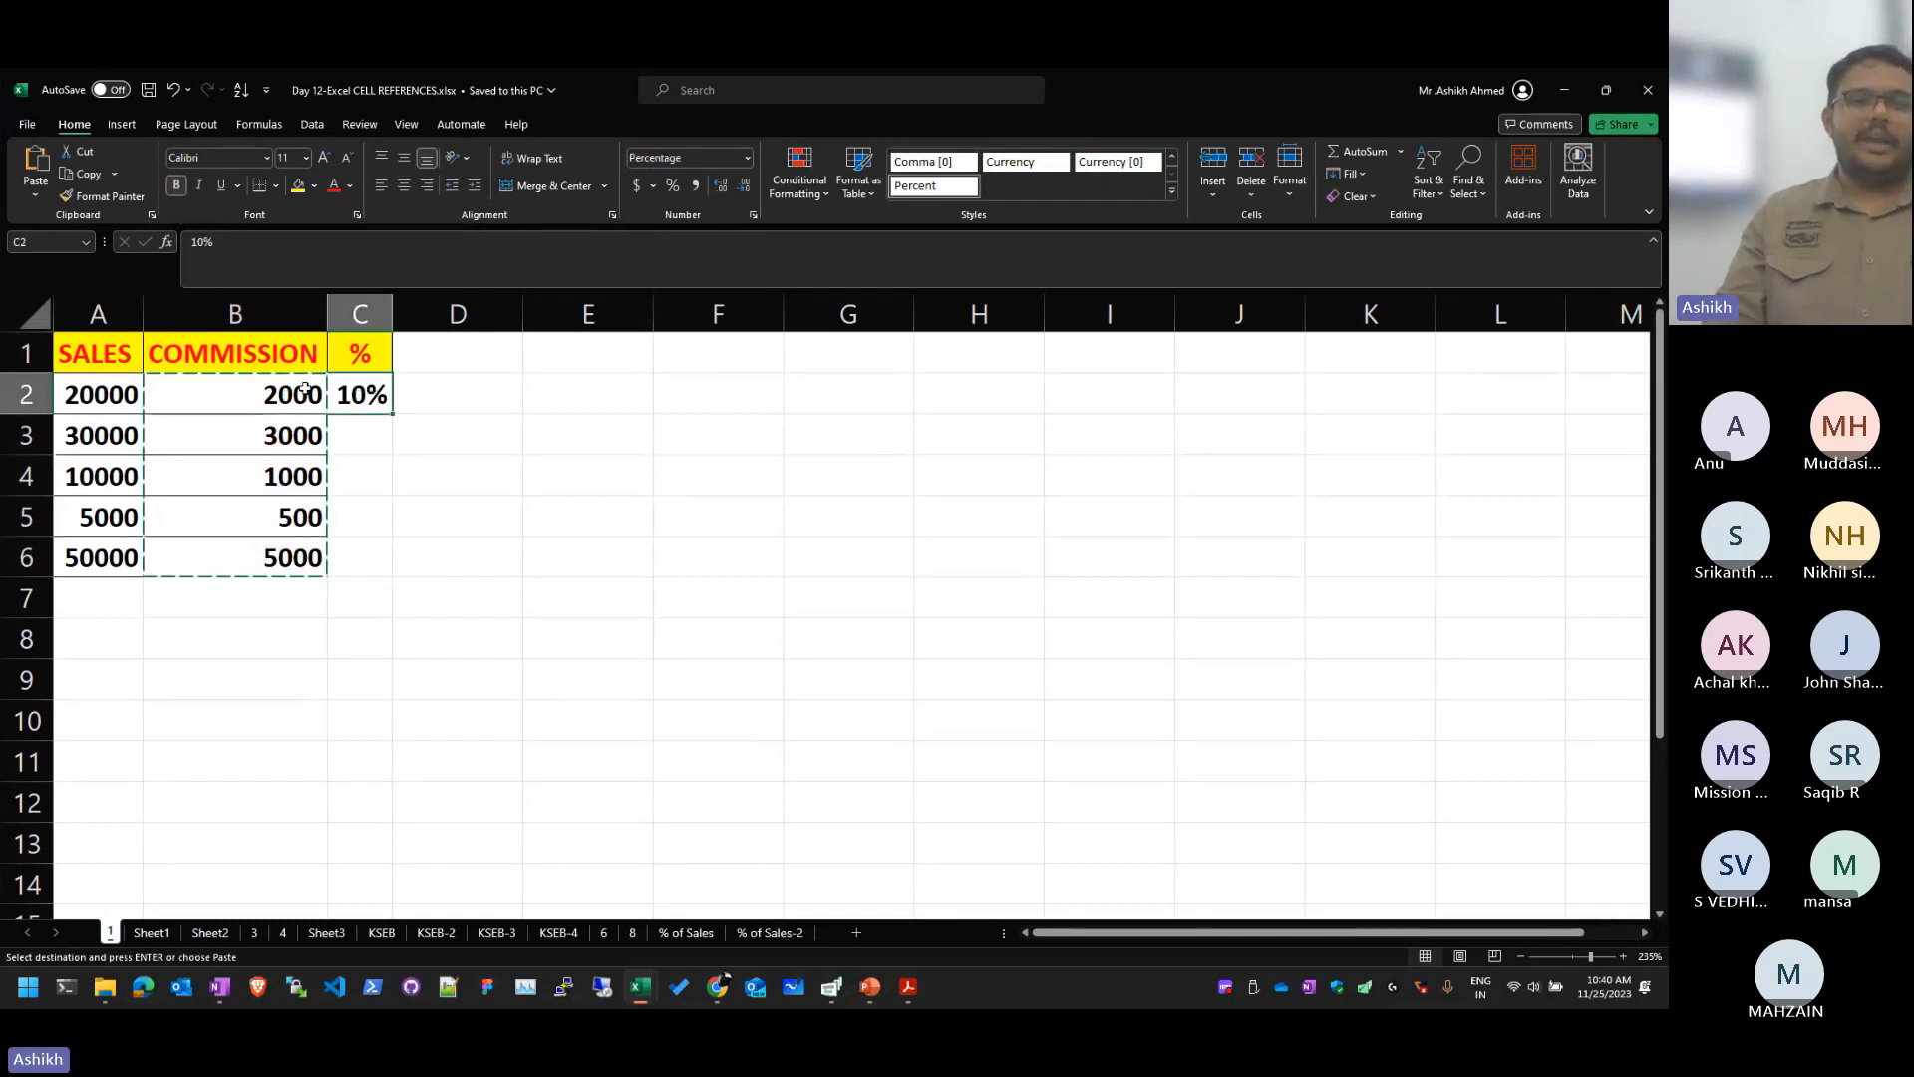
pyautogui.press('Escape')
# Step: Clear the existing COMMISSION formulas in B2:B6
pyautogui.press('Left')
pyautogui.press('Down')
pyautogui.press('Up')
pyautogui.hotkey('ctrl', 'shift', 'Down')
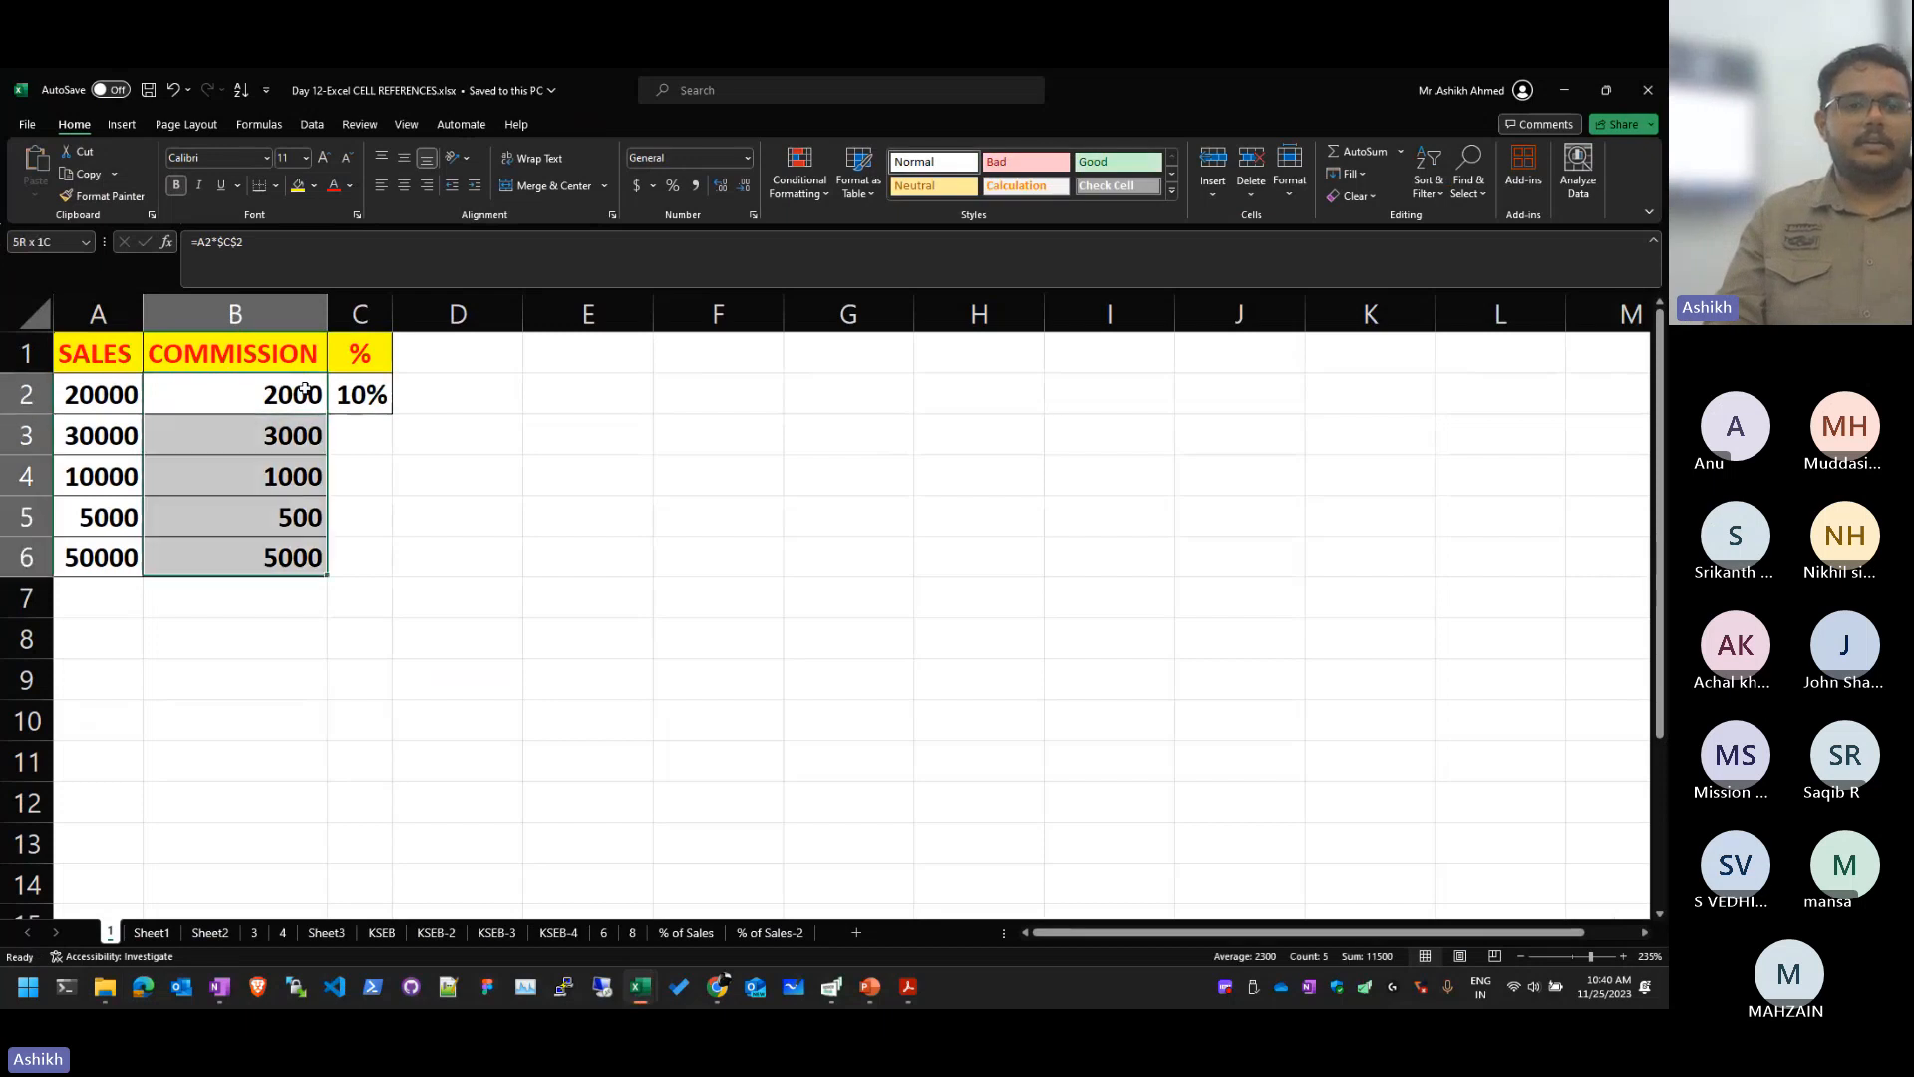
pyautogui.press('Delete')
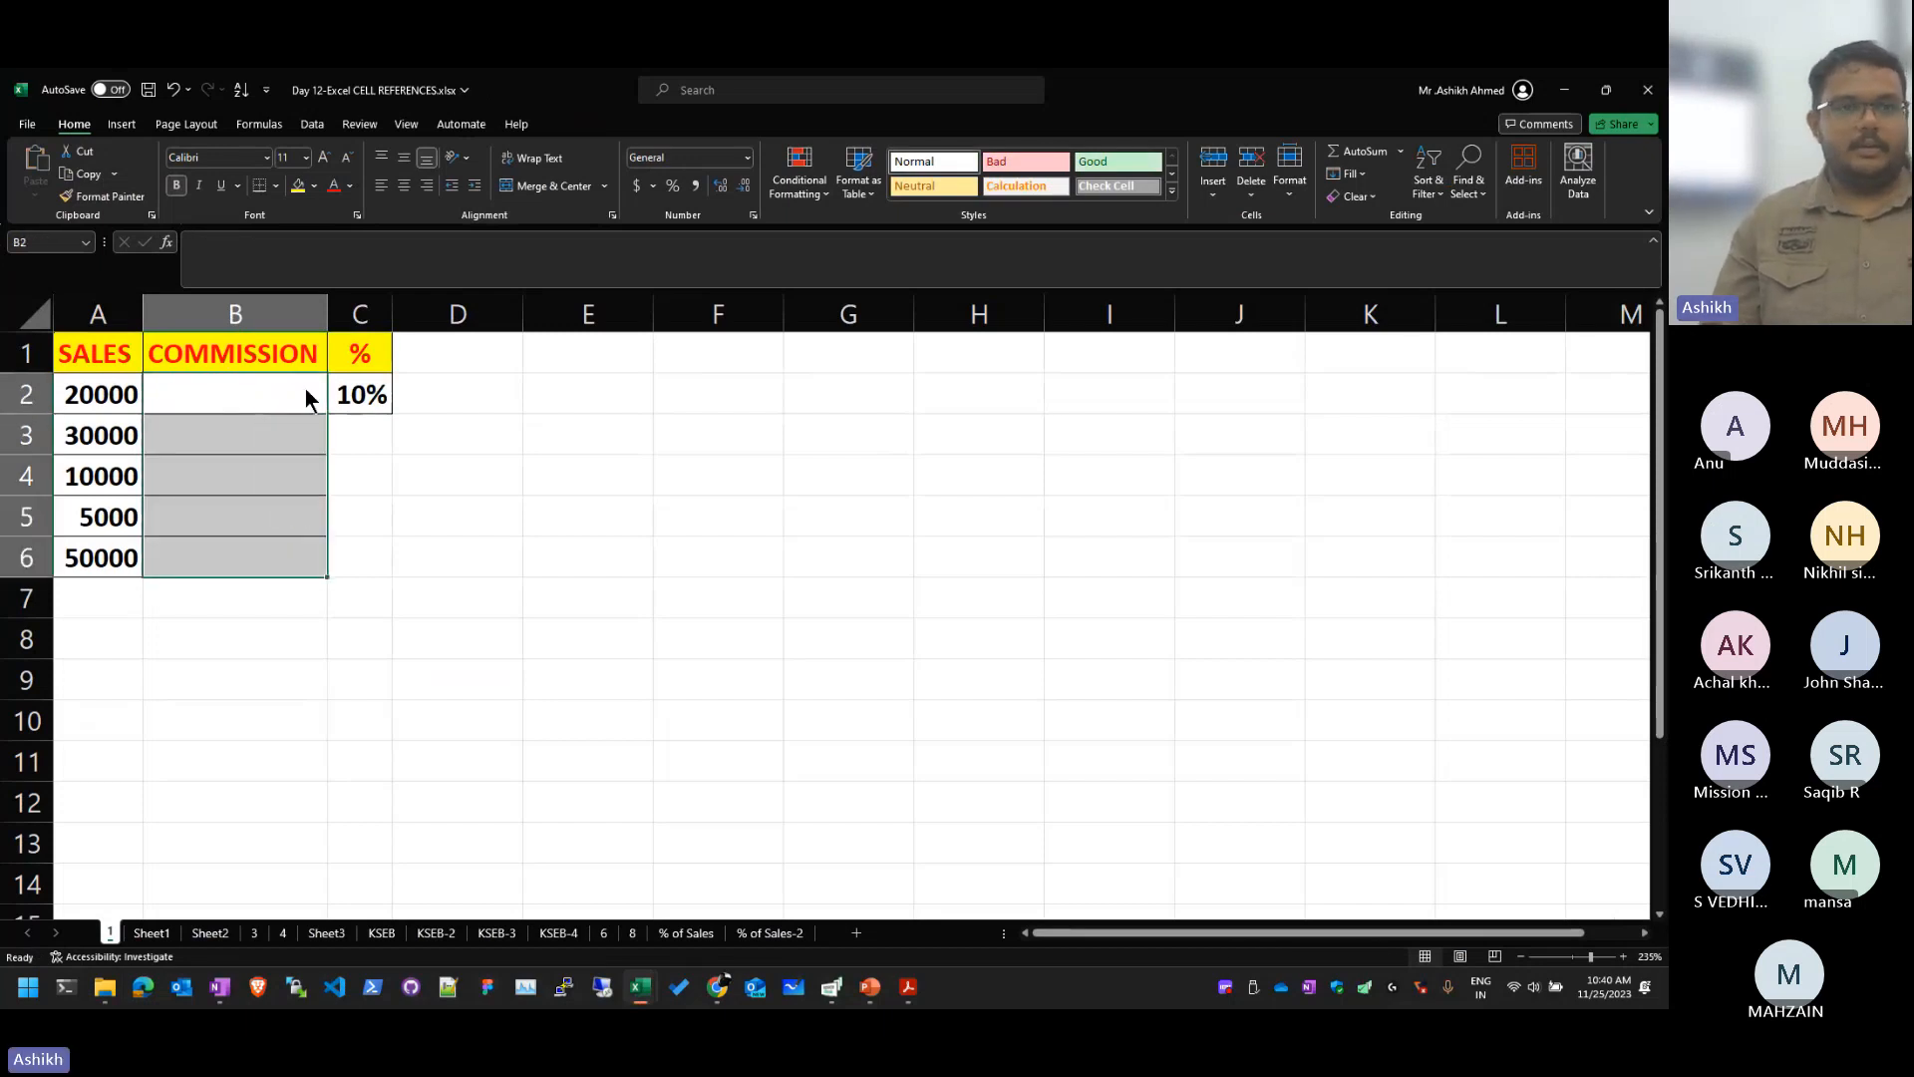
# Step: Restore and reposition the workbook window, and enlarge the sheet view to 355%
pyautogui.hotkey('alt', 'space')
pyautogui.press('r')
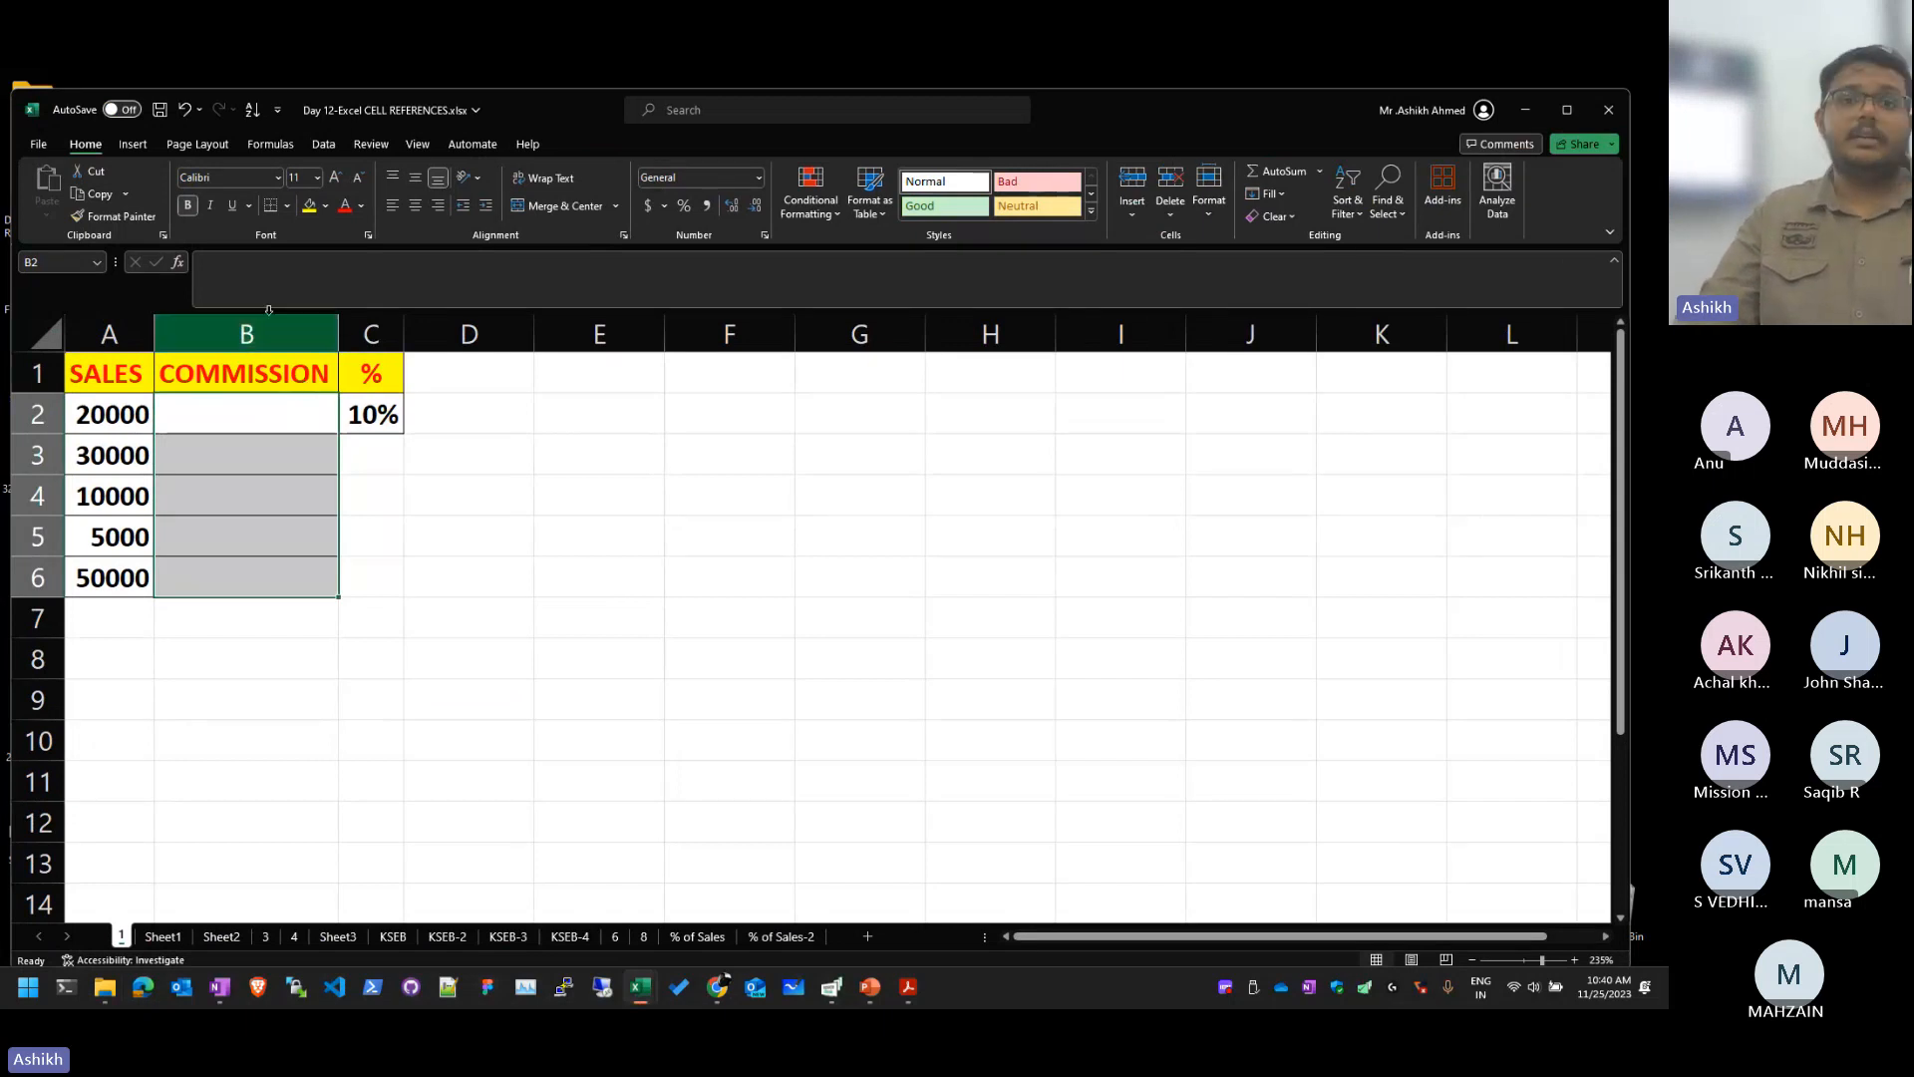
pyautogui.moveTo(532, 112); pyautogui.dragTo(550, 109)
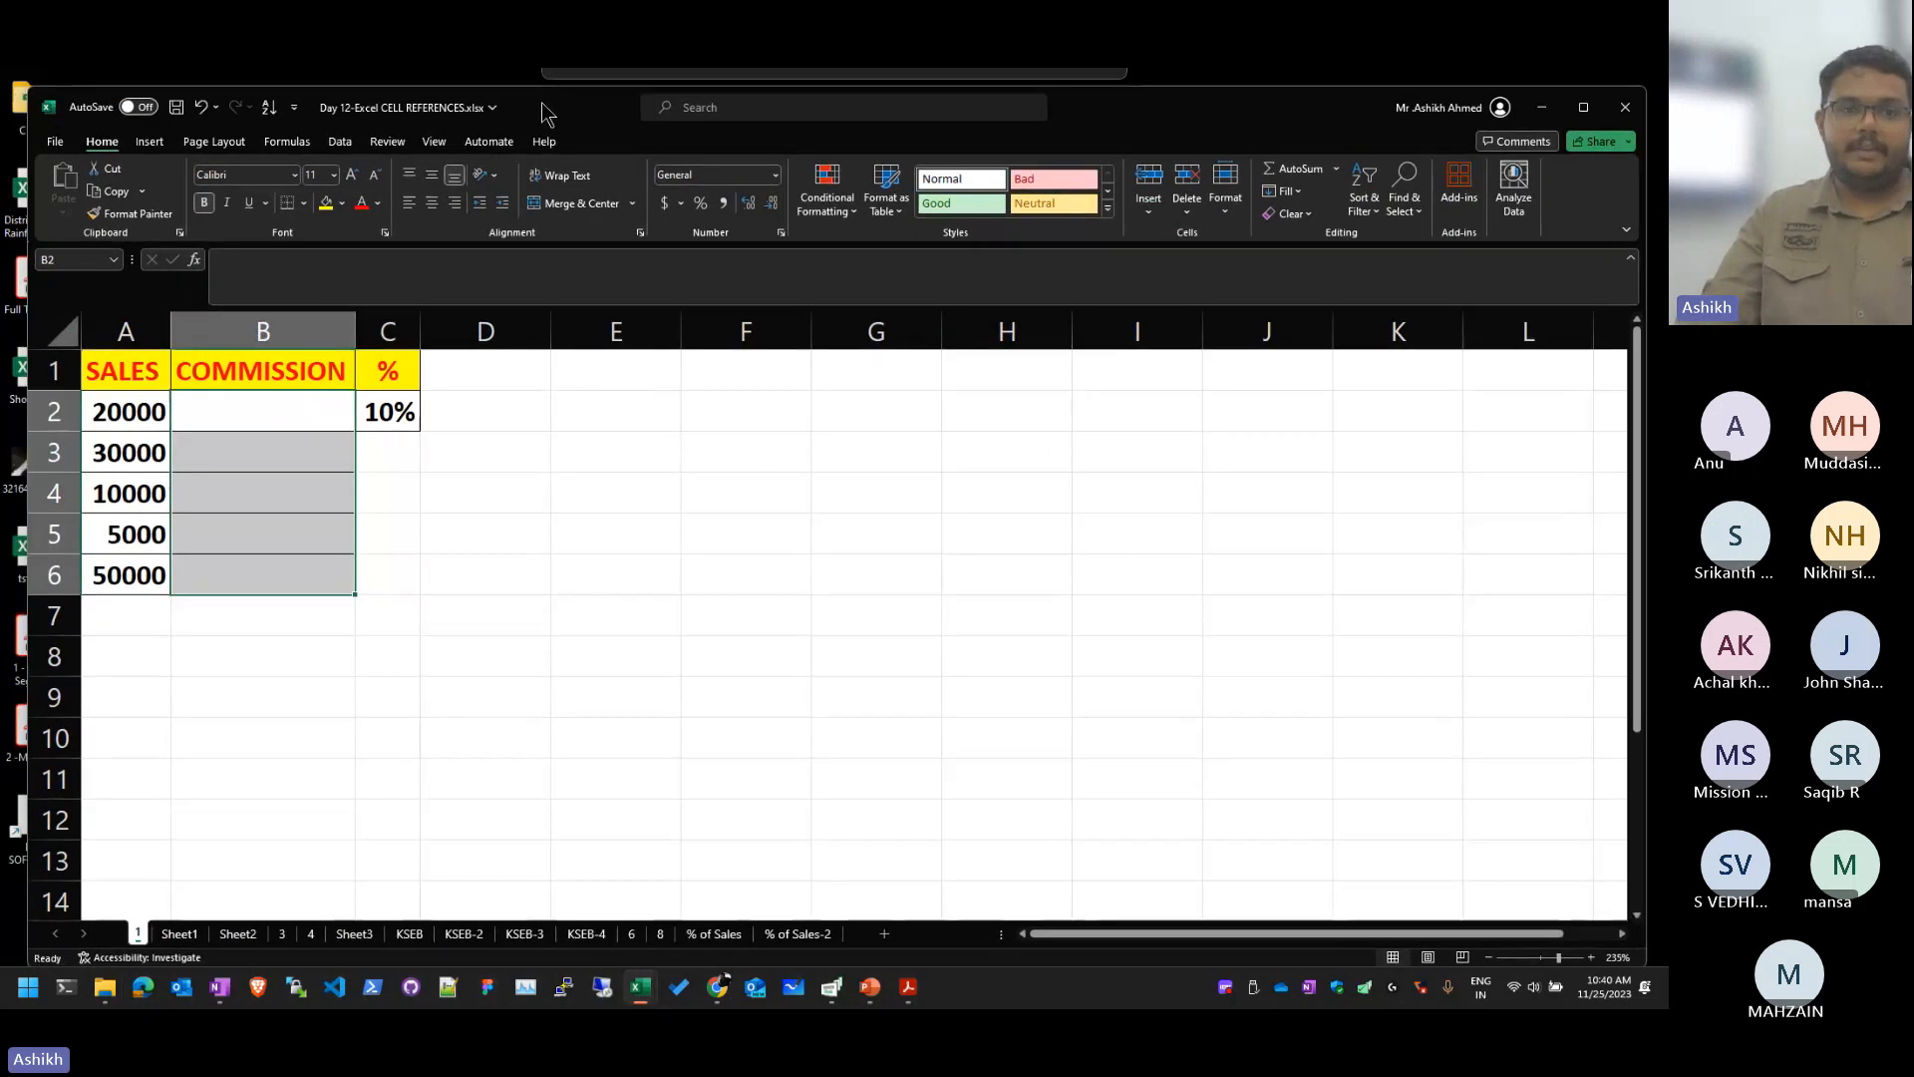
pyautogui.click(371, 531)
pyautogui.keyDown('ctrl'); pyautogui.scroll(8, 232, 452); pyautogui.keyUp('ctrl')
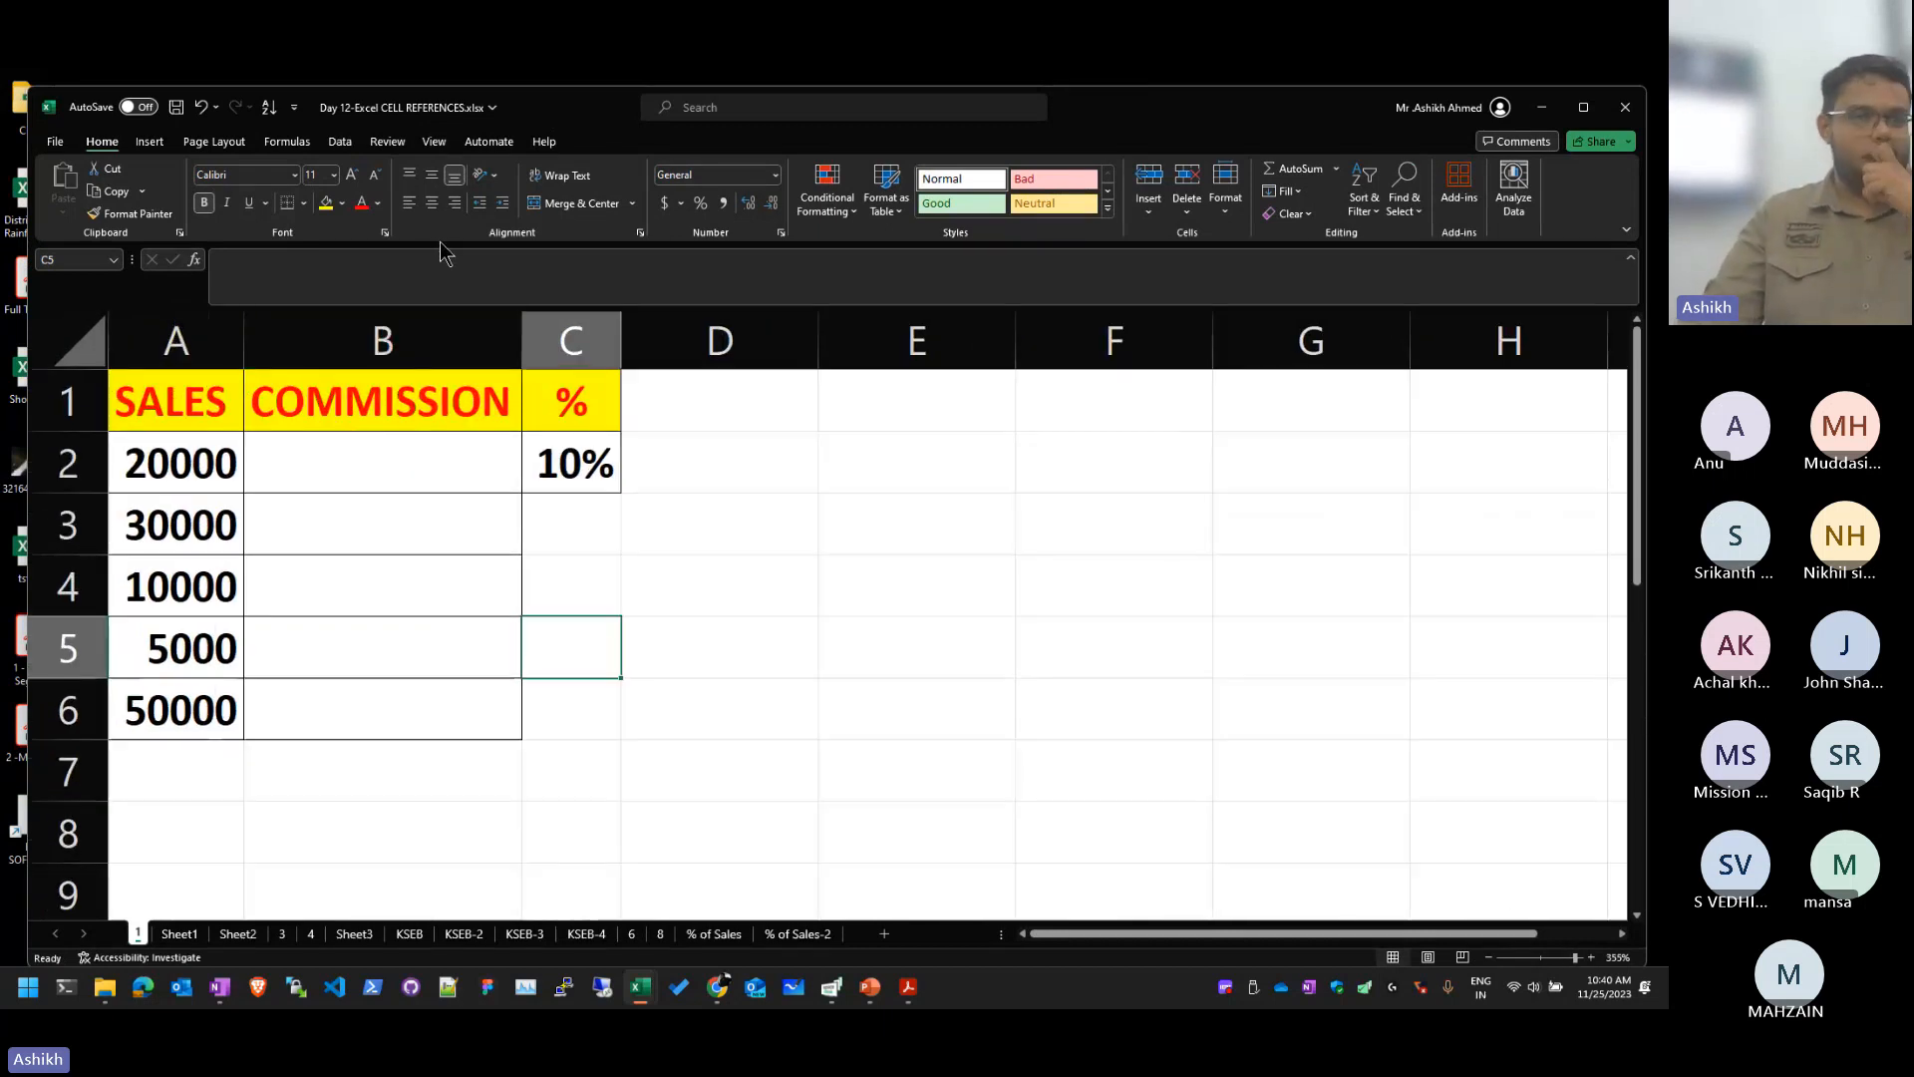
# Step: Enter the formula =A2*C2 in B2 to calculate the commission on the first sales amount
pyautogui.click(447, 418)
pyautogui.click(453, 458)
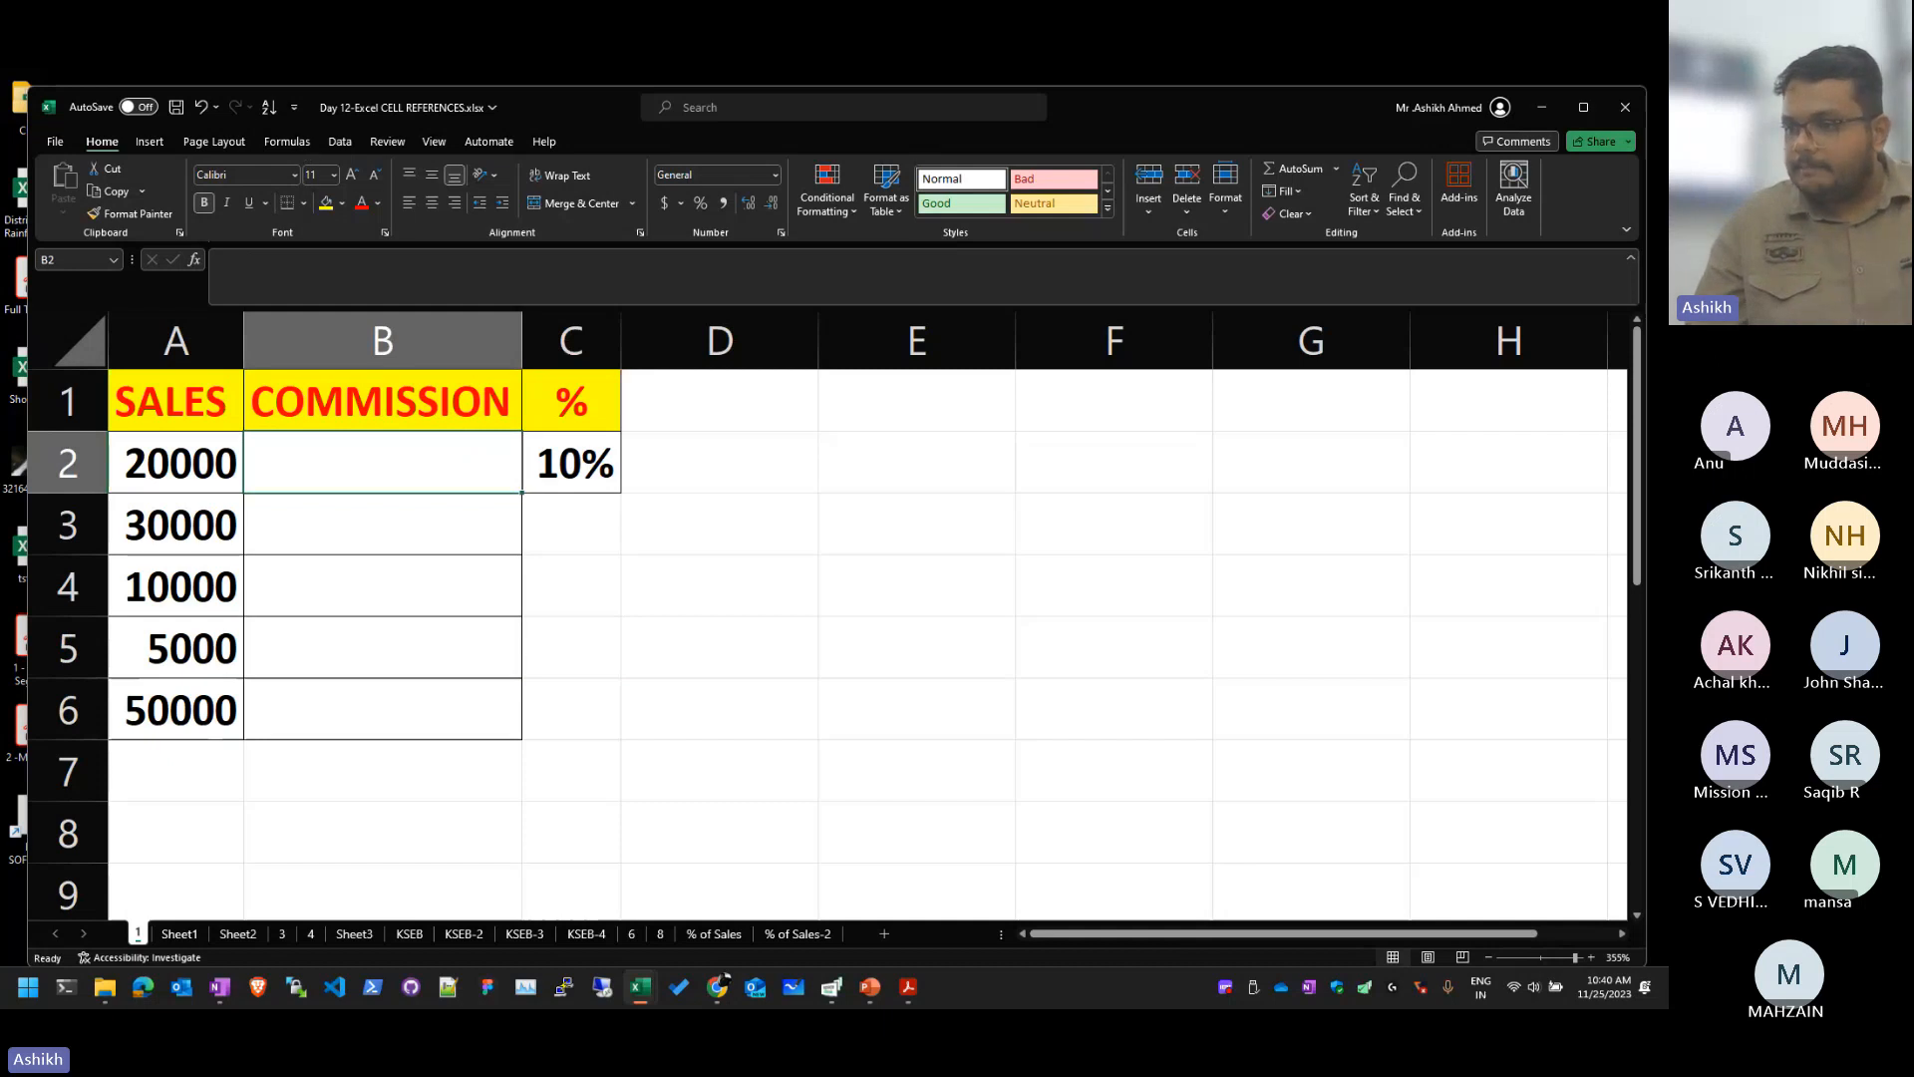
pyautogui.hotkey('alt', 'Tab')
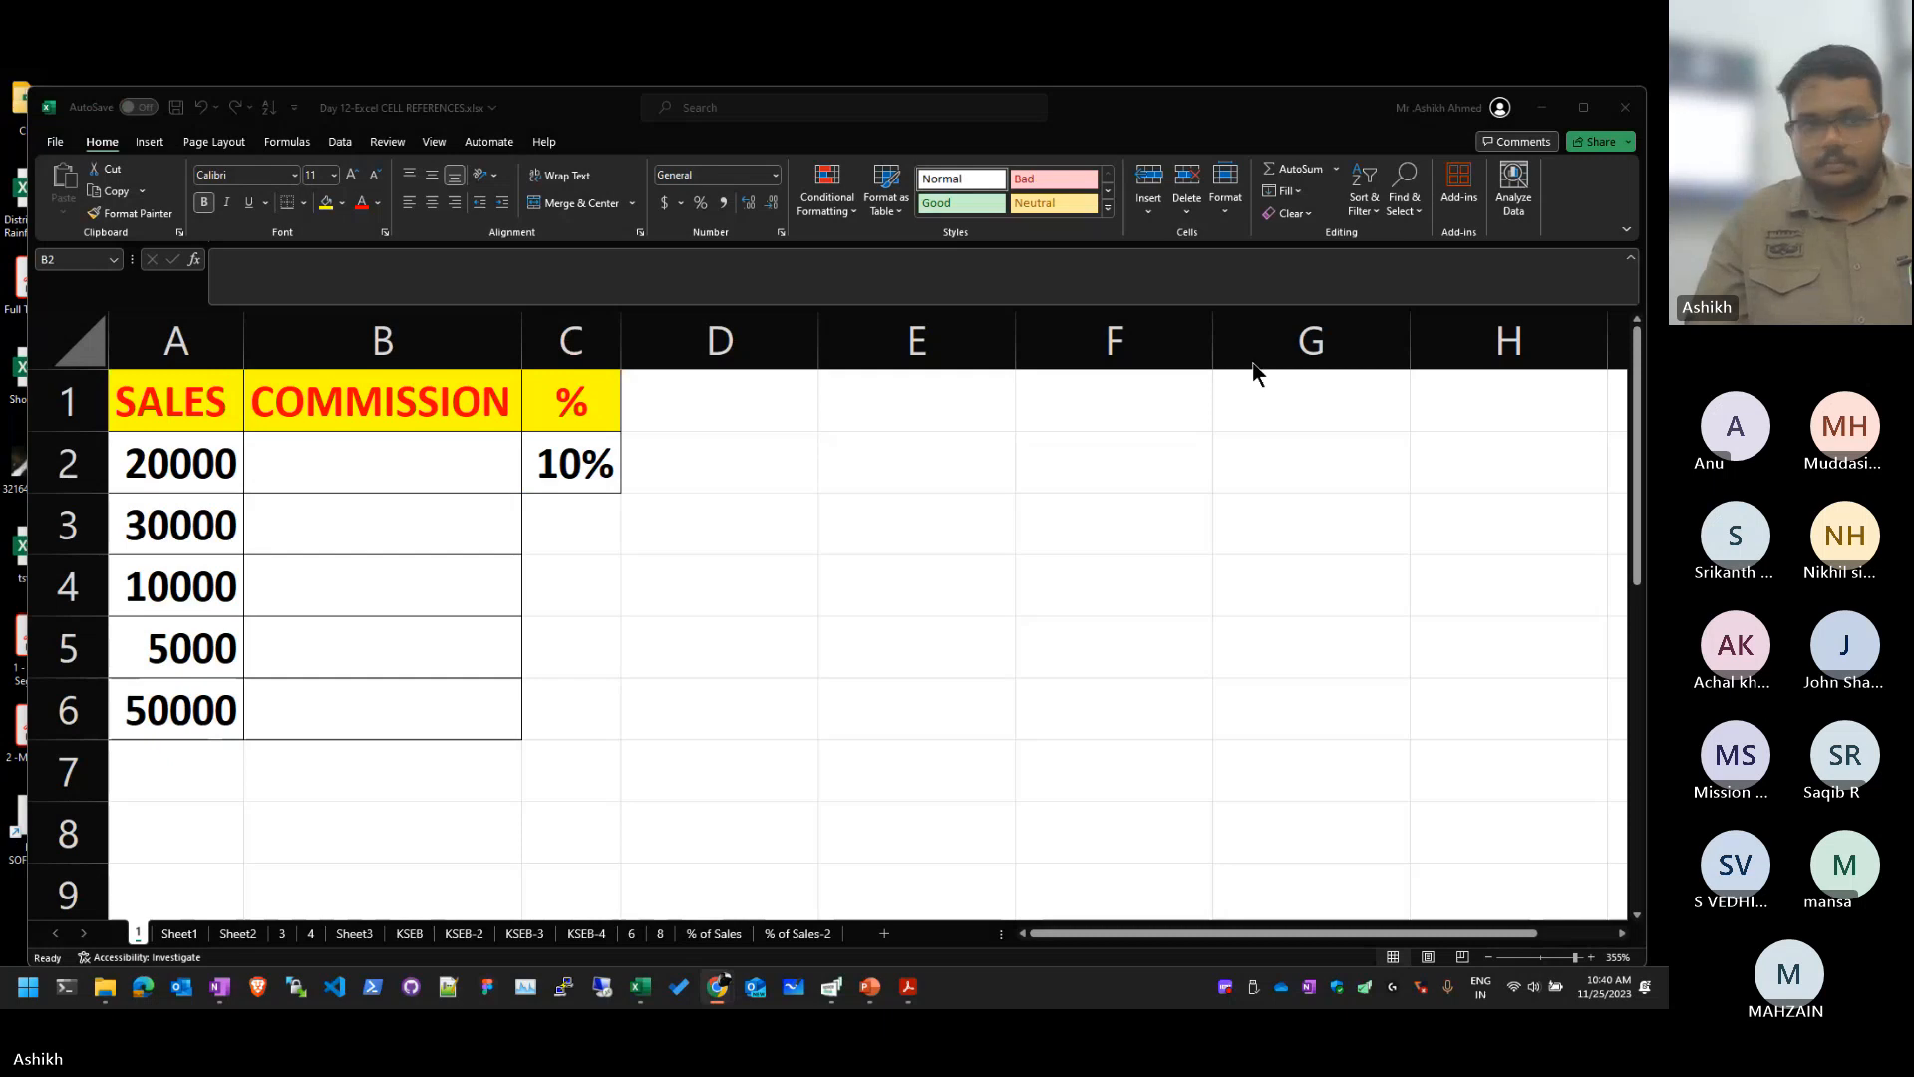
pyautogui.click(438, 579)
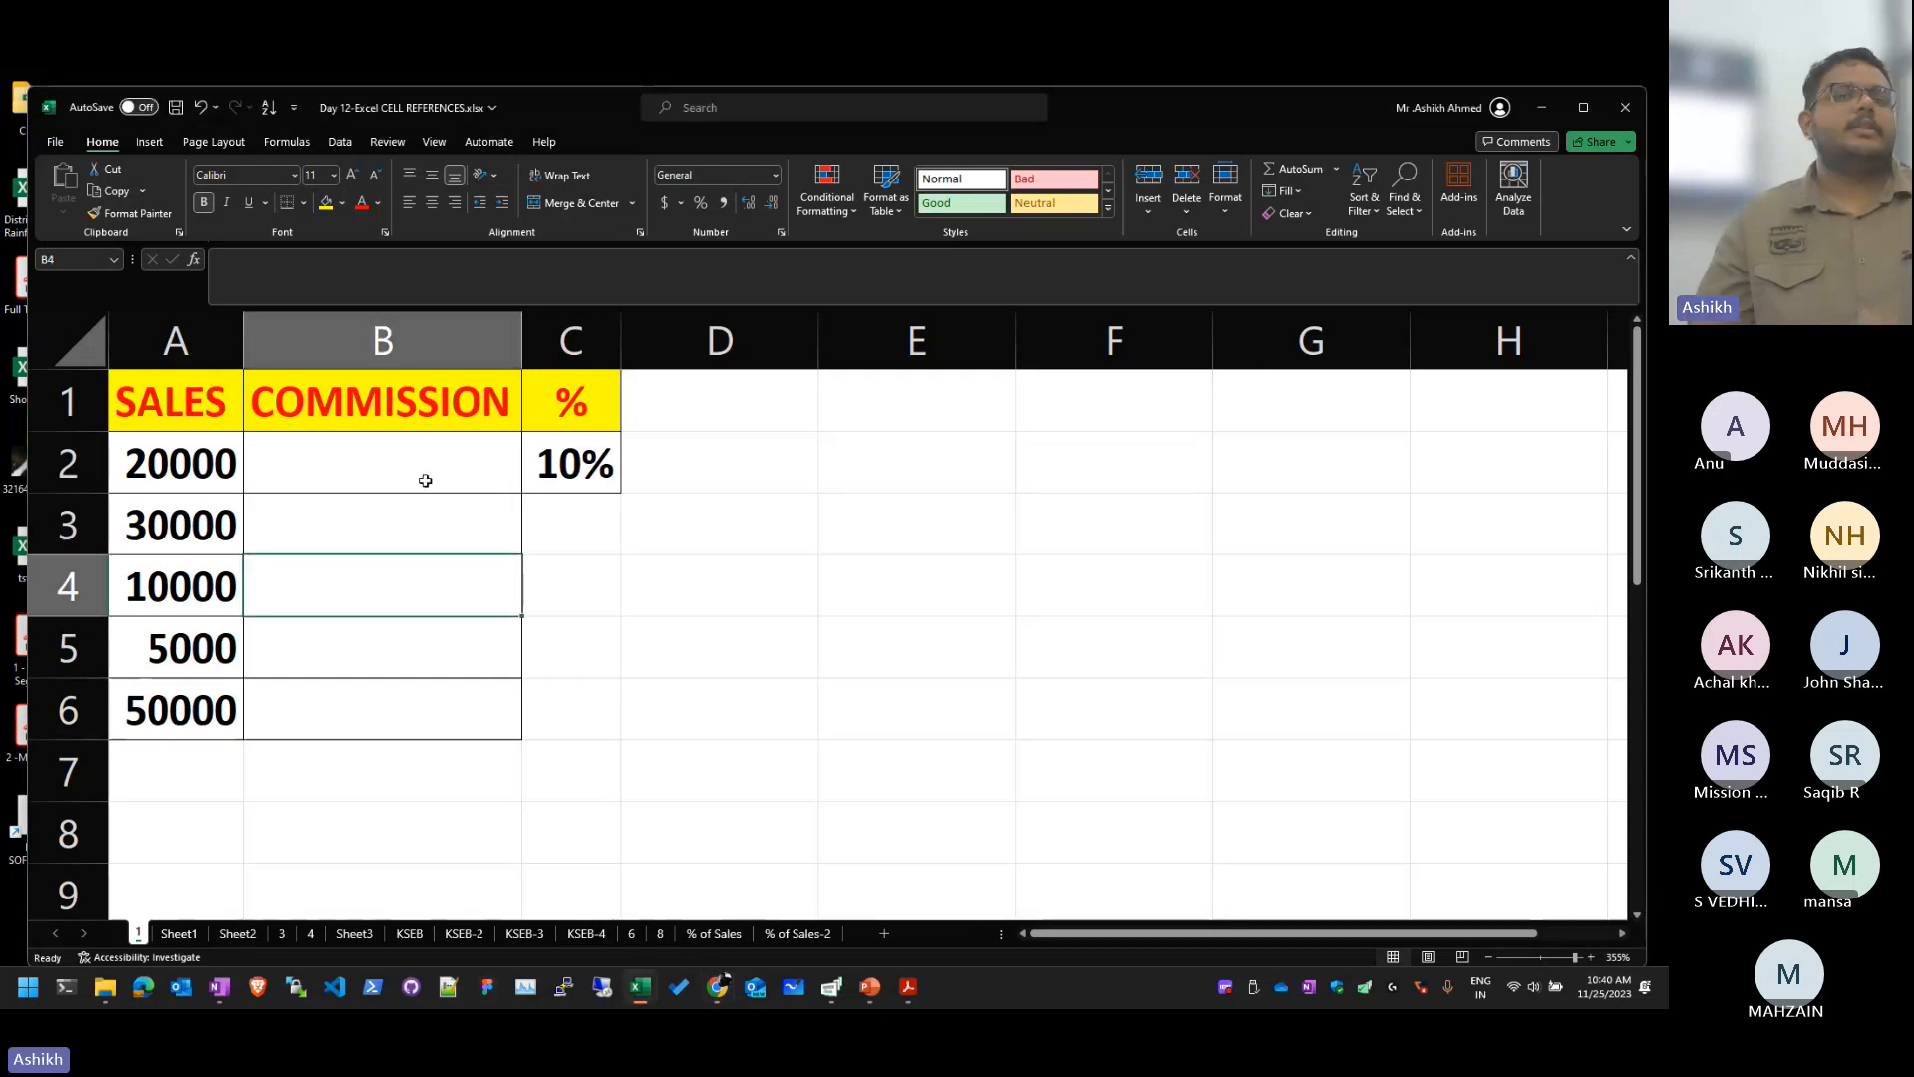
pyautogui.click(444, 465)
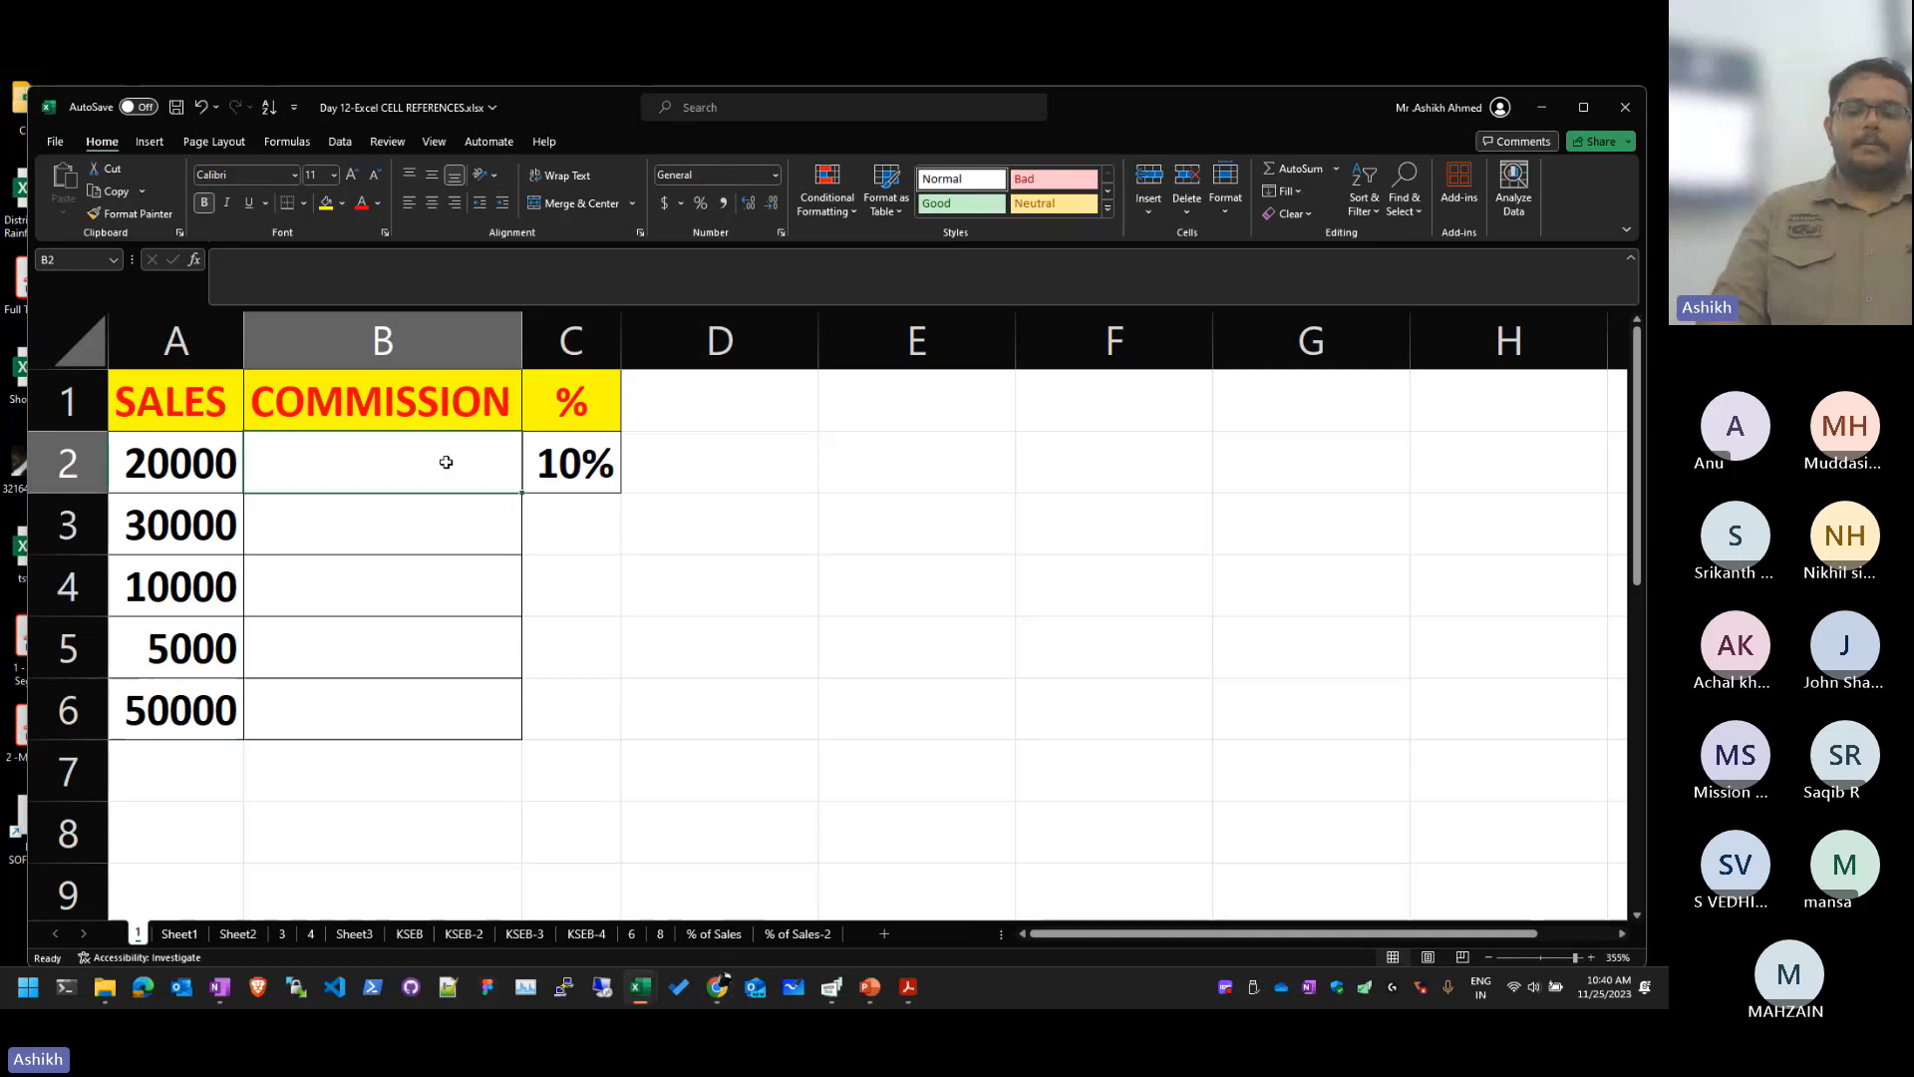
pyautogui.write('=')
pyautogui.press('Left')
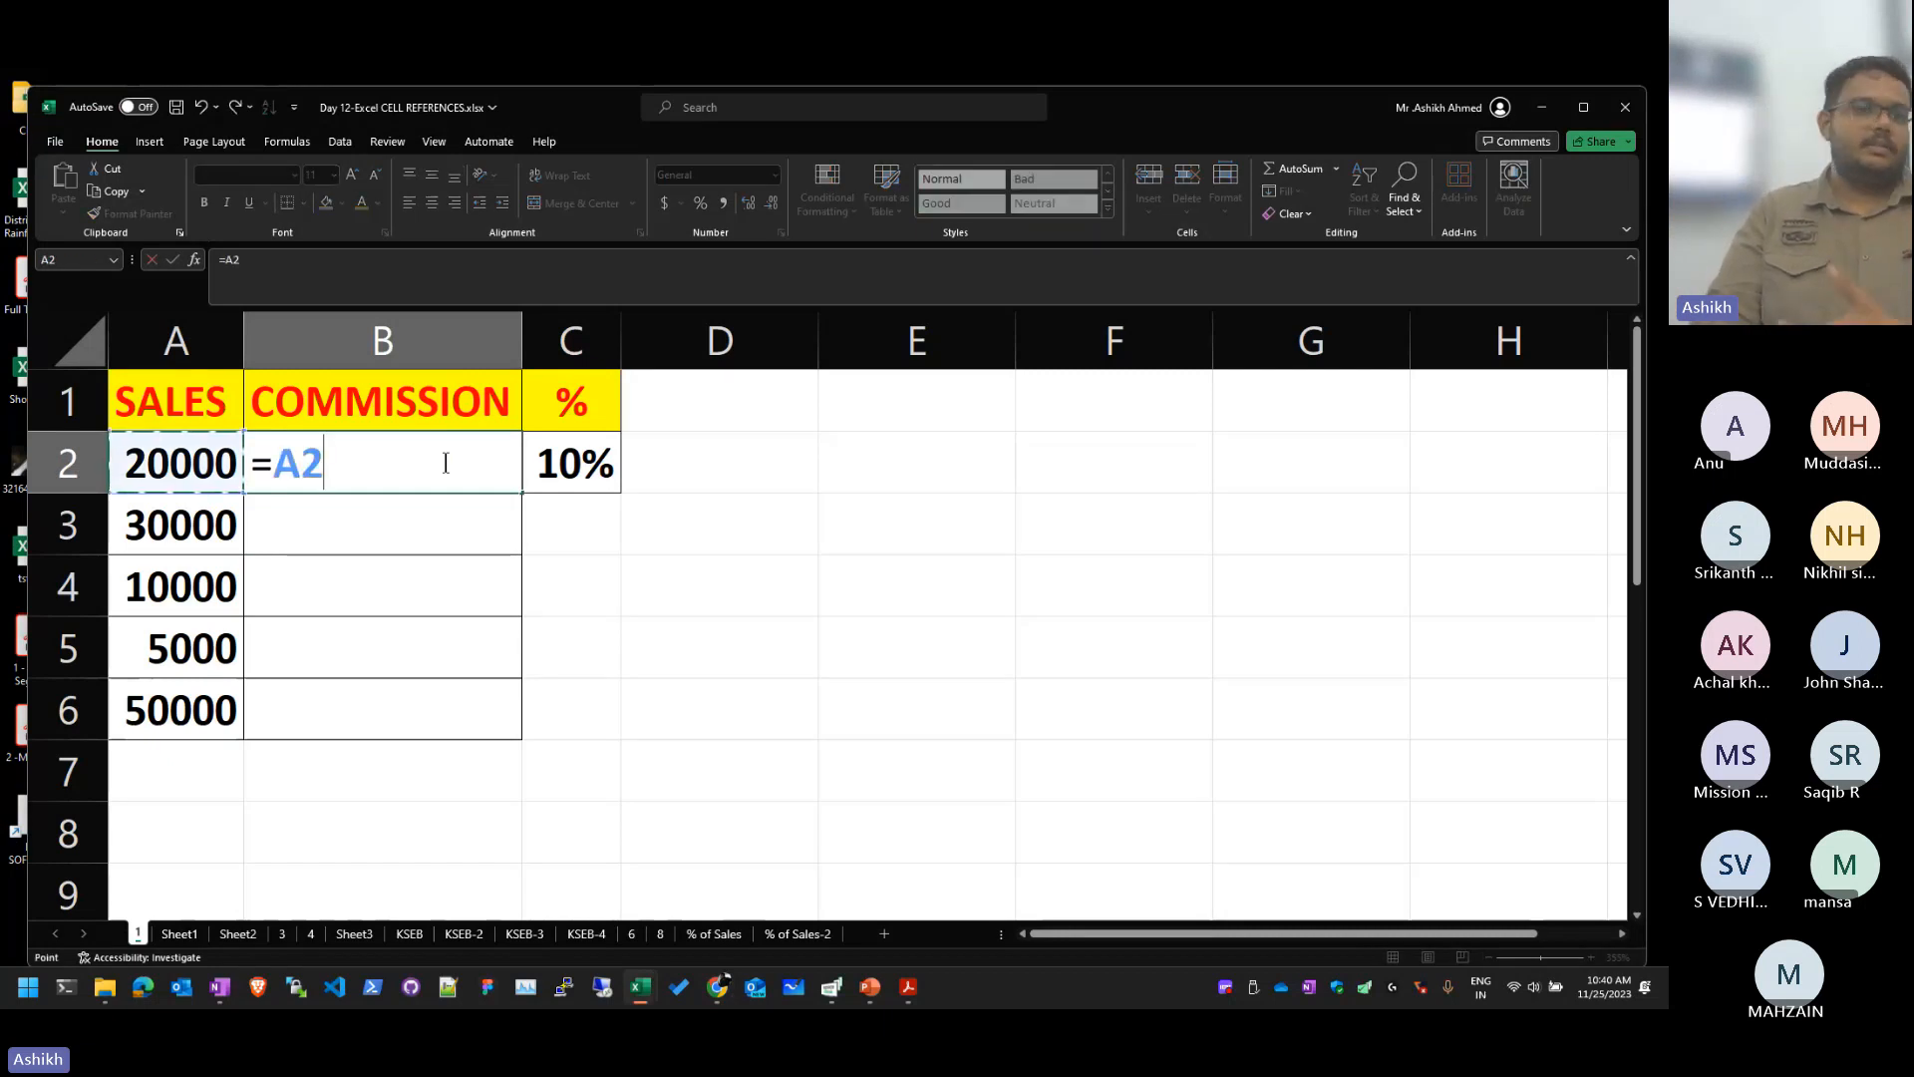
pyautogui.write('*')
pyautogui.press('Right')
pyautogui.press('Right')
pyautogui.press('Left')
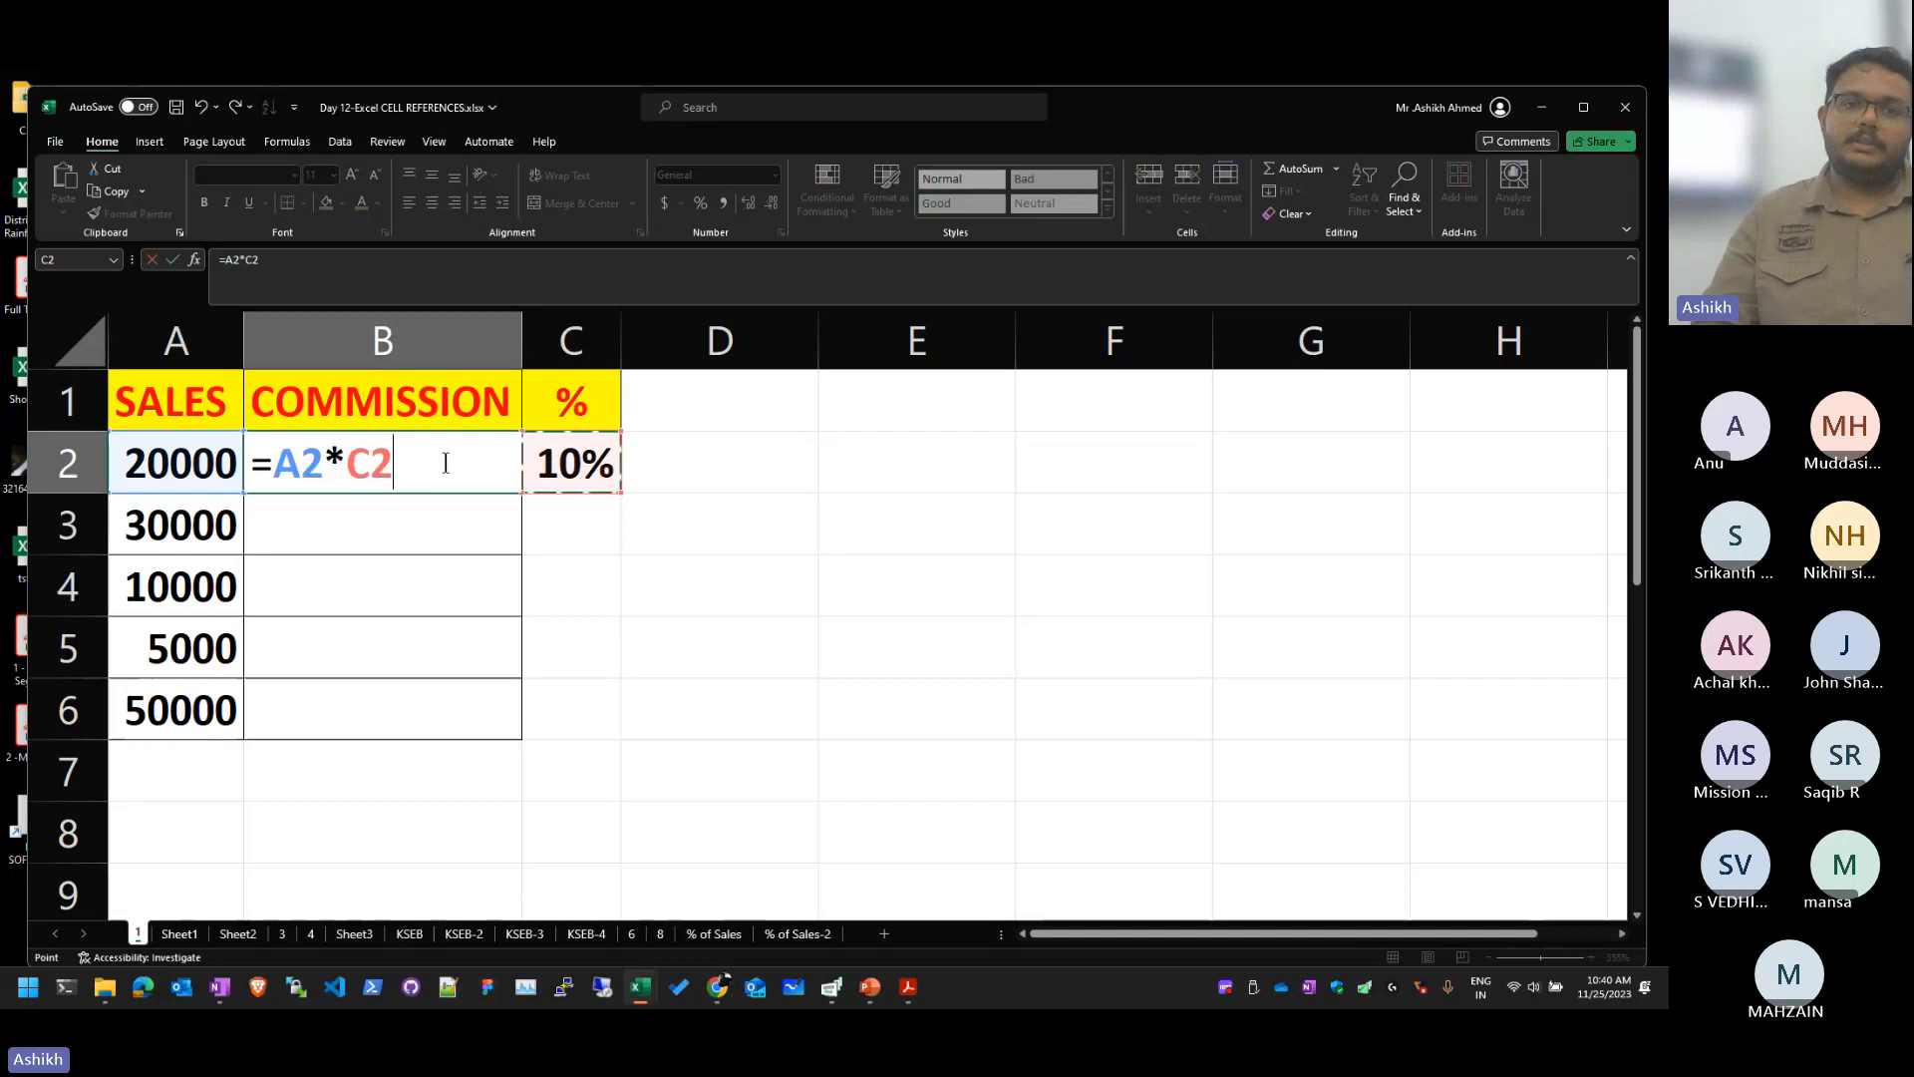
pyautogui.press('Return')
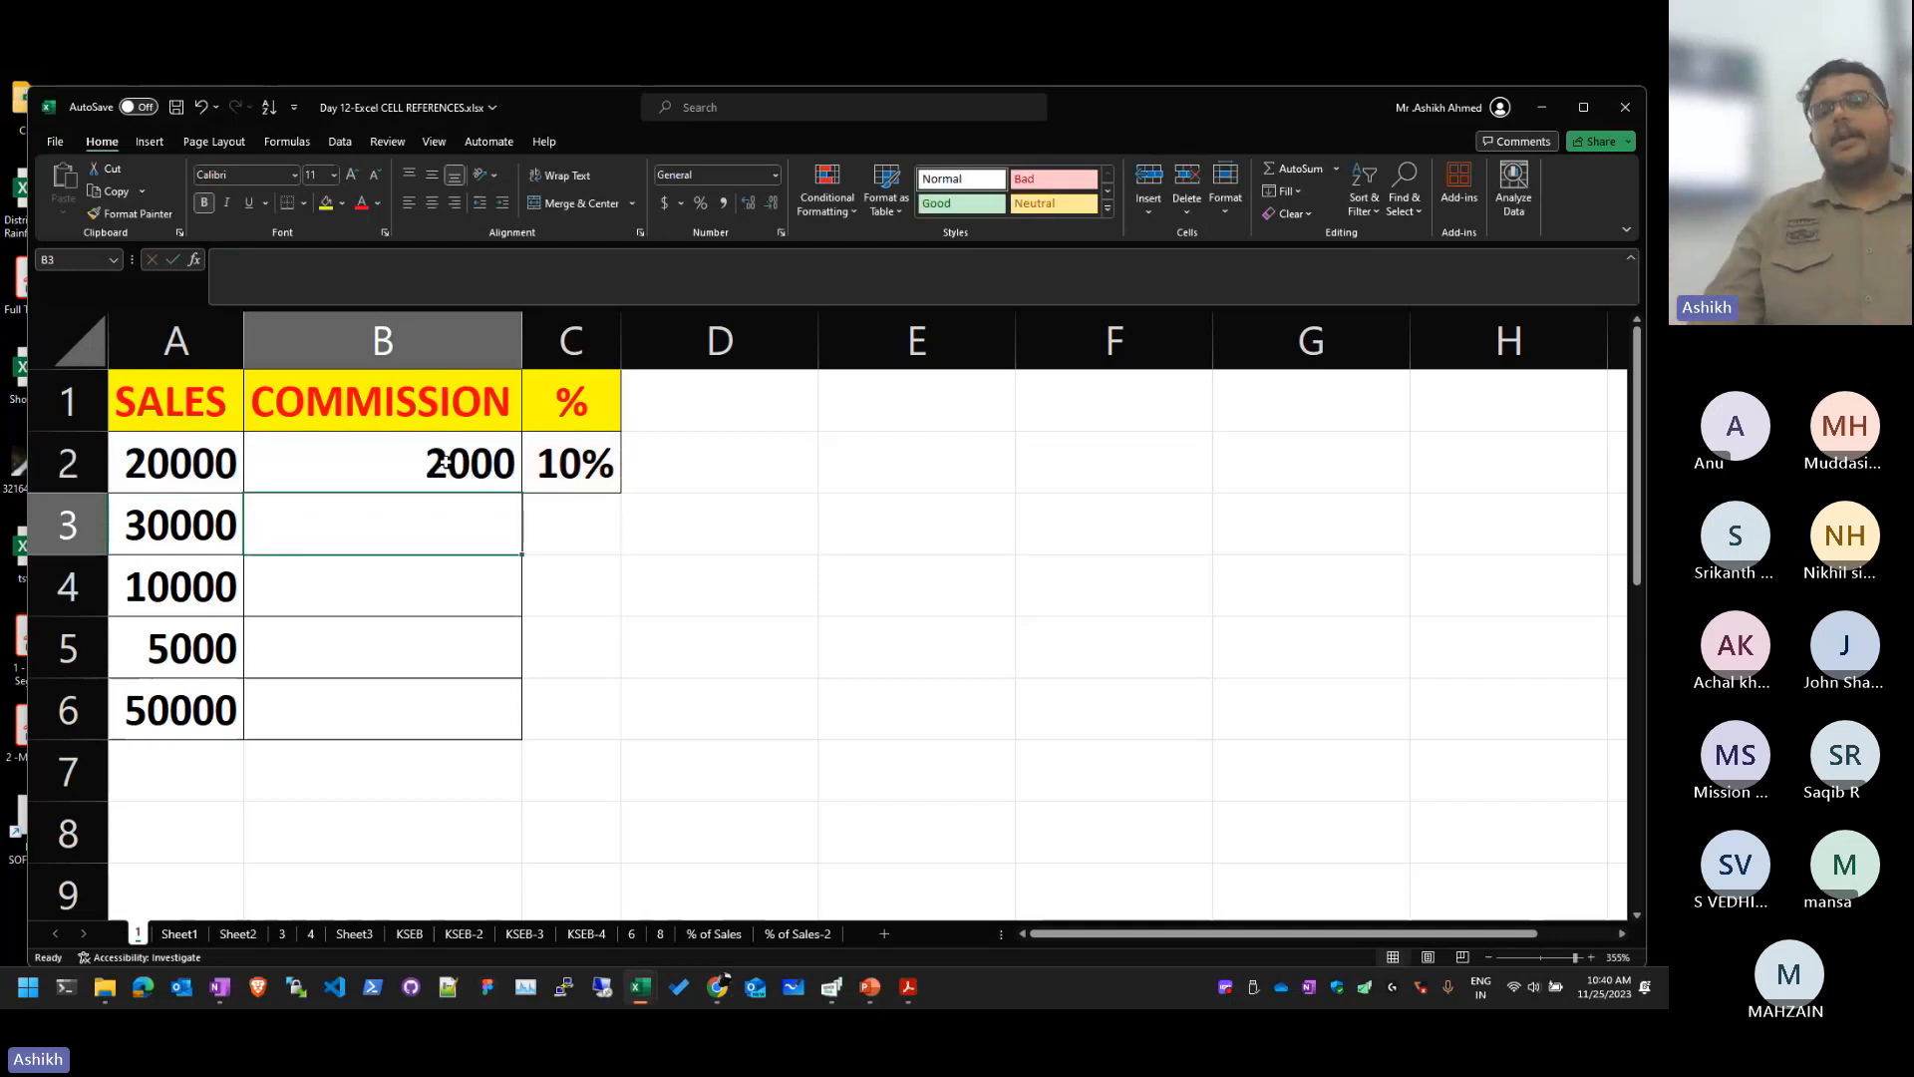
# Step: Try filling the relative commission formula from B2 down through B6
pyautogui.click(501, 469)
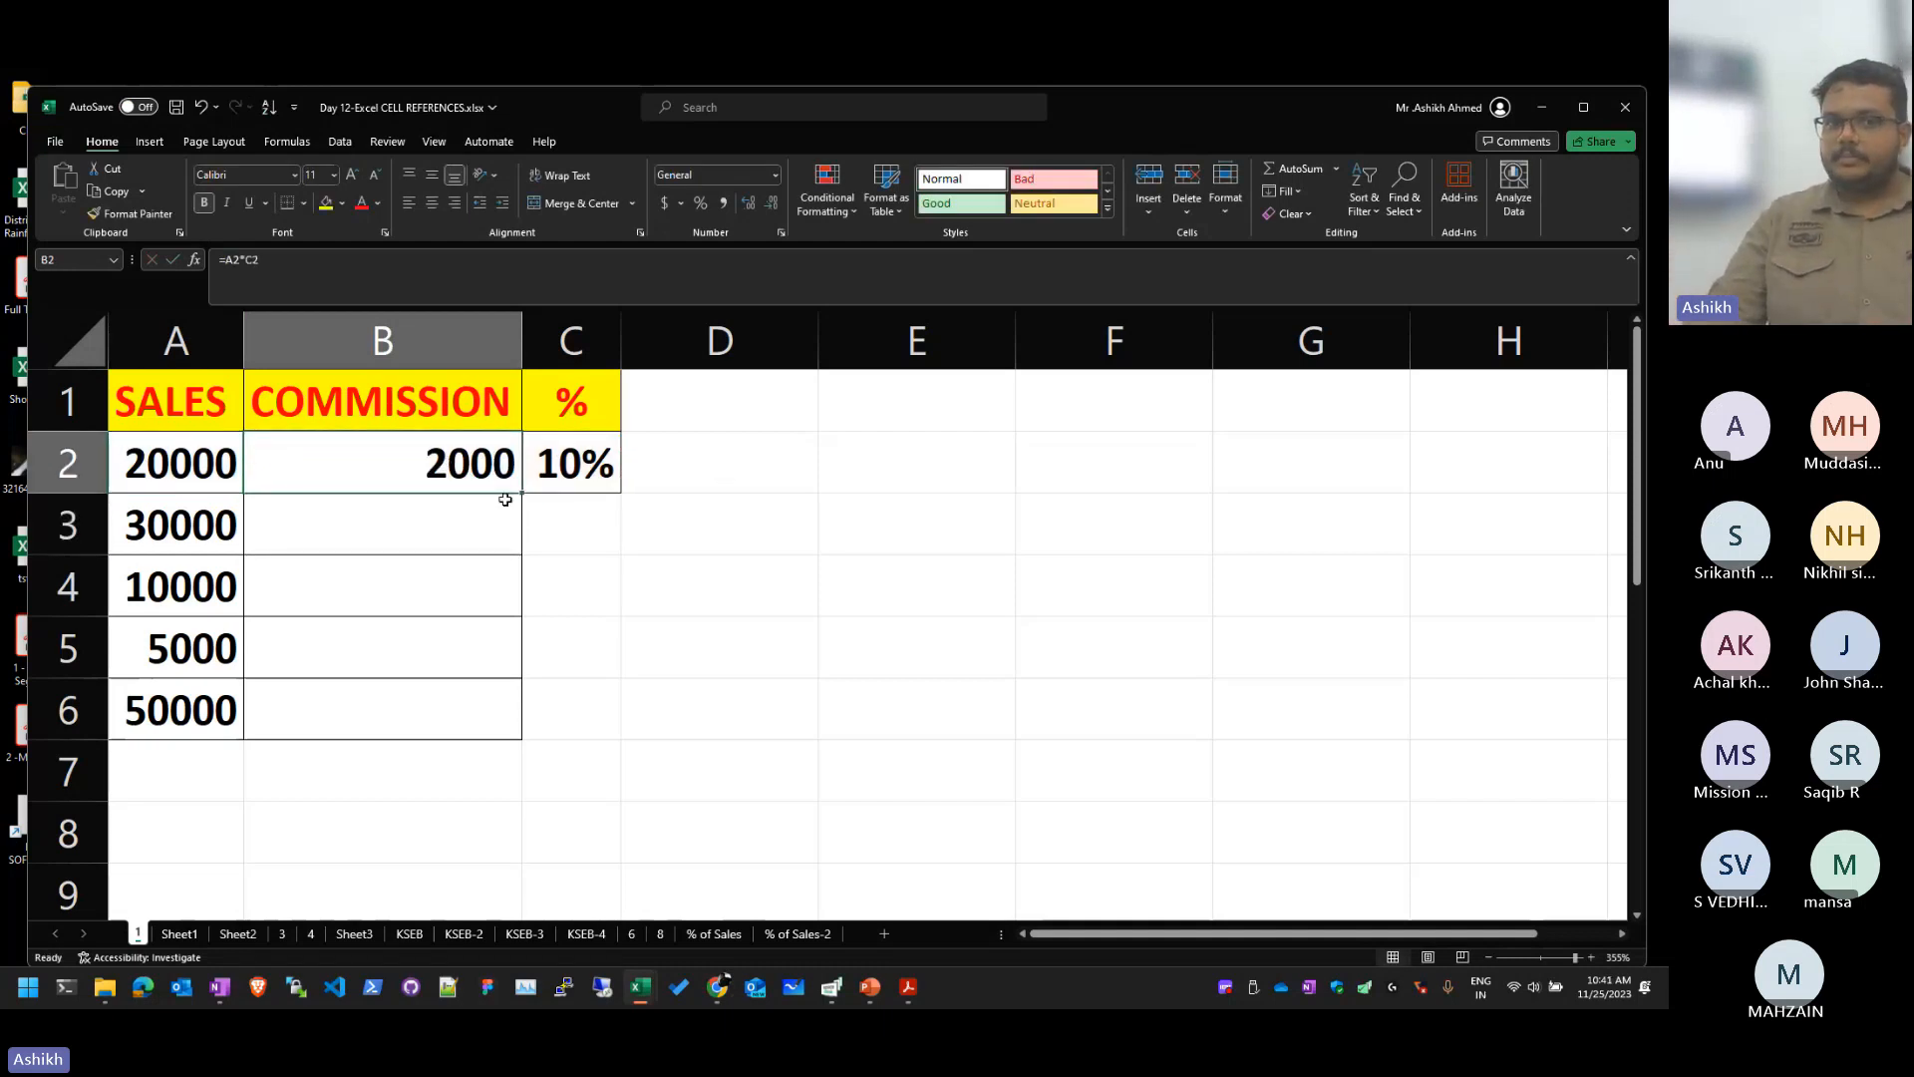
pyautogui.moveTo(522, 494); pyautogui.dragTo(495, 740)
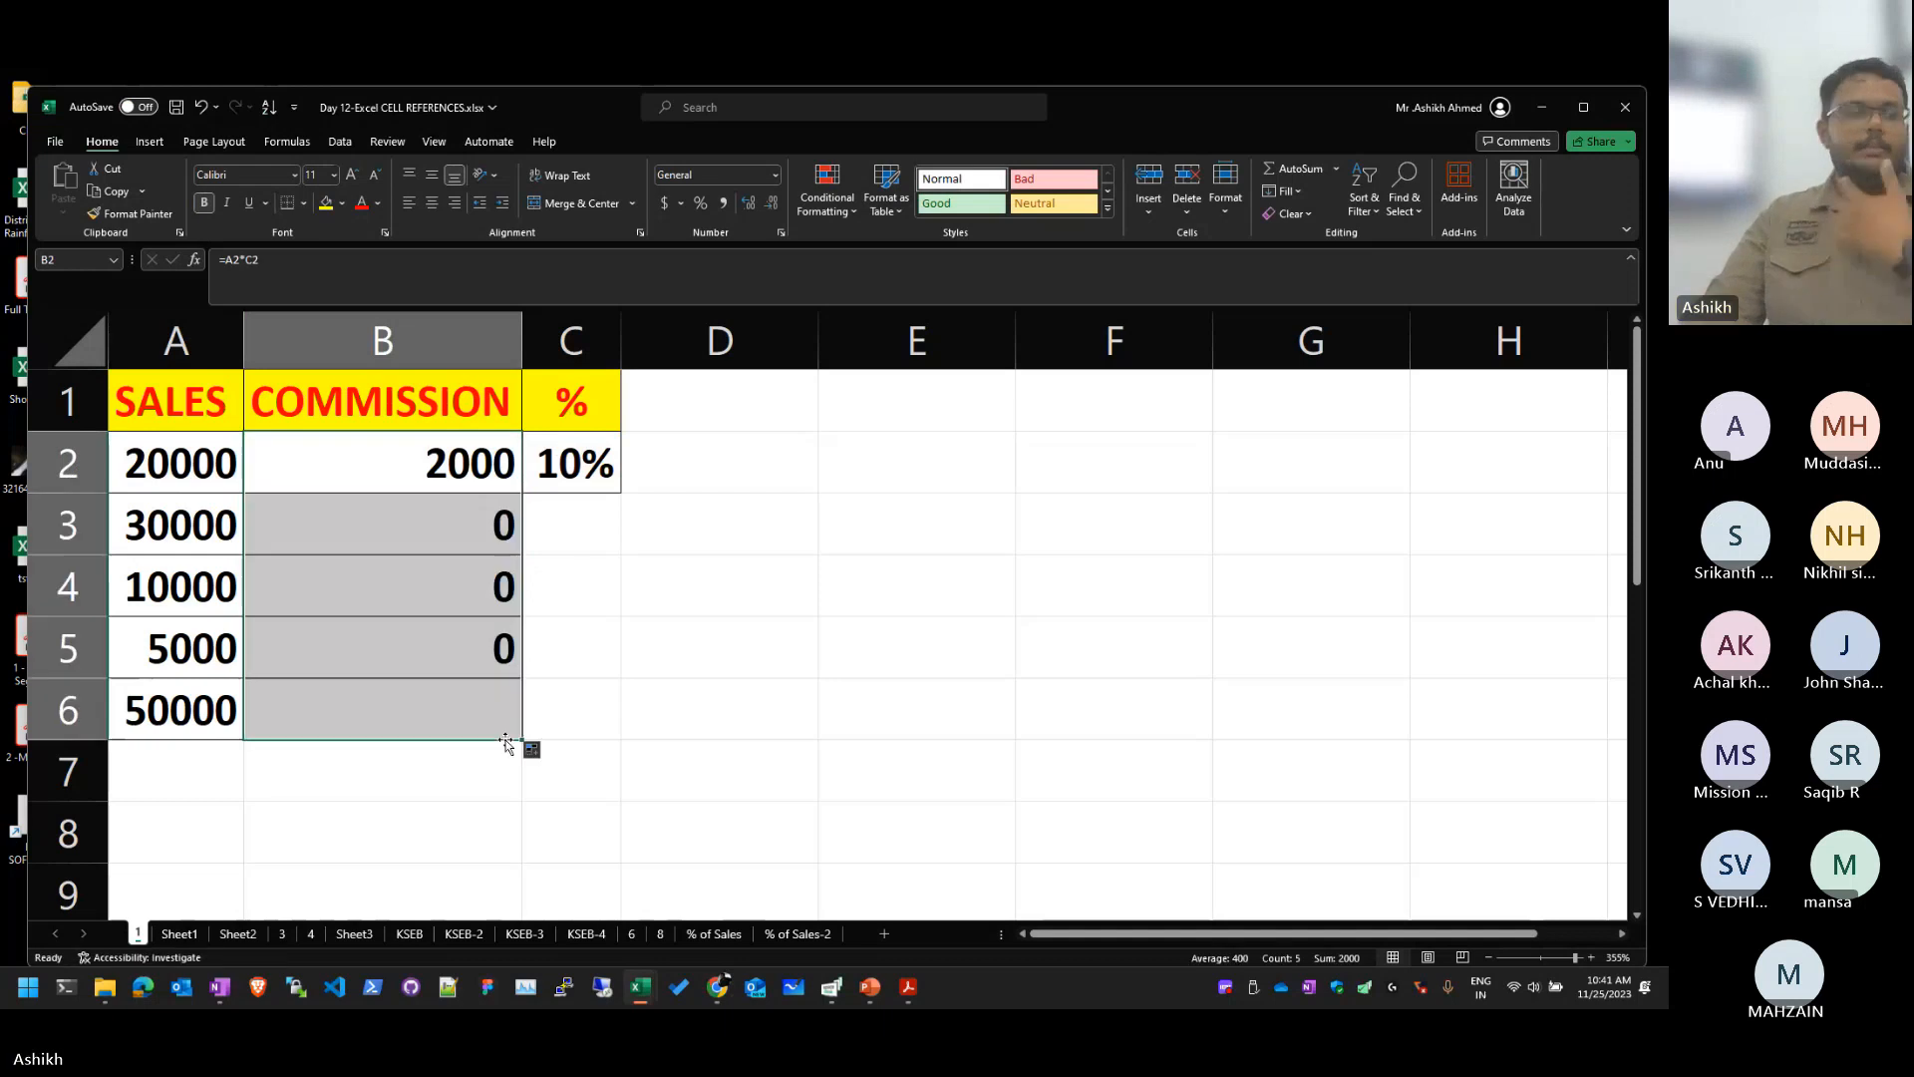
pyautogui.click(634, 587)
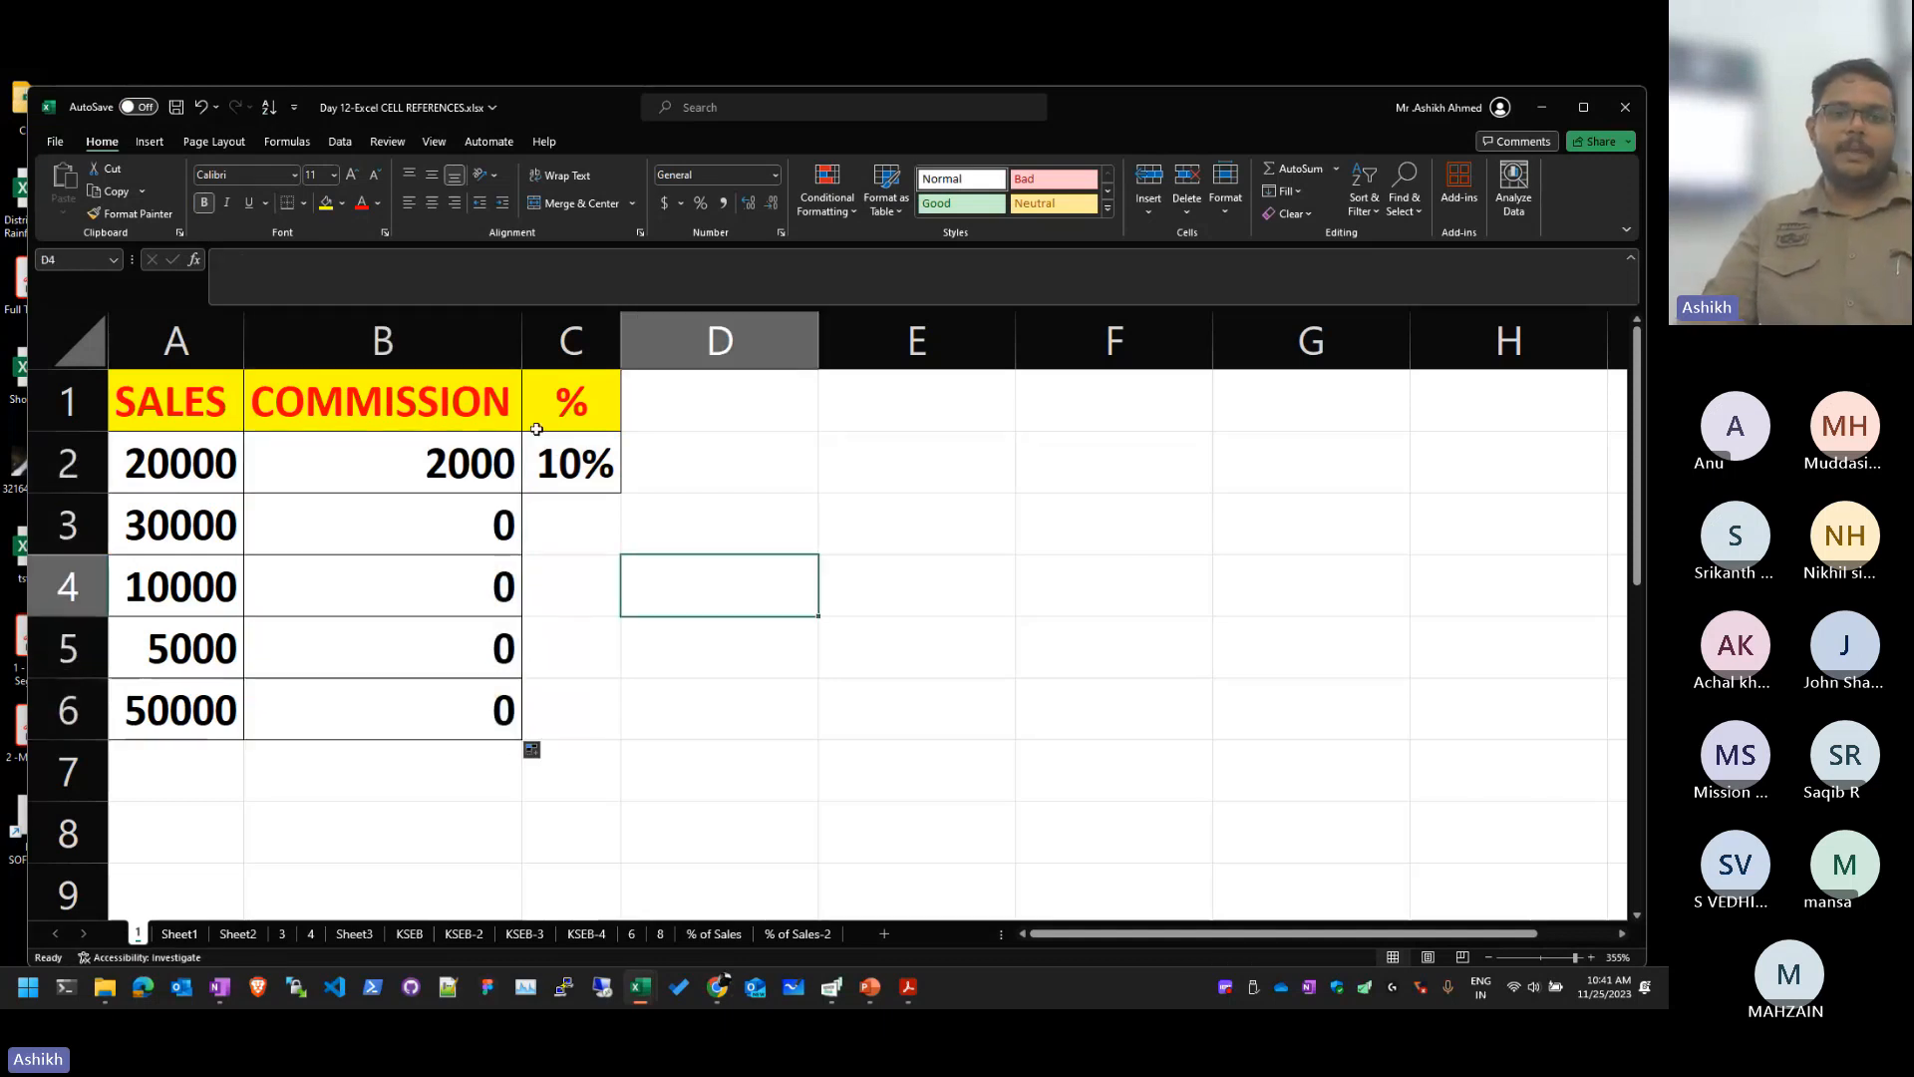
# Step: Compare the cells referenced by the commission formulas in B2 and B3
pyautogui.doubleClick(501, 452)
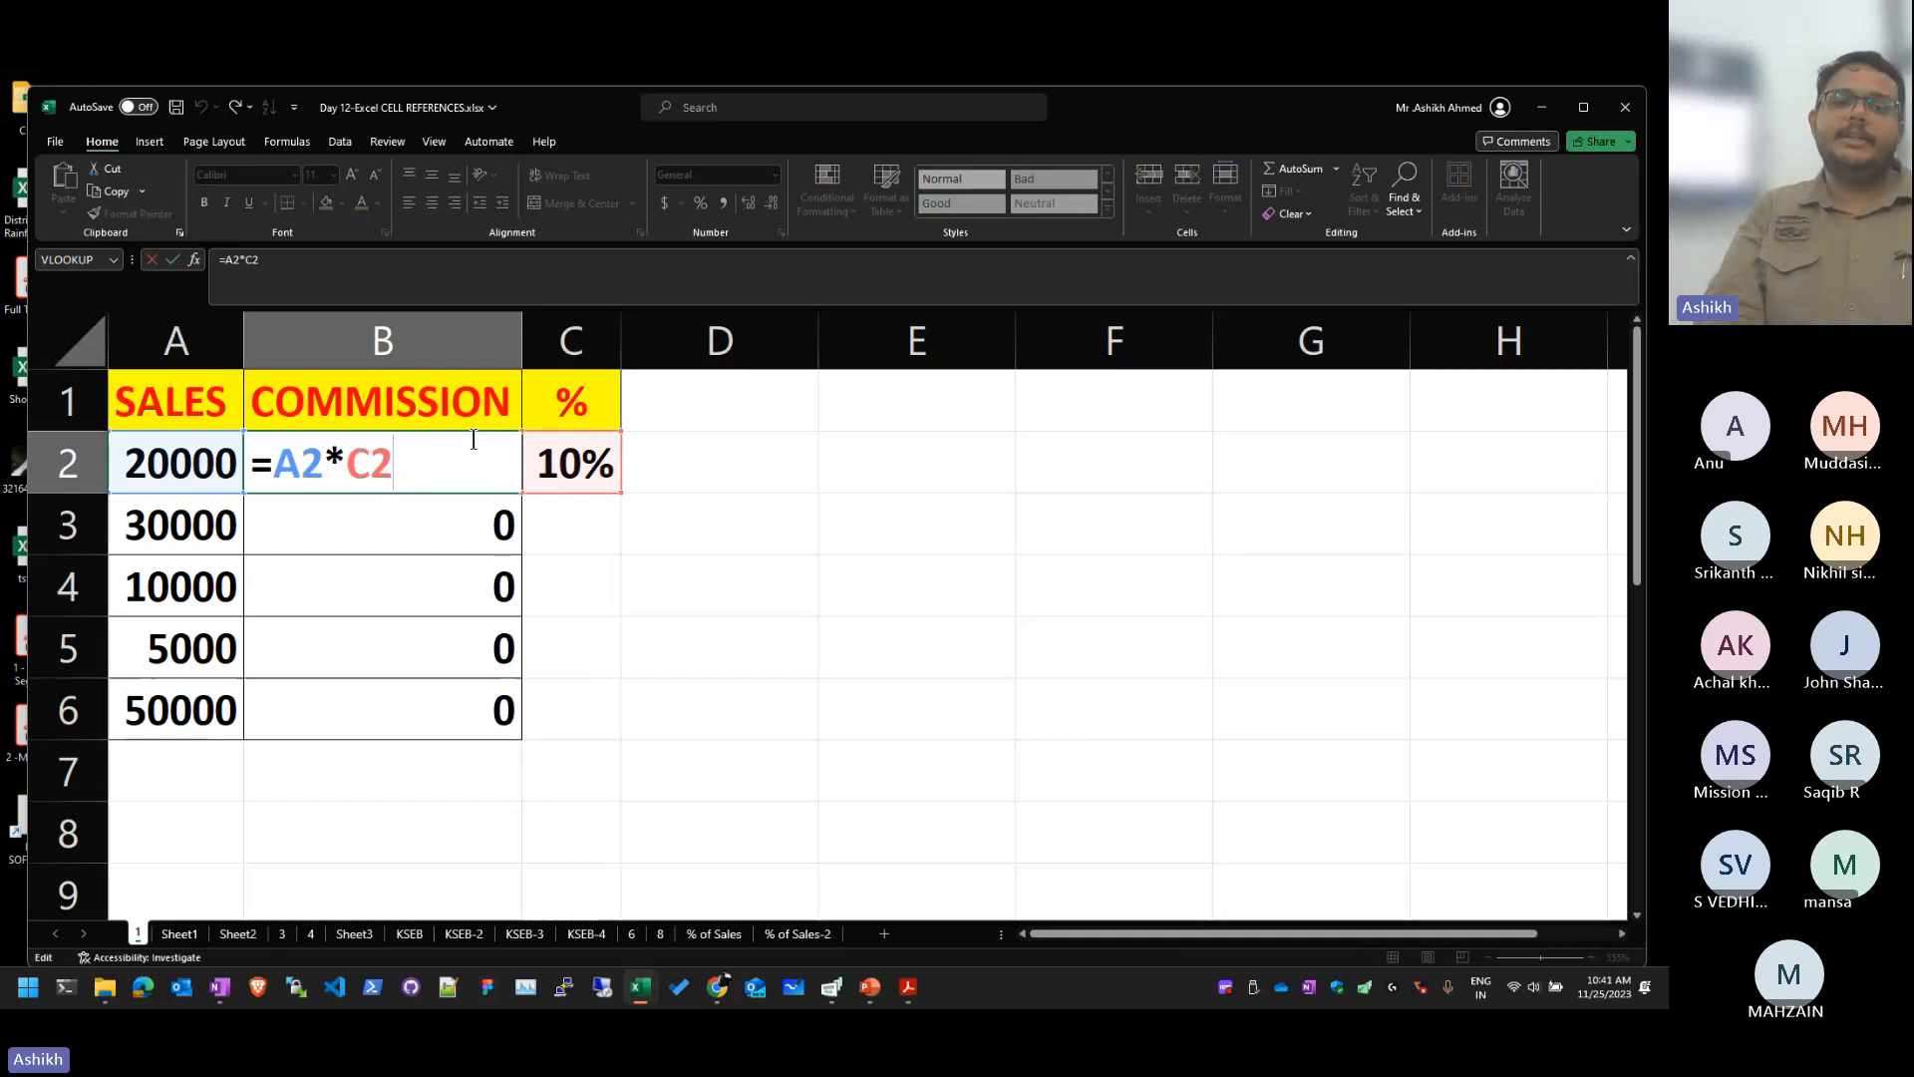
pyautogui.press('Return')
pyautogui.press('F2')
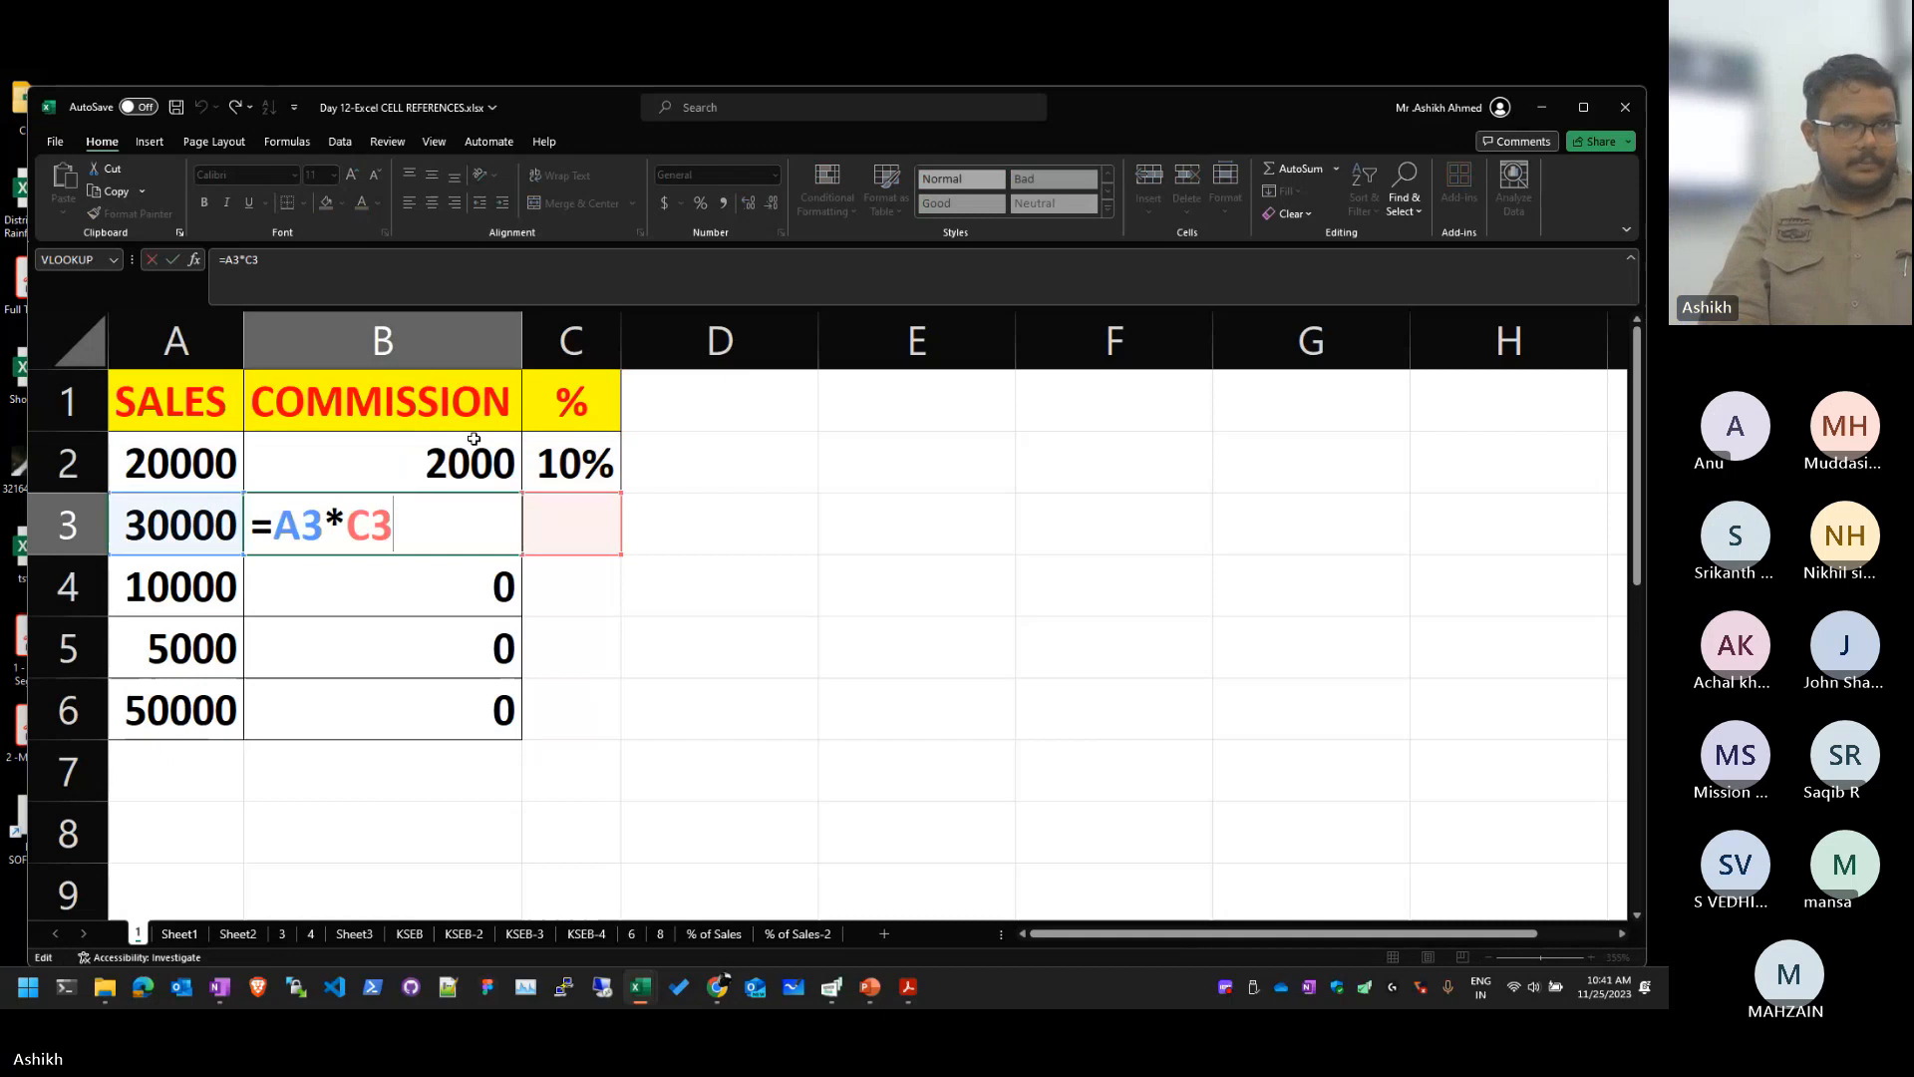
pyautogui.press('Escape')
# Step: Clear the filled commission formulas in B3 through B6, one cell at a time
pyautogui.press('Delete')
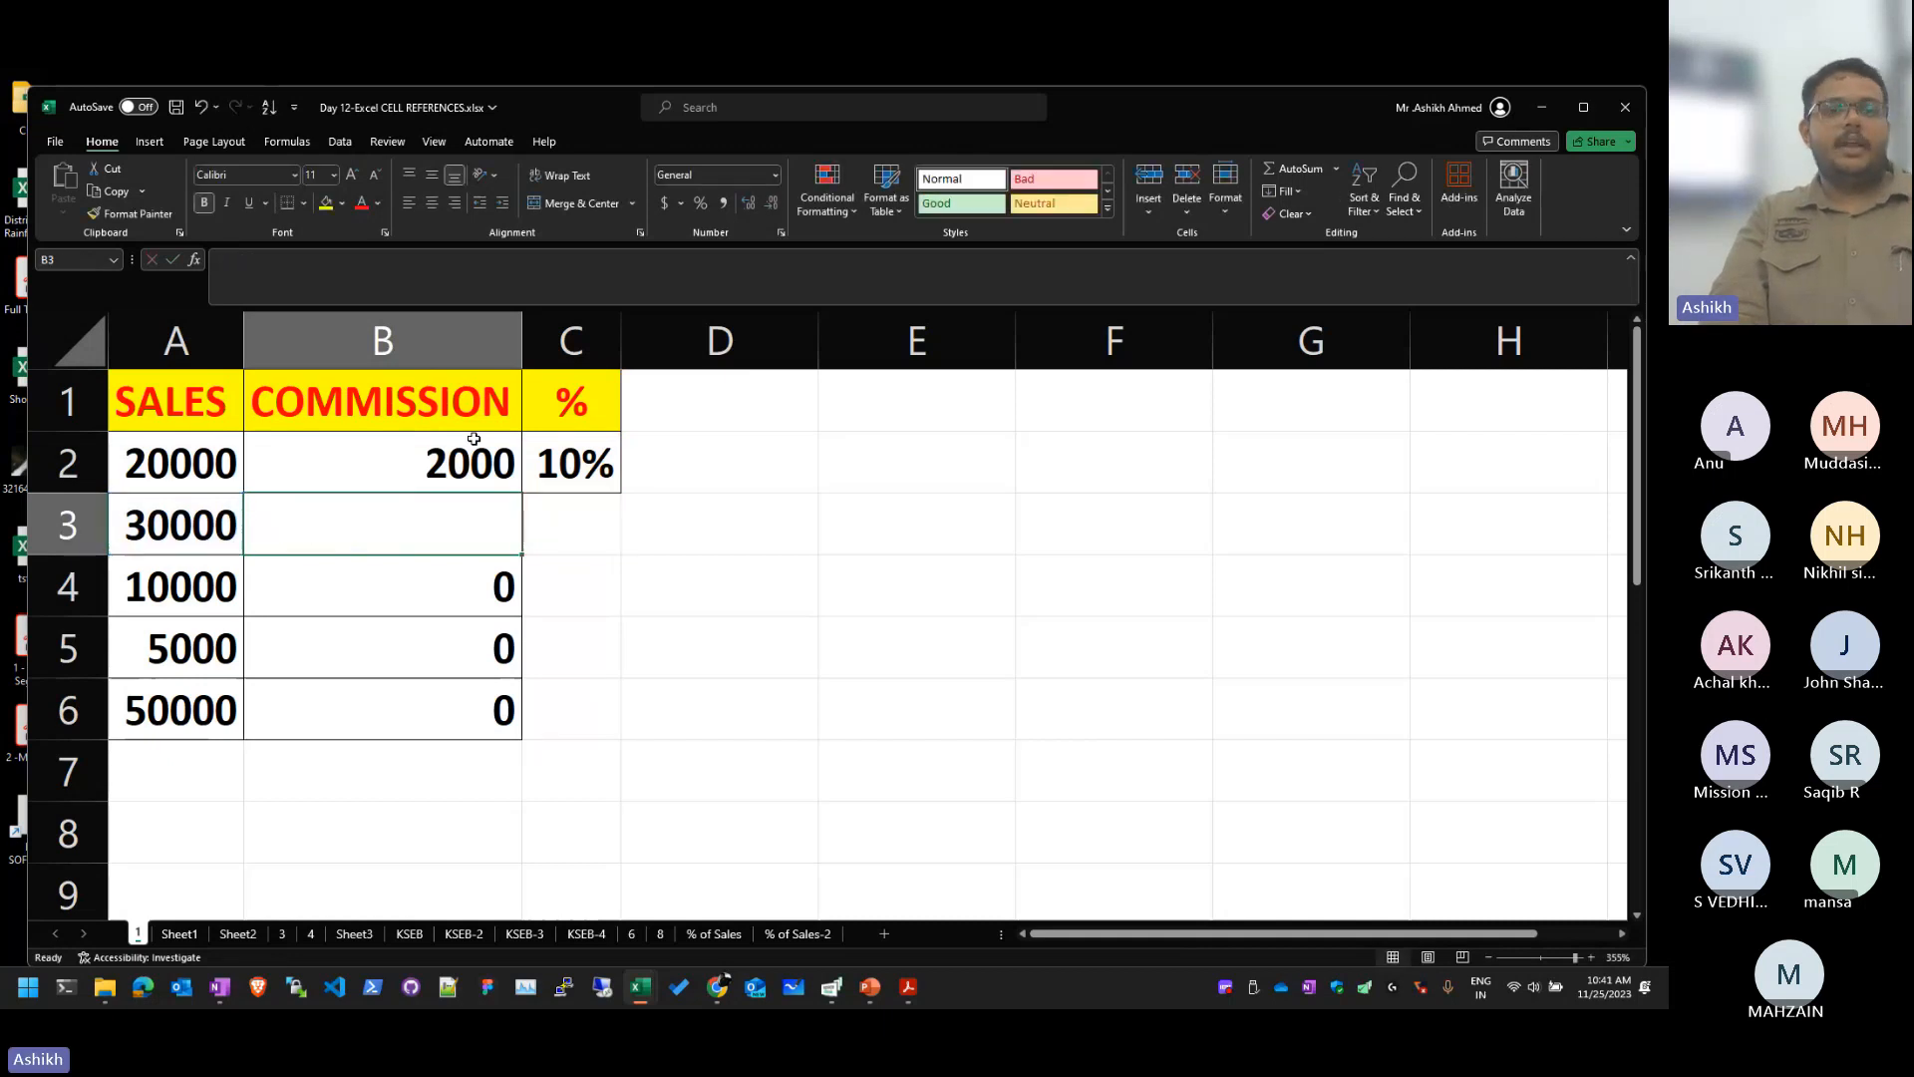
pyautogui.press('Down')
pyautogui.press('Delete')
pyautogui.press('Down')
pyautogui.press('Delete')
pyautogui.press('Down')
pyautogui.press('Delete')
pyautogui.press('Up')
pyautogui.press('Up')
pyautogui.press('Up')
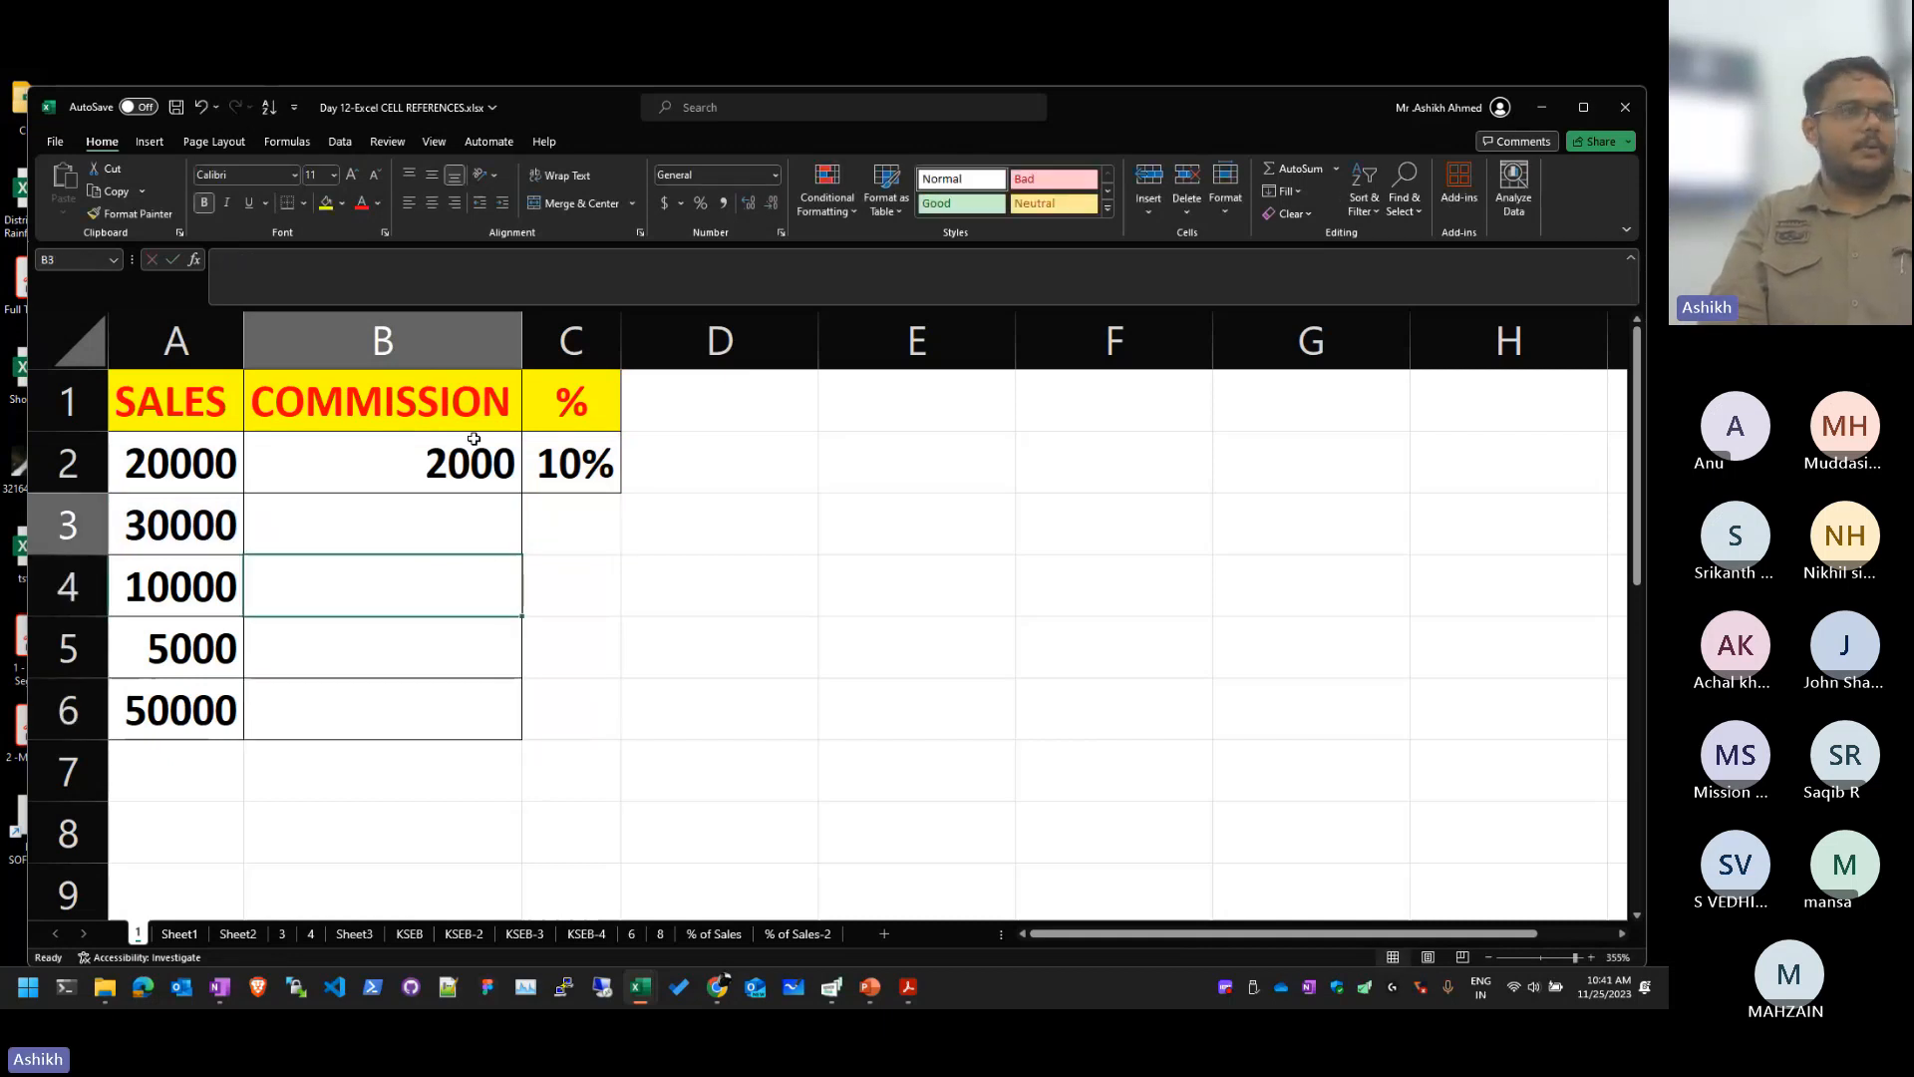
# Step: Undo the last clearing to inspect which cells the B6 formula references, and clear B6 again
pyautogui.press('Down')
pyautogui.hotkey('ctrl', 'z')
pyautogui.press('Down')
pyautogui.press('Up')
pyautogui.press('F2')
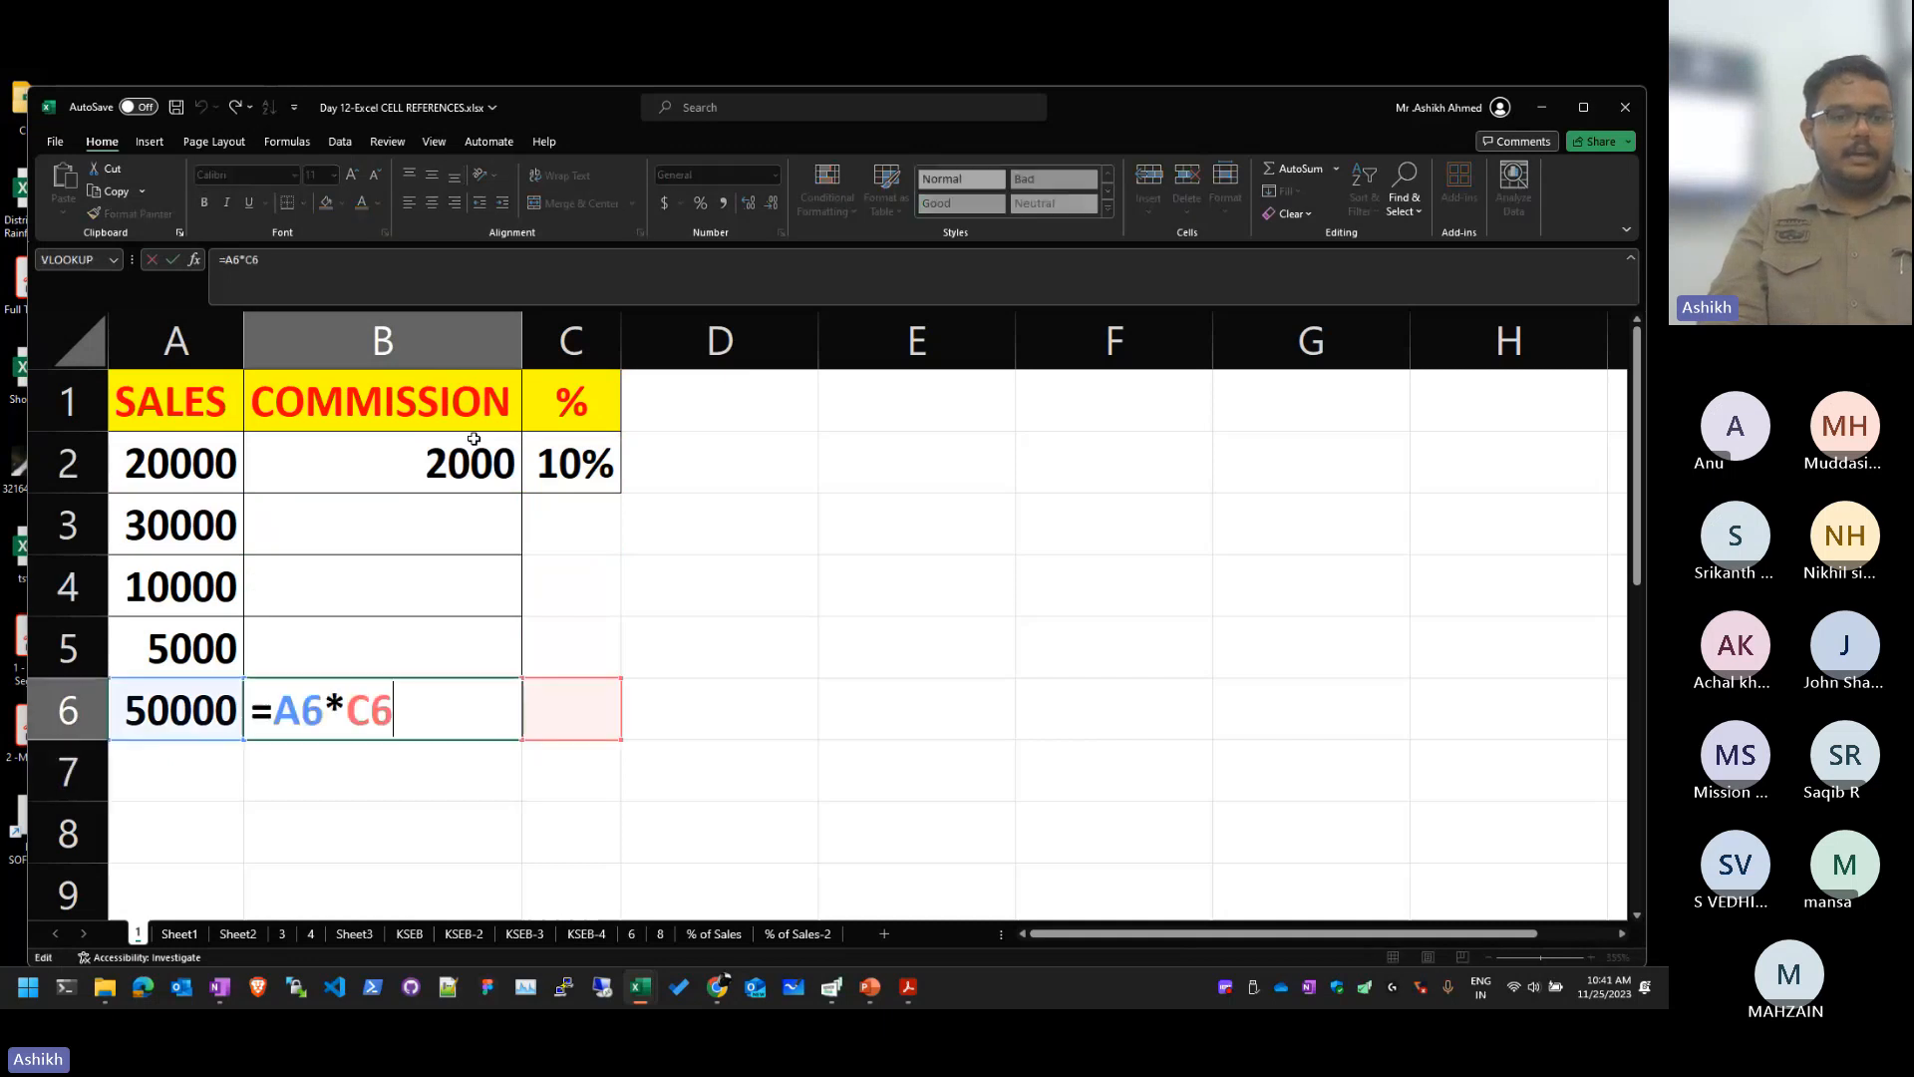
pyautogui.press('Escape')
pyautogui.hotkey('shift', 'Left')
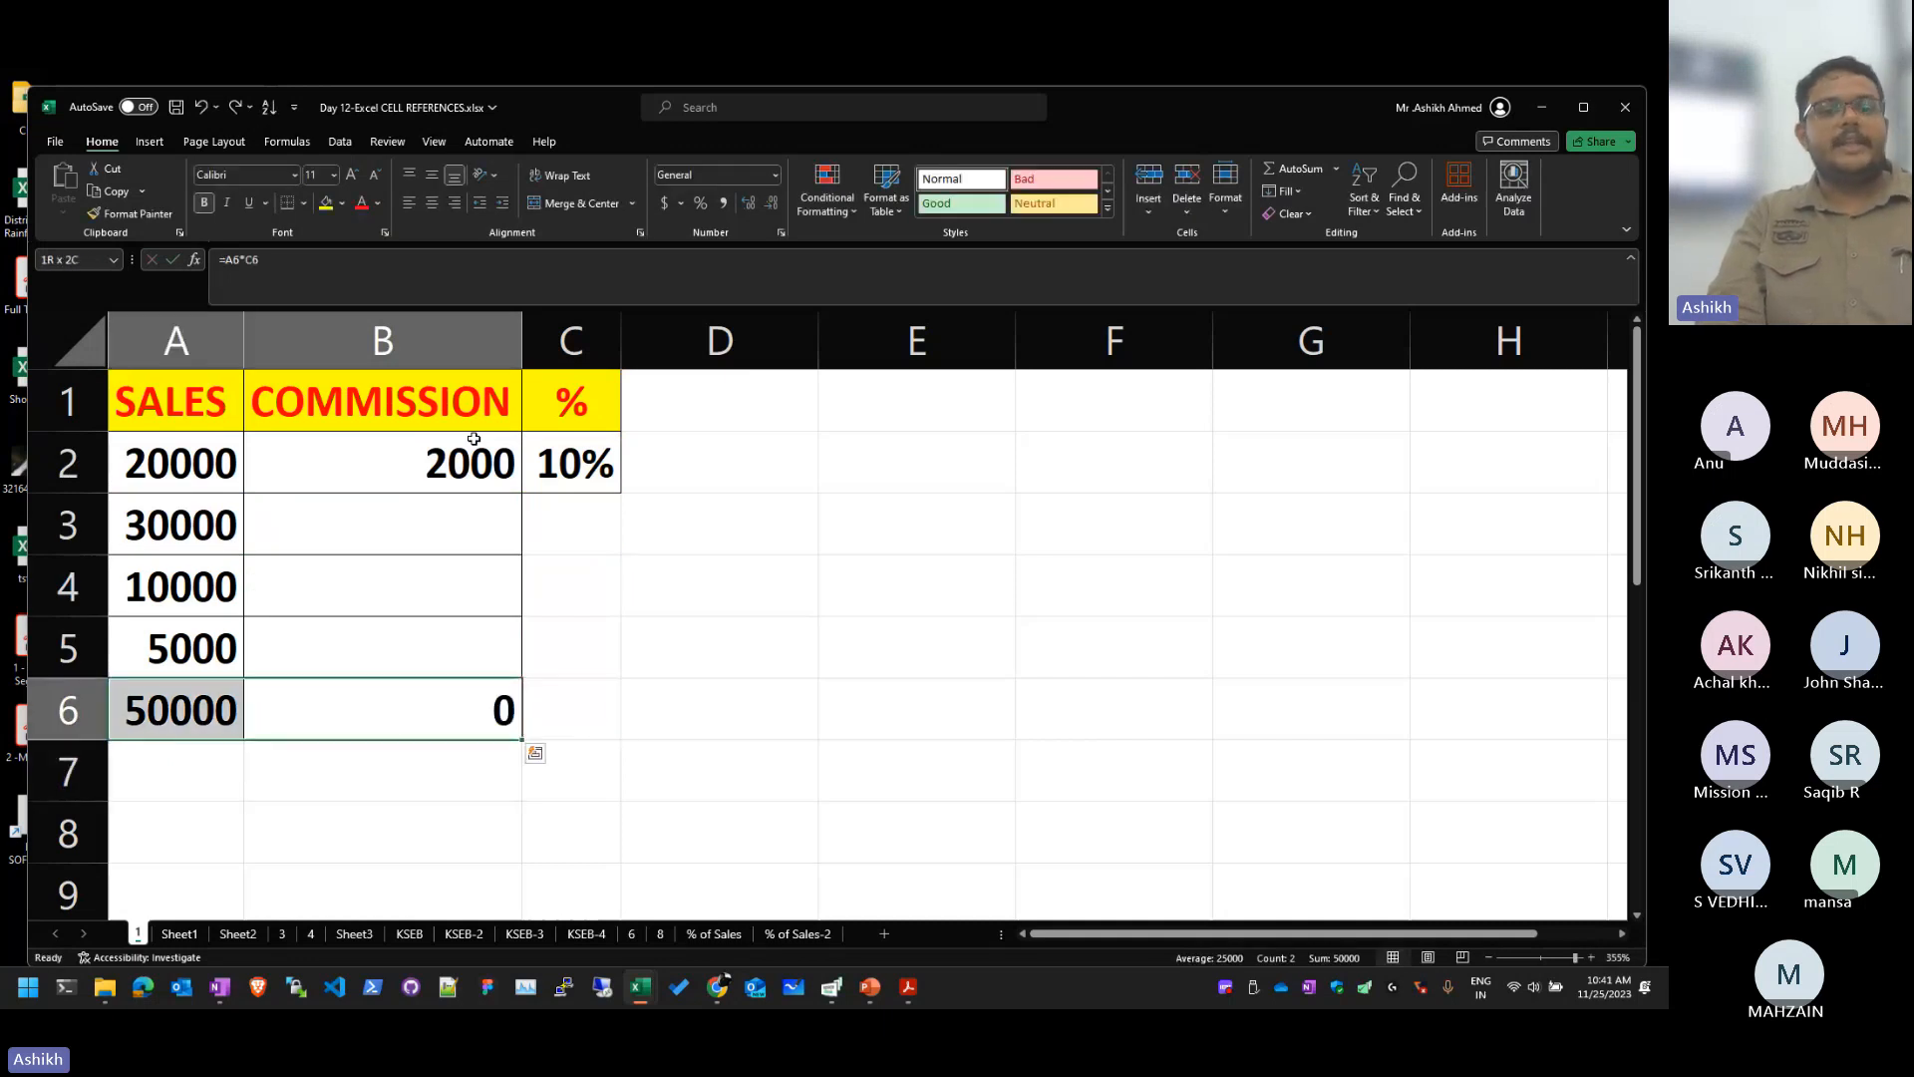
pyautogui.press('Right')
pyautogui.press('Left')
pyautogui.press('Delete')
# Step: Examine the C2 reference inside the commission formula in B2, leaving the formula as it is
pyautogui.press('Up')
pyautogui.press('Up')
pyautogui.press('Up')
pyautogui.press('Up')
pyautogui.press('F2')
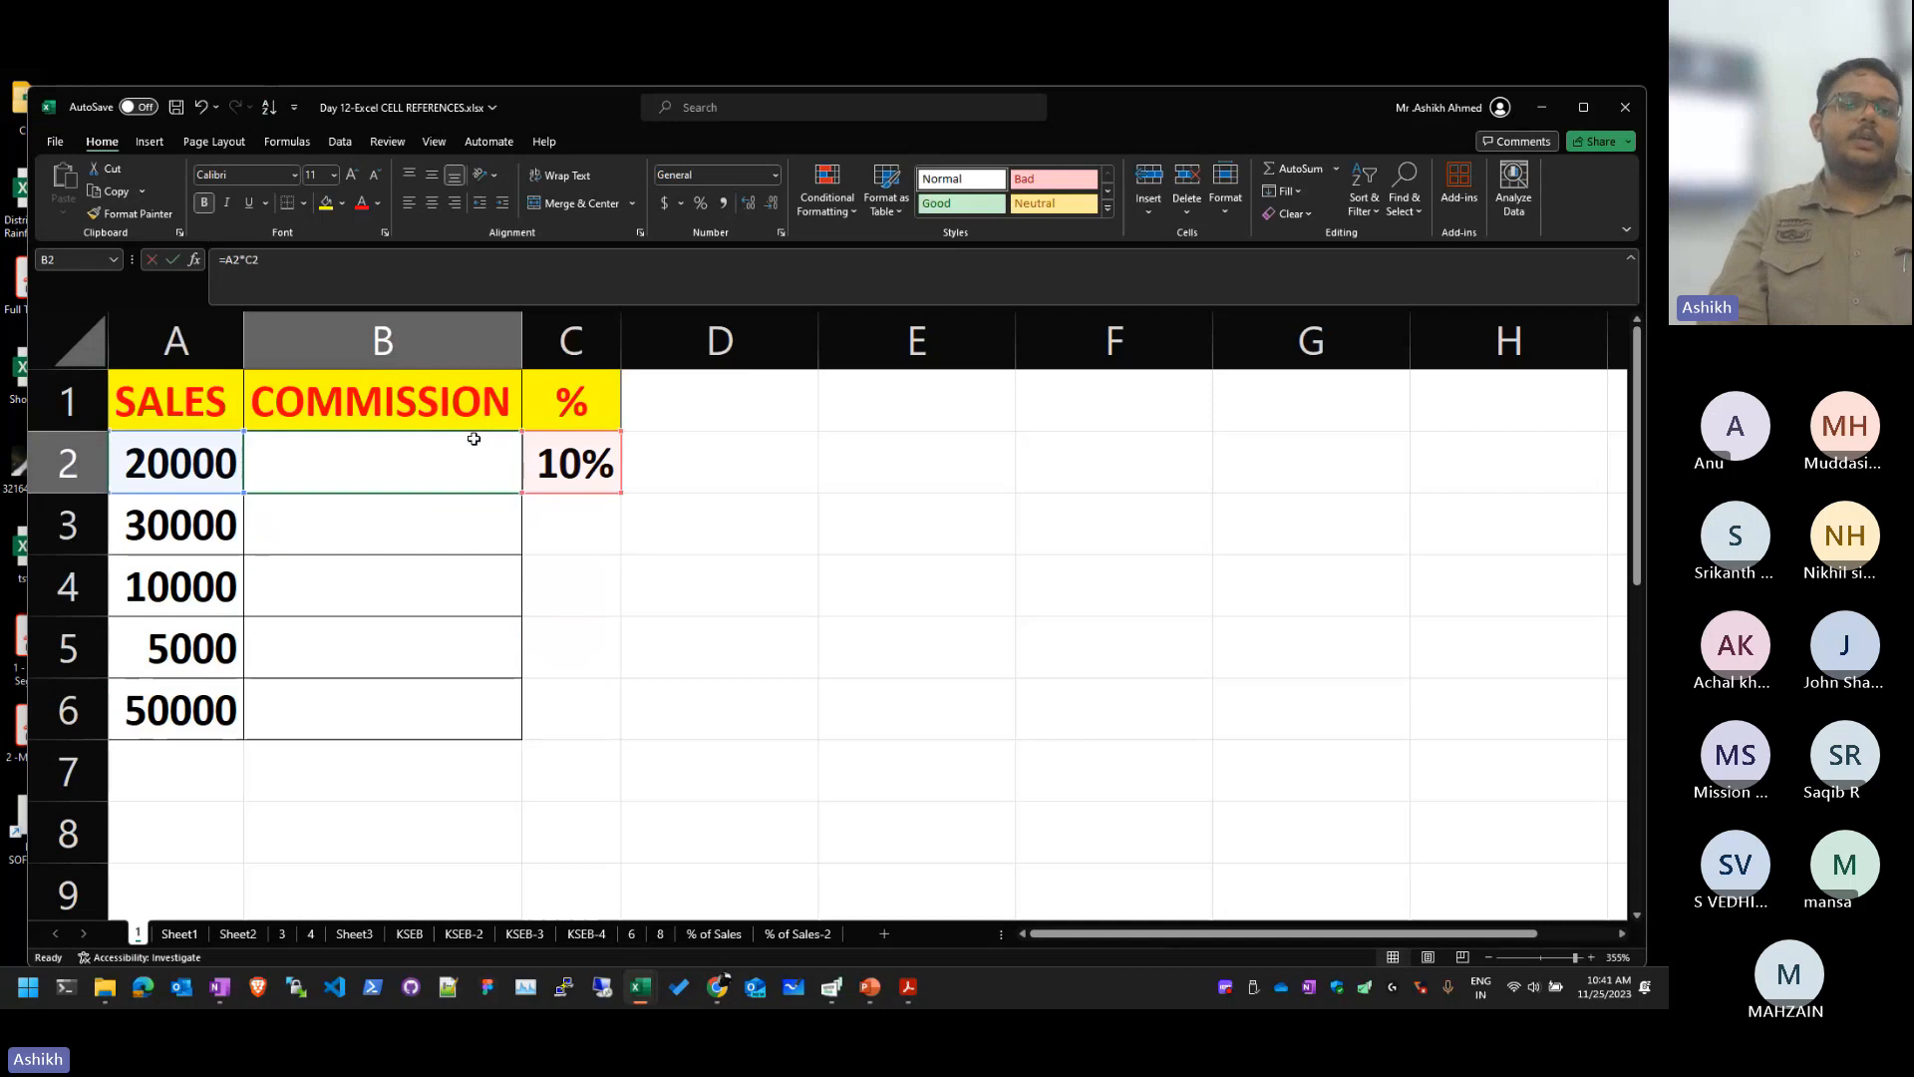
pyautogui.hotkey('shift', 'Left')
pyautogui.hotkey('shift', 'Left')
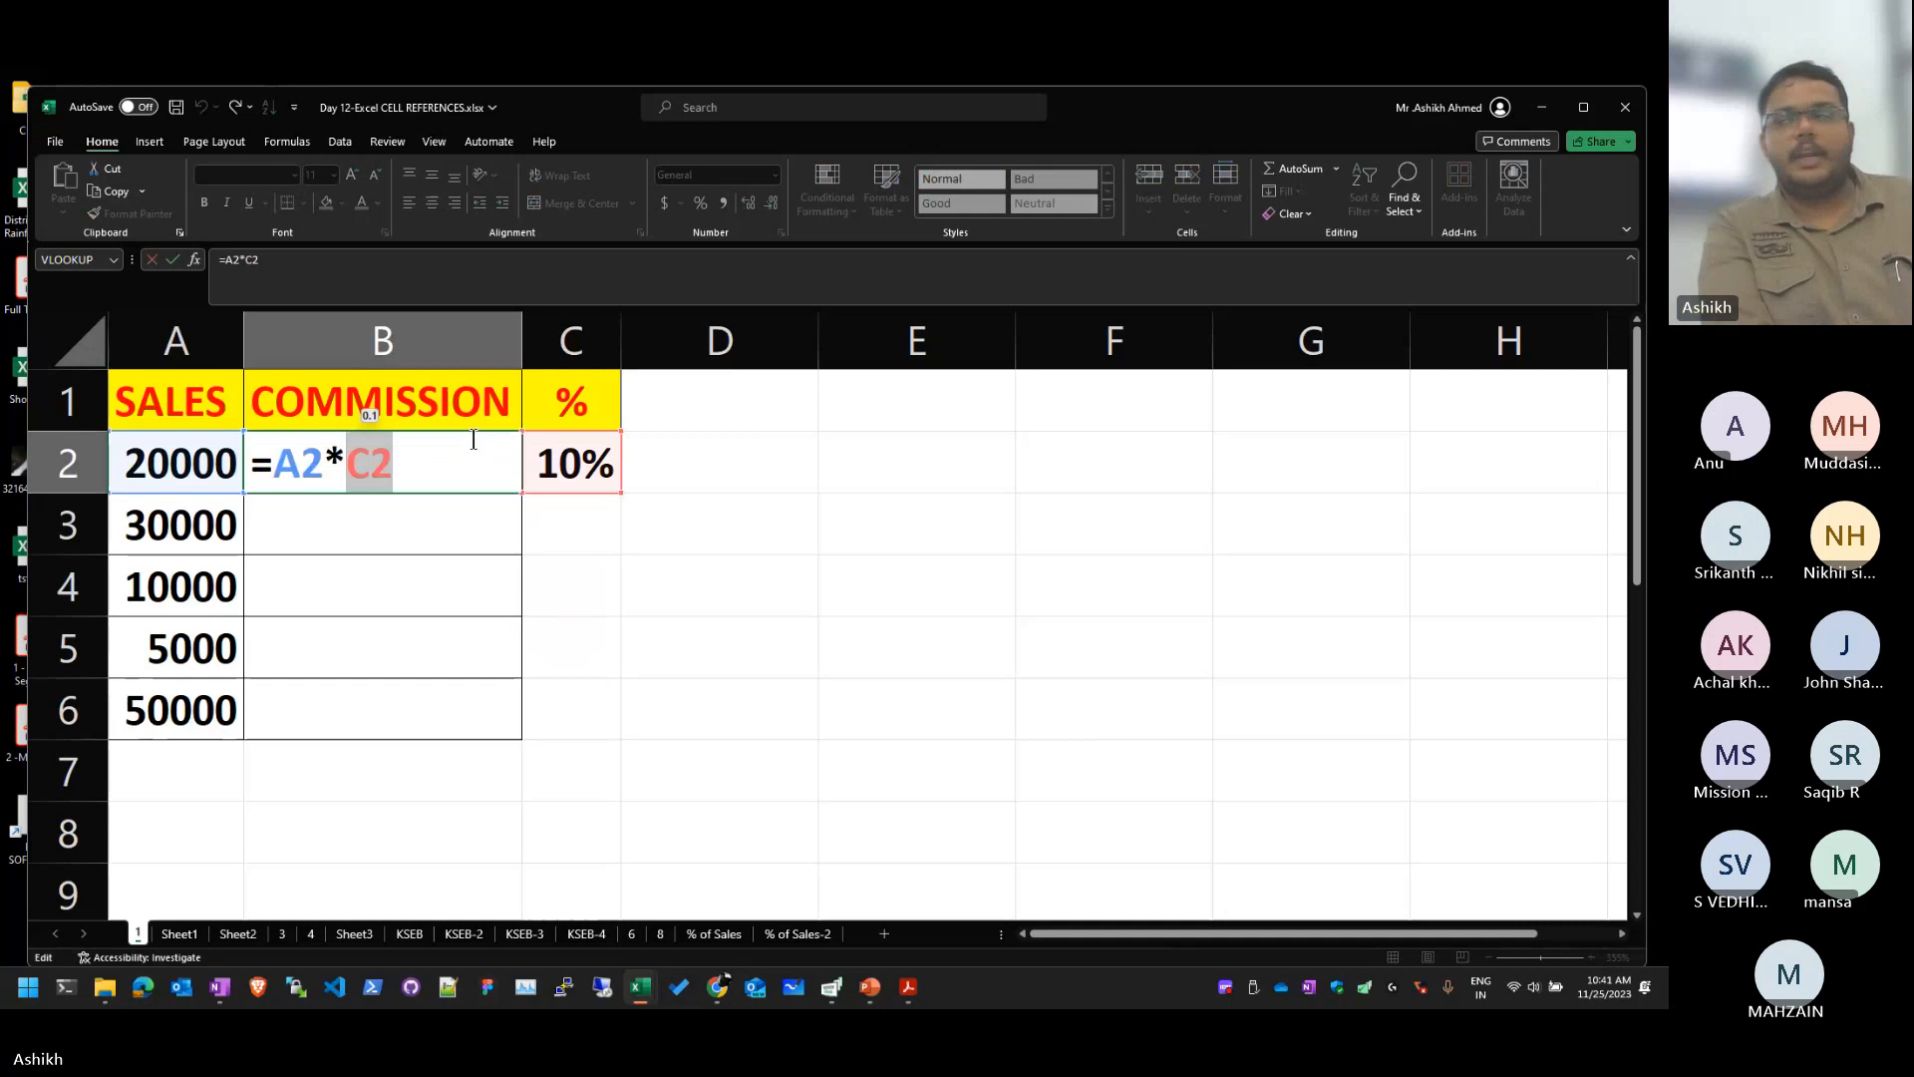
pyautogui.press('Return')
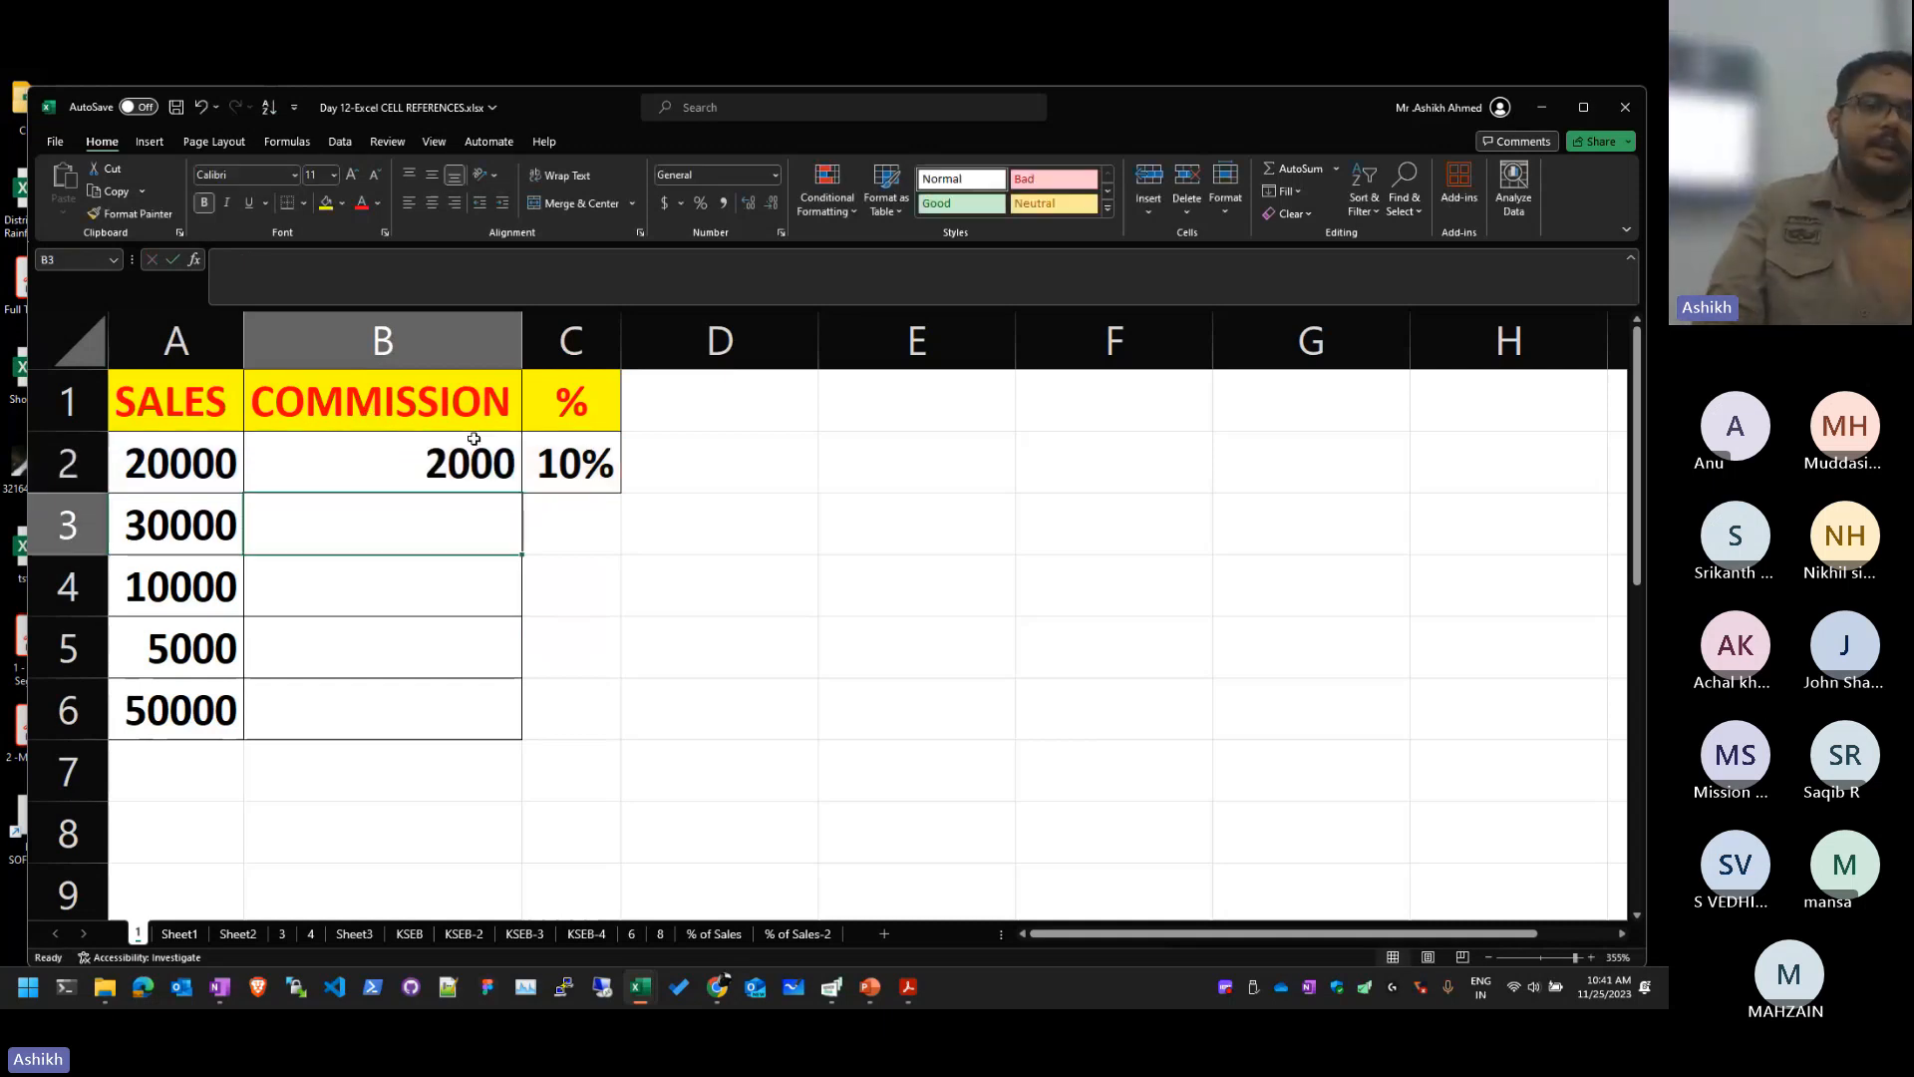
# Step: Switch to the Book1 workbook and clear the amounts in D3 through D6
pyautogui.click(473, 439)
pyautogui.hotkey('alt', 'Tab')
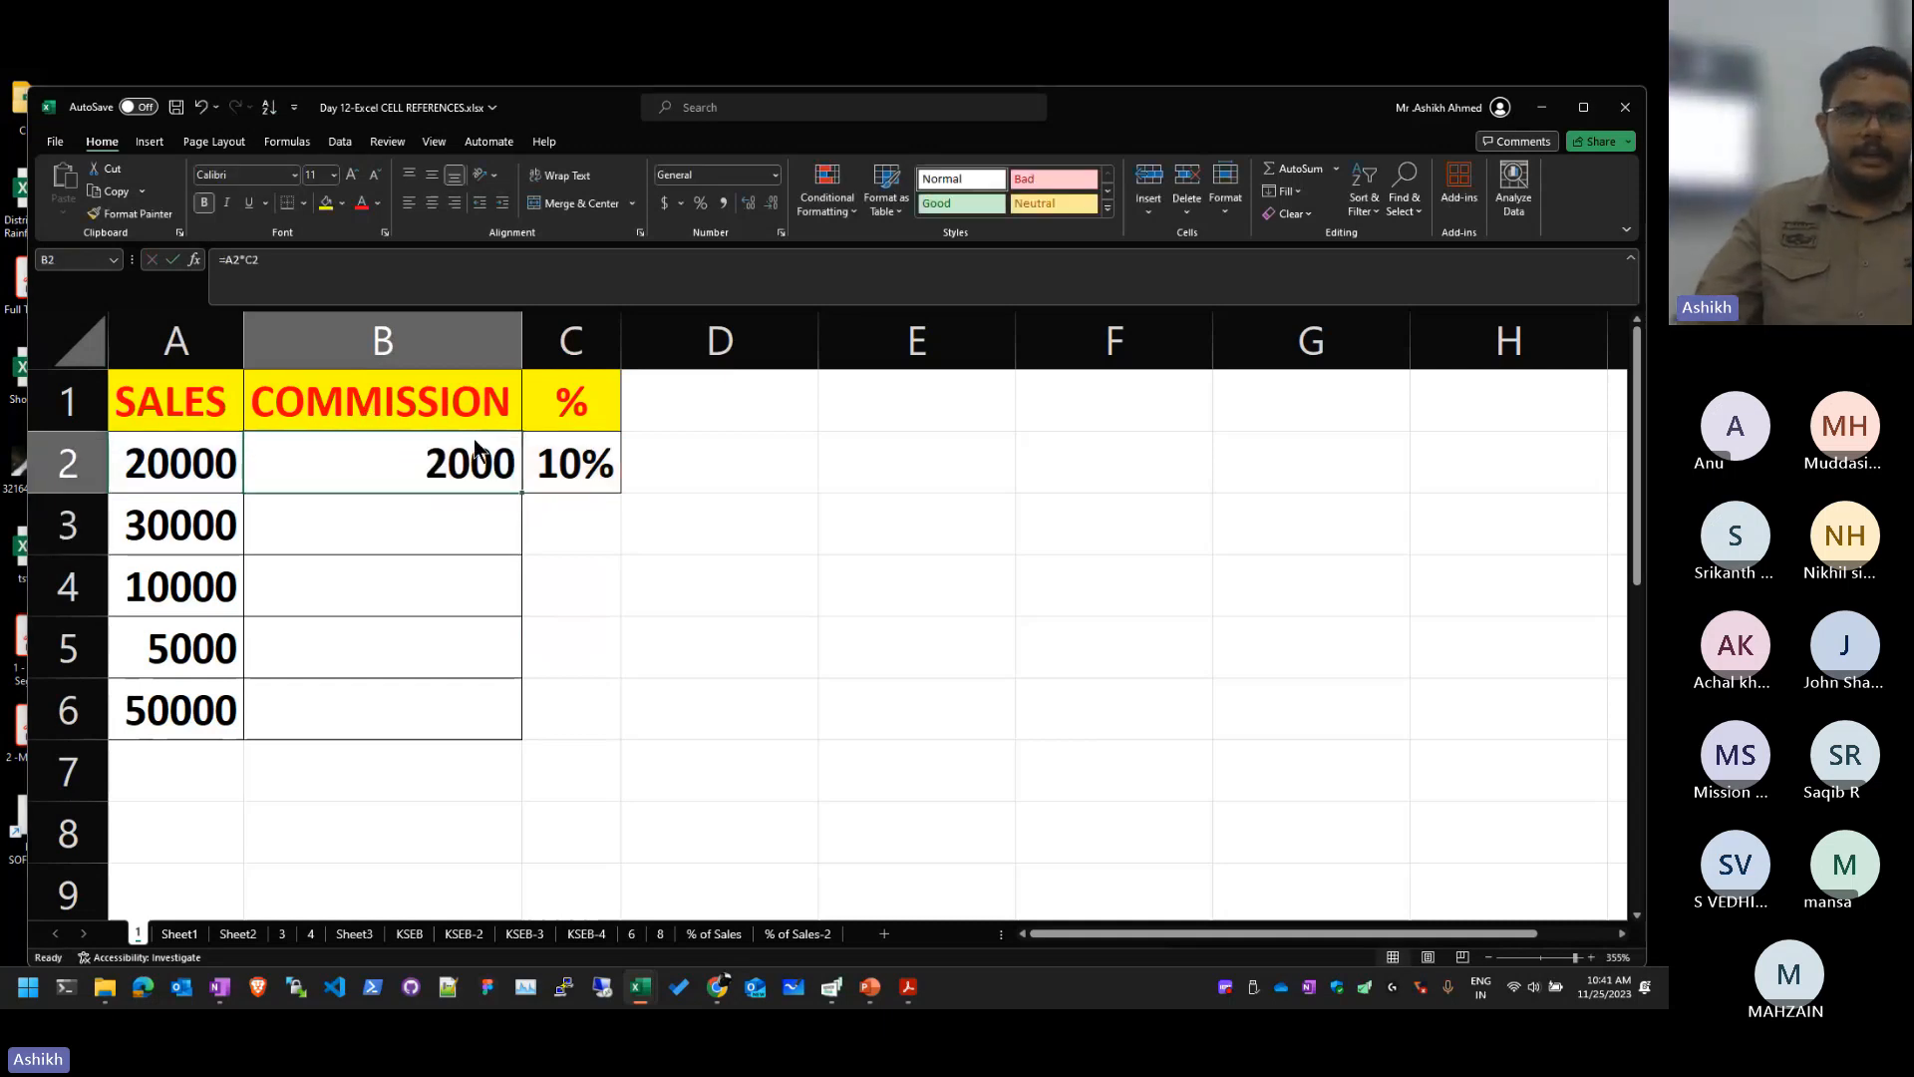
pyautogui.hotkey('alt', 'Tab')
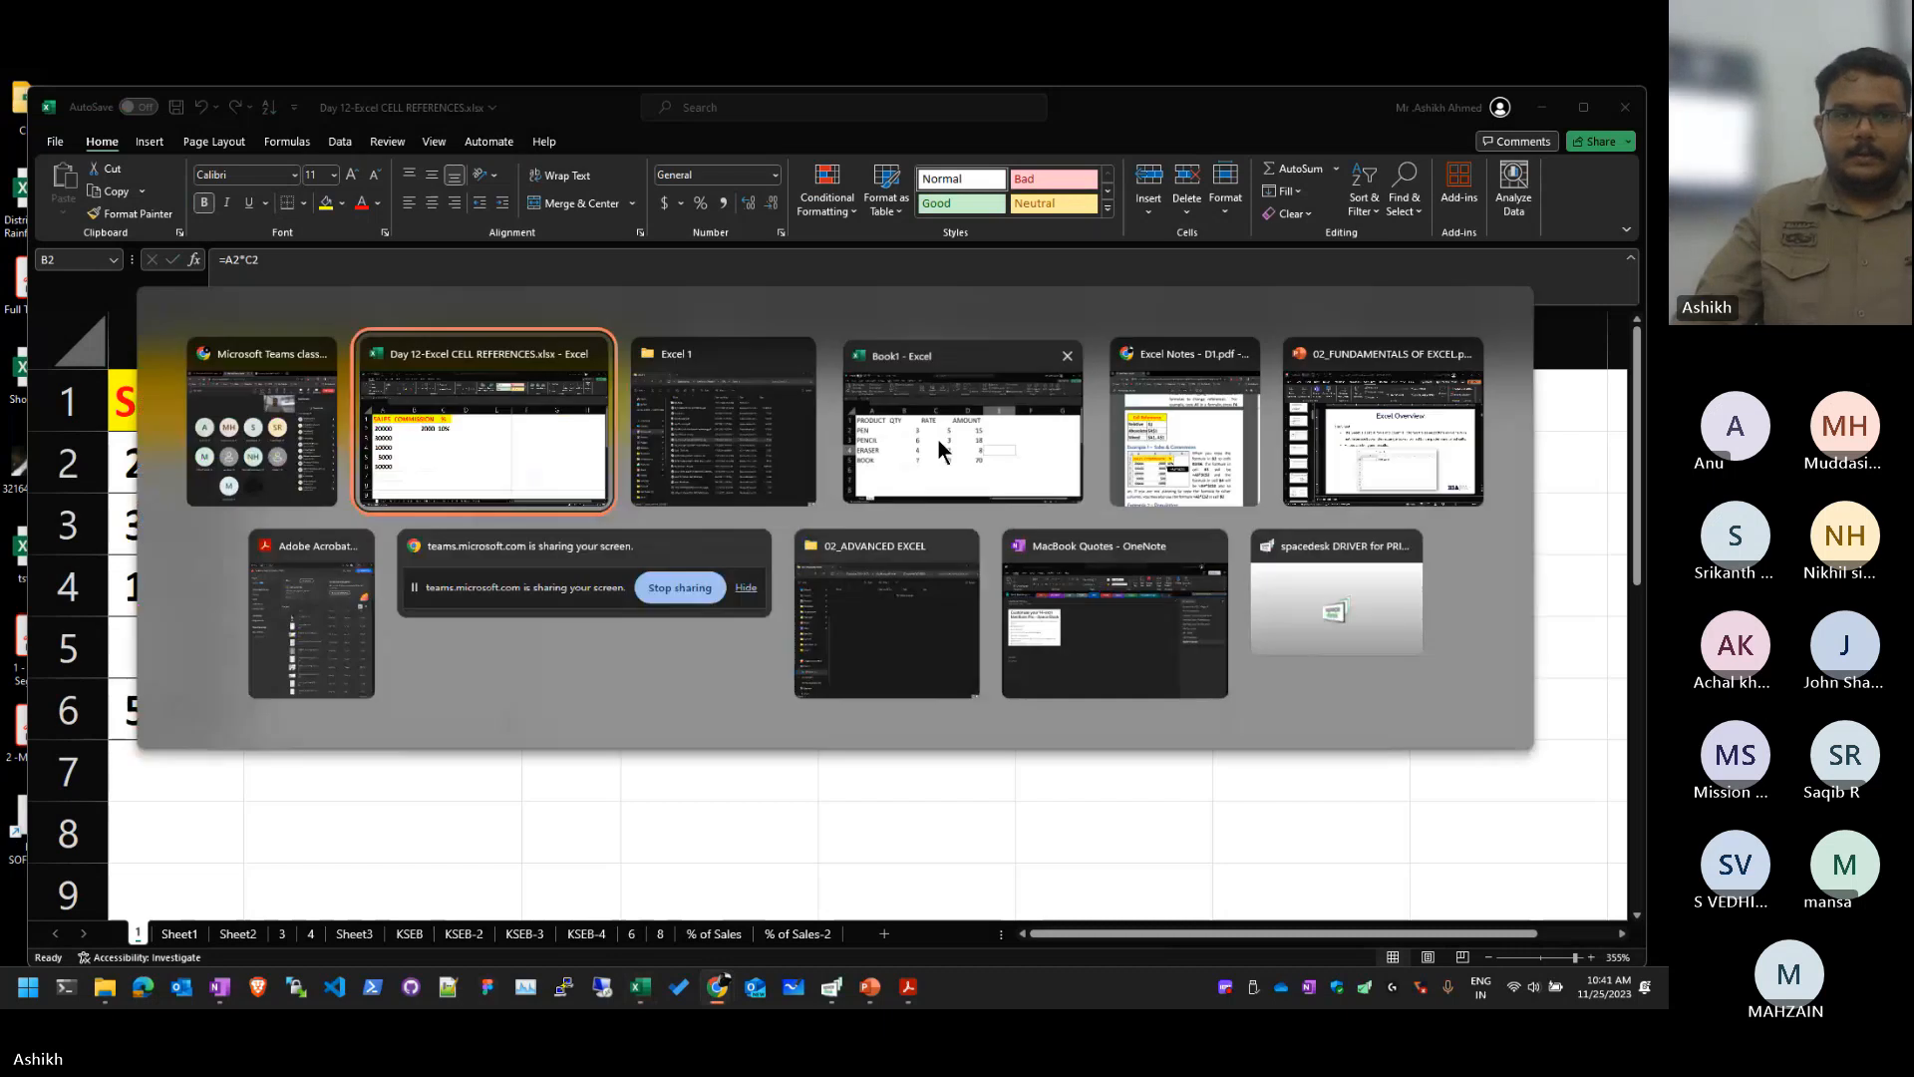
pyautogui.click(937, 439)
pyautogui.keyDown('shift'); pyautogui.click(888, 522); pyautogui.keyUp('shift')
pyautogui.press('Delete')
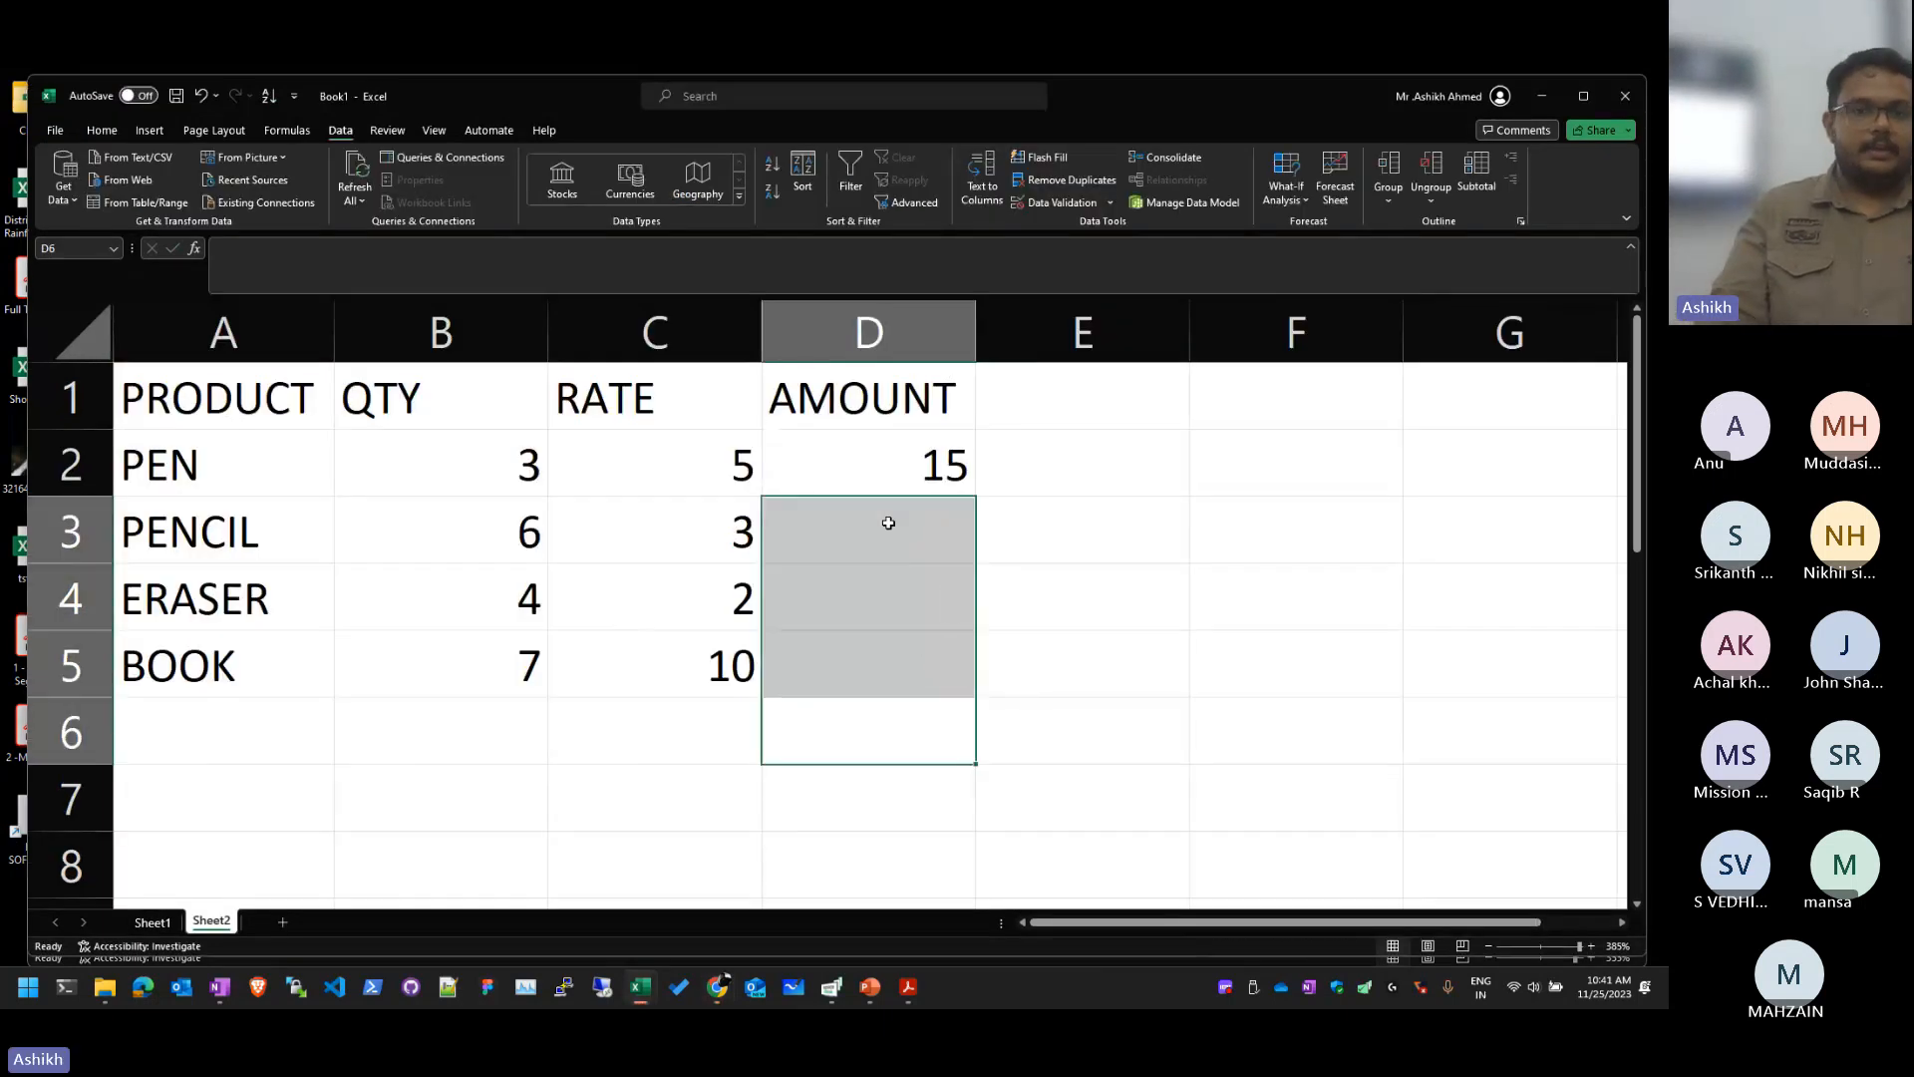
# Step: Copy the PEN amount formula from D2 and paste it into D3 through D5
pyautogui.press('Down')
pyautogui.press('Up')
pyautogui.press('Up')
pyautogui.press('Up')
pyautogui.press('Down')
pyautogui.hotkey('ctrl', 'c')
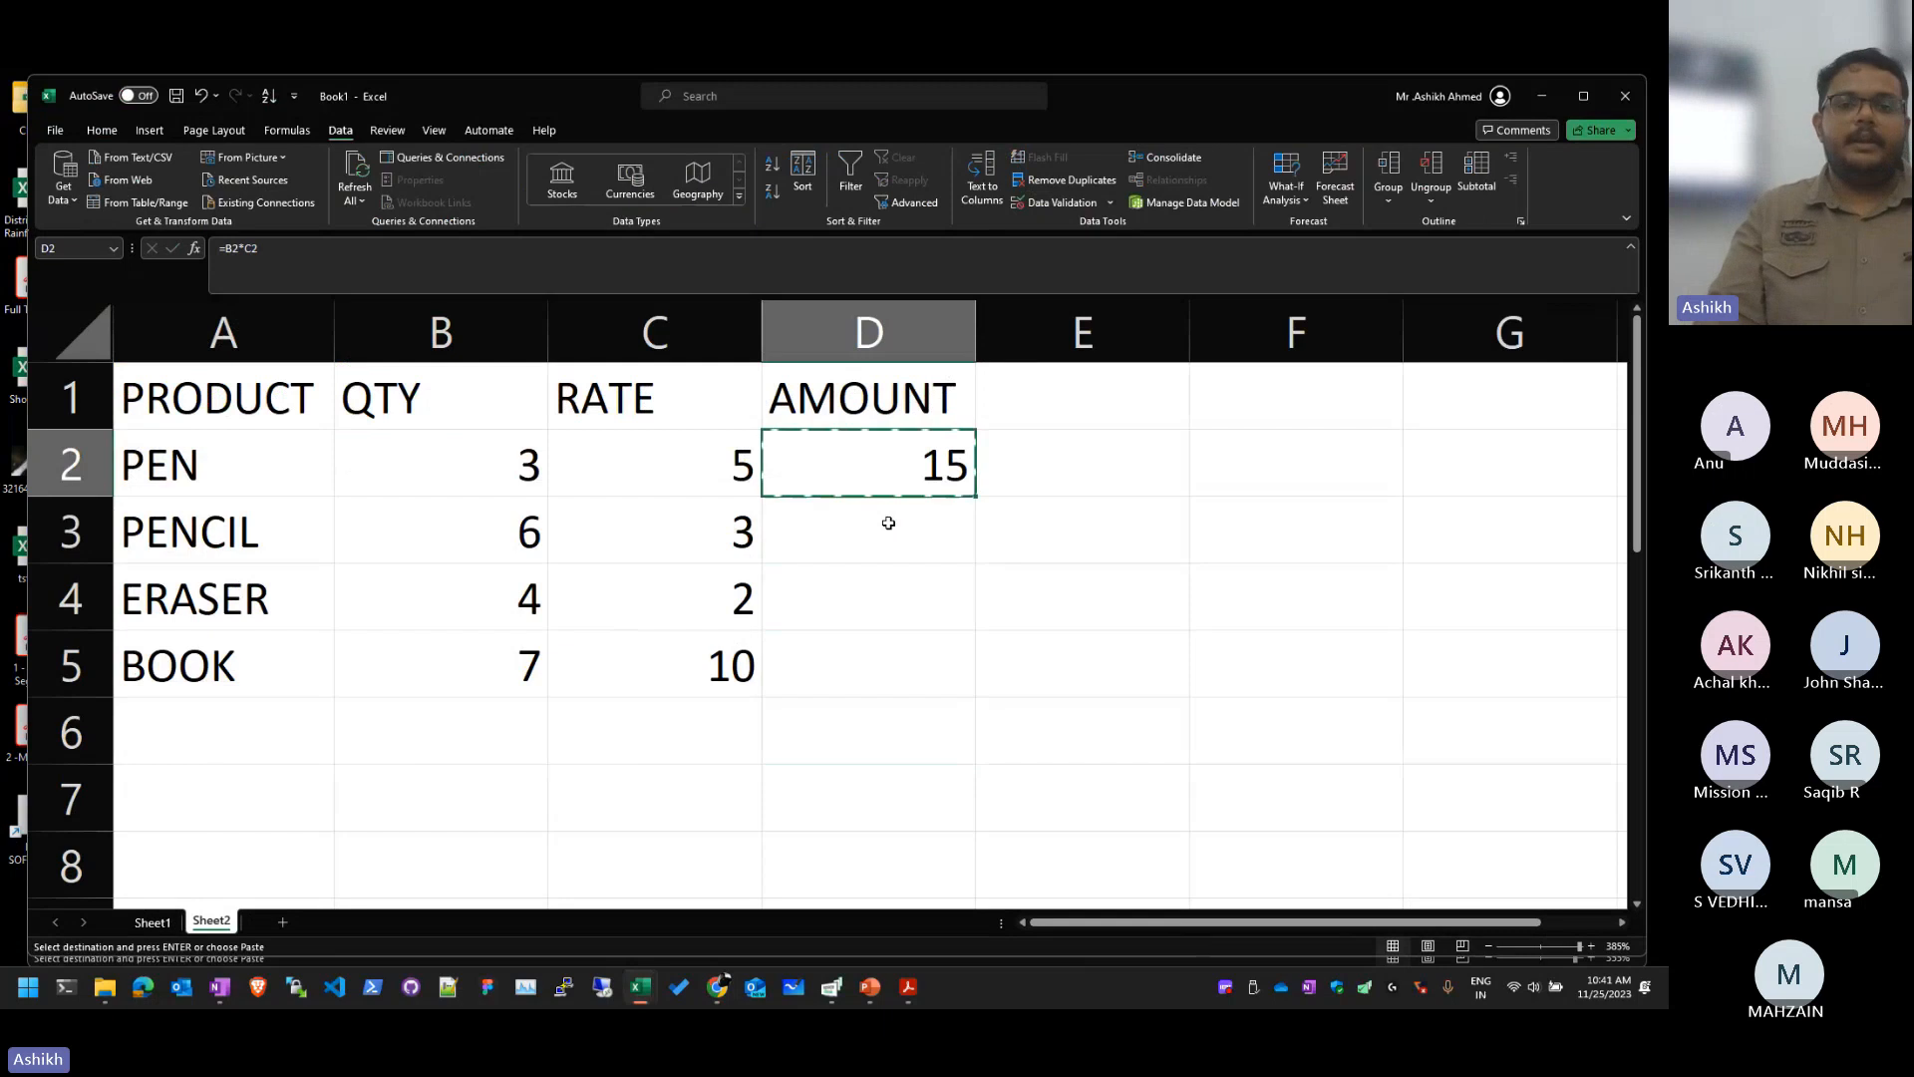
pyautogui.press('Down')
pyautogui.hotkey('shift', 'Down')
pyautogui.hotkey('shift', 'Down')
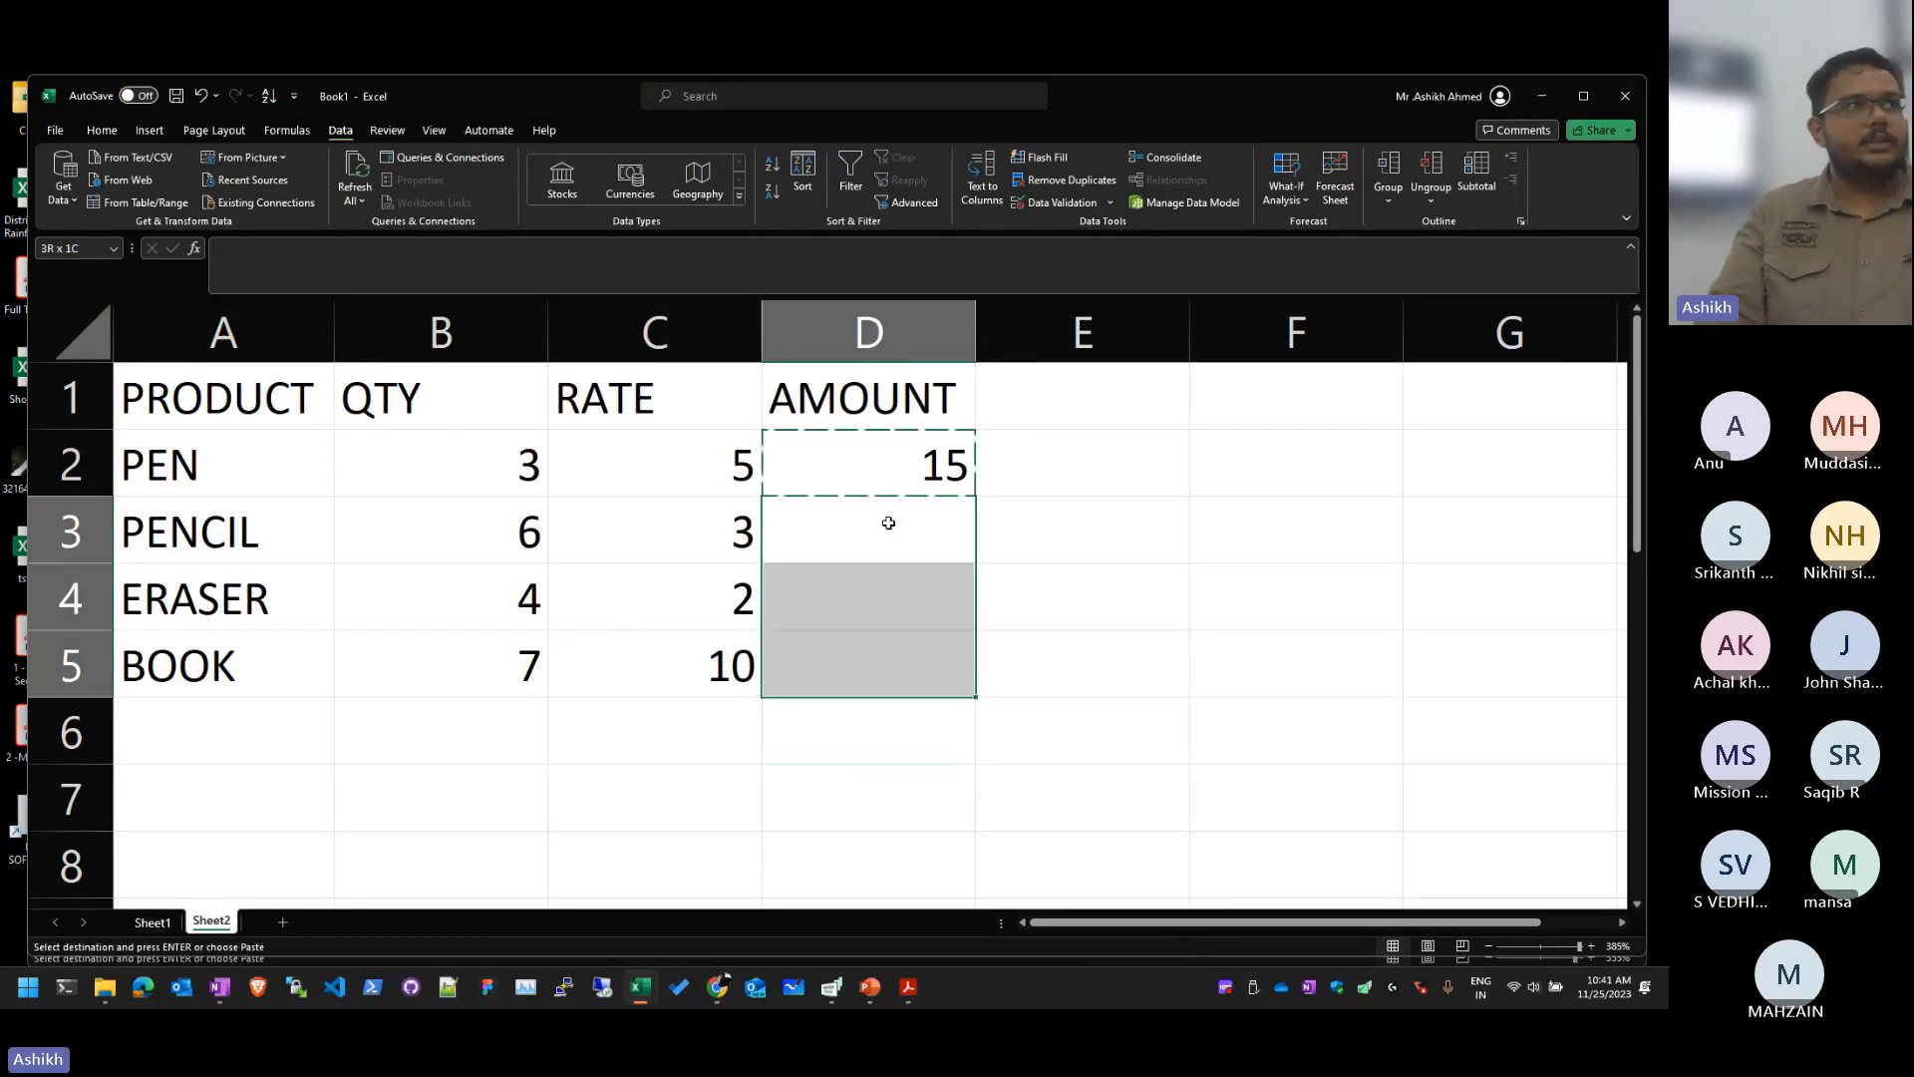
pyautogui.press('Return')
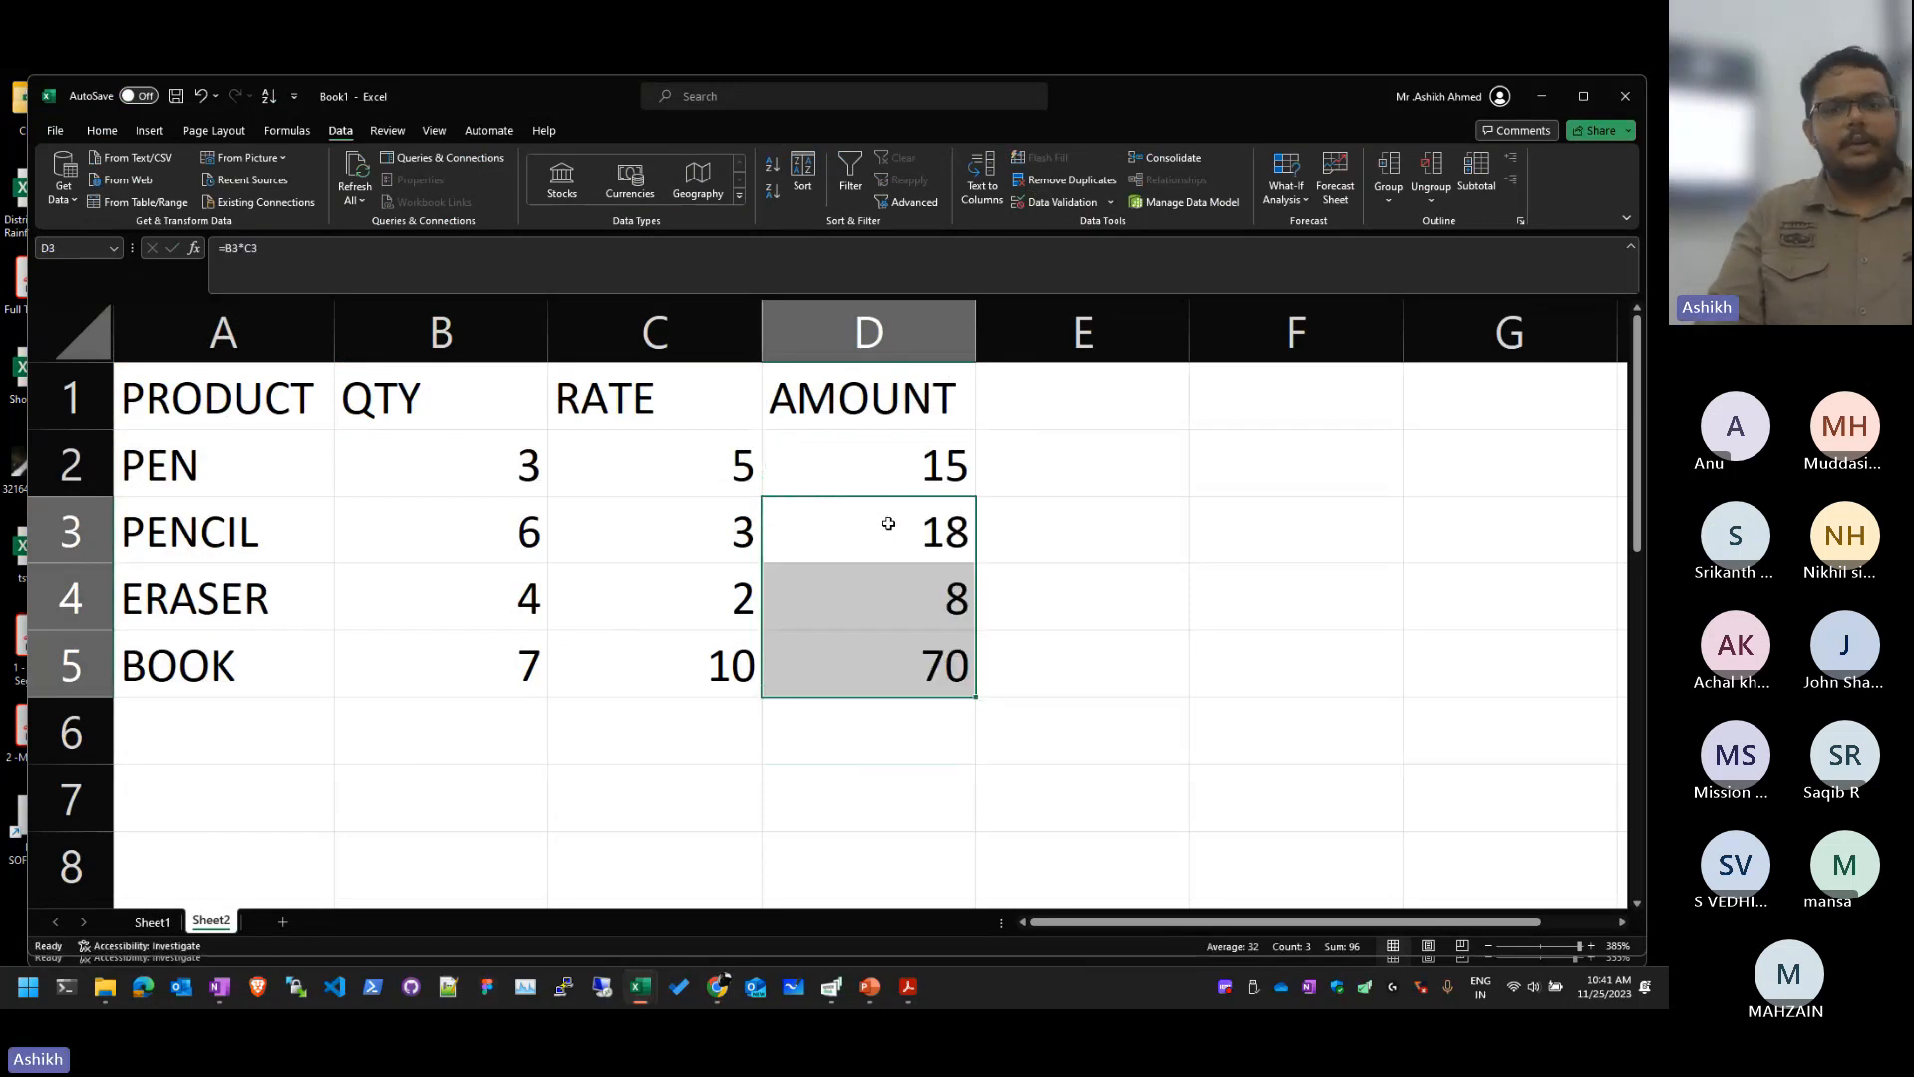
# Step: Clear the pasted amount formulas from D3 through D5
pyautogui.press('Delete')
pyautogui.hotkey('ctrl', 'Right')
pyautogui.press('Up')
pyautogui.press('Left')
pyautogui.hotkey('ctrl', 'Left')
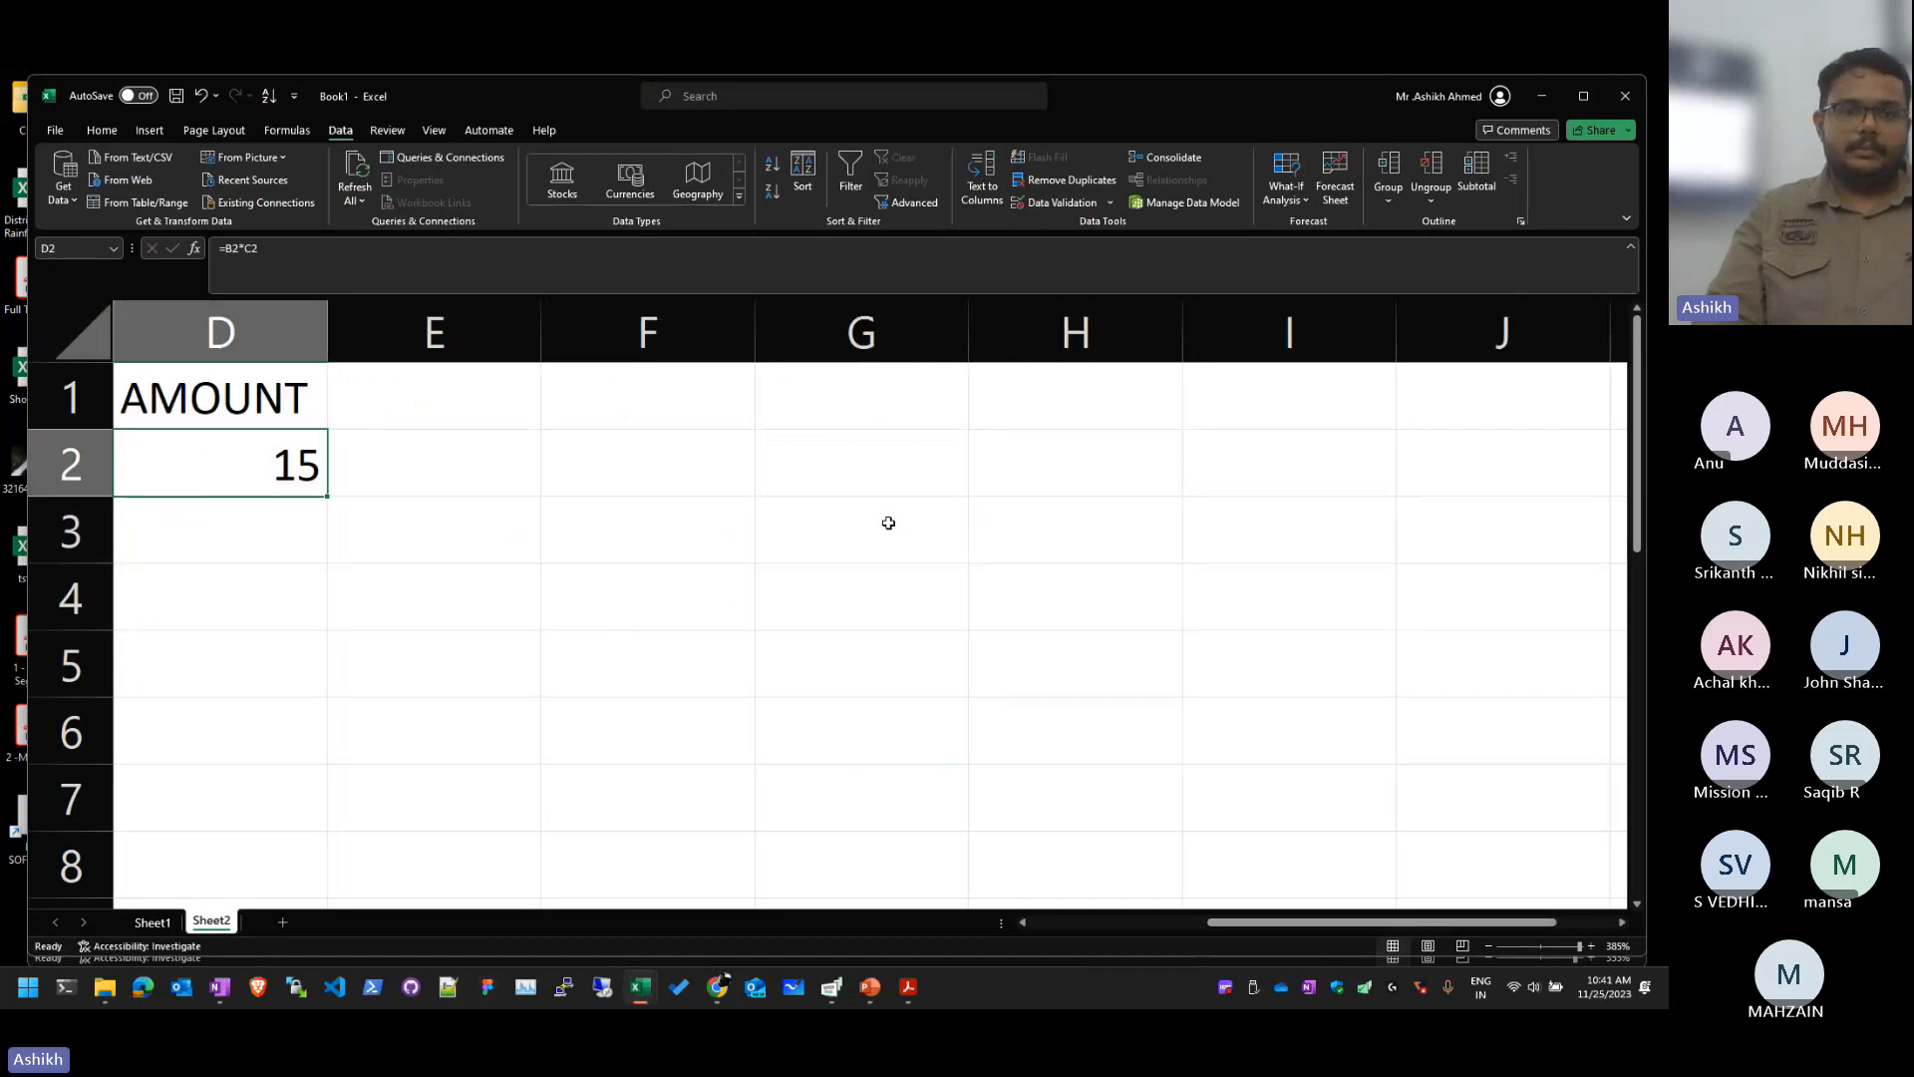
# Step: Copy the D2 amount formula again into the PENCIL, ERASER and BOOK rows, D3 through D5
pyautogui.press('Up')
pyautogui.press('Left')
pyautogui.press('Left')
pyautogui.press('Left')
pyautogui.press('Right')
pyautogui.press('Right')
pyautogui.press('Right')
pyautogui.press('Down')
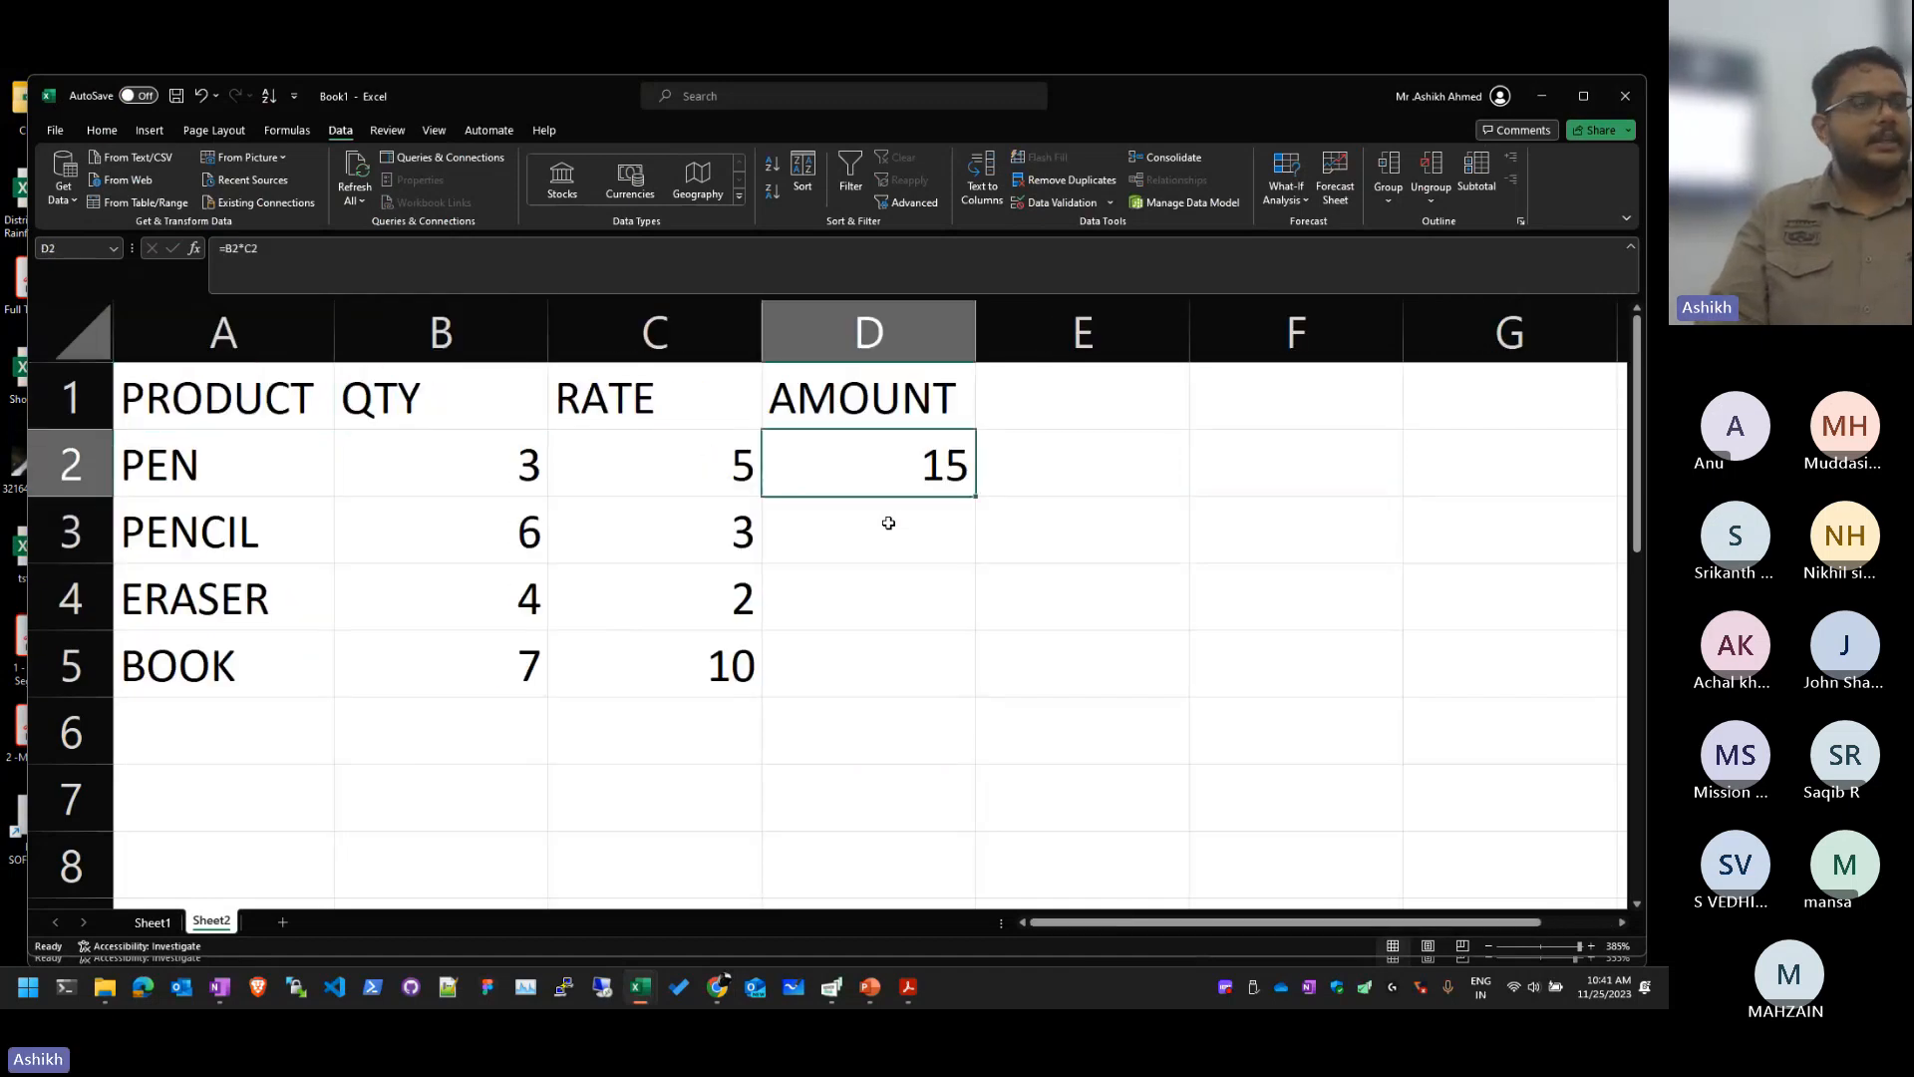
pyautogui.hotkey('ctrl', 'c')
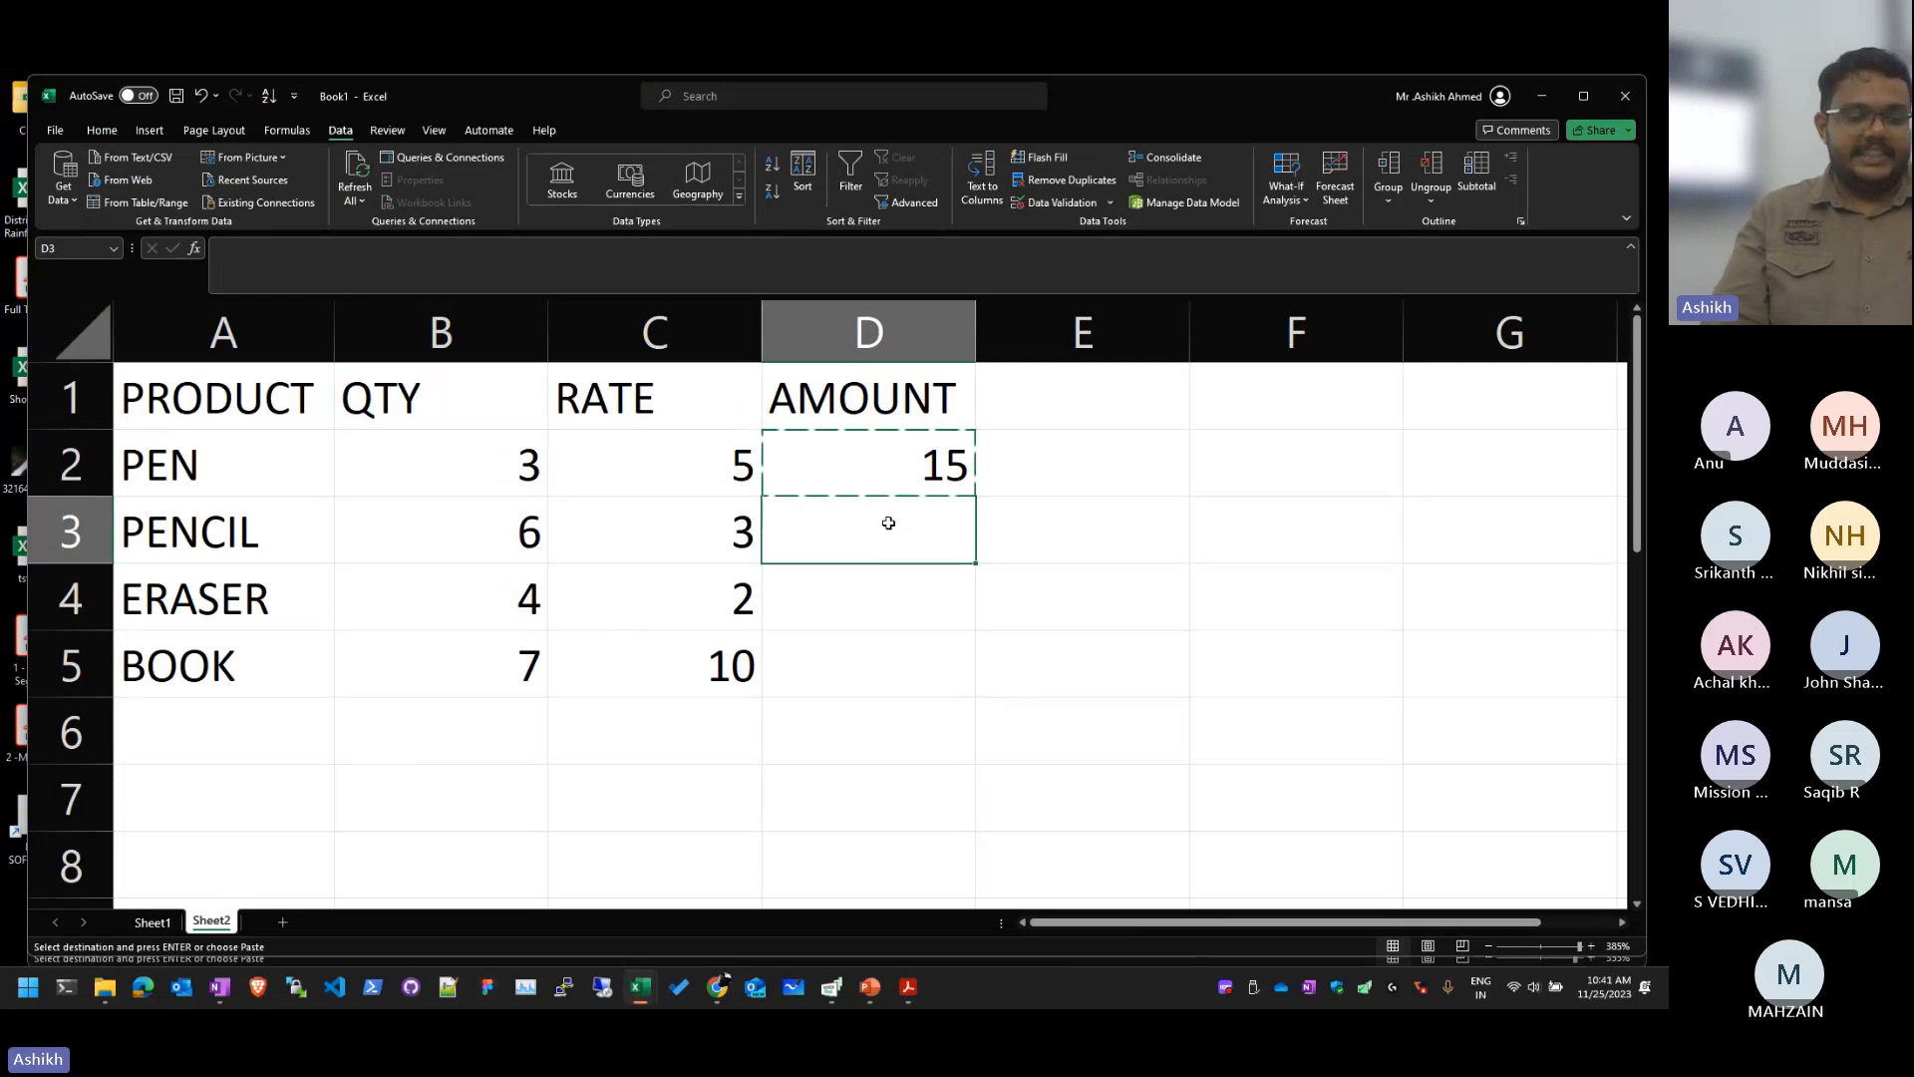
pyautogui.hotkey('shift', 'Down')
pyautogui.hotkey('shift', 'Down')
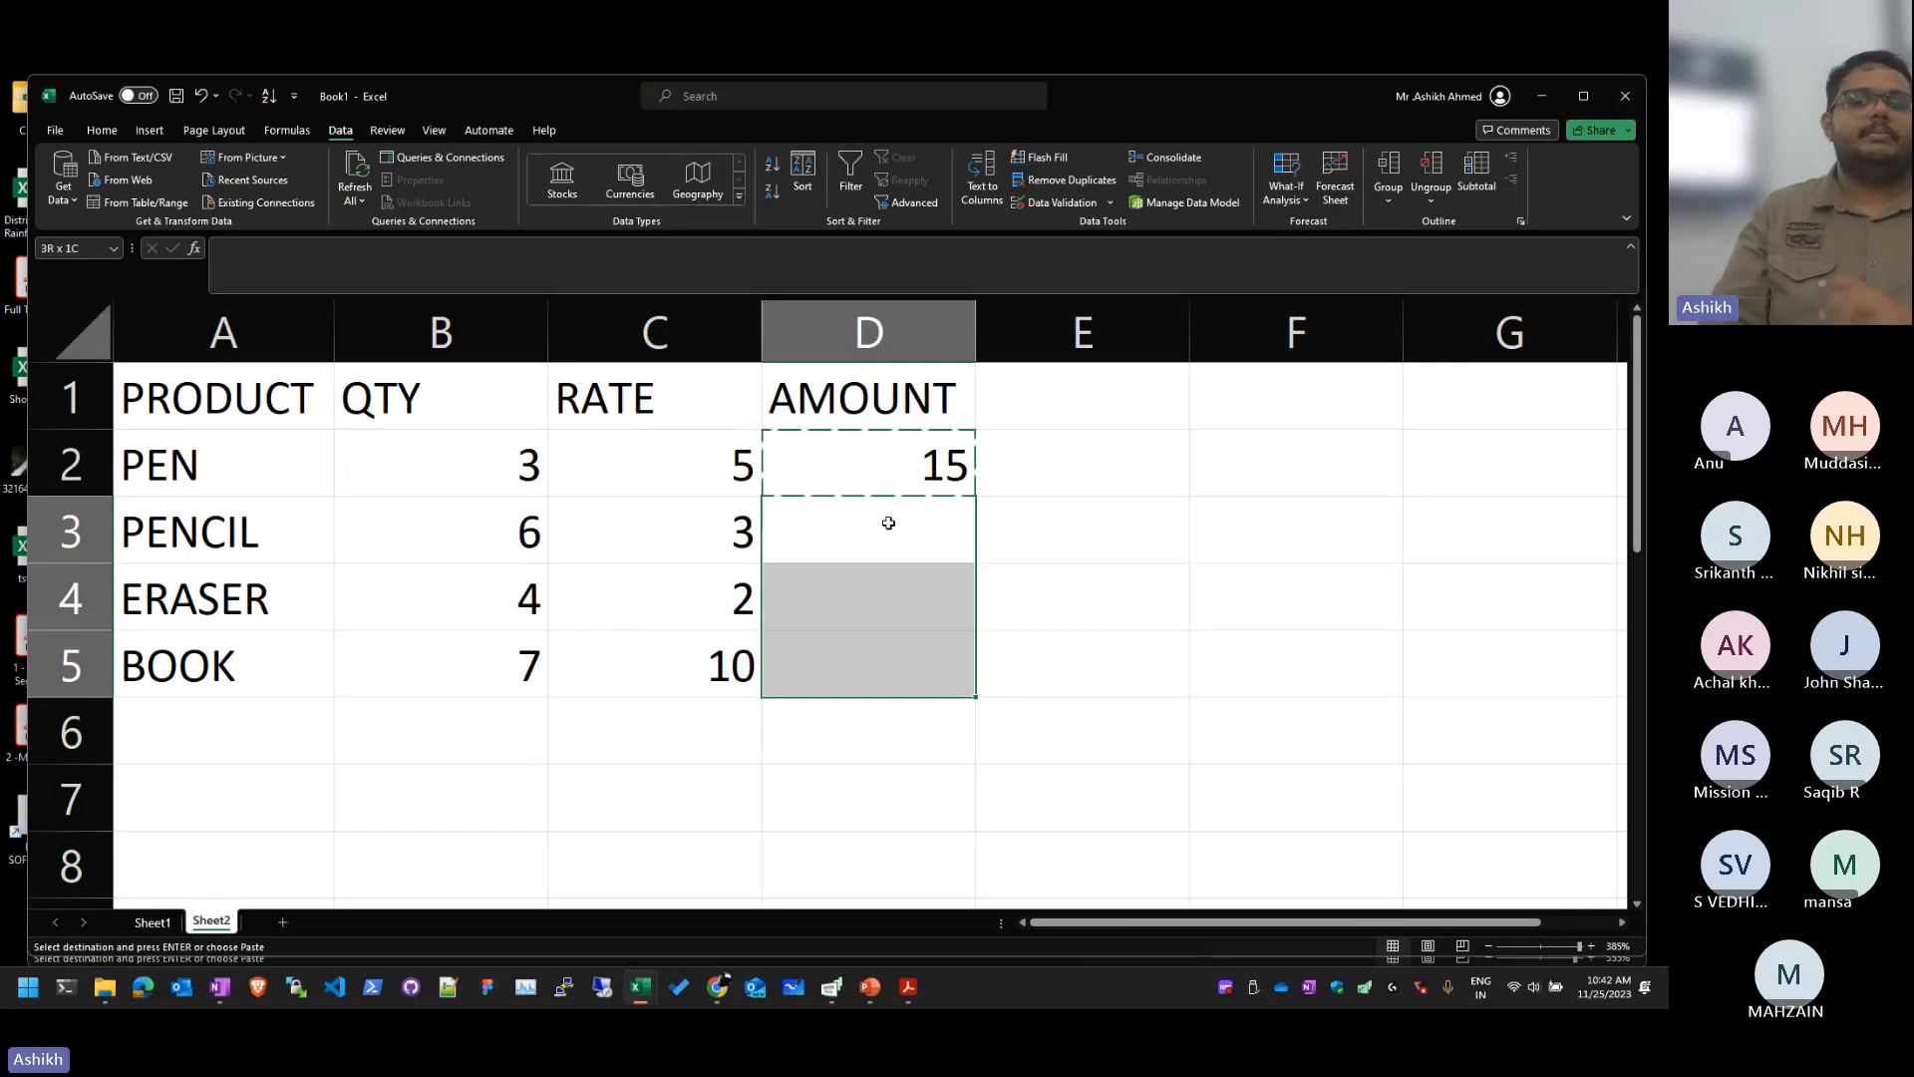
pyautogui.press('Return')
pyautogui.press('Right')
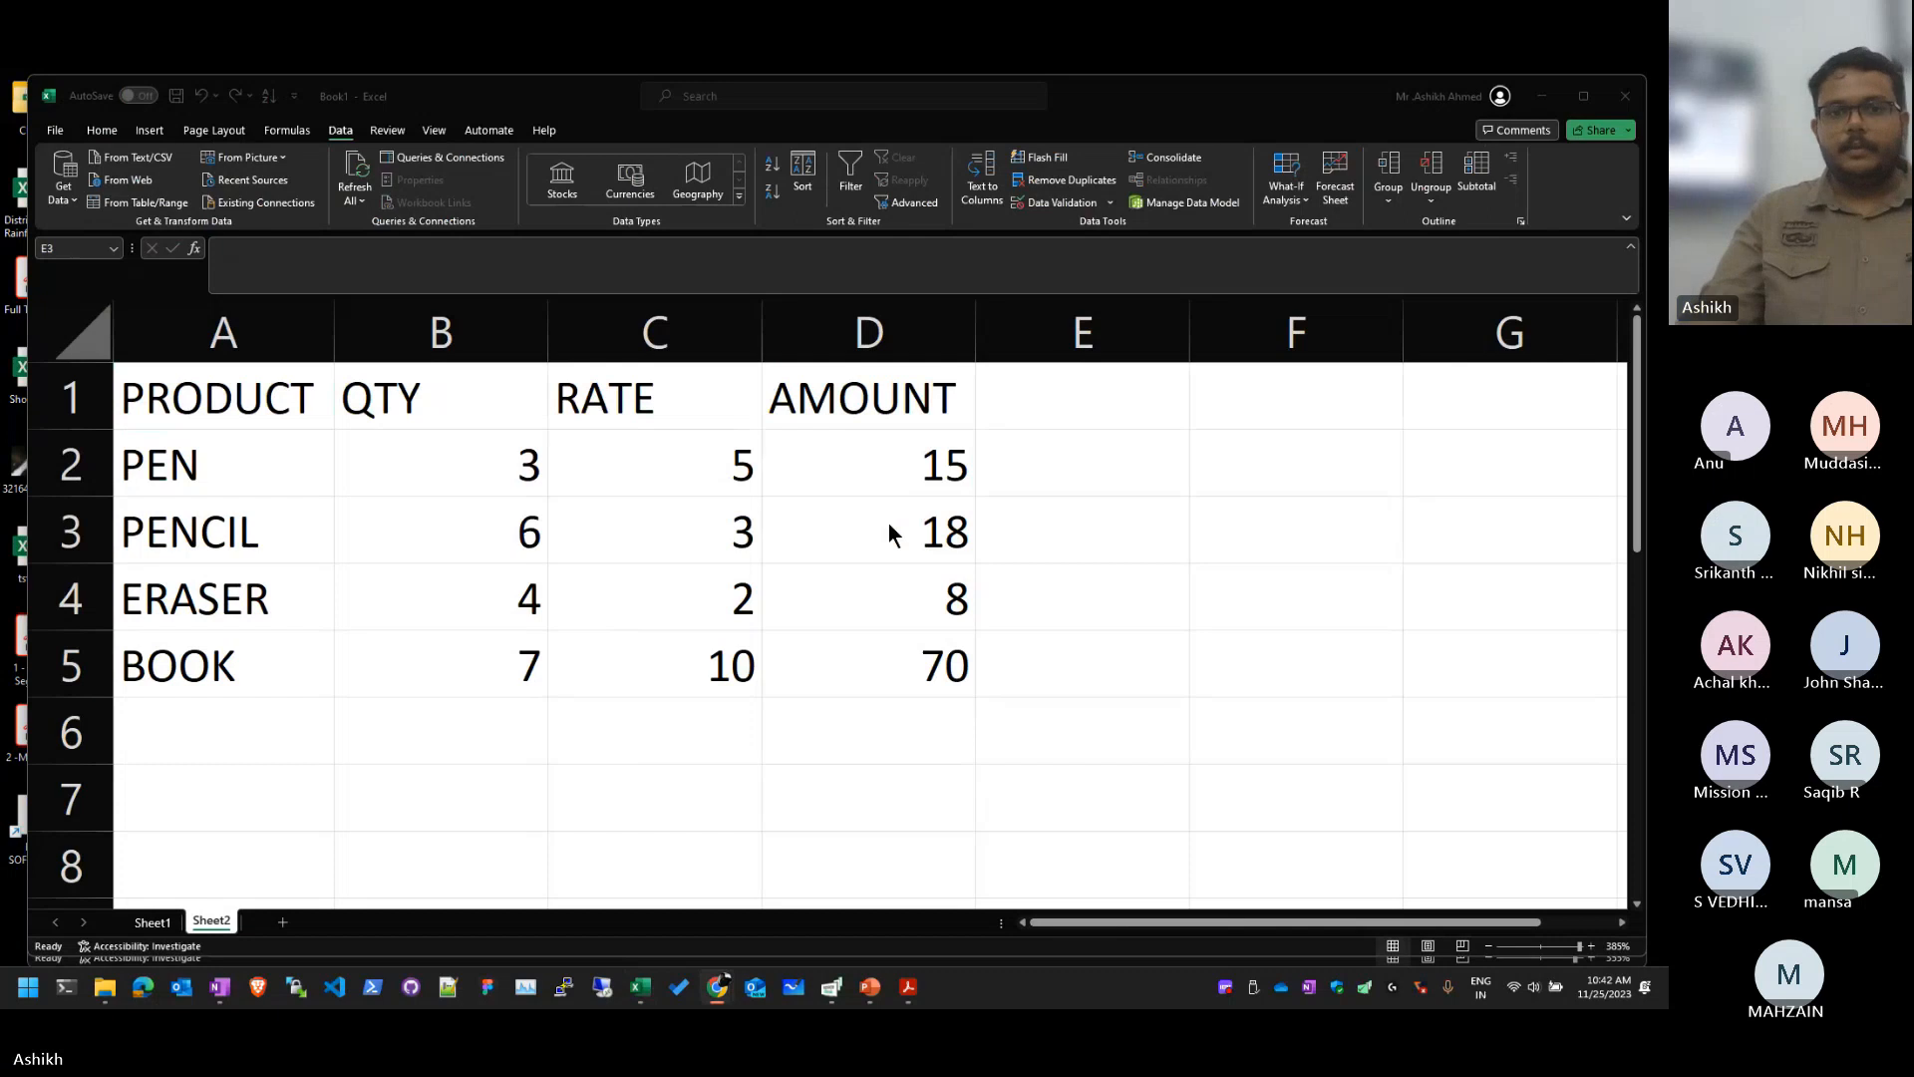
# Step: Return to the Day 12-Excel CELL REFERENCES.xlsx workbook and examine the C2 reference in B2's commission formula, leaving the formula as it is
pyautogui.hotkey('alt', 'Tab')
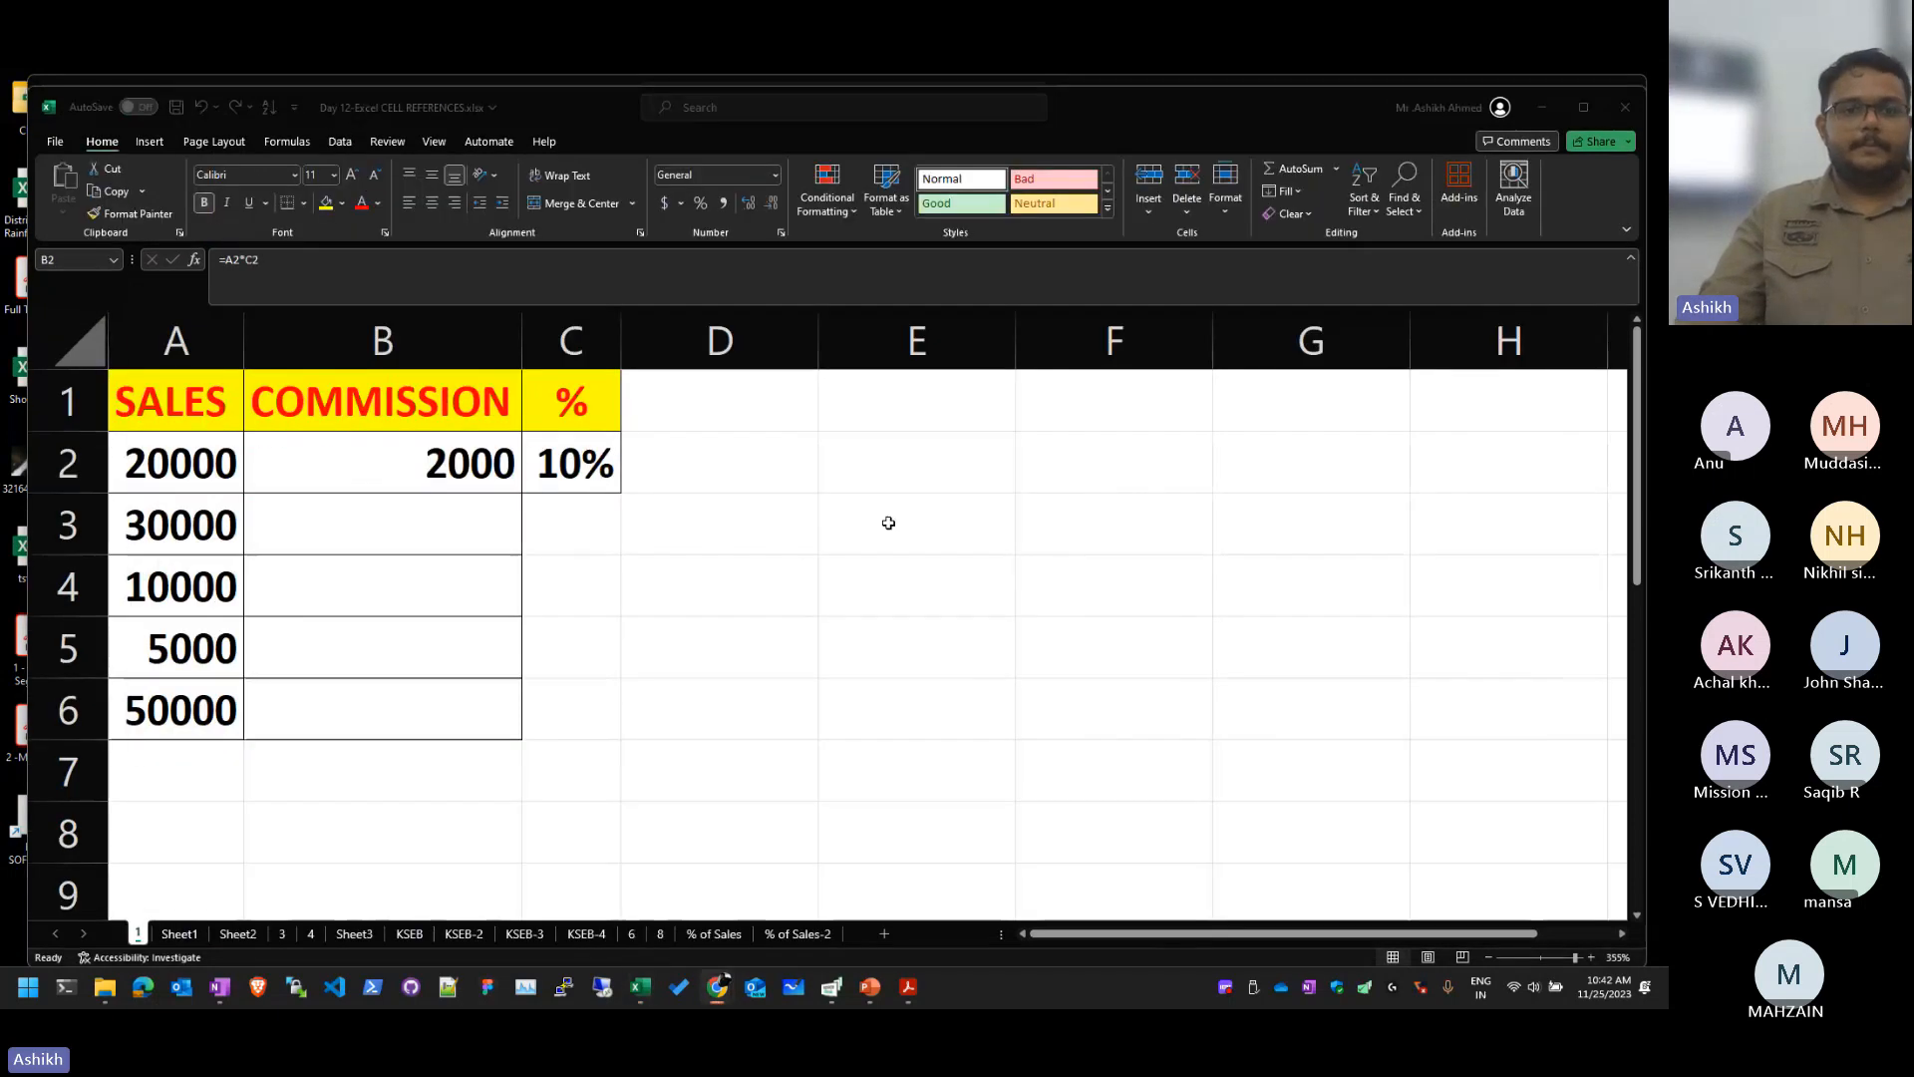
pyautogui.hotkey('alt', 'Tab')
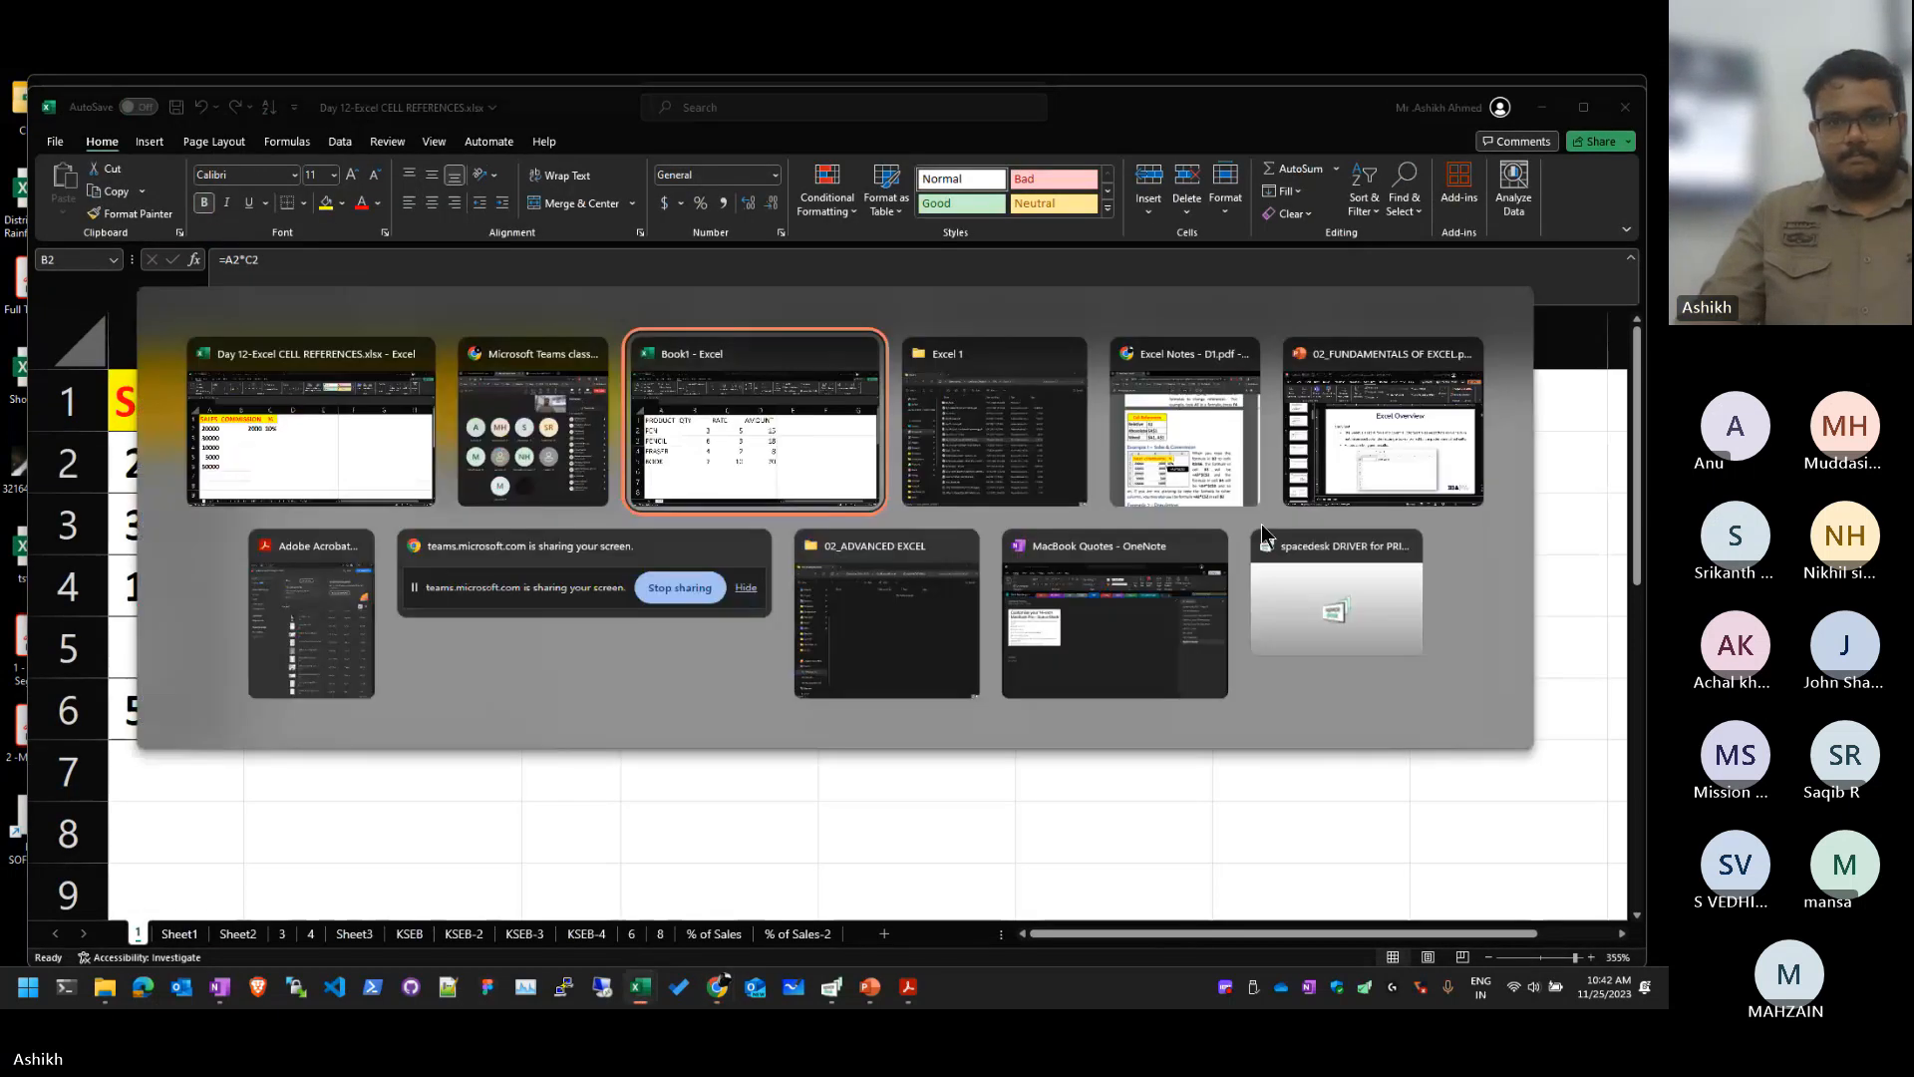
pyautogui.click(350, 452)
pyautogui.click(449, 458)
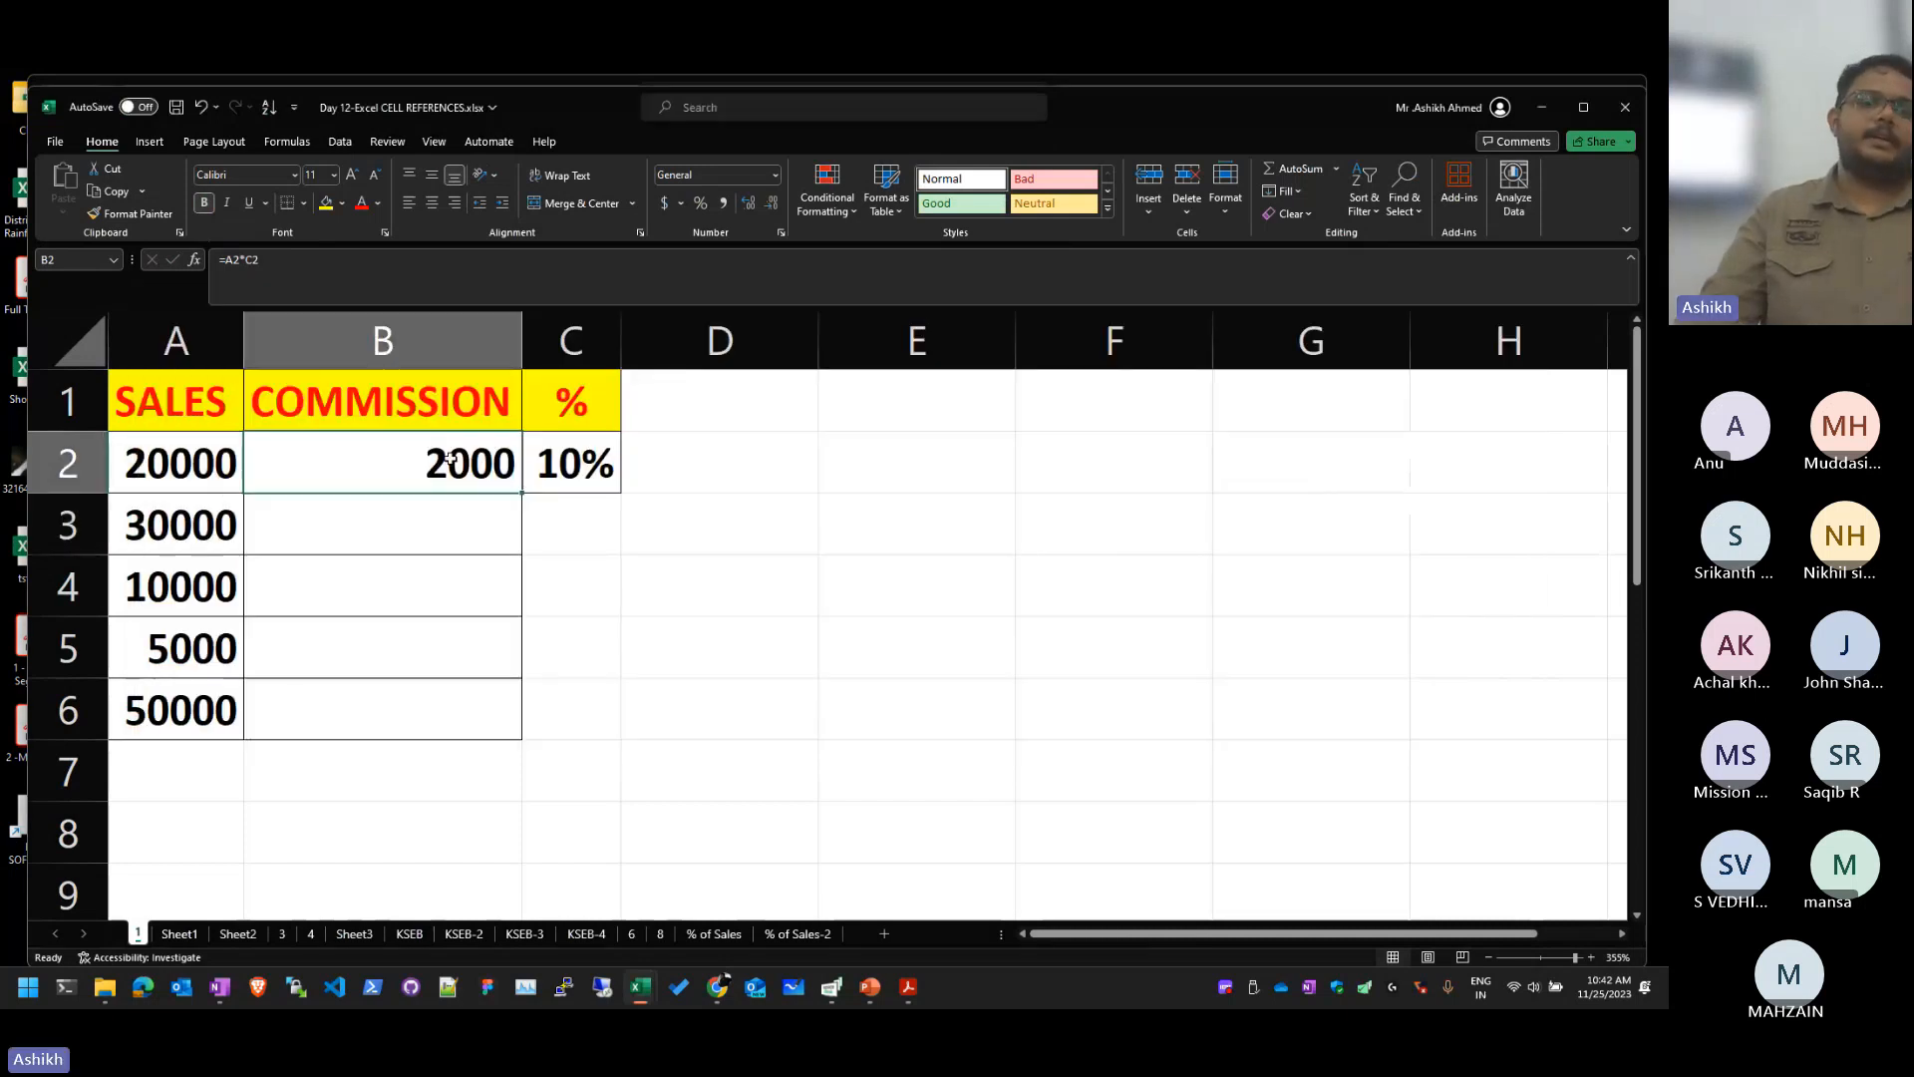
pyautogui.doubleClick(449, 457)
pyautogui.hotkey('shift', 'Left')
pyautogui.hotkey('shift', 'Left')
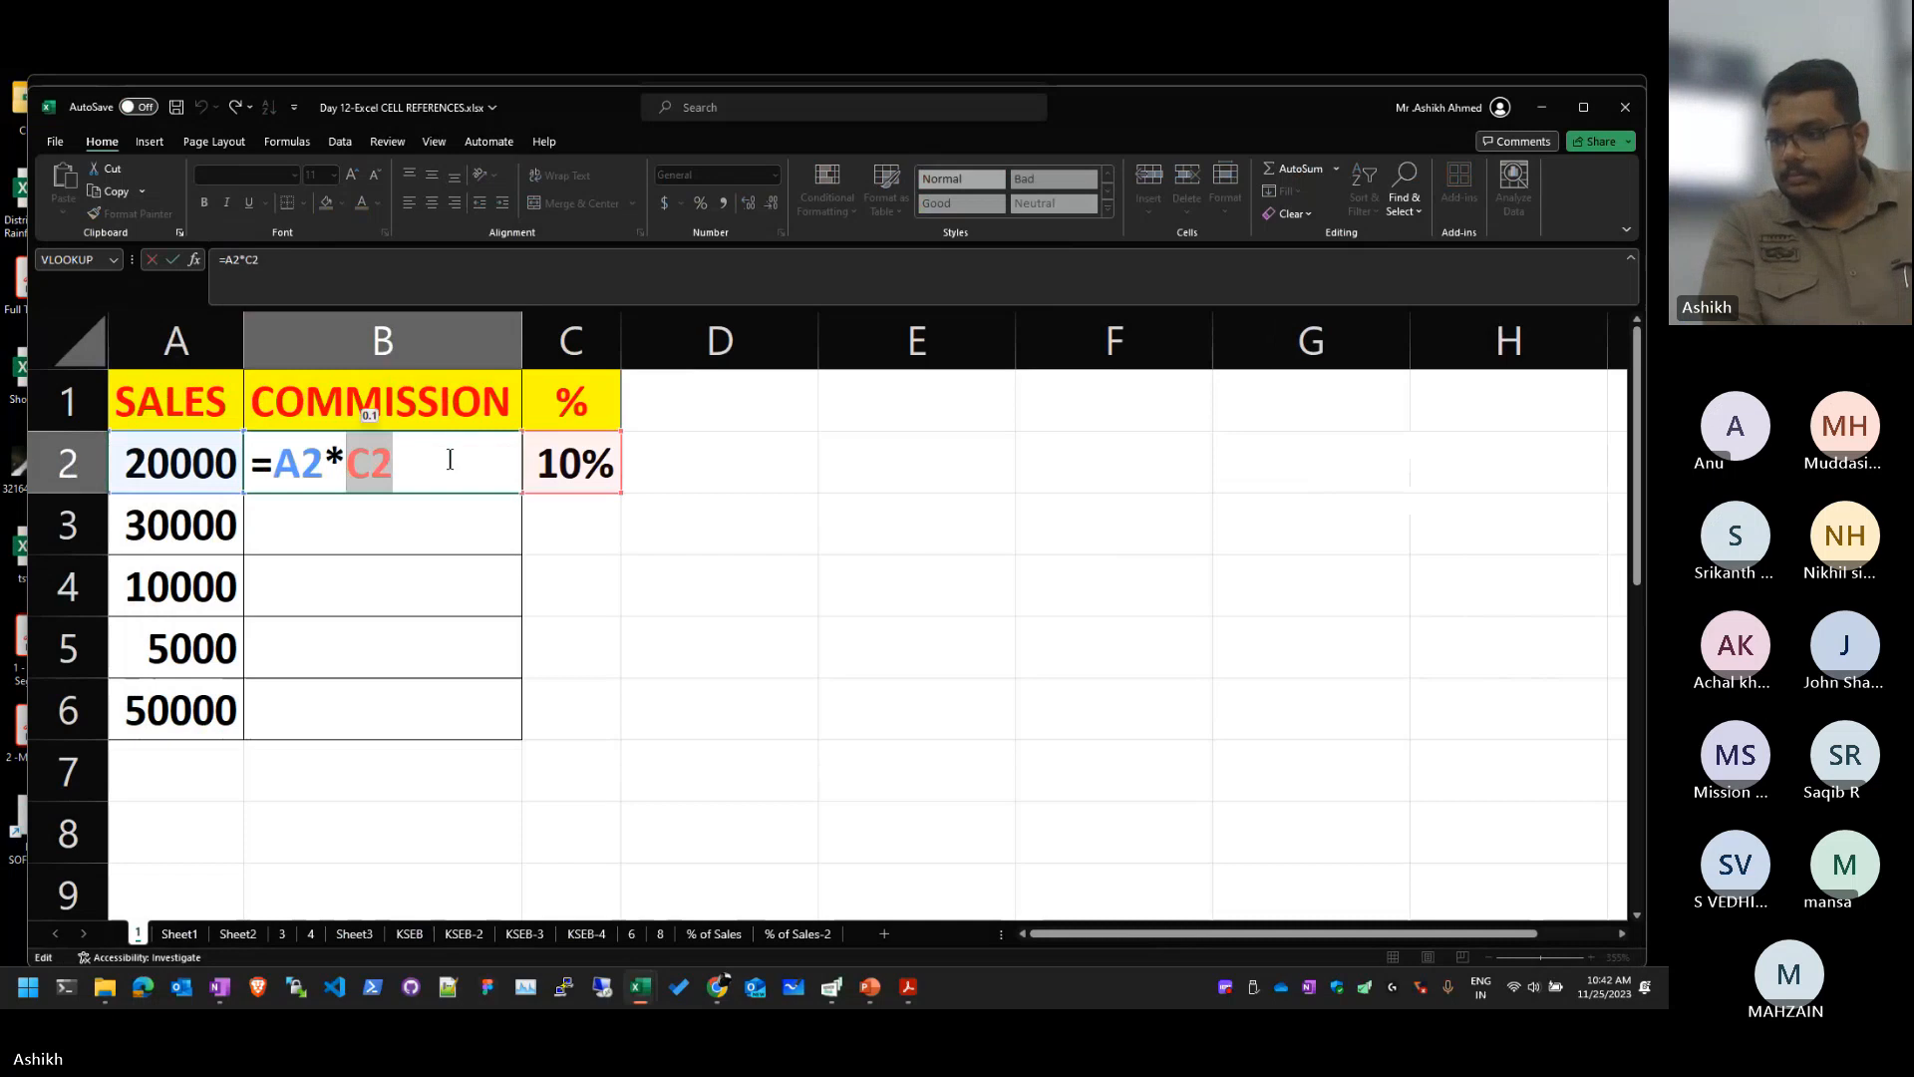
pyautogui.hotkey('alt', 'Tab')
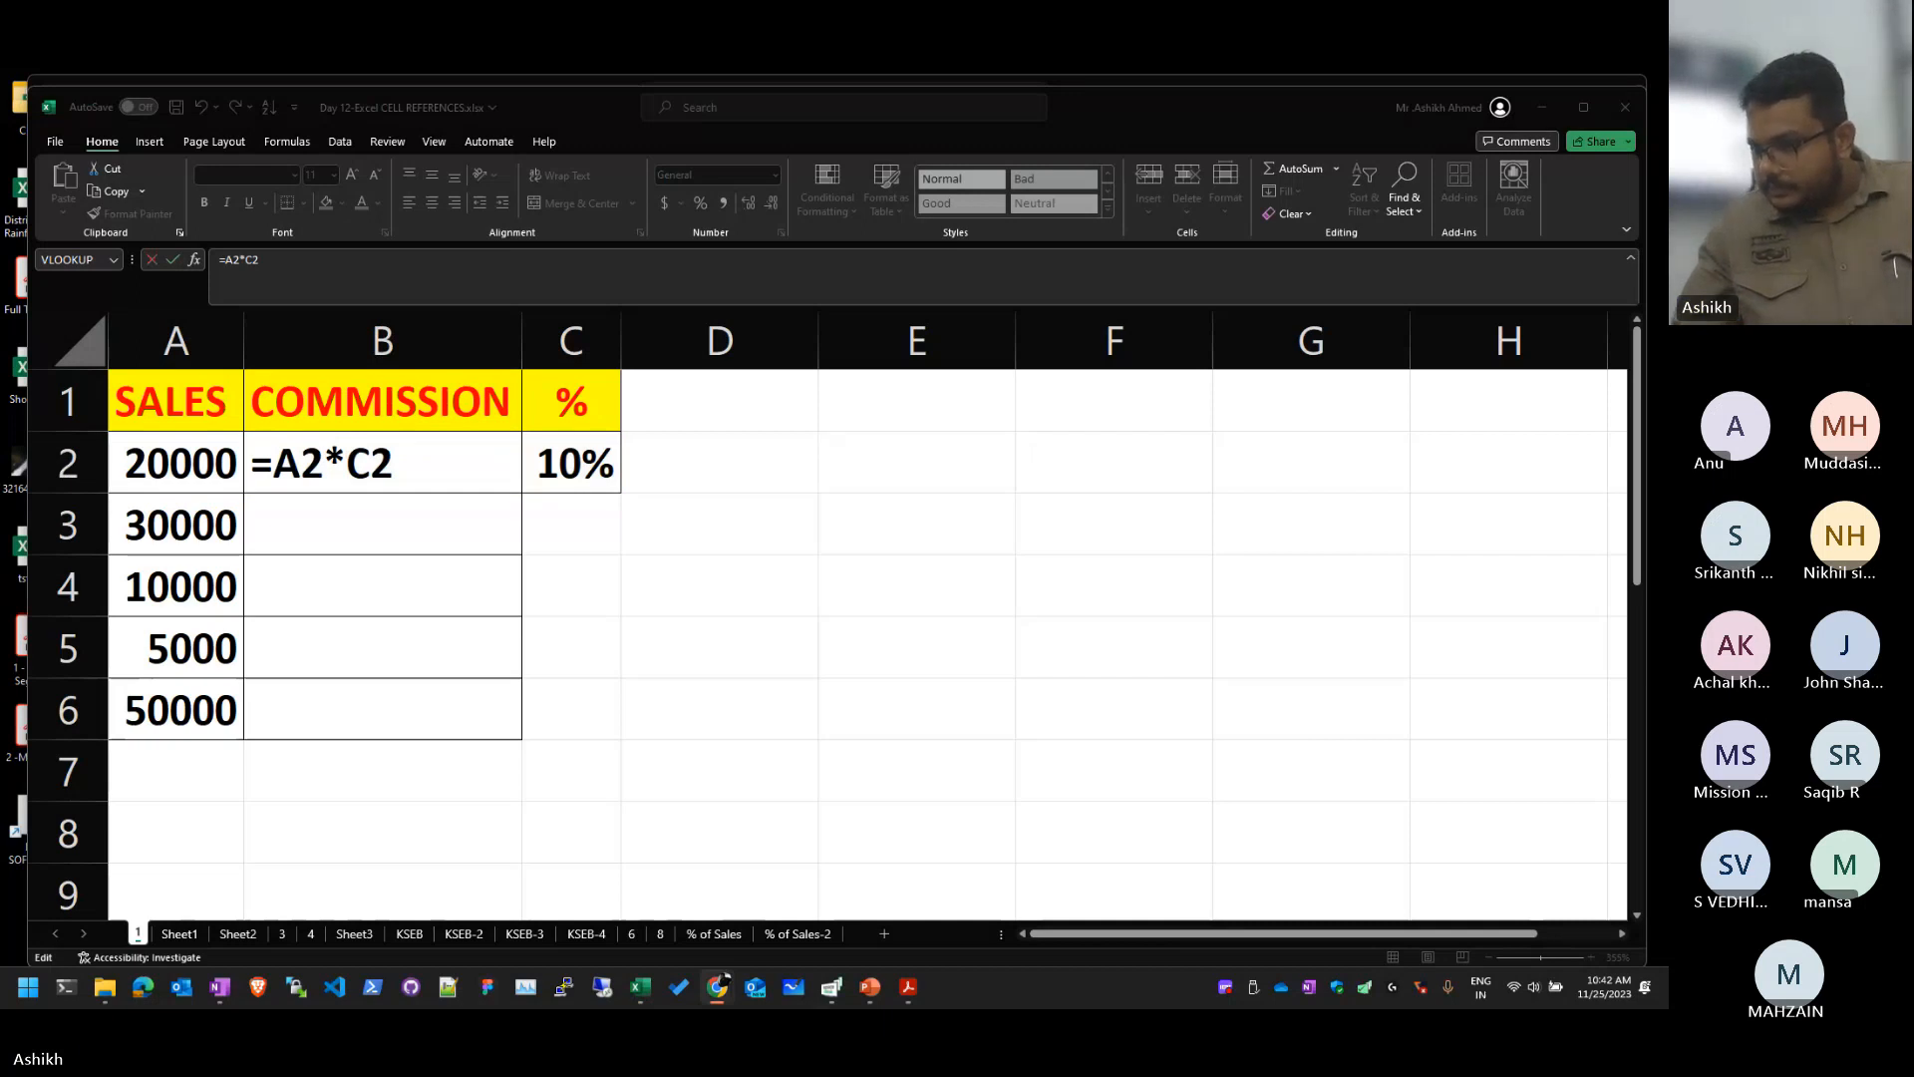
pyautogui.click(596, 622)
pyautogui.click(299, 477)
pyautogui.doubleClick(299, 476)
pyautogui.doubleClick(369, 462)
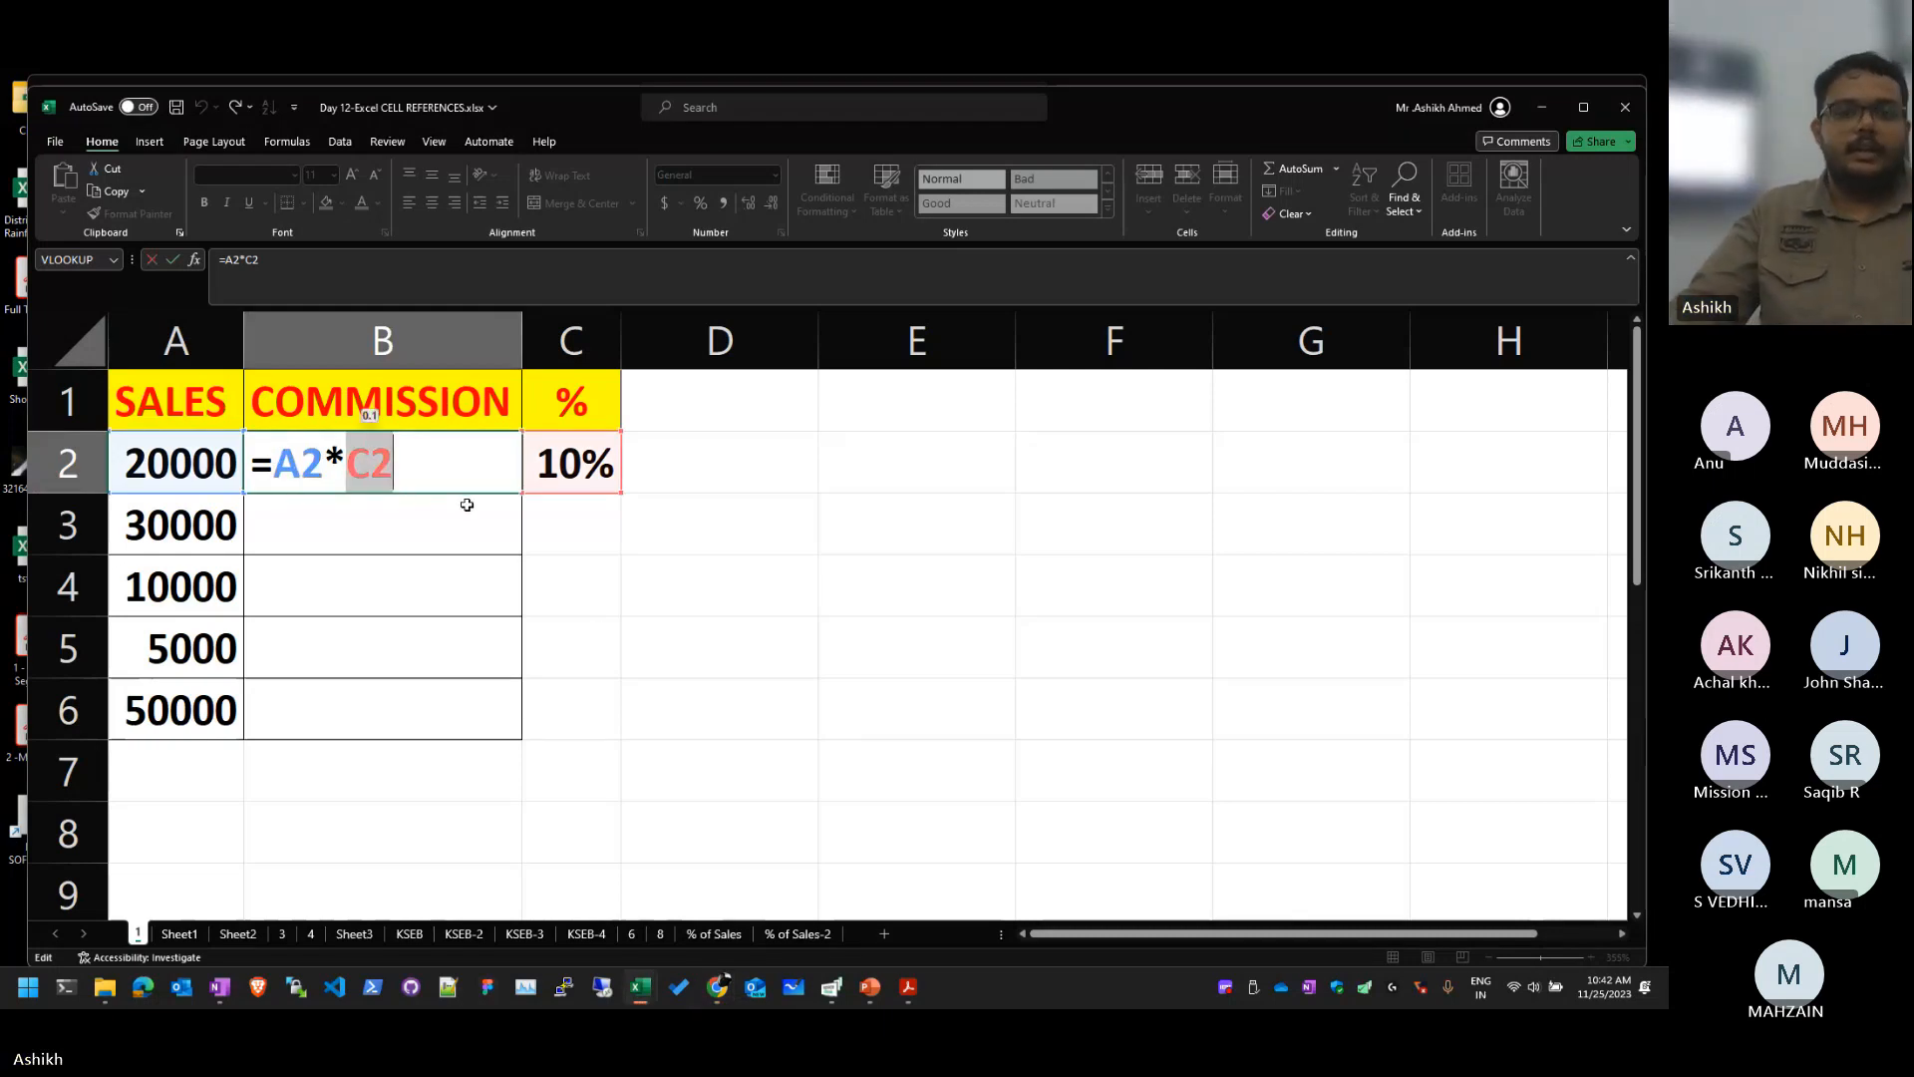
pyautogui.hotkey('ctrl', 'Return')
# Step: Enter the label "Relative" in cell E2
pyautogui.click(905, 467)
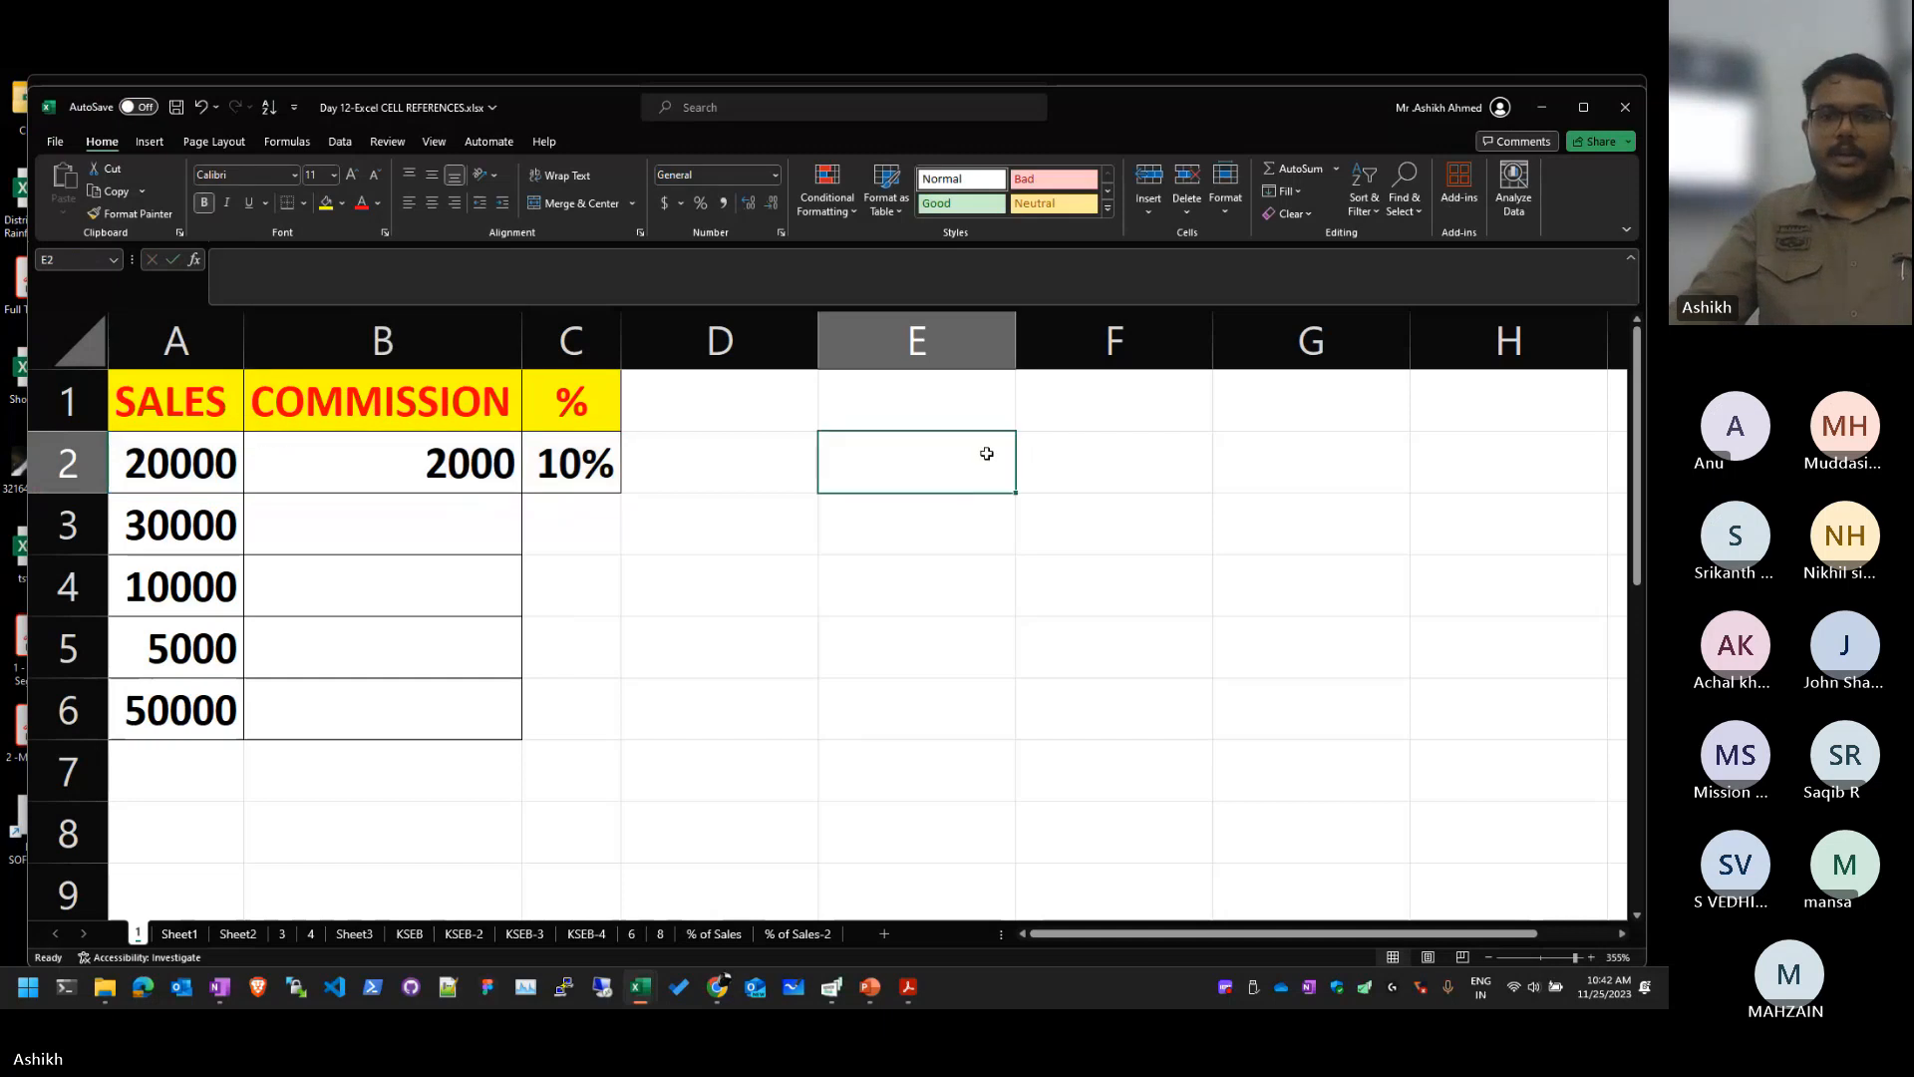
pyautogui.doubleClick(966, 447)
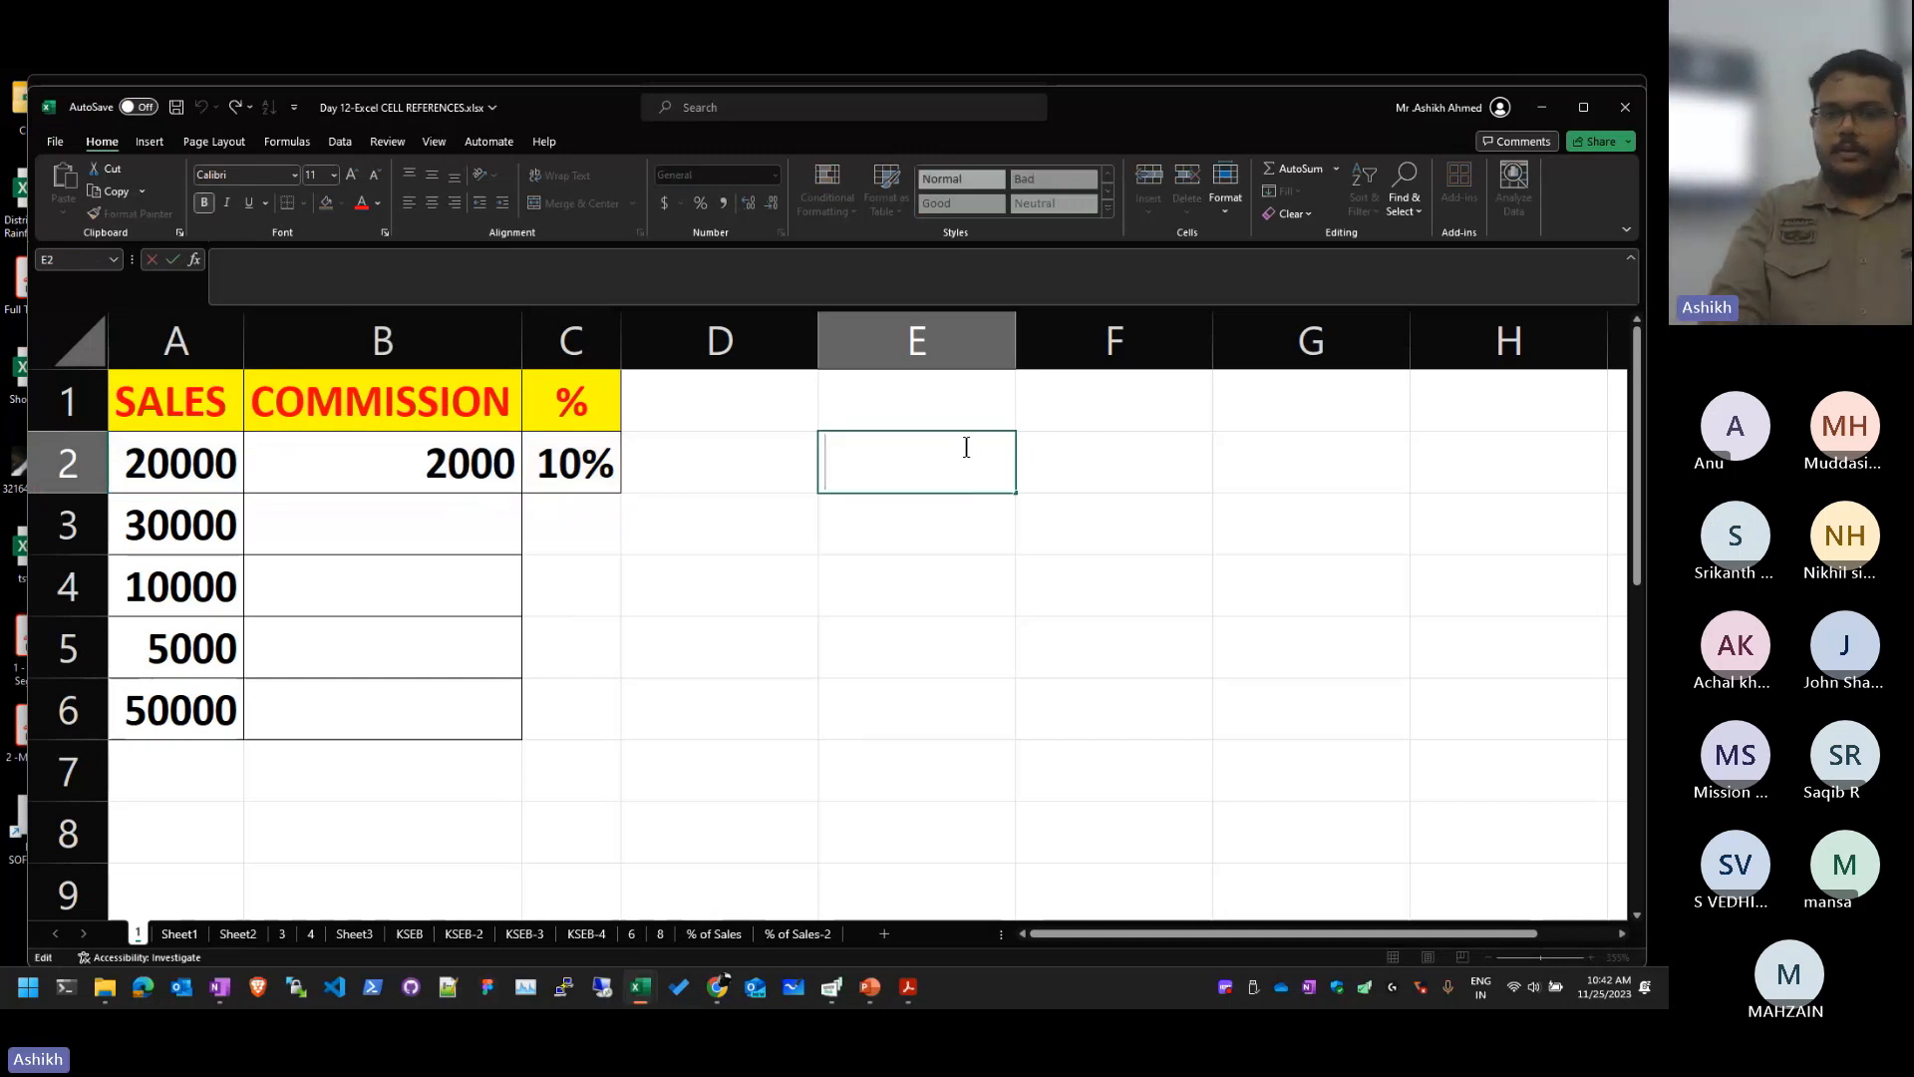
pyautogui.write('Relative Cell')
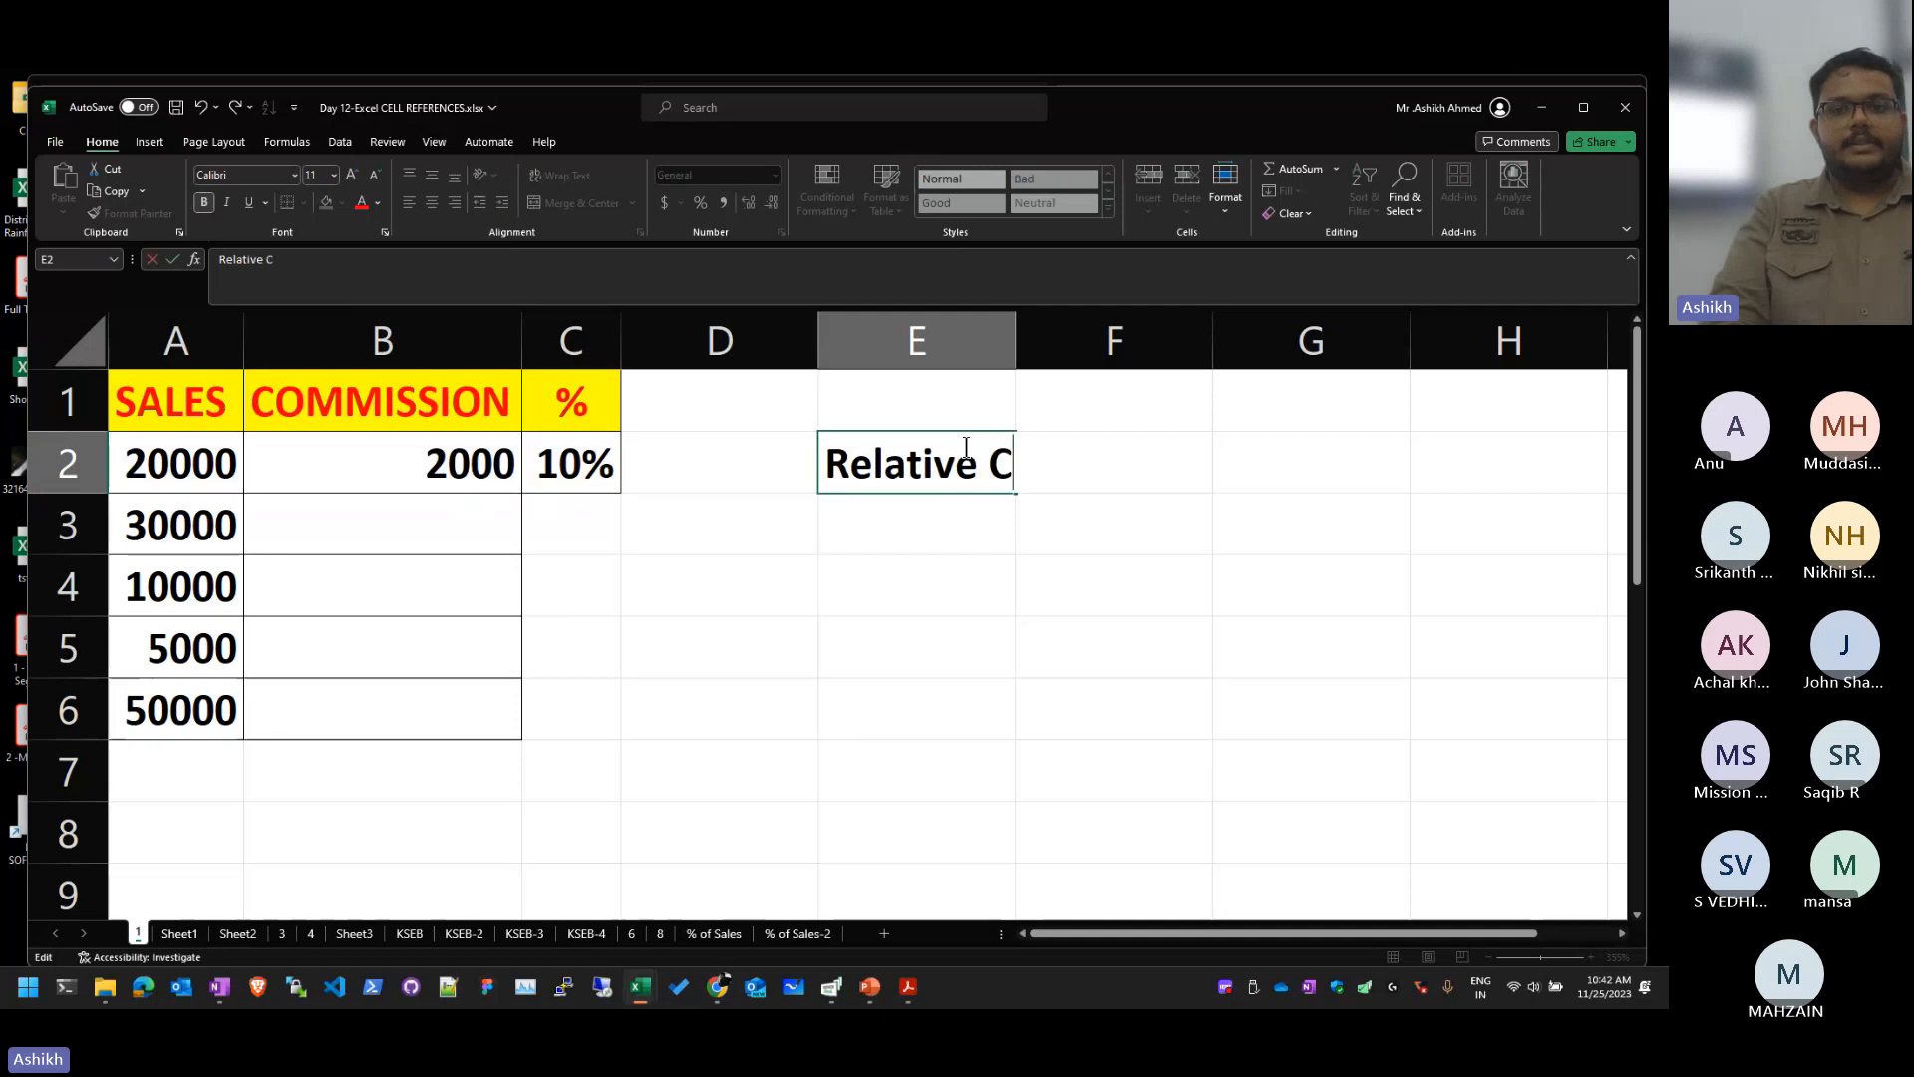
pyautogui.press('BackSpace')
pyautogui.press('BackSpace')
pyautogui.press('BackSpace')
pyautogui.press('BackSpace')
pyautogui.press('BackSpace')
pyautogui.press('Return')
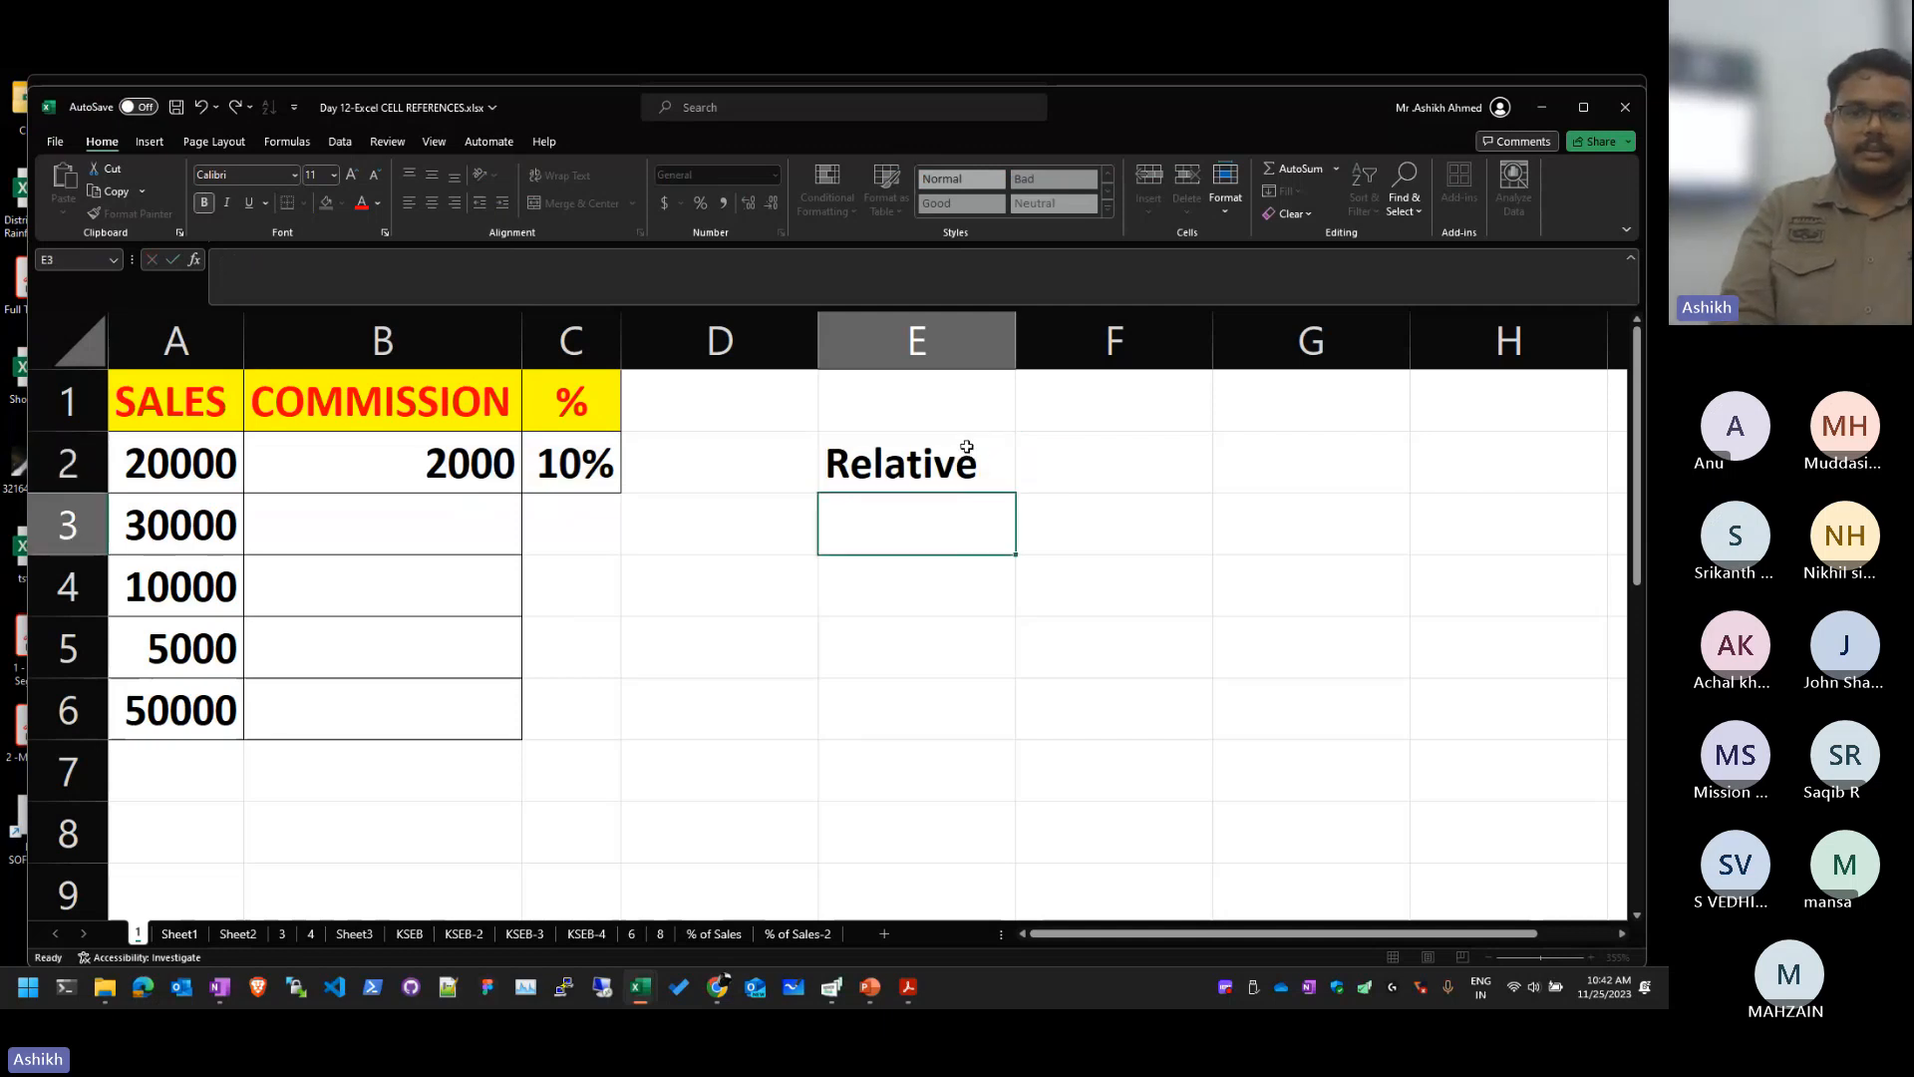
# Step: Enter A1 in cell F2 as the example of a relative reference
pyautogui.press('Up')
pyautogui.press('Right')
pyautogui.press('Right')
pyautogui.press('Left')
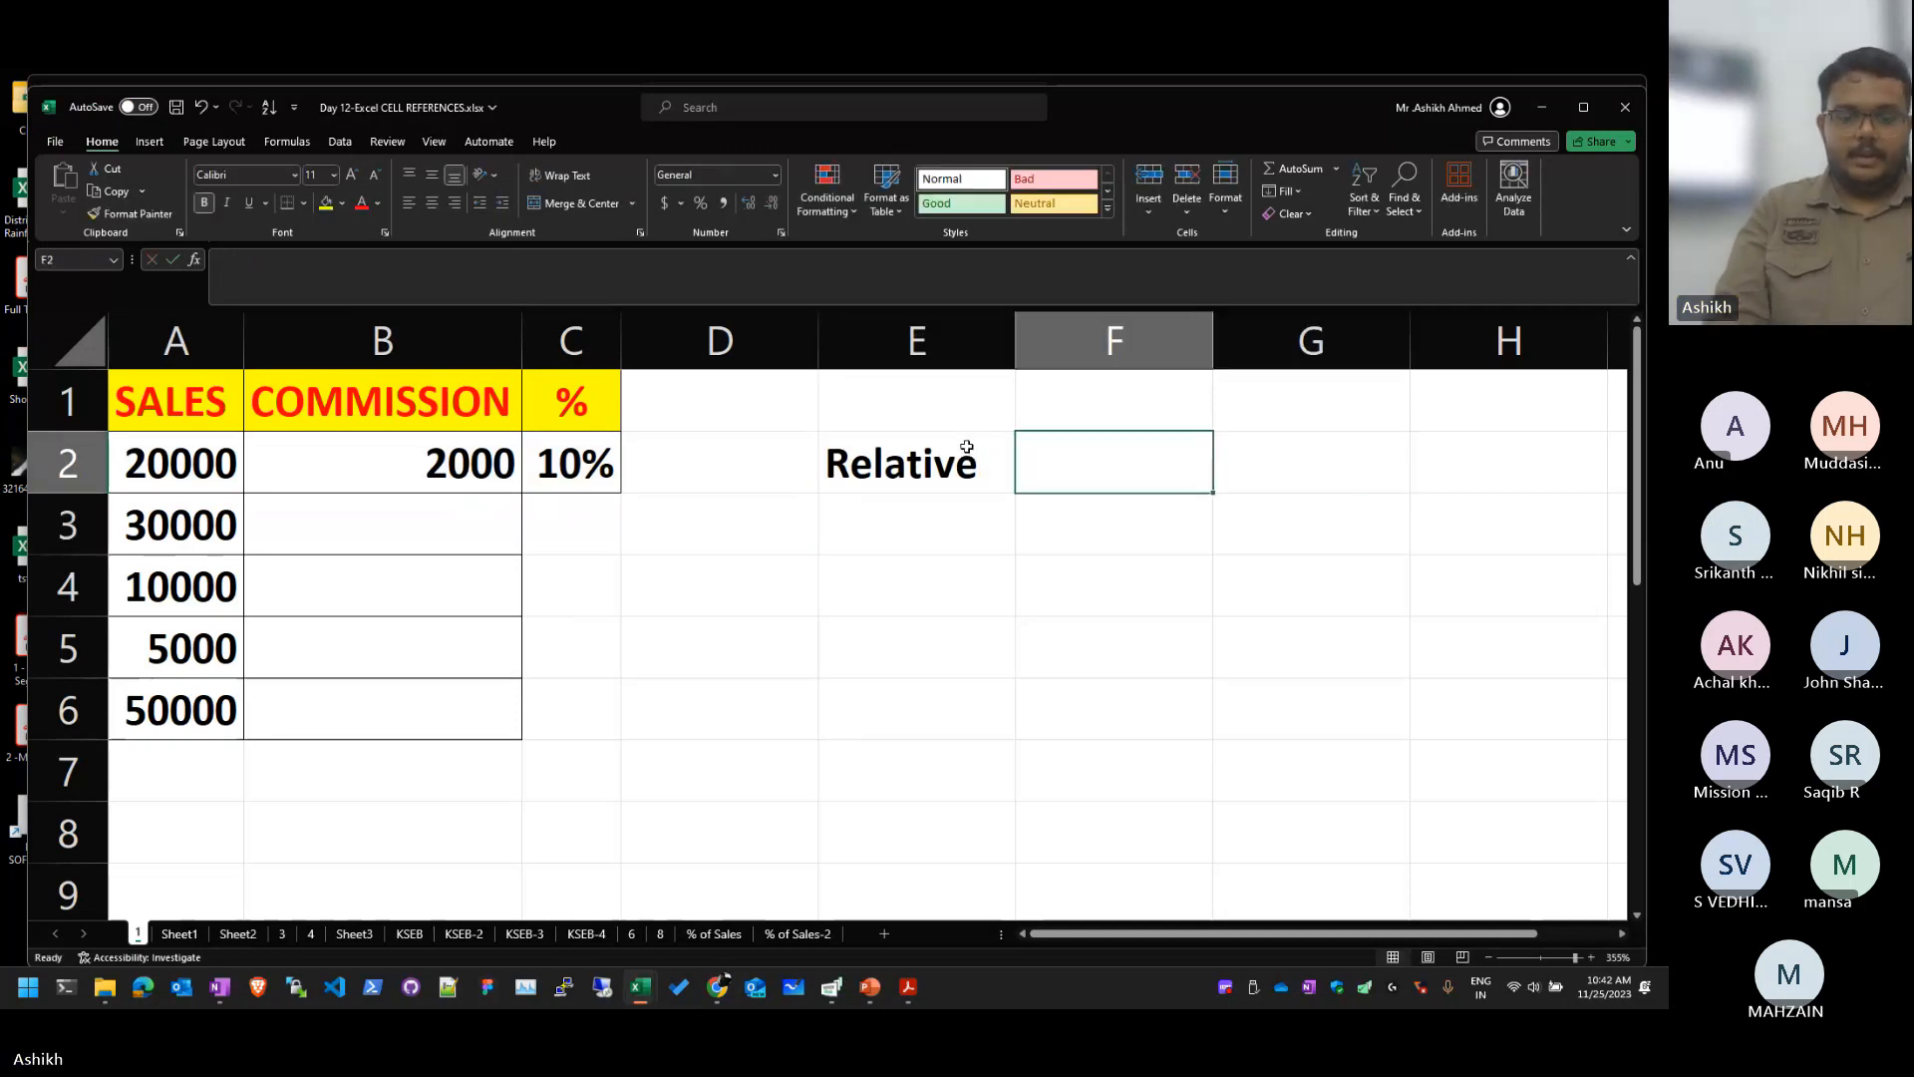
pyautogui.write('A1')
pyautogui.press('Return')
pyautogui.press('Left')
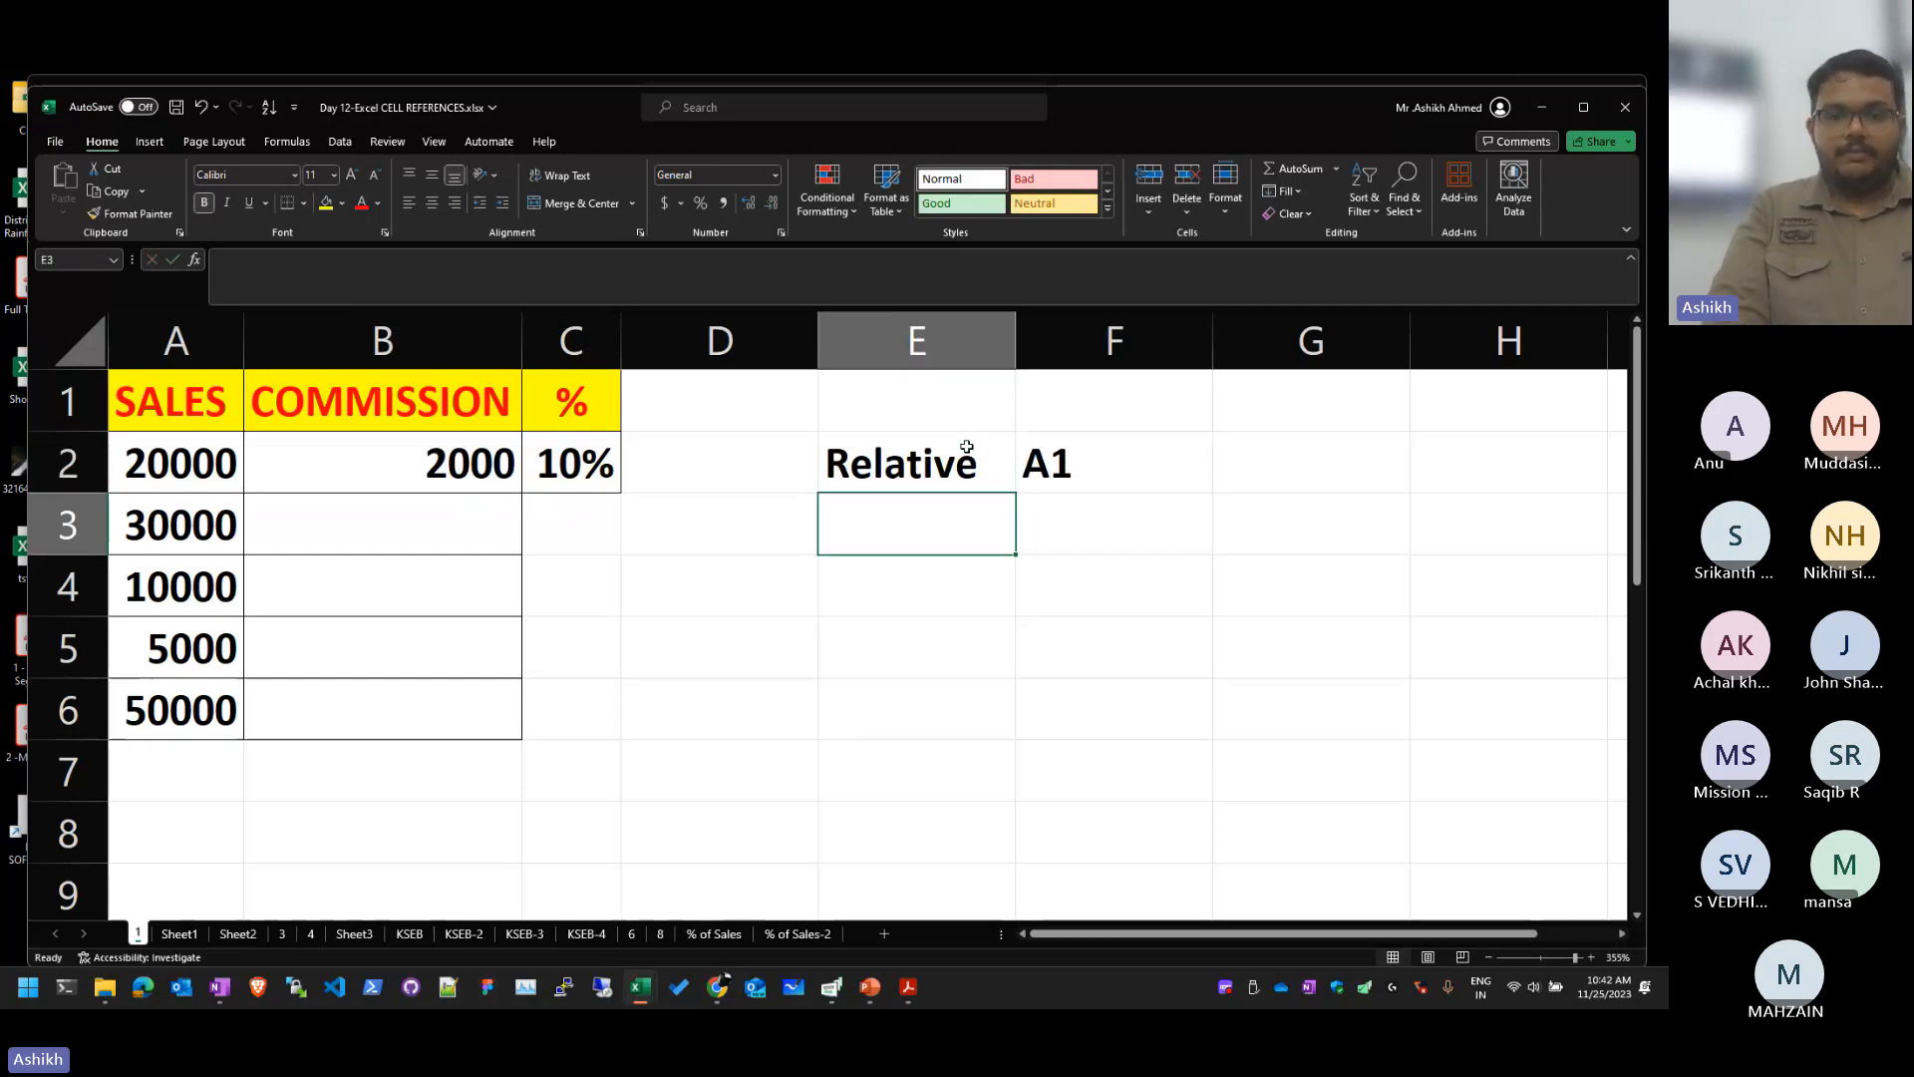
# Step: Enter the label "Absolute" in cell E3, without any stray trailing characters
pyautogui.write('Absoul')
pyautogui.press('BackSpace')
pyautogui.press('BackSpace')
pyautogui.write('l')
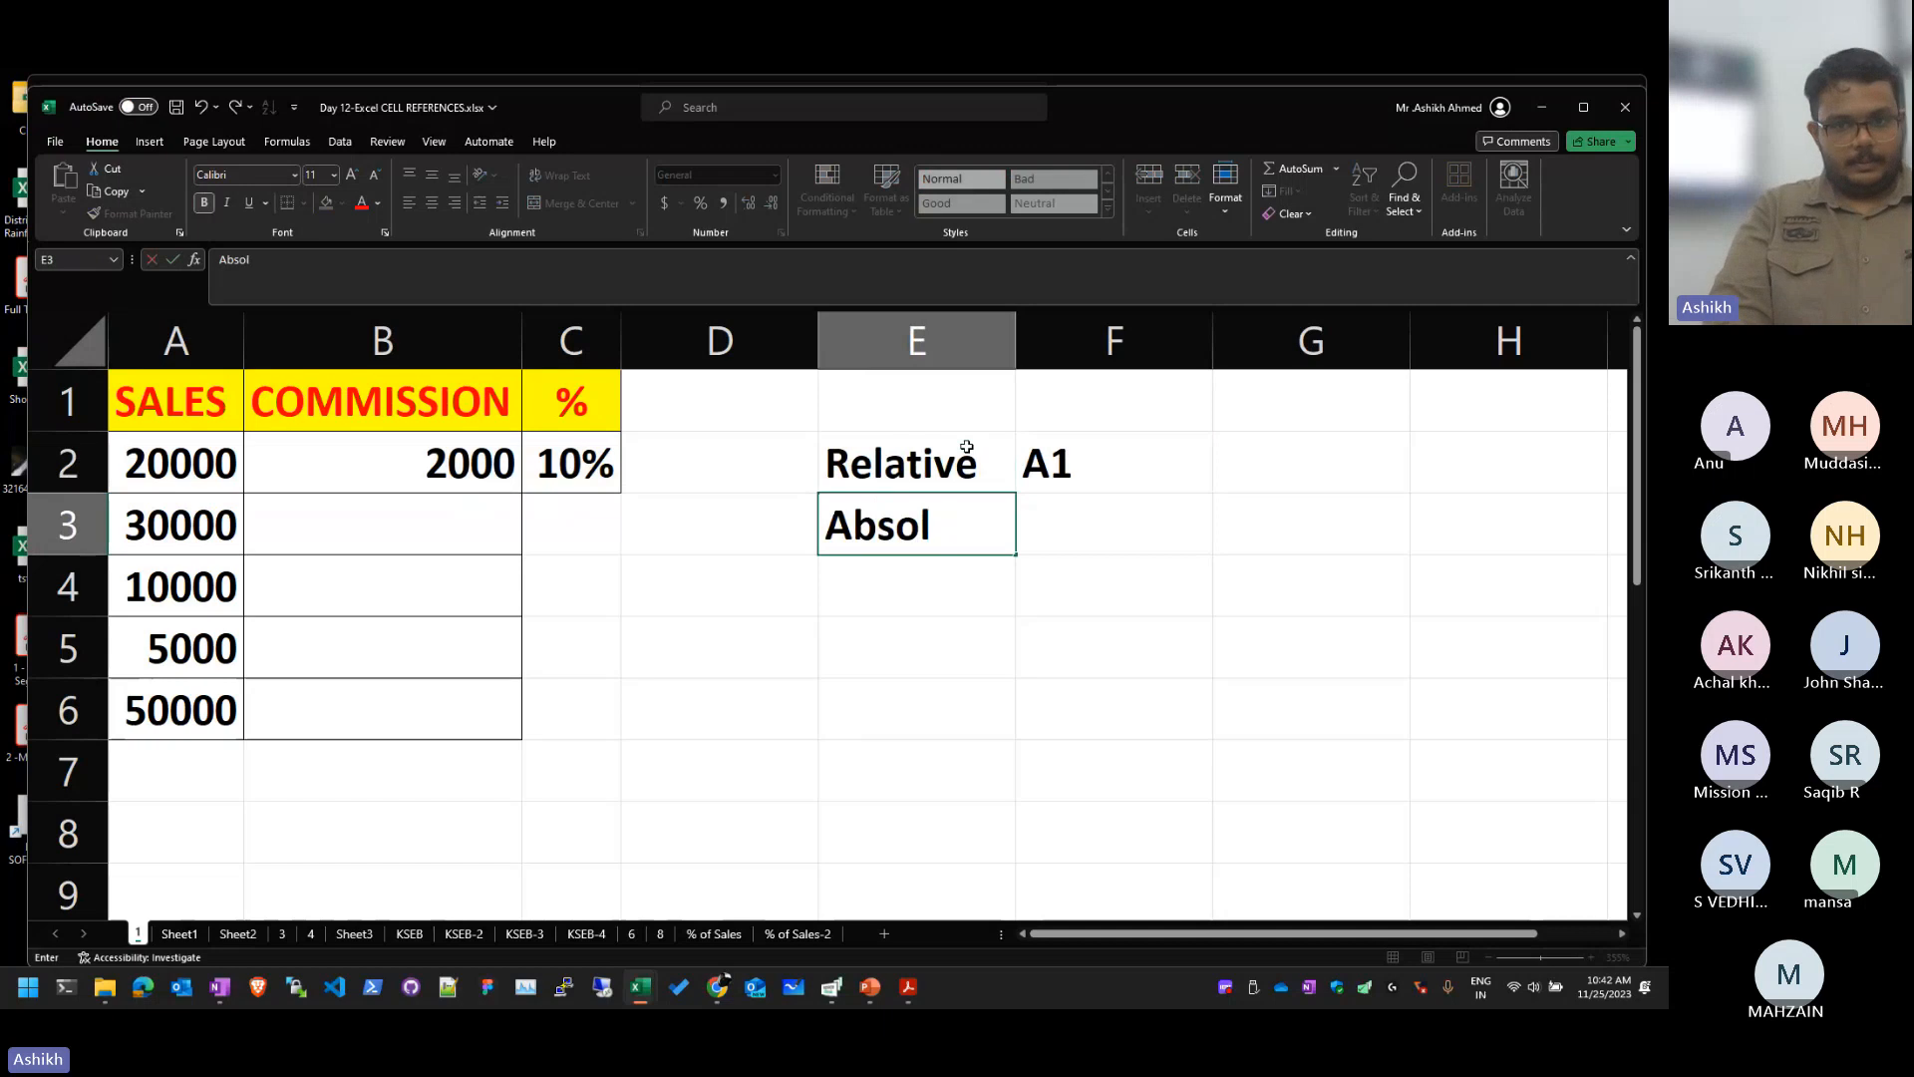
pyautogui.write('ute \\')
pyautogui.press('Return')
pyautogui.press('Up')
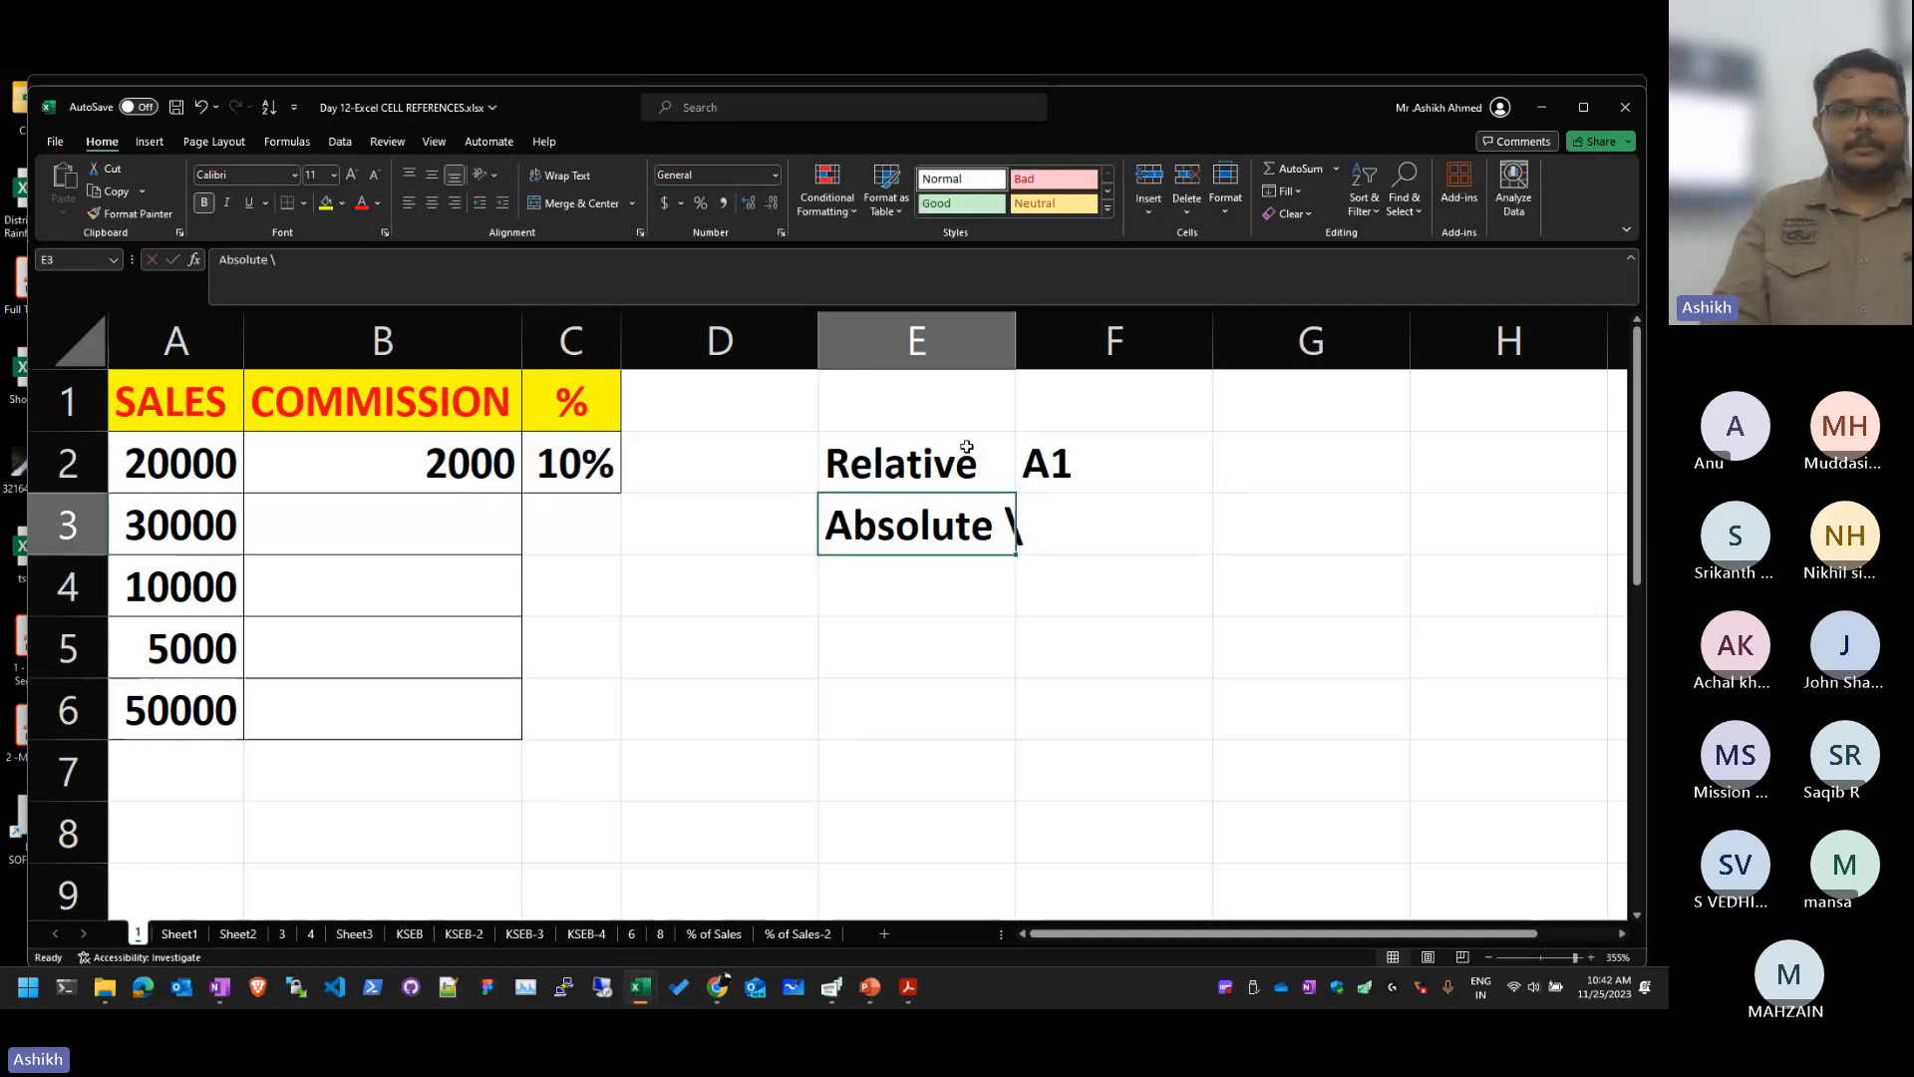
pyautogui.press('F2')
pyautogui.press('BackSpace')
pyautogui.press('BackSpace')
pyautogui.press('Tab')
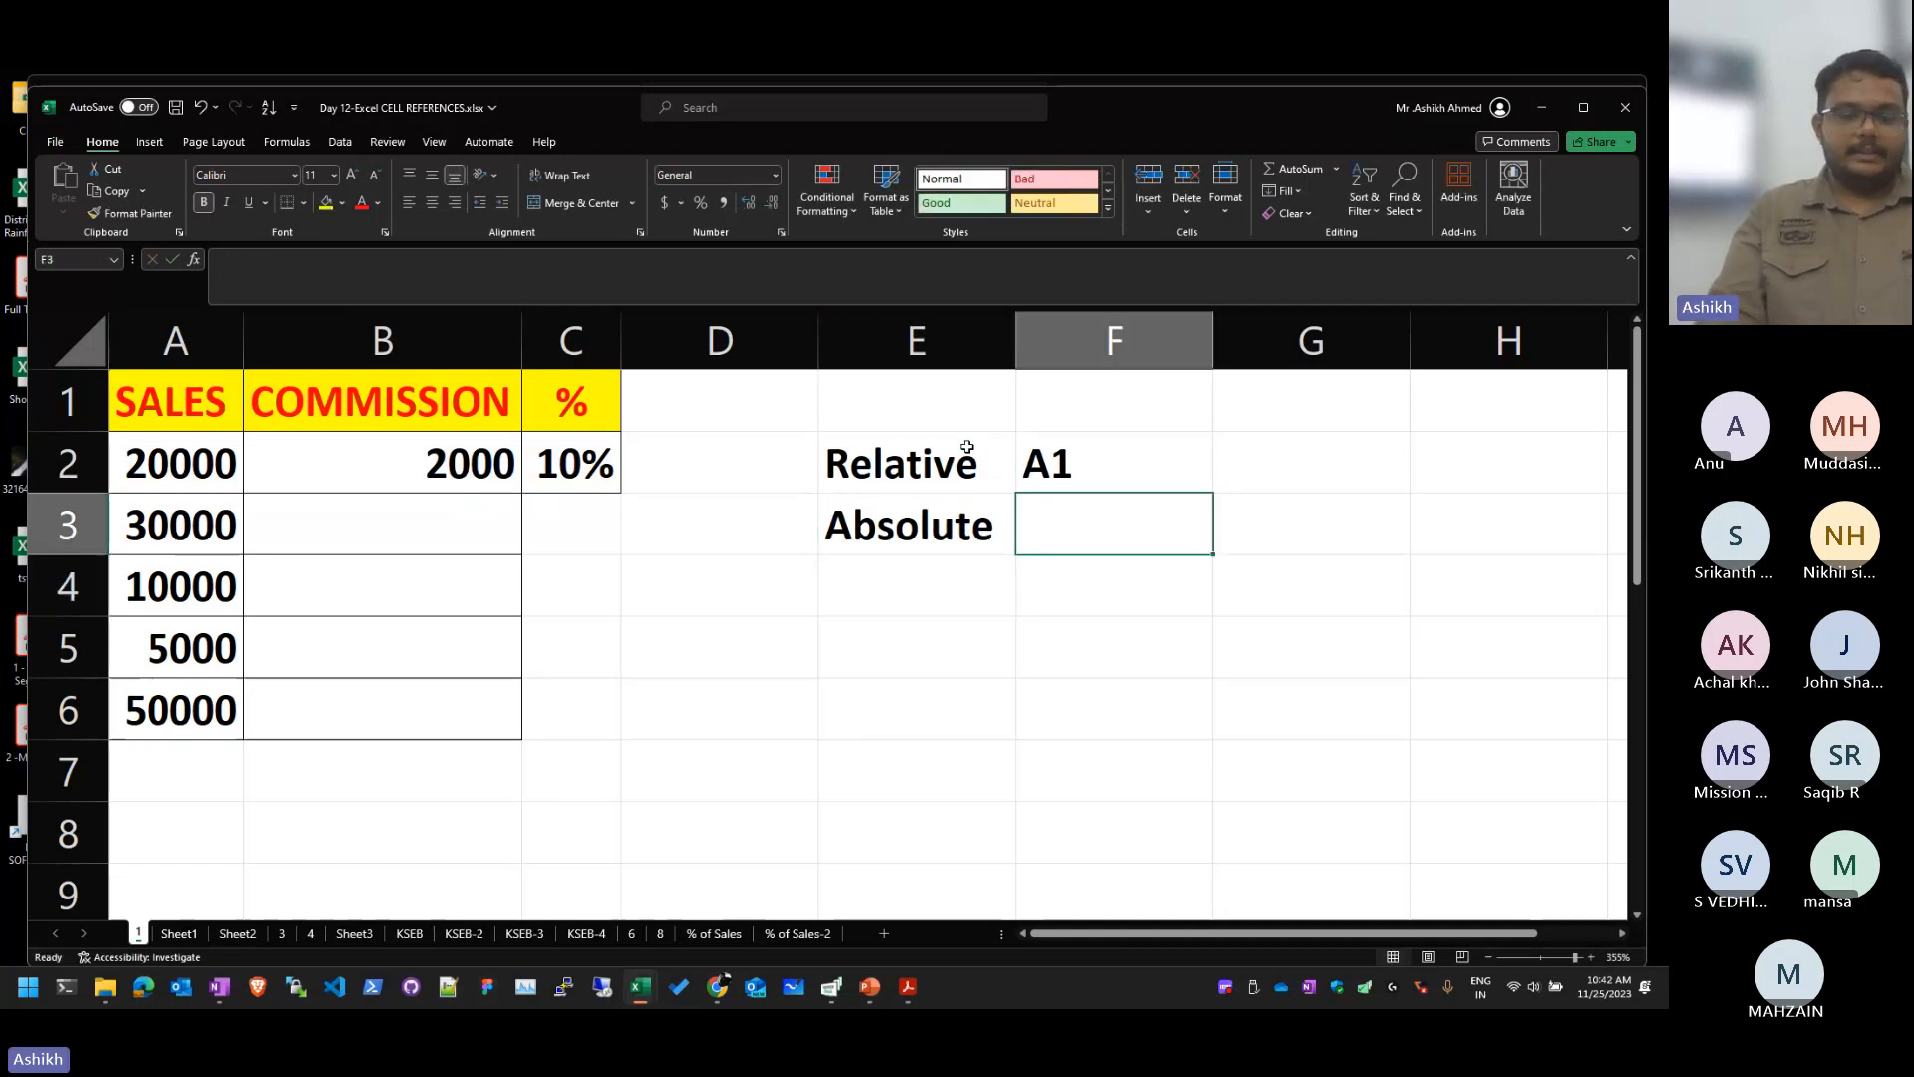
# Step: Enter $A$1 in cell F3 as the example of an absolute reference
pyautogui.write('A')
pyautogui.press('BackSpace')
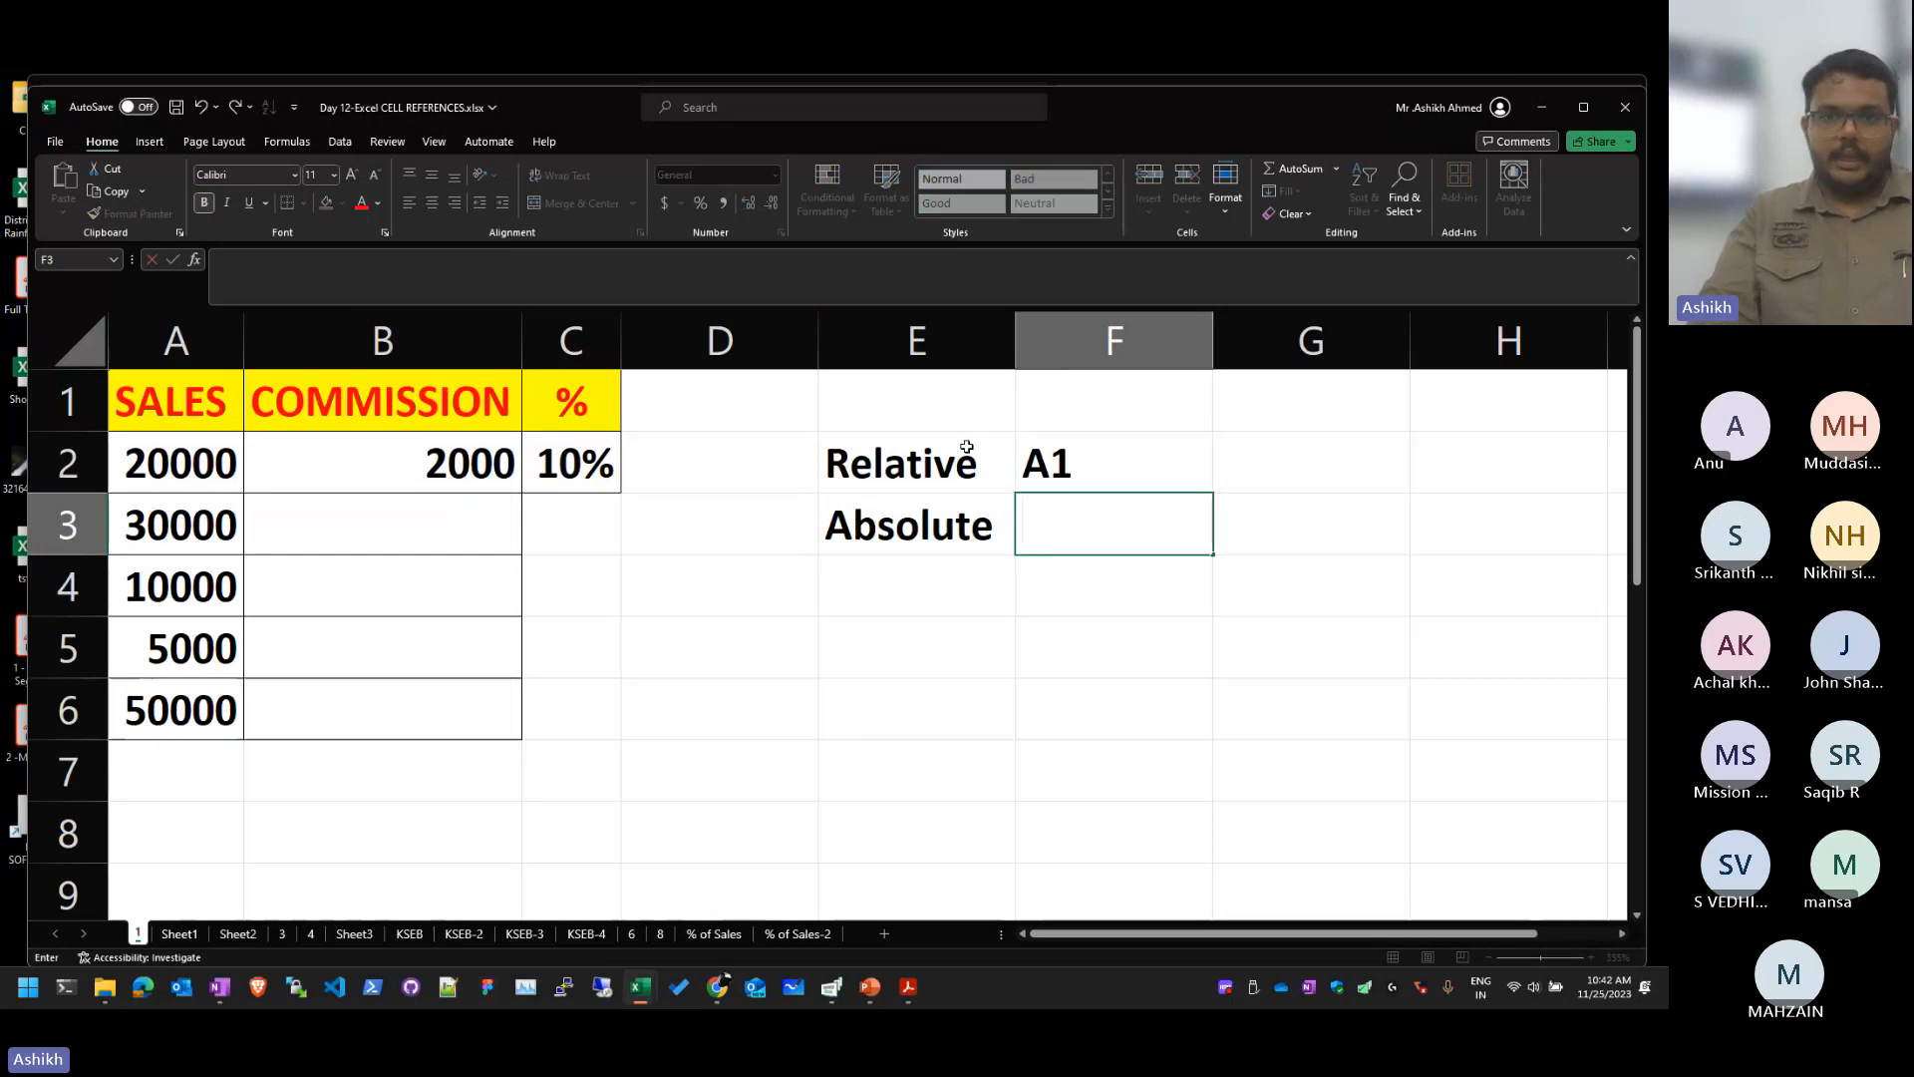
pyautogui.write('$A')
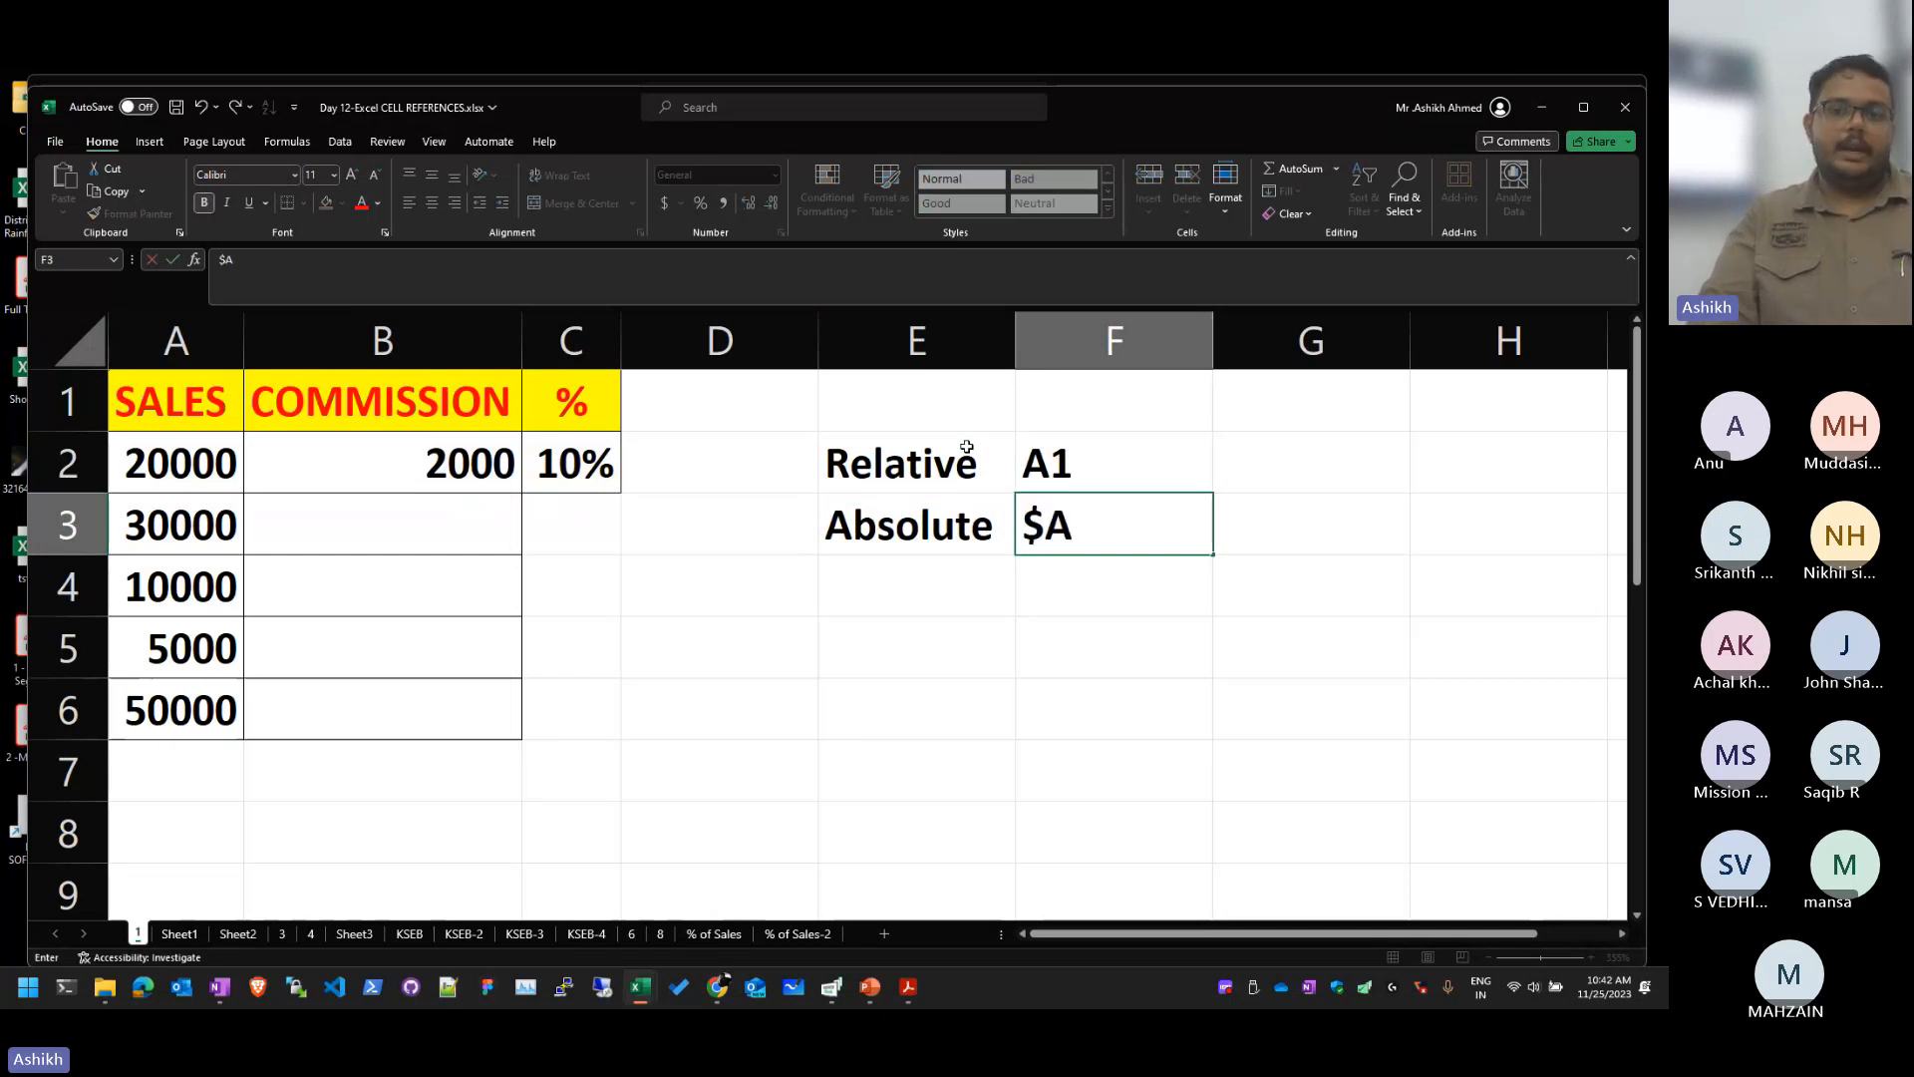
pyautogui.write('$1')
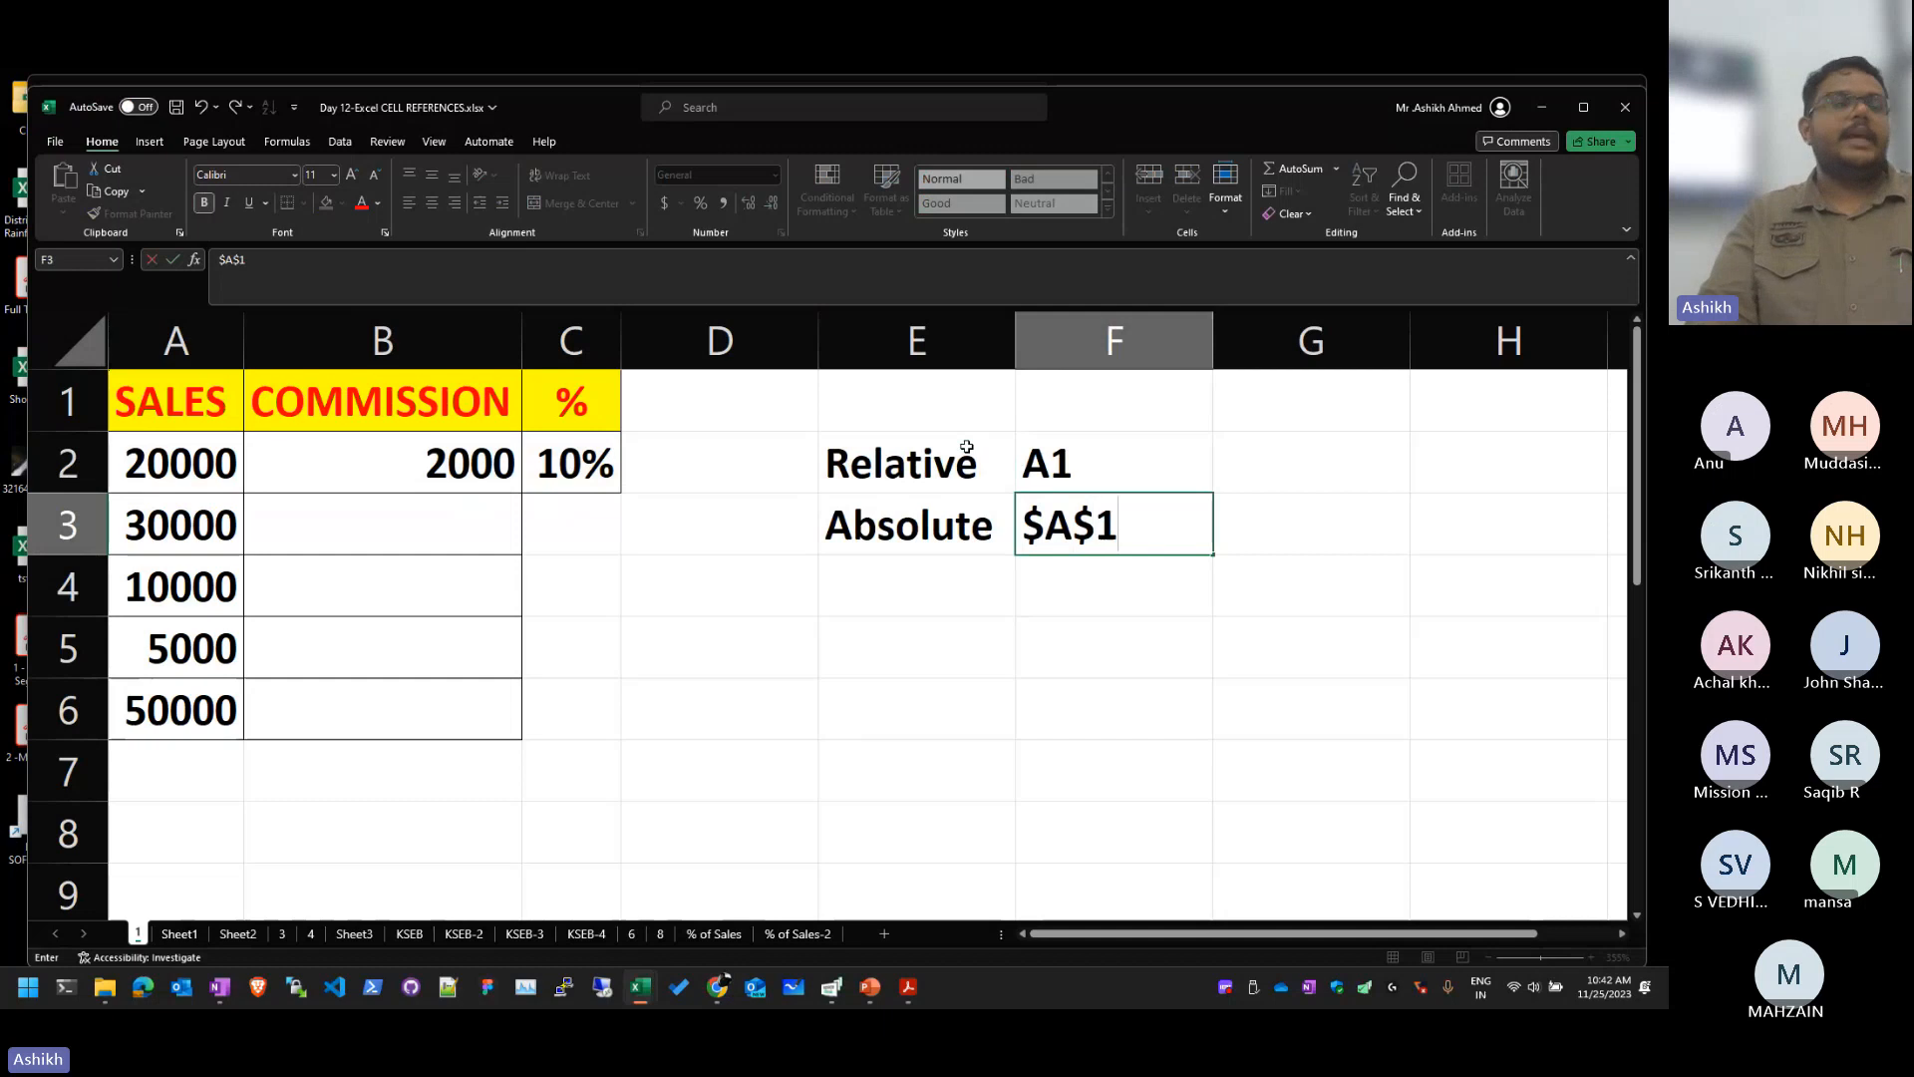
pyautogui.press('Return')
pyautogui.press('Left')
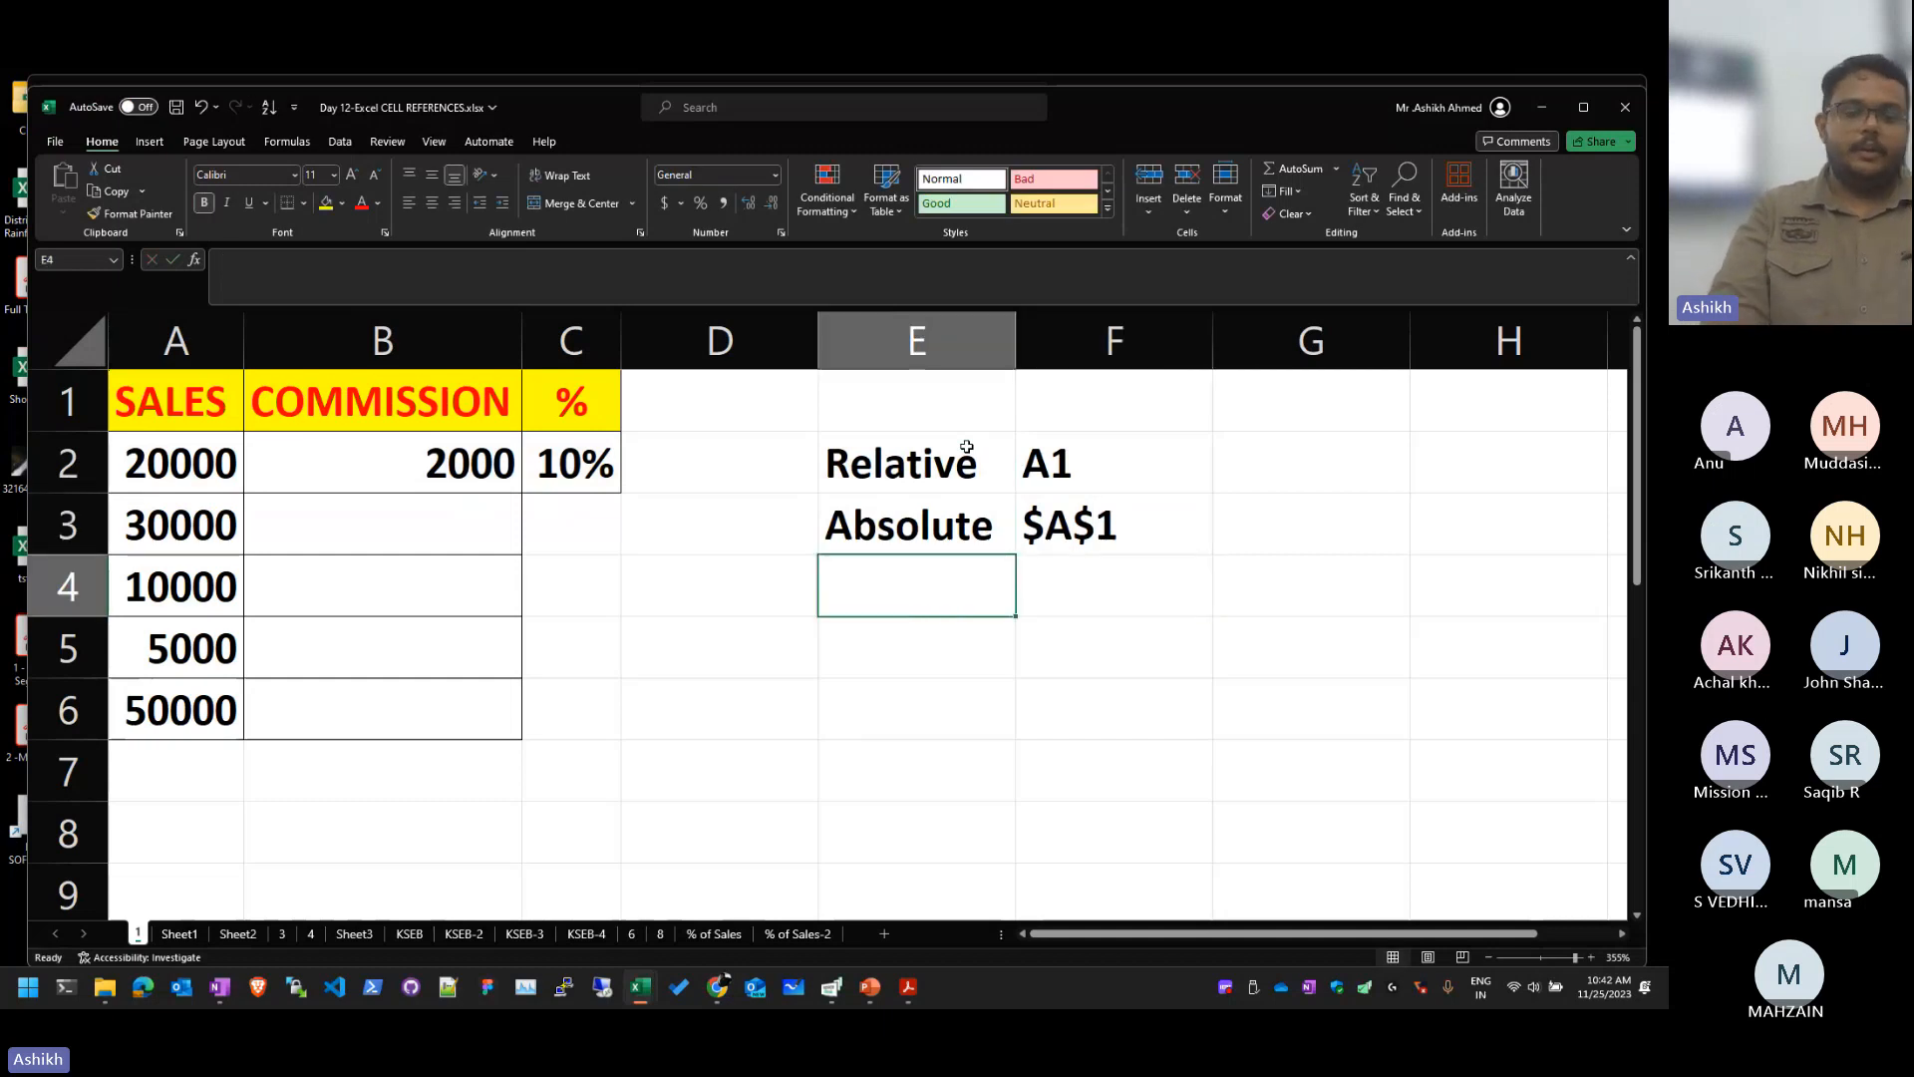
# Step: Enter the label "Mixed" in cell E4
pyautogui.write('Mixxef')
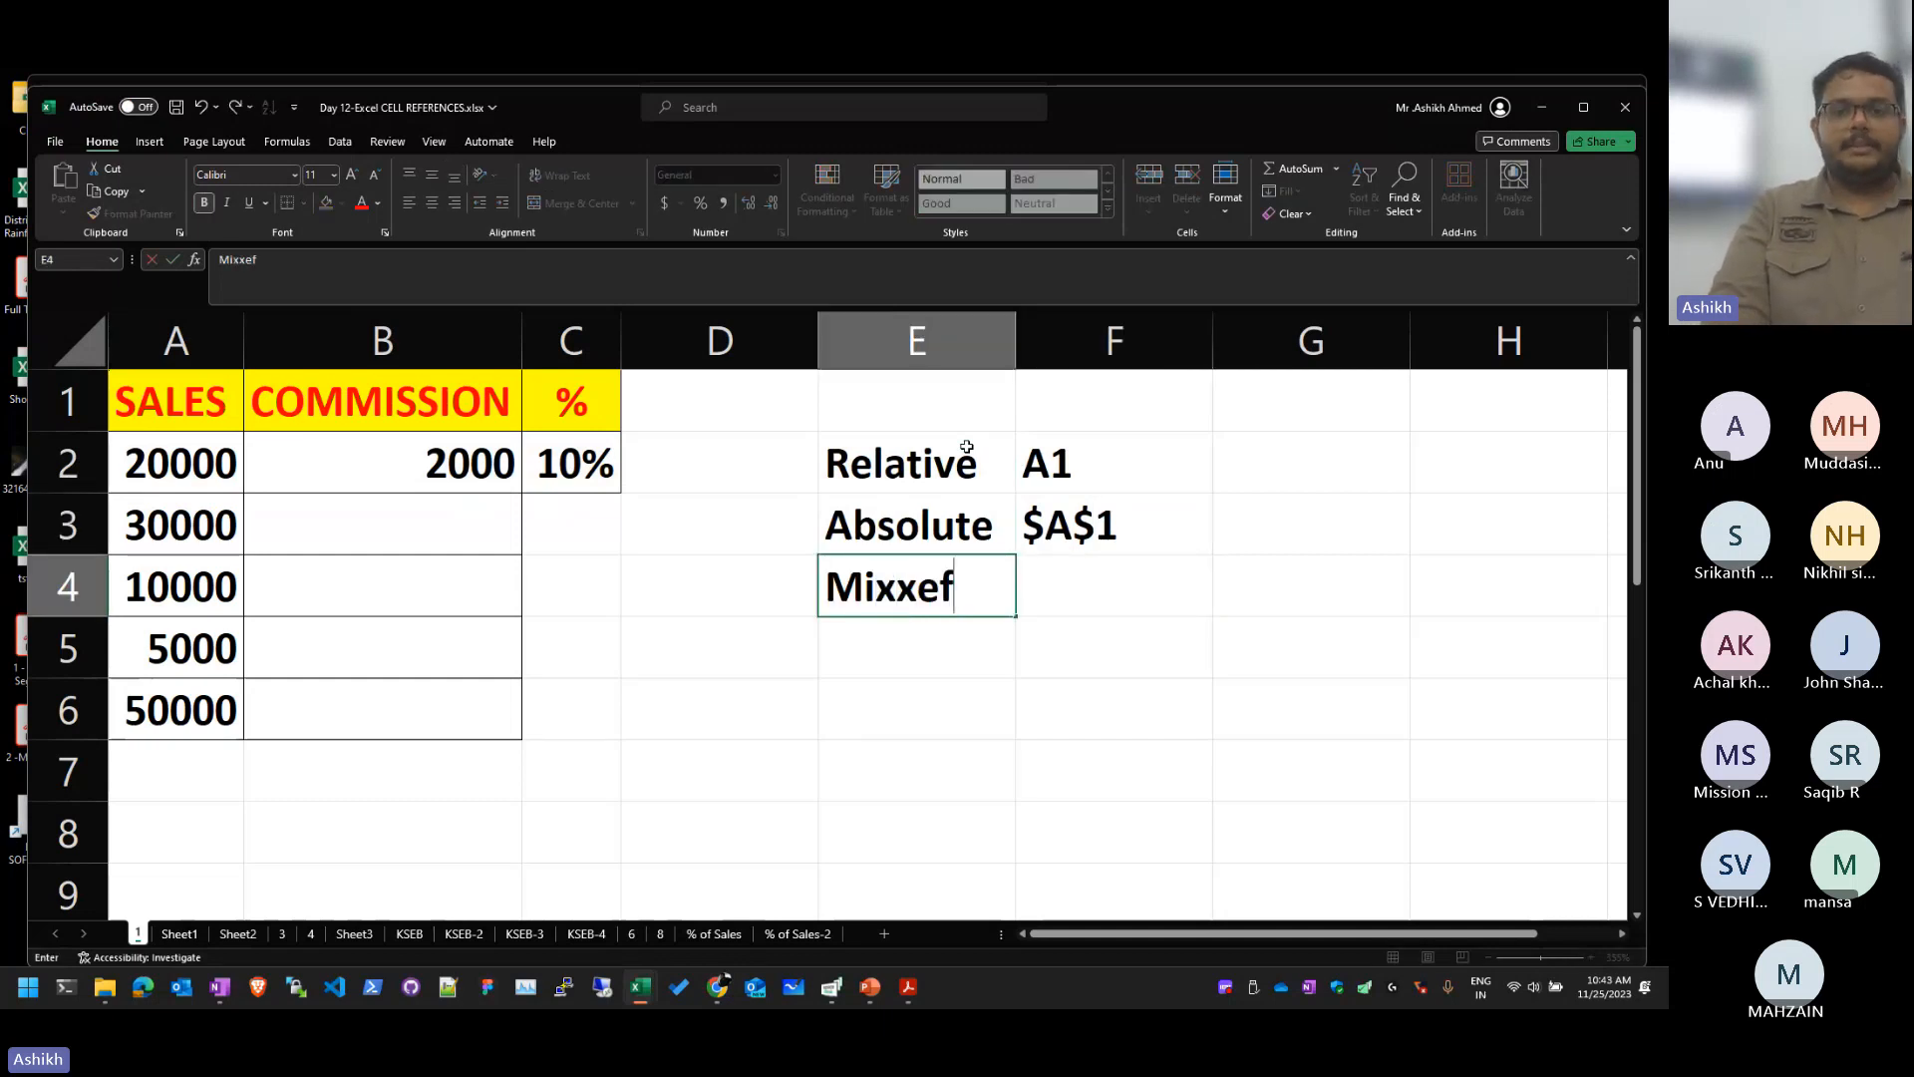
pyautogui.press('BackSpace')
pyautogui.press('BackSpace')
pyautogui.press('BackSpace')
pyautogui.write('ed')
pyautogui.press('Right')
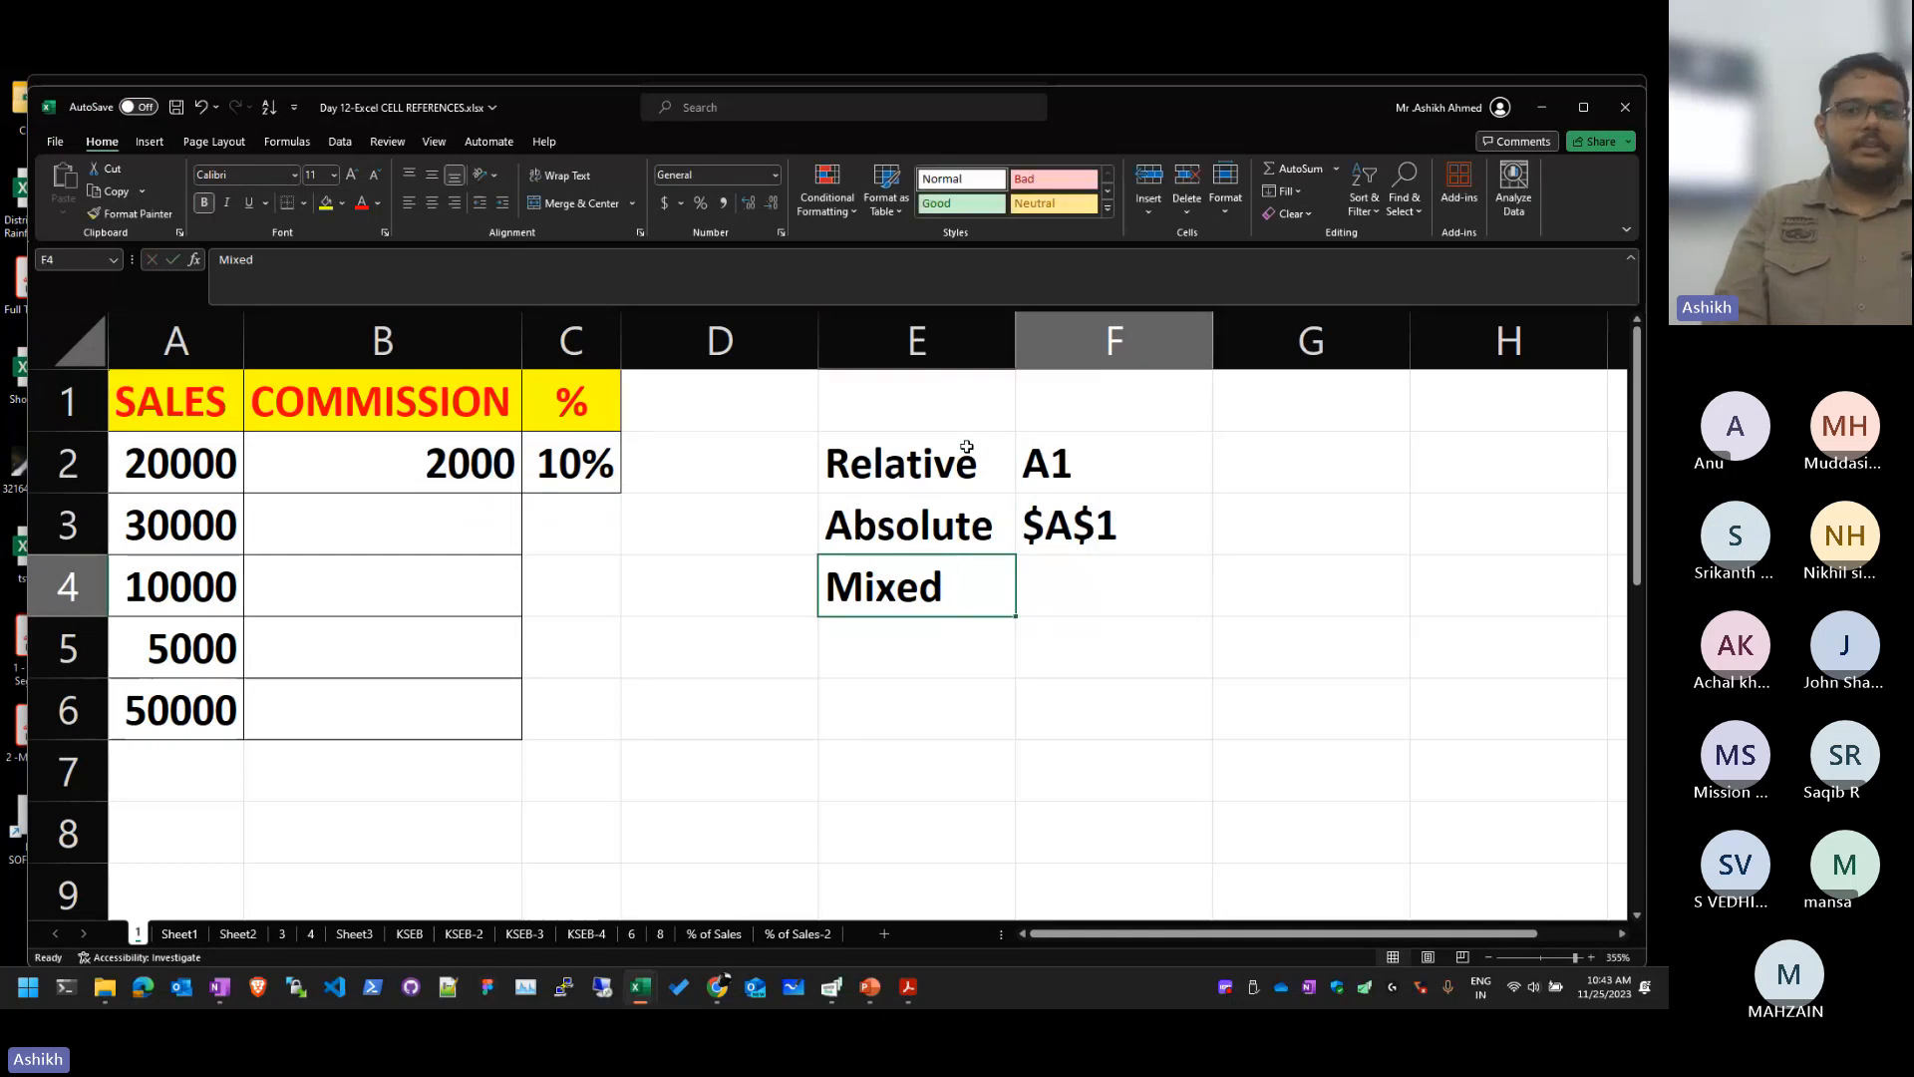
# Step: Enter $A1 in cell F4 as an example of a mixed reference
pyautogui.press('F2')
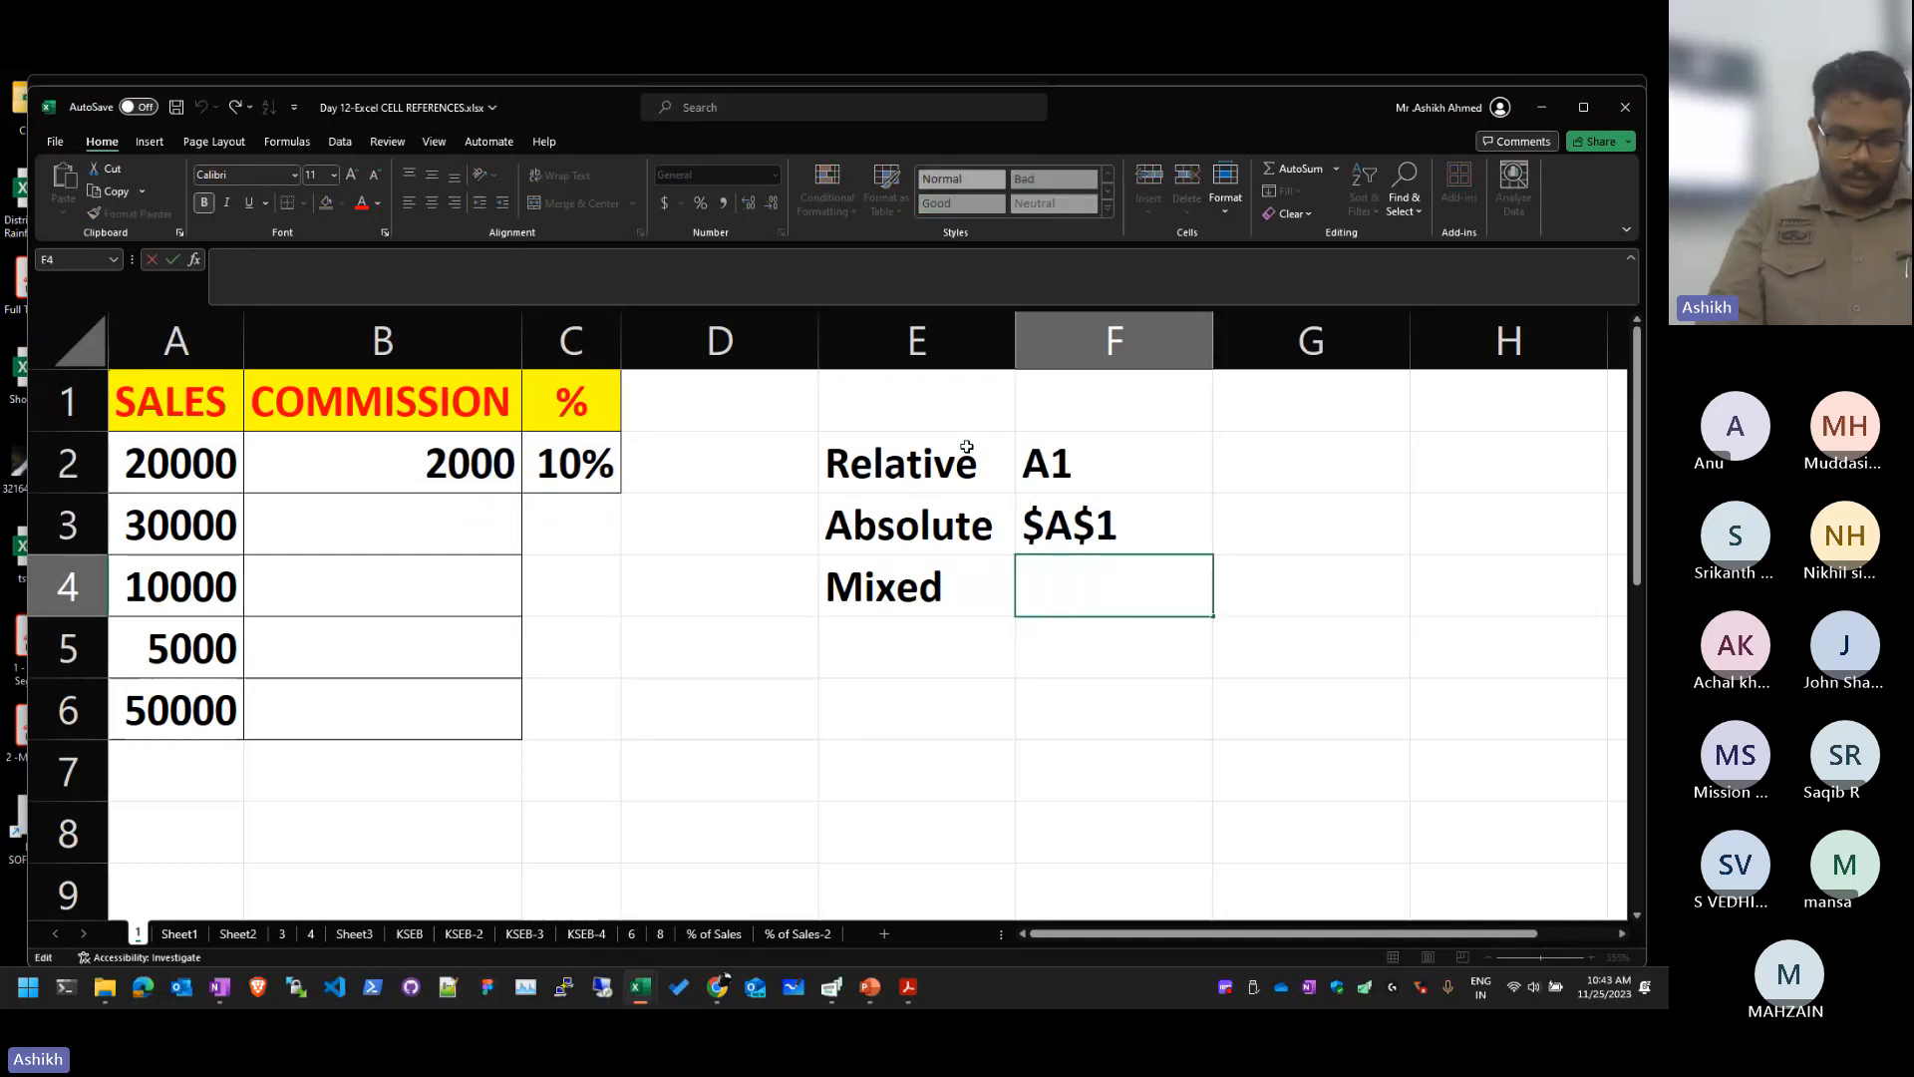
pyautogui.write('$')
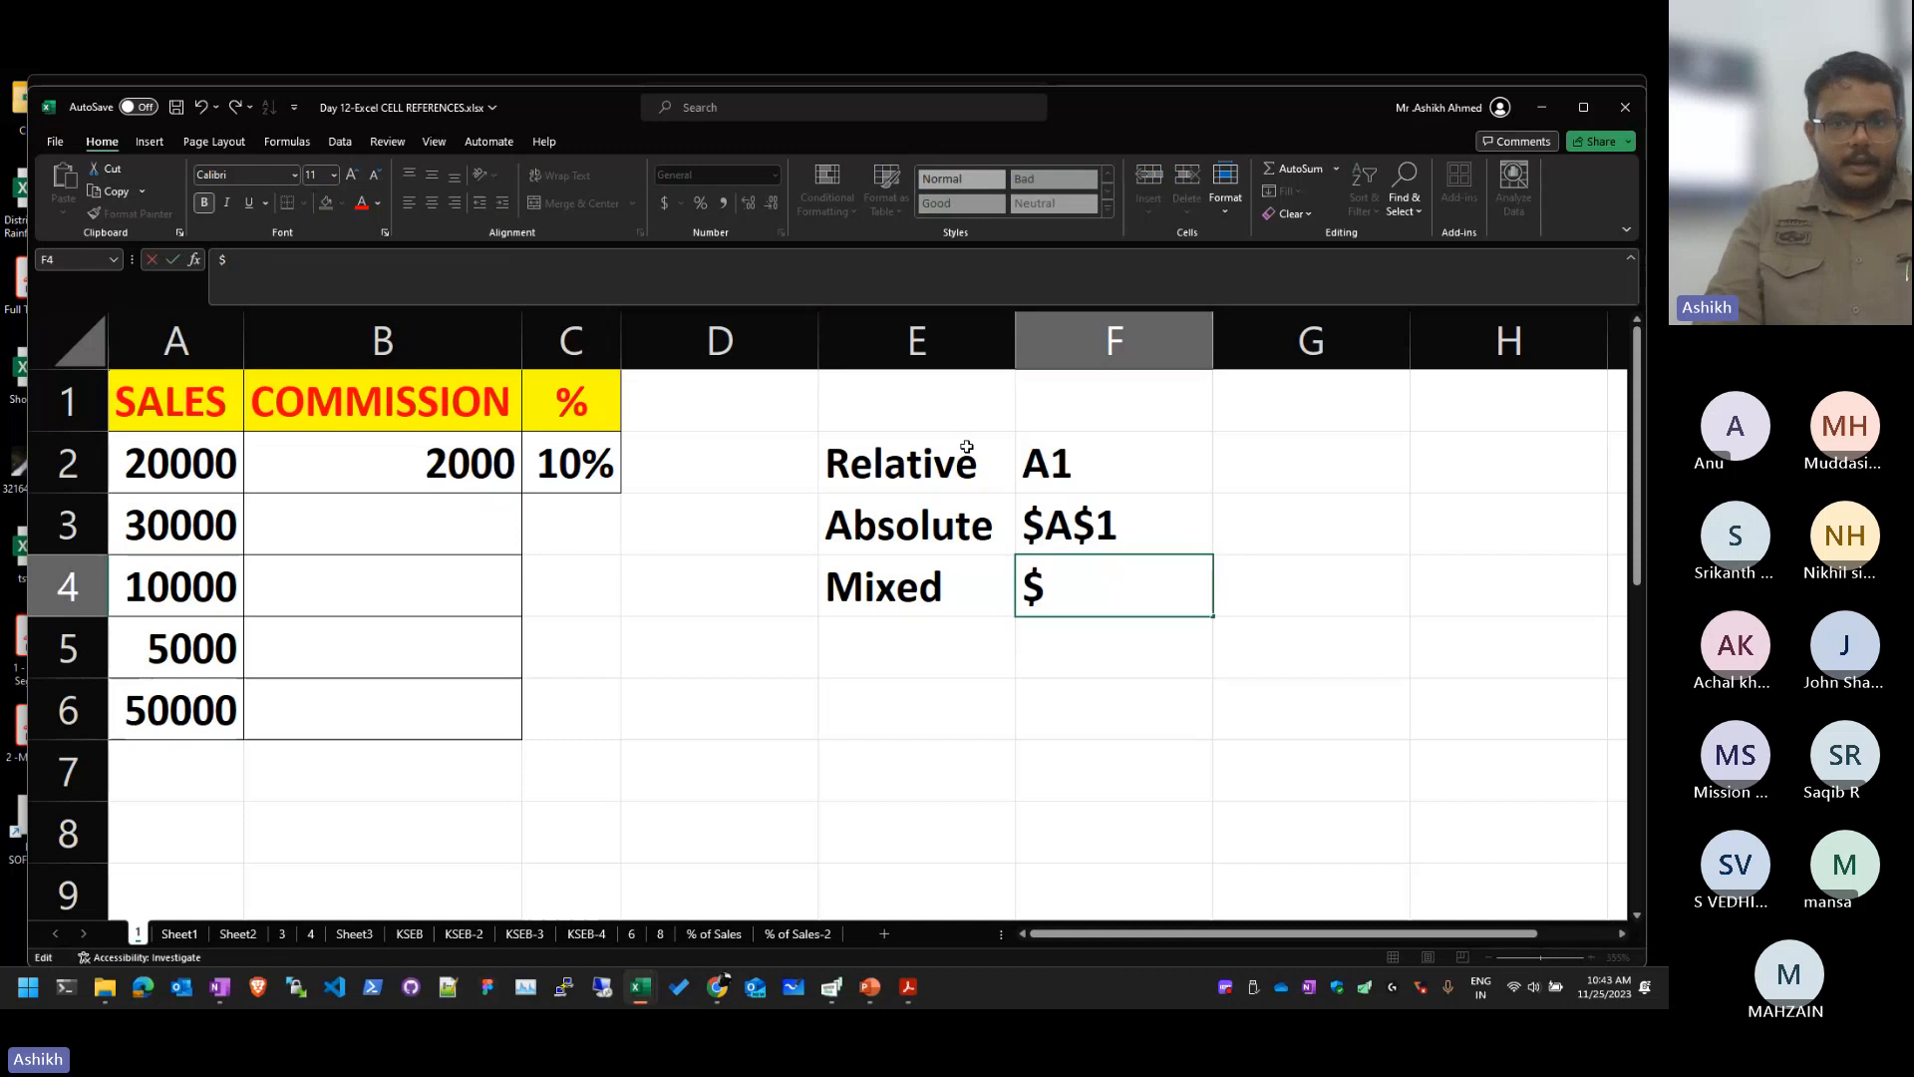
pyautogui.write('A1')
pyautogui.press('Return')
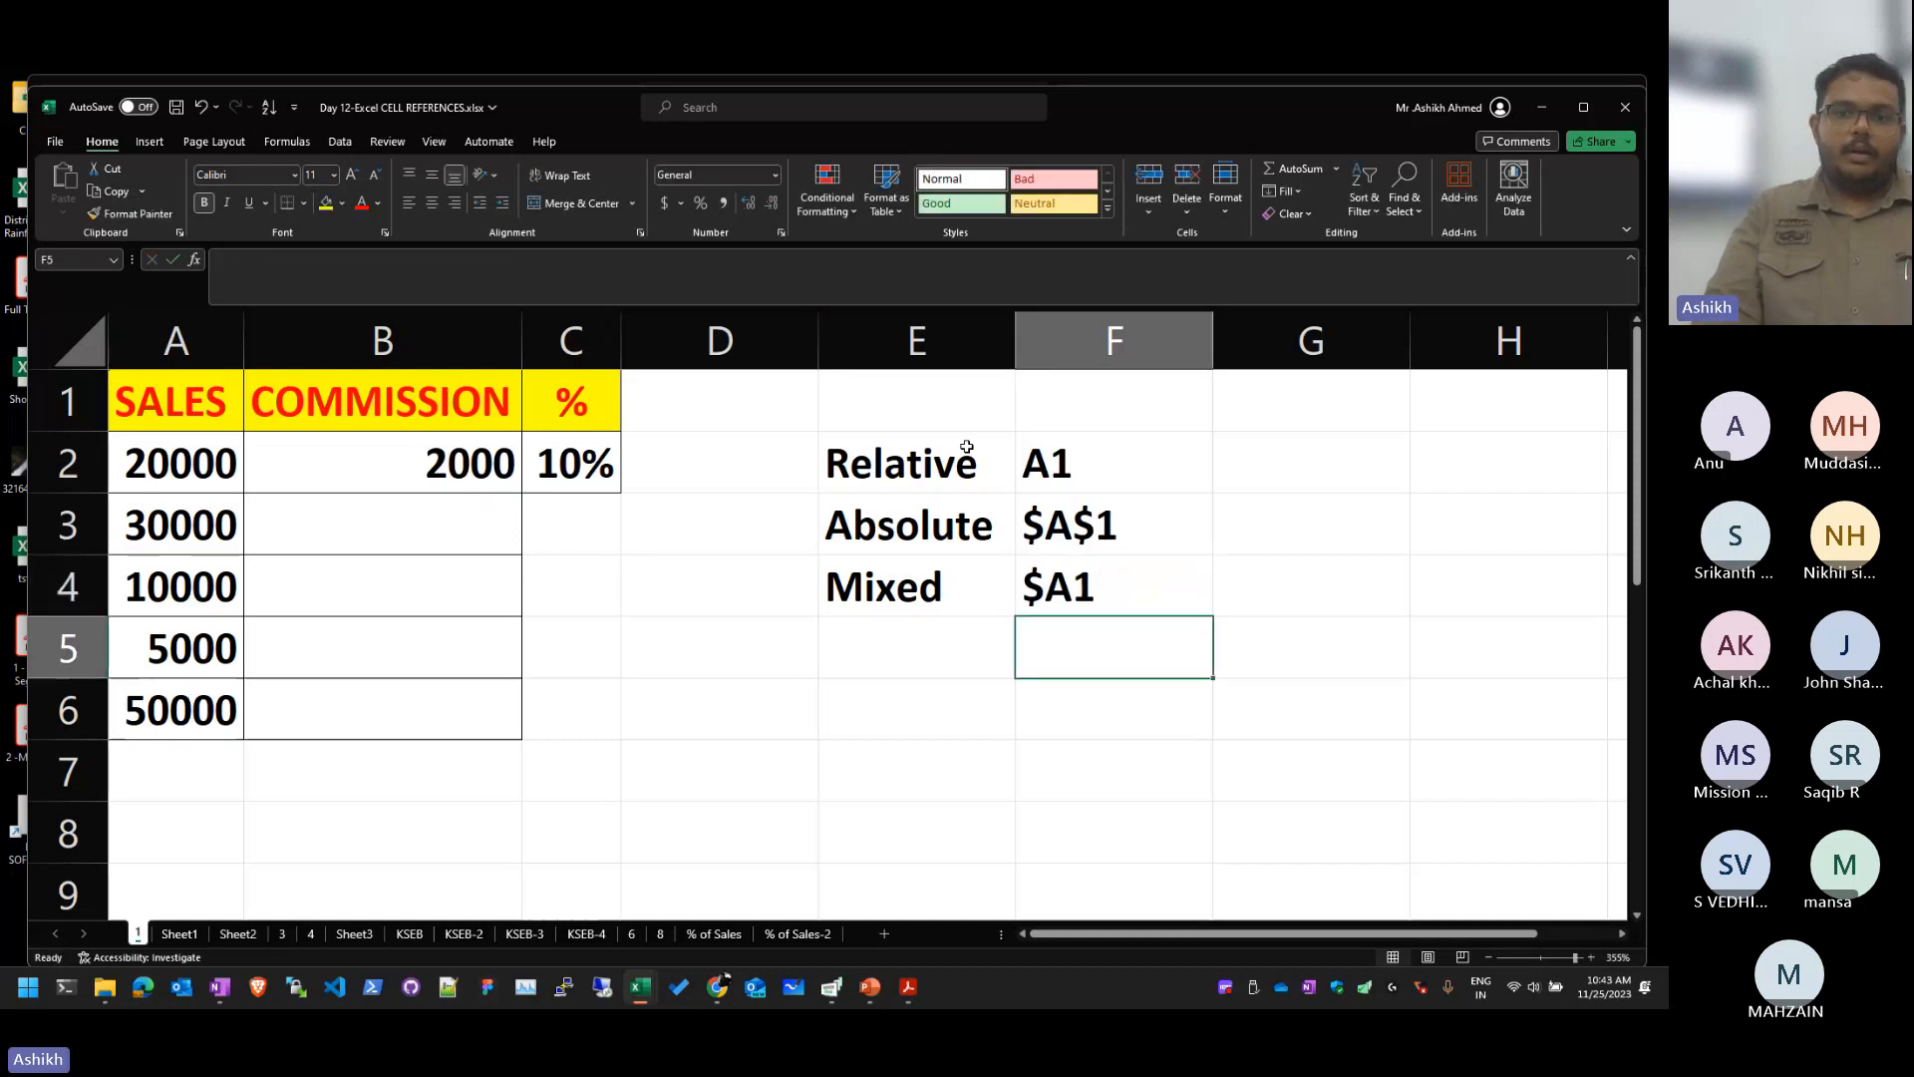
# Step: Add A$1 as a second mixed reference example in cell F4, making it read $A1 / A$1
pyautogui.press('Up')
pyautogui.press('F2')
pyautogui.write('/')
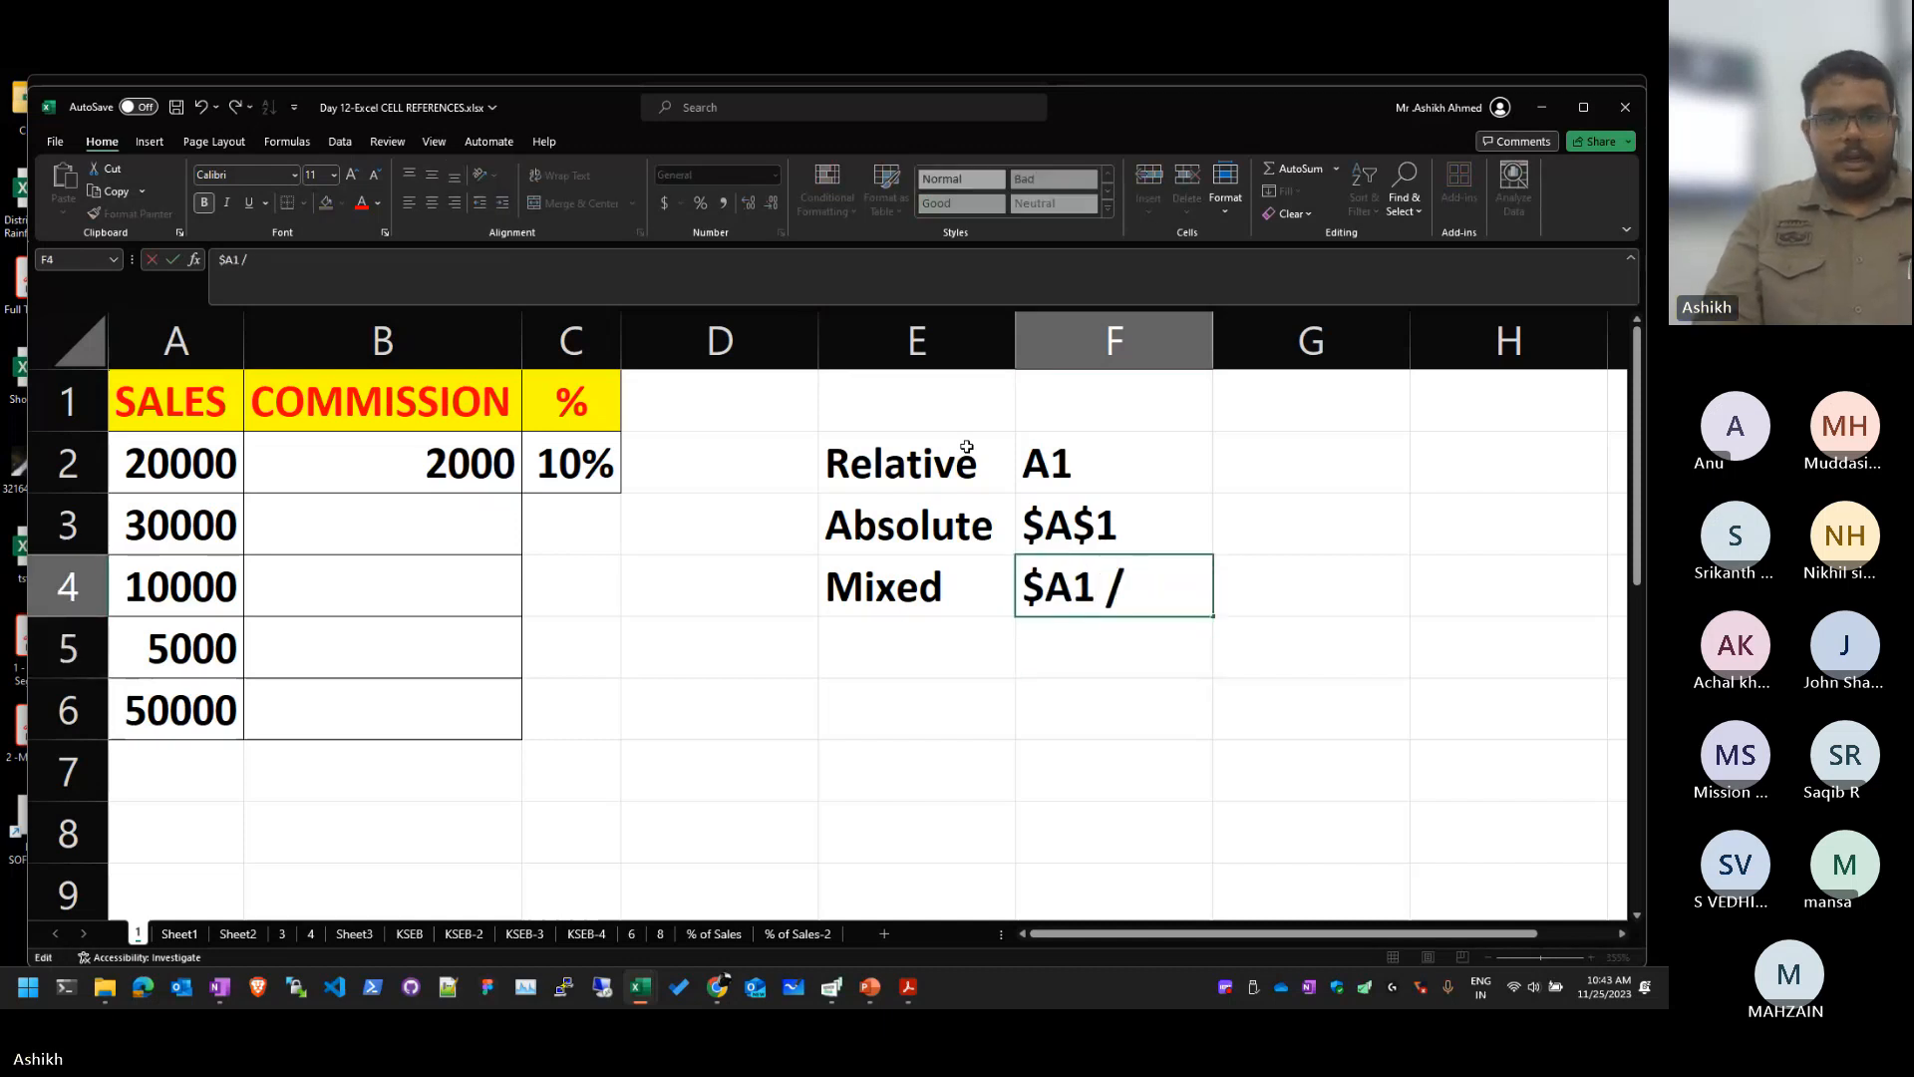
pyautogui.write(' A$1')
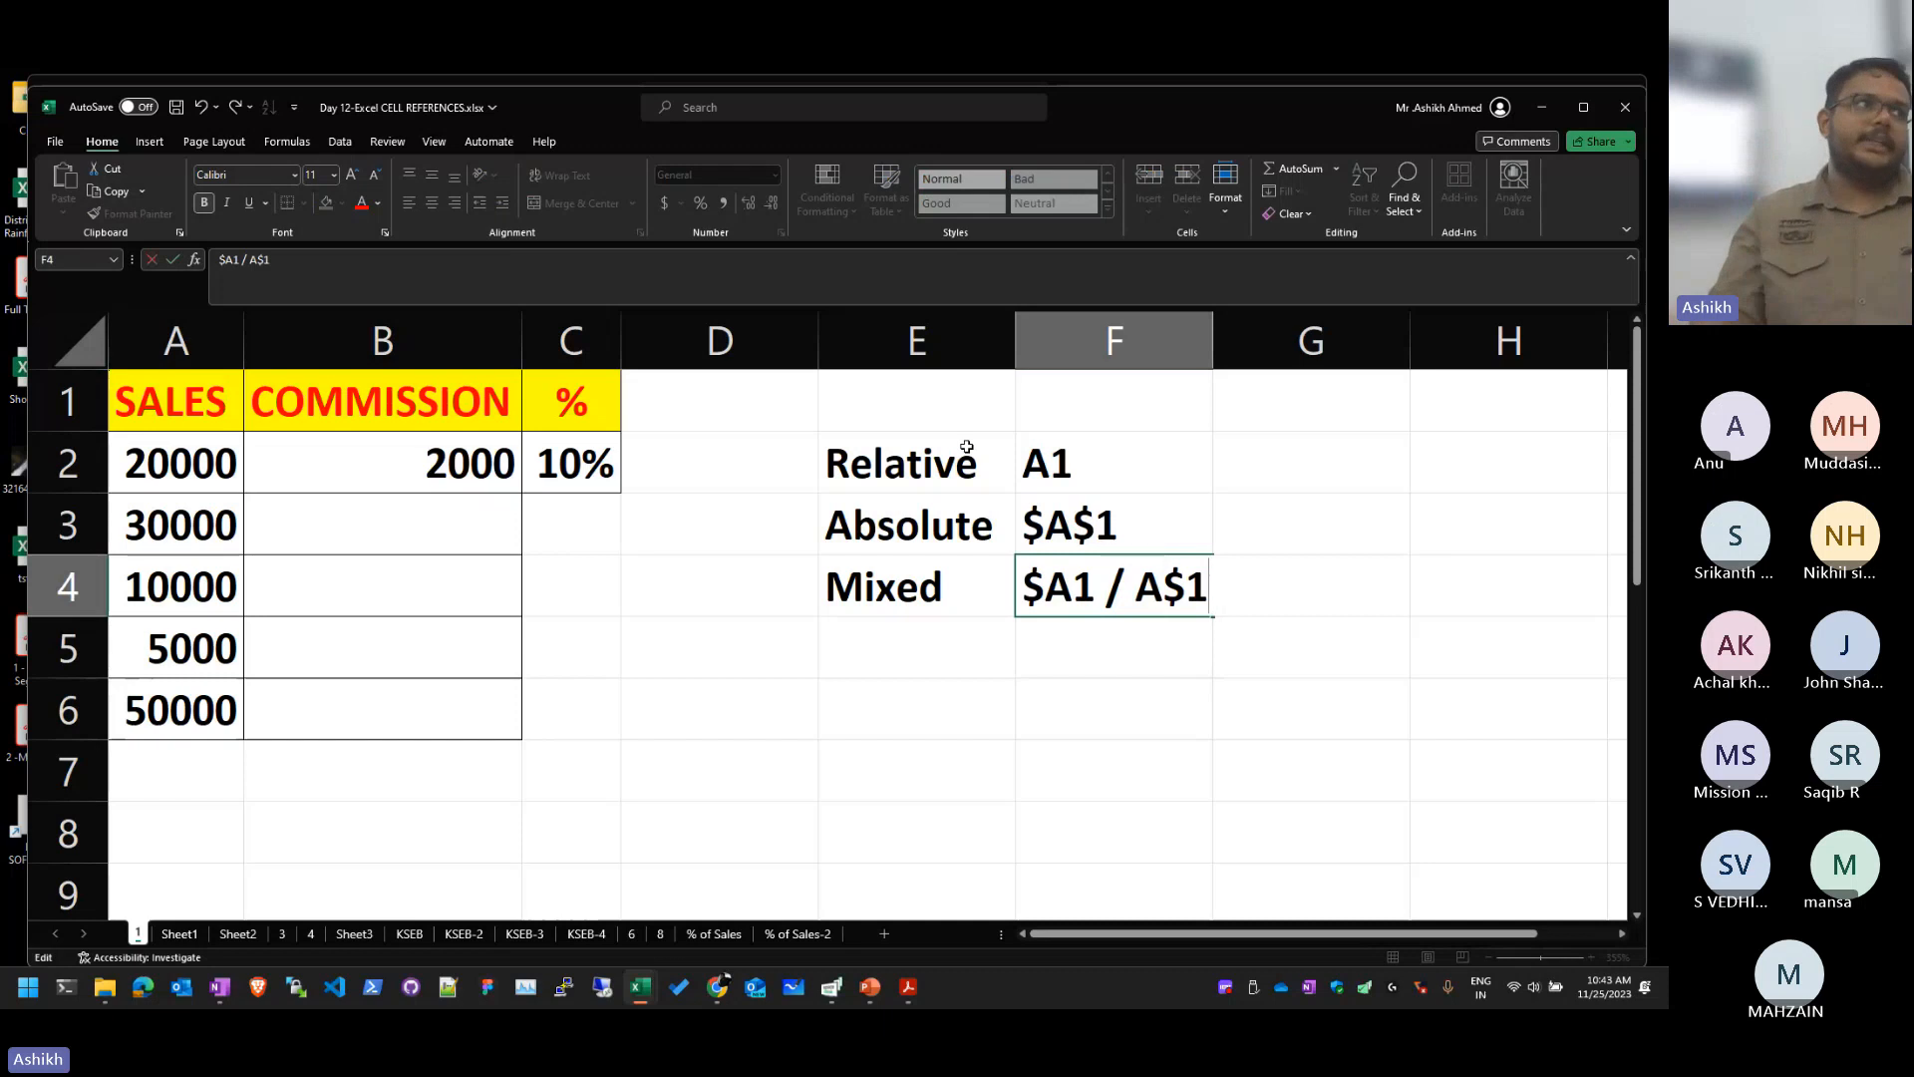
pyautogui.press('Return')
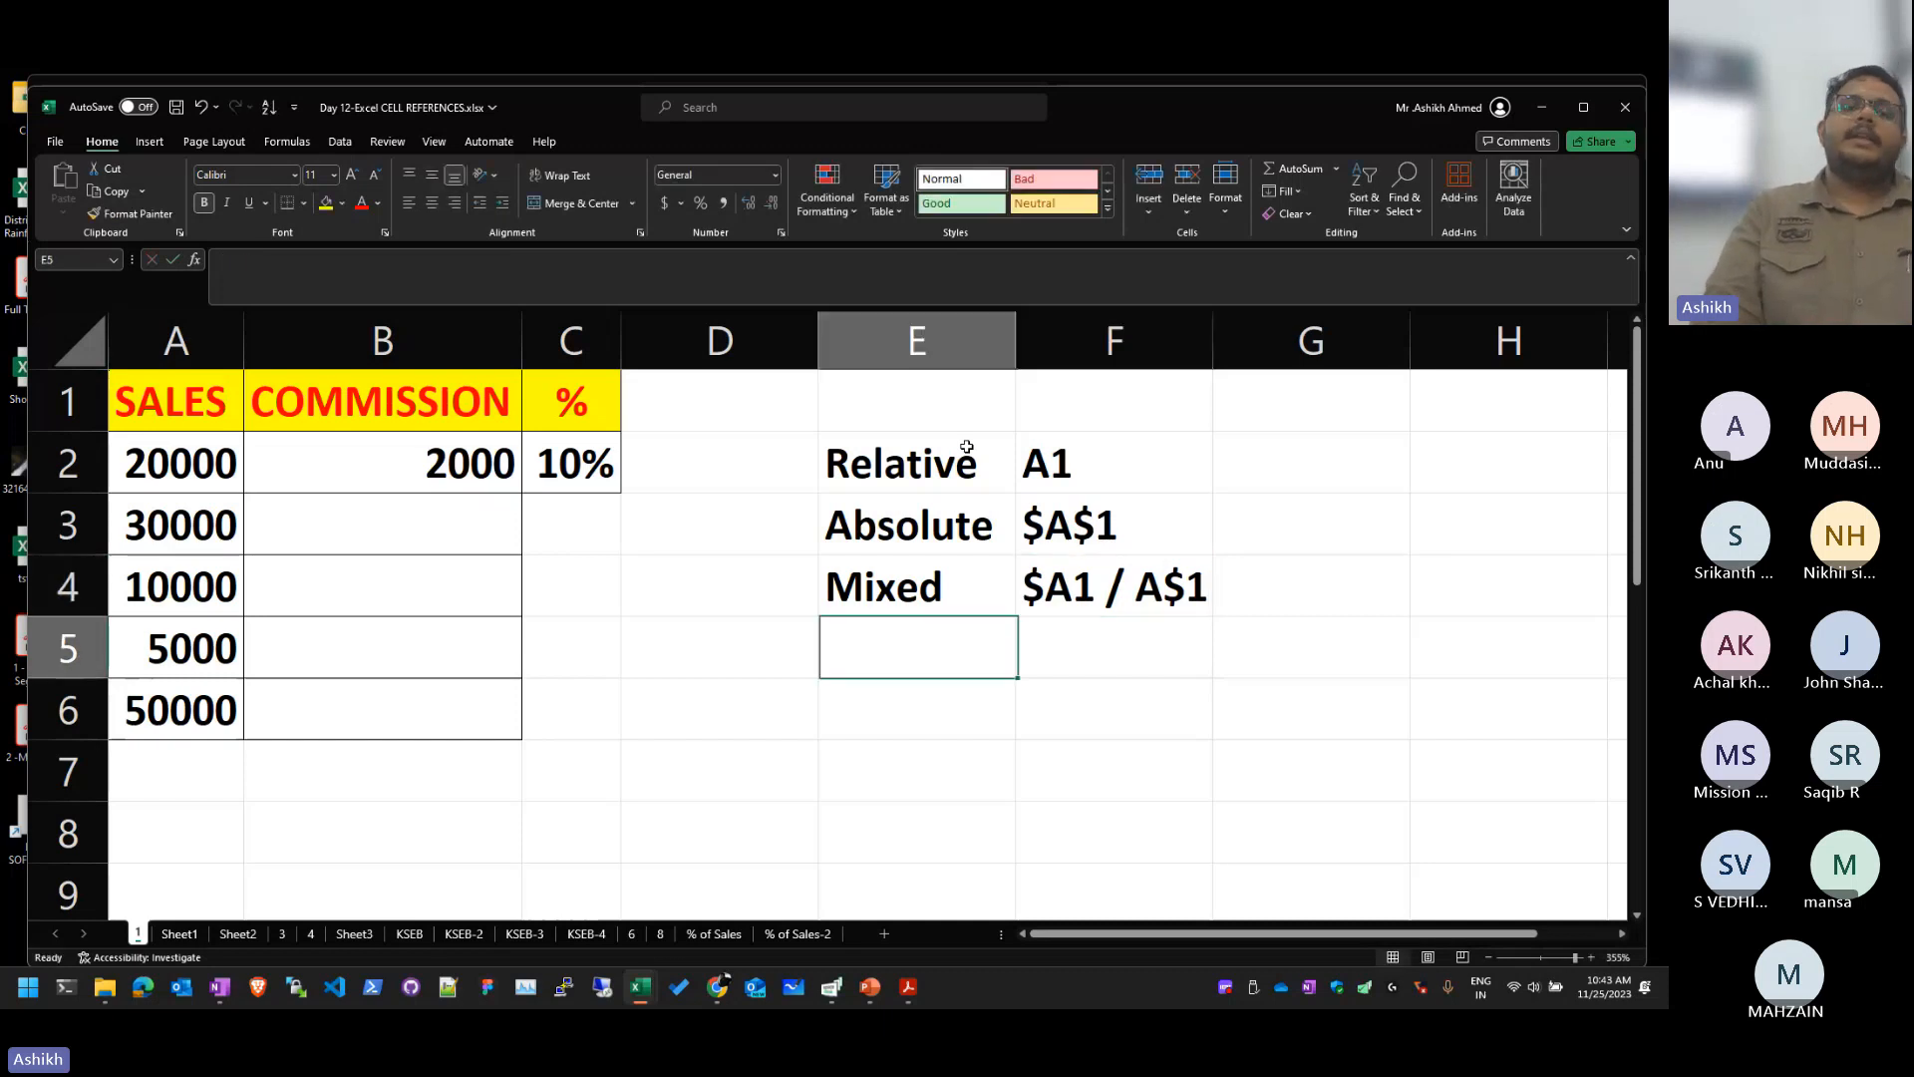
# Step: Change the C2 reference in the commission formula in cell B2 to the absolute reference $C$2
pyautogui.press('Up')
pyautogui.press('Up')
pyautogui.press('Left')
pyautogui.press('Up')
pyautogui.press('Left')
pyautogui.press('Left')
pyautogui.press('F2')
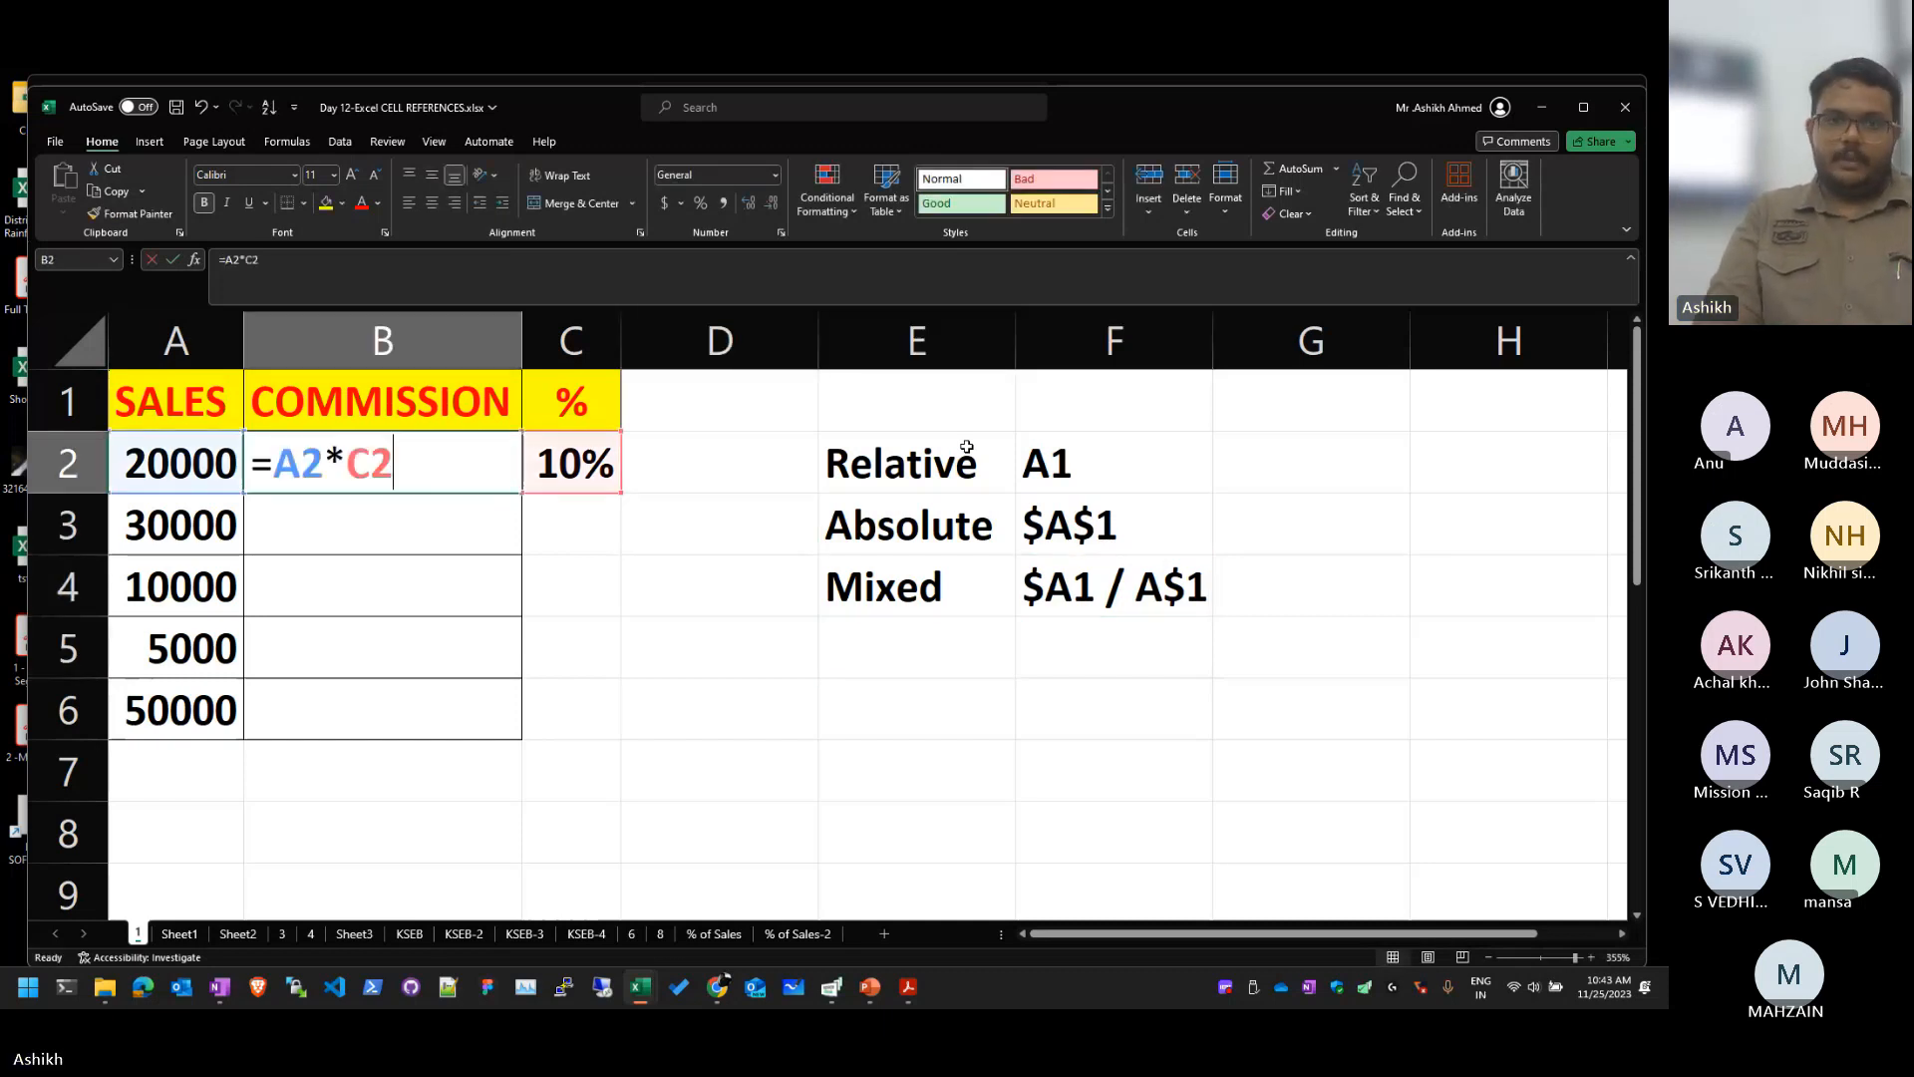
pyautogui.hotkey('shift', 'Left')
pyautogui.hotkey('shift', 'Left')
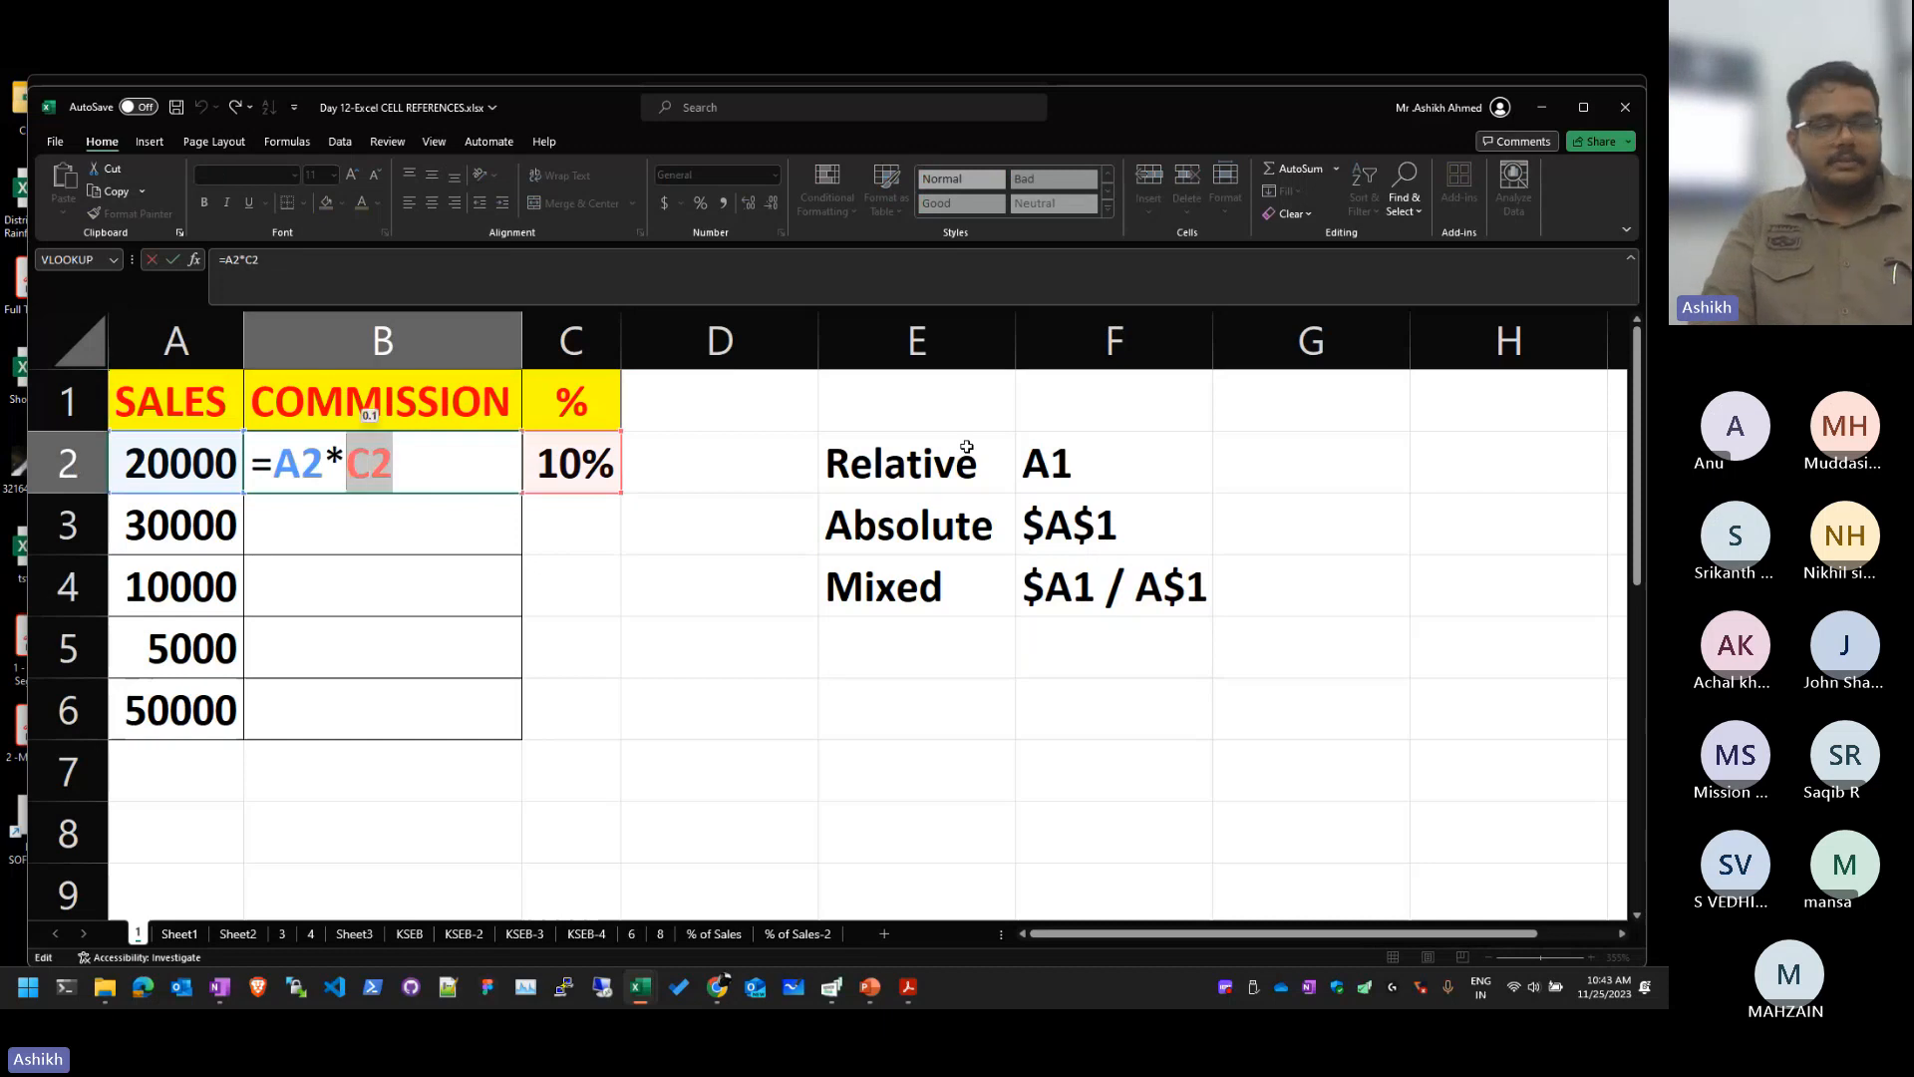
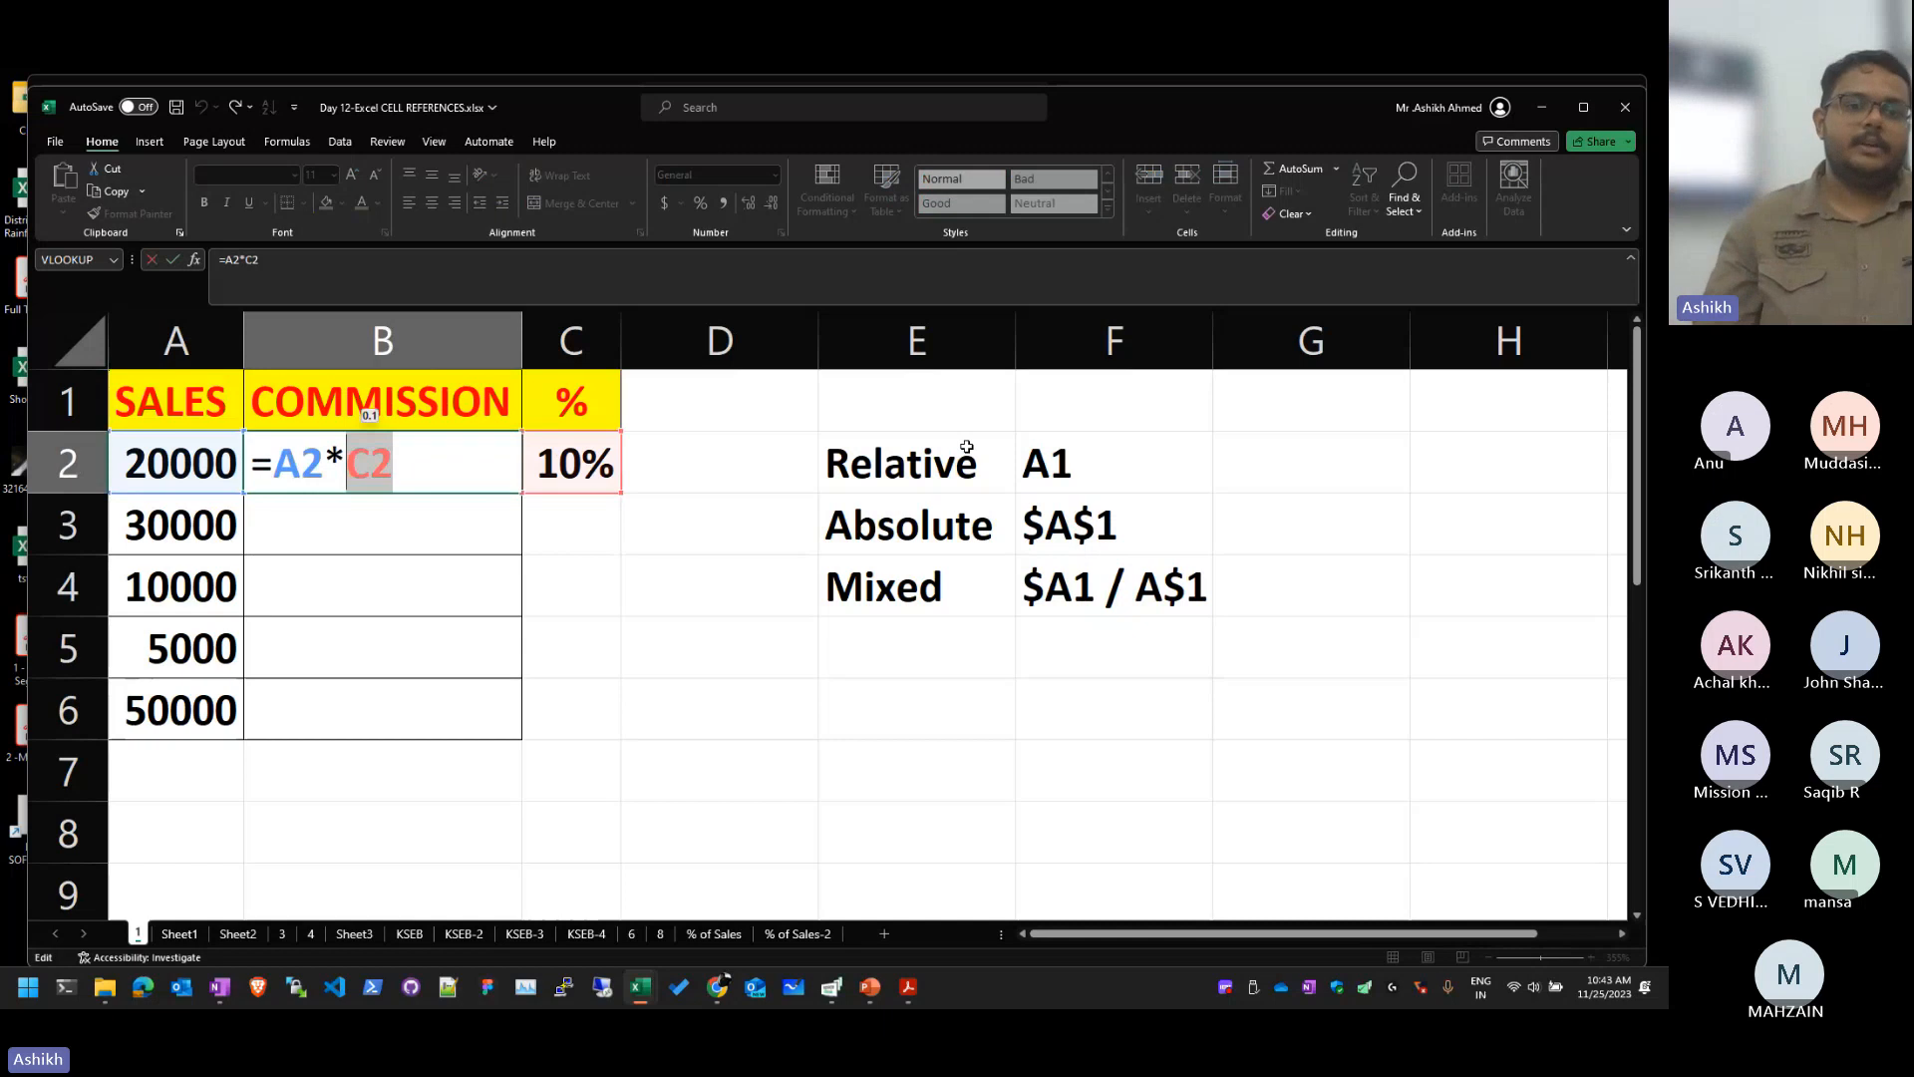
pyautogui.click(372, 477)
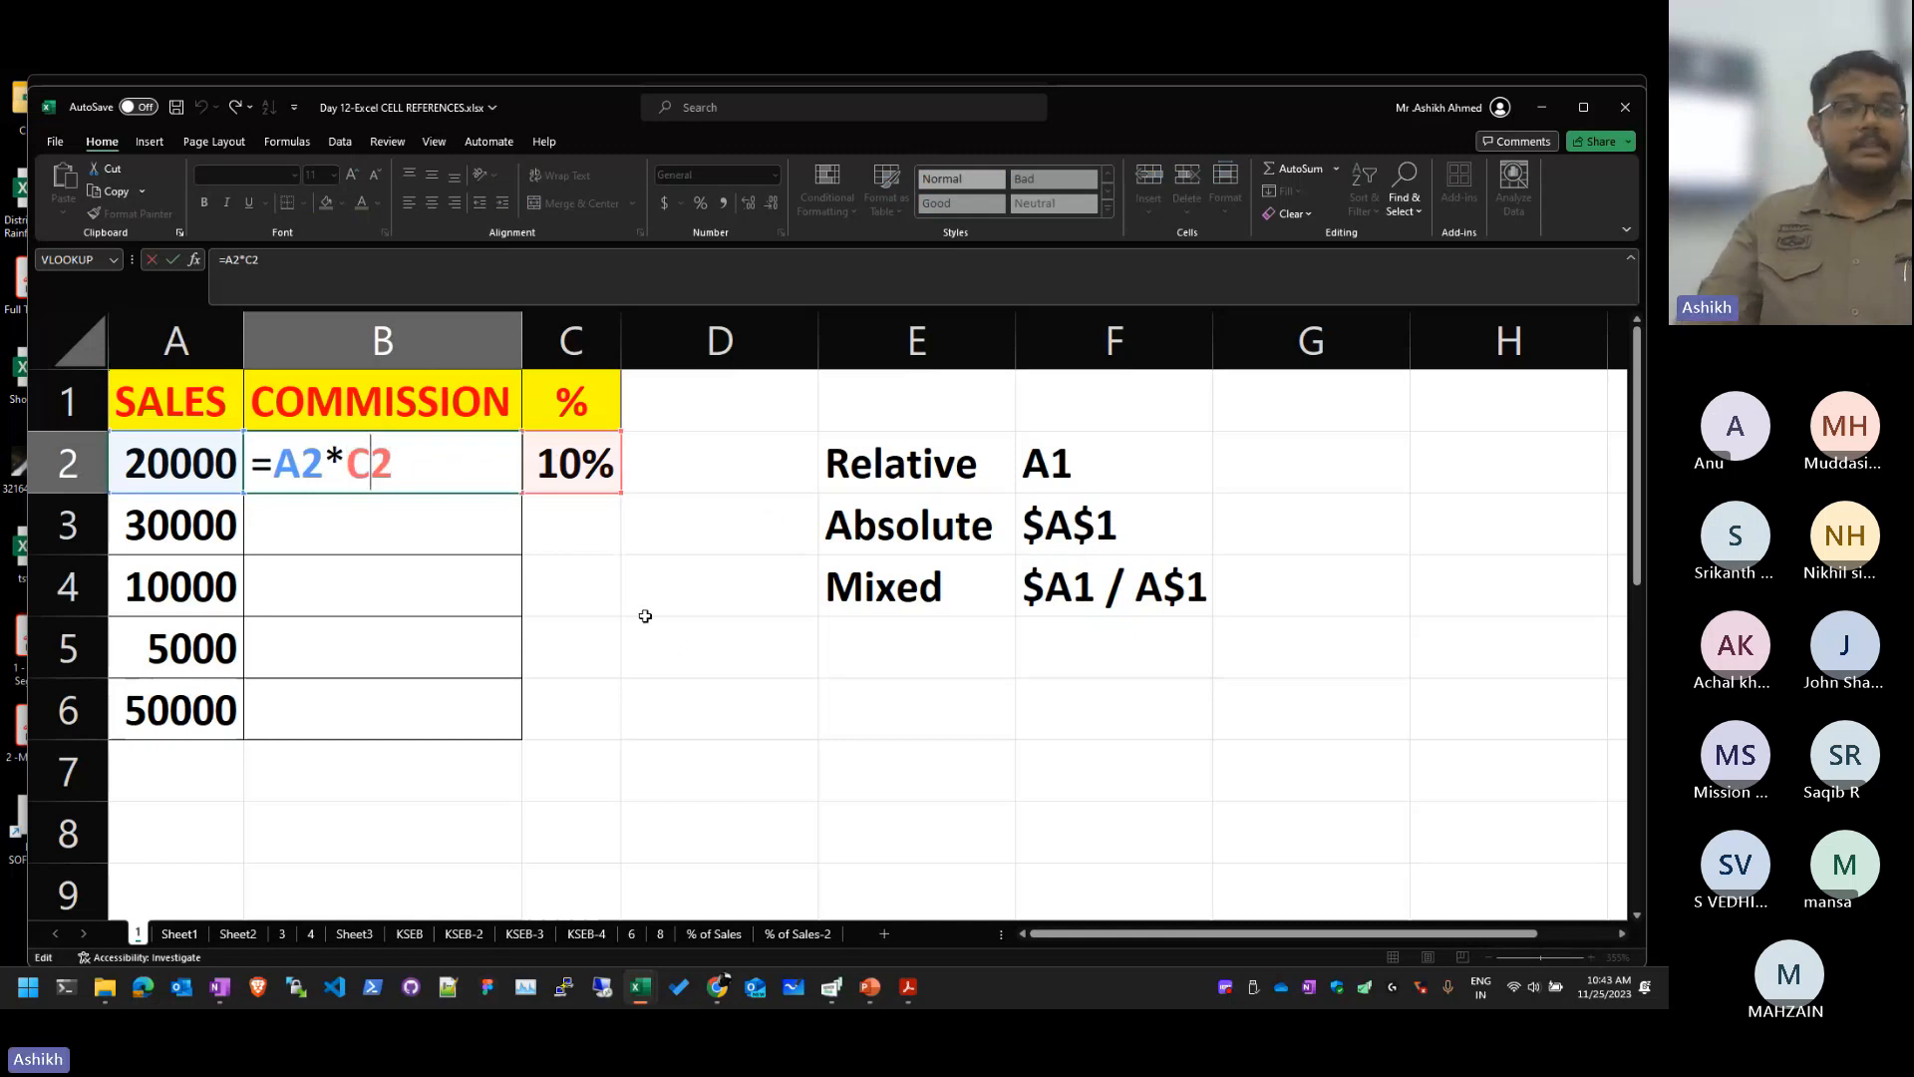
pyautogui.press('F4')
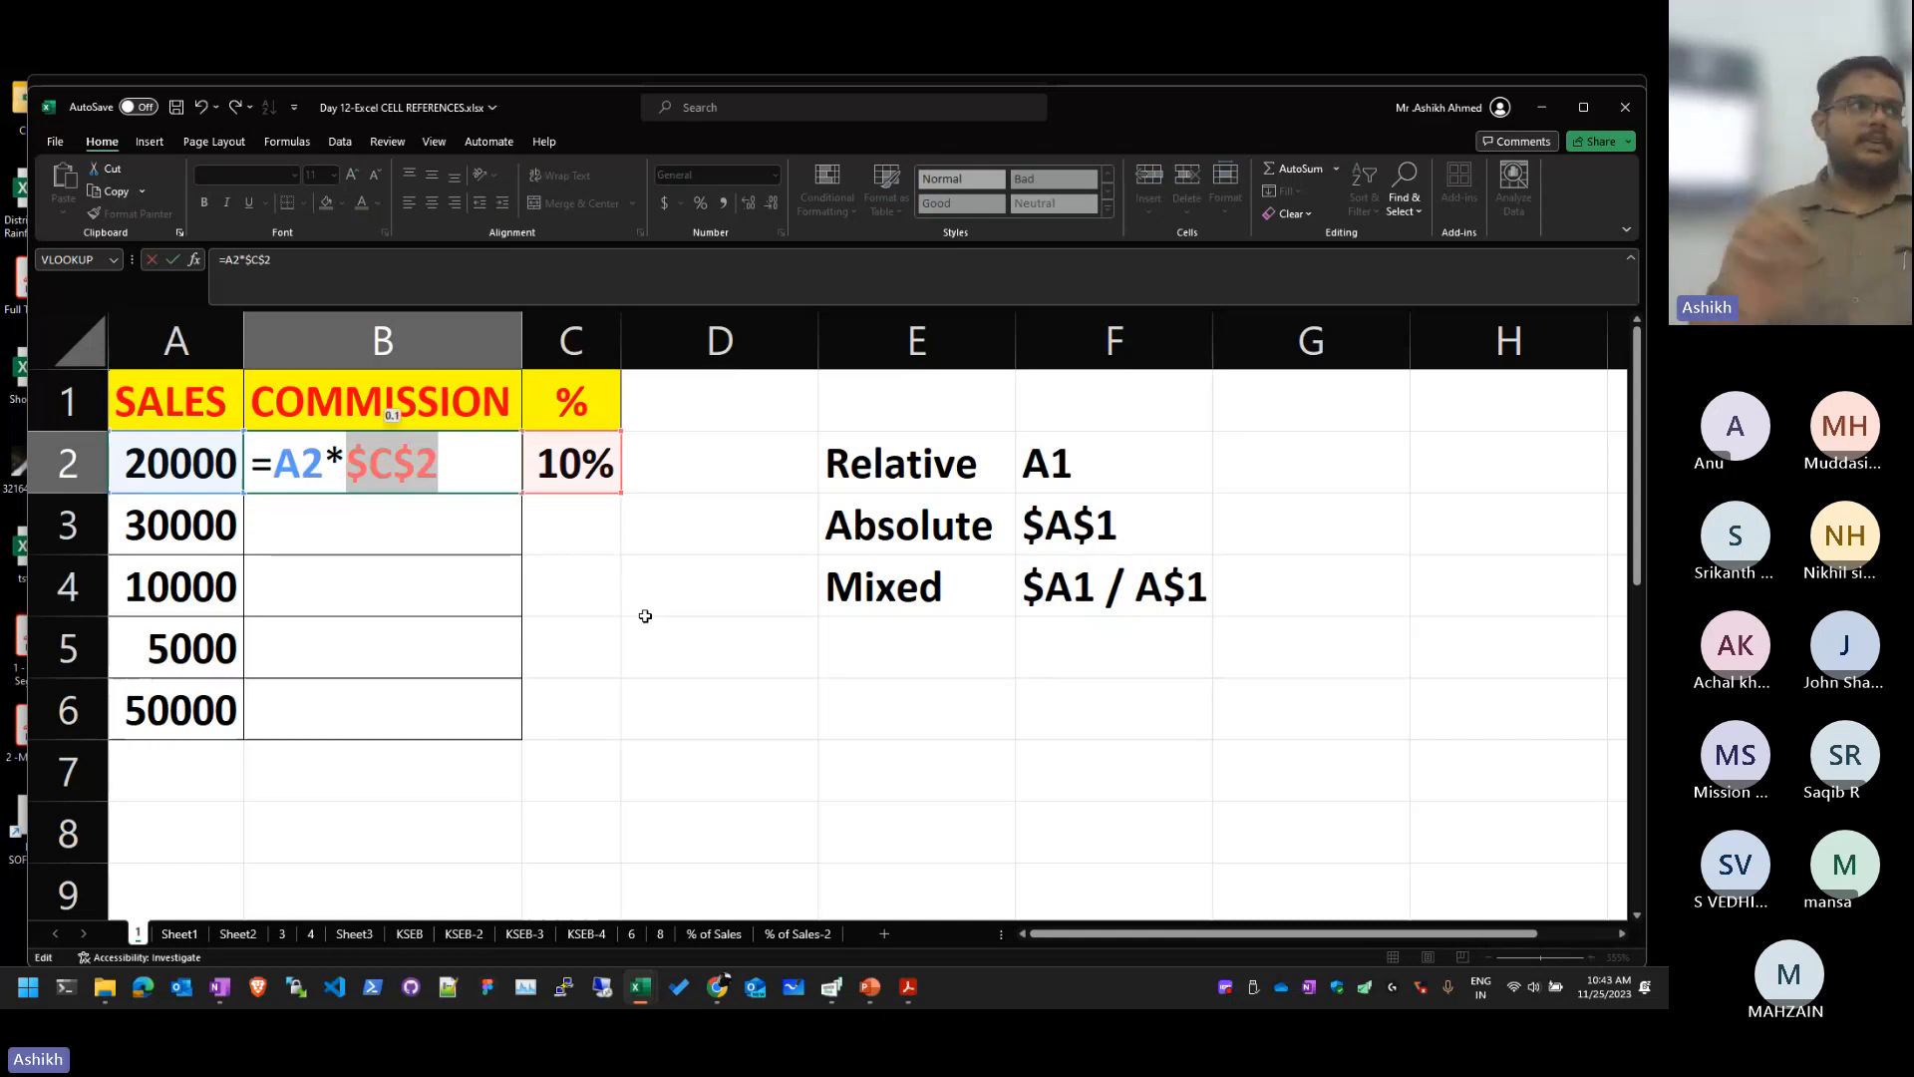
# Step: Cycle the rate reference in B2's formula through C$2, $C2 and C2, returning to $C$2
pyautogui.press('F4')
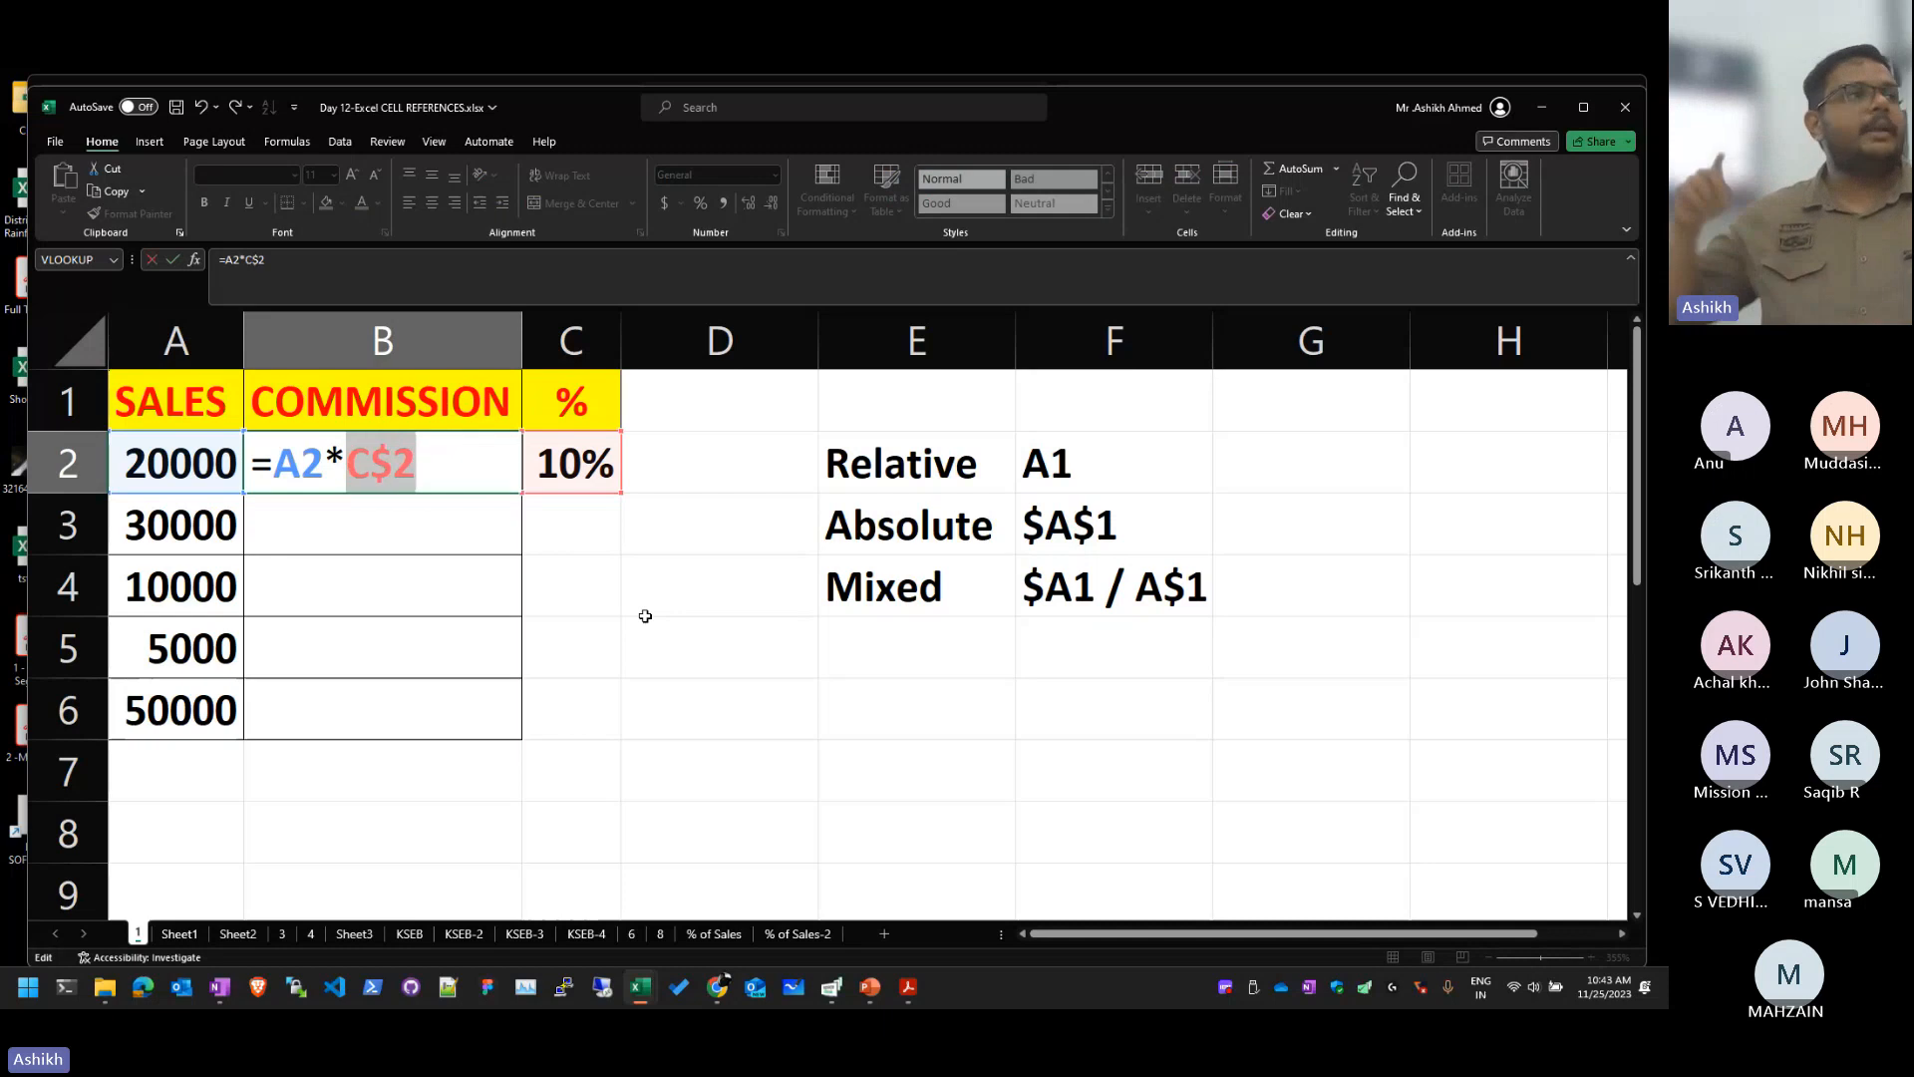
pyautogui.press('F4')
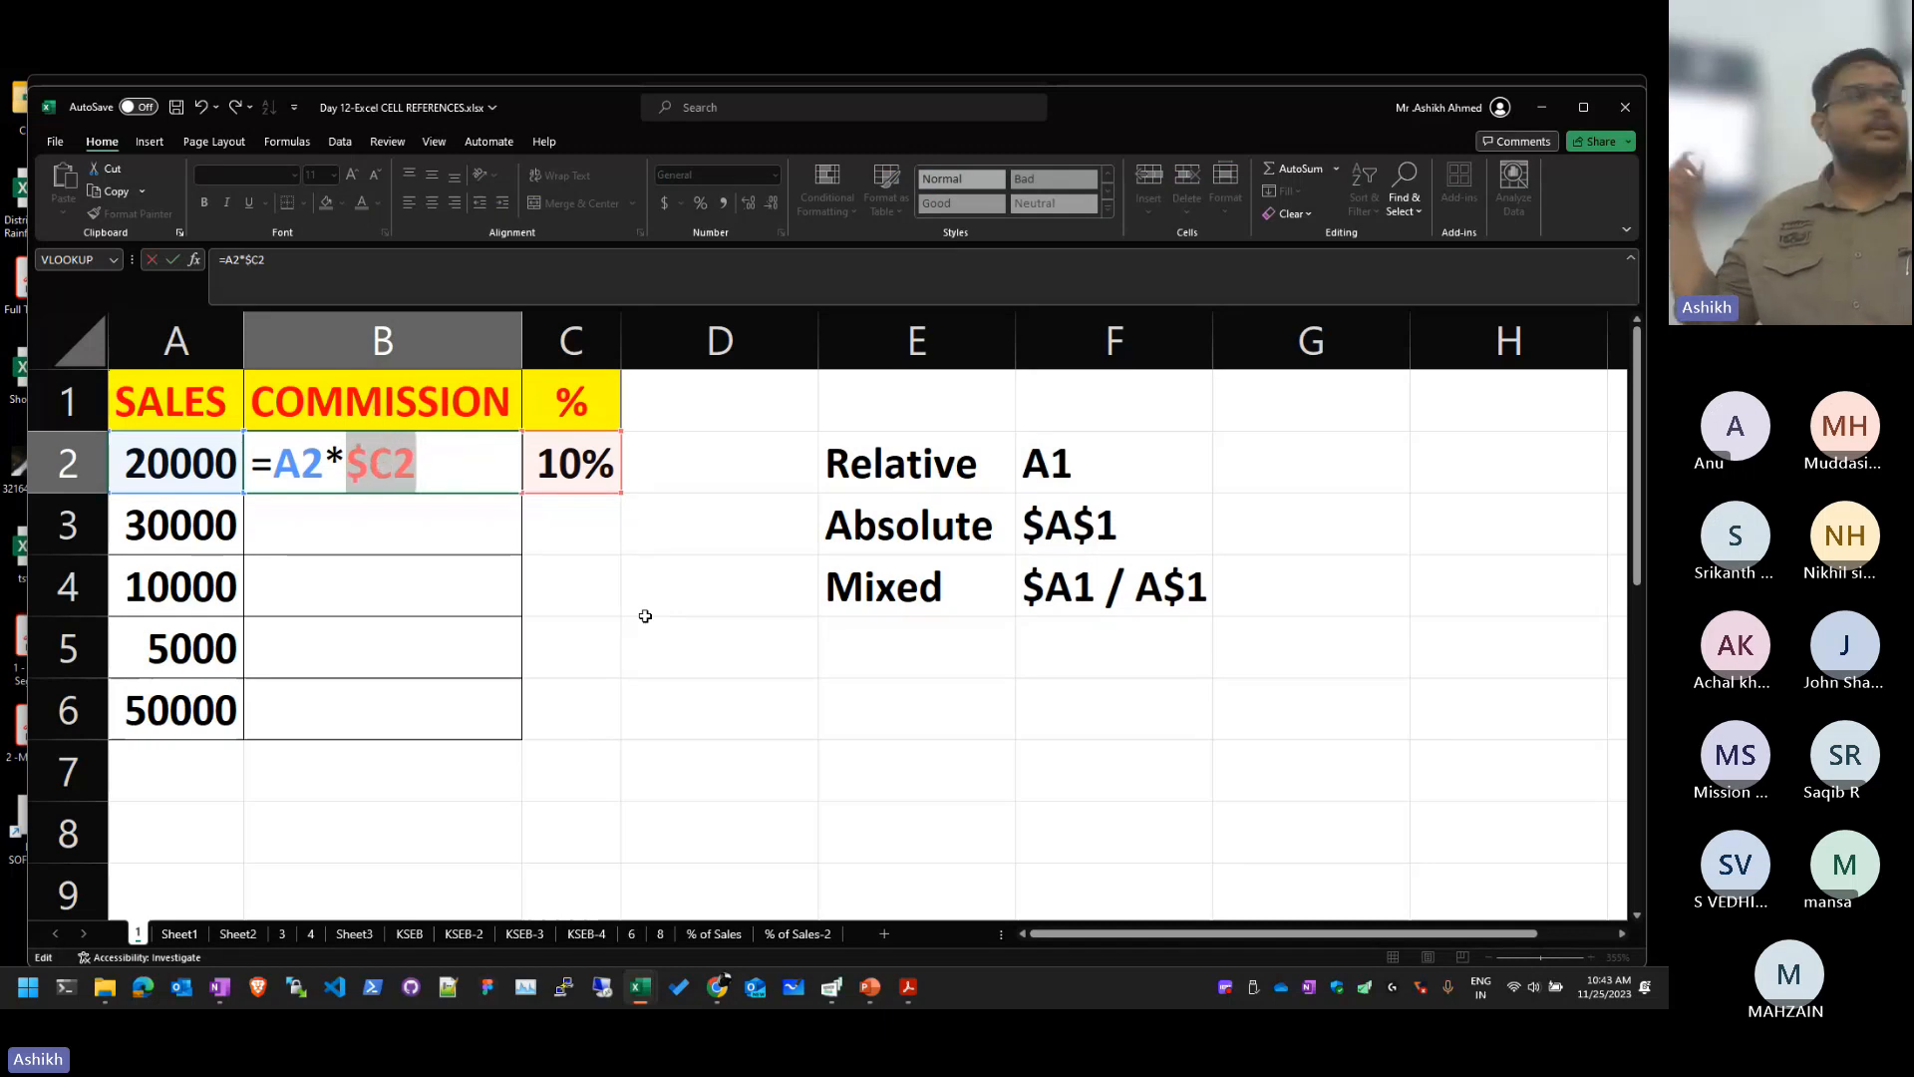
pyautogui.press('F4')
pyautogui.press('F4')
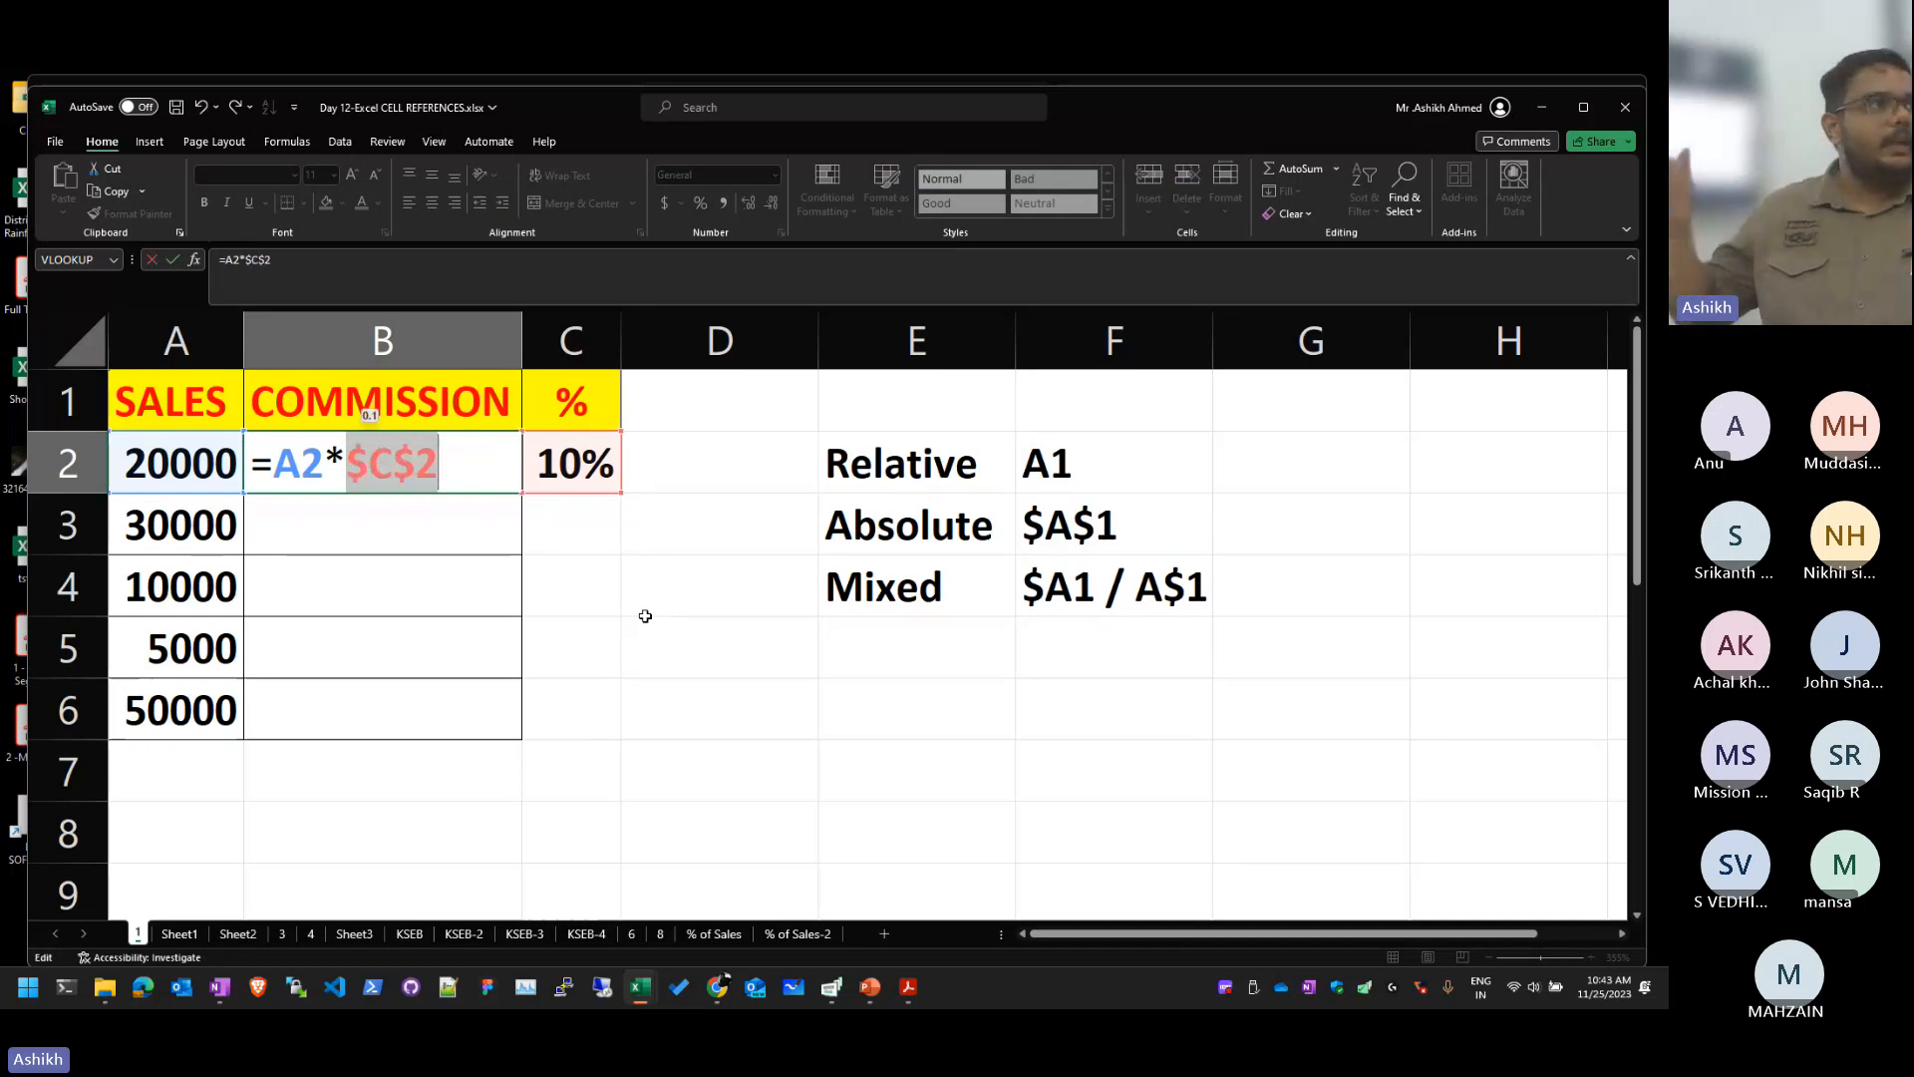
pyautogui.press('F4')
pyautogui.press('F4')
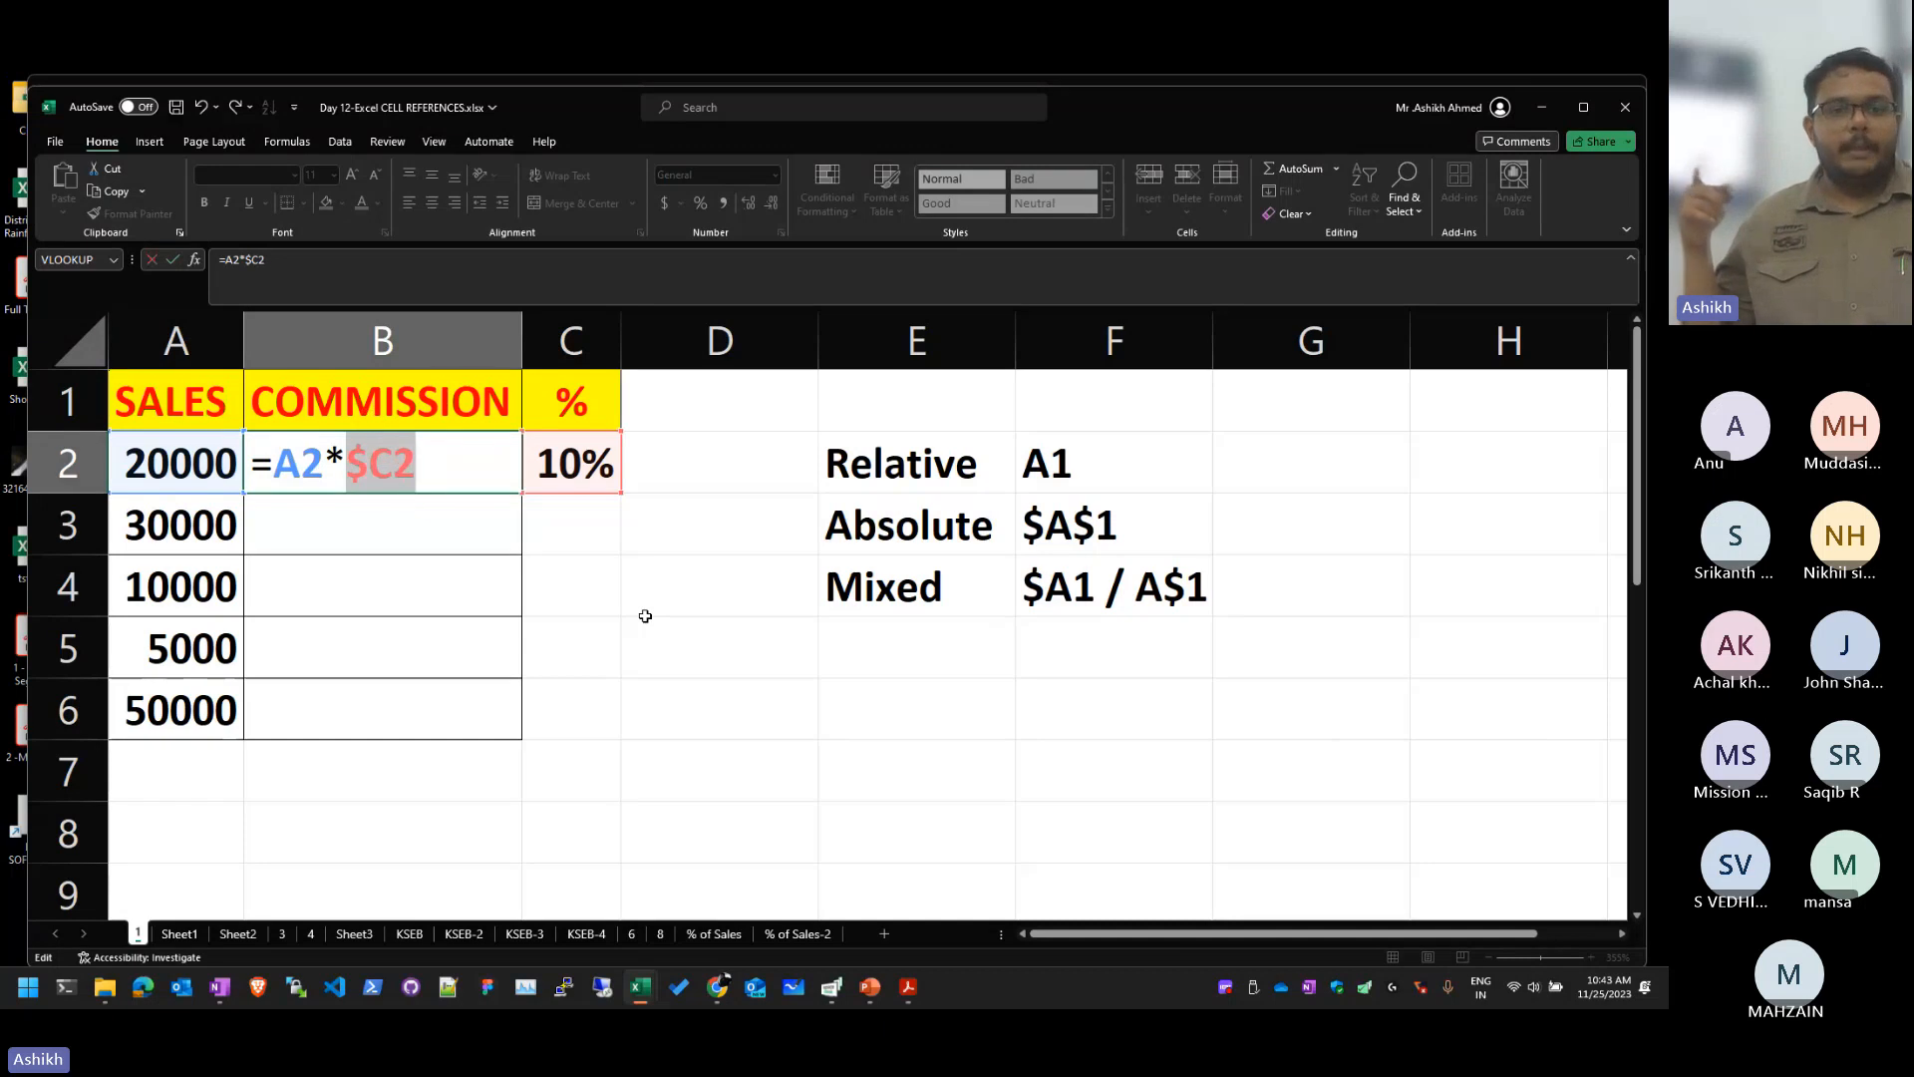
pyautogui.press('F4')
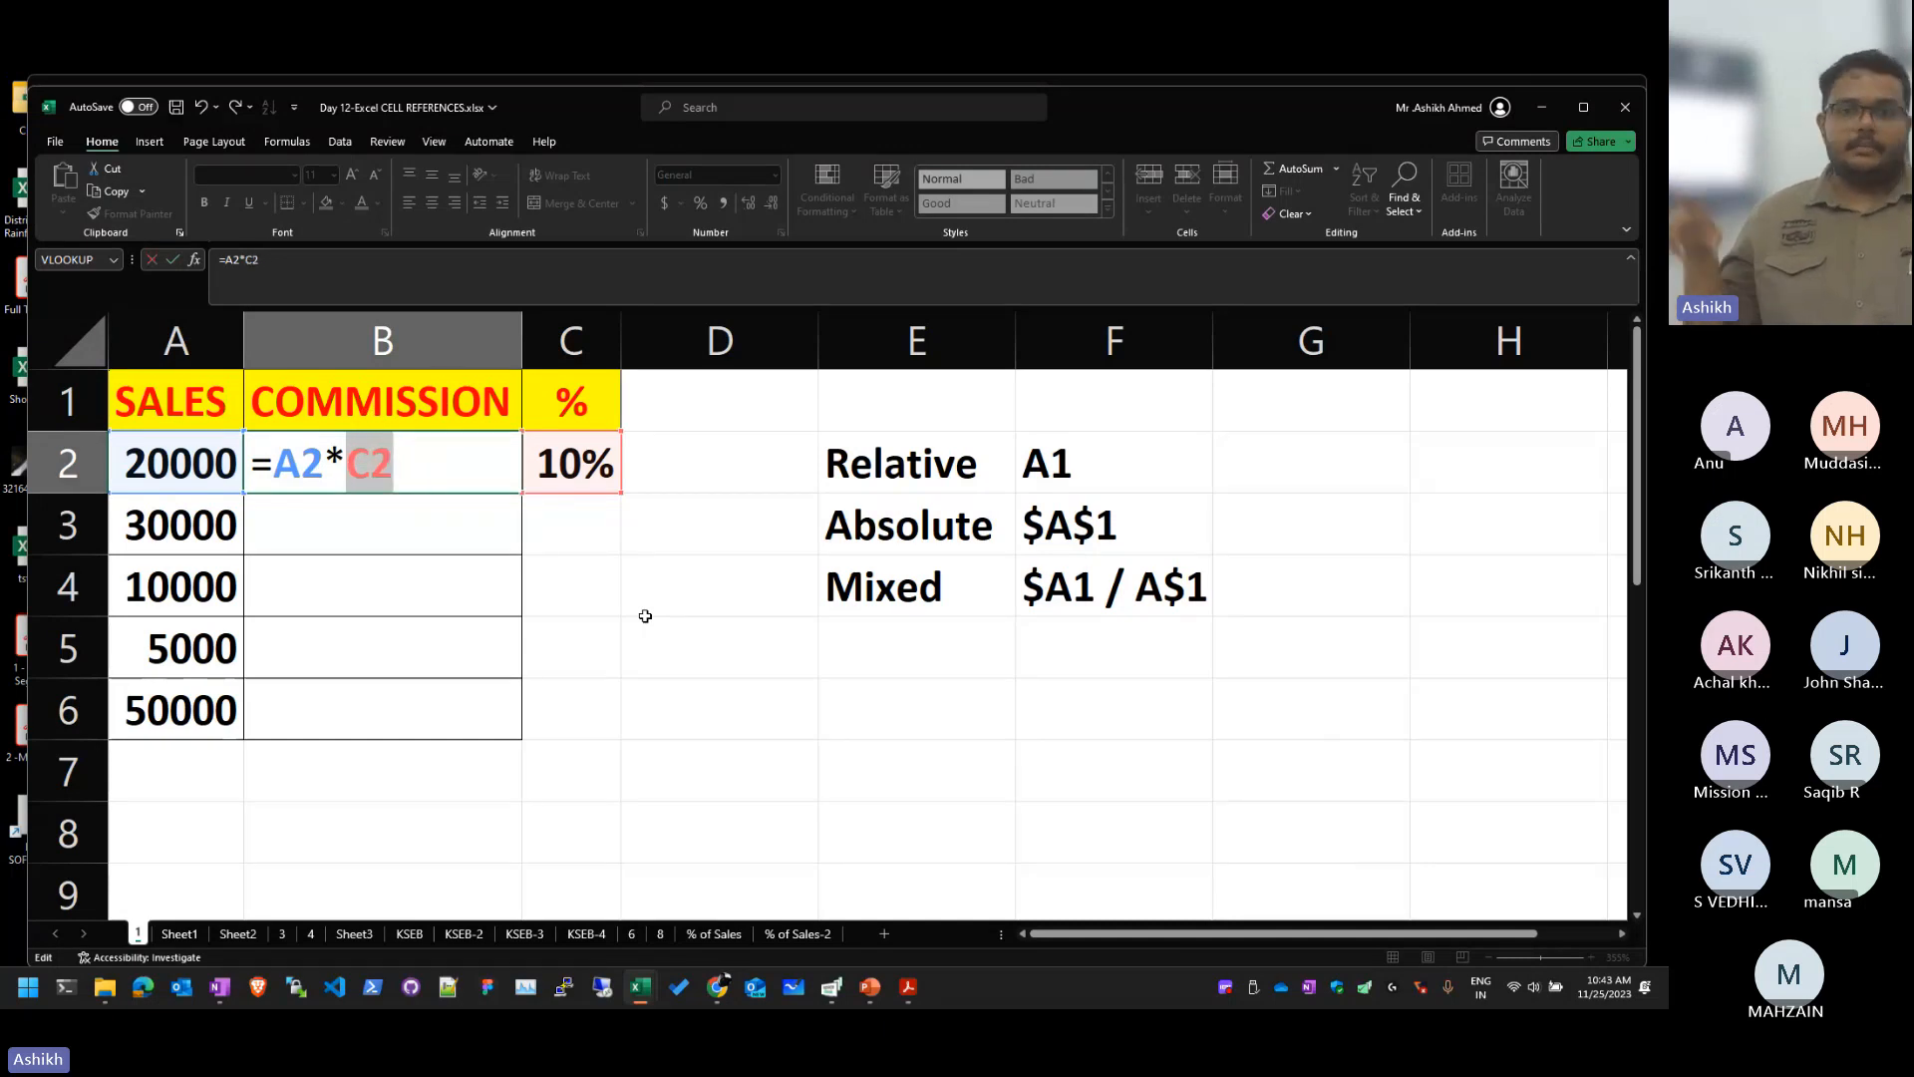
pyautogui.press('F4')
pyautogui.press('F4')
pyautogui.press('F4')
pyautogui.press('F4')
pyautogui.press('F4')
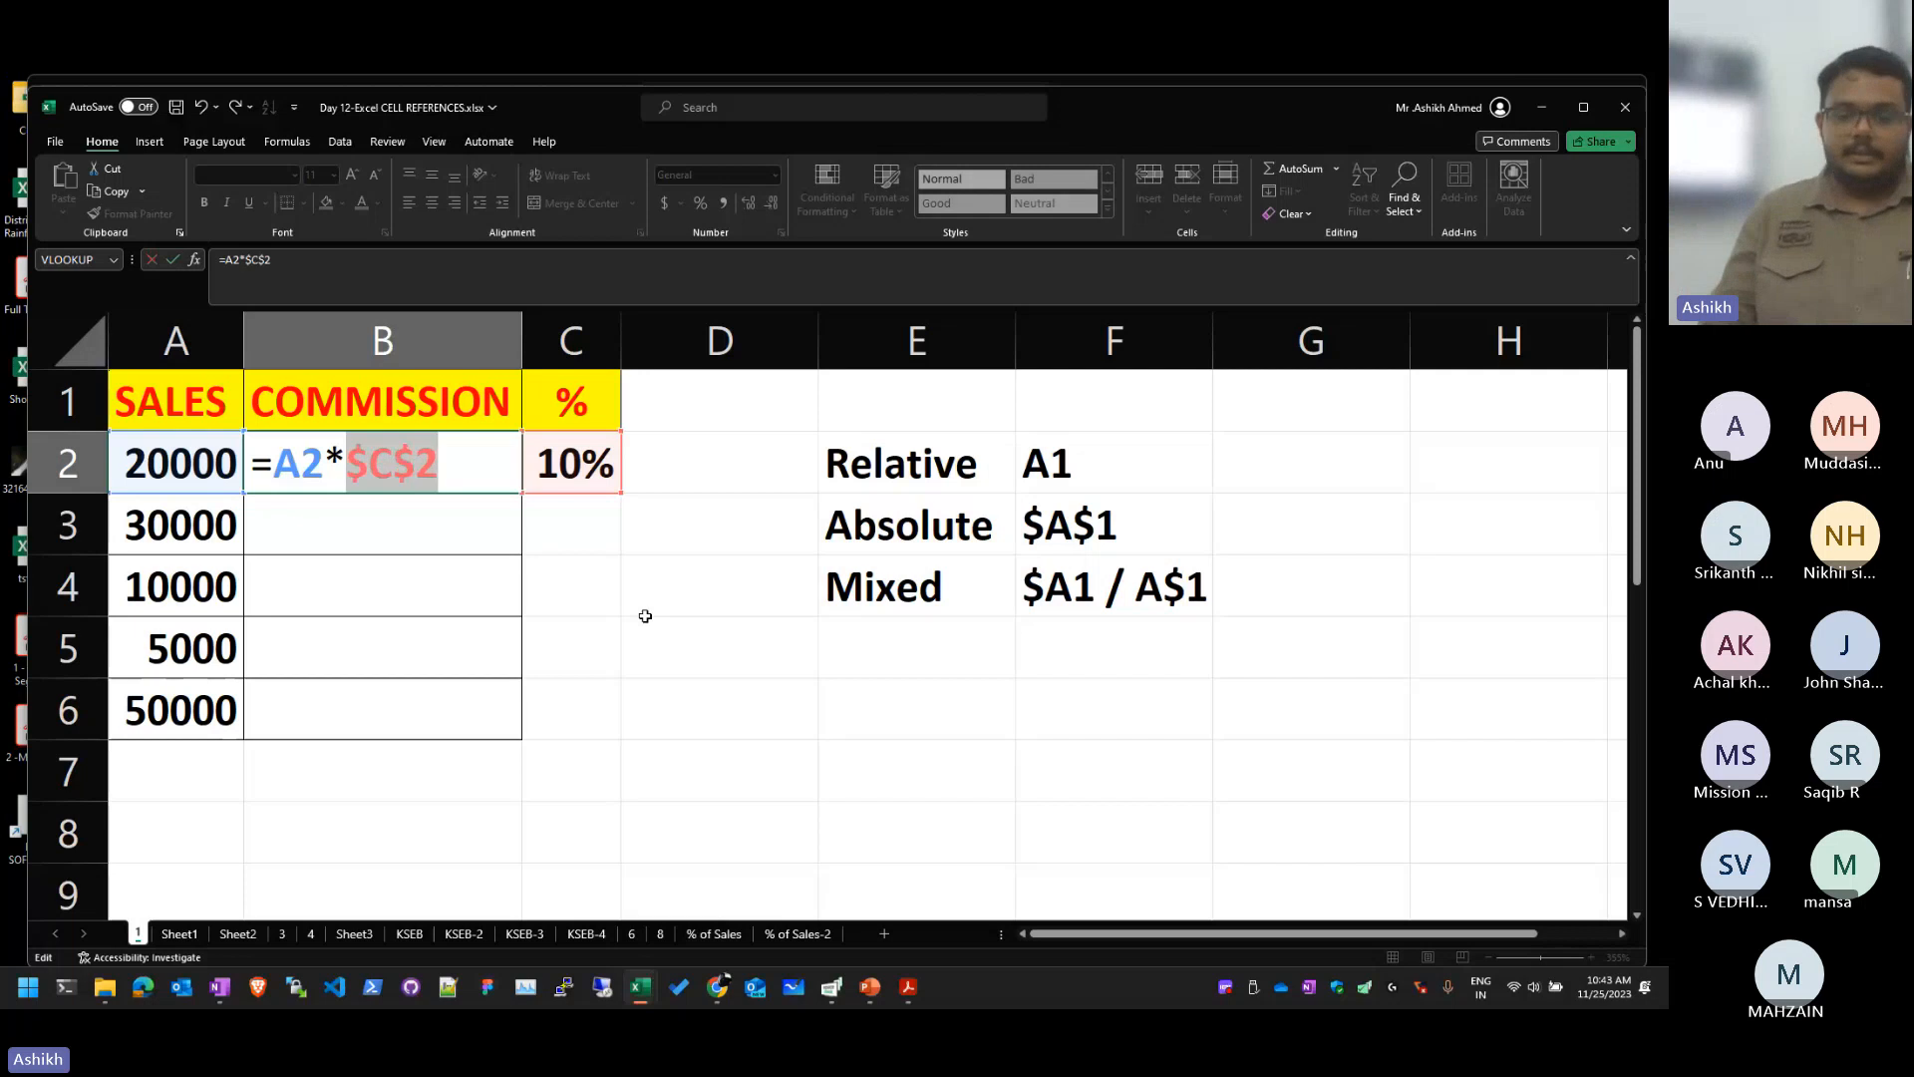
# Step: Confirm the formula =A2*$C$2 in cell B2 and fill it down through B6
pyautogui.press('Return')
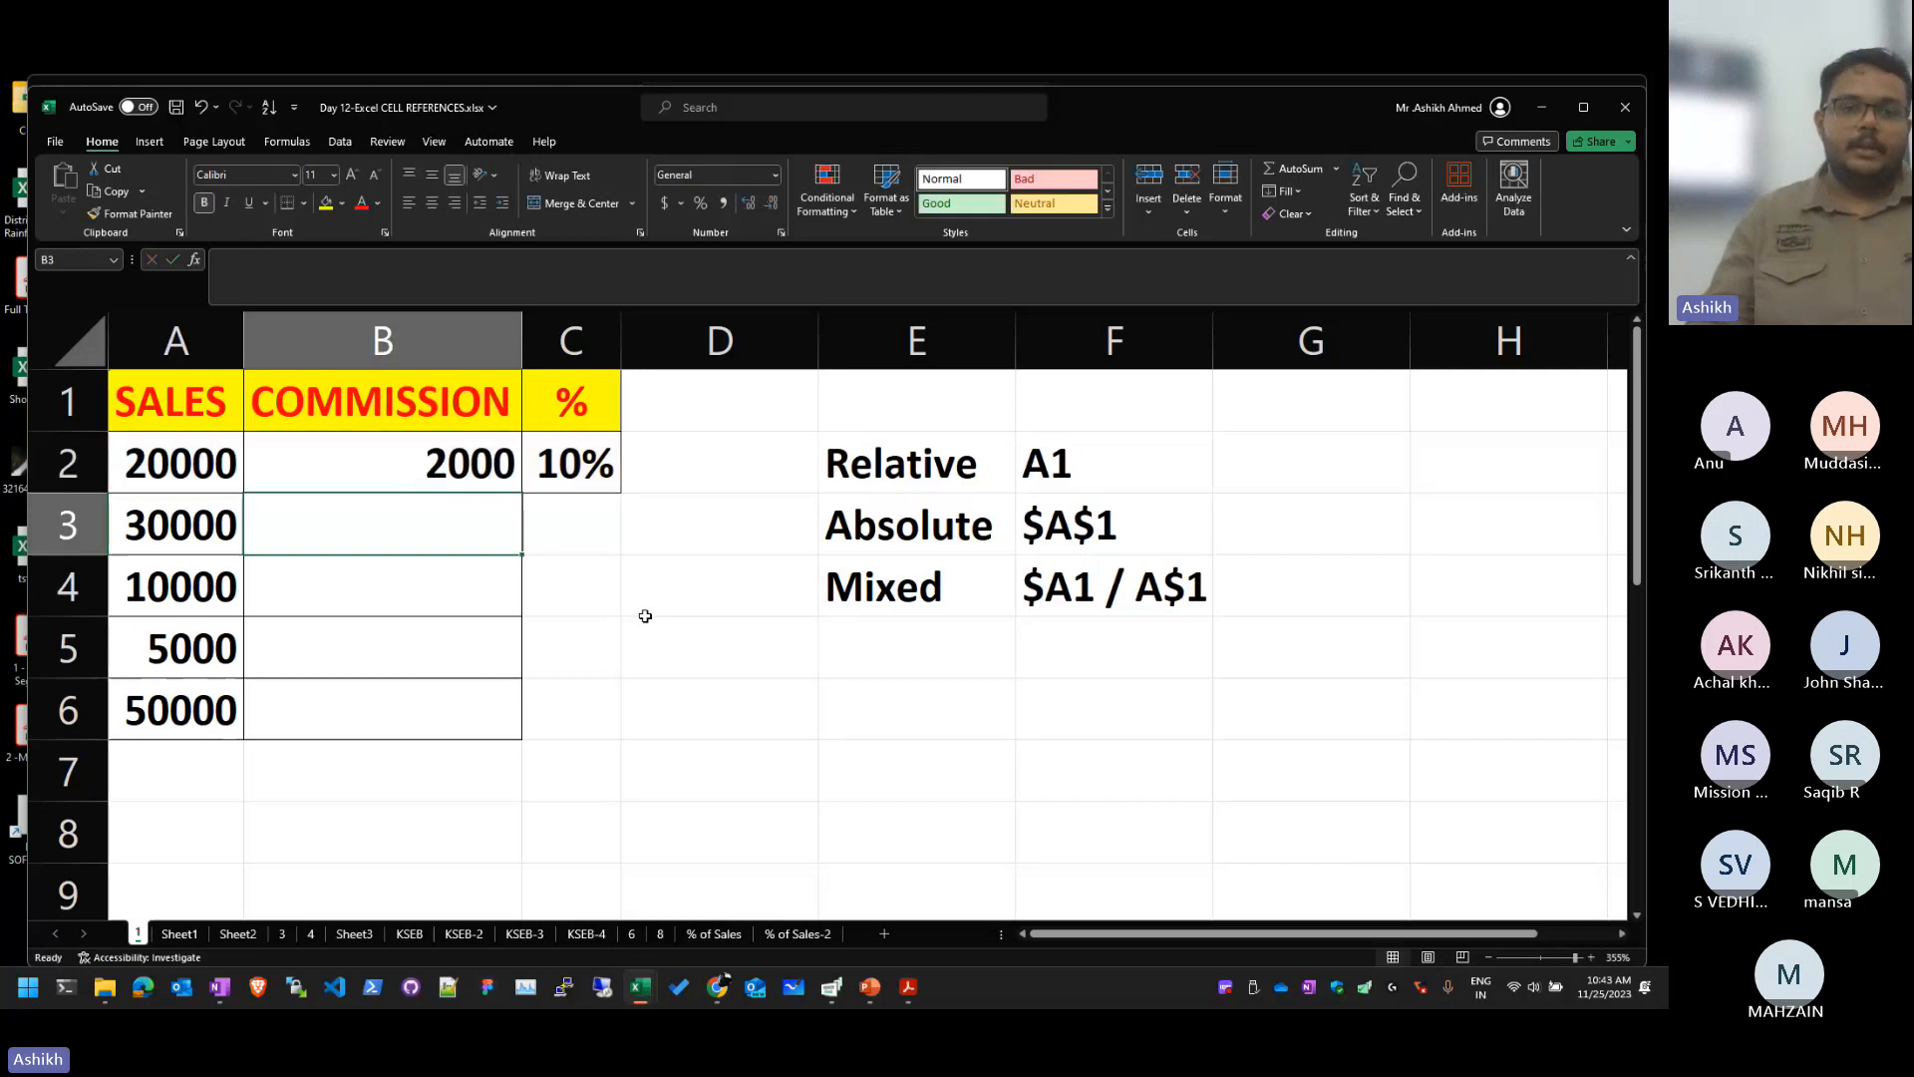
pyautogui.doubleClick(466, 470)
pyautogui.moveTo(467, 469); pyautogui.dragTo(95, 419)
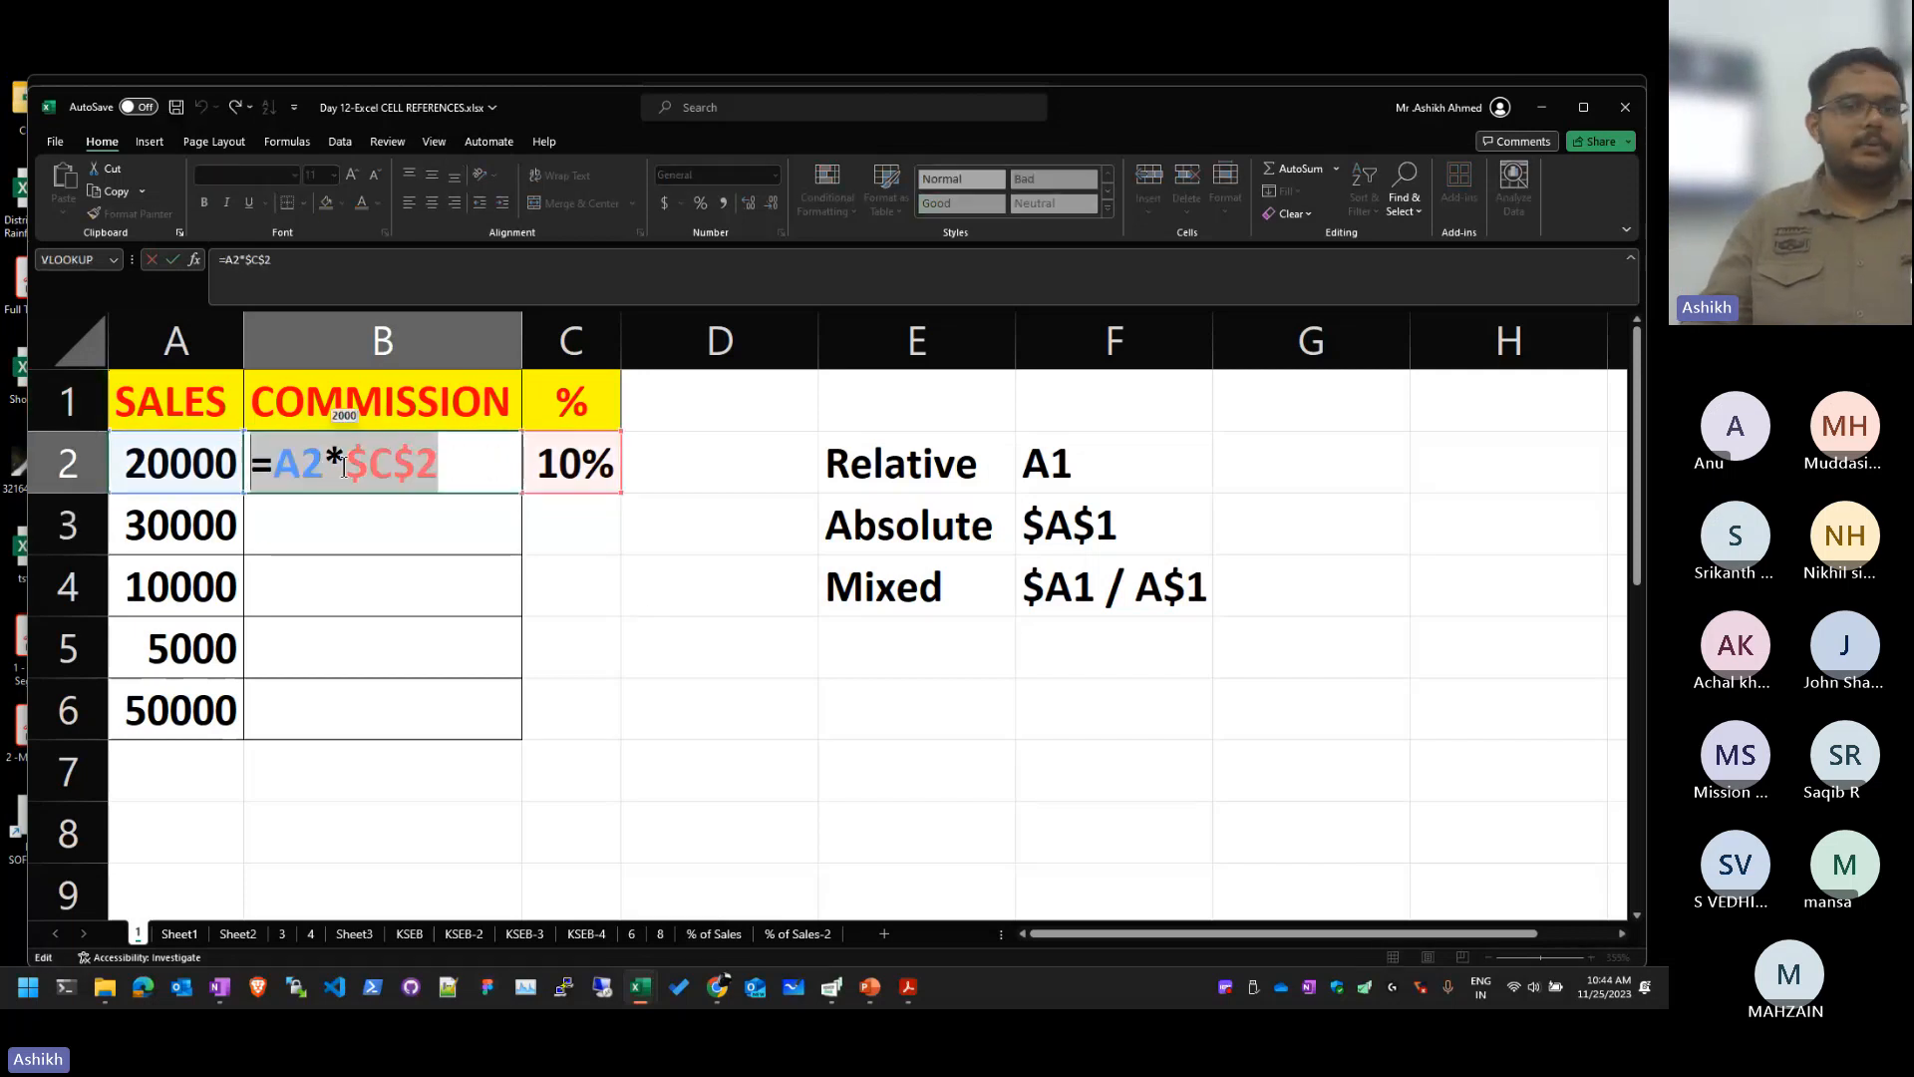
pyautogui.press('Escape')
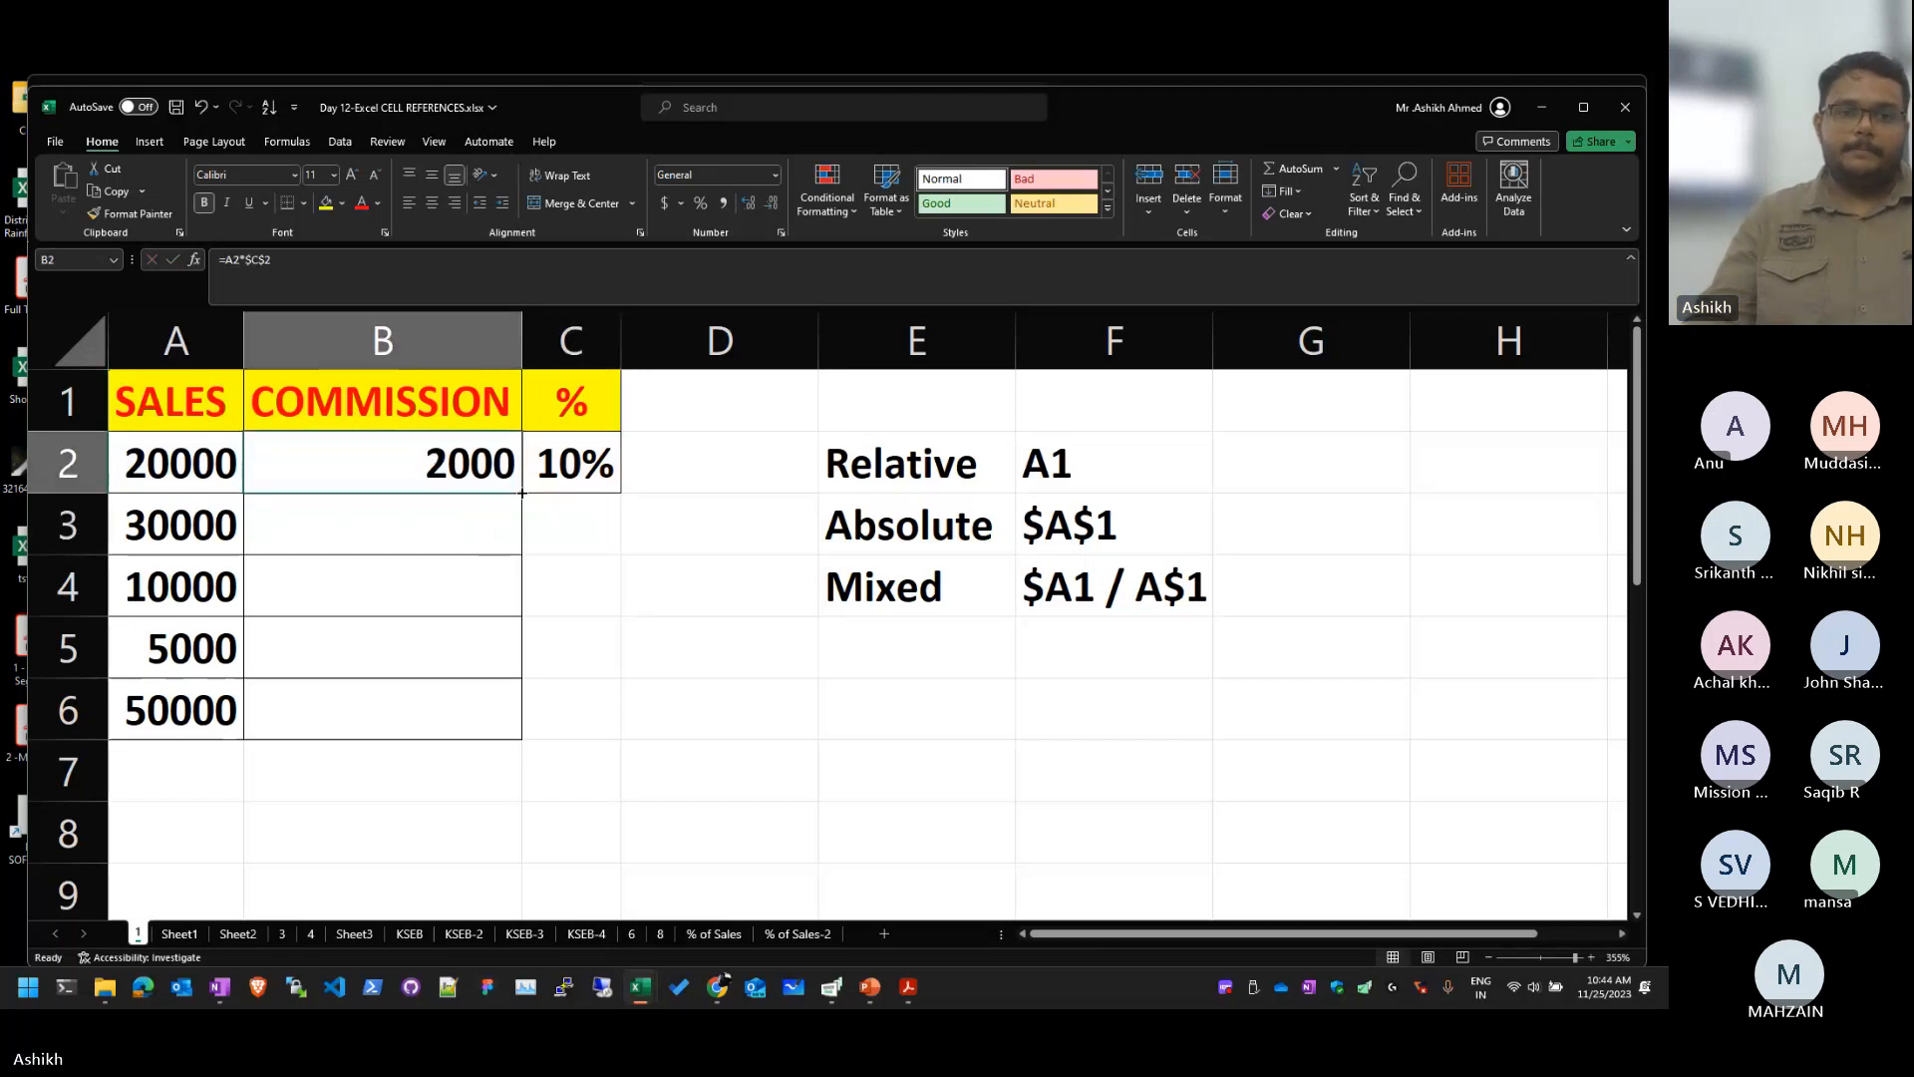
pyautogui.moveTo(522, 491); pyautogui.dragTo(520, 740)
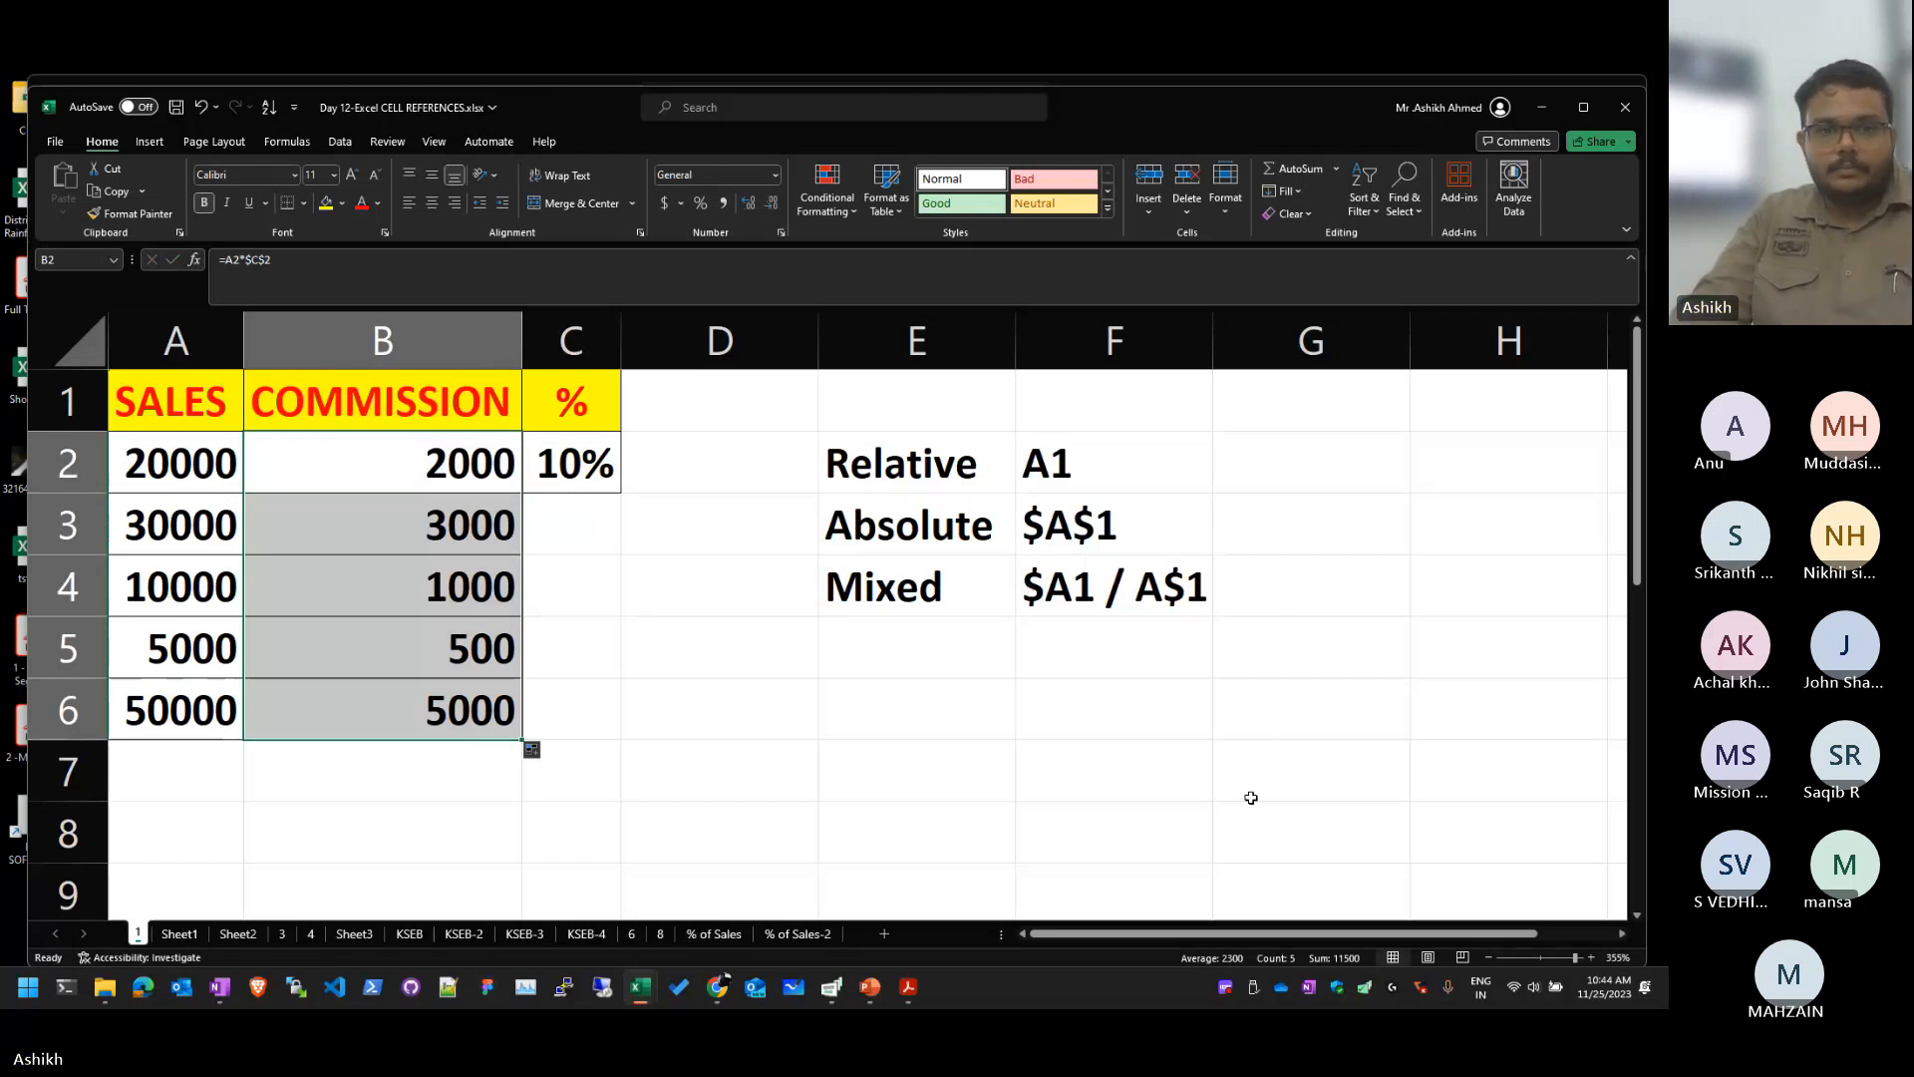
# Step: Inspect the copied commission formulas in B3 to B6 and compare which cells each one references
pyautogui.click(1113, 525)
pyautogui.click(510, 506)
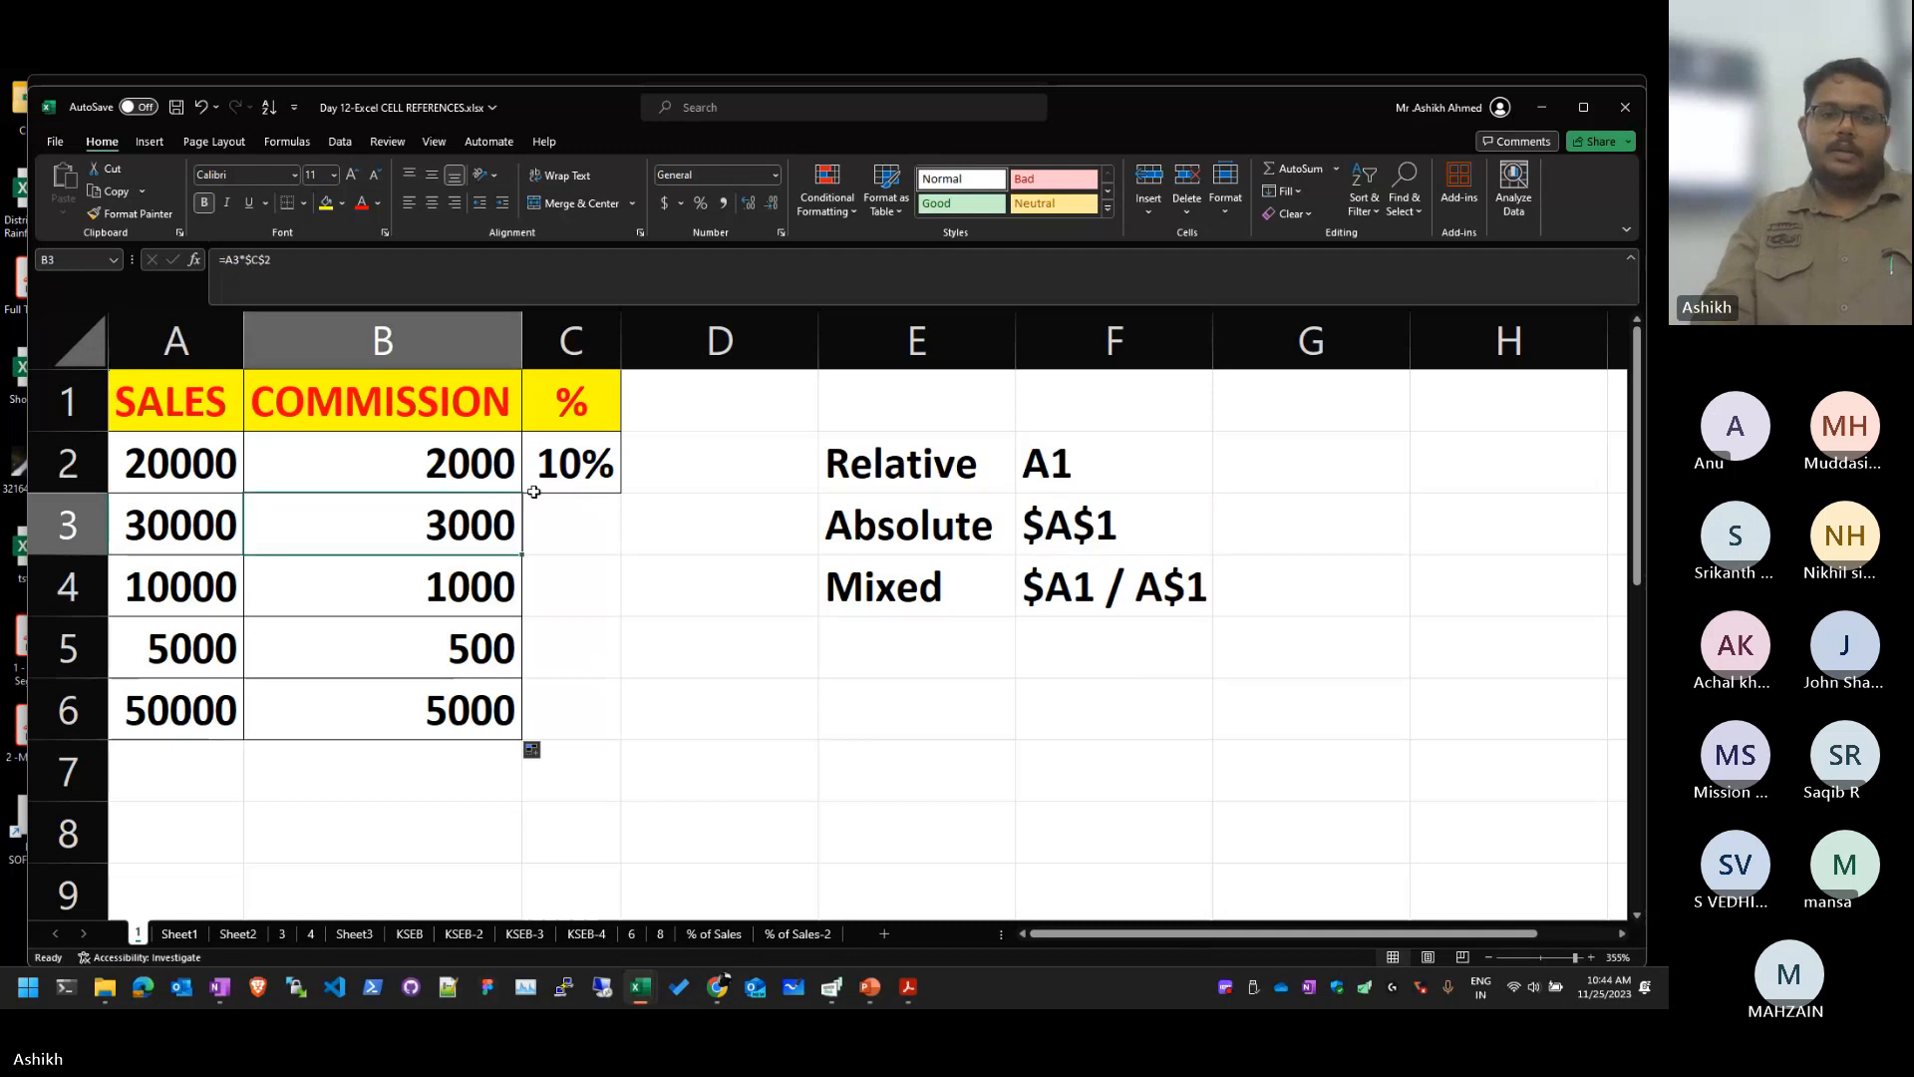
pyautogui.press('F2')
pyautogui.press('Return')
pyautogui.press('F2')
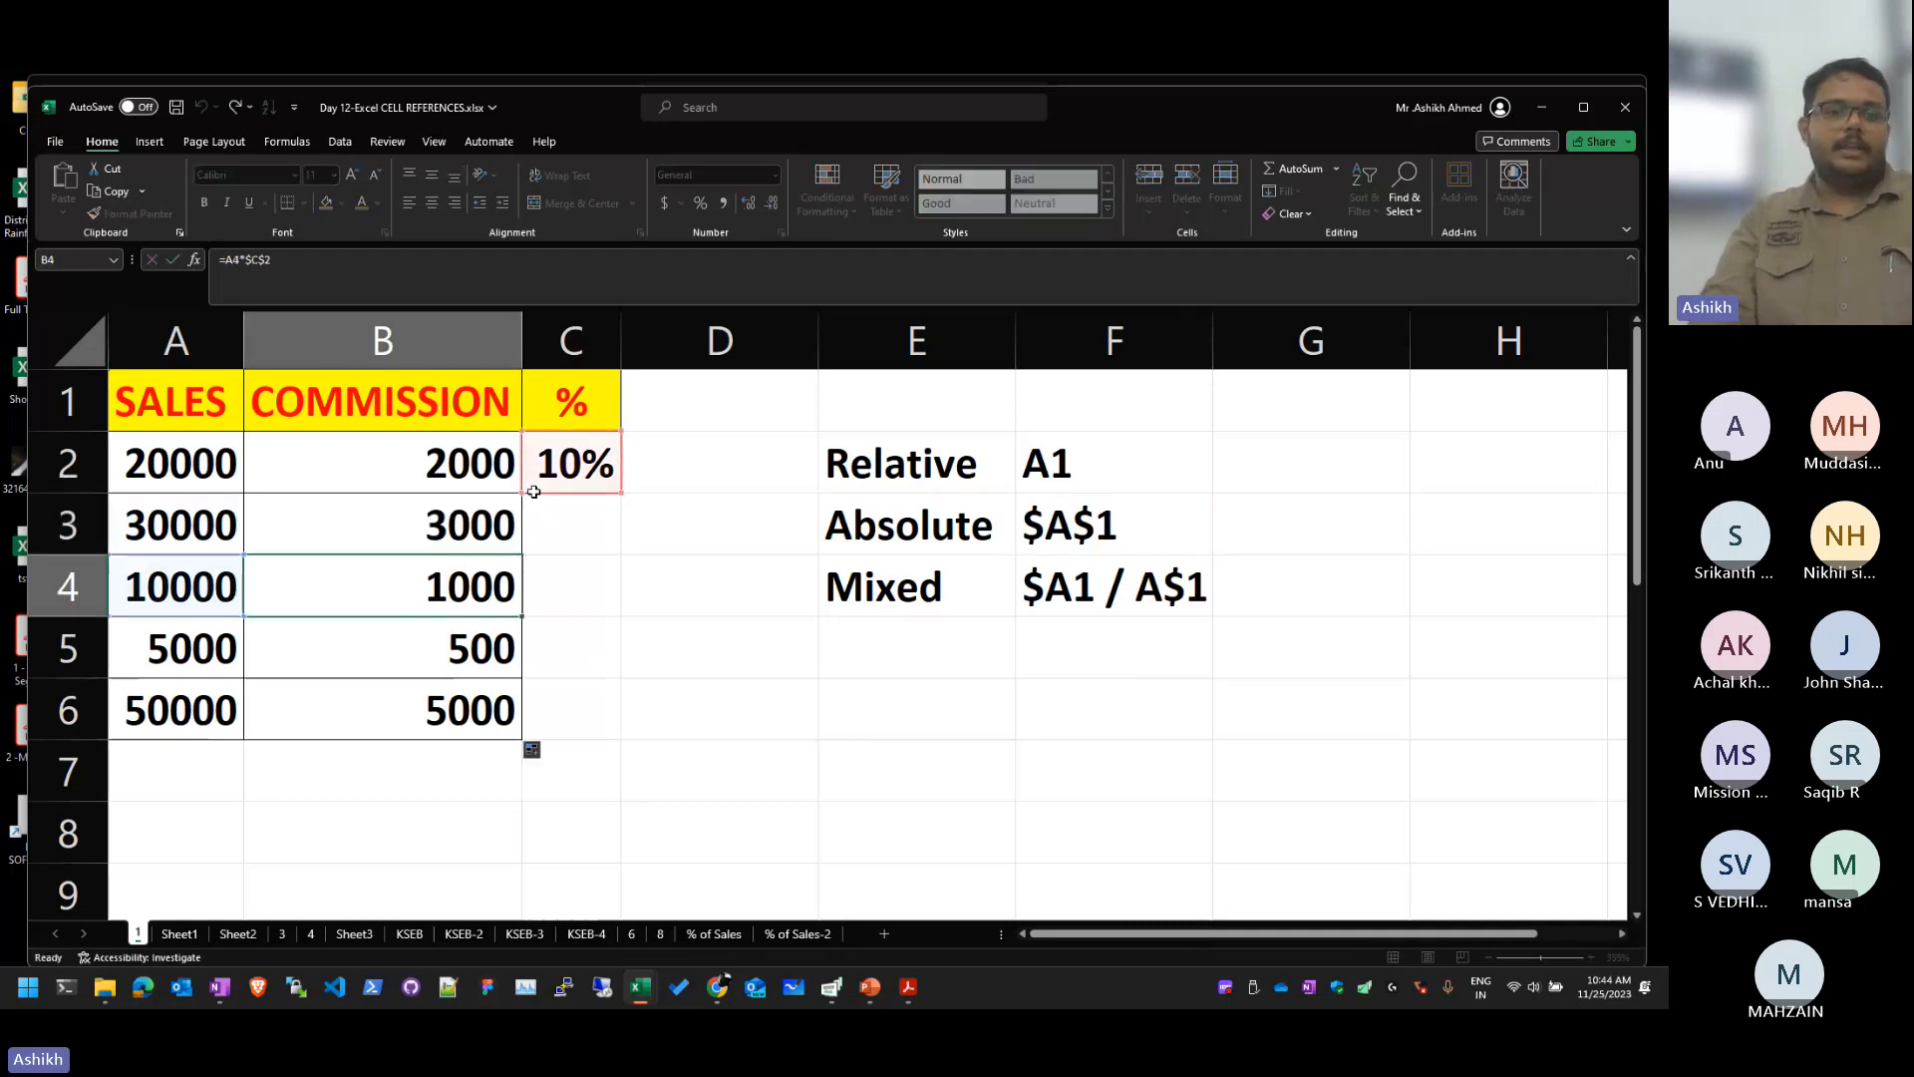
pyautogui.press('Return')
pyautogui.press('F2')
pyautogui.press('Return')
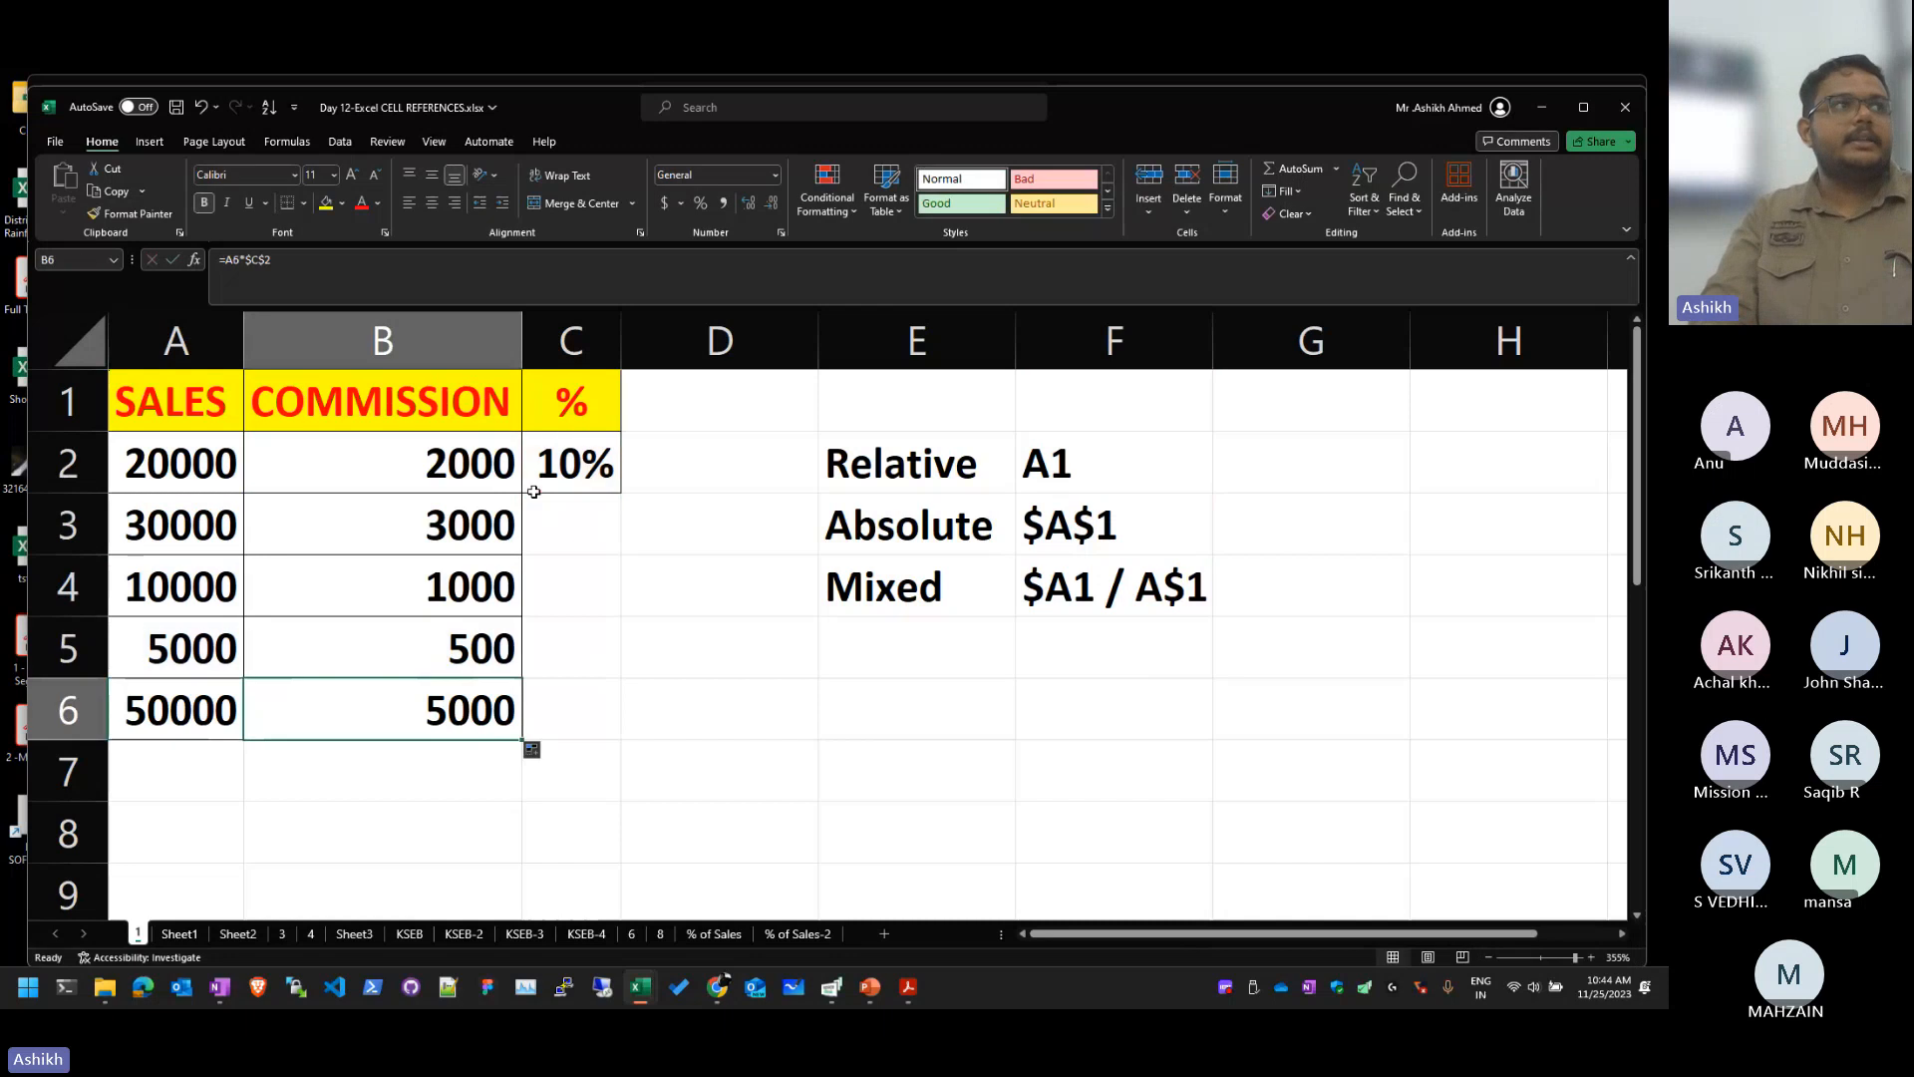
pyautogui.press('F2')
pyautogui.press('Escape')
pyautogui.press('Up')
pyautogui.press('F2')
pyautogui.press('Escape')
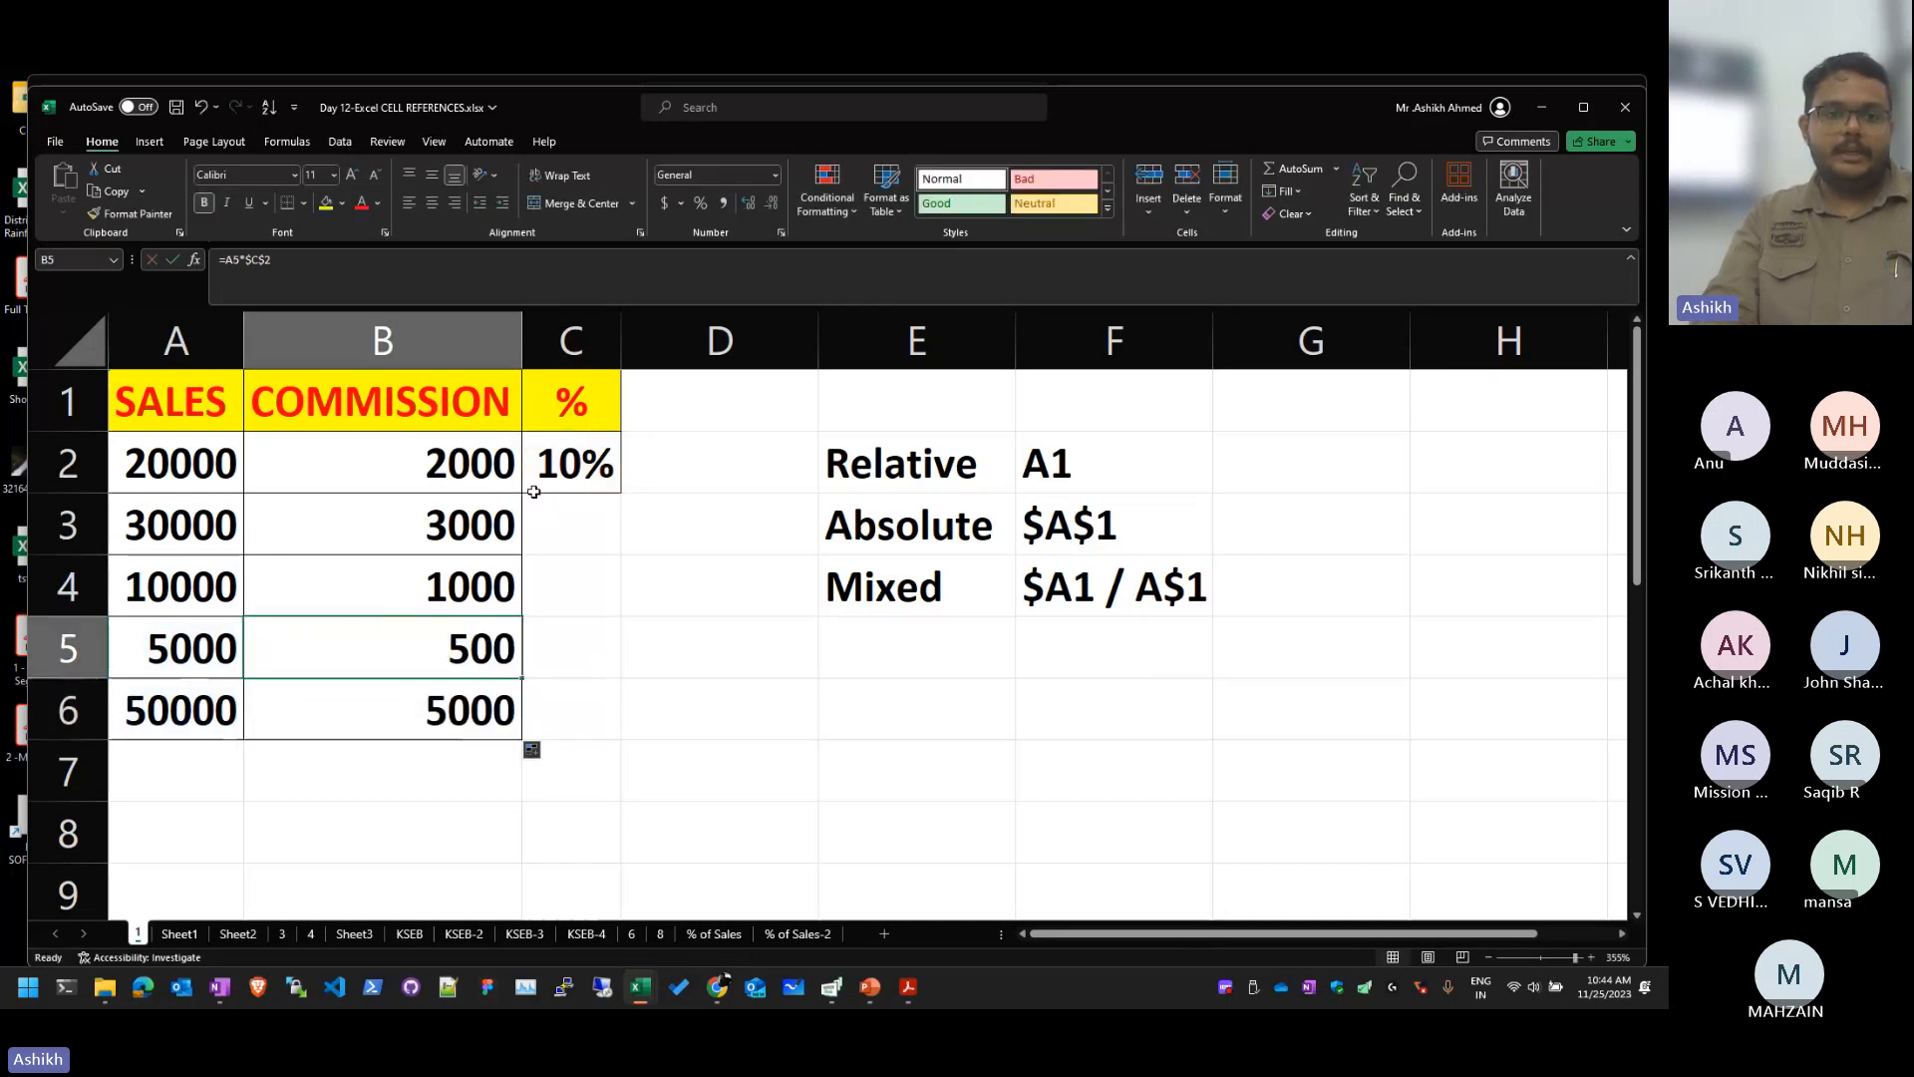
pyautogui.press('Up')
pyautogui.press('F2')
pyautogui.press('Escape')
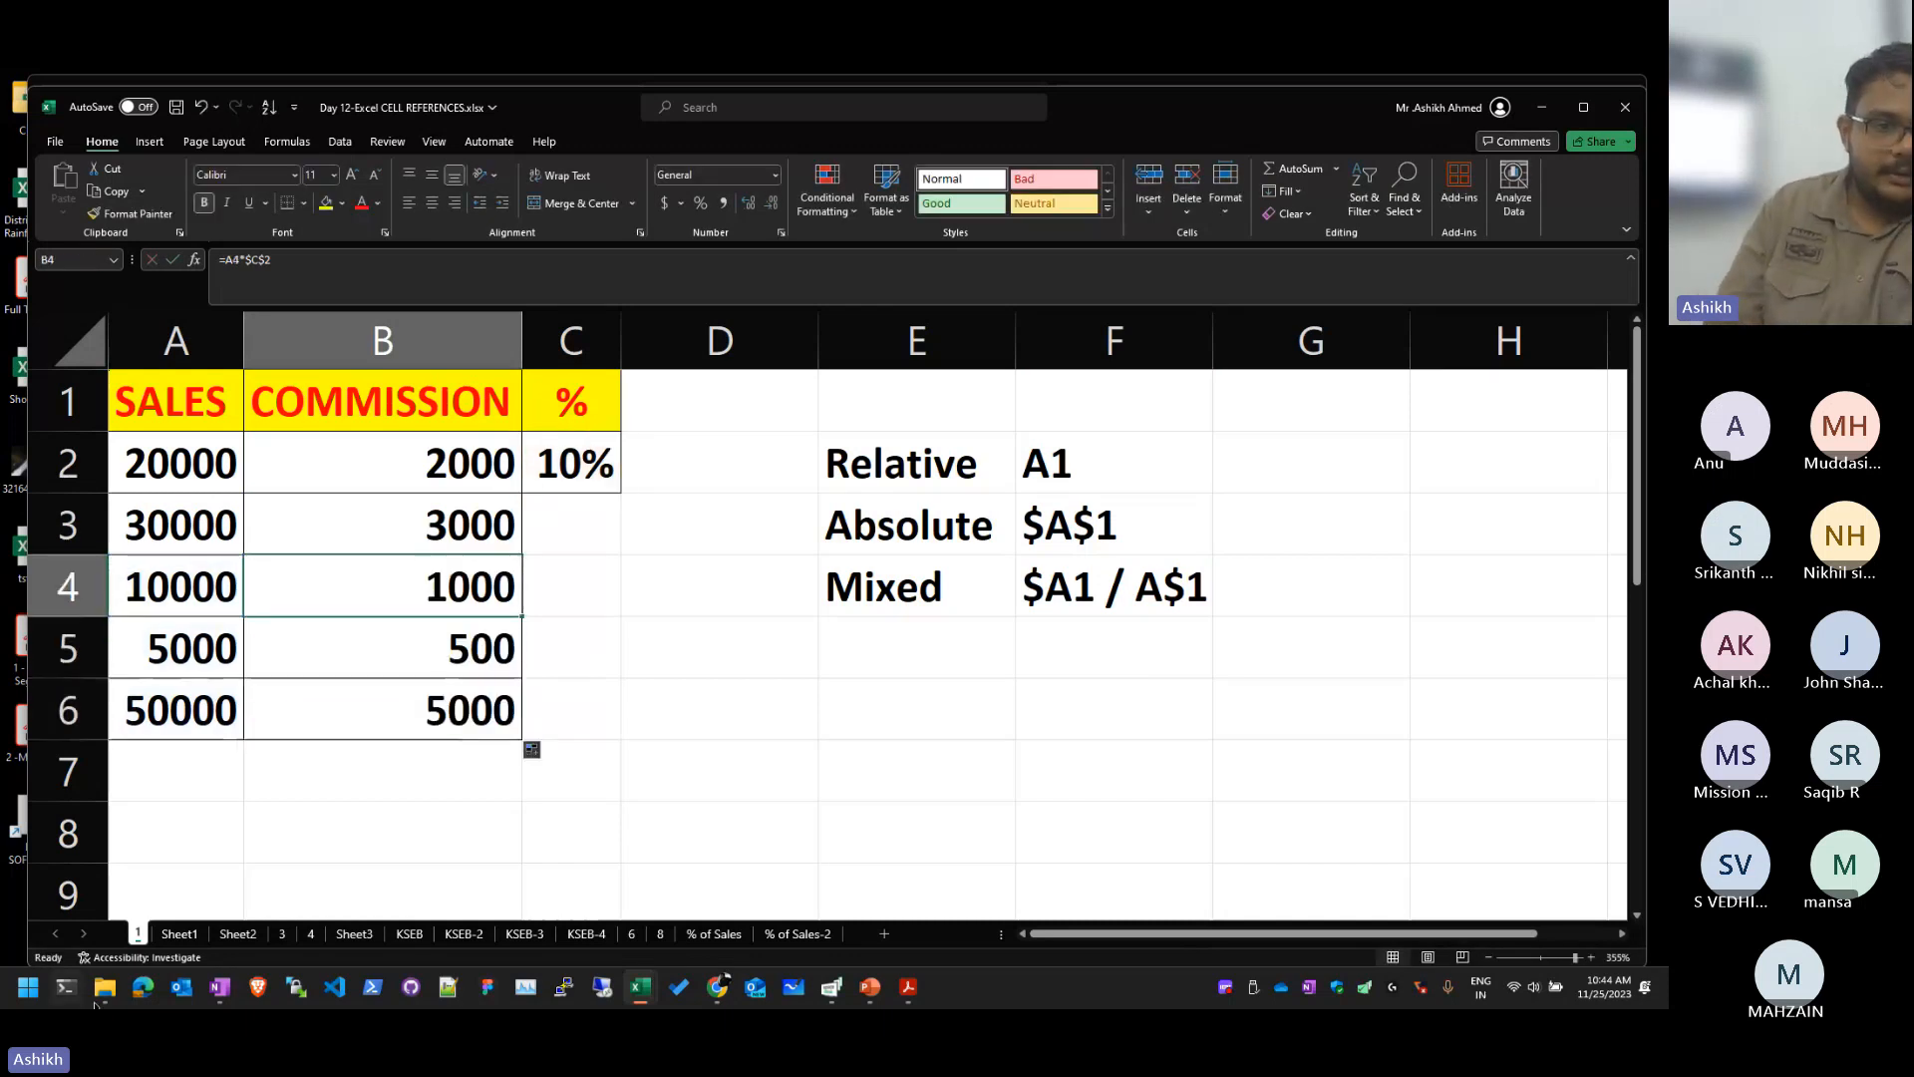
# Step: Switch to Sheet1 and inspect the Monitor's tax formula in cell E2 and the cells it references
pyautogui.click(173, 939)
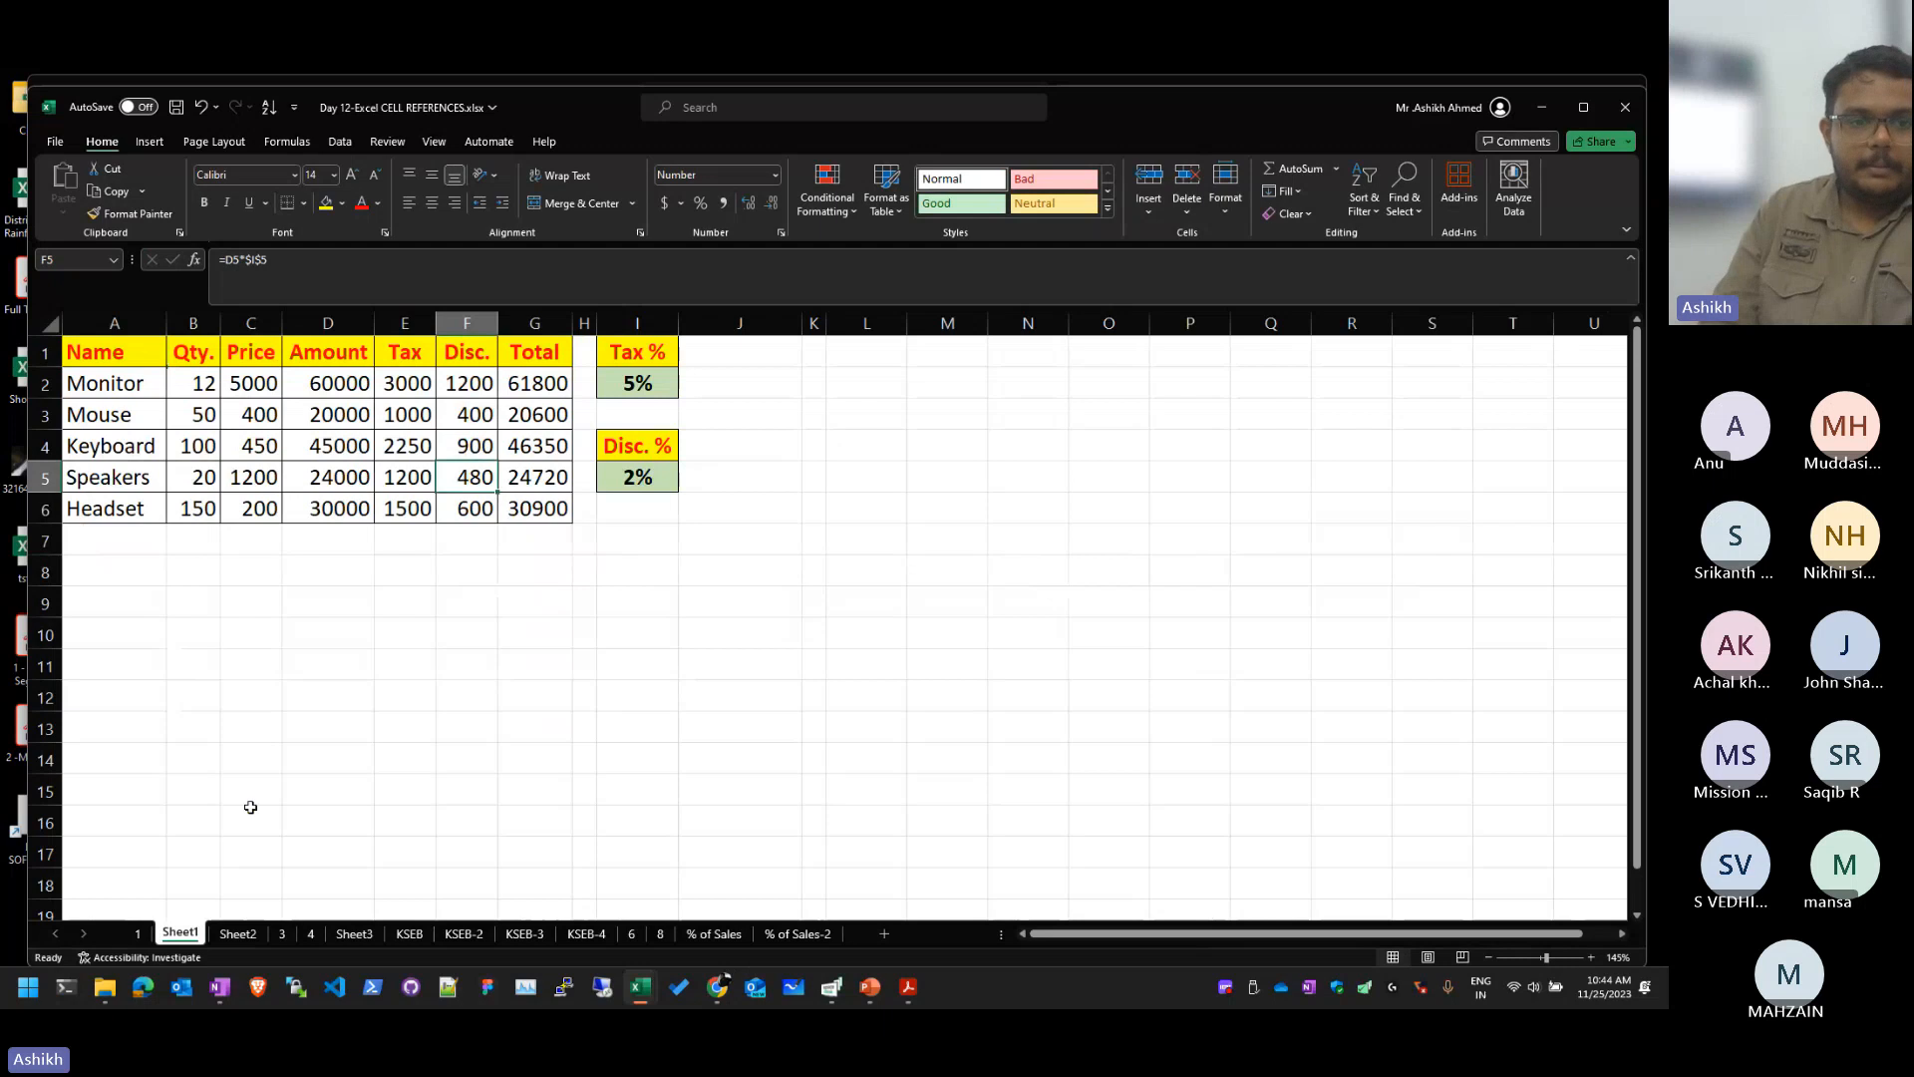
pyautogui.click(237, 934)
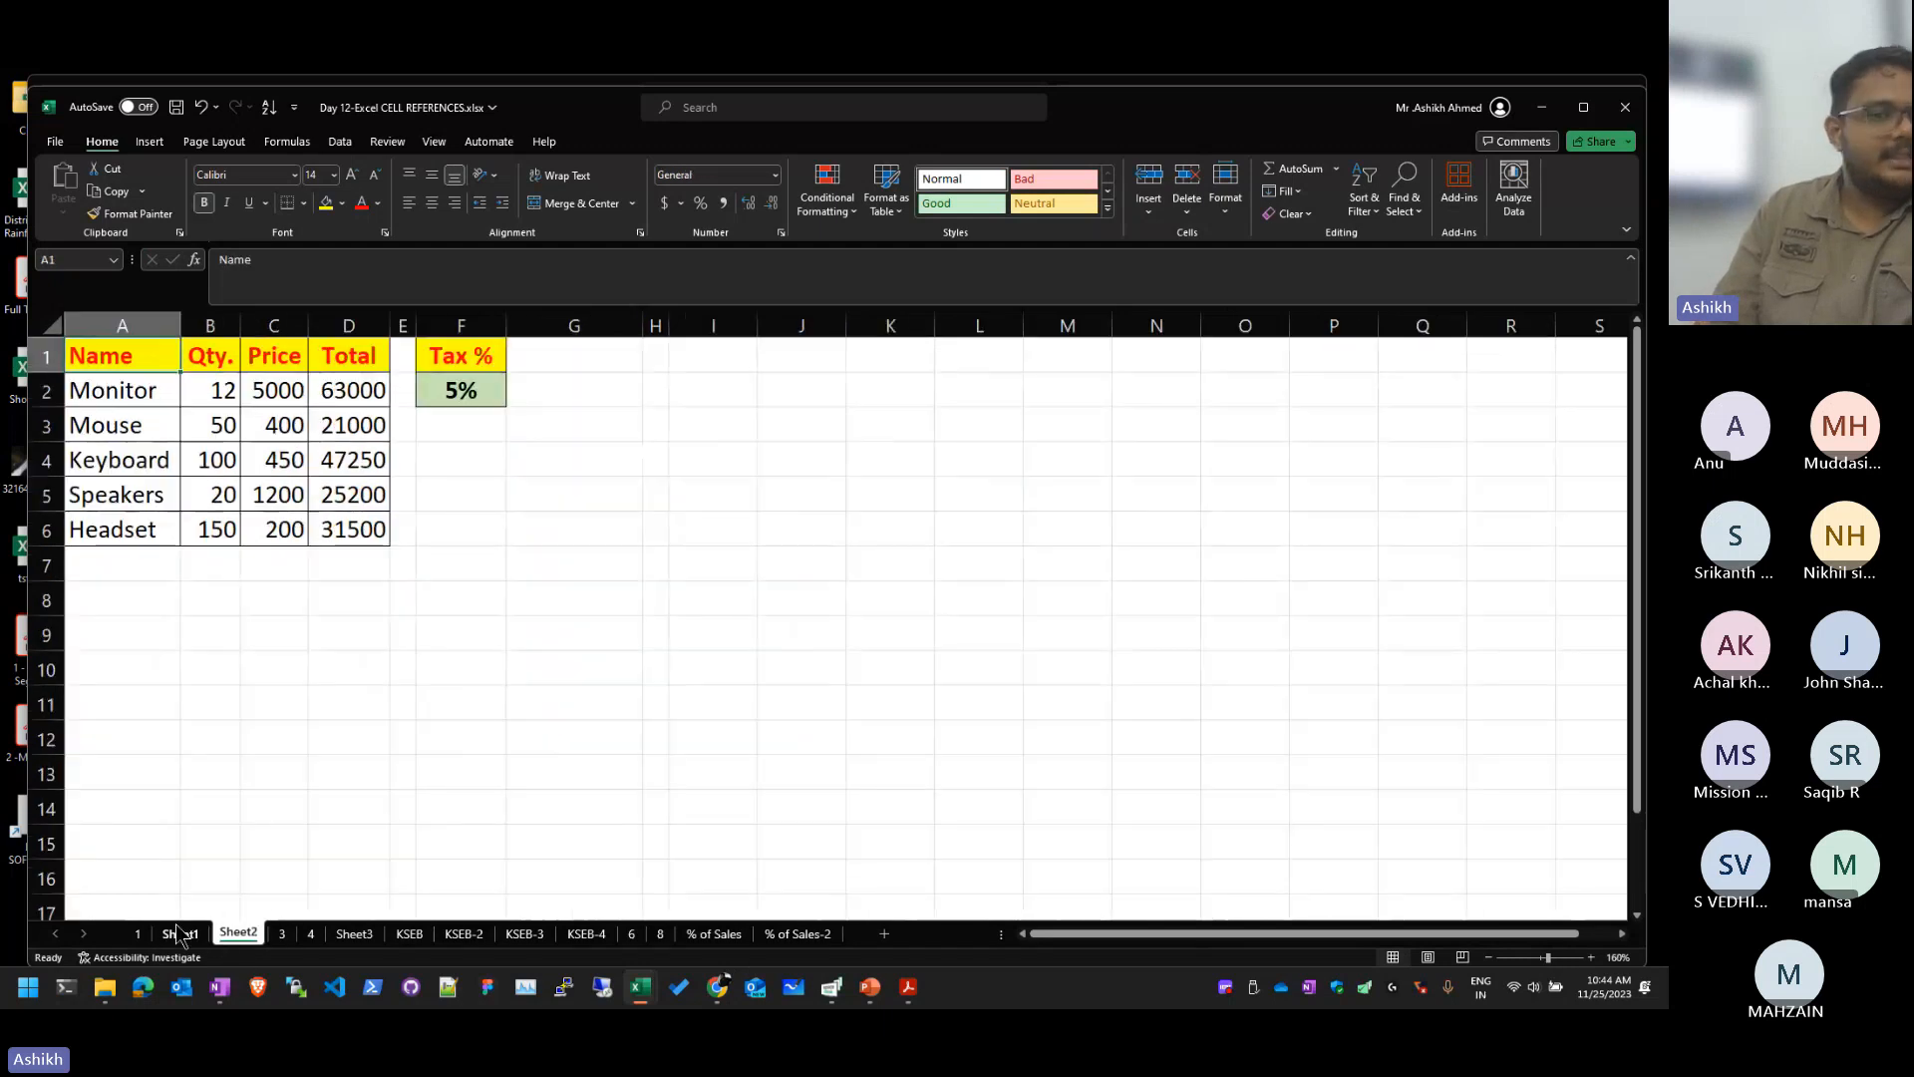
pyautogui.click(180, 935)
pyautogui.click(460, 474)
pyautogui.click(517, 407)
pyautogui.press('Up')
pyautogui.press('Left')
pyautogui.press('Left')
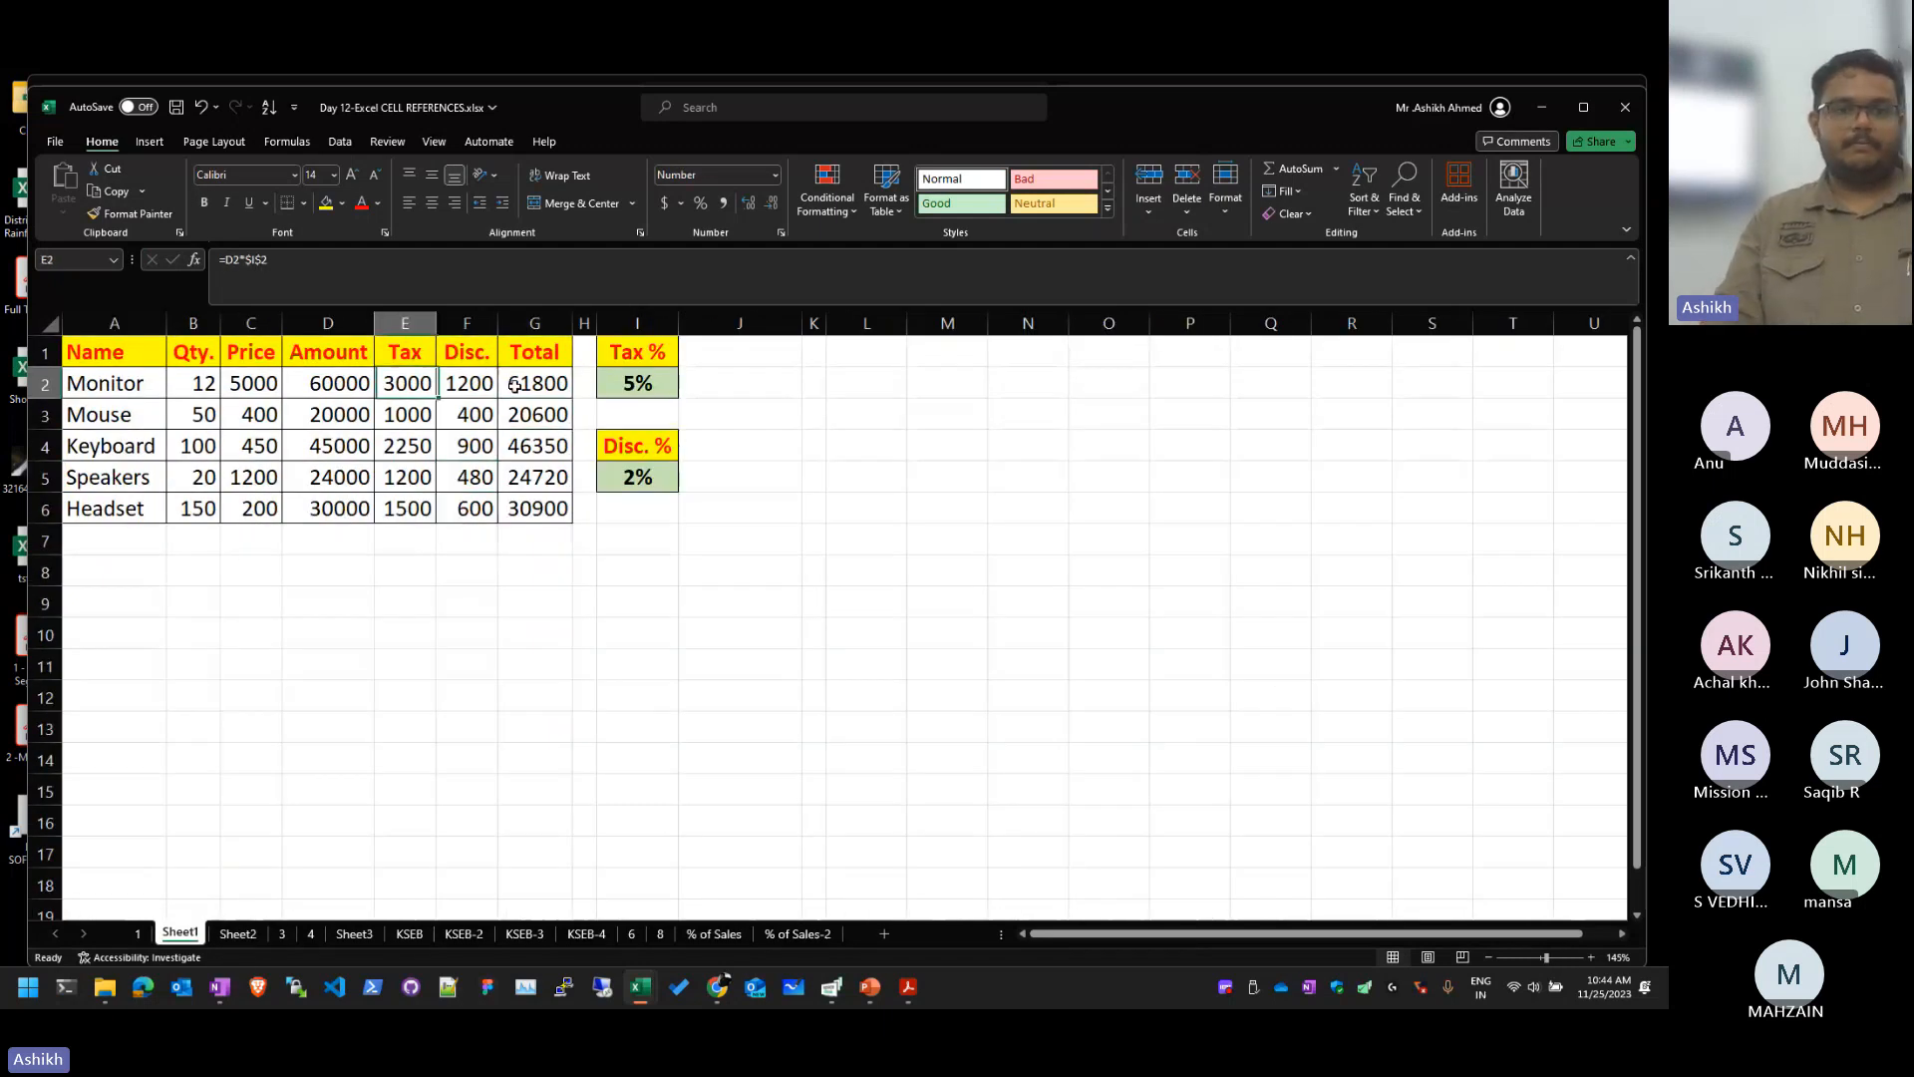
pyautogui.press('F2')
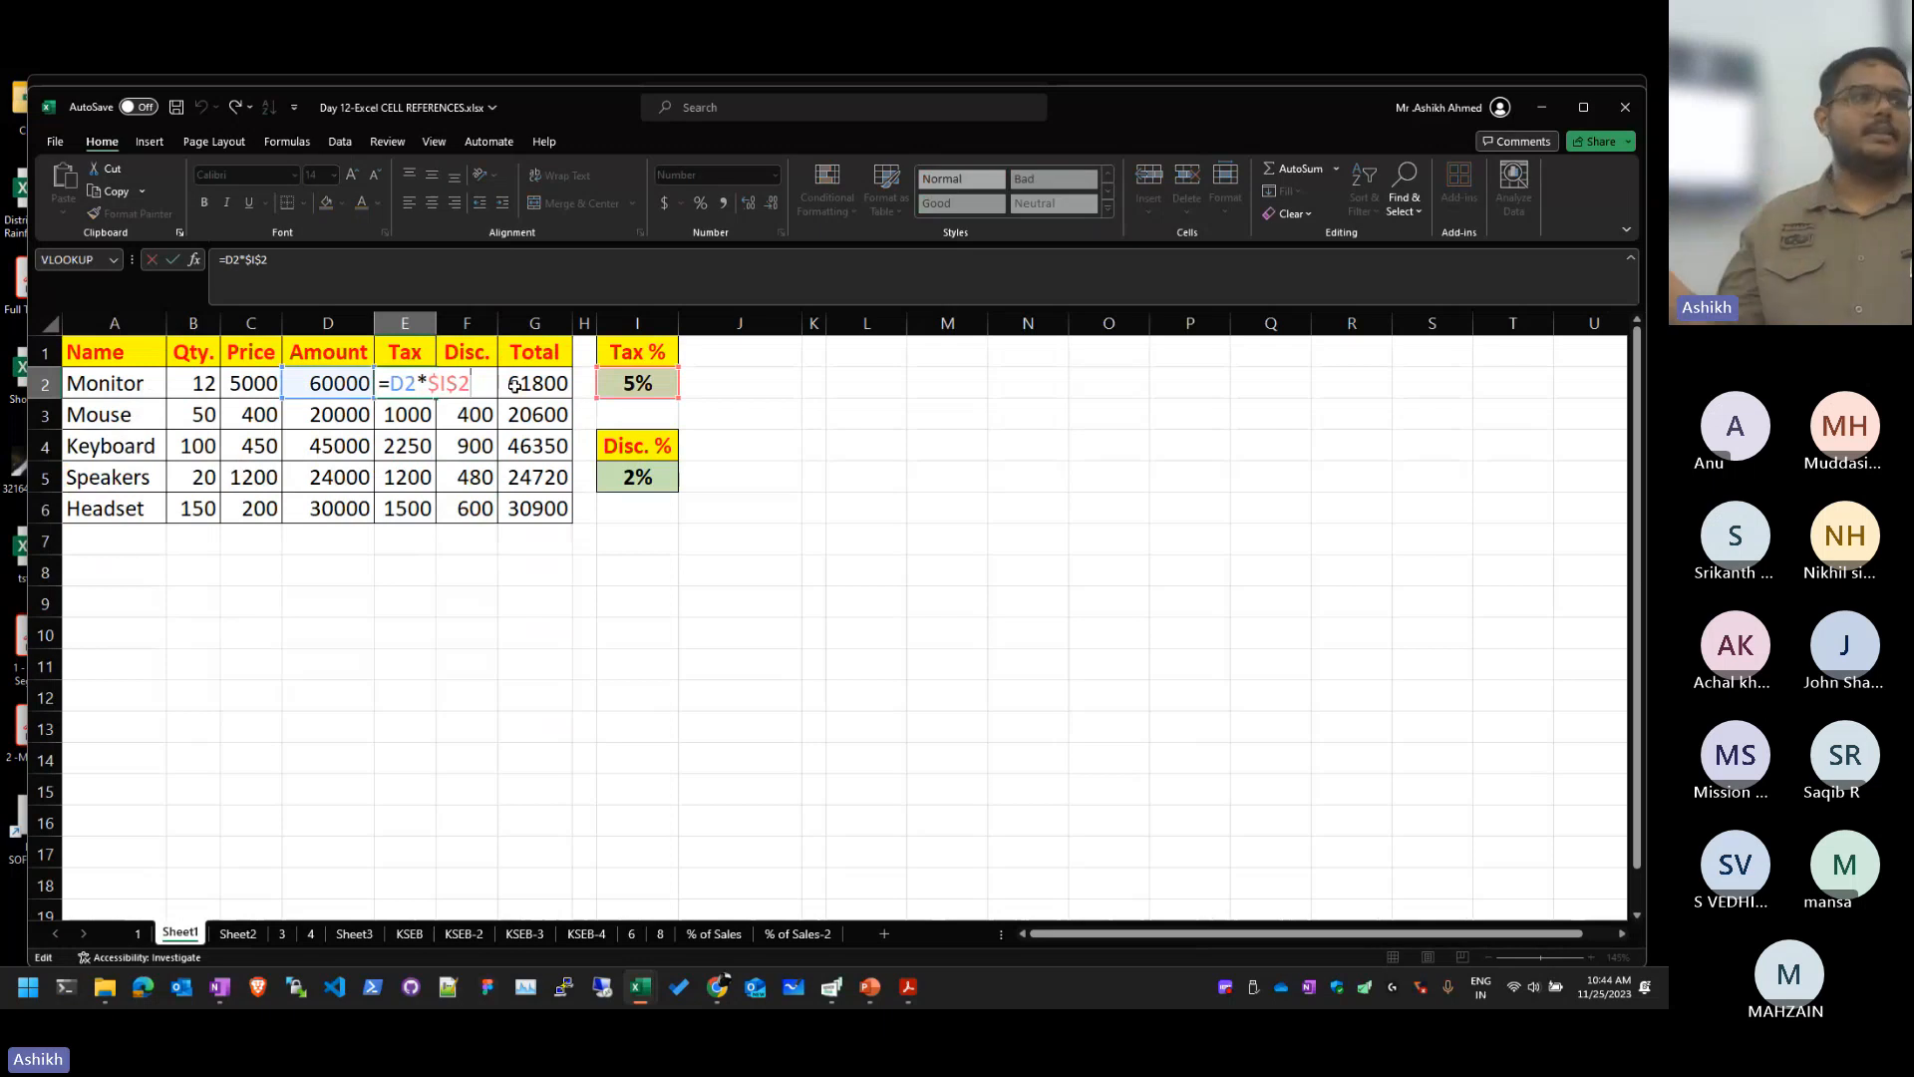
# Step: Inspect the Monitor's discount formula in cell F2 and the cells it references
pyautogui.press('Tab')
pyautogui.press('F2')
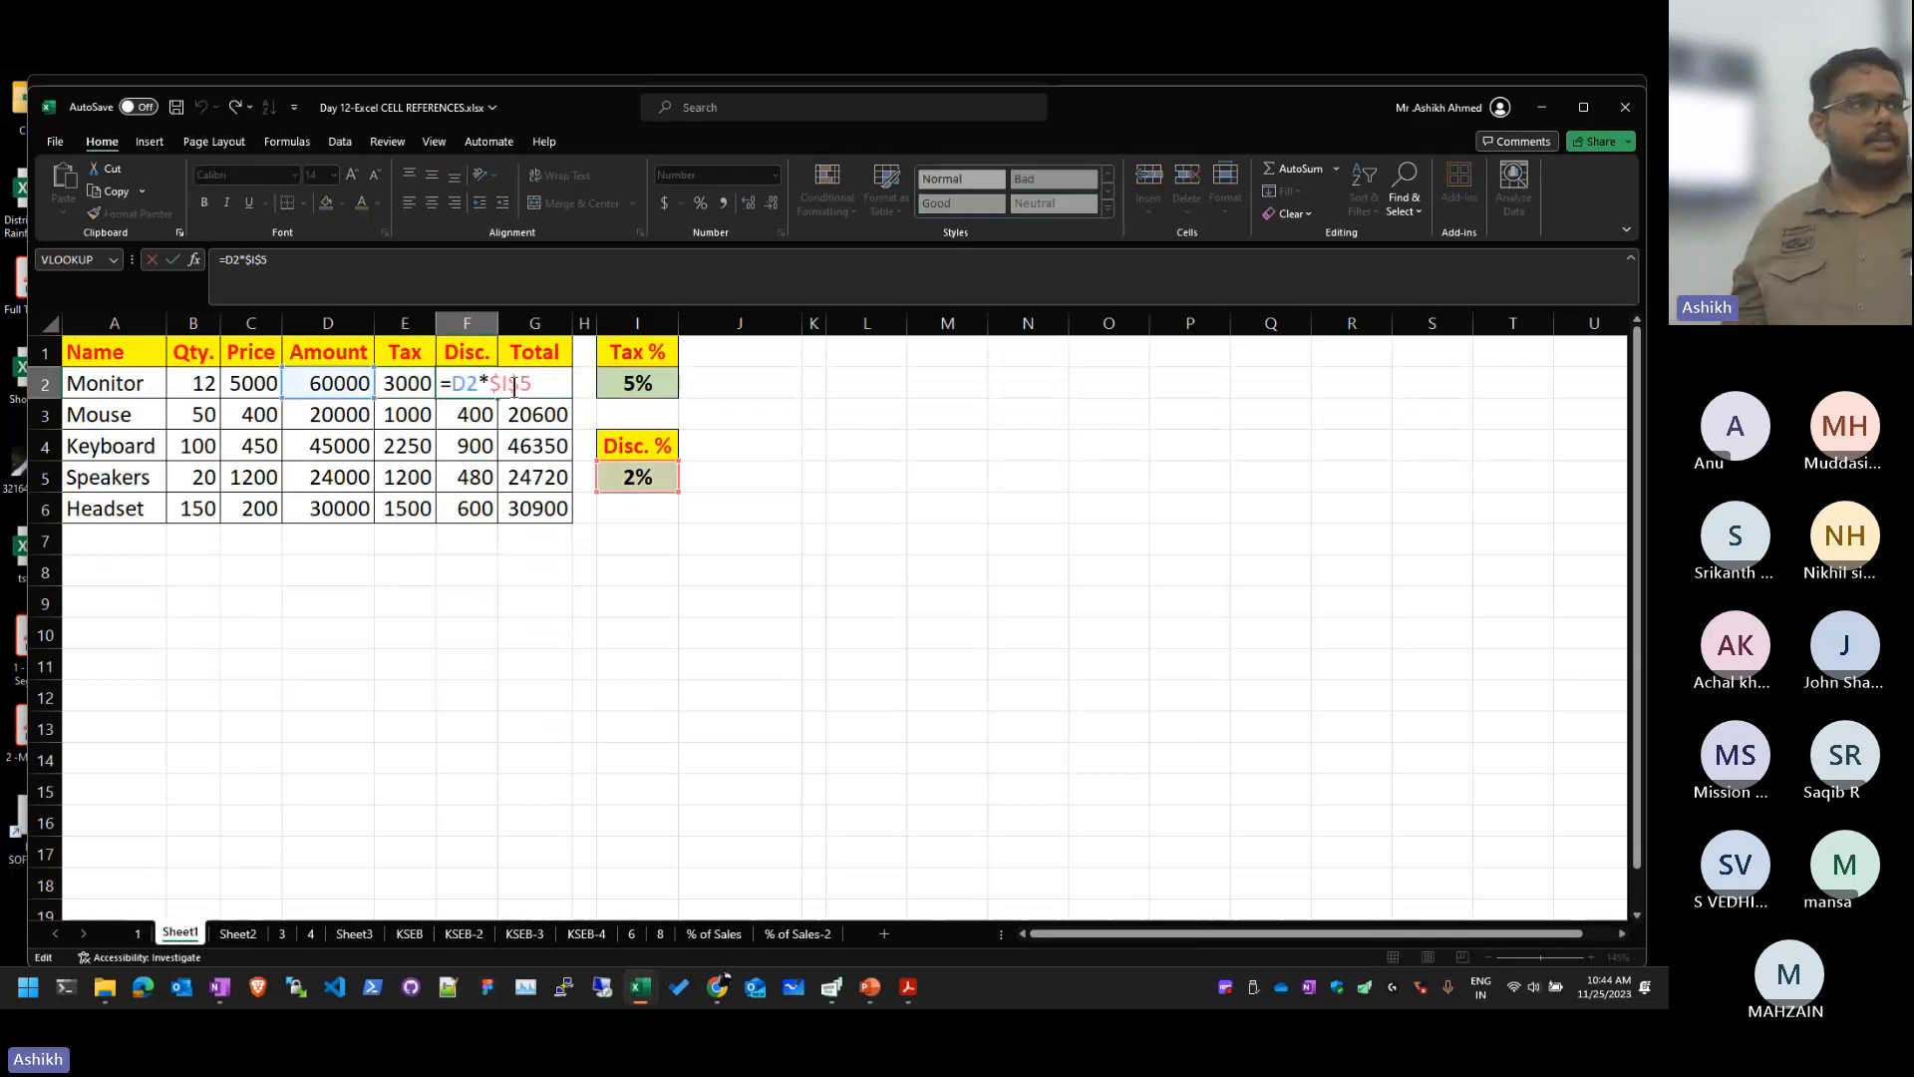
pyautogui.hotkey('ctrl', 'Return')
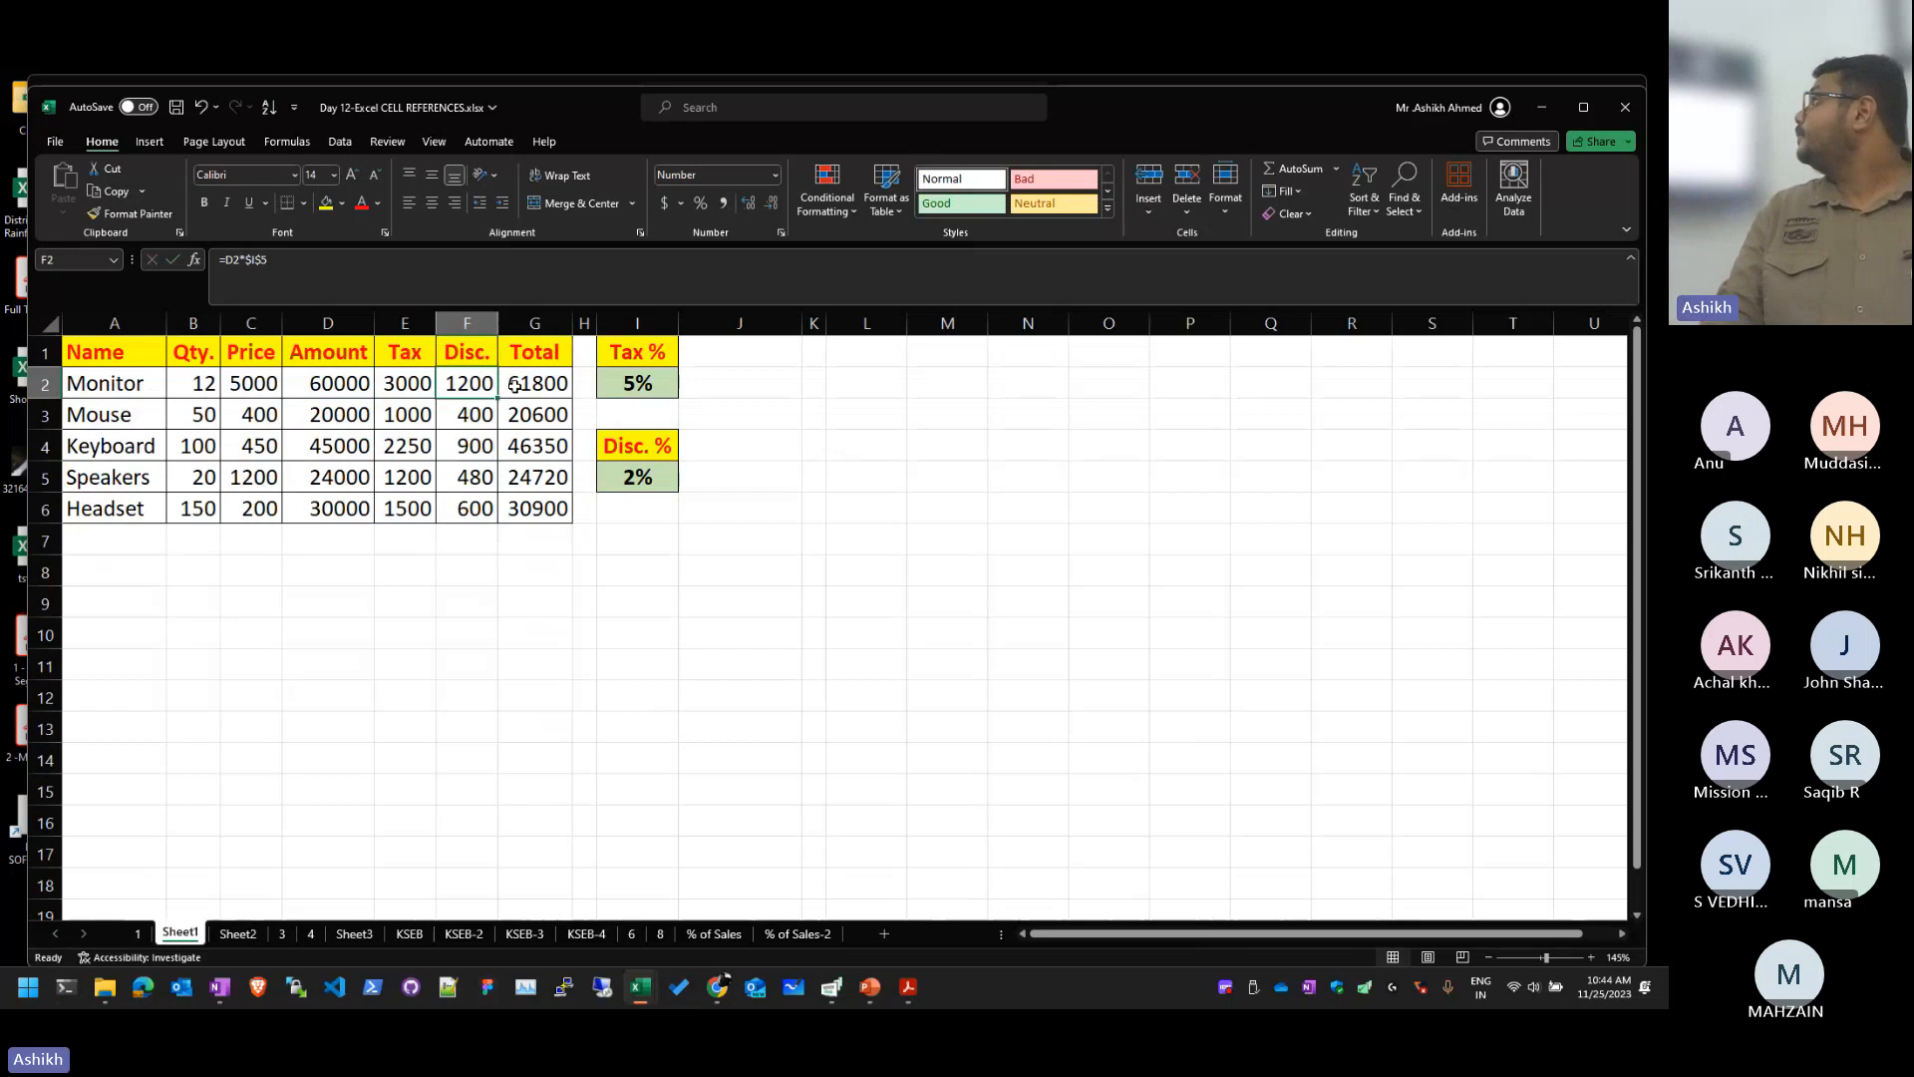
pyautogui.press('F2')
pyautogui.press('Escape')
pyautogui.press('F2')
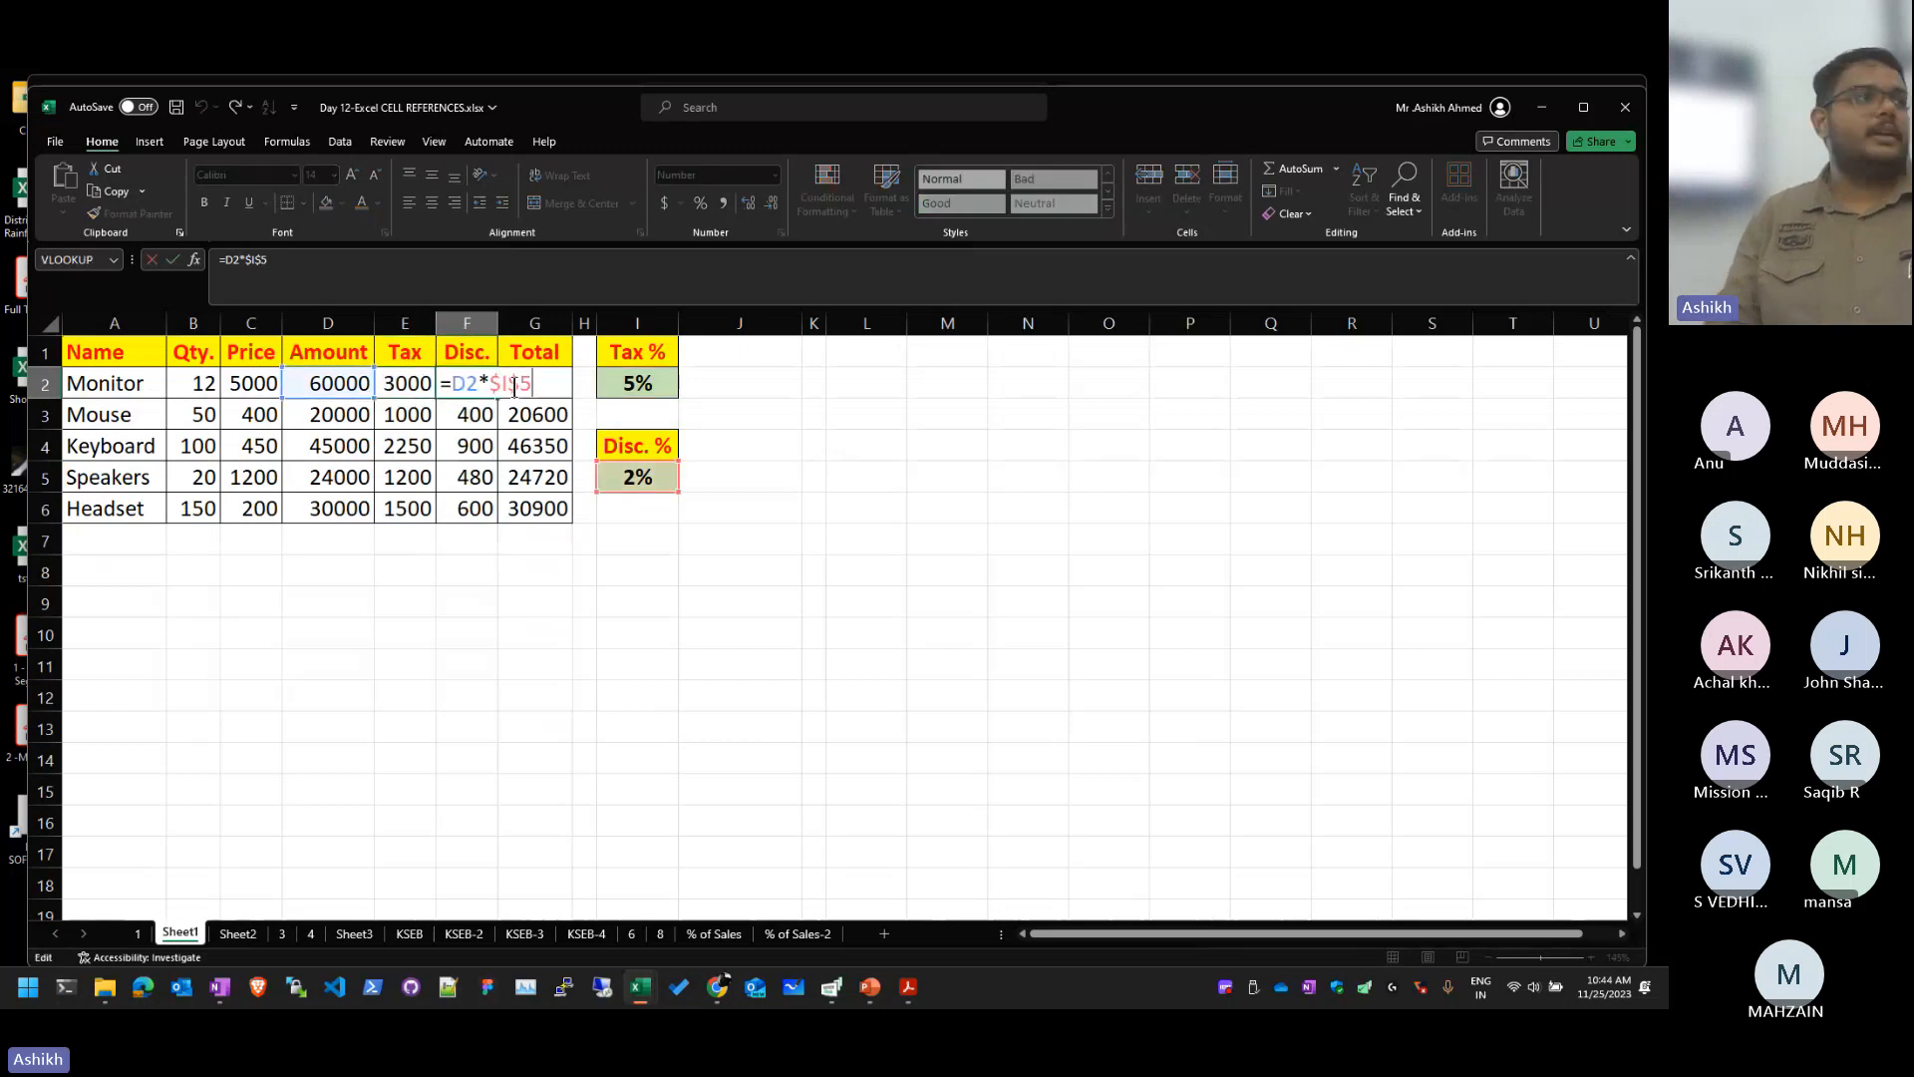
pyautogui.press('Escape')
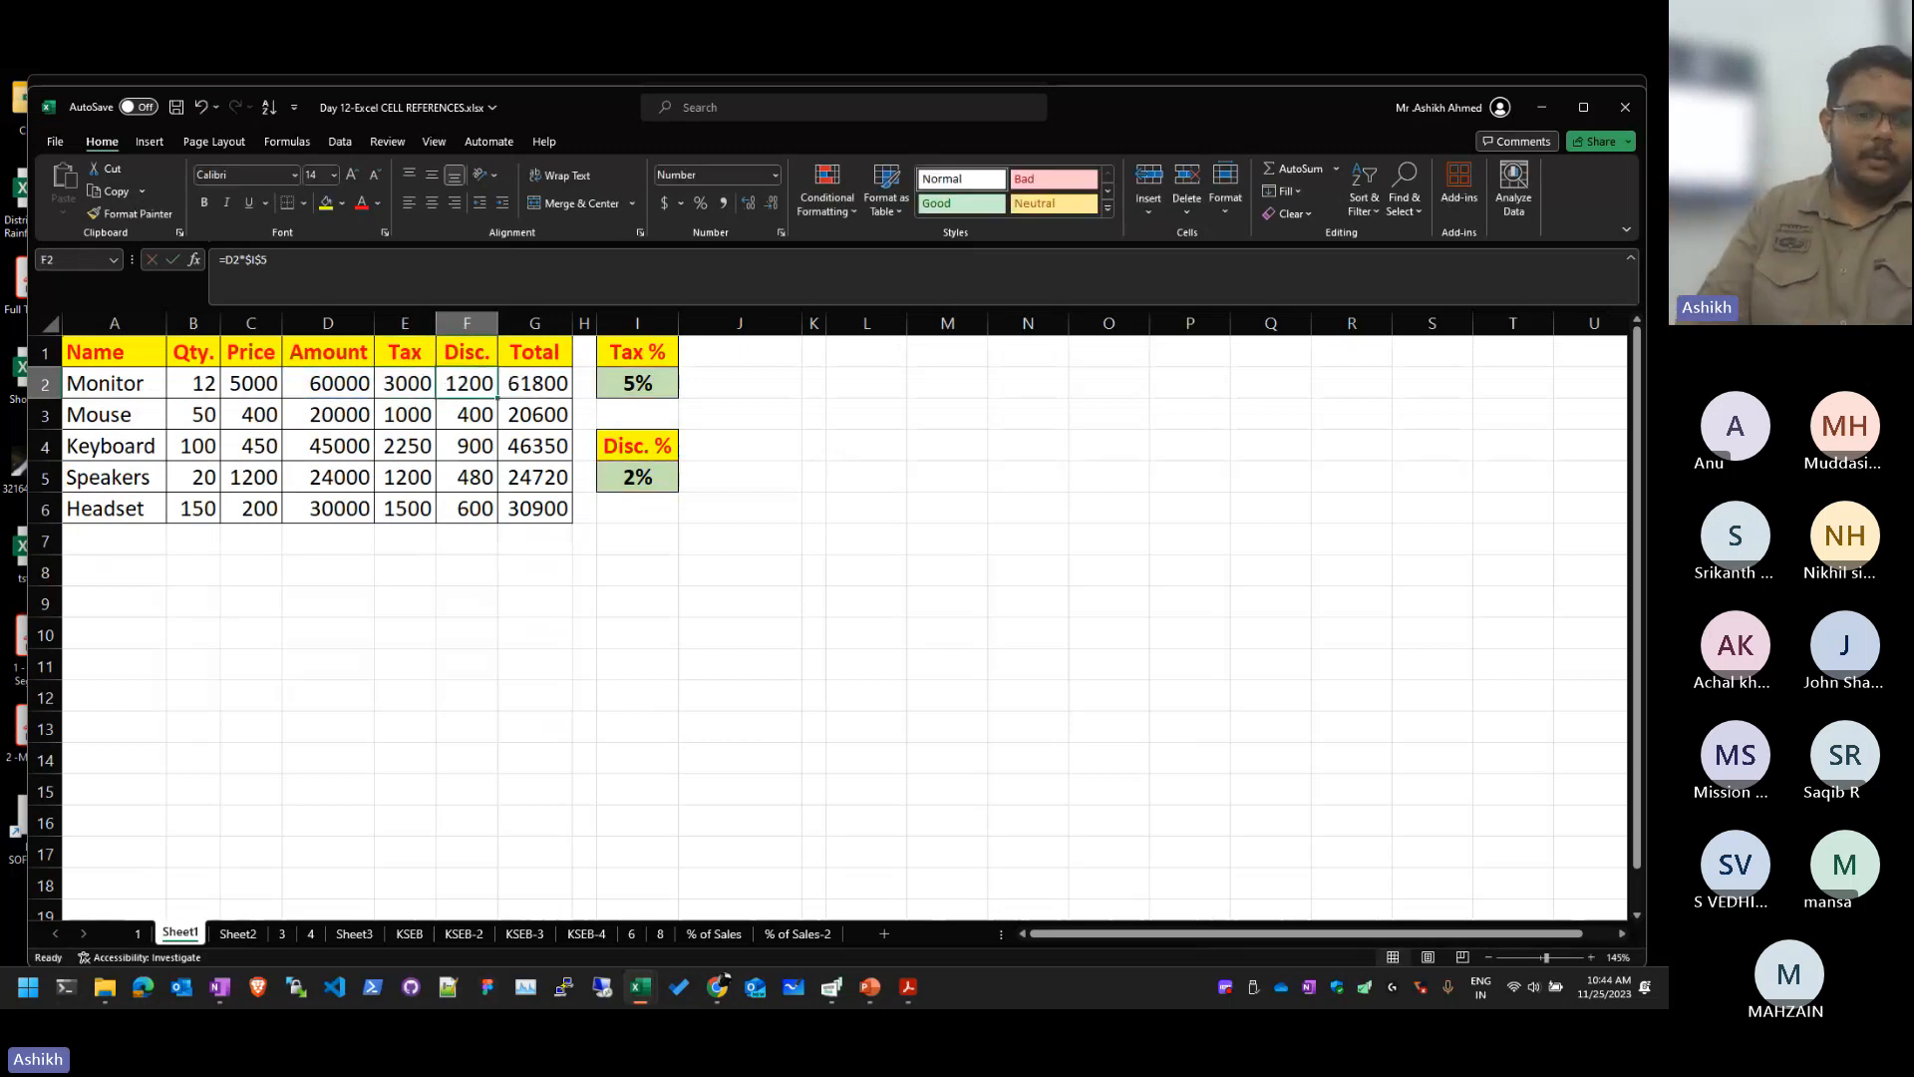
# Step: Open sheet 3 with the population table and select the 2019 growth rate cell C3
pyautogui.click(237, 933)
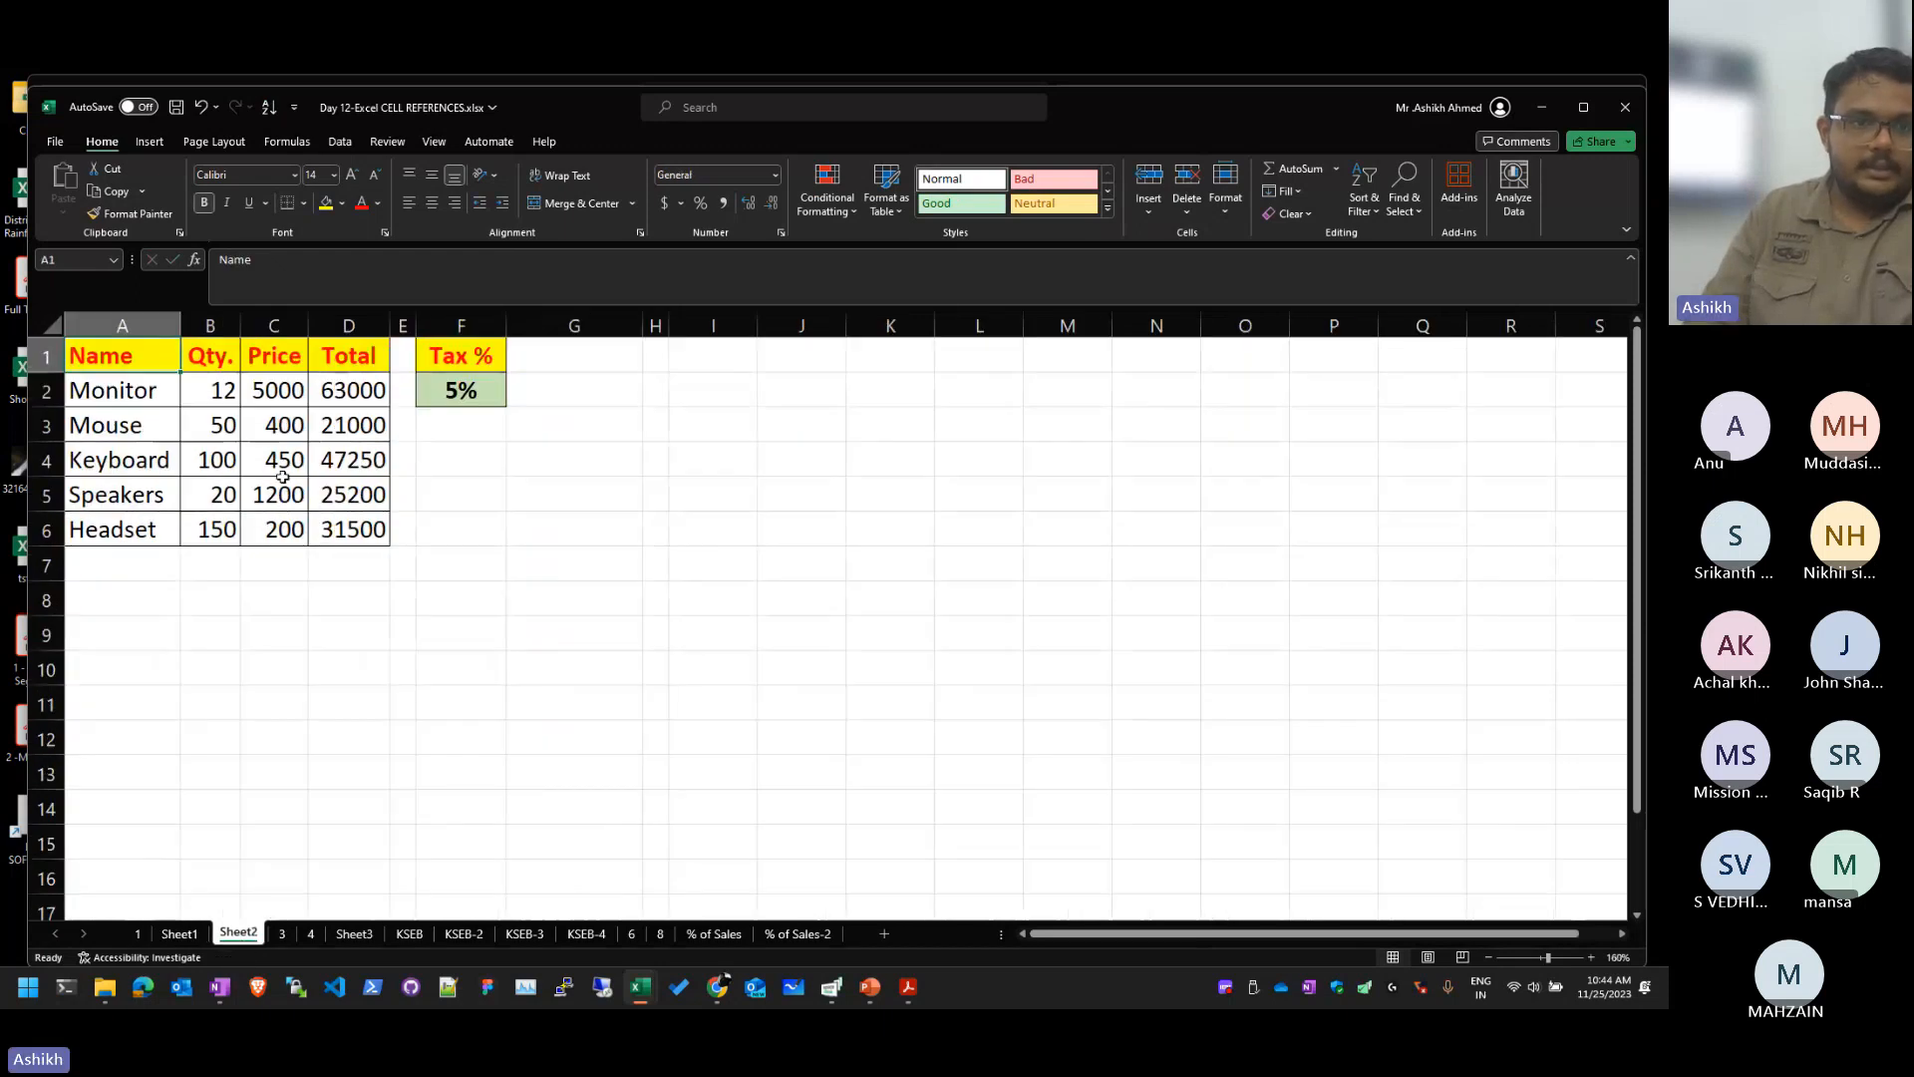
pyautogui.click(366, 417)
pyautogui.click(283, 933)
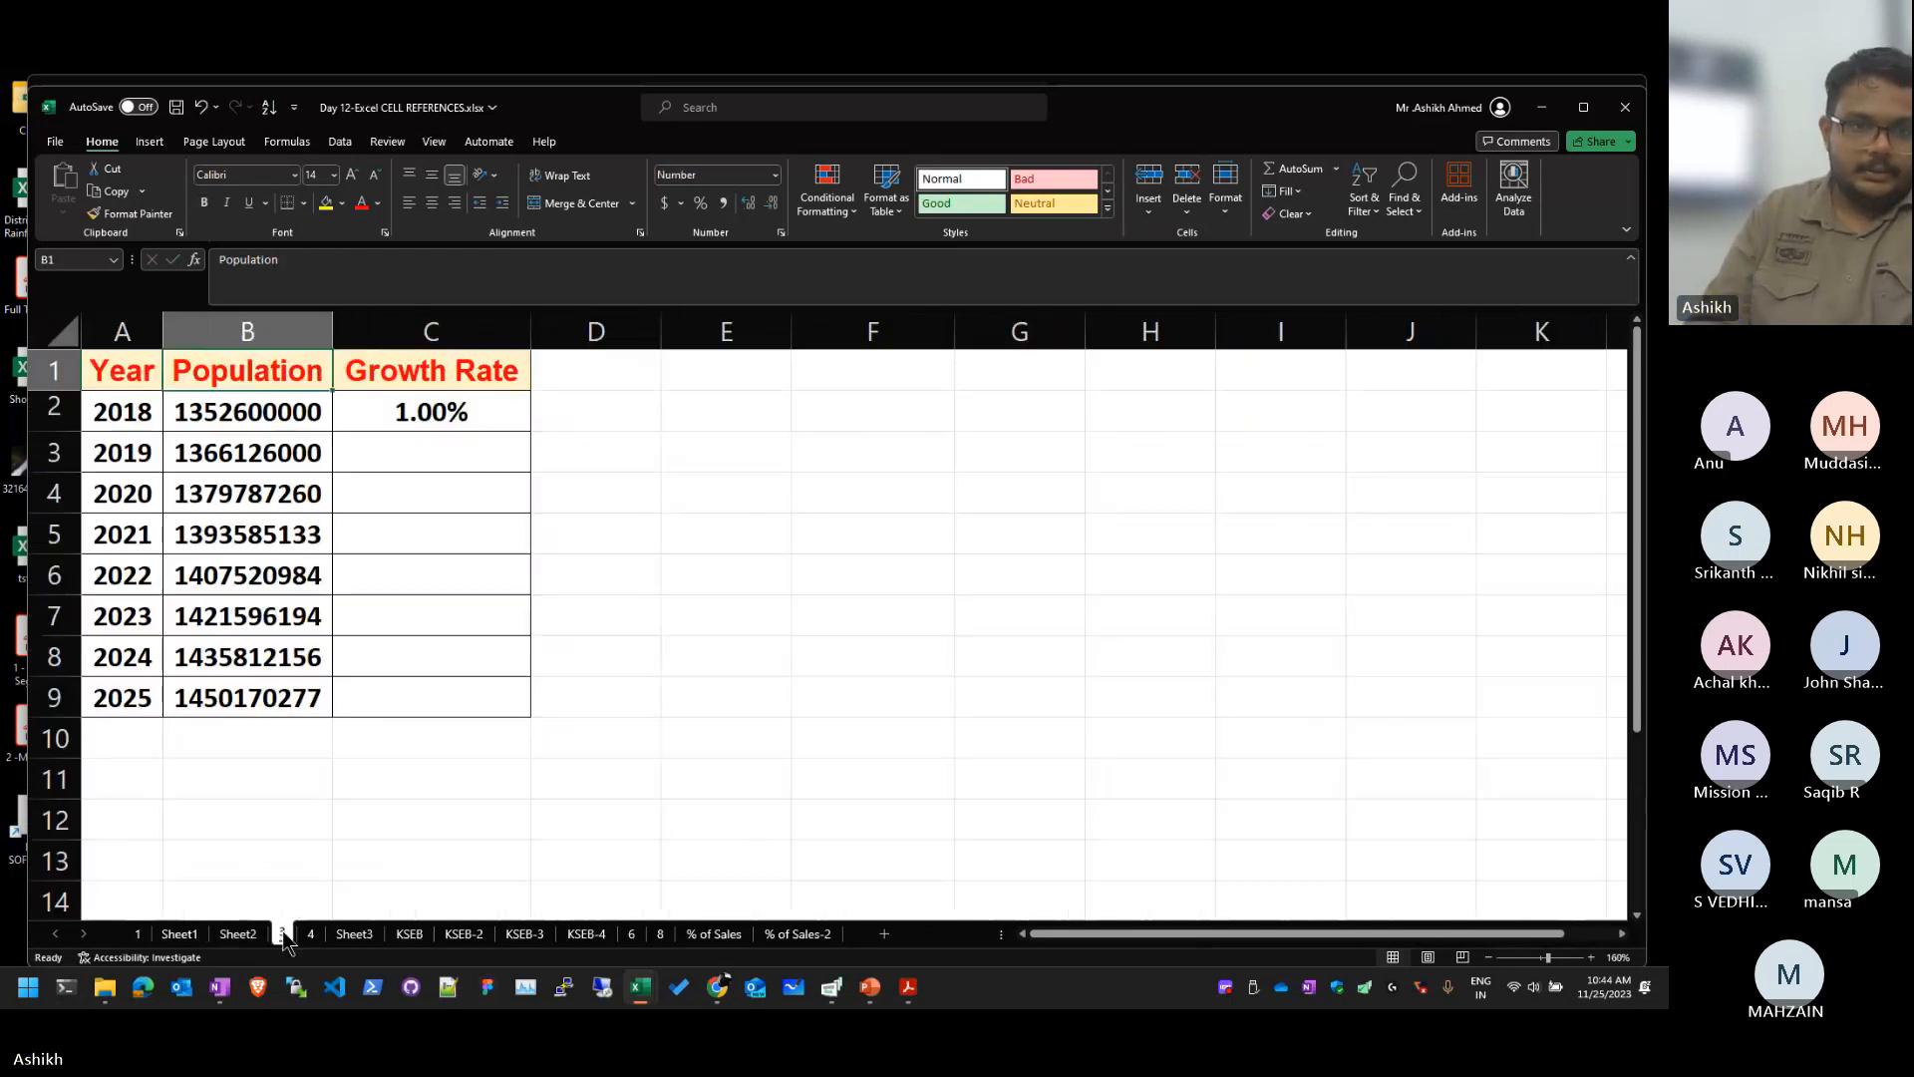
pyautogui.click(528, 462)
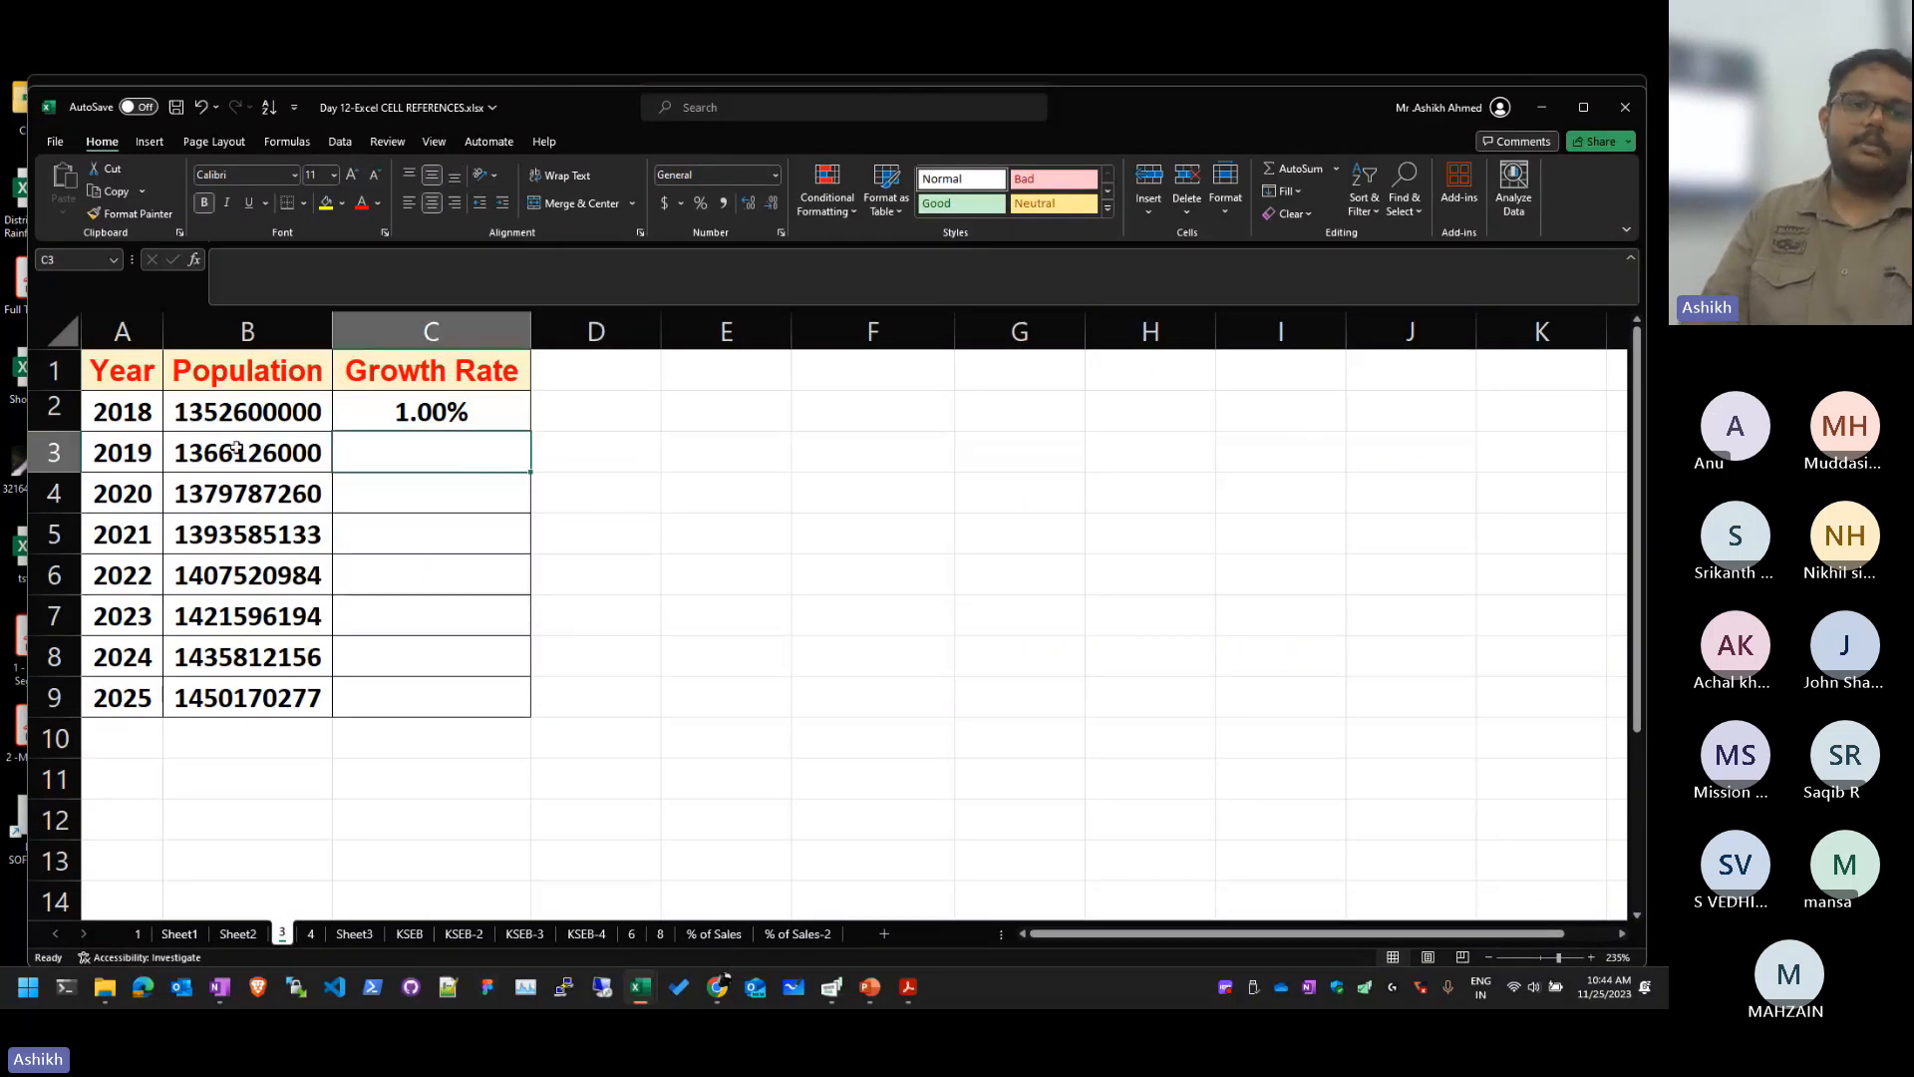
pyautogui.scroll(6, 170, 429)
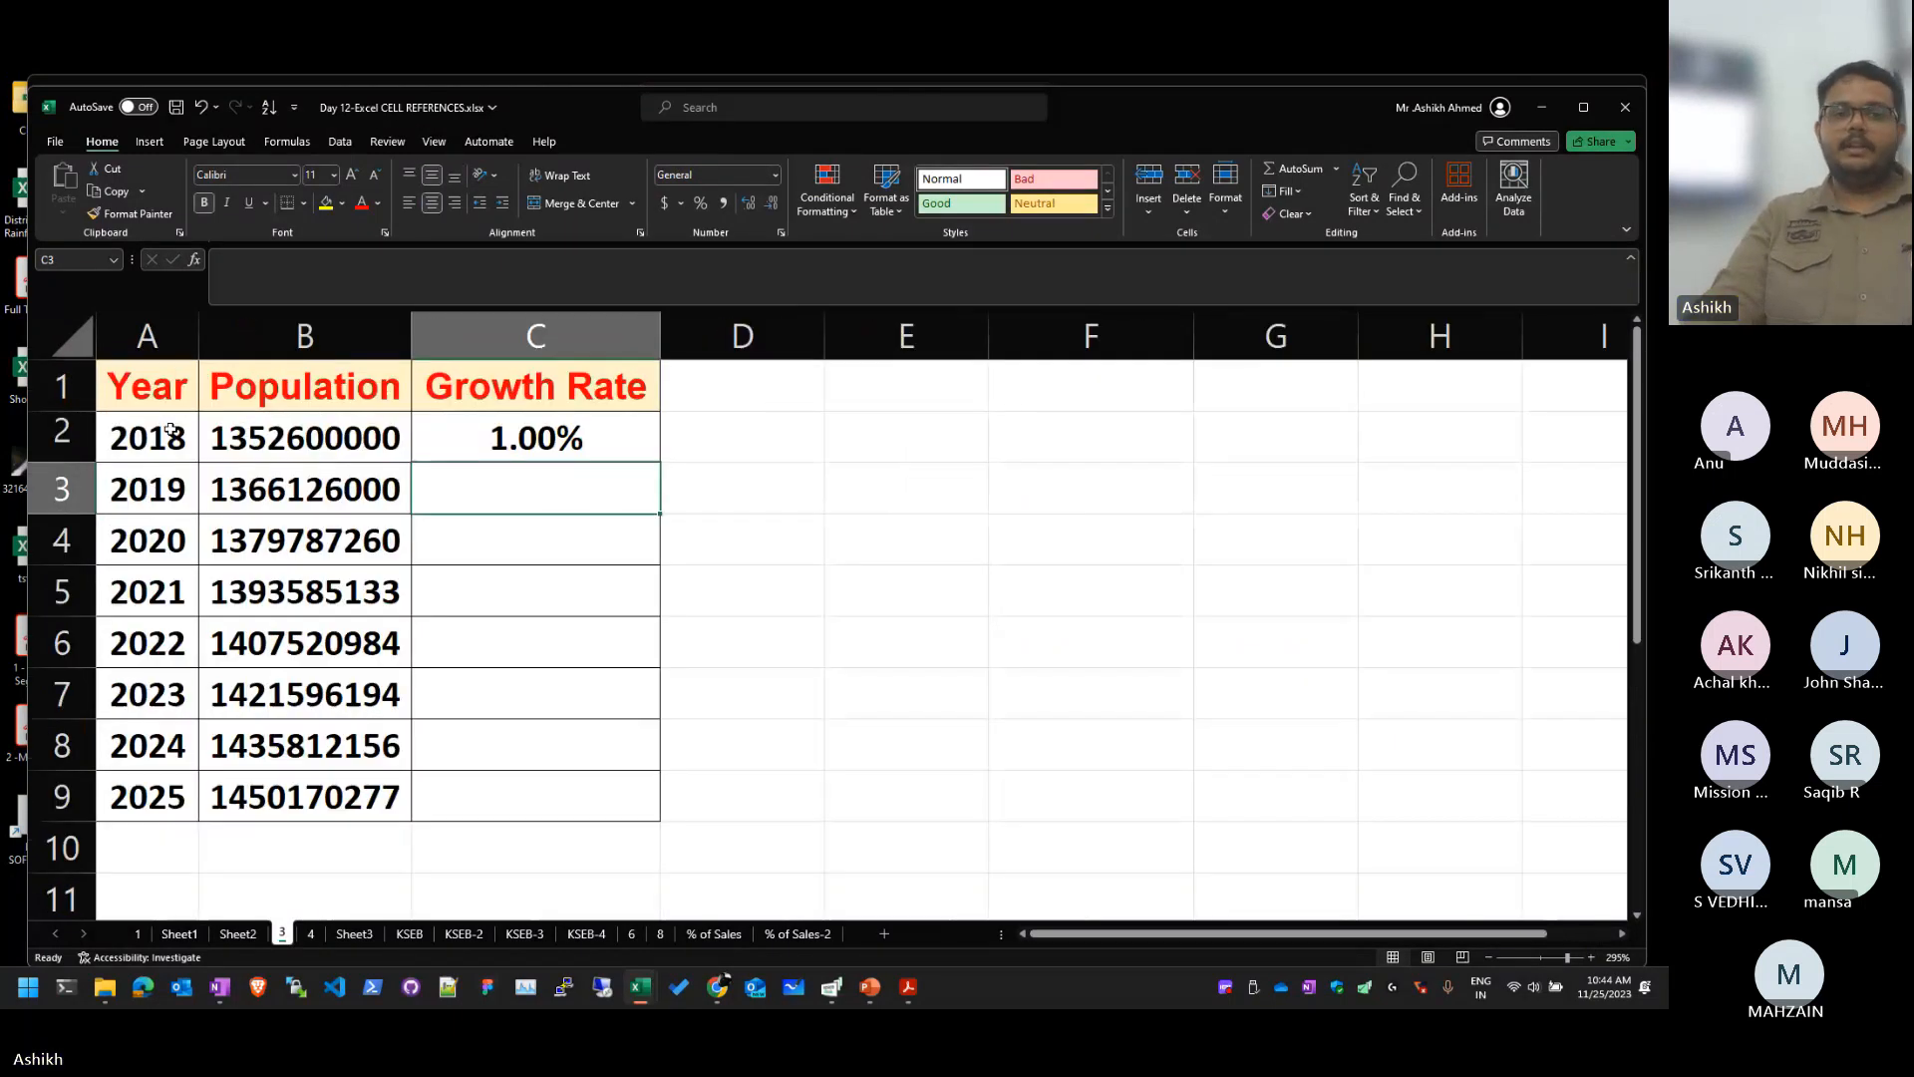
# Step: Clear the existing population formulas for 2019 to 2025 in cells B3:B9
pyautogui.click(170, 437)
pyautogui.click(339, 433)
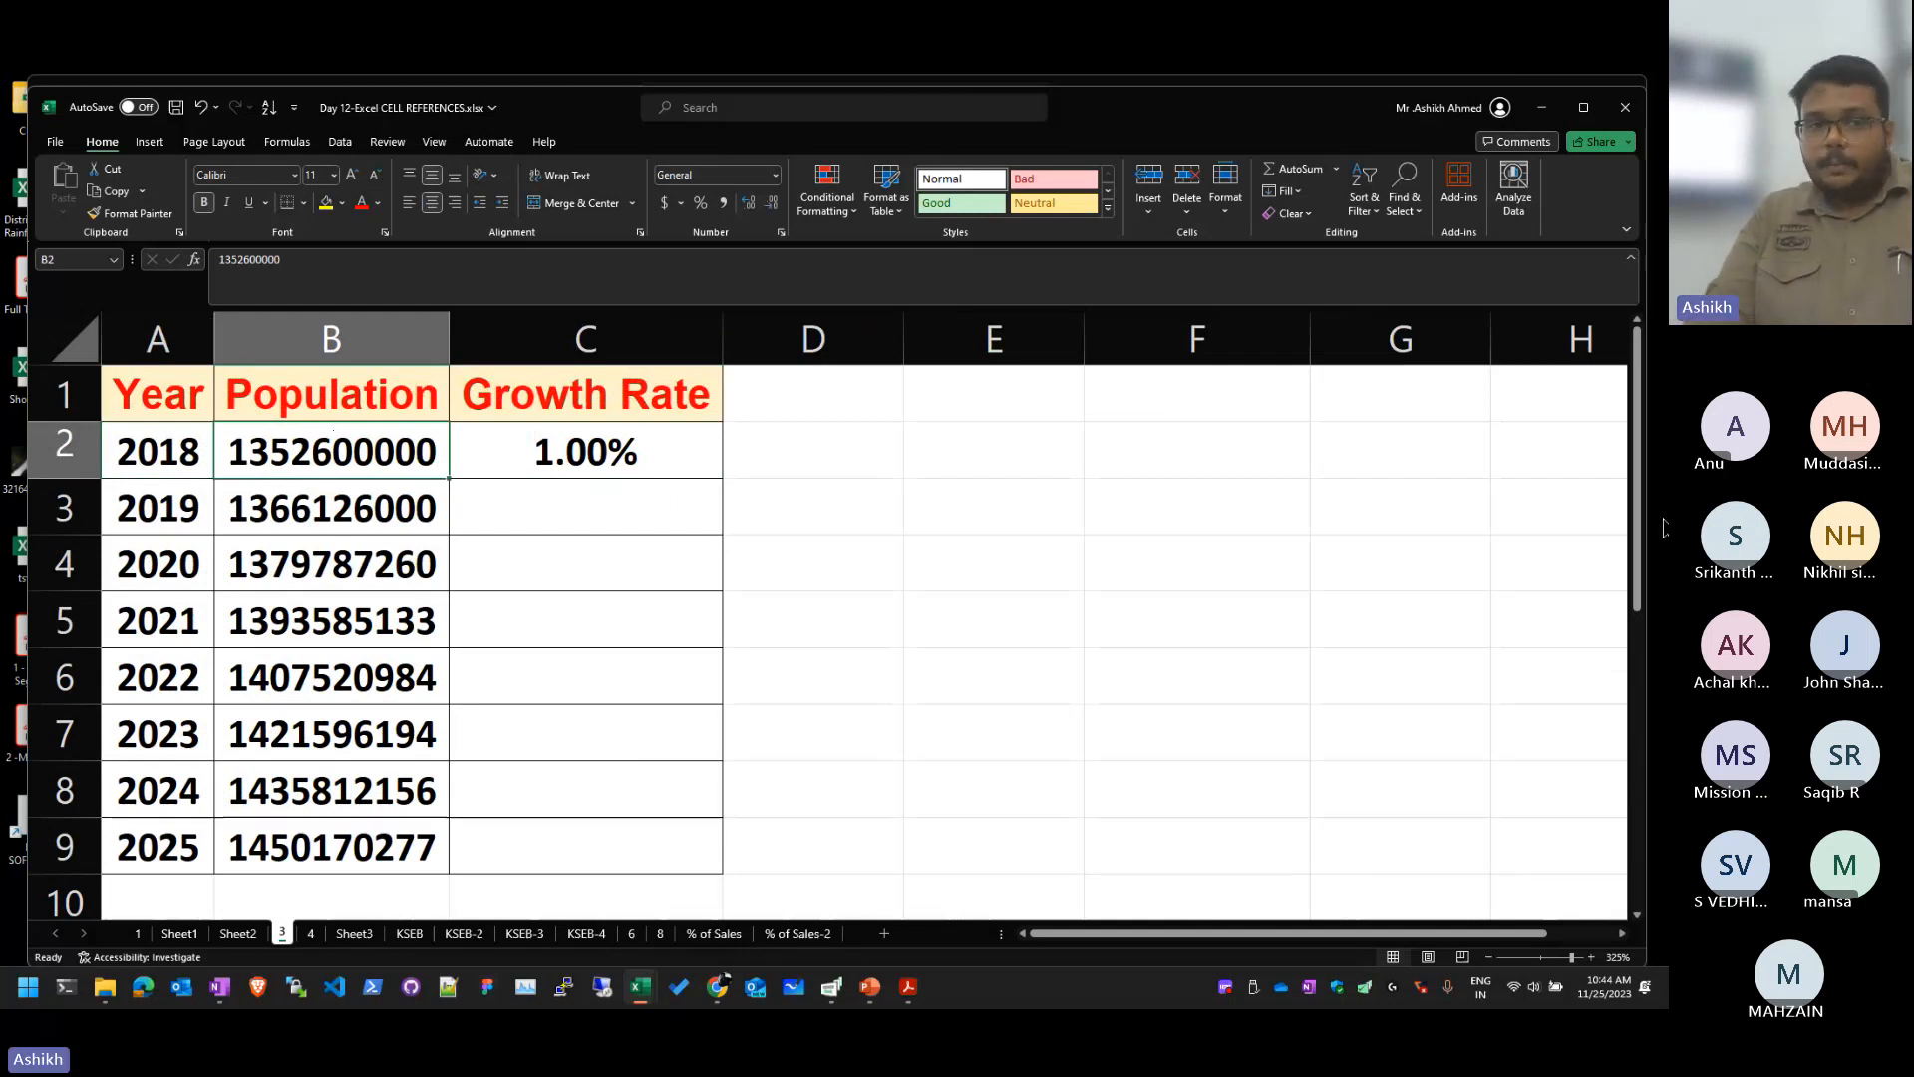
pyautogui.click(275, 497)
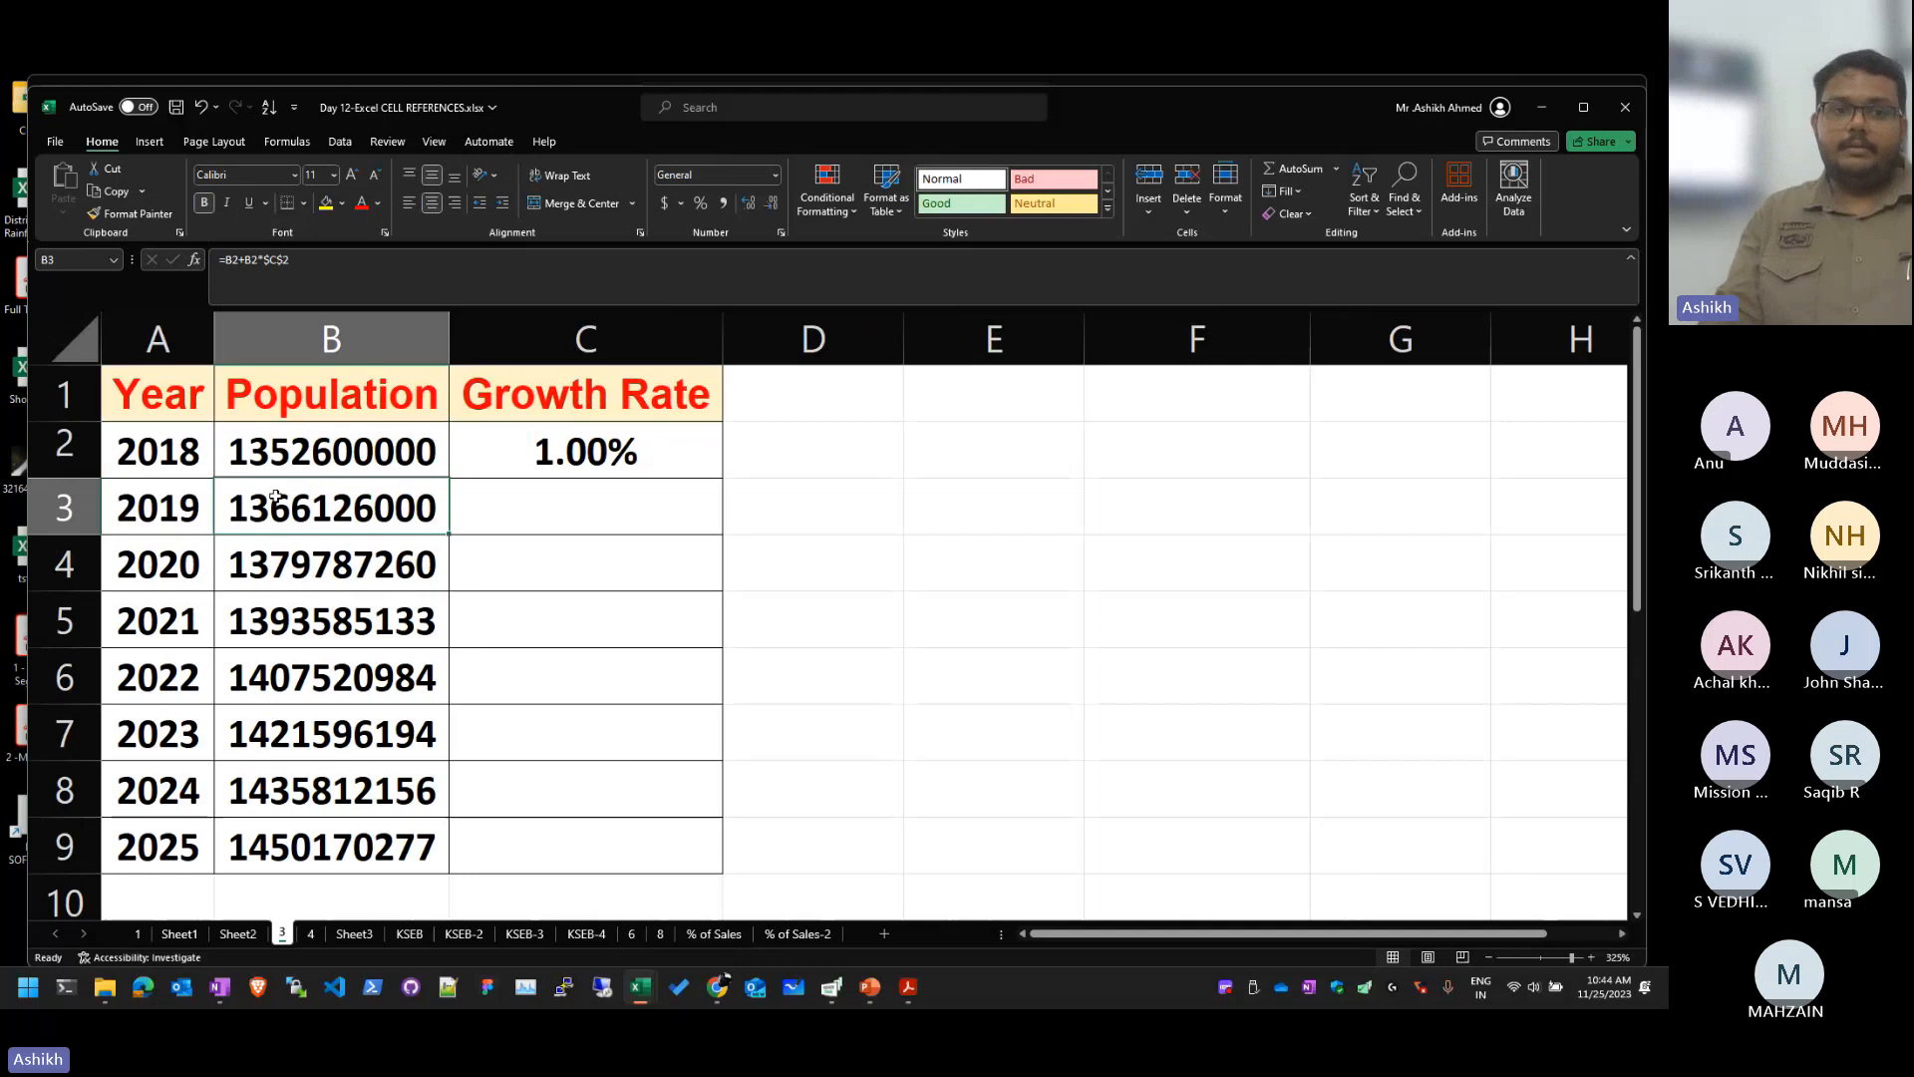
pyautogui.moveTo(448, 534); pyautogui.dragTo(448, 857)
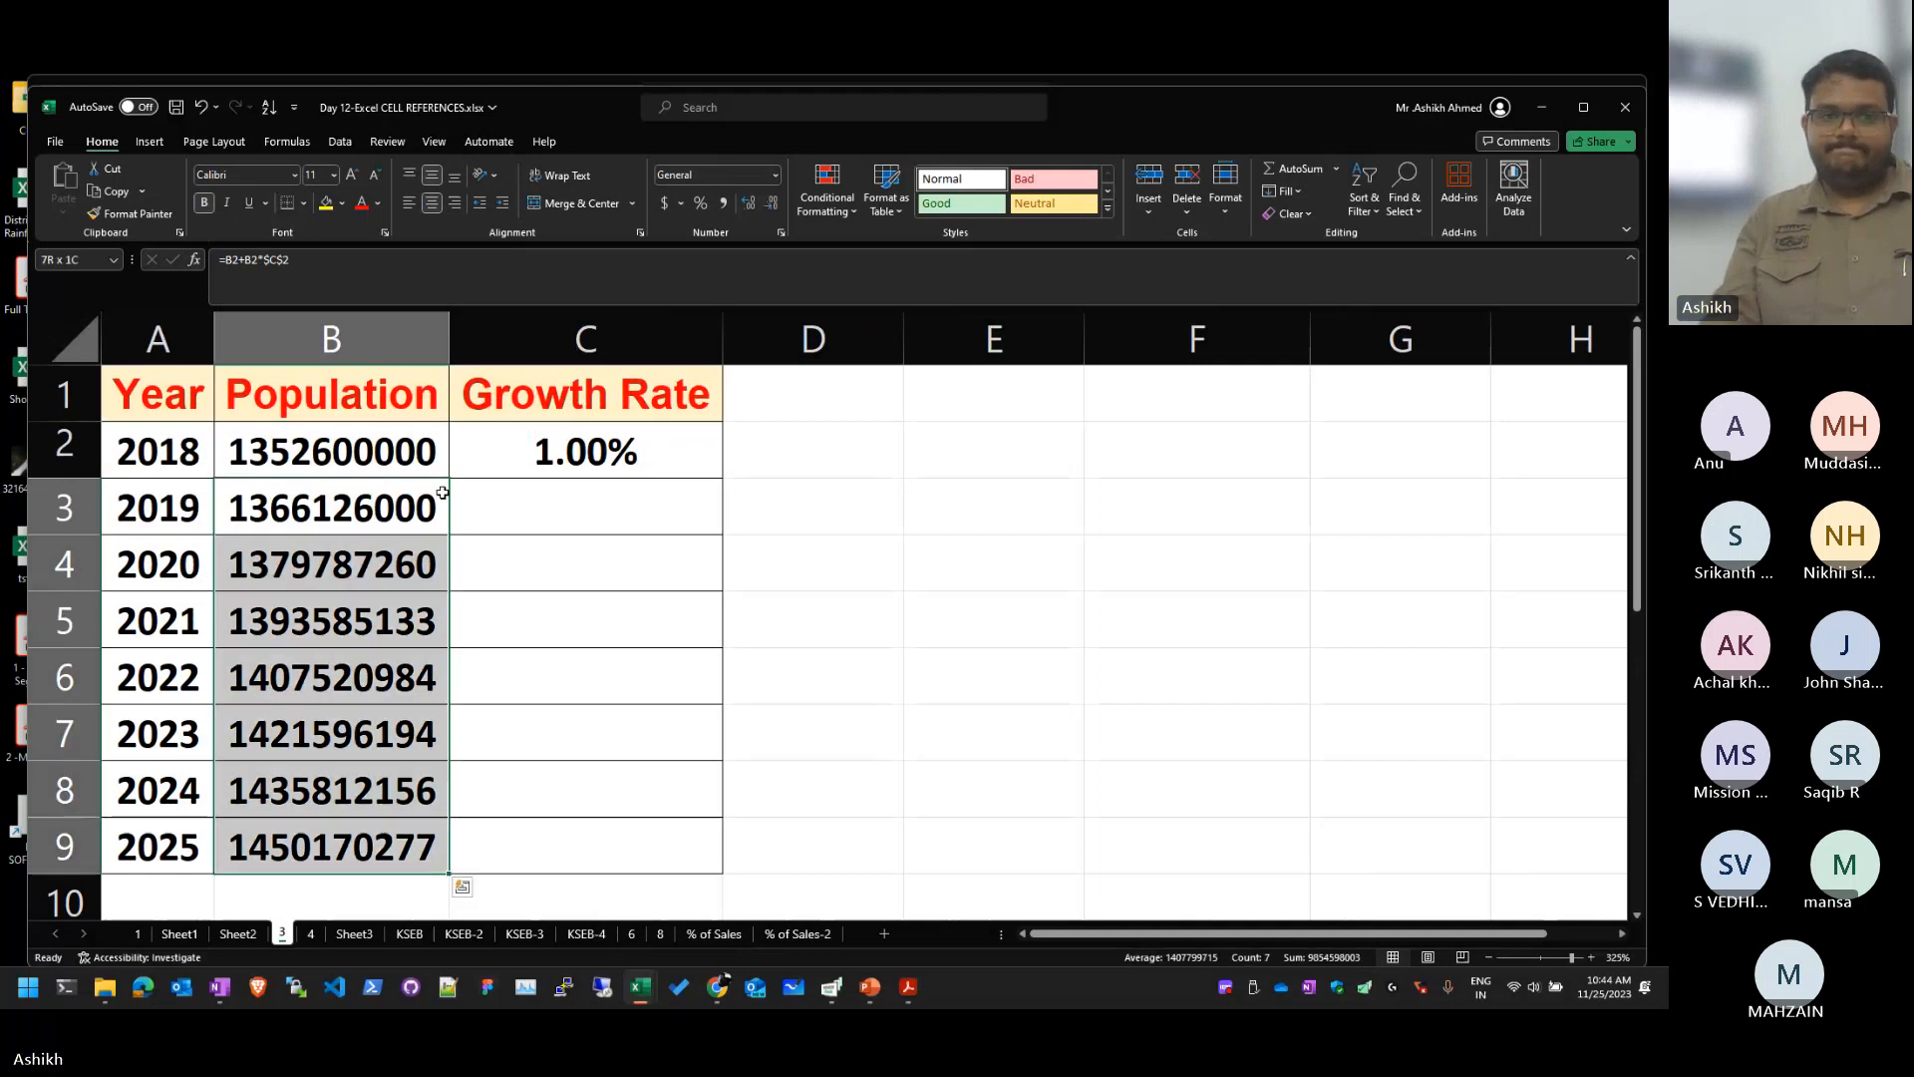
pyautogui.press('Delete')
pyautogui.click(443, 493)
pyautogui.press('Up')
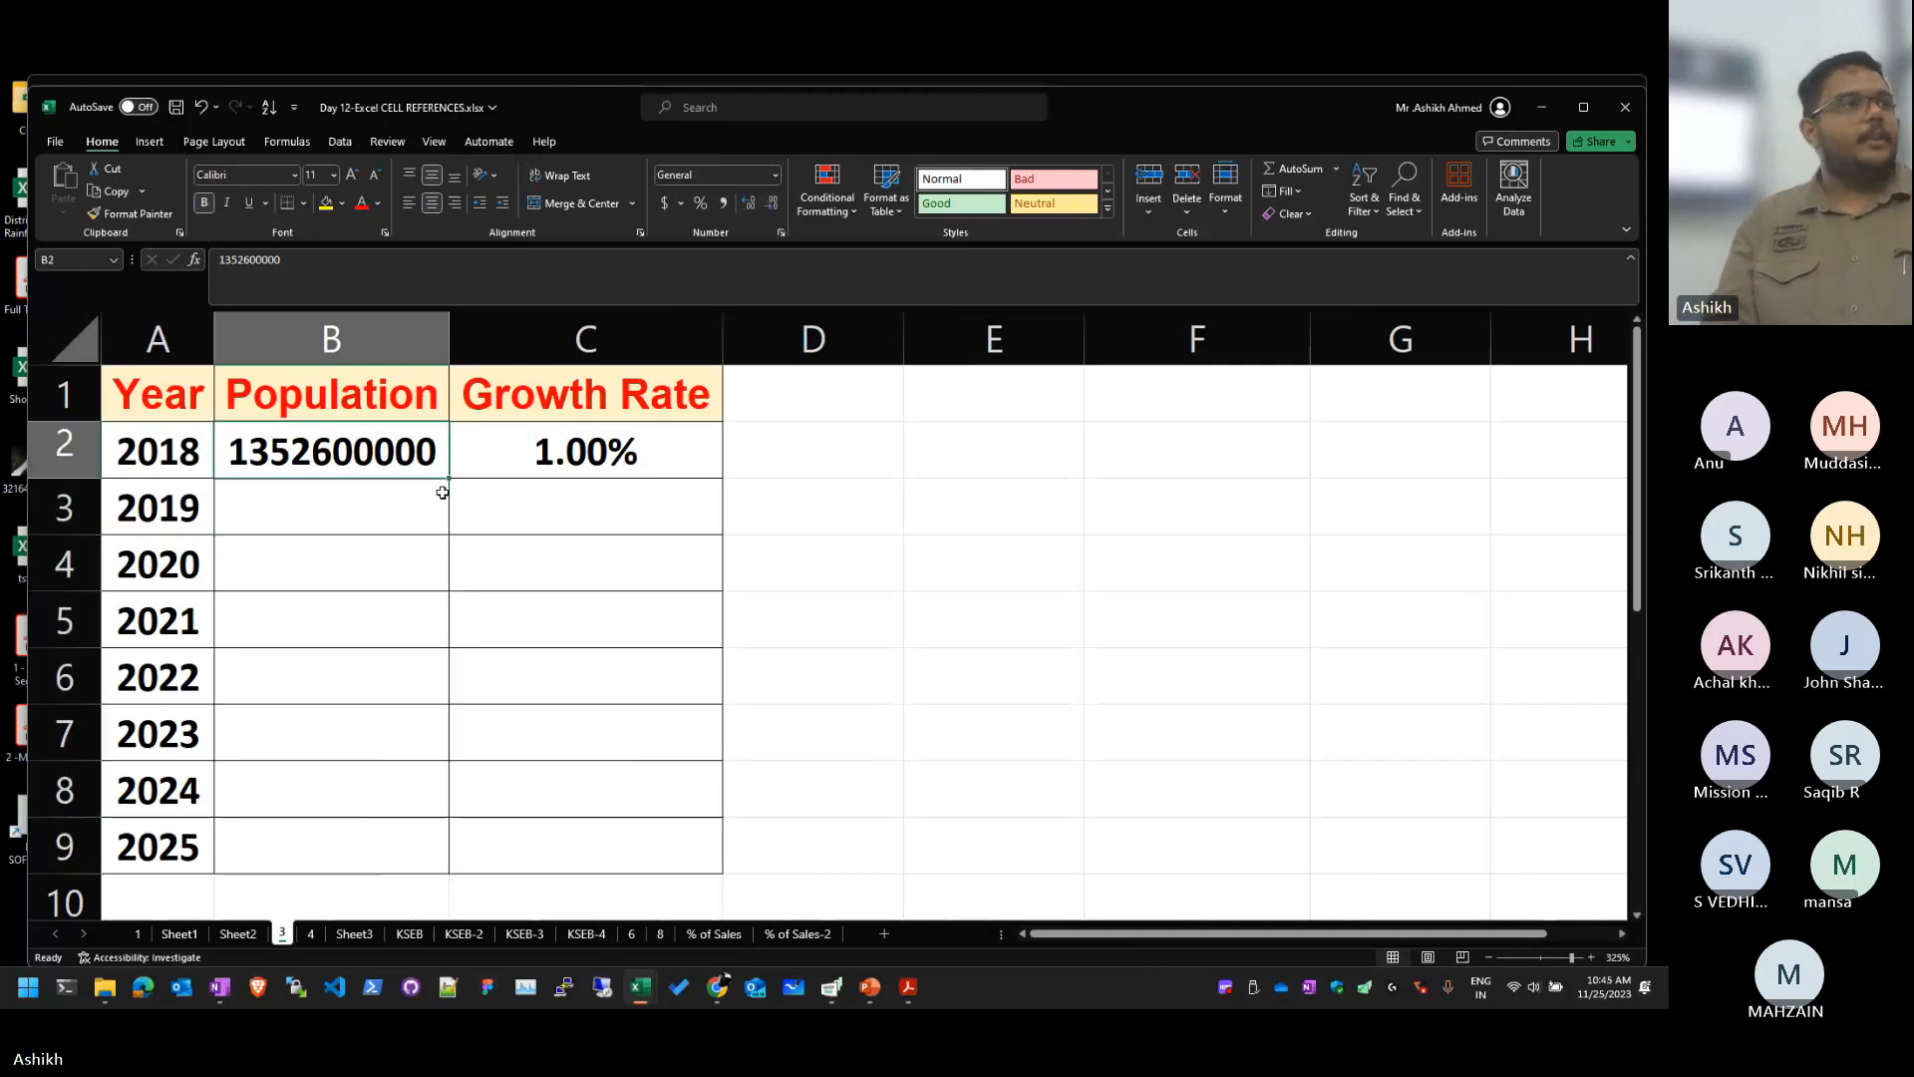
# Step: Enter the formula =B2*C2 in the 2019 population cell B3
pyautogui.click(443, 493)
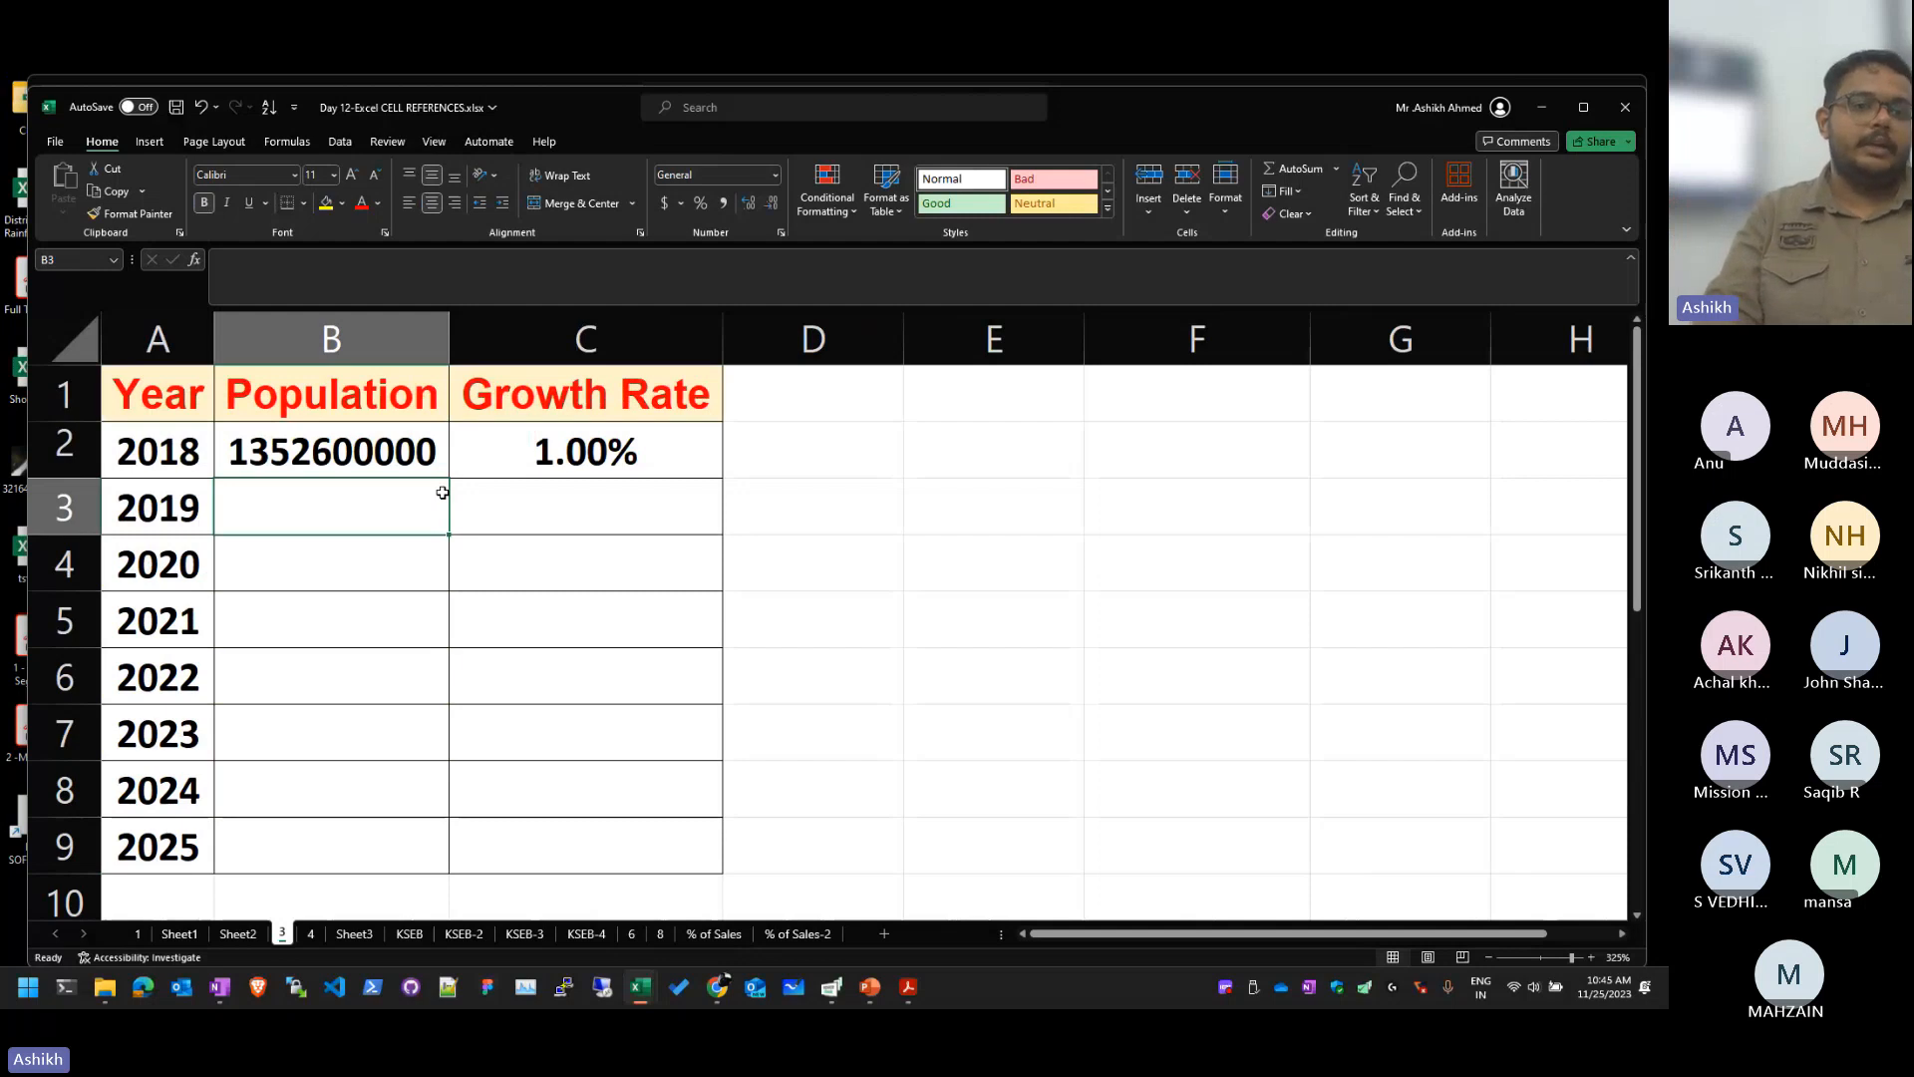
pyautogui.write('=')
pyautogui.press('Up')
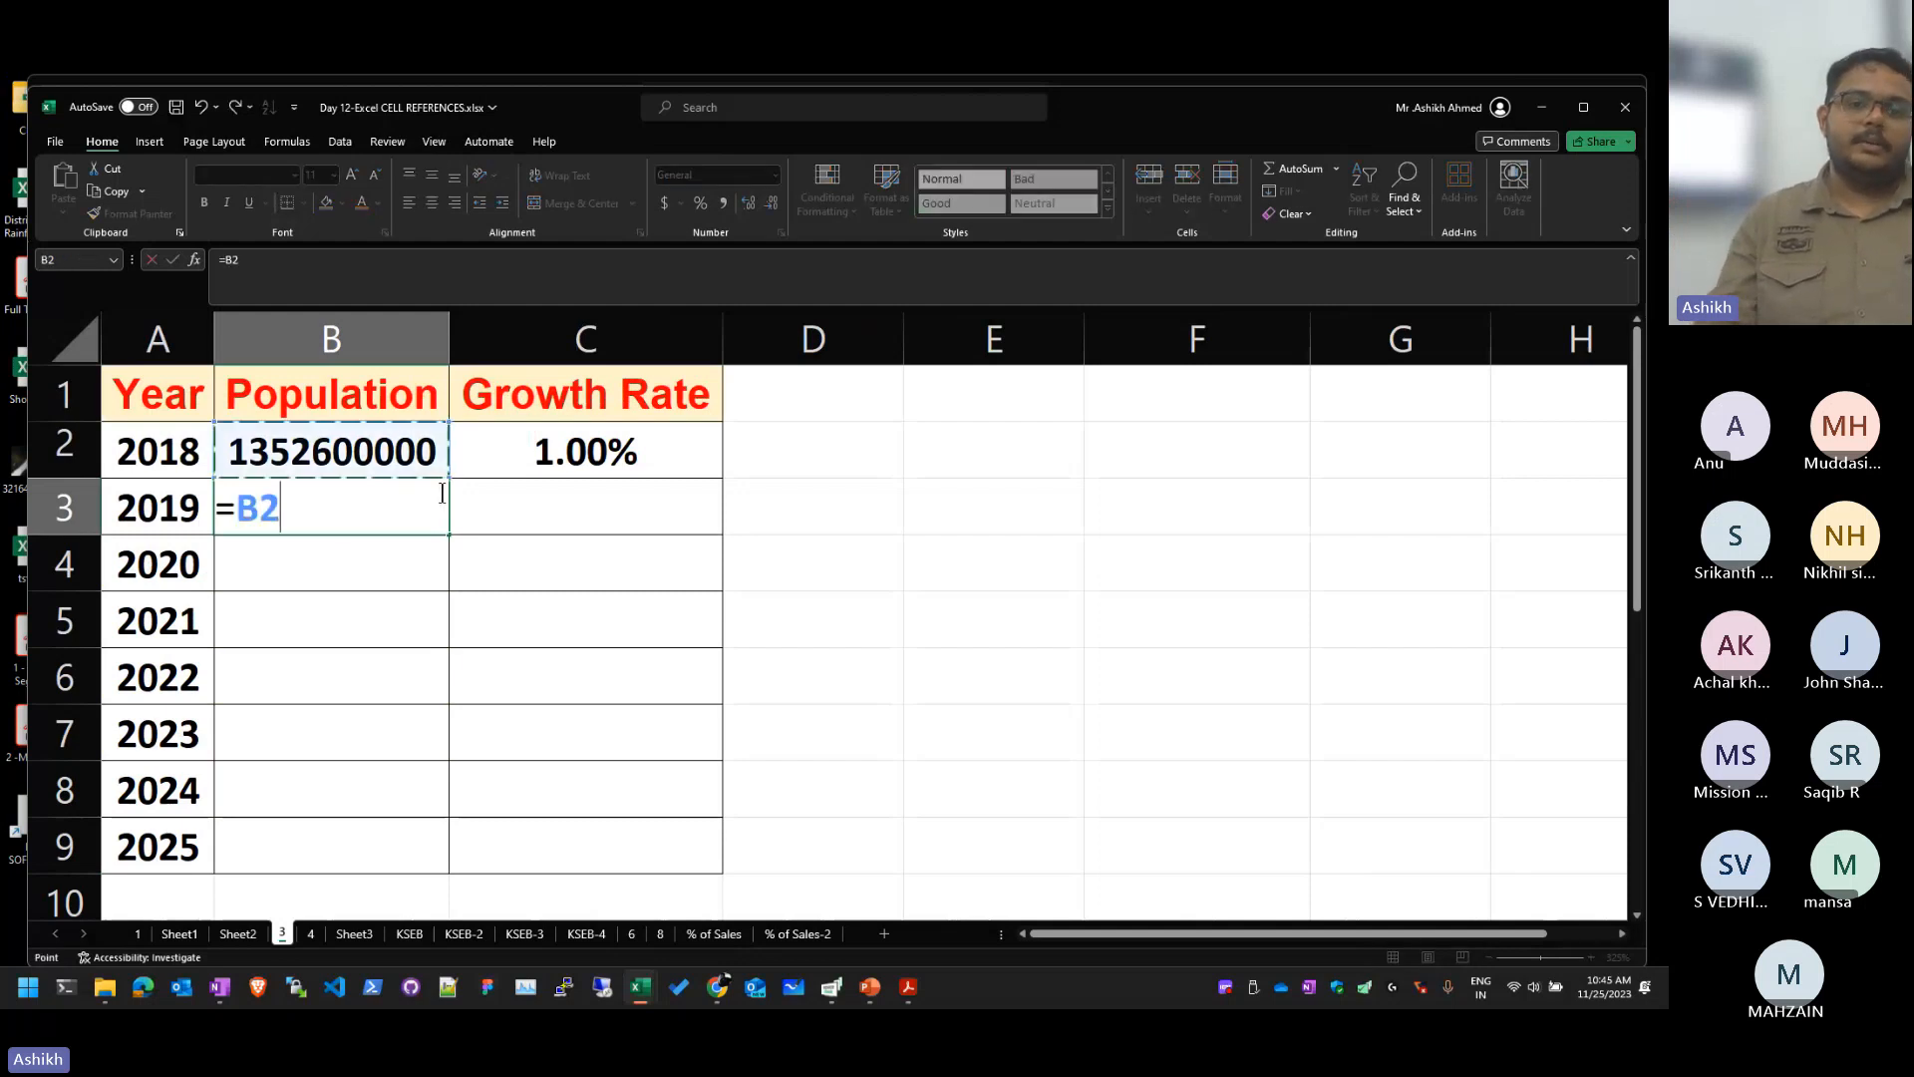
pyautogui.write('*')
pyautogui.press('Up')
pyautogui.press('Right')
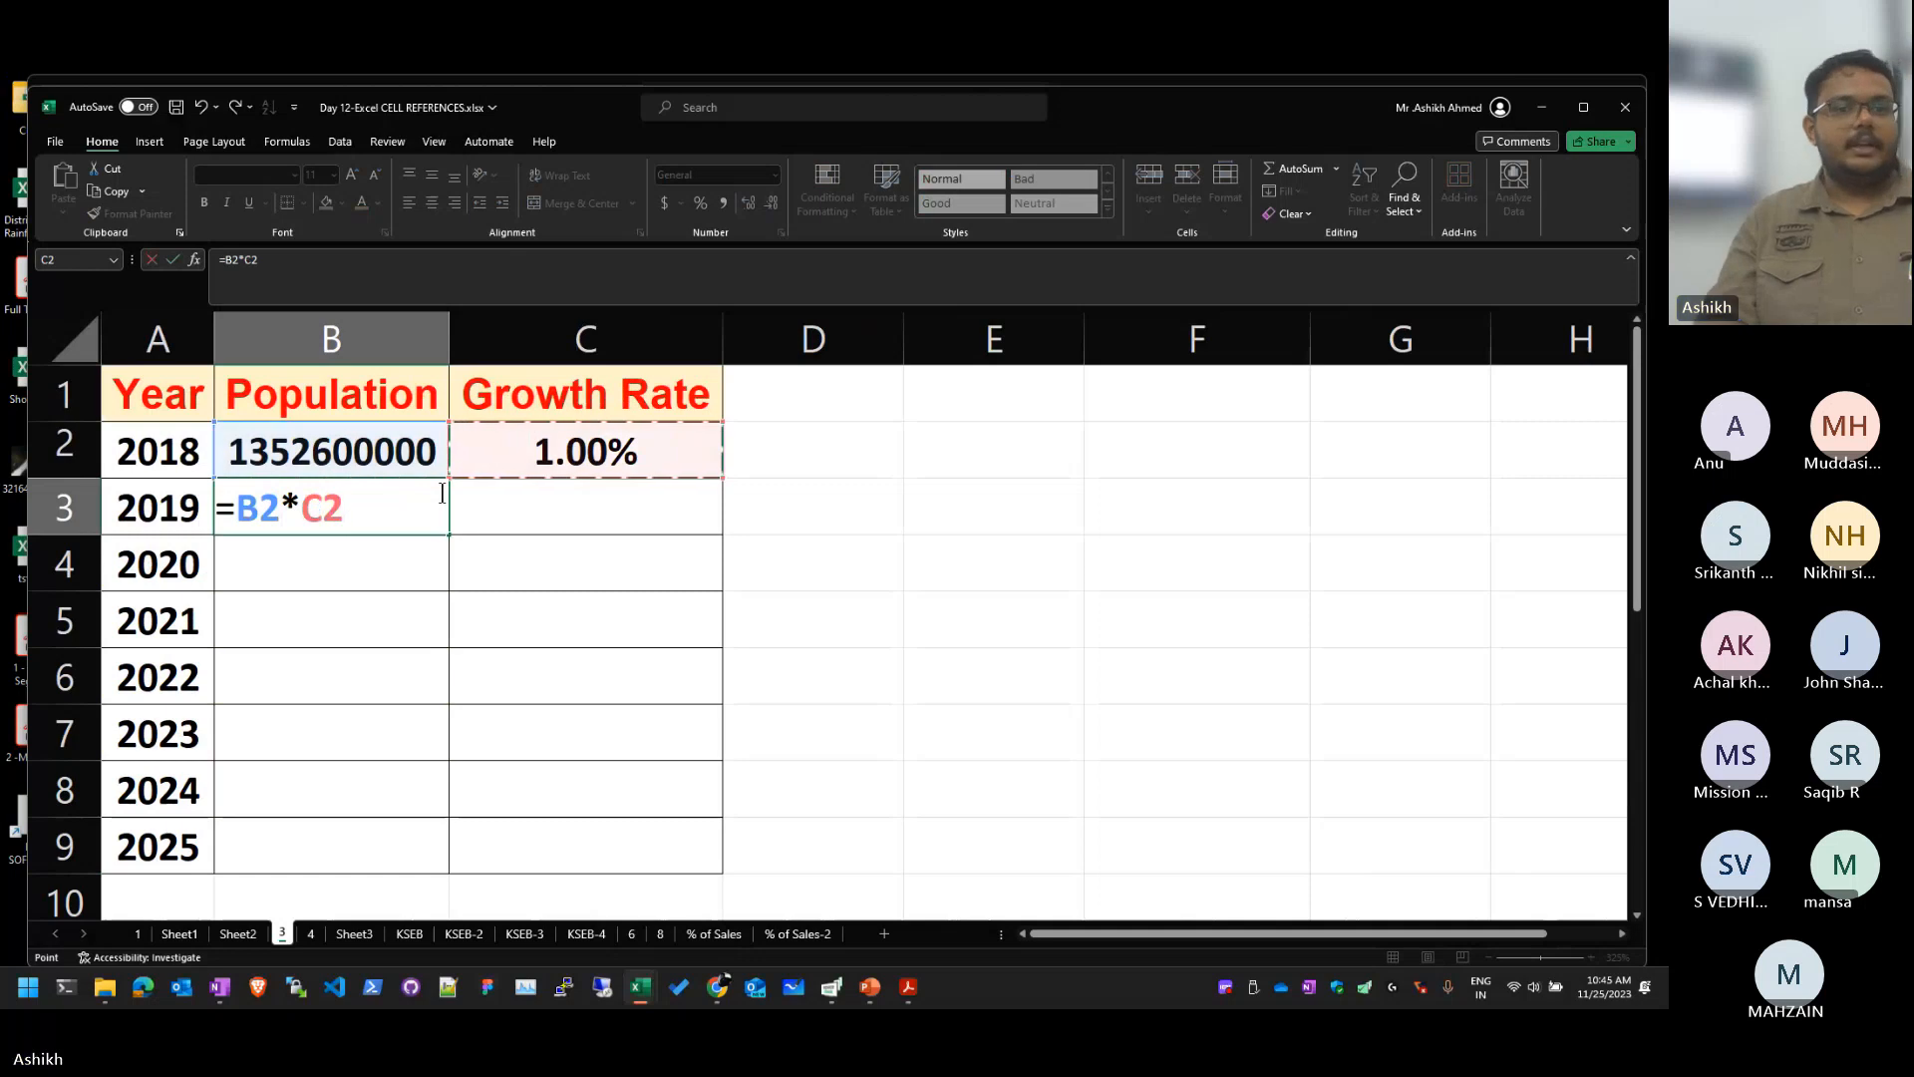
pyautogui.press('Return')
pyautogui.press('Up')
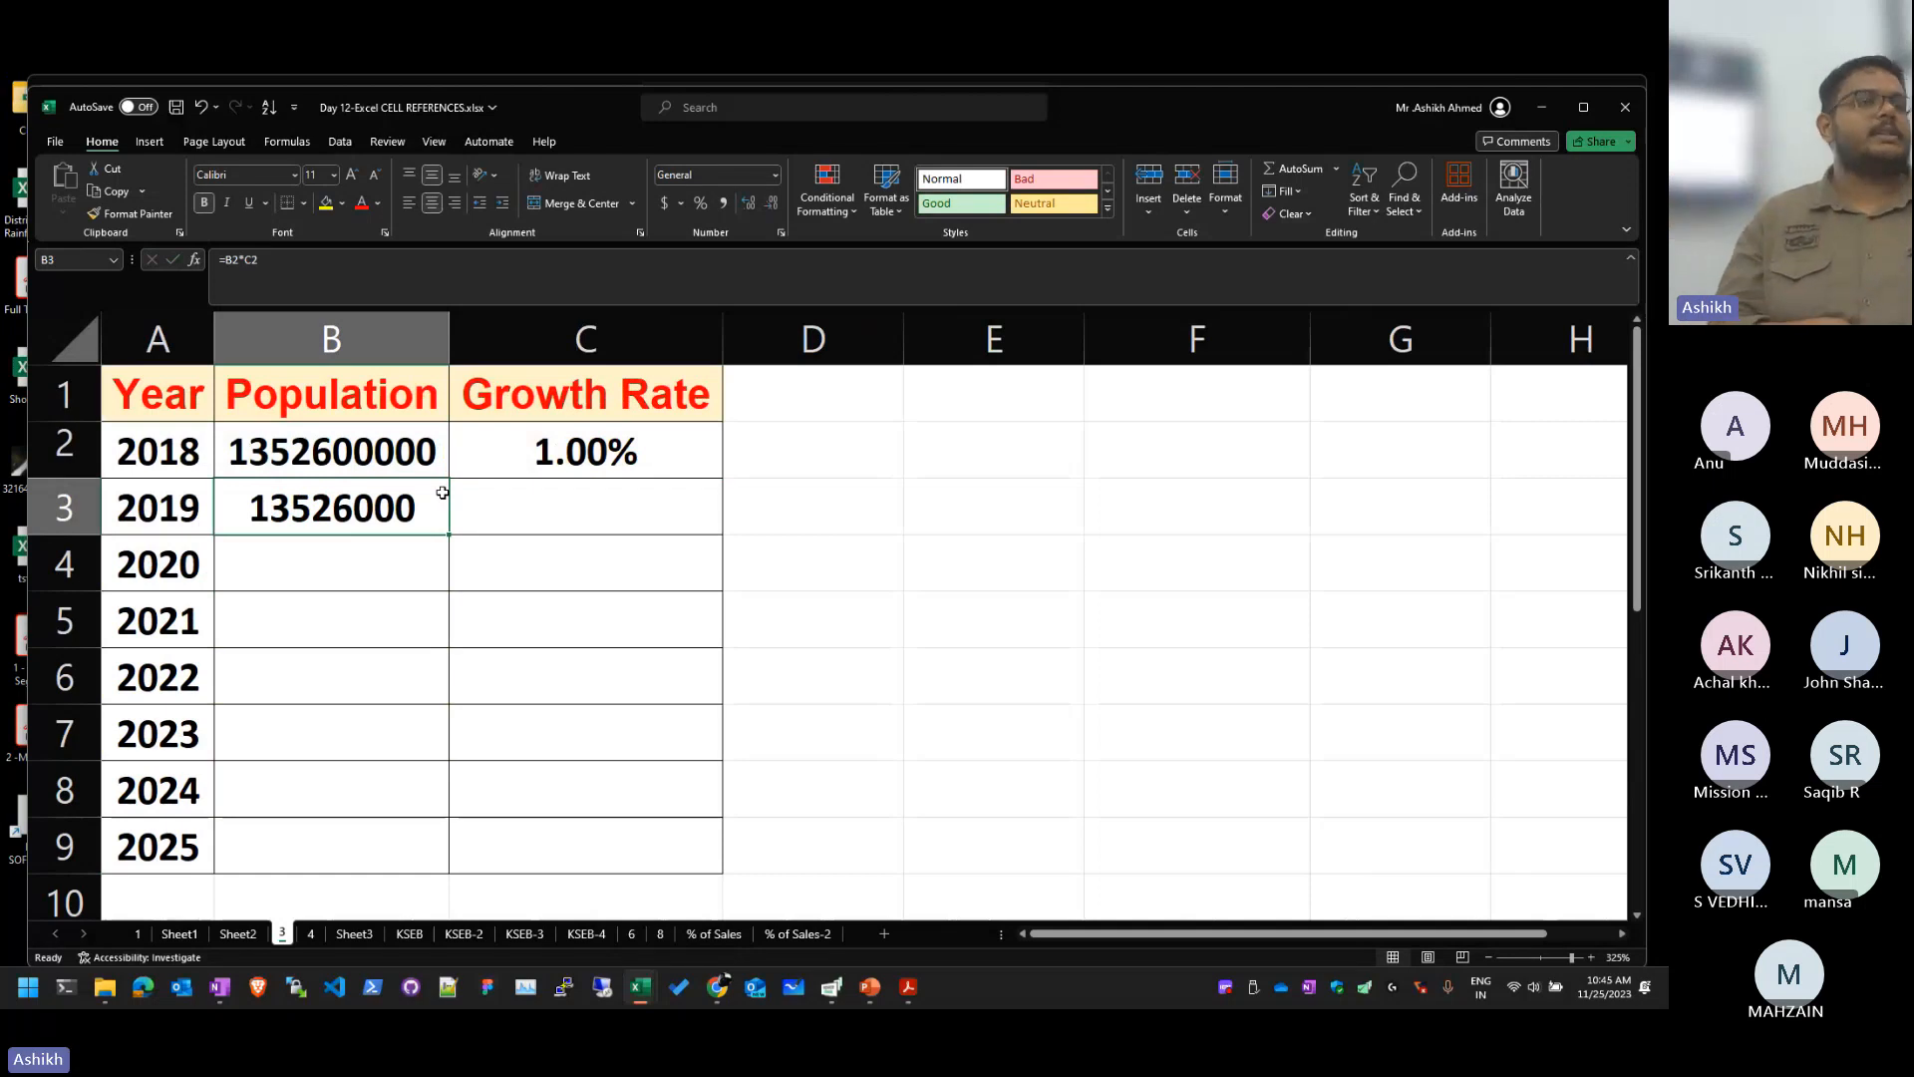
# Step: Extend the 2019 population formula in B3 to =B1+B2*C2
pyautogui.doubleClick(441, 492)
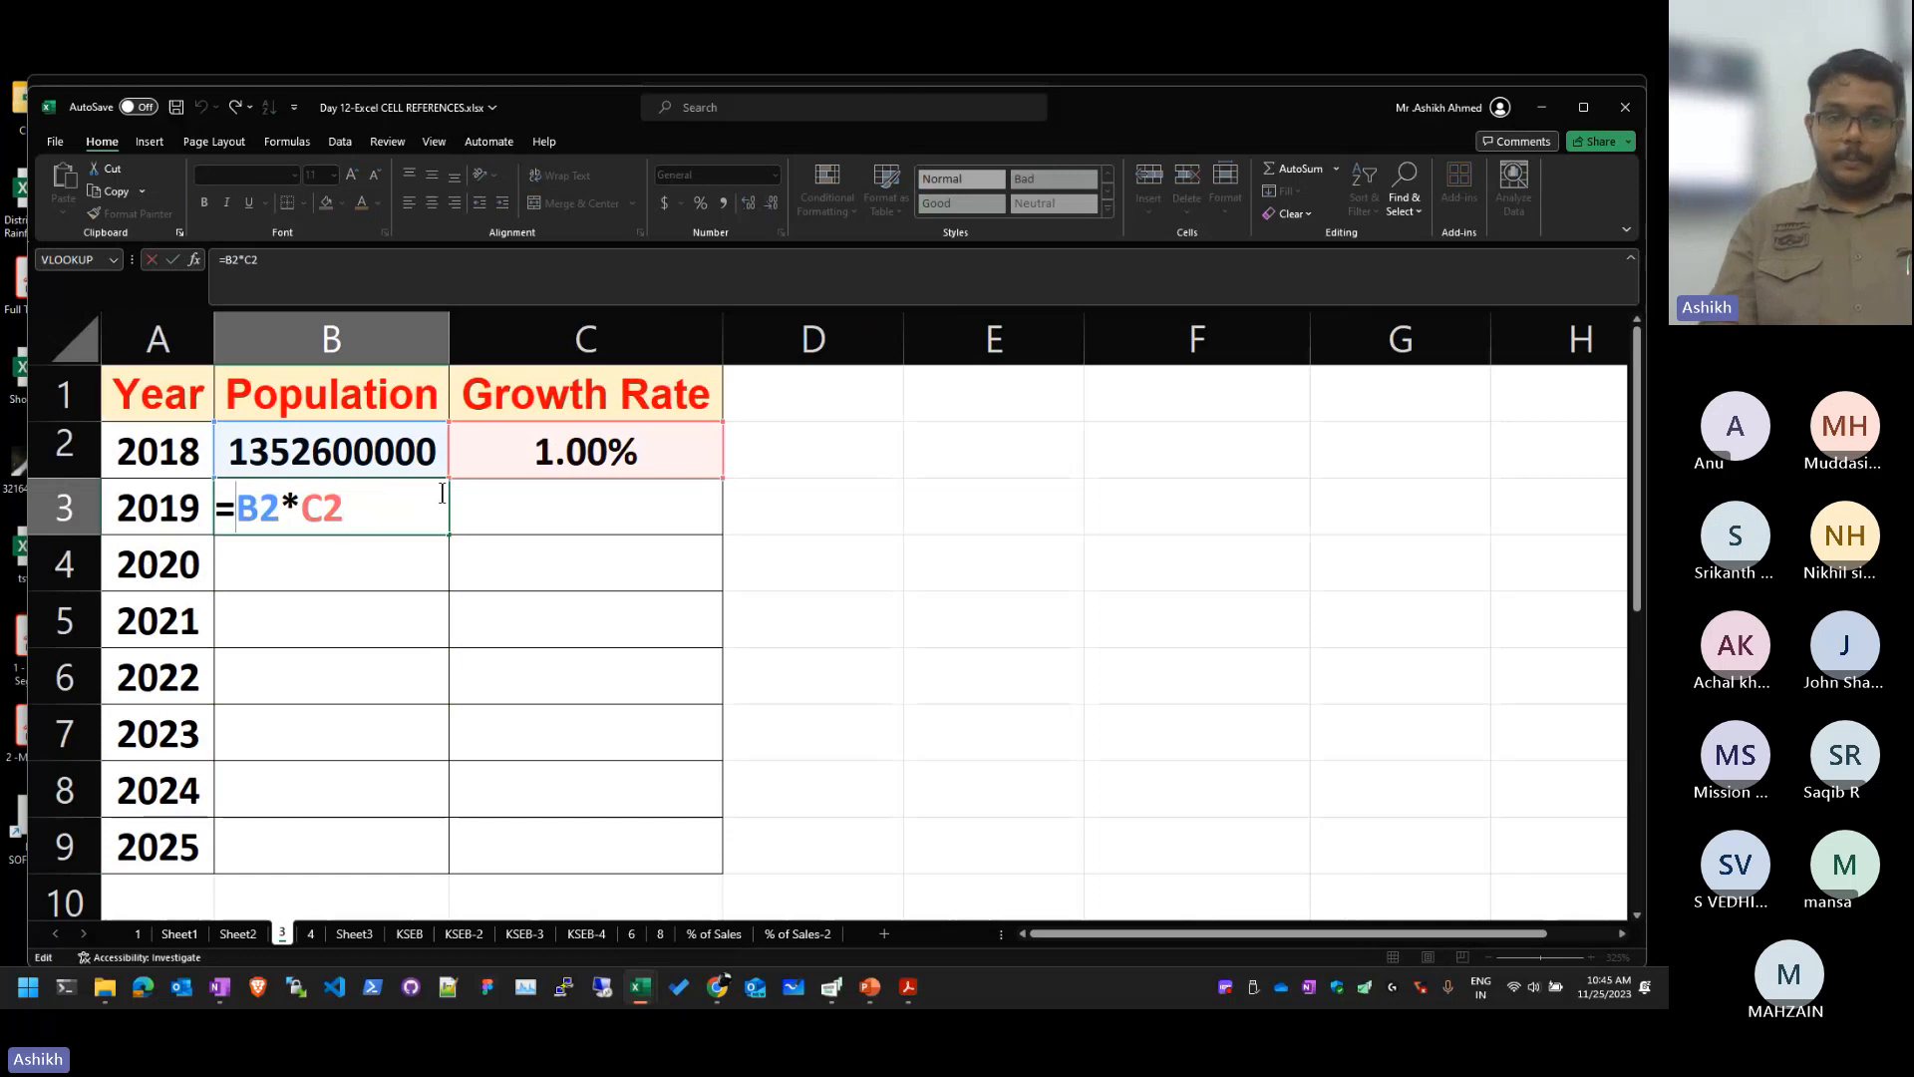
pyautogui.write('b1+')
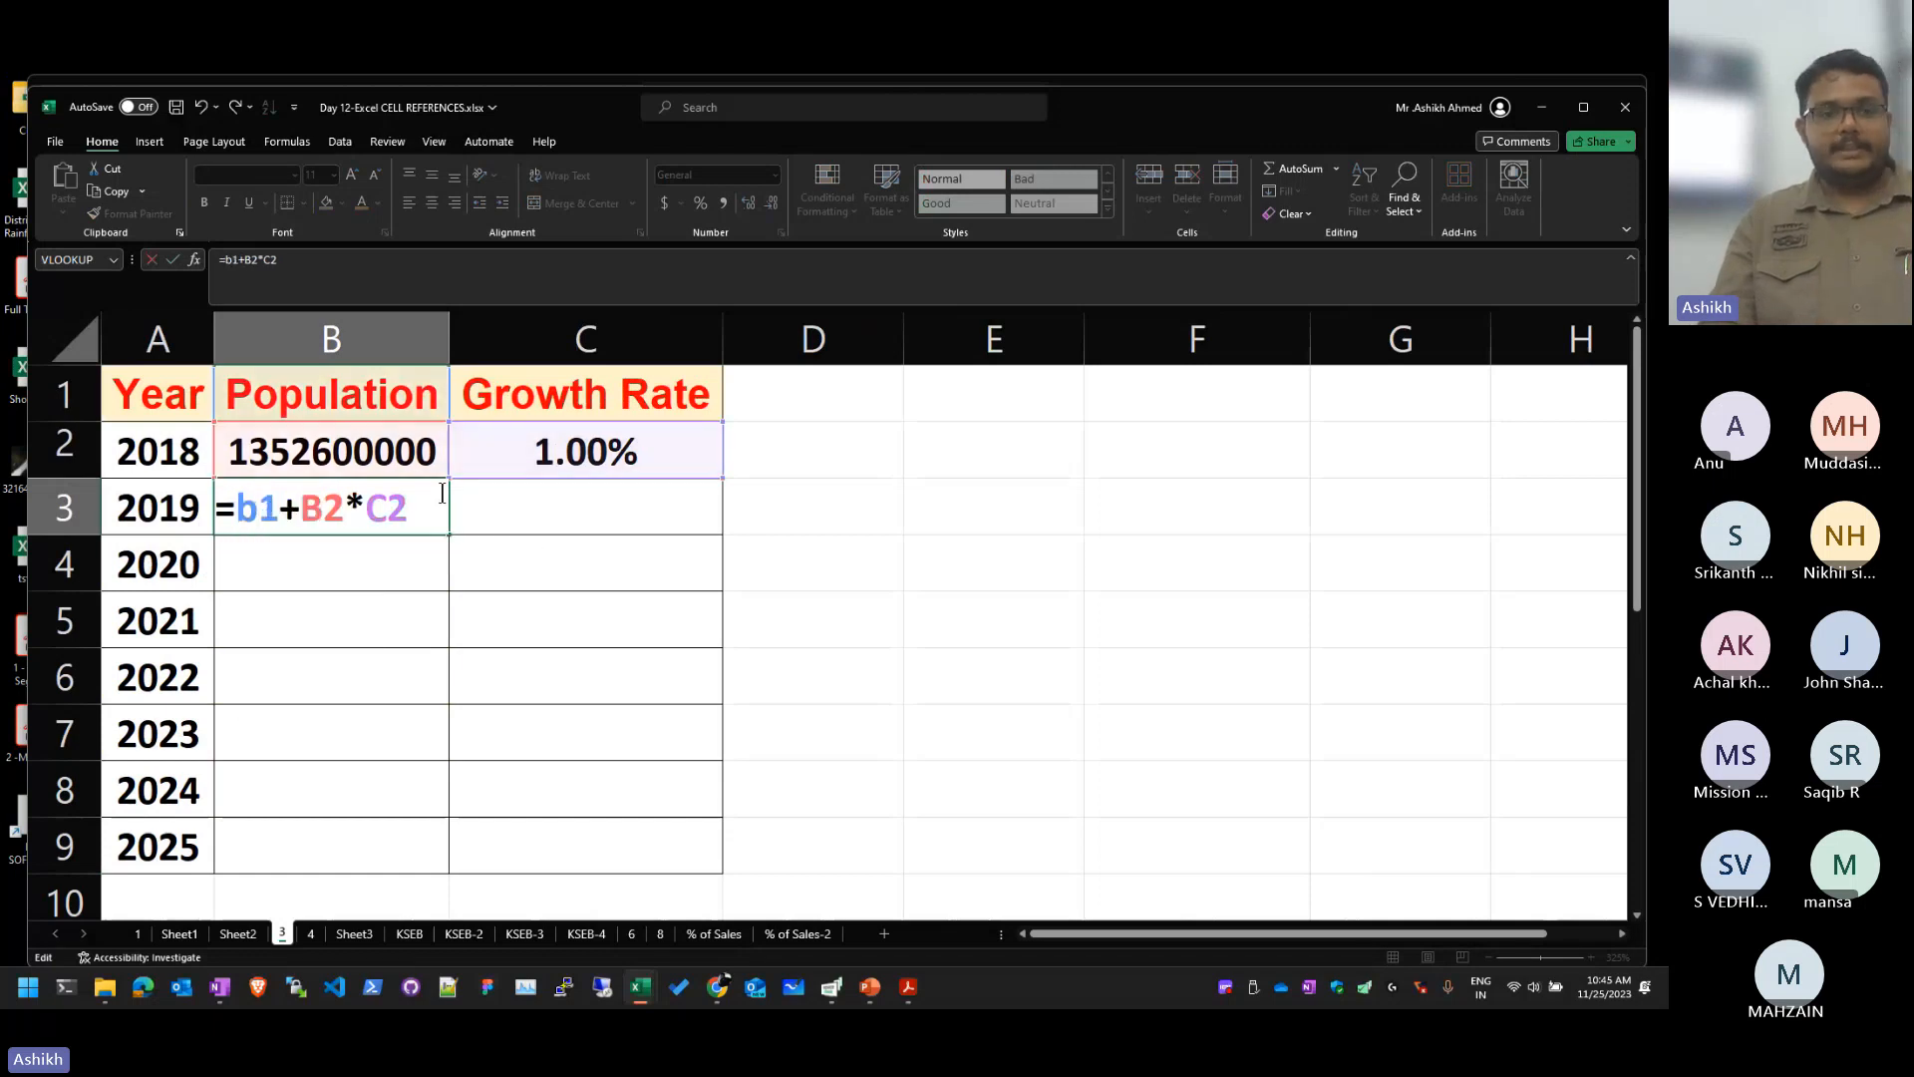
pyautogui.press('Return')
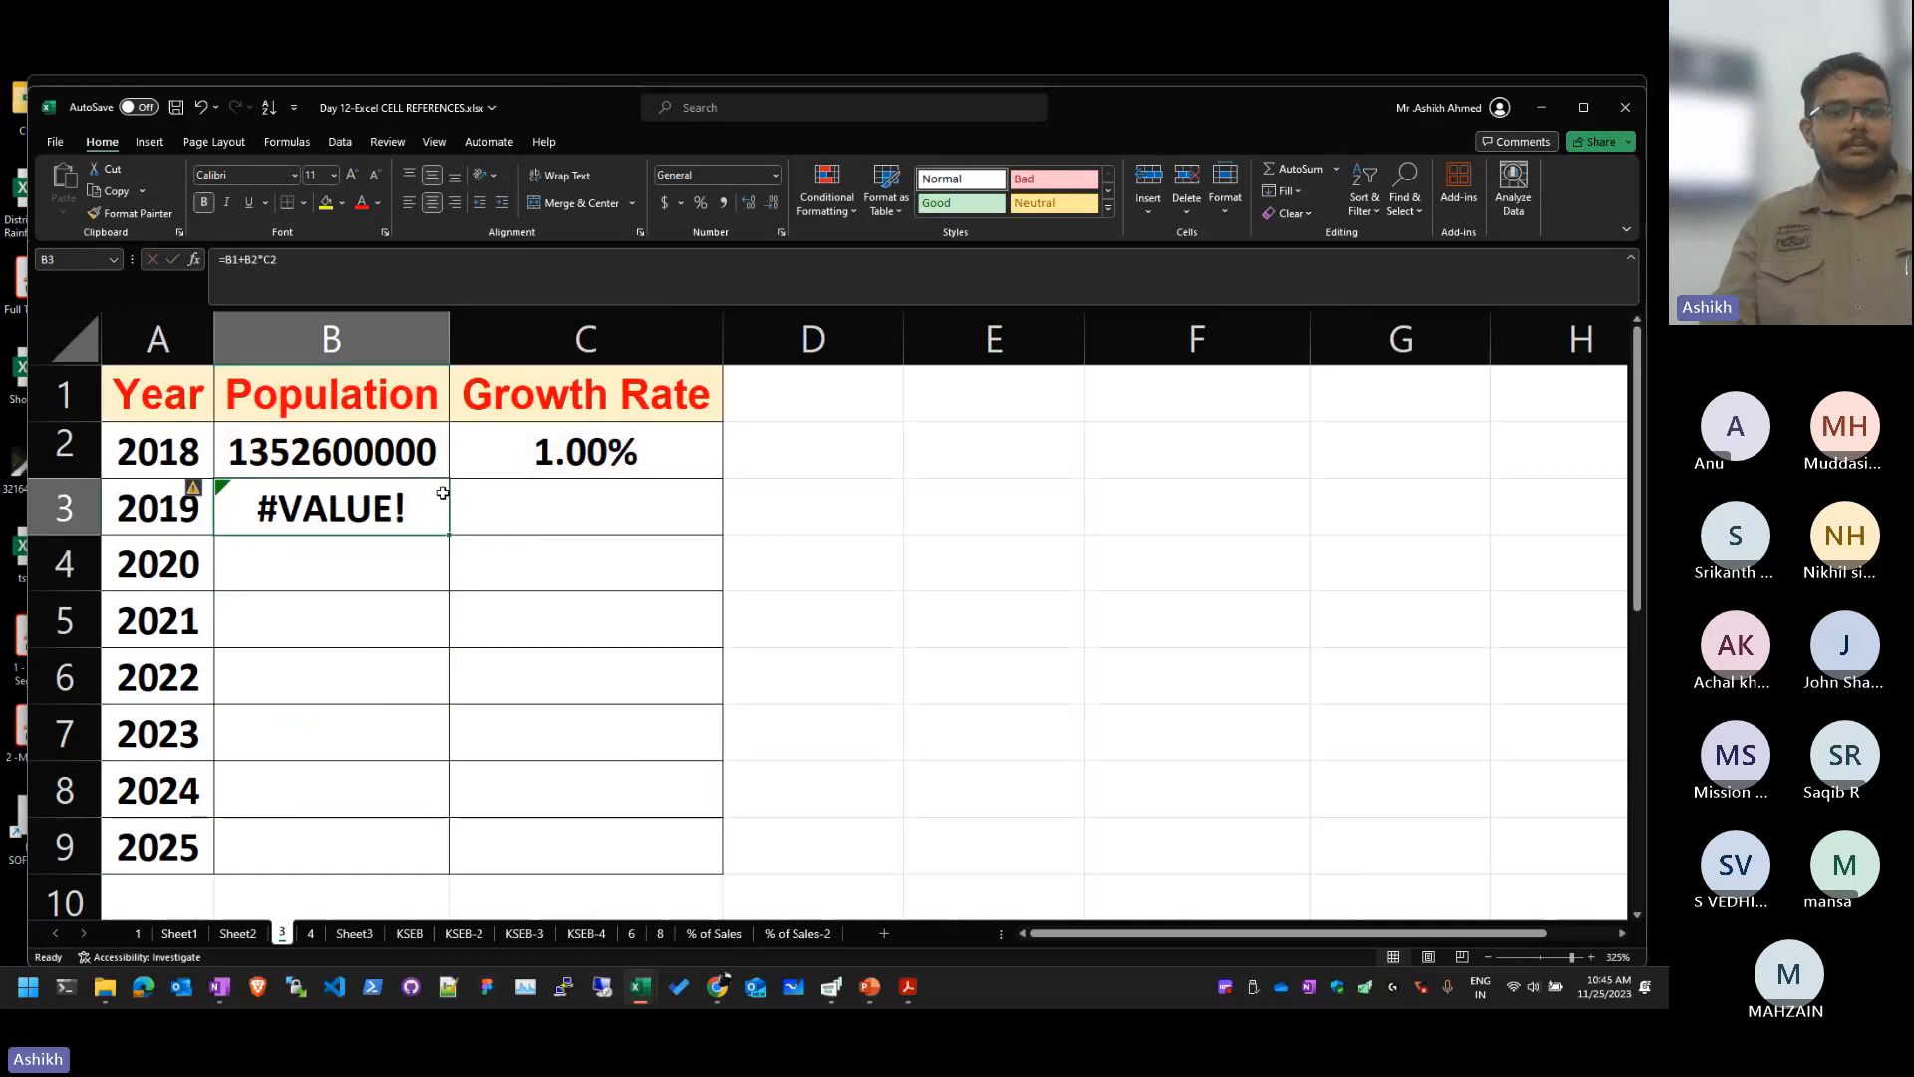
# Step: Correct the first reference in B3 so the formula reads =B2+B2*C2
pyautogui.doubleClick(441, 492)
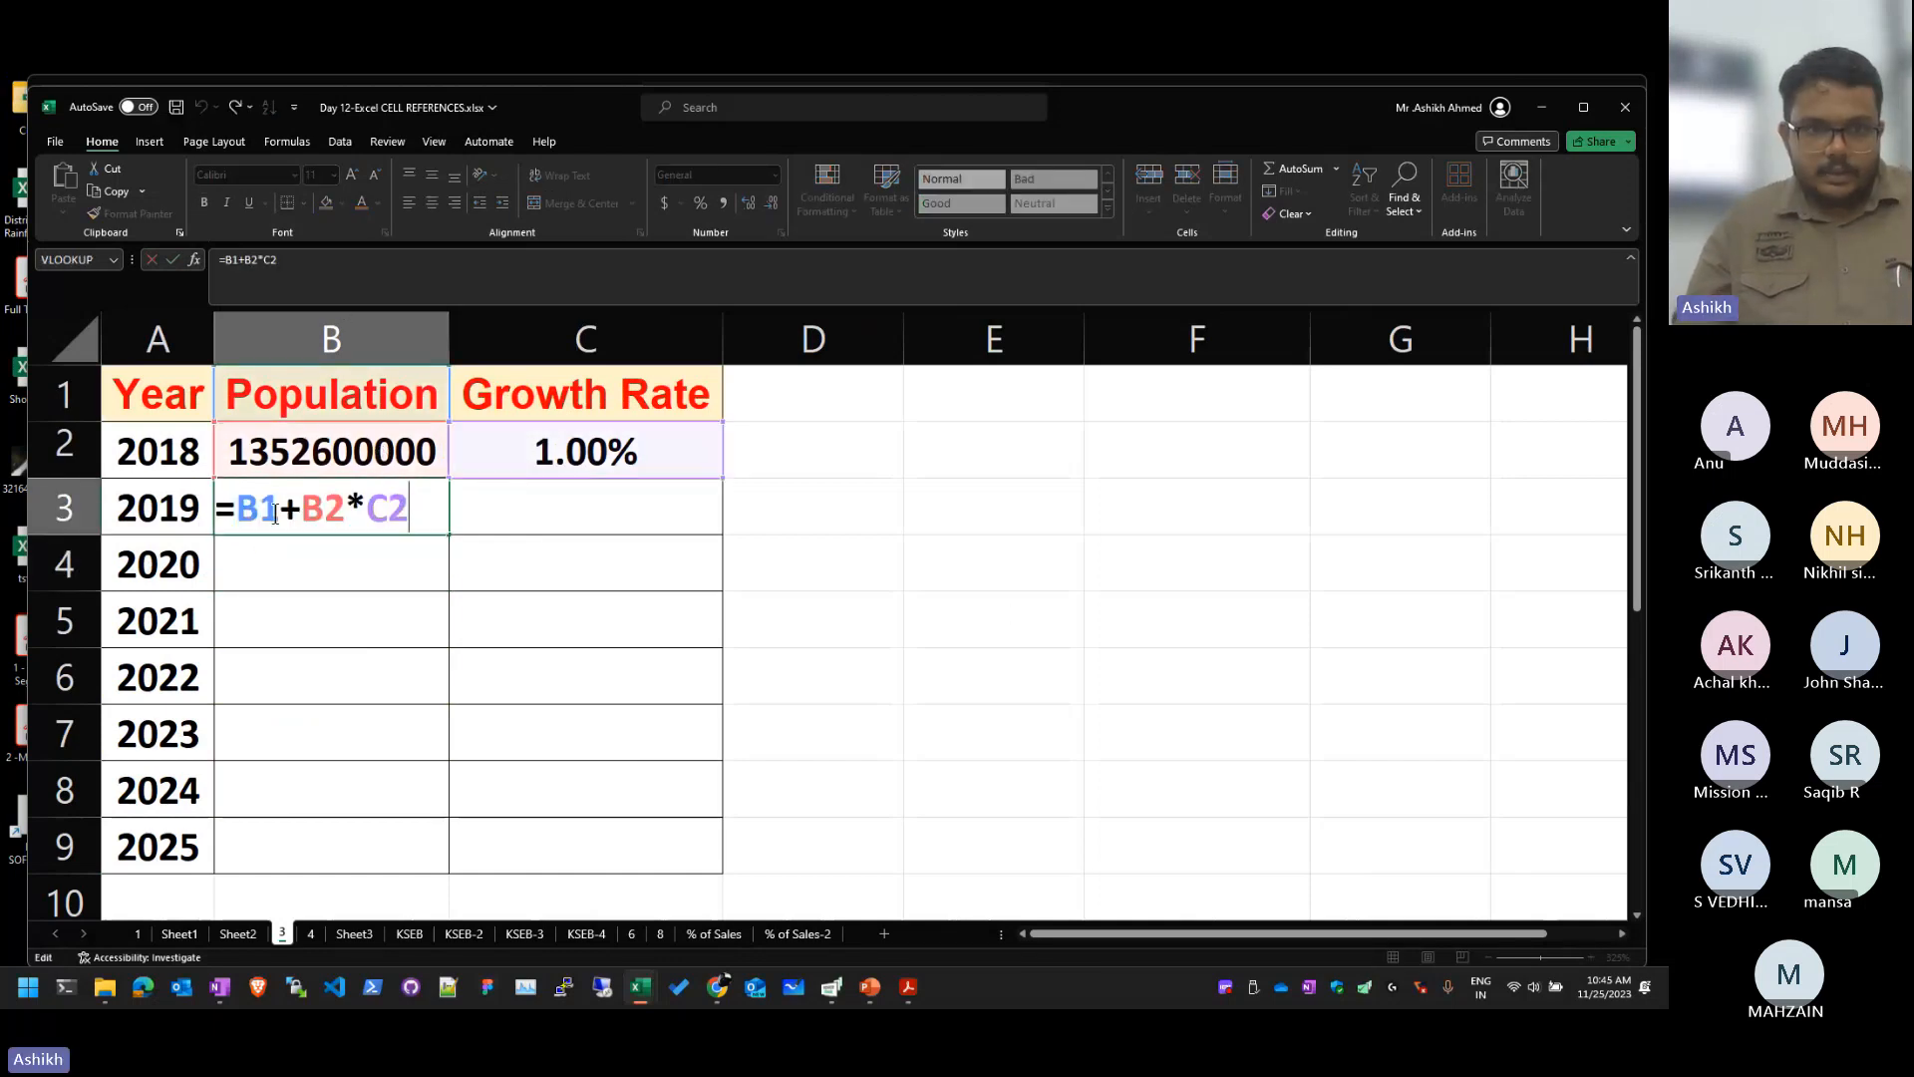
pyautogui.press('Left')
pyautogui.press('Left')
pyautogui.press('Left')
pyautogui.press('Left')
pyautogui.press('Left')
pyautogui.press('Left')
pyautogui.press('Left')
pyautogui.press('Delete')
pyautogui.write('2')
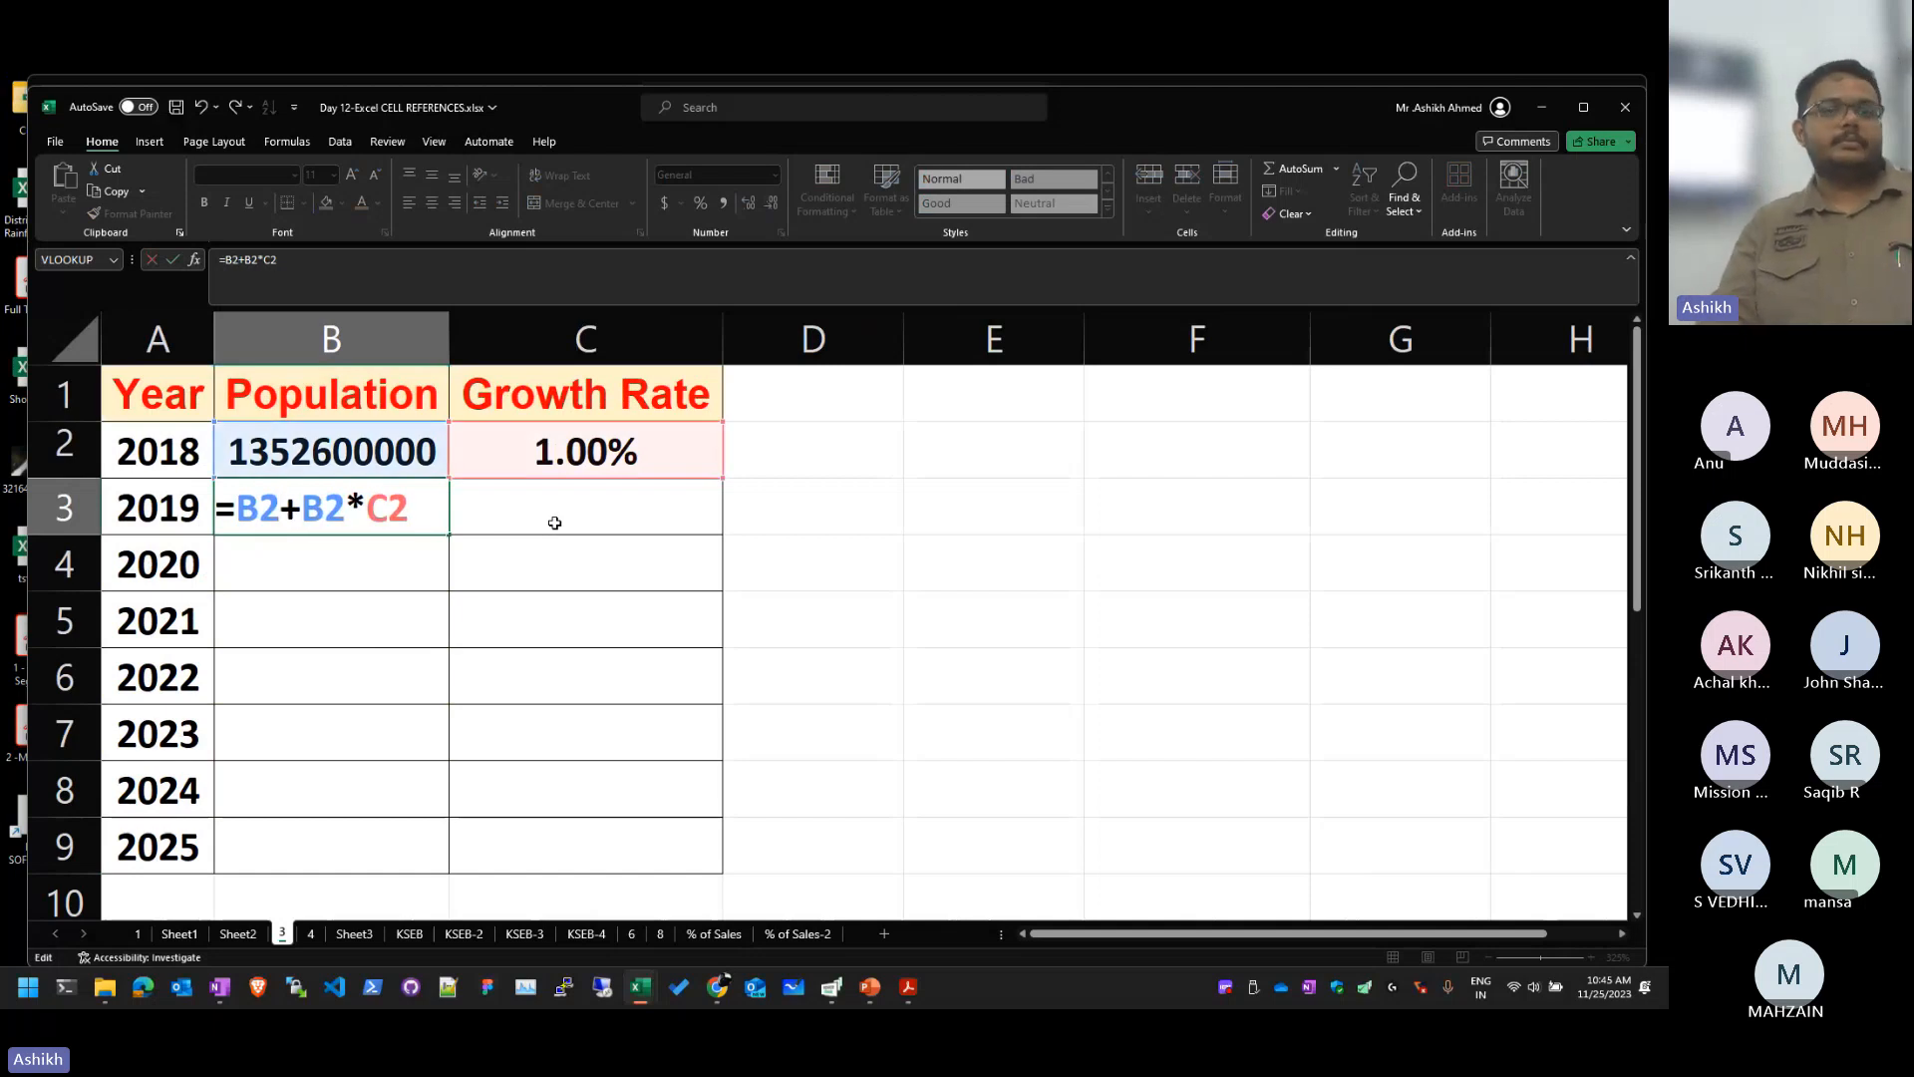
pyautogui.press('Return')
pyautogui.press('Up')
# Step: Examine the B2*C2 part of the 2019 population formula in B3 and its partial result
pyautogui.press('F2')
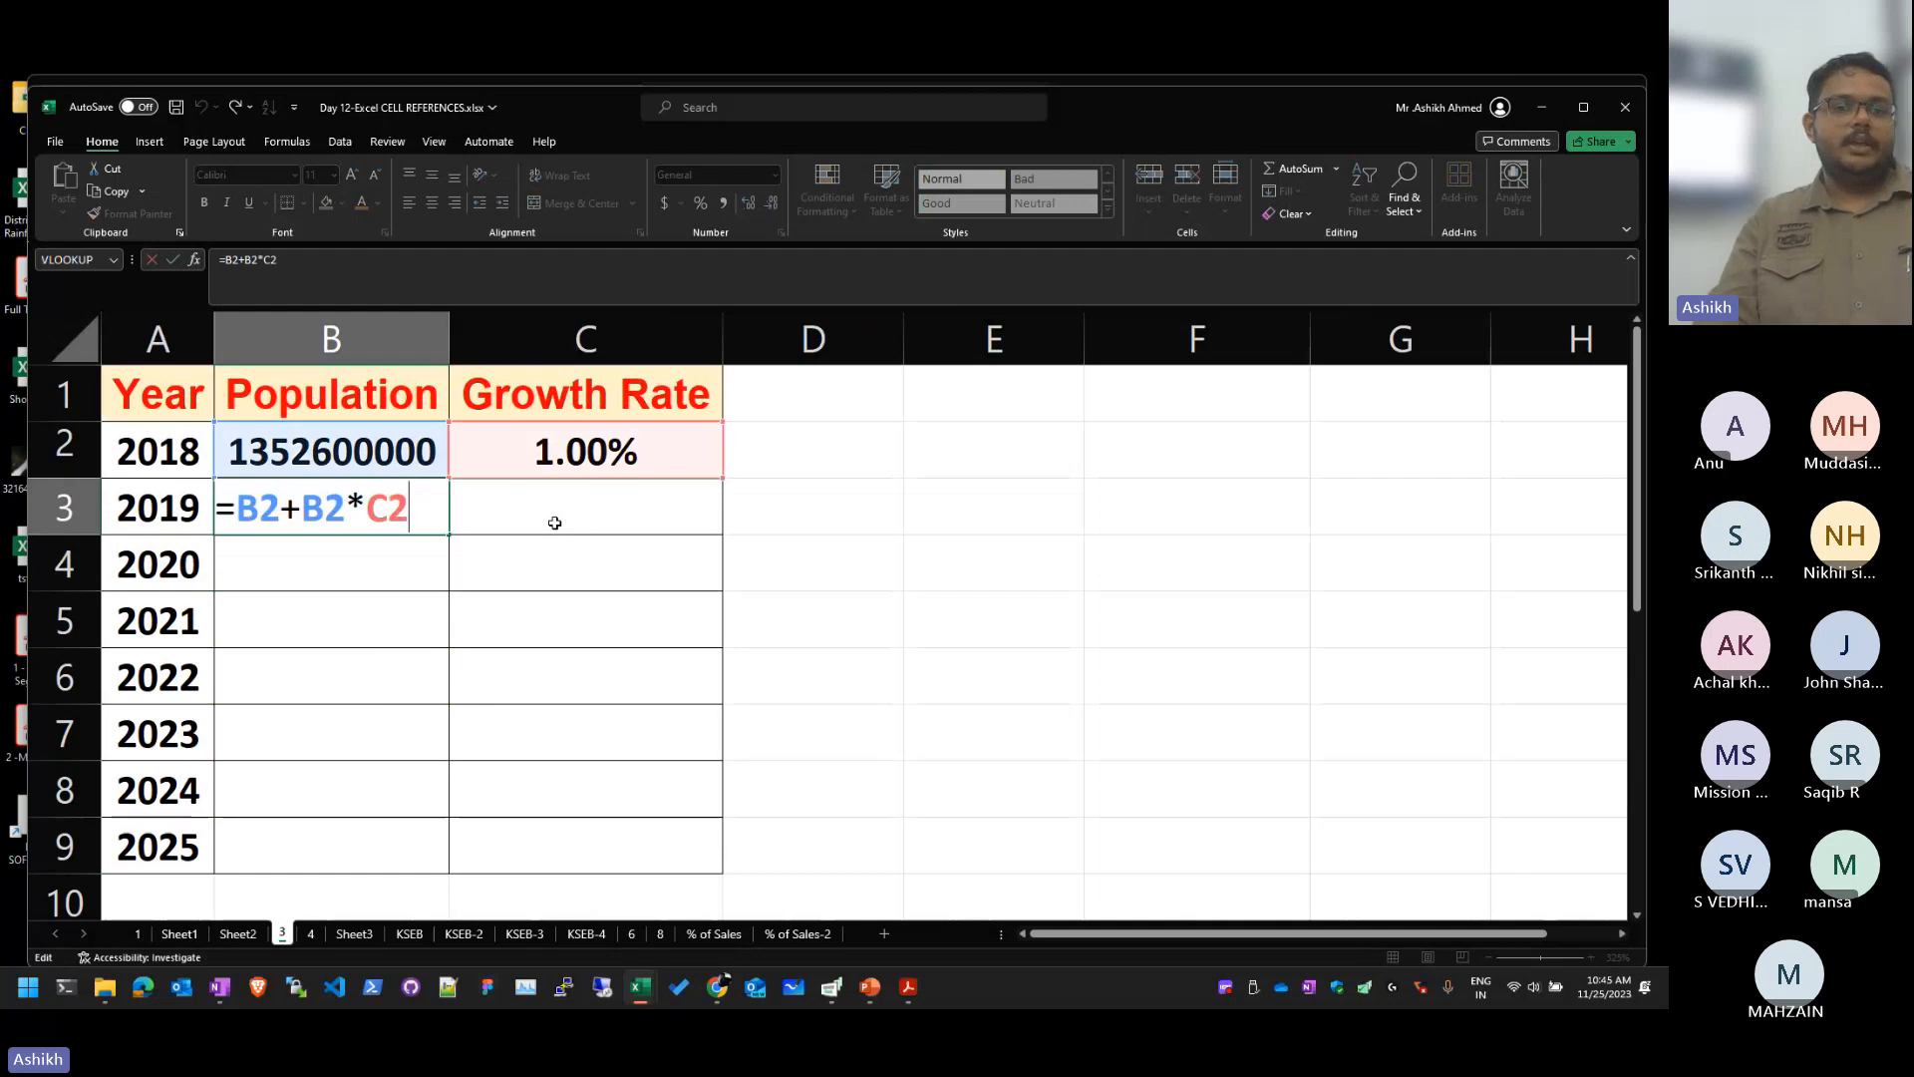
pyautogui.hotkey('shift', 'Left')
pyautogui.hotkey('shift', 'Left')
pyautogui.hotkey('shift', 'Left')
pyautogui.hotkey('shift', 'Left')
pyautogui.hotkey('shift', 'Left')
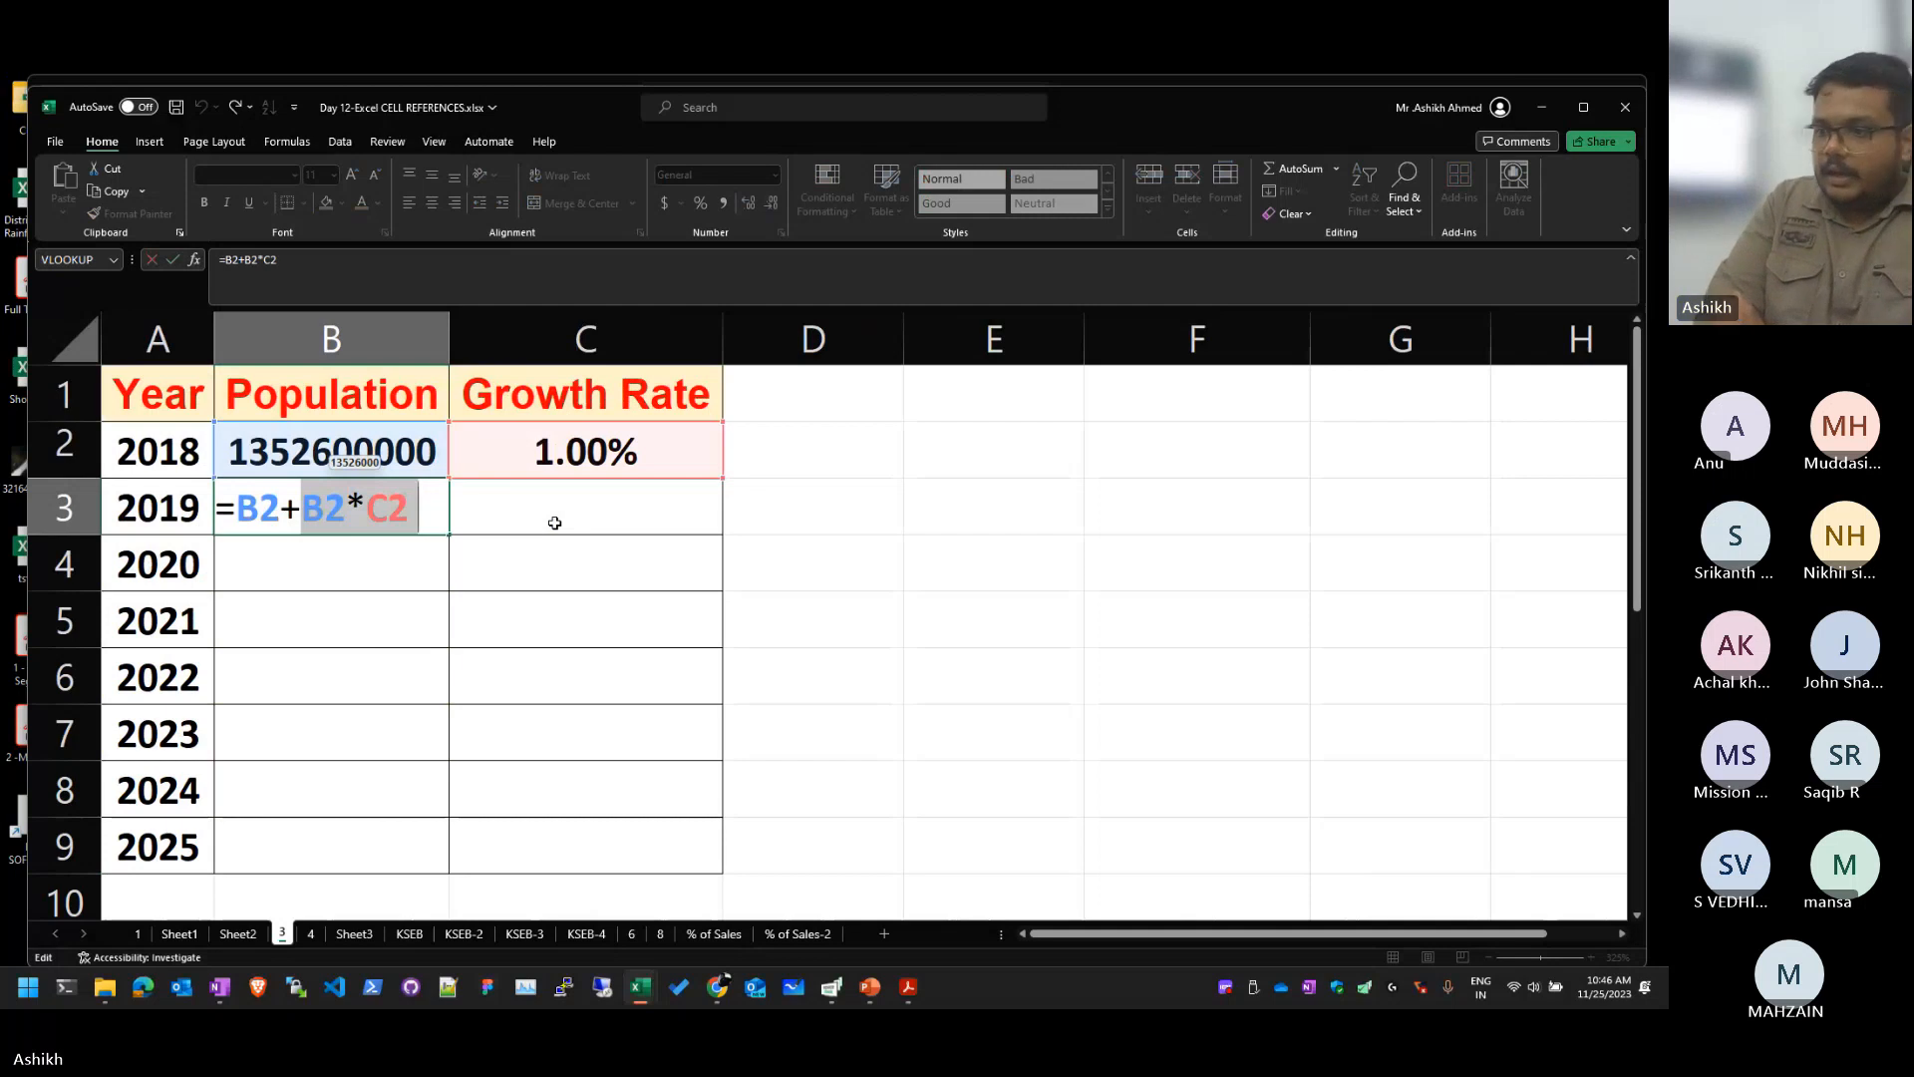
pyautogui.press('Return')
pyautogui.press('Up')
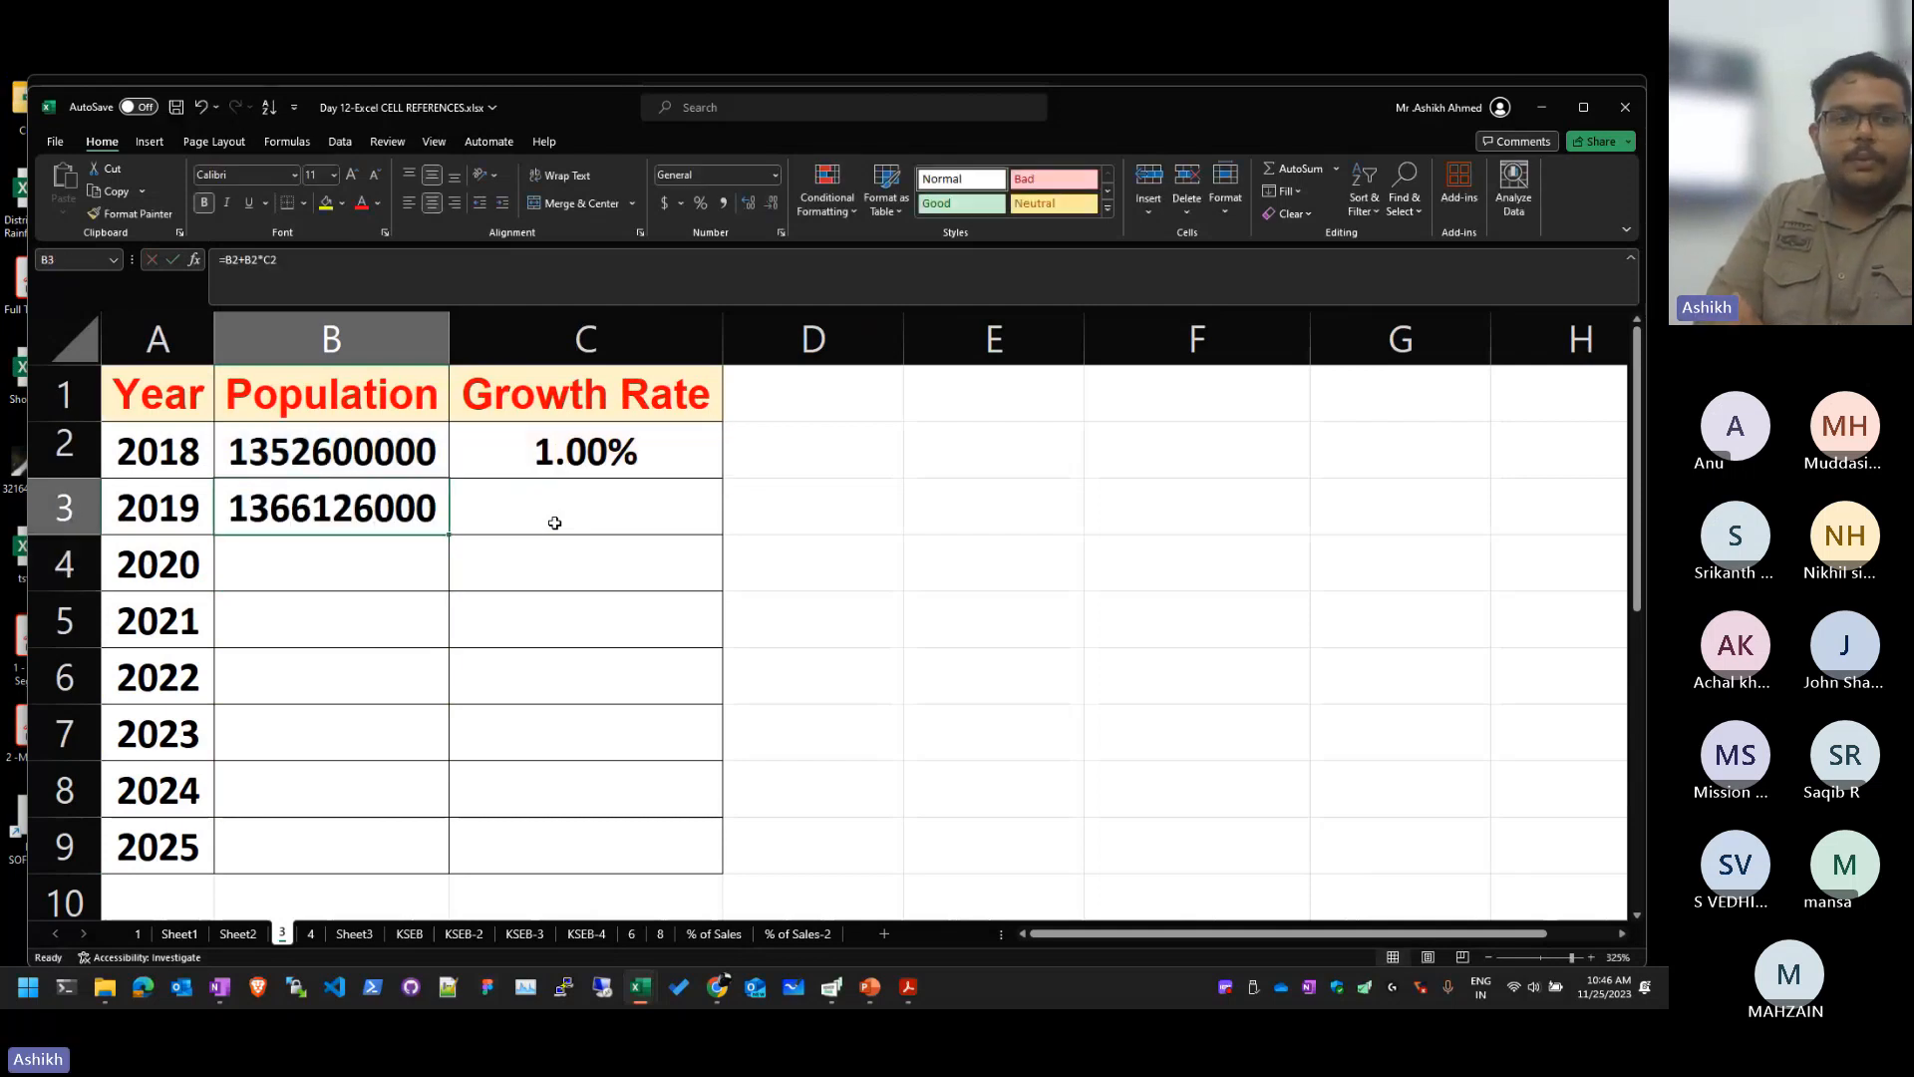
pyautogui.press('Down')
pyautogui.write('=')
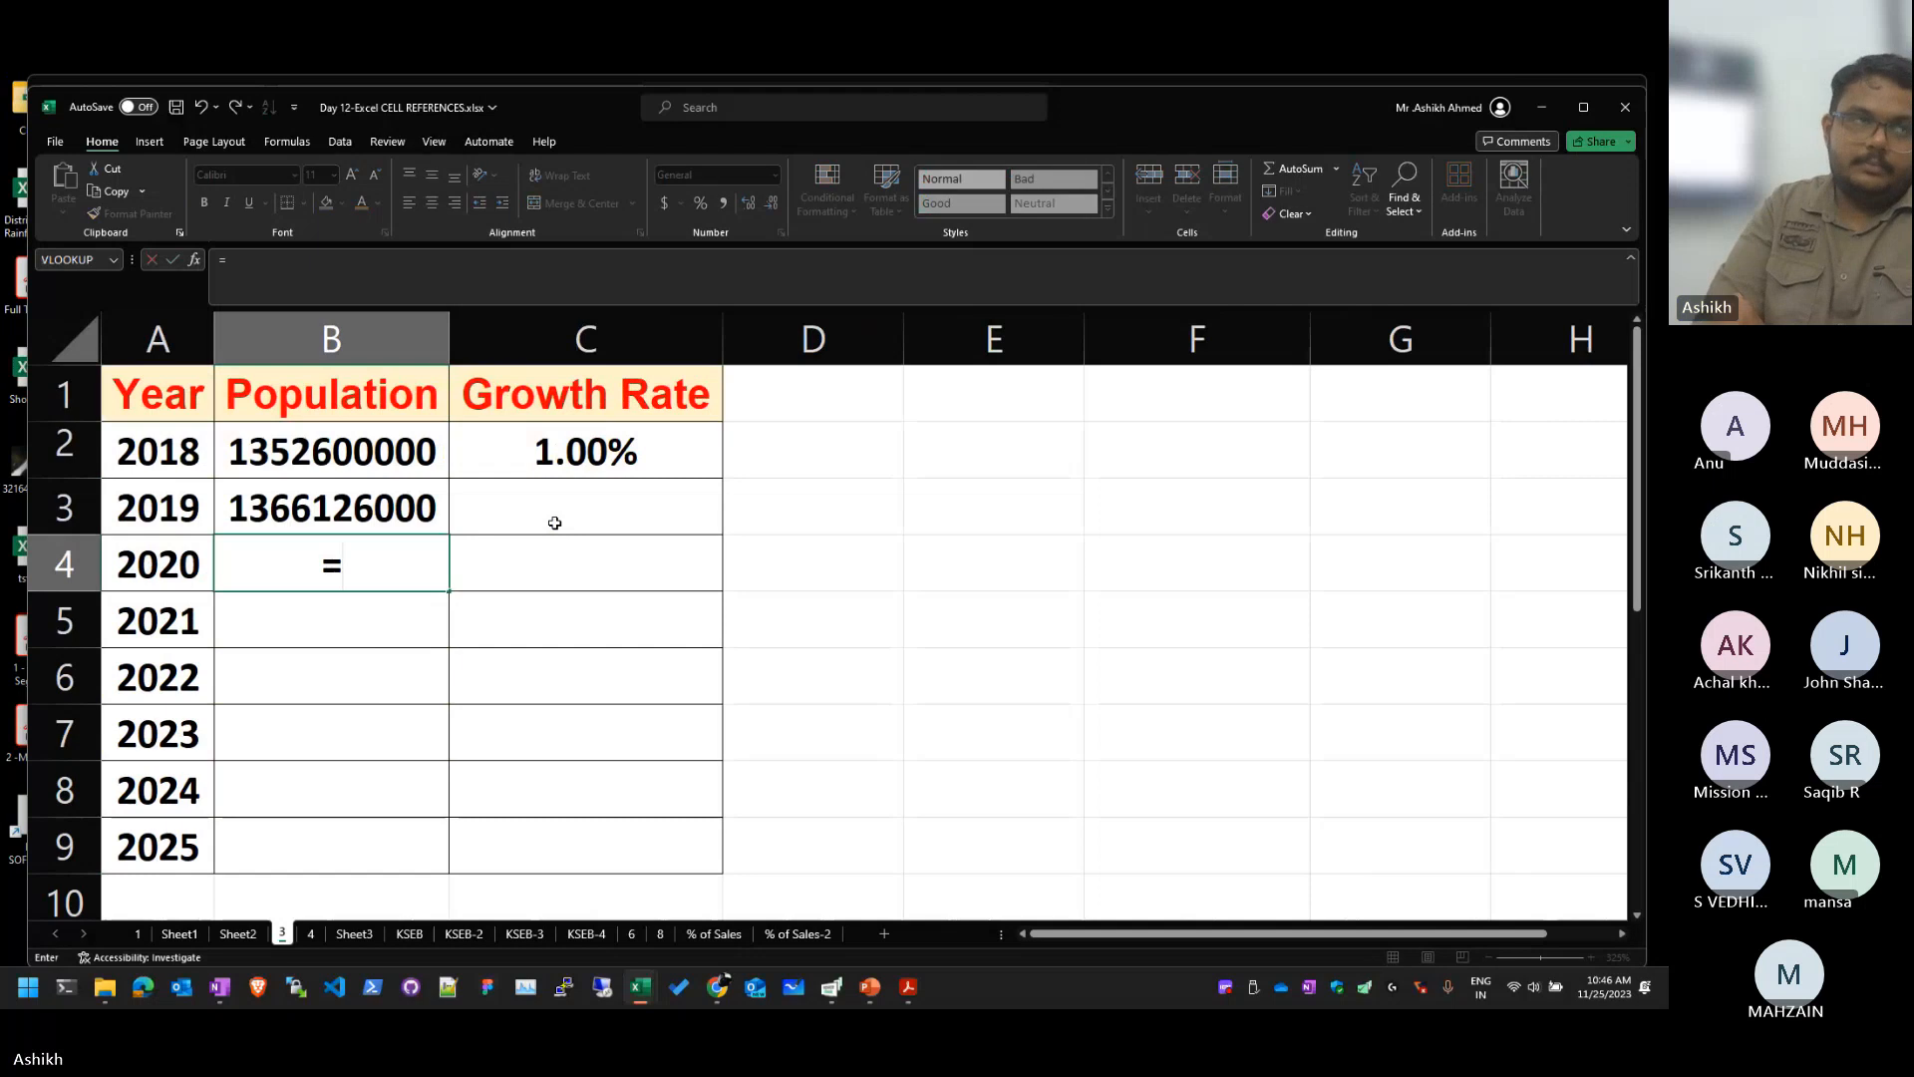
pyautogui.press('Escape')
pyautogui.press('Up')
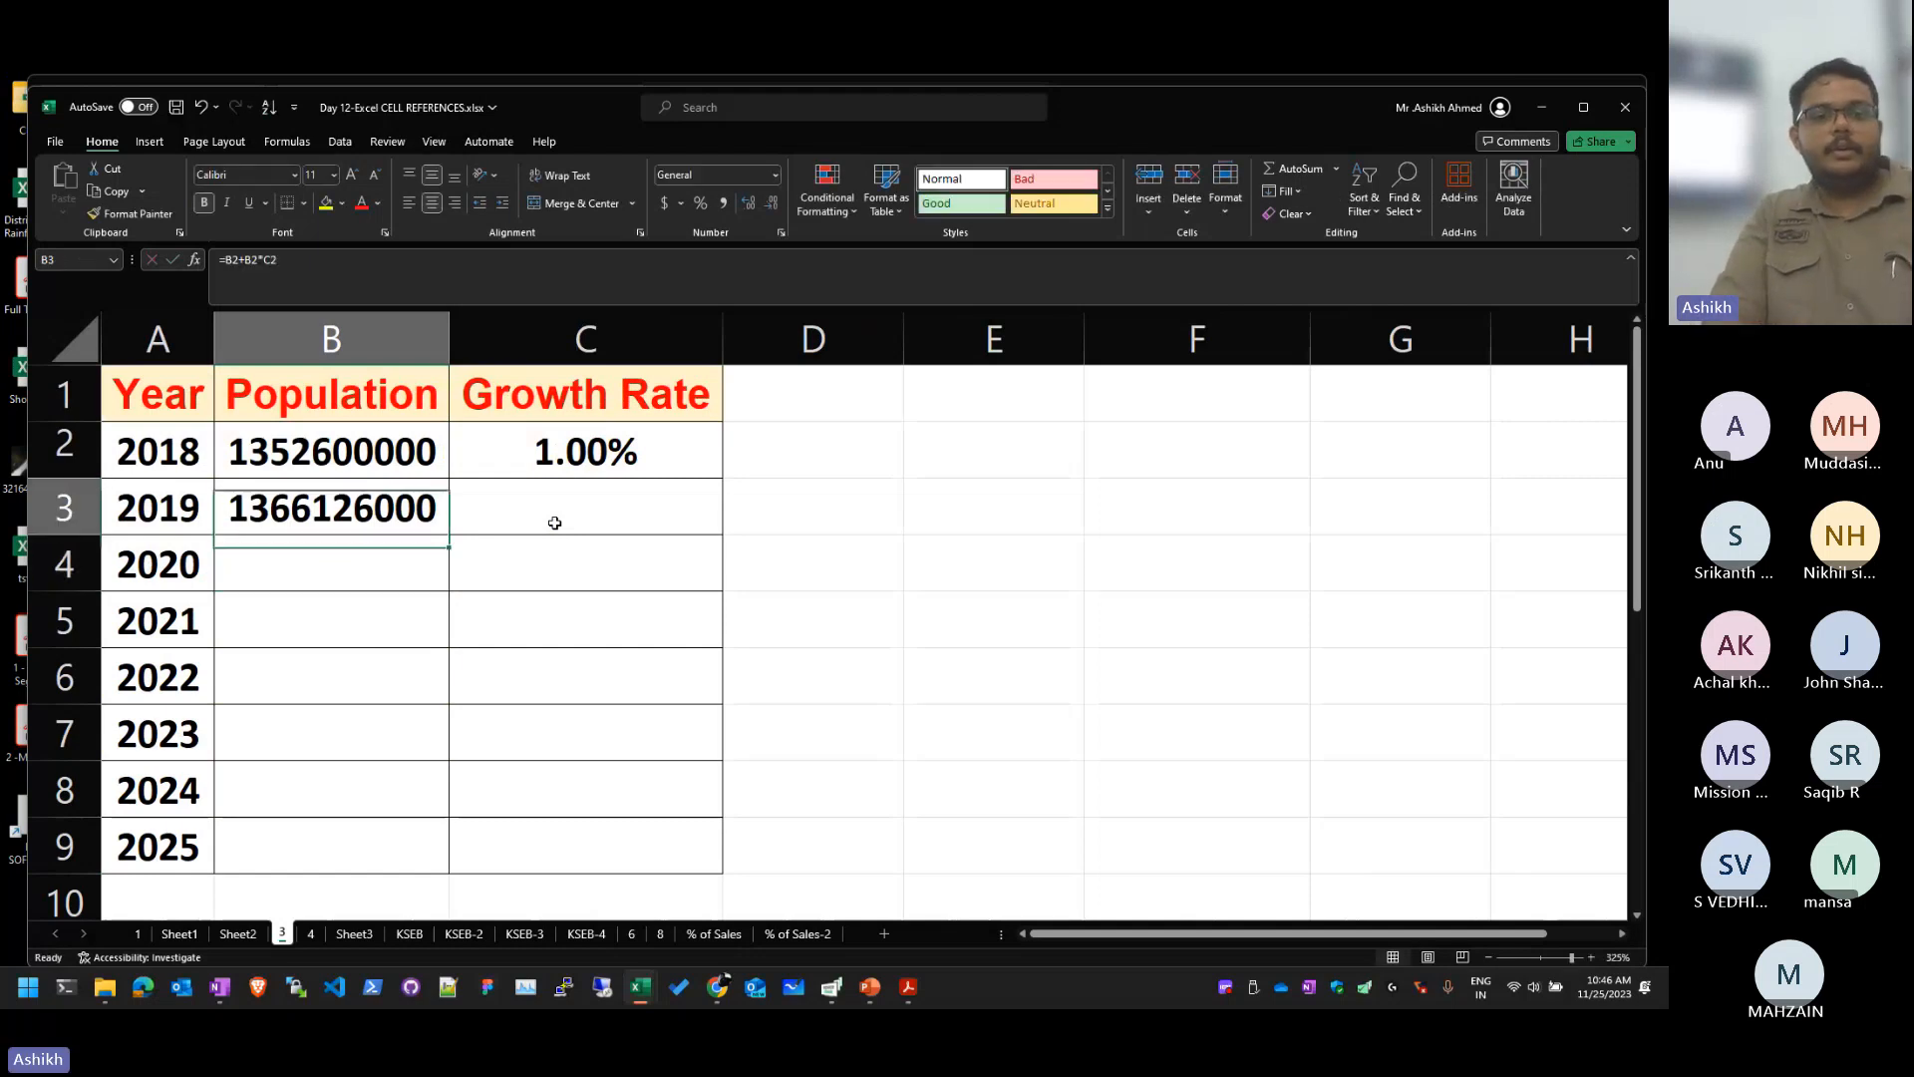
# Step: Make the growth rate reference absolute in B3 so the formula reads =B2+B2*$C$2
pyautogui.press('F2')
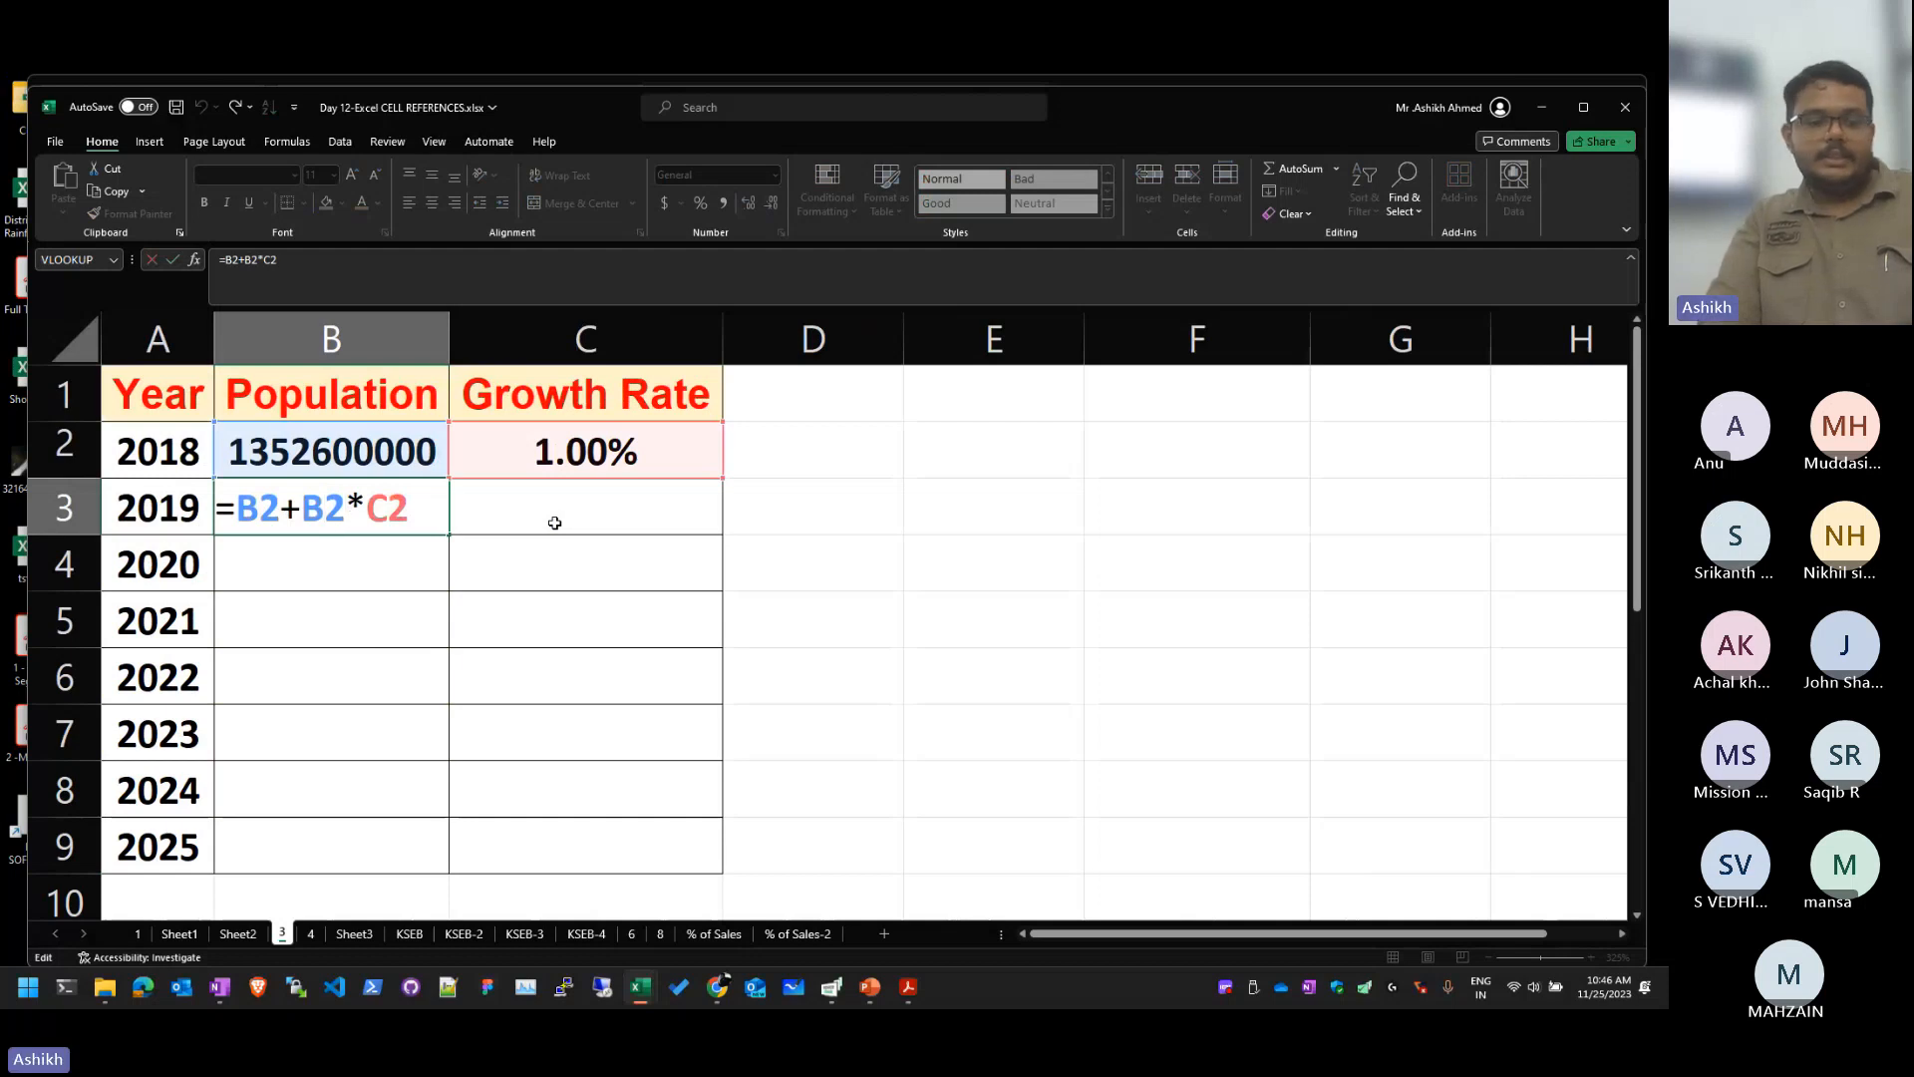
pyautogui.press('Right')
pyautogui.press('Right')
pyautogui.press('F4')
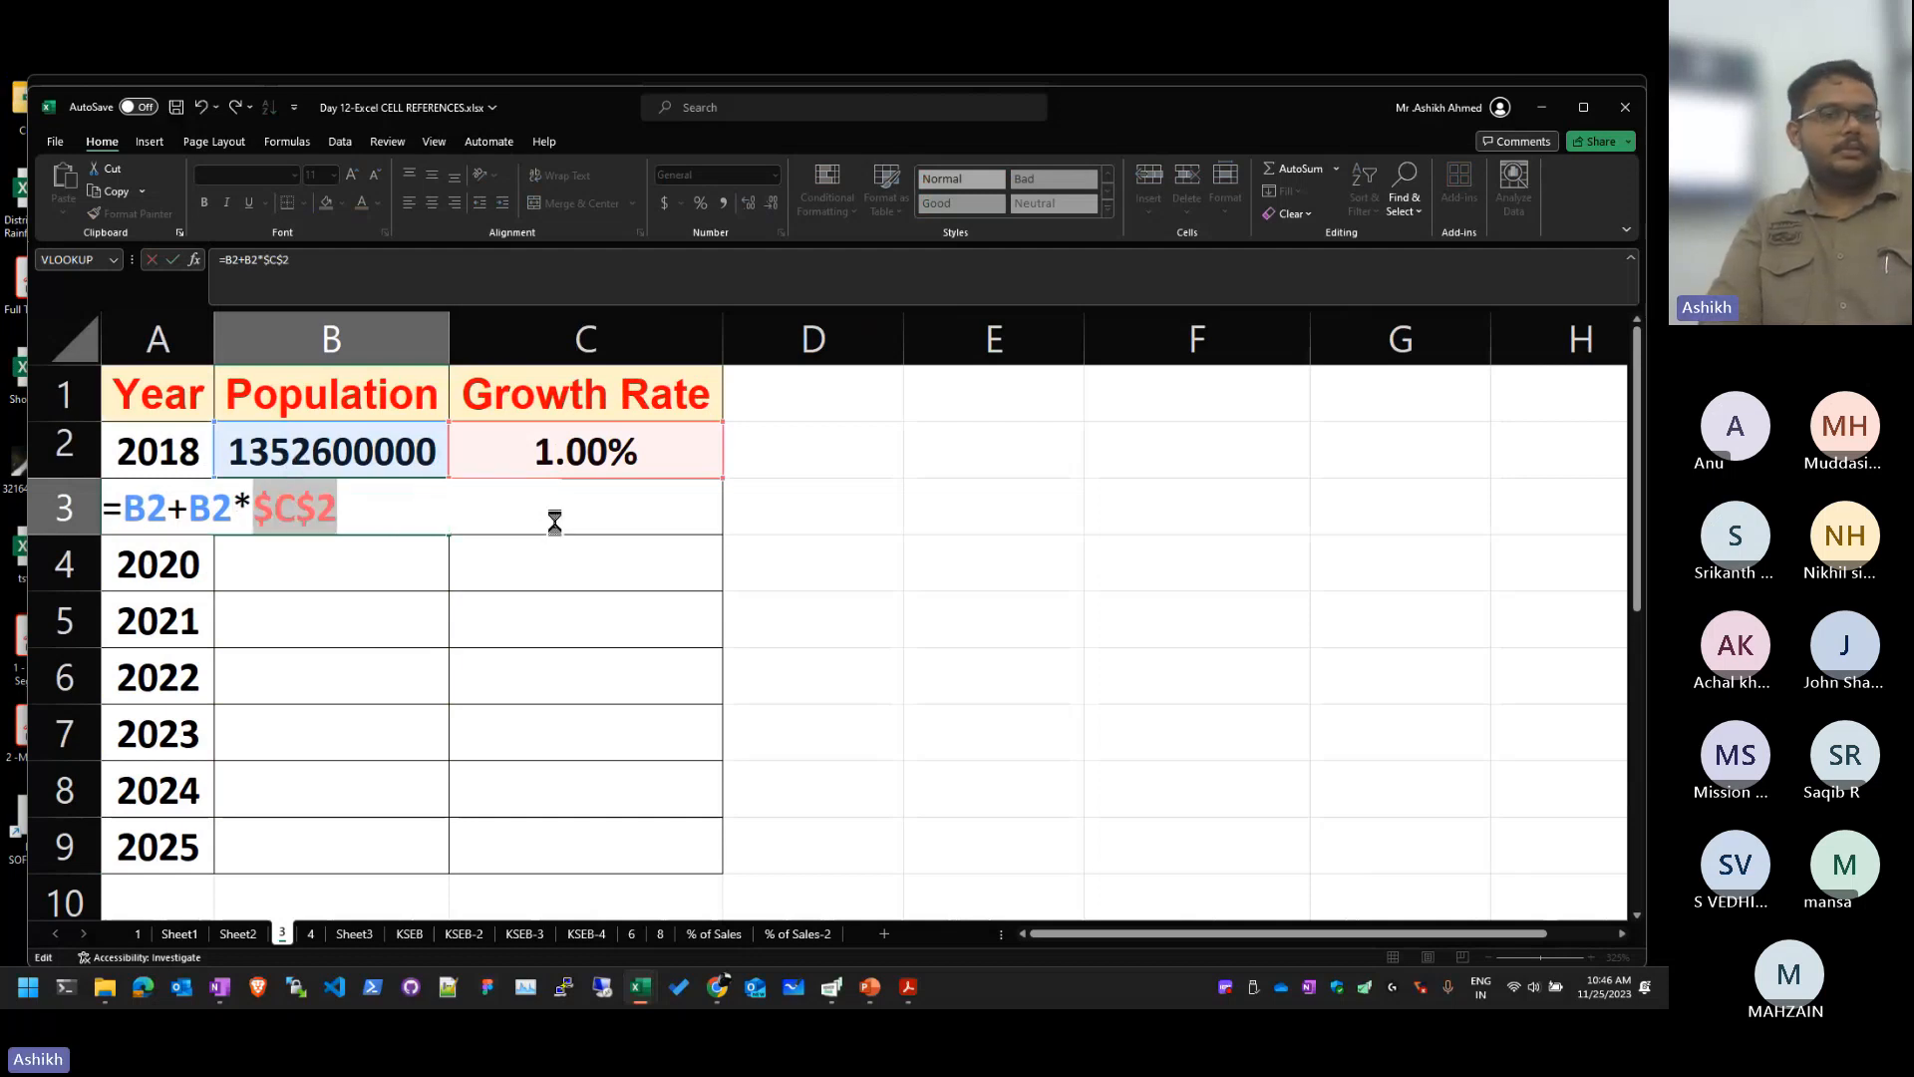
pyautogui.press('Return')
# Step: Fill the 2019 population formula from B3 down to the 2025 row in B9
pyautogui.click(399, 518)
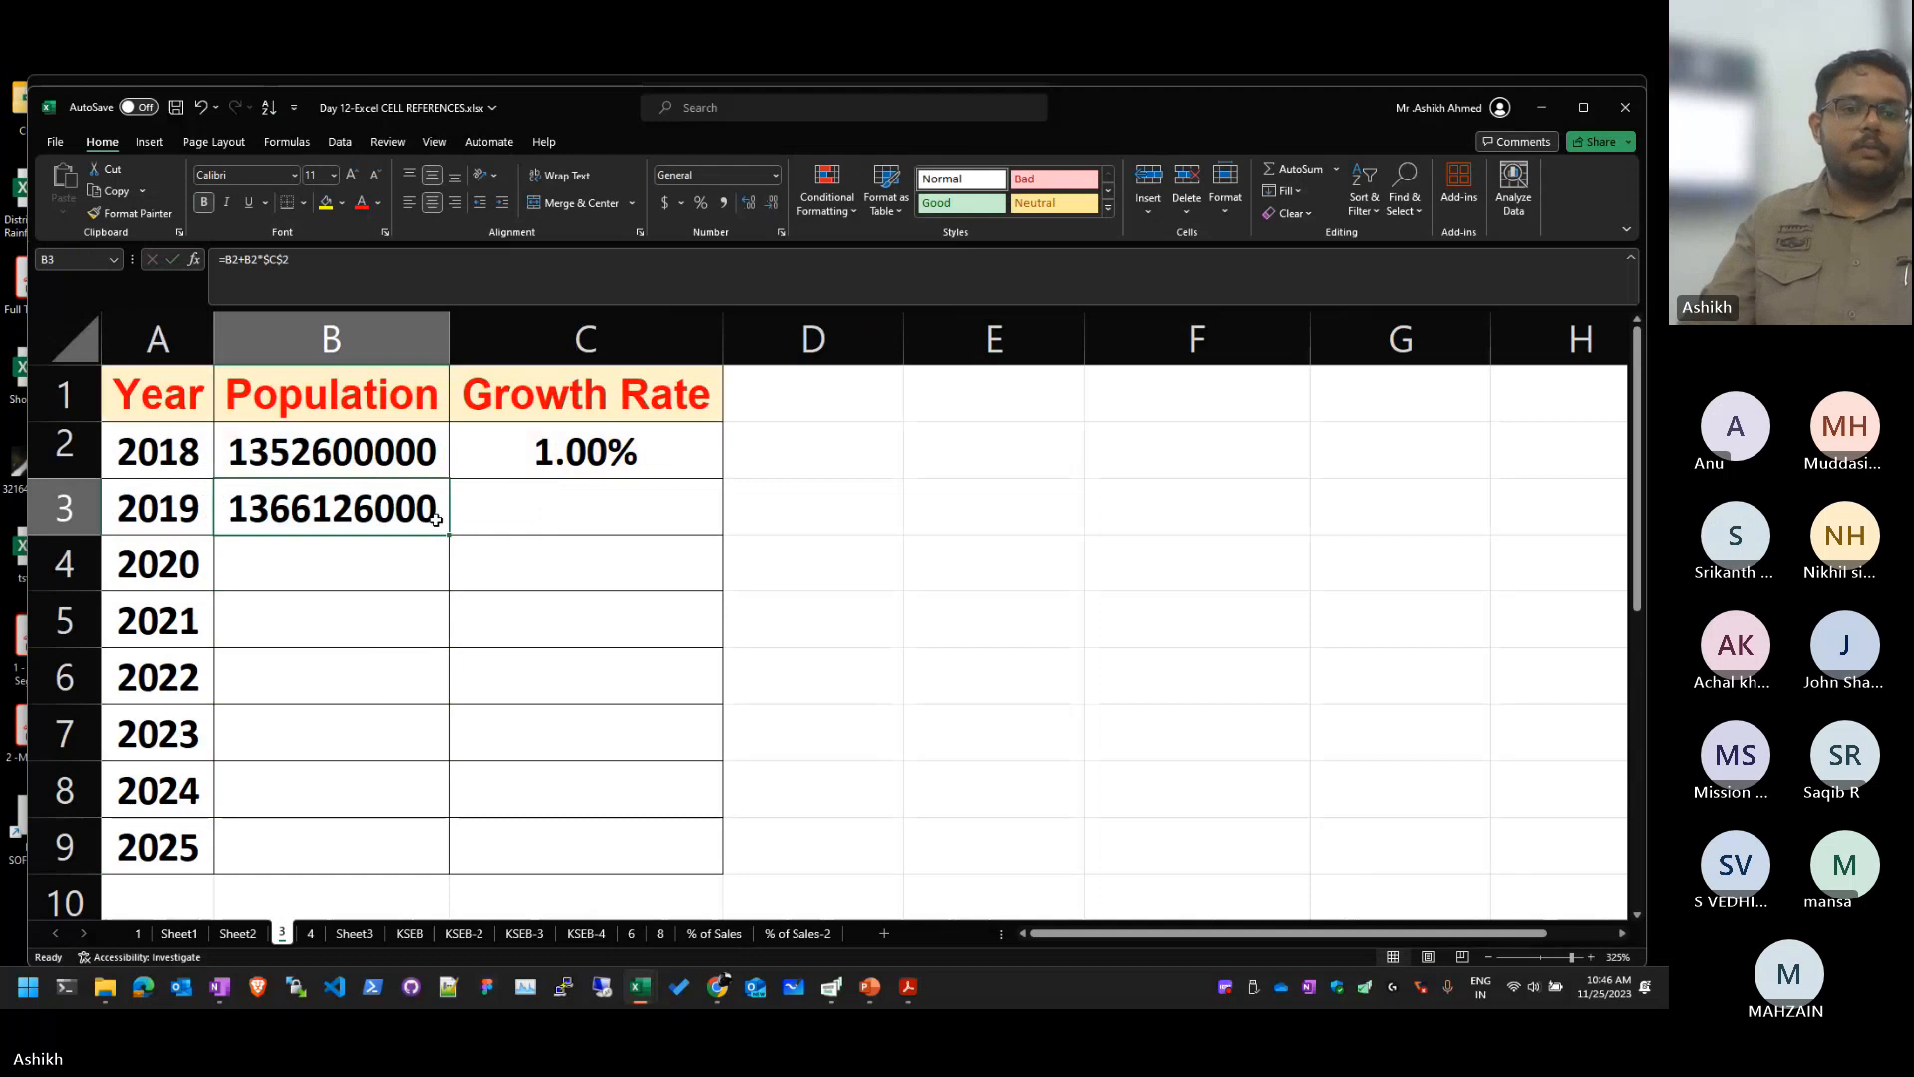
pyautogui.moveTo(449, 538); pyautogui.dragTo(454, 869)
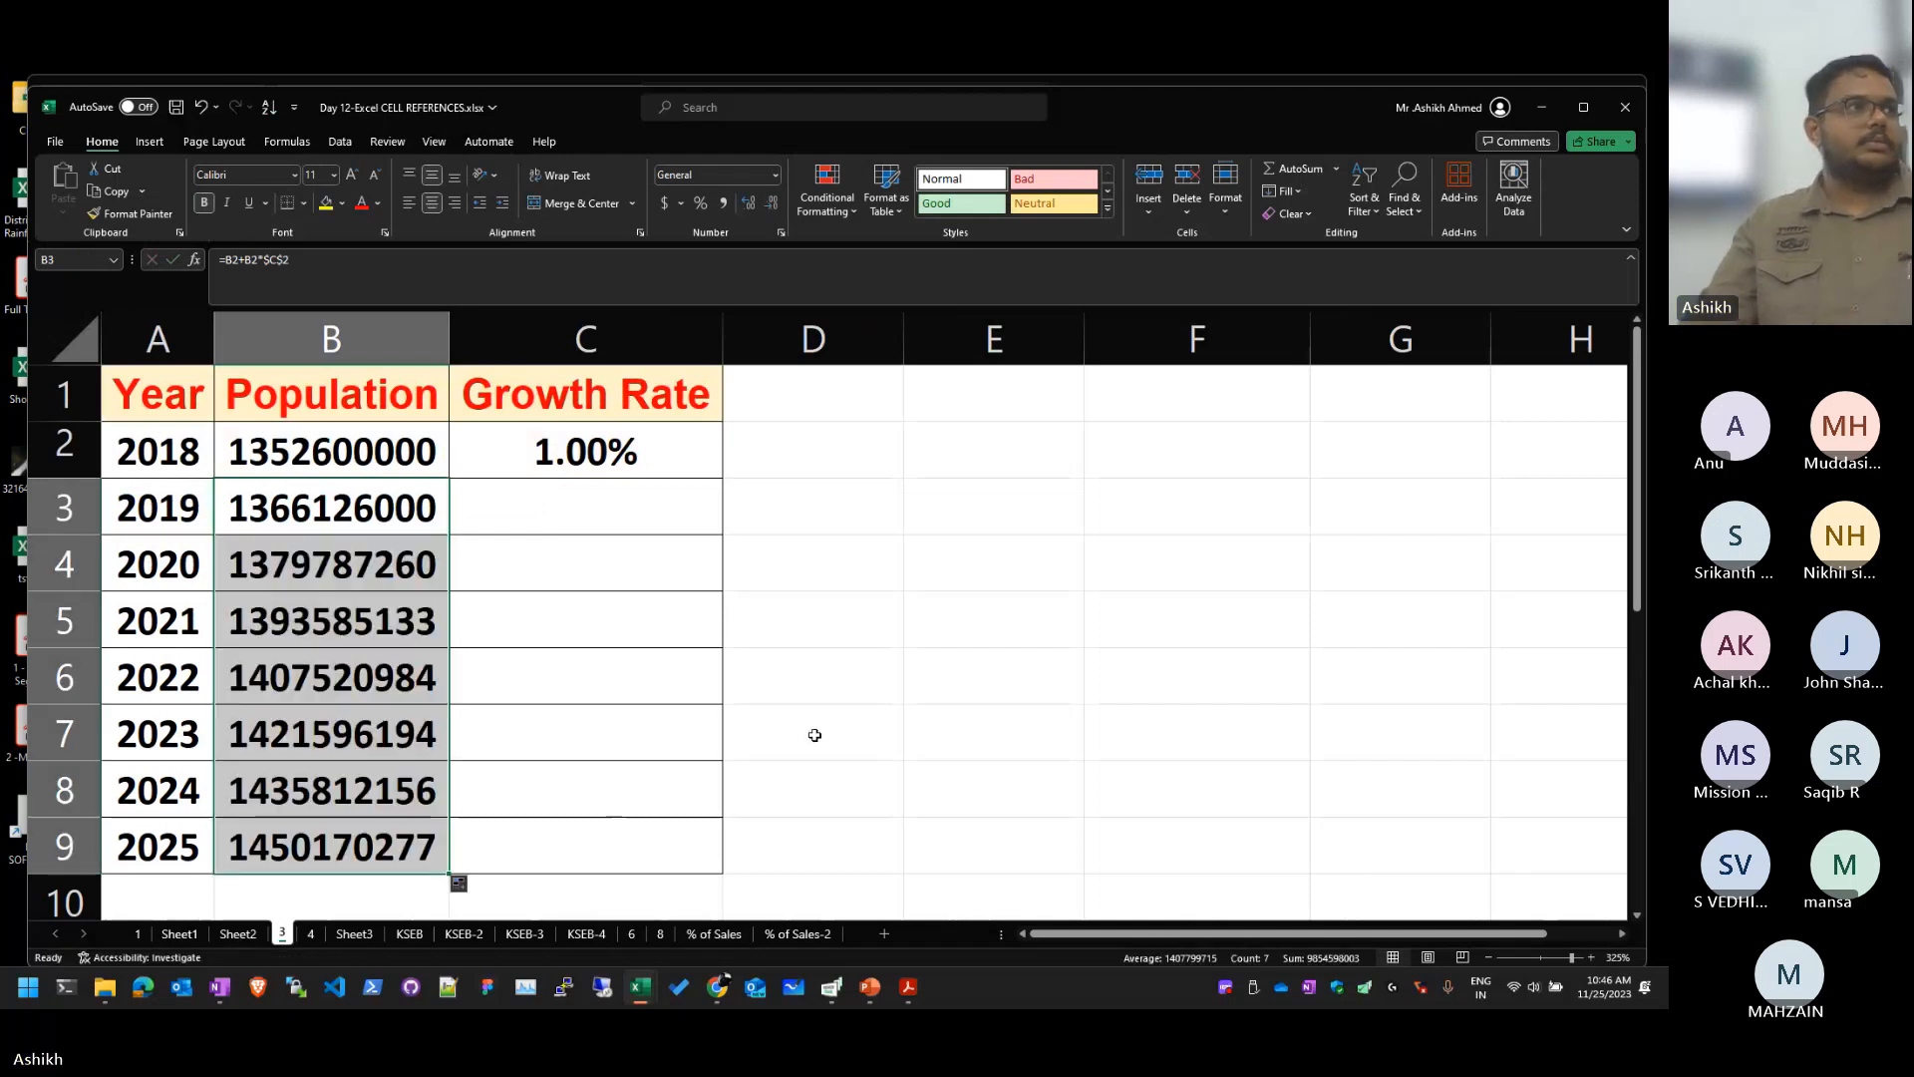
pyautogui.click(977, 715)
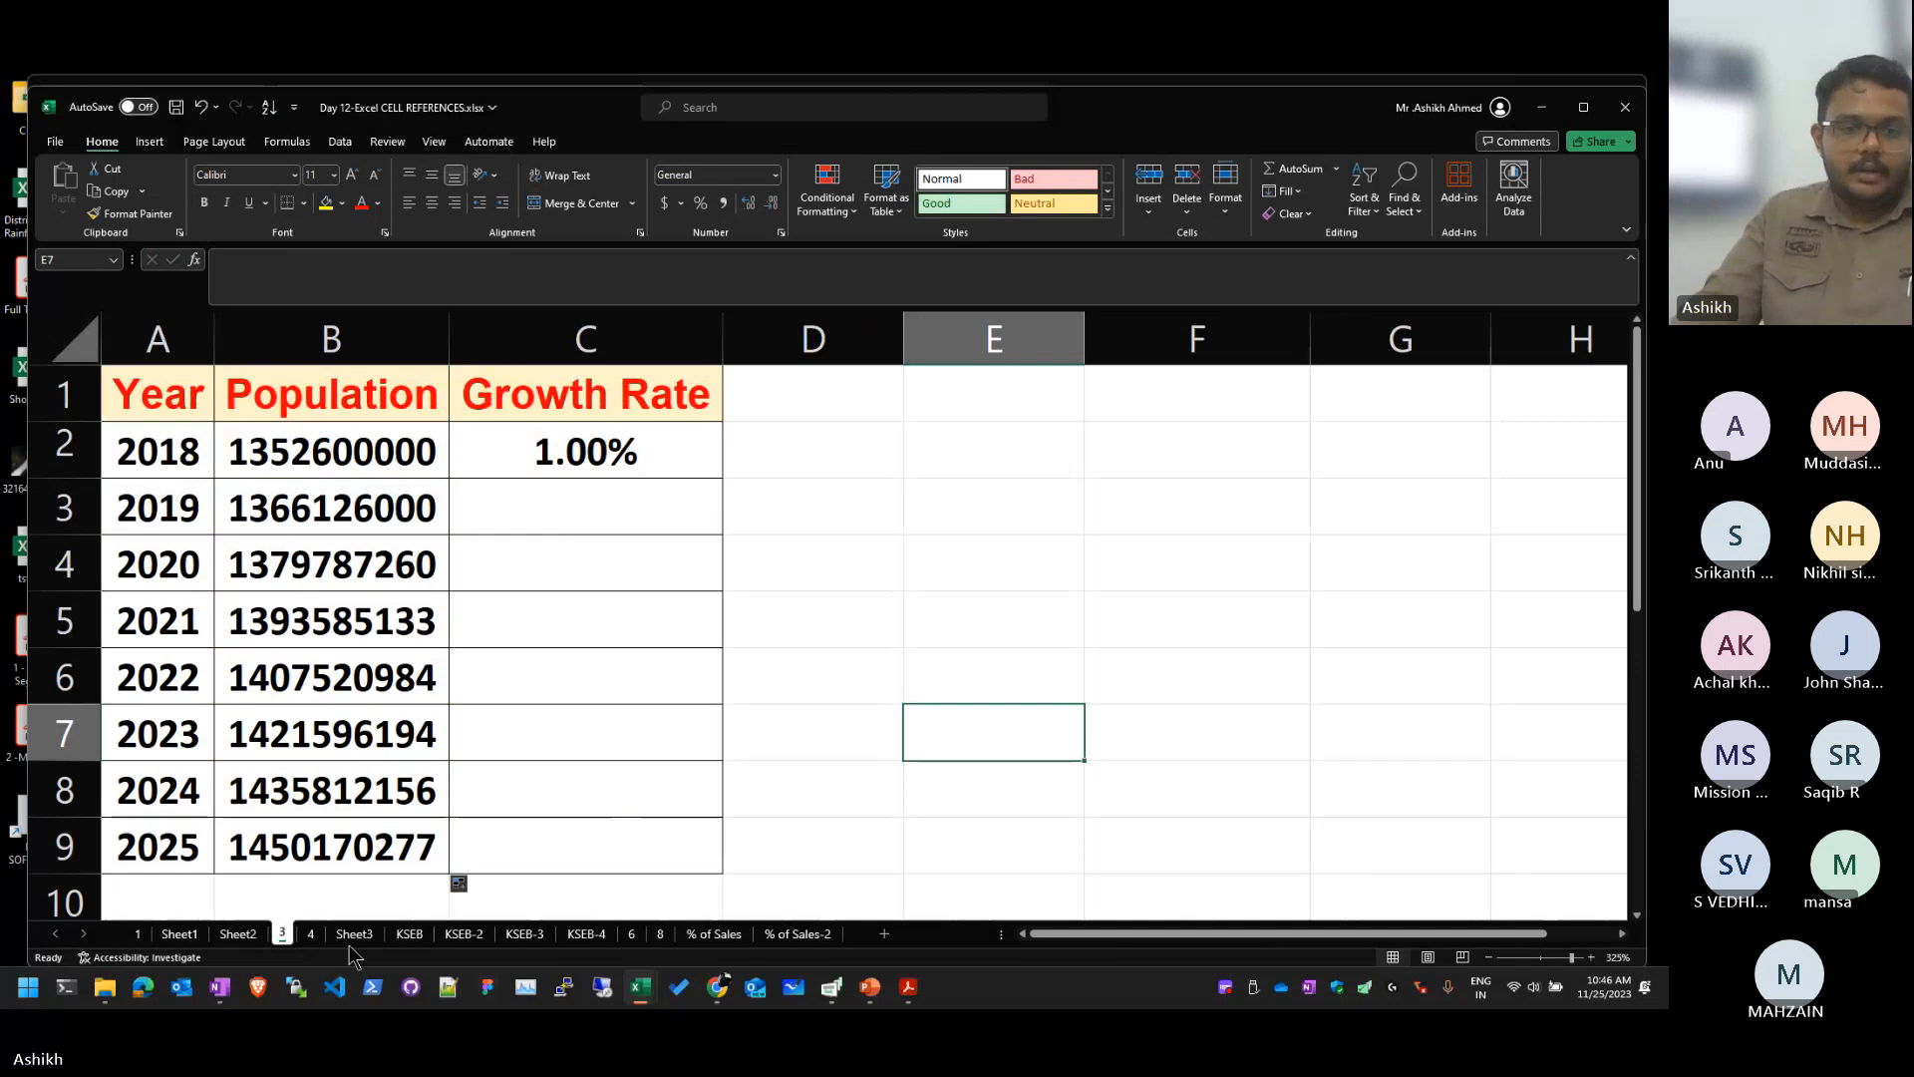
# Step: Open sheet 4 and clear the call charges for all four operators in B3:E7
pyautogui.click(311, 937)
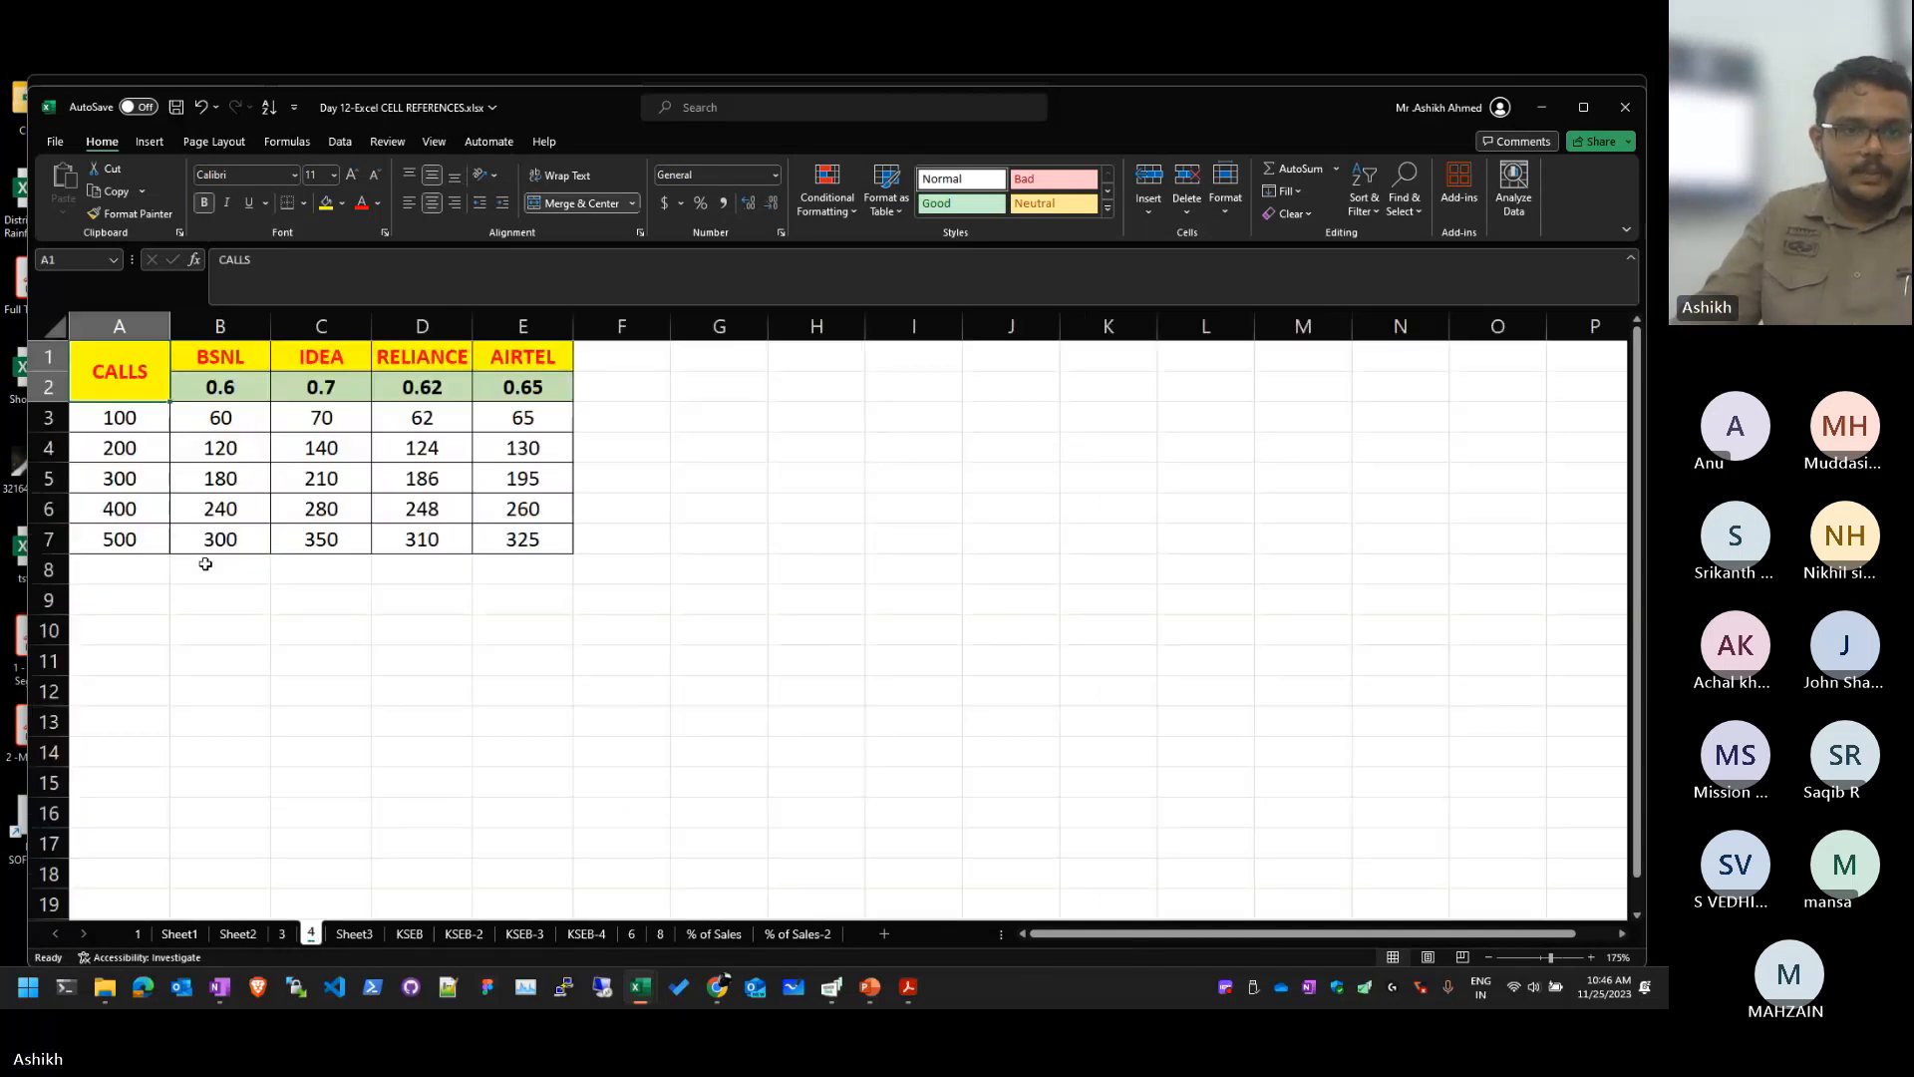
pyautogui.moveTo(210, 417); pyautogui.dragTo(502, 526)
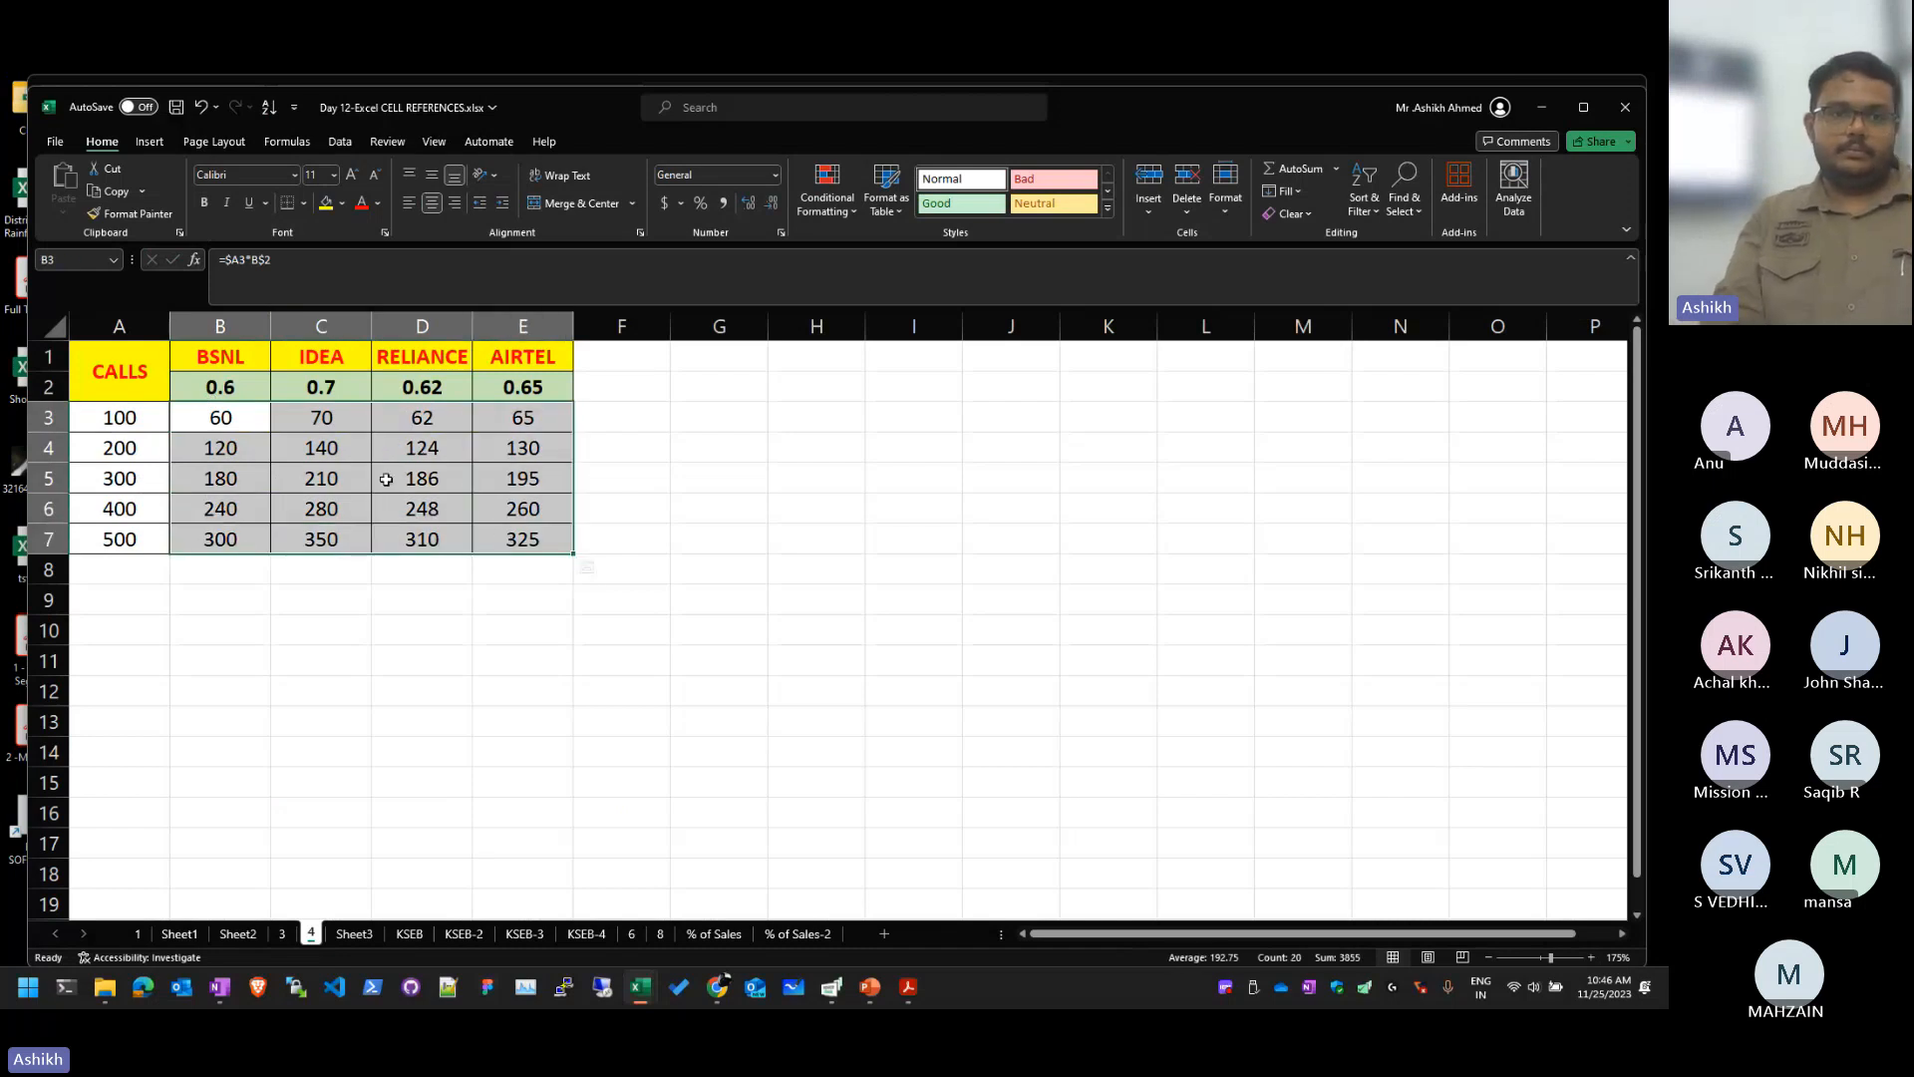
pyautogui.press('Delete')
# Step: Enter the formula =B2*A3 in cell B3 to calculate the BSNL charge for 100 calls
pyautogui.click(206, 398)
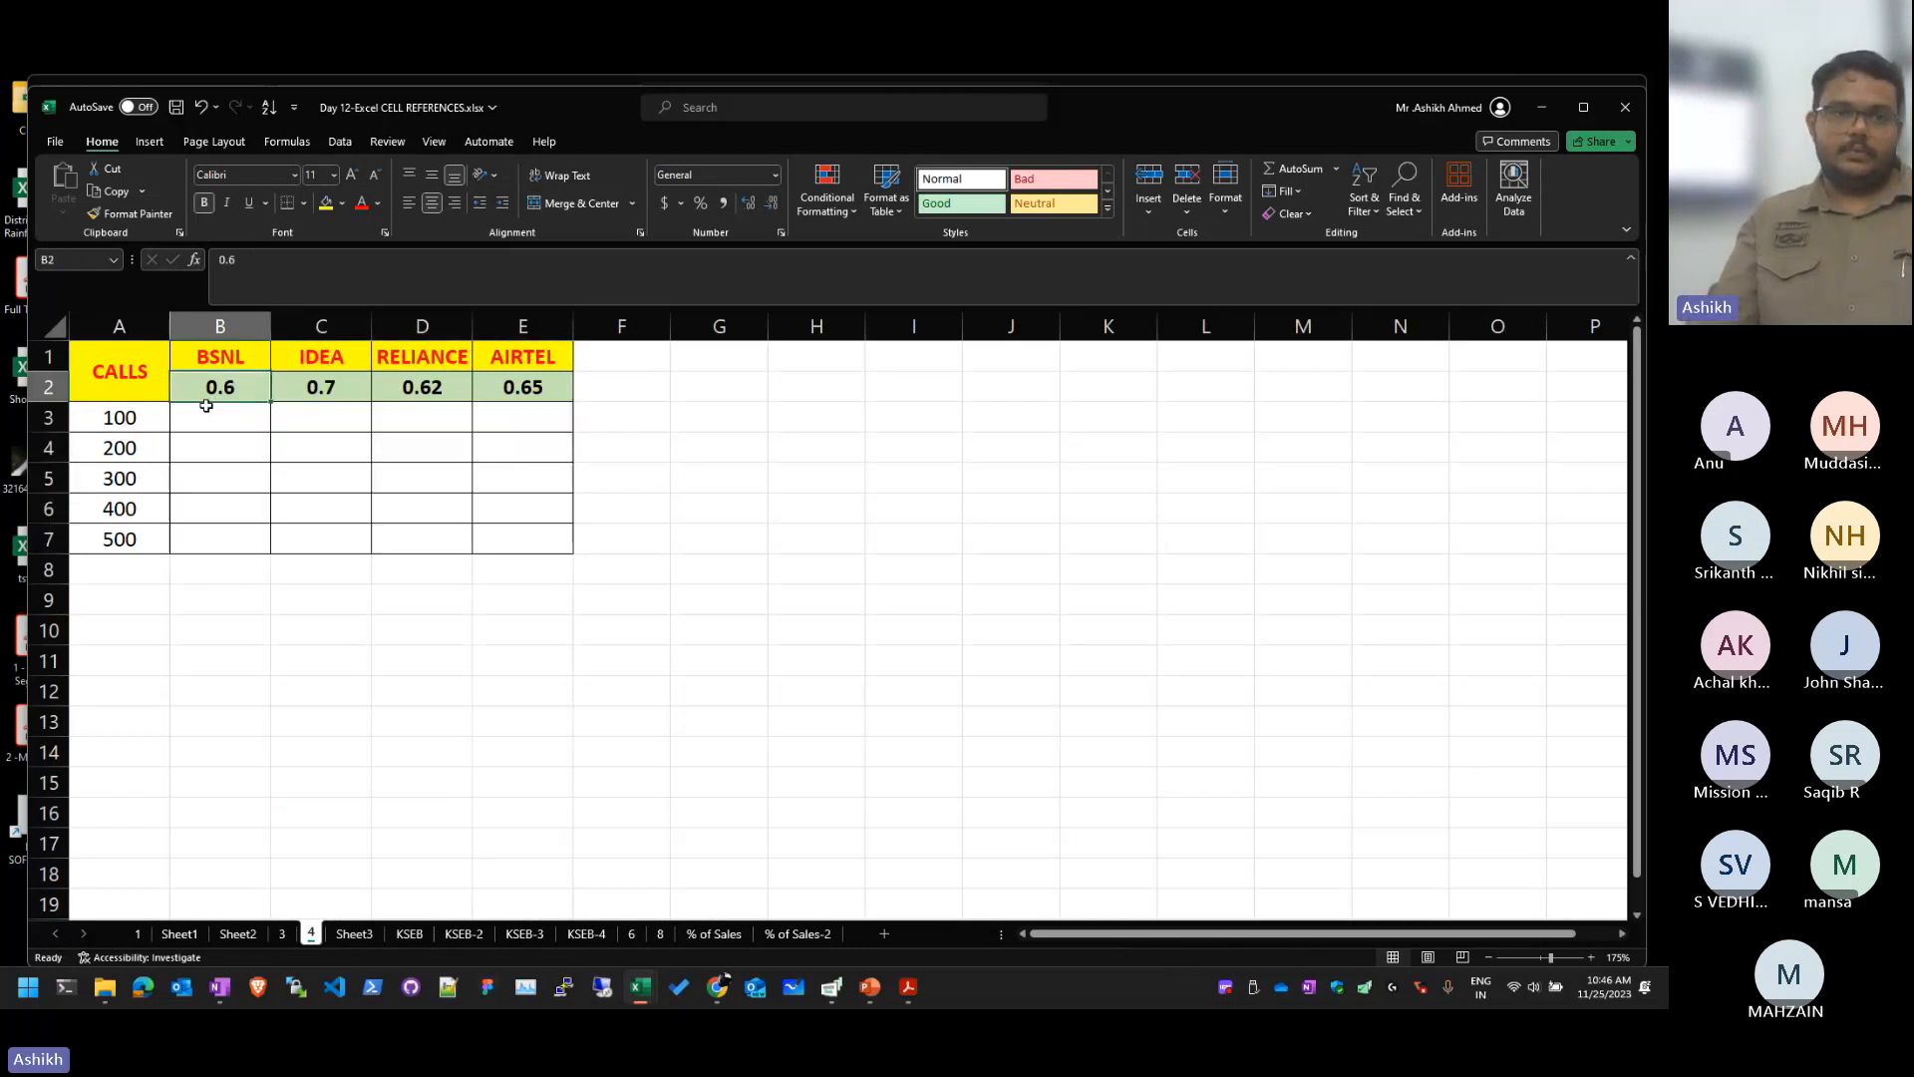
pyautogui.scroll(12, 206, 406)
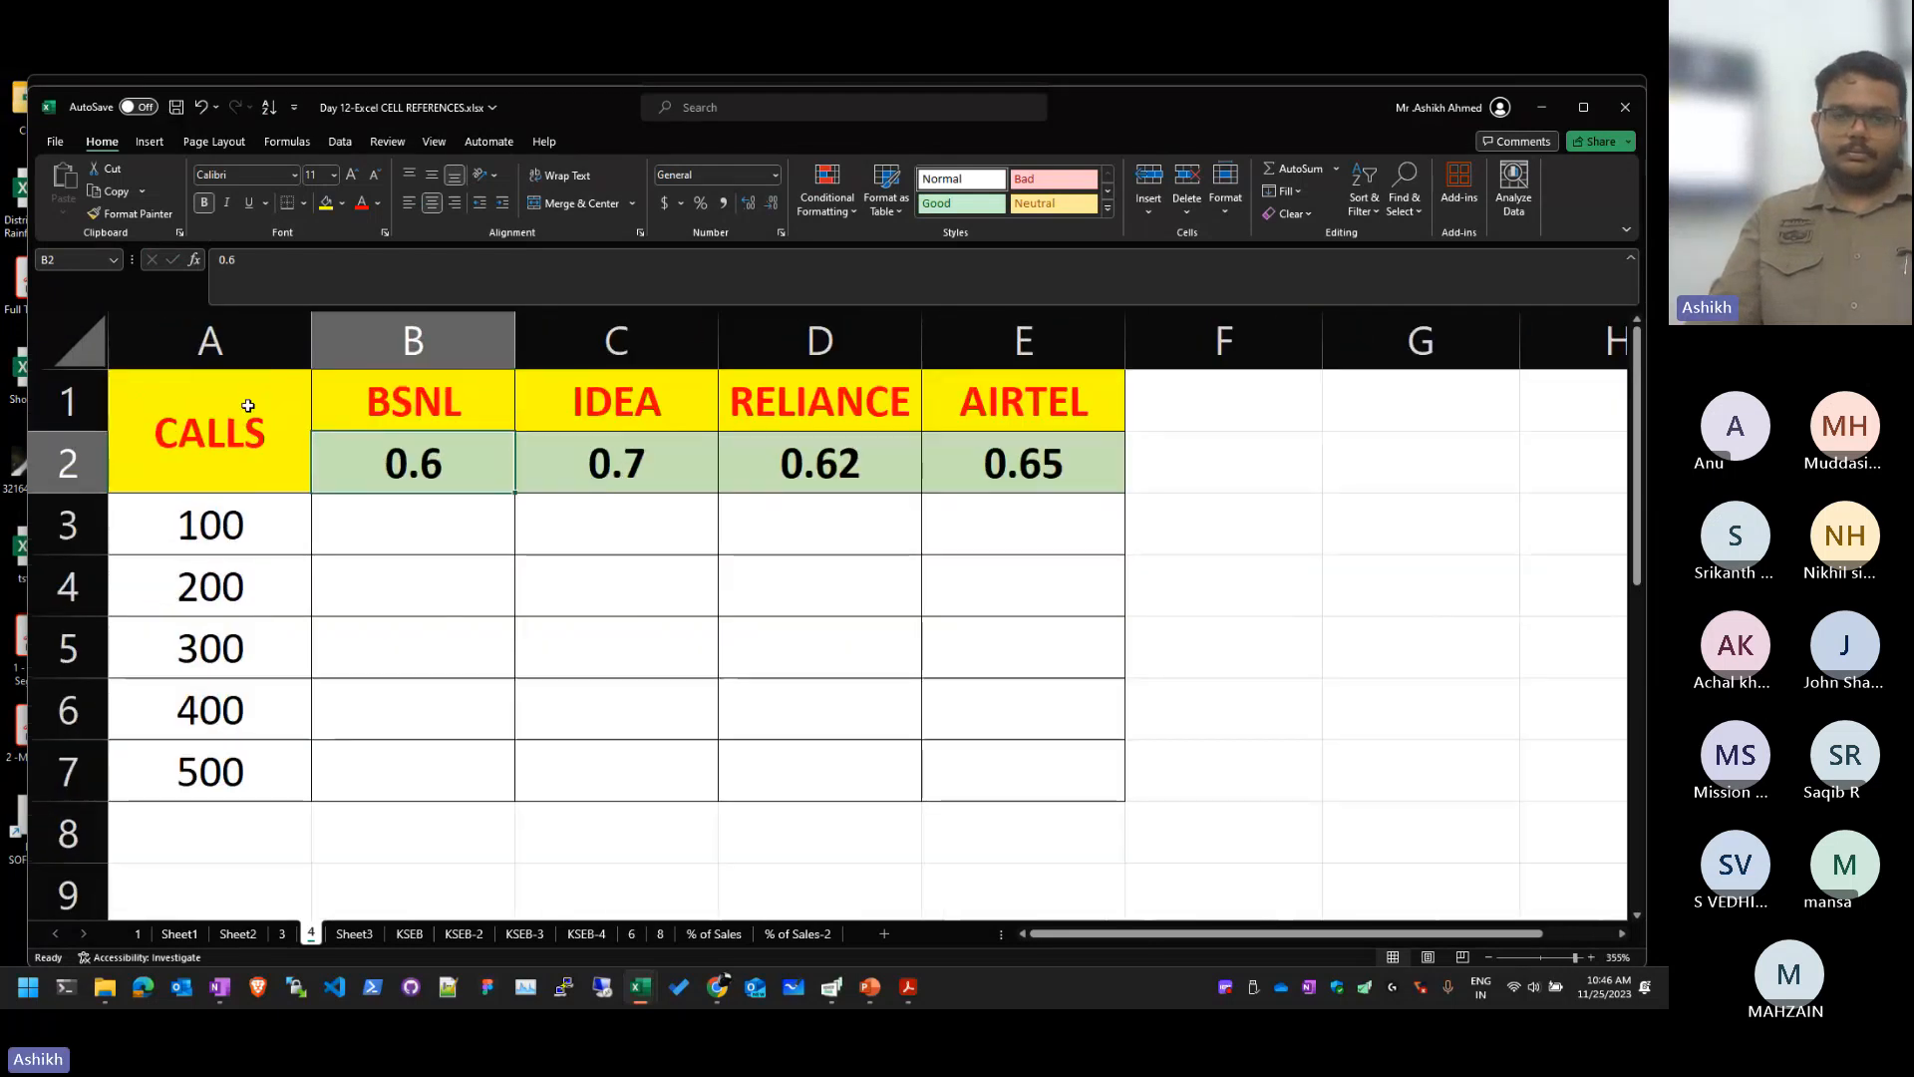
pyautogui.scroll(3, 486, 521)
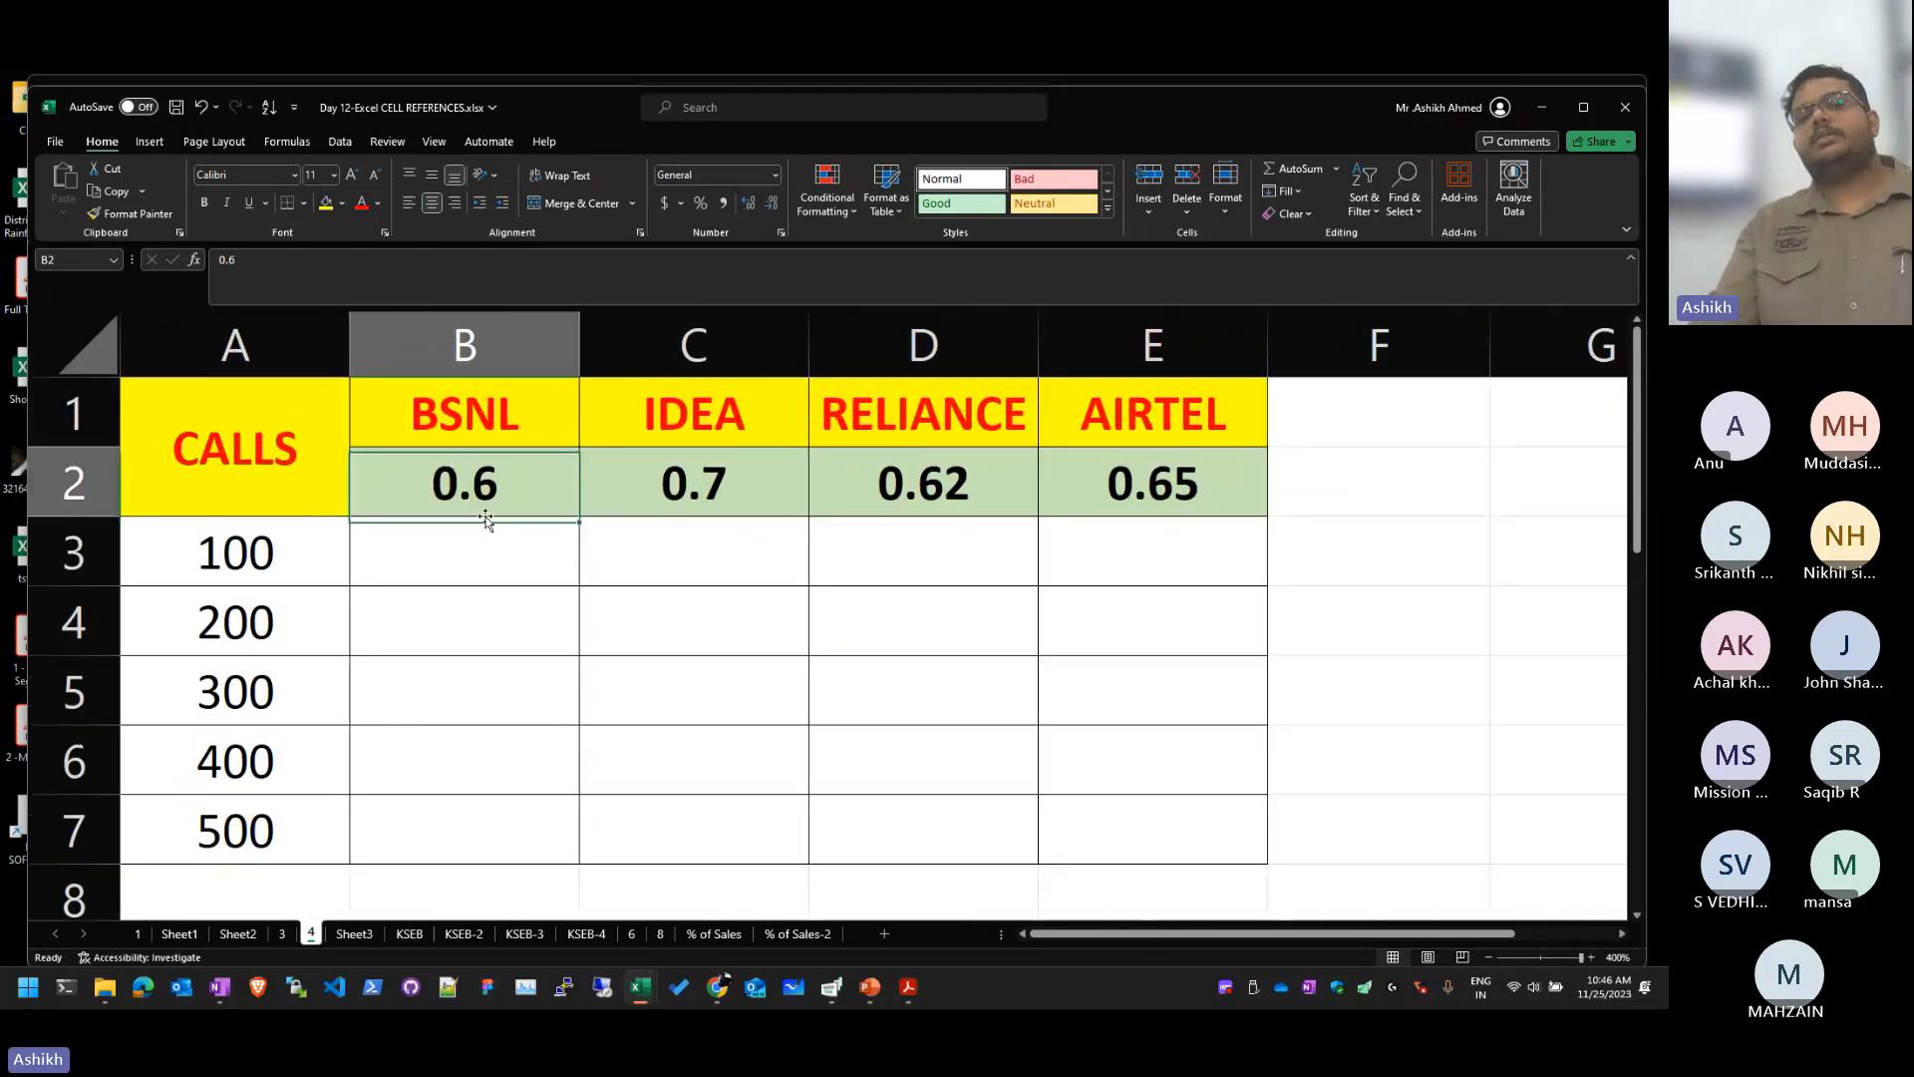
pyautogui.click(469, 556)
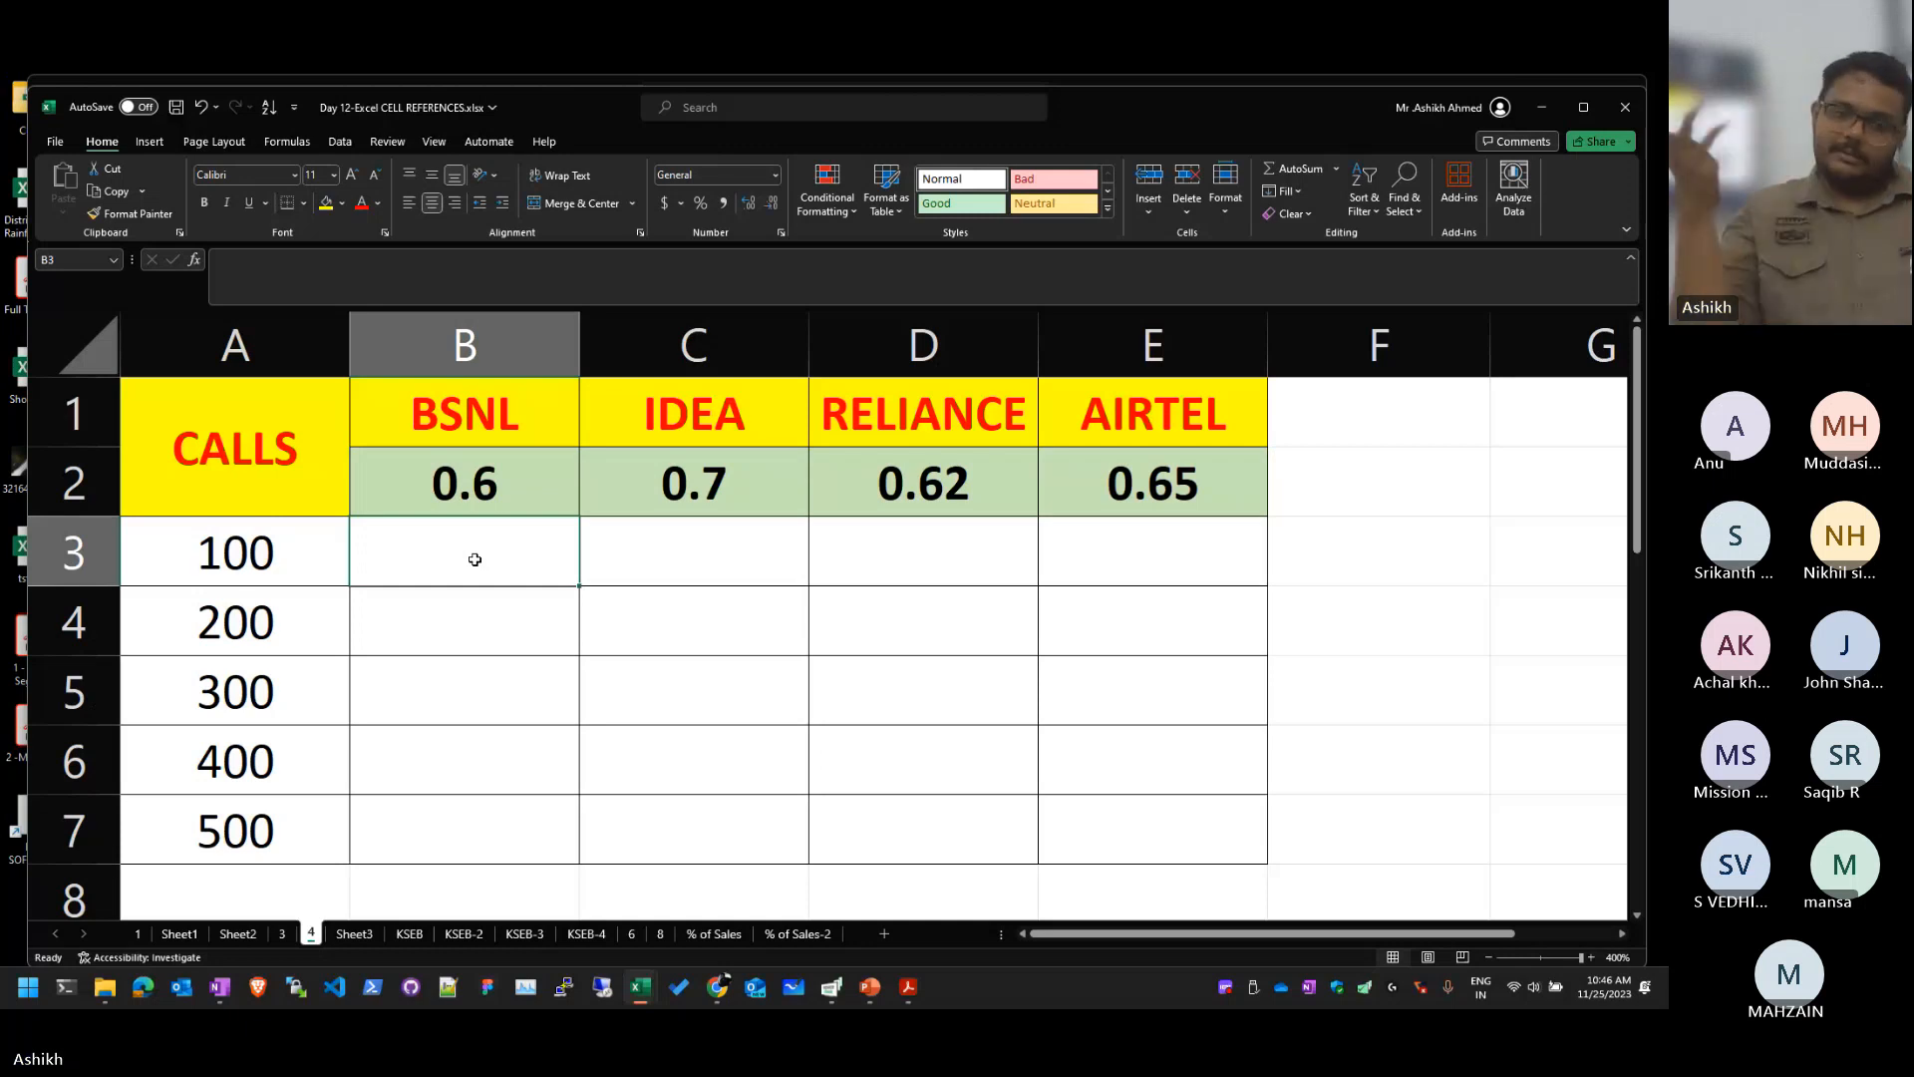
pyautogui.press('Right')
pyautogui.press('Left')
pyautogui.press('Down')
pyautogui.press('Up')
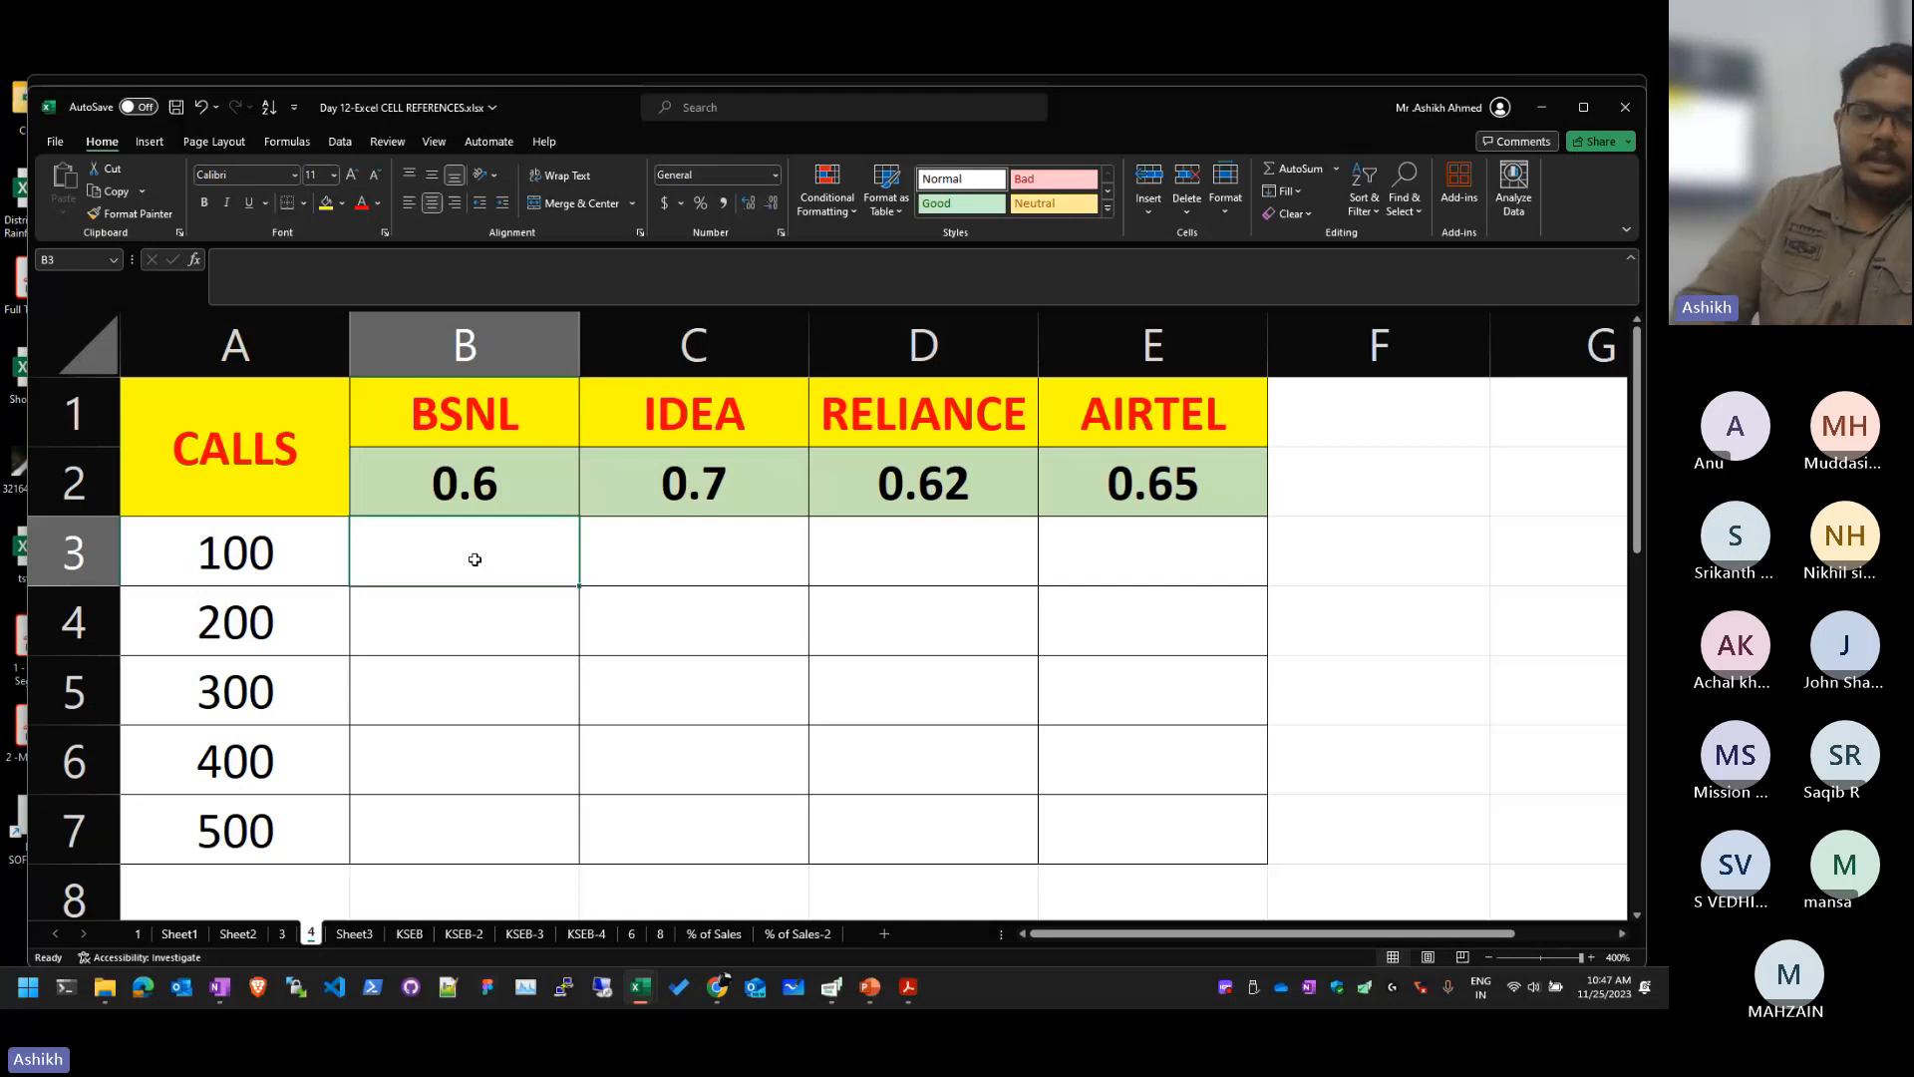
pyautogui.write('=')
pyautogui.press('Up')
pyautogui.write('*')
pyautogui.press('Left')
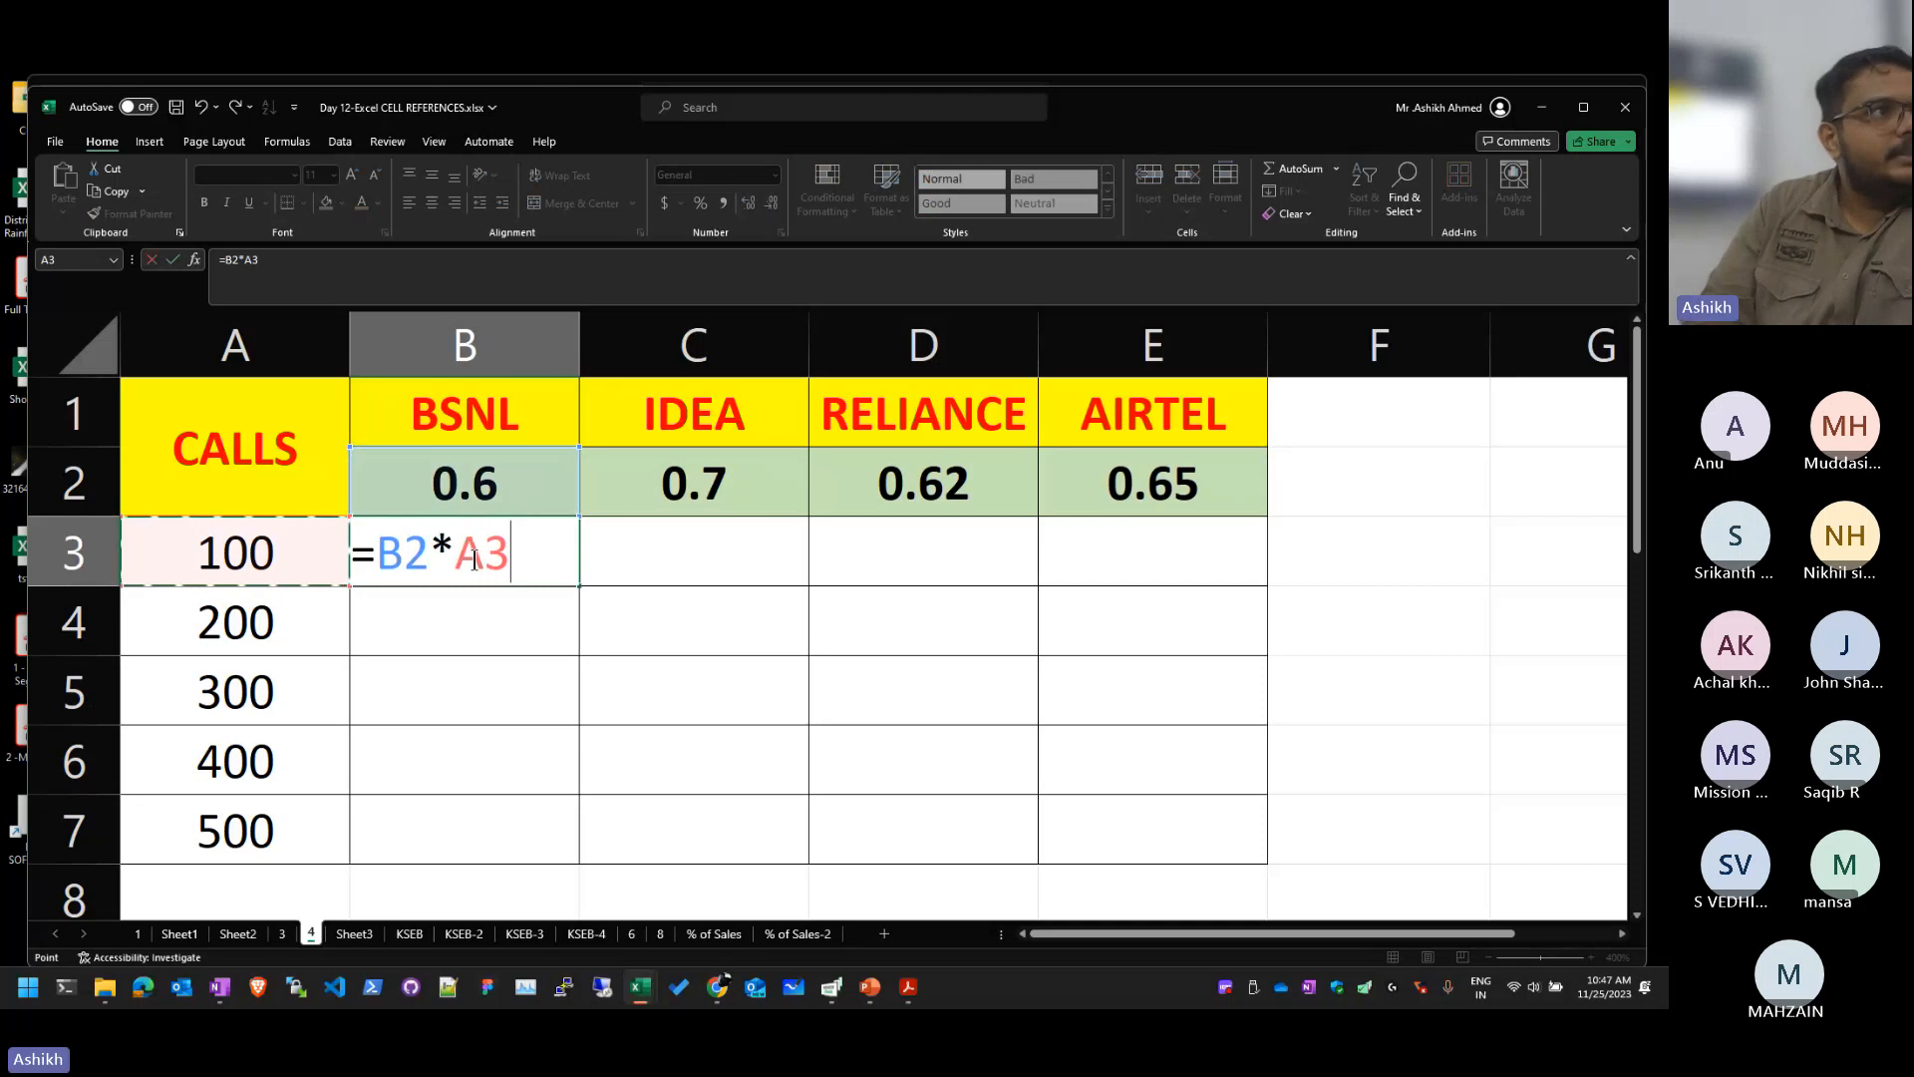
pyautogui.hotkey('ctrl', 'Return')
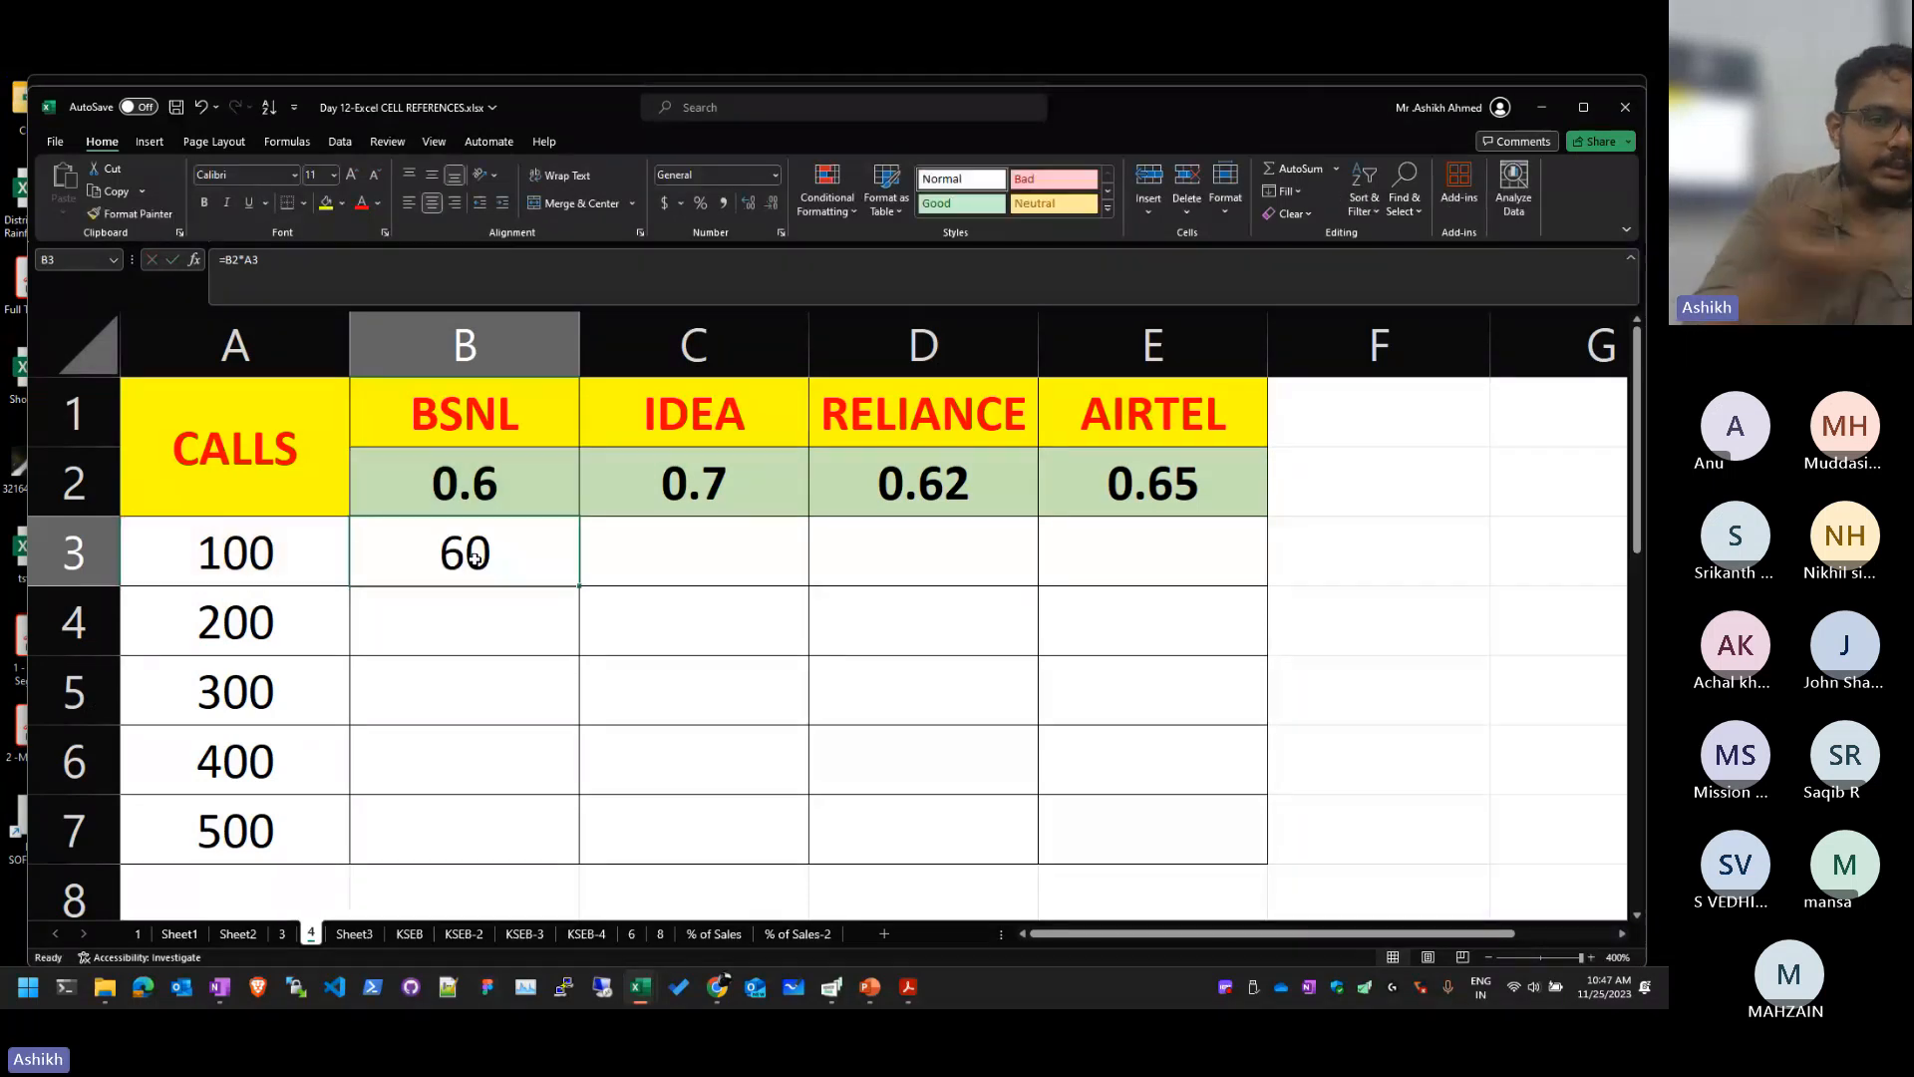
# Step: Inspect the BSNL charge formula in B3 and the rate and calls cells it references
pyautogui.doubleClick(475, 558)
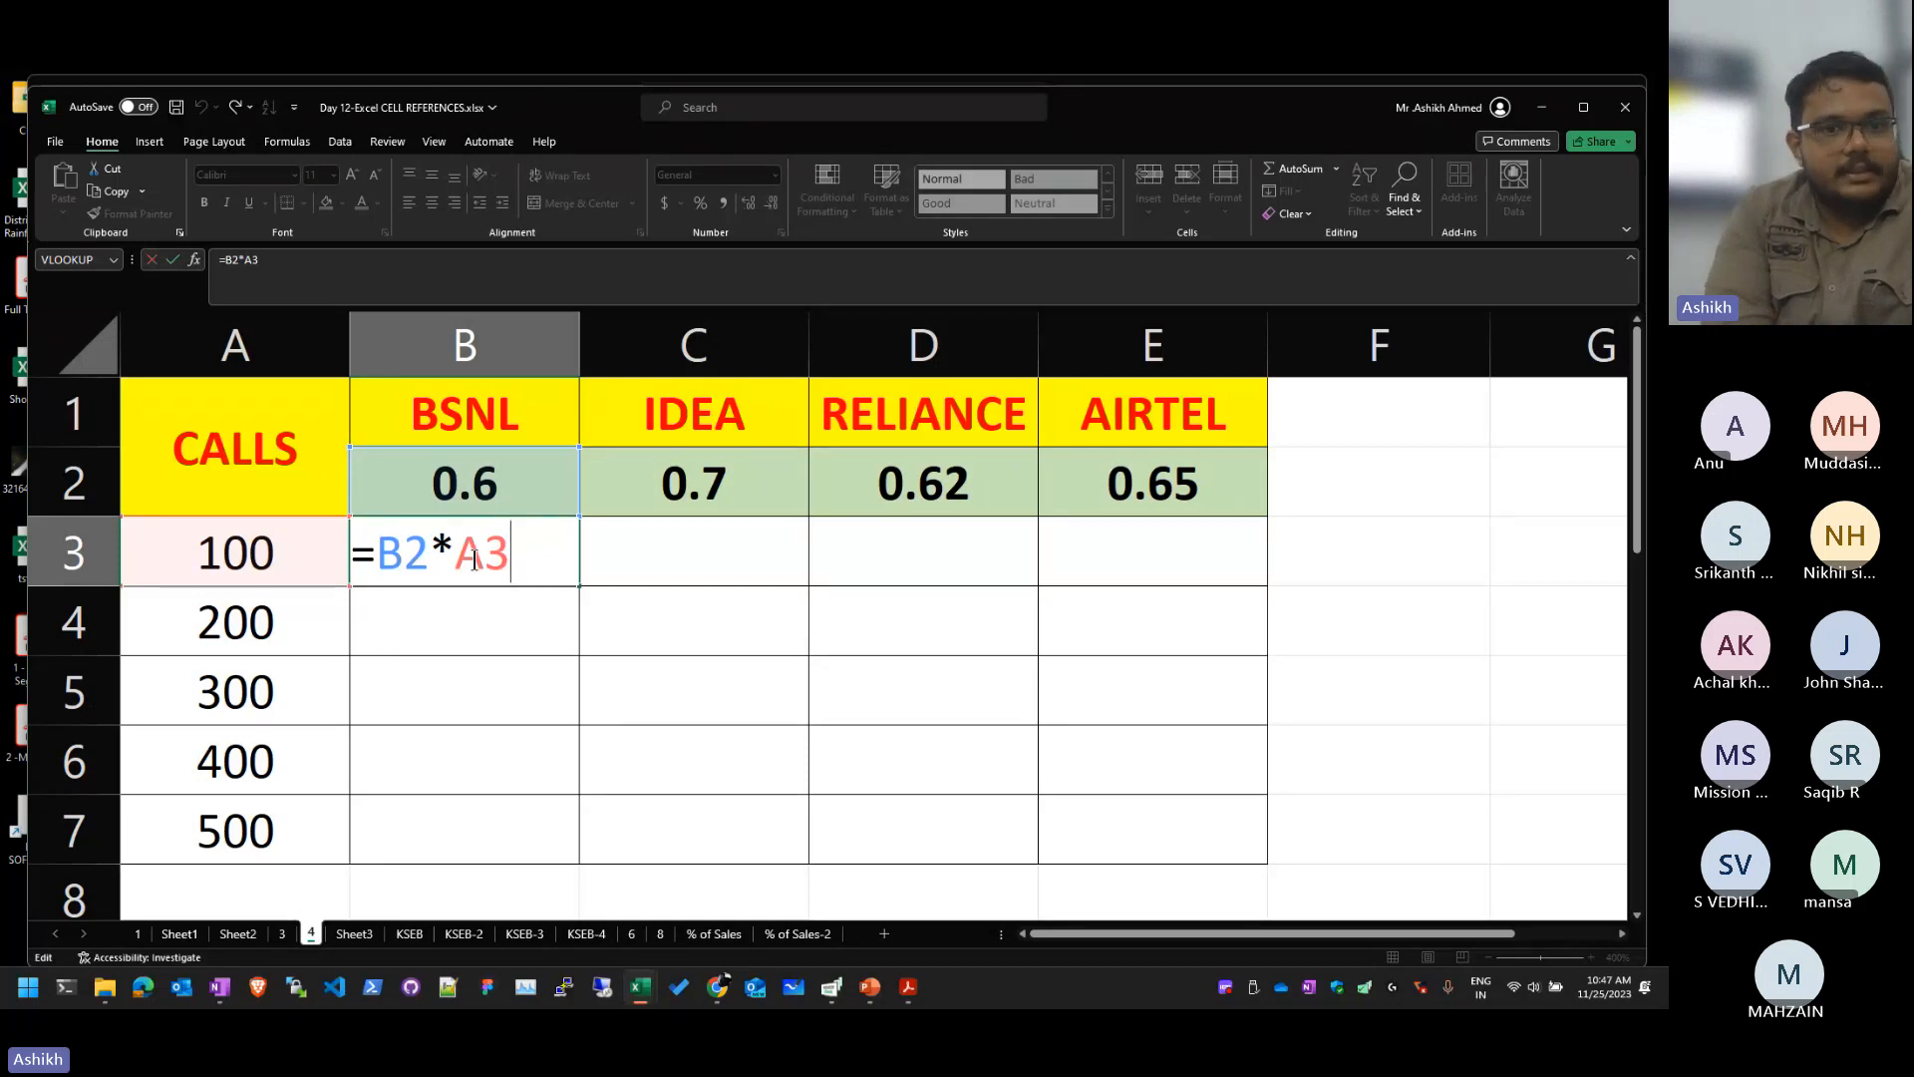
pyautogui.press('Escape')
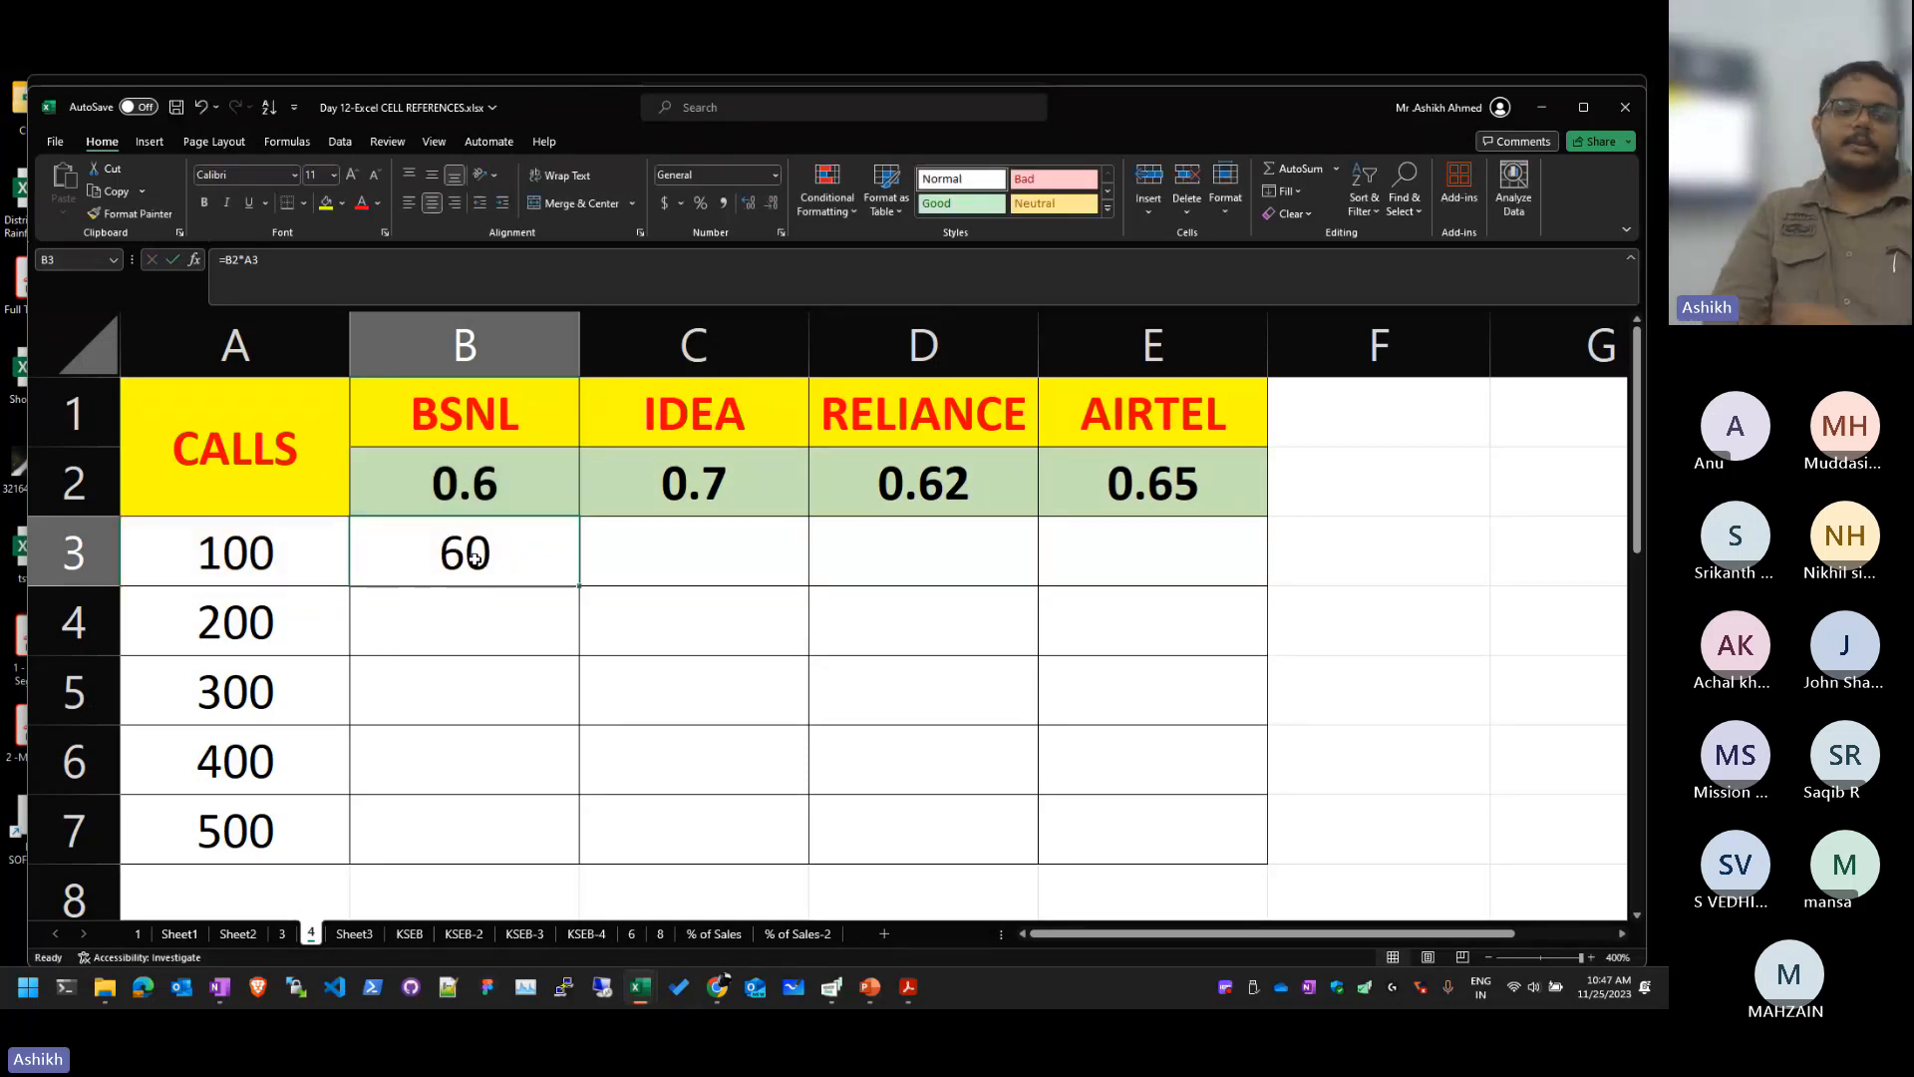
pyautogui.press('F2')
pyautogui.press('Escape')
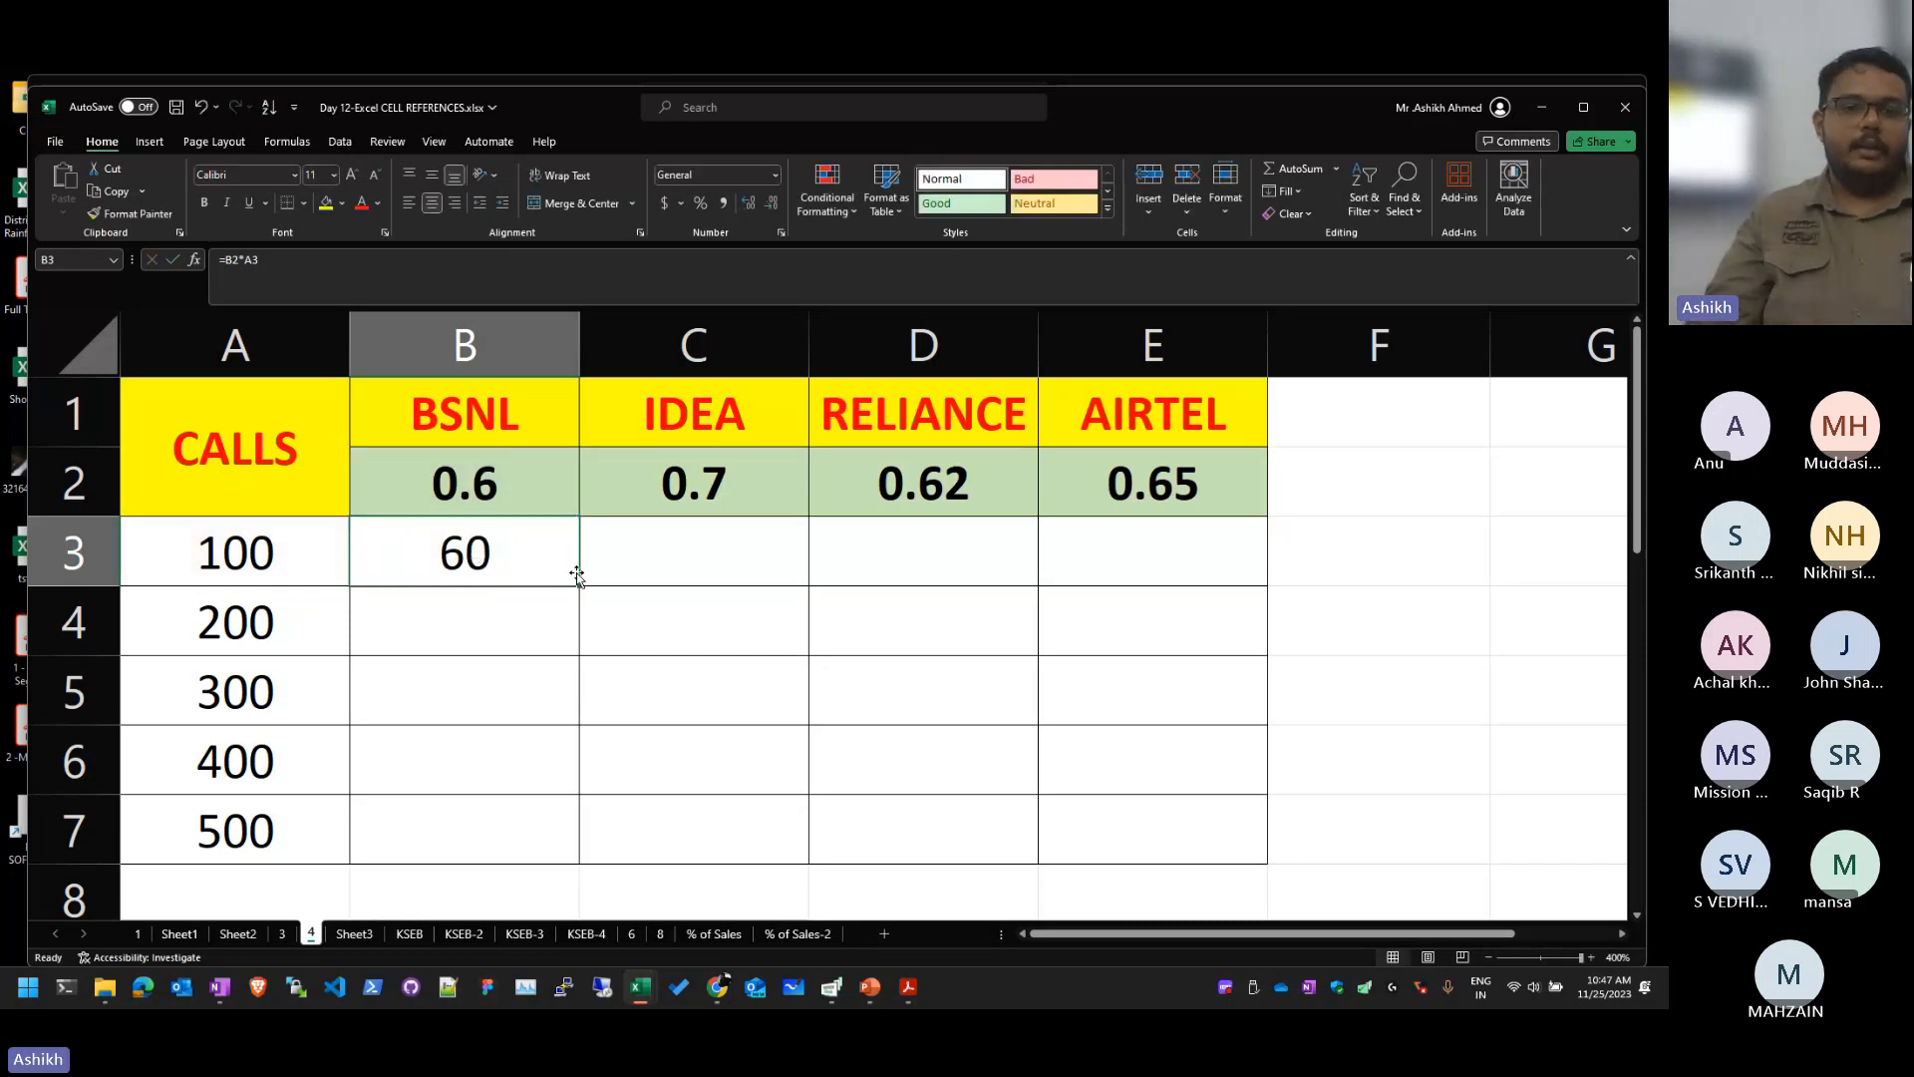
# Step: Fill the BSNL charge formula from B3 down to B7 and inspect the copied formula in B6
pyautogui.moveTo(580, 590); pyautogui.dragTo(552, 895)
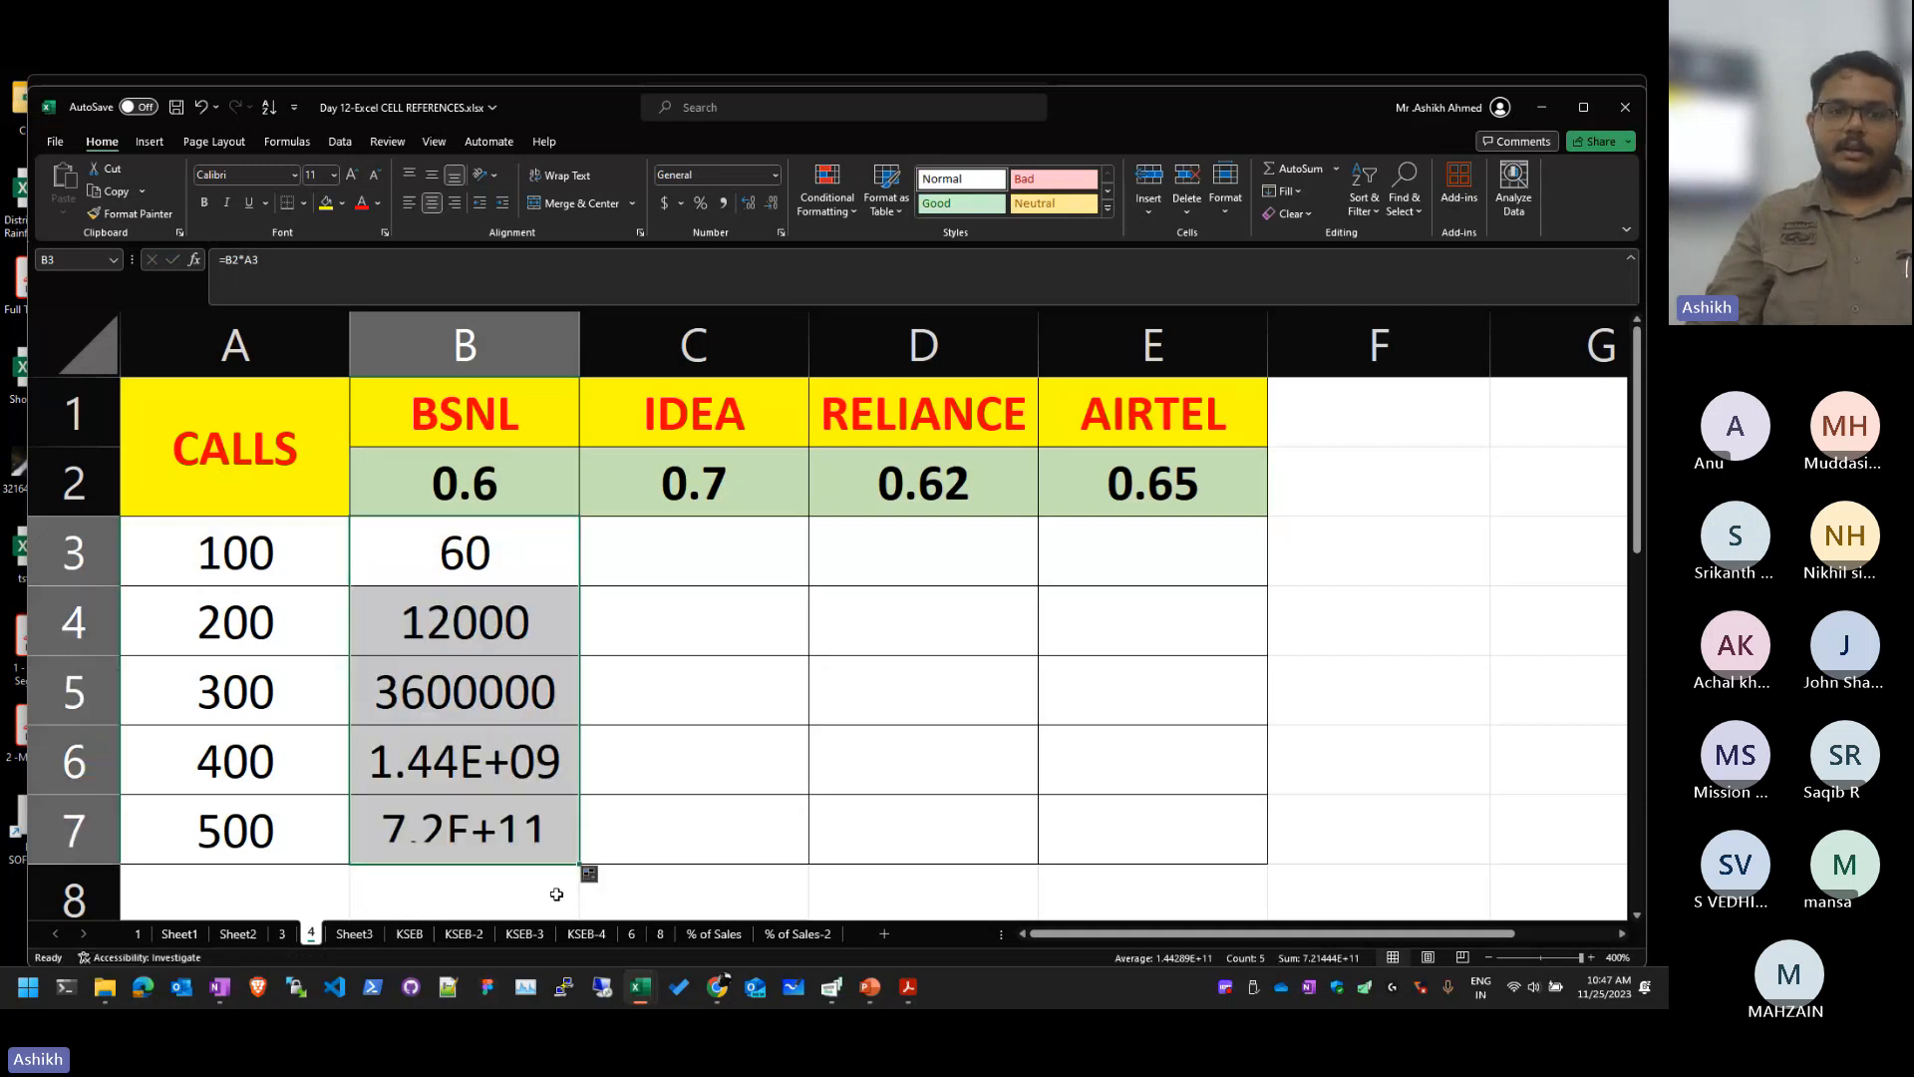
pyautogui.click(831, 541)
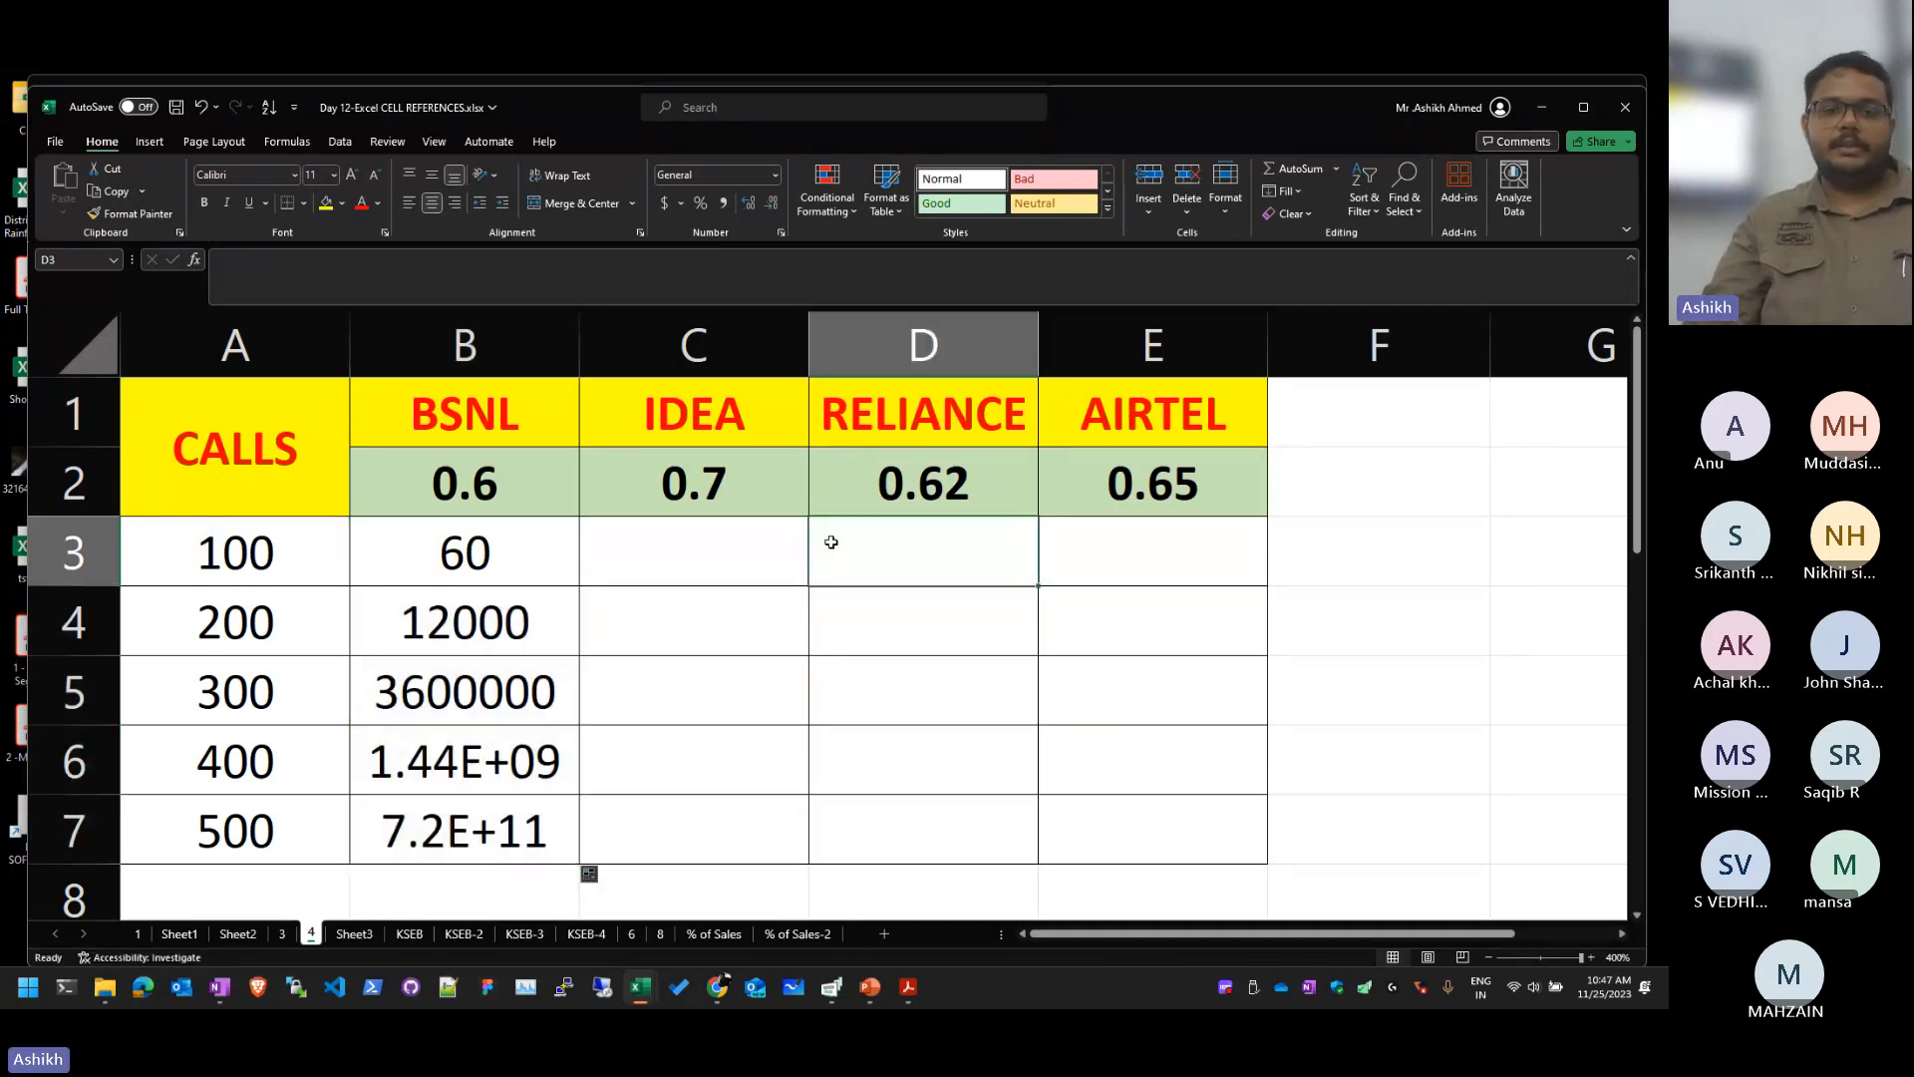
pyautogui.doubleClick(464, 760)
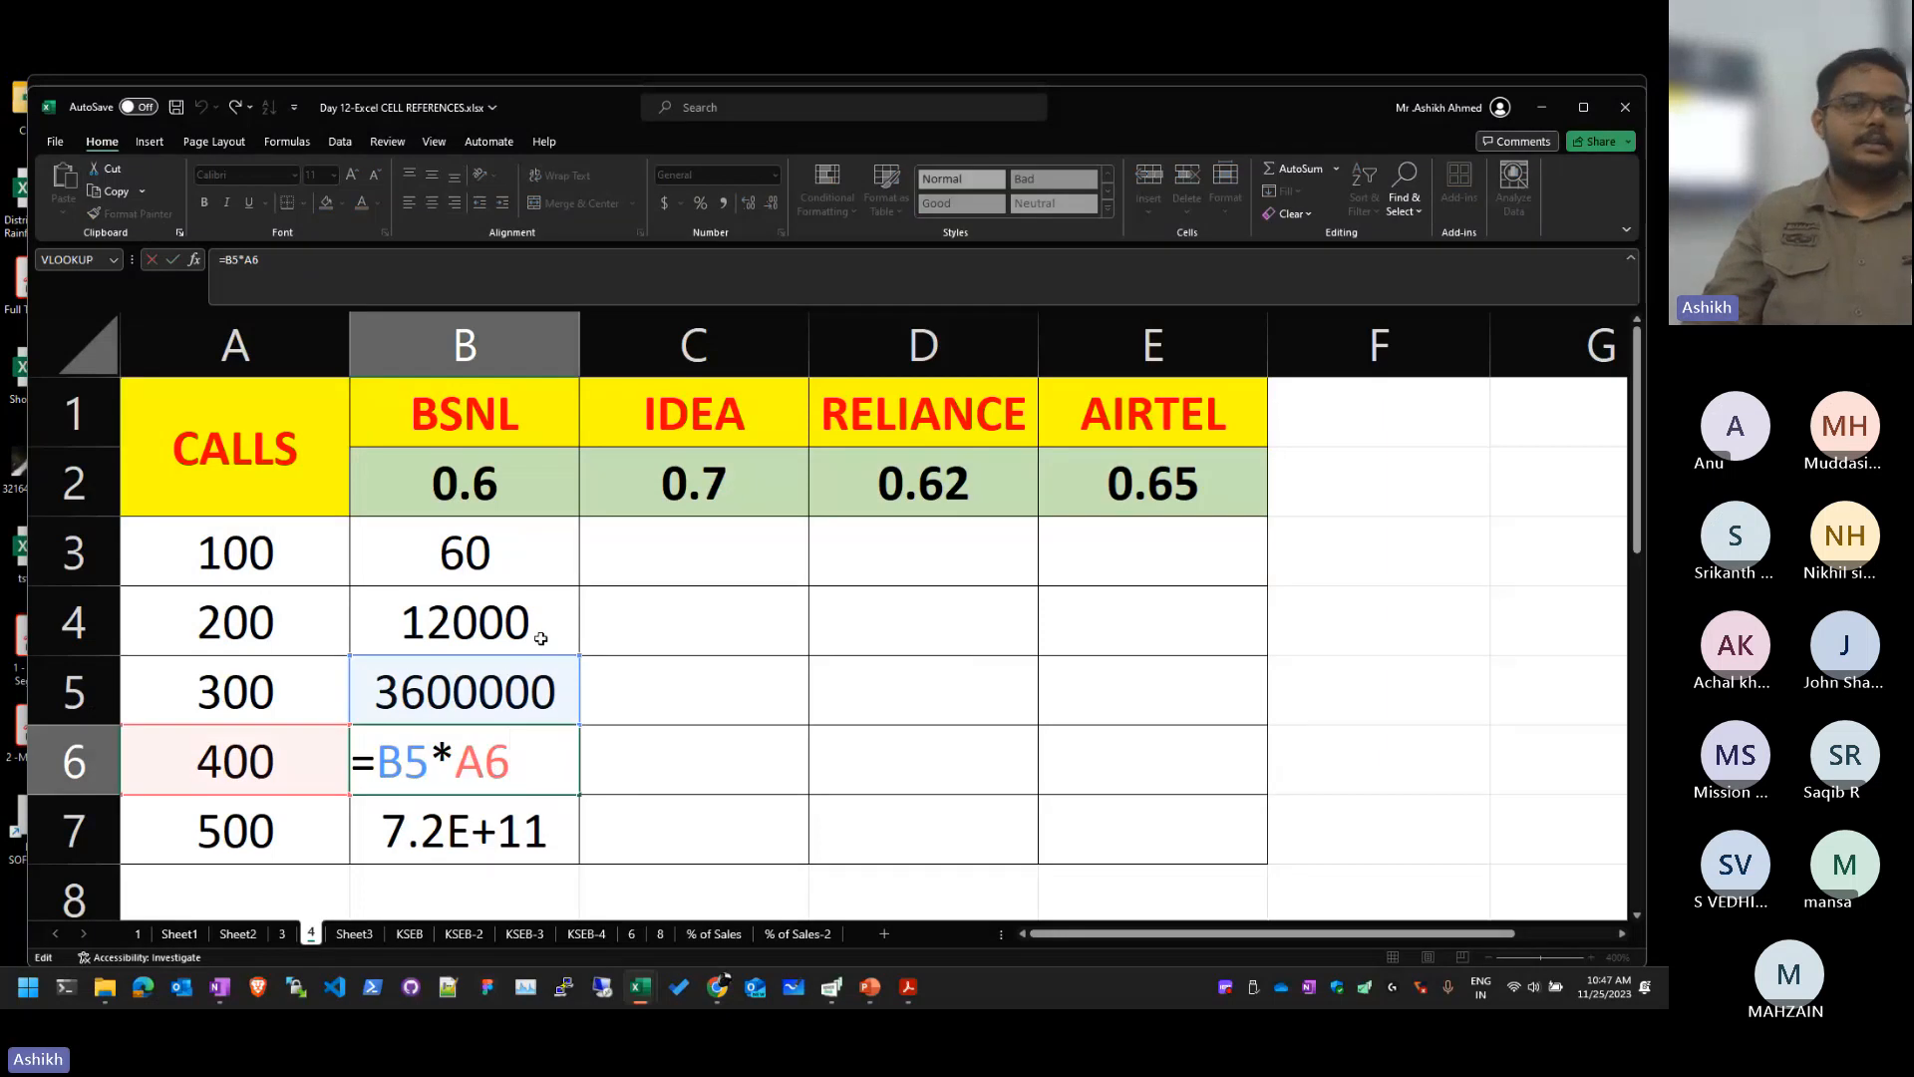
pyautogui.press('Escape')
# Step: Clear the copied BSNL charges for 200 to 500 calls in B4:B7
pyautogui.click(518, 623)
pyautogui.keyDown('shift'); pyautogui.click(521, 831); pyautogui.keyUp('shift')
pyautogui.press('Delete')
pyautogui.click(705, 675)
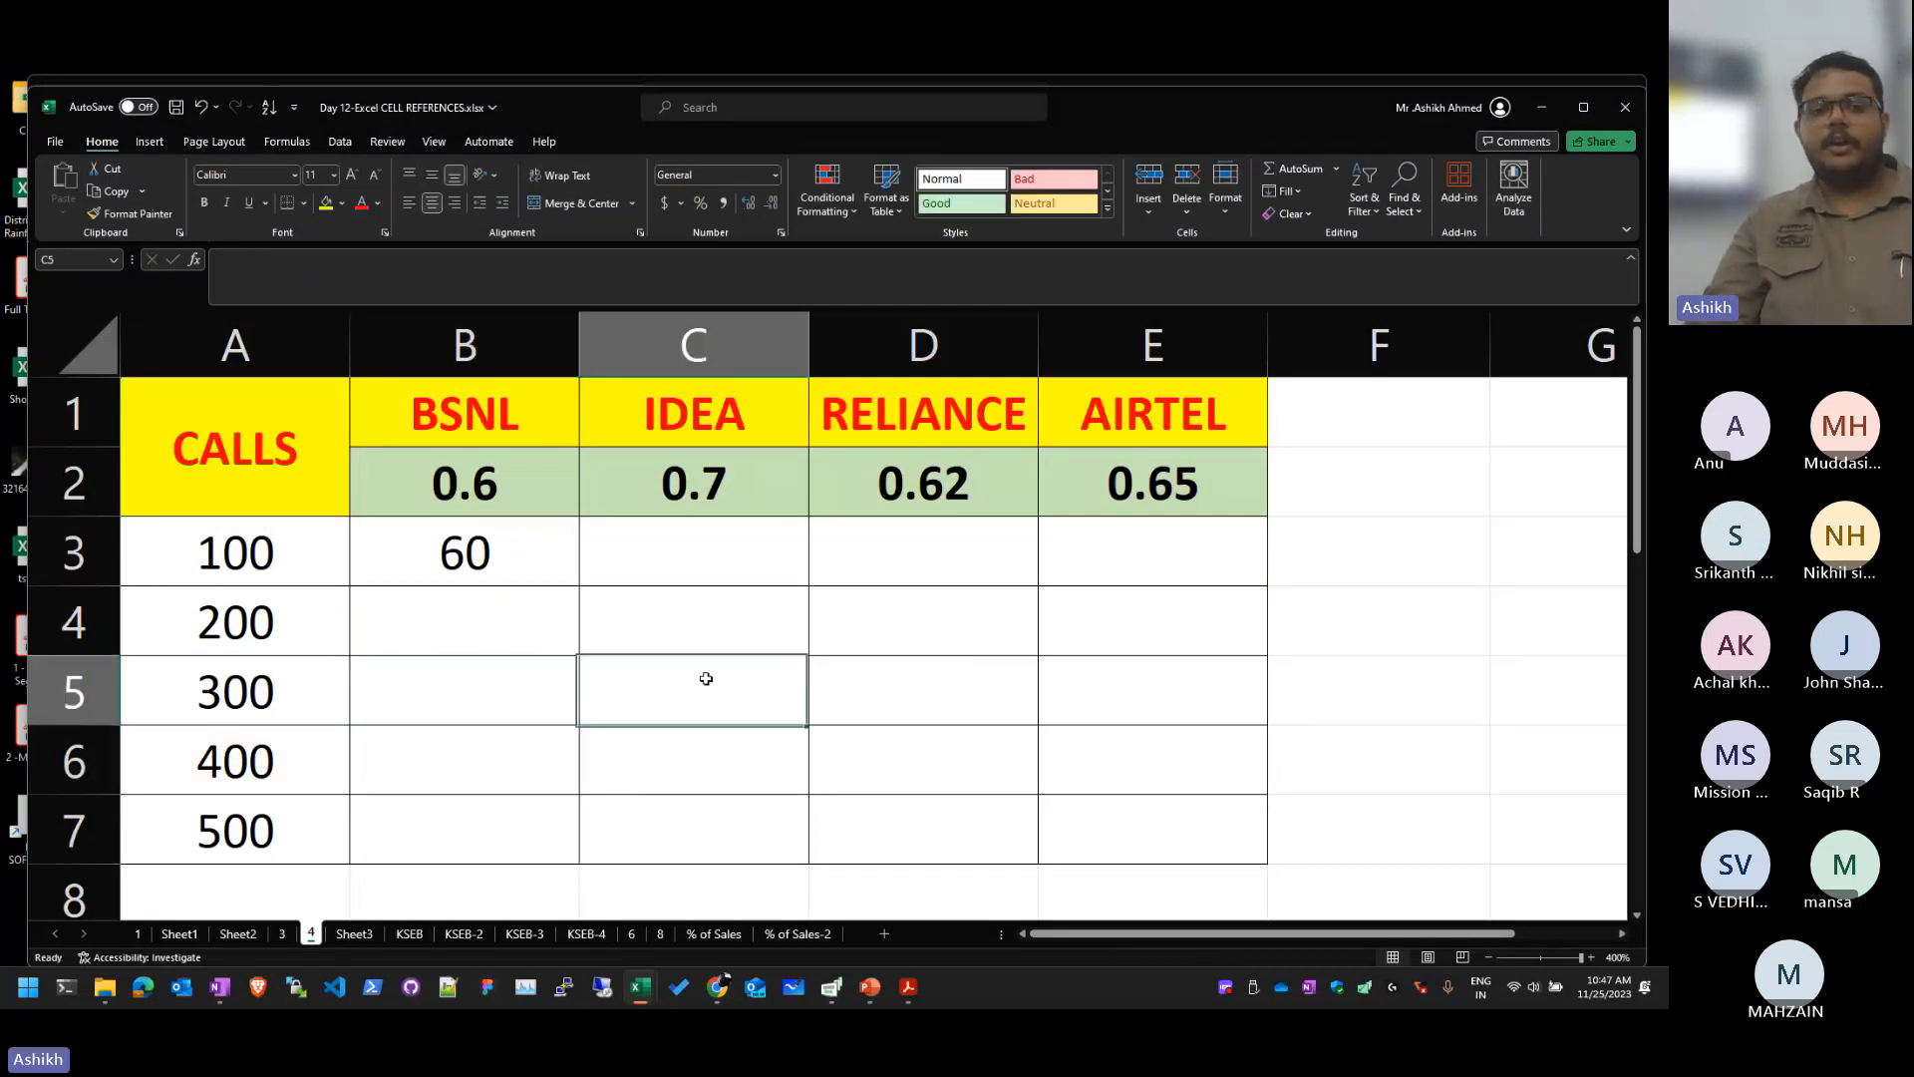
# Step: Inspect the B2 rate reference in the BSNL charge formula in B3
pyautogui.click(514, 554)
pyautogui.doubleClick(514, 555)
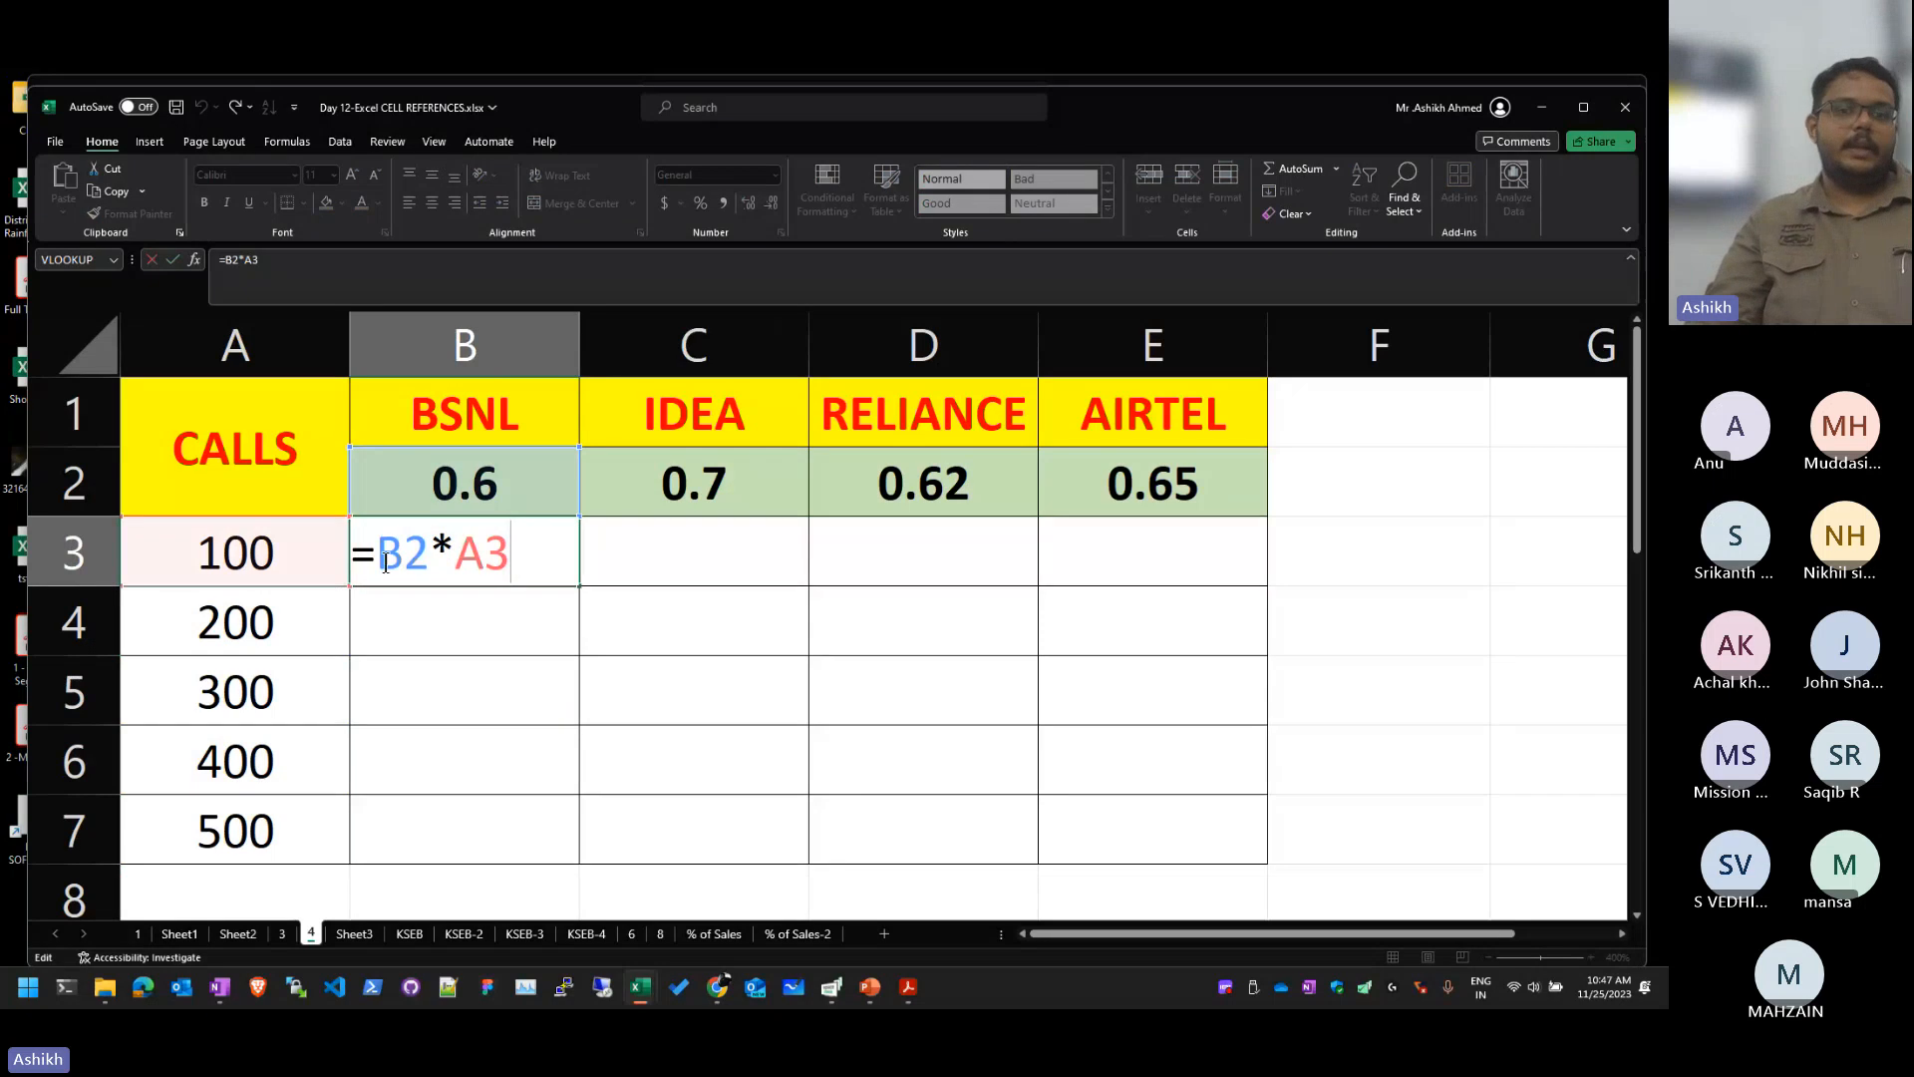
pyautogui.doubleClick(386, 562)
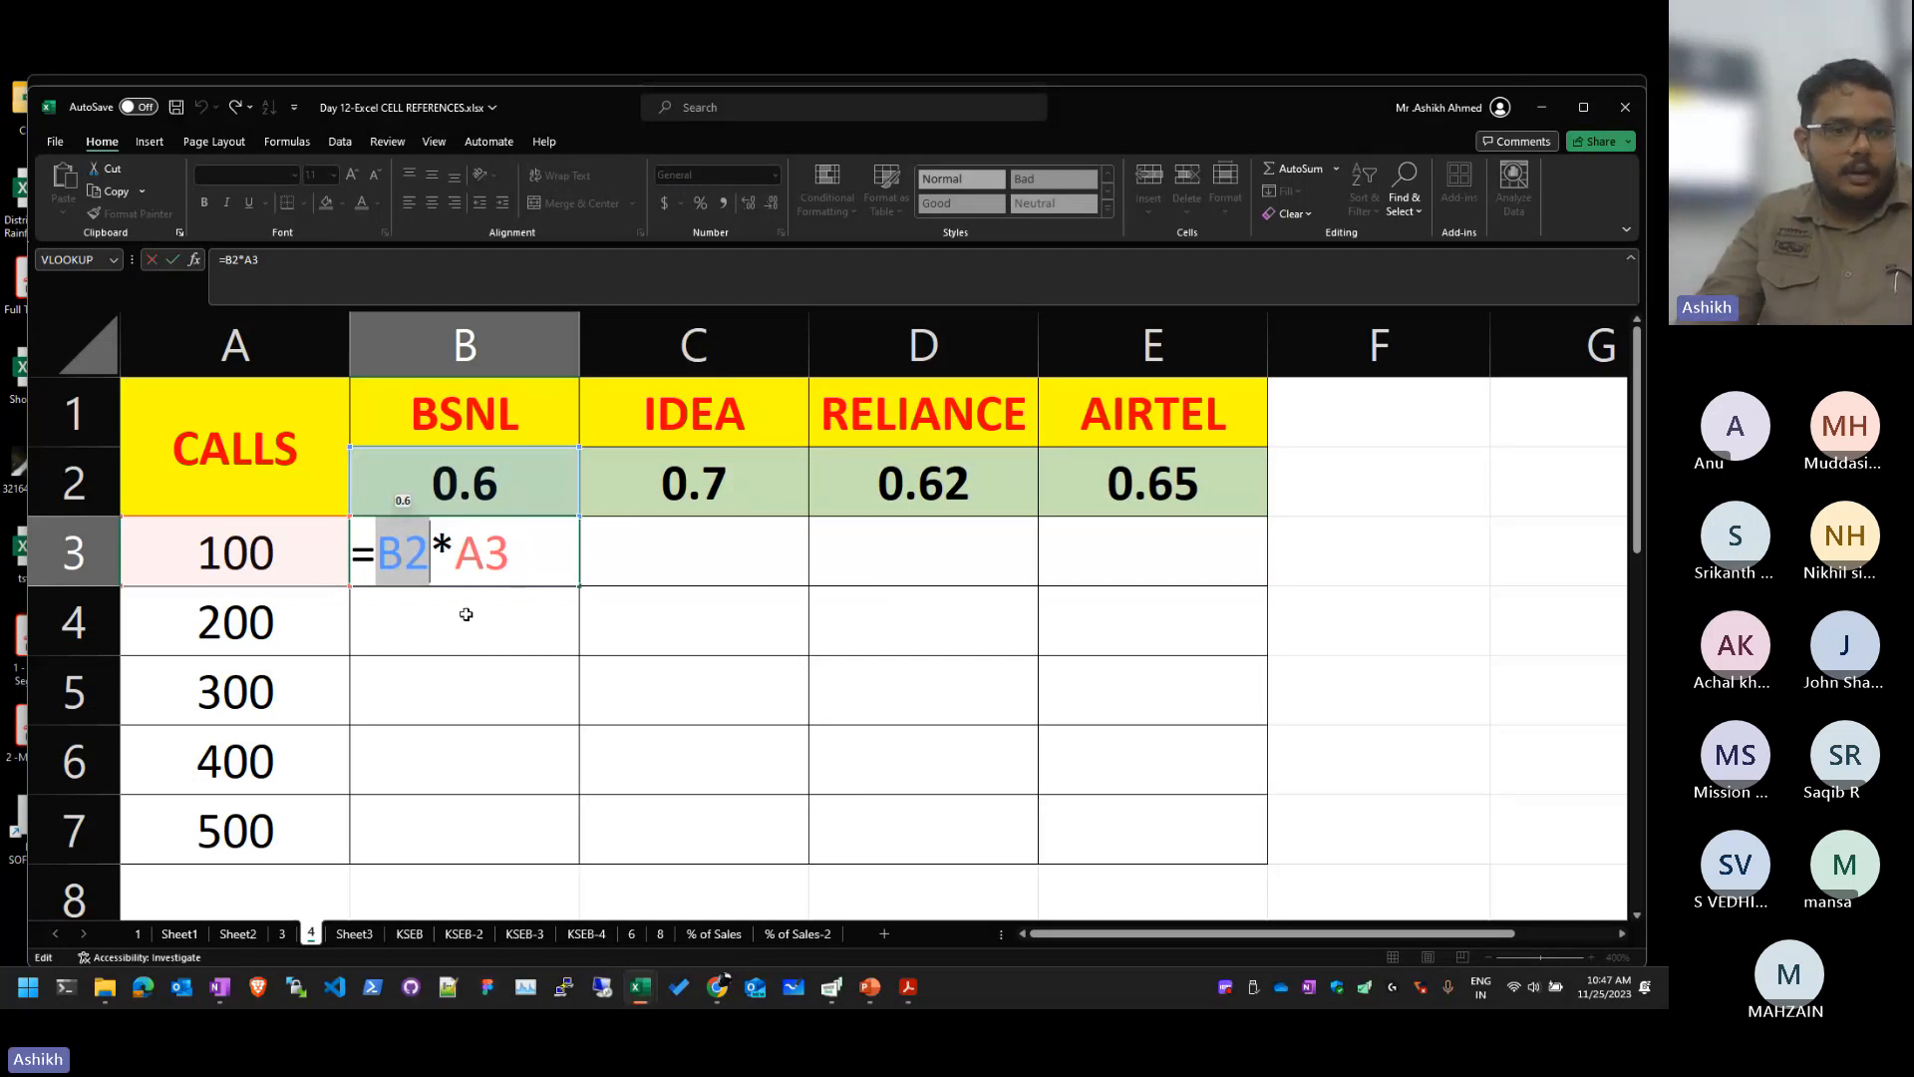
pyautogui.click(399, 563)
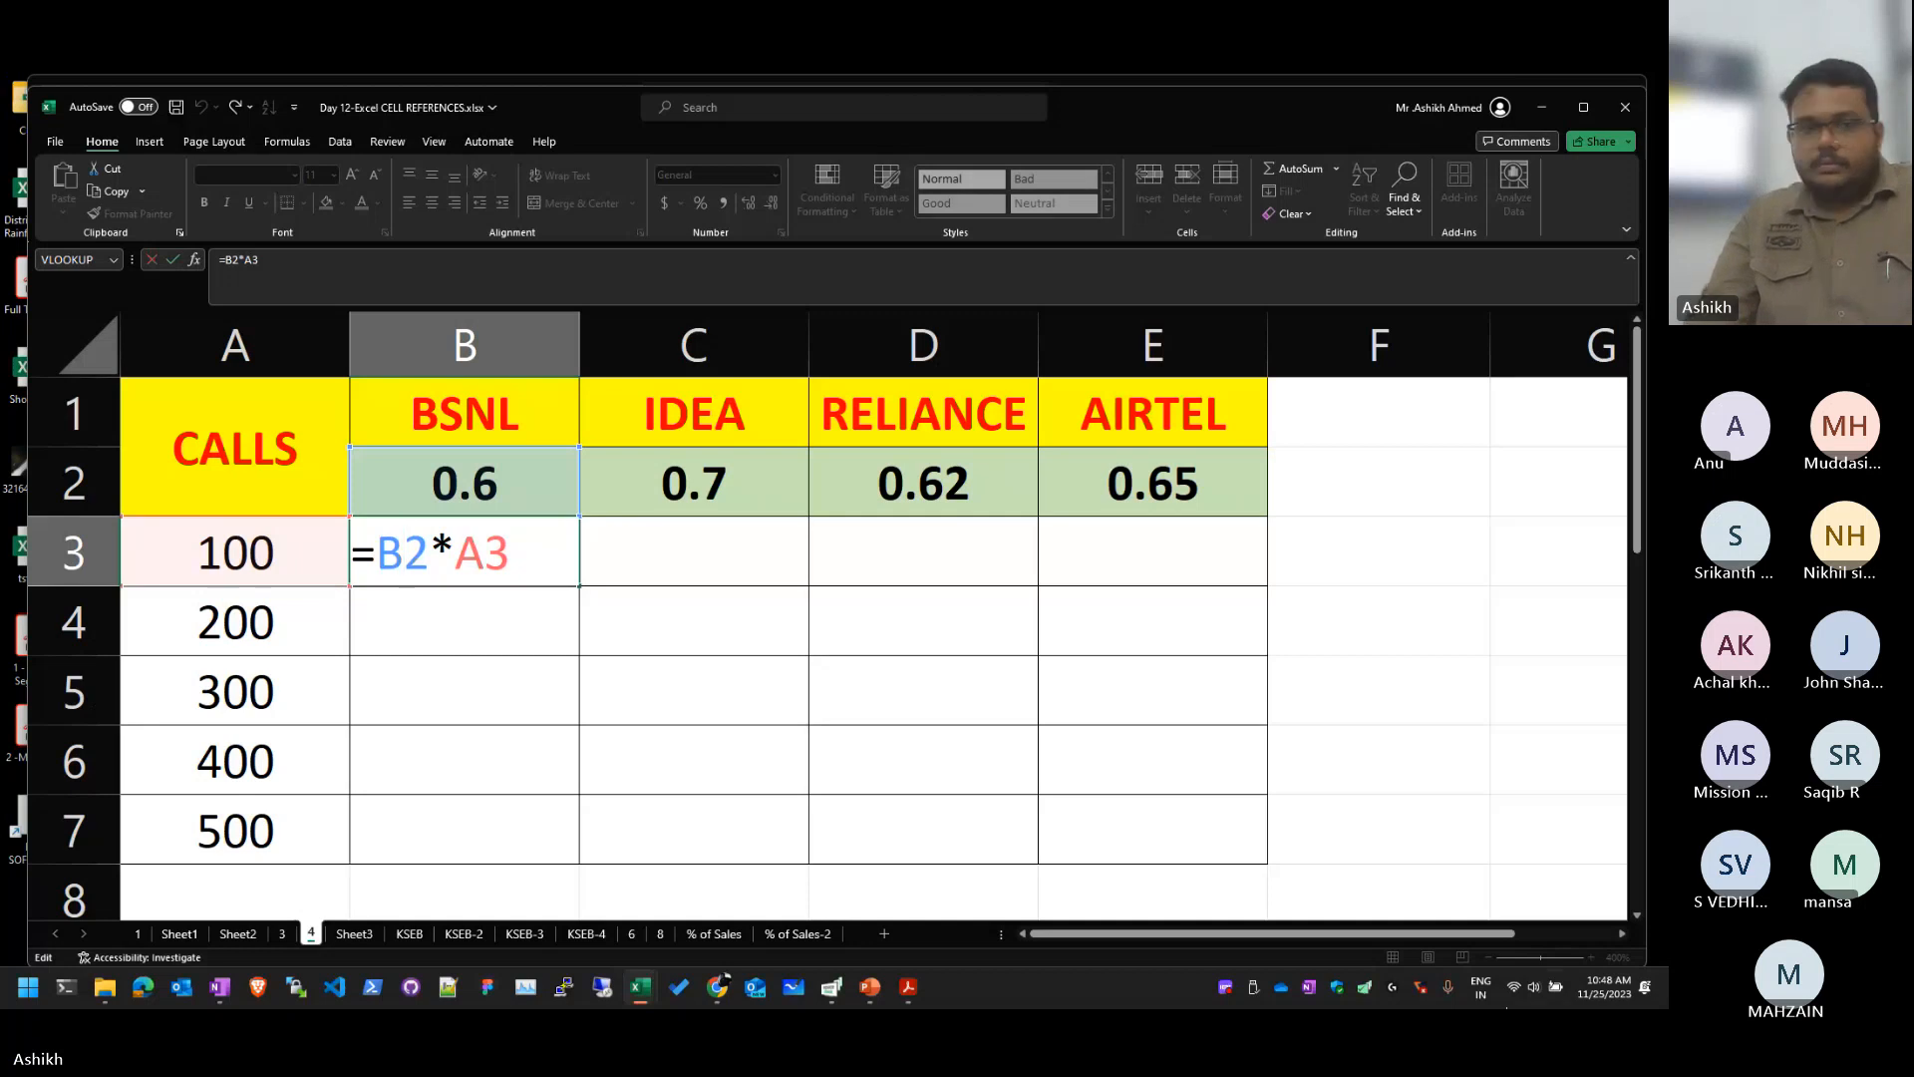
pyautogui.press('Return')
# Step: Undo the recent BSNL formula edits and the earlier clearing of the call charges in B3:E7
pyautogui.click(455, 565)
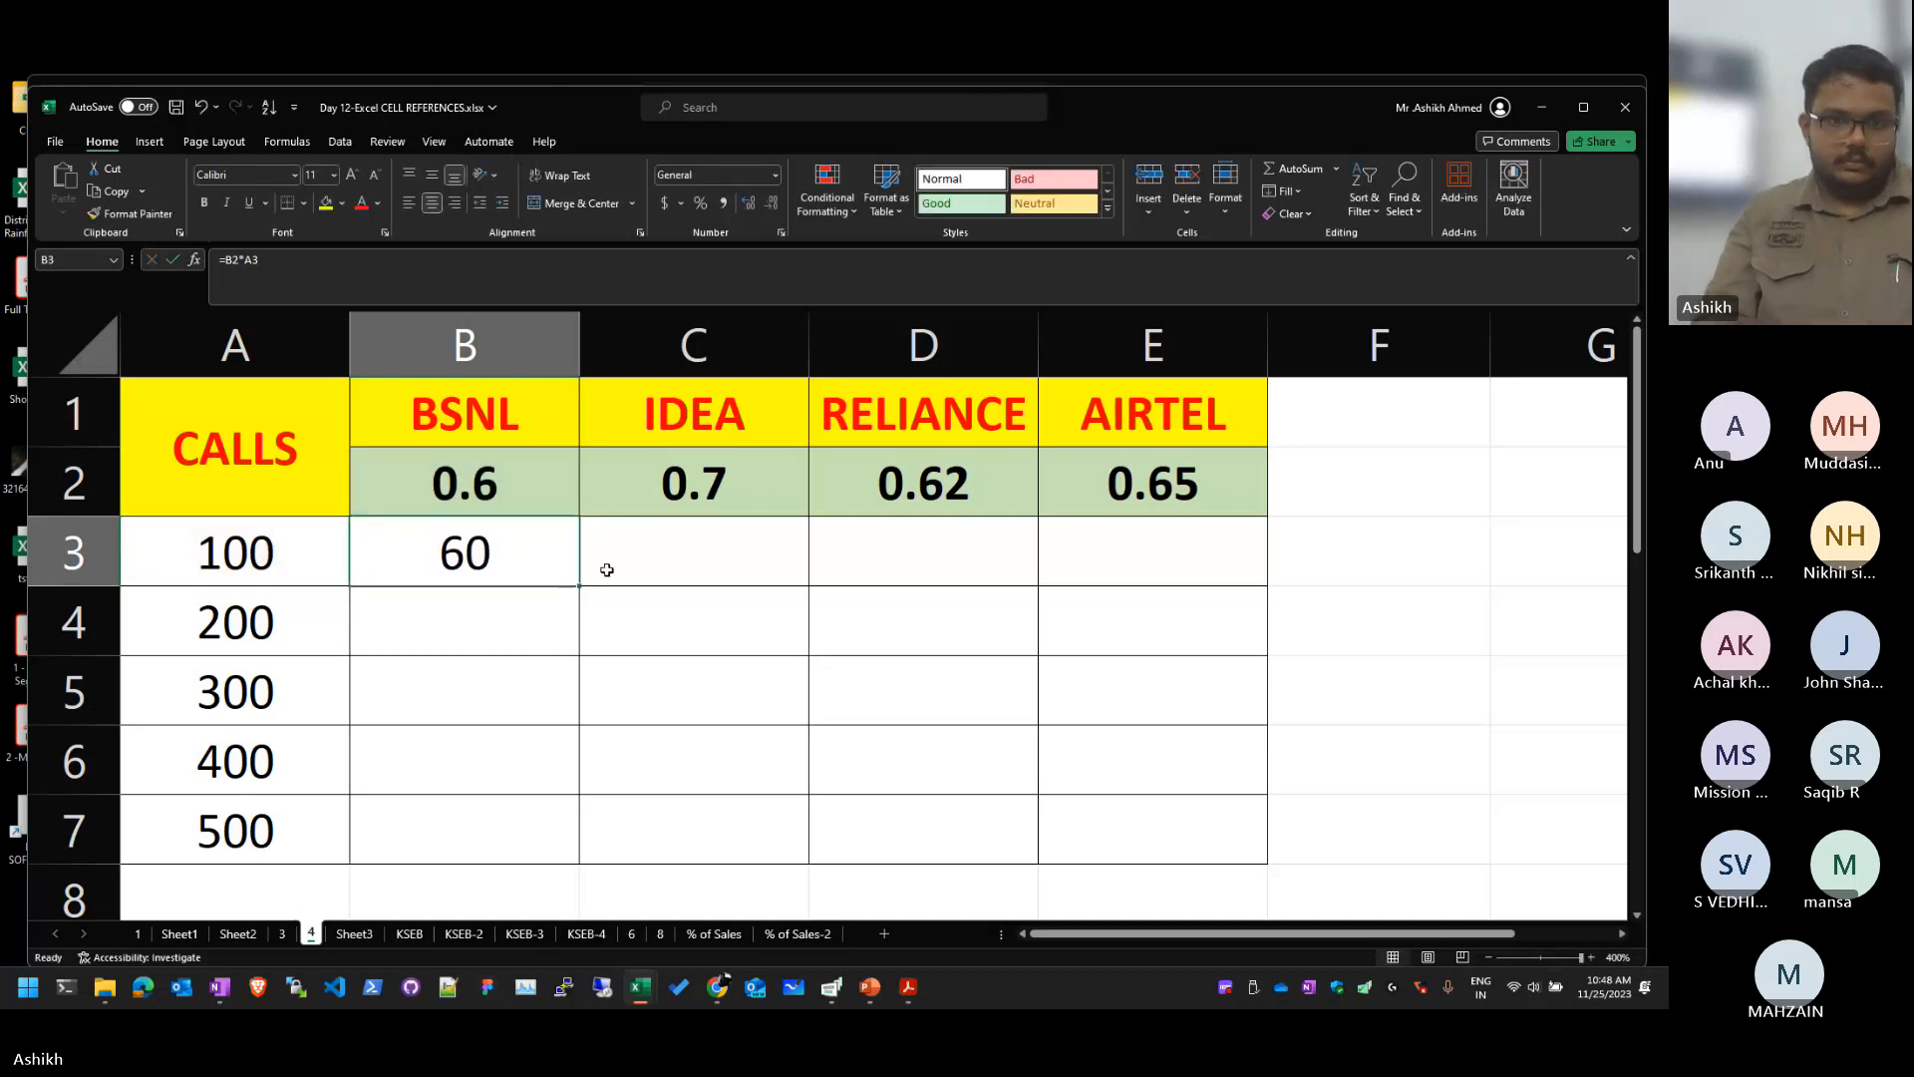
pyautogui.doubleClick(578, 585)
pyautogui.hotkey('ctrl', 'z')
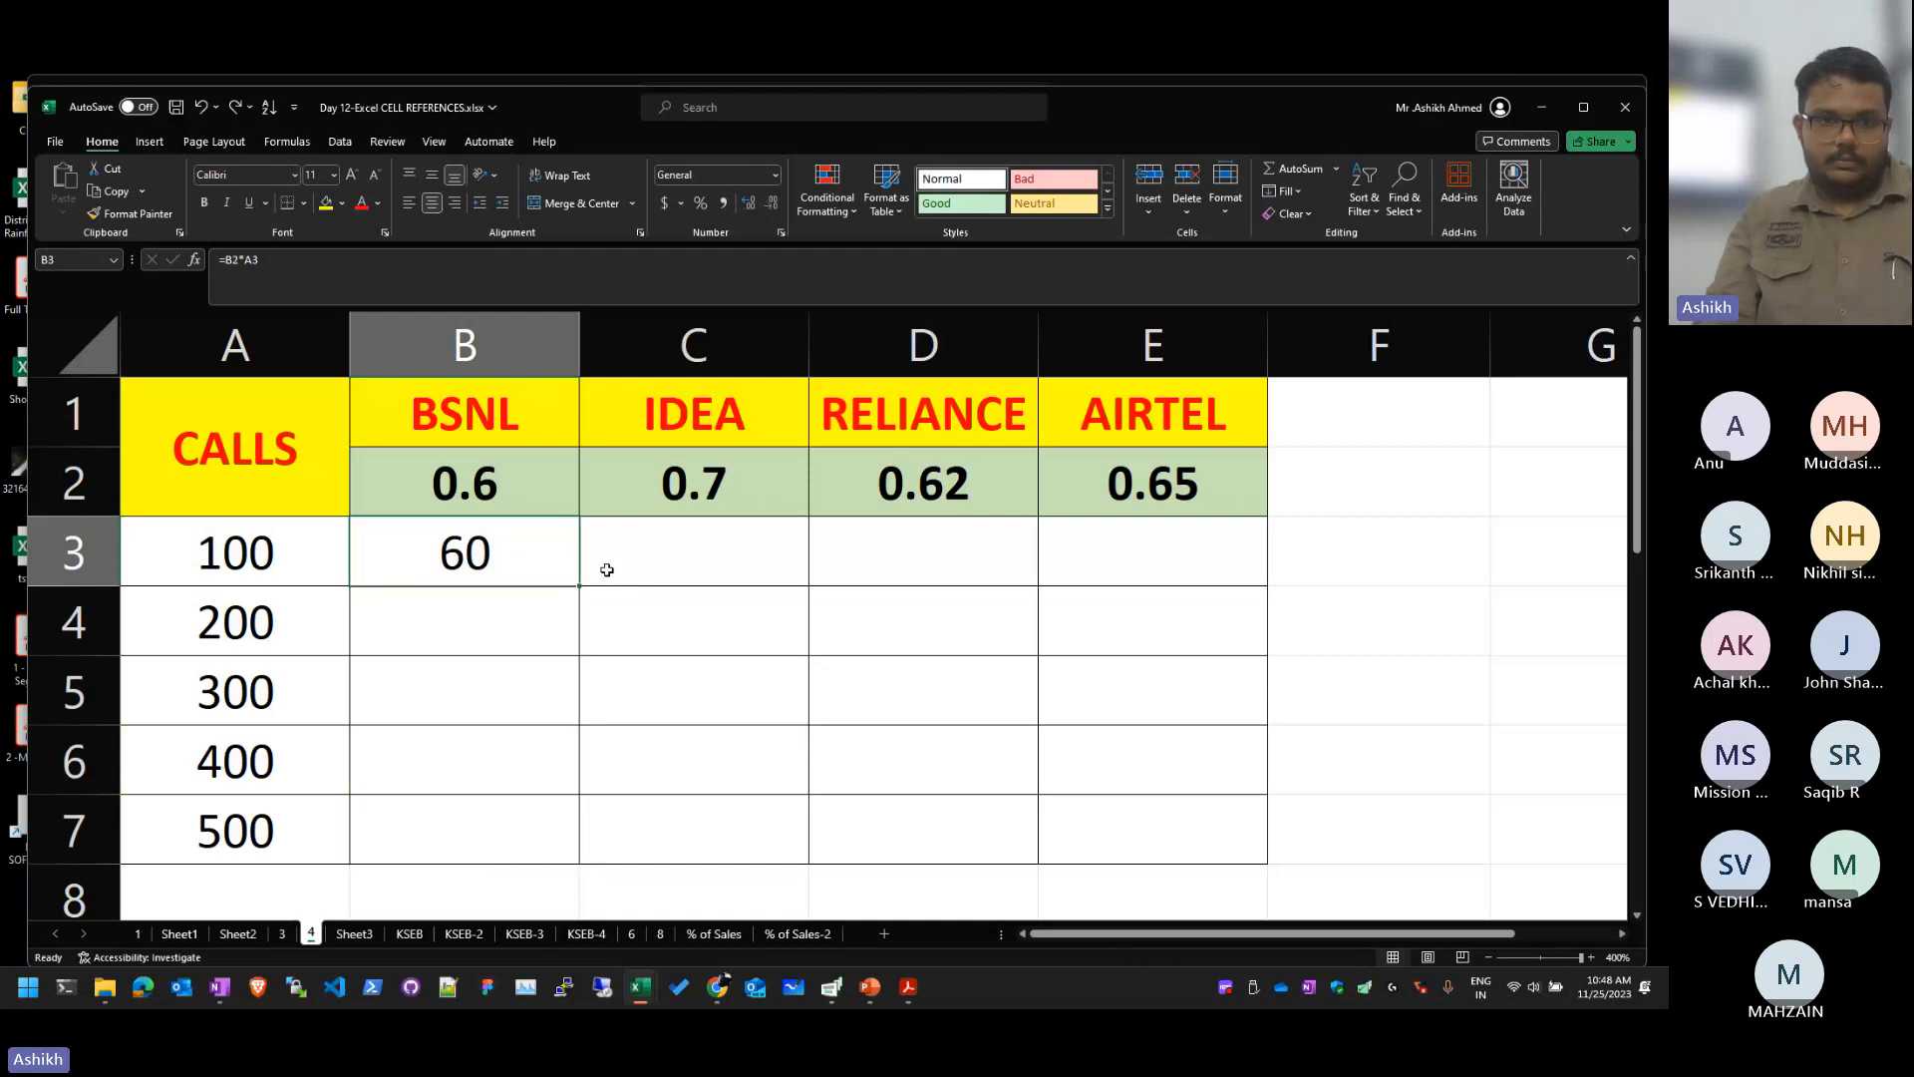
pyautogui.hotkey('ctrl', 'z')
pyautogui.scroll(-1, 606, 569)
pyautogui.scroll(-8, 606, 569)
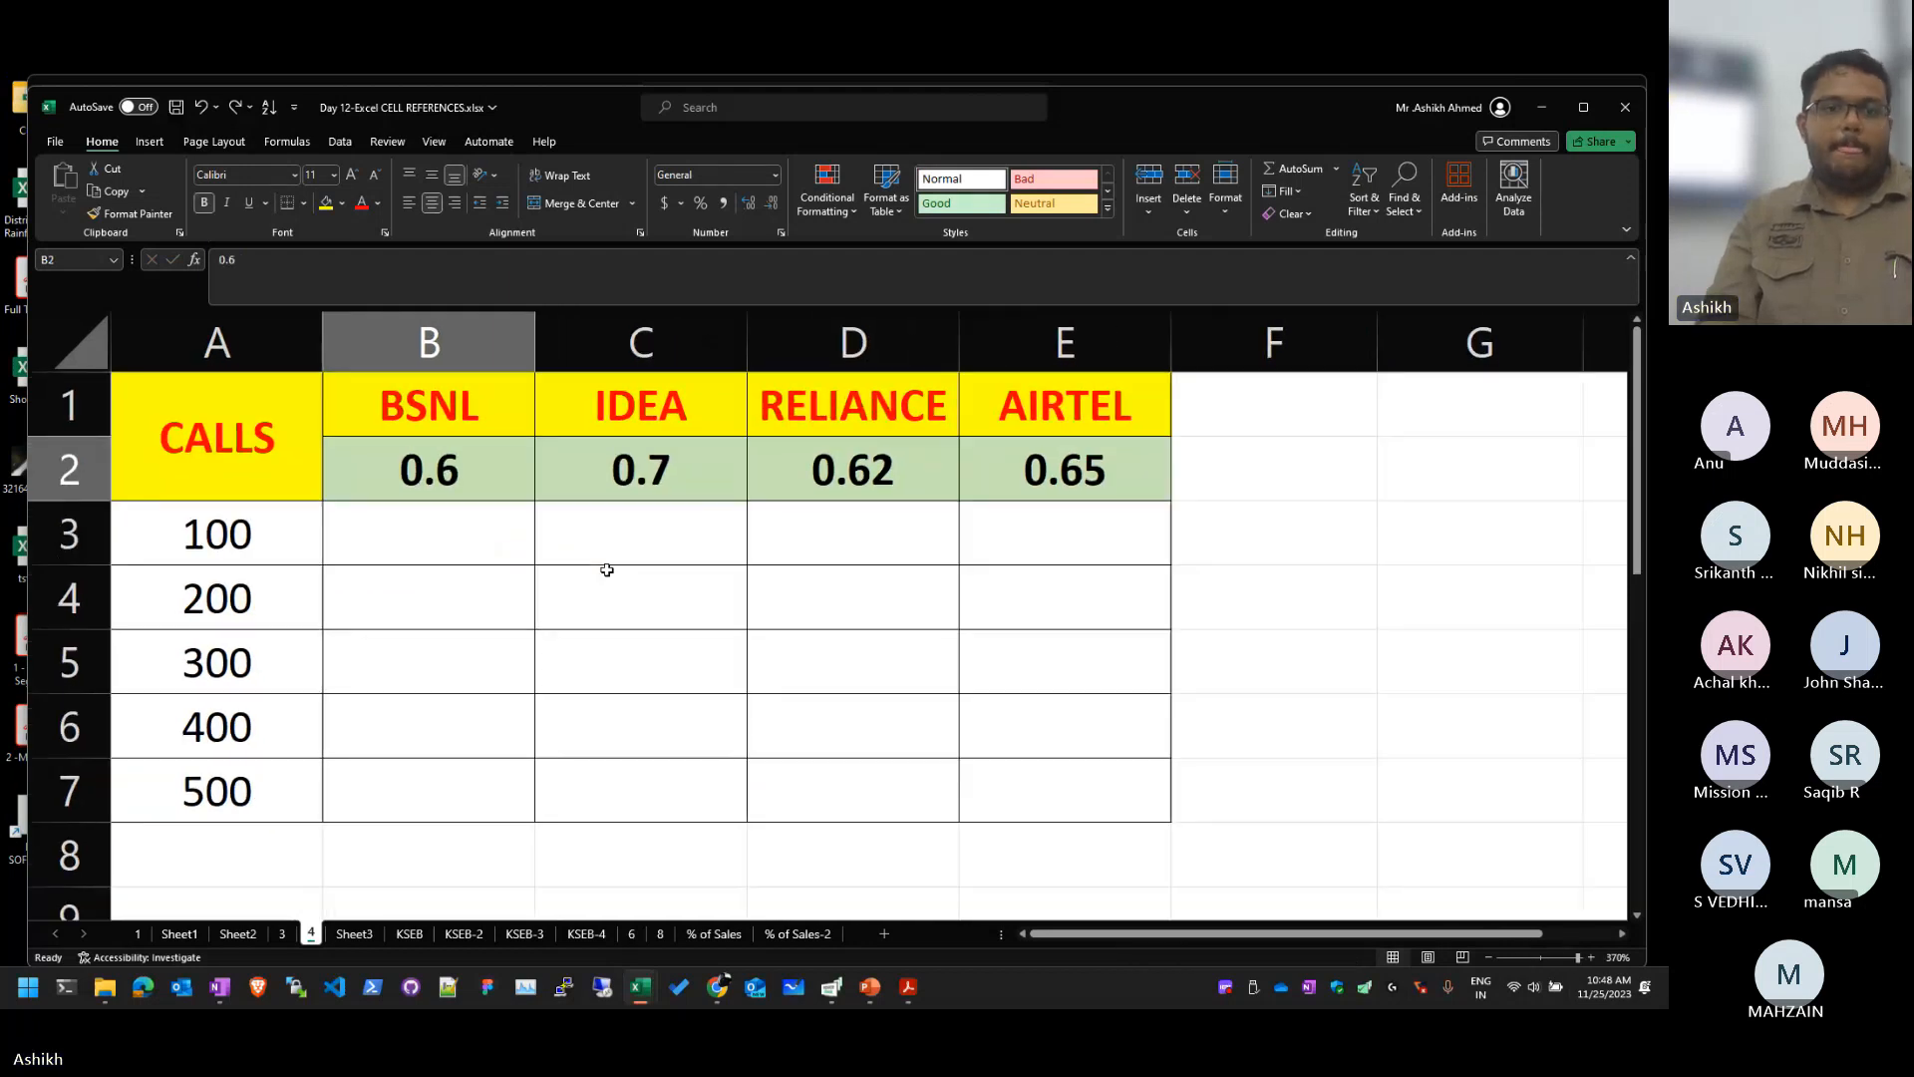
pyautogui.scroll(-1, 606, 570)
pyautogui.scroll(-4, 606, 569)
pyautogui.hotkey('ctrl', 'z')
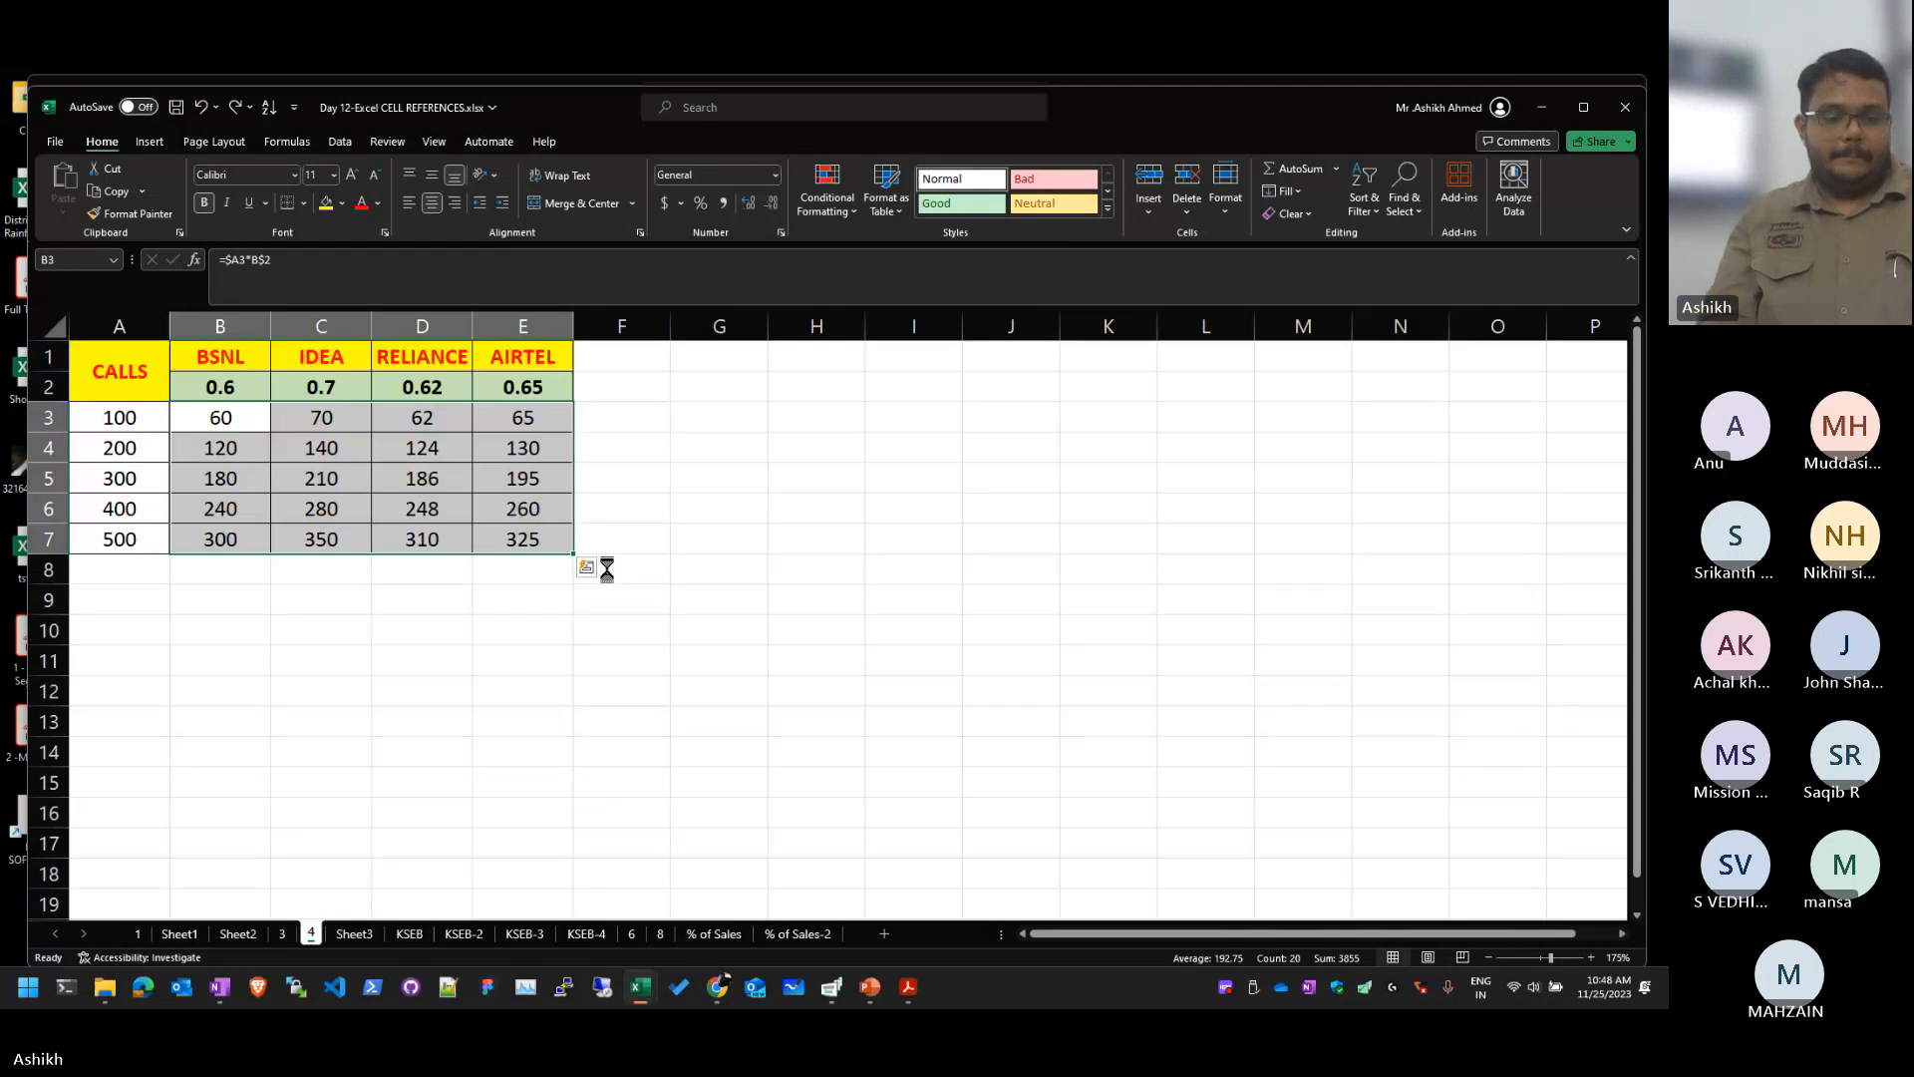
pyautogui.hotkey('ctrl', 'z')
pyautogui.hotkey('ctrl', 'pagedown')
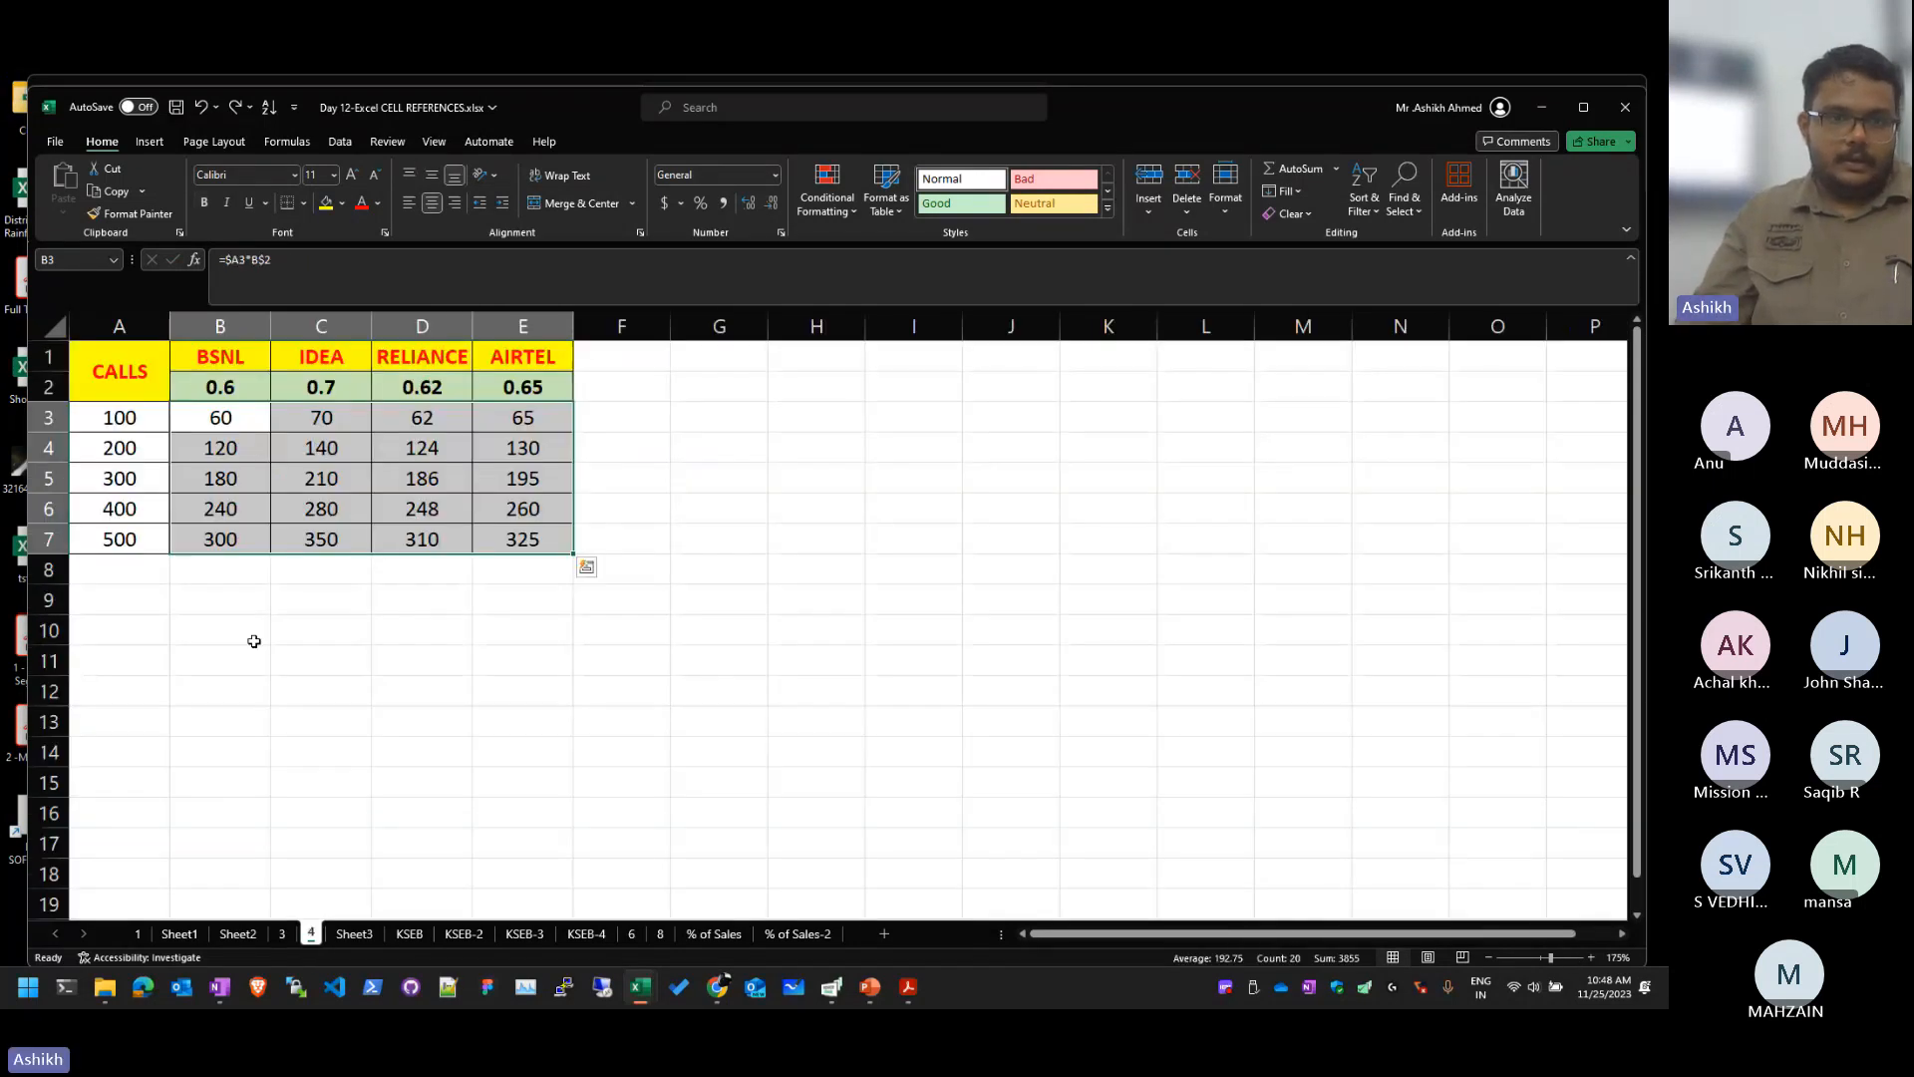
# Step: Clear the call charges for all four operators in B3:E7 and return to B3
pyautogui.click(228, 414)
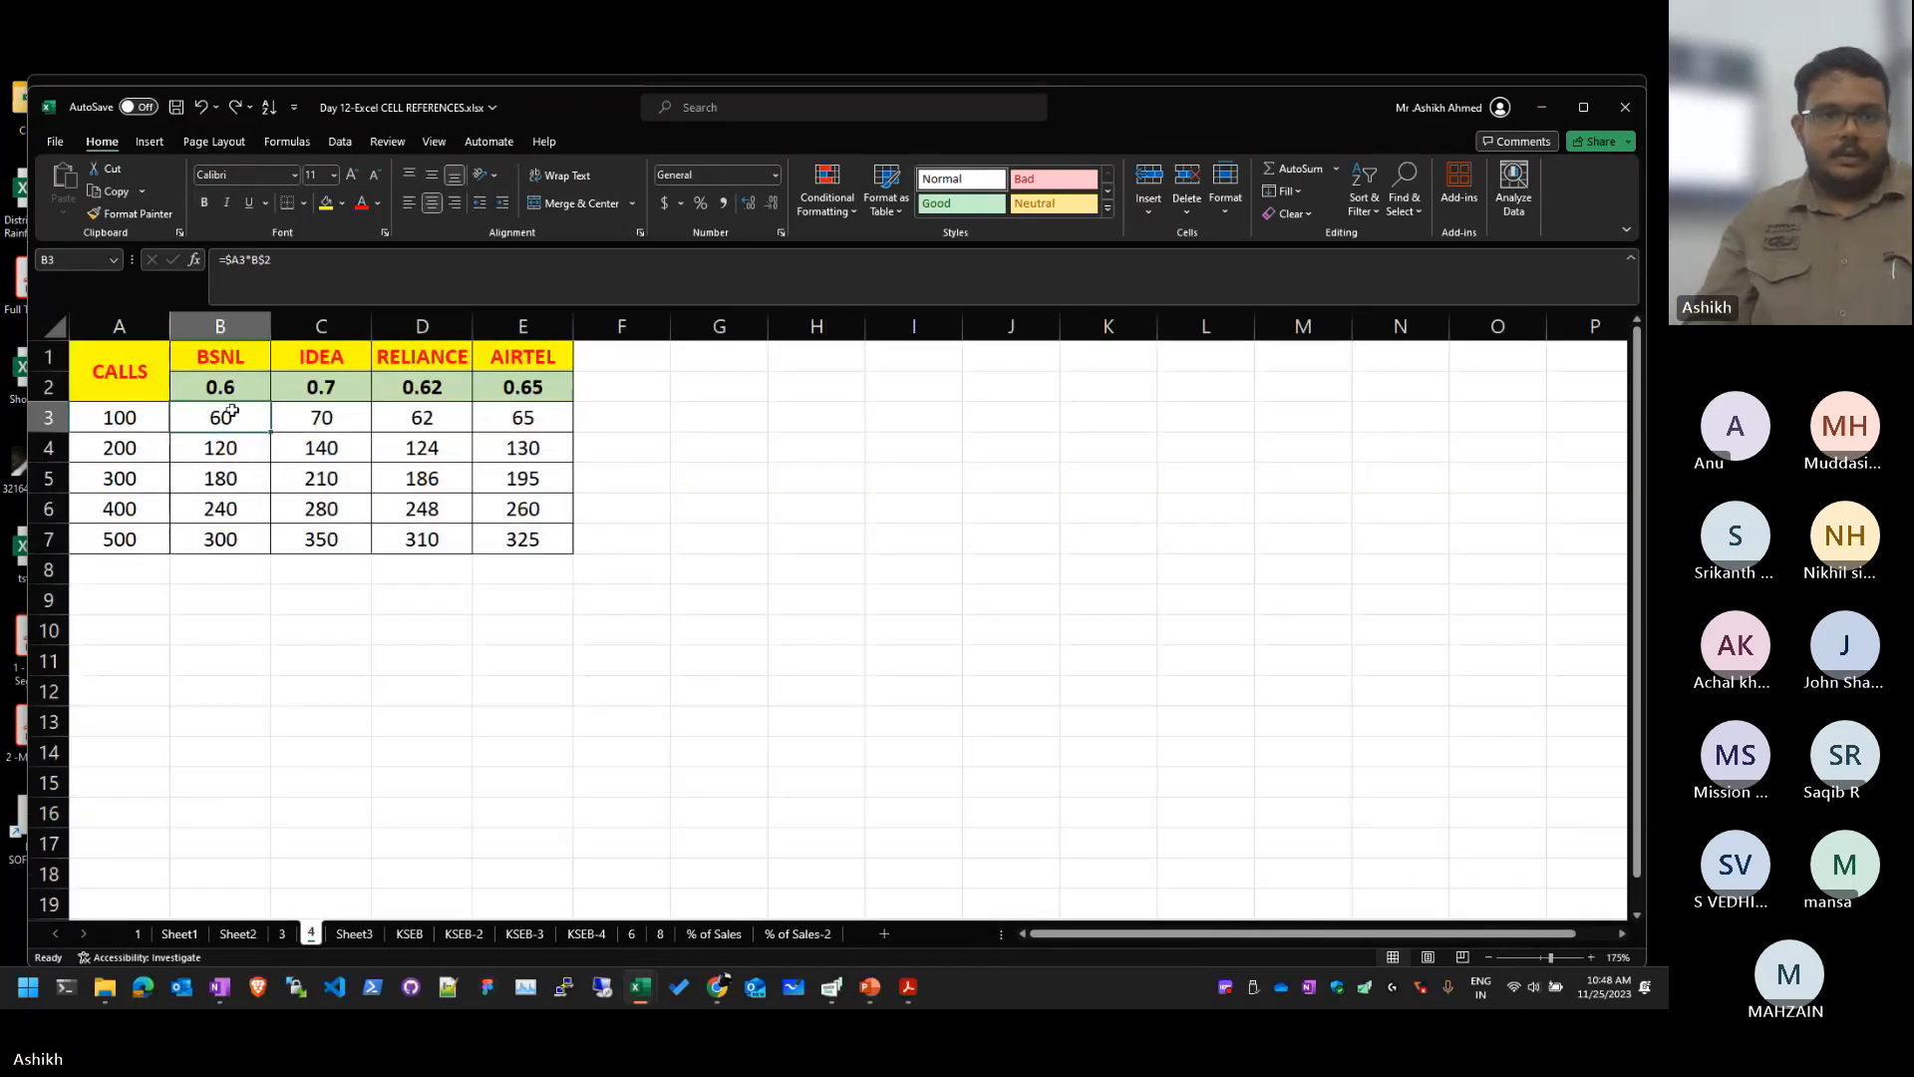
pyautogui.hotkey('shift', 'Down')
pyautogui.hotkey('shift', 'Right')
pyautogui.hotkey('shift', 'Down')
pyautogui.hotkey('shift', 'Right')
pyautogui.hotkey('shift', 'Down')
pyautogui.hotkey('shift', 'Right')
pyautogui.hotkey('shift', 'Down')
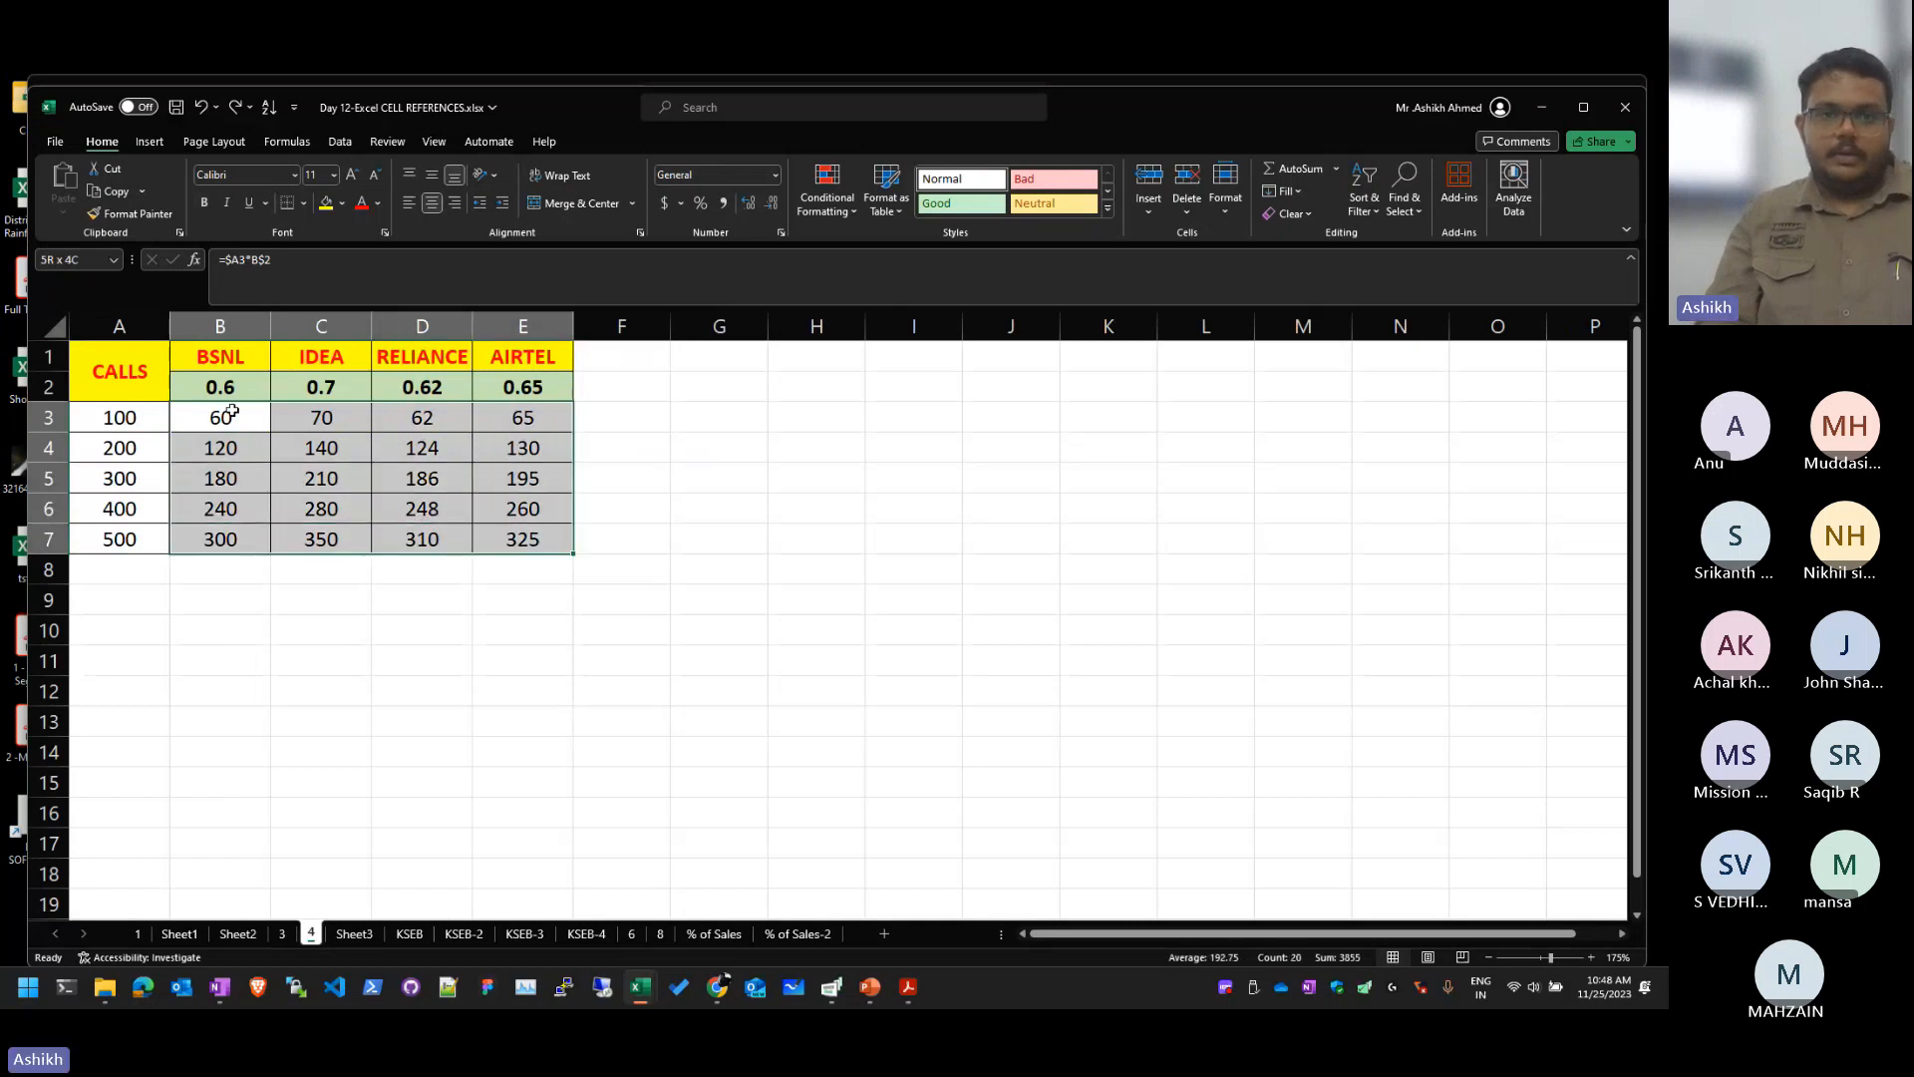
pyautogui.press('Delete')
pyautogui.press('Up')
pyautogui.press('Left')
pyautogui.press('Down')
pyautogui.click(231, 410)
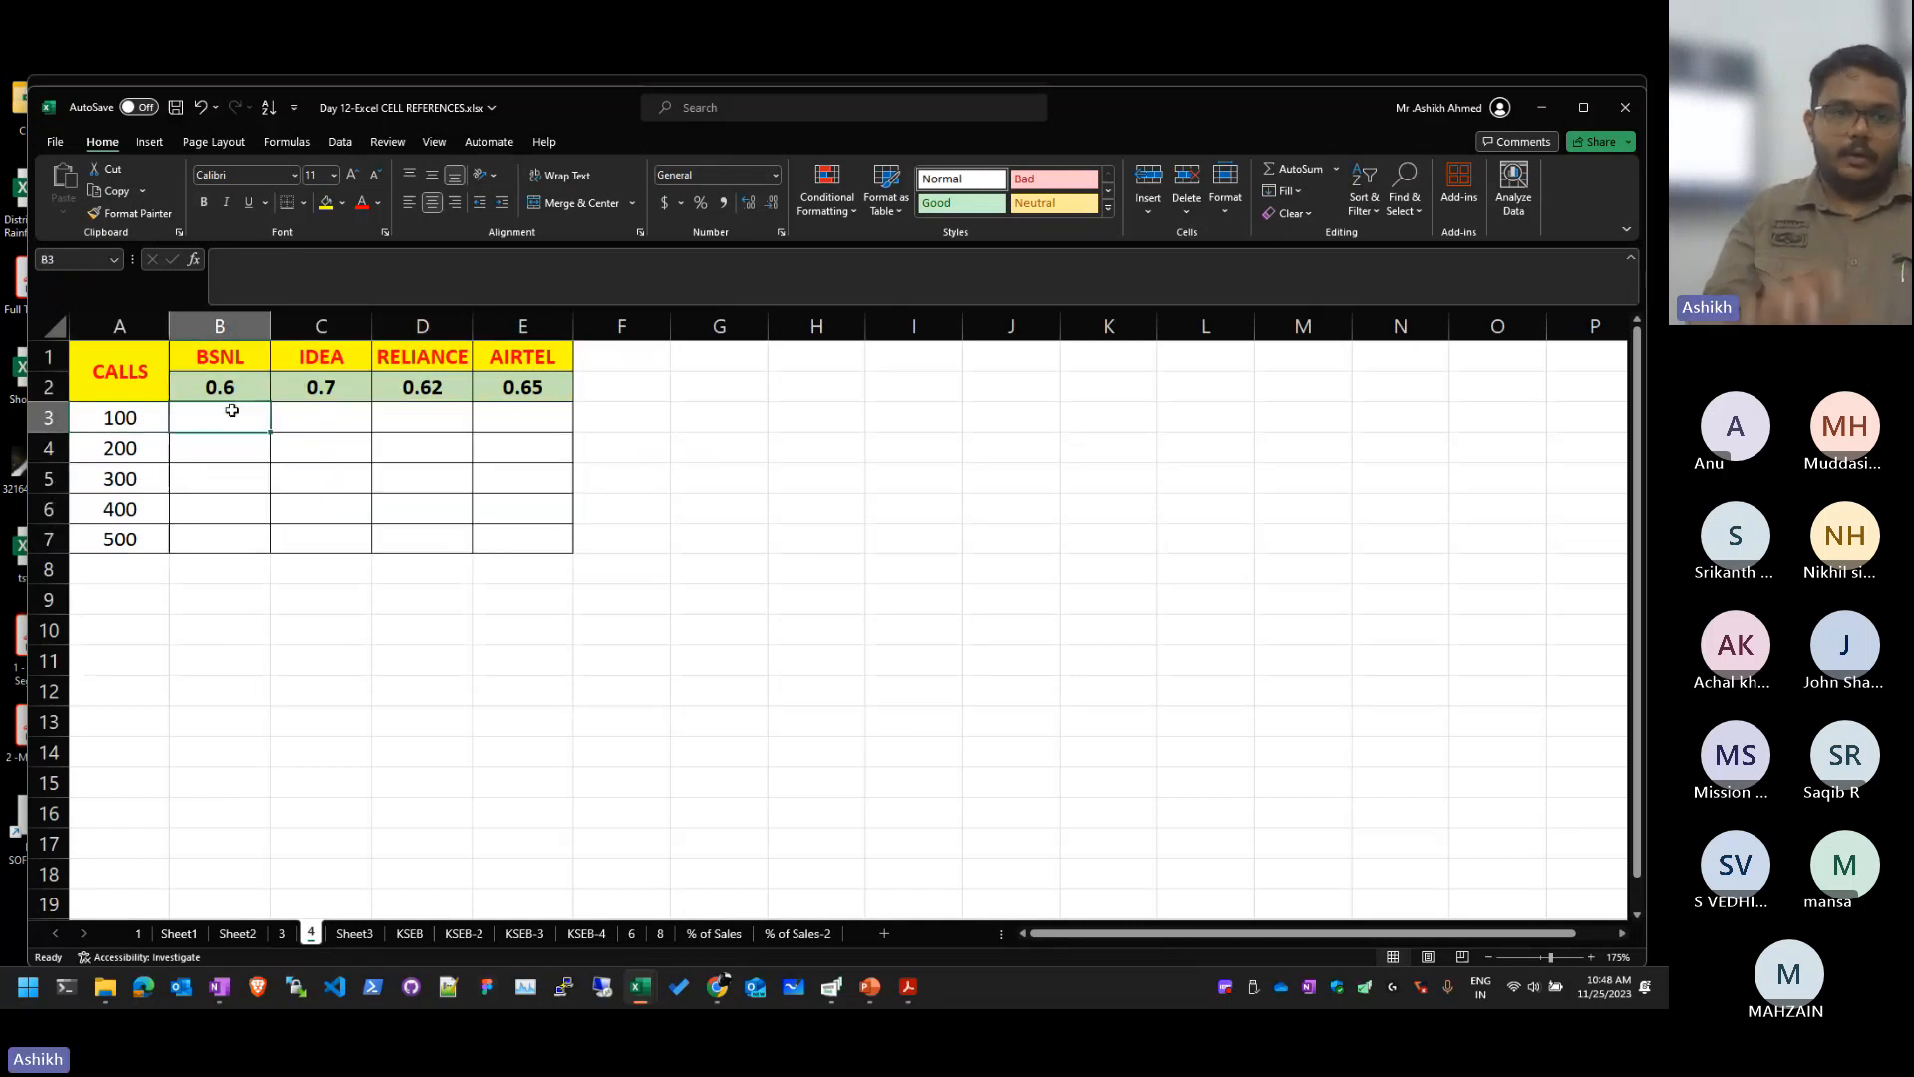
# Step: Undo the last clearing of the call charges and empty B3:E7 again, leaving B3 selected
pyautogui.write('=')
pyautogui.press('Escape')
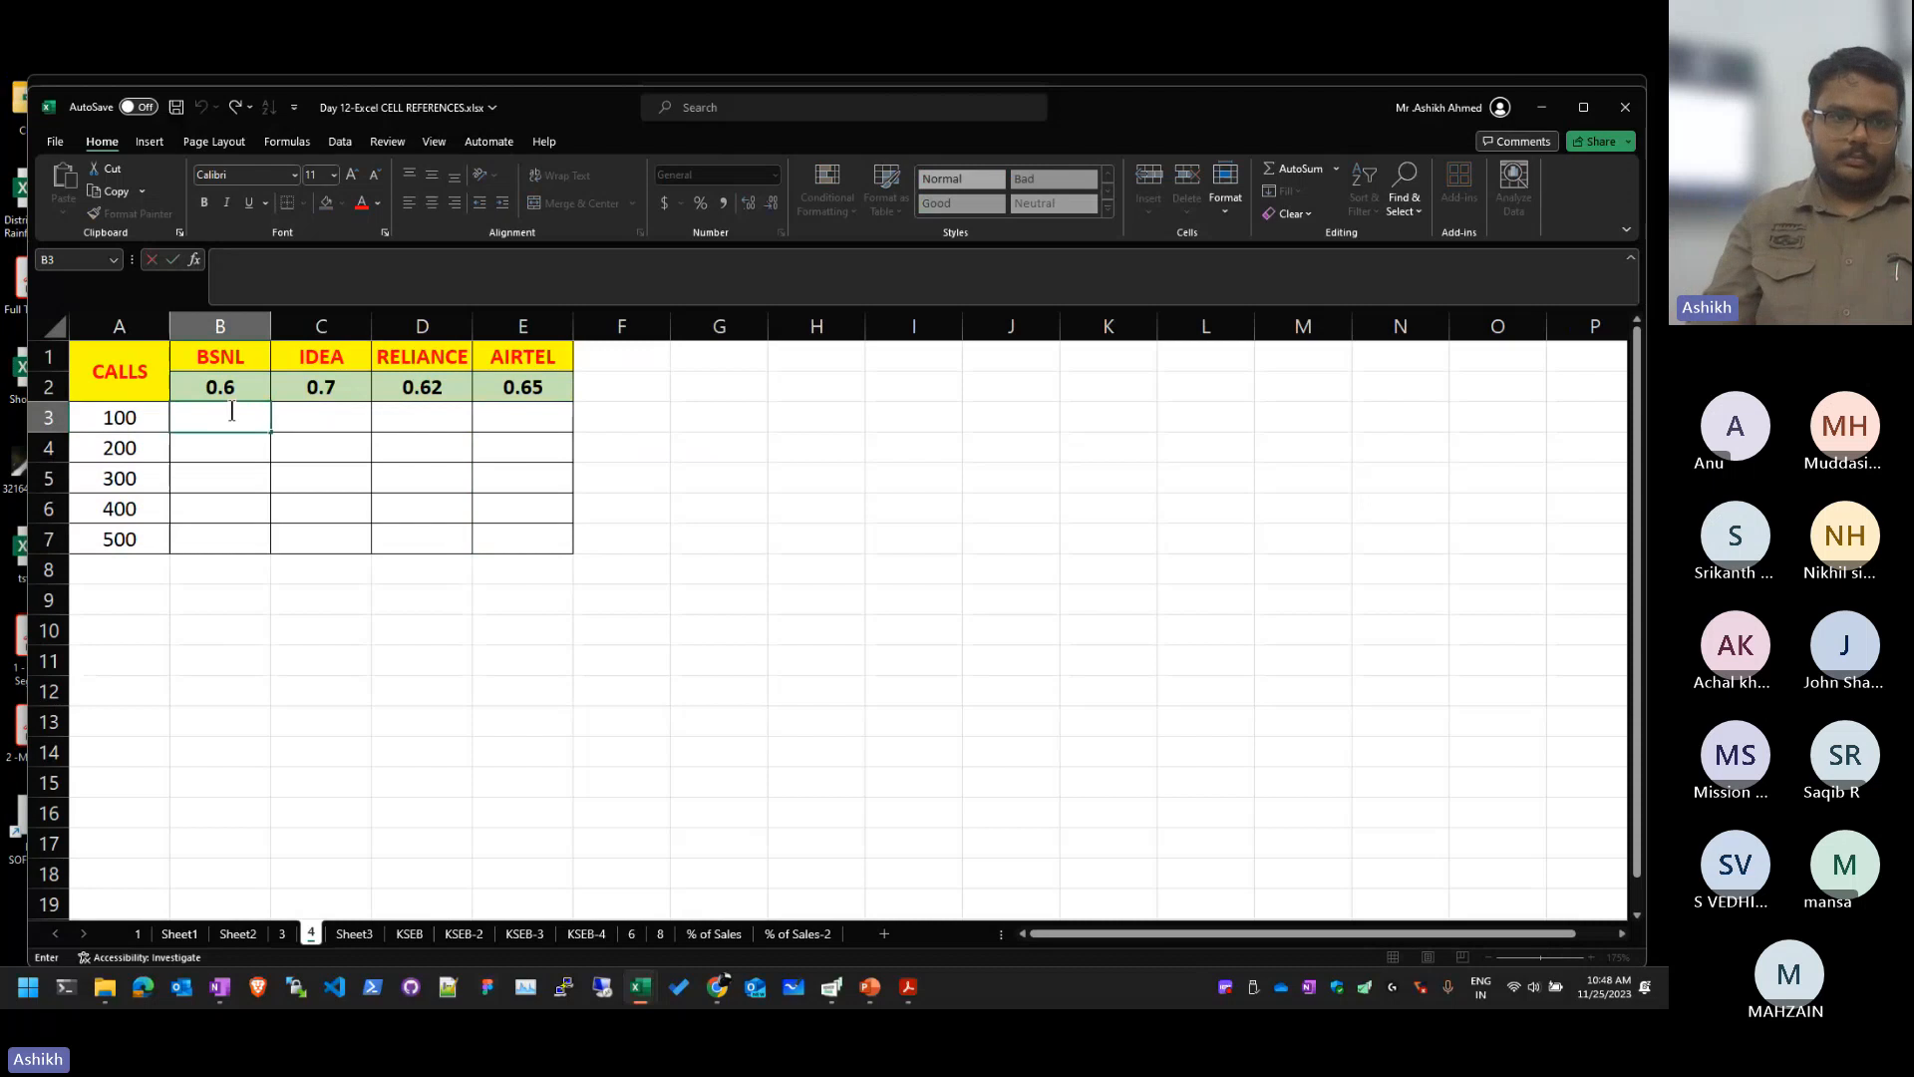
pyautogui.hotkey('ctrl', 'z')
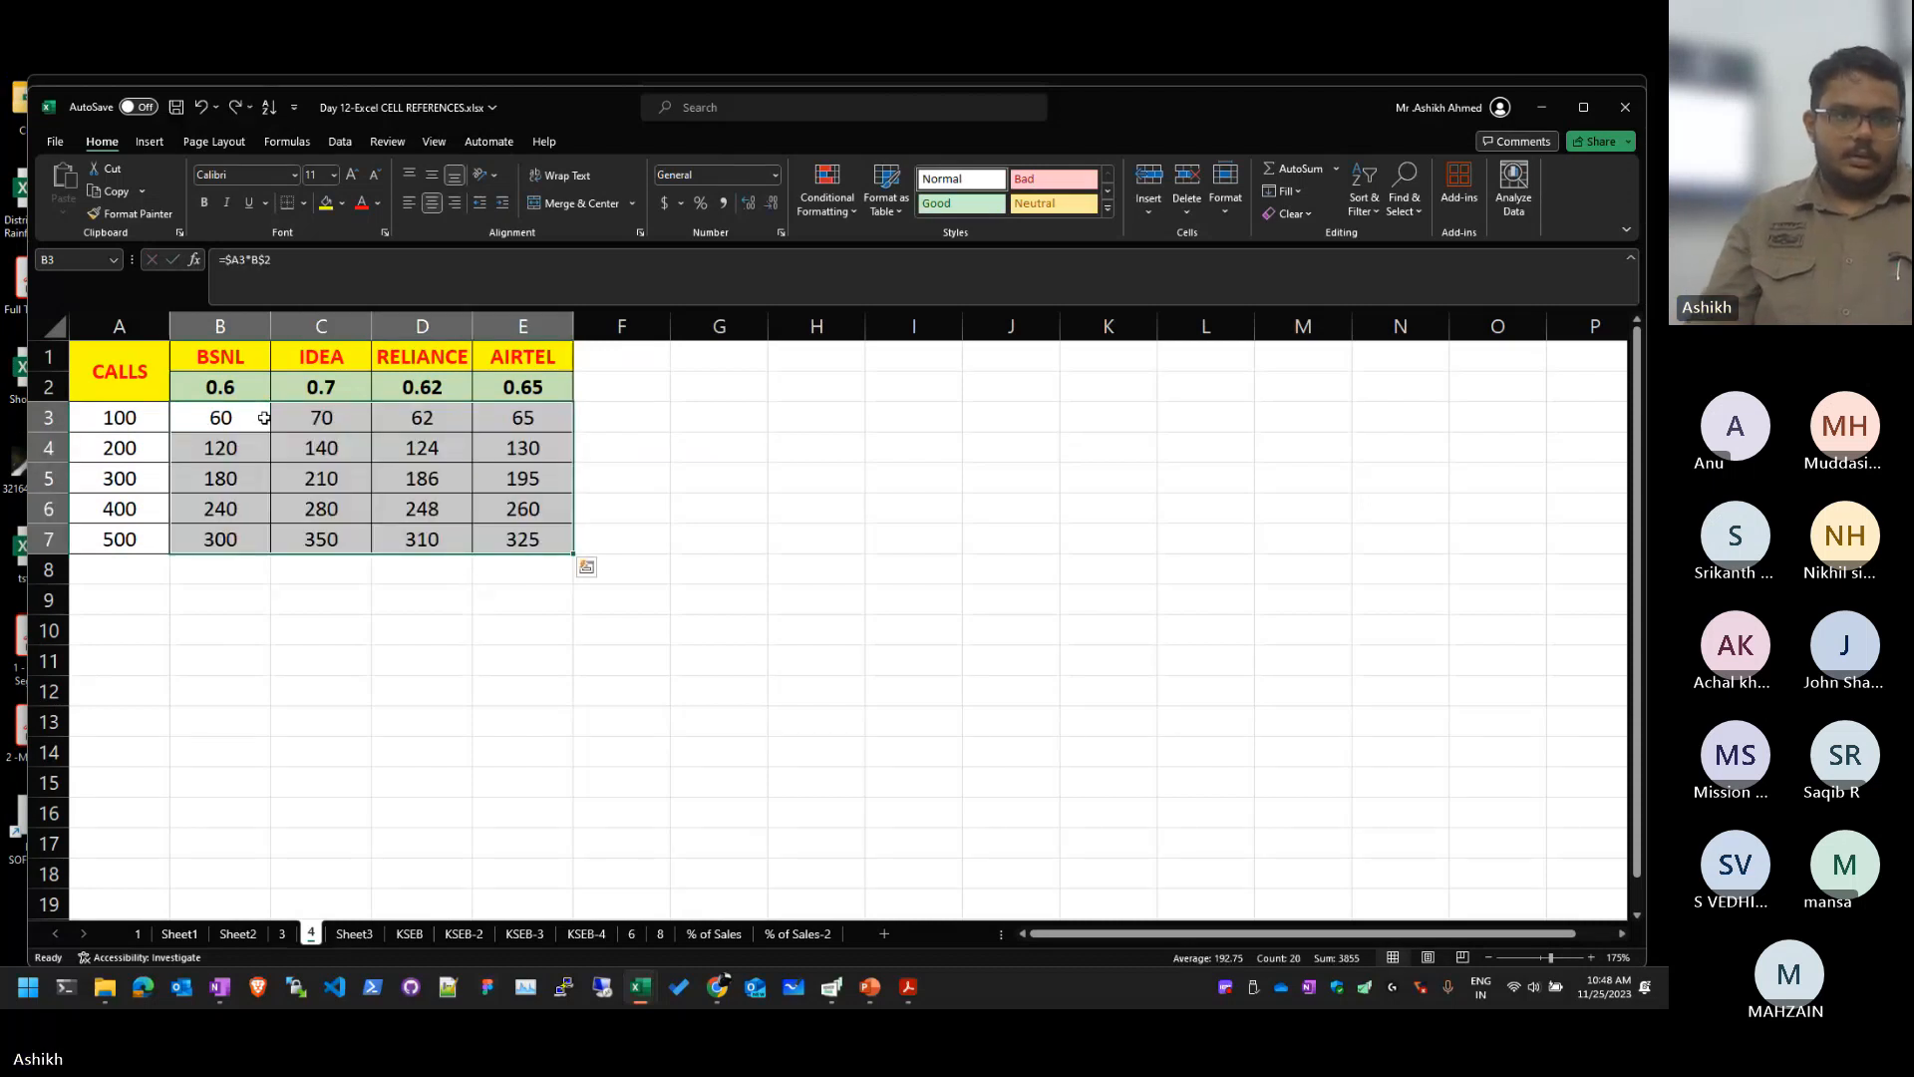
pyautogui.press('Delete')
pyautogui.click(221, 416)
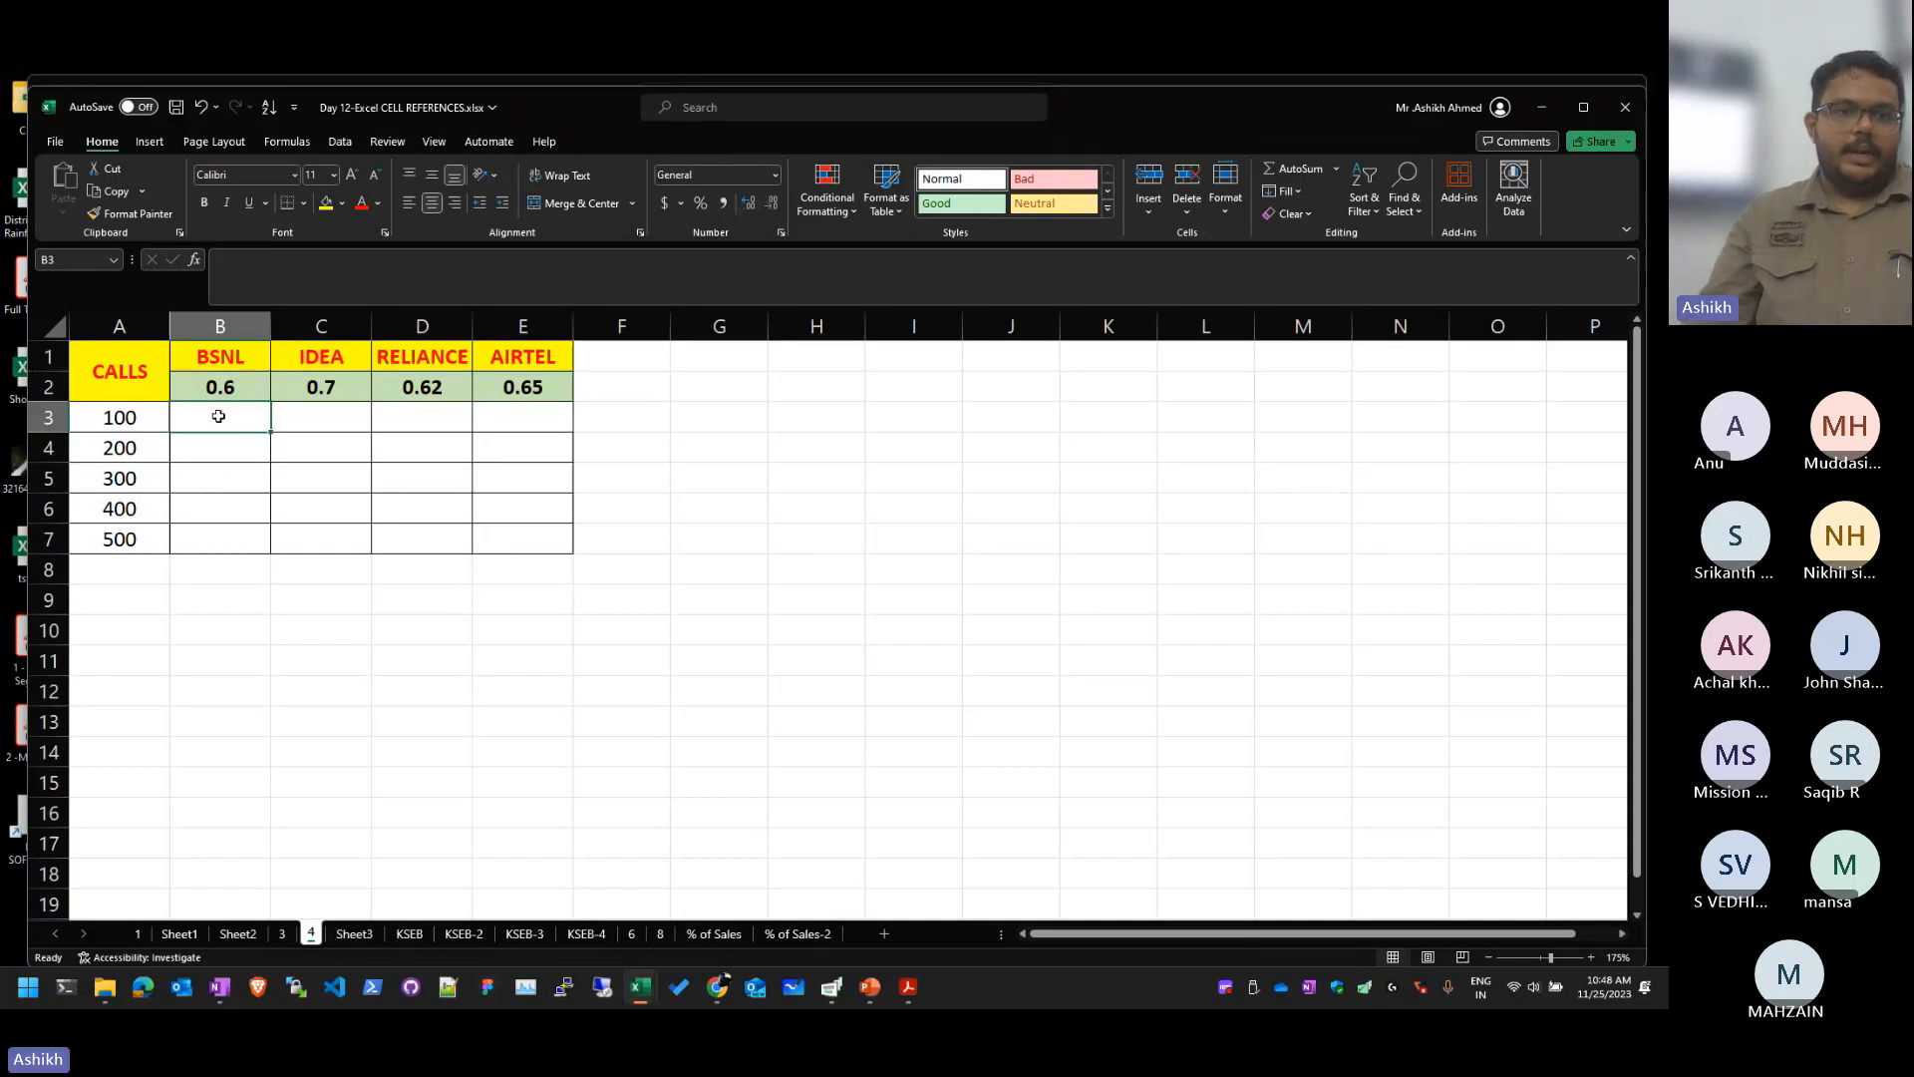
# Step: Examine the call counts in A3:A7 and the operator rates in B2:E2
pyautogui.scroll(10, 218, 416)
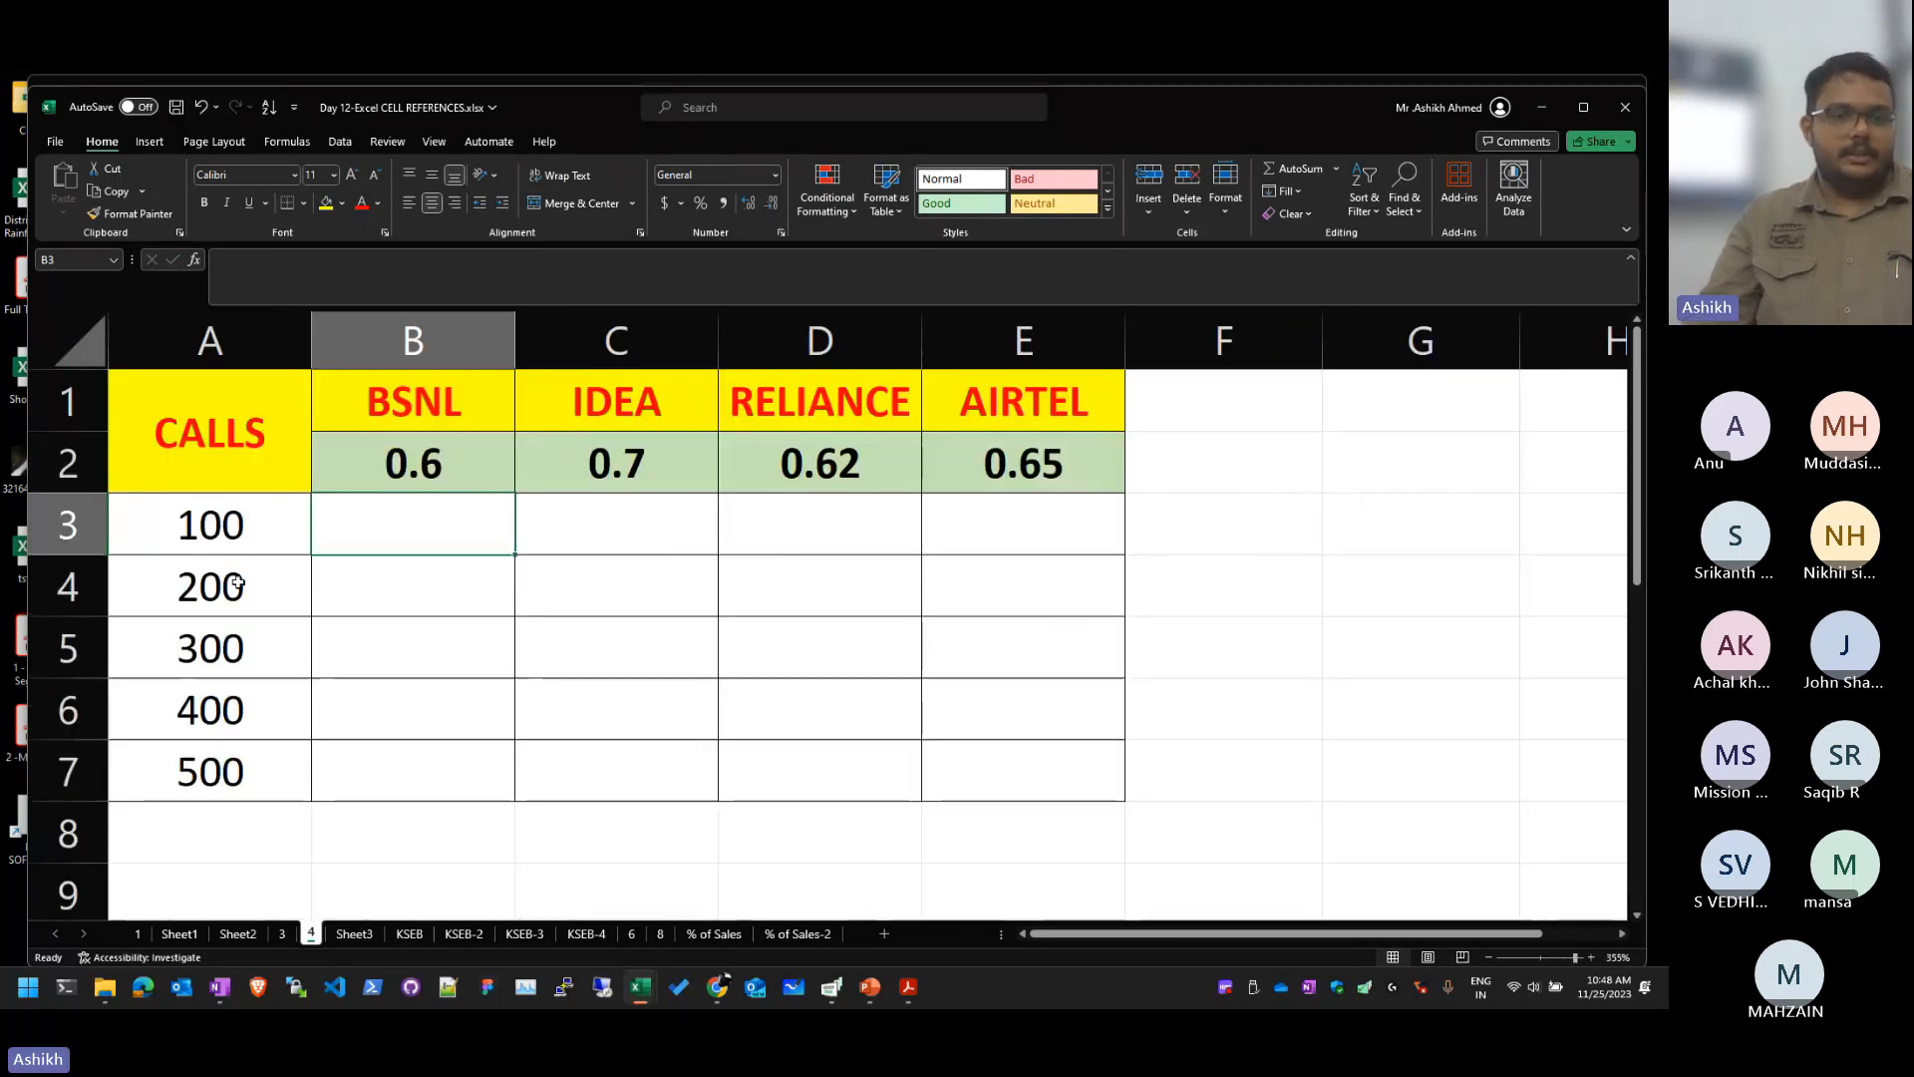
pyautogui.moveTo(209, 524); pyautogui.dragTo(204, 681)
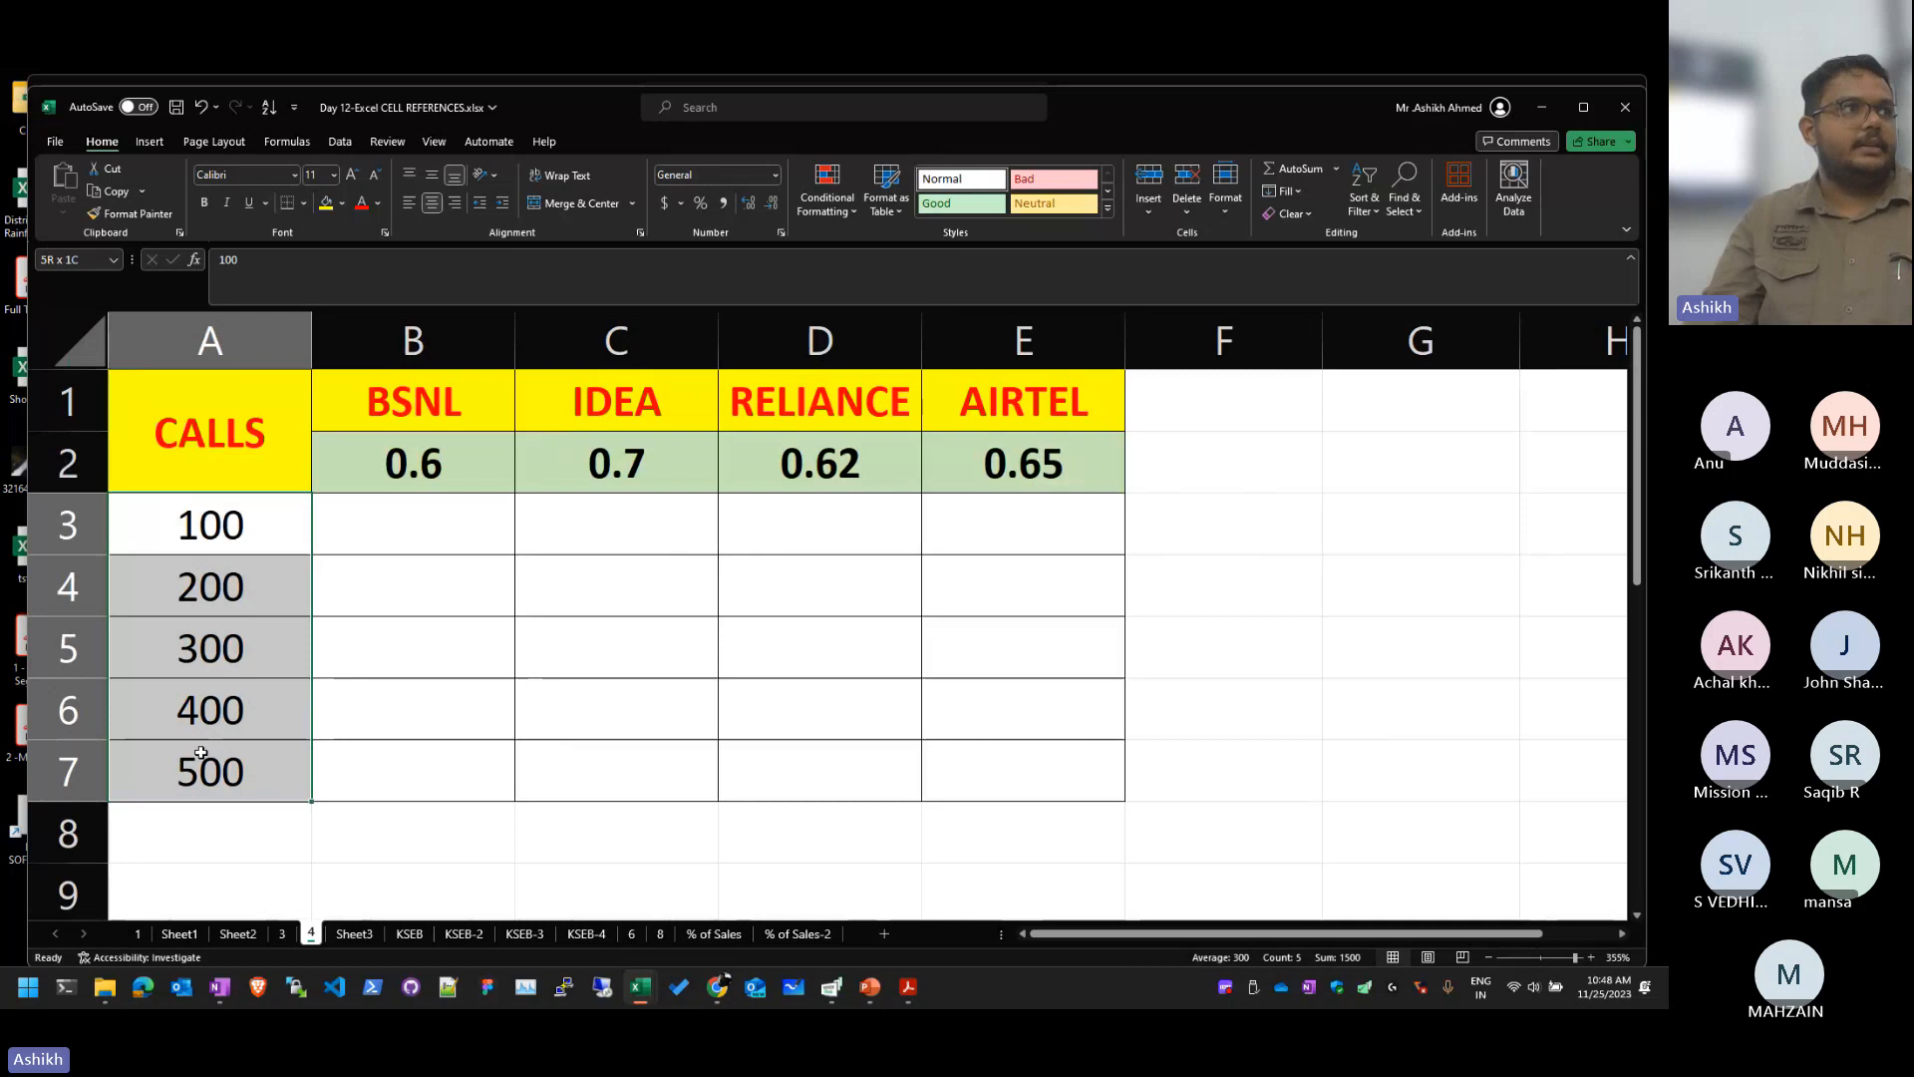
pyautogui.moveTo(200, 753); pyautogui.dragTo(232, 781)
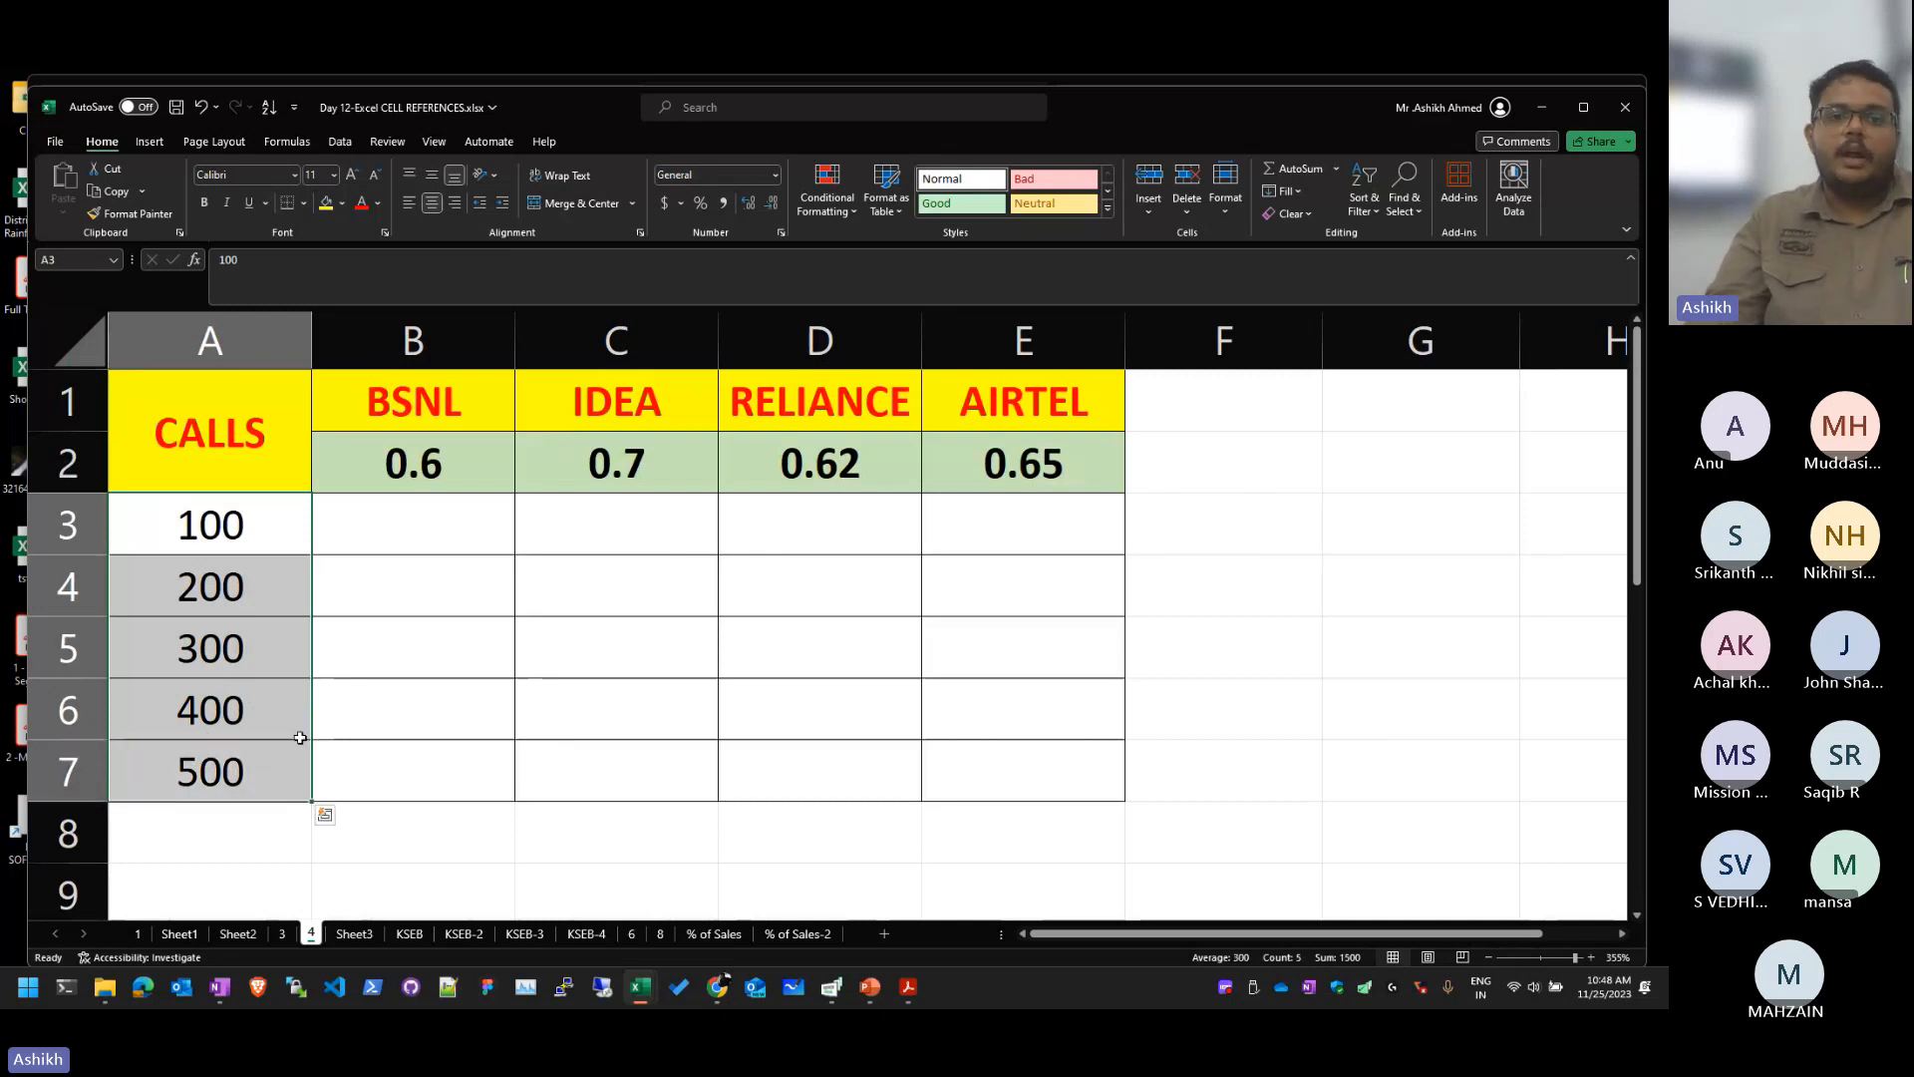
pyautogui.moveTo(399, 466); pyautogui.dragTo(1031, 480)
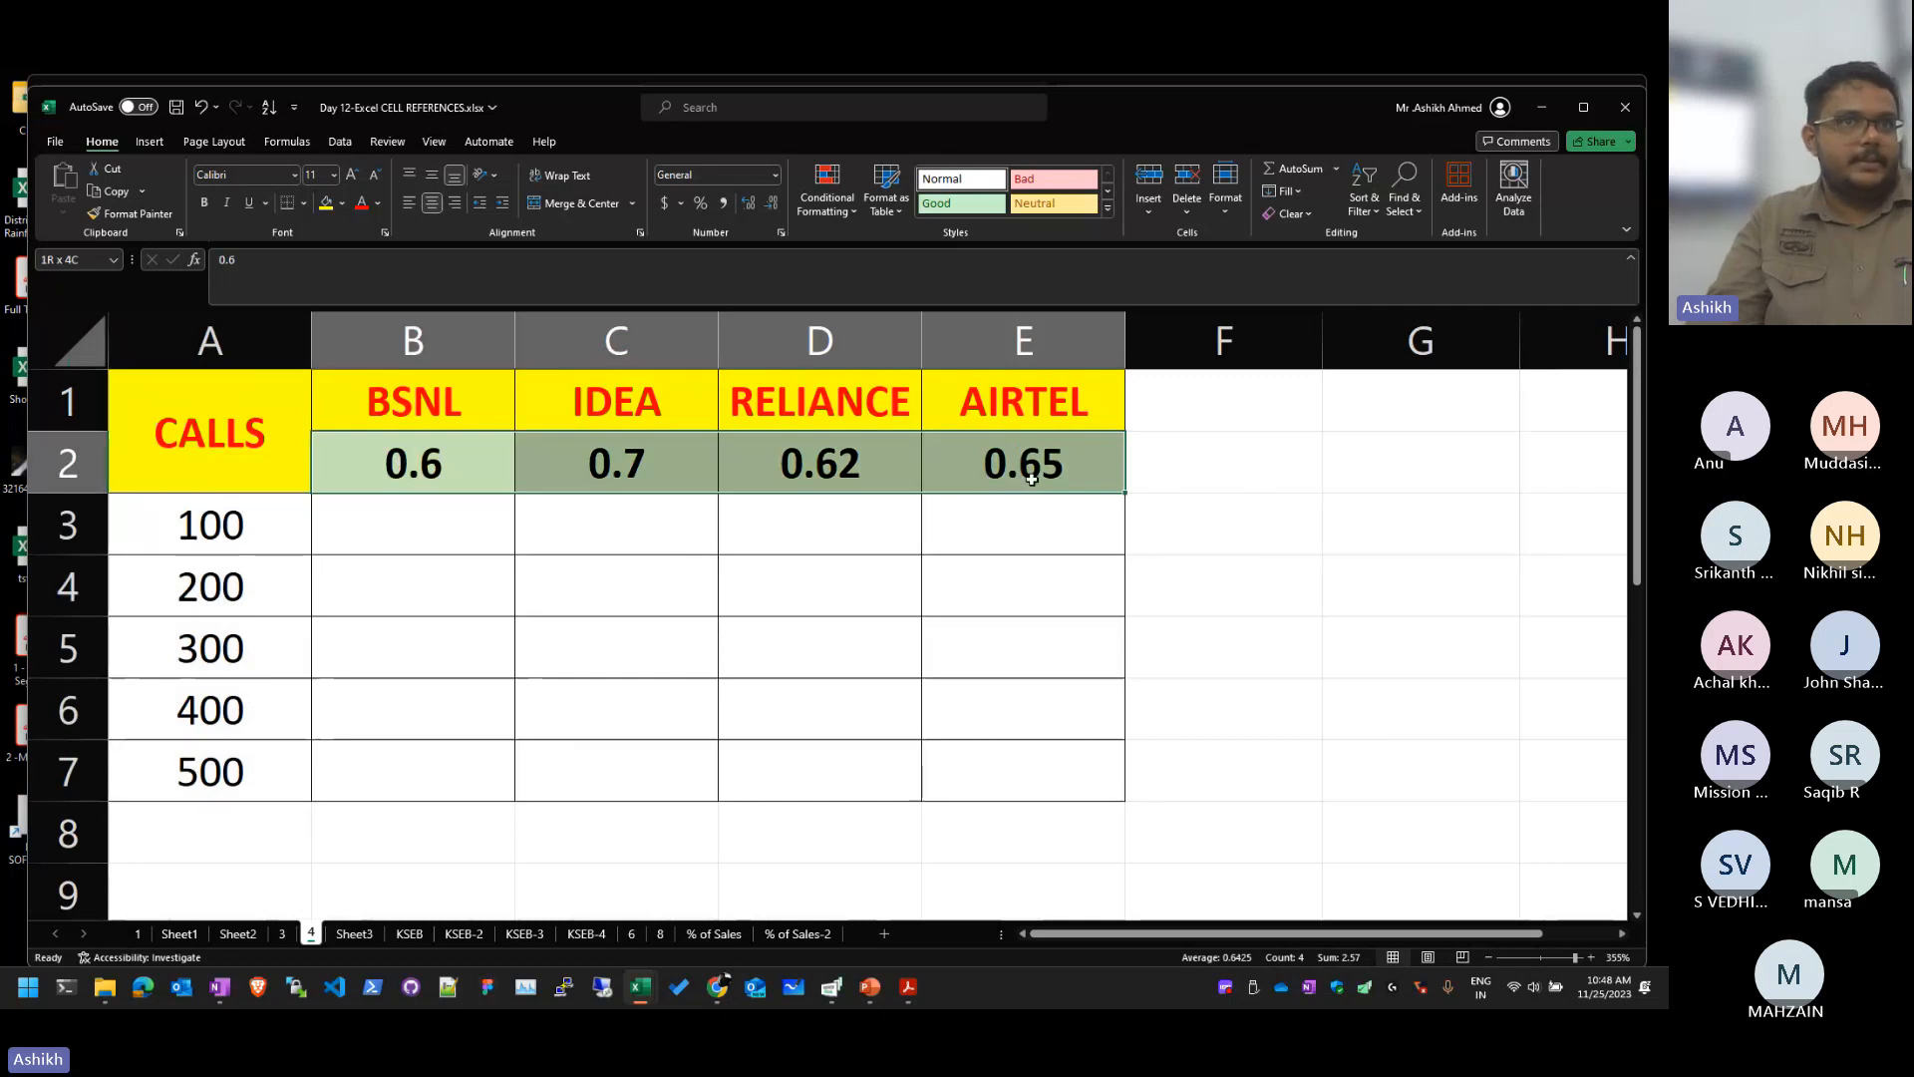
pyautogui.click(983, 705)
pyautogui.moveTo(205, 543); pyautogui.dragTo(249, 783)
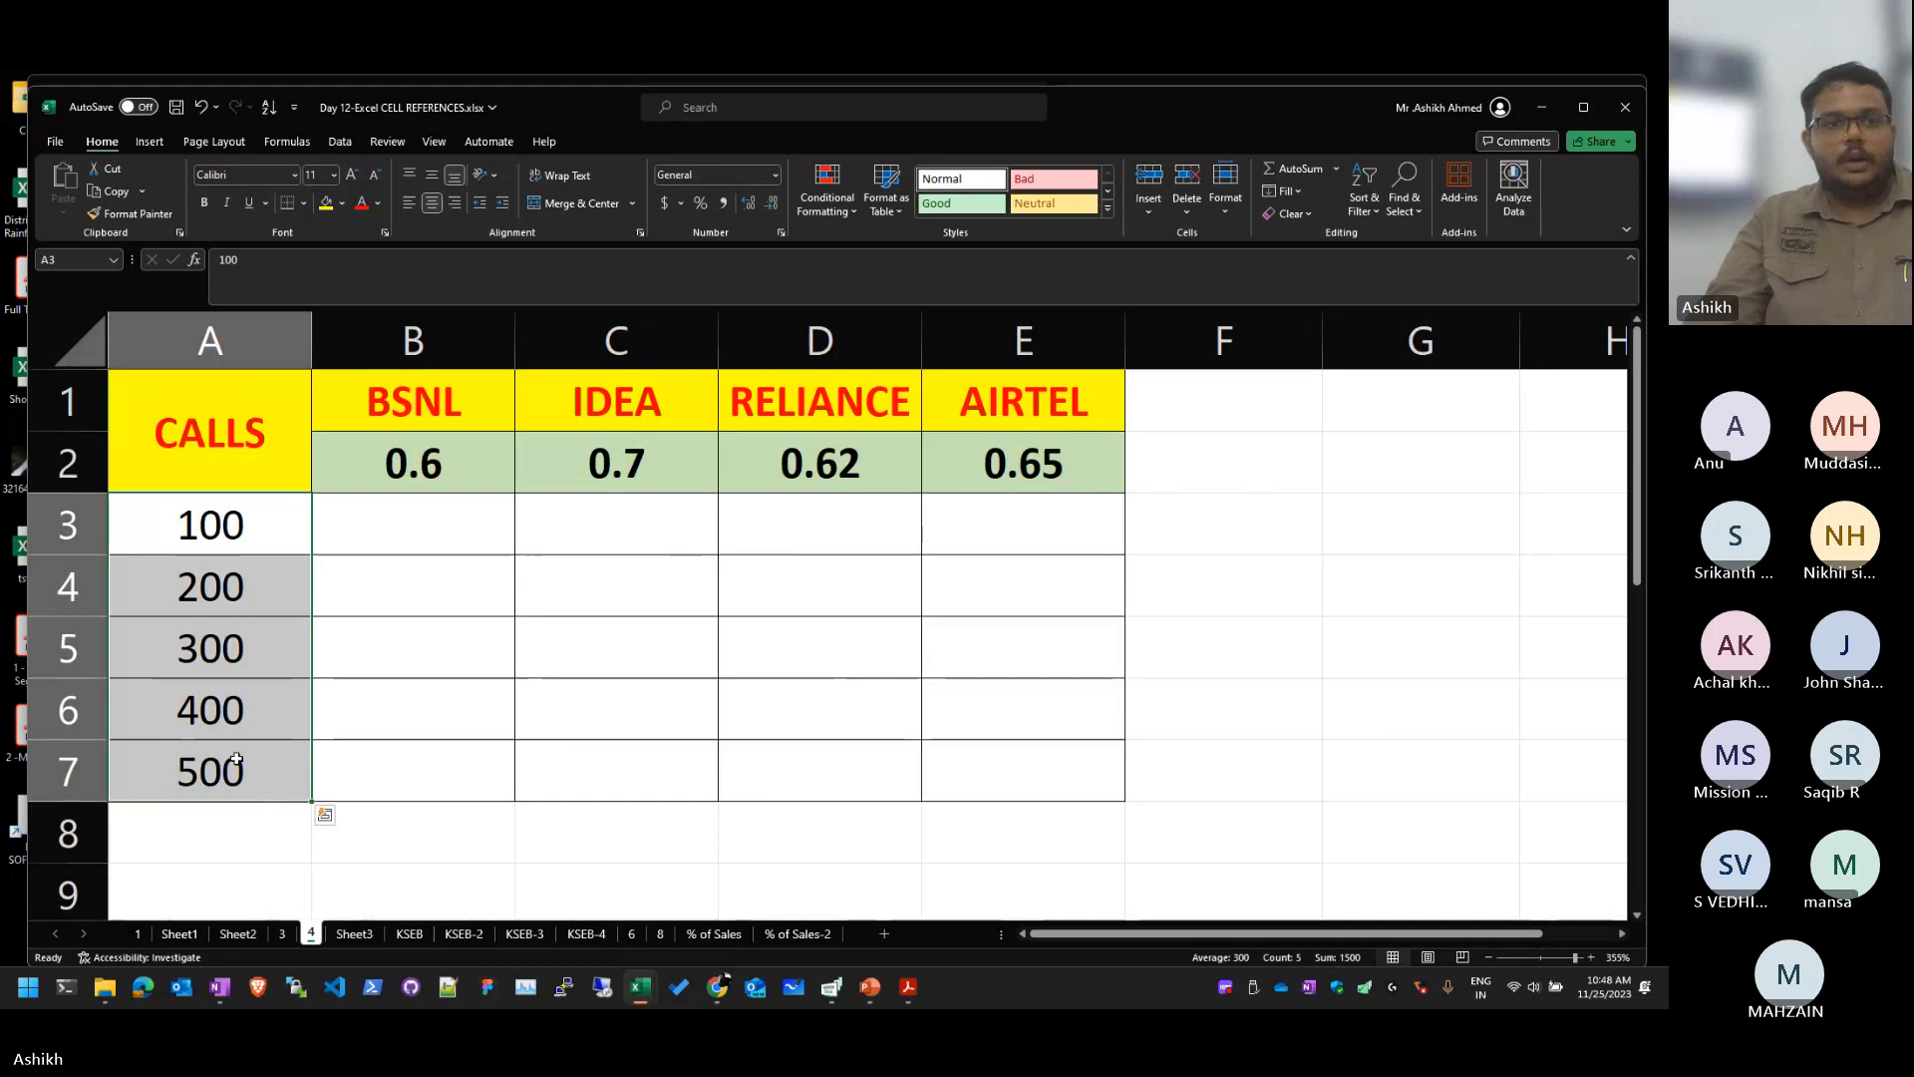
pyautogui.moveTo(398, 464); pyautogui.dragTo(1077, 449)
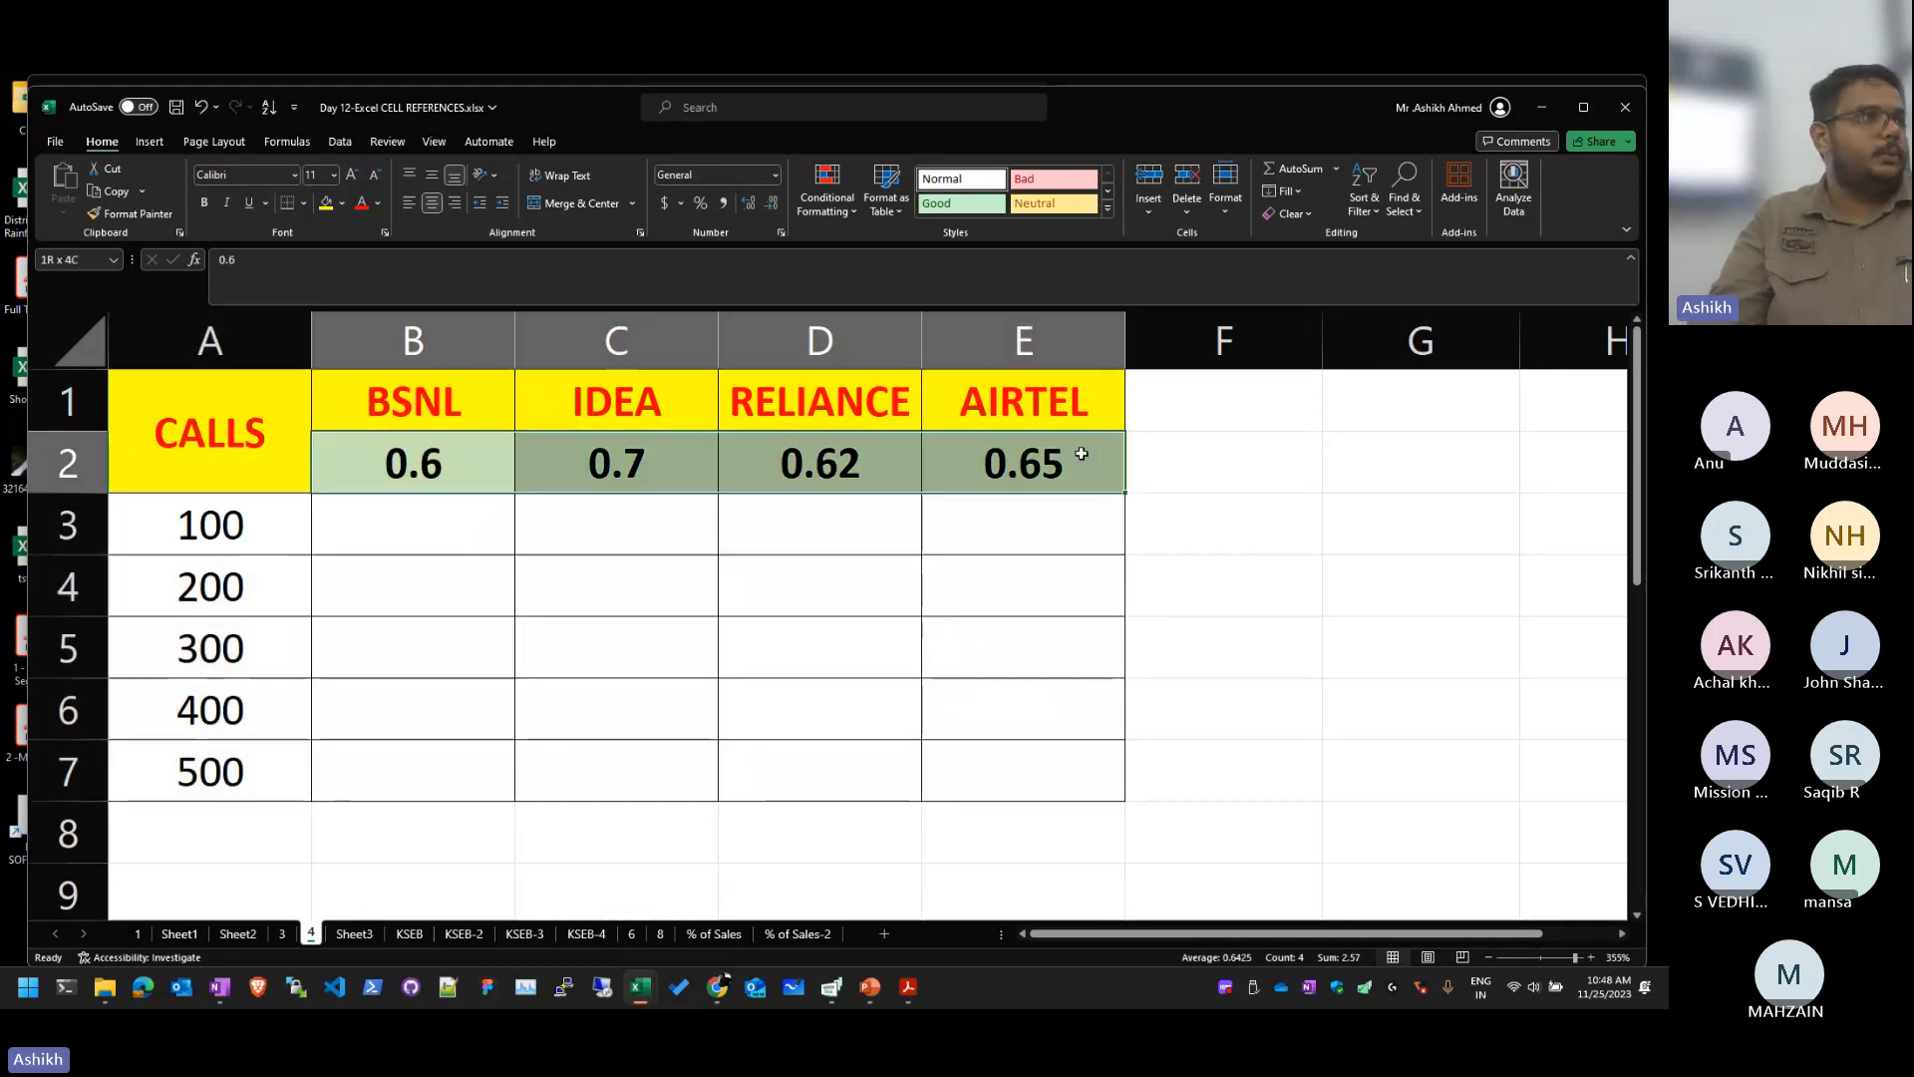
pyautogui.click(882, 634)
# Step: Start the BSNL charge formula =A3*B2 in cell B3
pyautogui.click(427, 550)
pyautogui.write('=')
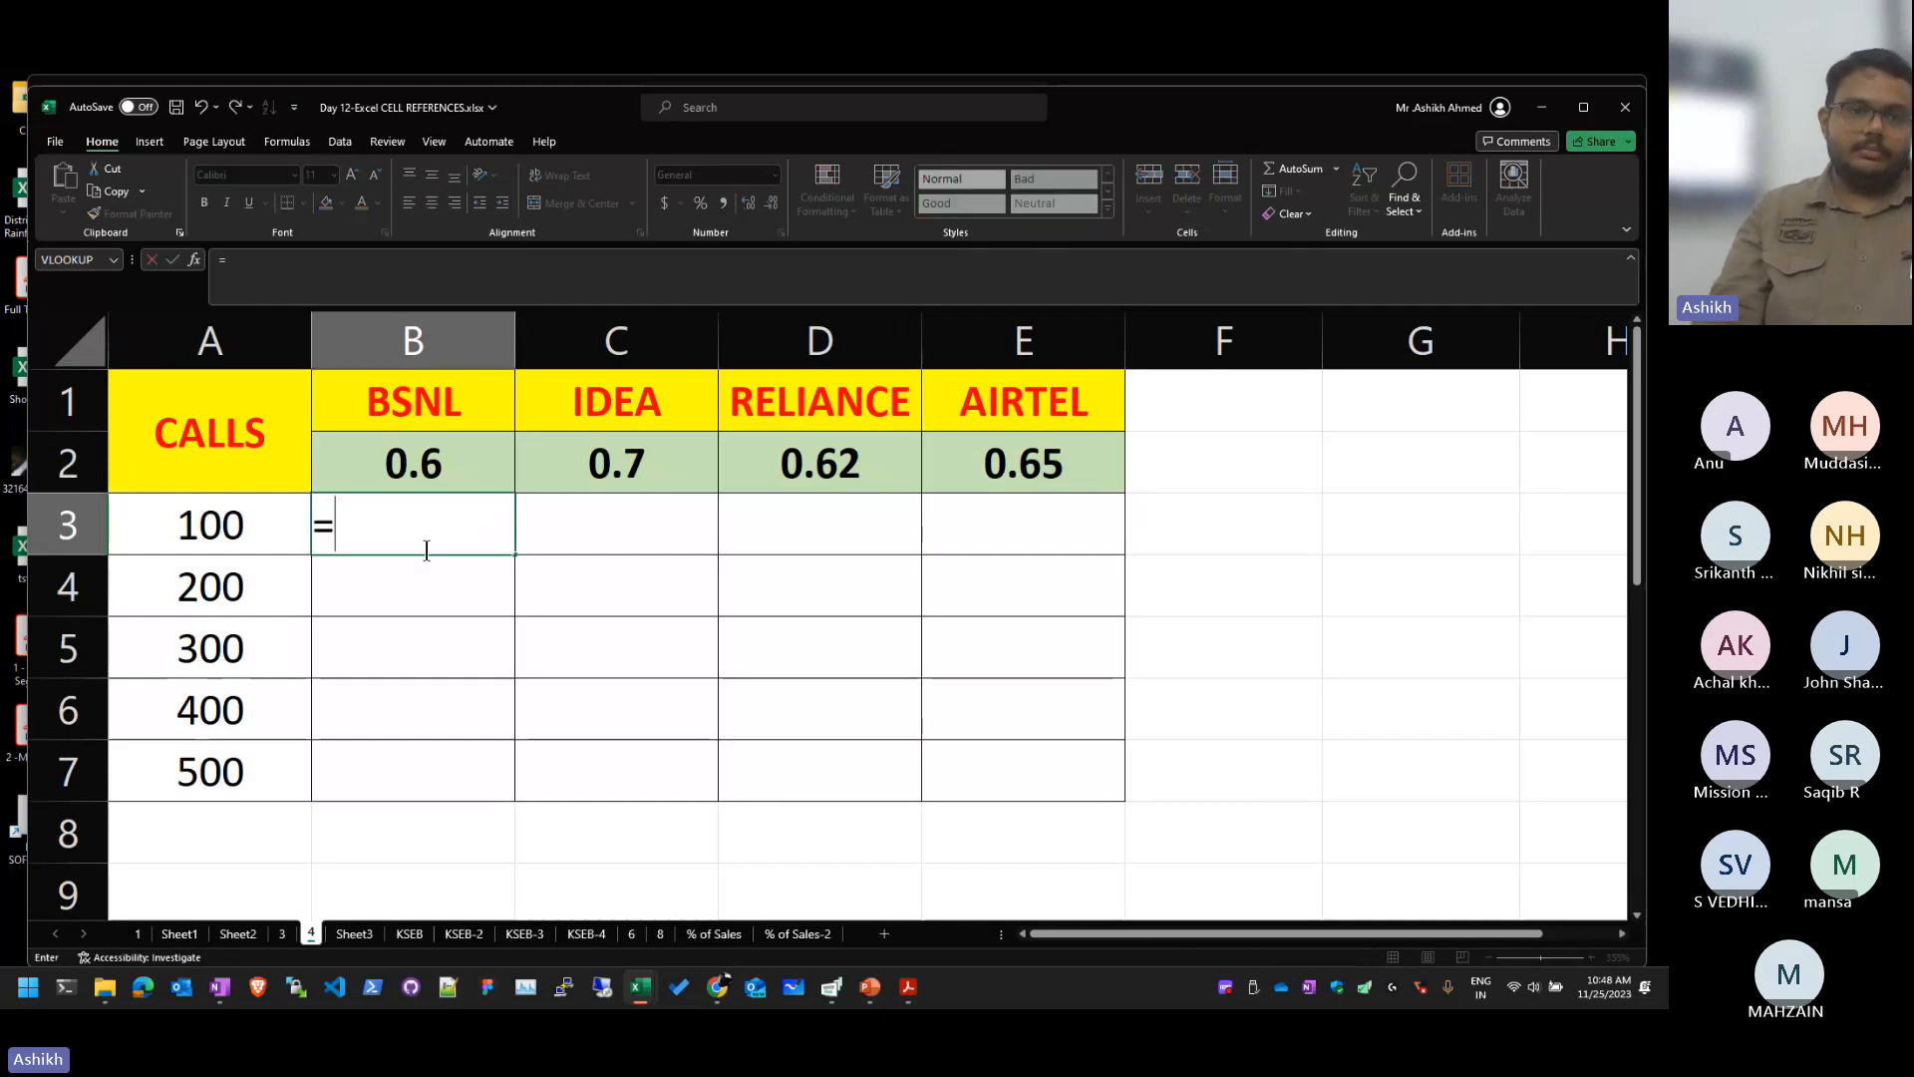
pyautogui.press('Left')
pyautogui.write('*')
pyautogui.press('Up')
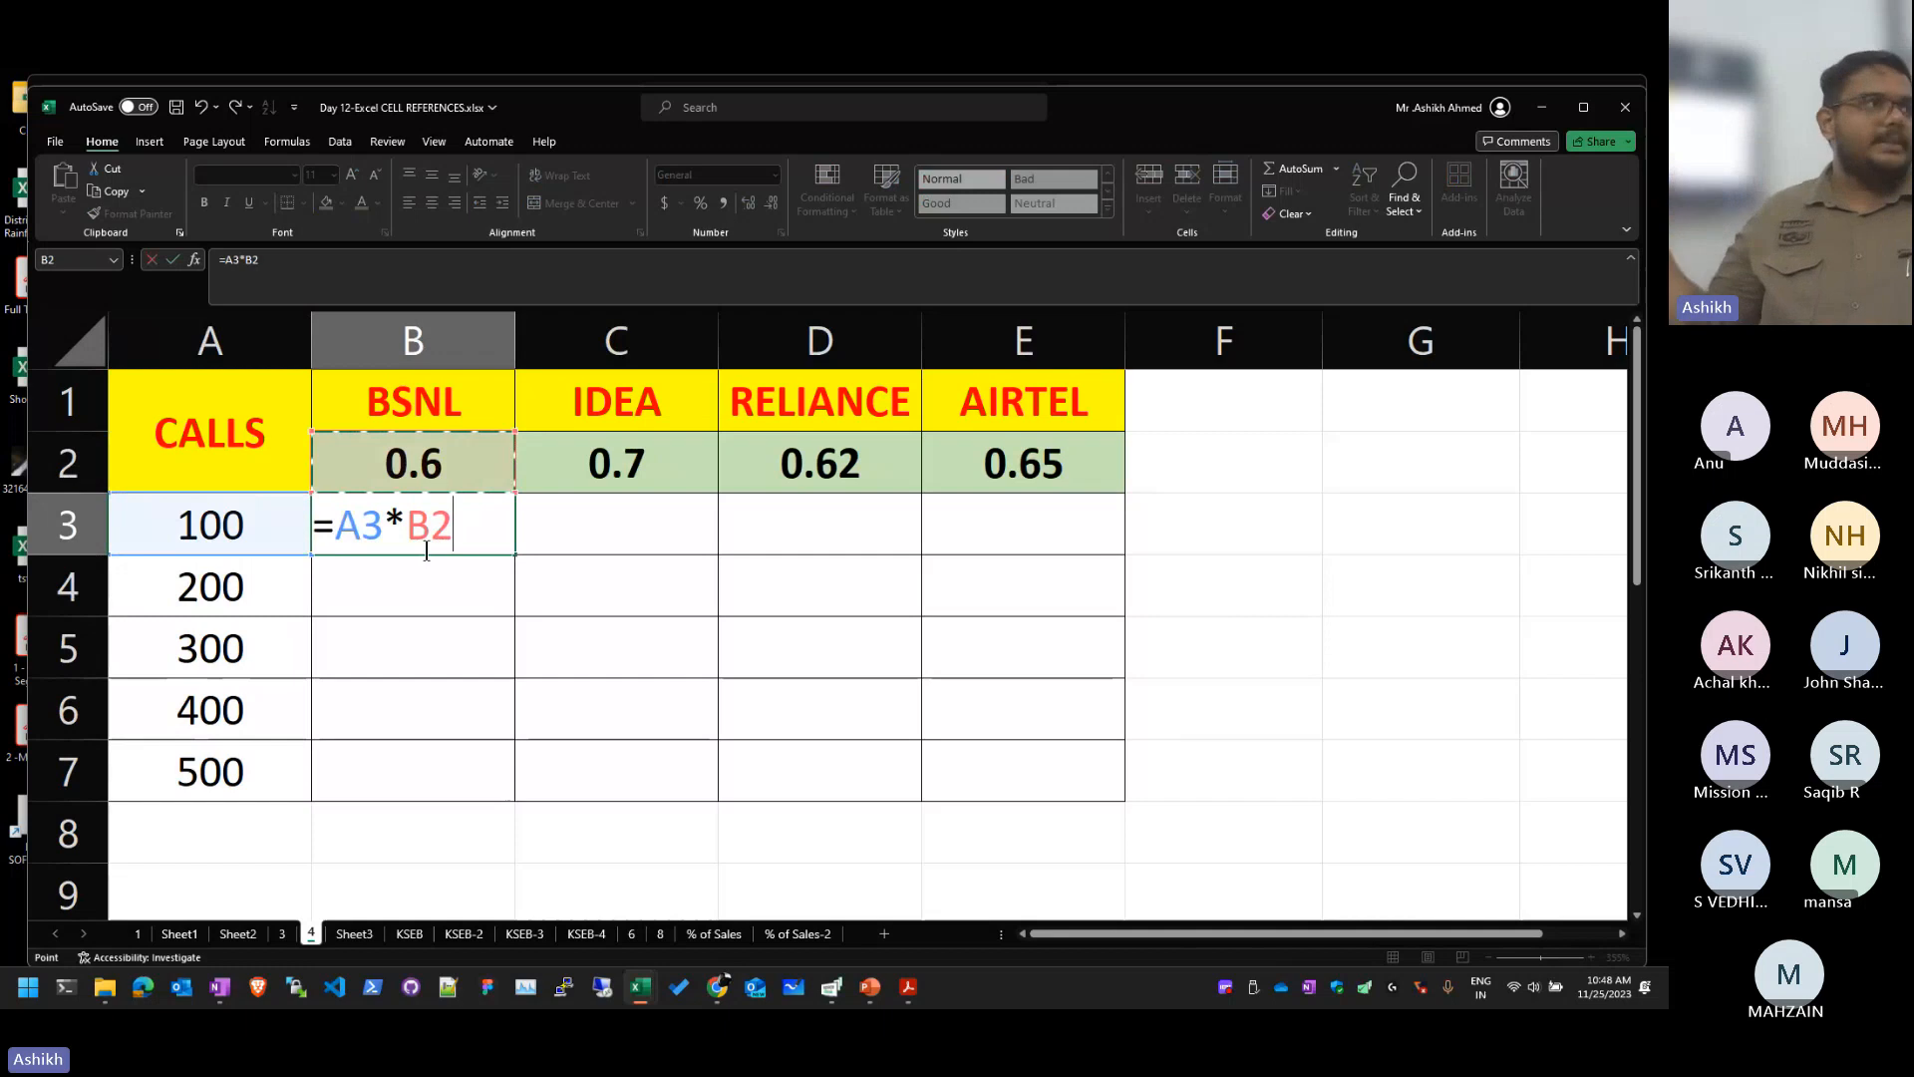
# Step: Lock only the column of the calls reference in the B3 formula, making it $A3
pyautogui.click(366, 532)
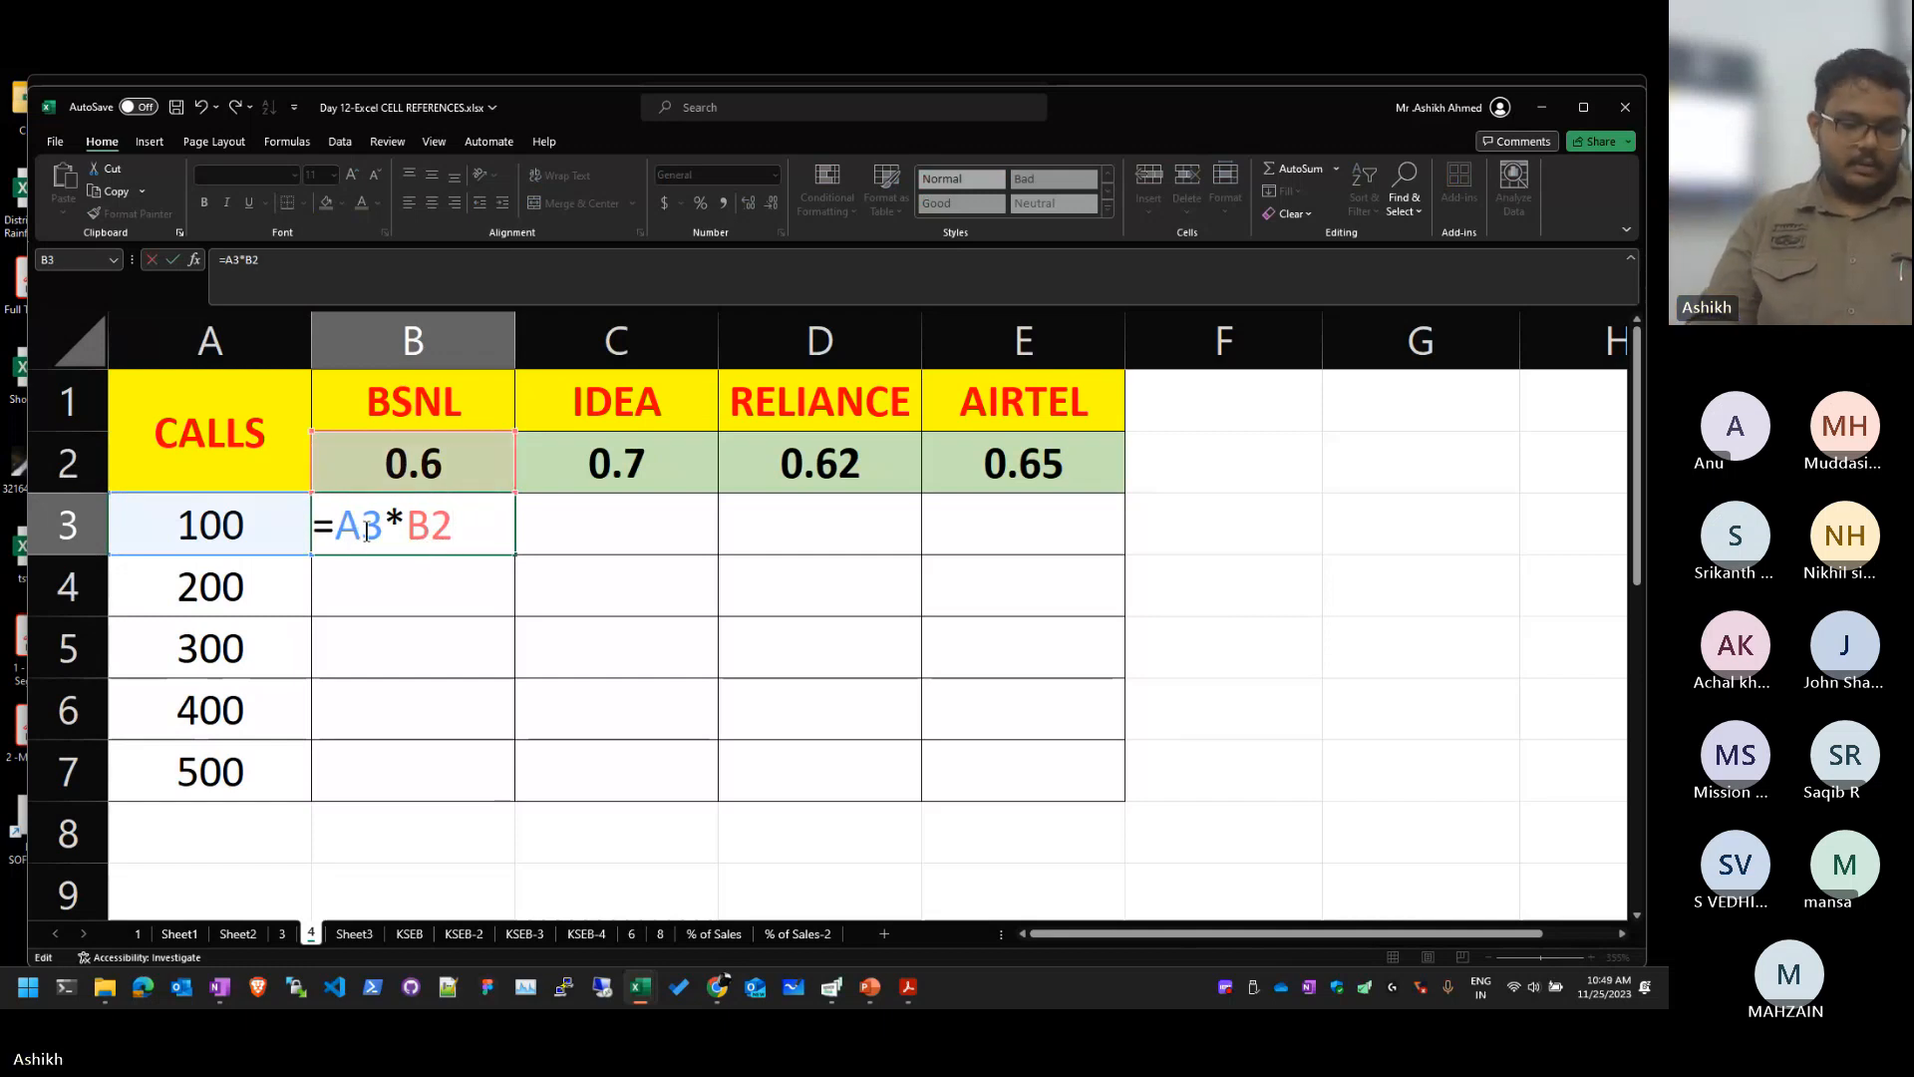
pyautogui.press('F4')
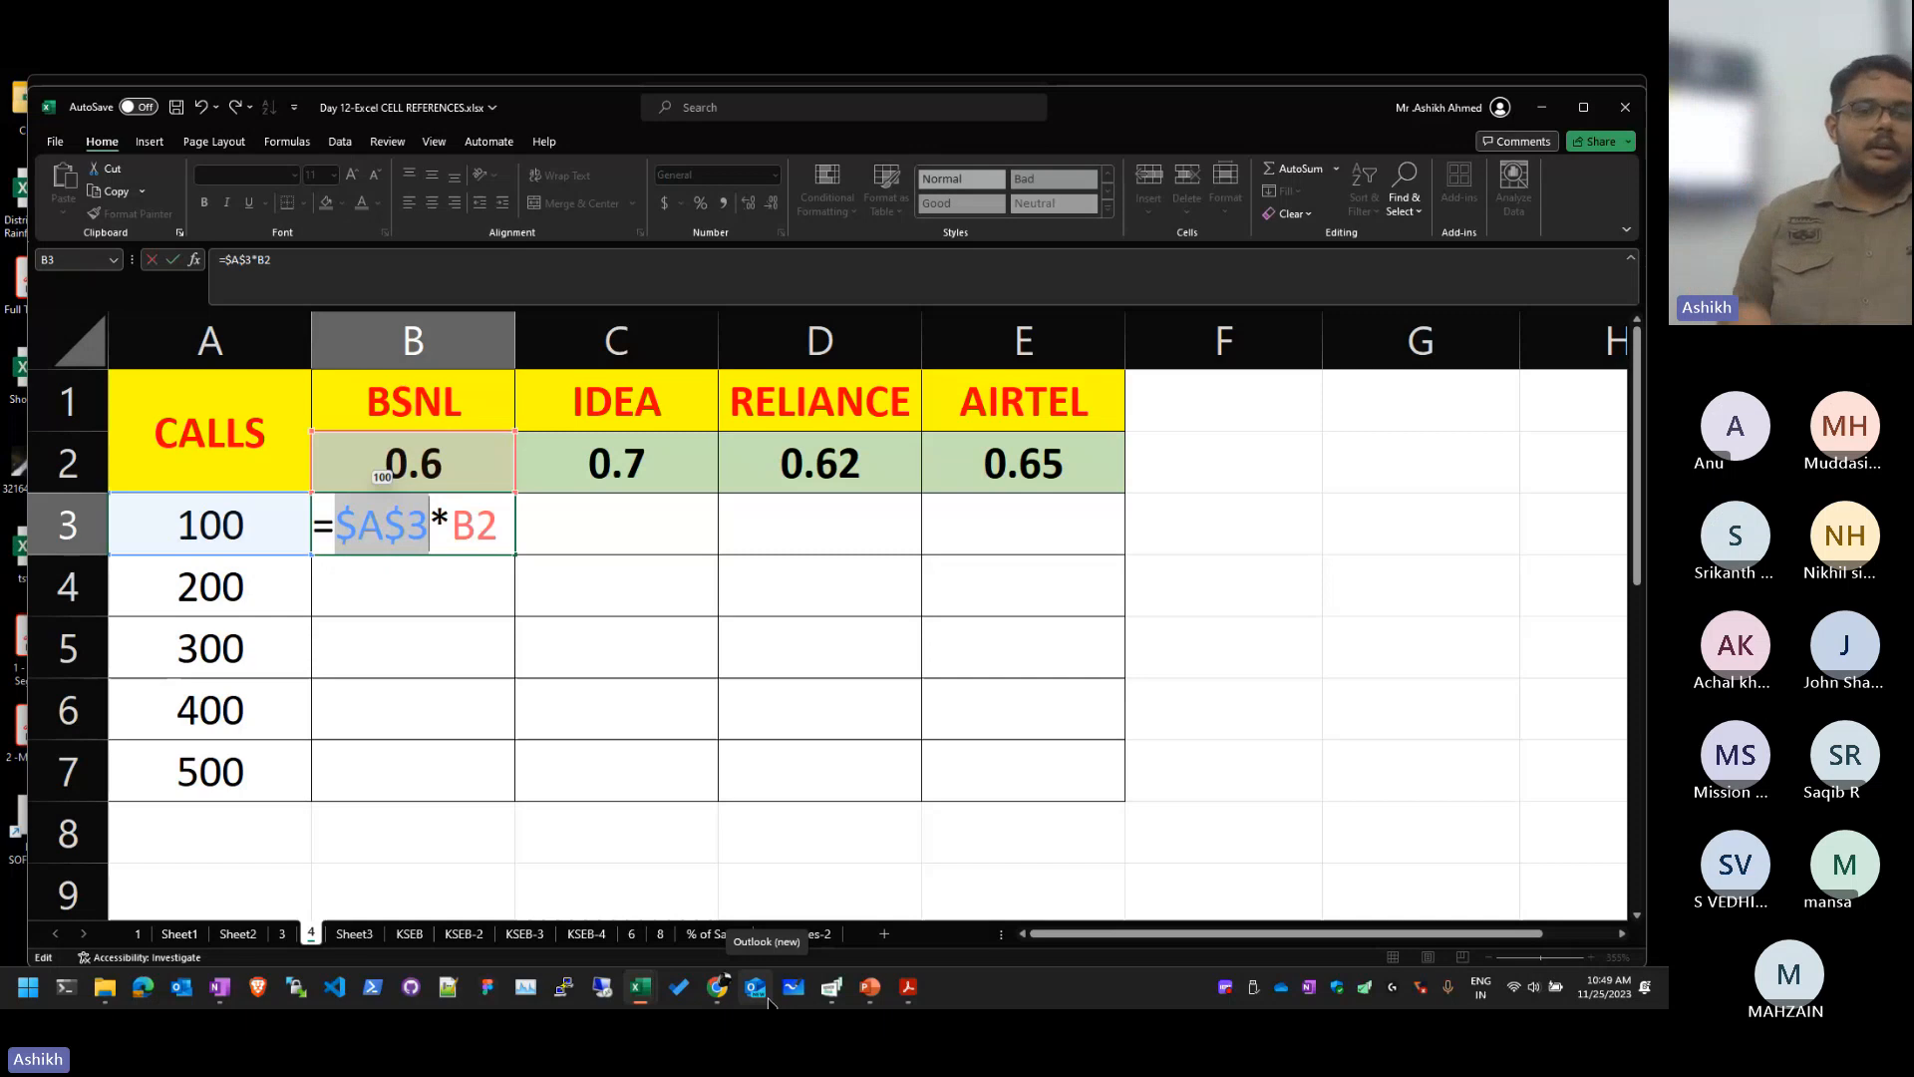
pyautogui.press('F4')
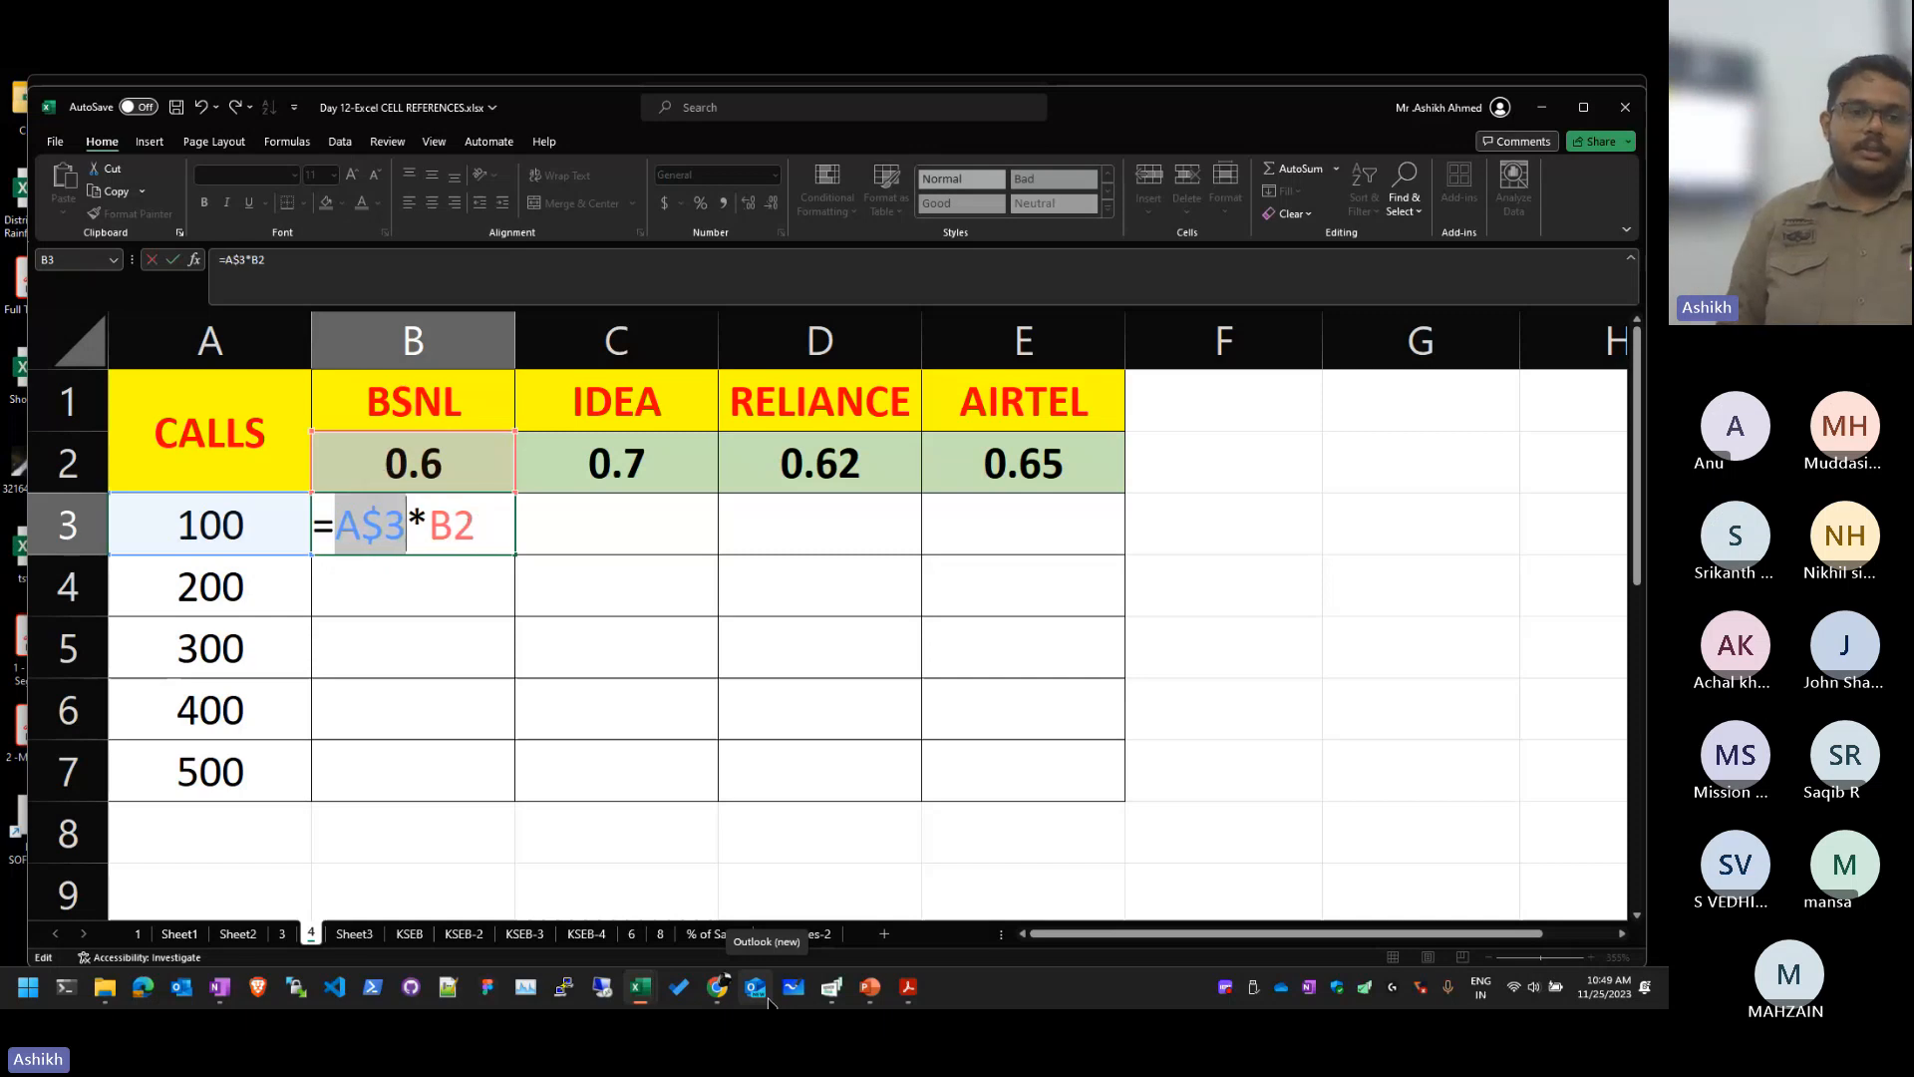
pyautogui.press('F4')
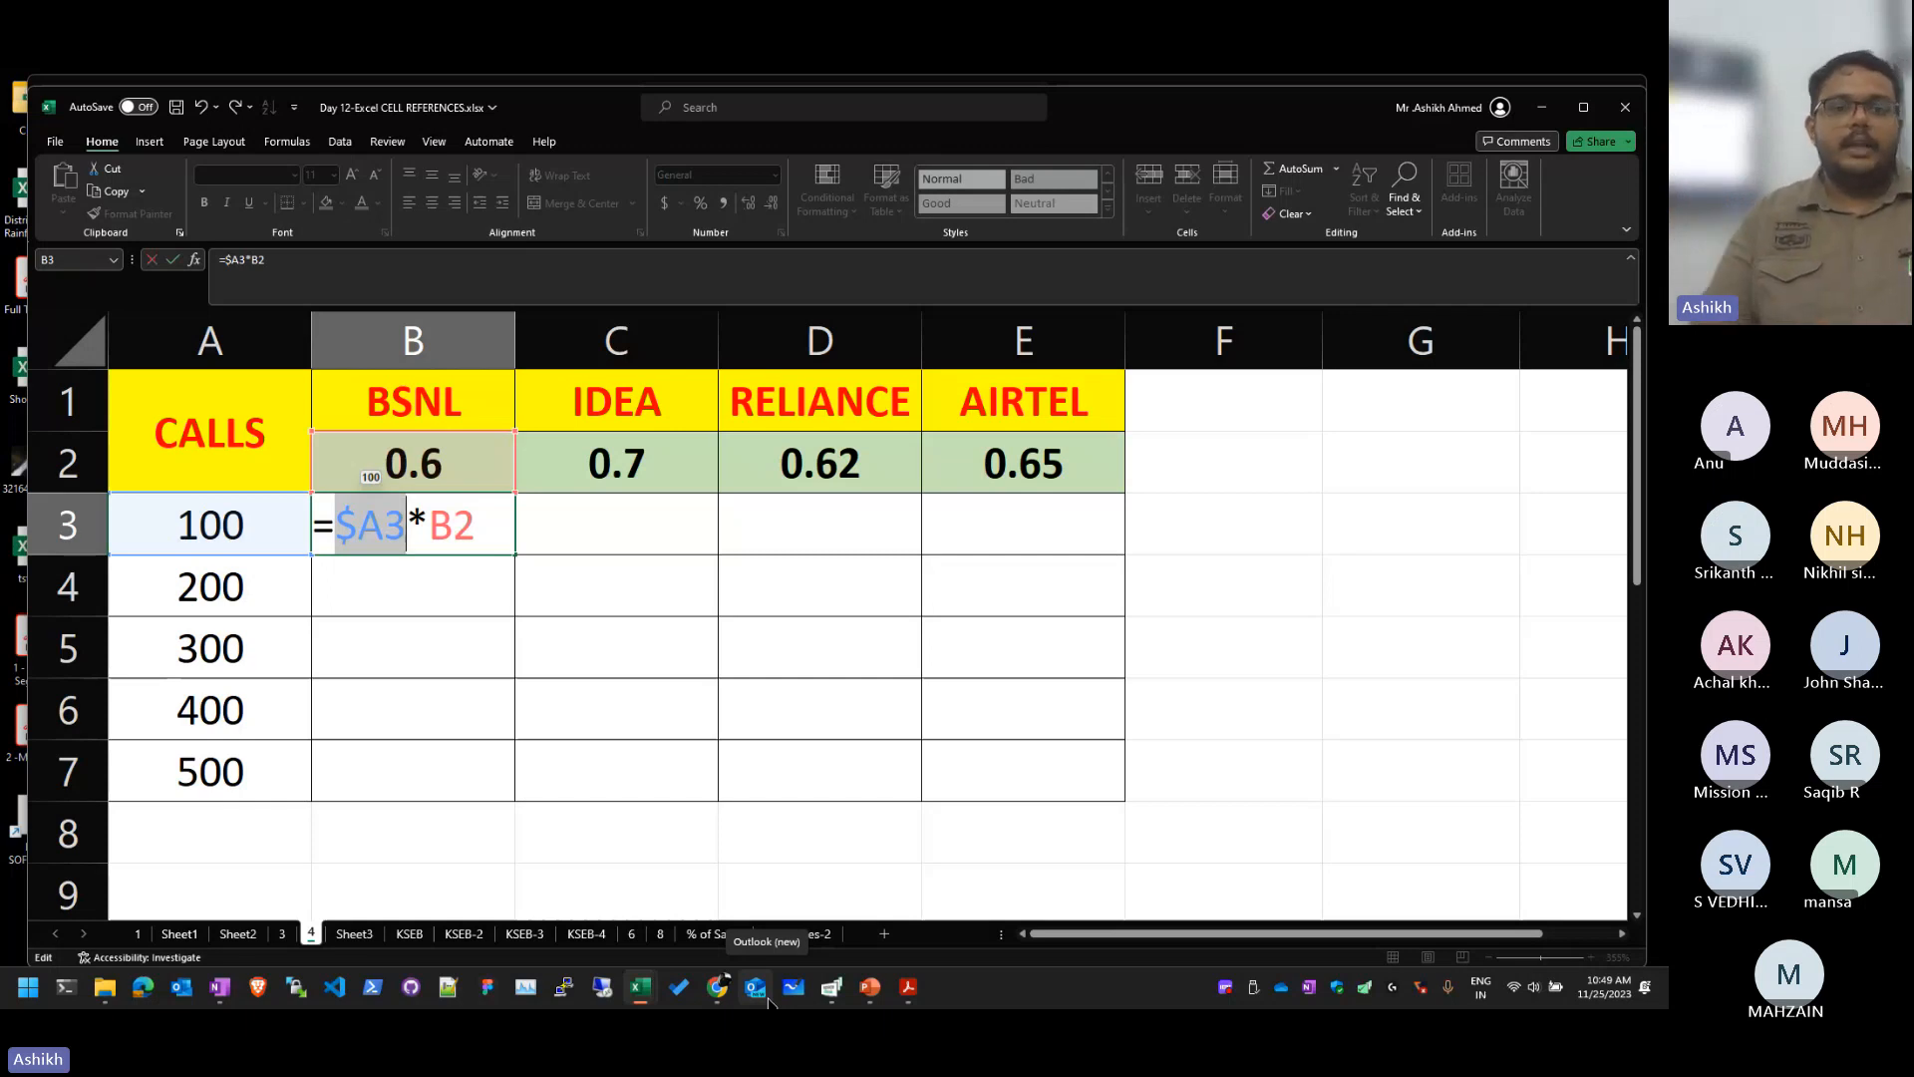
# Step: Lock only the row of the rate reference and commit the B3 formula as =$A3*B$2
pyautogui.click(446, 520)
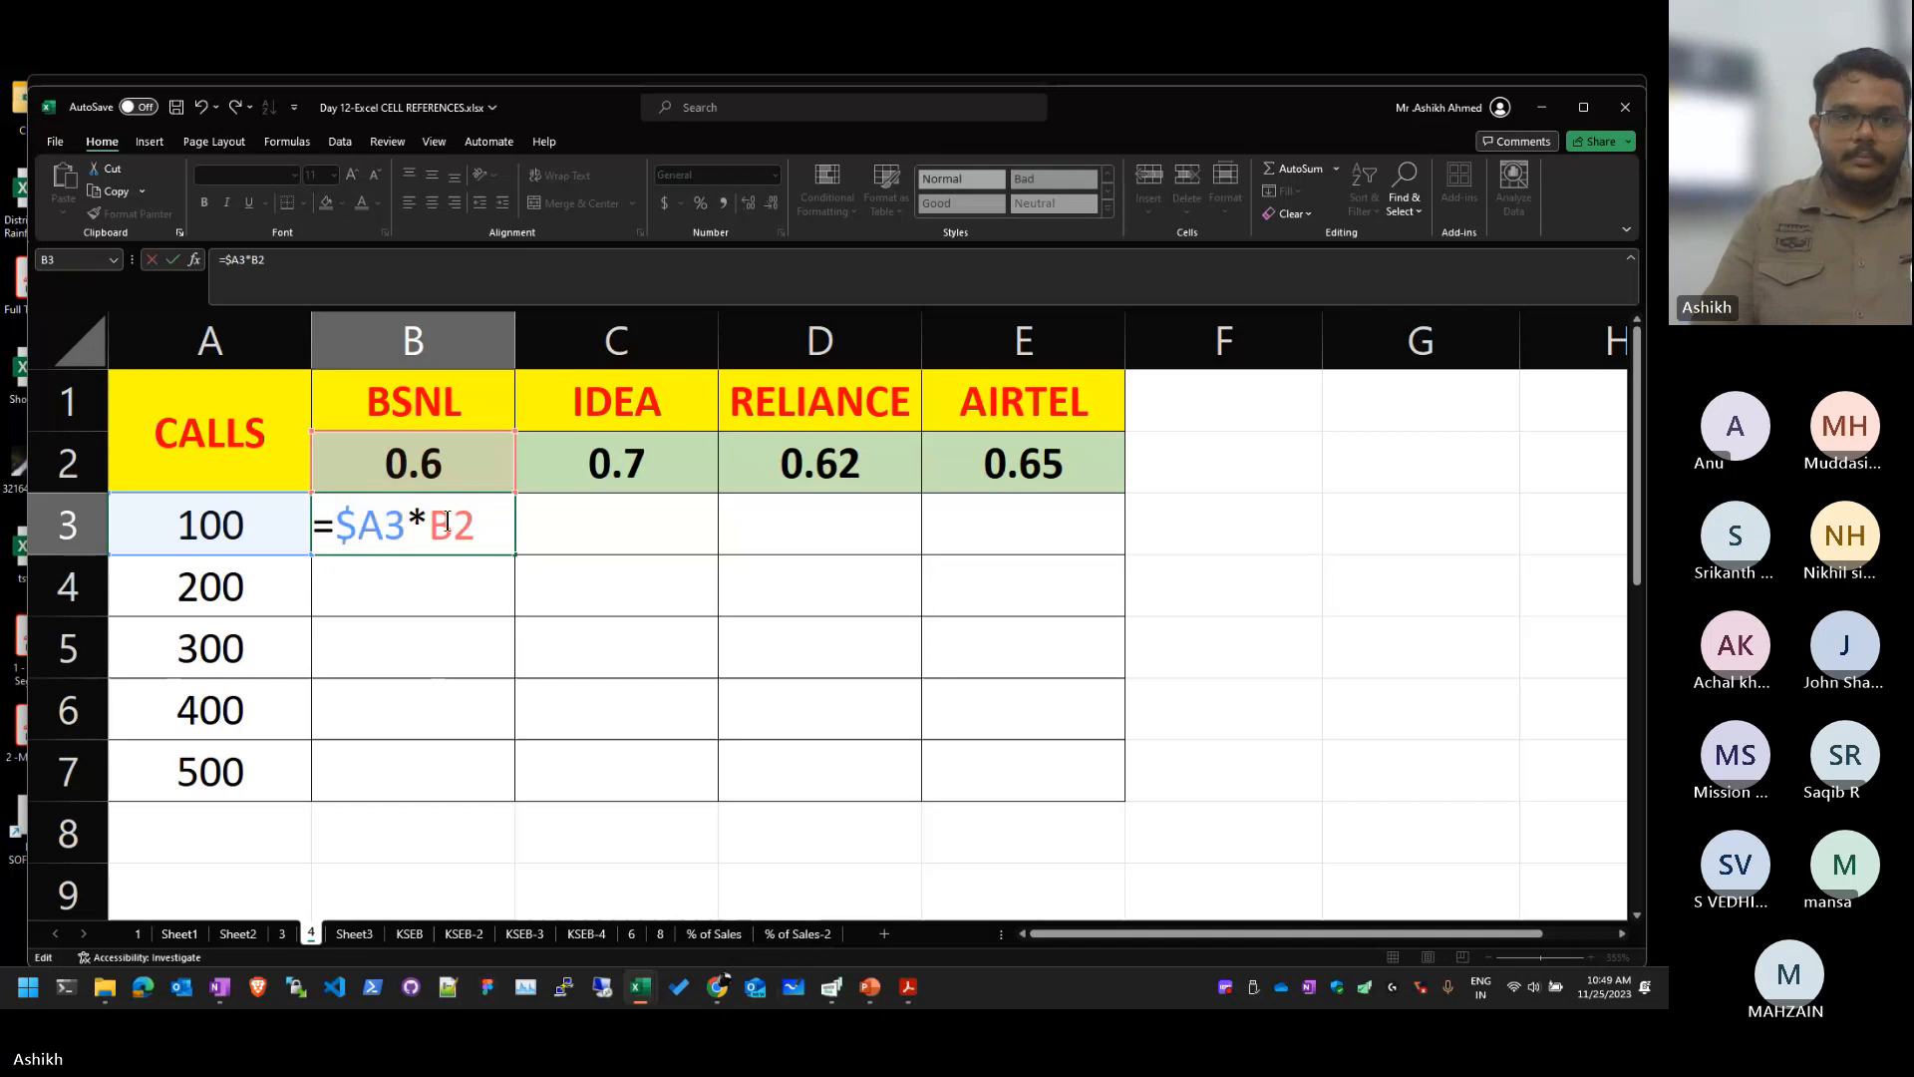
pyautogui.press('F4')
pyautogui.press('F4')
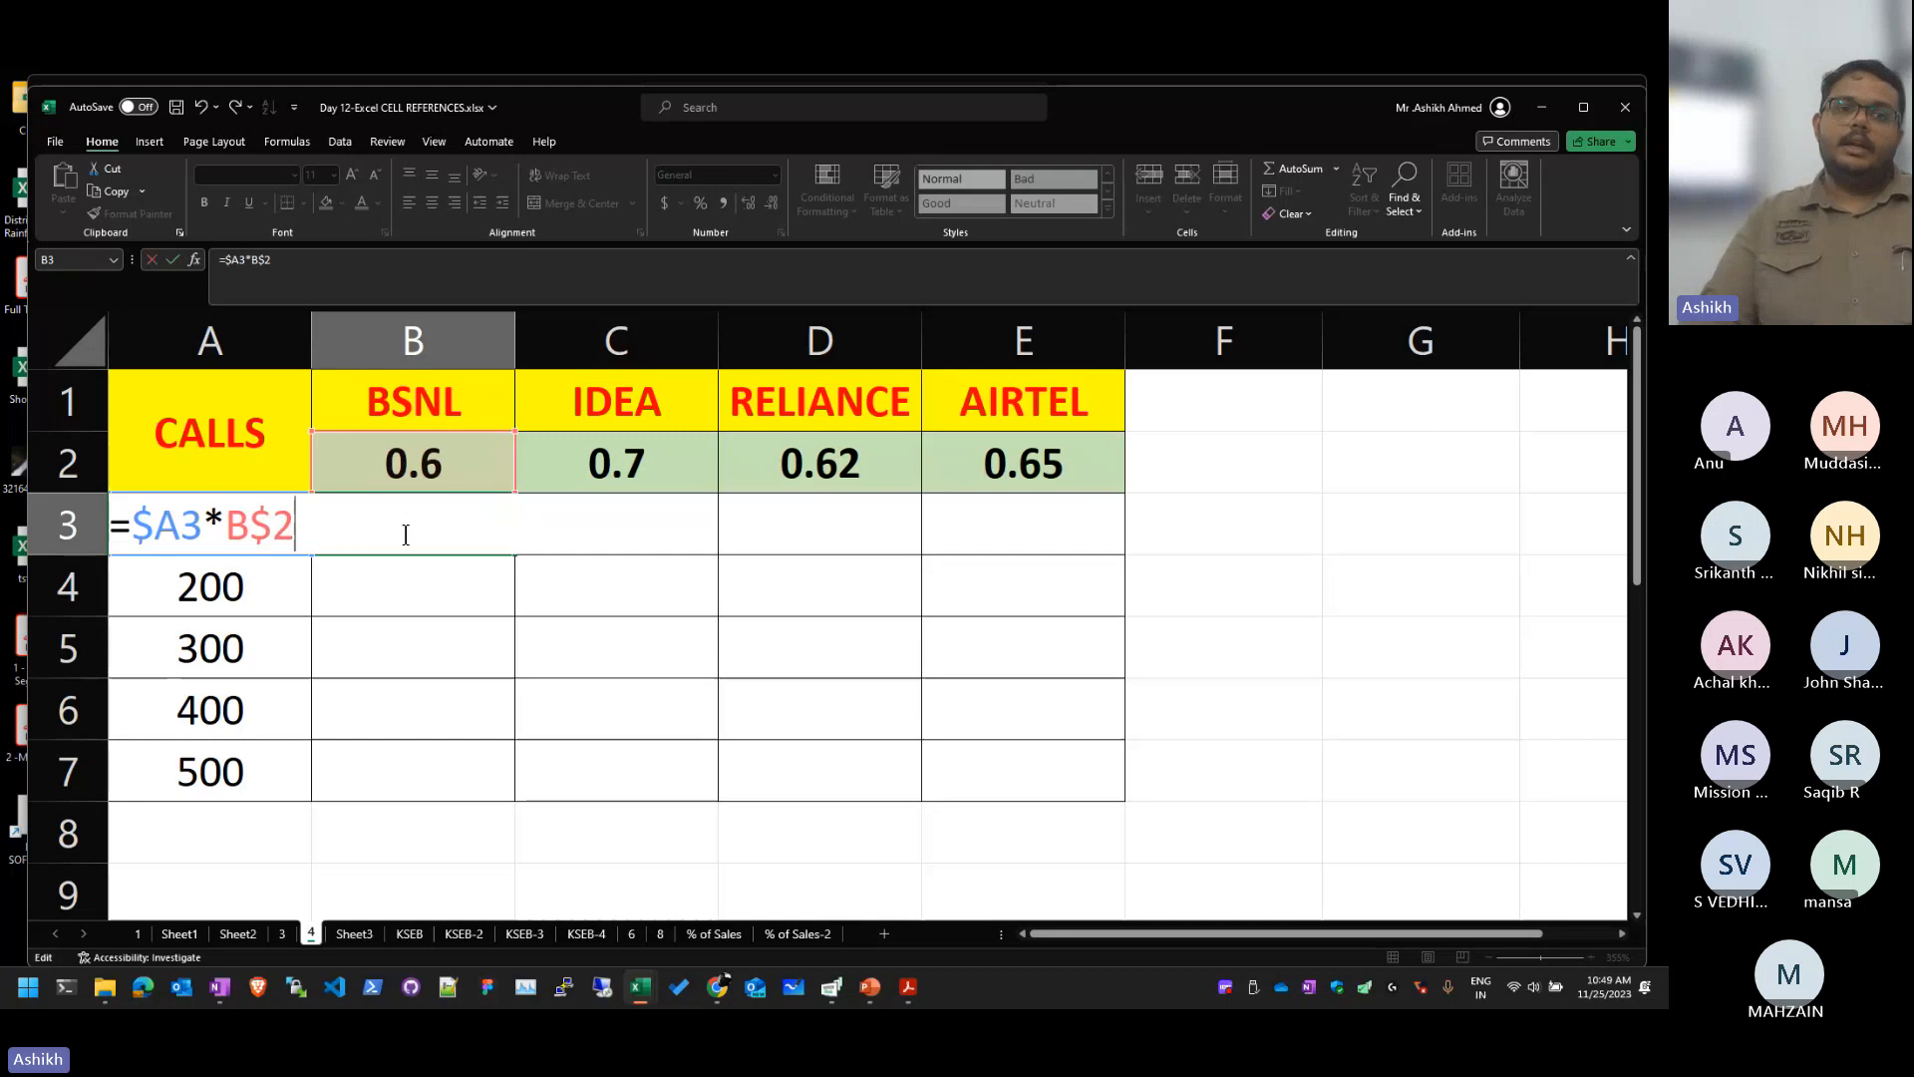
pyautogui.click(520, 605)
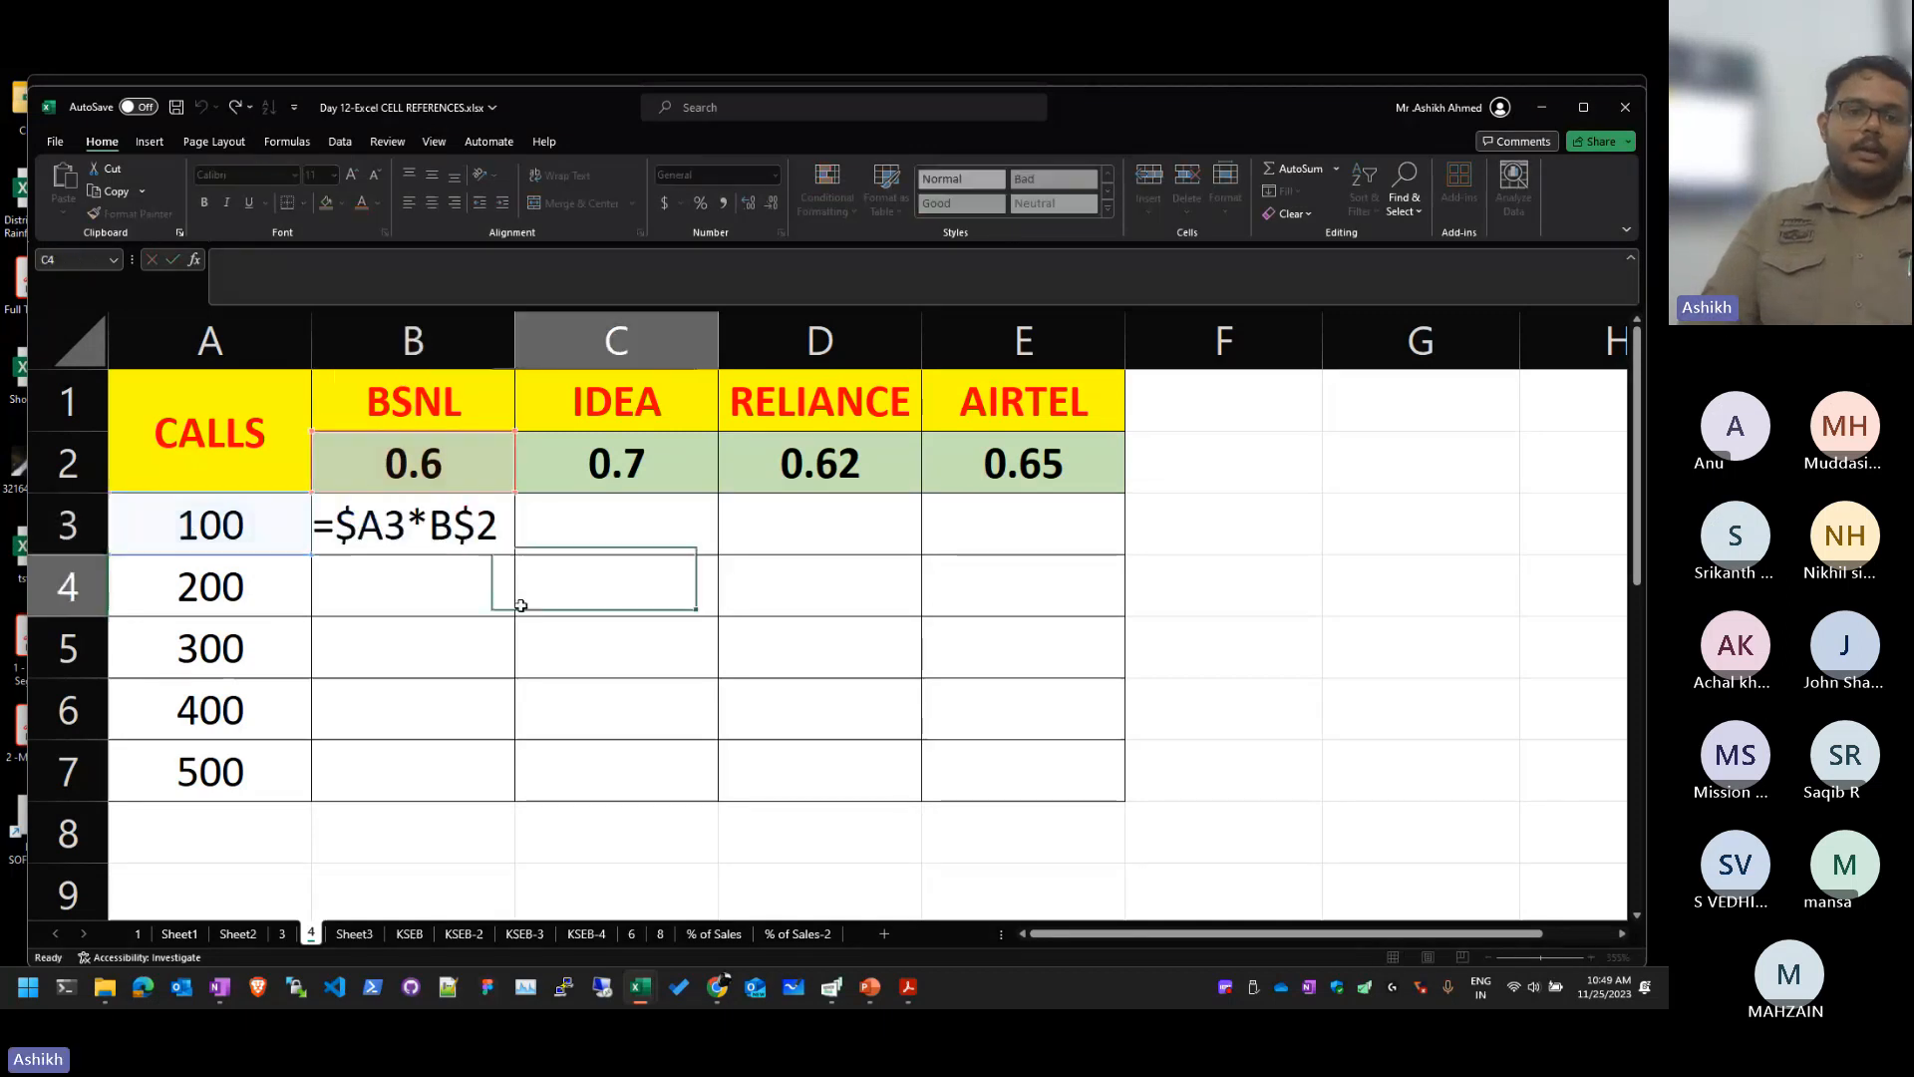
# Step: Fill the mixed-reference charge formula from B3 across all four operators and down through E7
pyautogui.click(504, 539)
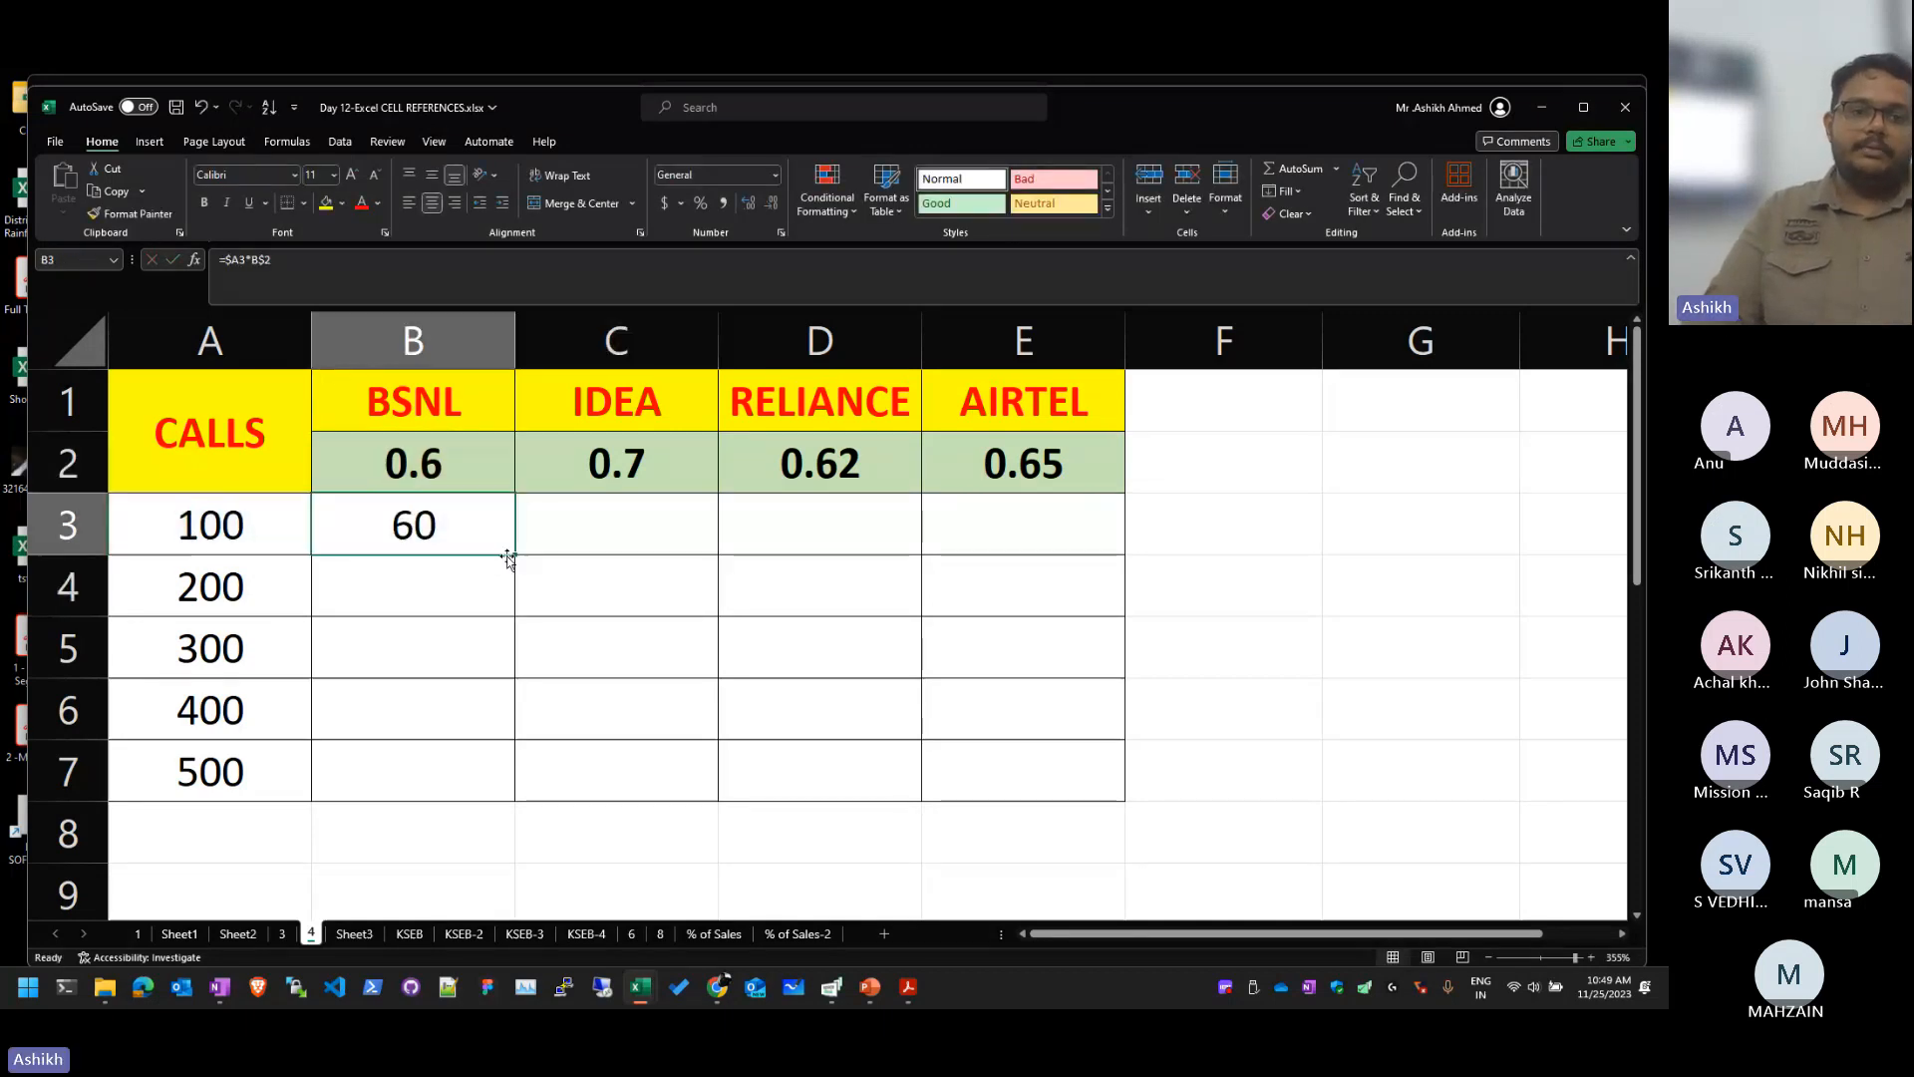
pyautogui.moveTo(514, 559); pyautogui.dragTo(1123, 793)
pyautogui.click(1274, 641)
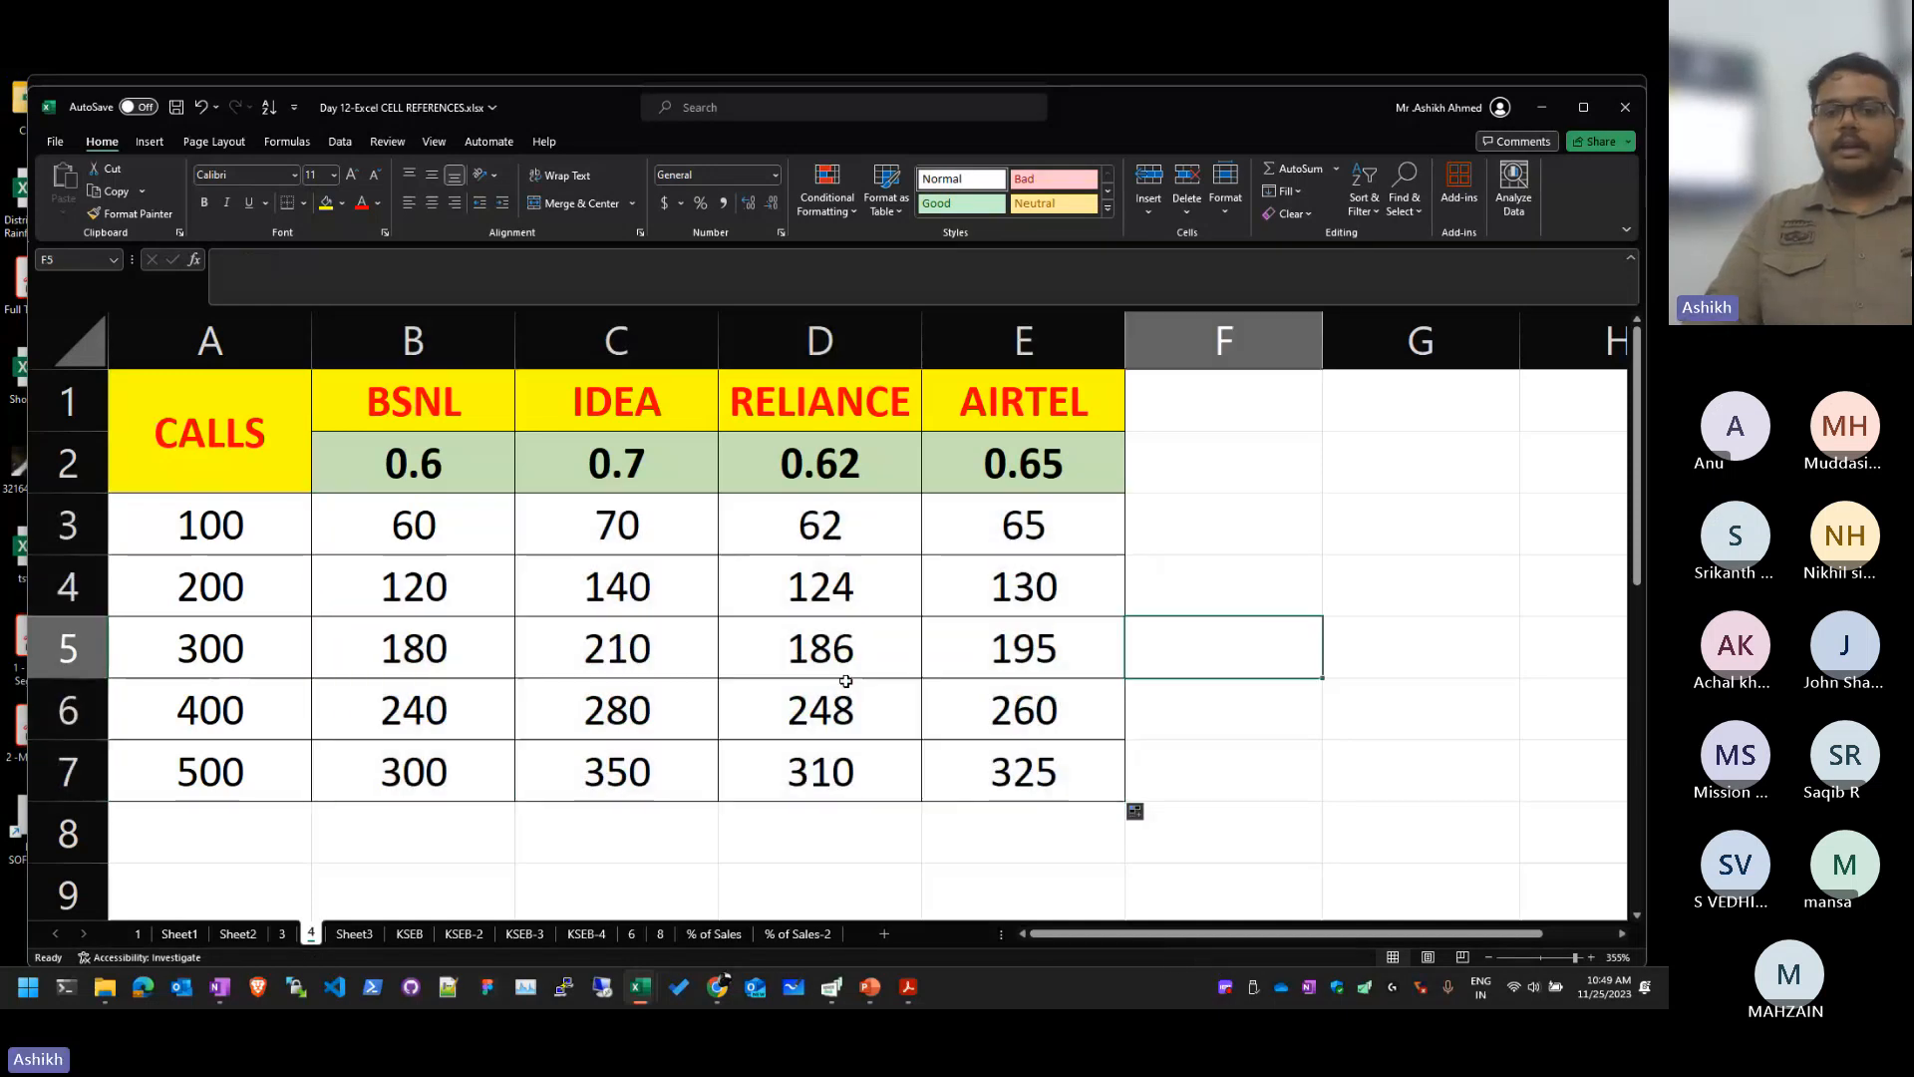
# Step: Inspect the mixed-reference charge formulas in cells D6, B3 and B4 without changing them
pyautogui.doubleClick(845, 681)
pyautogui.press('Escape')
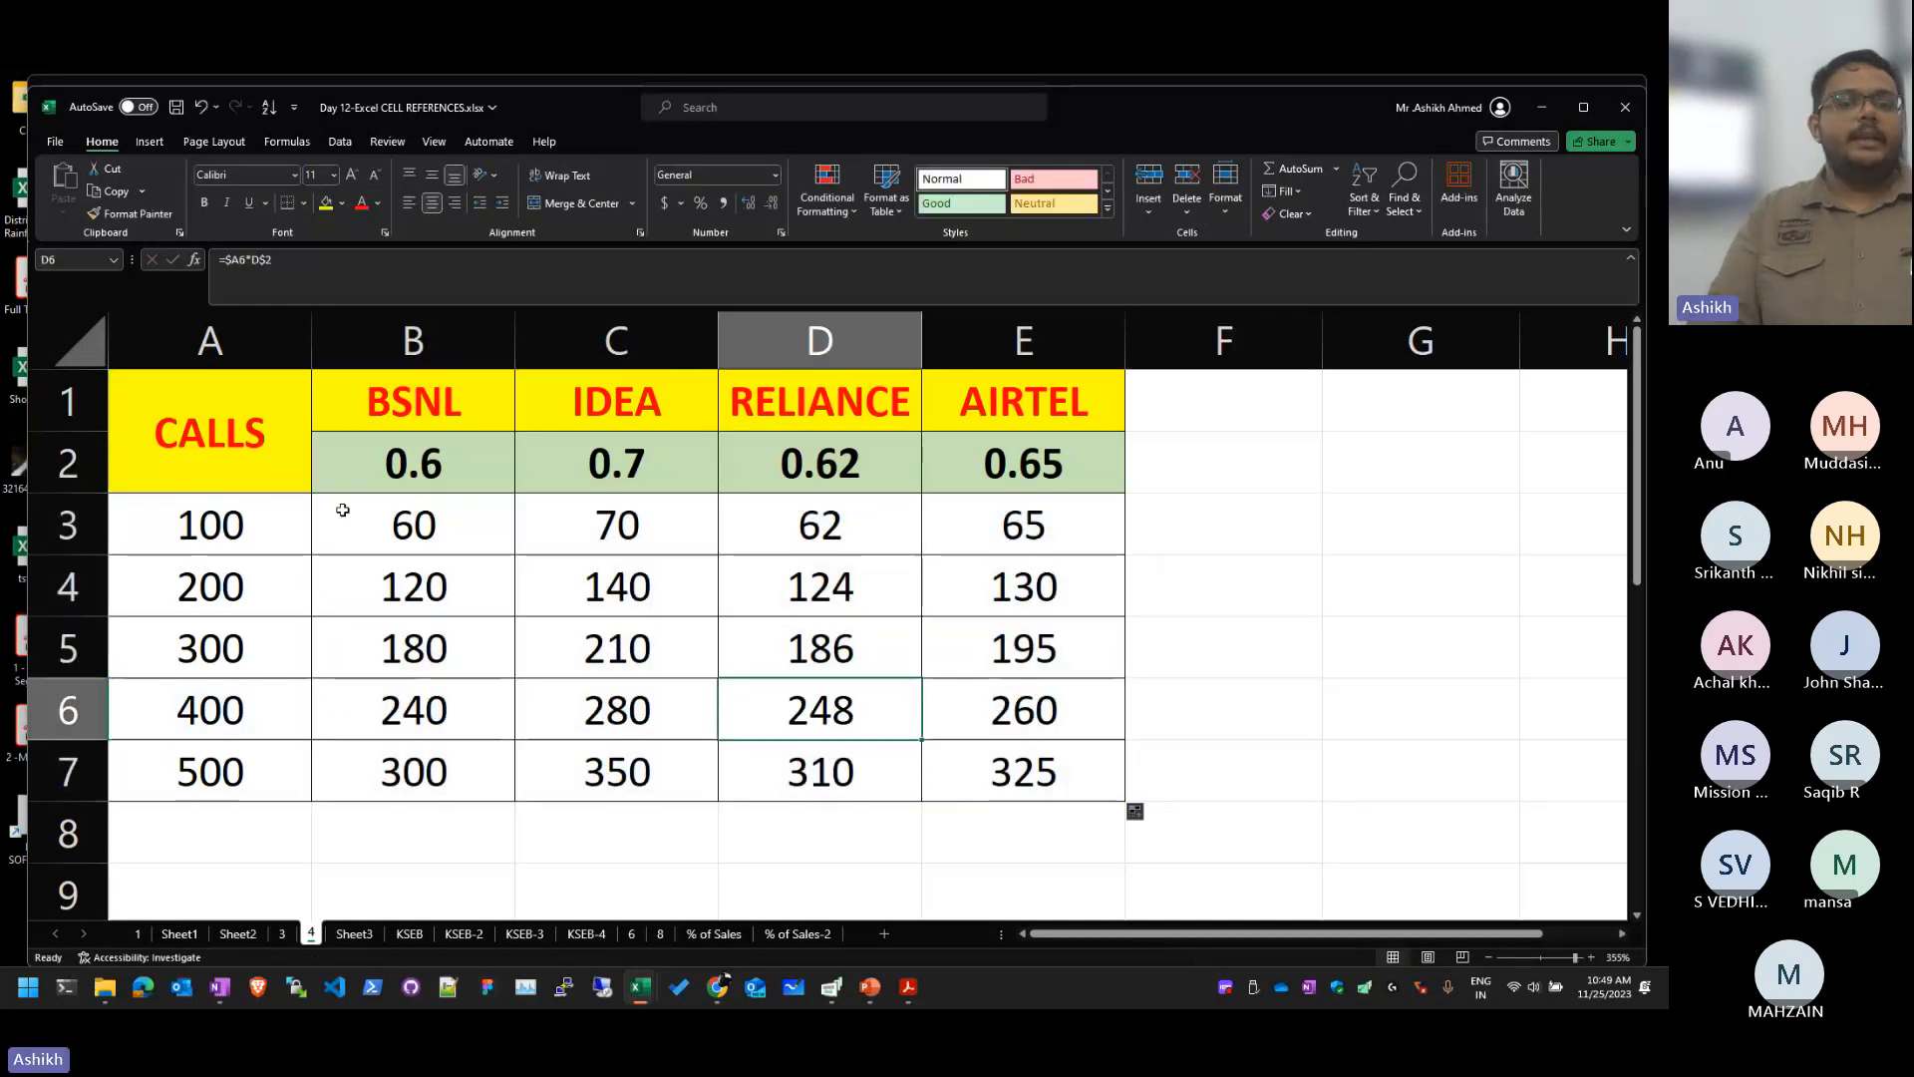
pyautogui.click(411, 516)
pyautogui.doubleClick(411, 516)
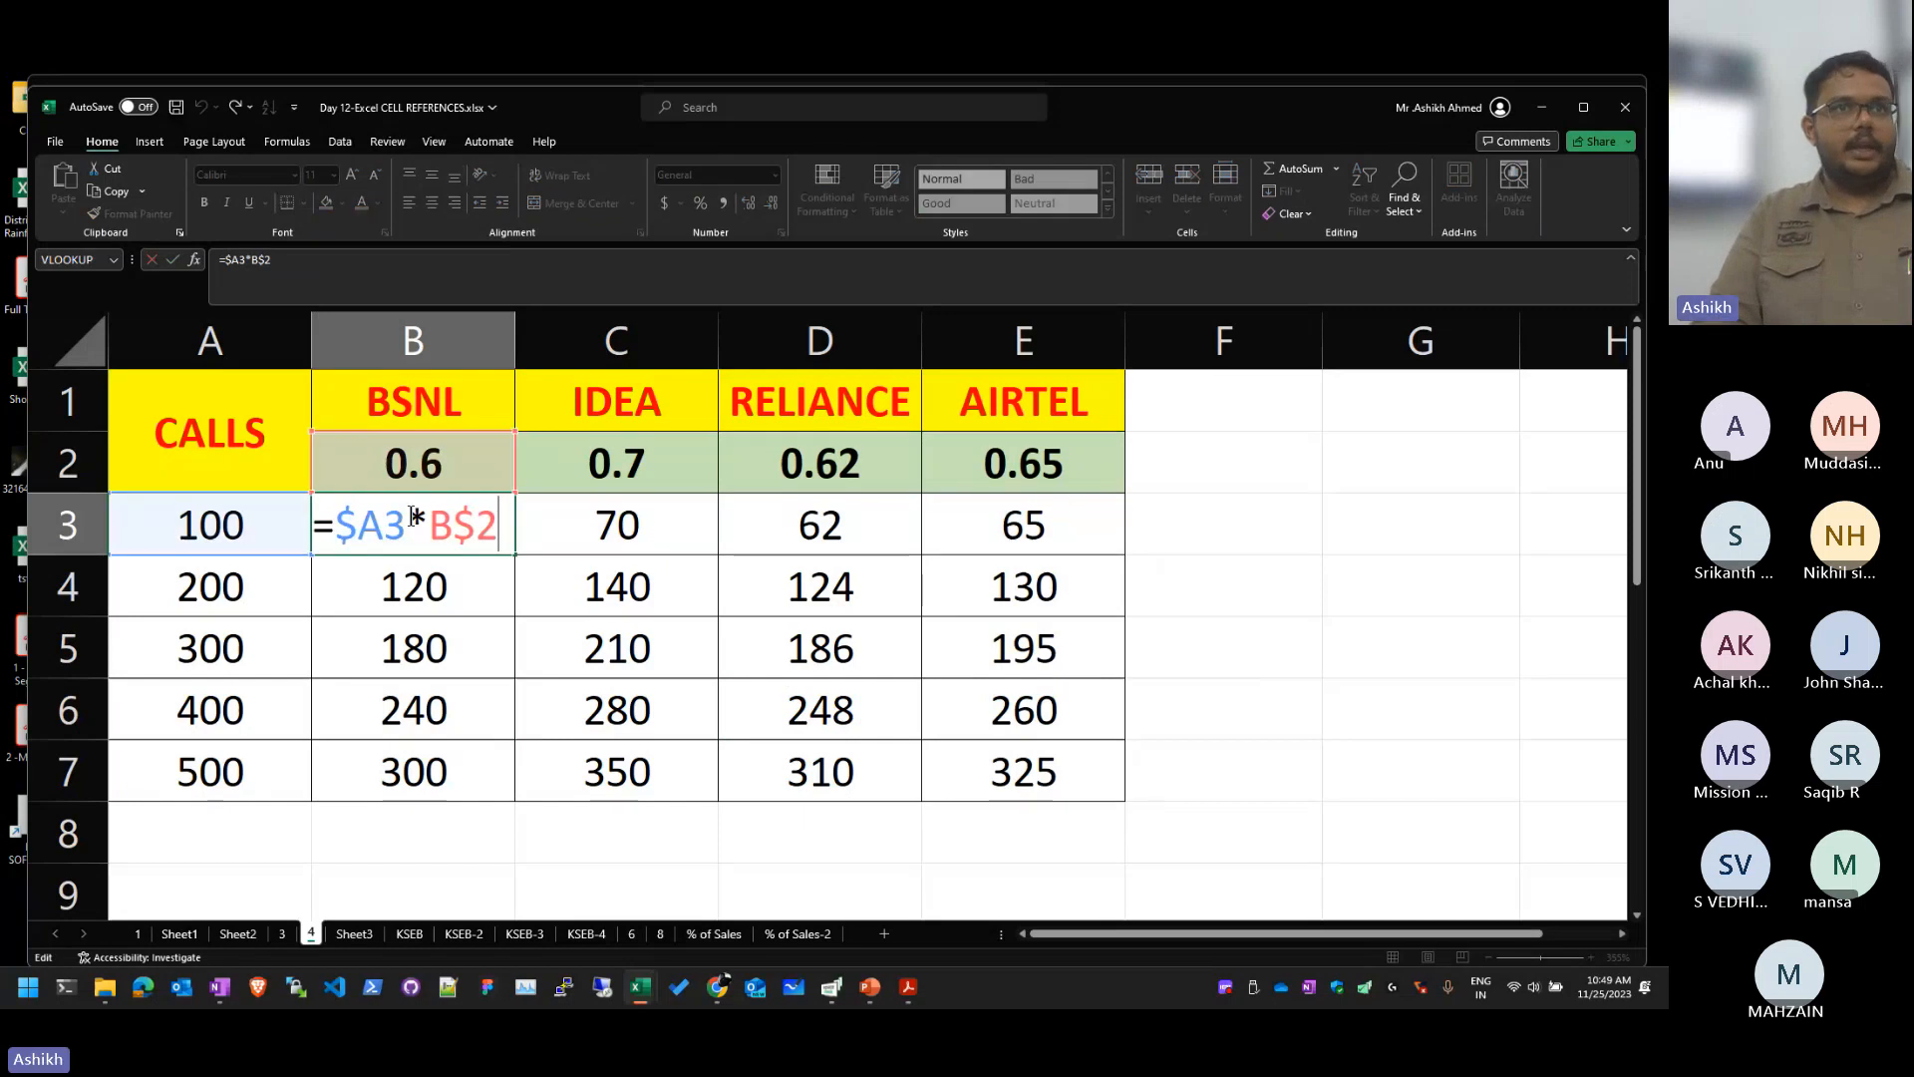
pyautogui.press('Return')
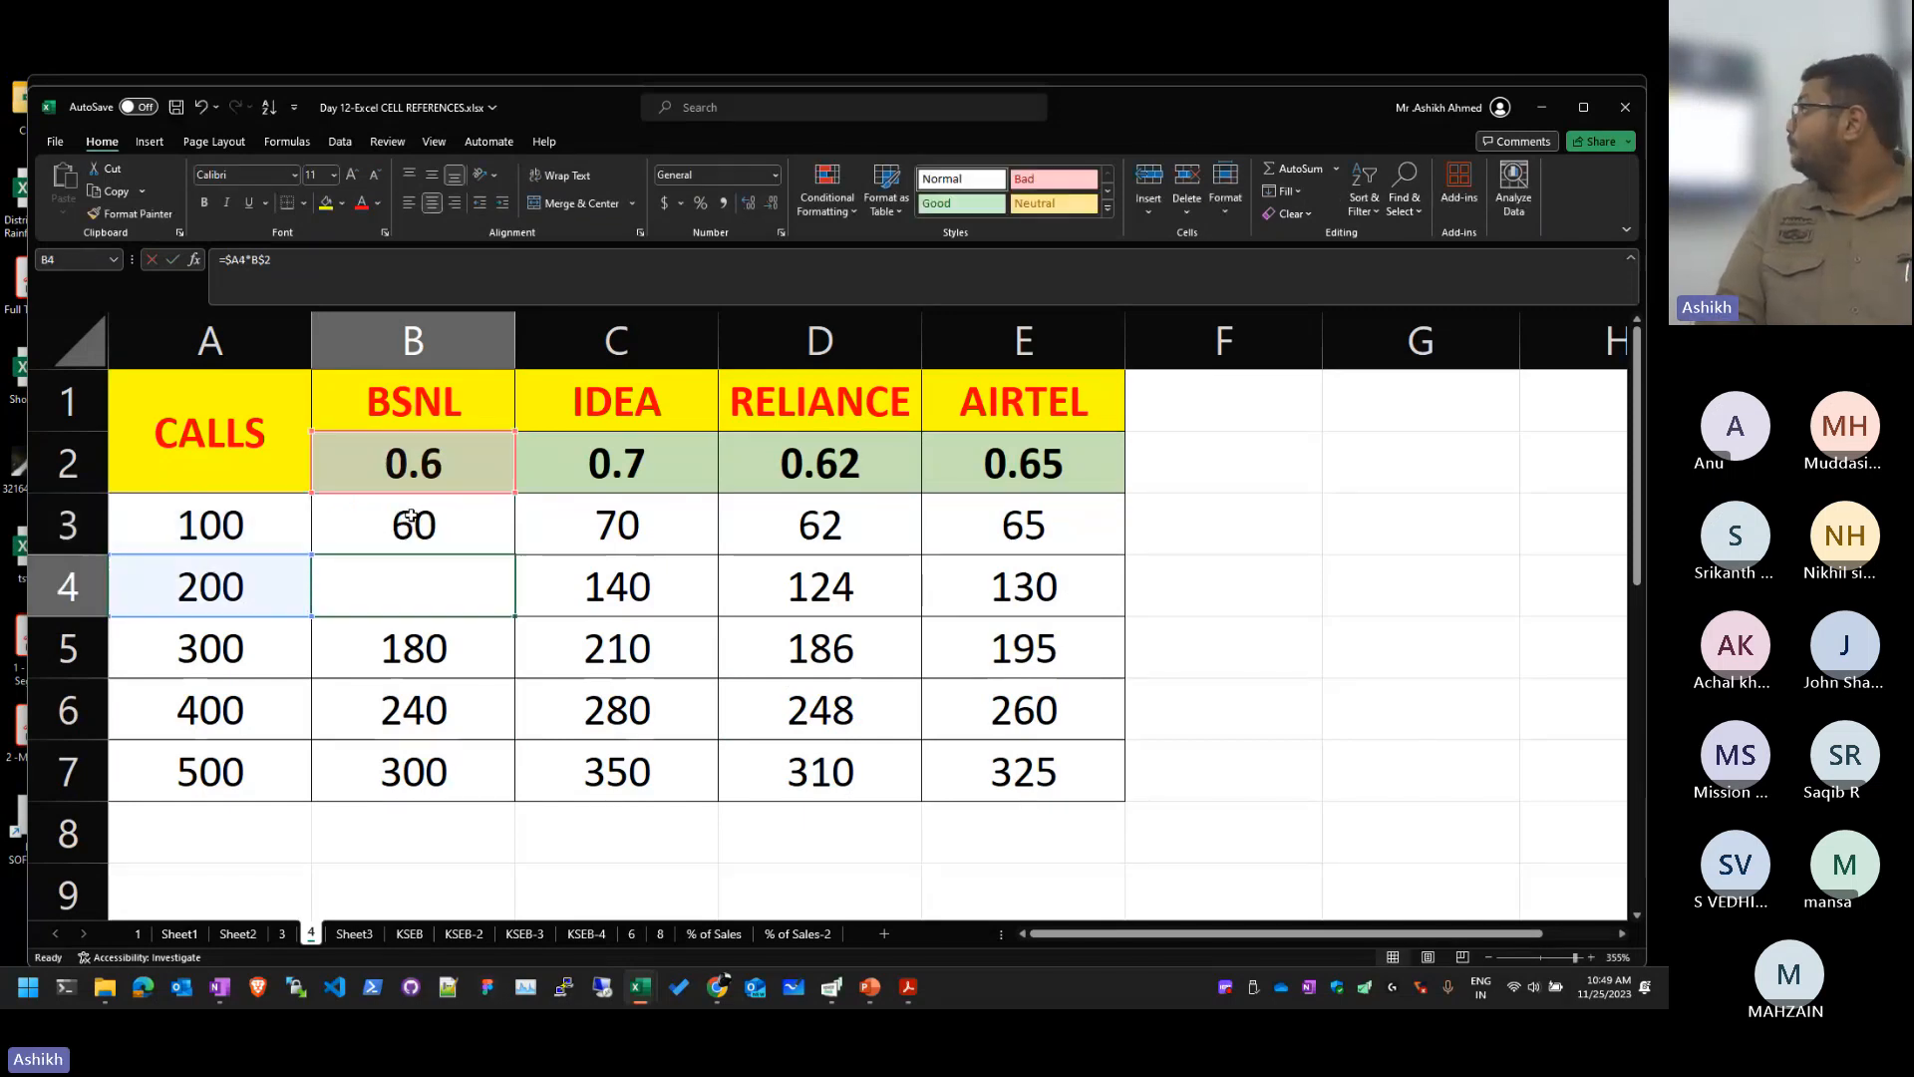
pyautogui.press('F2')
pyautogui.click(411, 516)
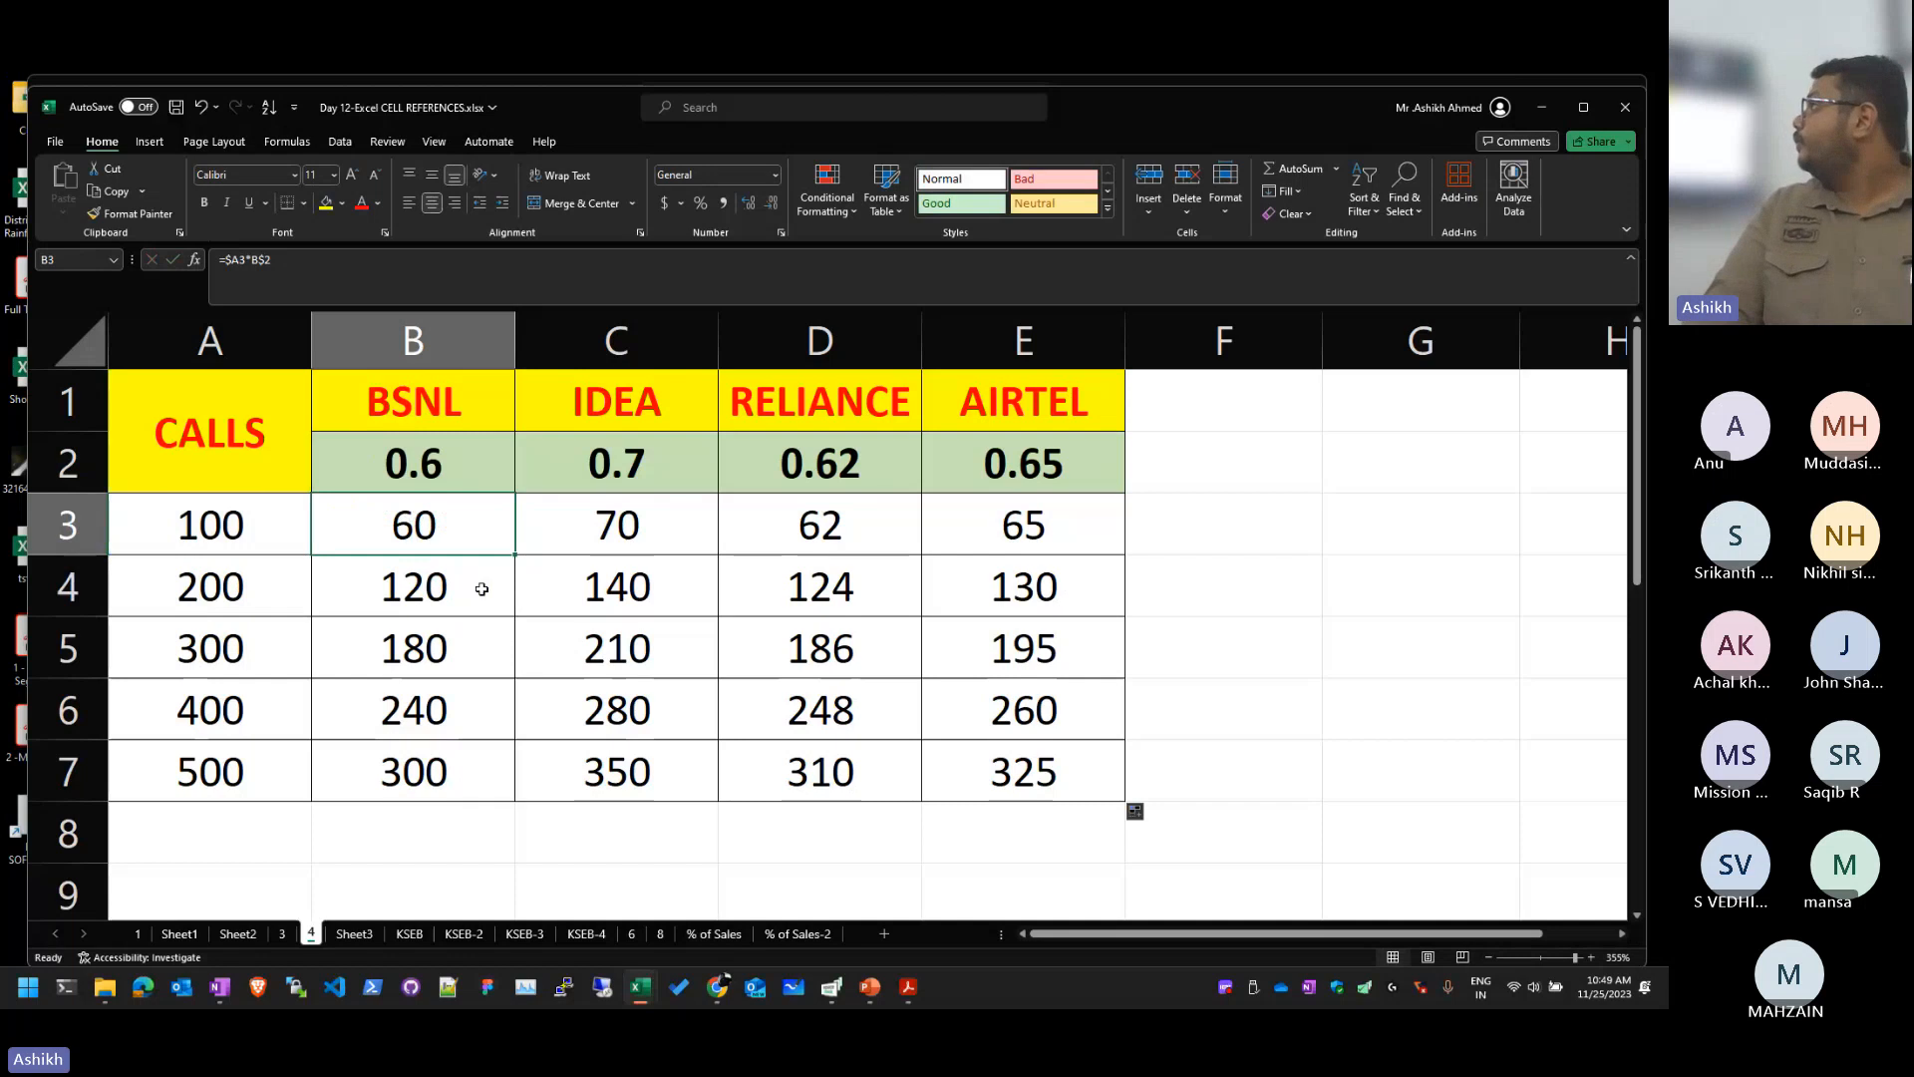
# Step: Display the formulas instead of results in the call charges table and narrow columns A to D to fit them
pyautogui.moveTo(449, 530); pyautogui.dragTo(998, 794)
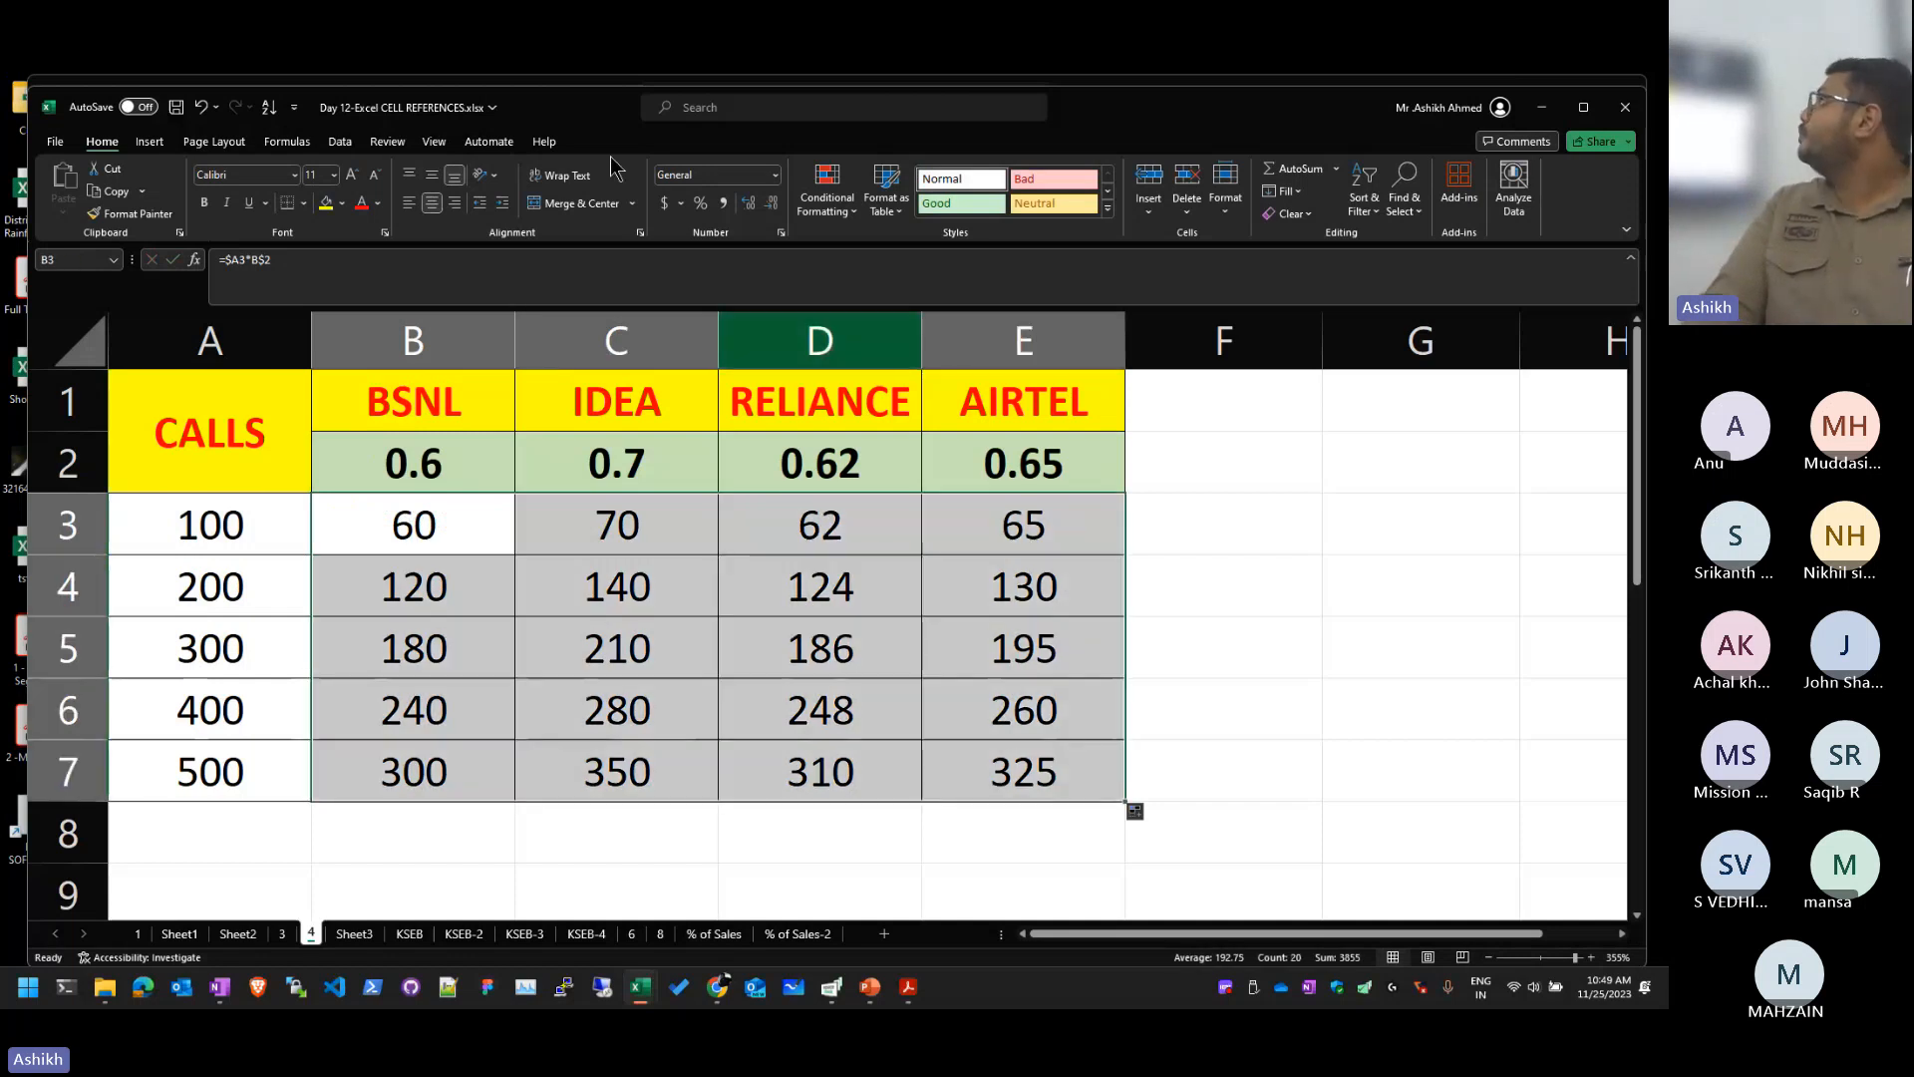
pyautogui.click(287, 141)
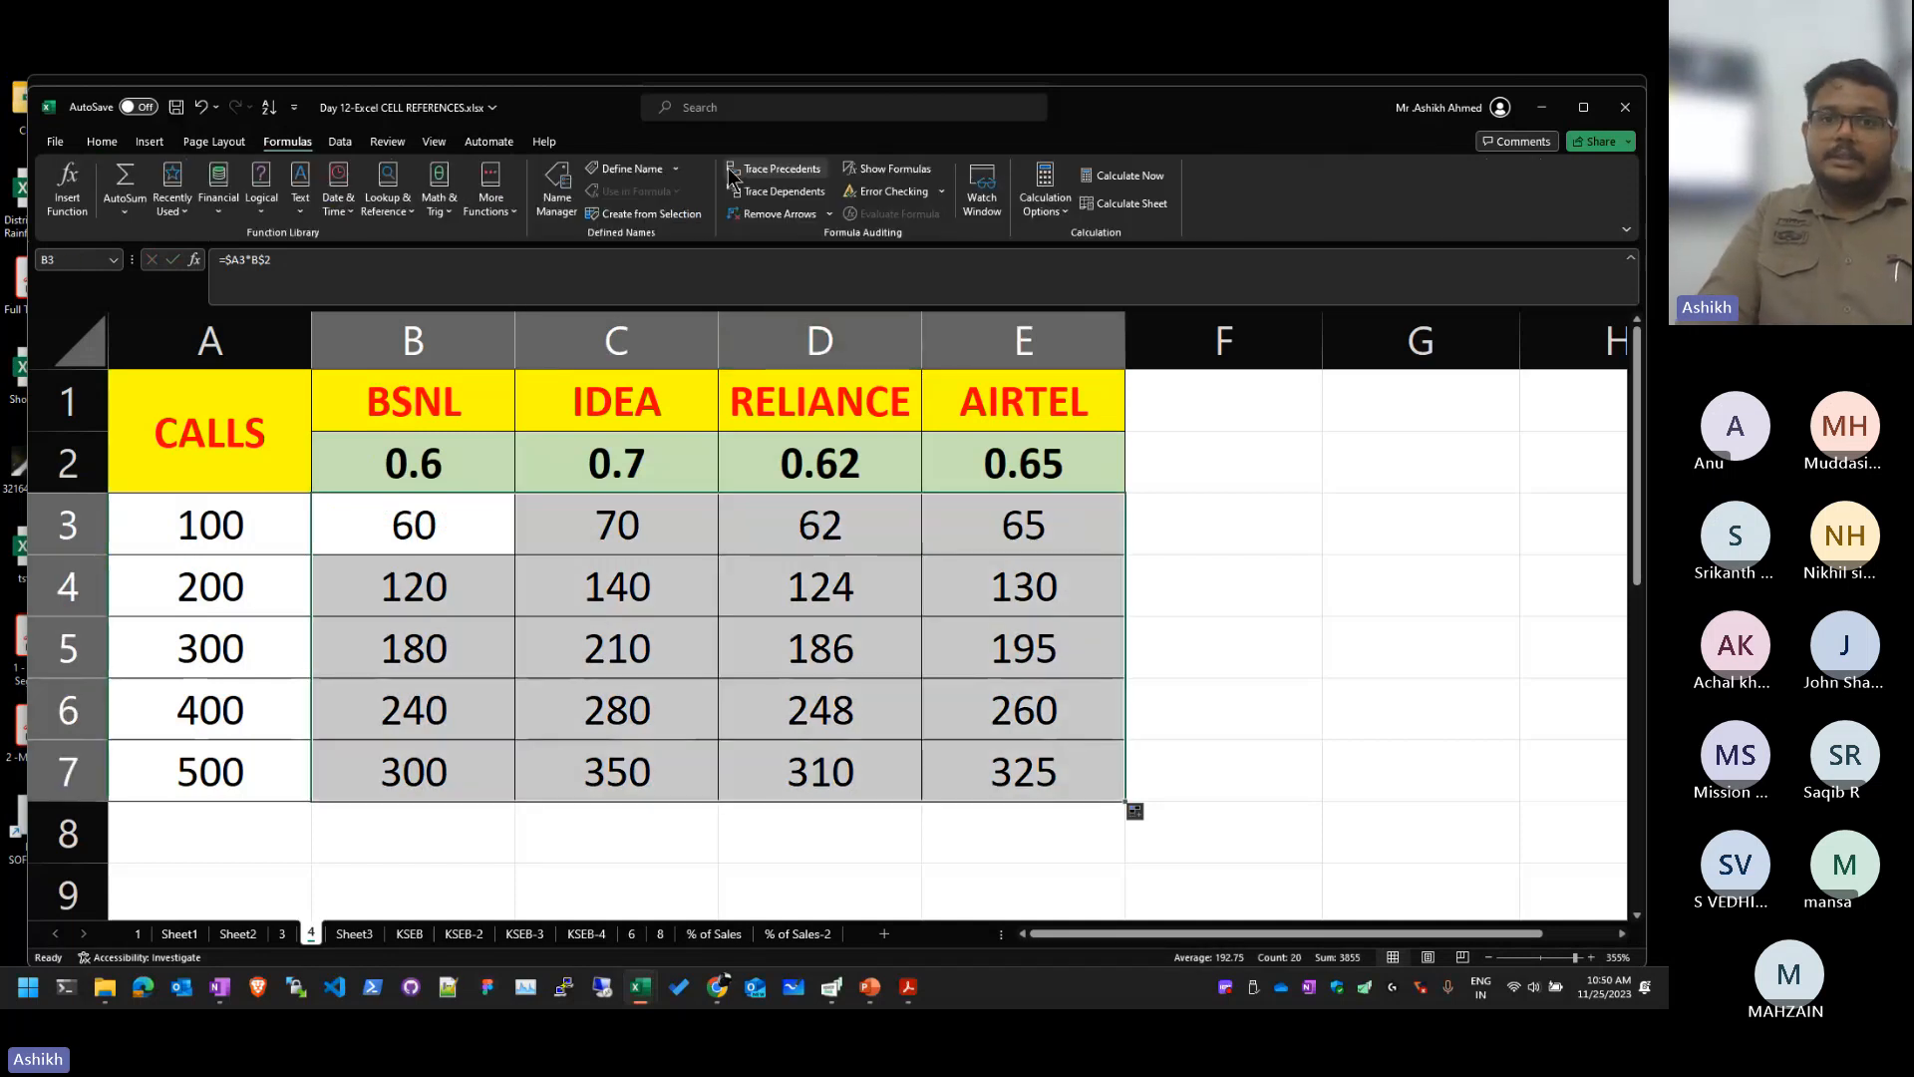
pyautogui.click(845, 174)
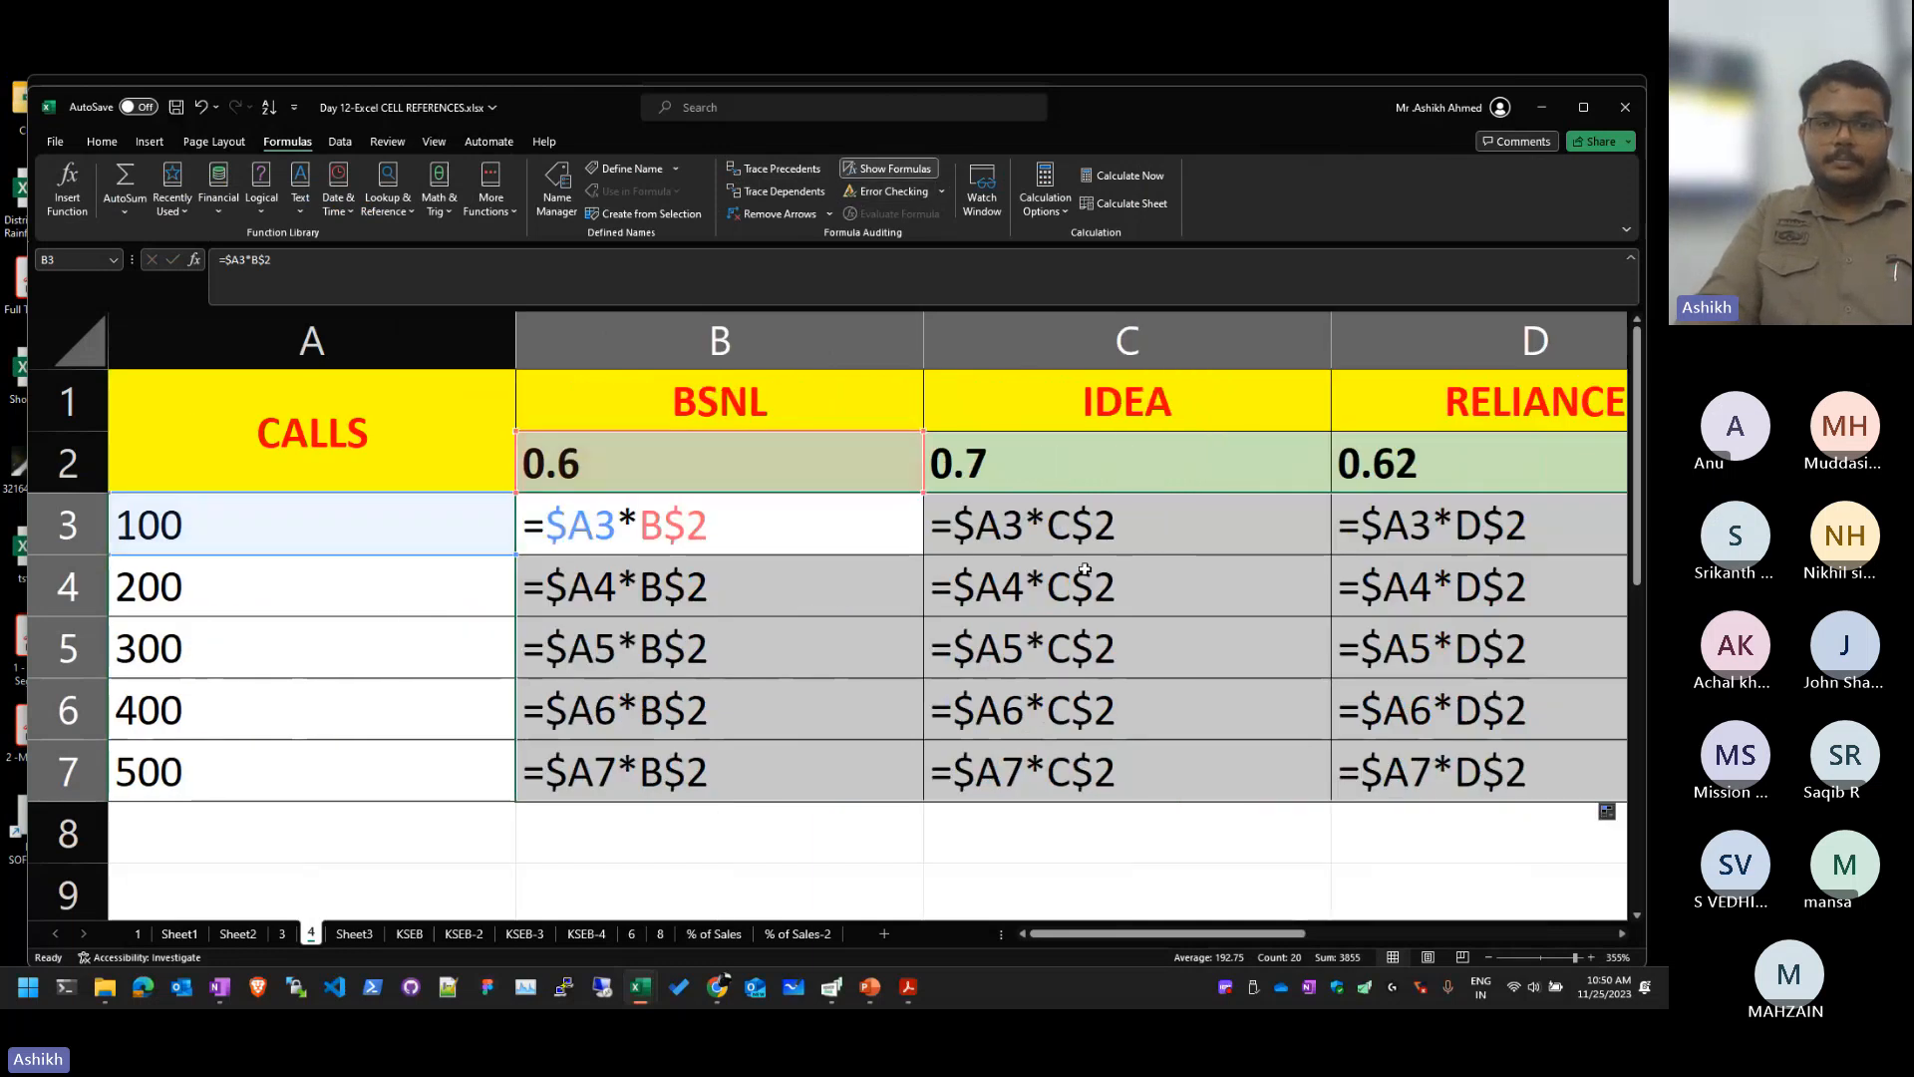
pyautogui.click(1082, 613)
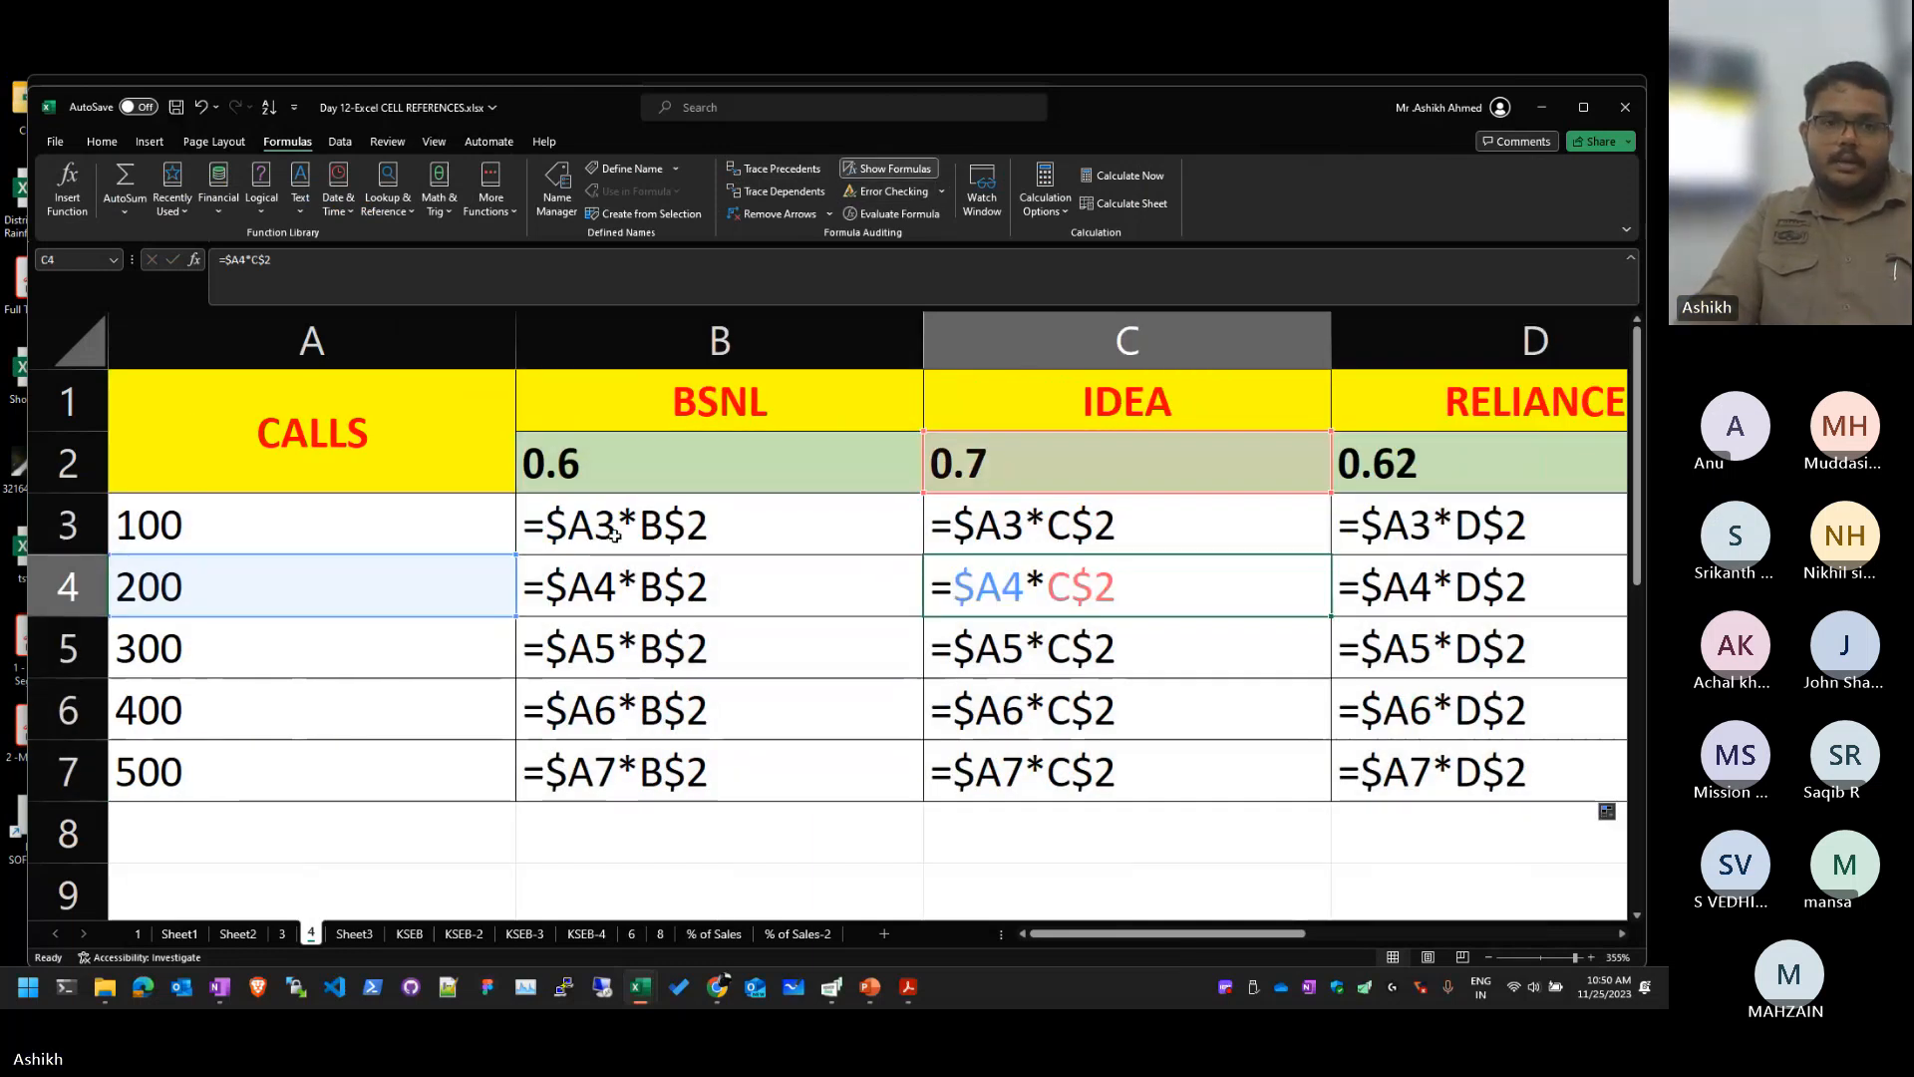
pyautogui.moveTo(516, 340); pyautogui.dragTo(244, 340)
pyautogui.doubleClick(700, 340)
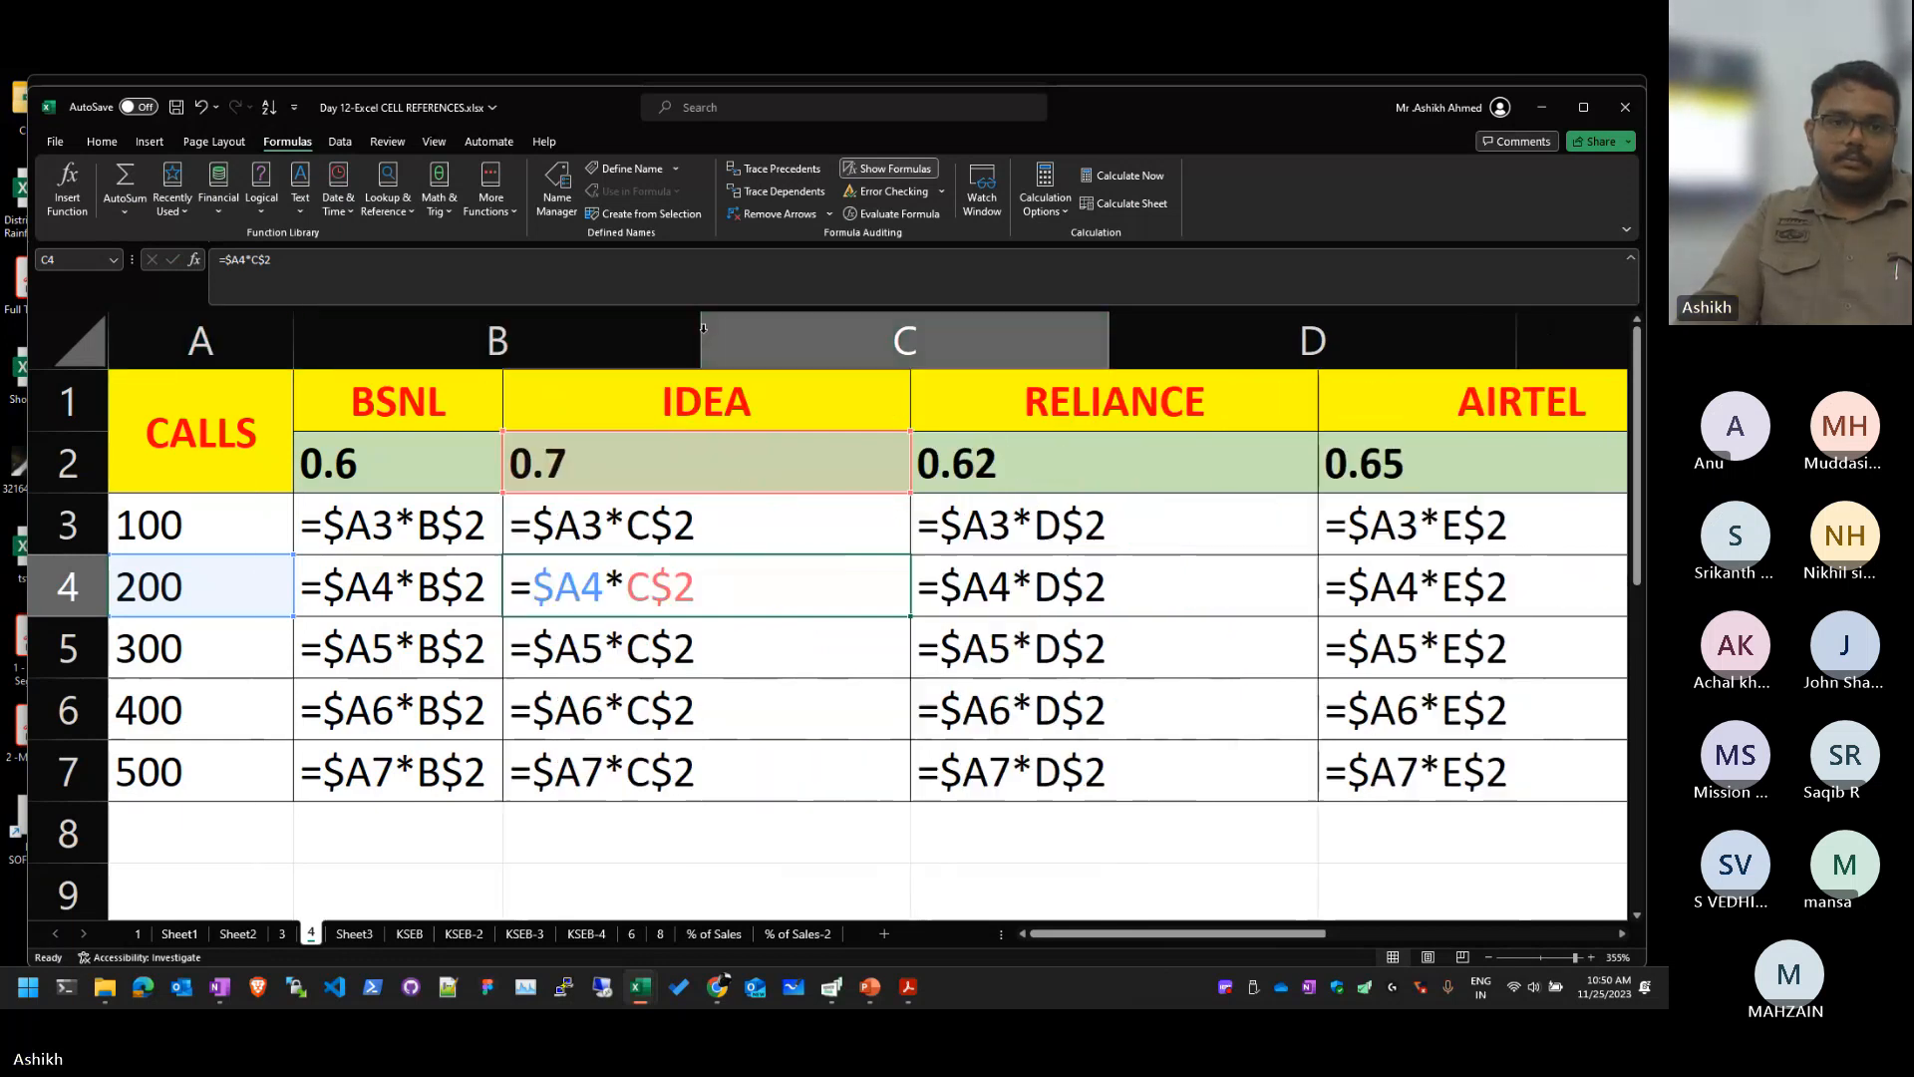
pyautogui.doubleClick(910, 340)
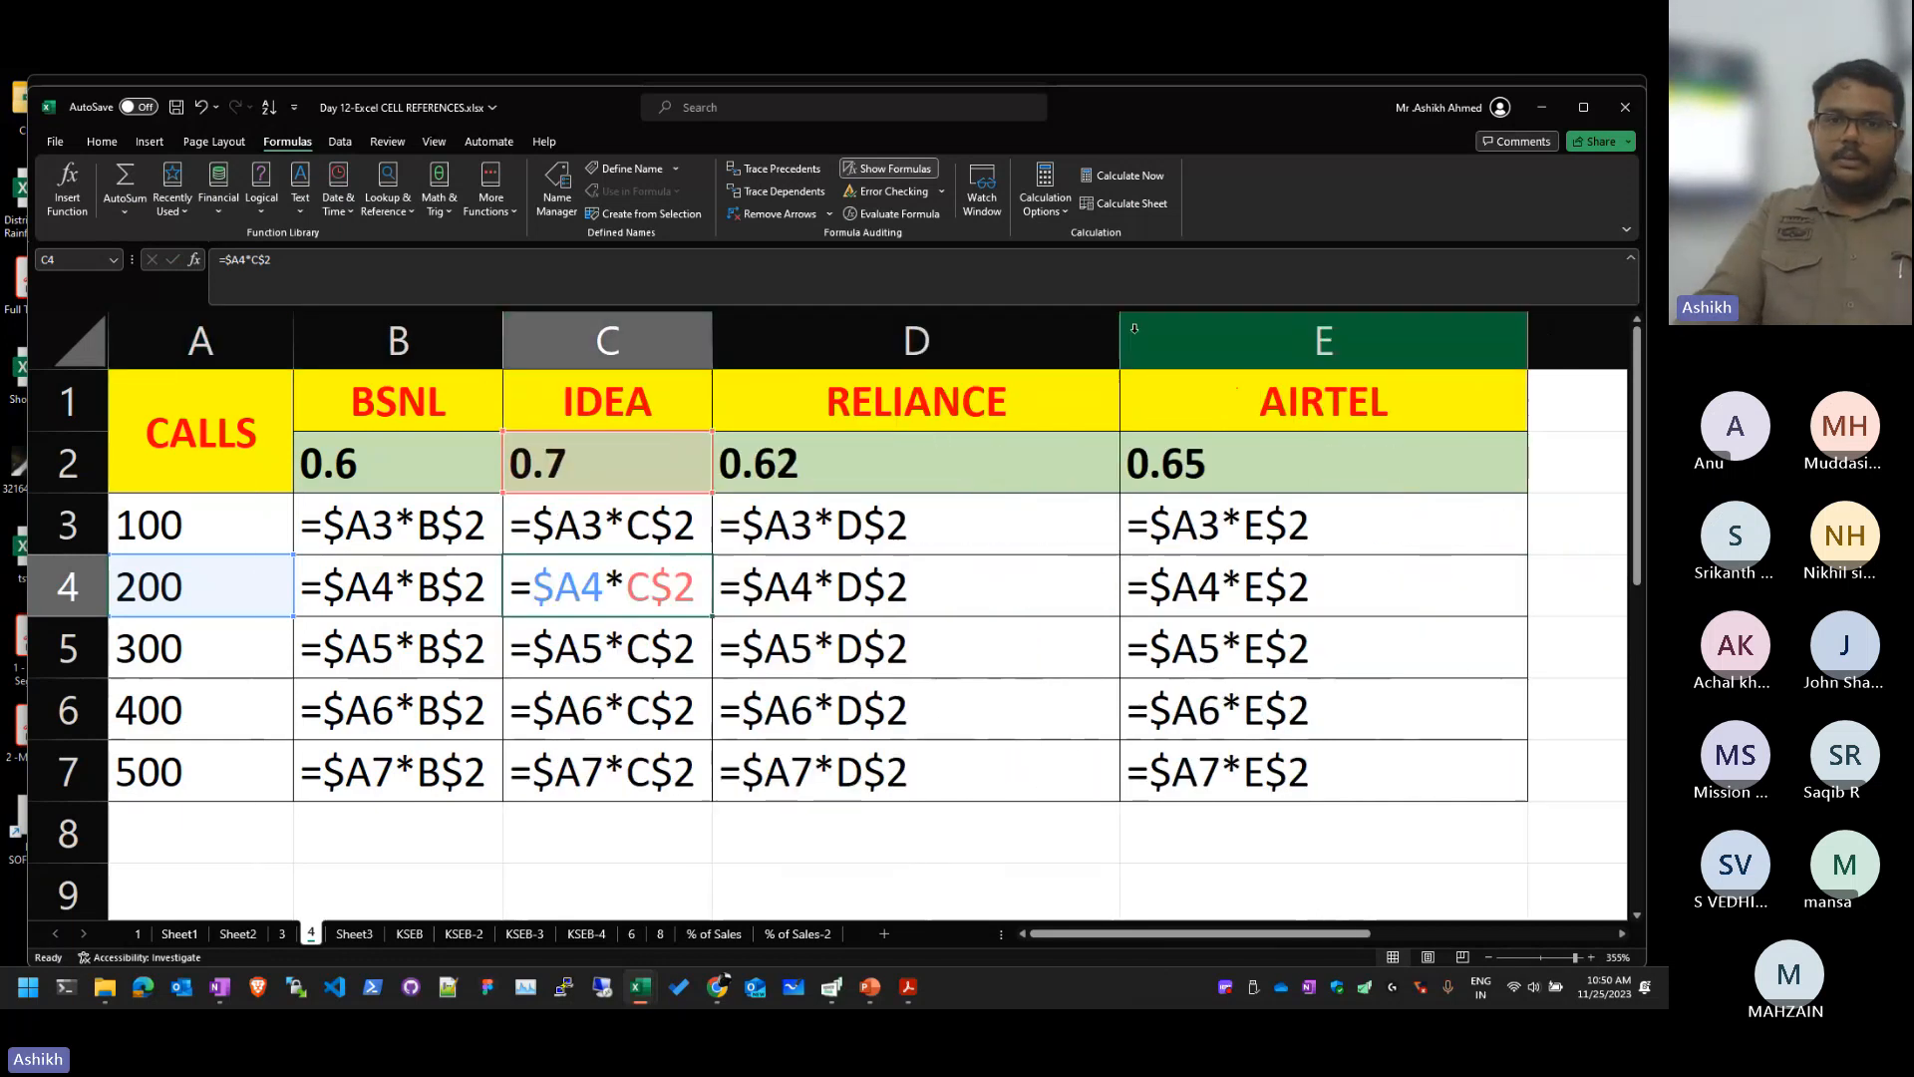
pyautogui.doubleClick(1120, 340)
# Step: Compare the locked column and row references in the charge formulas of cells B3, C3, E5 and E7
pyautogui.press('Up')
pyautogui.press('Left')
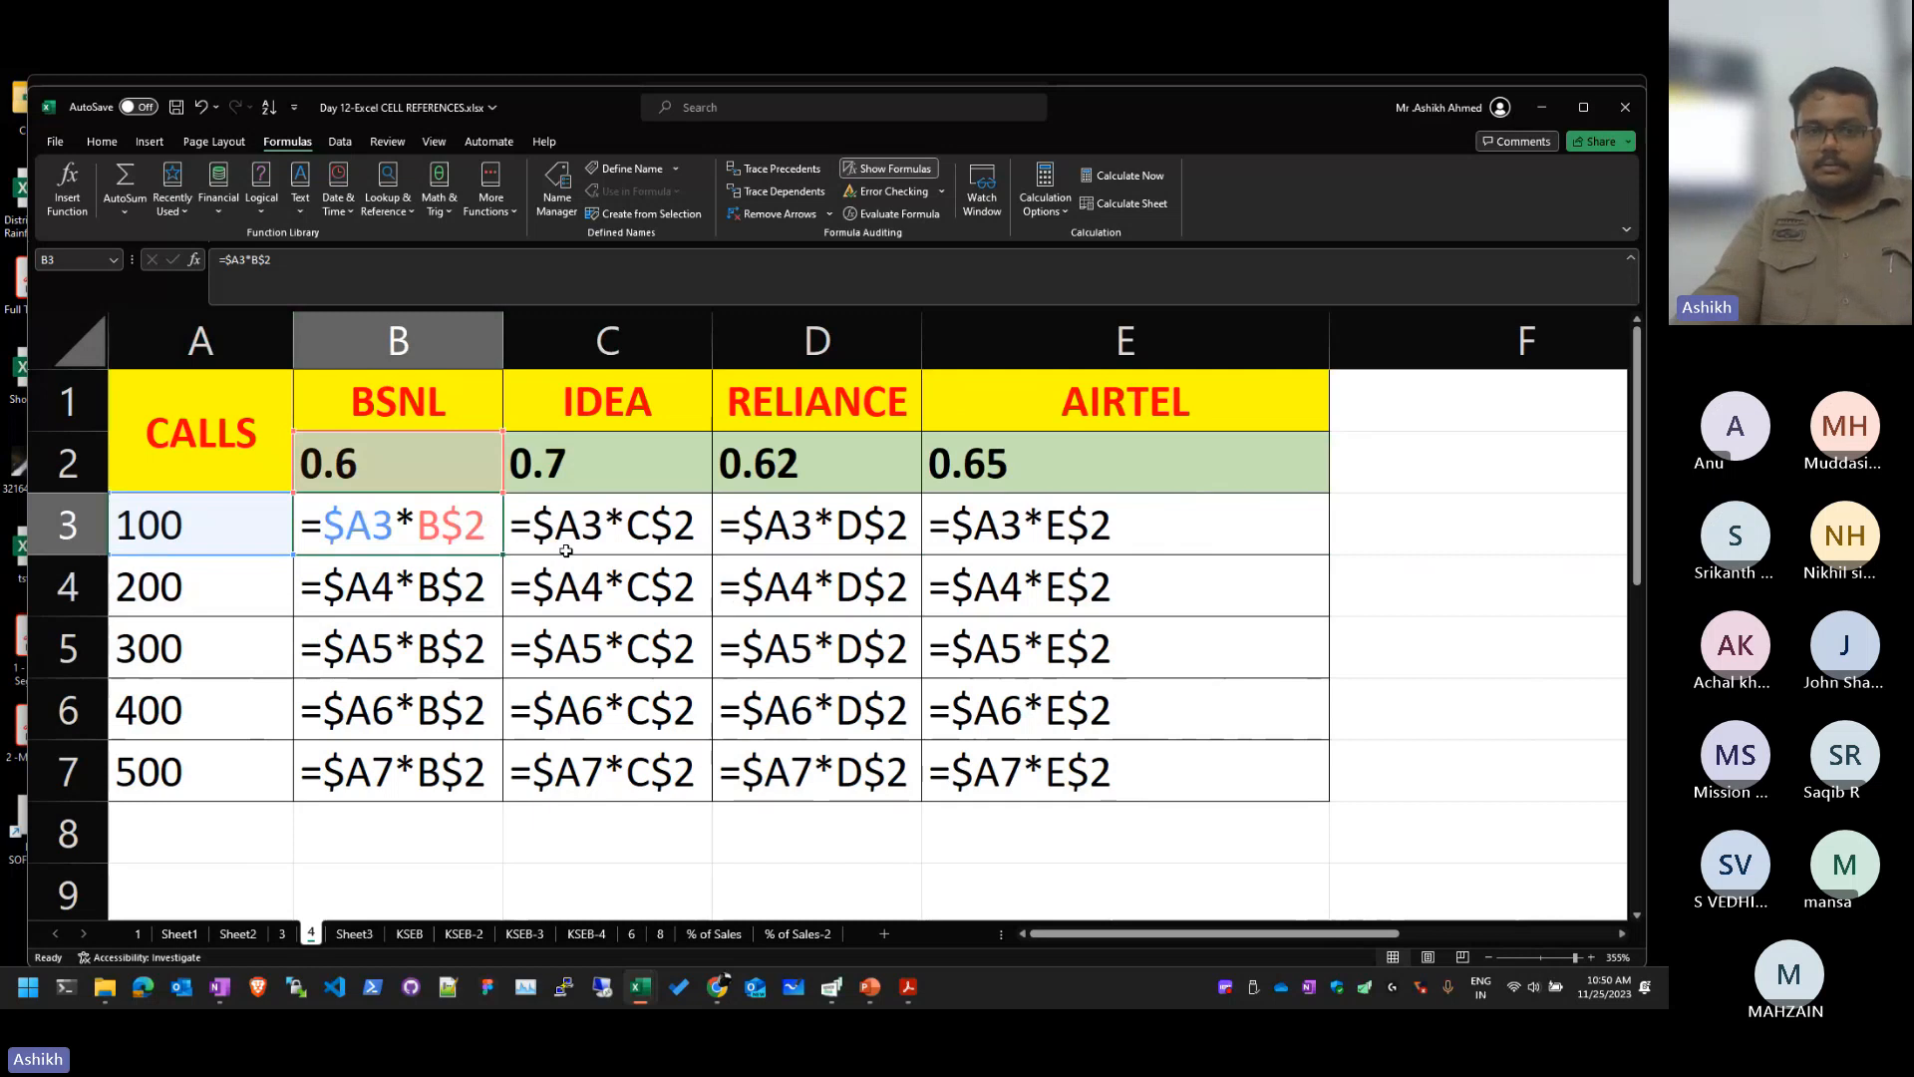
pyautogui.click(539, 520)
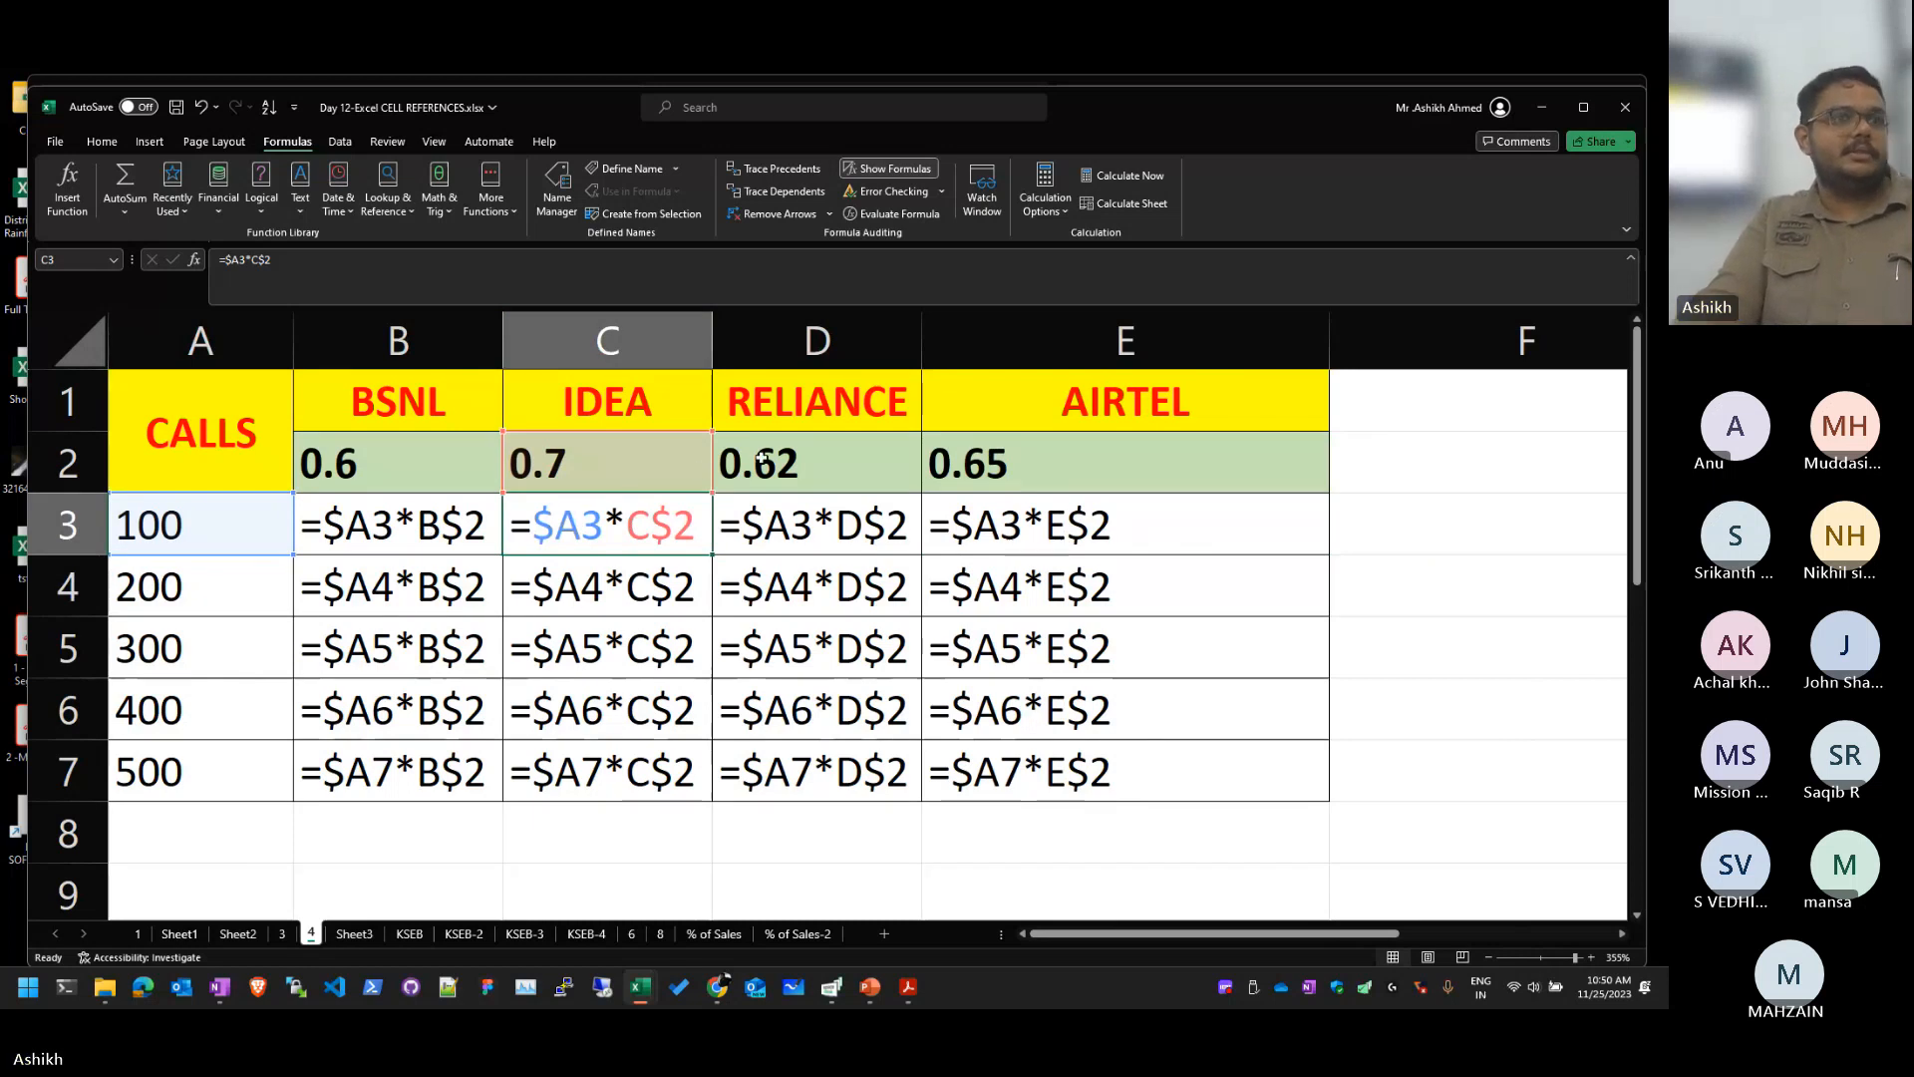
pyautogui.click(1149, 646)
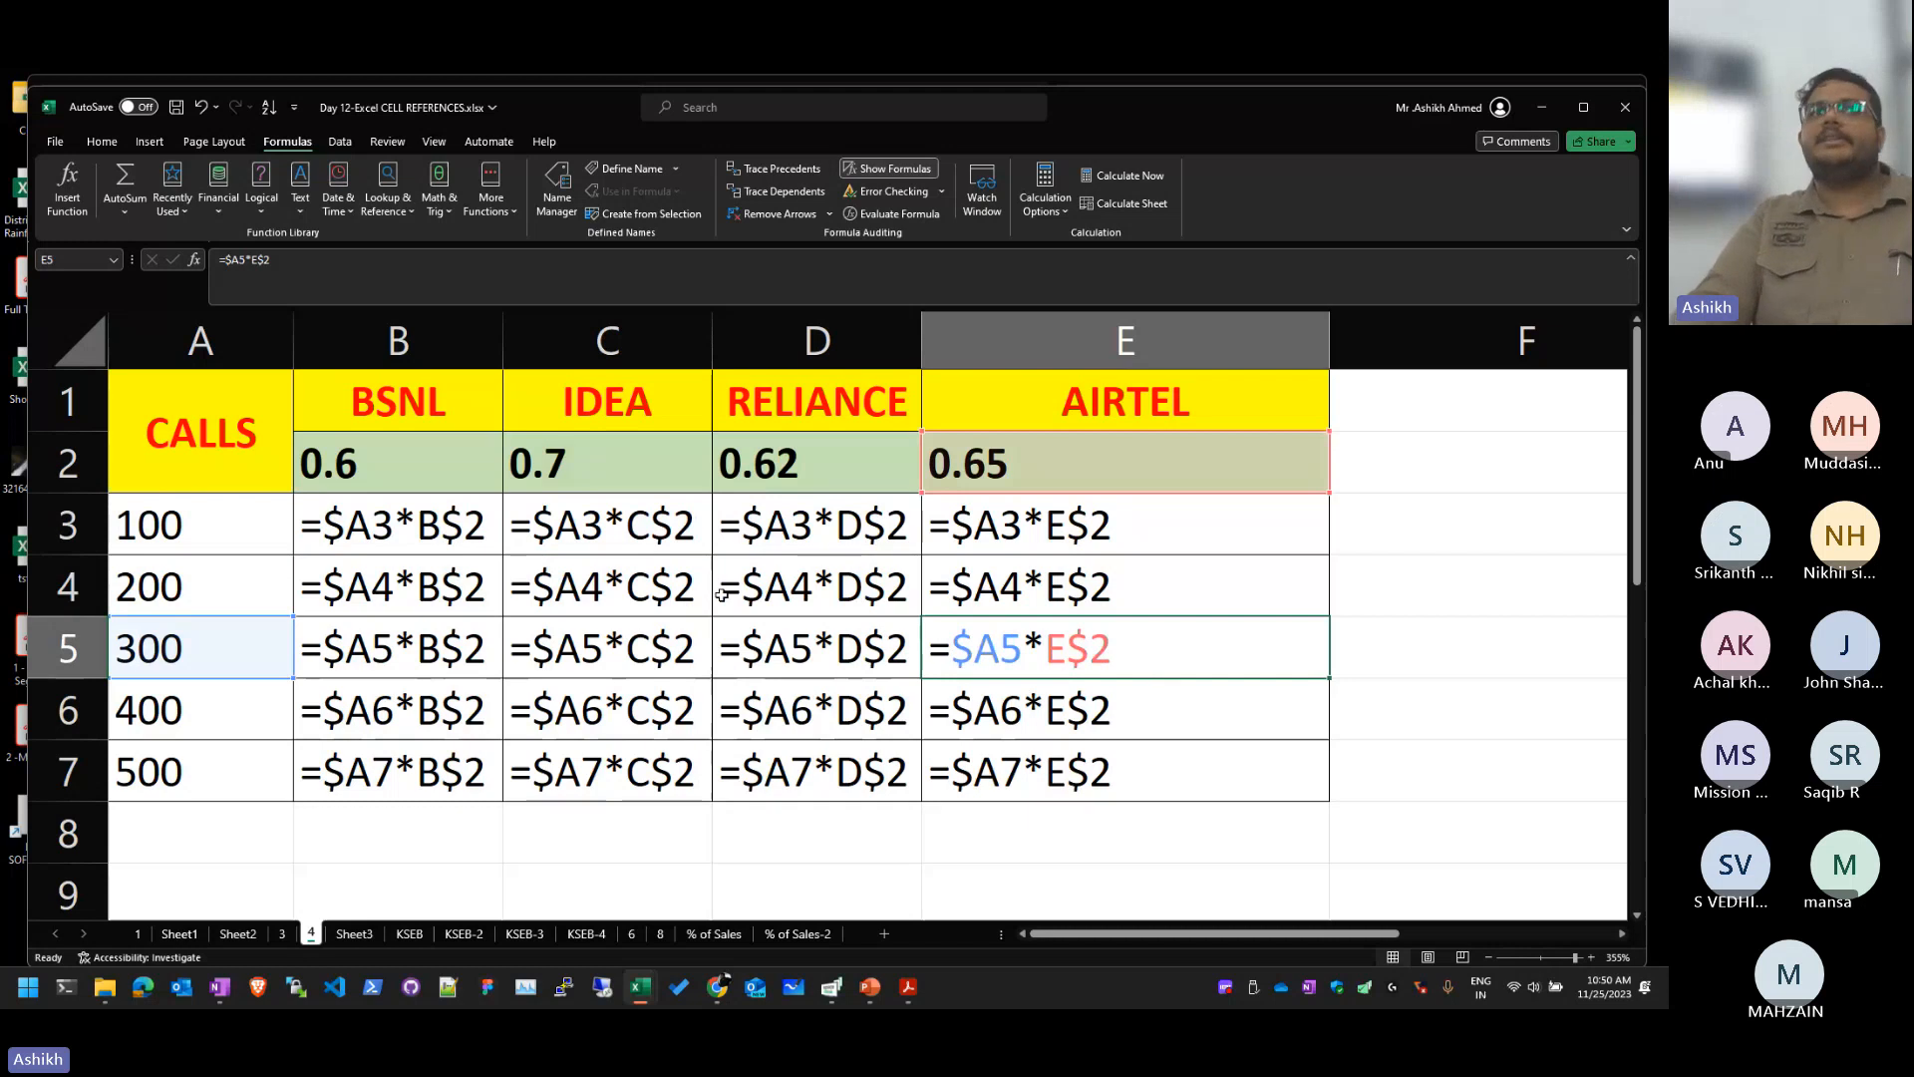
pyautogui.click(1202, 744)
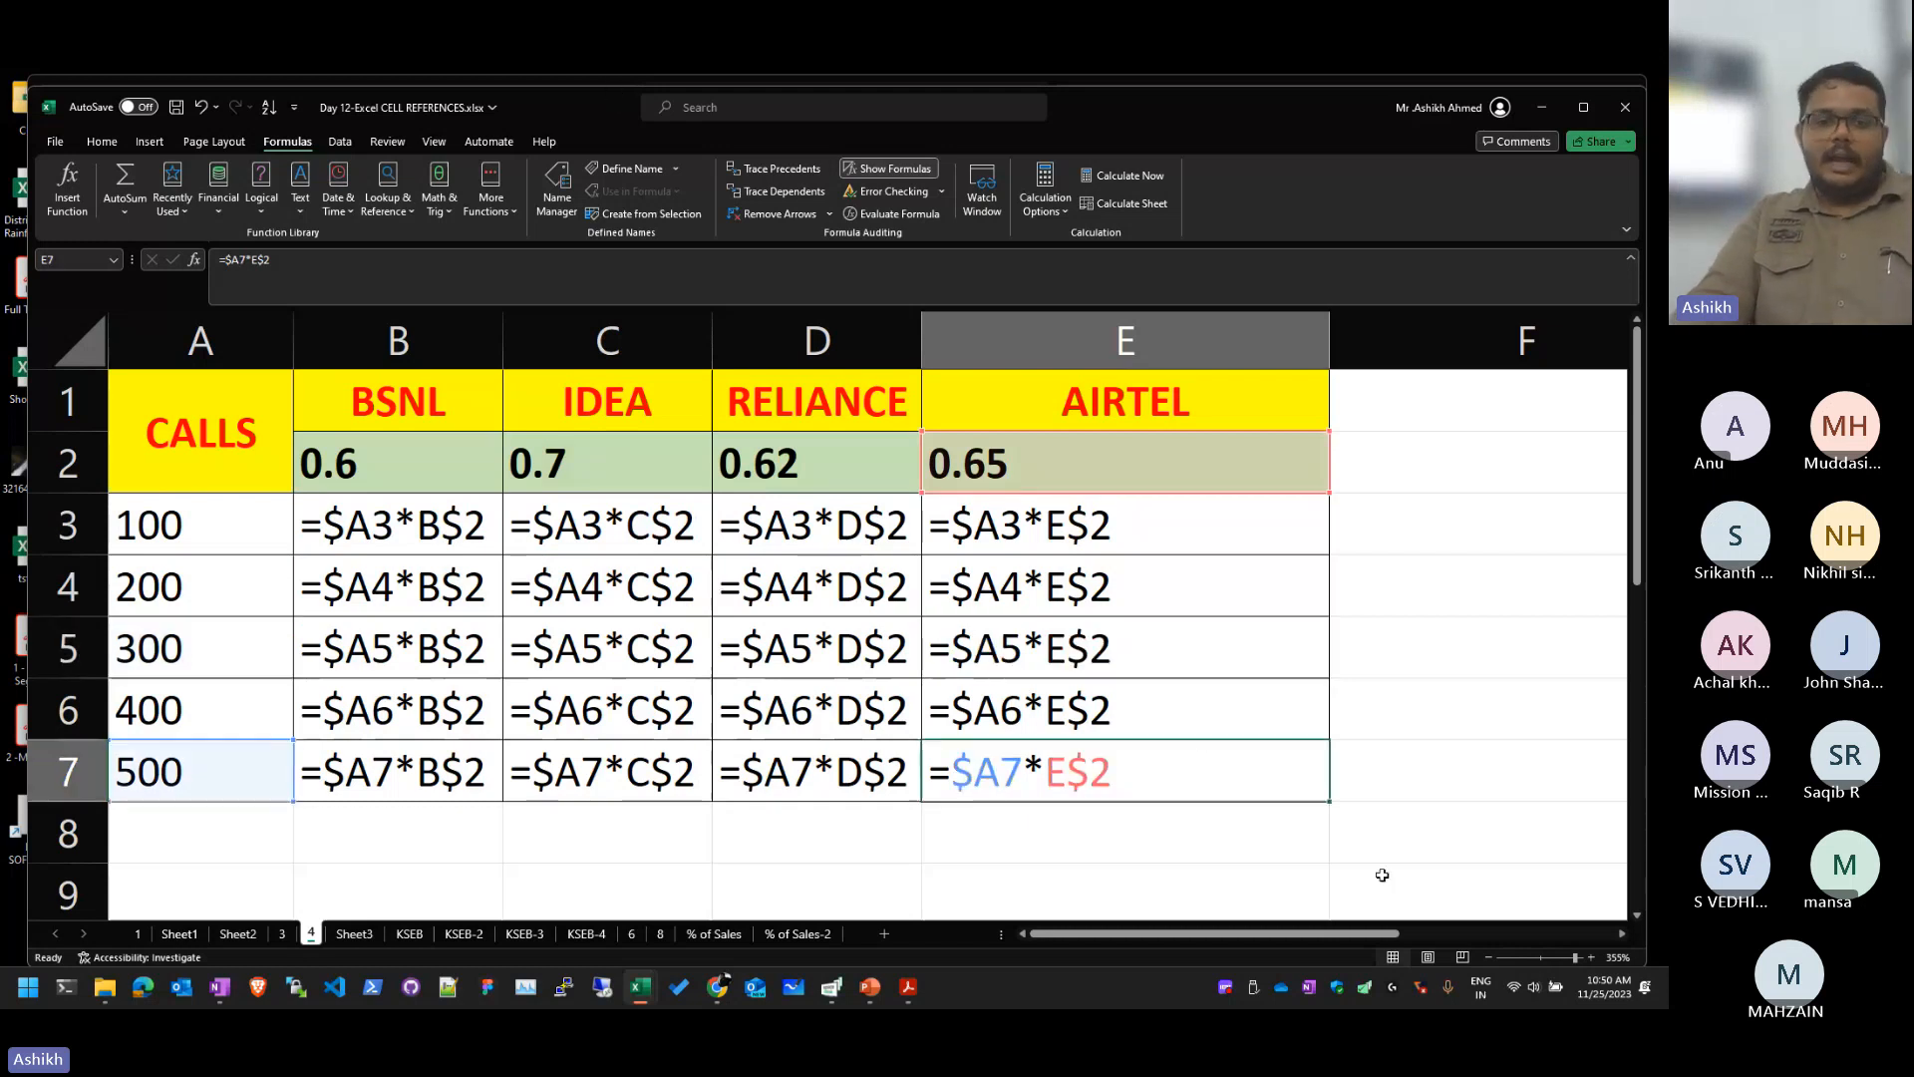
# Step: Switch the sheet back to calculated results and autofit the widths of columns A to D
pyautogui.hotkey('ctrl', '`')
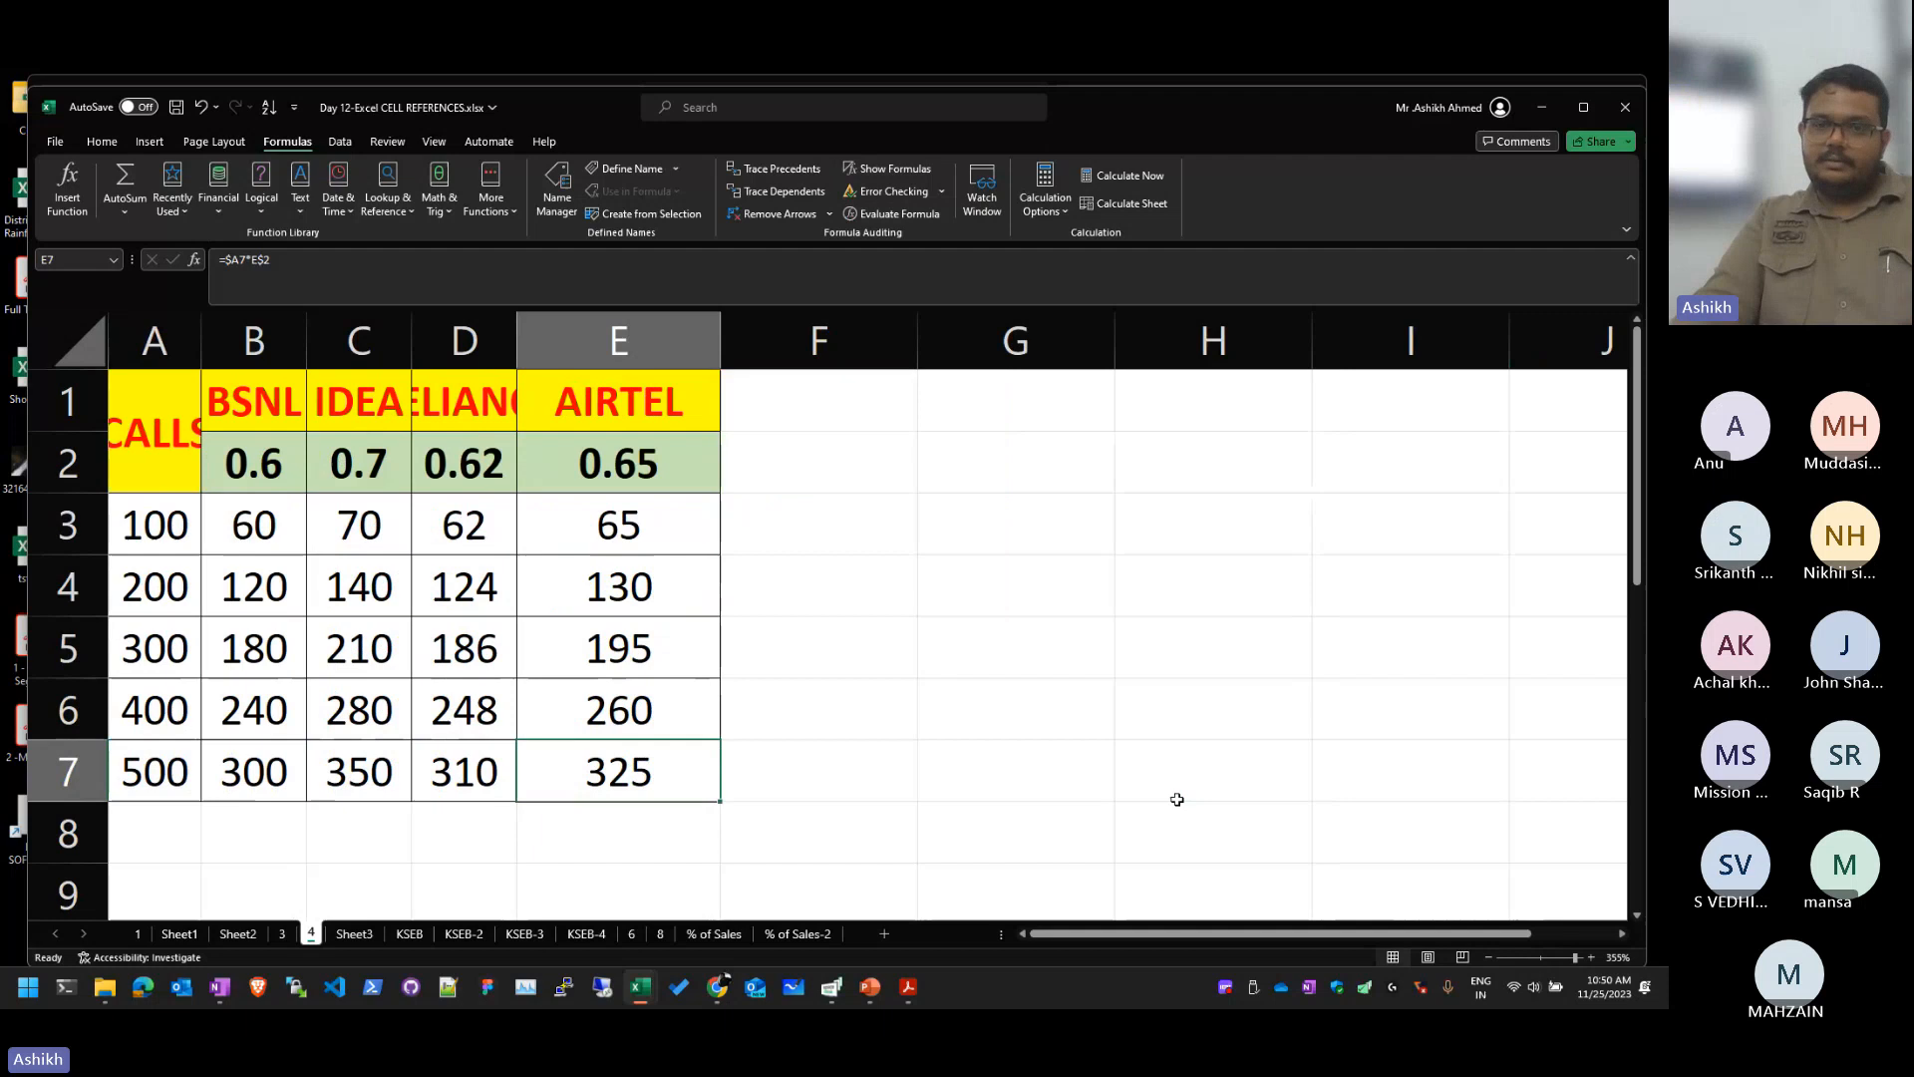
pyautogui.doubleClick(201, 334)
pyautogui.doubleClick(345, 324)
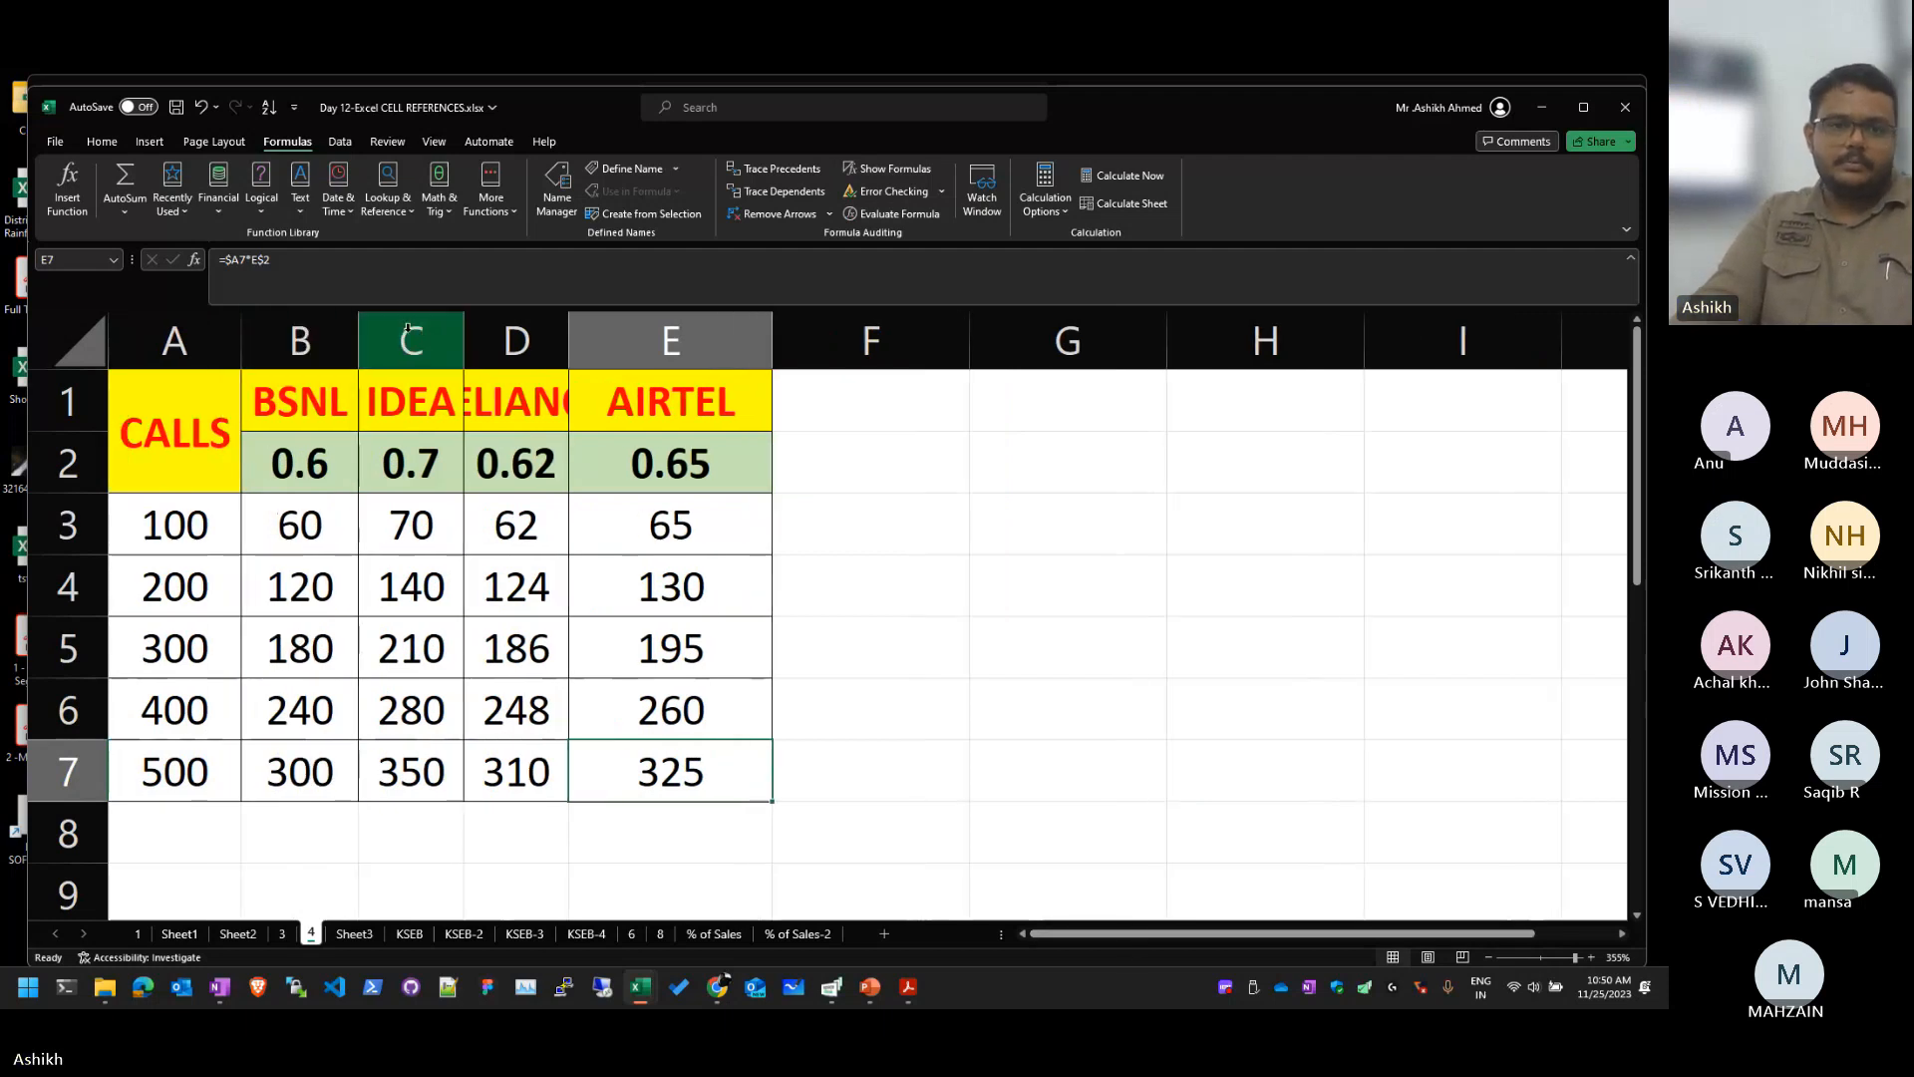
pyautogui.doubleClick(464, 324)
pyautogui.doubleClick(579, 324)
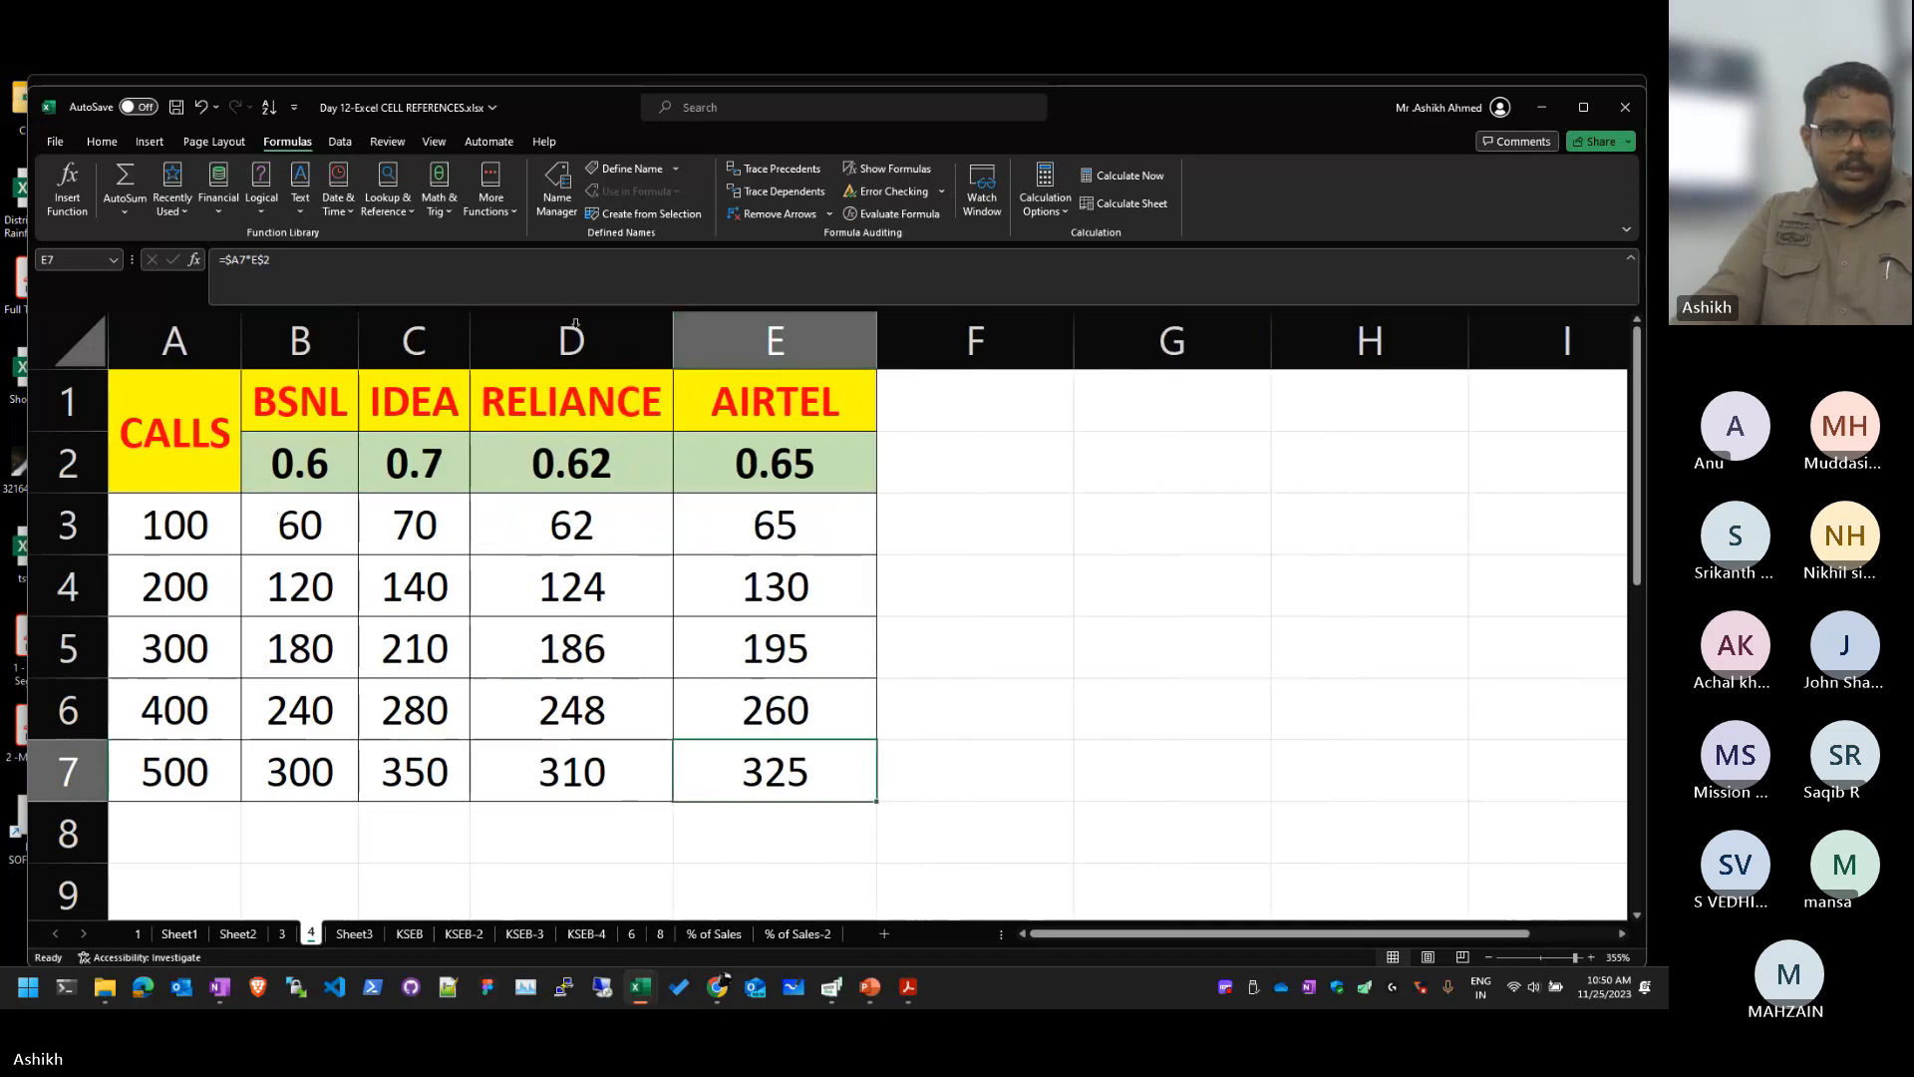
# Step: Clear the calculated charges from B3:E7, keeping the call counts and operator rates
pyautogui.moveTo(299, 526); pyautogui.dragTo(482, 692)
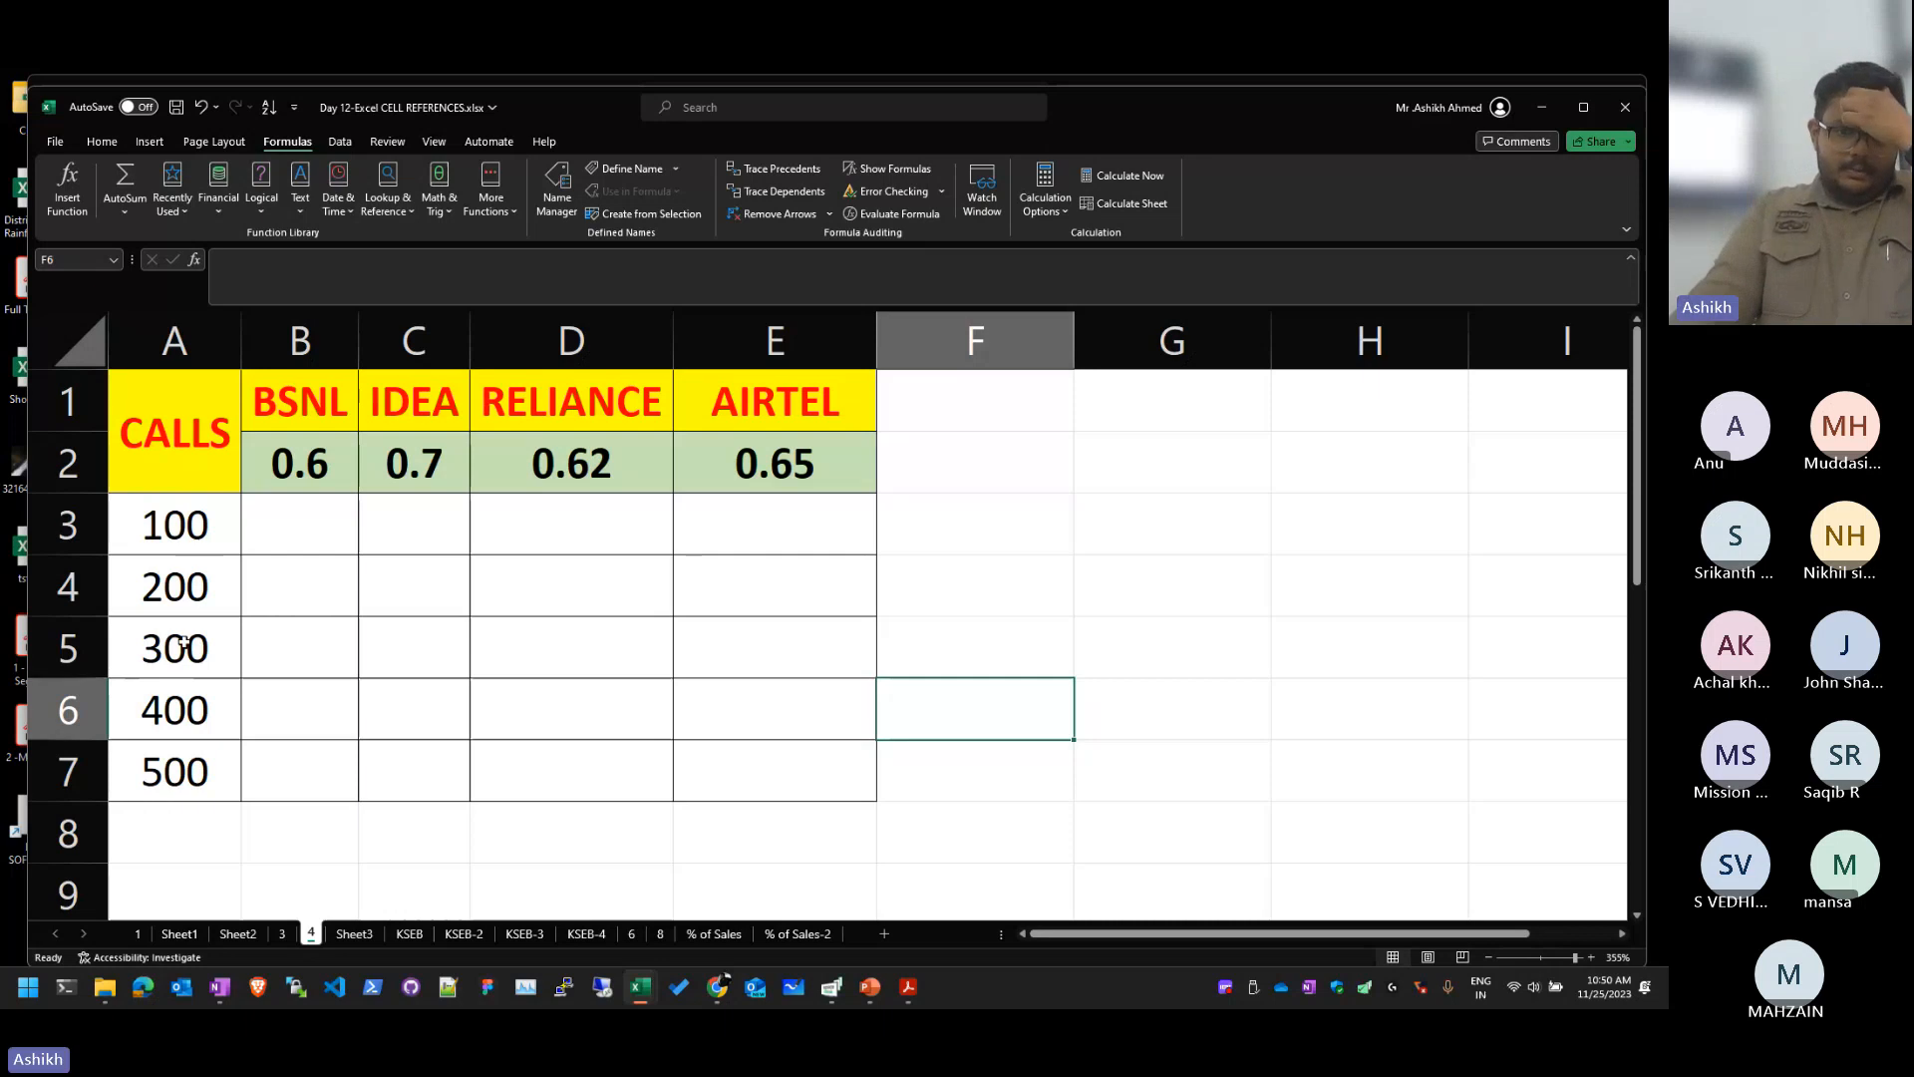
pyautogui.click(414, 586)
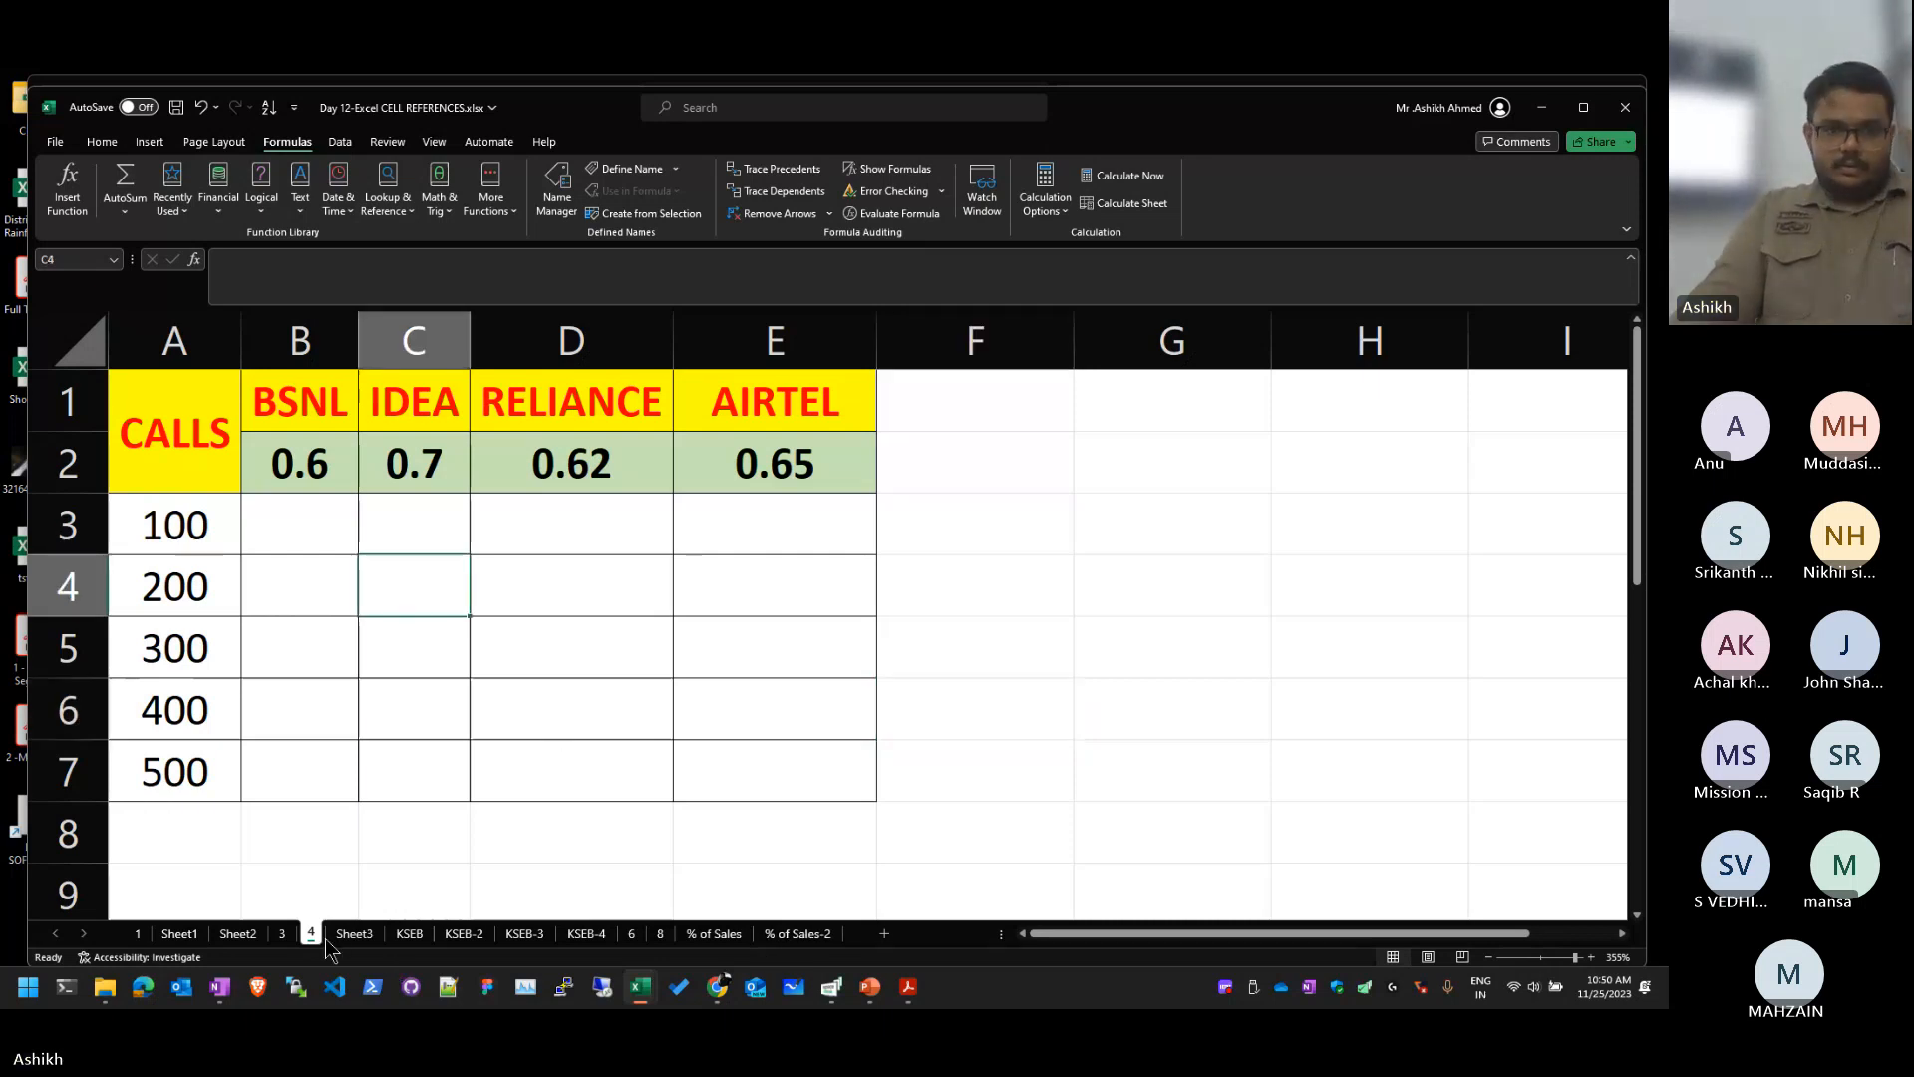
# Step: Look through the workbook's remaining sheets, including the KSEB sheets, % of Sales and % of Sales-2
pyautogui.click(349, 935)
pyautogui.click(402, 935)
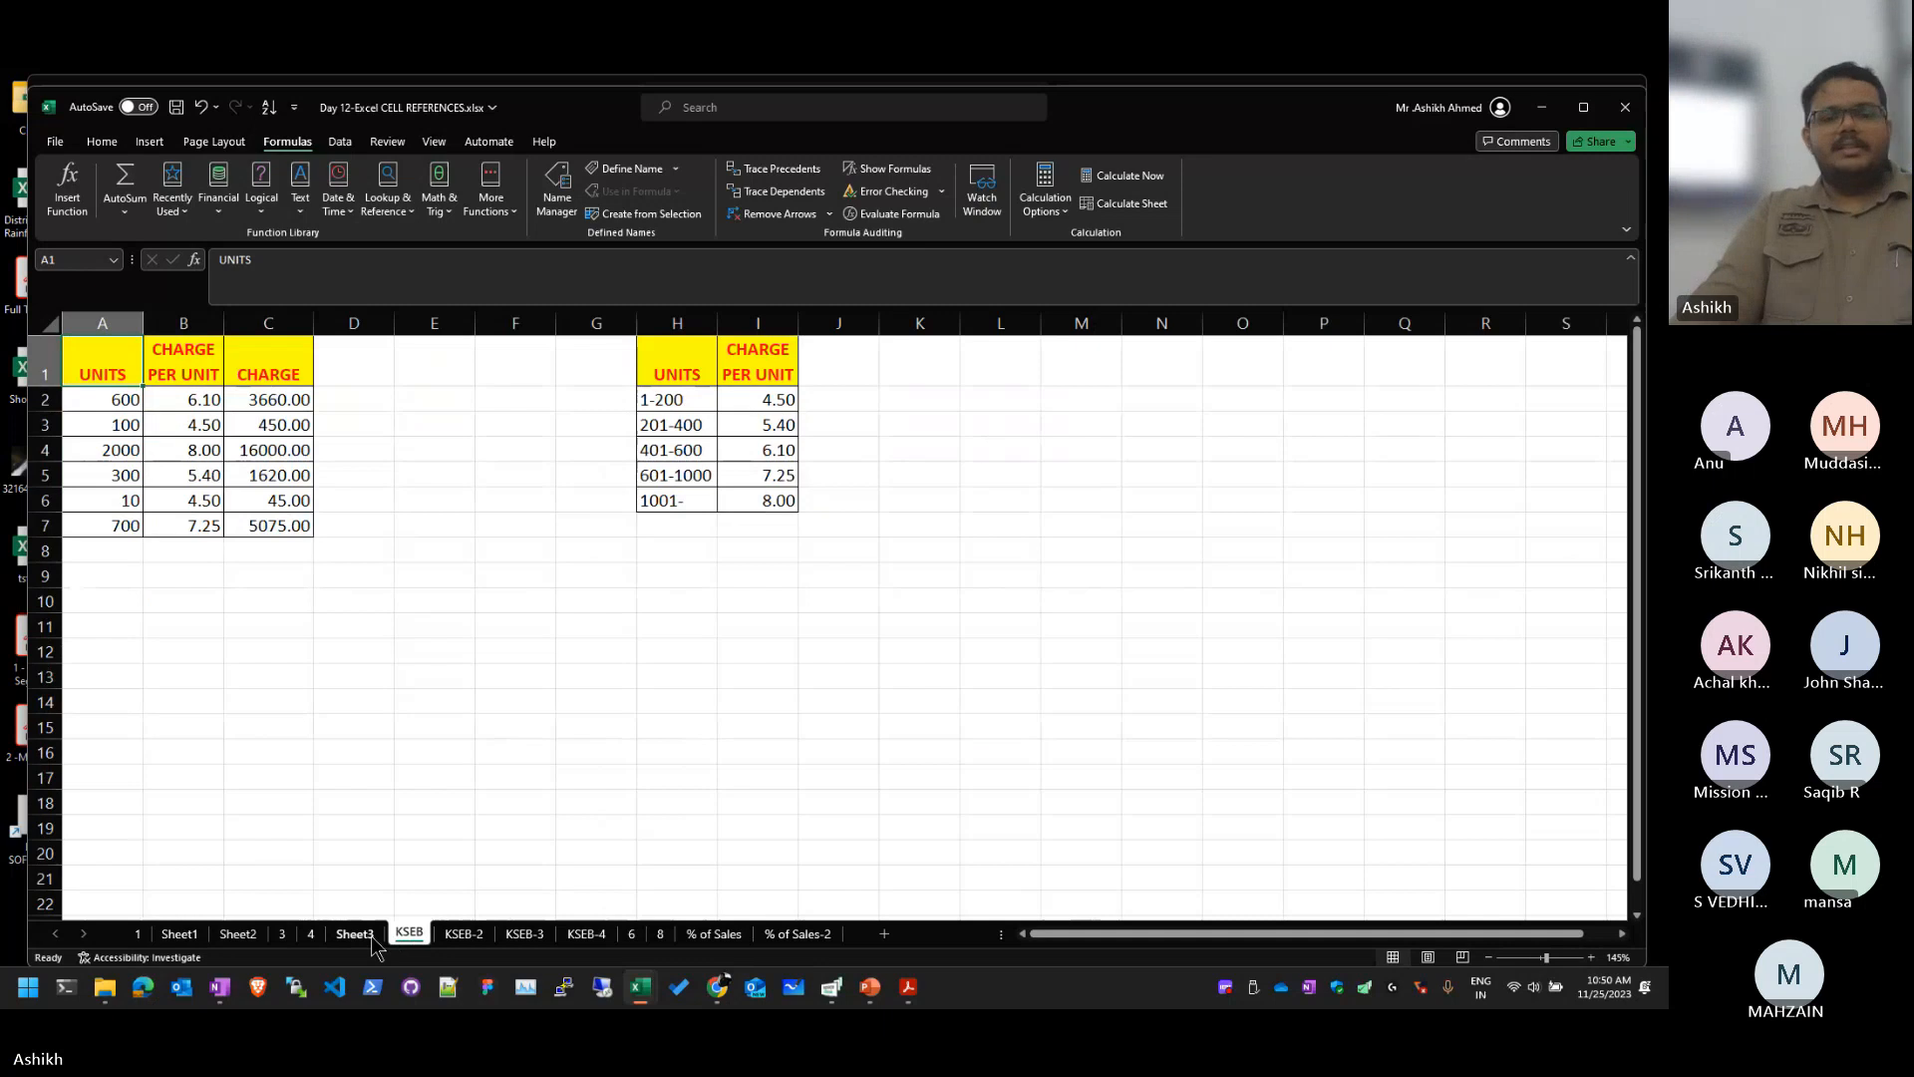
pyautogui.click(364, 935)
pyautogui.click(465, 934)
pyautogui.click(523, 934)
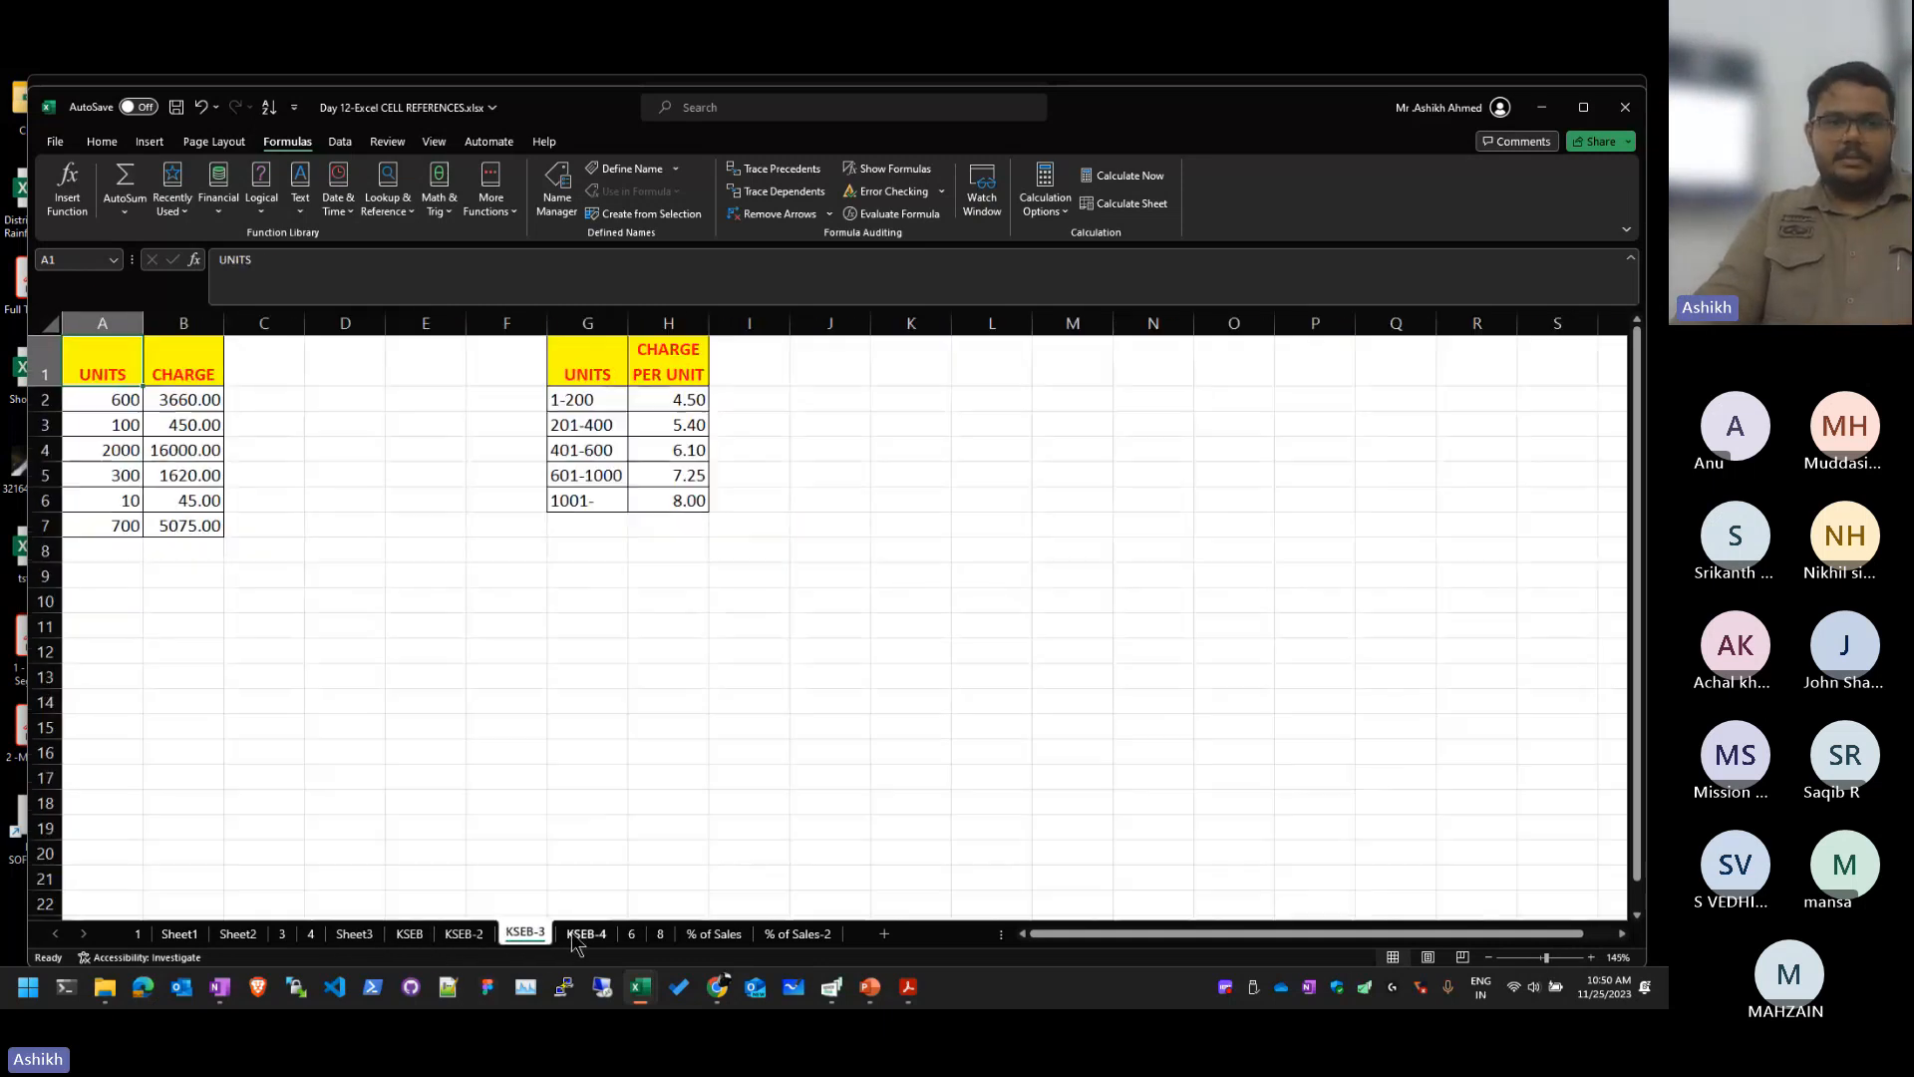
pyautogui.click(660, 934)
pyautogui.click(714, 934)
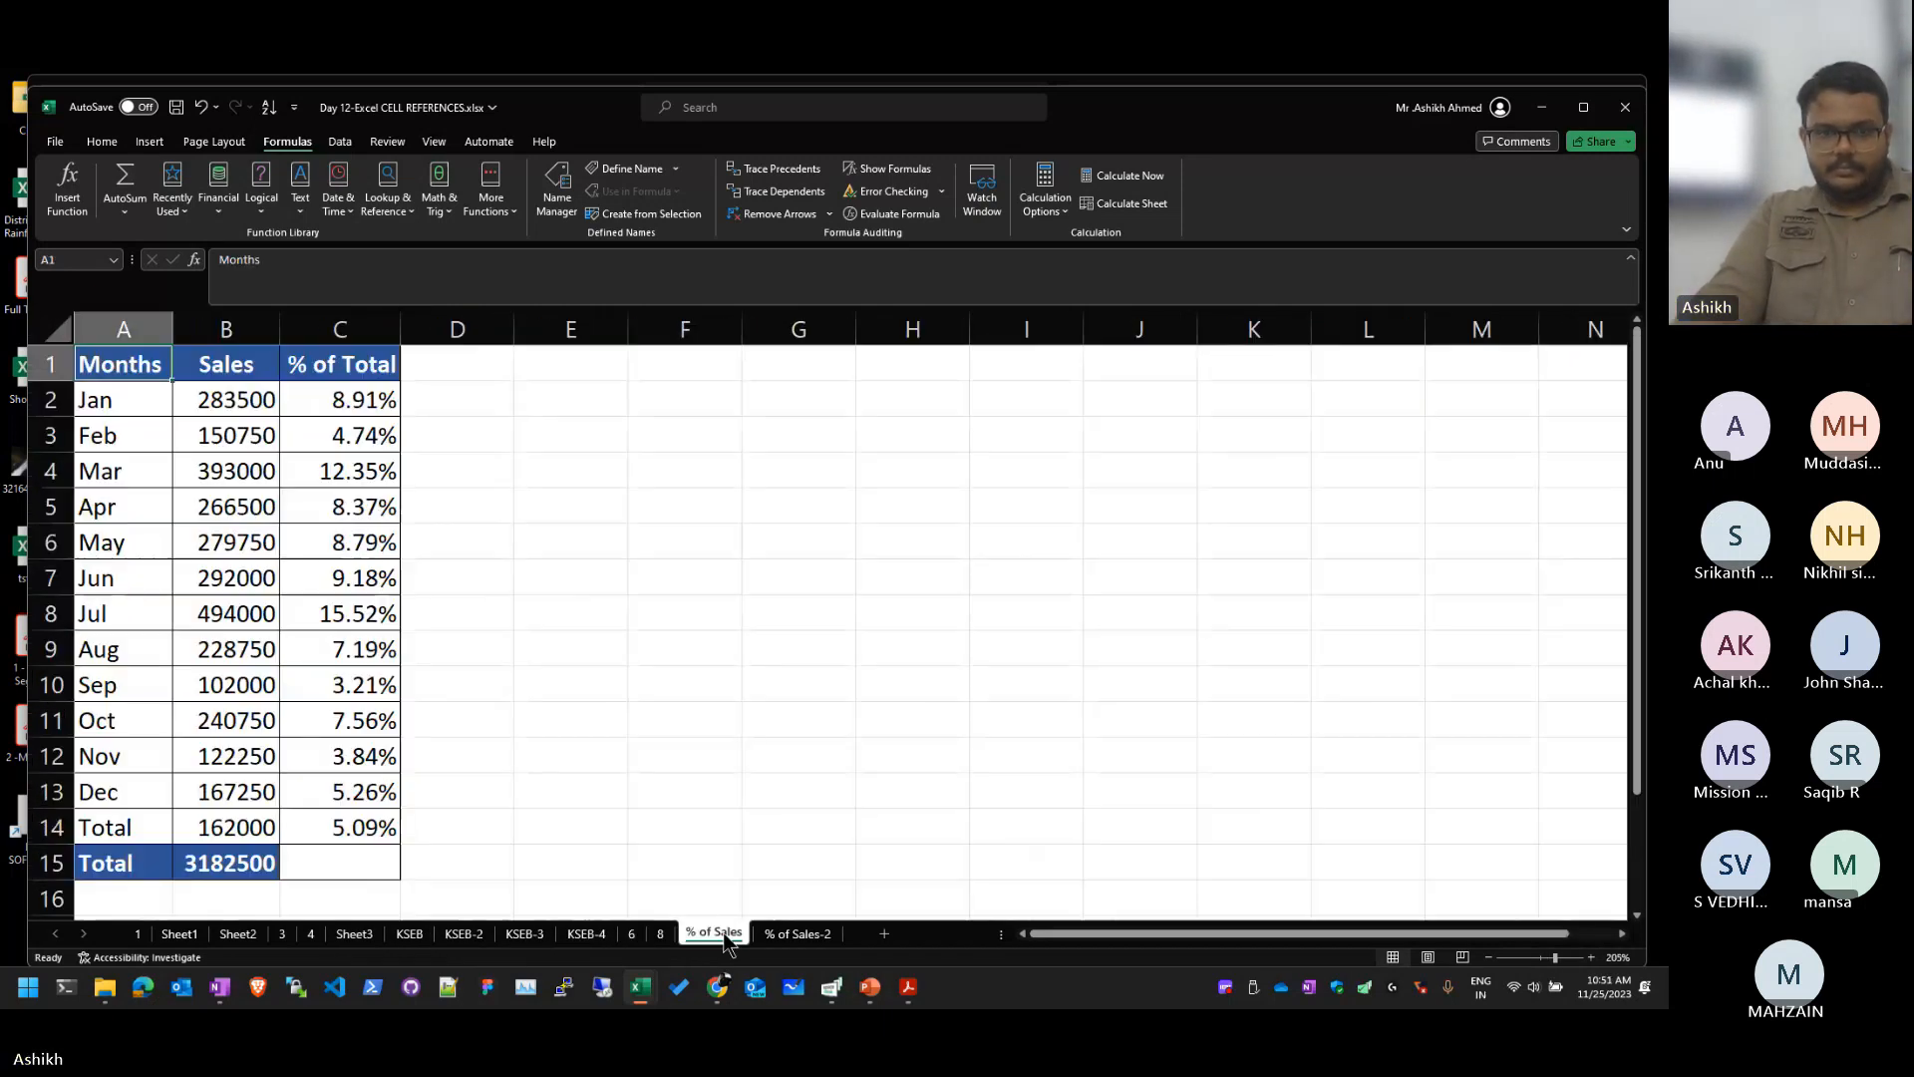
pyautogui.click(797, 934)
pyautogui.moveTo(849, 702); pyautogui.dragTo(865, 680)
# Step: Close the Day 12-Excel CELL REFERENCES.xlsx workbook without saving its changes
pyautogui.click(1625, 108)
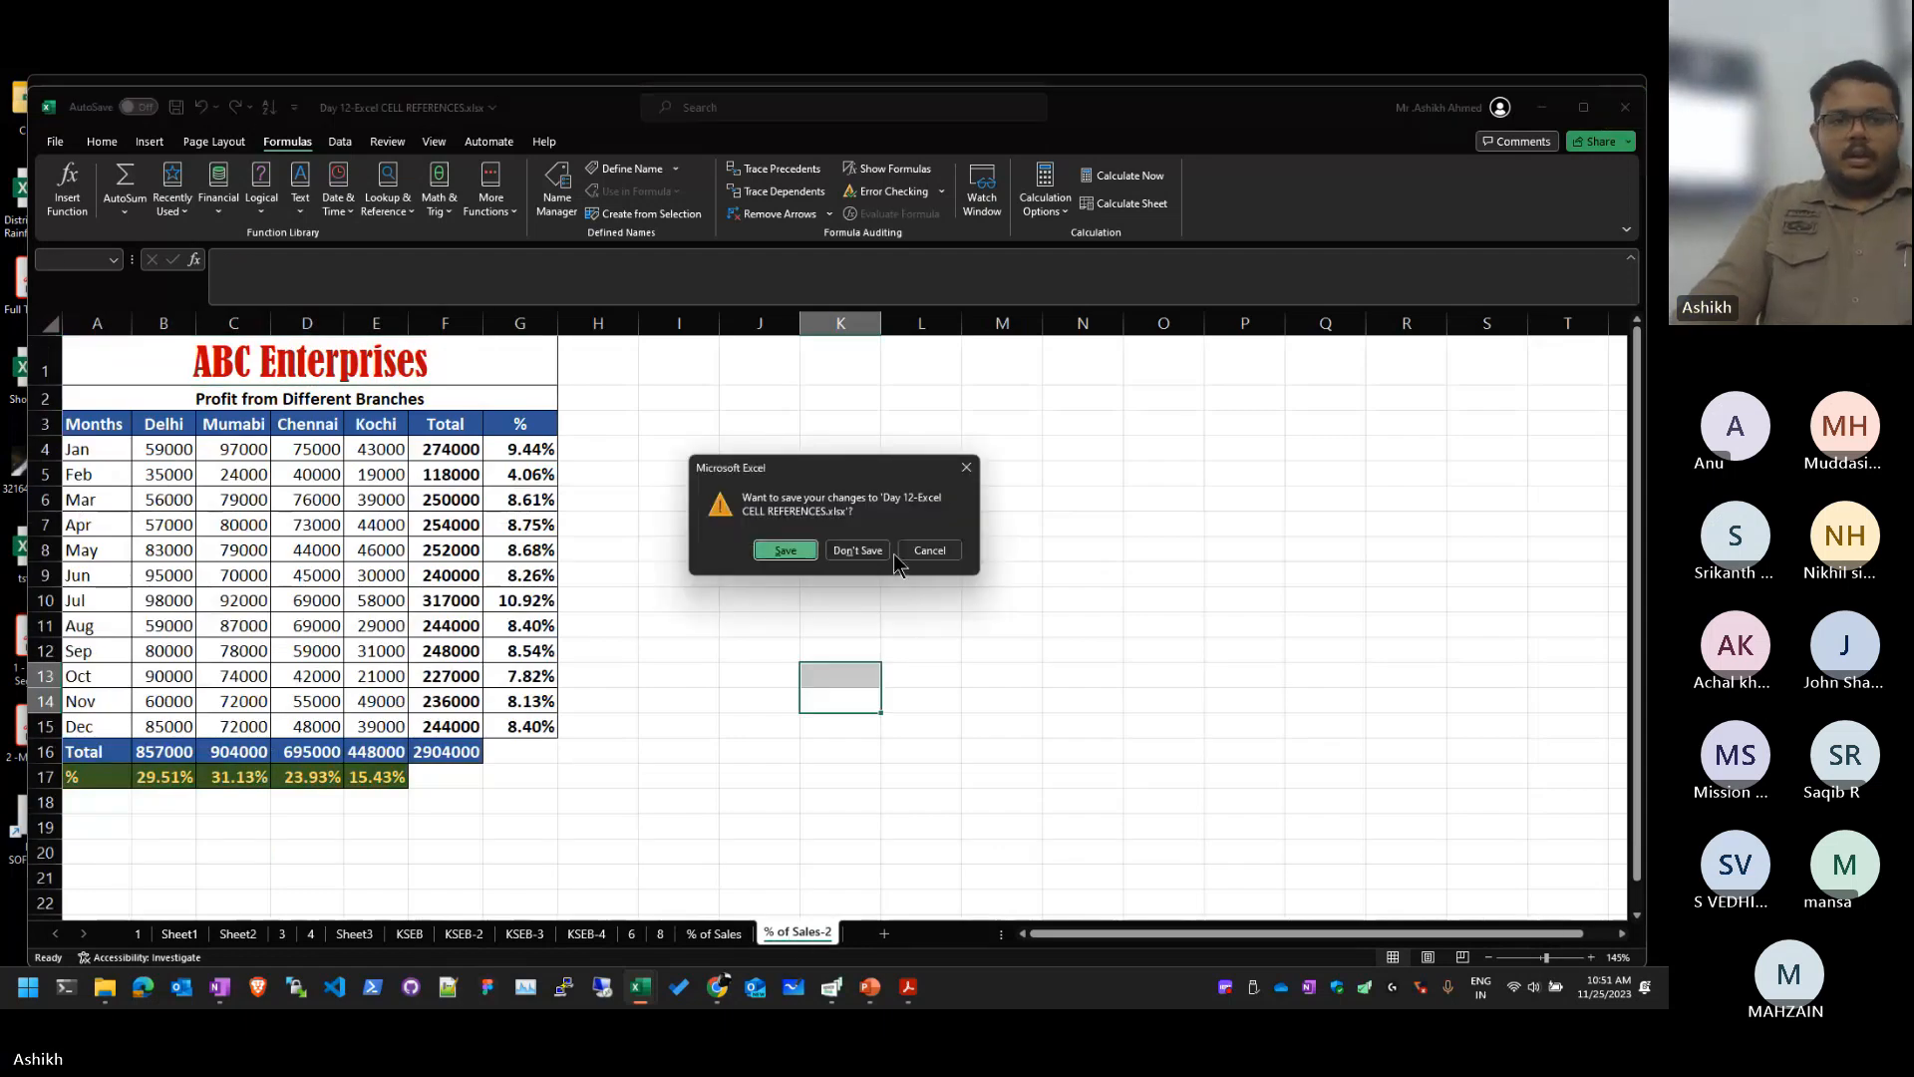
pyautogui.click(858, 550)
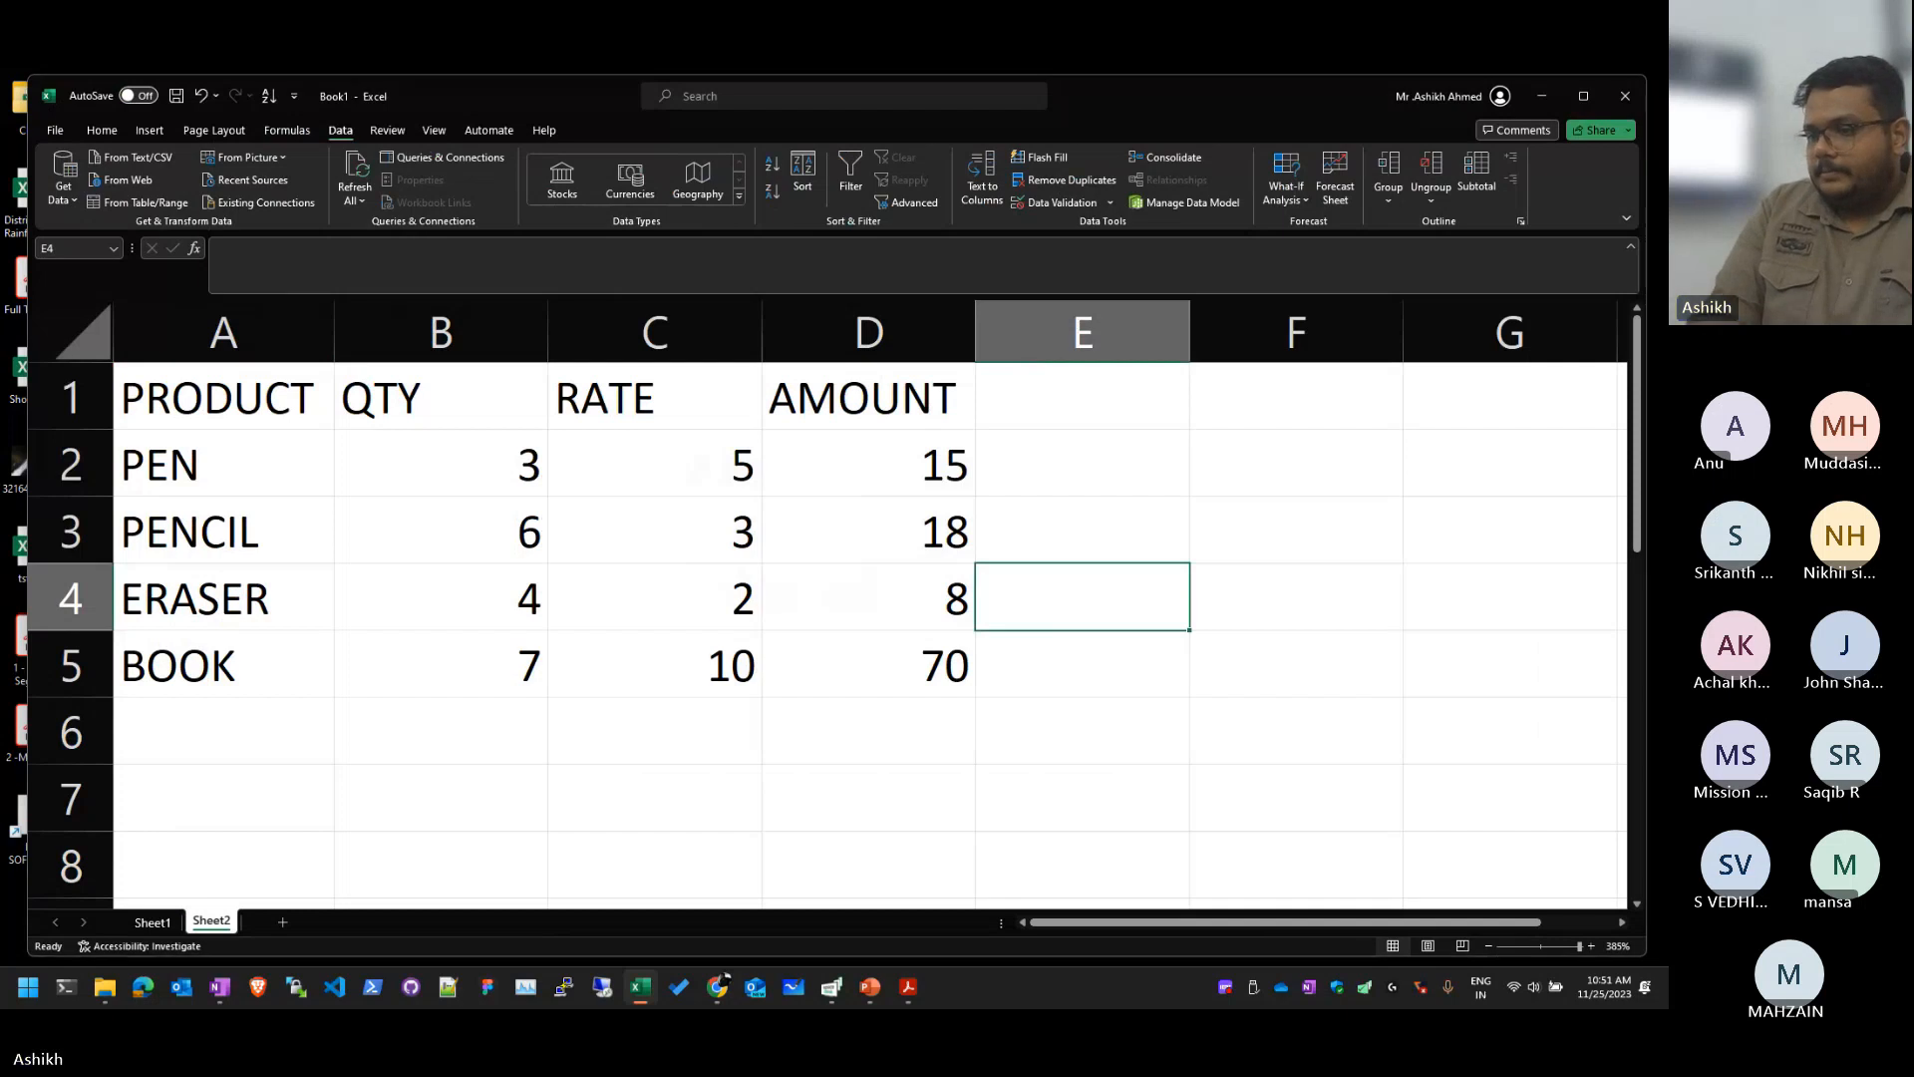
# Step: Open the Day 09-Excel - IF.xlsx workbook, look over its pass/fail IF formulas, and return to Book1
pyautogui.hotkey('alt', 'Tab')
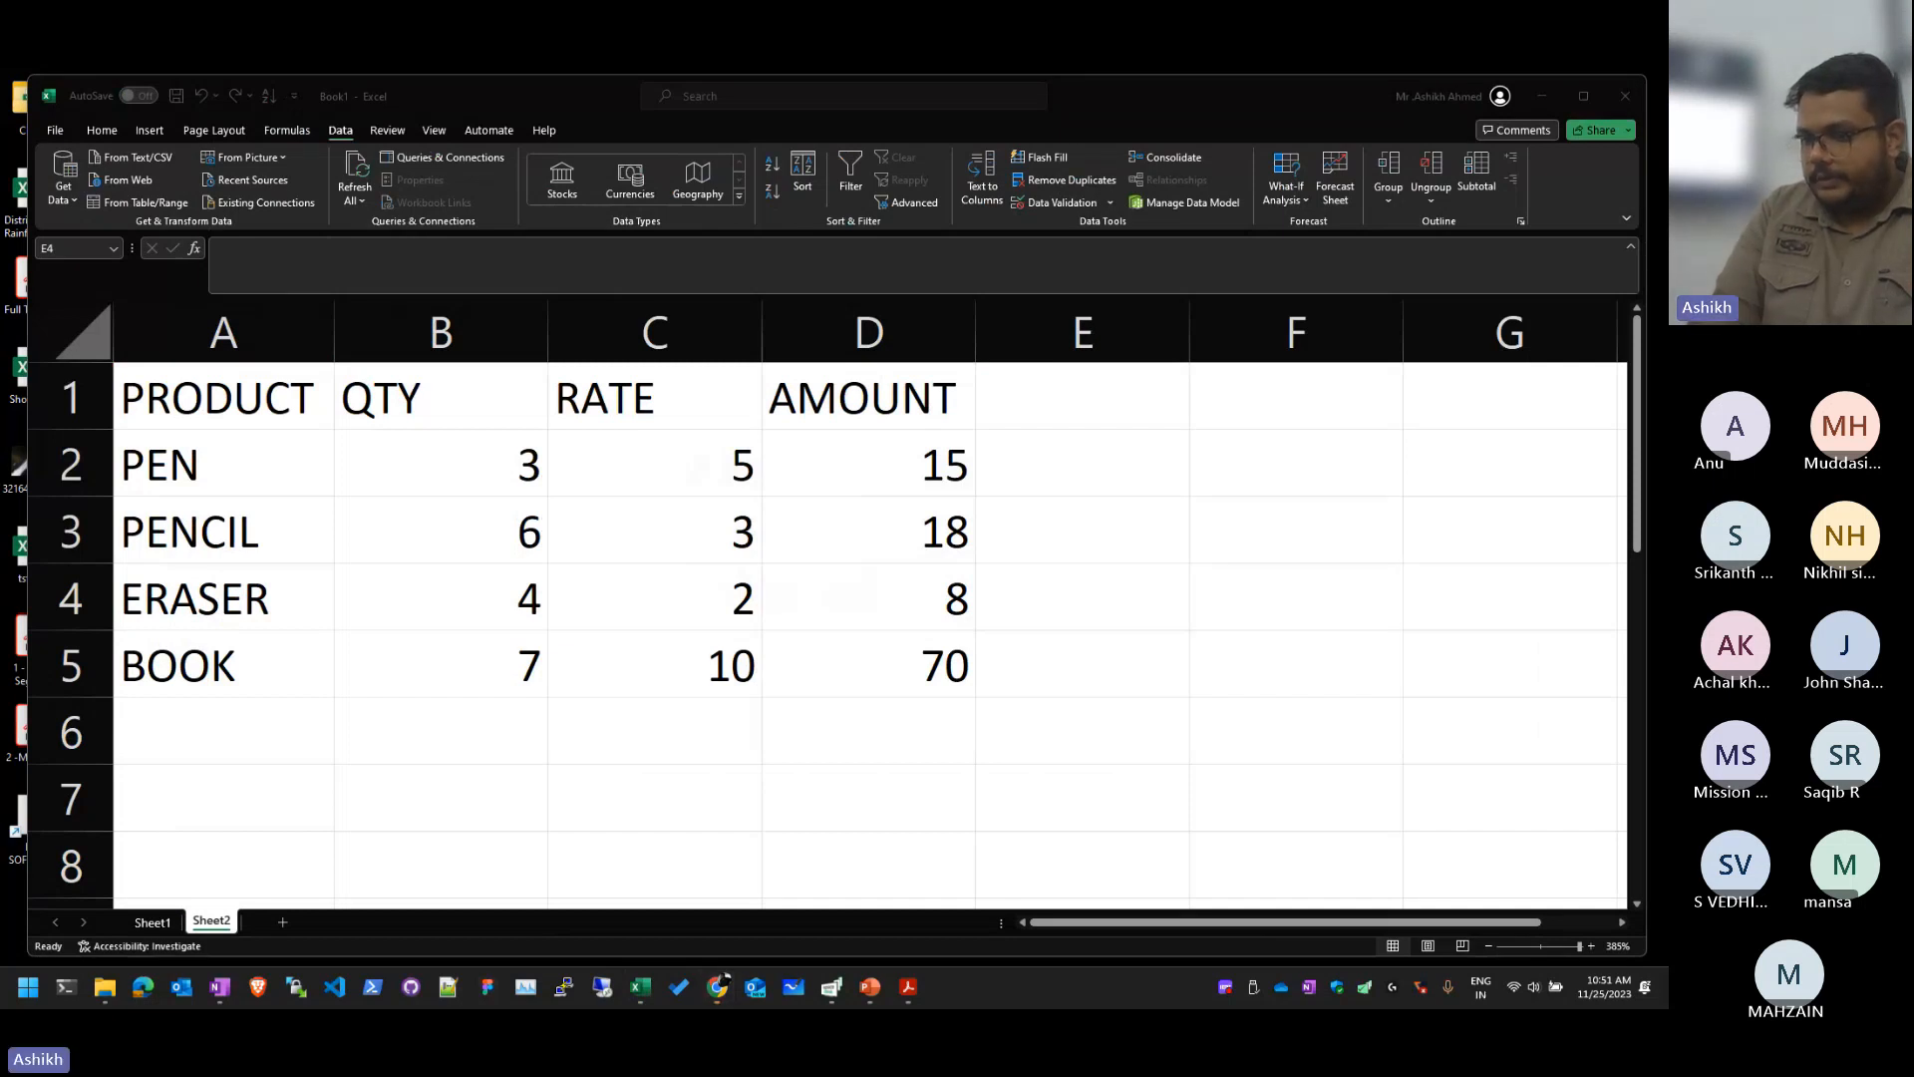
pyautogui.press('super+d')
pyautogui.press('super+d')
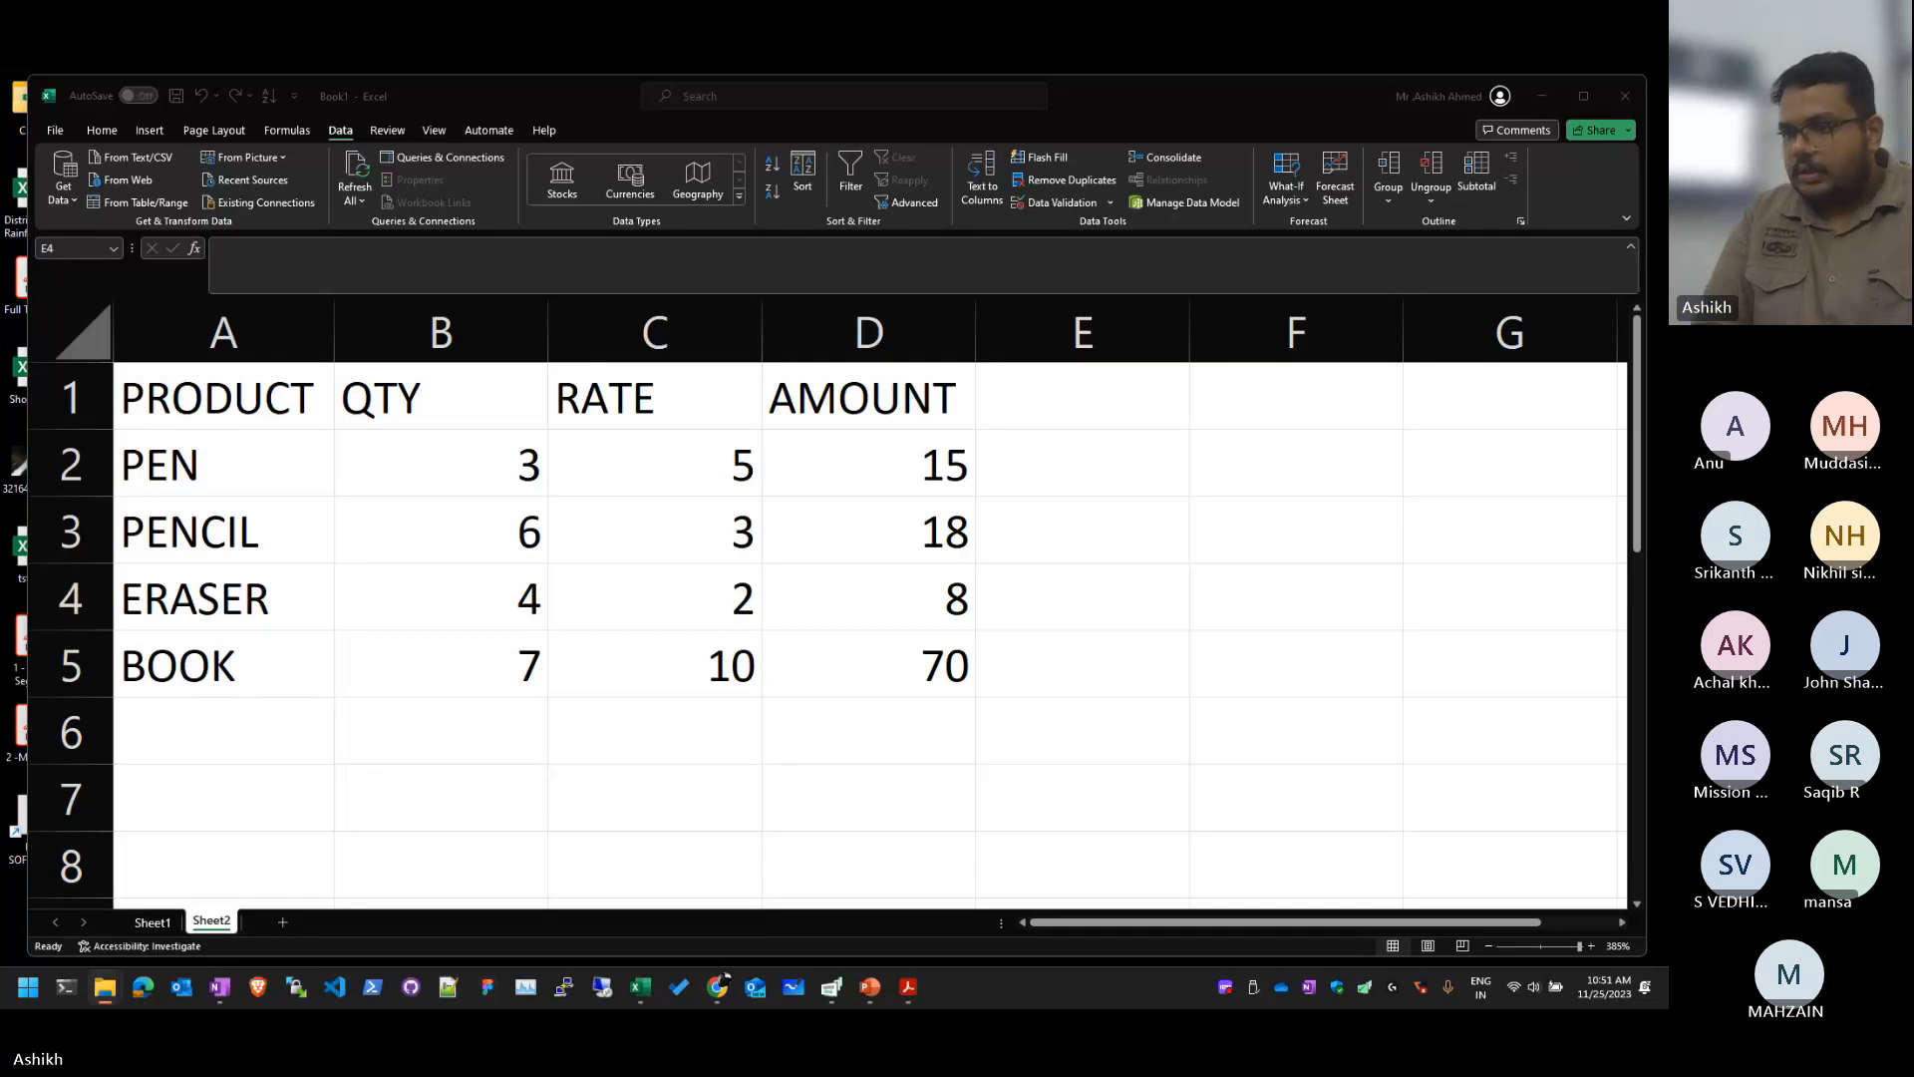
pyautogui.click(1273, 423)
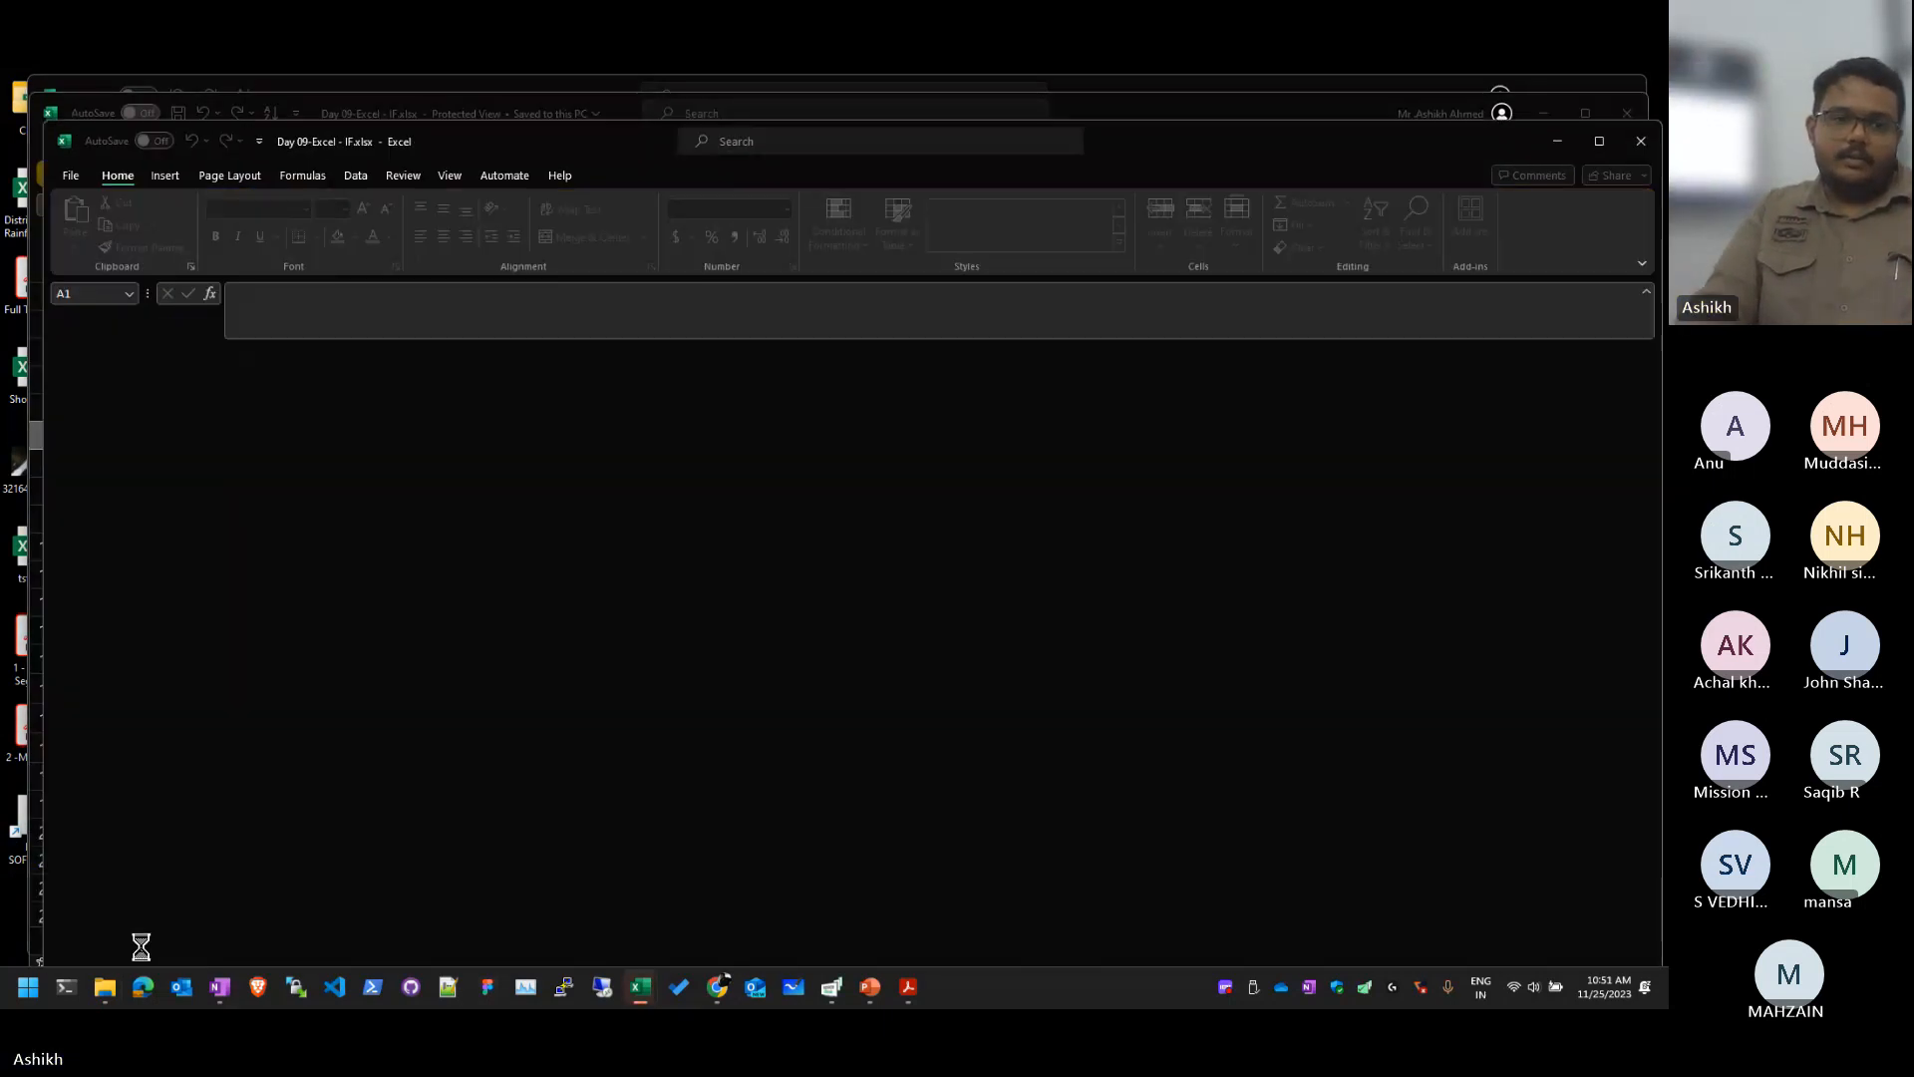
pyautogui.scroll(-4, 247, 864)
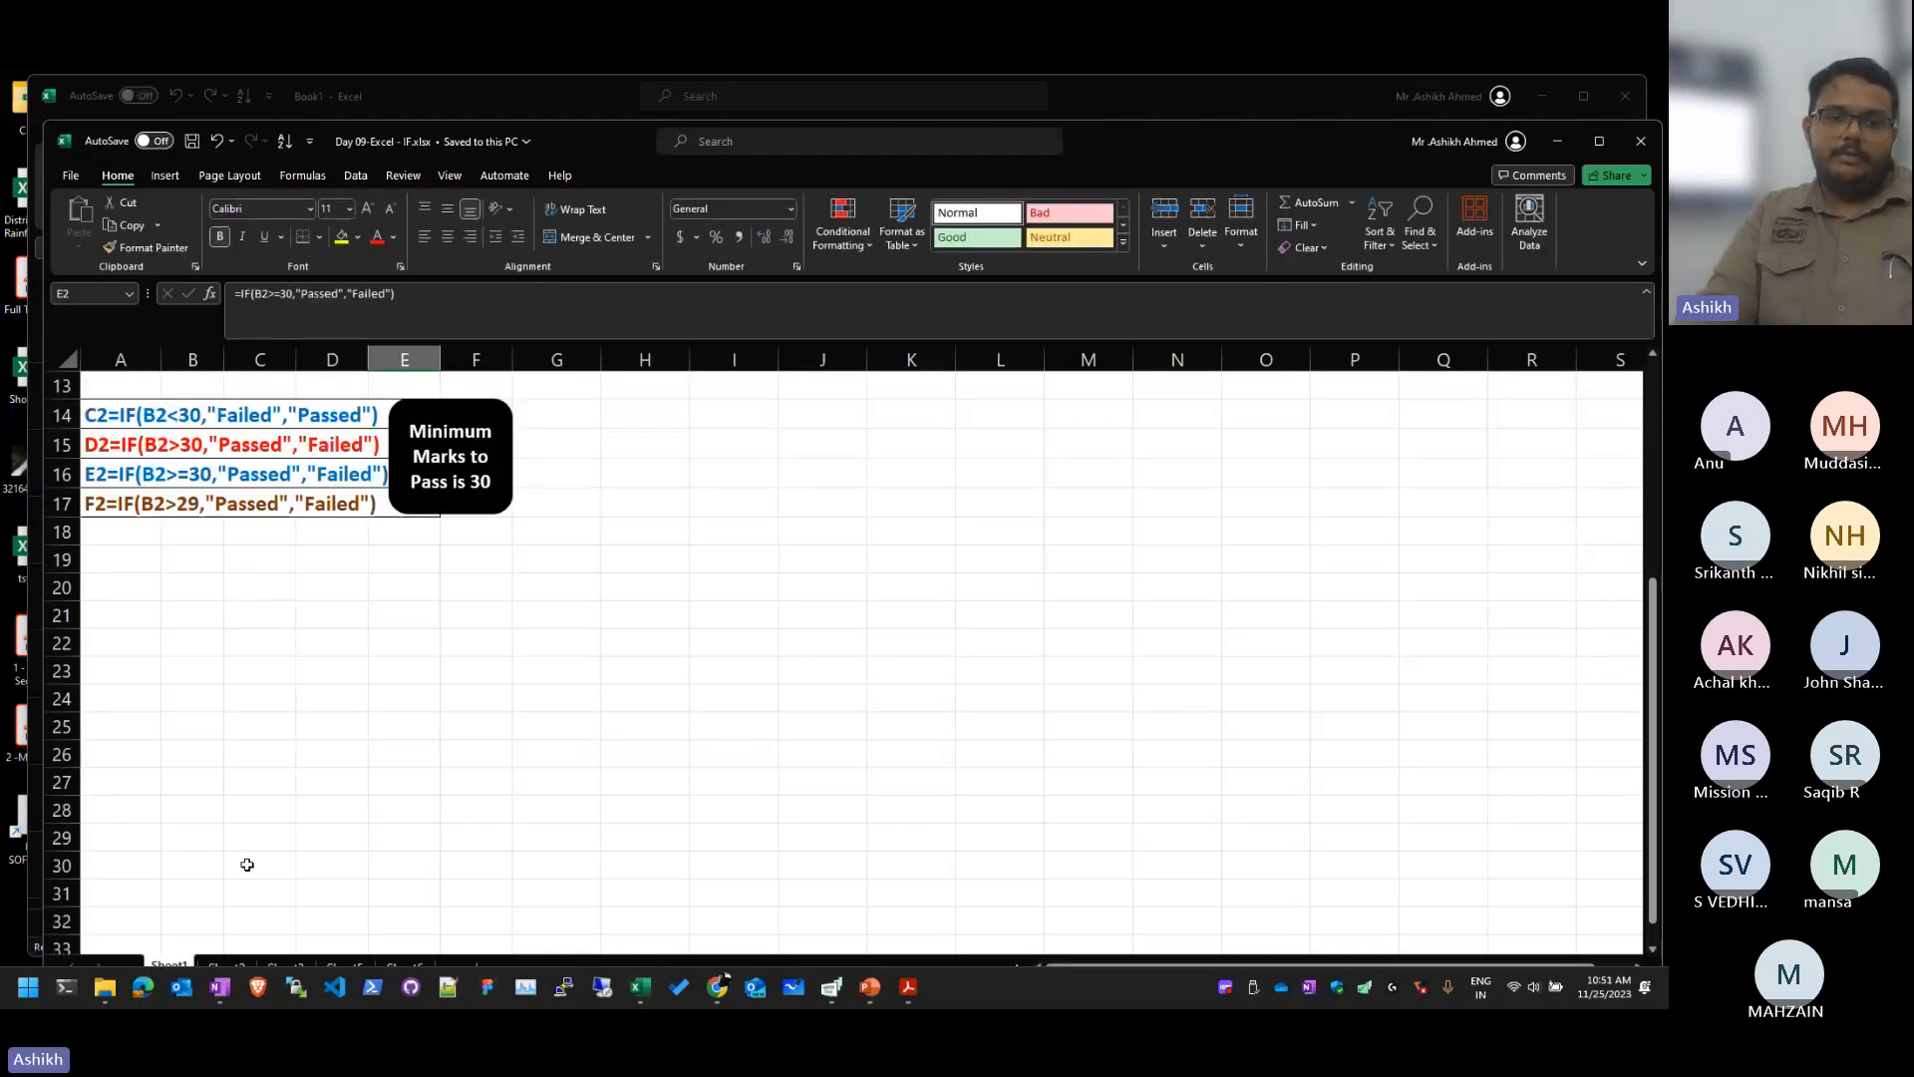
pyautogui.scroll(4, 248, 864)
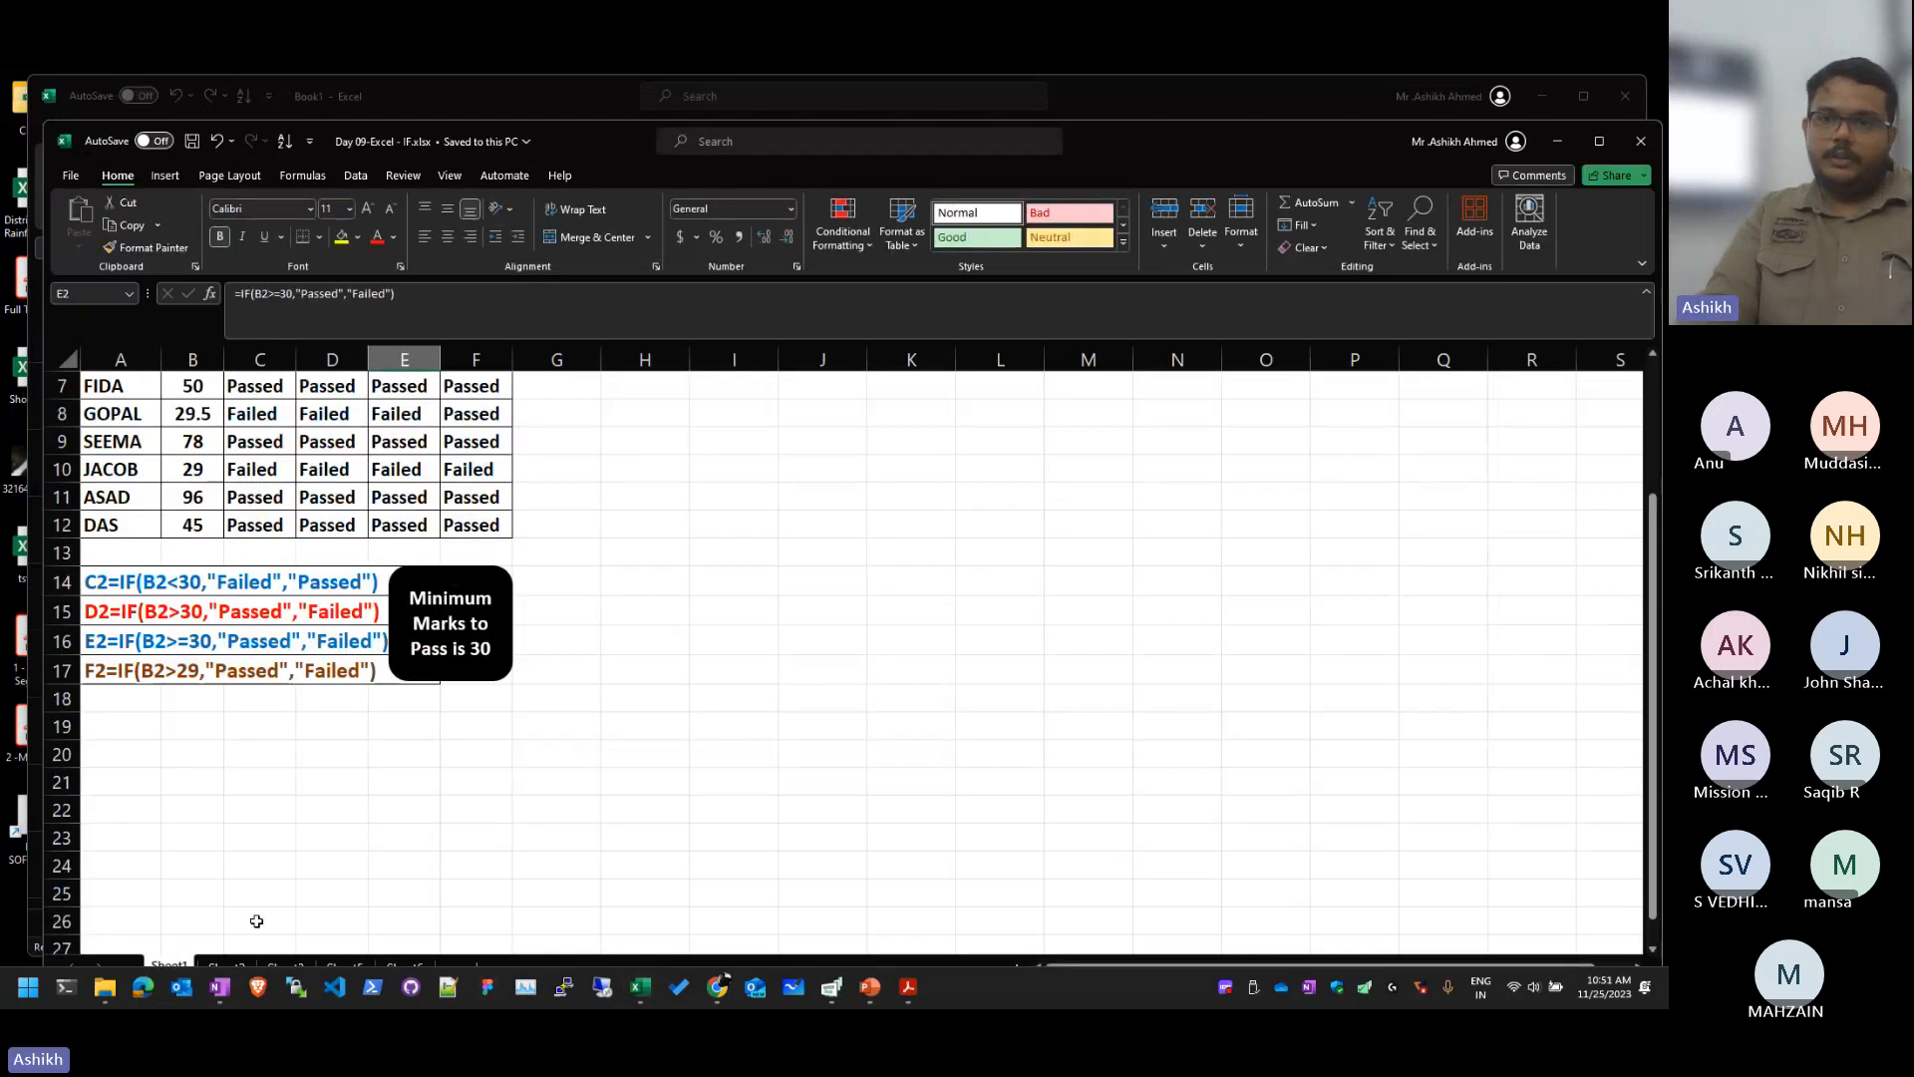
pyautogui.click(1569, 141)
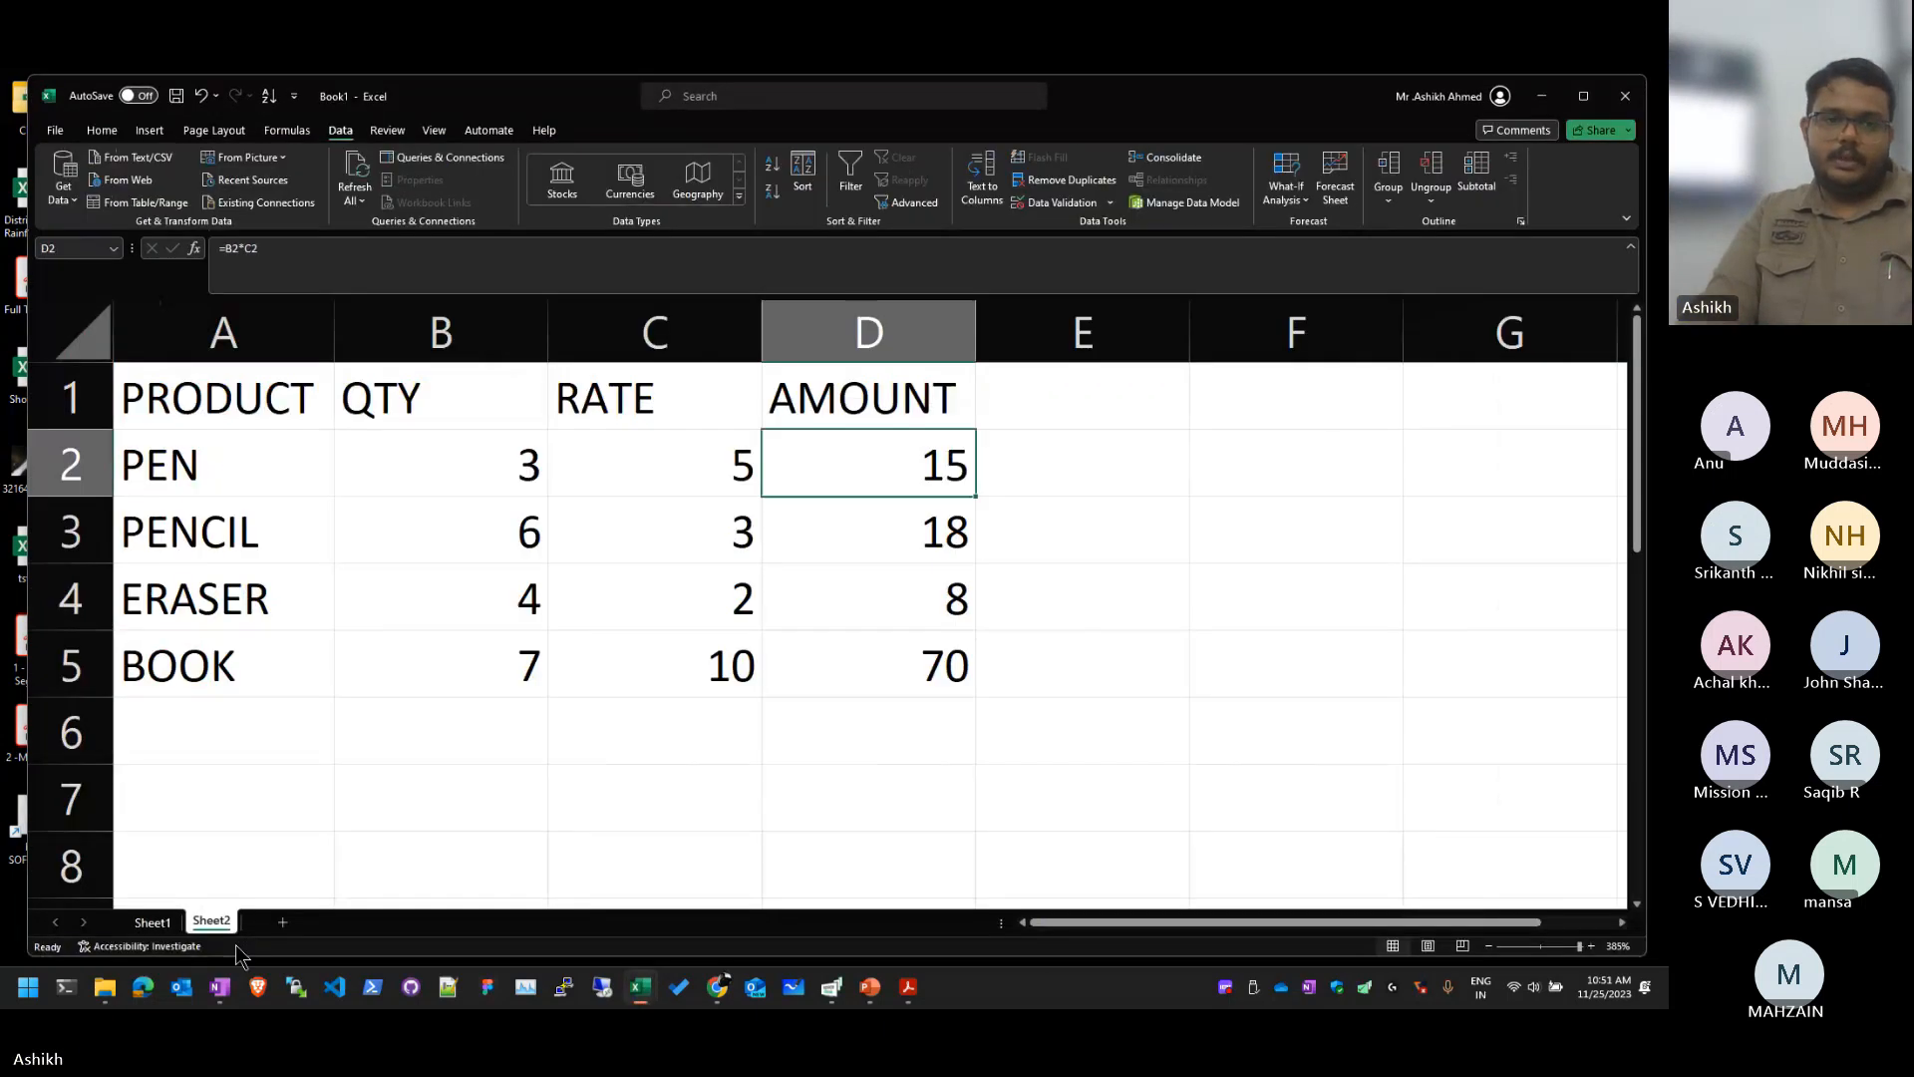
# Step: Add a new worksheet after Sheet2 in Book1 and enter the letter a in cell A1
pyautogui.click(283, 922)
pyautogui.keyDown('ctrl'); pyautogui.scroll(15, 137, 380); pyautogui.keyUp('ctrl')
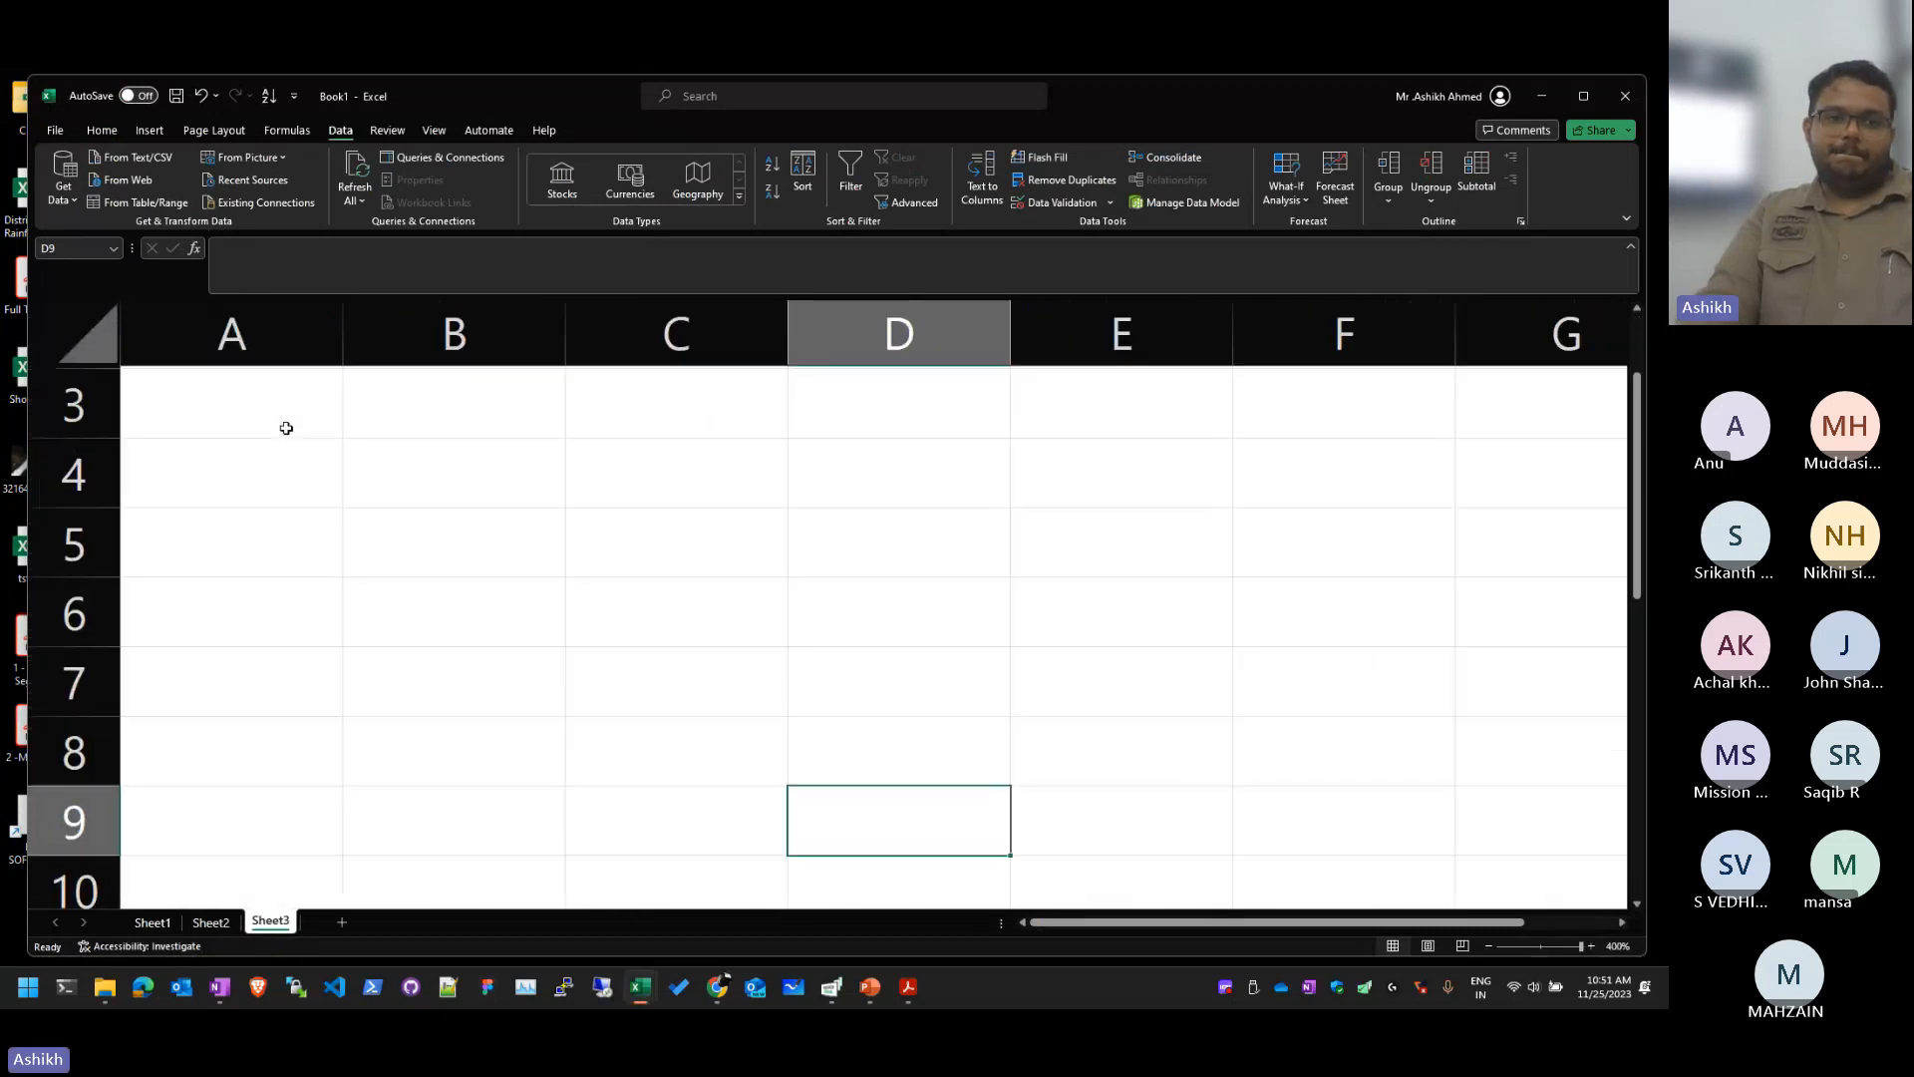
pyautogui.click(419, 479)
pyautogui.scroll(1, 385, 398)
pyautogui.click(367, 406)
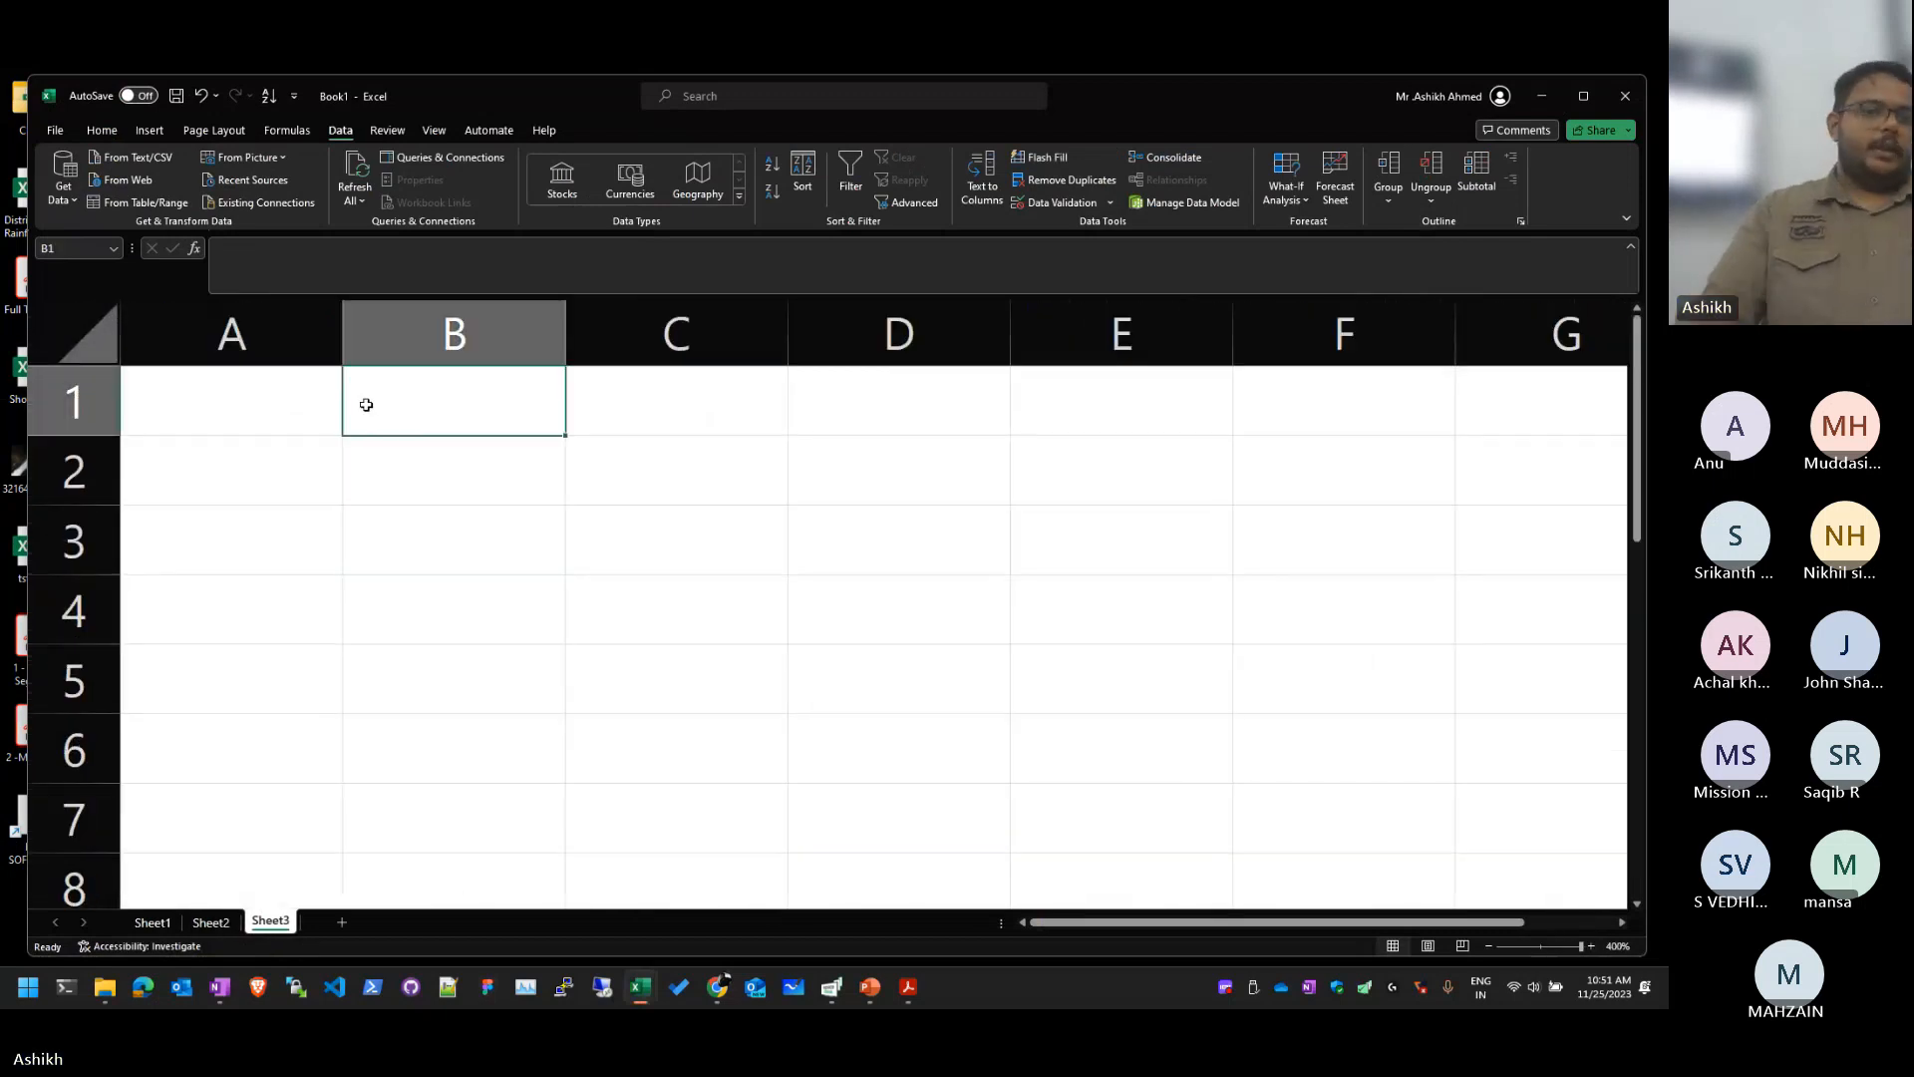
pyautogui.click(304, 428)
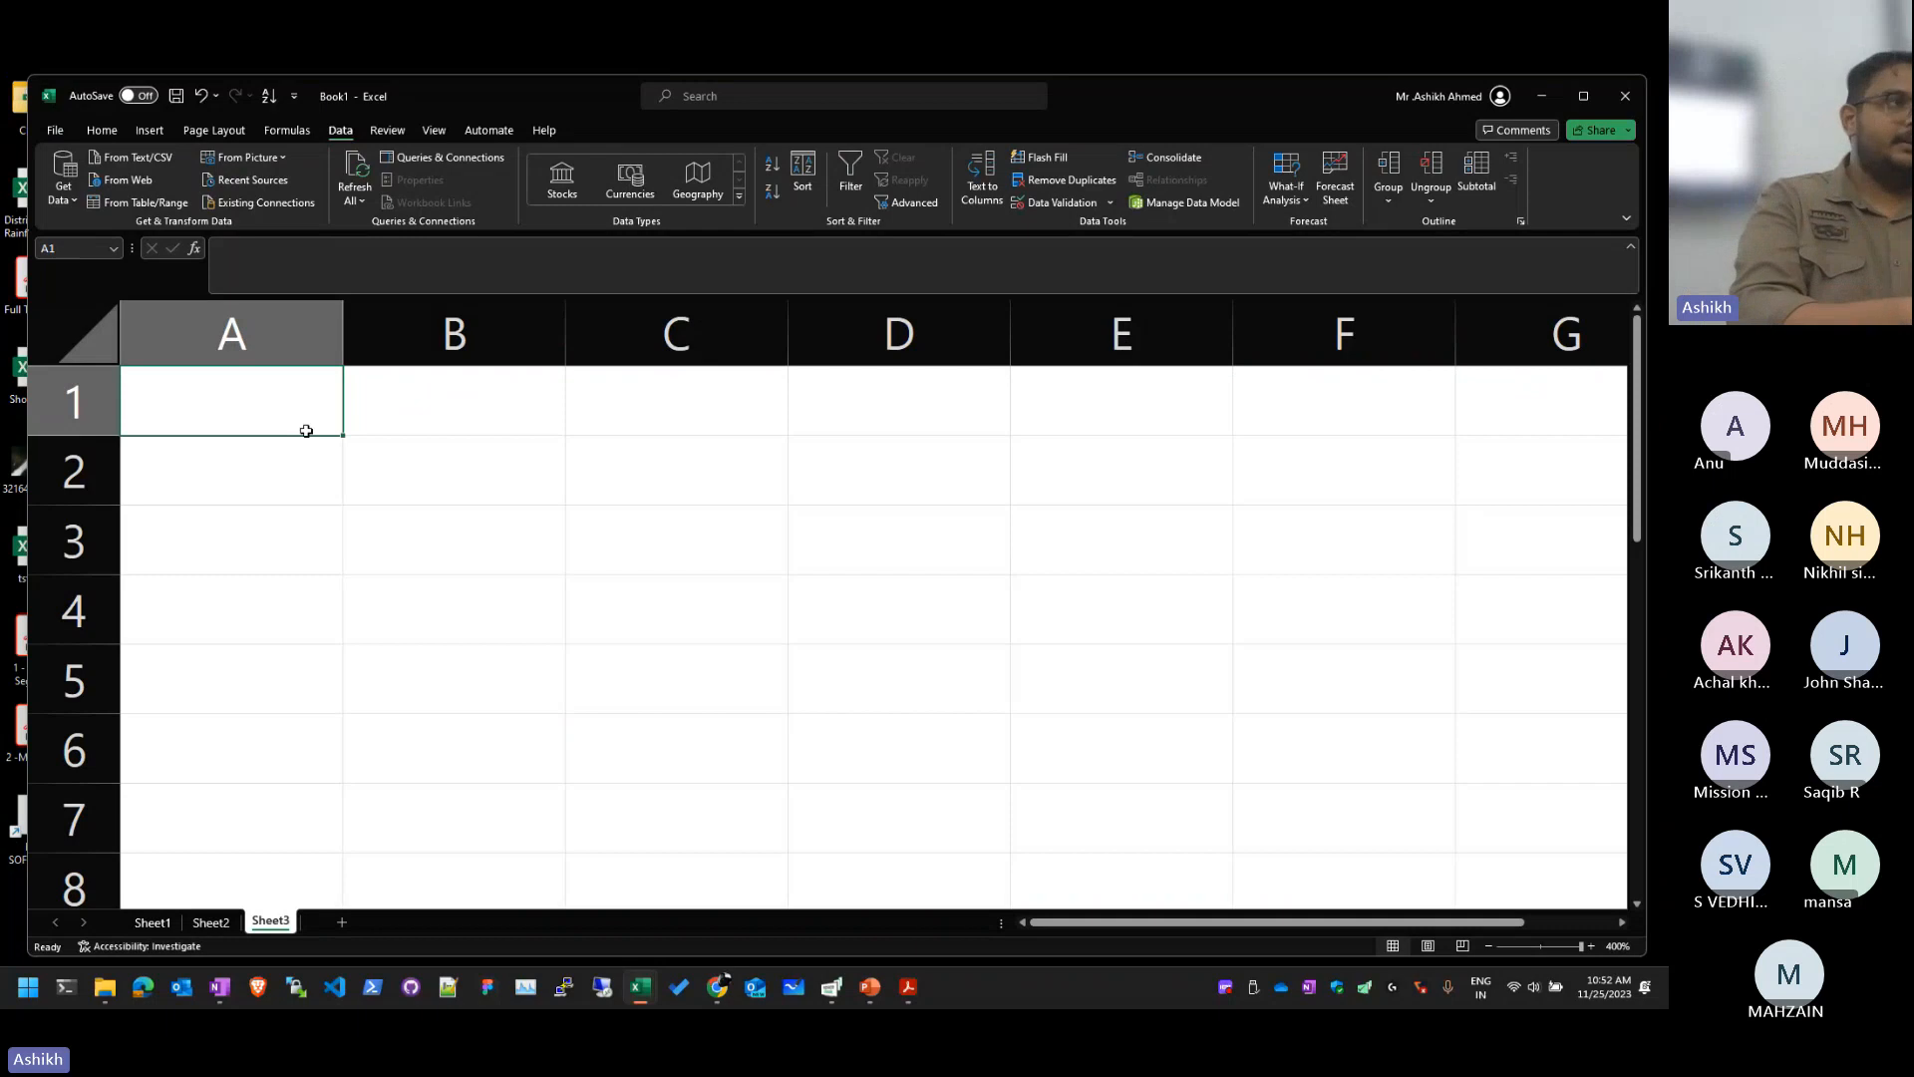
pyautogui.write('a')
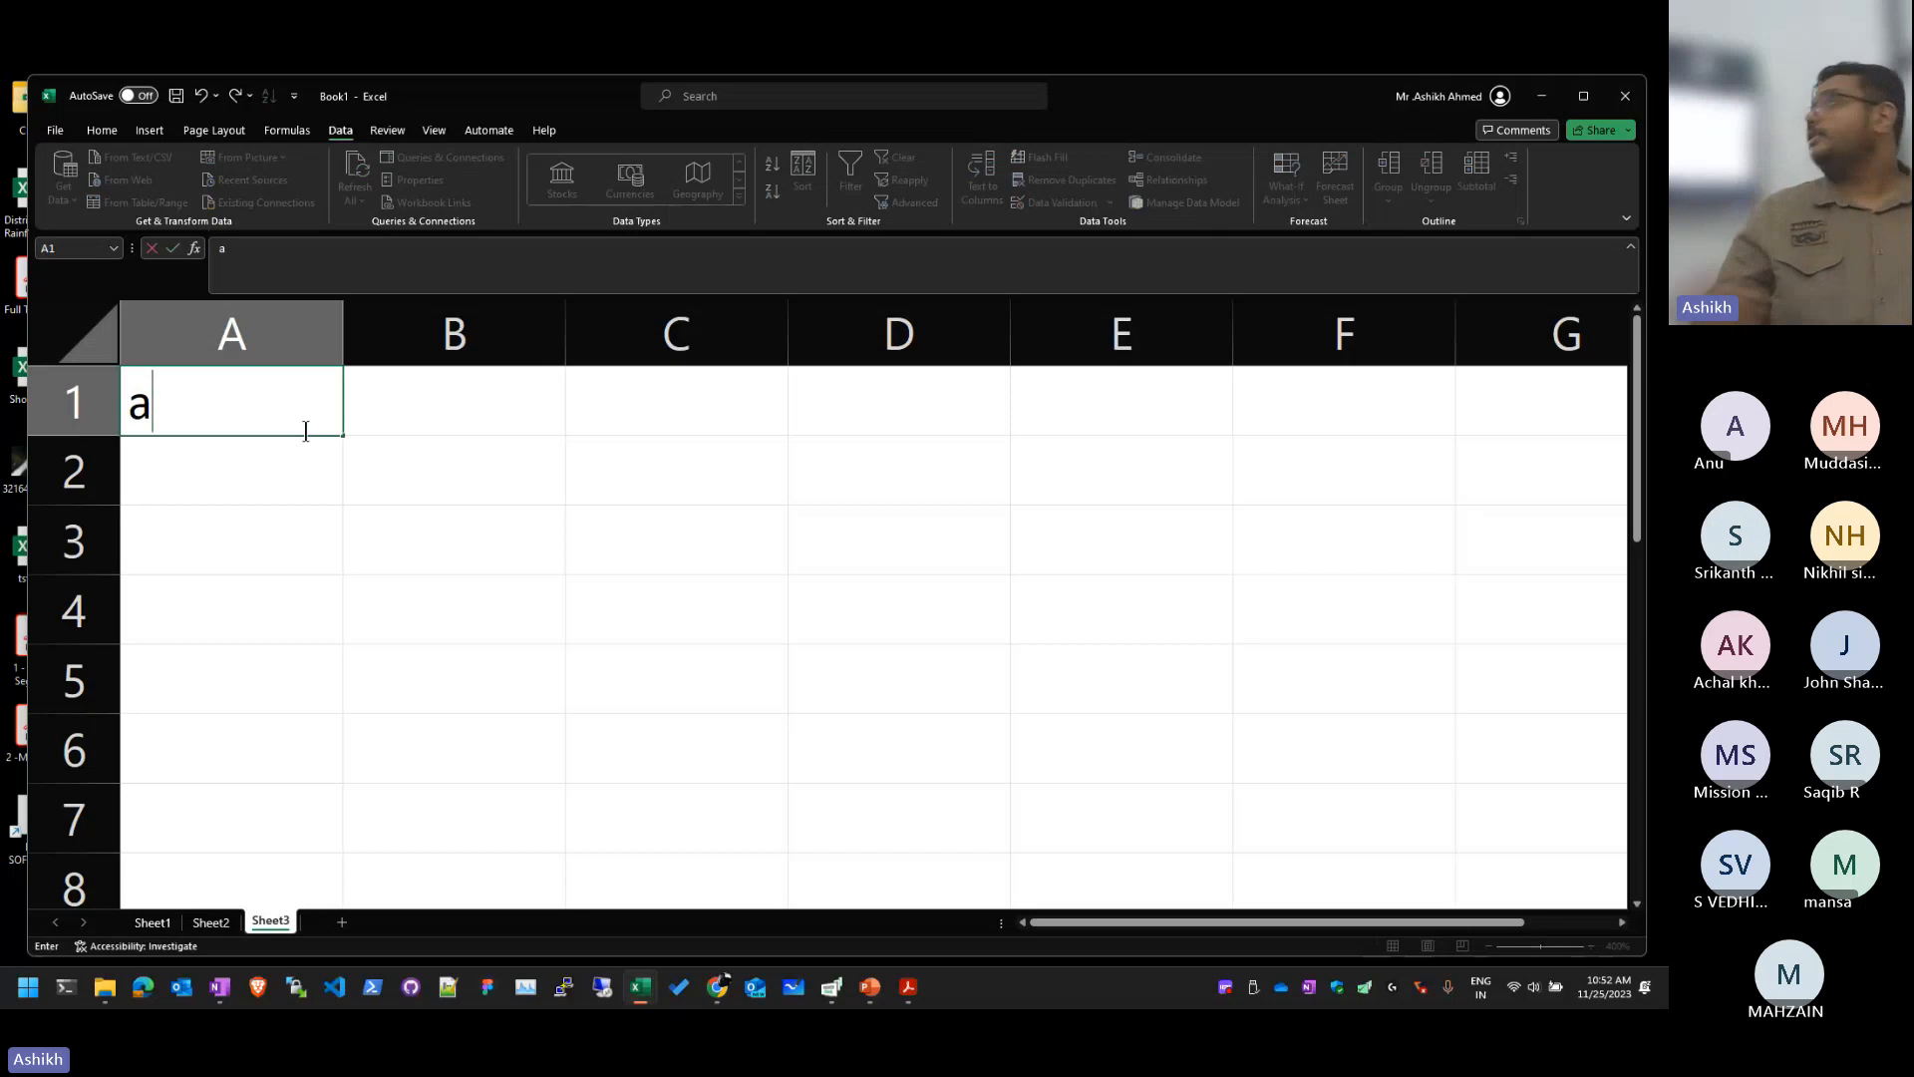
pyautogui.press('Return')
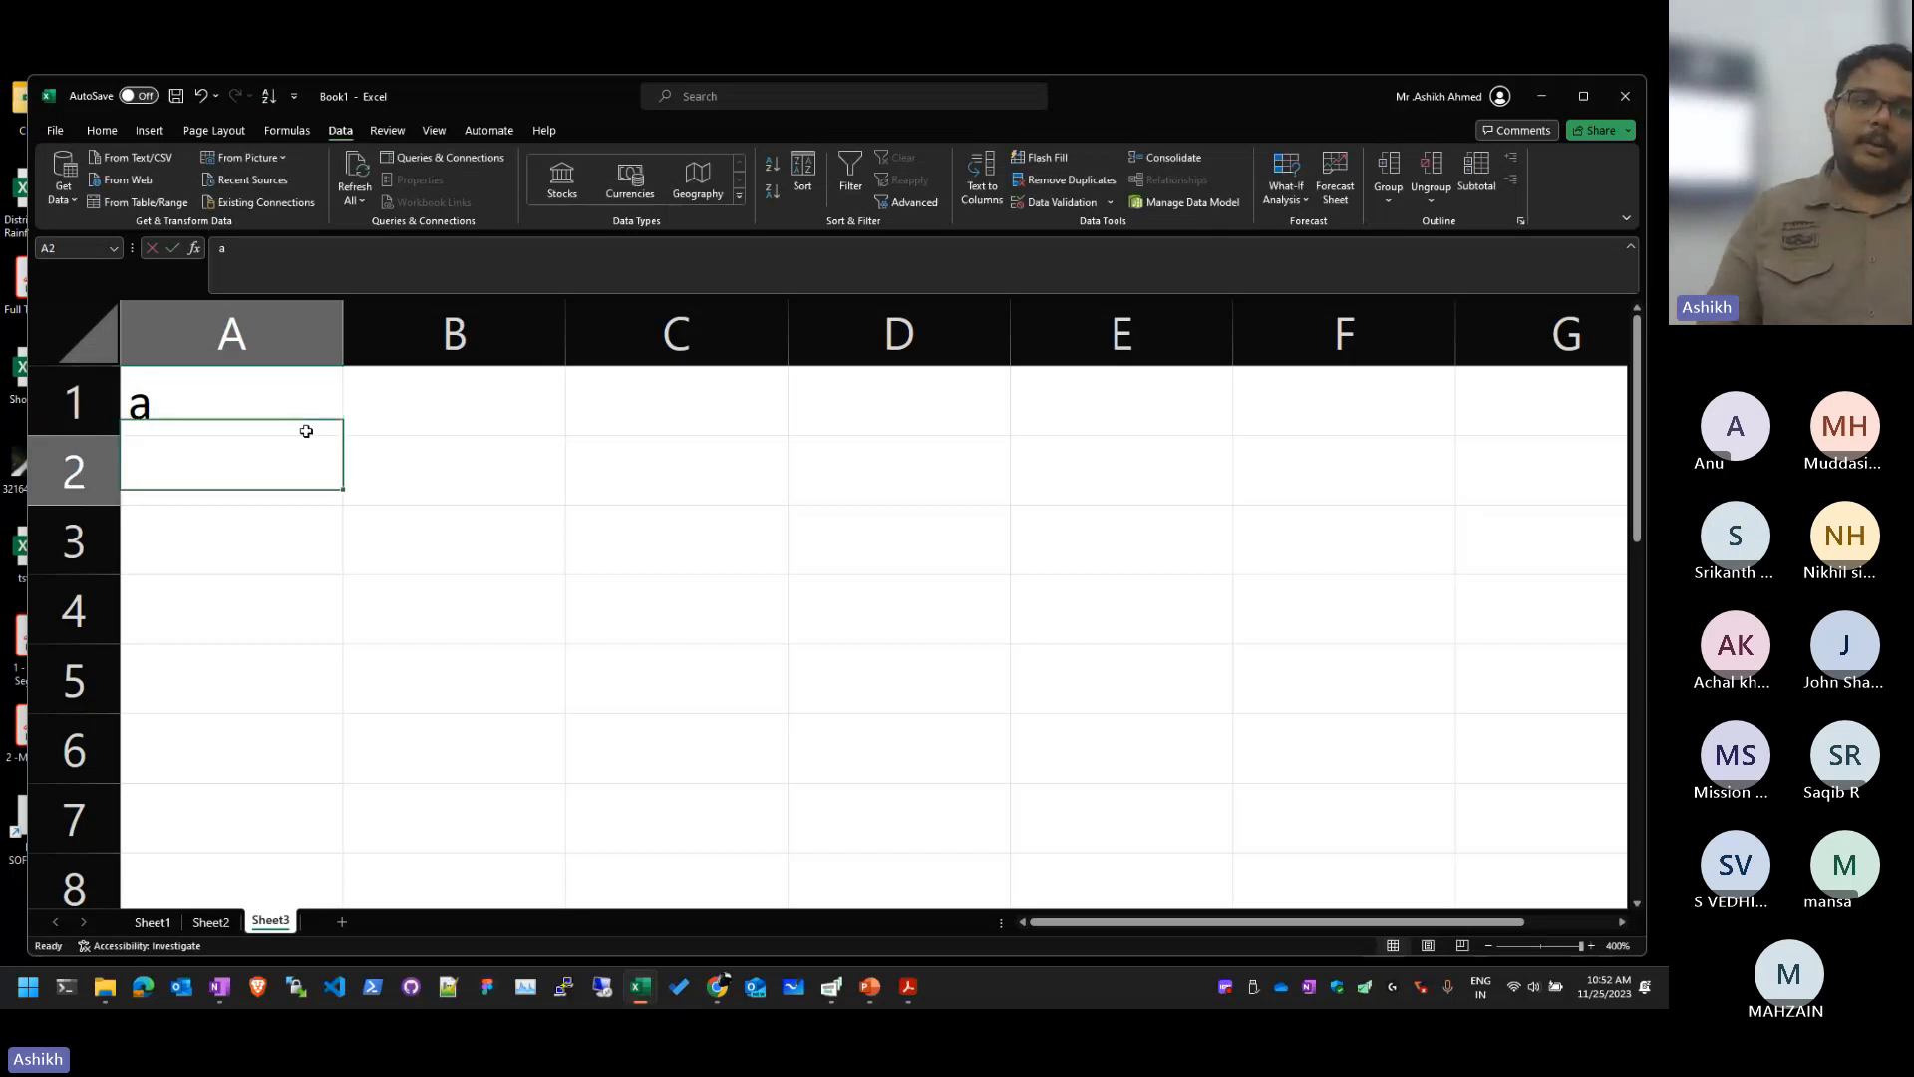
pyautogui.press('Right')
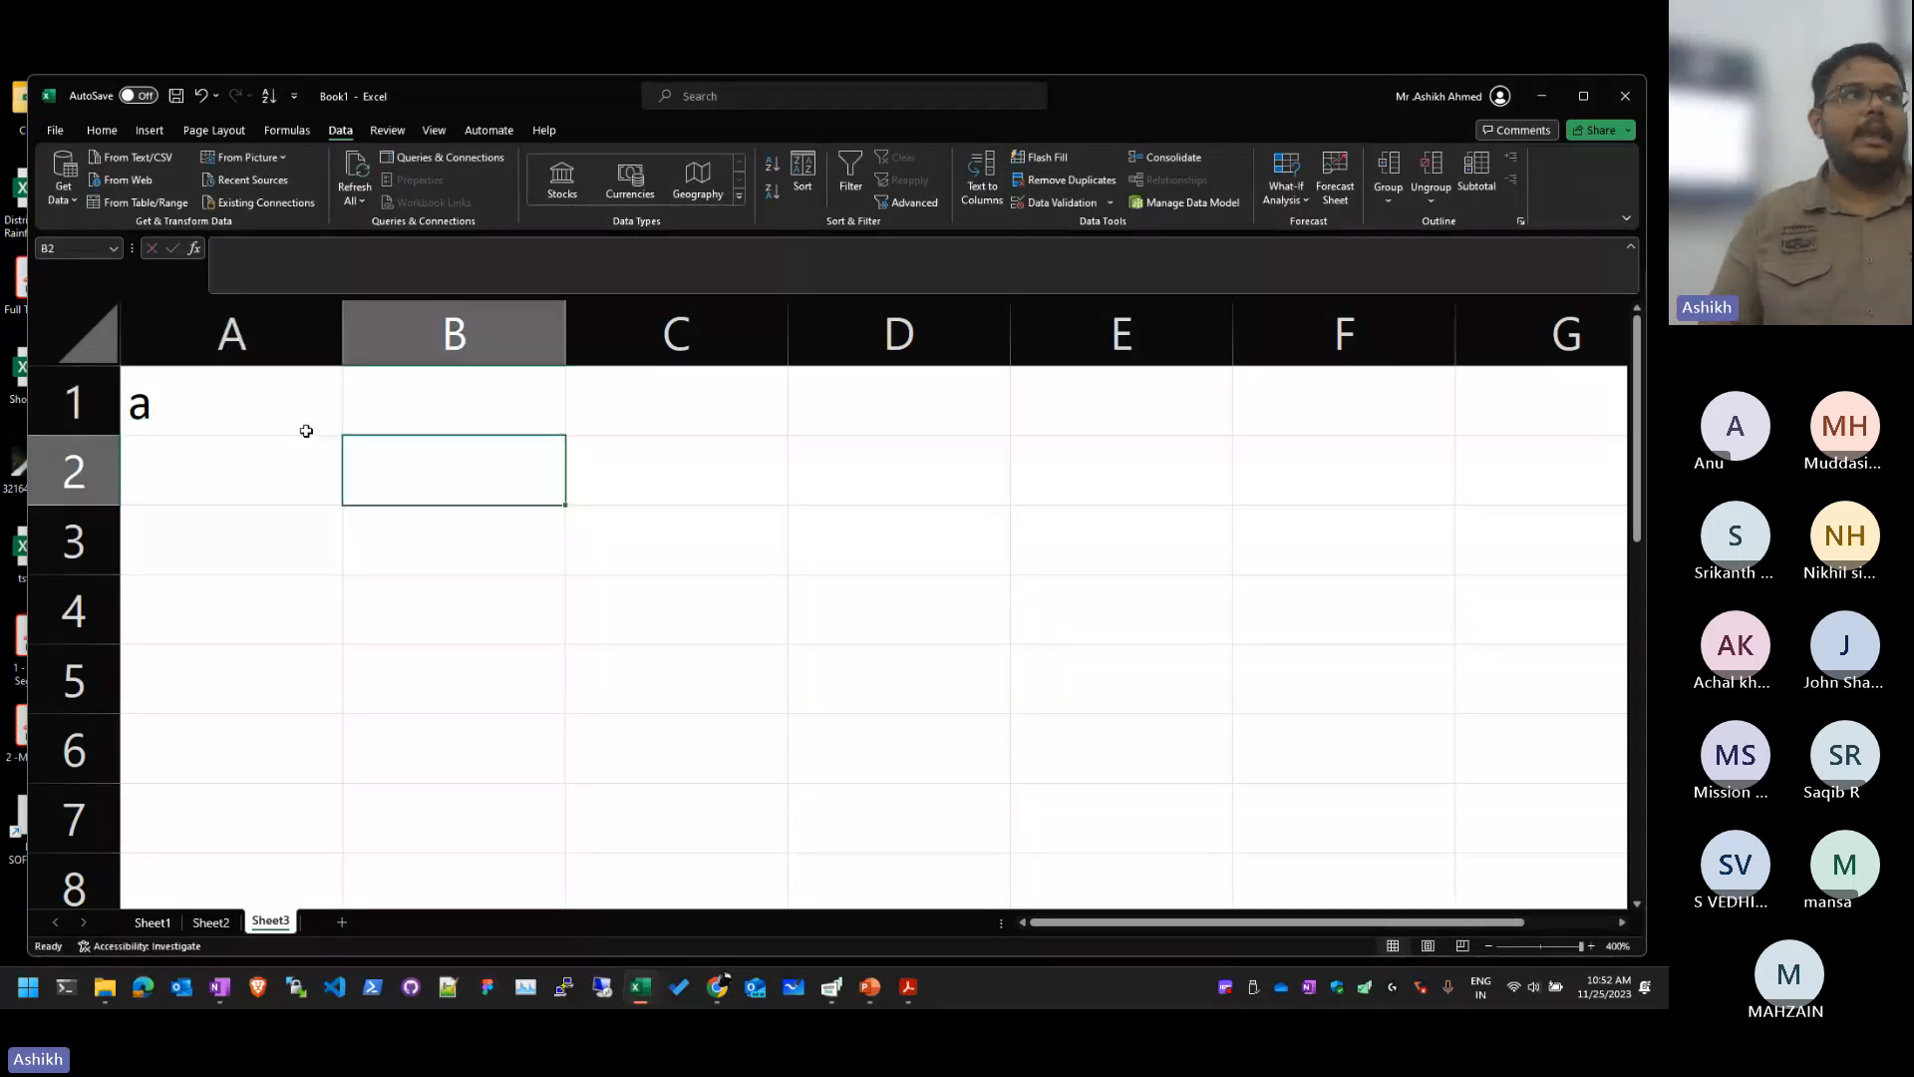
pyautogui.press('Down')
pyautogui.press('Right')
pyautogui.write('a')
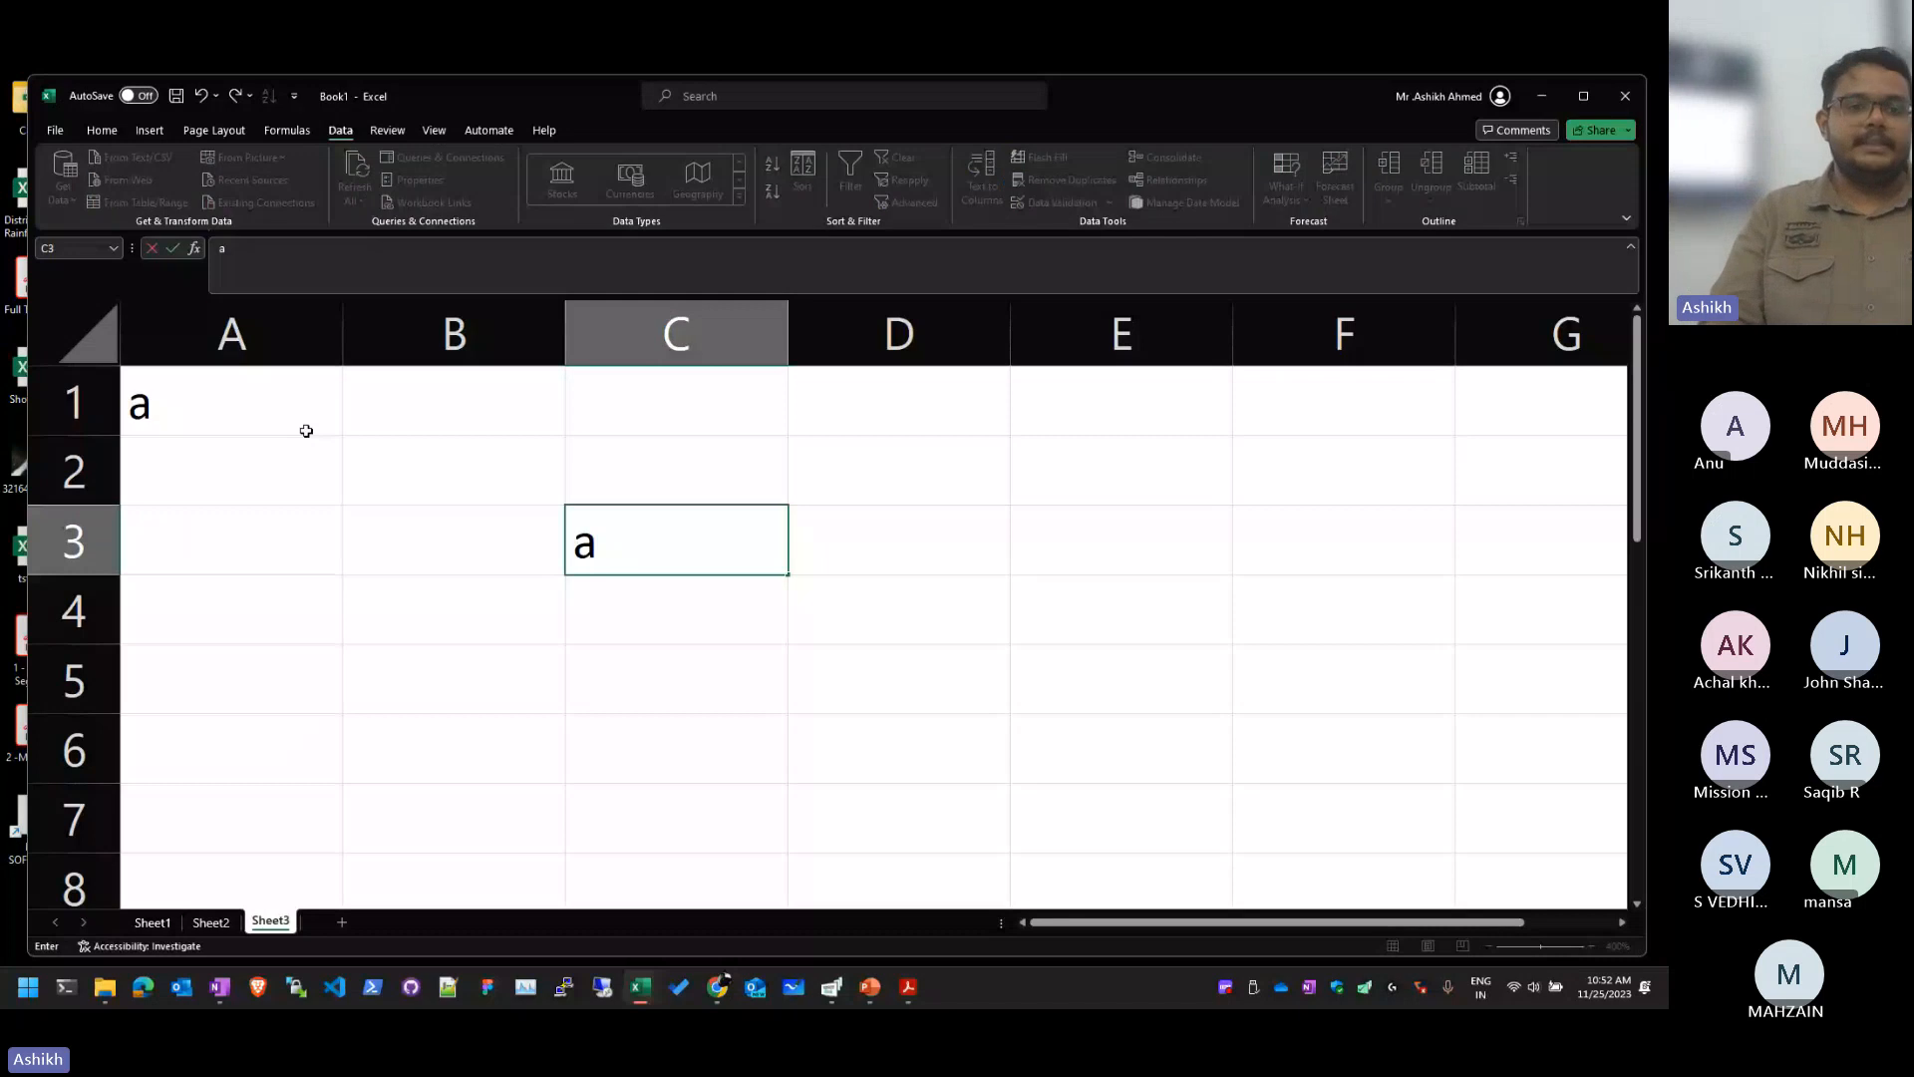
pyautogui.press('Escape')
# Step: Clear the letter a from cell A1
pyautogui.click(306, 431)
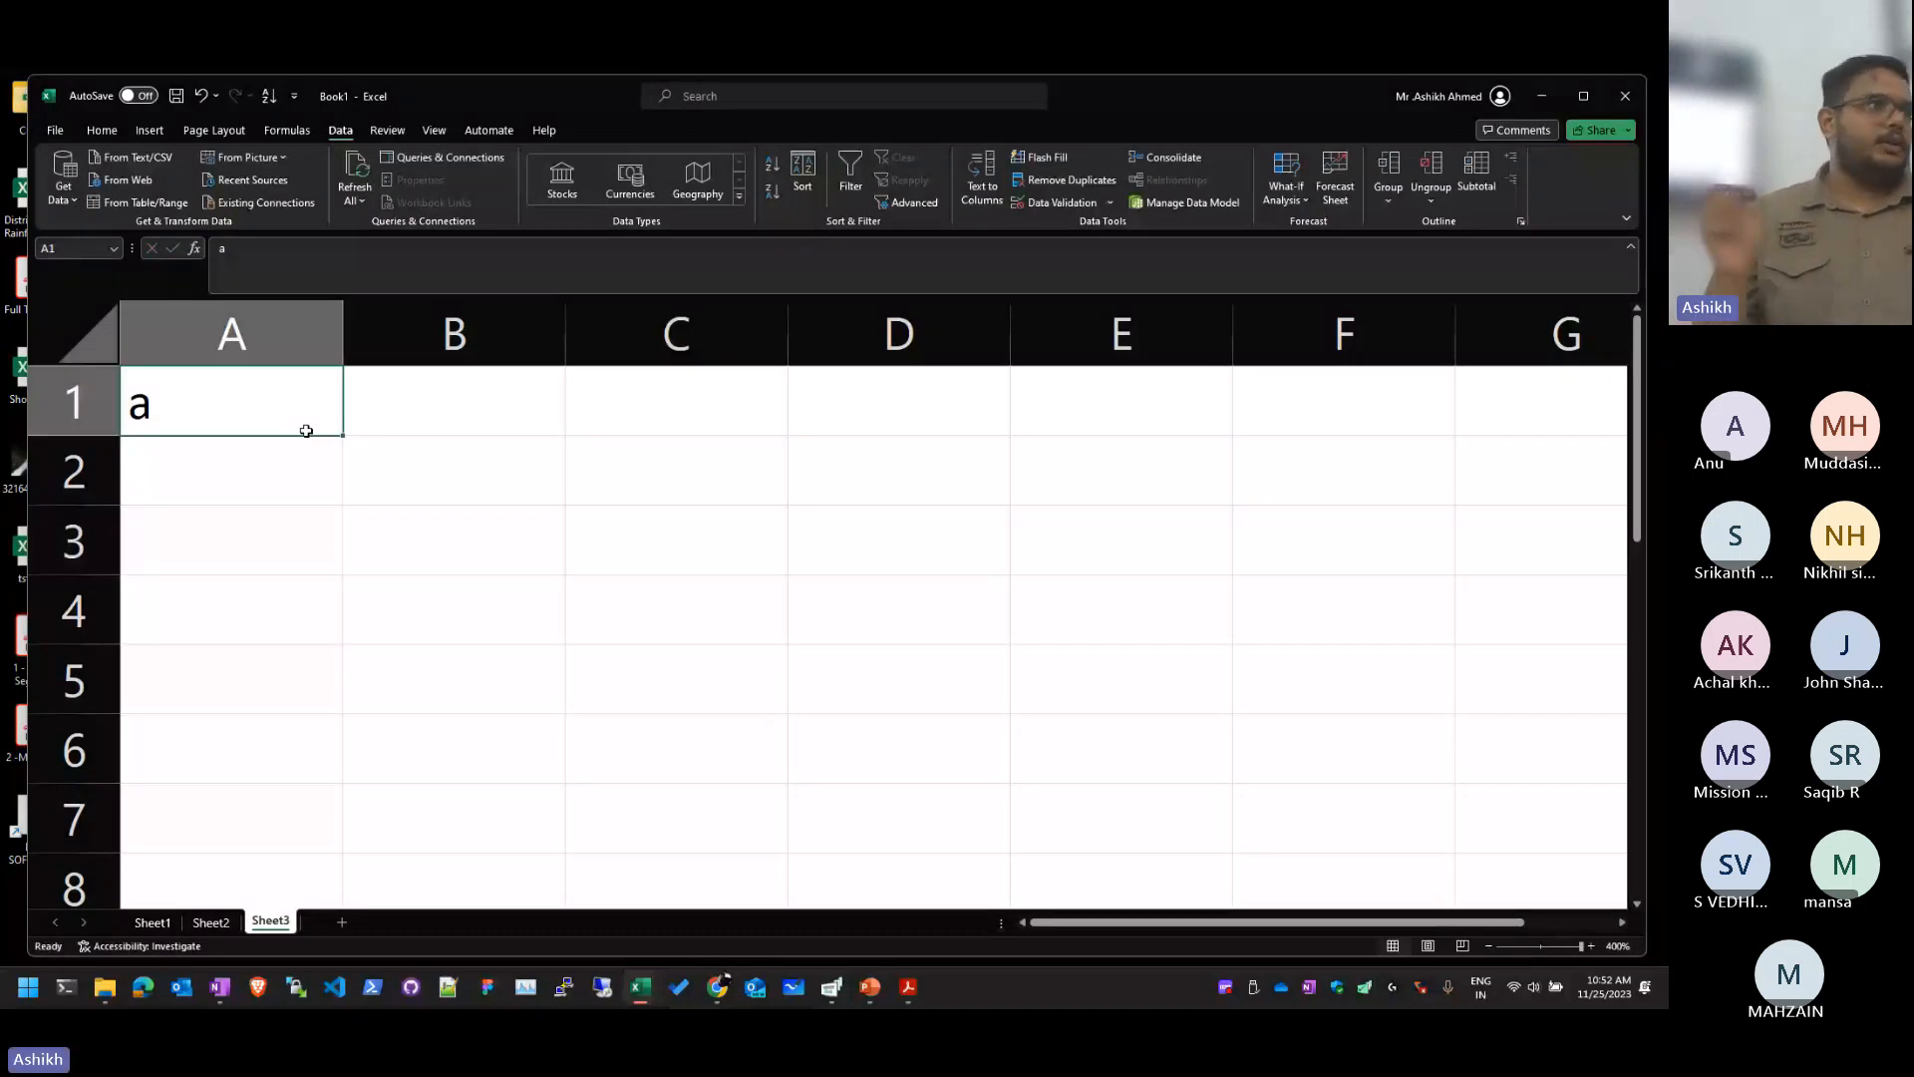
pyautogui.press('Delete')
pyautogui.press('Right')
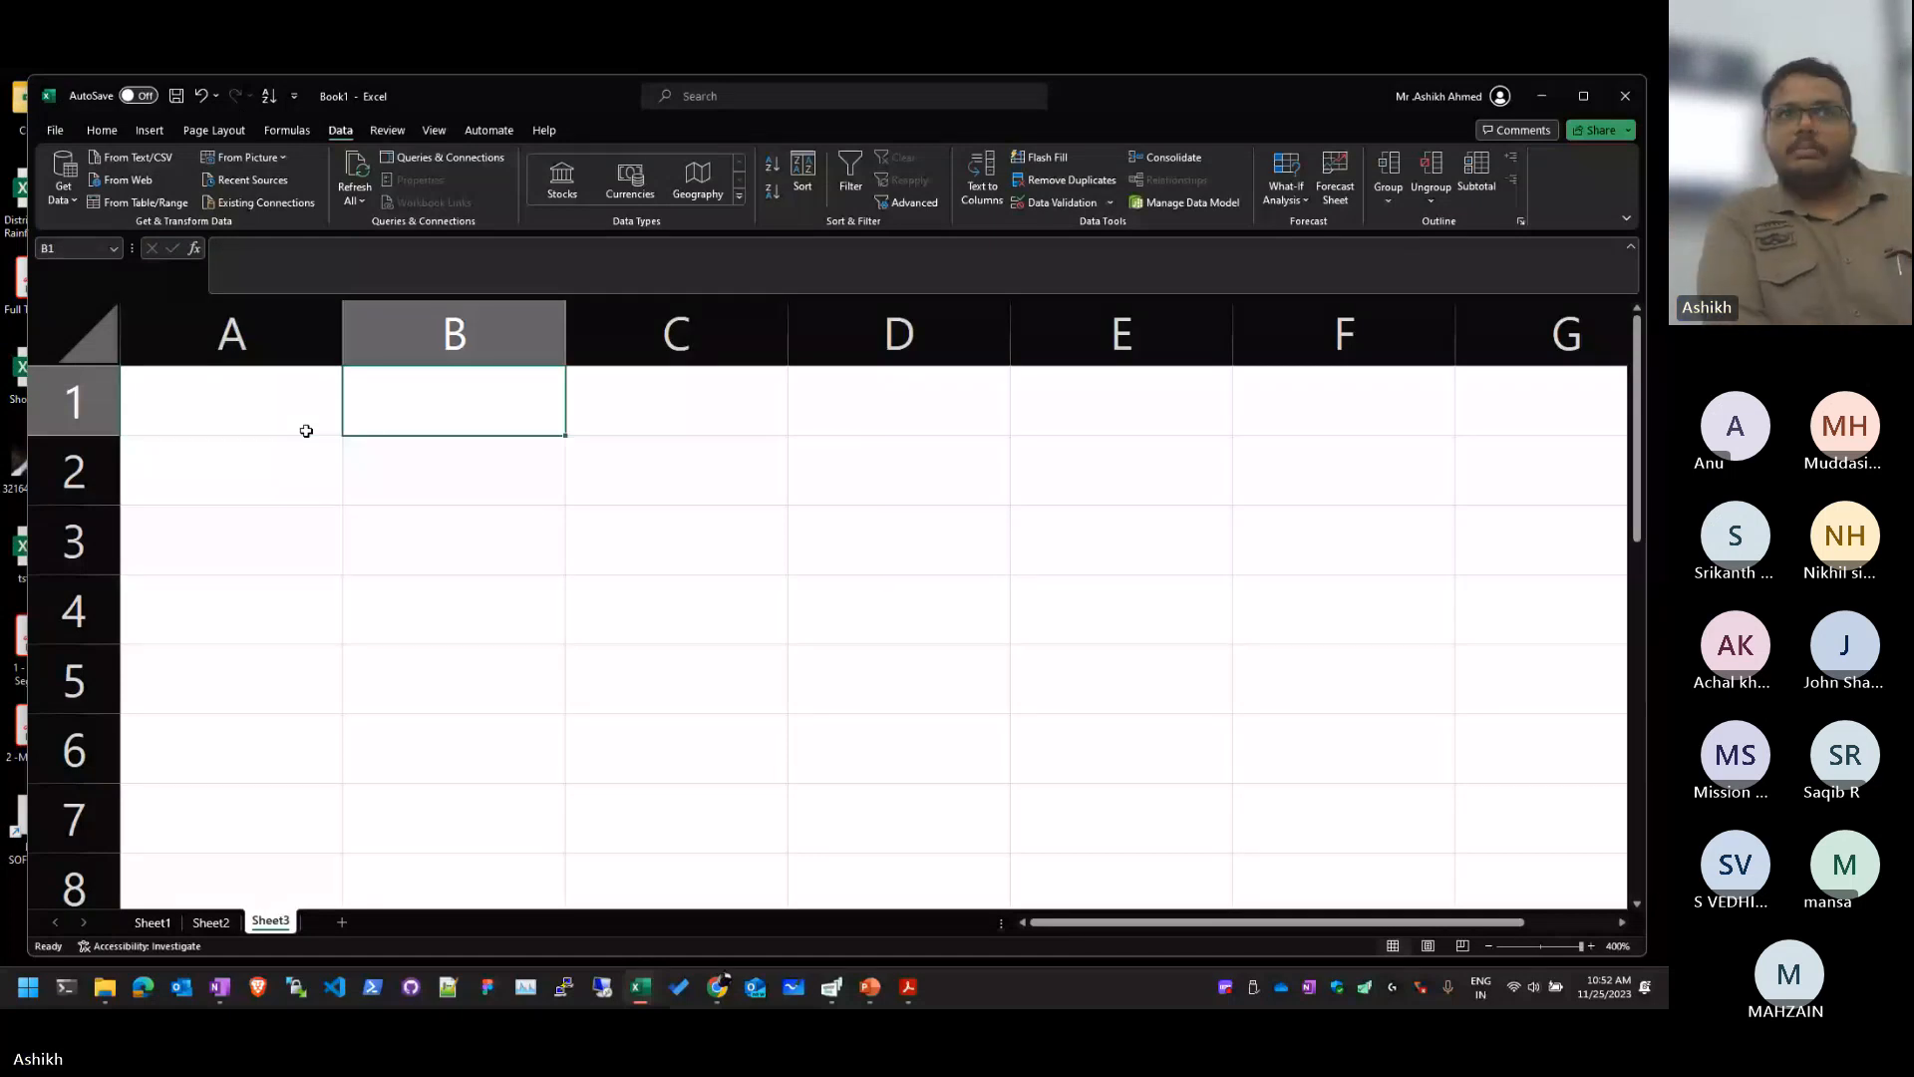
# Step: Enter the data type labels Integers in cell C2 and Floating in cell C3
pyautogui.press('Down')
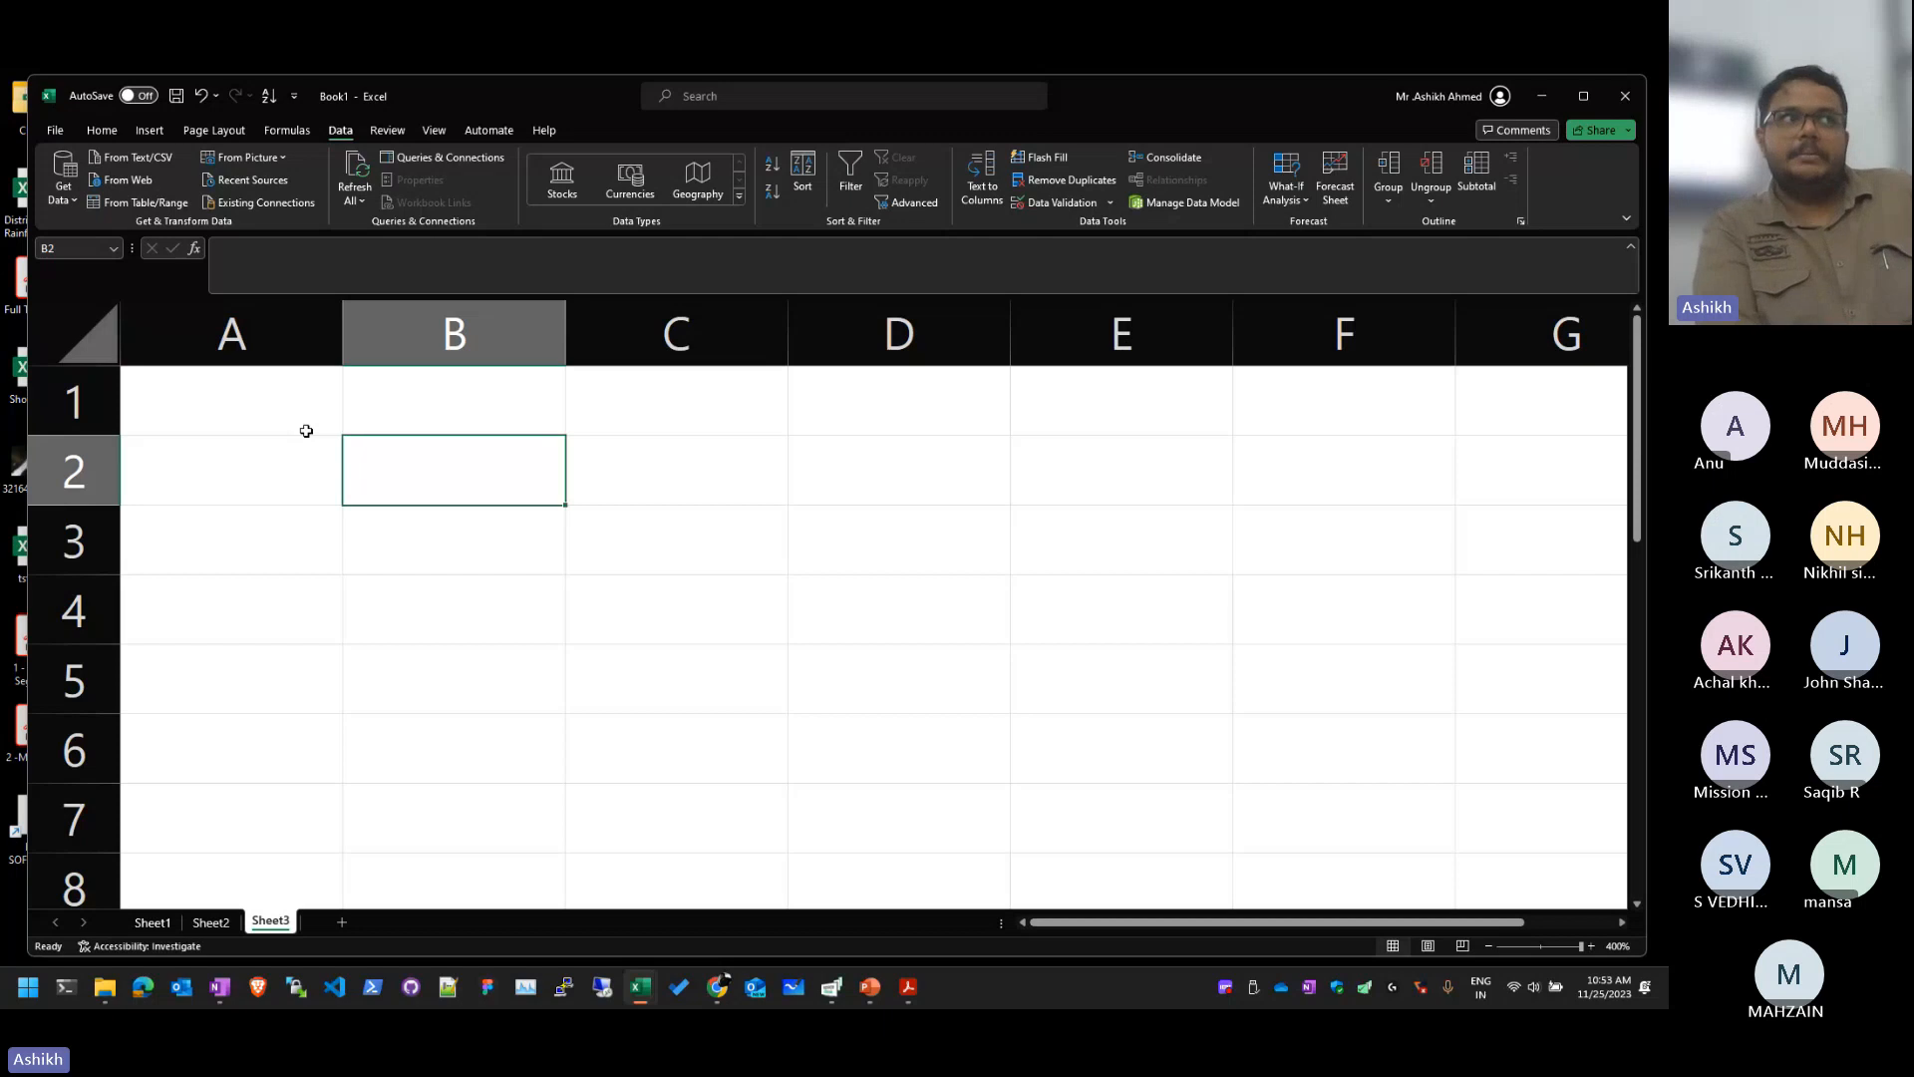
pyautogui.press('Right')
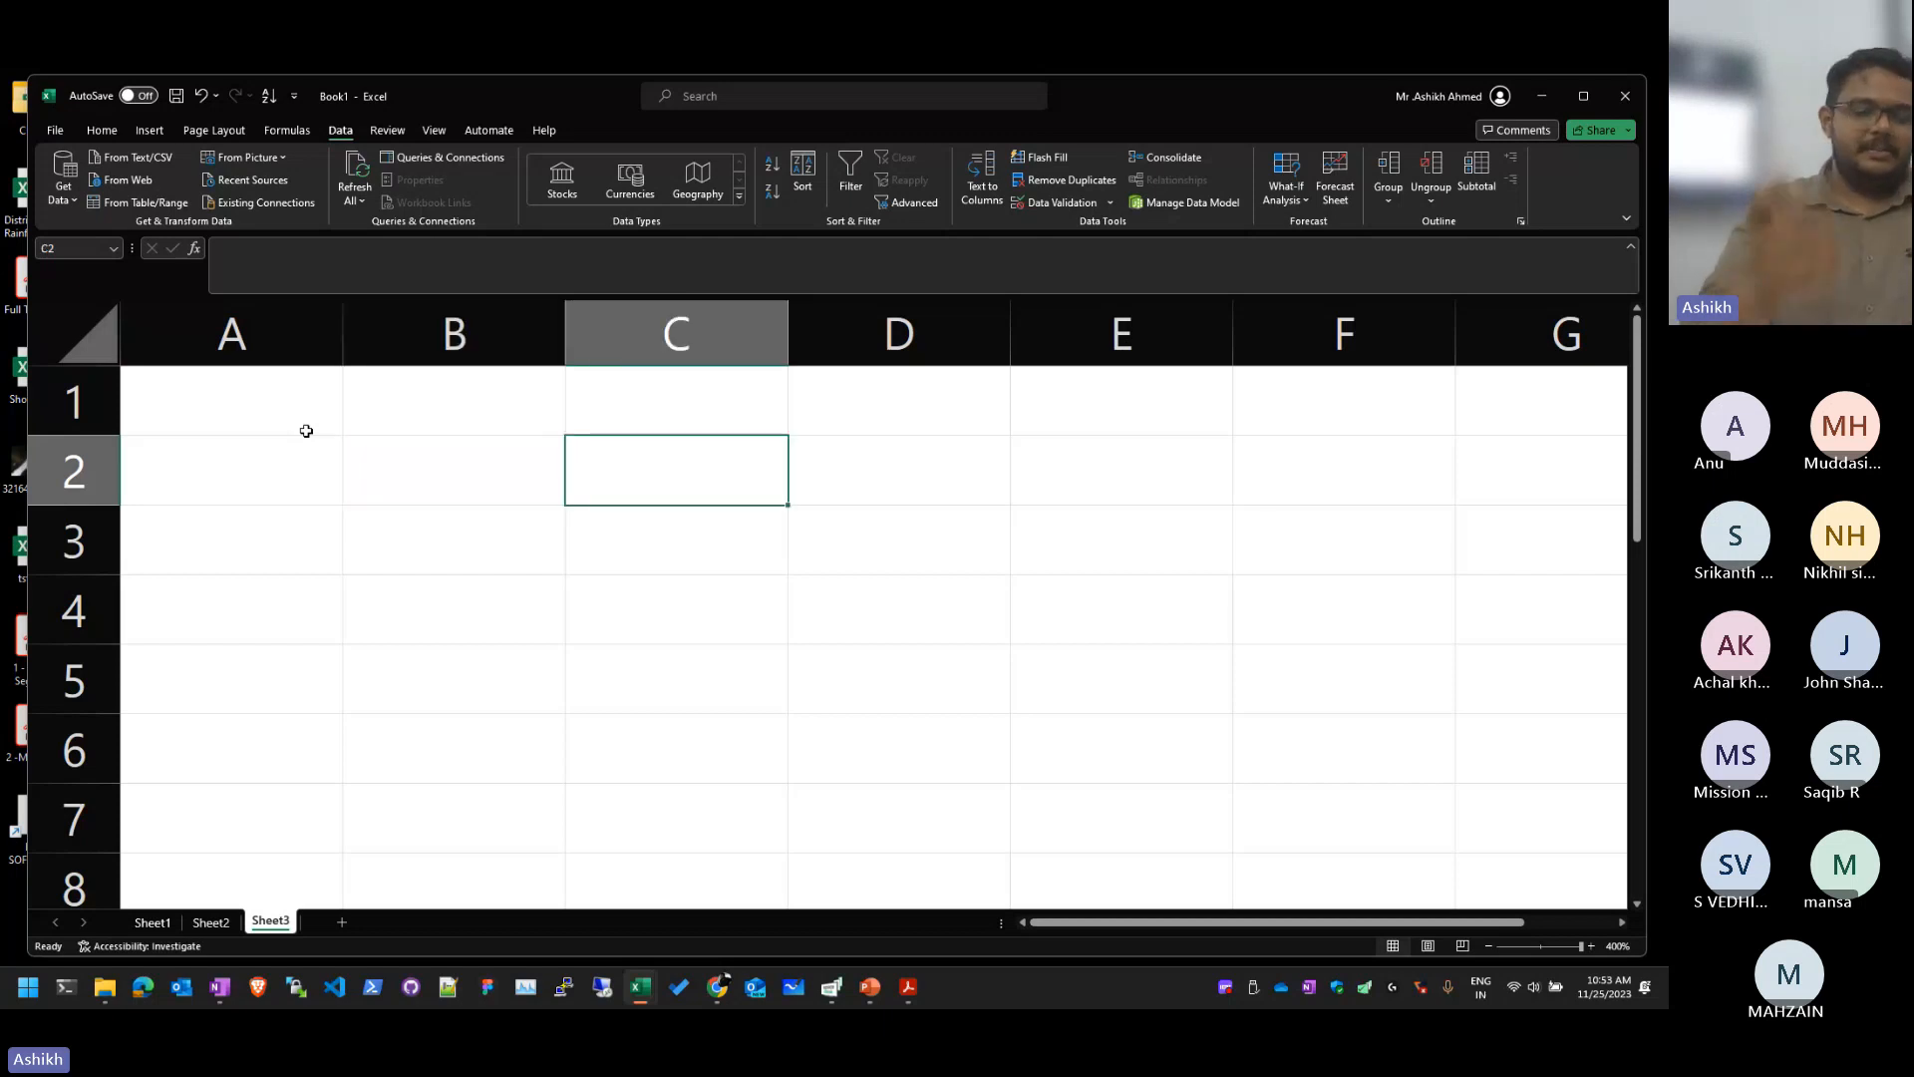
pyautogui.write('Integer')
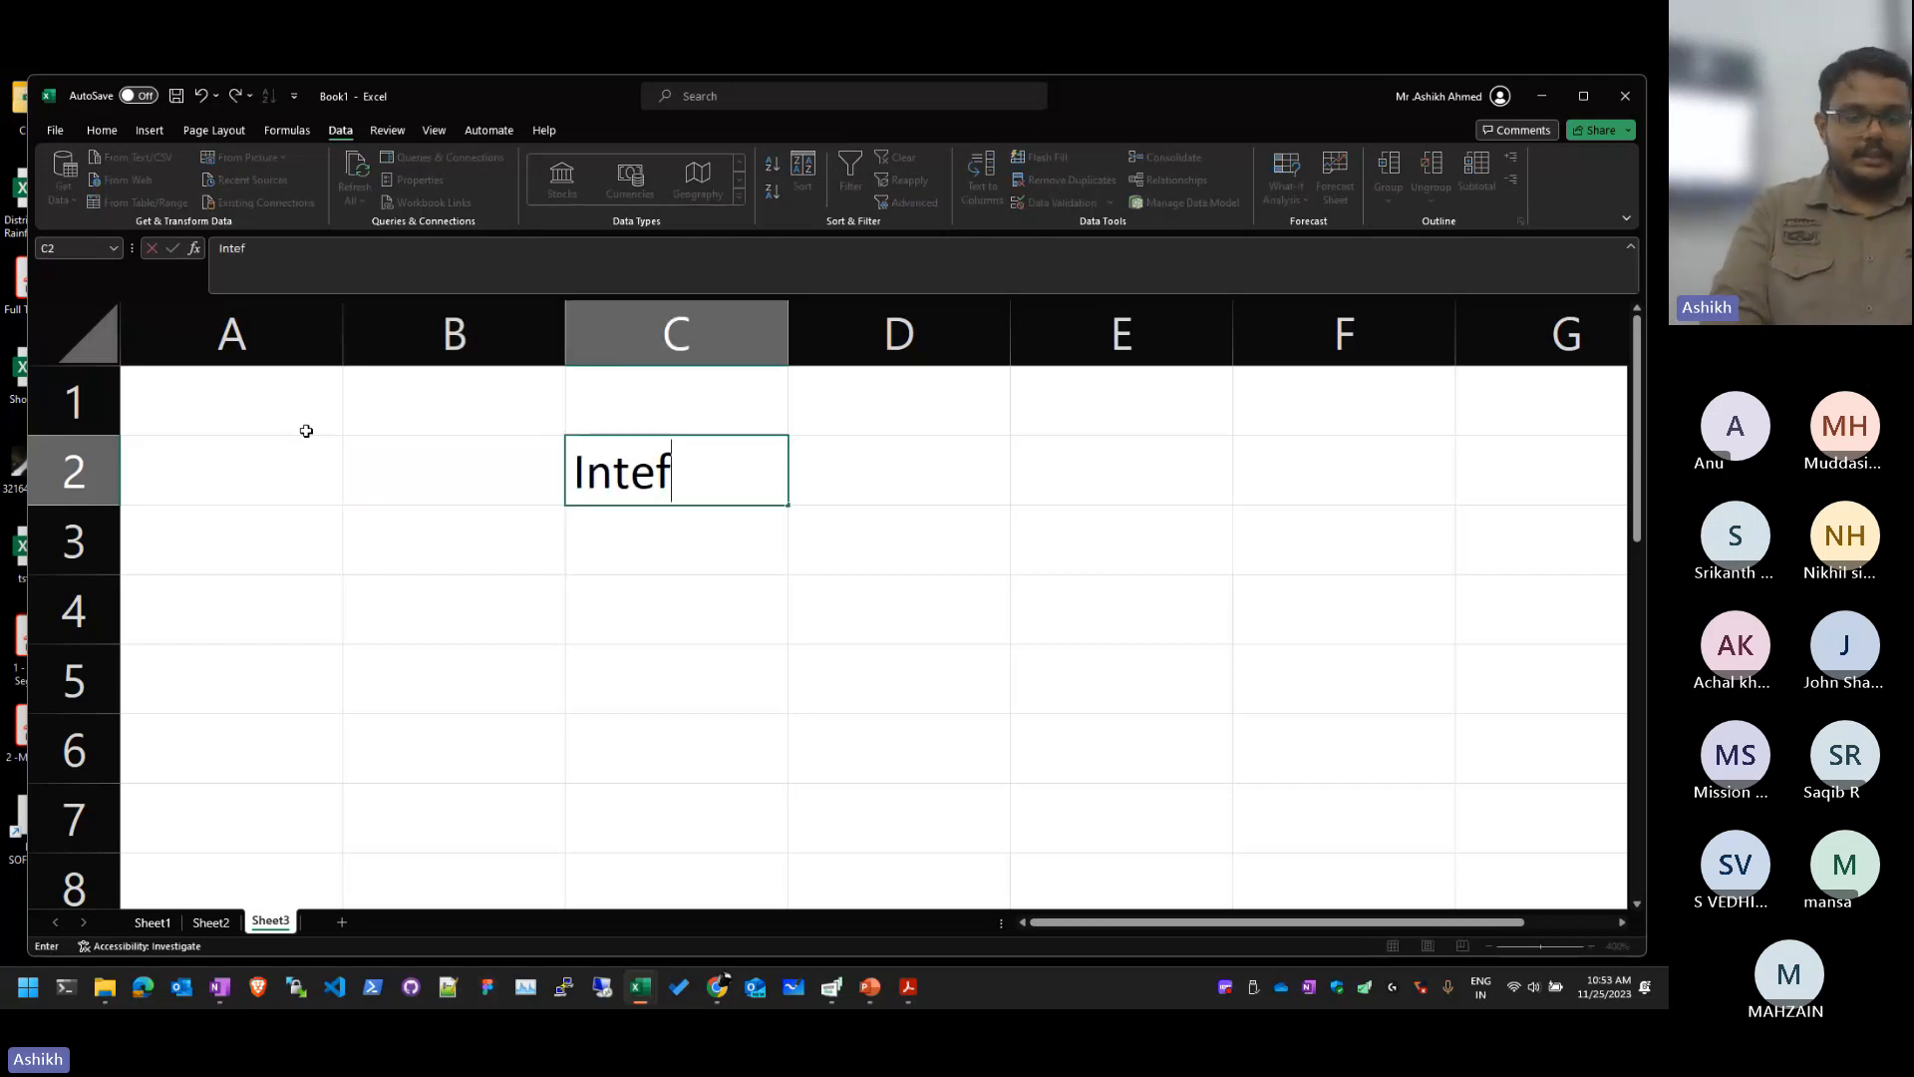
pyautogui.write('s')
pyautogui.press('Return')
pyautogui.write('Floating')
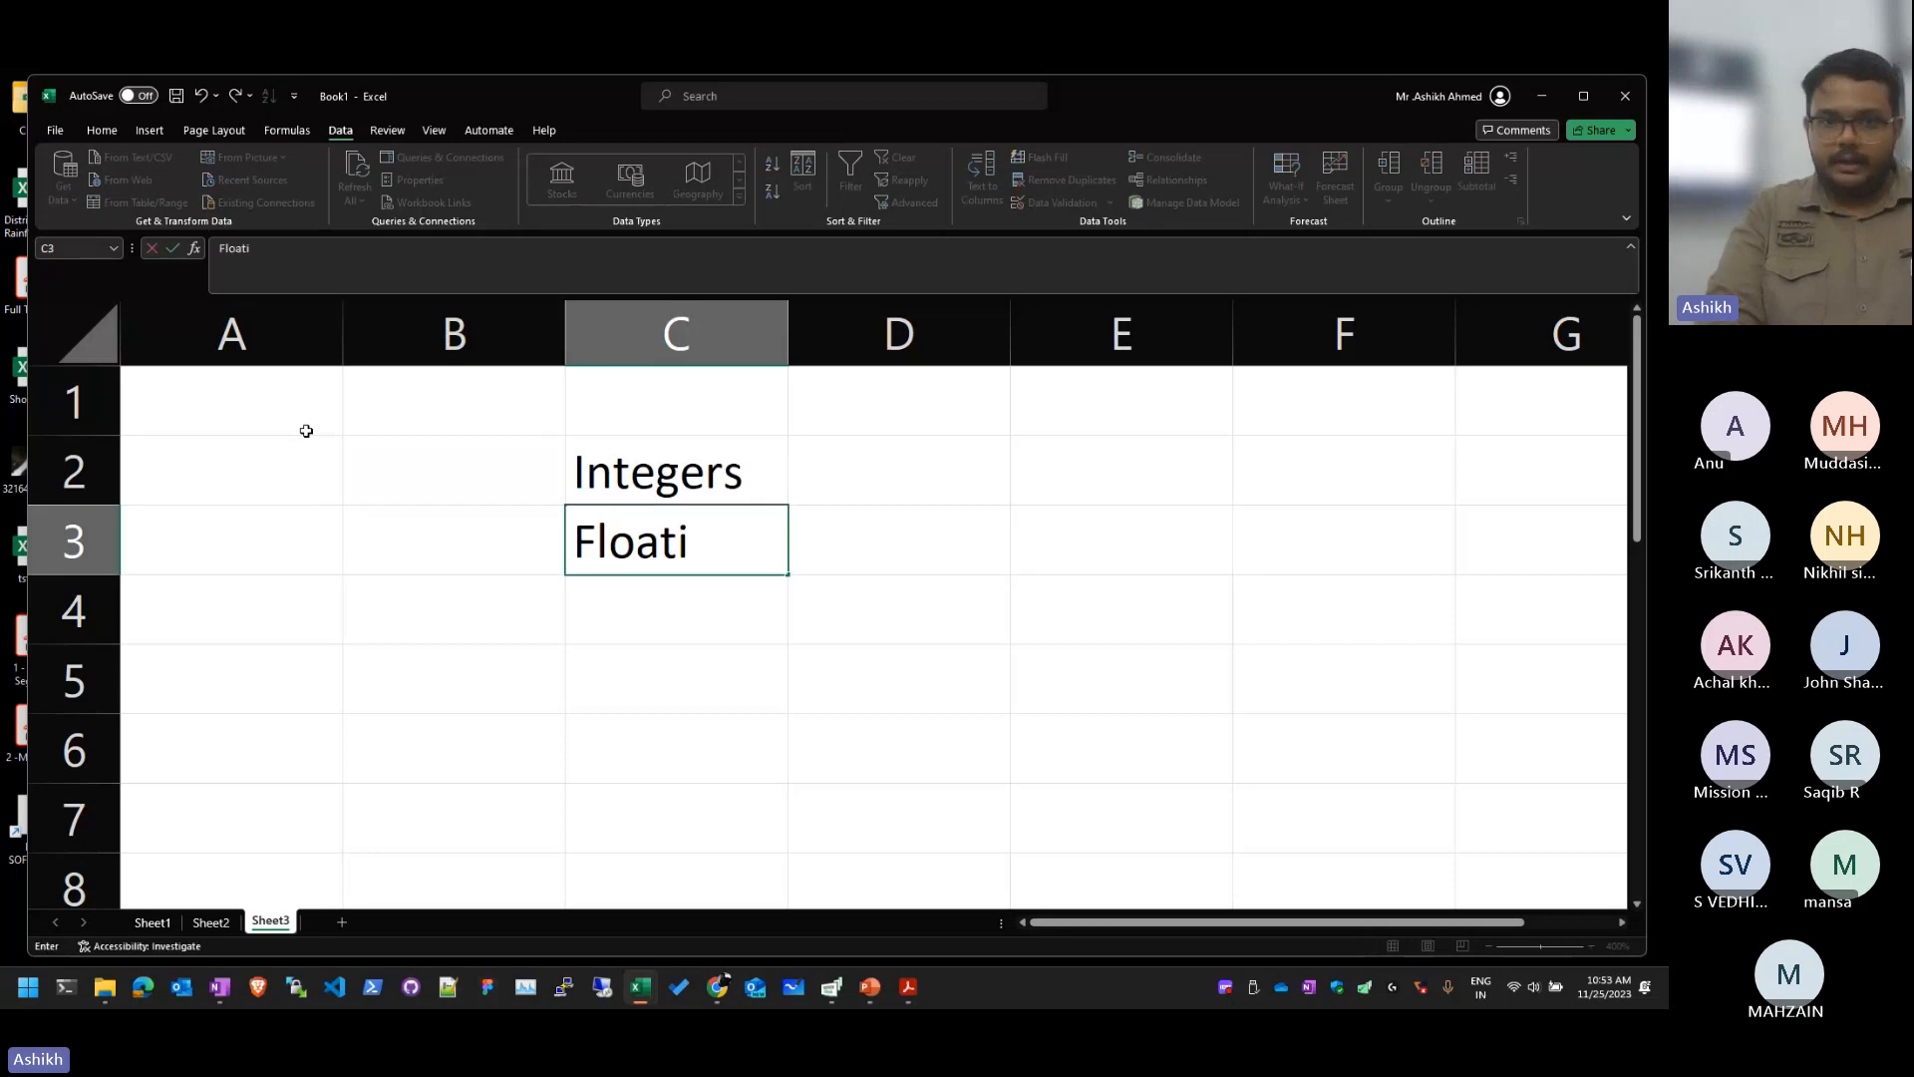
pyautogui.press('Return')
# Step: Enter the example values 2 in cell D2 and 2.22 in cell D3
pyautogui.press('Up')
pyautogui.press('Up')
pyautogui.press('Right')
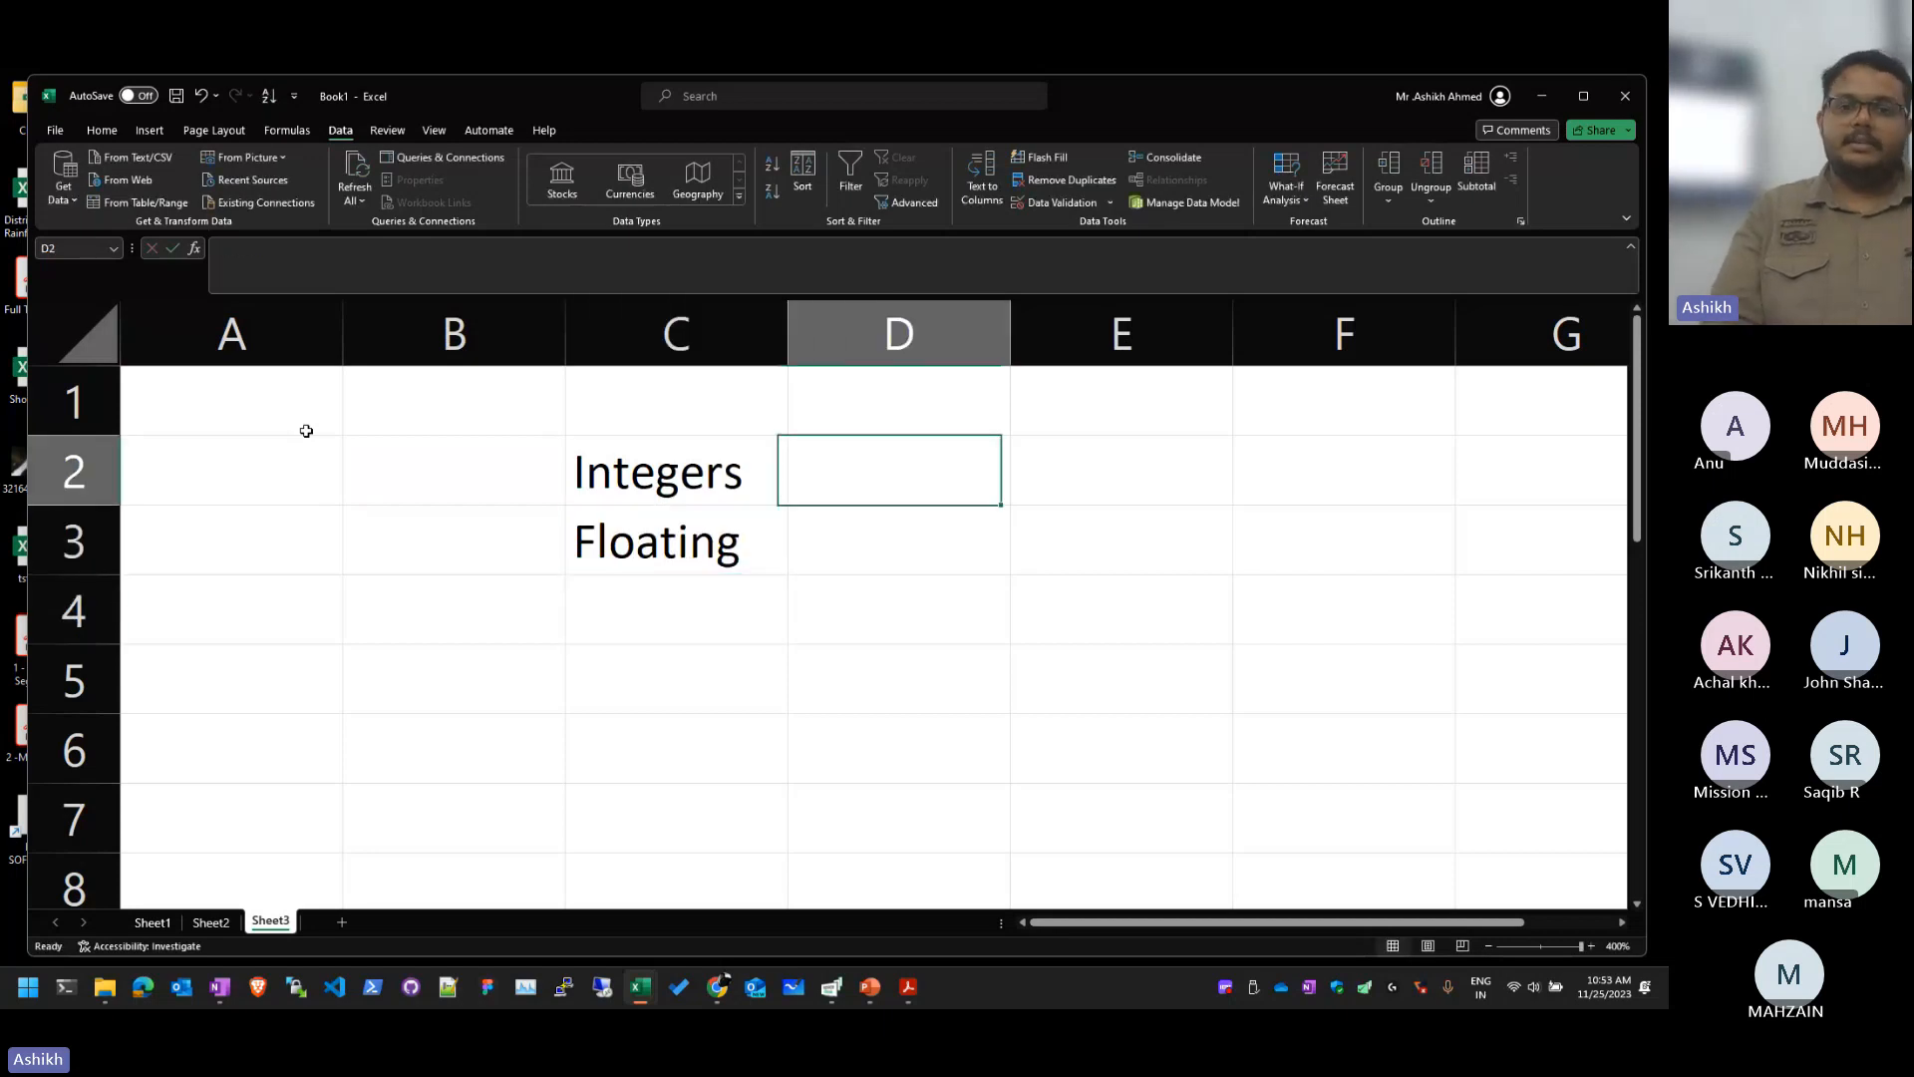
pyautogui.write('2')
pyautogui.press('Return')
pyautogui.write('2.22')
pyautogui.press('Return')
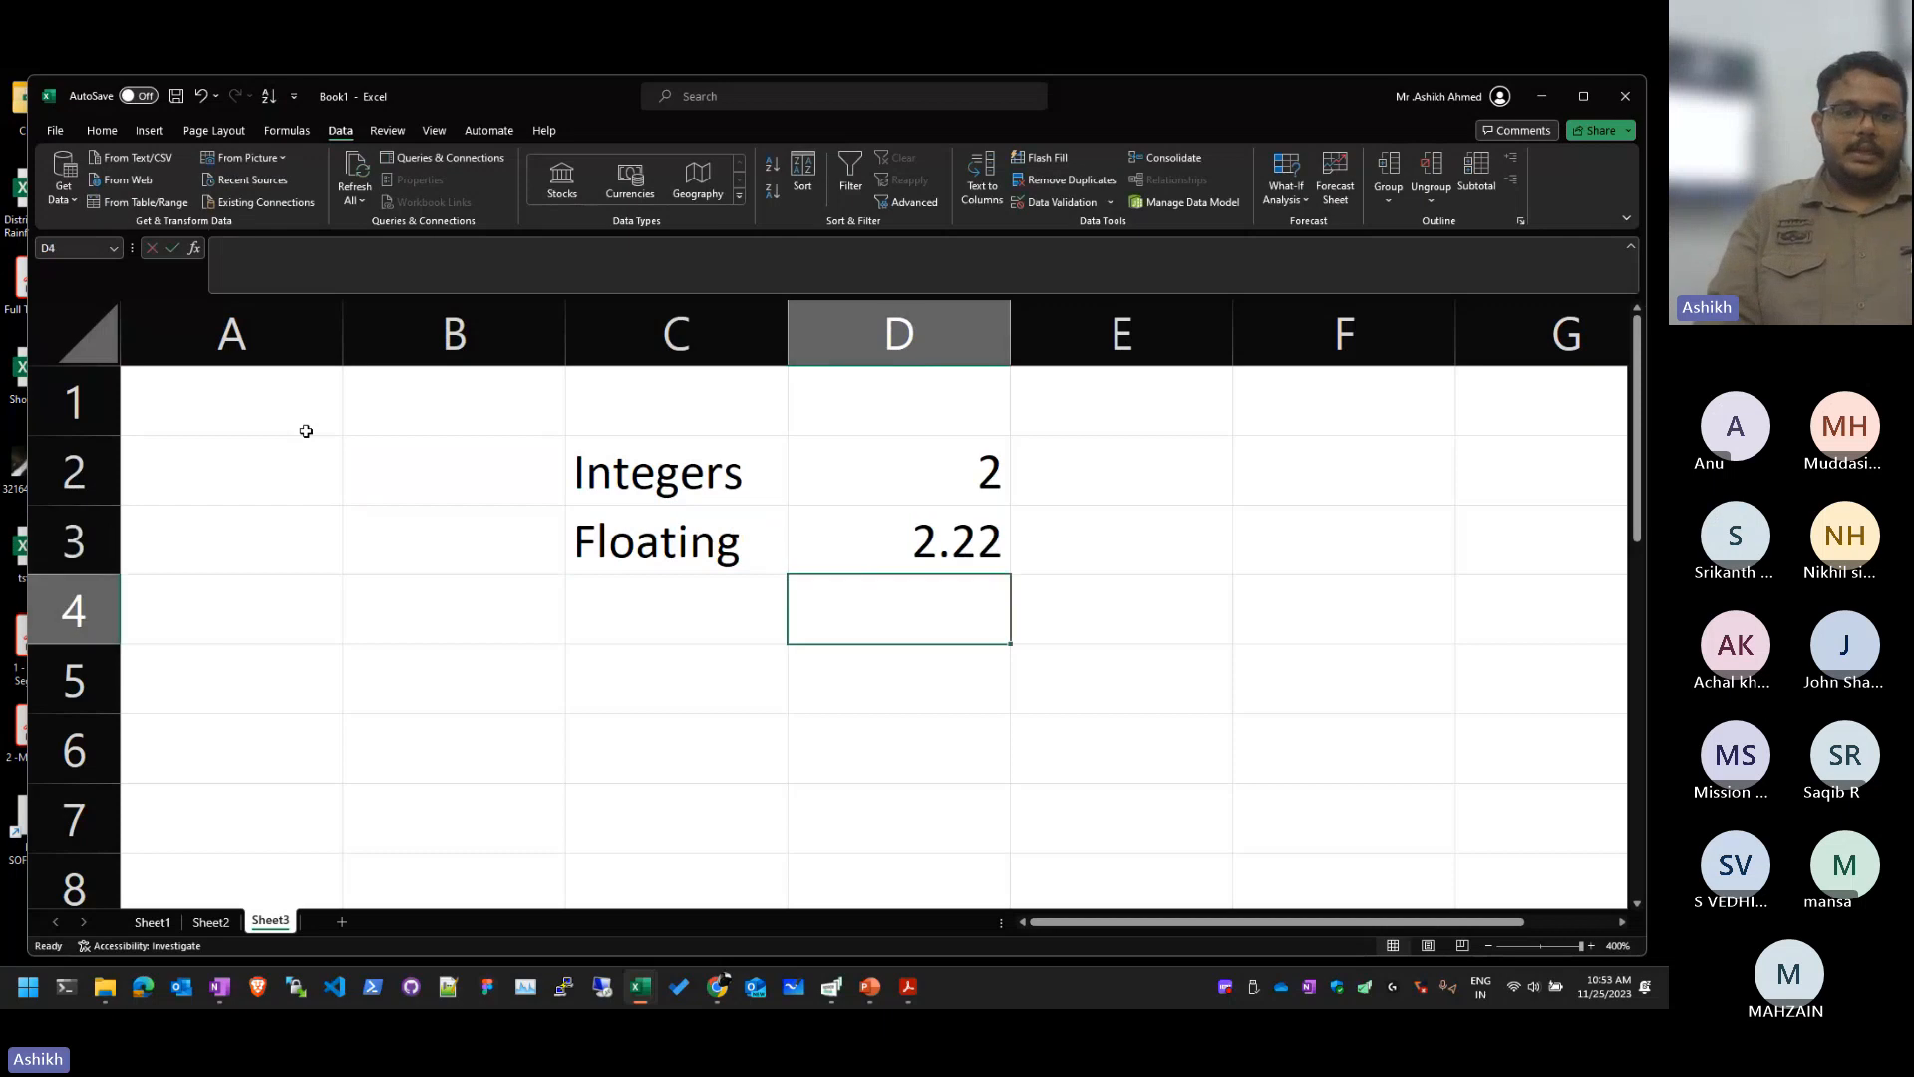
# Step: Enter the label Char in cell C4 with the example A beside it in D4
pyautogui.press('Left')
pyautogui.press('Up')
pyautogui.press('Down')
pyautogui.press('Down')
pyautogui.press('Up')
pyautogui.write('Chat')
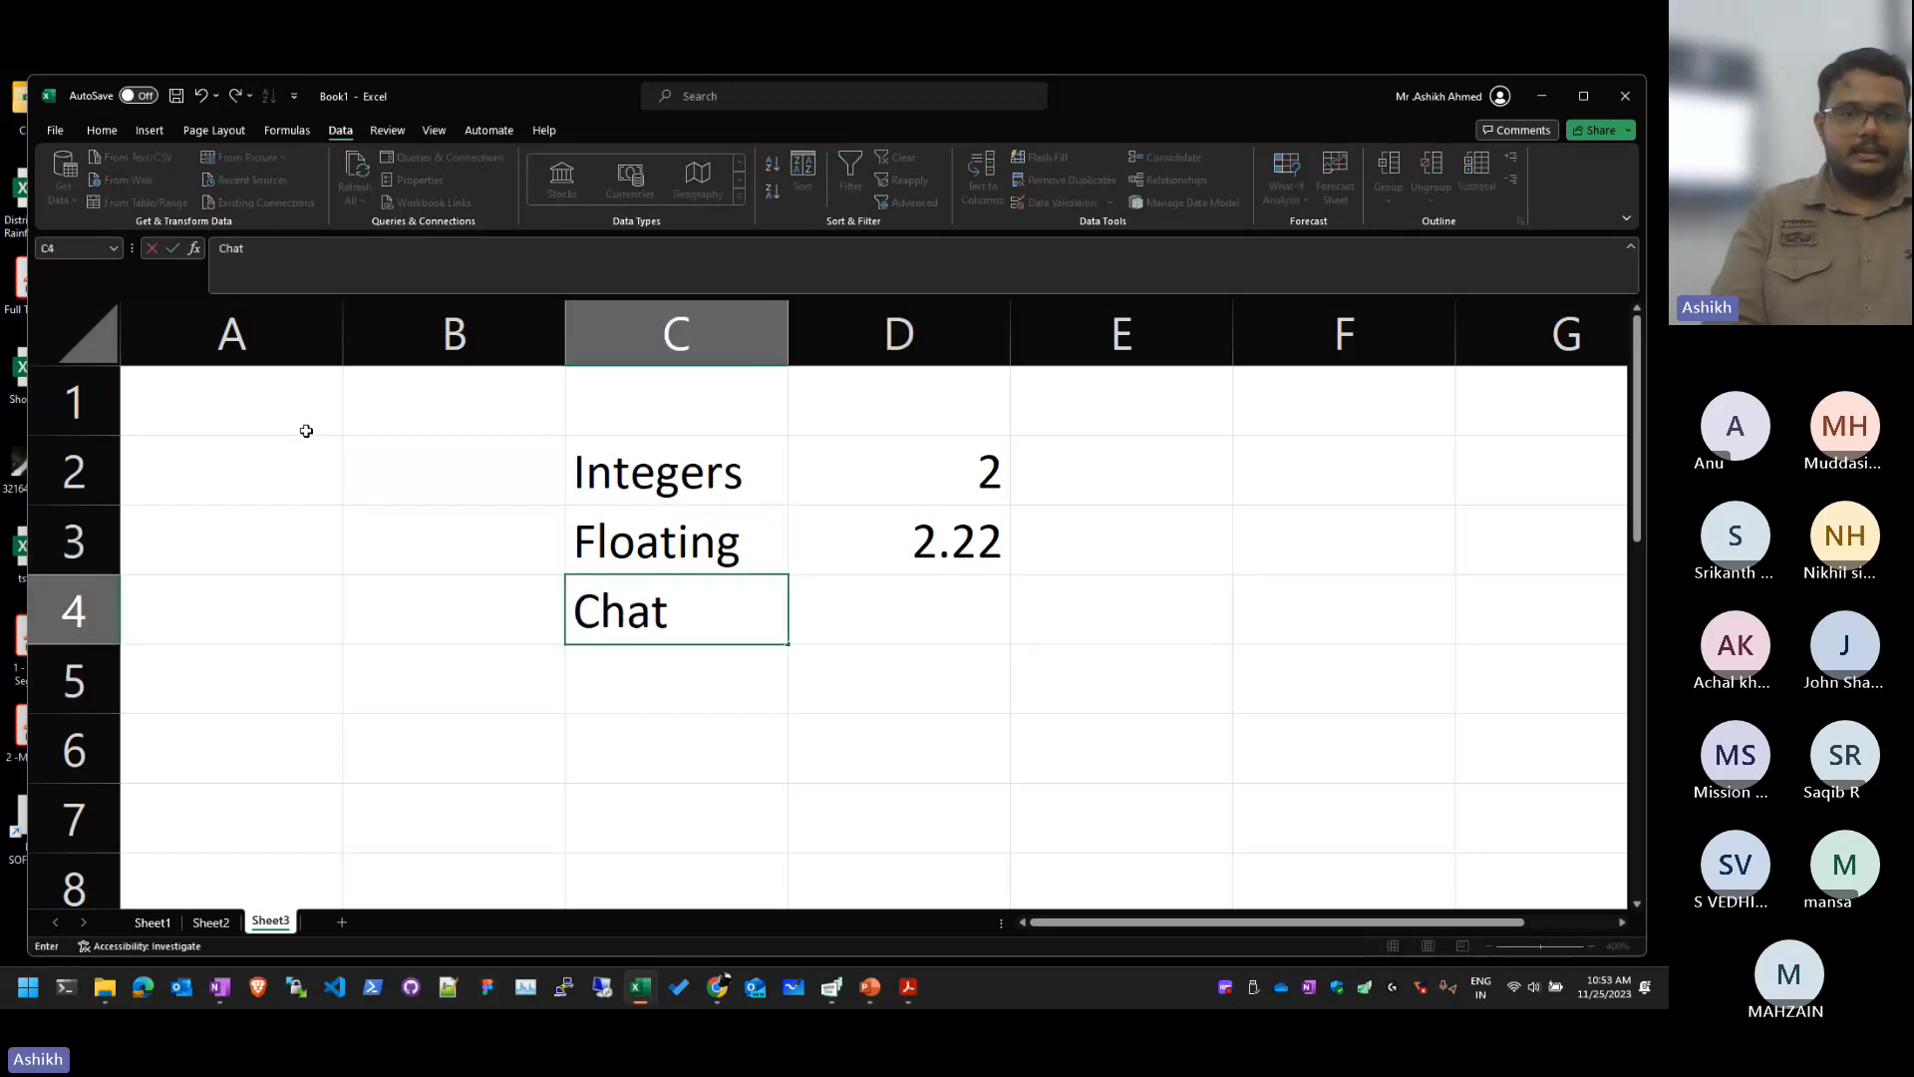
pyautogui.press('BackSpace')
pyautogui.write('r')
pyautogui.press('Tab')
pyautogui.write('A')
pyautogui.press('Return')
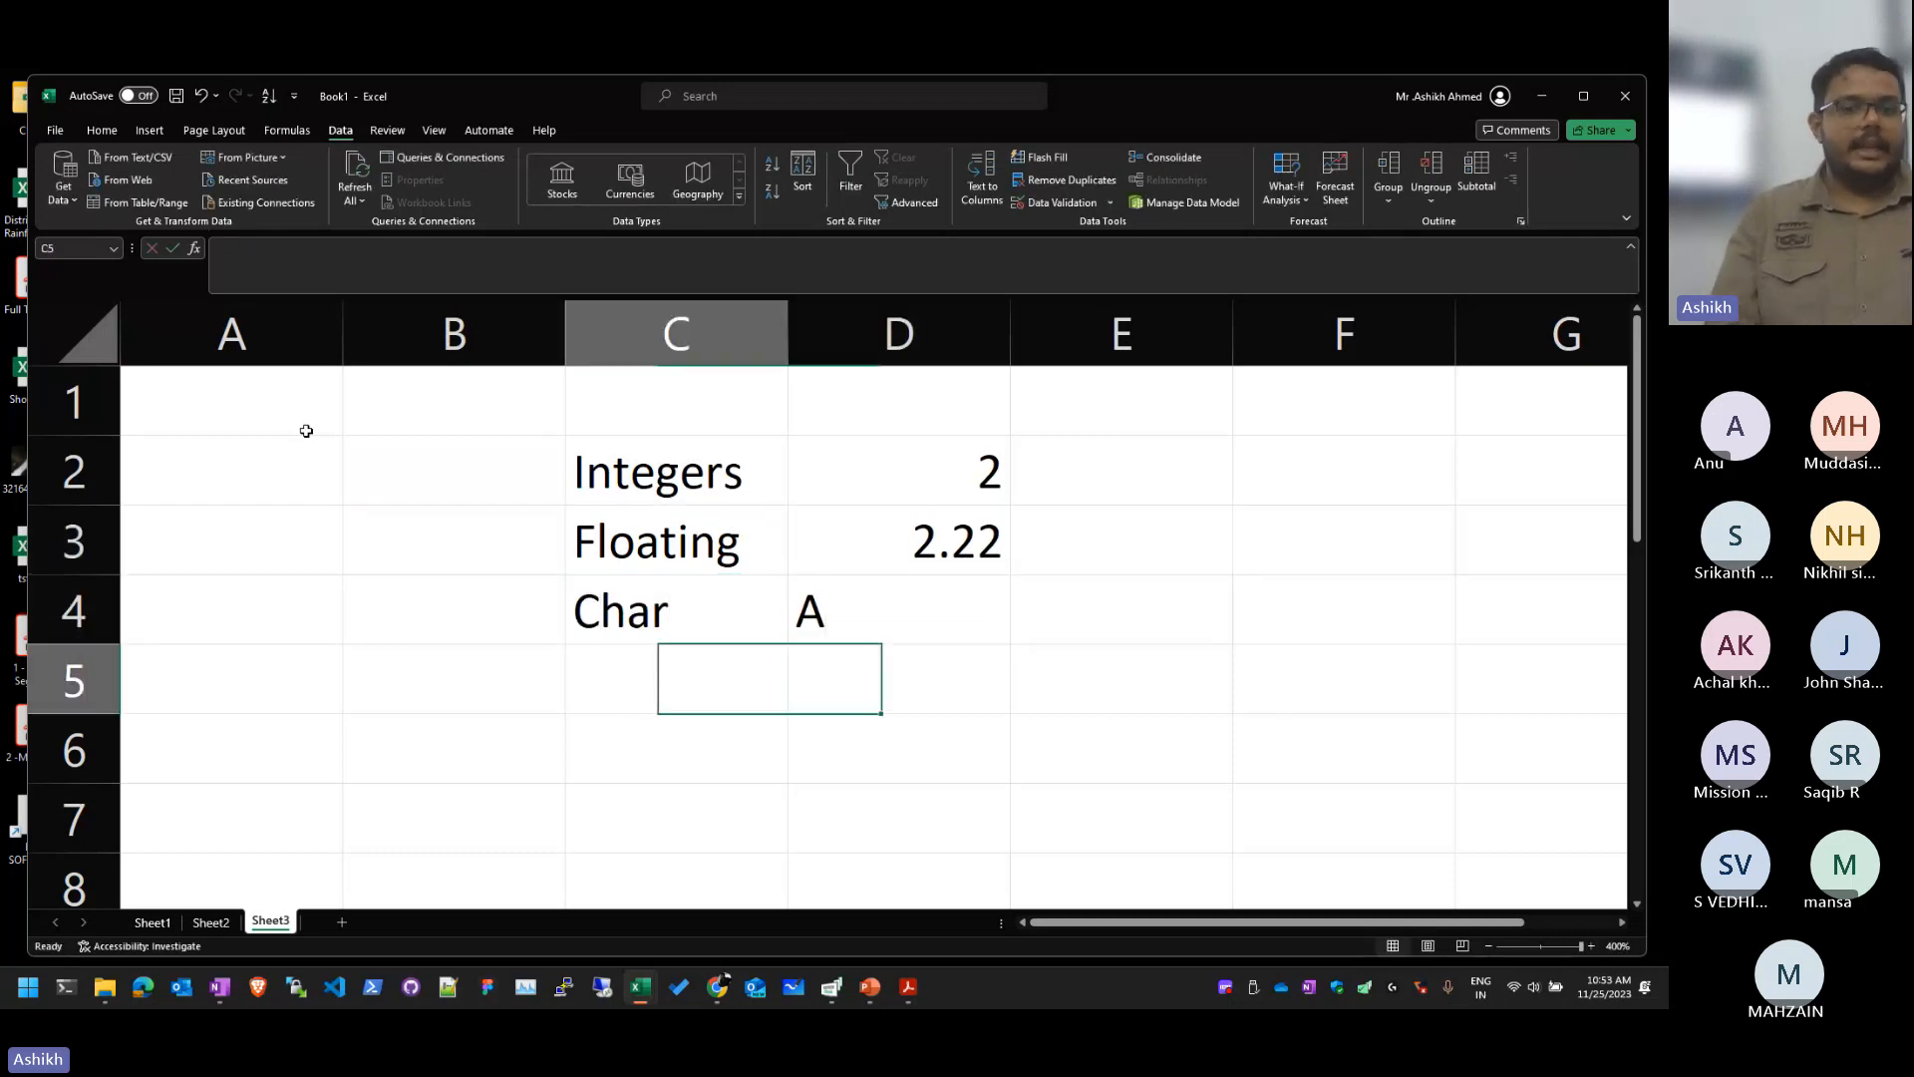
# Step: Enter the label String in cell C5 and the quoted example "AAA" in cell D5
pyautogui.write('Stings')
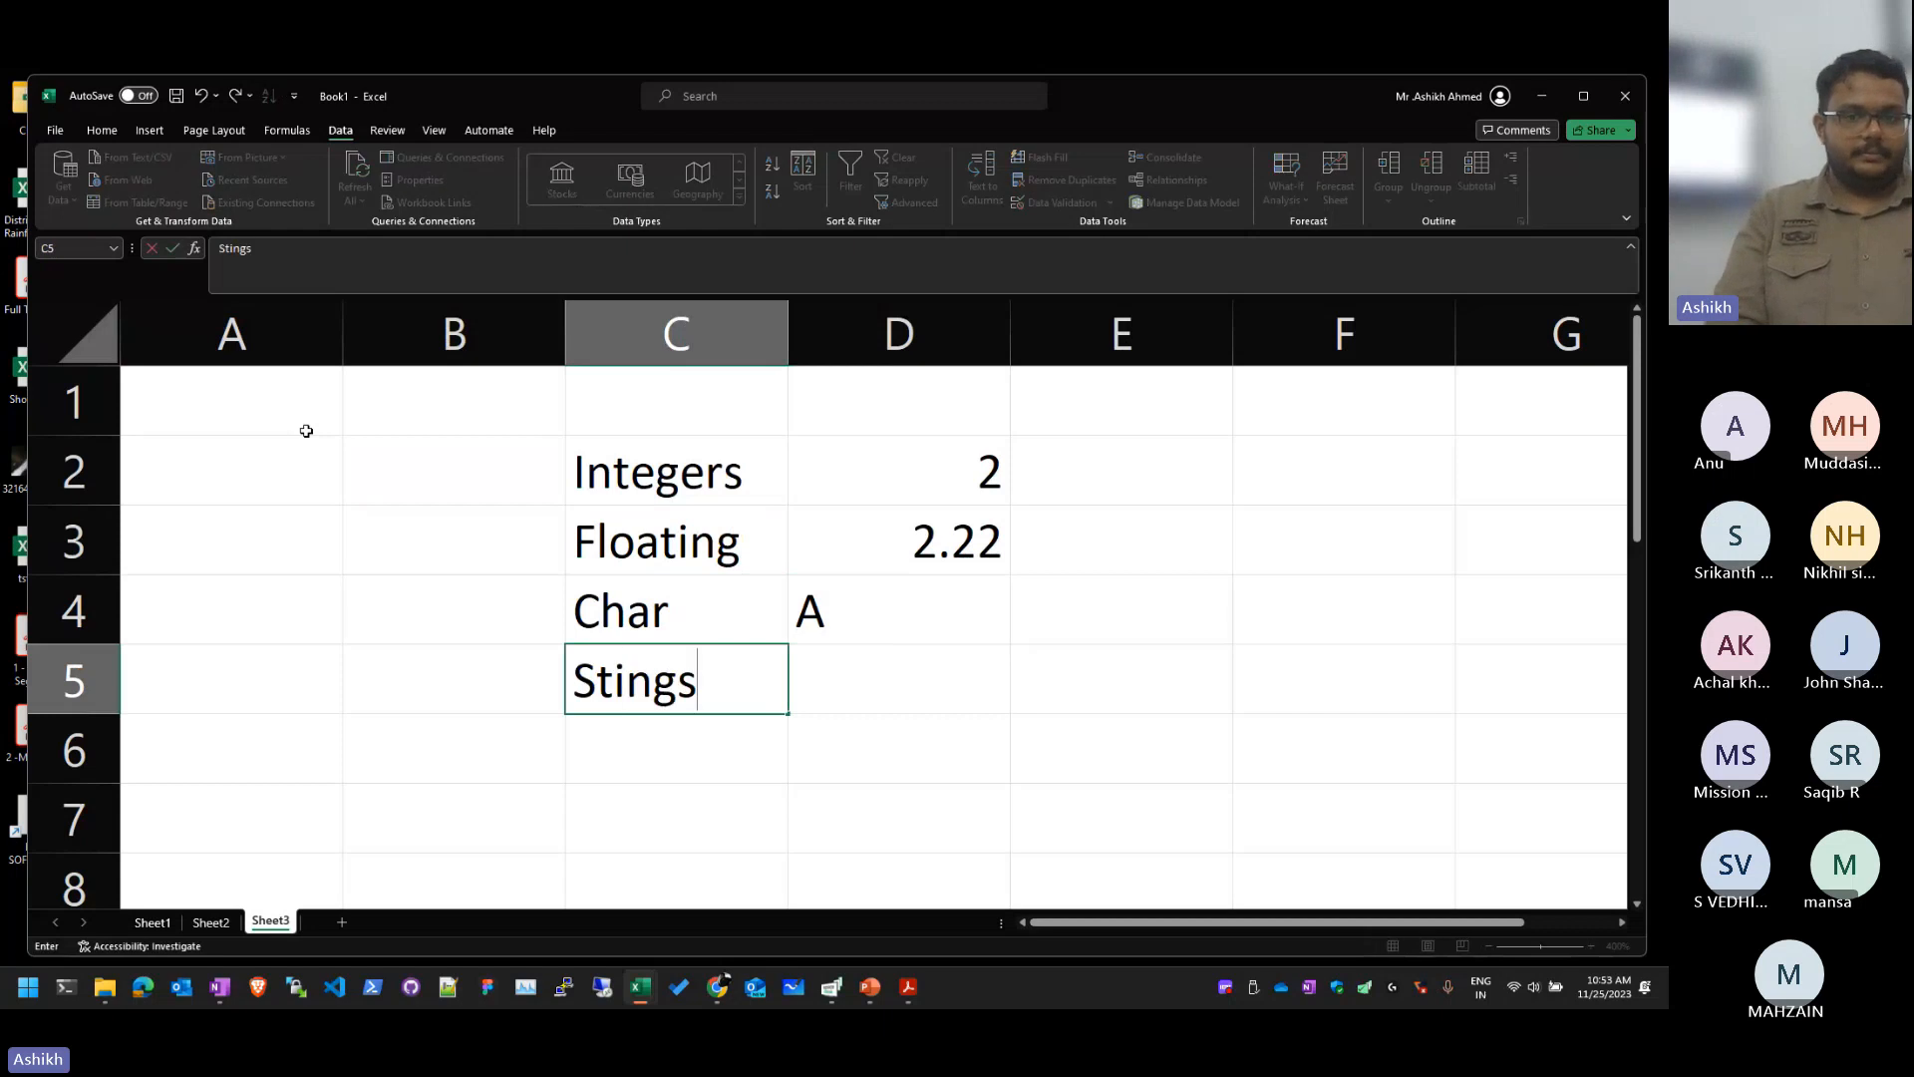
pyautogui.press('BackSpace')
pyautogui.press('BackSpace')
pyautogui.press('BackSpace')
pyautogui.press('BackSpace')
pyautogui.press('BackSpace')
pyautogui.write('trinhg')
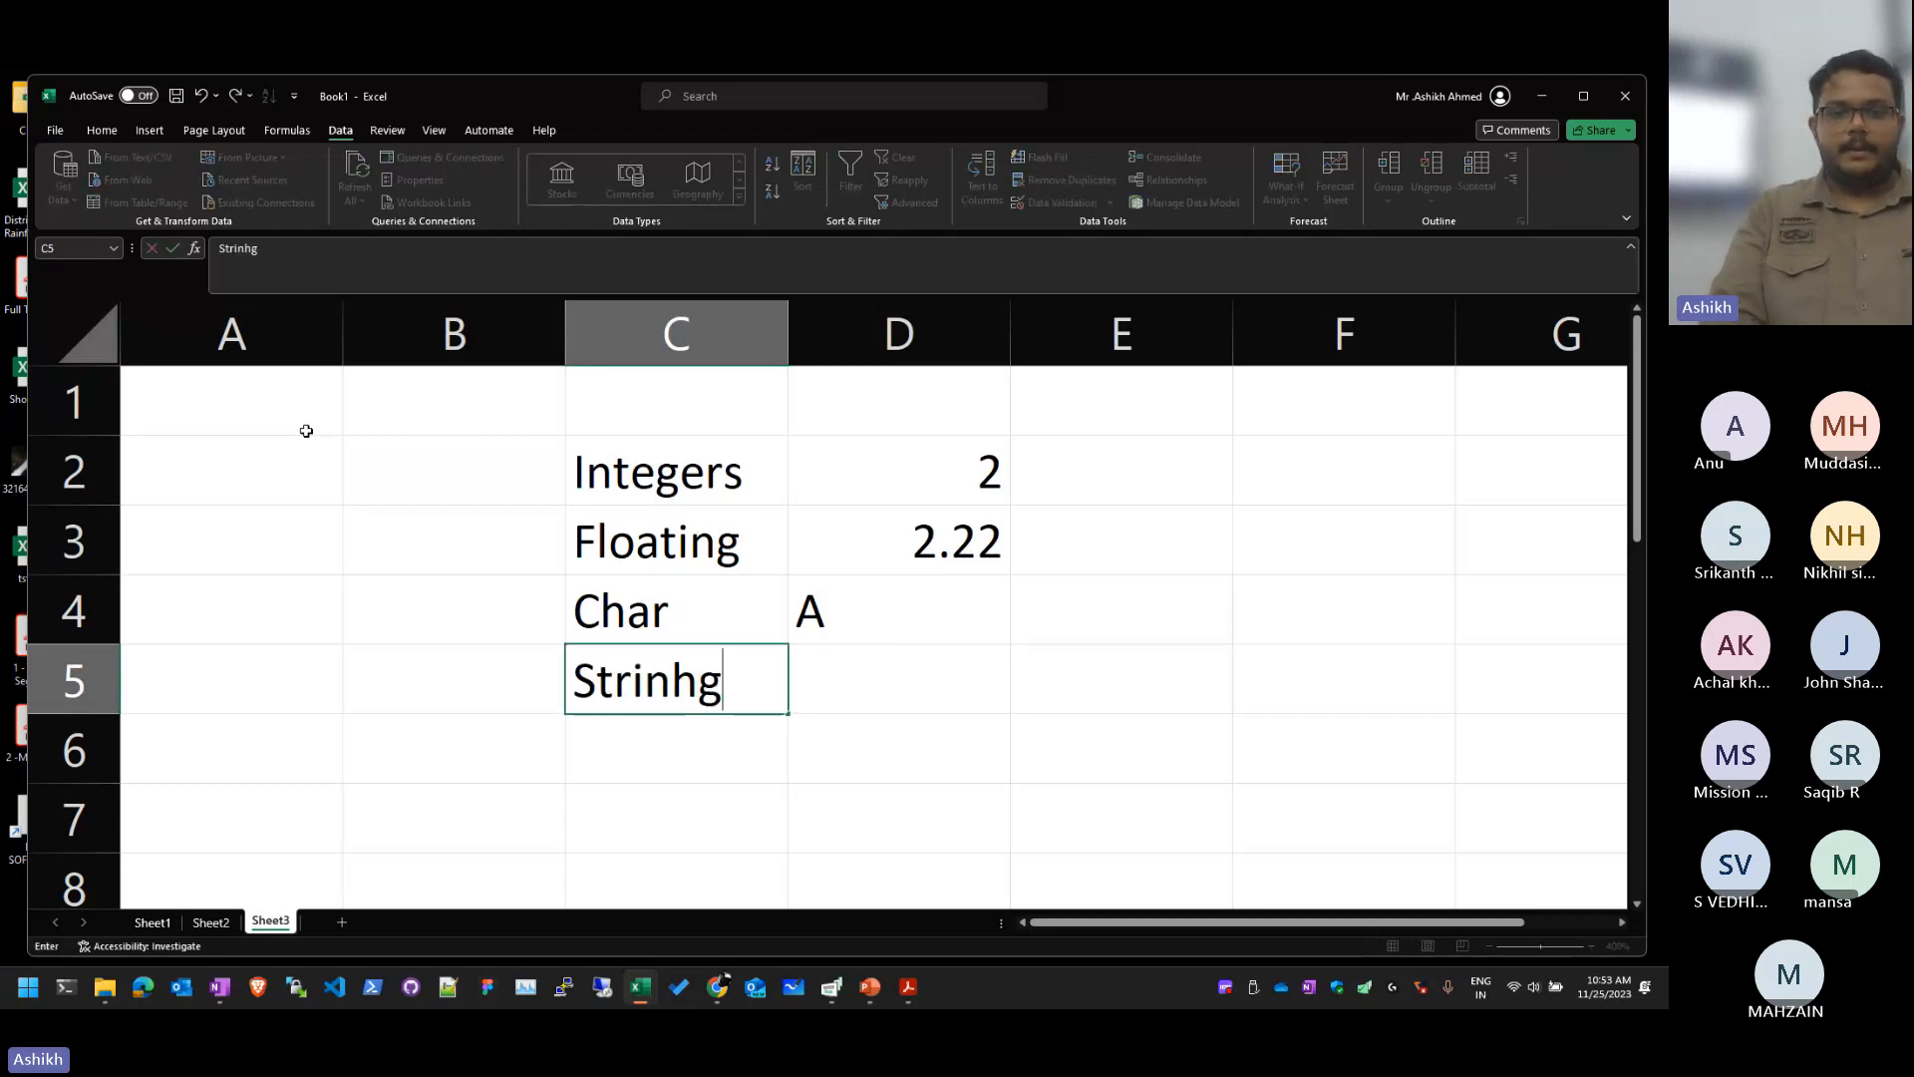
pyautogui.press('BackSpace')
pyautogui.press('BackSpace')
pyautogui.write('g')
pyautogui.press('Tab')
pyautogui.write('"AAA"')
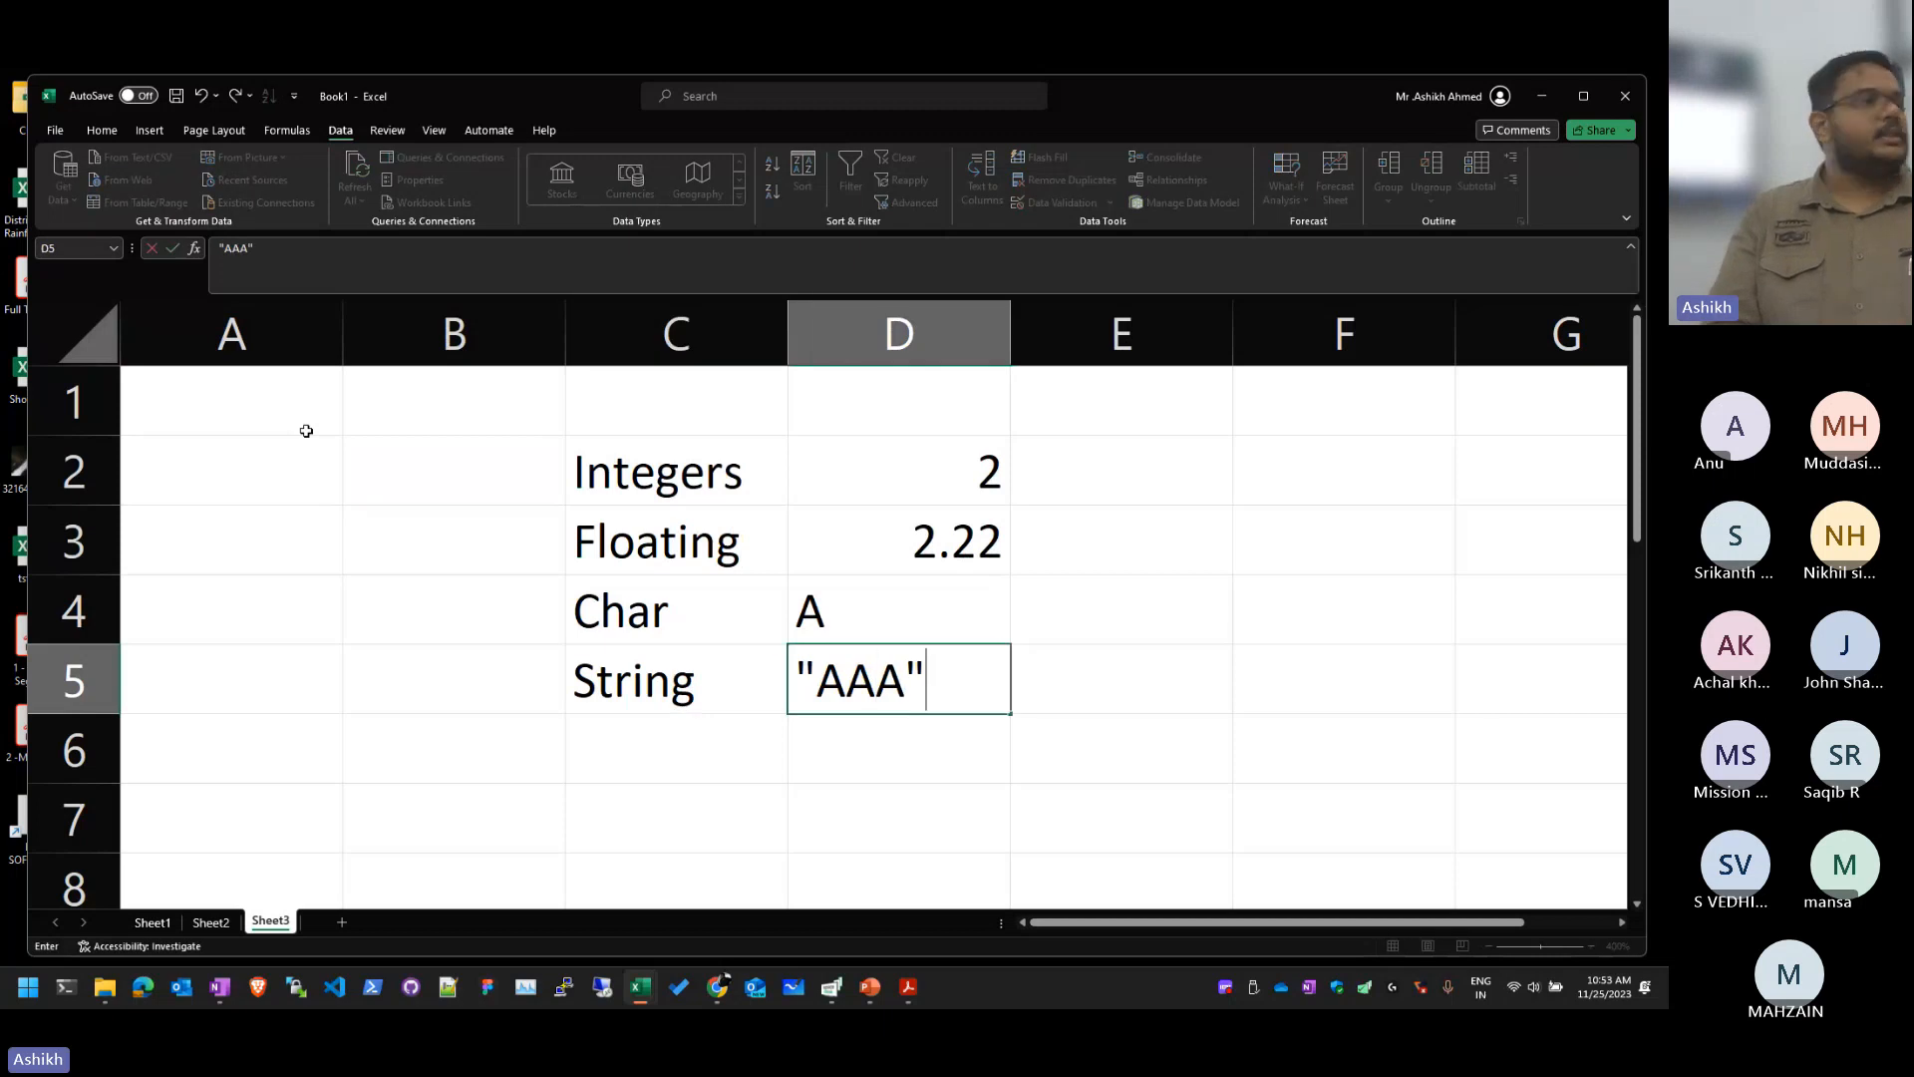
pyautogui.press('Return')
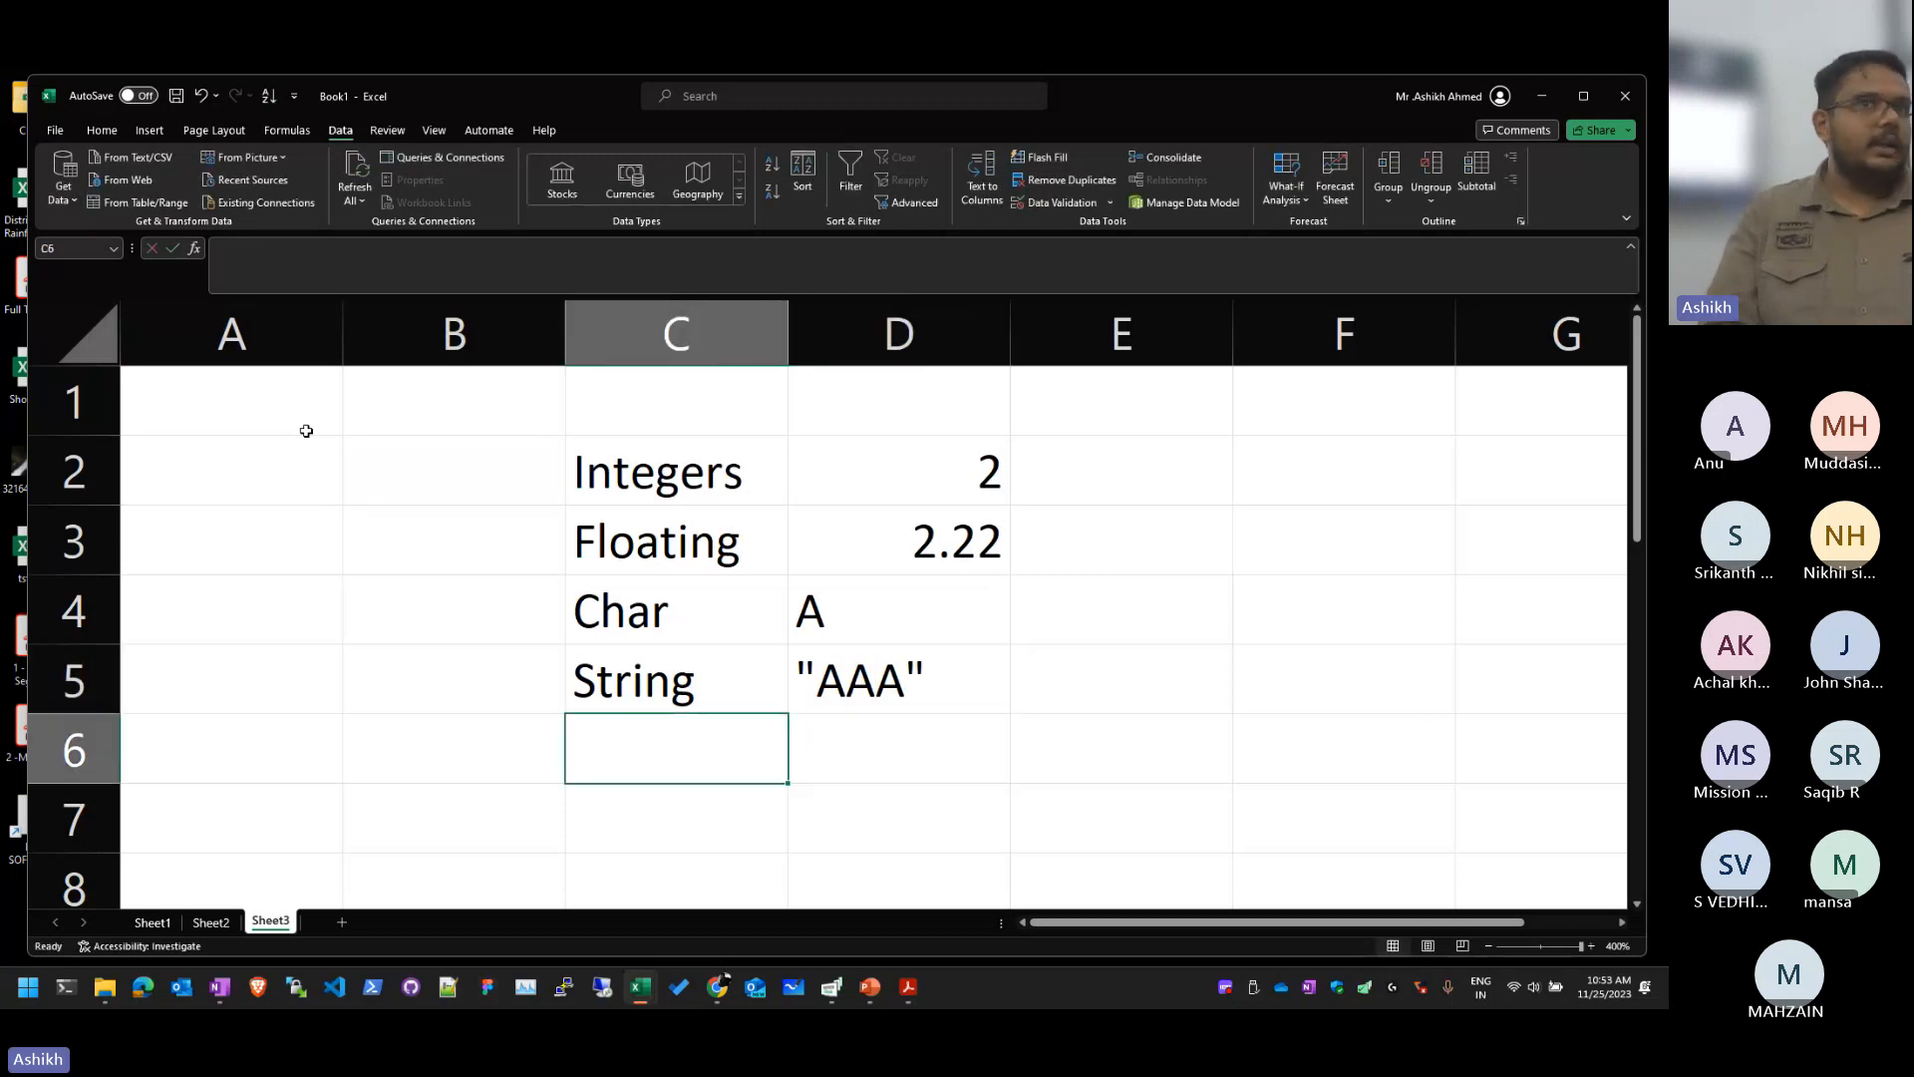
# Step: Enter the label Boolean in cell C6
pyautogui.write('B')
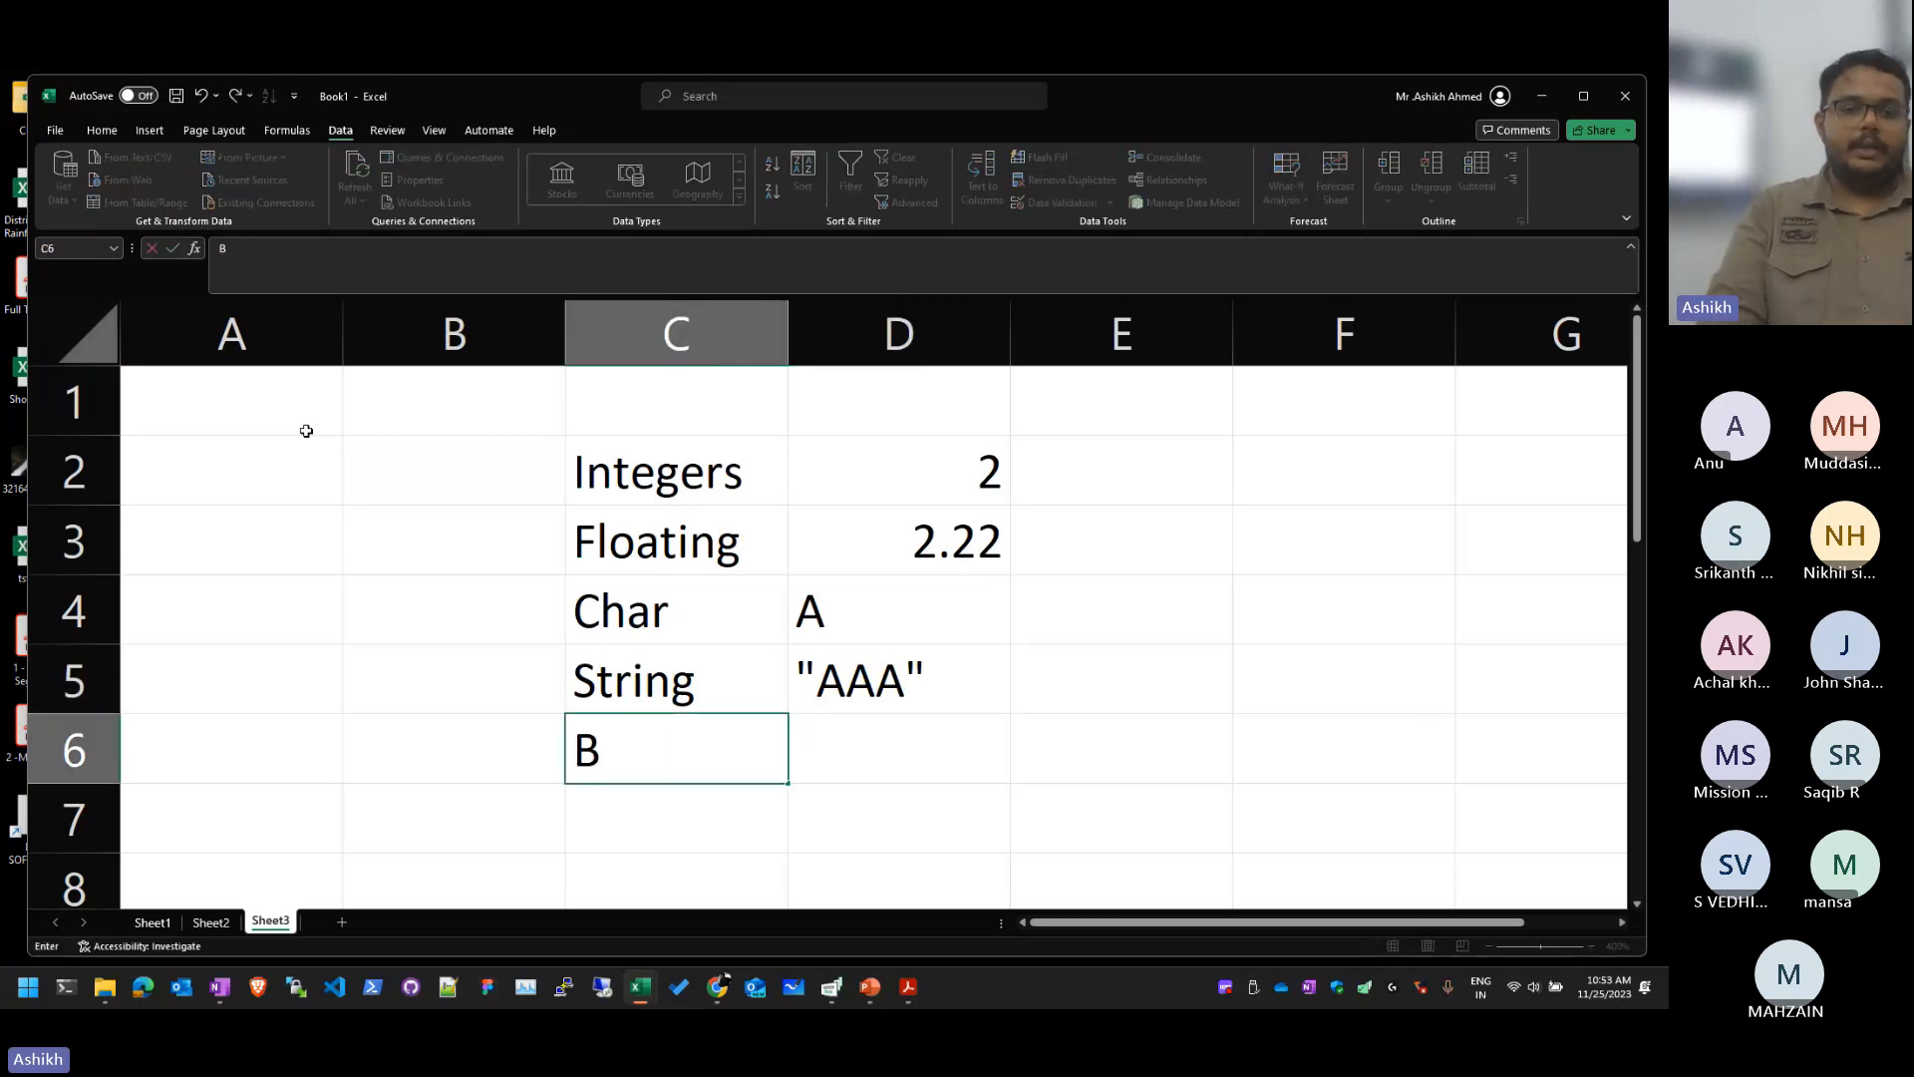
pyautogui.write('oolean')
pyautogui.press('Return')
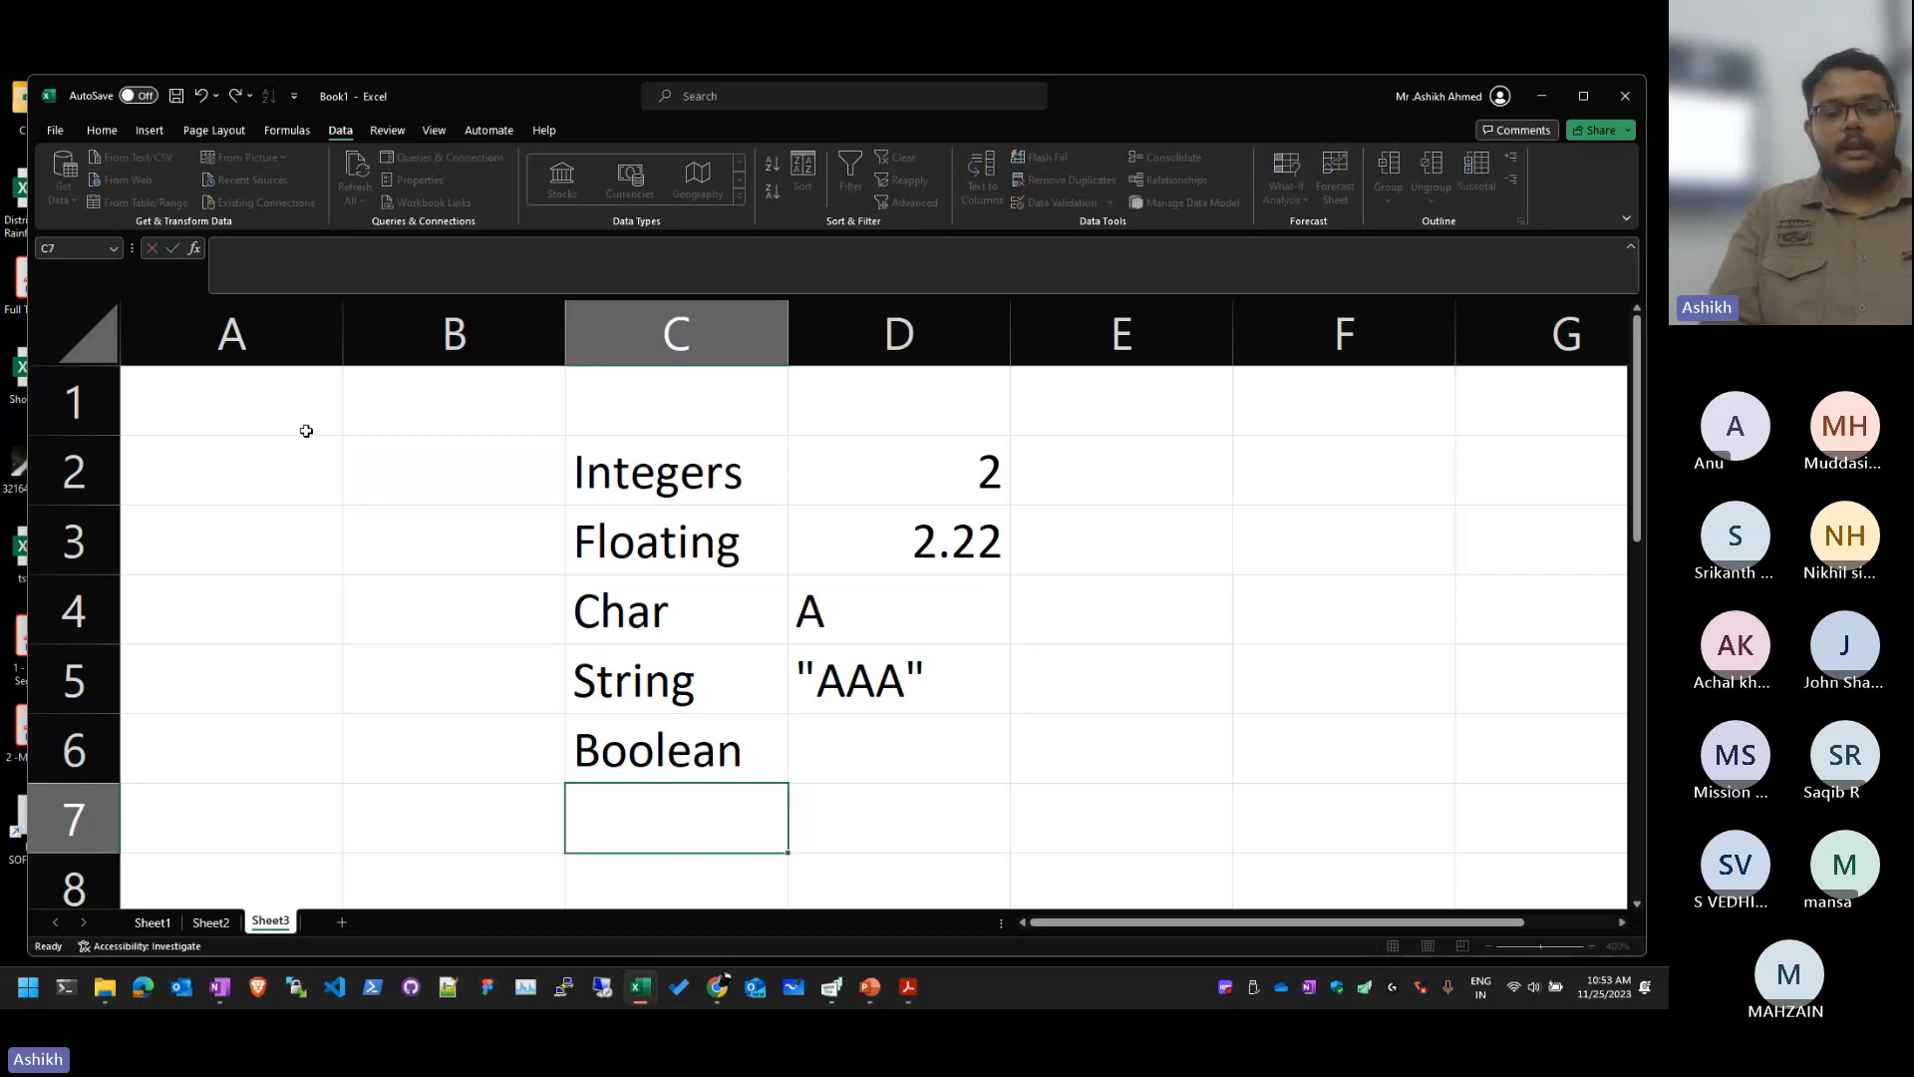
# Step: Try 1/09 and 1/1 as the Boolean example in cell D6, clearing each entry
pyautogui.press('Up')
pyautogui.press('Right')
pyautogui.write('1/09')
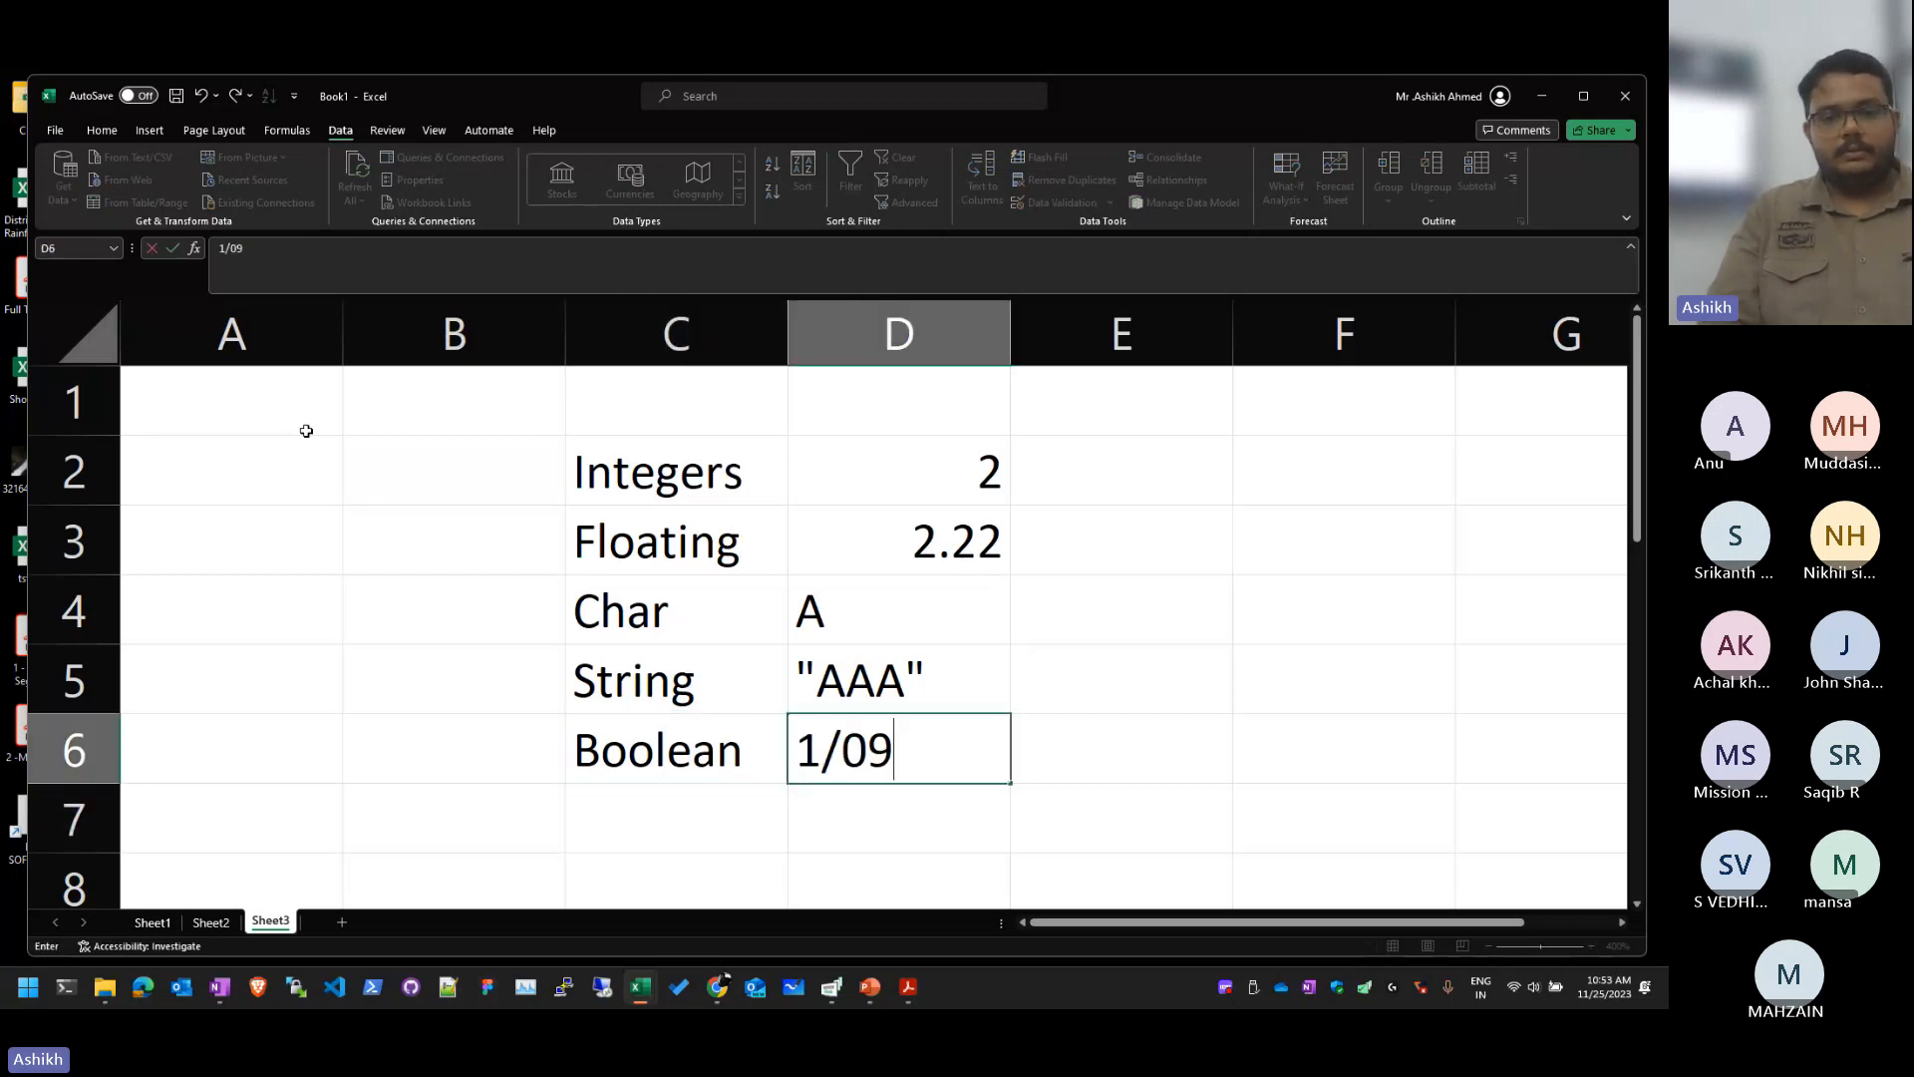
pyautogui.press('Return')
pyautogui.press('Up')
pyautogui.press('Delete')
pyautogui.write('1/')
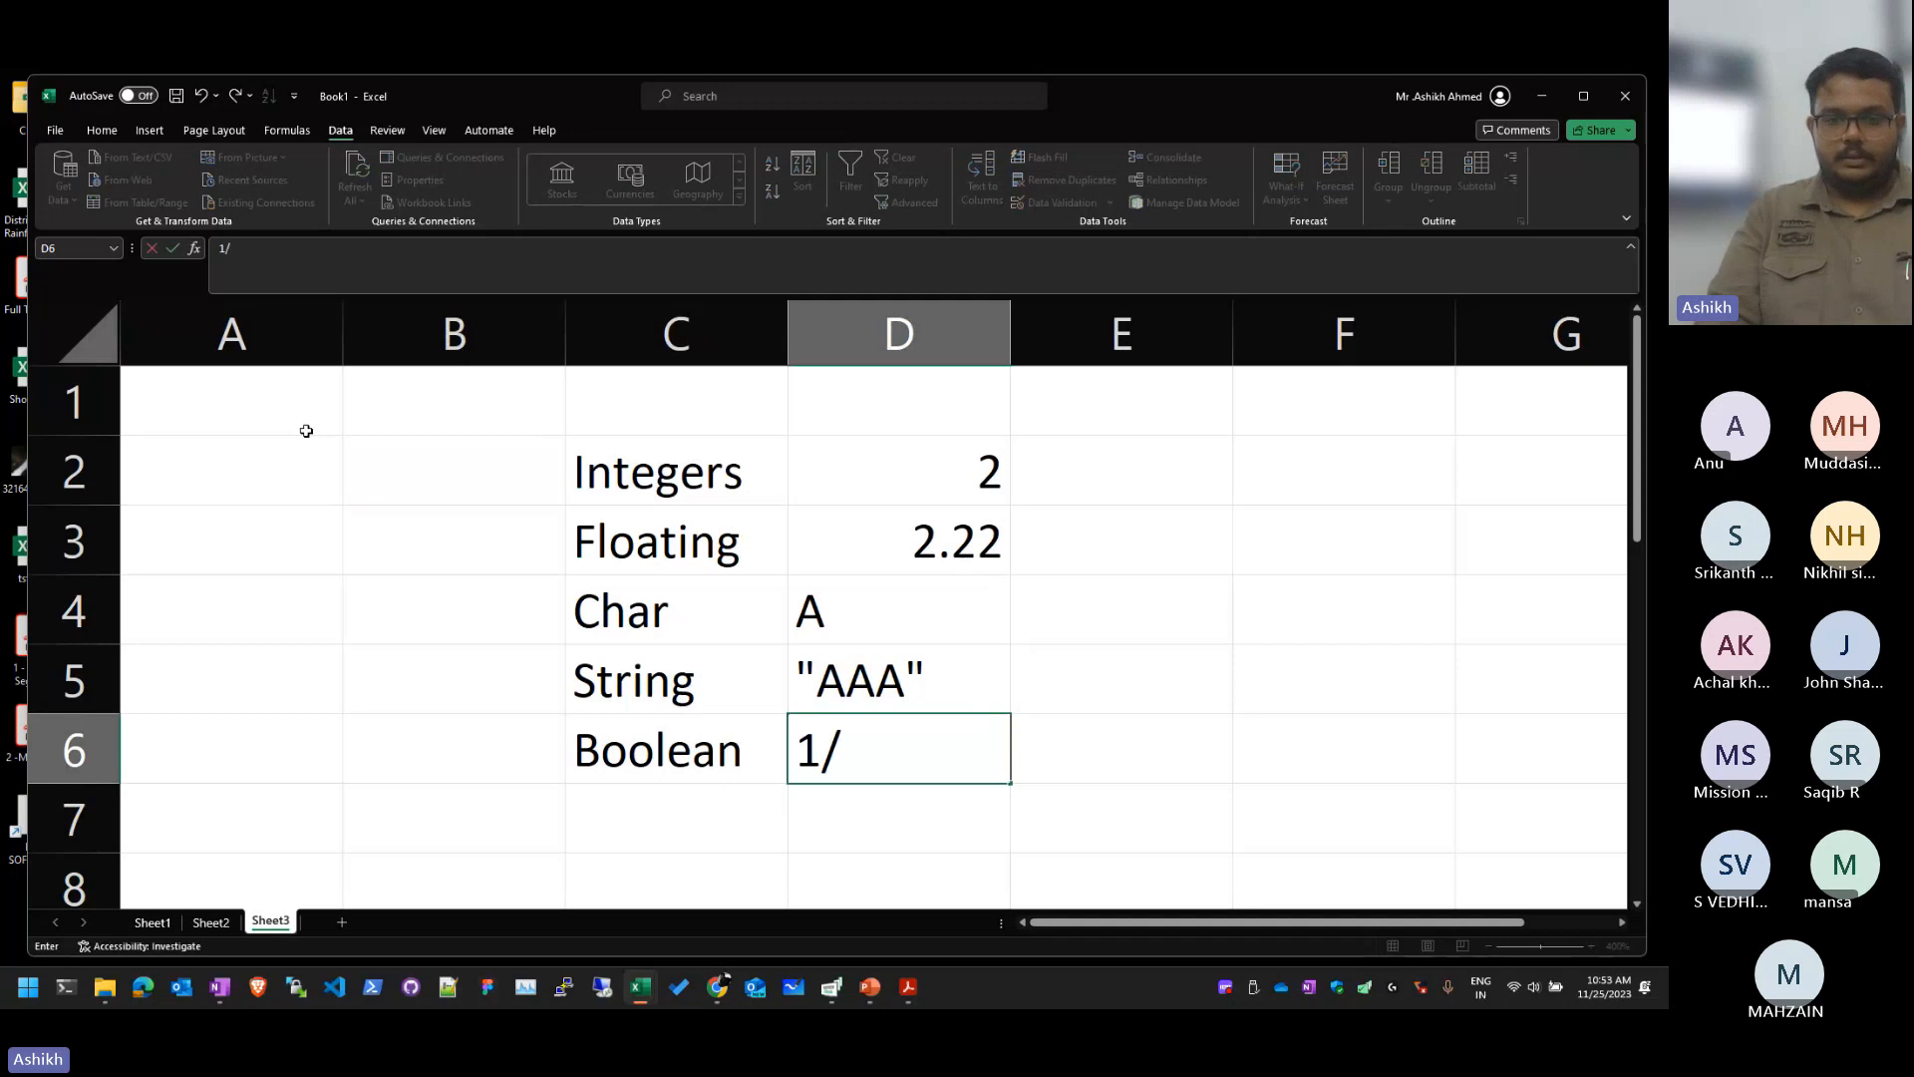
pyautogui.write('1')
pyautogui.press('Return')
pyautogui.press('Up')
pyautogui.press('Delete')
# Step: Enter 1/0 as text in cell D6 using a leading apostrophe
pyautogui.write("'1")
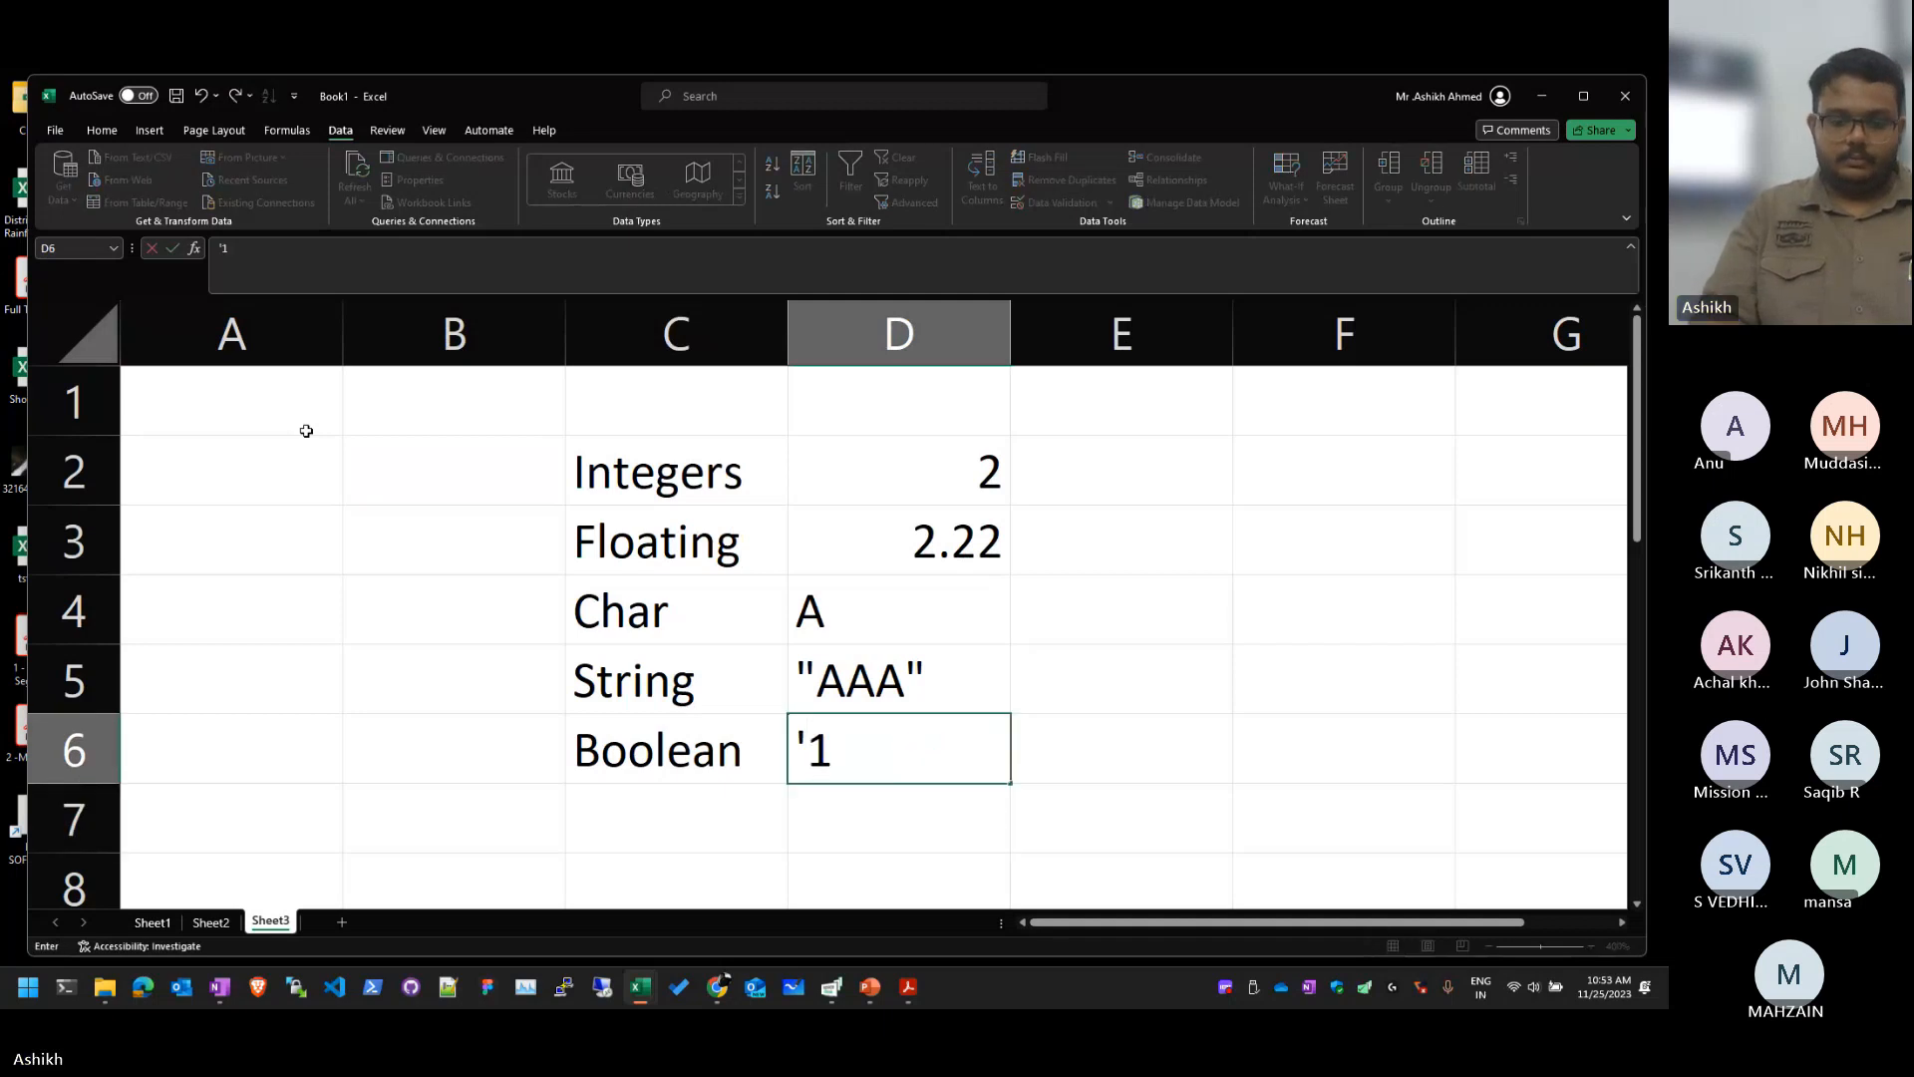
pyautogui.write('/0')
pyautogui.press('Return')
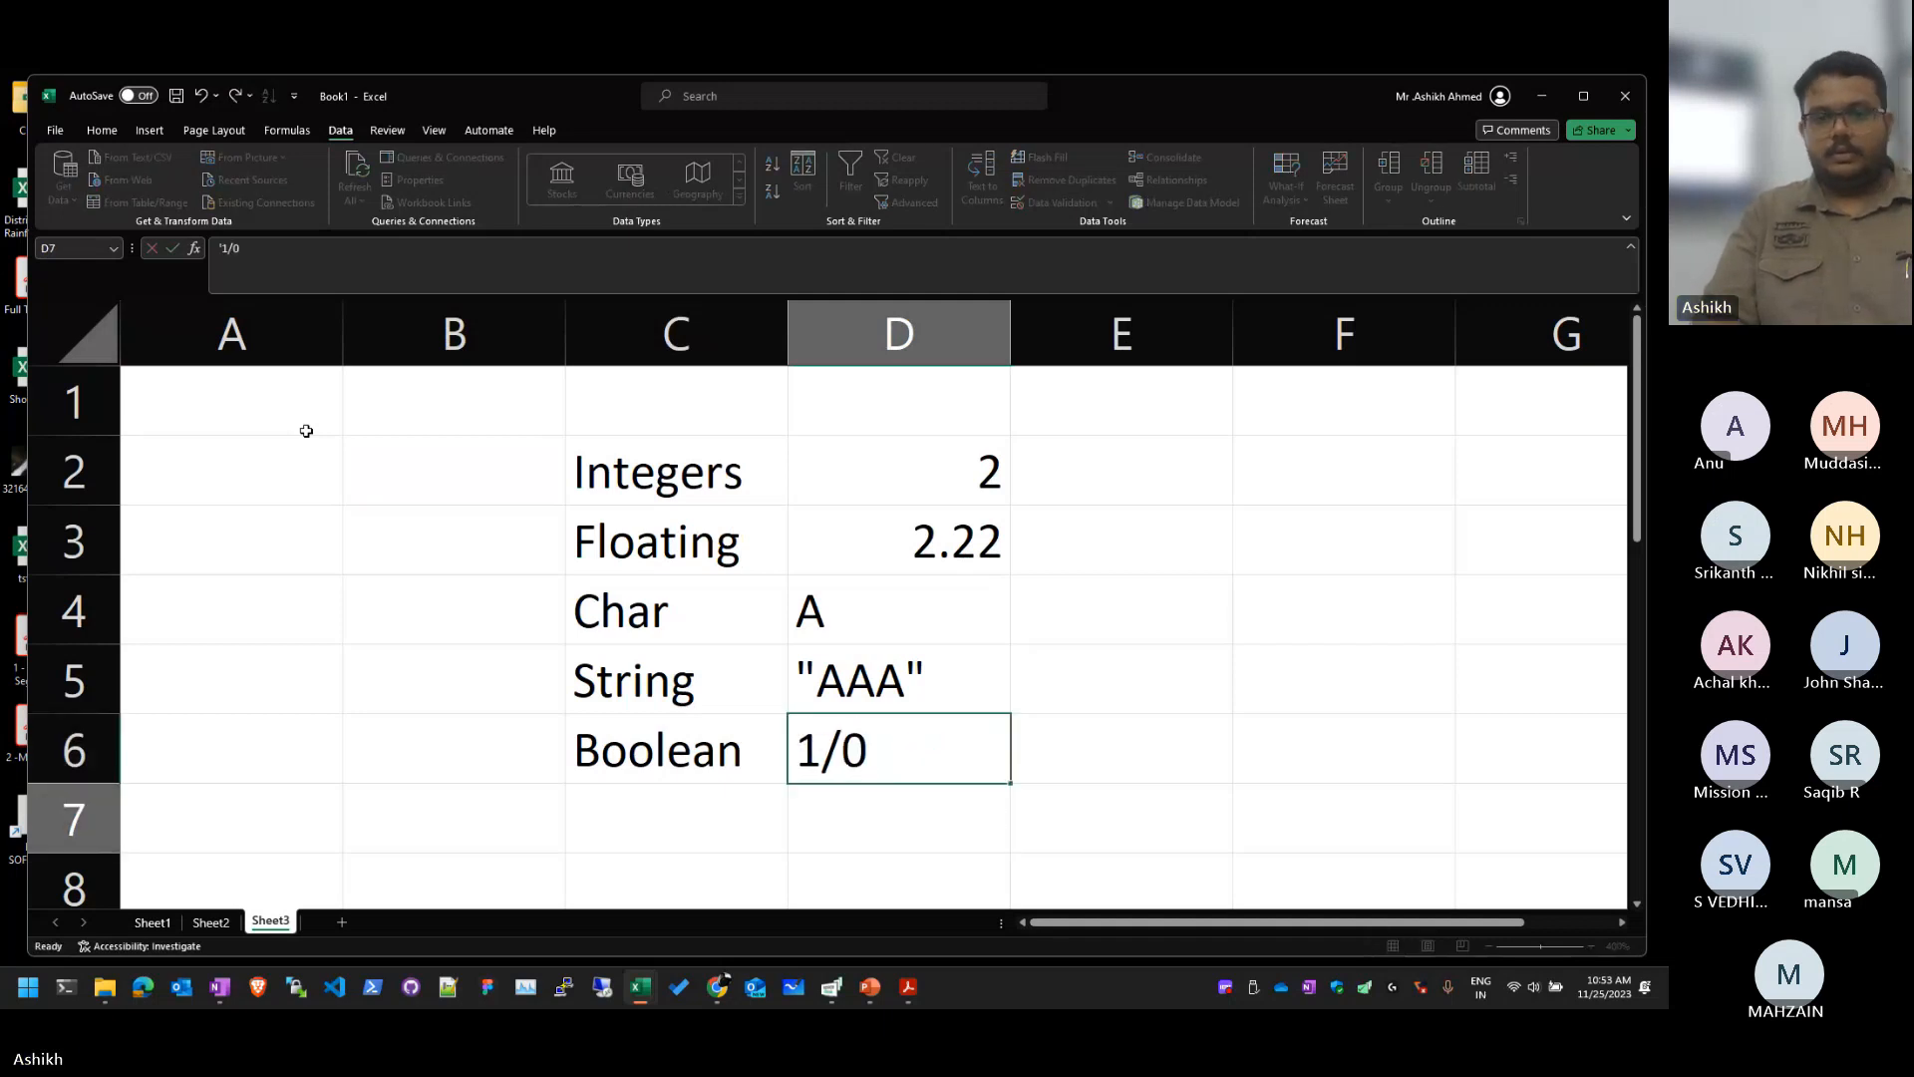
pyautogui.press('Up')
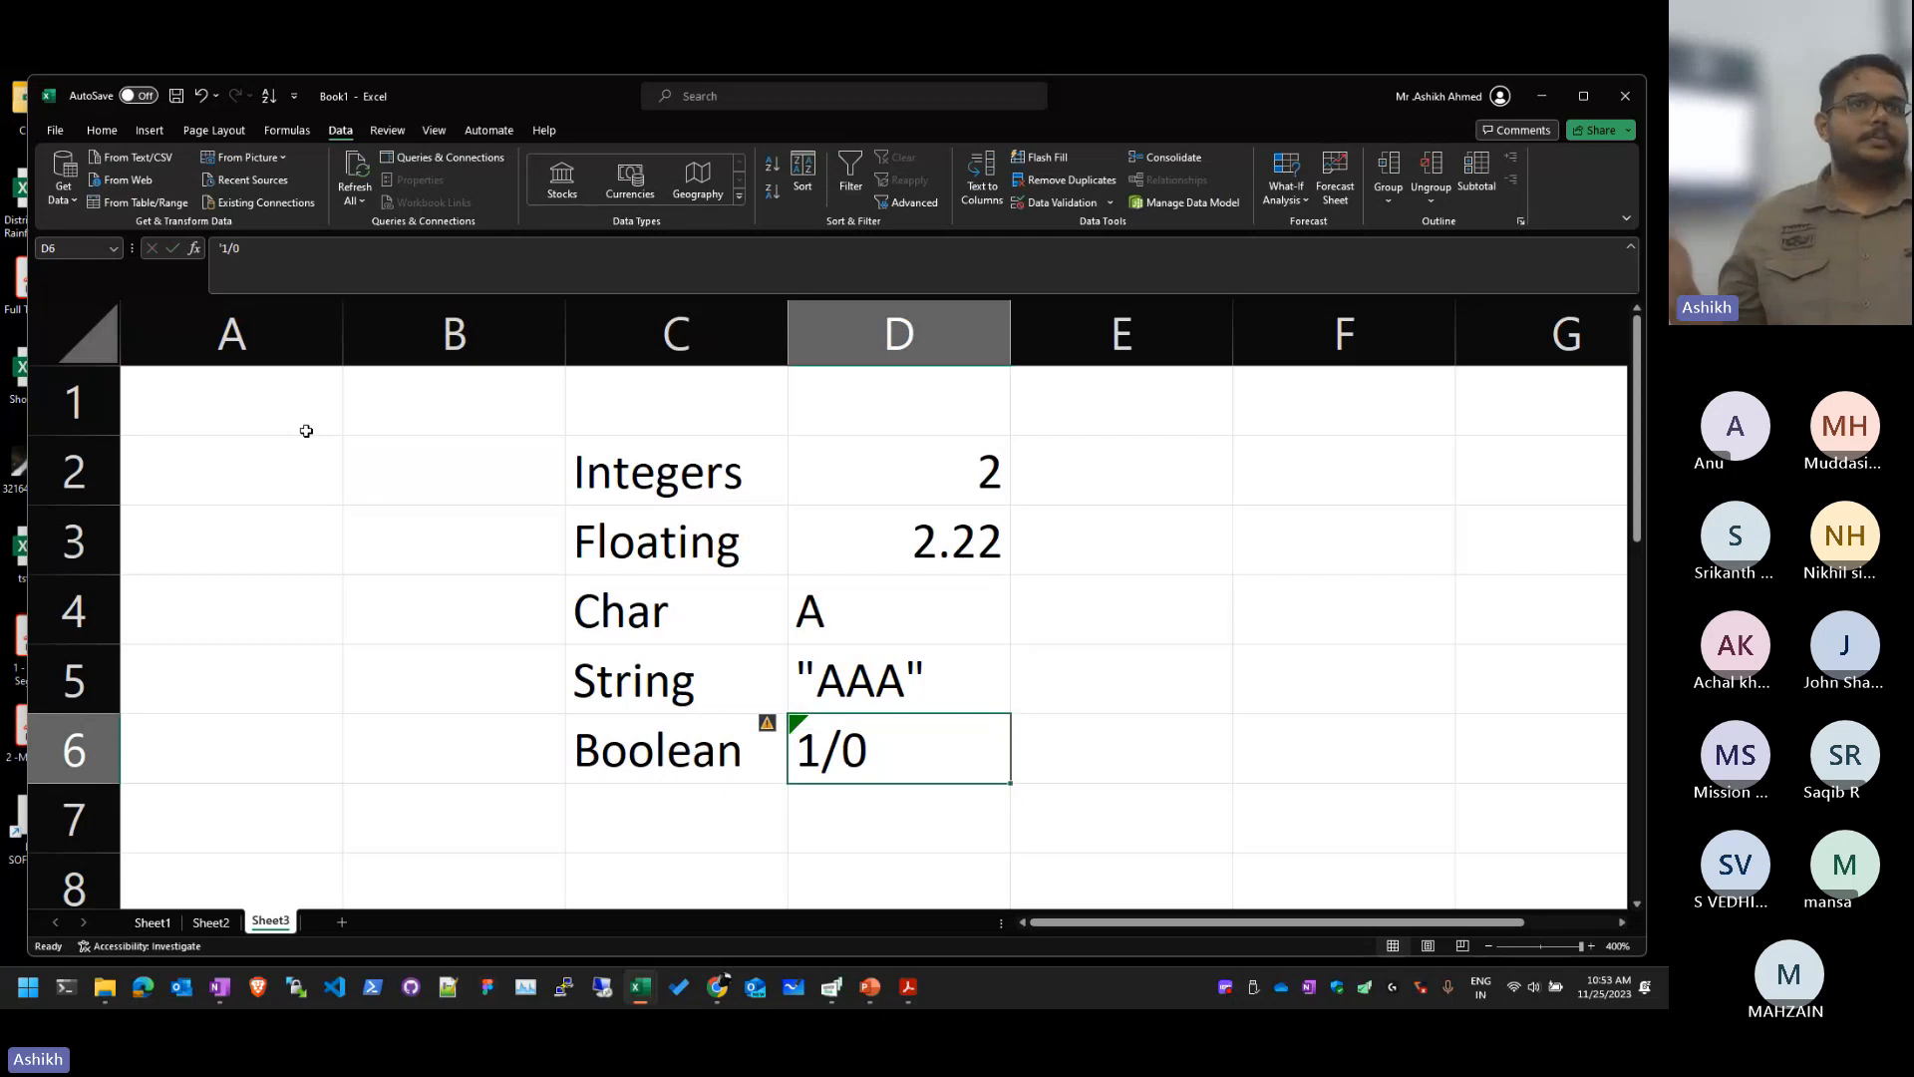
pyautogui.press('Up')
pyautogui.press('F1')
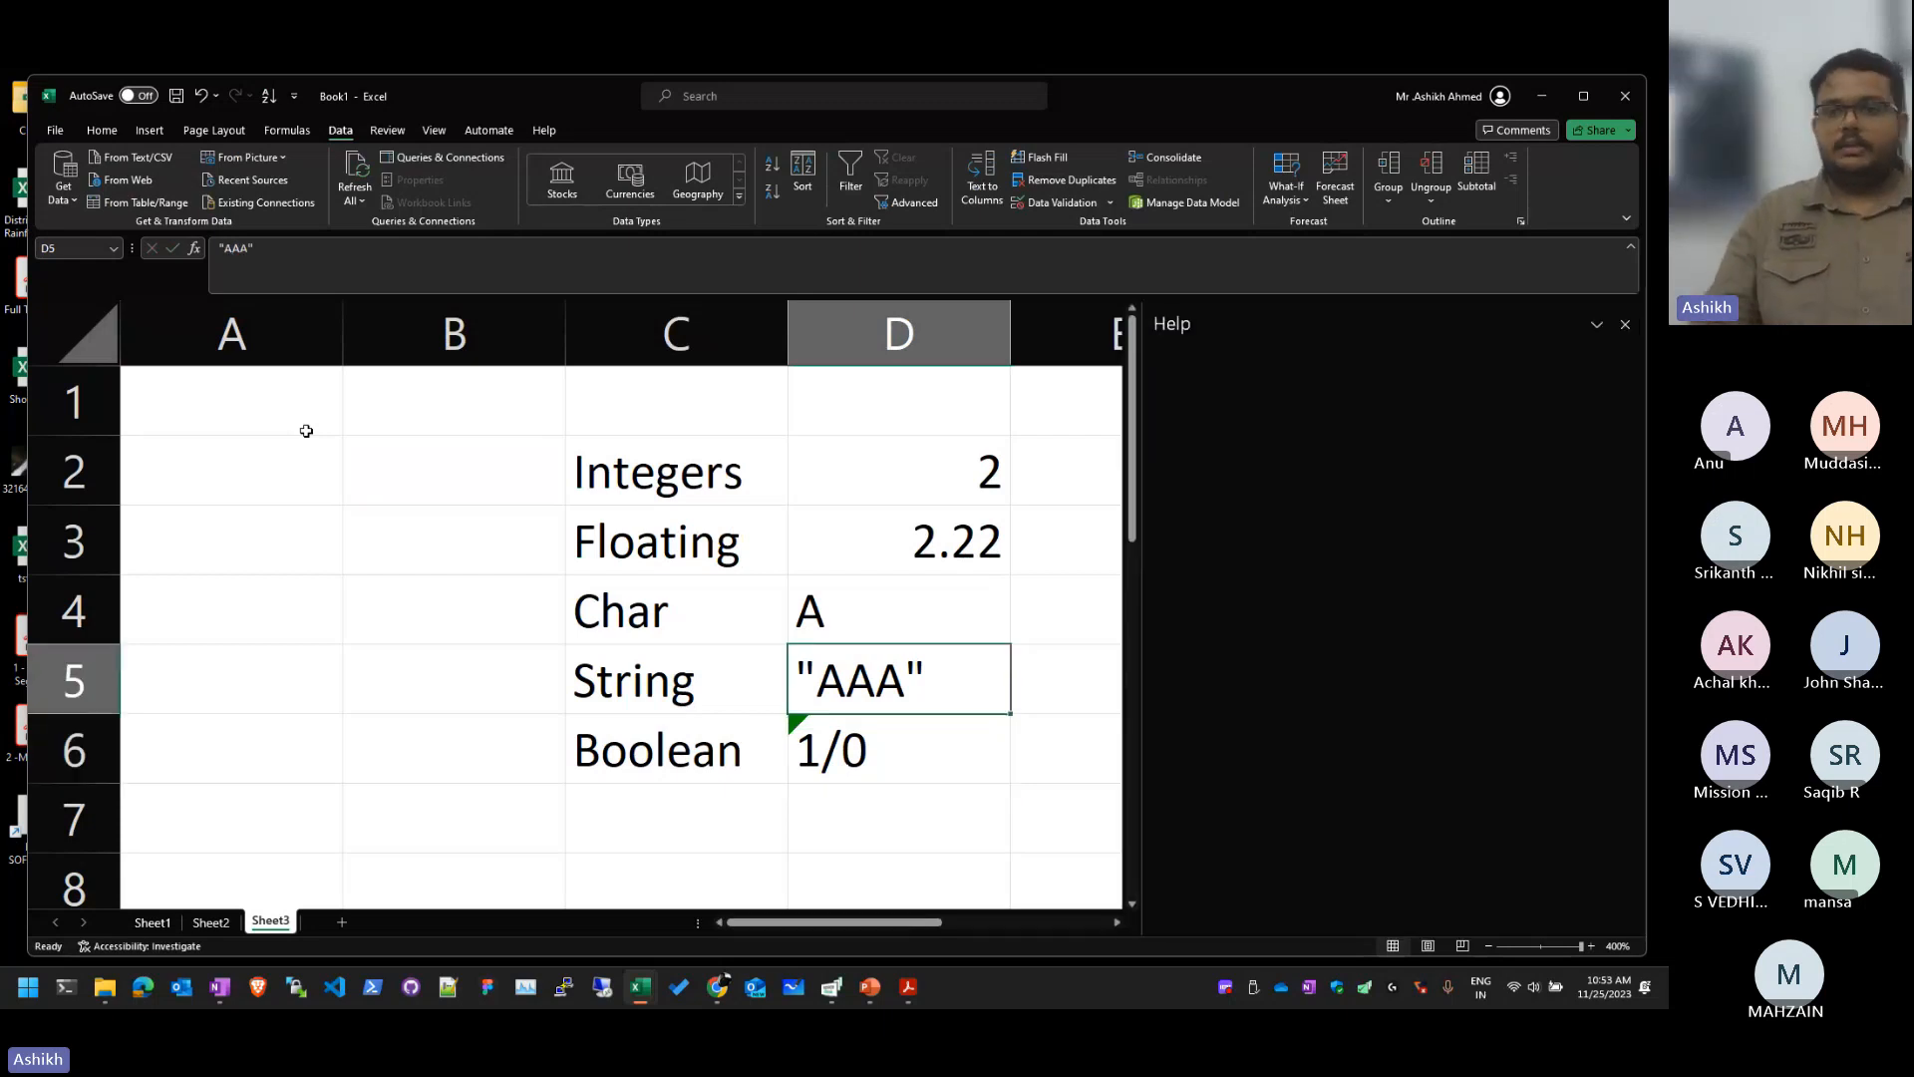
pyautogui.click(1625, 324)
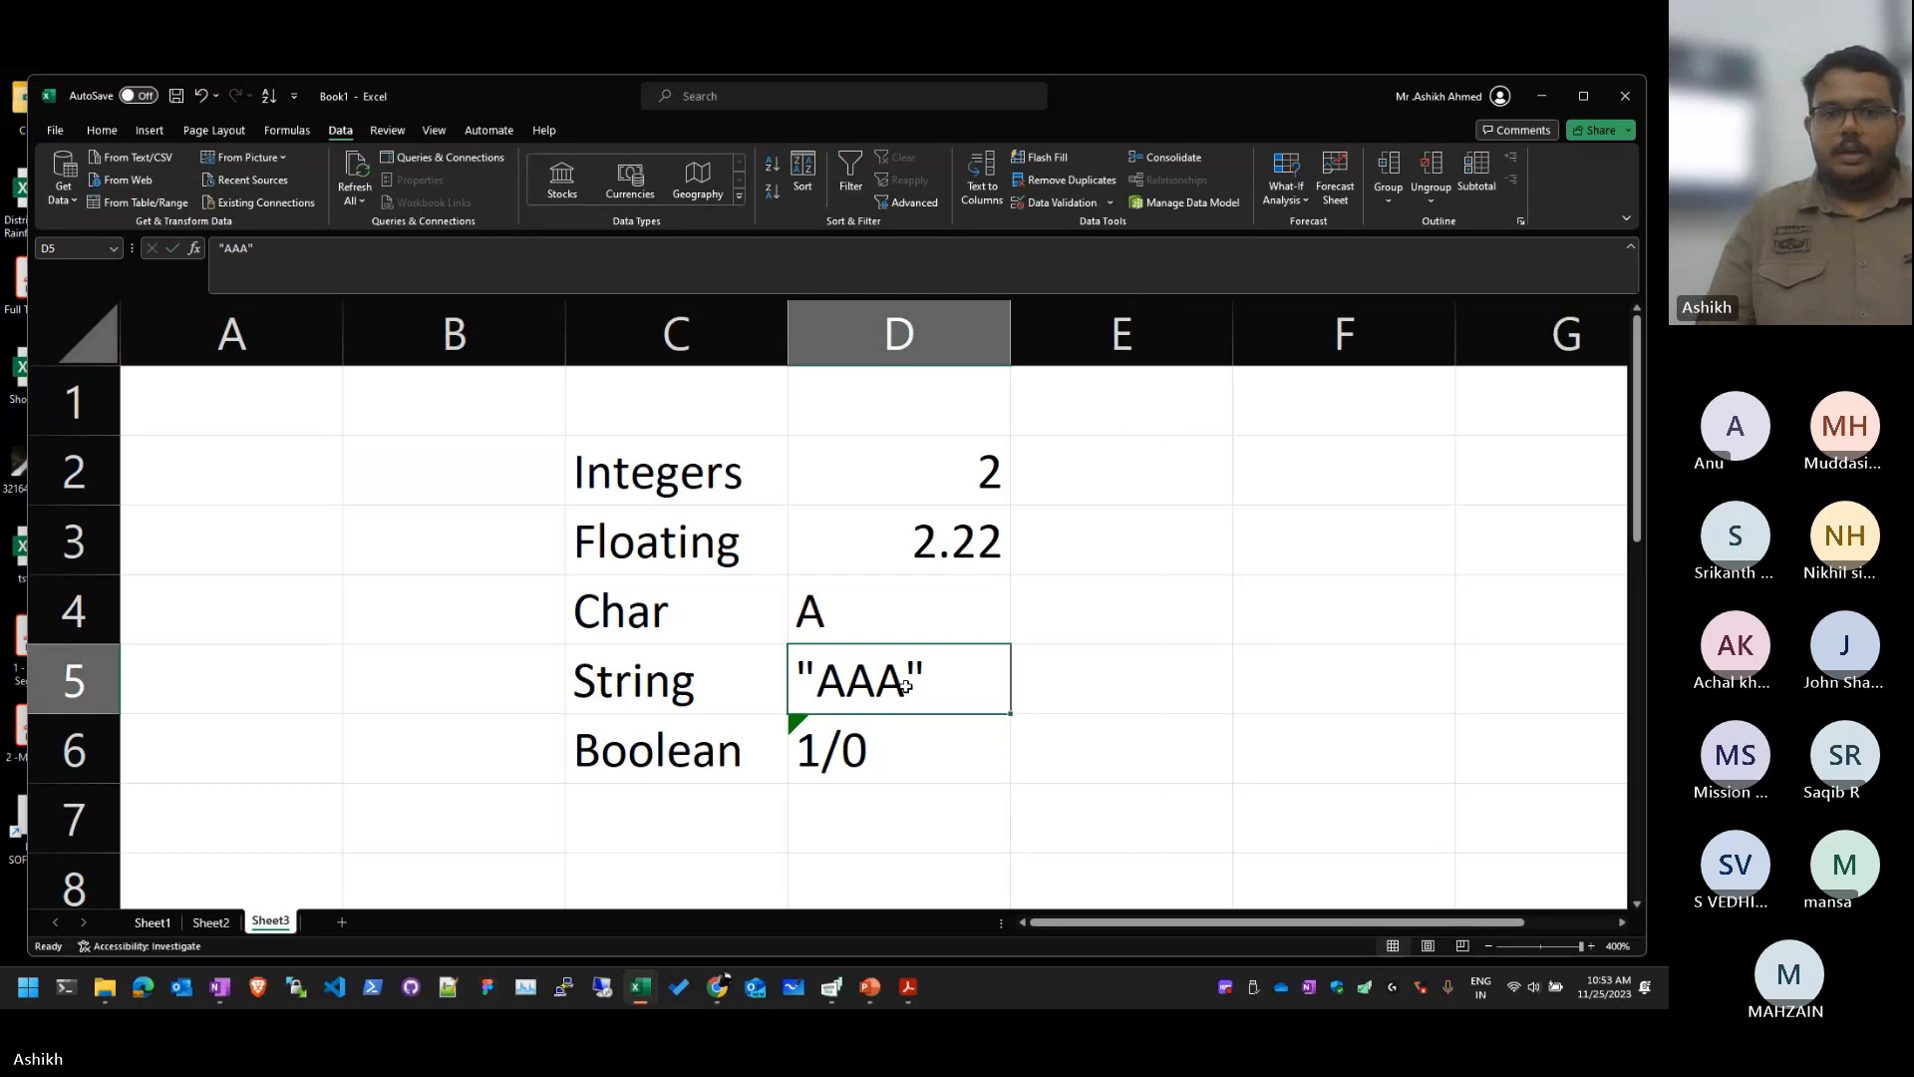
# Step: Clear all the data type labels and example values from columns C and D
pyautogui.click(620, 505)
pyautogui.moveTo(620, 502); pyautogui.dragTo(1008, 692)
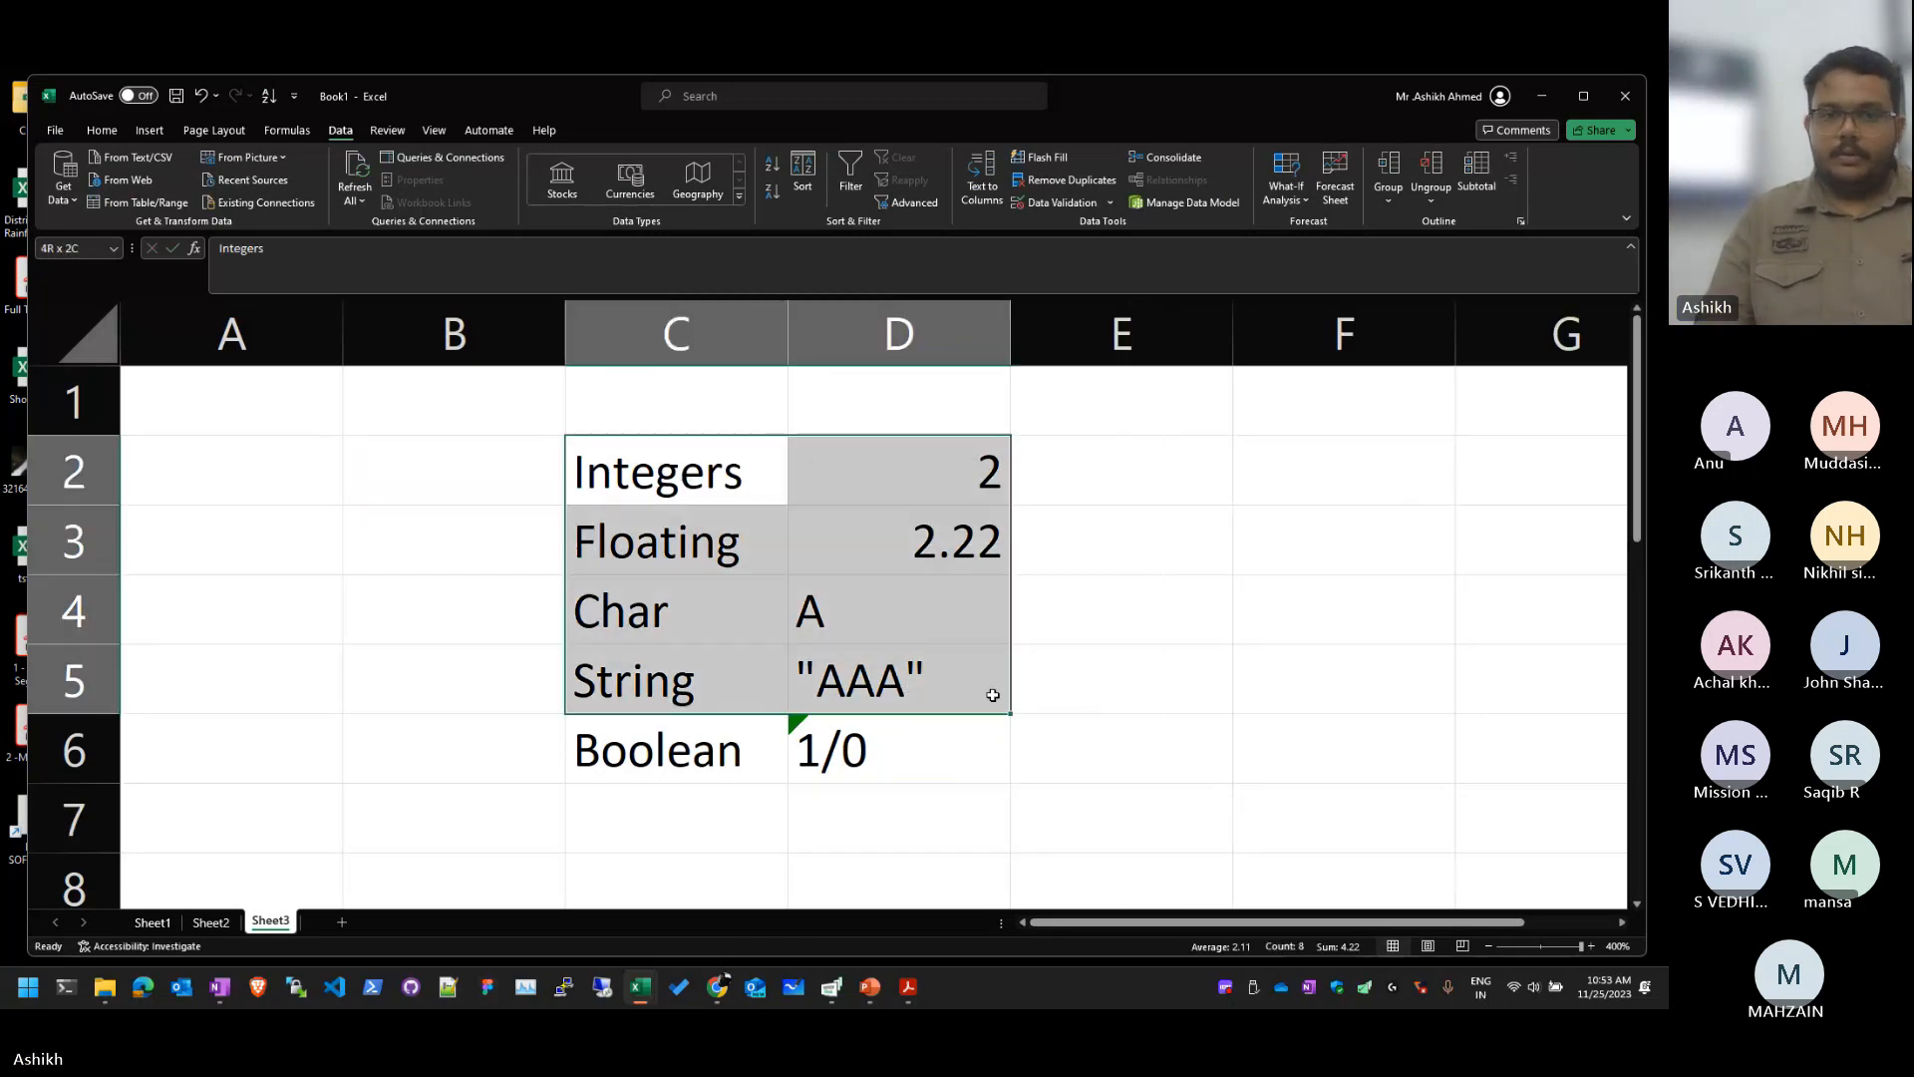
pyautogui.press('Delete')
pyautogui.moveTo(333, 414); pyautogui.dragTo(948, 803)
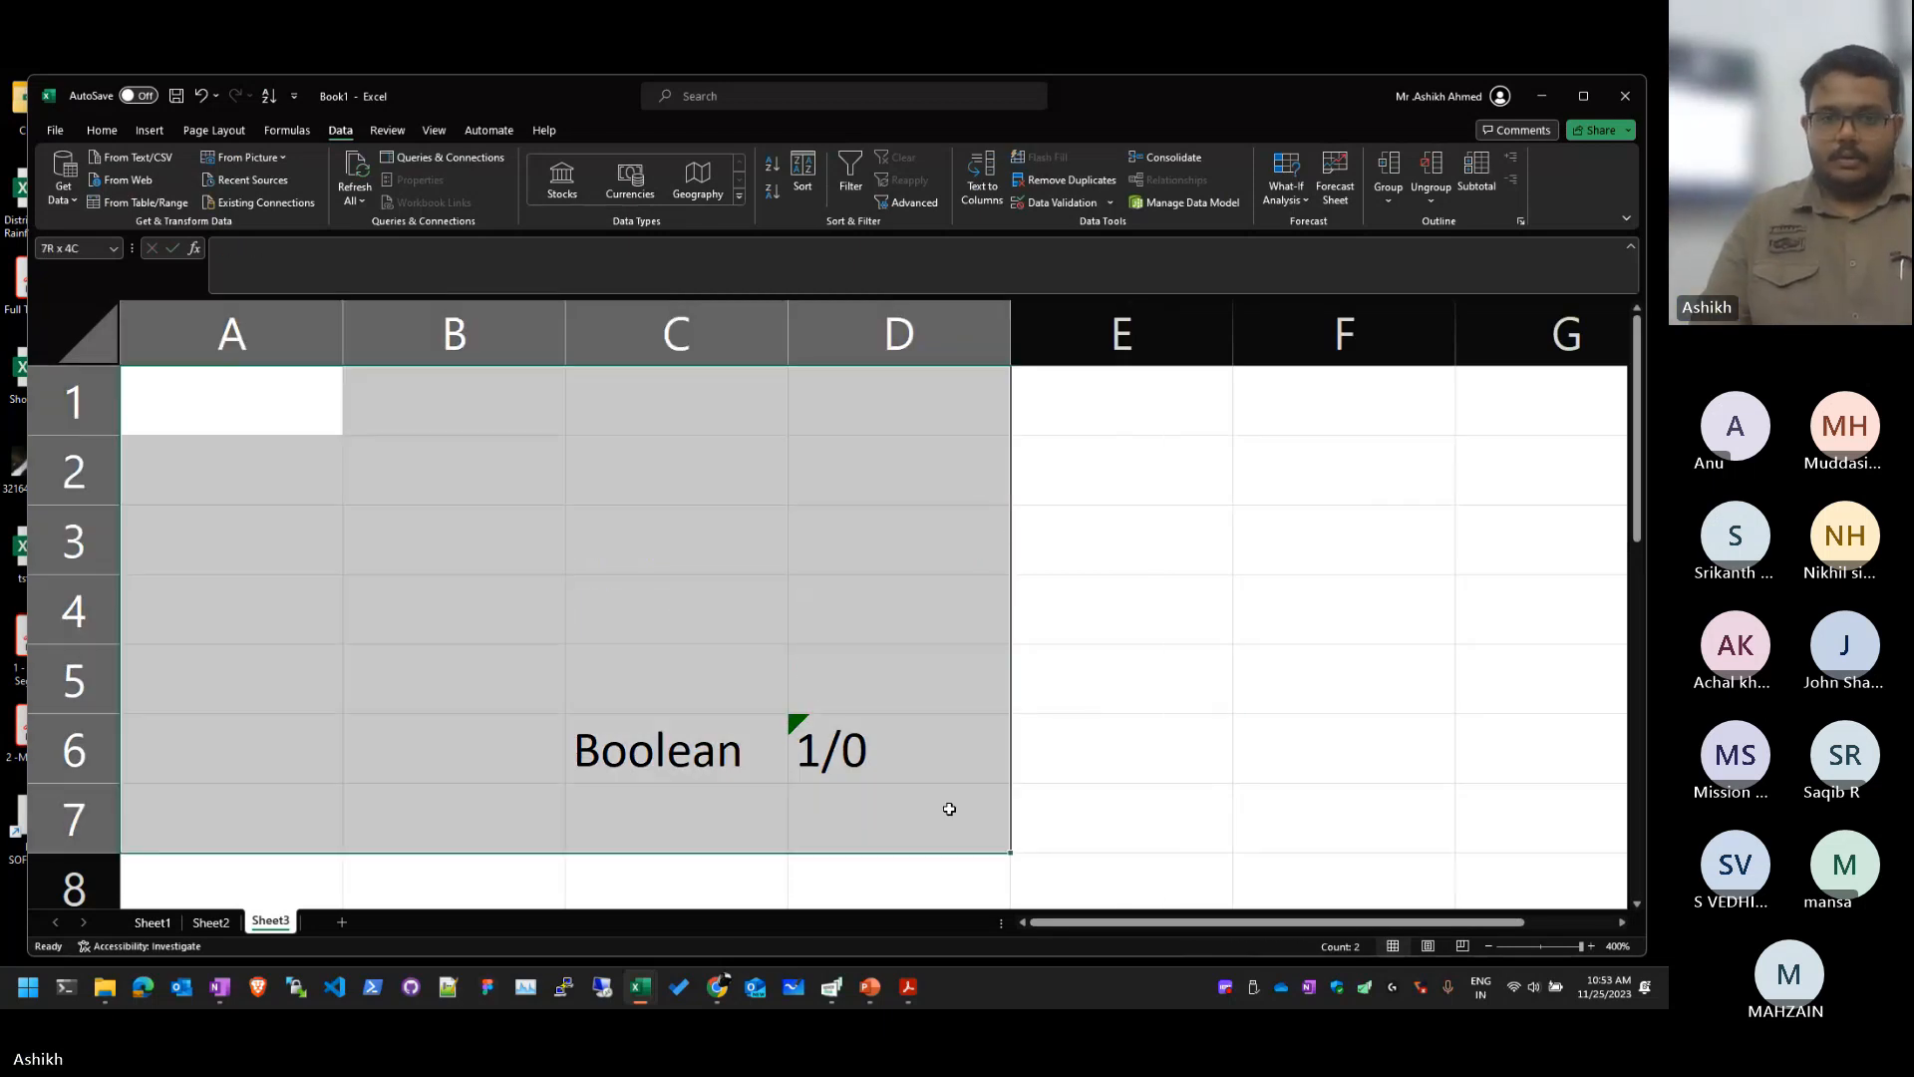
pyautogui.press('Delete')
# Step: Enter the value 5 in cell A1
pyautogui.click(418, 539)
pyautogui.click(367, 435)
pyautogui.click(387, 465)
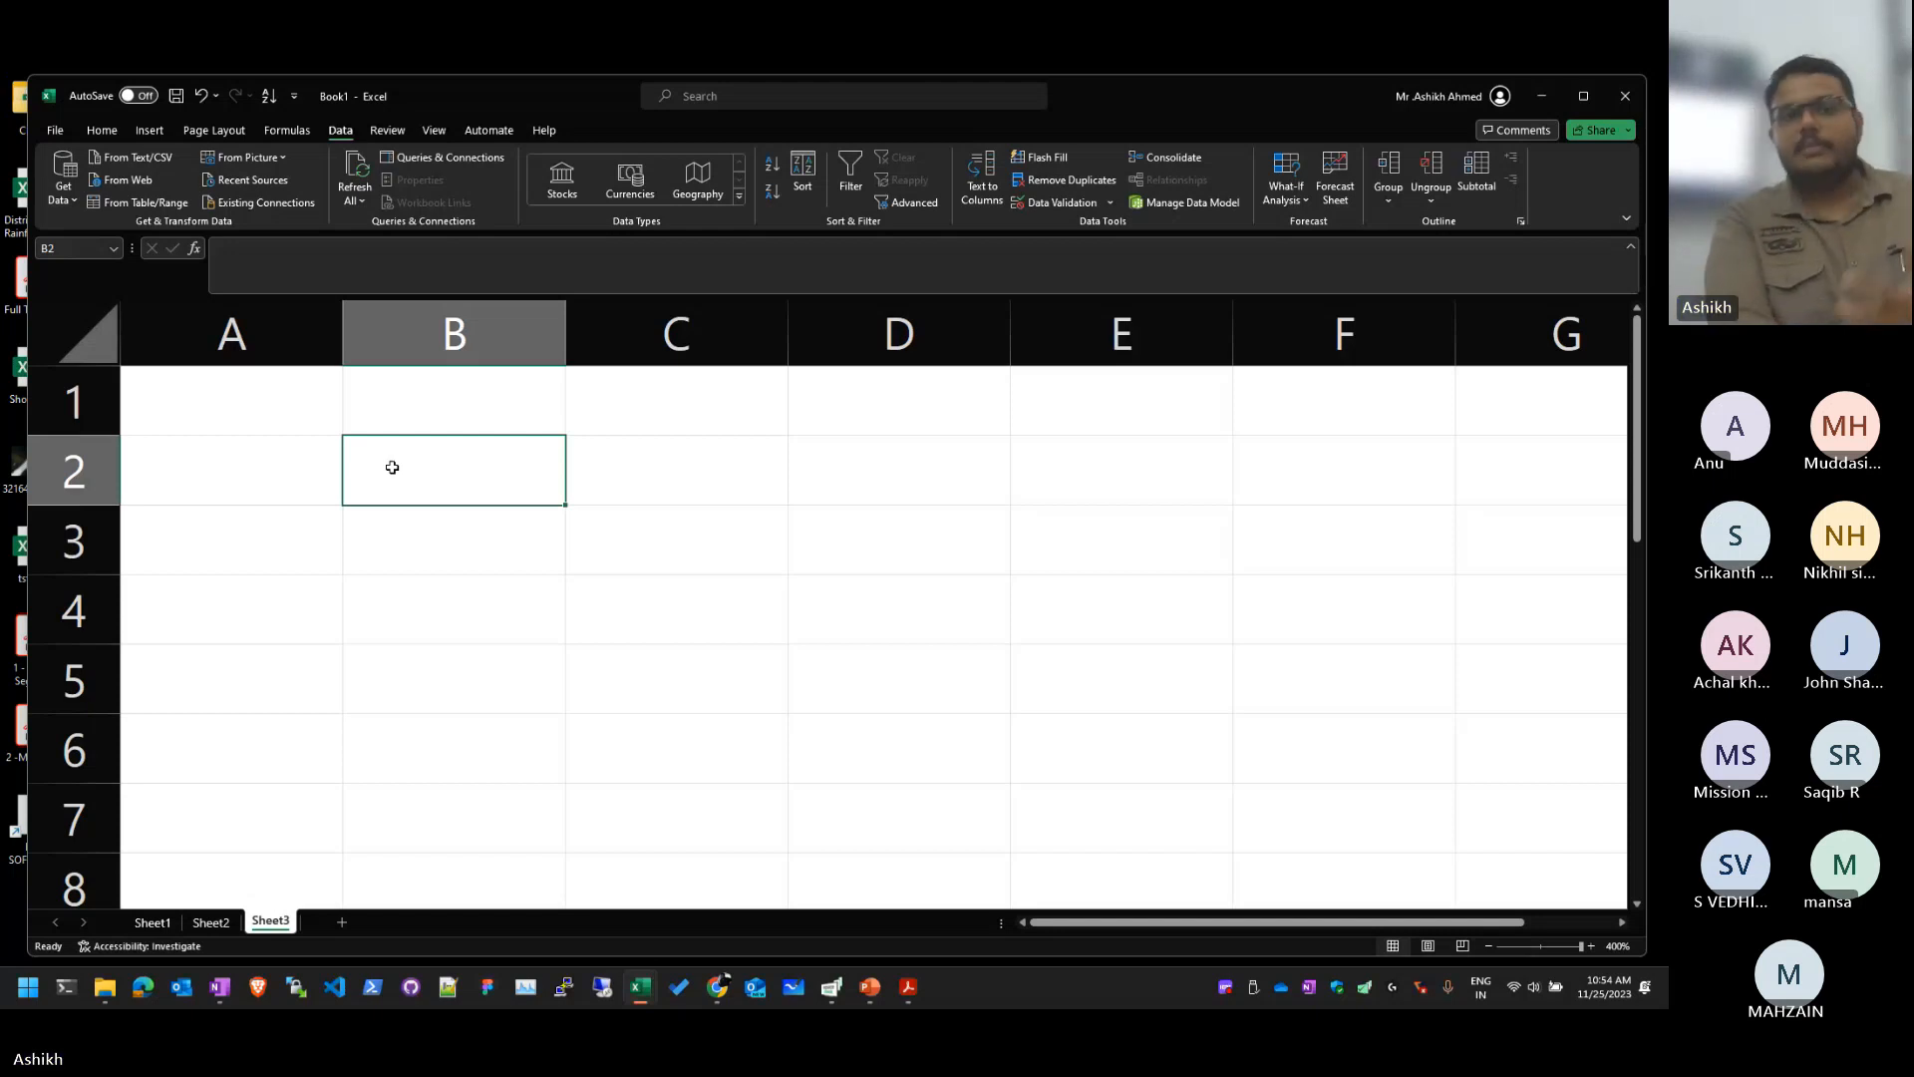
pyautogui.press('Left')
pyautogui.press('Up')
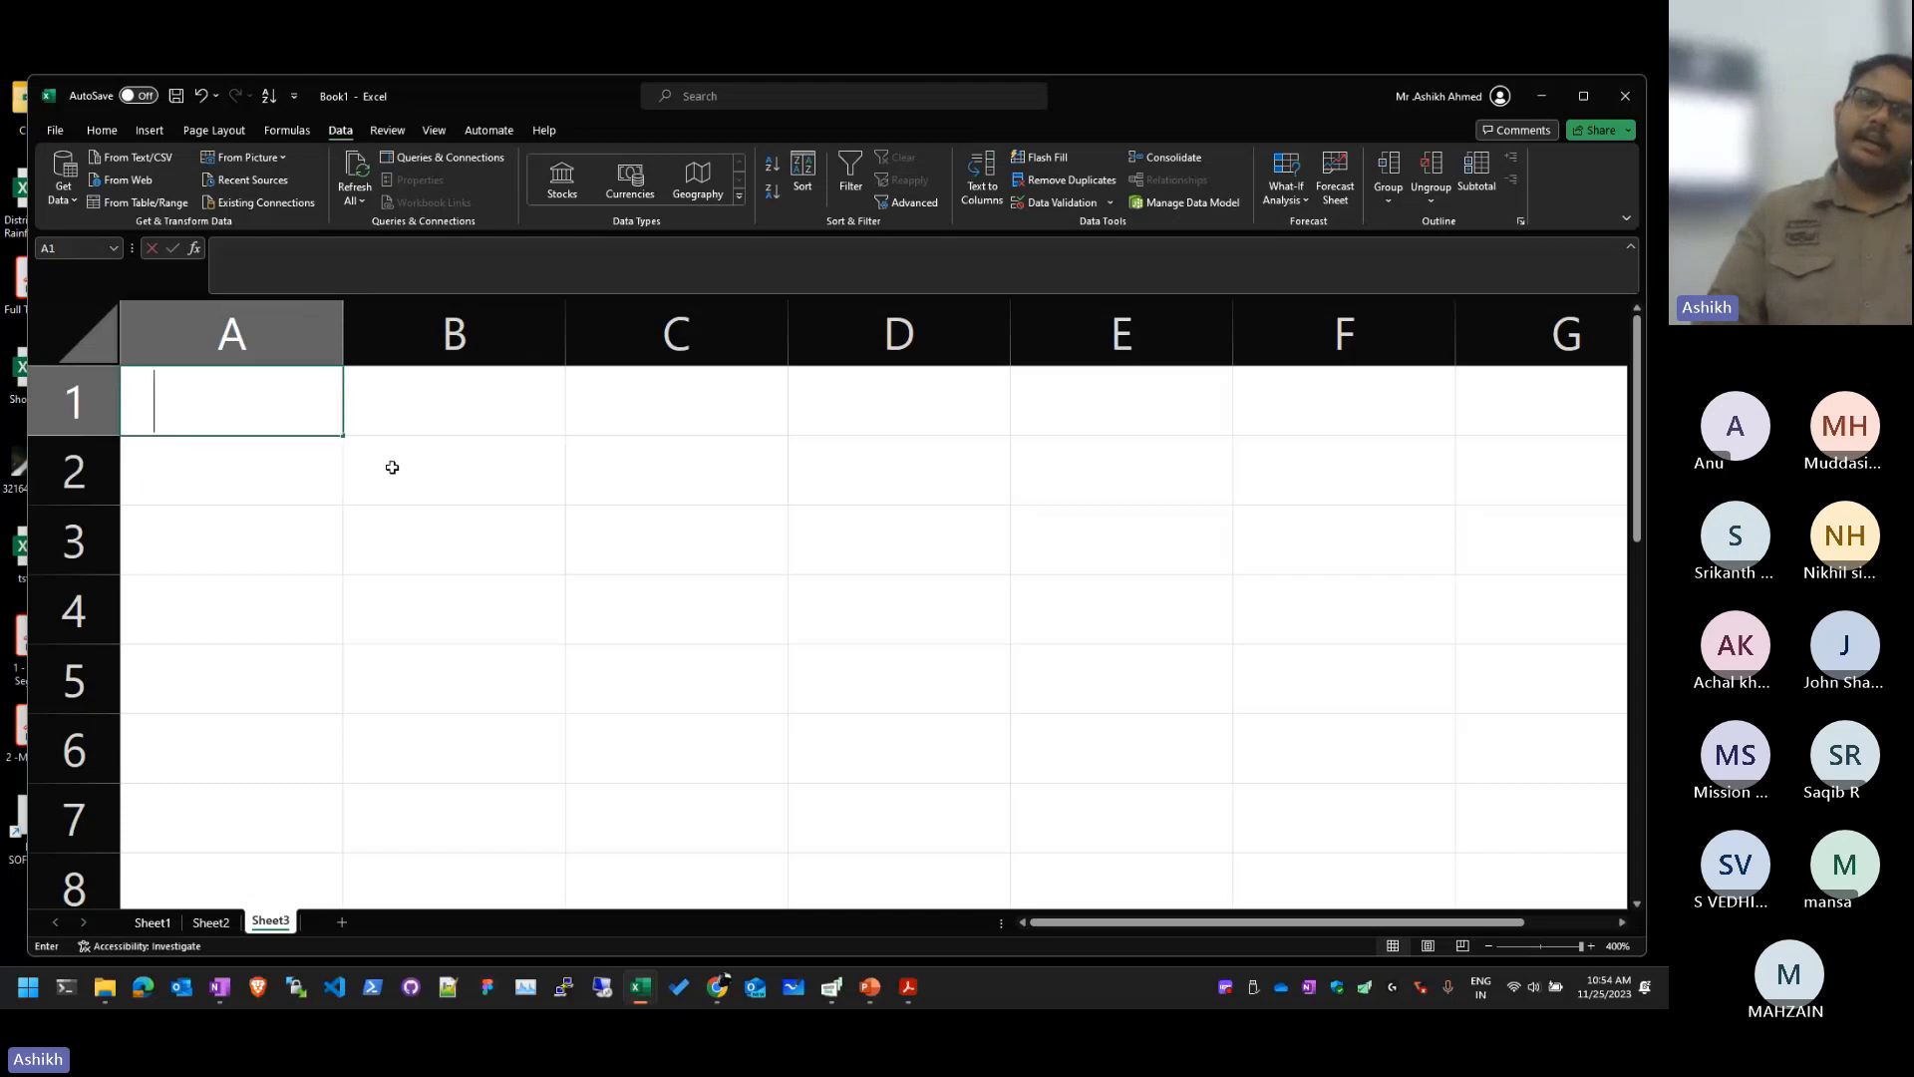
pyautogui.write('4')
pyautogui.press('BackSpace')
pyautogui.write('5')
pyautogui.press('Tab')
# Step: Start an IF formula in cell C2 with the logical test A1<3
pyautogui.press('Right')
pyautogui.press('Down')
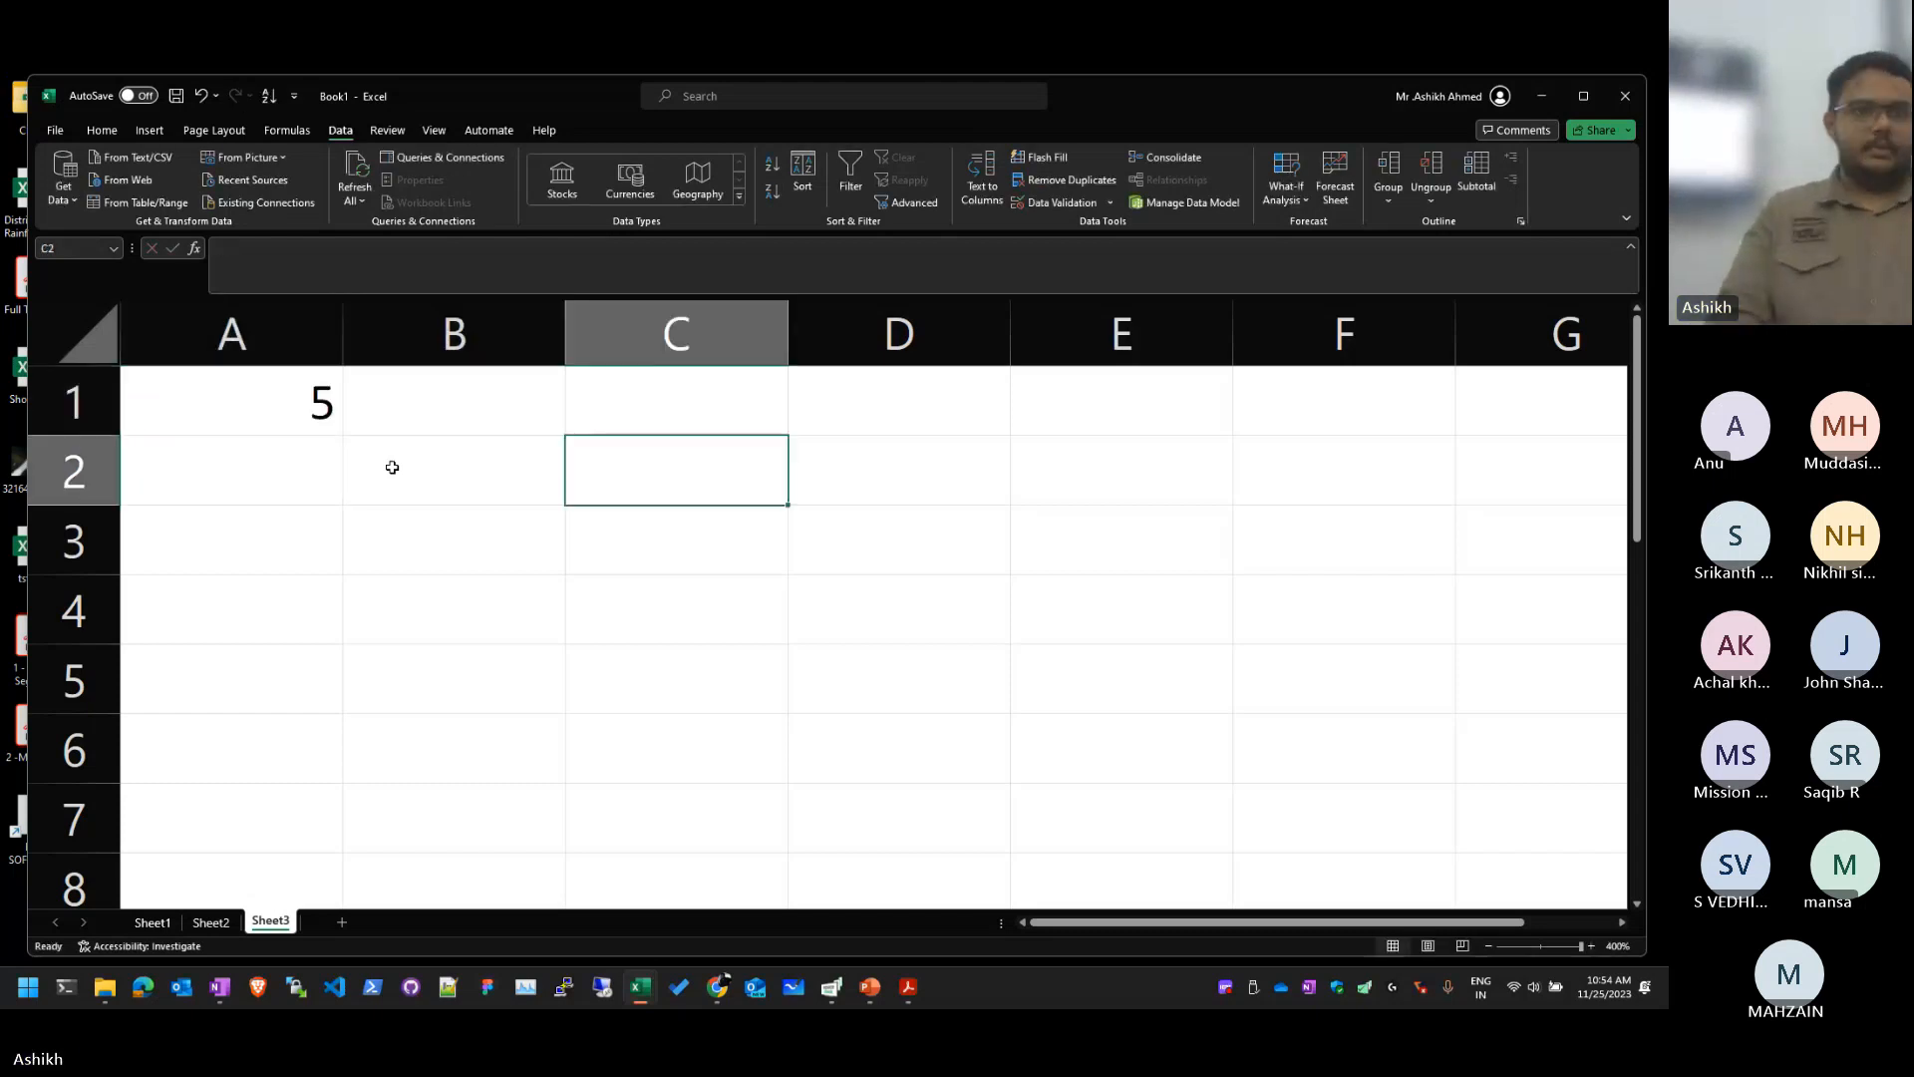
pyautogui.write('=')
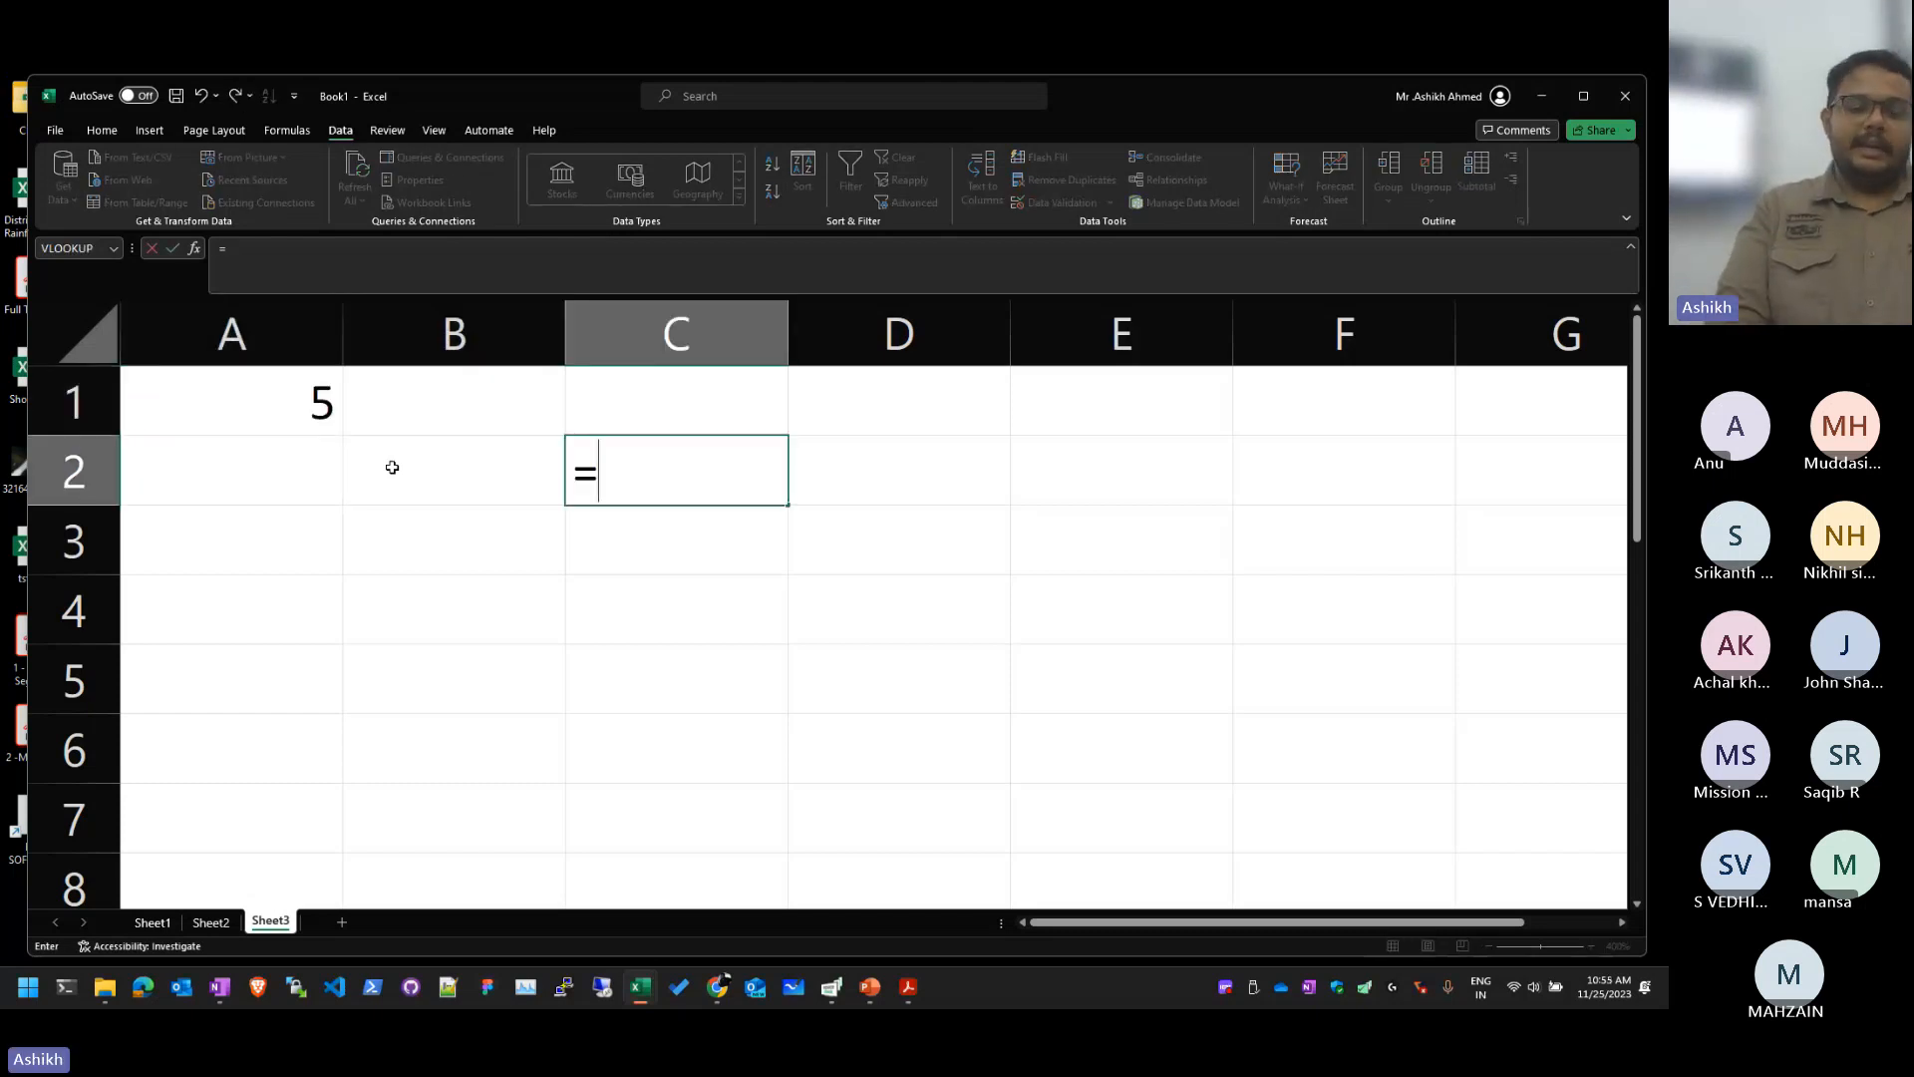
pyautogui.write('if')
pyautogui.press('BackSpace')
pyautogui.press('BackSpace')
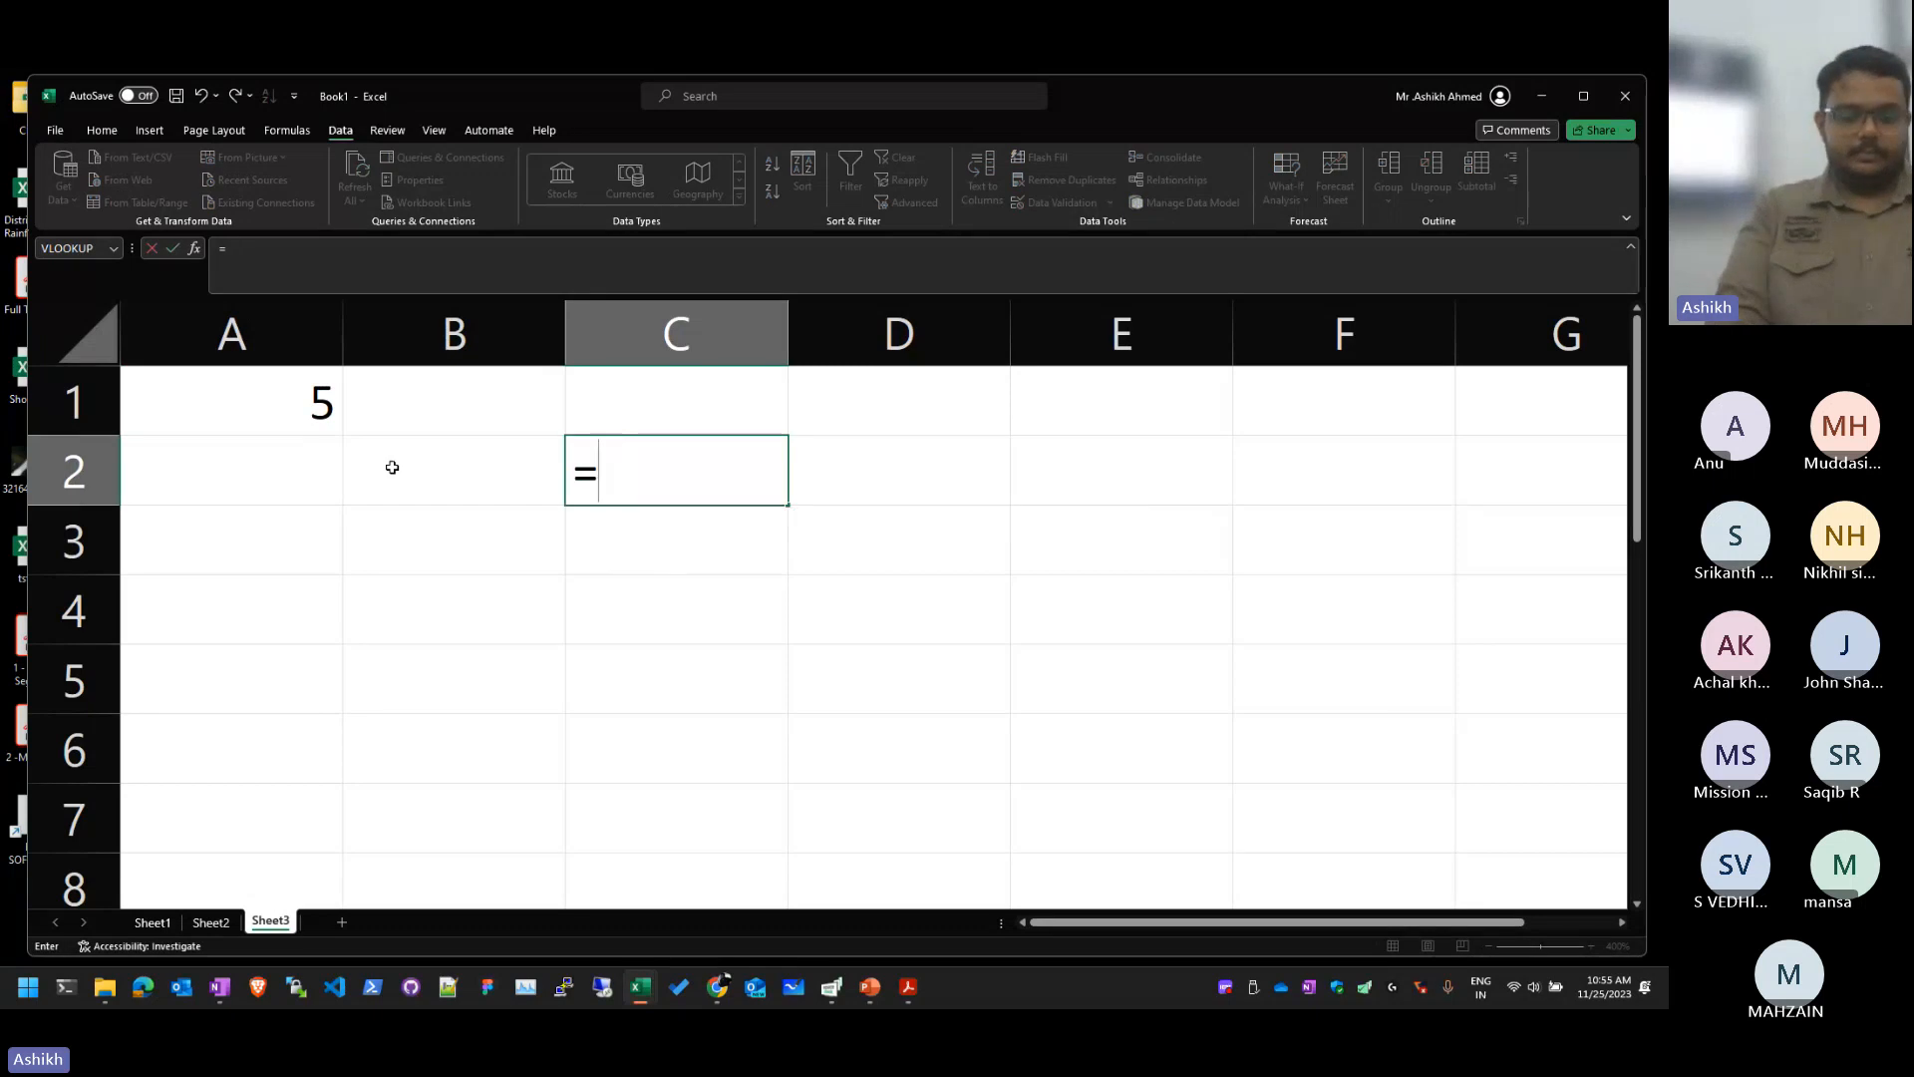
pyautogui.write('IF(')
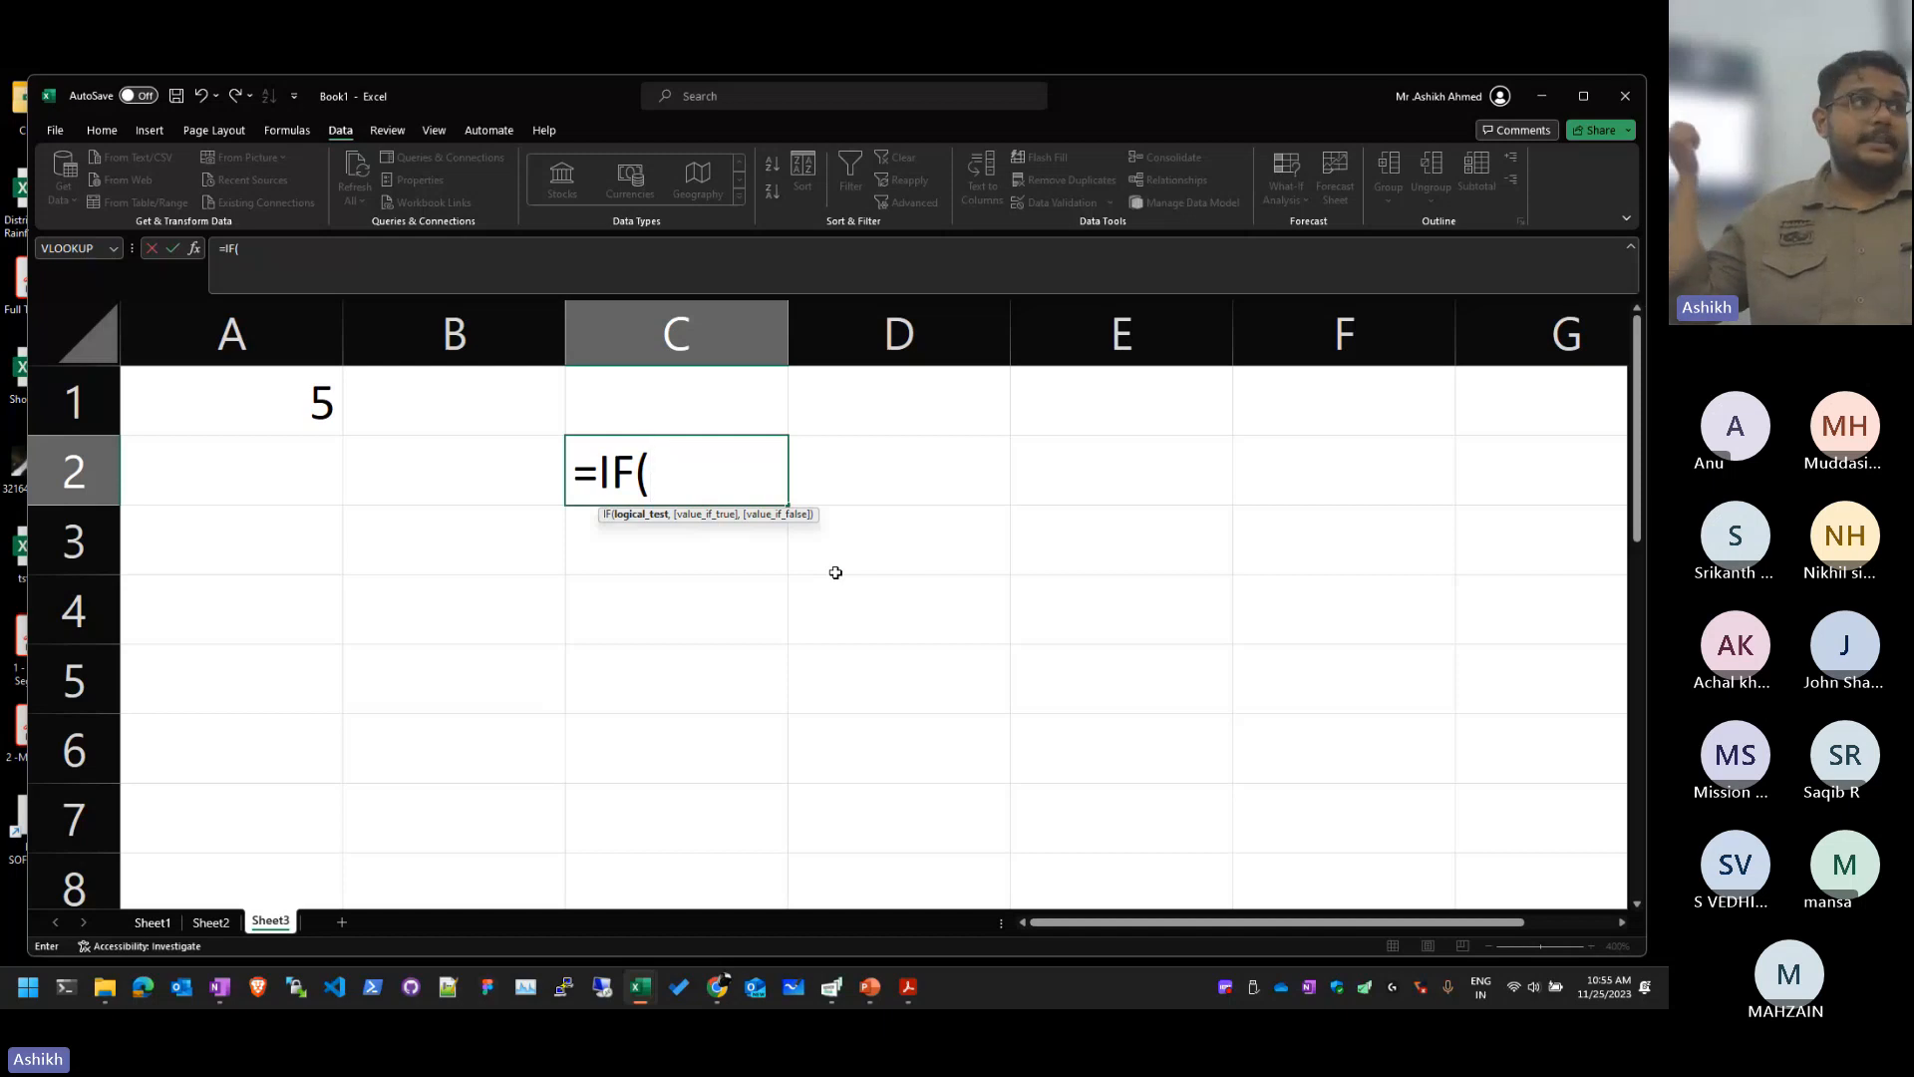
pyautogui.write('A1<')
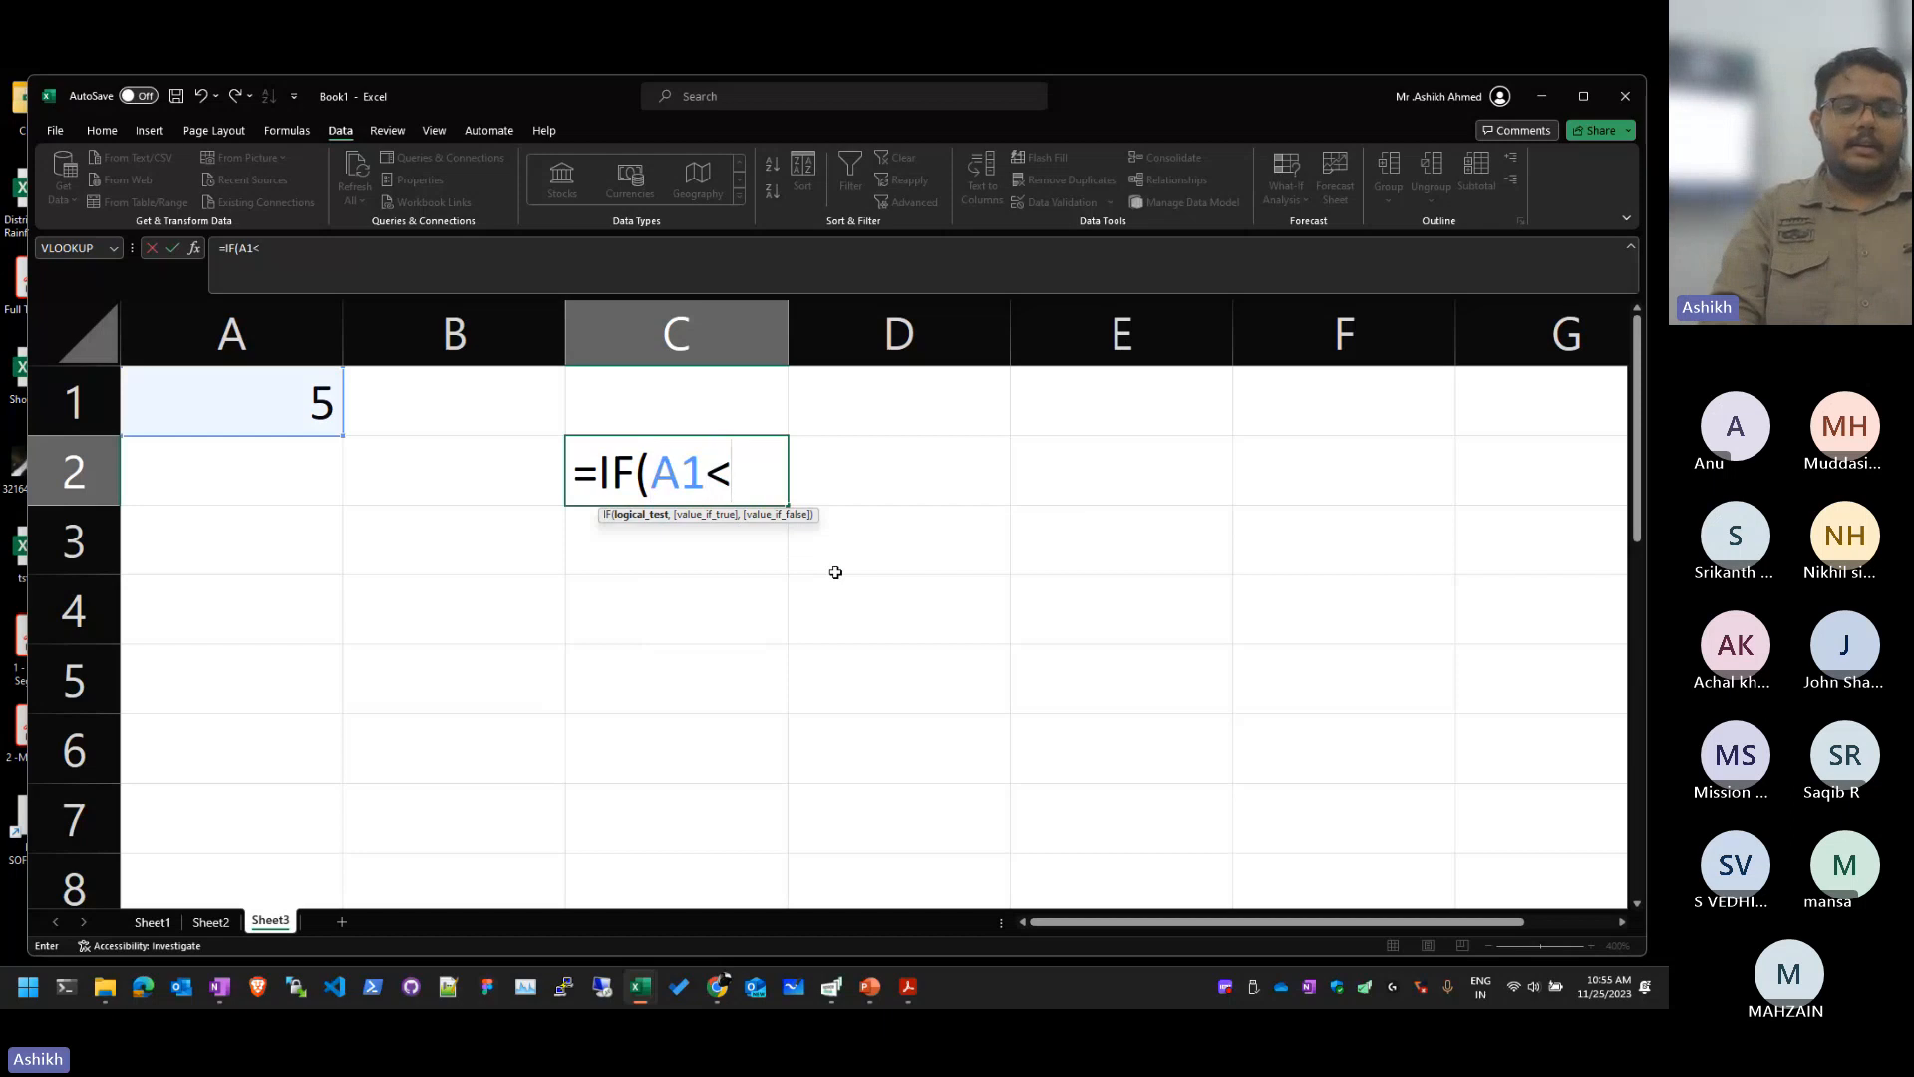
pyautogui.write('3')
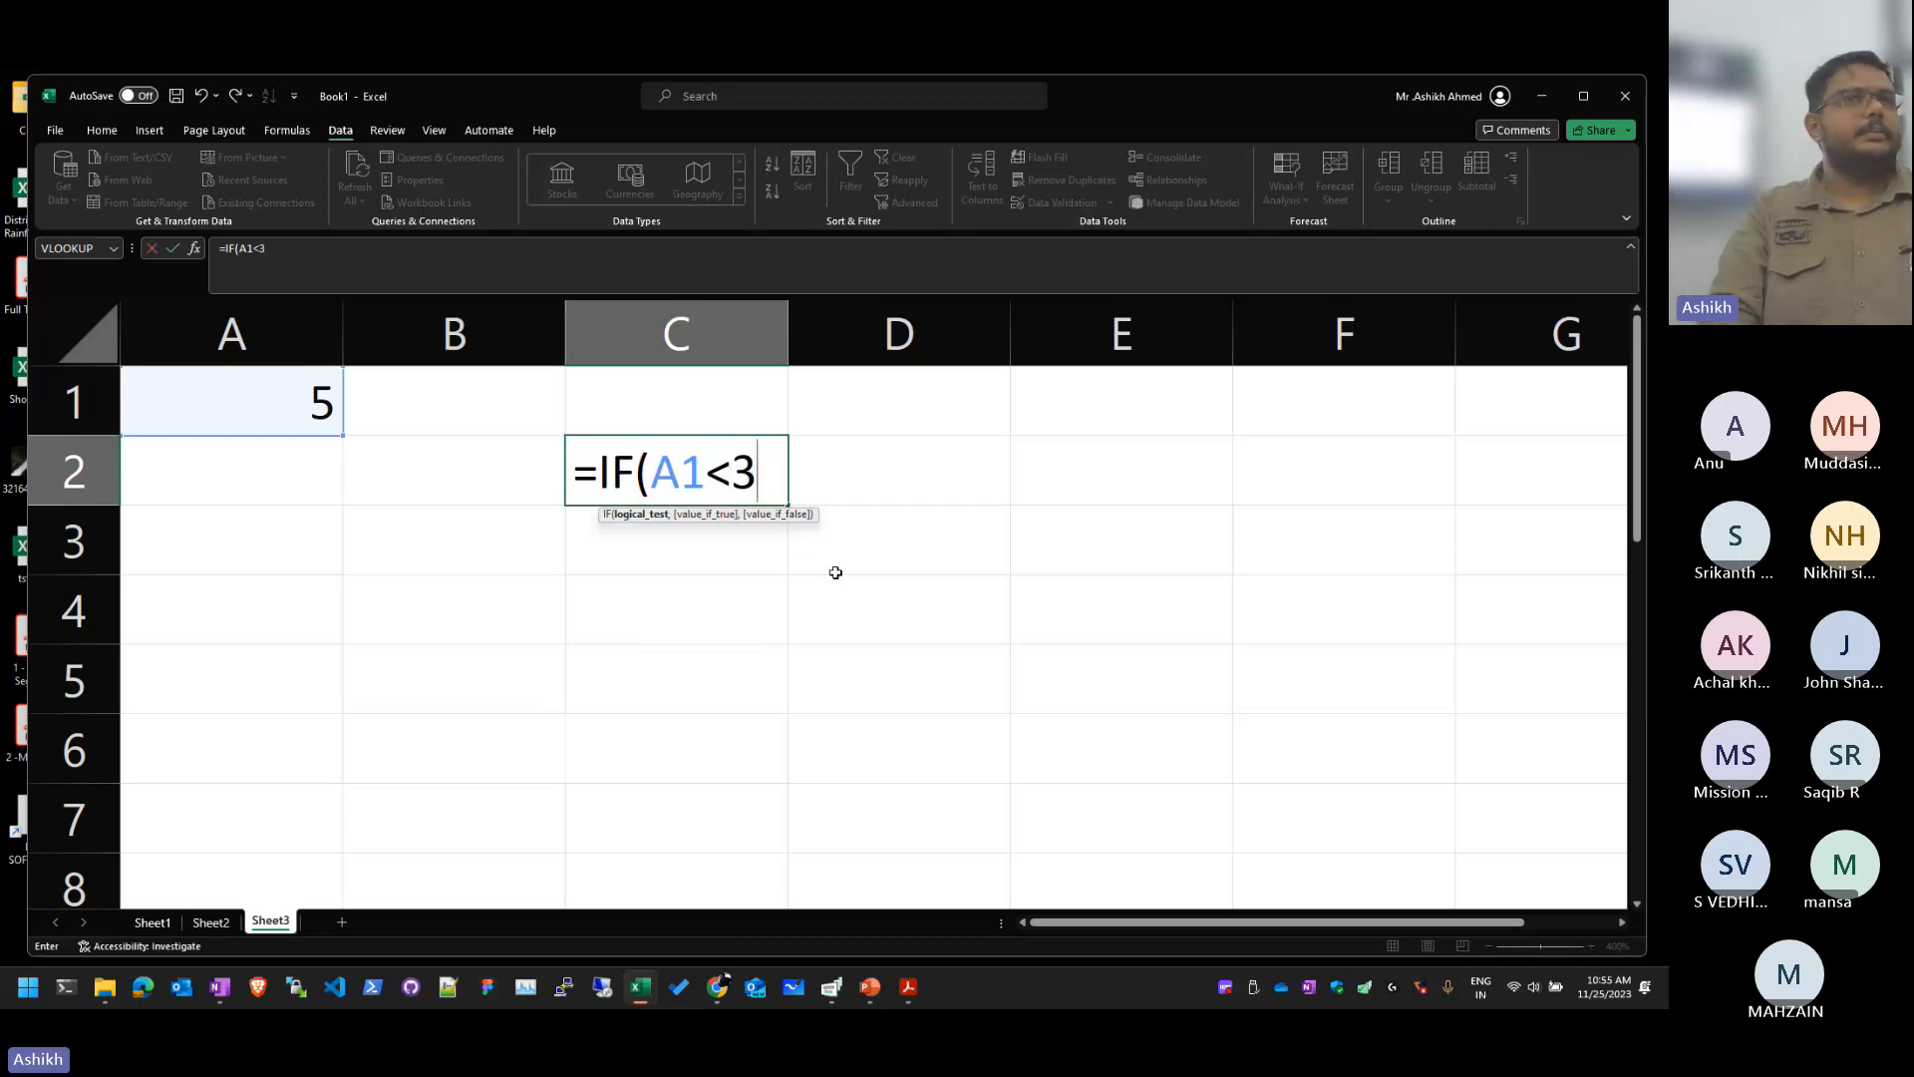
pyautogui.write(',')
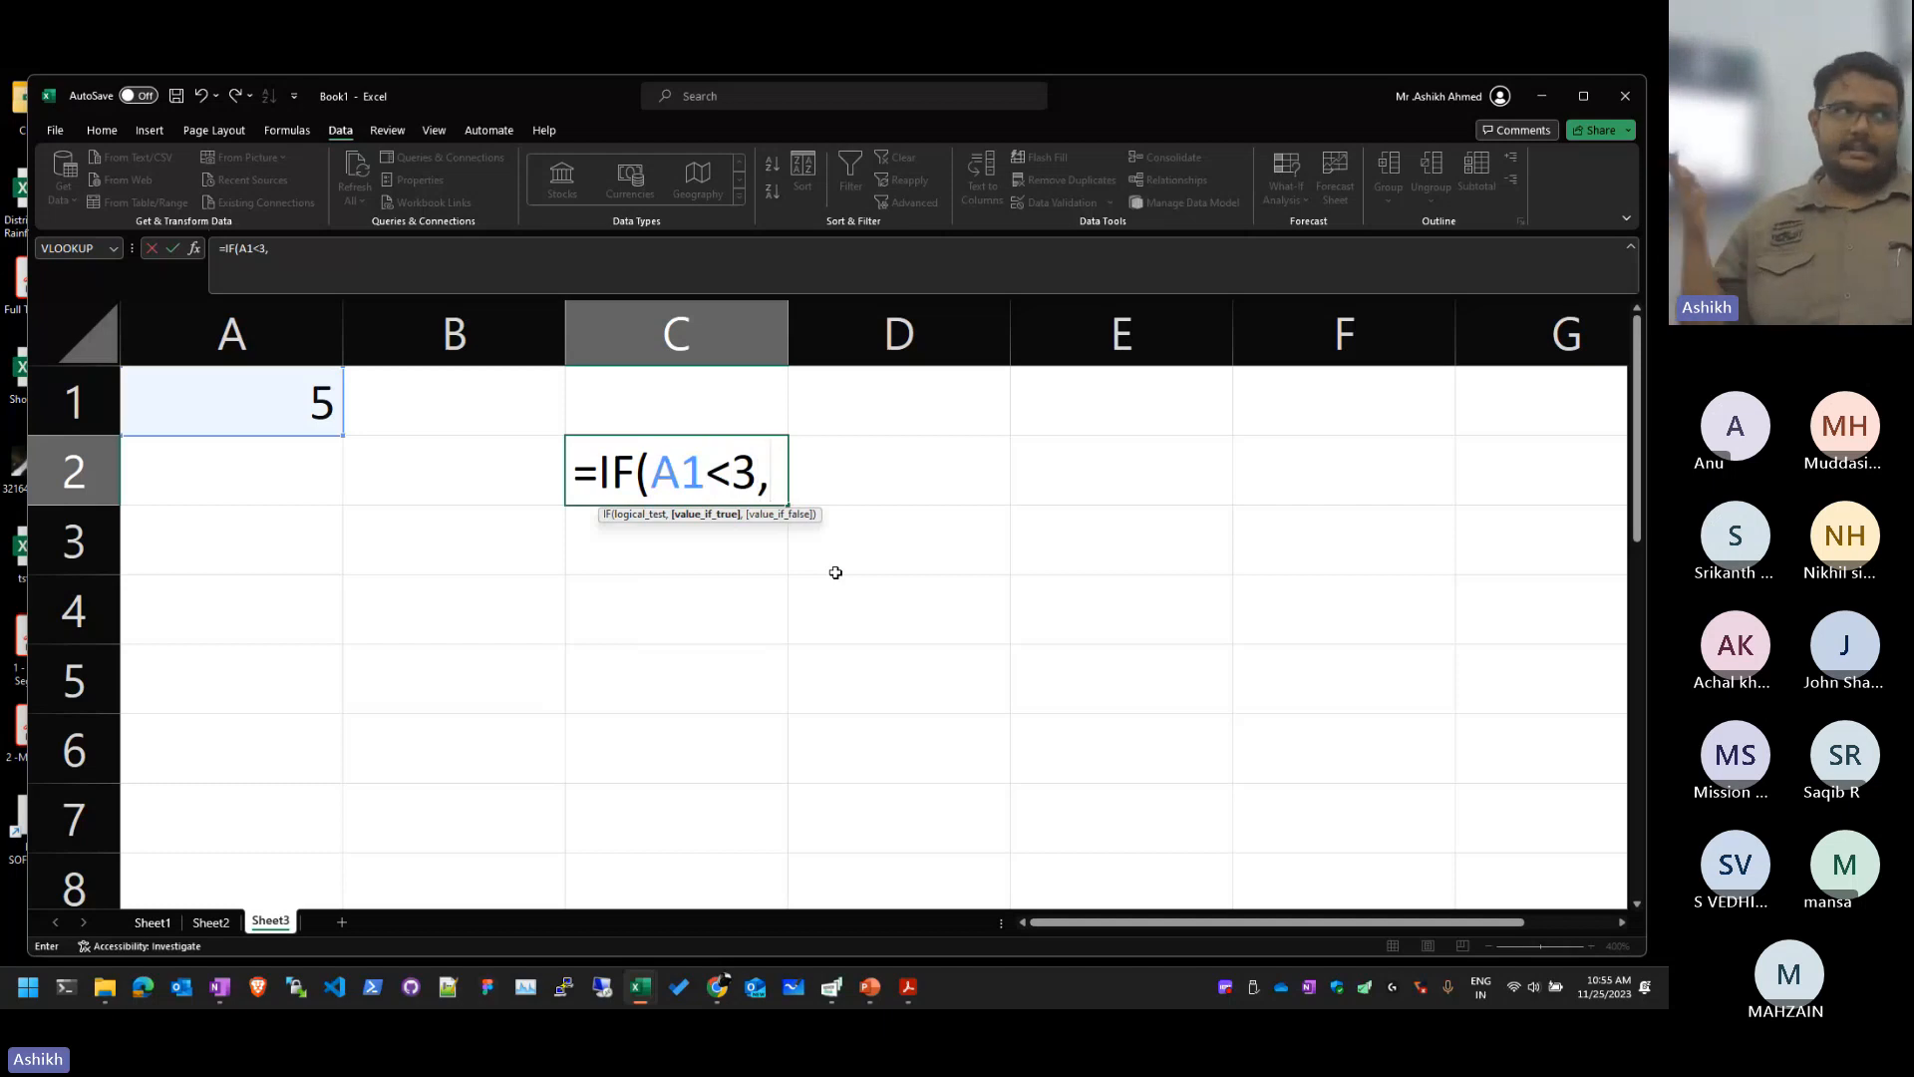
# Step: Complete the IF formula in C2 with "SMALL" as the true value and "BIG" as the false value
pyautogui.write('"')
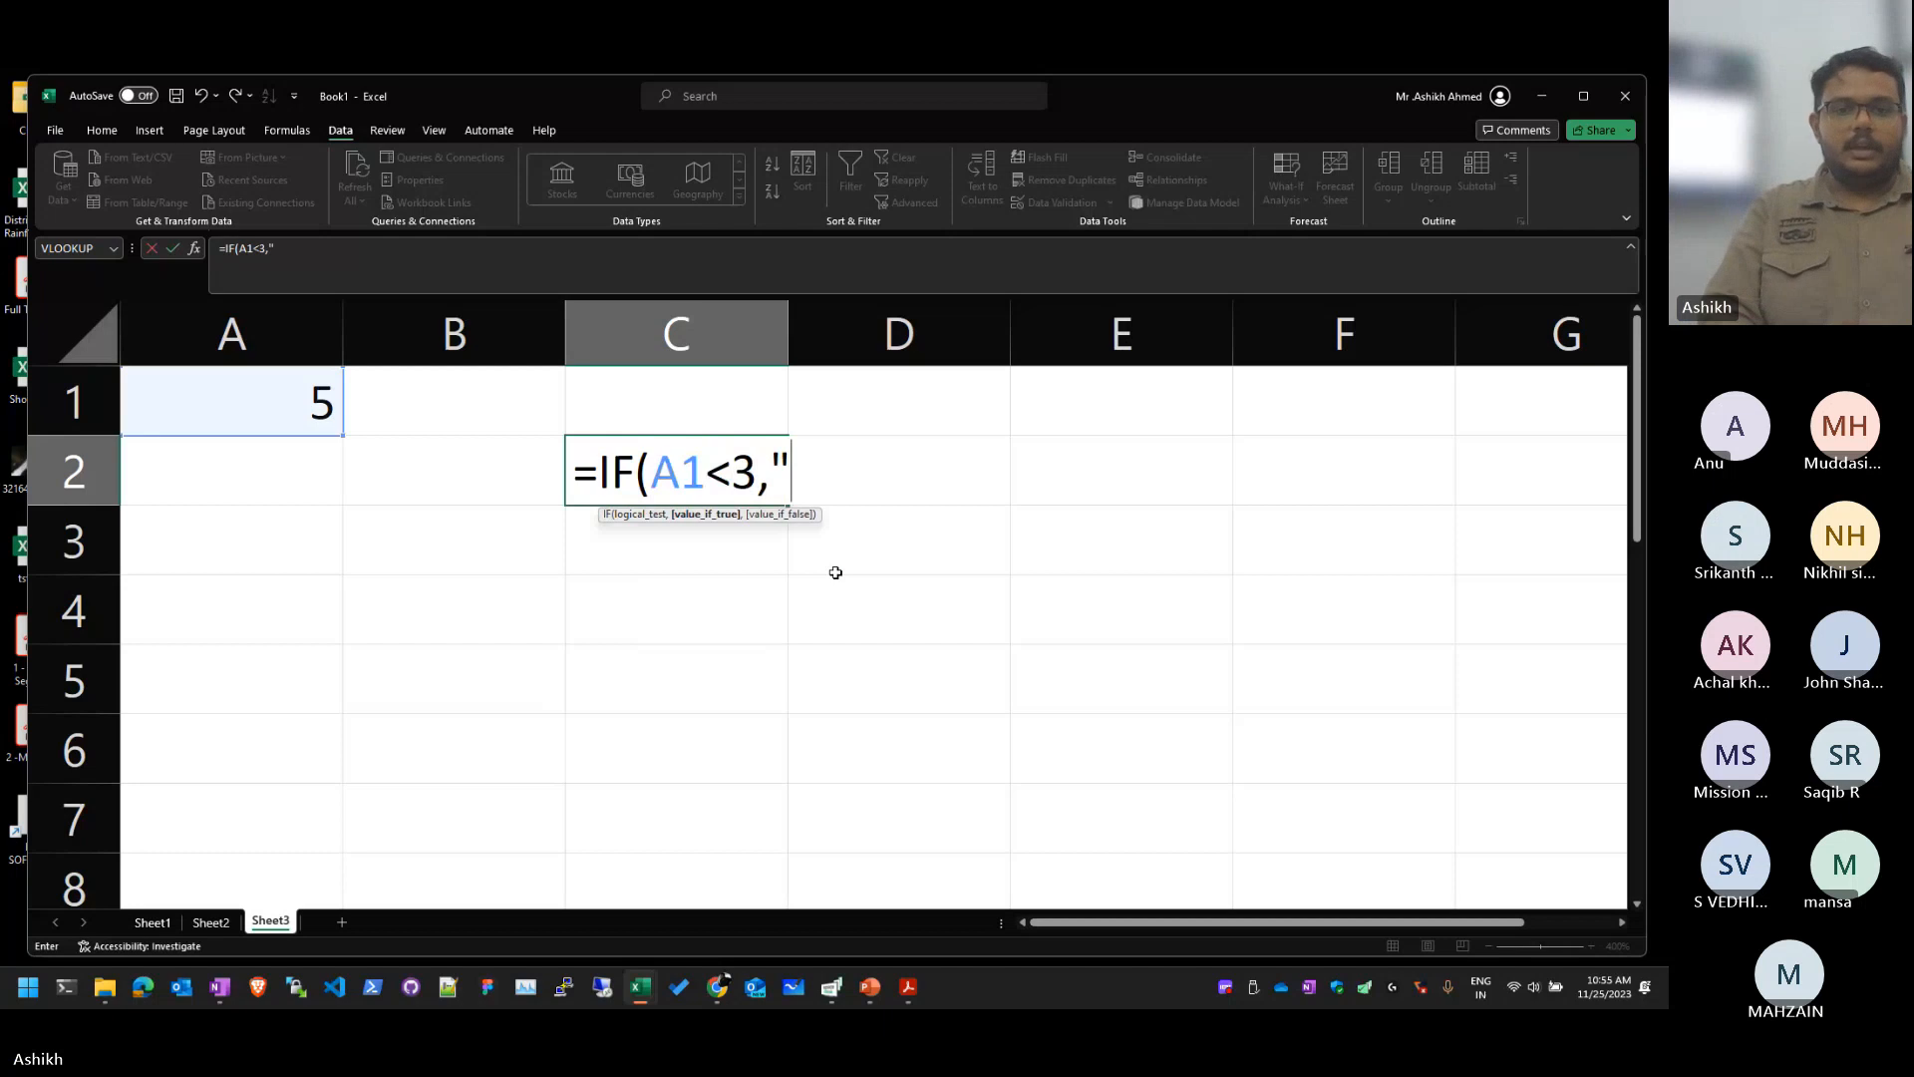
pyautogui.write('S')
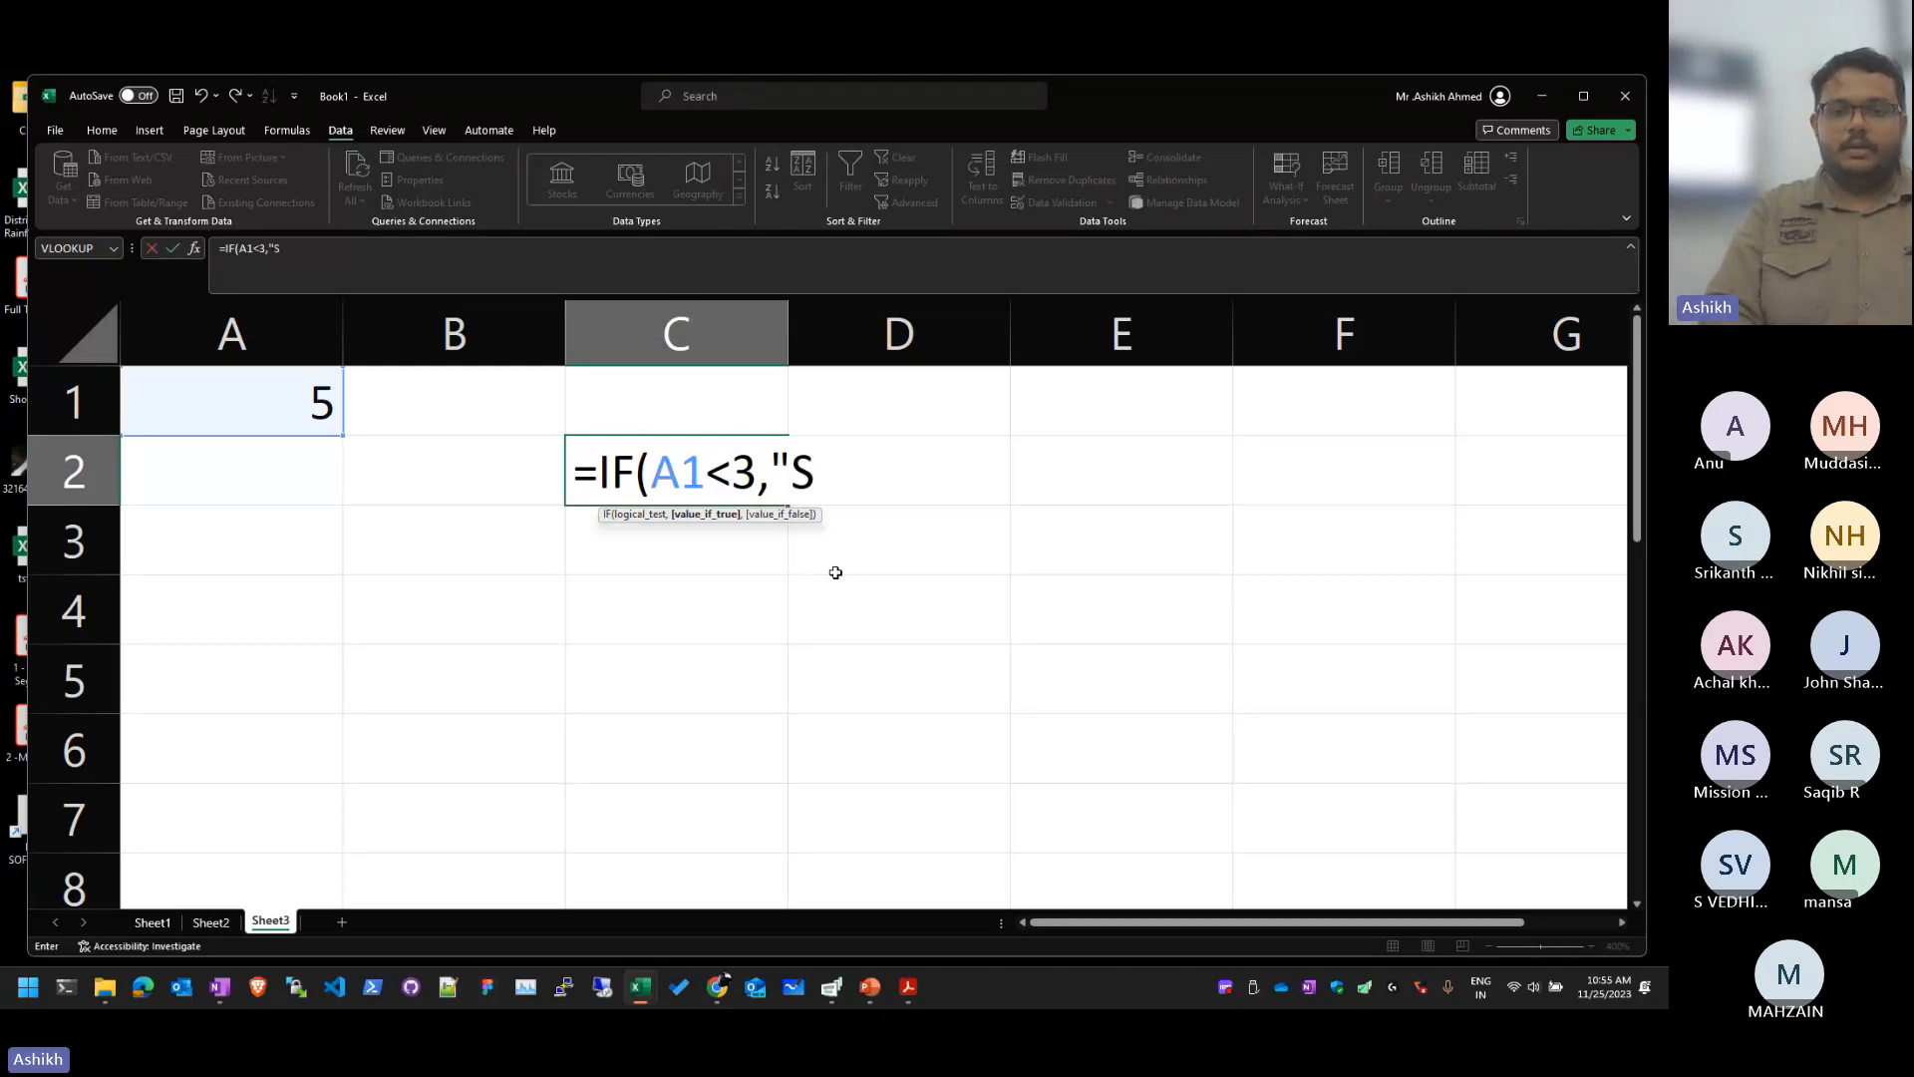
pyautogui.write('MALL"')
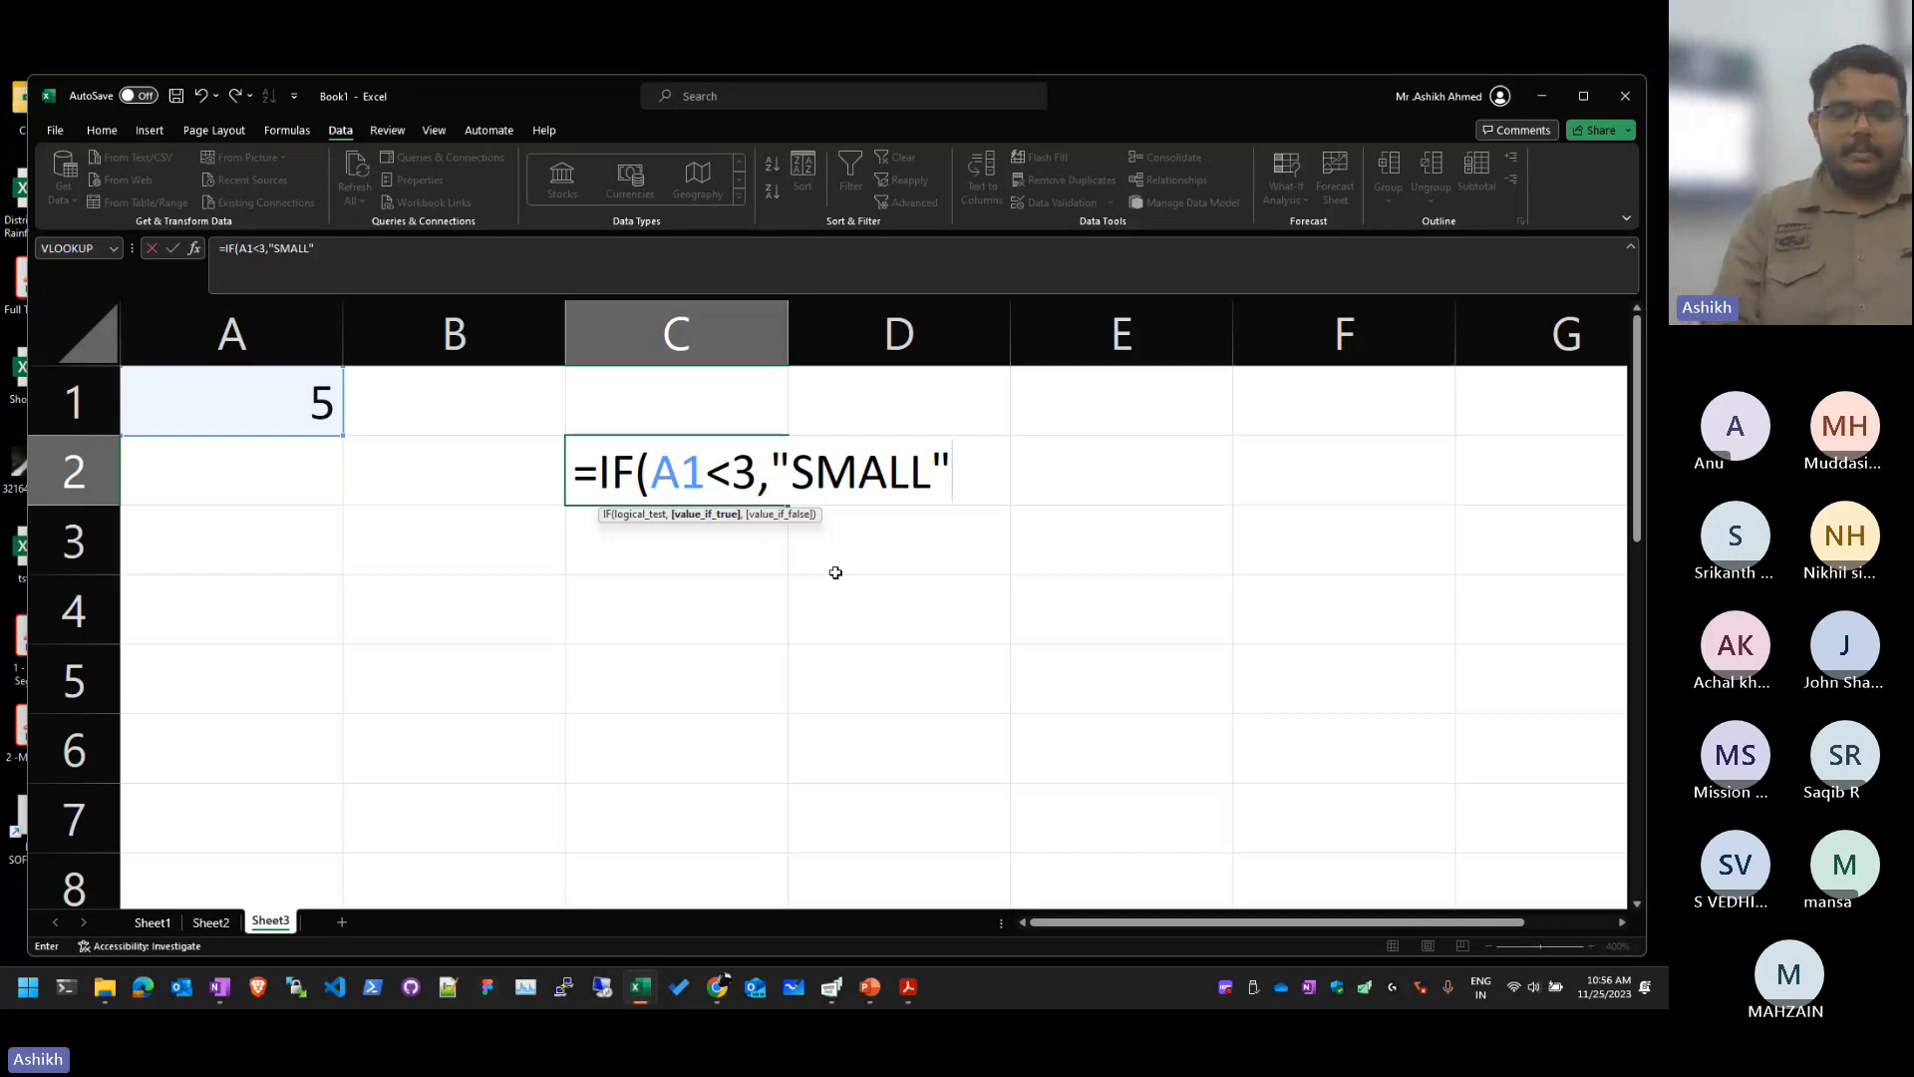
pyautogui.write(',')
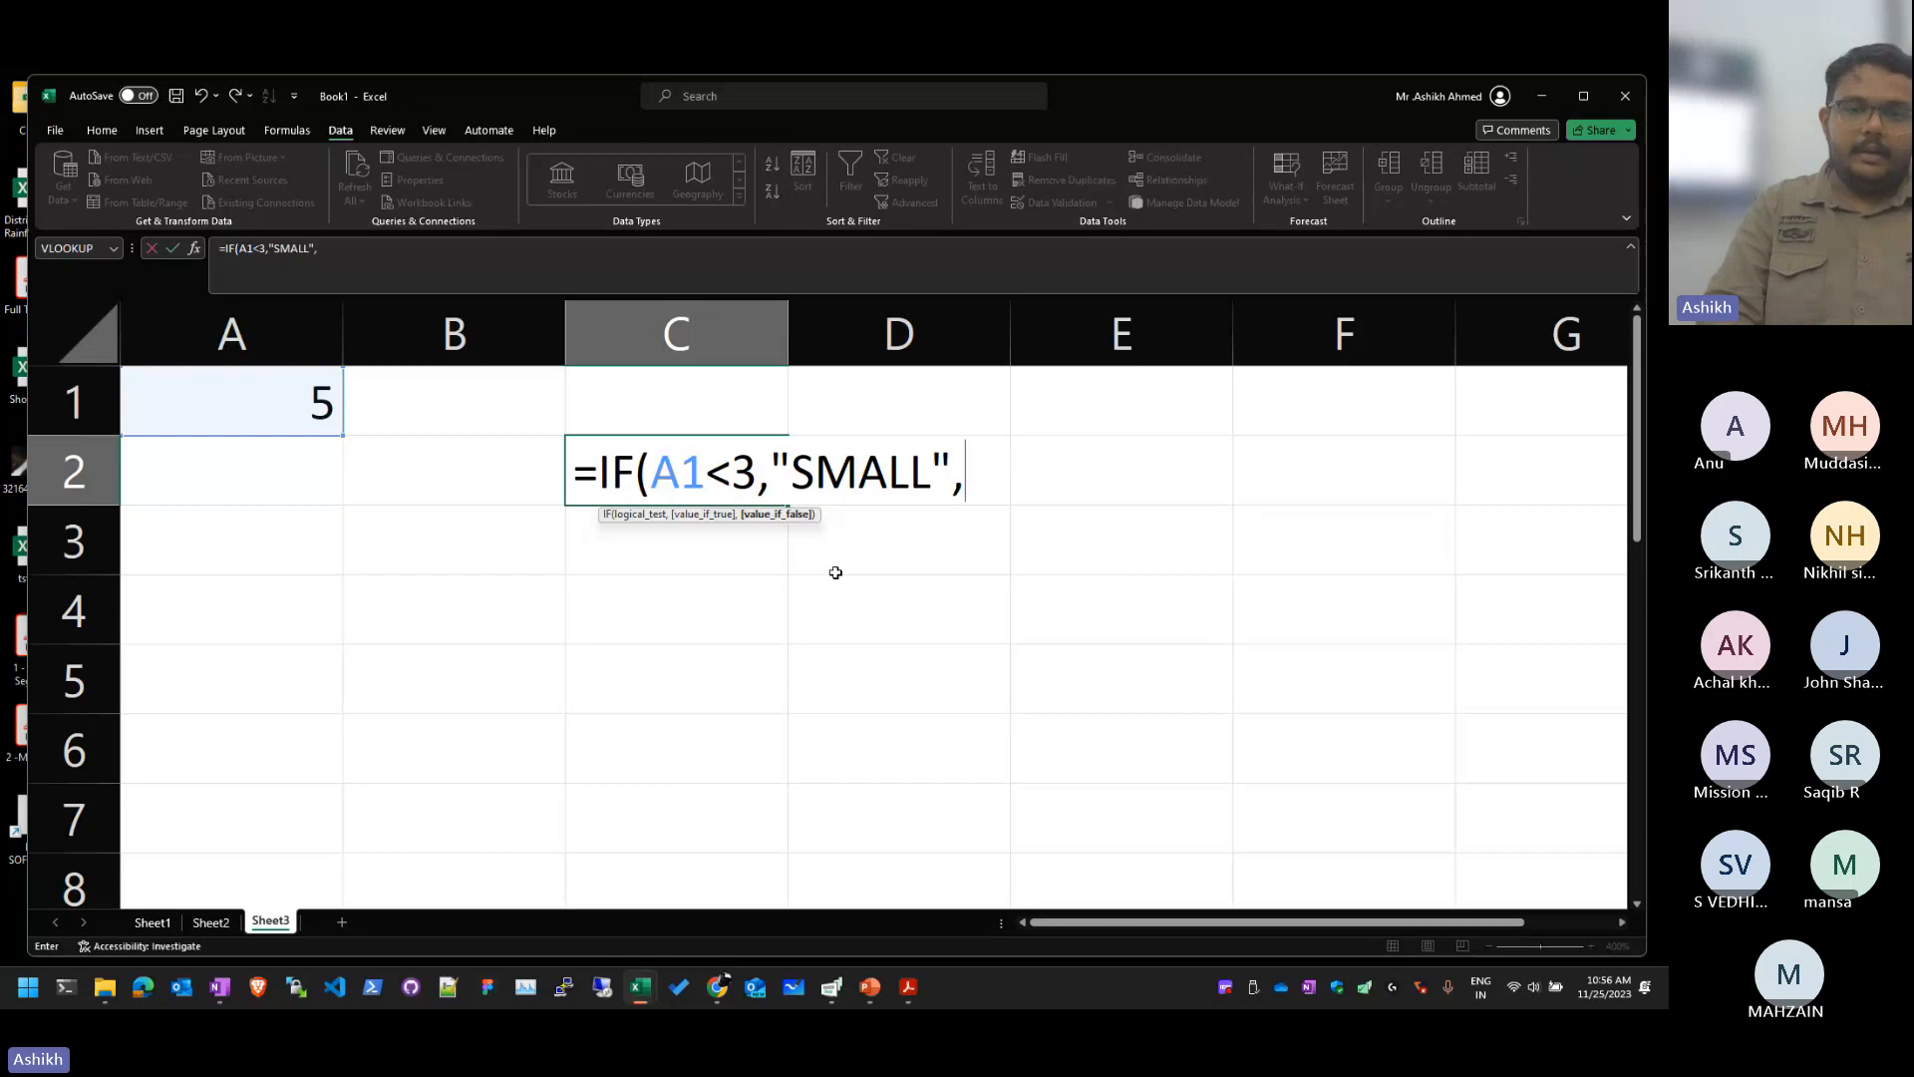
pyautogui.write('"BI')
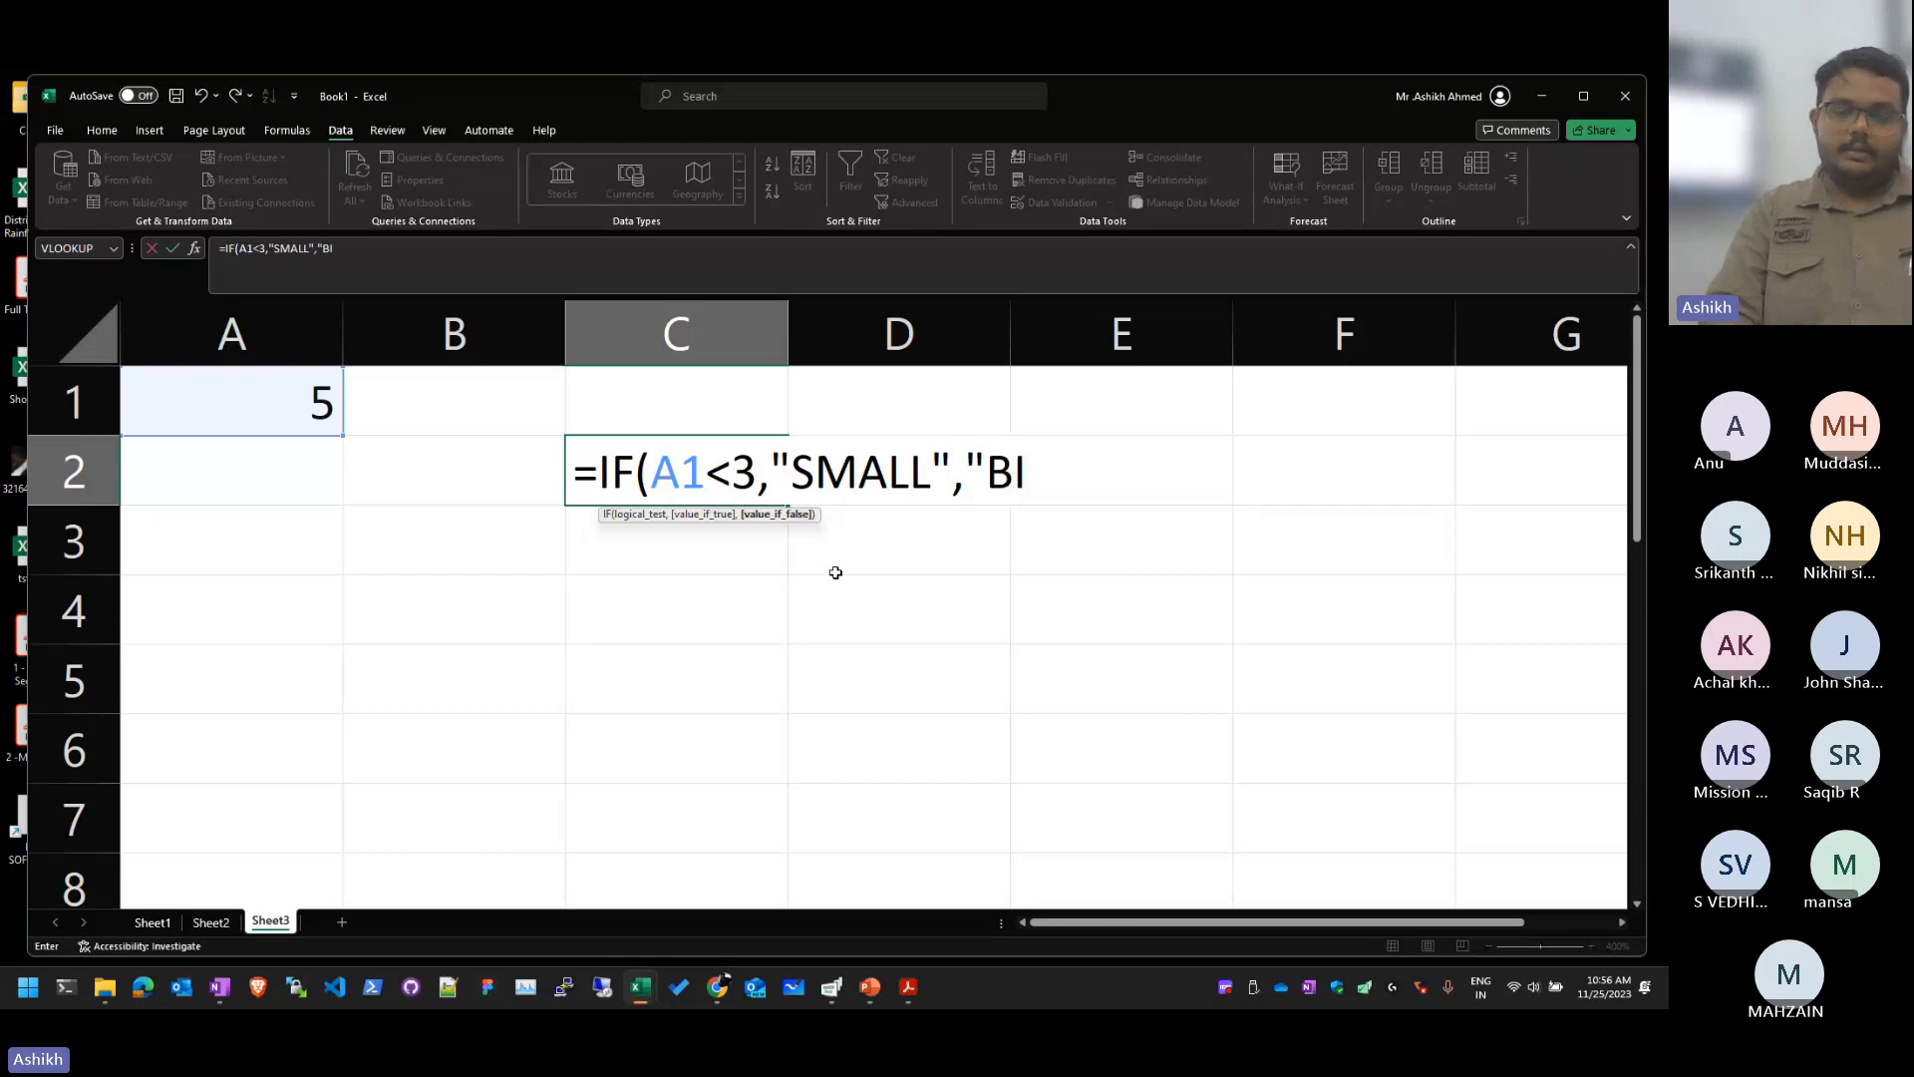
pyautogui.write('G")')
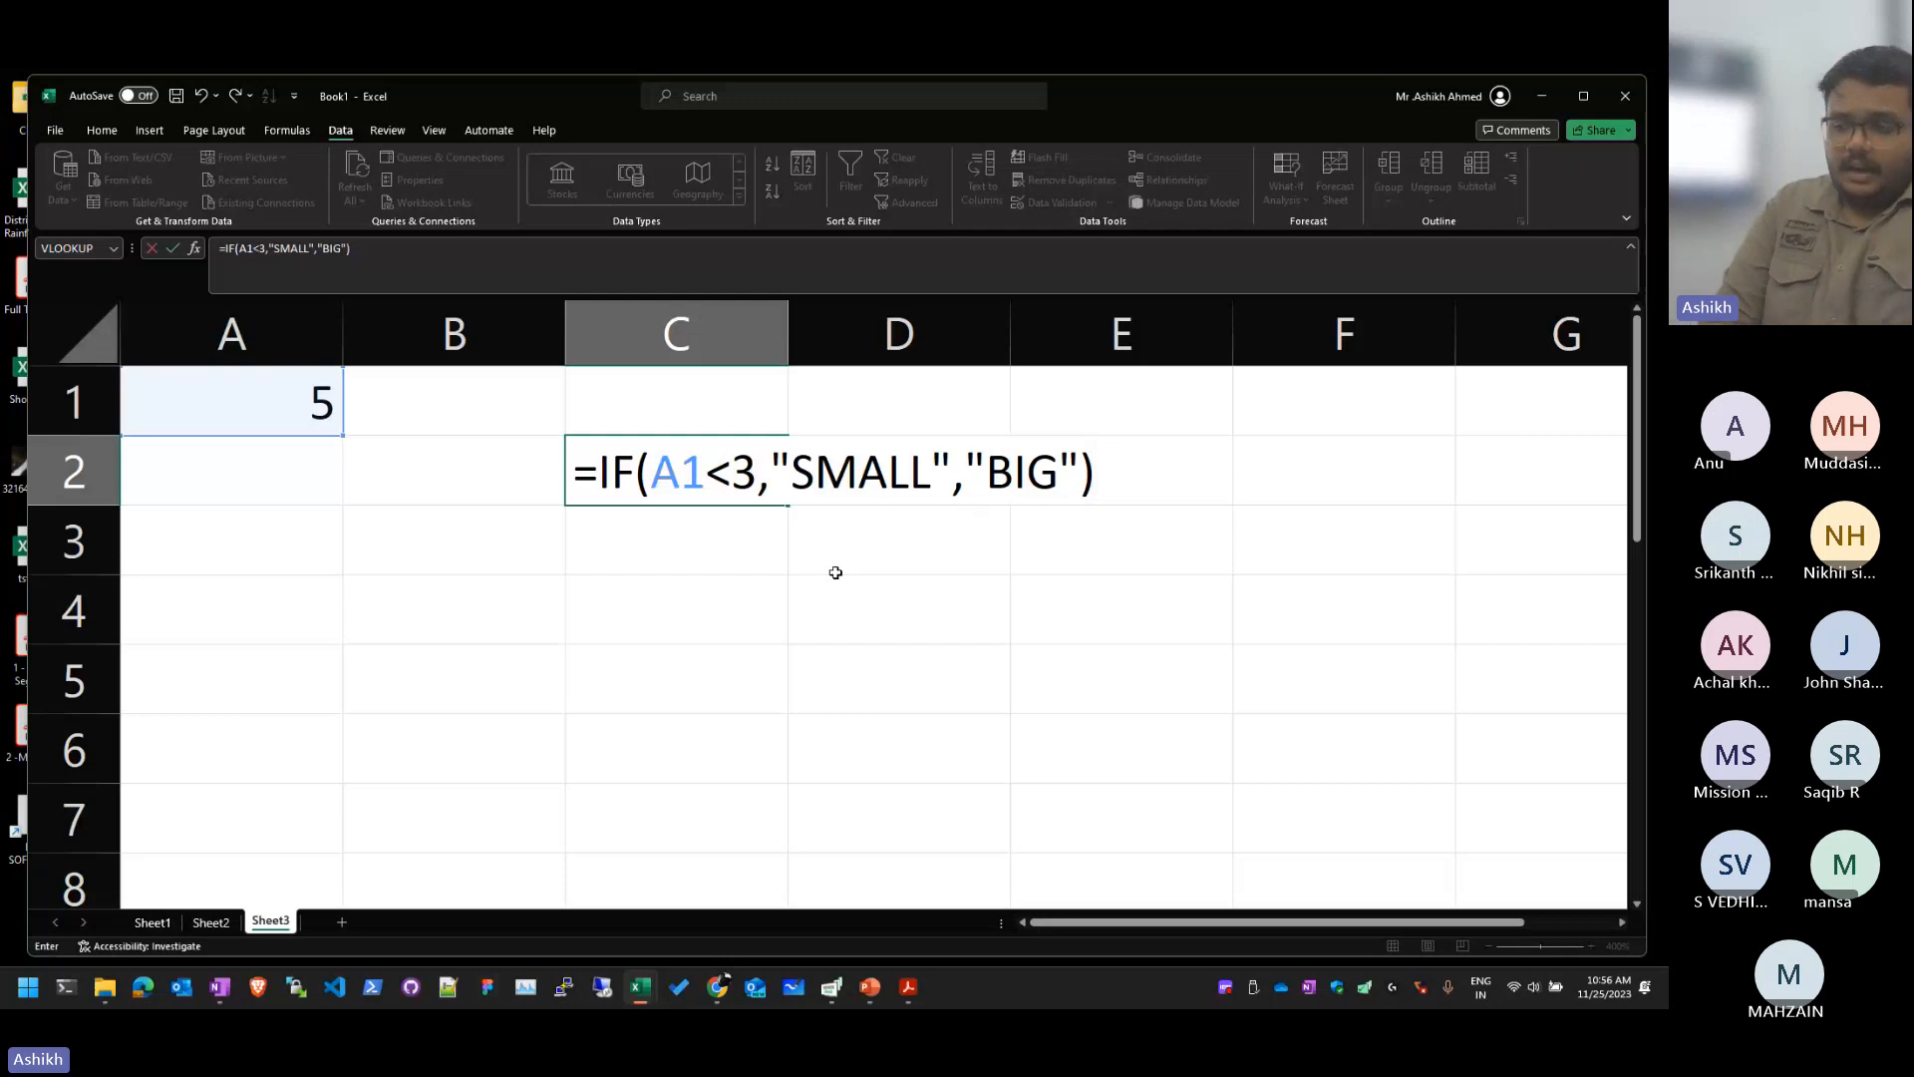
pyautogui.press('Return')
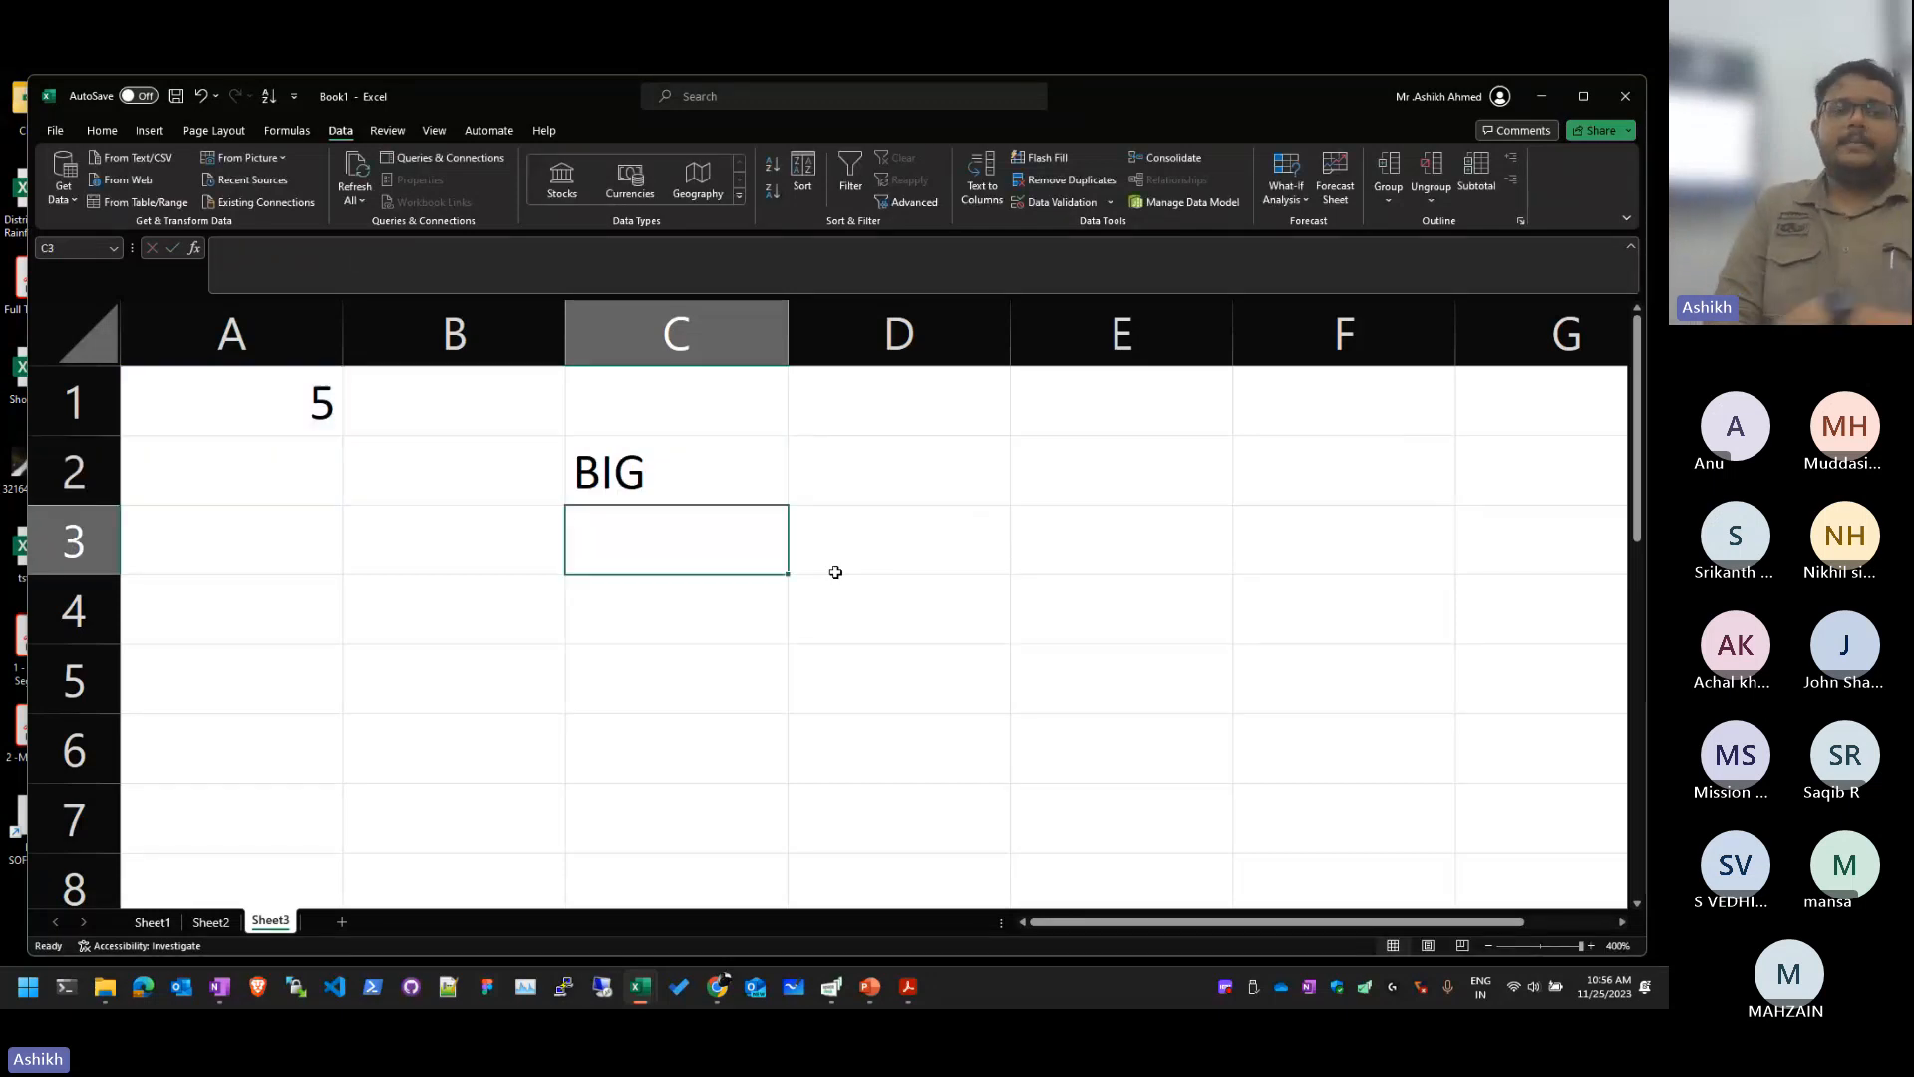
# Step: Test the IF formula by alternating cell A1 between 1 and 4, ending on 4
pyautogui.hotkey('ctrl', 'Home')
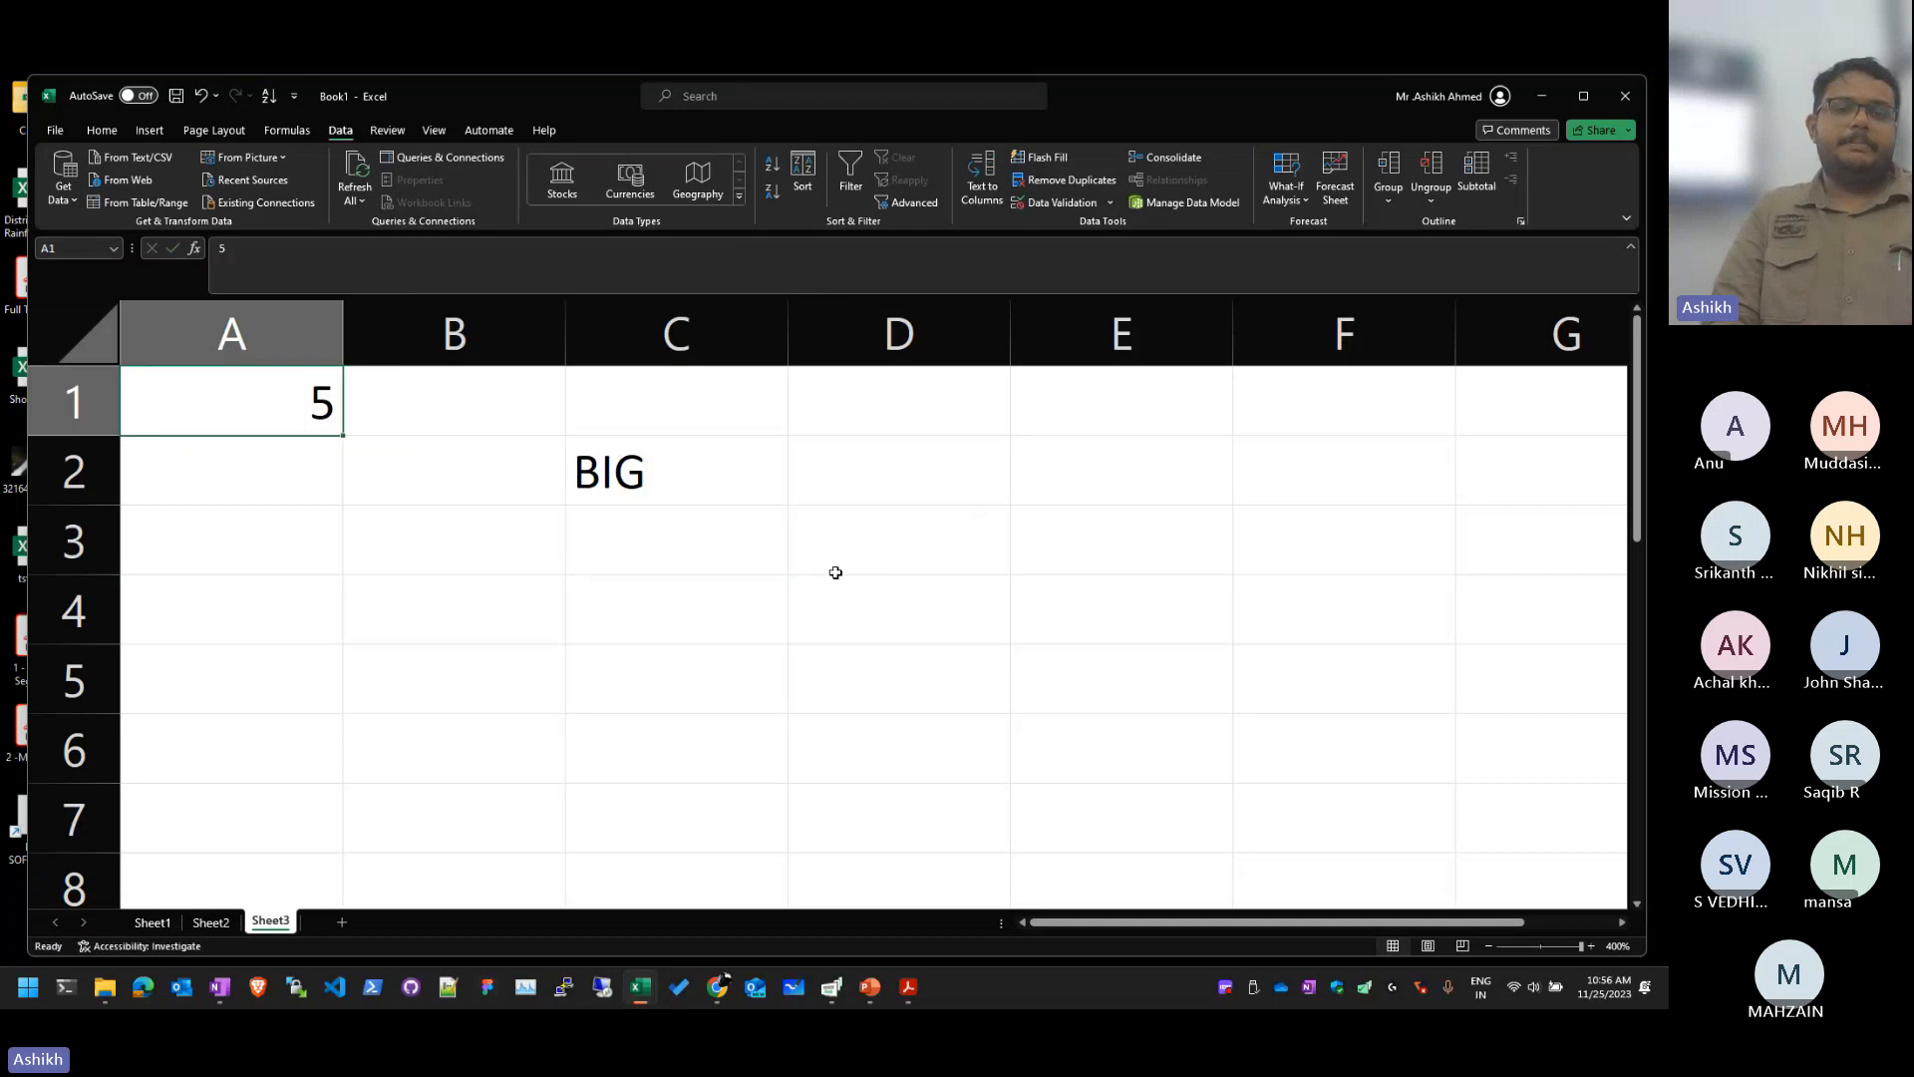
pyautogui.write('1')
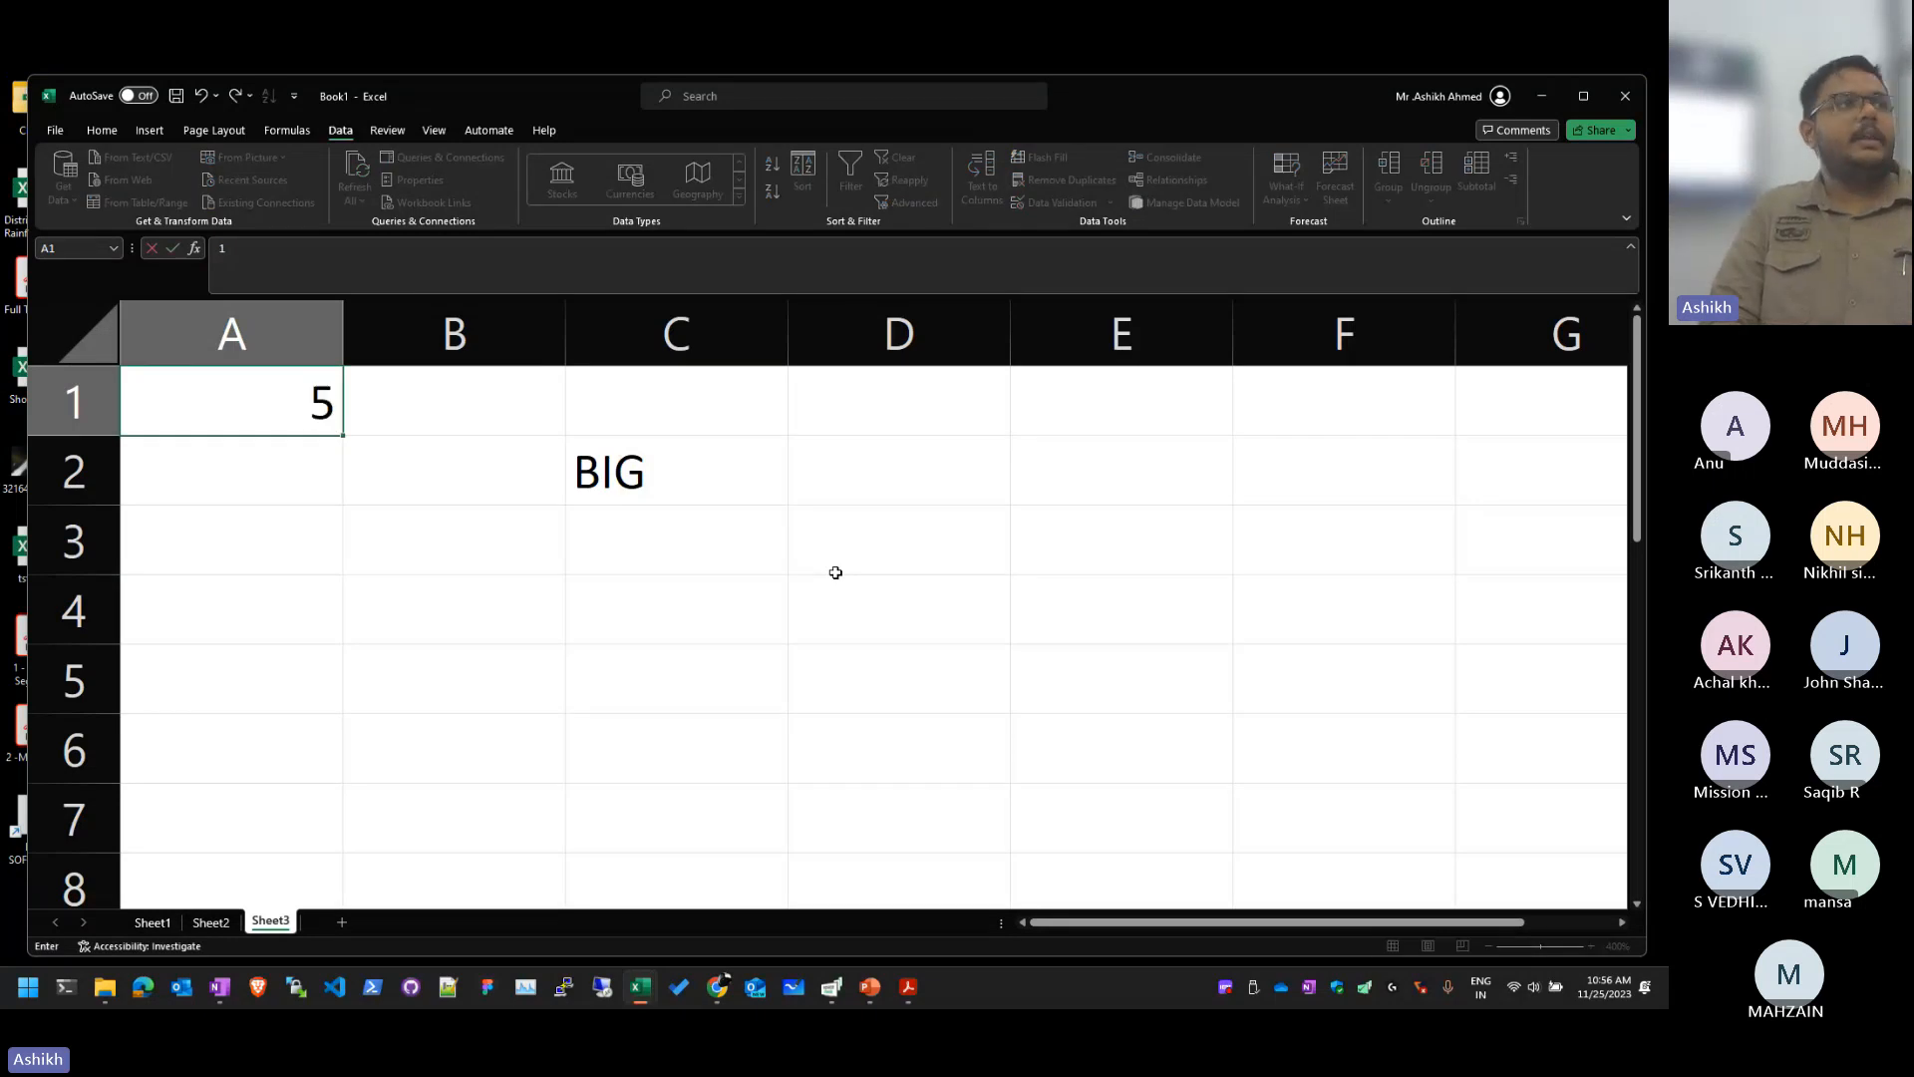
pyautogui.press('Return')
pyautogui.press('Up')
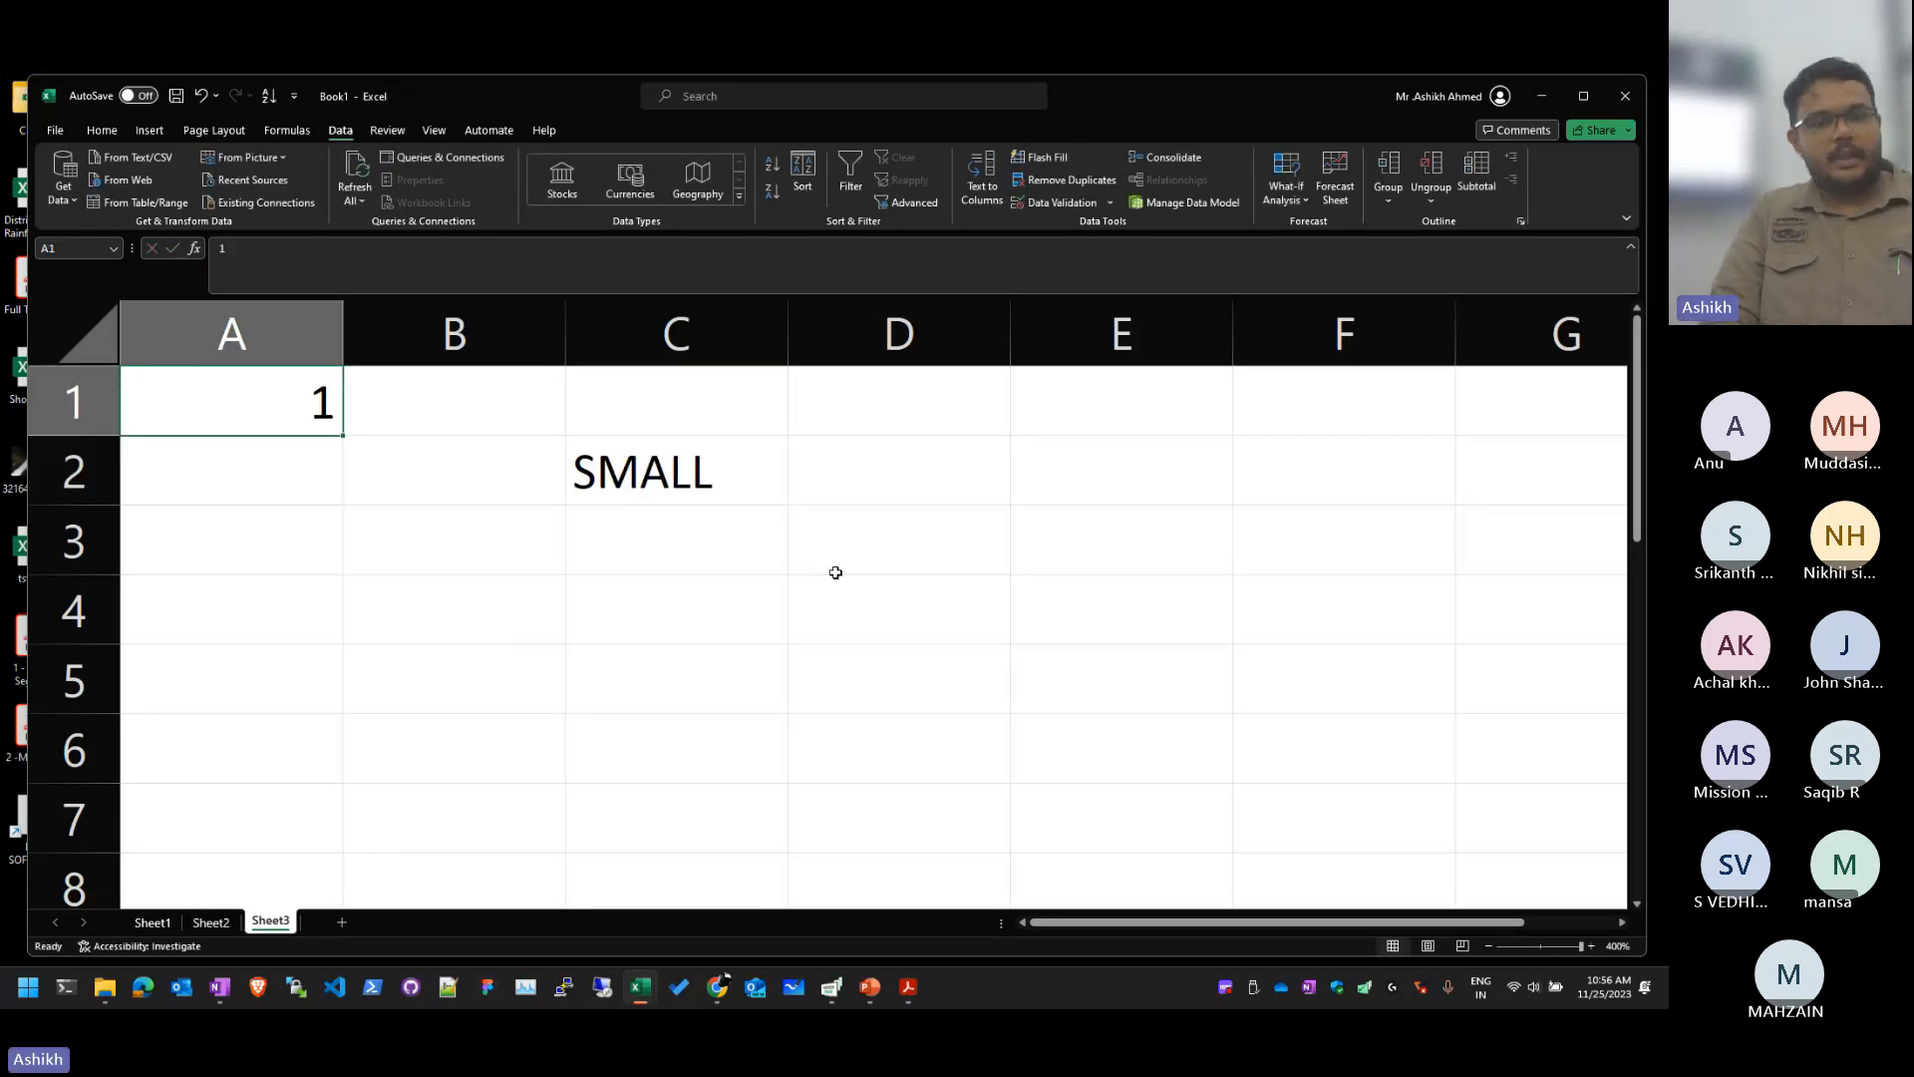
pyautogui.write('4')
pyautogui.press('Return')
pyautogui.press('Up')
pyautogui.write('1')
pyautogui.press('Return')
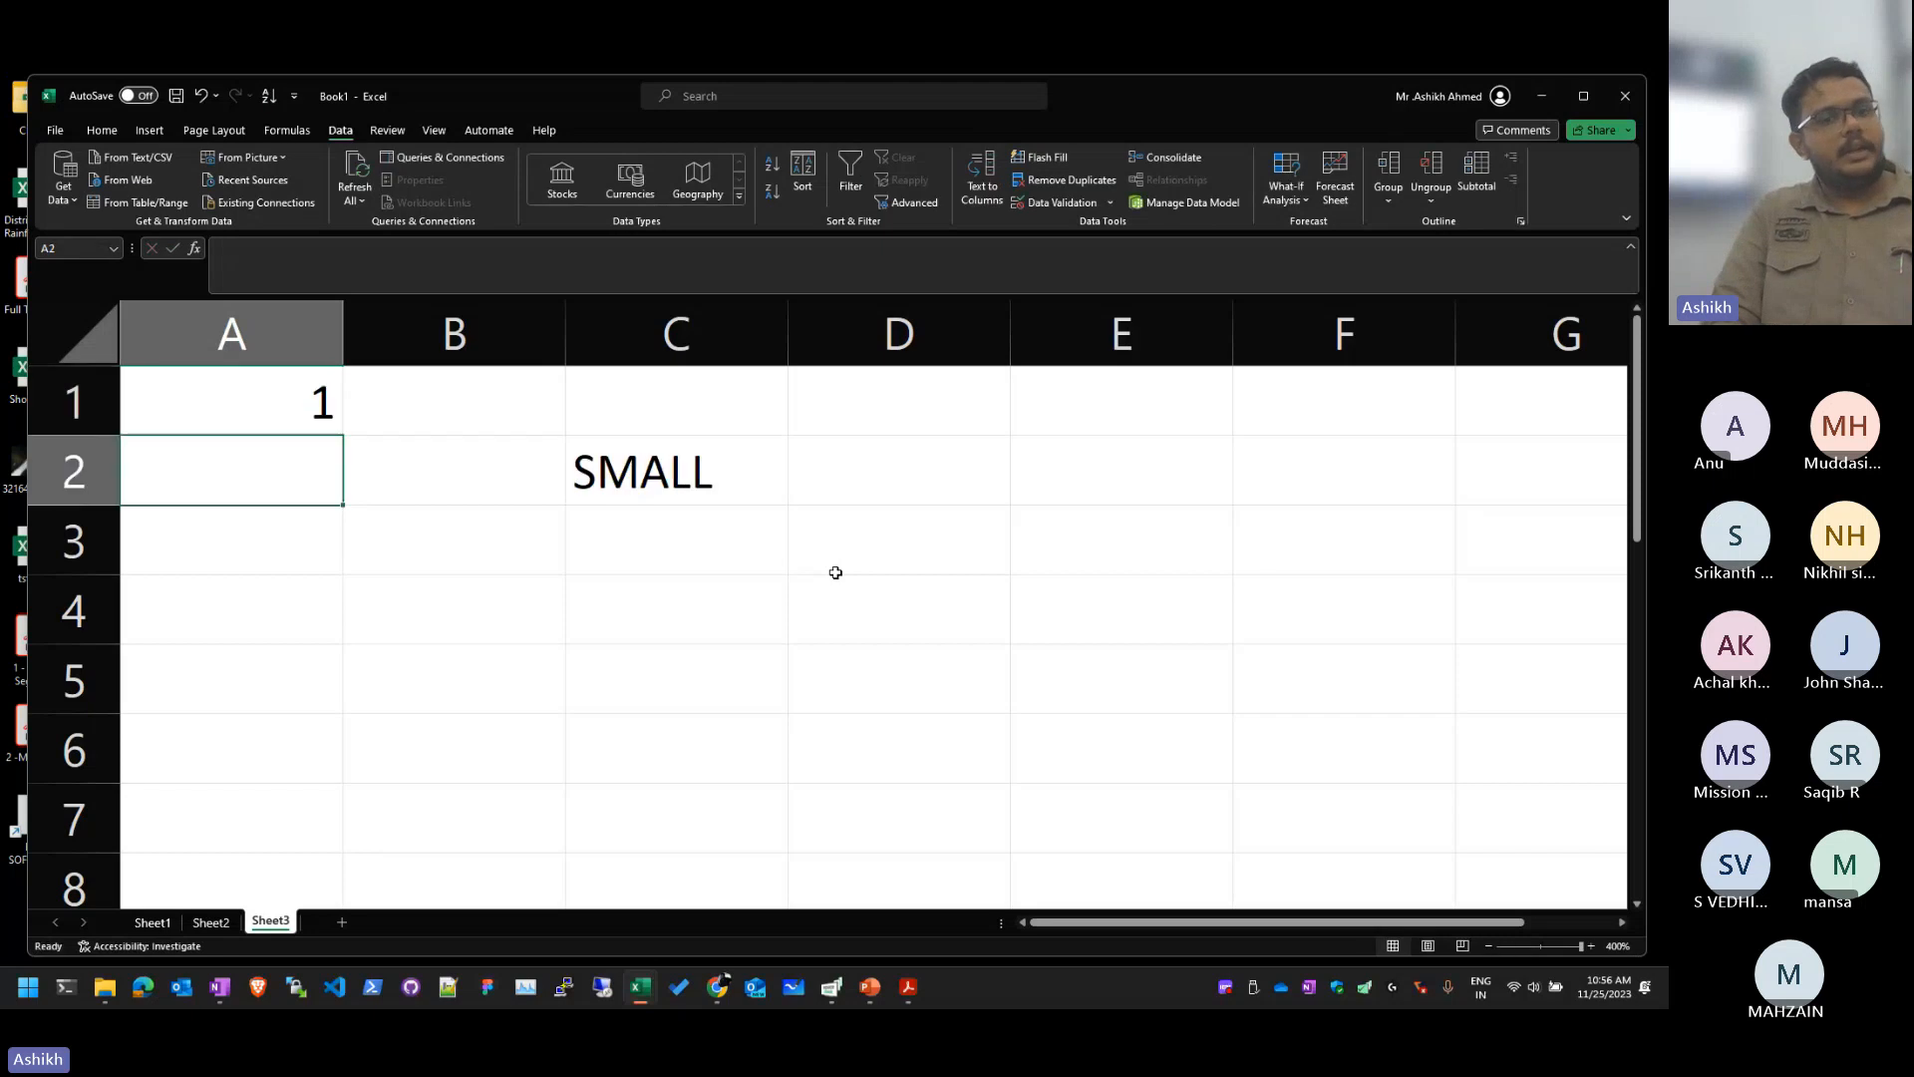
pyautogui.press('Up')
pyautogui.write('4')
pyautogui.press('Return')
# Step: Examine the IF formula stored in cell C2 without changing it
pyautogui.press('Up')
pyautogui.press('Right')
pyautogui.press('Down')
pyautogui.press('Right')
pyautogui.press('F2')
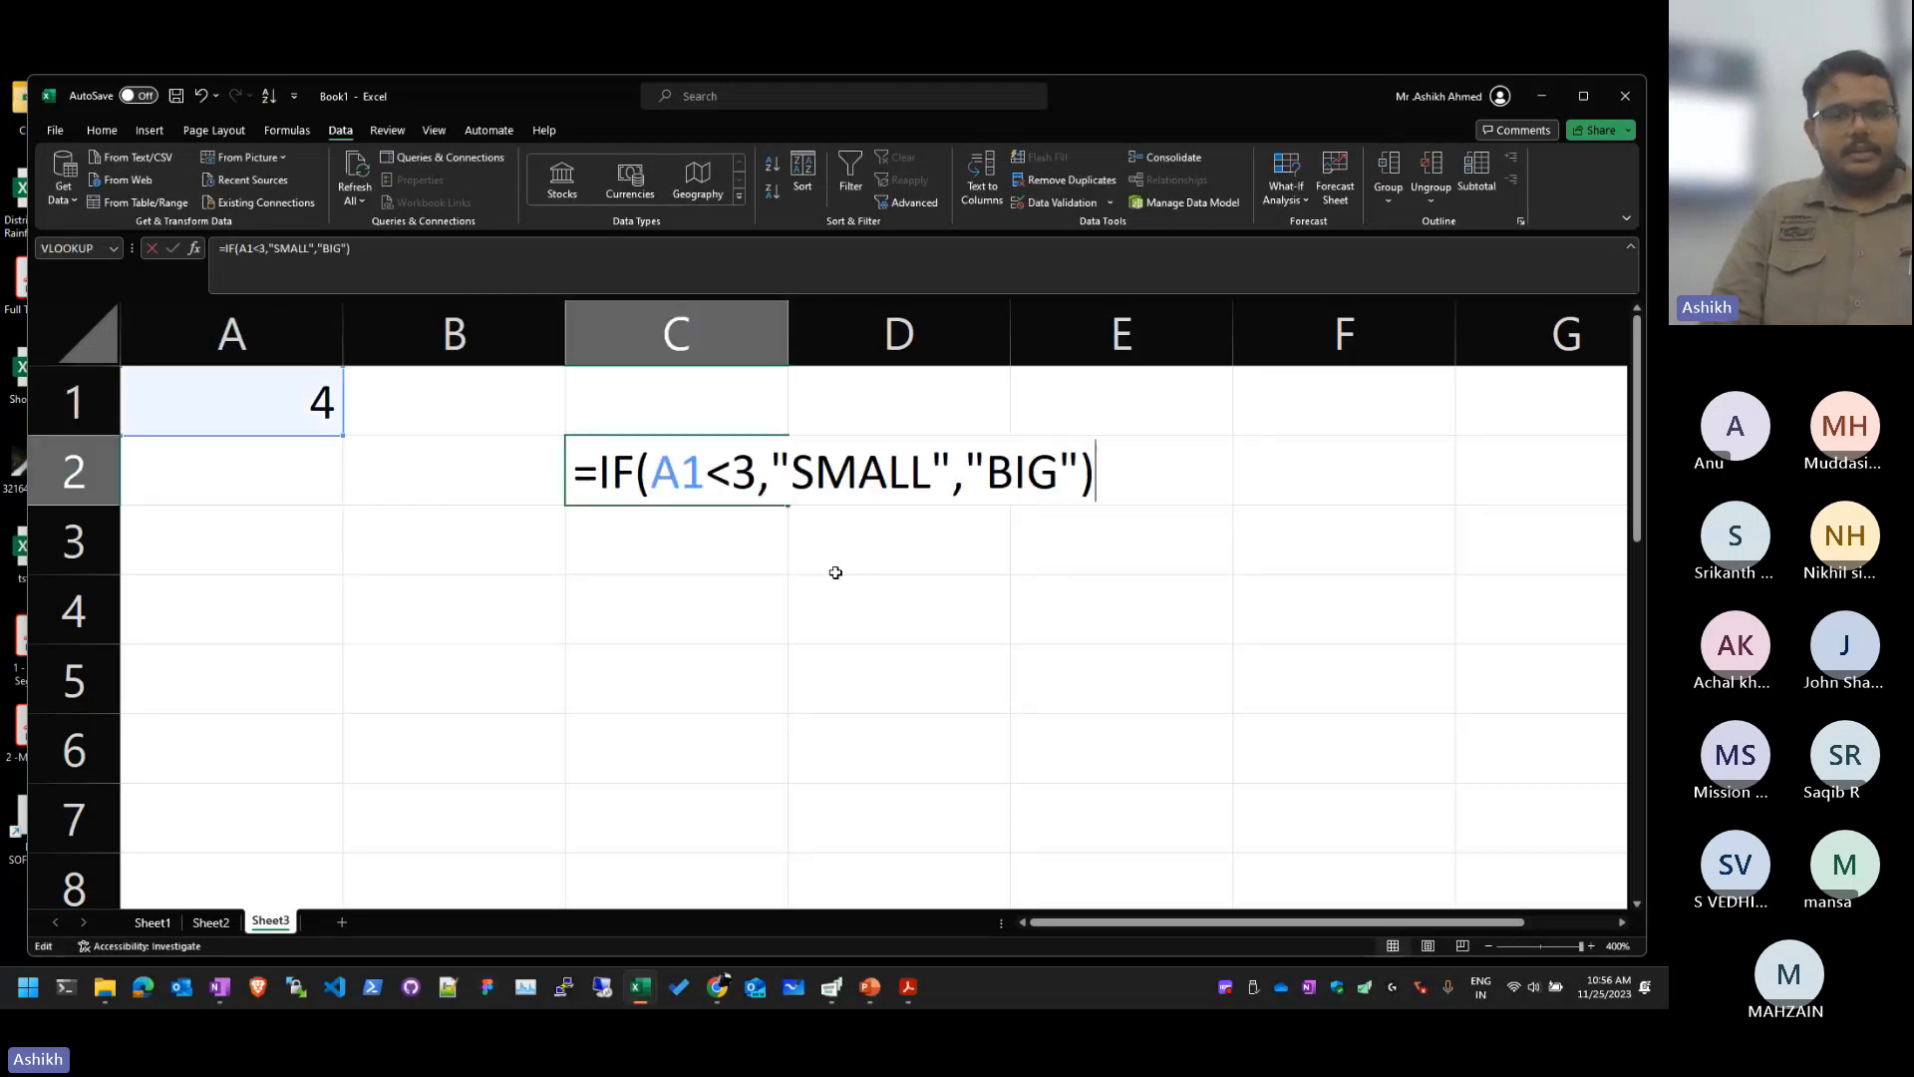
pyautogui.press('Return')
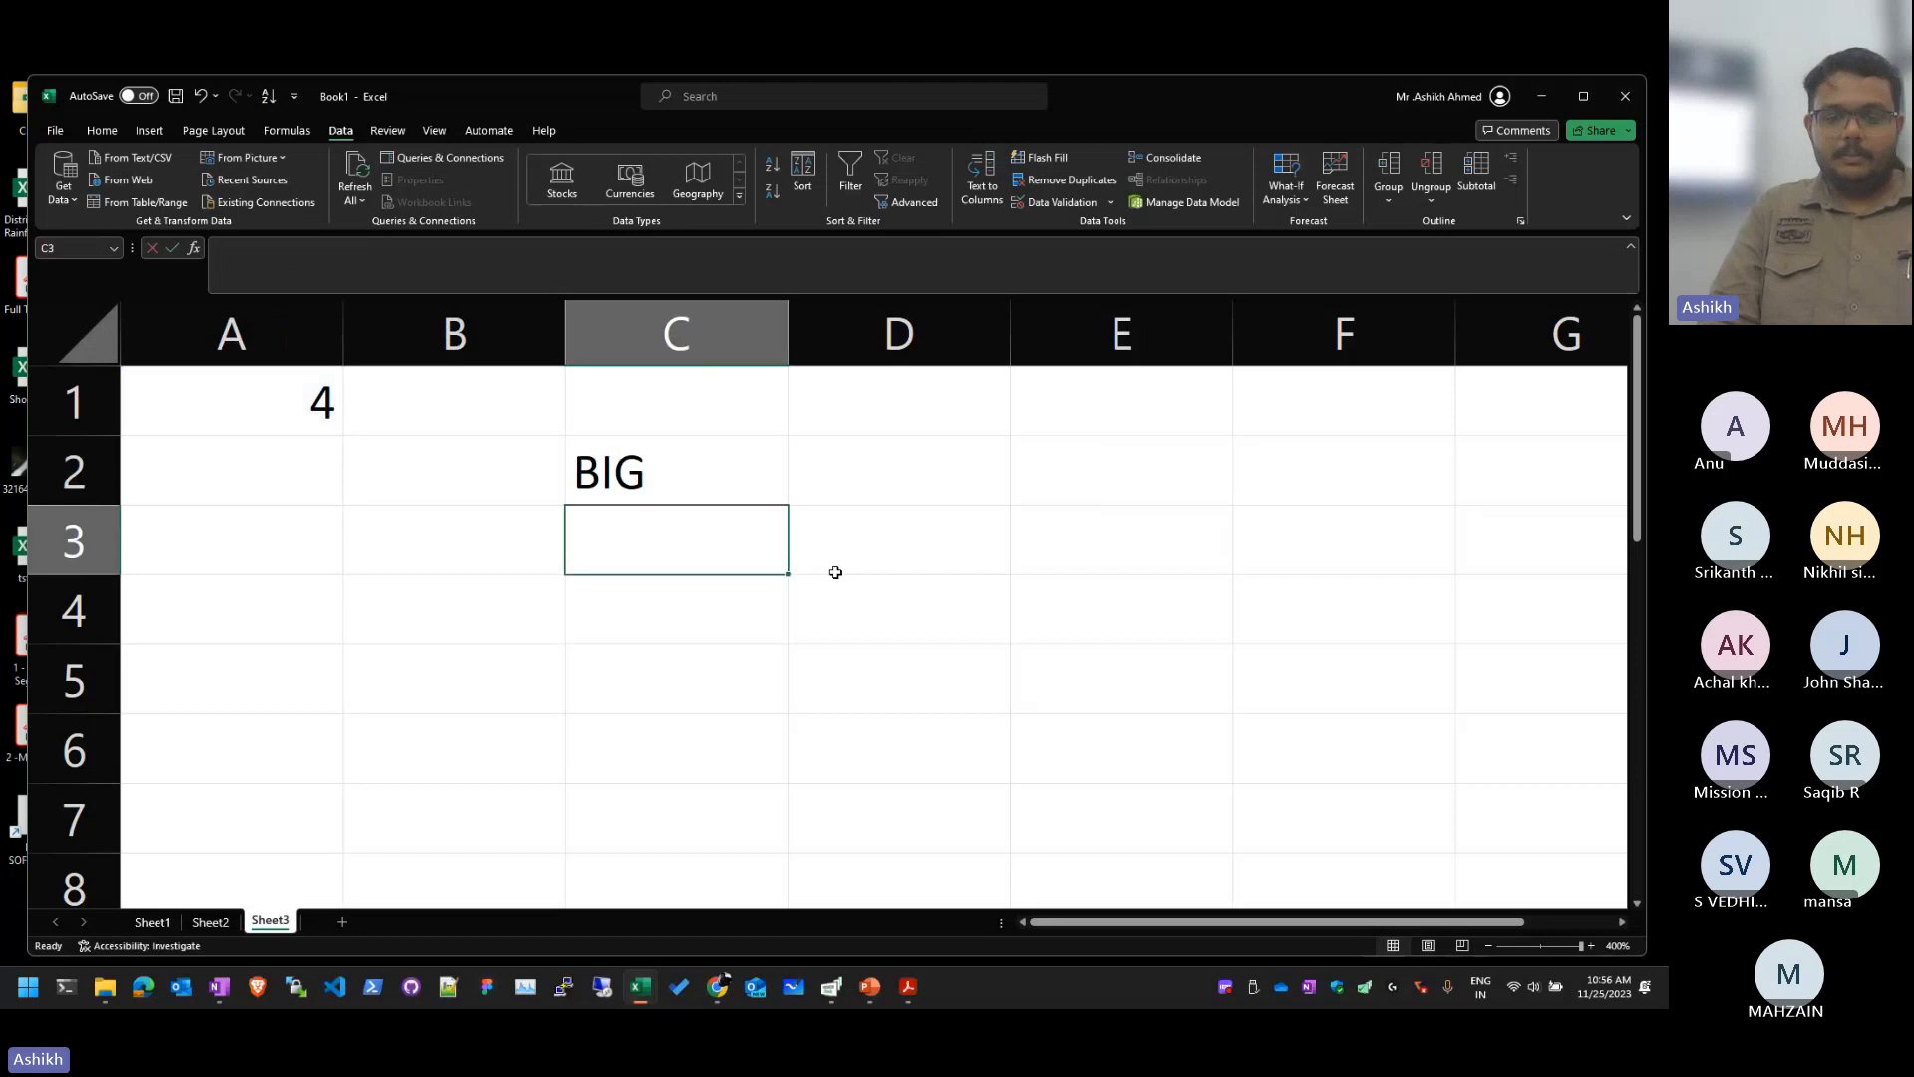
pyautogui.press('Up')
pyautogui.click(836, 572)
pyautogui.press('Left')
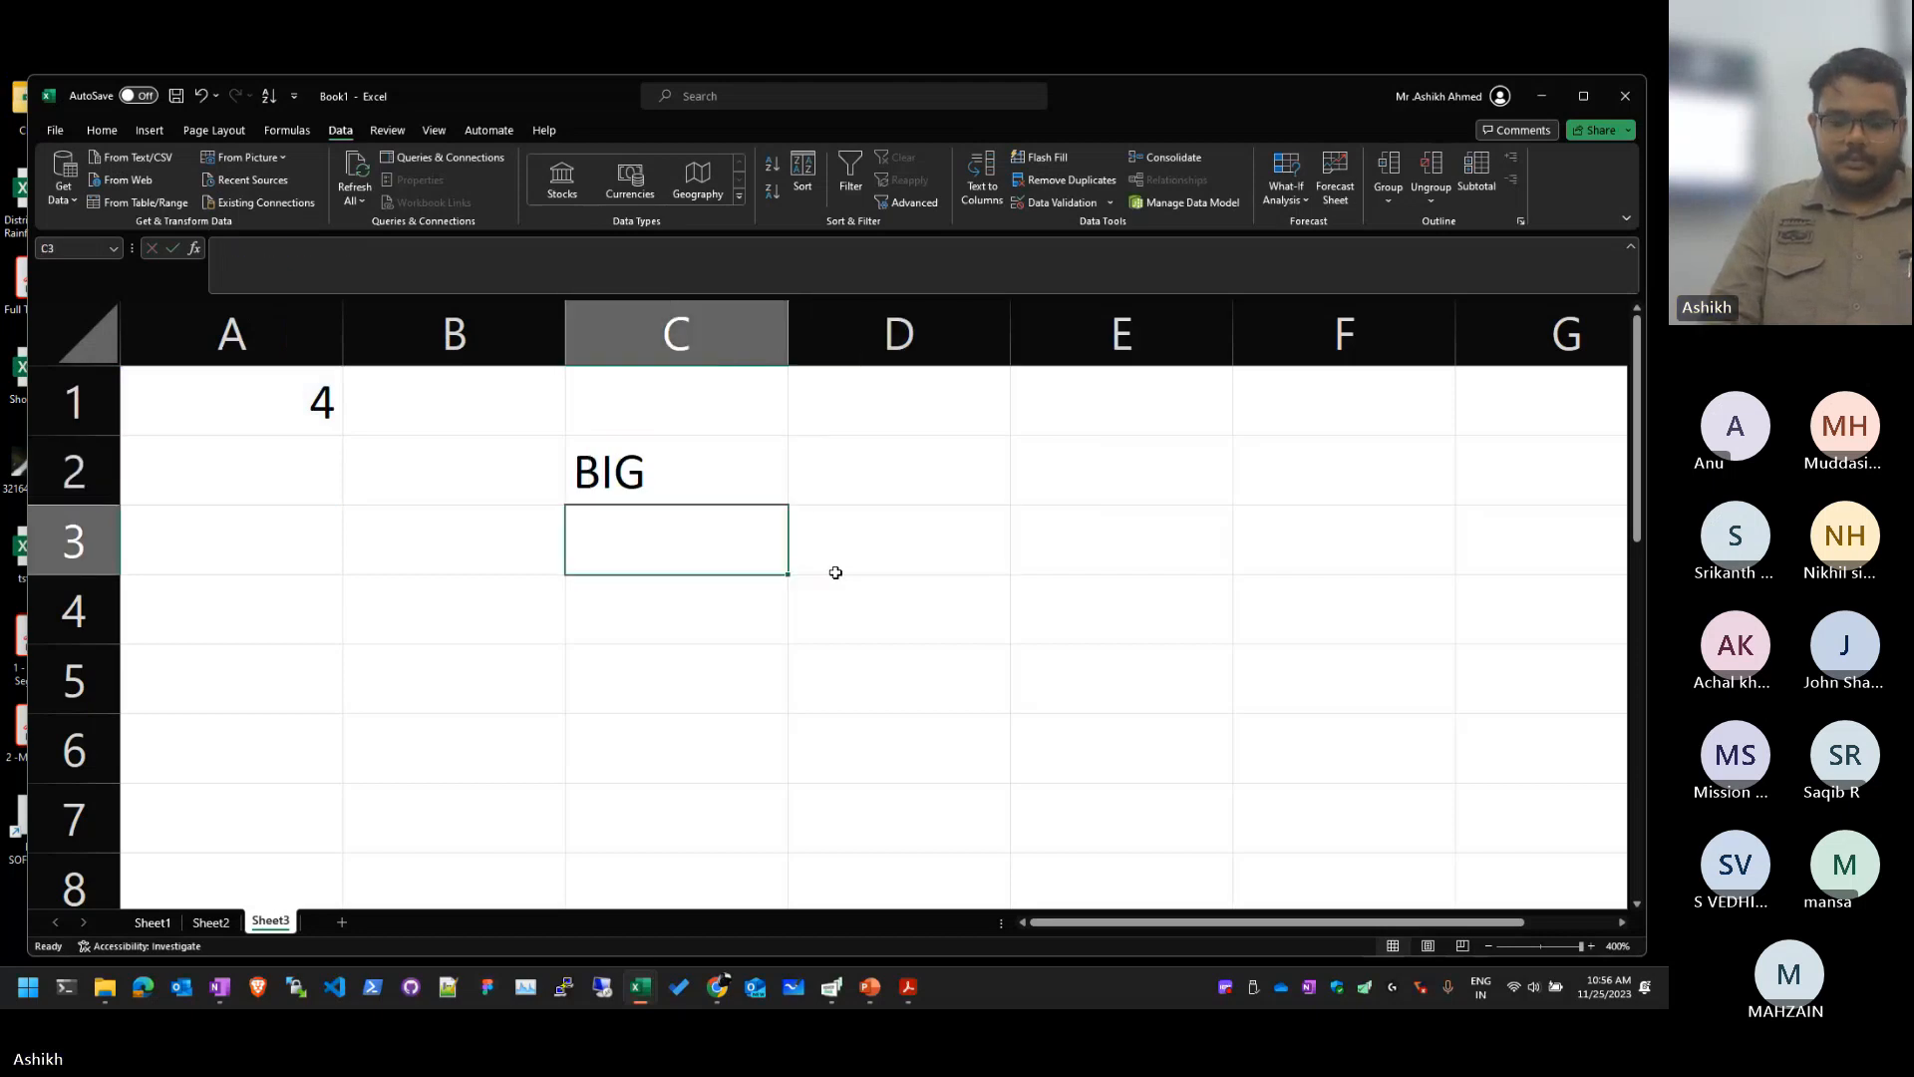
# Step: Try to enter ='=IF(A1<3,"SMALL","BIG in cell C3, and remove the extra leading equals sign and apostrophe
pyautogui.write("='")
pyautogui.write('=IF(A1<3,"SMALL","BIG')
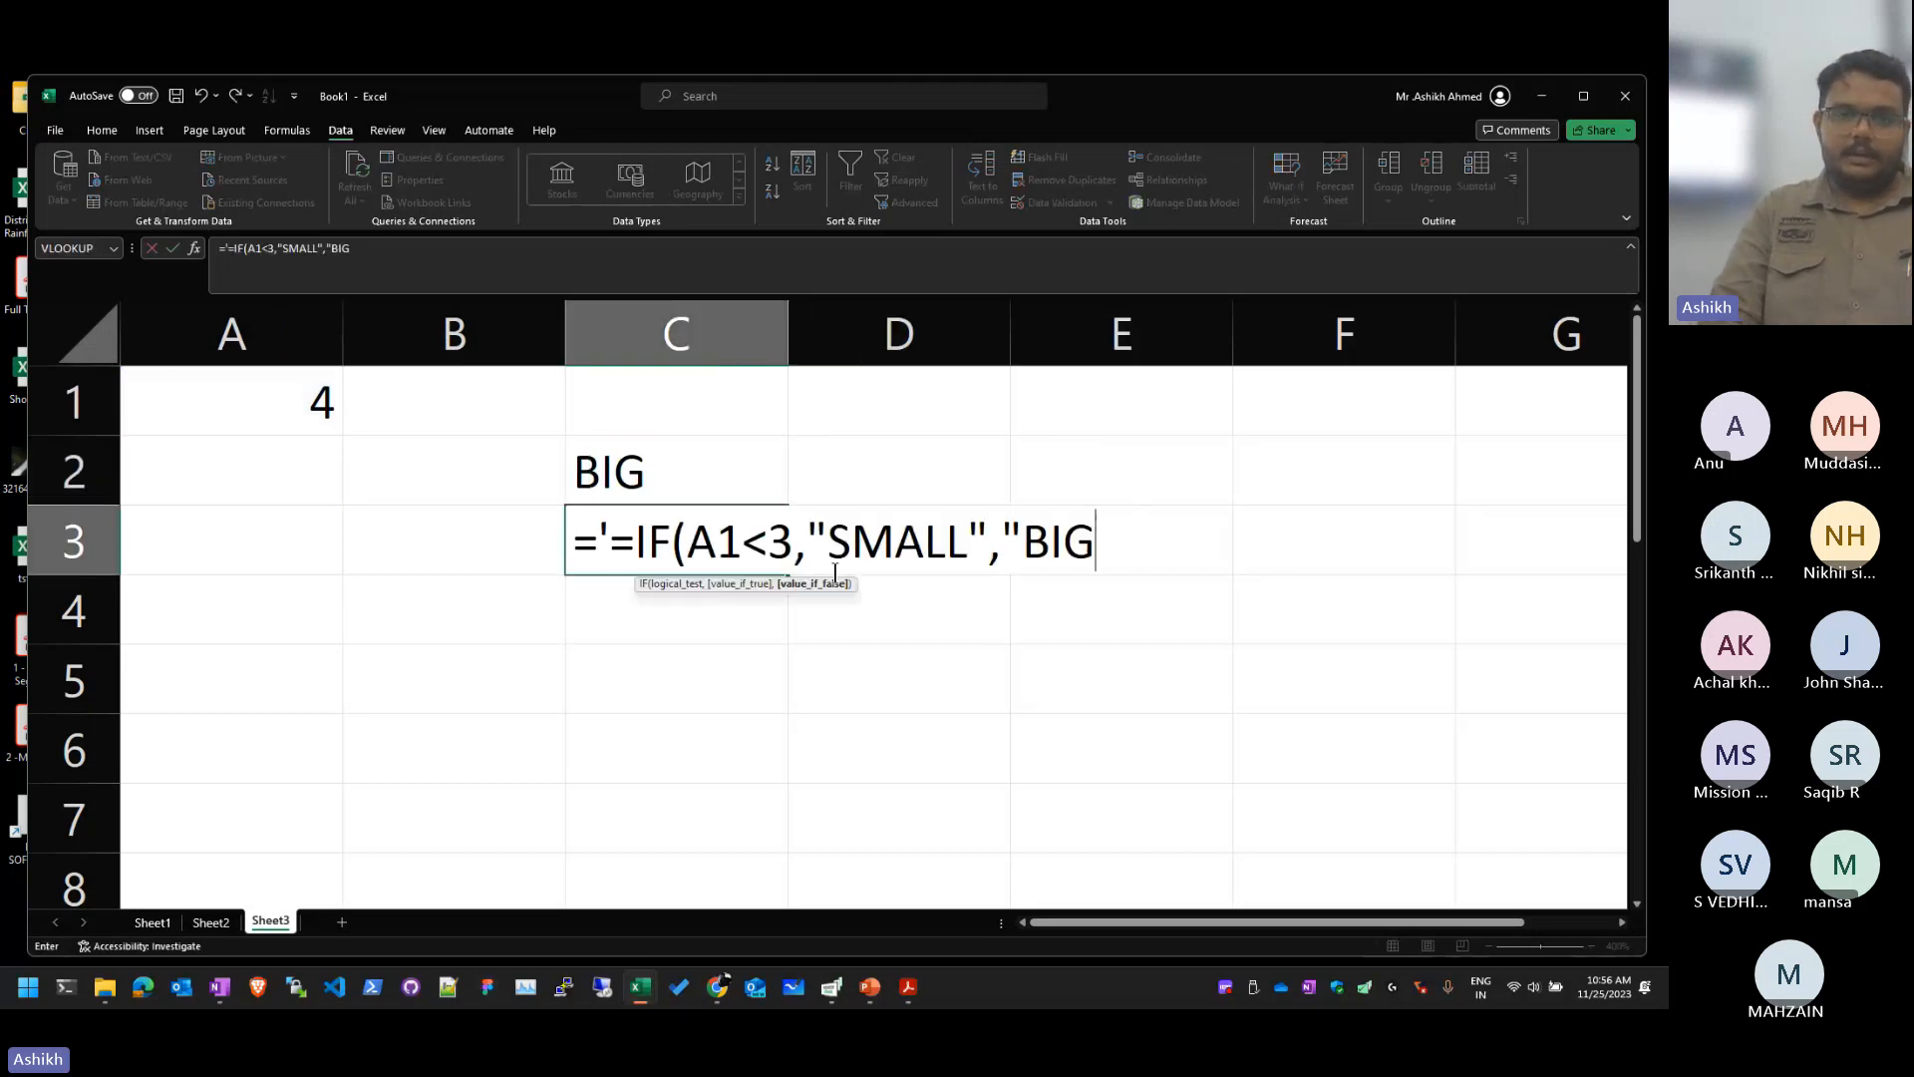
pyautogui.press('Return')
pyautogui.press('Return')
pyautogui.press('BackSpace')
pyautogui.press('BackSpace')
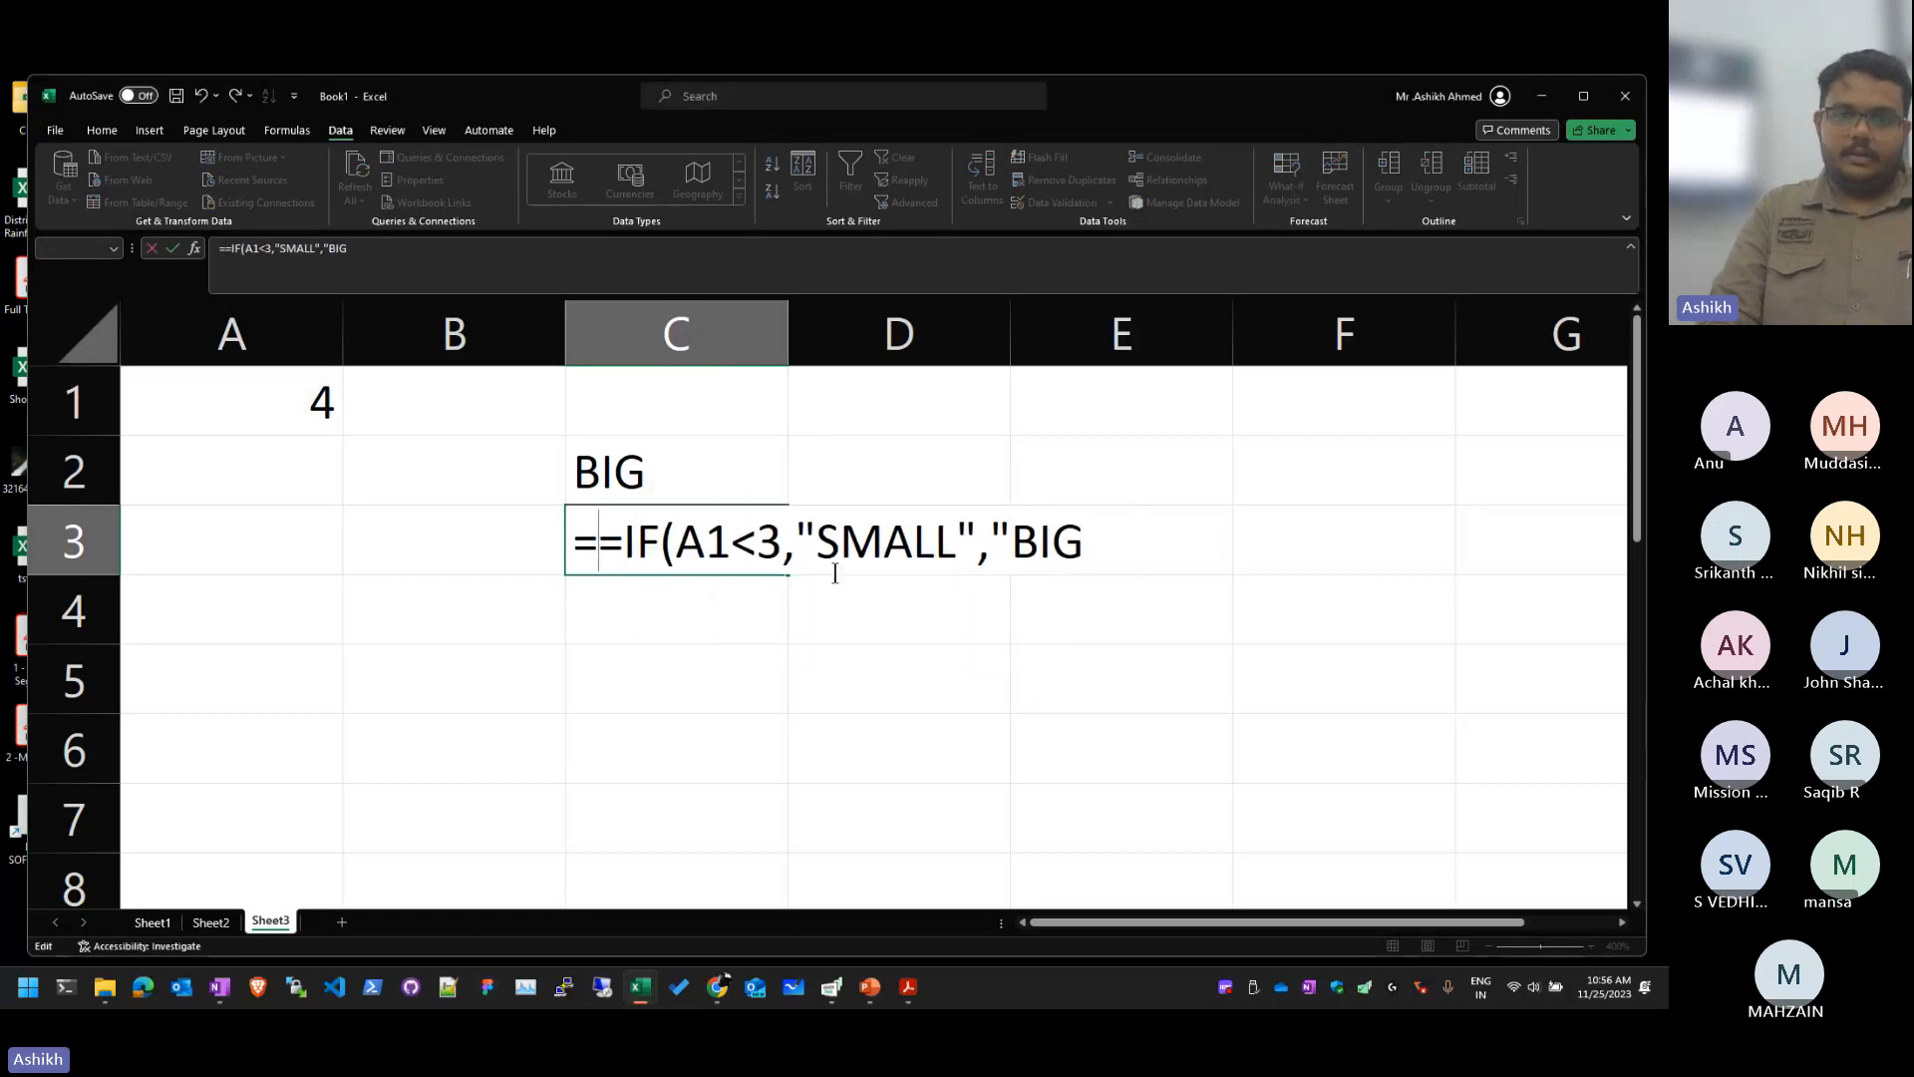
pyautogui.press('Return')
pyautogui.press('Escape')
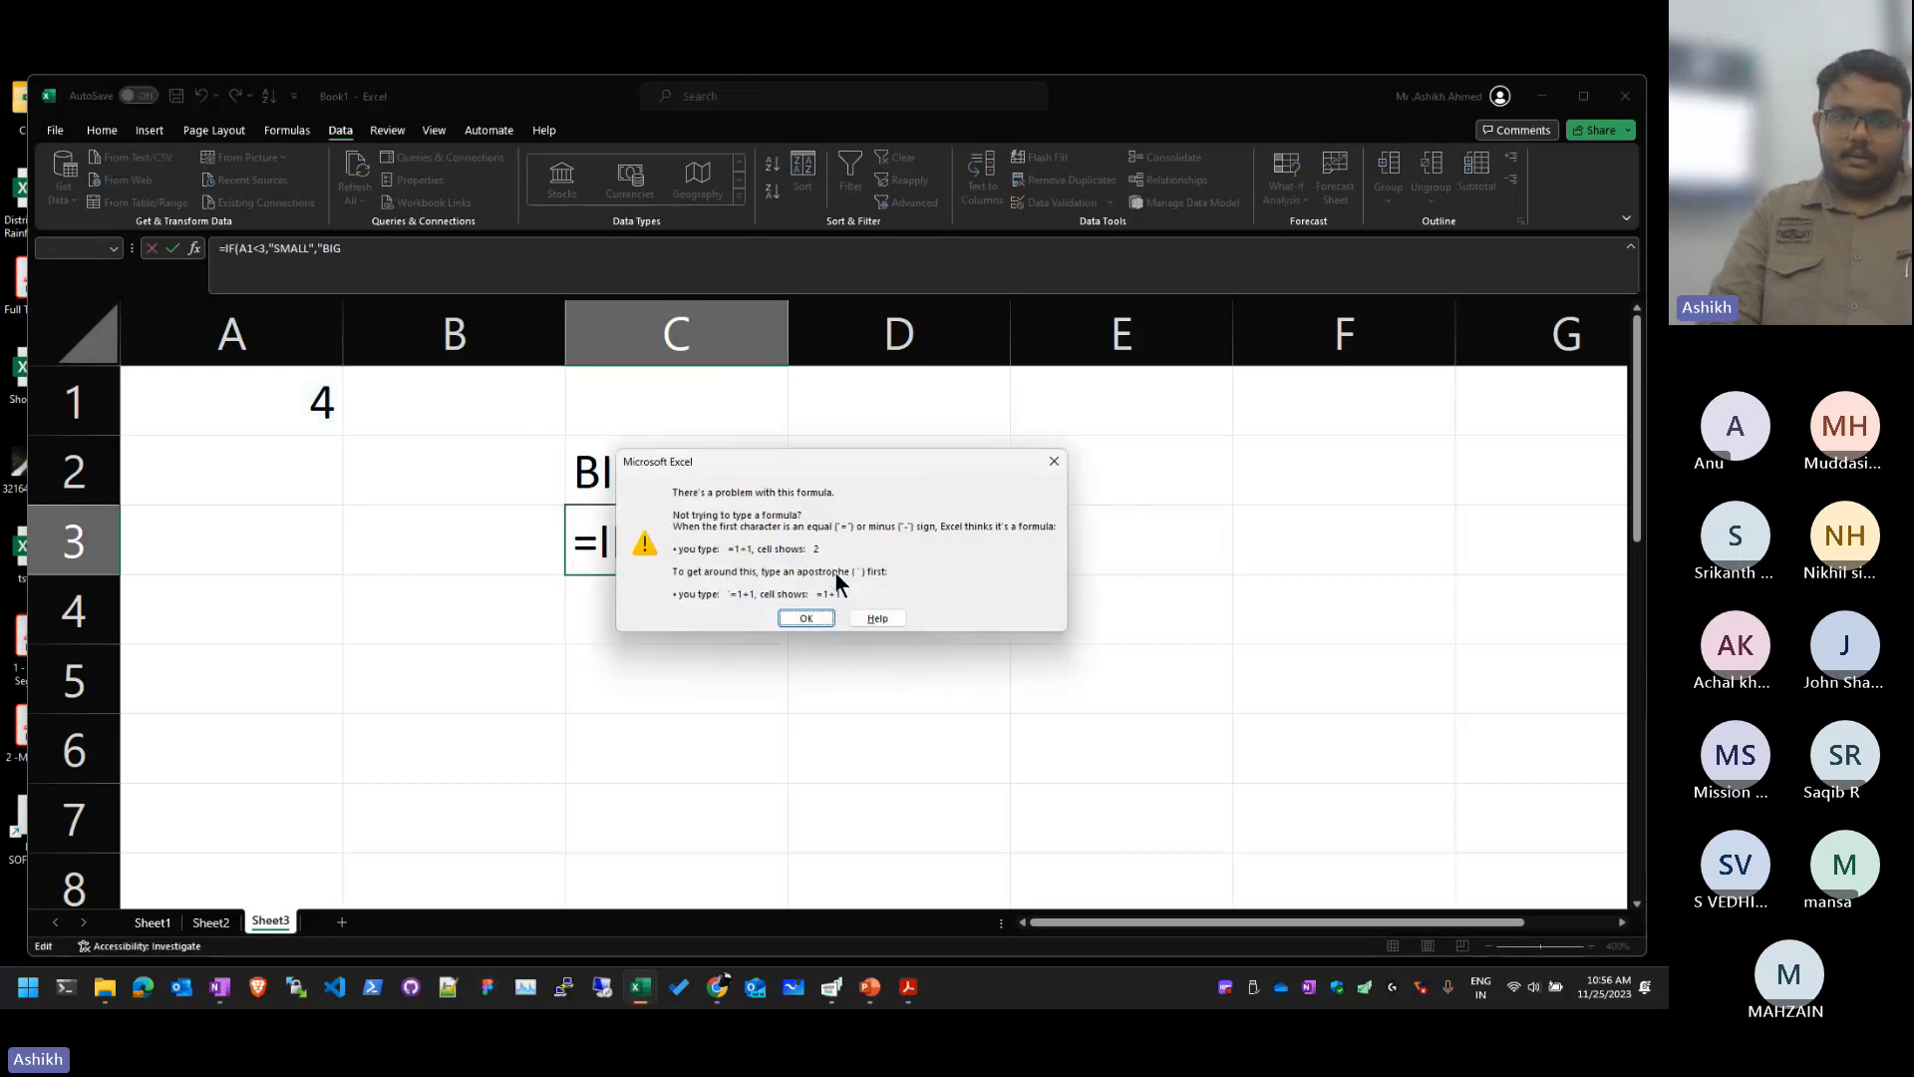
pyautogui.press('Escape')
# Step: Store =IF(A1<3,"SMALL","BIG") as text in C3 by adding a leading apostrophe and the missing closing quote and parenthesis
pyautogui.press('Home')
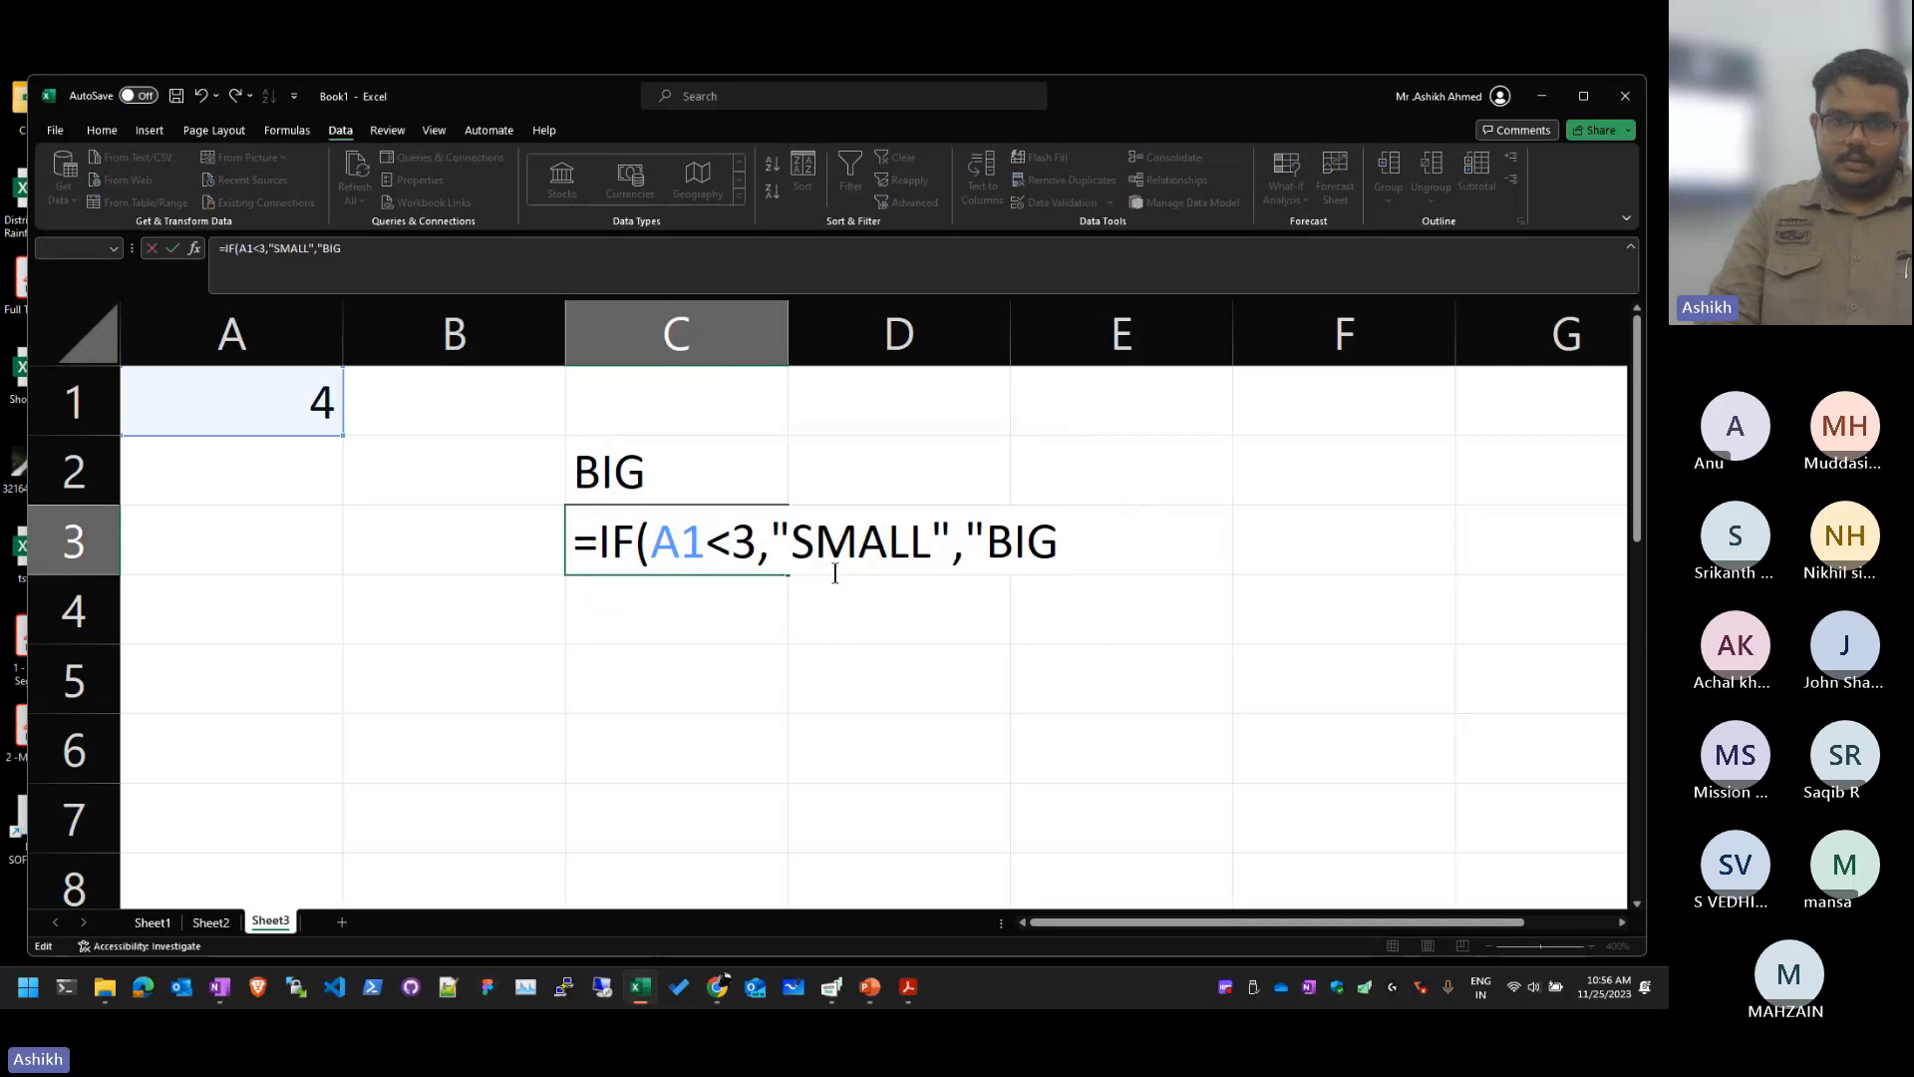
pyautogui.write("'")
pyautogui.press('End')
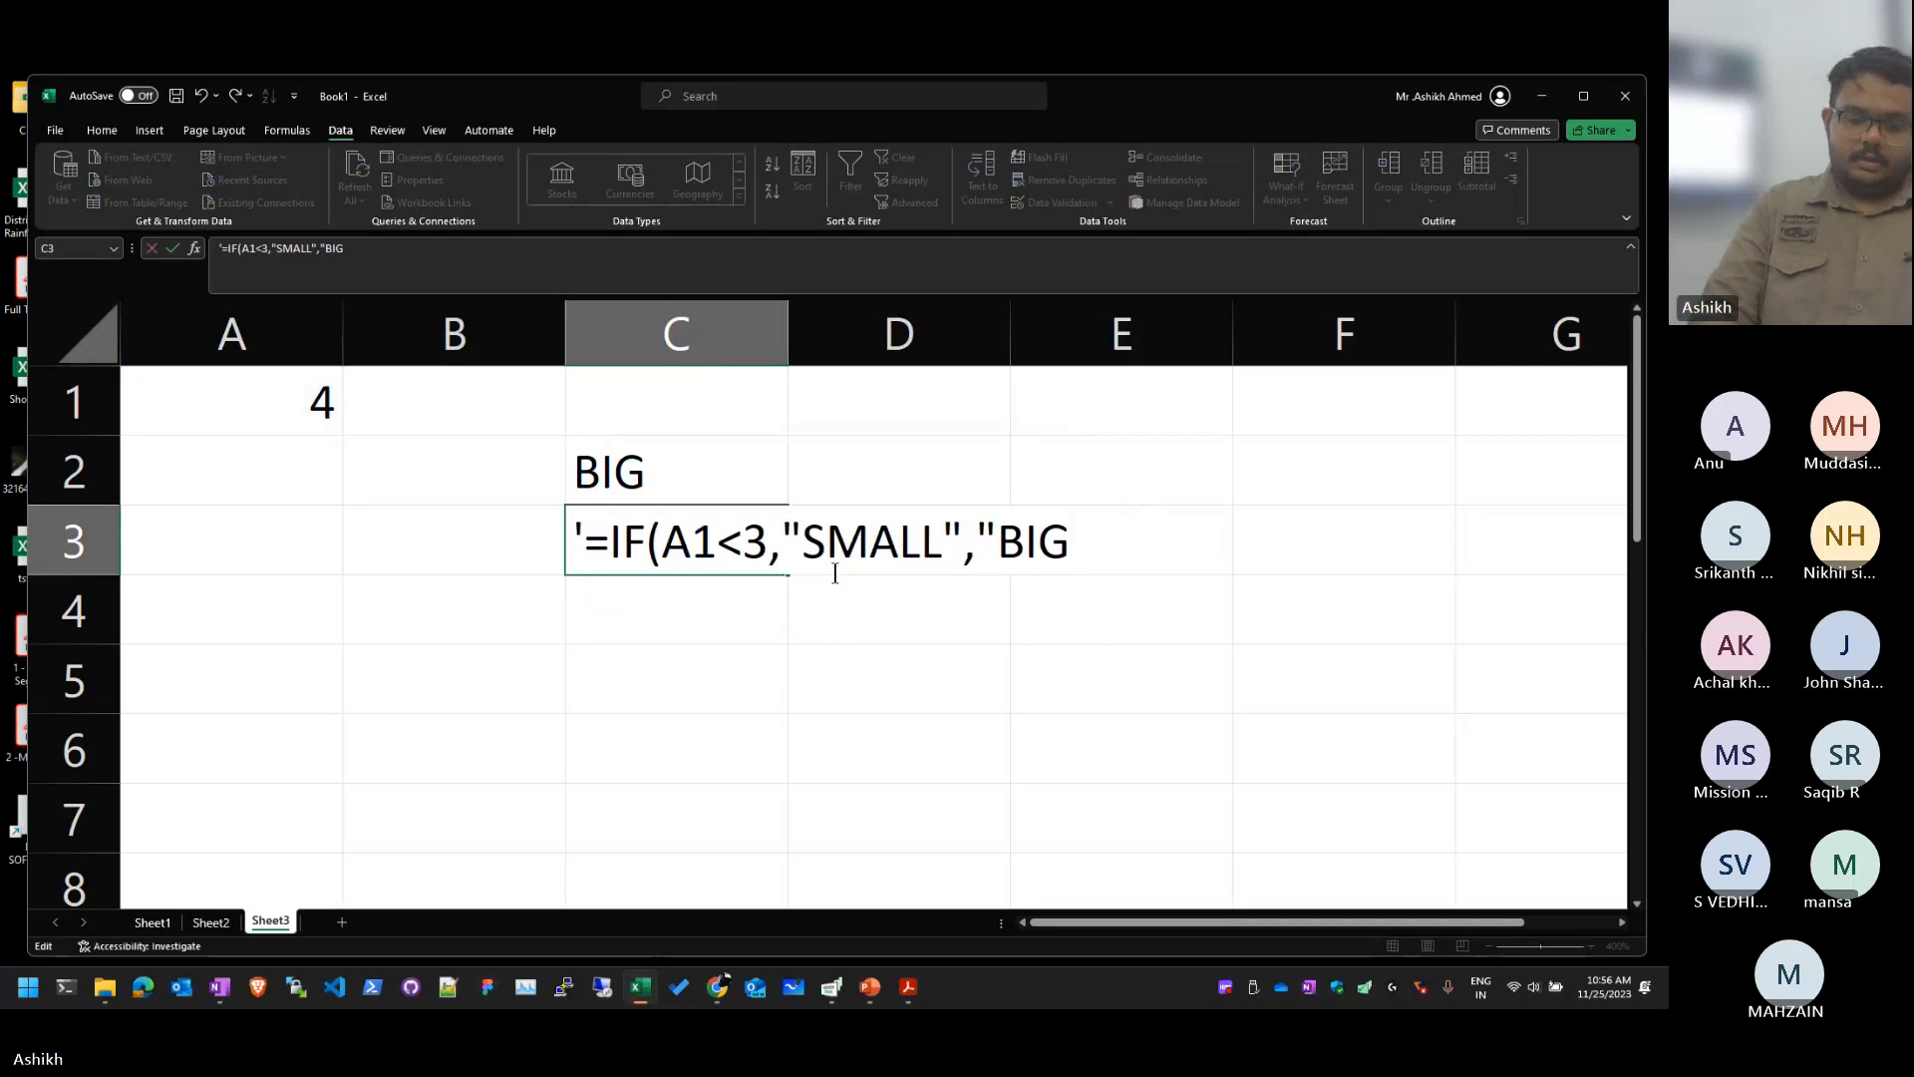
pyautogui.write('")')
pyautogui.hotkey('ctrl', 'Return')
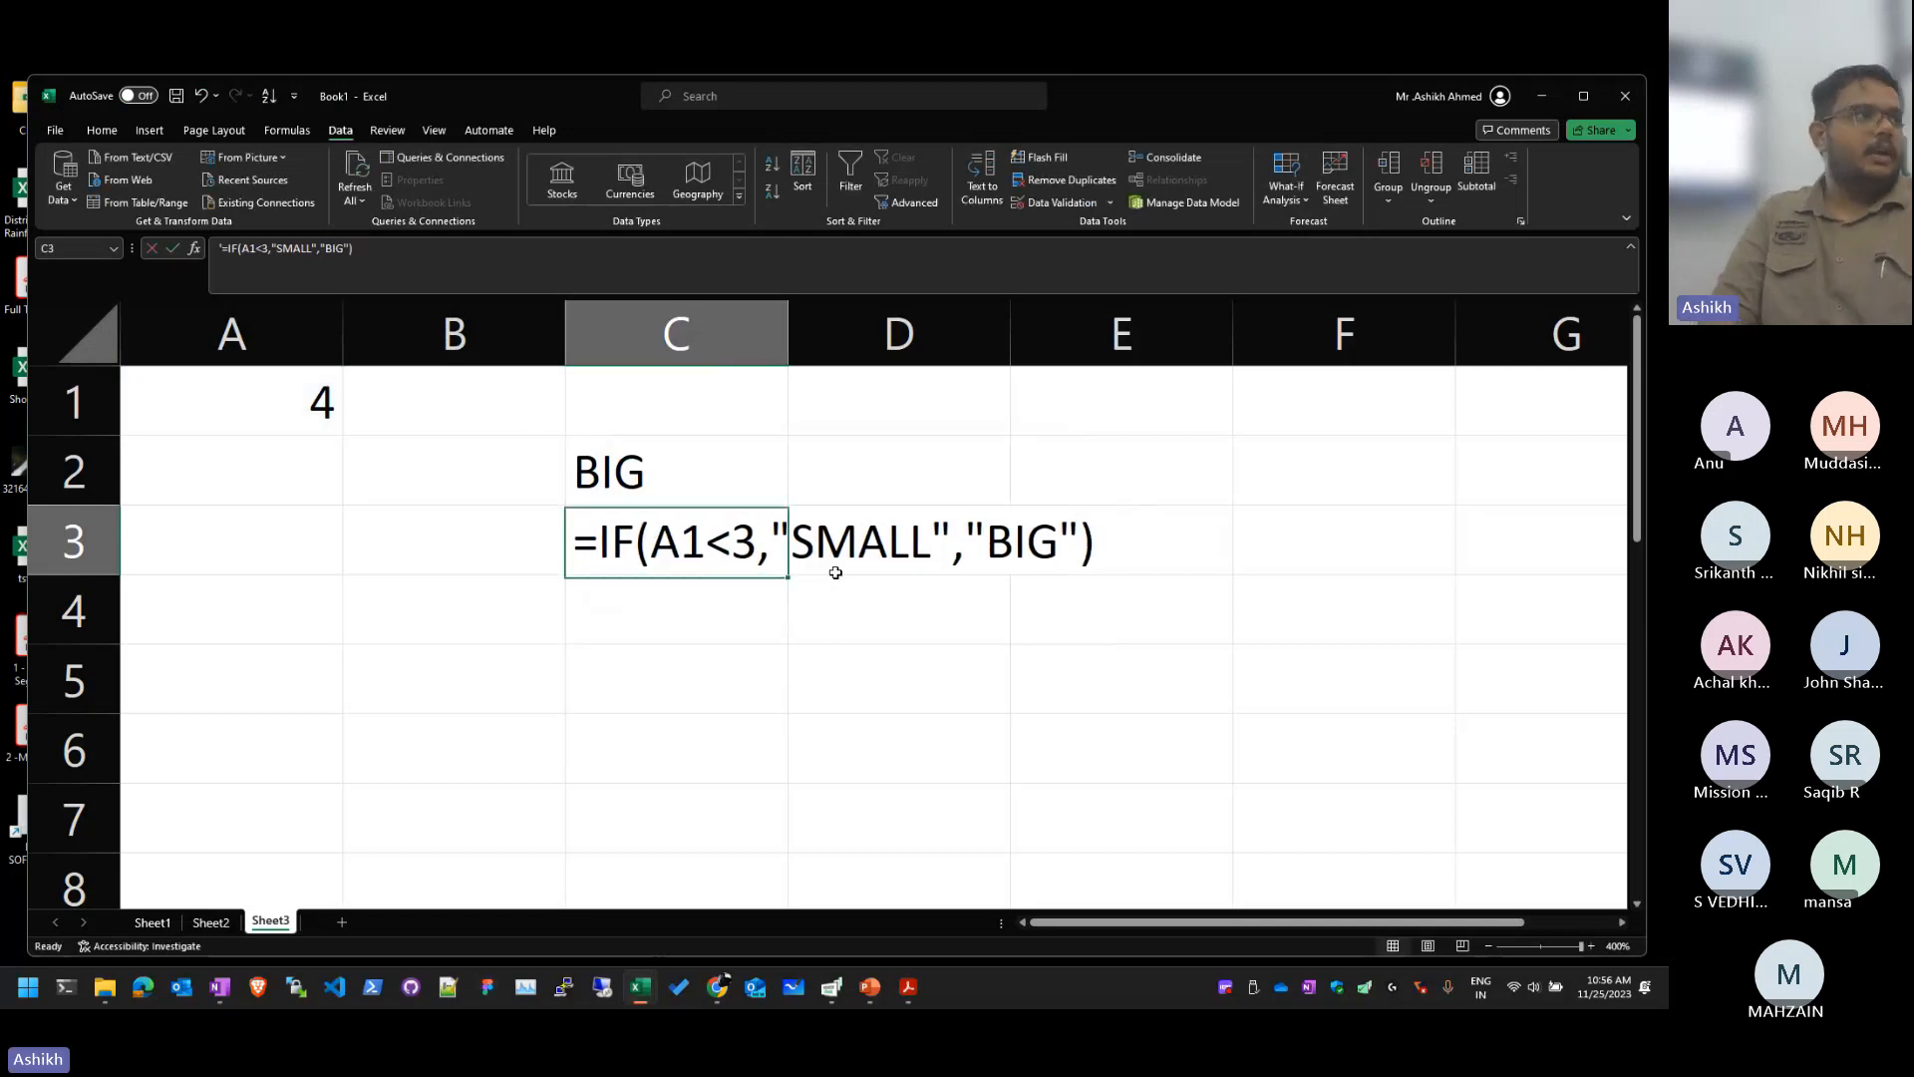
pyautogui.press('Up')
pyautogui.press('Left')
pyautogui.press('Up')
pyautogui.press('Left')
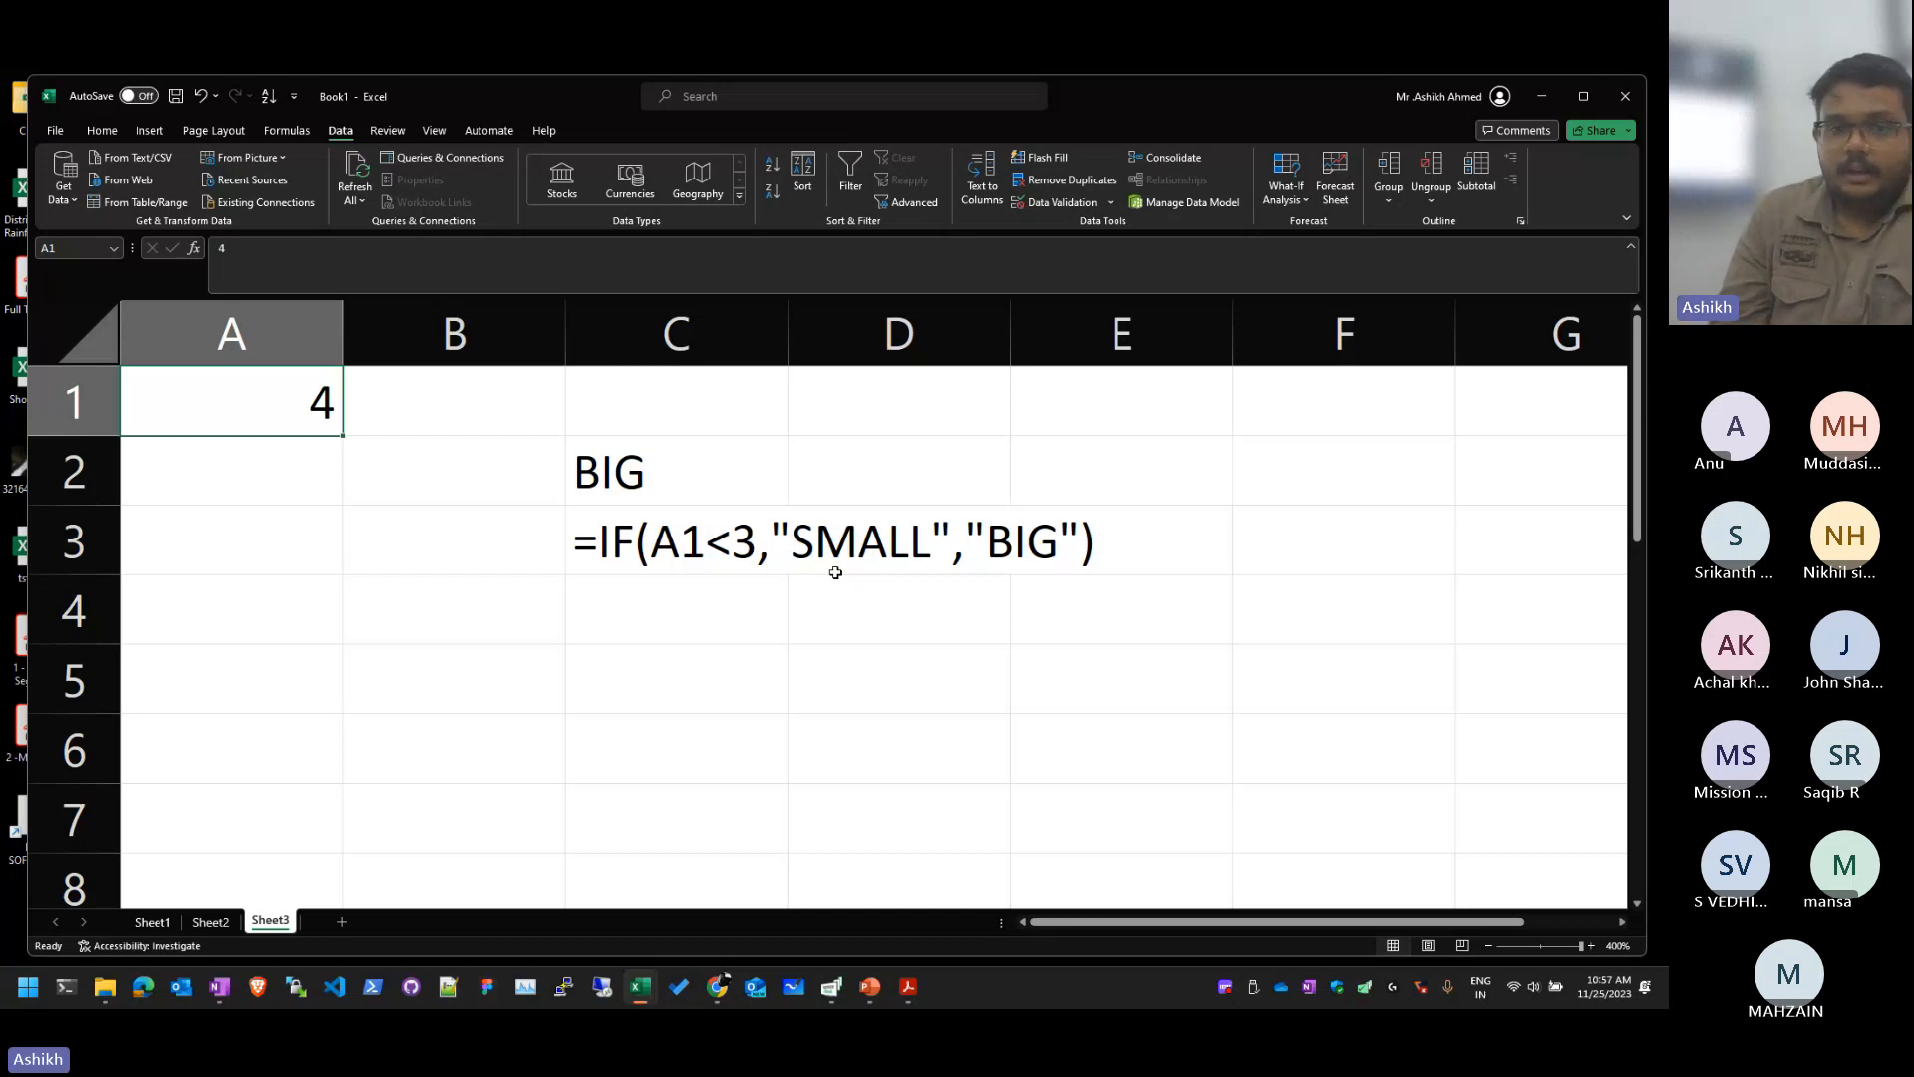
pyautogui.click(884, 570)
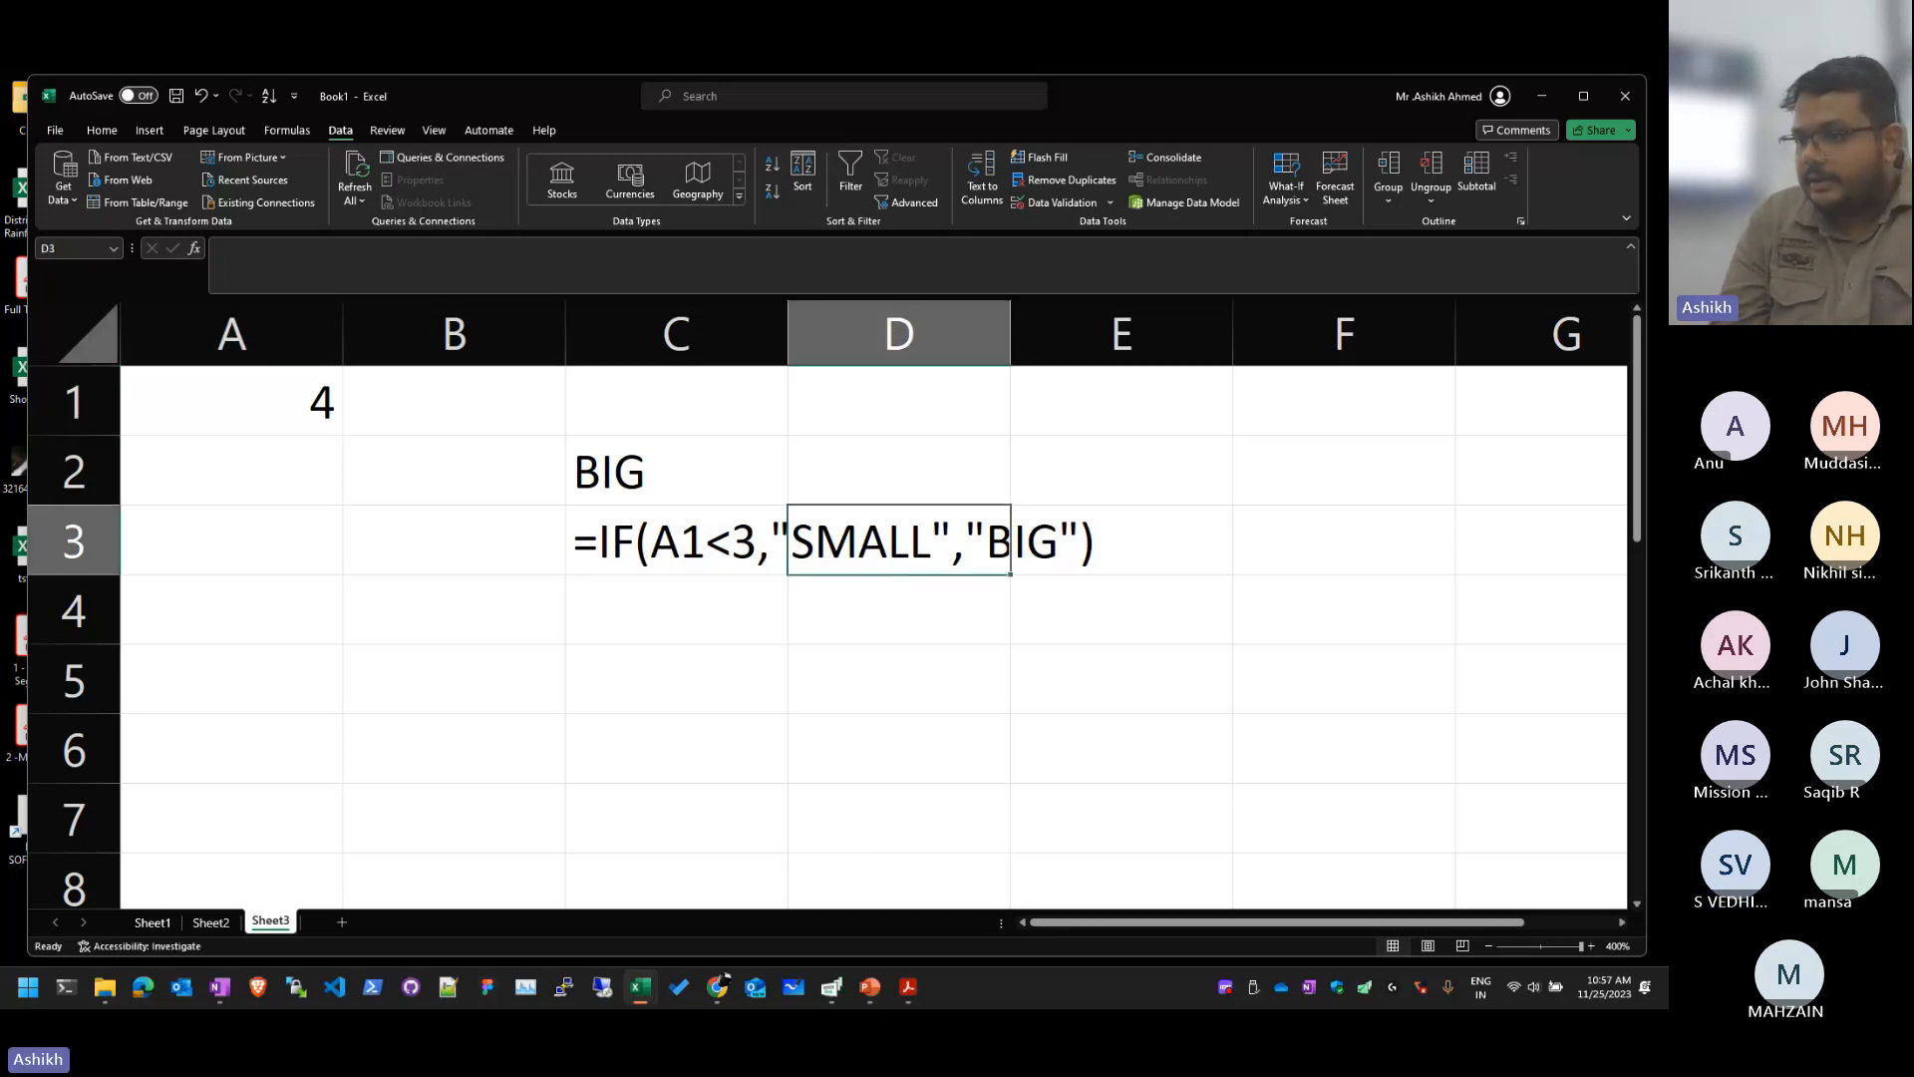
pyautogui.press('super+e')
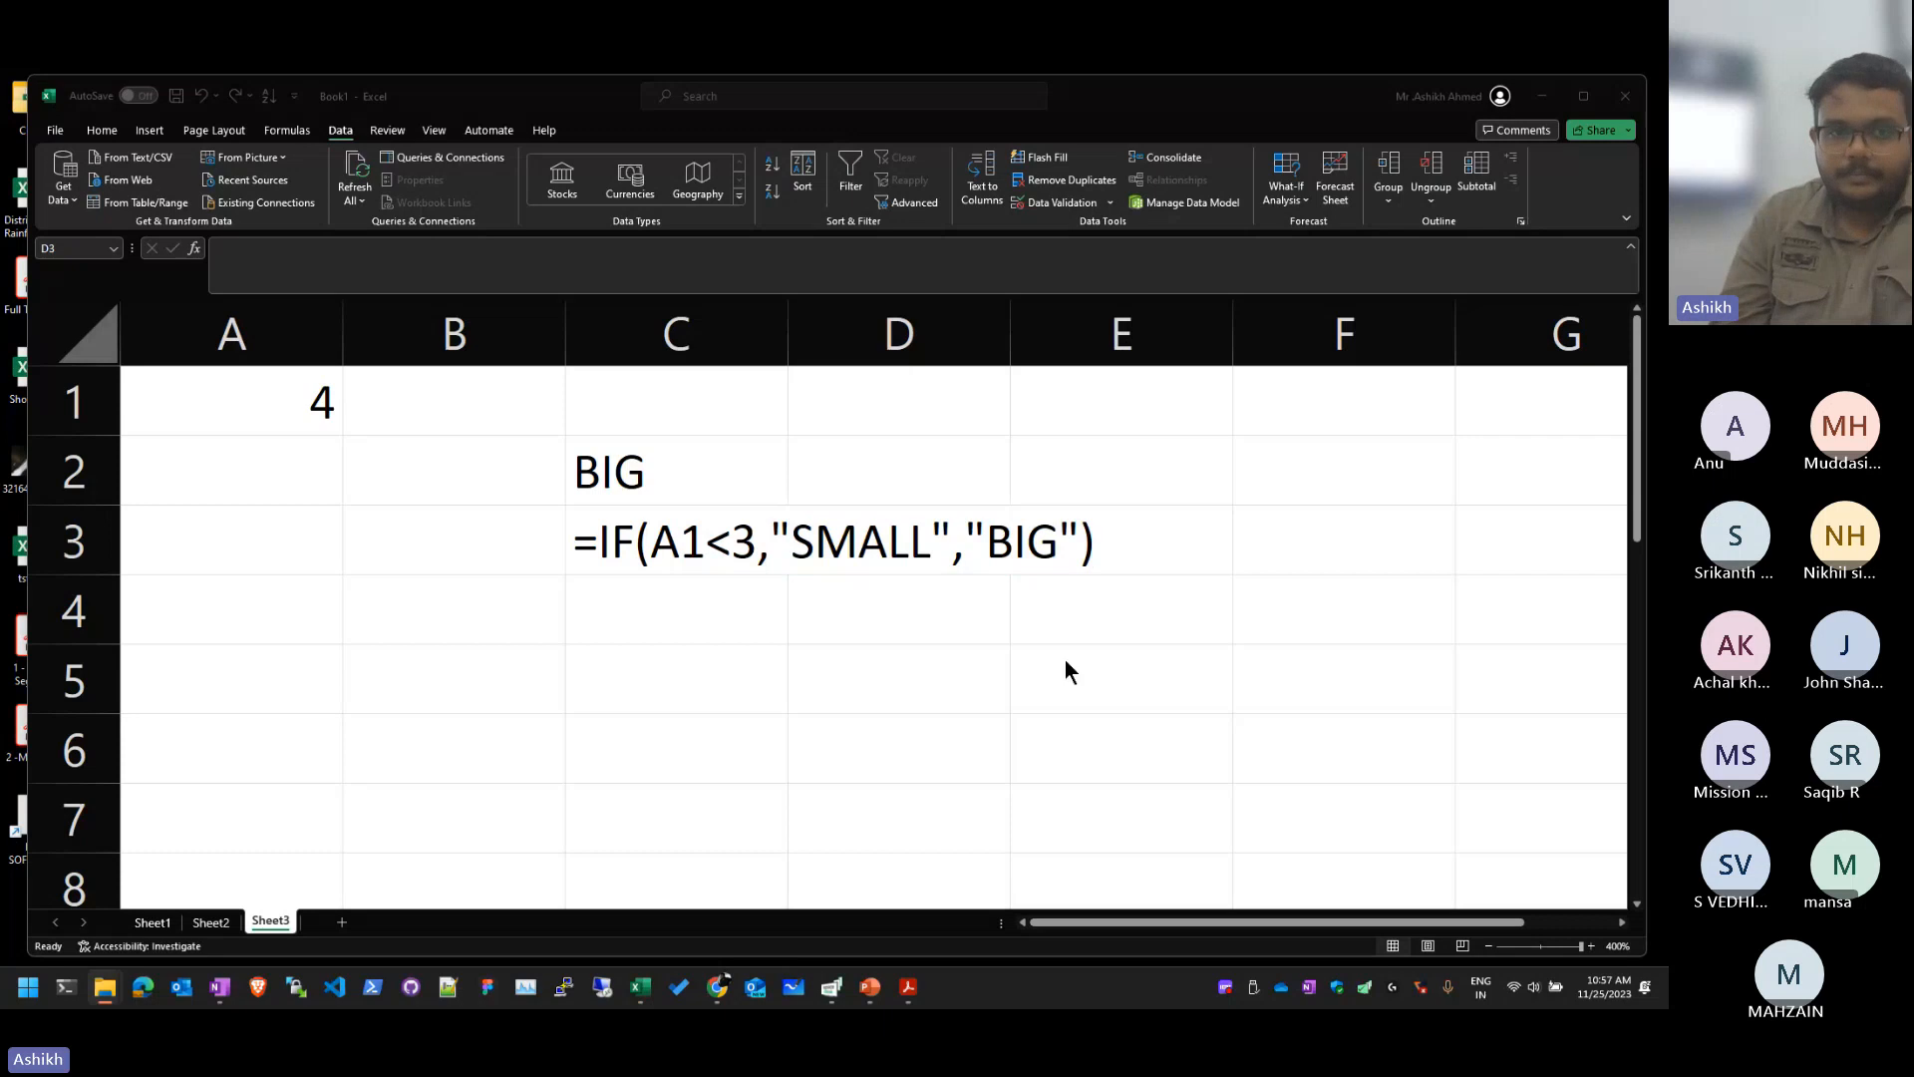
# Step: Set the value of cell A1 to 3 to test the boundary of the IF condition
pyautogui.doubleClick(319, 418)
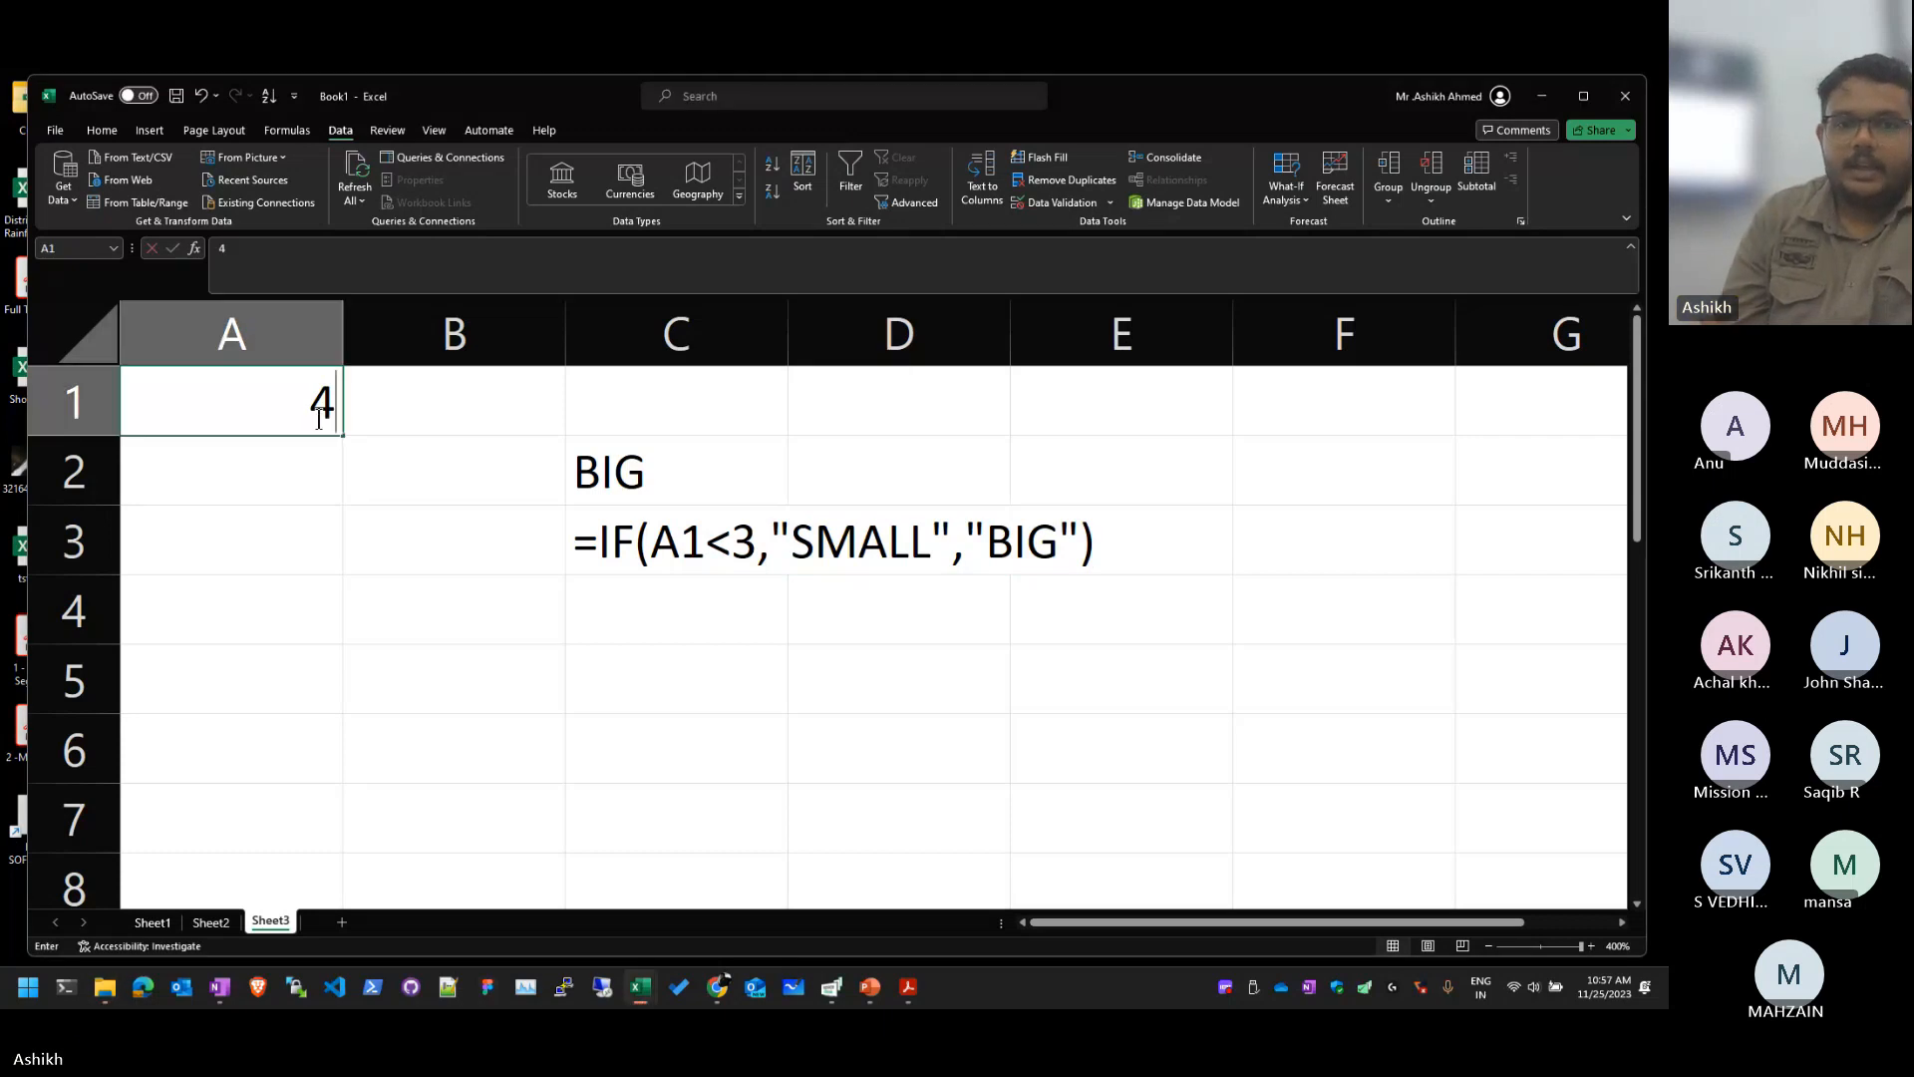
pyautogui.press('BackSpace')
pyautogui.write('3')
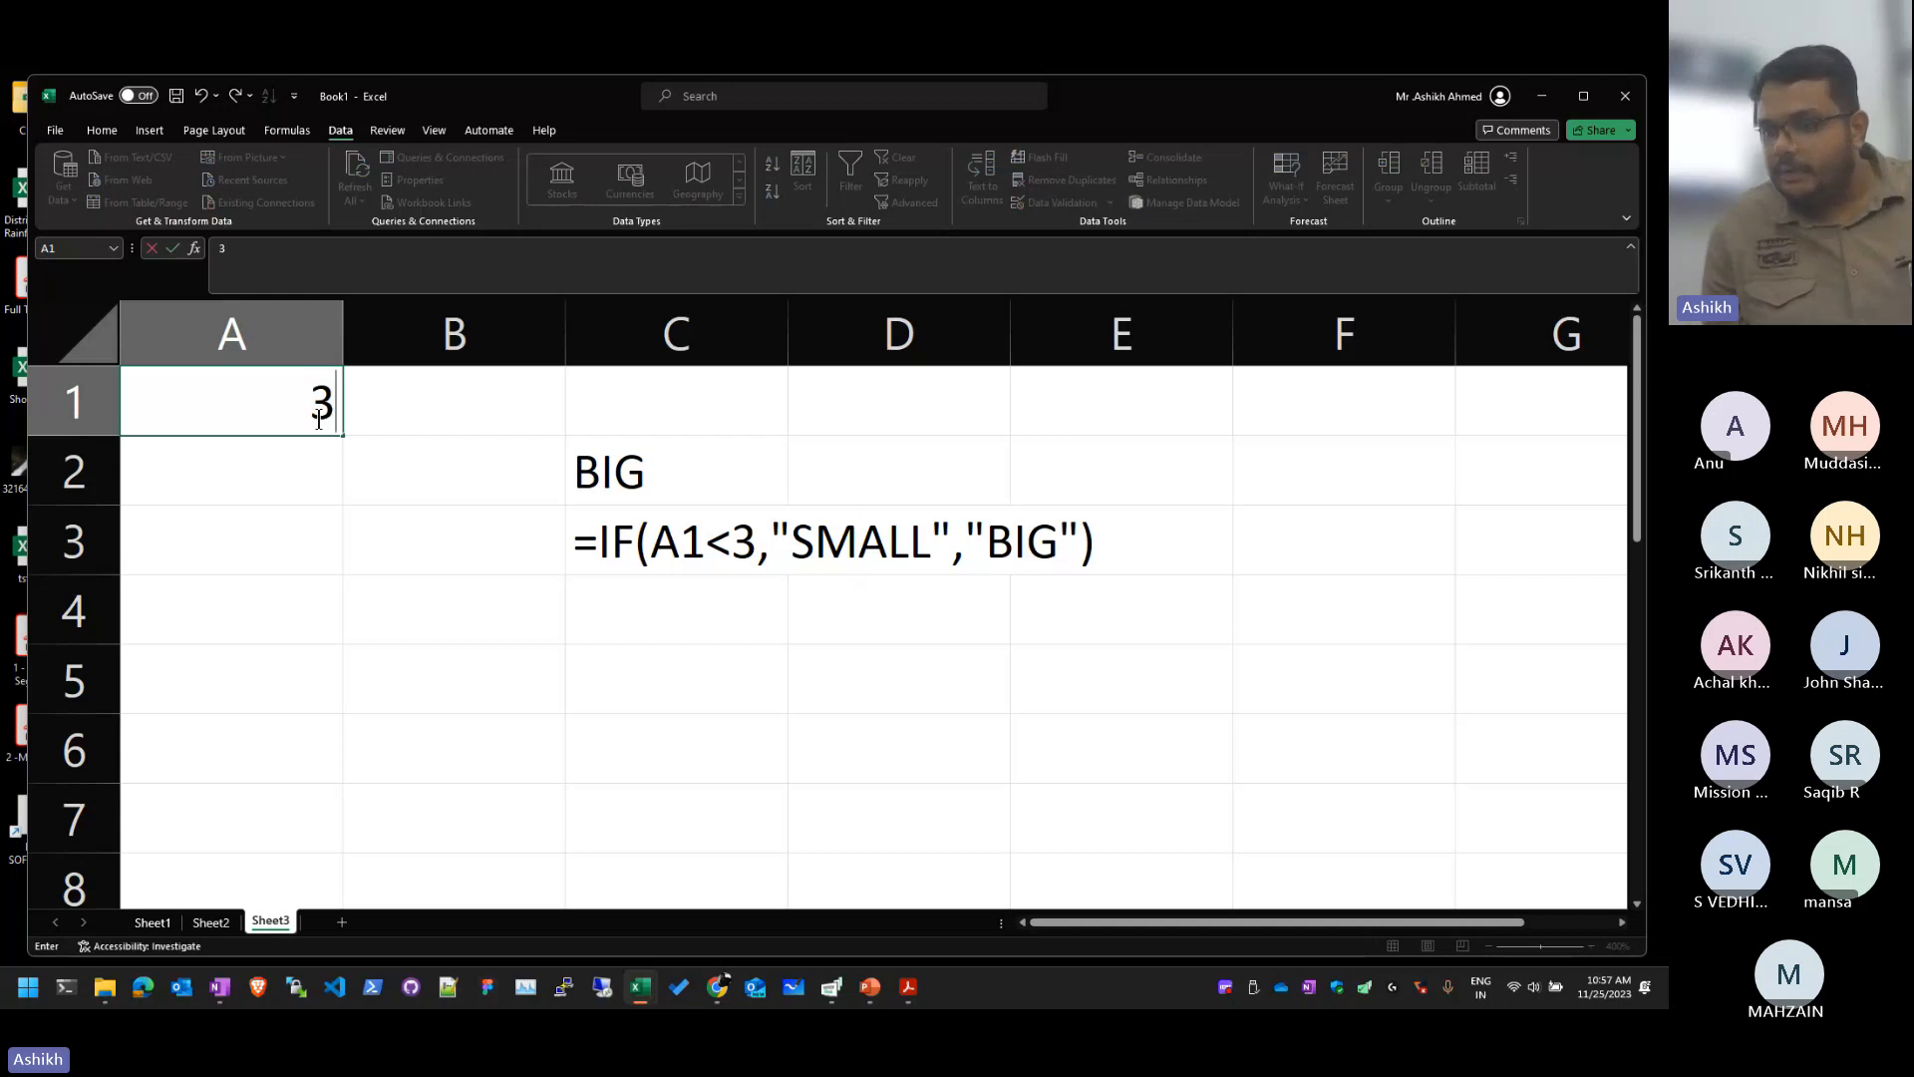
pyautogui.press('Return')
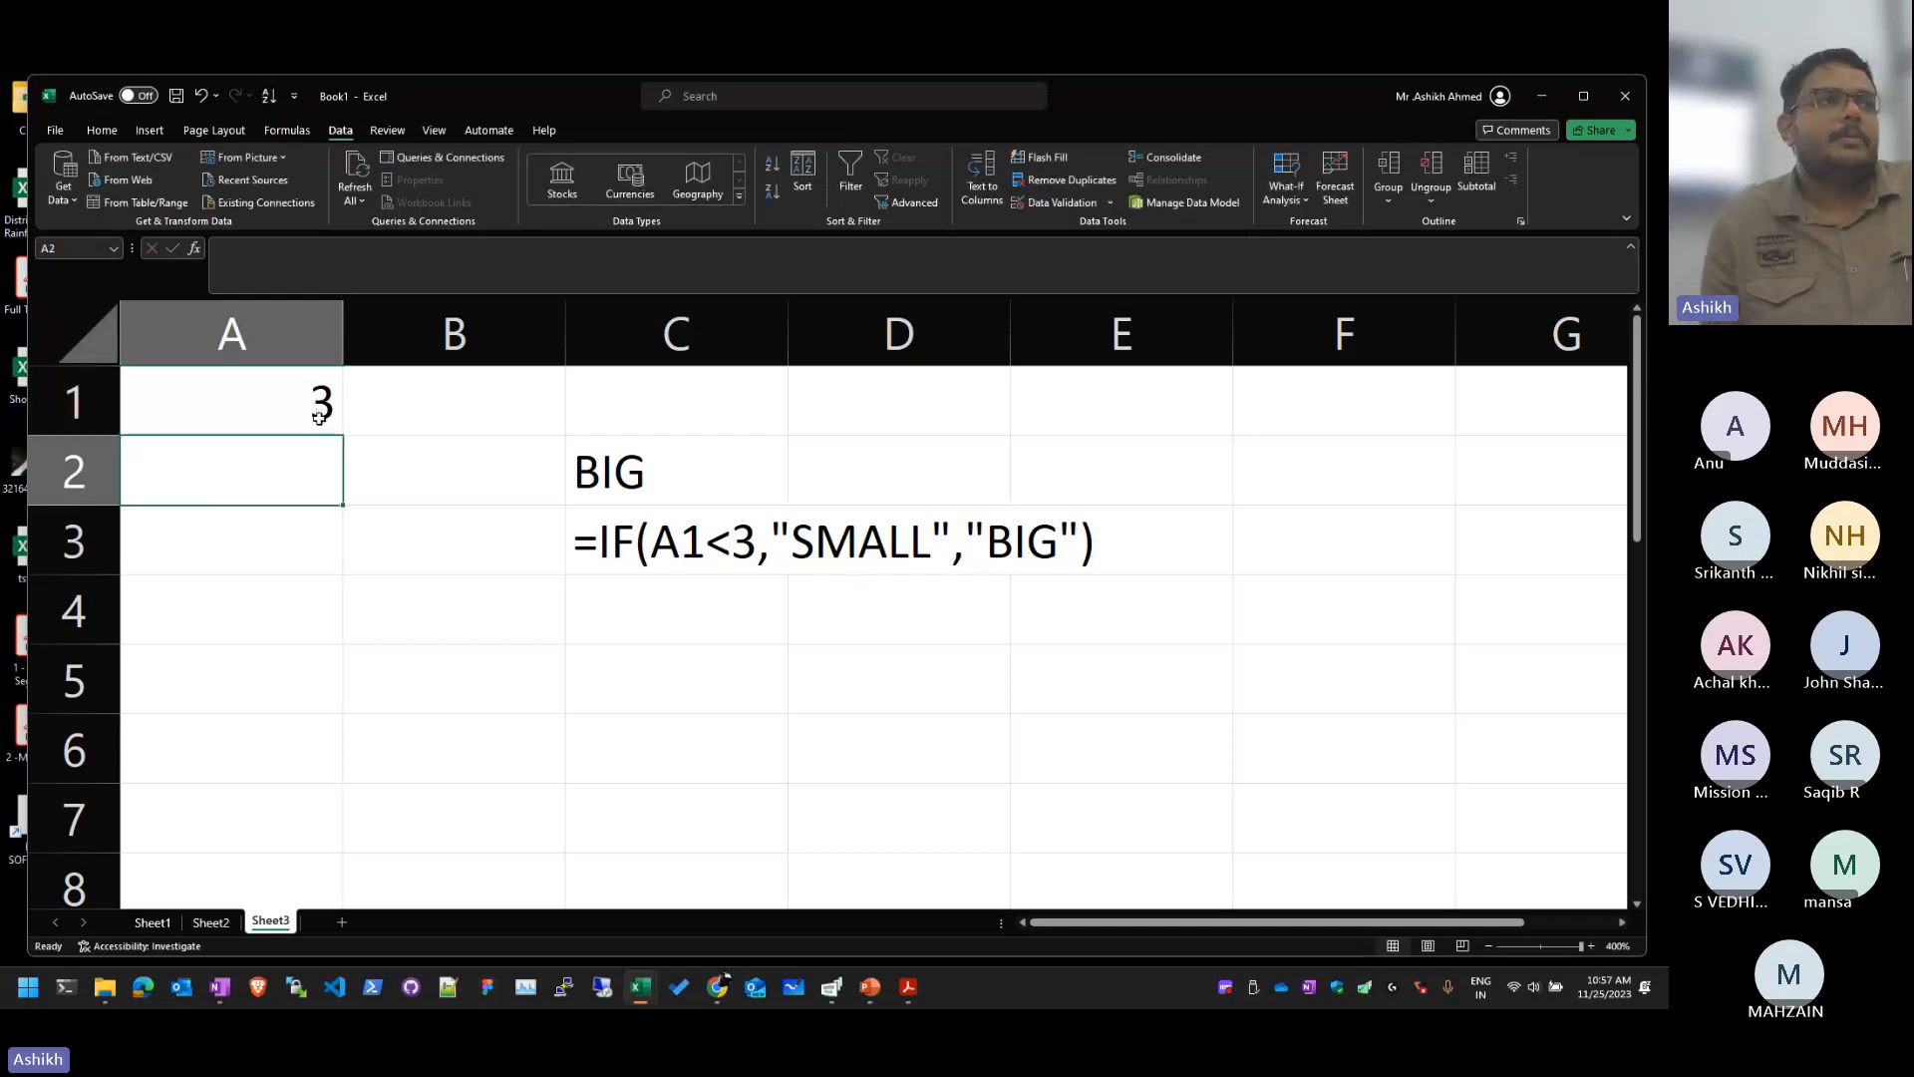
# Step: Examine the A1<3 logical test inside the IF formula in cell C2 without changing the formula
pyautogui.click(319, 418)
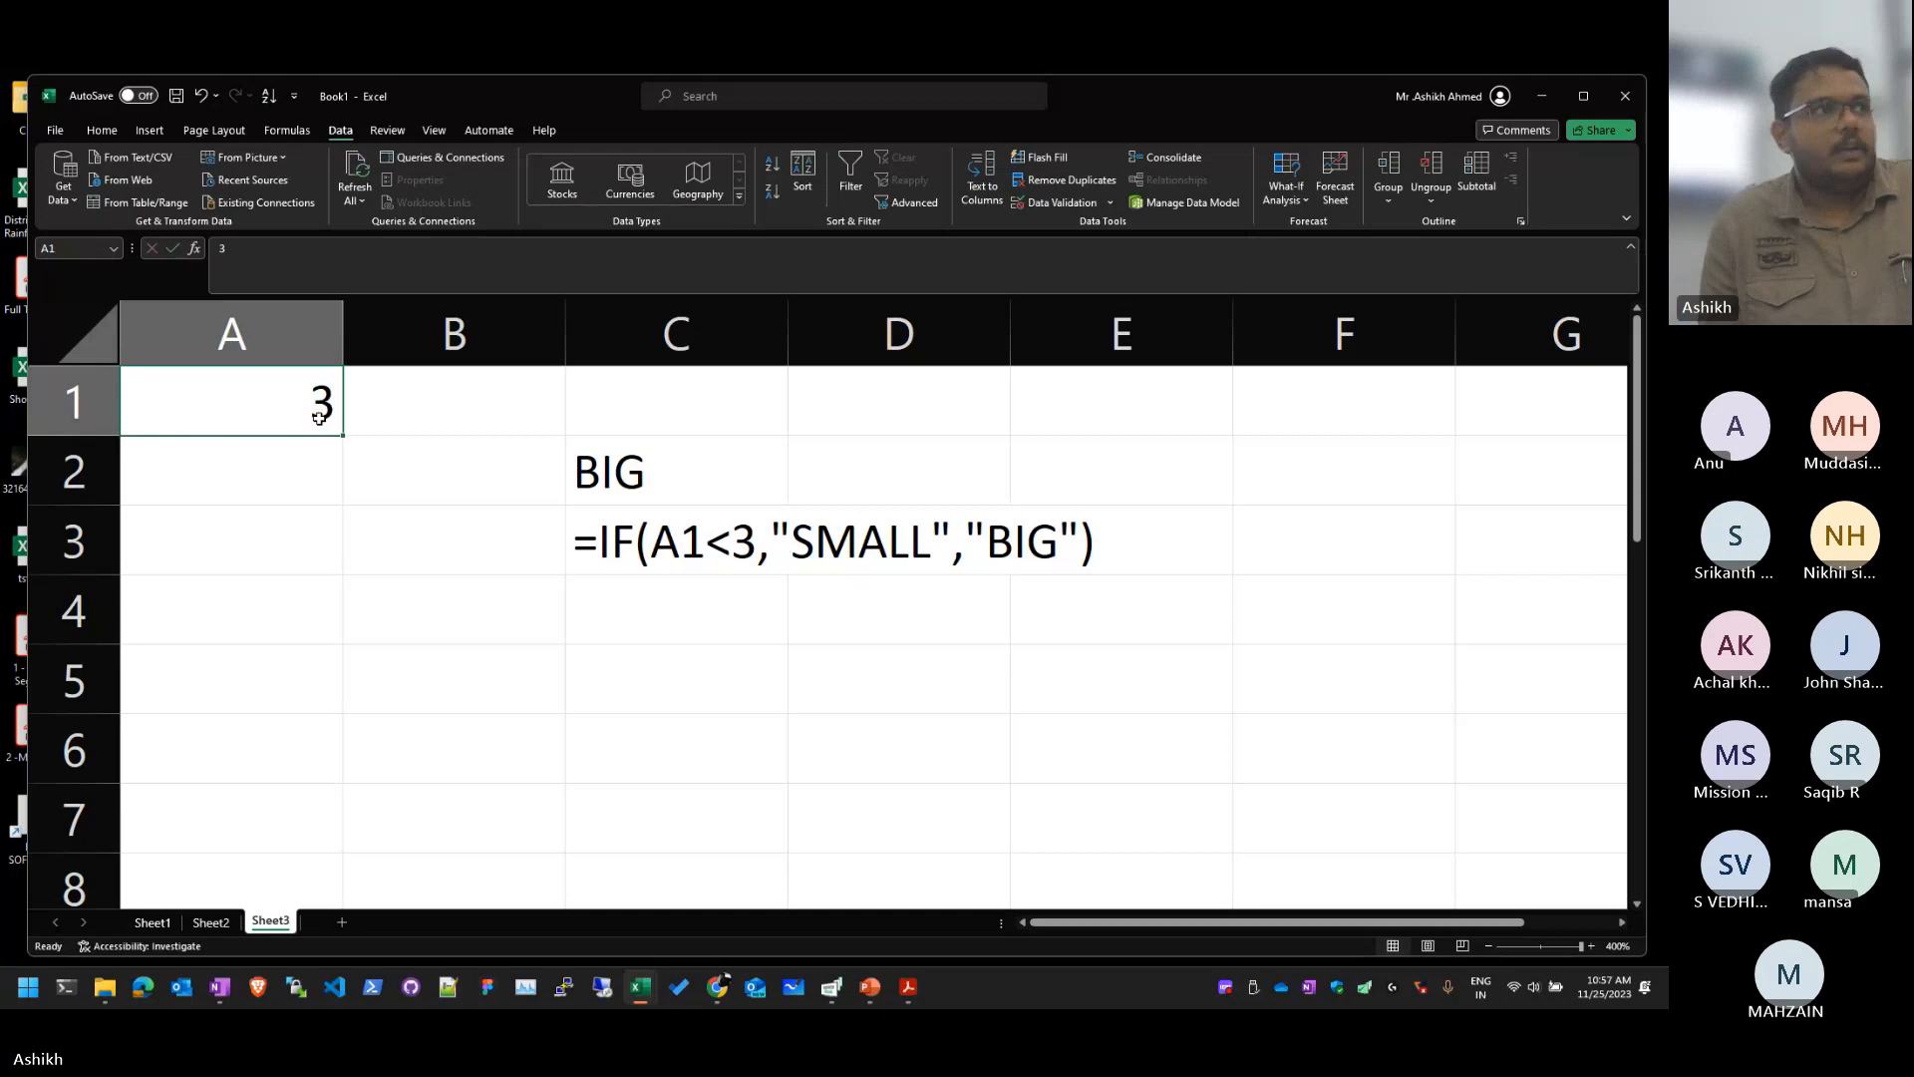
pyautogui.doubleClick(319, 418)
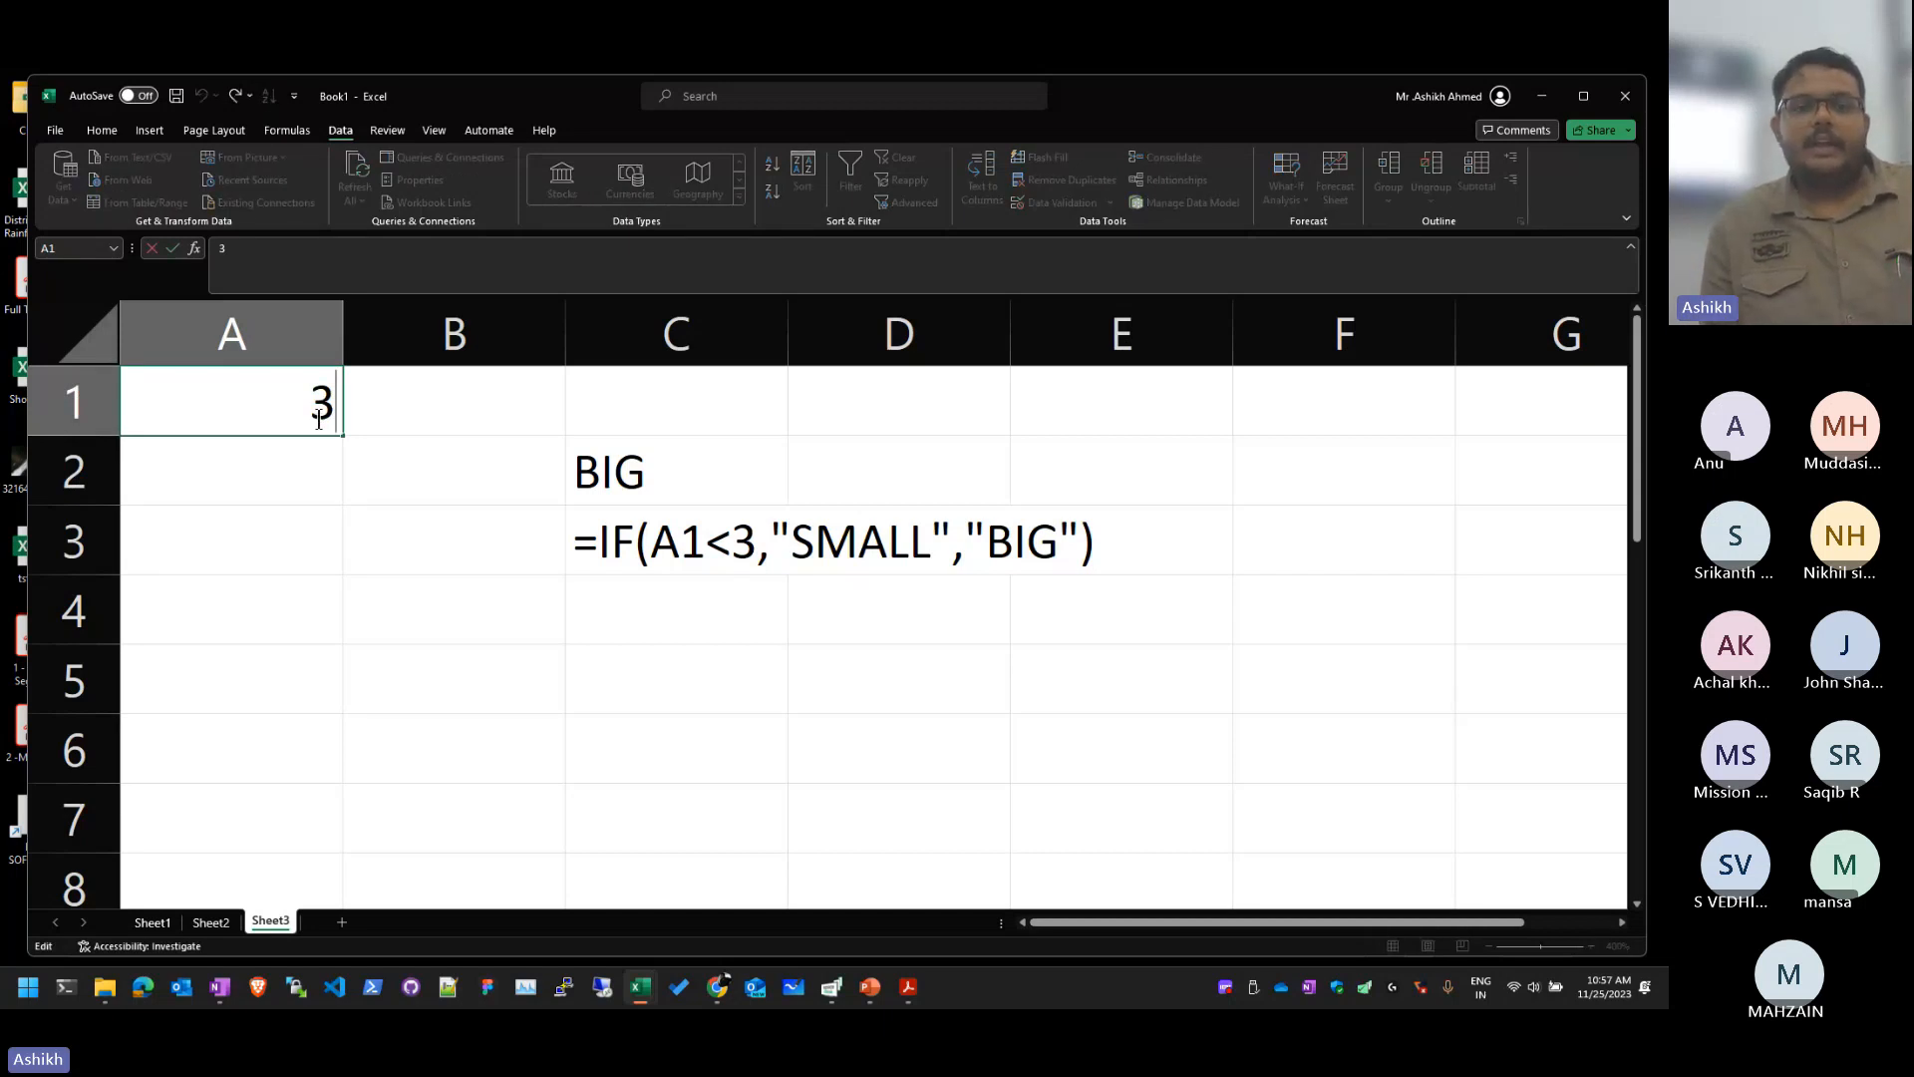
pyautogui.press('Return')
pyautogui.press('Right')
pyautogui.press('Right')
pyautogui.press('F2')
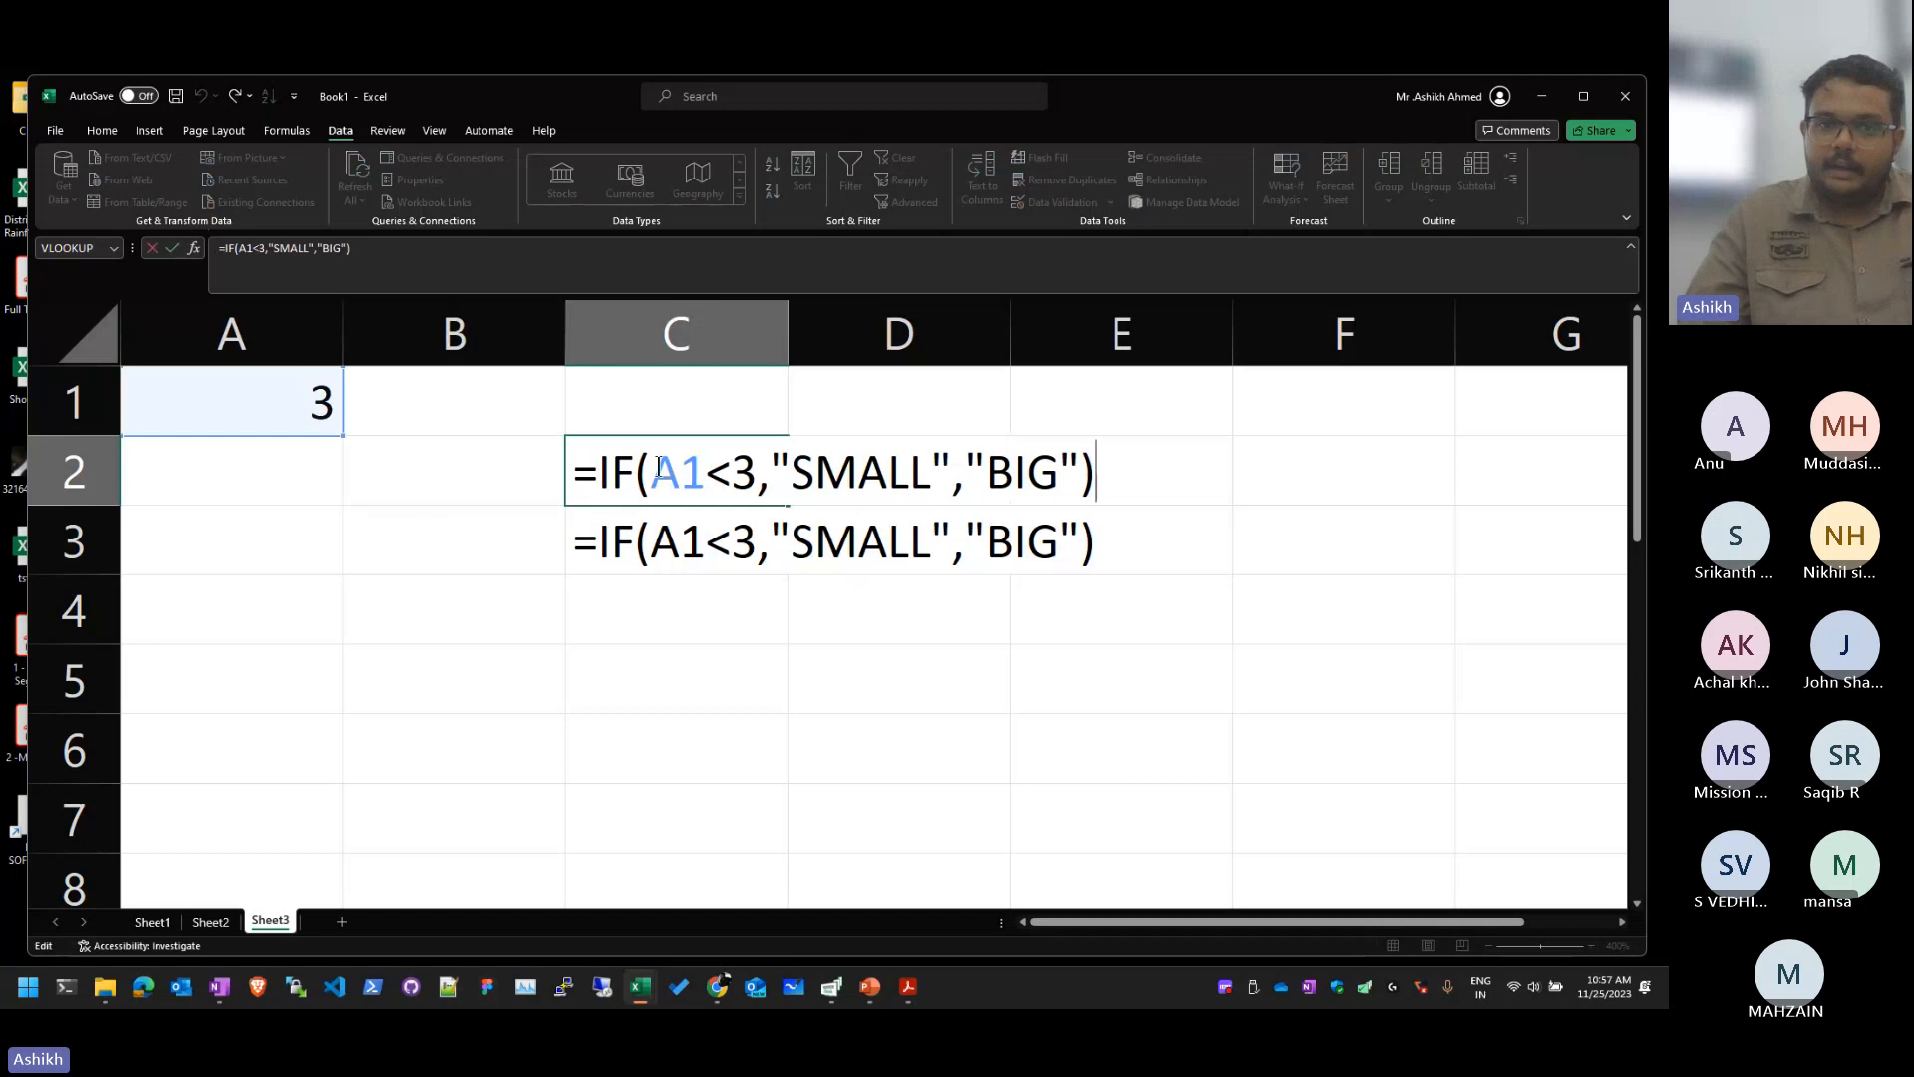
pyautogui.moveTo(660, 462); pyautogui.dragTo(757, 462)
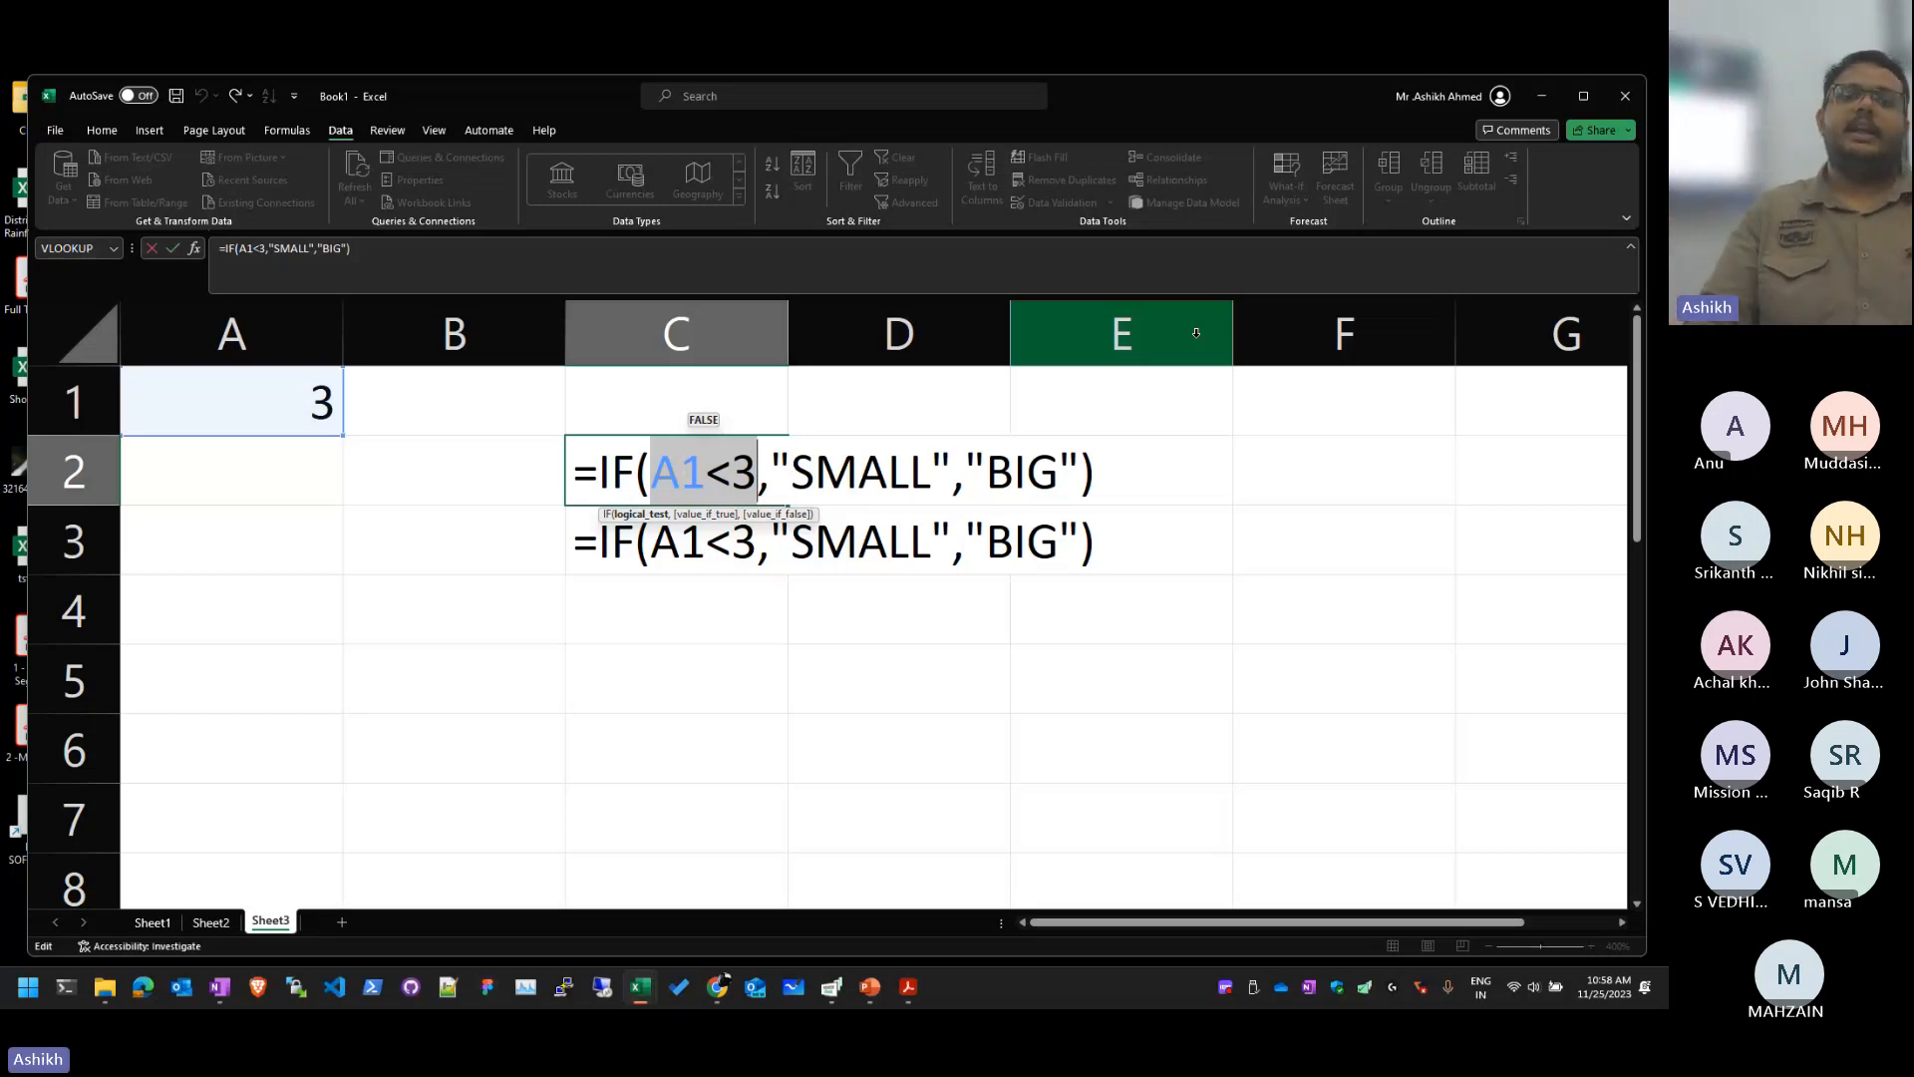
pyautogui.press('Escape')
# Step: Test the IF formula in C2 by setting cell A1 to 5, 4 and 3 in succession
pyautogui.press('Up')
pyautogui.press('Left')
pyautogui.press('Left')
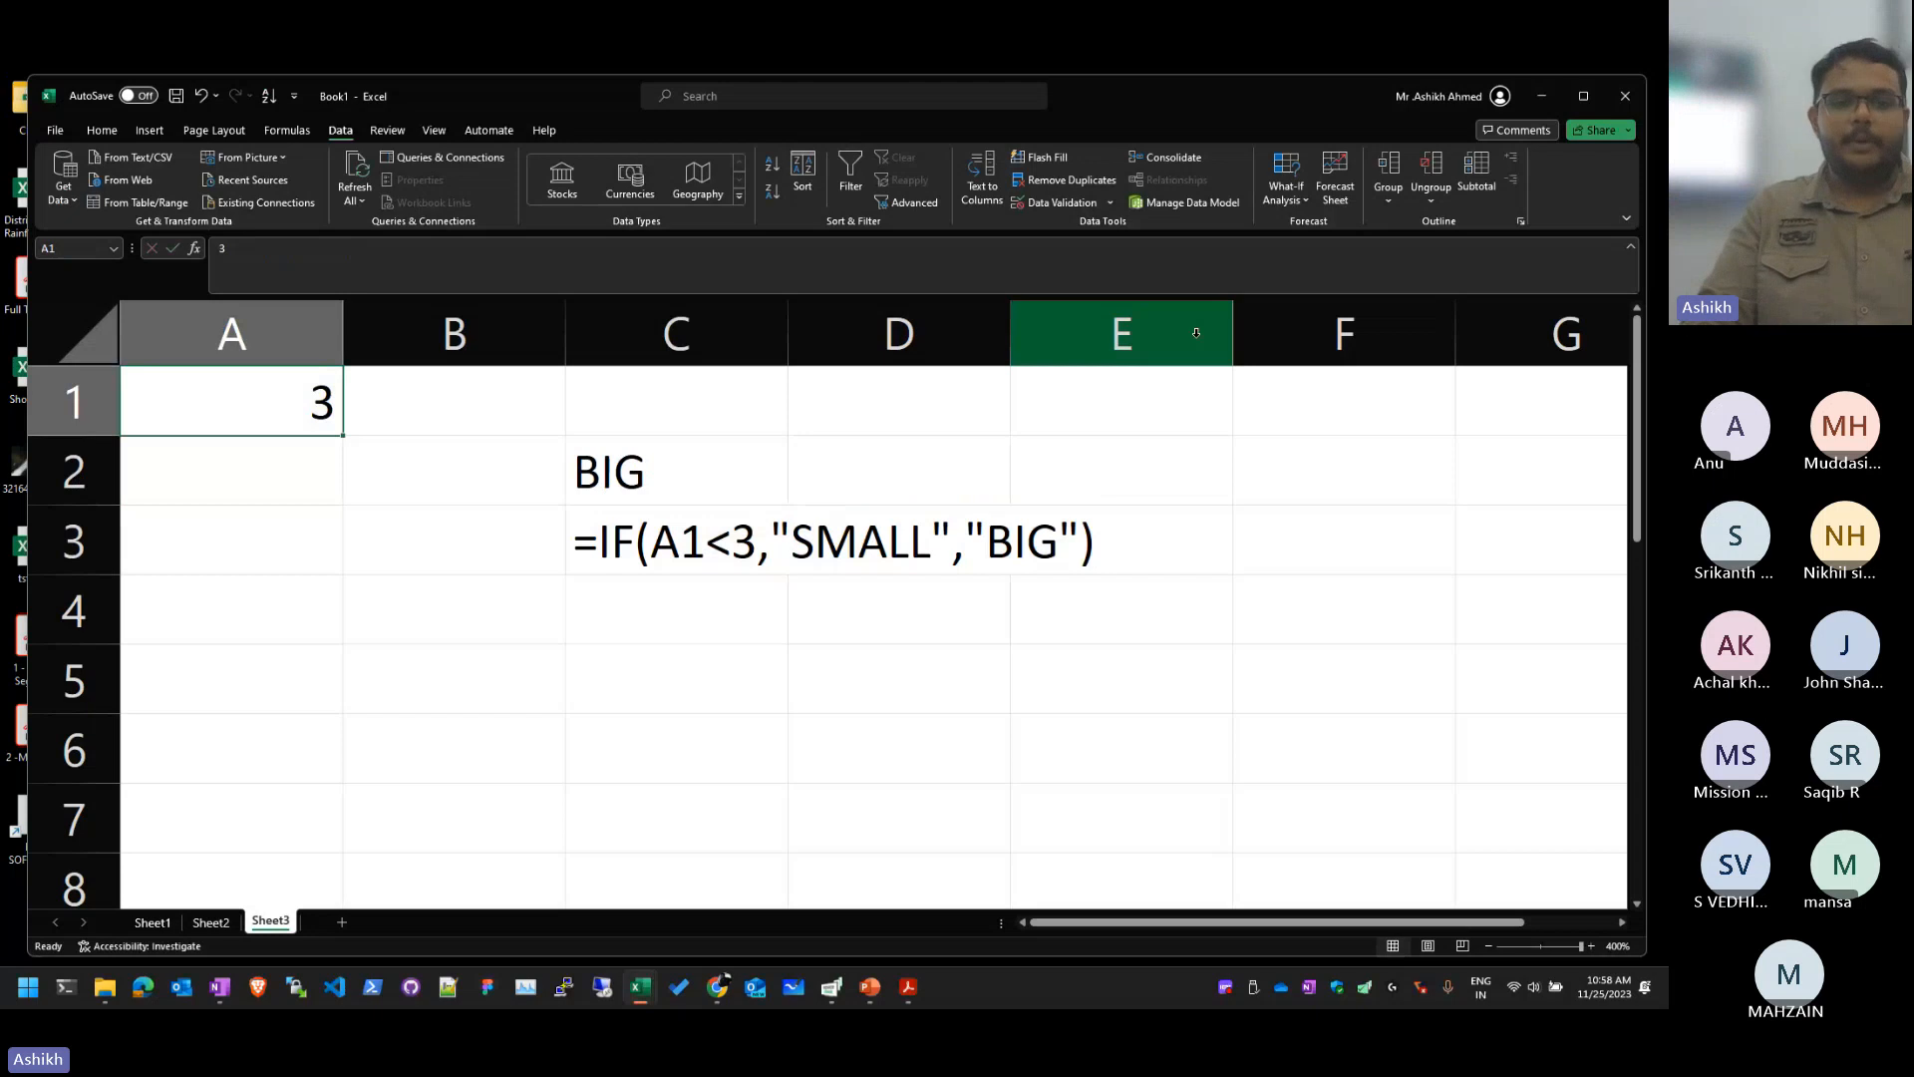
pyautogui.write('5')
pyautogui.press('Return')
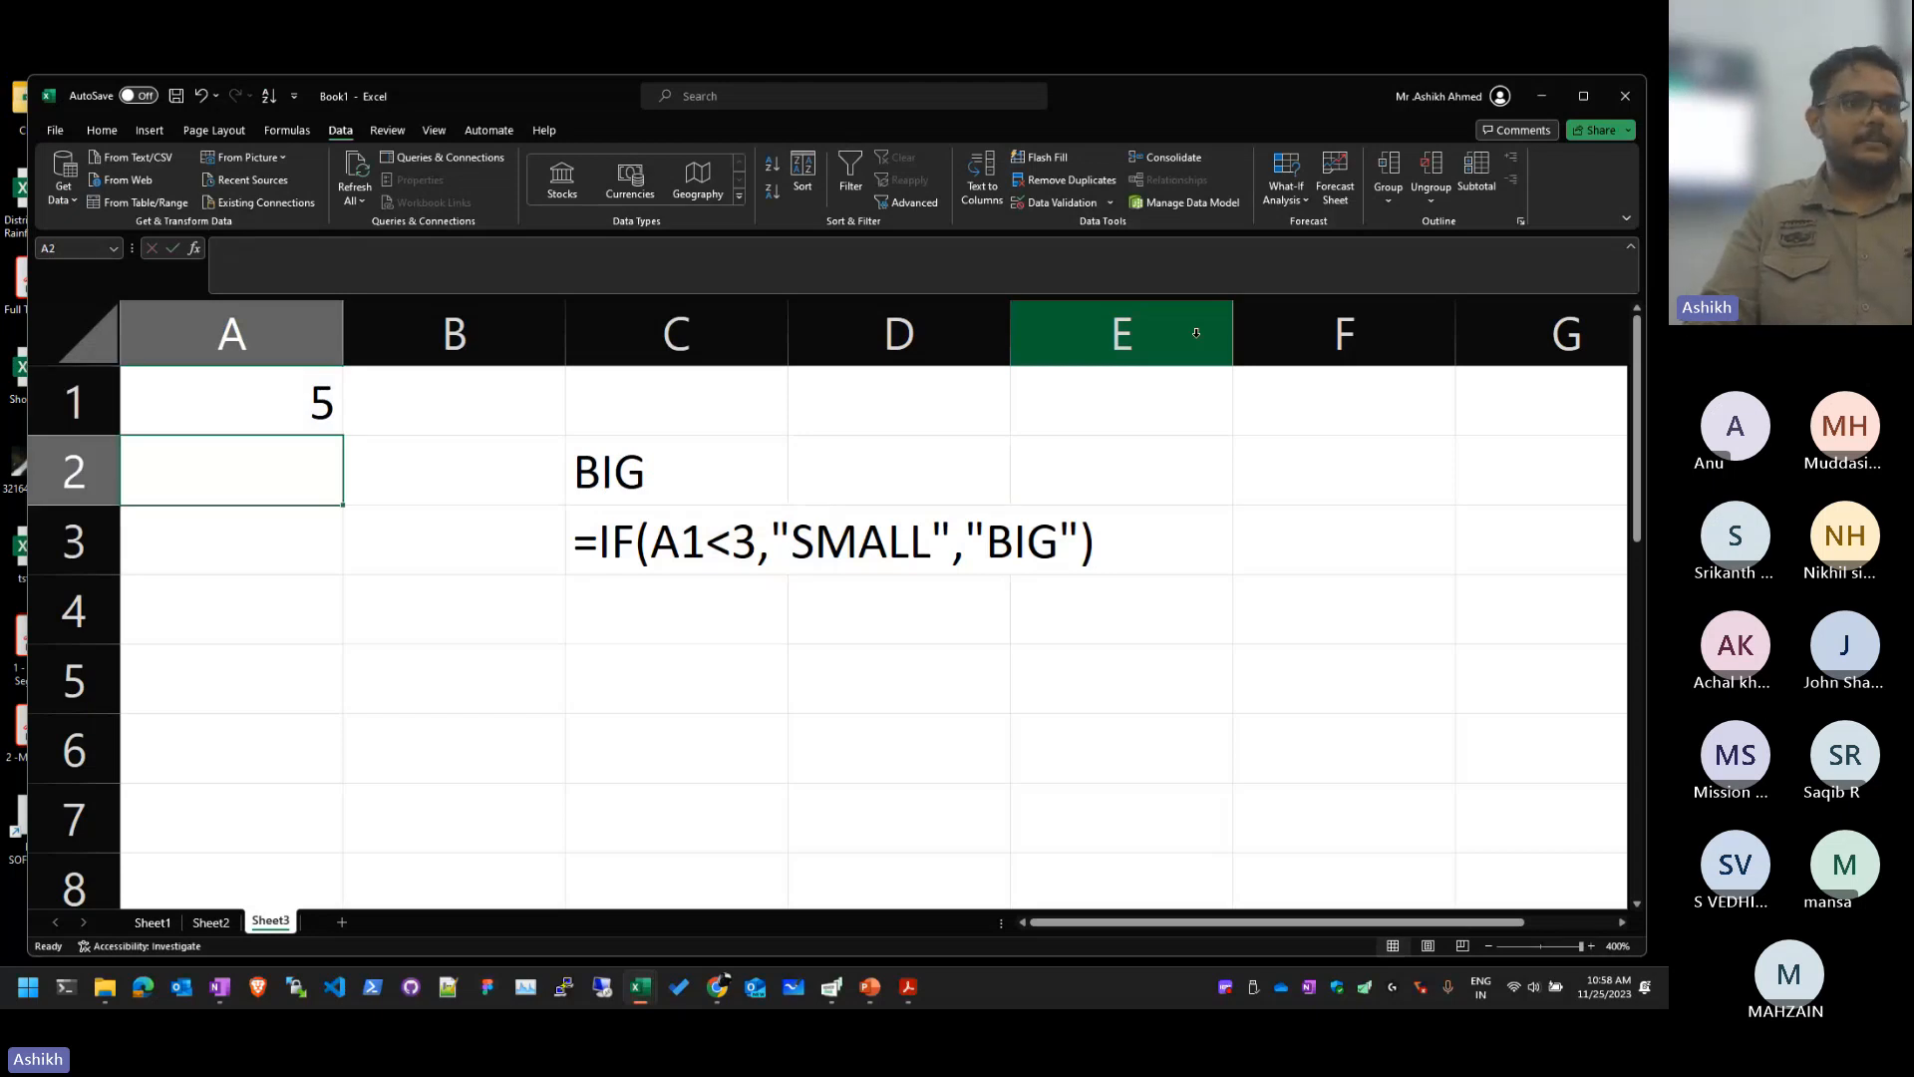
pyautogui.press('Up')
pyautogui.write('4')
pyautogui.press('Return')
pyautogui.press('Up')
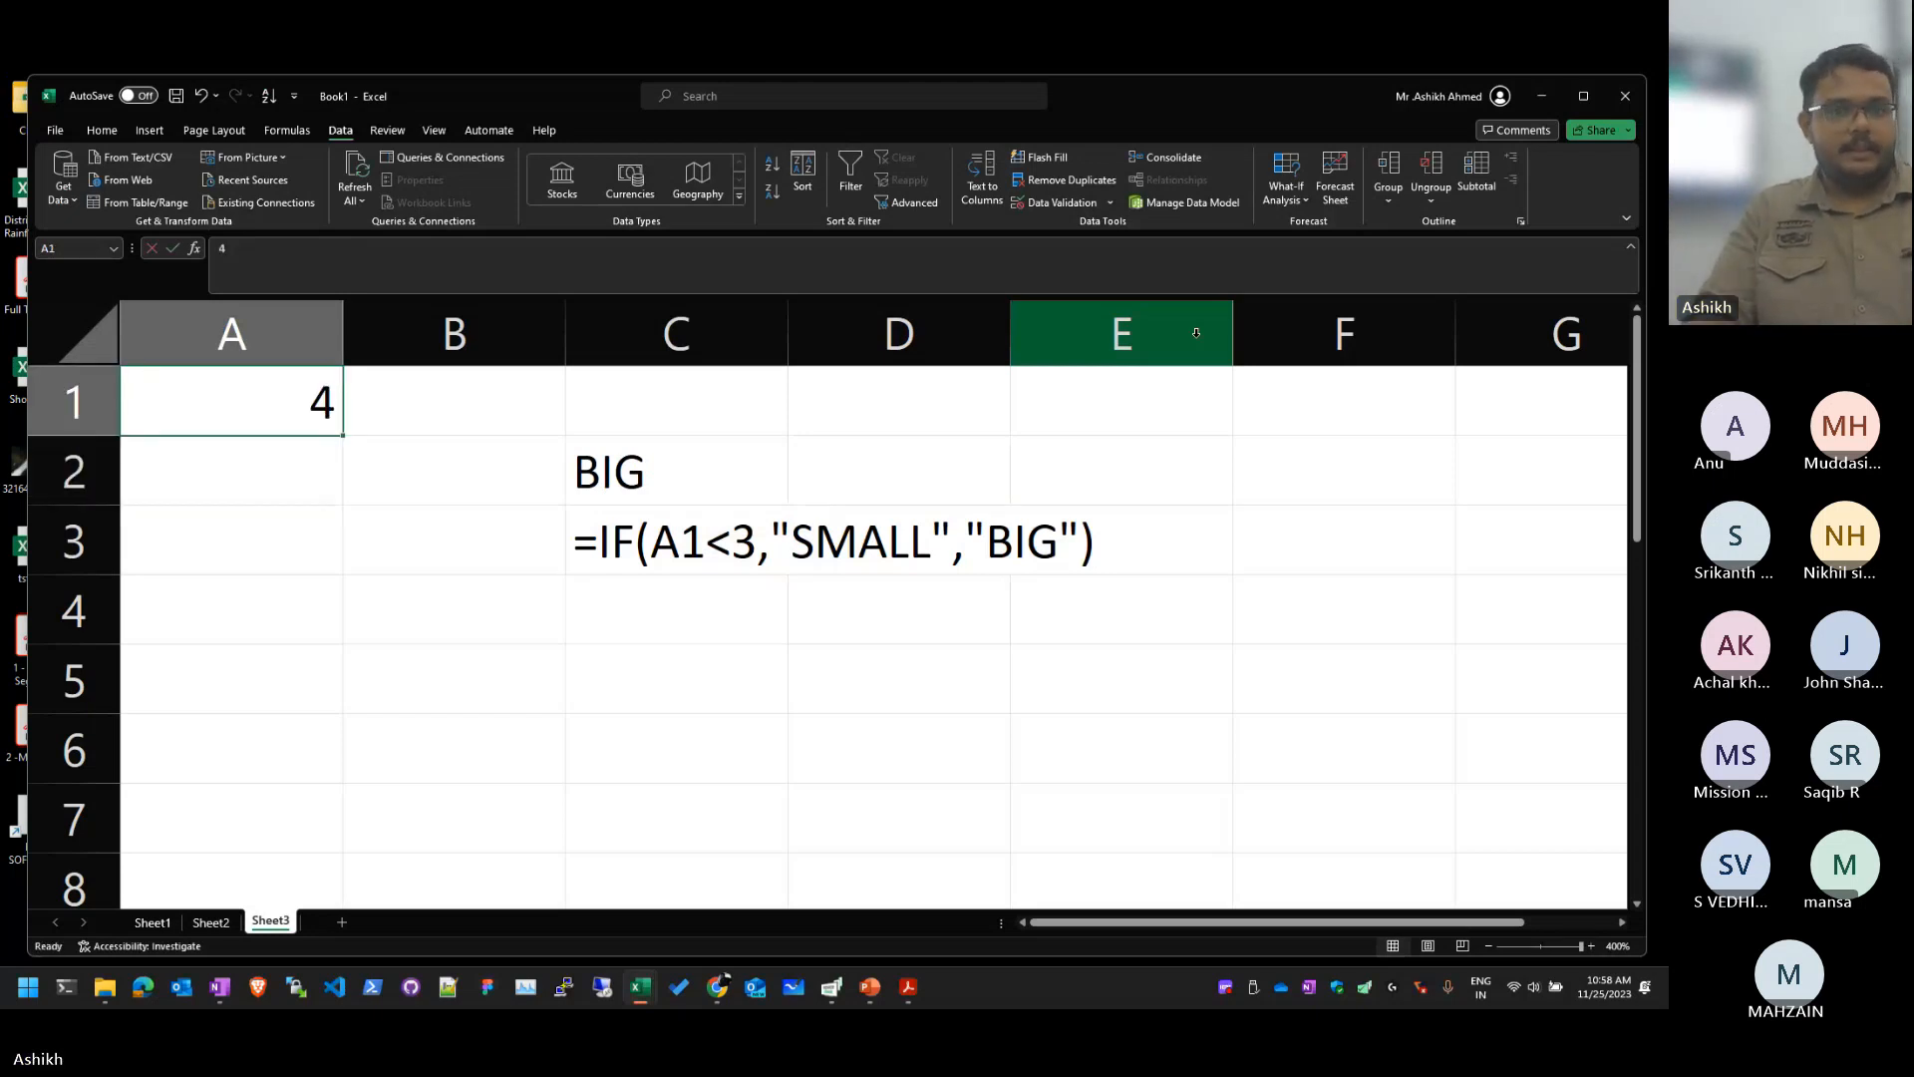
pyautogui.write('3')
pyautogui.press('Return')
pyautogui.press('Up')
pyautogui.press('F2')
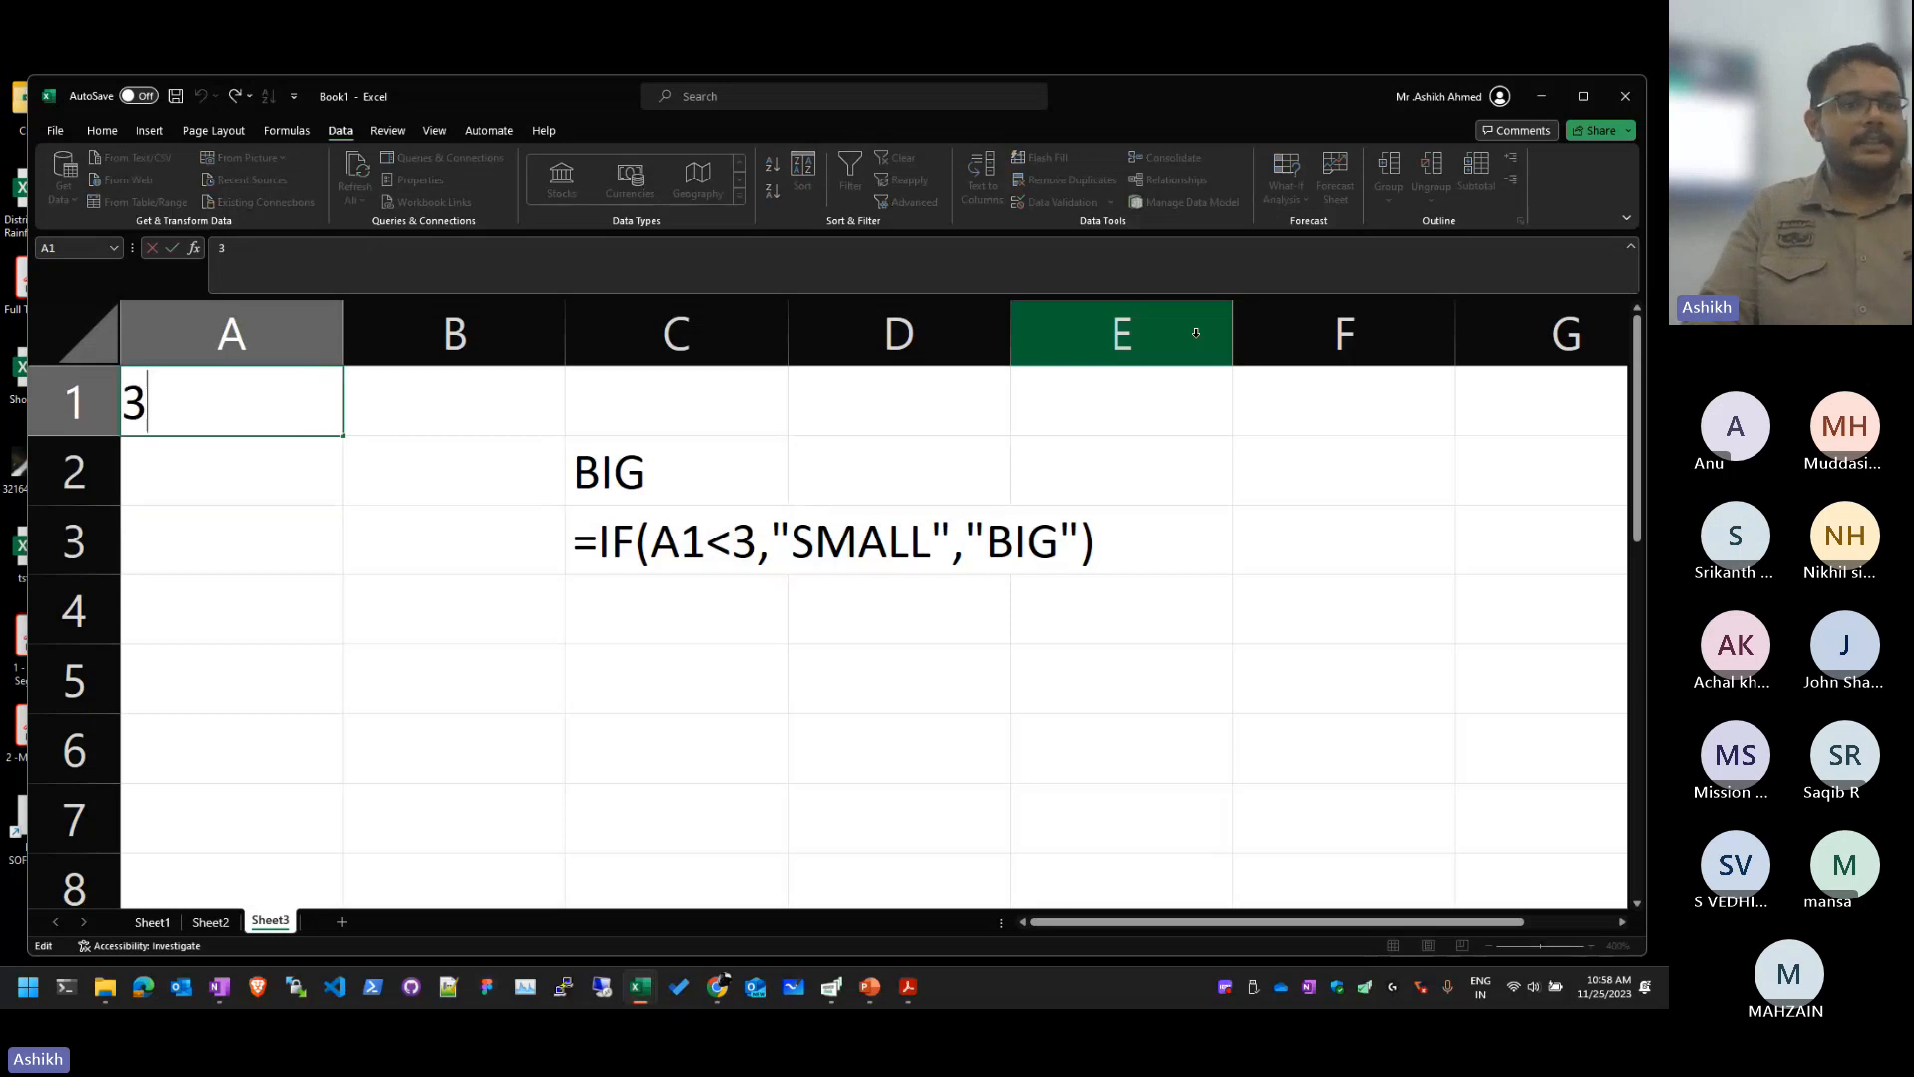
pyautogui.press('Return')
# Step: Change the condition in C2 to A1<=3, making the formula =IF(A1<=3,"SMALL","BIG")
pyautogui.press('Right')
pyautogui.press('Right')
pyautogui.press('F2')
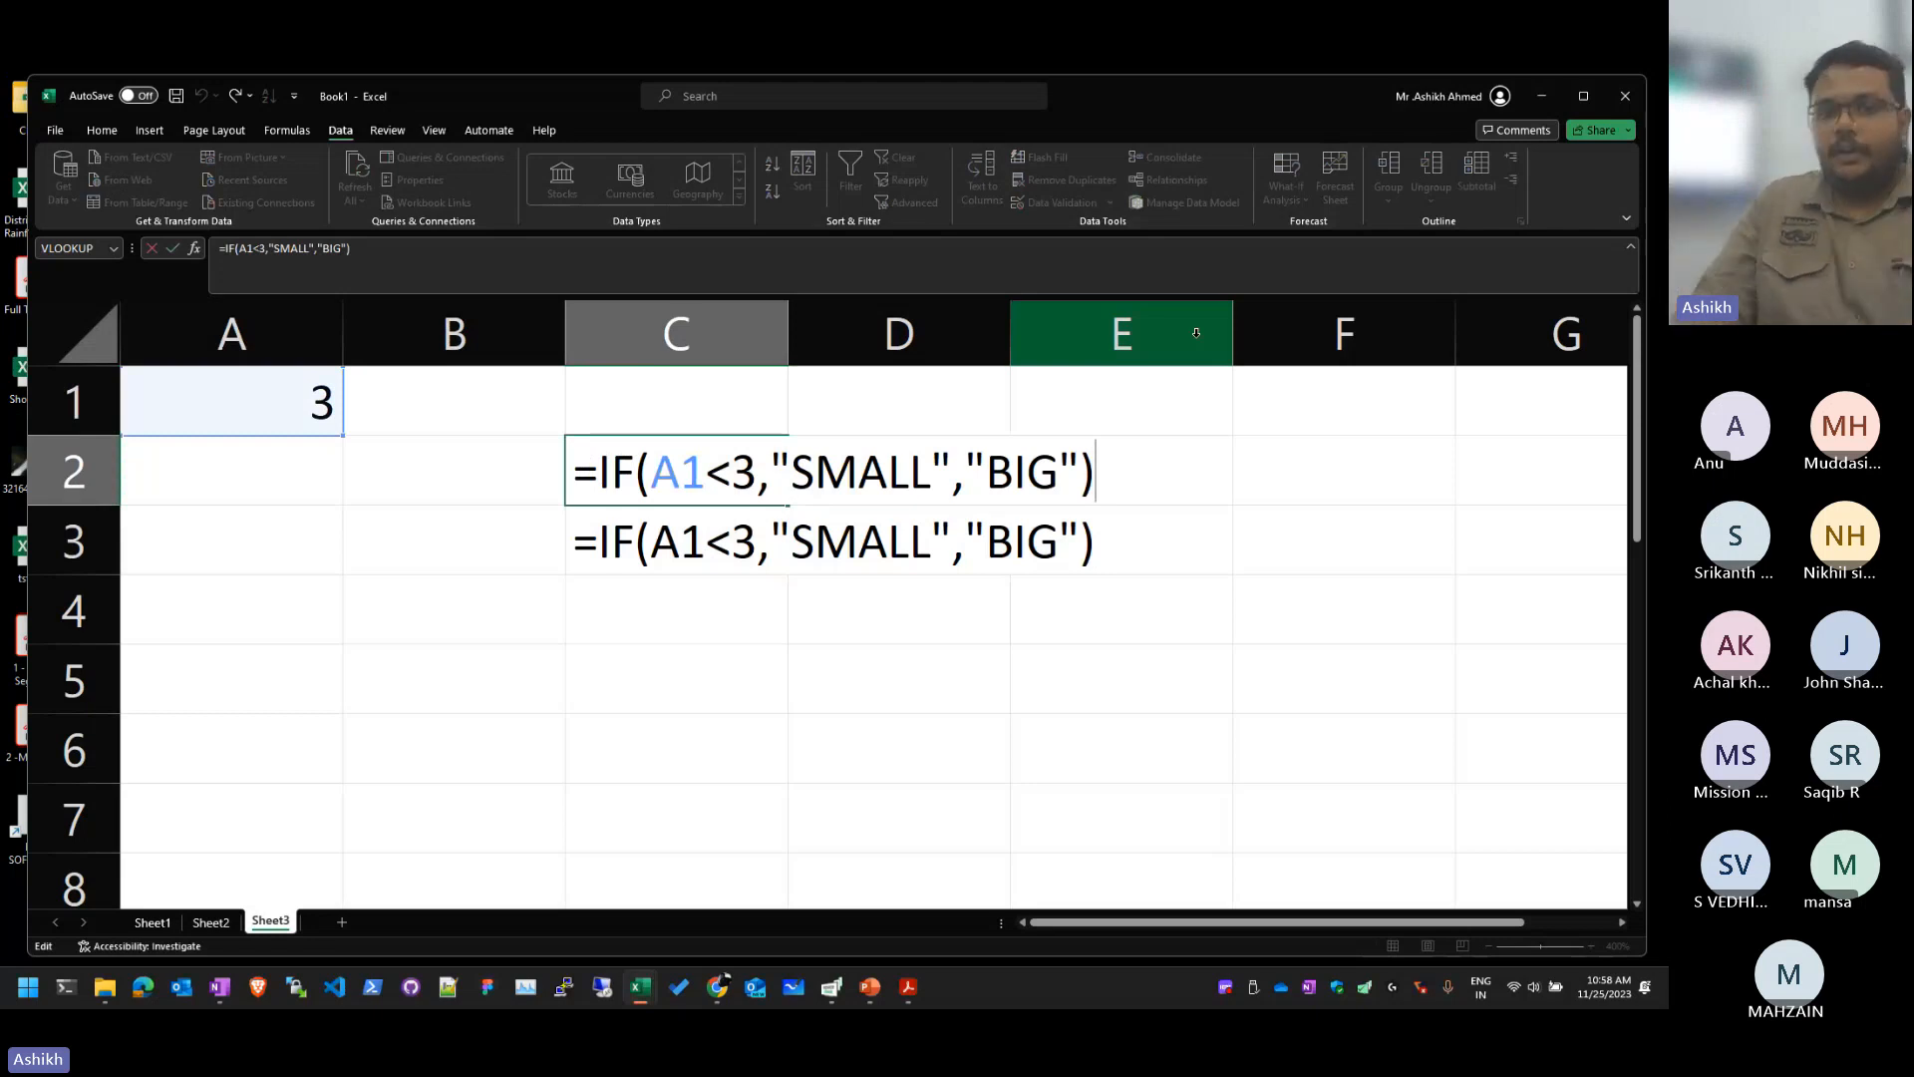
pyautogui.click(731, 499)
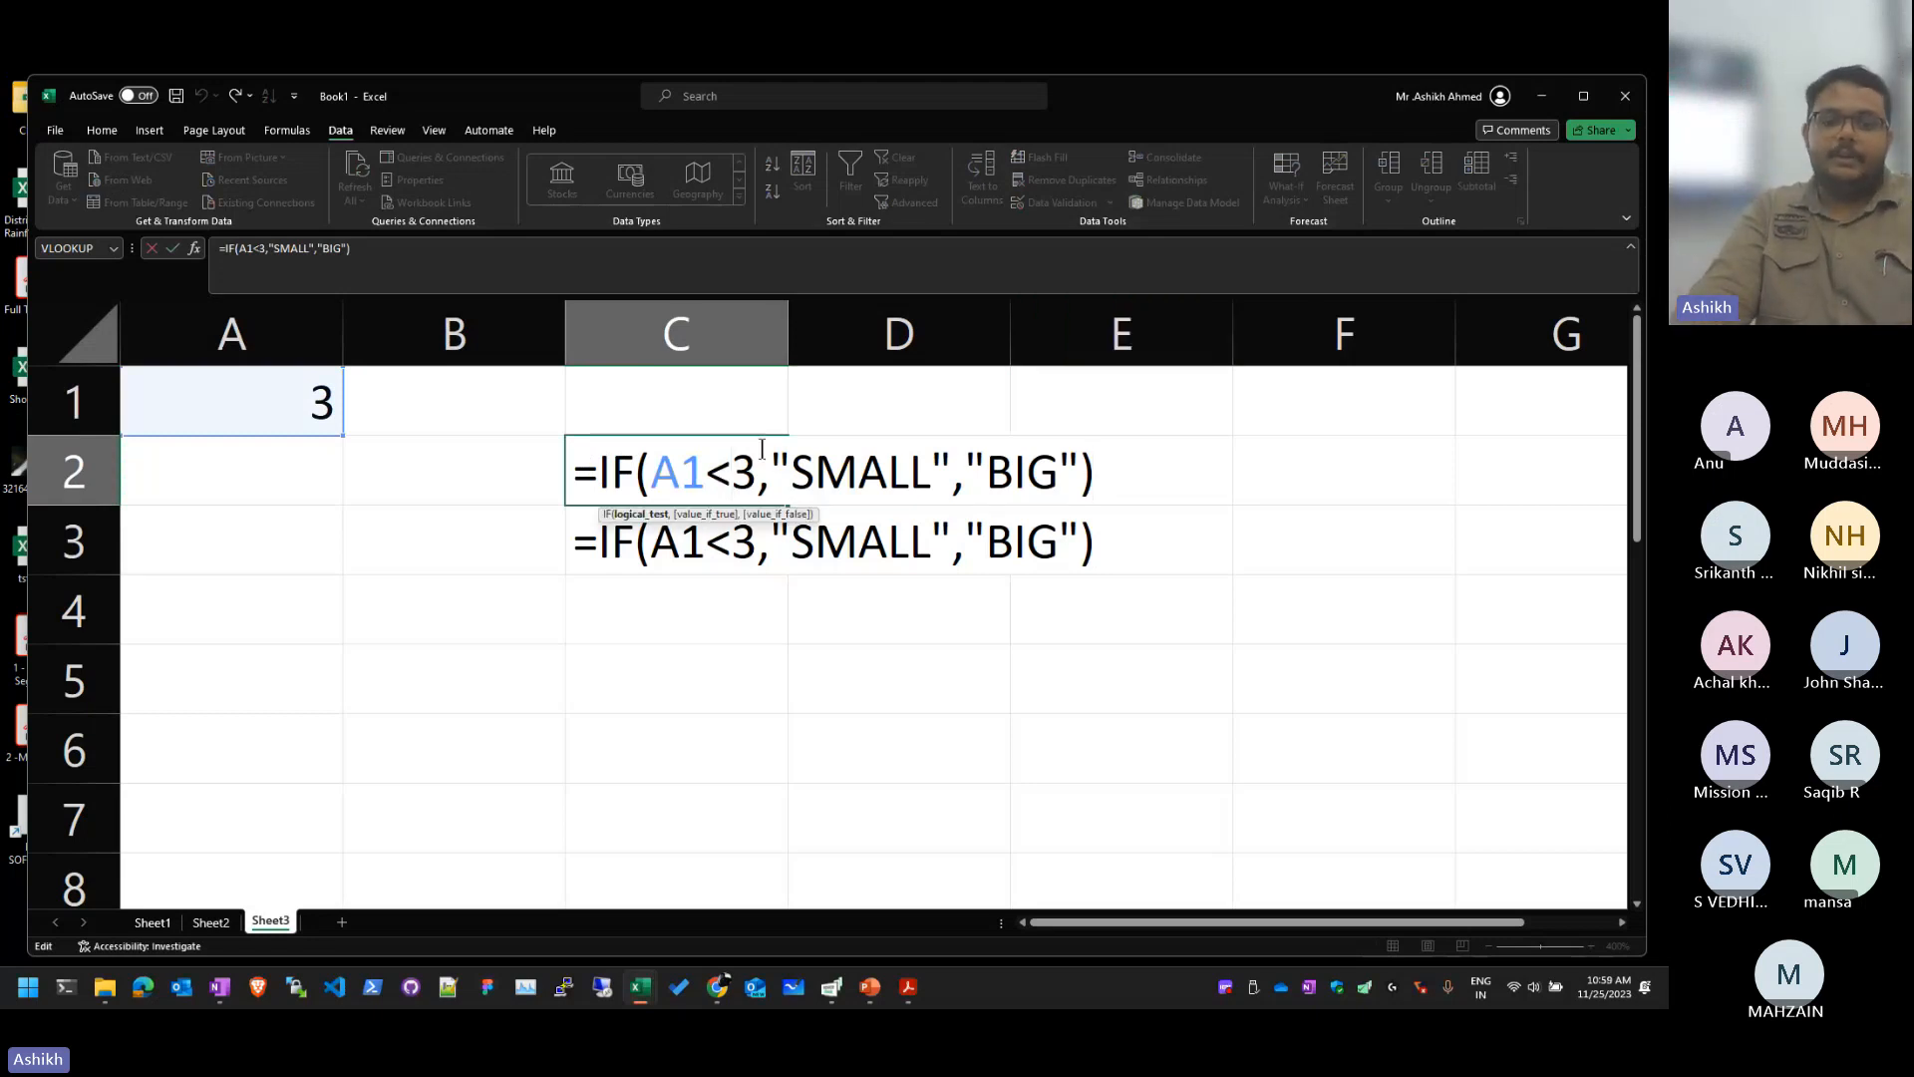
pyautogui.write('=')
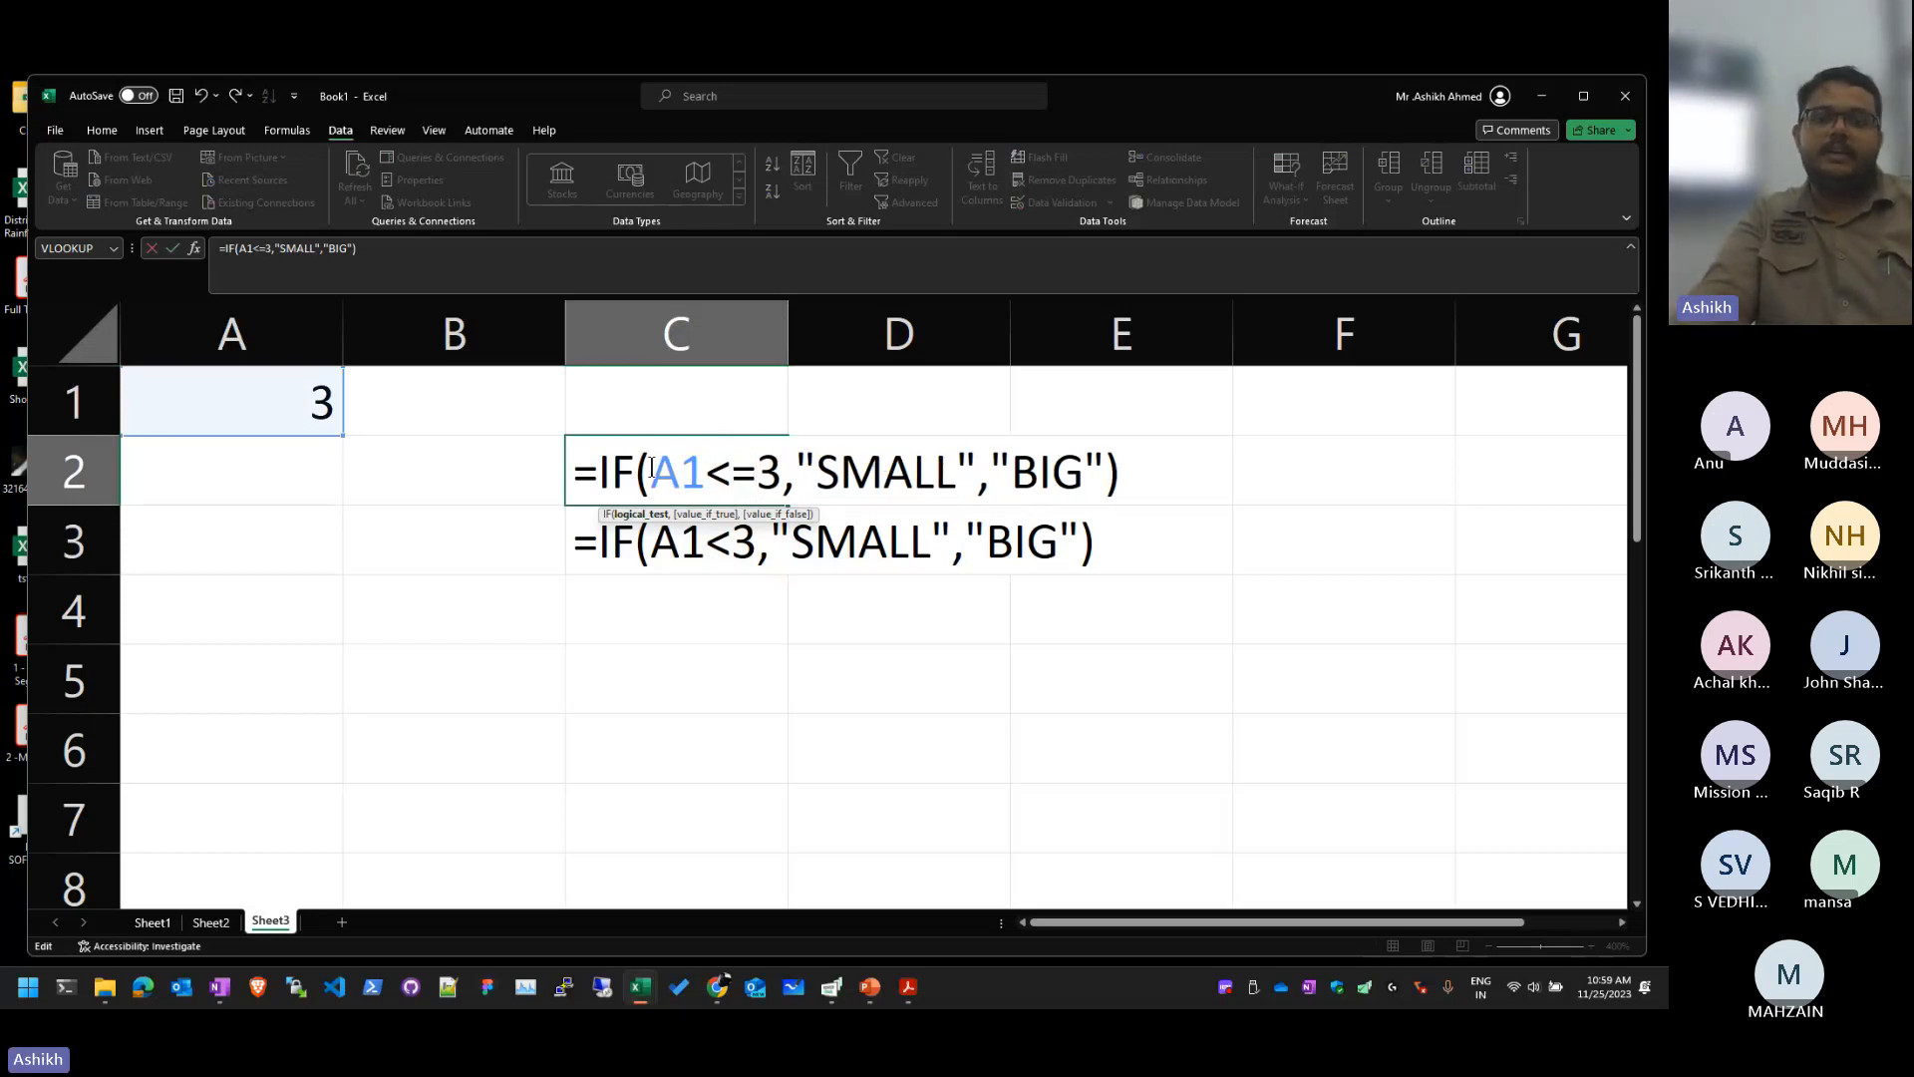
pyautogui.doubleClick(733, 463)
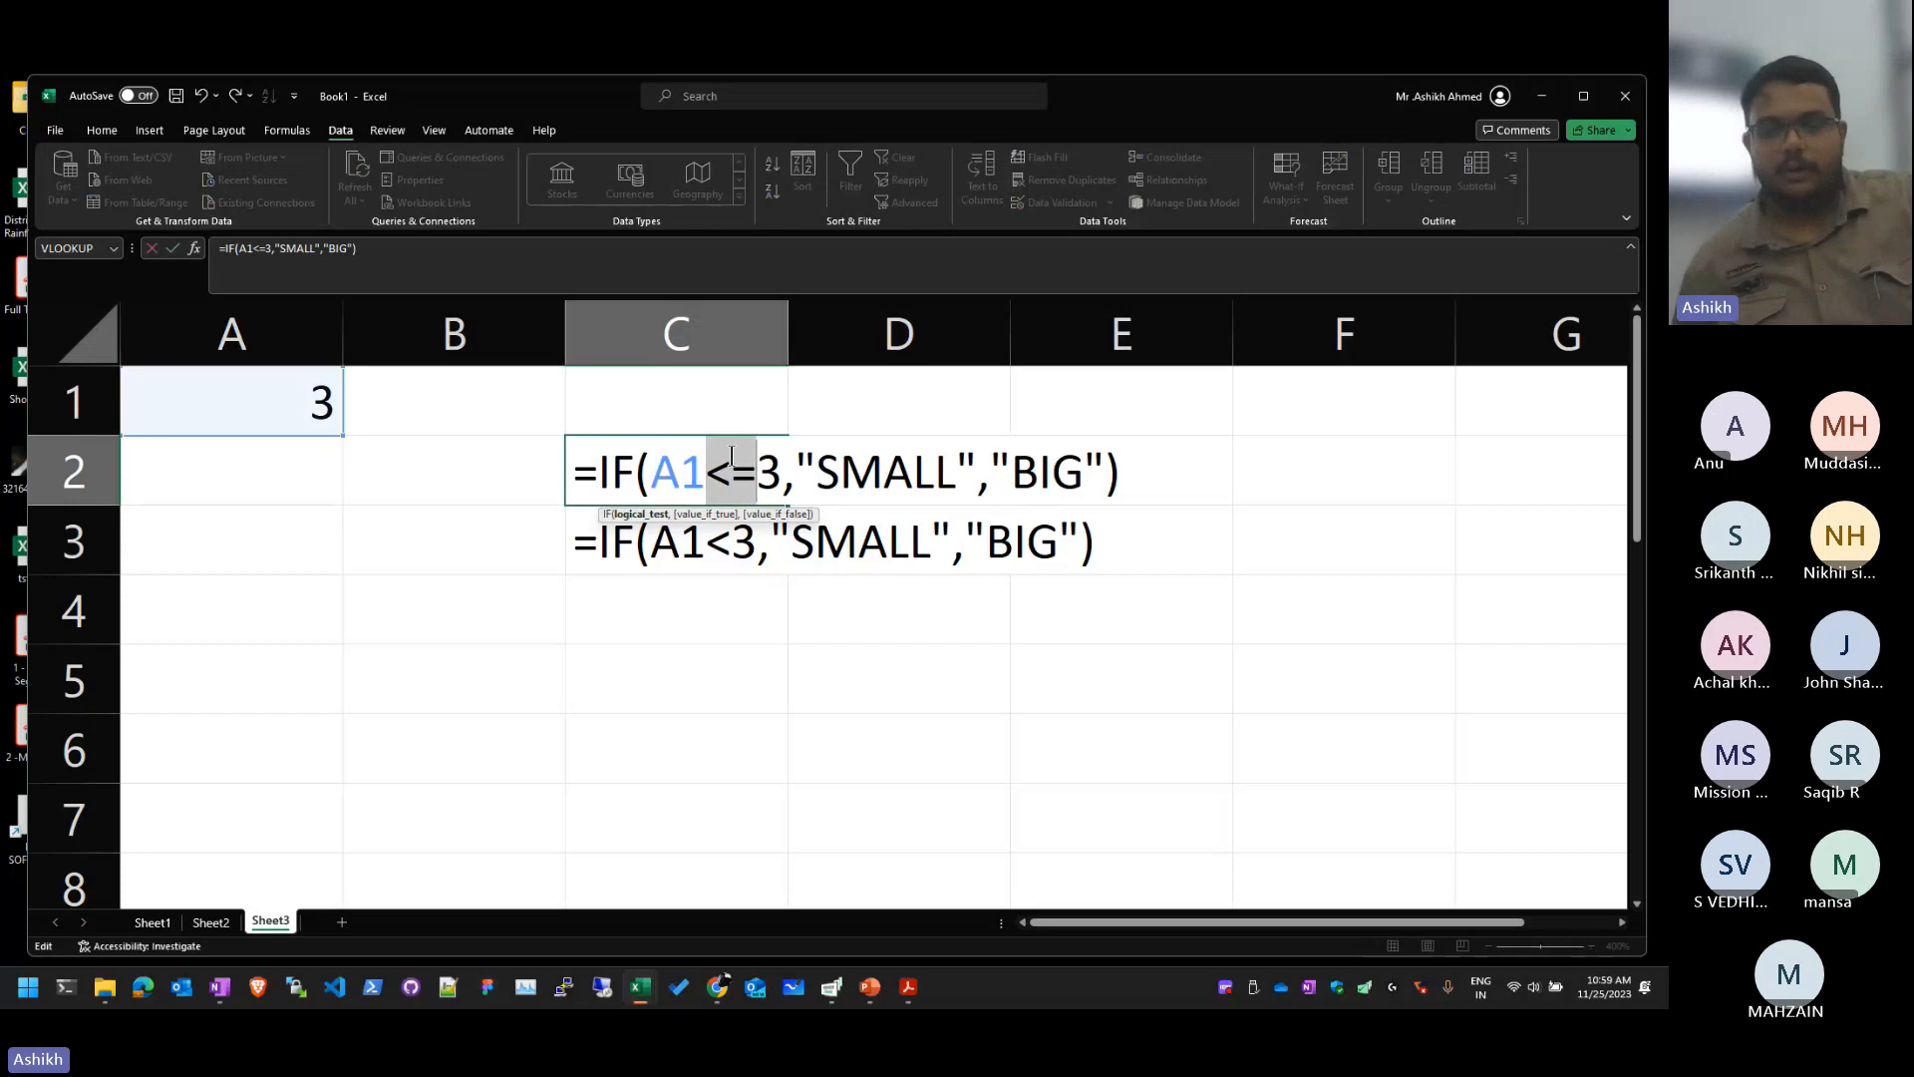
pyautogui.press('Return')
# Step: Examine the A1<=3 formula in C2 and the value in A1 without changing either
pyautogui.click(732, 455)
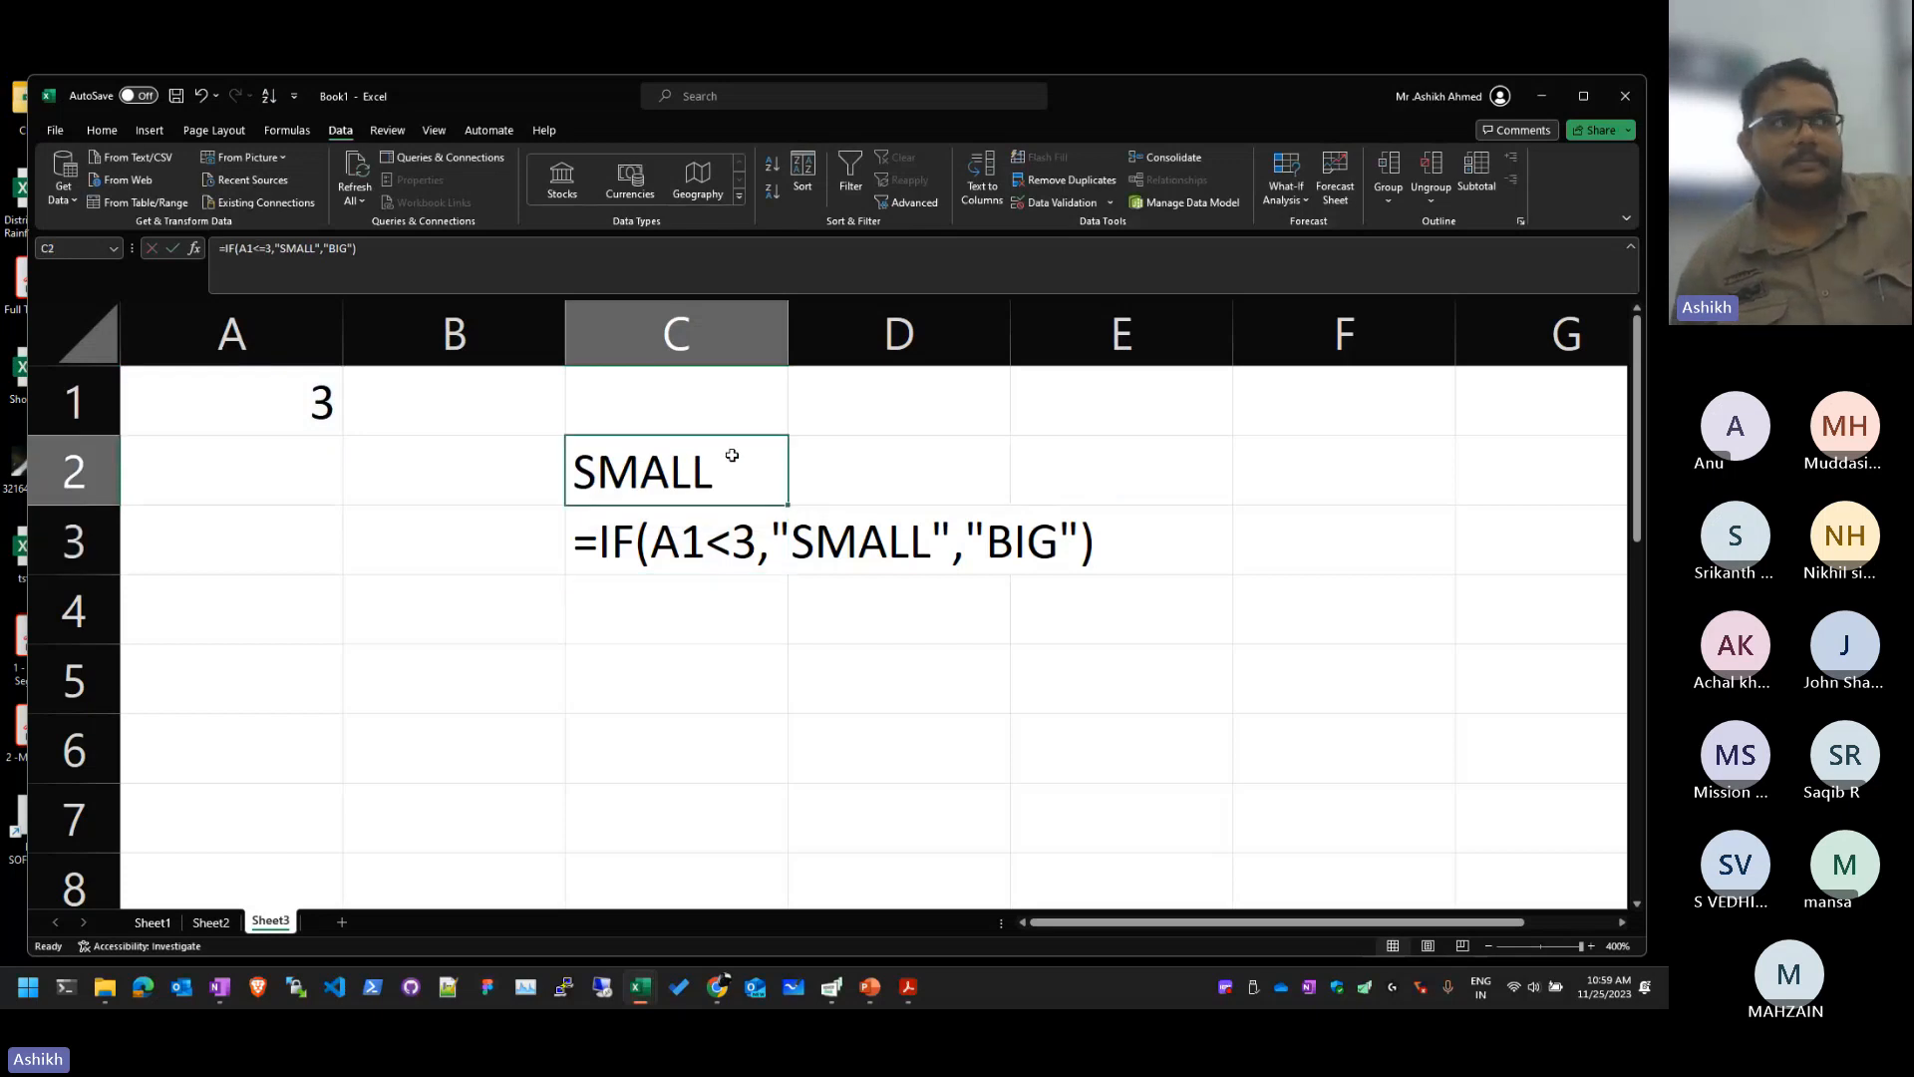
pyautogui.doubleClick(733, 456)
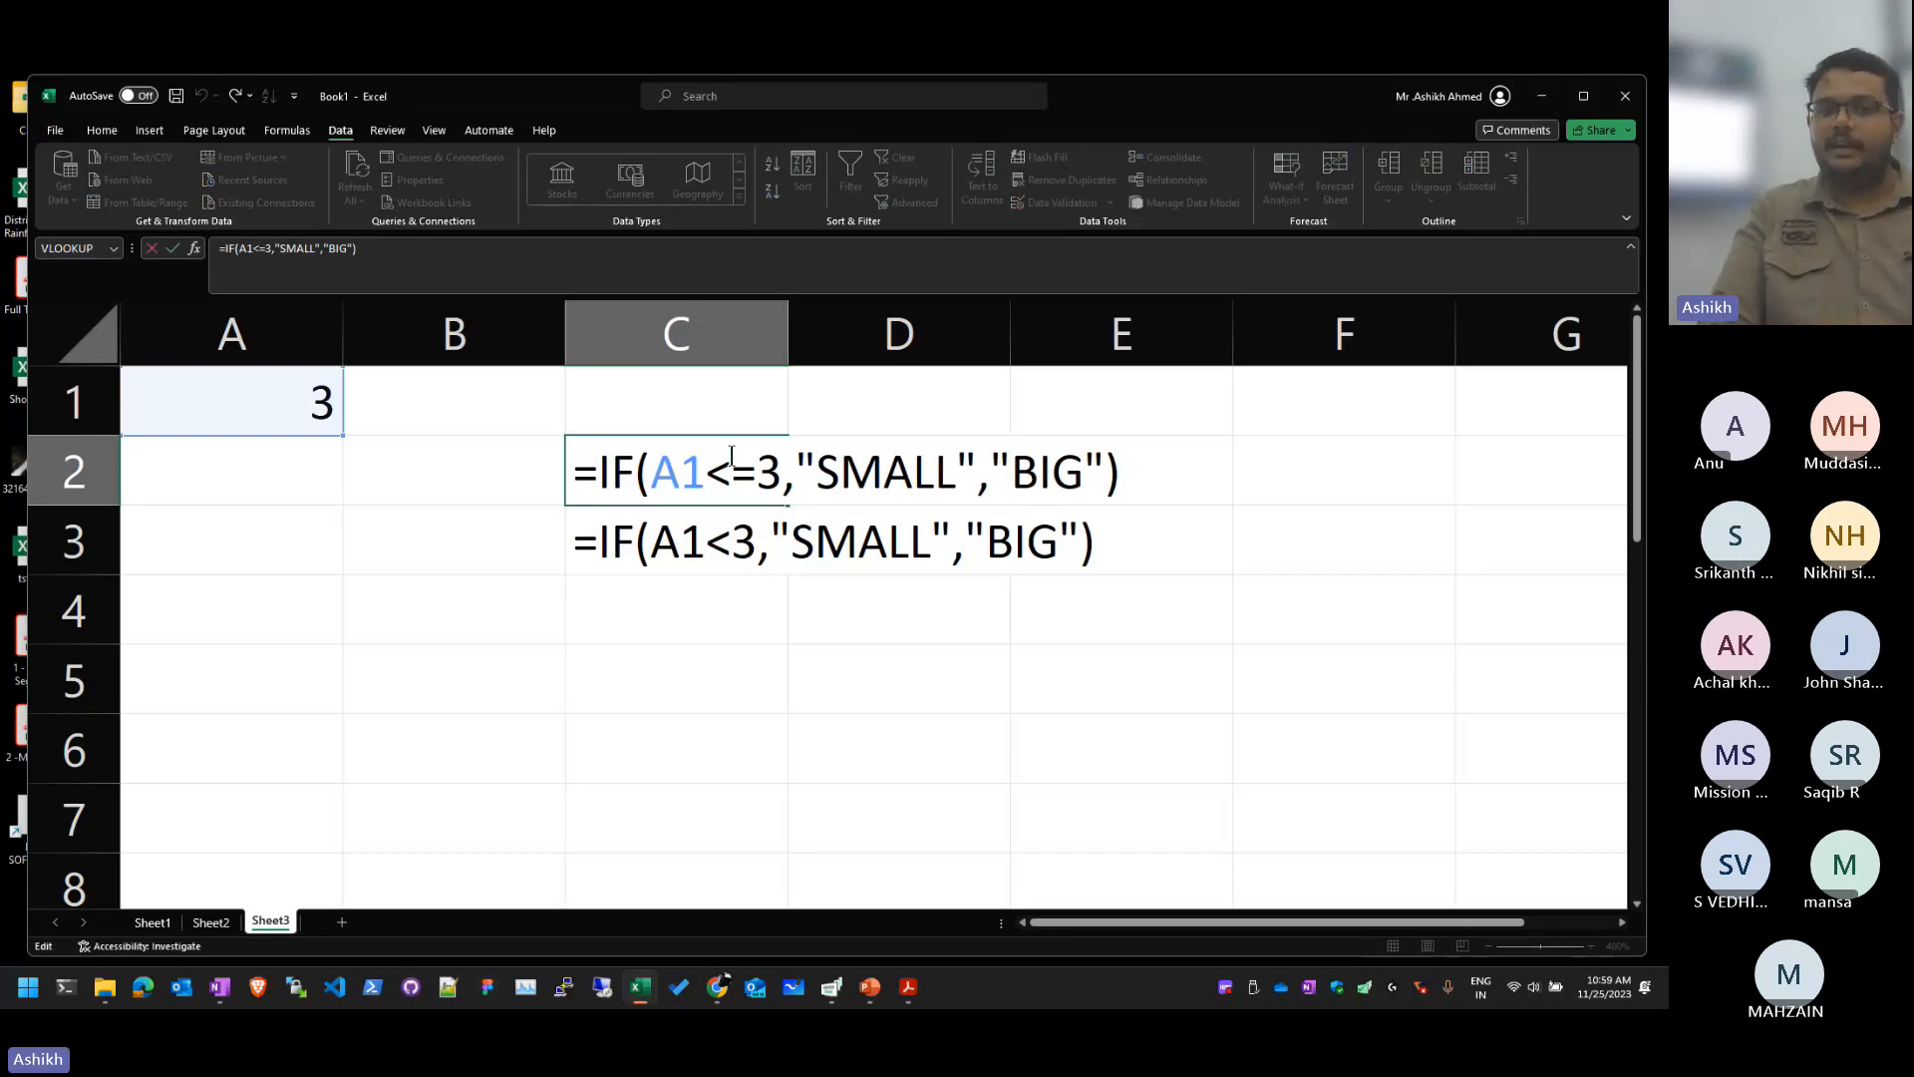
pyautogui.press('Return')
pyautogui.press('Up')
pyautogui.press('Up')
pyautogui.press('Left')
pyautogui.press('Left')
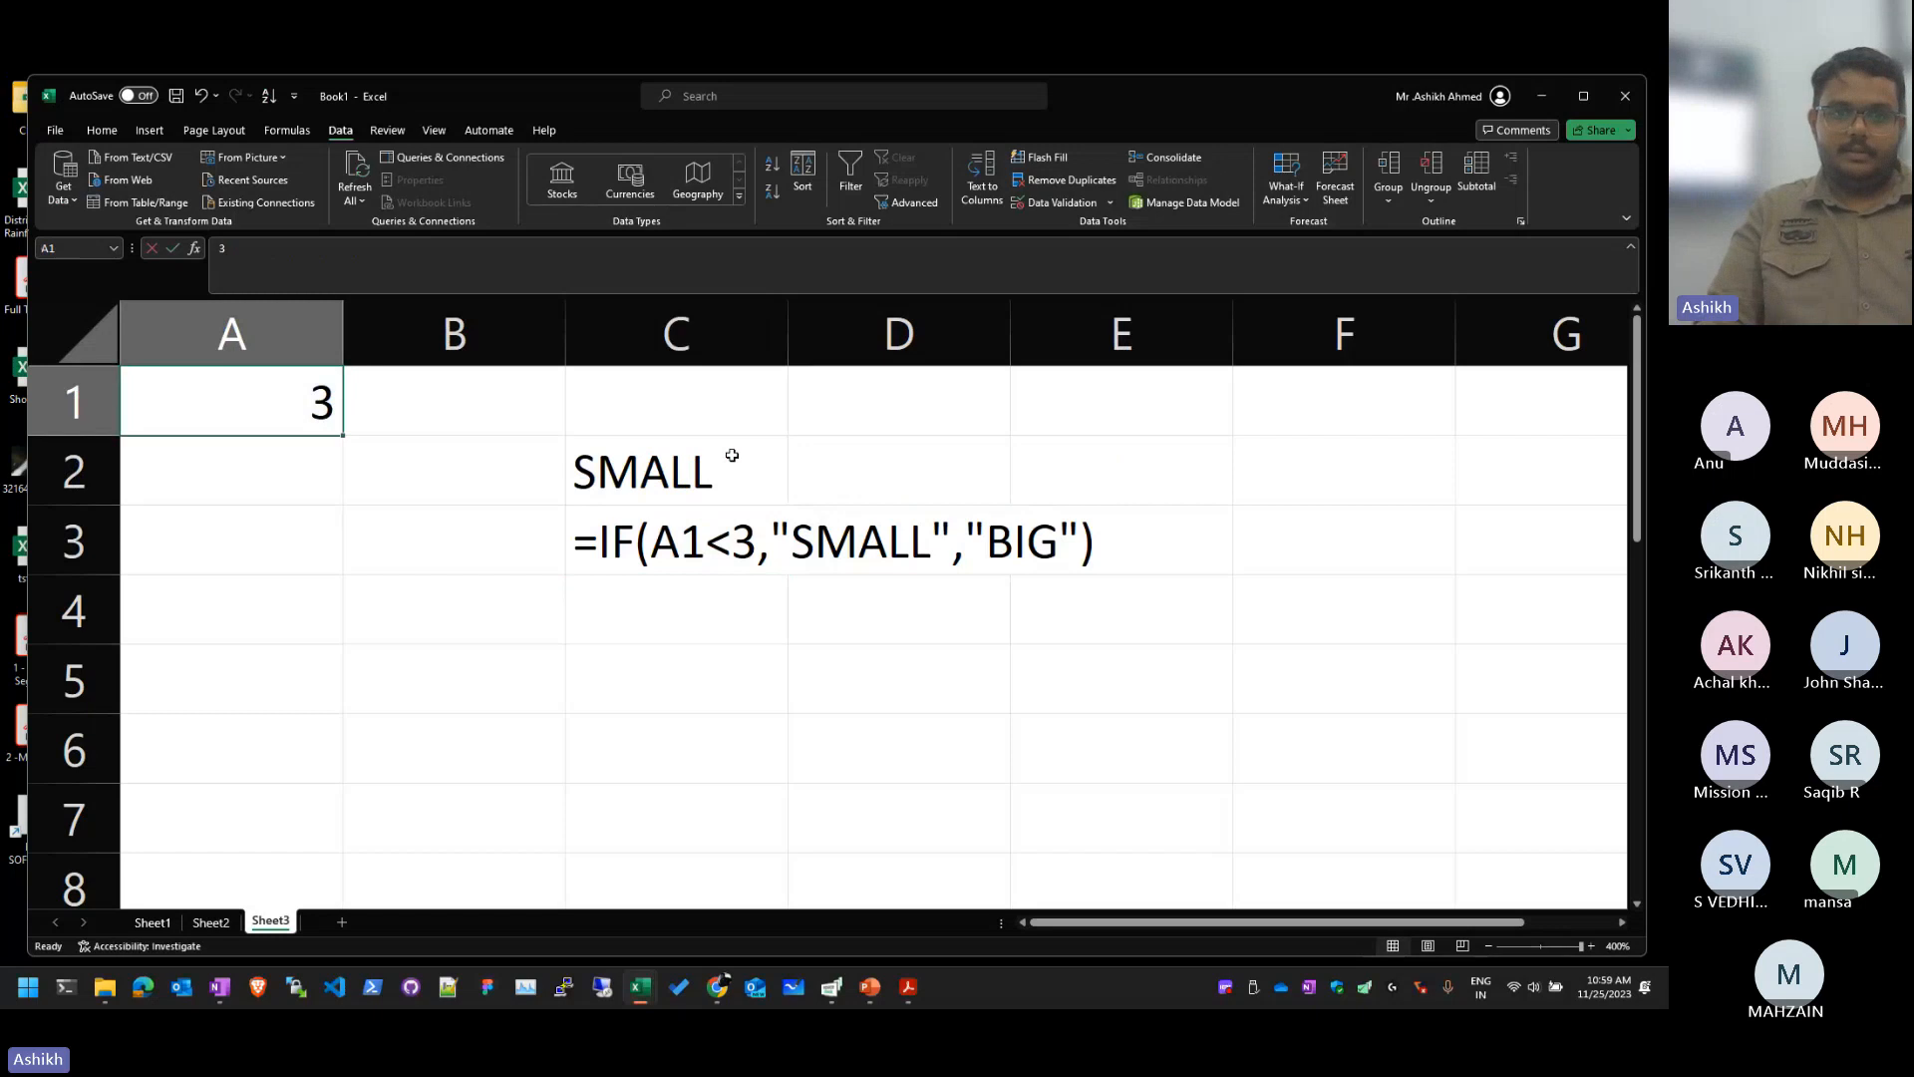
# Step: Remove the equals sign from the condition in C2 so the formula reads =IF(A1<3,"SMALL","BIG")
pyautogui.press('Right')
pyautogui.click(732, 456)
pyautogui.press('F2')
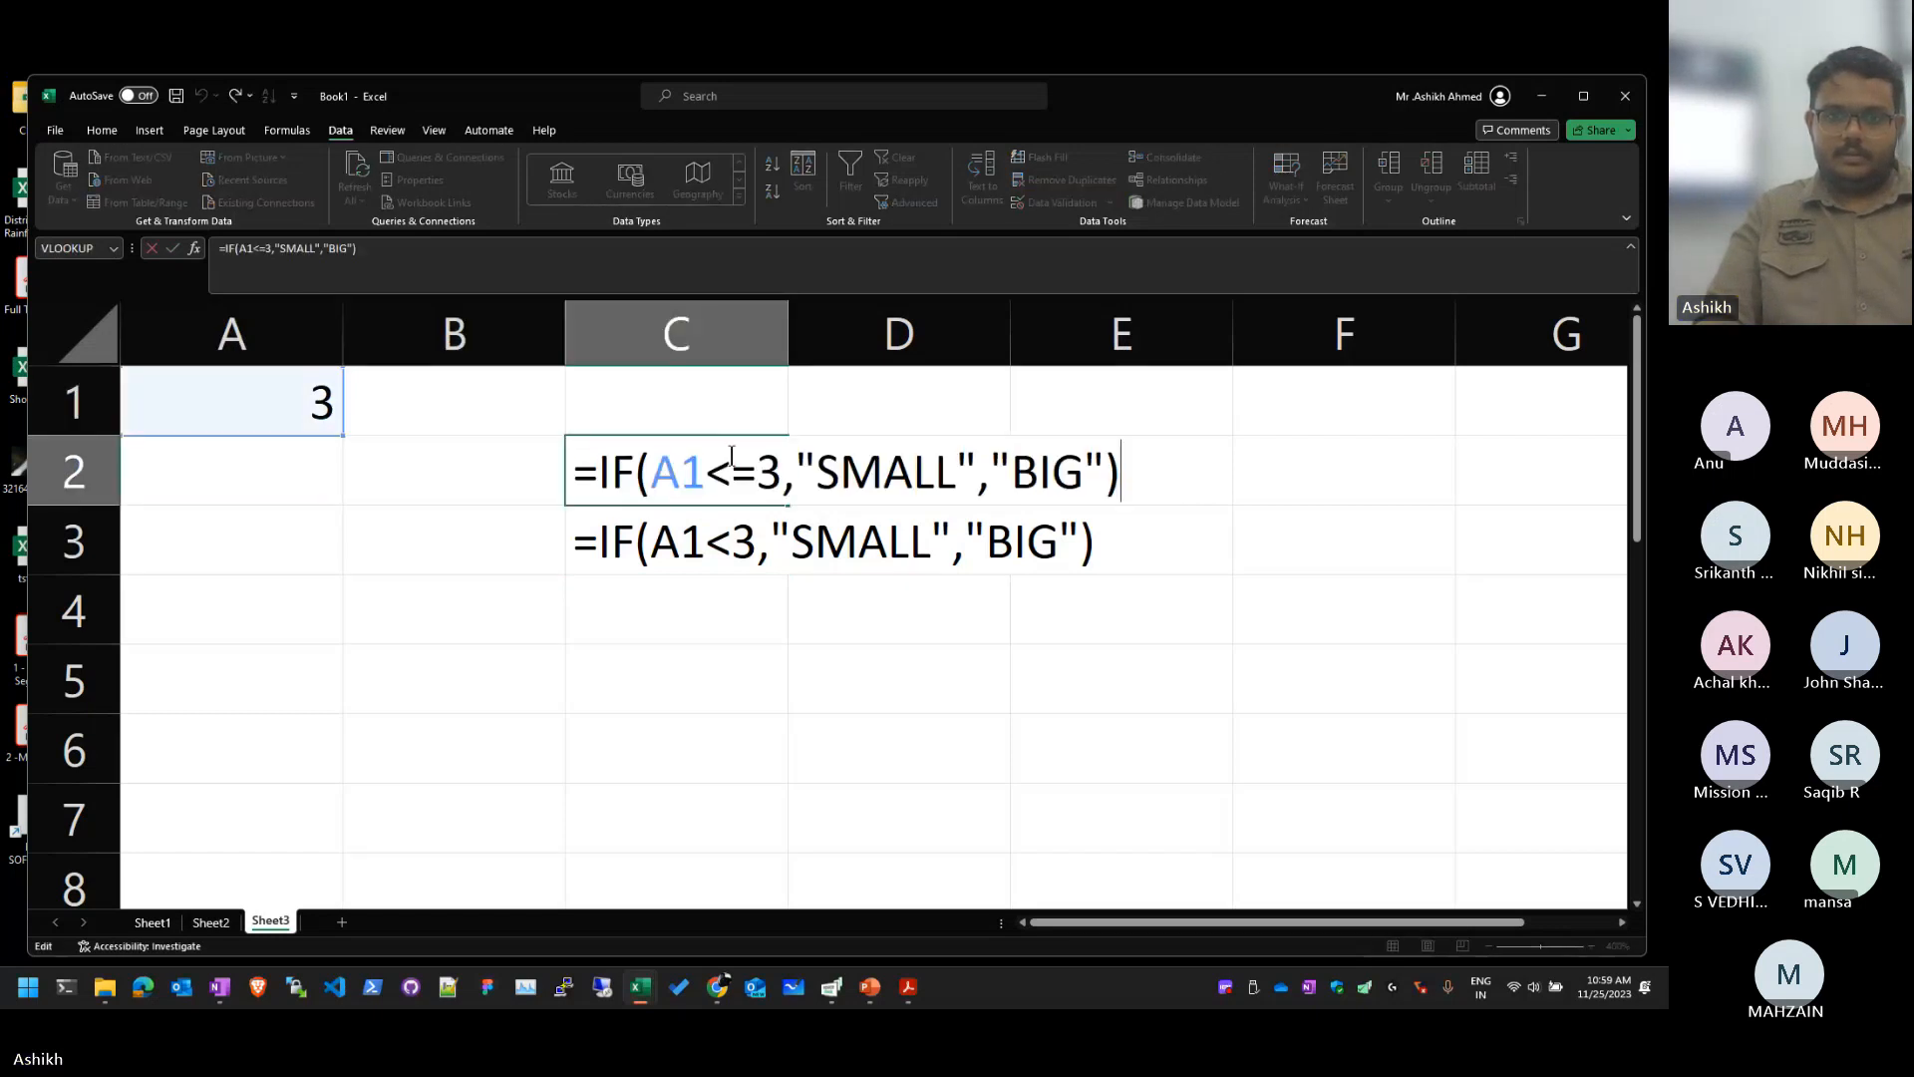
pyautogui.press('Left')
pyautogui.press('Left')
pyautogui.press('Left')
pyautogui.press('Left')
pyautogui.press('Left')
pyautogui.press('Left')
pyautogui.press('Left')
pyautogui.press('Left')
pyautogui.press('Left')
pyautogui.press('Left')
pyautogui.press('Left')
pyautogui.press('Left')
pyautogui.press('Left')
pyautogui.press('Left')
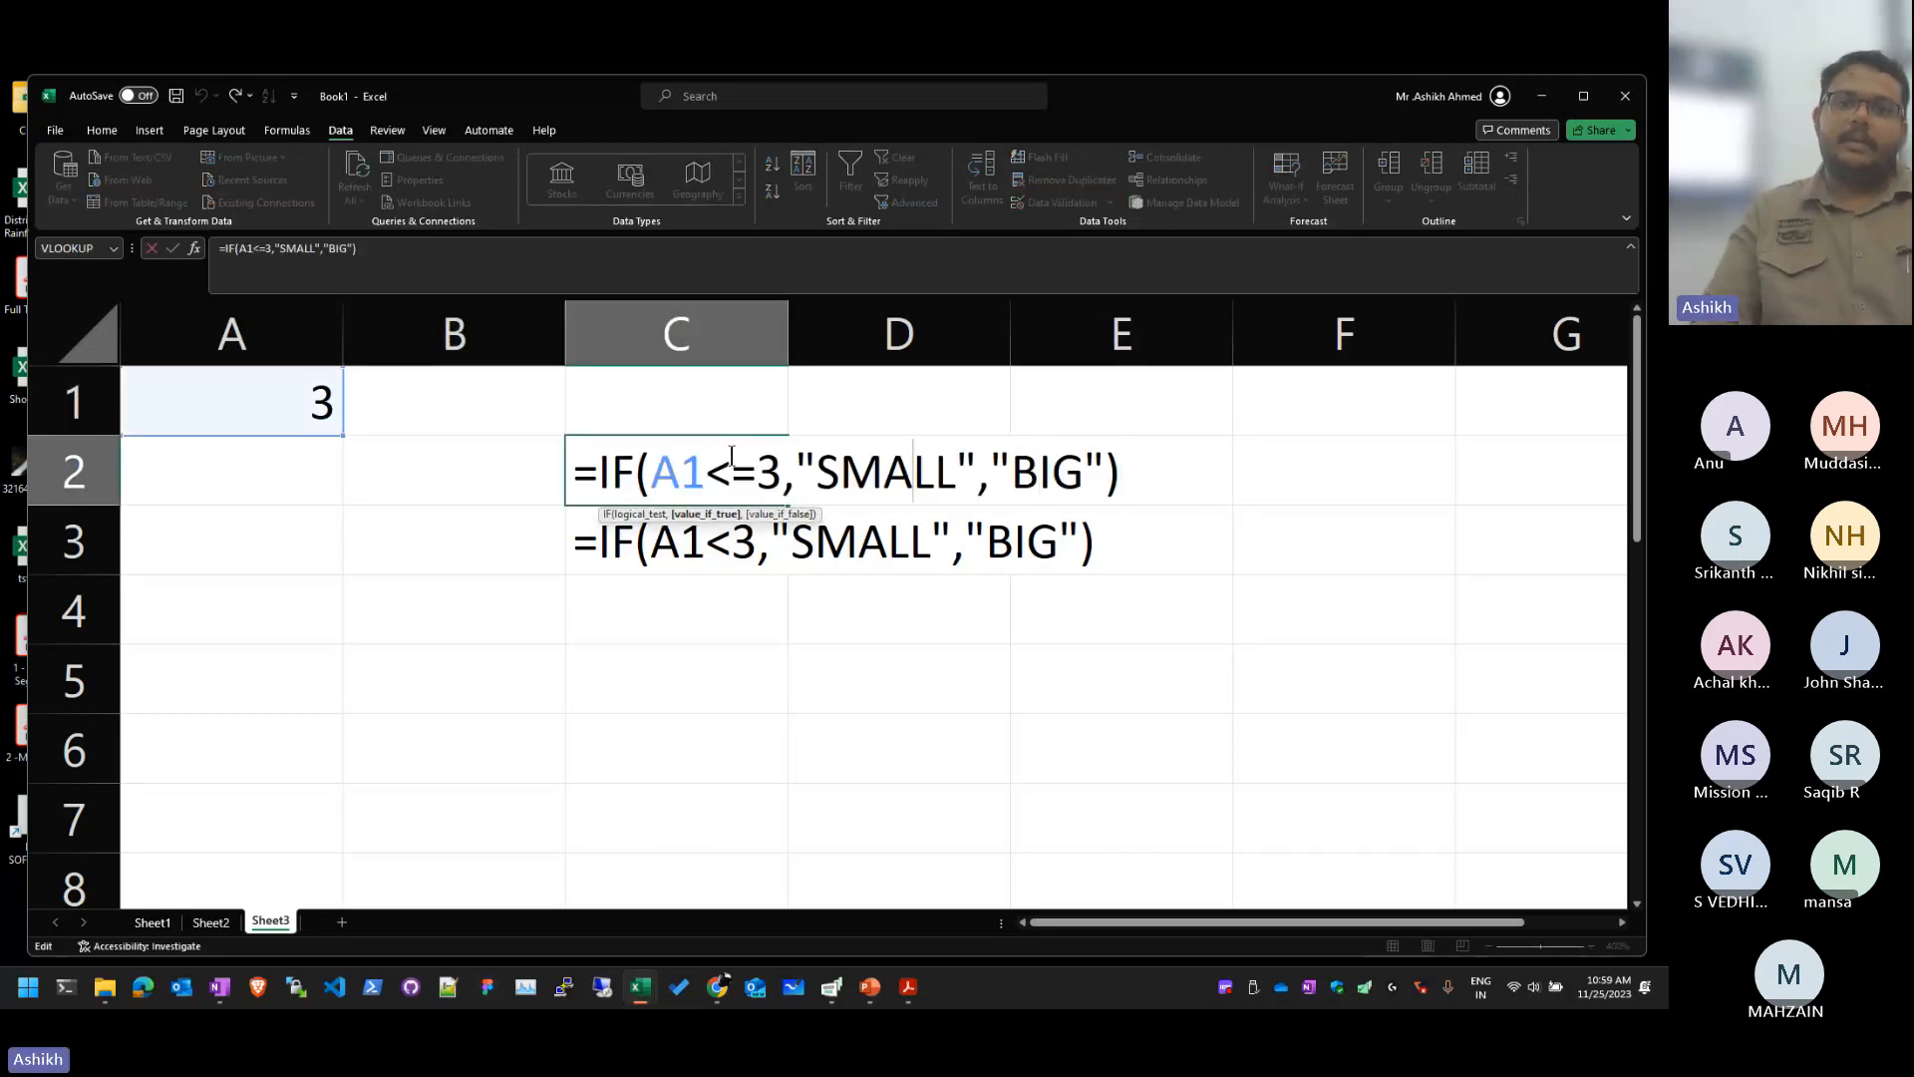
pyautogui.press('Left')
pyautogui.press('Left')
pyautogui.press('BackSpace')
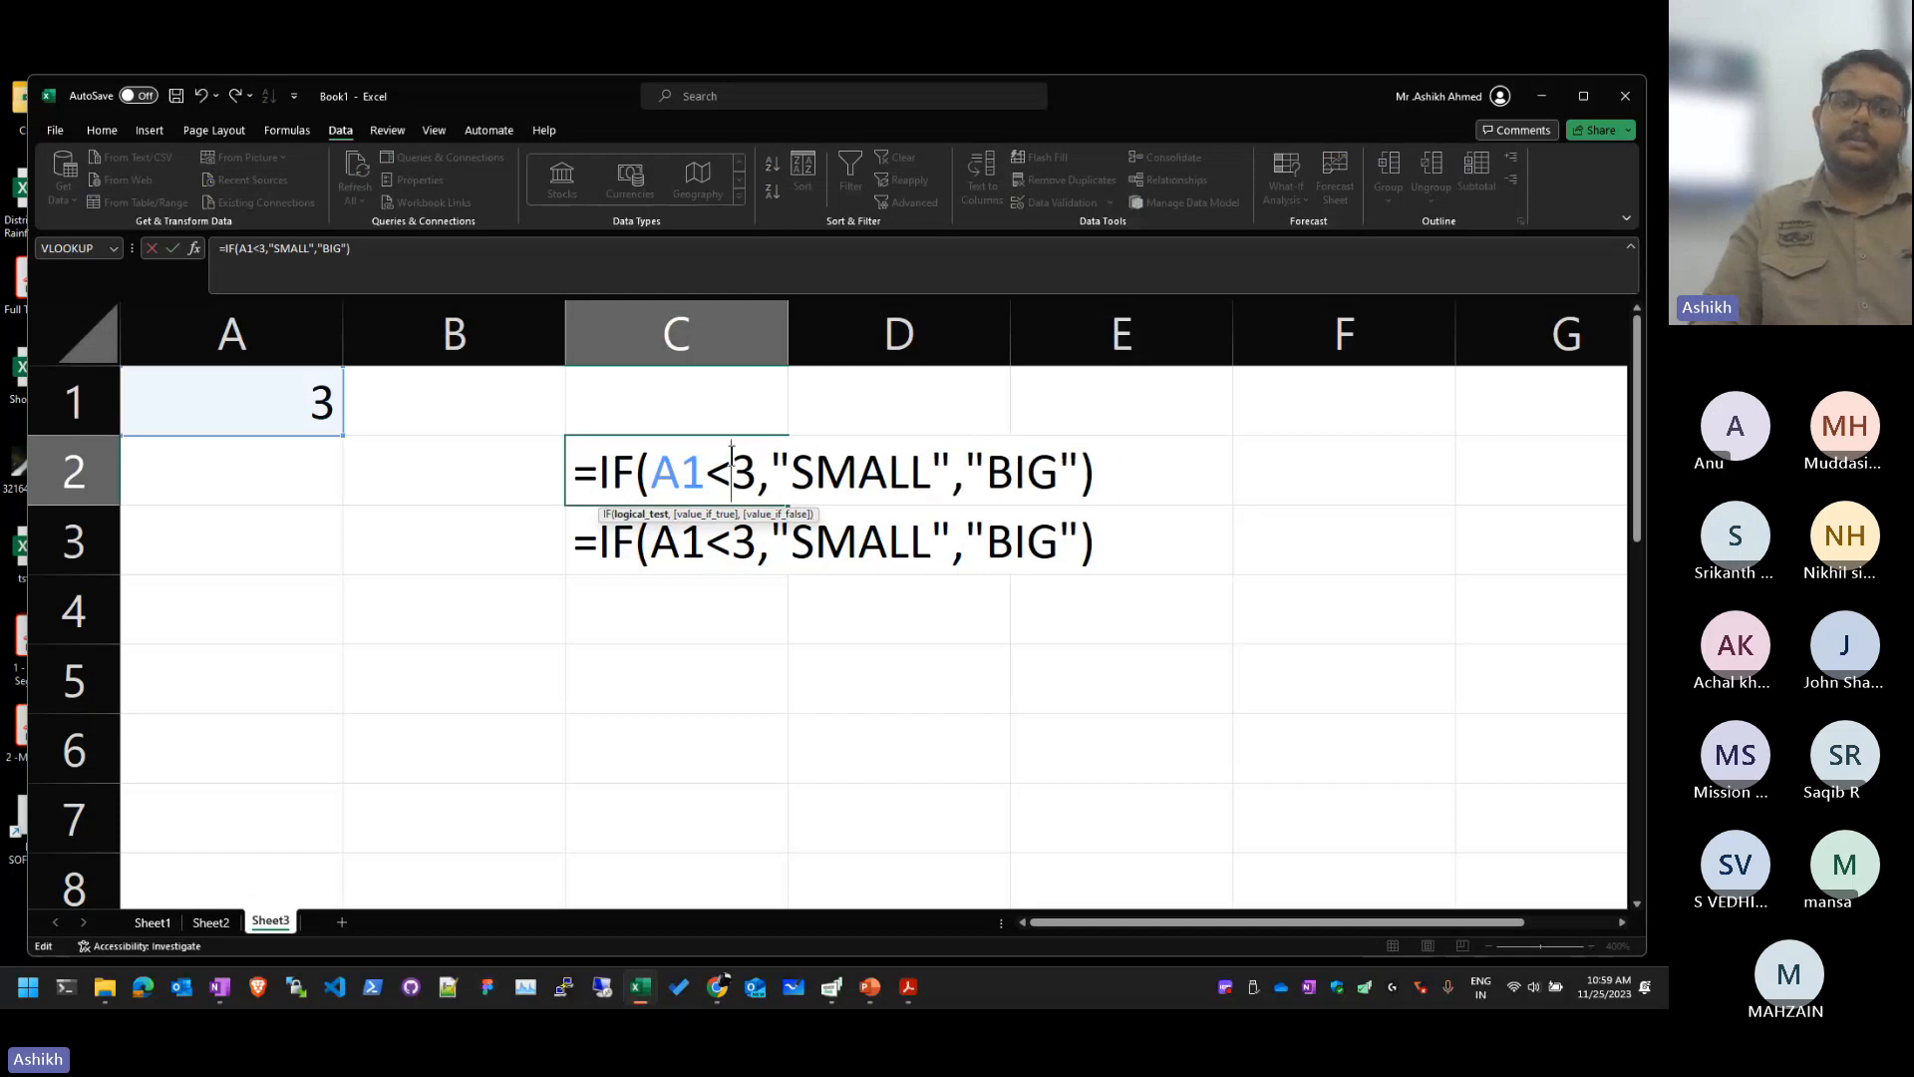
pyautogui.press('Return')
# Step: Evaluate the logical test A1<3 within C2's formula, leaving the formula as it is
pyautogui.press('Up')
pyautogui.press('F2')
pyautogui.press('Escape')
pyautogui.press('Up')
pyautogui.press('Left')
pyautogui.press('Down')
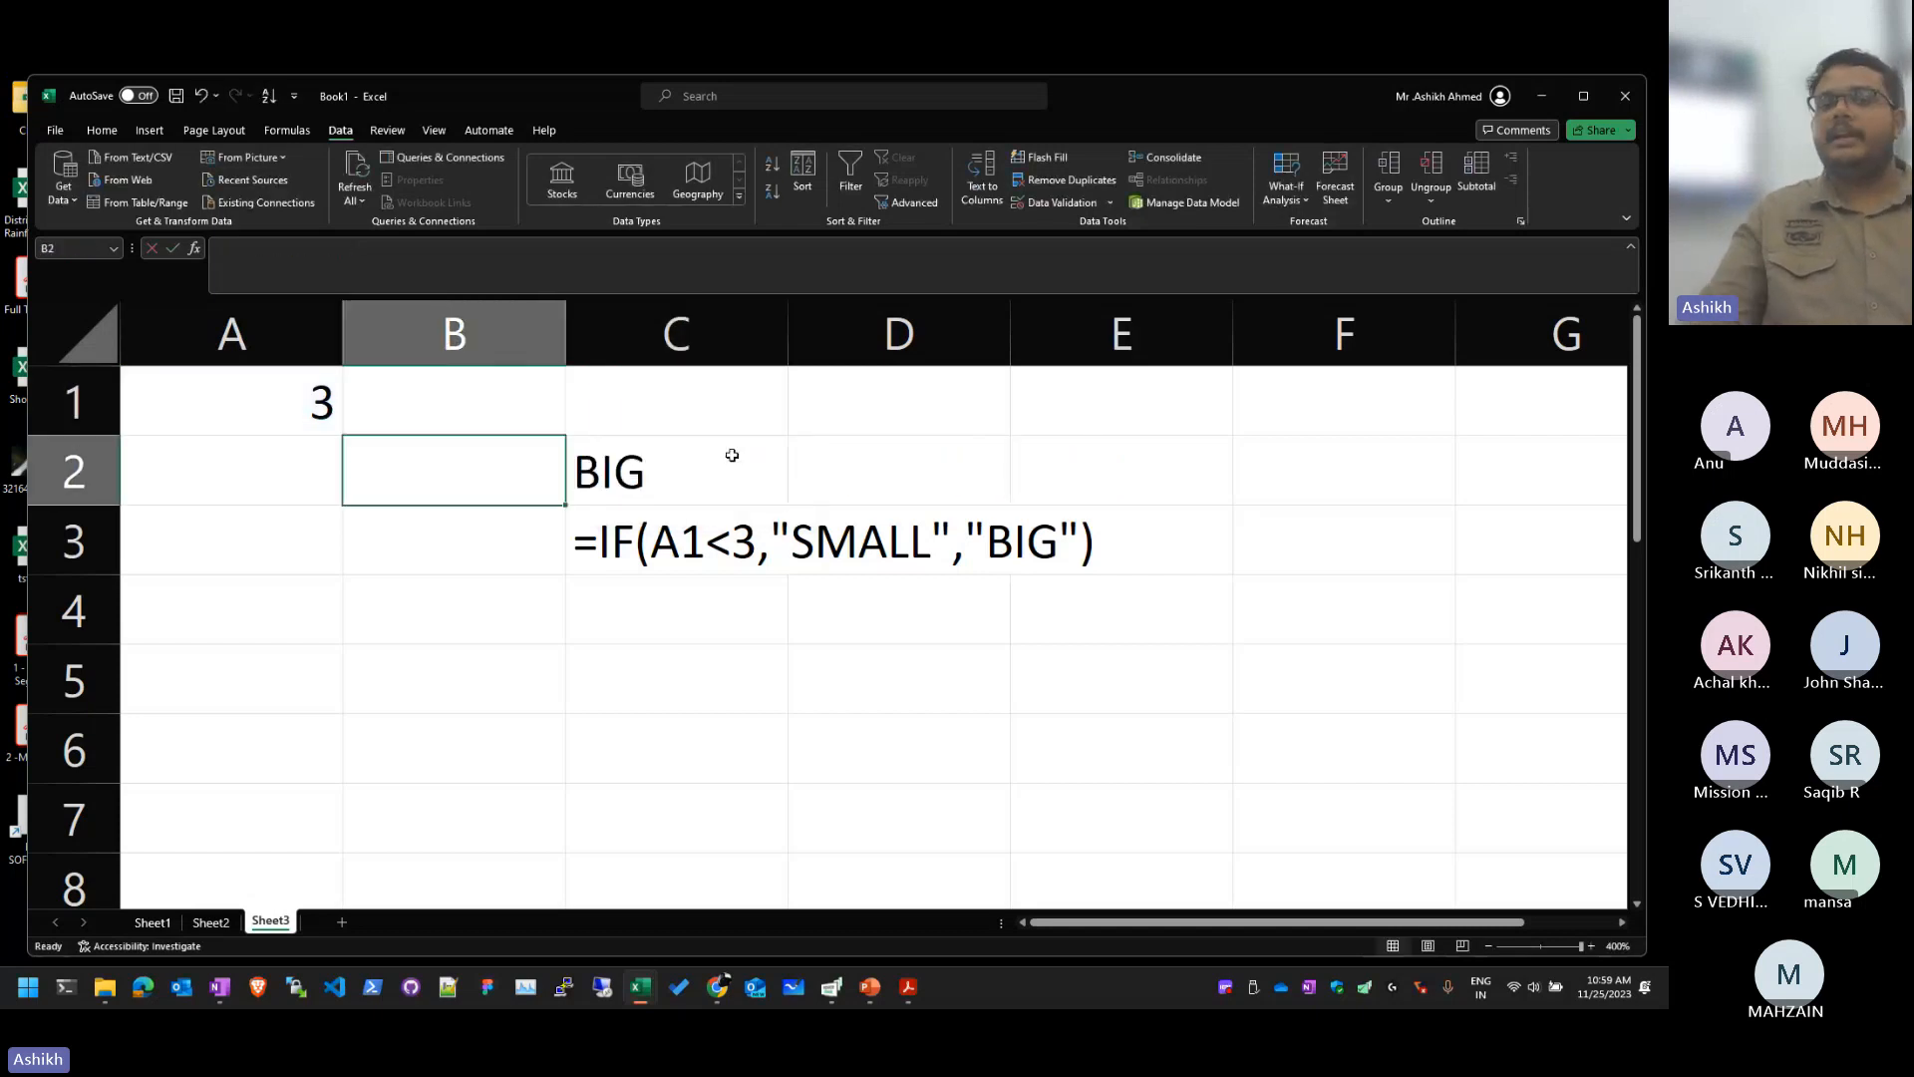
pyautogui.click(731, 454)
pyautogui.click(102, 130)
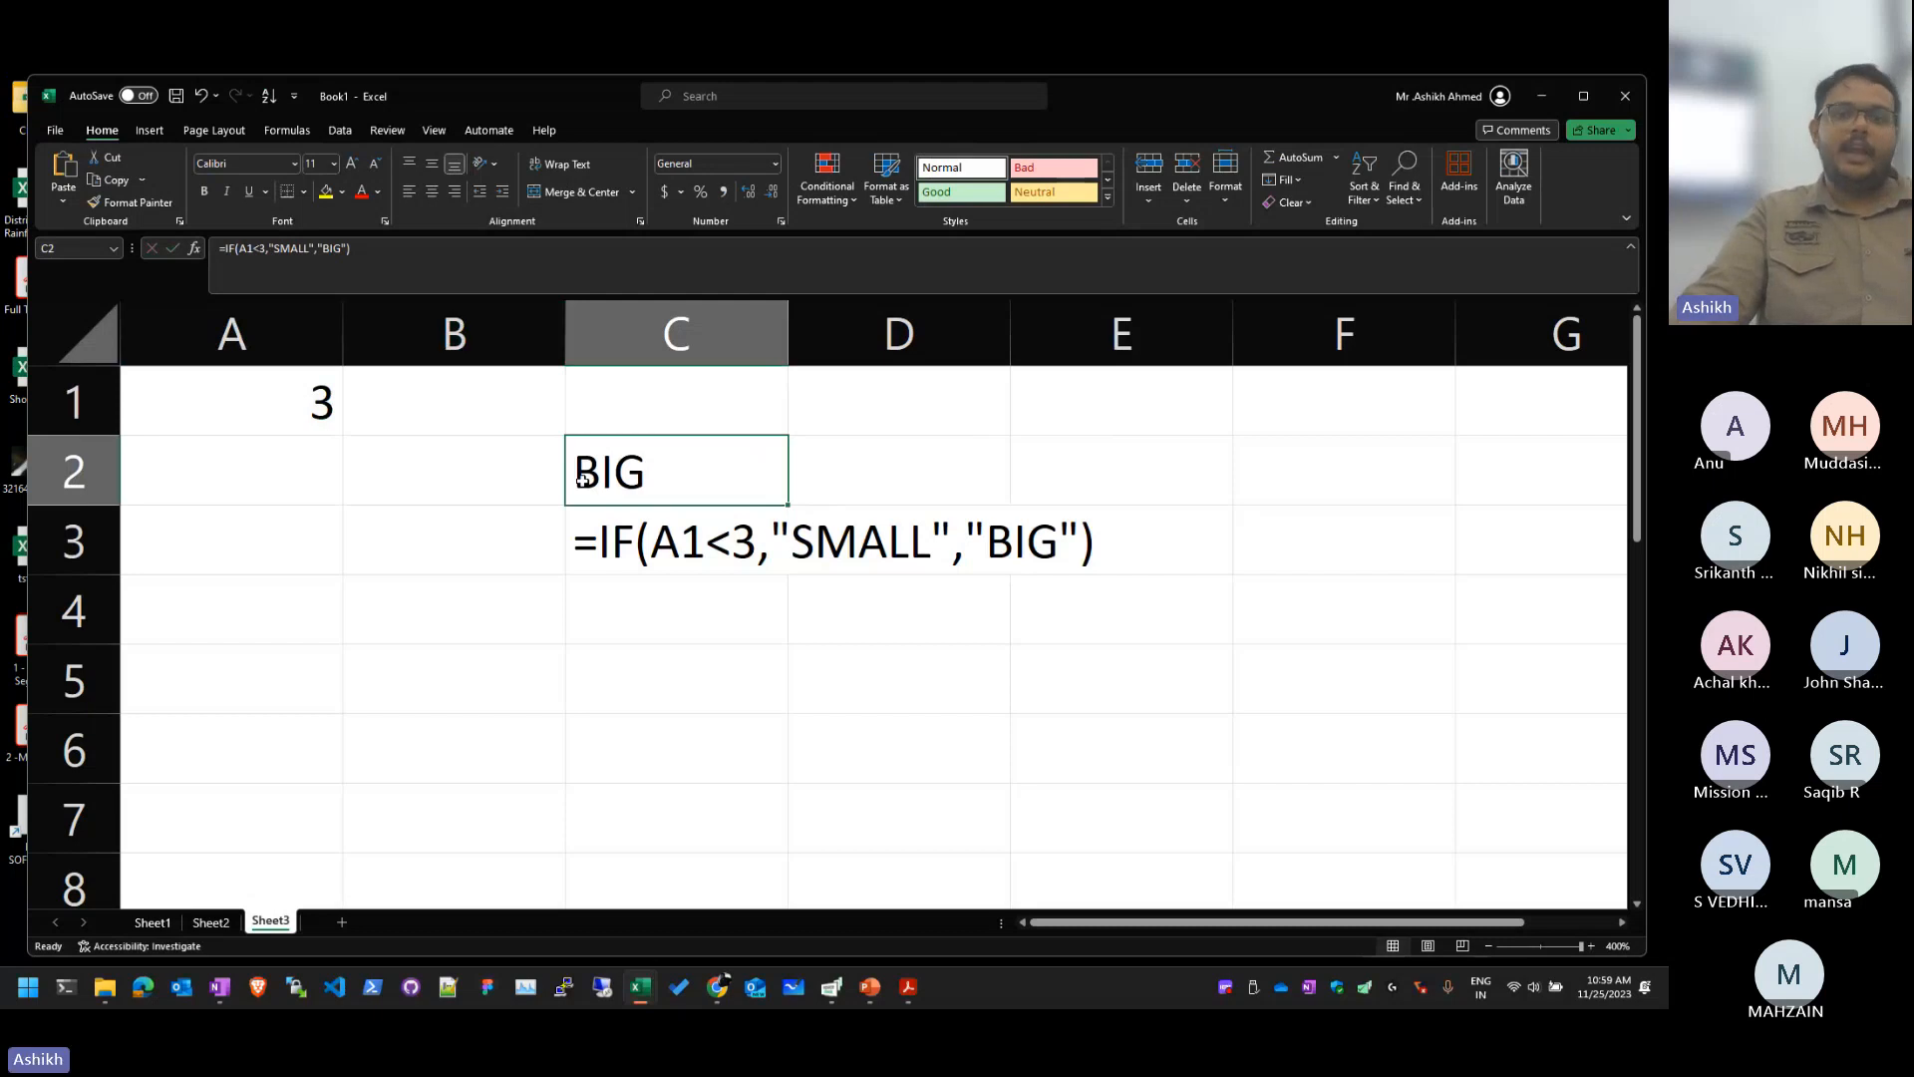
pyautogui.doubleClick(666, 488)
pyautogui.moveTo(761, 475); pyautogui.dragTo(645, 456)
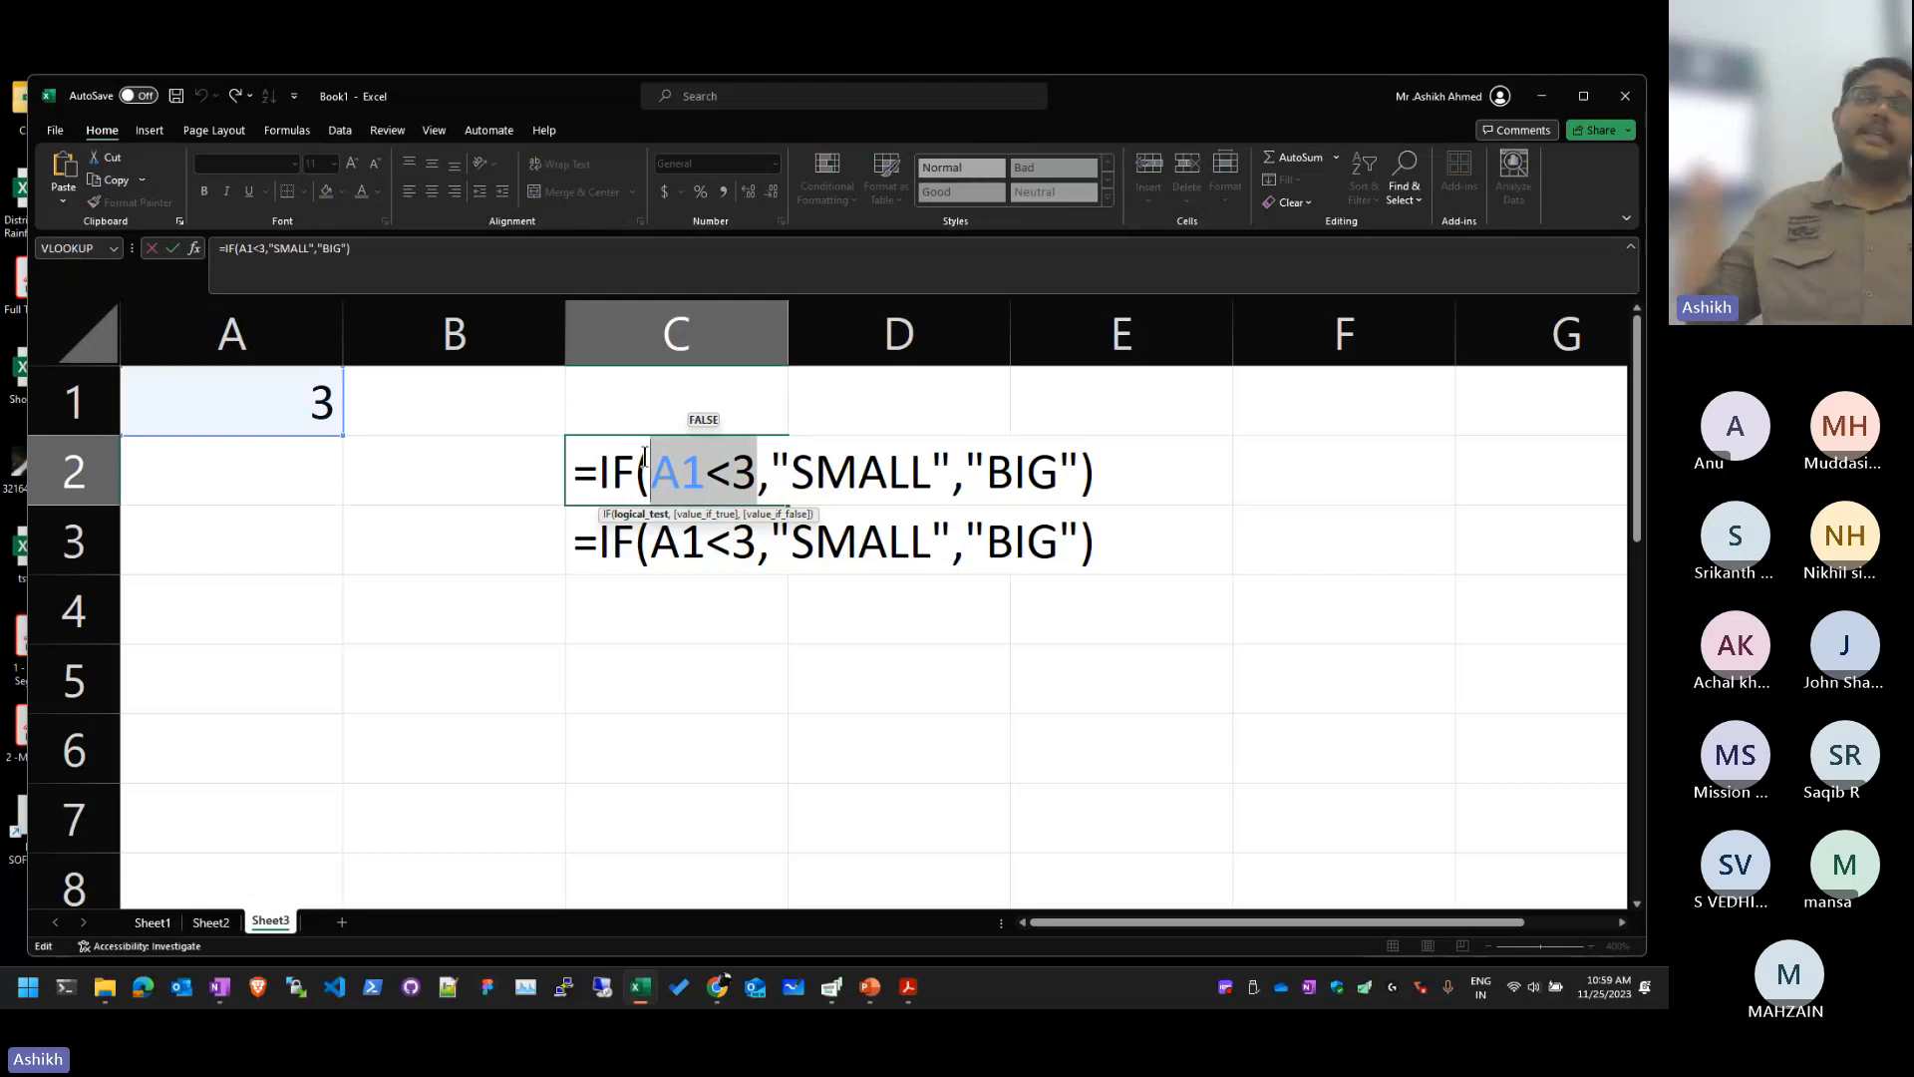
pyautogui.press('Escape')
# Step: Clear the contents of C2:D3 and the value in A1 on Sheet3
pyautogui.write('`')
pyautogui.click(813, 680)
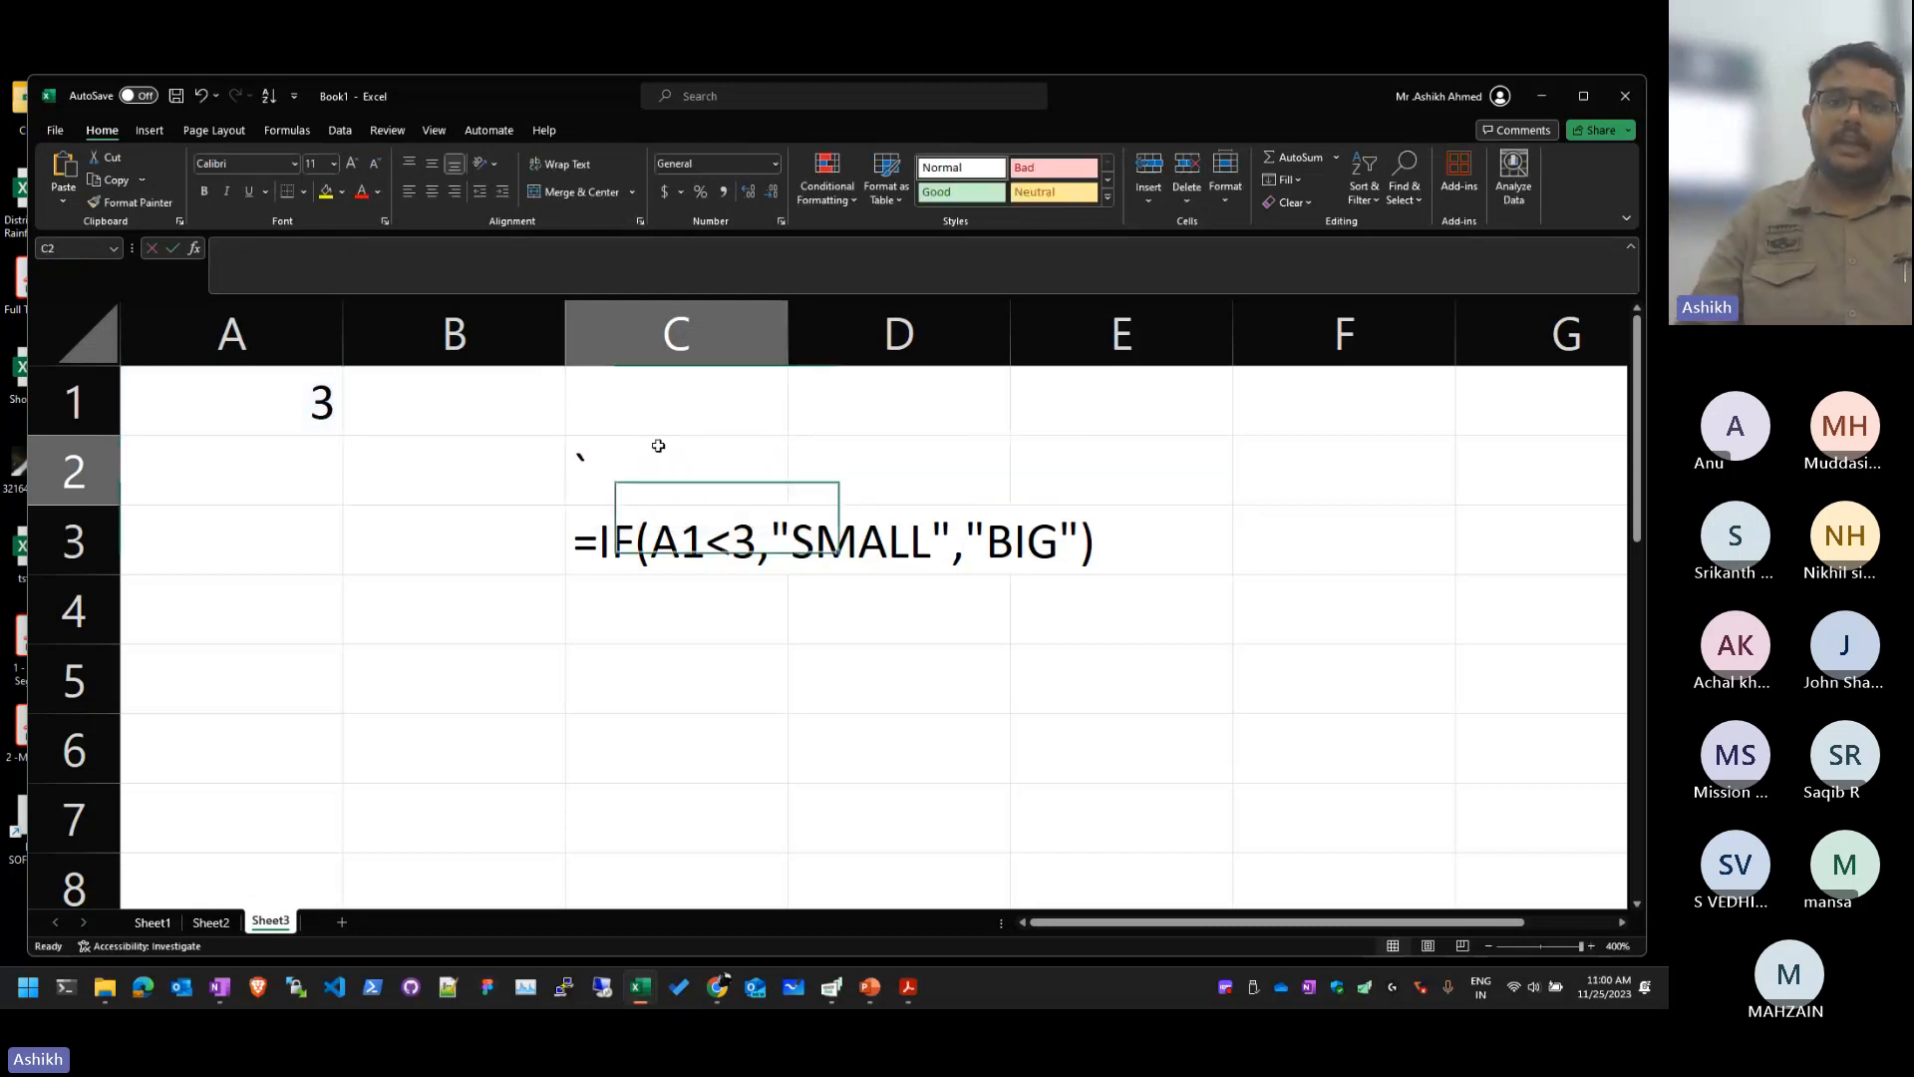
pyautogui.moveTo(658, 446); pyautogui.dragTo(983, 561)
pyautogui.press('Delete')
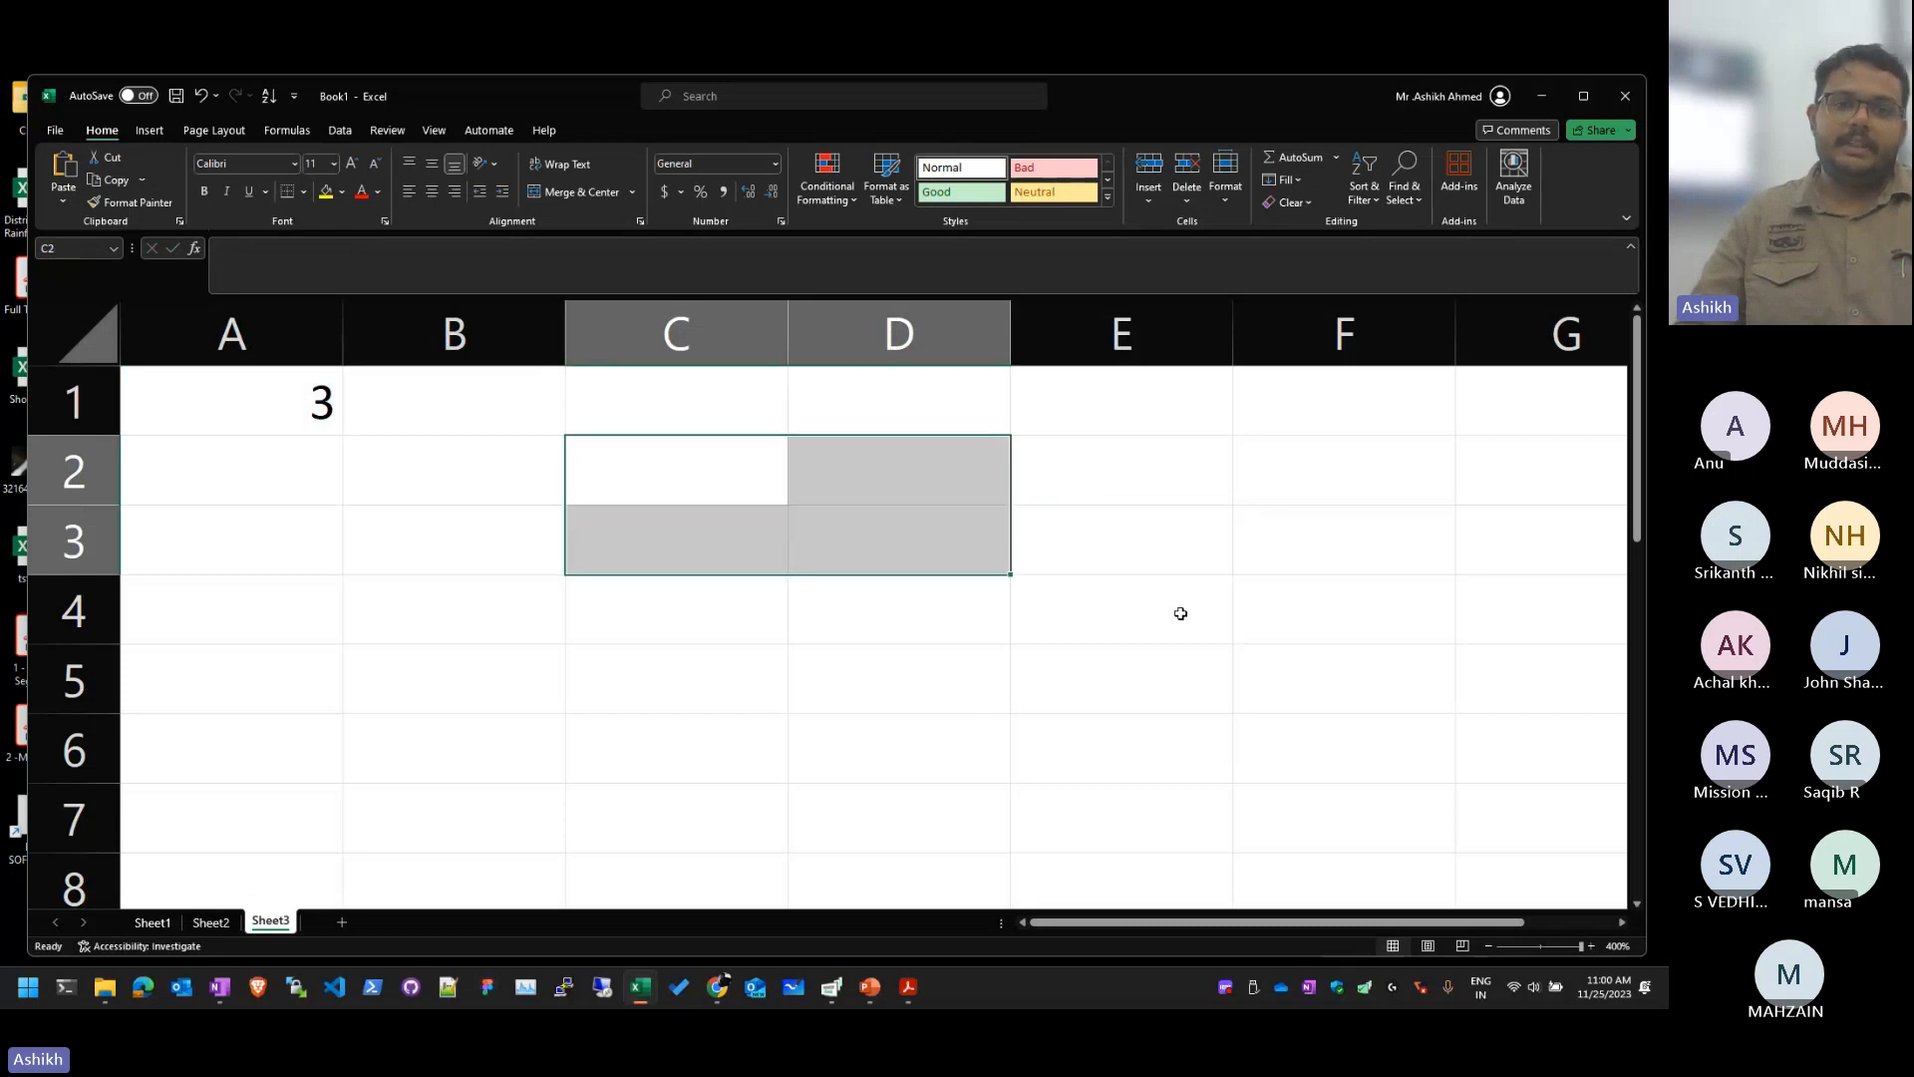
pyautogui.click(1179, 612)
pyautogui.click(299, 406)
pyautogui.press('Delete')
pyautogui.click(616, 512)
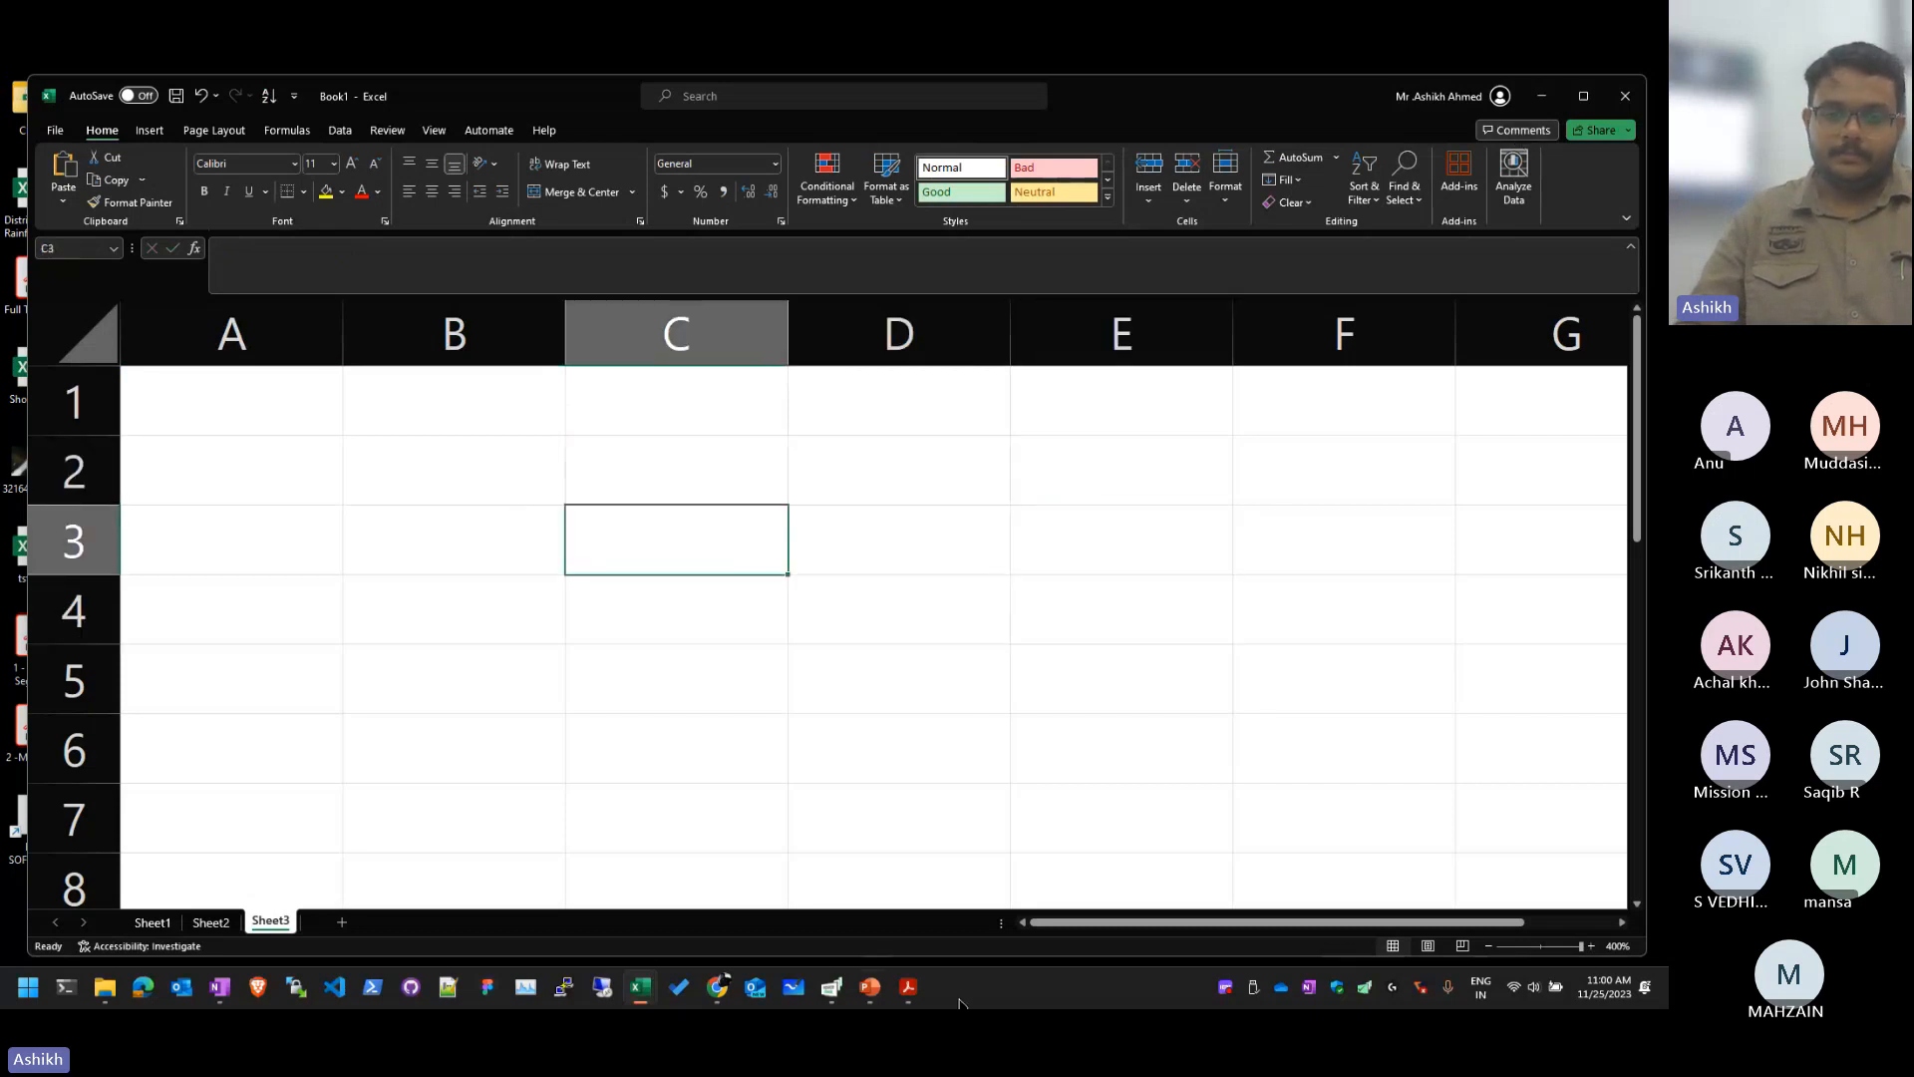
pyautogui.click(281, 473)
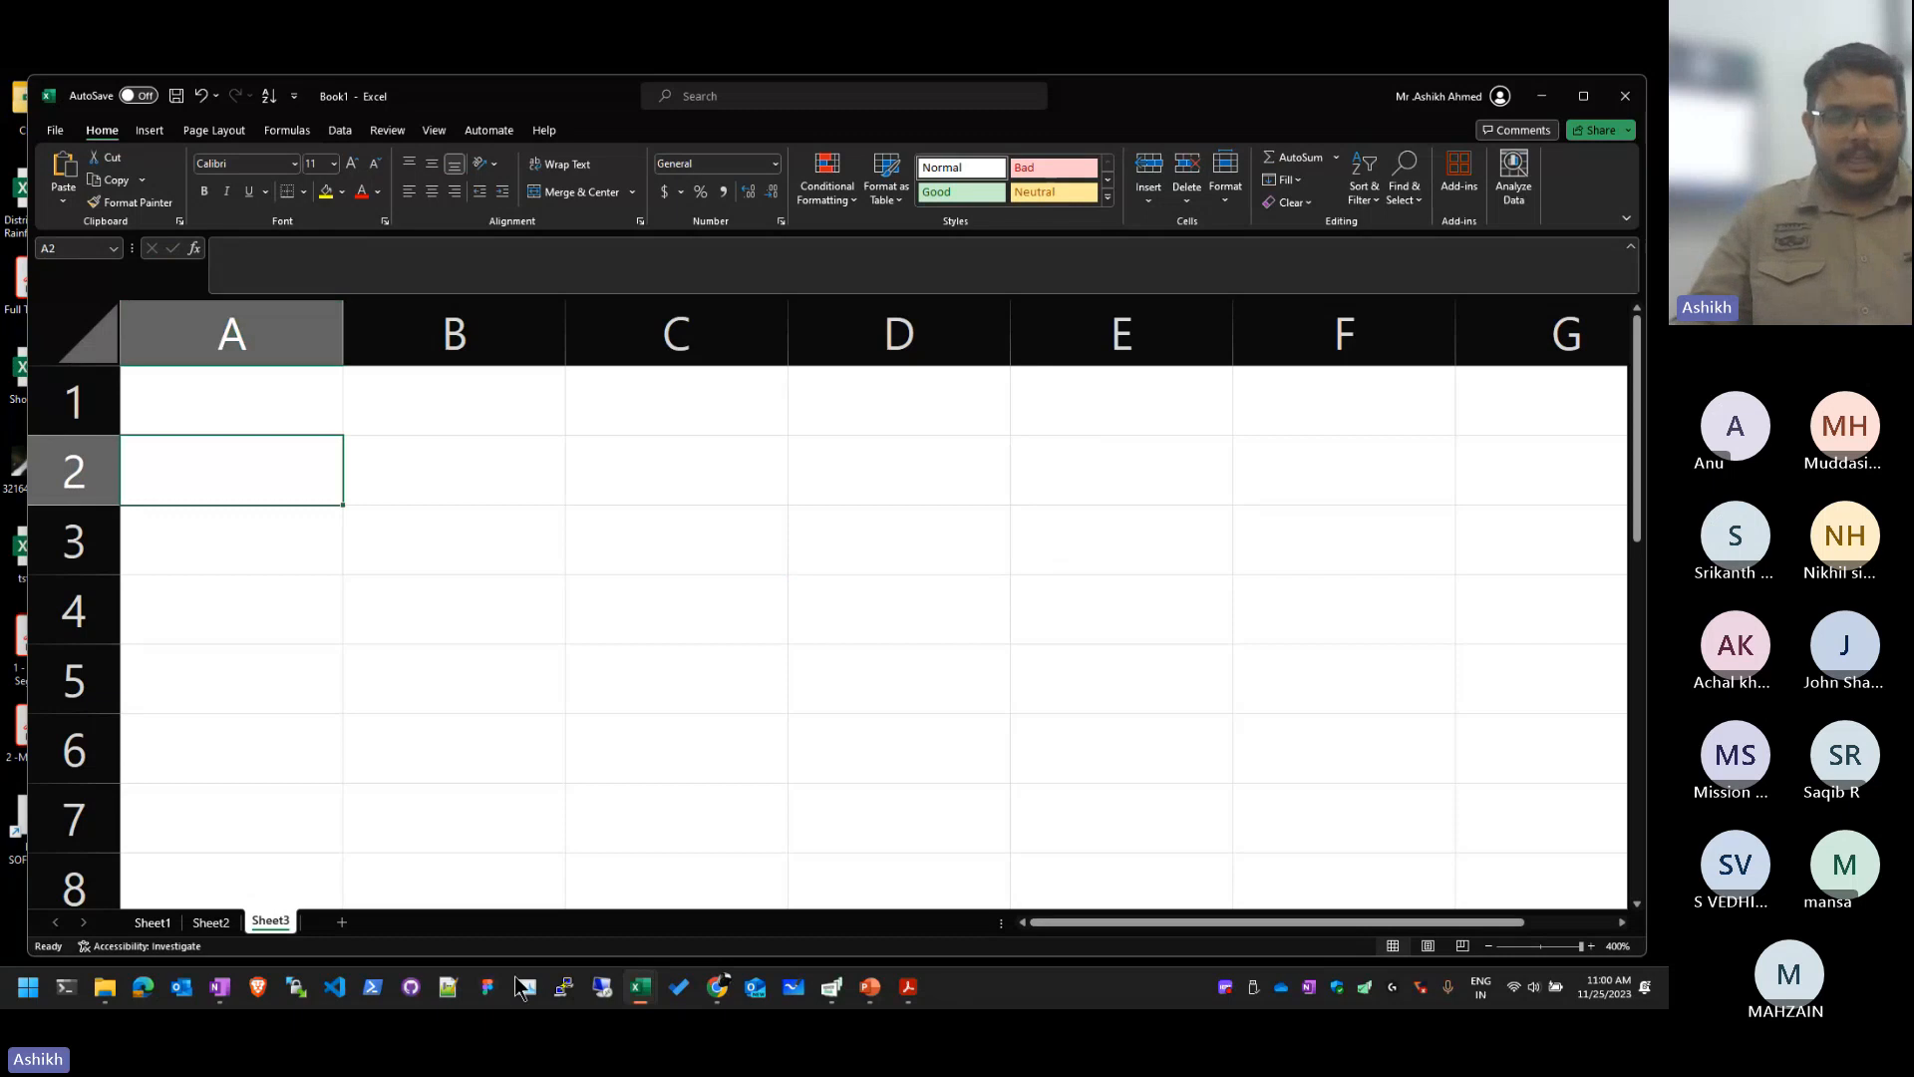
# Step: Switch to the Day 09-Excel - IF.xlsx workbook and clear the existing results in C2:F12
pyautogui.moveTo(658, 992)
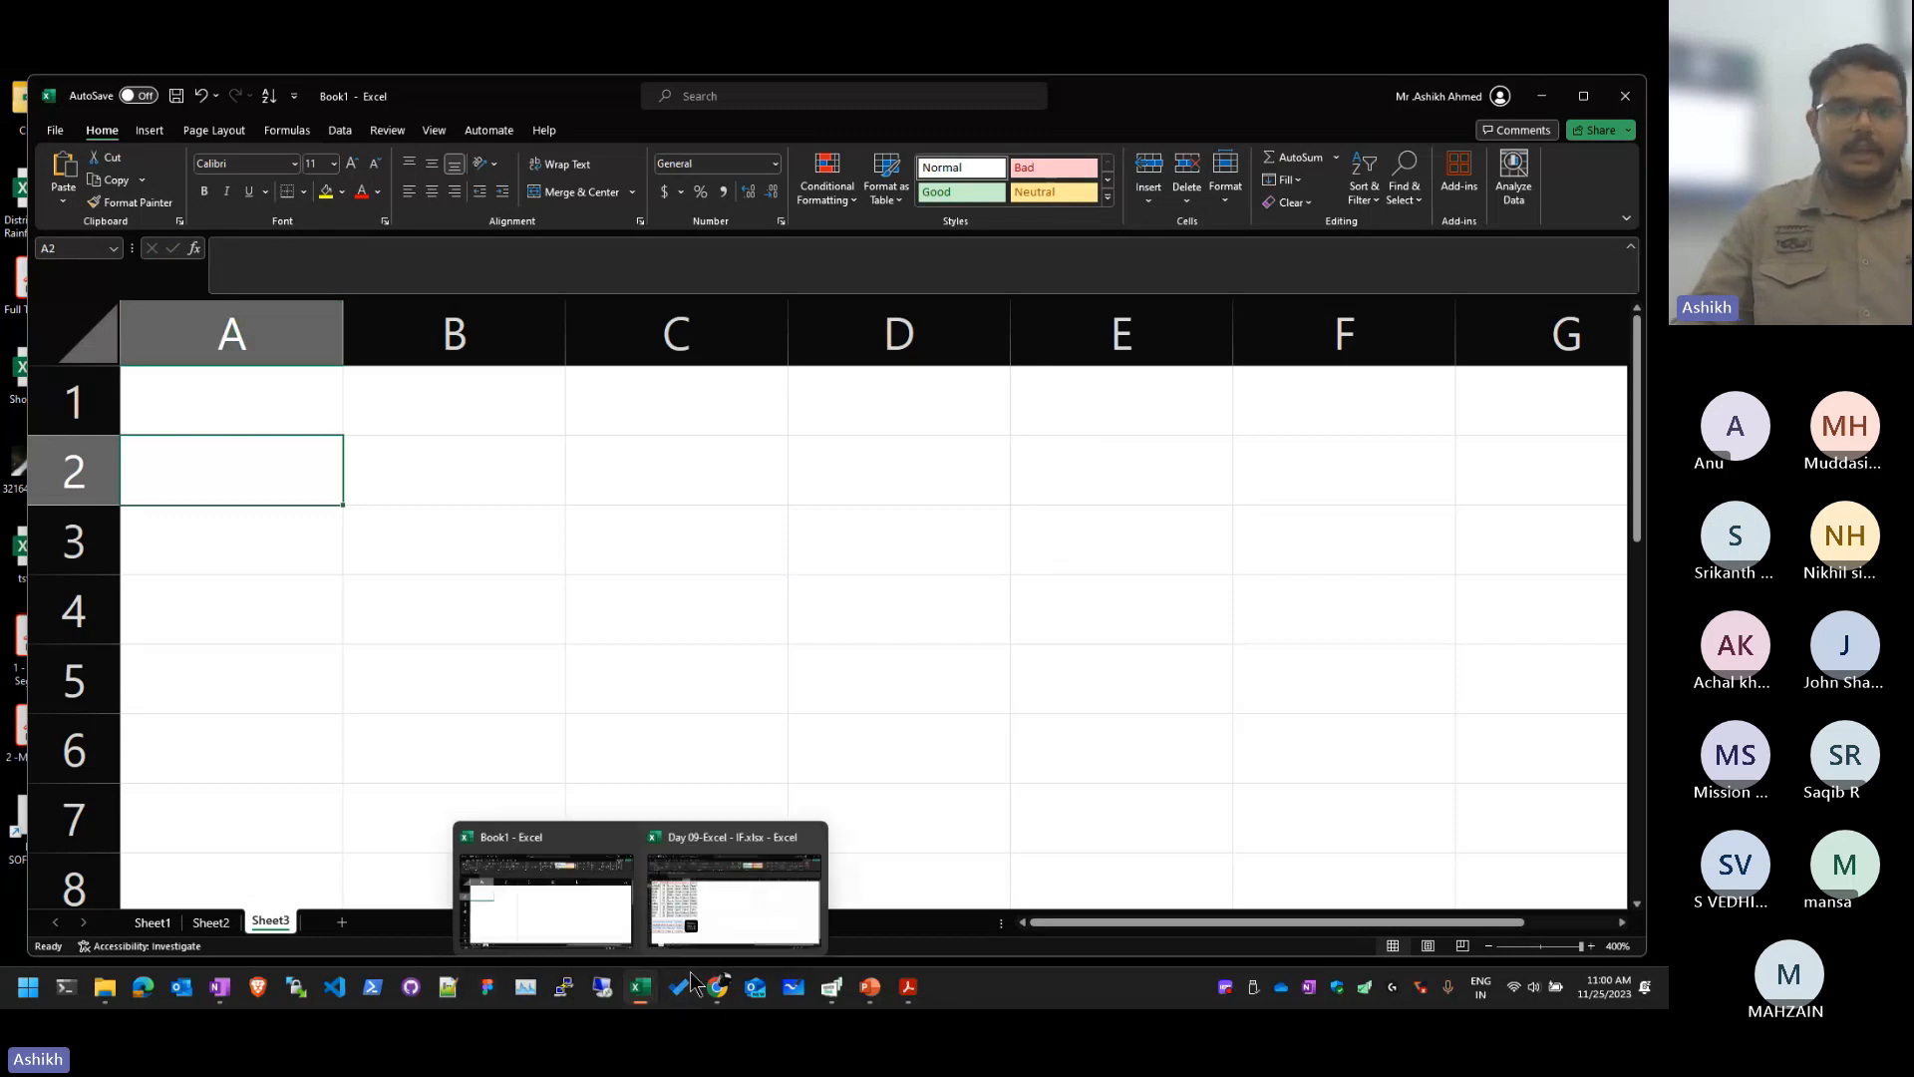
pyautogui.click(734, 892)
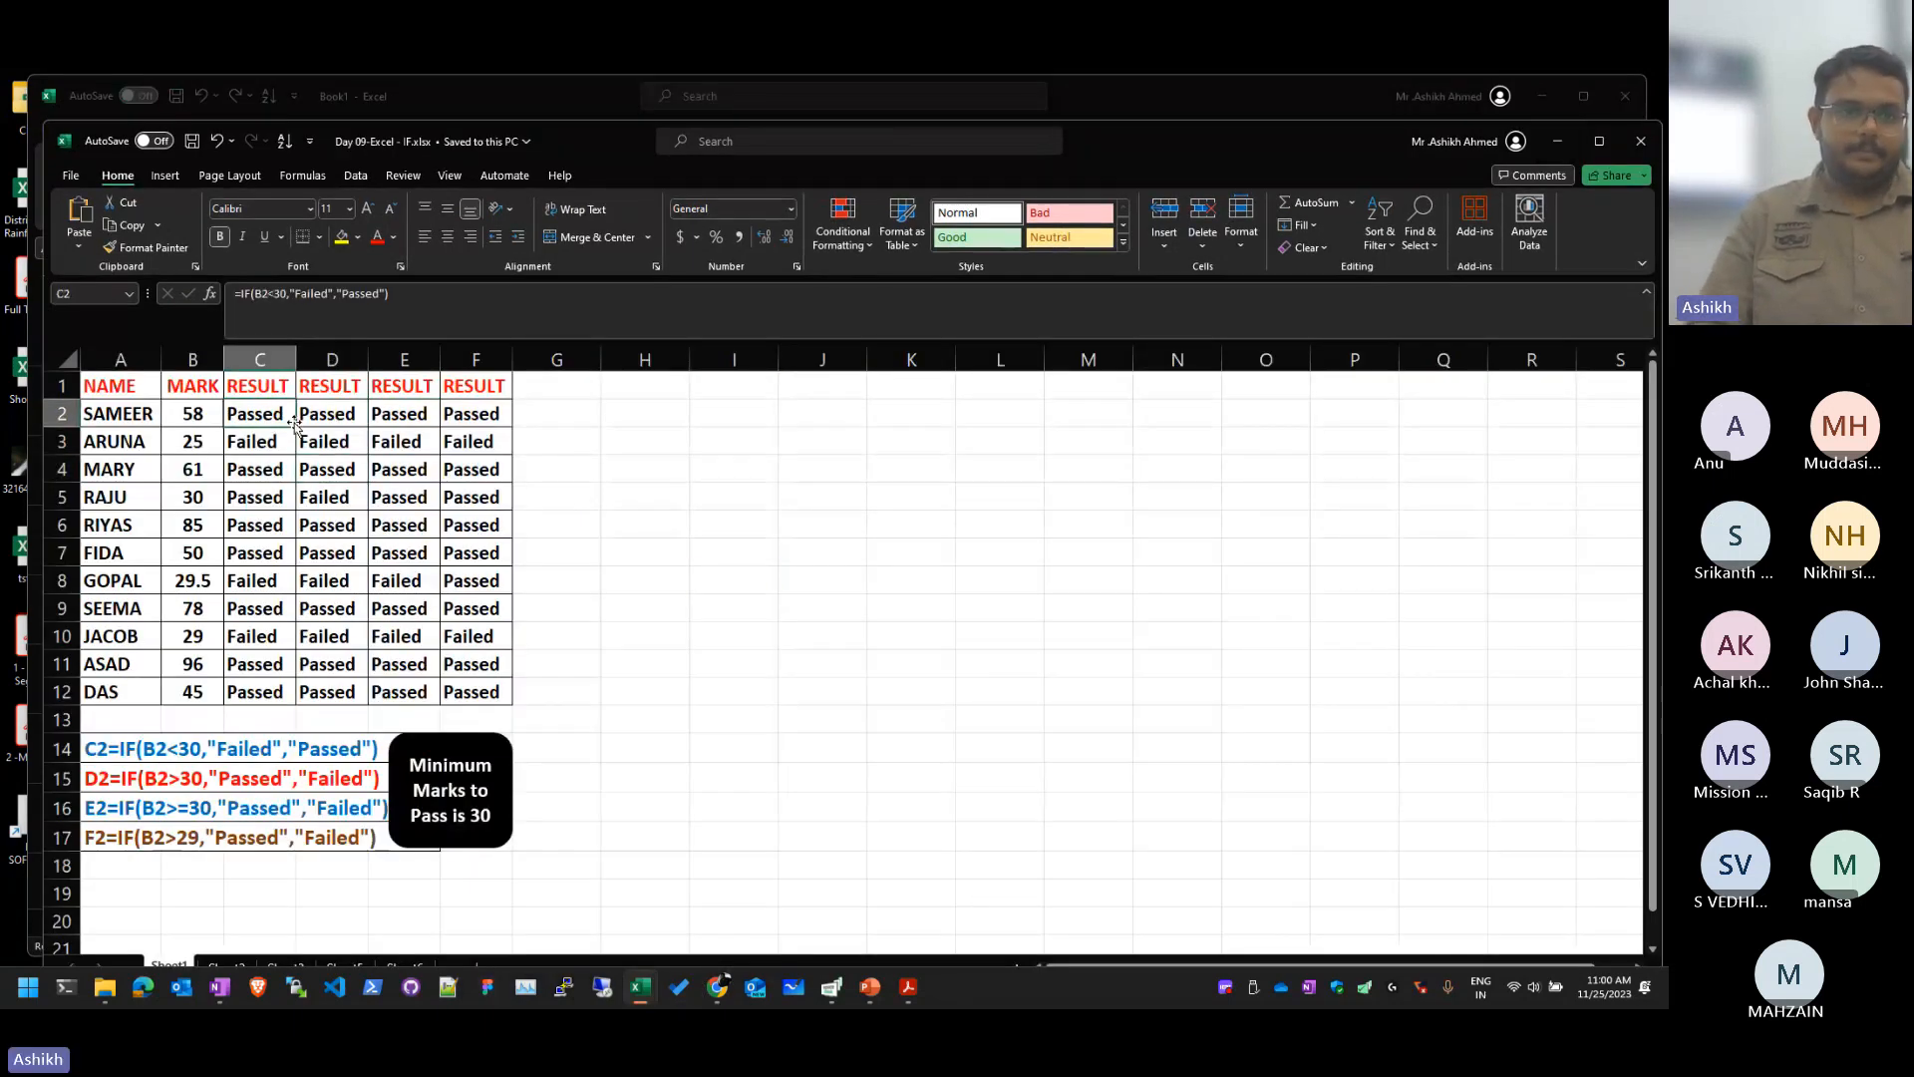
pyautogui.hotkey('shift', 'Right')
pyautogui.hotkey('shift', 'Down')
pyautogui.hotkey('shift', 'Right')
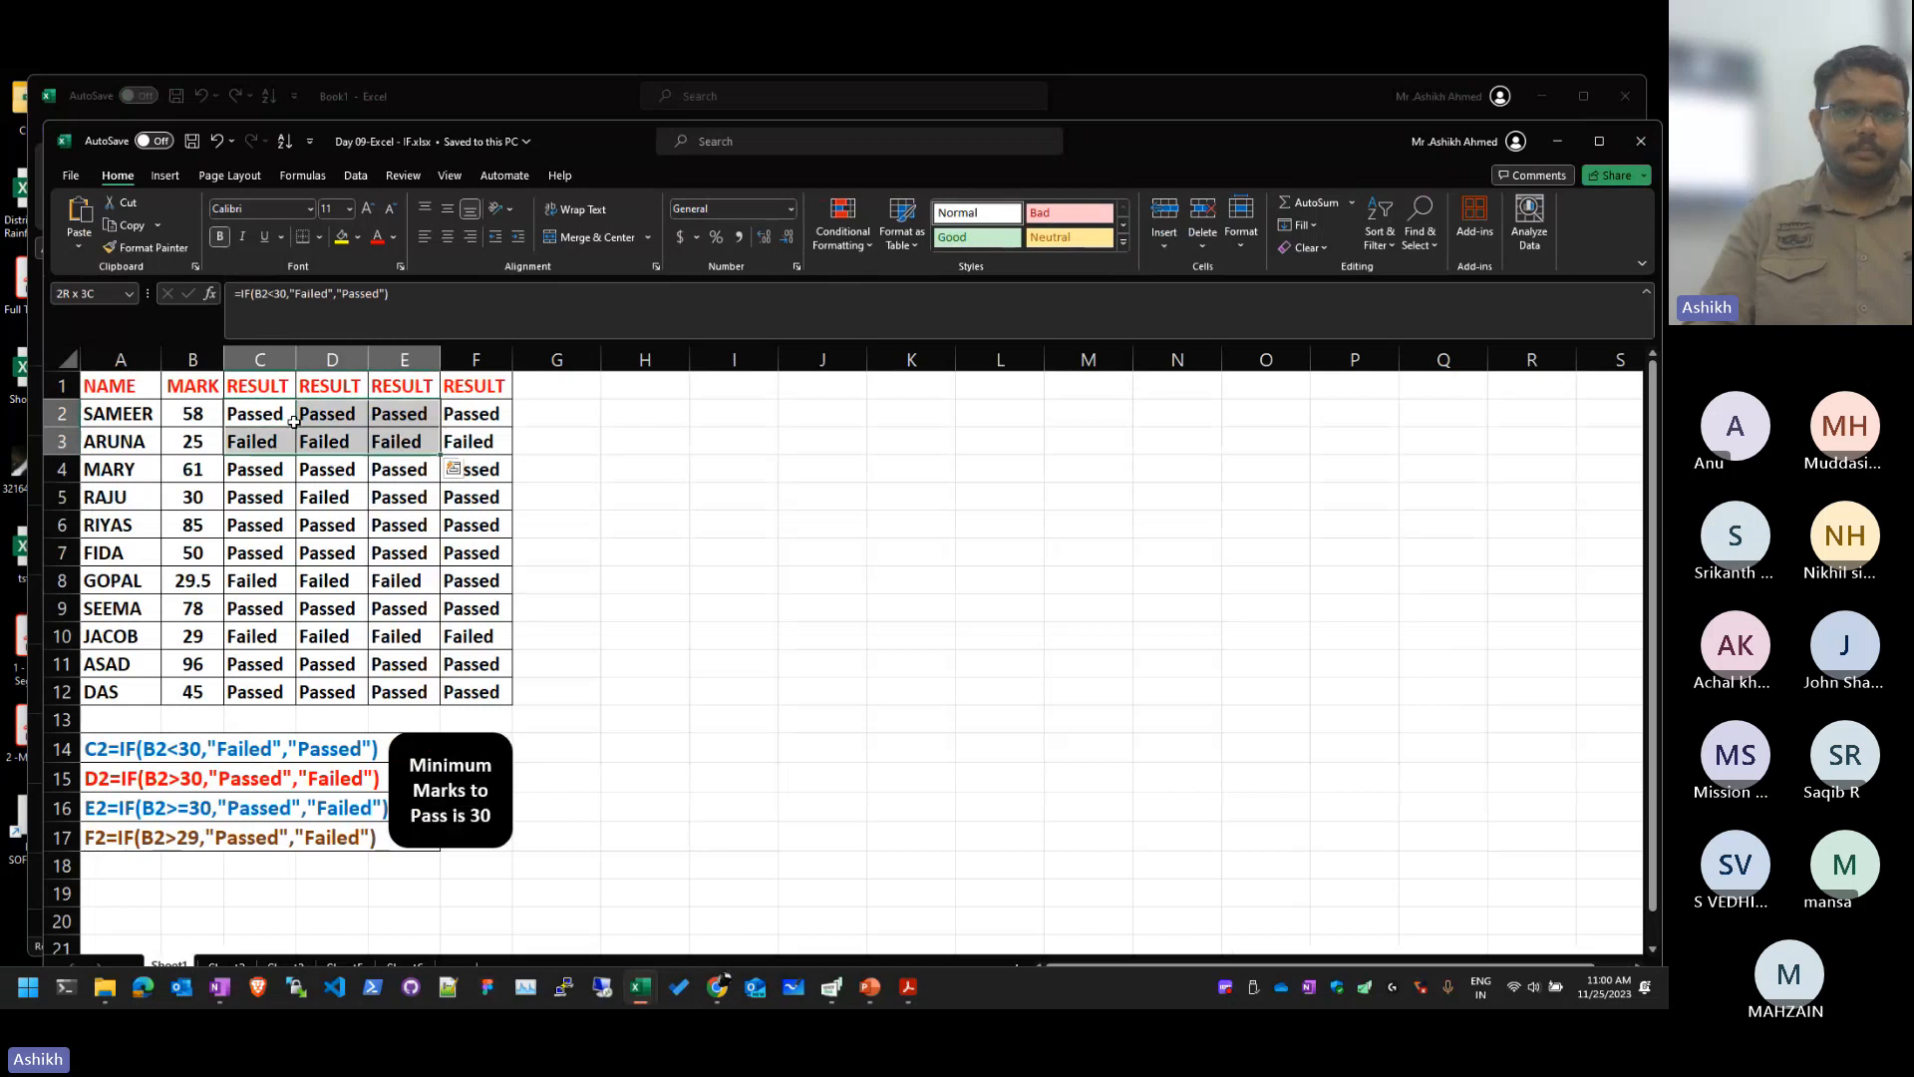
pyautogui.hotkey('ctrl', 'shift', 'Down')
pyautogui.hotkey('shift', 'Right')
pyautogui.press('Delete')
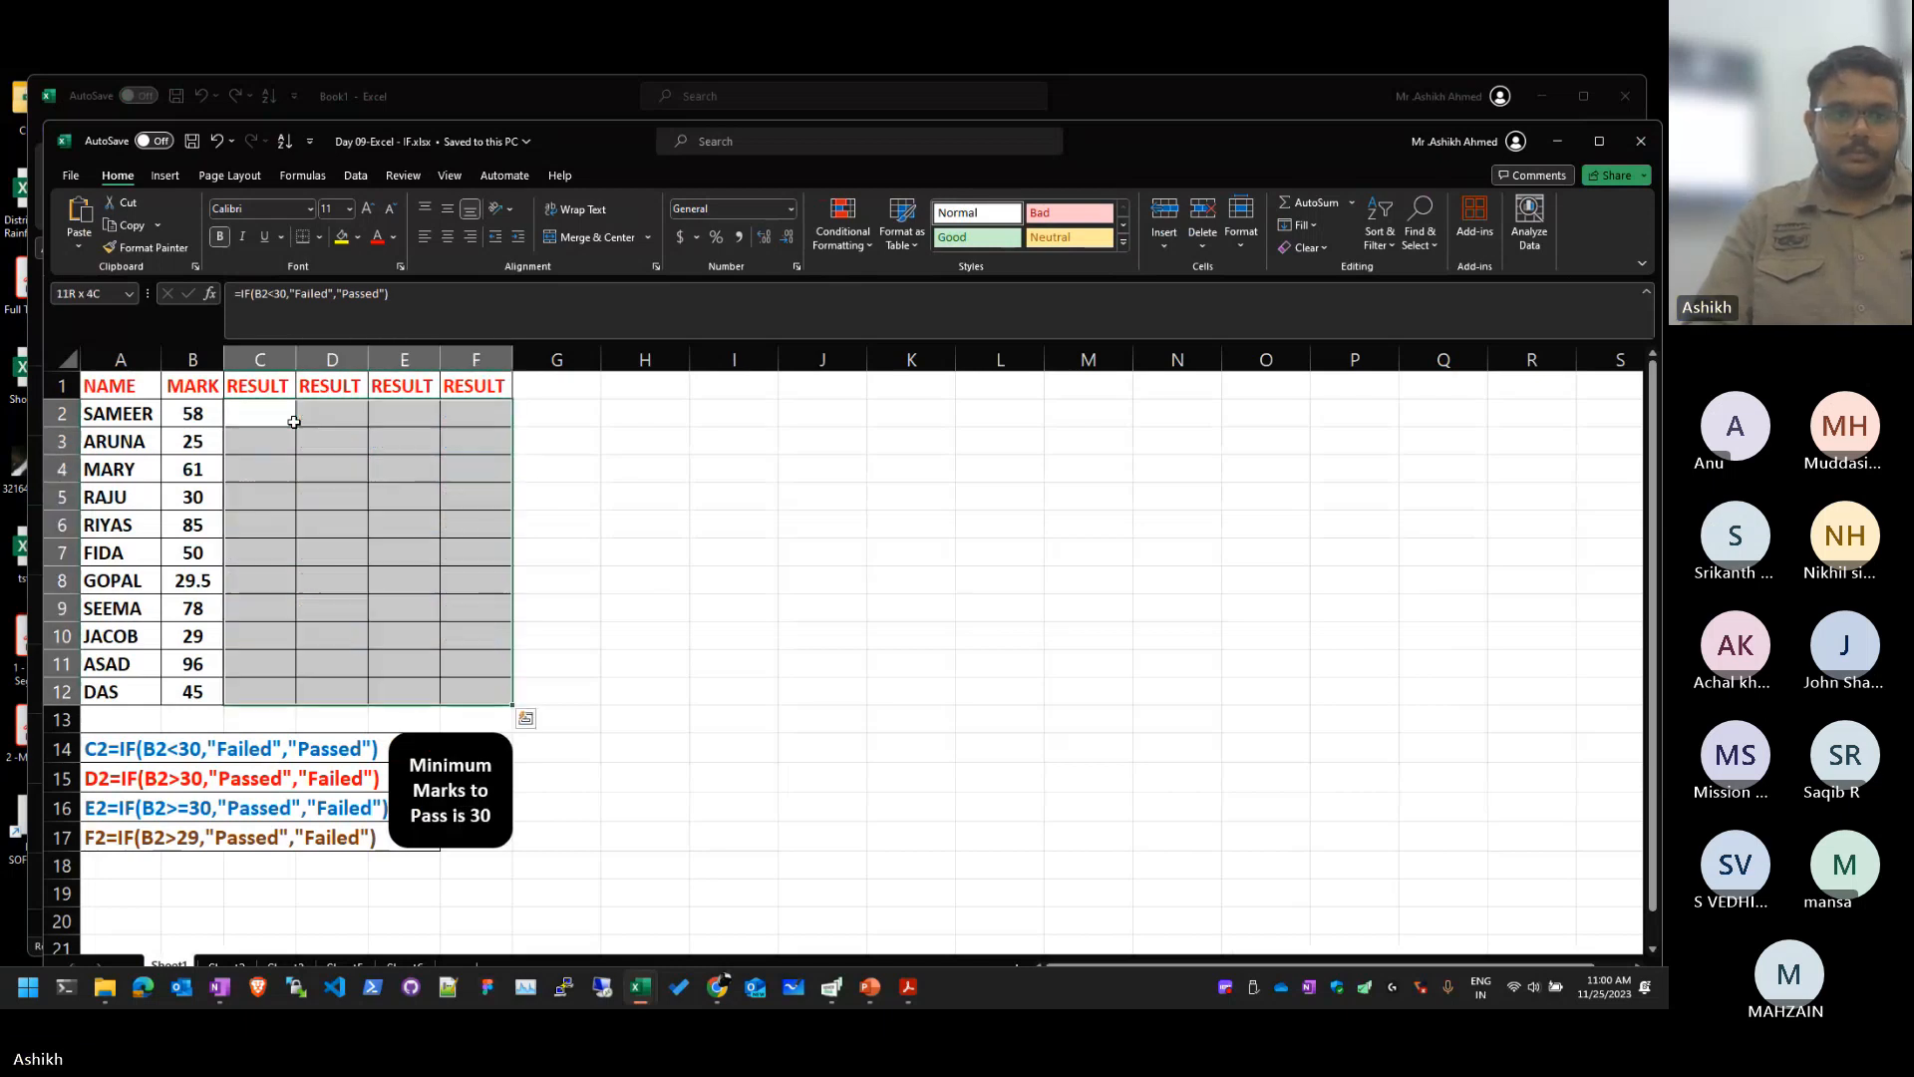
pyautogui.press('Left')
pyautogui.press('Up')
pyautogui.click(294, 422)
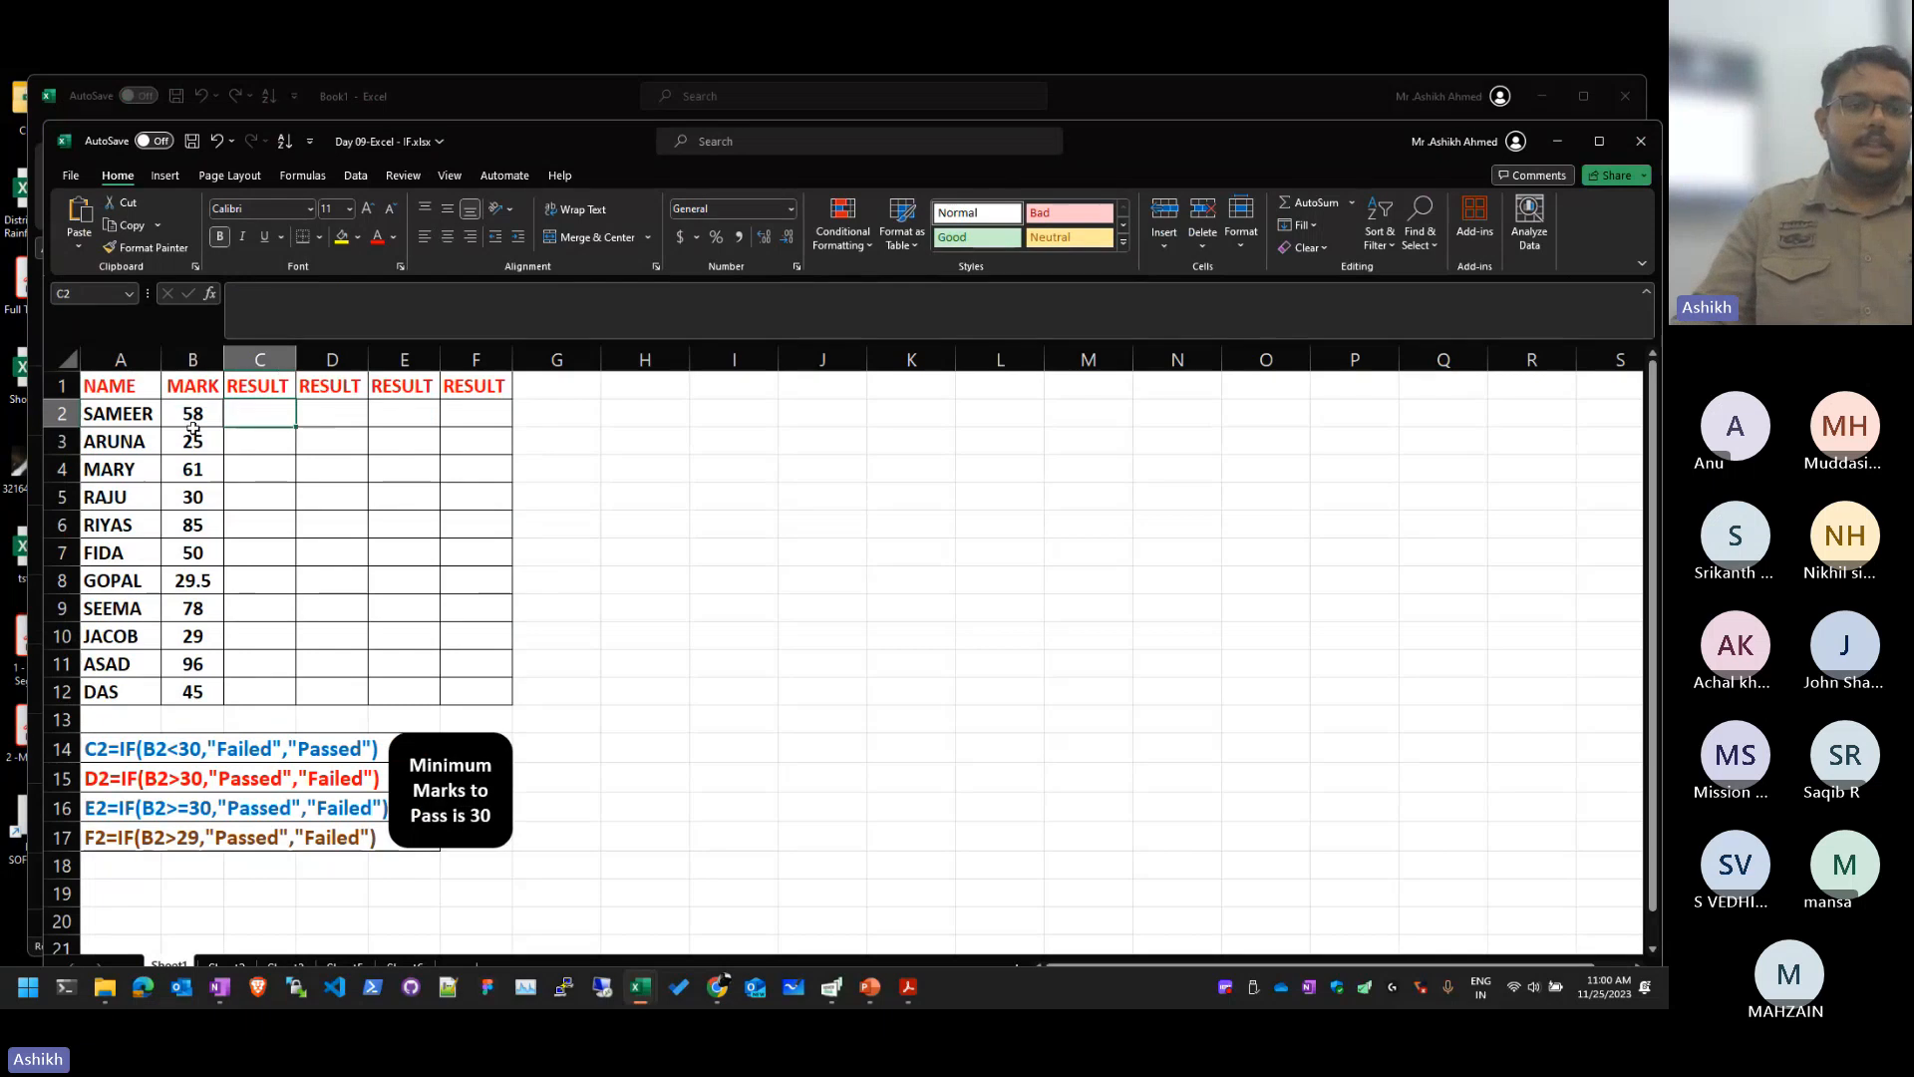
# Step: Review the name and mark columns, the sample IF formulas and the minimum pass mark note below the table
pyautogui.keyDown('ctrl'); pyautogui.scroll(1, 178, 425); pyautogui.keyUp('ctrl')
pyautogui.scroll(-1, 219, 410)
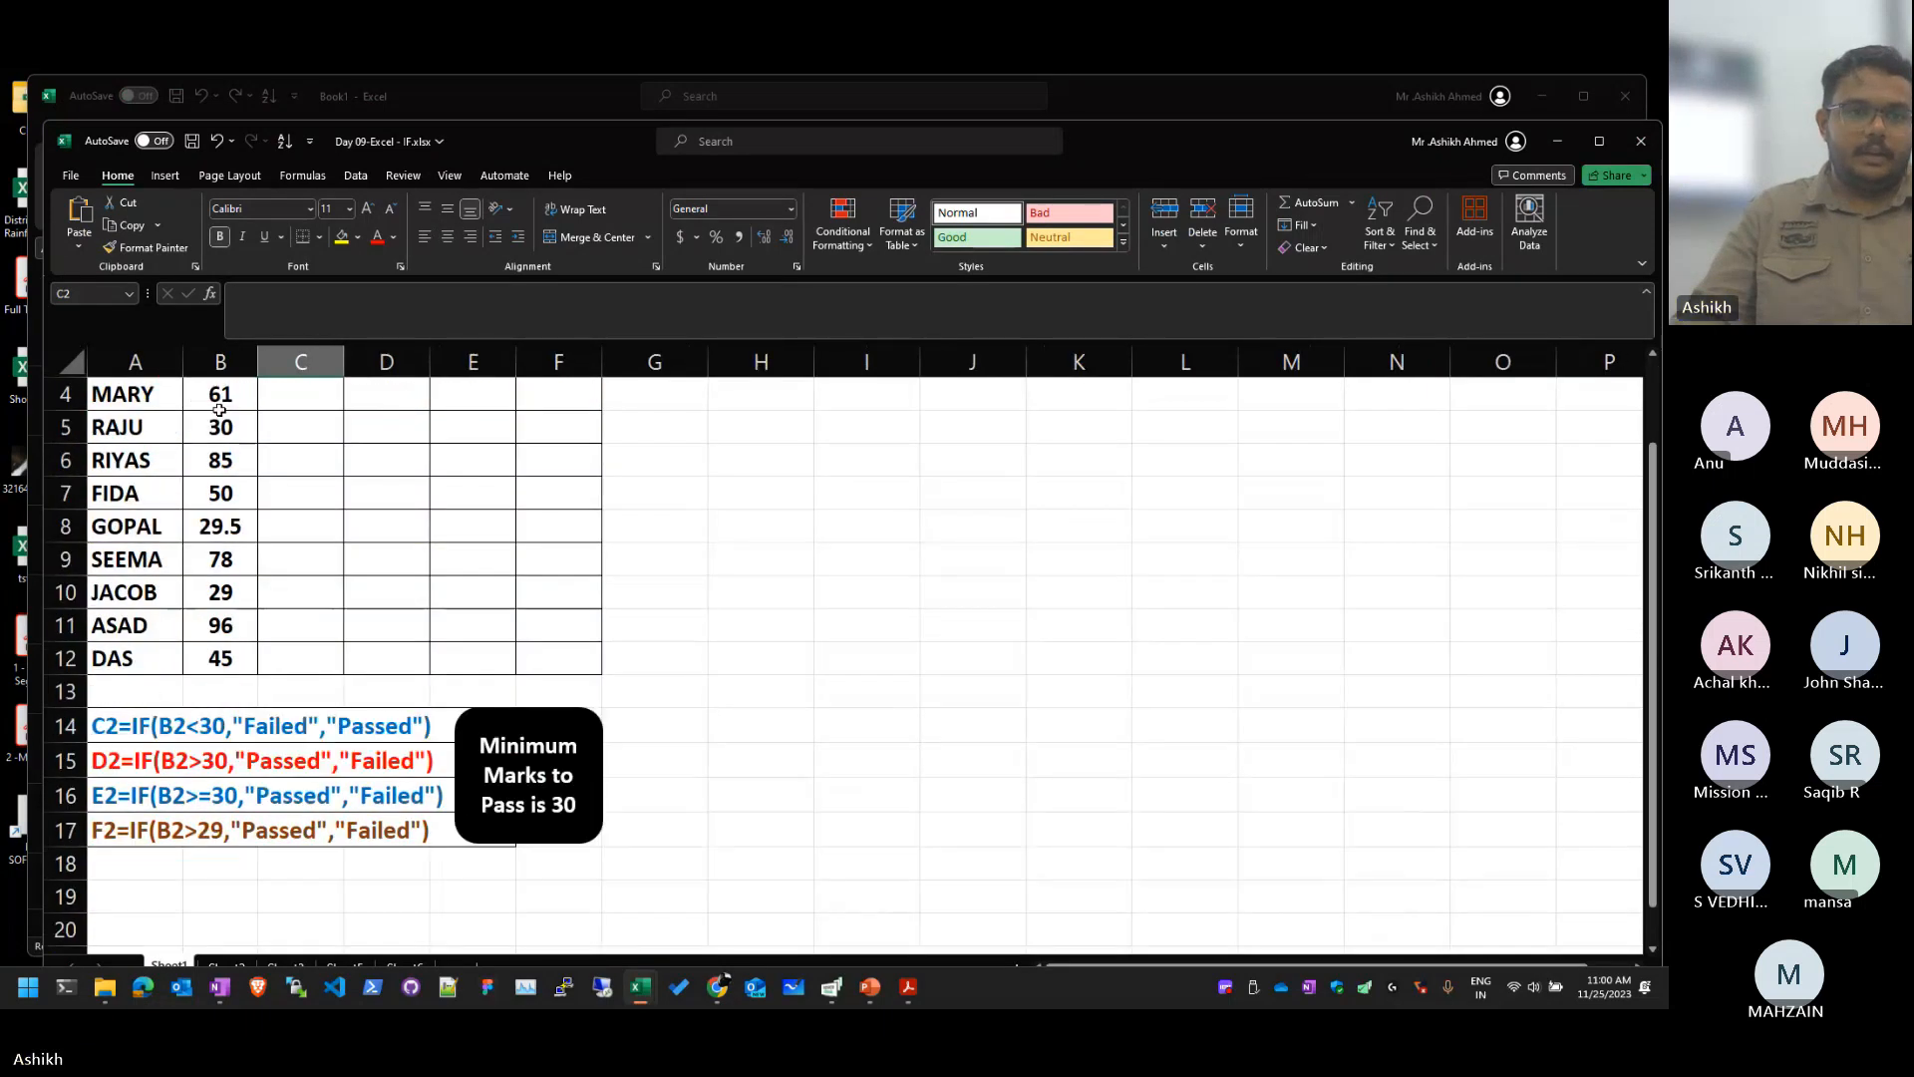
pyautogui.scroll(1, 220, 410)
pyautogui.keyDown('ctrl'); pyautogui.scroll(-1, 220, 410); pyautogui.keyUp('ctrl')
pyautogui.moveTo(127, 421); pyautogui.dragTo(124, 722)
pyautogui.click(353, 571)
pyautogui.click(291, 430)
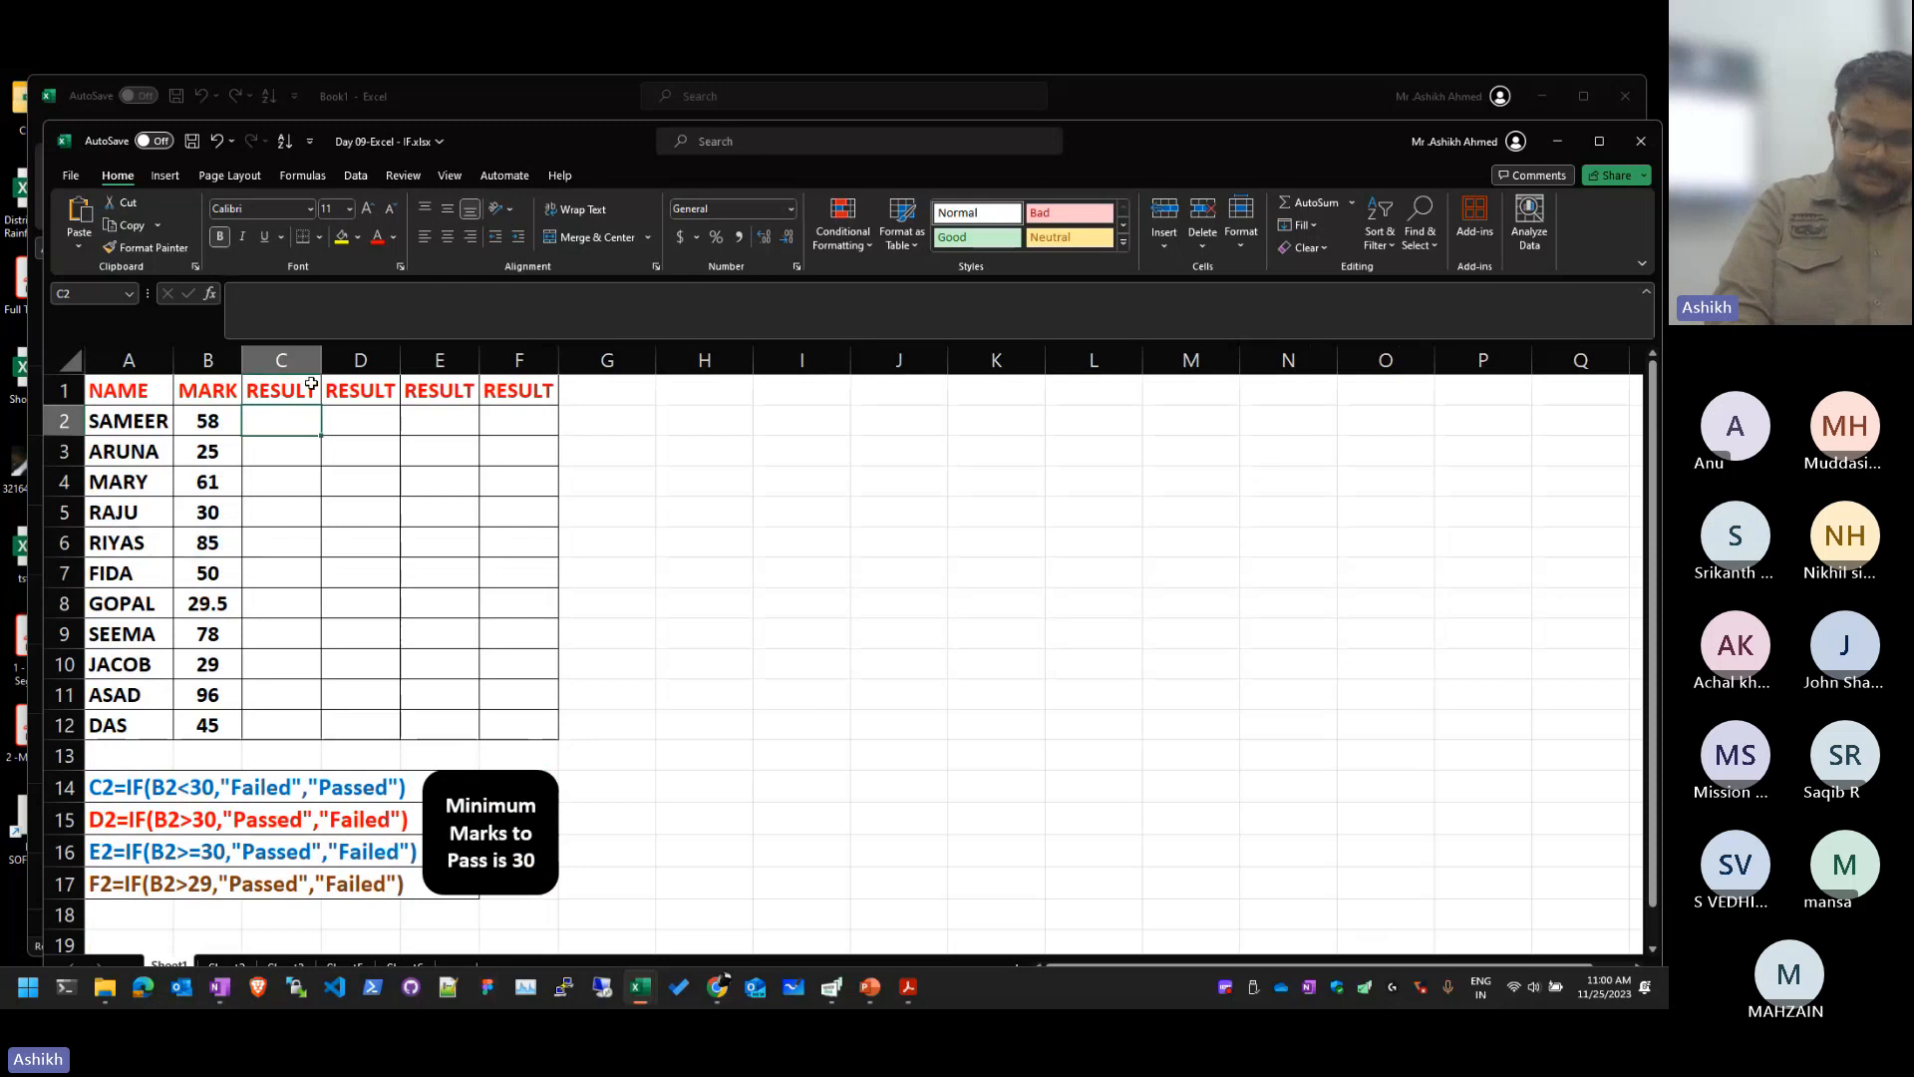
pyautogui.write('=IF(')
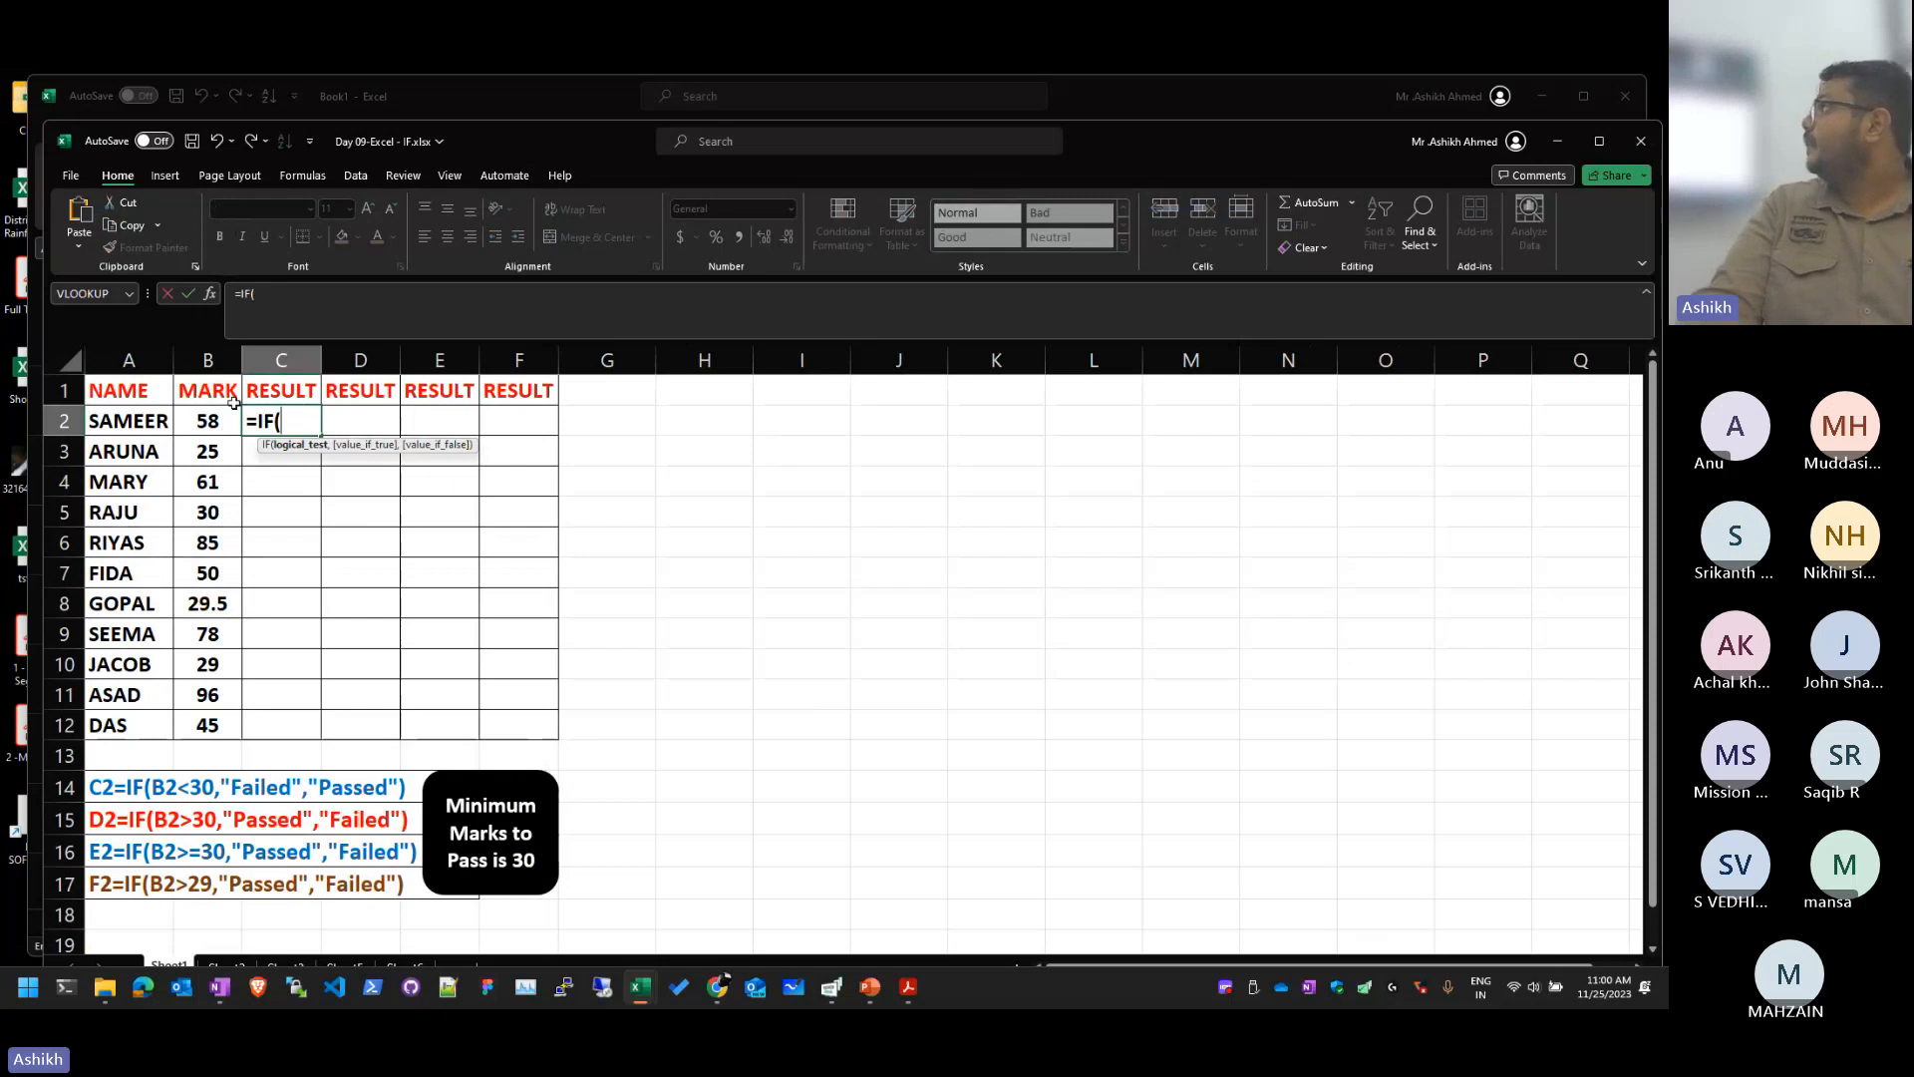
pyautogui.press('Escape')
pyautogui.scroll(5, 244, 439)
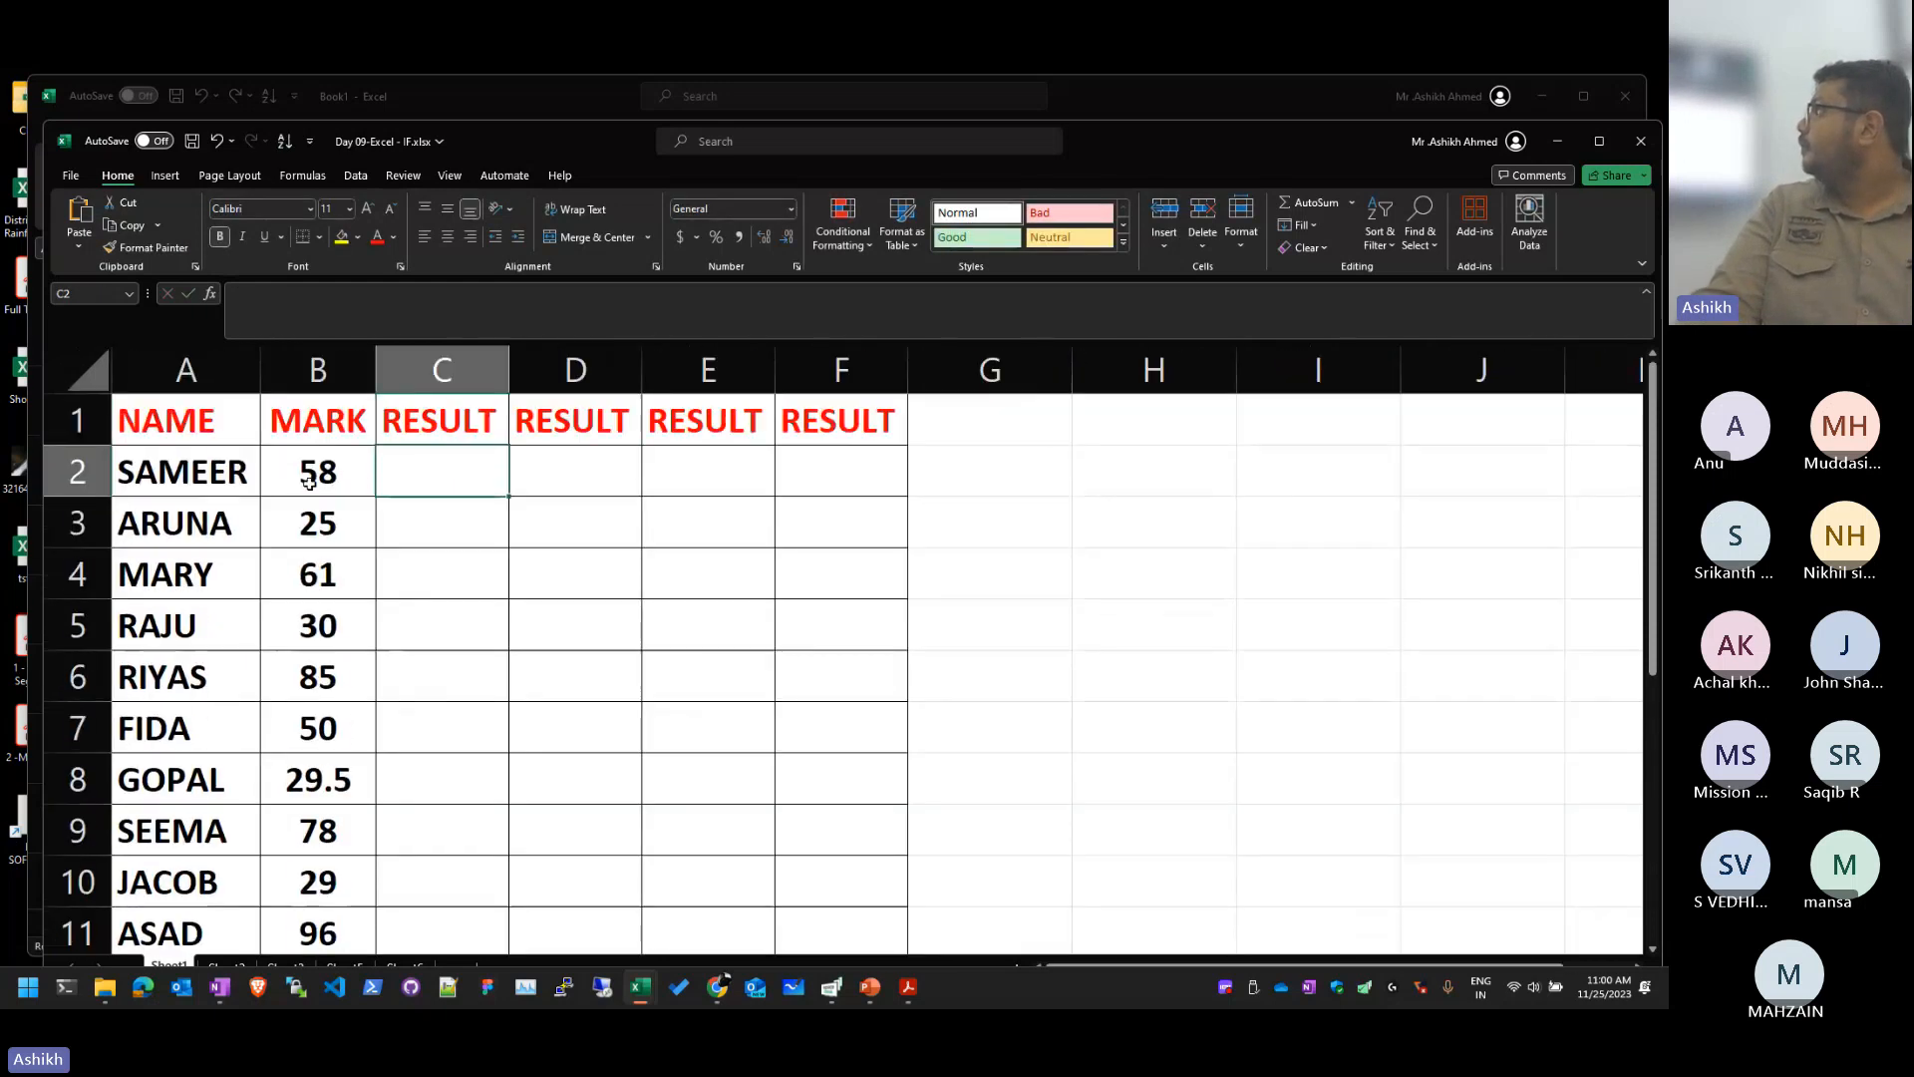
# Step: Start an IF formula in C2 with the logical test B2<30
pyautogui.doubleClick(452, 469)
pyautogui.write('=')
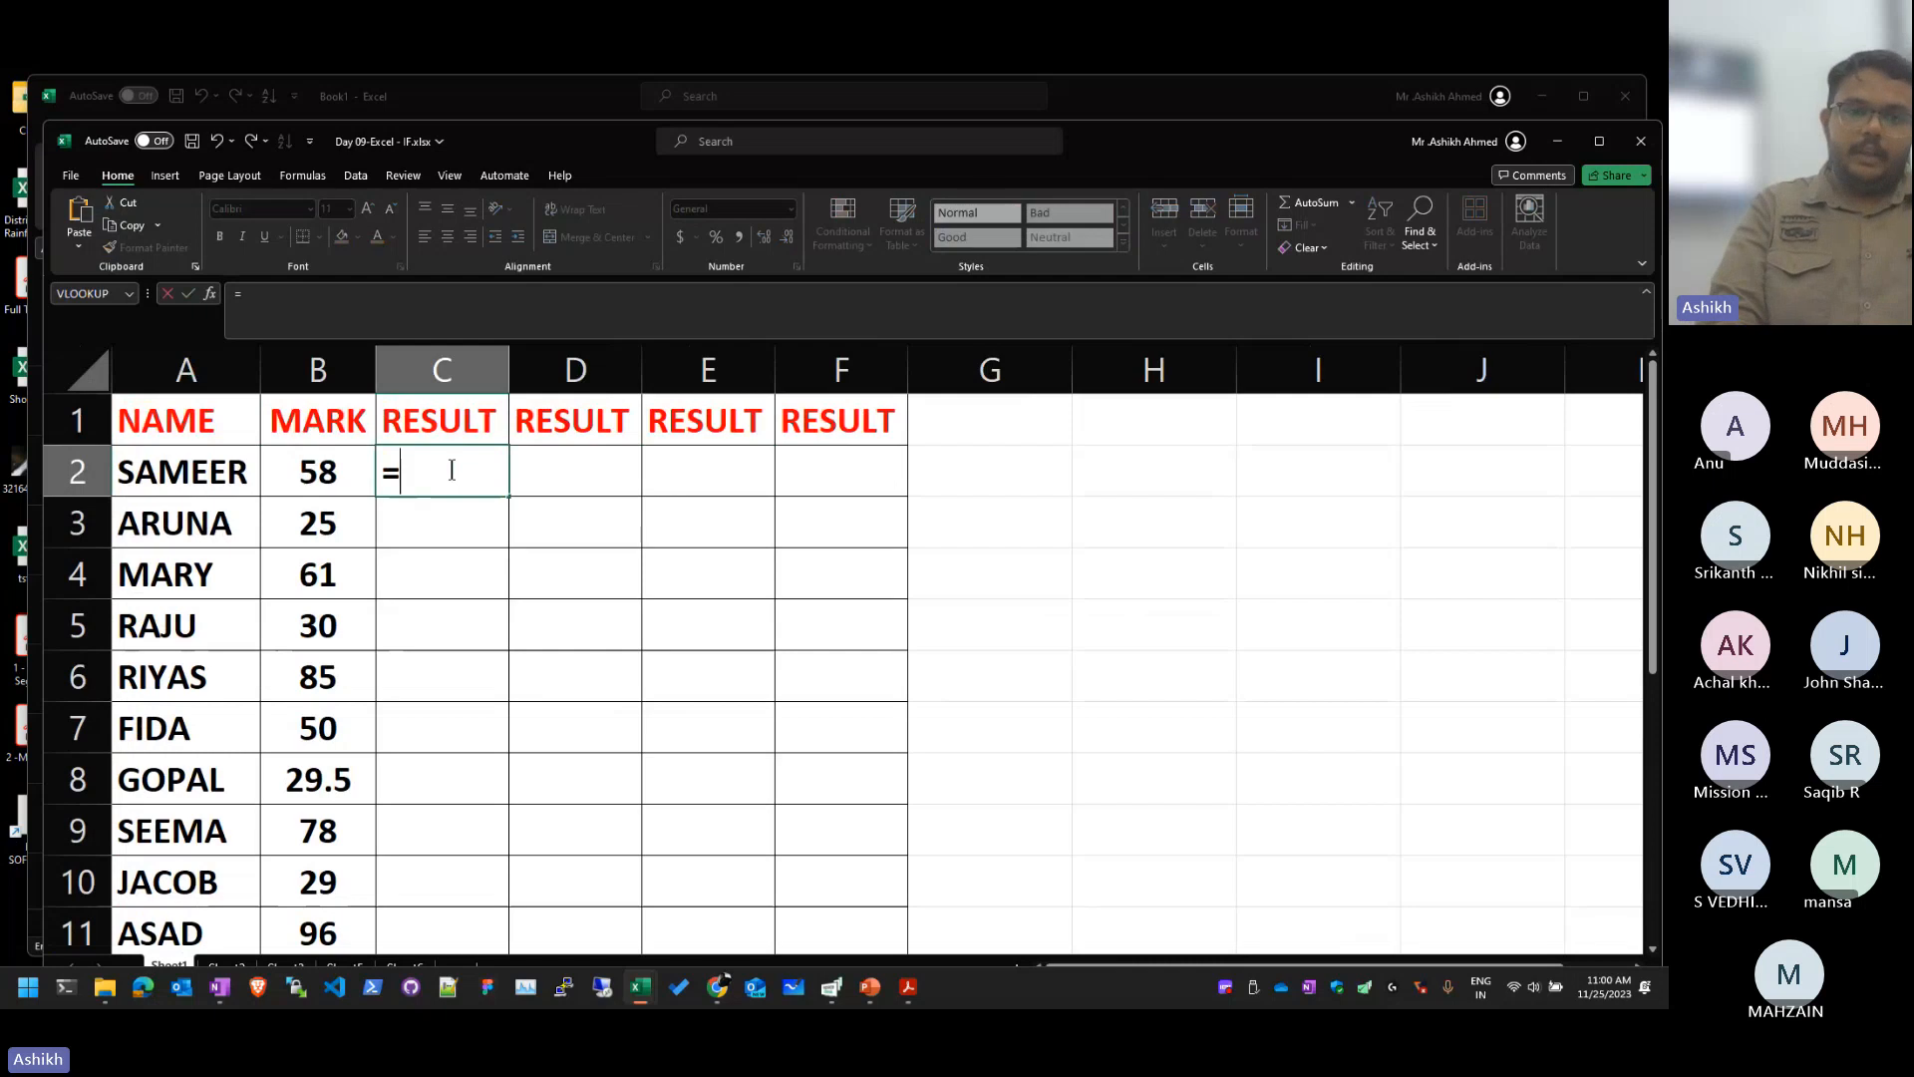
pyautogui.write('IF)')
pyautogui.press('BackSpace')
pyautogui.write('(')
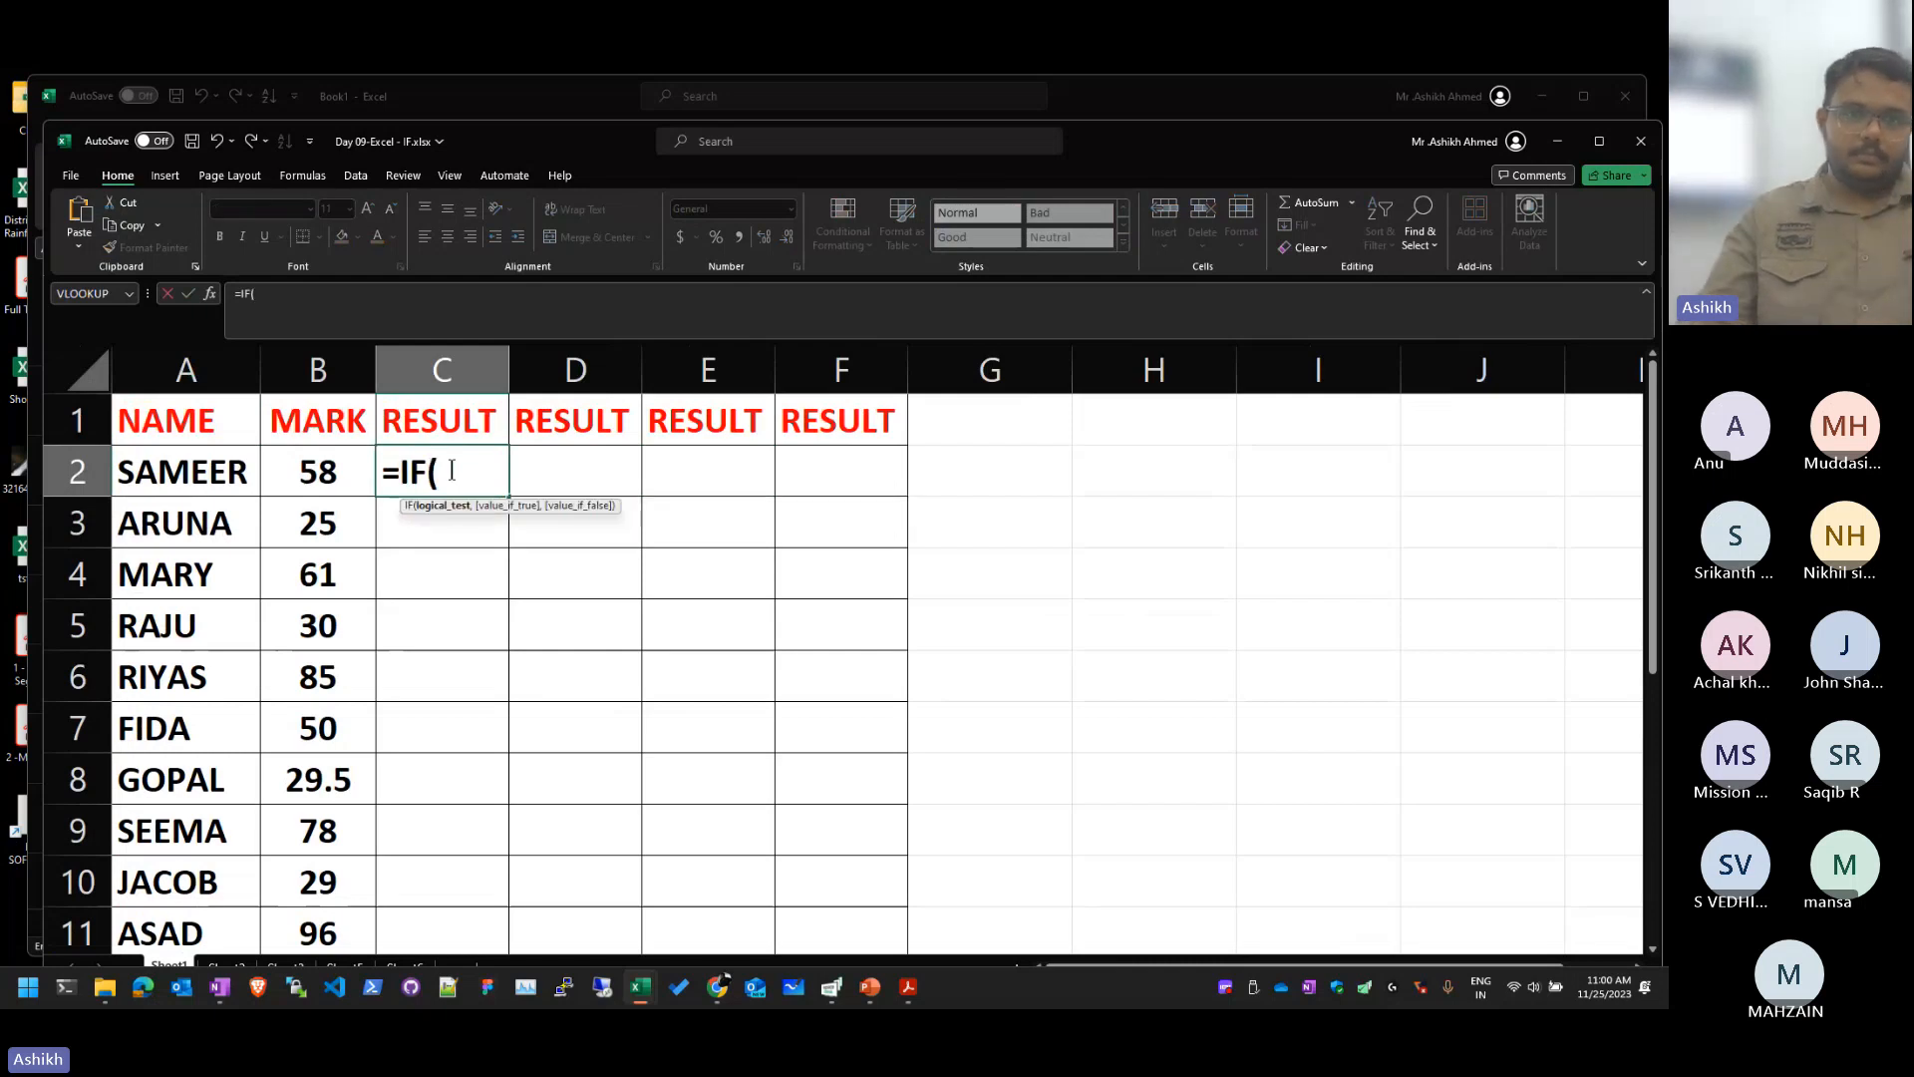
pyautogui.click(311, 470)
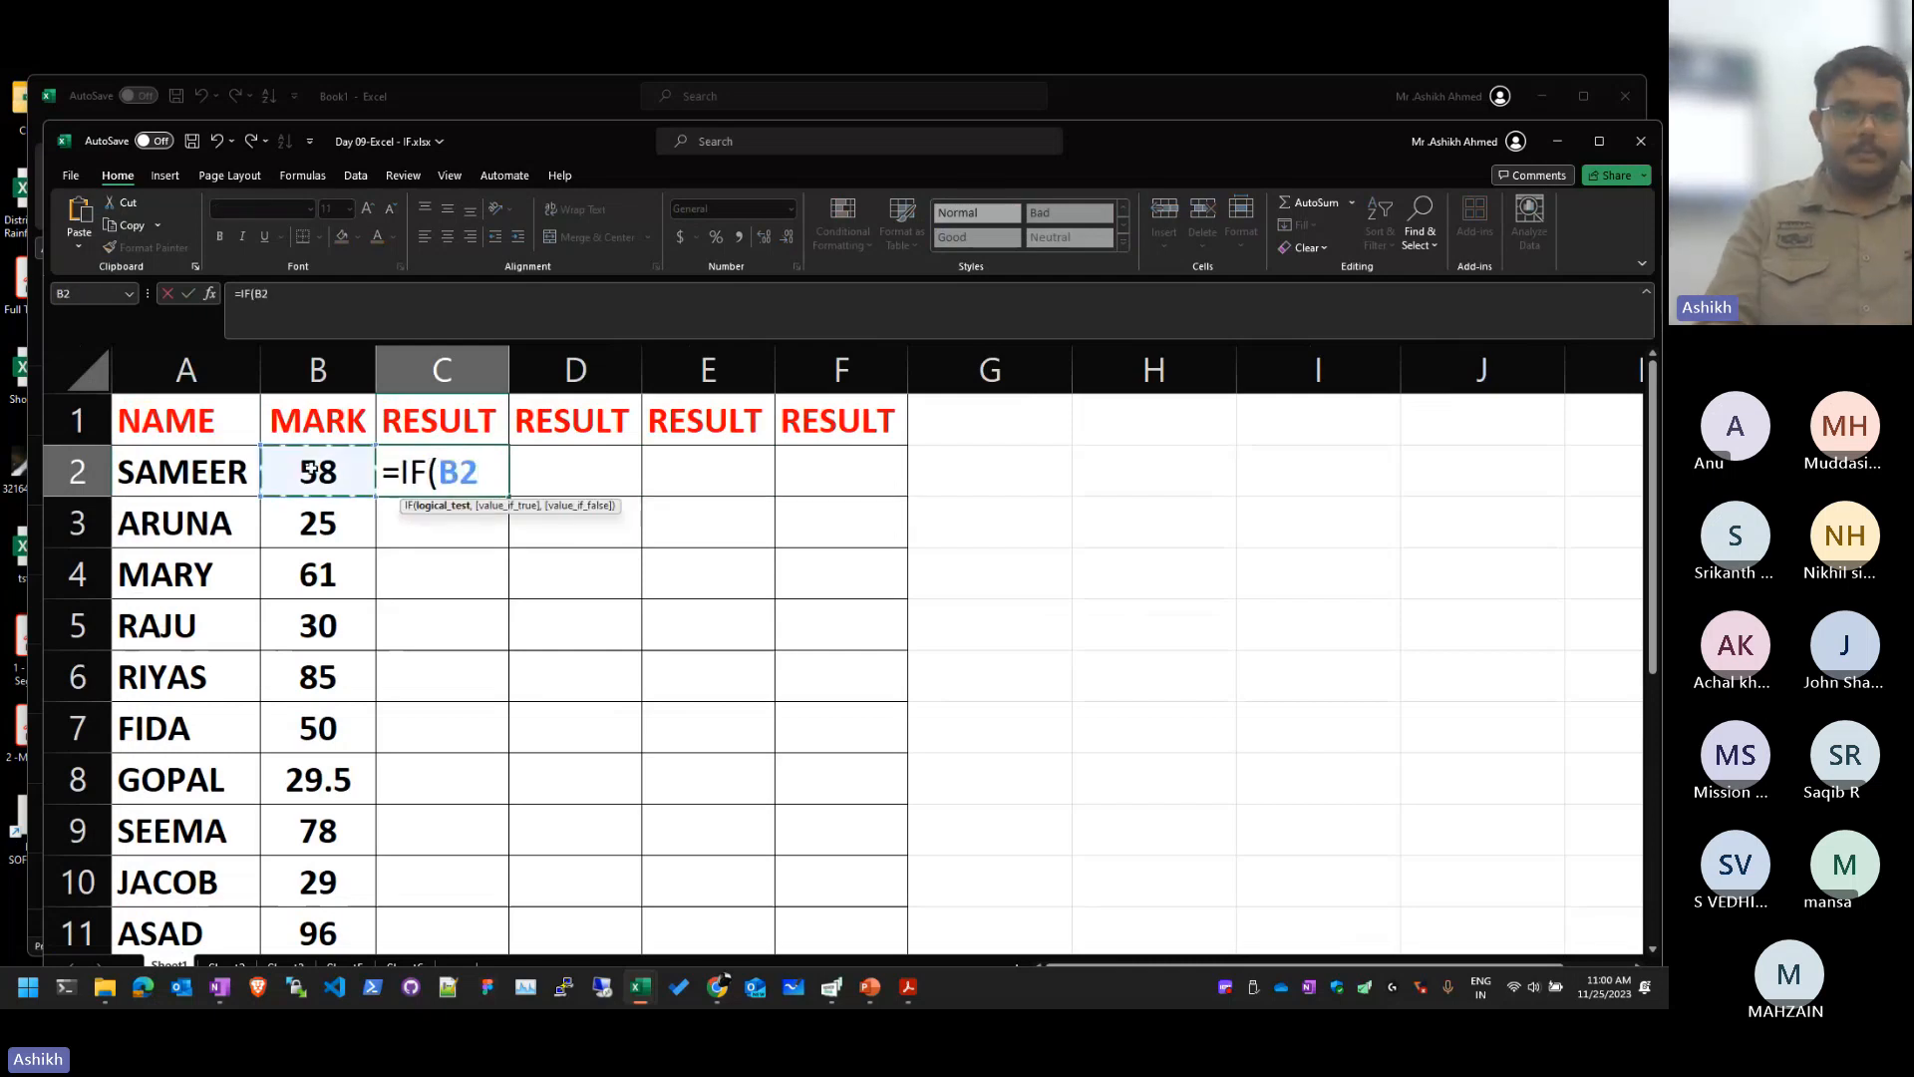
pyautogui.write('<')
pyautogui.scroll(-3, 714, 738)
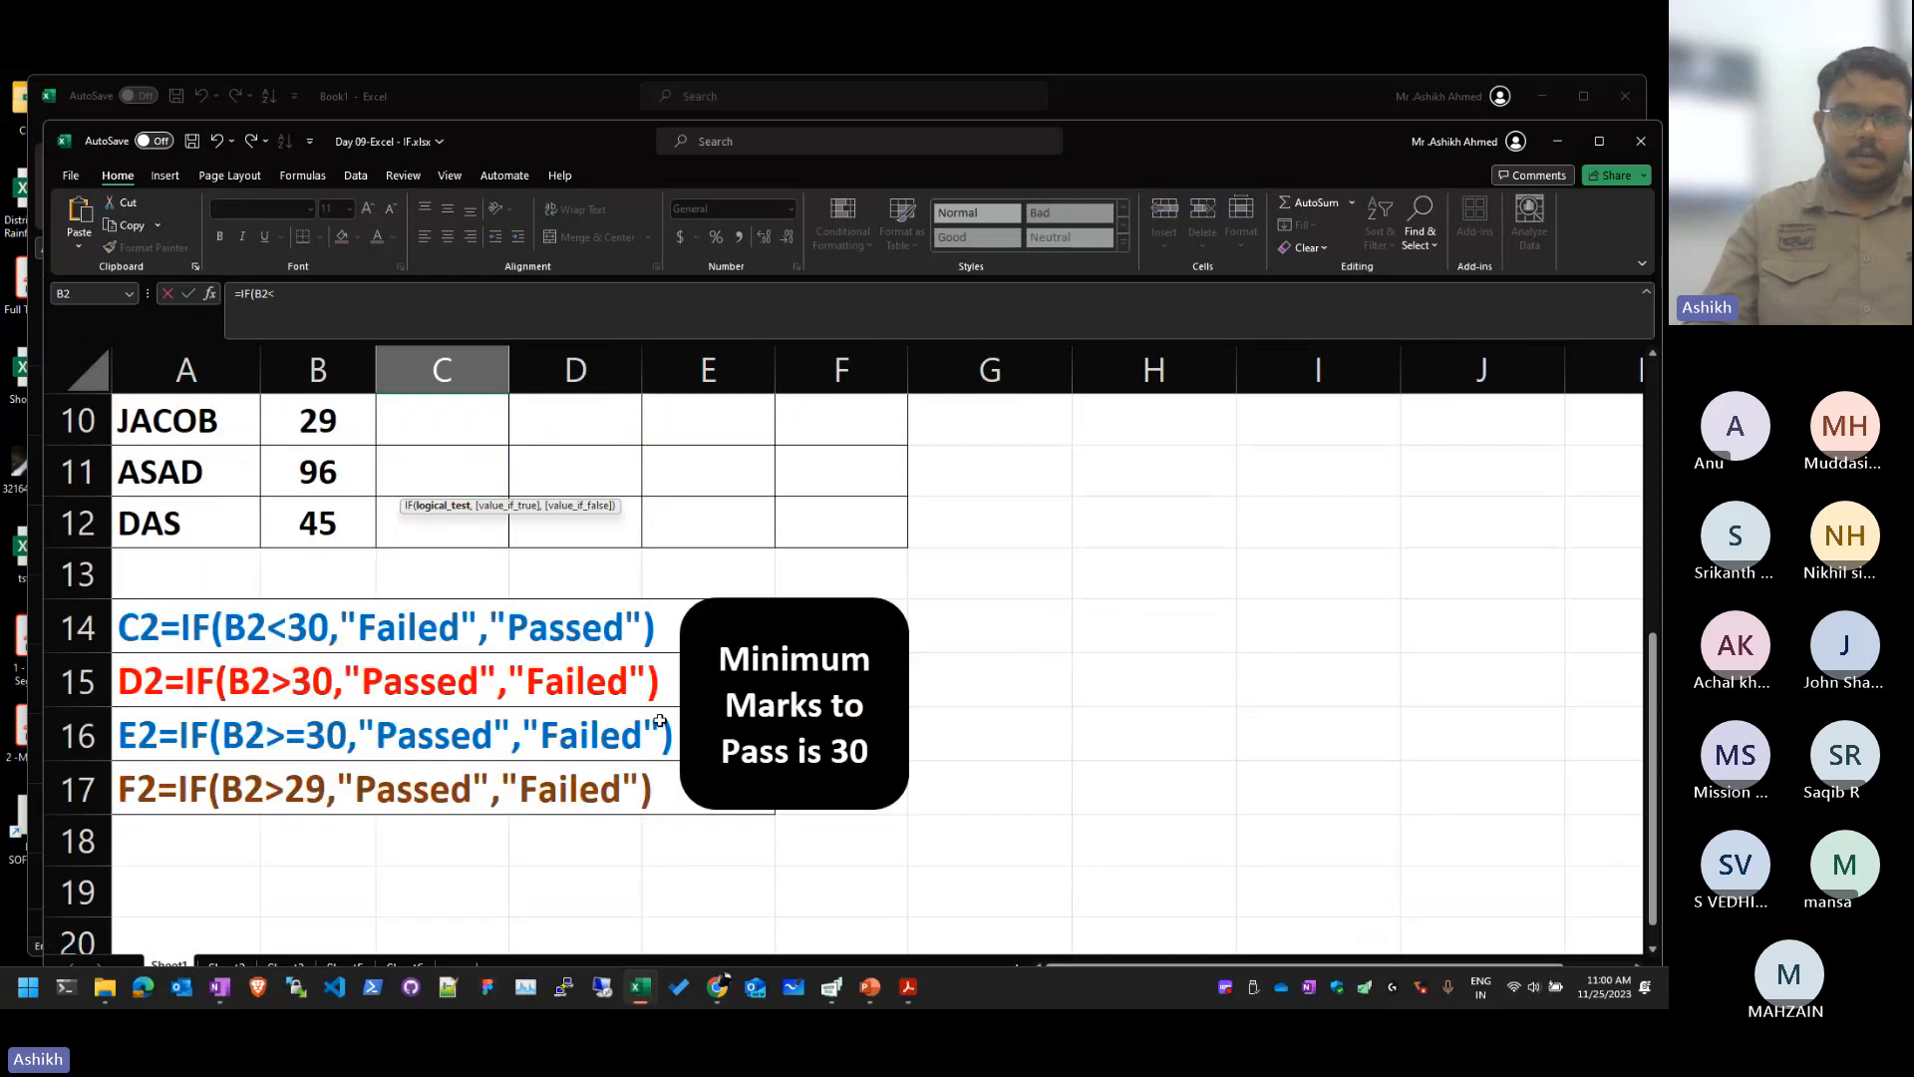
pyautogui.scroll(3, 714, 769)
pyautogui.write('3')
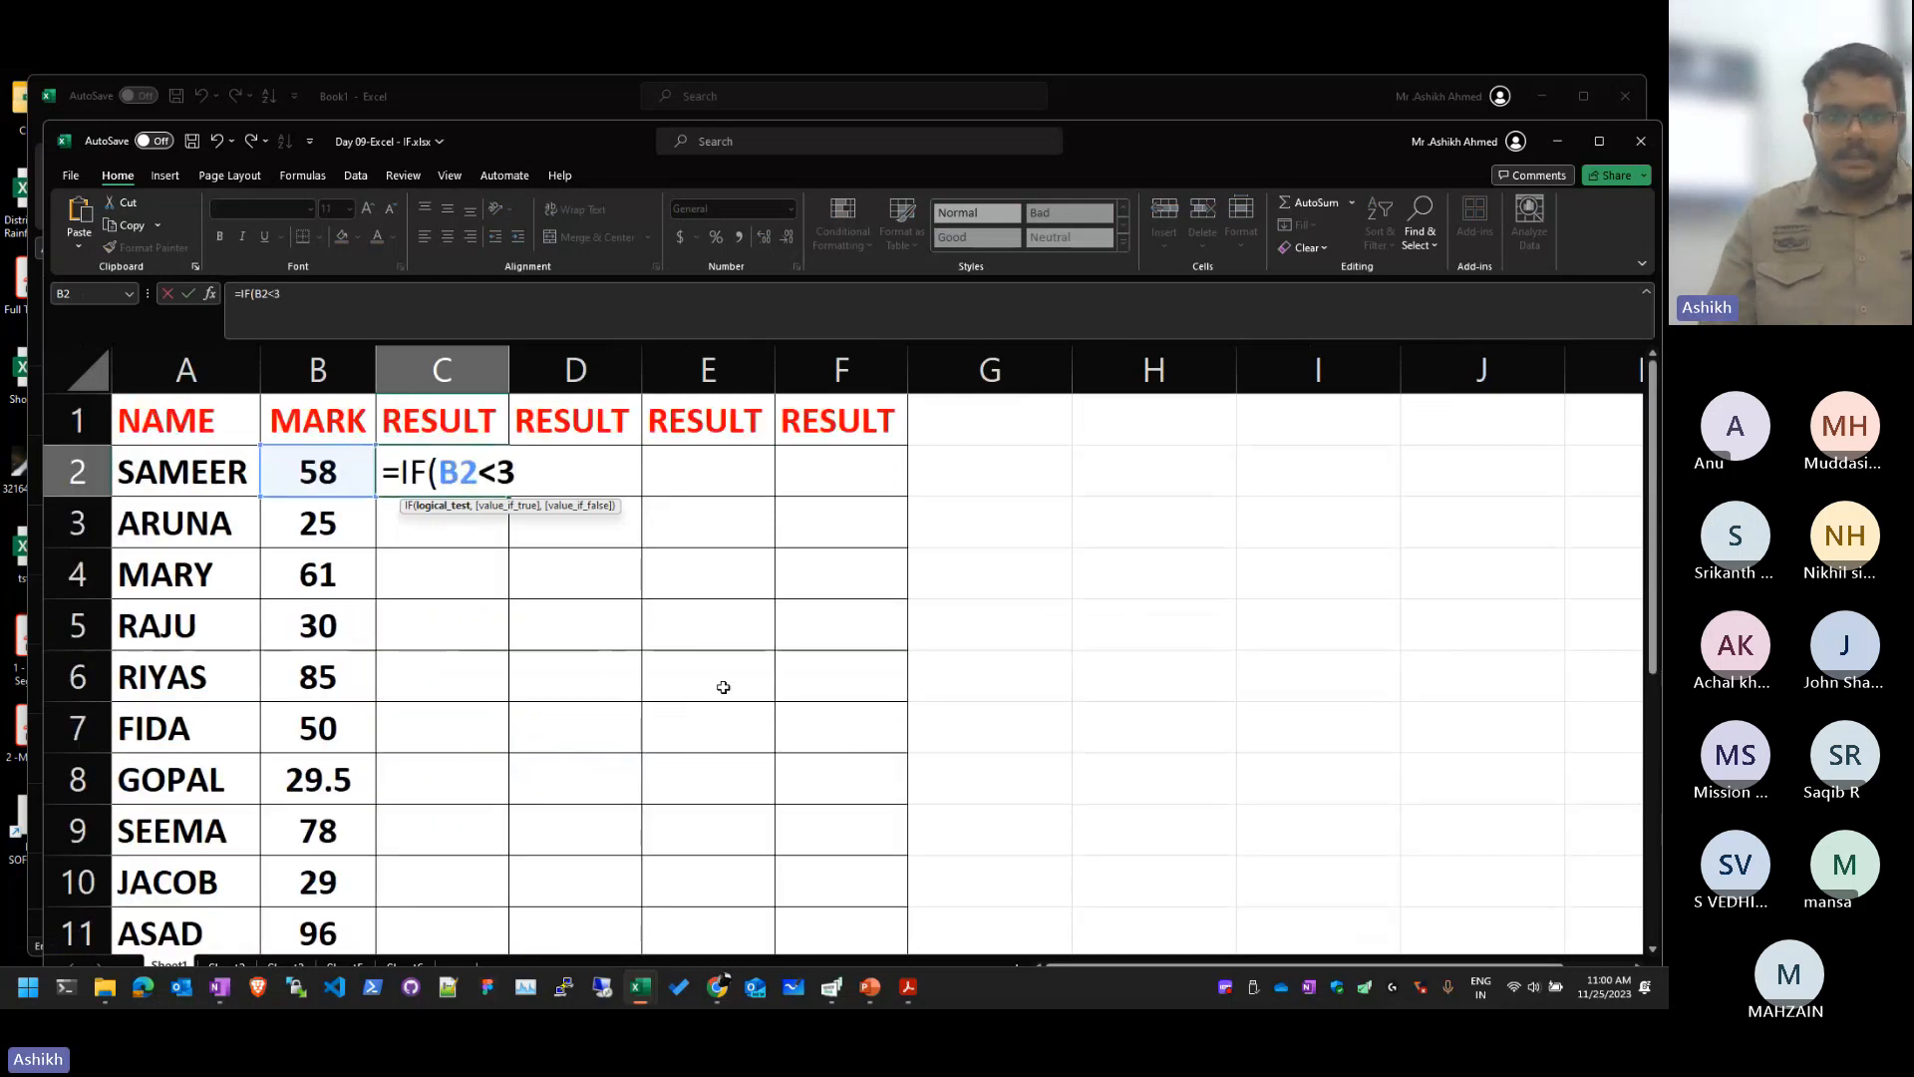
pyautogui.write('0,"')
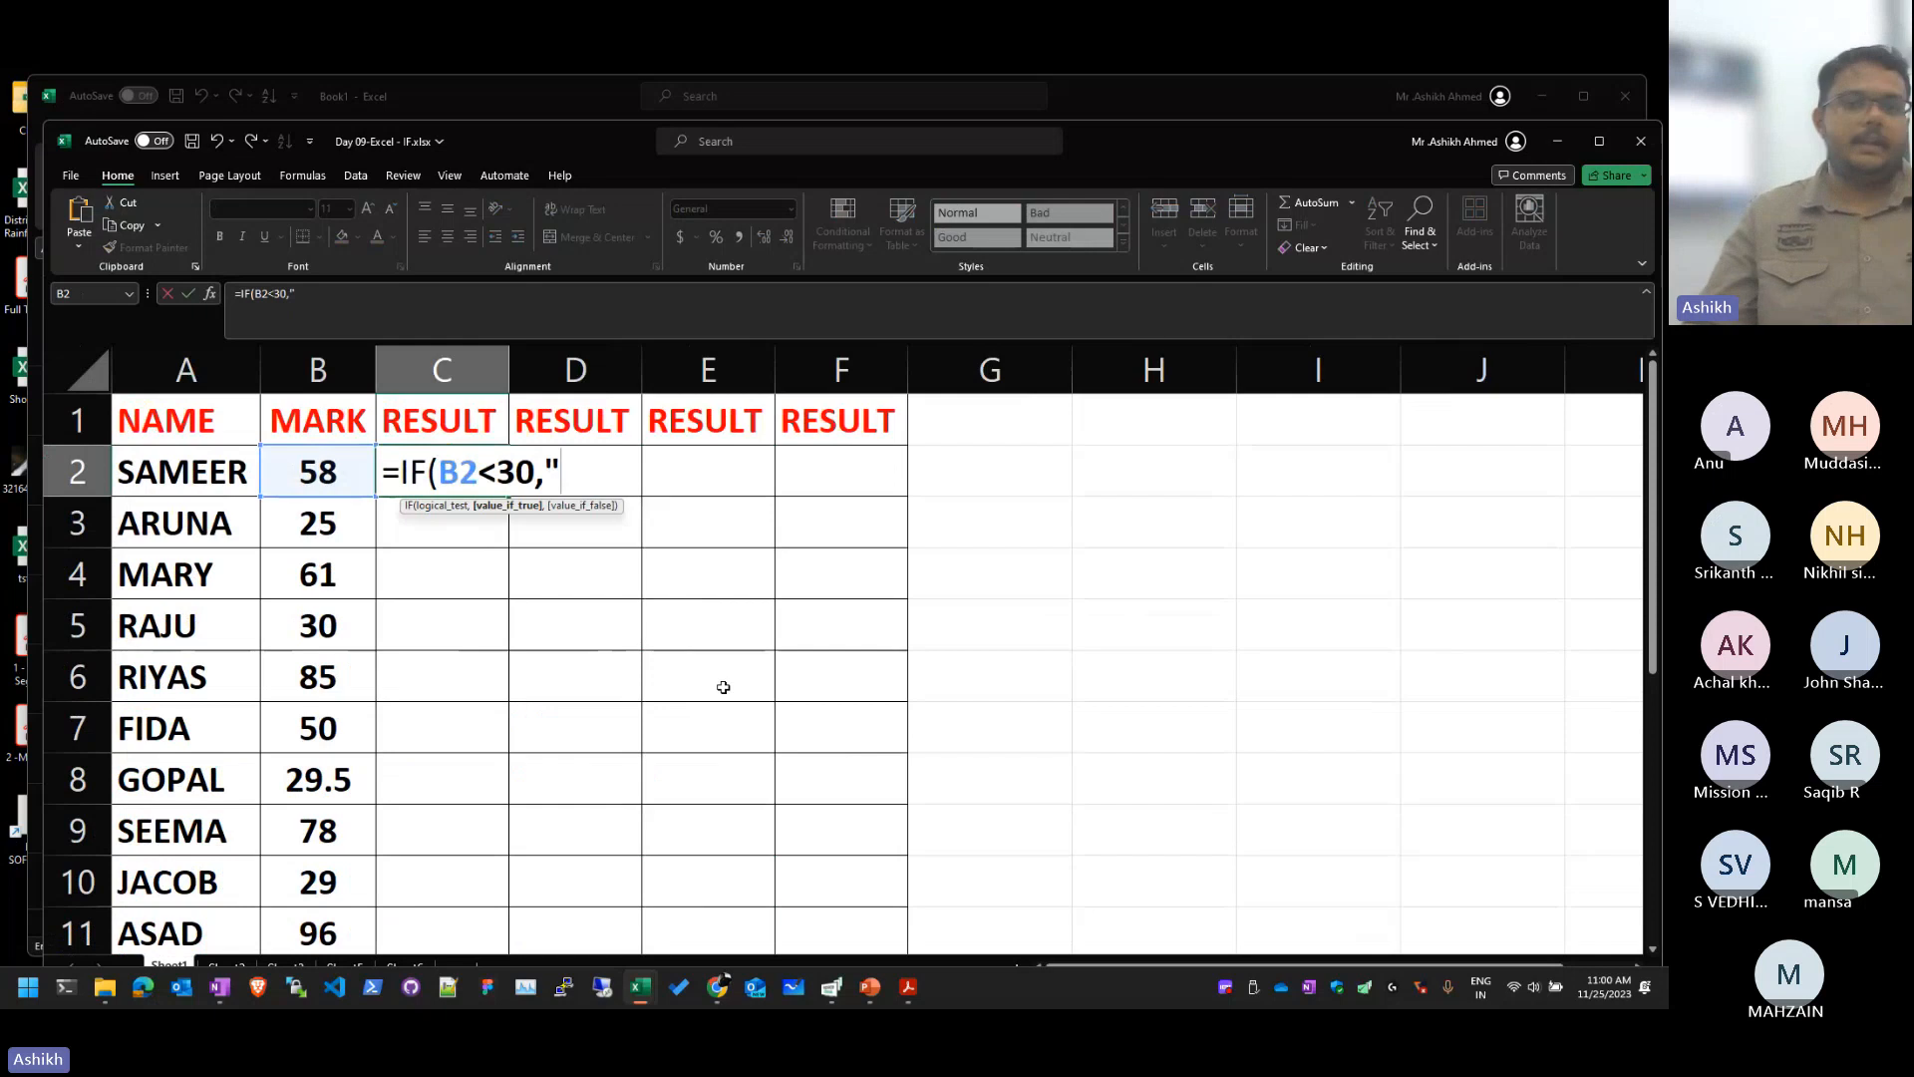
# Step: Enter "Failed" as the value-if-true text of C2's IF formula, checking it against the sample formulas below the table
pyautogui.scroll(-4, 723, 687)
pyautogui.scroll(4, 721, 727)
pyautogui.write('fAILE')
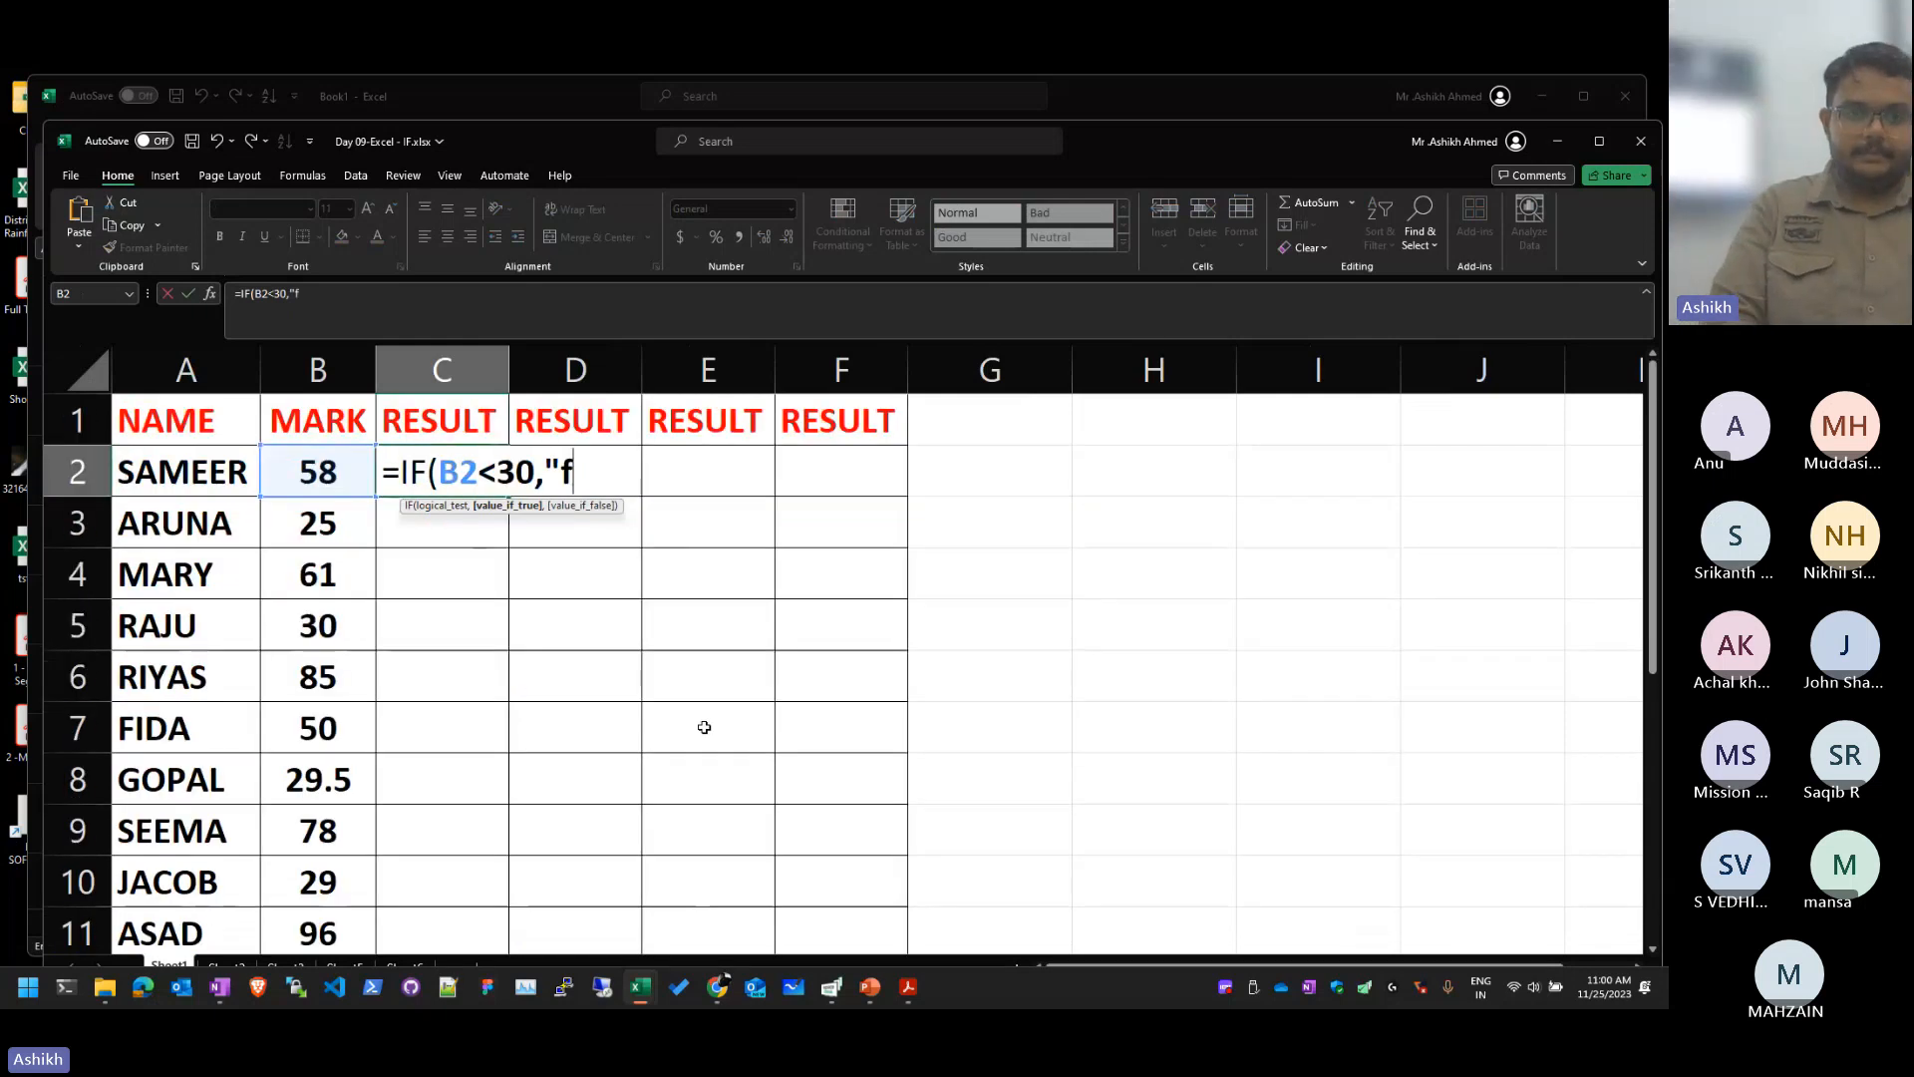
pyautogui.press('BackSpace')
pyautogui.press('BackSpace')
pyautogui.press('BackSpace')
pyautogui.press('BackSpace')
pyautogui.press('BackSpace')
pyautogui.write('Failed')
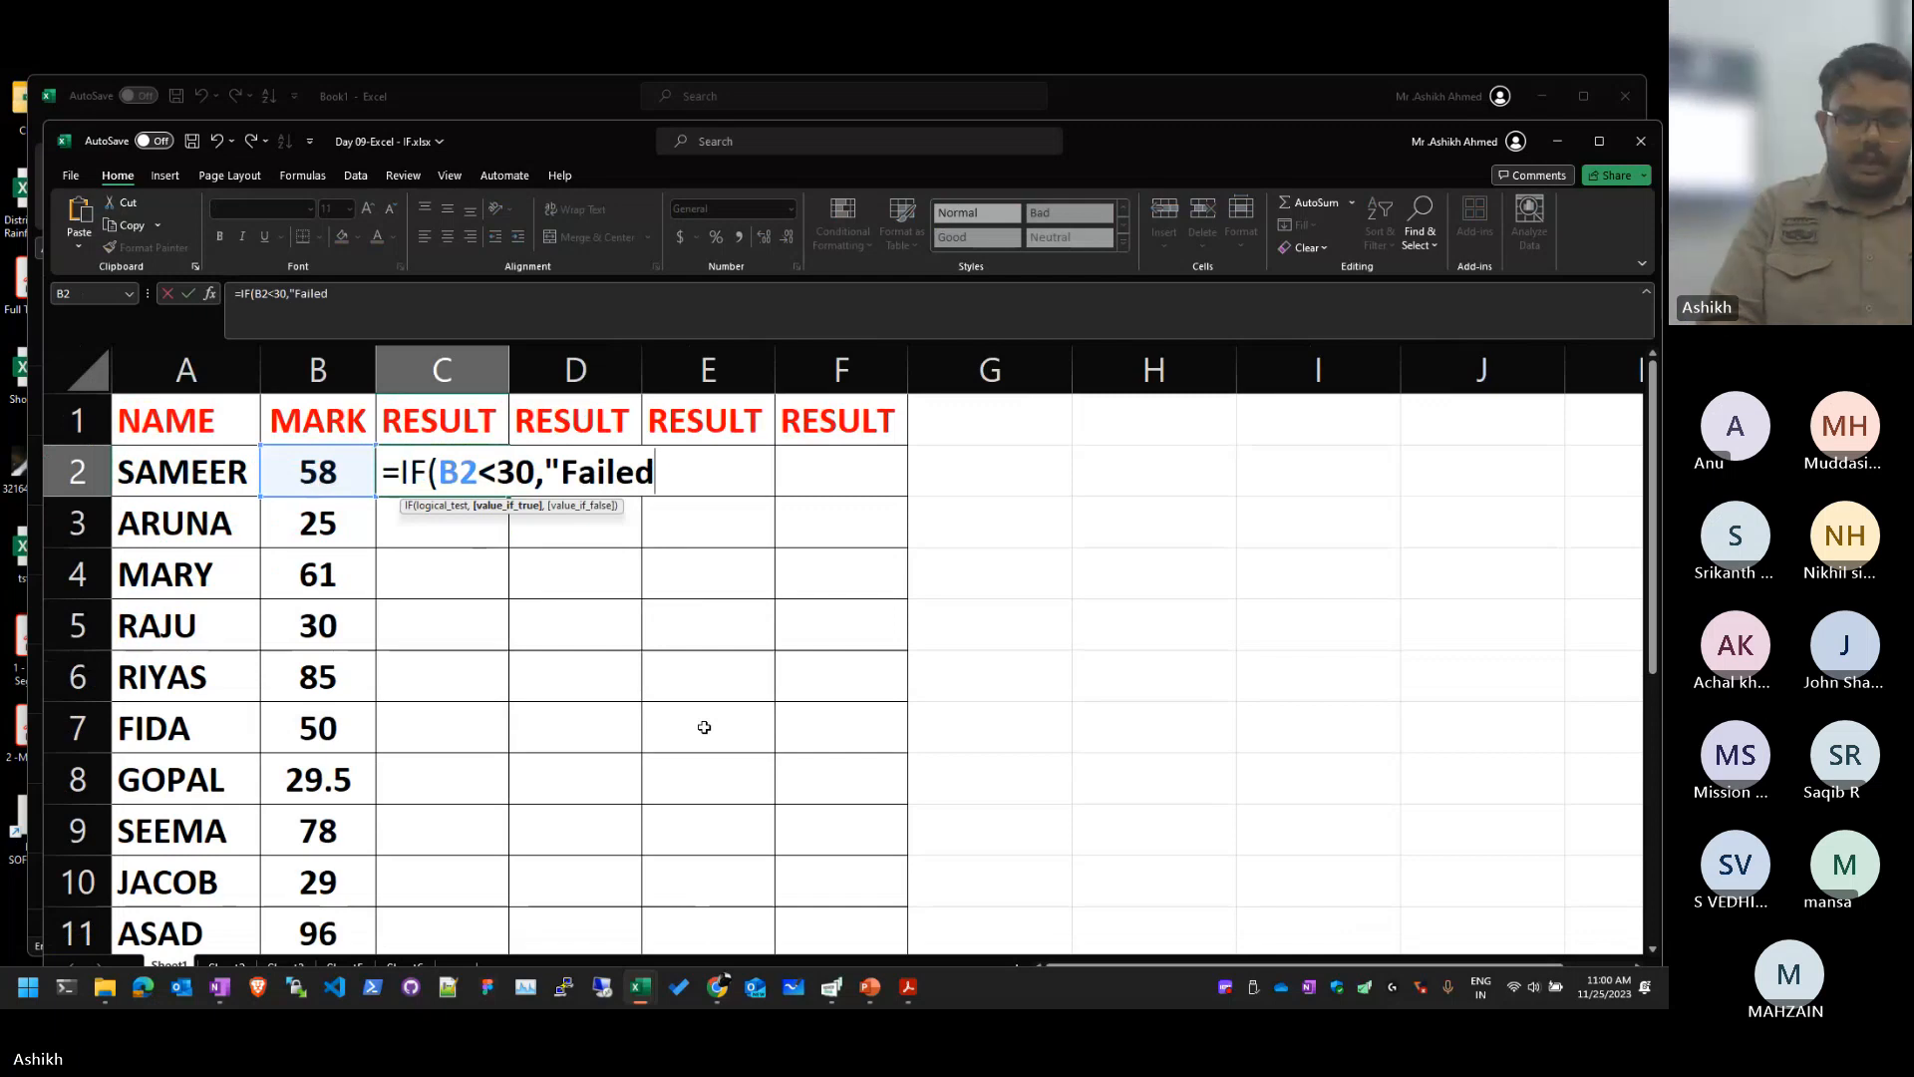
# Step: Complete the formula in C2 as =IF(B2<30,"Failed","Passed")
pyautogui.write('","Passed:')
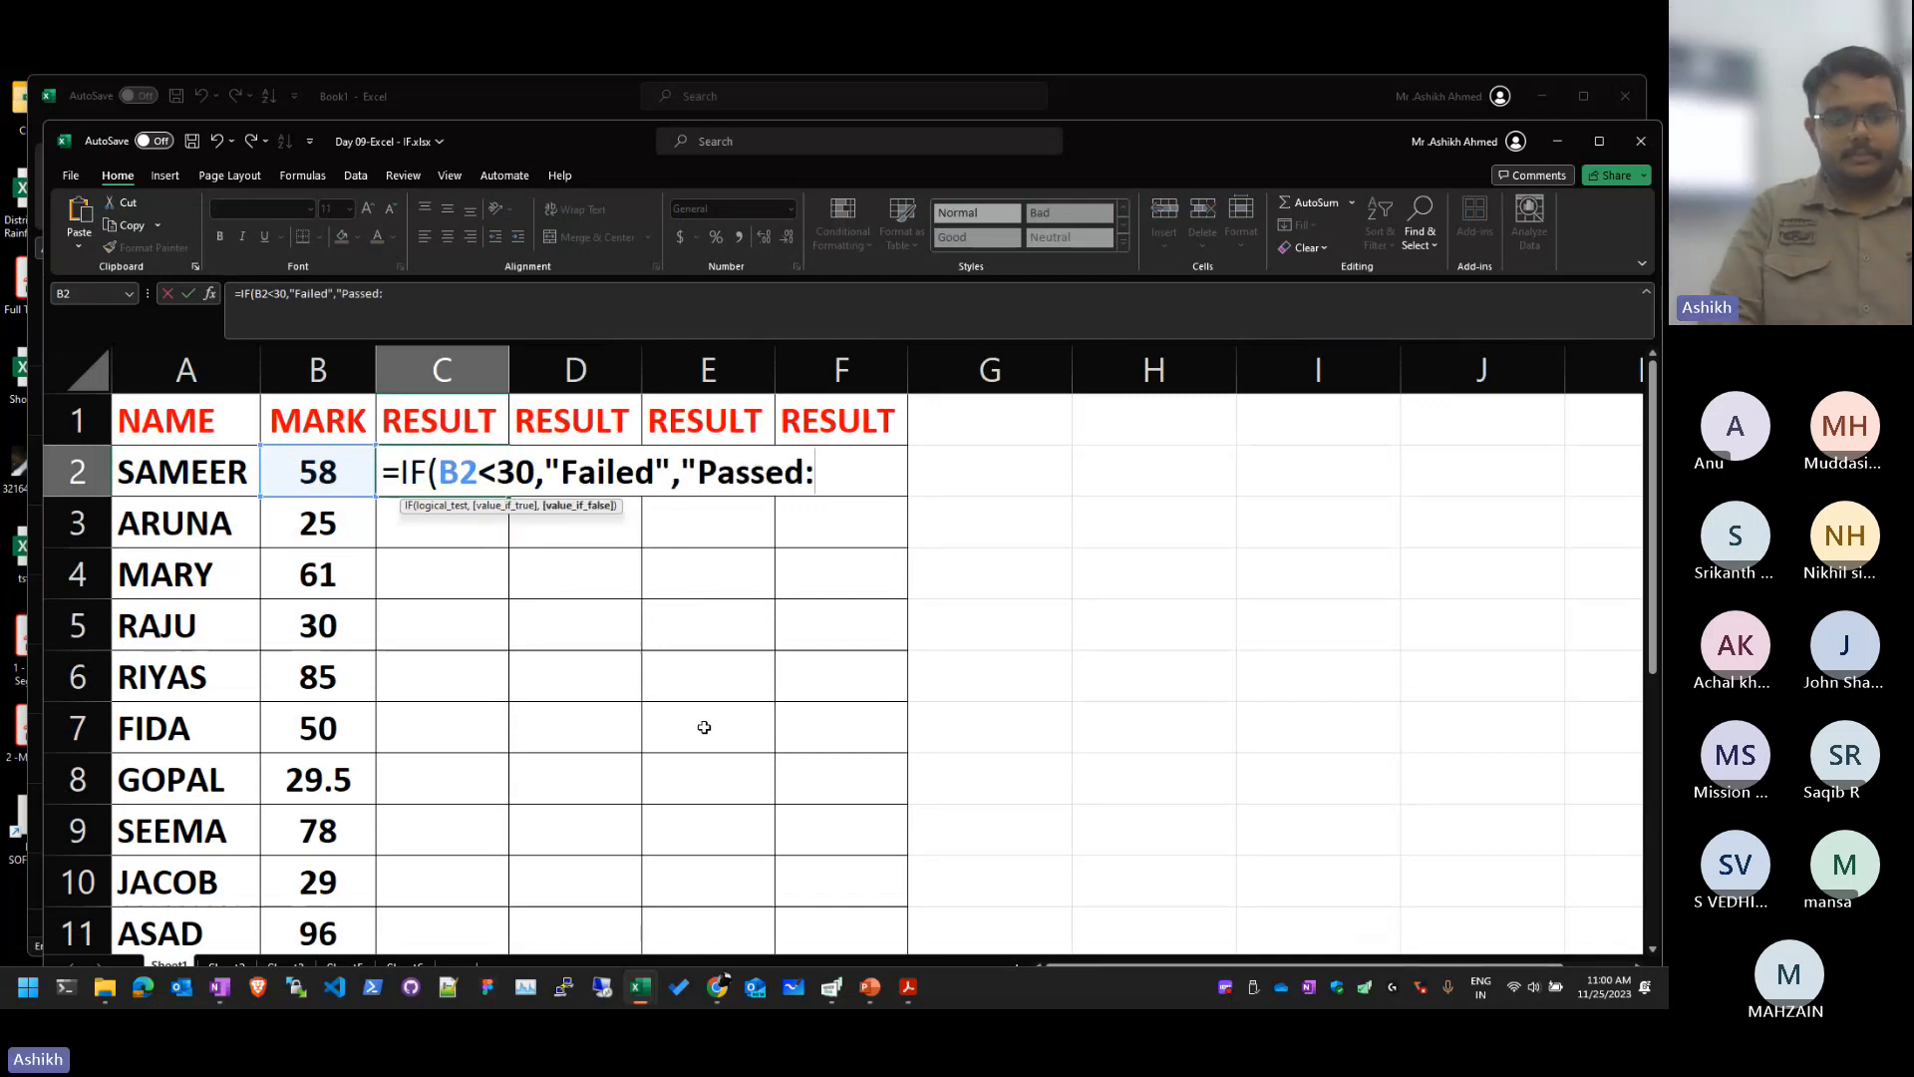
pyautogui.press('BackSpace')
pyautogui.write('")')
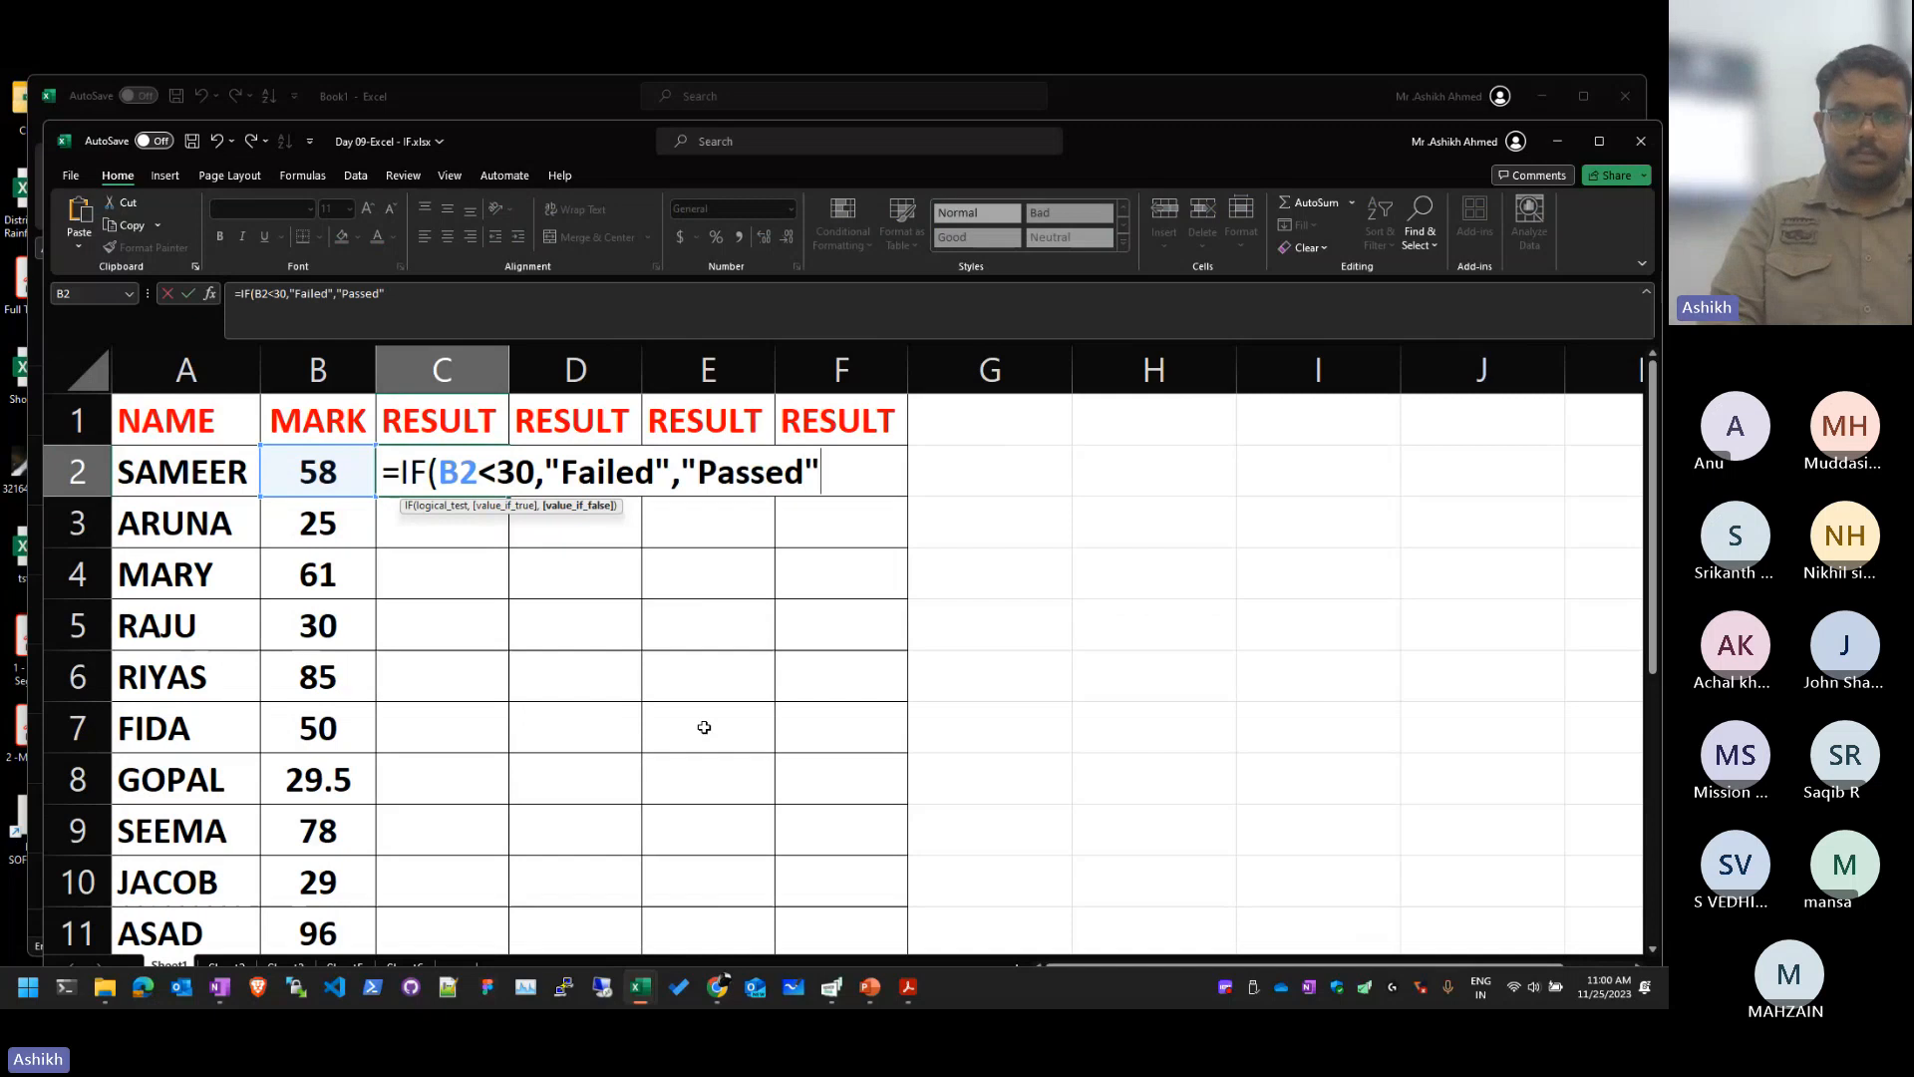
pyautogui.press('Return')
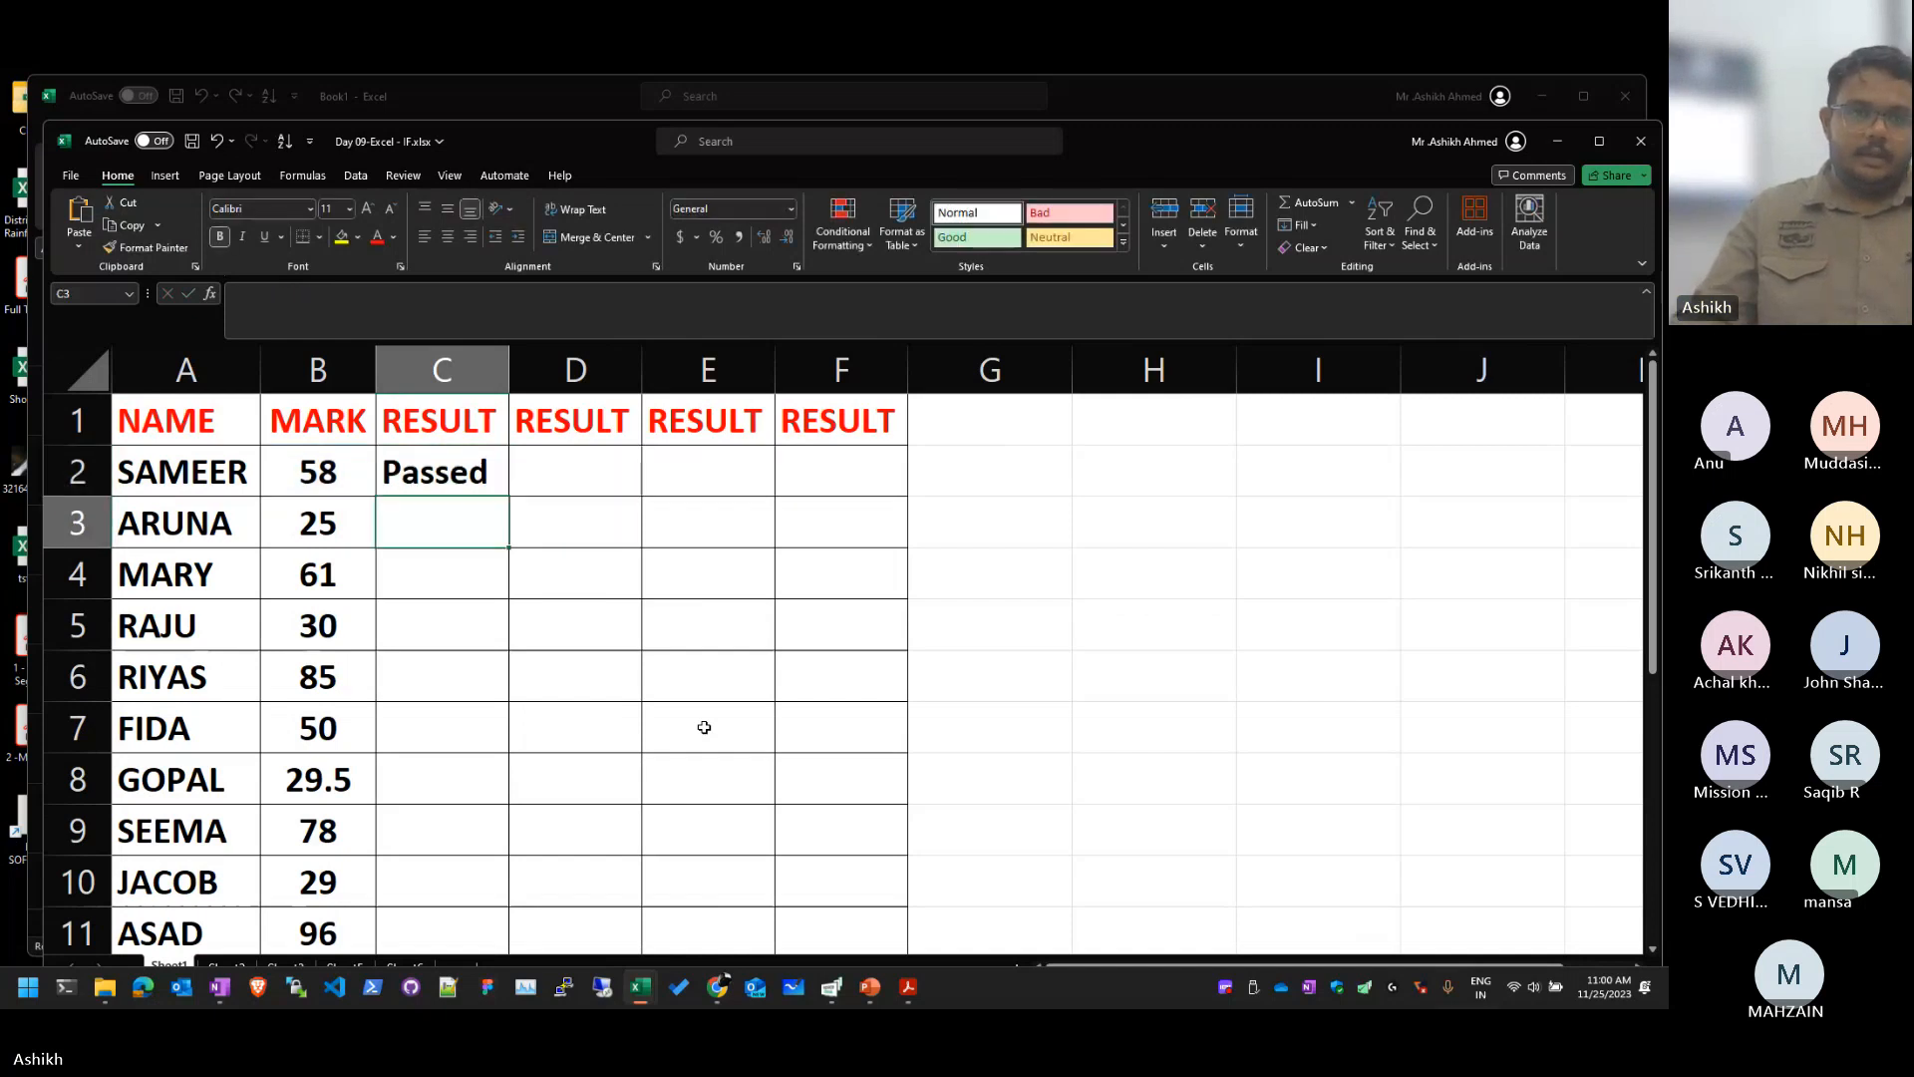
# Step: Fill the C2 formula down the first RESULT column through C12
pyautogui.scroll(-3, 704, 727)
pyautogui.click(389, 454)
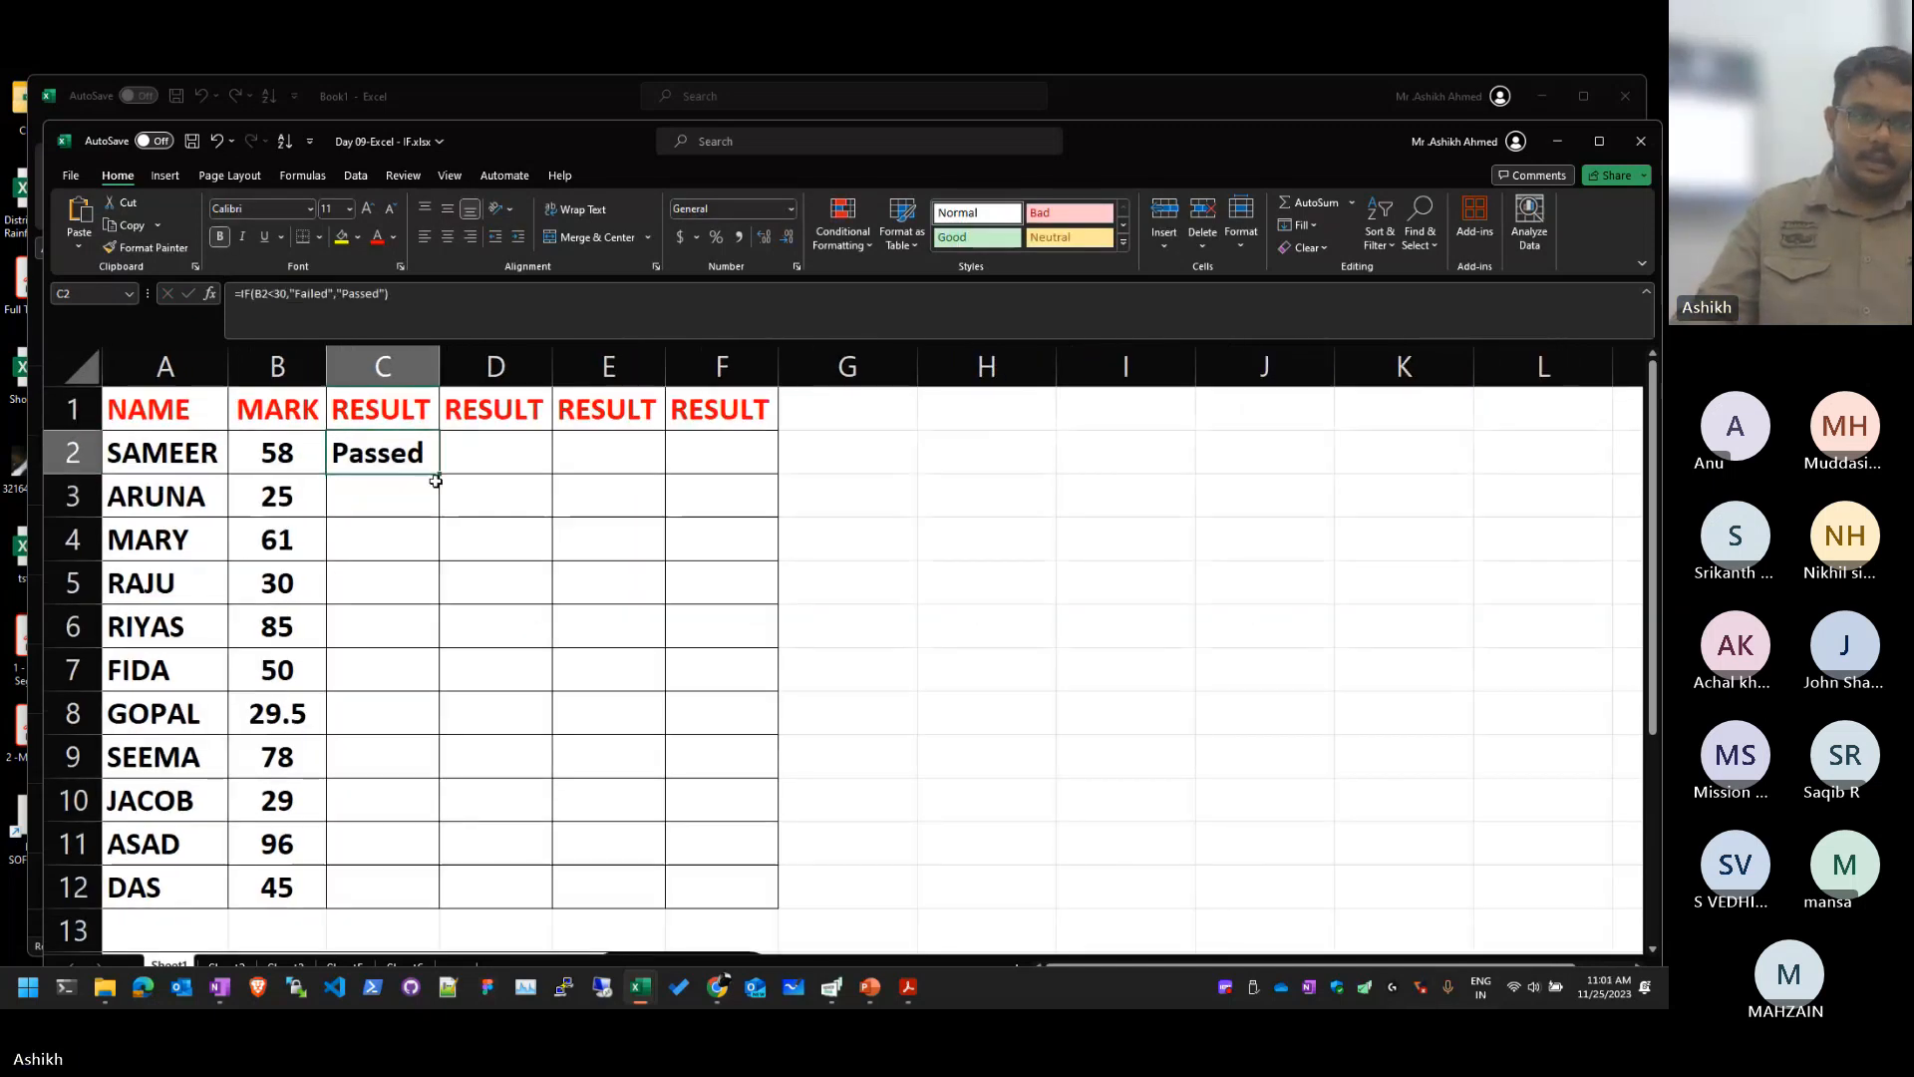
pyautogui.moveTo(435, 482); pyautogui.dragTo(394, 761)
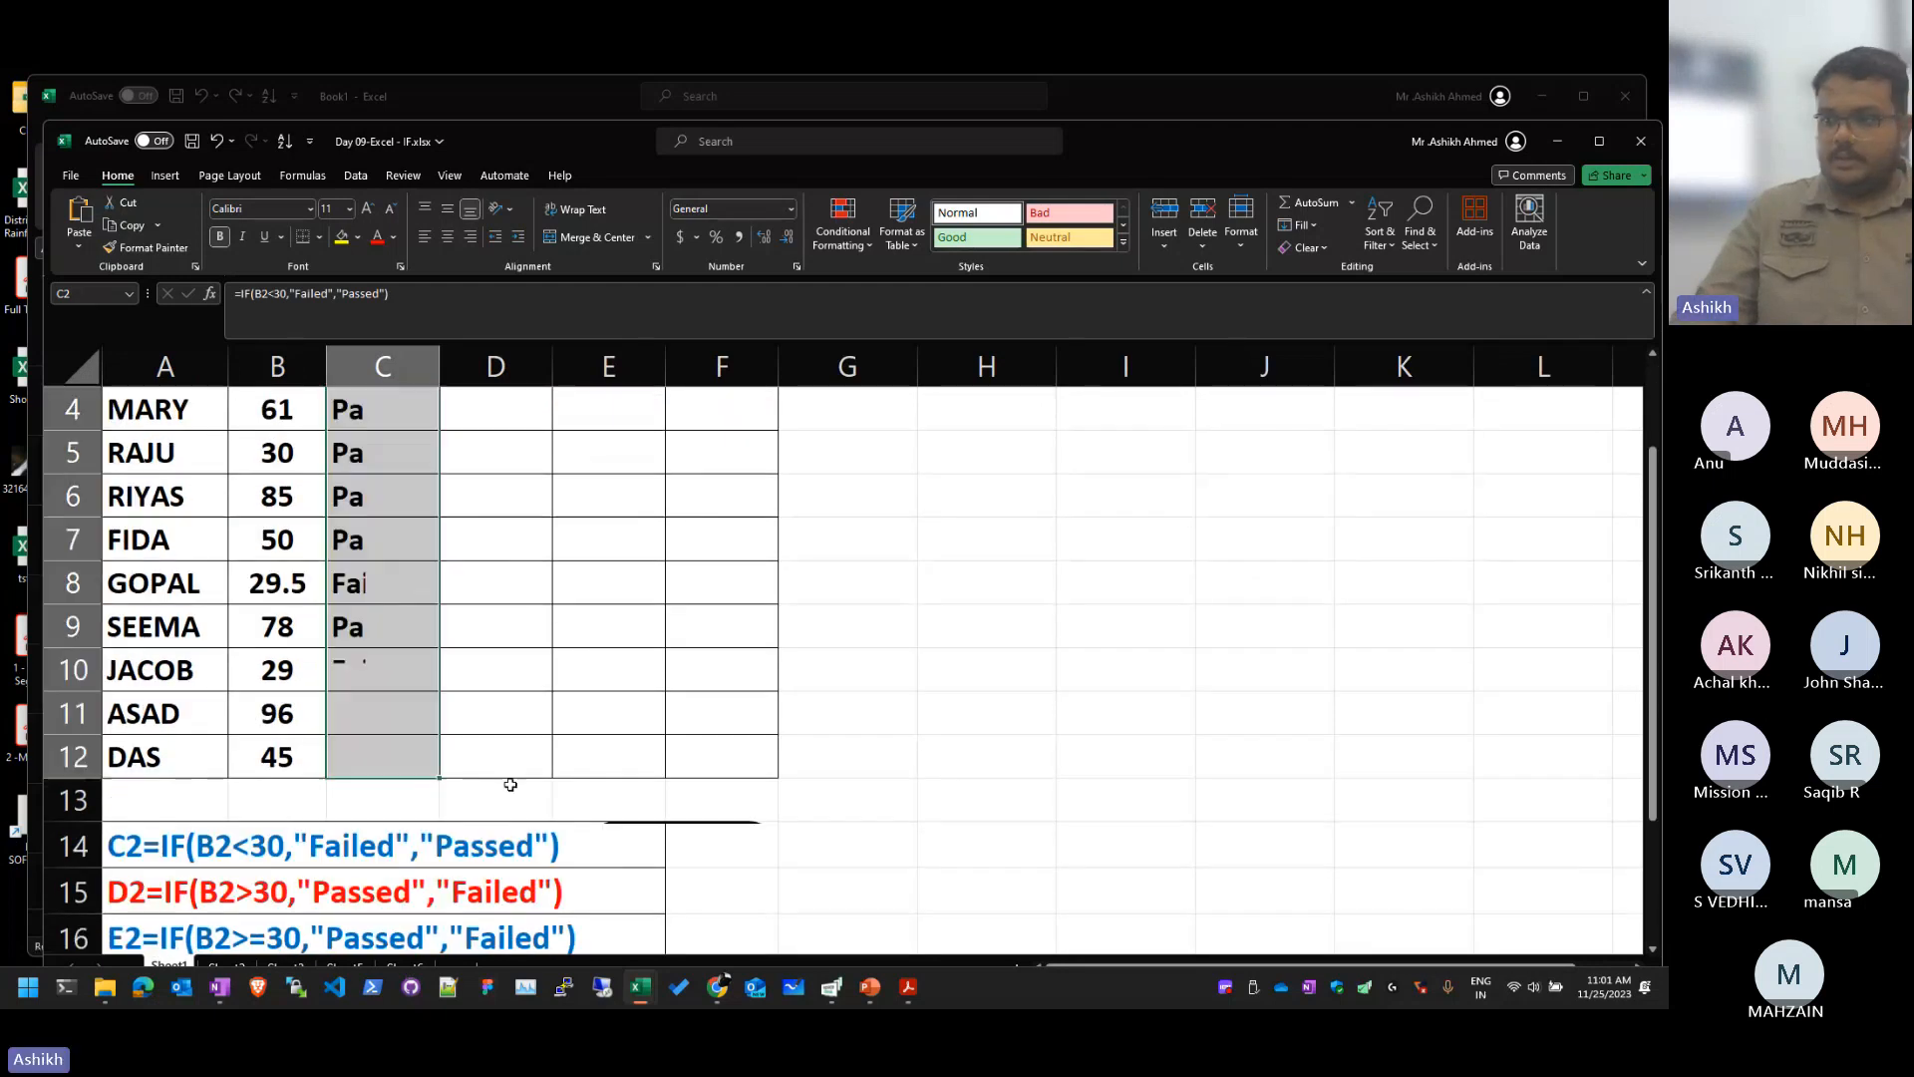
pyautogui.scroll(1, 513, 781)
pyautogui.hotkey('alt', 'Tab')
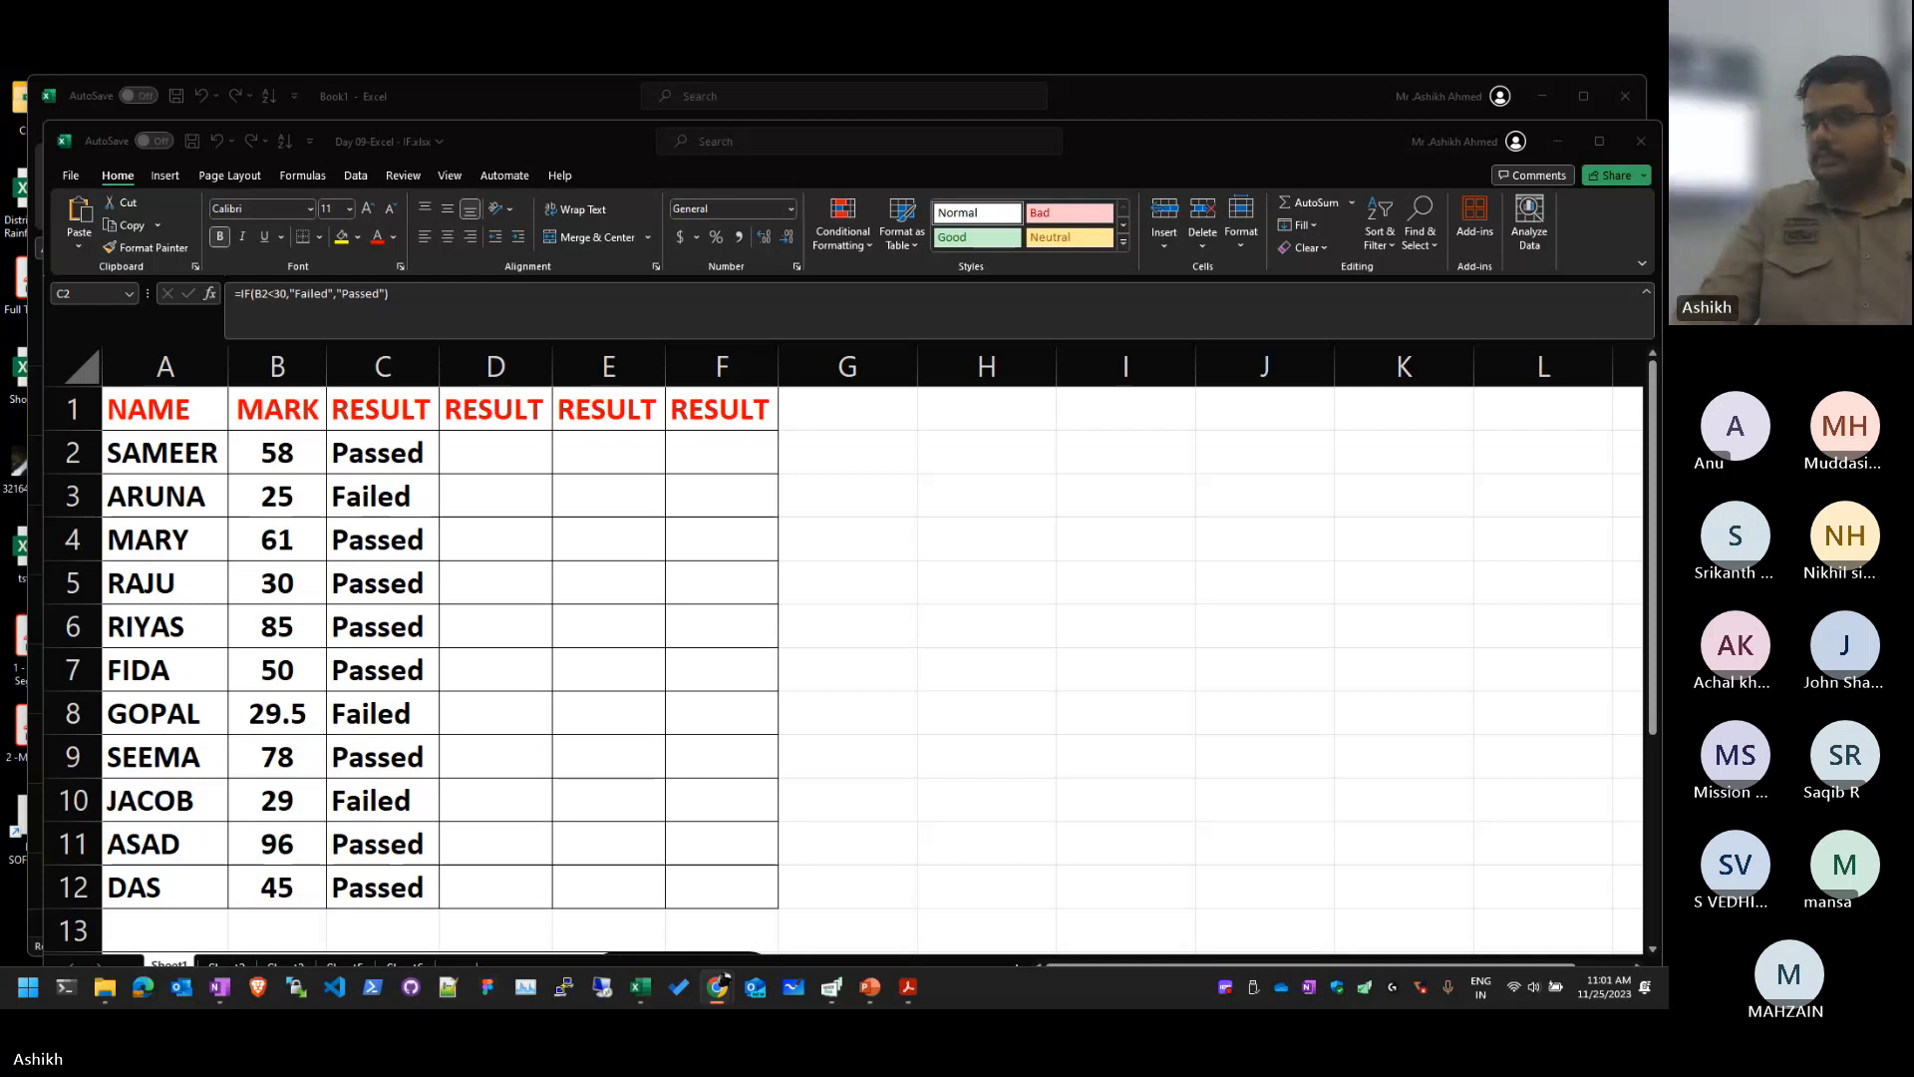
pyautogui.click(732, 391)
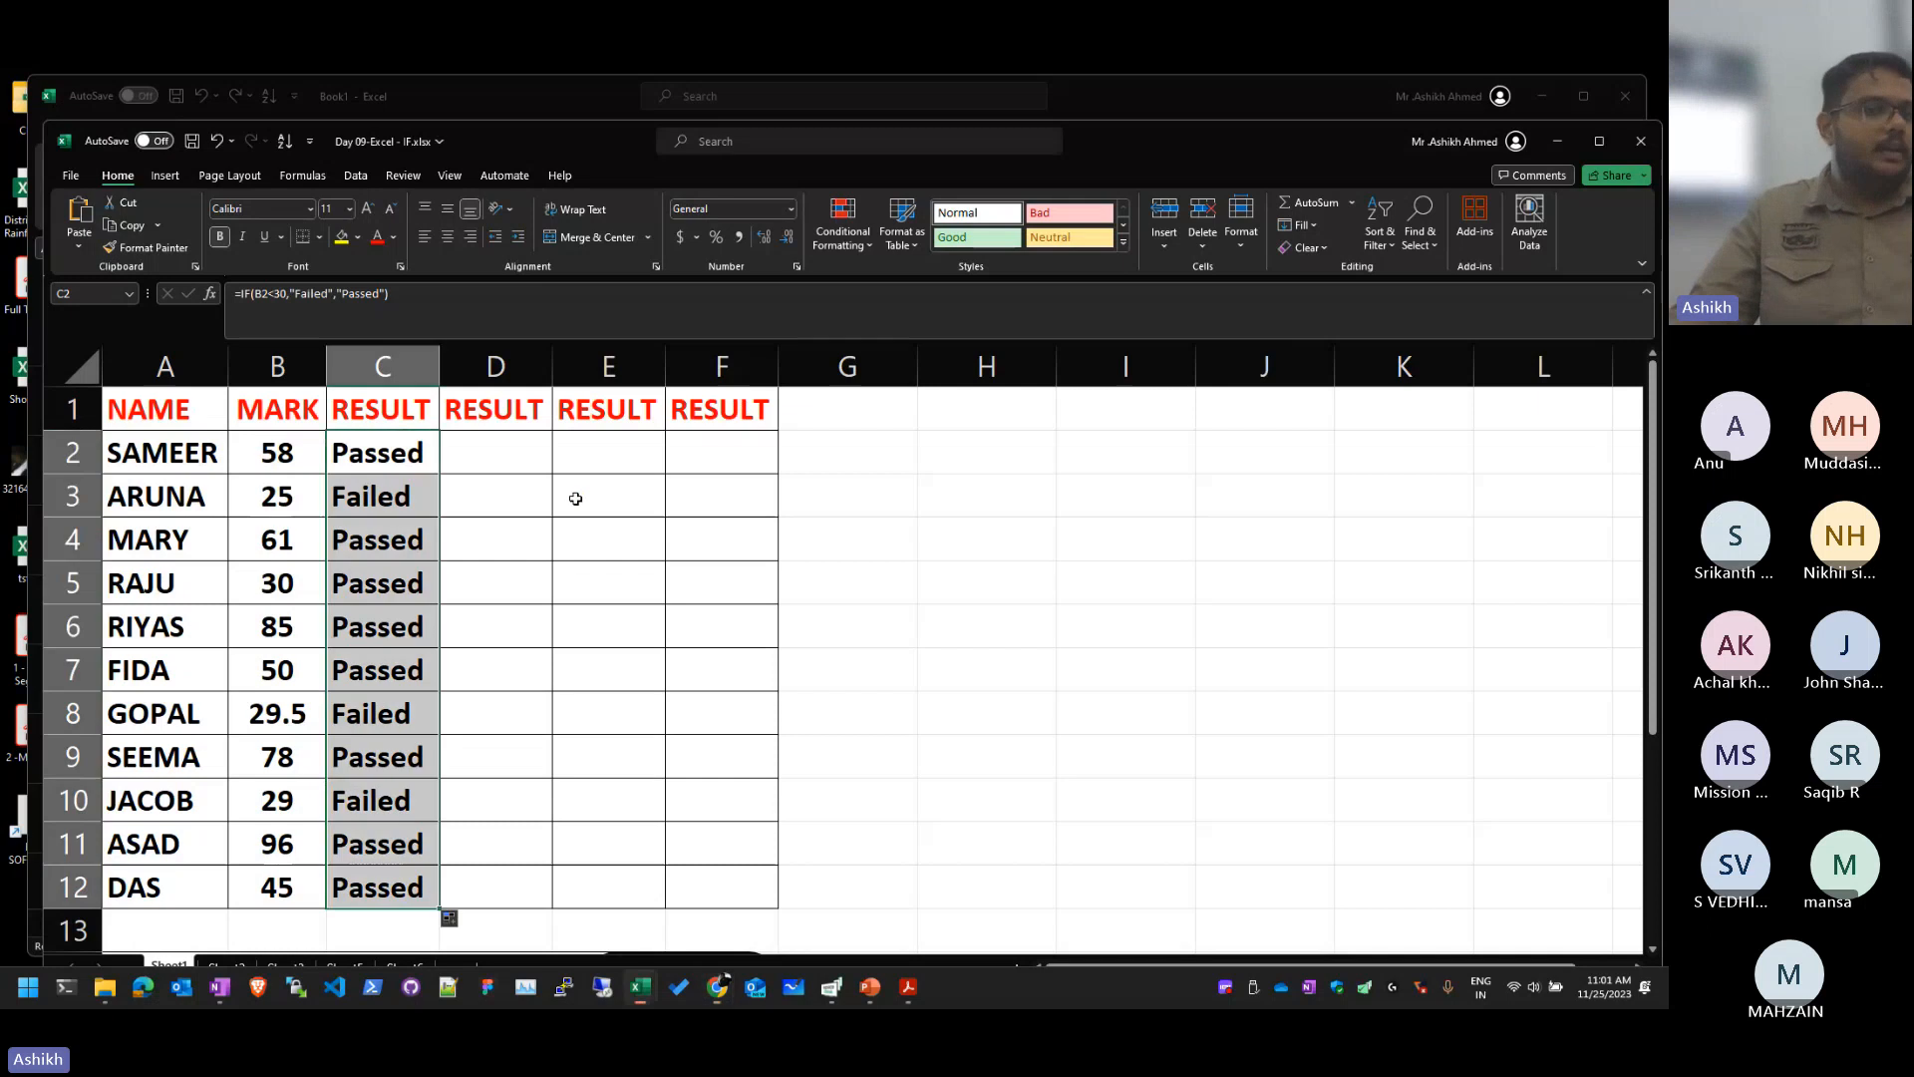
# Step: Check the column C results against the marks, and review C2's formula and the reference formulas below the table
pyautogui.click(526, 470)
pyautogui.press('Left')
pyautogui.press('Left')
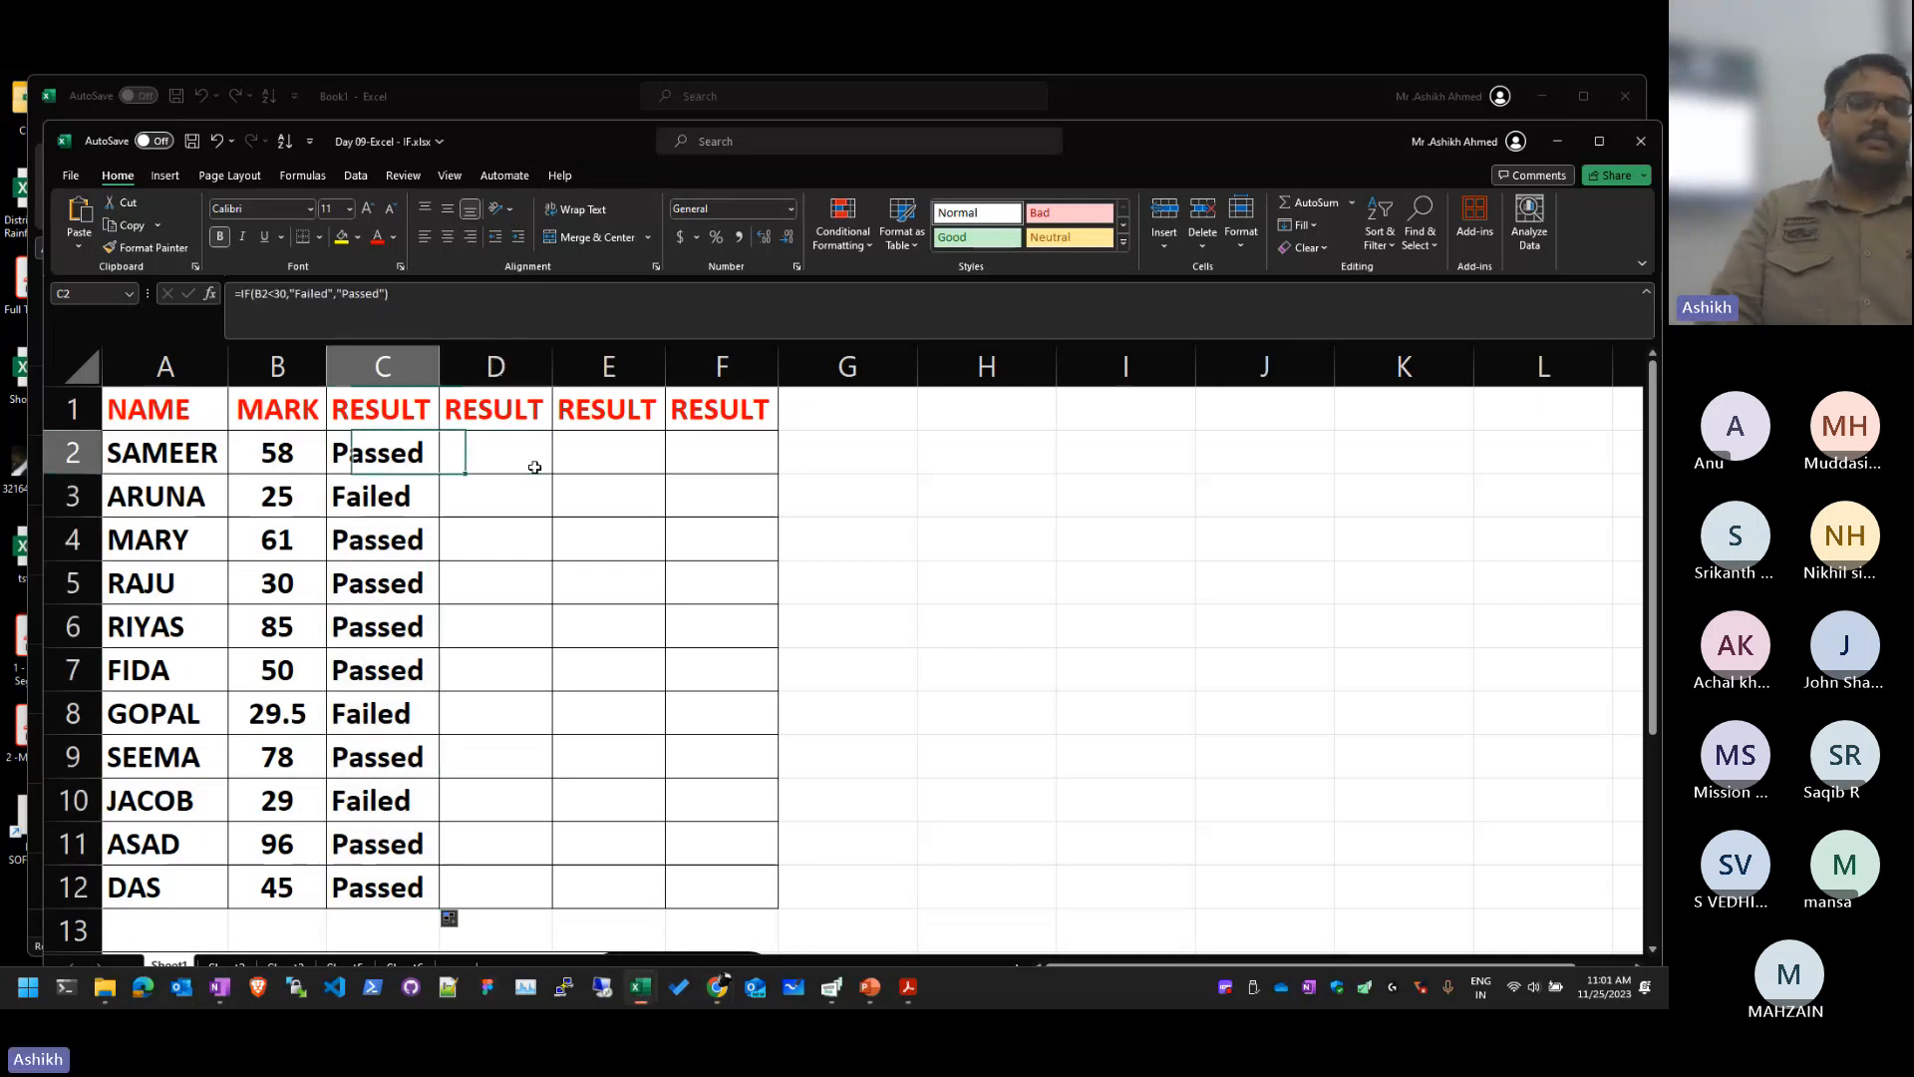
pyautogui.press('Right')
pyautogui.press('Down')
pyautogui.press('Left')
pyautogui.press('Down')
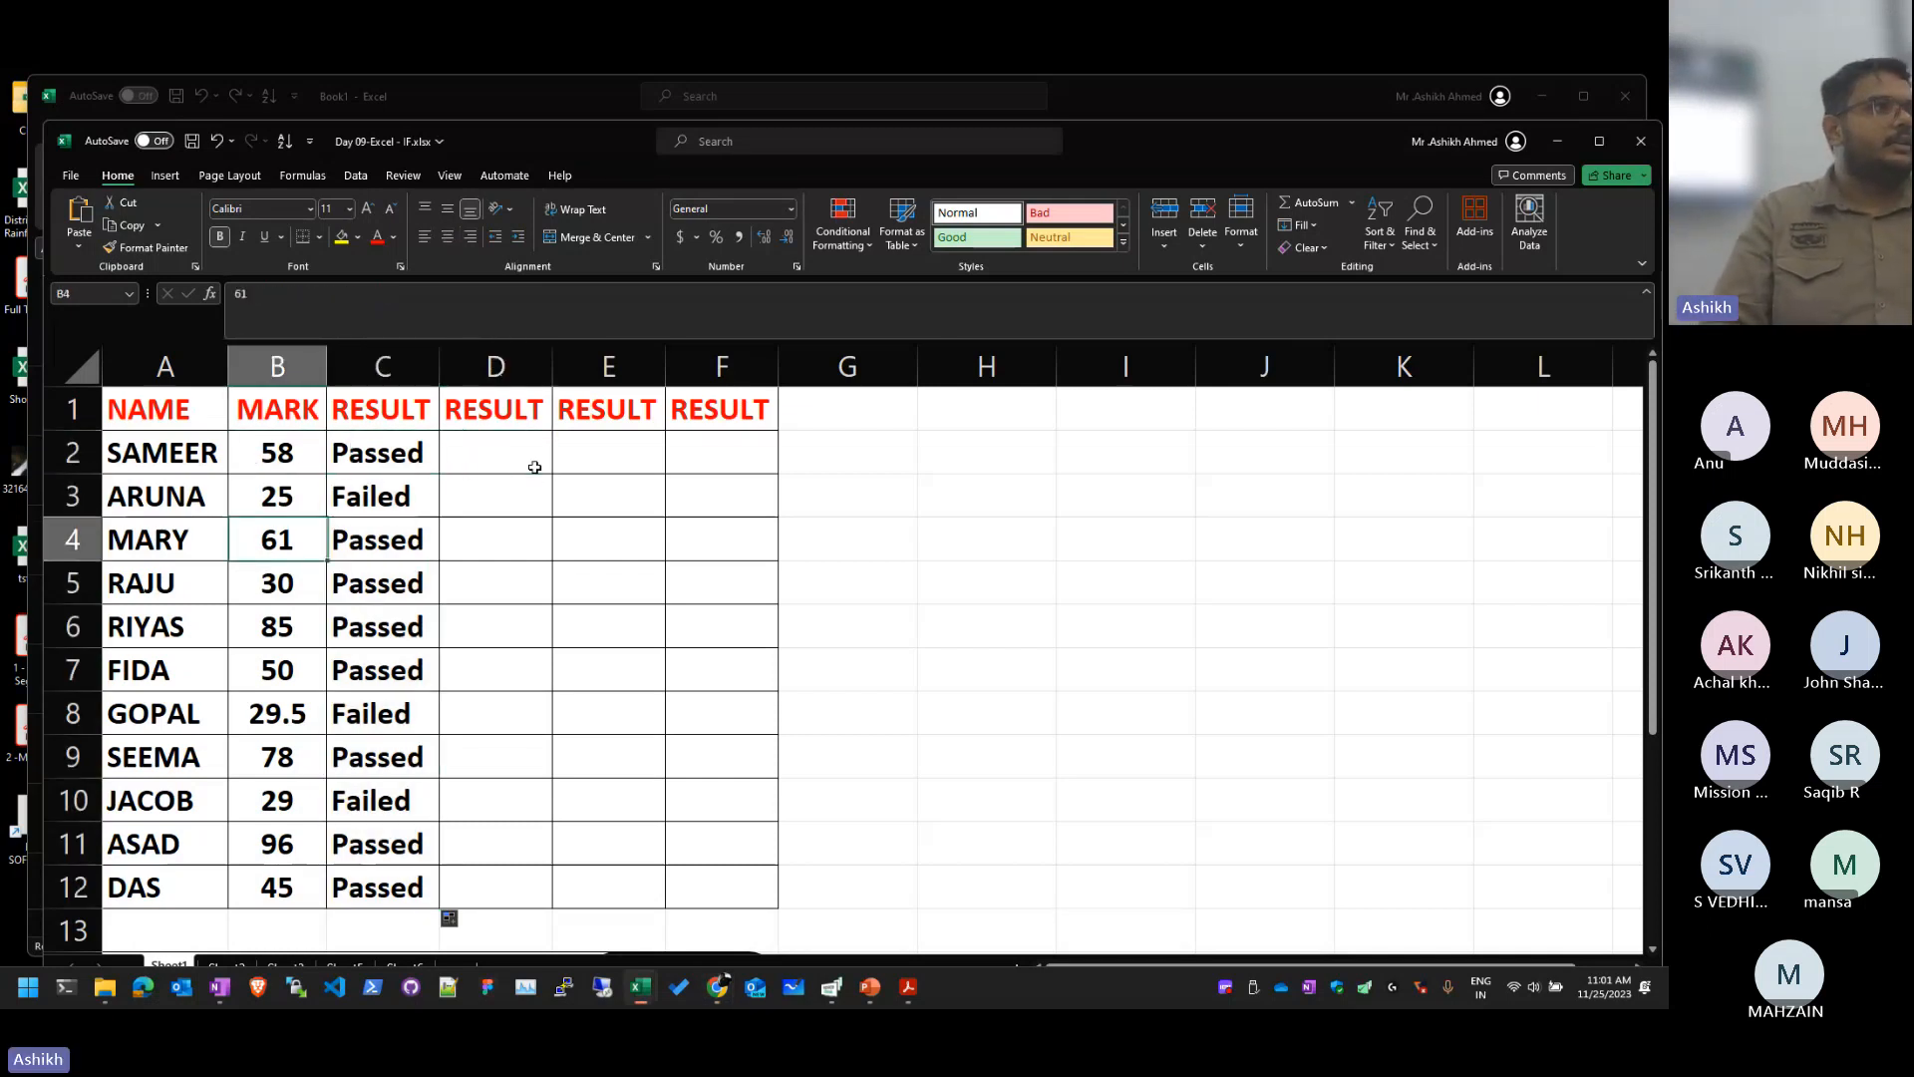
pyautogui.press('Down')
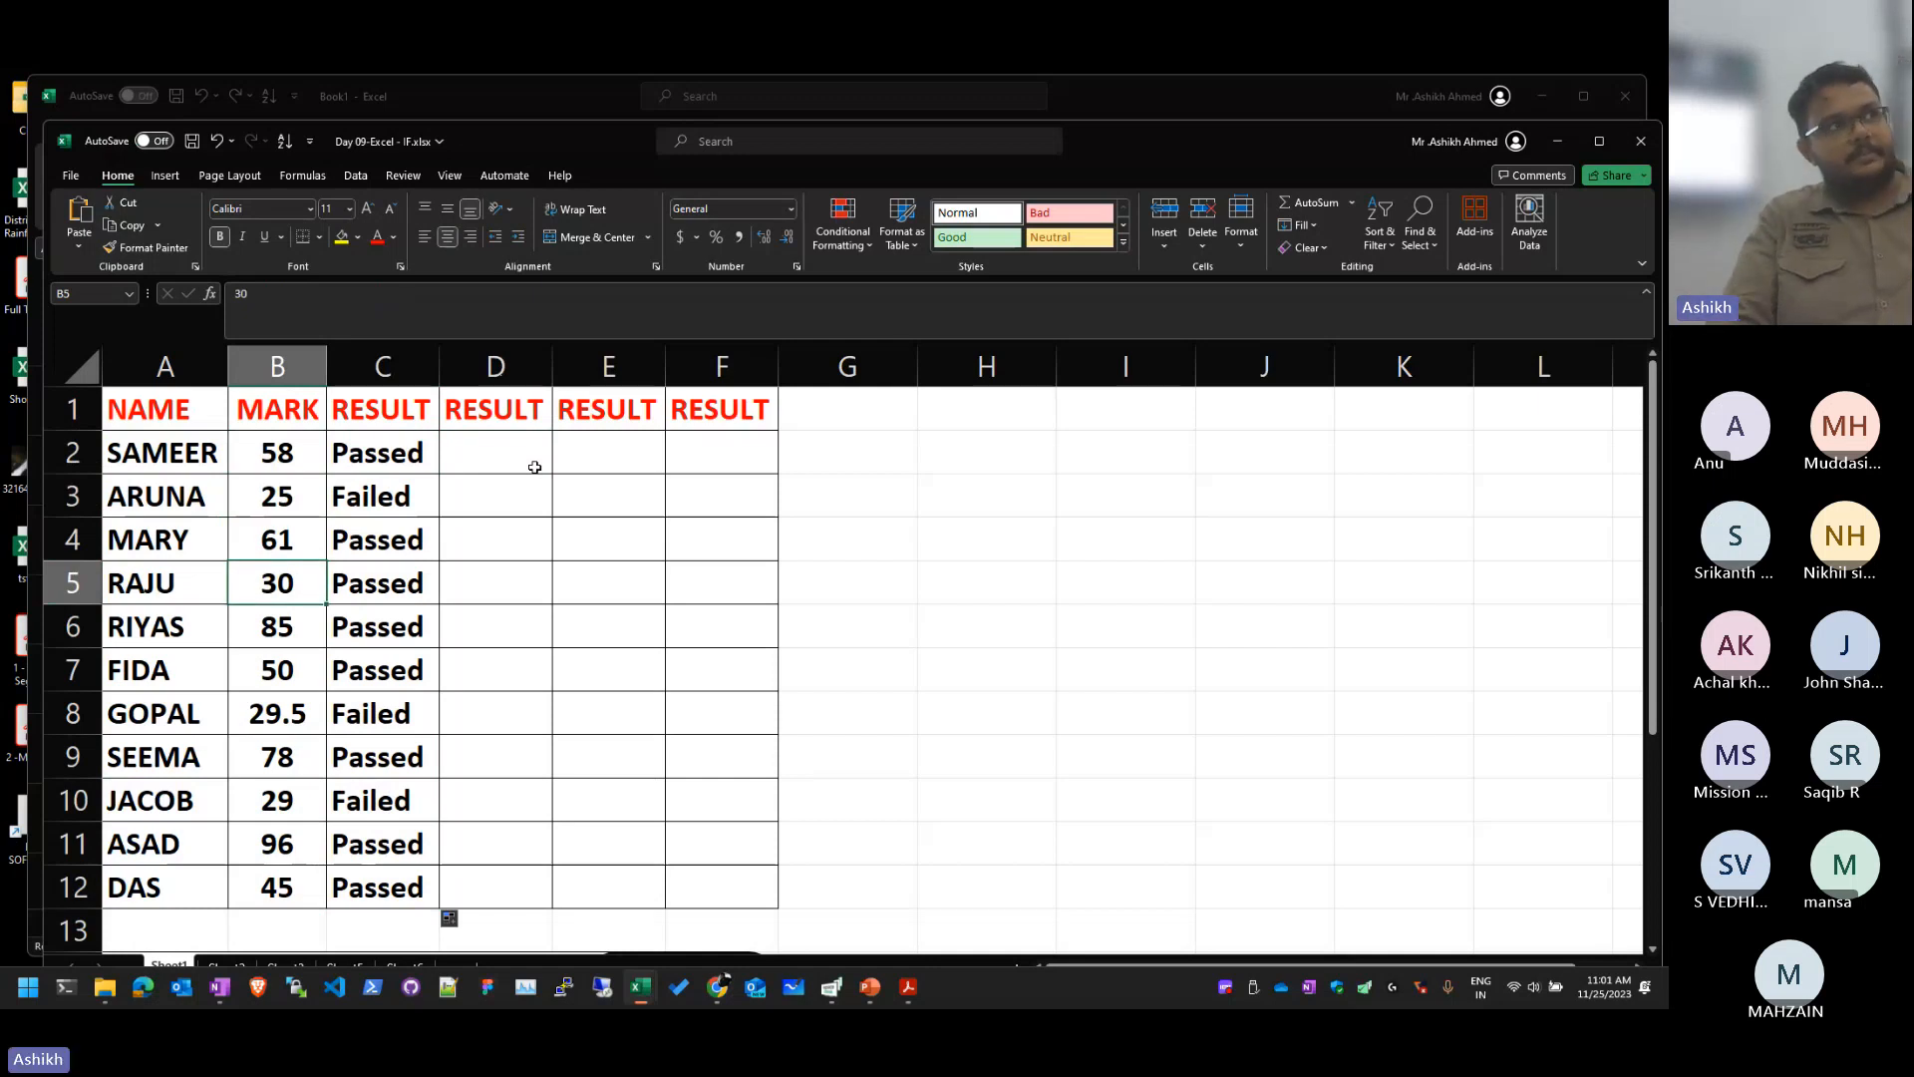
pyautogui.press('Up')
pyautogui.press('Up')
pyautogui.press('Right')
pyautogui.press('Up')
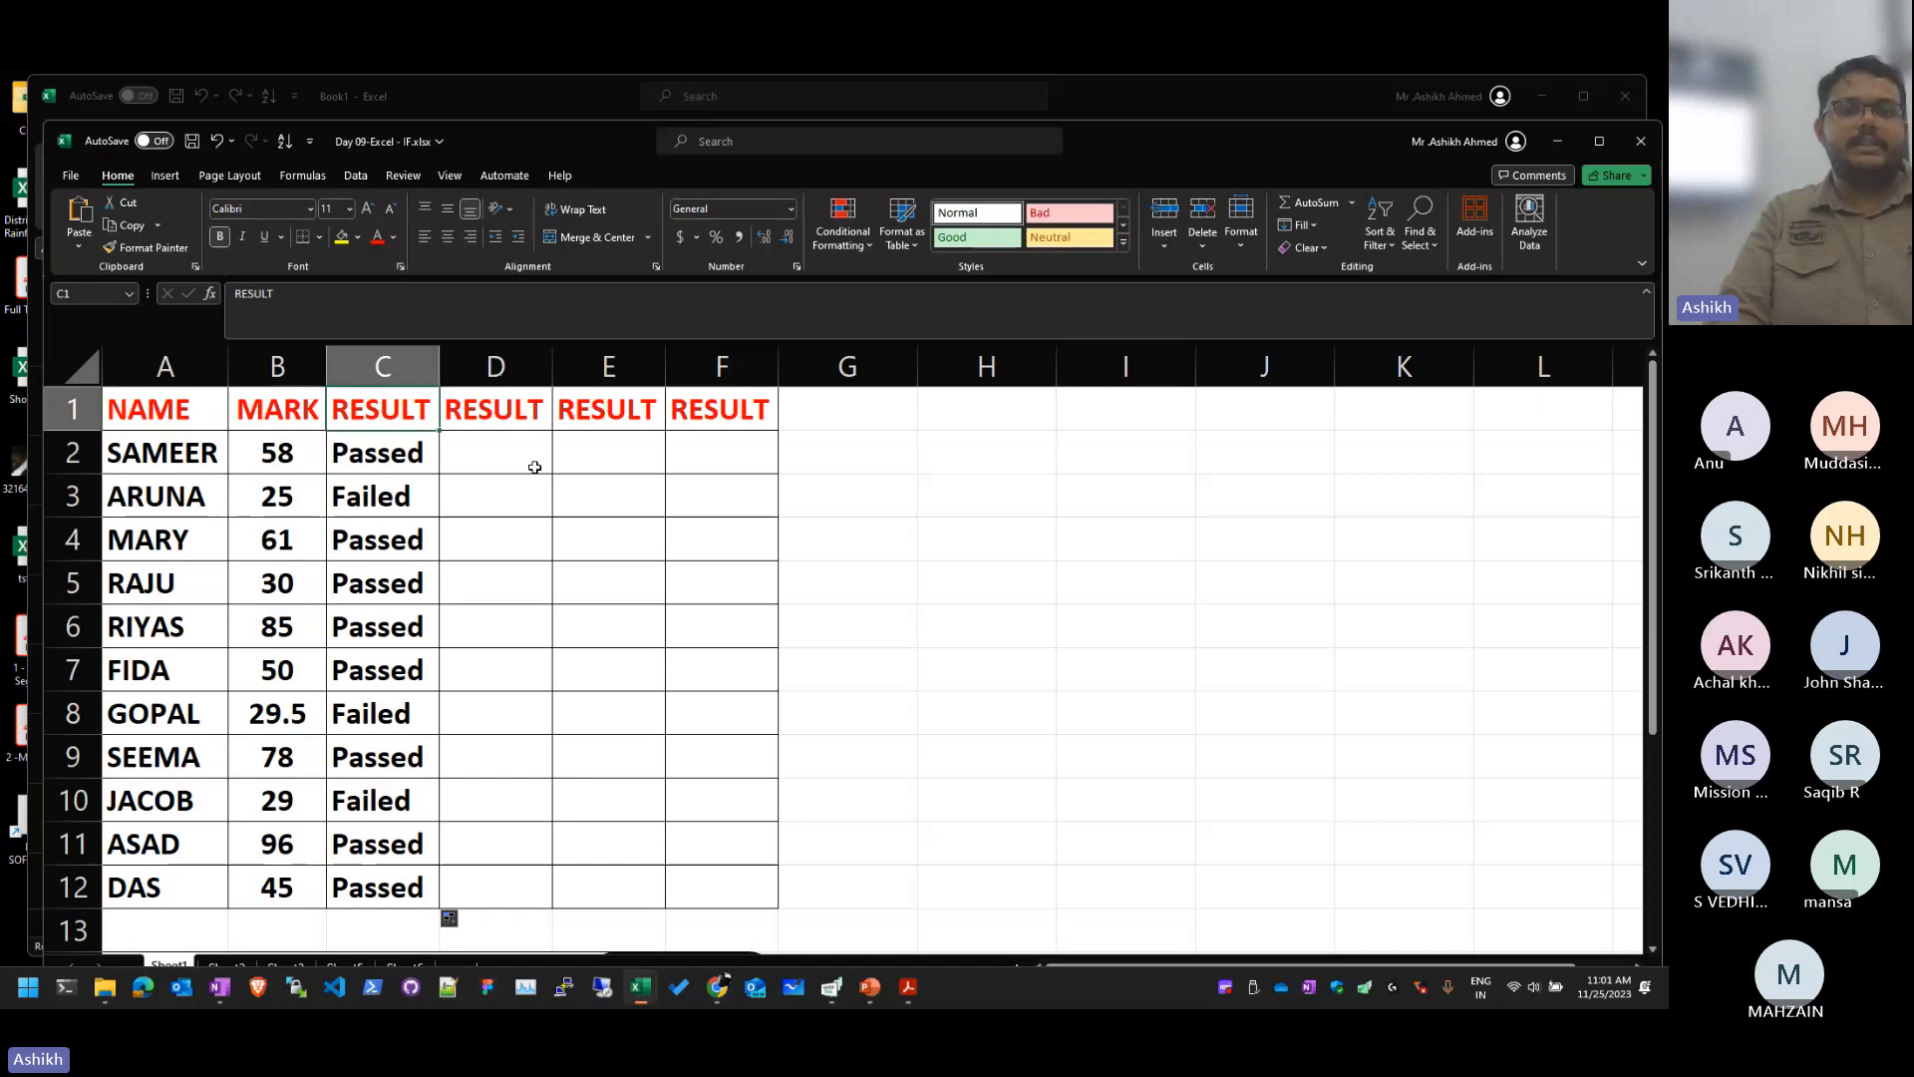
pyautogui.press('F2')
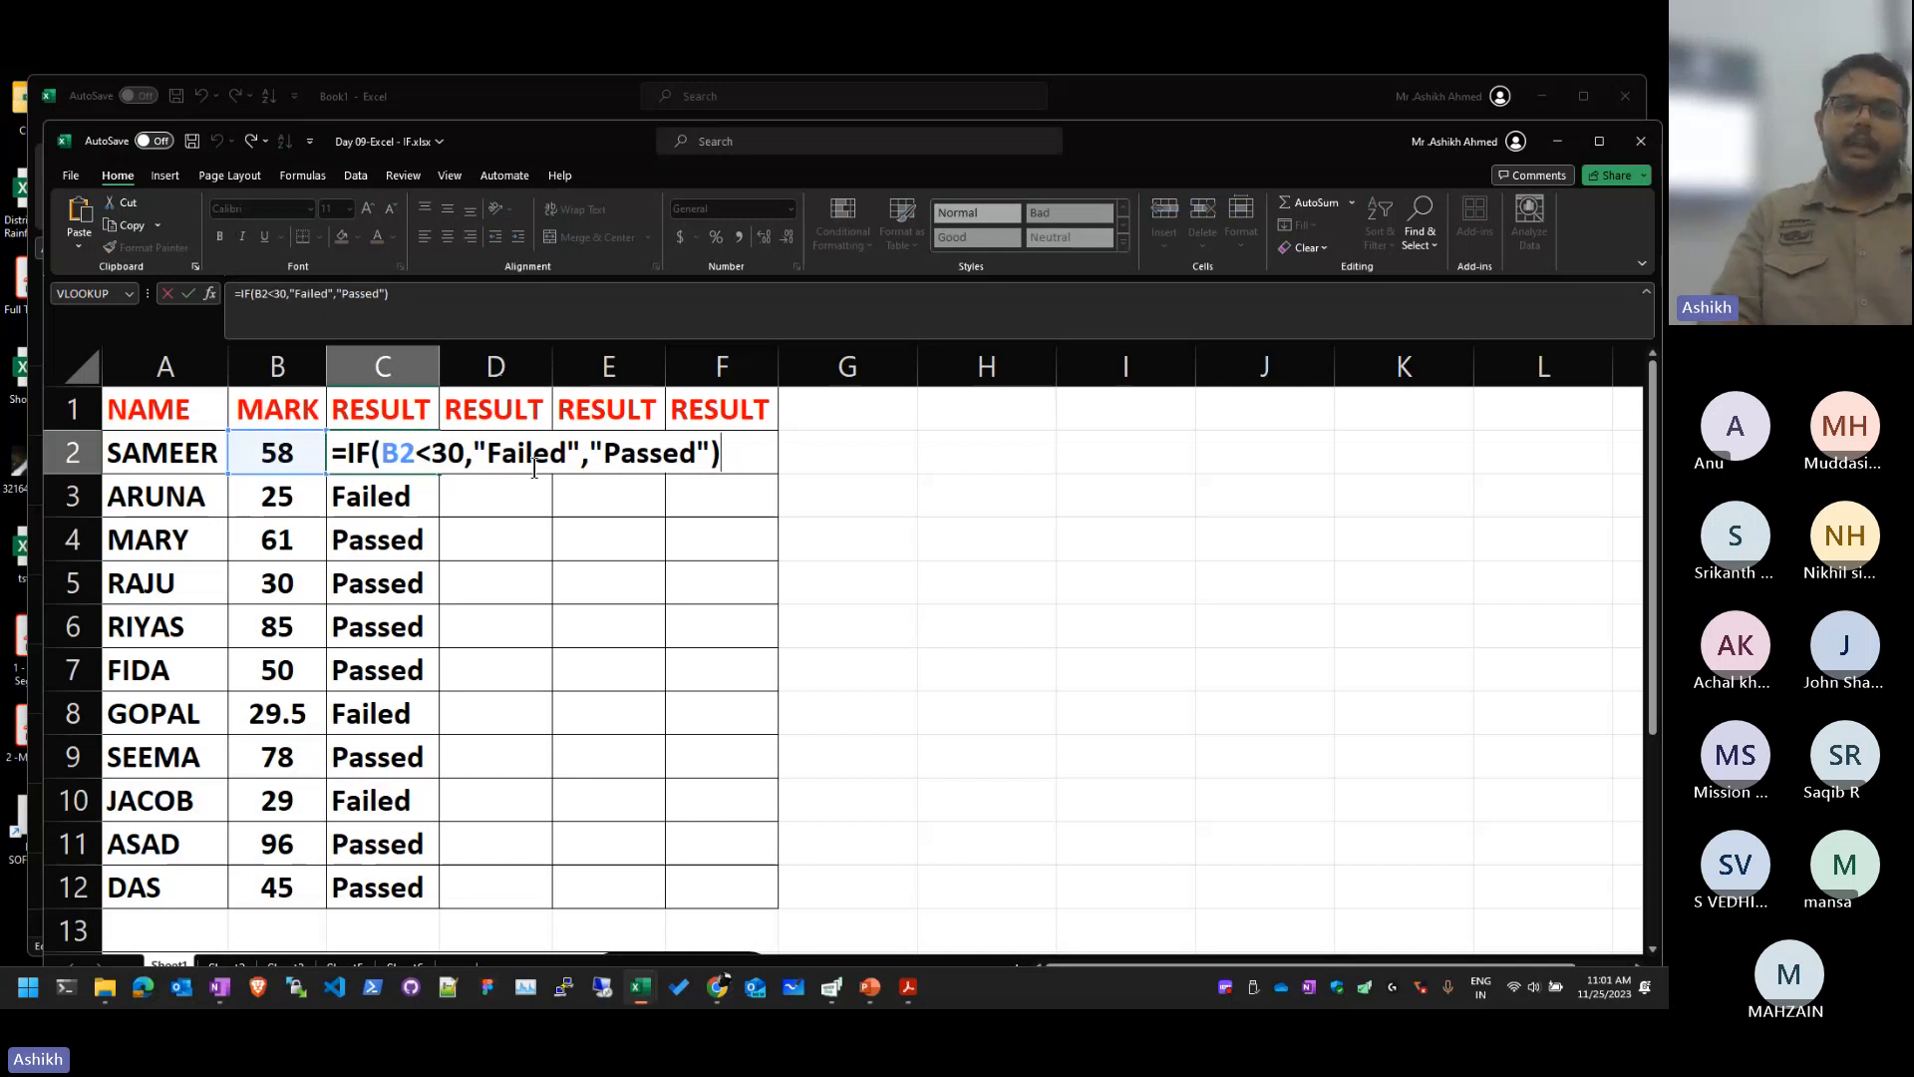
pyautogui.press('Return')
pyautogui.scroll(-1, 430, 812)
pyautogui.scroll(1, 448, 809)
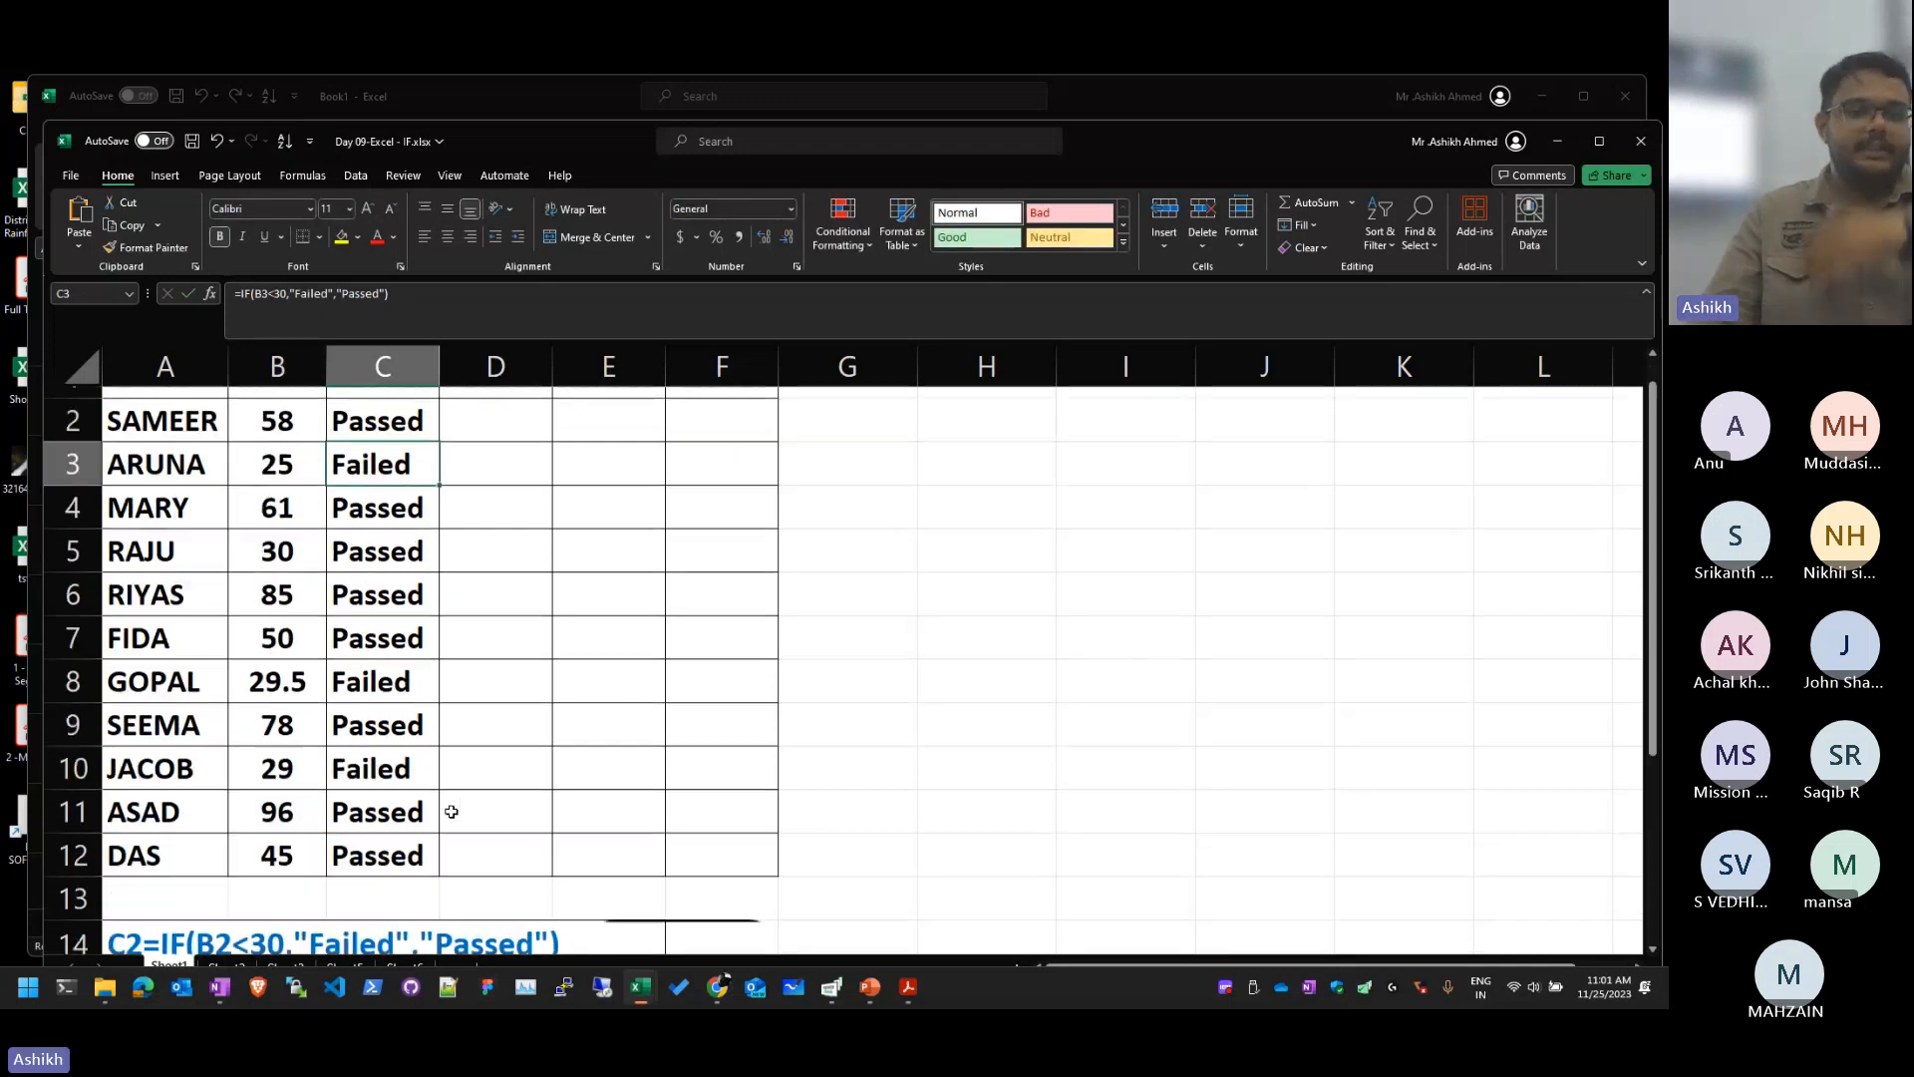
pyautogui.scroll(-1, 452, 812)
pyautogui.scroll(-2, 452, 812)
pyautogui.scroll(2, 449, 812)
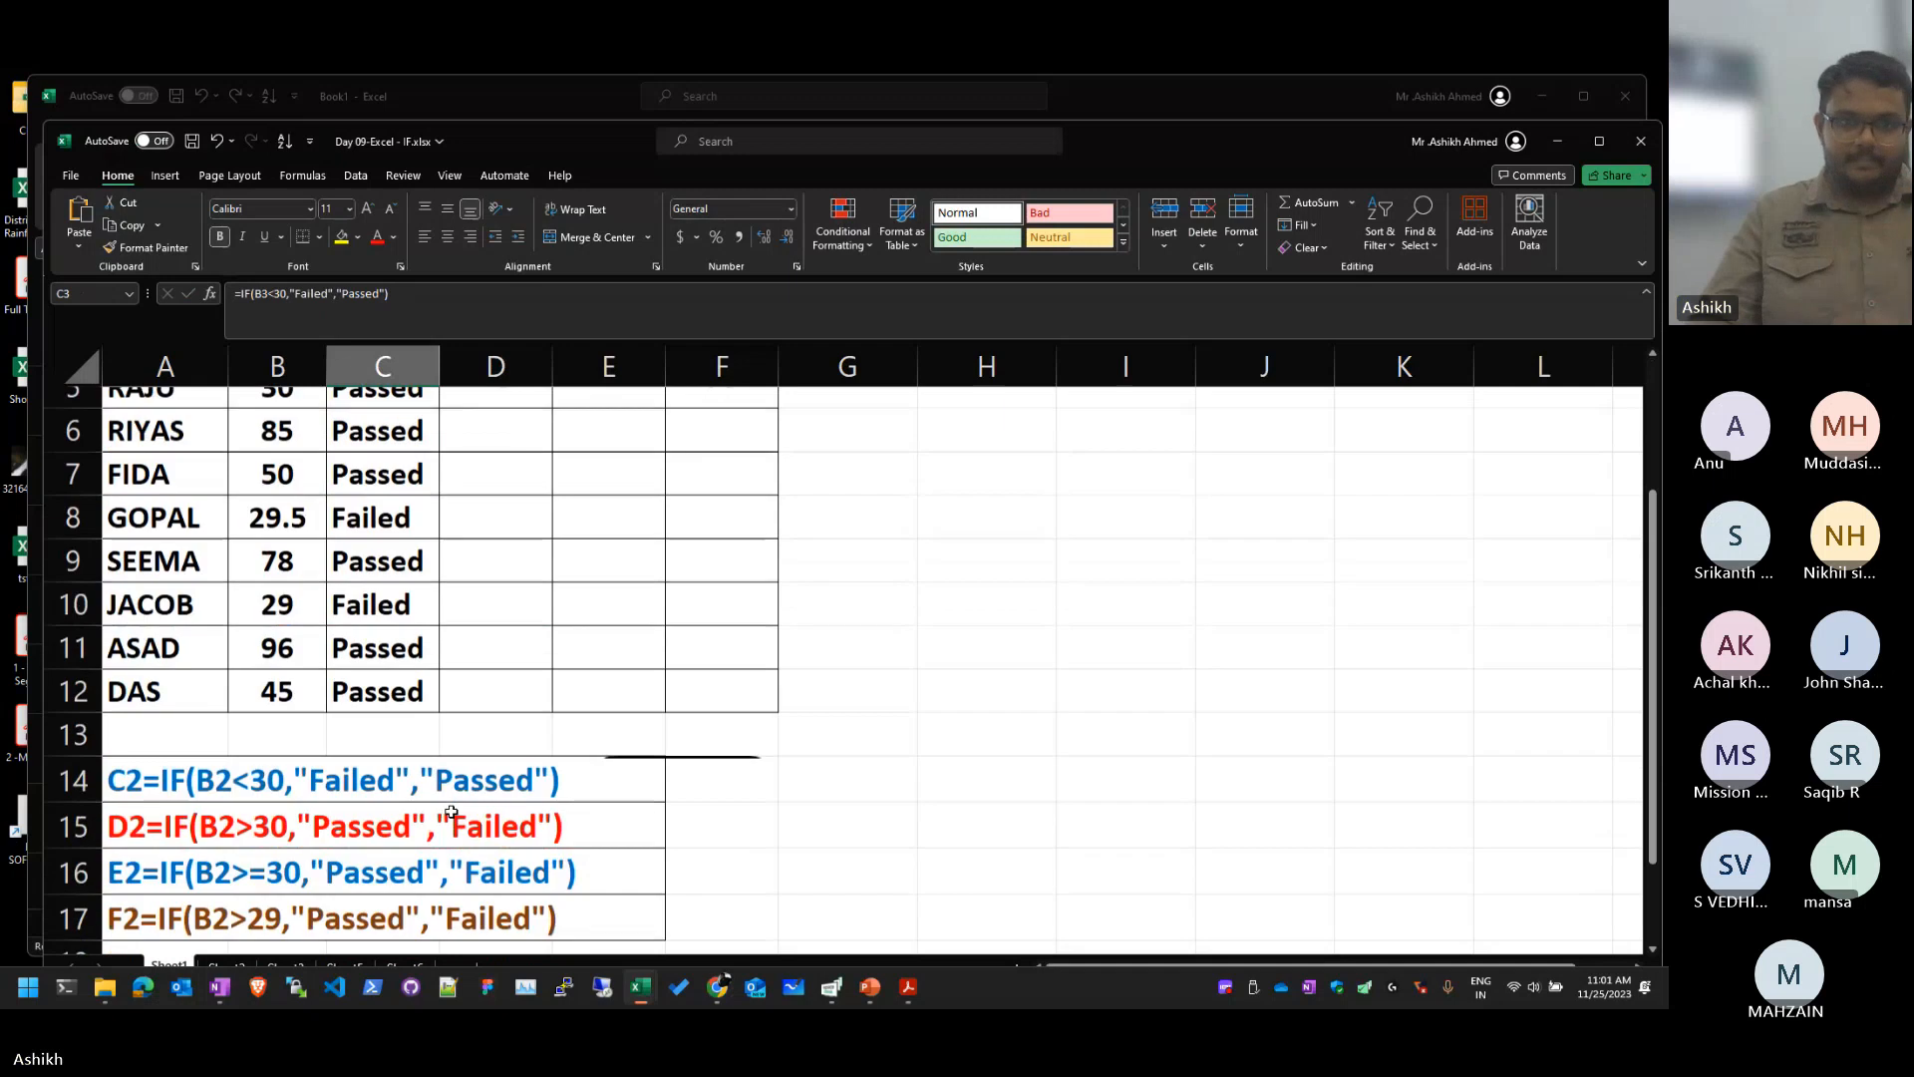
# Step: Copy the formula text from C2 into D2 with its reference to B2 intact
pyautogui.click(454, 456)
pyautogui.click(359, 443)
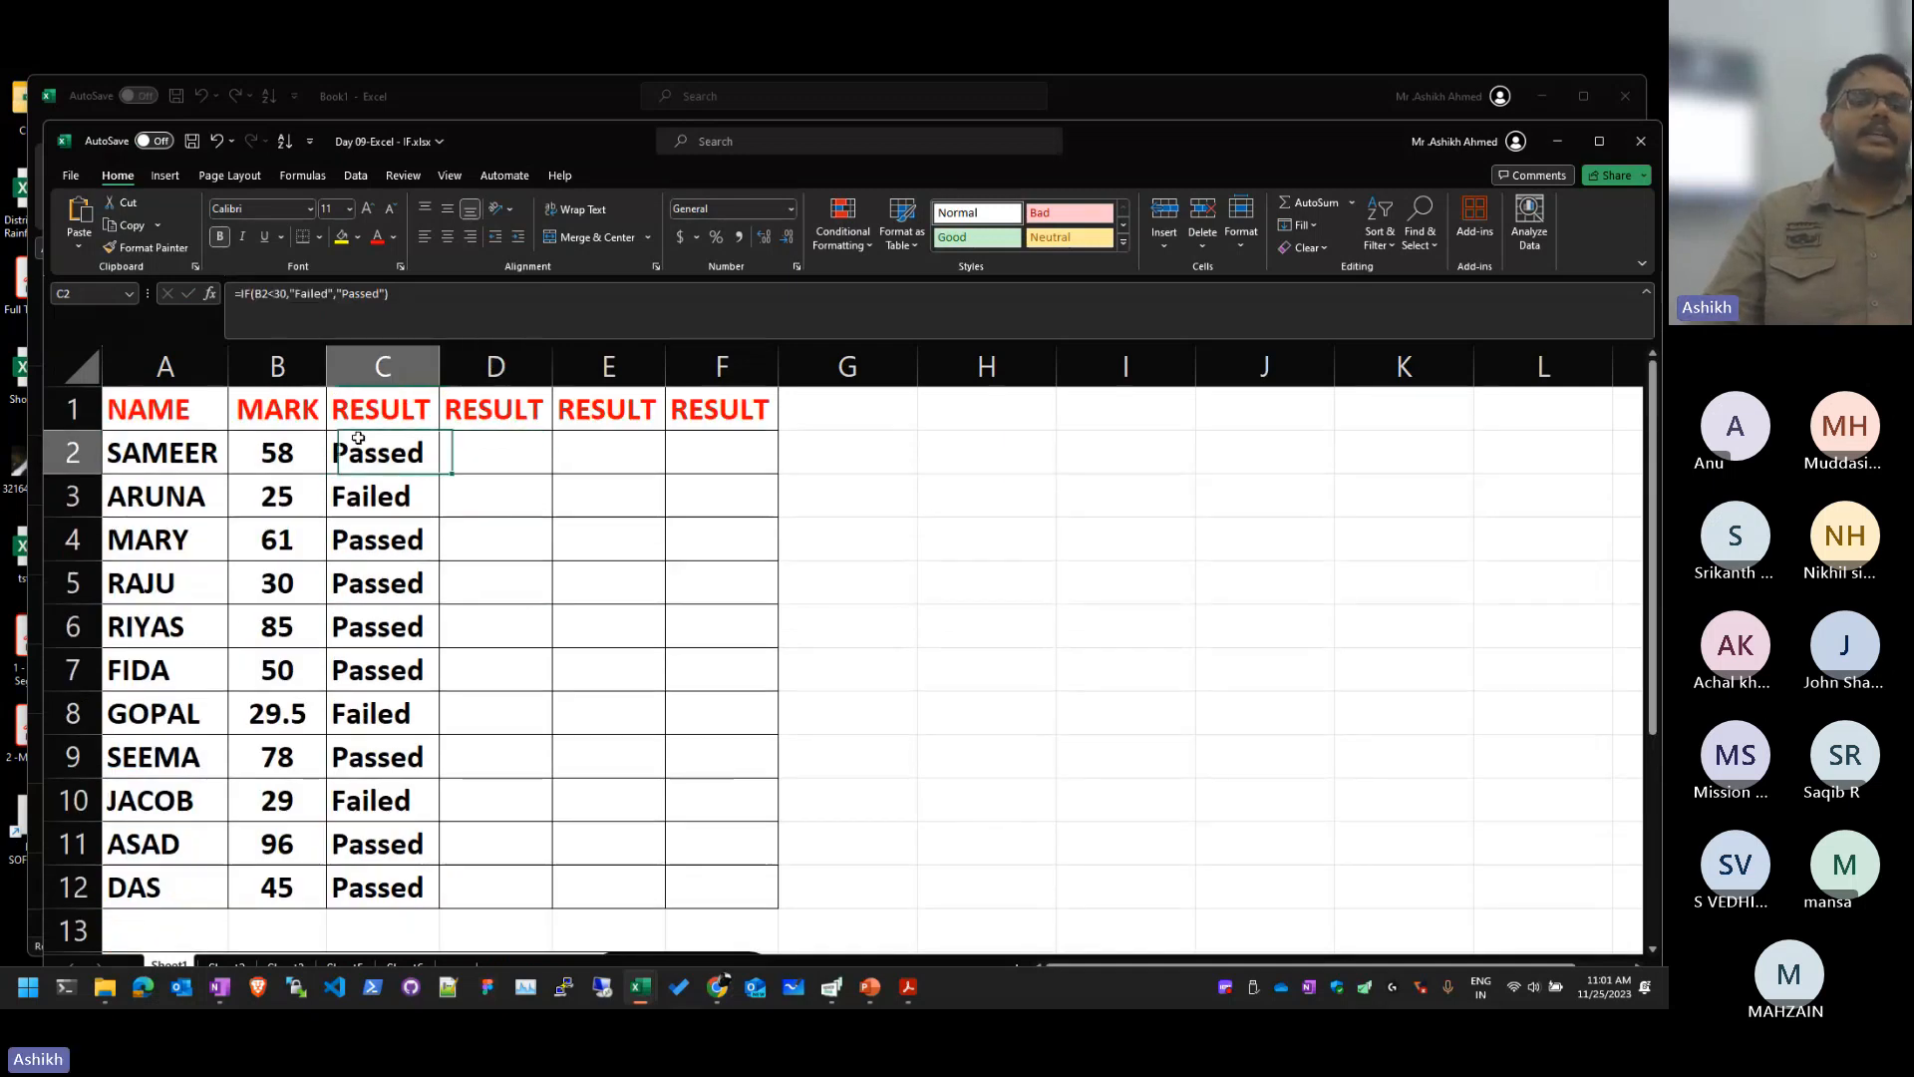
pyautogui.doubleClick(357, 451)
pyautogui.hotkey('shift', 'End')
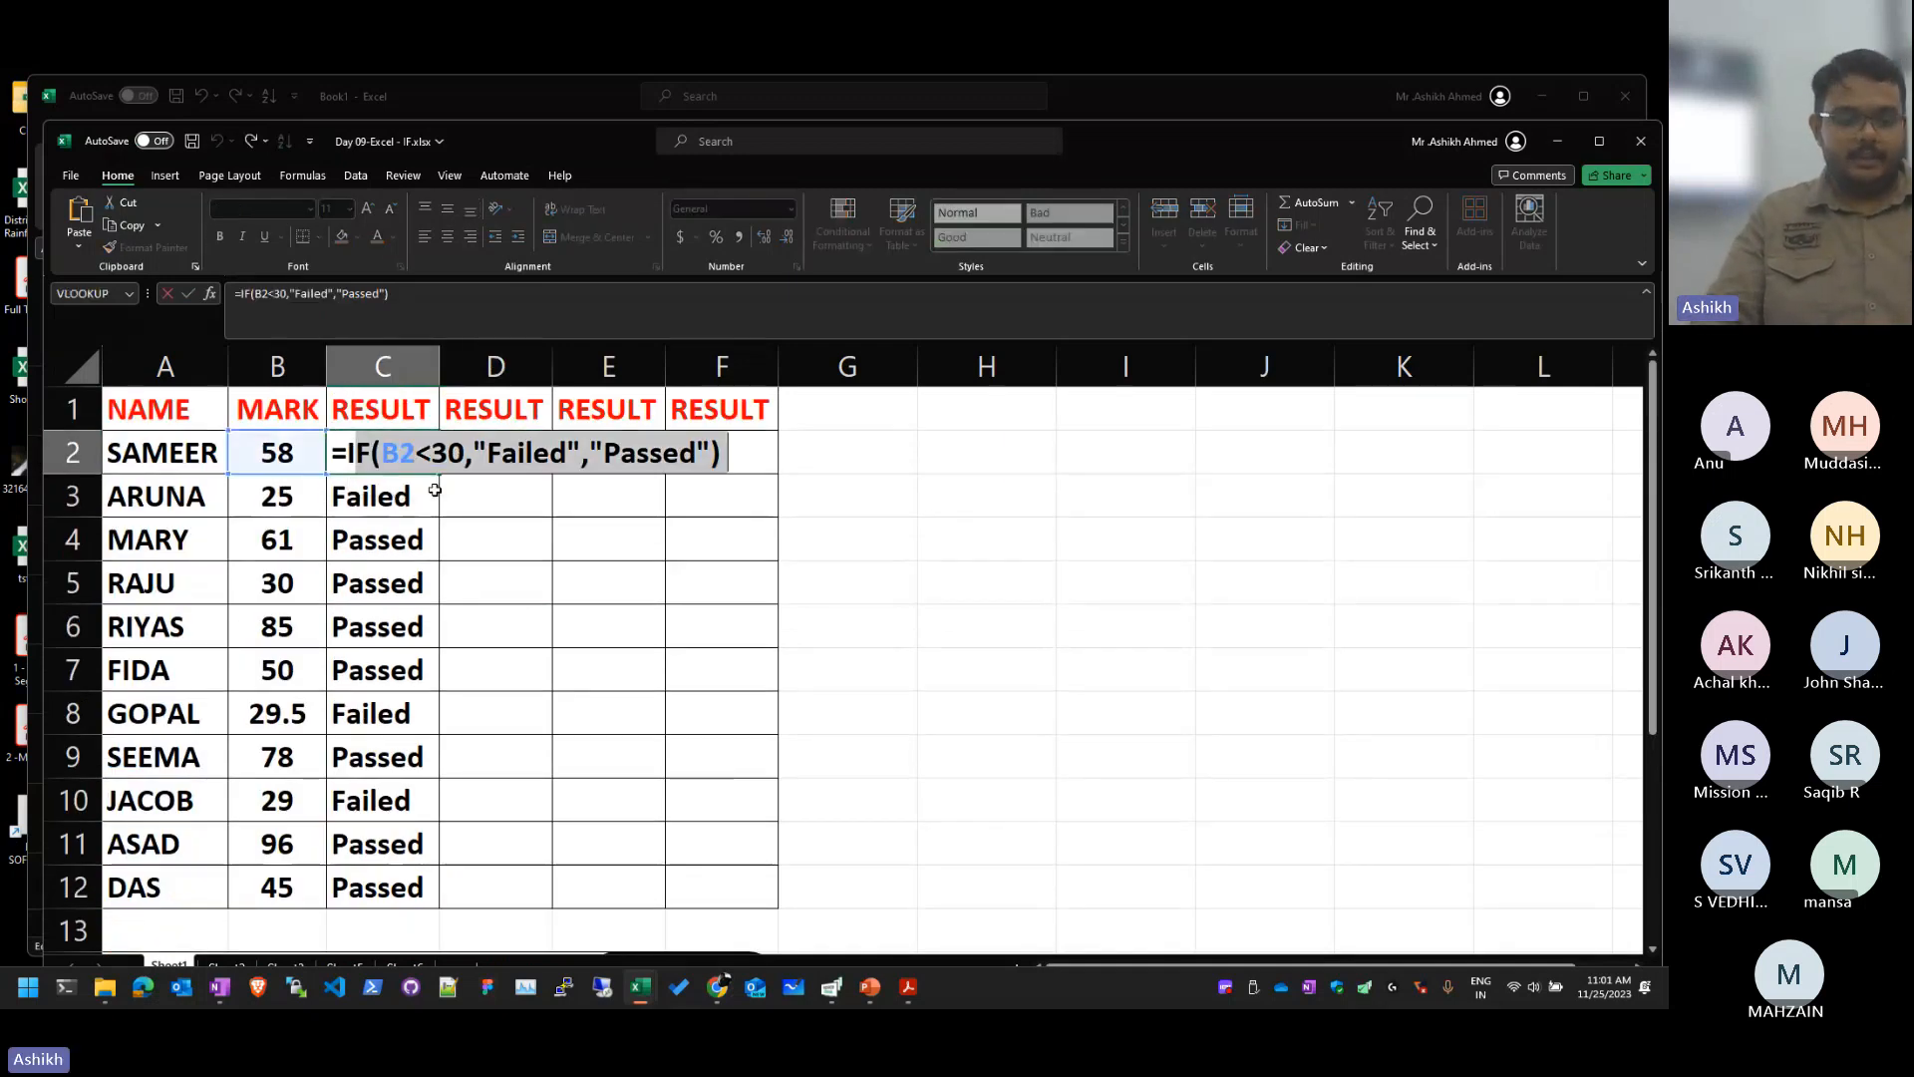
pyautogui.press('Home')
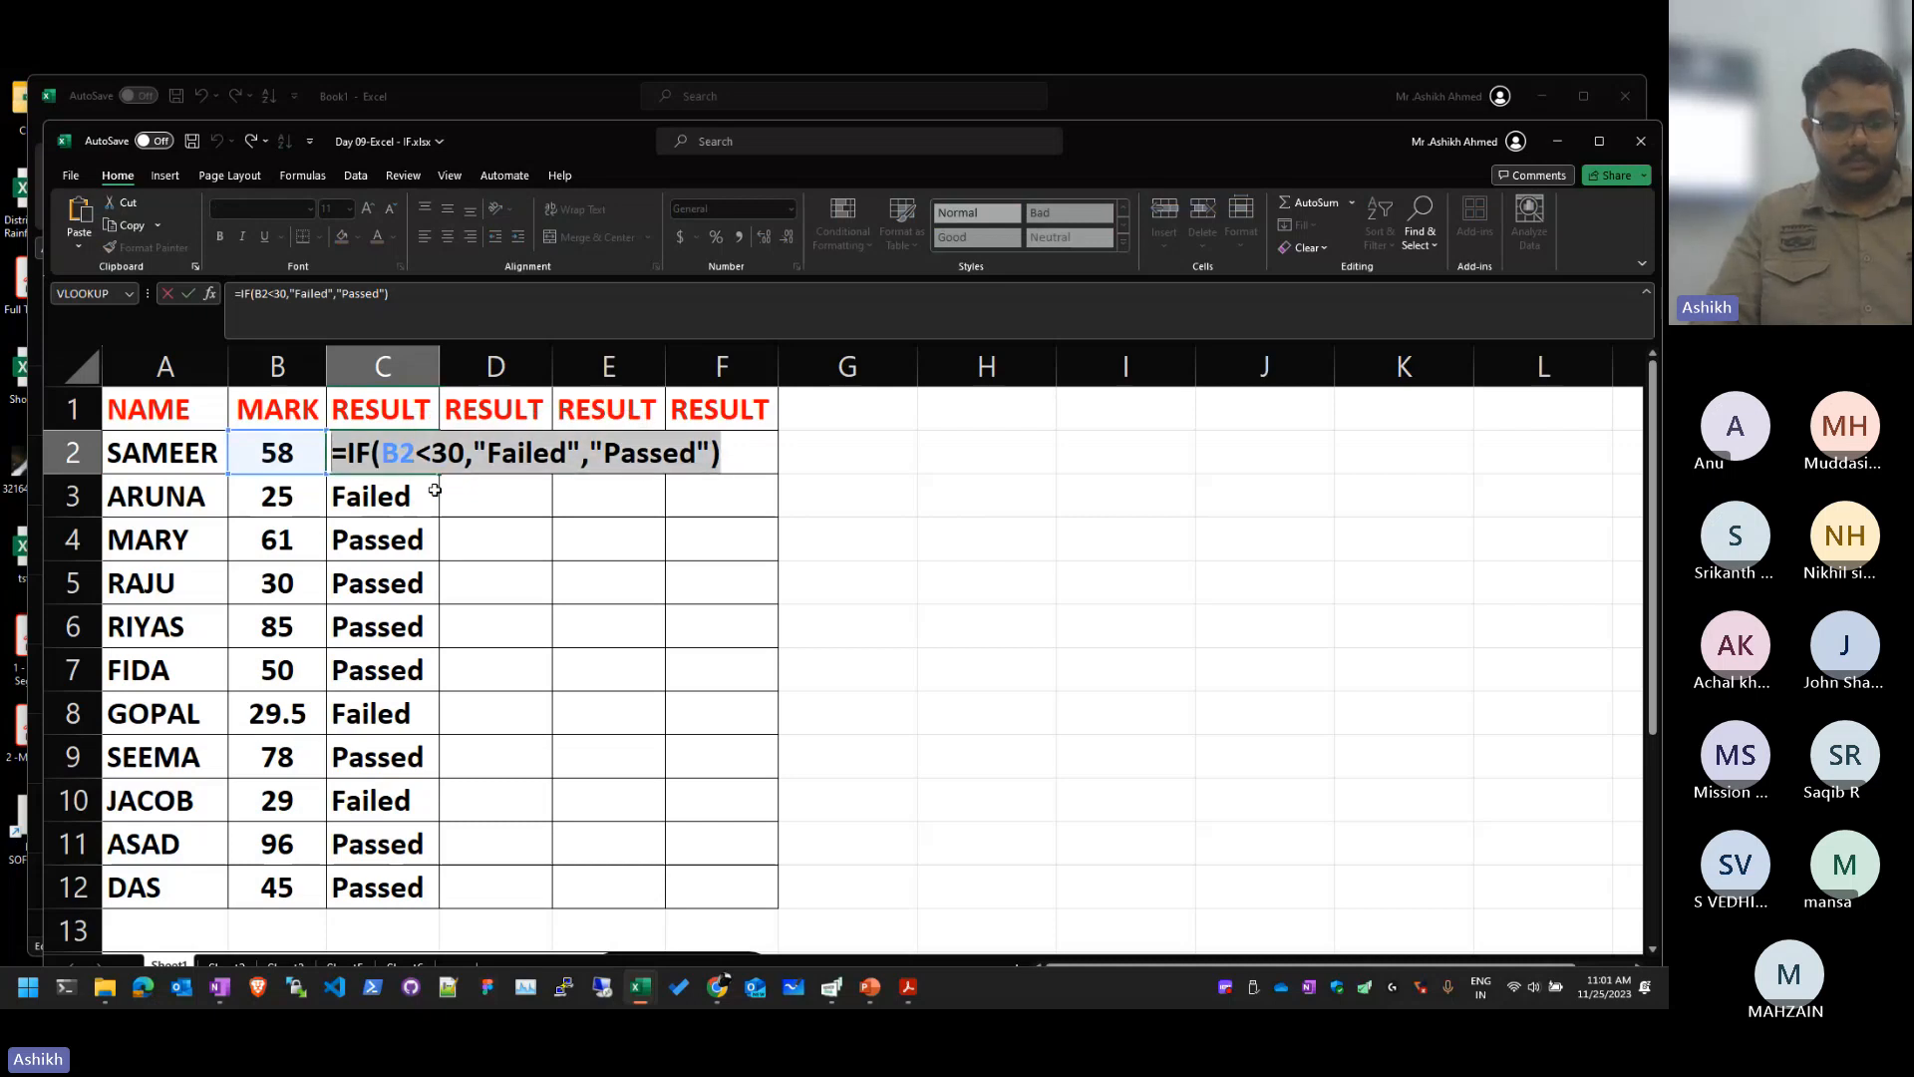
pyautogui.press('Tab')
pyautogui.write('=IF(B2<30,"Failed","Passed")')
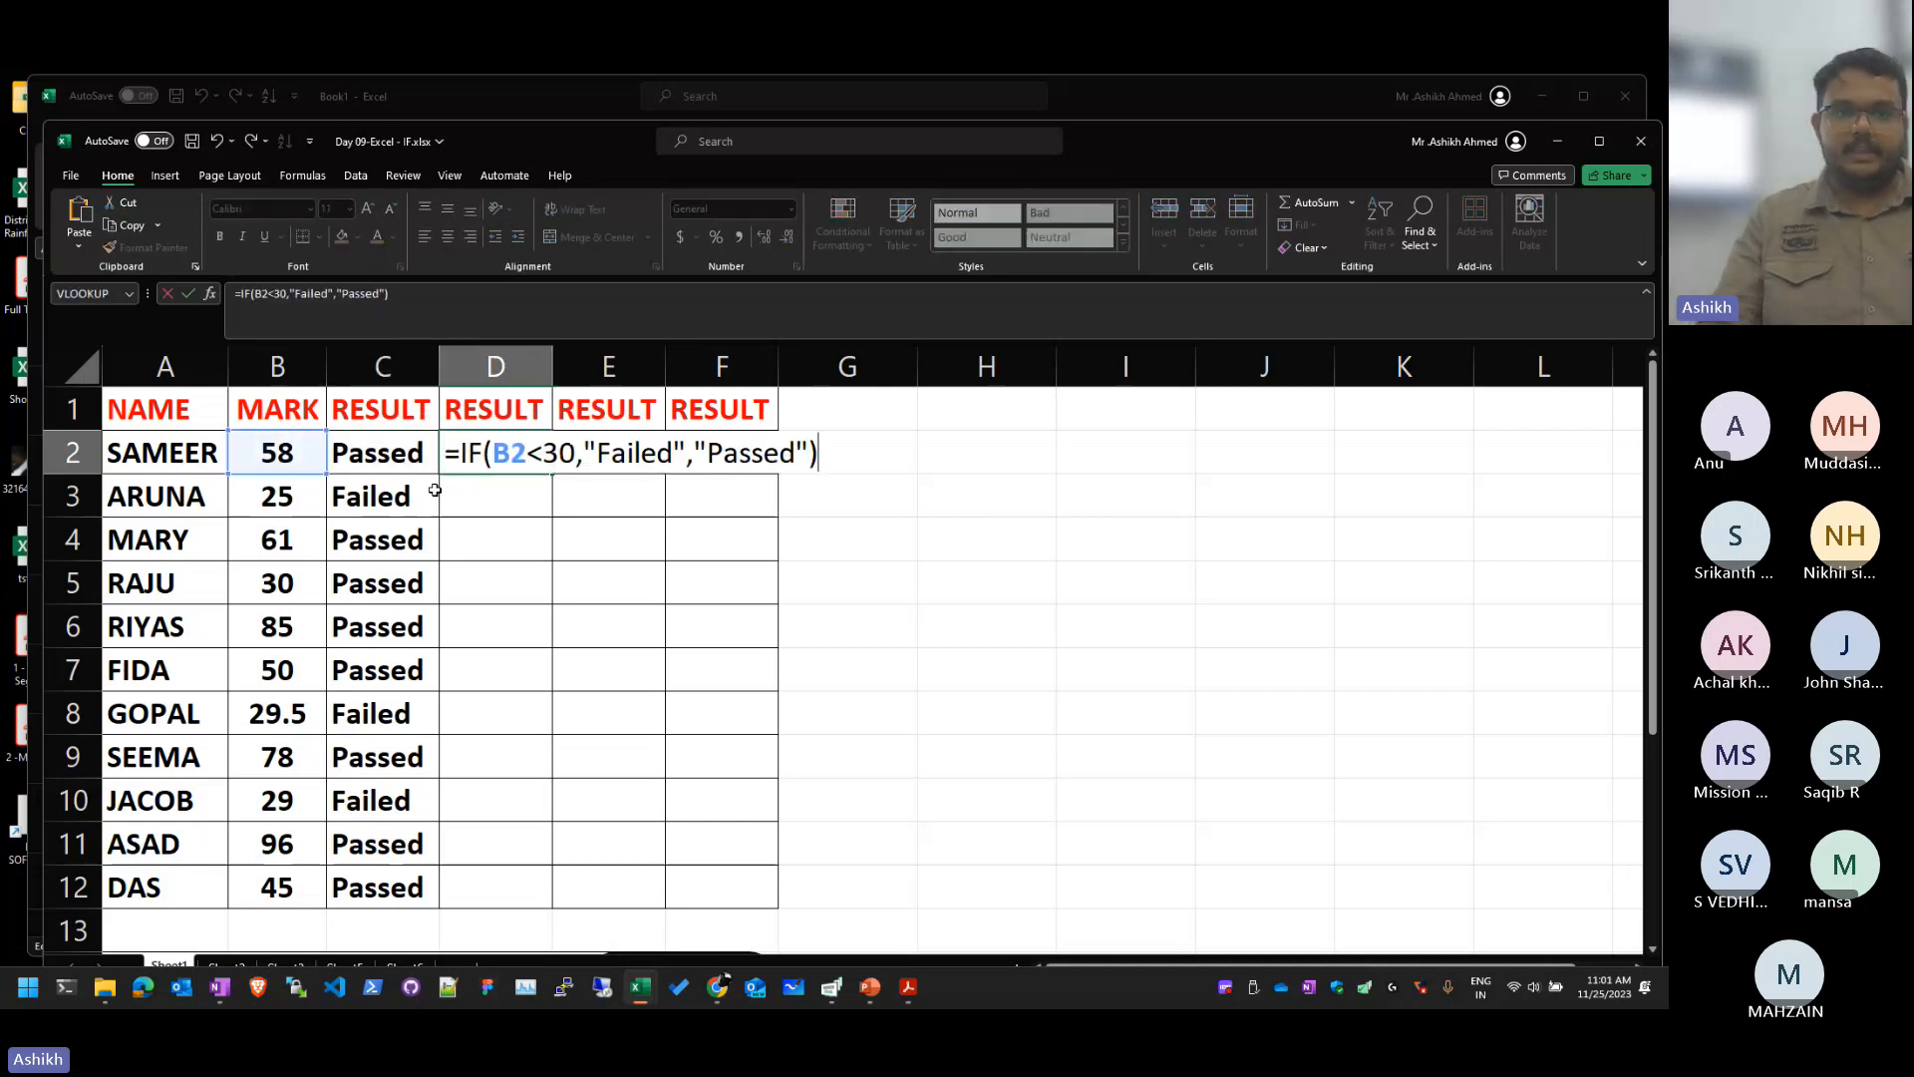
# Step: Change the logical test in D2's formula to B2>30
pyautogui.click(579, 457)
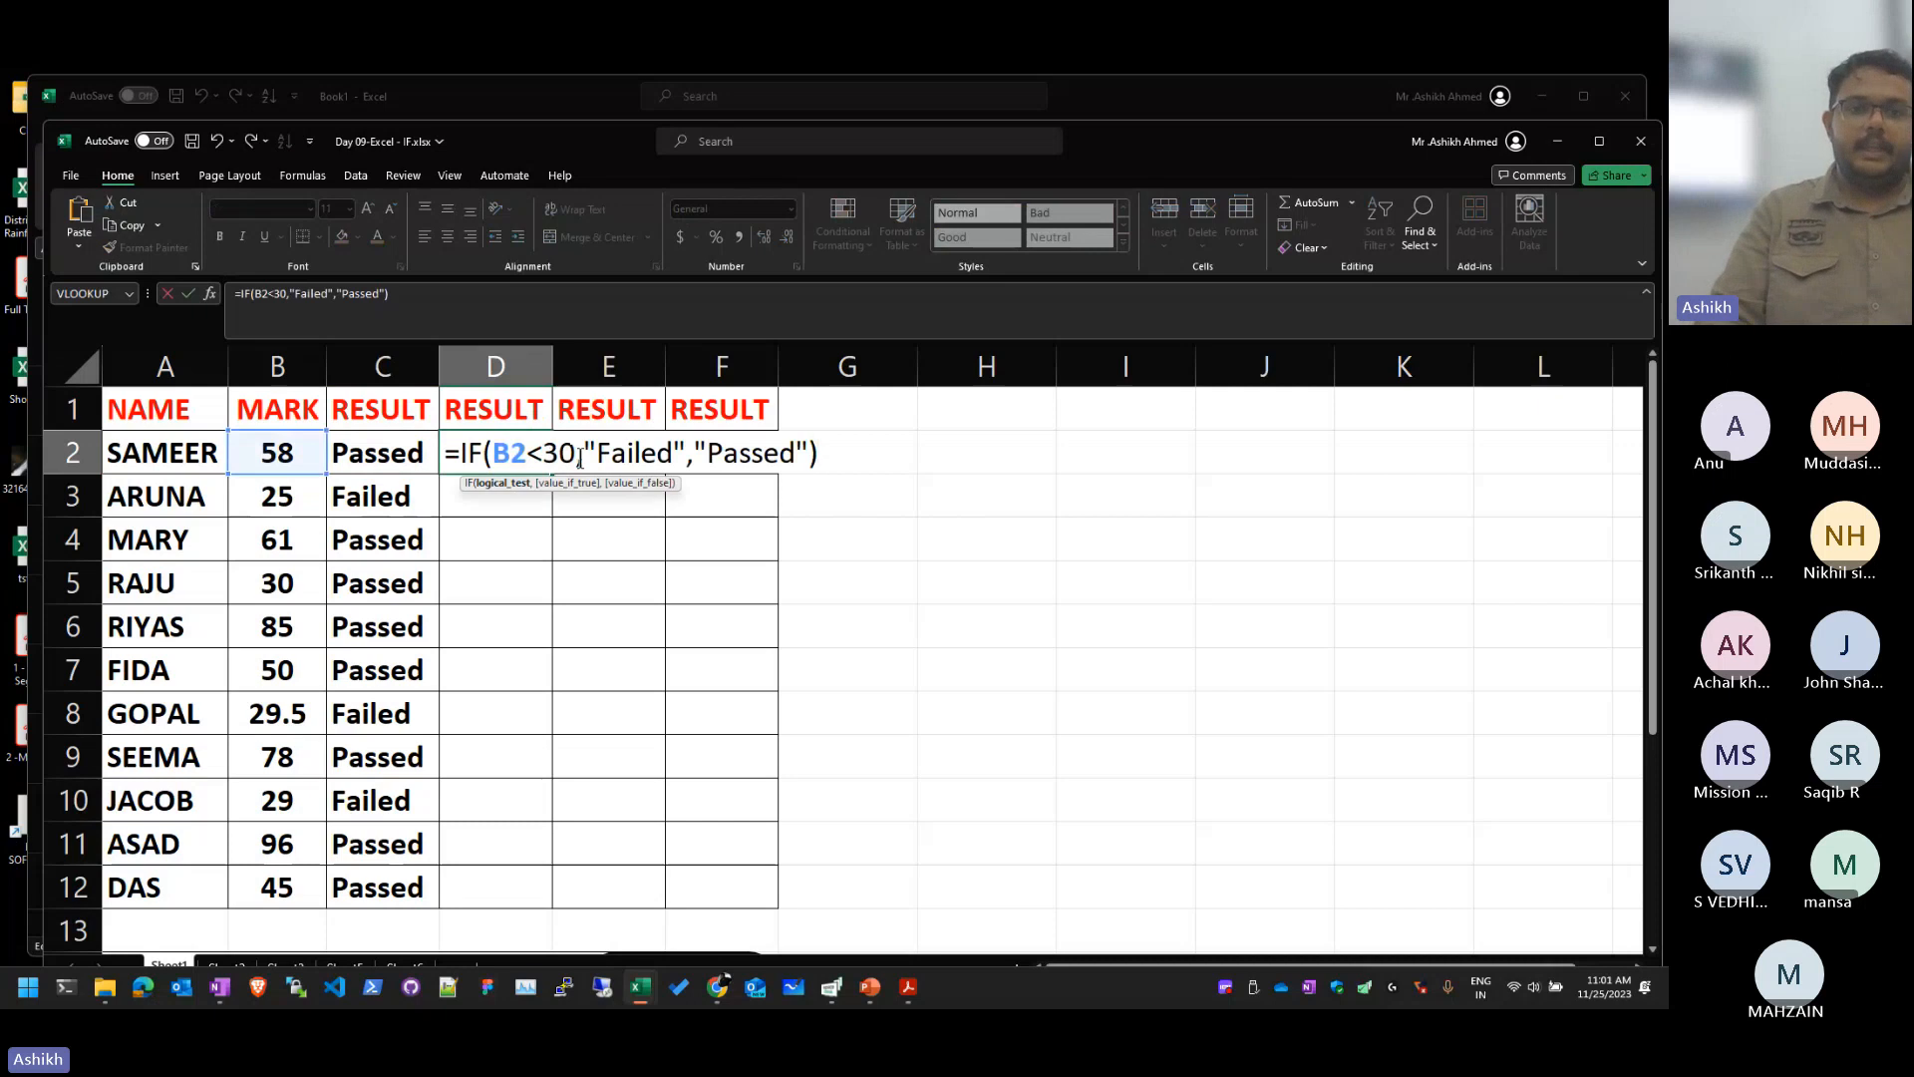
pyautogui.press('Left')
pyautogui.press('Left')
pyautogui.press('BackSpace')
pyautogui.write('>')
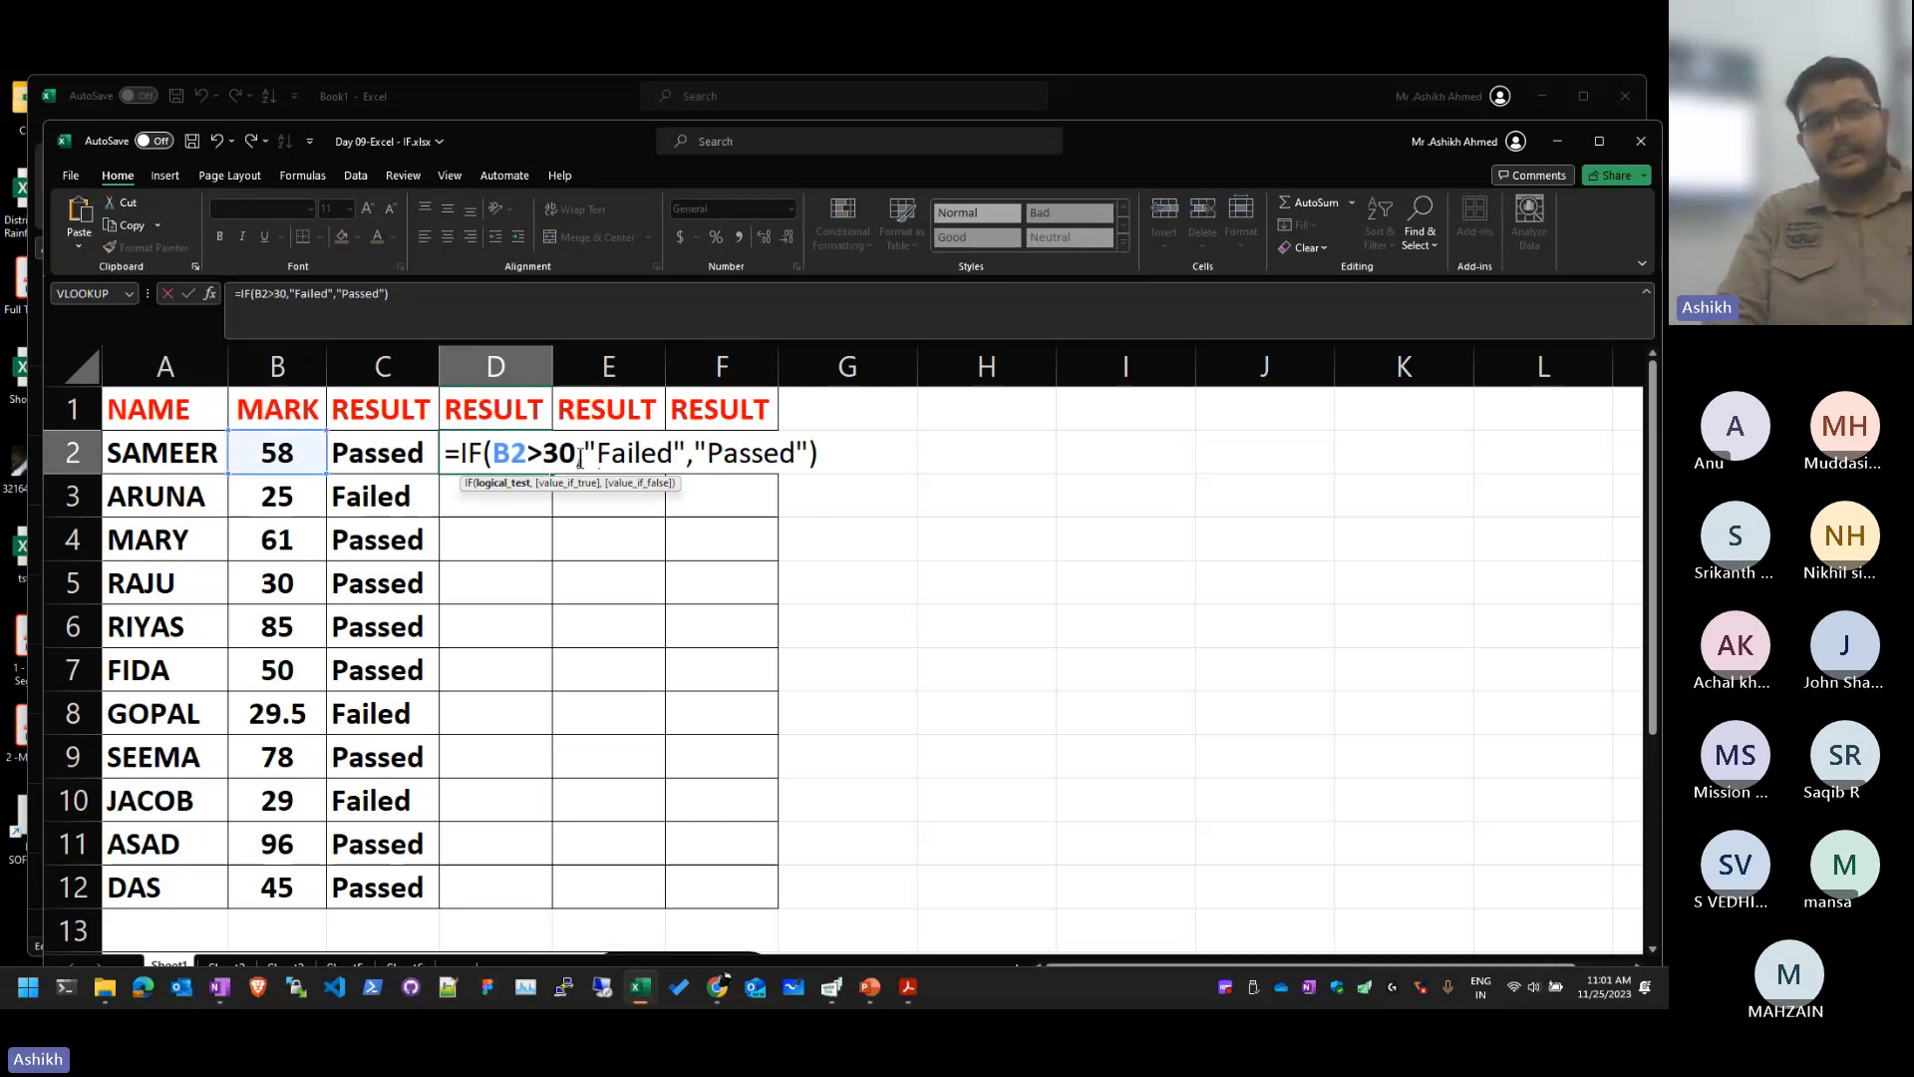
# Step: Set the value-if-true text in D2's formula to "Passed"
pyautogui.press('Right')
pyautogui.press('Right')
pyautogui.press('Right')
pyautogui.press('Right')
pyautogui.press('Delete')
pyautogui.press('Delete')
pyautogui.press('Delete')
pyautogui.press('Delete')
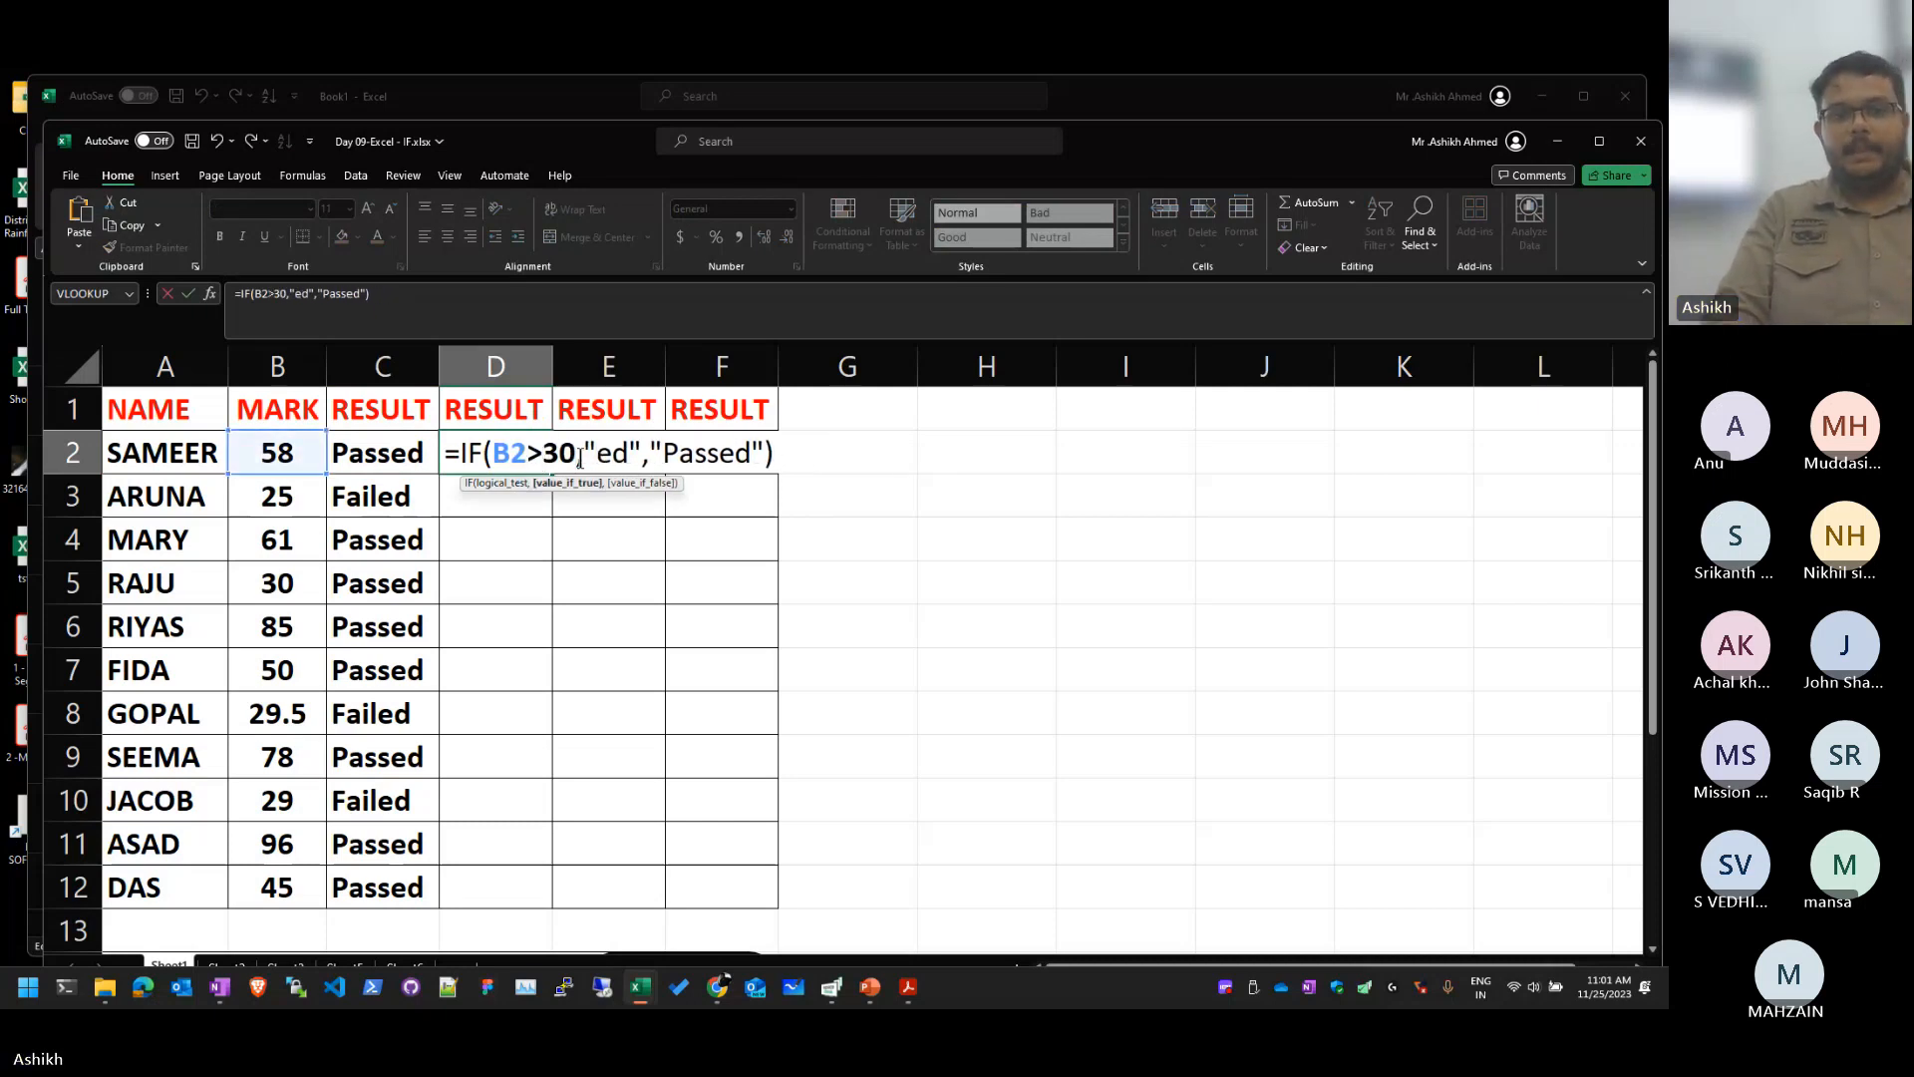
pyautogui.write('Pass')
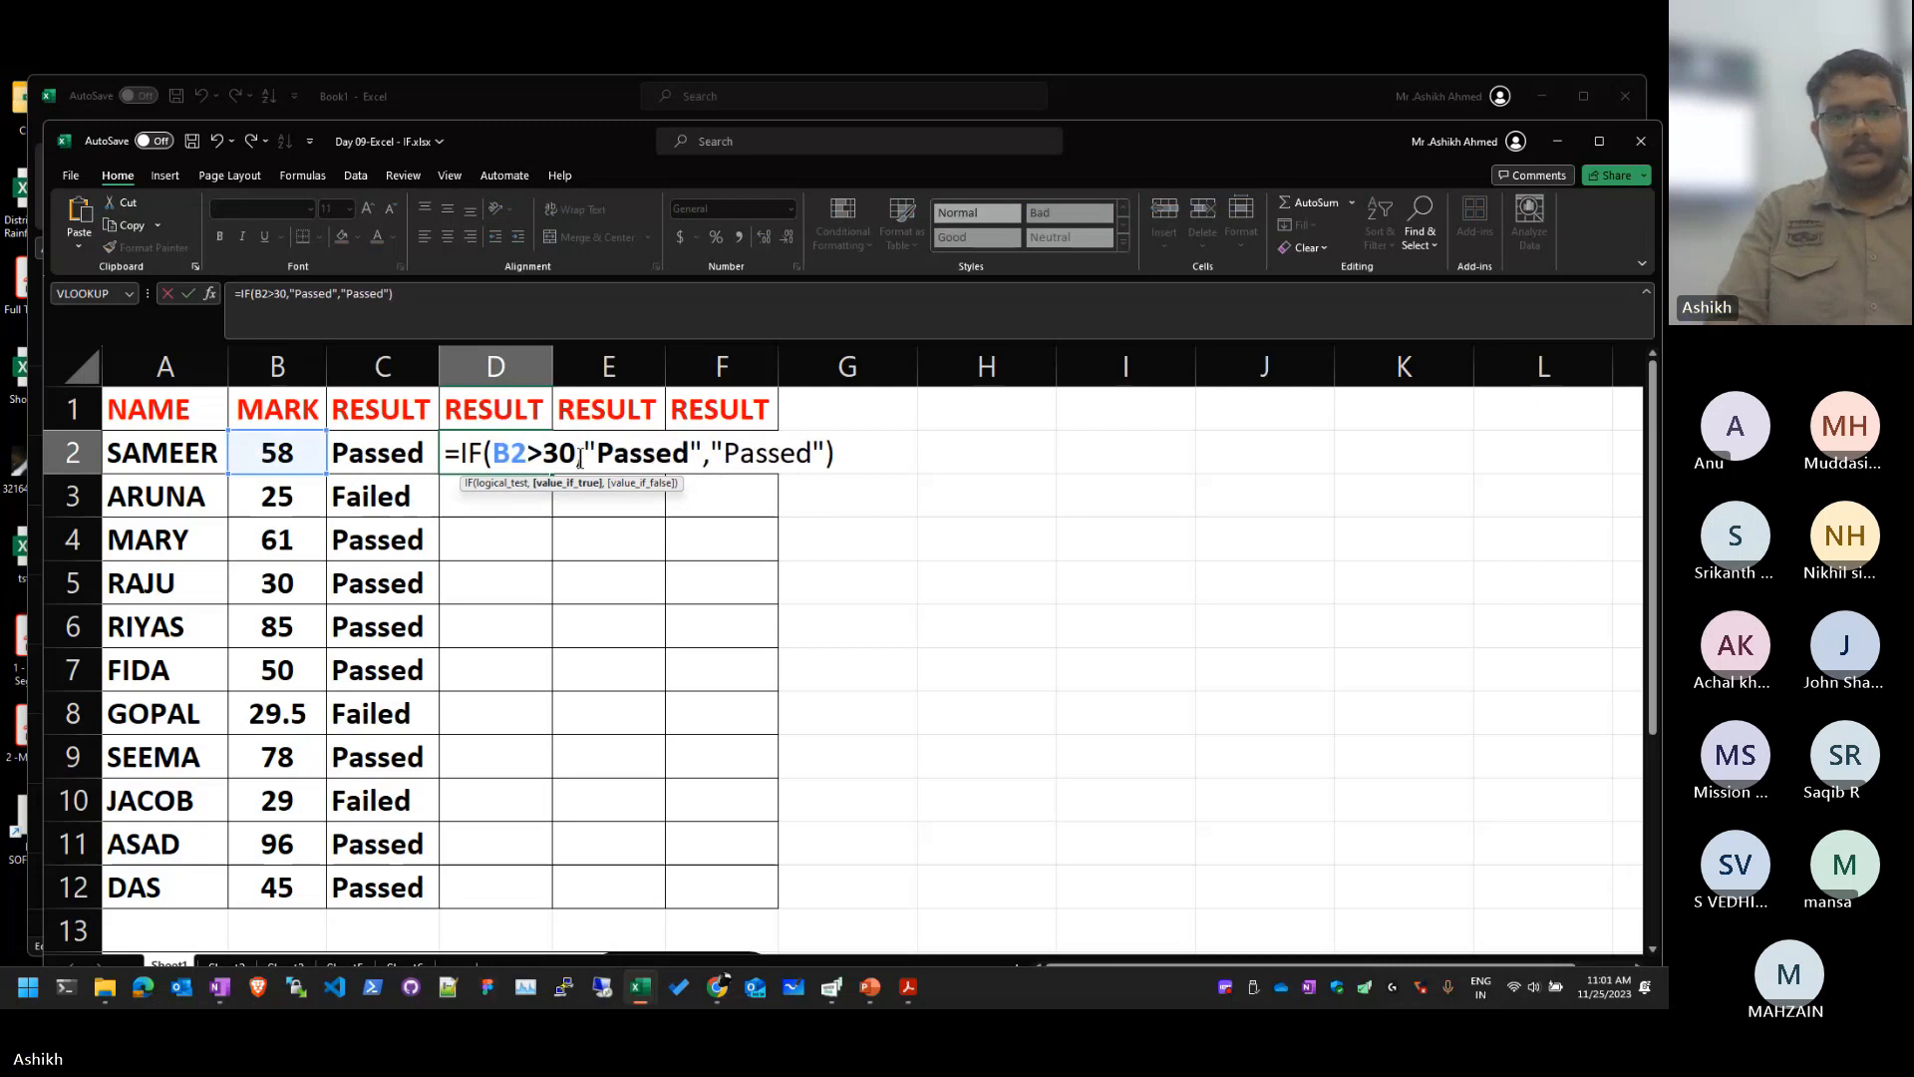
# Step: Set the value-if-false text in D2's formula to "Failed" and commit the formula
pyautogui.press('Right')
pyautogui.press('Right')
pyautogui.press('Right')
pyautogui.press('Right')
pyautogui.press('Right')
pyautogui.press('Delete')
pyautogui.press('Delete')
pyautogui.press('Delete')
pyautogui.press('Delete')
pyautogui.press('Delete')
pyautogui.press('Delete')
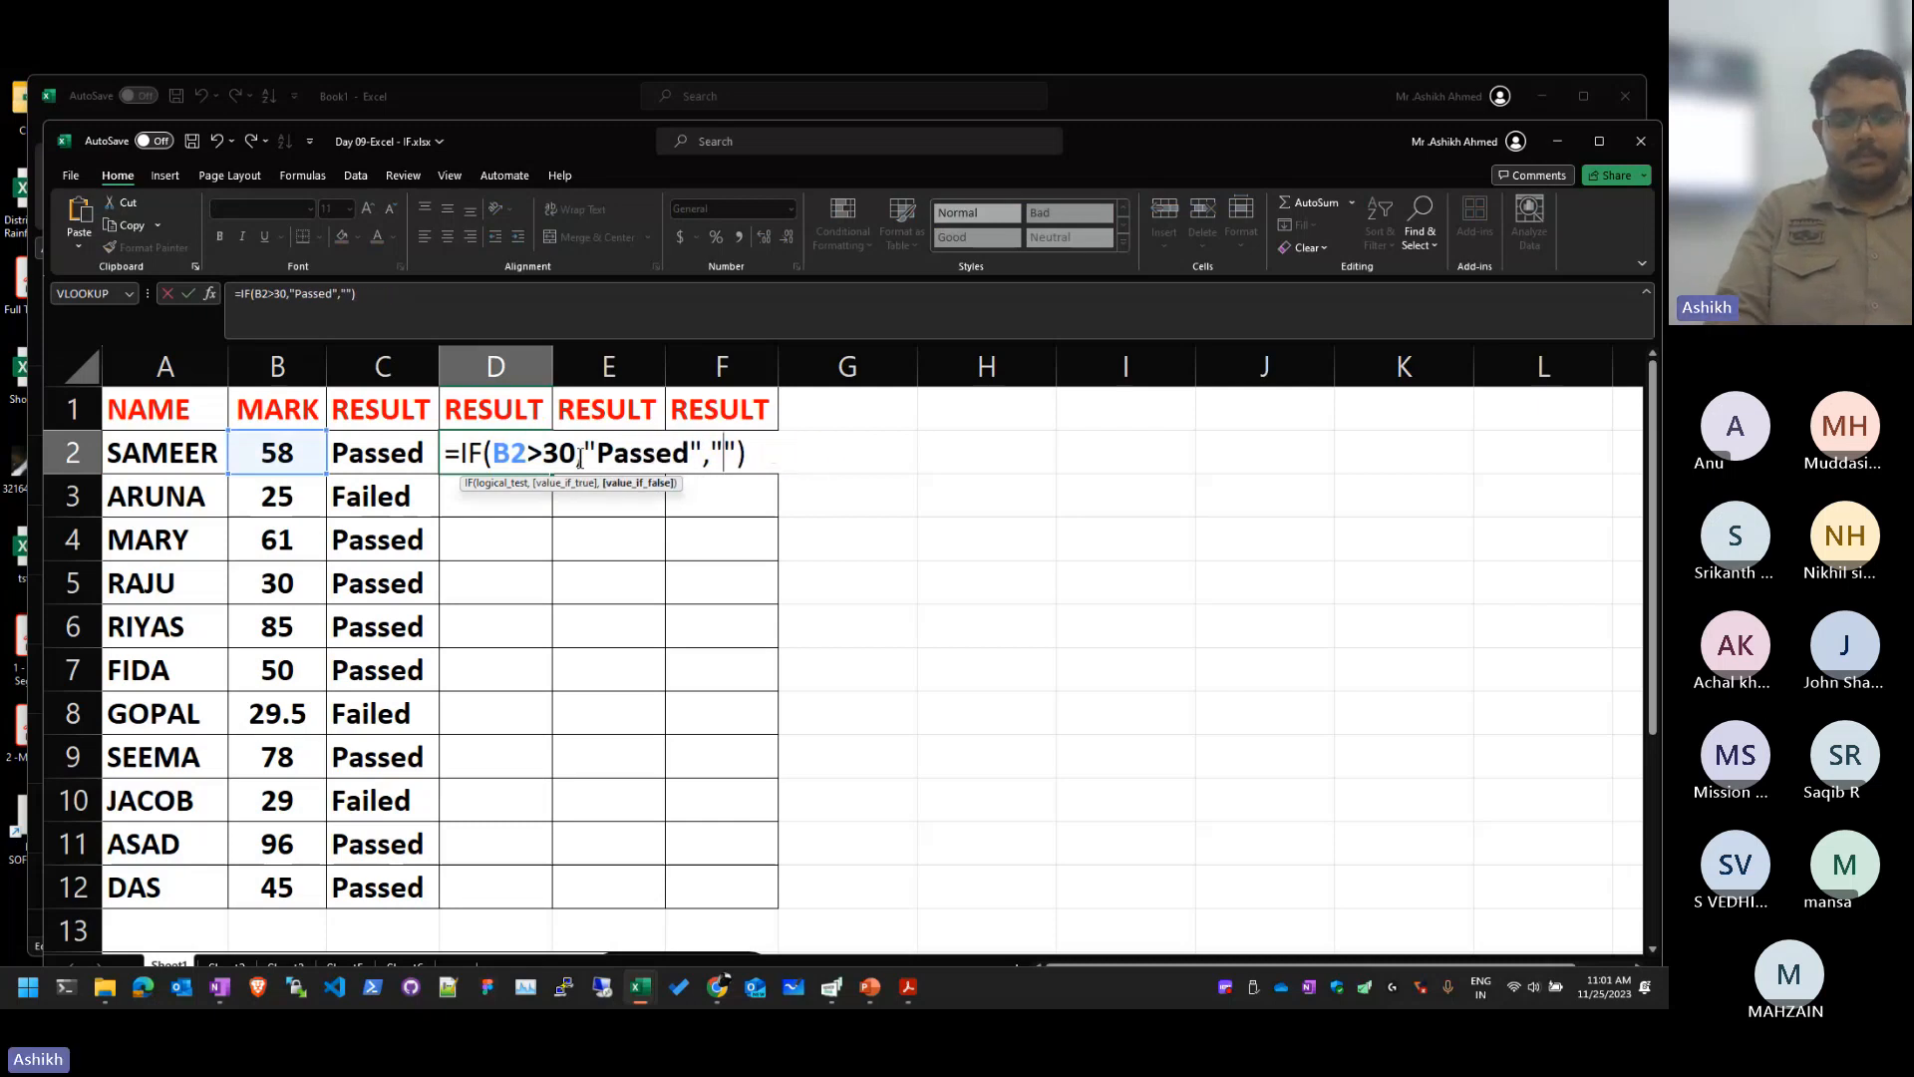
pyautogui.write('Fai')
pyautogui.press('BackSpace')
pyautogui.press('BackSpace')
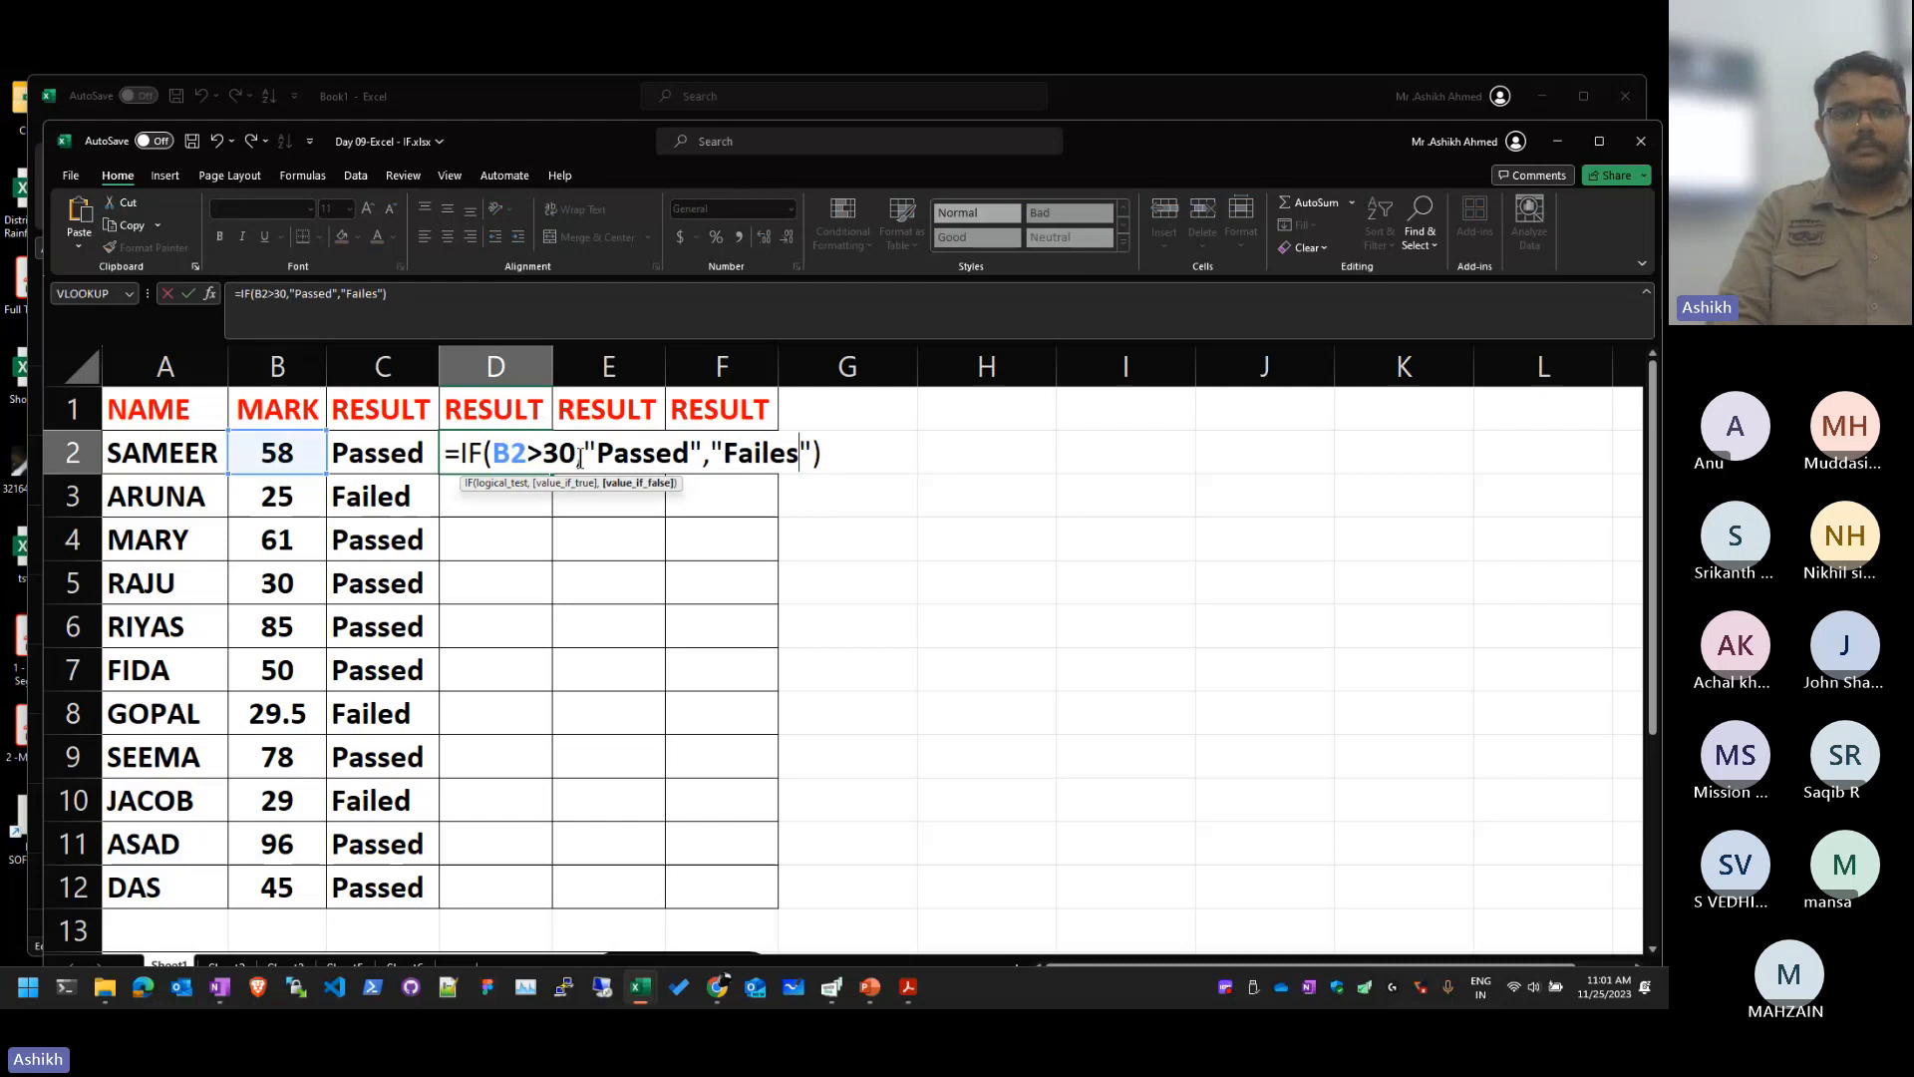
pyautogui.write('d')
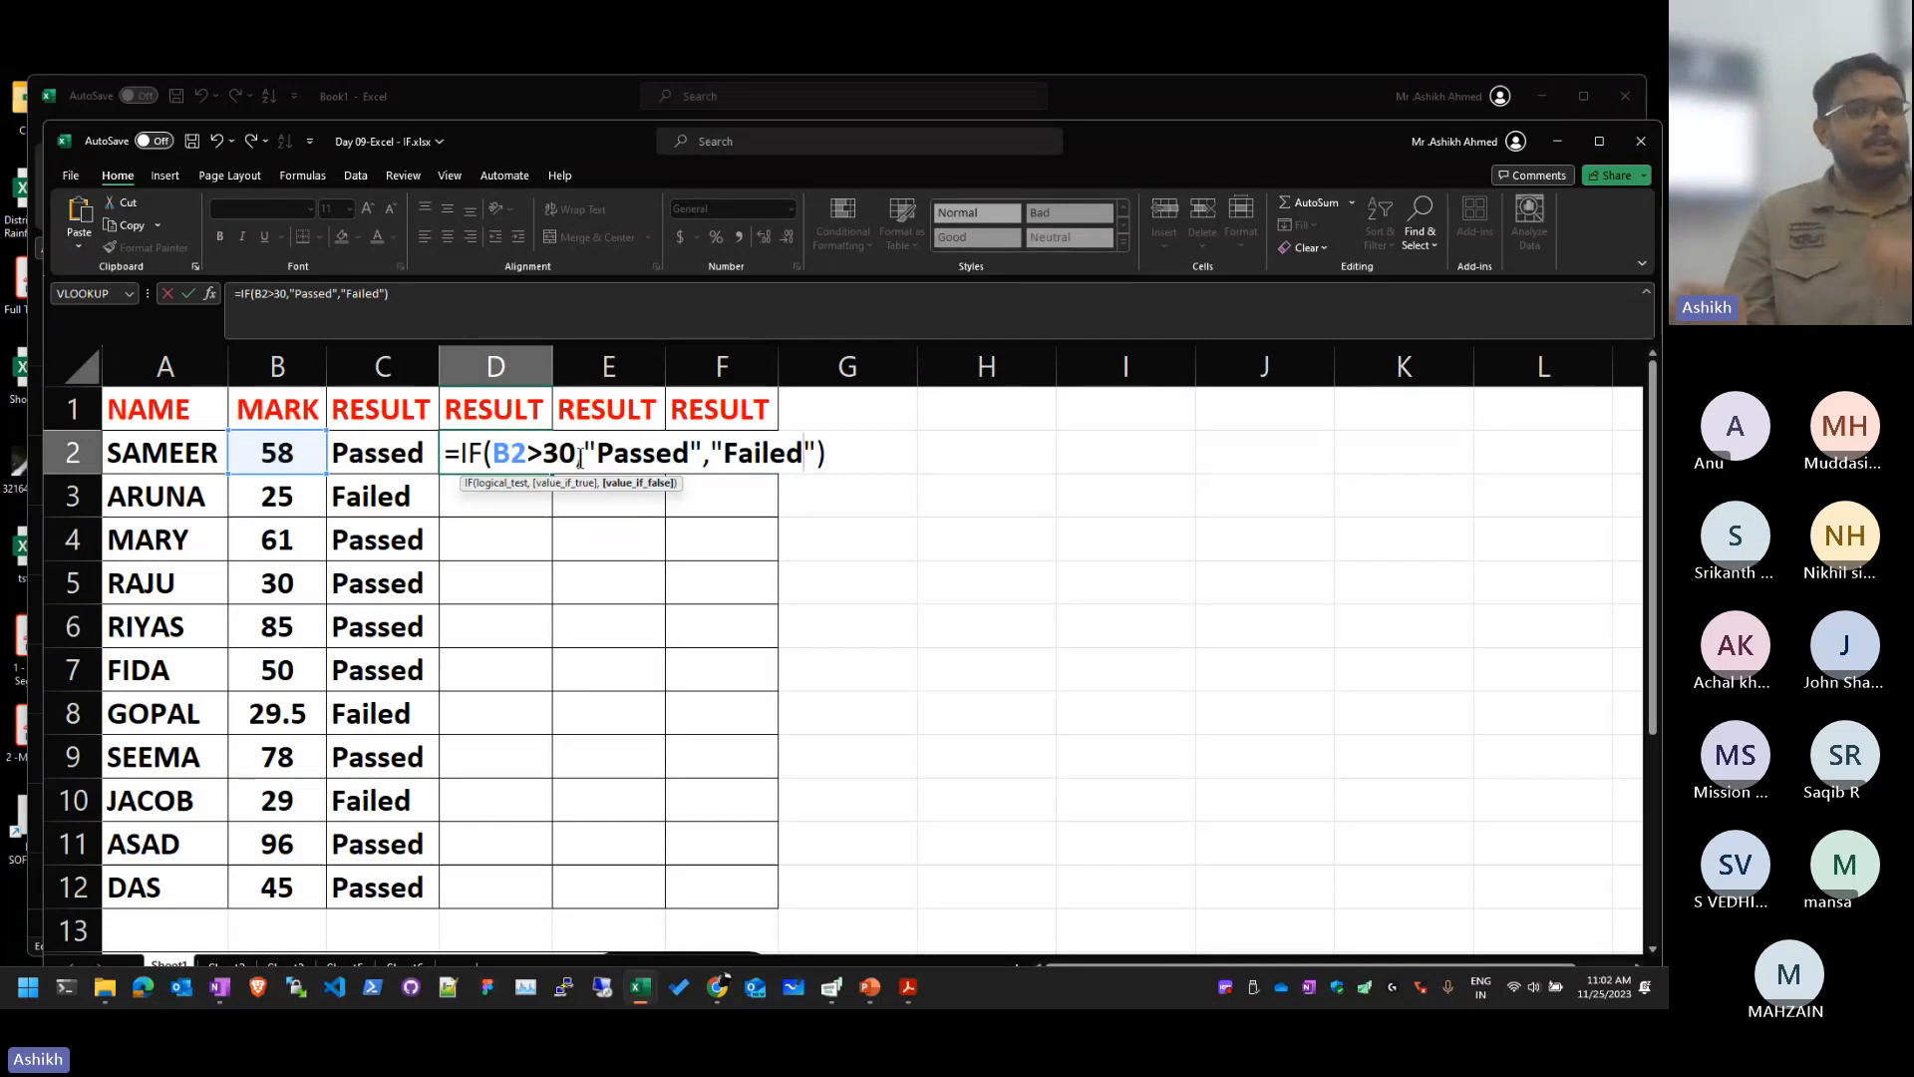
pyautogui.press('Return')
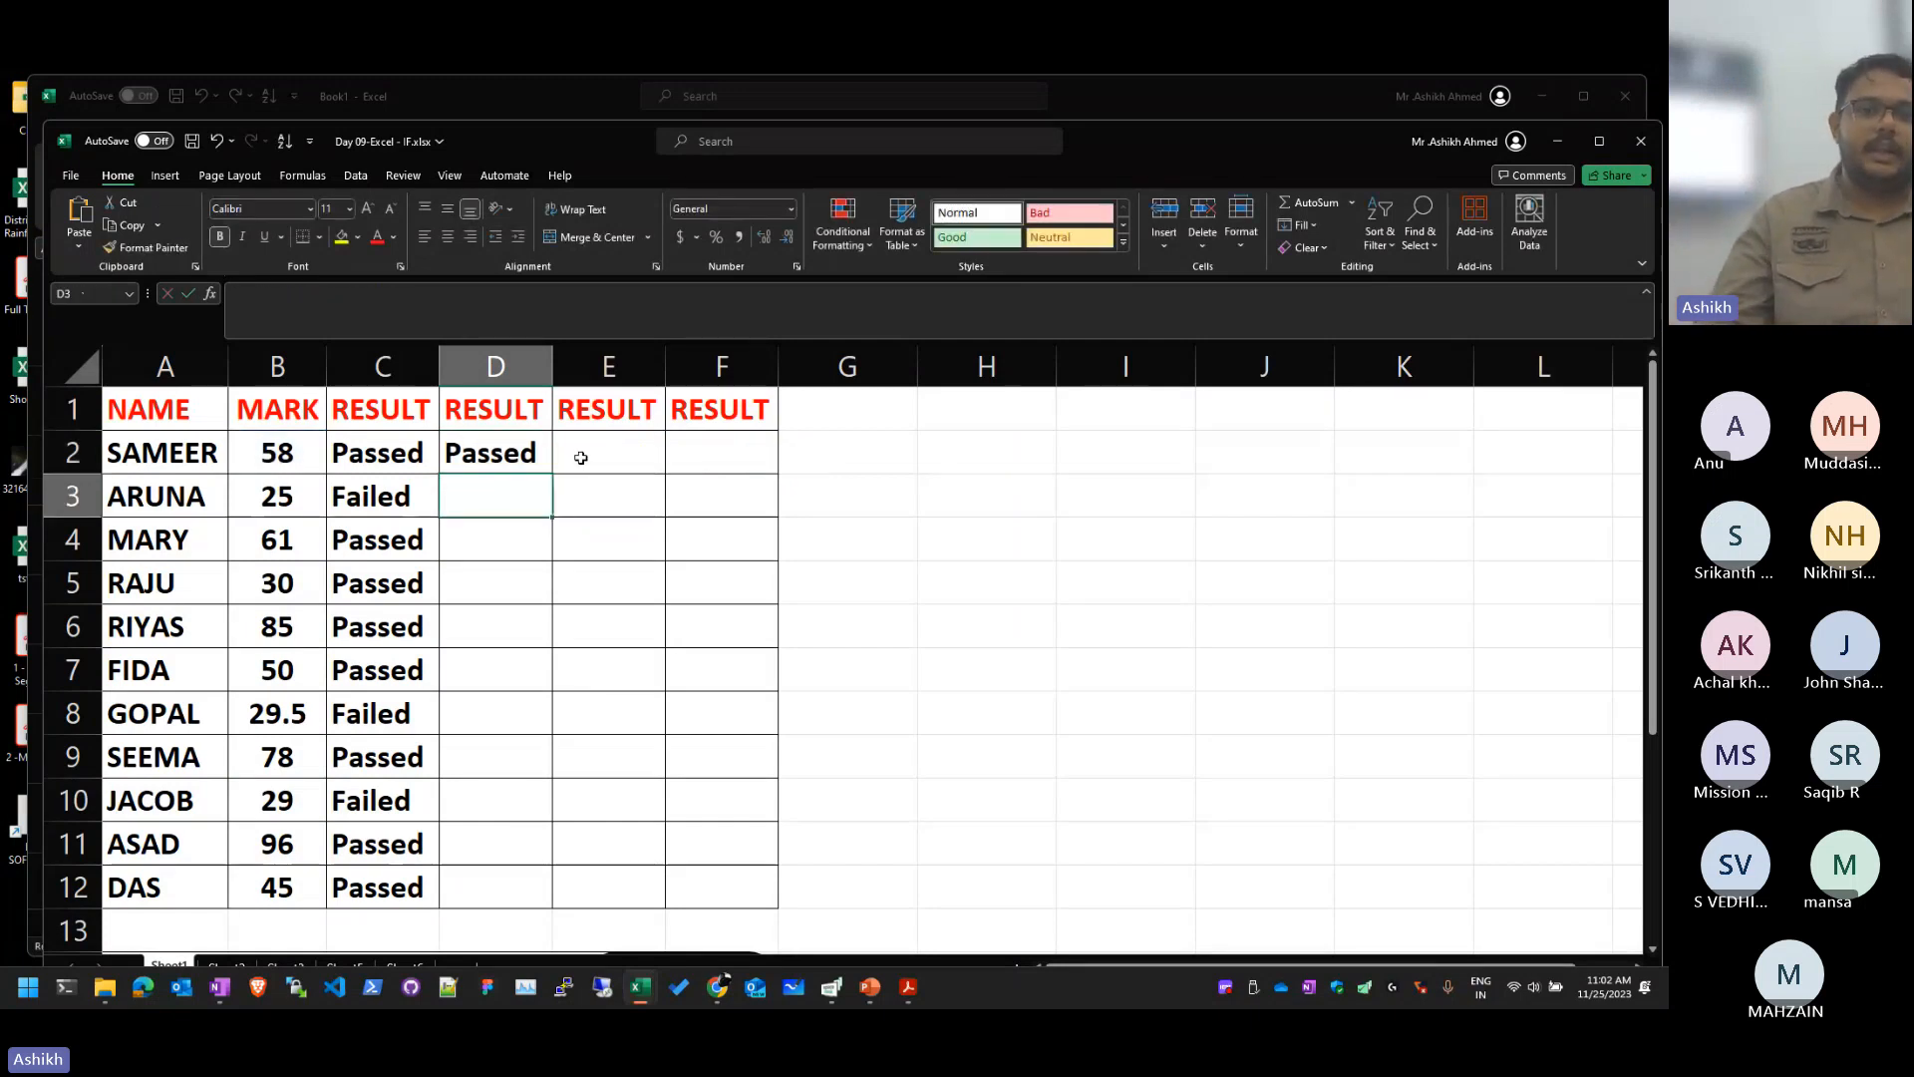
# Step: Fill the D2 formula down the second RESULT column through D12
pyautogui.click(498, 450)
pyautogui.doubleClick(551, 475)
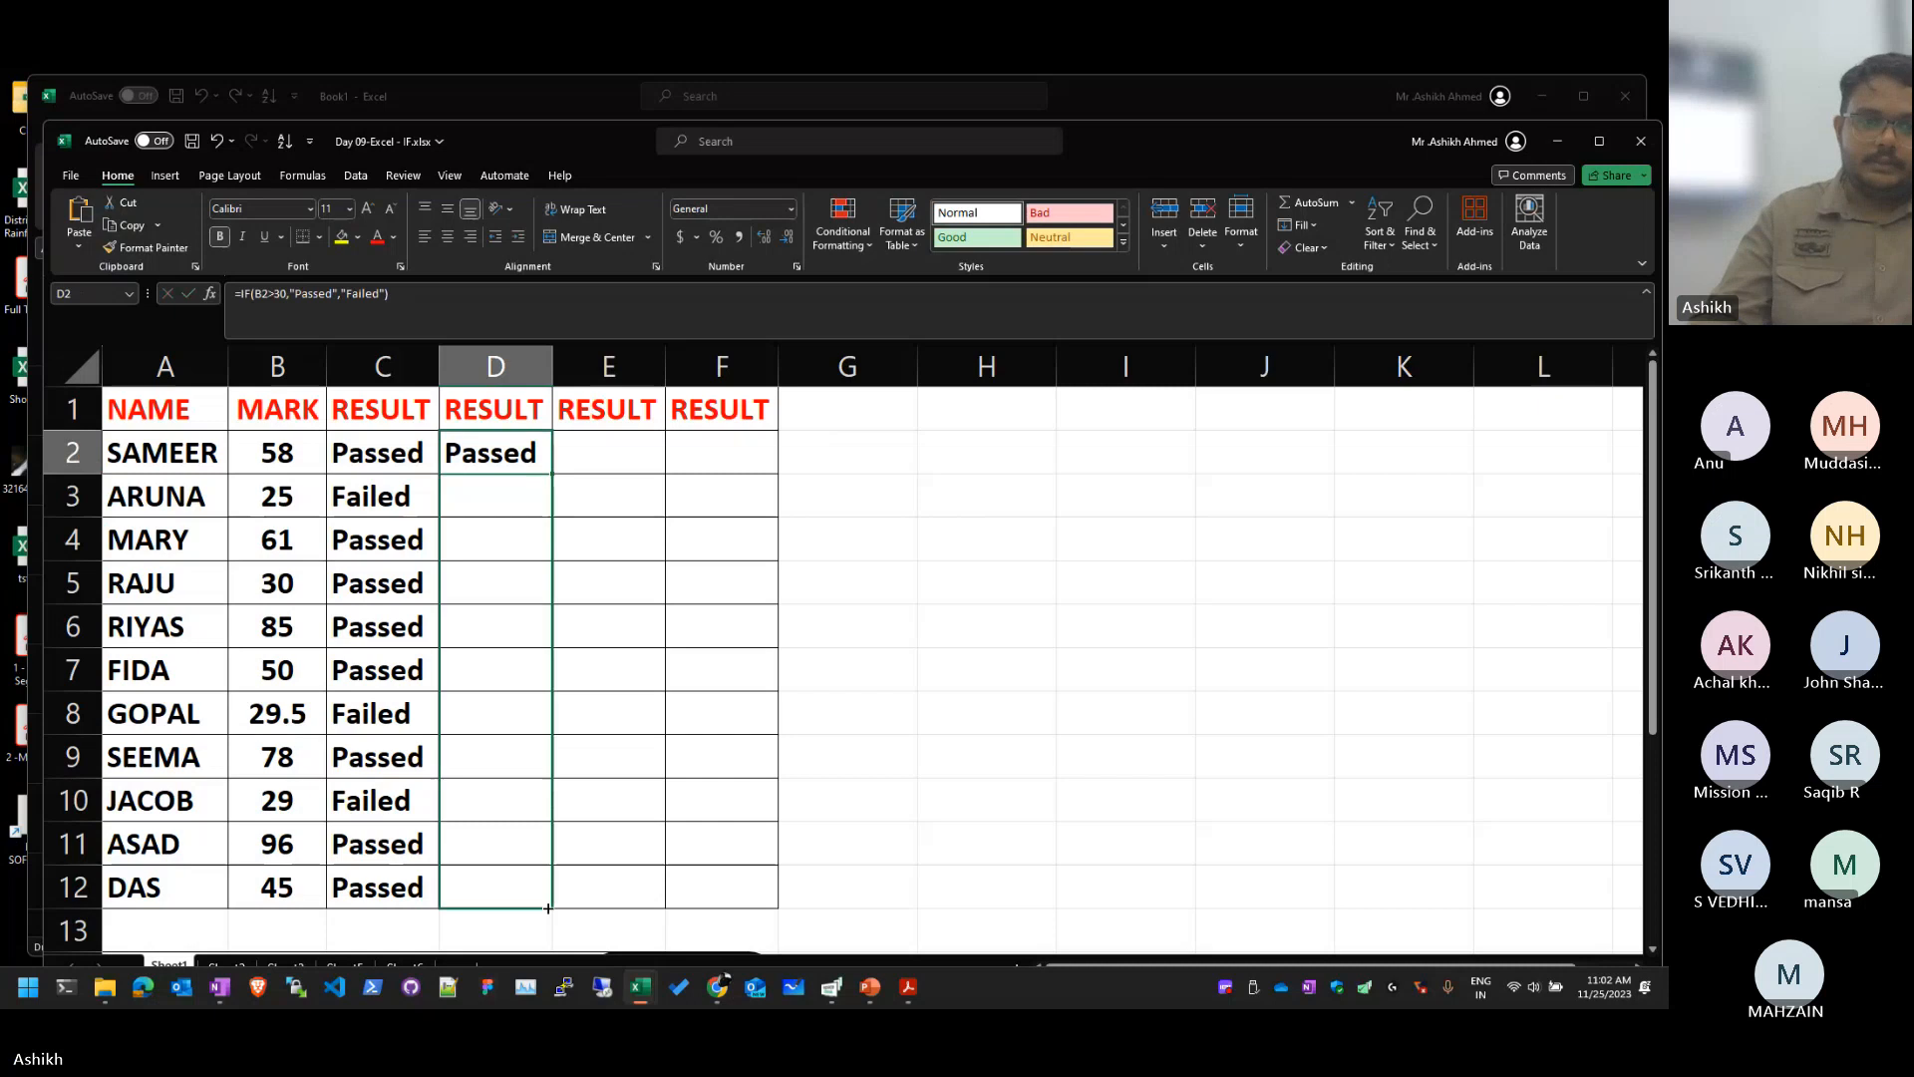
pyautogui.click(990, 559)
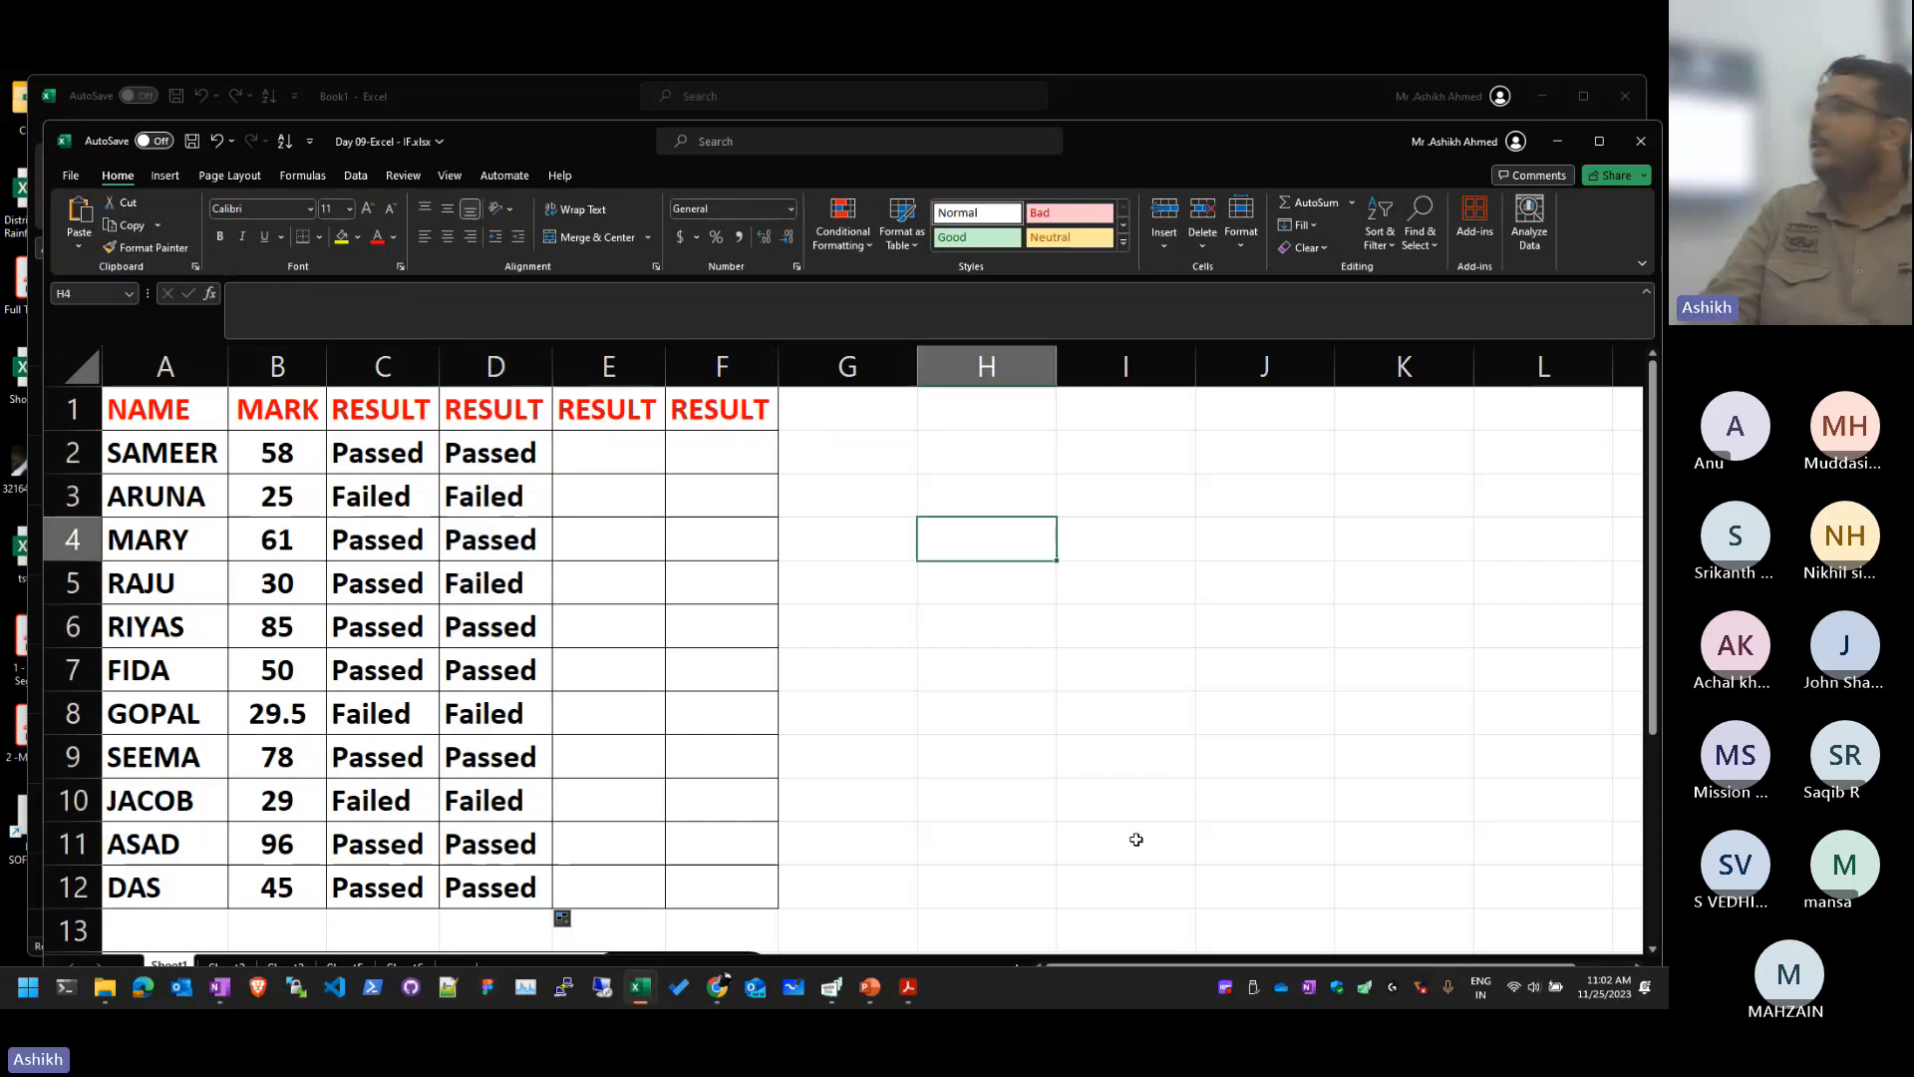
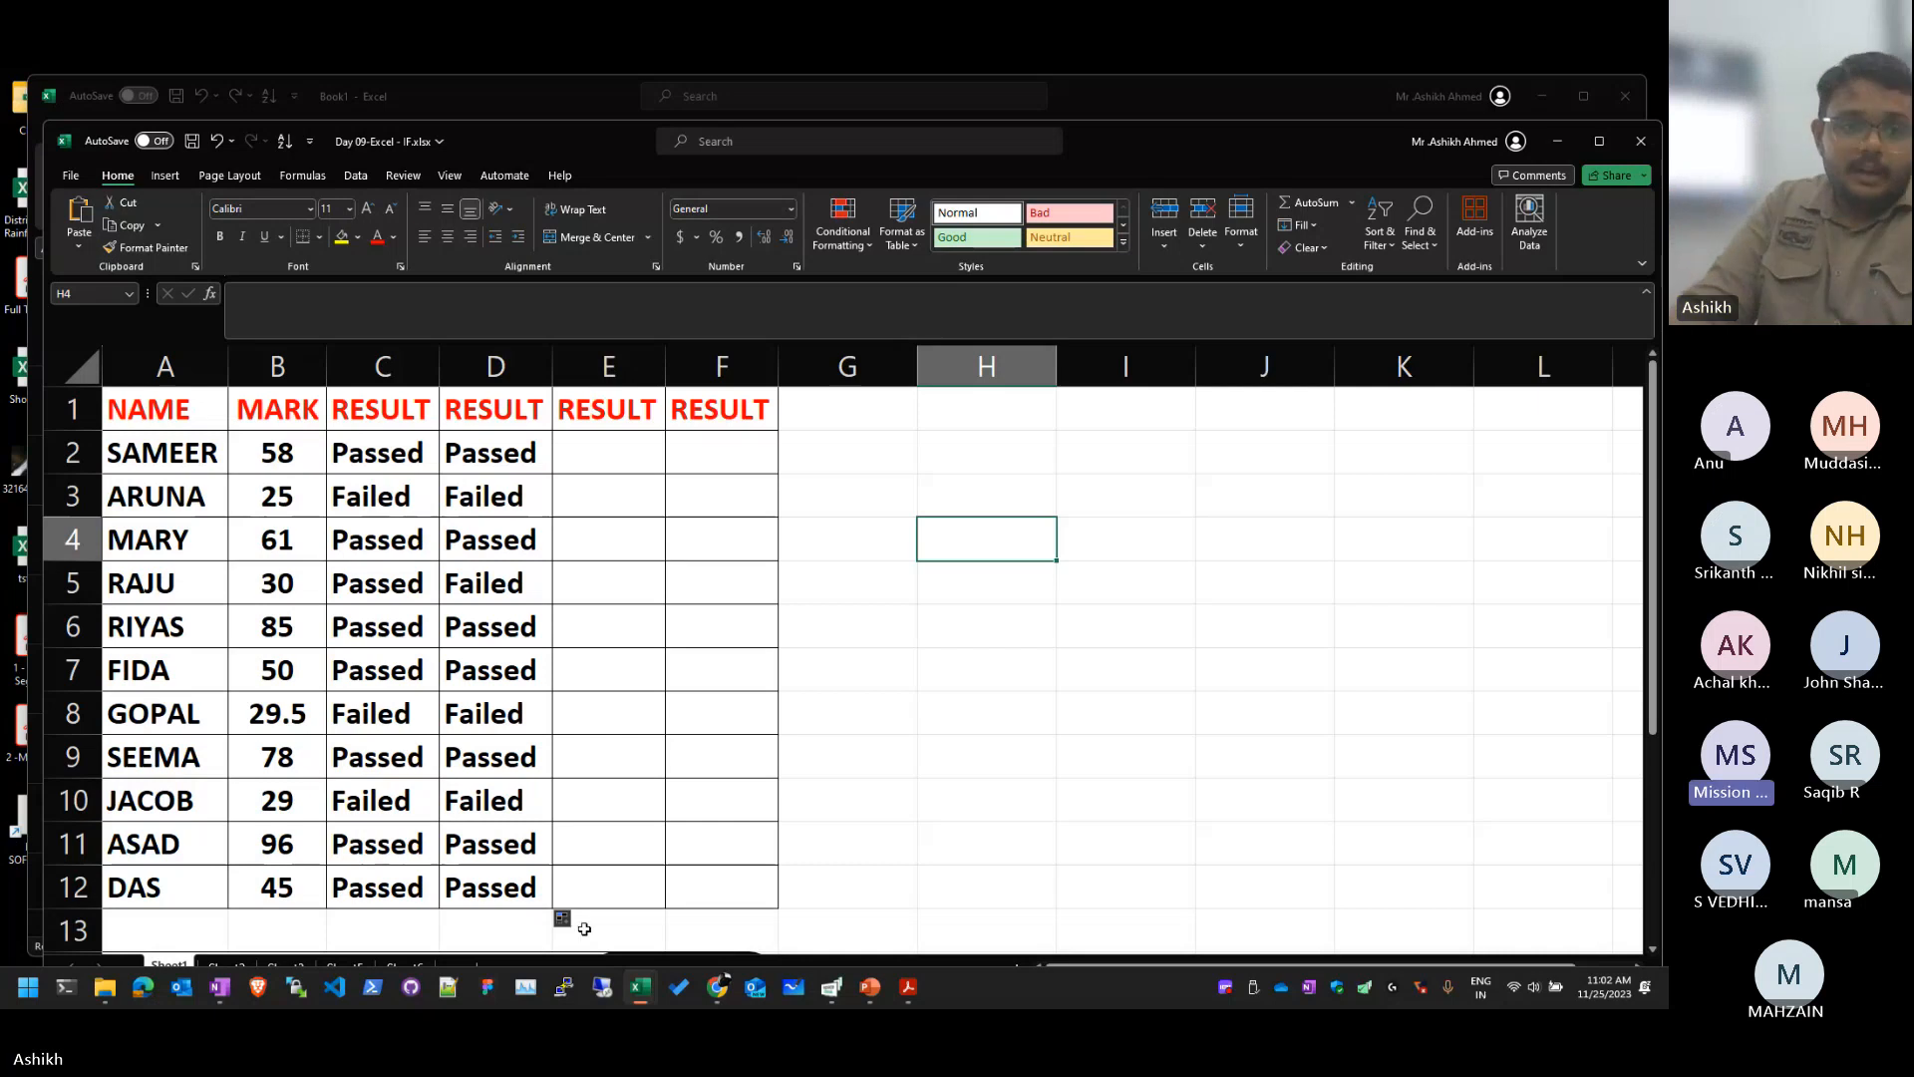
# Step: Compare the IF formulas in C5 and D5 that evaluate the mark in B5, leaving both formulas as they are
pyautogui.click(429, 670)
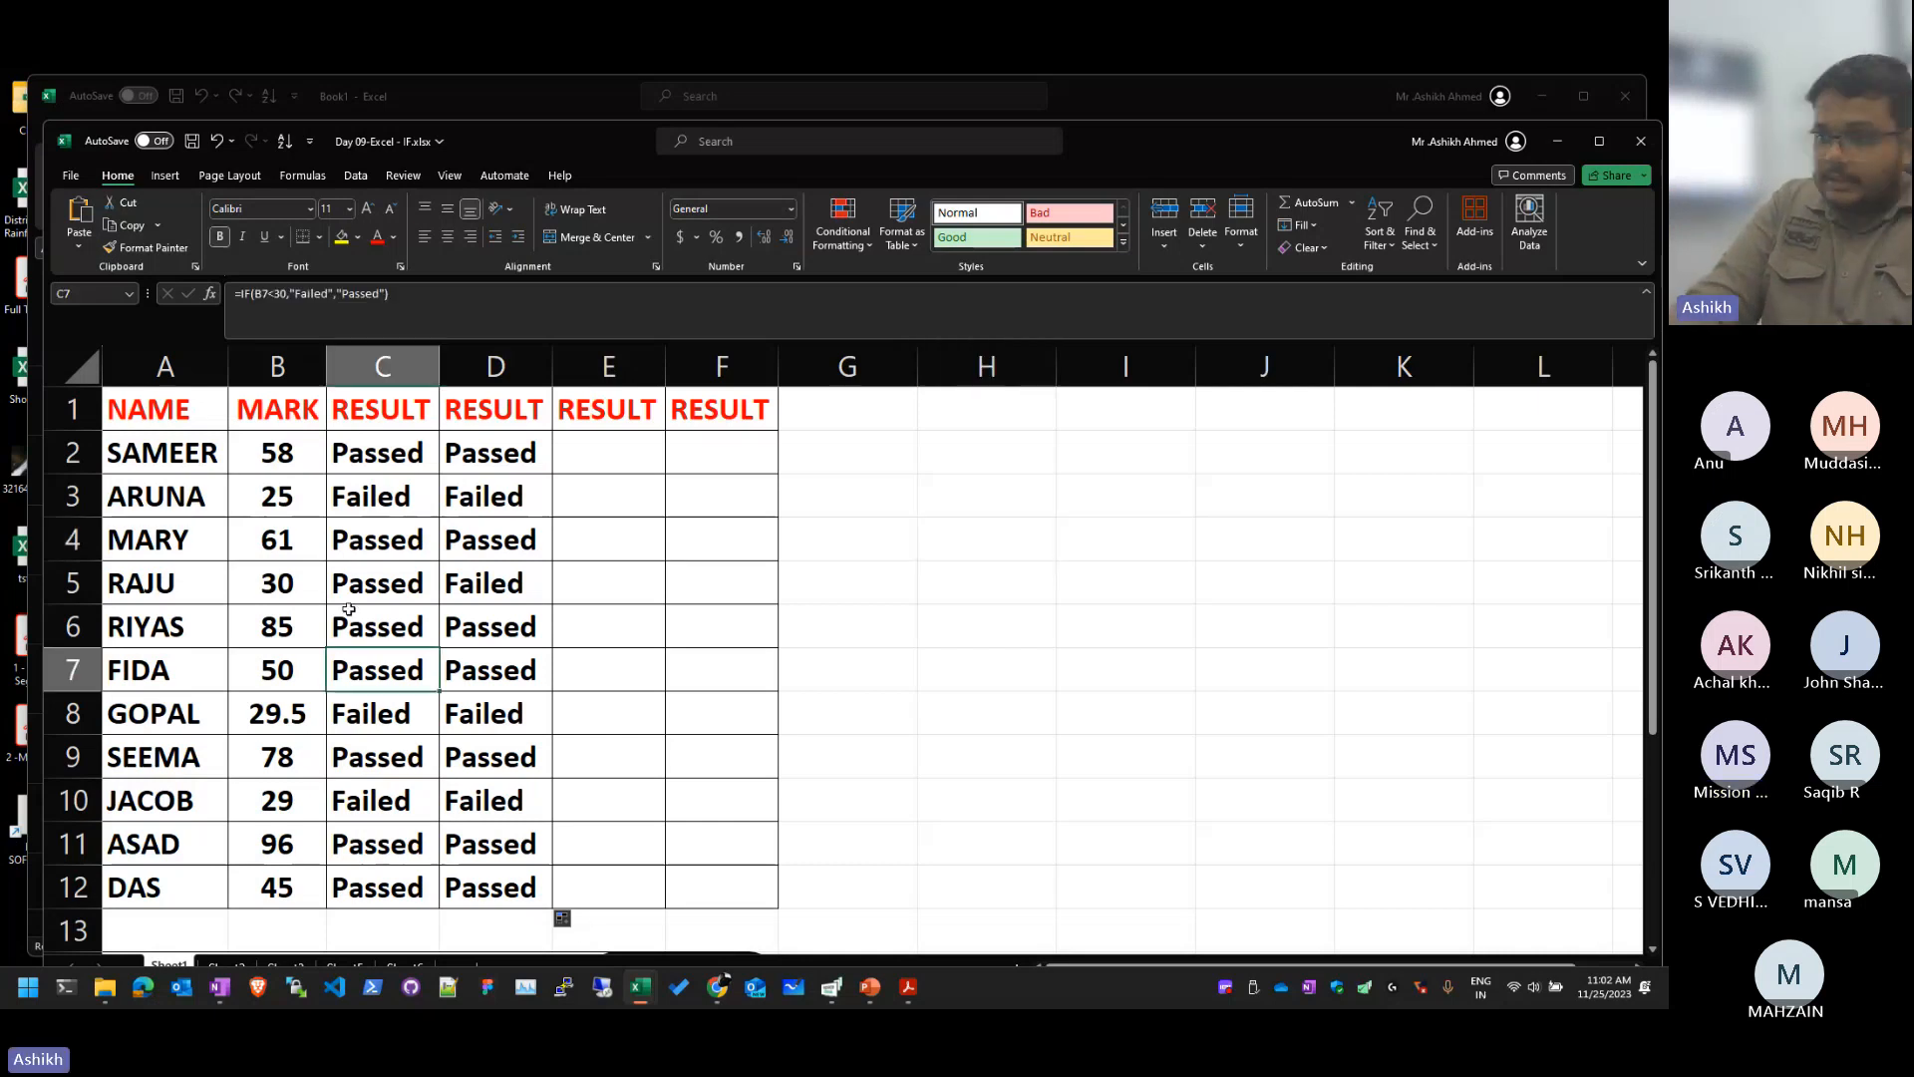
pyautogui.click(385, 625)
pyautogui.click(393, 602)
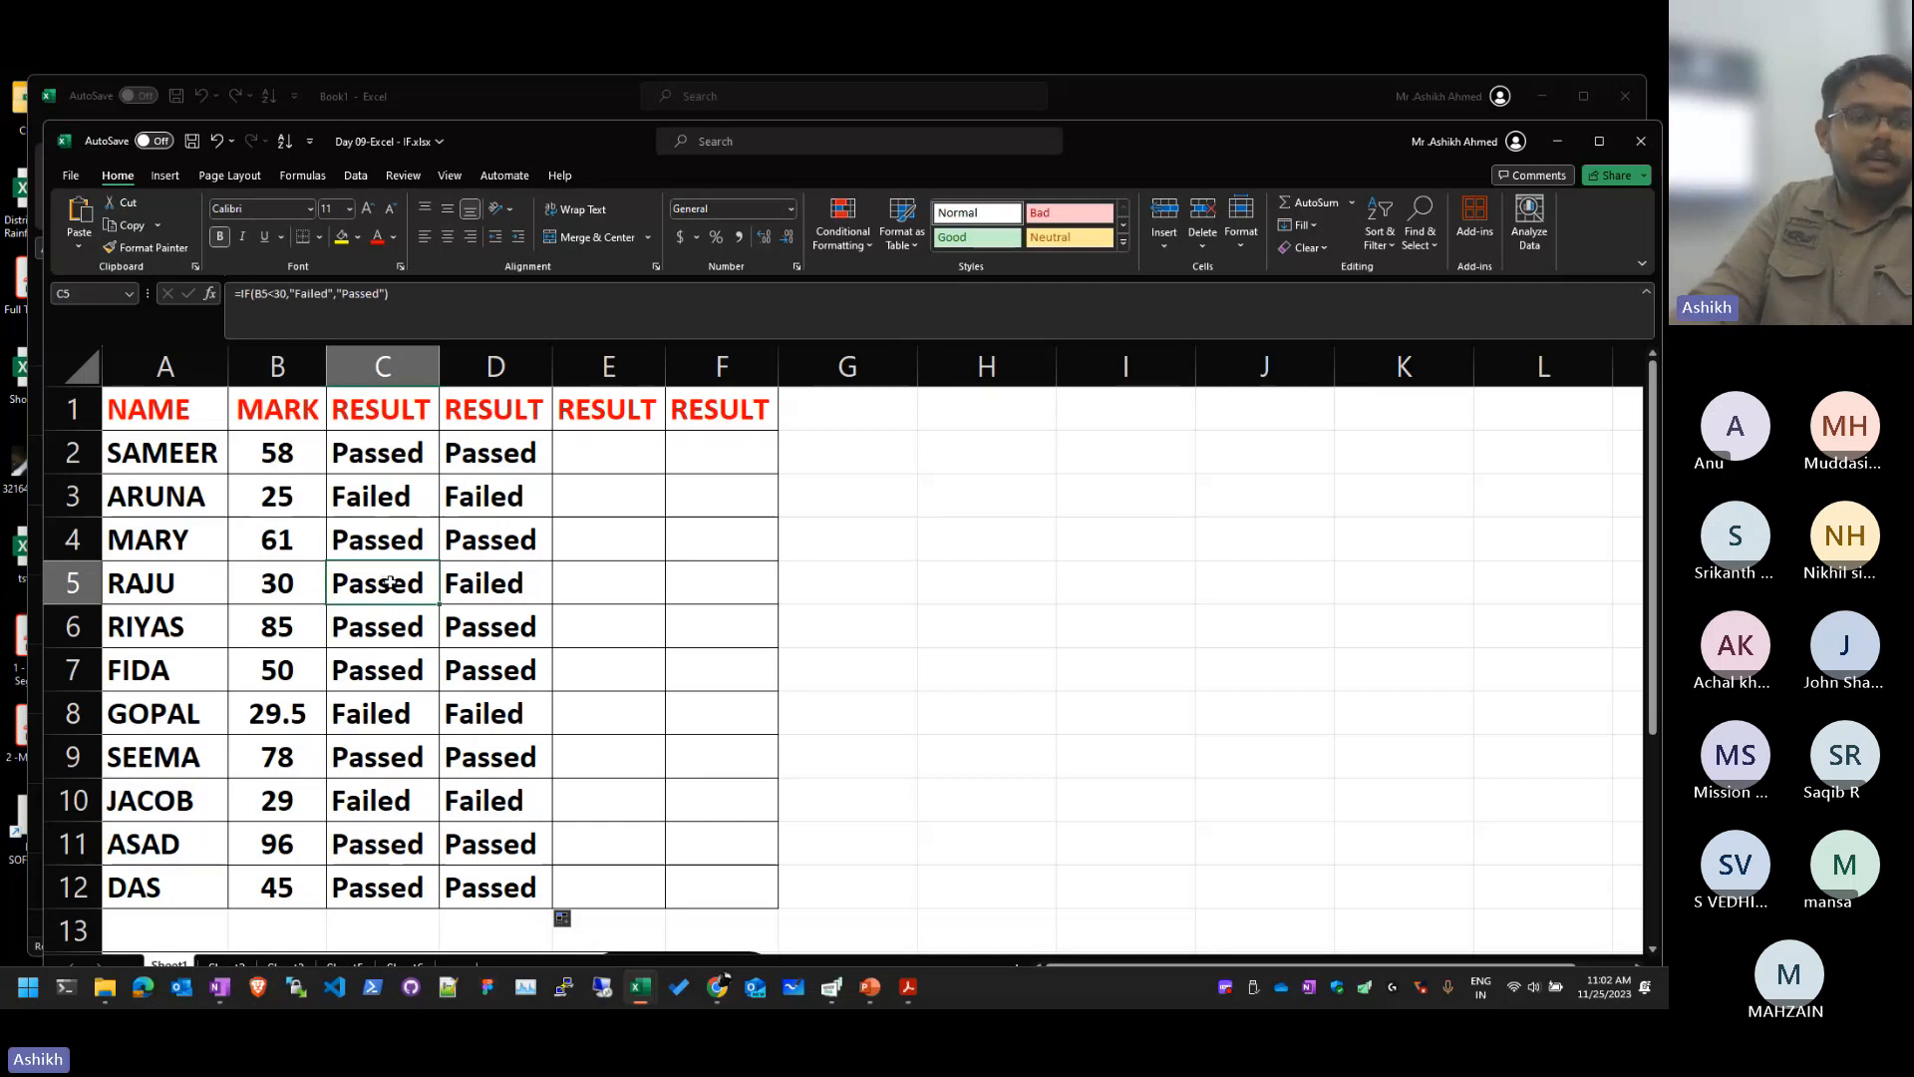
pyautogui.doubleClick(389, 583)
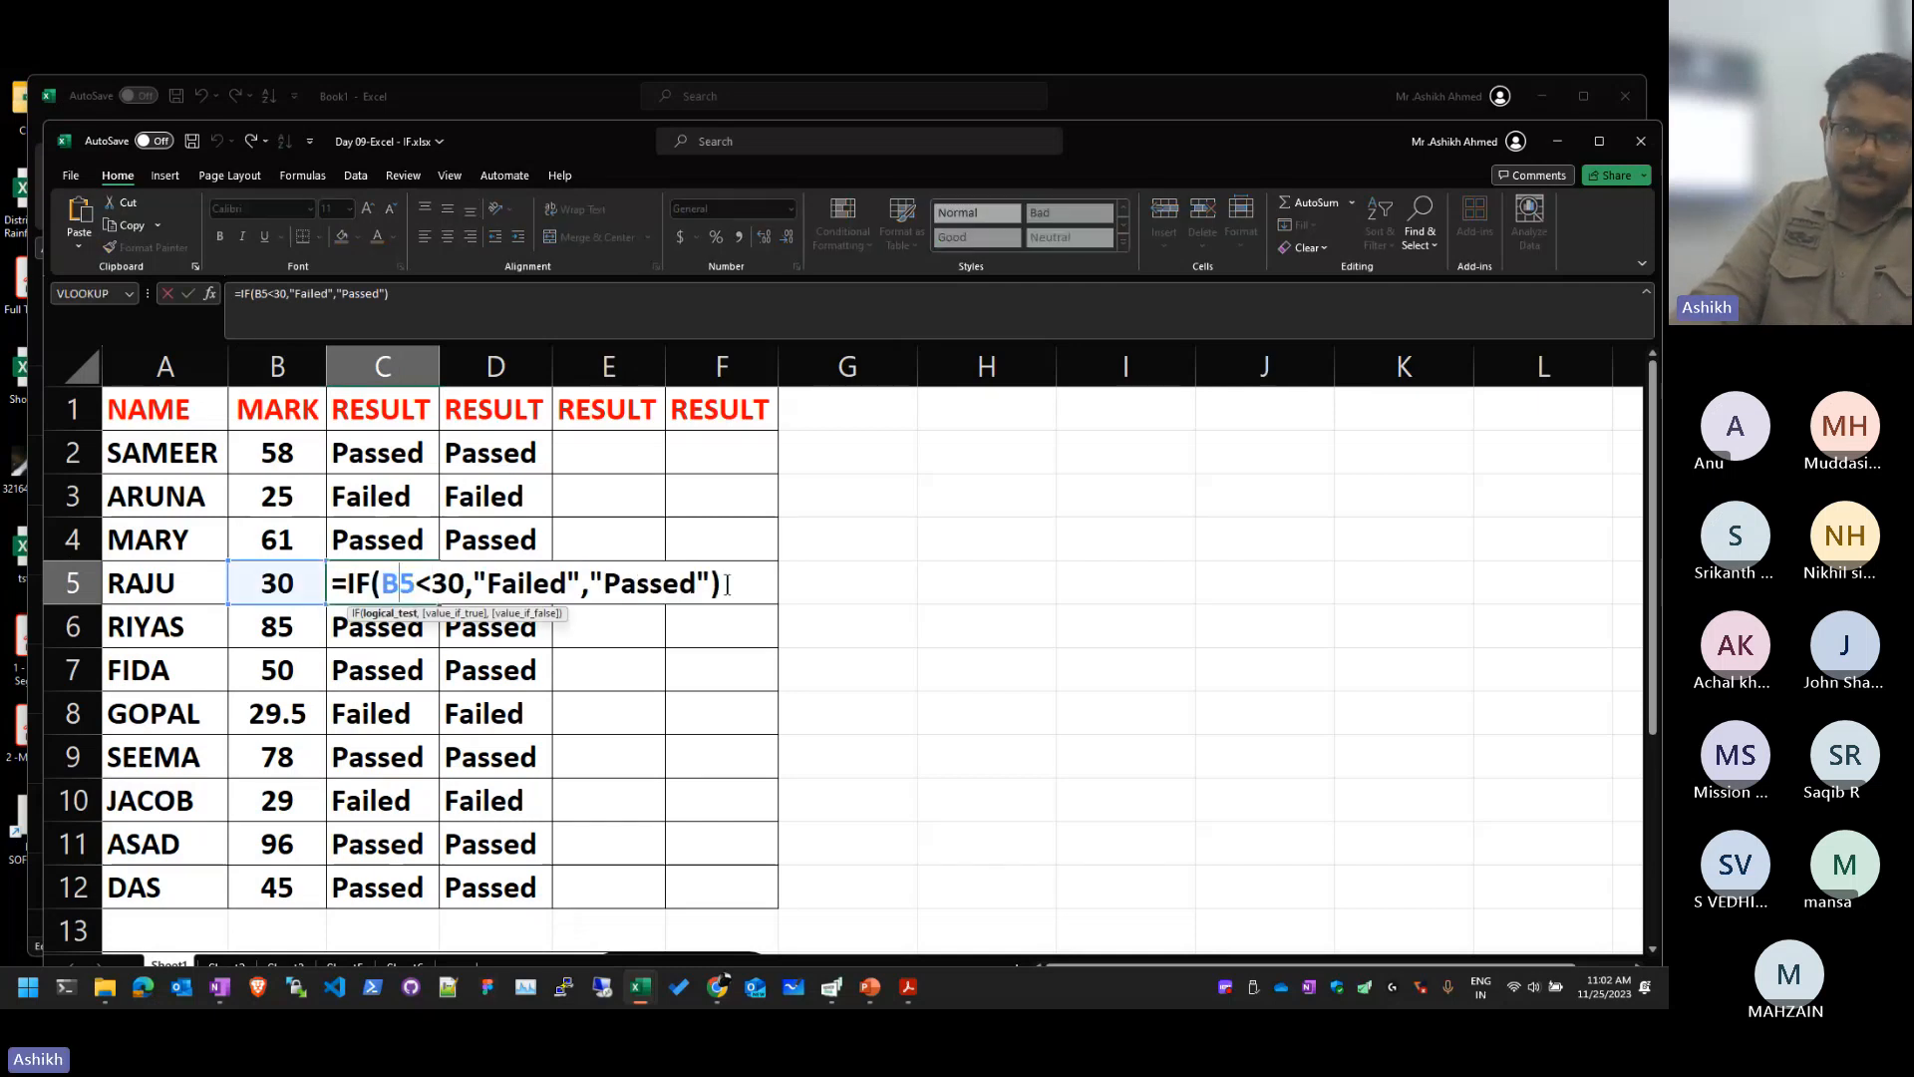
pyautogui.hotkey('shift', 'Home')
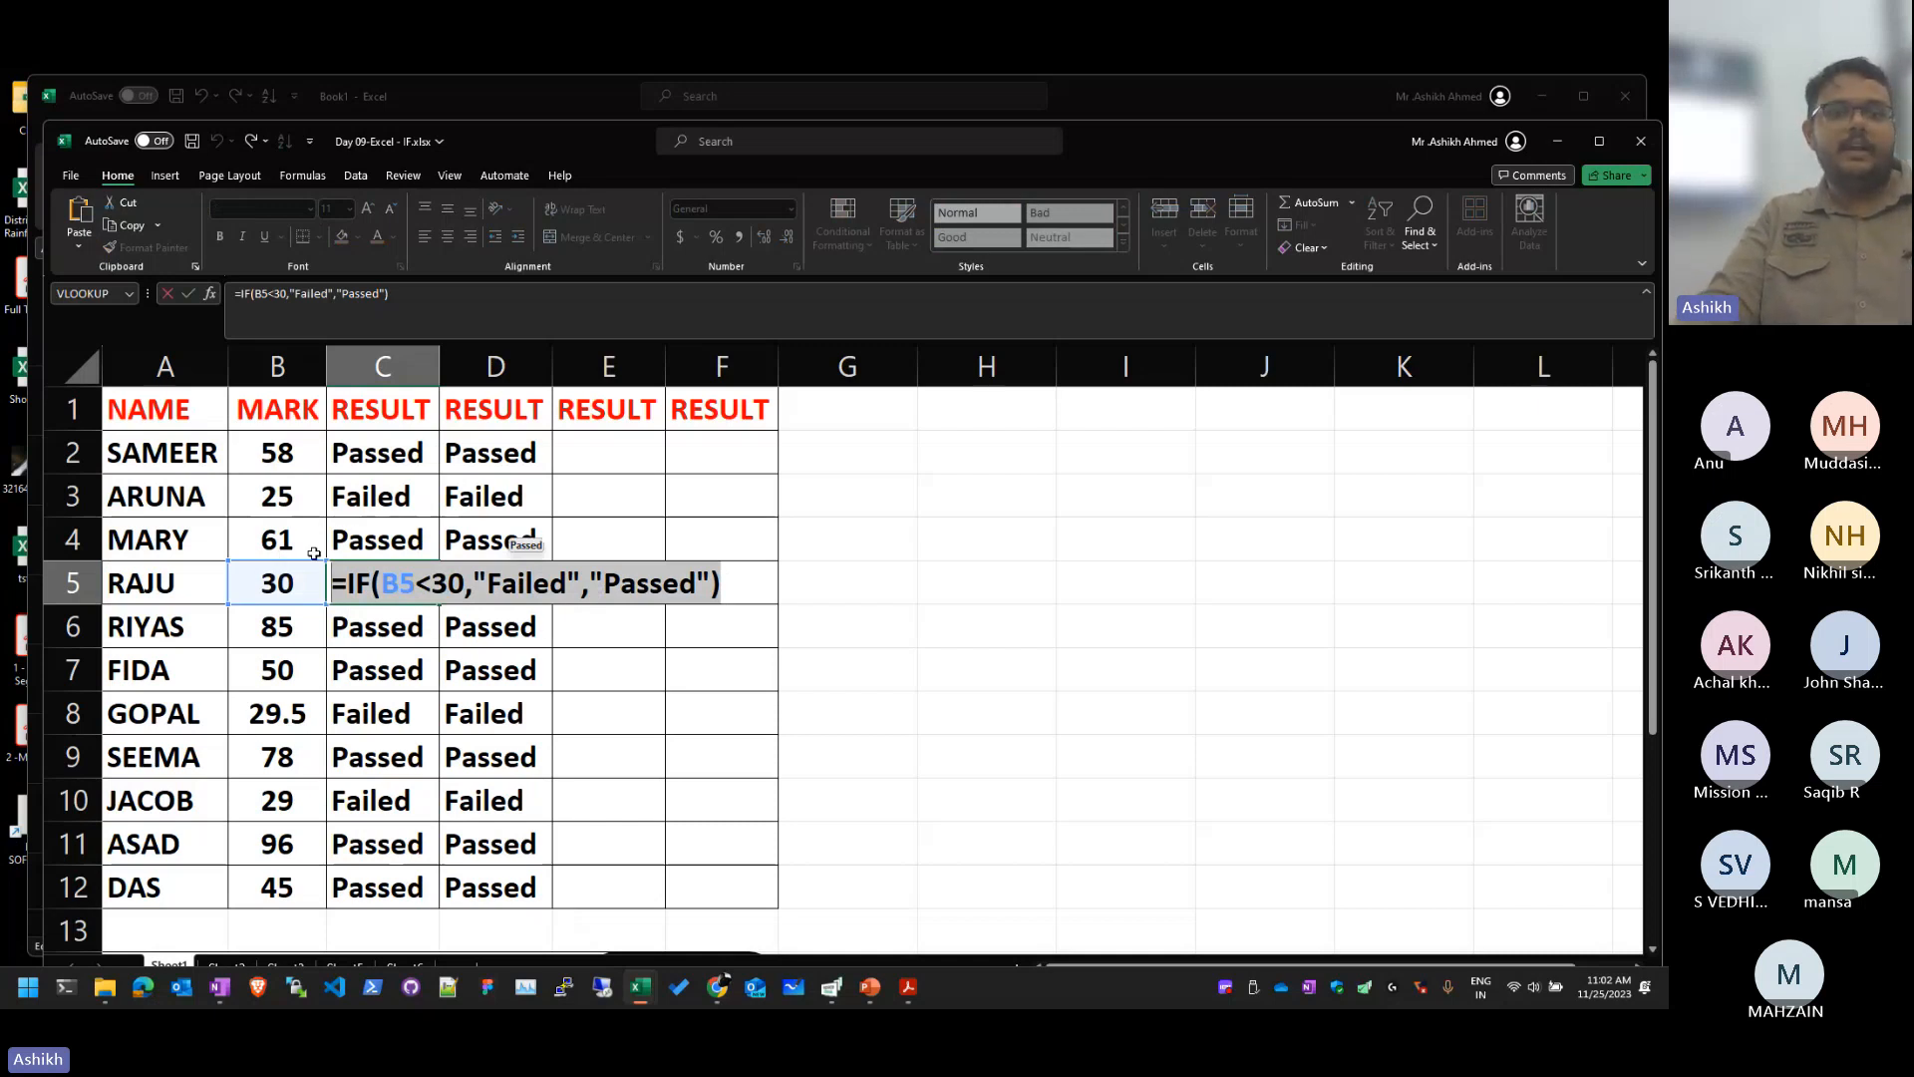
pyautogui.press('Return')
pyautogui.press('Up')
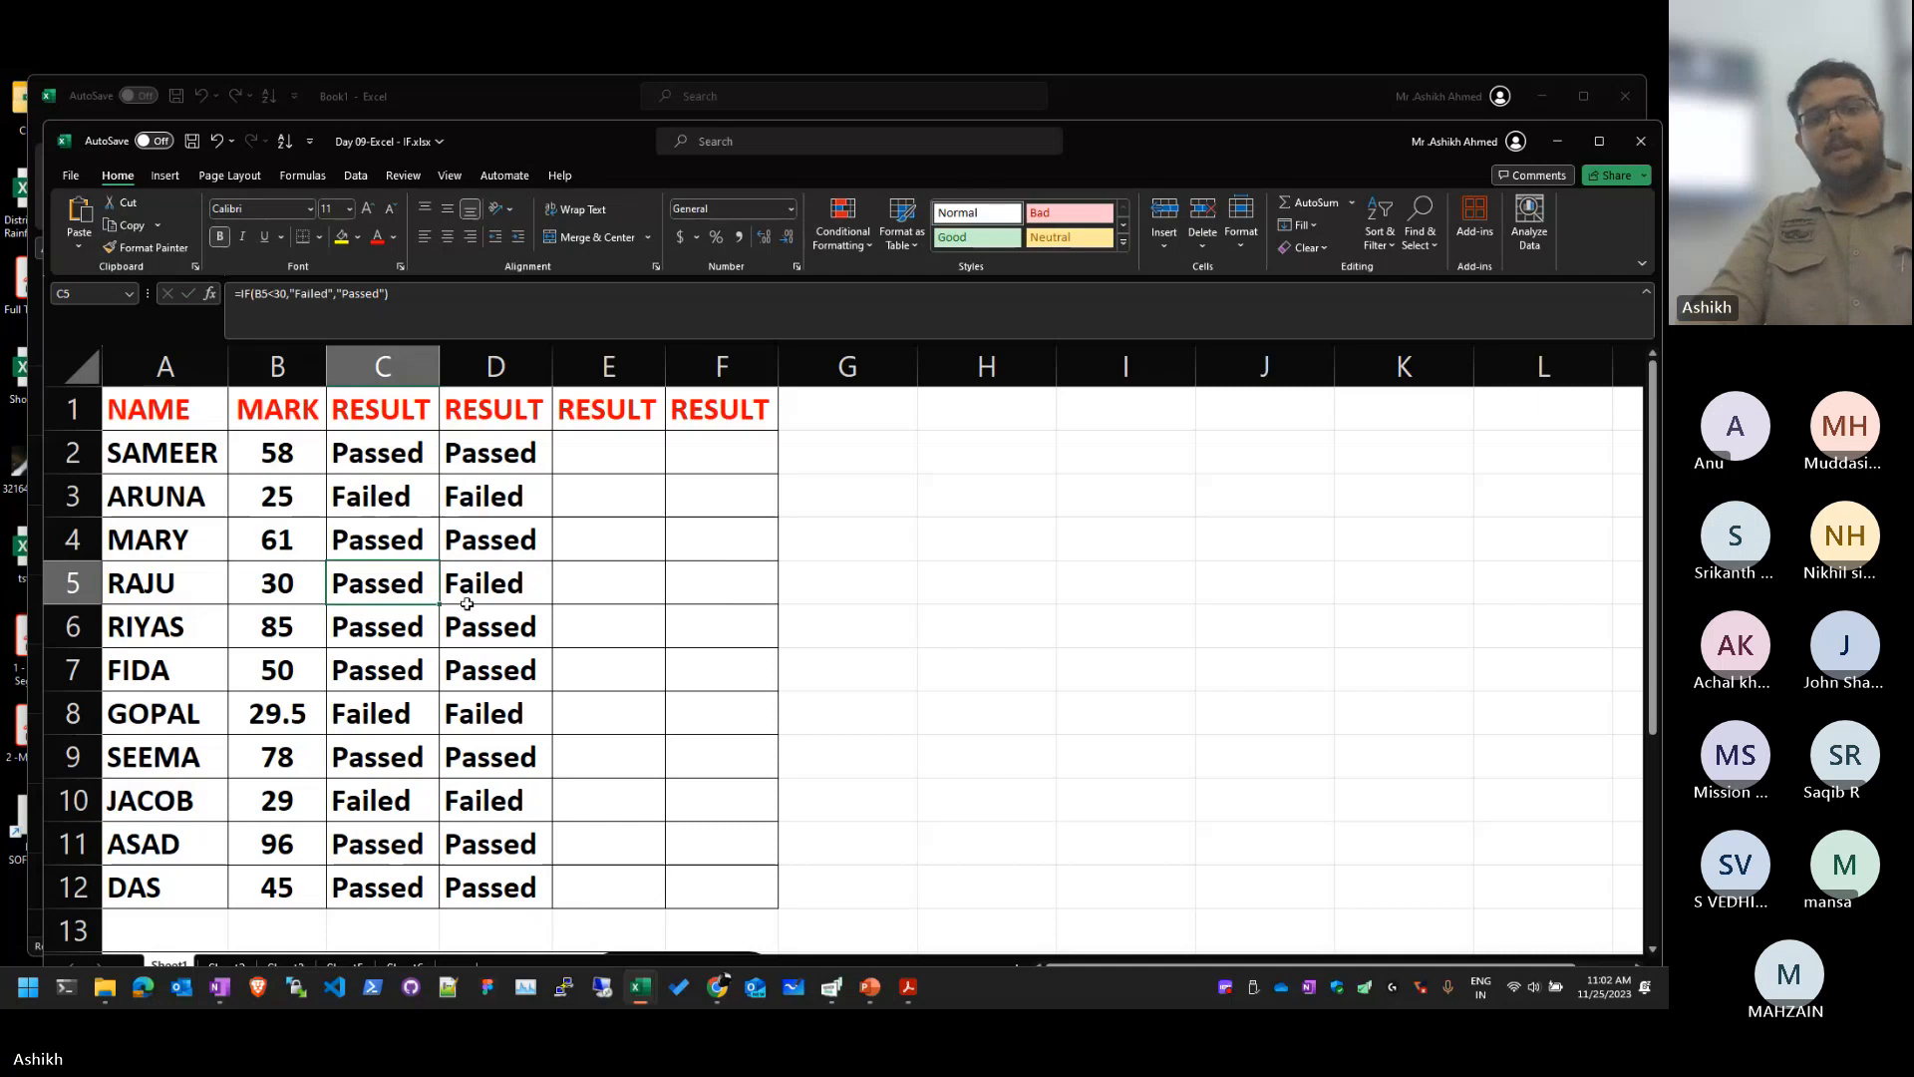
pyautogui.click(469, 597)
pyautogui.doubleClick(518, 583)
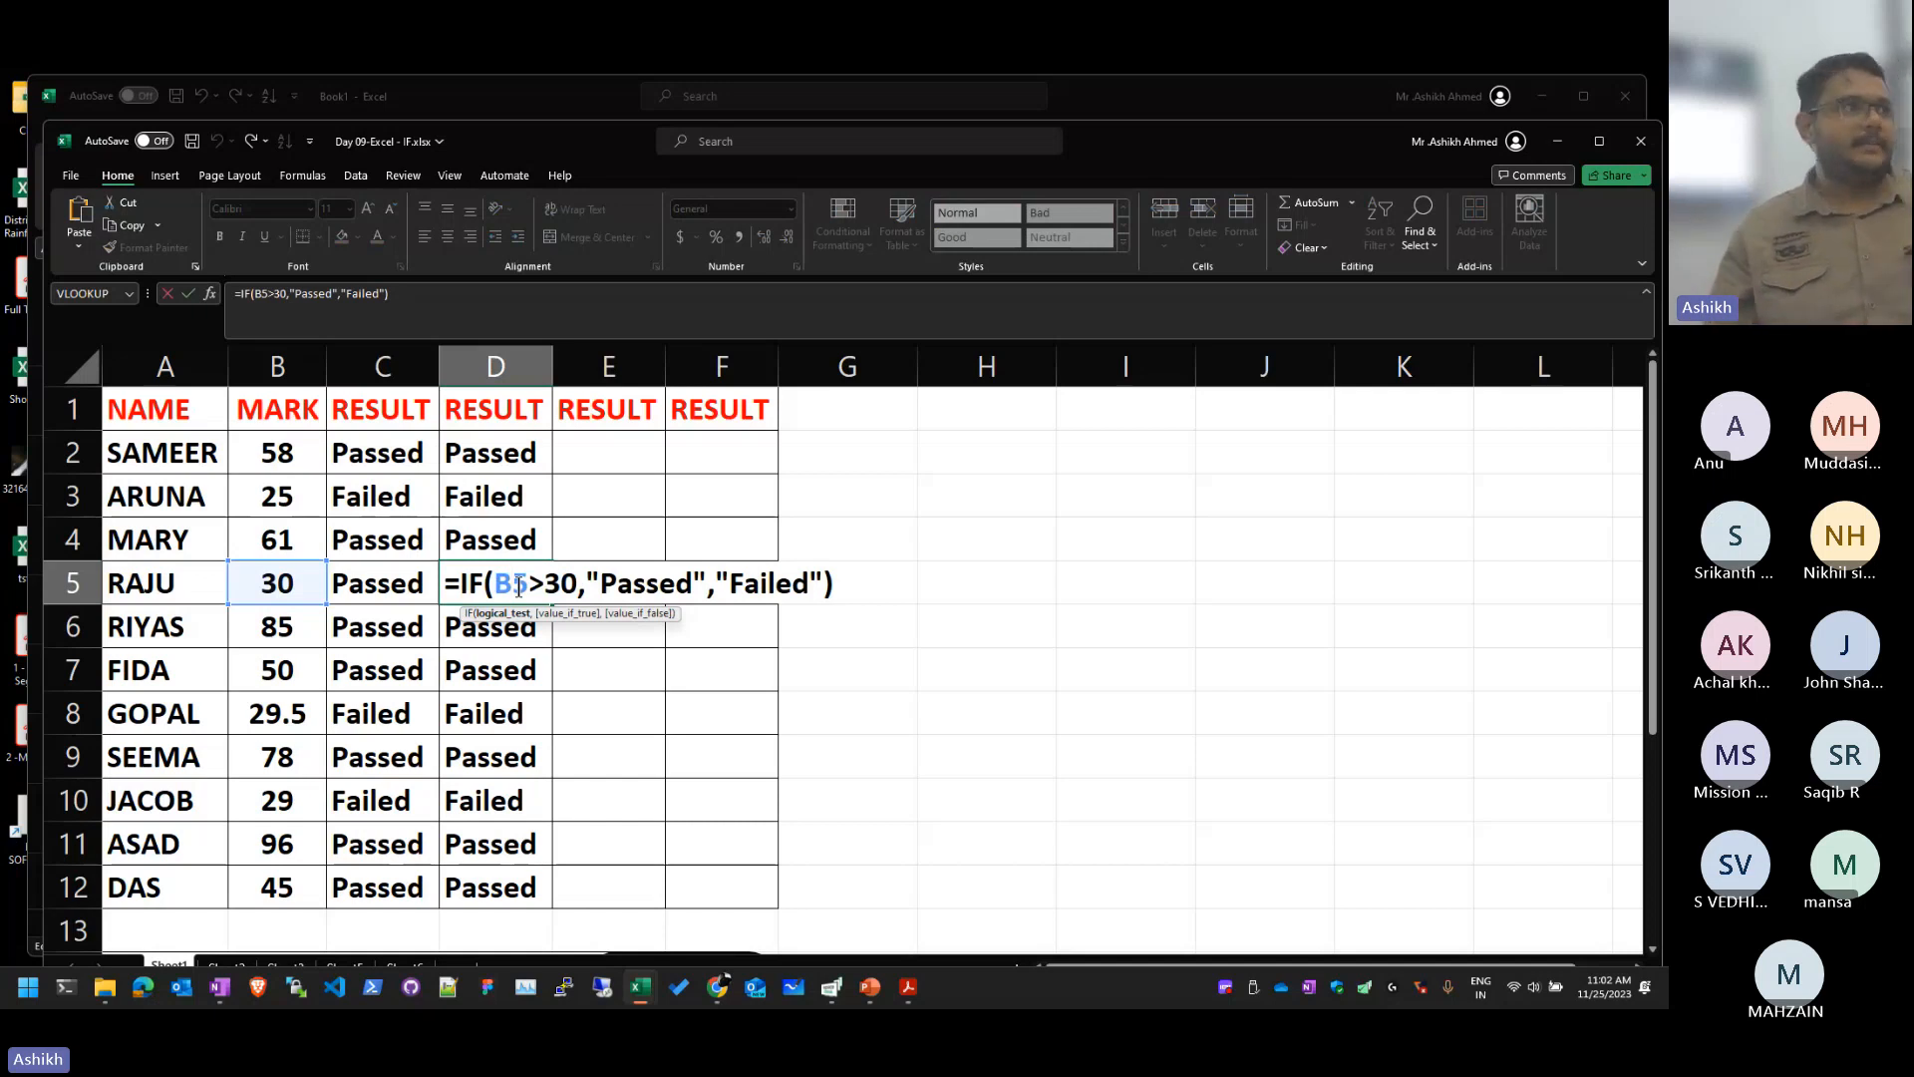
pyautogui.press('Return')
# Step: Copy the formula text =IF(B2>=30,"Passed","Failed") from the E2 reference note in row 16
pyautogui.scroll(-4, 678, 523)
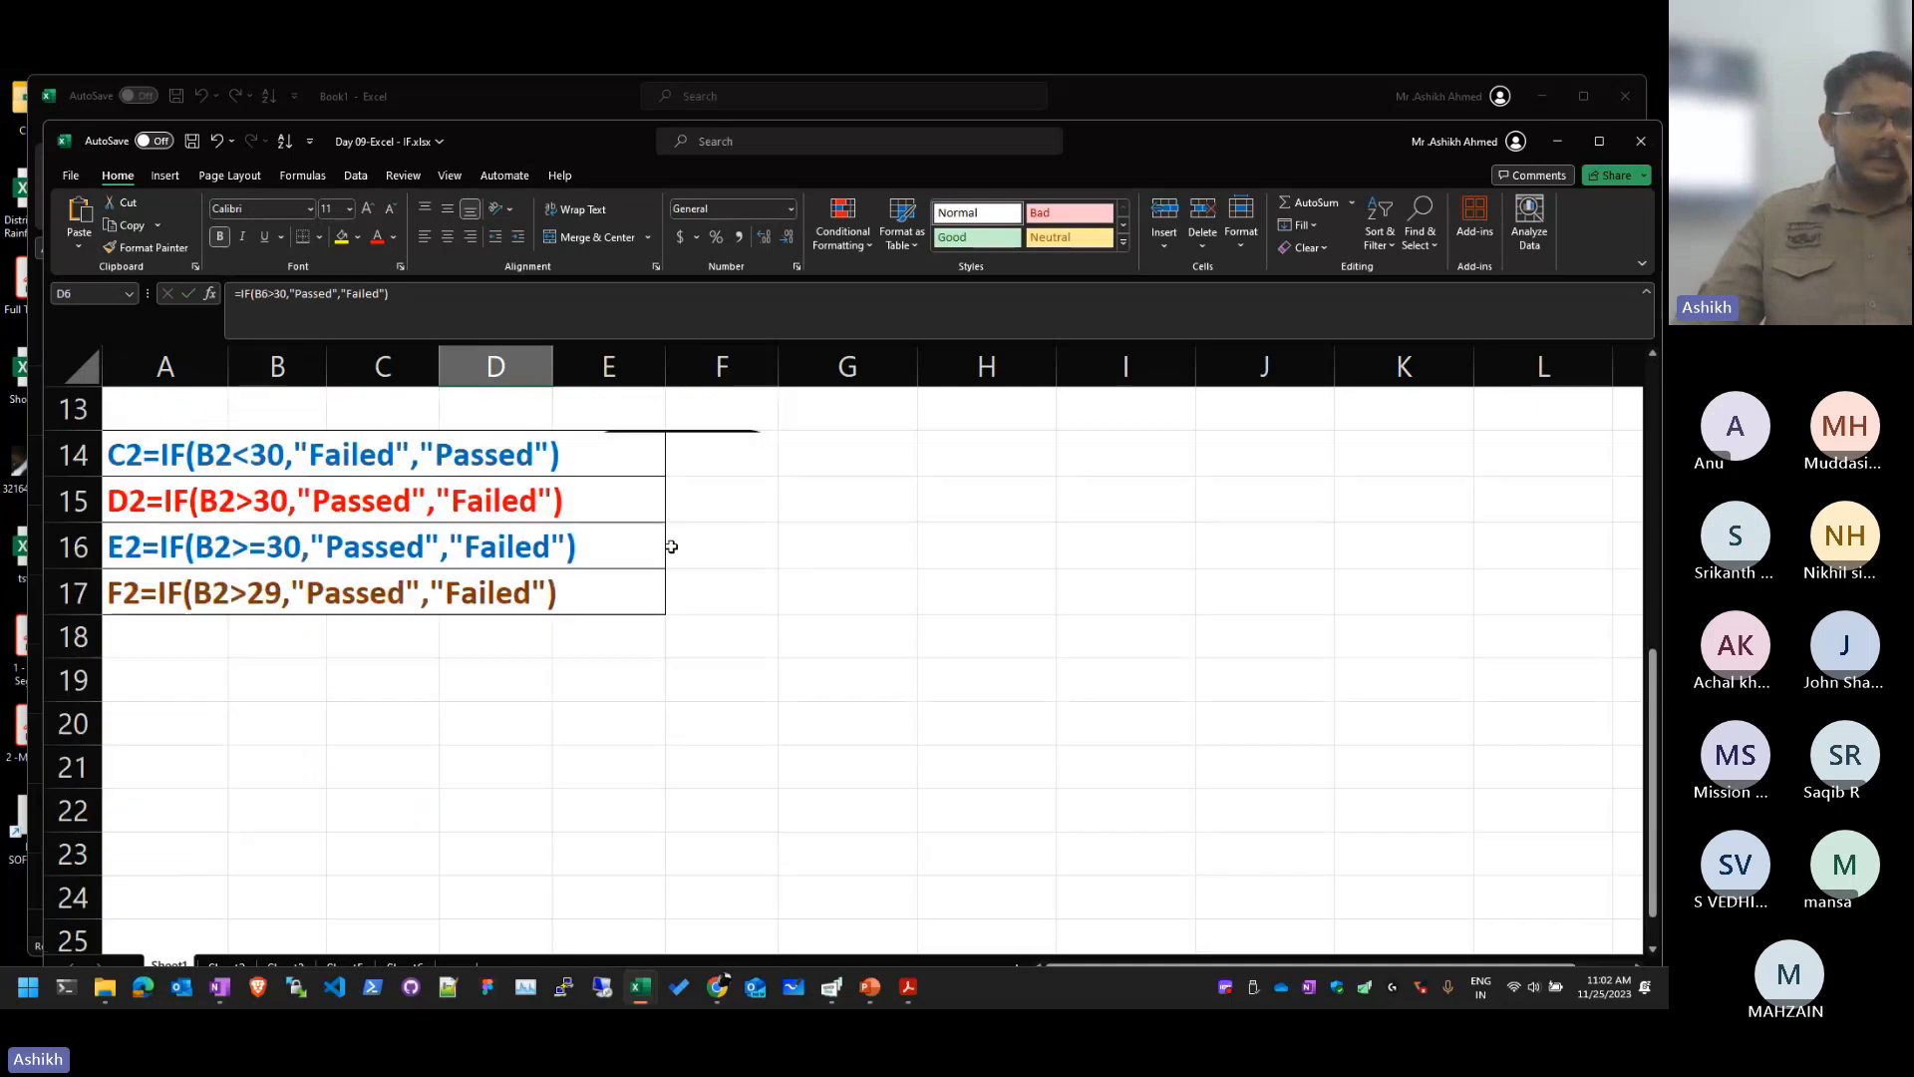
pyautogui.scroll(4, 670, 547)
pyautogui.click(626, 456)
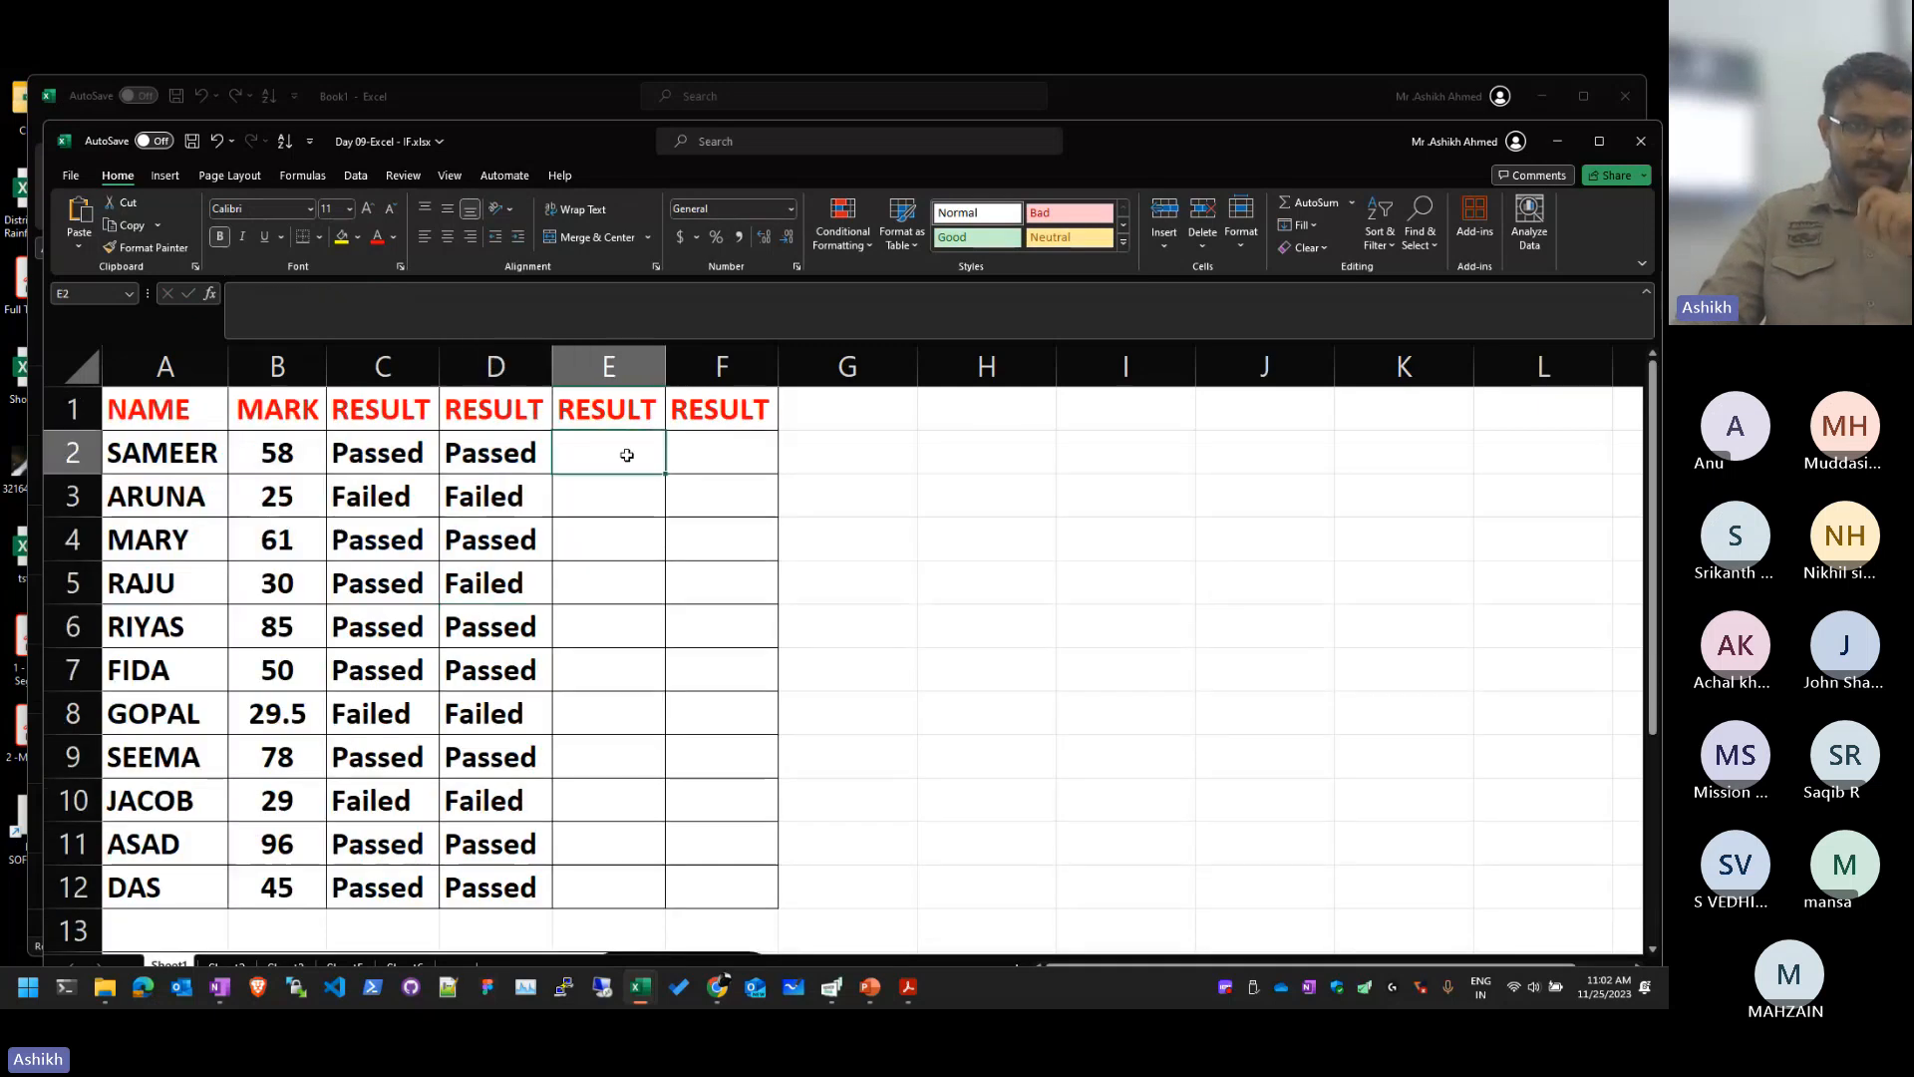
pyautogui.scroll(-4, 627, 455)
pyautogui.click(579, 545)
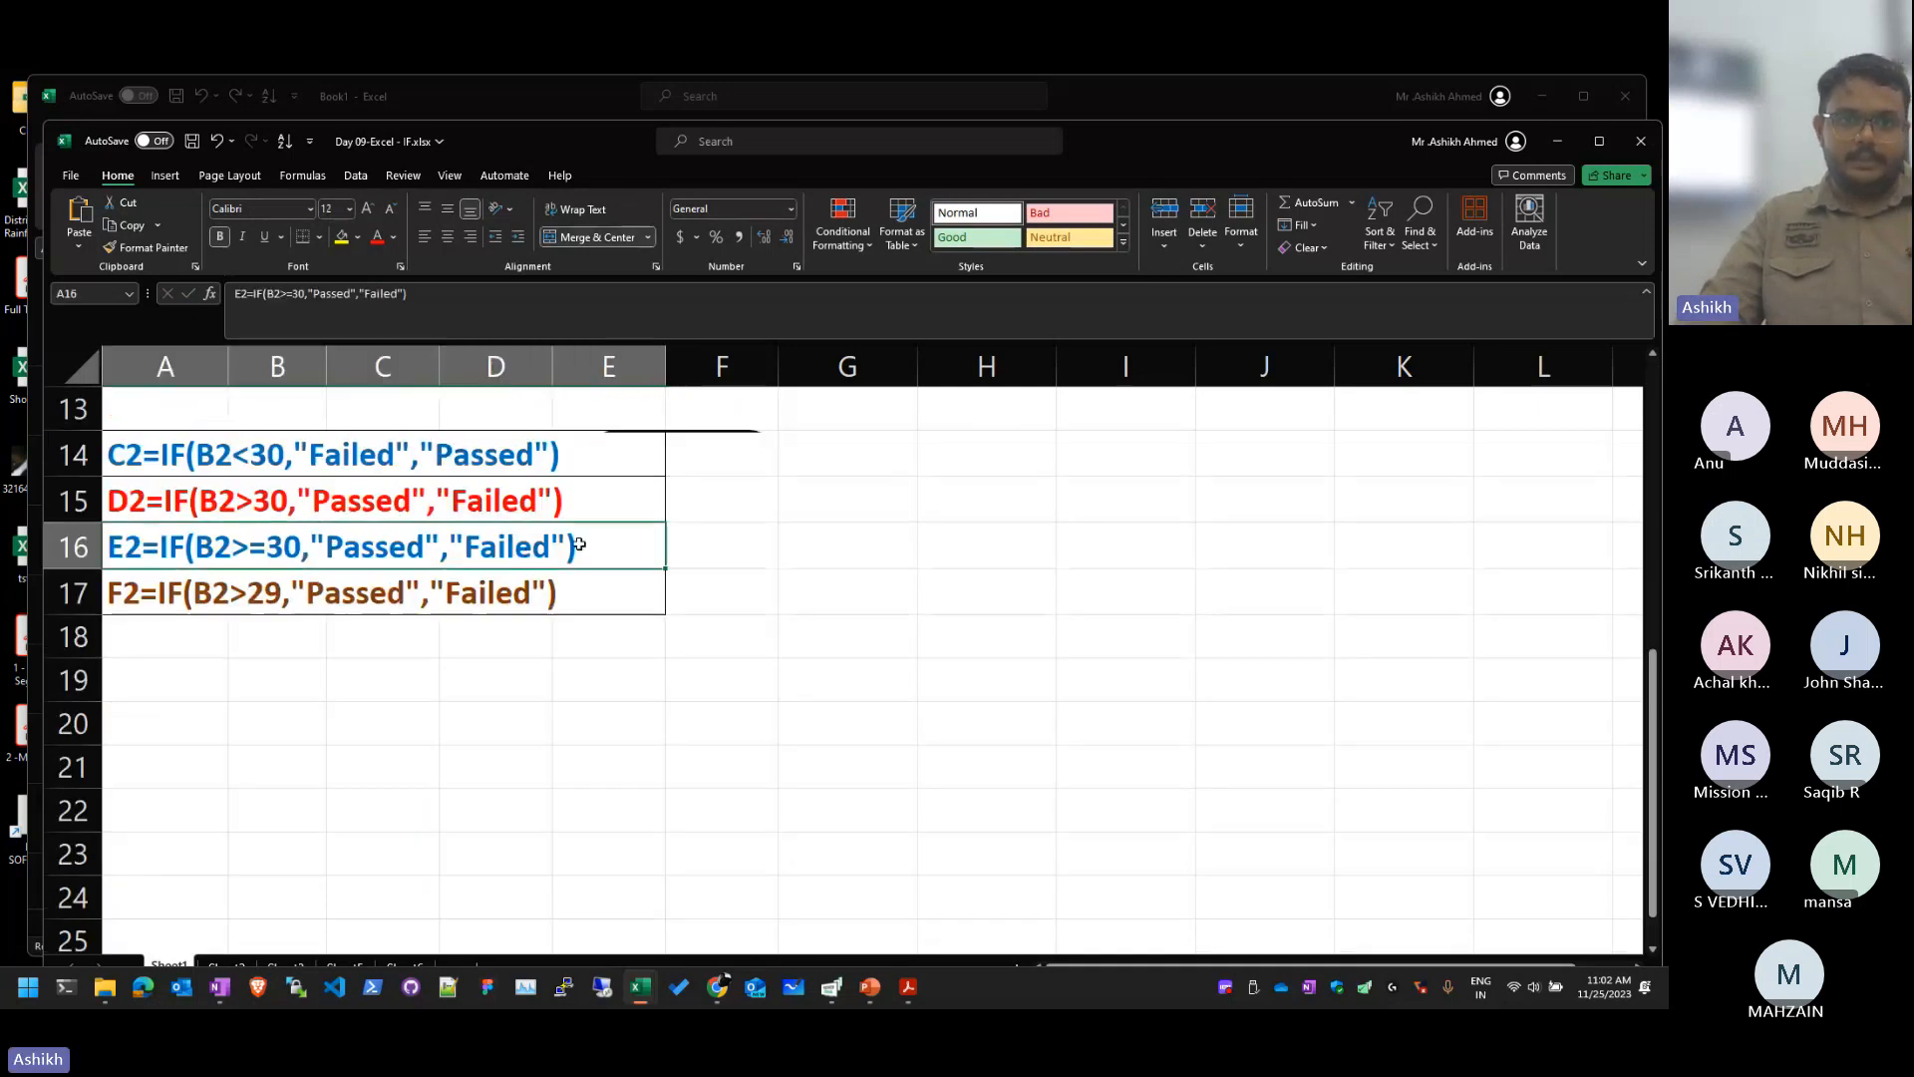
pyautogui.doubleClick(579, 544)
pyautogui.moveTo(579, 545); pyautogui.dragTo(145, 546)
pyautogui.hotkey('ctrl', 'c')
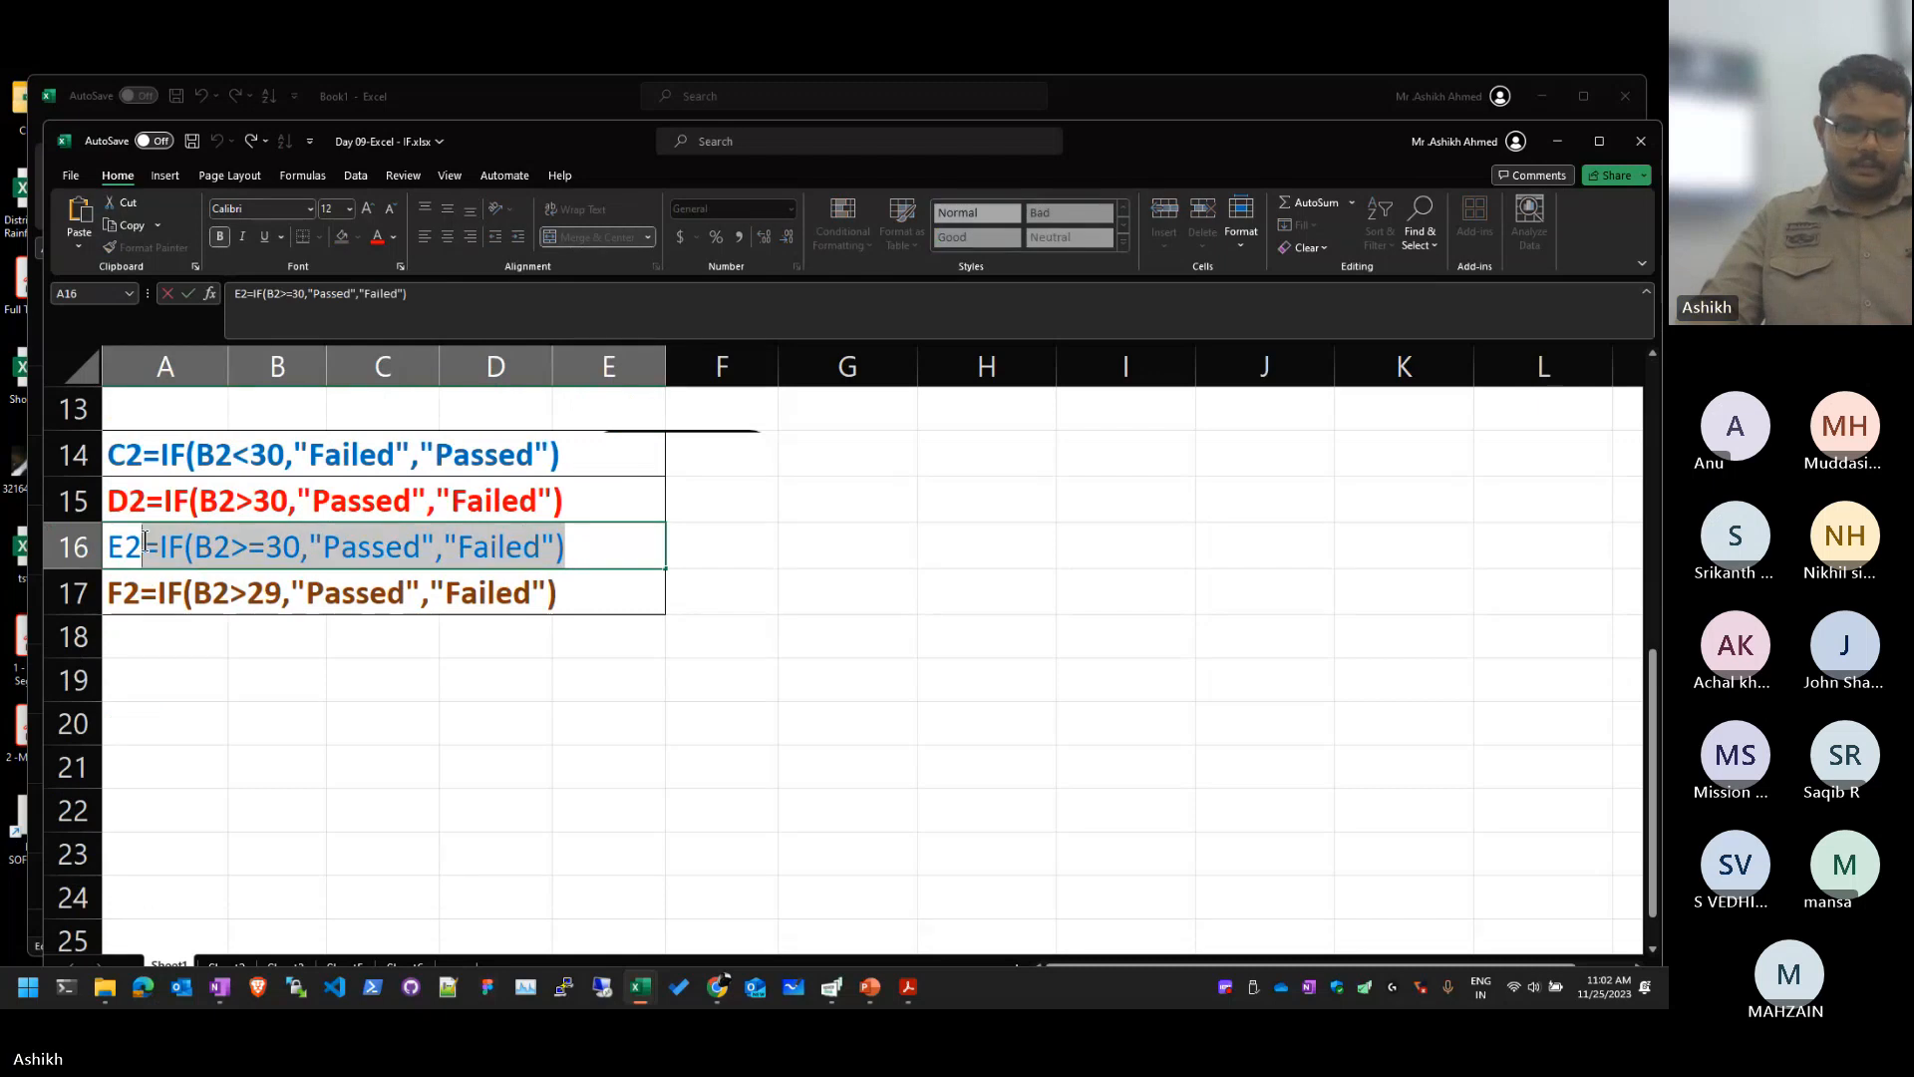
pyautogui.press('Return')
# Step: Paste the copied =IF(B2>=30,"Passed","Failed") formula into E2 and fill it down the third RESULT column through E12
pyautogui.scroll(4, 191, 541)
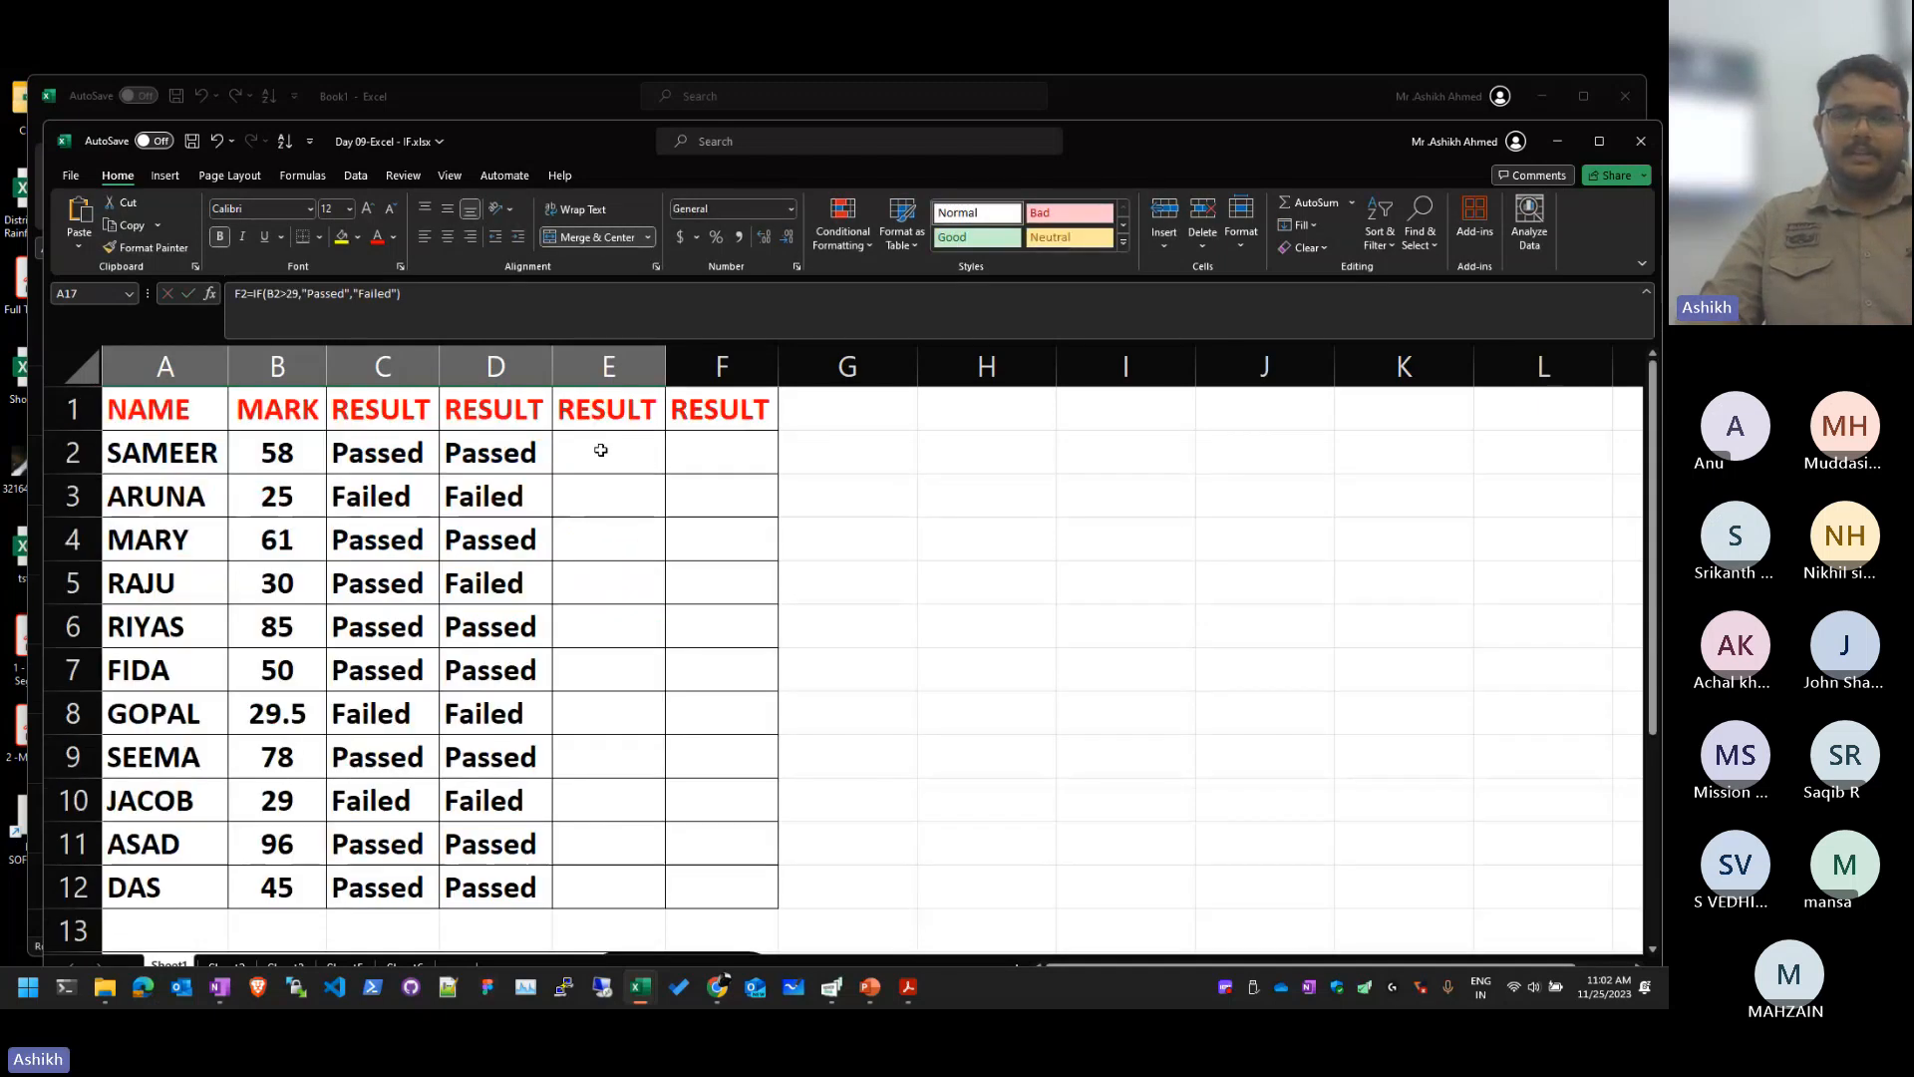
pyautogui.doubleClick(602, 451)
pyautogui.hotkey('ctrl', 'v')
pyautogui.press('Return')
pyautogui.click(658, 450)
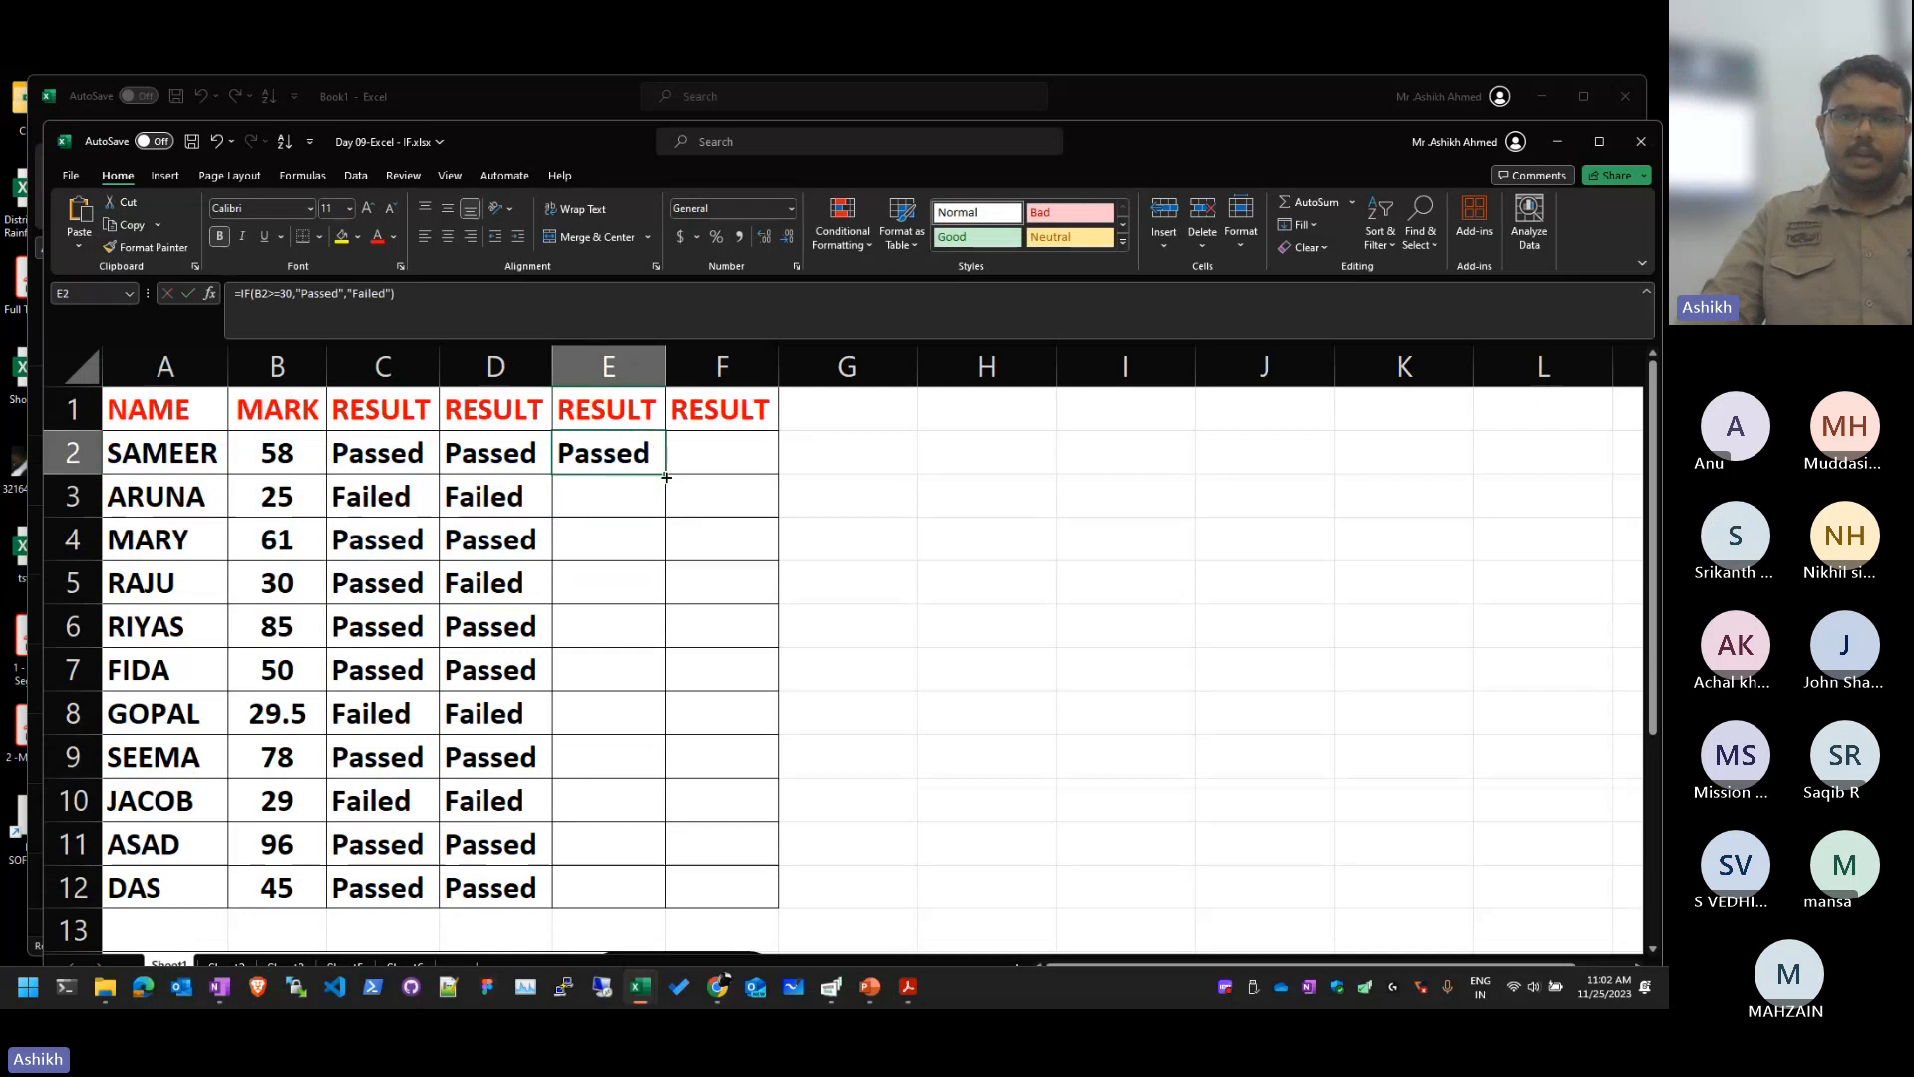
pyautogui.moveTo(664, 472); pyautogui.dragTo(664, 902)
pyautogui.click(895, 664)
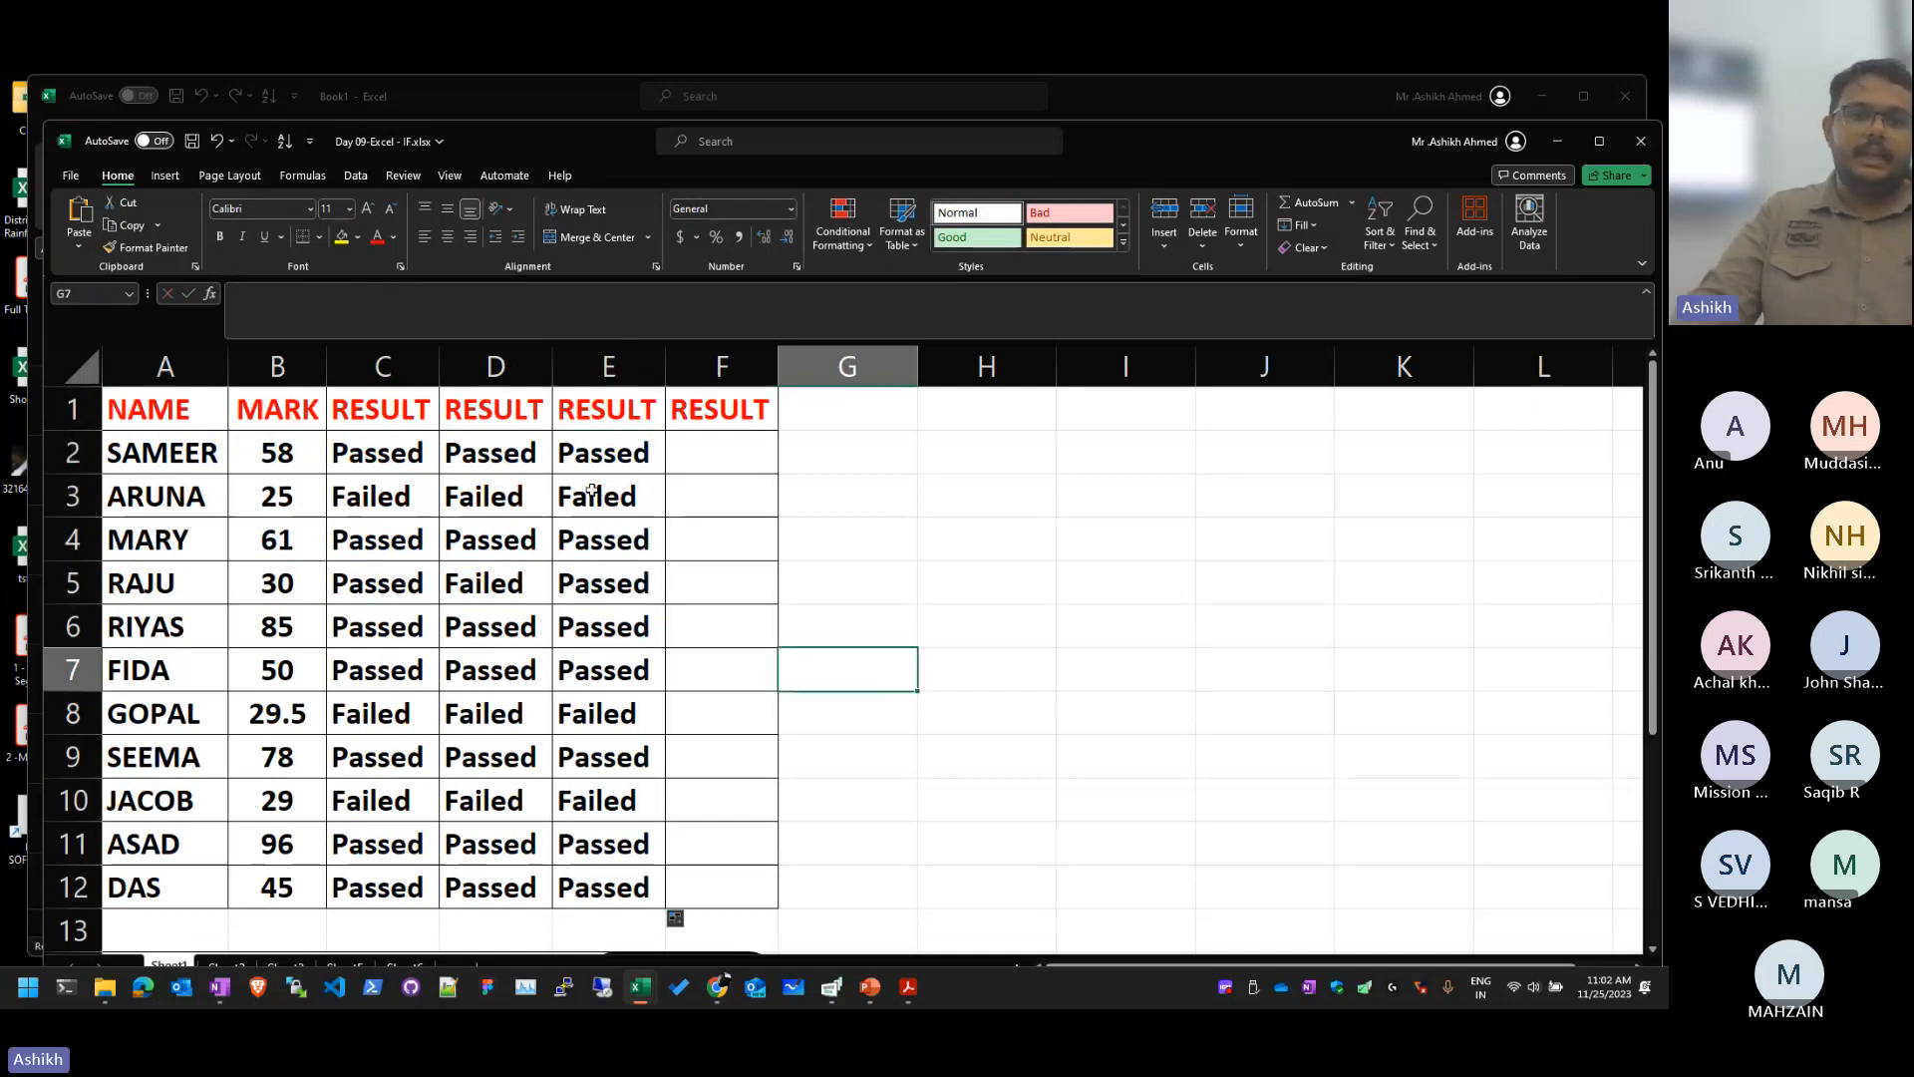
# Step: Examine the >=30 logical test in E2's formula and check the formulas further down column E
pyautogui.doubleClick(593, 450)
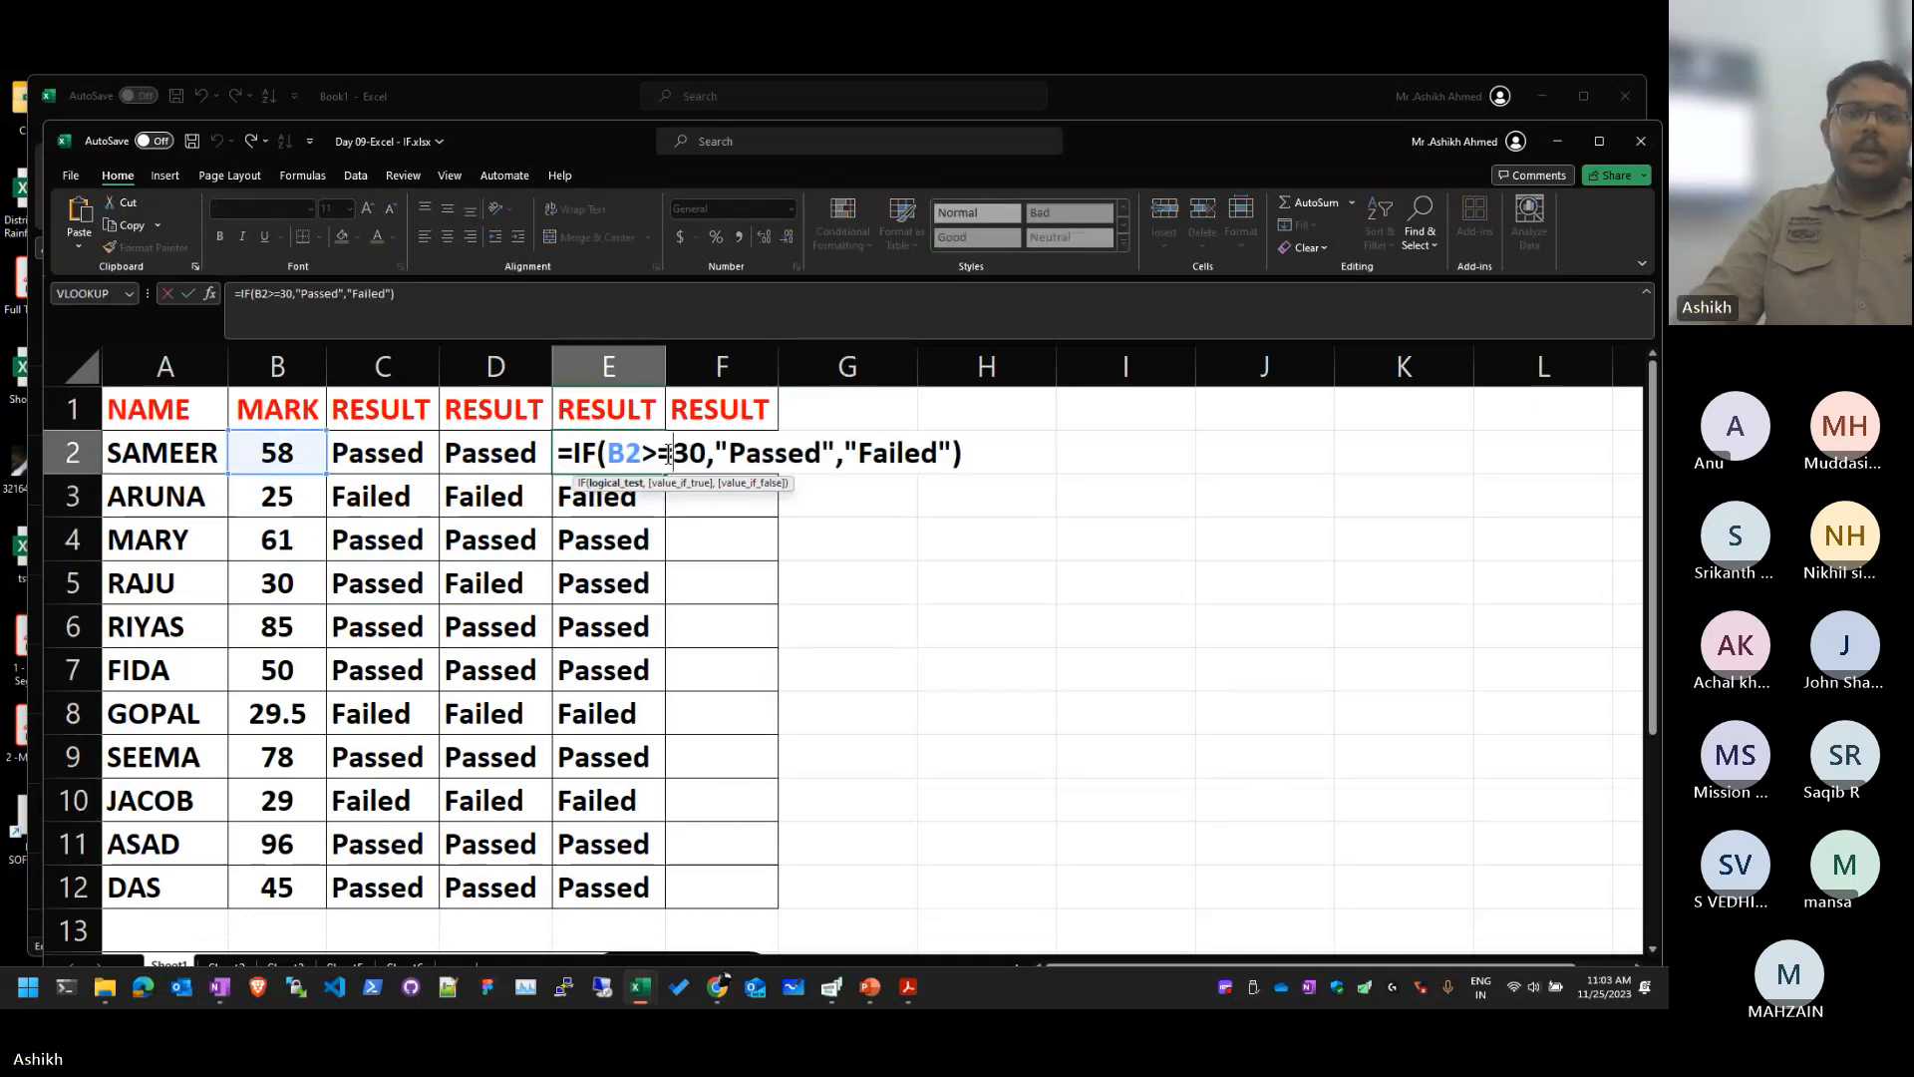
pyautogui.doubleClick(683, 455)
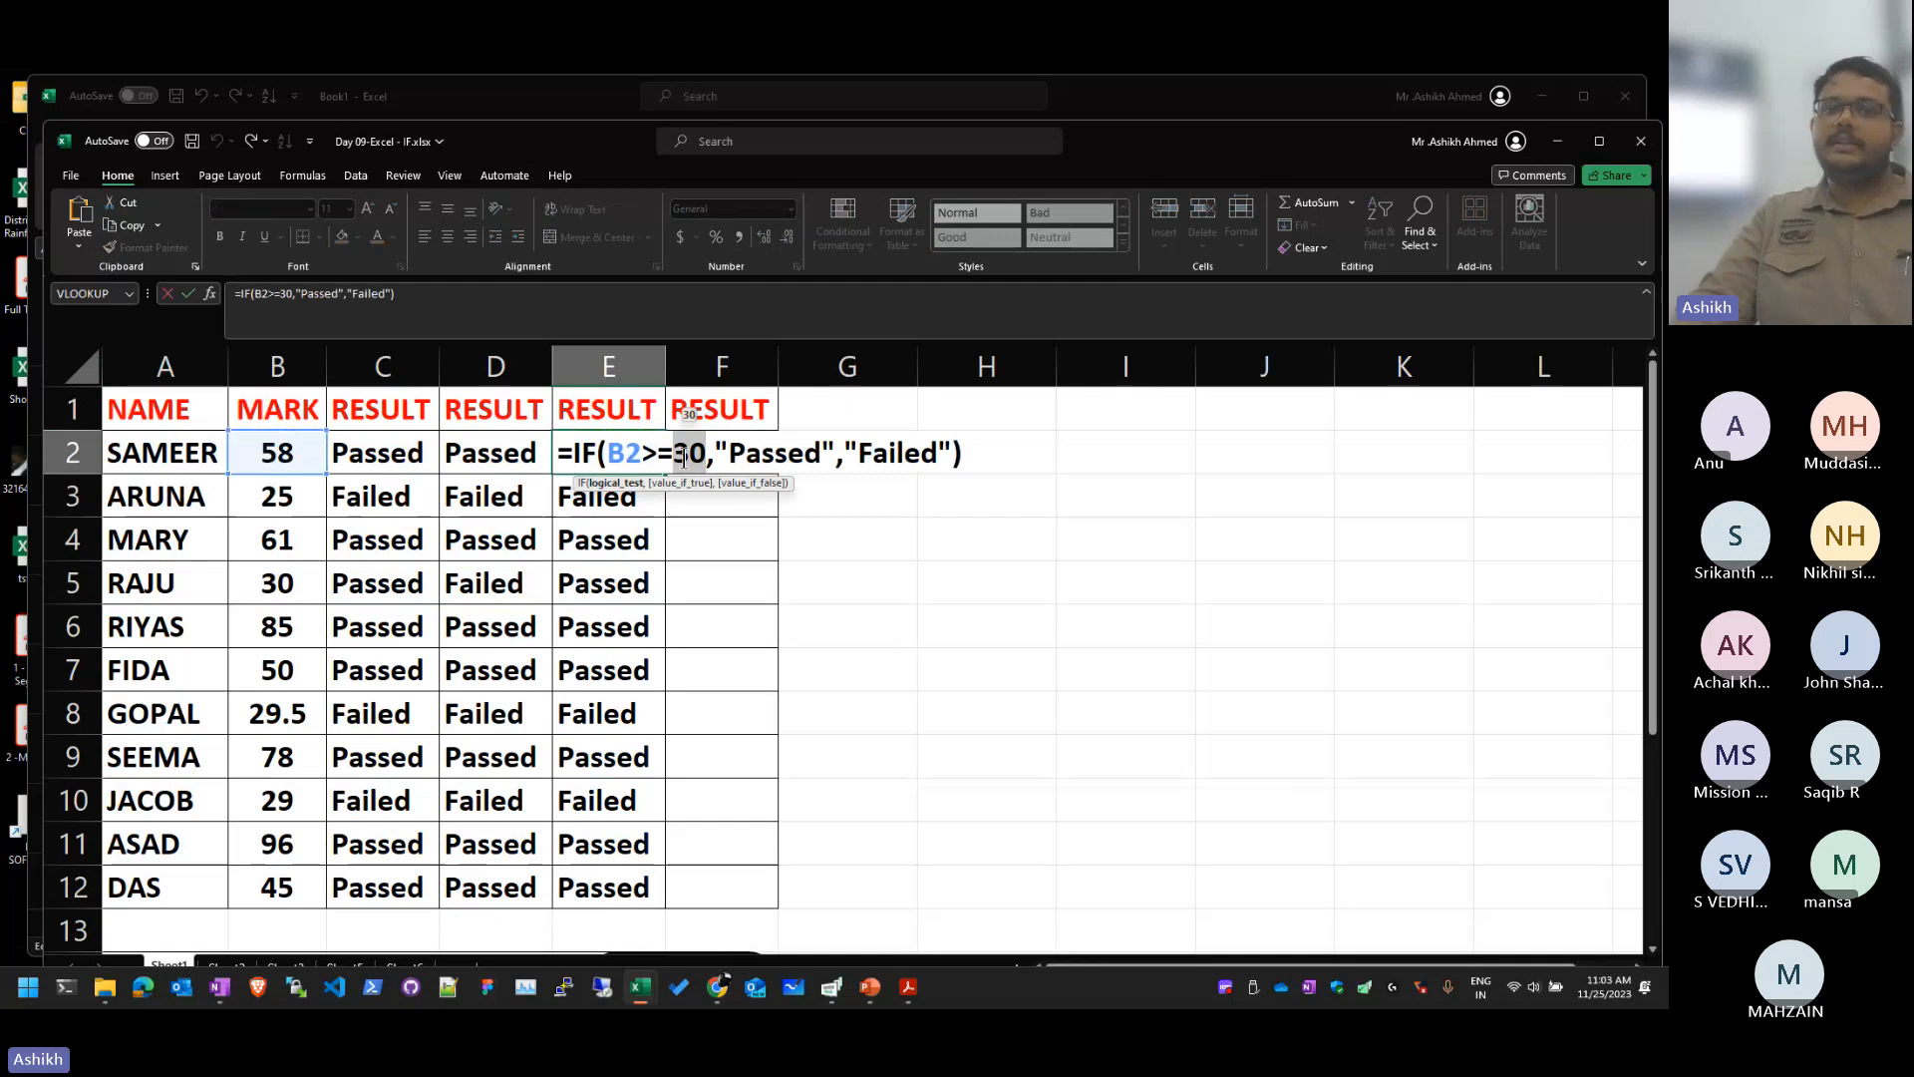
pyautogui.press('Return')
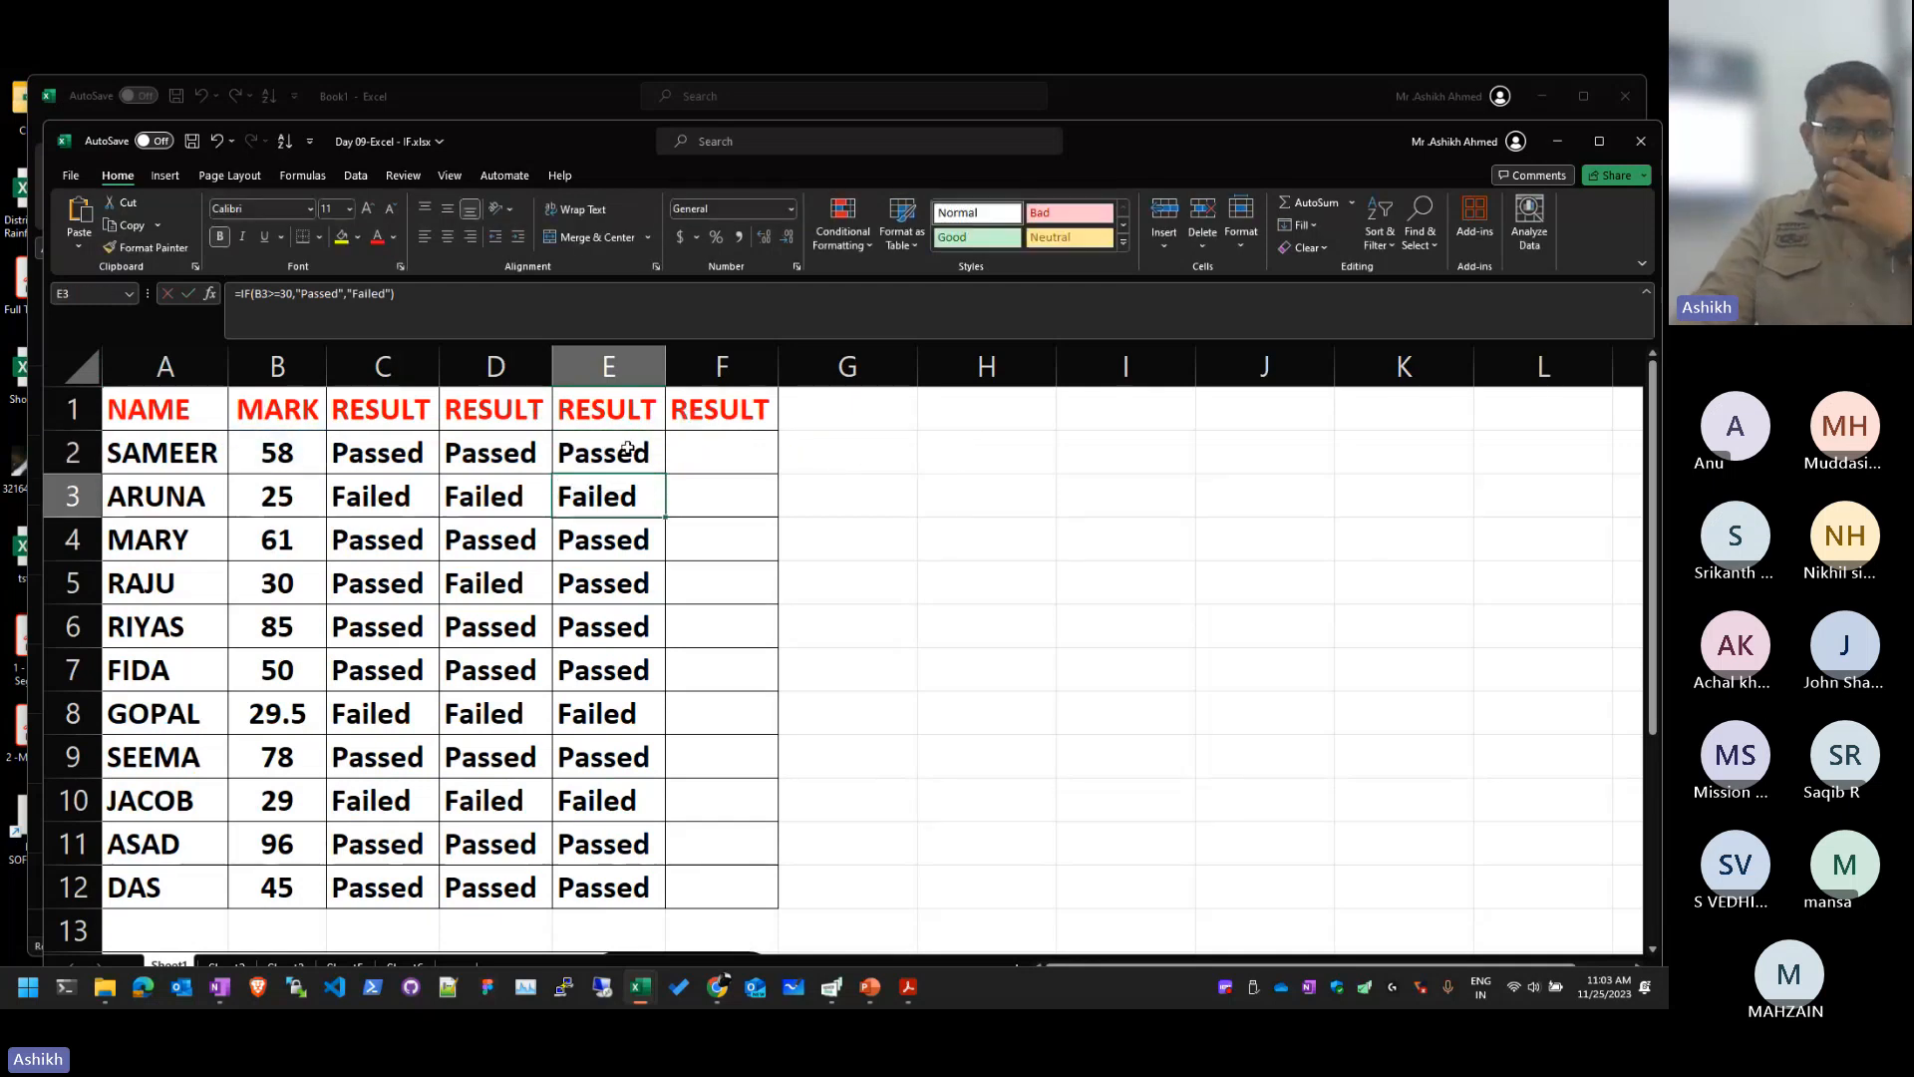
pyautogui.click(578, 593)
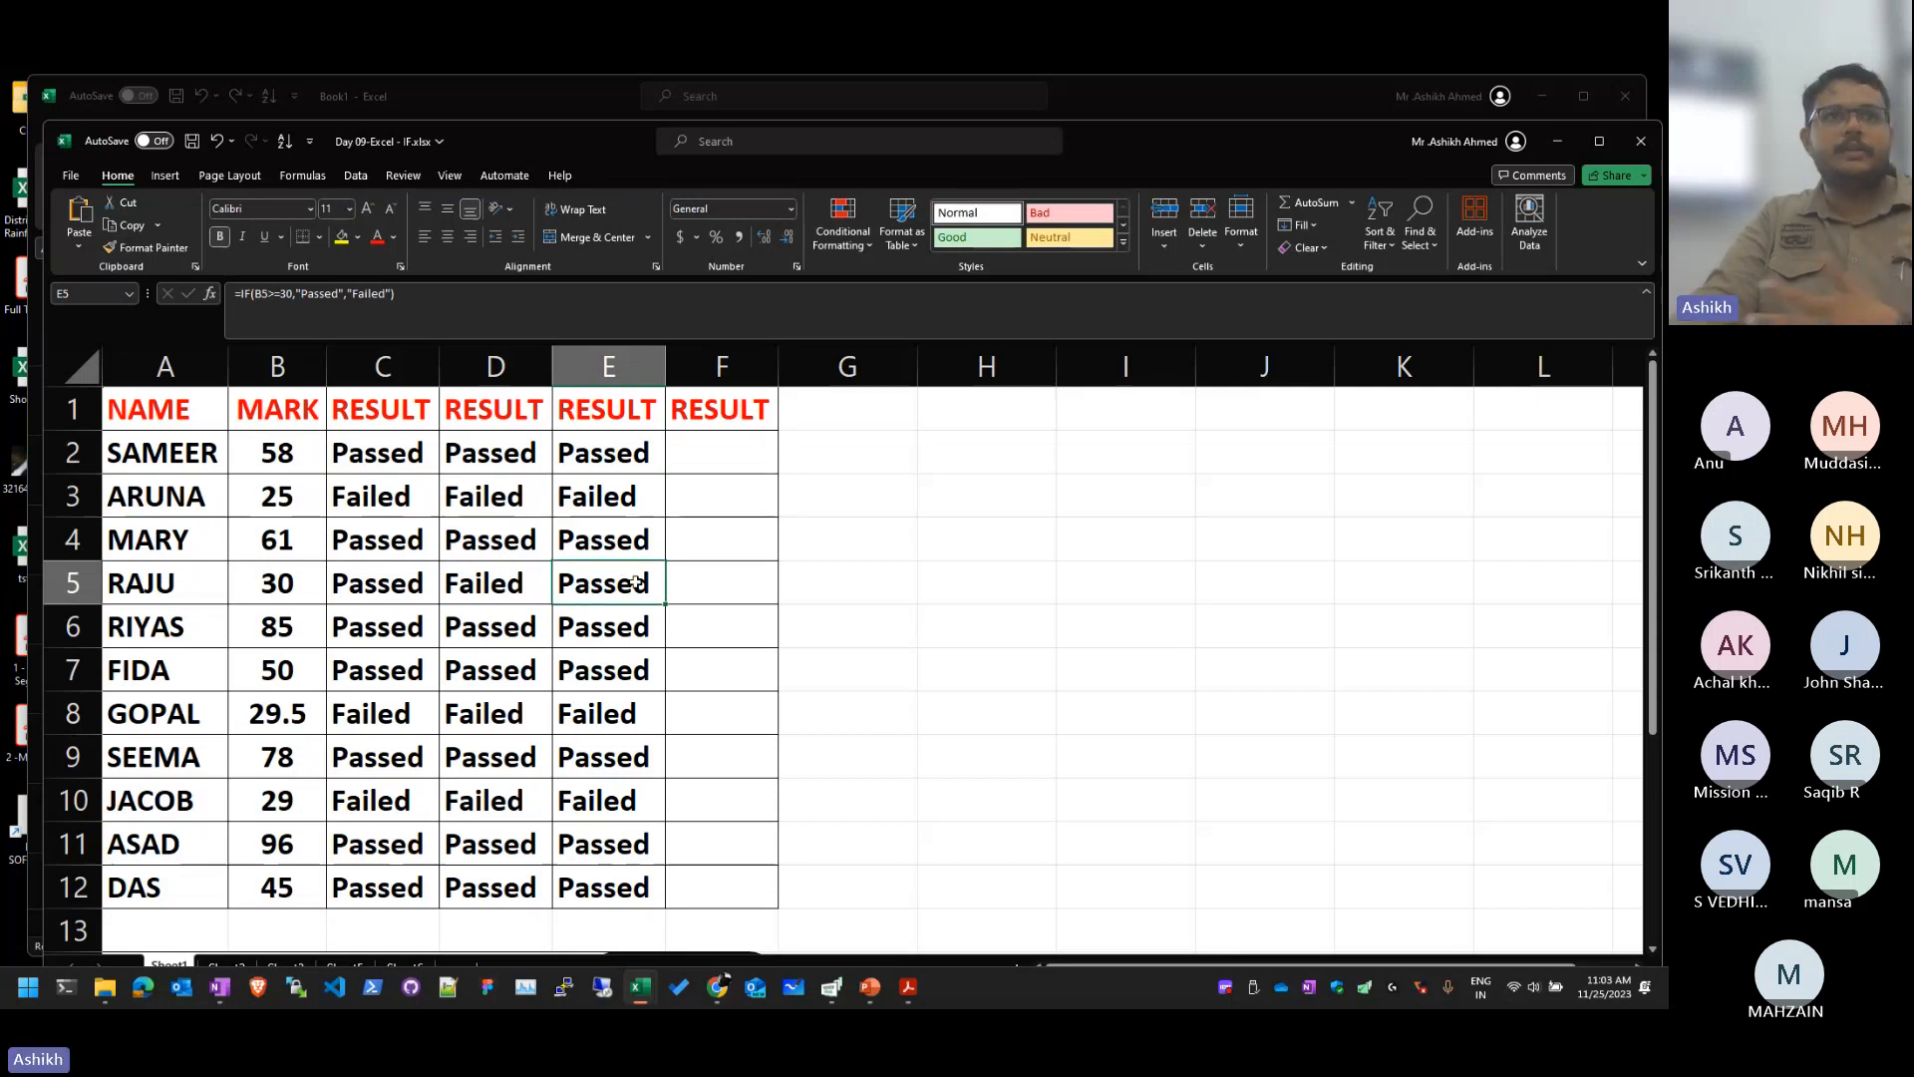
pyautogui.click(643, 846)
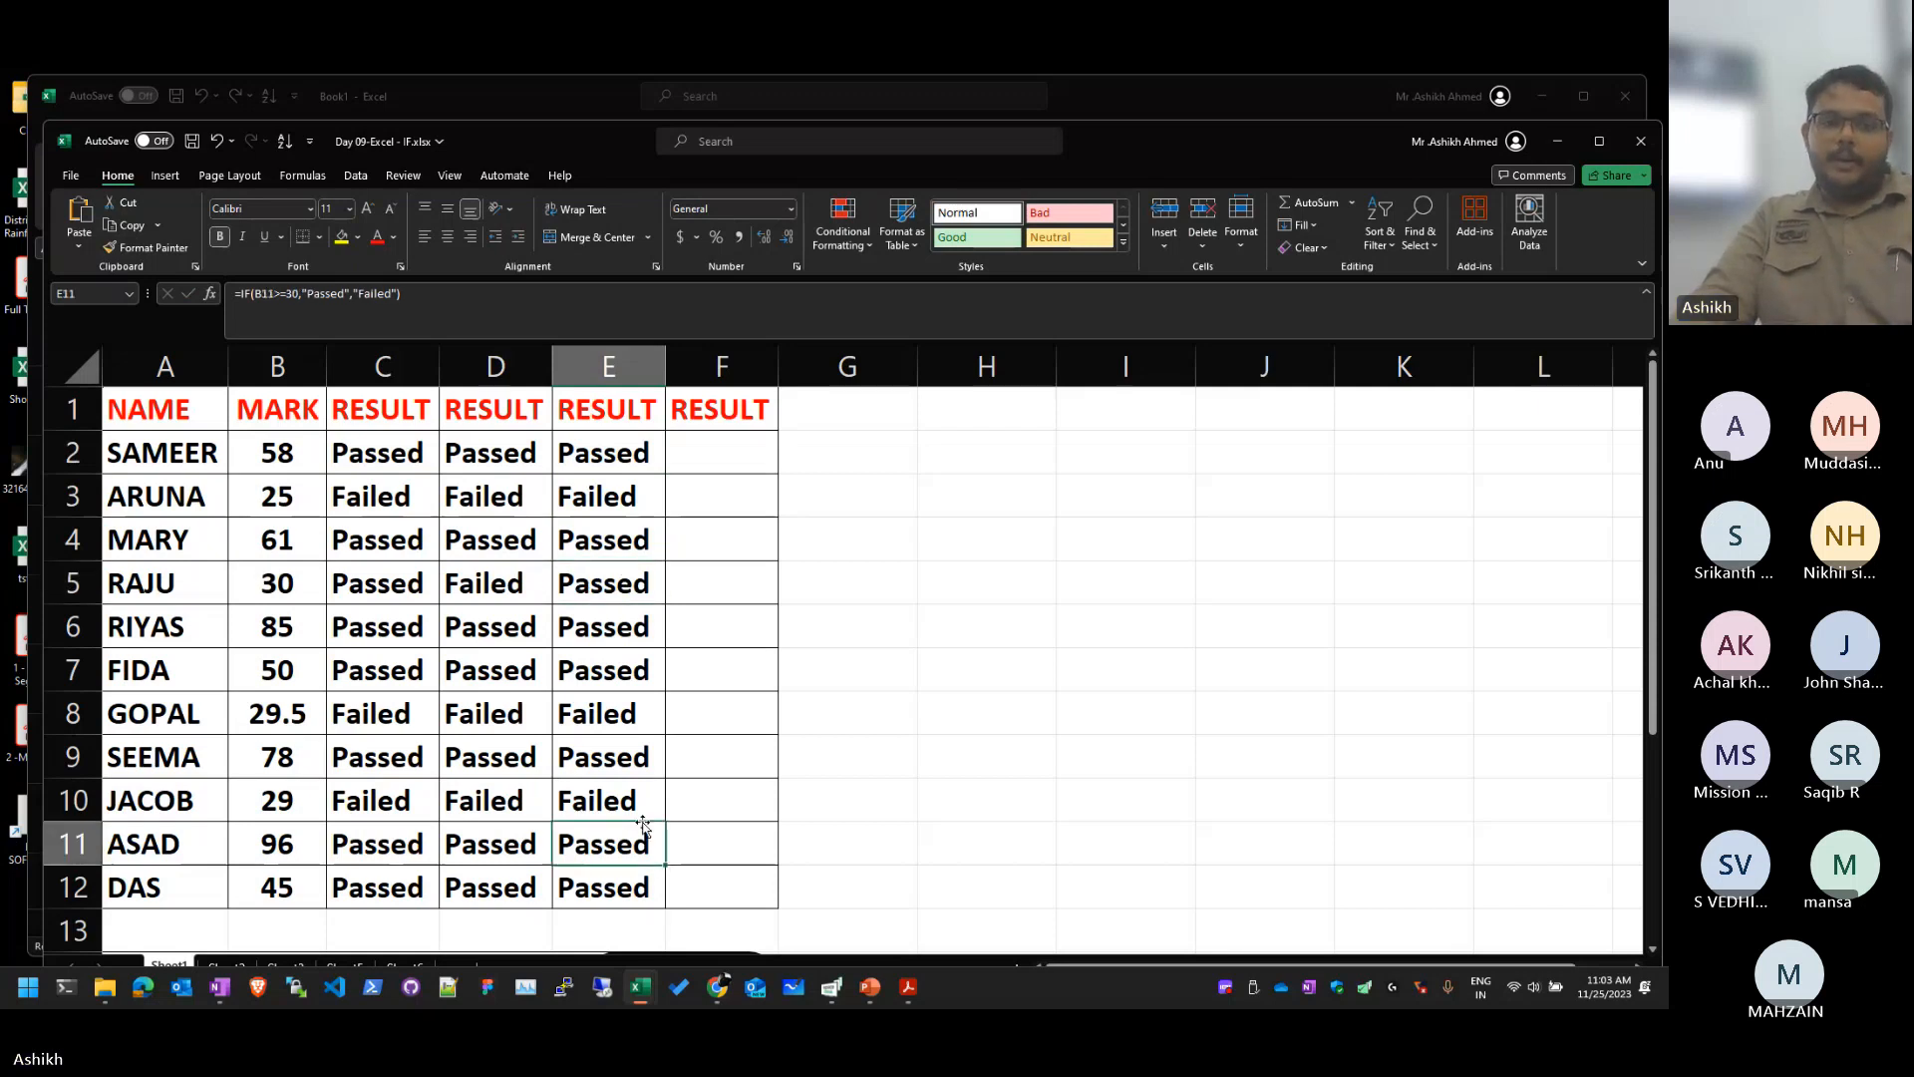
pyautogui.moveTo(628, 792); pyautogui.dragTo(696, 760)
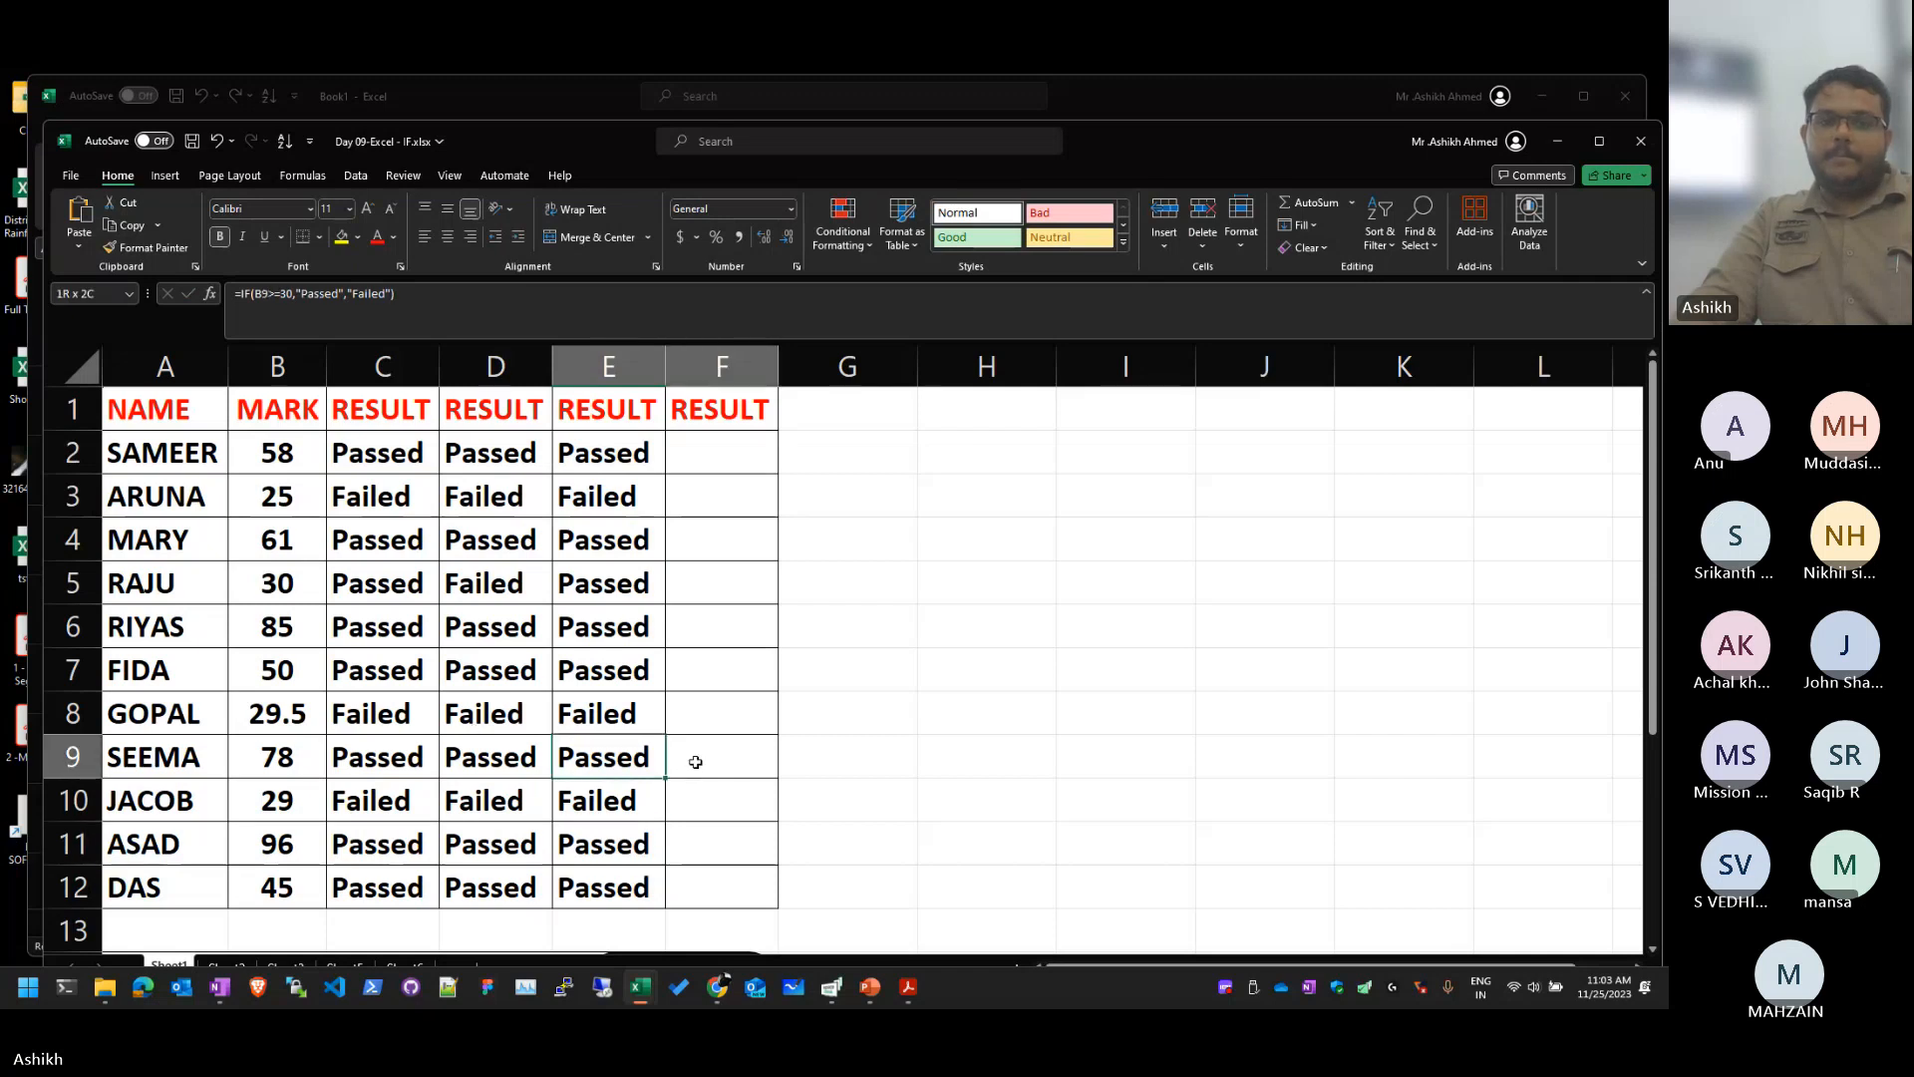
pyautogui.moveTo(798, 663); pyautogui.dragTo(805, 614)
# Step: Copy the formula text =IF(B2>29,"Passed","Failed") from the F2 reference note in row 17
pyautogui.click(764, 489)
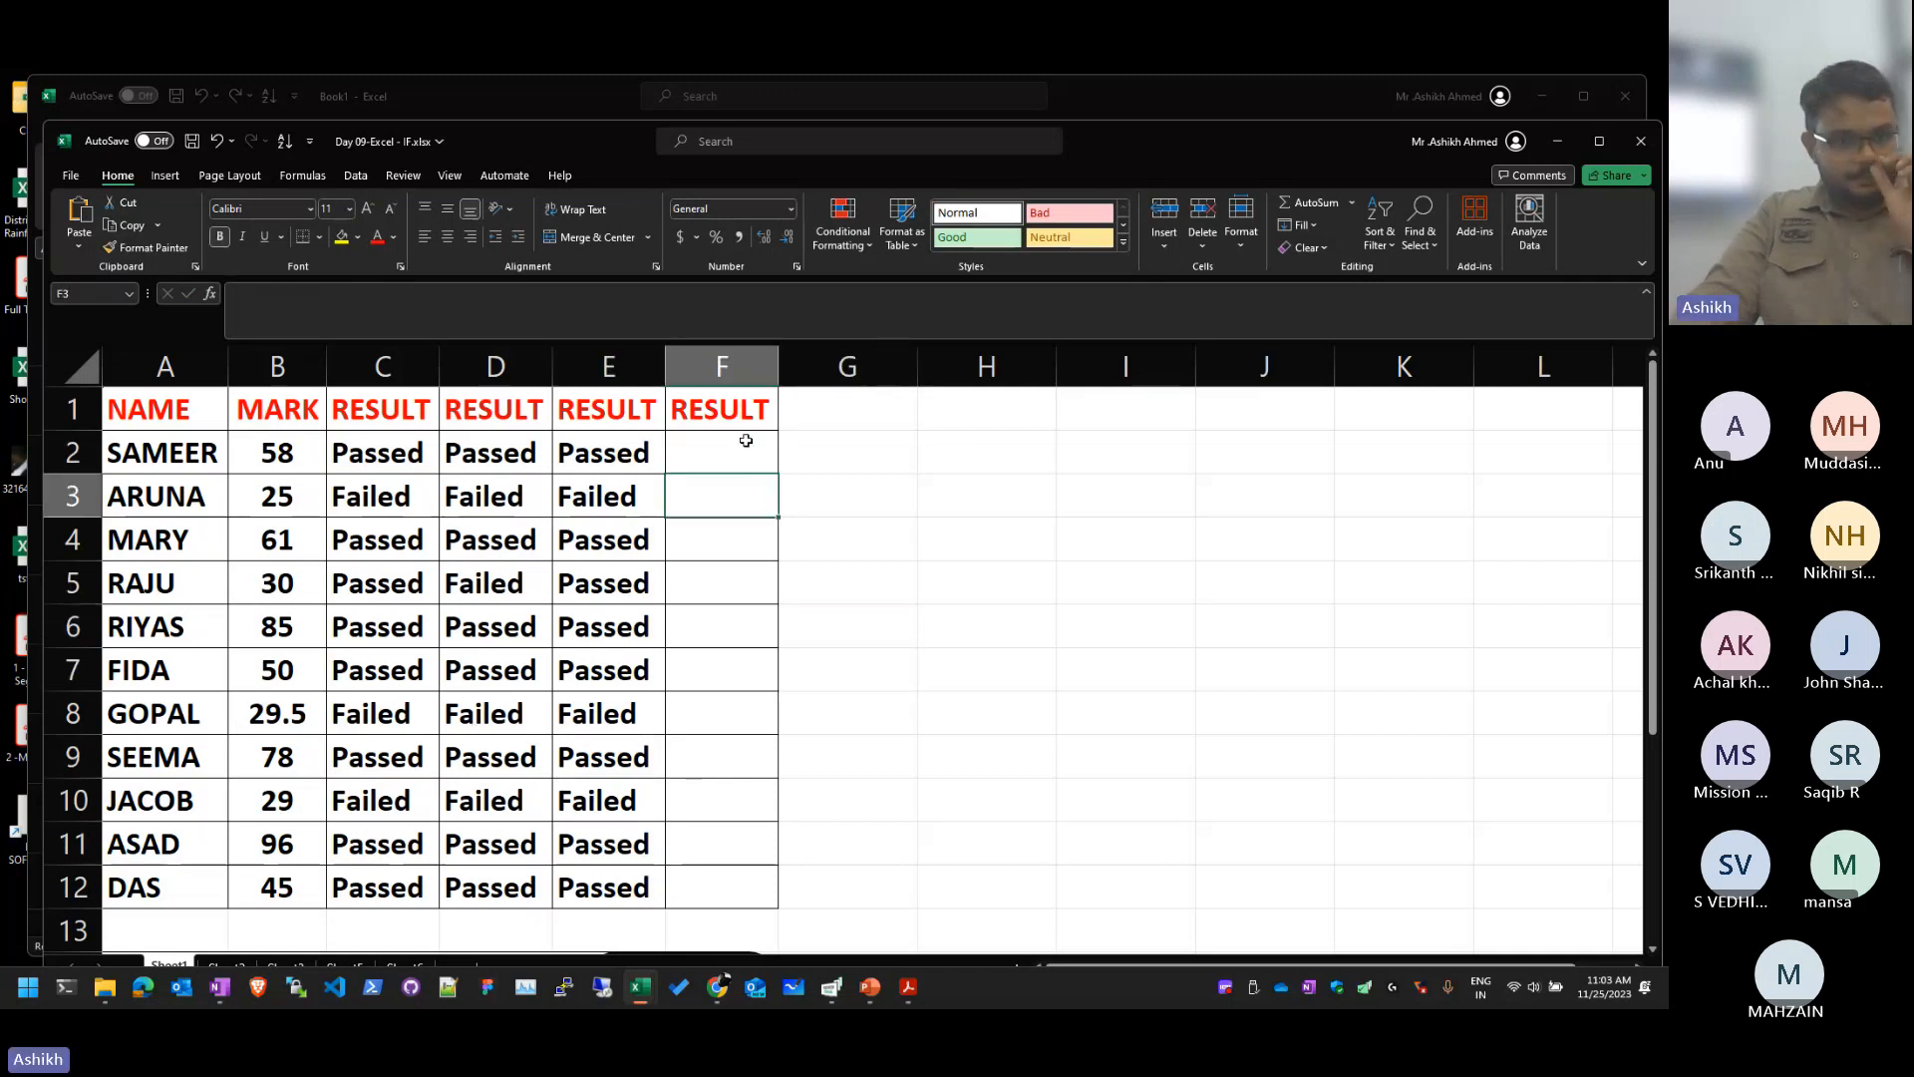
pyautogui.scroll(-3, 746, 439)
pyautogui.click(529, 735)
pyautogui.doubleClick(528, 734)
pyautogui.moveTo(547, 725); pyautogui.dragTo(152, 687)
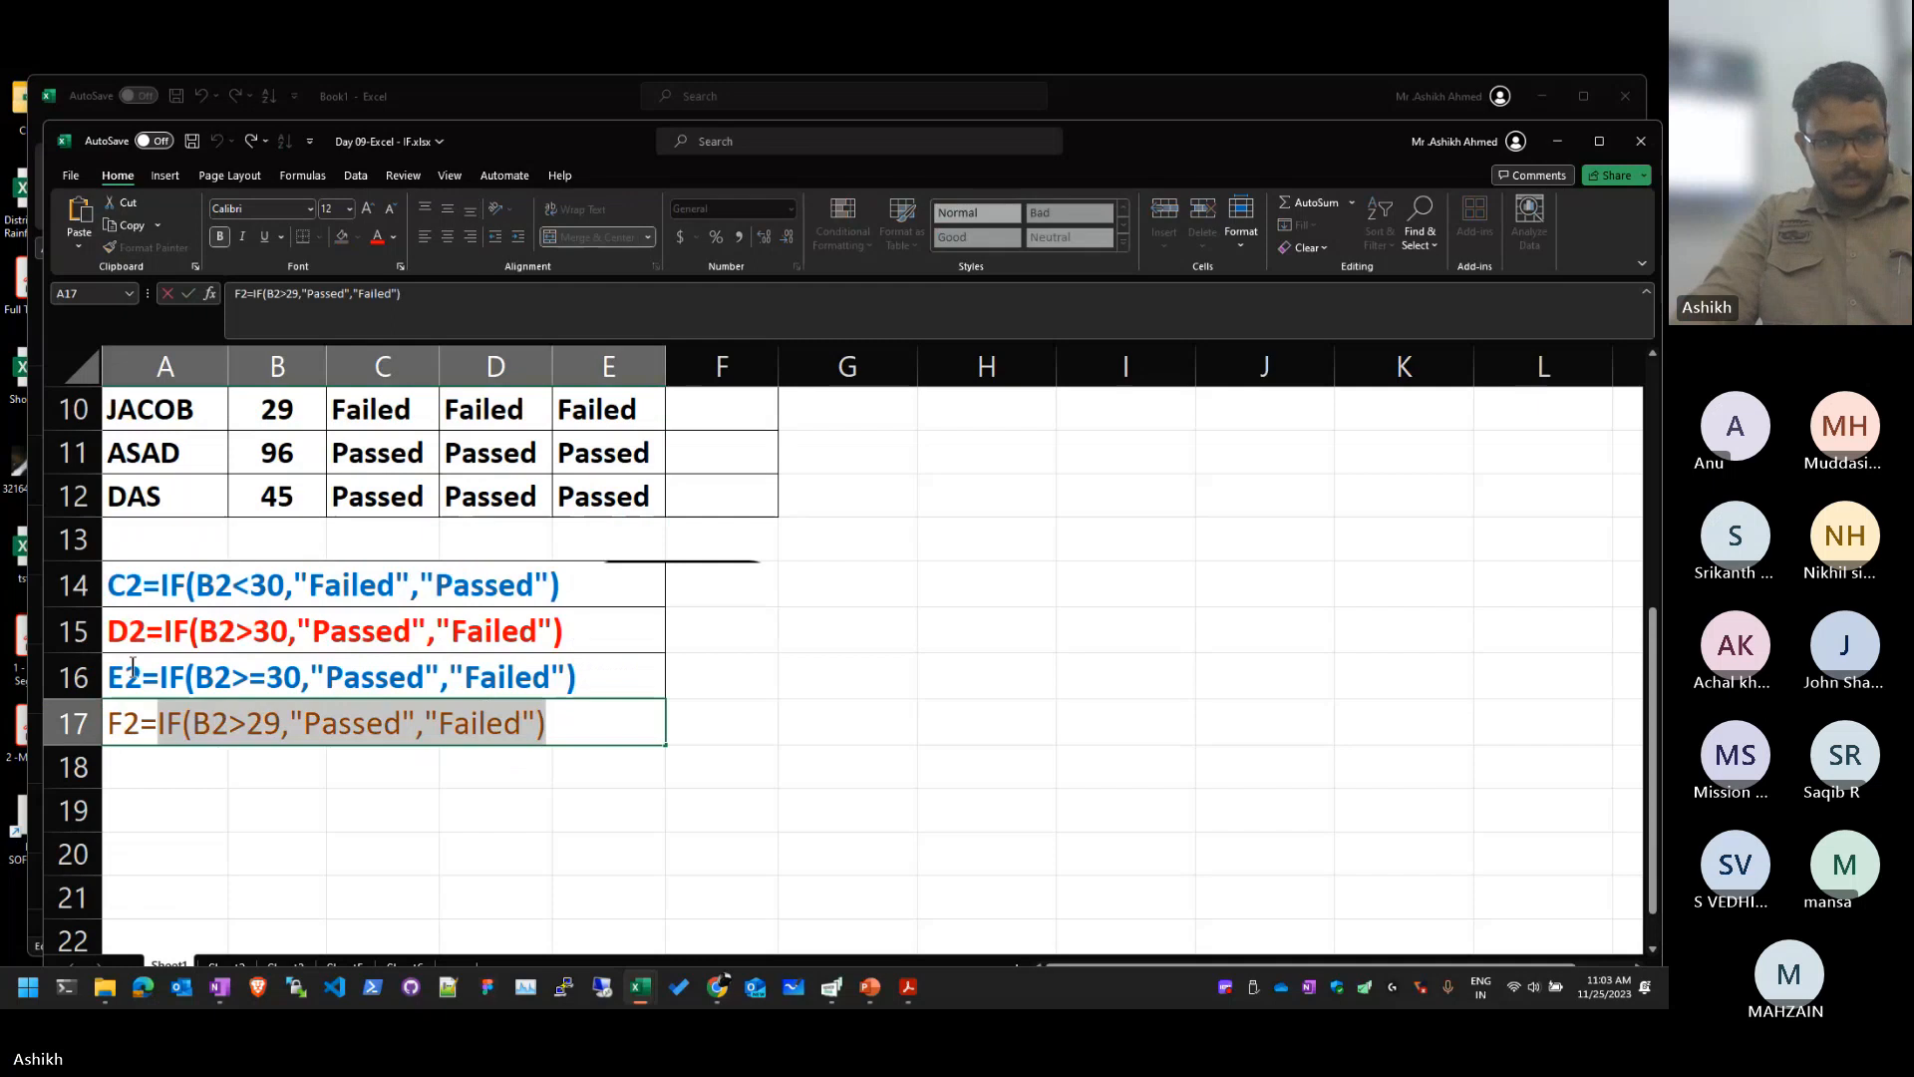
pyautogui.click(902, 678)
pyautogui.scroll(3, 905, 675)
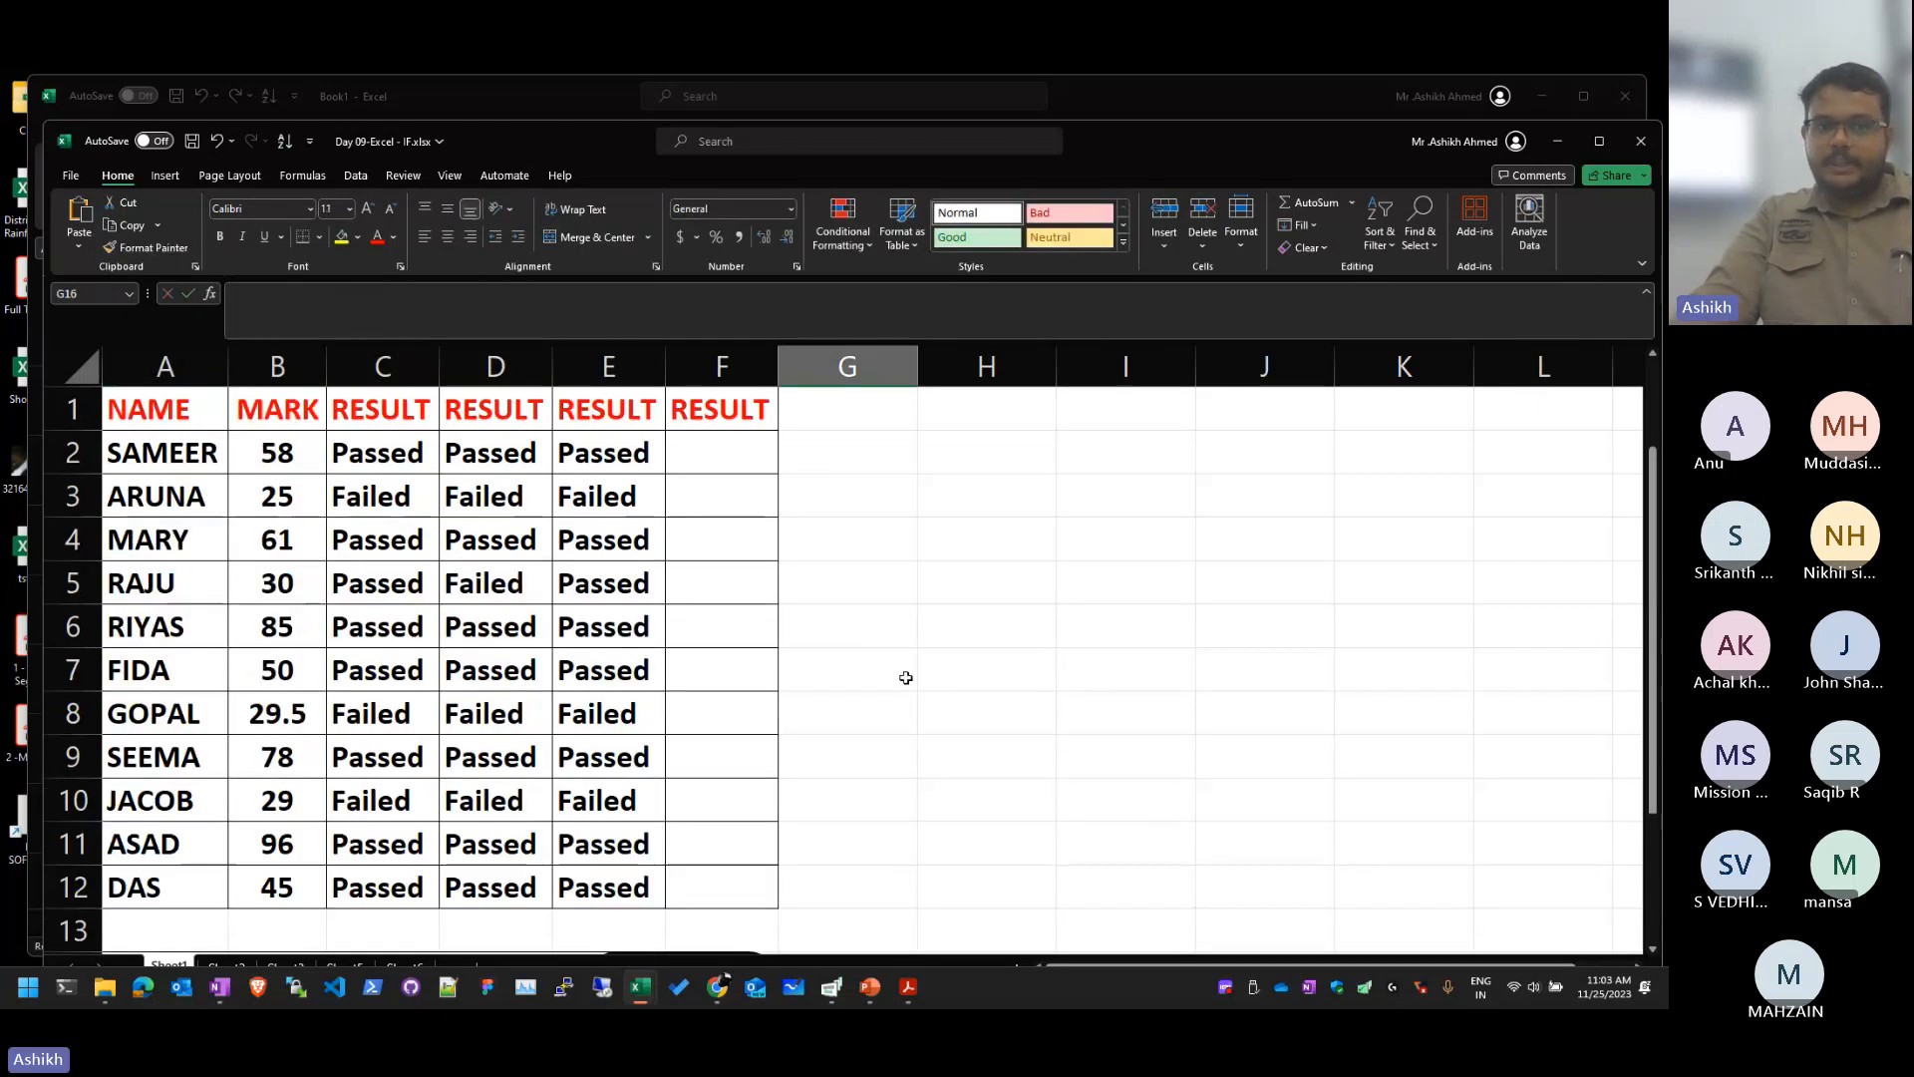
# Step: Enter =IF(B2>29,"Passed","Failed") in F2 and fill it down the last RESULT column through F12
pyautogui.click(711, 420)
pyautogui.click(753, 447)
pyautogui.write('=IF(B2>29,"Passed","Failed")')
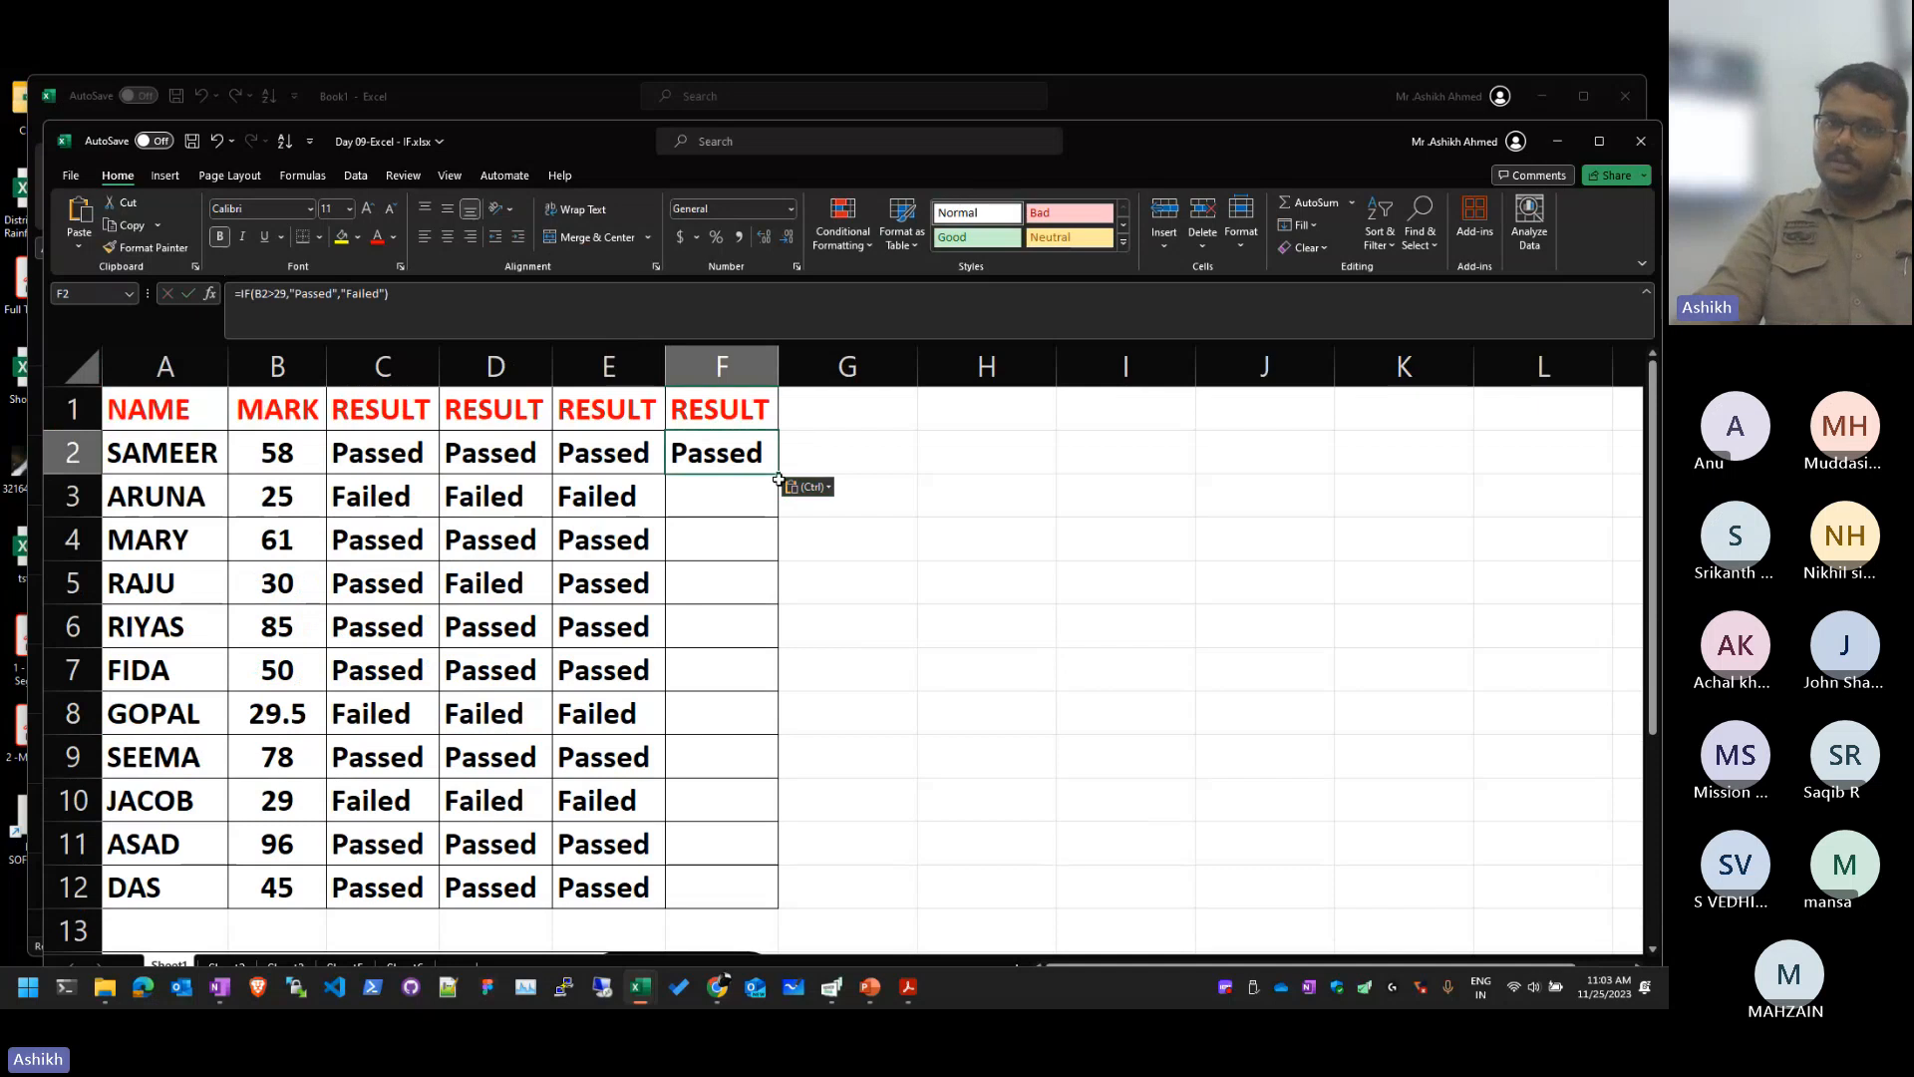
pyautogui.doubleClick(778, 479)
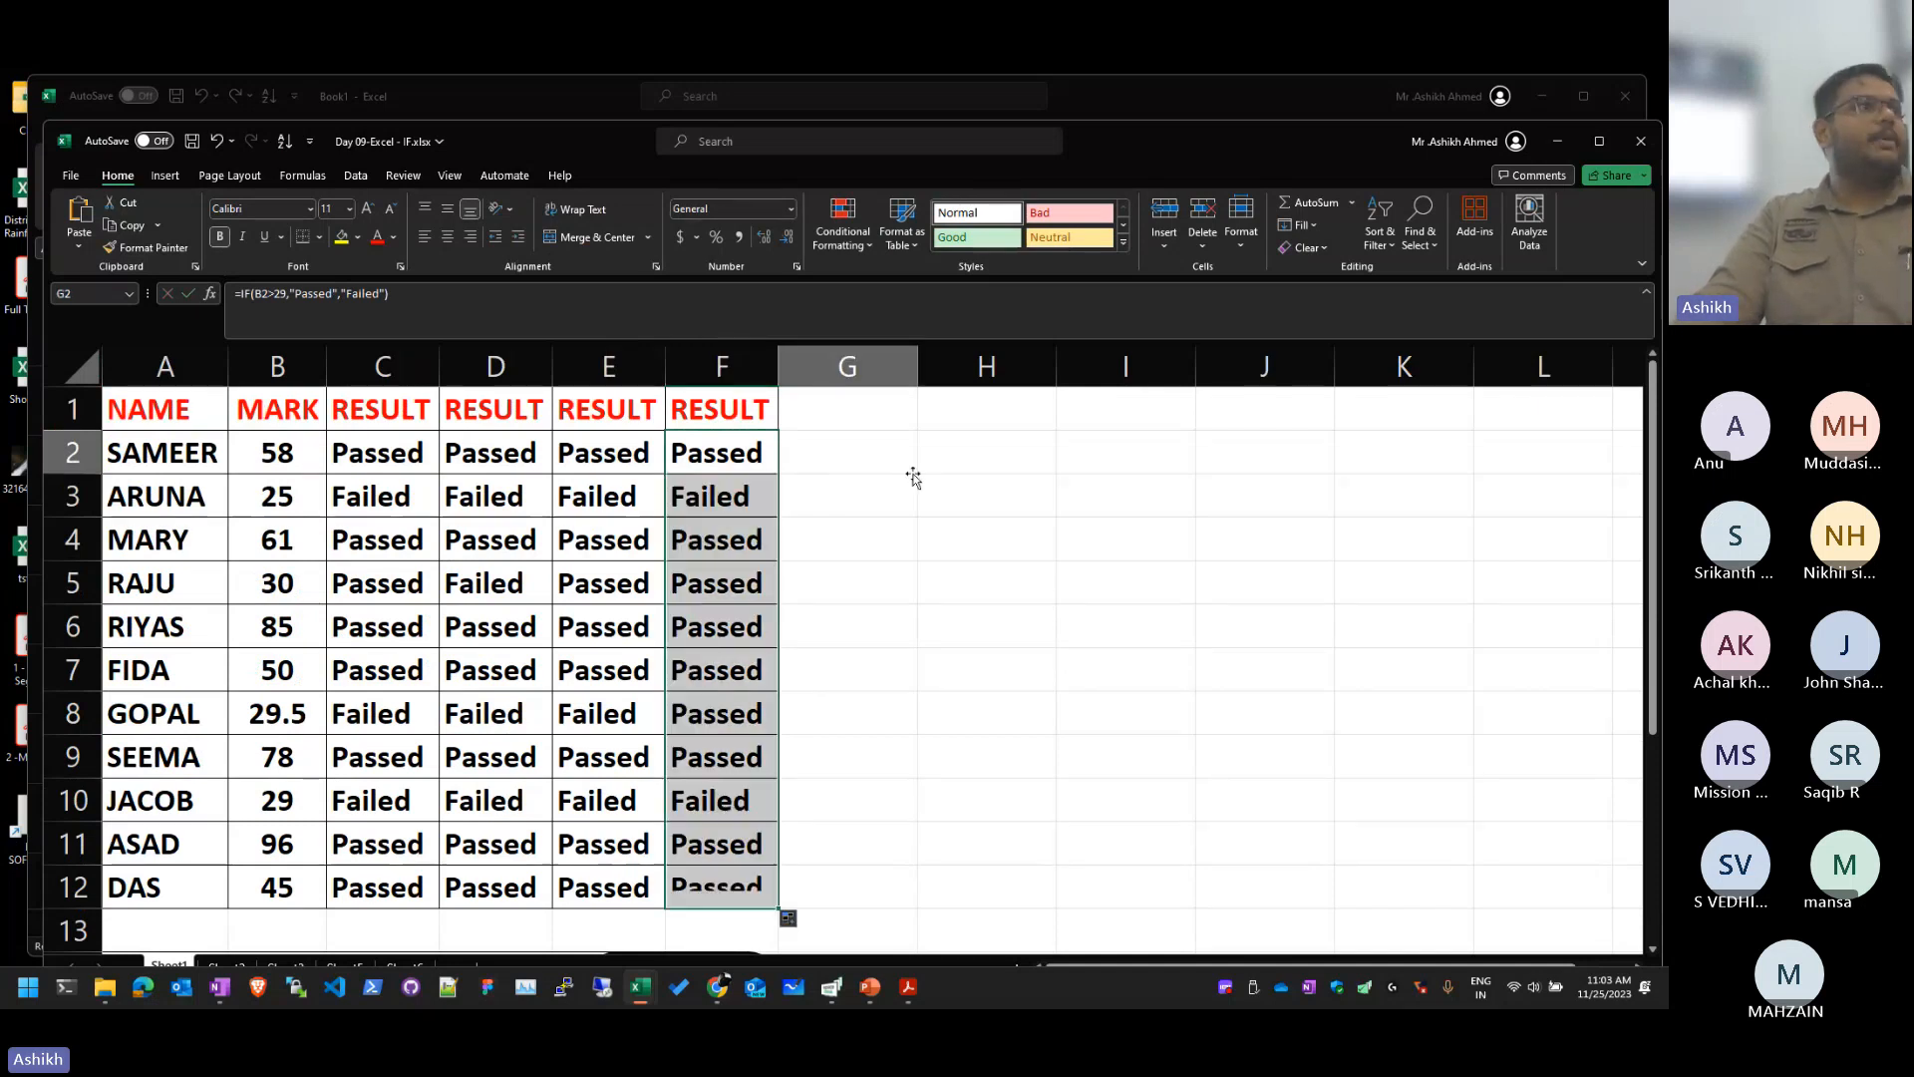
pyautogui.click(912, 470)
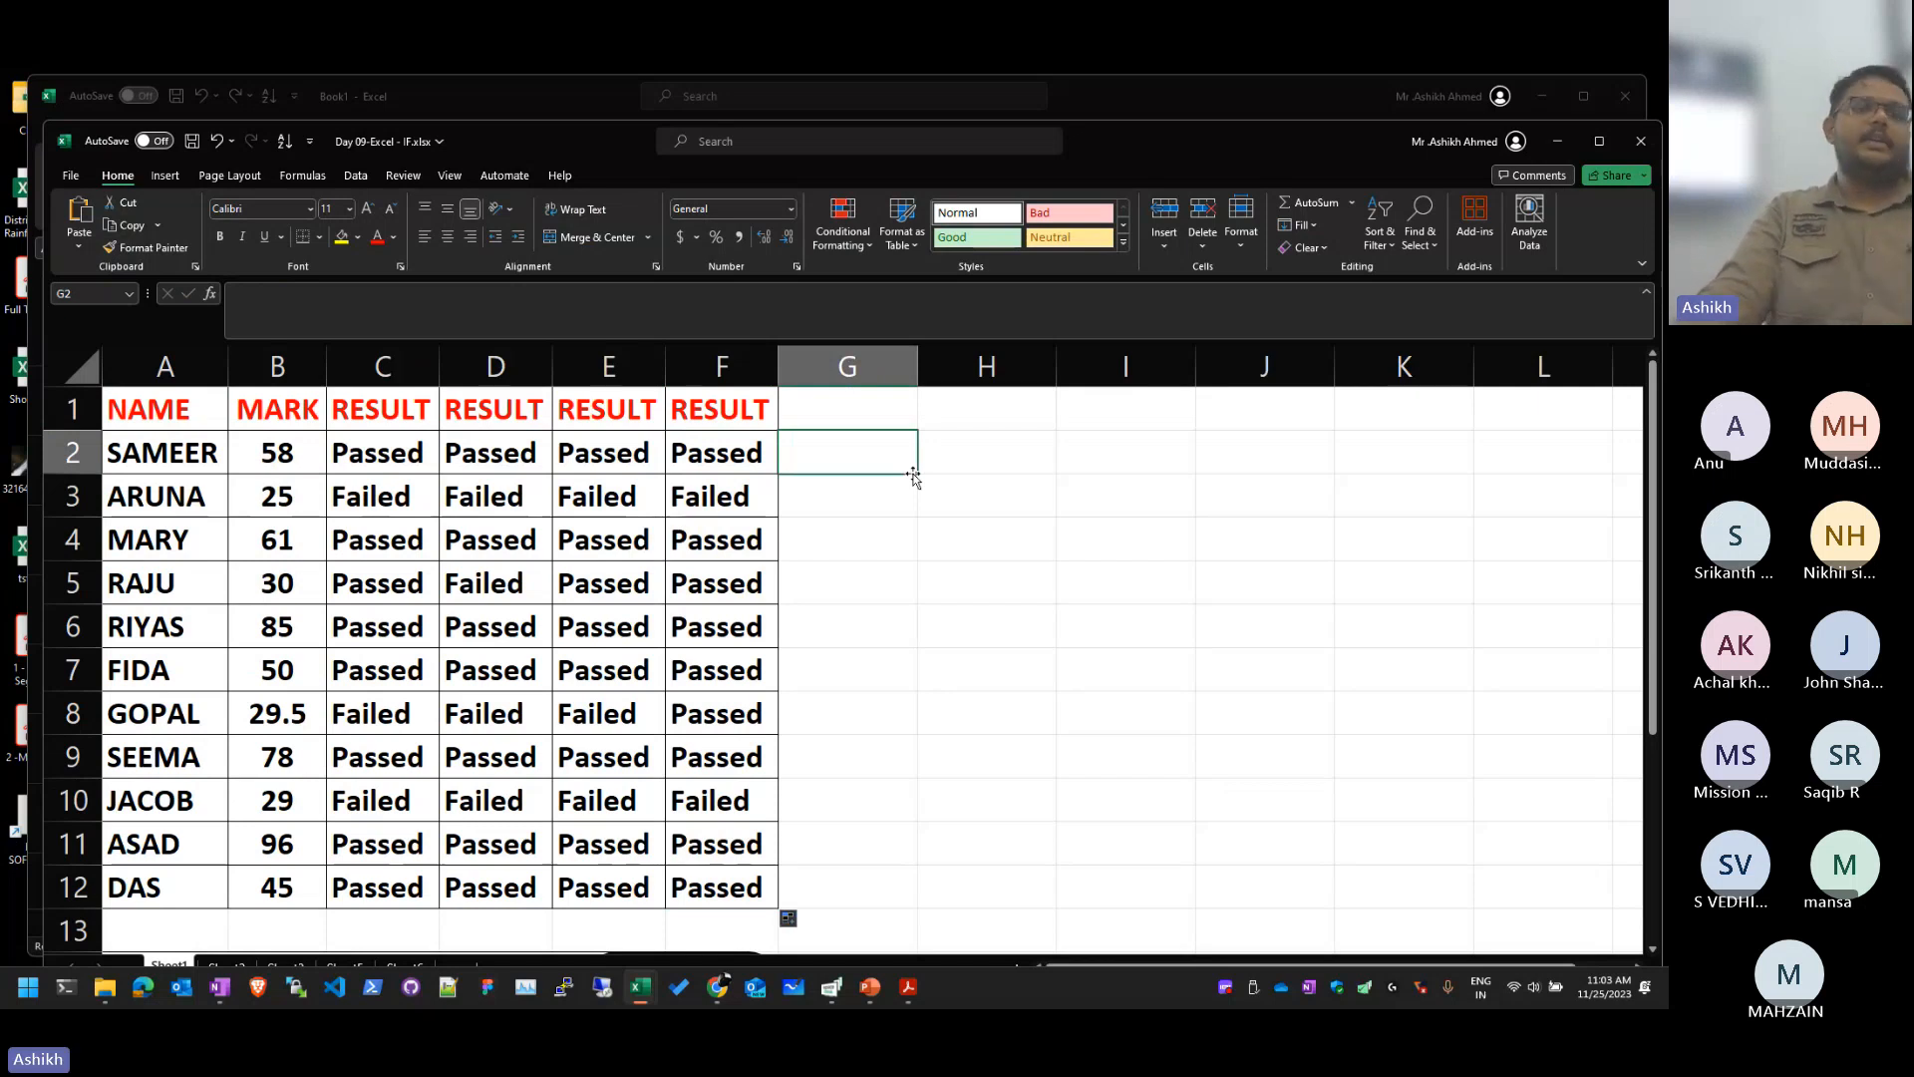
# Step: Inspect the logical test and both result texts in F2's IF formula, leaving the formula as it is
pyautogui.doubleClick(709, 453)
pyautogui.moveTo(715, 453); pyautogui.dragTo(1046, 438)
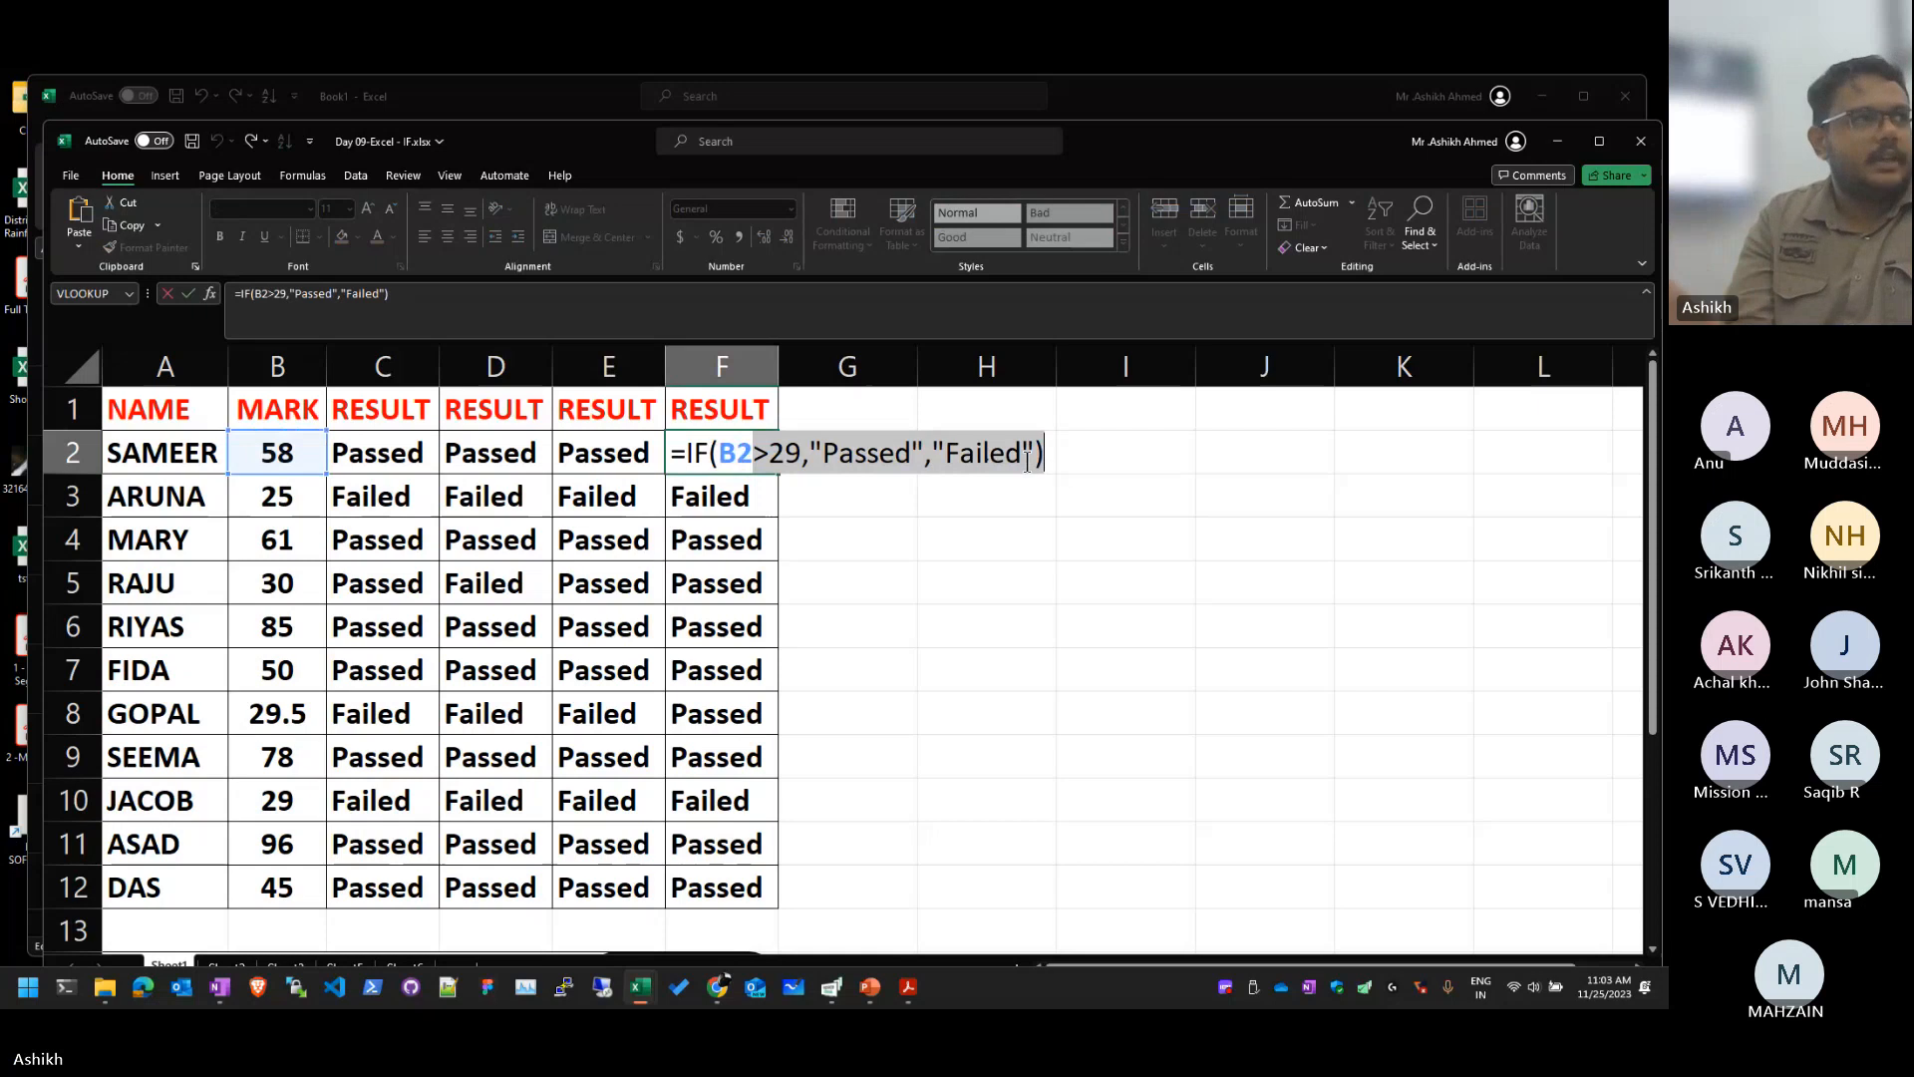
pyautogui.press('Return')
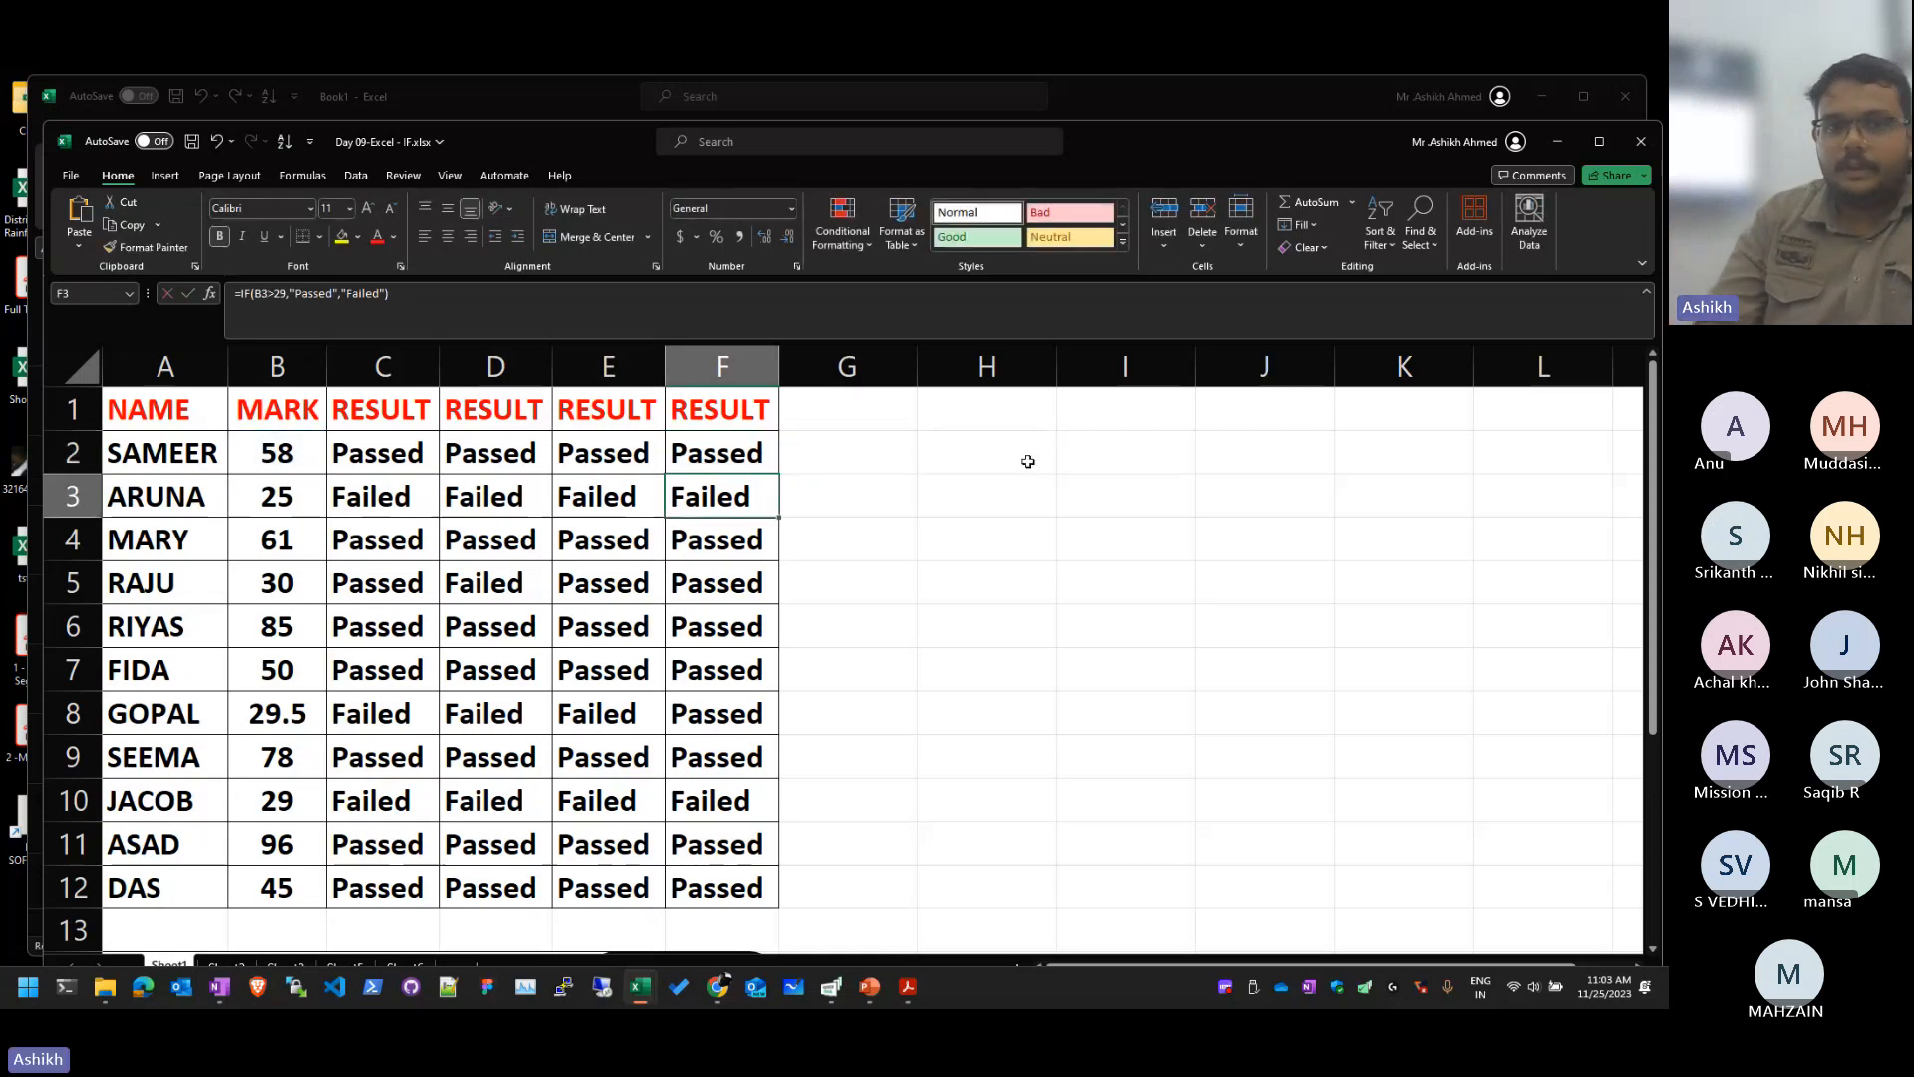
# Step: Check the reference formulas below the marks table and move the workbook window slightly upward on the desktop
pyautogui.scroll(-1, 763, 638)
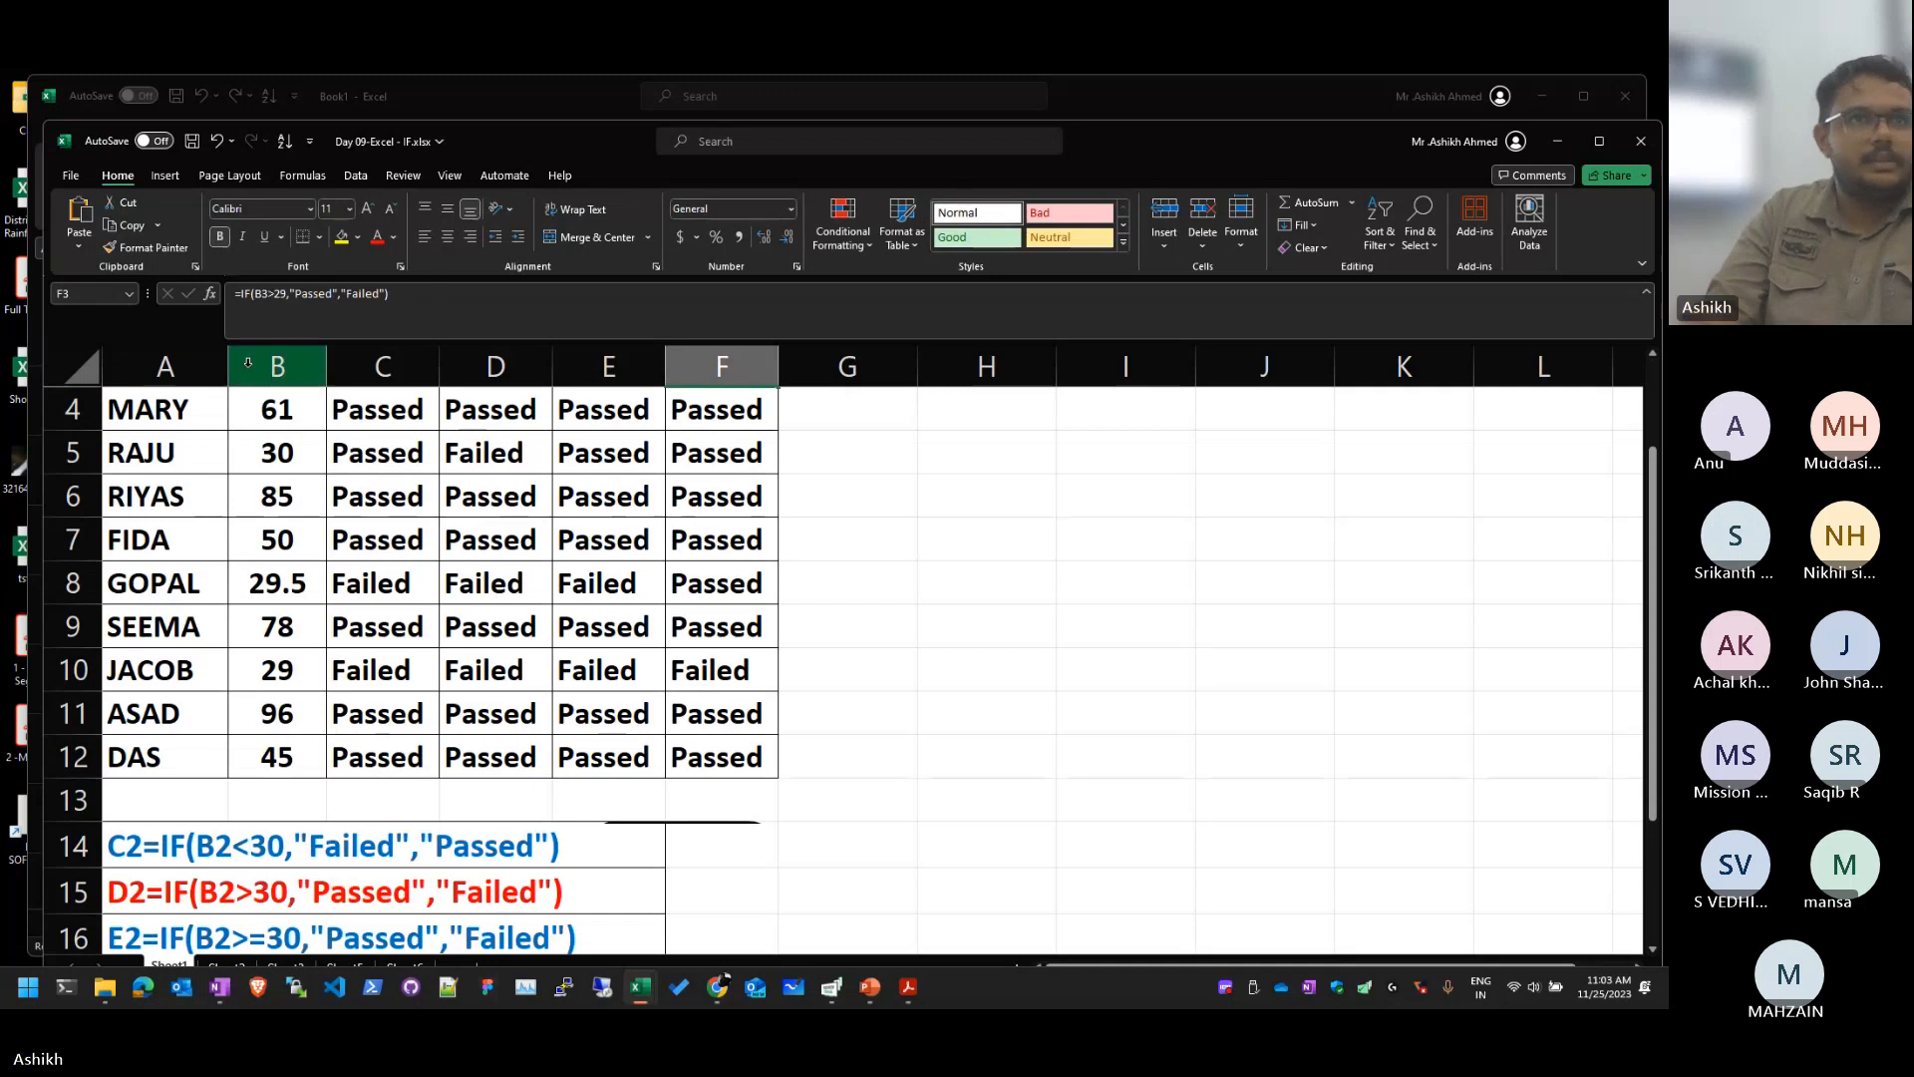
pyautogui.scroll(-2, 388, 371)
pyautogui.scroll(3, 389, 372)
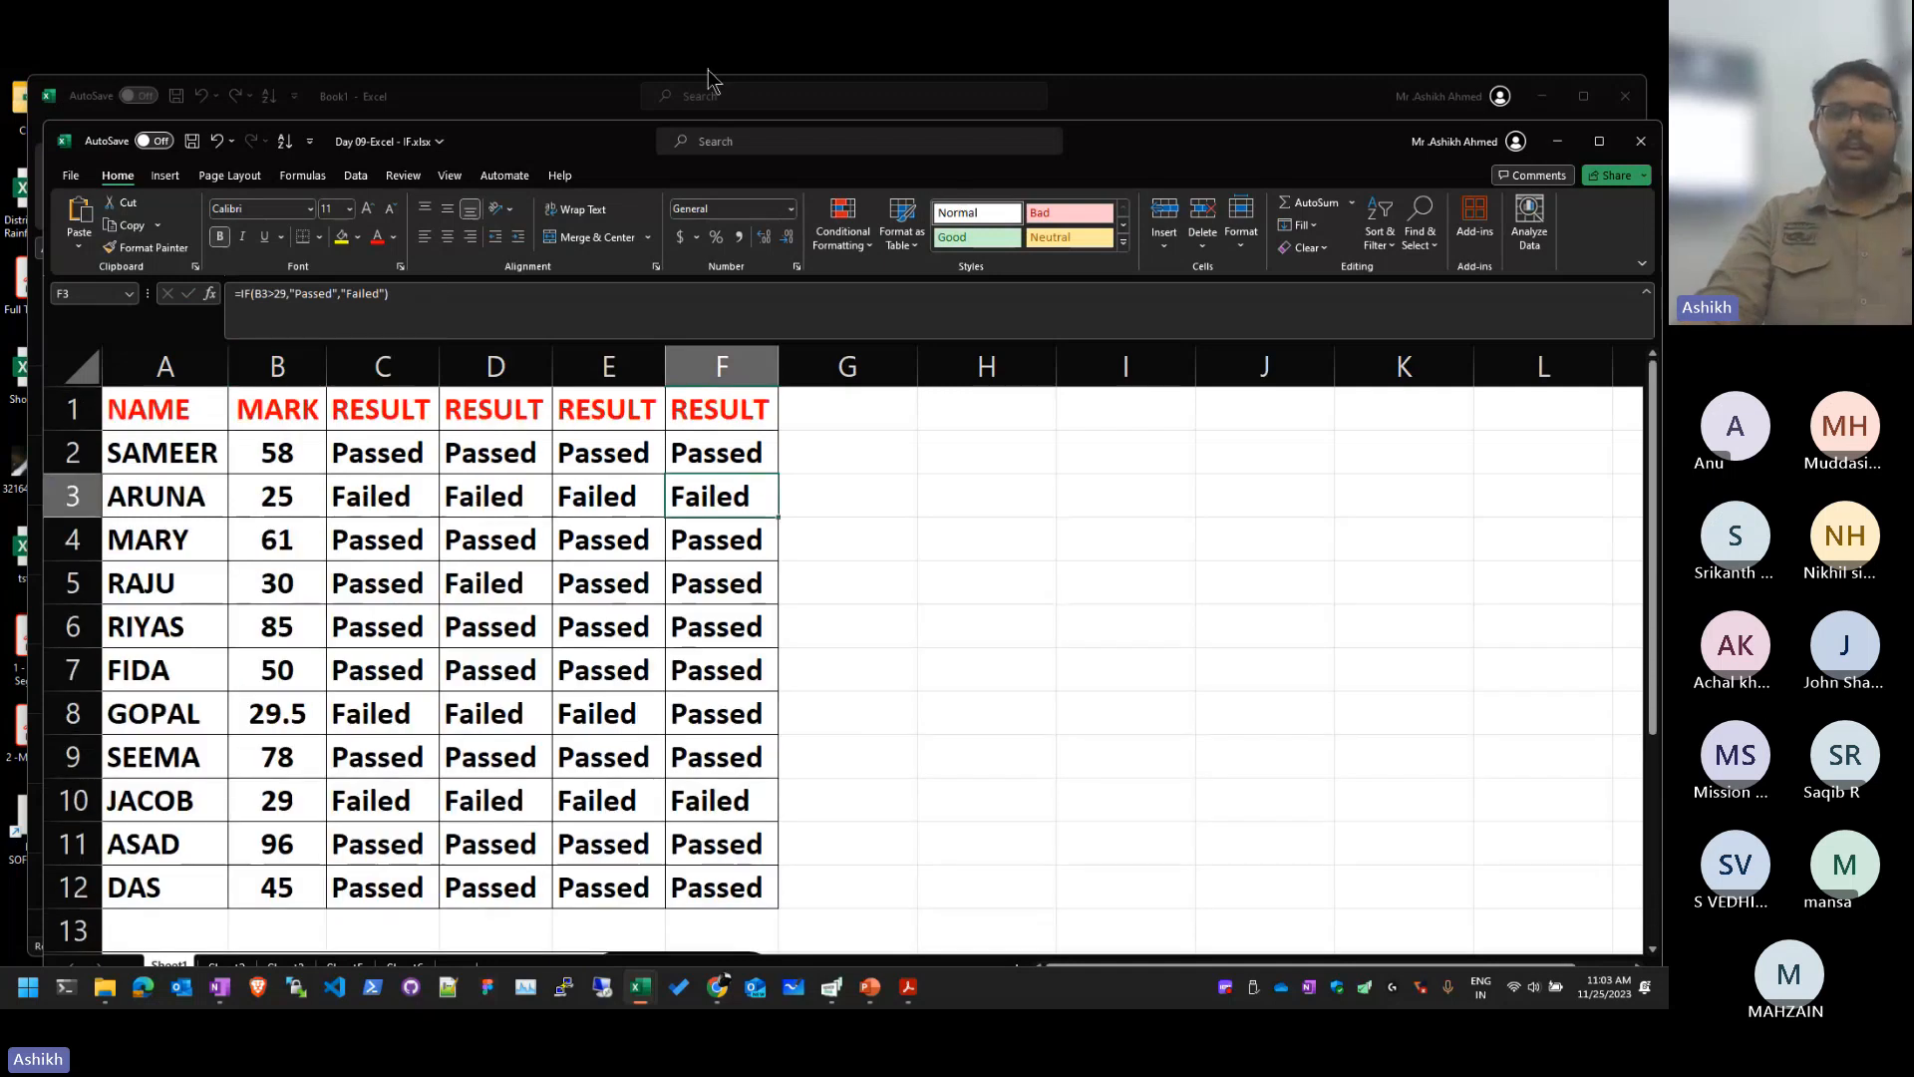
pyautogui.moveTo(1153, 140)
pyautogui.mouseDown()
pyautogui.moveTo(1161, 99)
pyautogui.moveTo(1147, 115)
pyautogui.mouseUp()
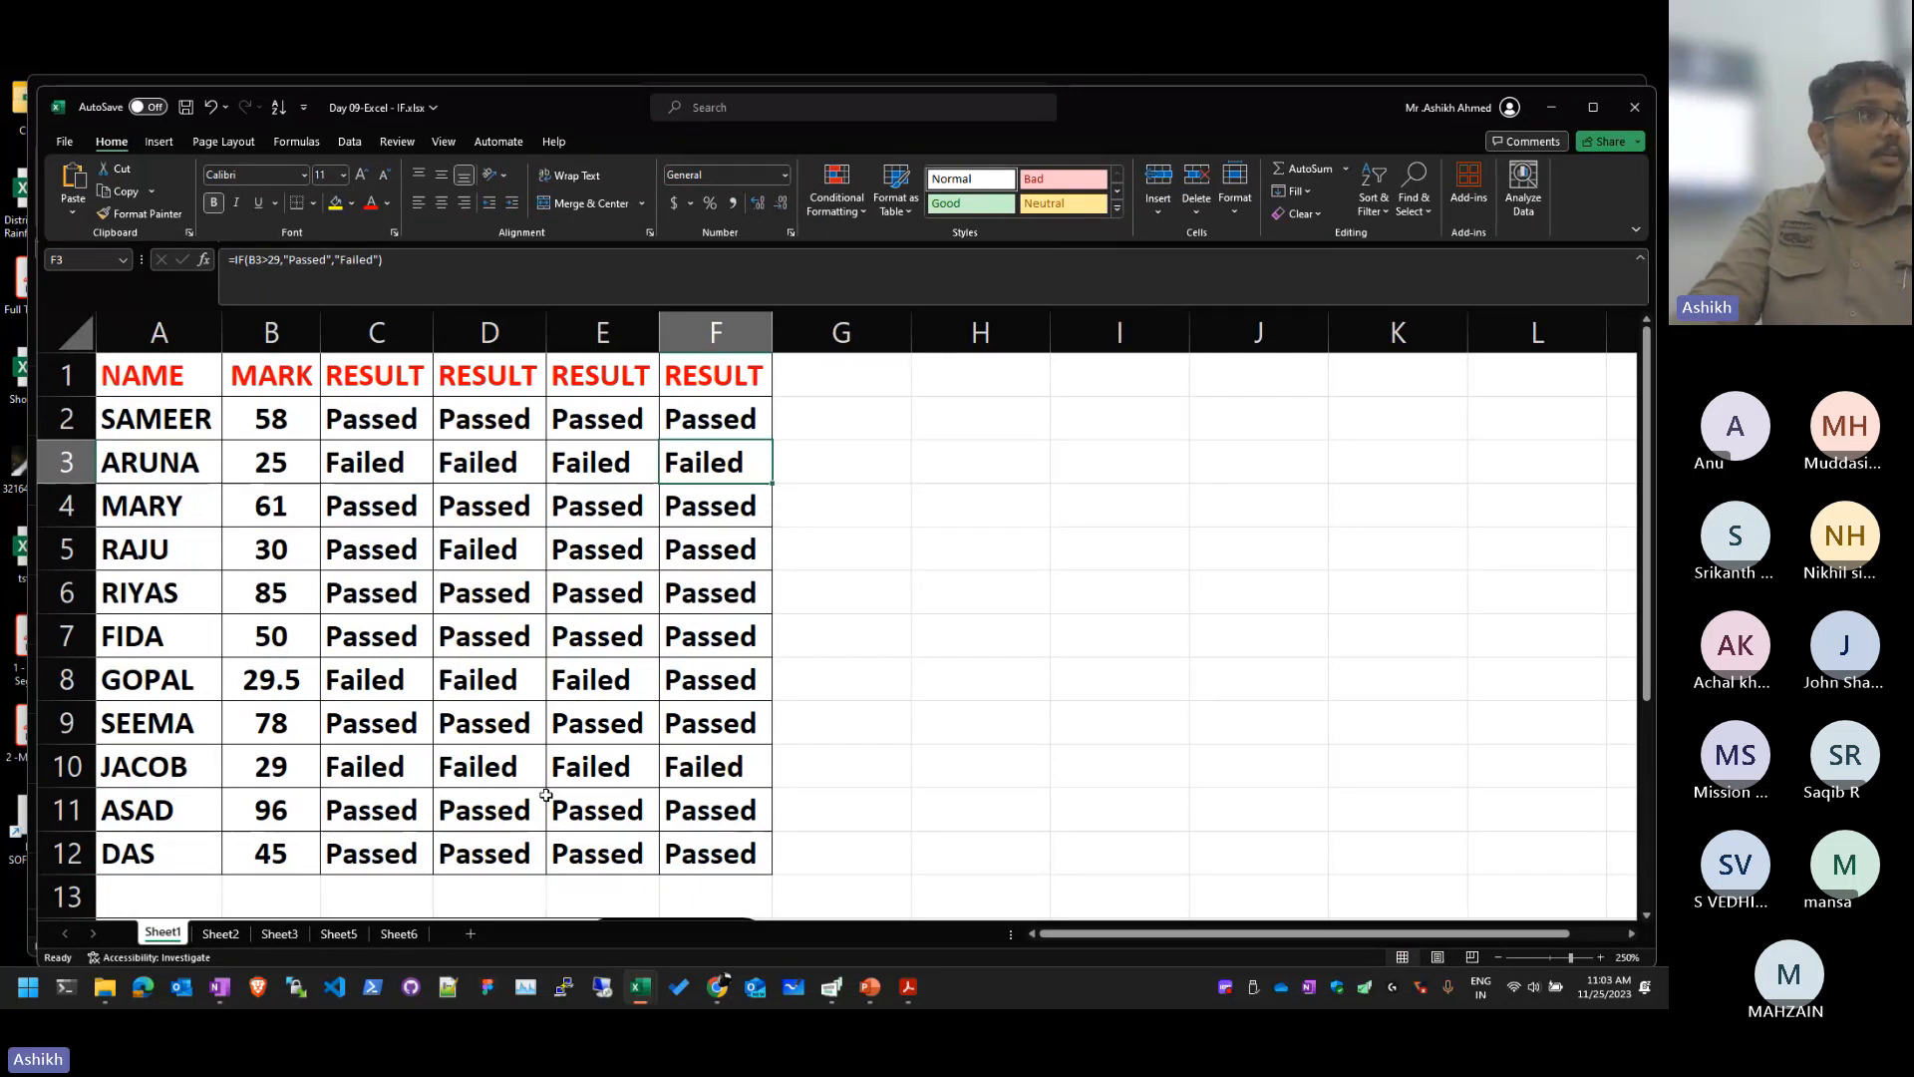
# Step: Compare the IF formulas and results across the RESULT columns D, E and F for the marks near 30
pyautogui.click(489, 505)
pyautogui.click(787, 539)
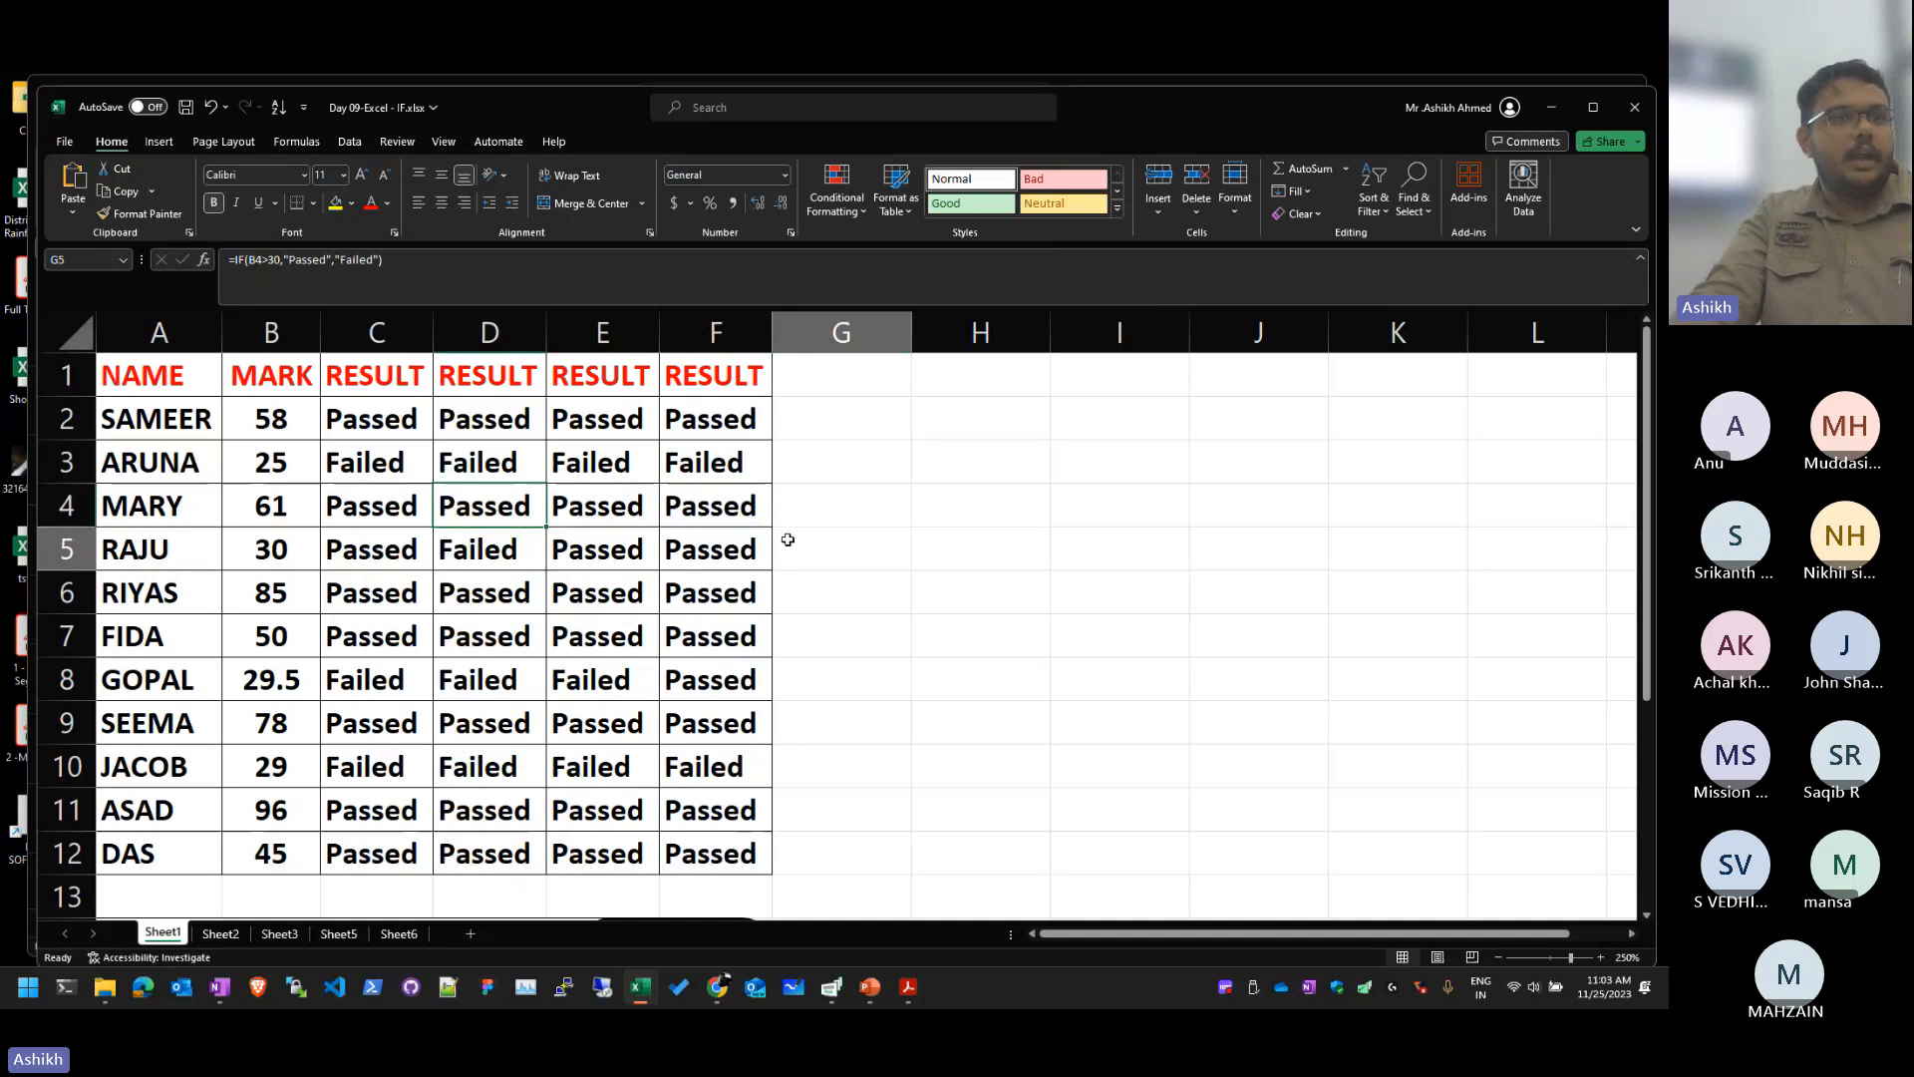
pyautogui.click(715, 678)
pyautogui.click(598, 505)
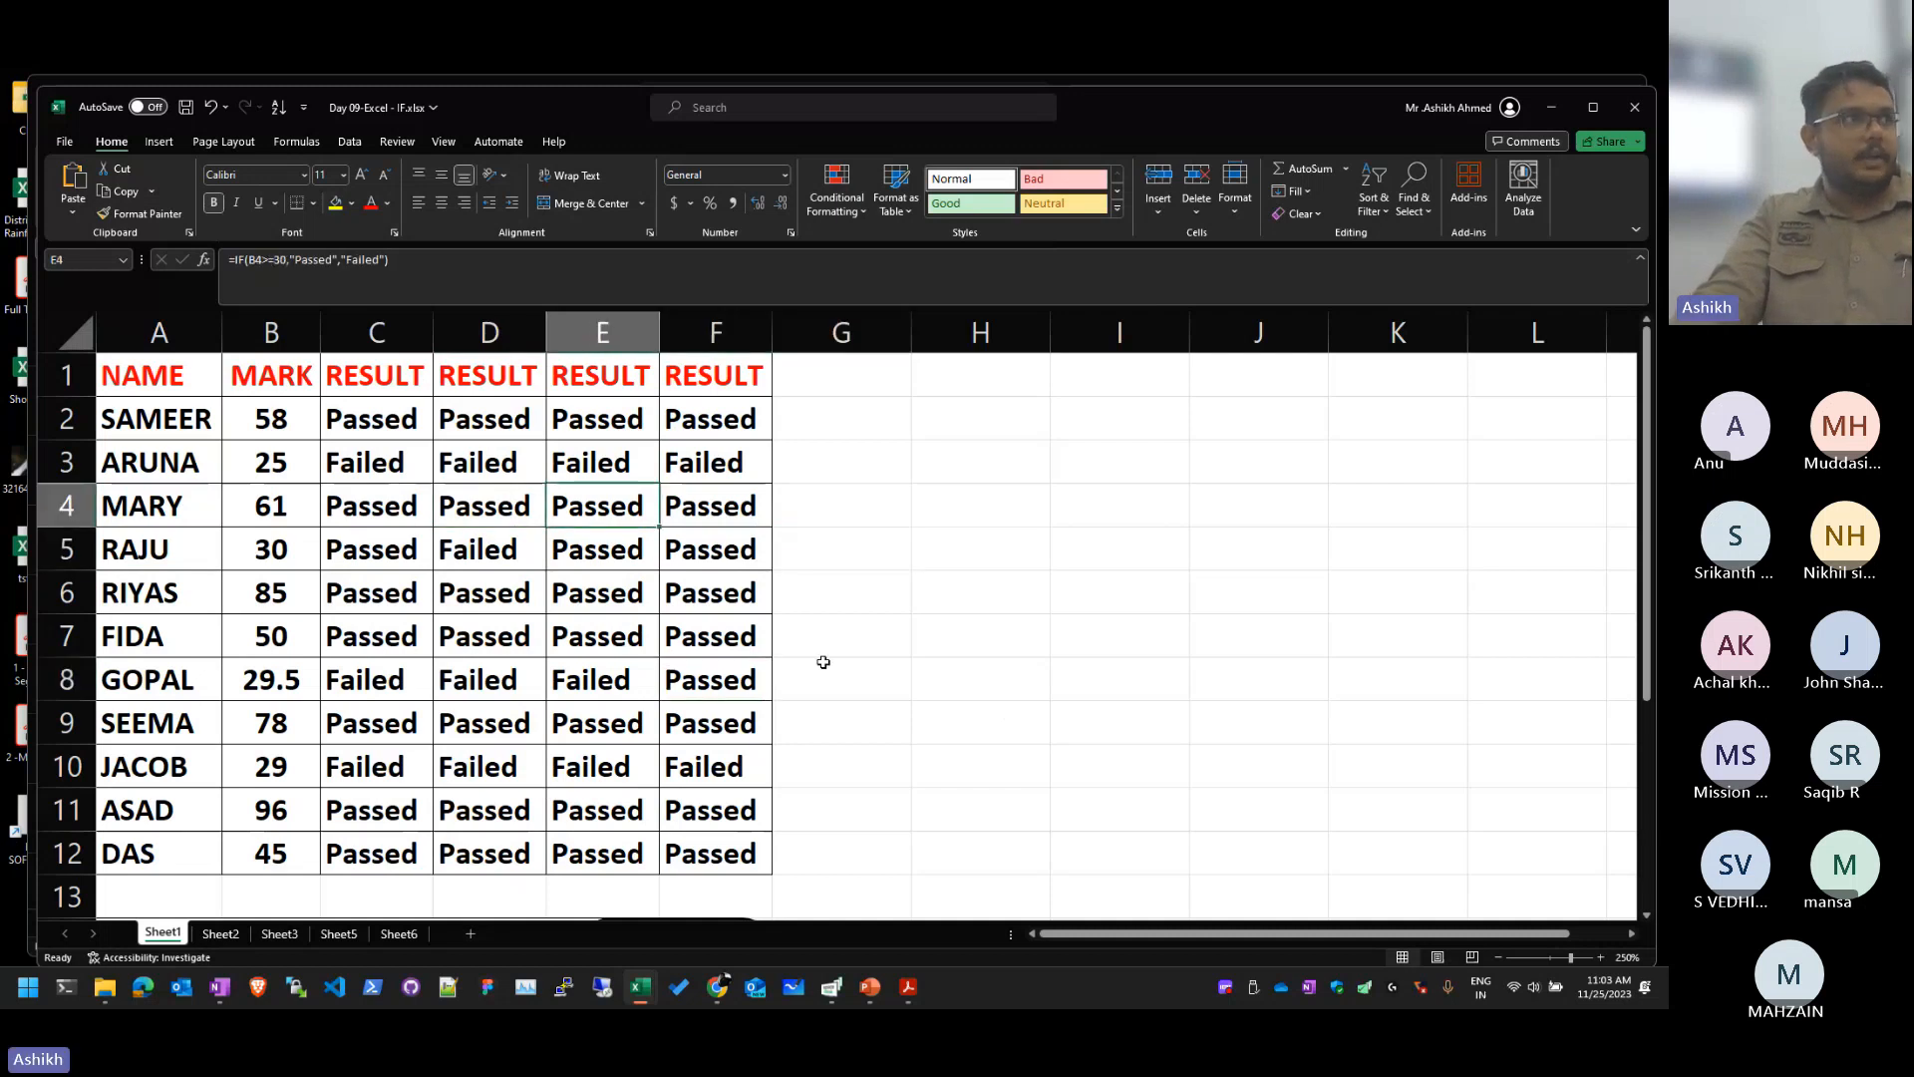
pyautogui.click(918, 645)
pyautogui.click(639, 554)
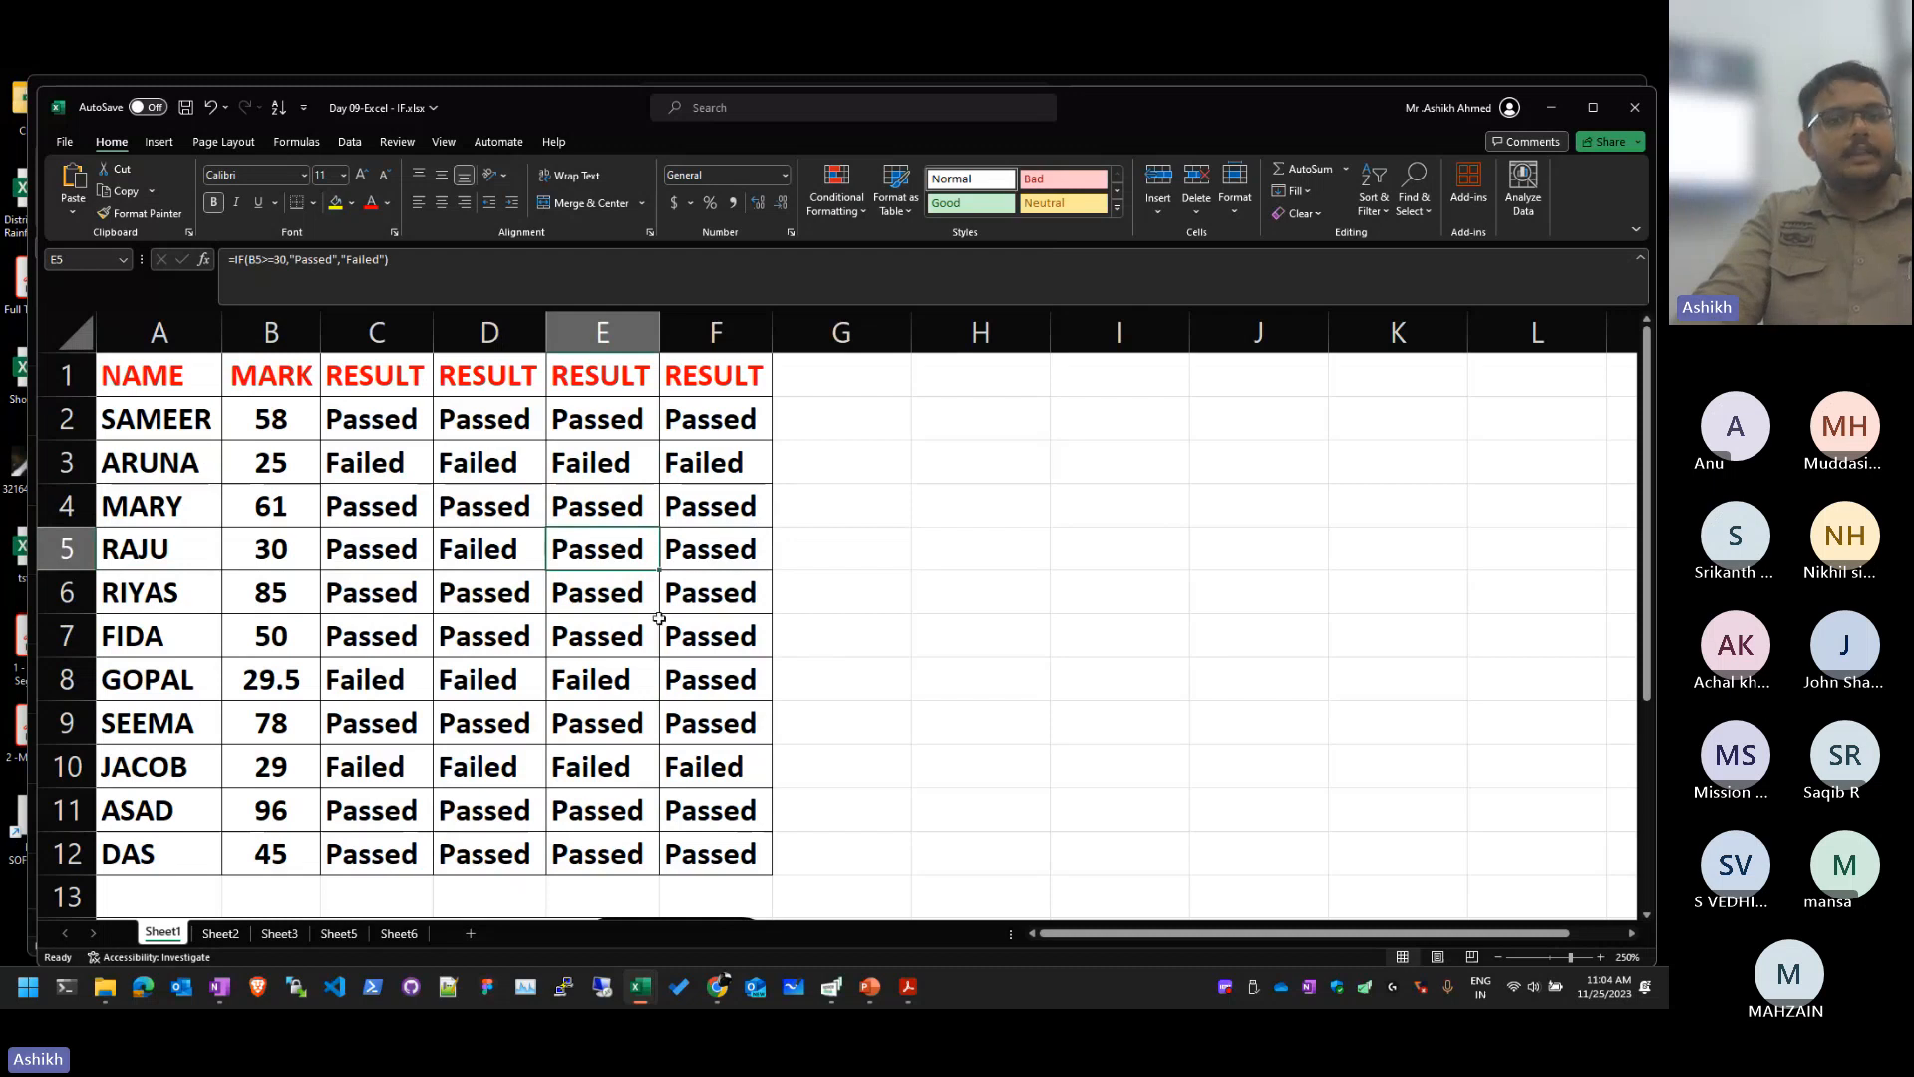
pyautogui.doubleClick(638, 545)
pyautogui.click(1064, 555)
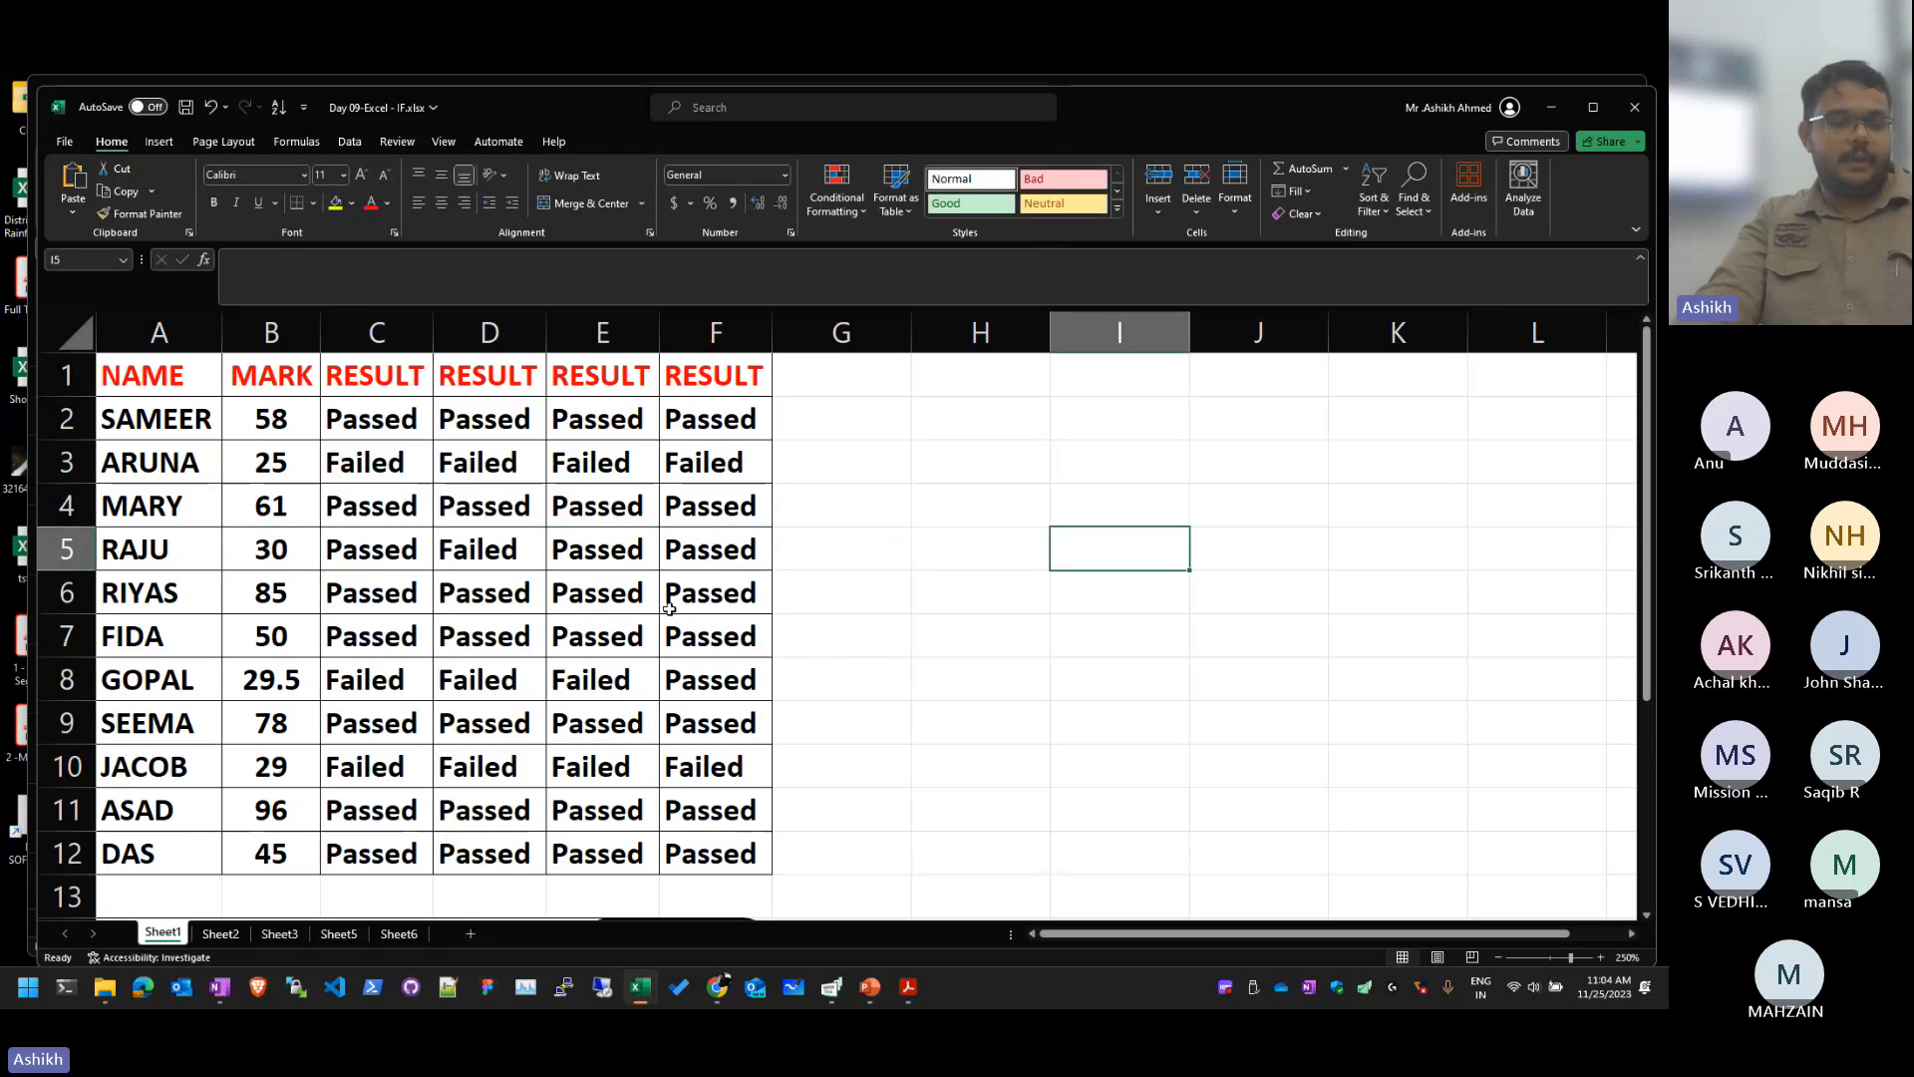
pyautogui.click(737, 604)
pyautogui.doubleClick(738, 603)
pyautogui.click(573, 505)
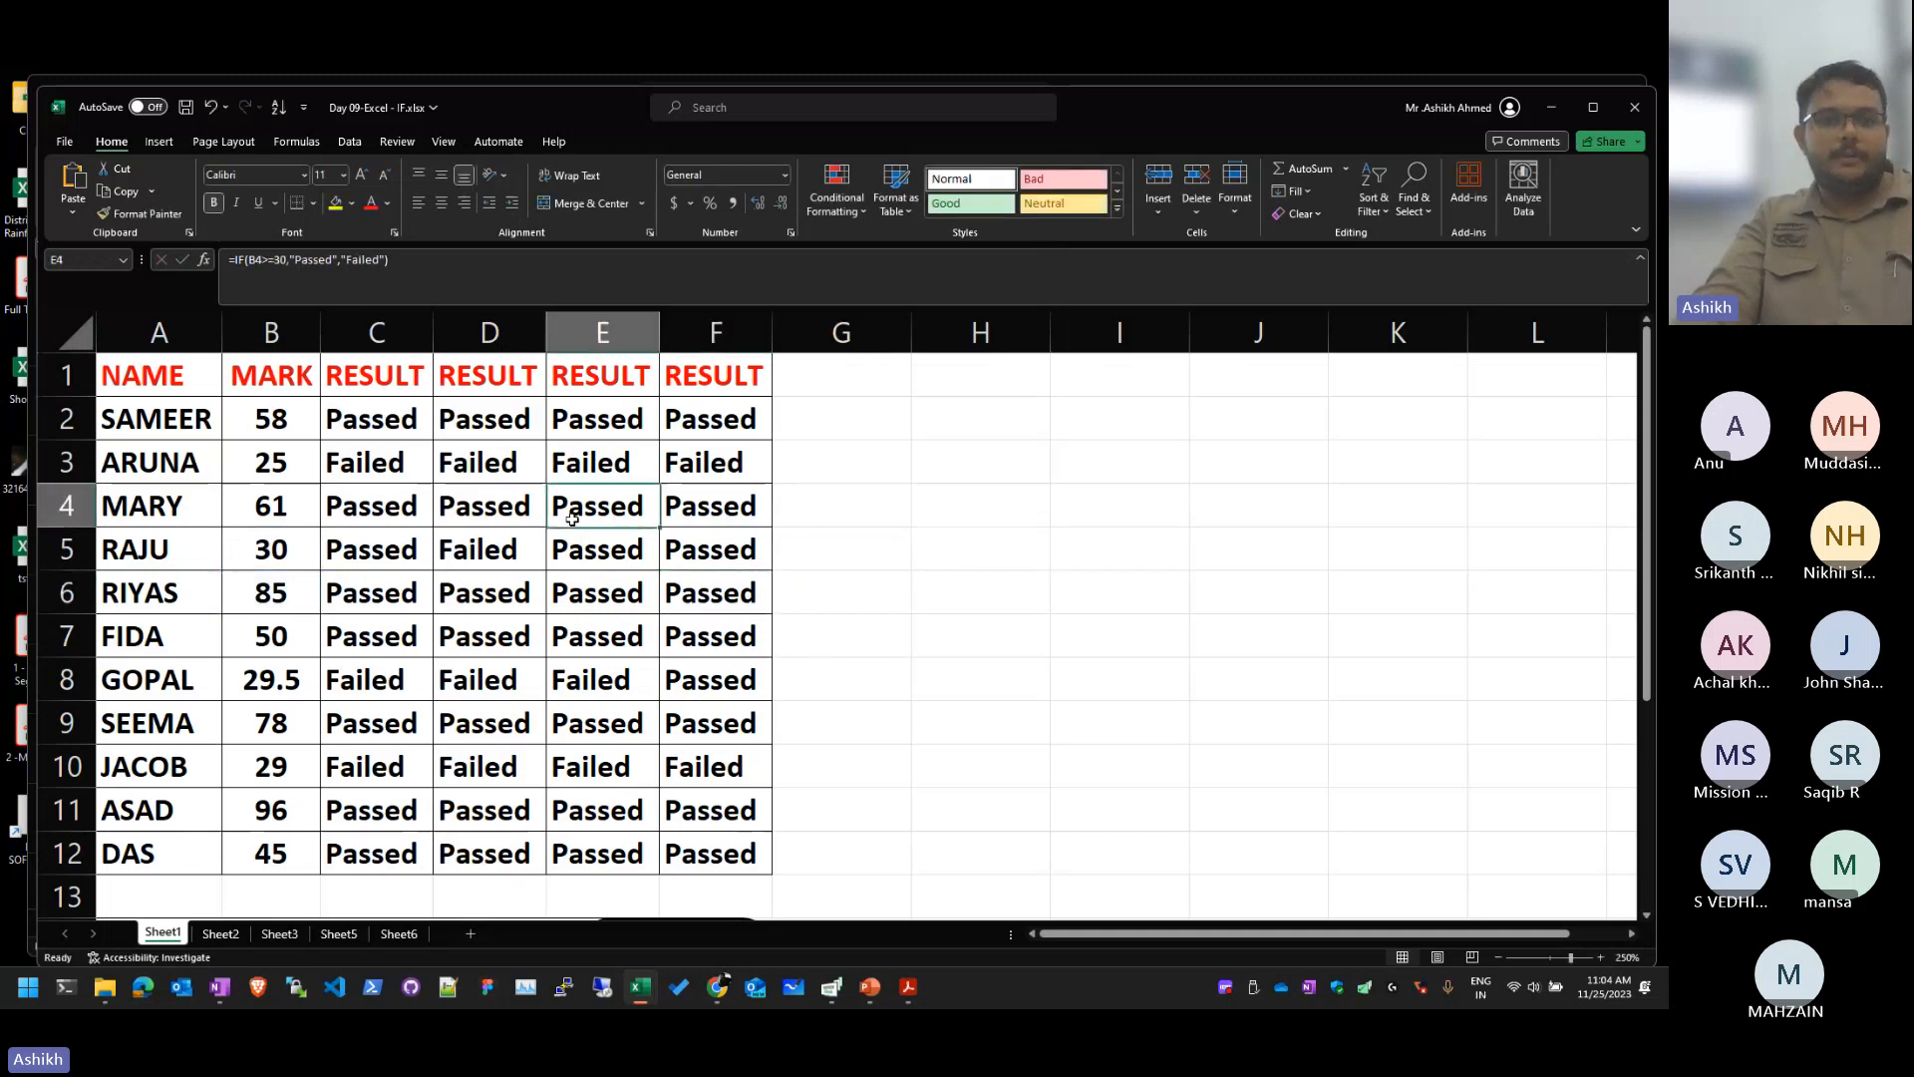
# Step: Inspect the IF formulas in D6 and E4 to compare their logical tests on the mark, leaving both as they are
pyautogui.doubleClick(574, 505)
pyautogui.click(524, 598)
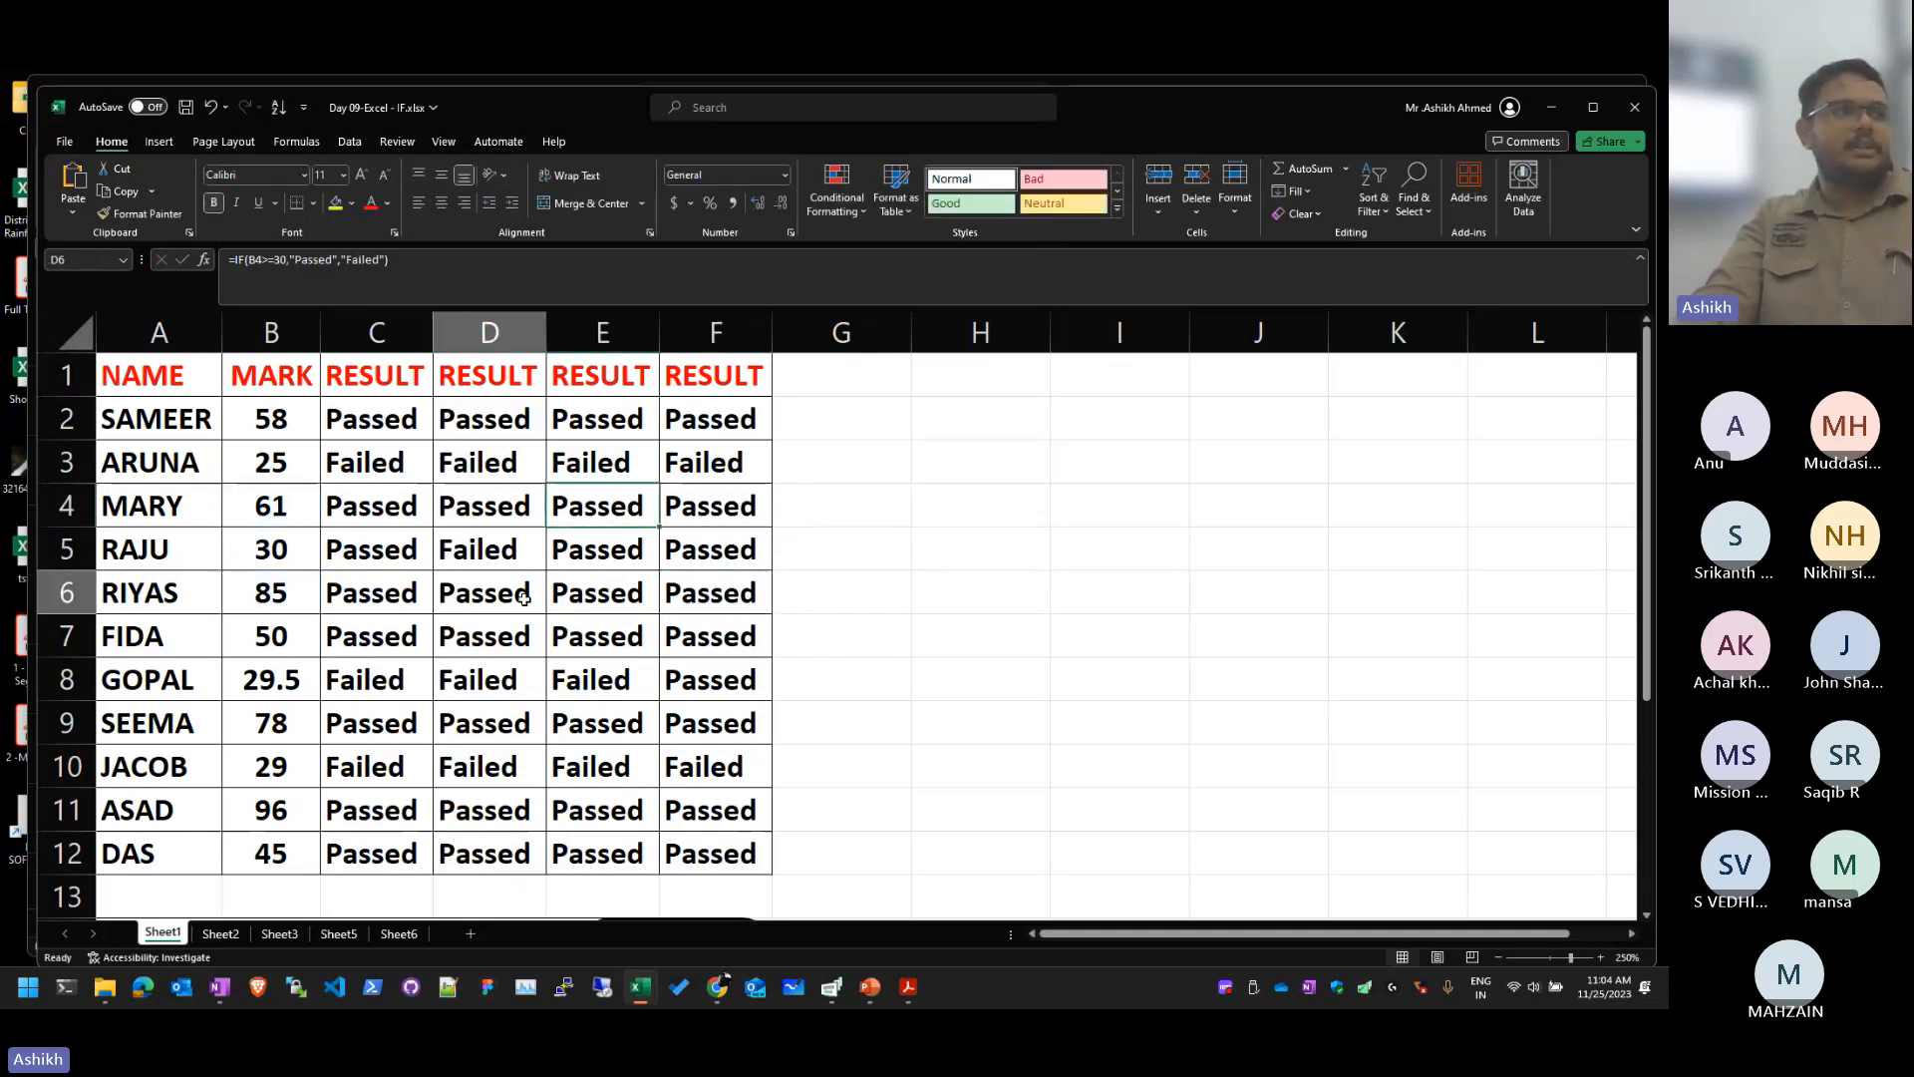
pyautogui.doubleClick(524, 598)
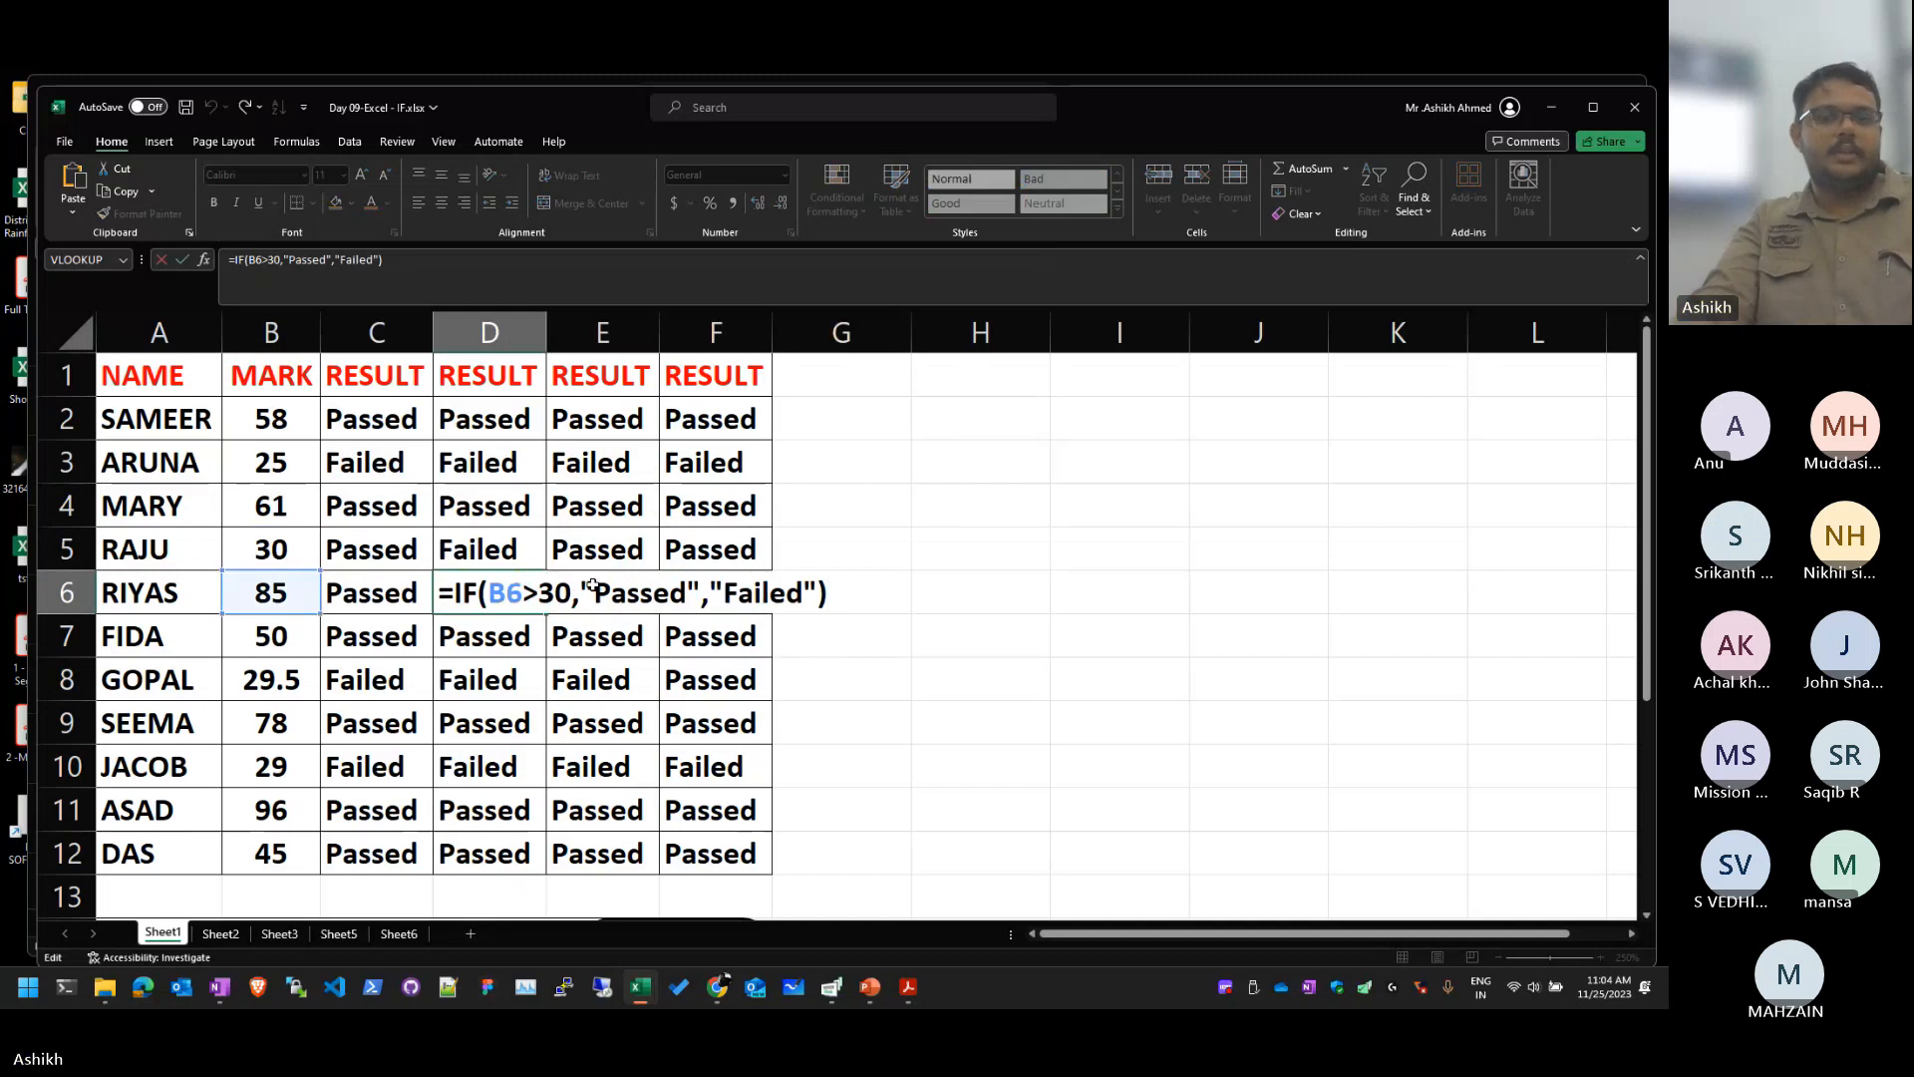
pyautogui.click(574, 678)
pyautogui.doubleClick(574, 678)
pyautogui.click(570, 505)
pyautogui.doubleClick(569, 506)
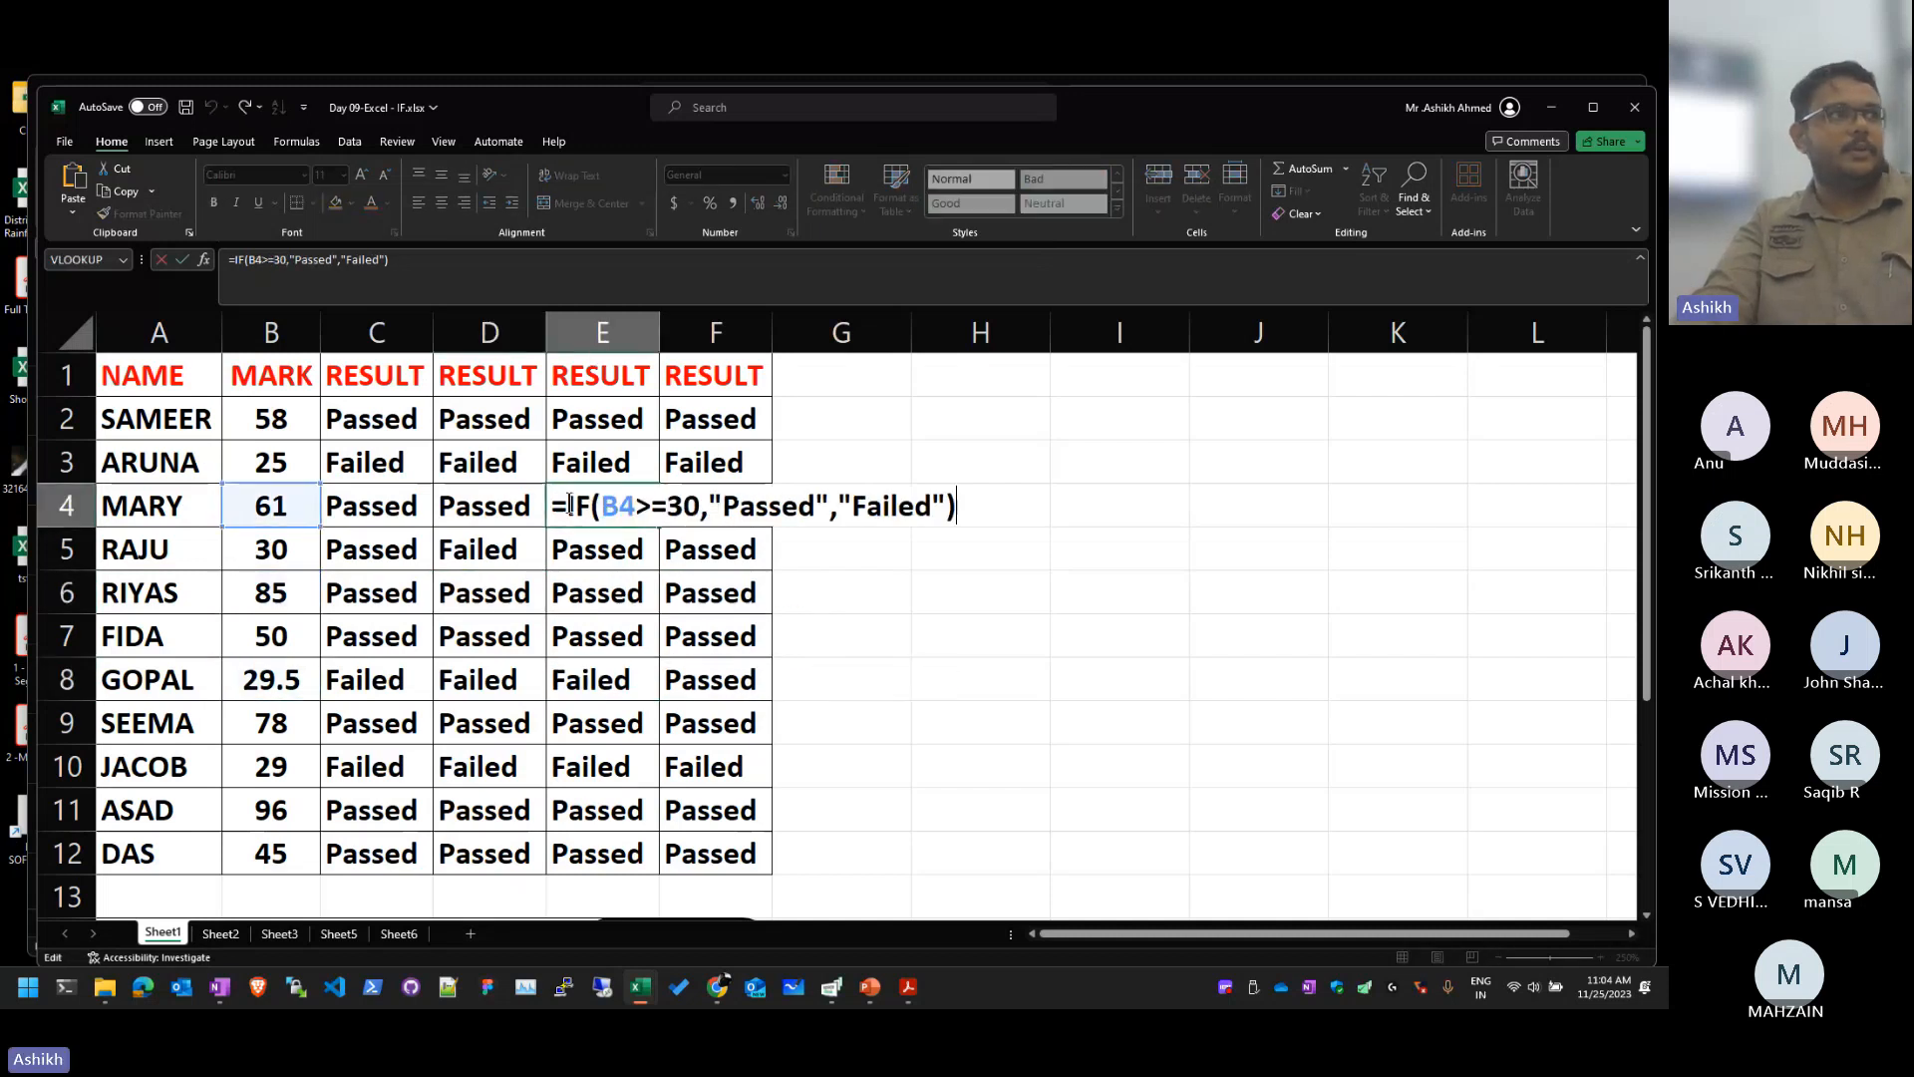
pyautogui.press('Escape')
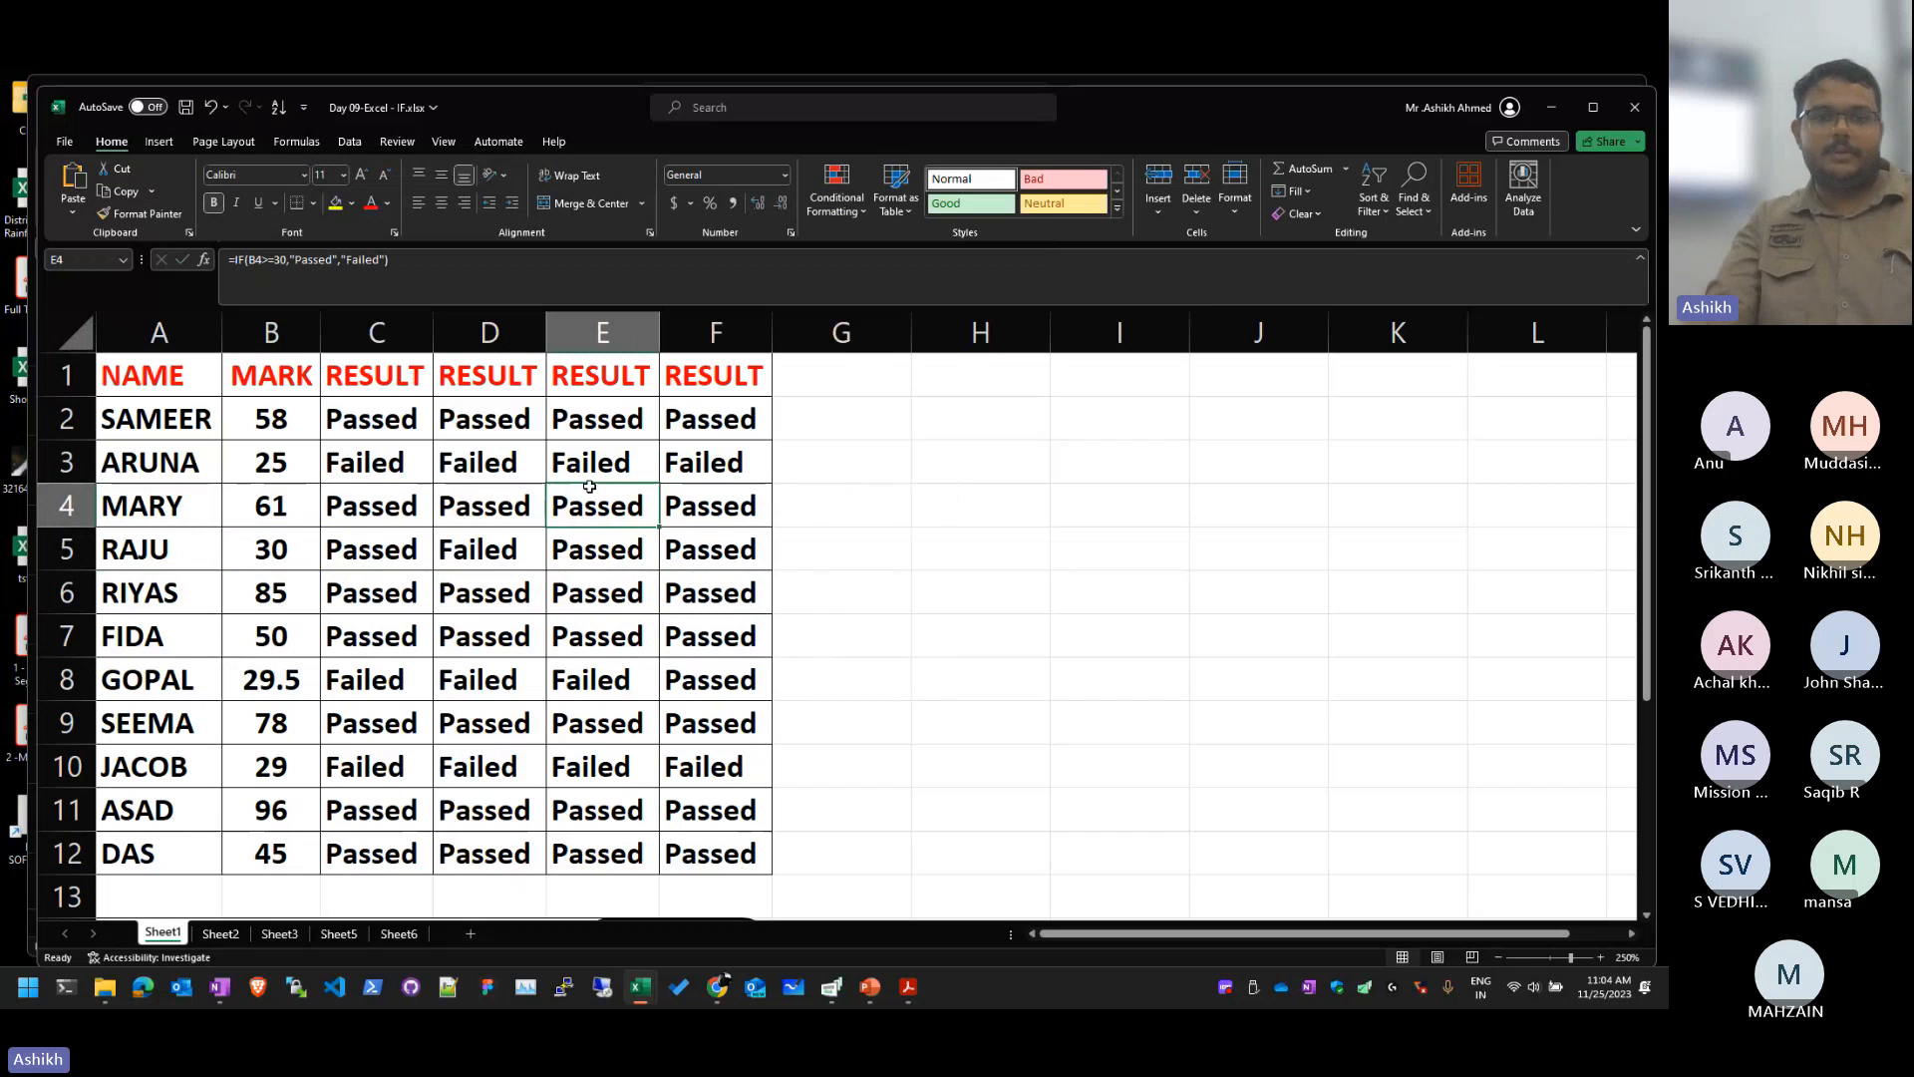
# Step: Check the IF formulas further down RESULT columns E and F, including the logical test in E10
pyautogui.press('Down')
pyautogui.press('Down')
pyautogui.press('Down')
pyautogui.press('Down')
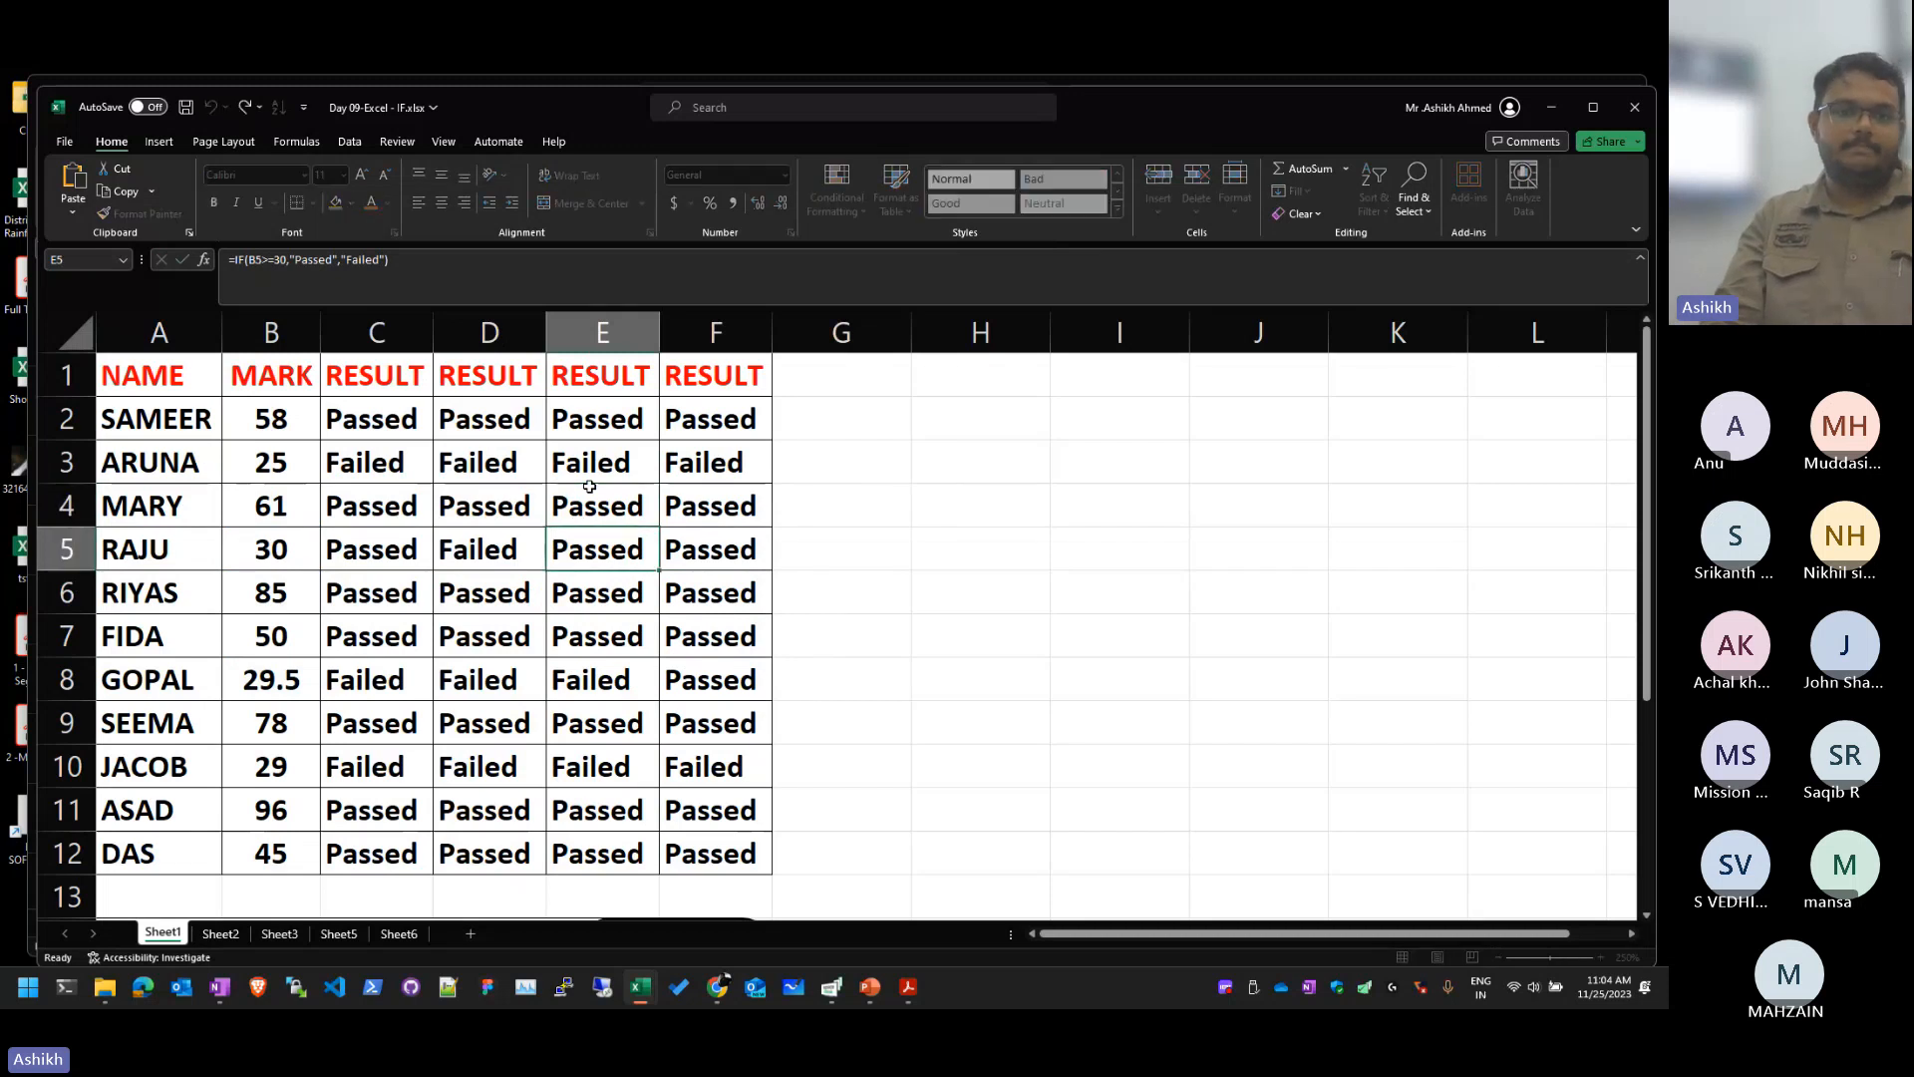
pyautogui.press('Down')
pyautogui.press('Down')
pyautogui.press('F2')
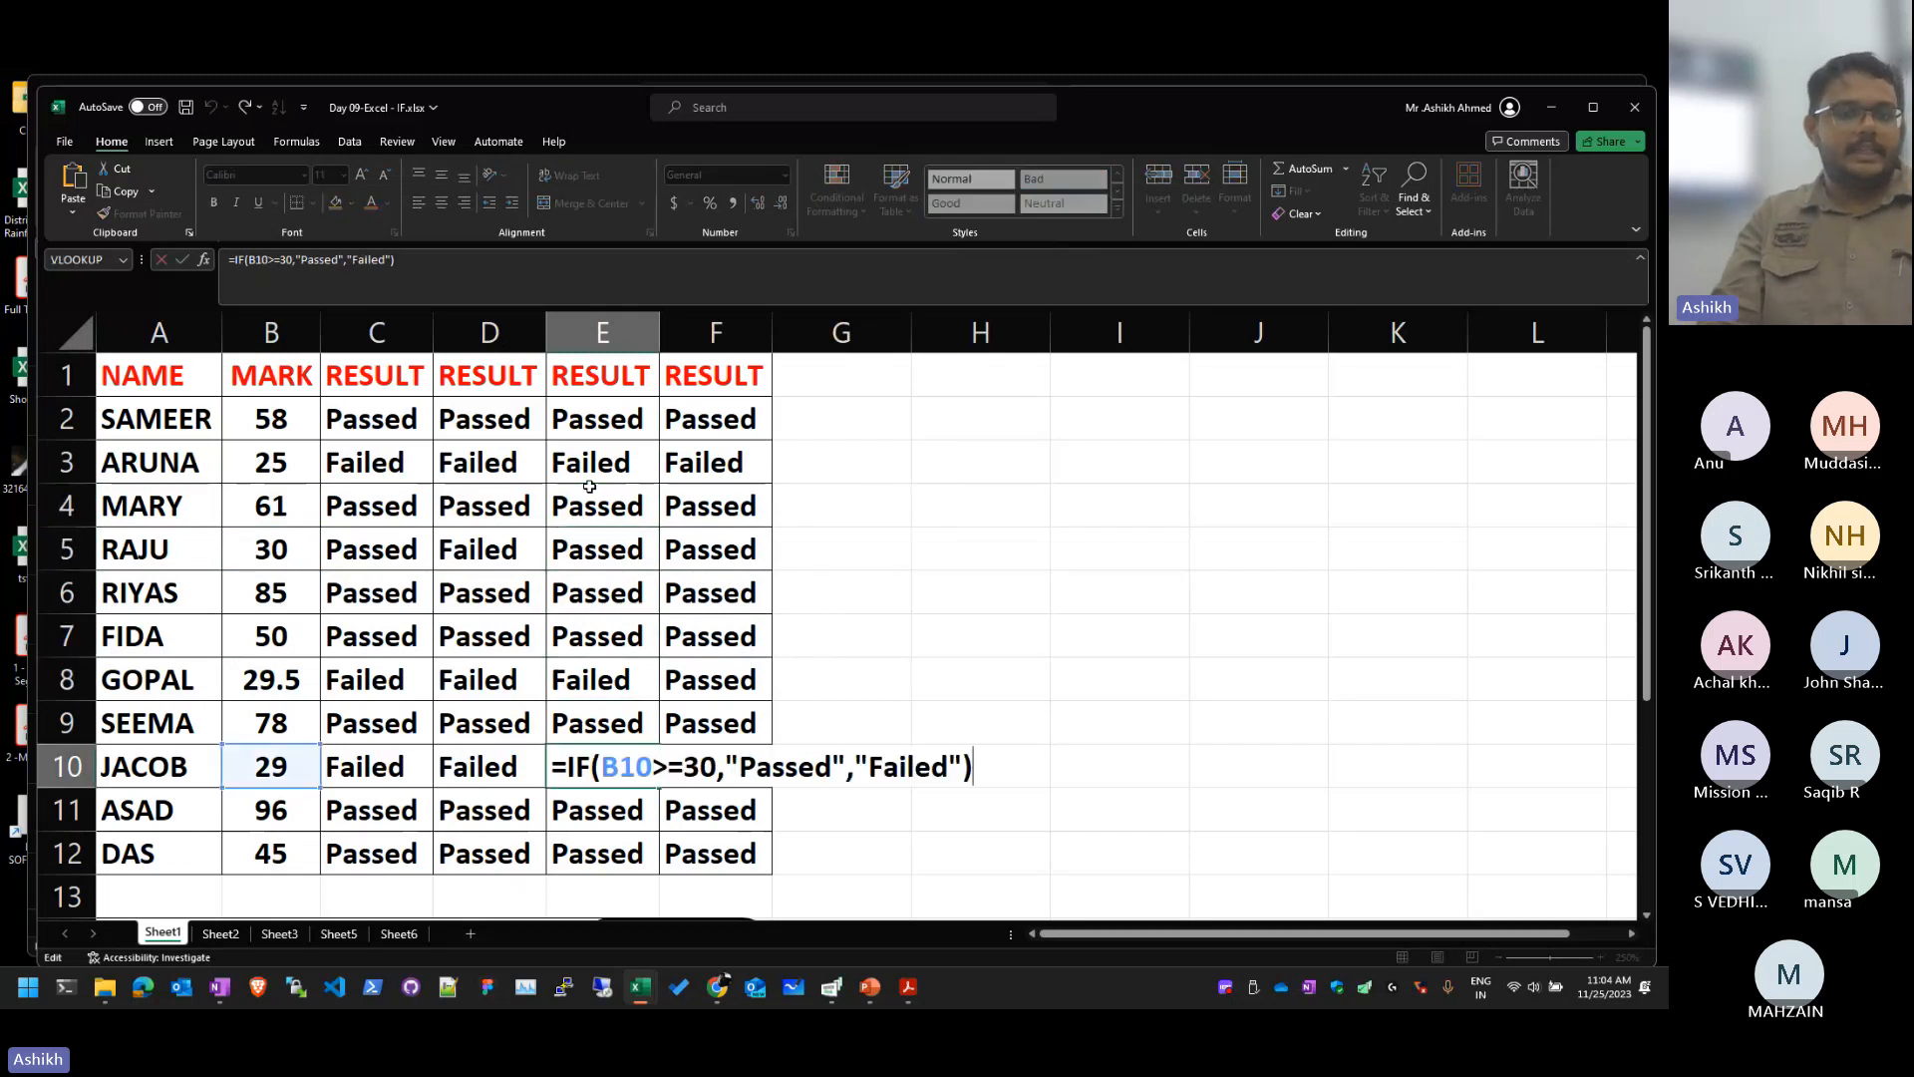
pyautogui.press('Return')
pyautogui.press('Right')
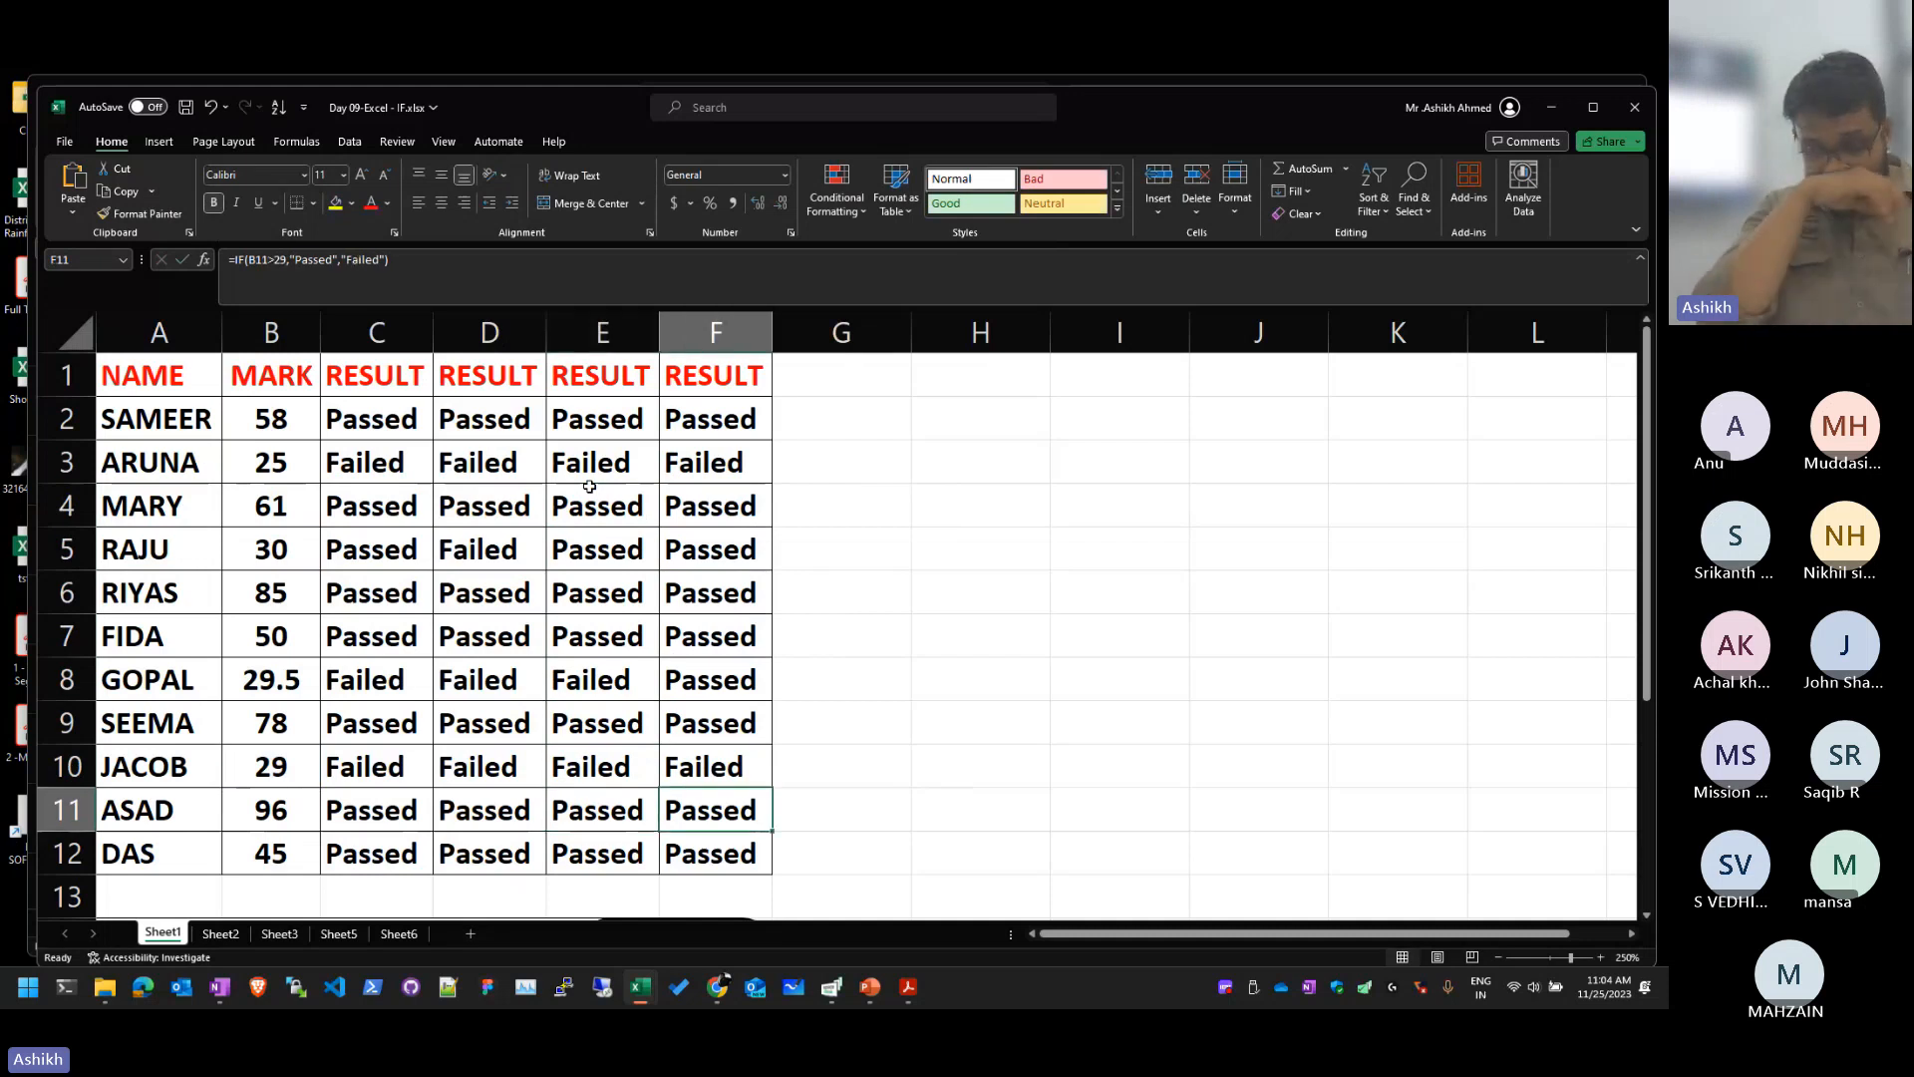
pyautogui.press('Up')
pyautogui.press('Up')
pyautogui.press('Up')
pyautogui.press('Up')
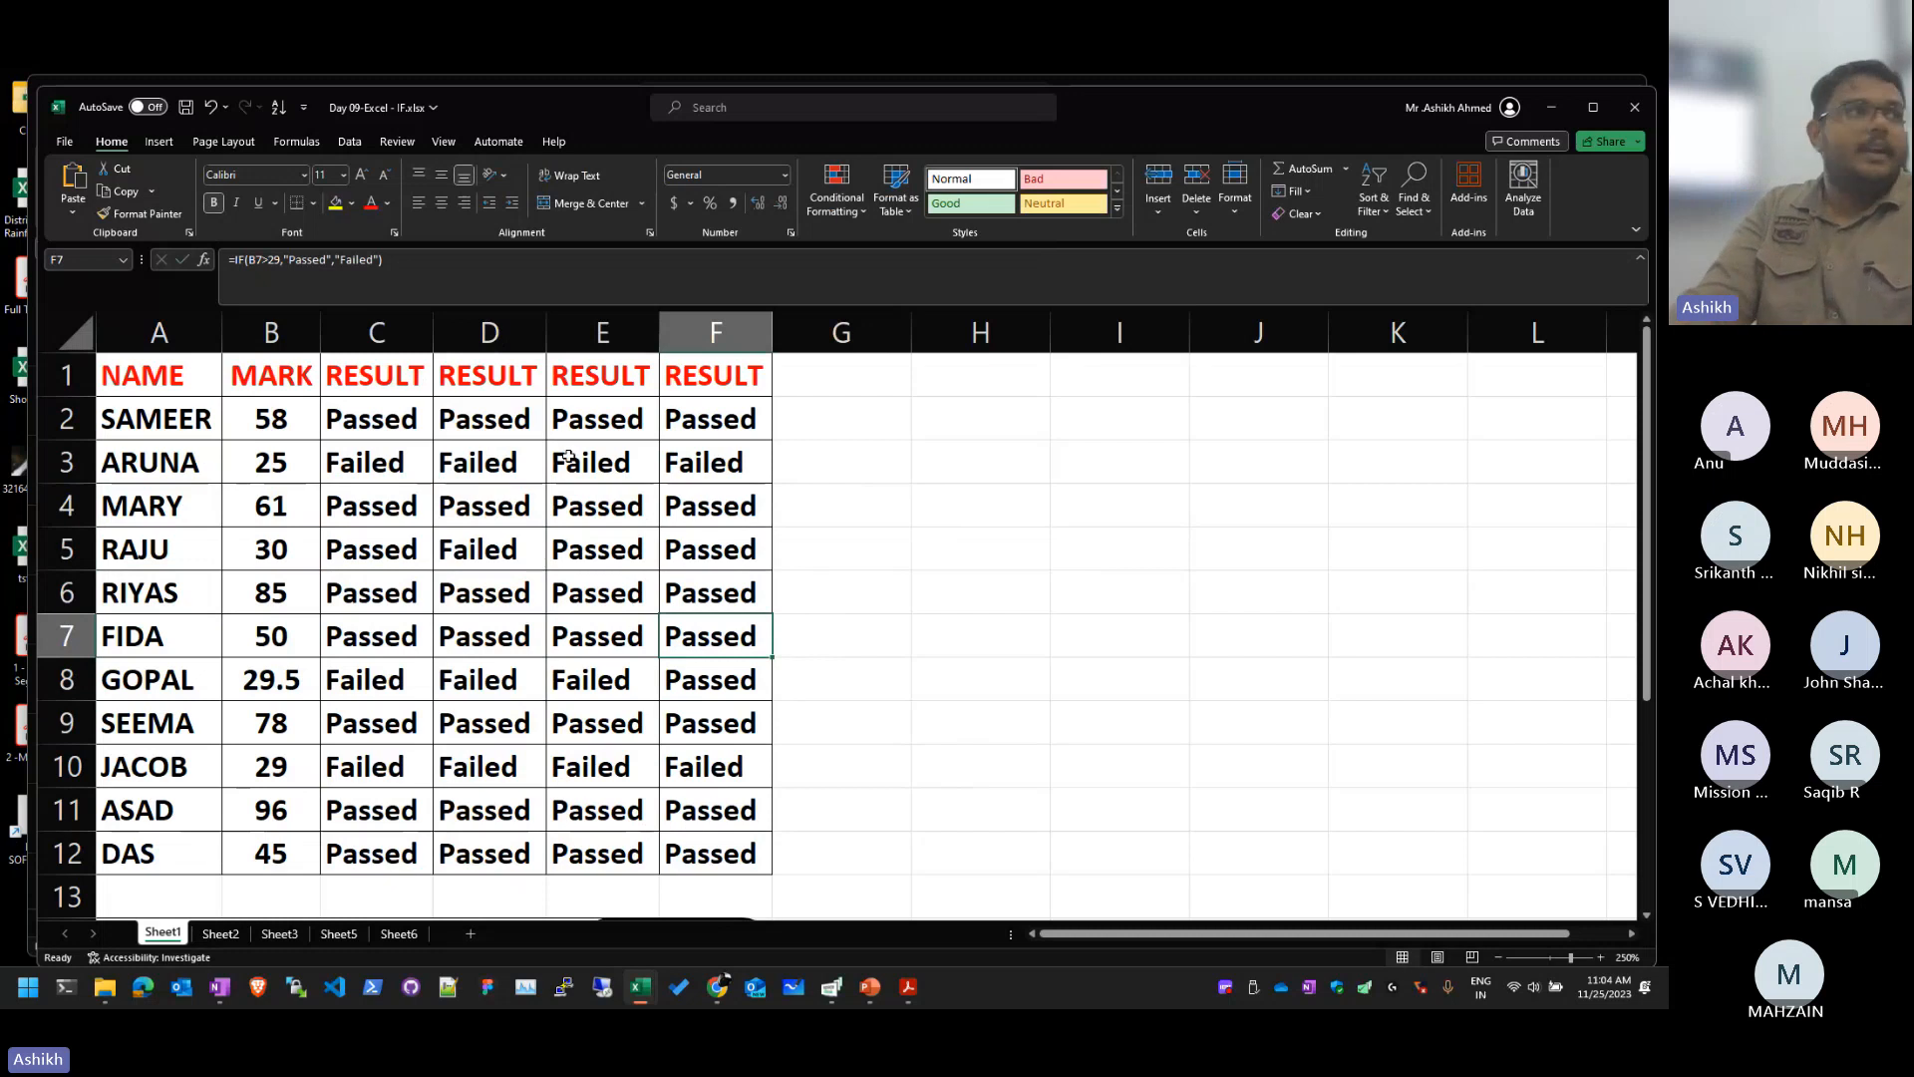
pyautogui.click(553, 546)
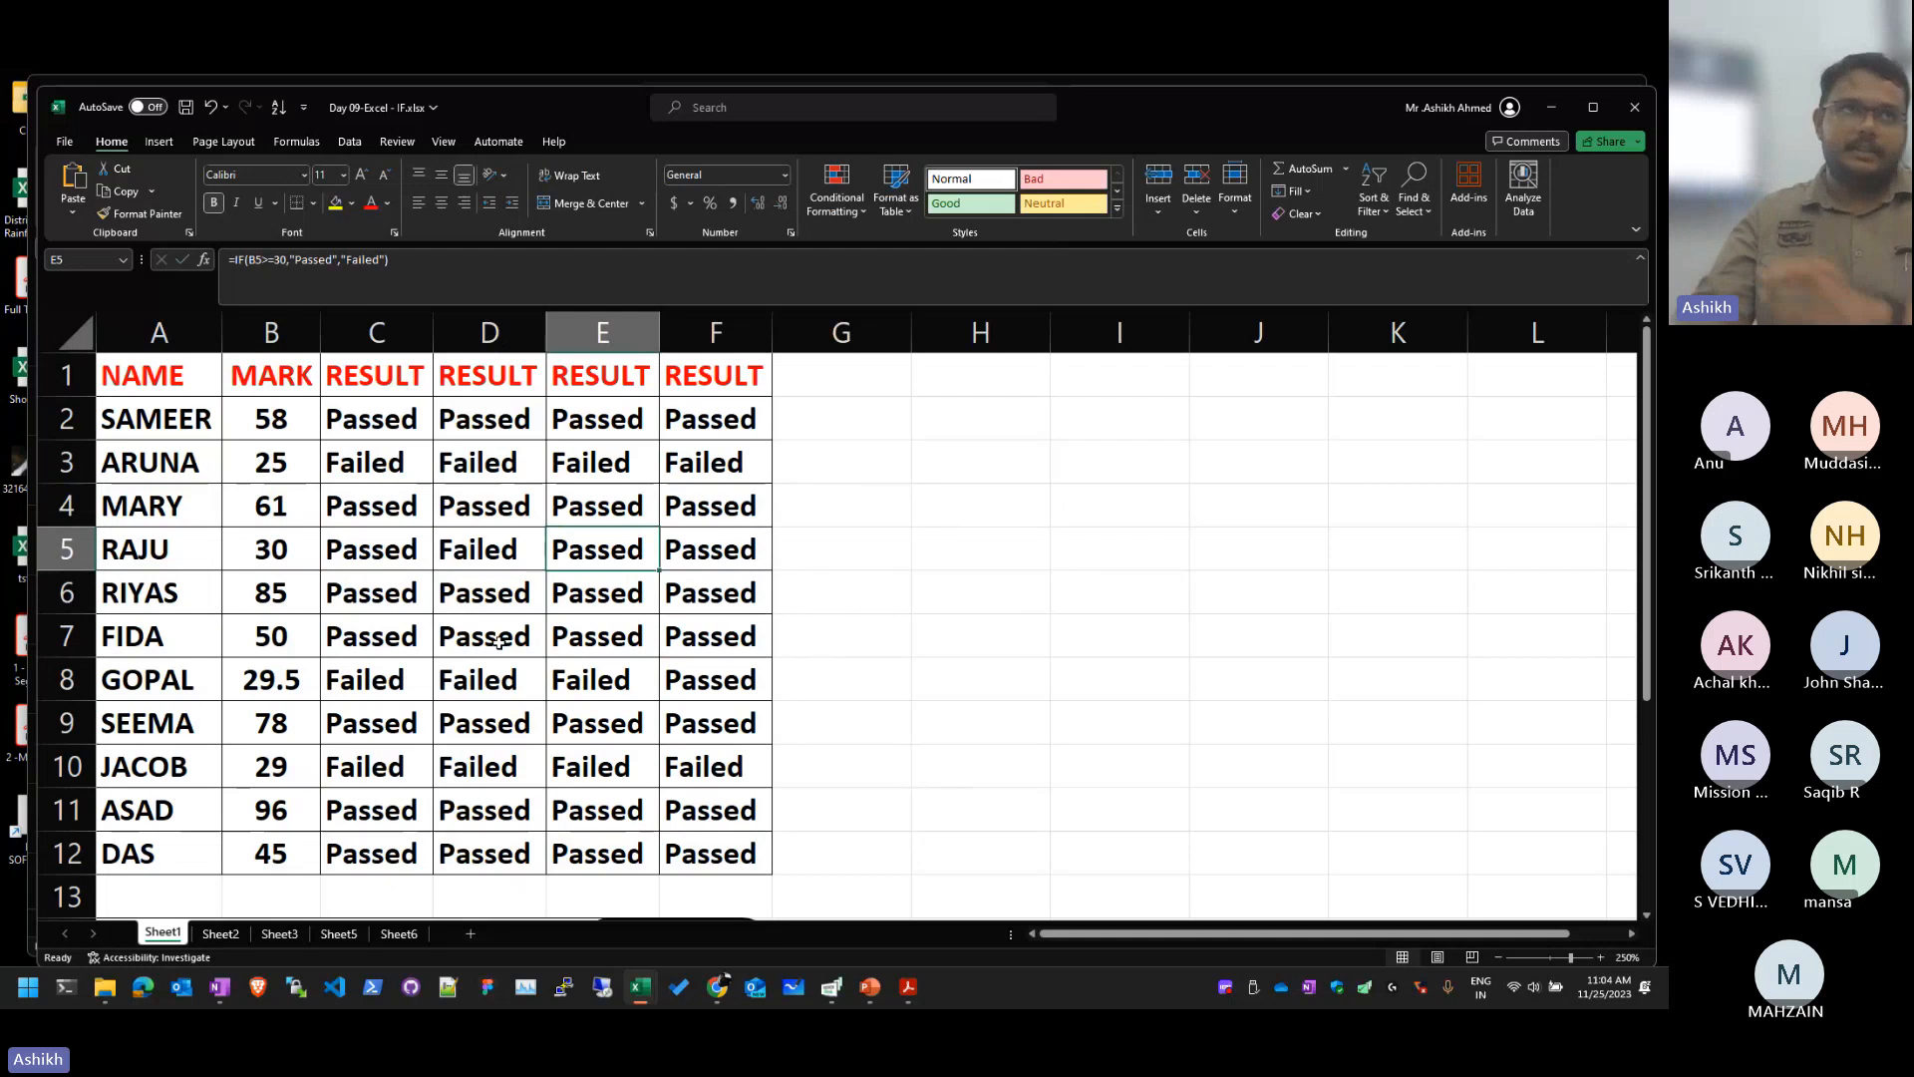
# Step: Switch to Sheet2 and clear the existing grade formulas from C2:C12
pyautogui.click(221, 933)
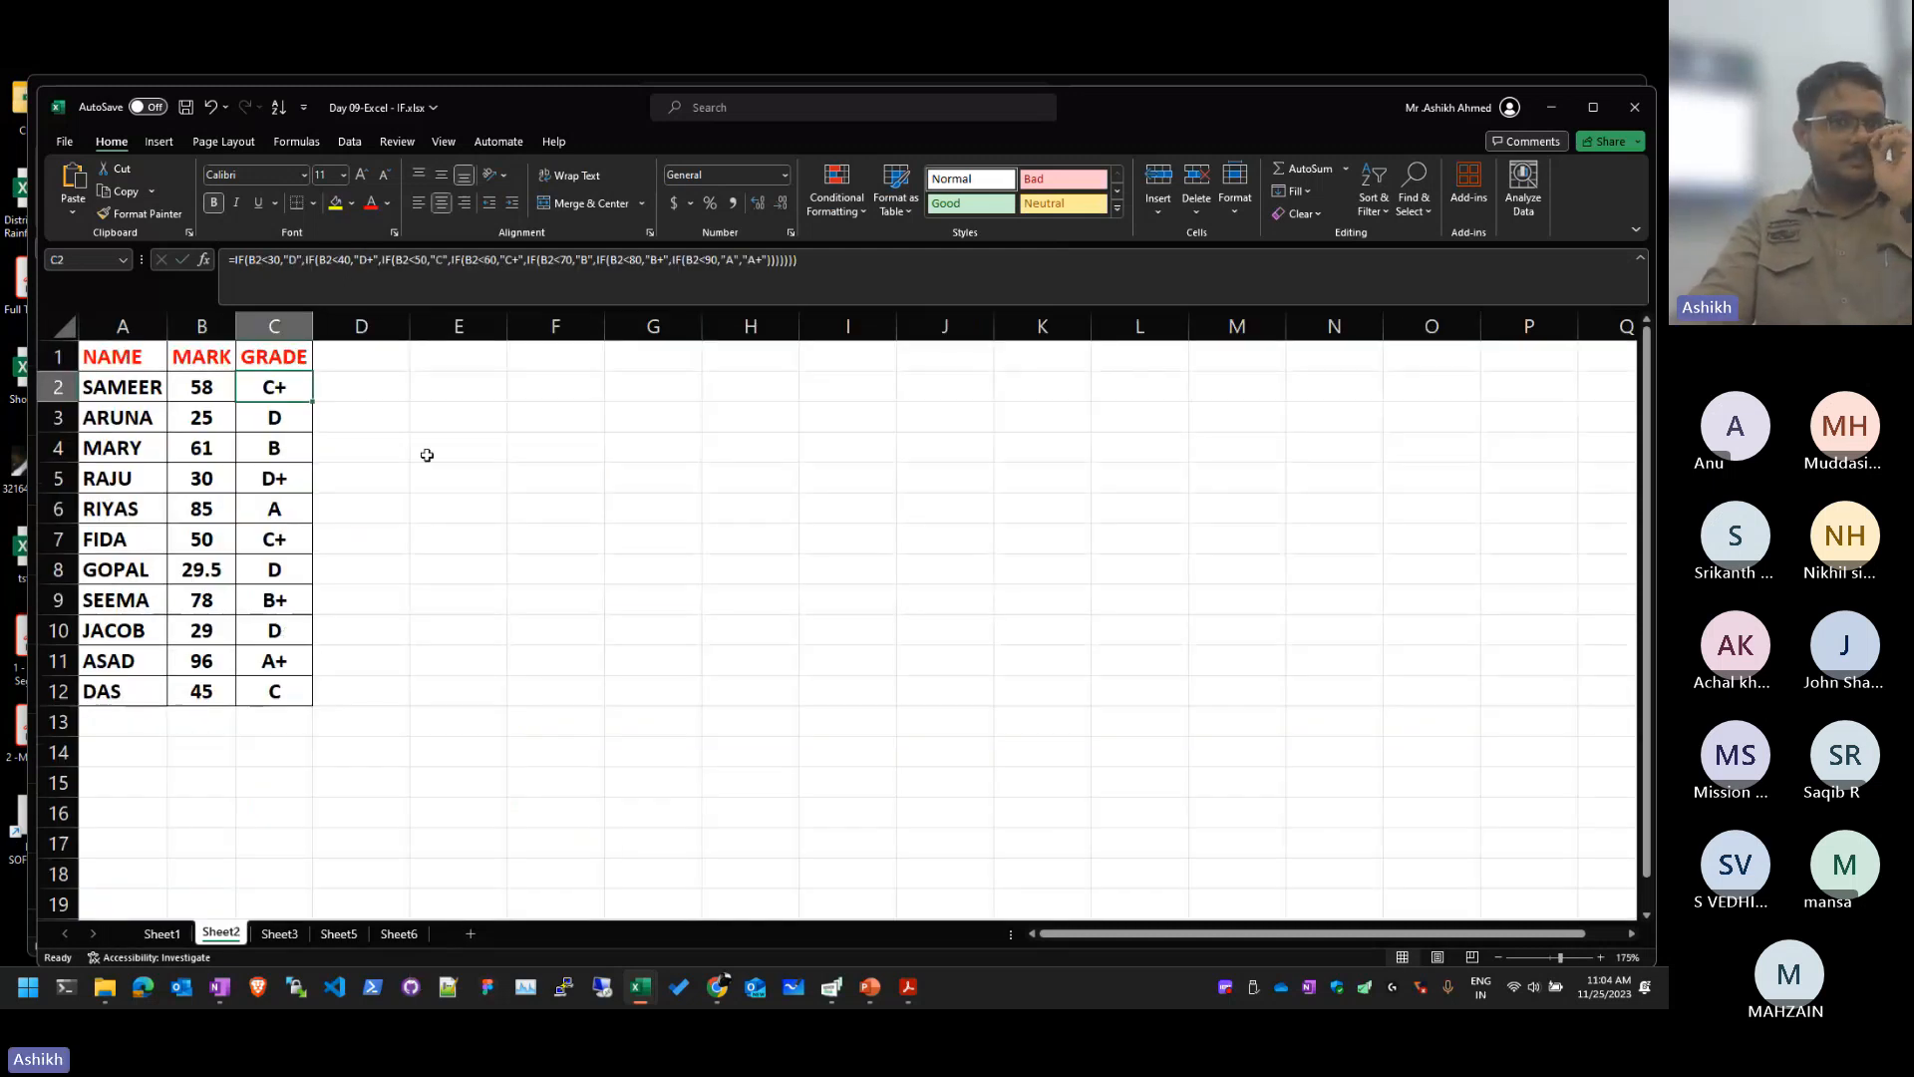
pyautogui.click(653, 630)
pyautogui.moveTo(280, 389); pyautogui.dragTo(271, 693)
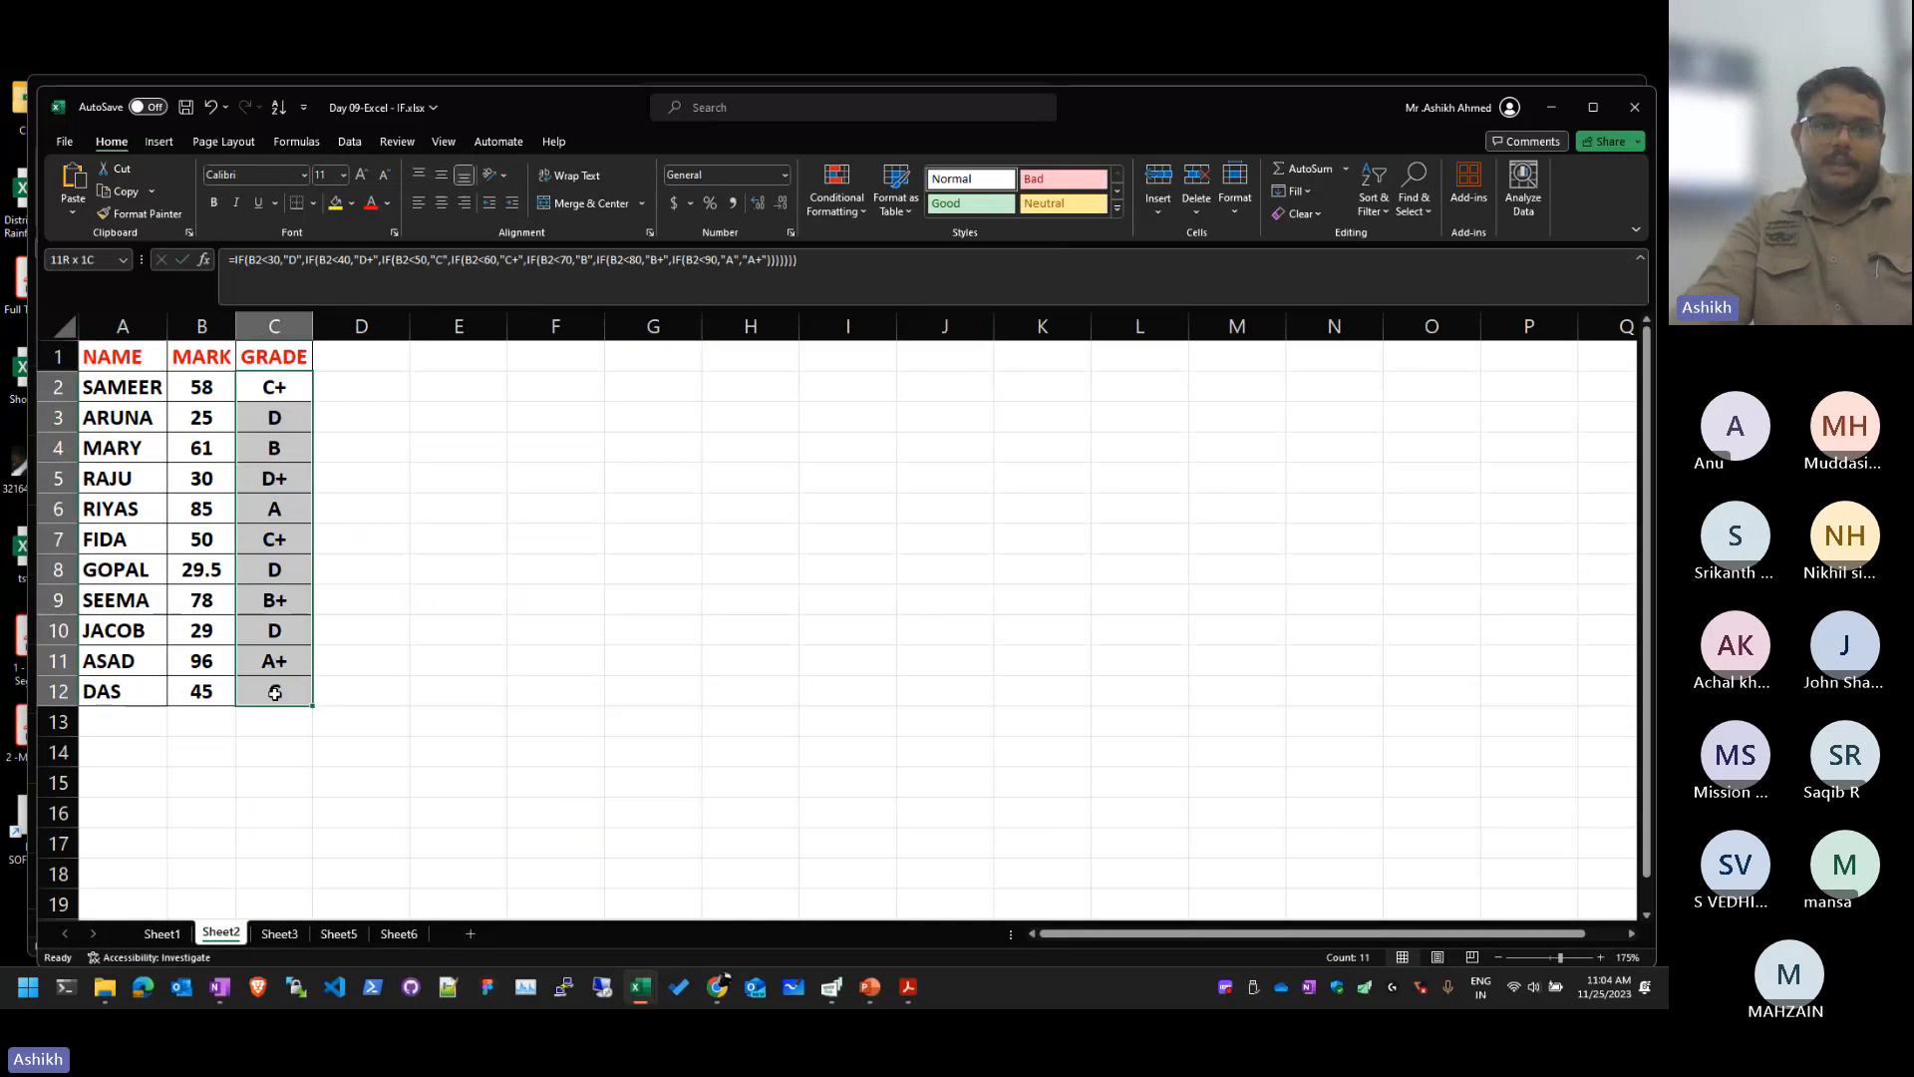
pyautogui.click(538, 626)
pyautogui.moveTo(295, 418); pyautogui.dragTo(273, 703)
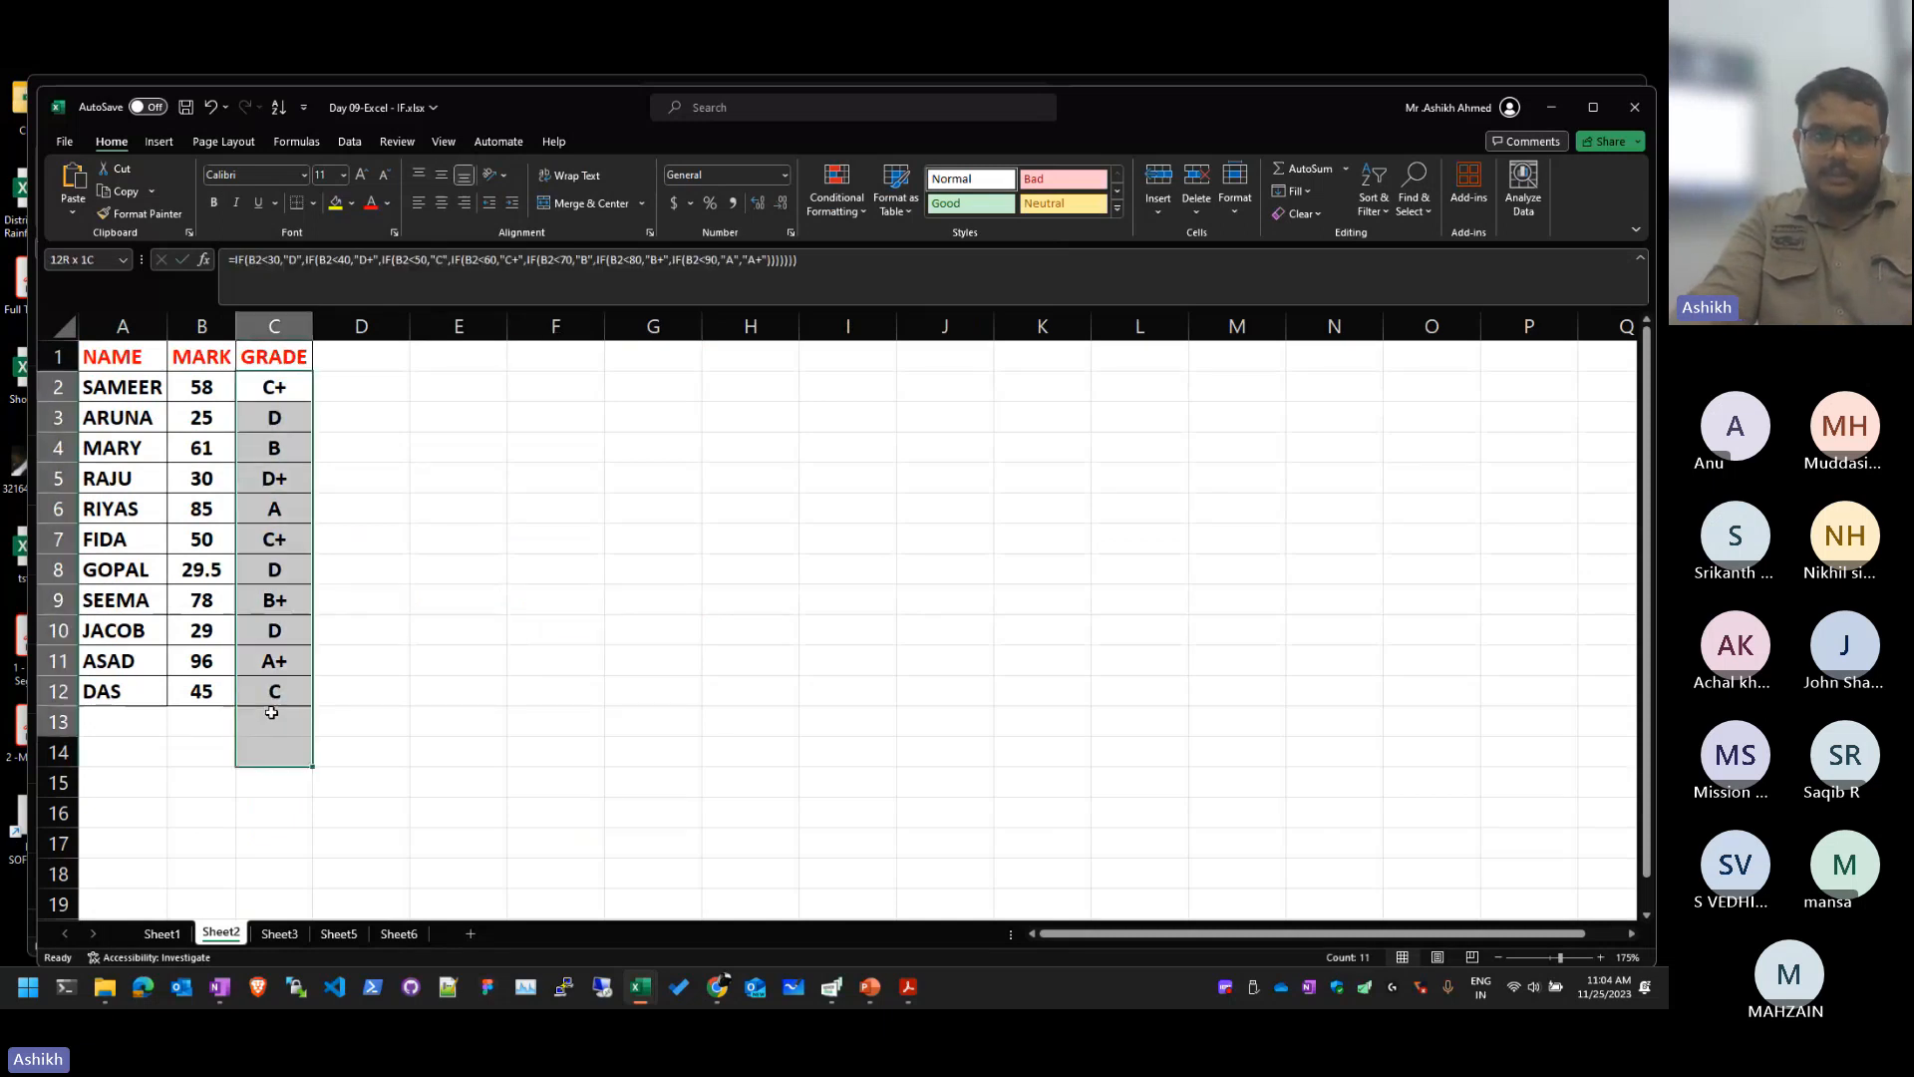
pyautogui.click(361, 661)
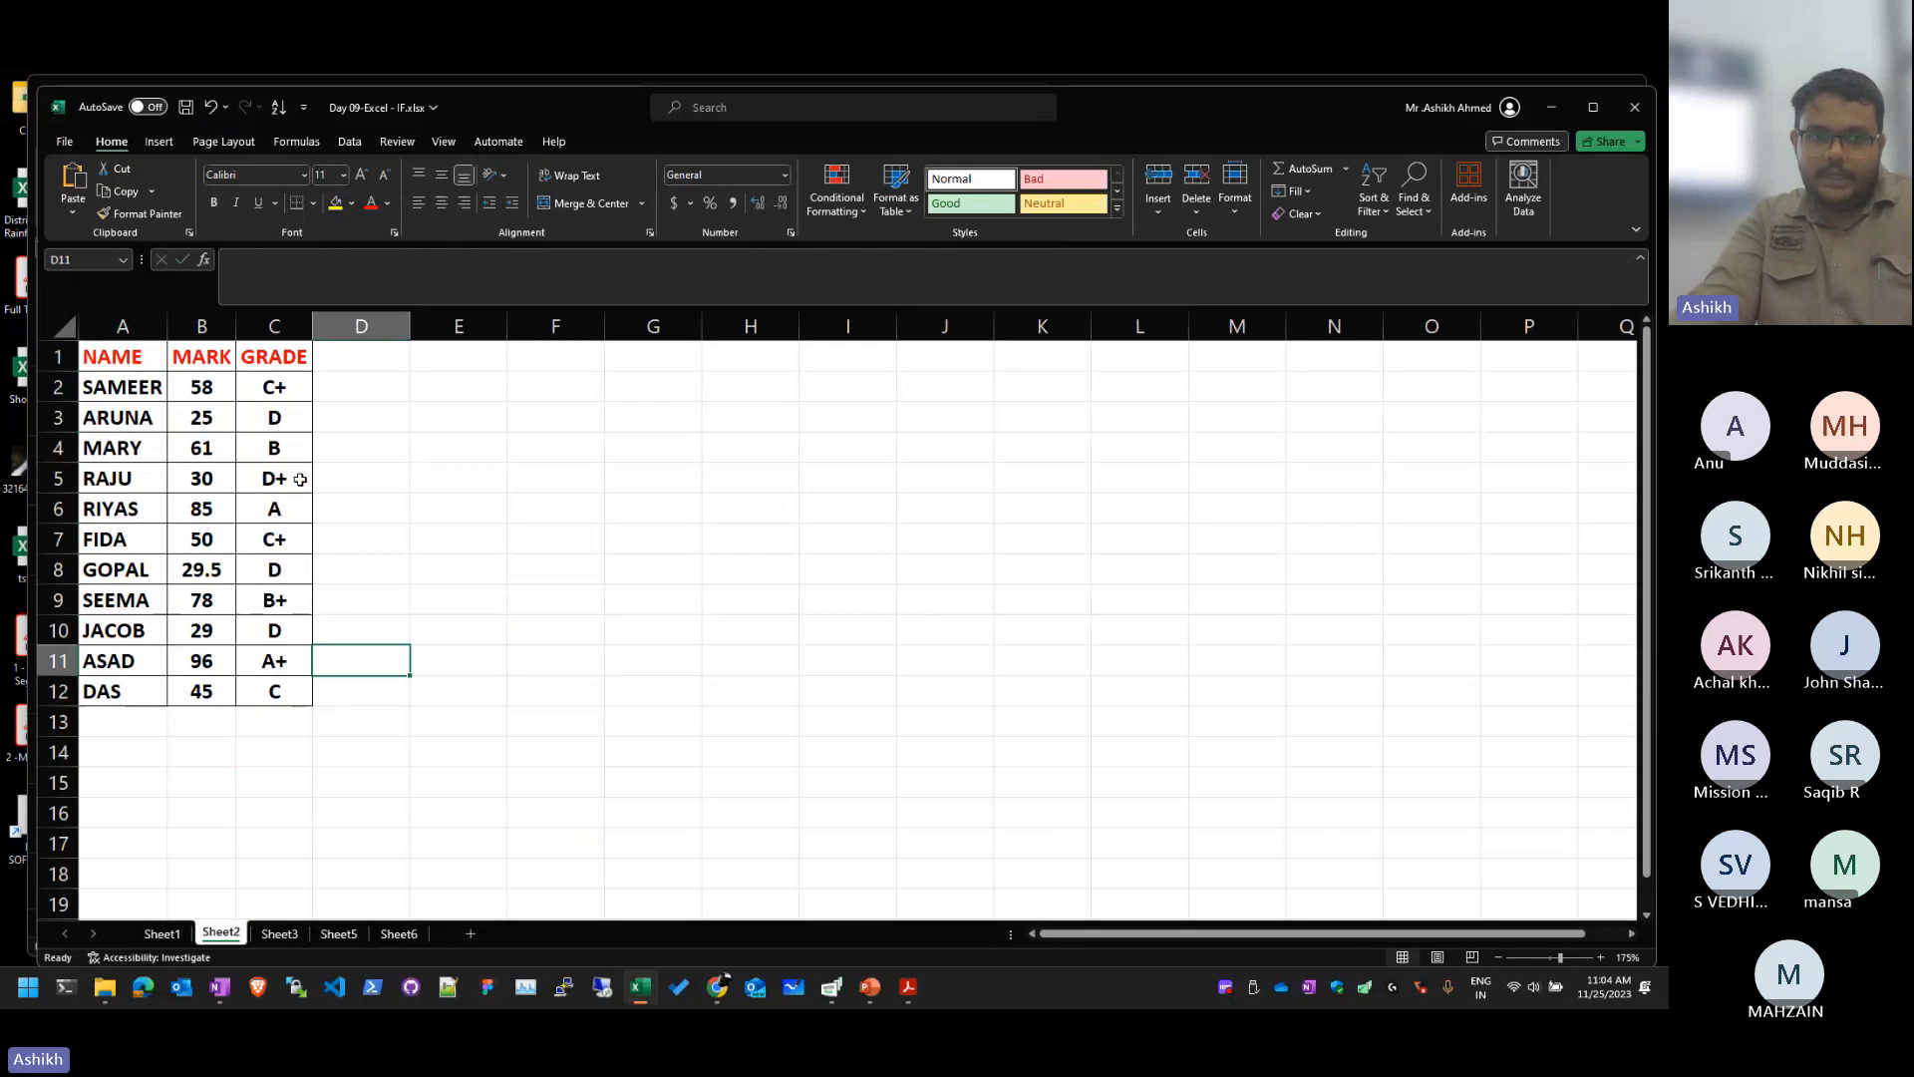
pyautogui.moveTo(279, 417); pyautogui.dragTo(270, 684)
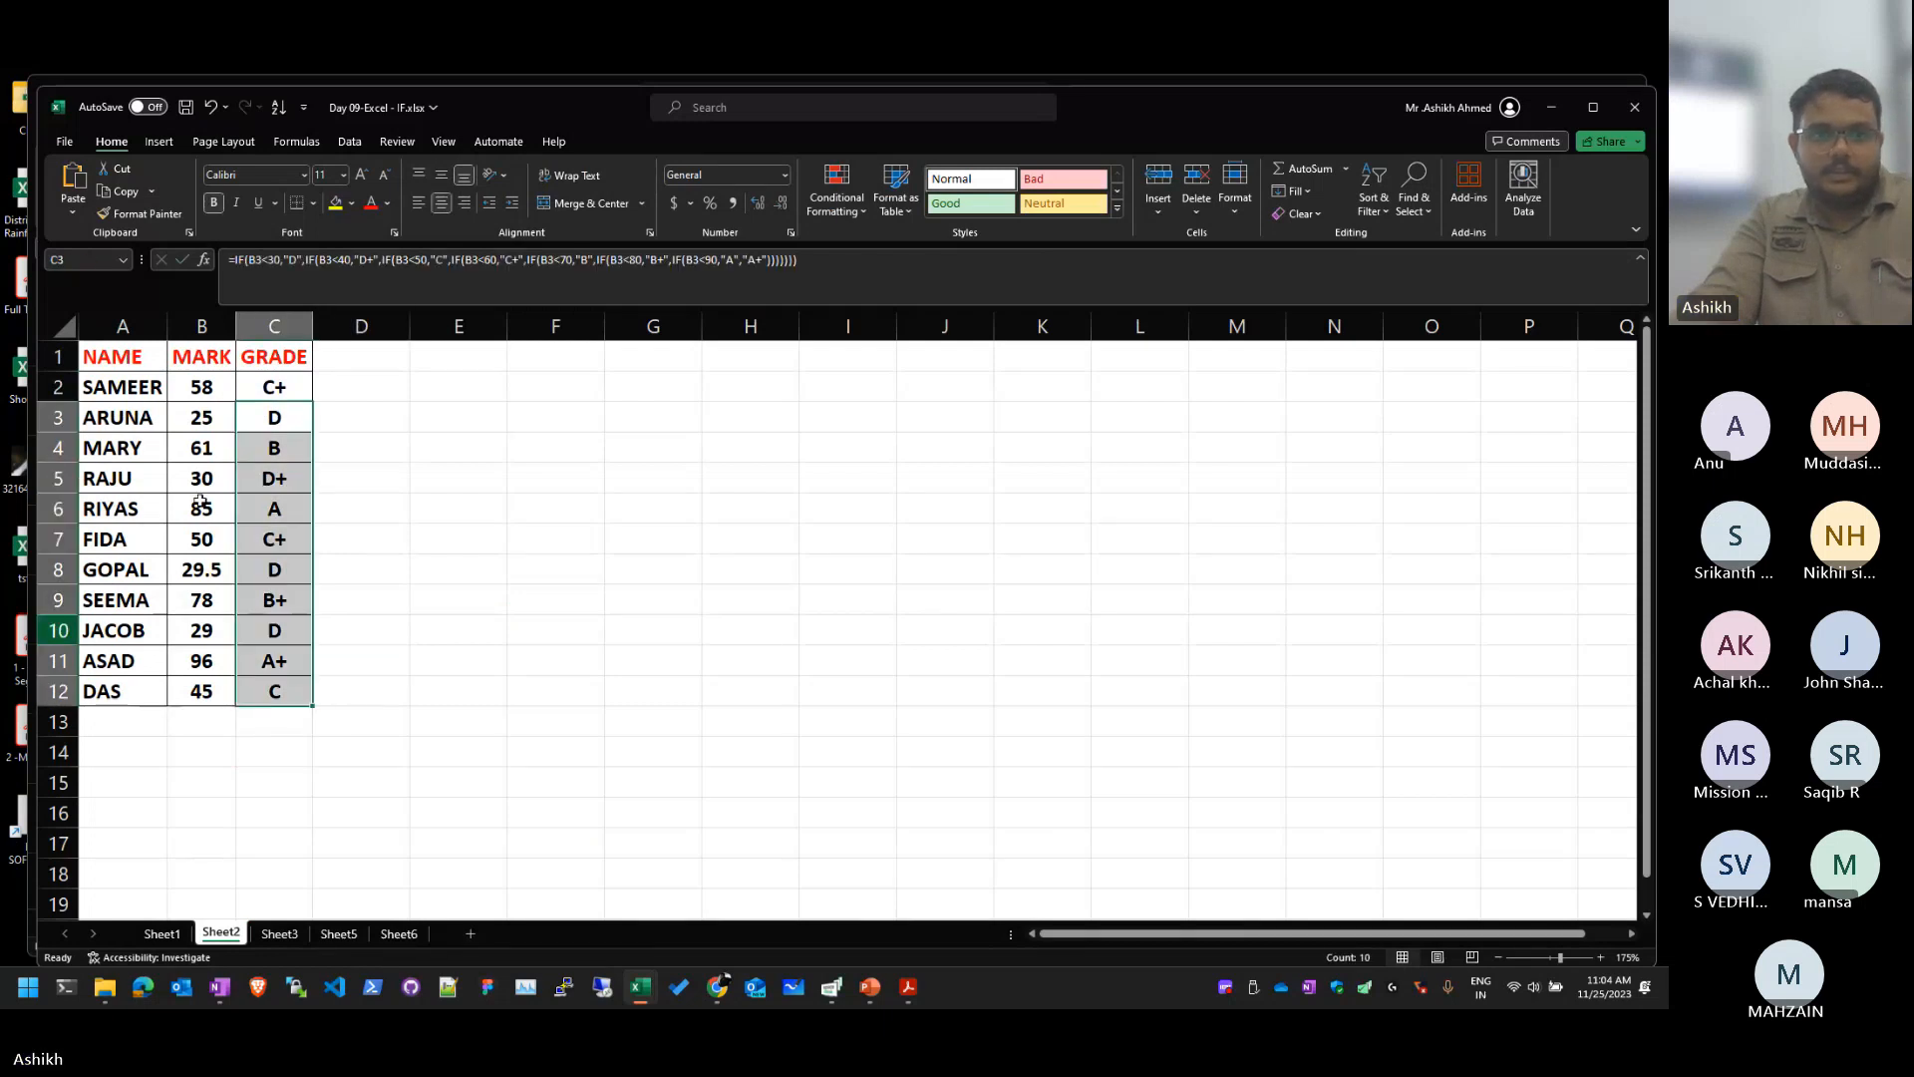
pyautogui.press('Delete')
pyautogui.click(267, 387)
pyautogui.press('Delete')
pyautogui.click(359, 452)
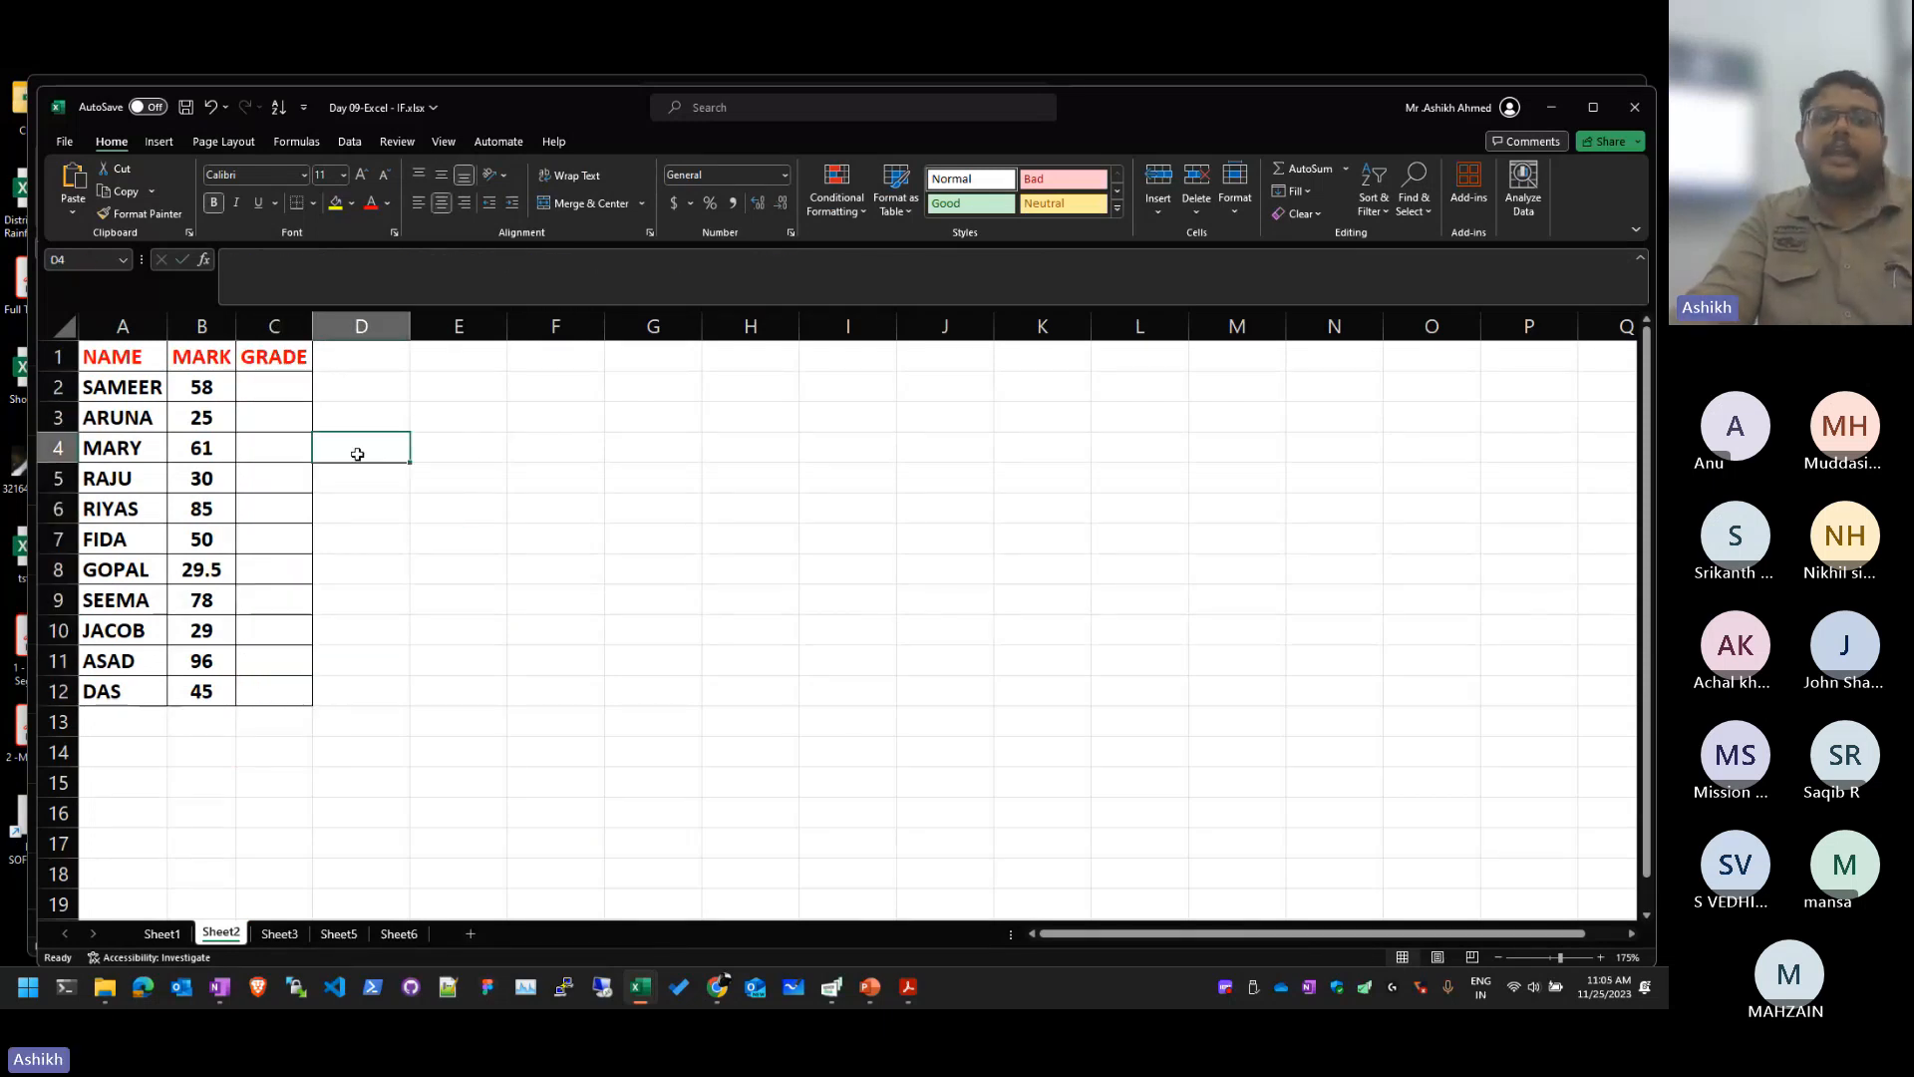
# Step: Start an IF formula in GRADE cell C2 with the logical test beginning B2>
pyautogui.scroll(2, 163, 423)
pyautogui.scroll(4, 163, 422)
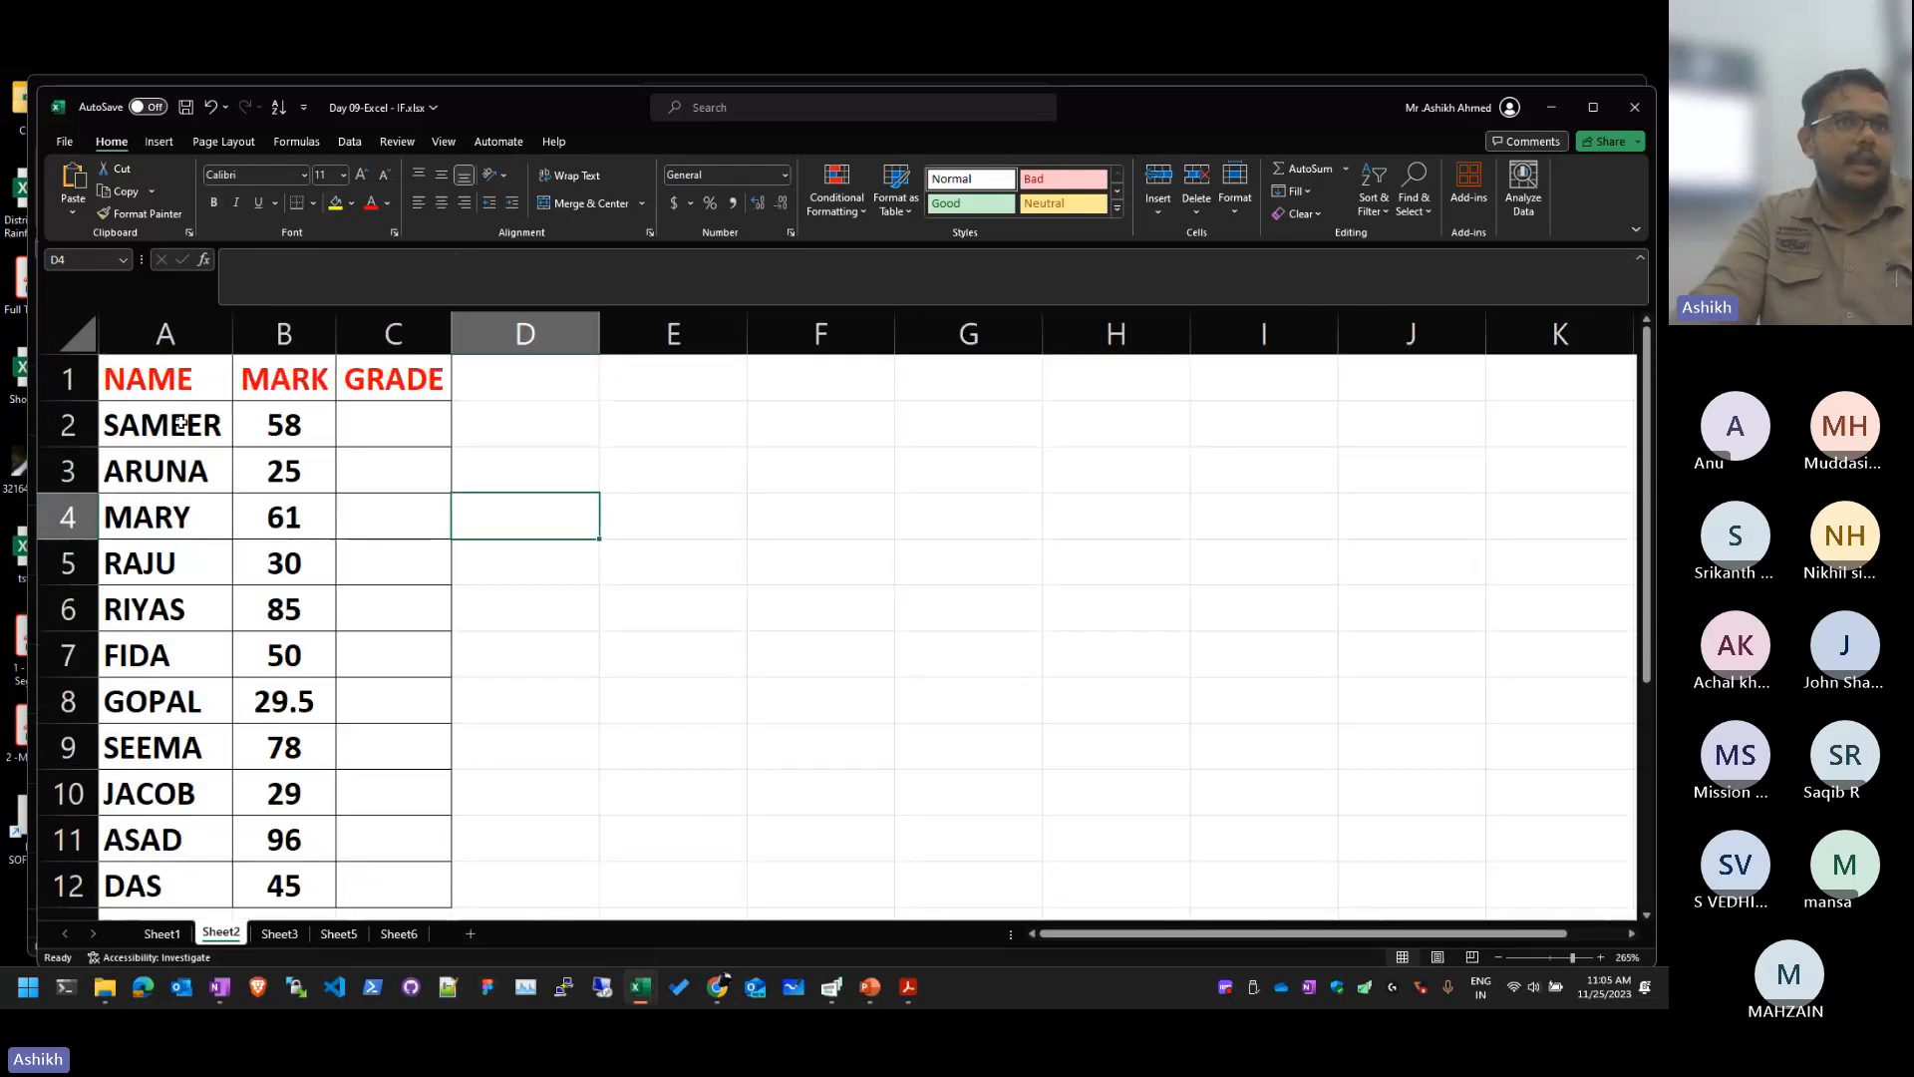
pyautogui.click(347, 419)
pyautogui.write('=if')
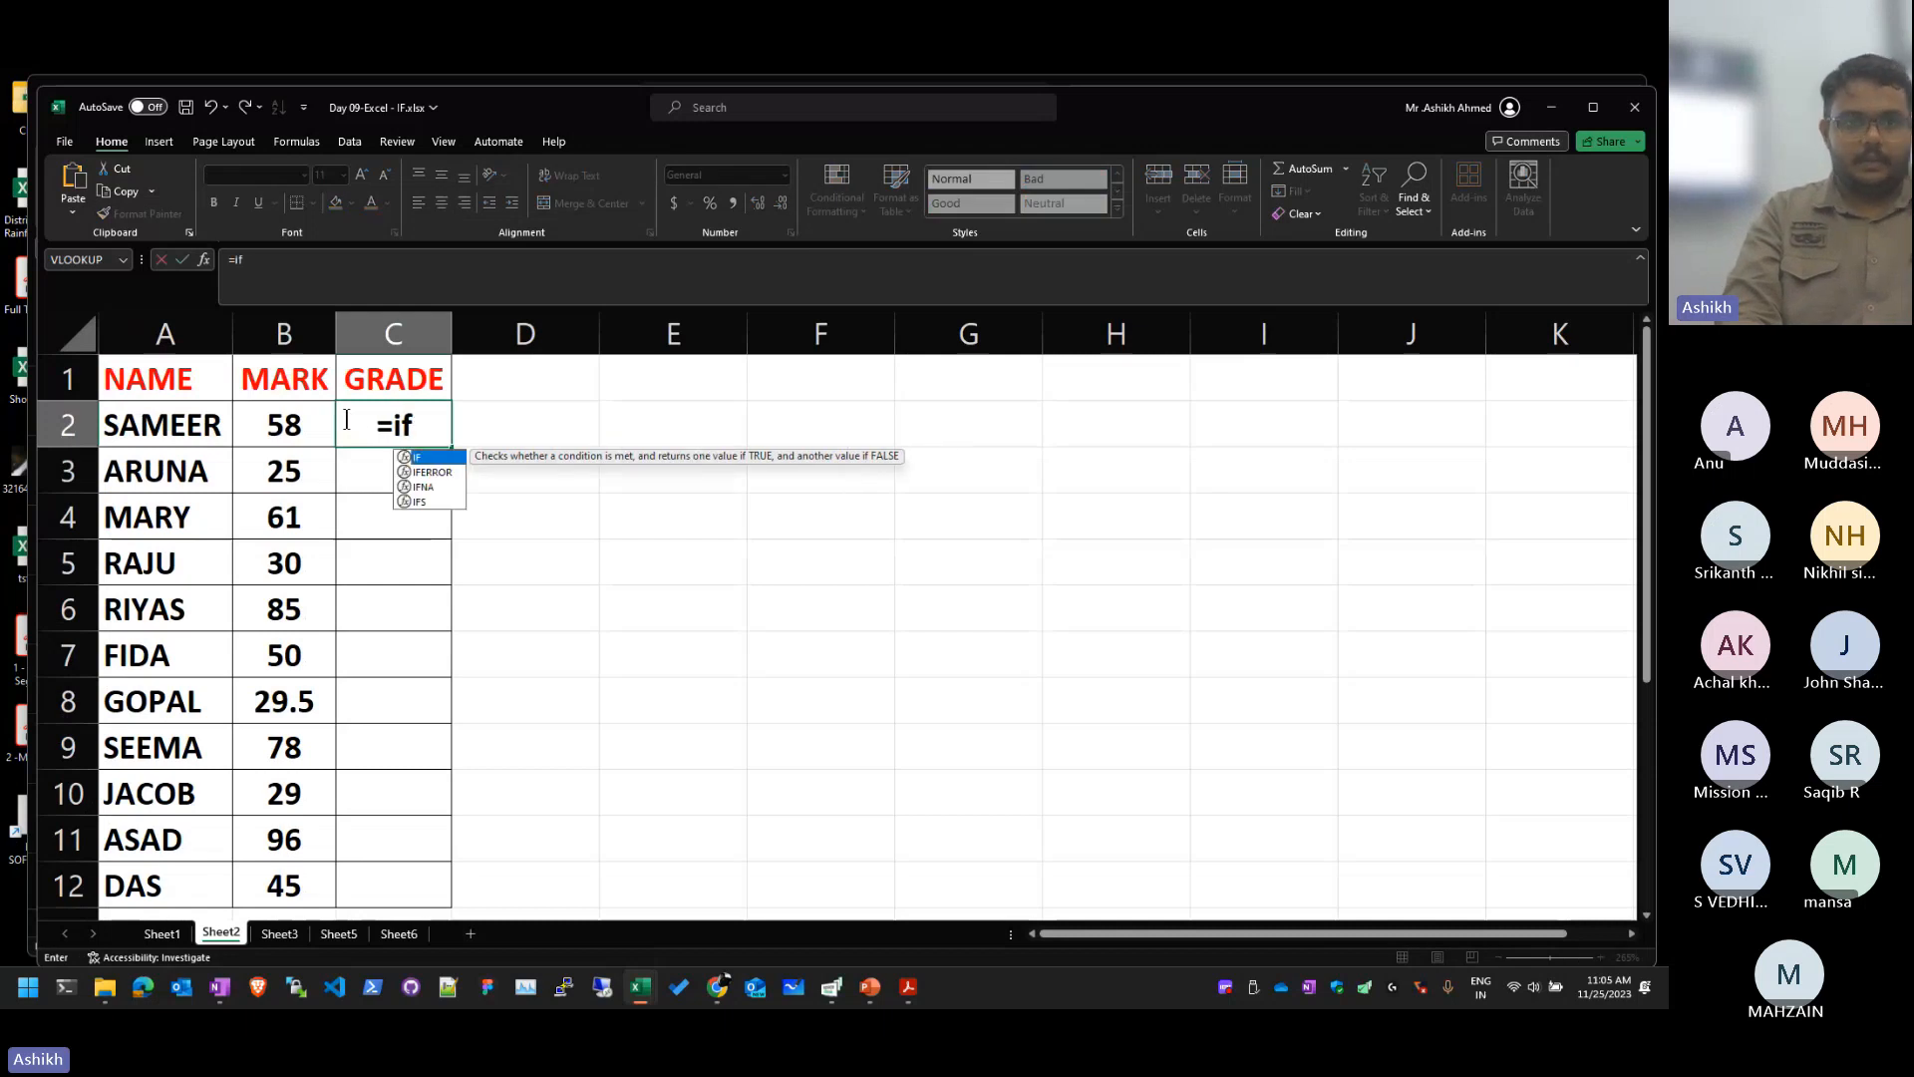
pyautogui.press('BackSpace')
pyautogui.press('BackSpace')
pyautogui.write('IF(')
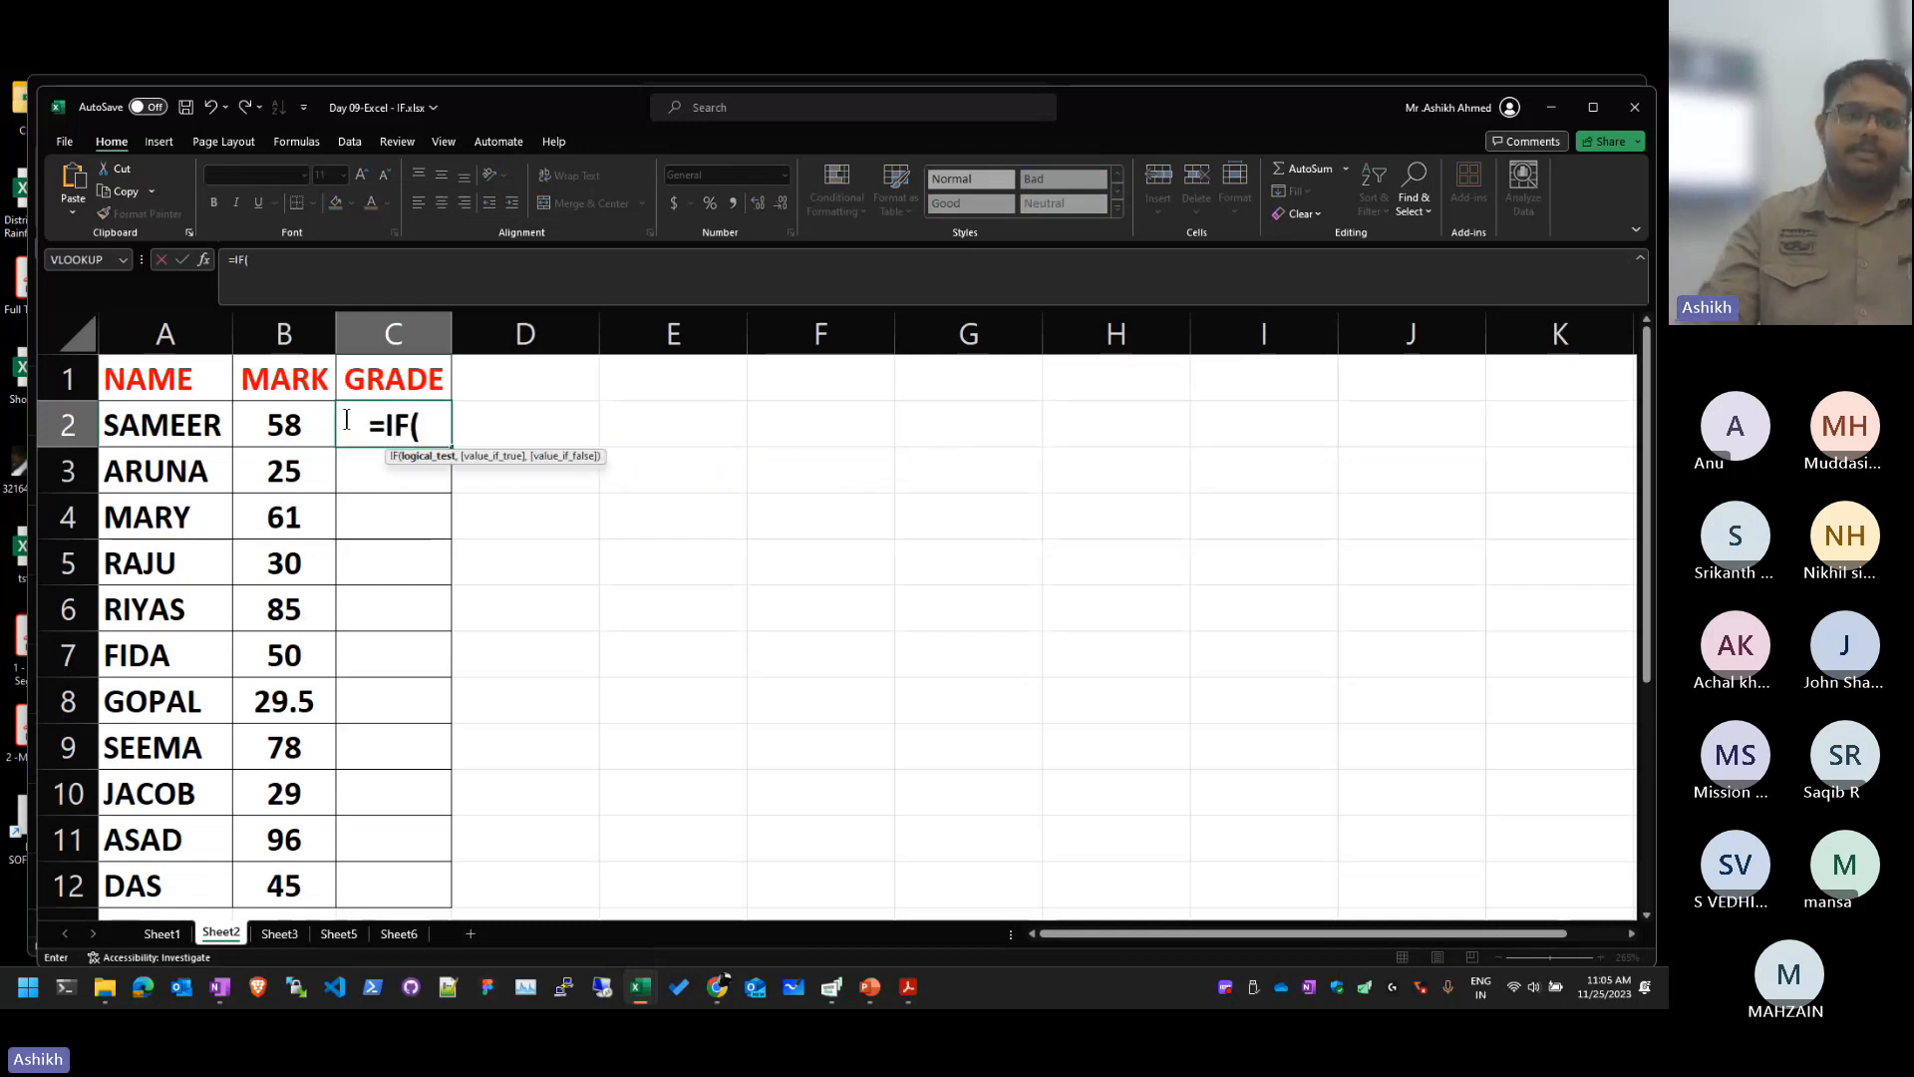
pyautogui.click(299, 431)
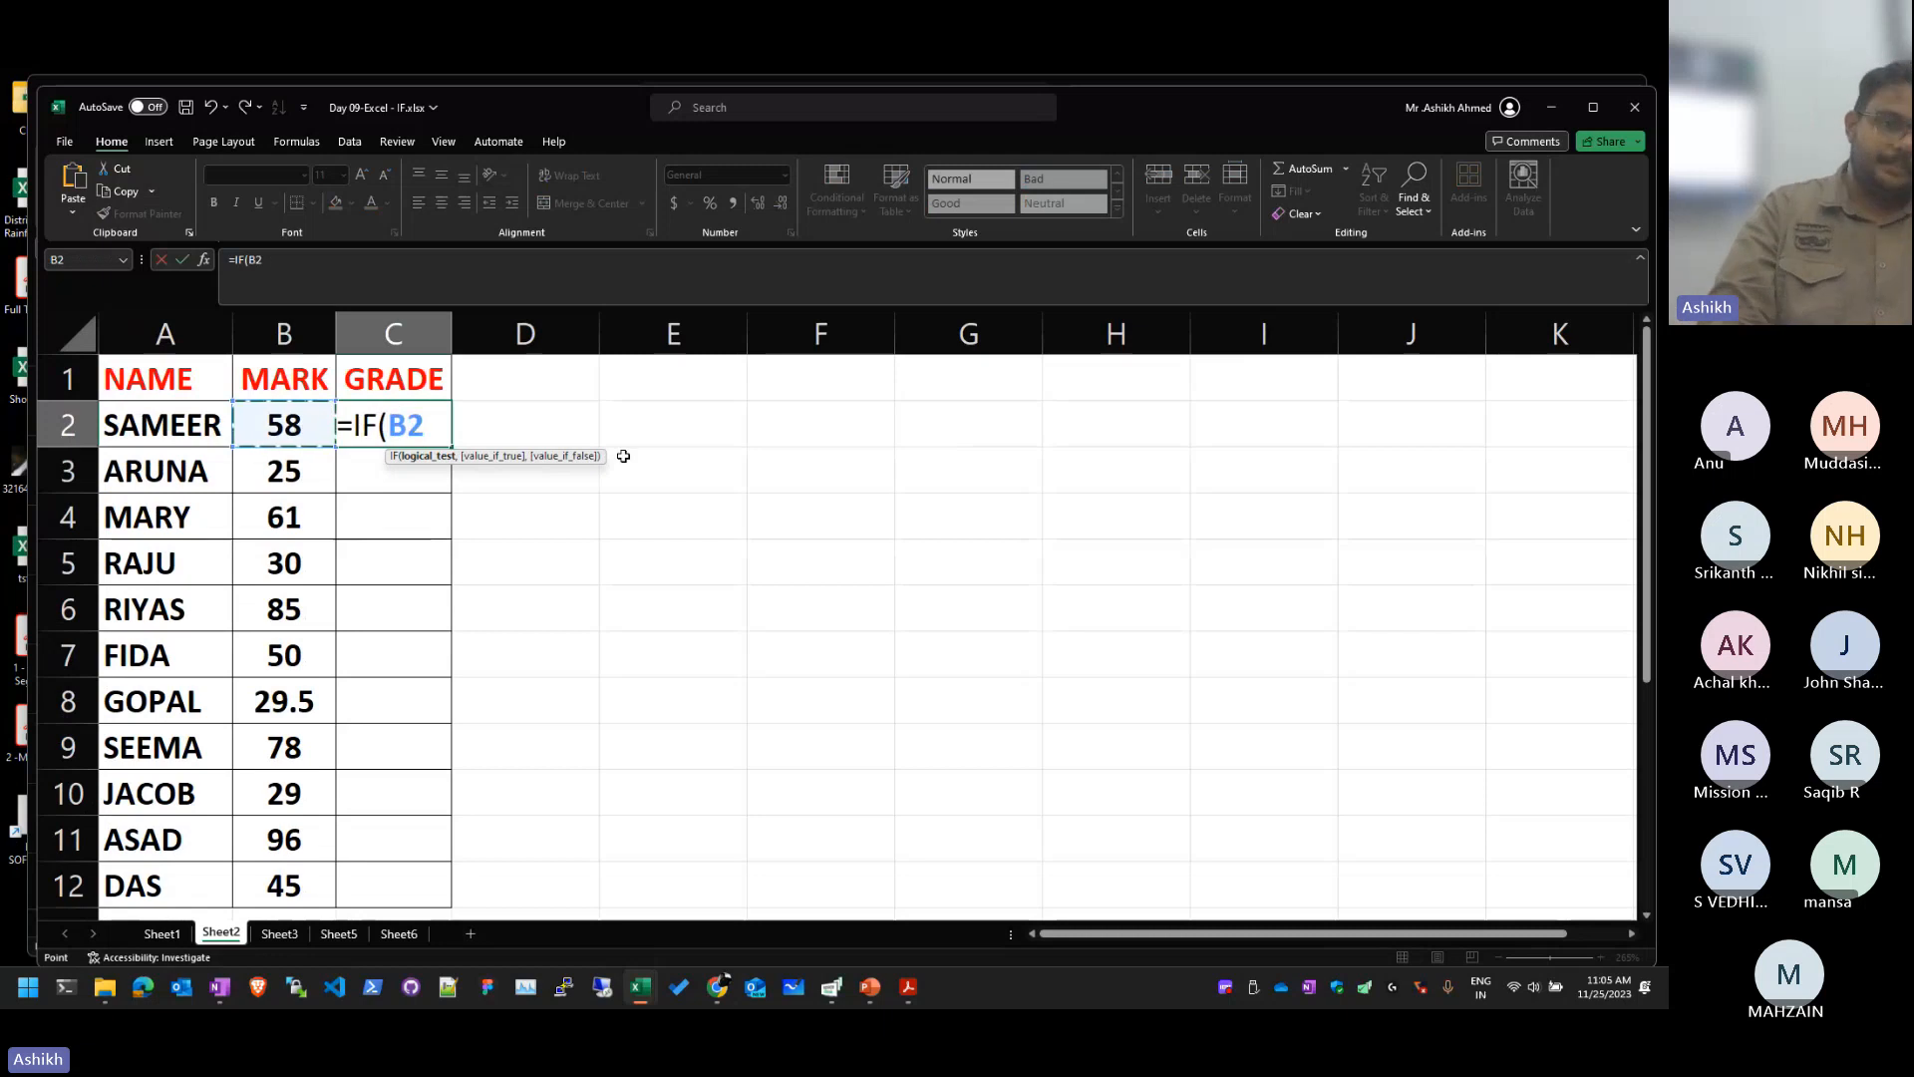
pyautogui.write('>')
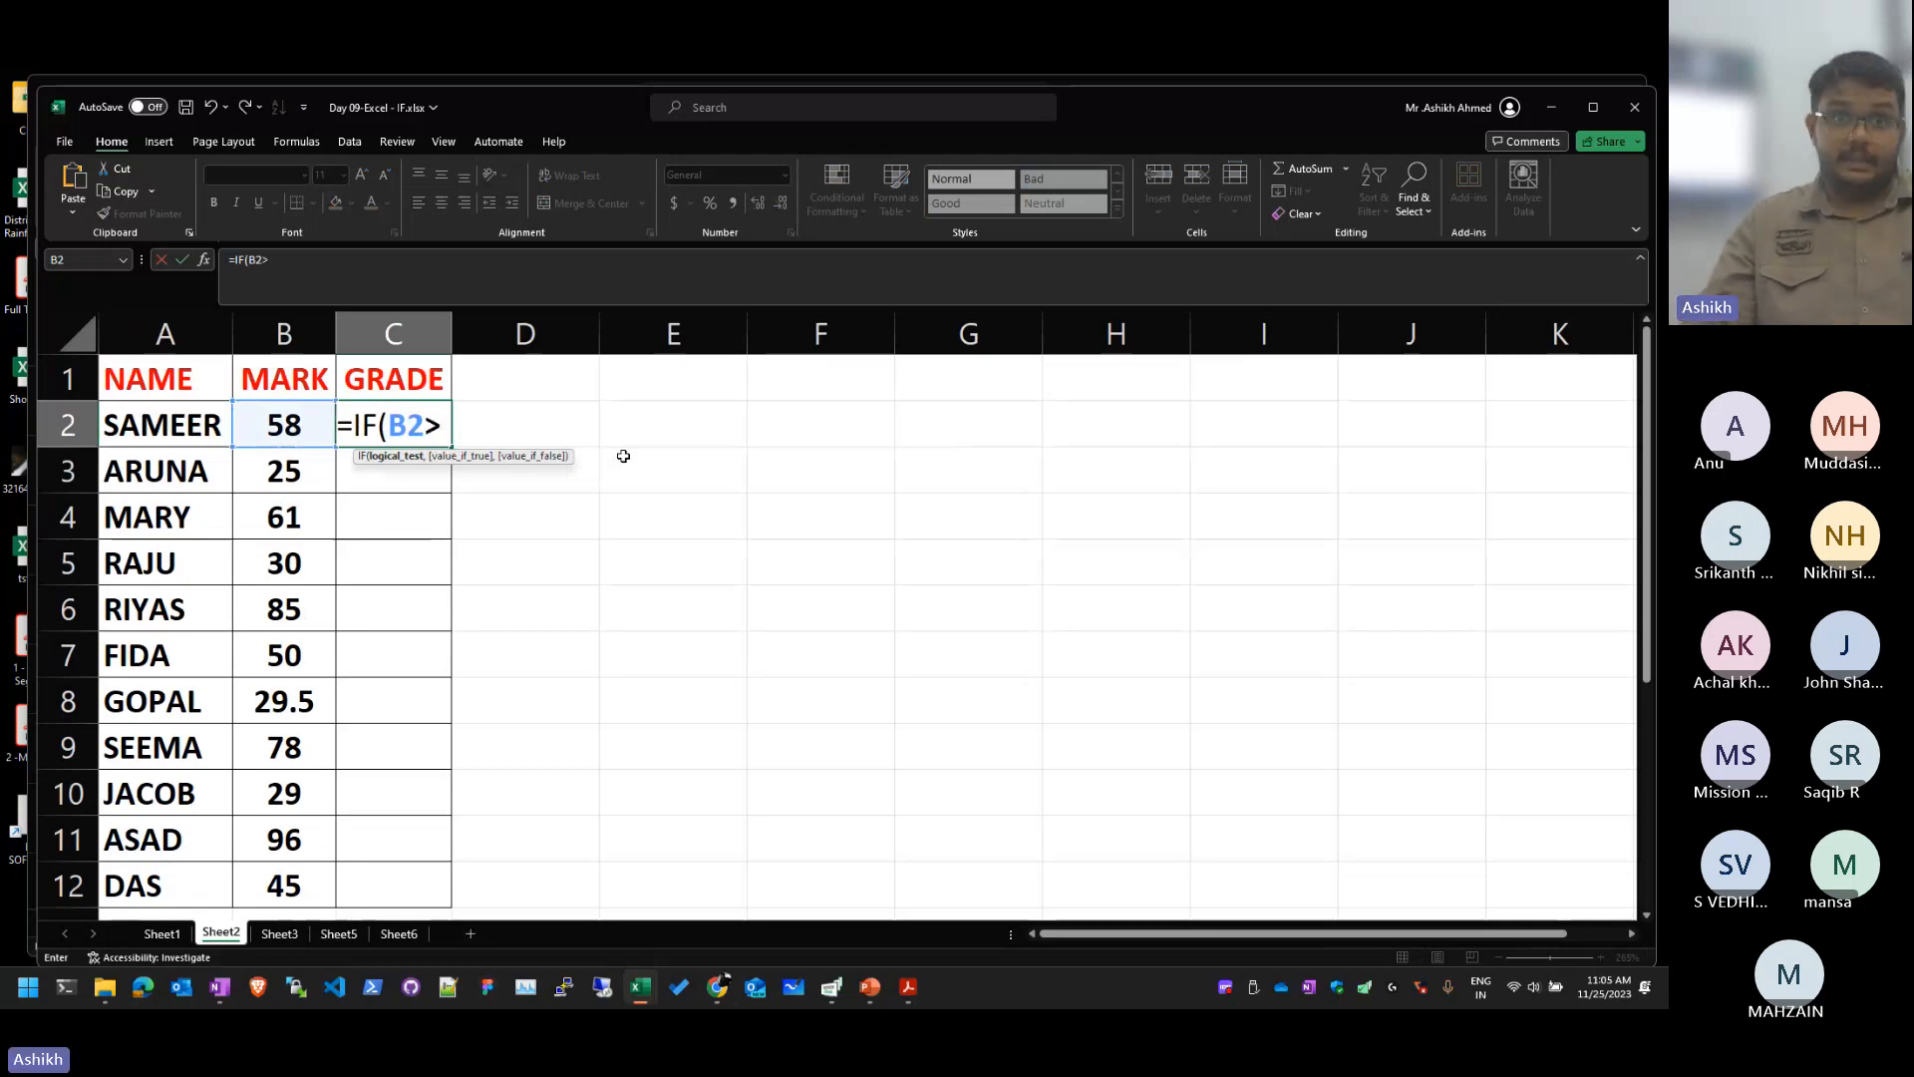
pyautogui.write('90')
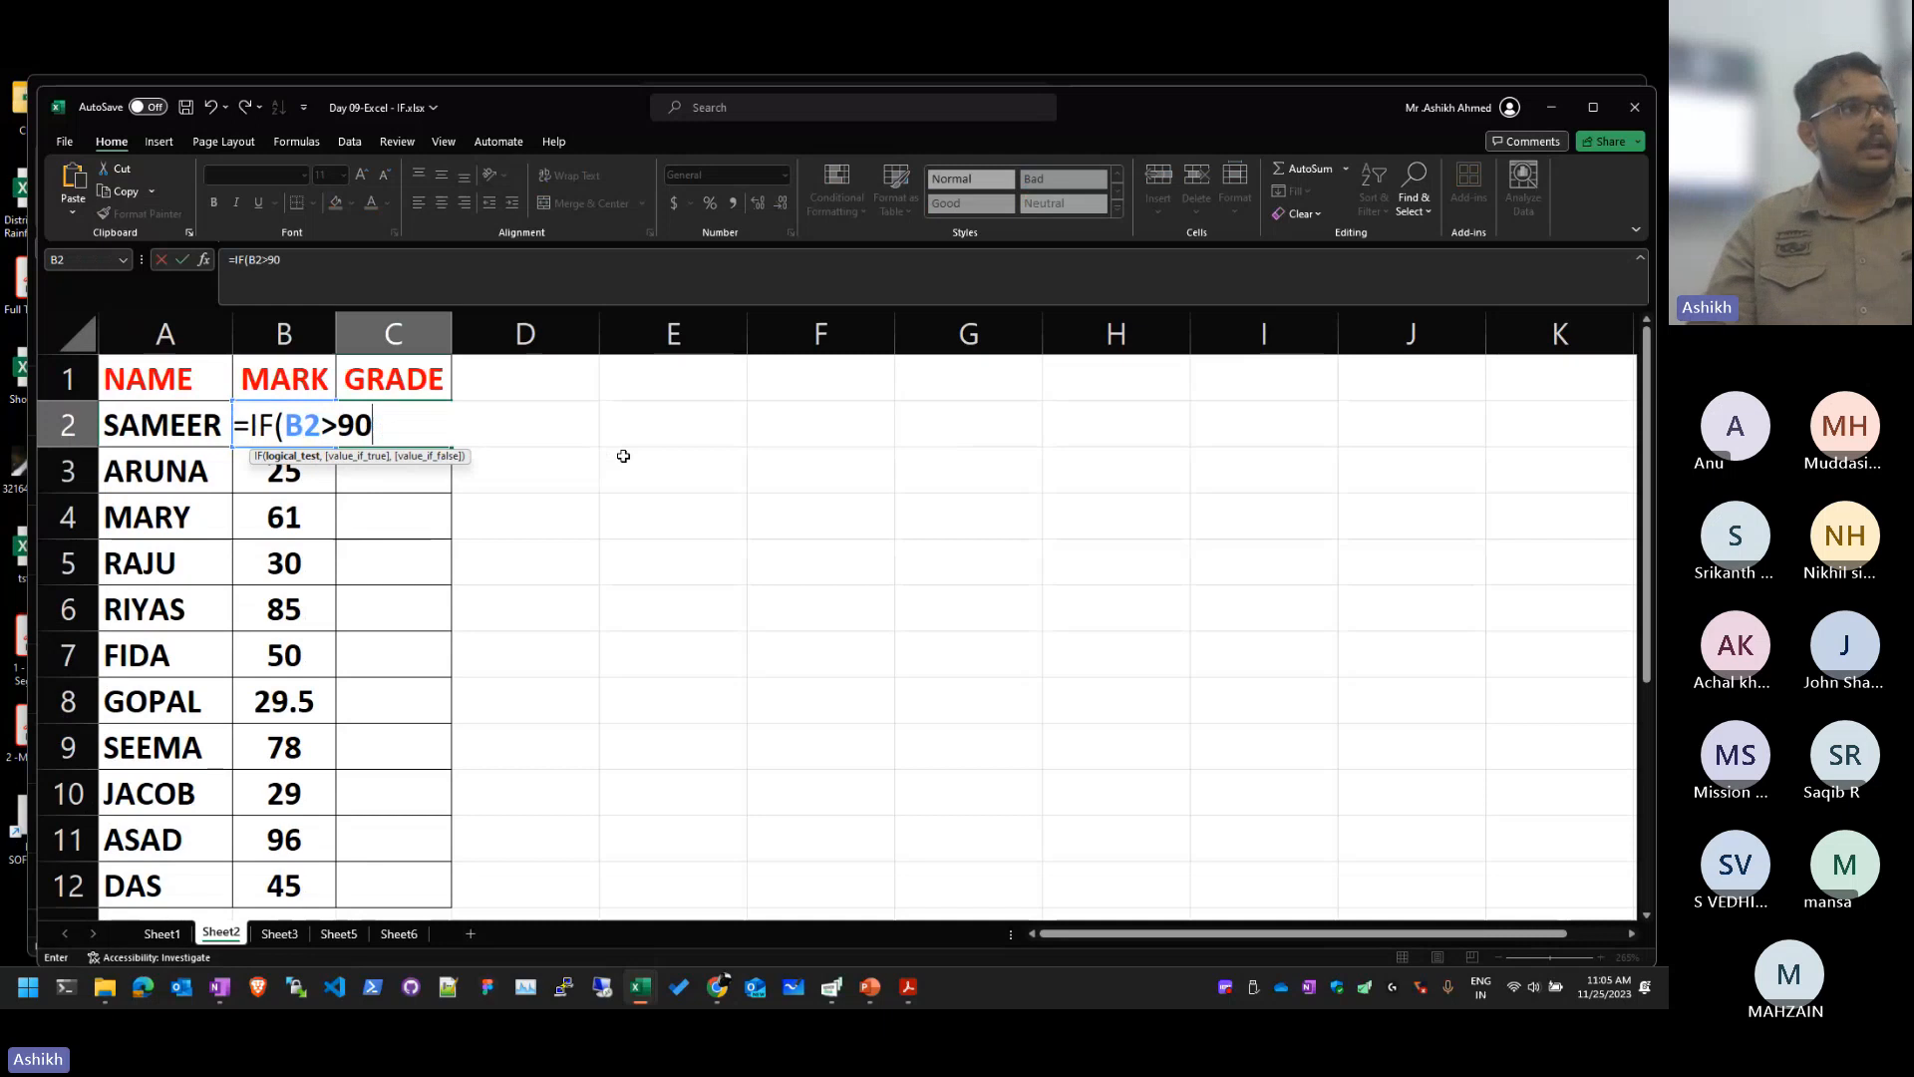
pyautogui.click(339, 425)
pyautogui.write('=90')
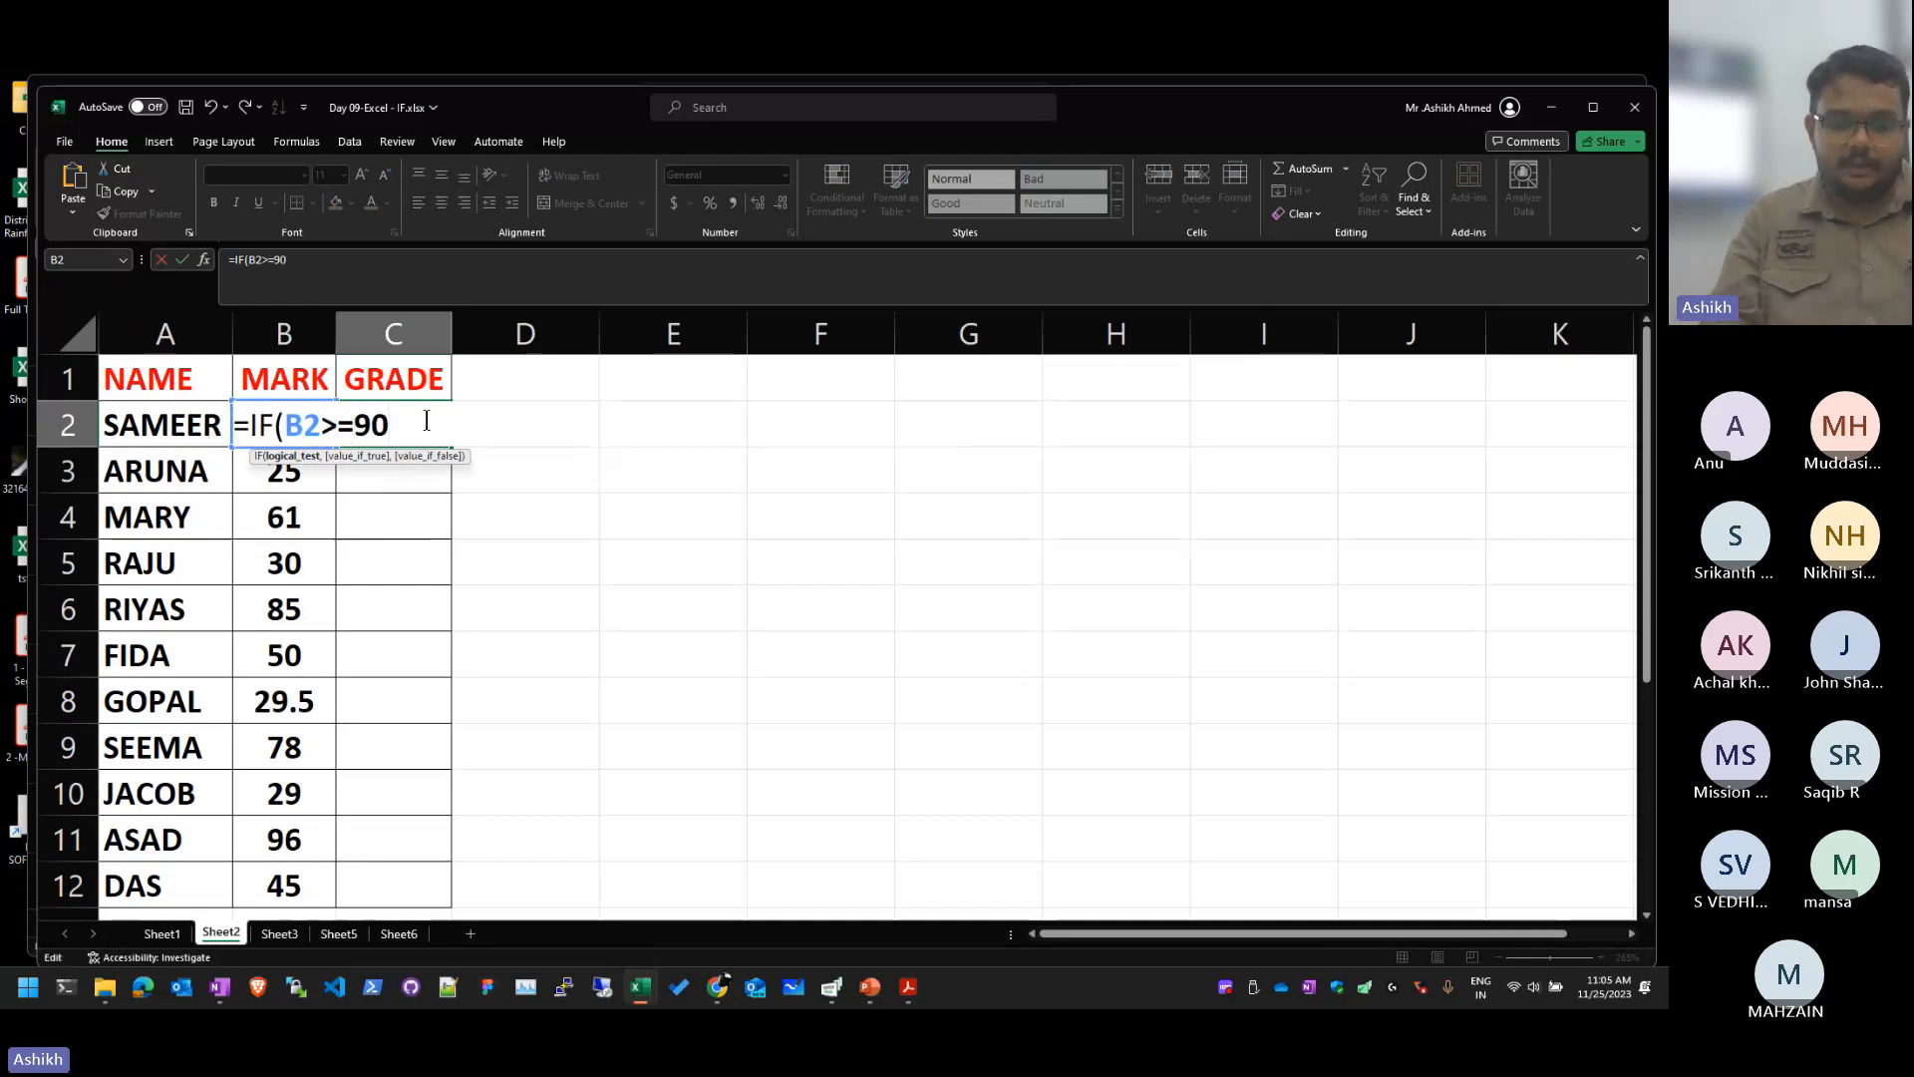
pyautogui.write(',"A+')
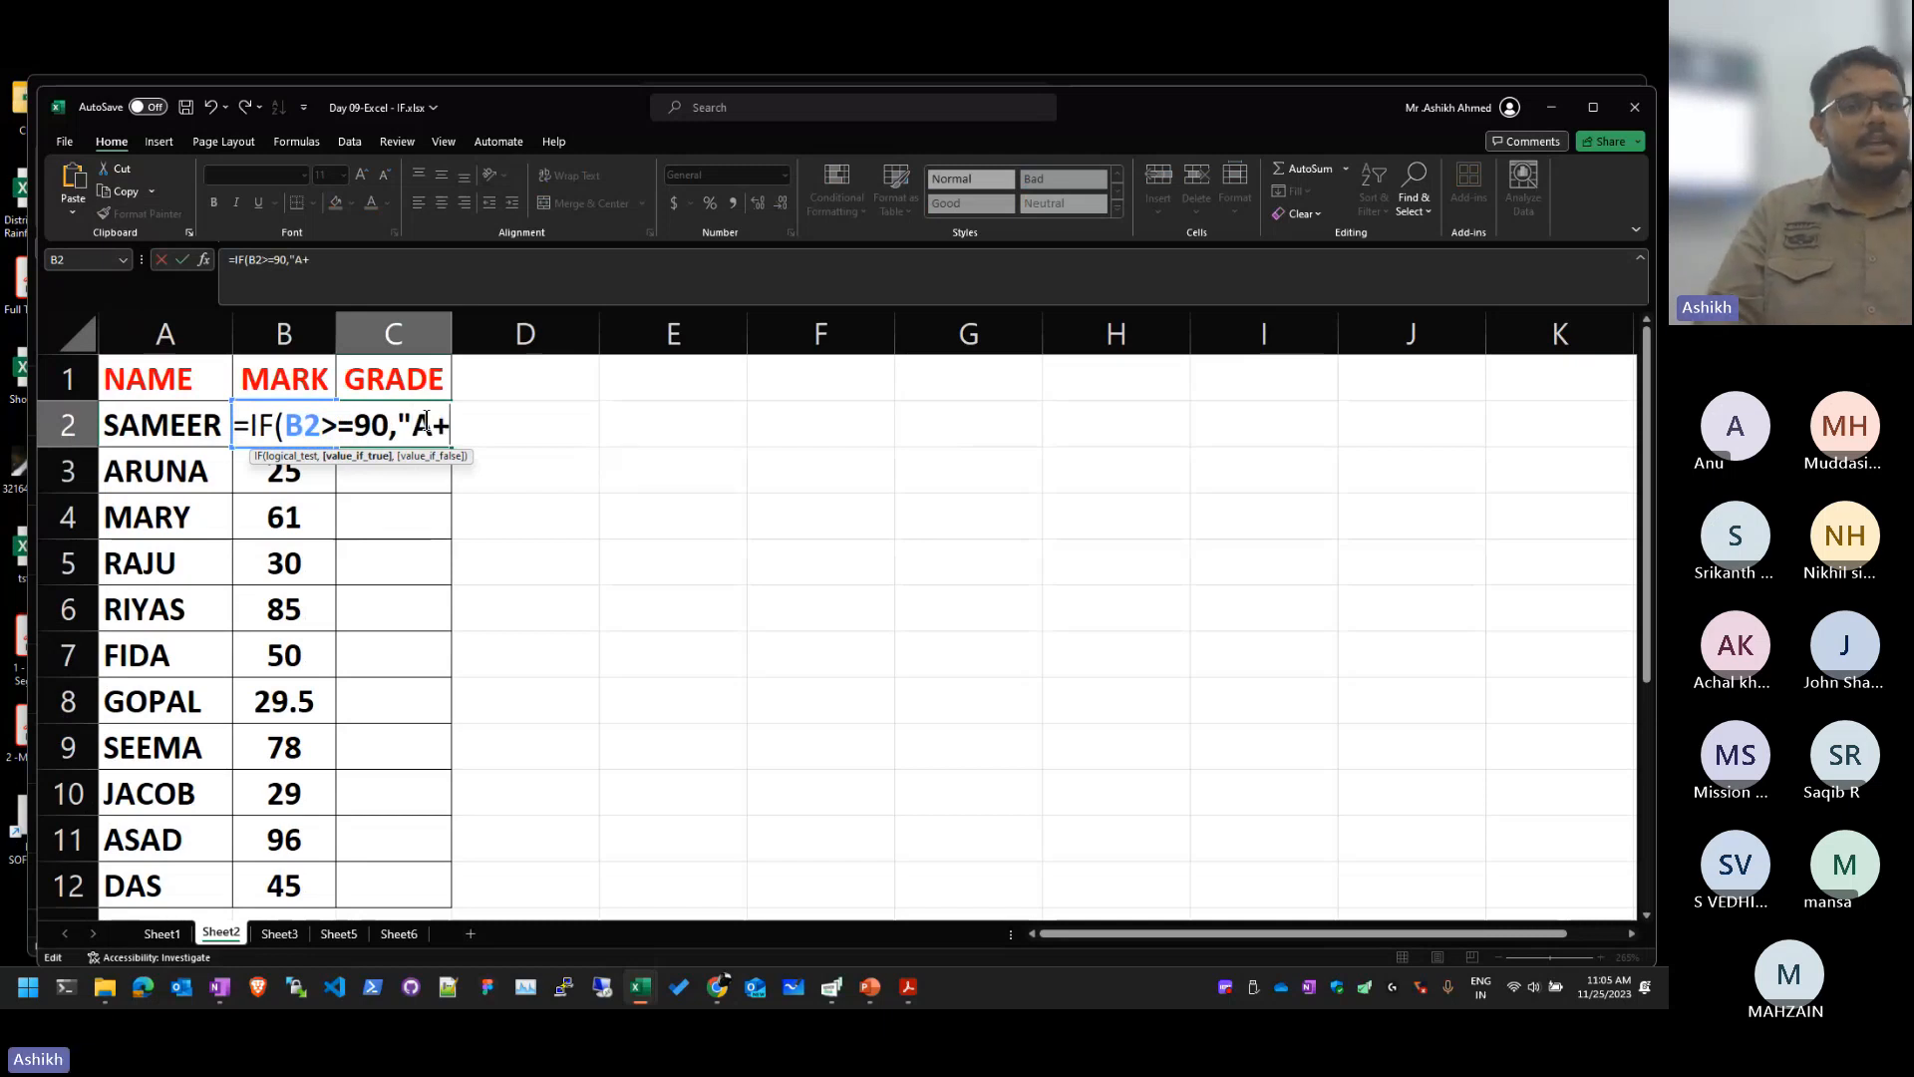
pyautogui.press('BackSpace')
pyautogui.press('BackSpace')
pyautogui.press('BackSpace')
pyautogui.press('BackSpace')
pyautogui.press('BackSpace')
pyautogui.press('BackSpace')
pyautogui.press('BackSpace')
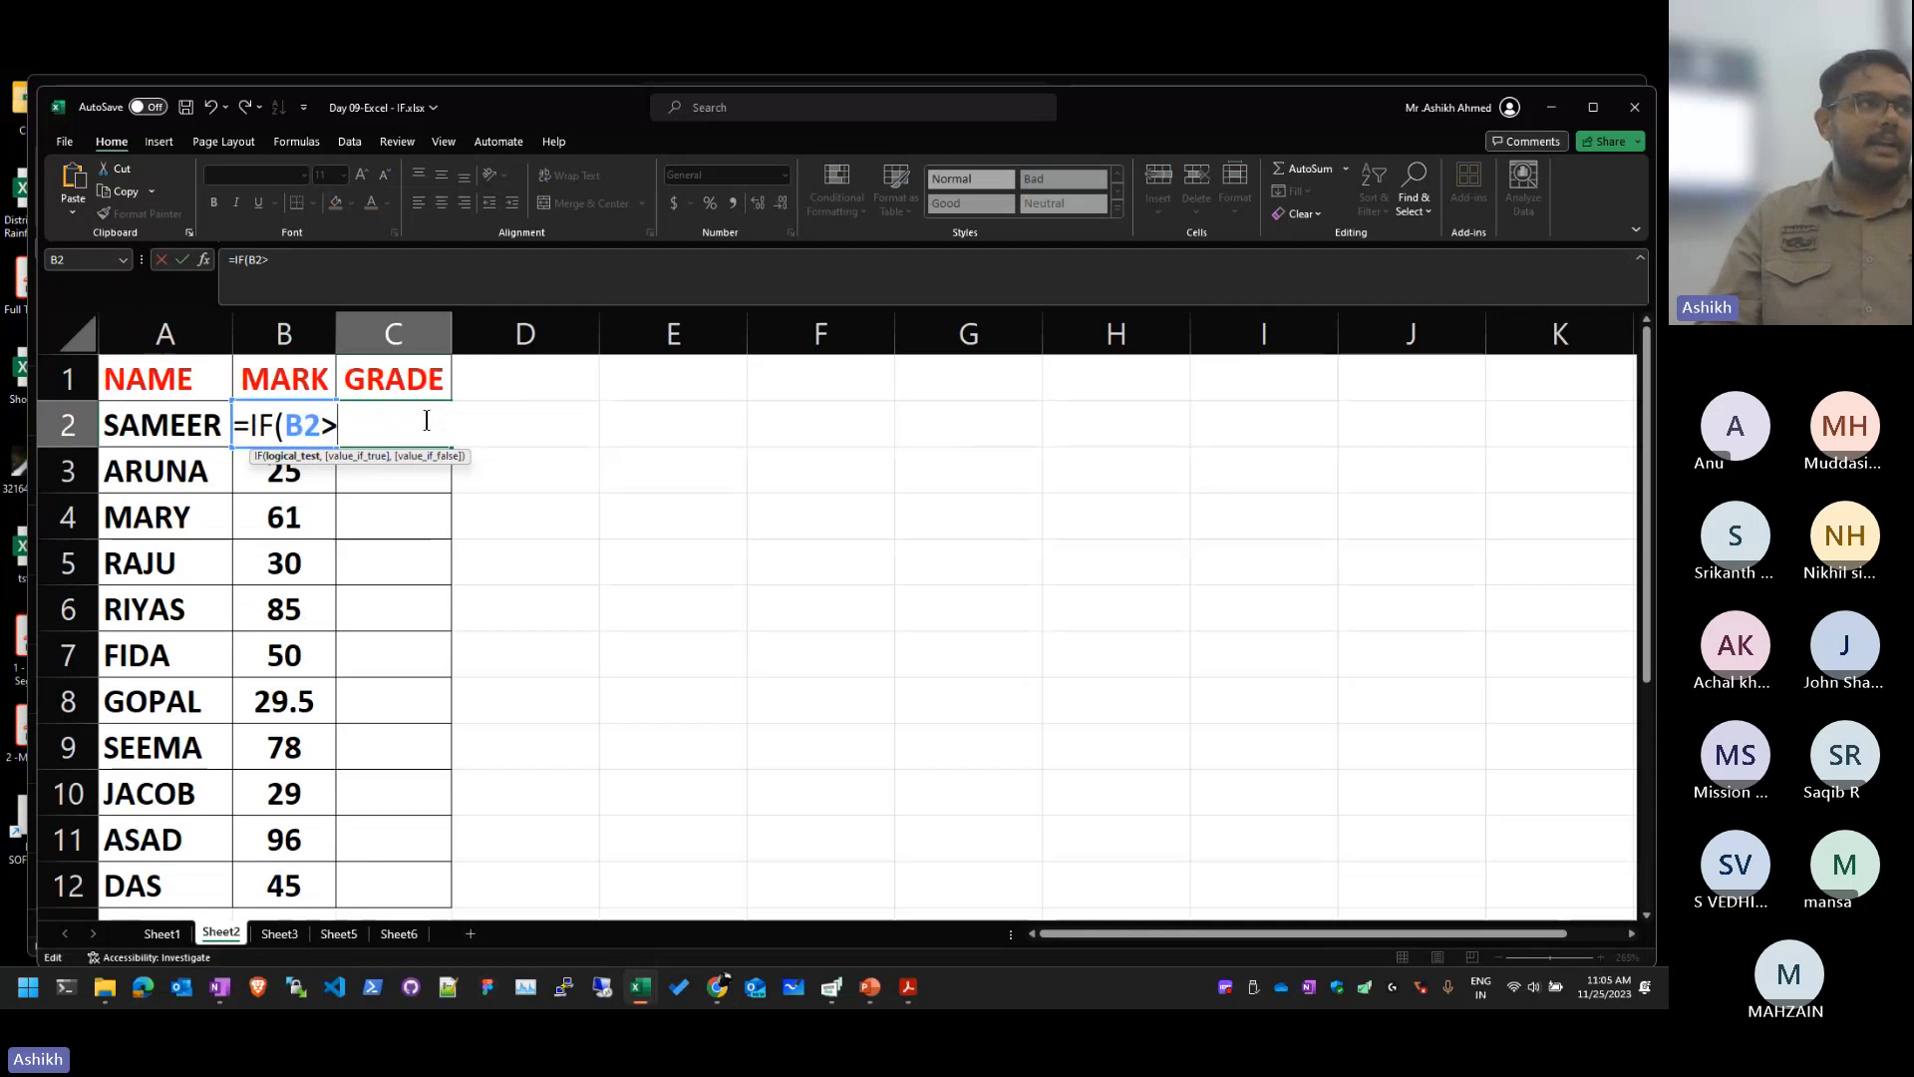
# Step: Complete the first logical test in C2 as B2>89 with "A+" as the value if true
pyautogui.write('89')
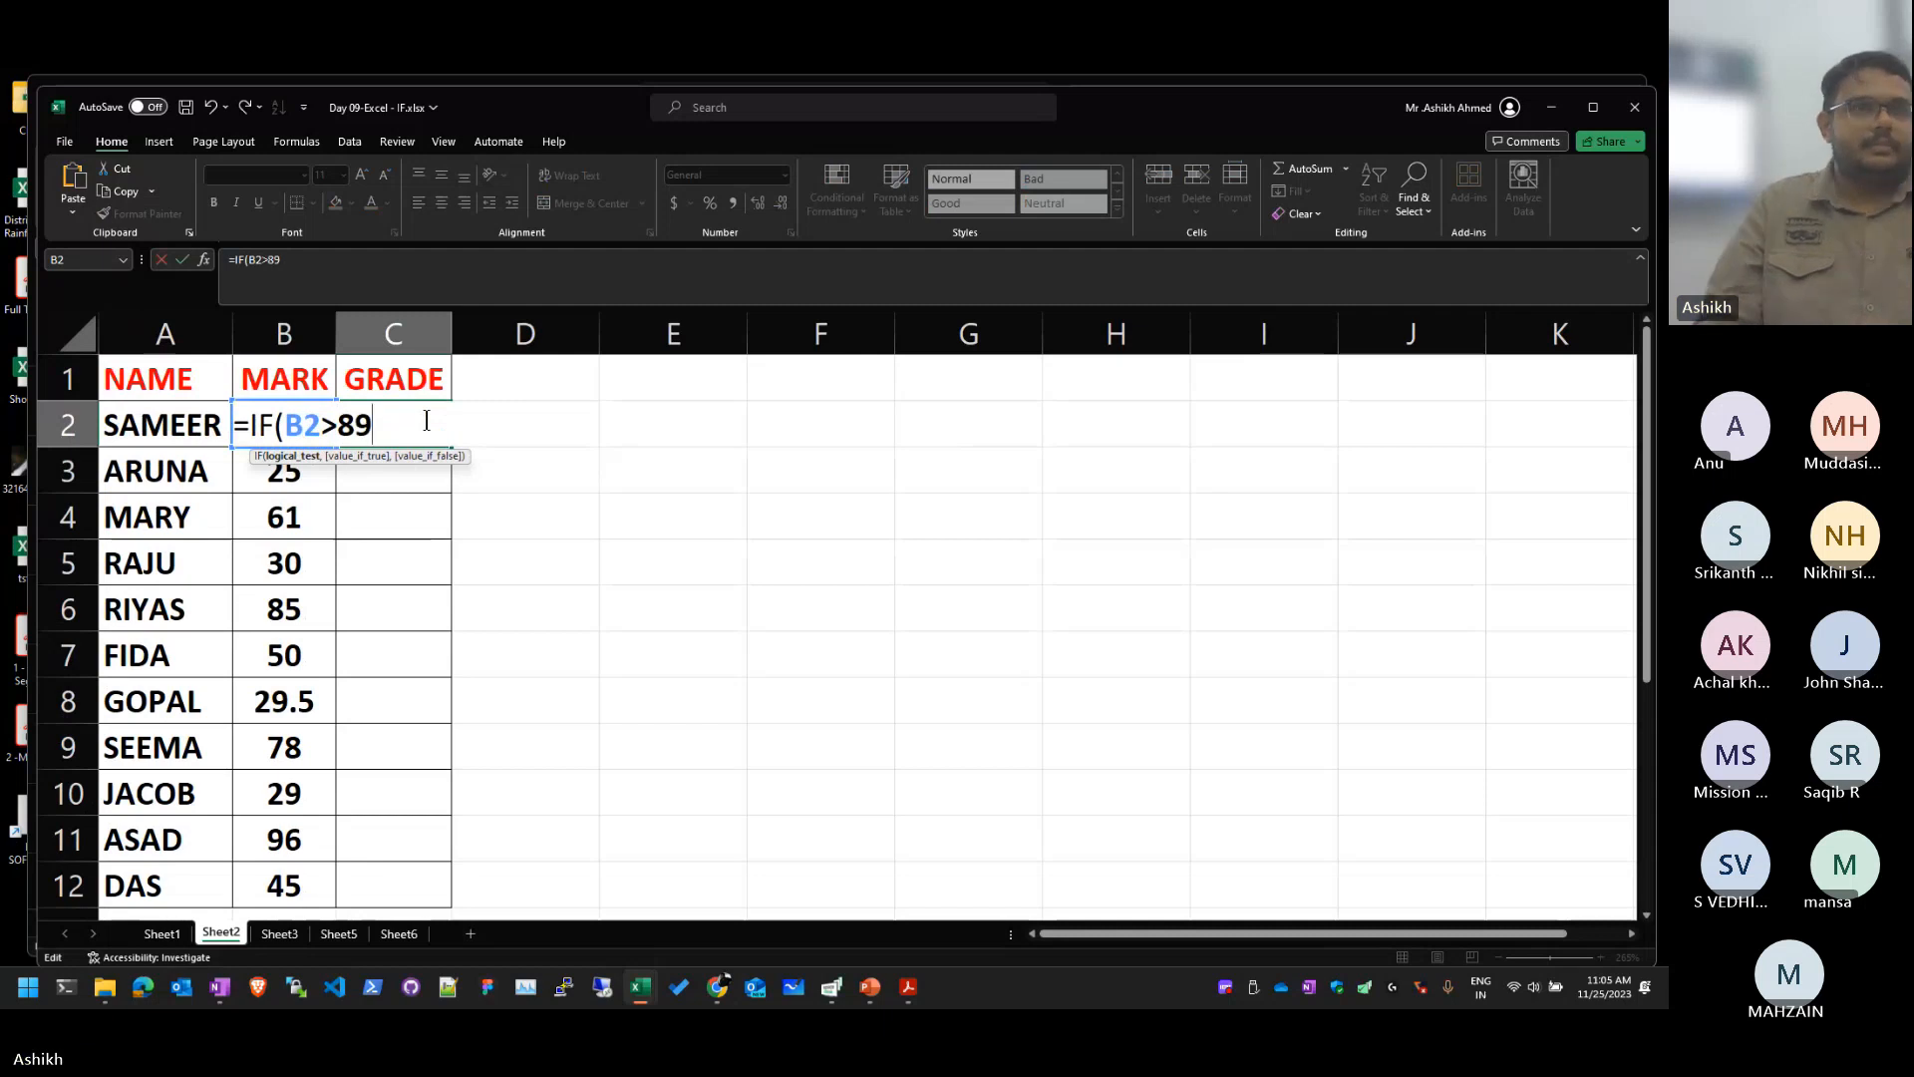
pyautogui.write(',"A+')
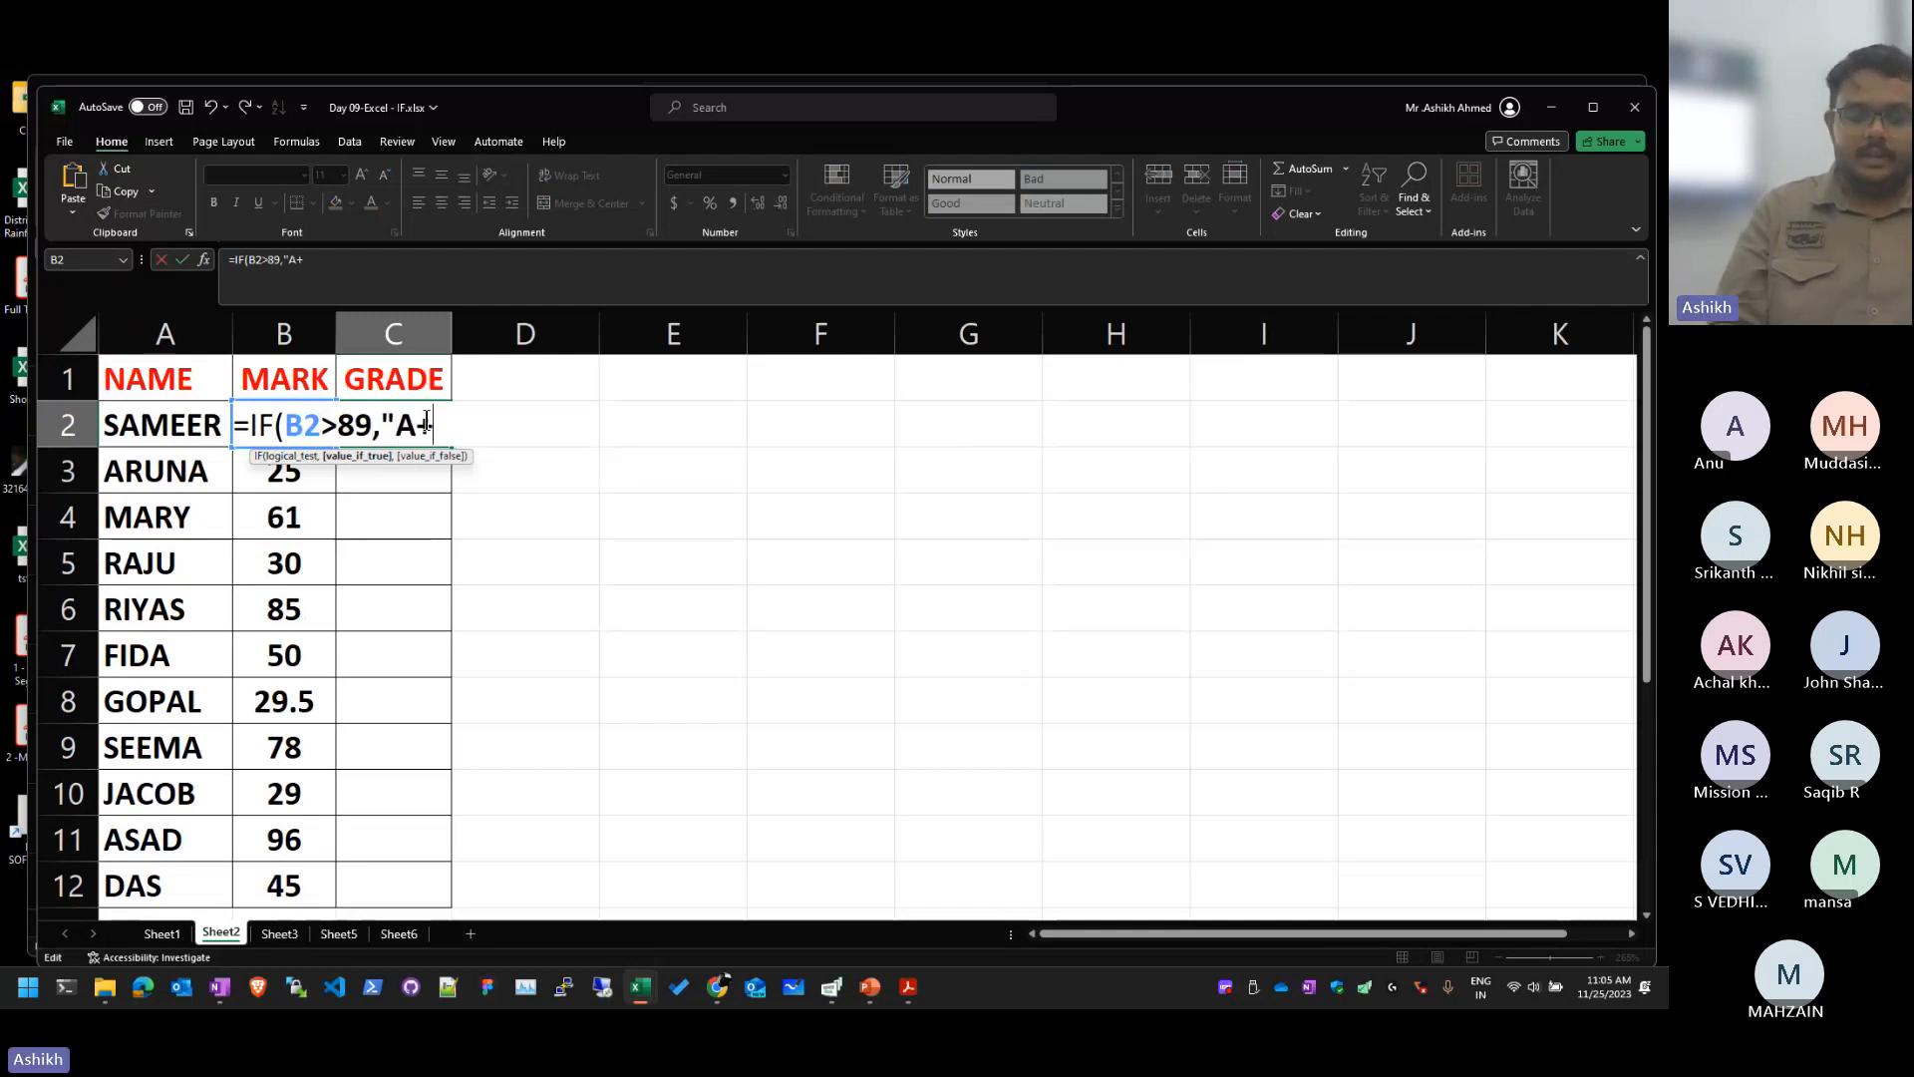
pyautogui.write('",')
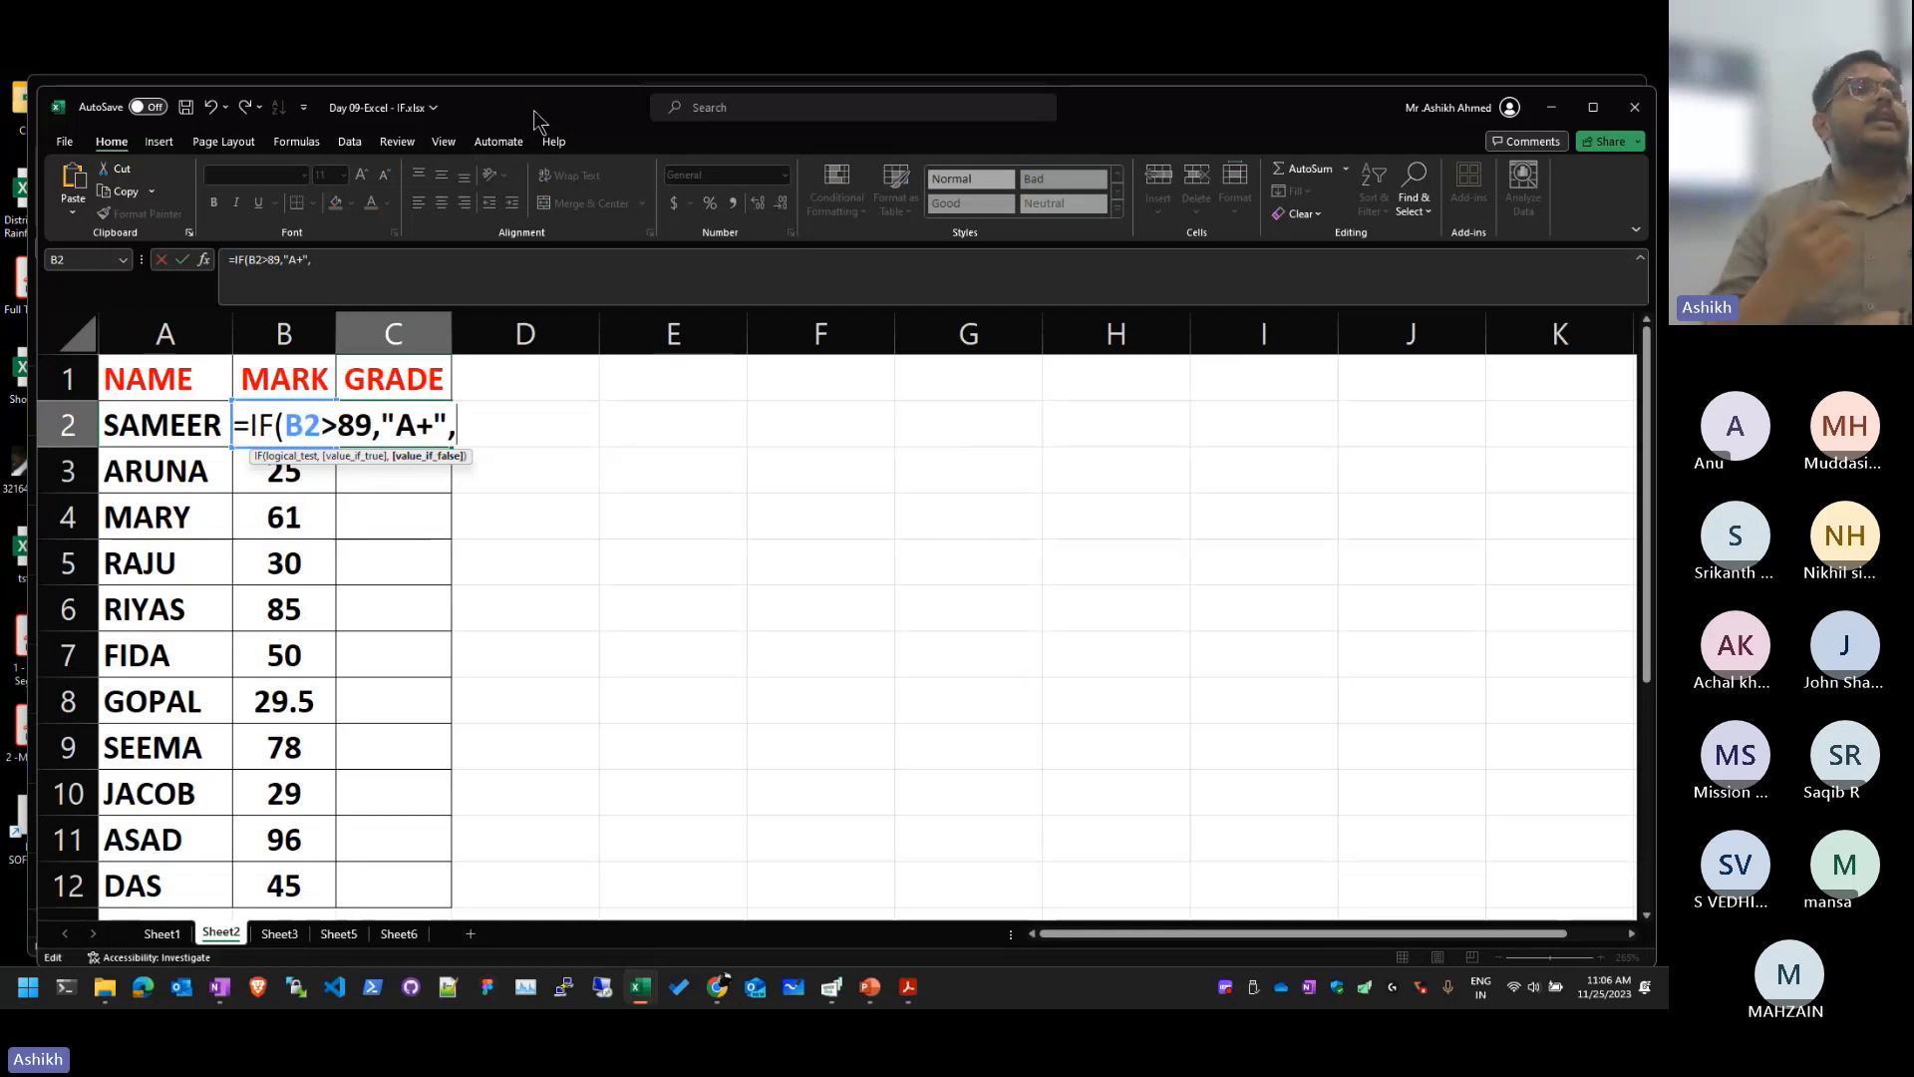
# Step: Nest a second IF in the C2 formula that tests B2>79 and returns "A" if true
pyautogui.write('IF(')
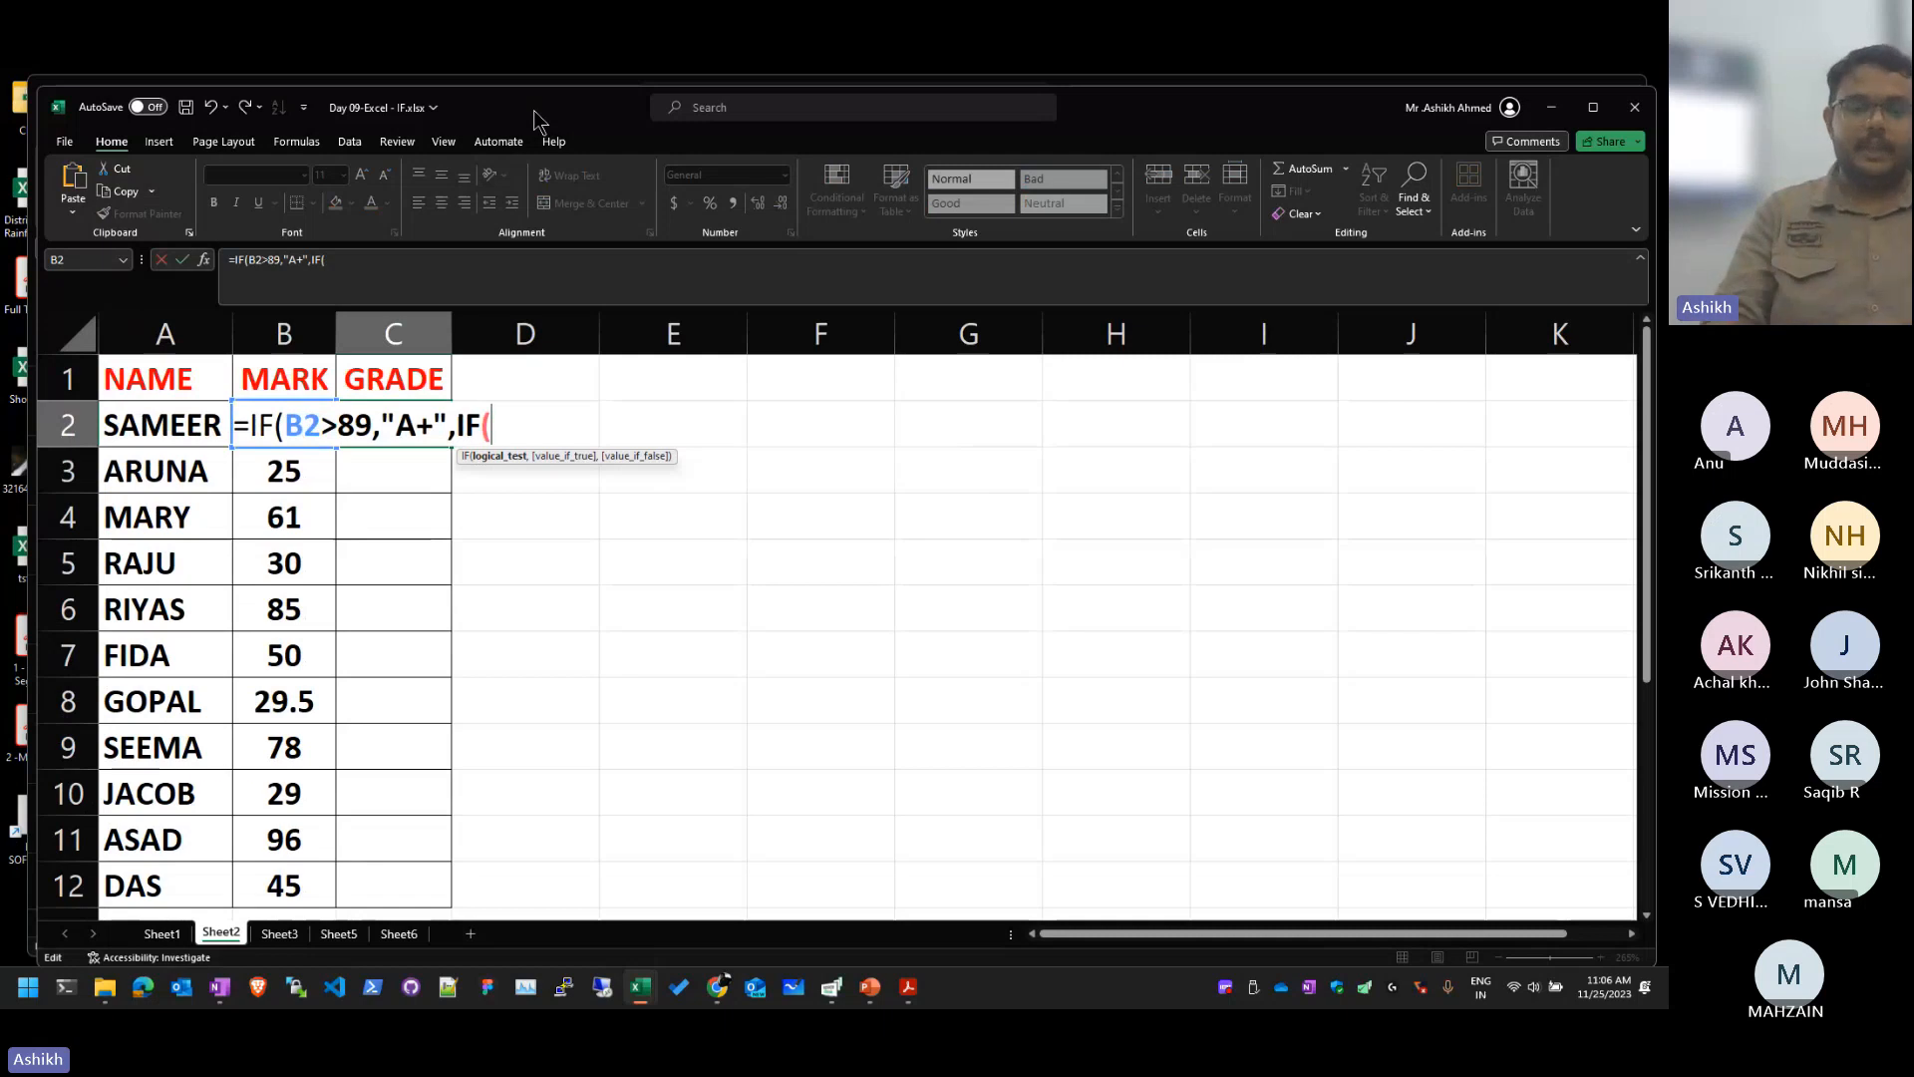
pyautogui.write('B2')
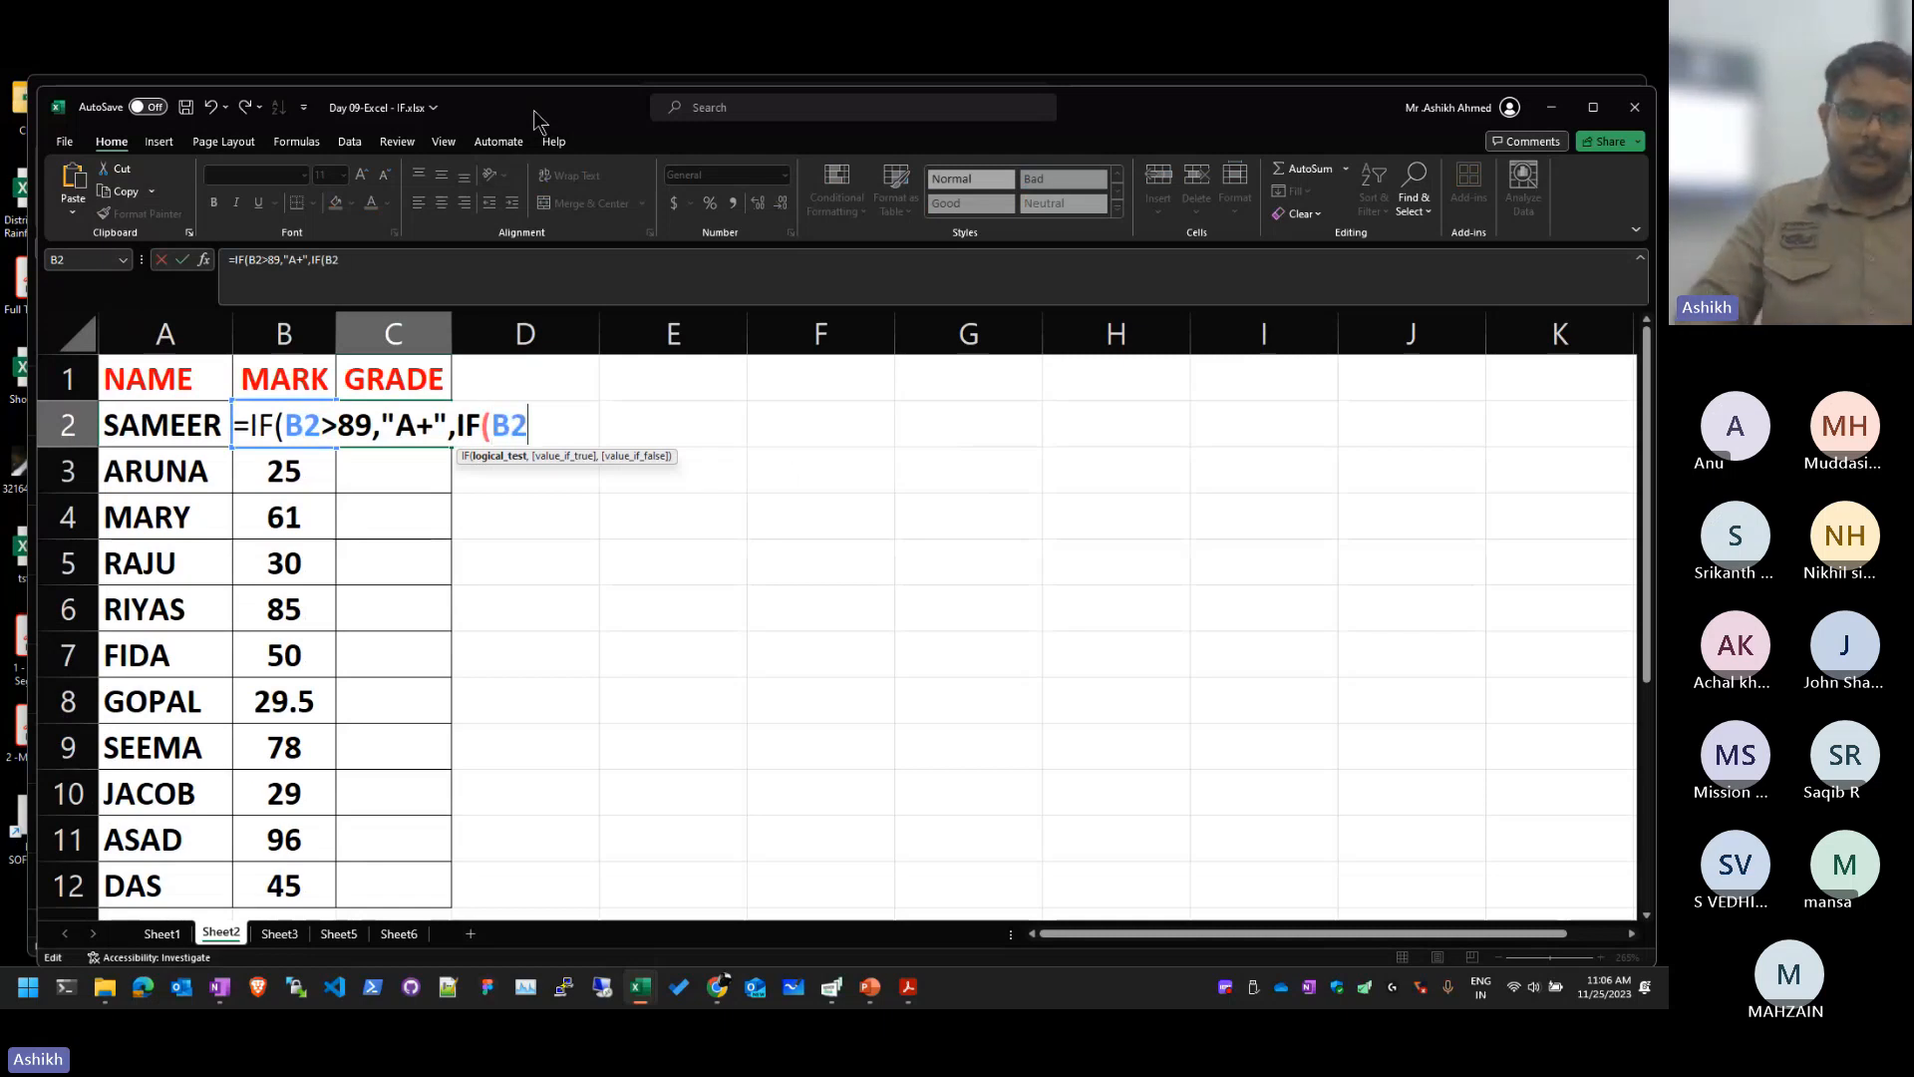
pyautogui.write('>')
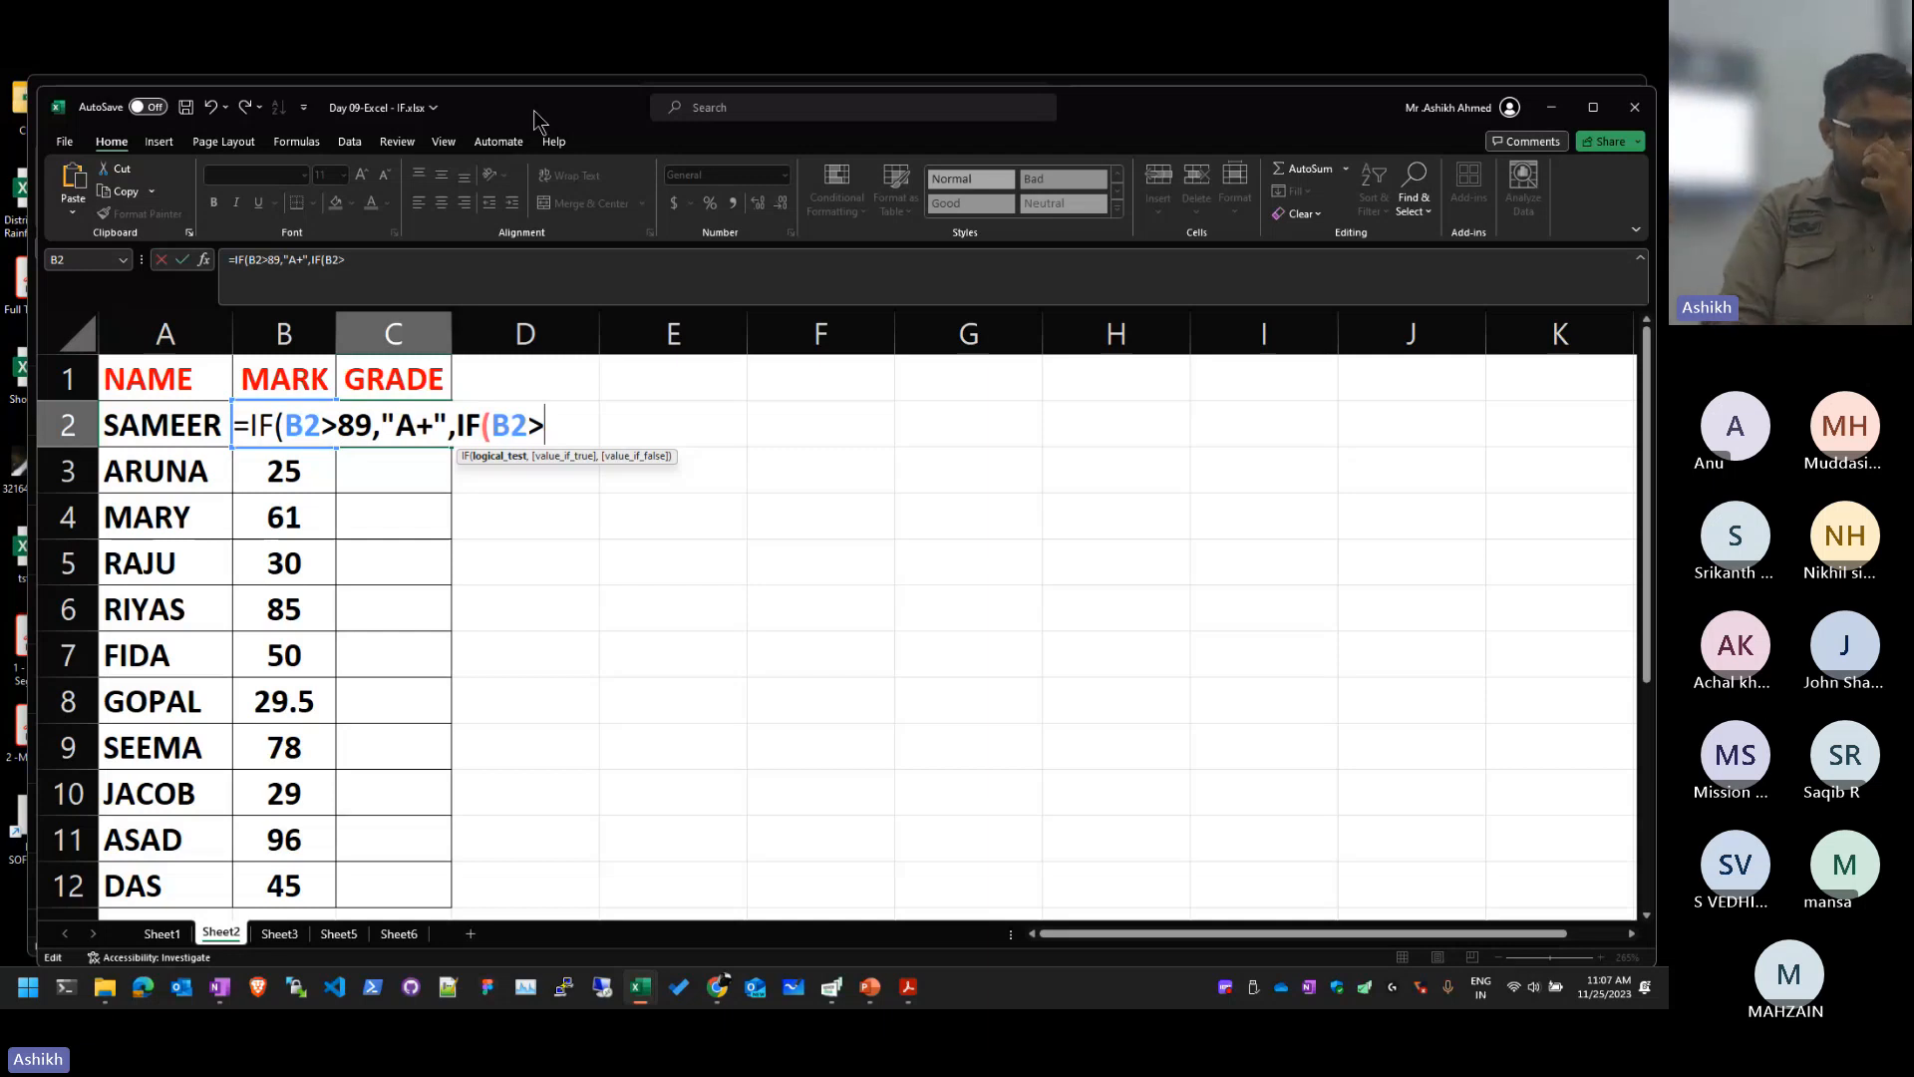
pyautogui.write('79')
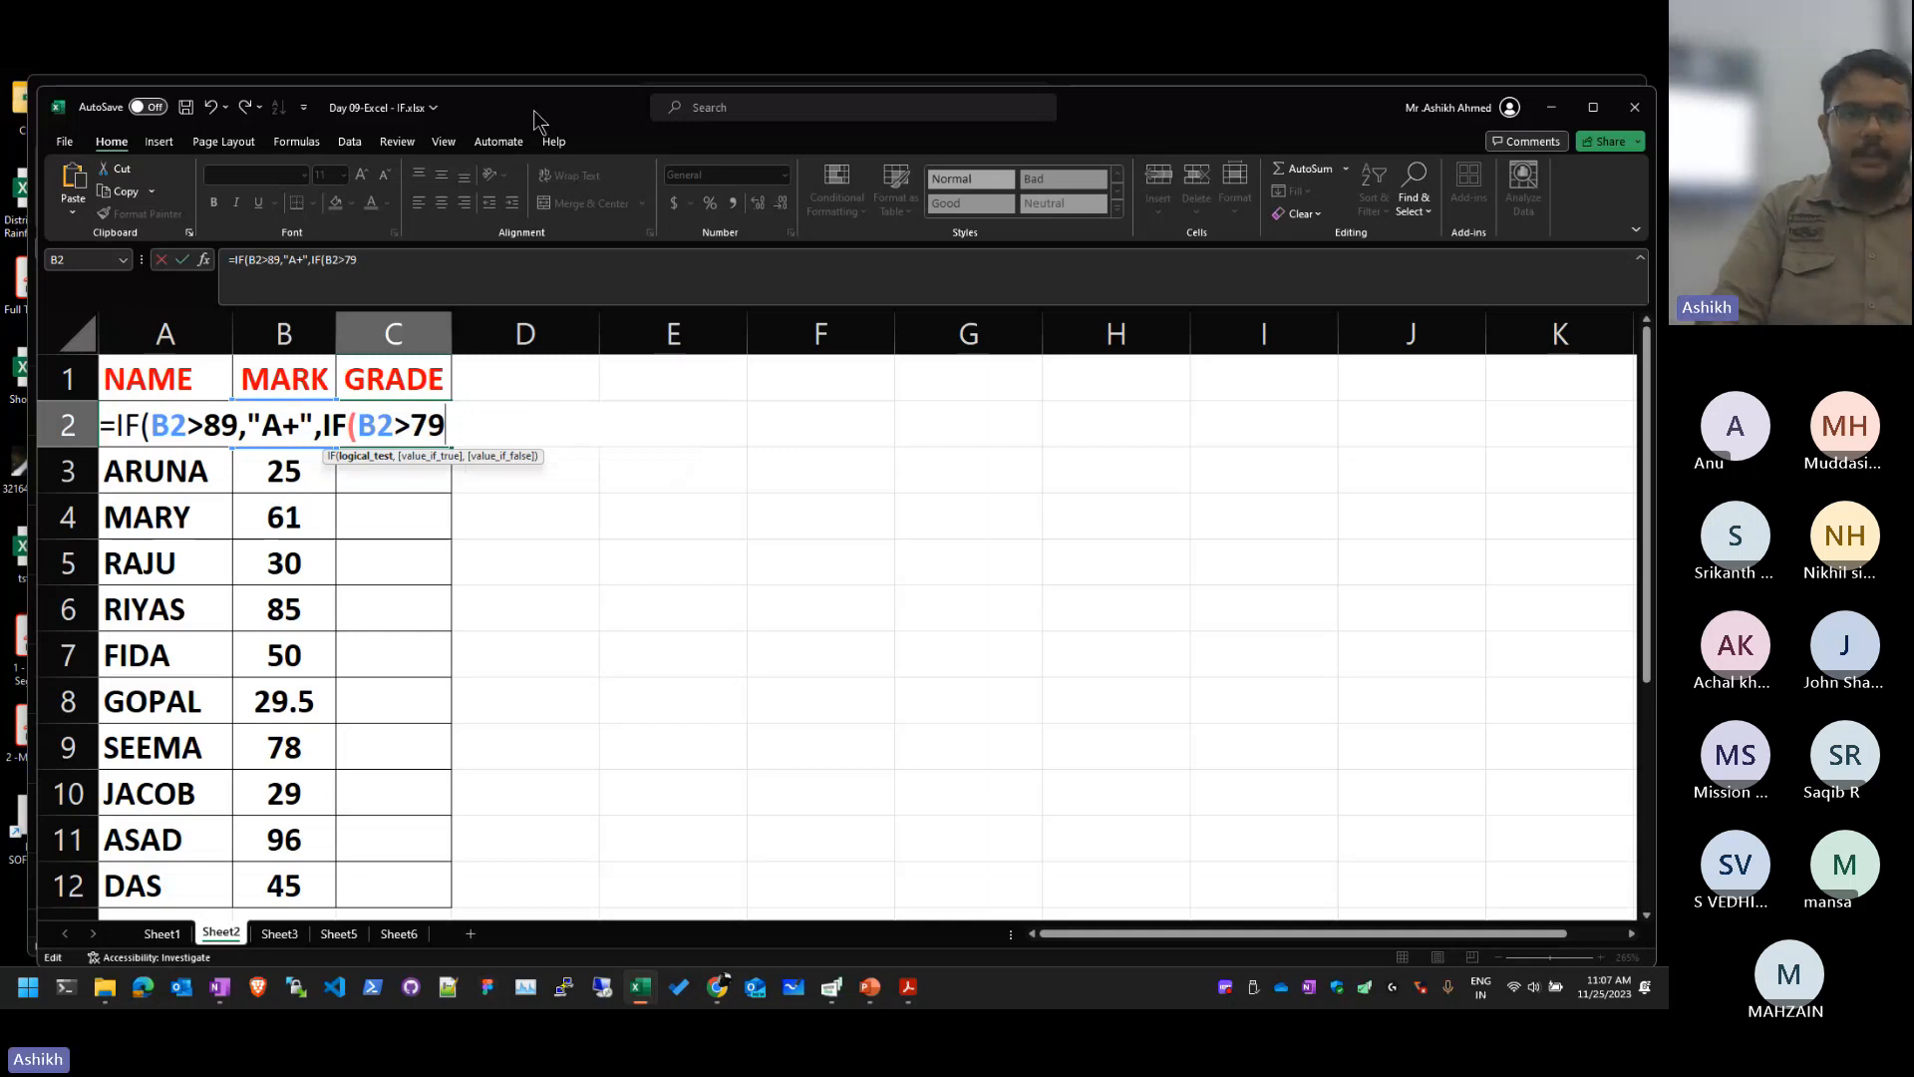
pyautogui.write(',"A')
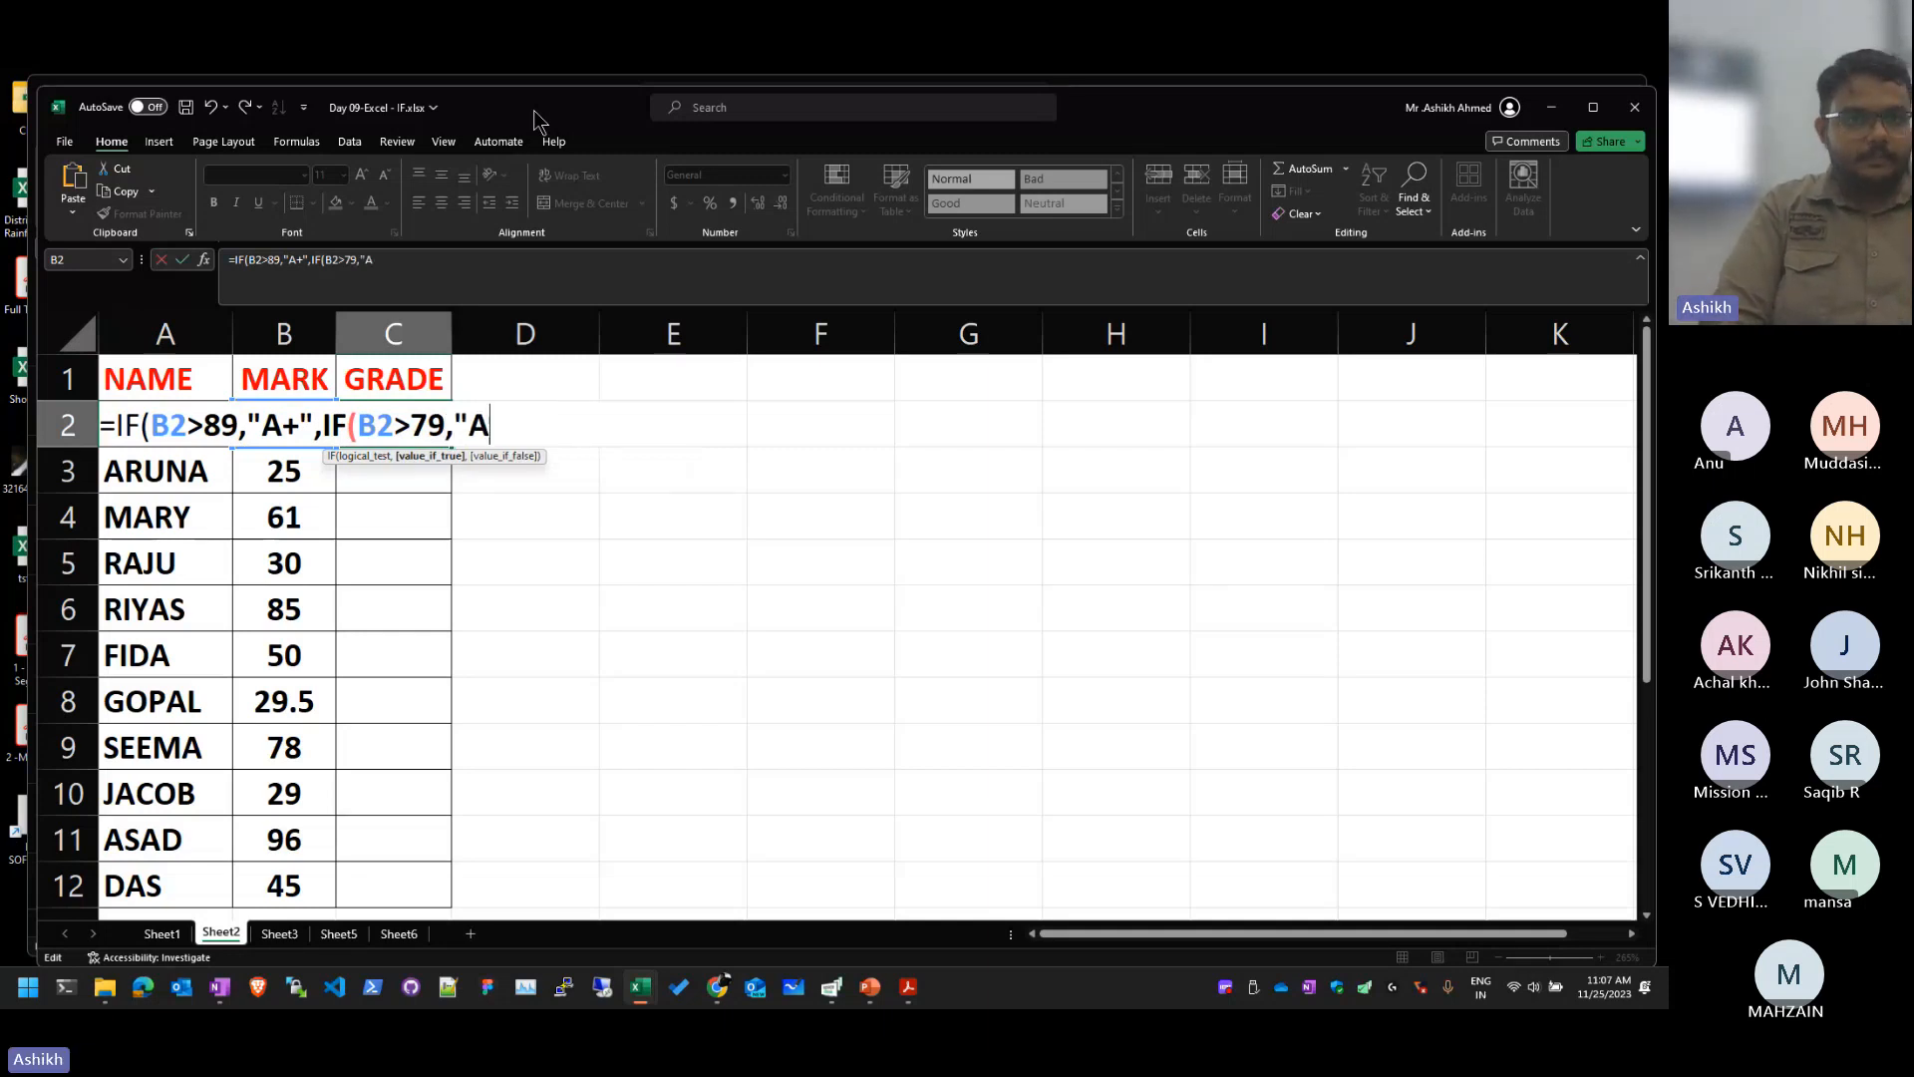
pyautogui.write('",')
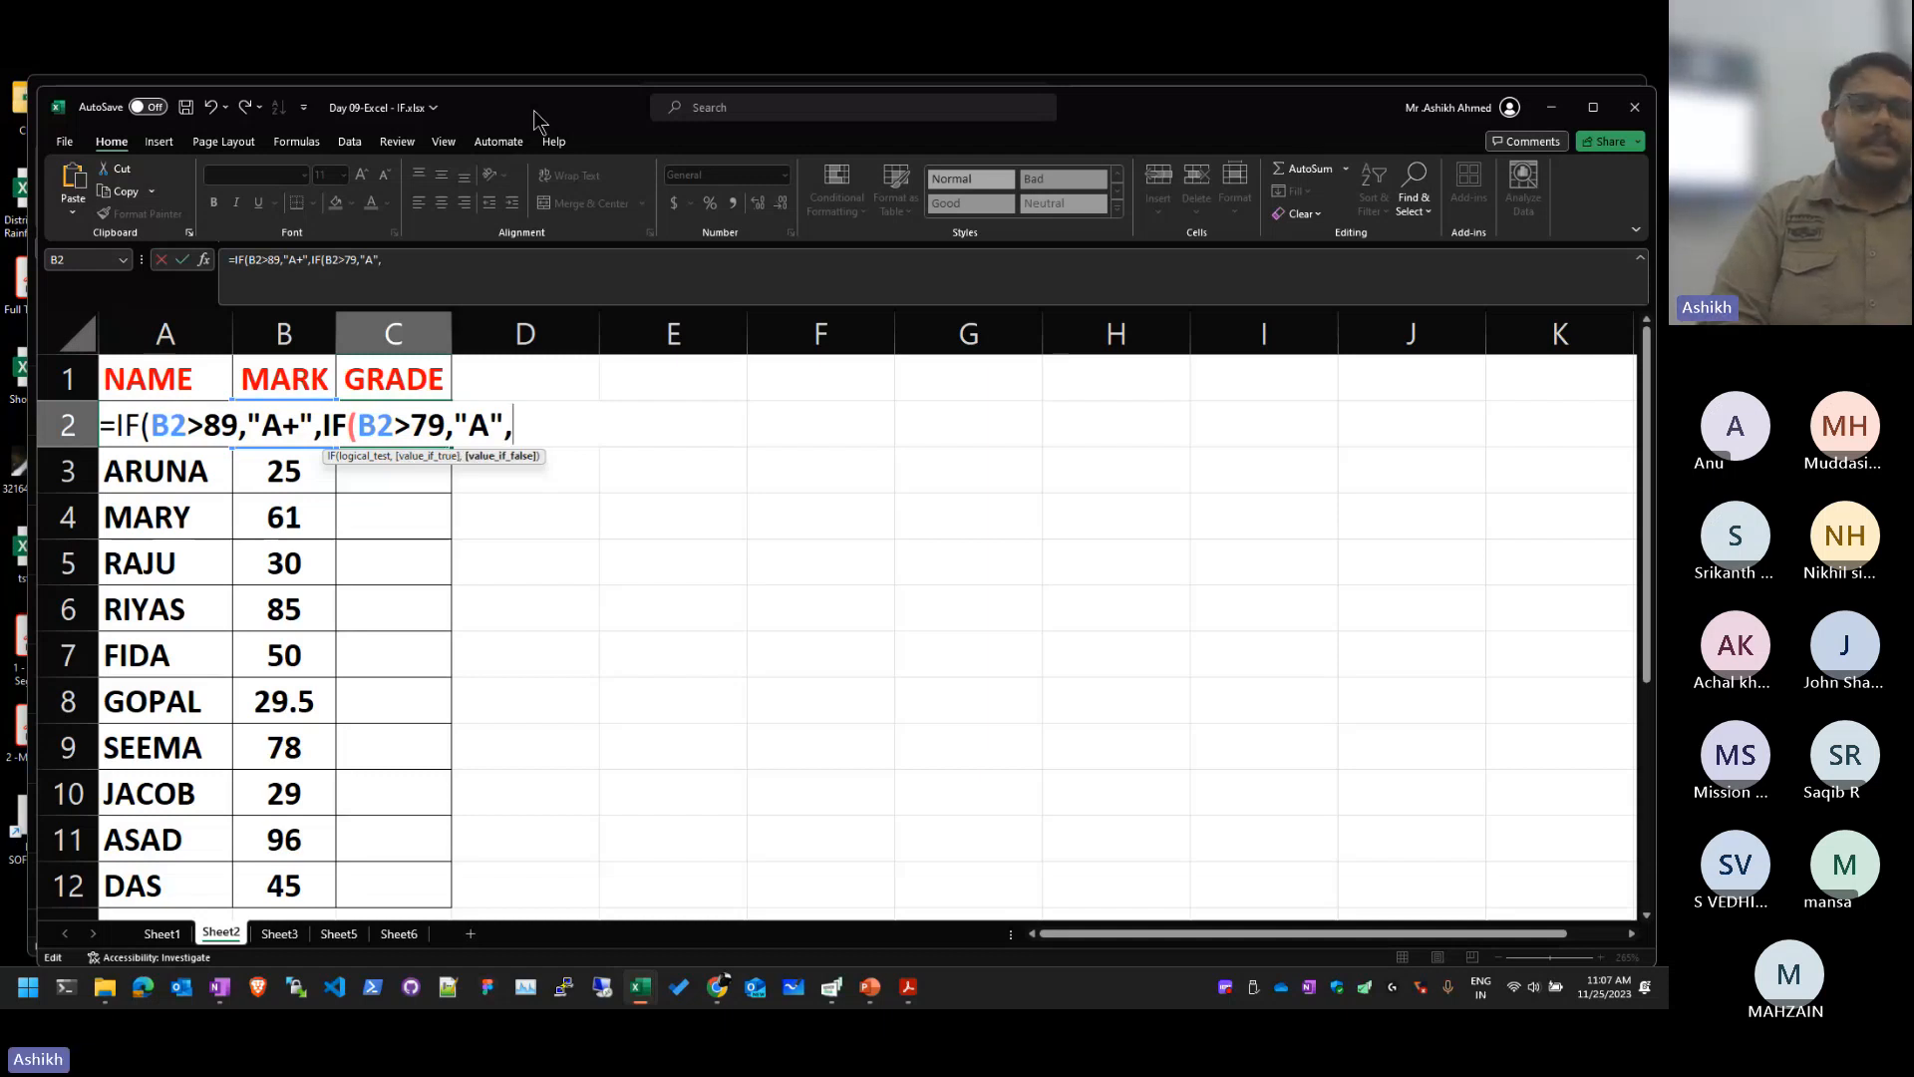
# Step: Set "OTHER" as the nested IF's value if false, then close both functions and enter the C2 formula
pyautogui.write('"')
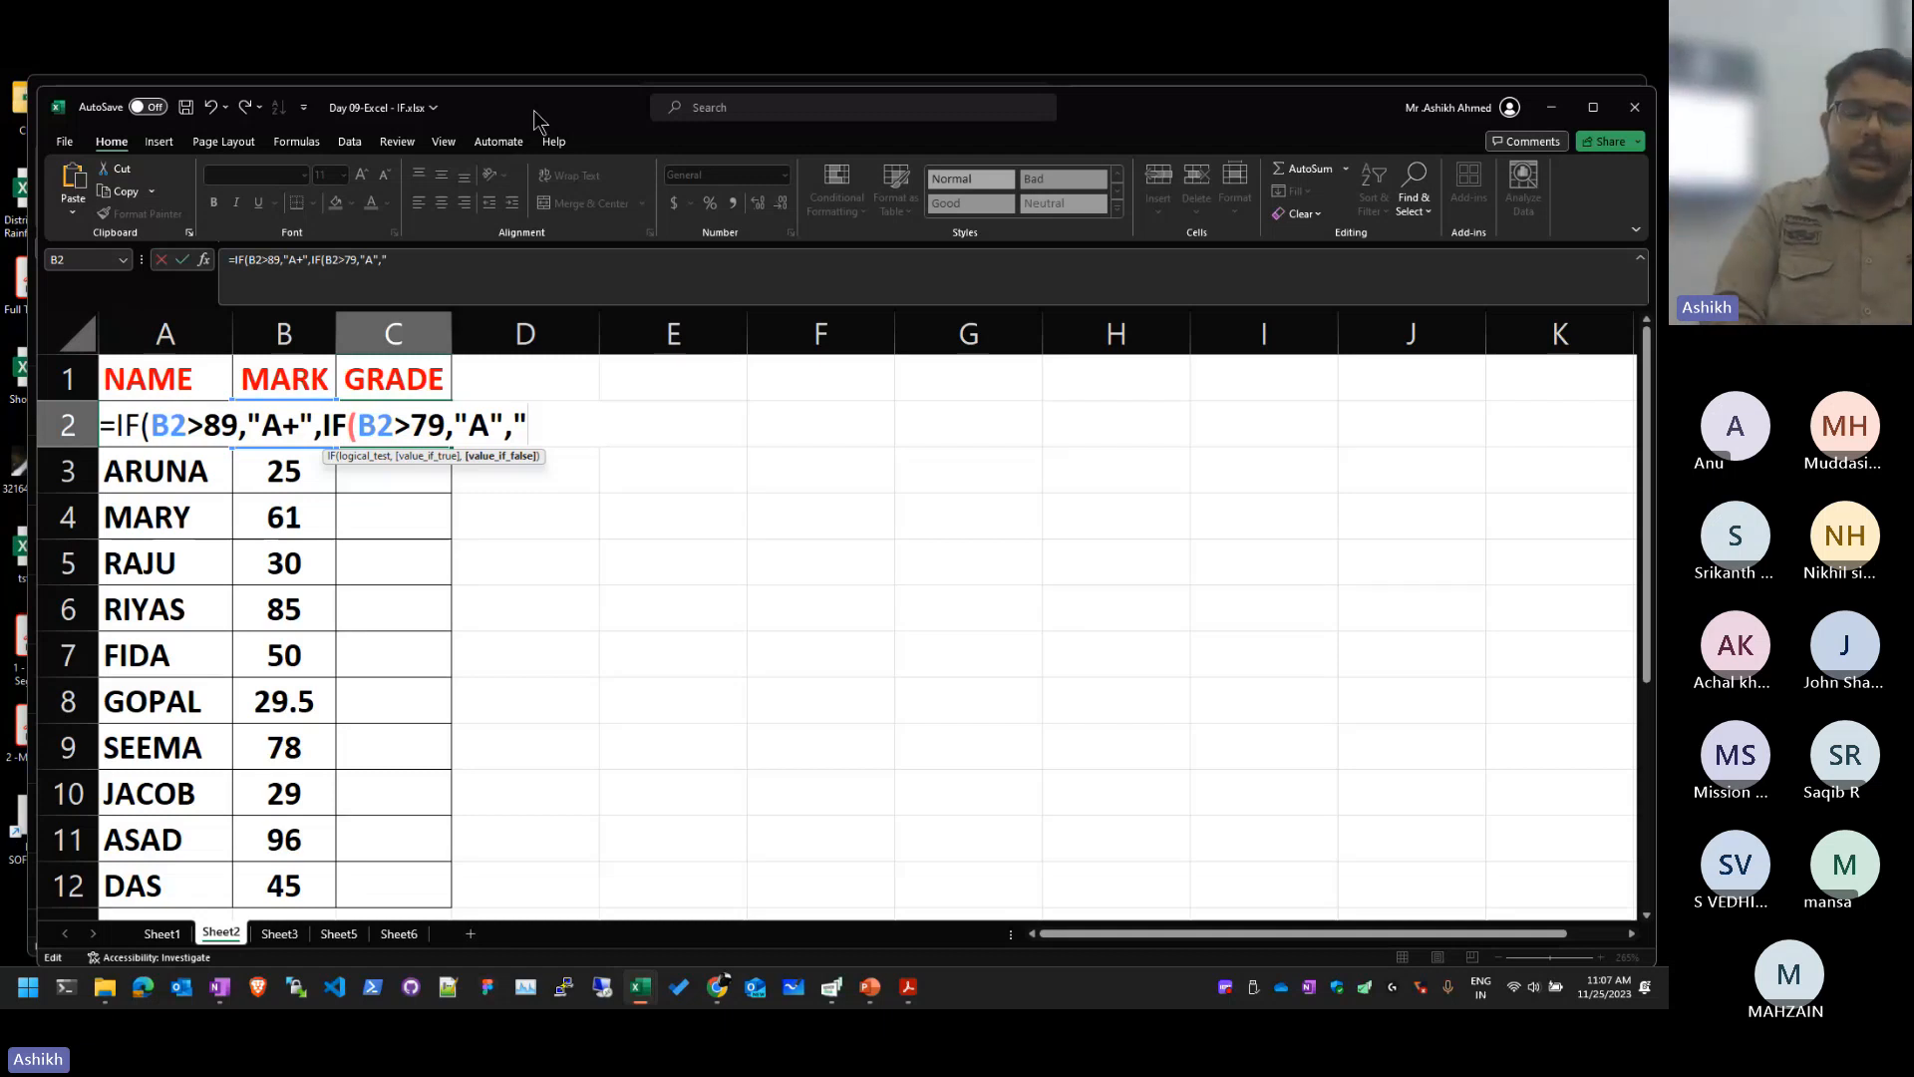
pyautogui.write('OTHER')
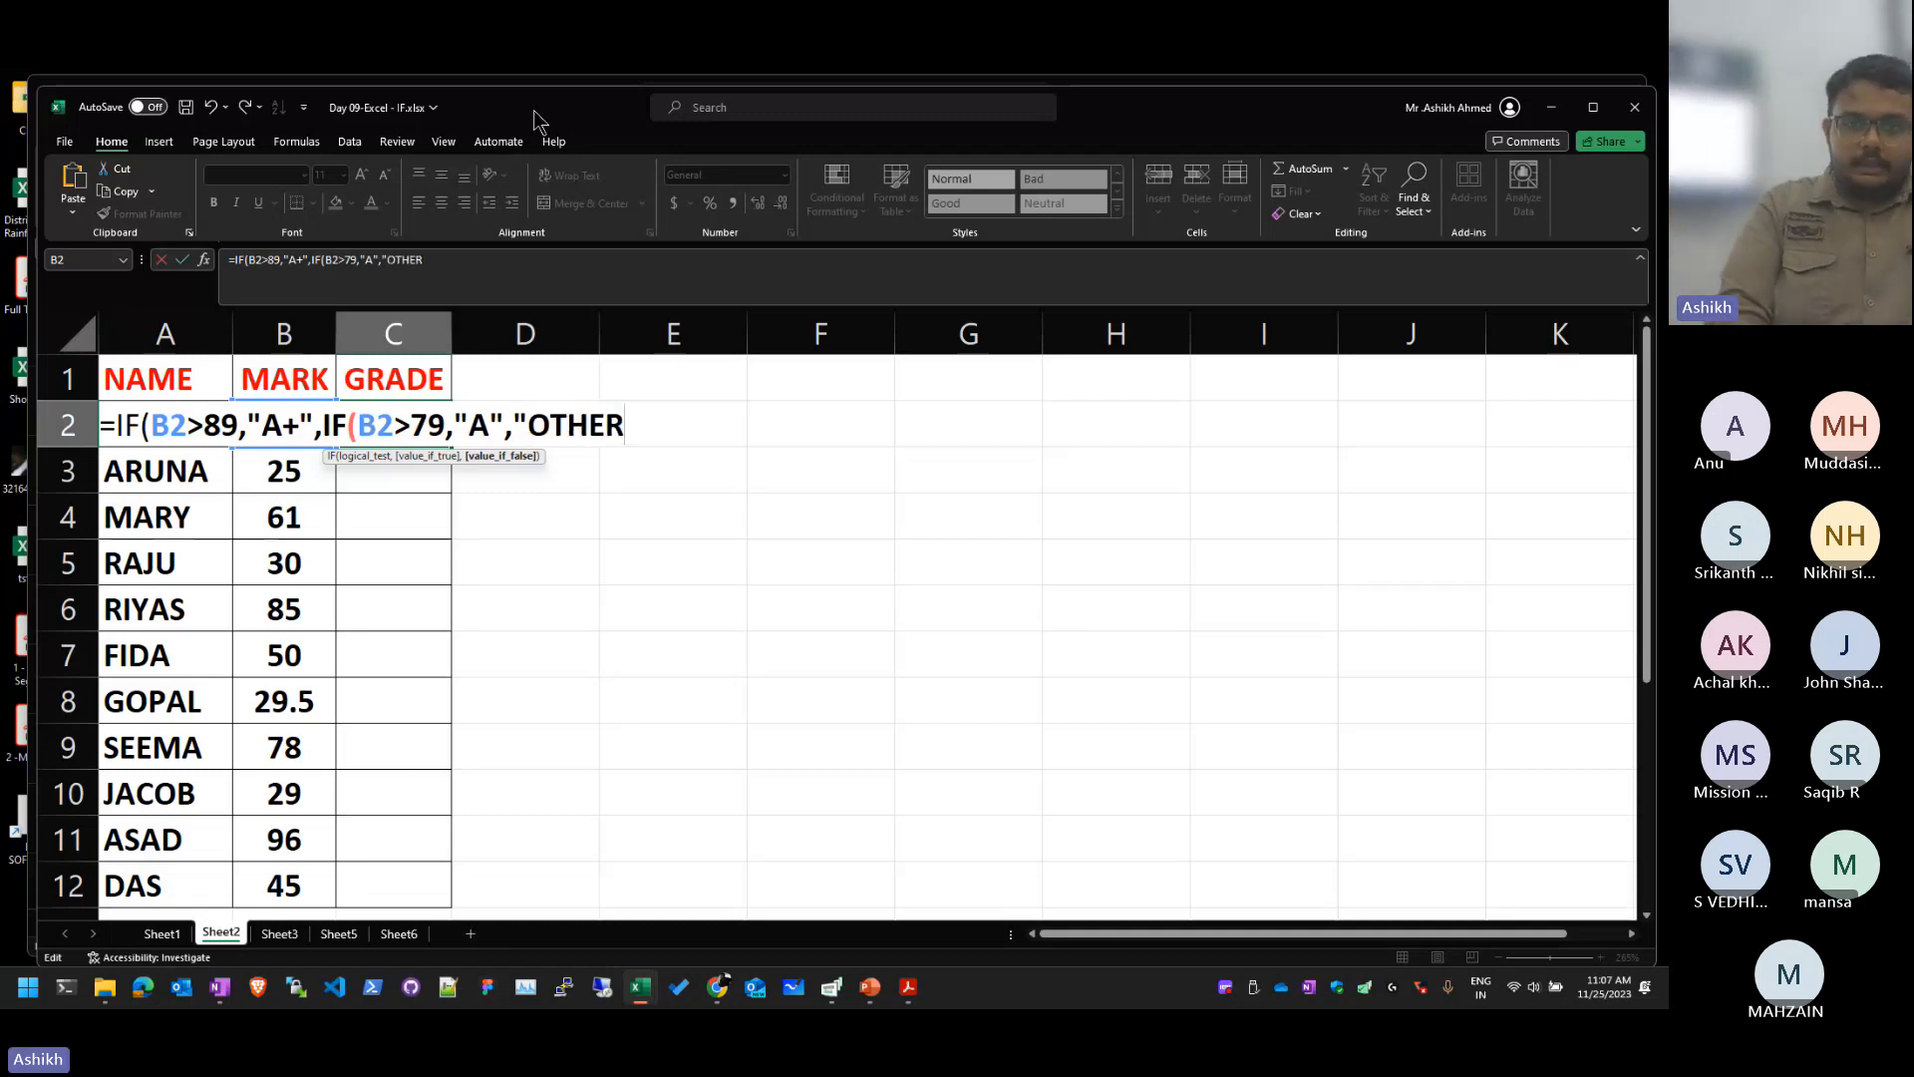
pyautogui.write('")')
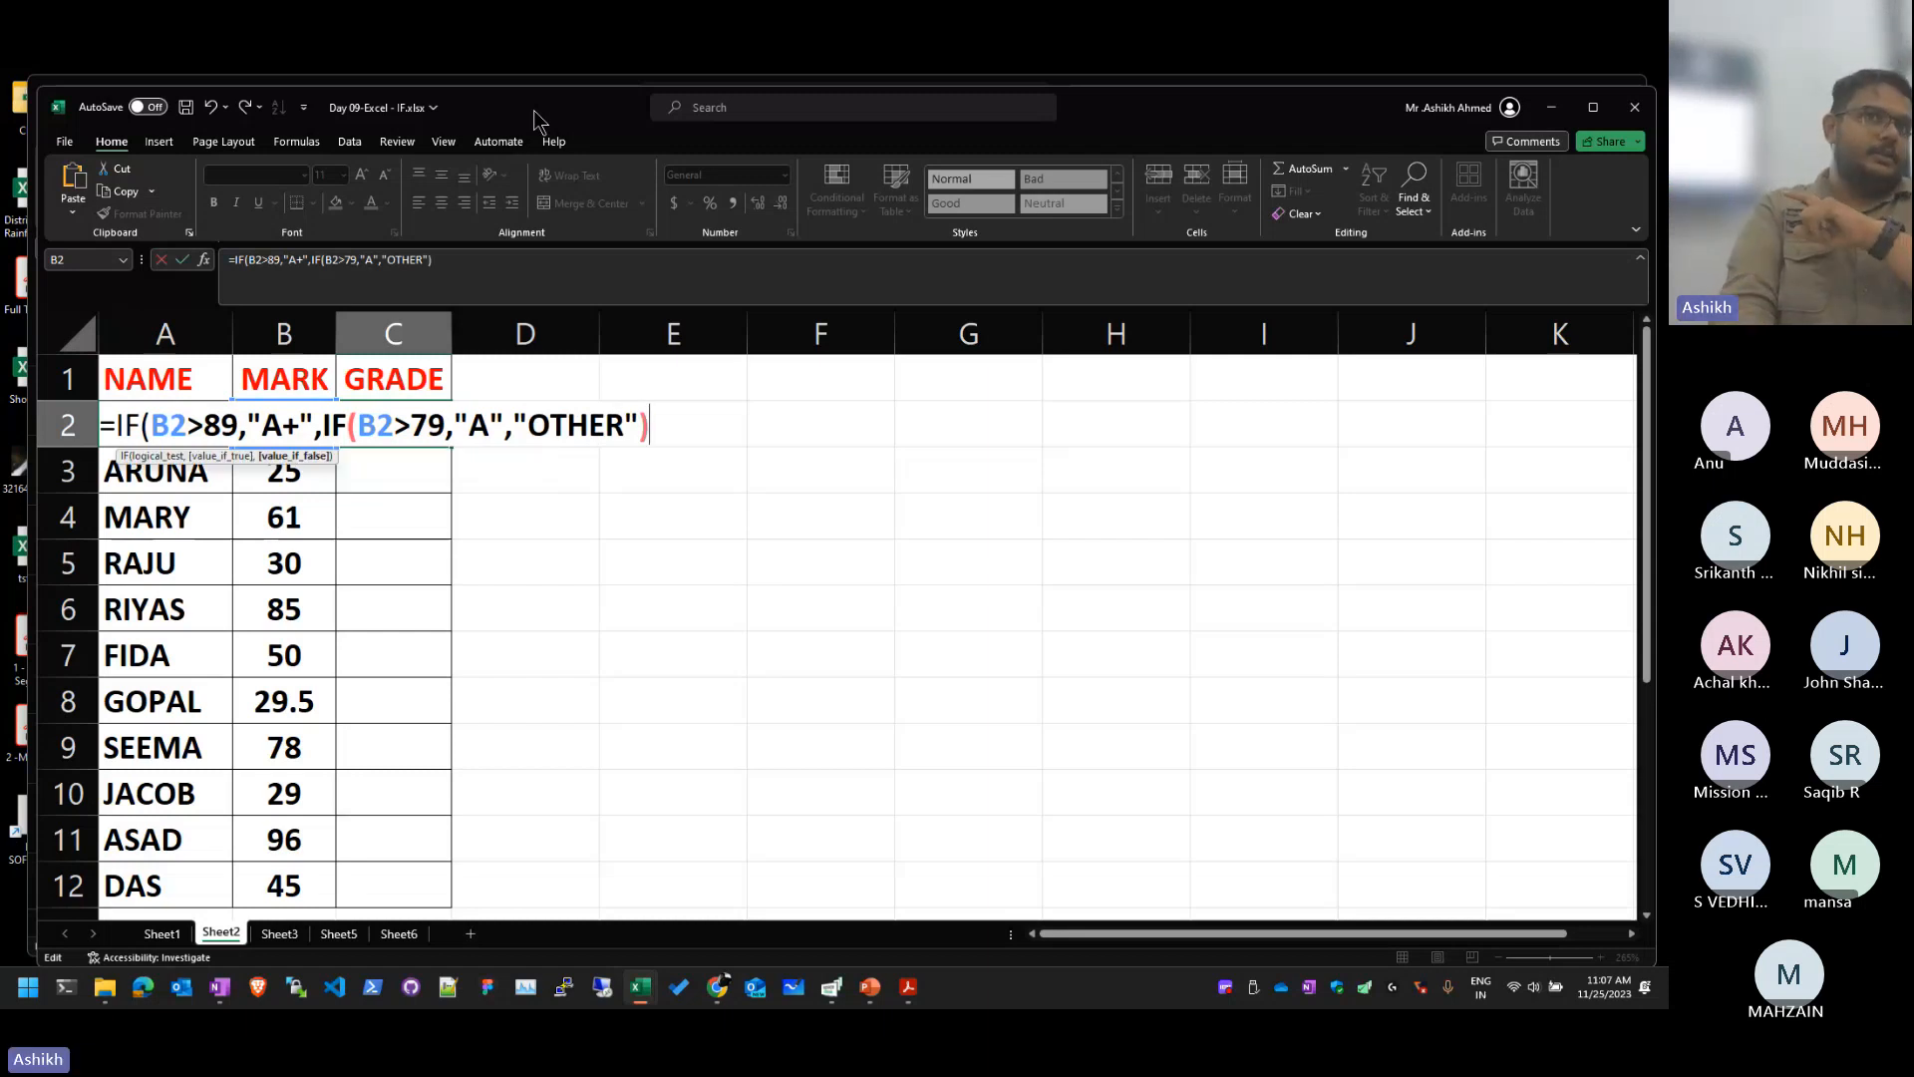
pyautogui.write(')')
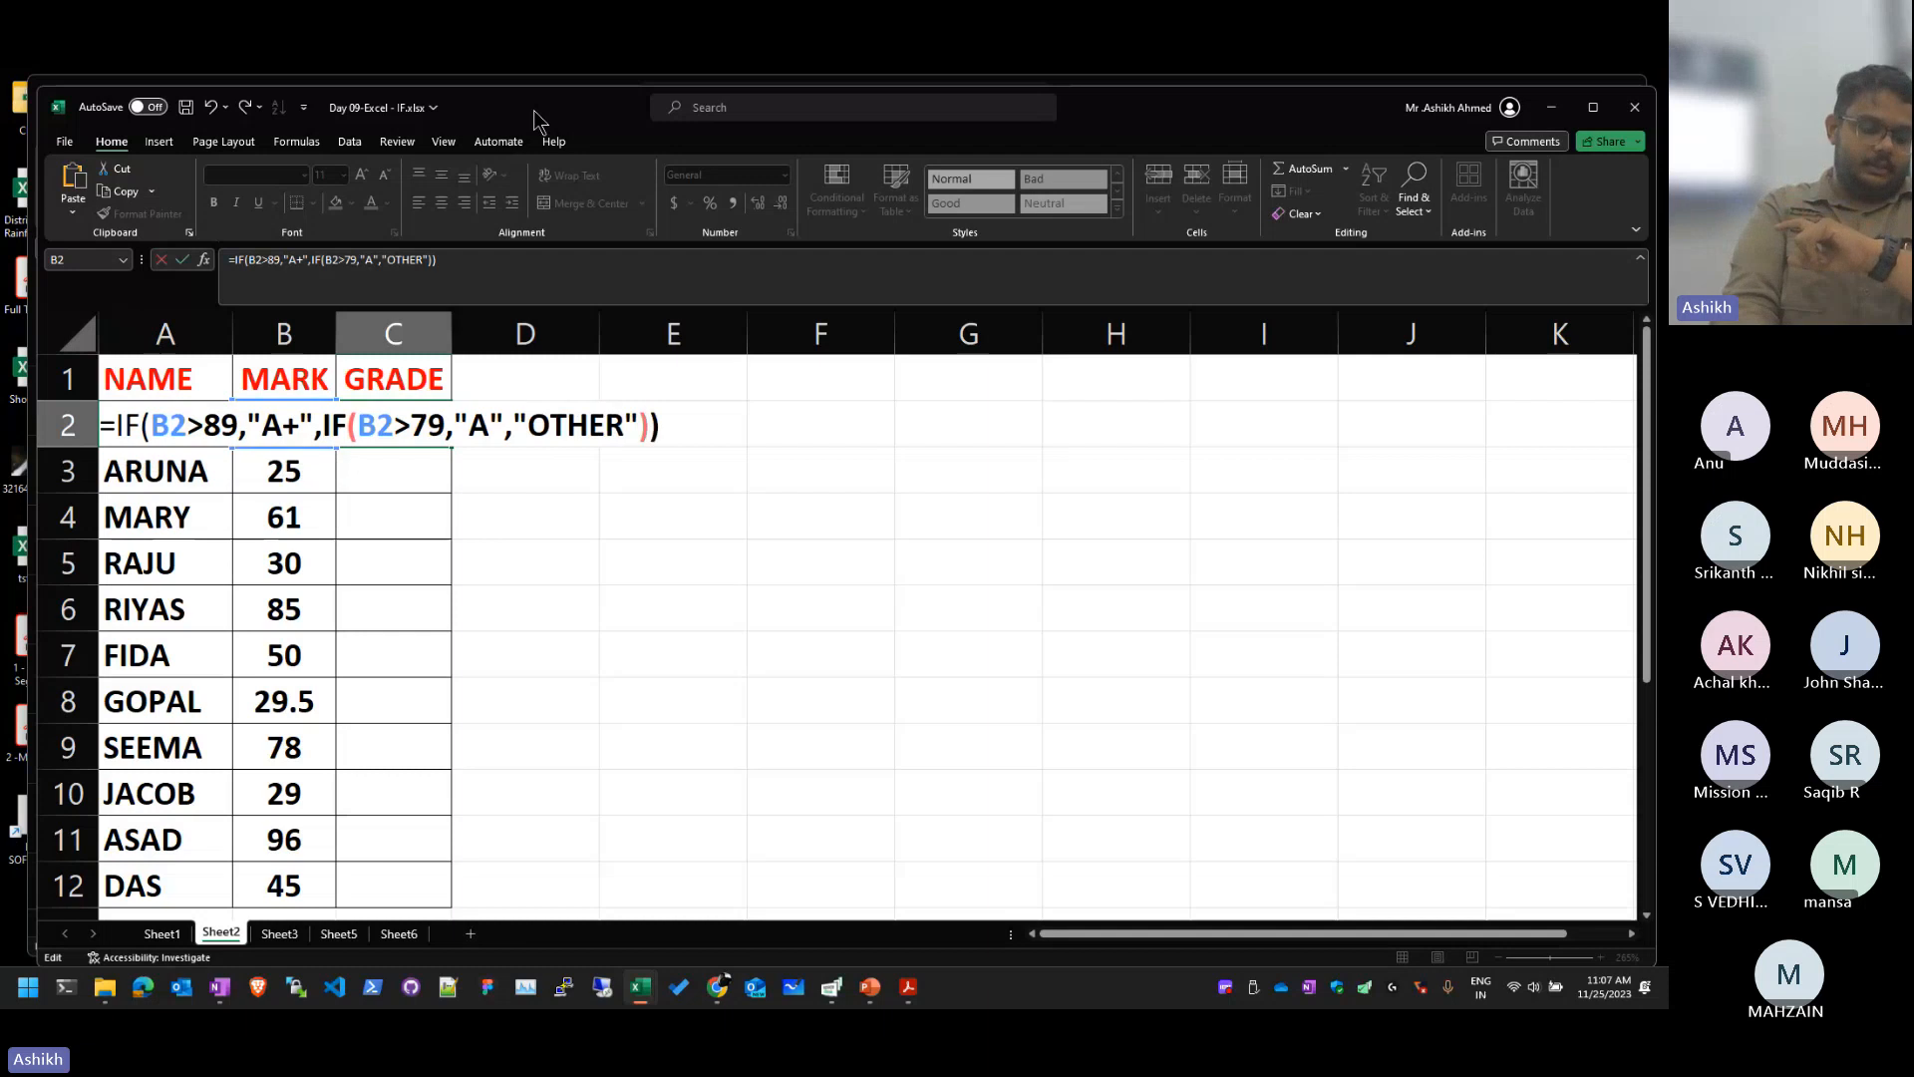
pyautogui.press('Return')
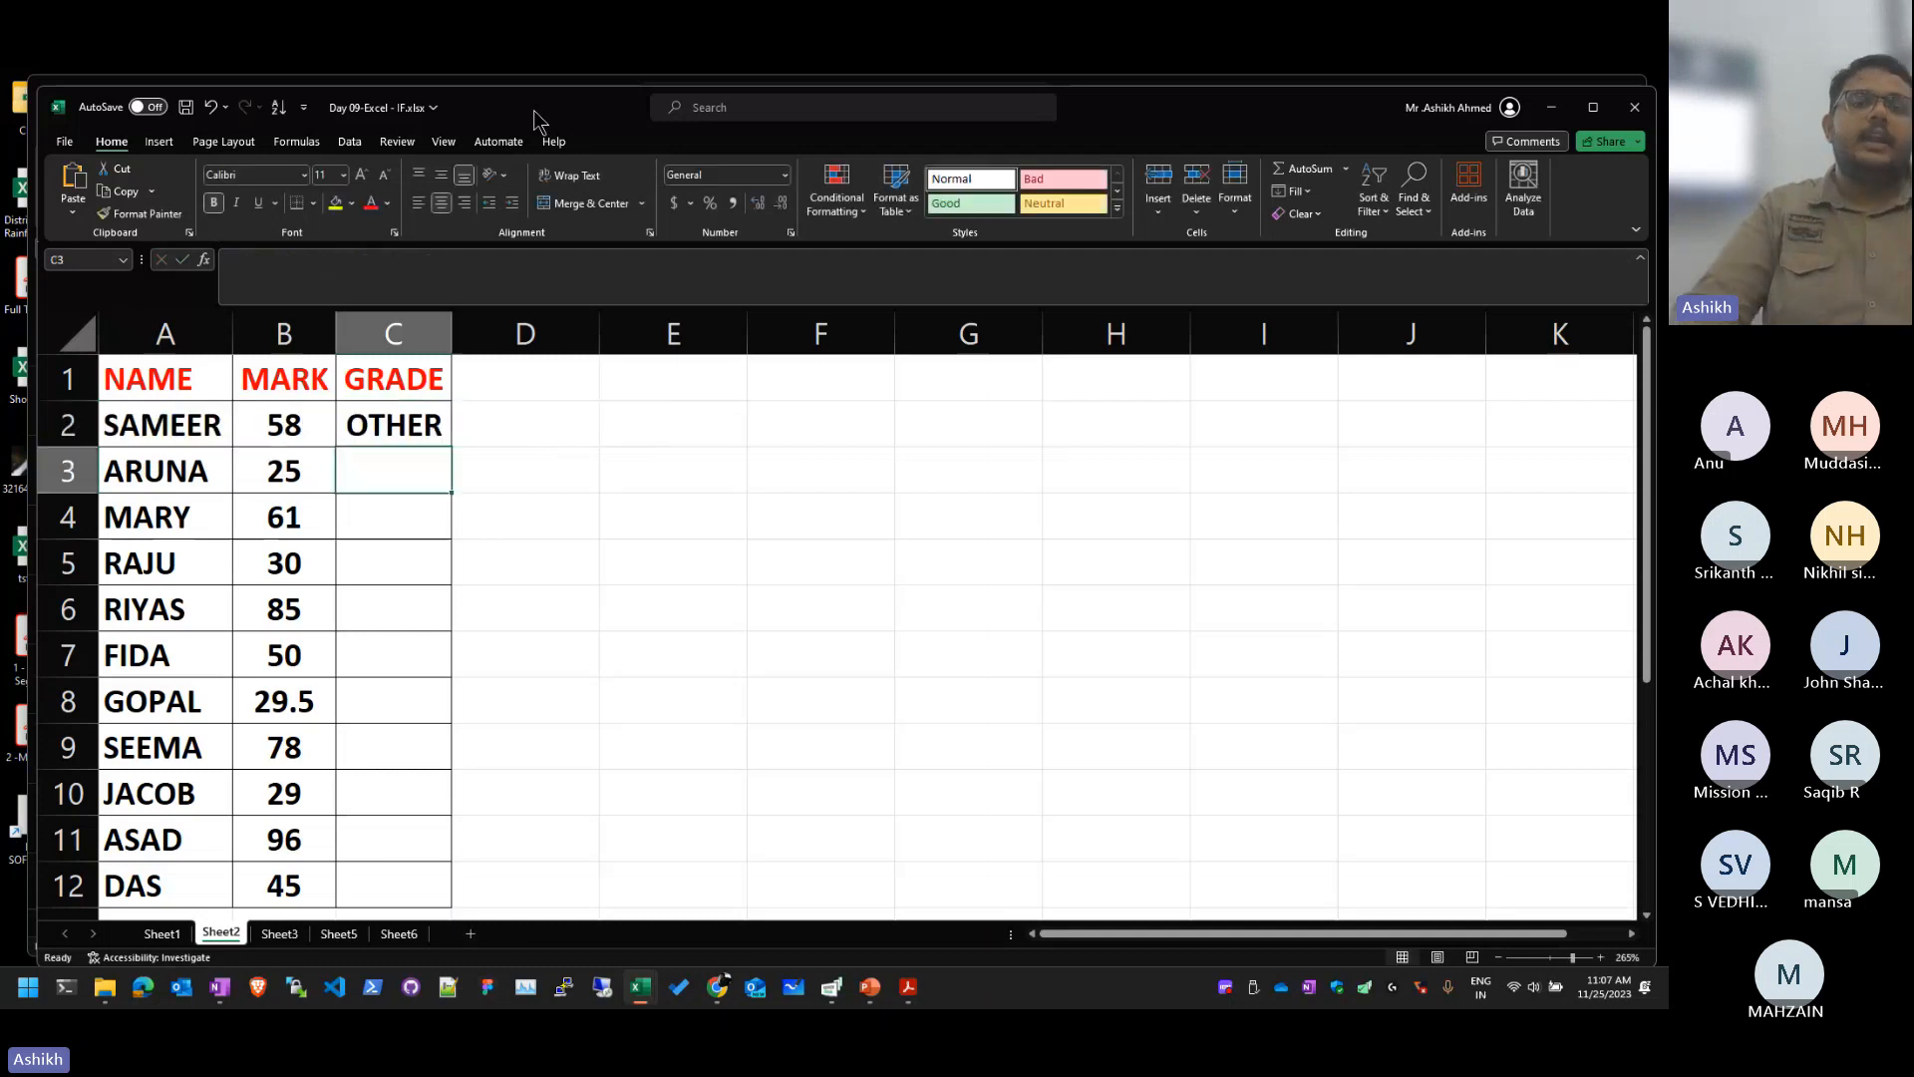
# Step: Fill the C2 grade formula down through C12 and check the formulas in C6 and C11
pyautogui.click(433, 430)
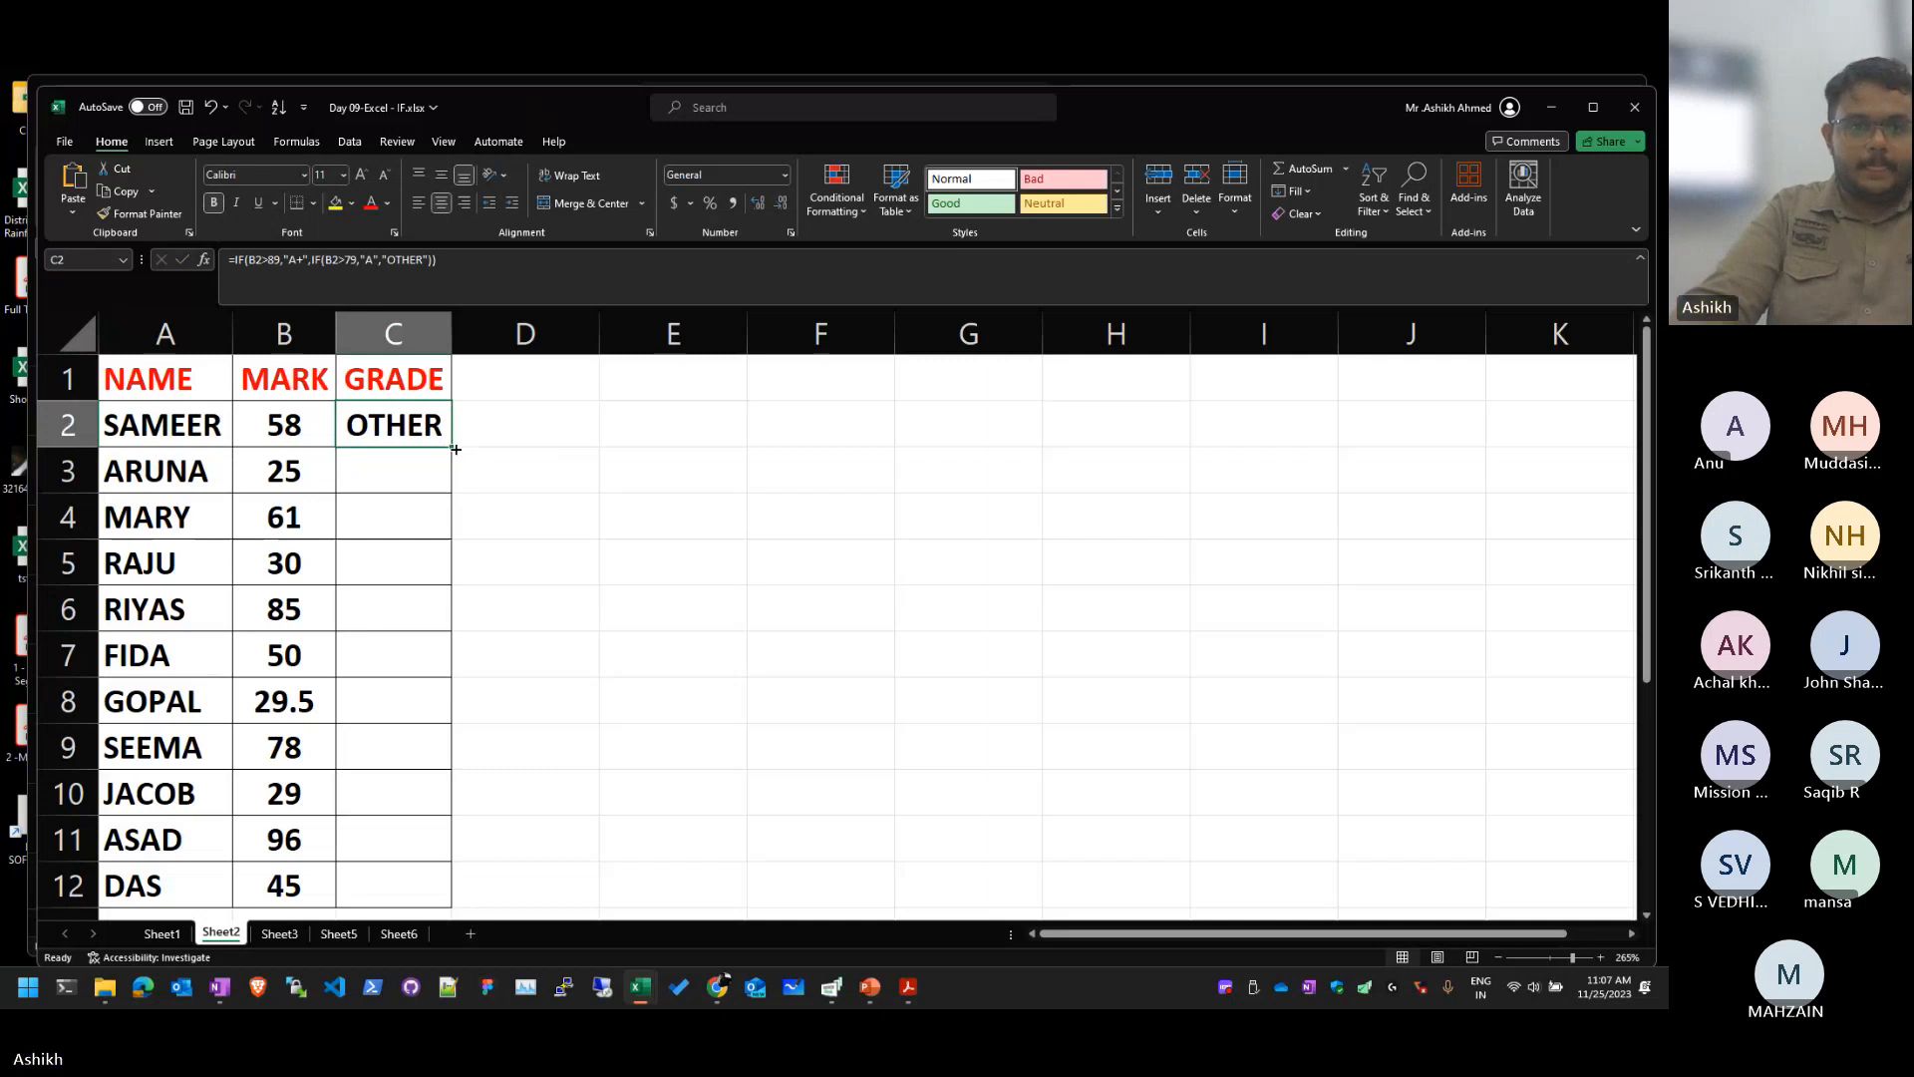
pyautogui.doubleClick(446, 451)
pyautogui.scroll(-2, 543, 515)
pyautogui.scroll(2, 544, 515)
pyautogui.click(574, 523)
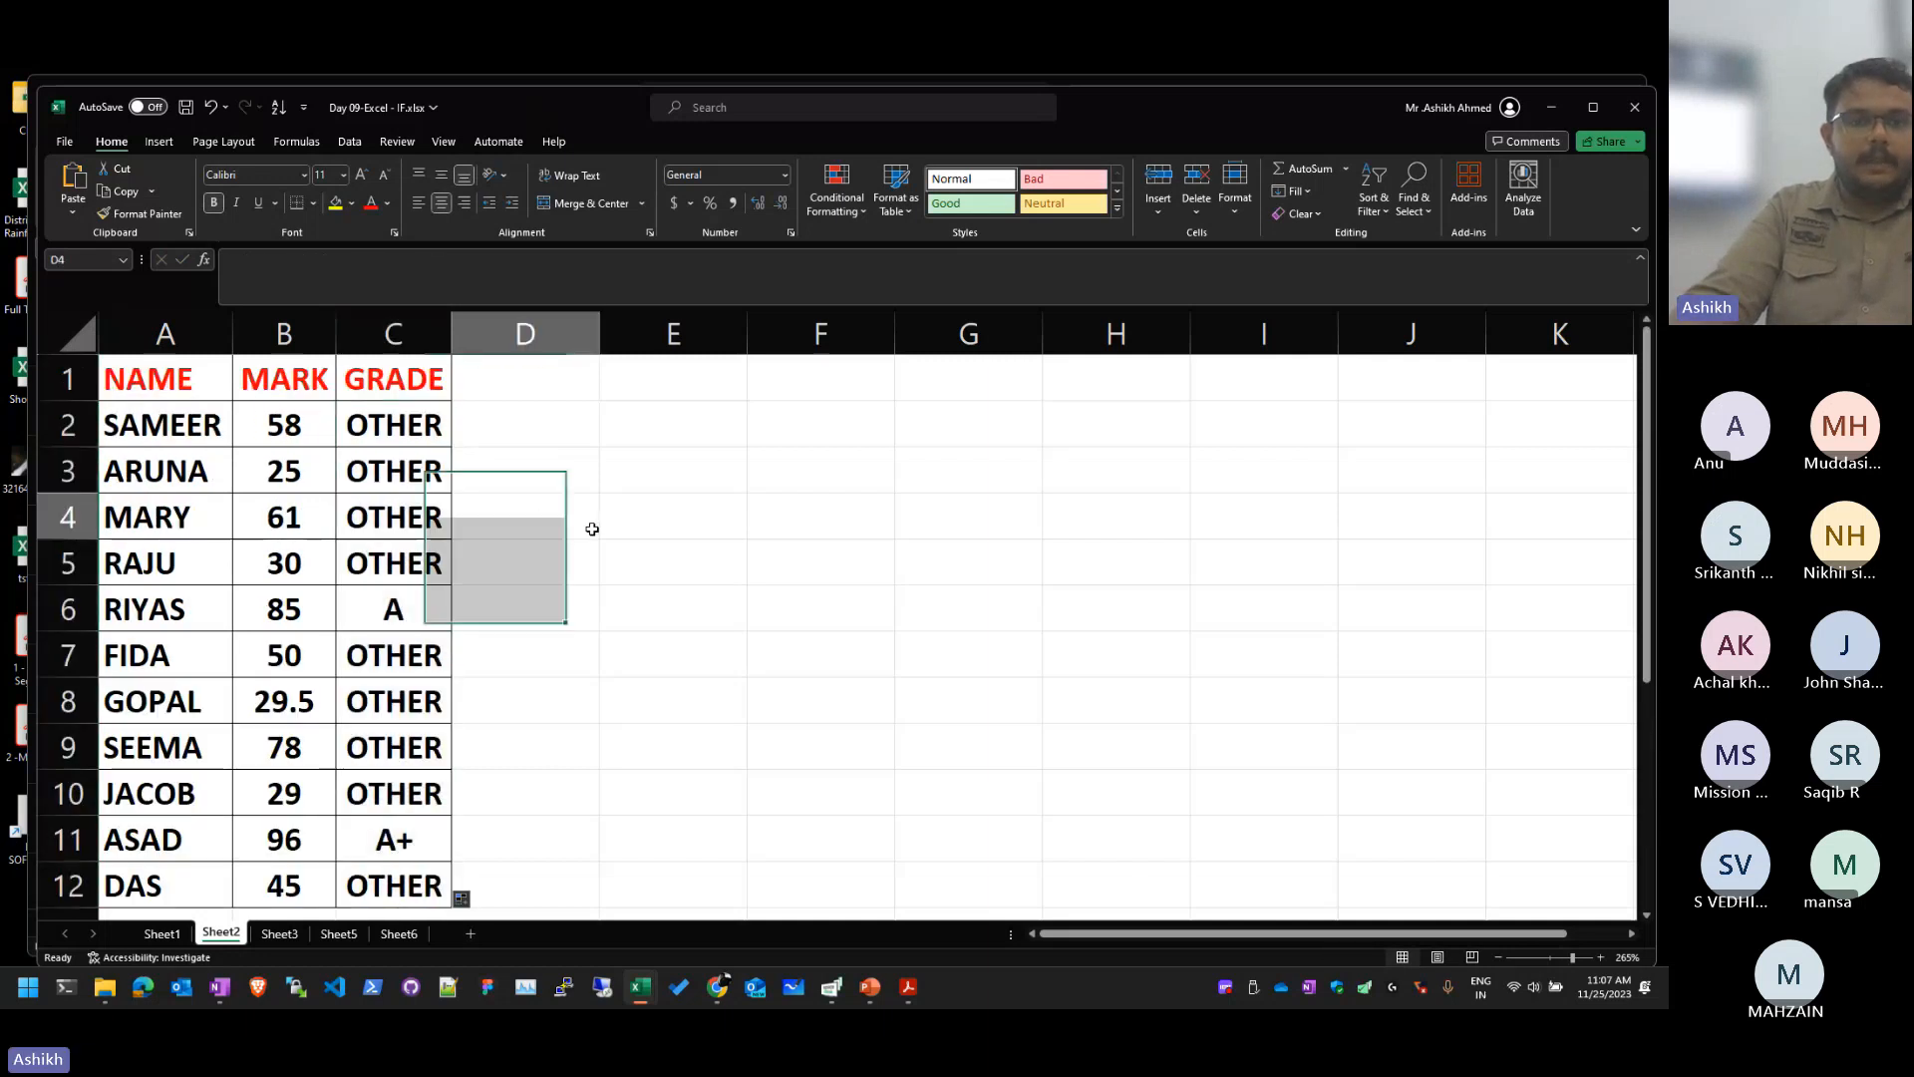
pyautogui.click(395, 607)
pyautogui.click(420, 833)
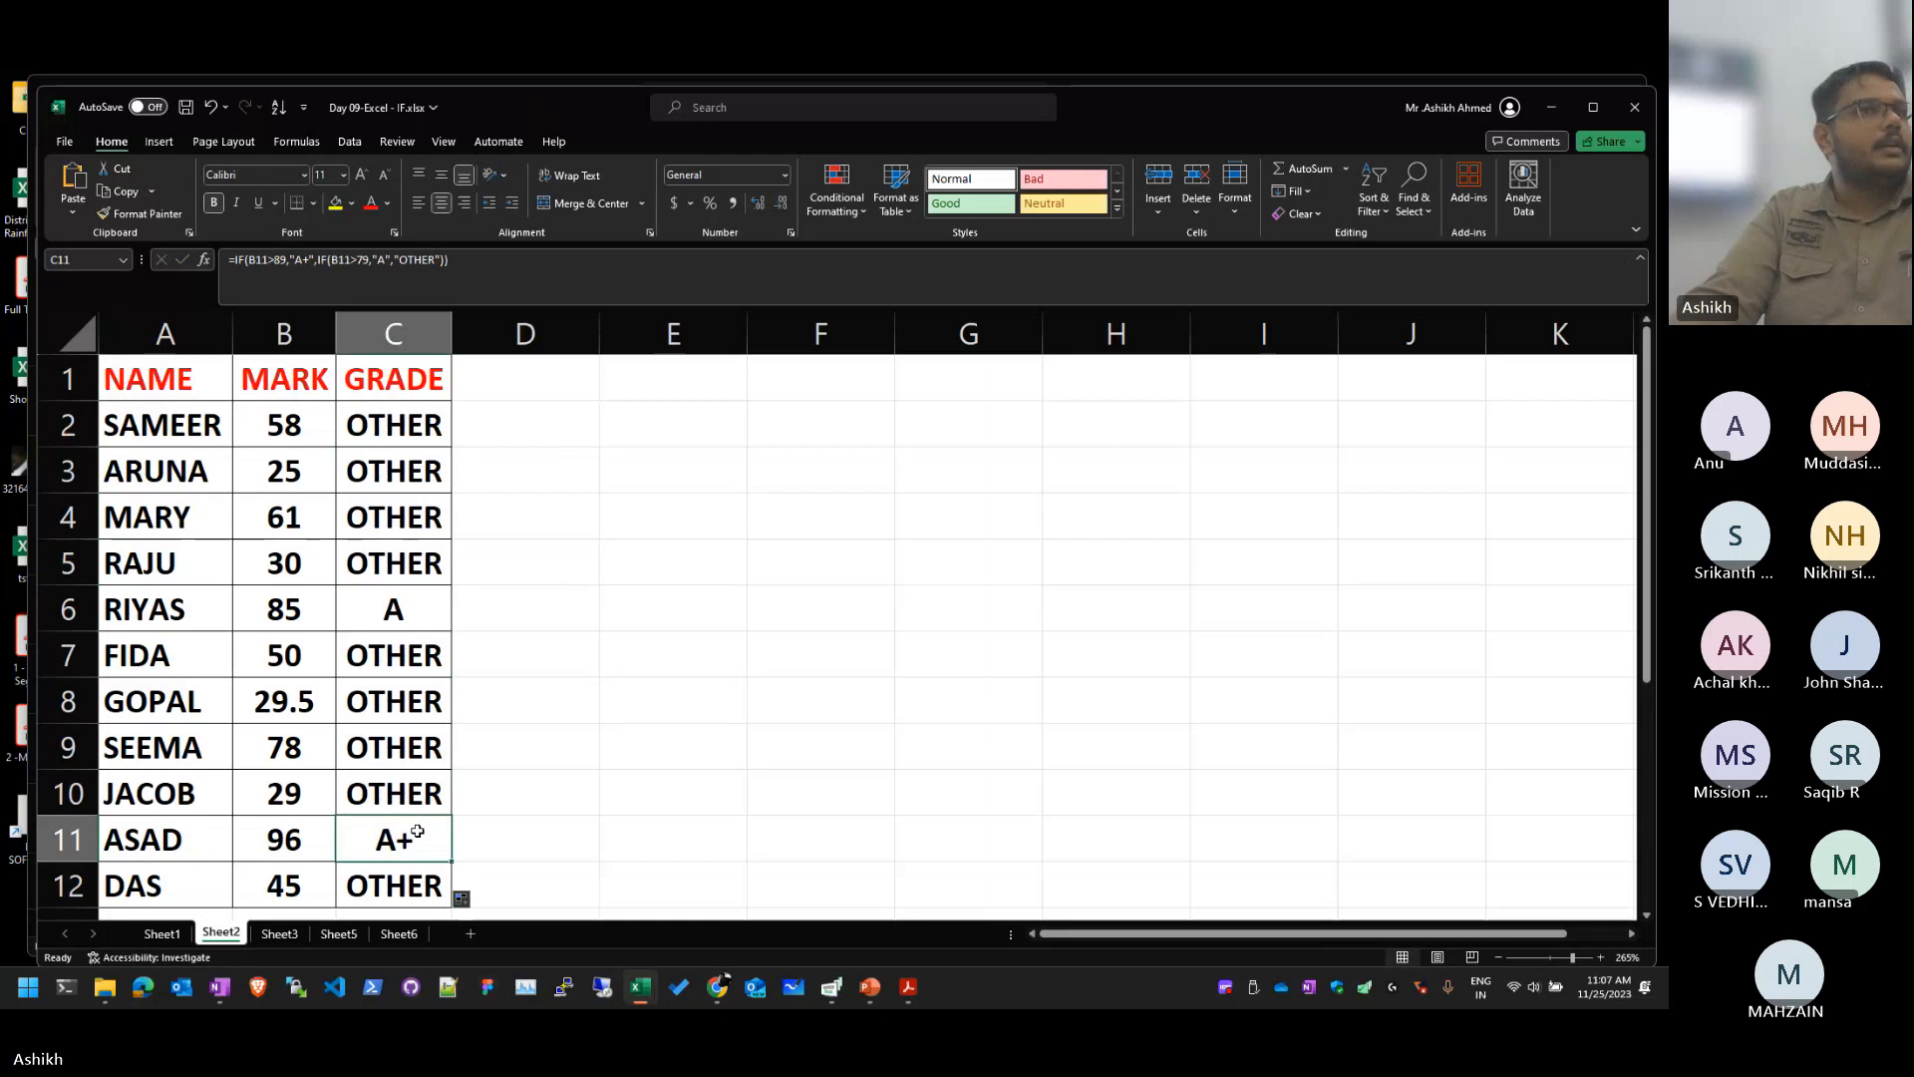
# Step: Replace "OTHER" in the C2 formula with a third IF that tests B2>69 and returns "B+" if true
pyautogui.click(402, 426)
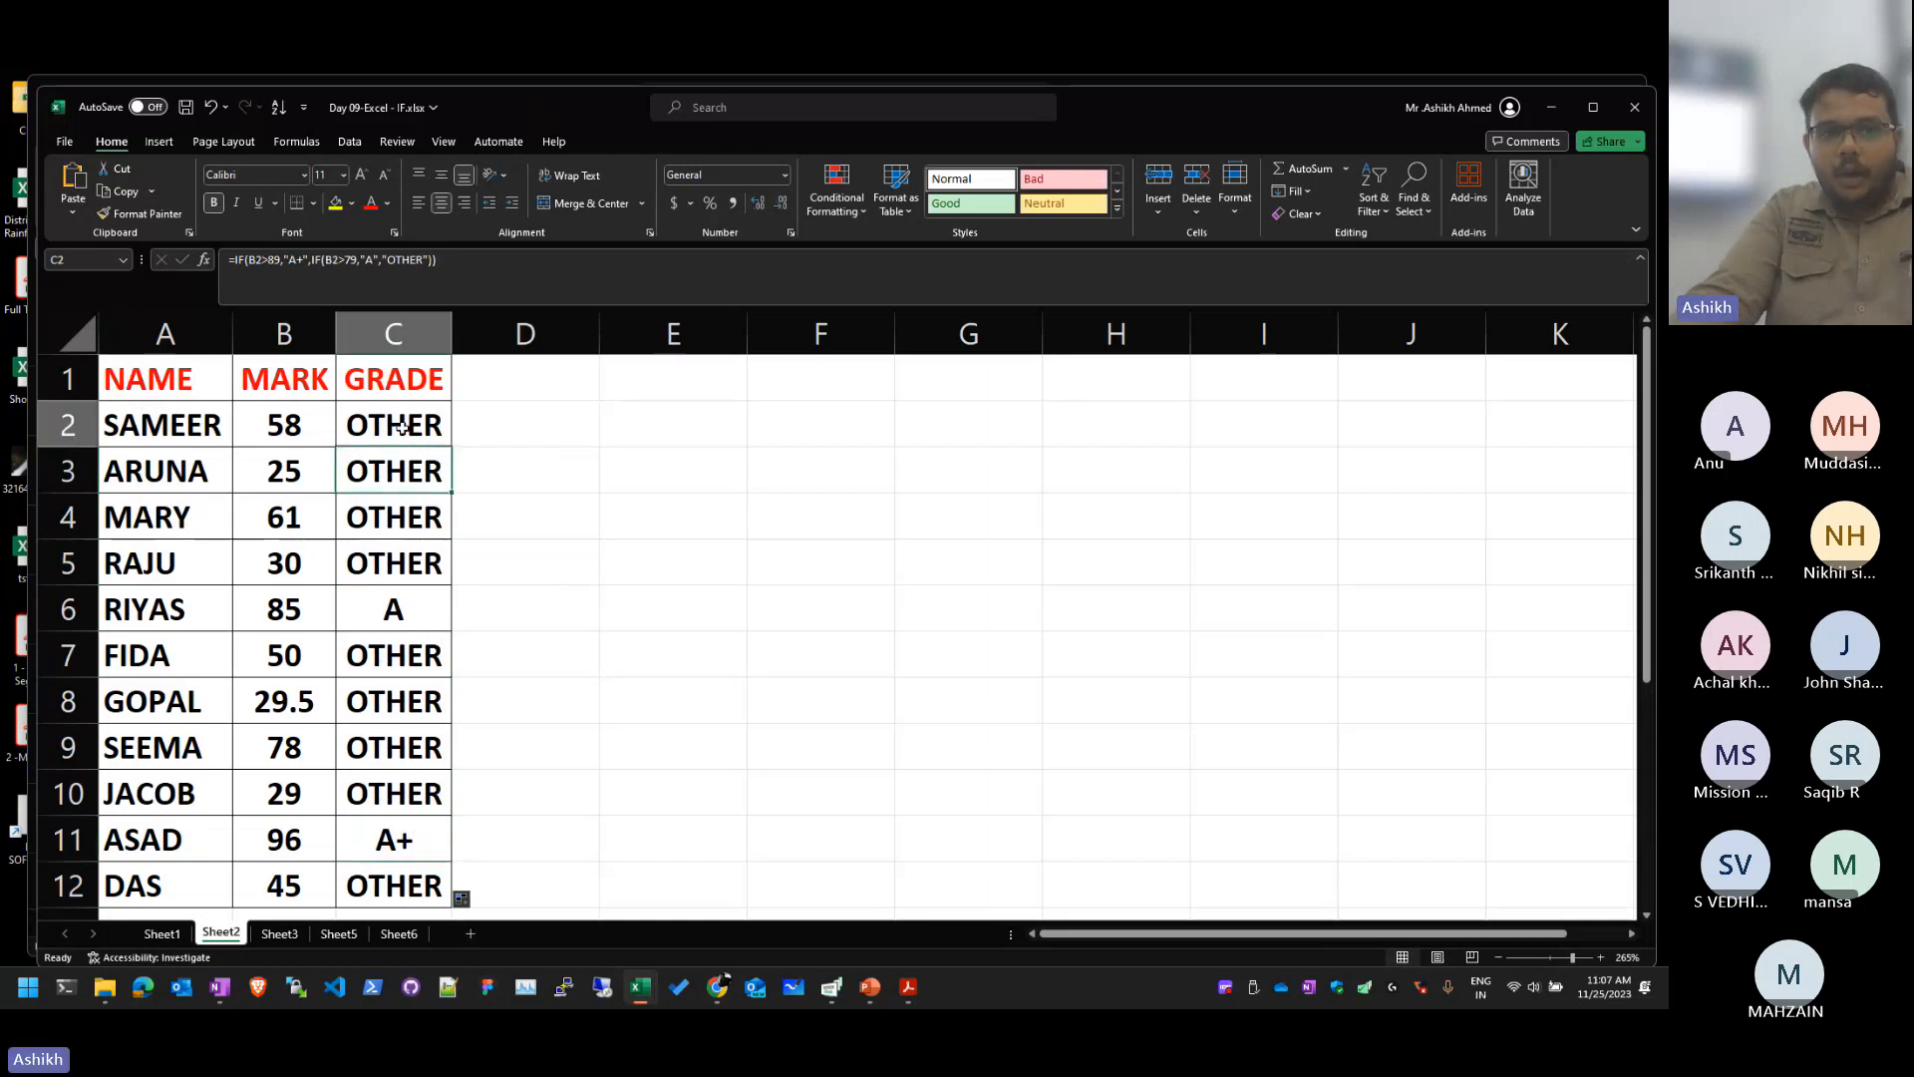
pyautogui.doubleClick(402, 426)
pyautogui.moveTo(514, 426); pyautogui.dragTo(641, 421)
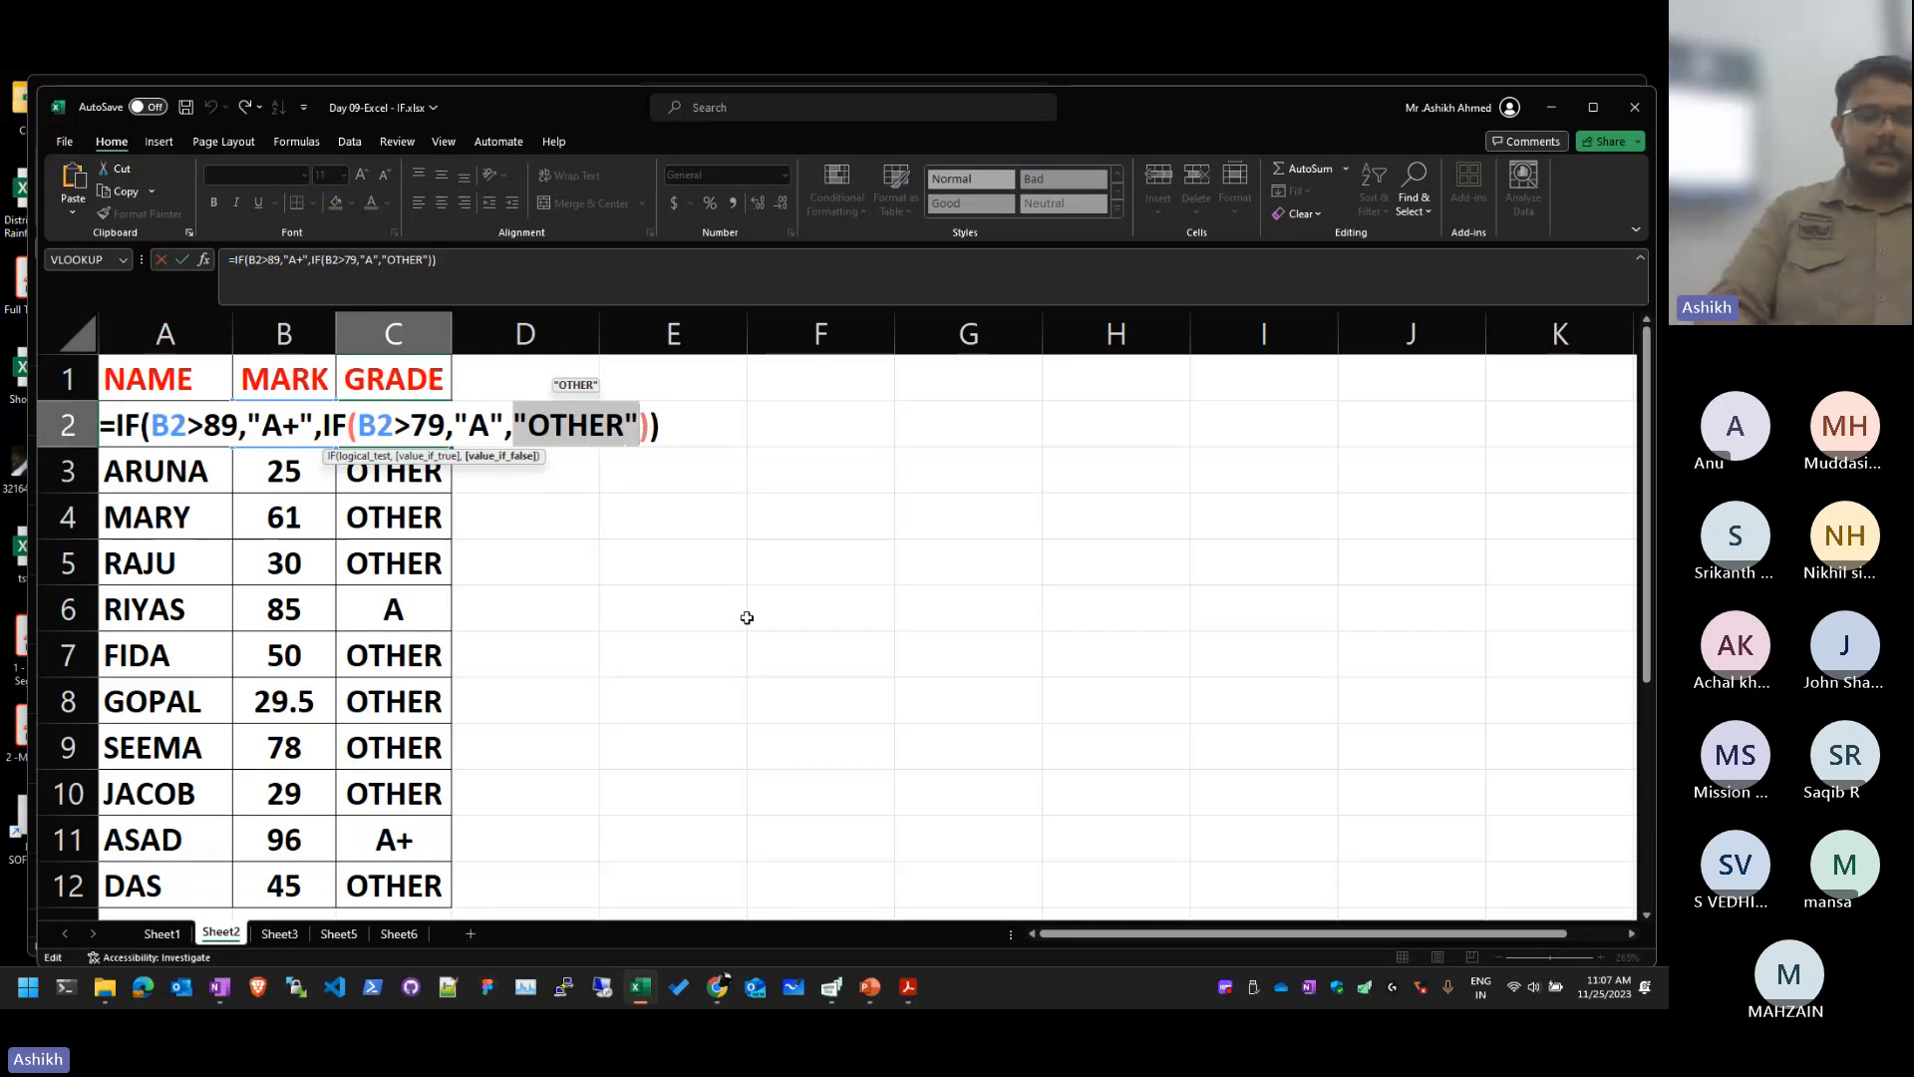
pyautogui.write('IF(')
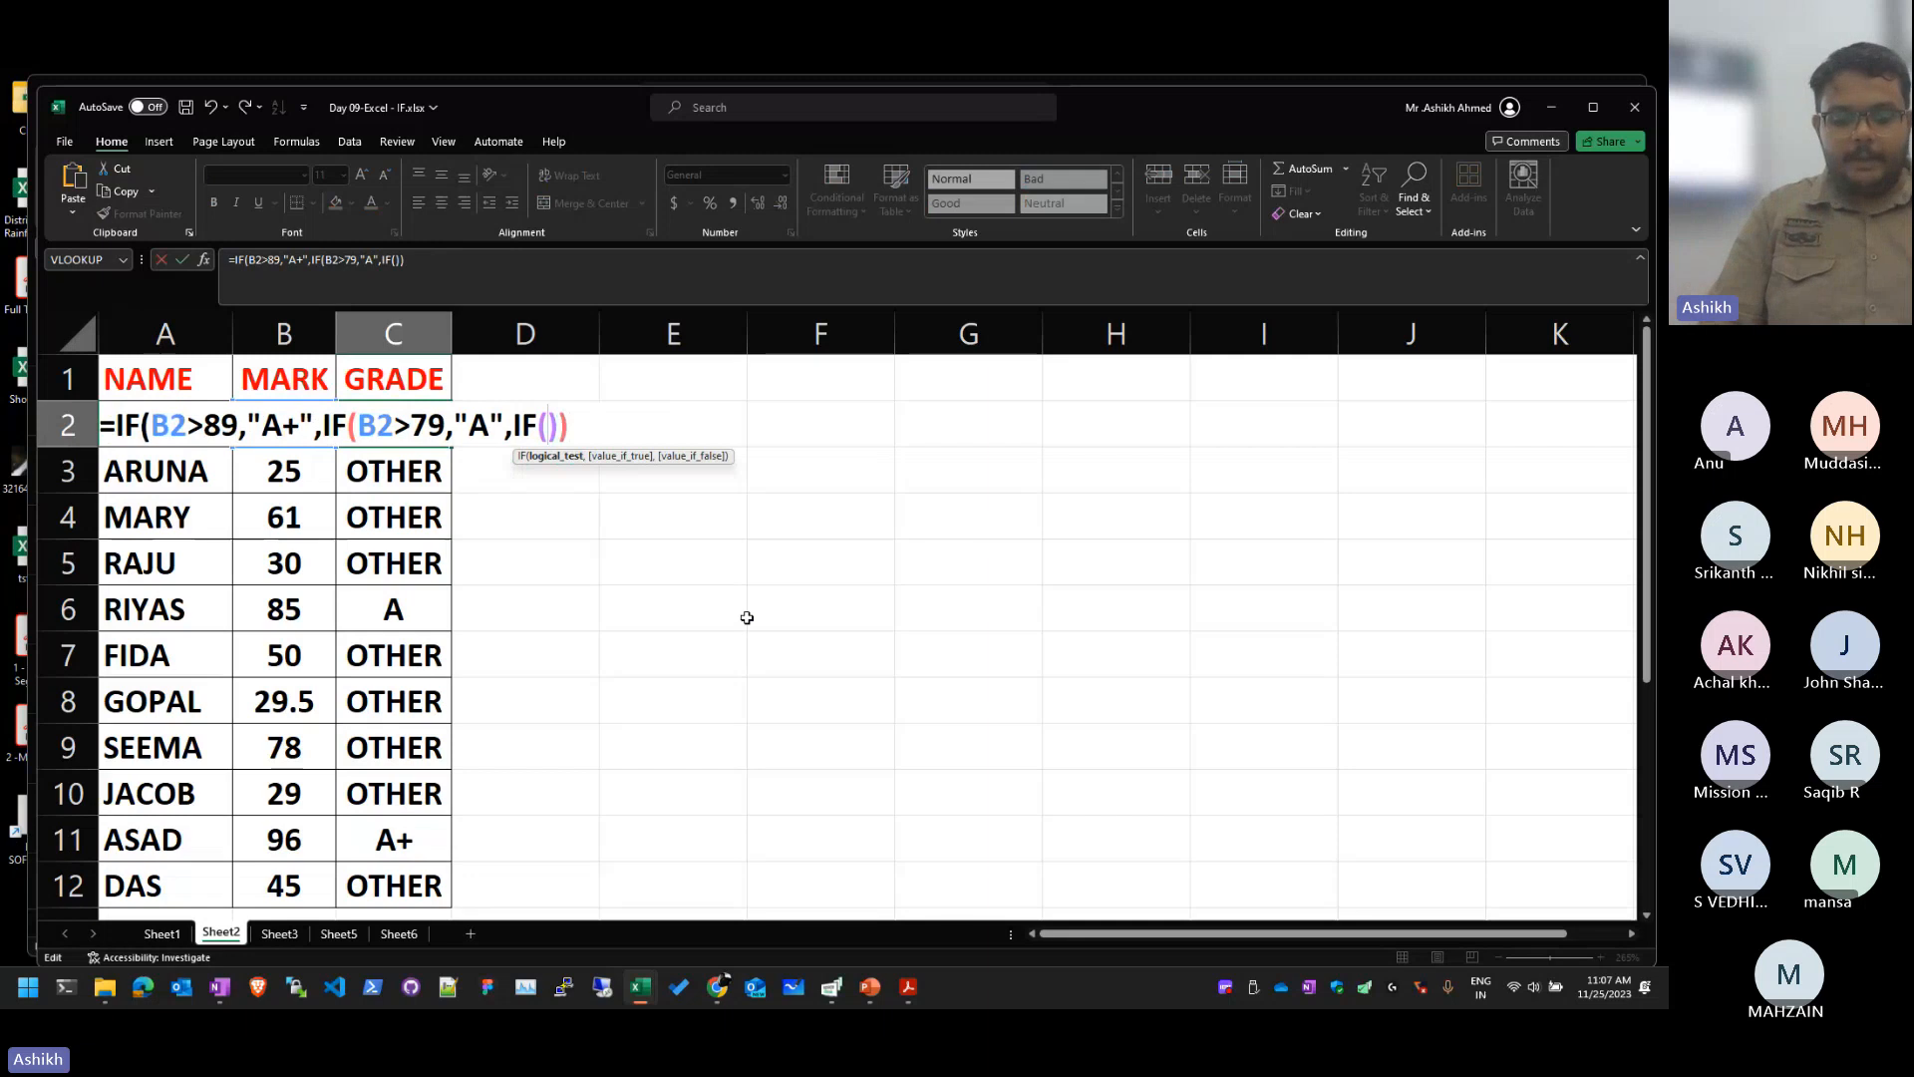
pyautogui.write('B2')
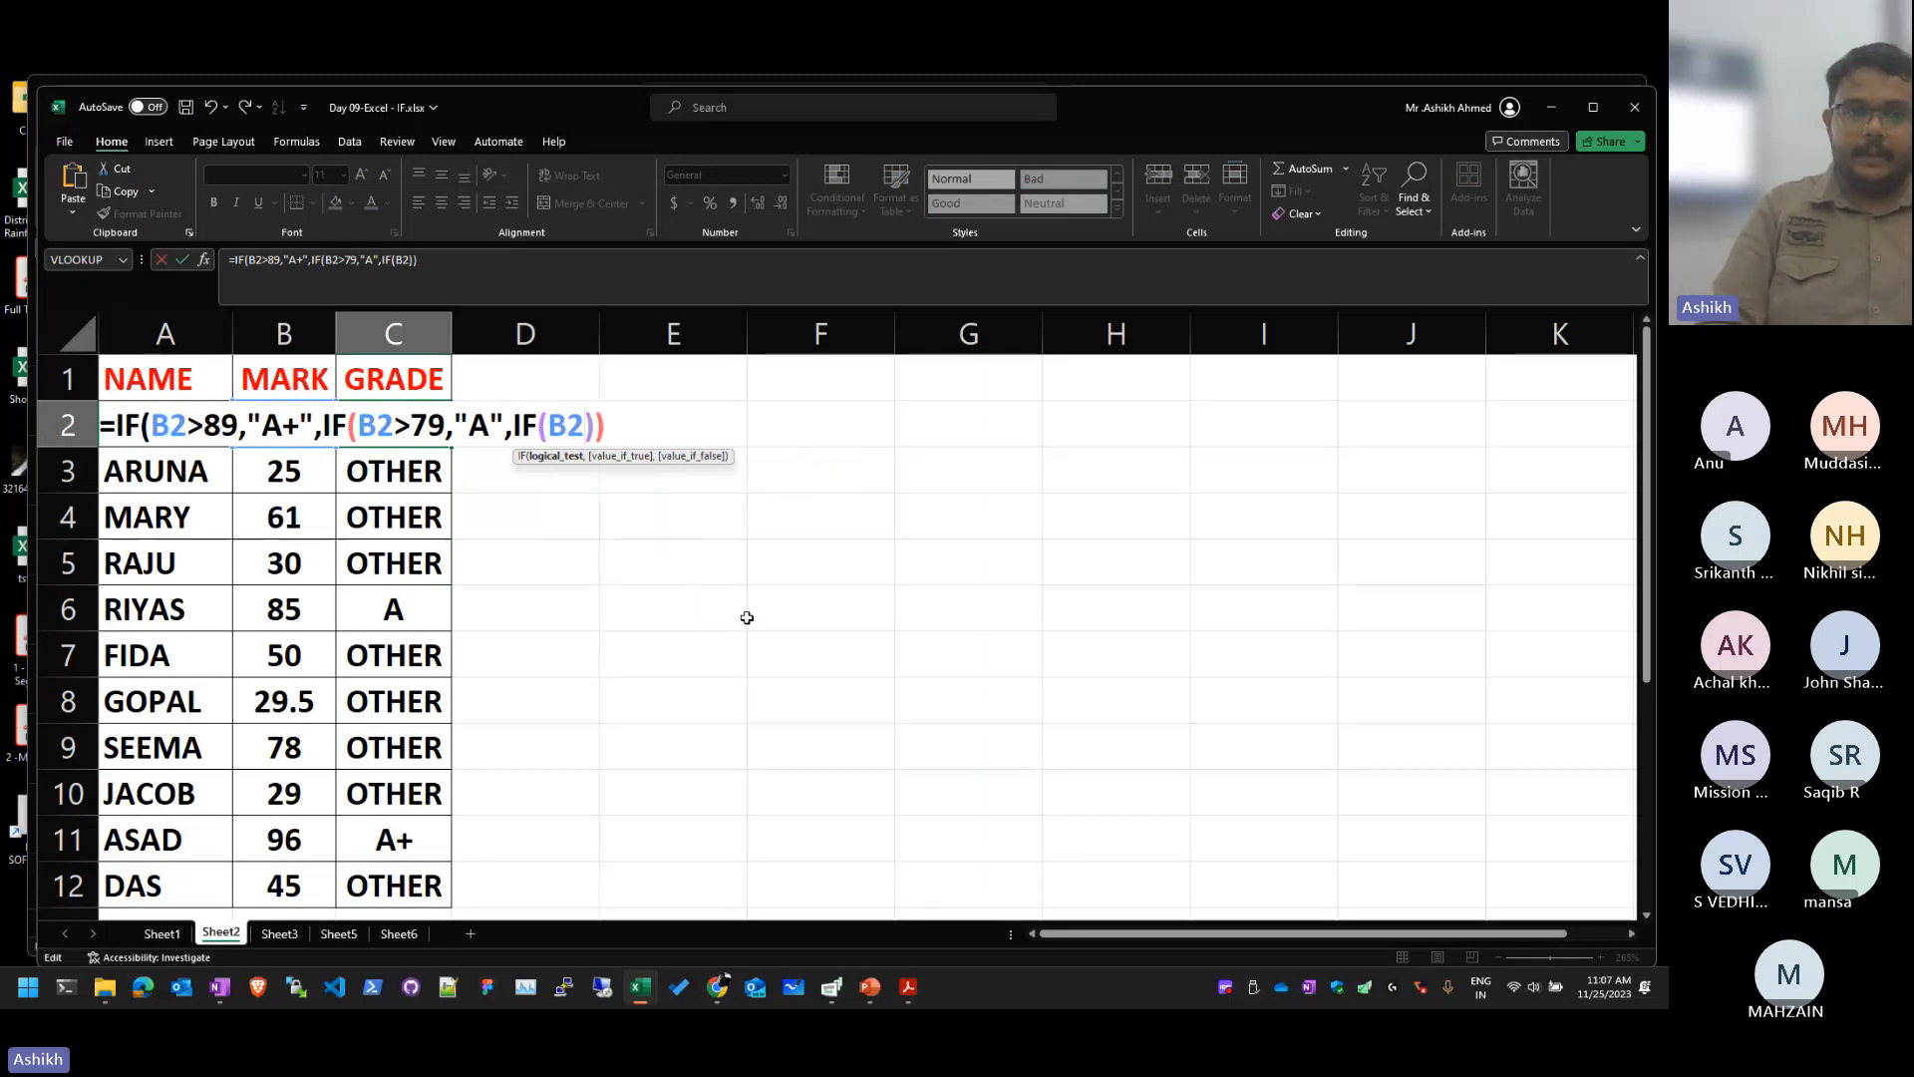
pyautogui.write('>')
pyautogui.write('69,"')
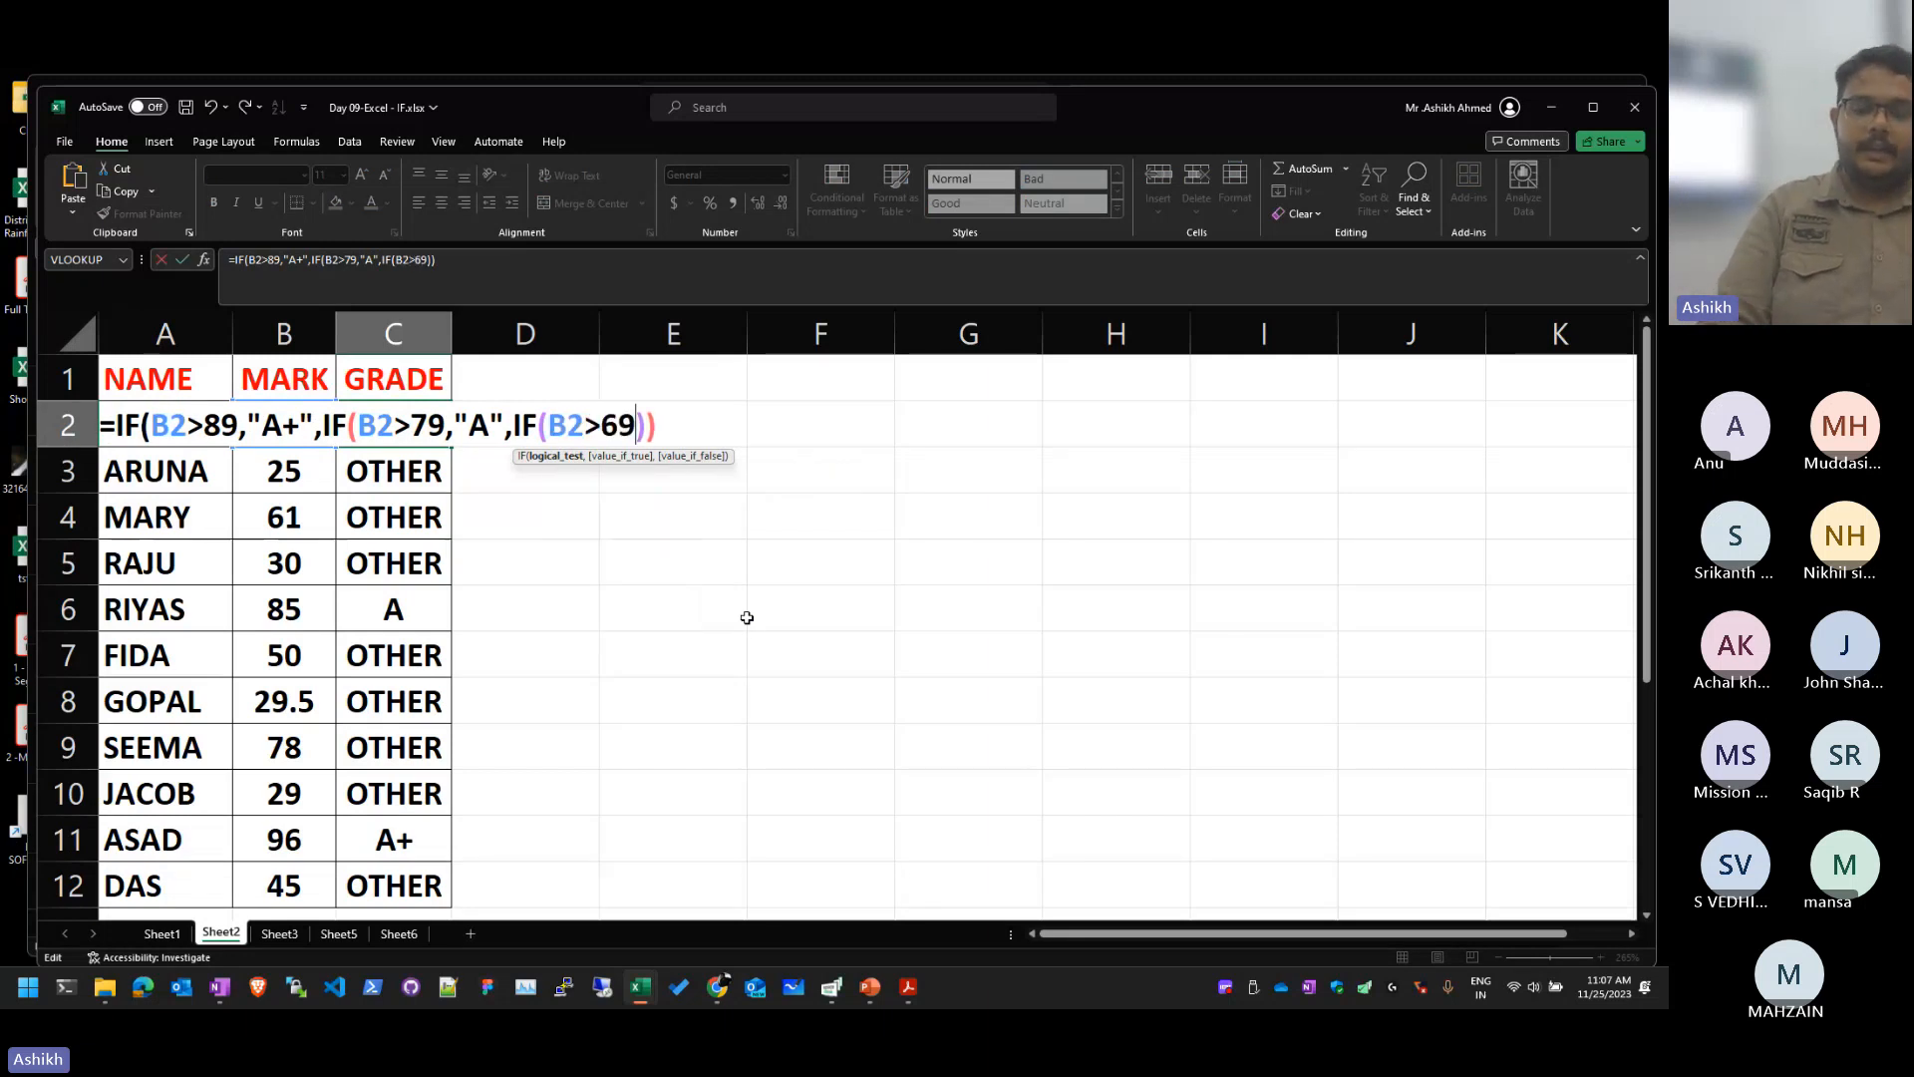
pyautogui.write('B+')
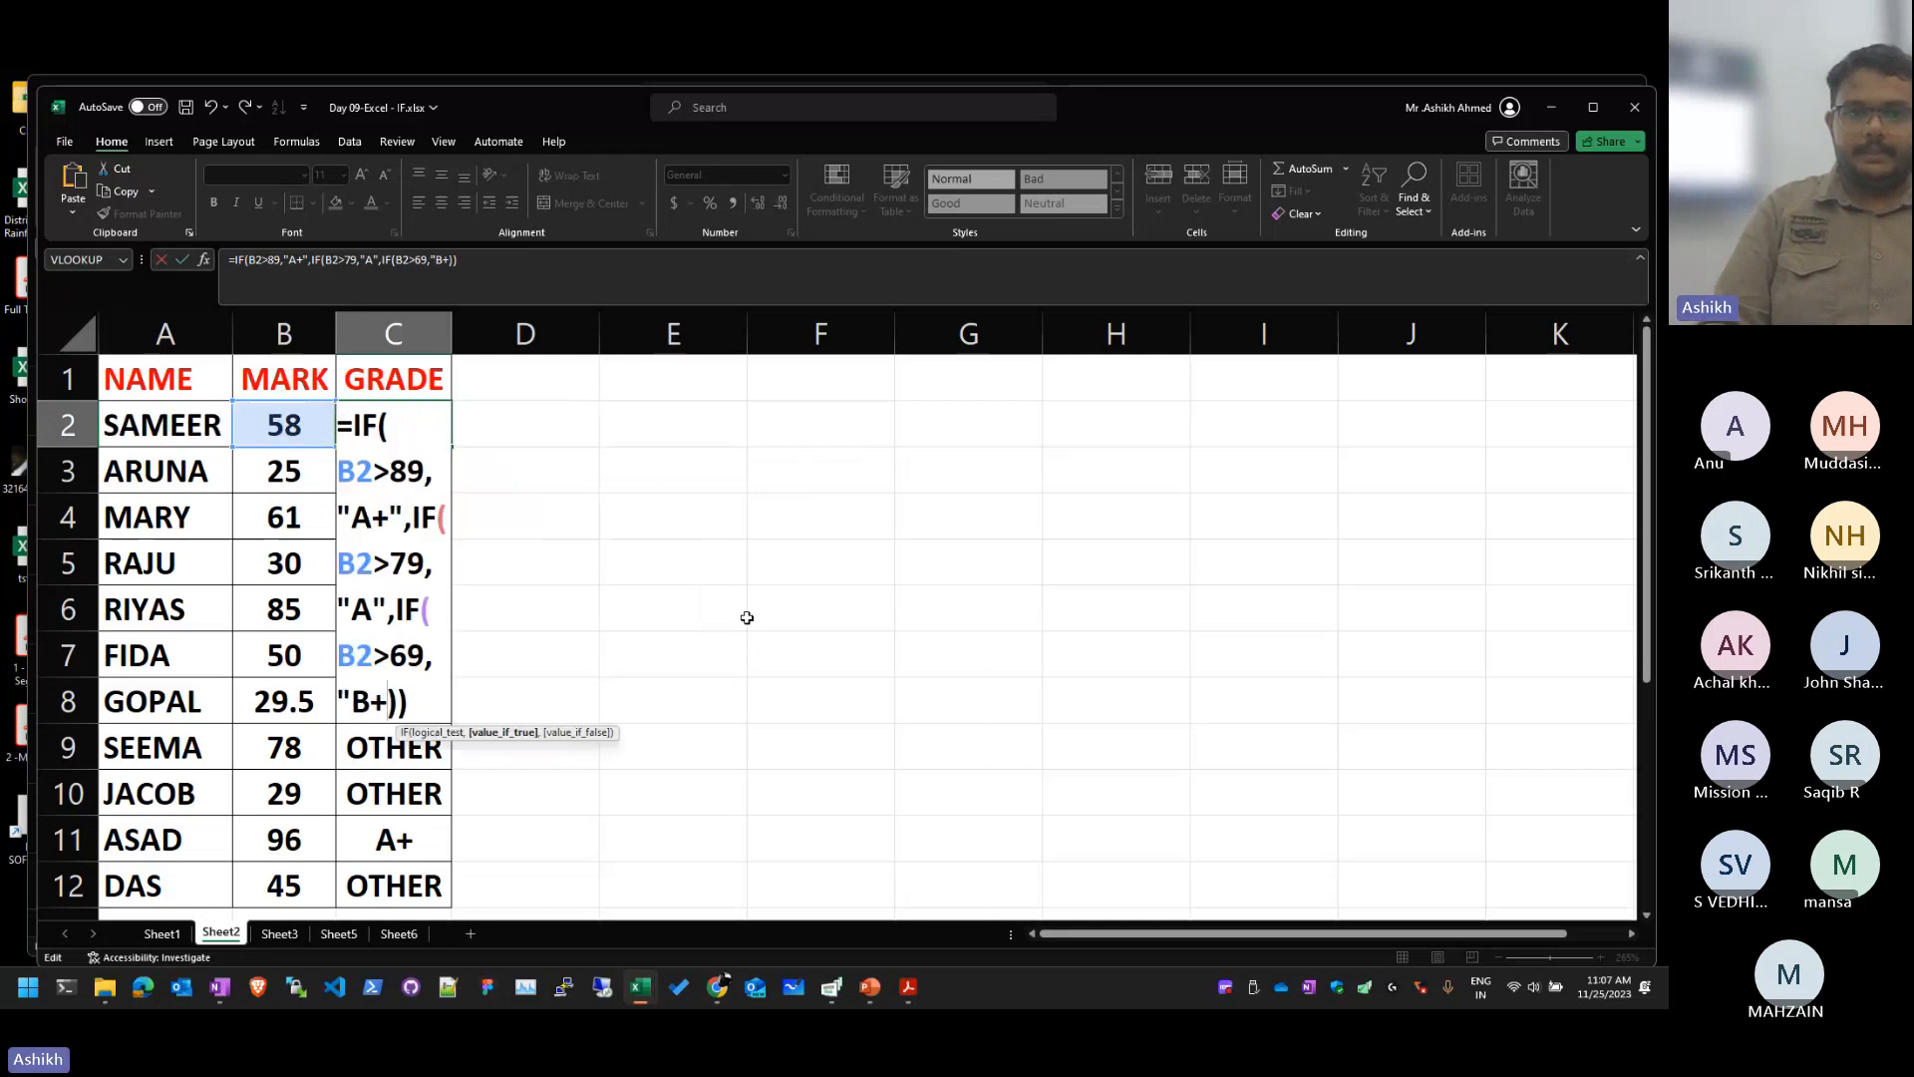
pyautogui.write('"')
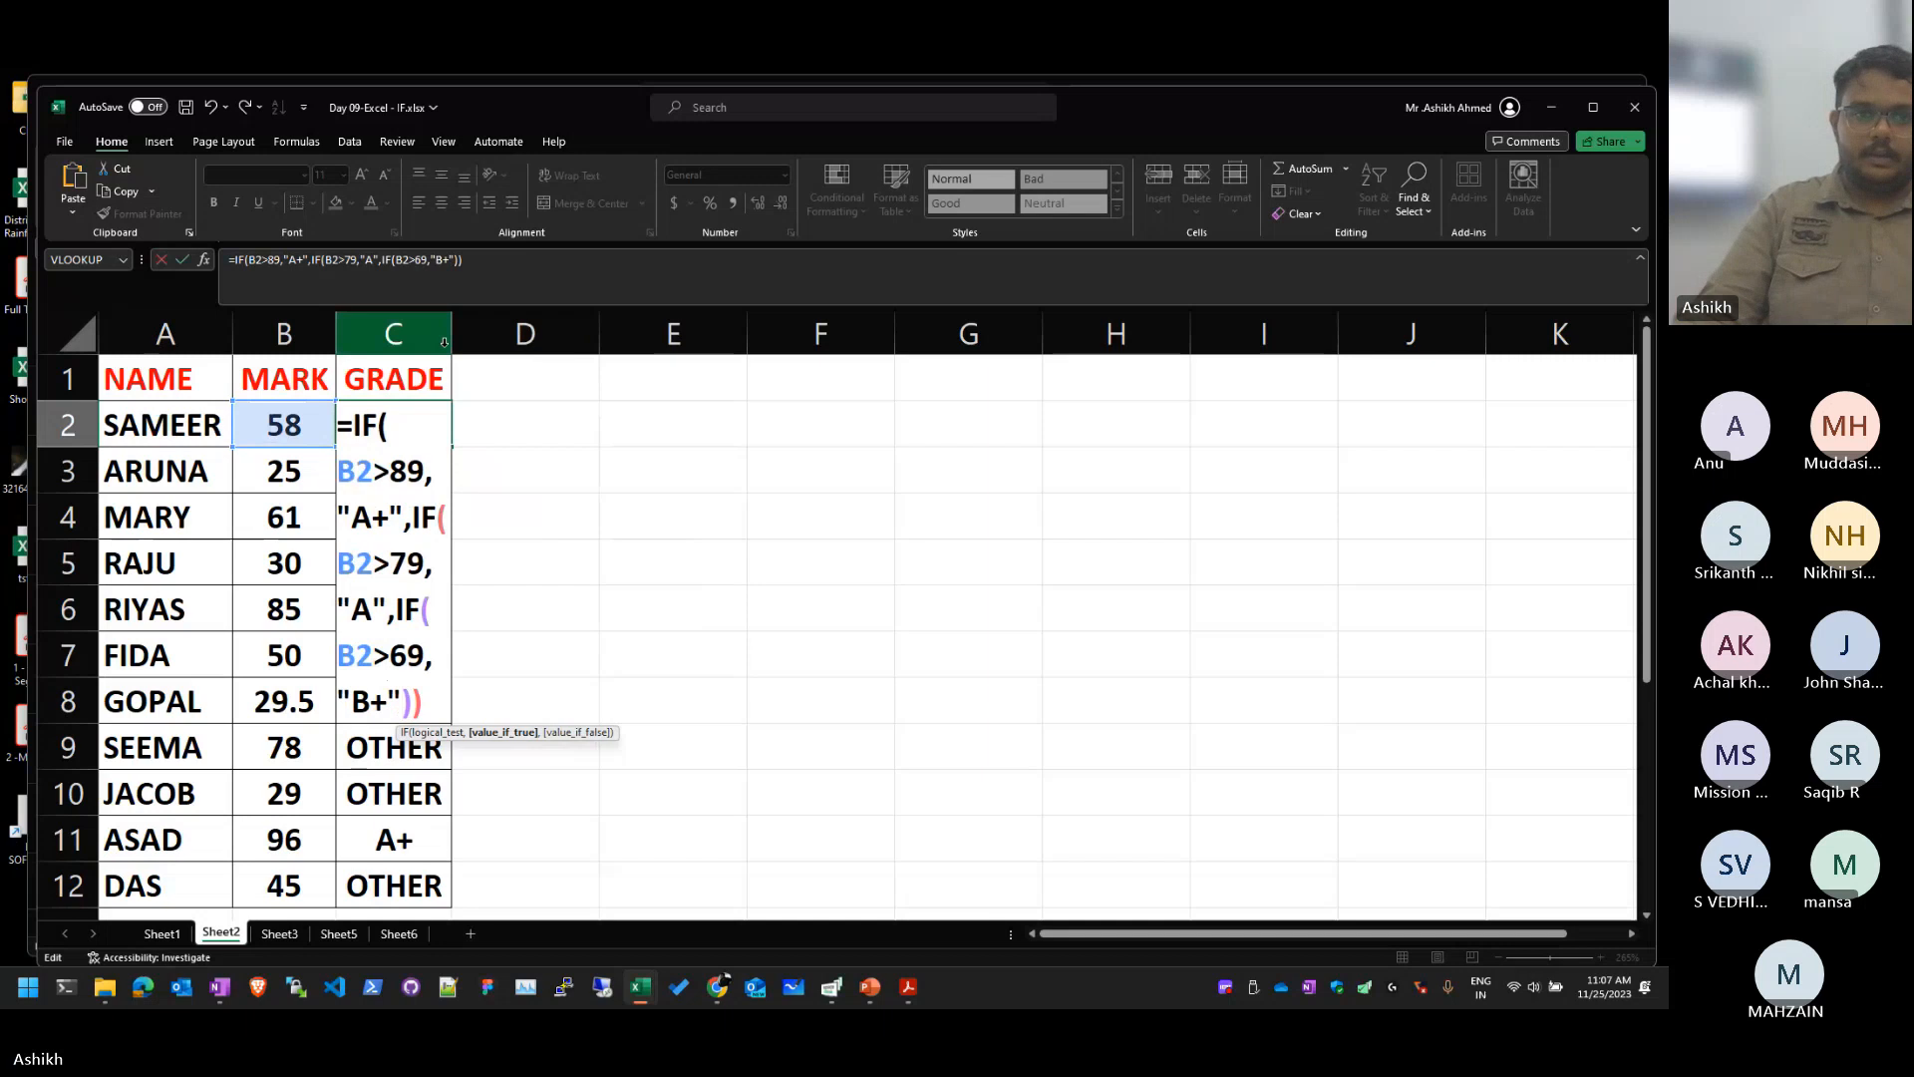
# Step: Try to enter the C2 formula, then add a third closing parenthesis at its end
pyautogui.press('Return')
pyautogui.press('Escape')
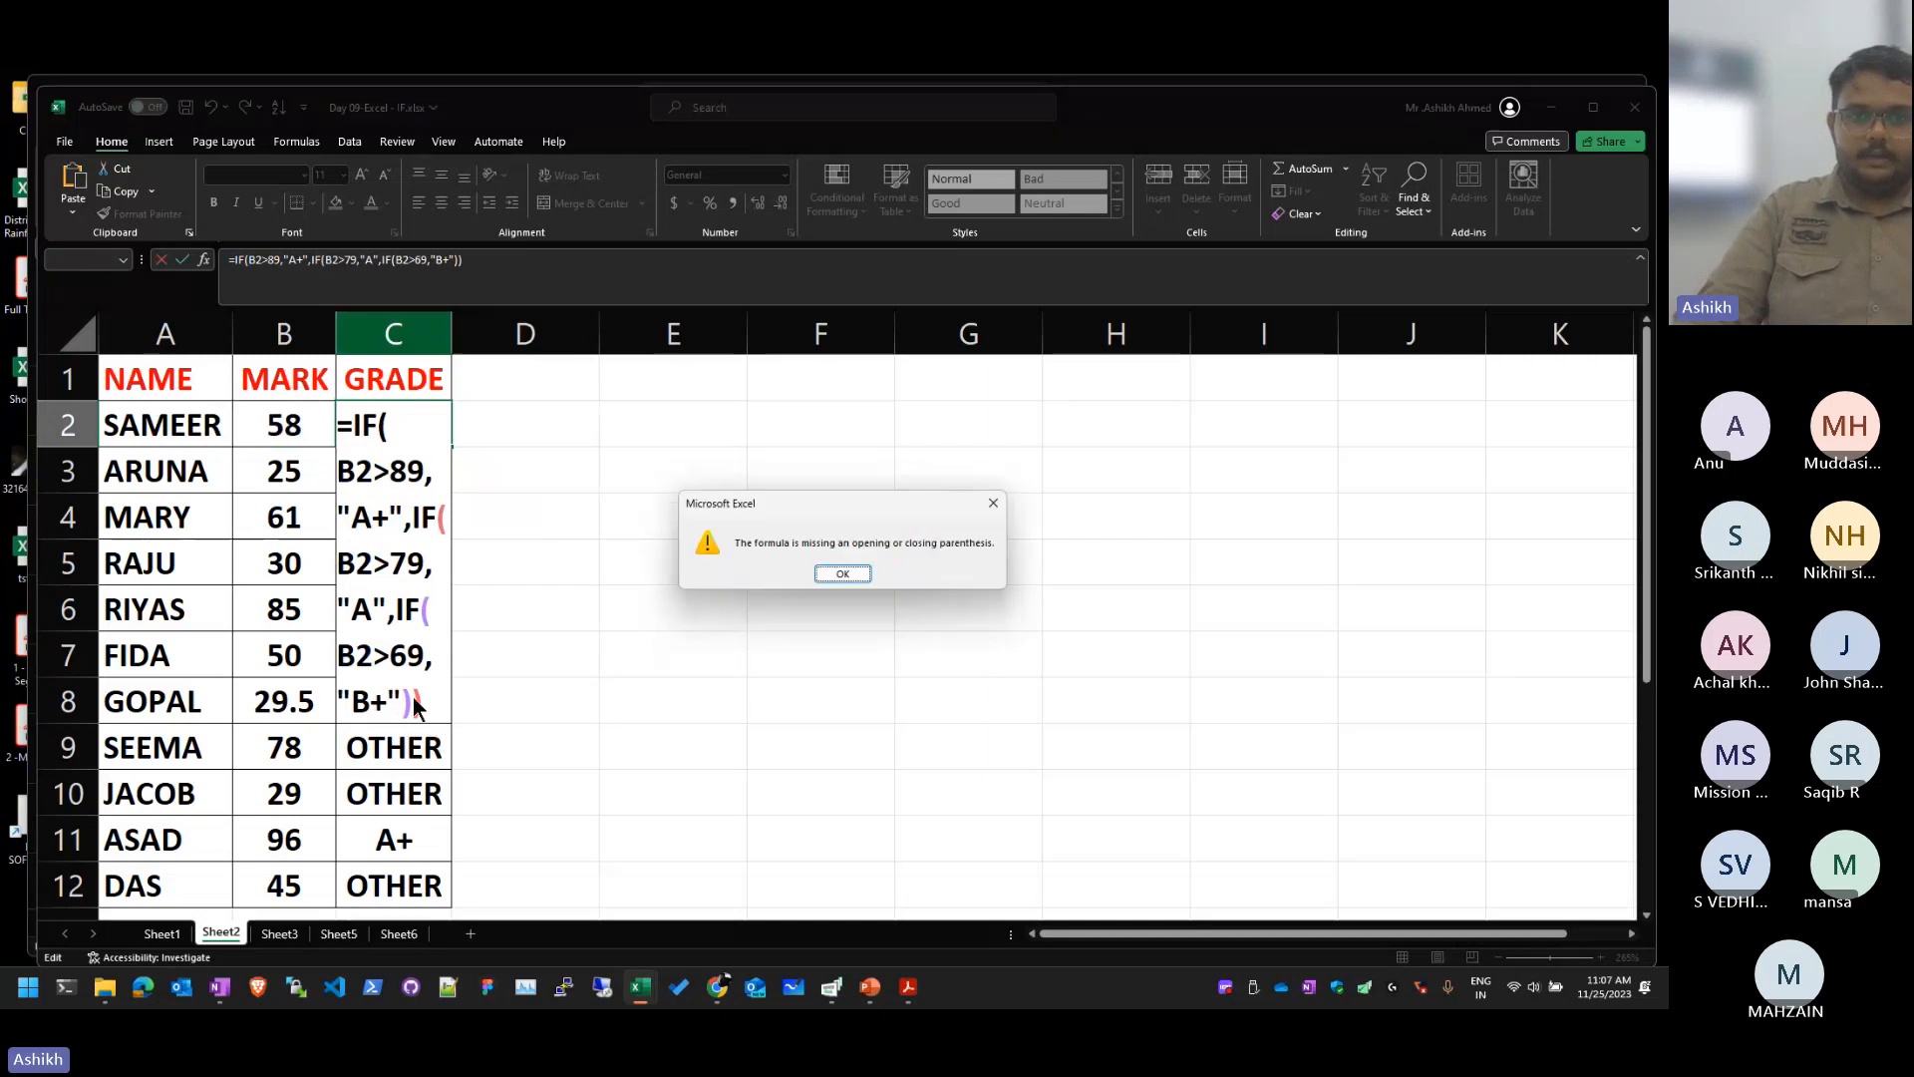
pyautogui.press('Escape')
pyautogui.click(403, 702)
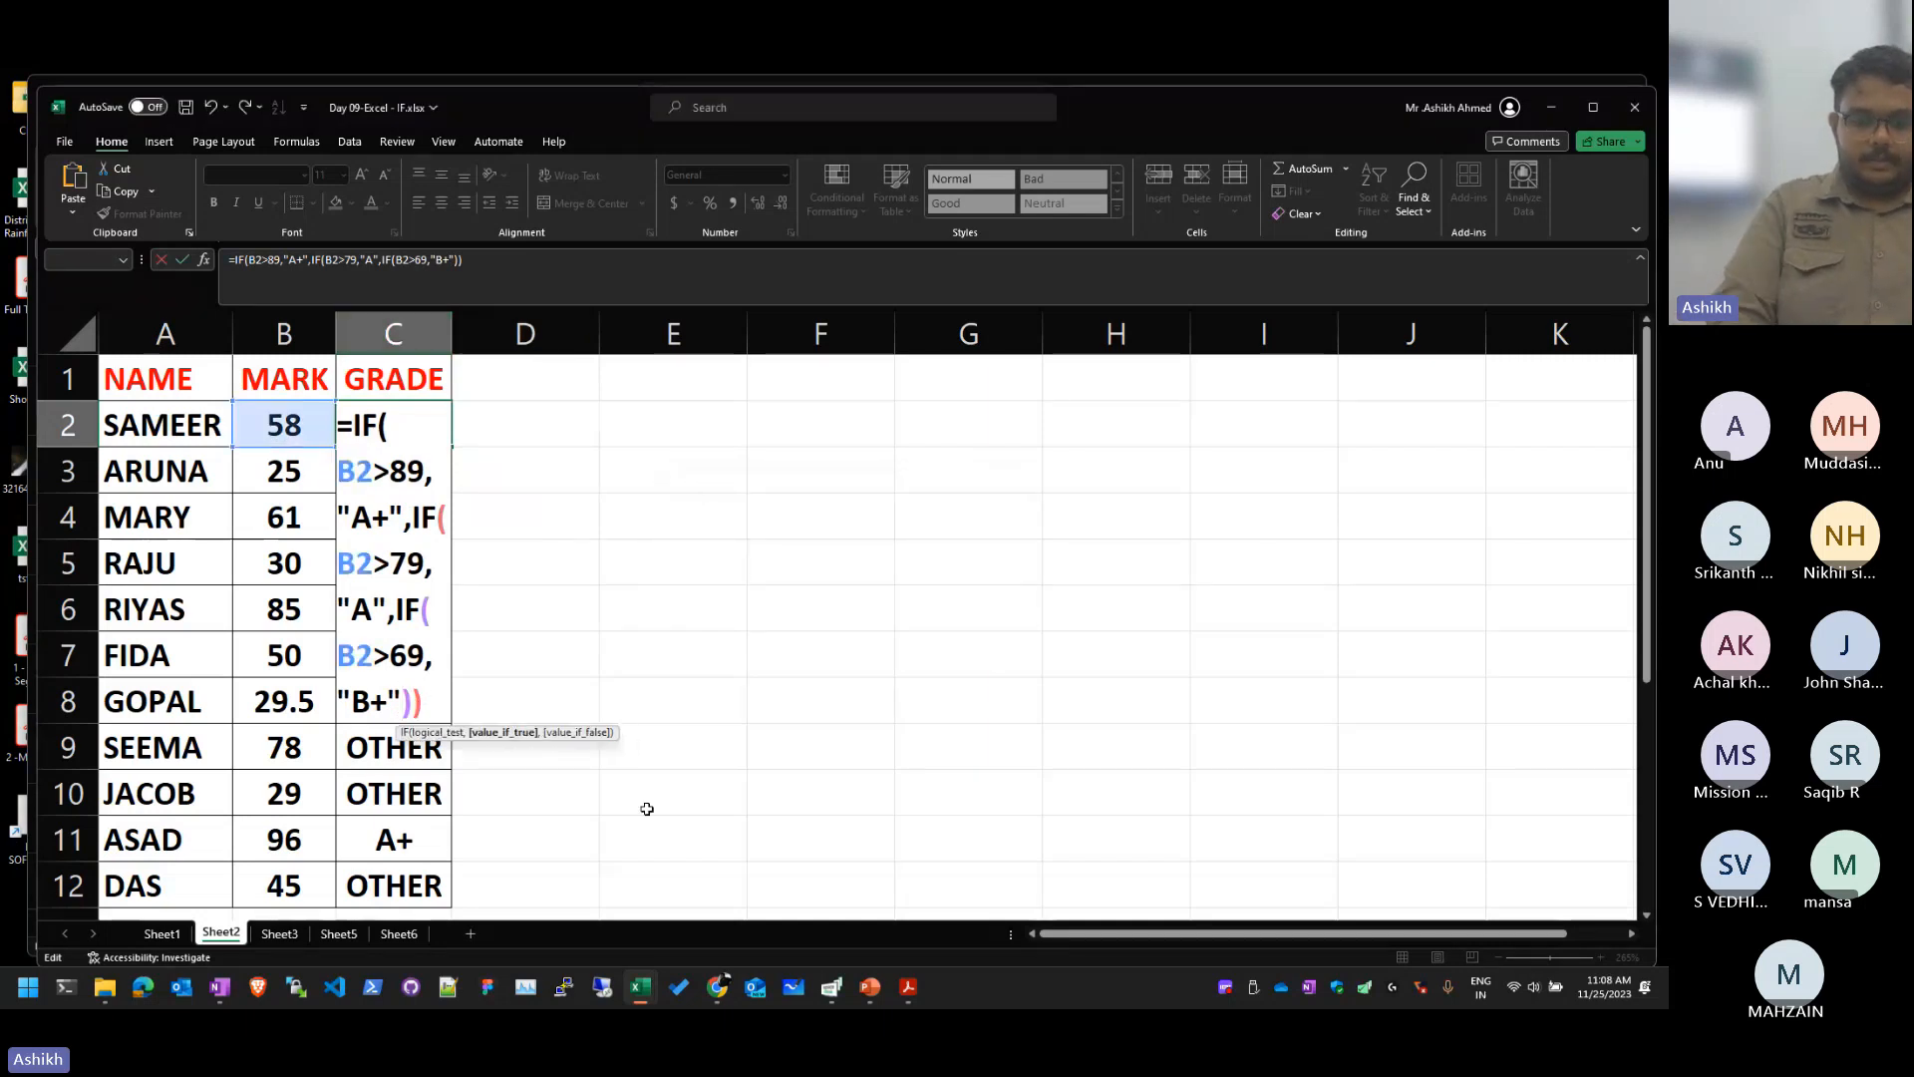
pyautogui.write(')')
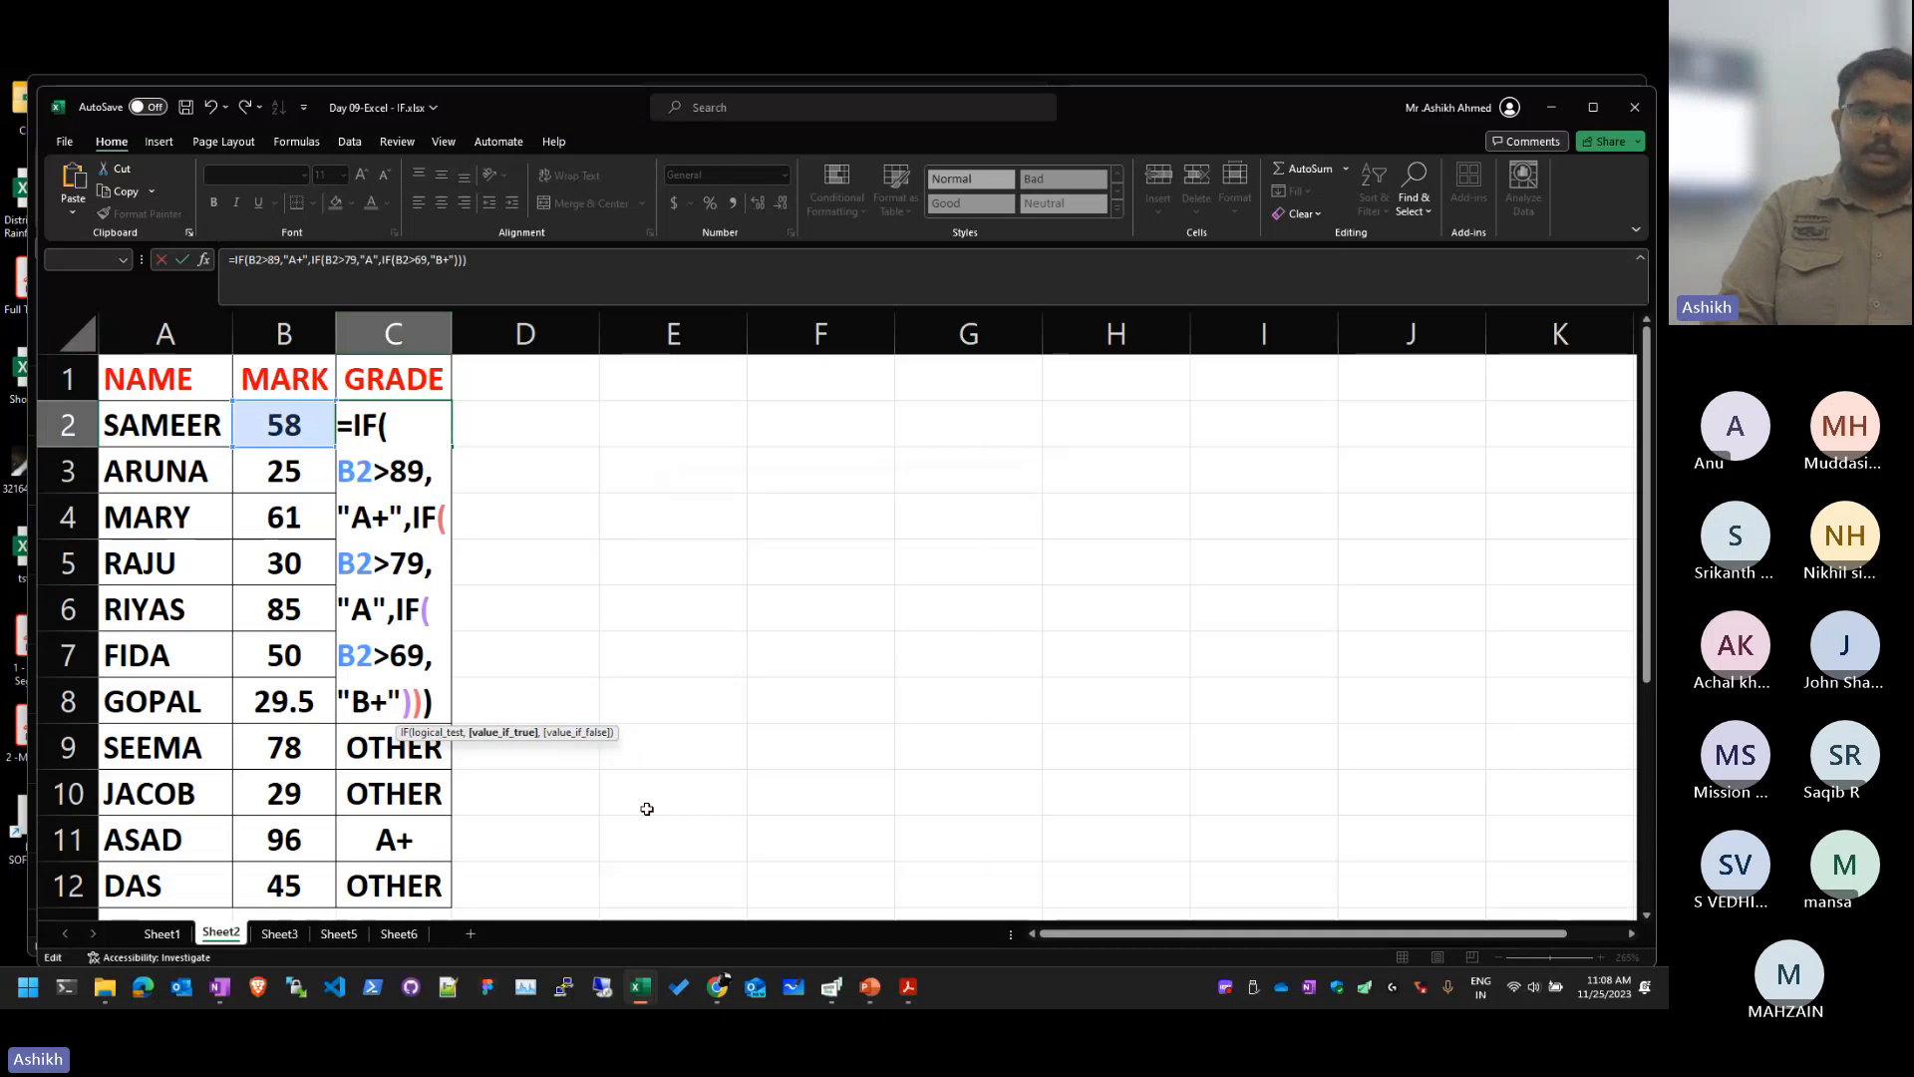
# Step: Add "OTHERS" as the innermost IF's value if false and enter the C2 formula
pyautogui.write(',"')
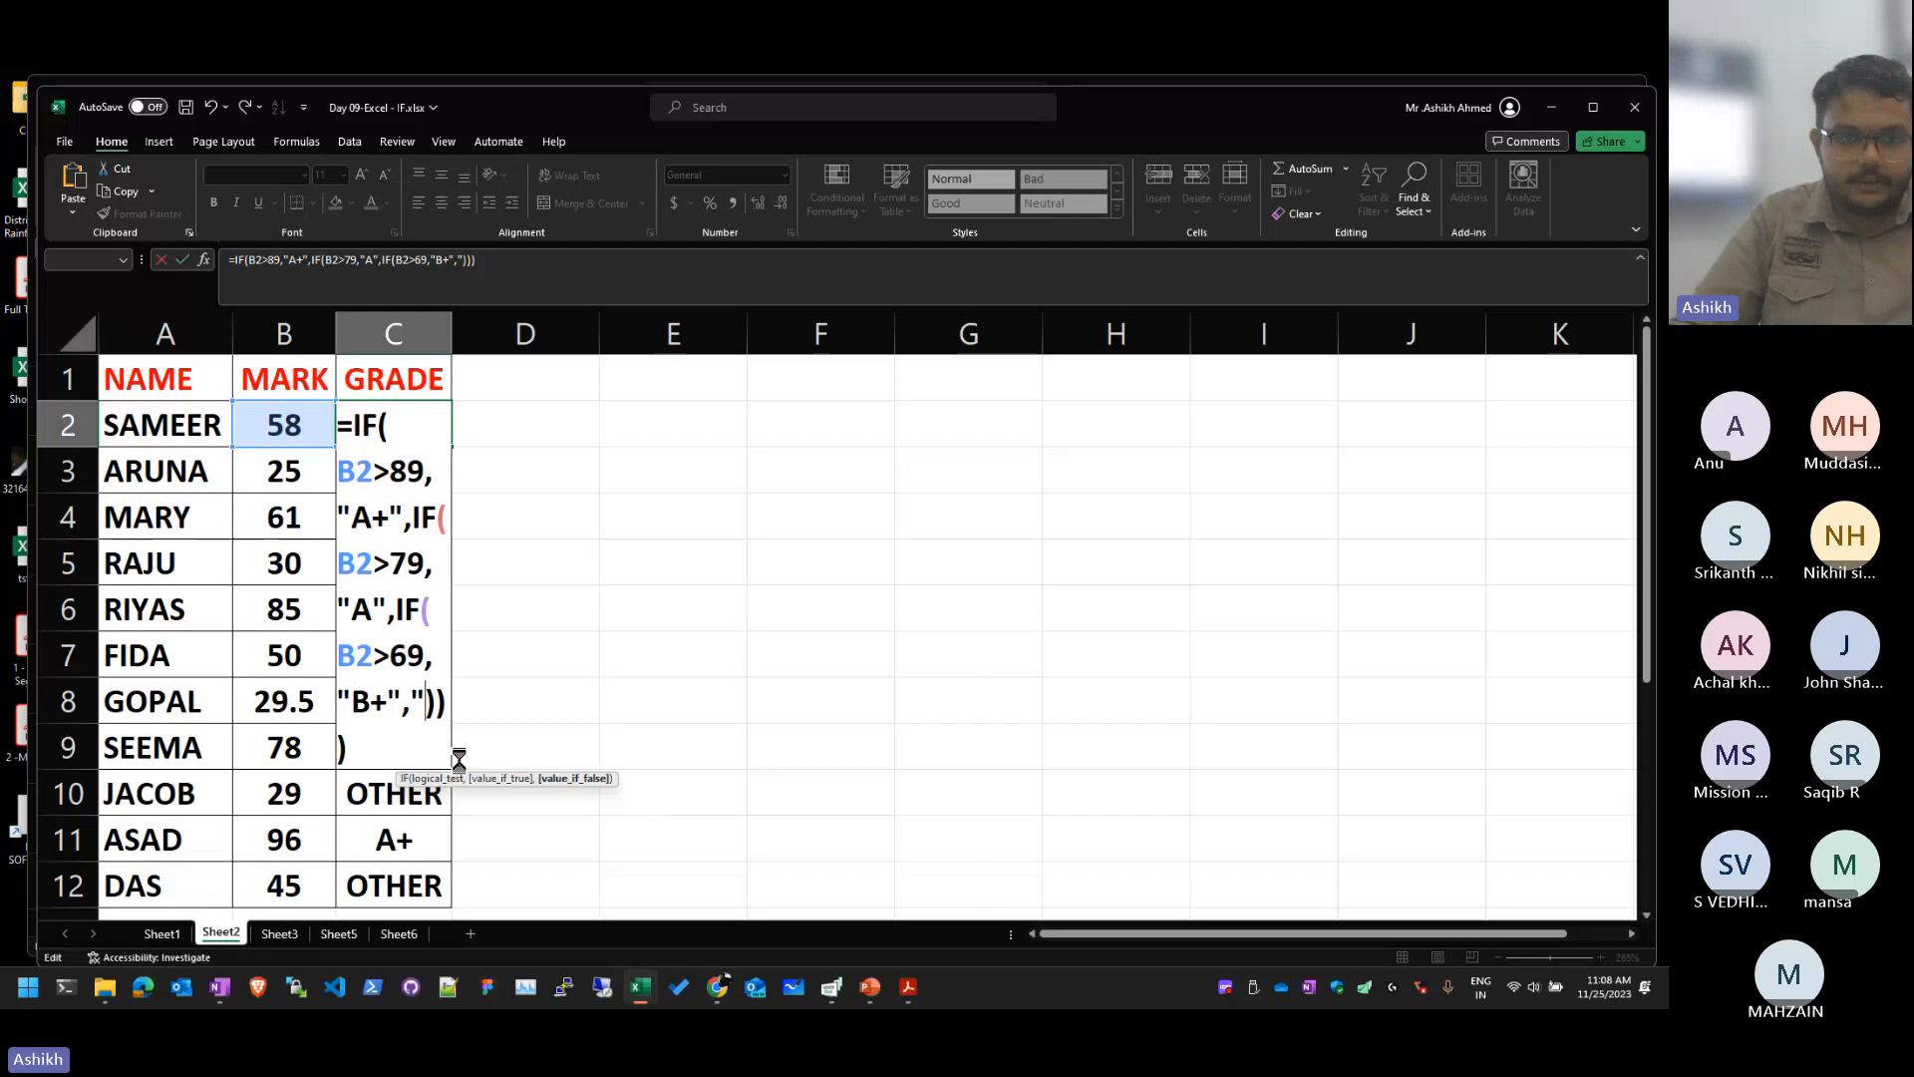
pyautogui.press('Return')
pyautogui.press('Escape')
pyautogui.press('Escape')
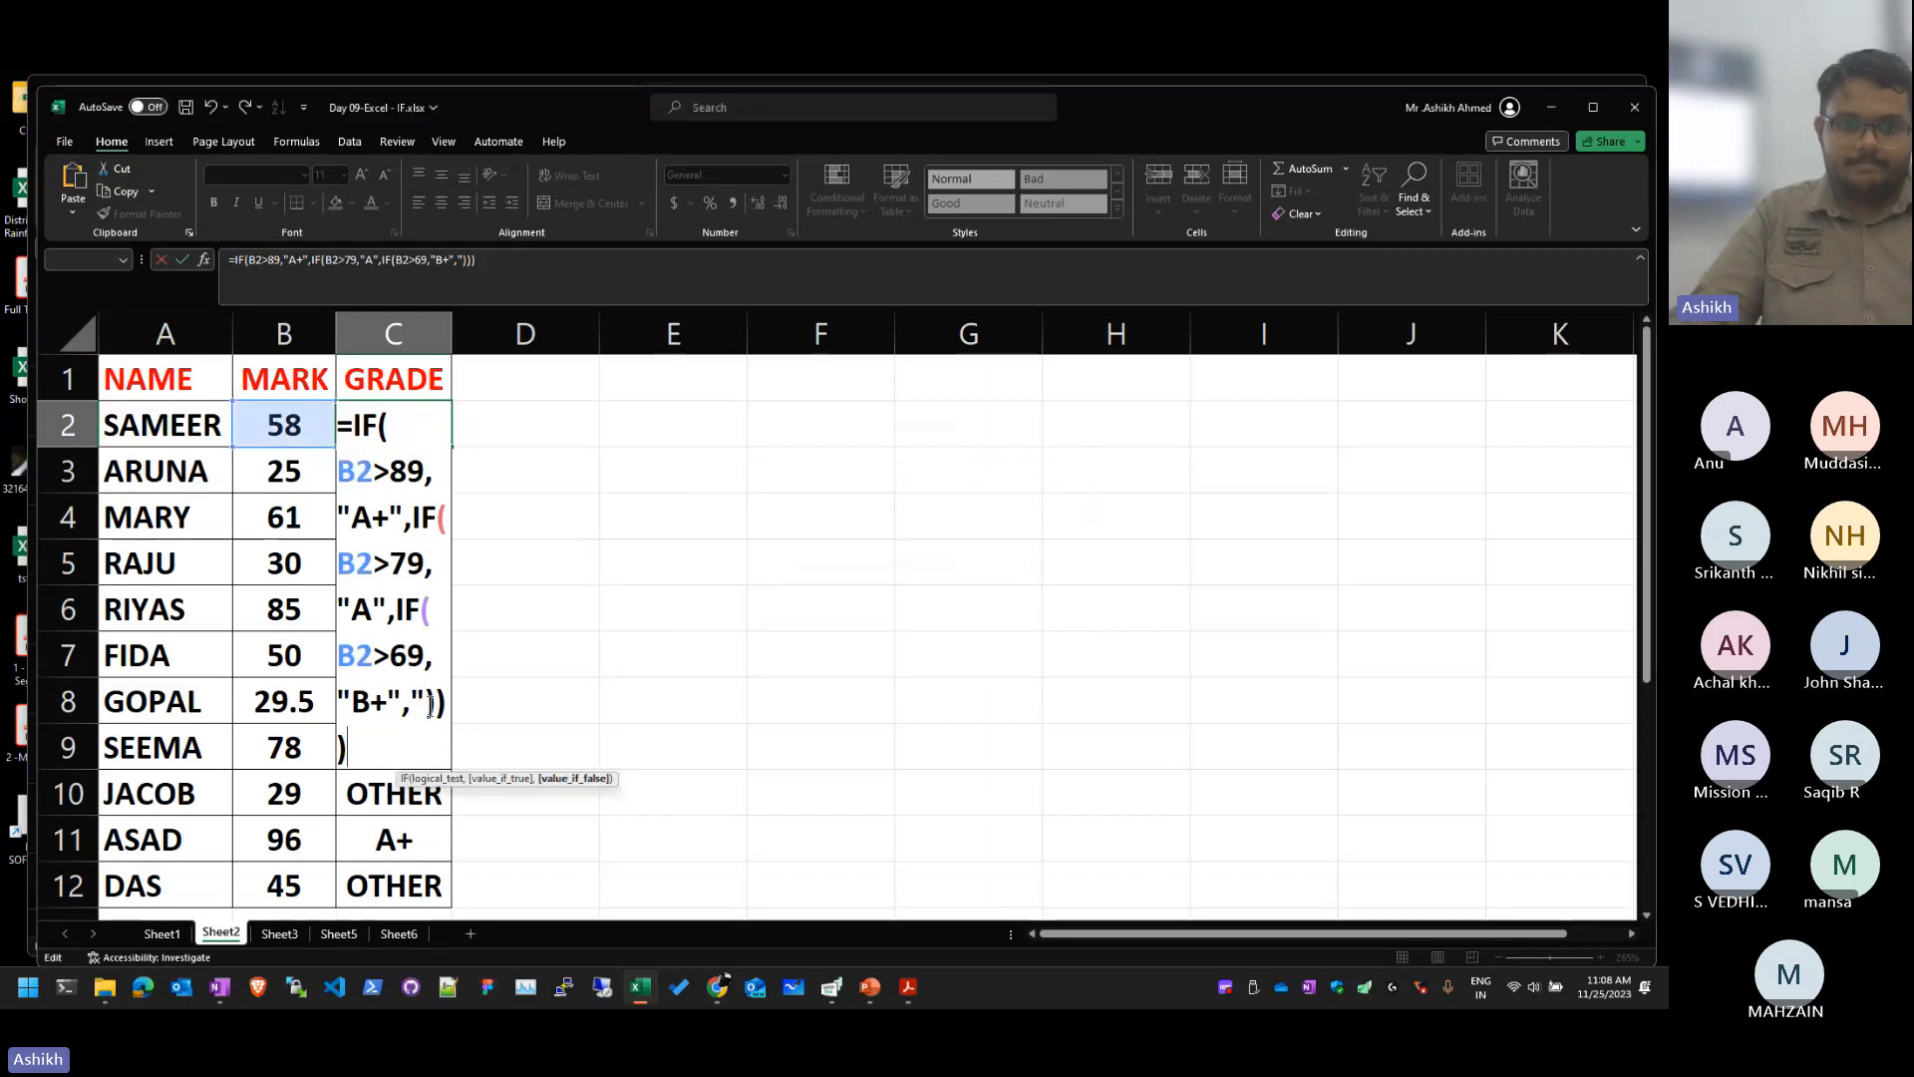
pyautogui.click(428, 706)
pyautogui.write('OTHERS')
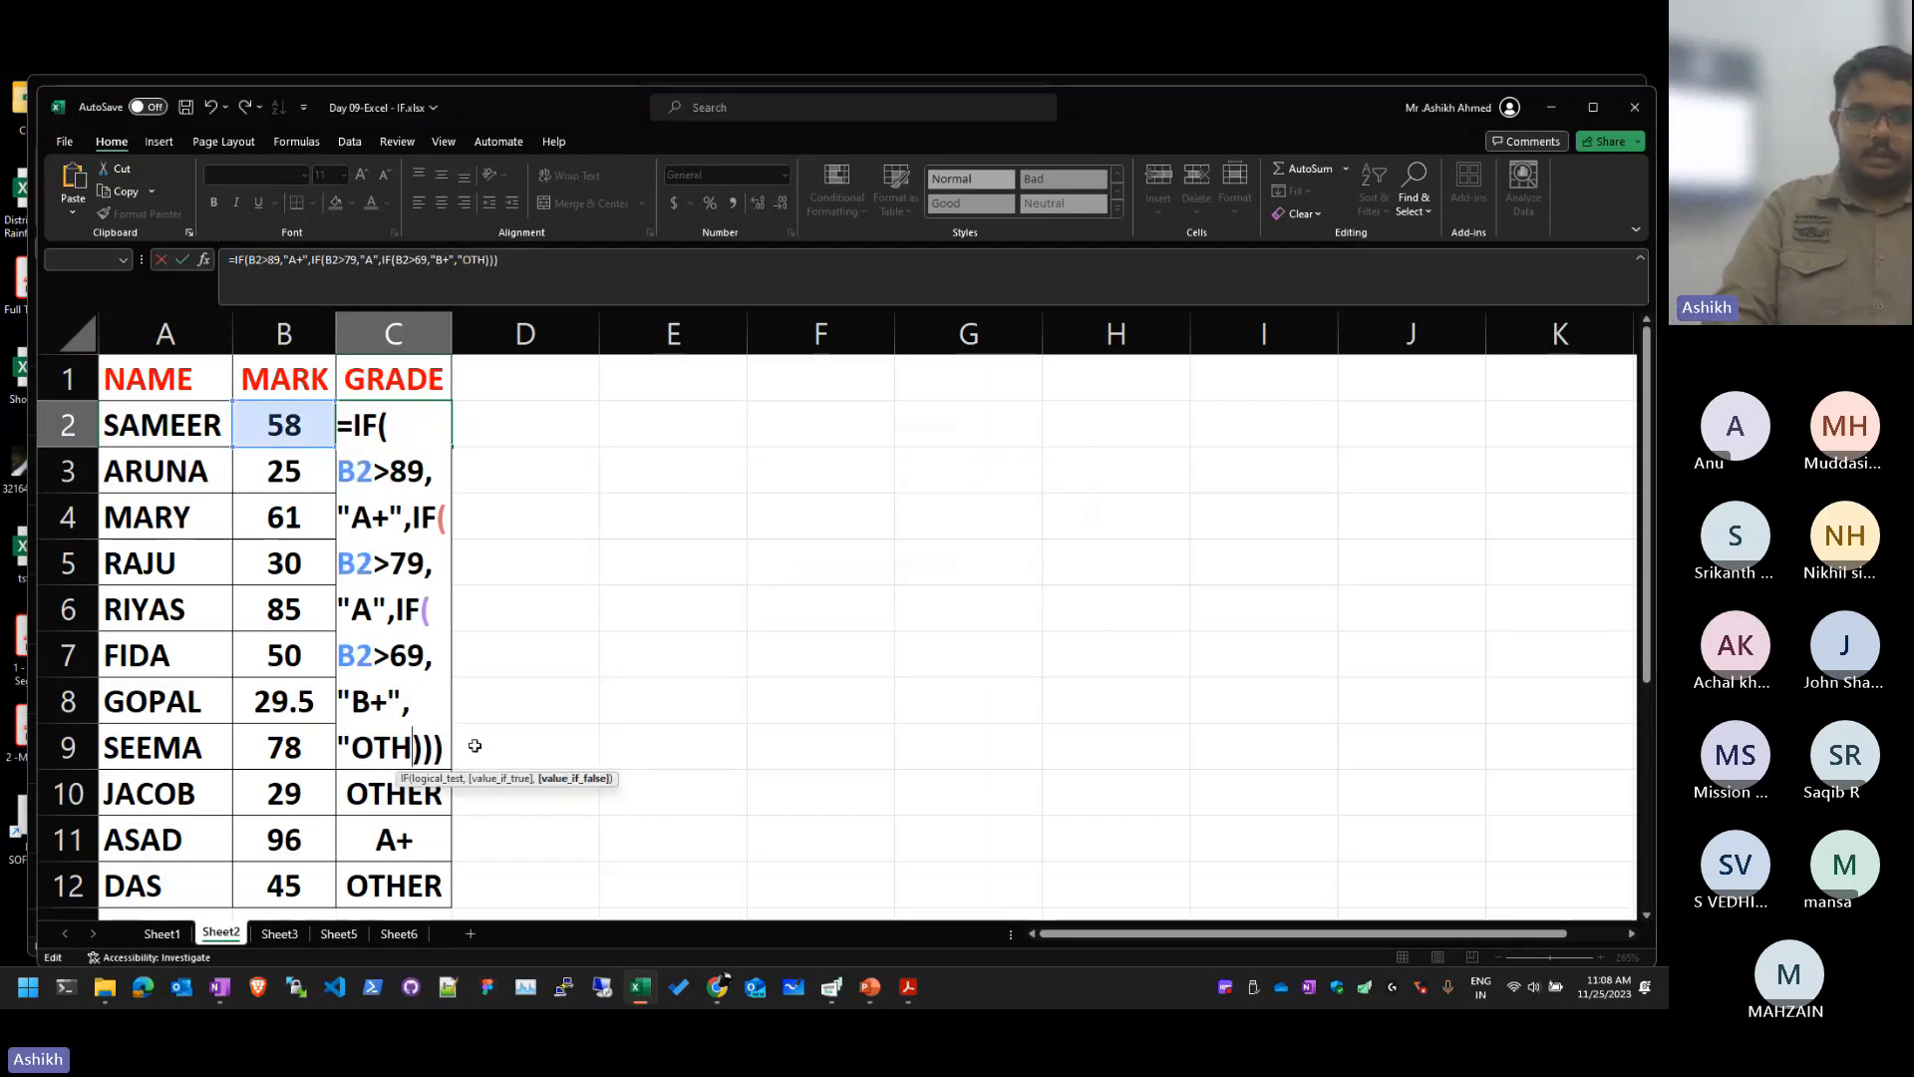
pyautogui.write('"')
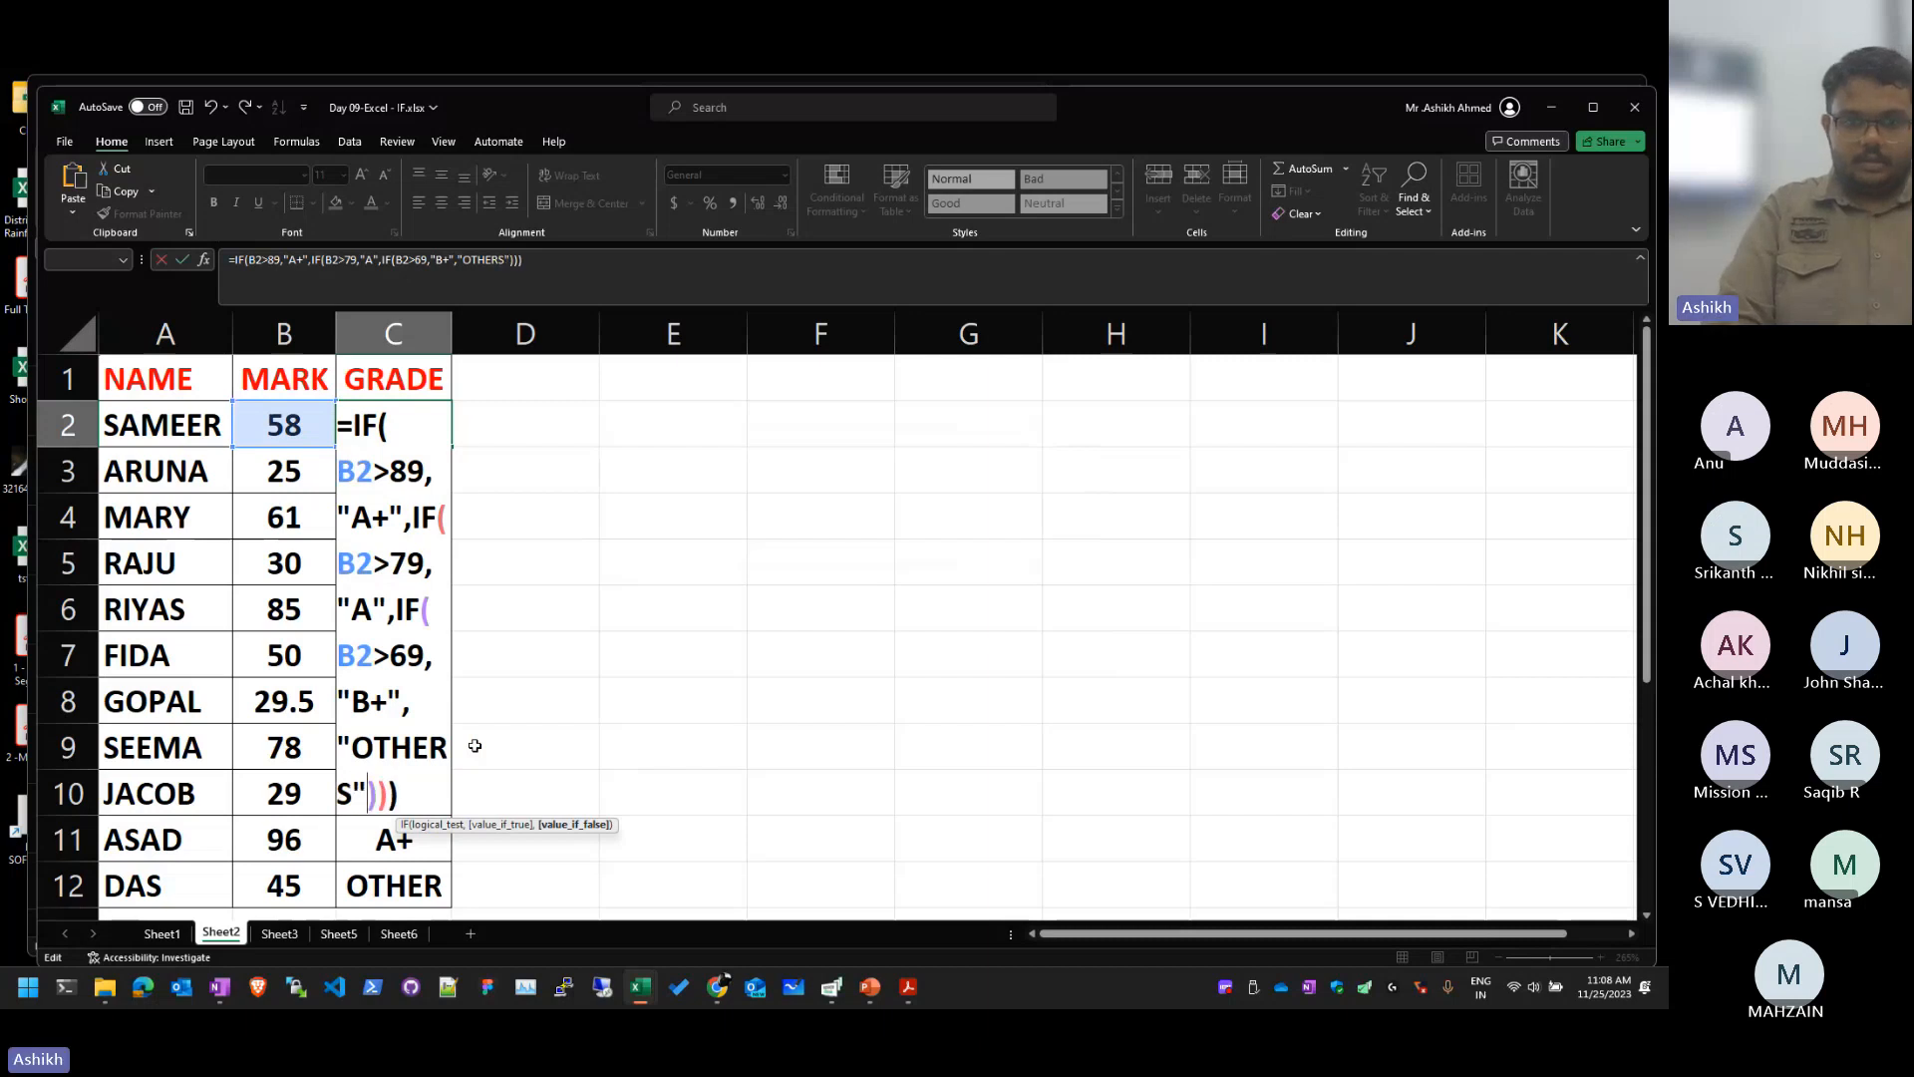
pyautogui.press('Return')
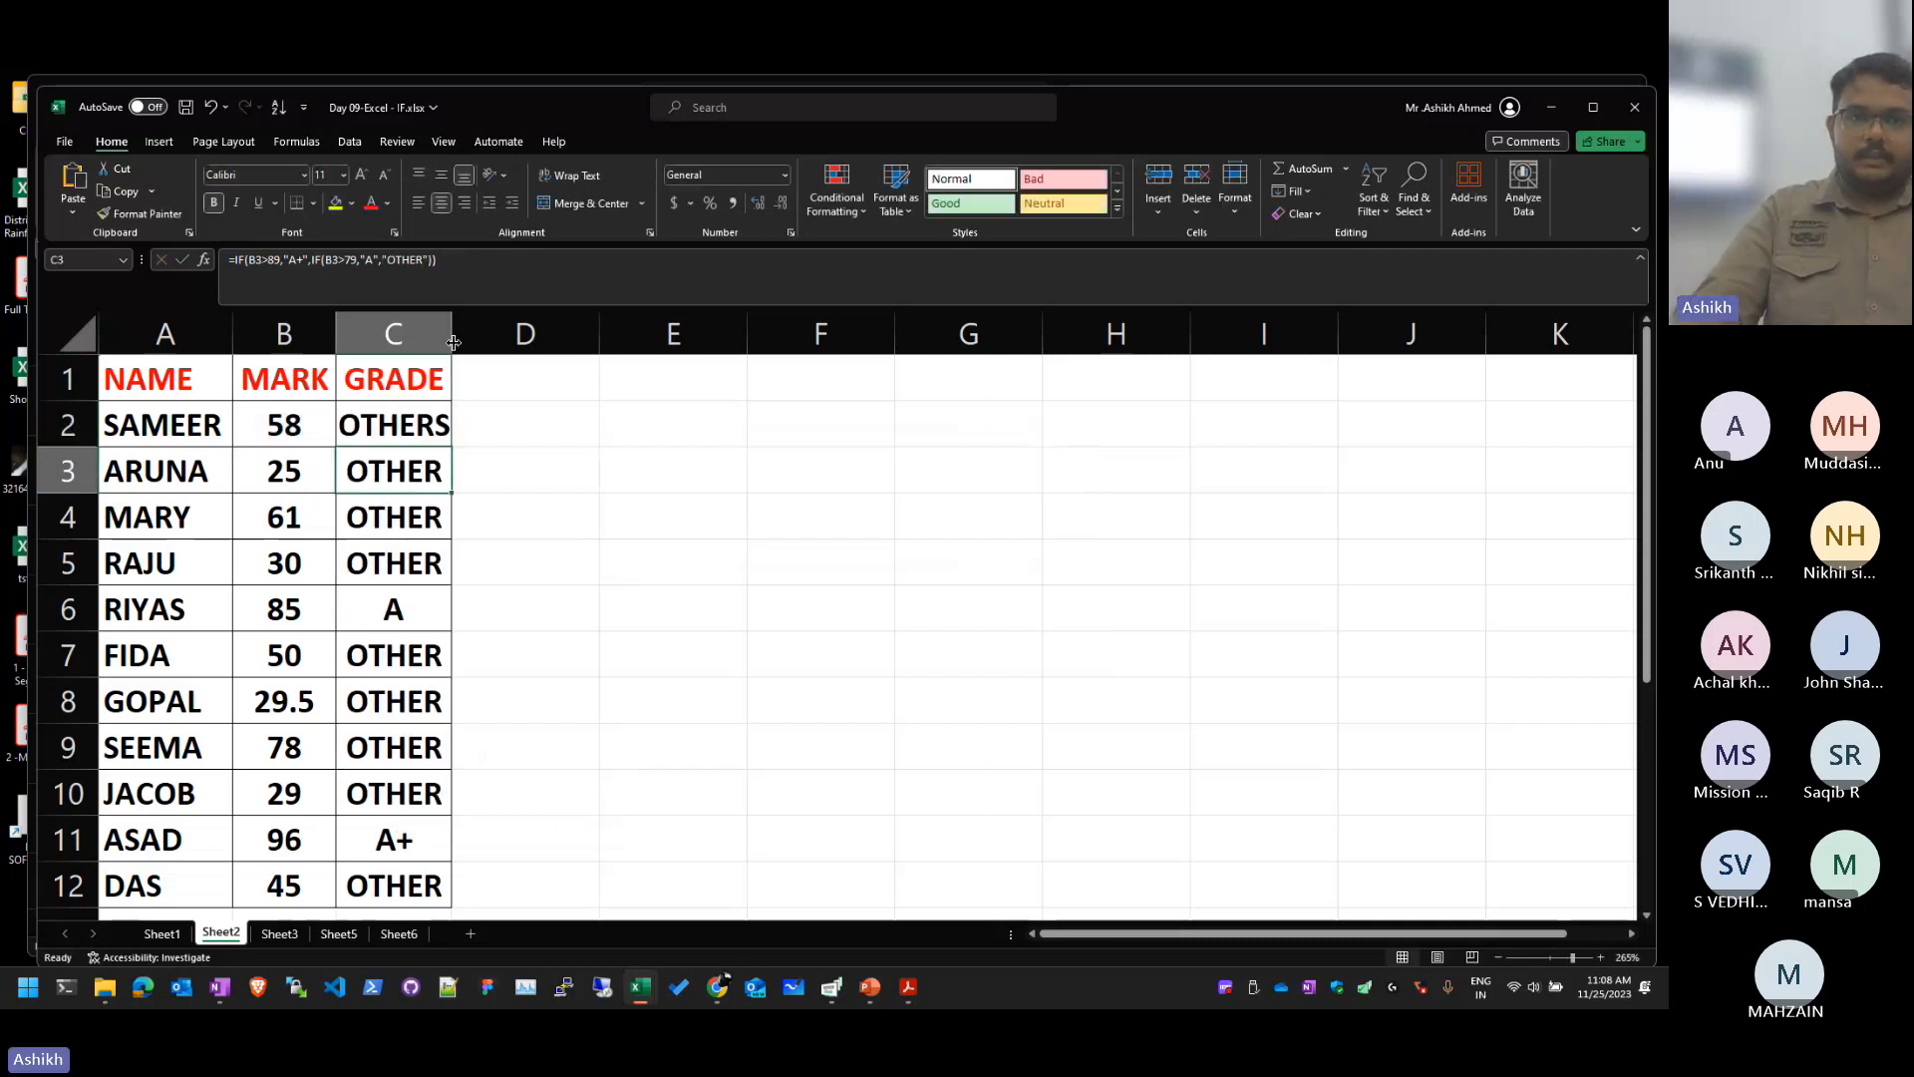
# Step: Widen the GRADE column C far enough to fit the whole nested IF formula on one line
pyautogui.doubleClick(452, 335)
pyautogui.moveTo(450, 335); pyautogui.dragTo(1161, 334)
pyautogui.click(678, 516)
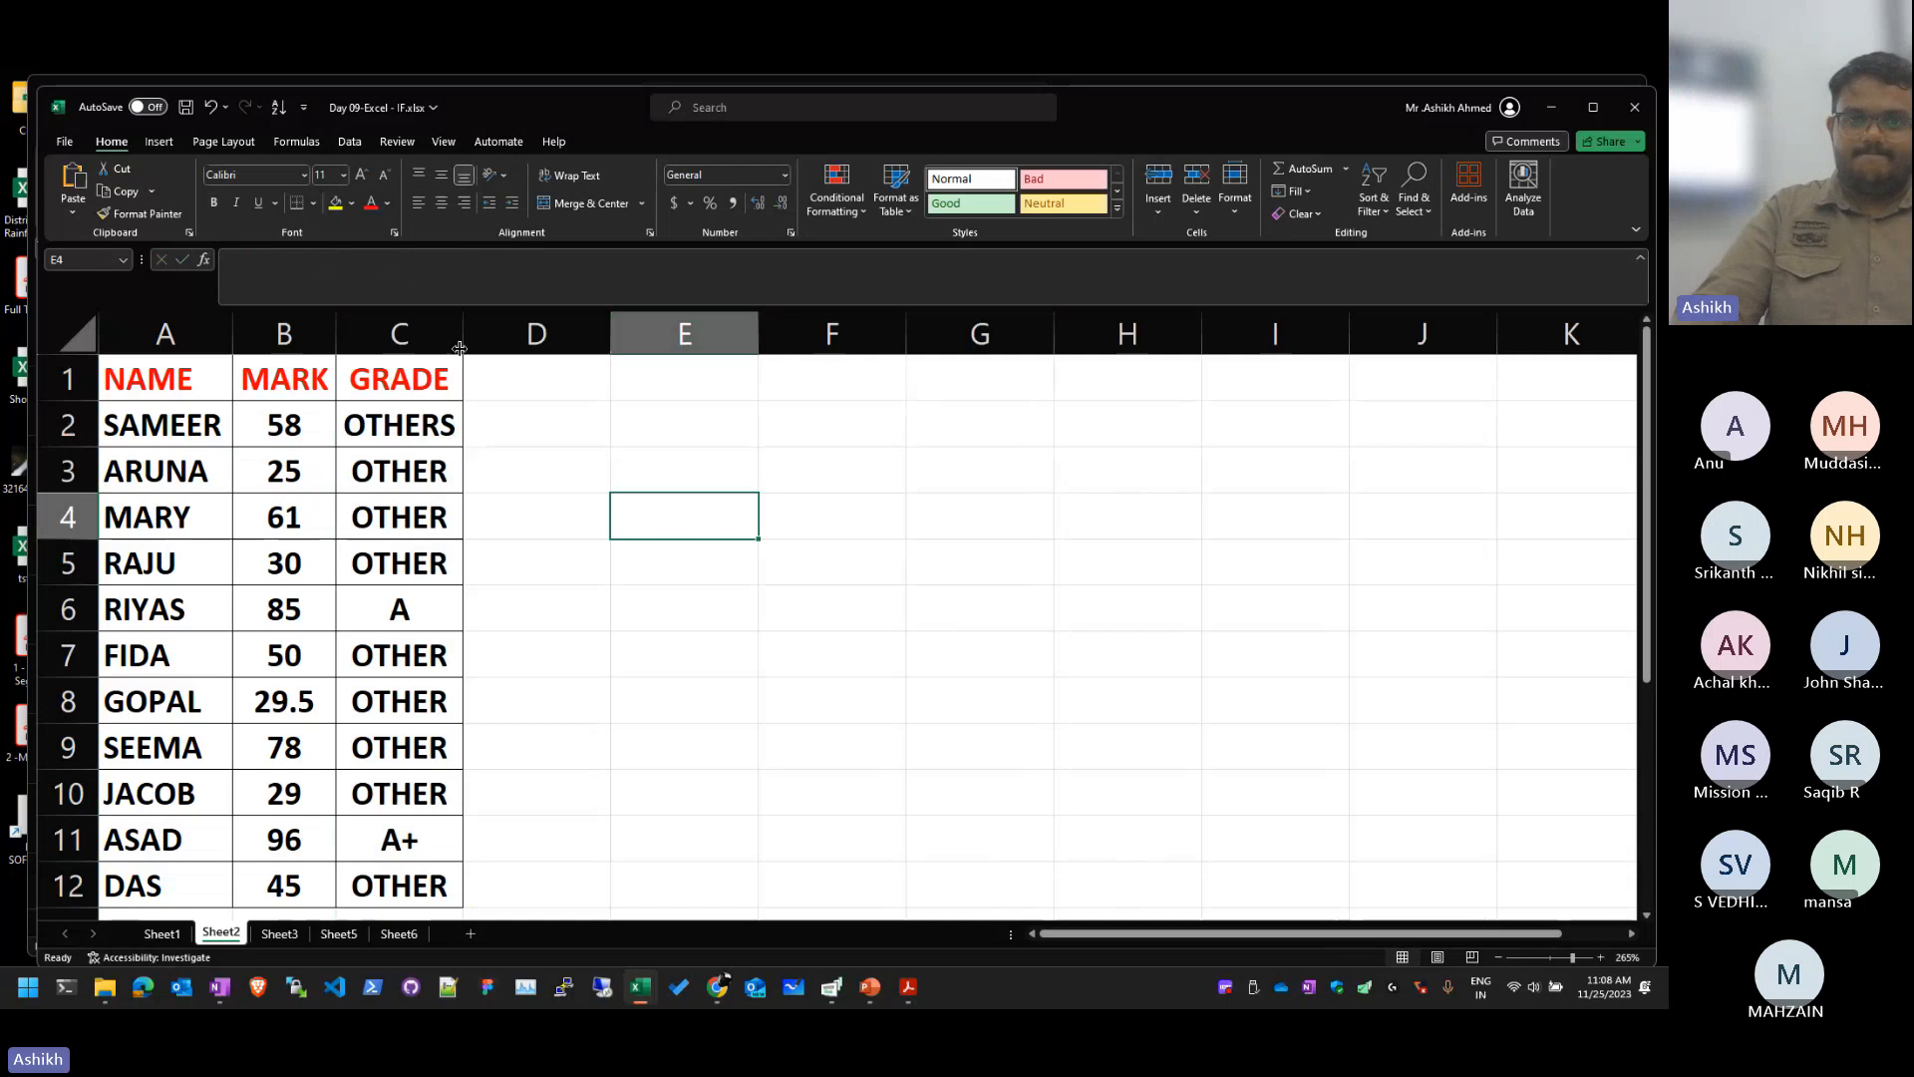
pyautogui.moveTo(462, 339); pyautogui.dragTo(1514, 332)
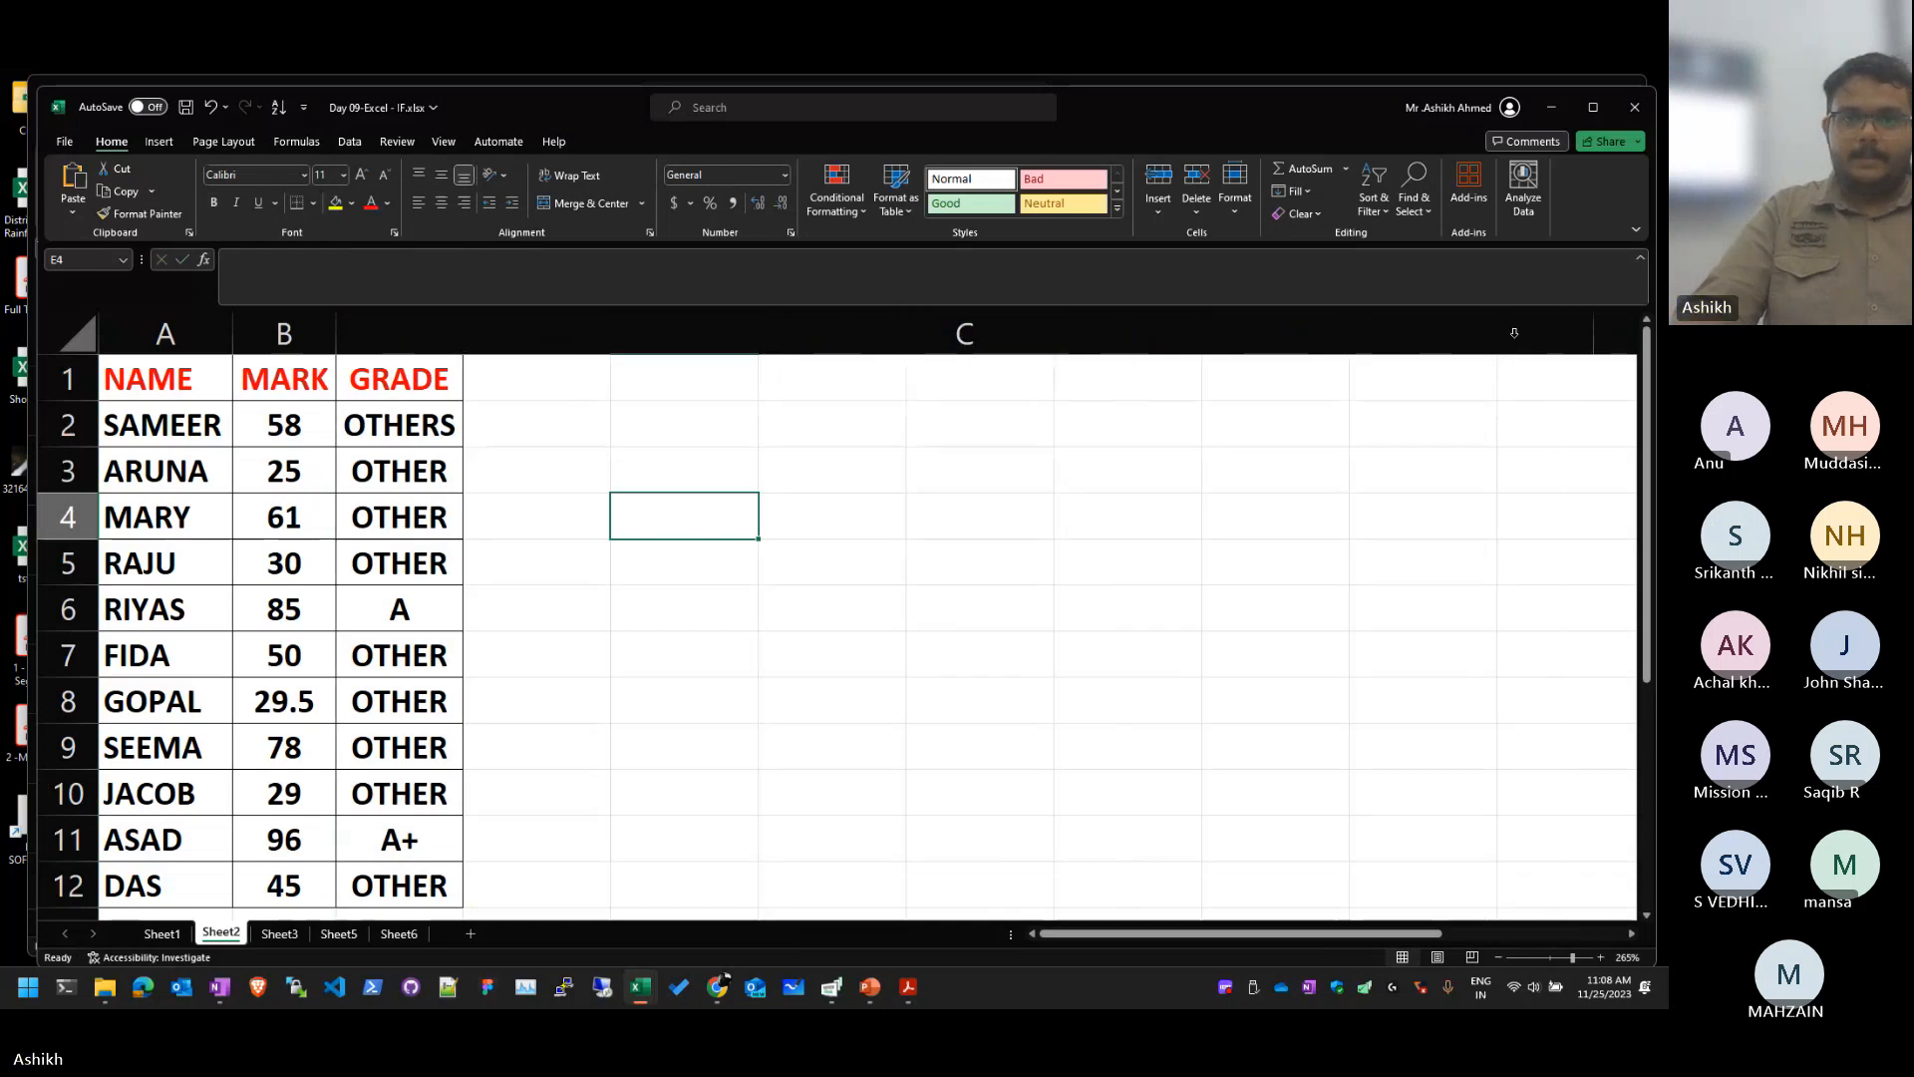
# Step: Review the complete nested IF formula in C2, including its closing parentheses, without changing it
pyautogui.click(735, 428)
pyautogui.doubleClick(735, 429)
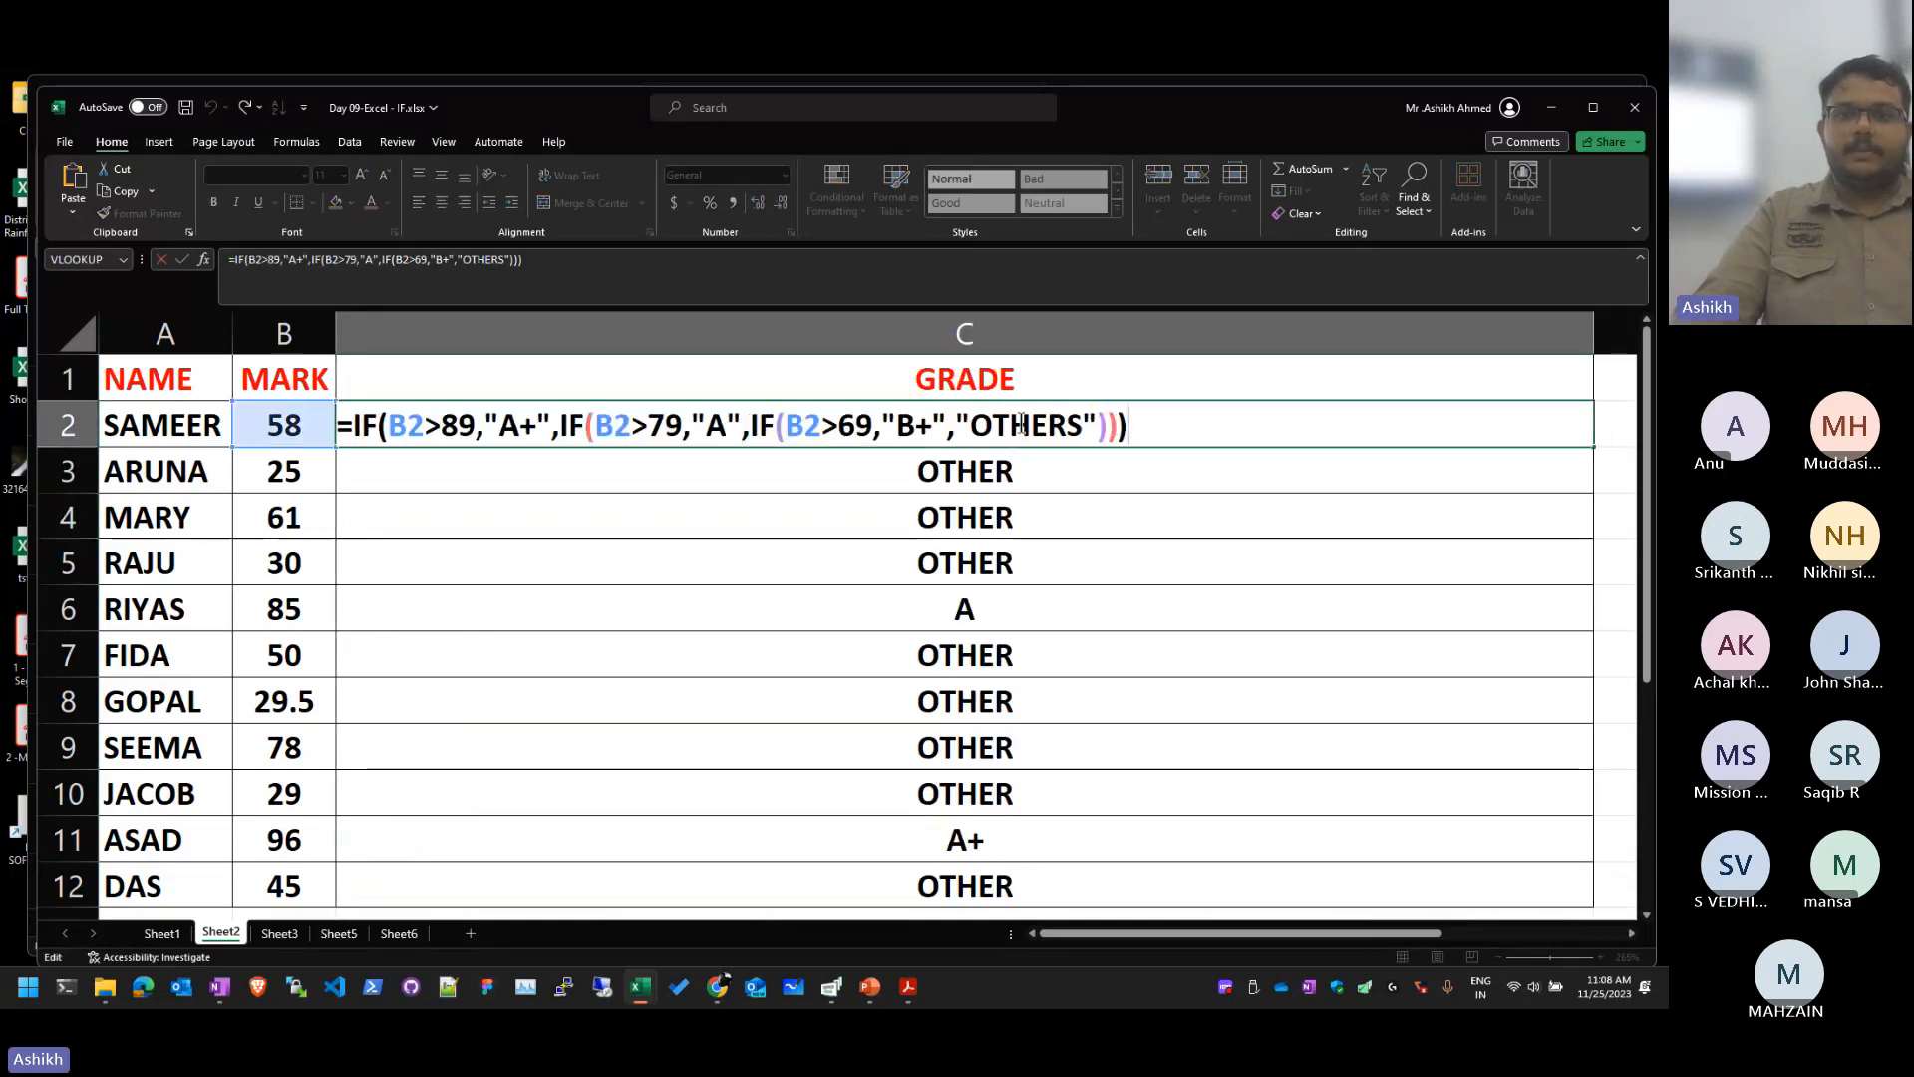
pyautogui.click(1033, 425)
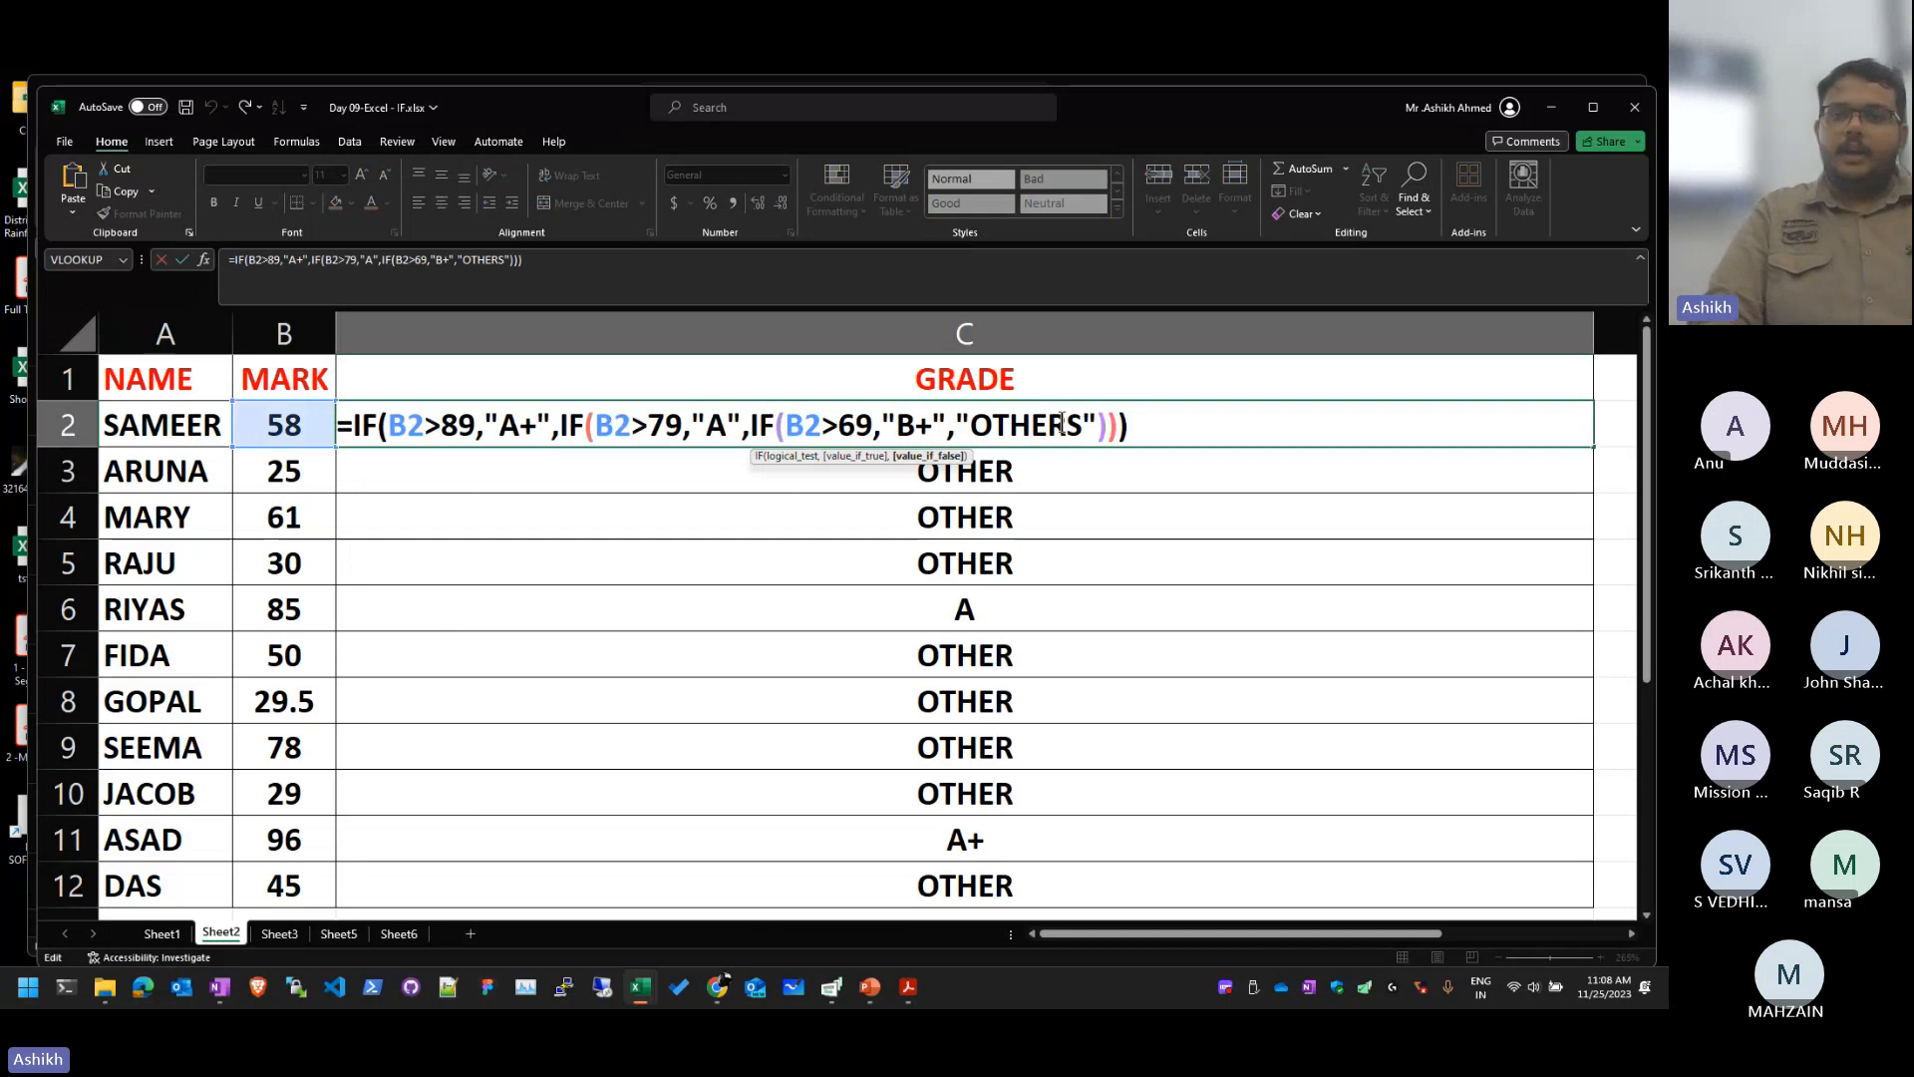
pyautogui.press('Right')
pyautogui.press('Right')
pyautogui.press('Right')
pyautogui.hotkey('ctrl', 'Return')
# Step: Copy the nested IF formula from C2 to the rest of the GRADE column, C3:C12
pyautogui.hotkey('ctrl', 'c')
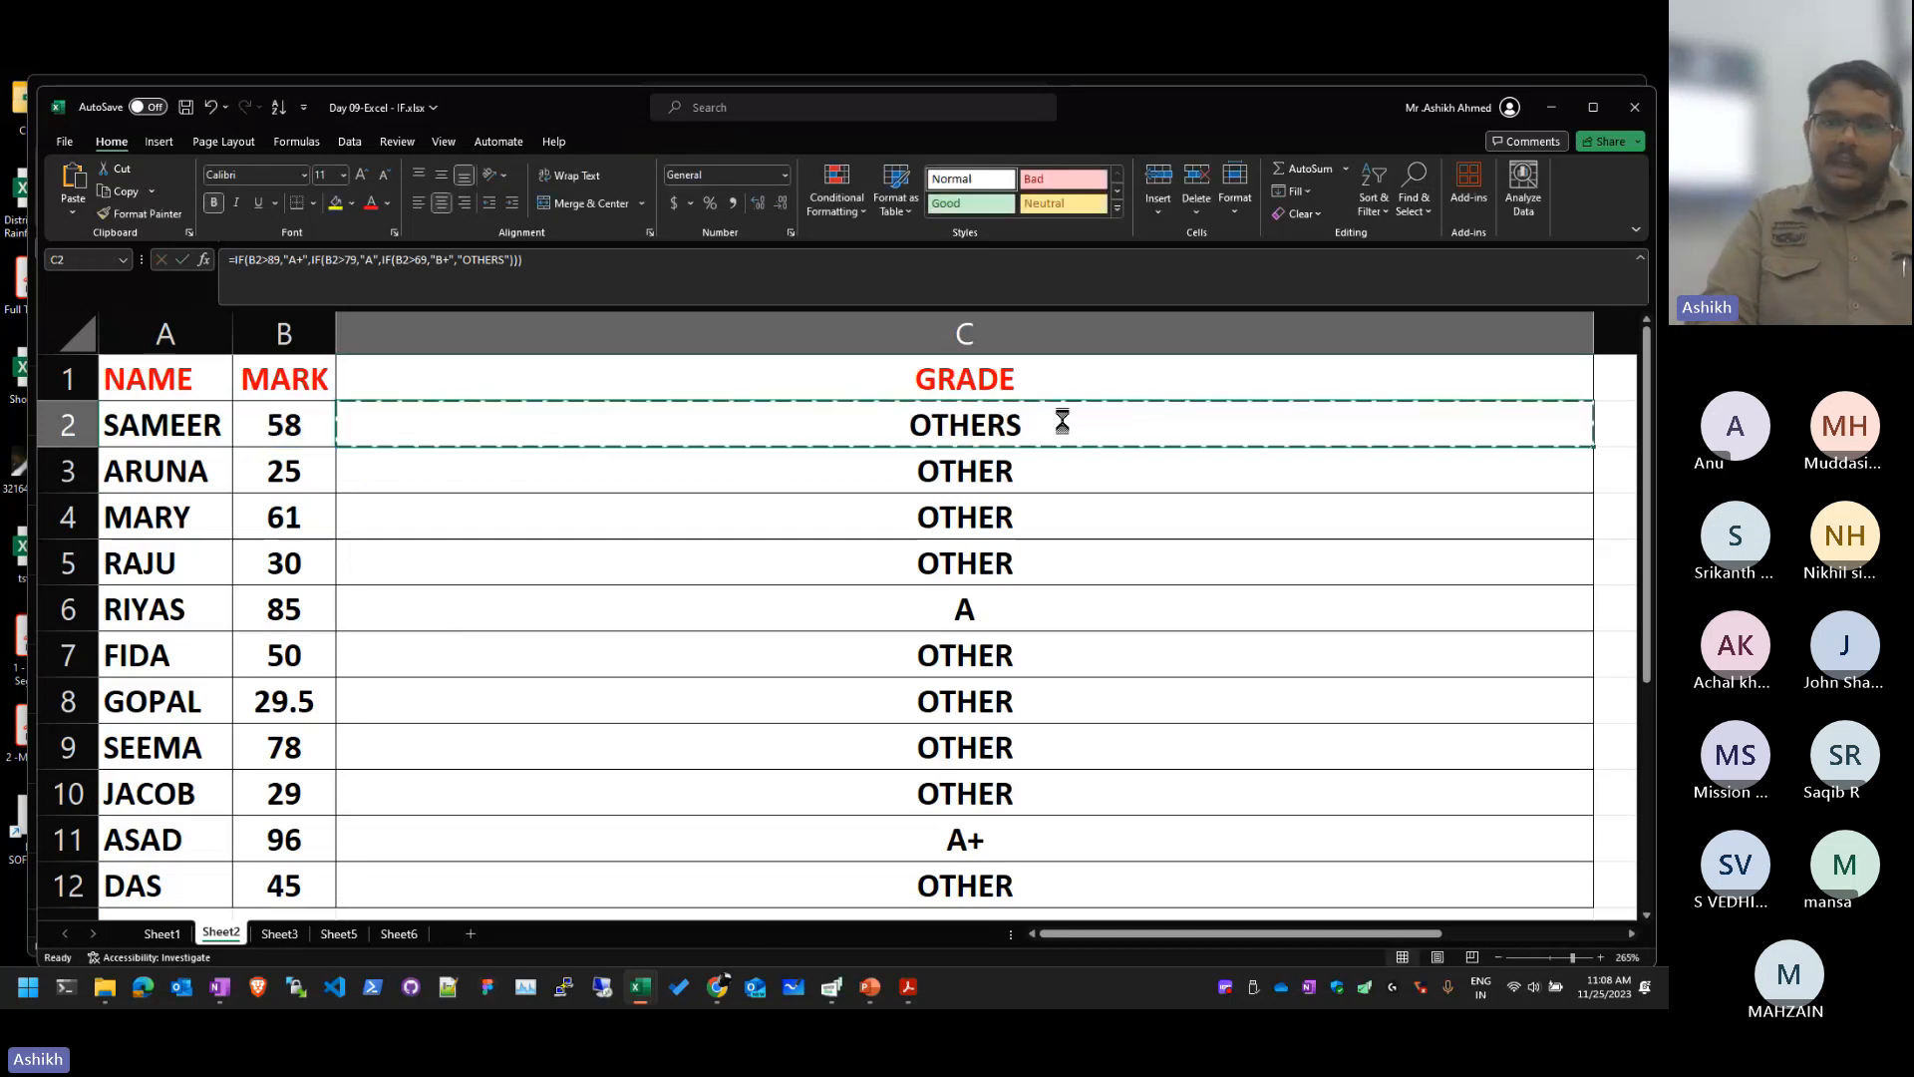
pyautogui.press('Down')
pyautogui.hotkey('shift', 'Down')
pyautogui.press('Up')
pyautogui.hotkey('shift', 'Down')
pyautogui.hotkey('shift', 'Down')
pyautogui.hotkey('shift', 'Down')
pyautogui.hotkey('shift', 'Down')
pyautogui.hotkey('shift', 'Down')
pyautogui.hotkey('shift', 'Down')
pyautogui.hotkey('shift', 'Down')
pyautogui.hotkey('shift', 'Down')
pyautogui.hotkey('shift', 'Down')
pyautogui.hotkey('shift', 'Down')
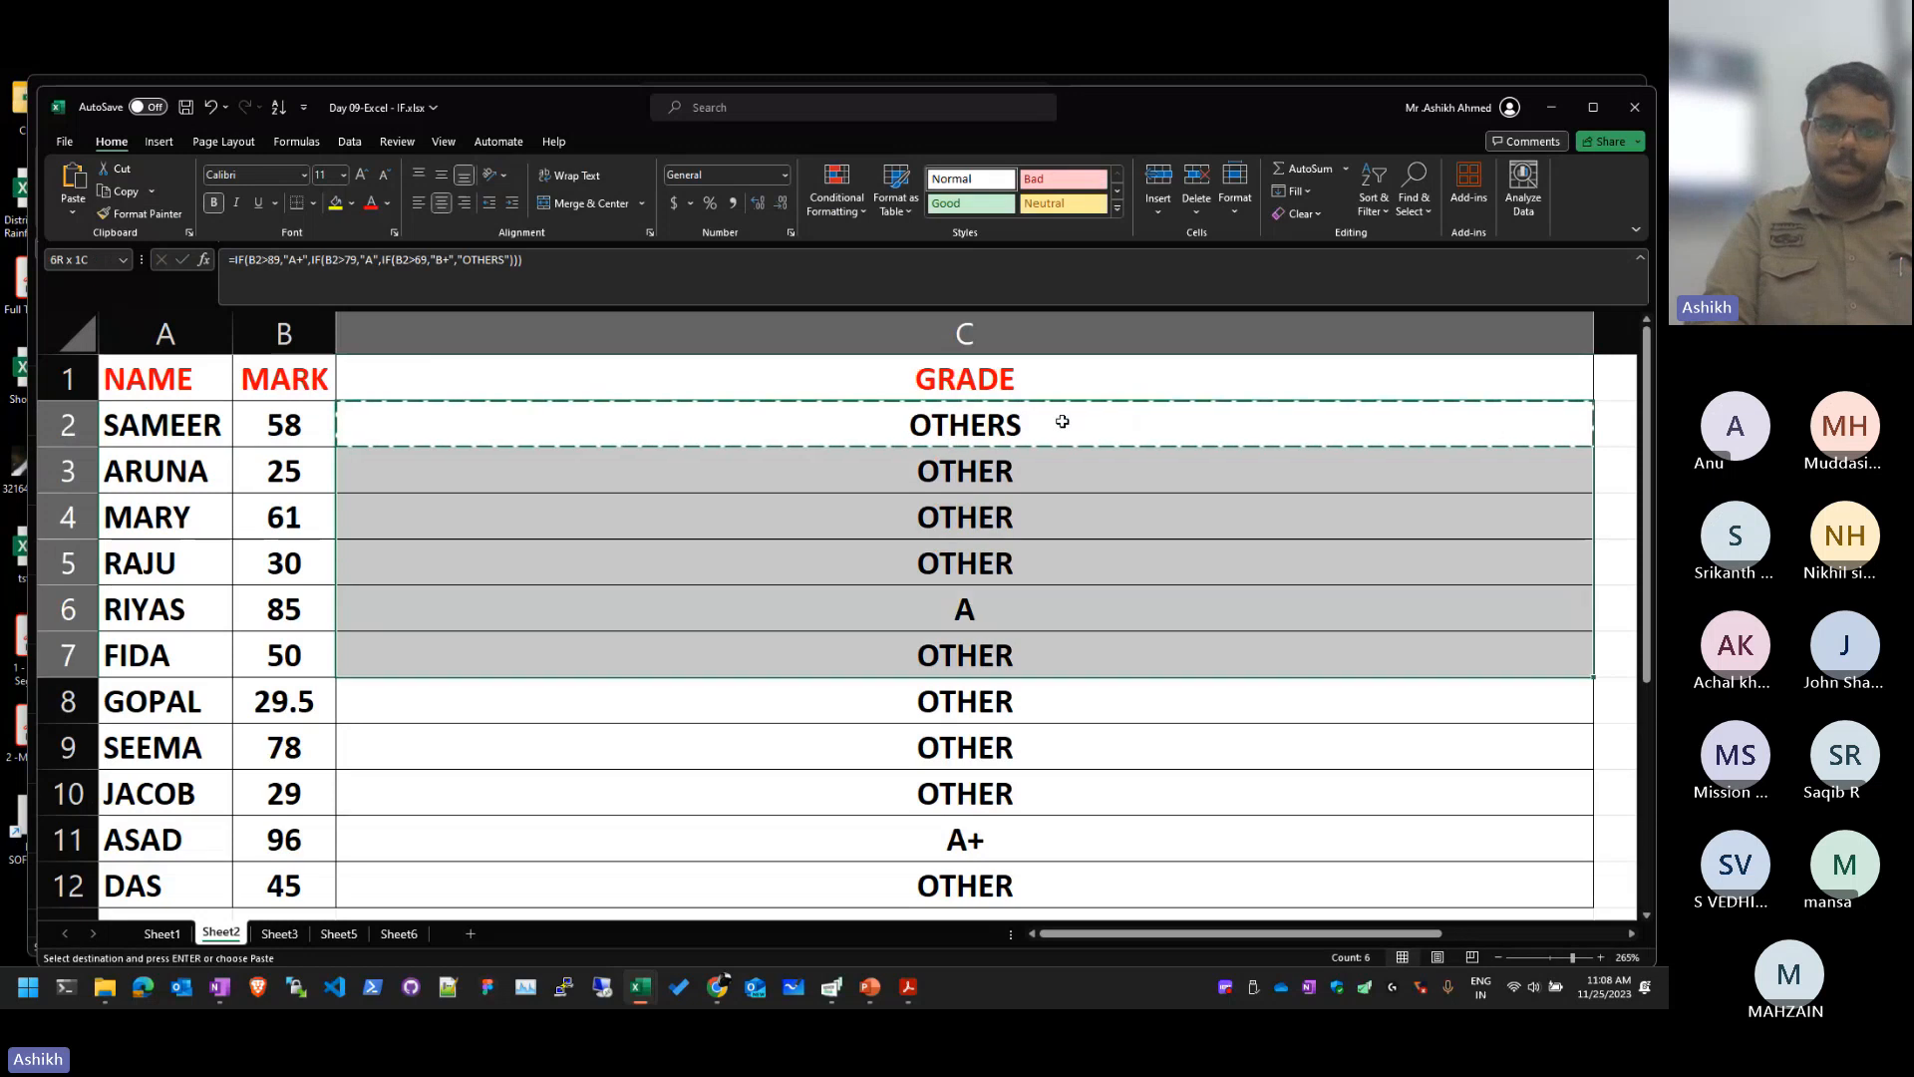
pyautogui.press('Return')
# Step: Review the grades down column C and inspect the copied nested IF formula in C9 without changing it
pyautogui.press('Up')
pyautogui.press('Down')
pyautogui.press('Down')
pyautogui.press('Down')
pyautogui.press('Down')
pyautogui.press('Down')
pyautogui.press('Down')
pyautogui.press('Down')
pyautogui.press('Down')
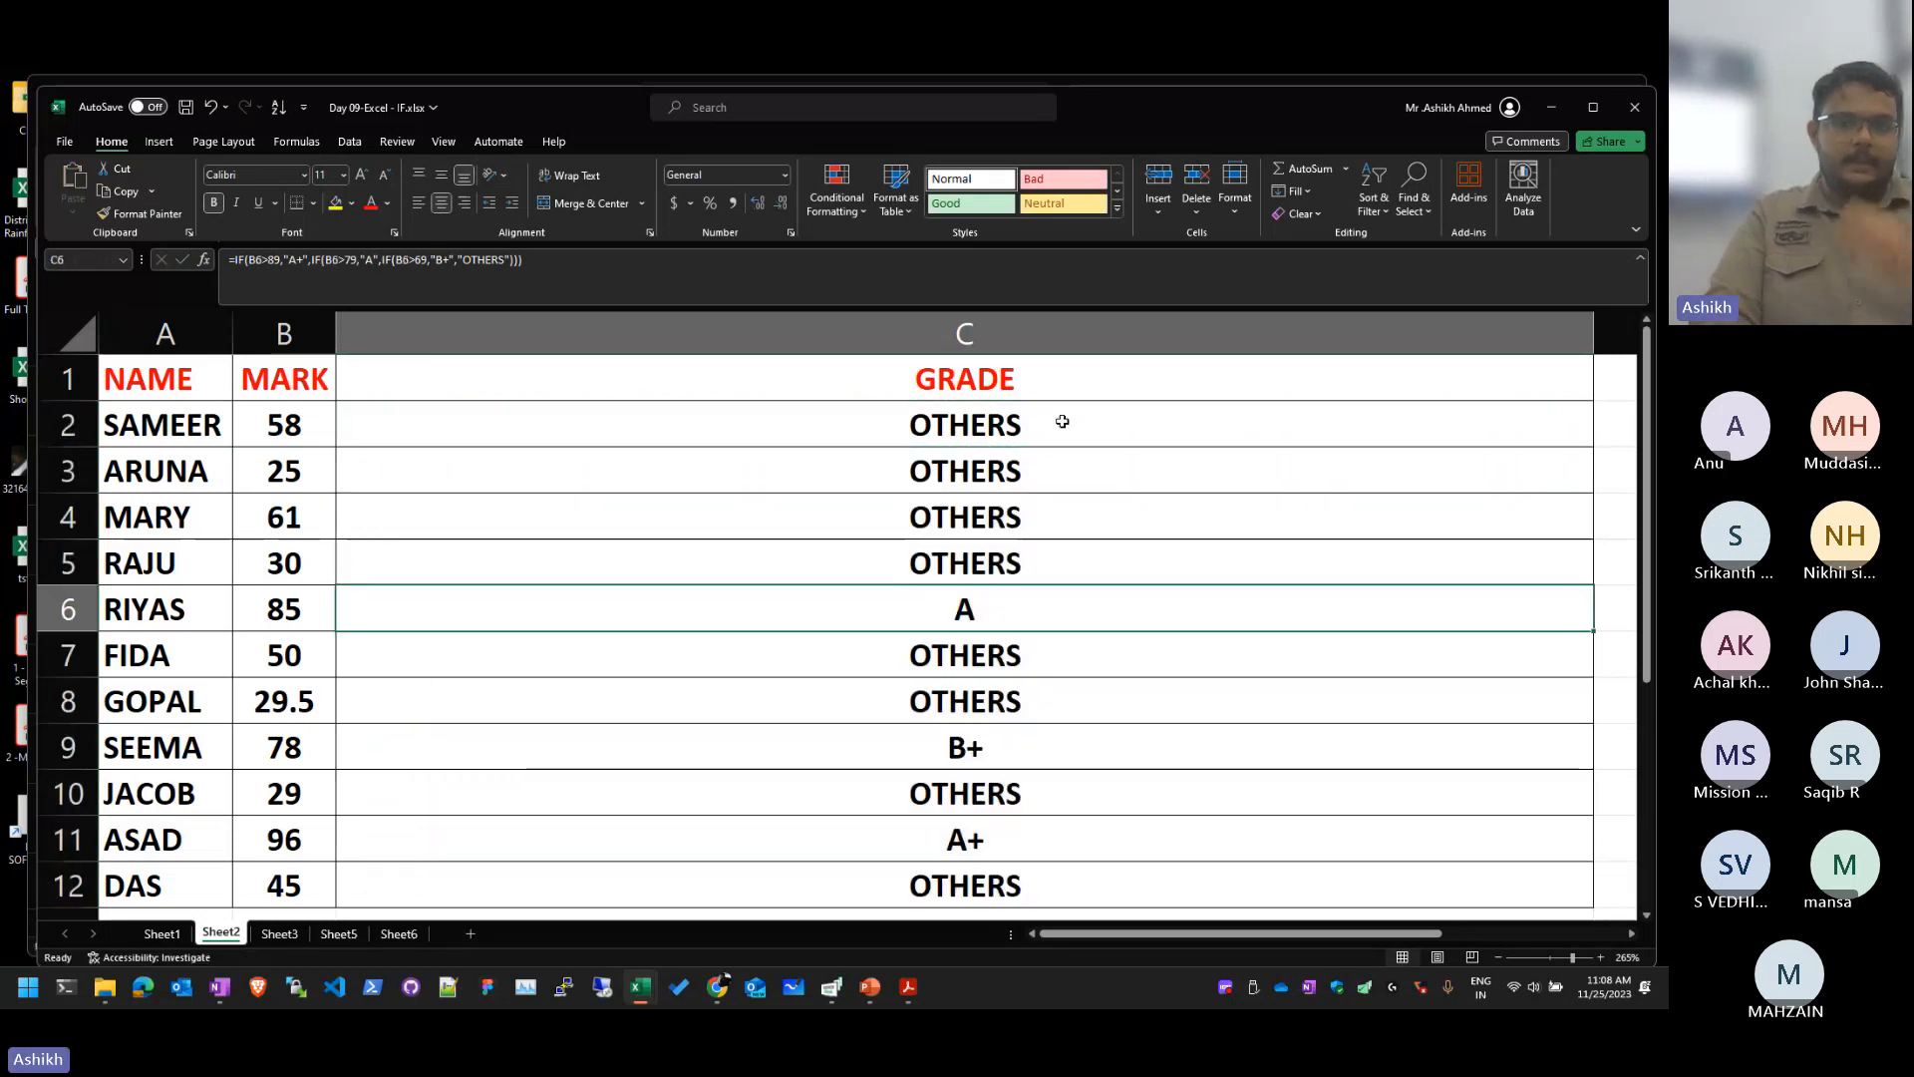
pyautogui.press('Up')
pyautogui.press('Down')
pyautogui.press('F2')
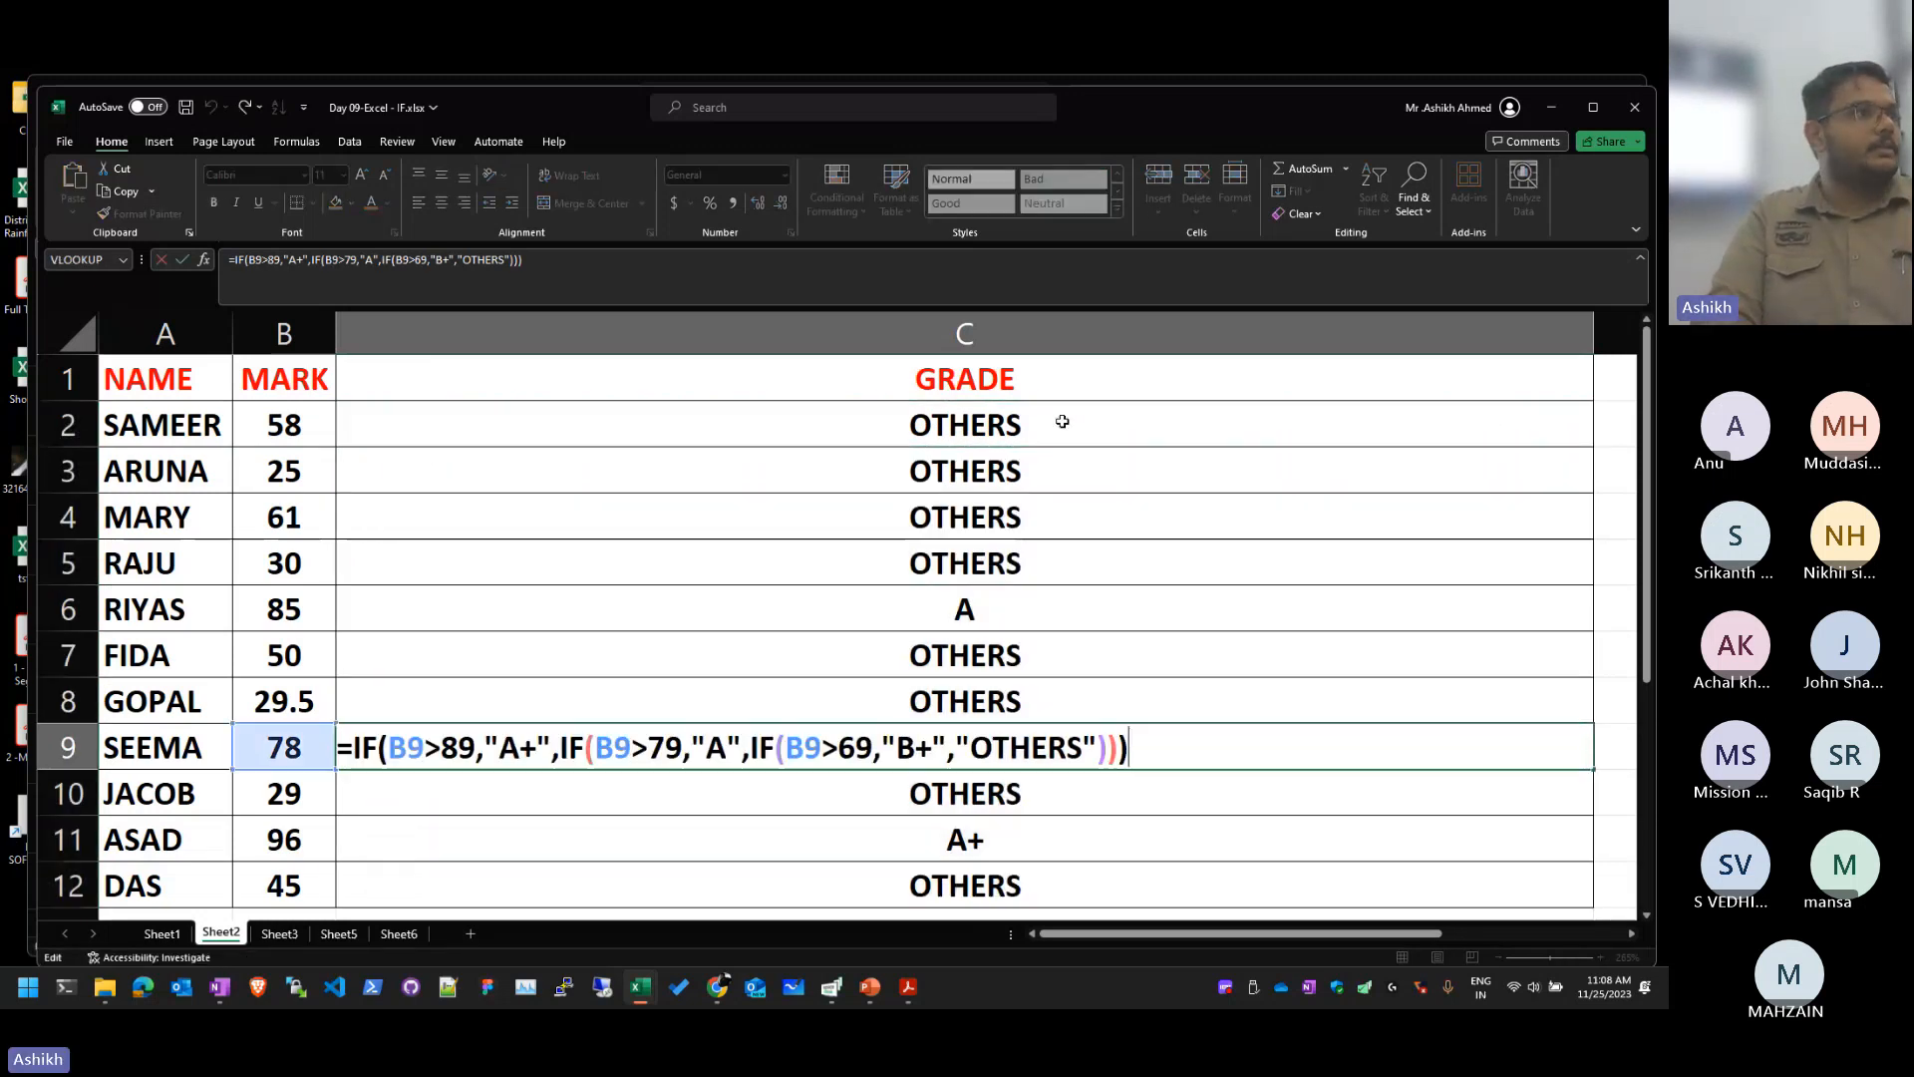
pyautogui.press('Escape')
pyautogui.press('Up')
pyautogui.press('Up')
pyautogui.press('Up')
pyautogui.press('Up')
pyautogui.press('Up')
pyautogui.press('Up')
pyautogui.press('Up')
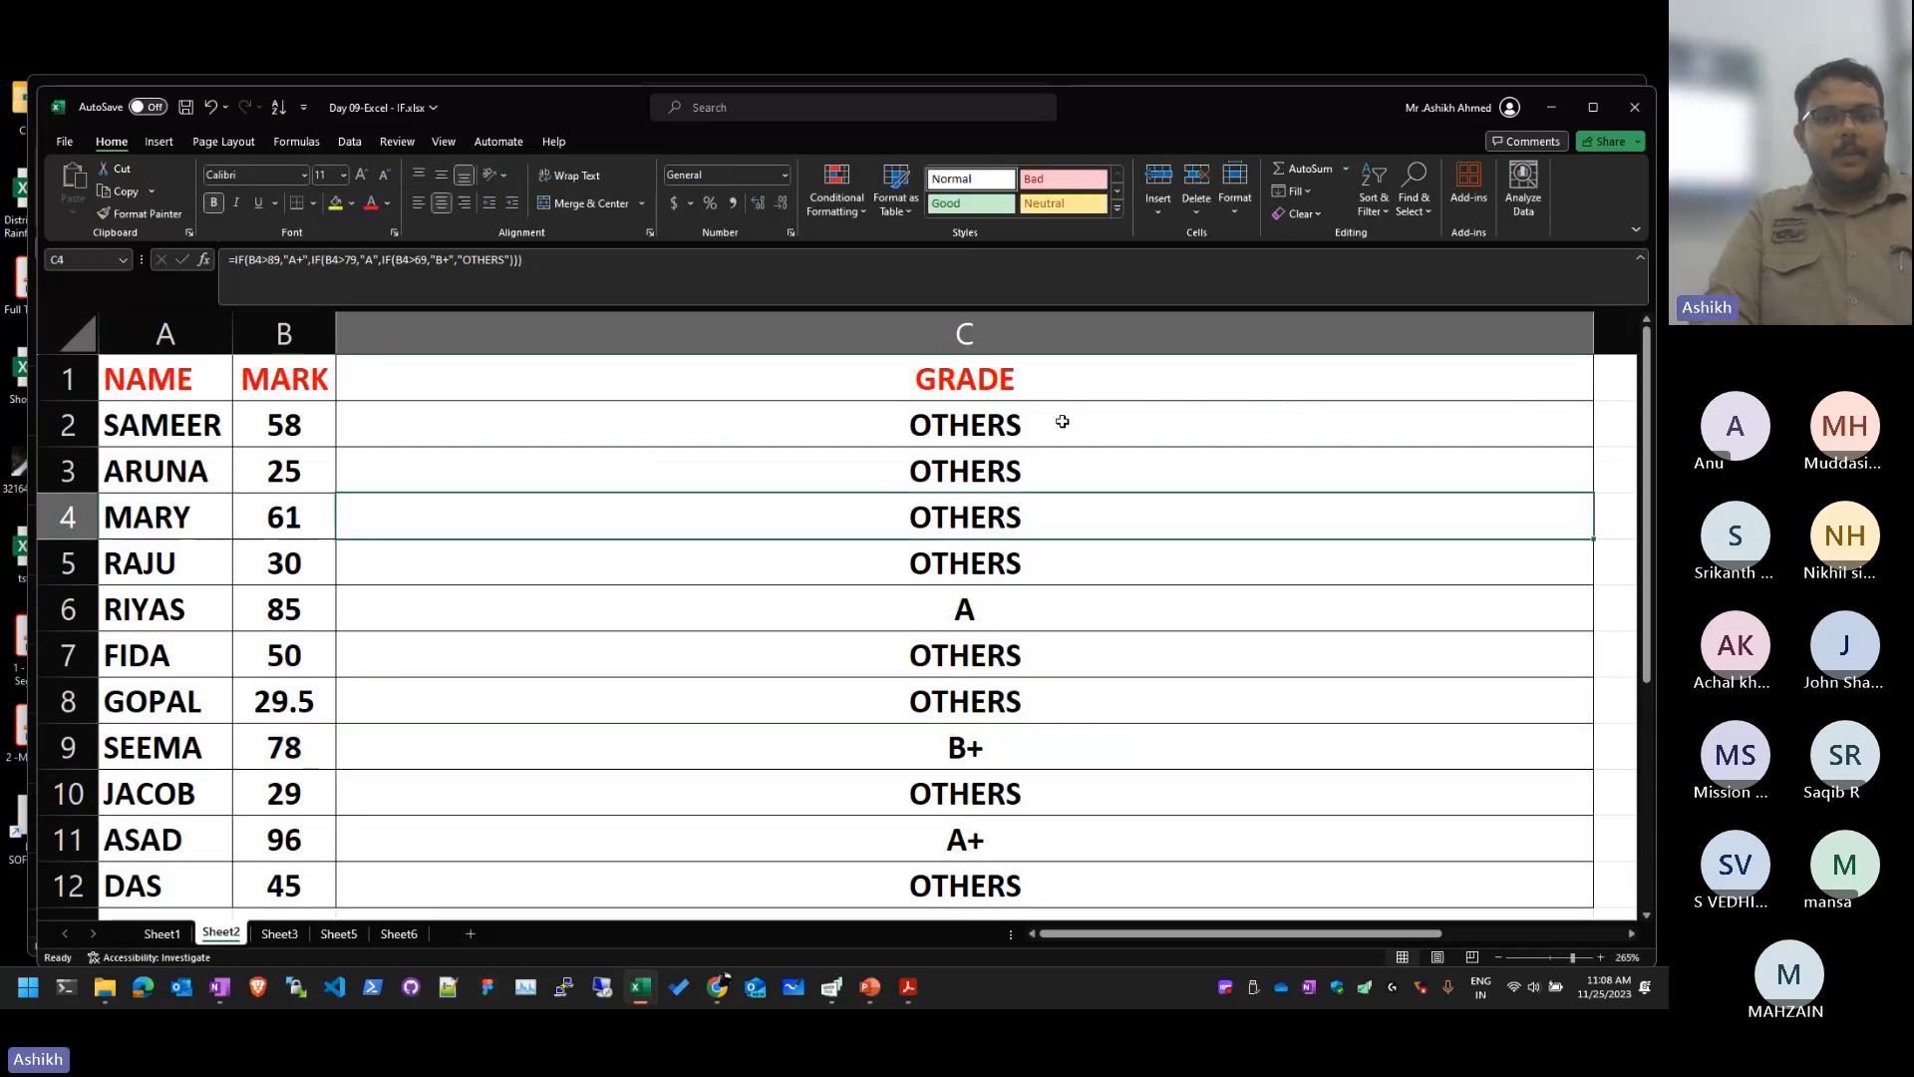
# Step: Try to replace the "OTHERS" value in the C2 formula with a further nested IF
pyautogui.press('F2')
pyautogui.press('Left')
pyautogui.press('Left')
pyautogui.press('Left')
pyautogui.hotkey('shift', 'Left')
pyautogui.hotkey('shift', 'Left')
pyautogui.hotkey('shift', 'Left')
pyautogui.hotkey('shift', 'Left')
pyautogui.hotkey('shift', 'Left')
pyautogui.hotkey('shift', 'Left')
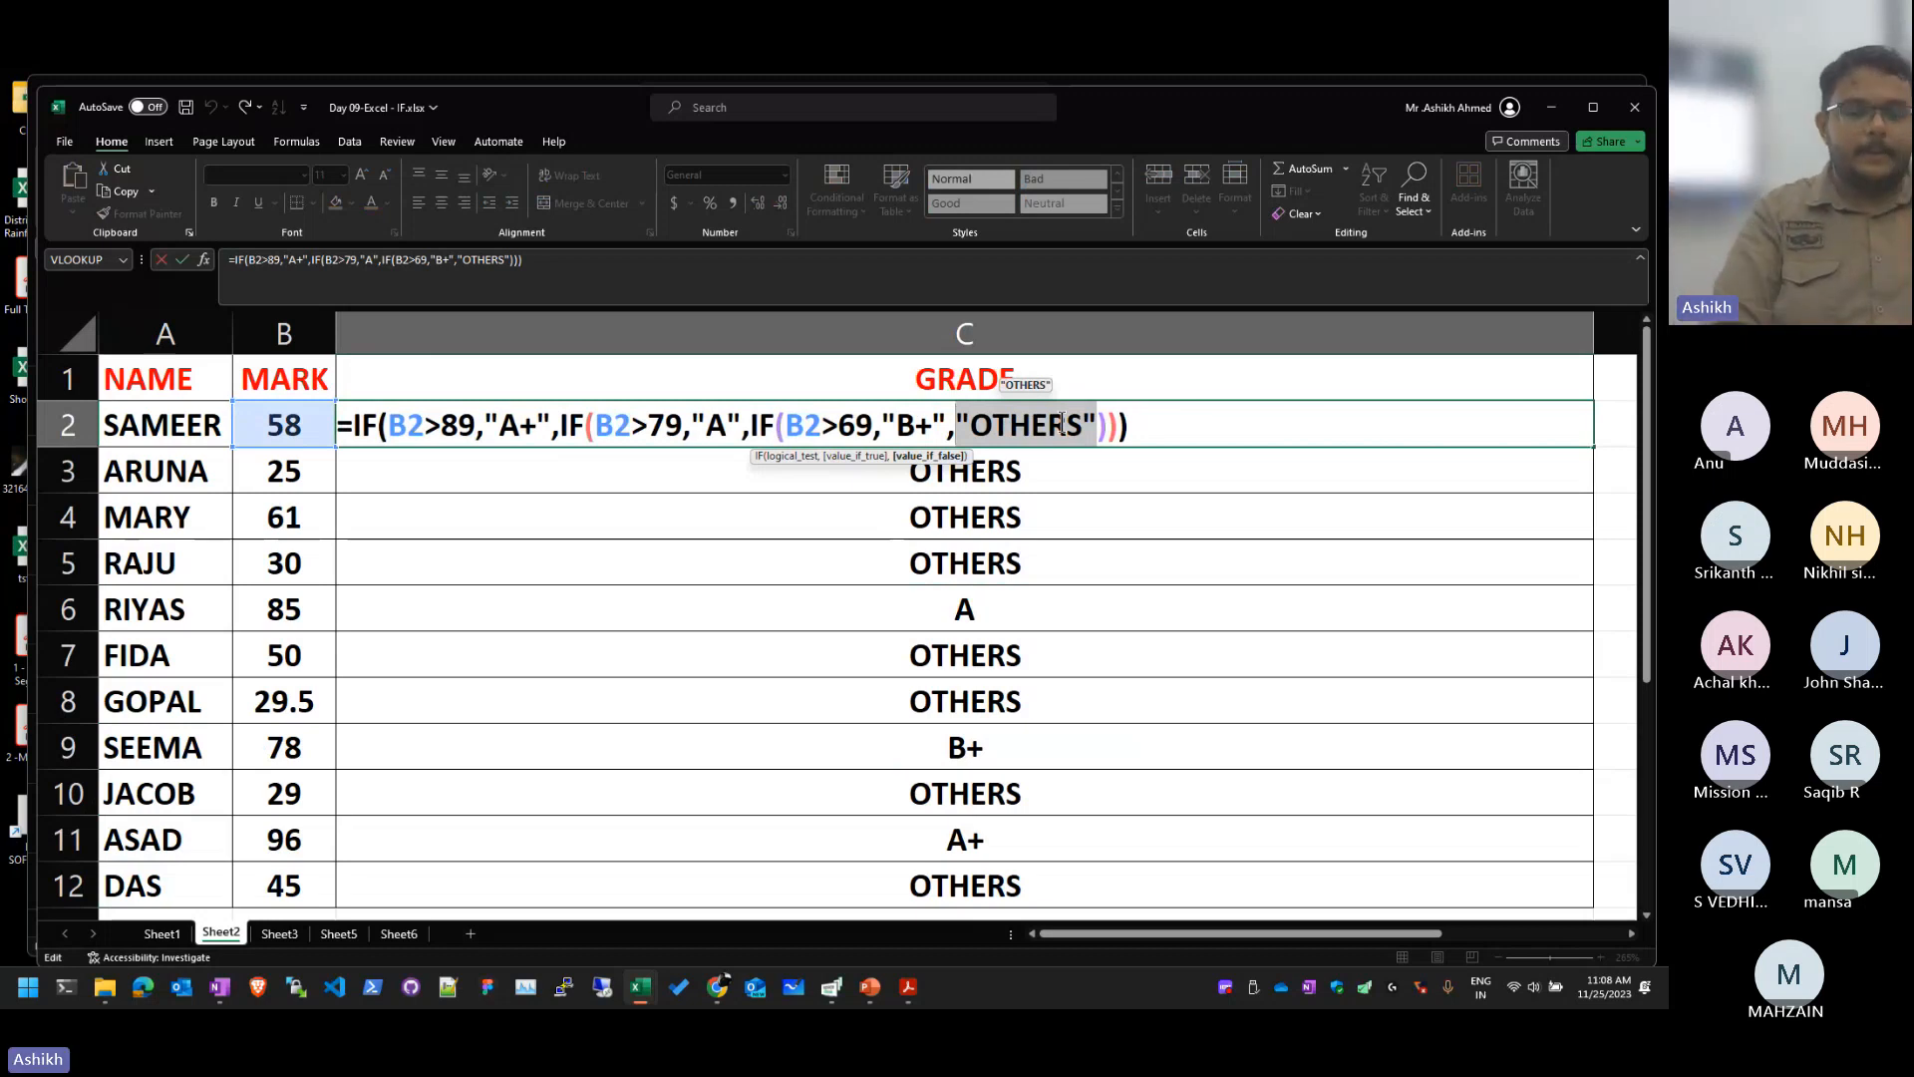
pyautogui.write('IF')
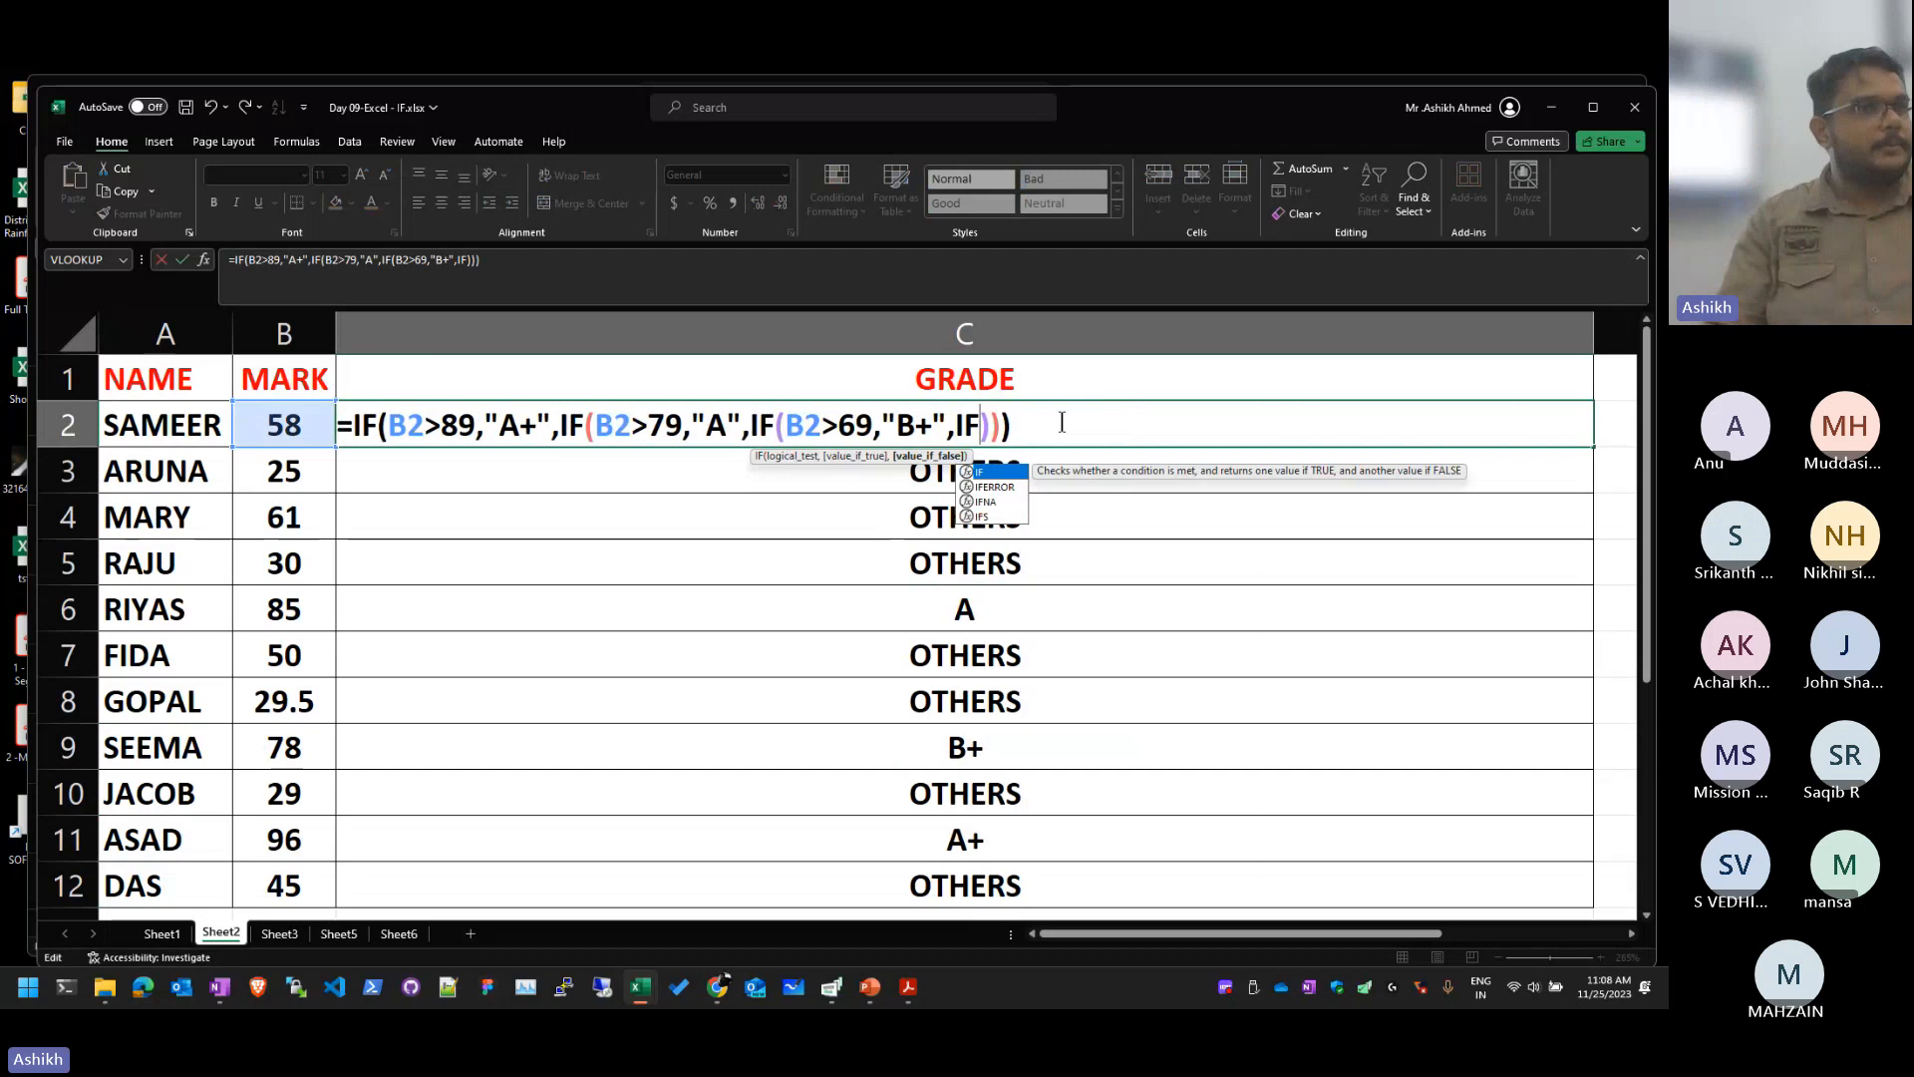
pyautogui.press('Escape')
pyautogui.hotkey('ctrl', 'z')
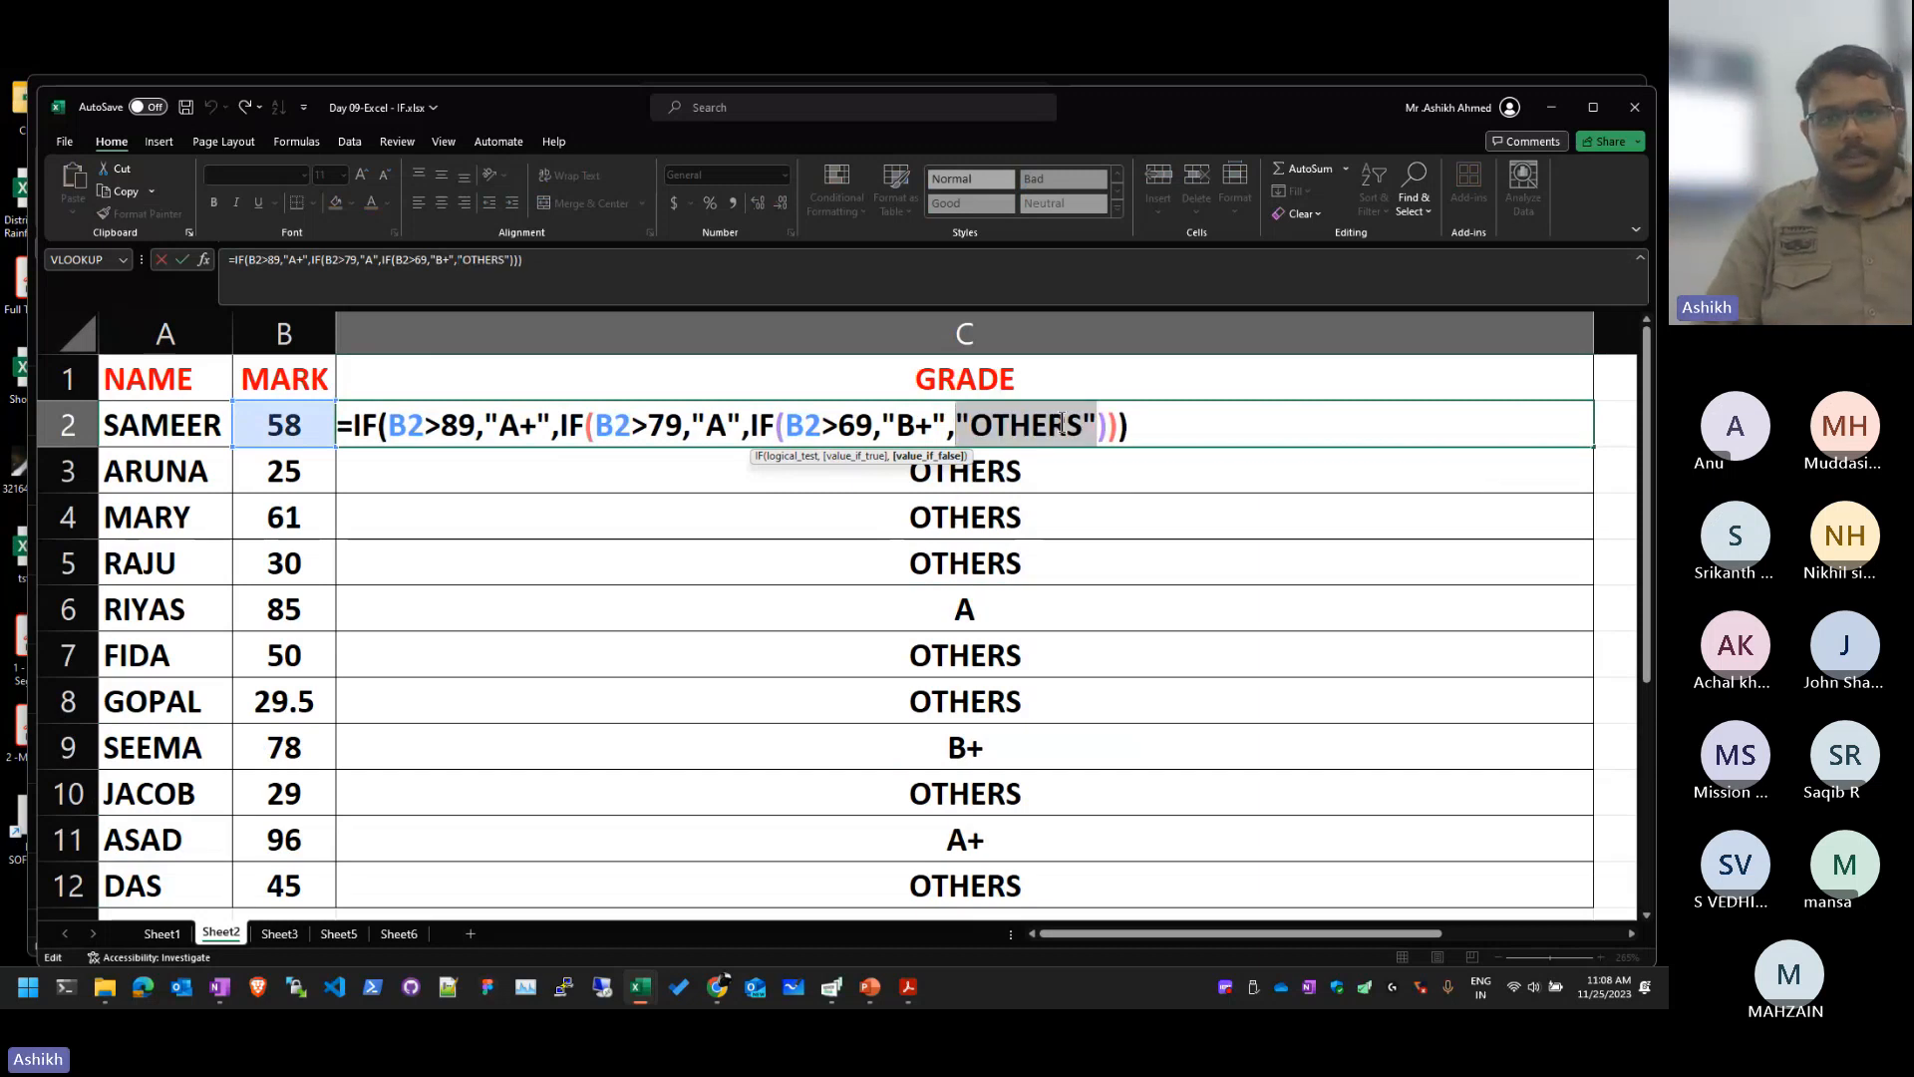
pyautogui.hotkey('ctrl', 'z')
pyautogui.hotkey('ctrl', 'z')
pyautogui.press('Return')
# Step: Clear all the grades in C2:C12, keeping the GRADE header
pyautogui.press('Up')
pyautogui.hotkey('ctrl', 'shift', 'Down')
pyautogui.press('Delete')
pyautogui.press('Up')
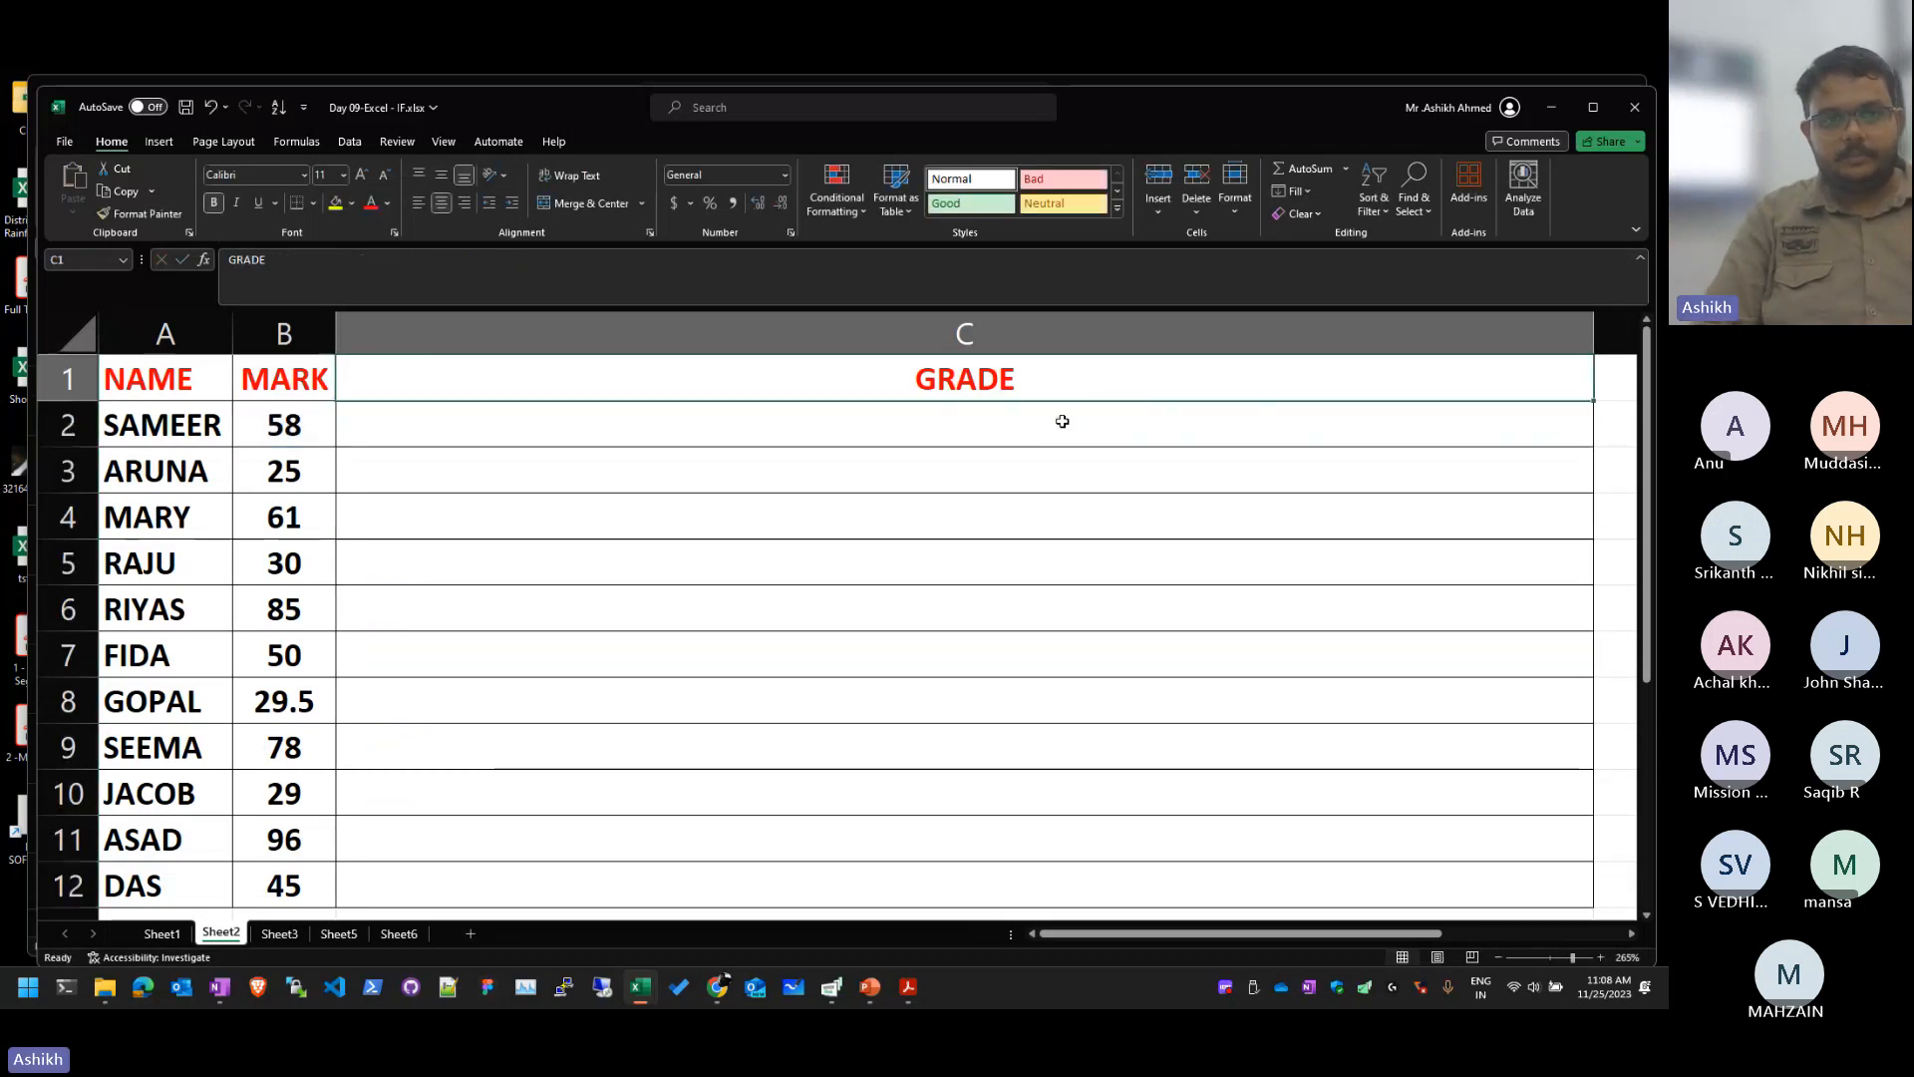
# Step: Paste the prepared nested IF formula into C2, with thresholds from >=90 down to >=30 and grades A+, A, B+, B, C+, C, D+ and D
pyautogui.press('Down')
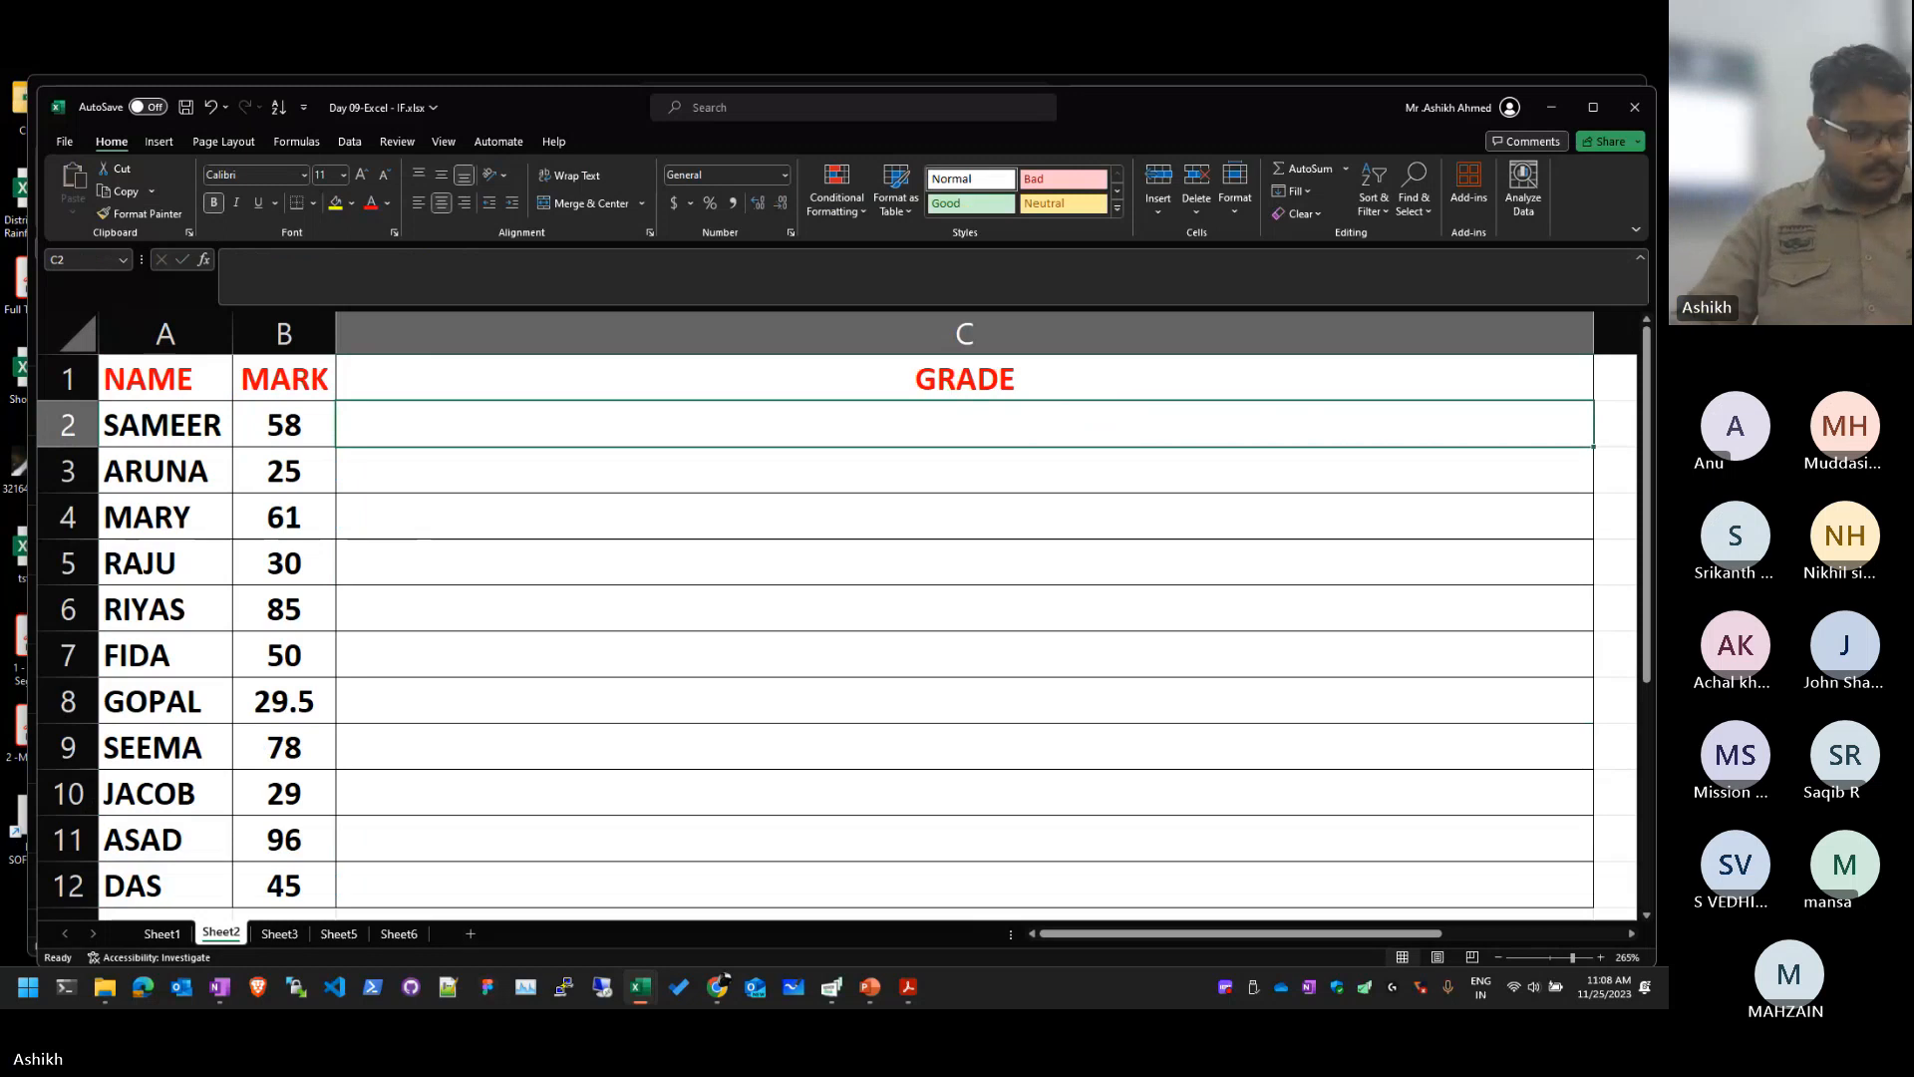
pyautogui.hotkey('alt', 'Tab')
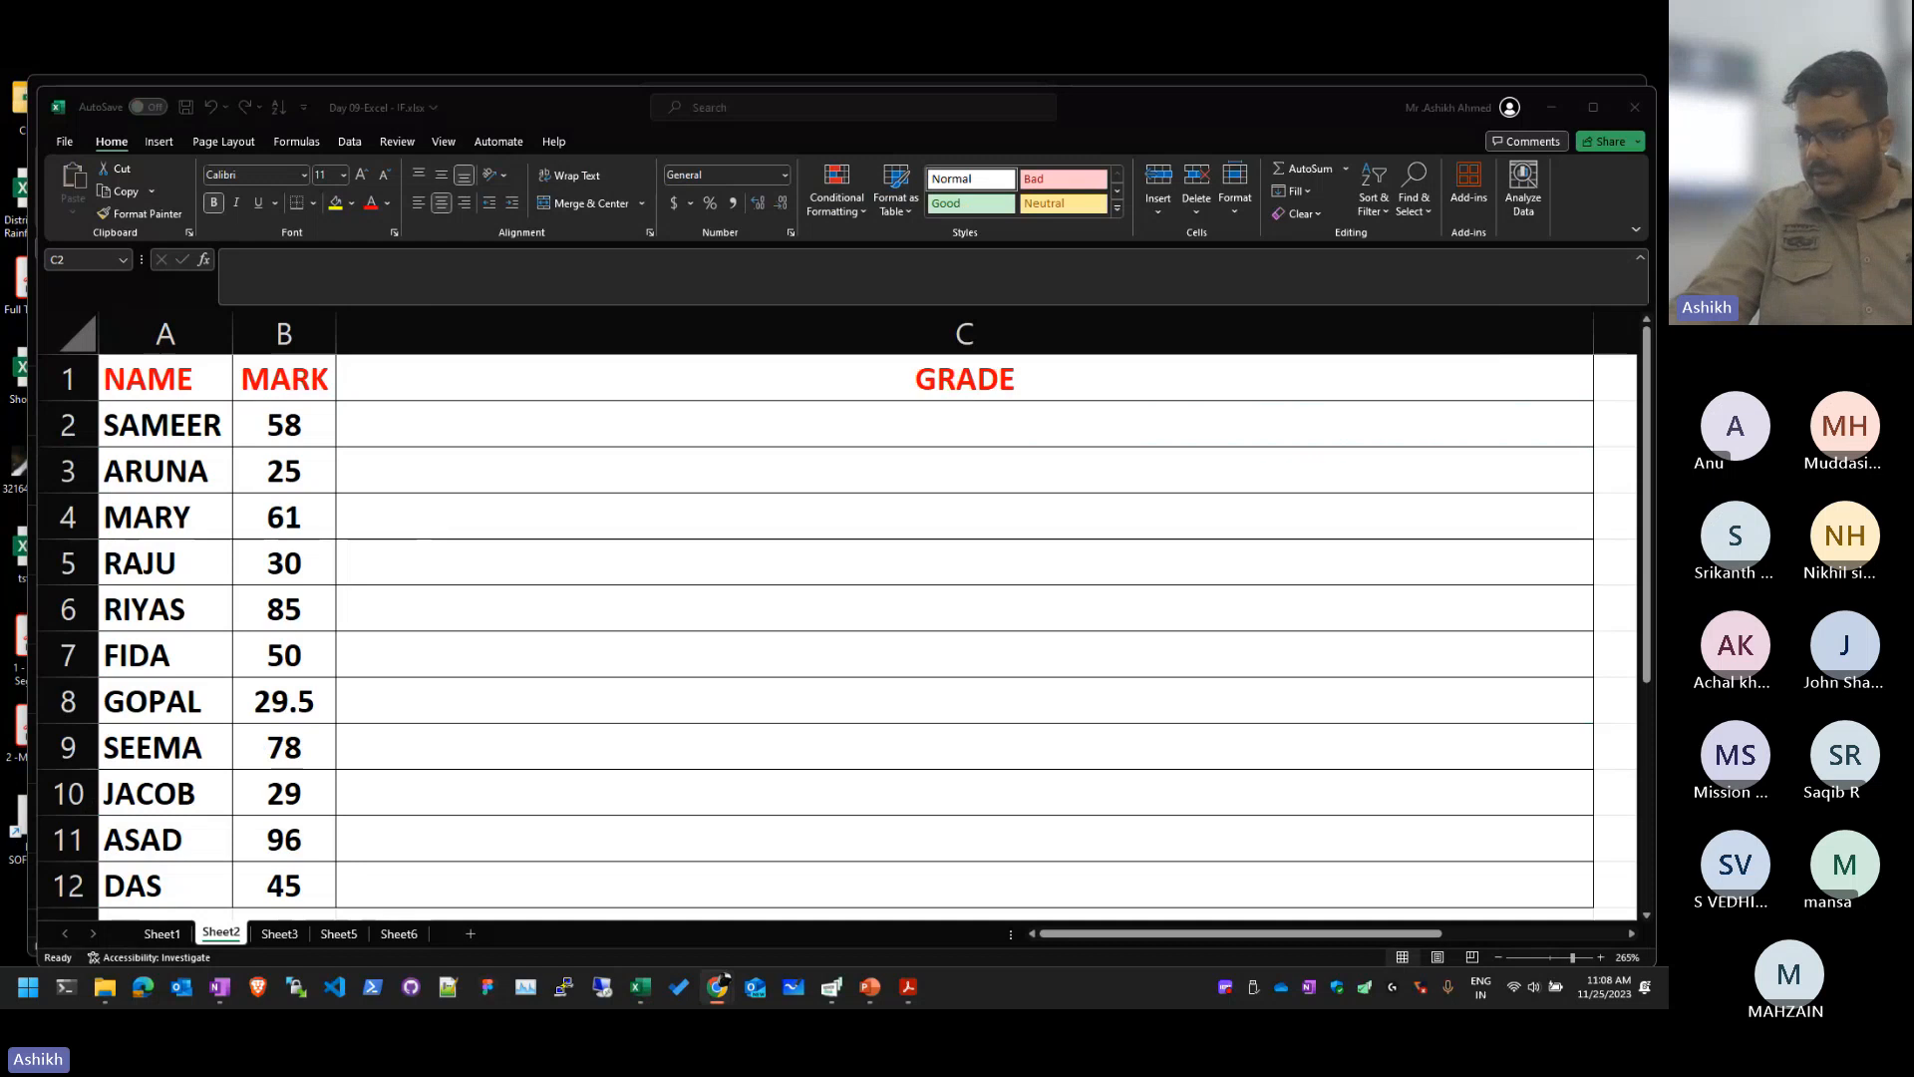
pyautogui.click(520, 423)
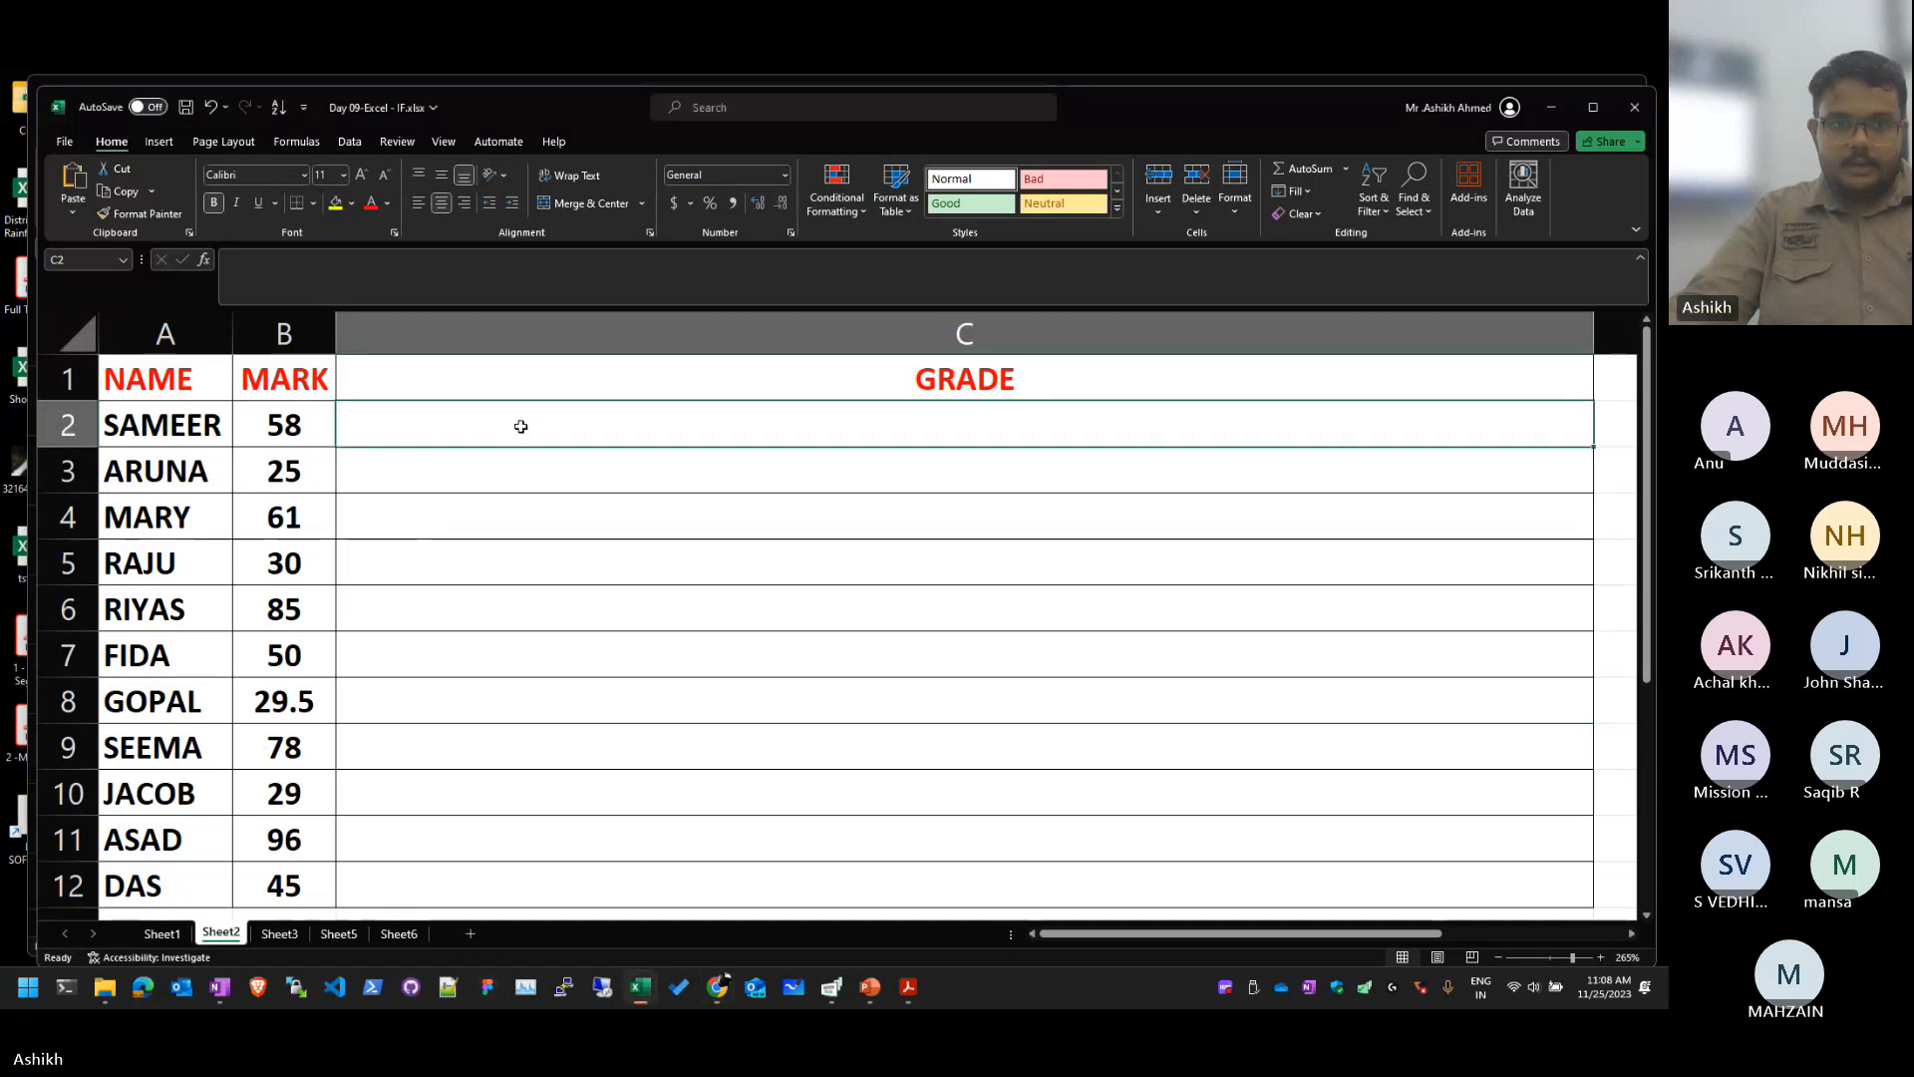
pyautogui.hotkey('ctrl', 'v')
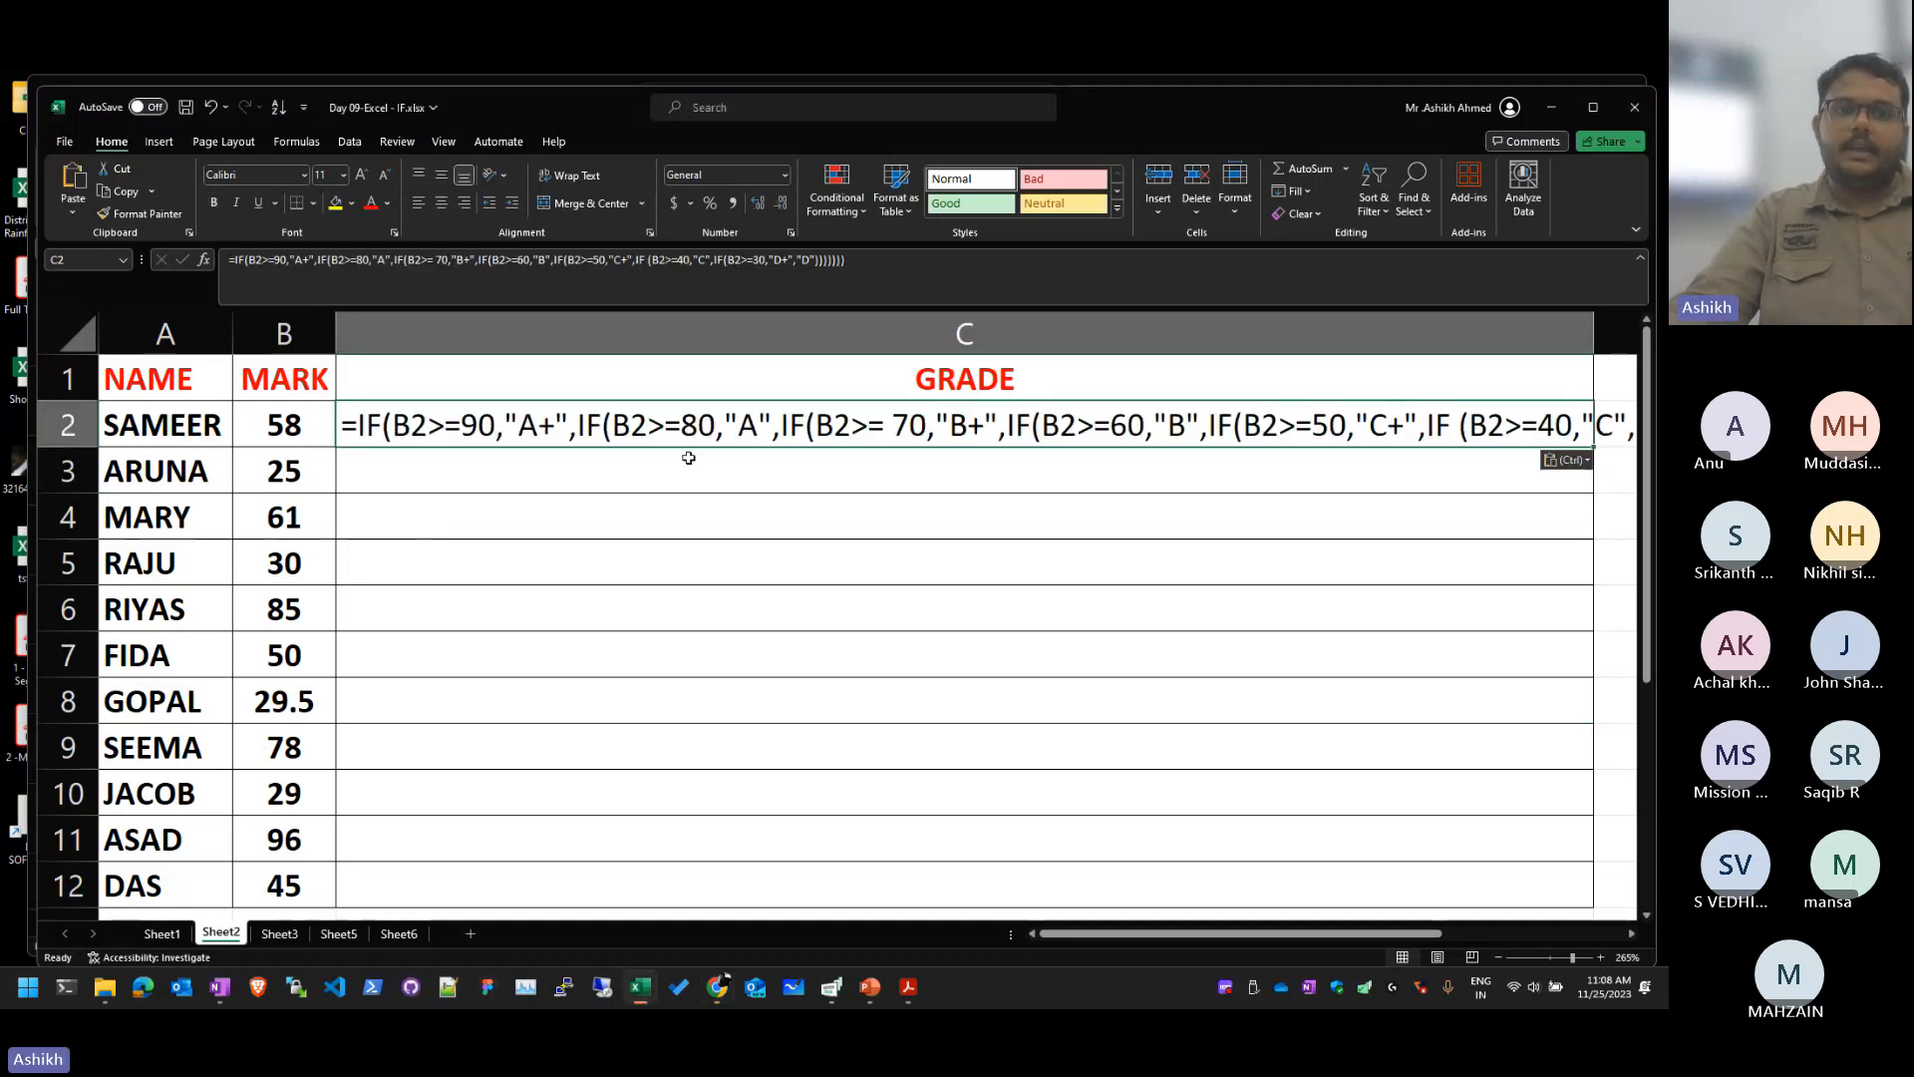
# Step: Examine the pasted C2 formula's grade conditions, nested IFs and closing parentheses
pyautogui.press('F2')
pyautogui.moveTo(496, 427); pyautogui.dragTo(392, 429)
pyautogui.moveTo(510, 427); pyautogui.dragTo(907, 429)
pyautogui.click(838, 445)
pyautogui.click(364, 429)
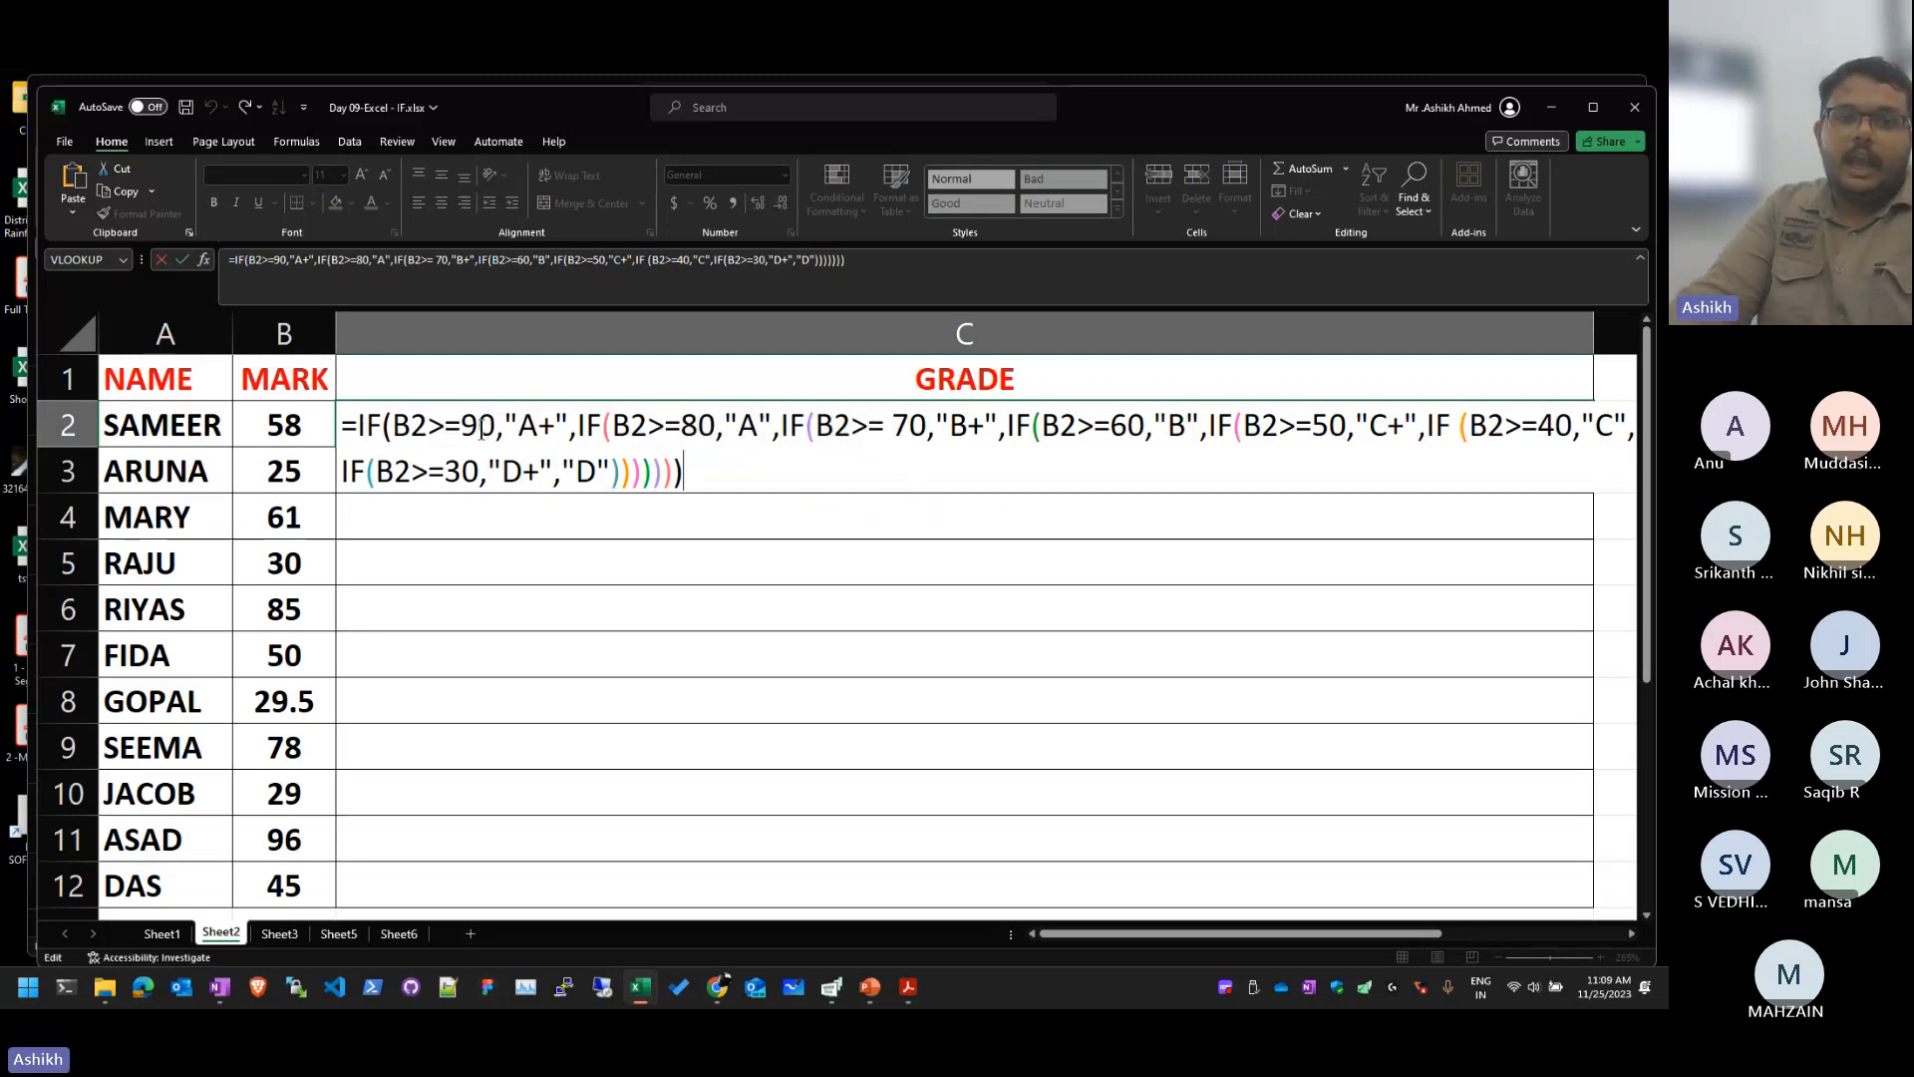
pyautogui.moveTo(361, 428); pyautogui.dragTo(598, 475)
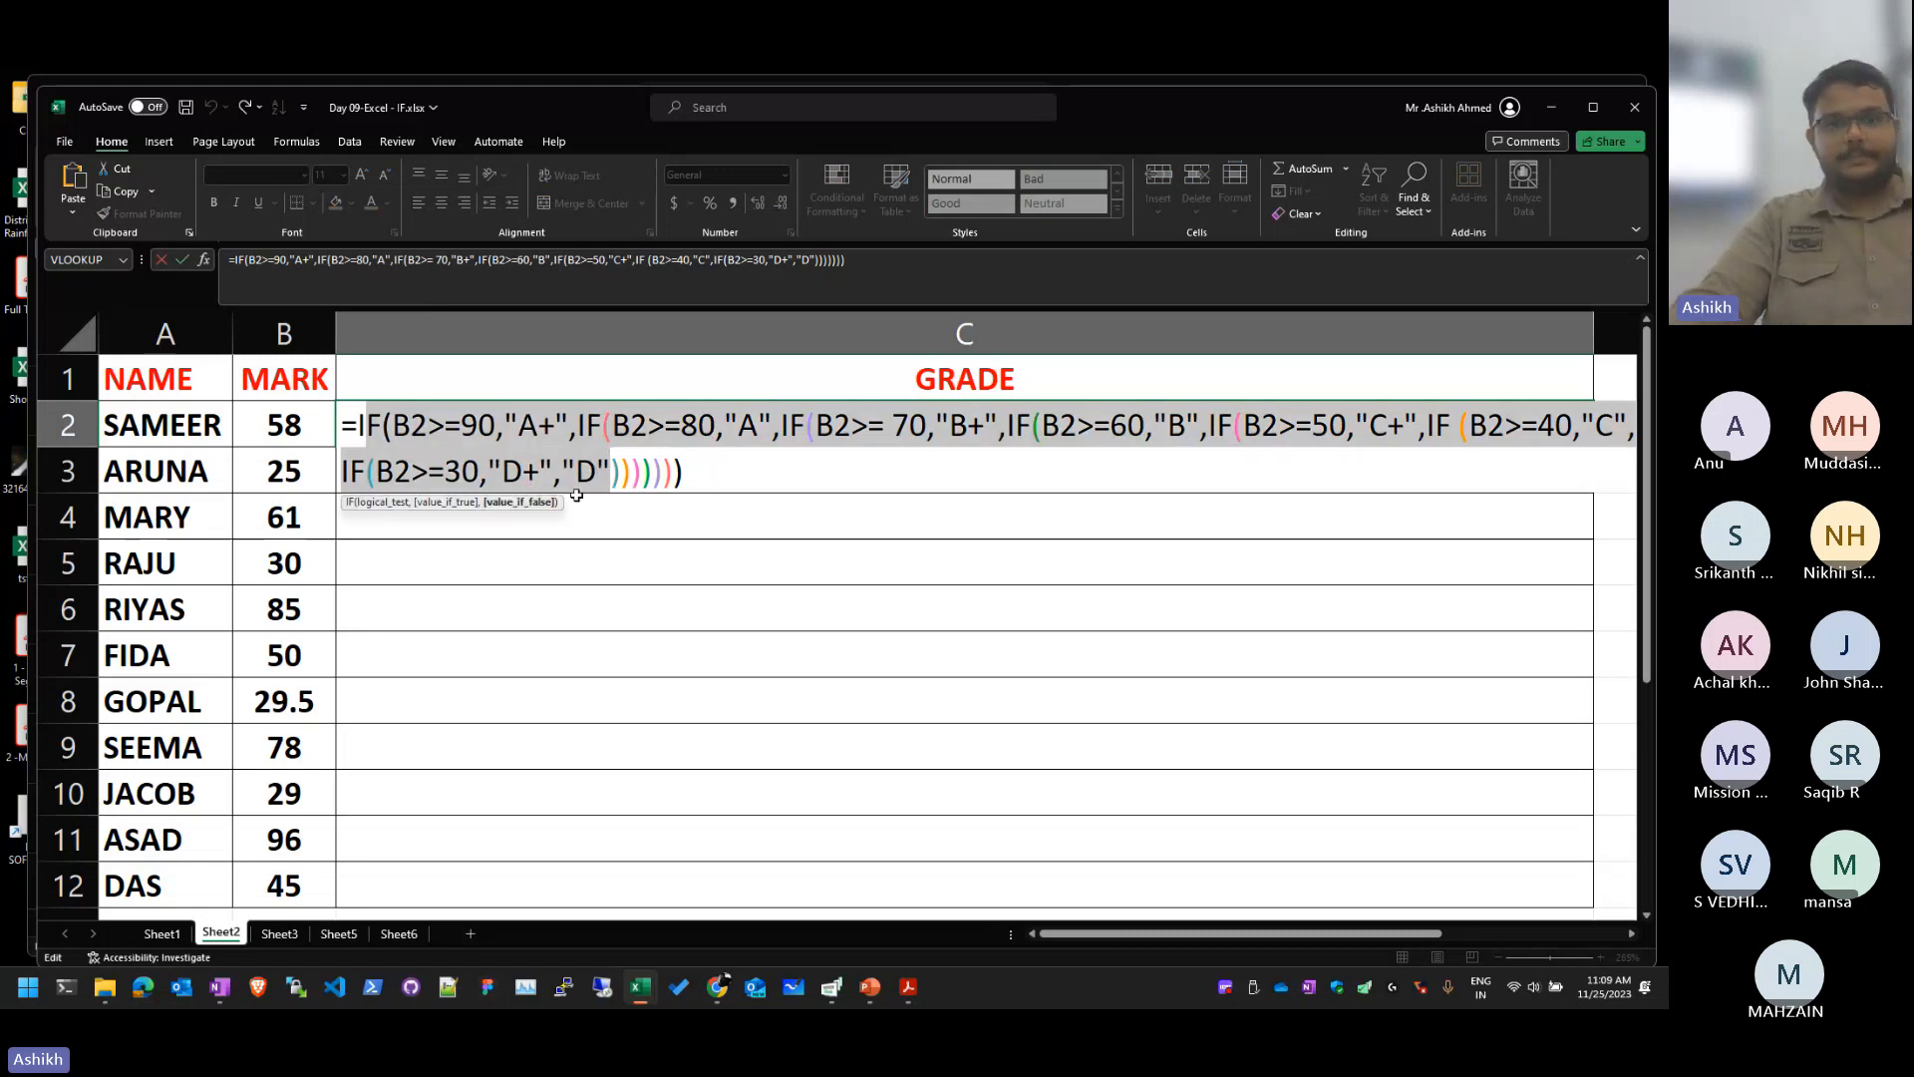
pyautogui.moveTo(791, 470); pyautogui.dragTo(614, 471)
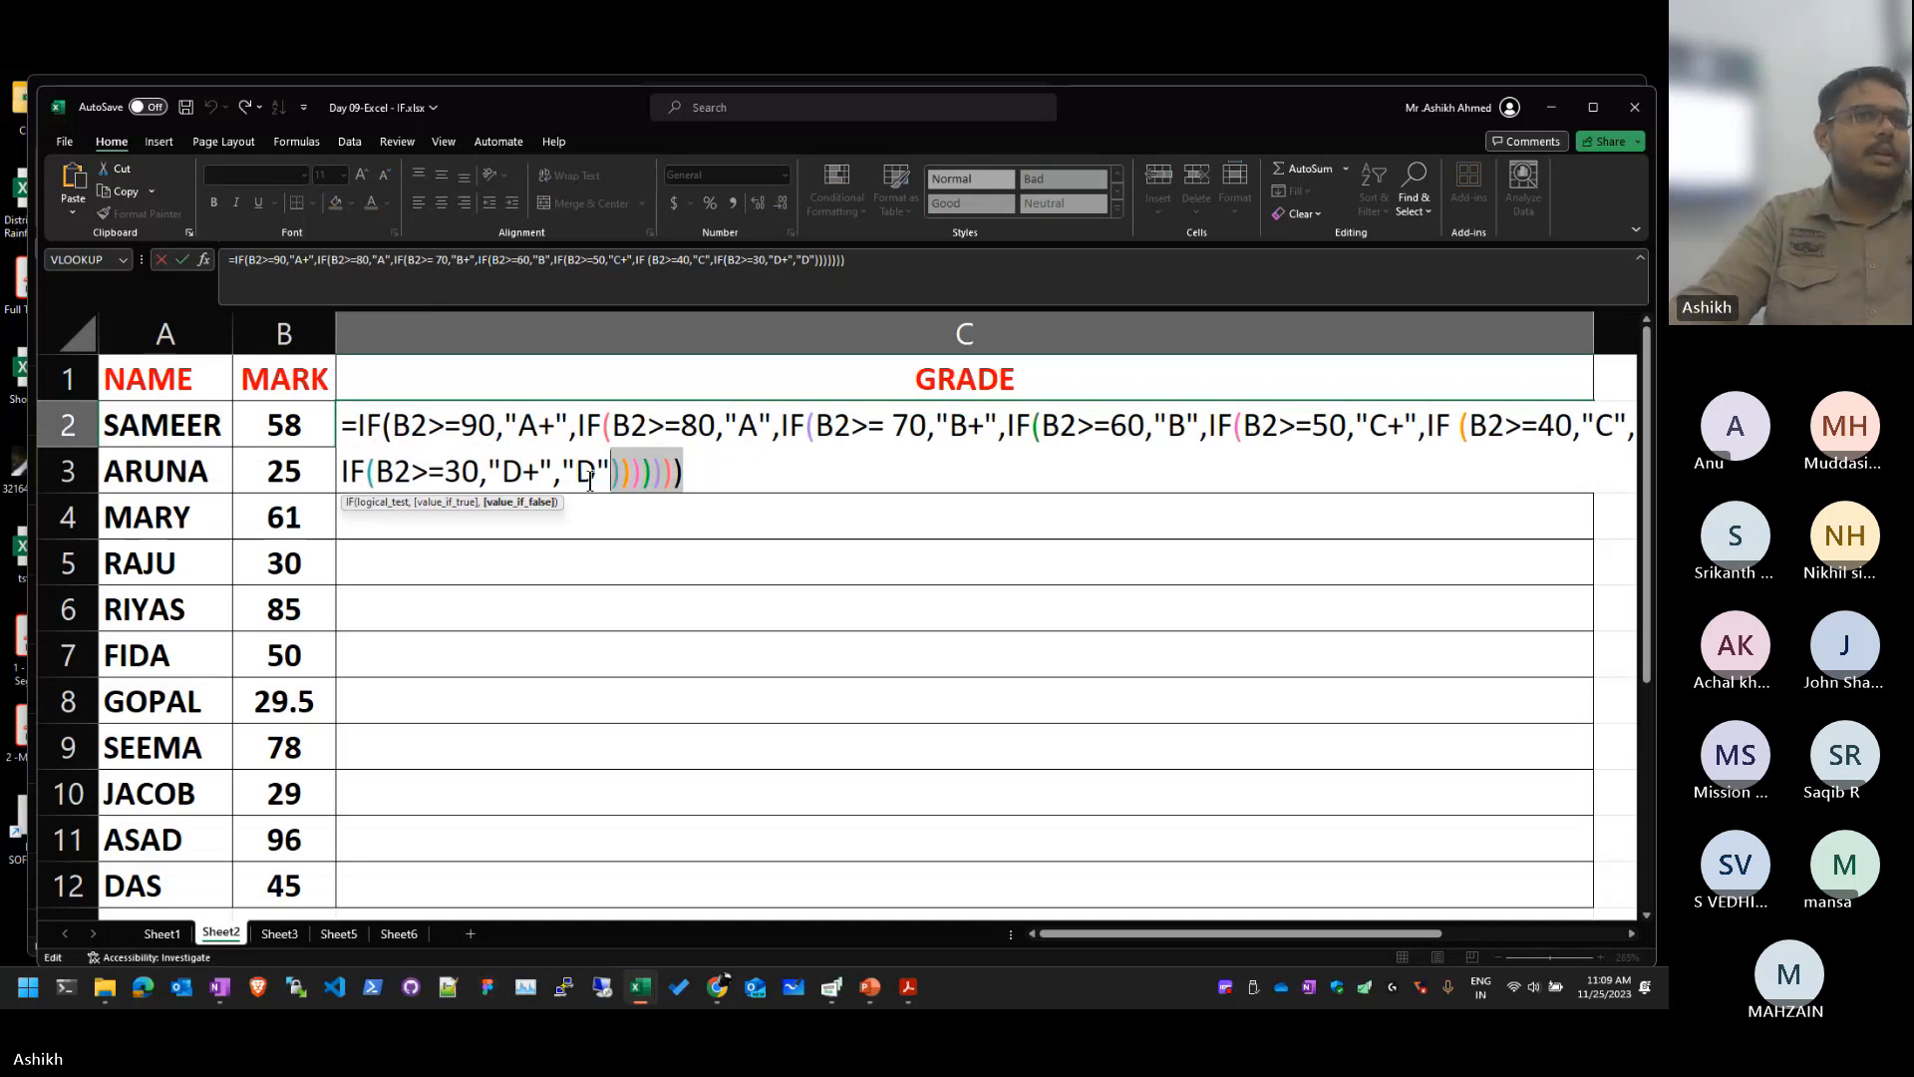
# Step: Enter the C2 formula with the suggested correction accepted and fill it down through C12
pyautogui.press('Return')
pyautogui.press('Return')
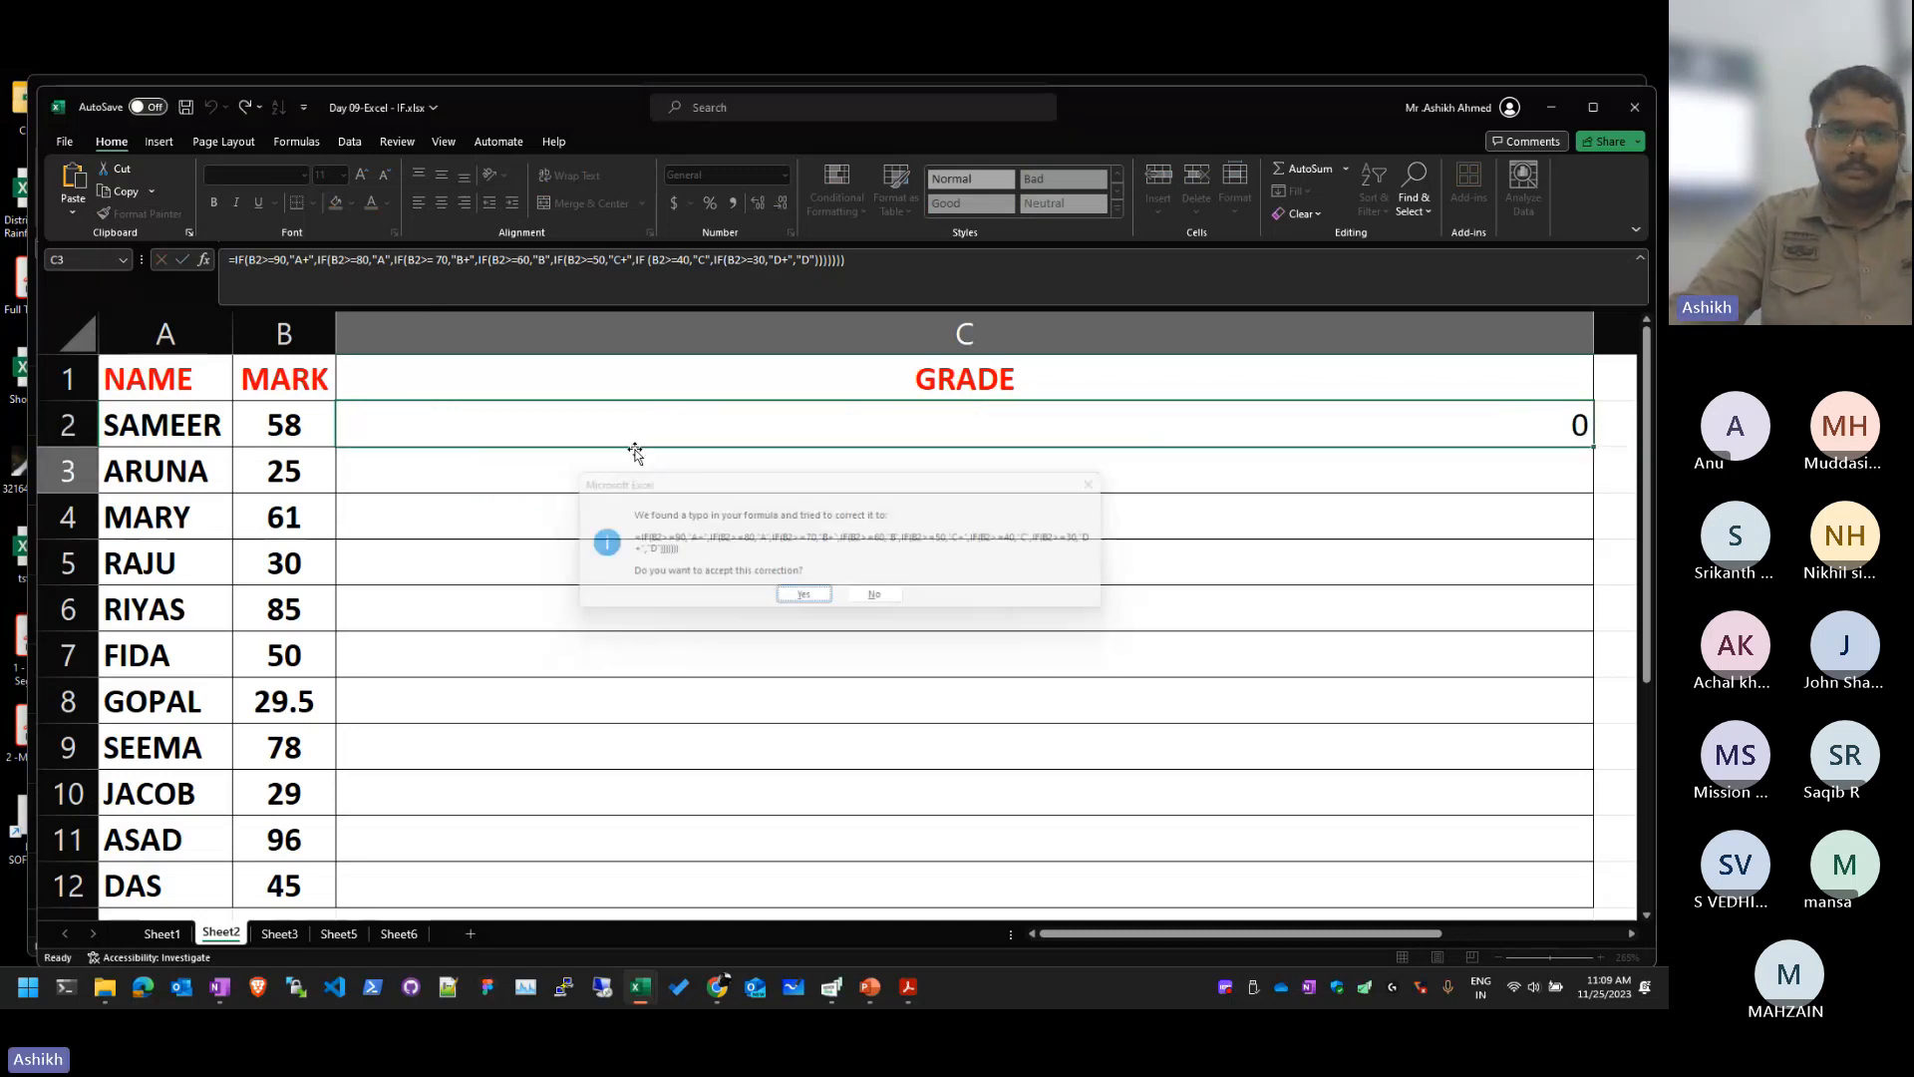
pyautogui.press('Return')
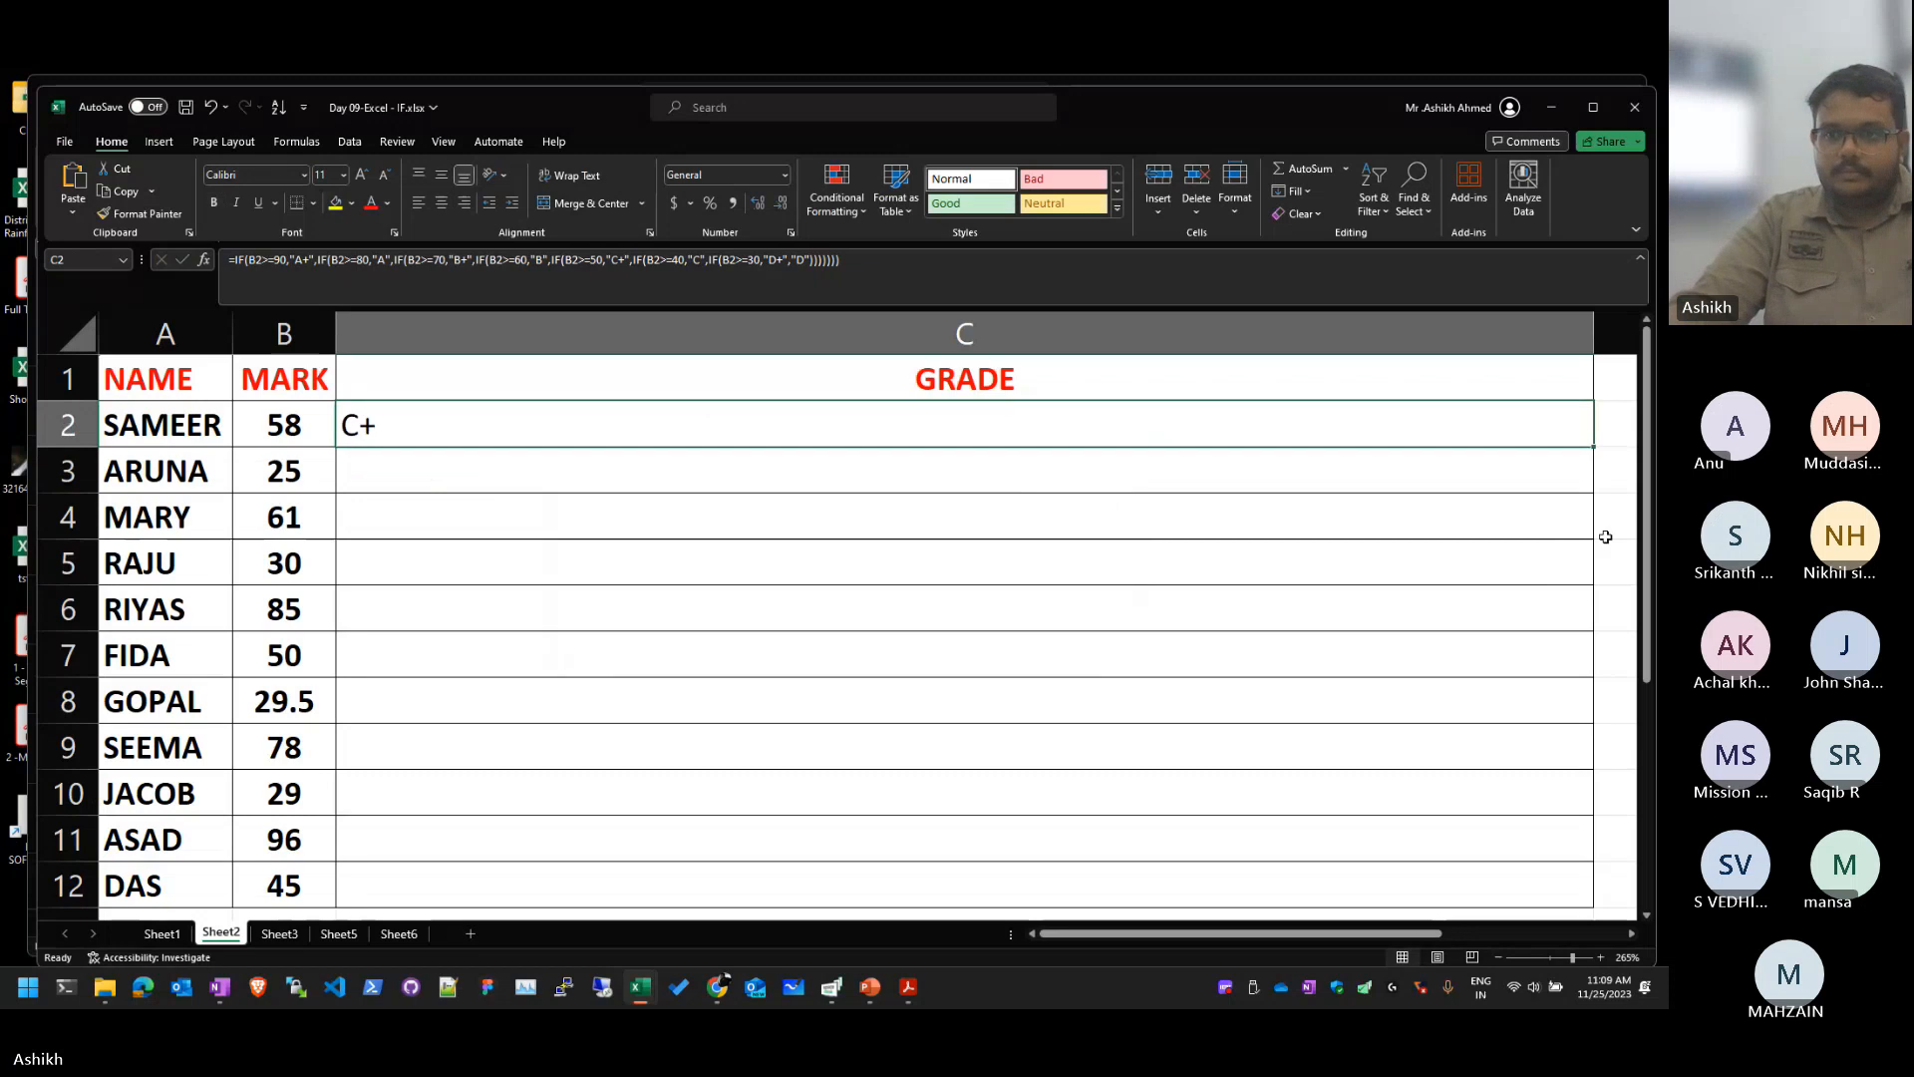
pyautogui.doubleClick(1598, 445)
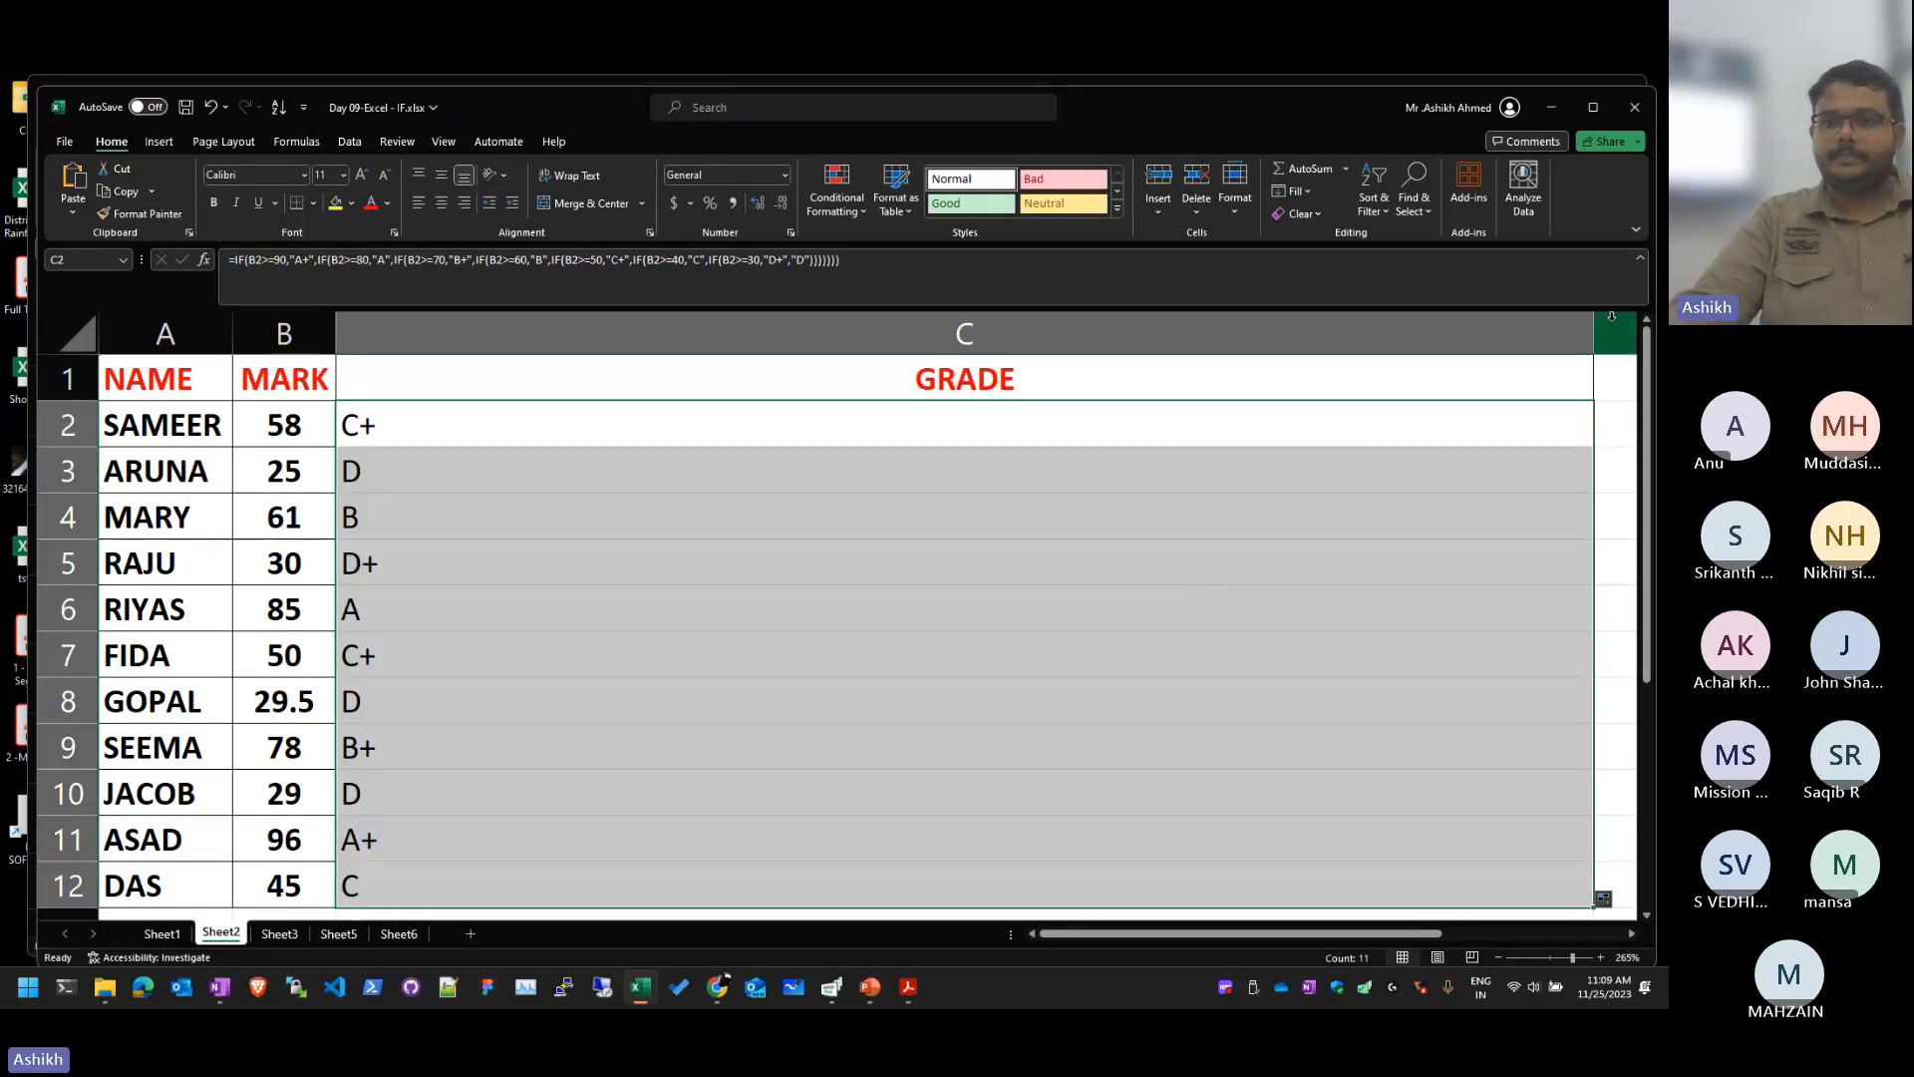
# Step: Narrow column C to about the width of its GRADE header and make the grades in C2:C12 bold
pyautogui.moveTo(1594, 333); pyautogui.dragTo(444, 243)
pyautogui.scroll(-2, 539, 475)
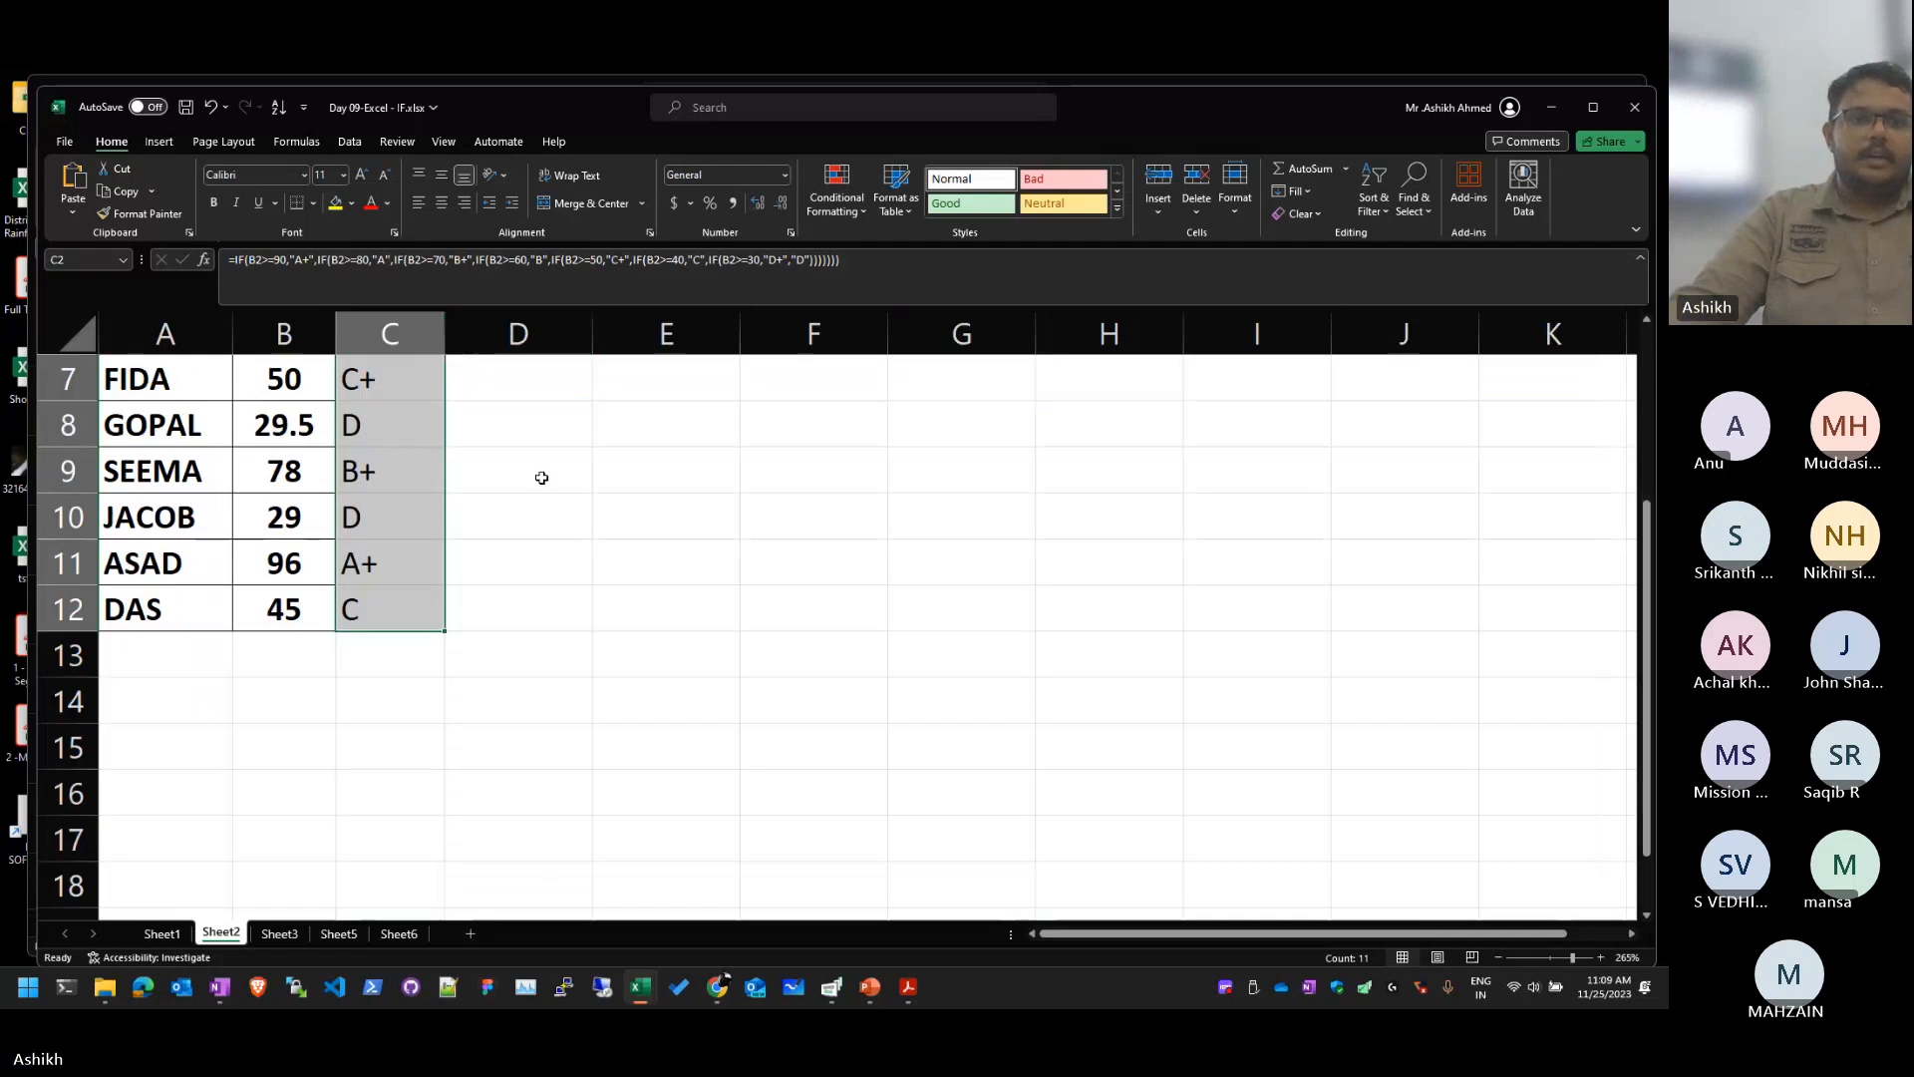
pyautogui.scroll(2, 538, 474)
pyautogui.click(213, 203)
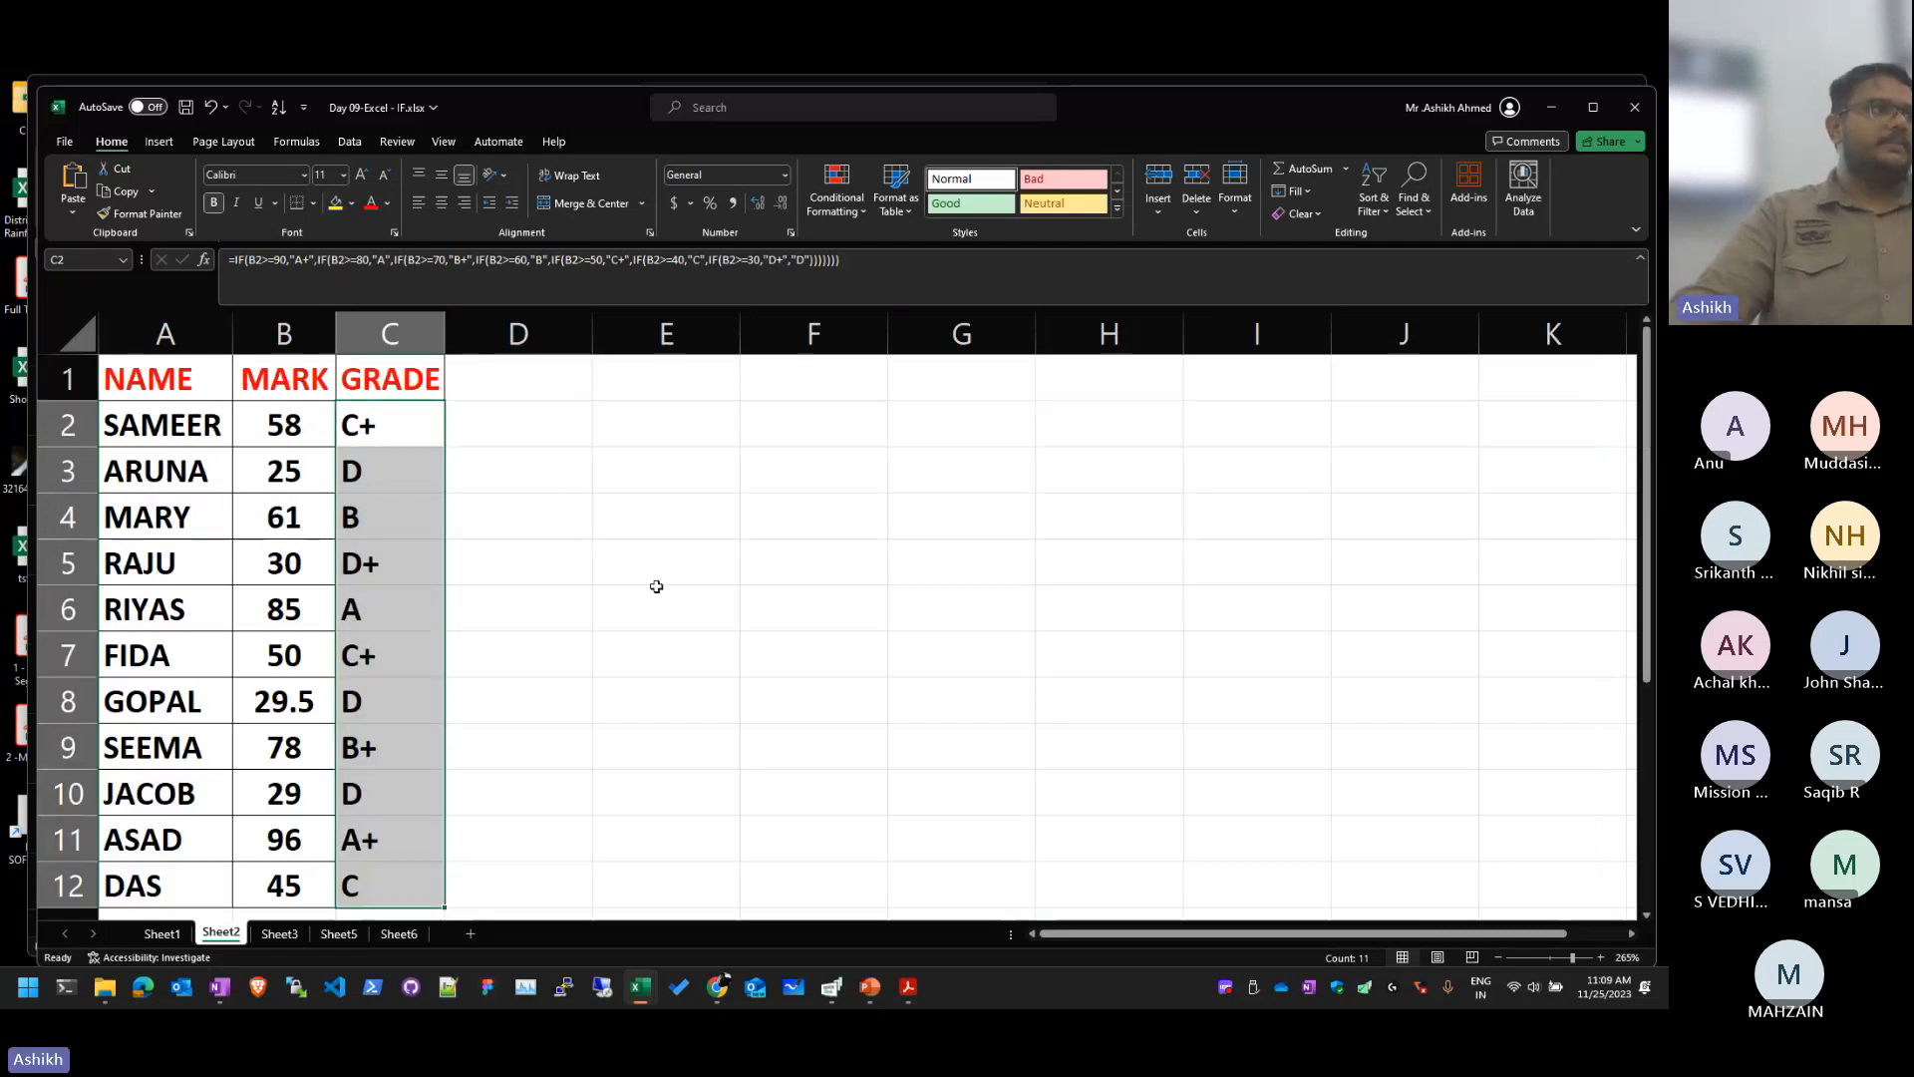
# Step: Look over the subject marks on Sheet3 and Sheet5 and the unit charge table on Sheet6, comparing them with Sheet2
pyautogui.hotkey('alt', 'Tab')
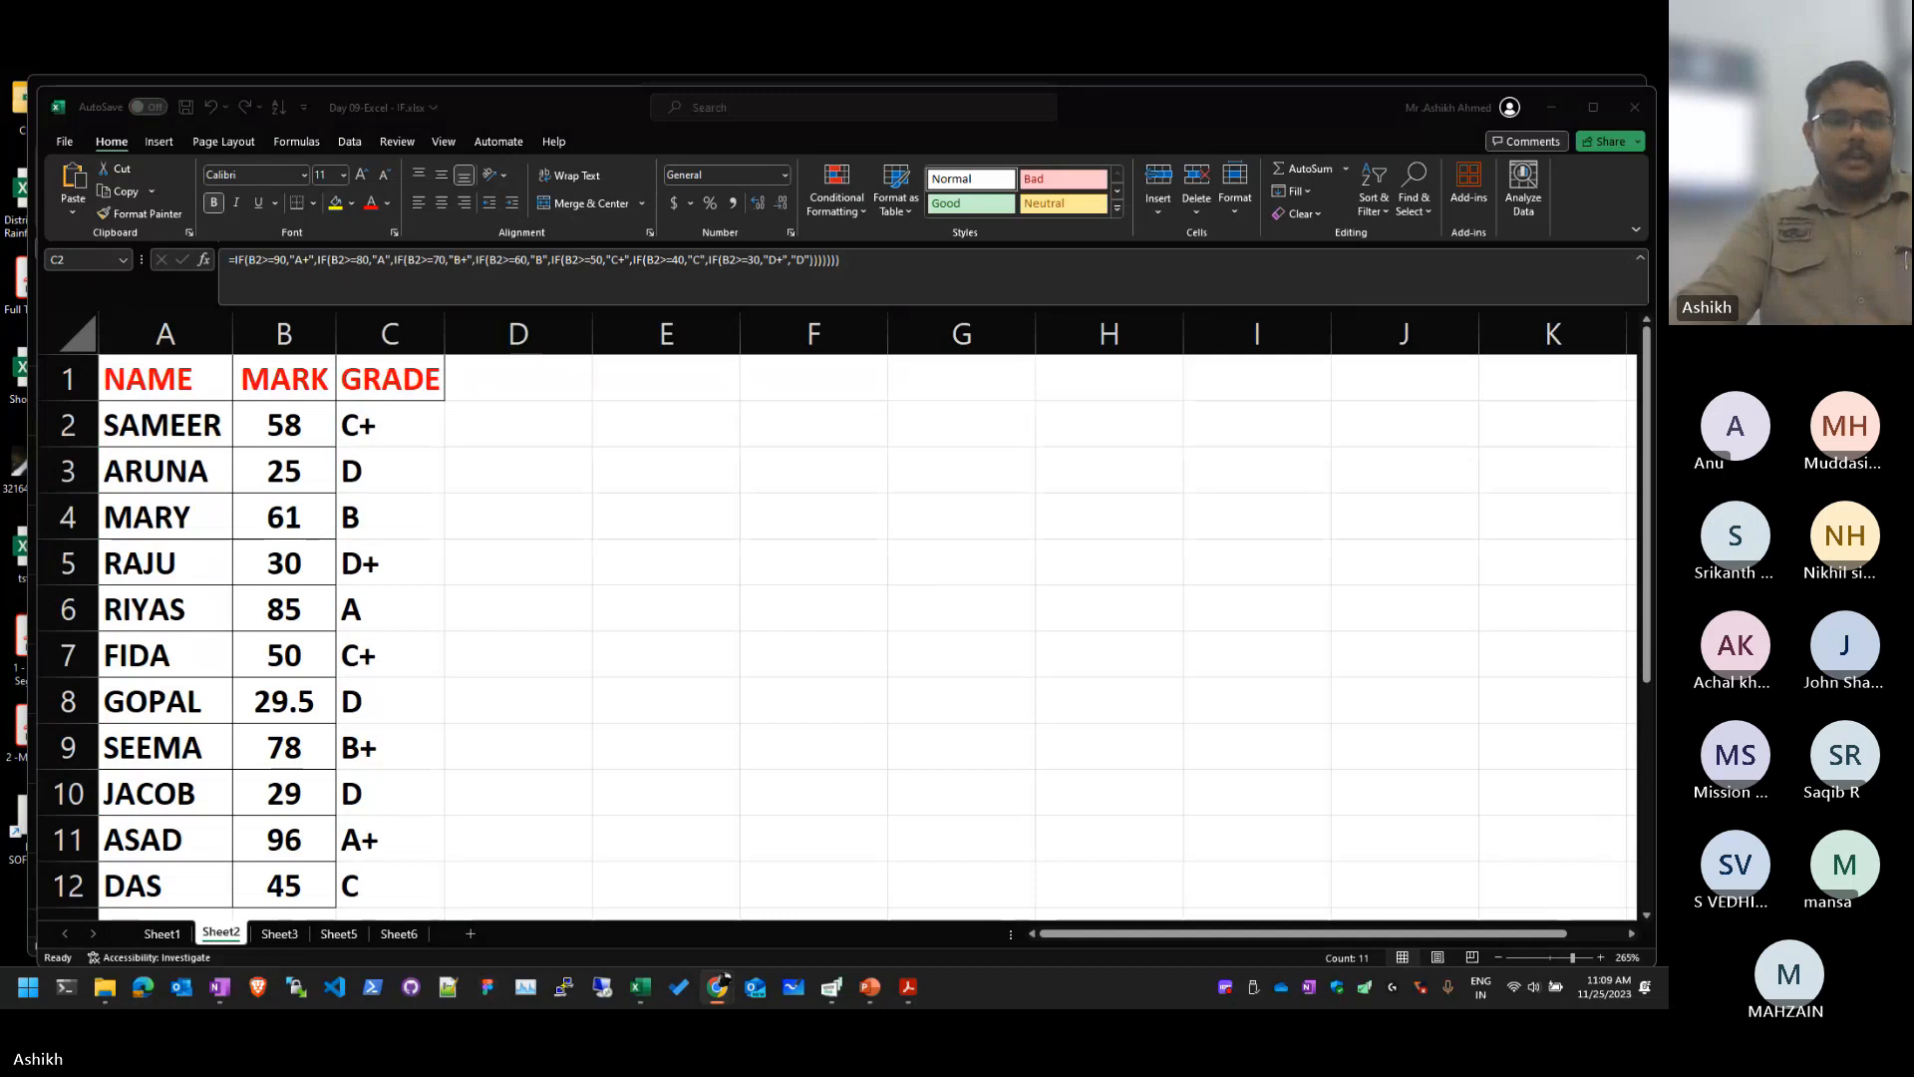
pyautogui.click(284, 942)
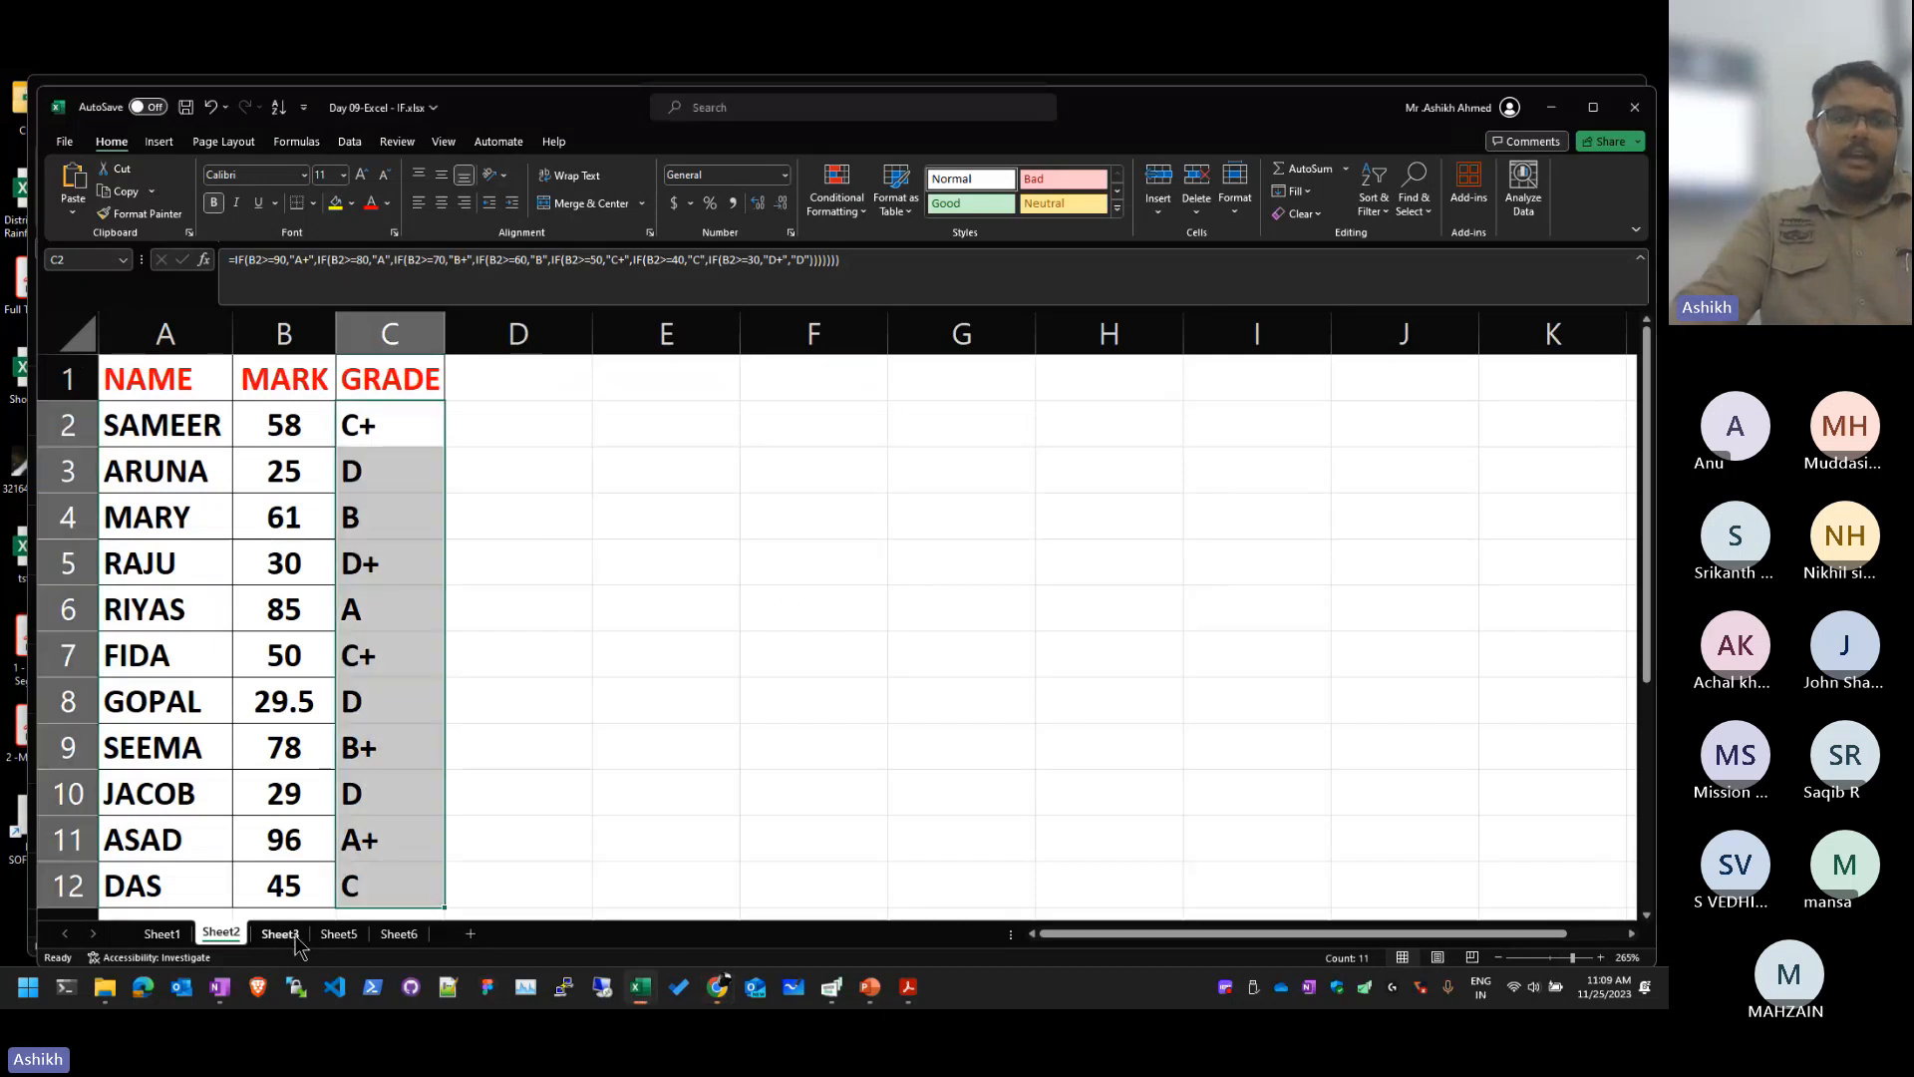
pyautogui.click(280, 935)
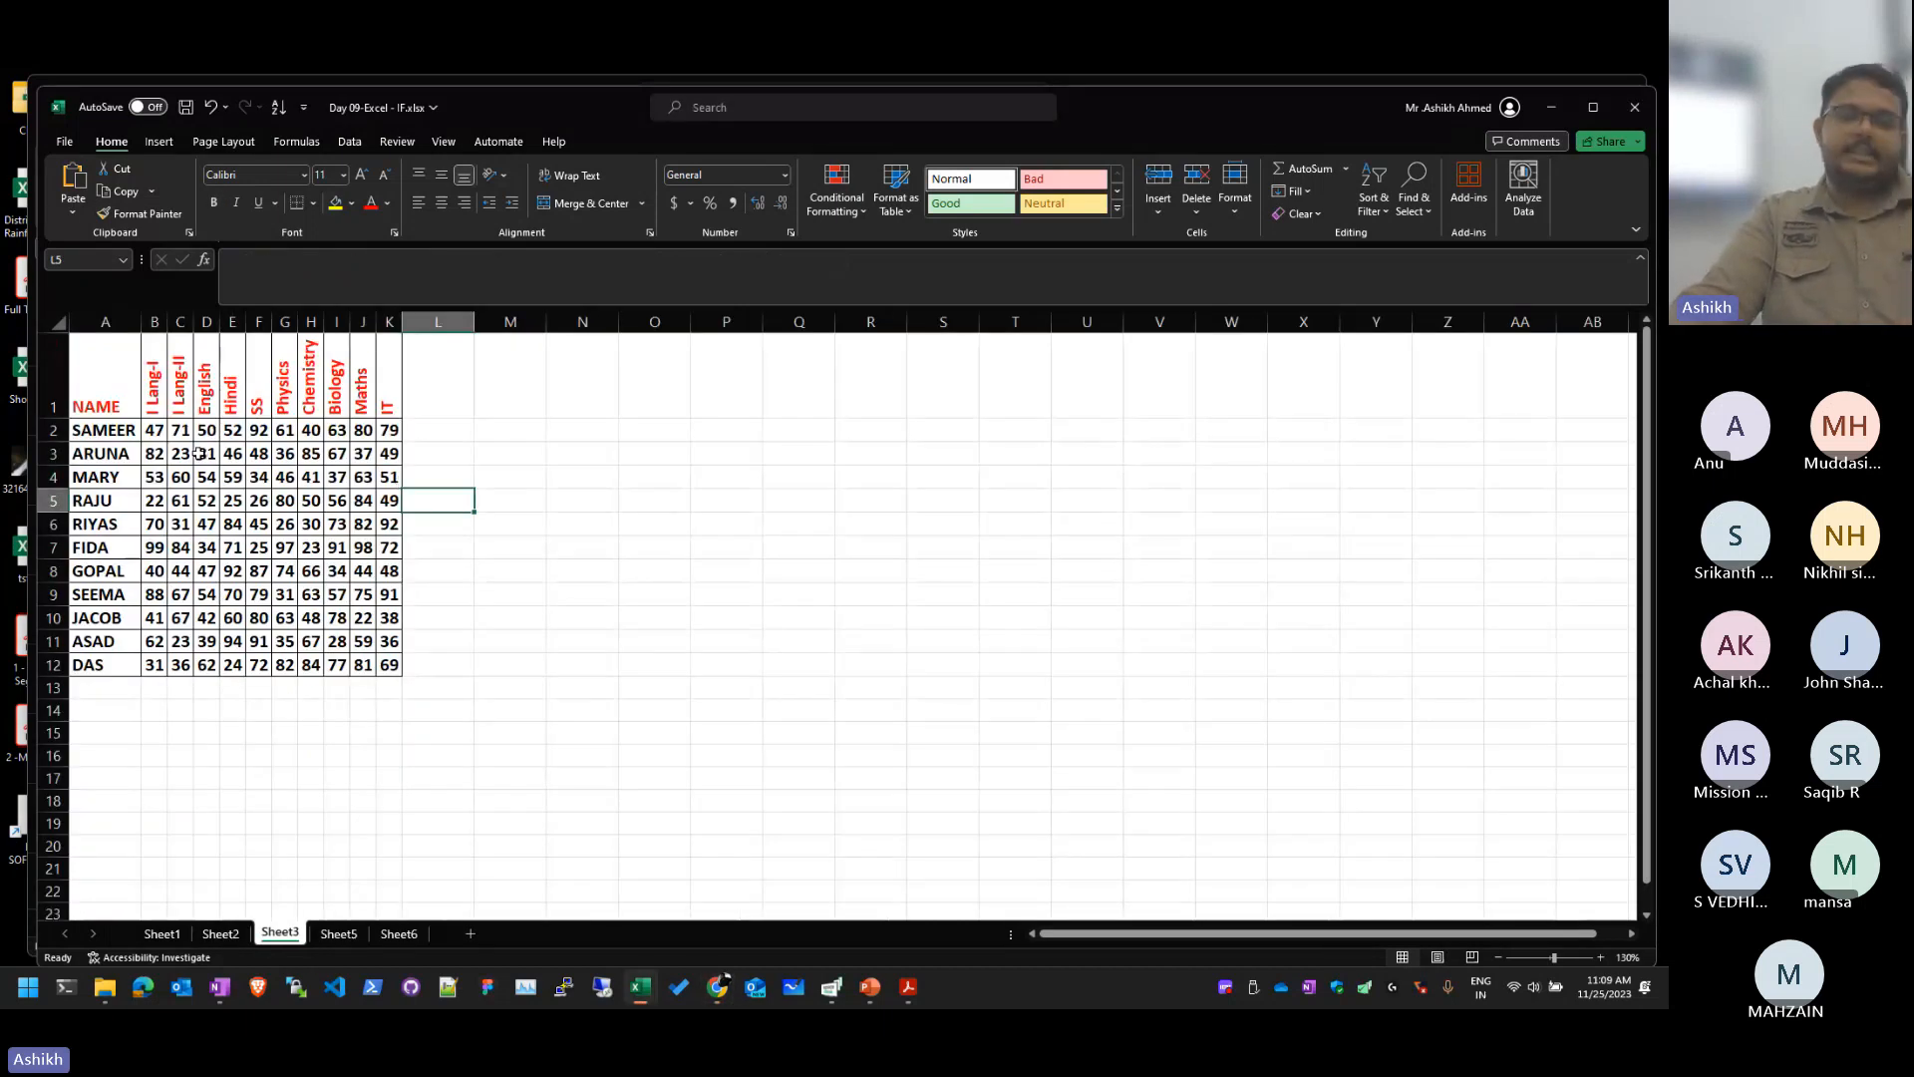
pyautogui.click(439, 430)
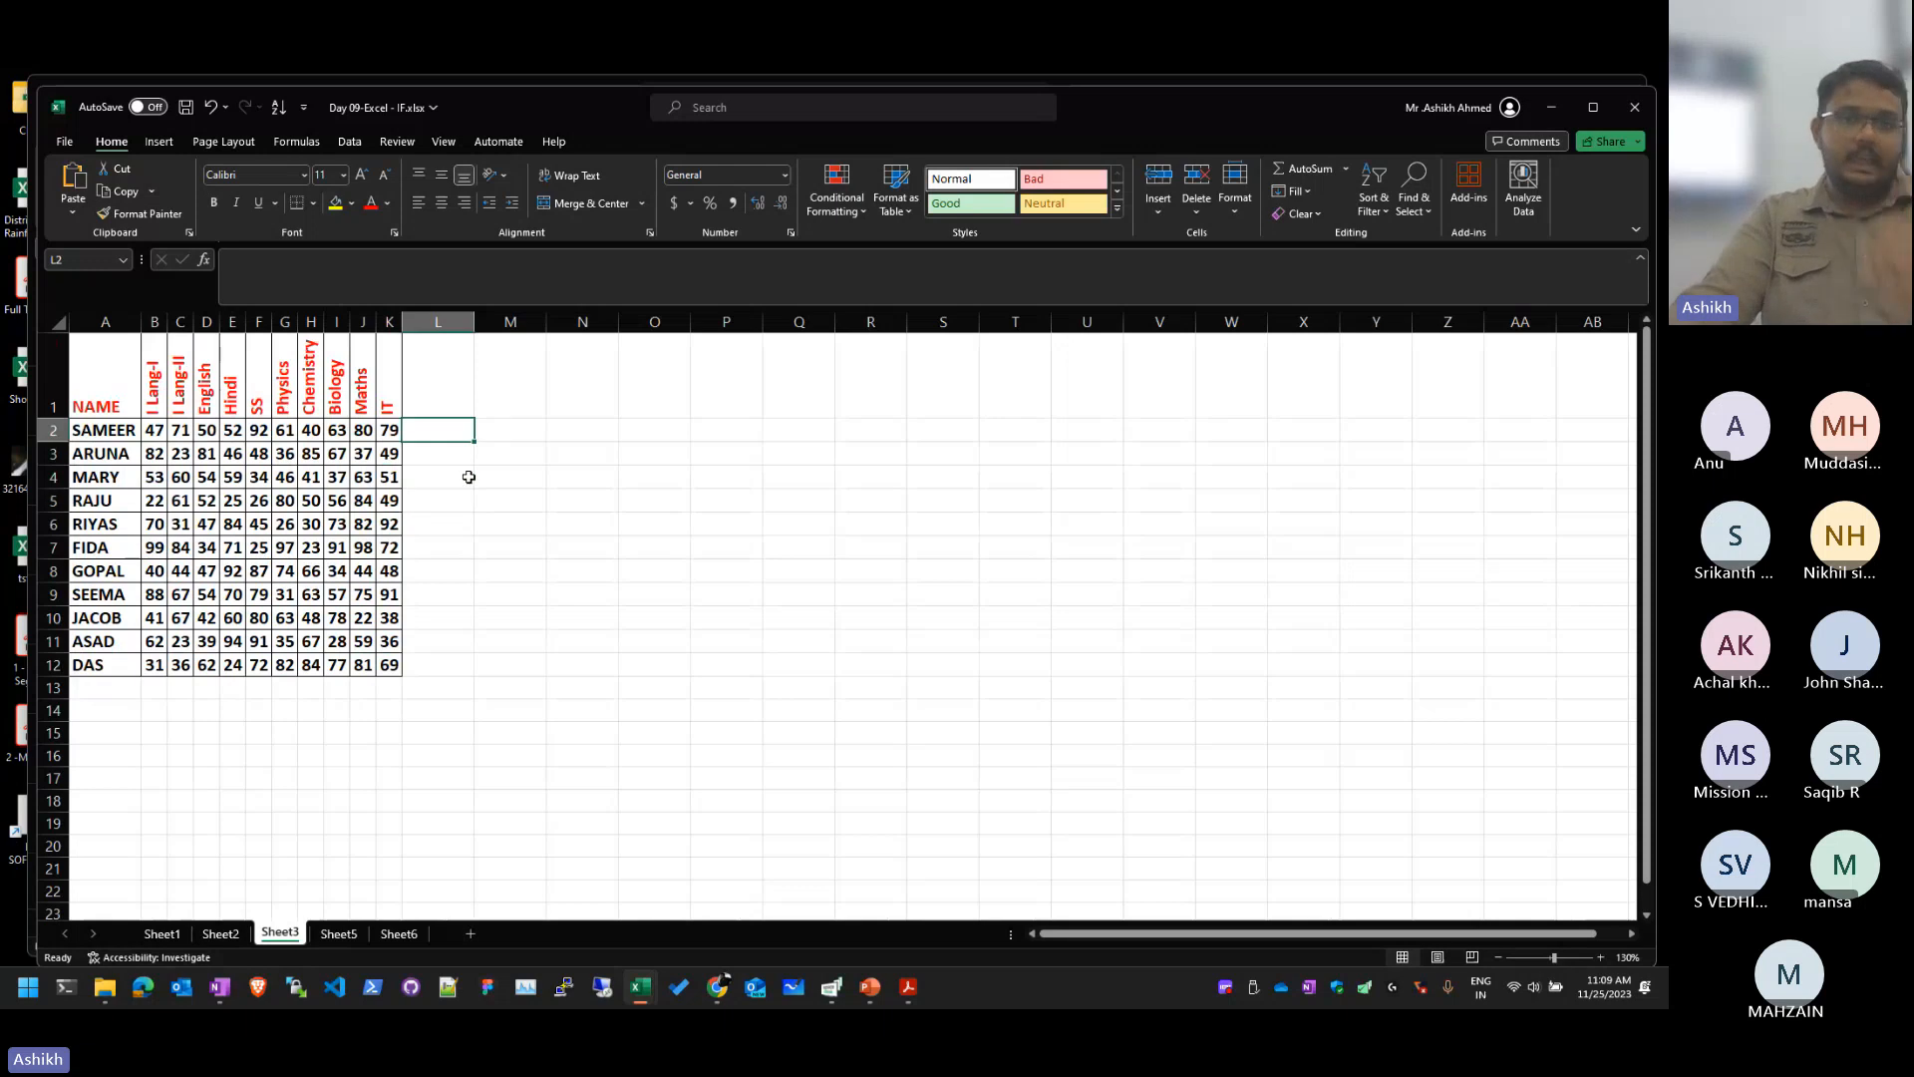
pyautogui.click(224, 934)
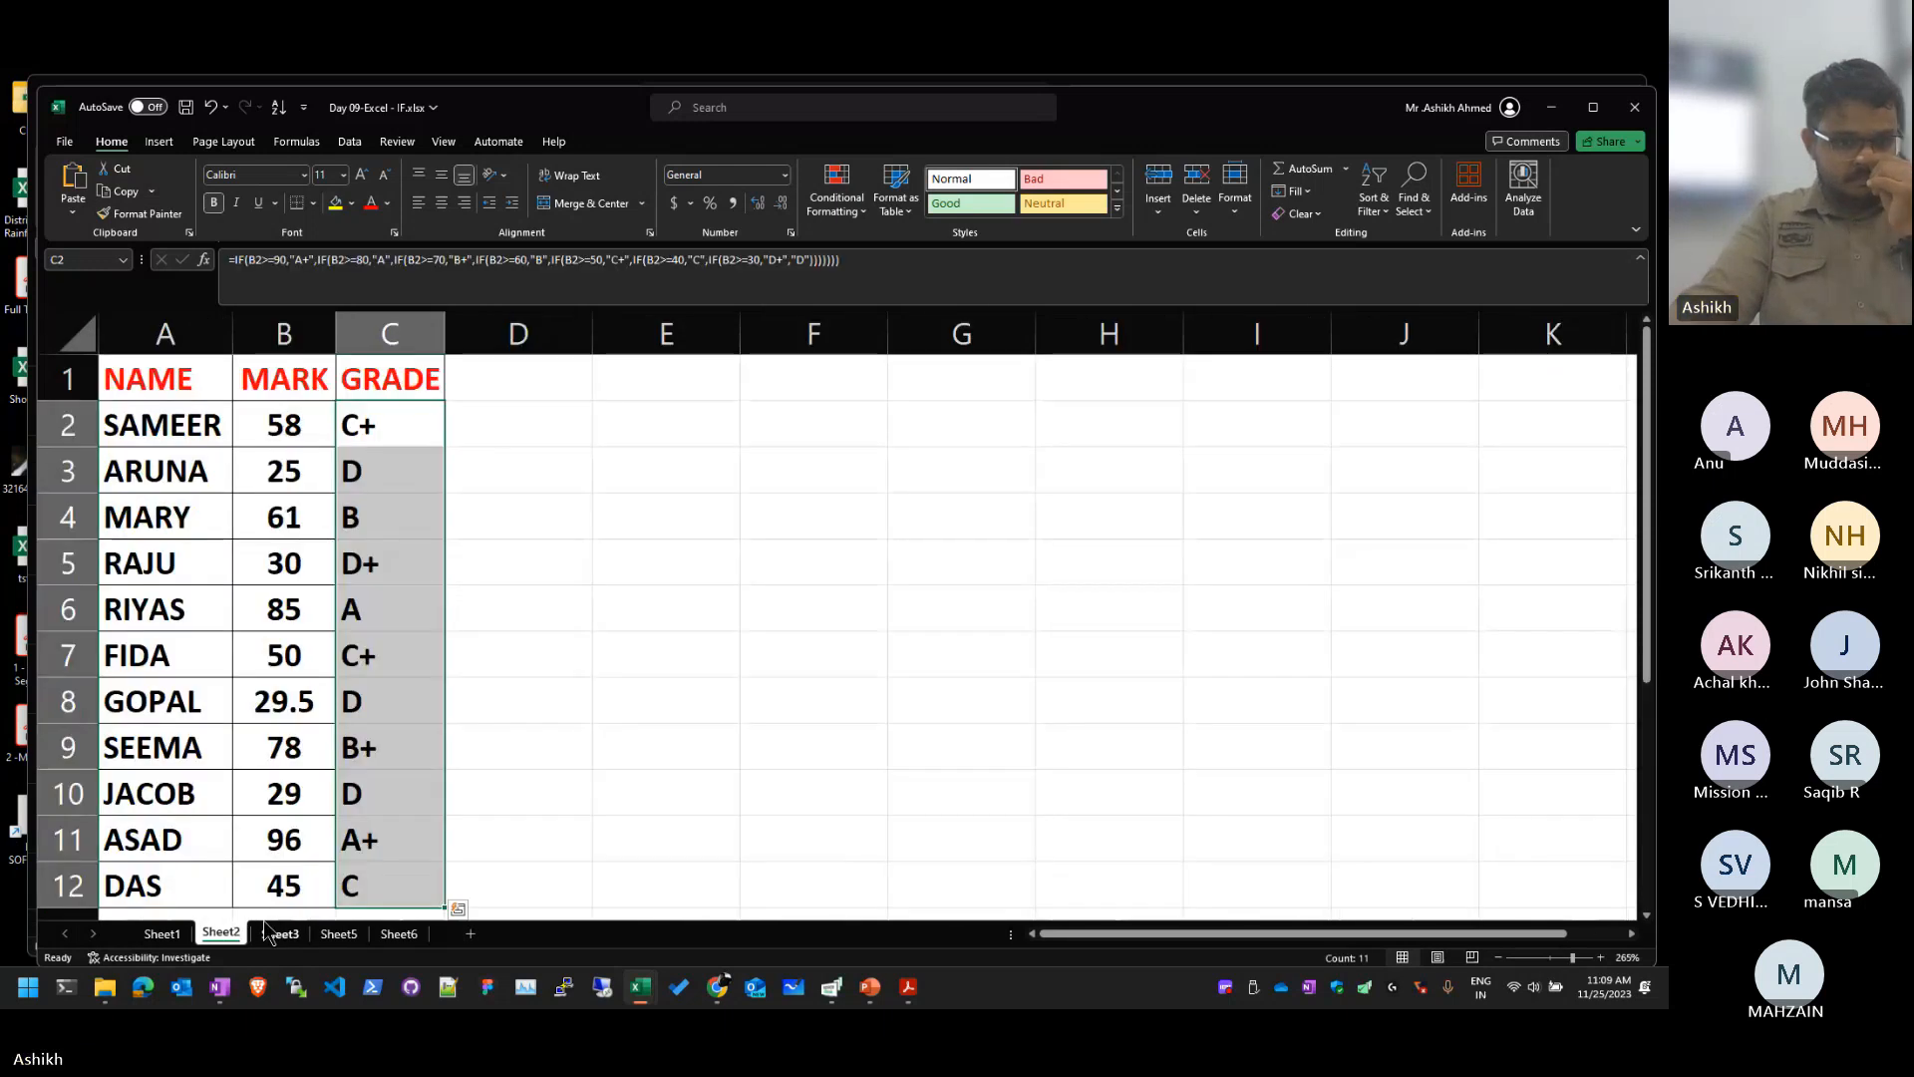
pyautogui.click(287, 935)
pyautogui.click(342, 936)
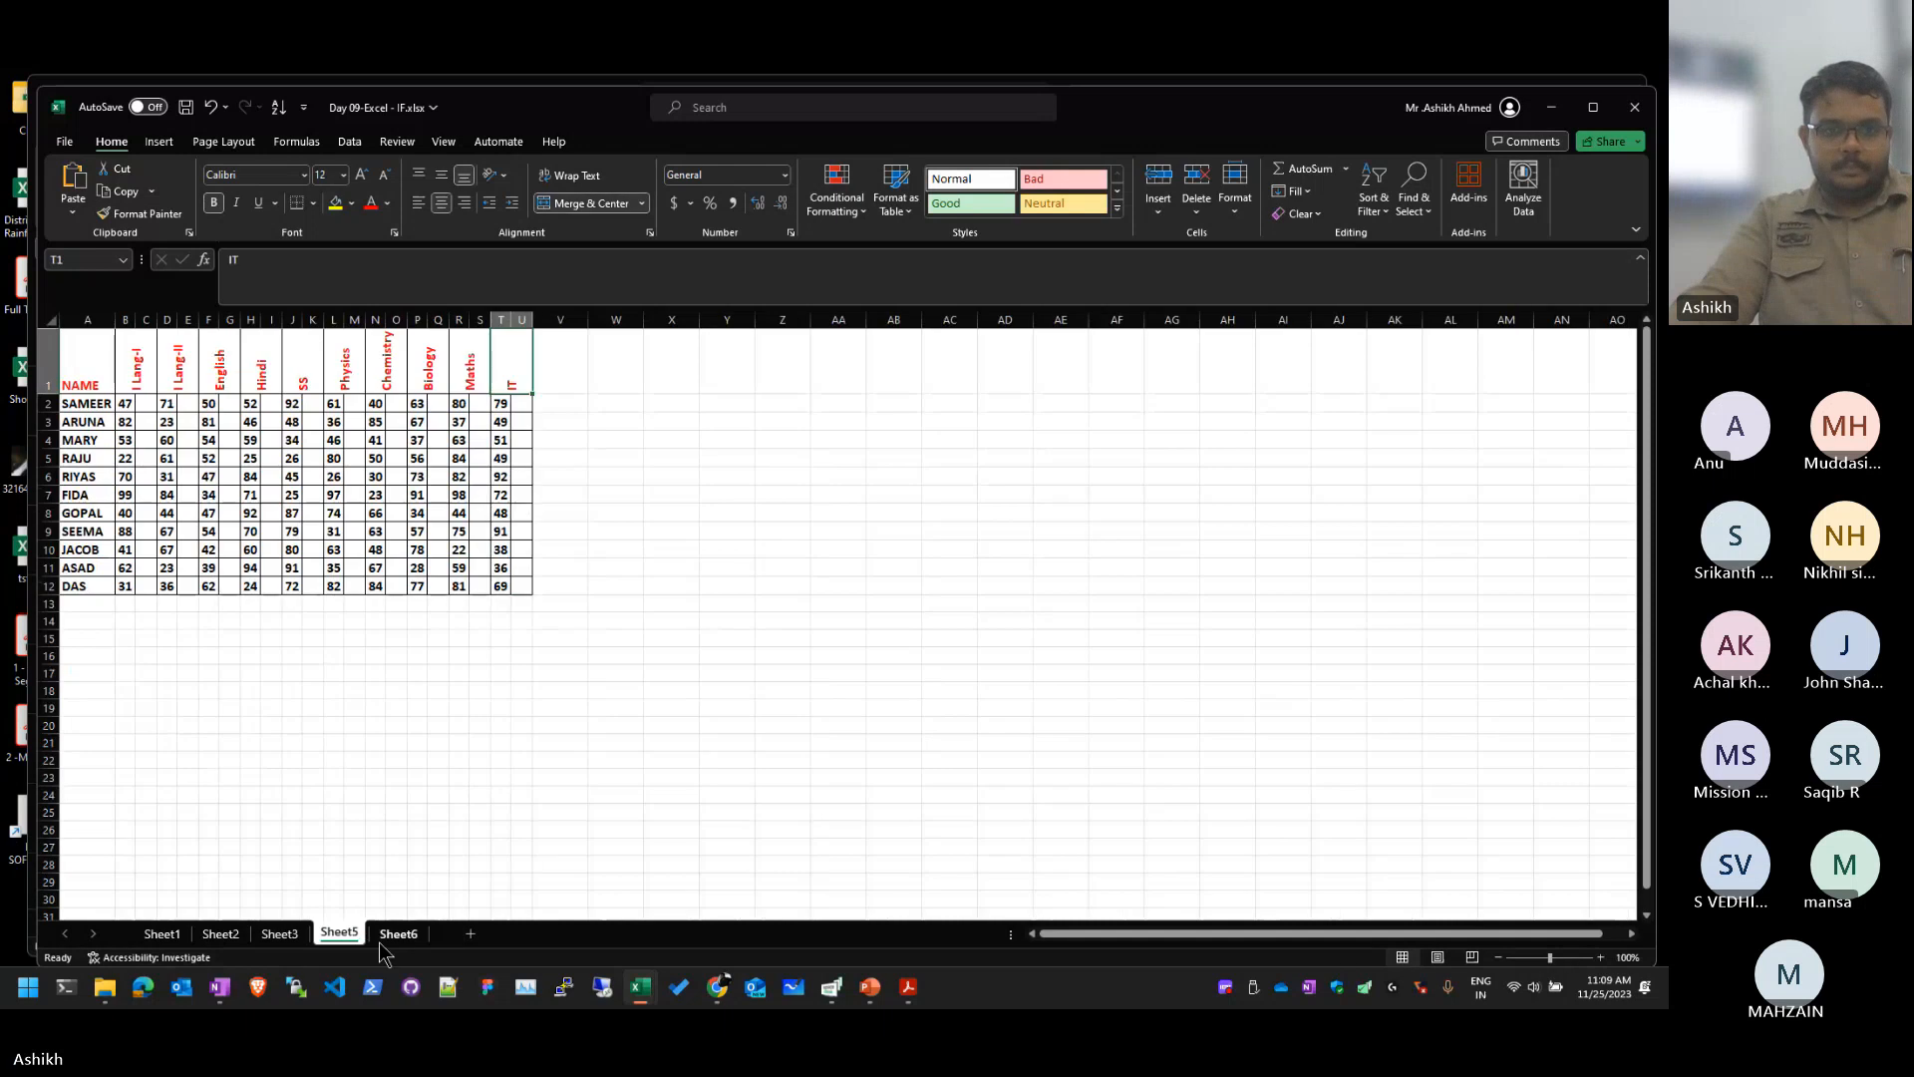
pyautogui.click(380, 937)
pyautogui.click(347, 938)
pyautogui.click(280, 934)
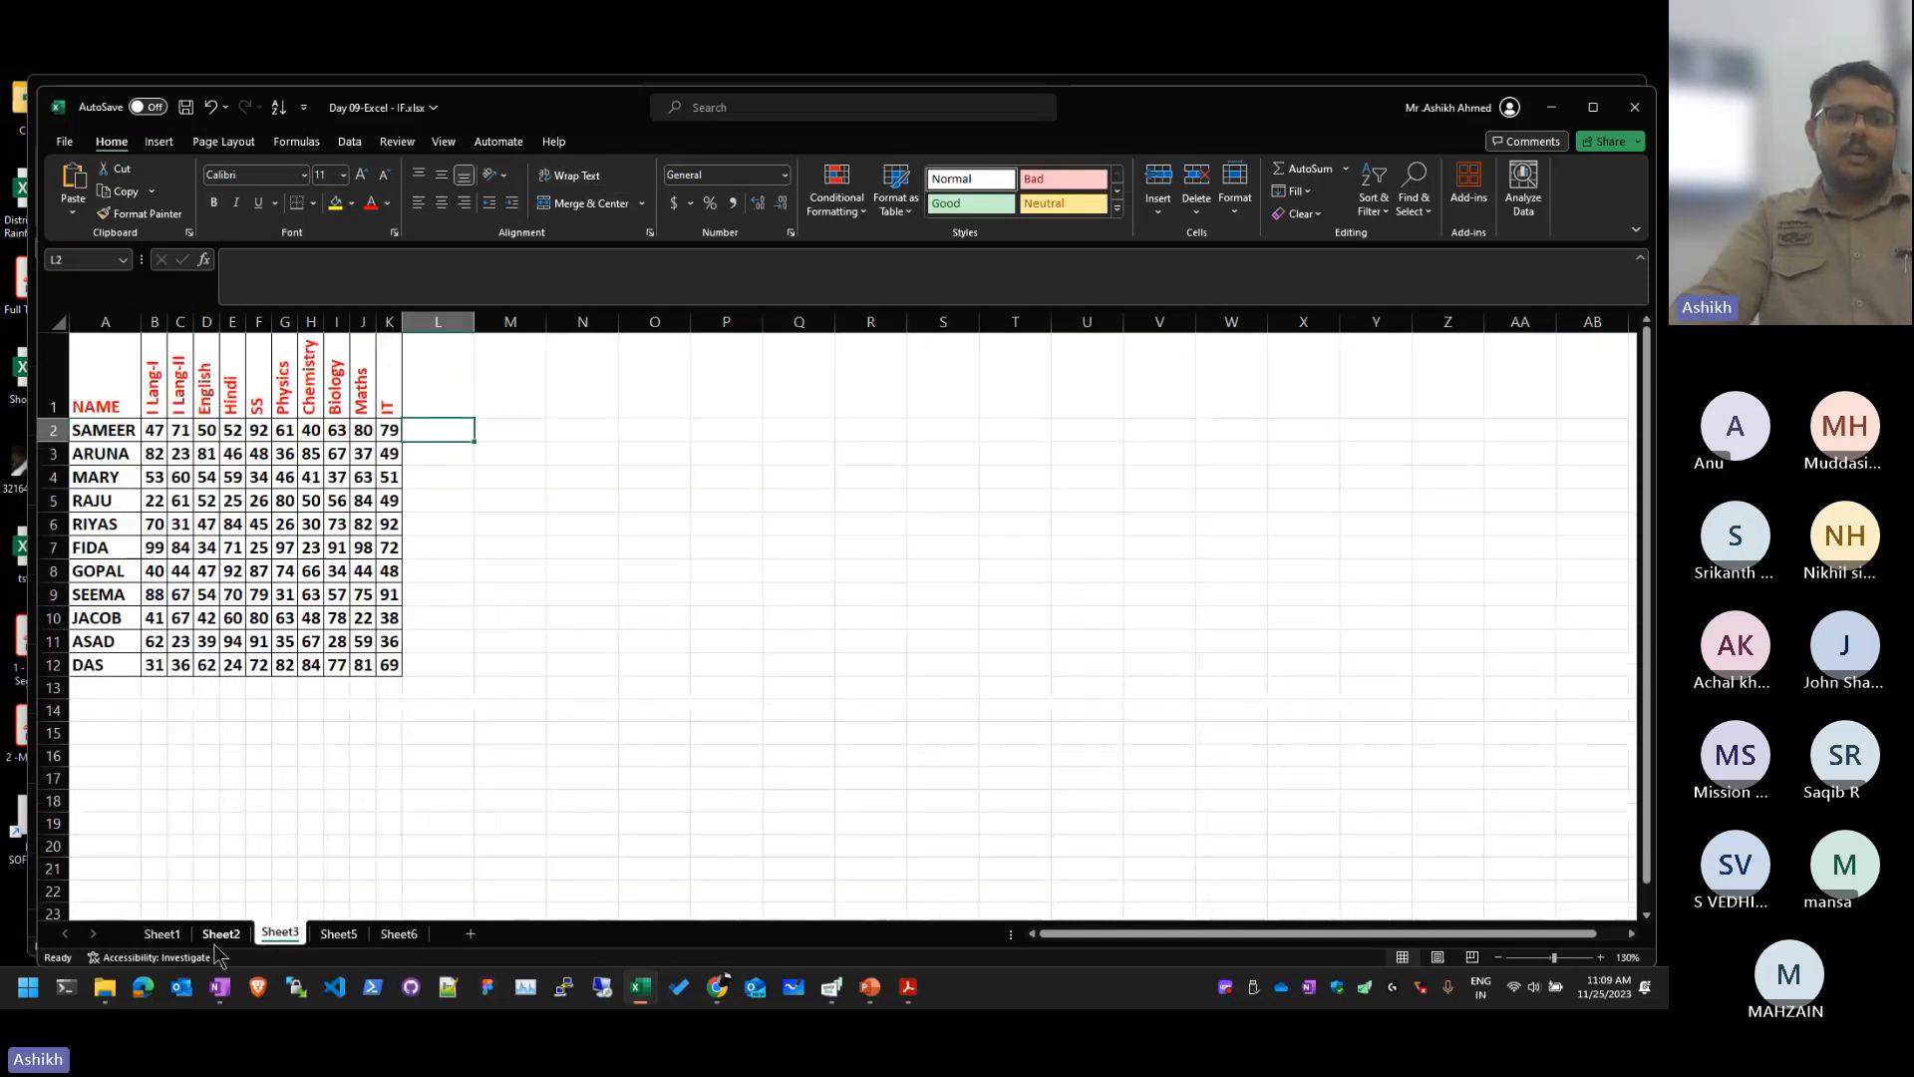
pyautogui.click(221, 934)
pyautogui.click(289, 935)
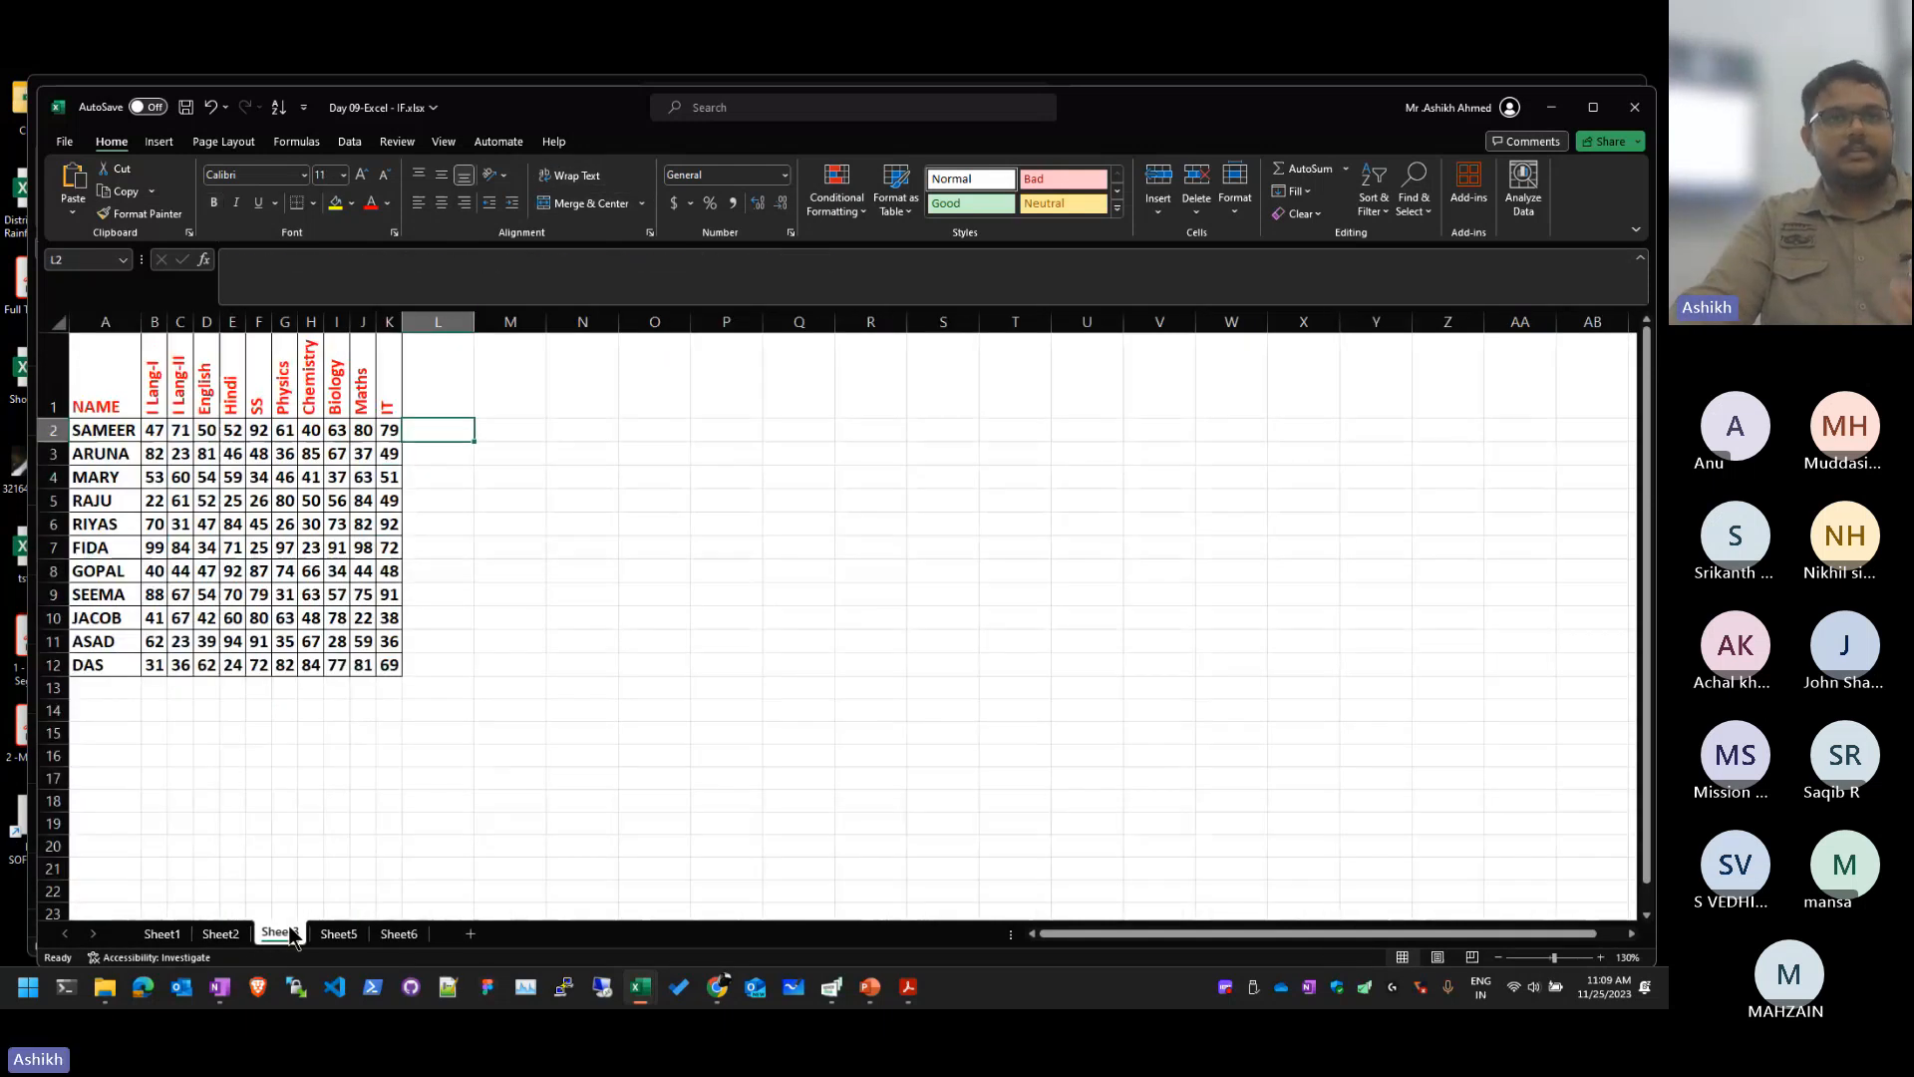
pyautogui.click(363, 570)
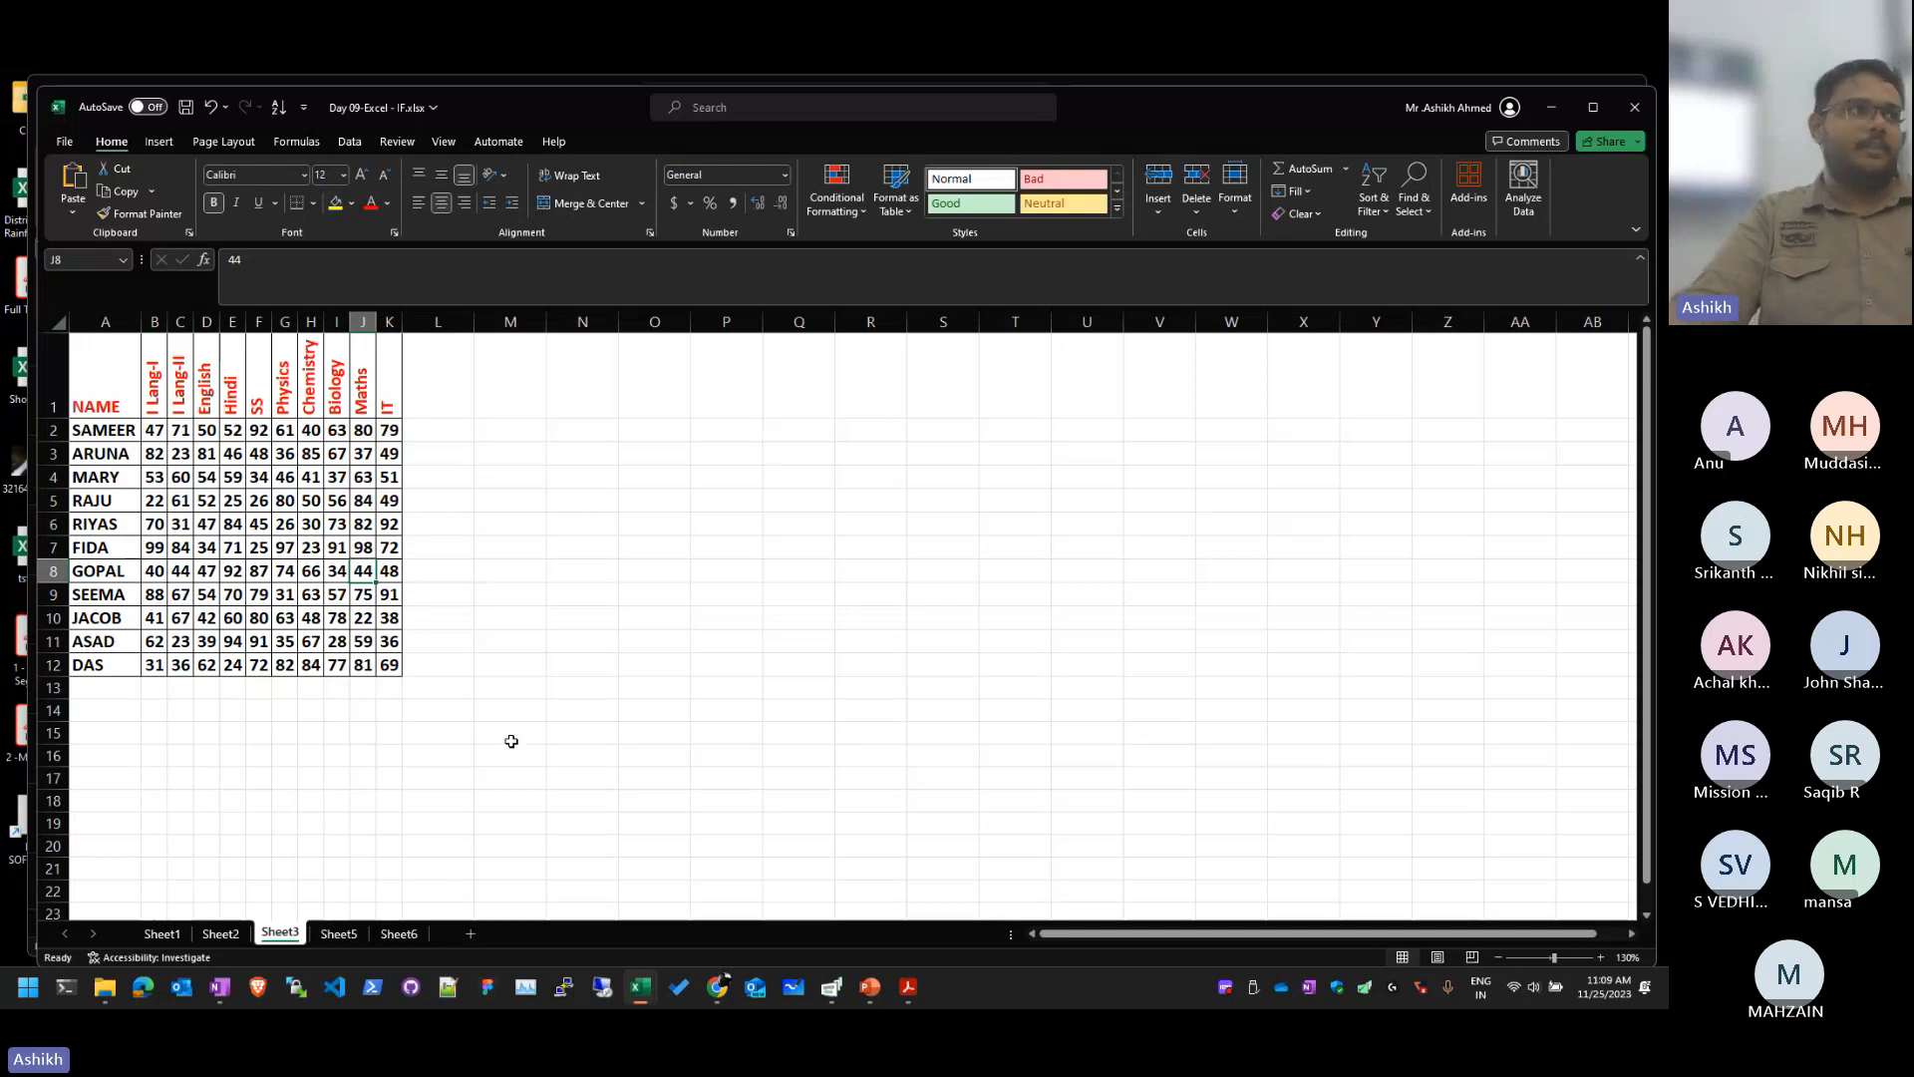
pyautogui.click(333, 931)
pyautogui.click(411, 935)
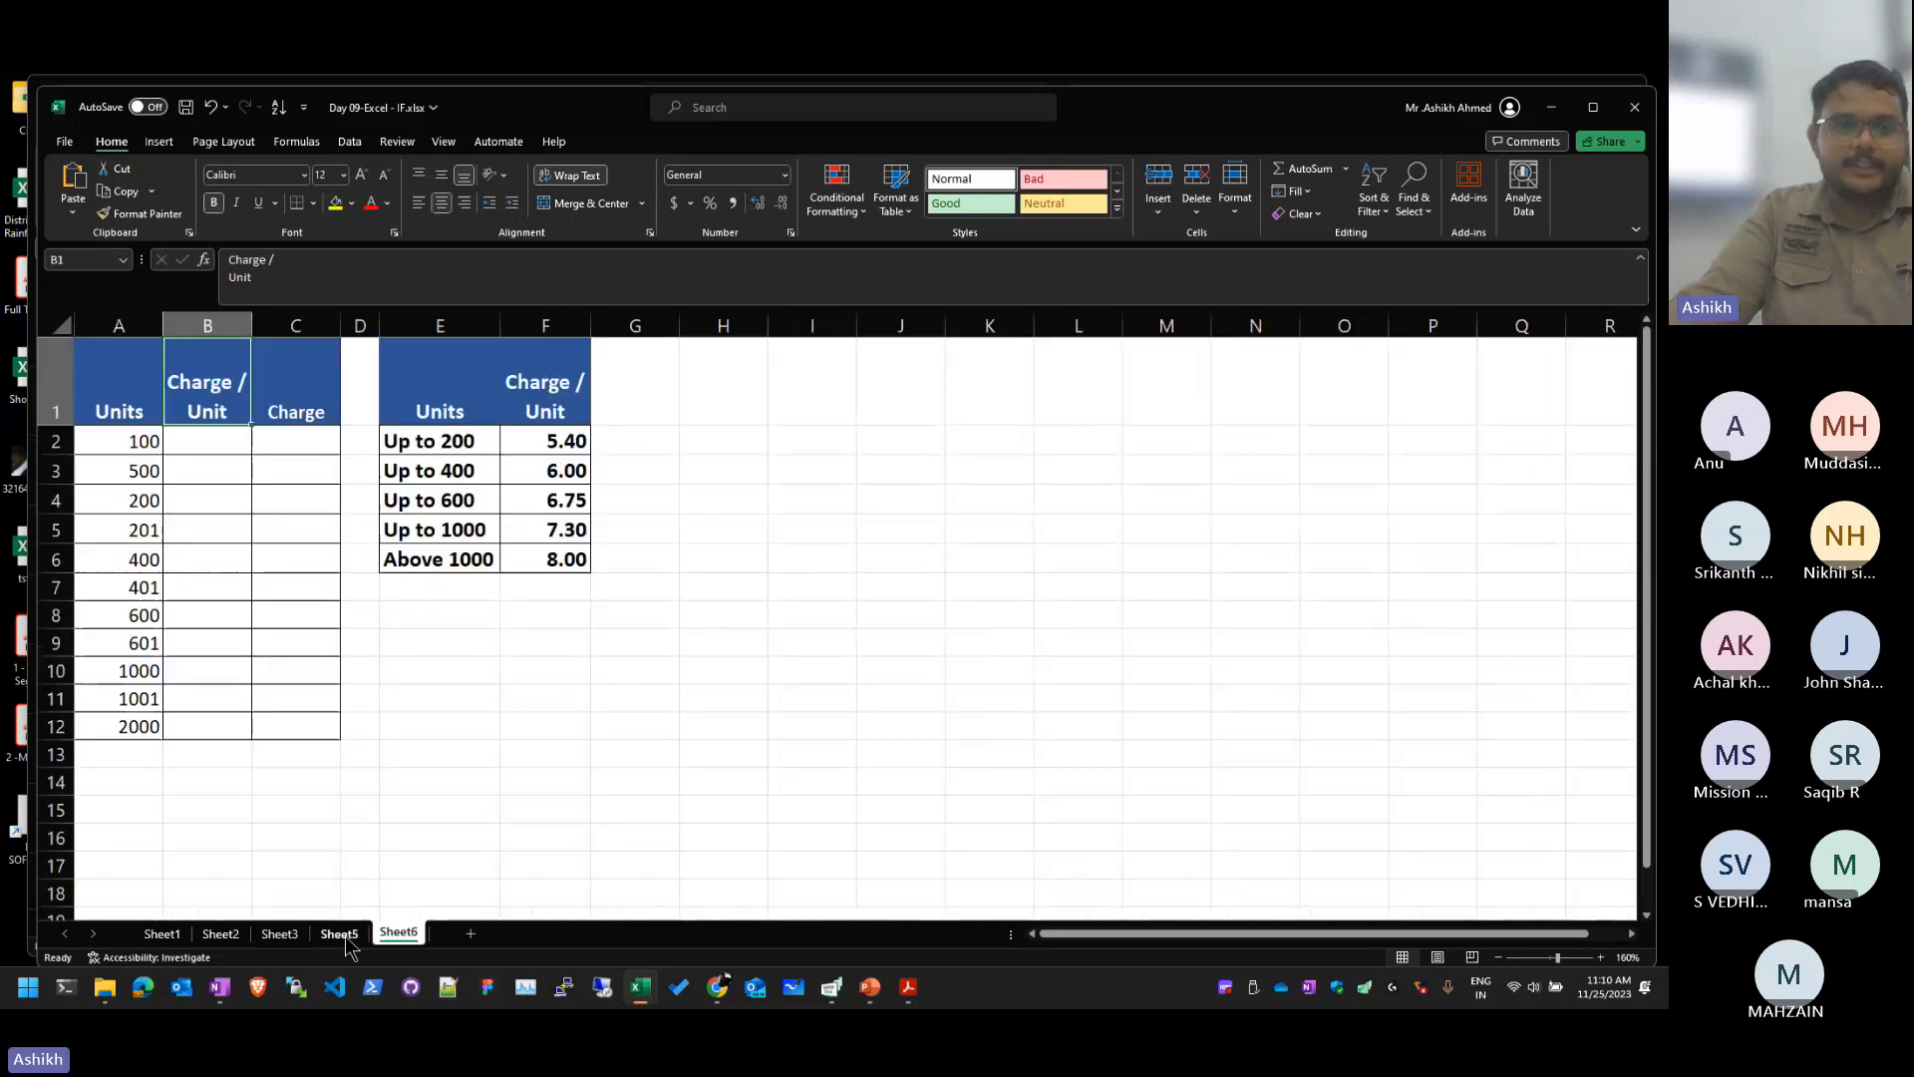
pyautogui.click(341, 934)
# Step: Return to Sheet3, enlarge its subject marks table and select cell L3 beside the IT column
pyautogui.click(289, 937)
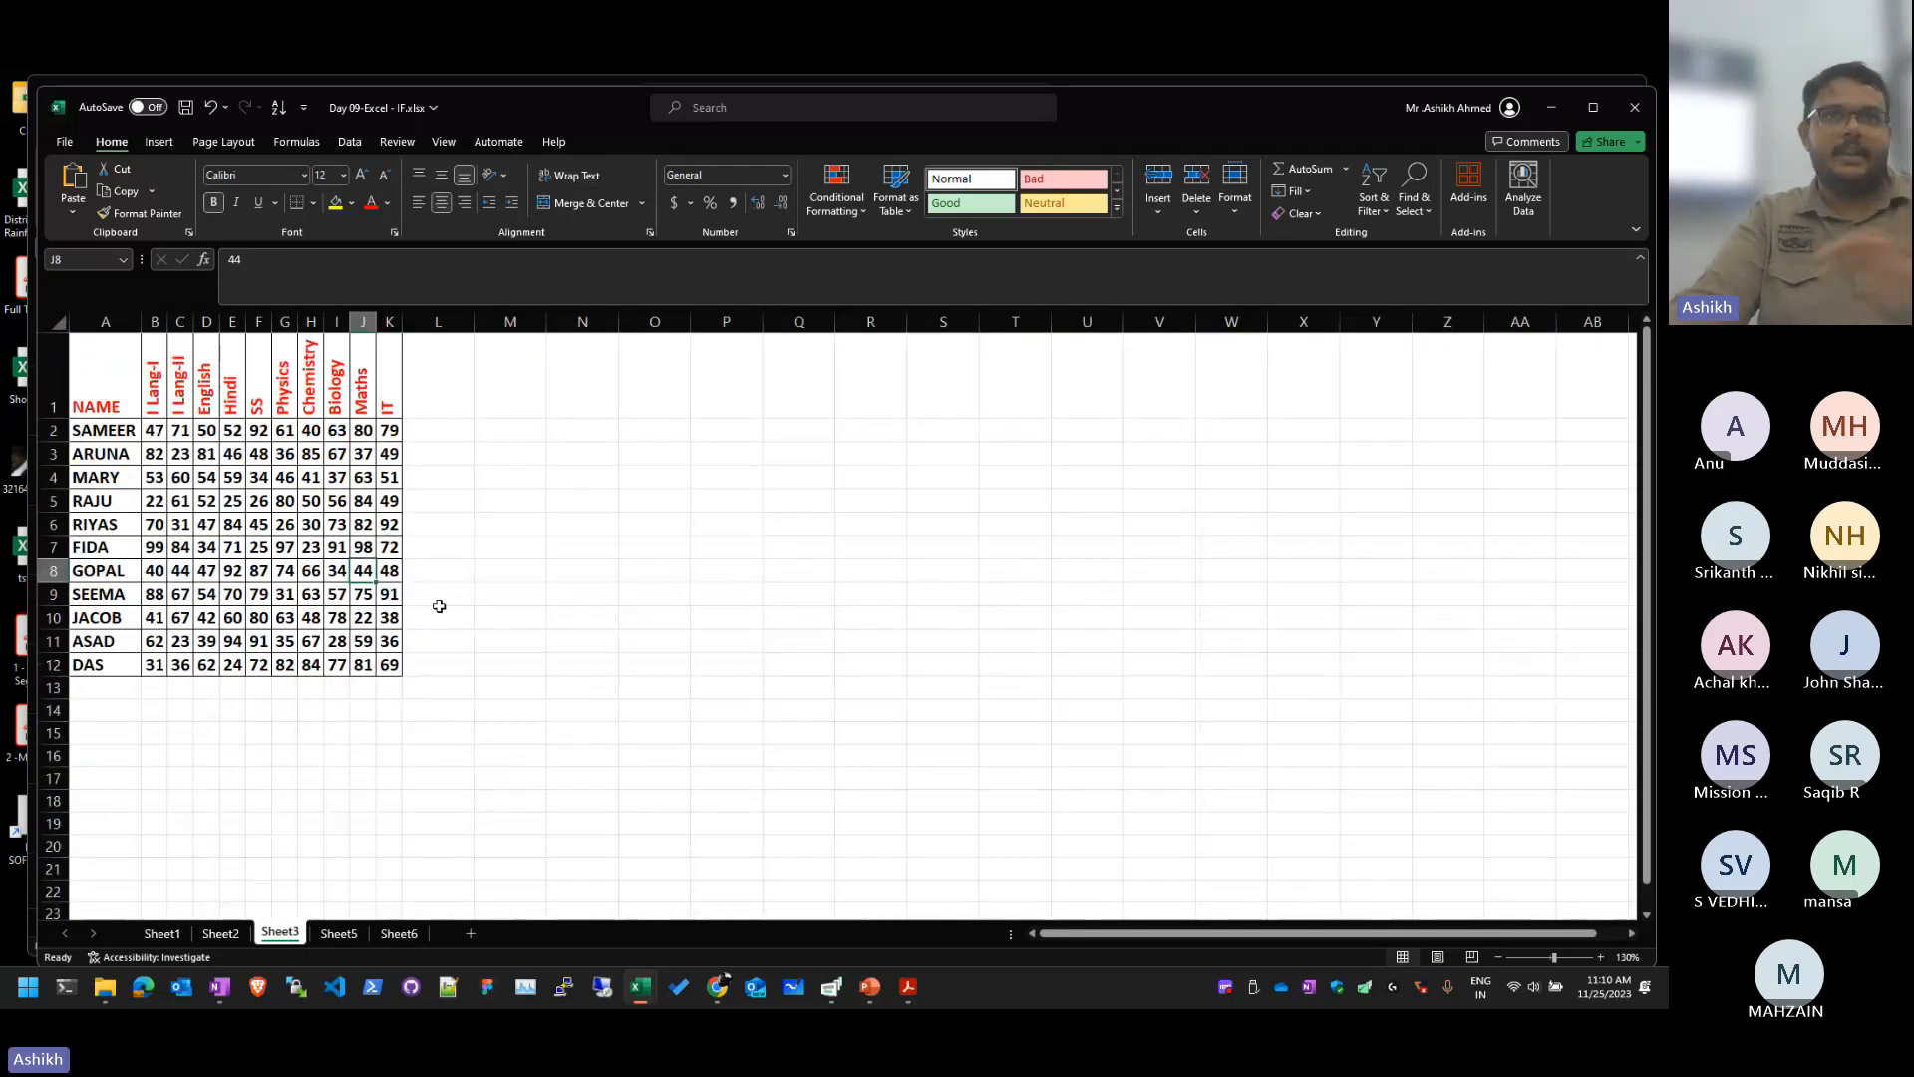
pyautogui.click(393, 410)
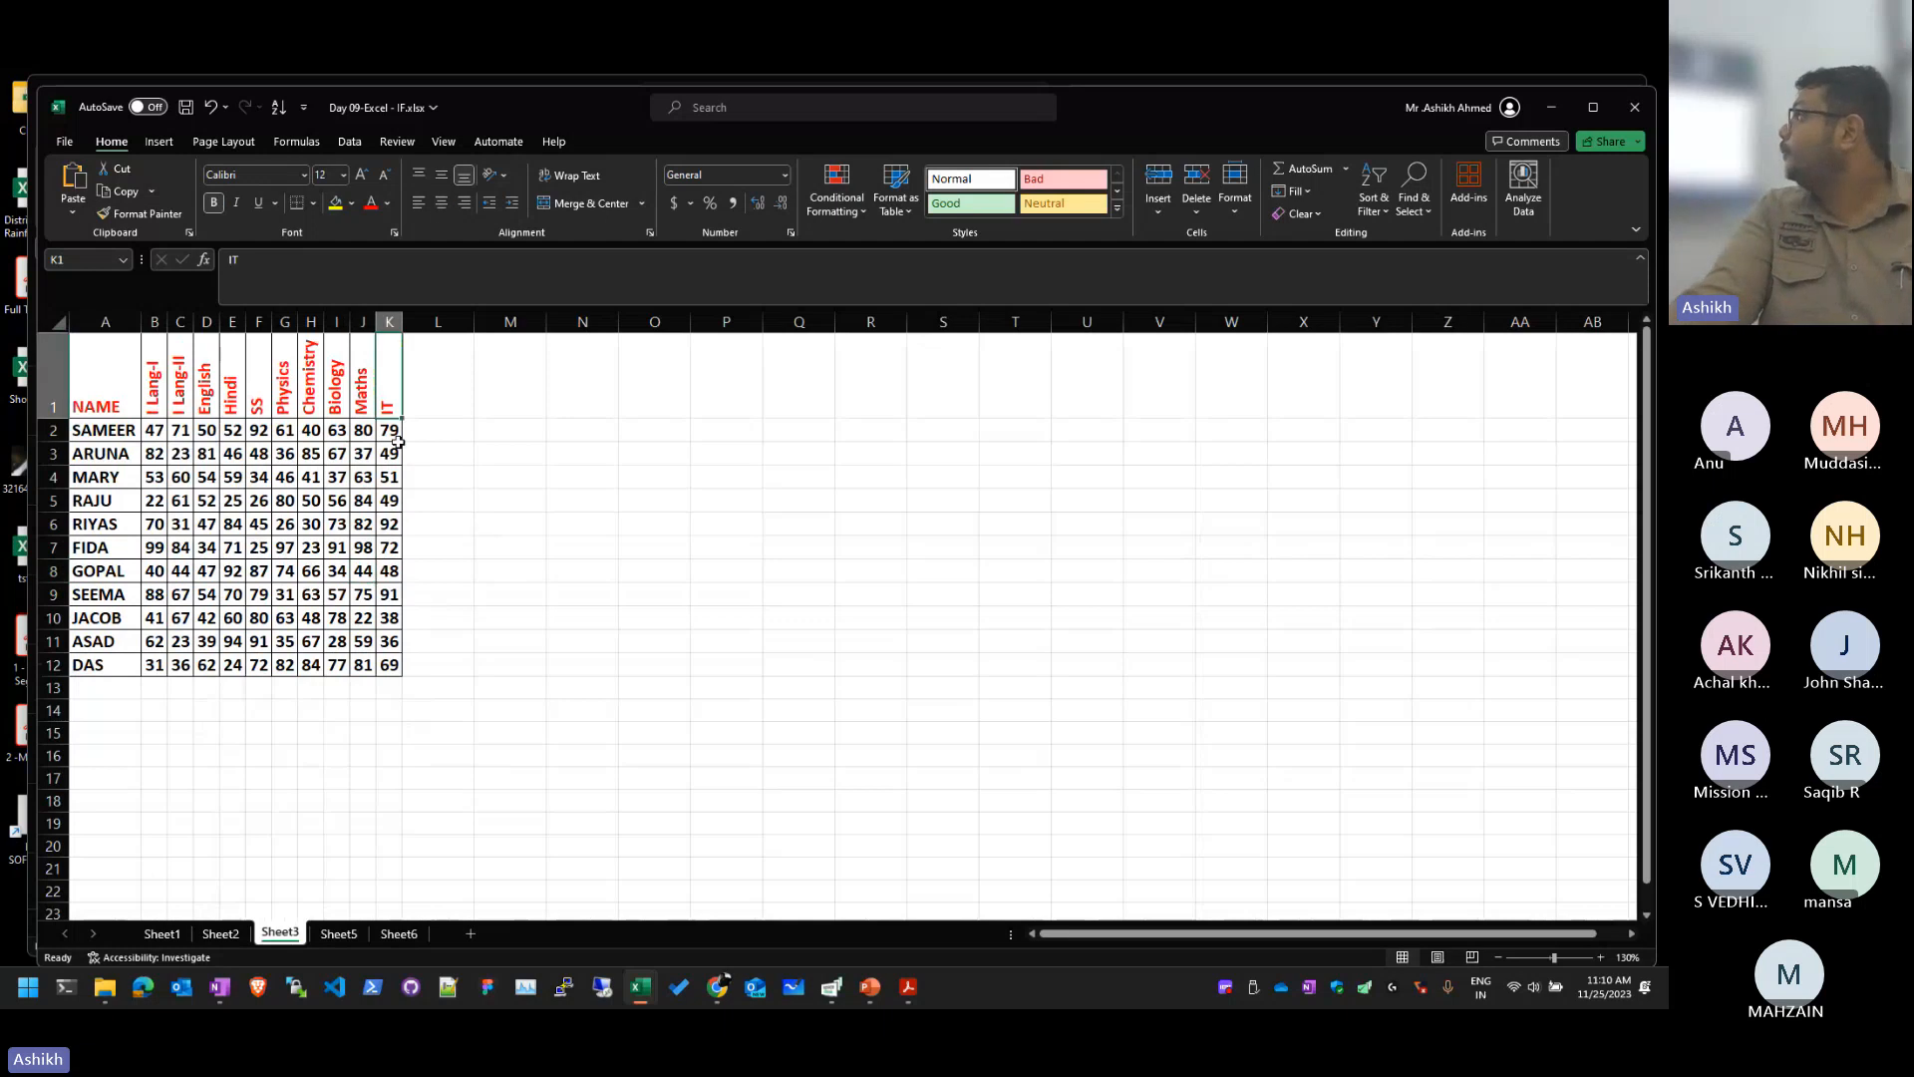
pyautogui.keyDown('ctrl'); pyautogui.scroll(5, 398, 442); pyautogui.keyUp('ctrl')
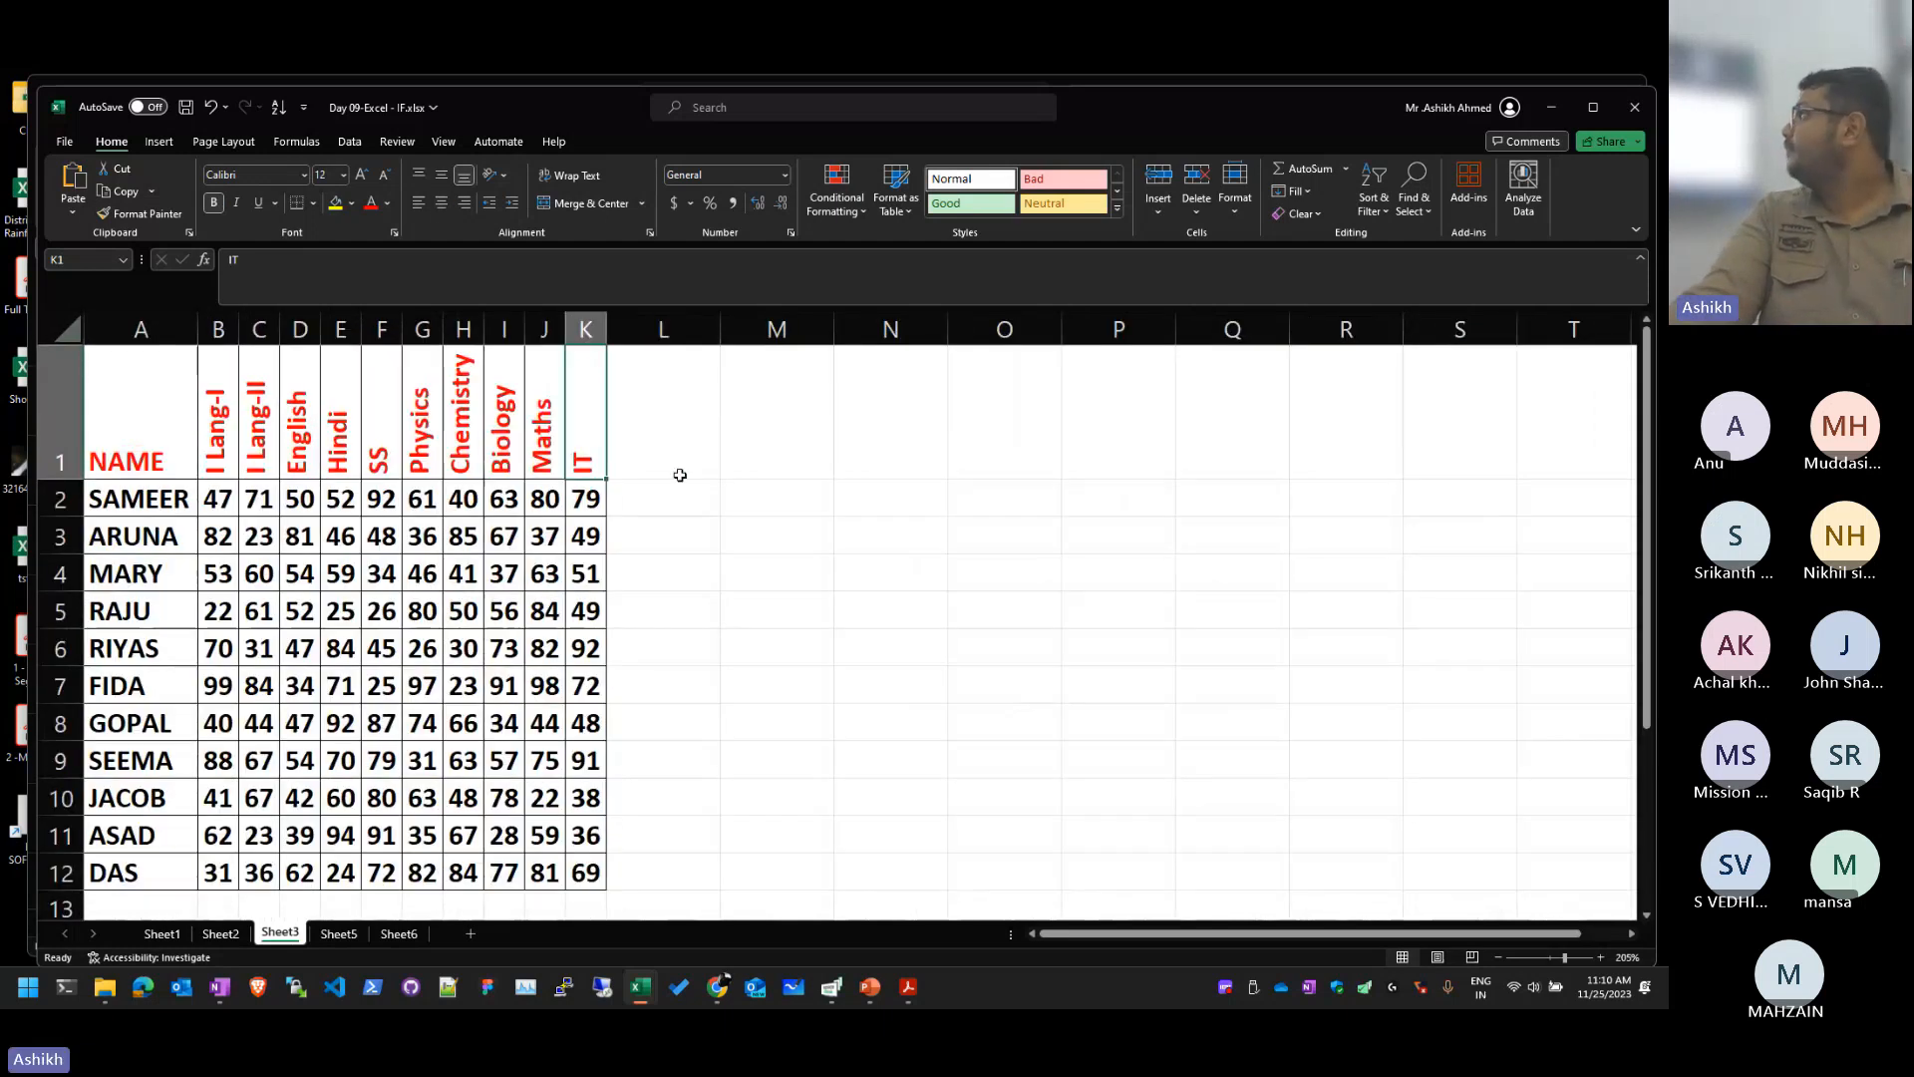
pyautogui.click(680, 474)
pyautogui.click(664, 526)
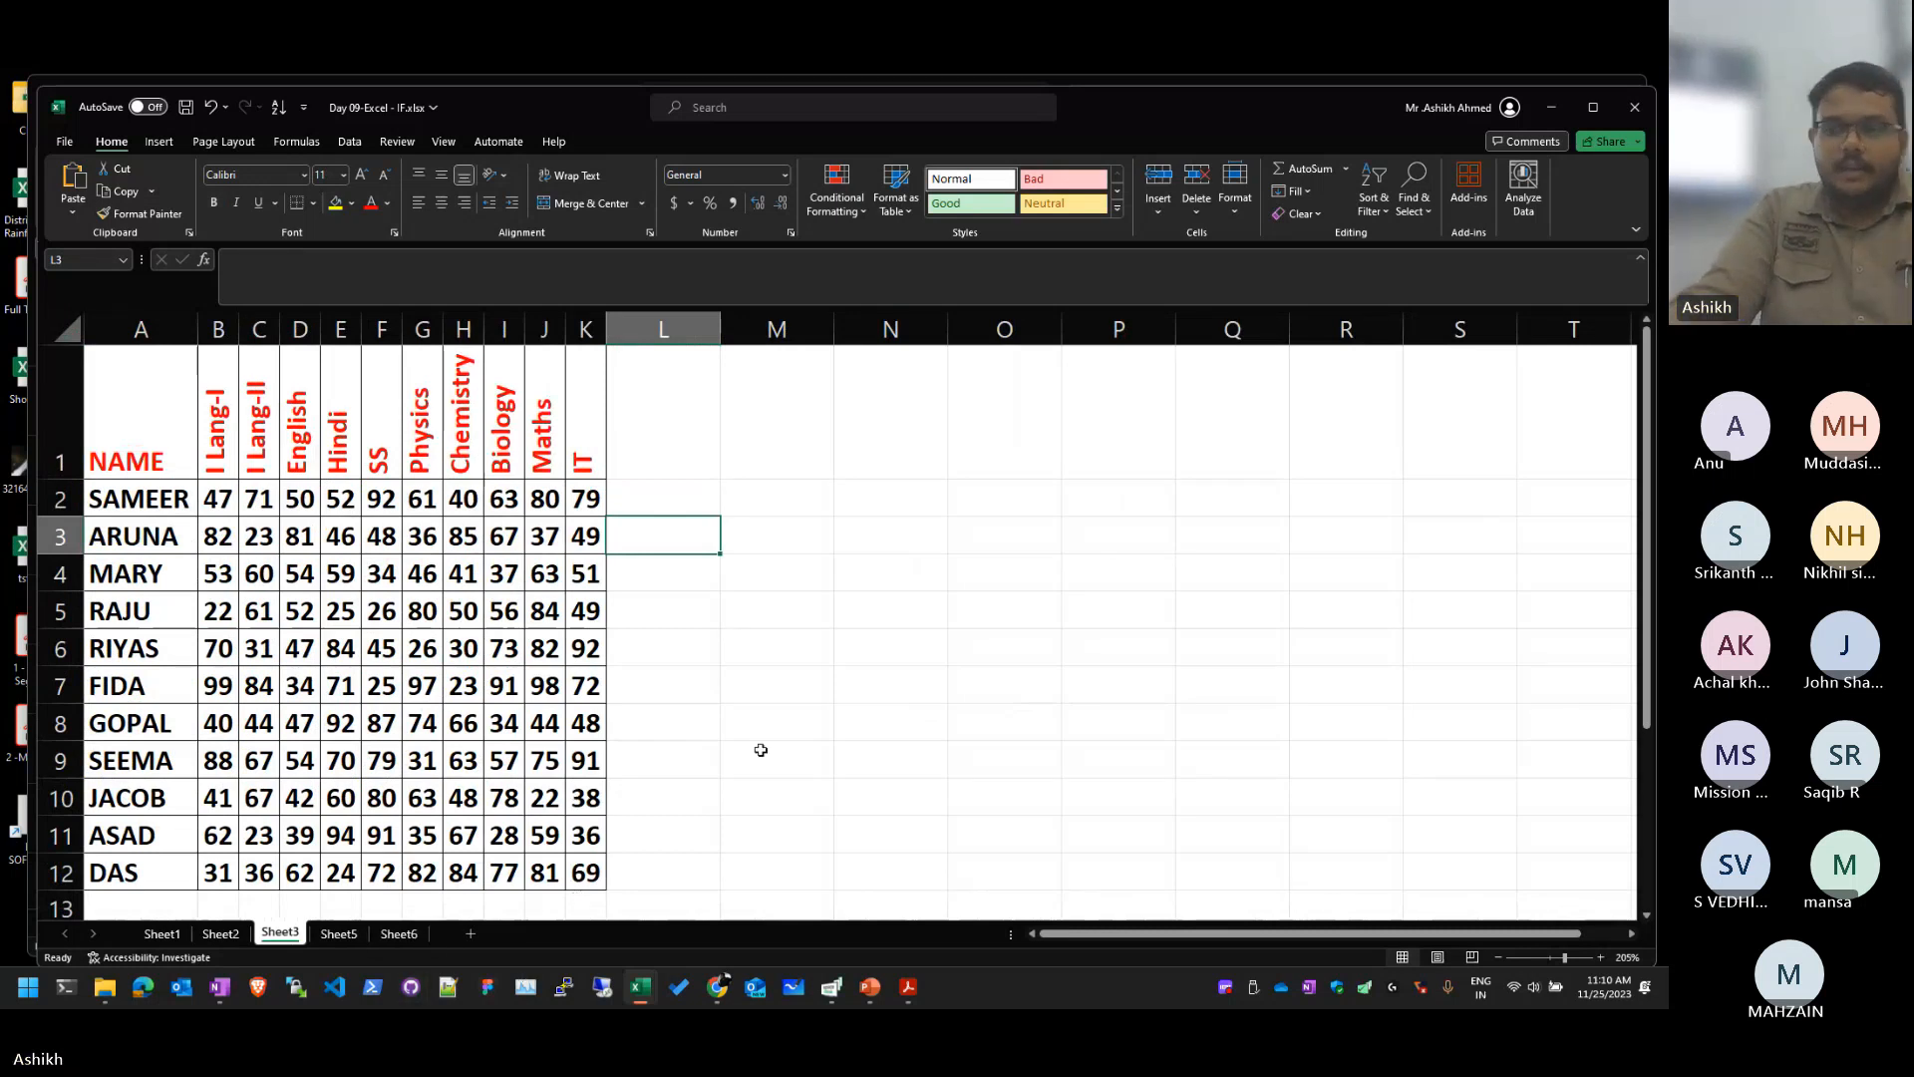
pyautogui.click(881, 585)
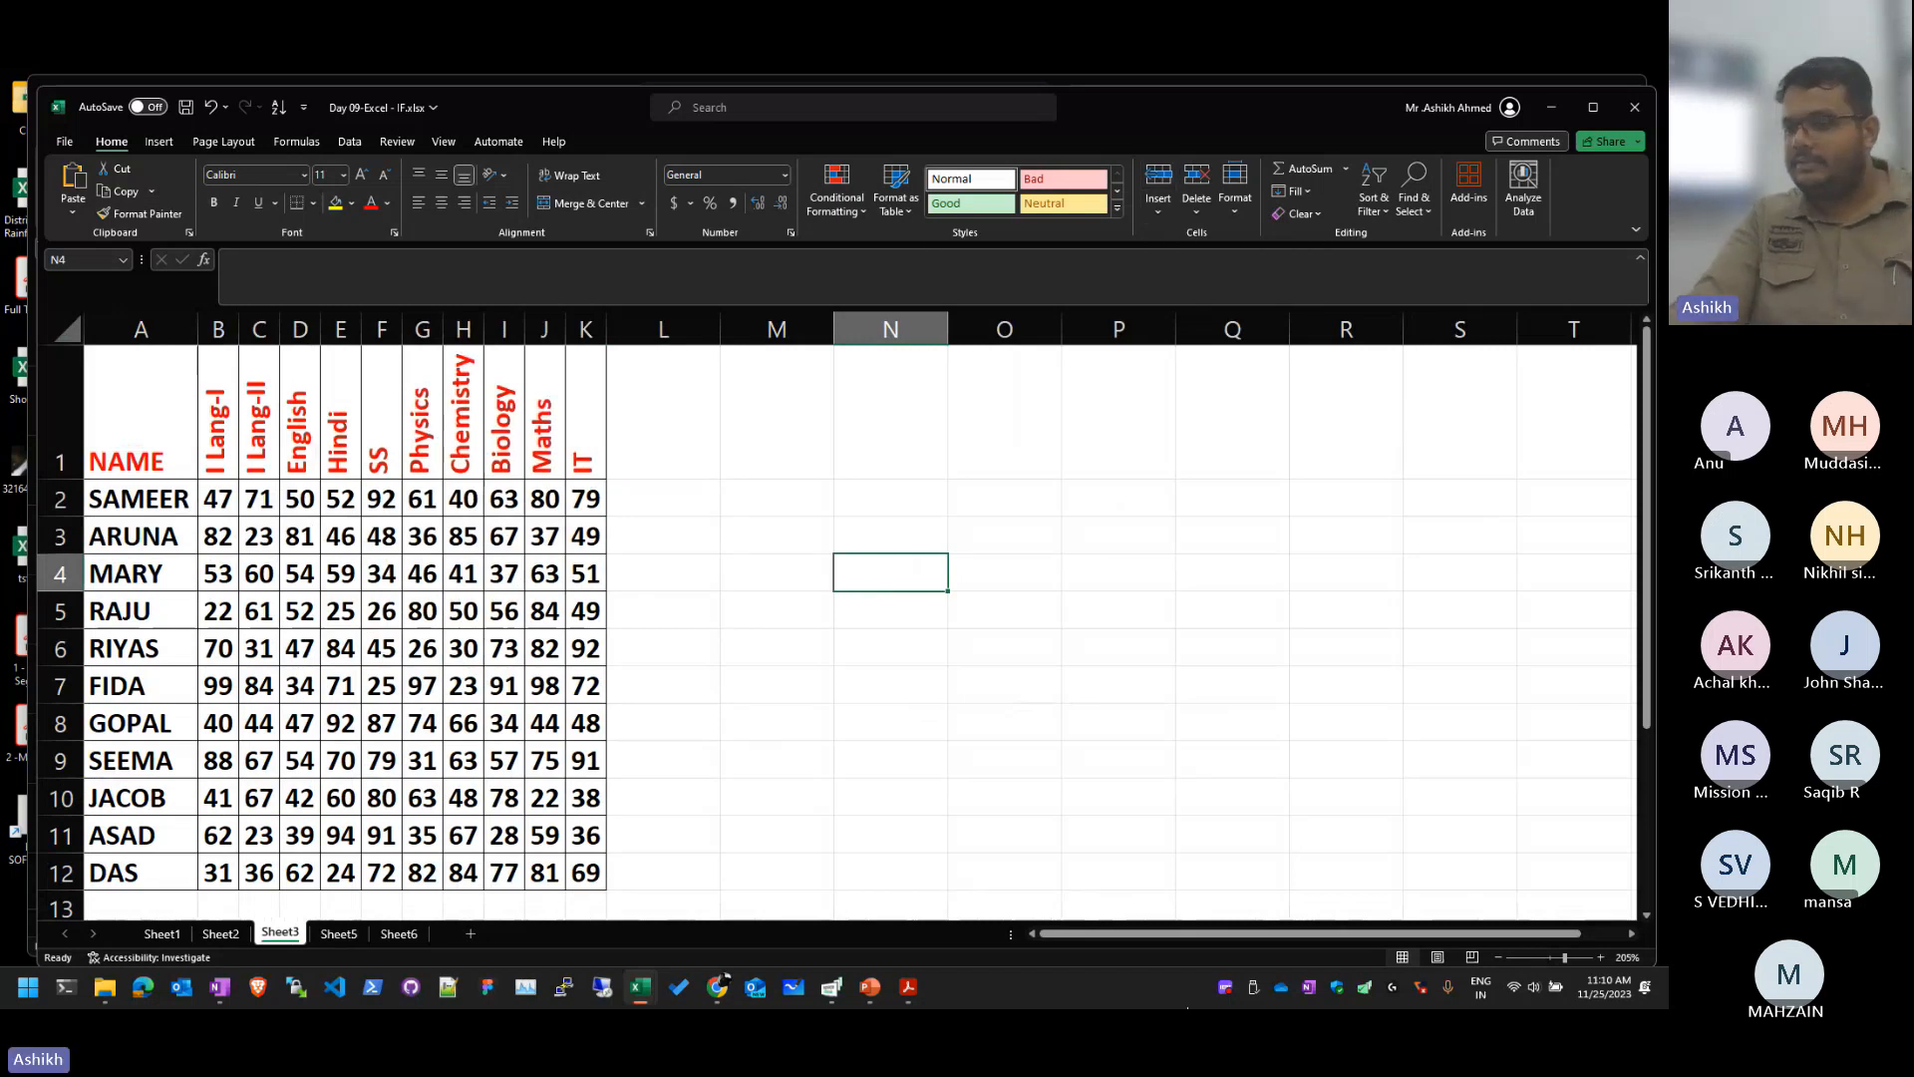
pyautogui.hotkey('alt', 'Tab')
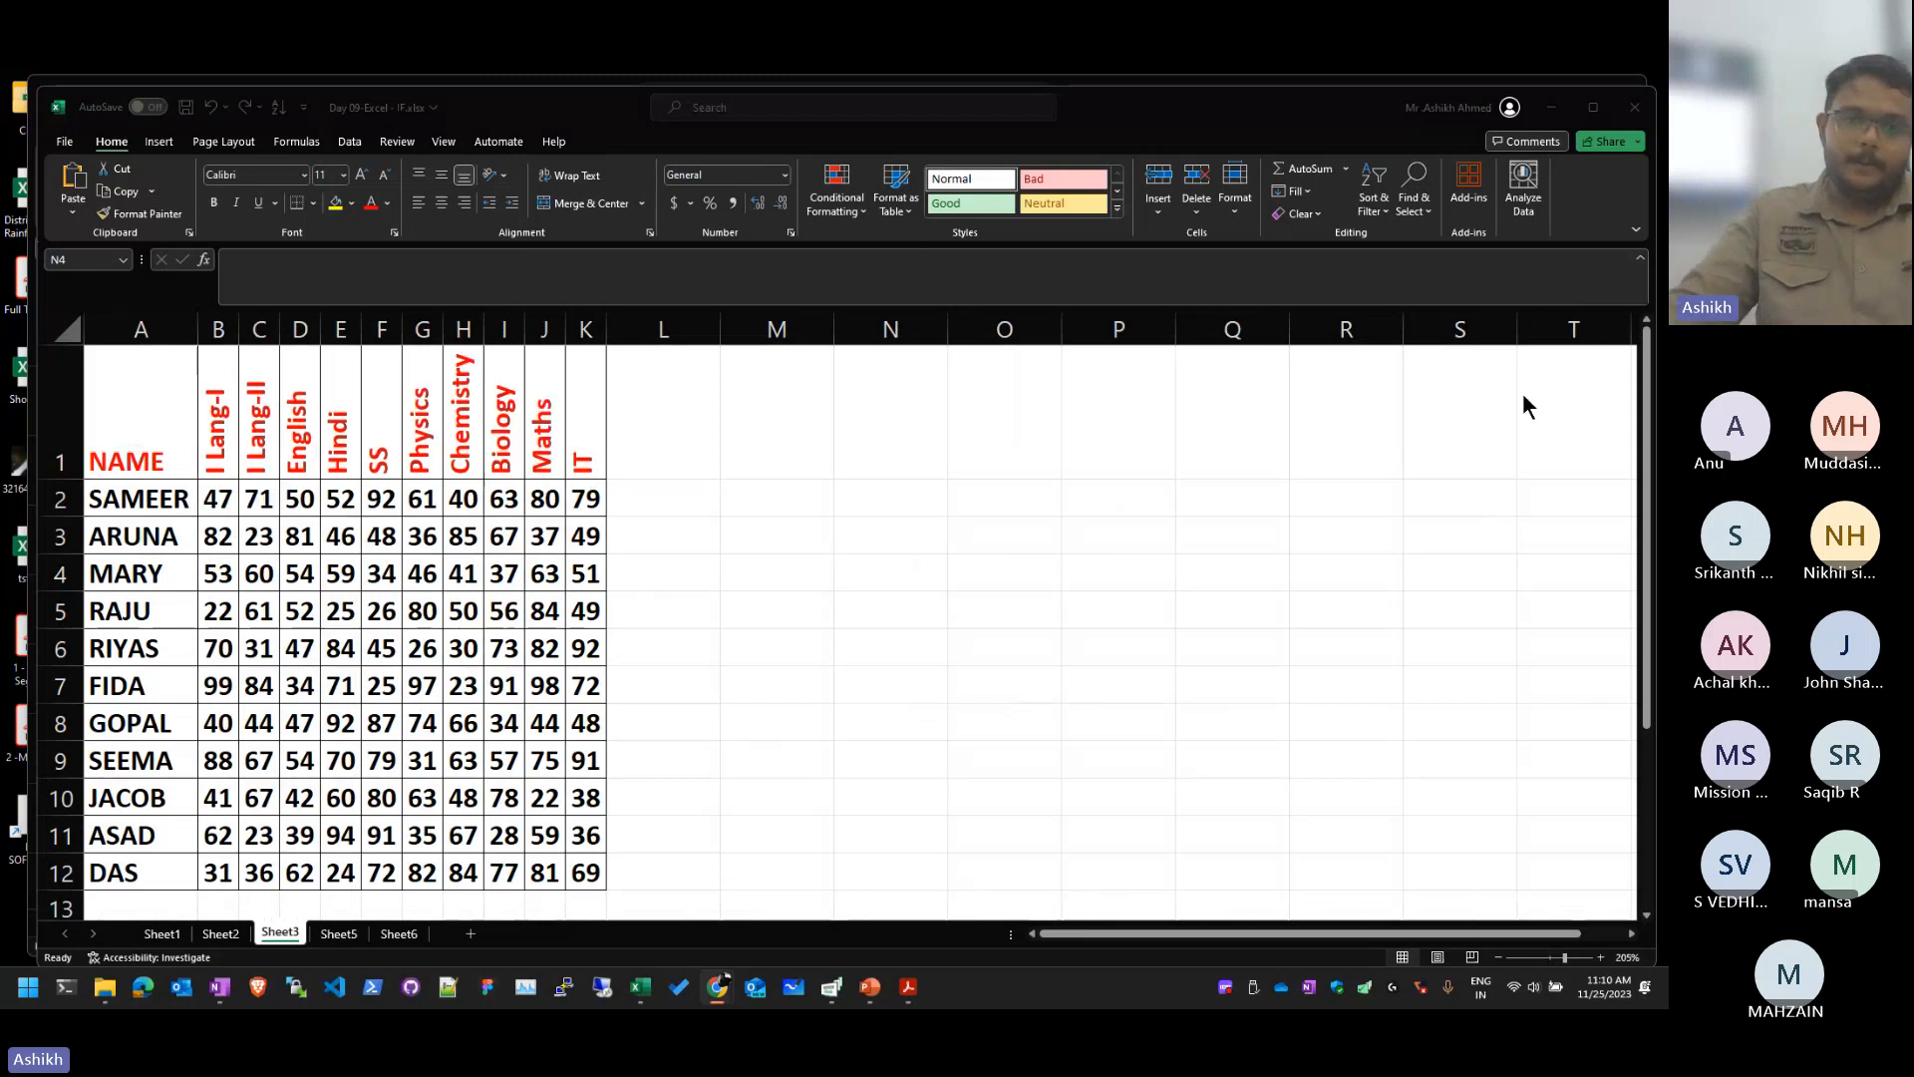
pyautogui.click(835, 581)
pyautogui.click(910, 485)
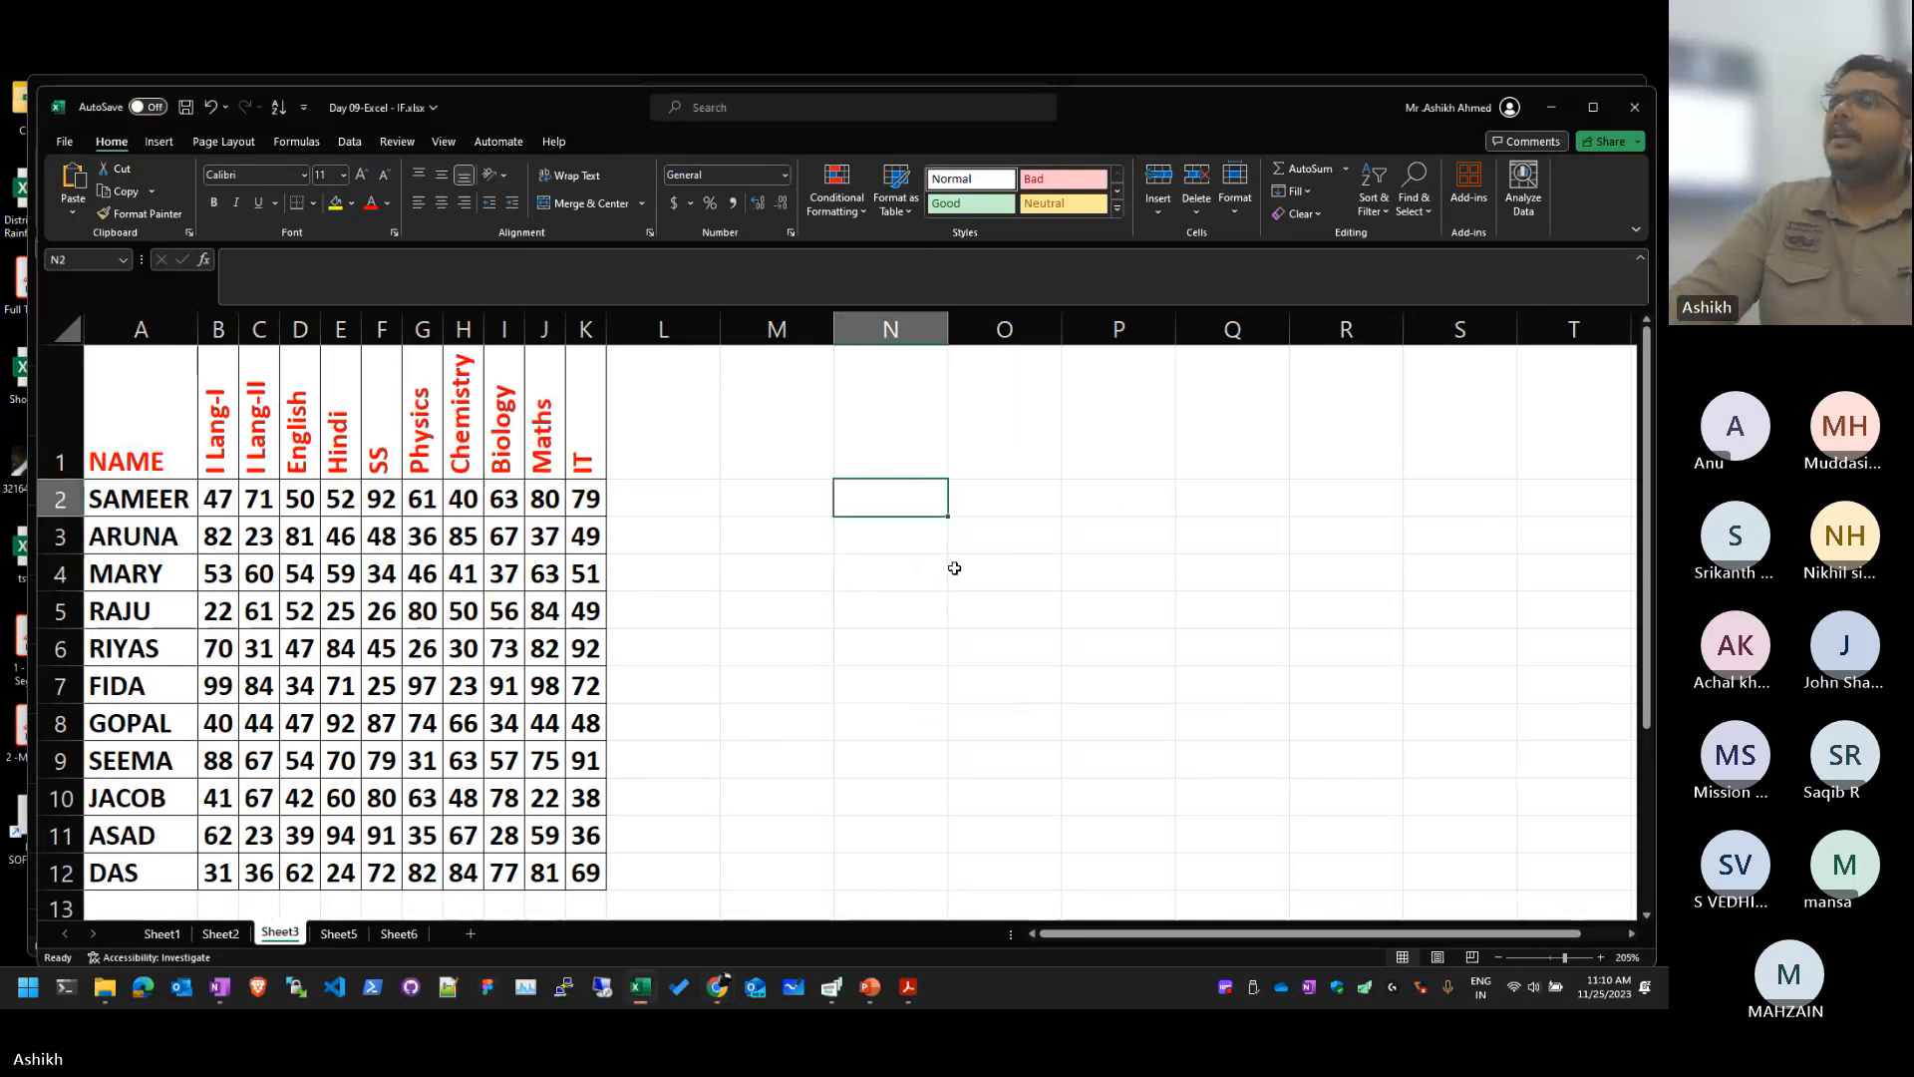
pyautogui.click(868, 686)
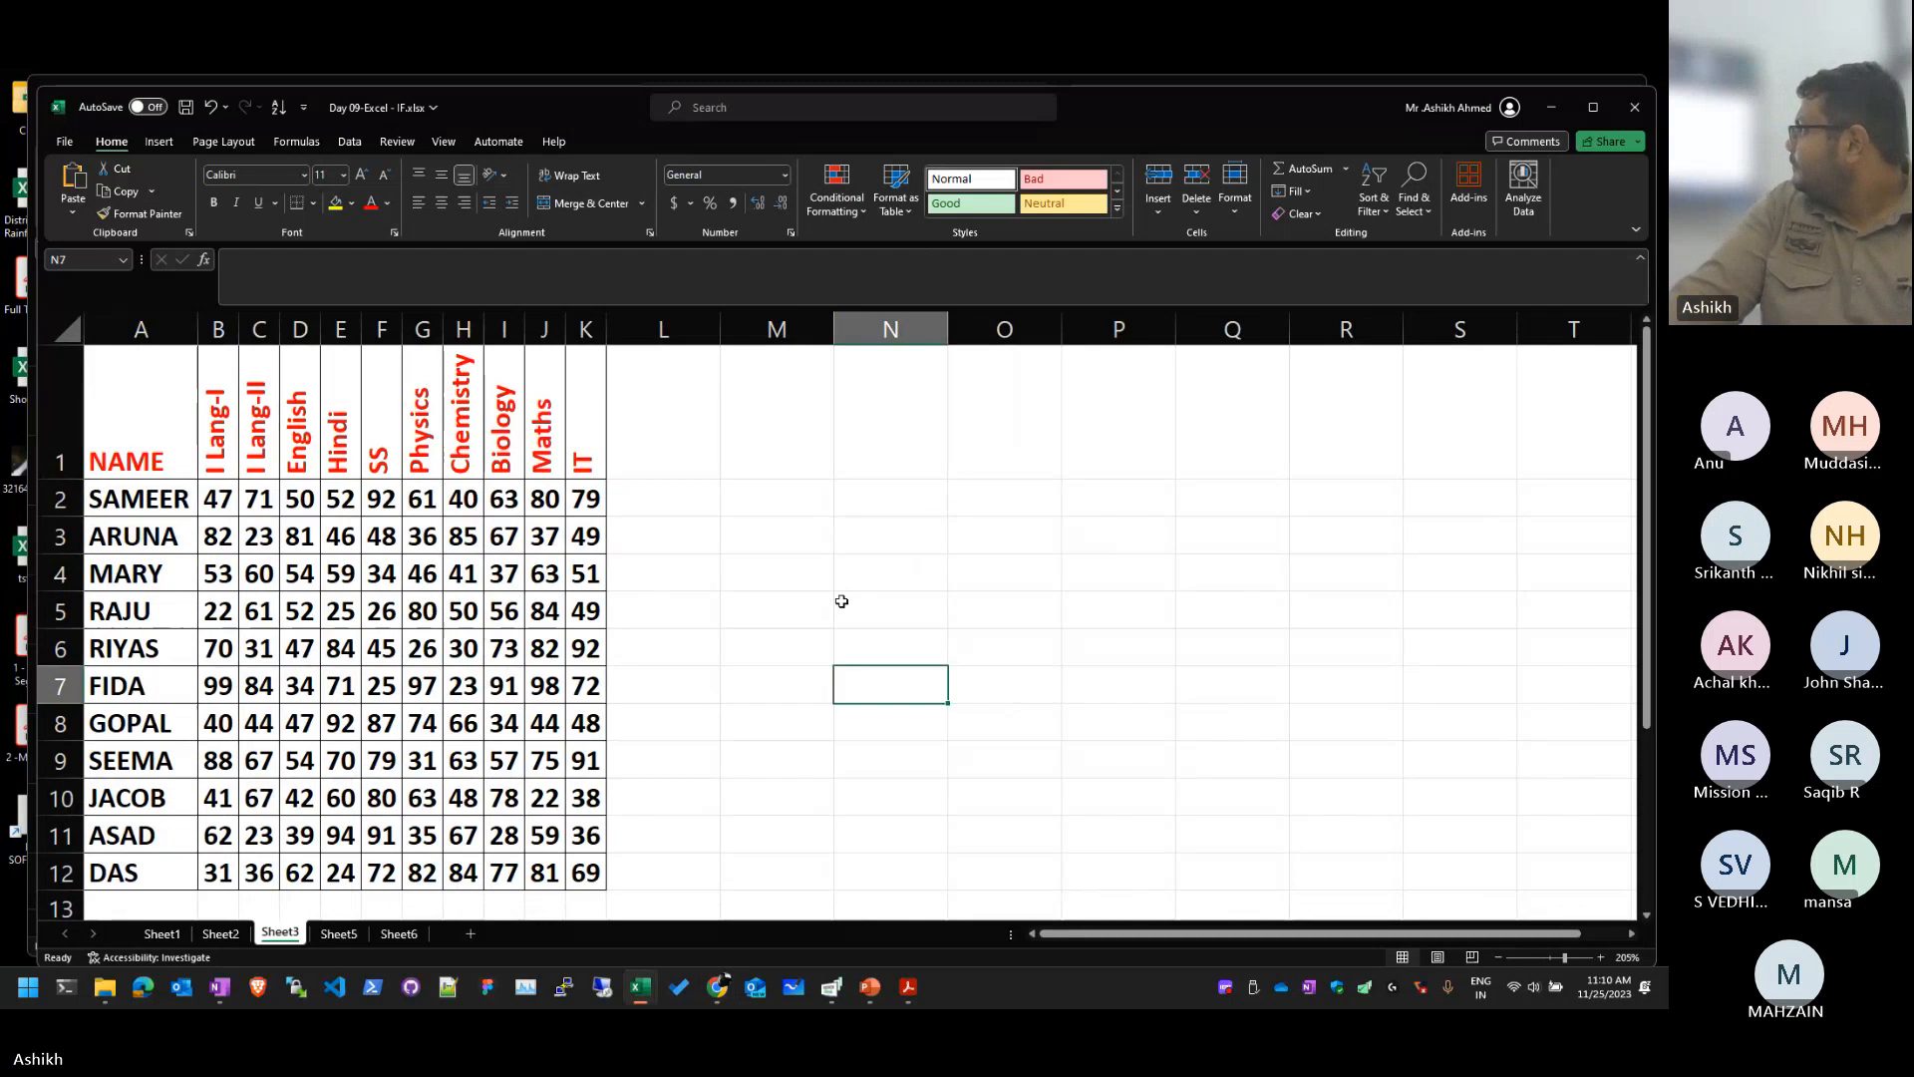
pyautogui.moveTo(878, 536); pyautogui.dragTo(1066, 684)
pyautogui.moveTo(776, 498); pyautogui.dragTo(890, 502)
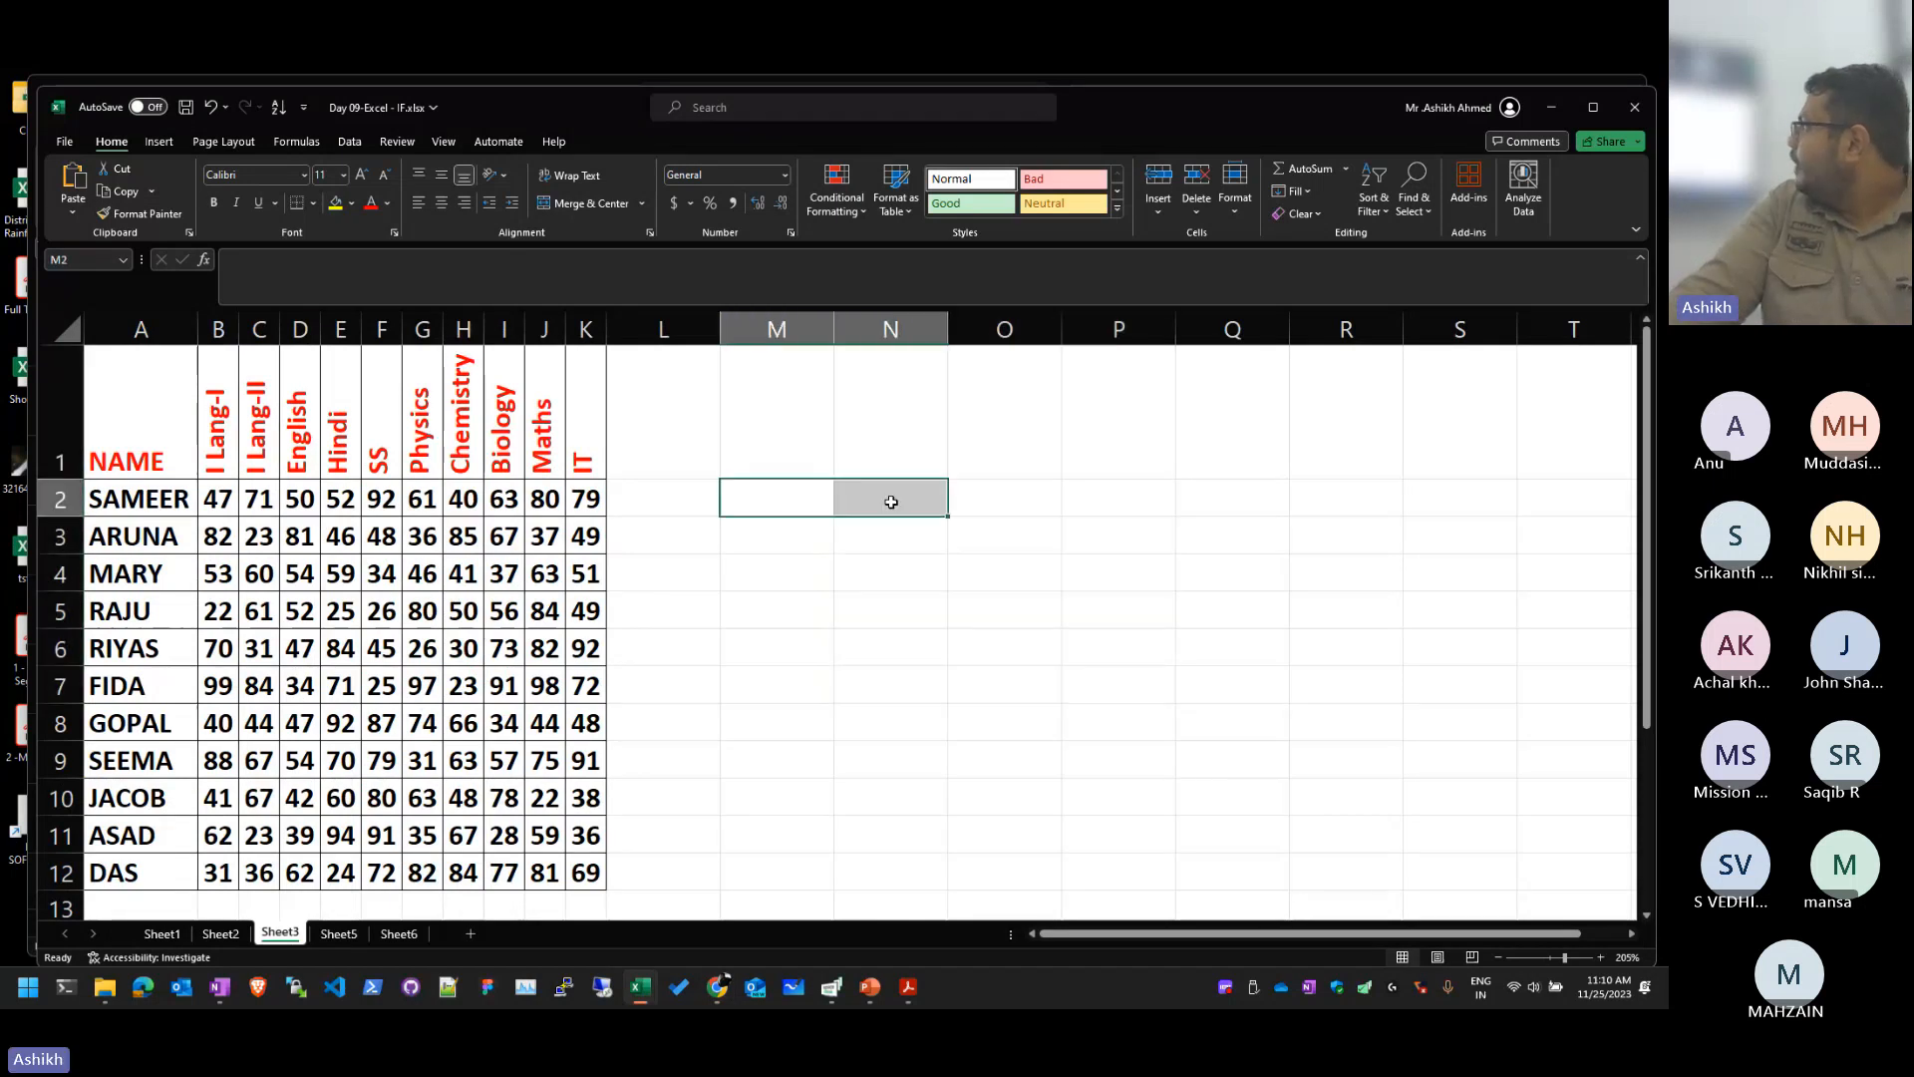
pyautogui.click(957, 601)
pyautogui.click(876, 539)
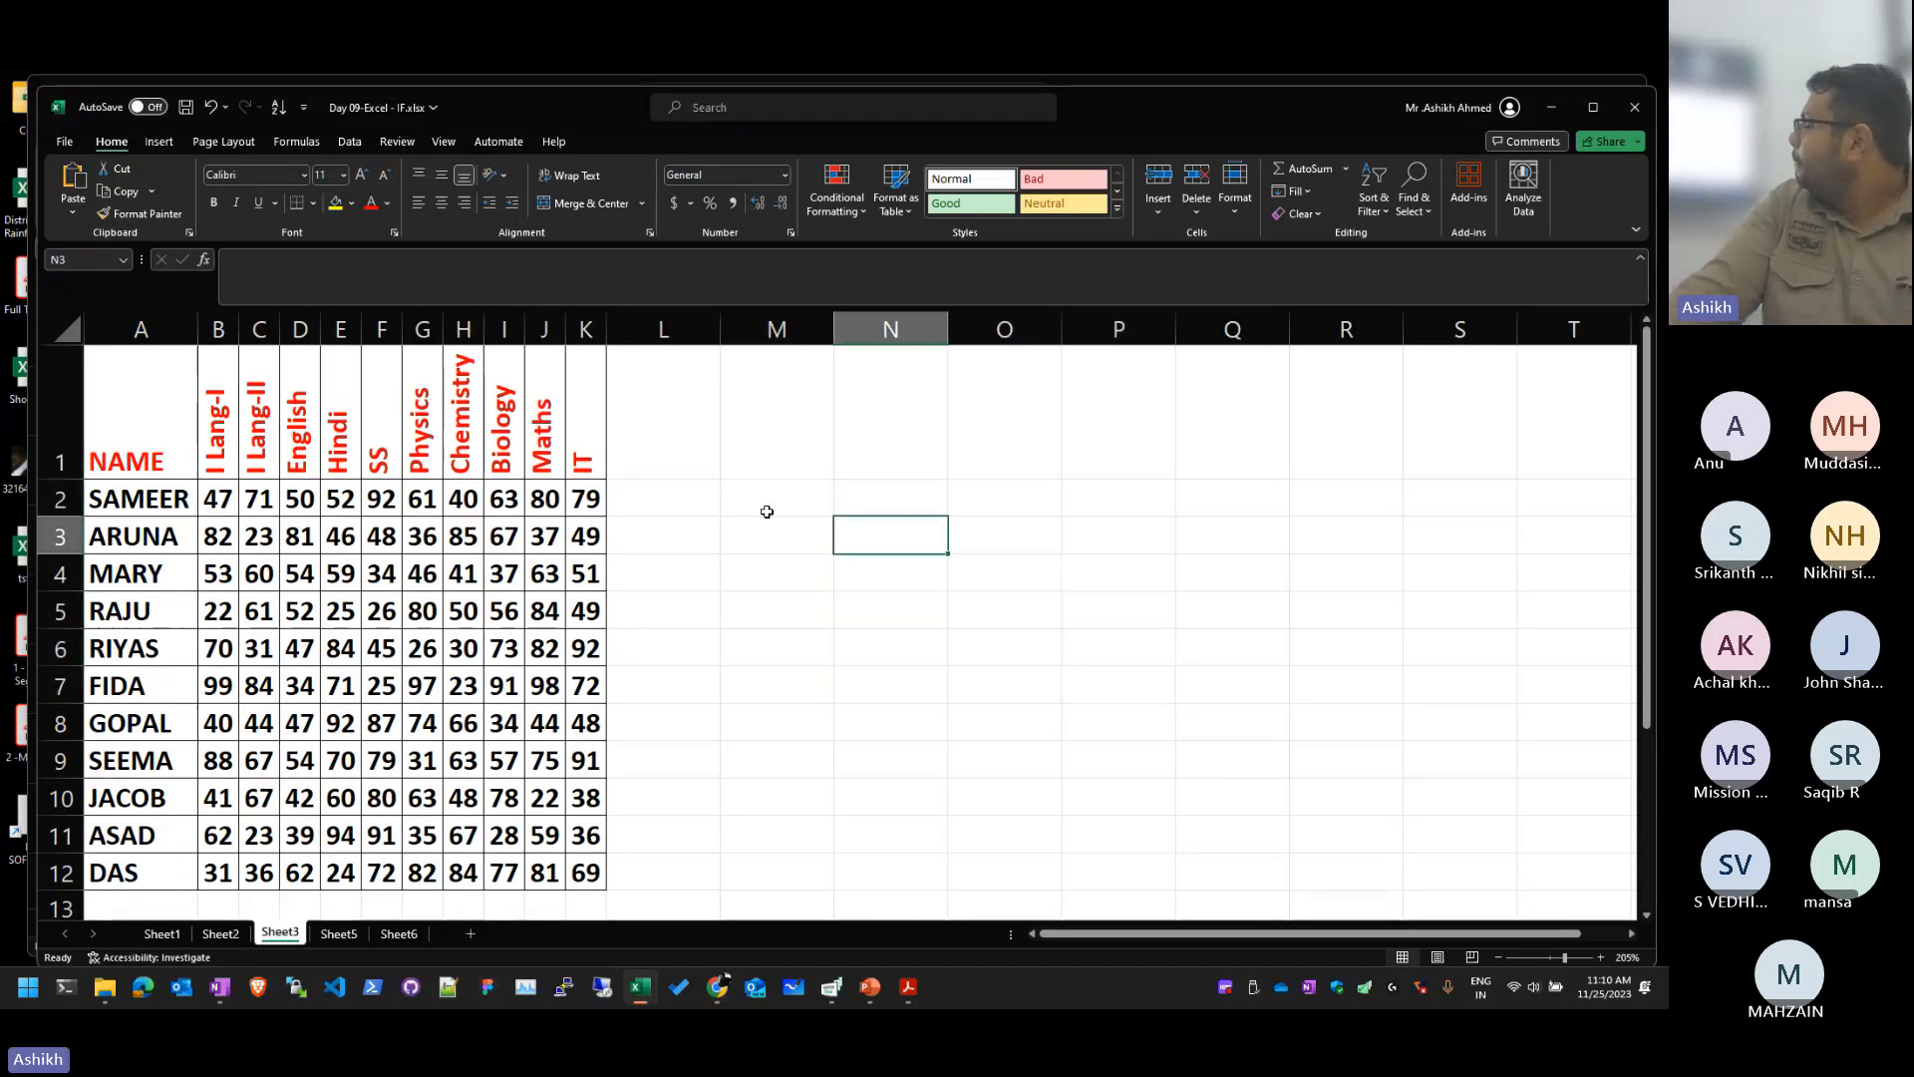
pyautogui.click(337, 933)
pyautogui.click(280, 933)
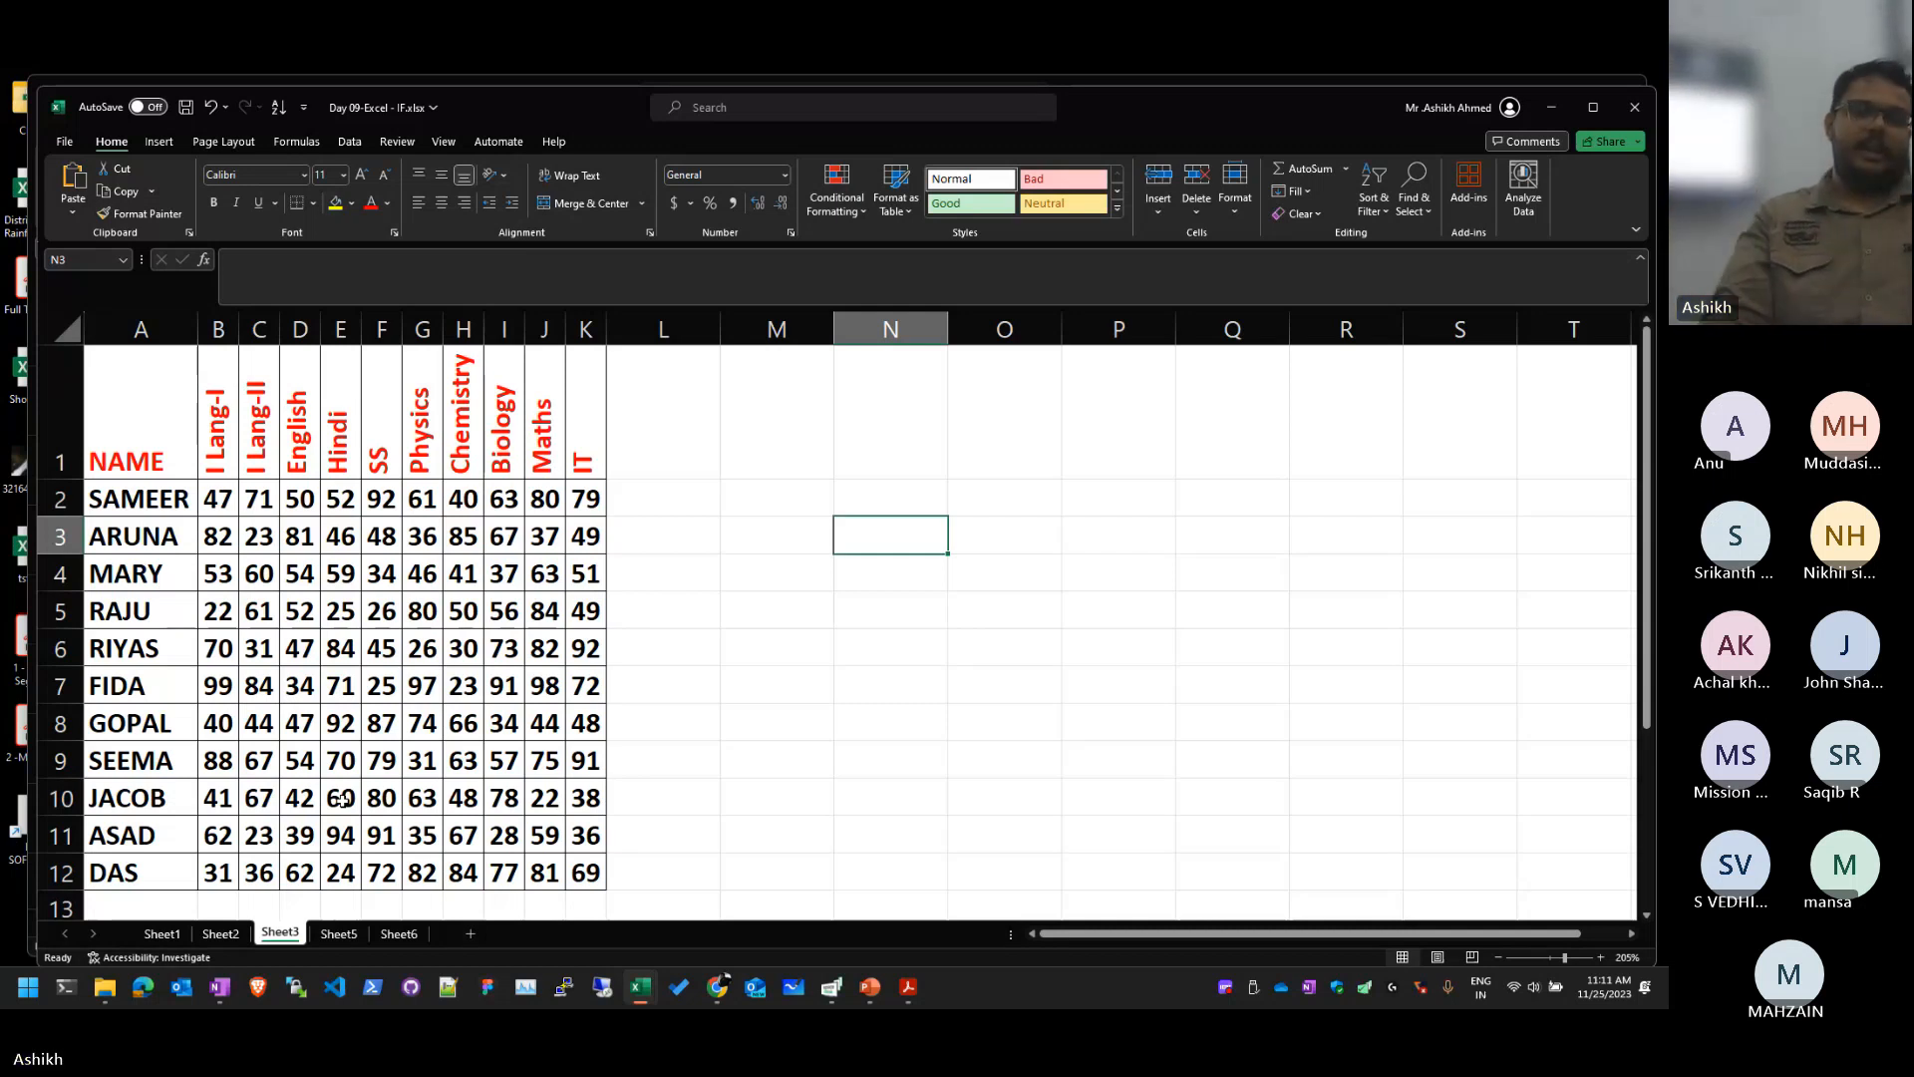
# Step: List the logic operator names NAND, NOR and NOT in cells N2 to N4 beside the subject marks table
pyautogui.press('Up')
pyautogui.write('AND')
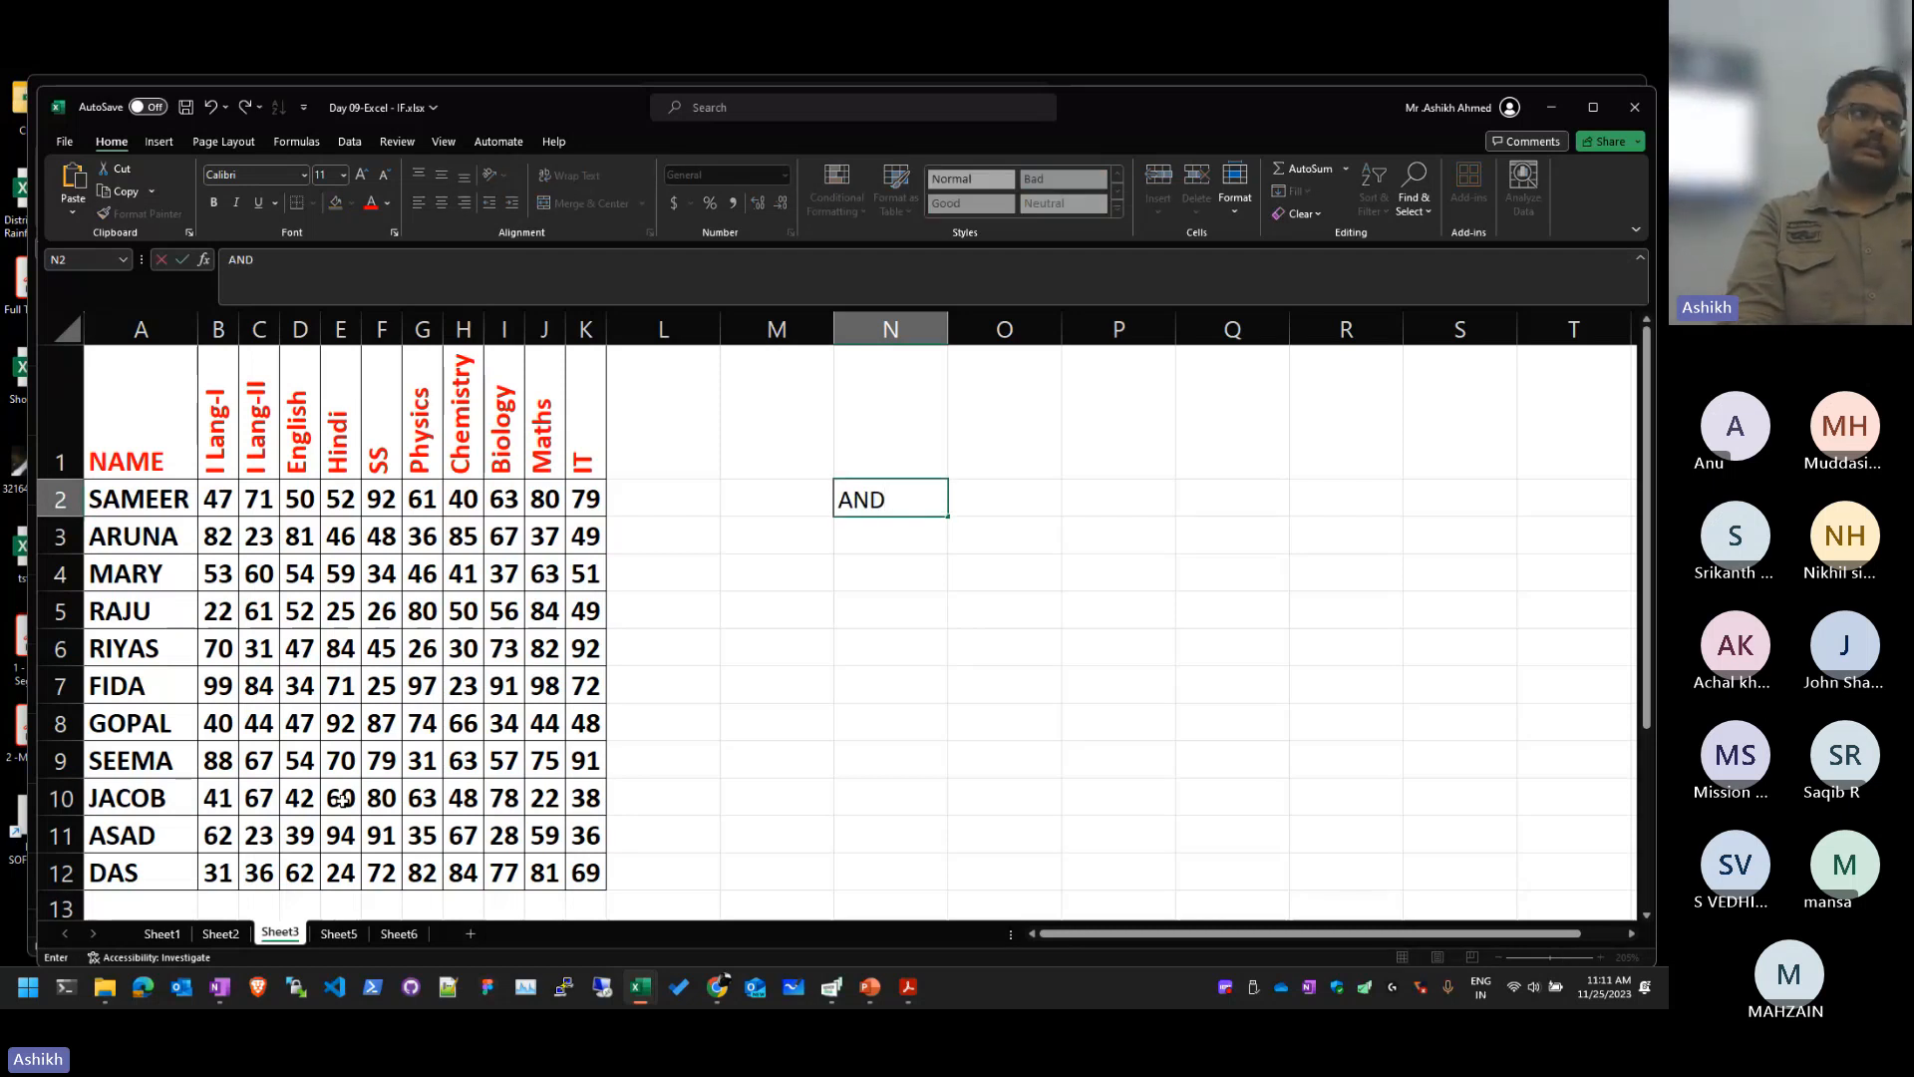
pyautogui.press('BackSpace')
pyautogui.press('BackSpace')
pyautogui.press('BackSpace')
pyautogui.write('NA')
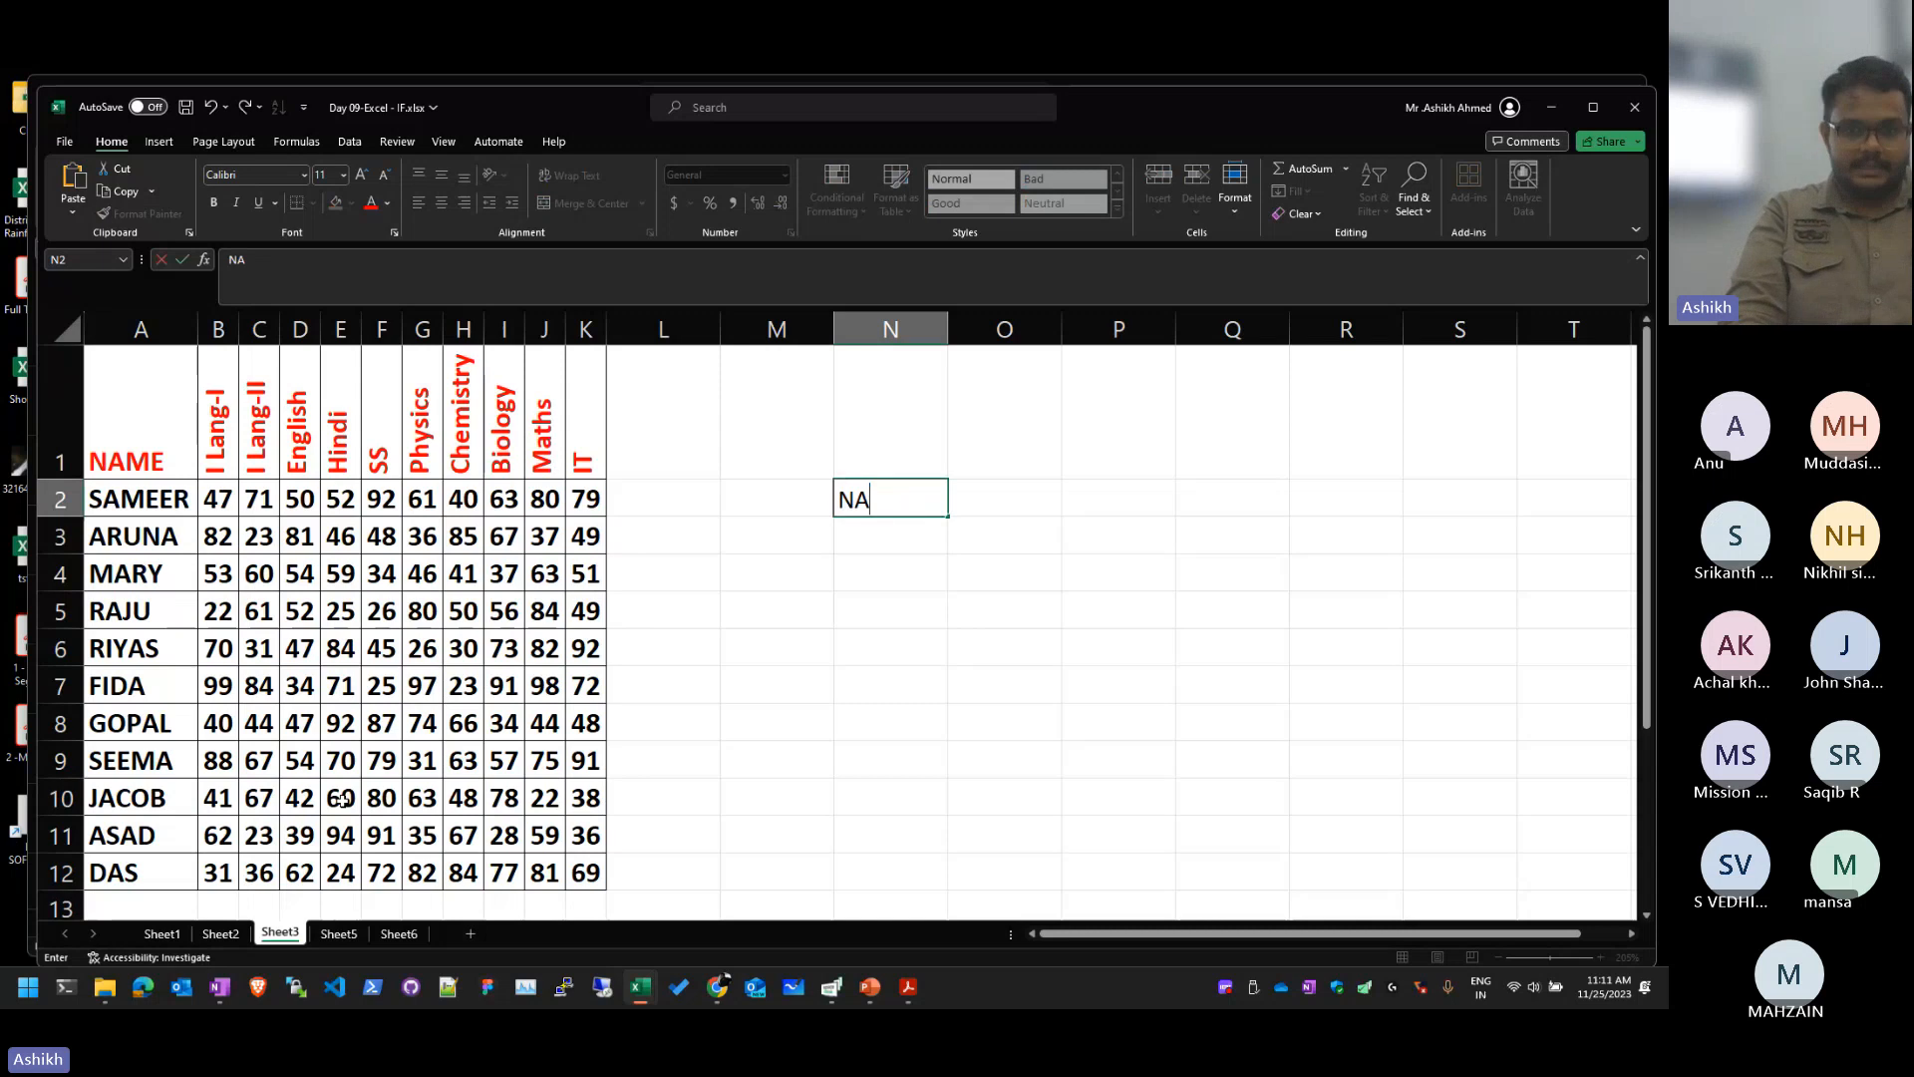
pyautogui.write('ND')
pyautogui.press('Return')
pyautogui.write('NOI')
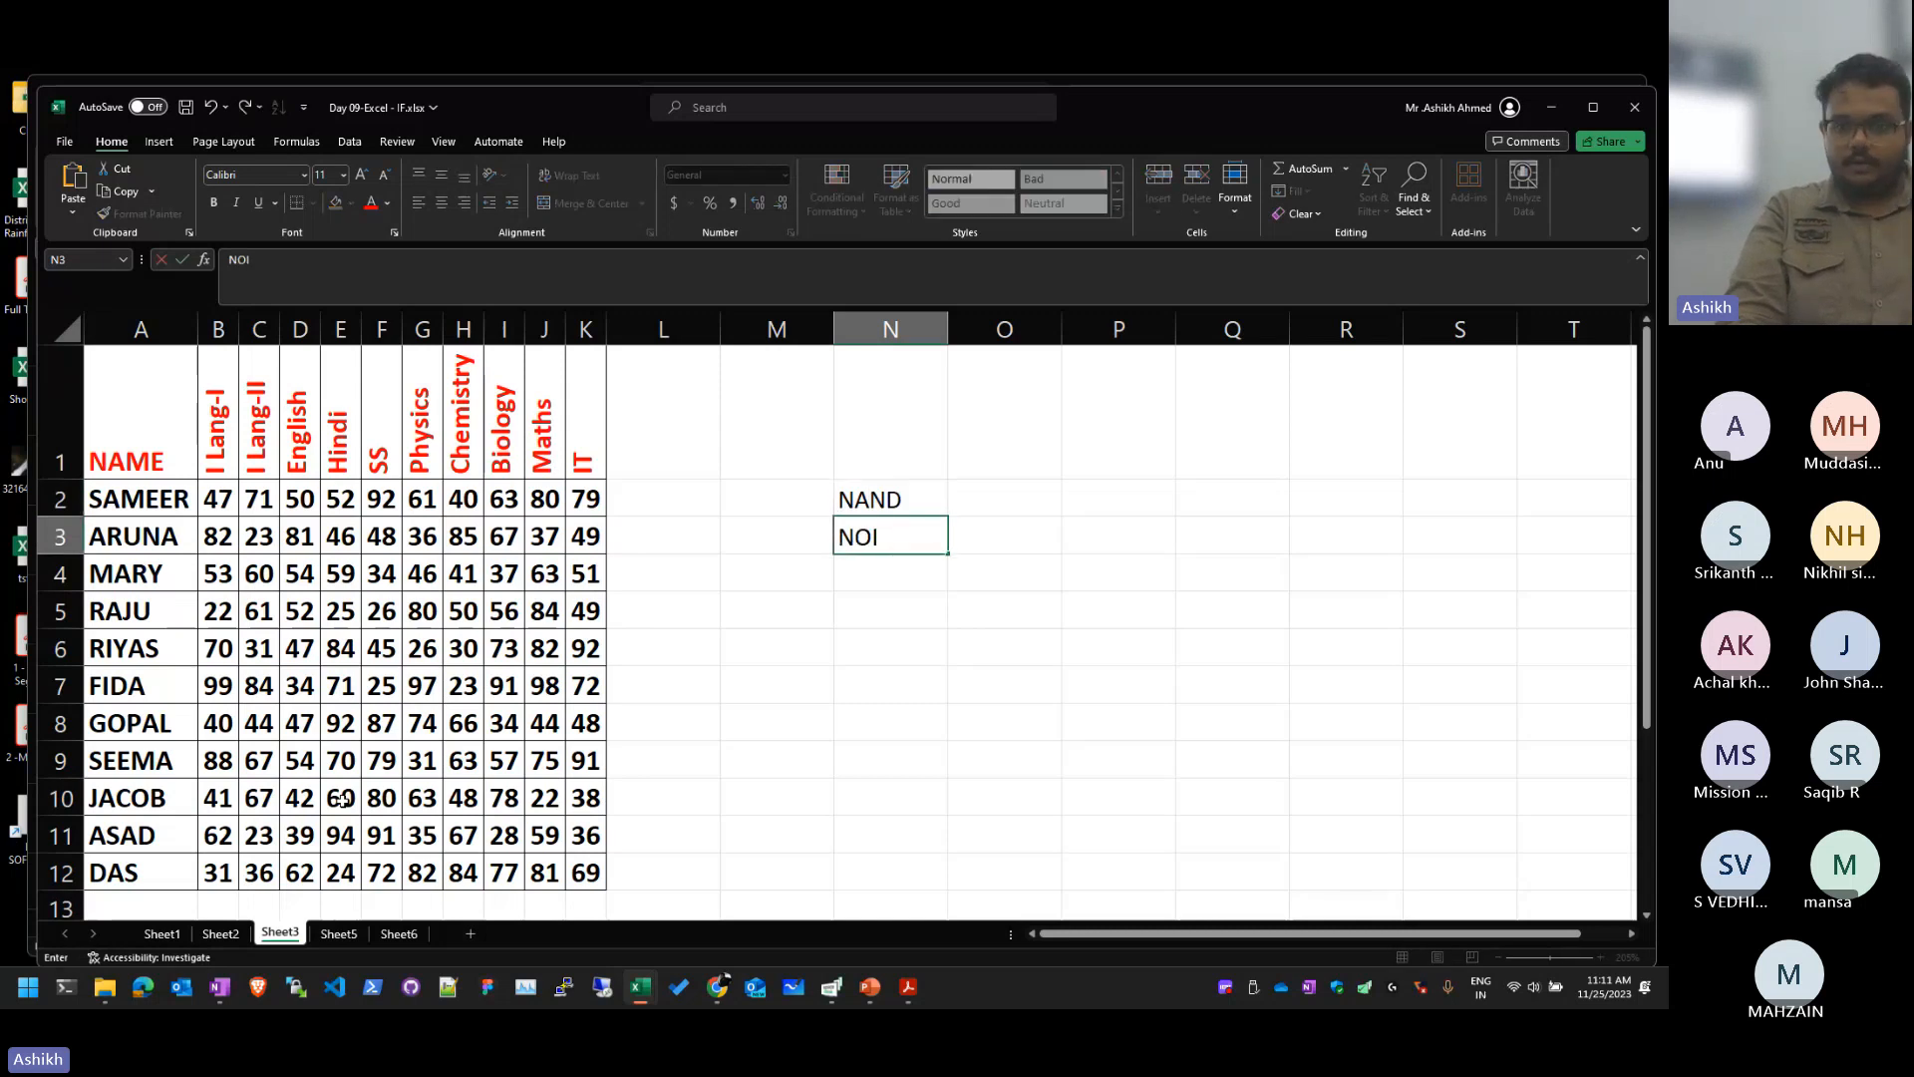
pyautogui.write('R')
pyautogui.press('Return')
pyautogui.write('NOT')
pyautogui.press('Return')
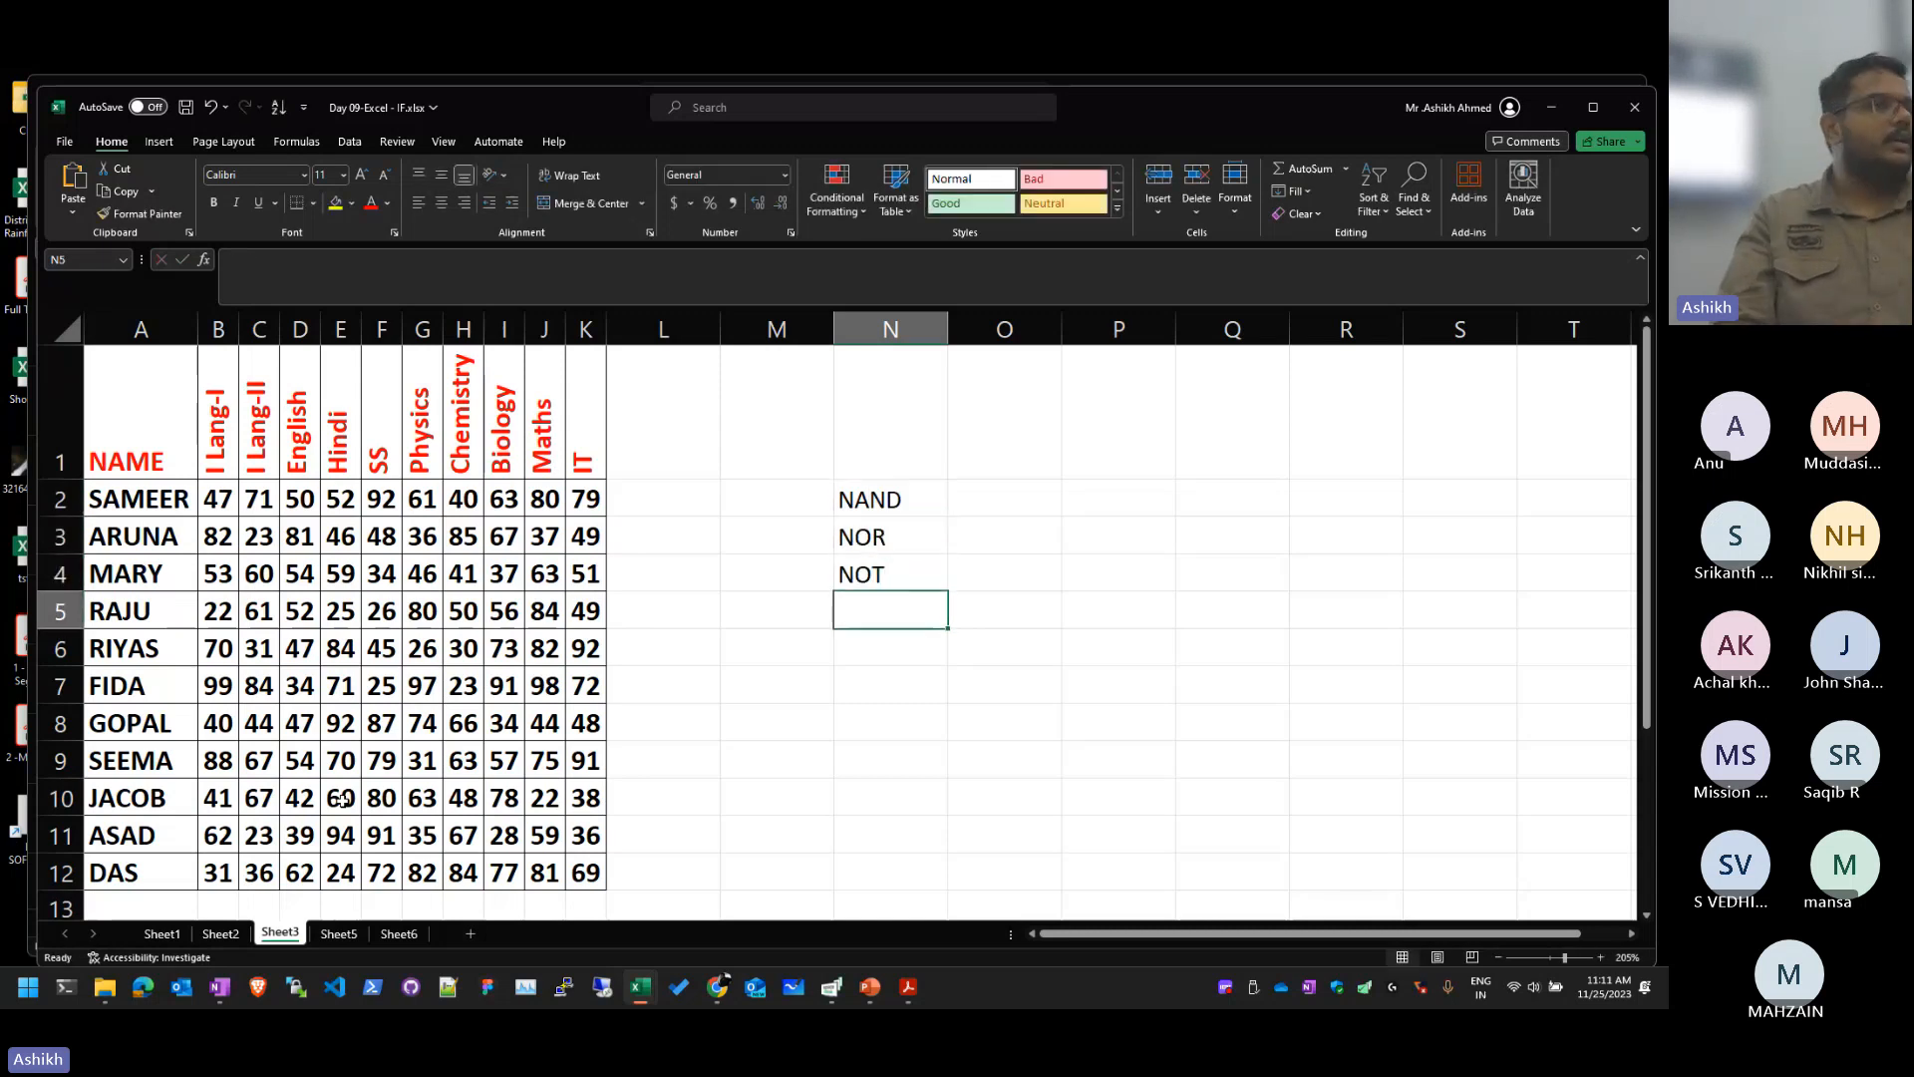
# Step: Clear the three operator names from N2:N4
pyautogui.press('Up')
pyautogui.hotkey('shift', 'Up')
pyautogui.hotkey('shift', 'Up')
pyautogui.press('Delete')
pyautogui.hotkey('shift', 'Down')
pyautogui.hotkey('shift', 'Down')
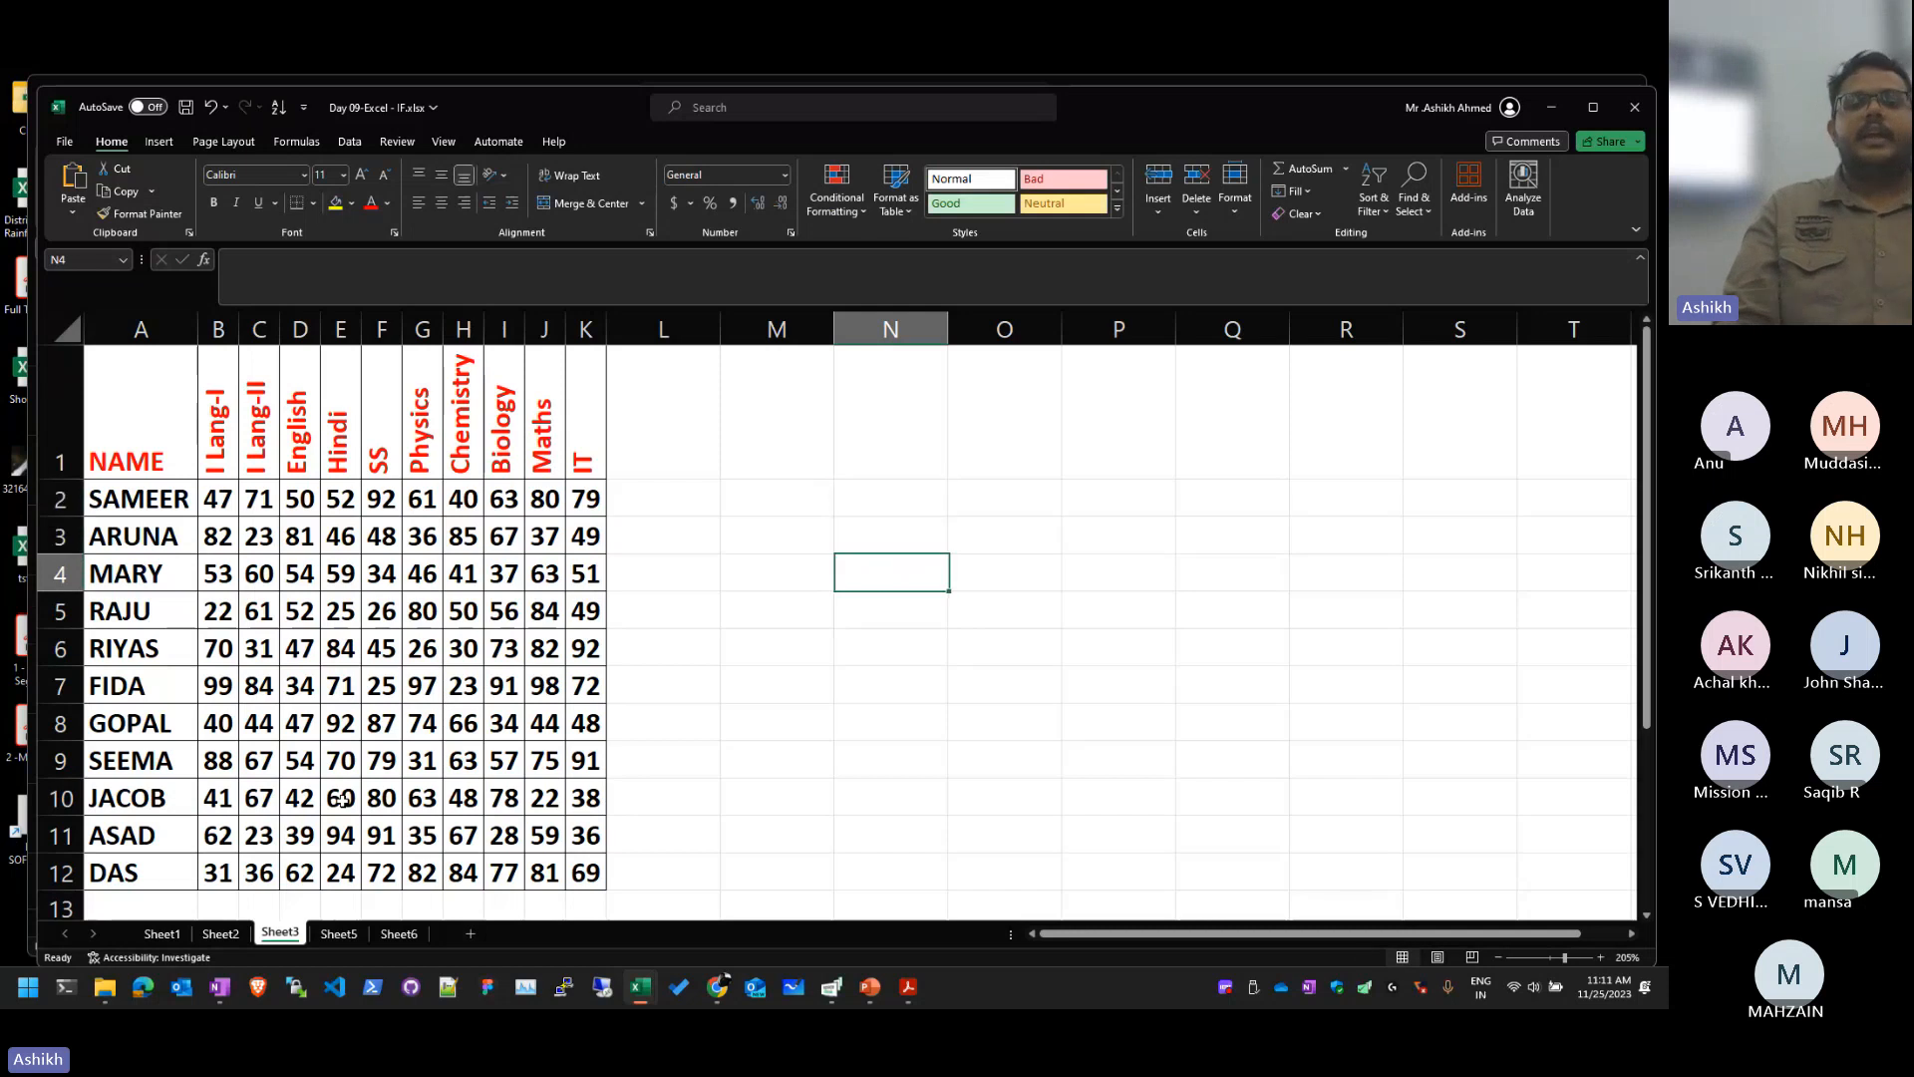
# Step: Enter AND in cell N2 and OR in cell N3
pyautogui.press('Up')
pyautogui.press('Up')
pyautogui.write('AND')
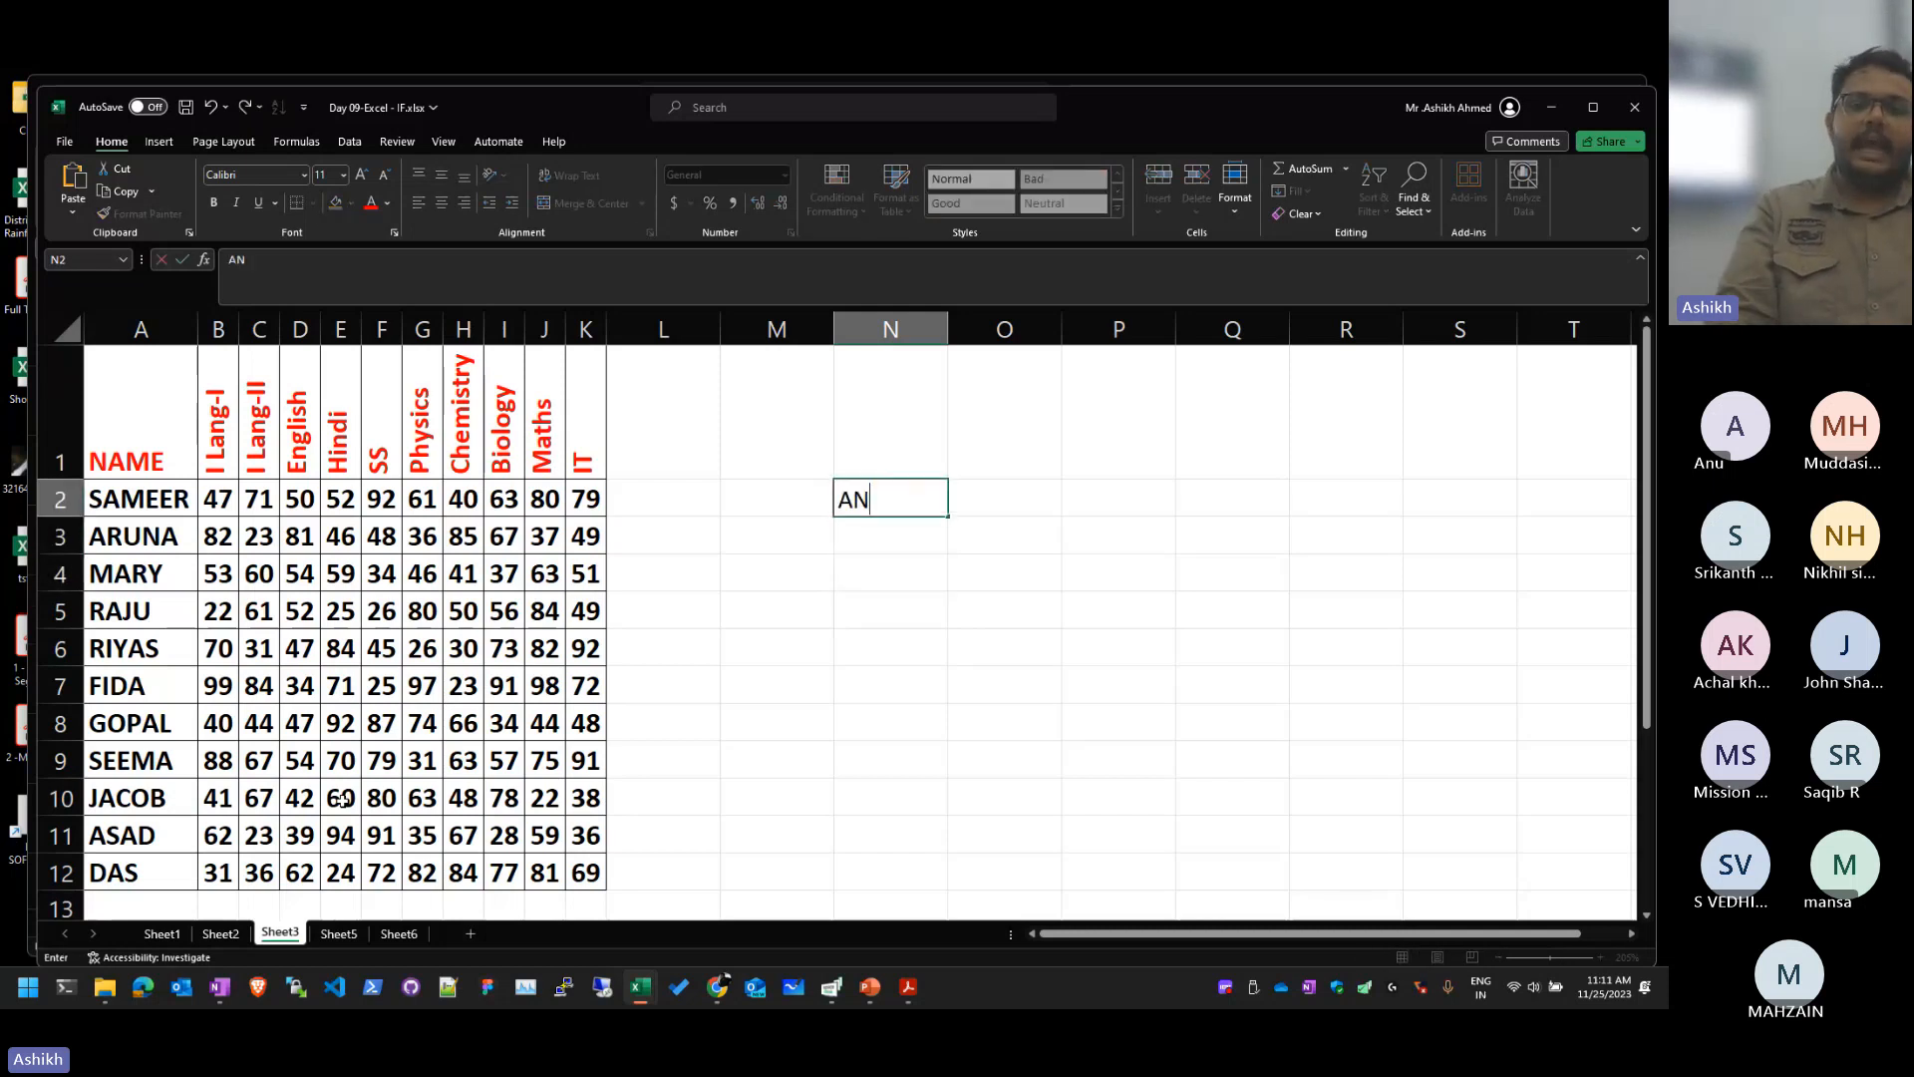
pyautogui.press('Return')
pyautogui.write('OR')
pyautogui.press('Return')
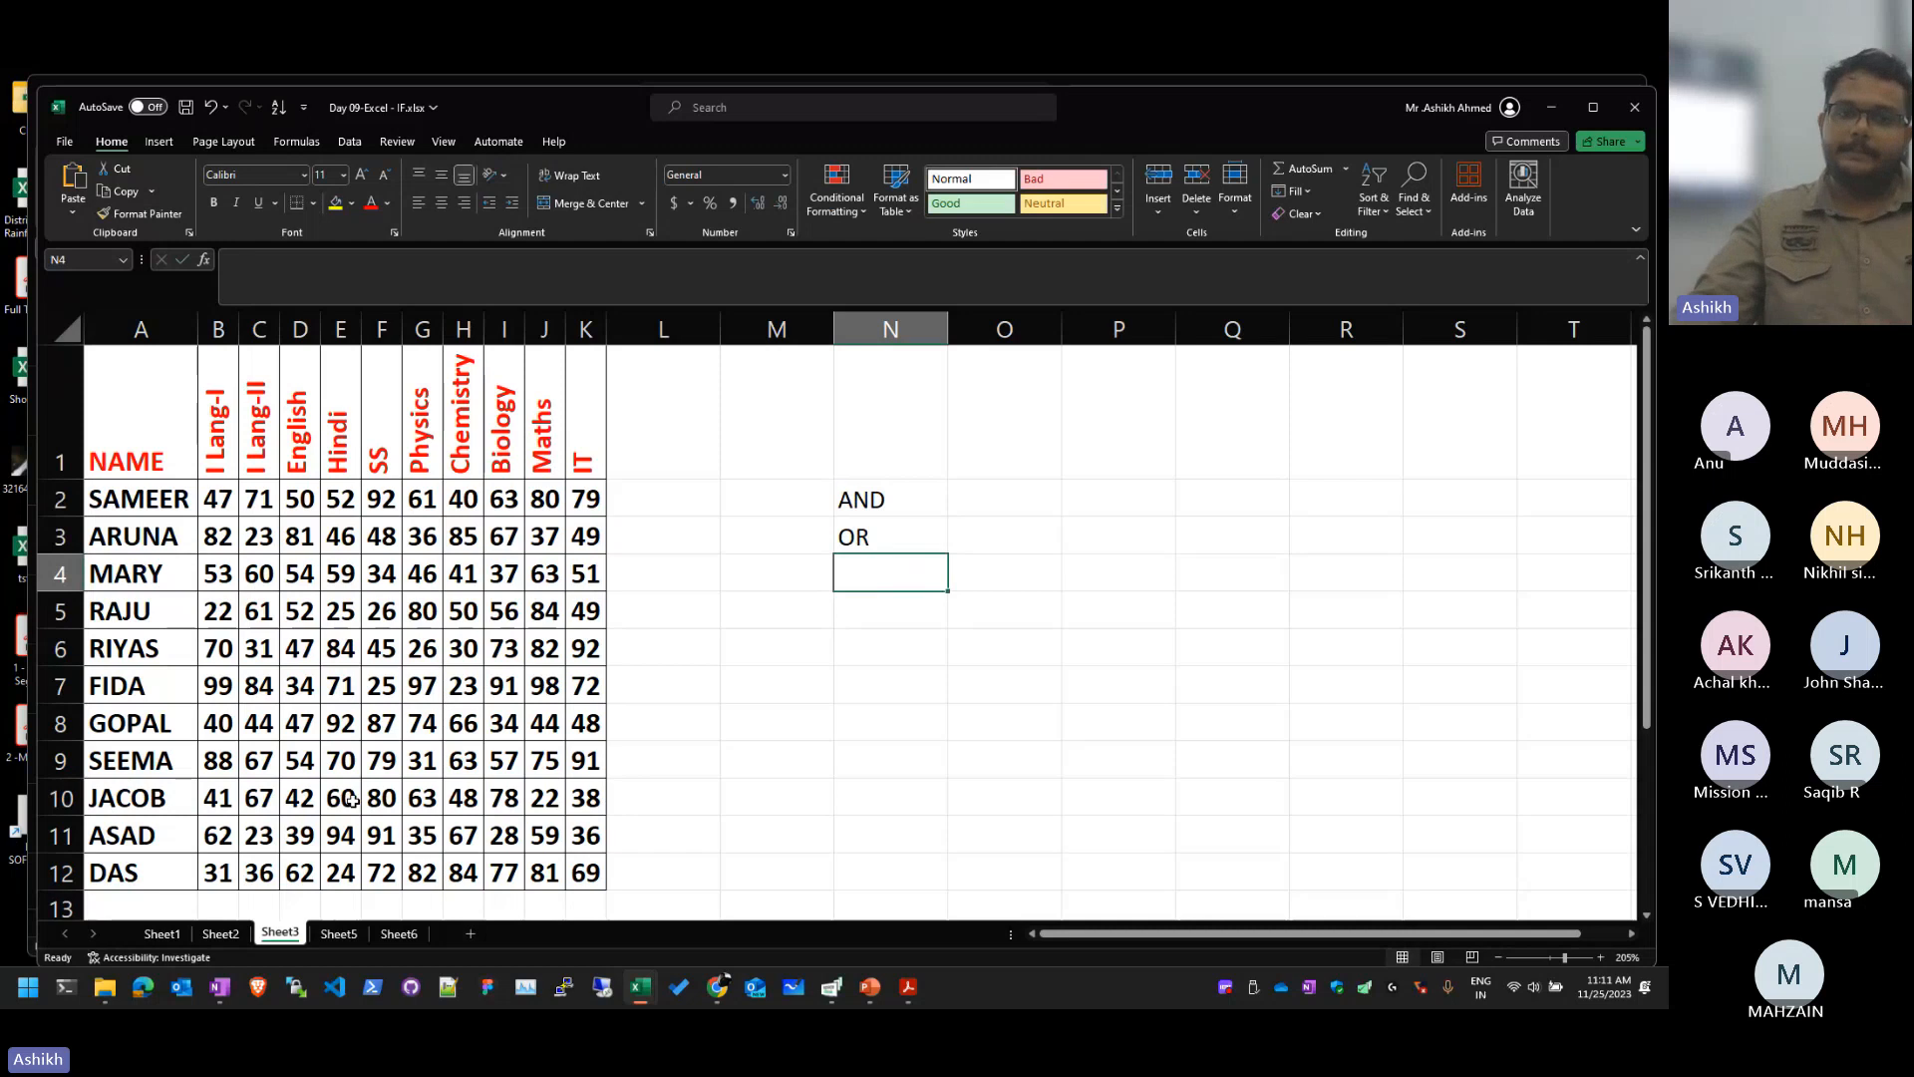
# Step: Delete the AND and OR entries from column N
pyautogui.scroll(3, 928, 498)
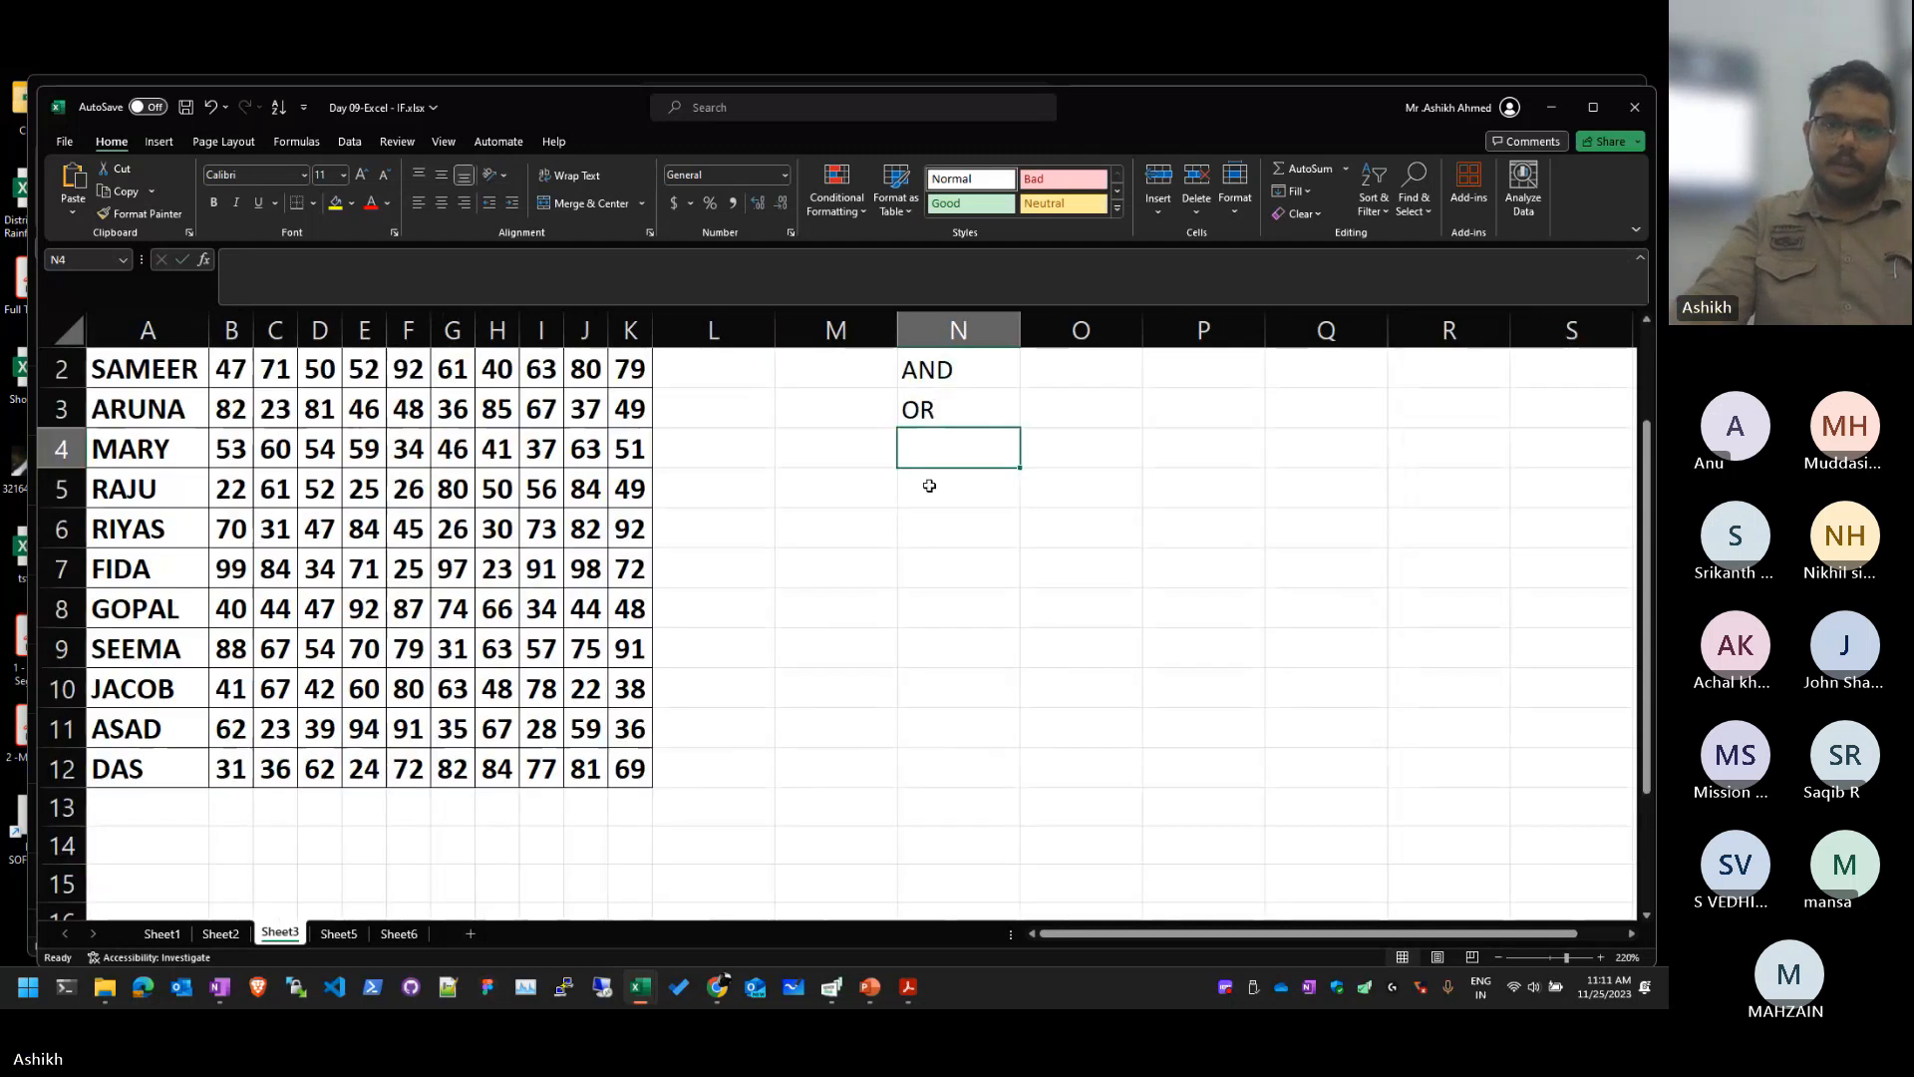
pyautogui.moveTo(982, 525); pyautogui.dragTo(997, 568)
pyautogui.press('Delete')
pyautogui.click(885, 778)
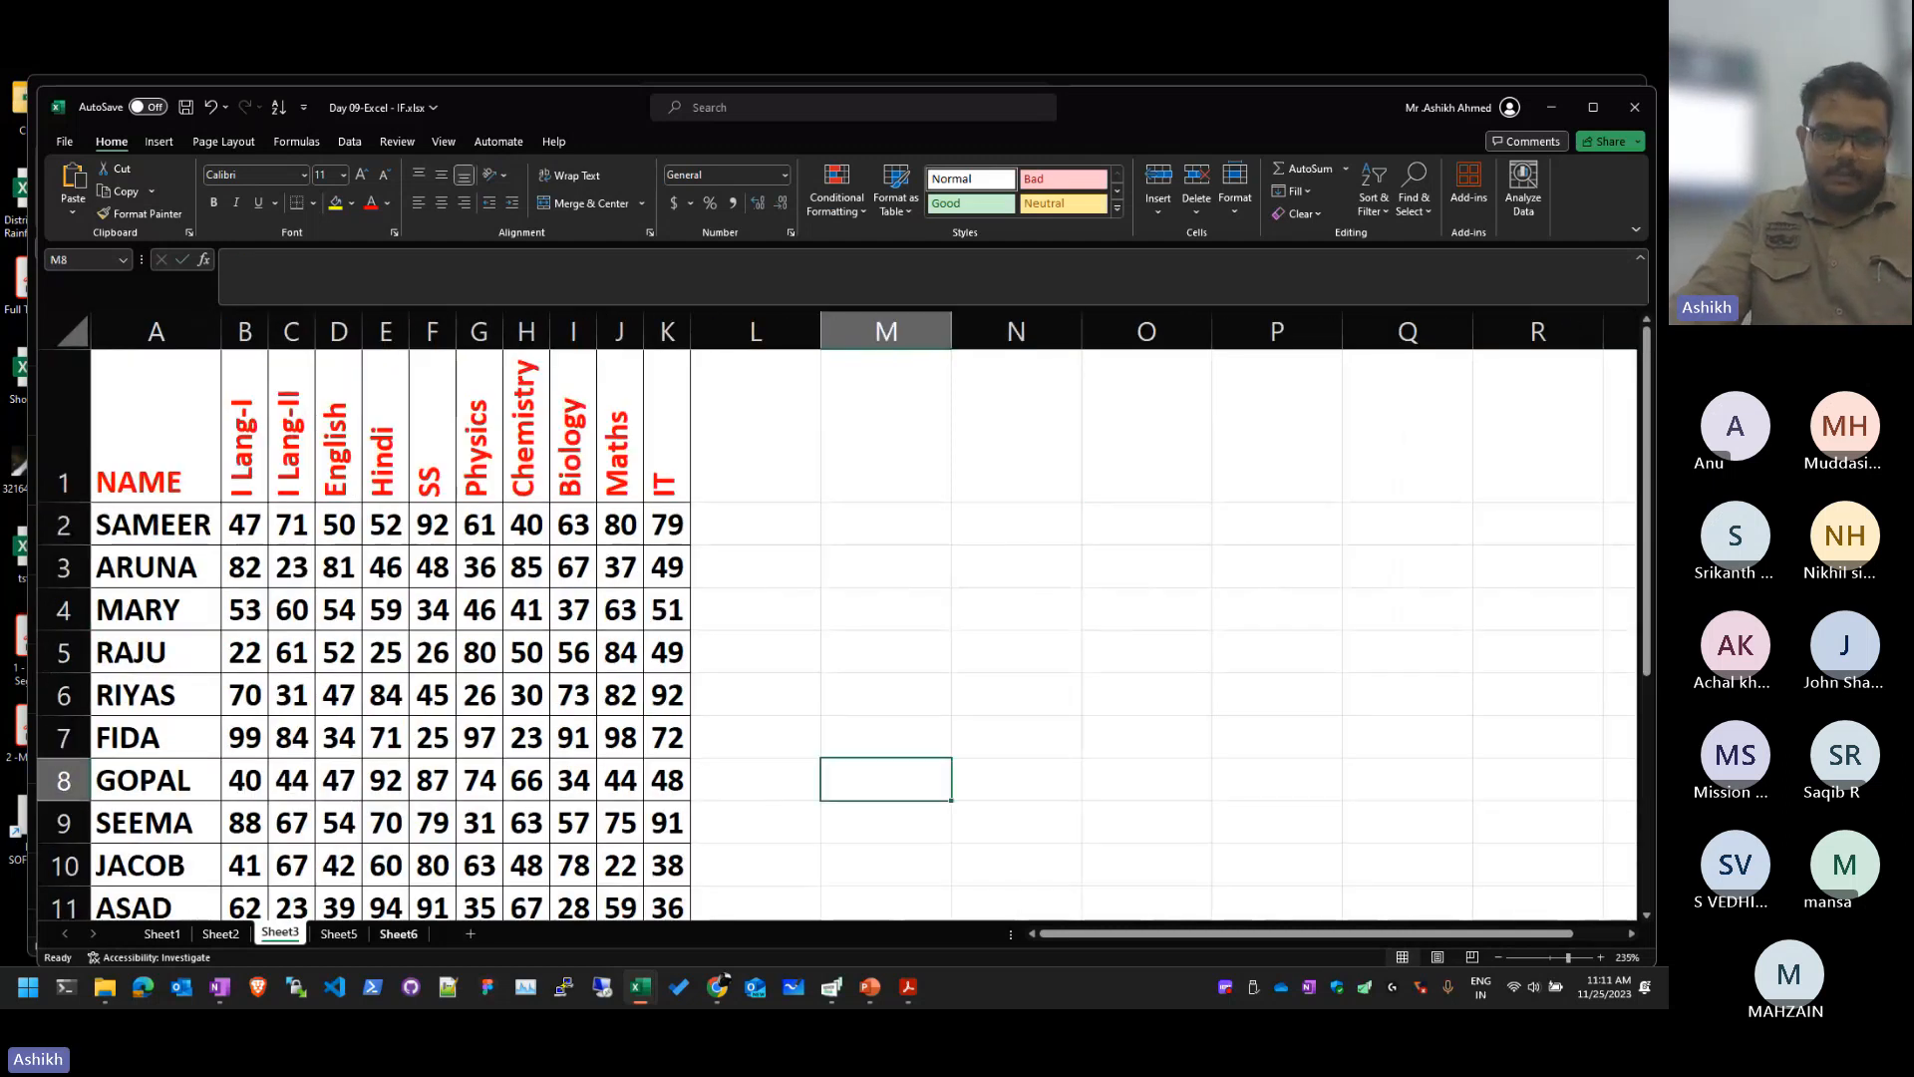
# Step: Look through Sheet6, Sheet5 and Sheet1, then return to the marks and grades table on Sheet2
pyautogui.click(396, 933)
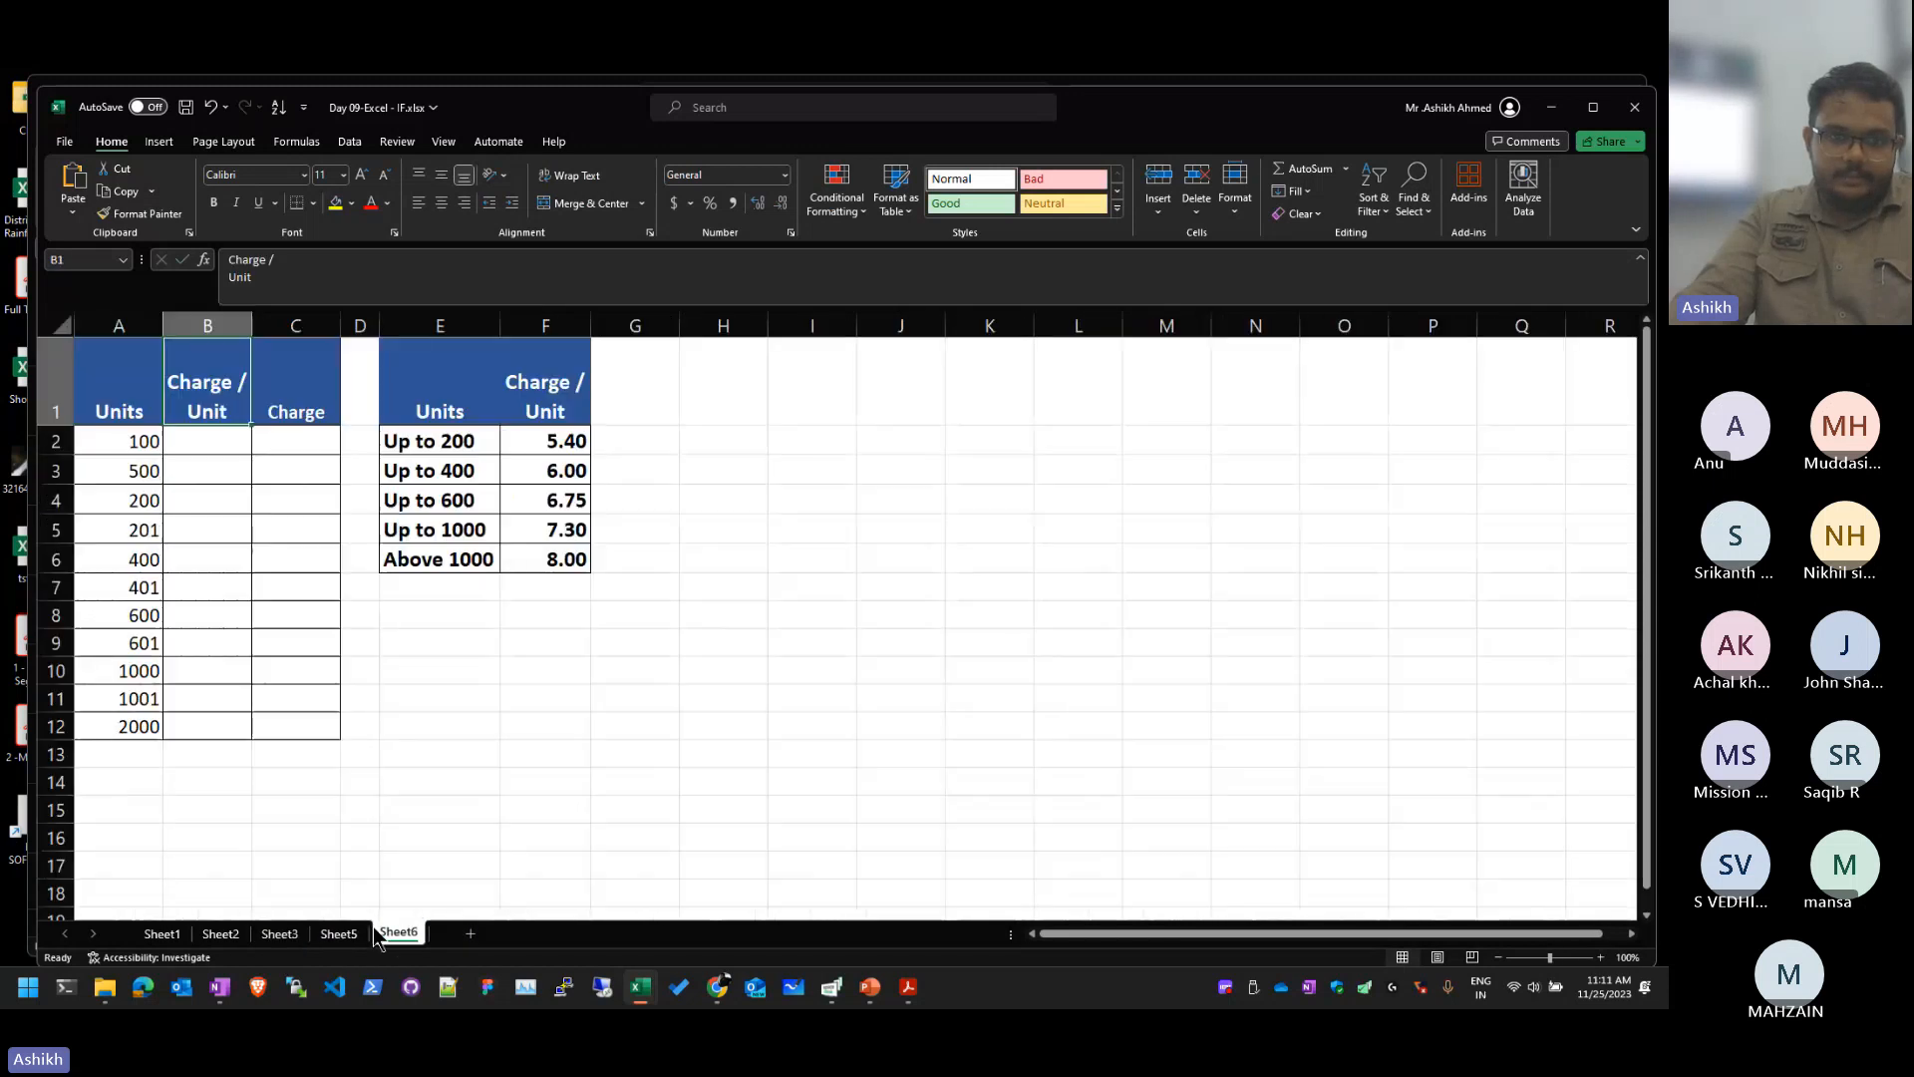
pyautogui.click(340, 933)
pyautogui.click(220, 933)
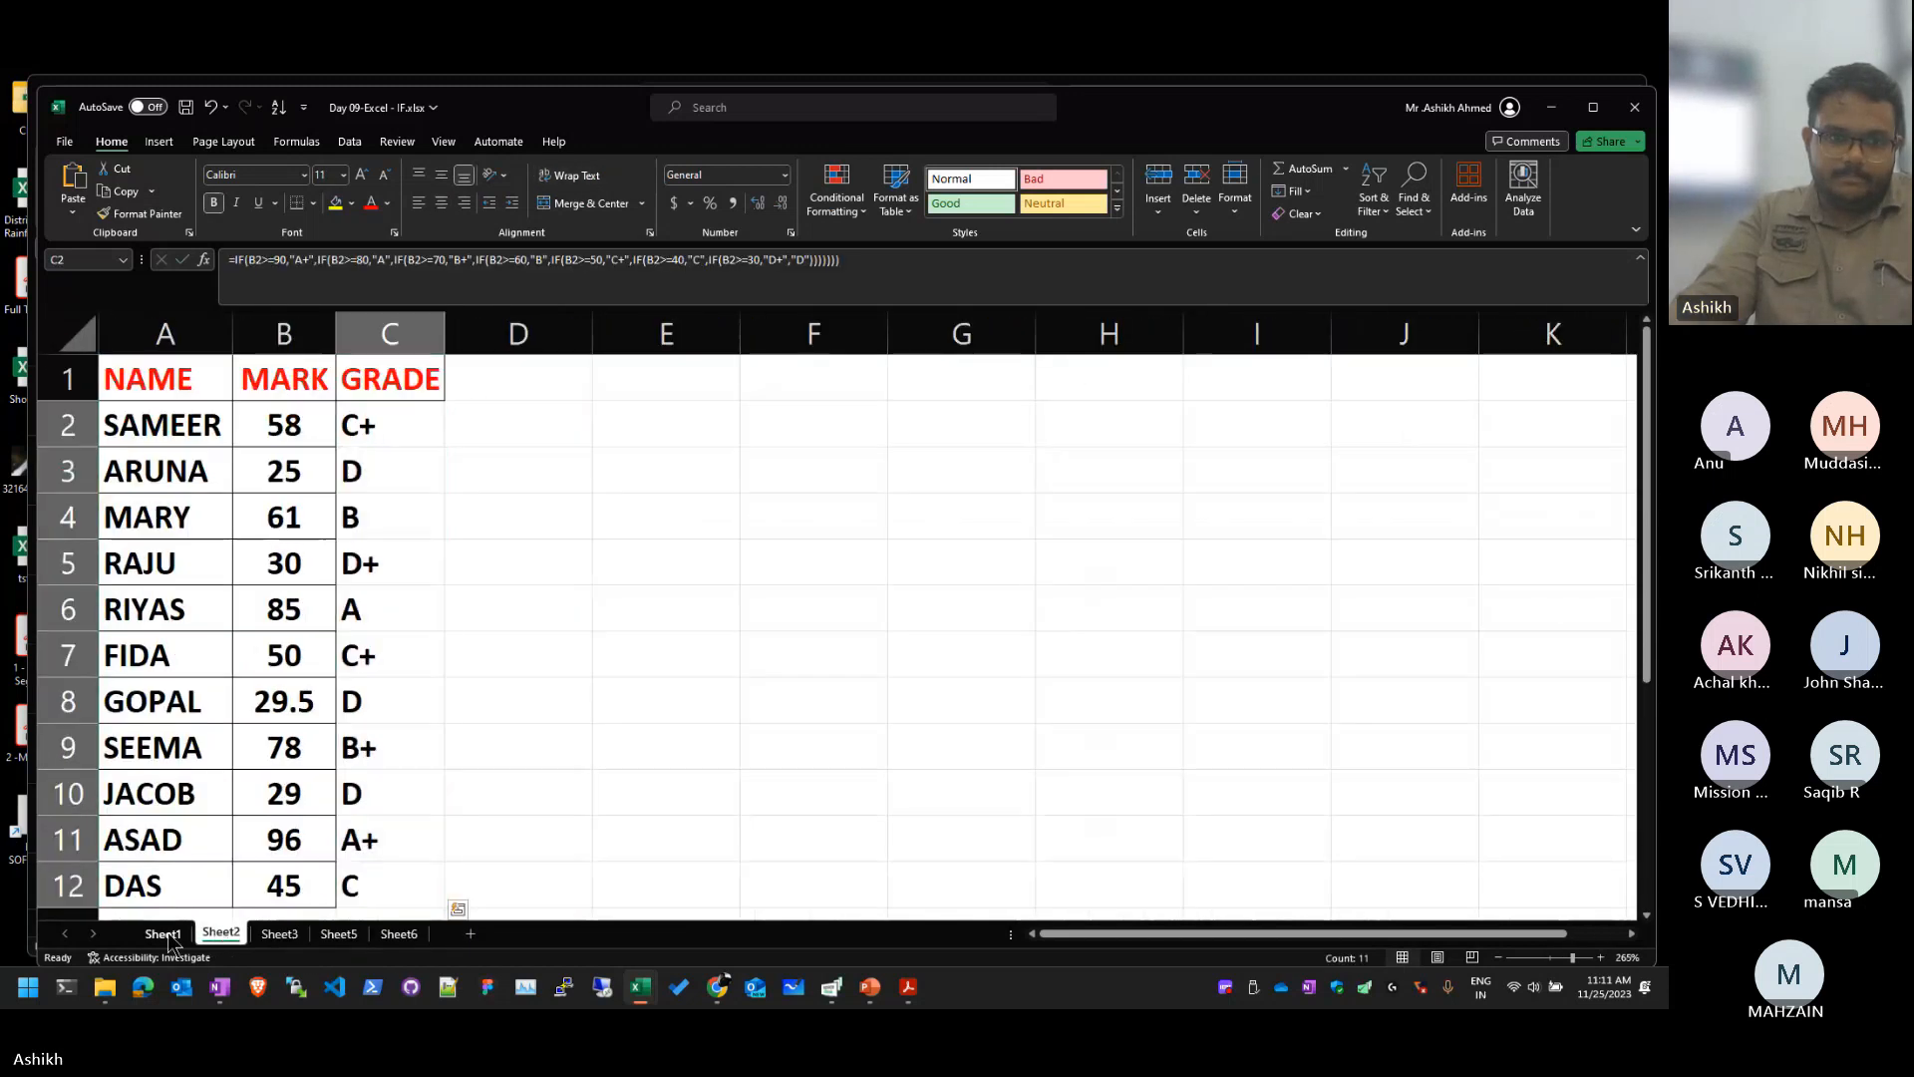
pyautogui.click(164, 934)
pyautogui.click(220, 934)
pyautogui.click(547, 409)
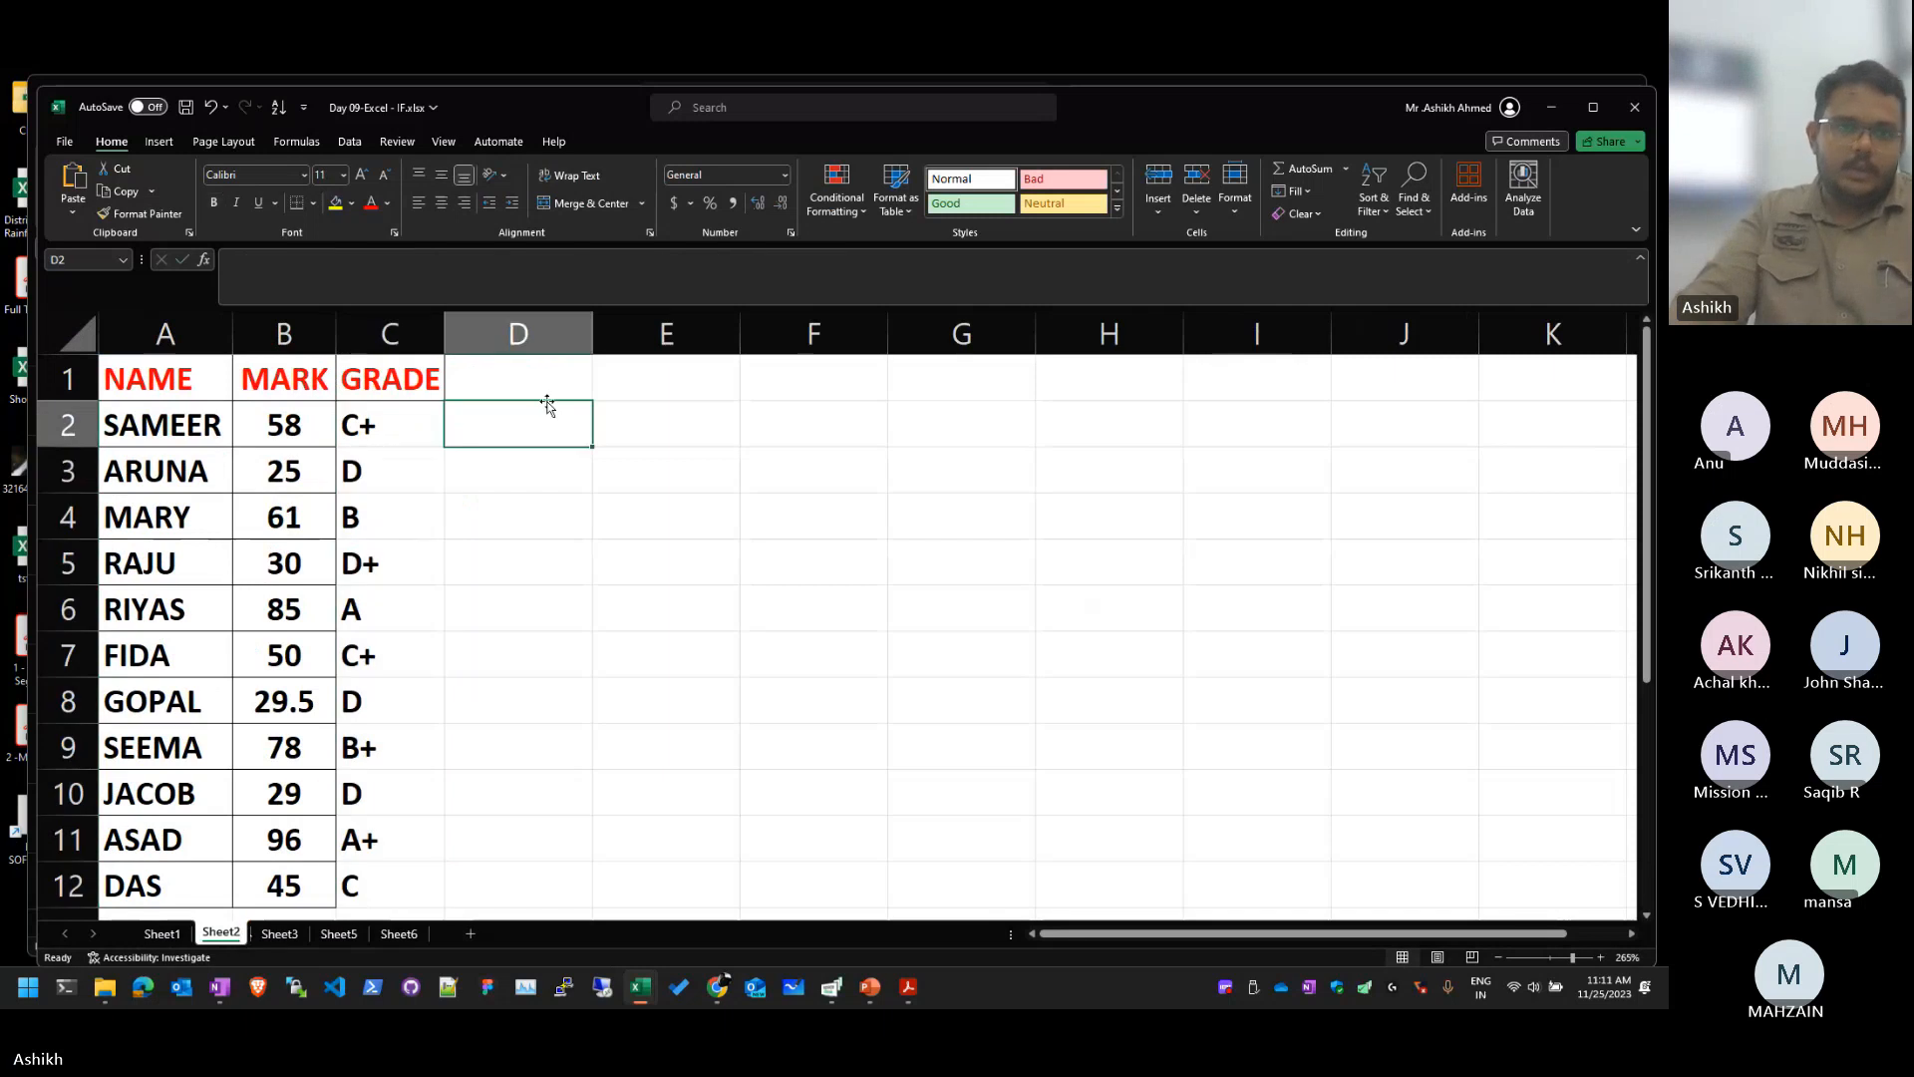
pyautogui.click(551, 378)
# Step: Clear the grade column C1:C12 on Sheet2 and enter AGE as the new header in C1
pyautogui.click(416, 386)
pyautogui.hotkey('ctrl', 'shift', 'Down')
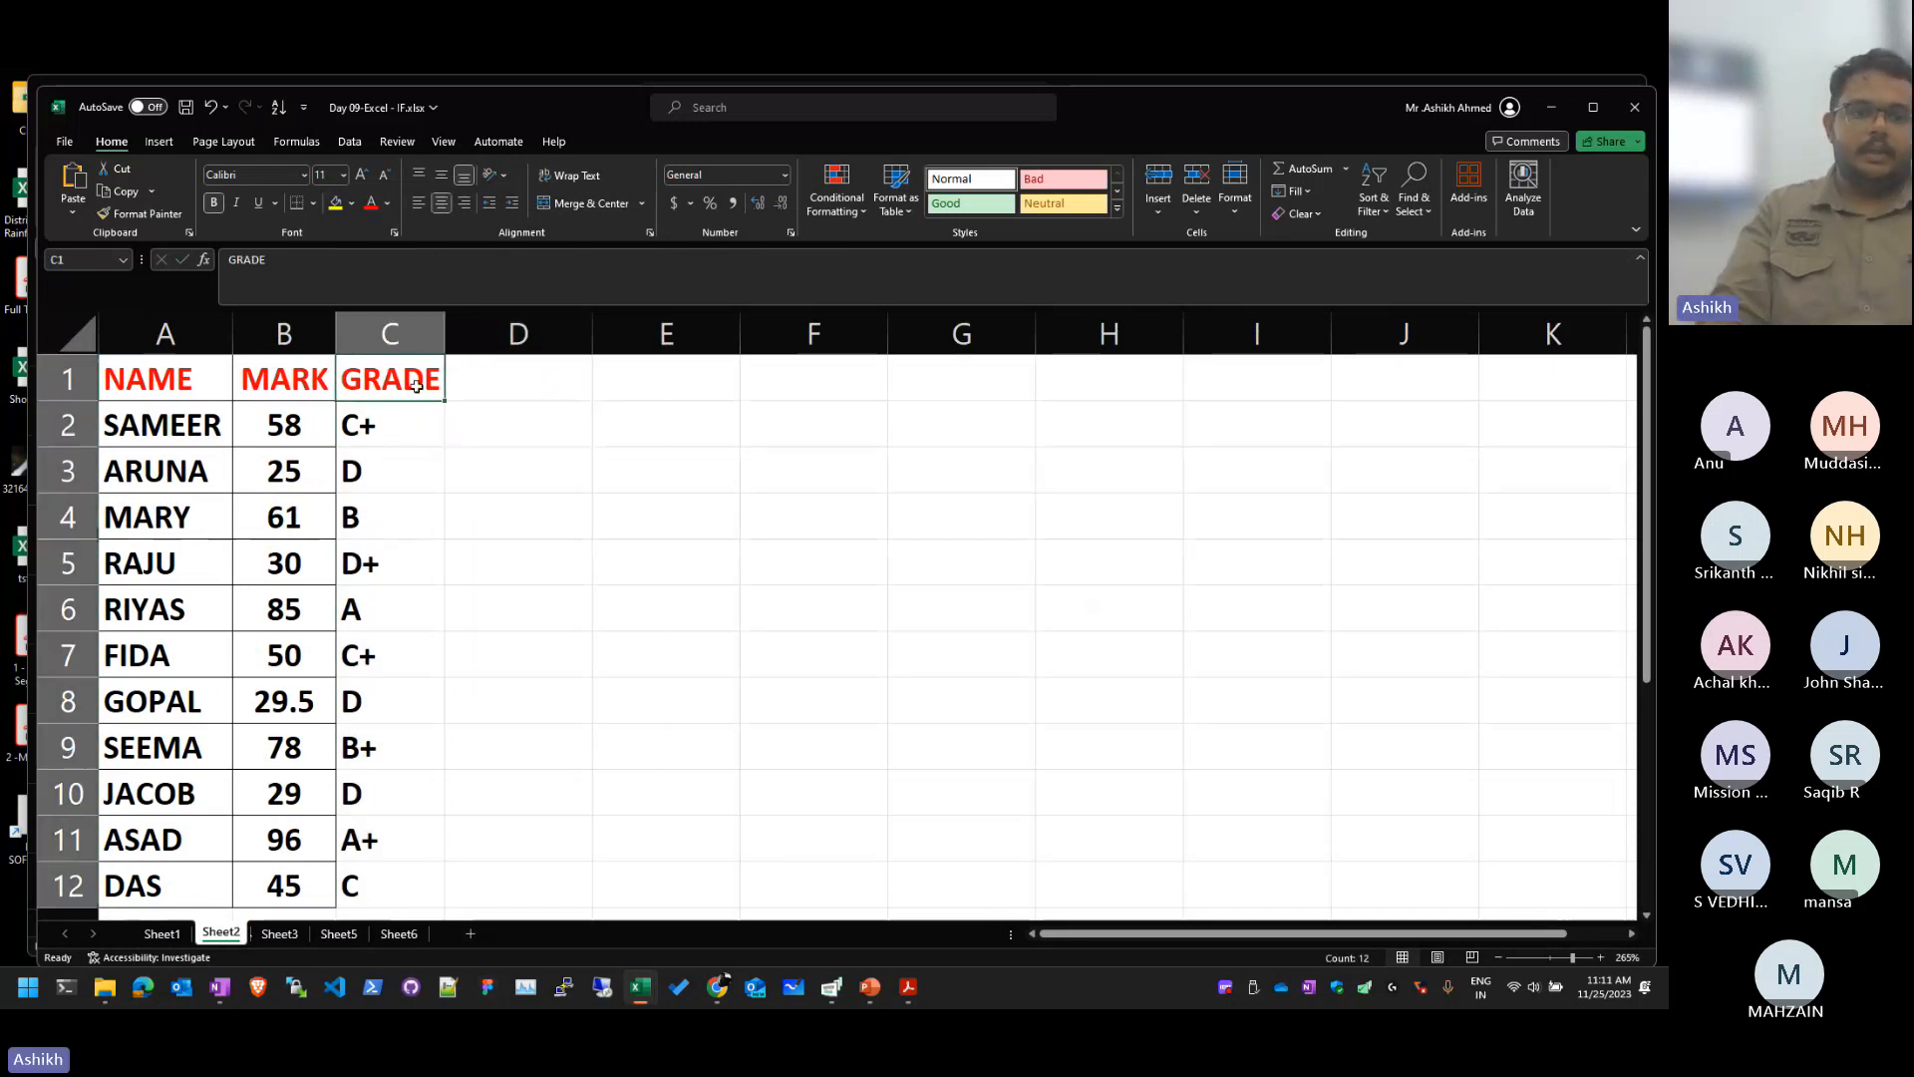
pyautogui.press('Delete')
pyautogui.click(416, 386)
pyautogui.write('AGE')
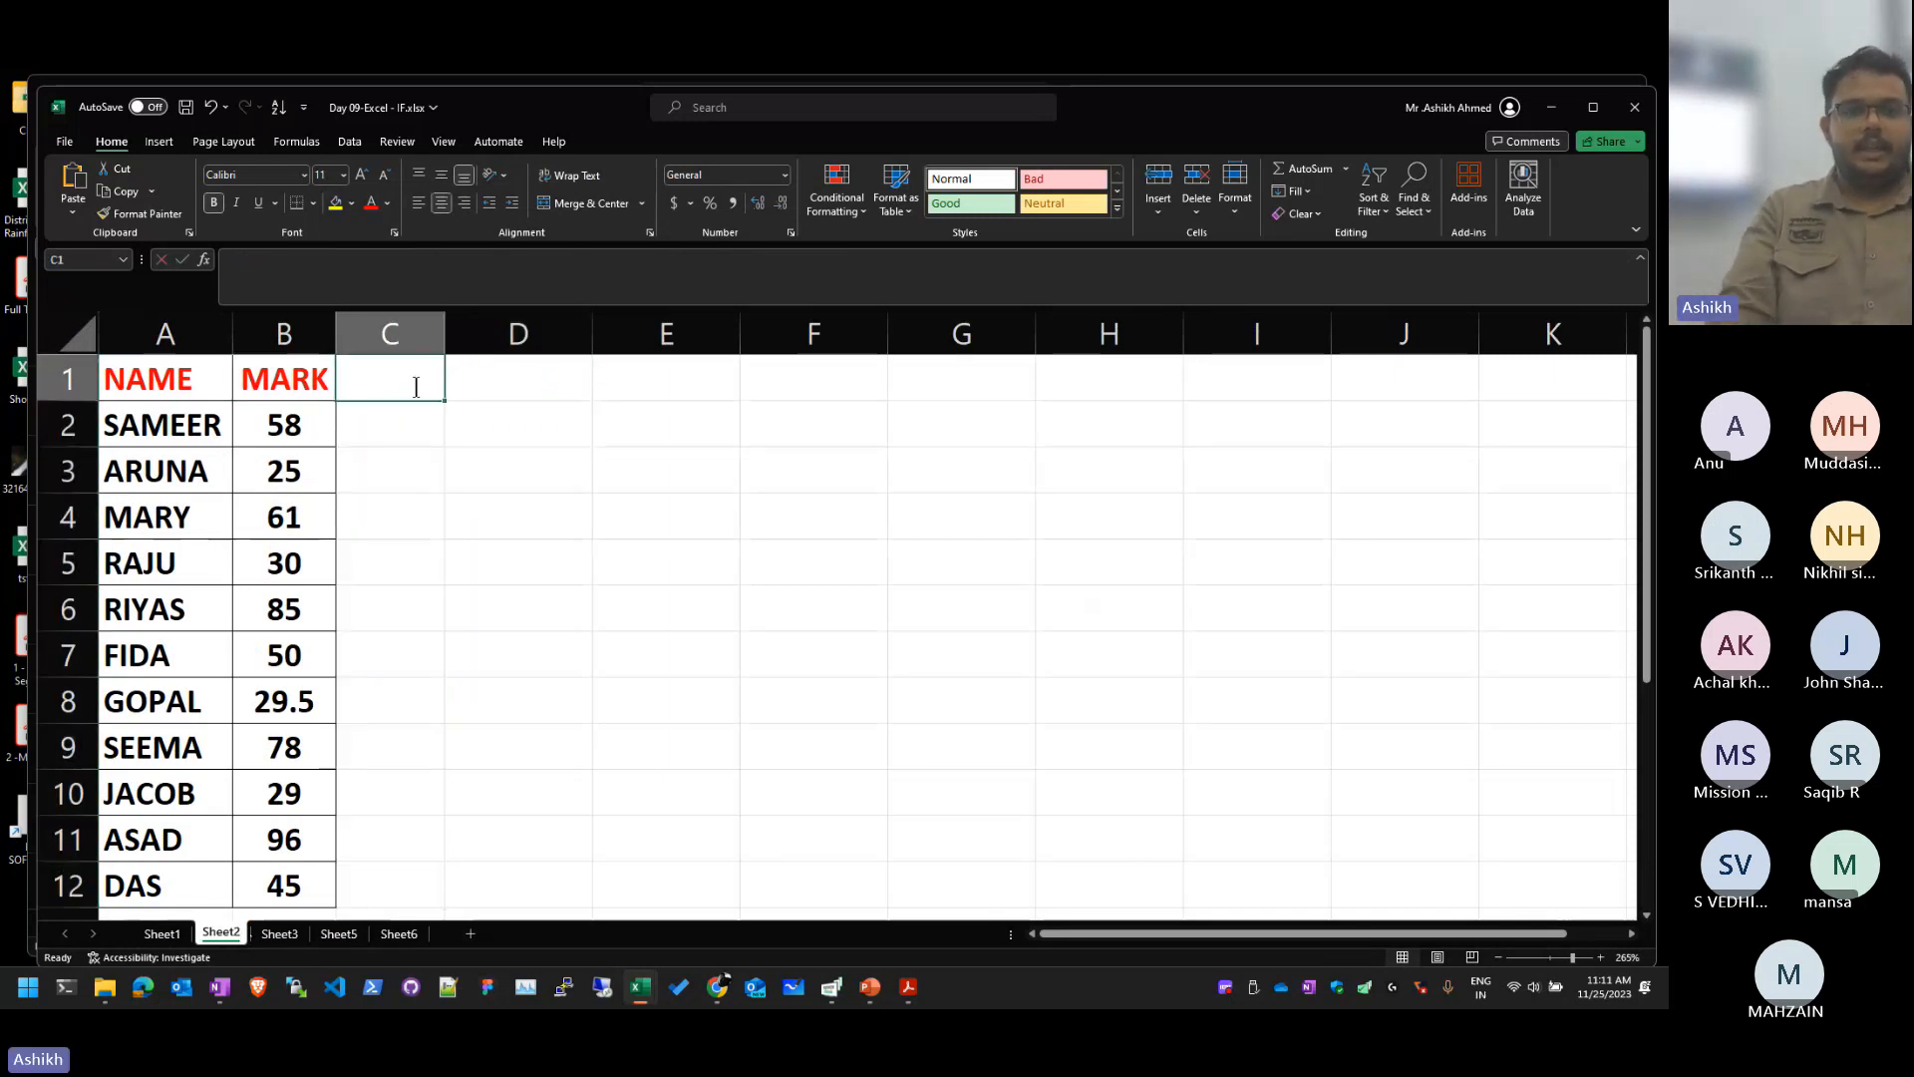
pyautogui.press('Tab')
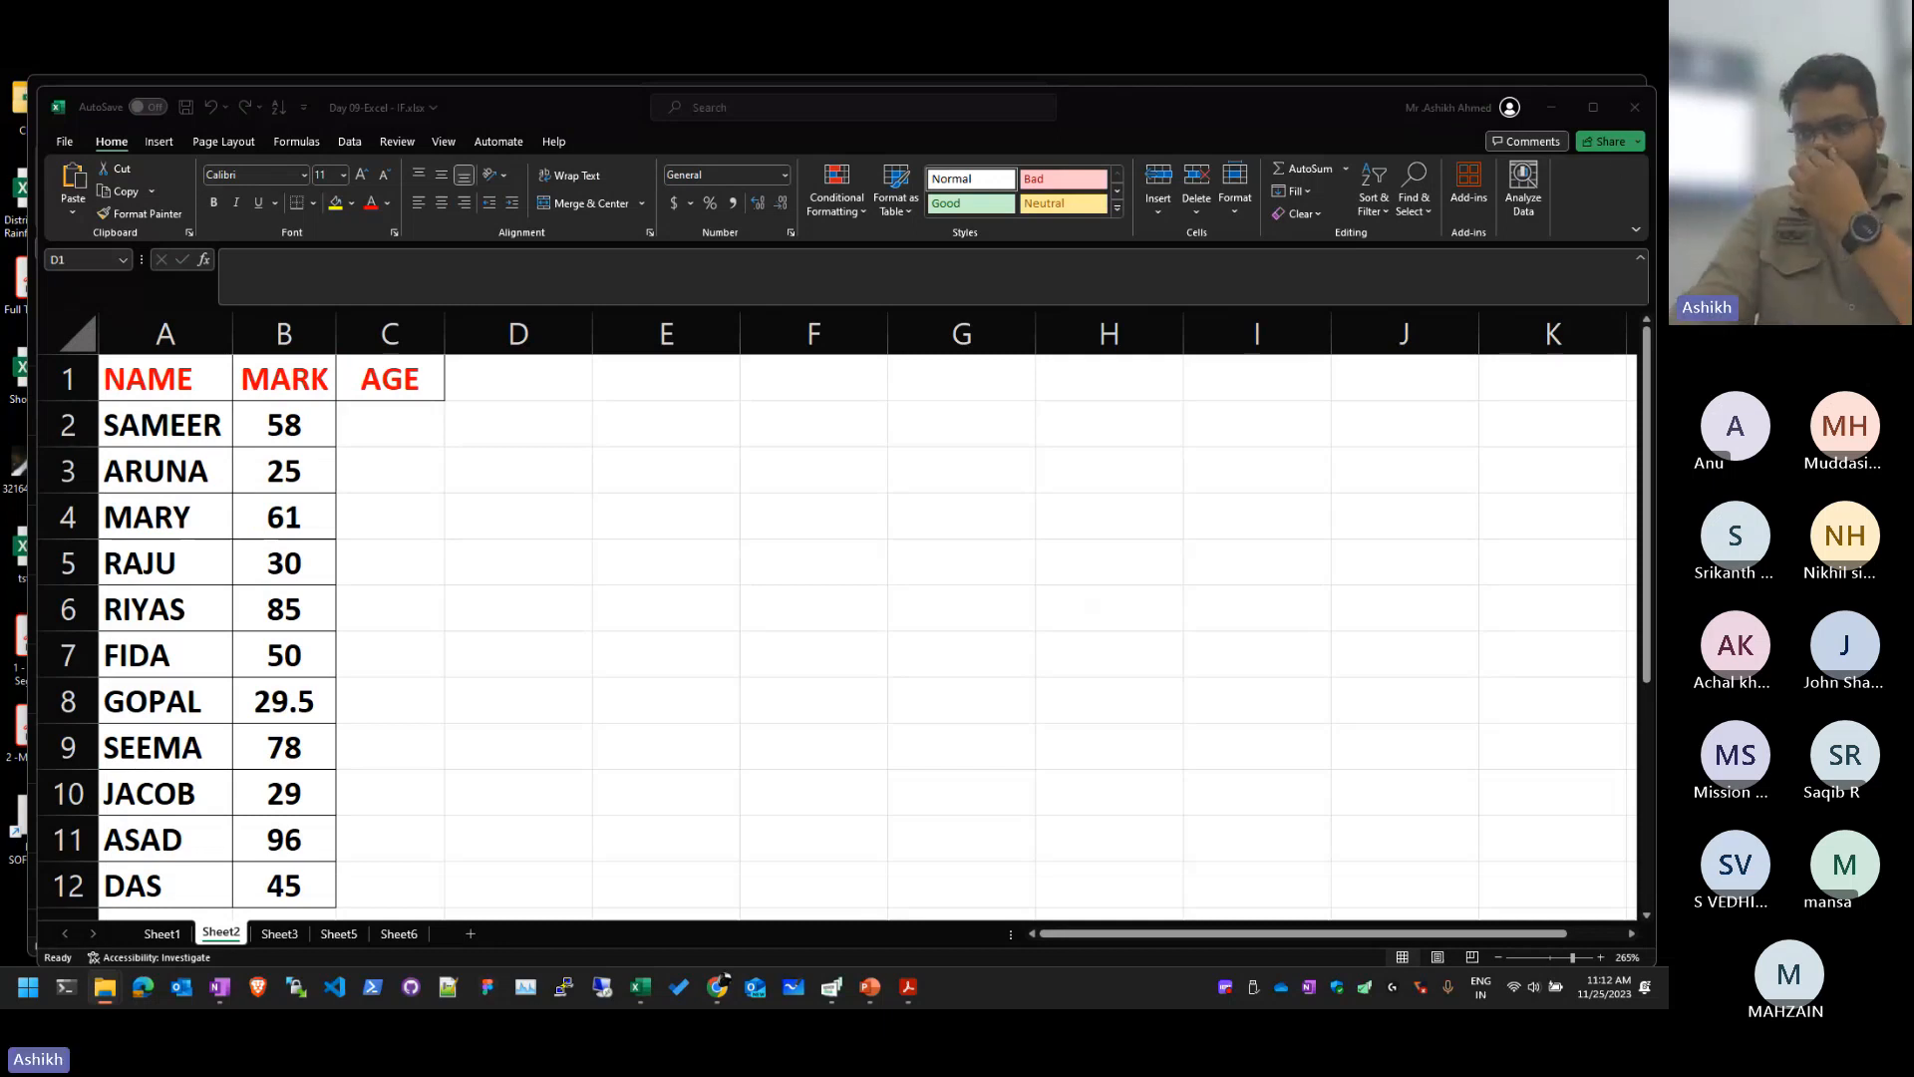
# Step: Enter =RANDBETWEEN(20,60) in C2 to generate a random age
pyautogui.click(388, 439)
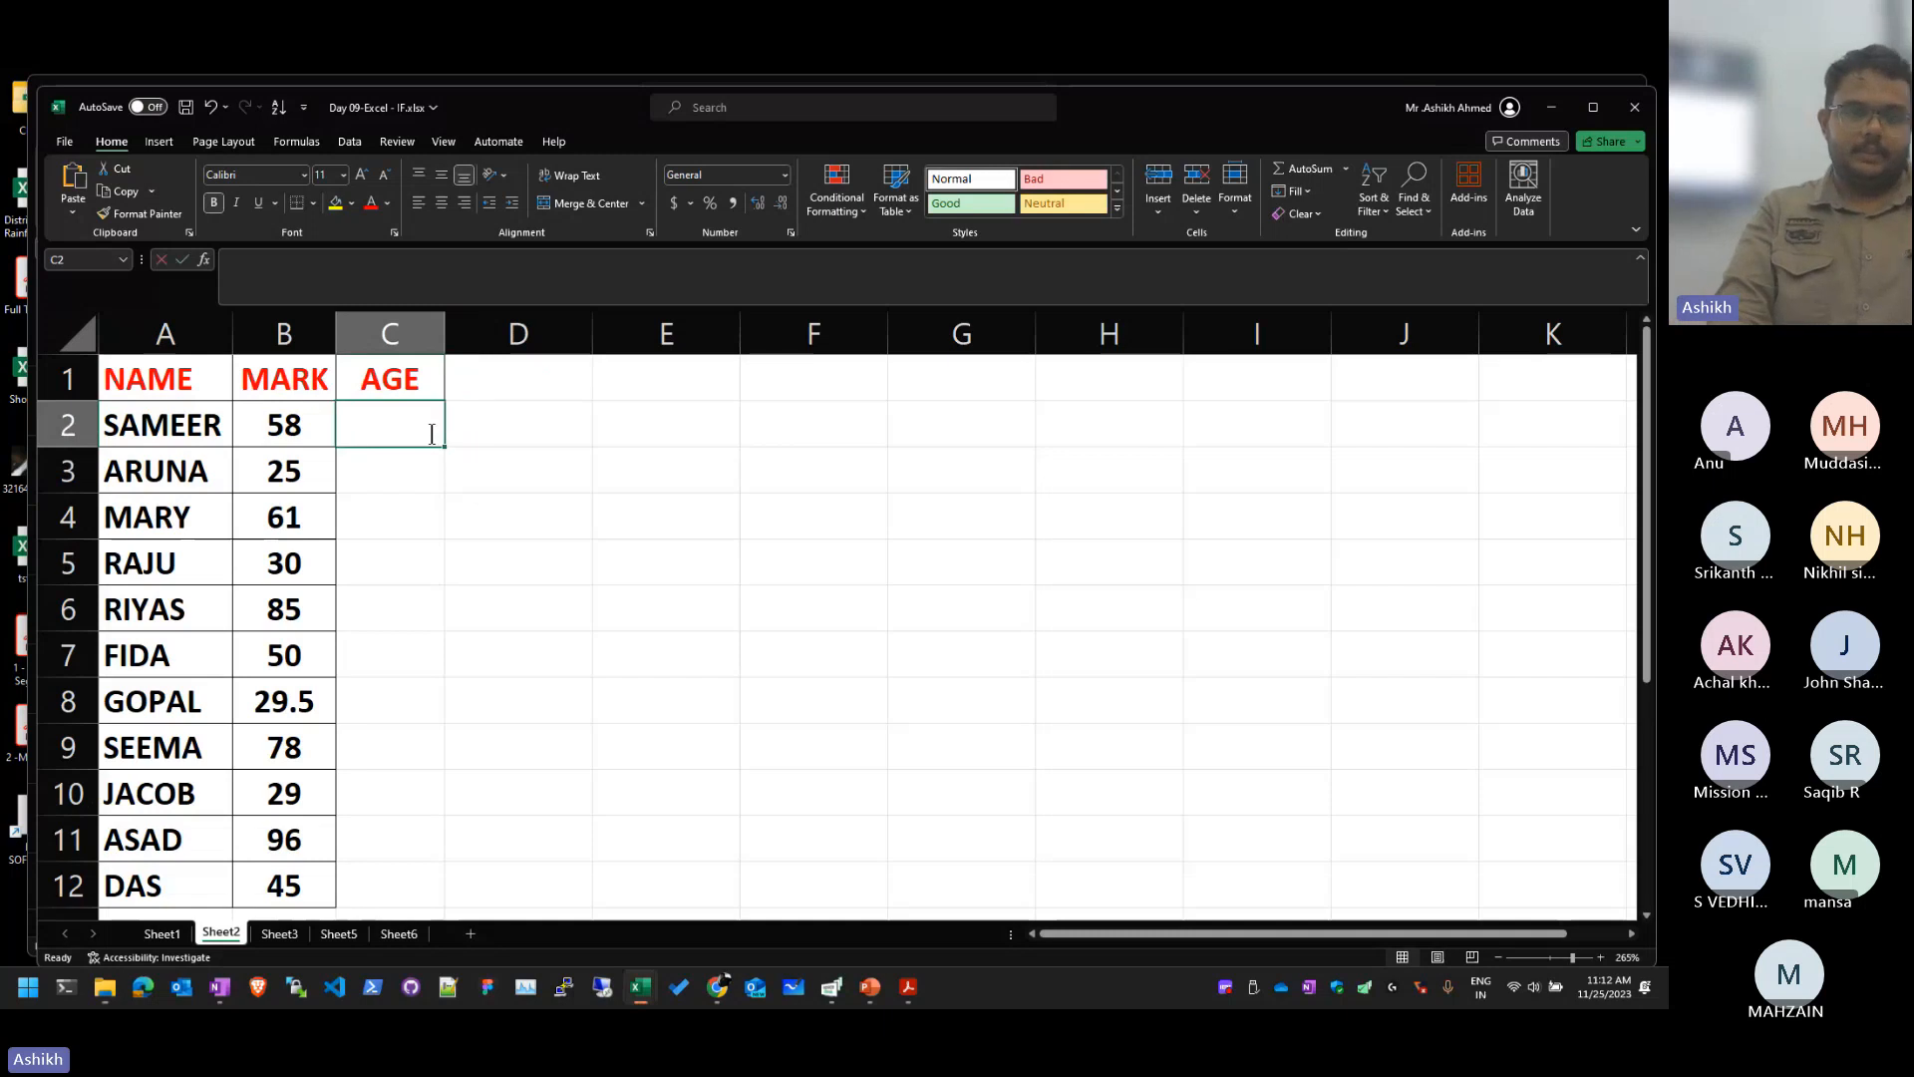
pyautogui.write('=RAND')
pyautogui.press('Return')
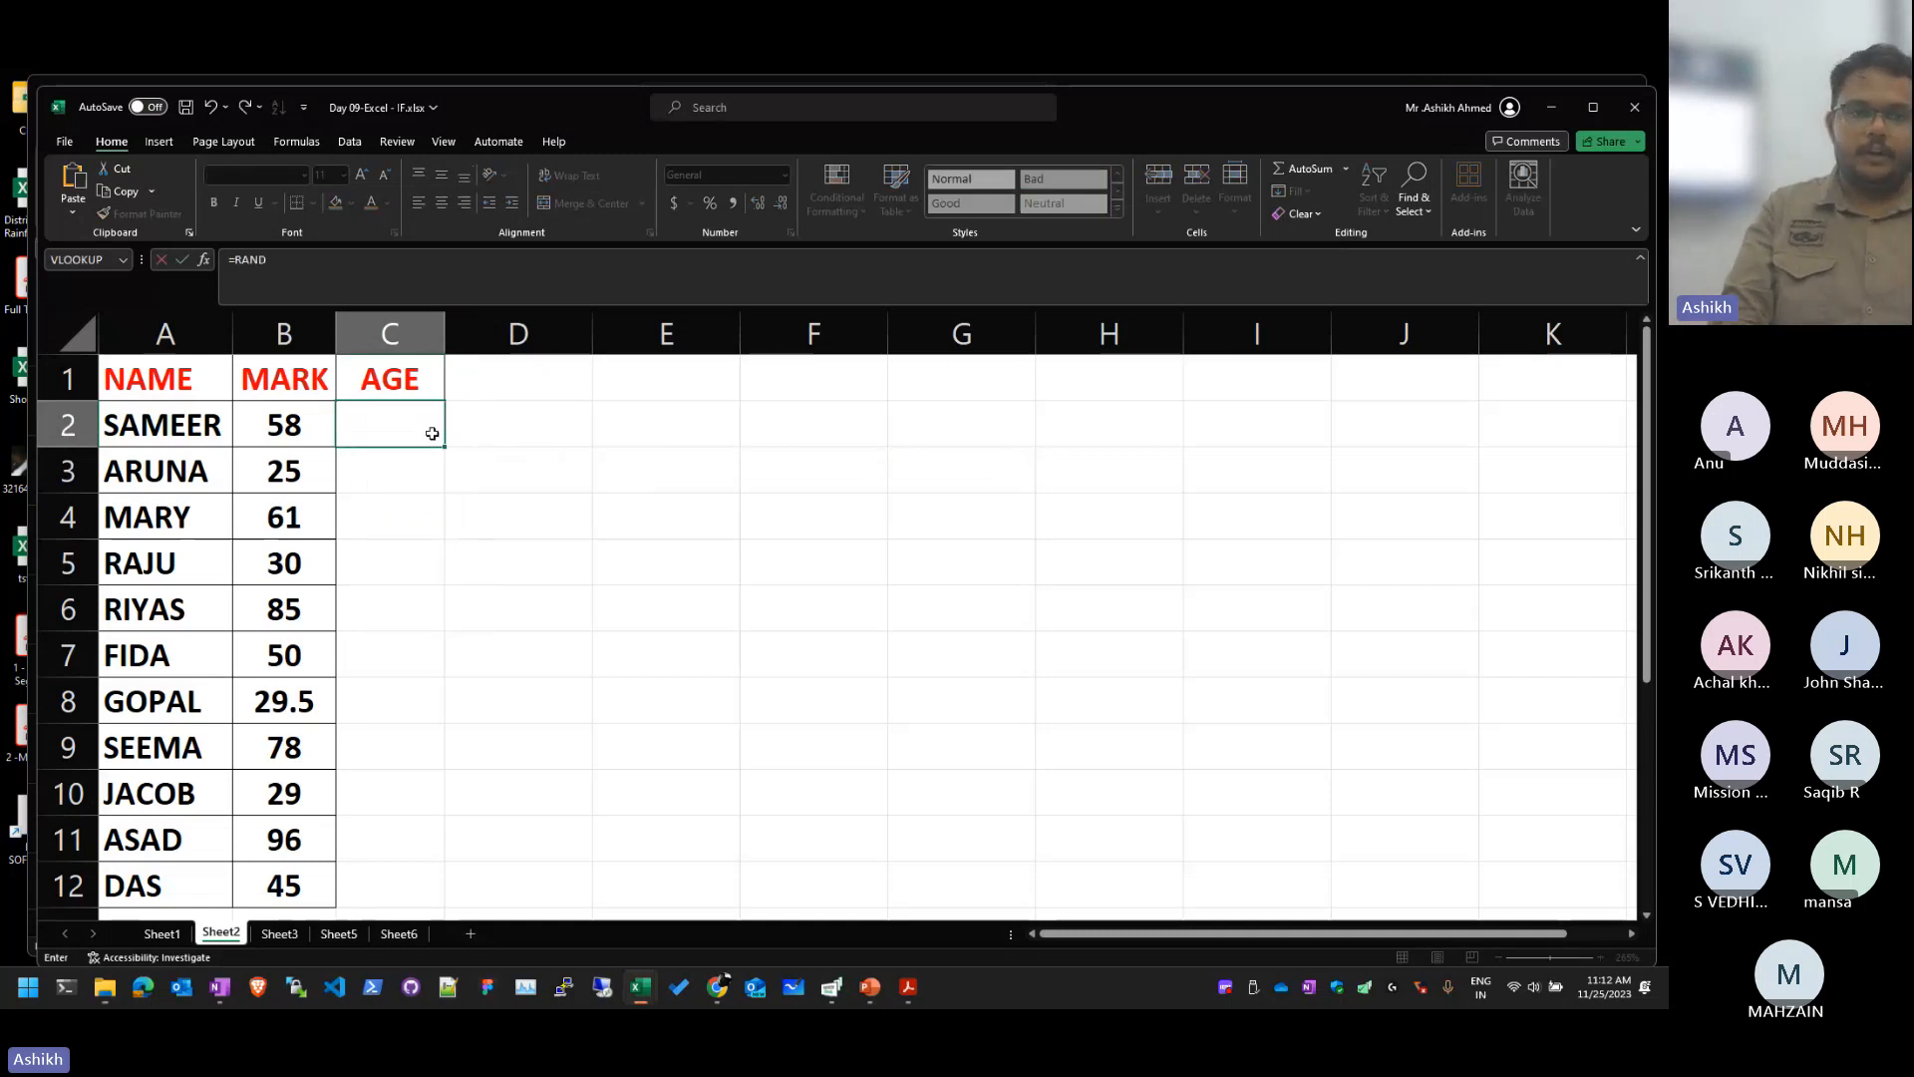
pyautogui.doubleClick(432, 430)
pyautogui.write('BE')
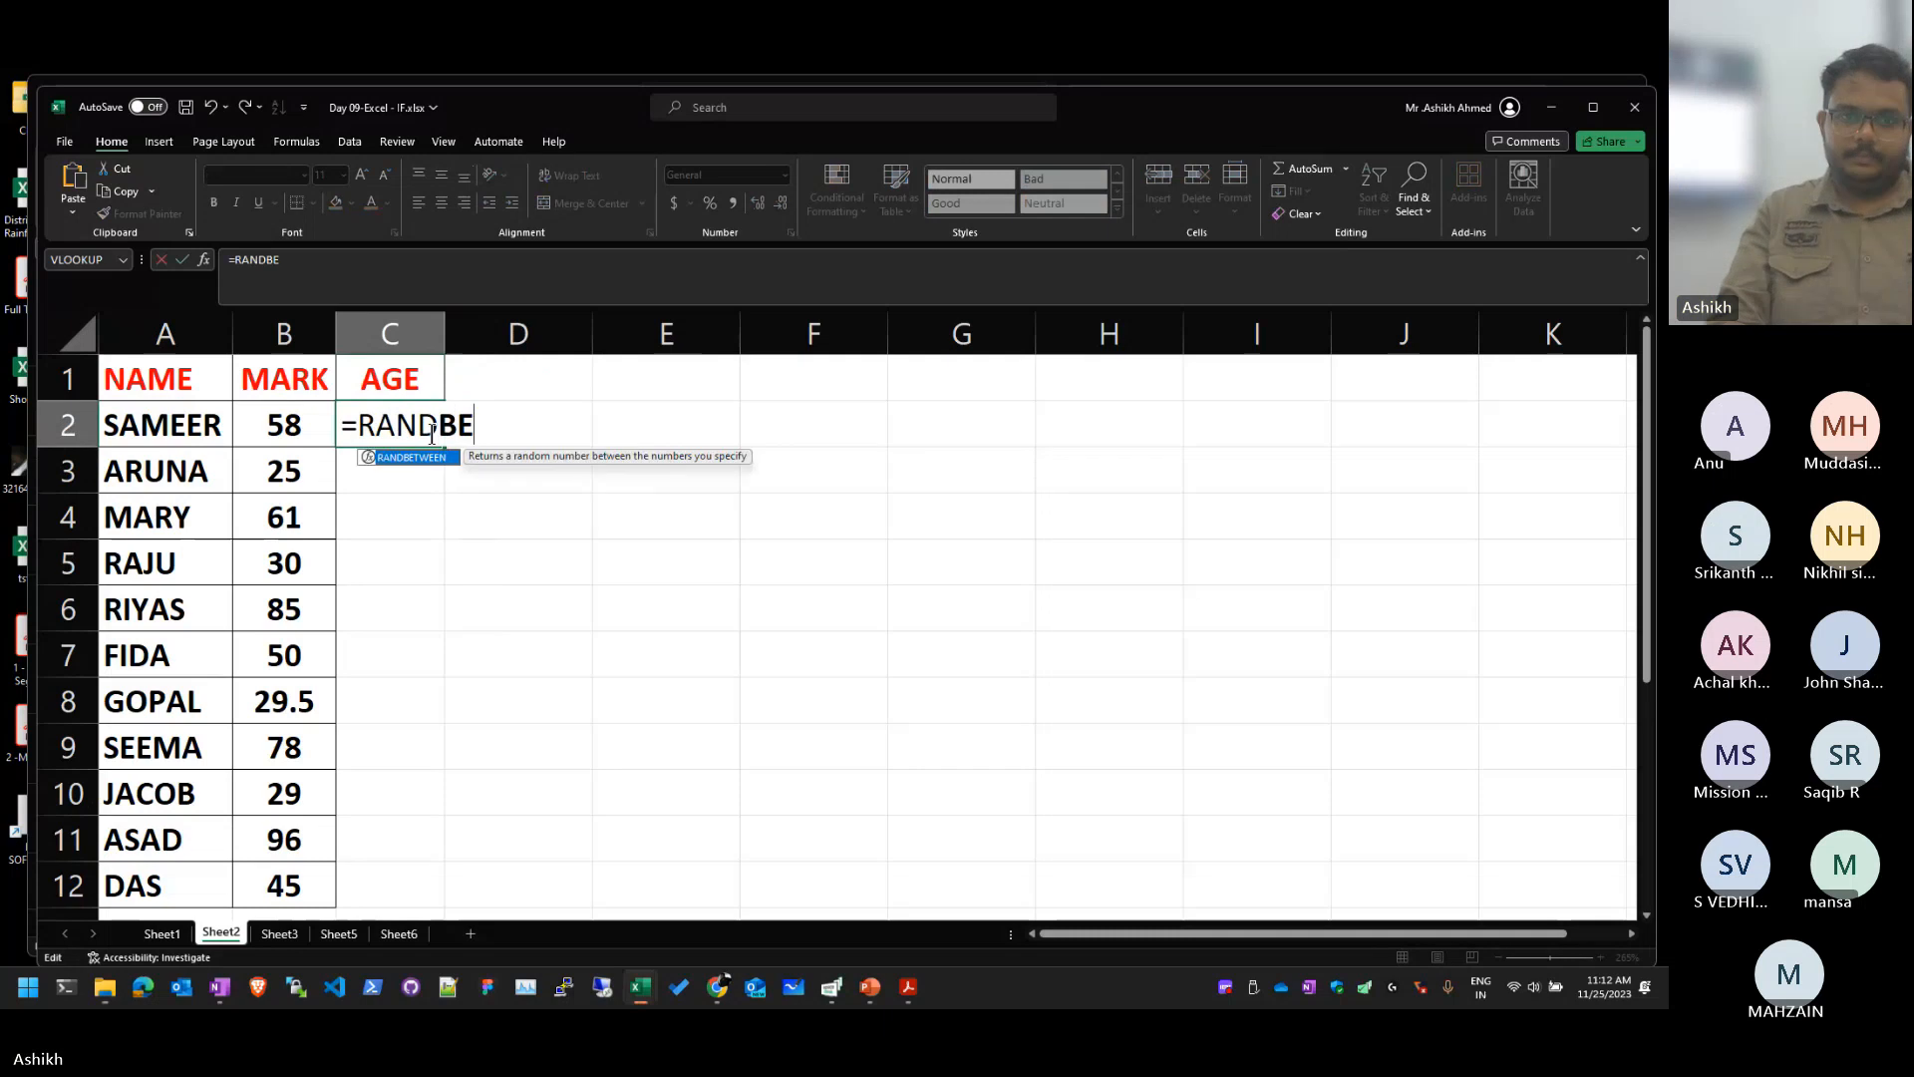
pyautogui.press('Tab')
pyautogui.write('20,')
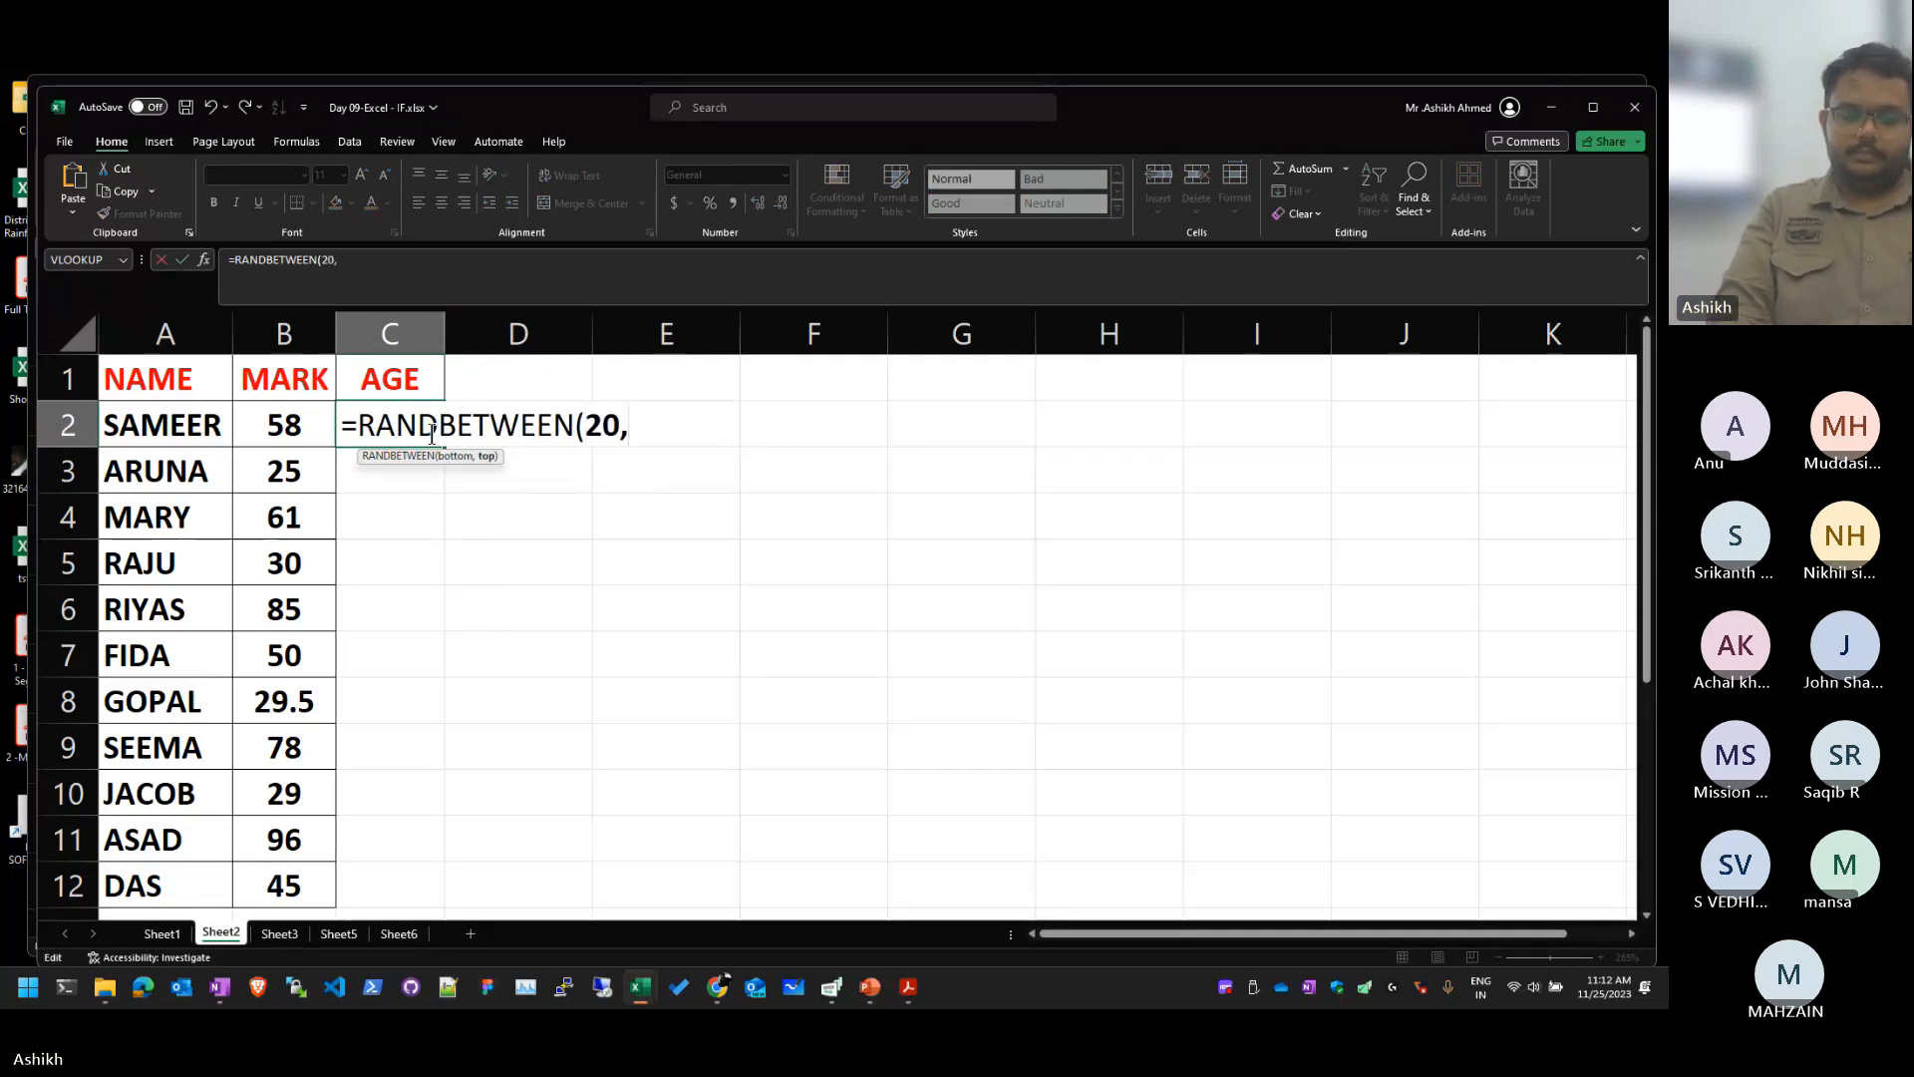
pyautogui.write('60')
pyautogui.press('Return')
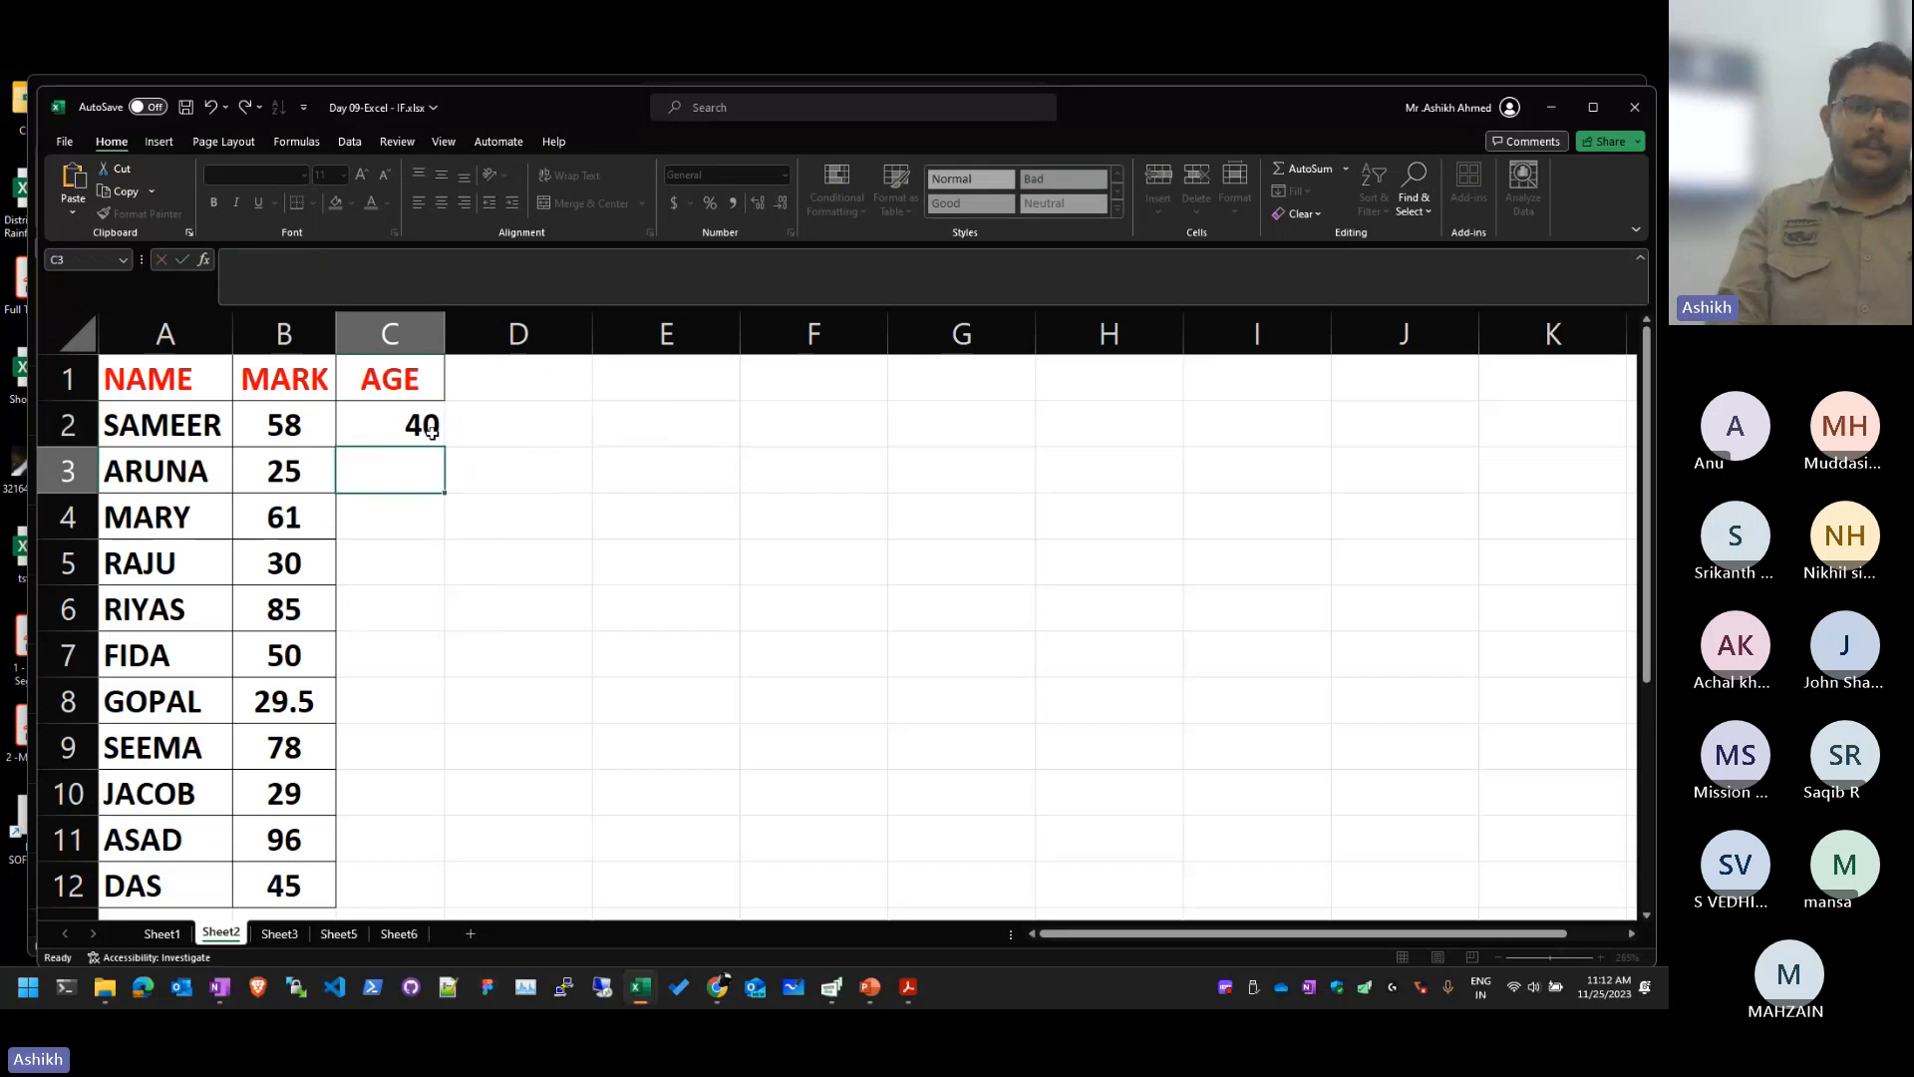
# Step: Copy the random age formula in C2 and paste it over C1:C12
pyautogui.click(432, 430)
pyautogui.hotkey('ctrl', 'c')
pyautogui.hotkey('ctrl', 'shift', 'Down')
pyautogui.hotkey('ctrl', 'Up')
pyautogui.hotkey('shift', 'Down')
pyautogui.hotkey('shift', 'Down')
pyautogui.hotkey('shift', 'Down')
pyautogui.hotkey('shift', 'Down')
pyautogui.hotkey('shift', 'Down')
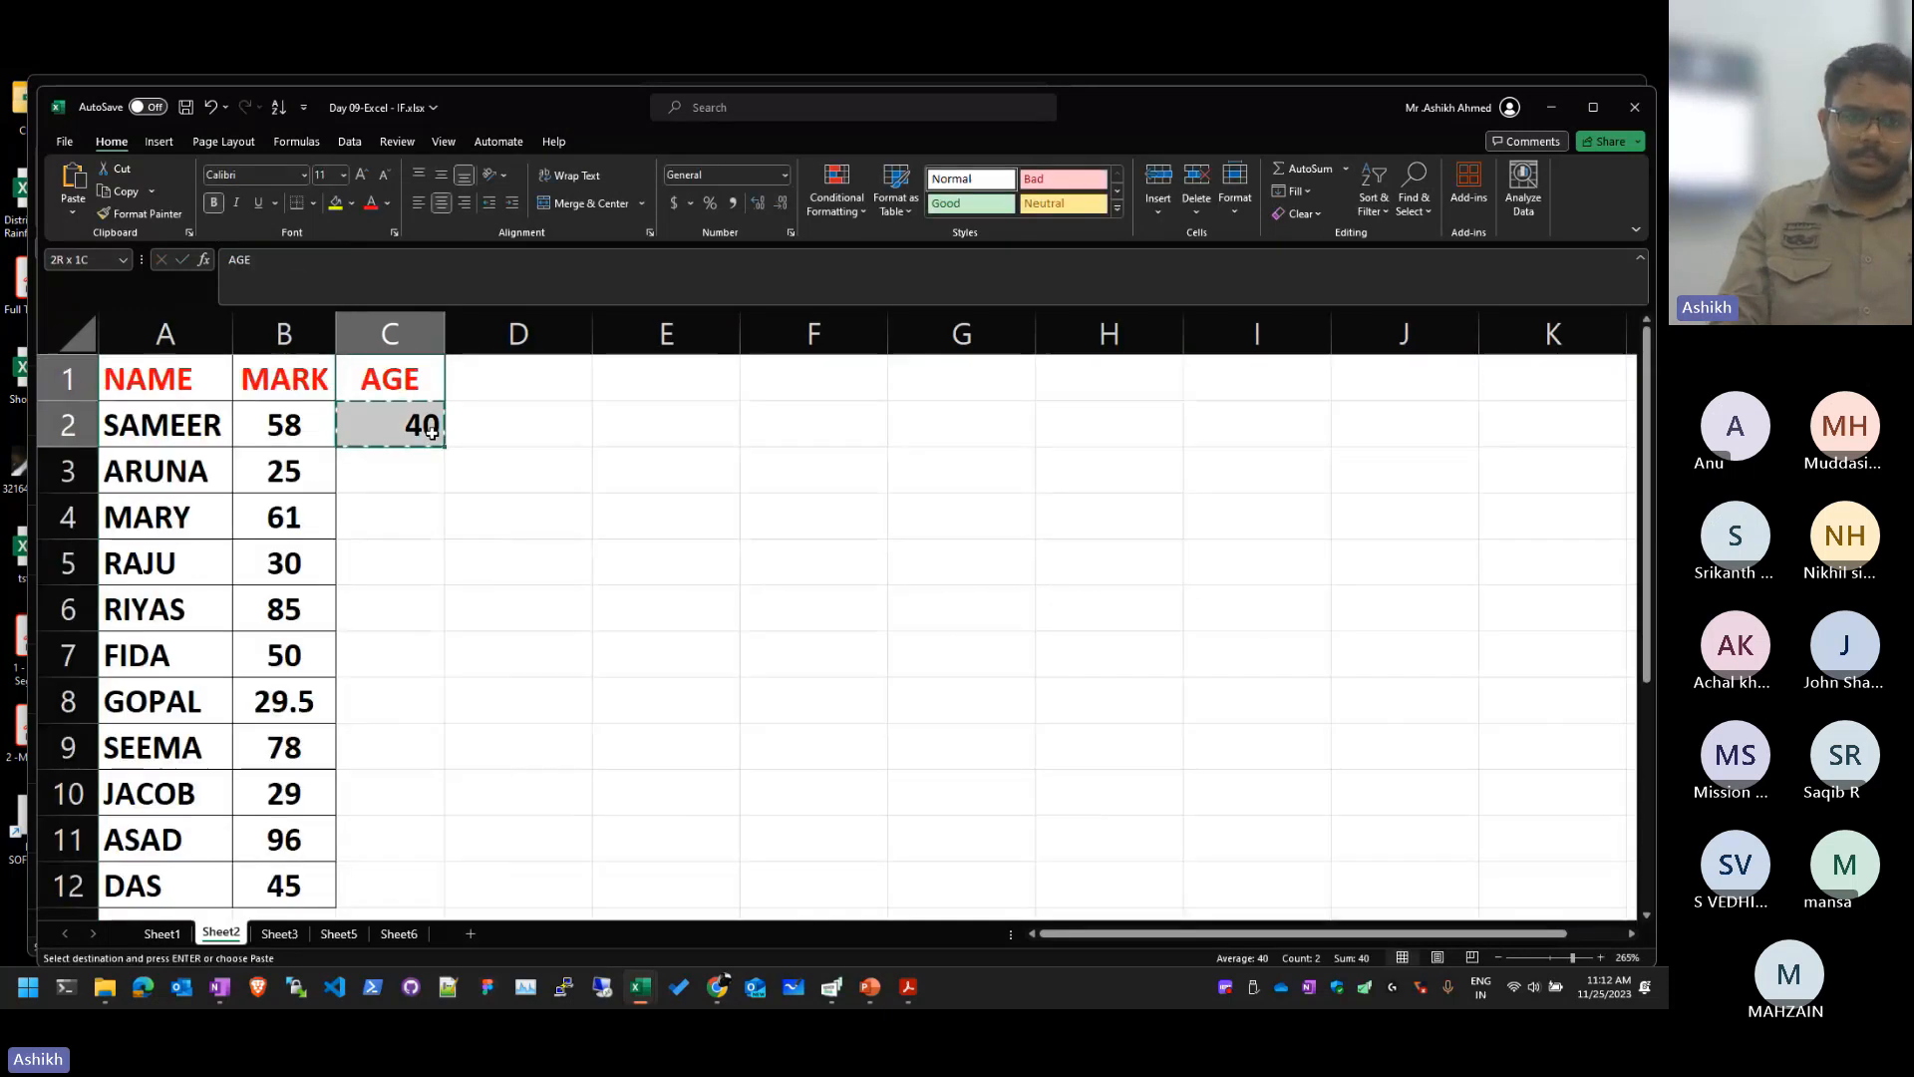
pyautogui.hotkey('shift', 'Down')
pyautogui.hotkey('shift', 'Down')
pyautogui.hotkey('shift', 'Down')
pyautogui.hotkey('shift', 'Down')
pyautogui.hotkey('shift', 'Down')
pyautogui.hotkey('shift', 'Down')
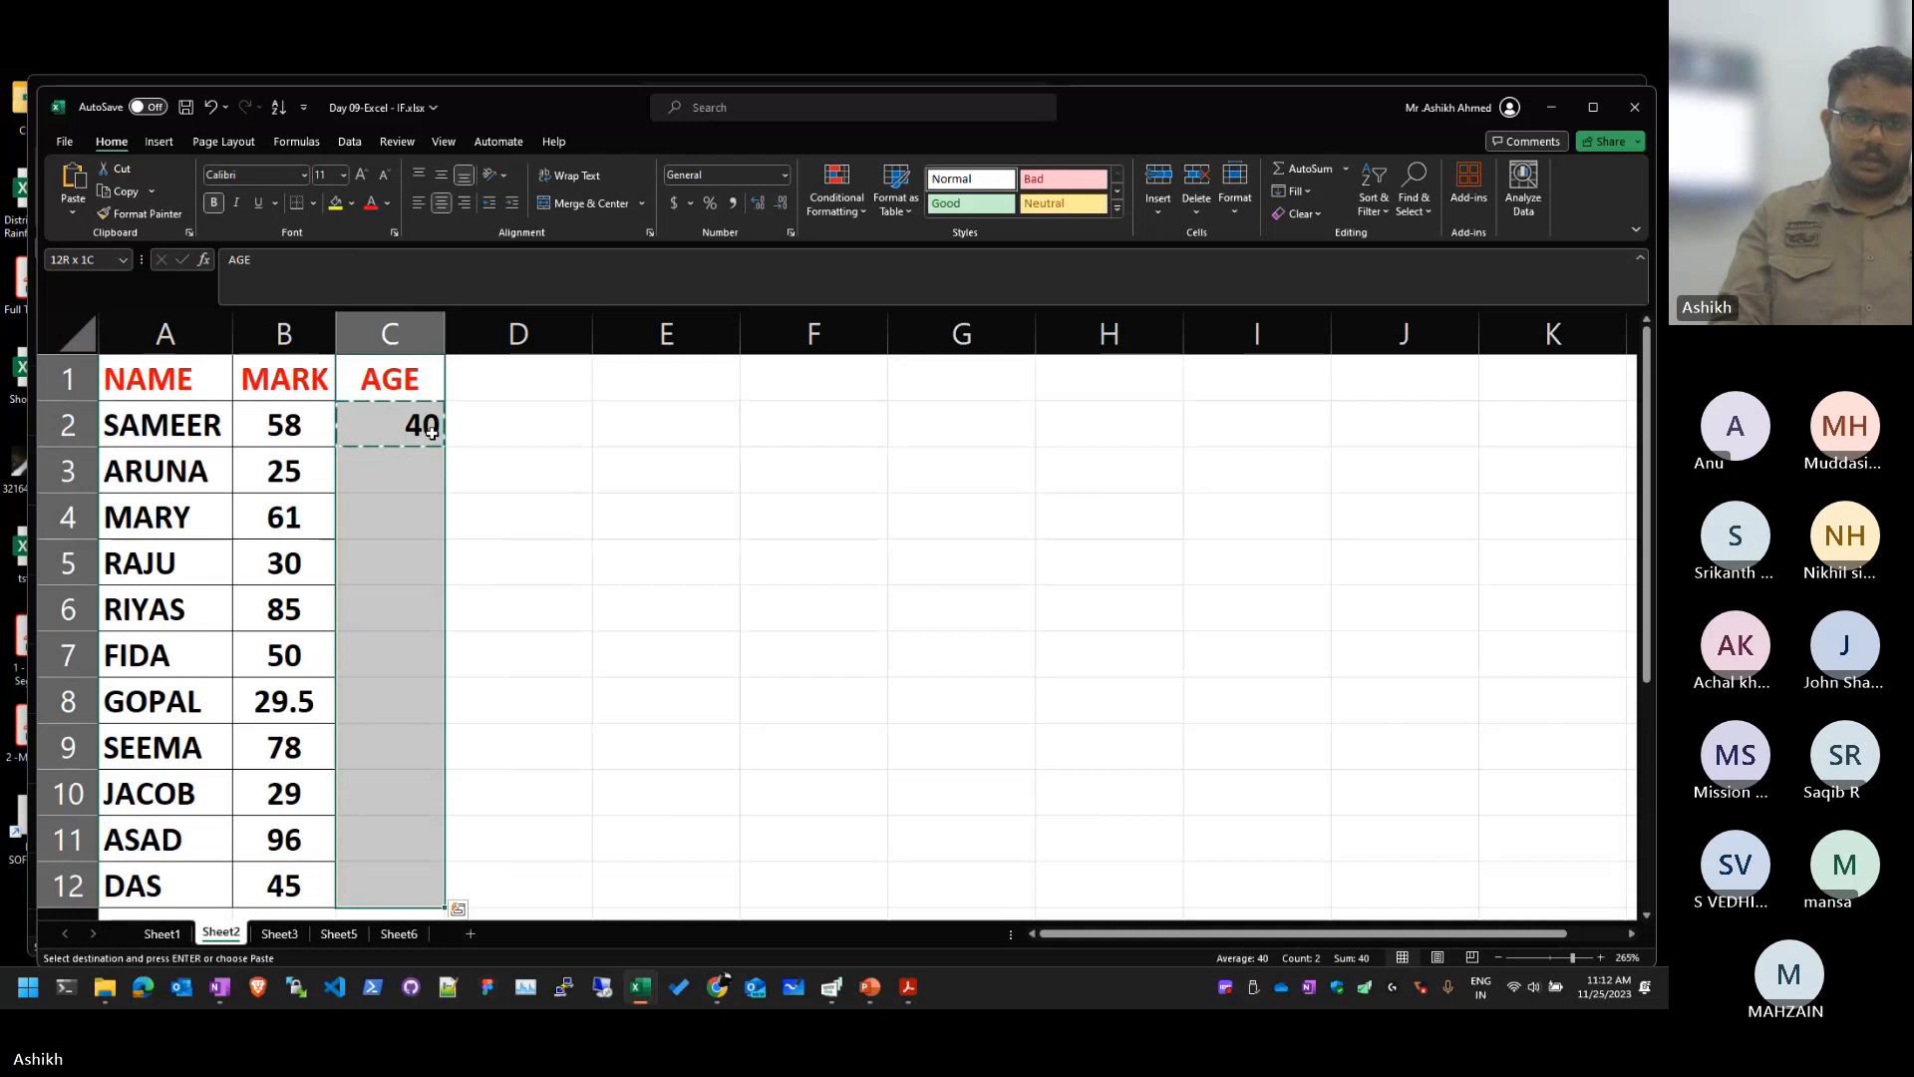
pyautogui.press('Return')
# Step: Convert the random age formulas in C1:C12 to fixed values by pasting them as values
pyautogui.hotkey('ctrl', 'c')
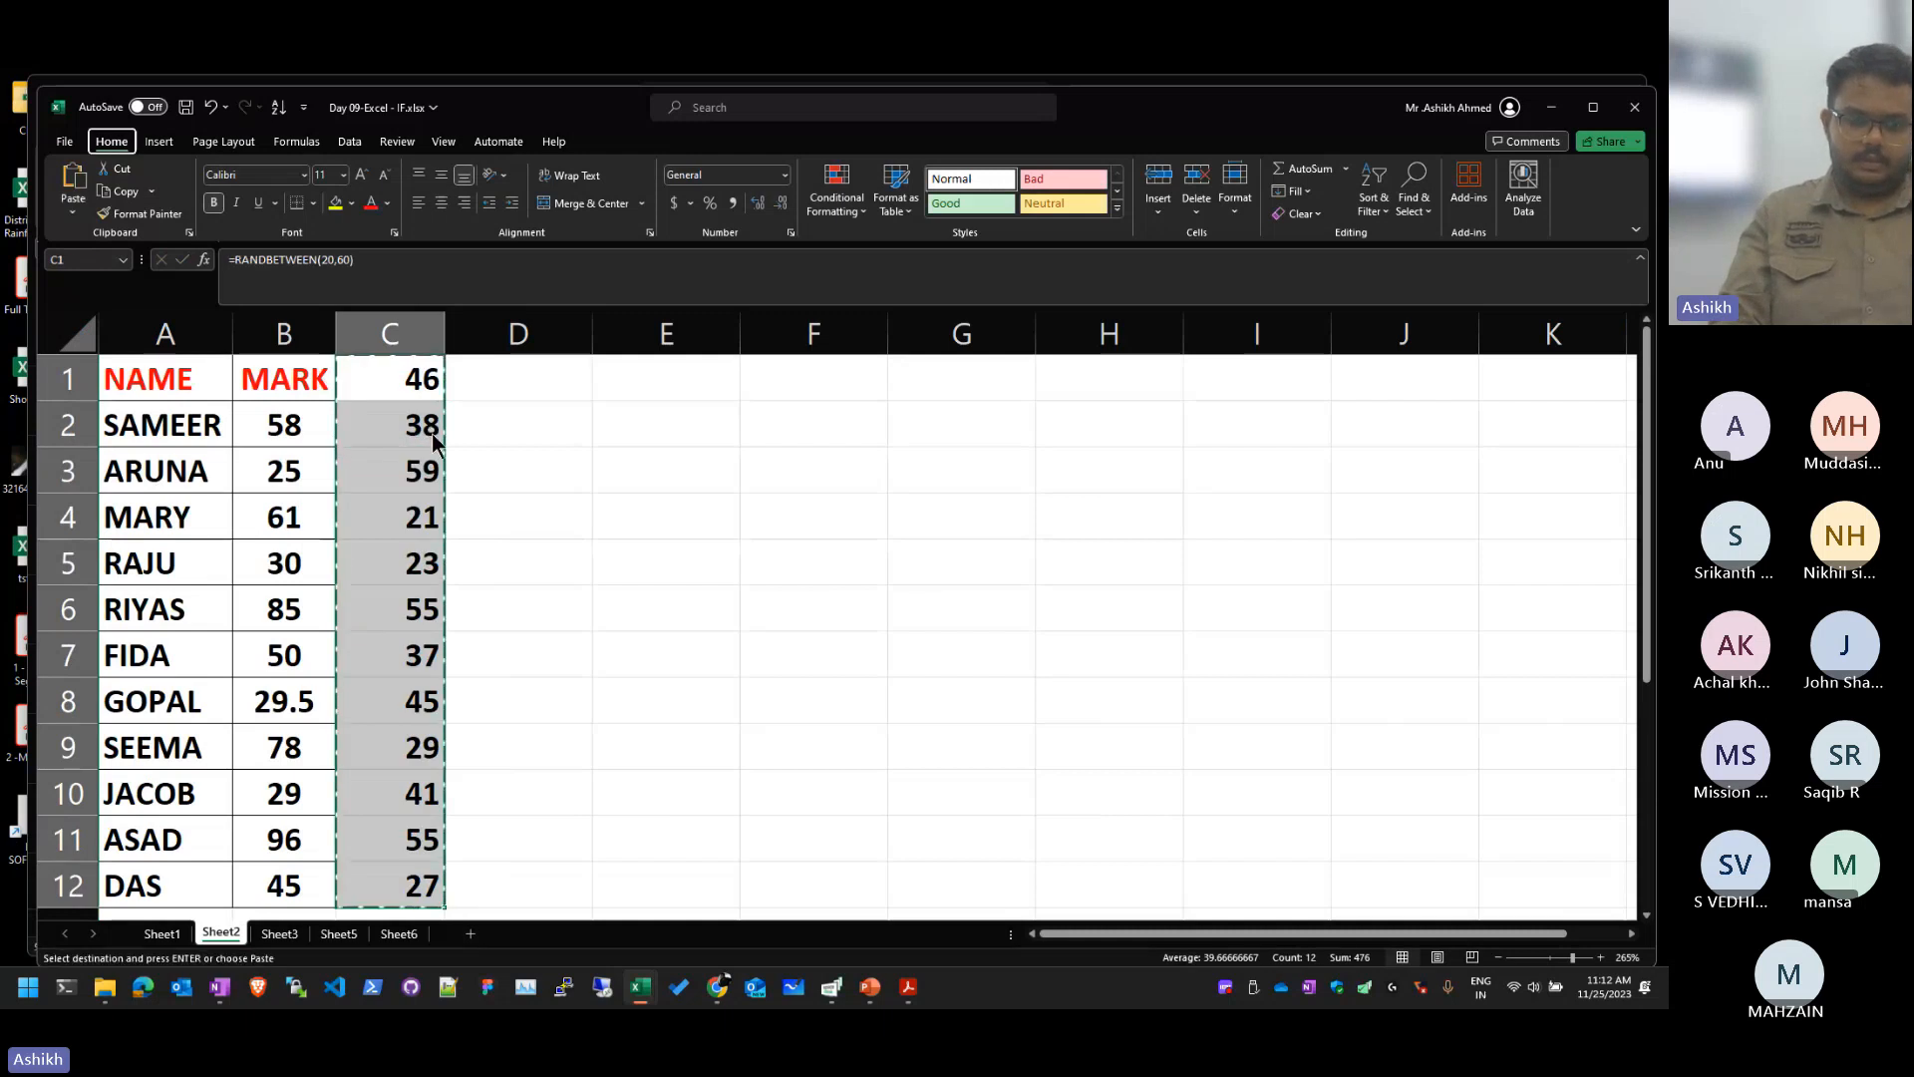
pyautogui.hotkey('ctrl', 'alt', 'v')
pyautogui.press('v')
pyautogui.press('Return')
pyautogui.press('Right')
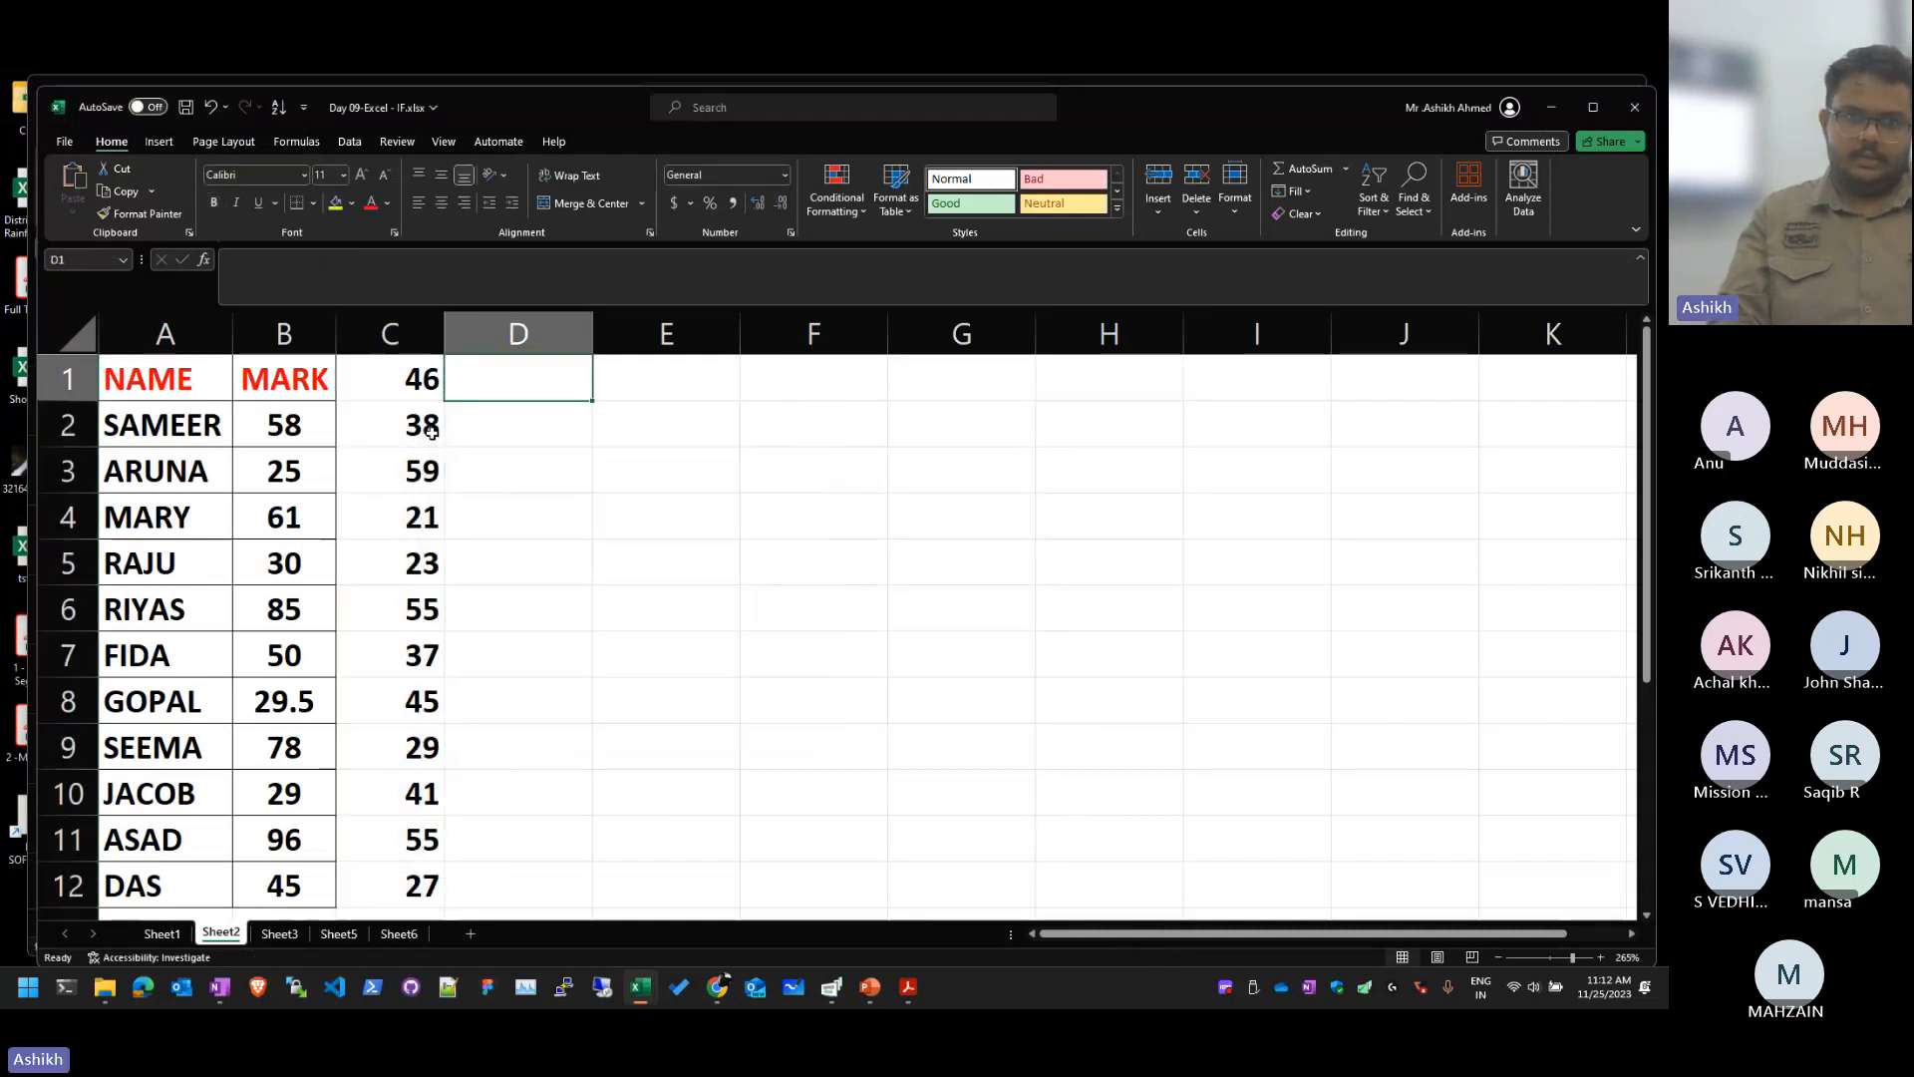
# Step: Restore the AGE header in cell C1 above the random ages
pyautogui.press('Left')
pyautogui.write('AGE')
pyautogui.hotkey('ctrl', 'Return')
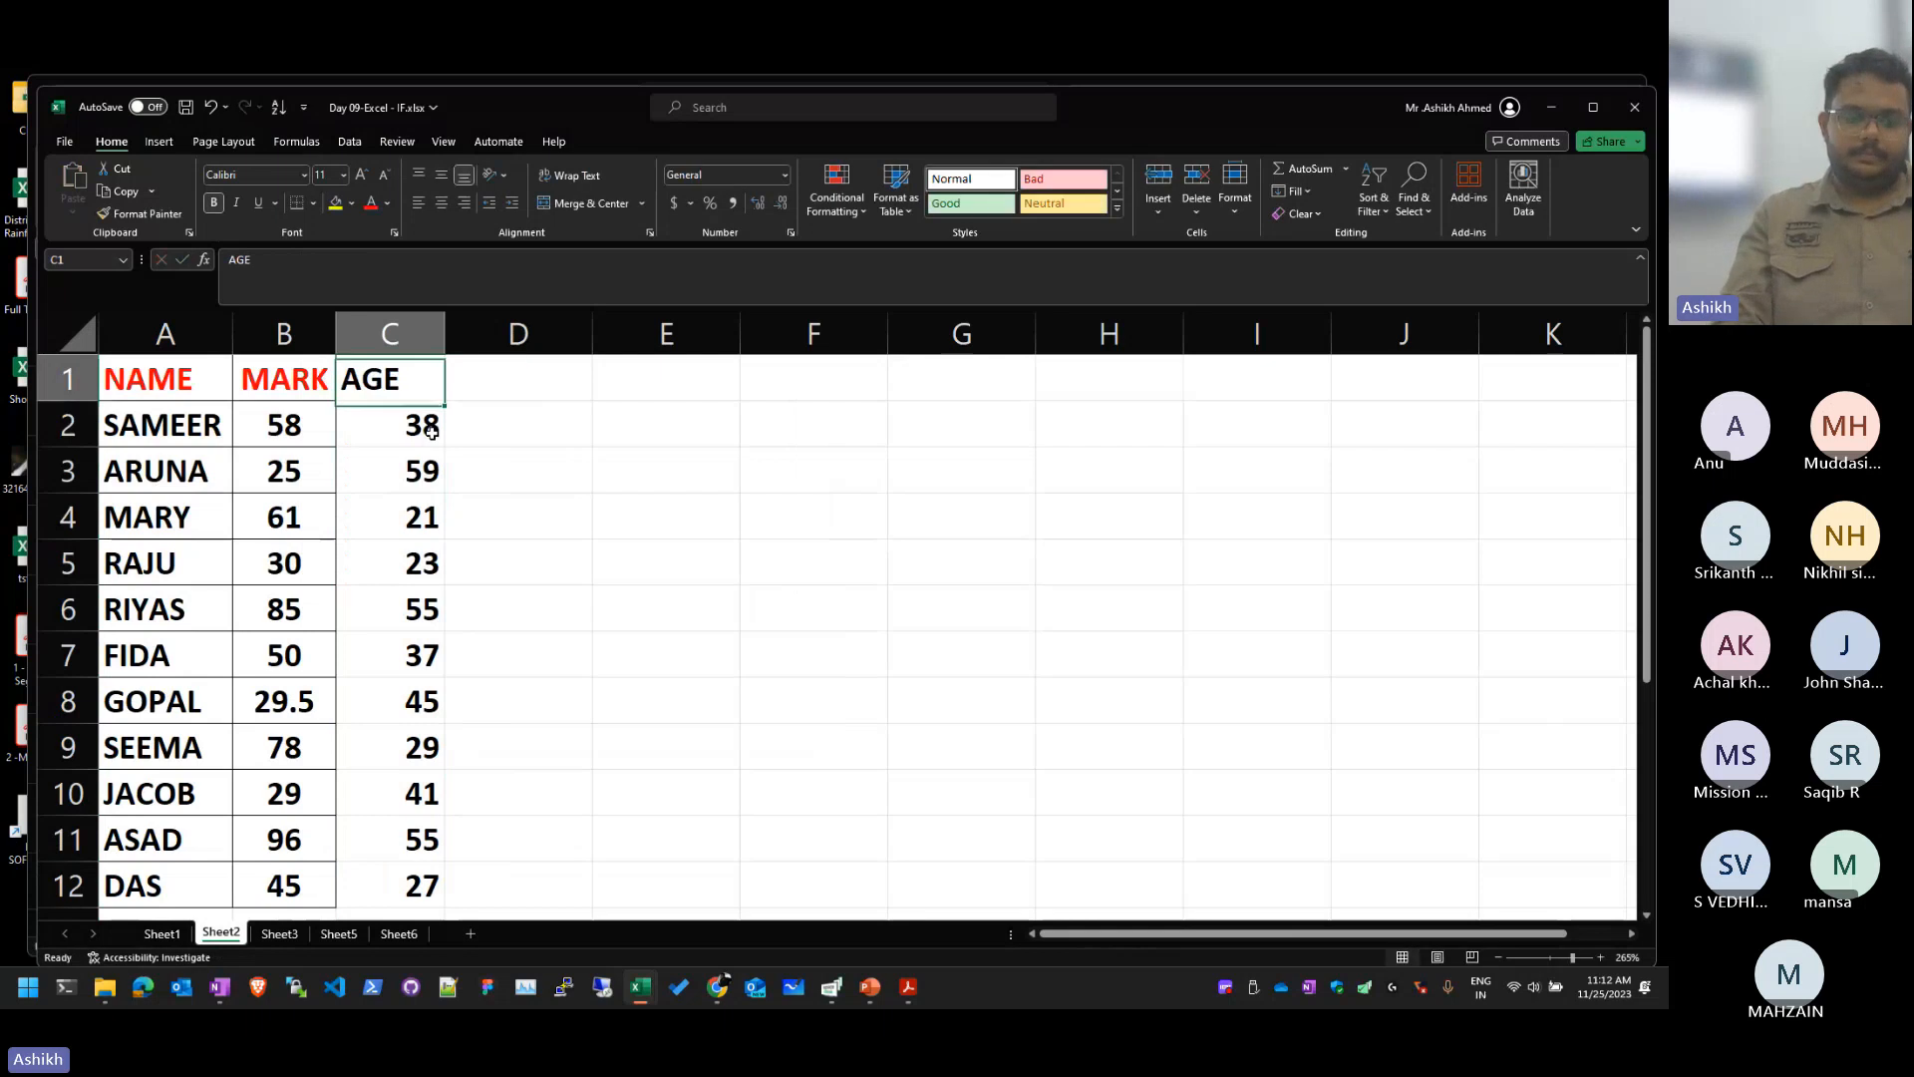
pyautogui.press('Left')
pyautogui.press('Right')
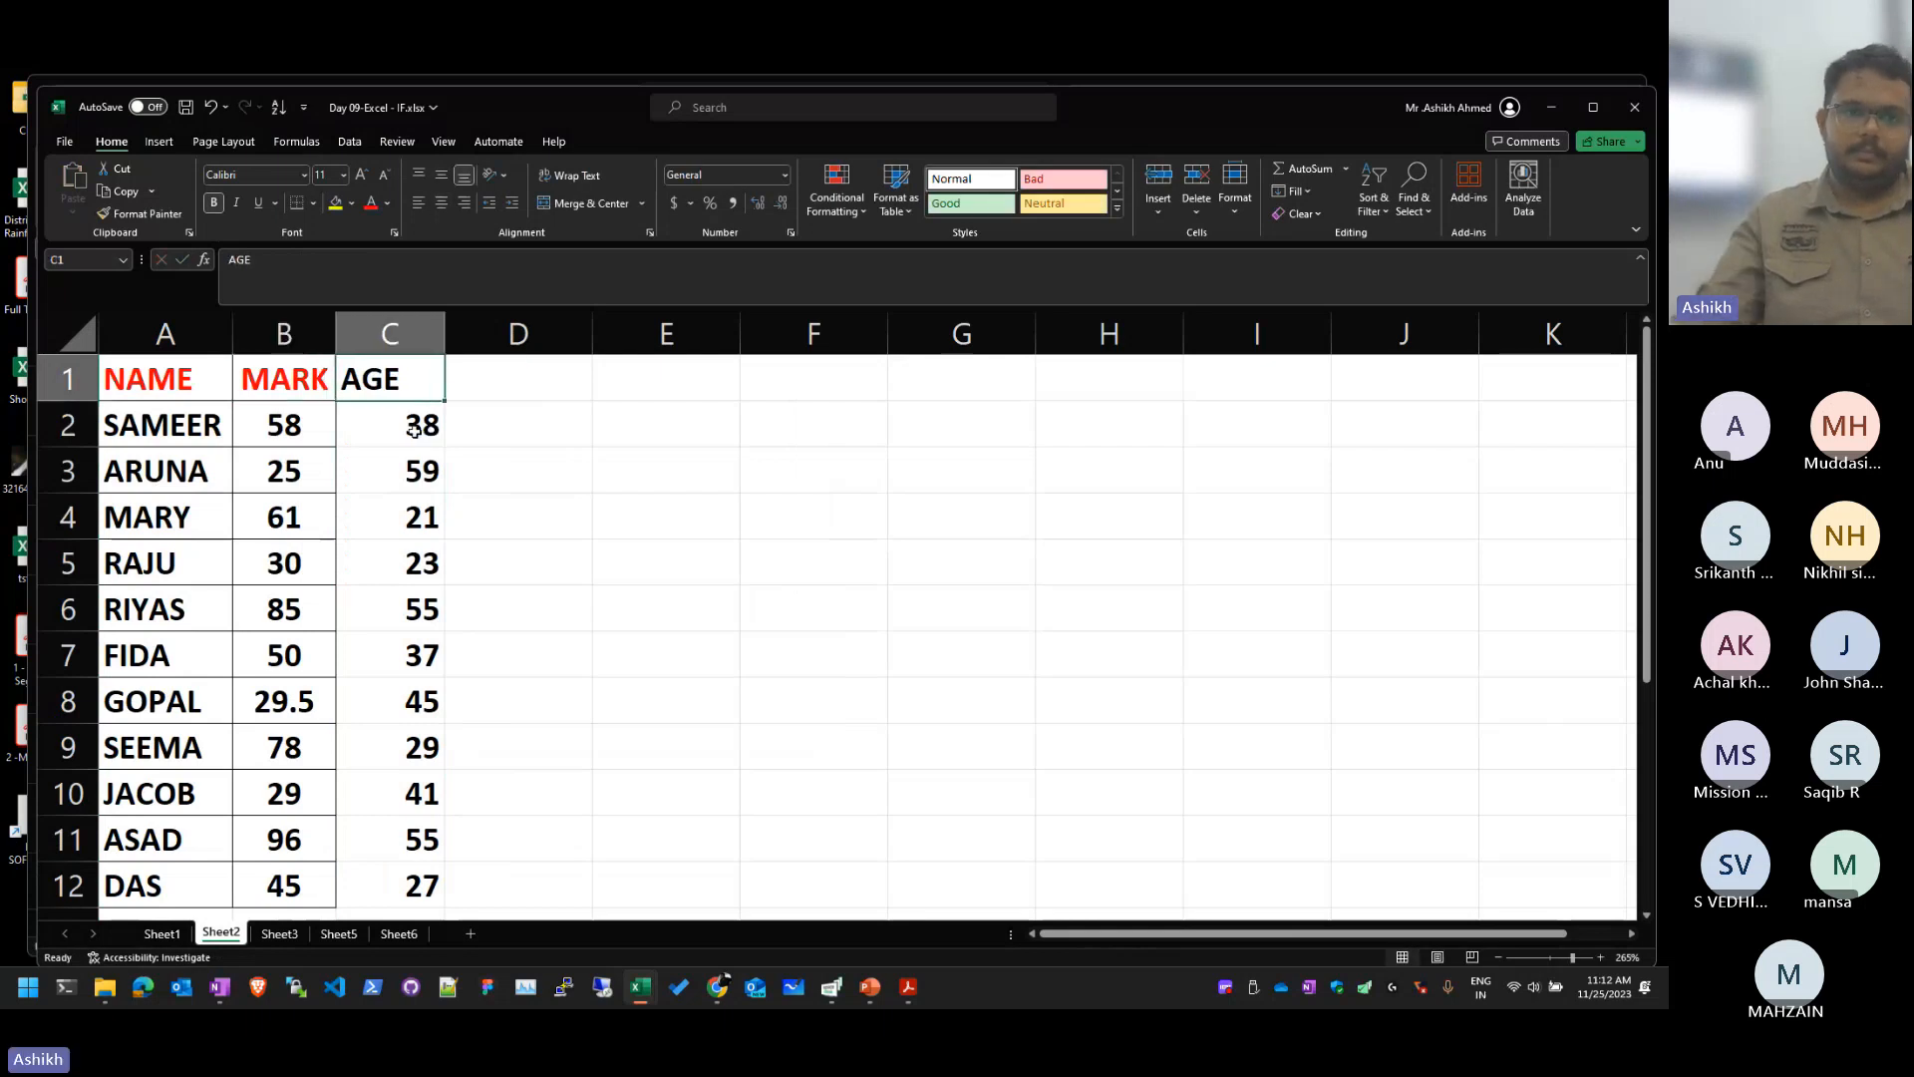
pyautogui.click(289, 396)
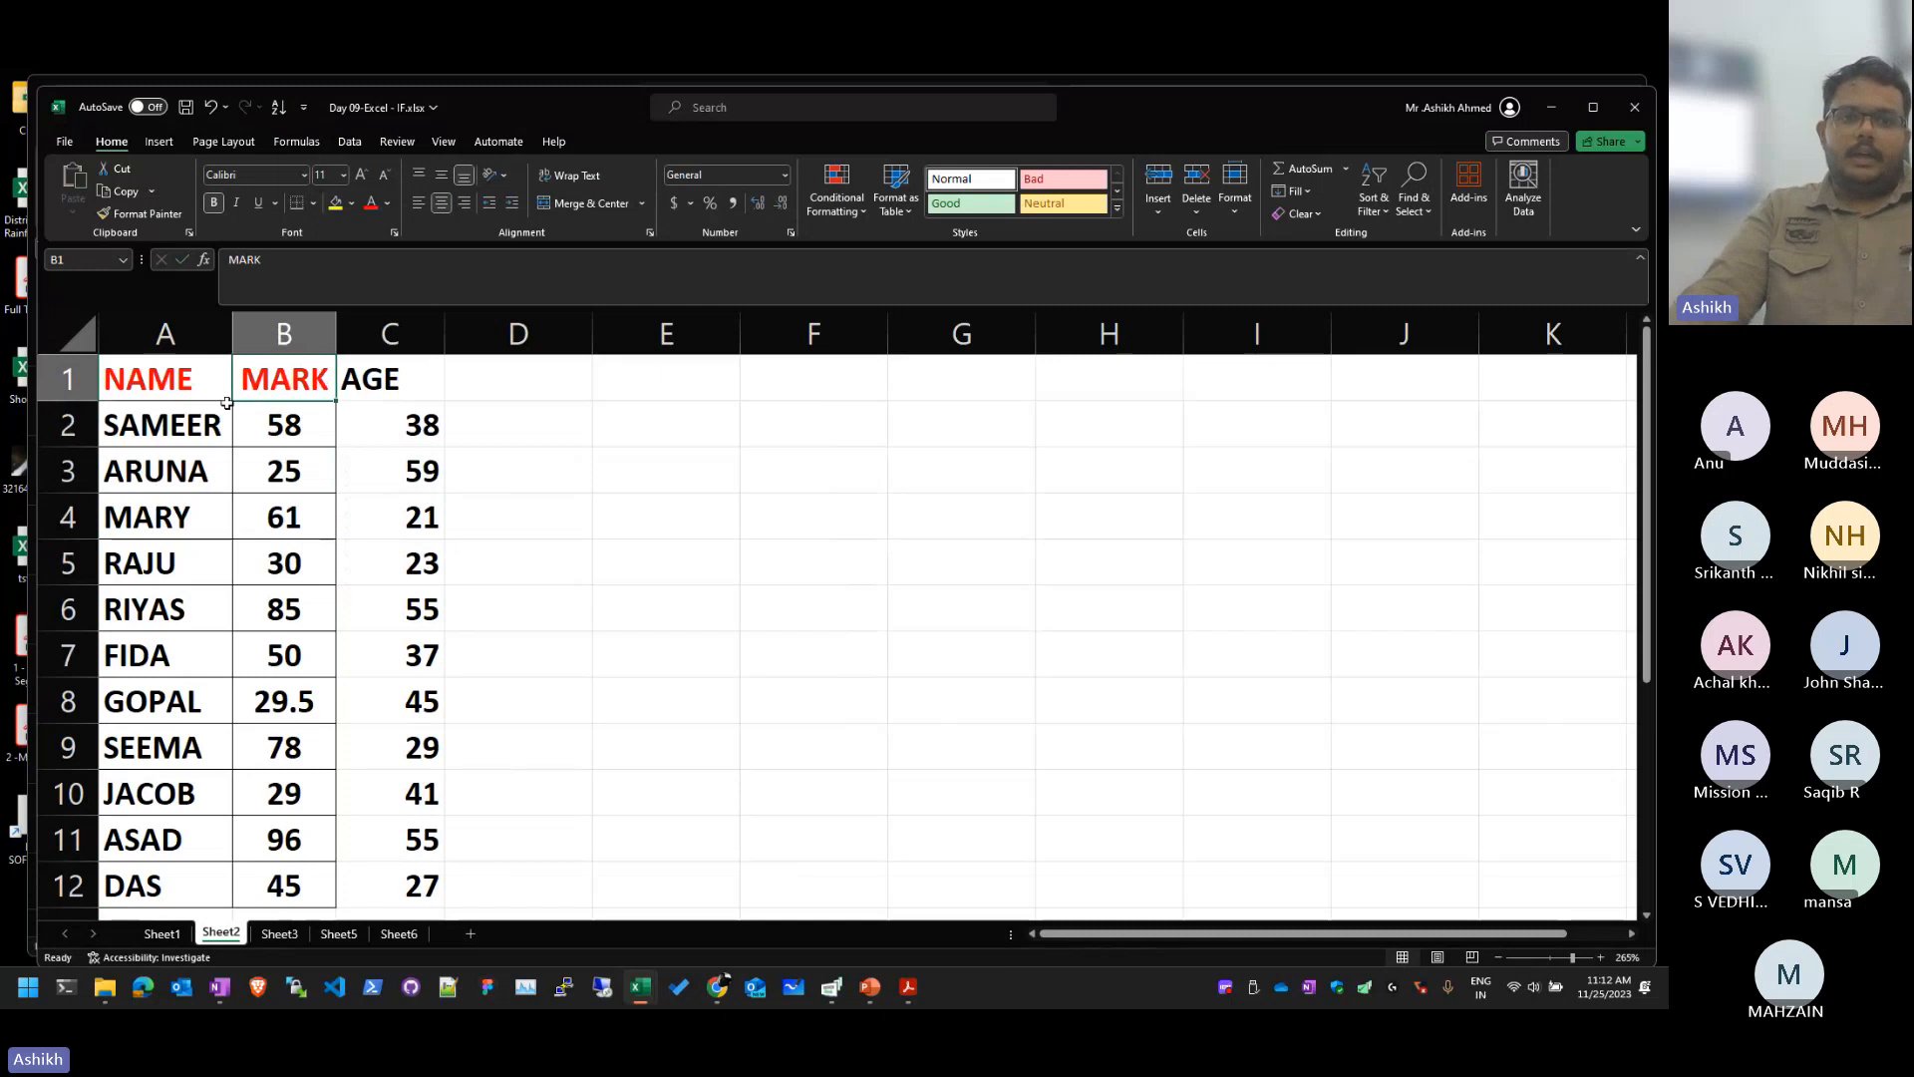
pyautogui.click(394, 391)
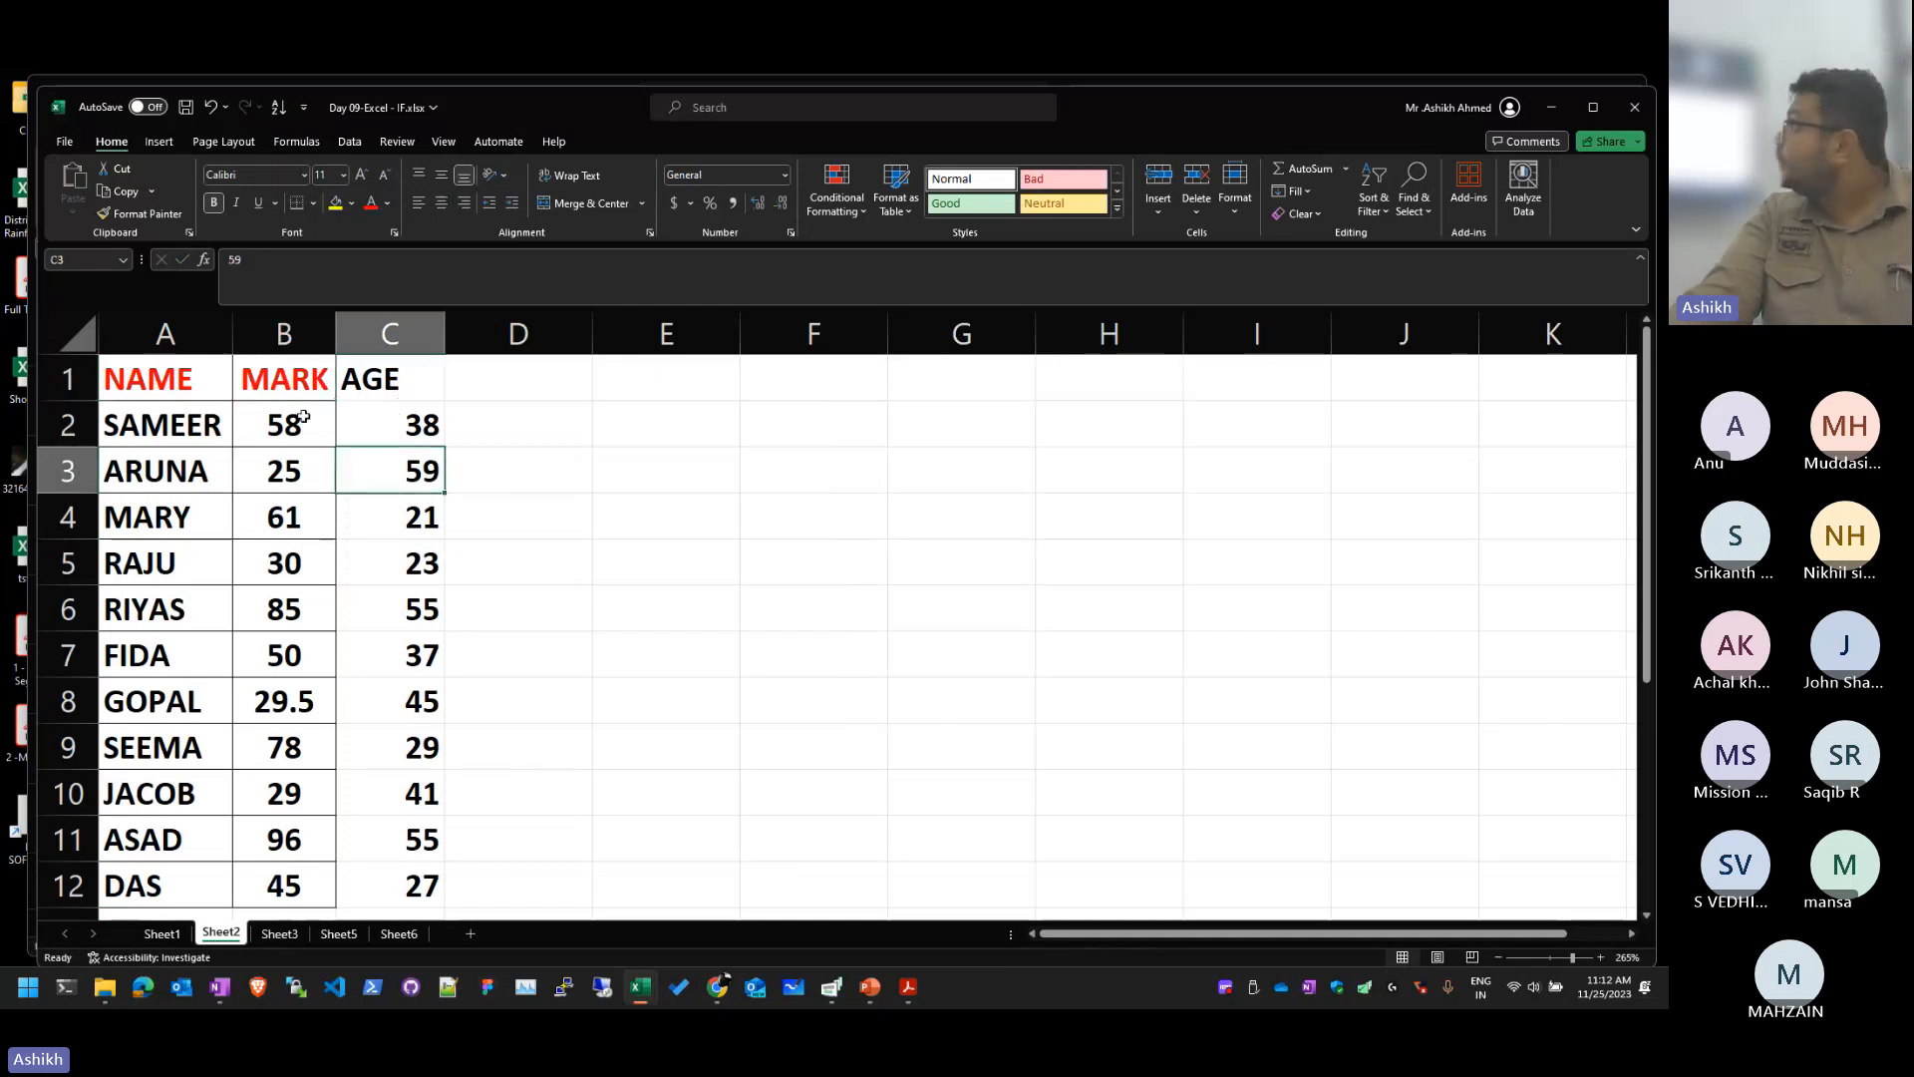
pyautogui.click(229, 363)
pyautogui.click(239, 367)
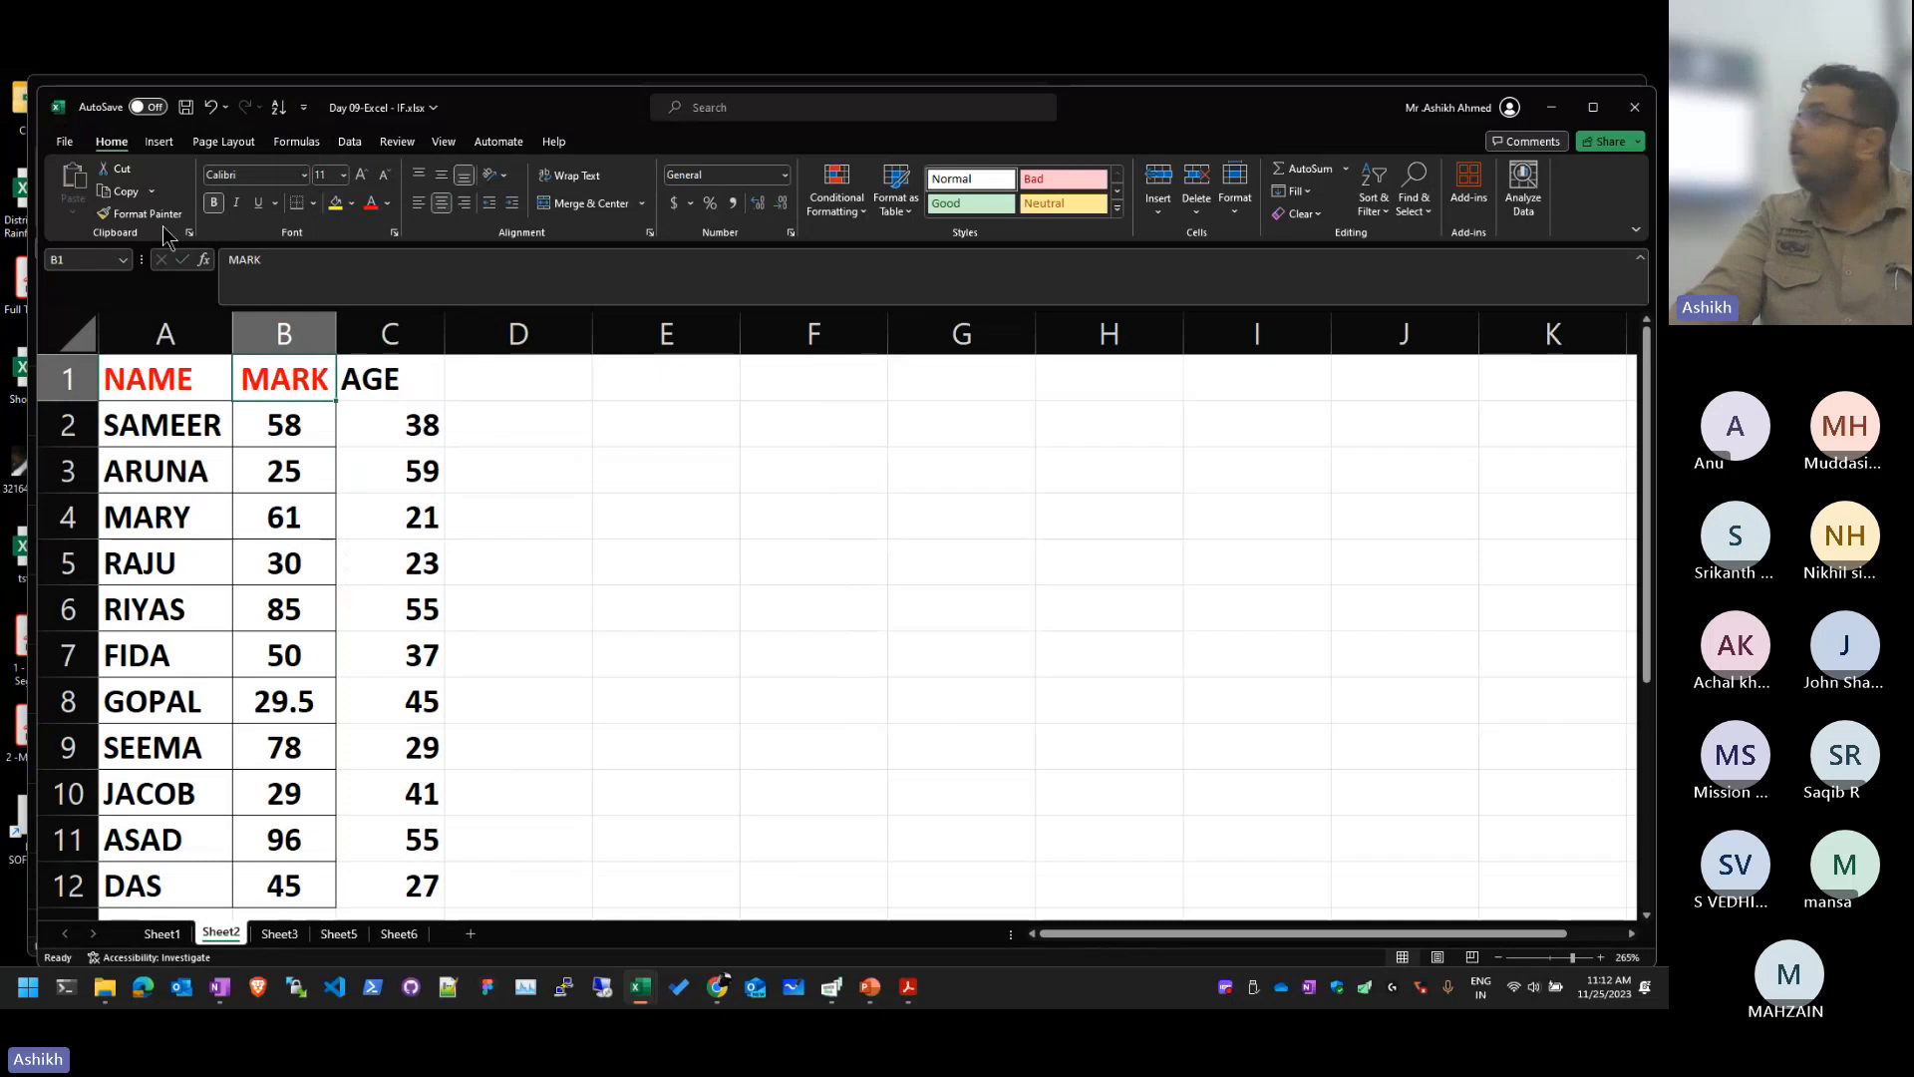
pyautogui.press('F1')
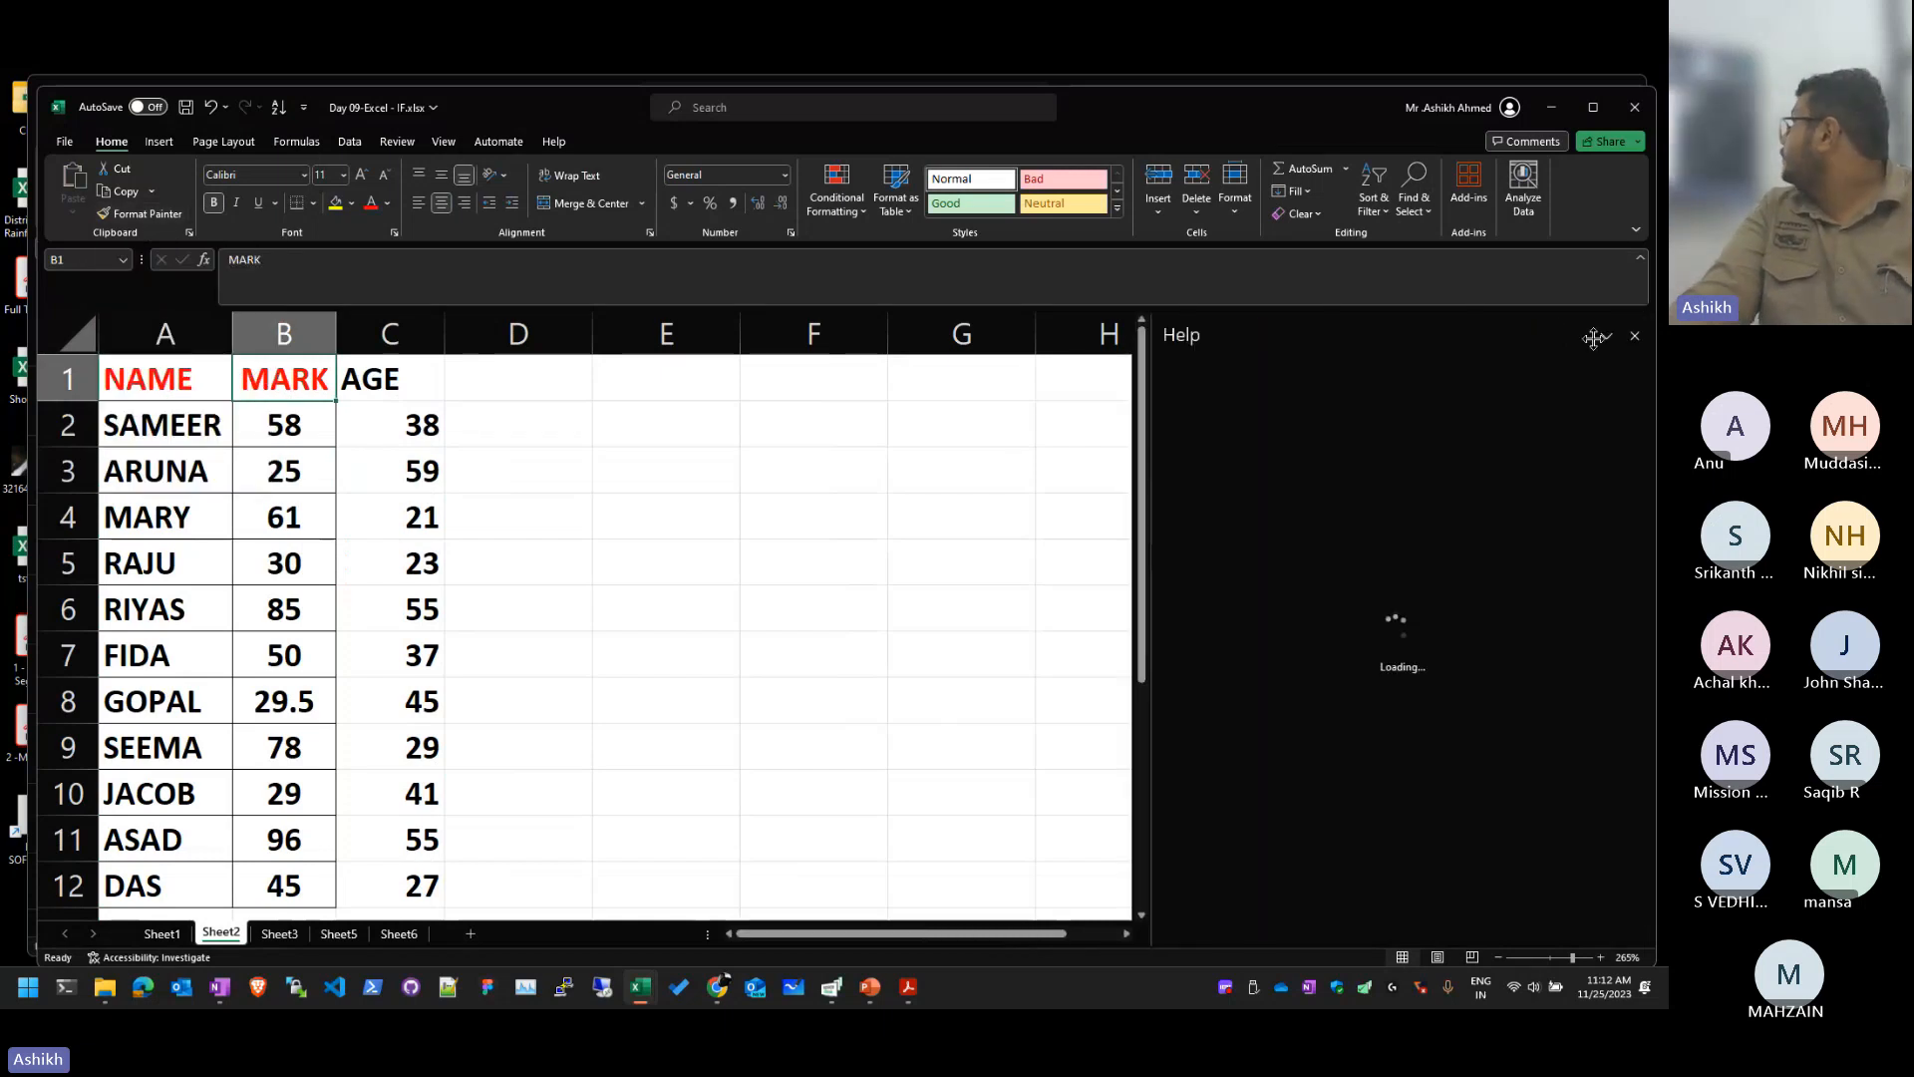
pyautogui.click(1634, 335)
pyautogui.click(310, 477)
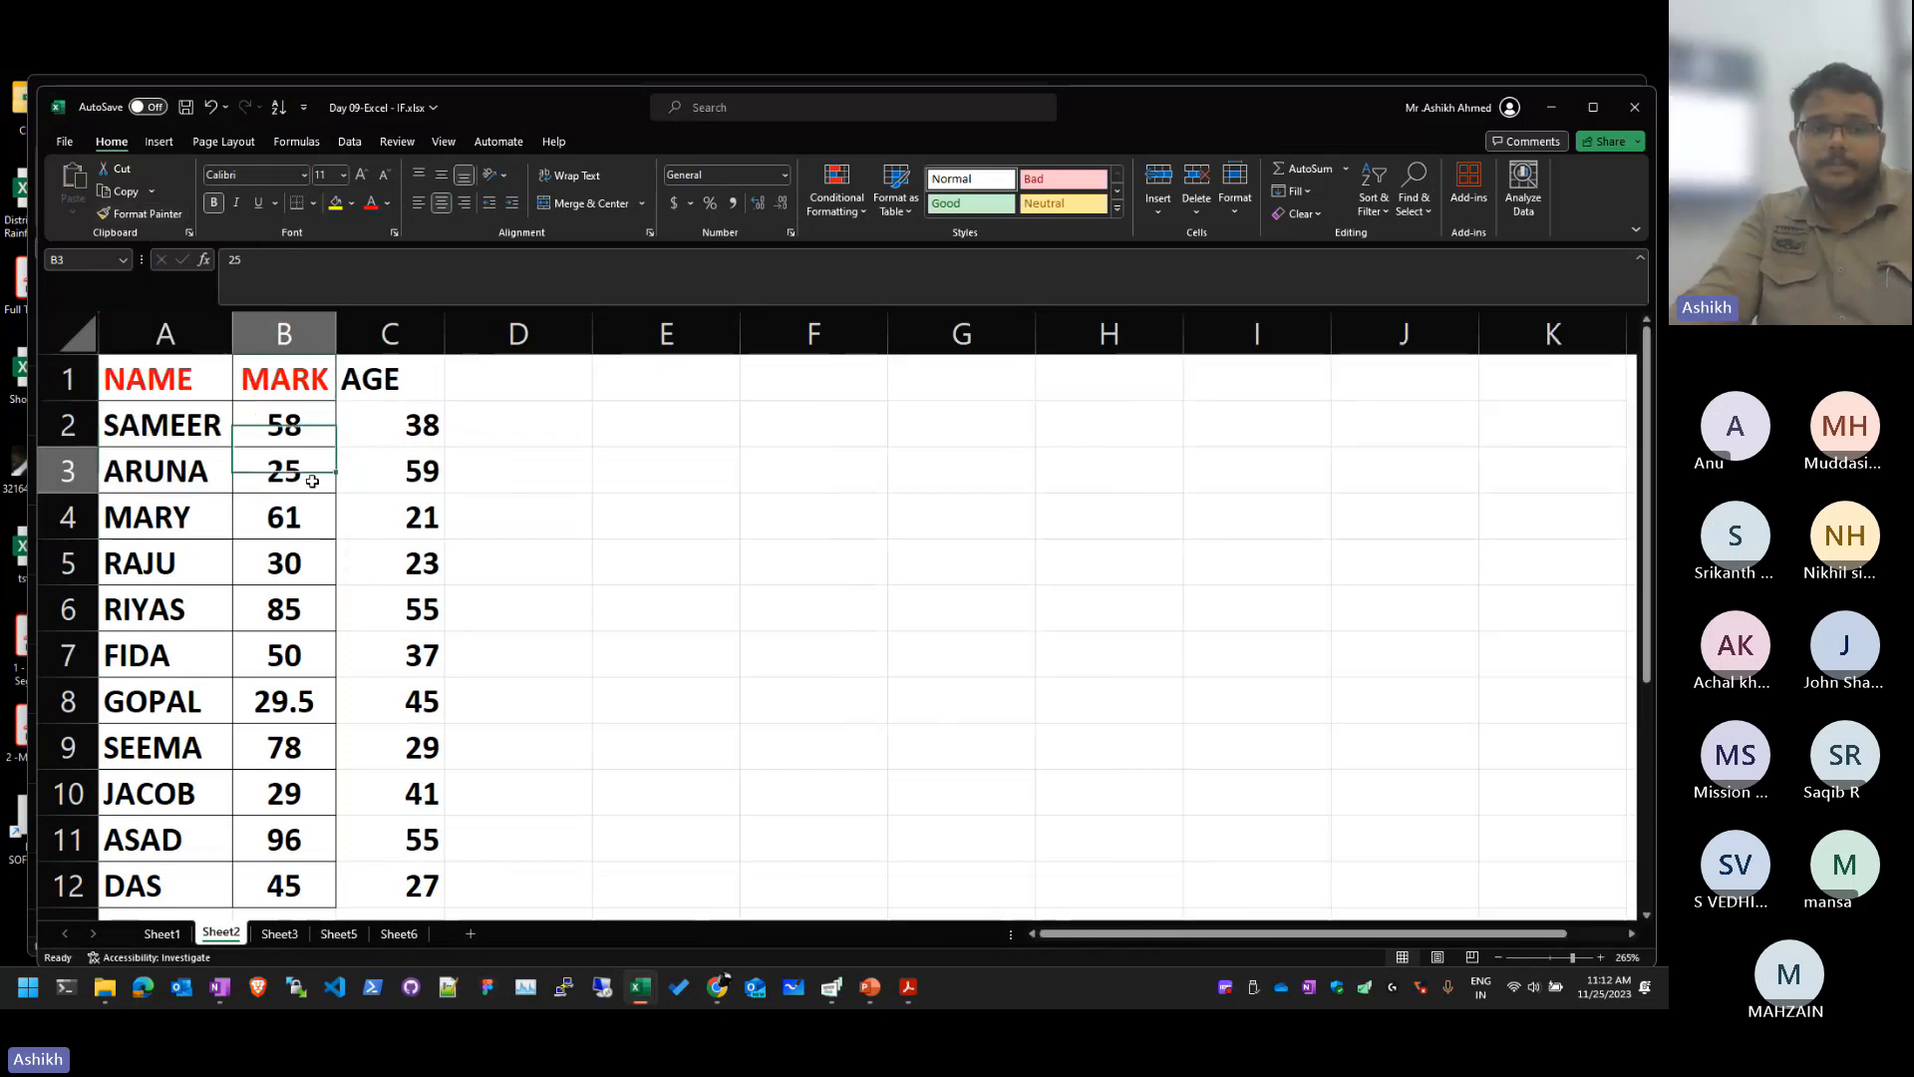
# Step: Copy the MARK header's formatting from B1 onto the AGE header in C1
pyautogui.click(288, 390)
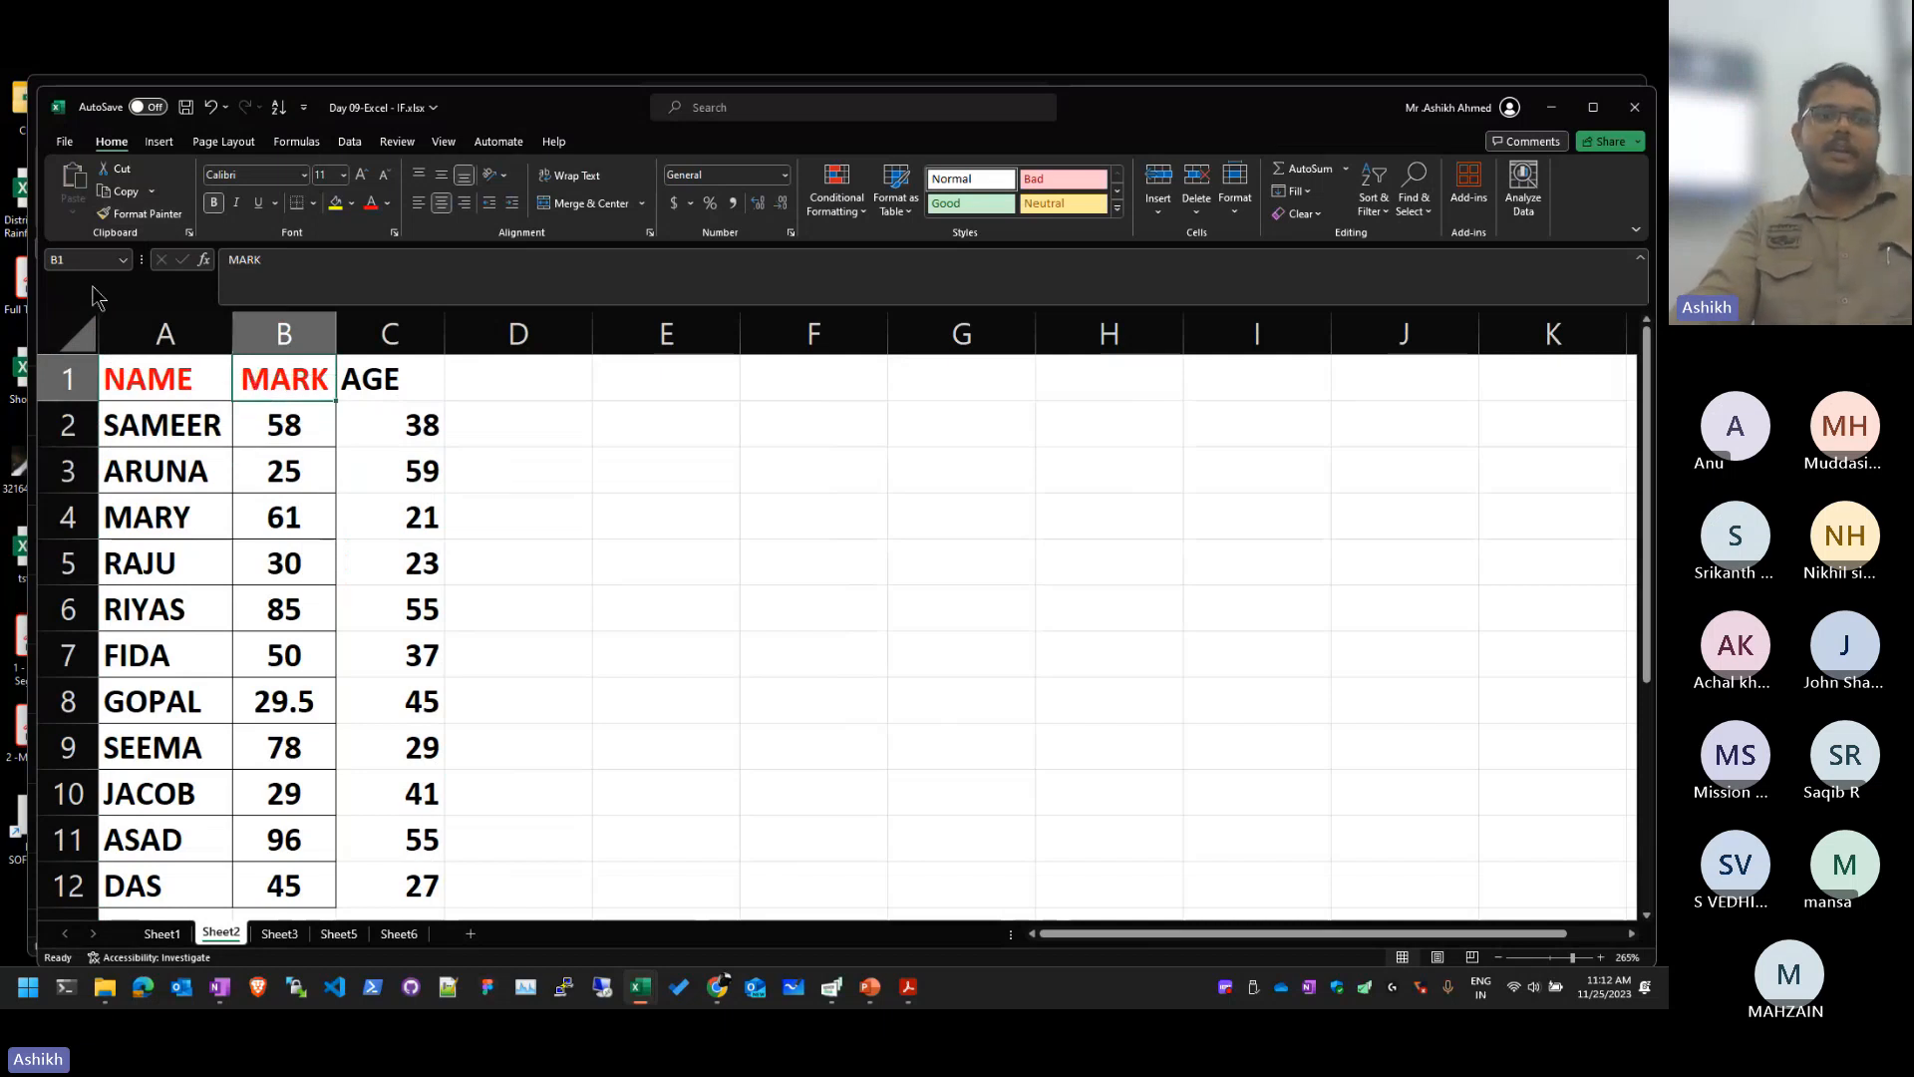
pyautogui.click(140, 213)
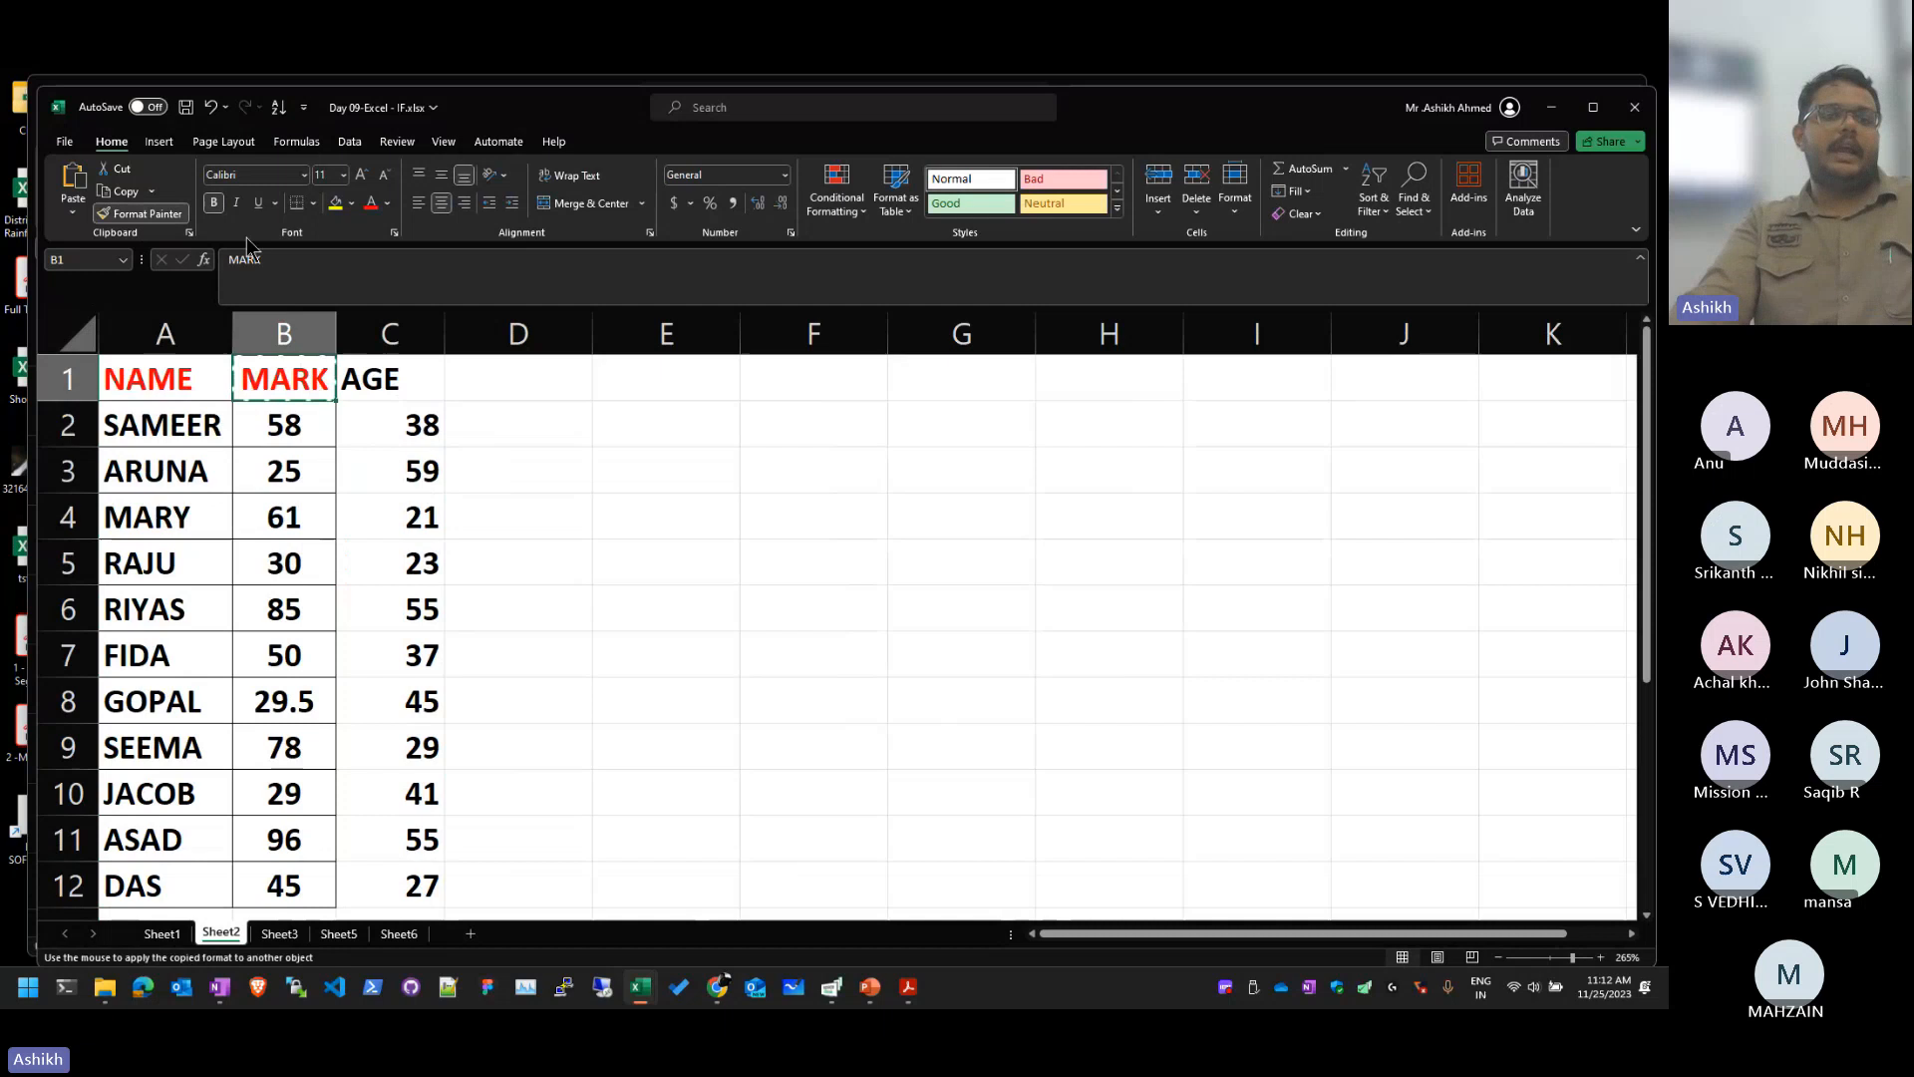
pyautogui.click(388, 381)
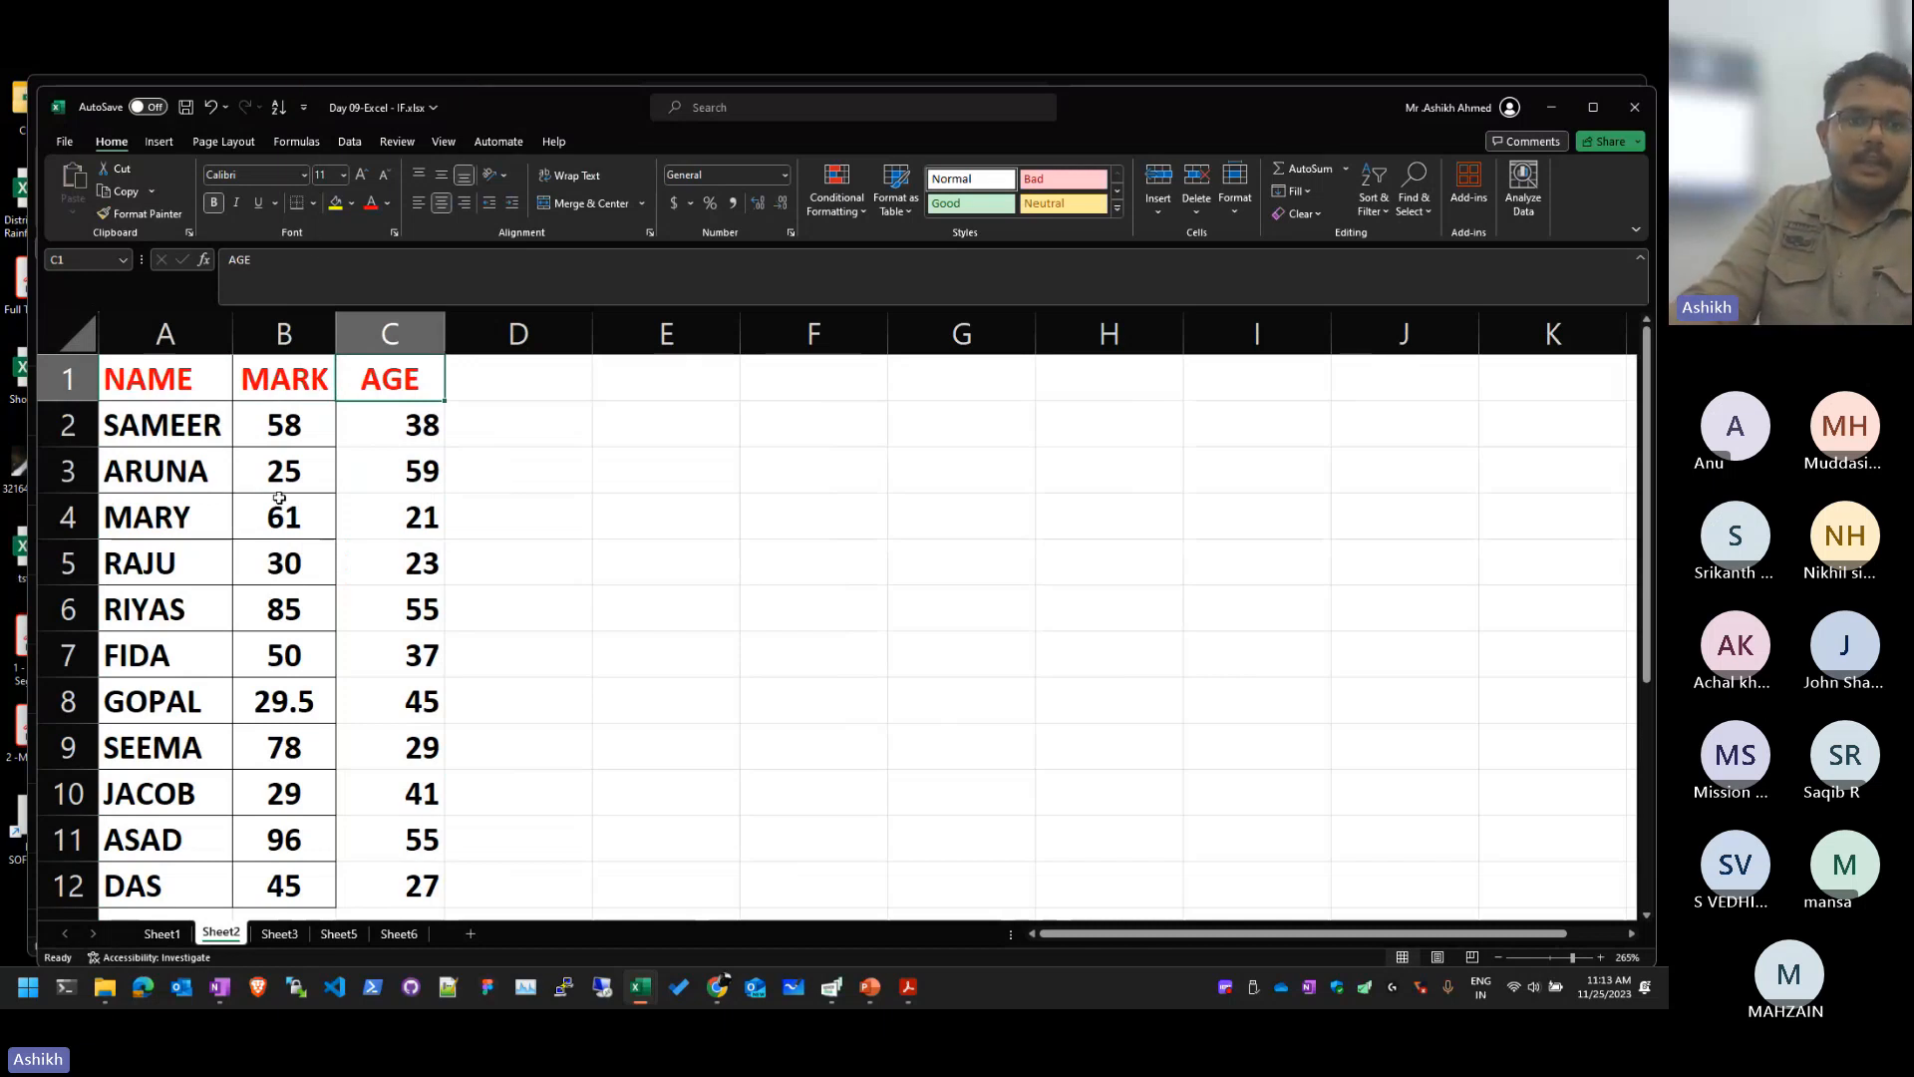
# Step: Copy the cell formatting of the mark in B2 onto the ages in C2:C12
pyautogui.click(284, 425)
pyautogui.click(139, 214)
pyautogui.moveTo(389, 425); pyautogui.dragTo(419, 885)
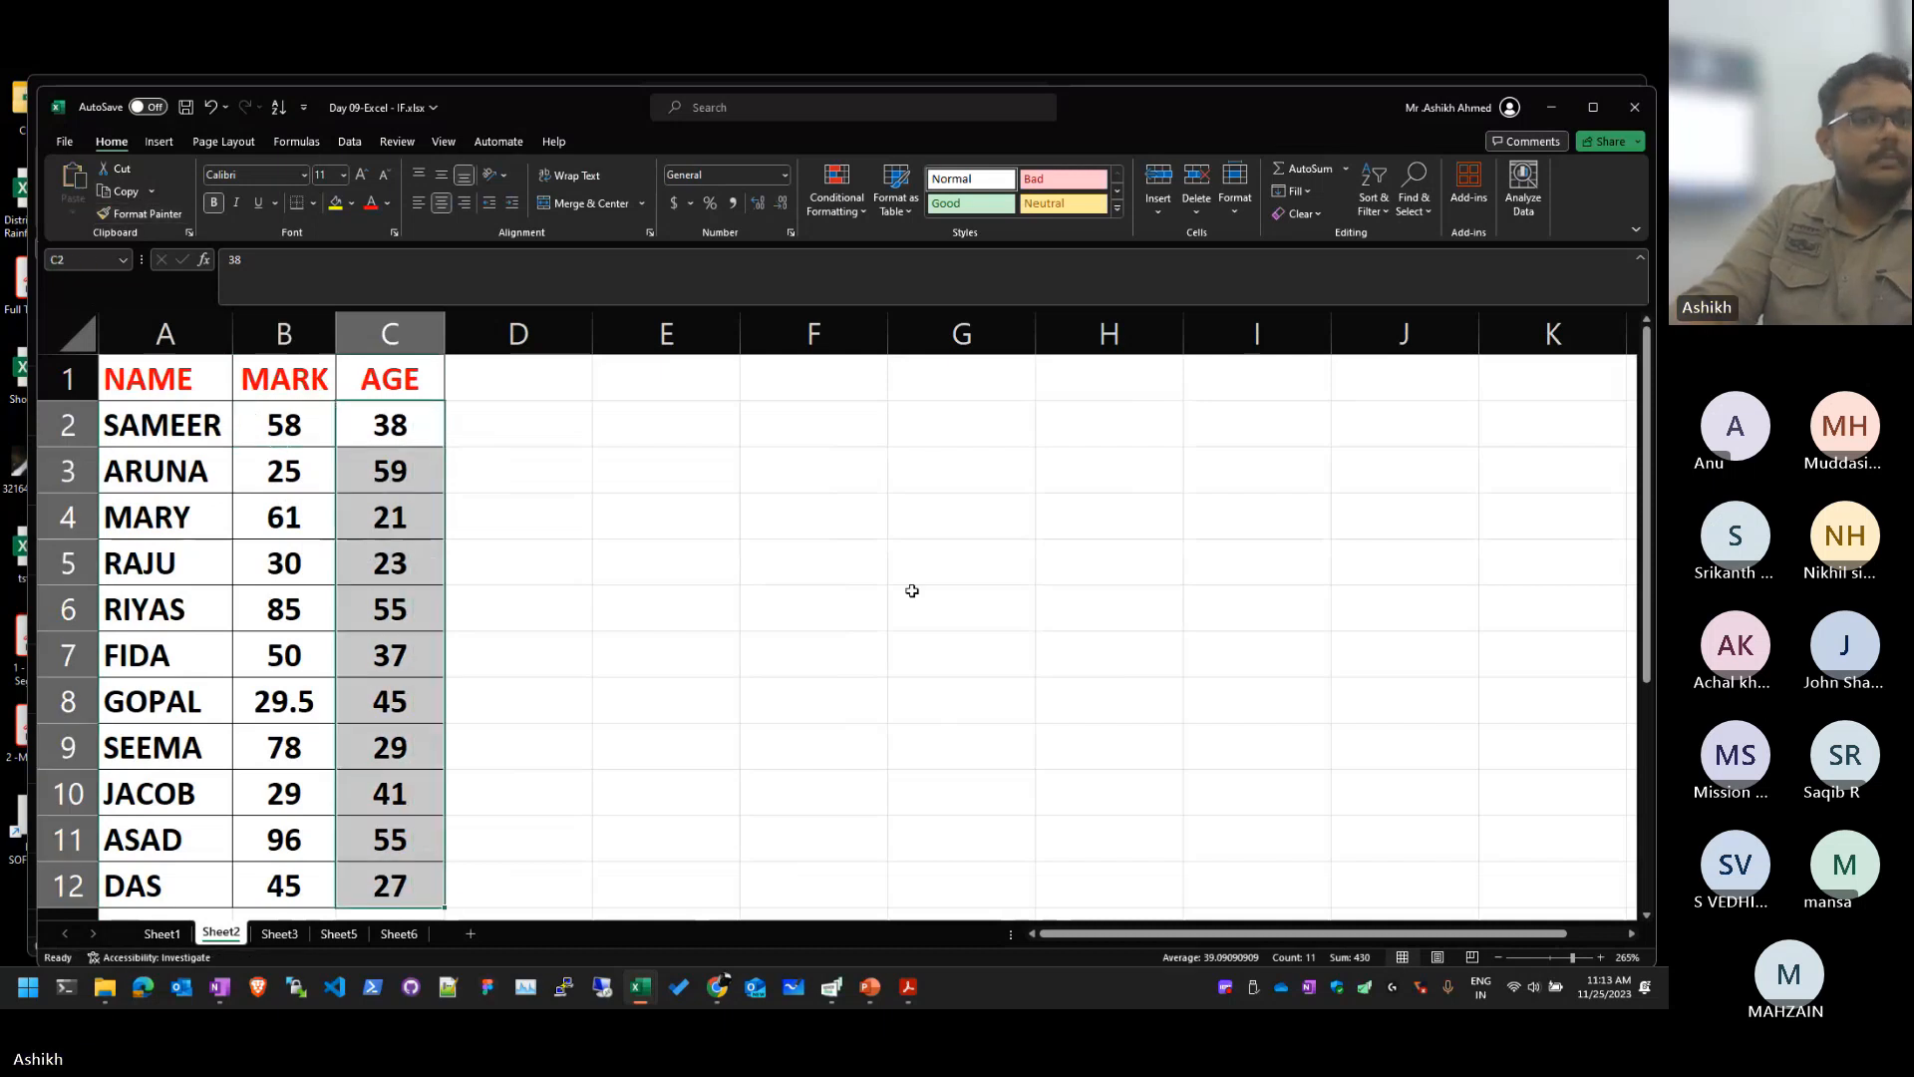
pyautogui.click(419, 518)
pyautogui.click(491, 380)
pyautogui.click(363, 368)
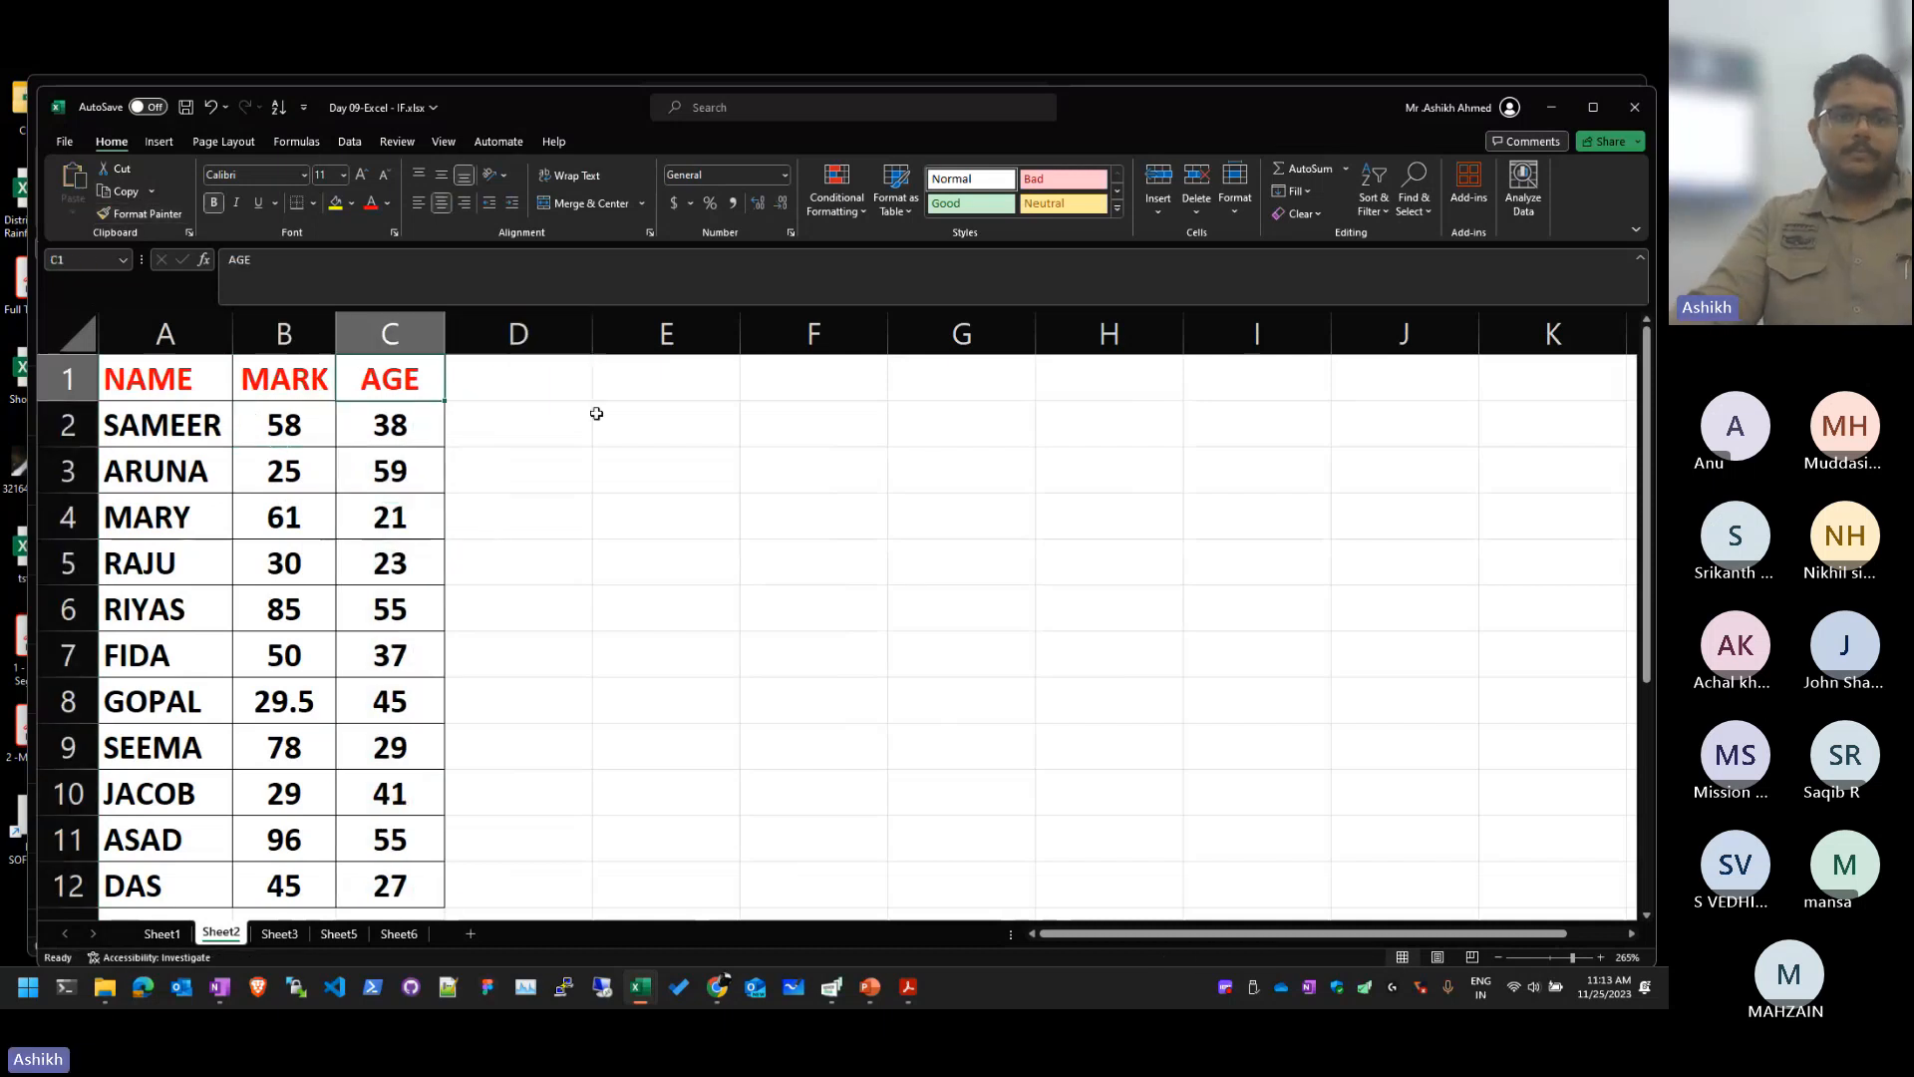
# Step: Enter the header SELECTION in D1 and fit column D's width to it
pyautogui.doubleClick(560, 376)
pyautogui.write('SELECTION')
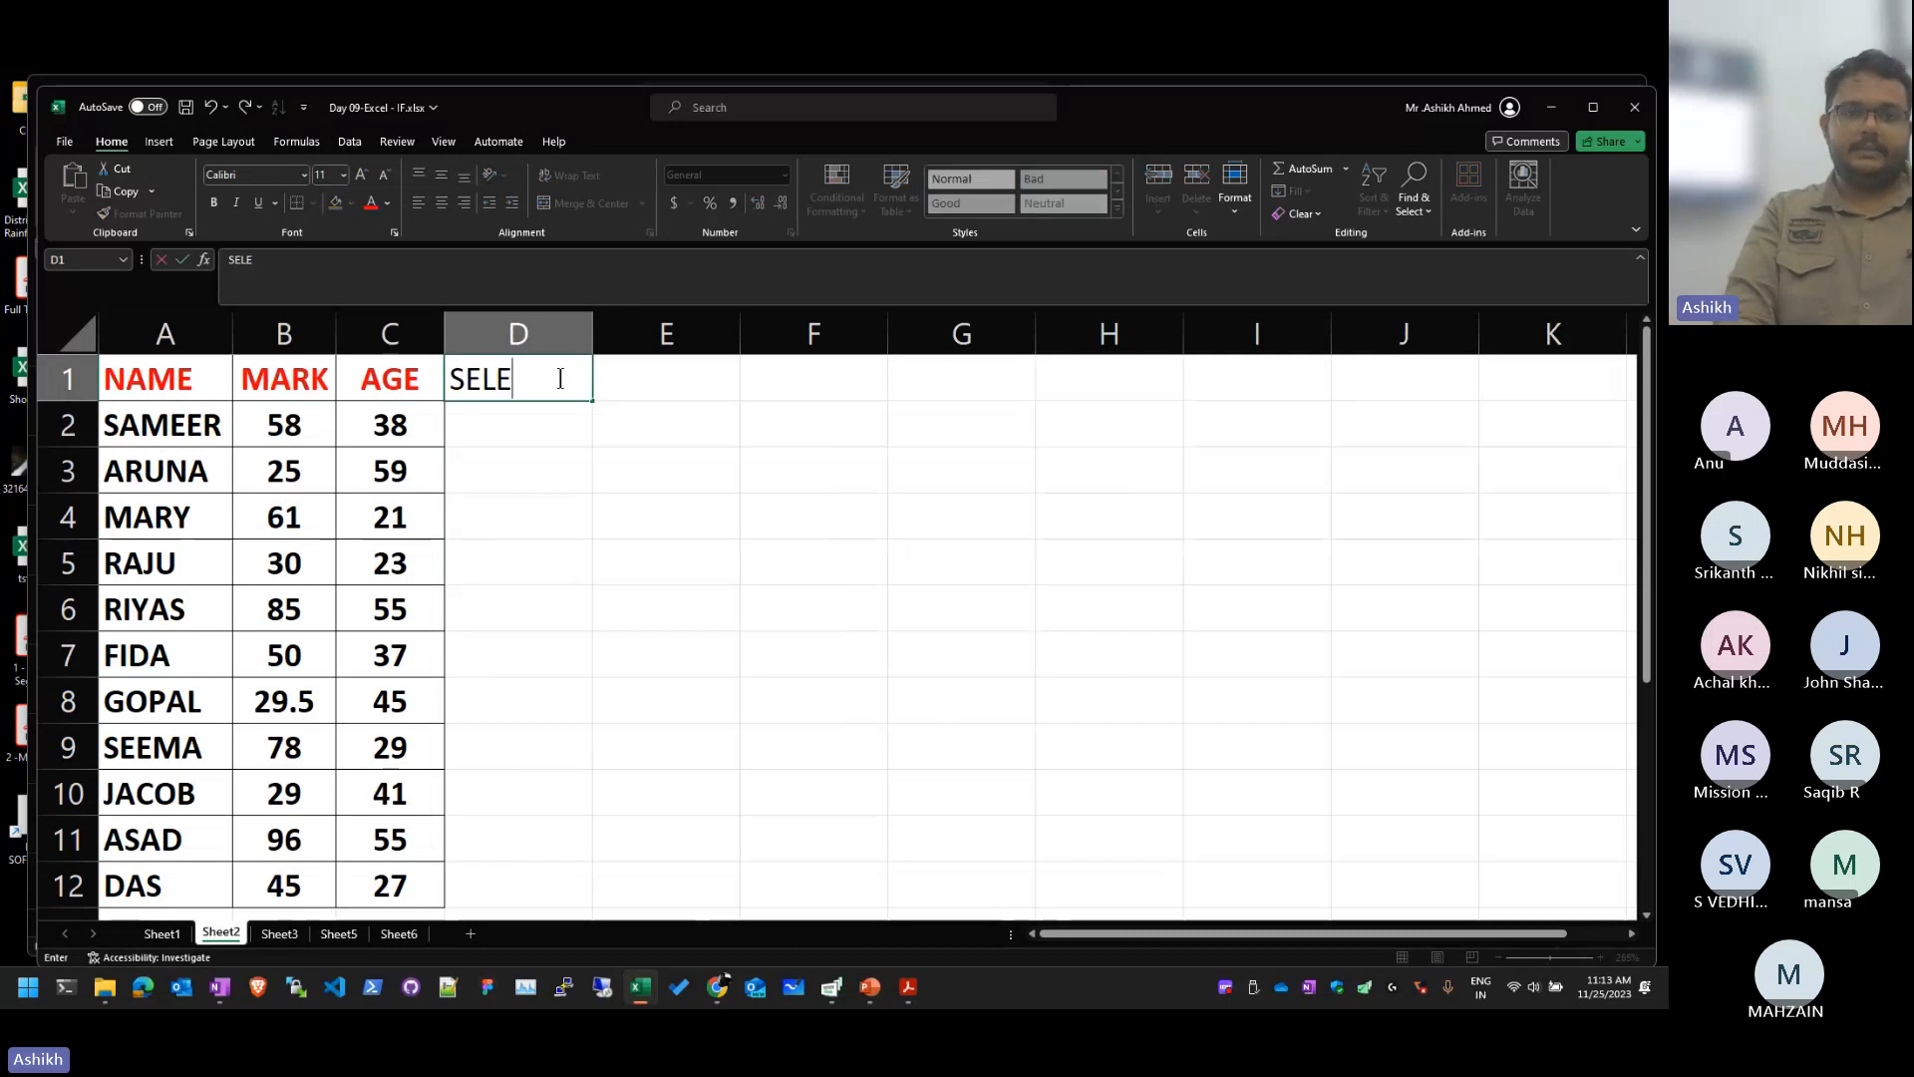
pyautogui.press('Return')
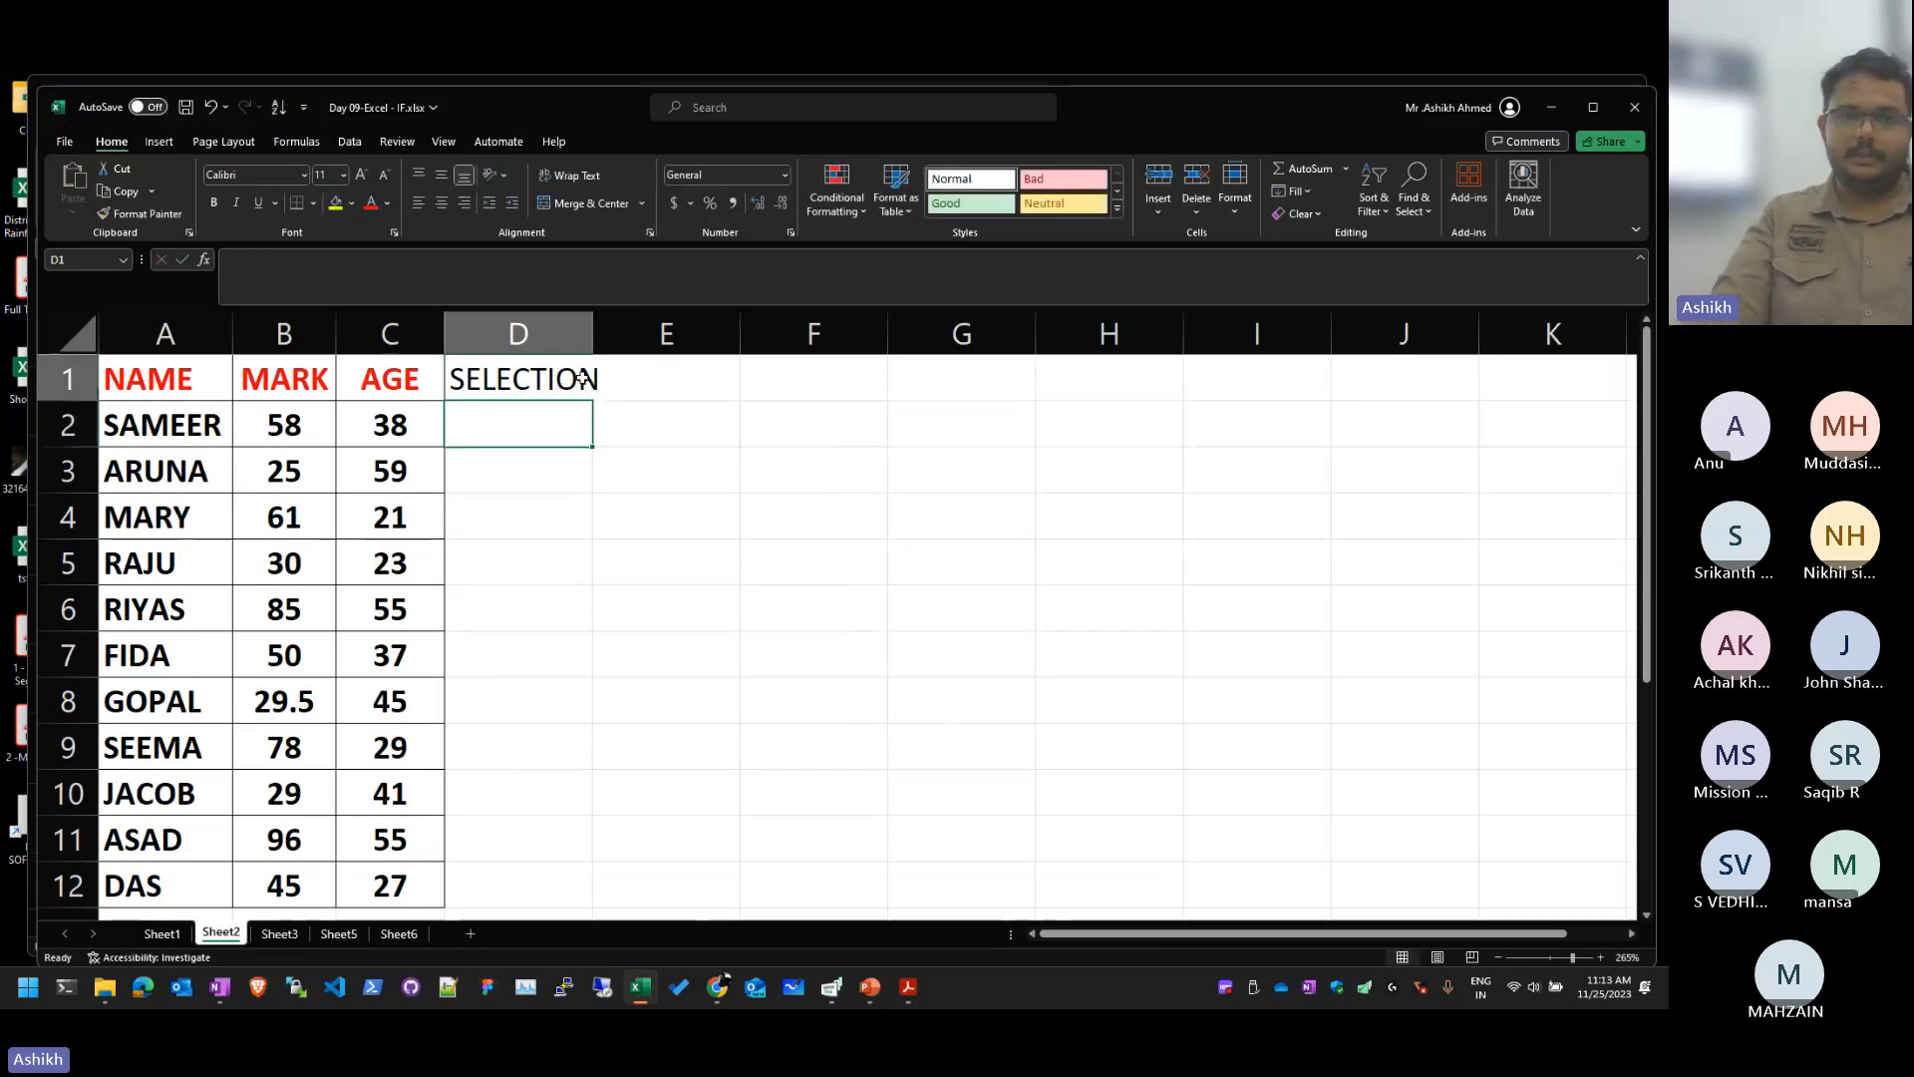
pyautogui.click(561, 378)
pyautogui.doubleClick(592, 334)
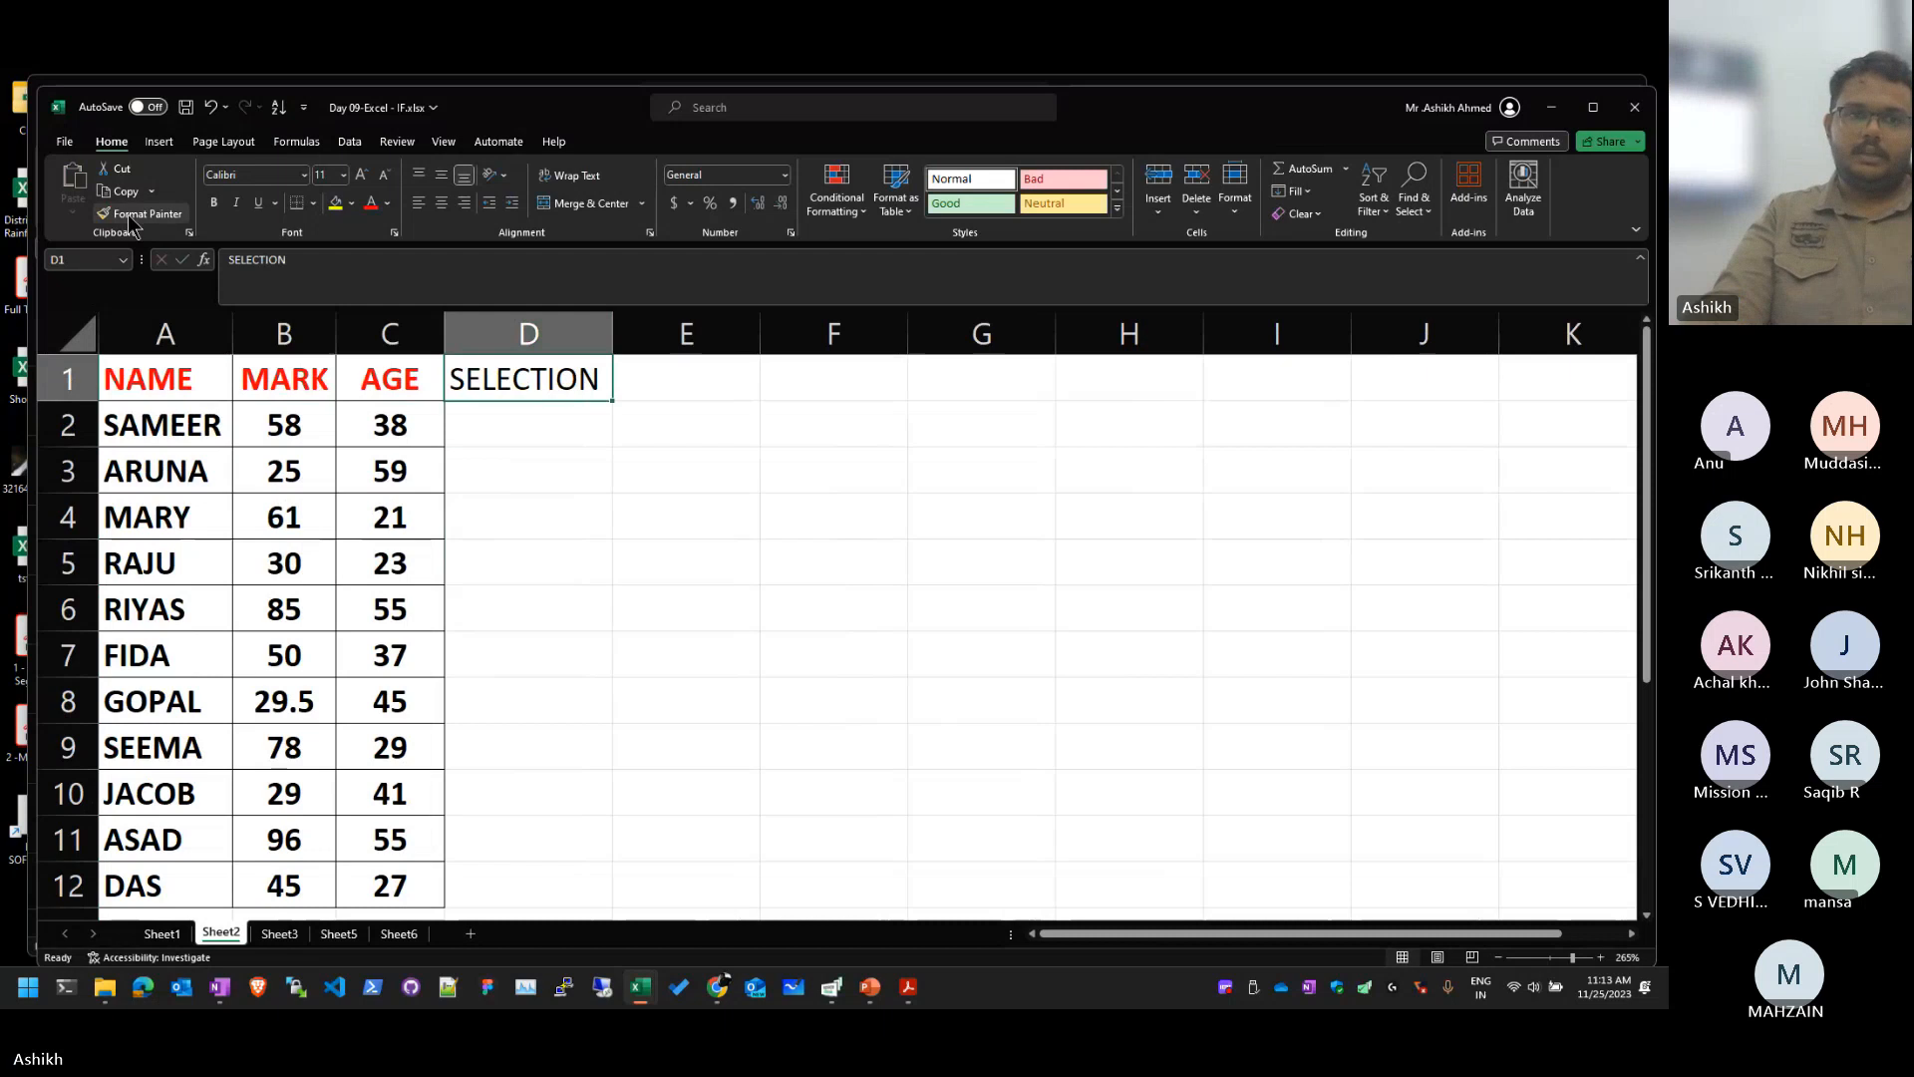
# Step: Copy the AGE header's formatting from C1 onto the SELECTION header in D1
pyautogui.click(389, 378)
pyautogui.click(140, 213)
pyautogui.click(499, 376)
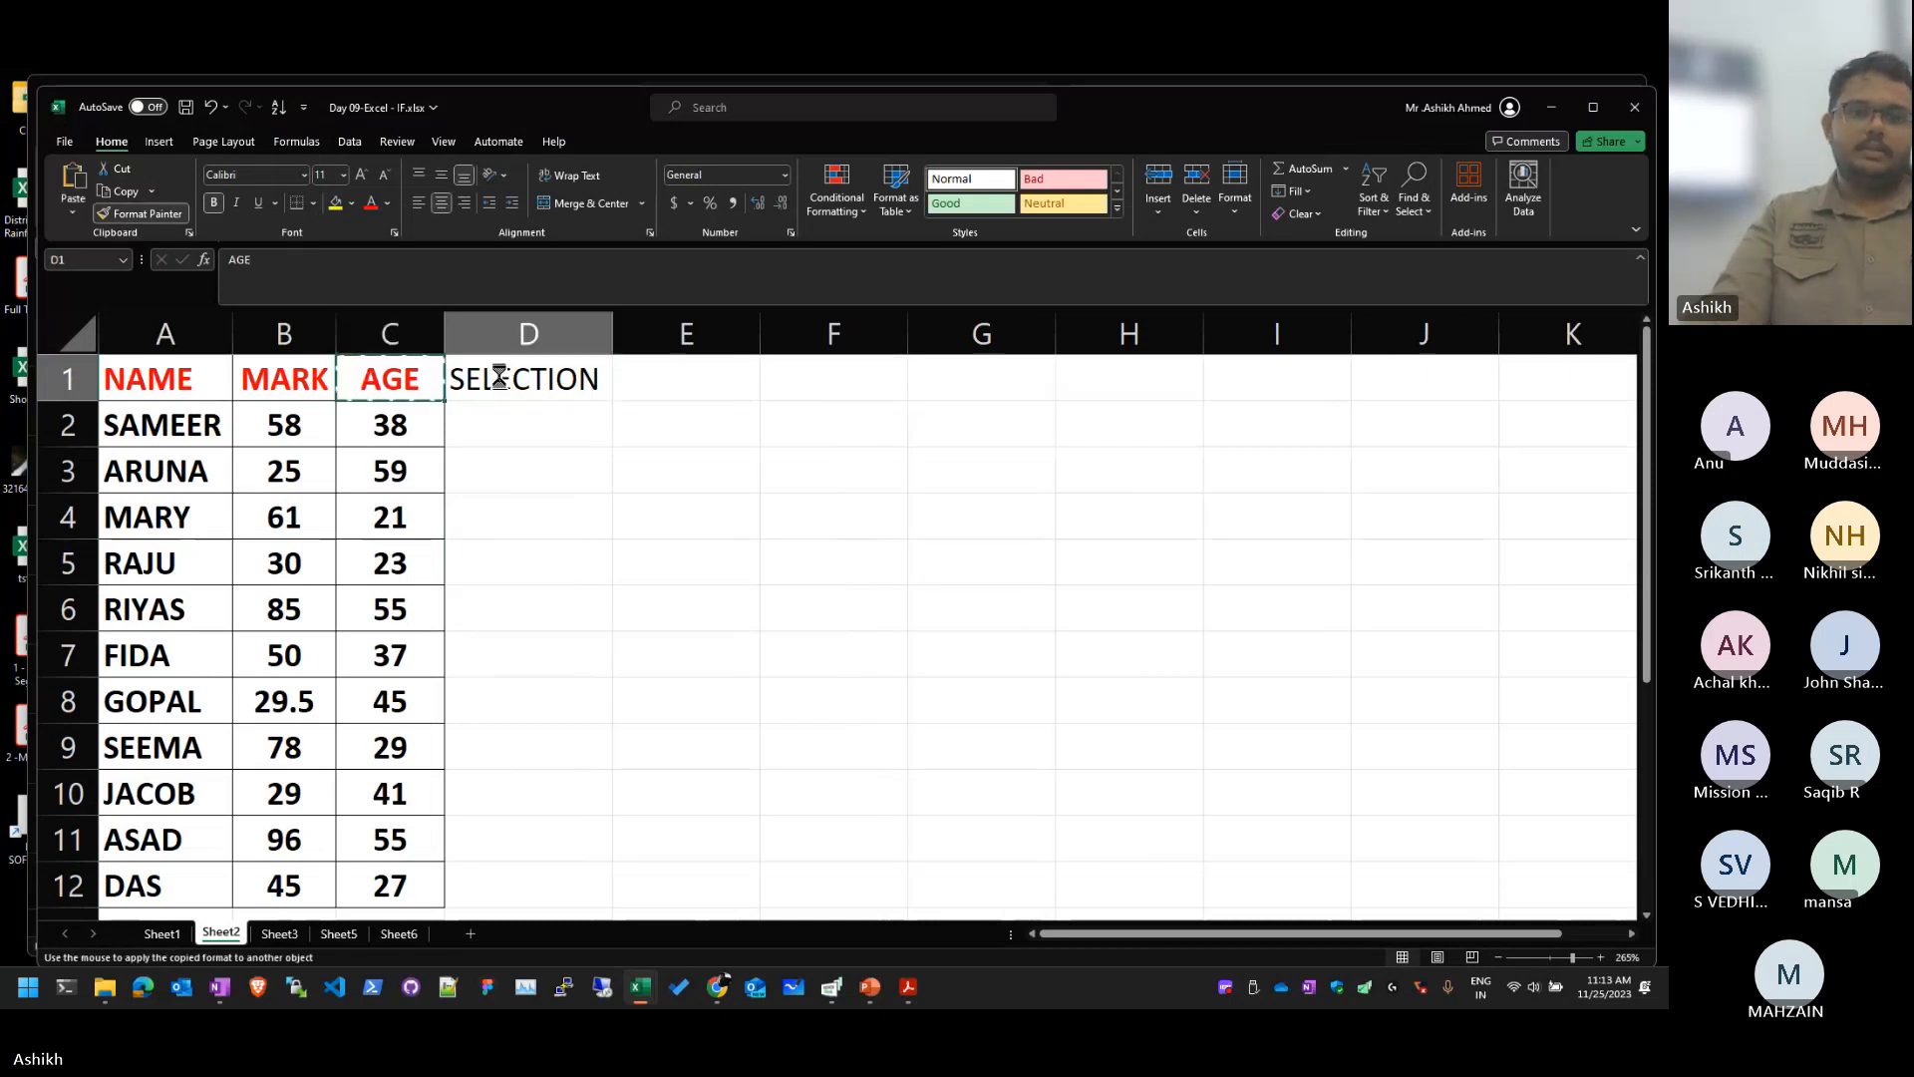
pyautogui.press('Return')
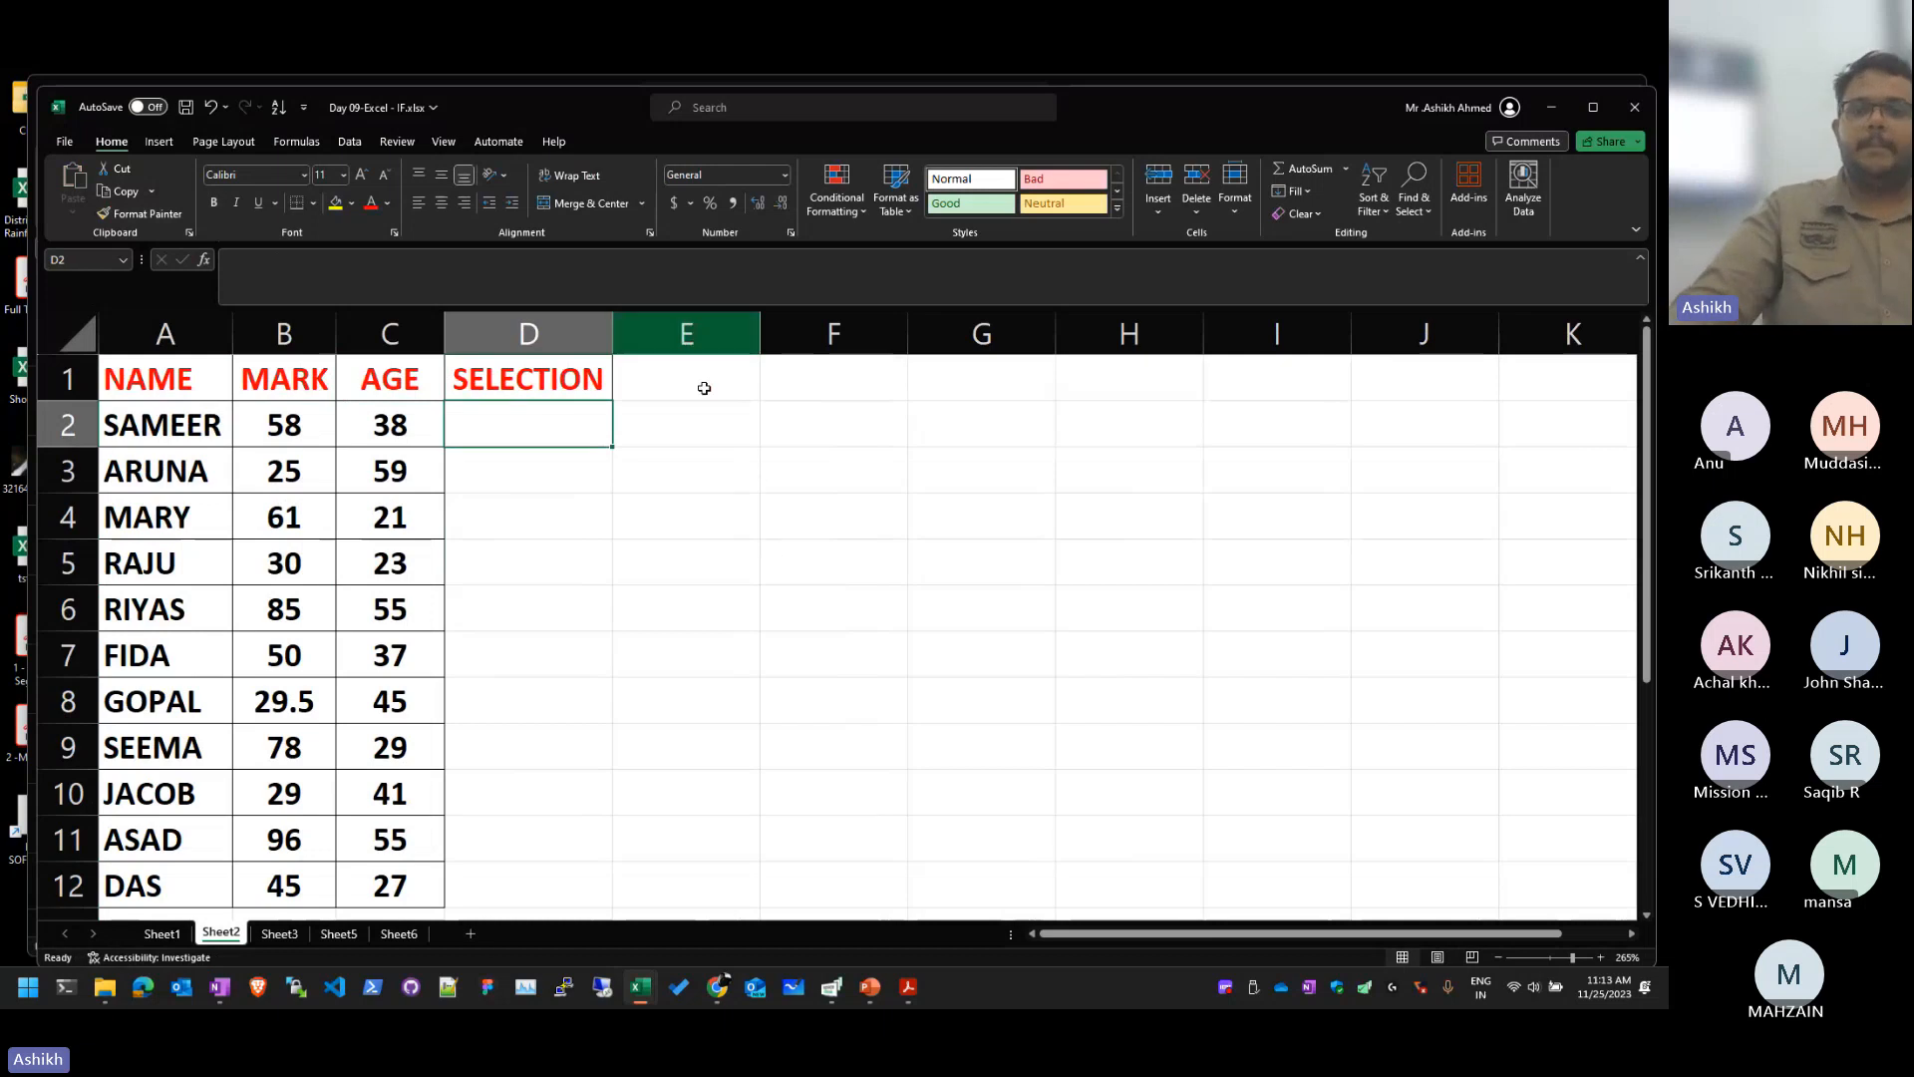
# Step: Write the selection criteria beside the table: "MARKS ABOVE 50" in H2 and "AND AGE BELOW 35" in H3
pyautogui.click(948, 431)
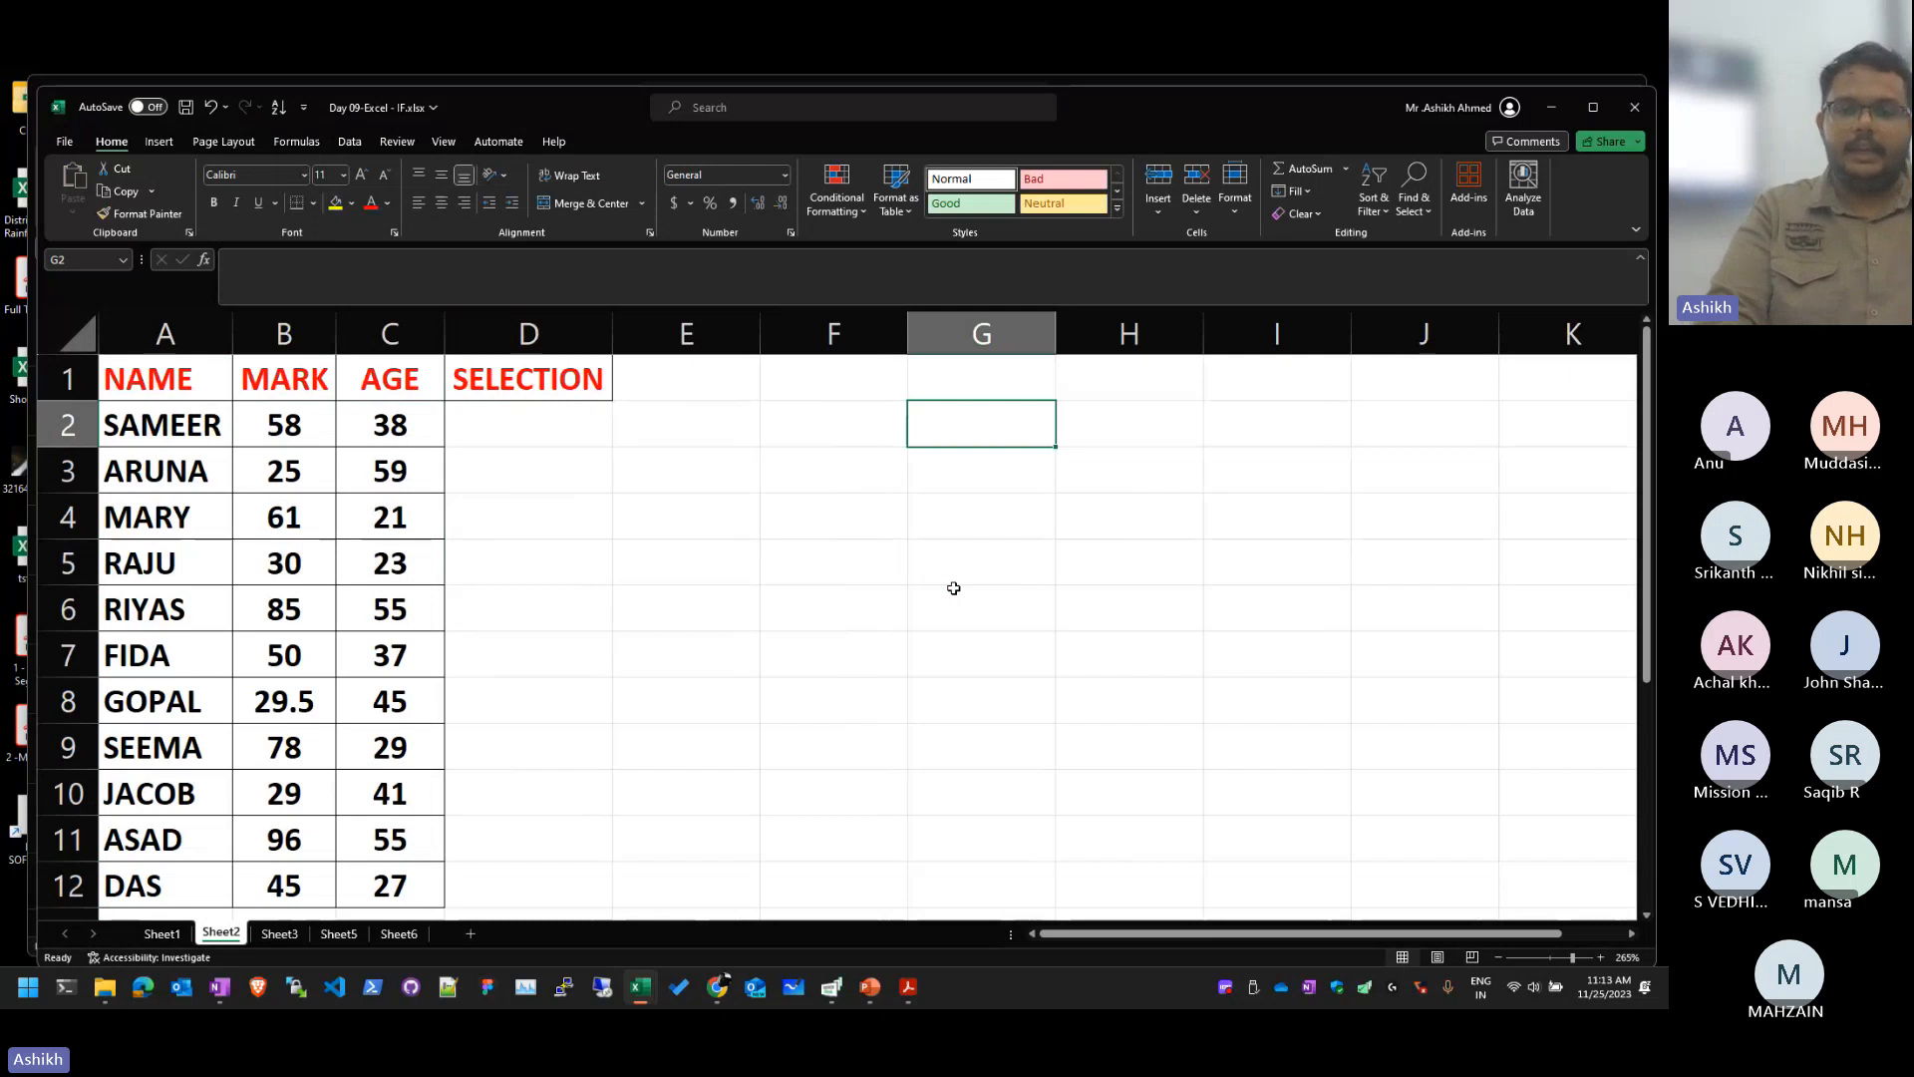
pyautogui.press('Right')
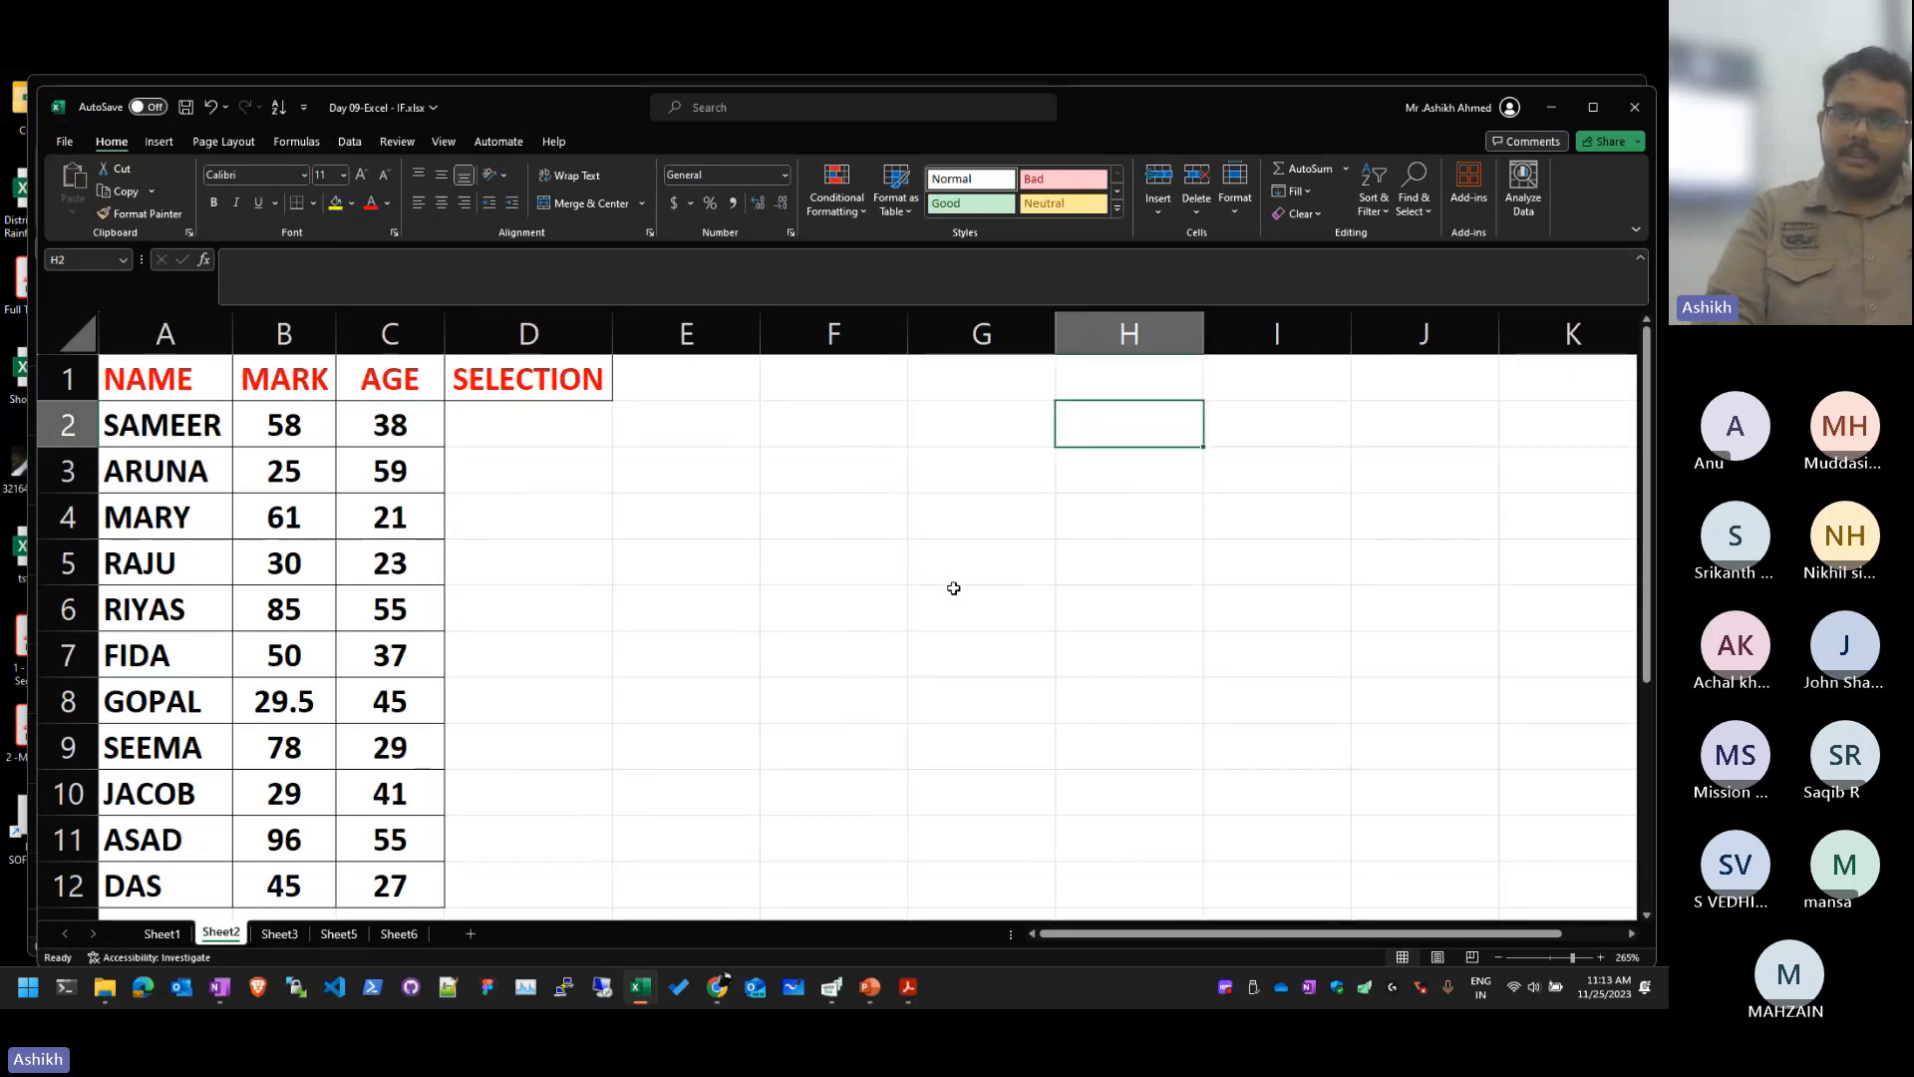
pyautogui.write('MARKS ABOVEW')
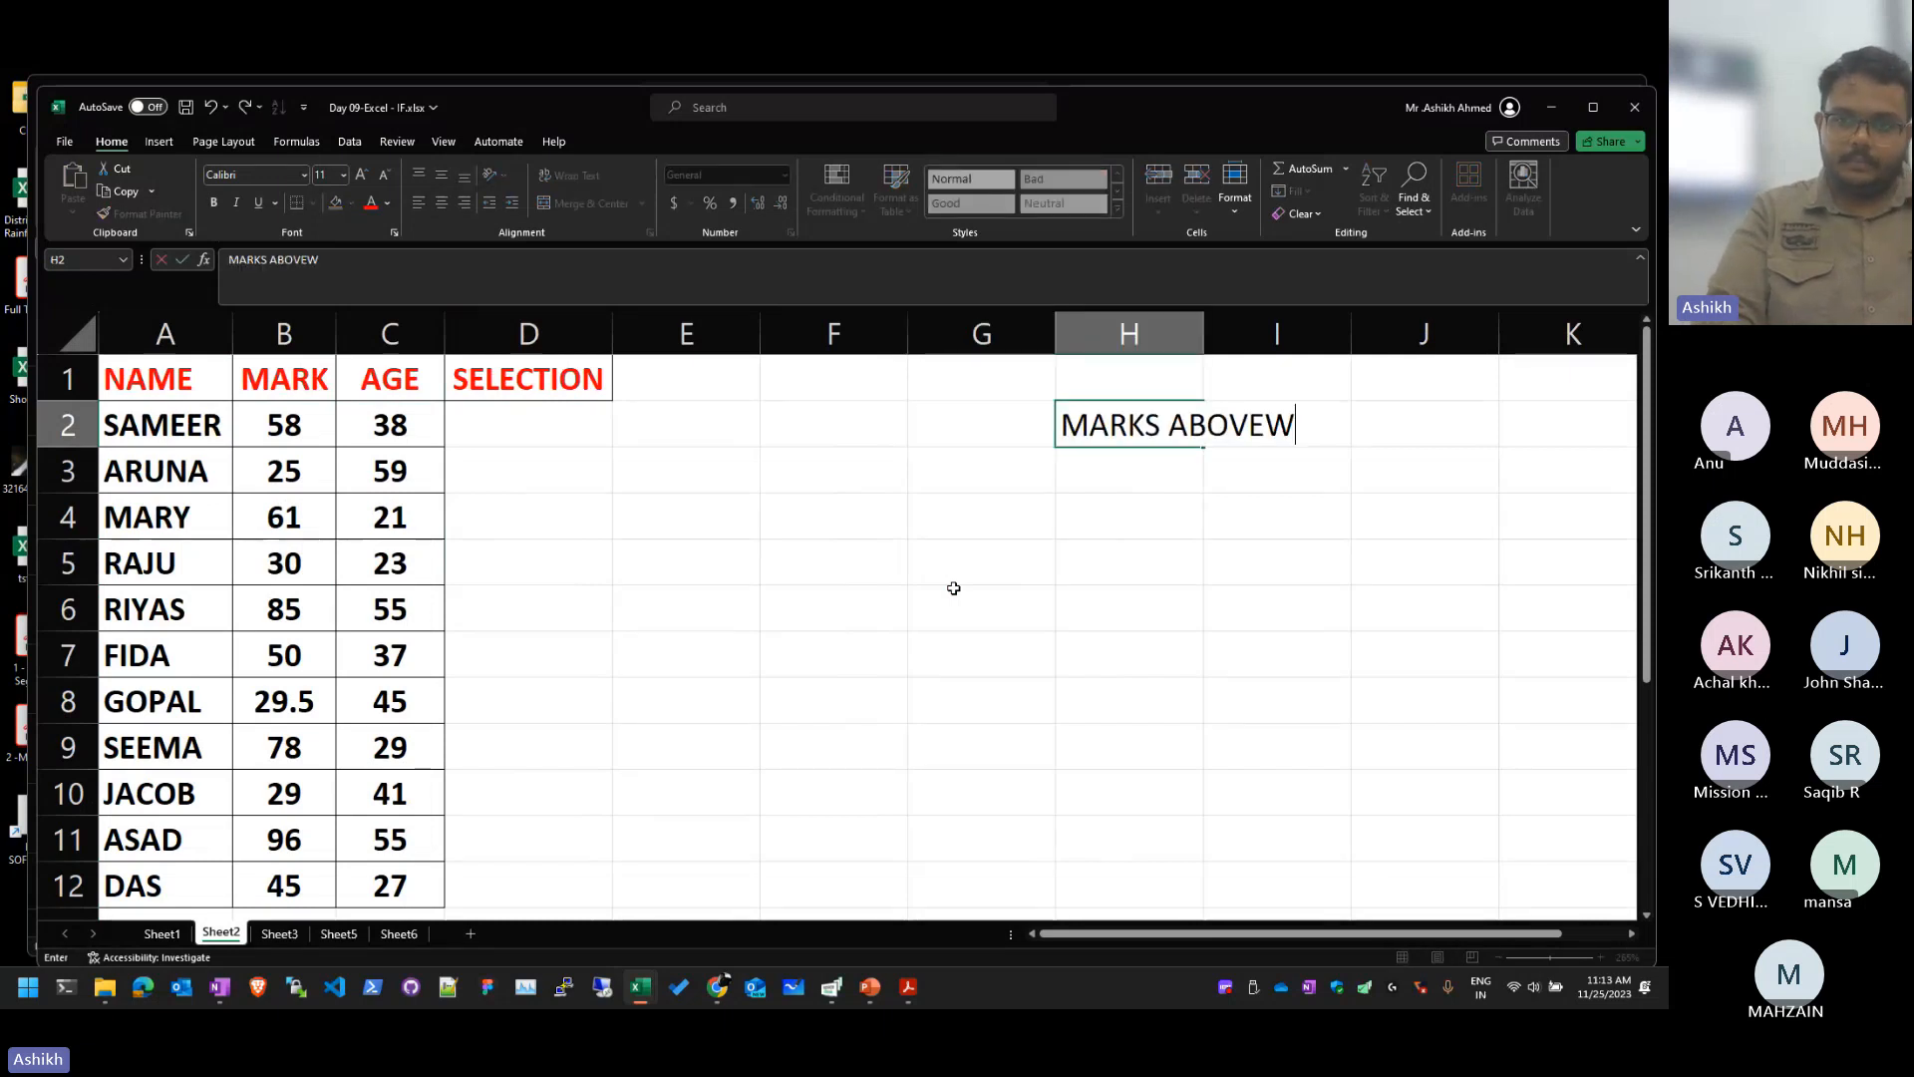
pyautogui.press('BackSpace')
pyautogui.write('50')
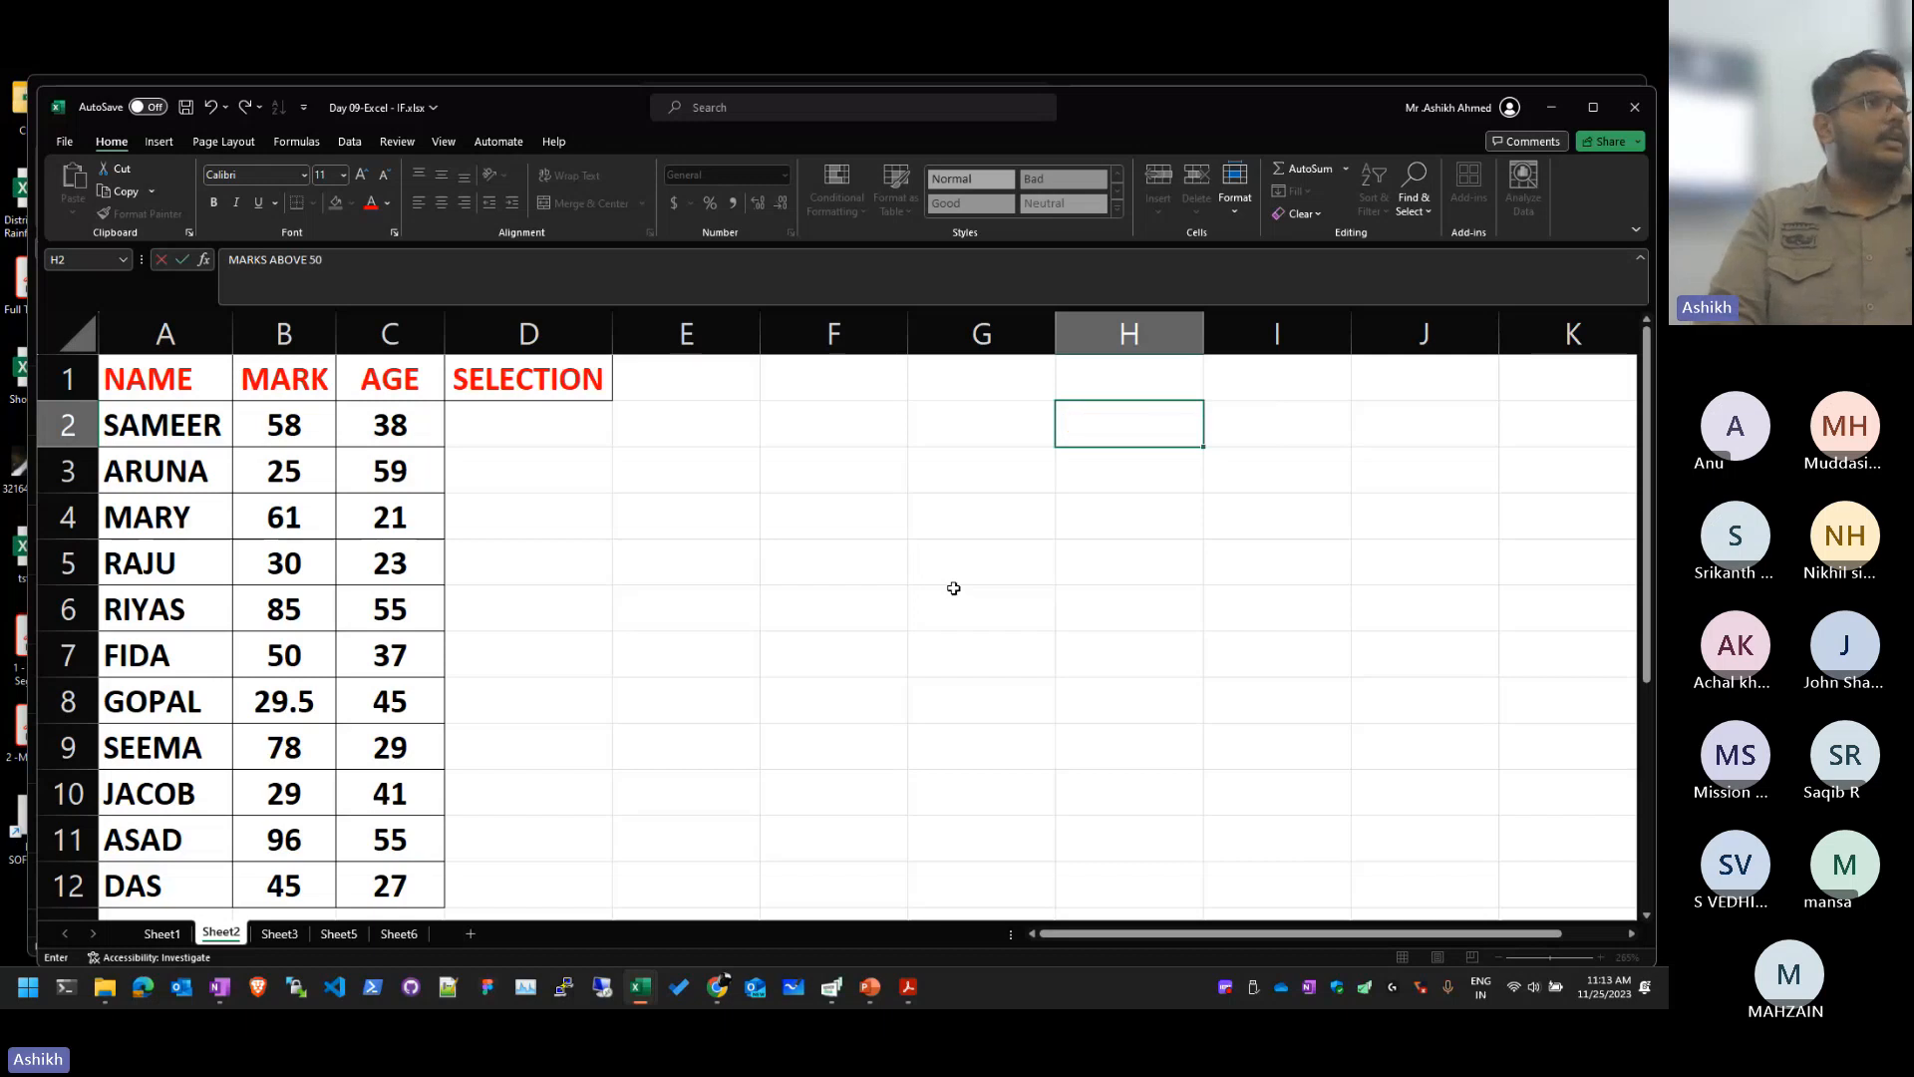
pyautogui.press('Return')
pyautogui.write('AND')
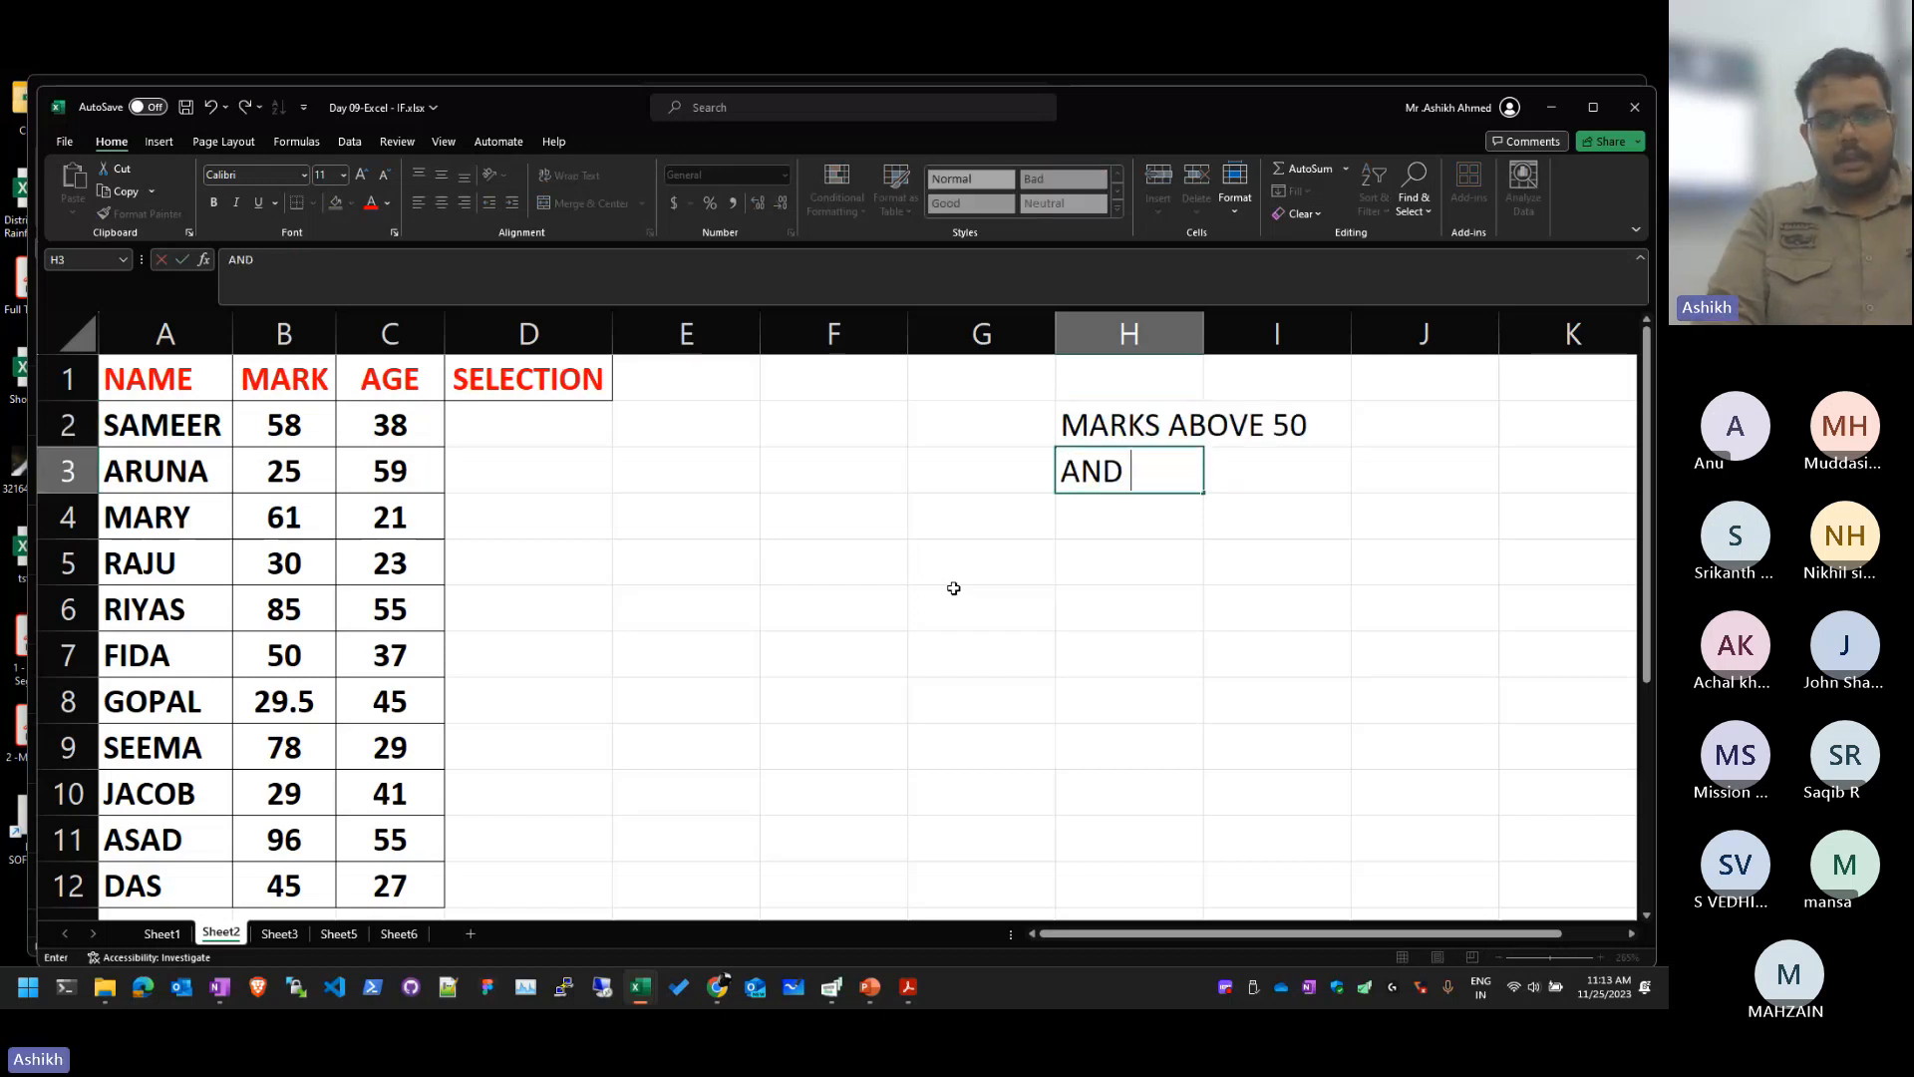
pyautogui.write(' AGE BELOW')
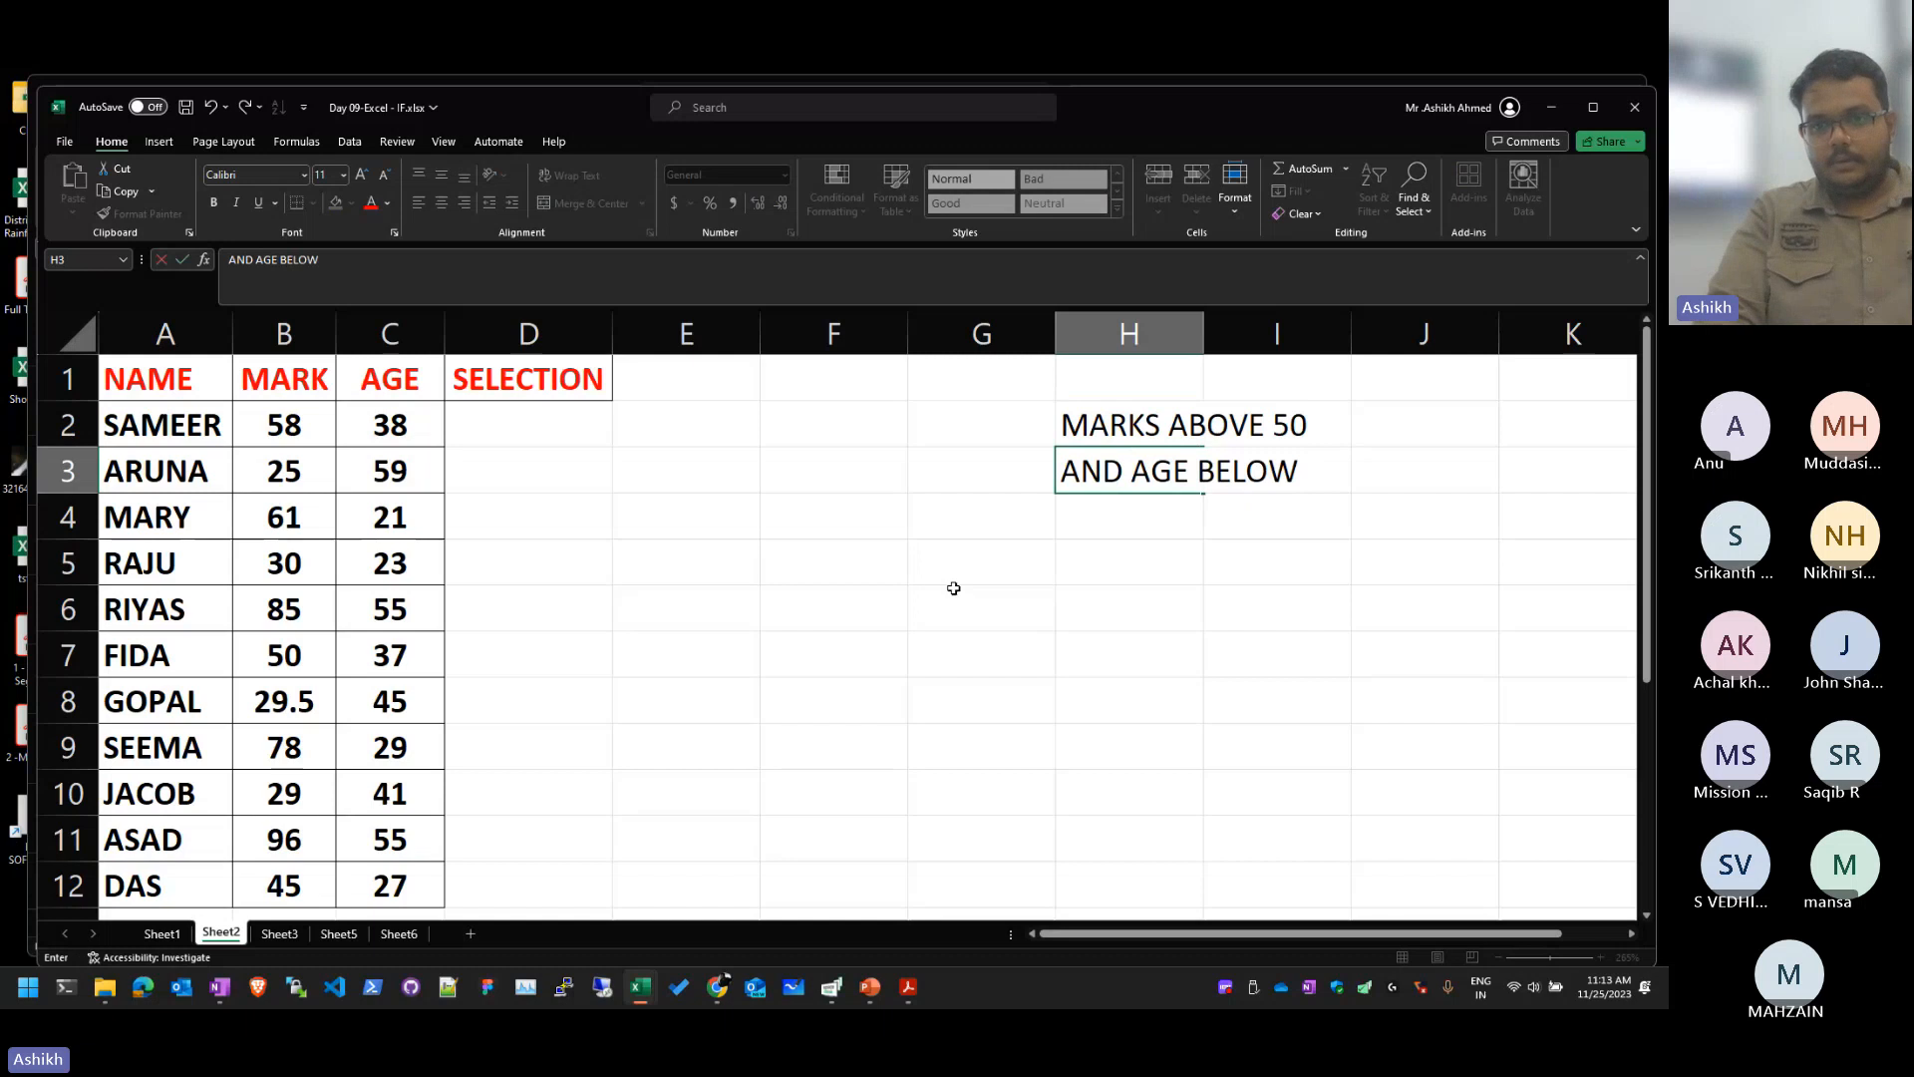
pyautogui.write(' 35')
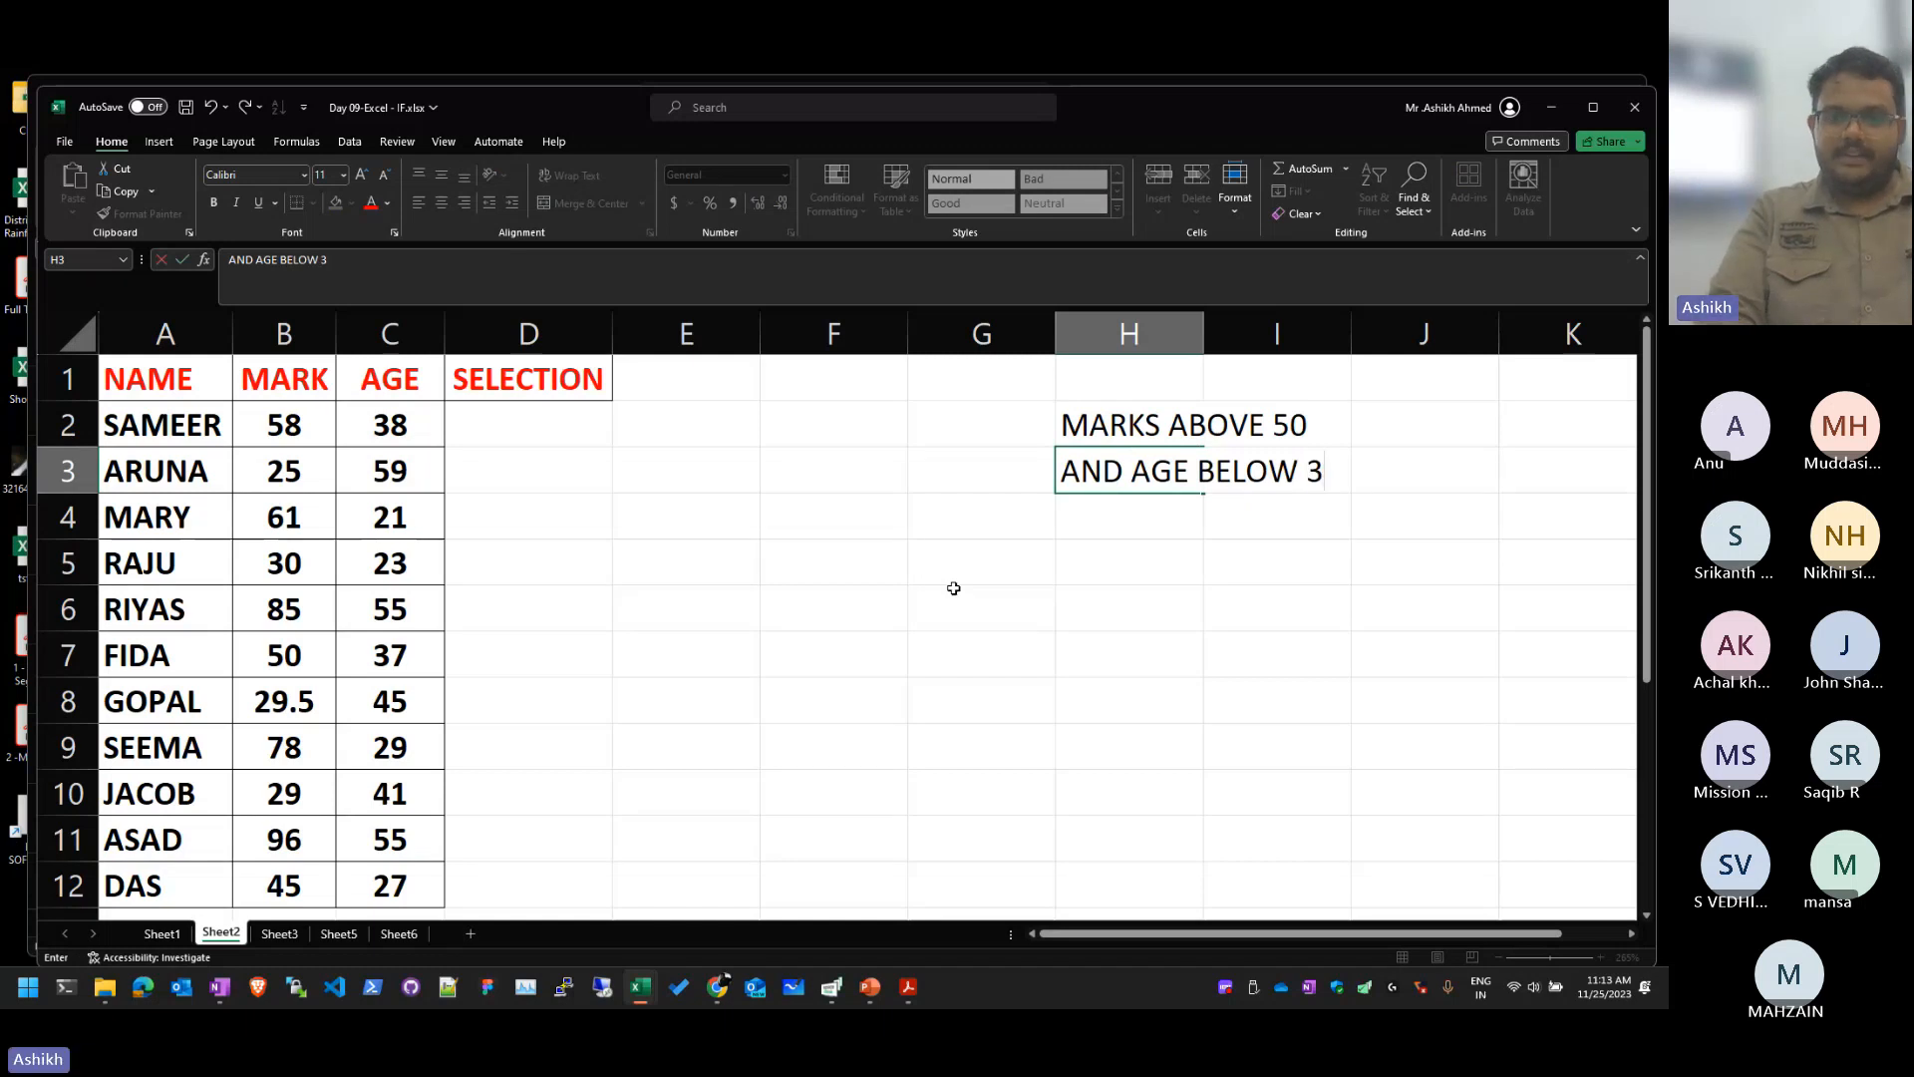
pyautogui.press('Return')
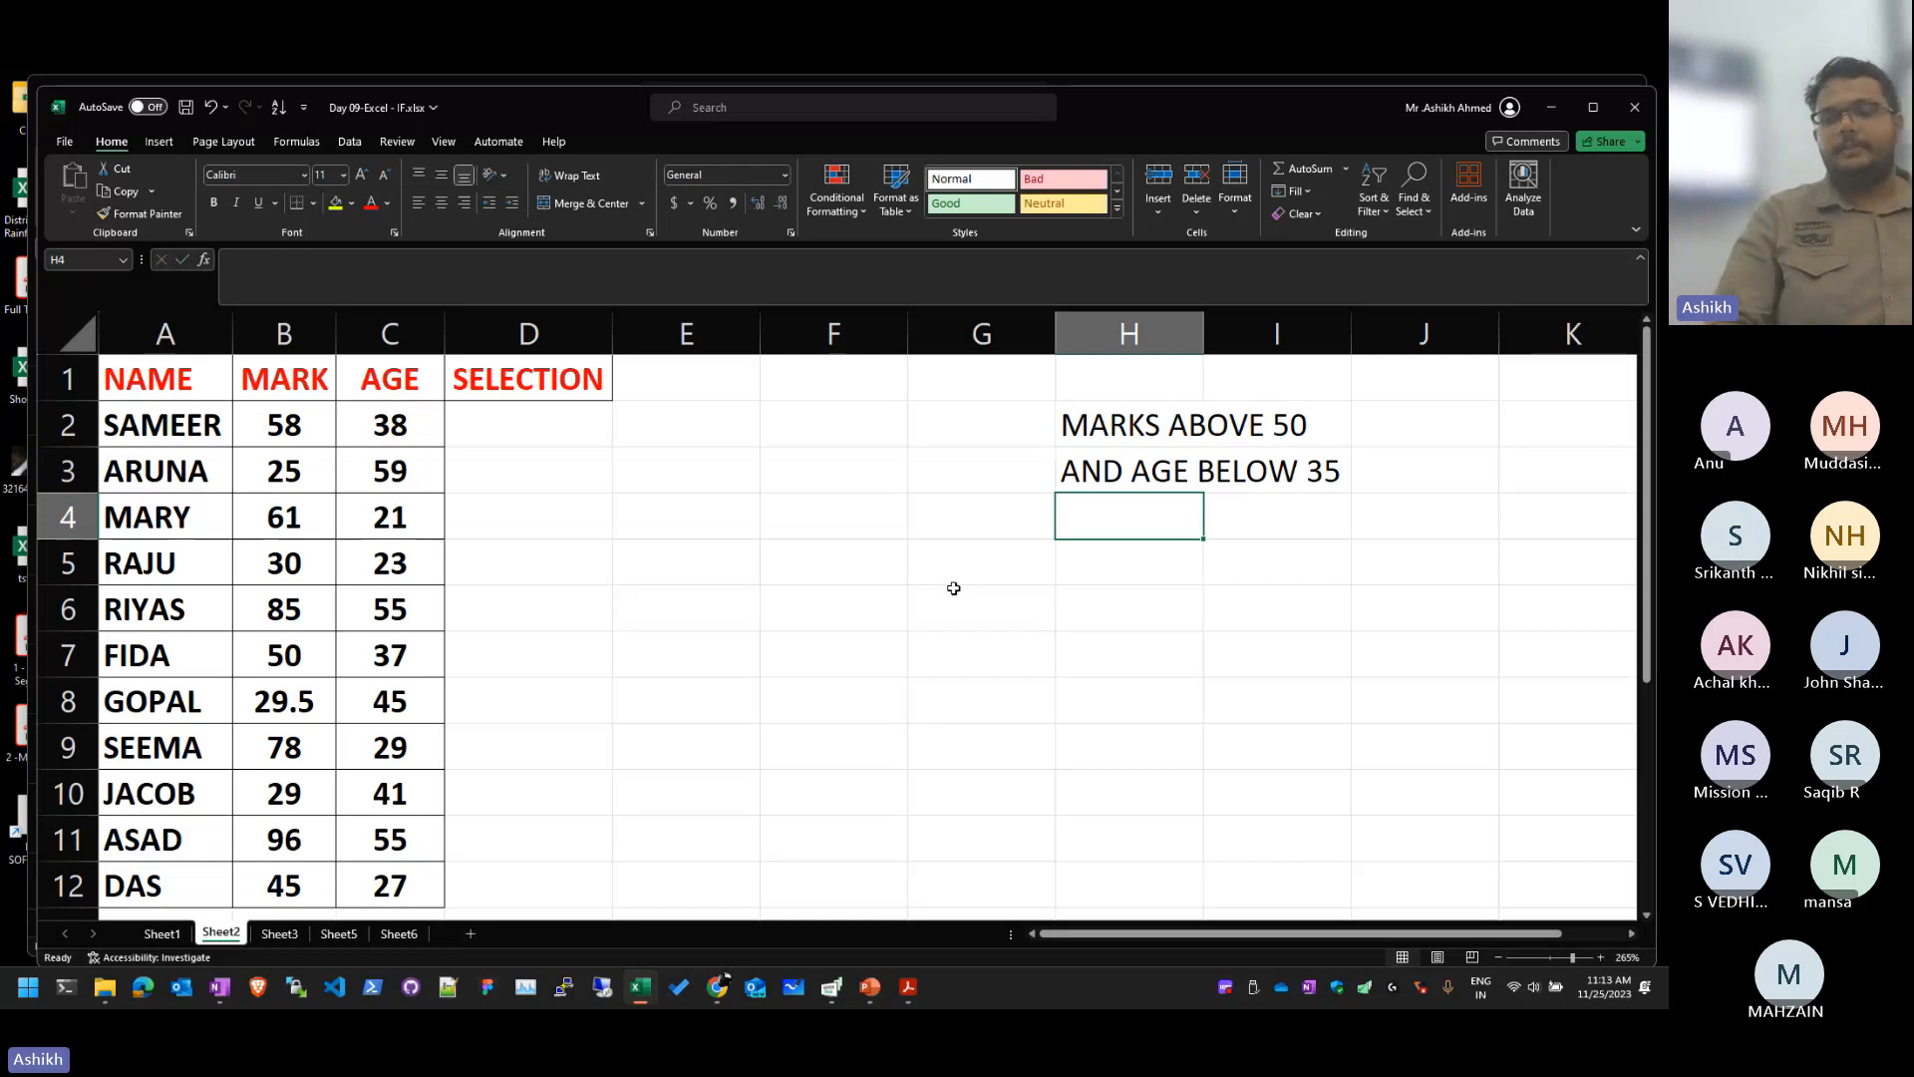
# Step: Start an IF formula in D2 with a nested AND test whose first condition is B2>=50
pyautogui.press('Left')
pyautogui.press('Up')
pyautogui.press('Up')
pyautogui.press('Left')
pyautogui.press('Left')
pyautogui.press('Left')
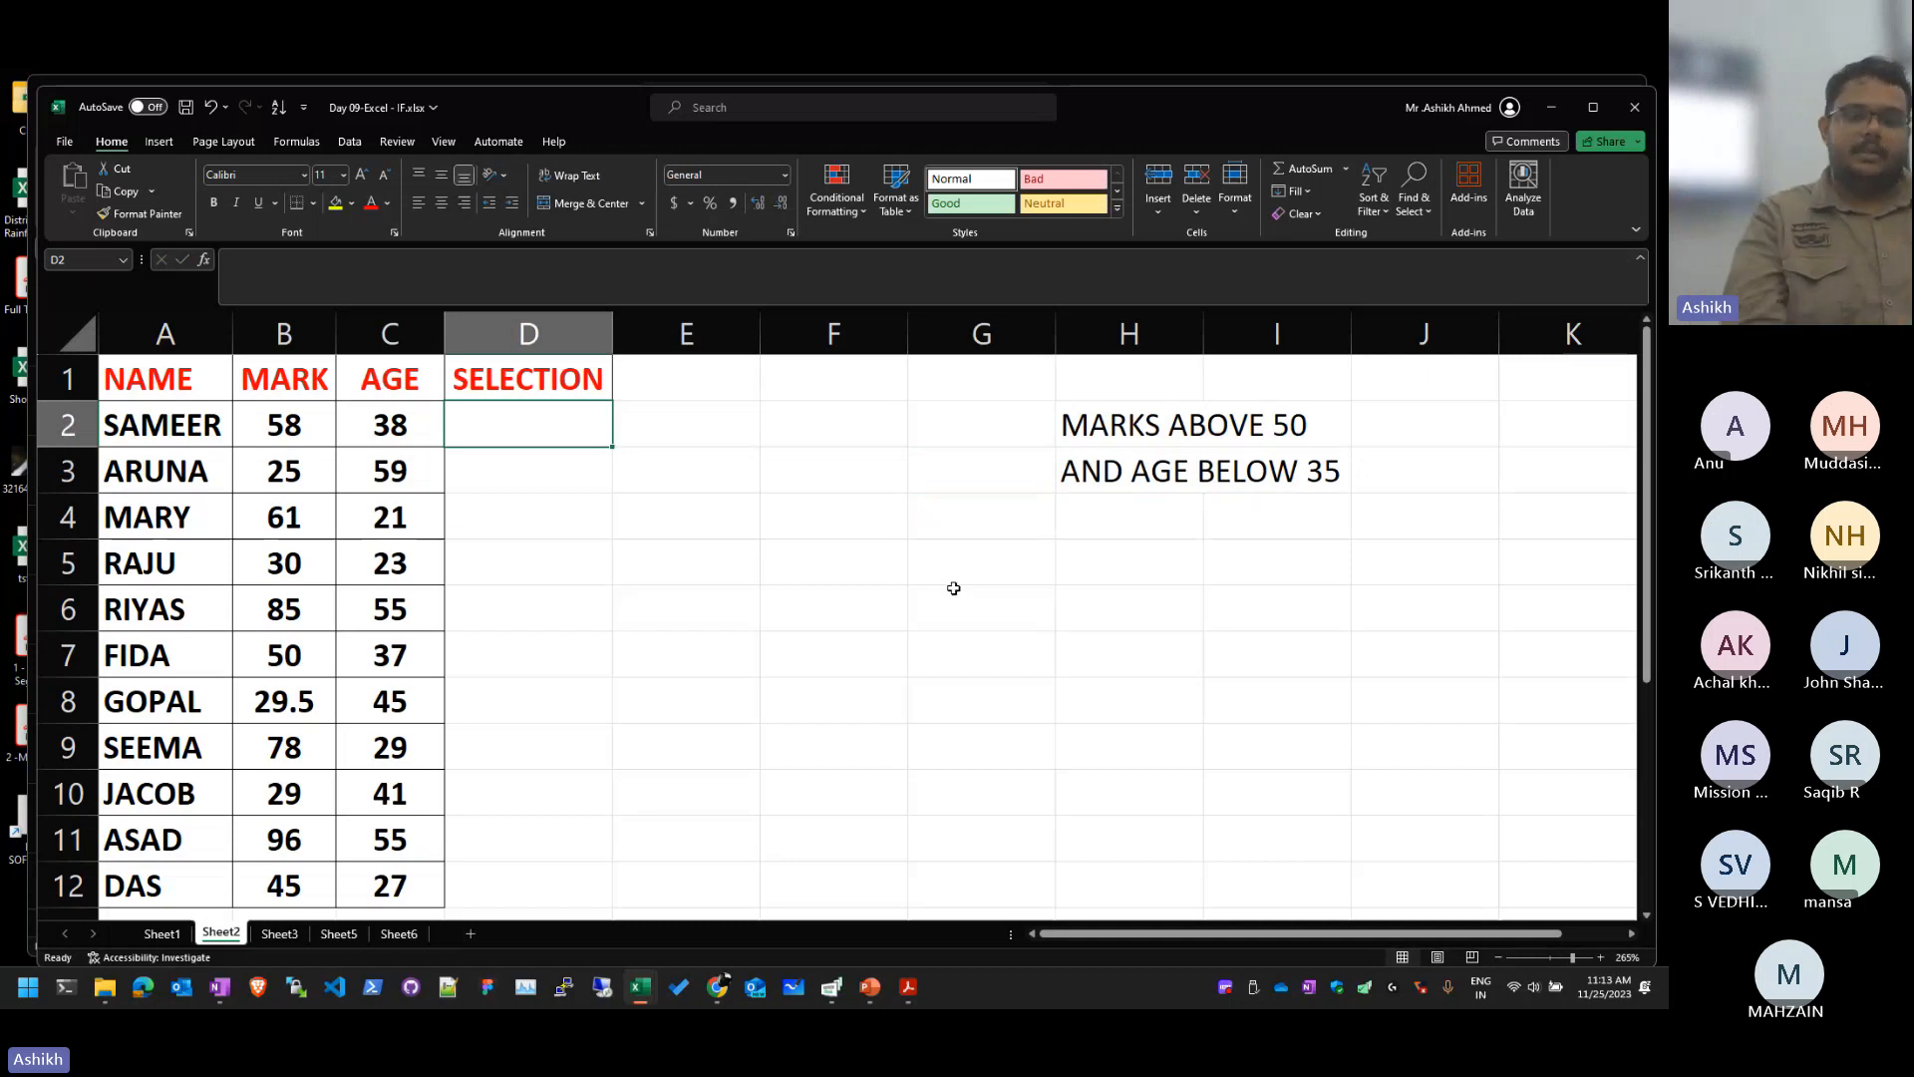
pyautogui.write('=IF(')
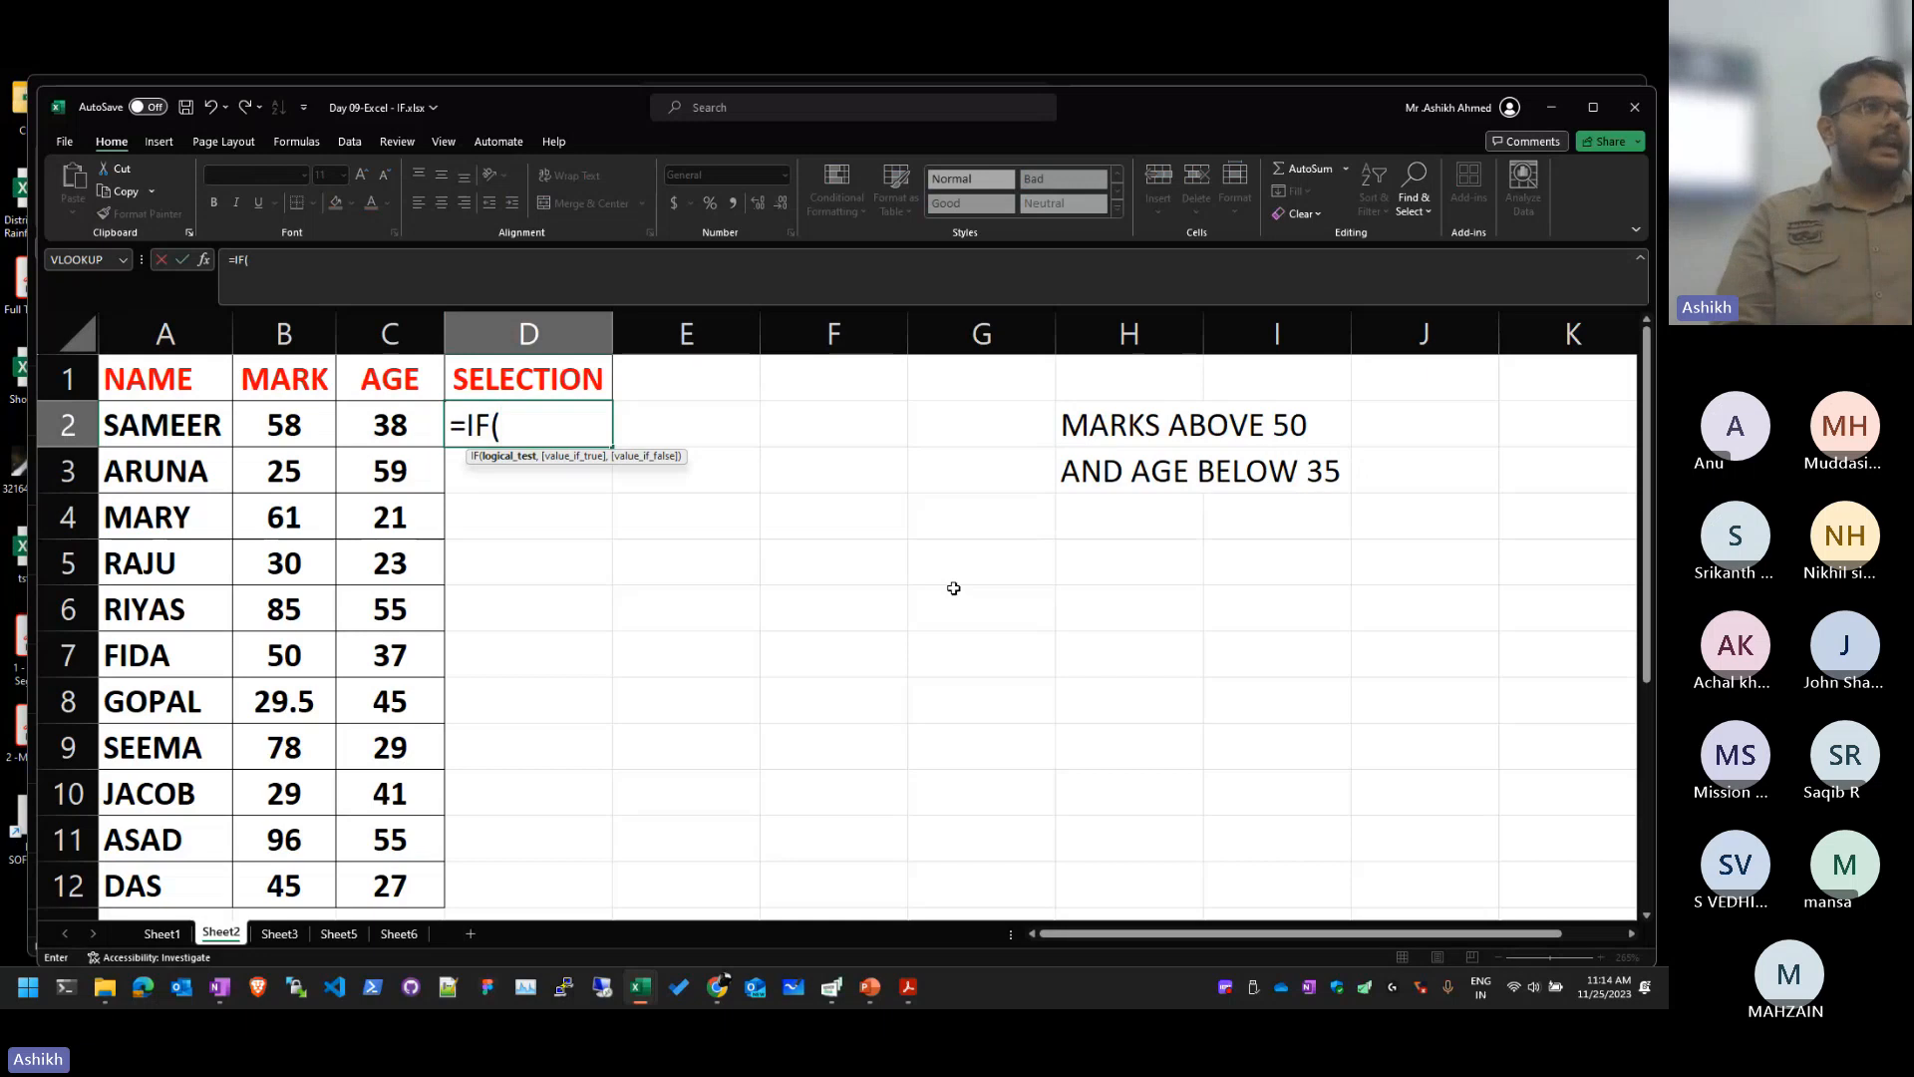
pyautogui.write('AND(')
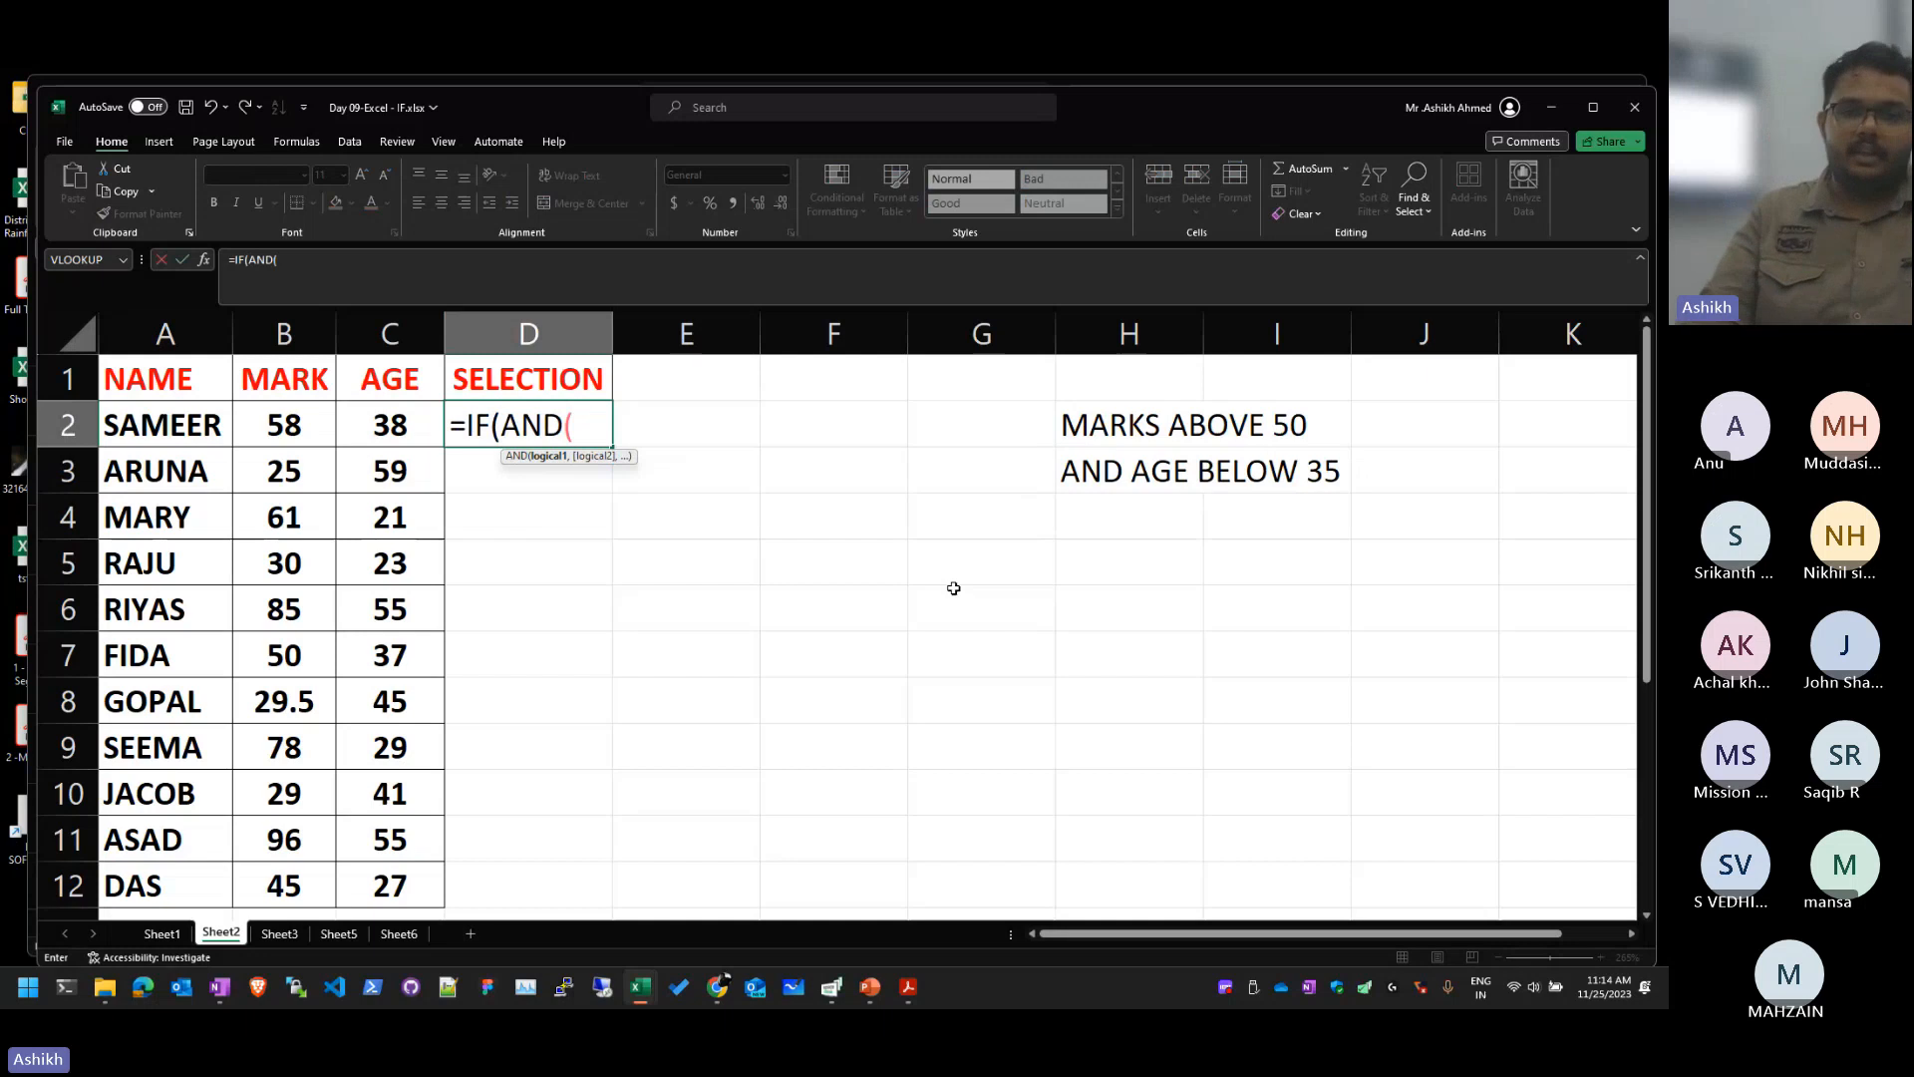
pyautogui.click(298, 427)
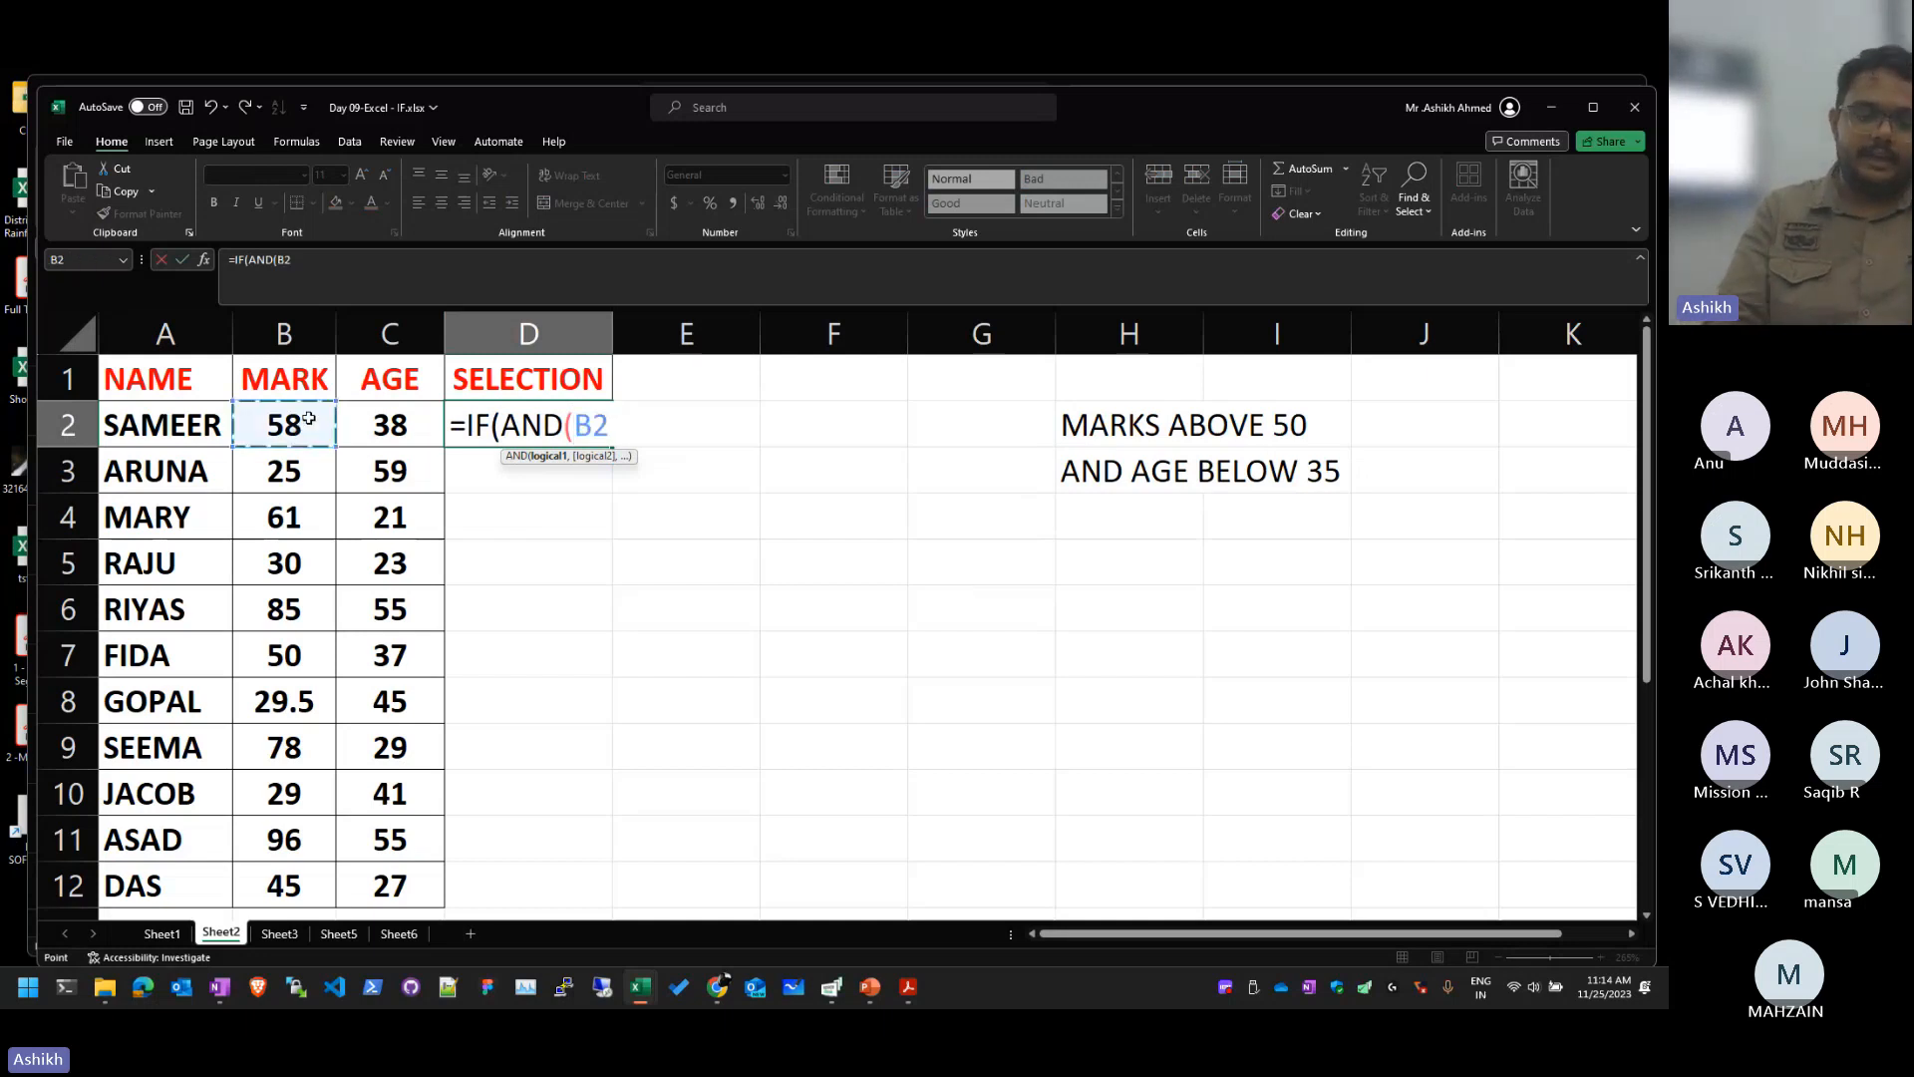
pyautogui.write('>=')
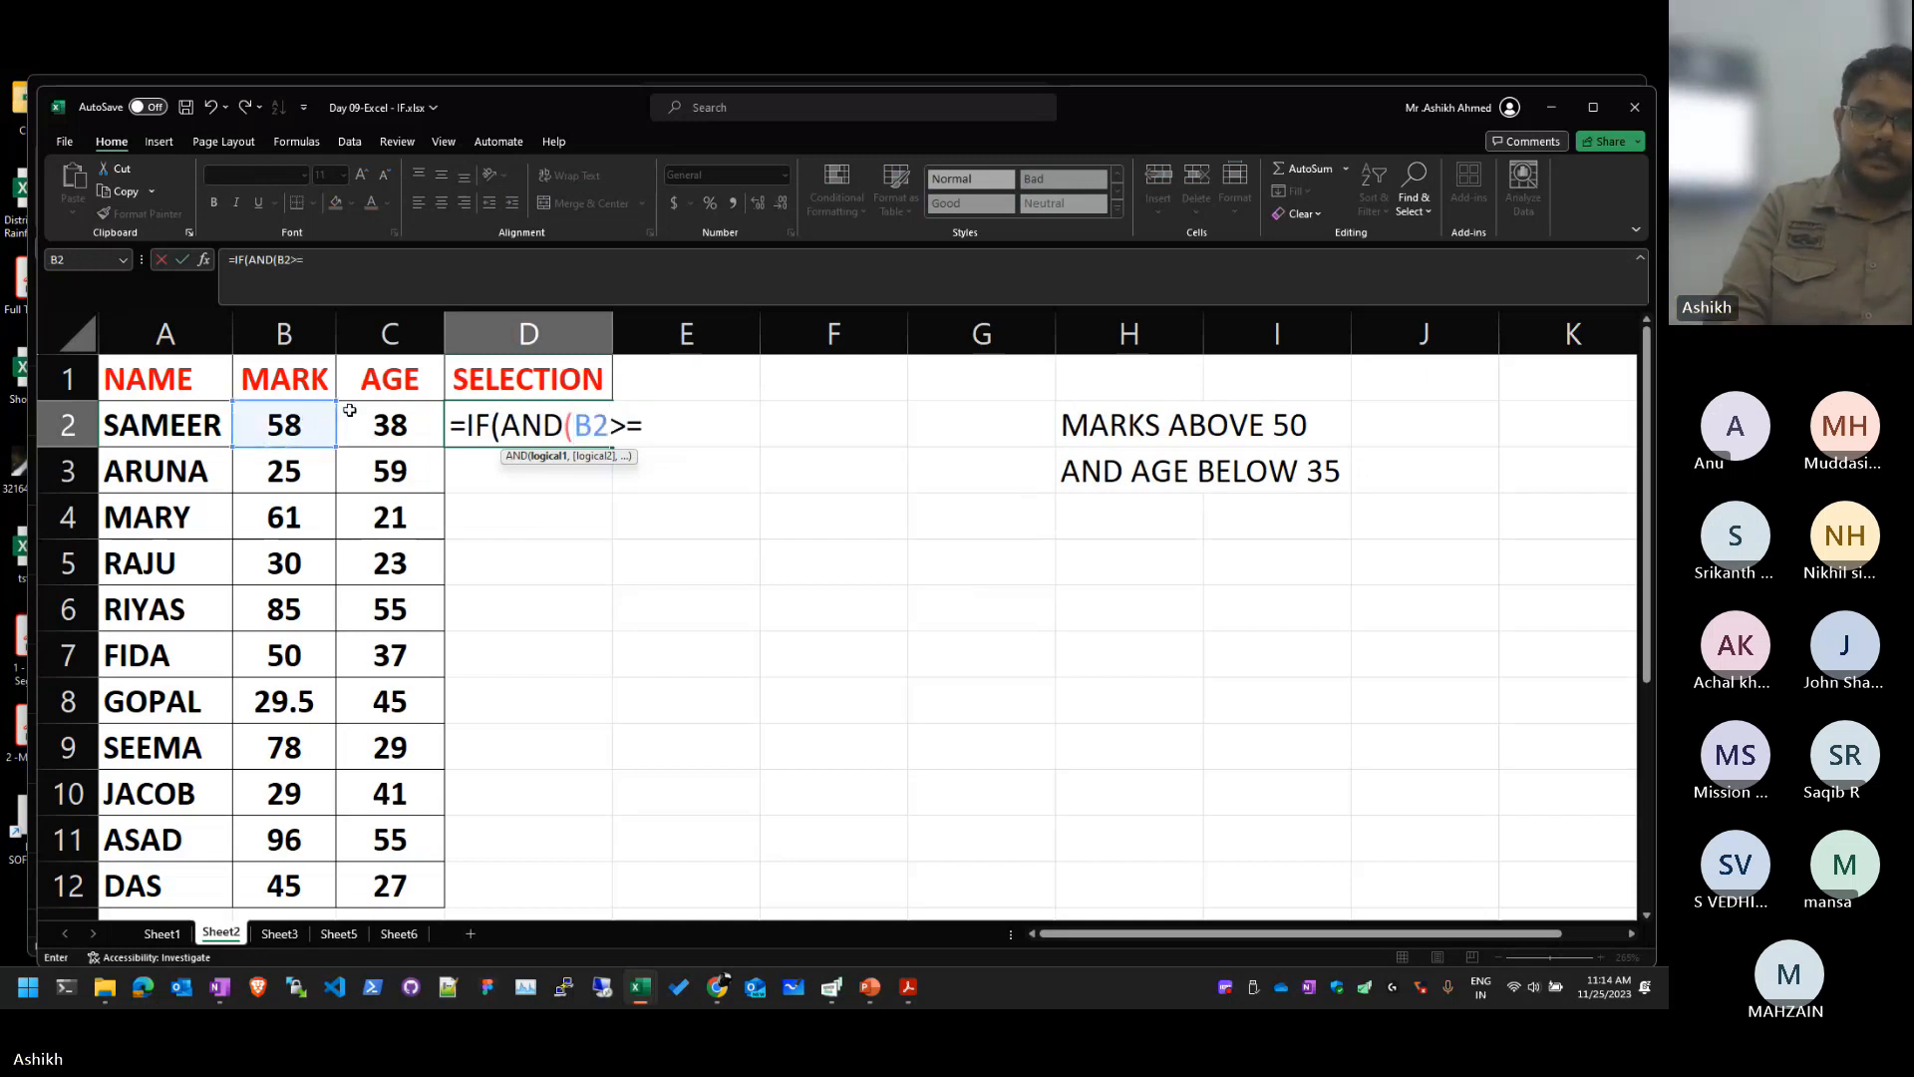
pyautogui.write('50')
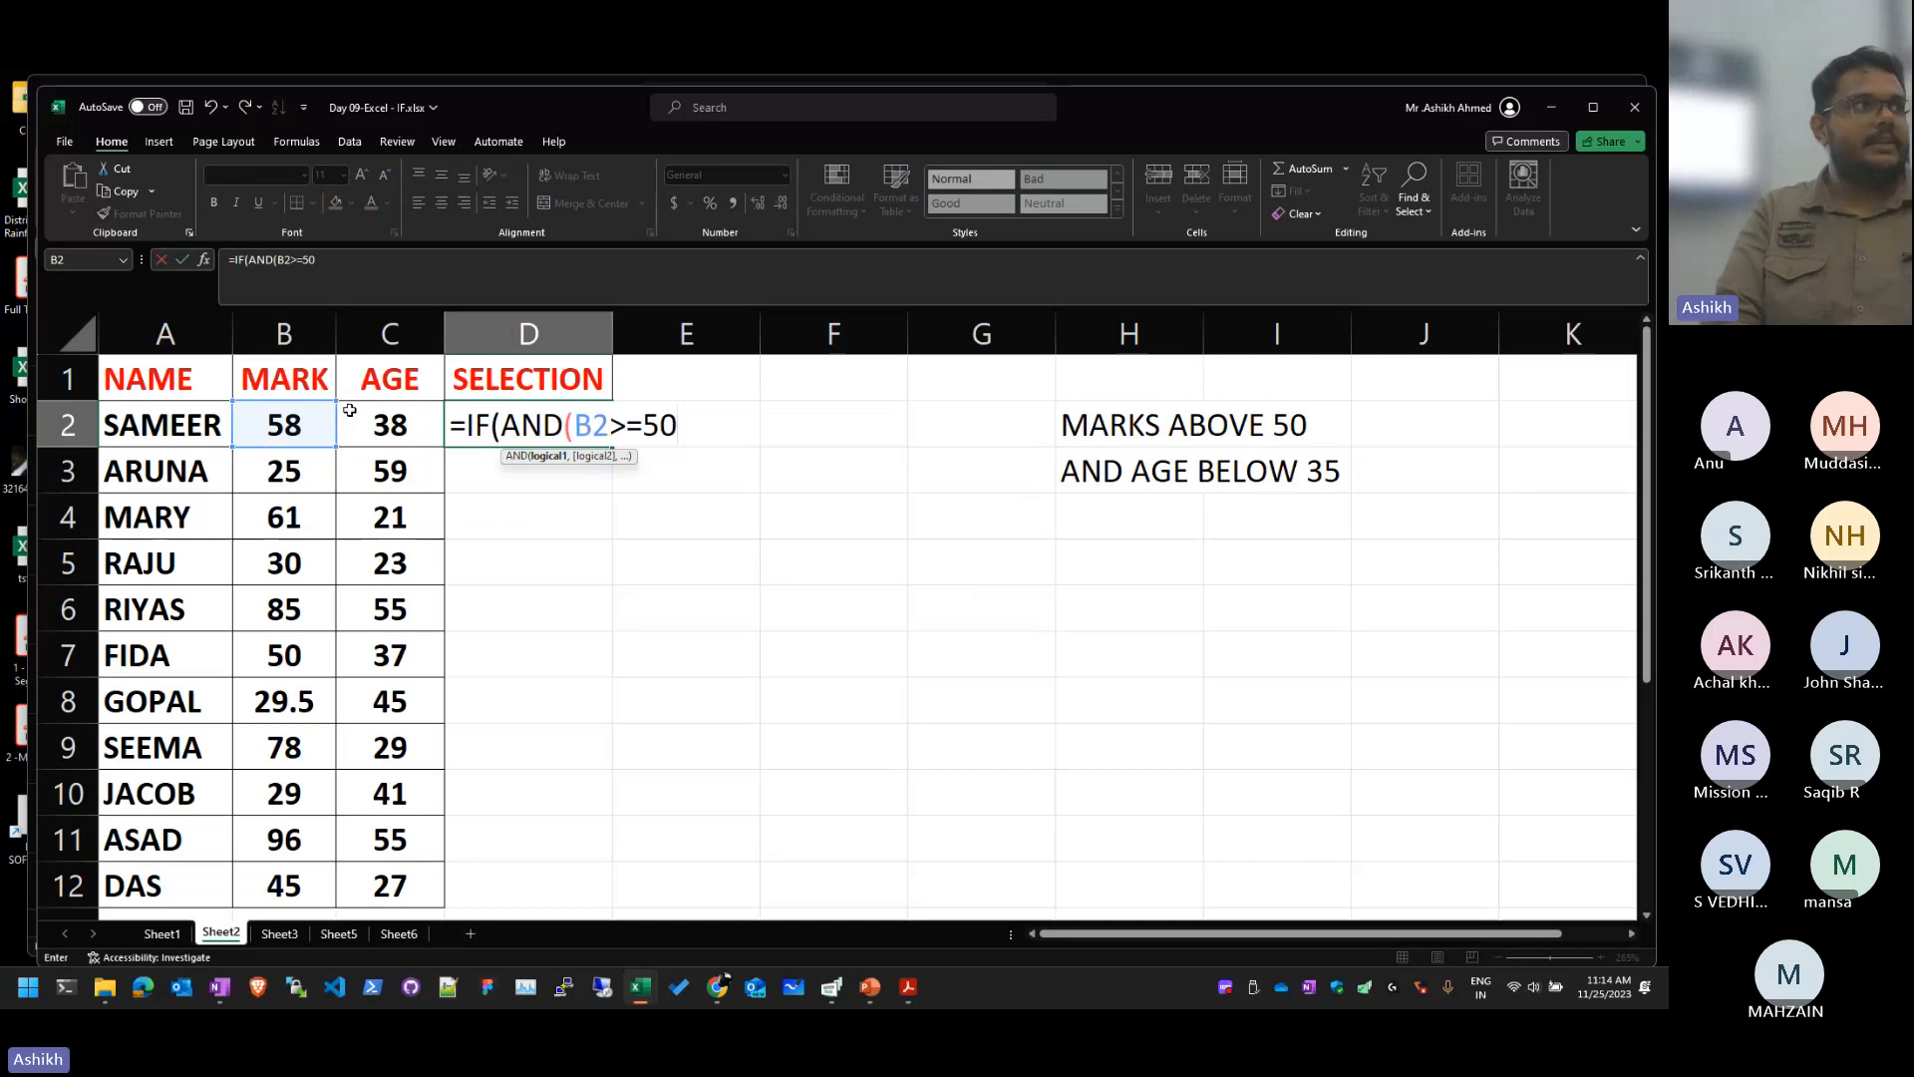
pyautogui.write(',')
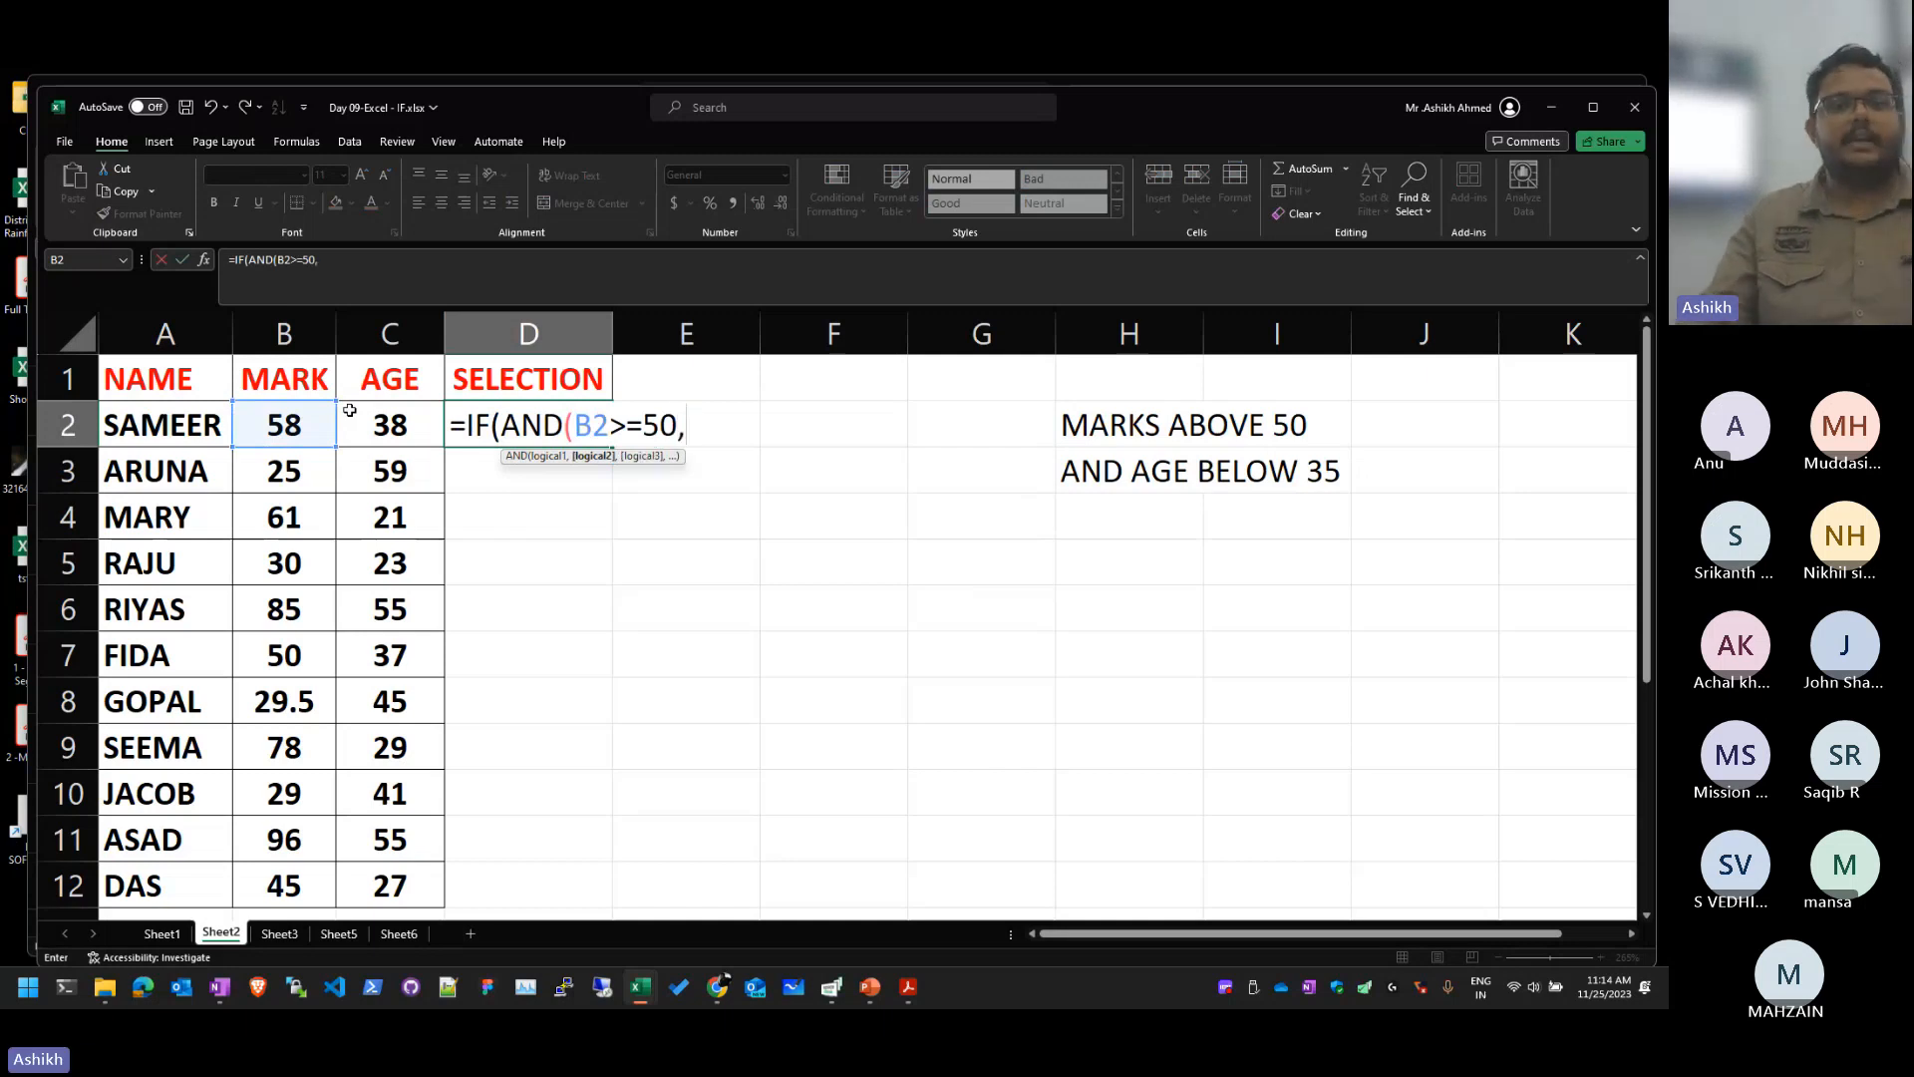
# Step: Add the second condition C2<35 to the AND test in D2 and close the AND function
pyautogui.click(381, 436)
pyautogui.write('<')
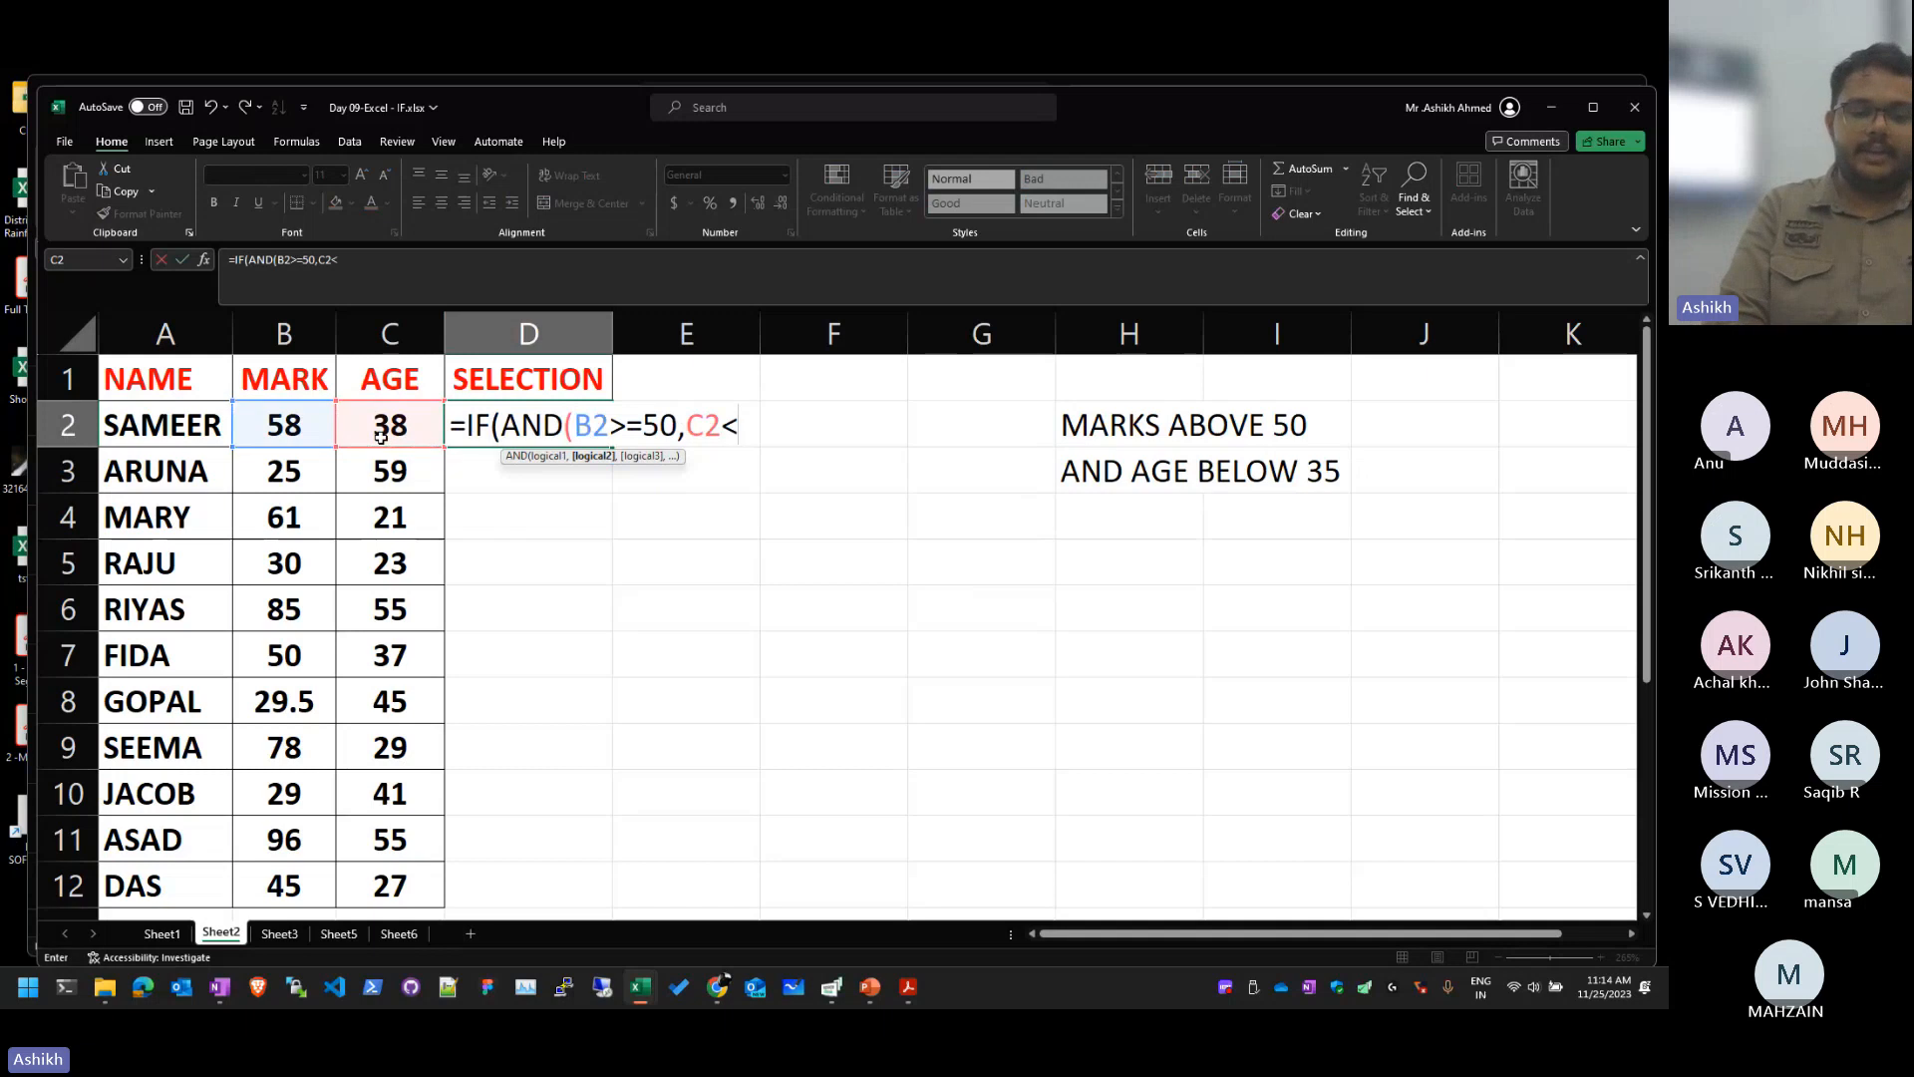
pyautogui.write('35')
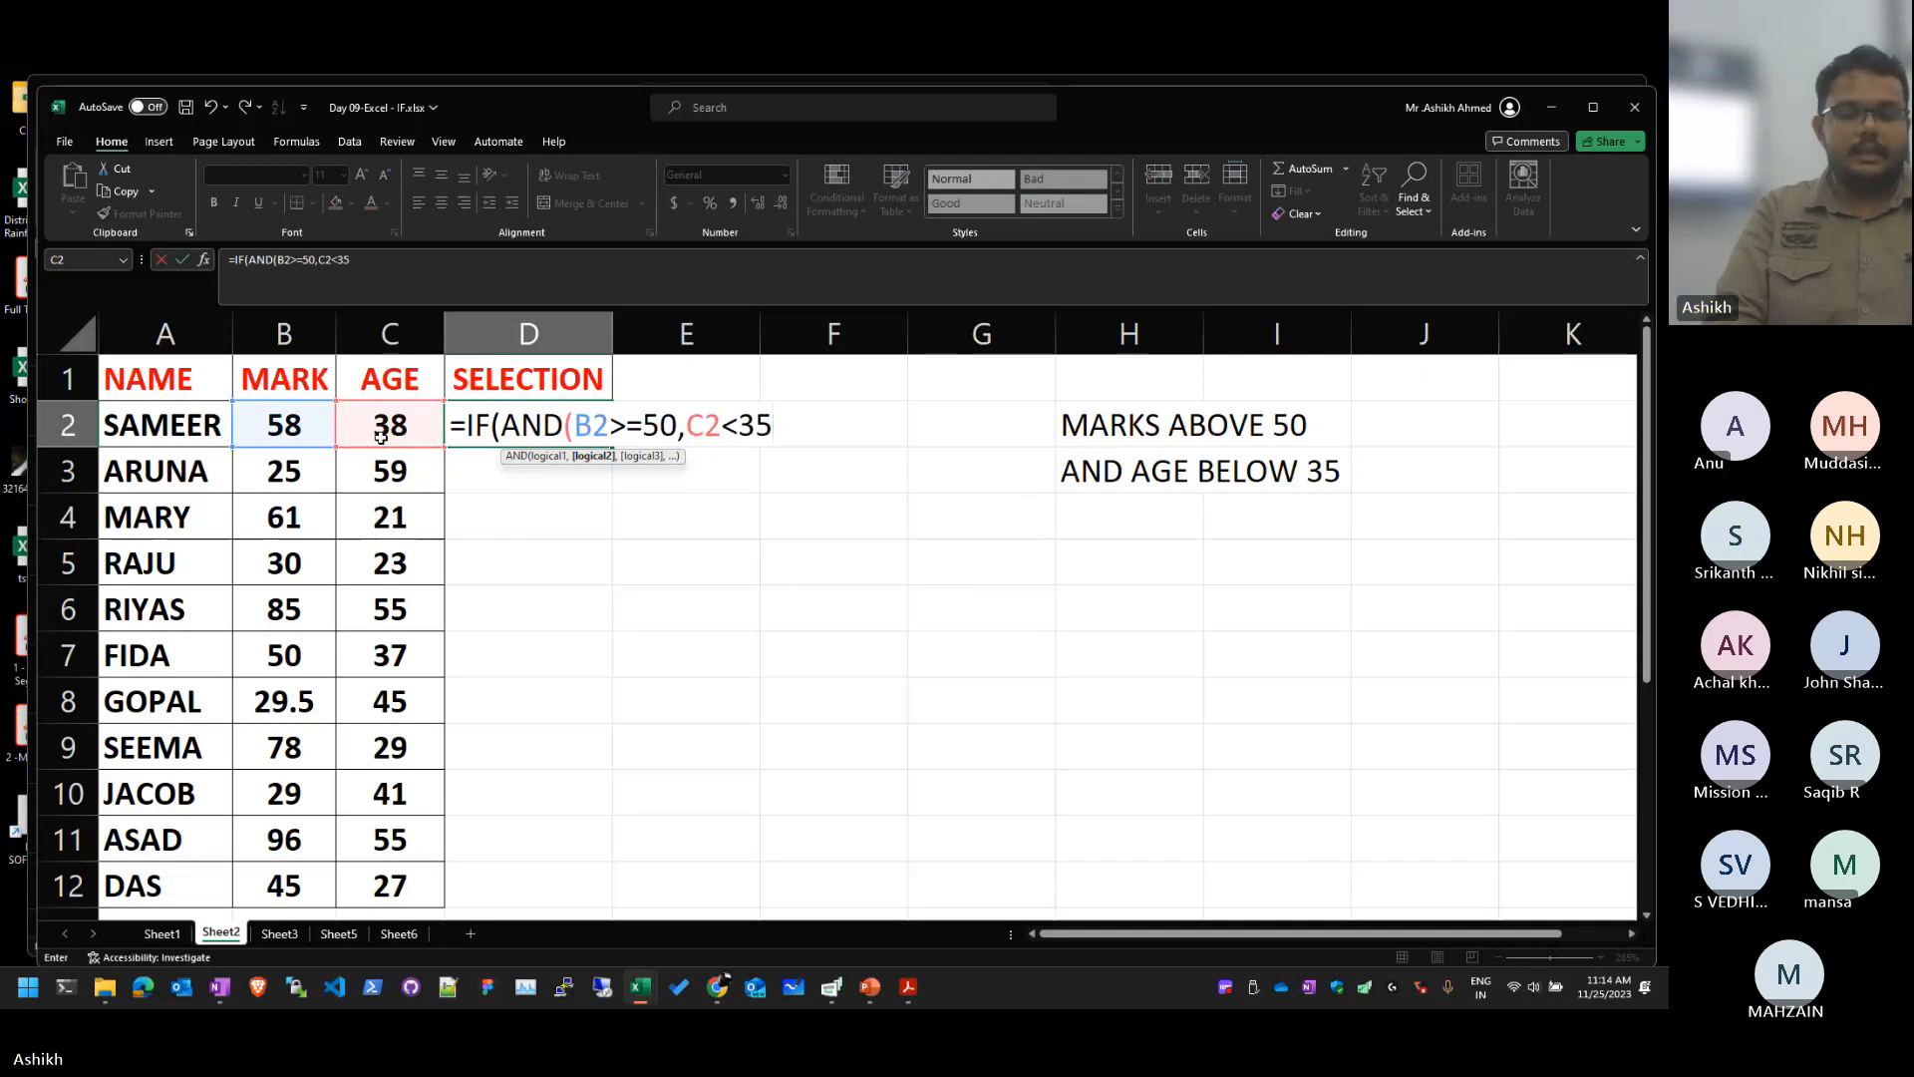
pyautogui.write(')')
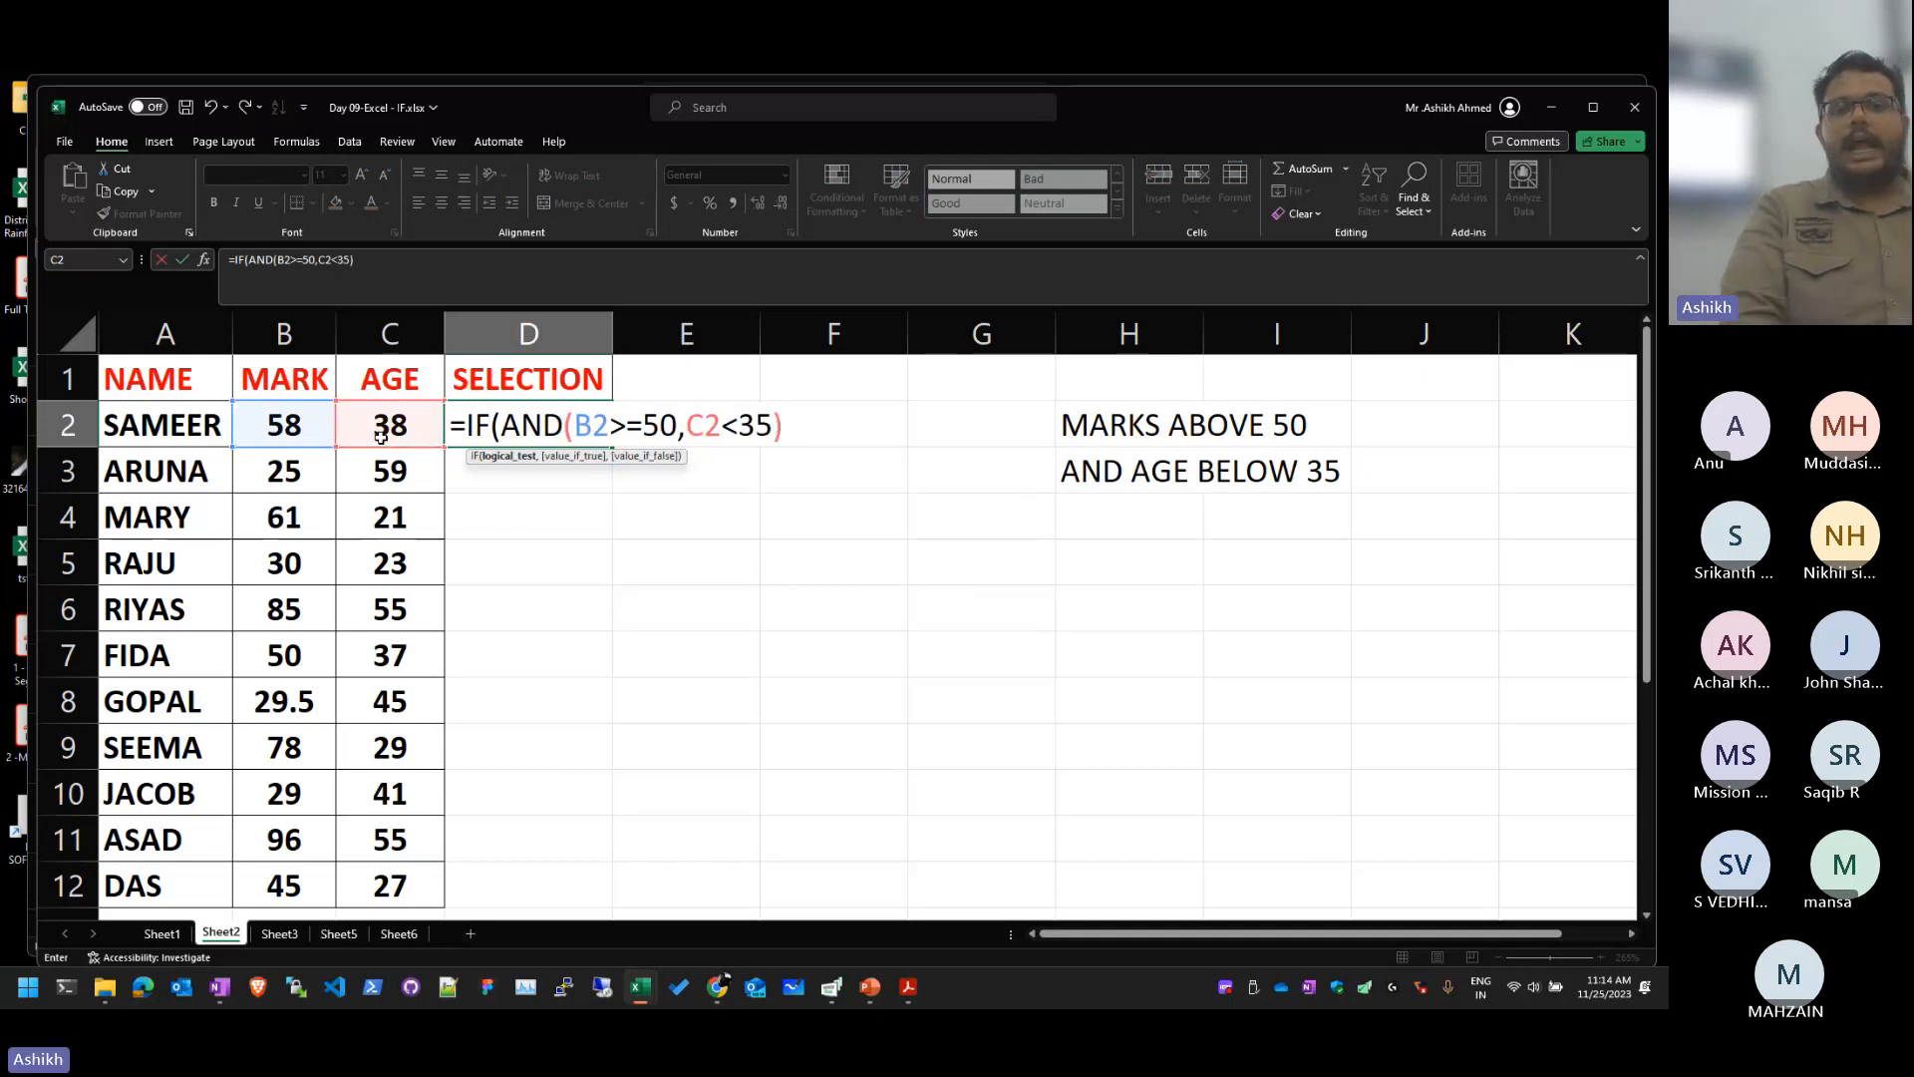
pyautogui.write(',')
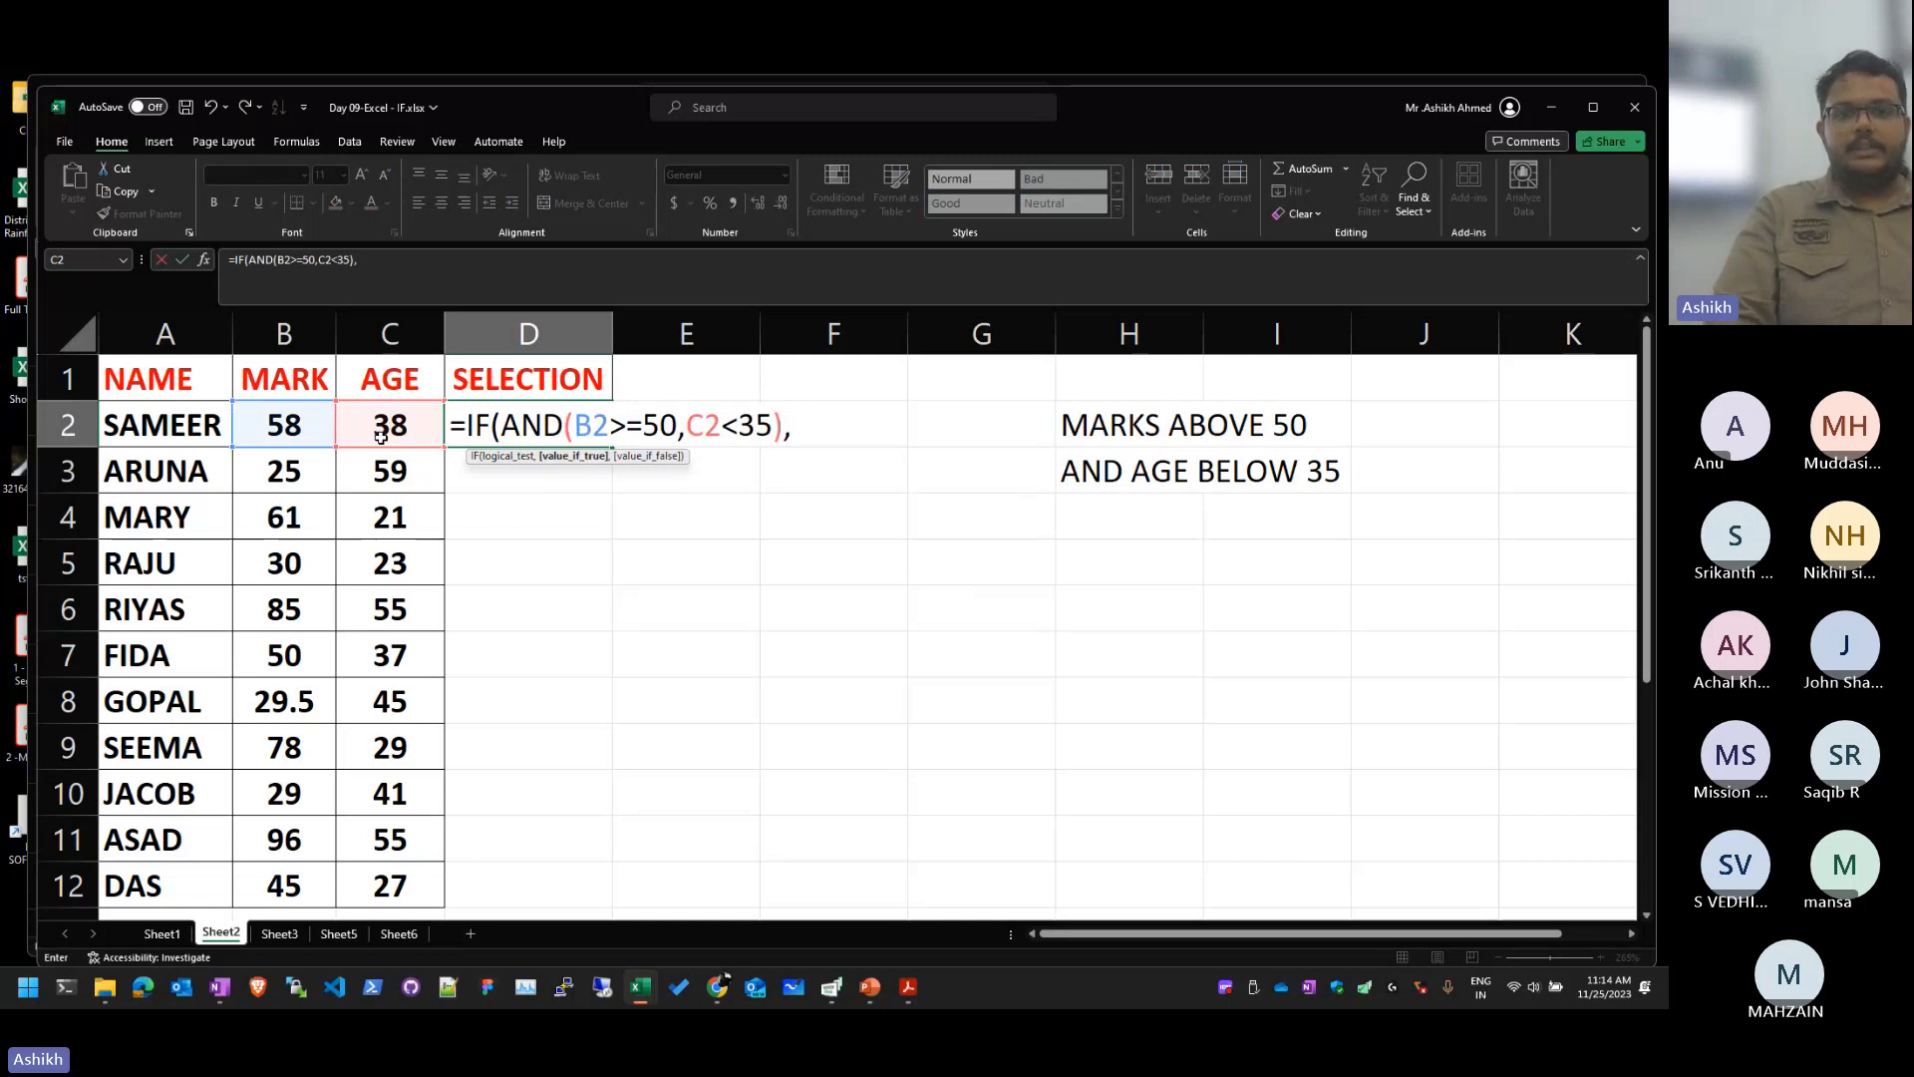
pyautogui.press('BackSpace')
pyautogui.press('BackSpace')
pyautogui.write(')')
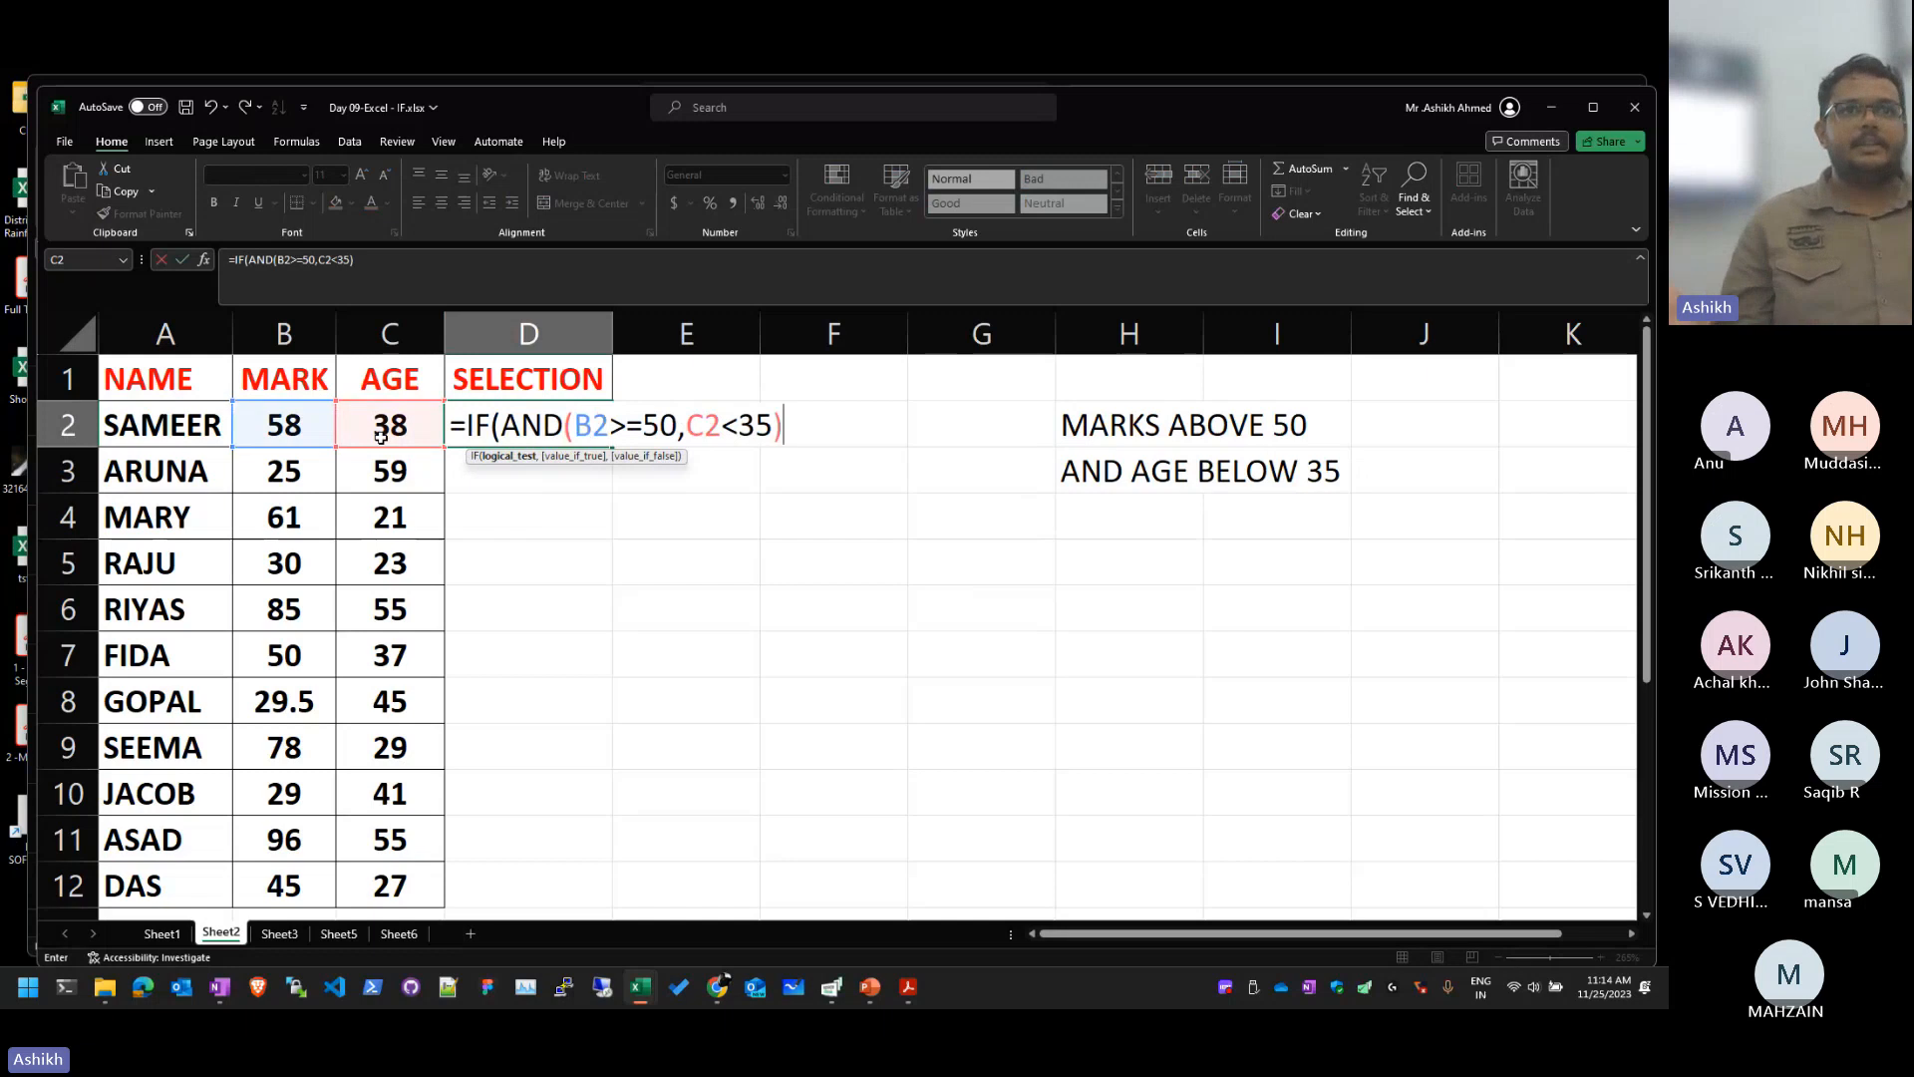
pyautogui.write(',')
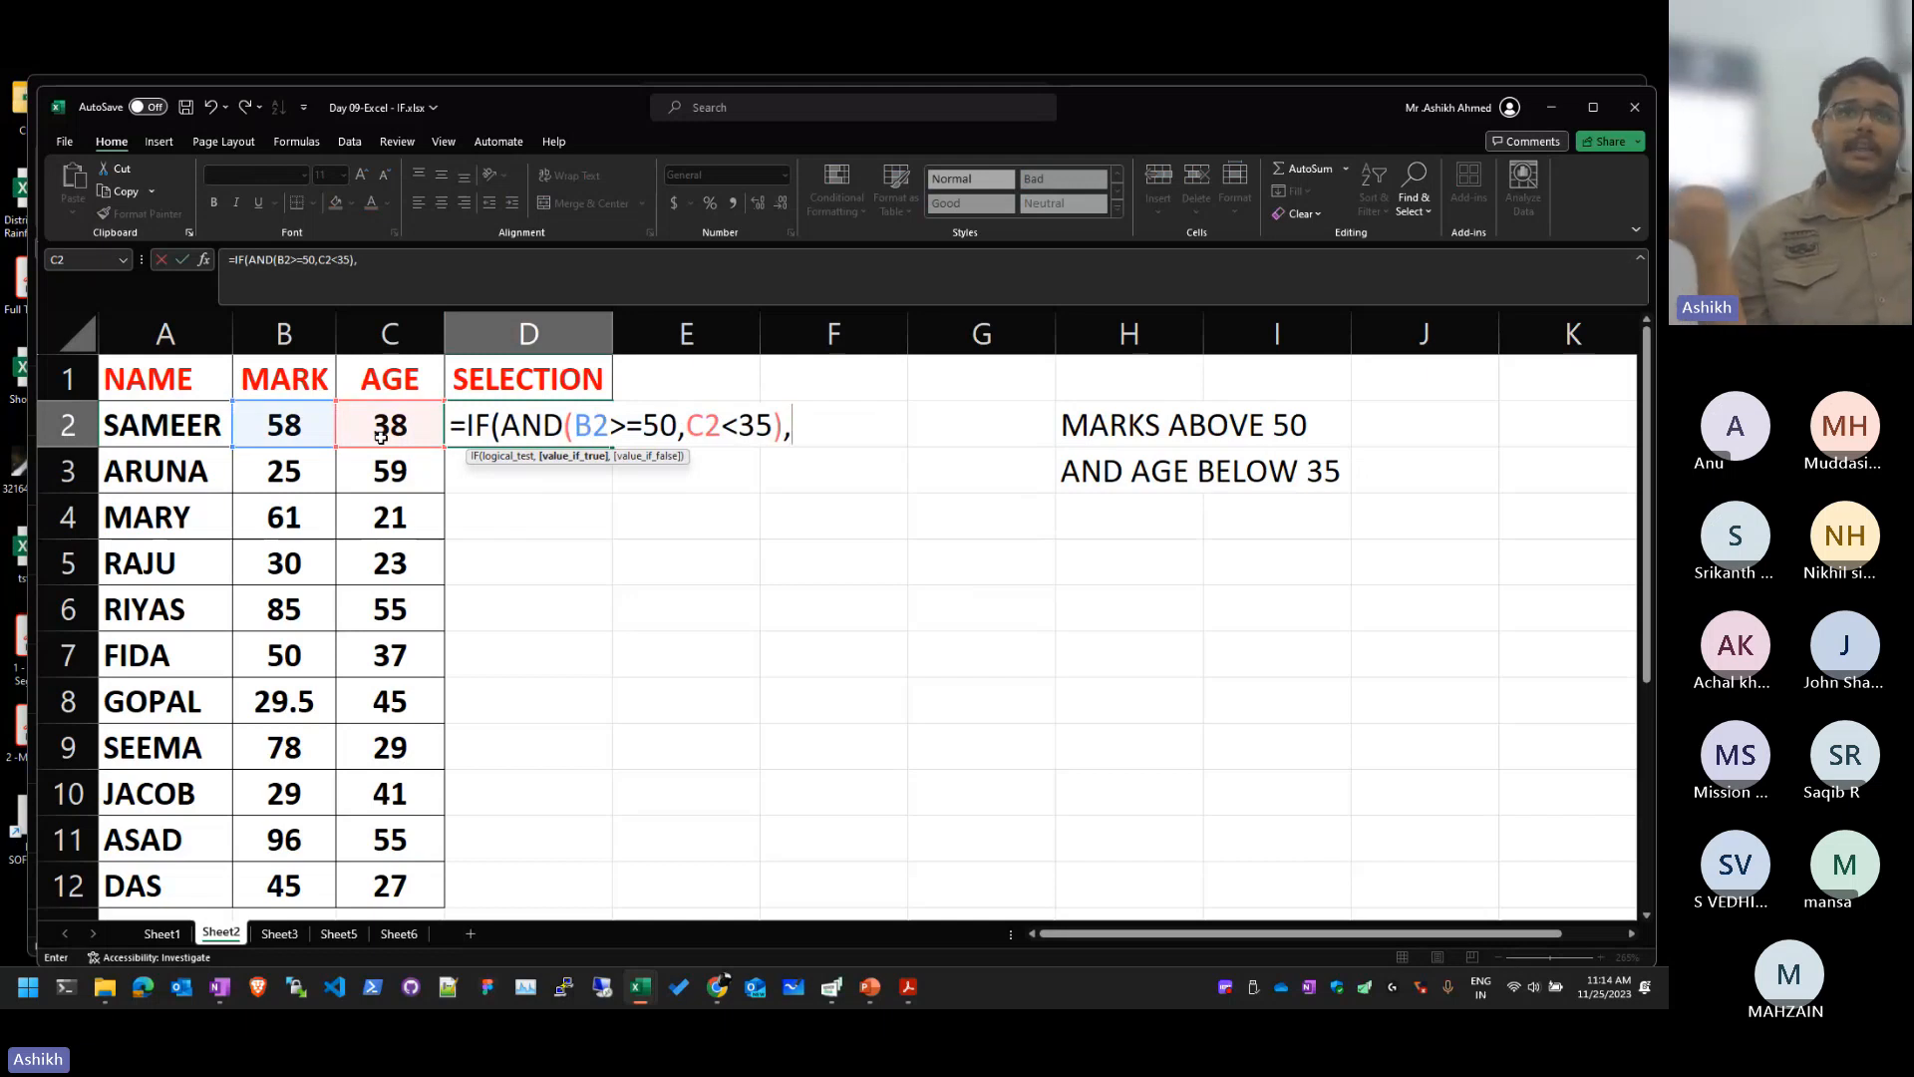
# Step: Complete the D2 formula to return "SELECTED" when both conditions hold and "NOT SELECTED" otherwise
pyautogui.write('"')
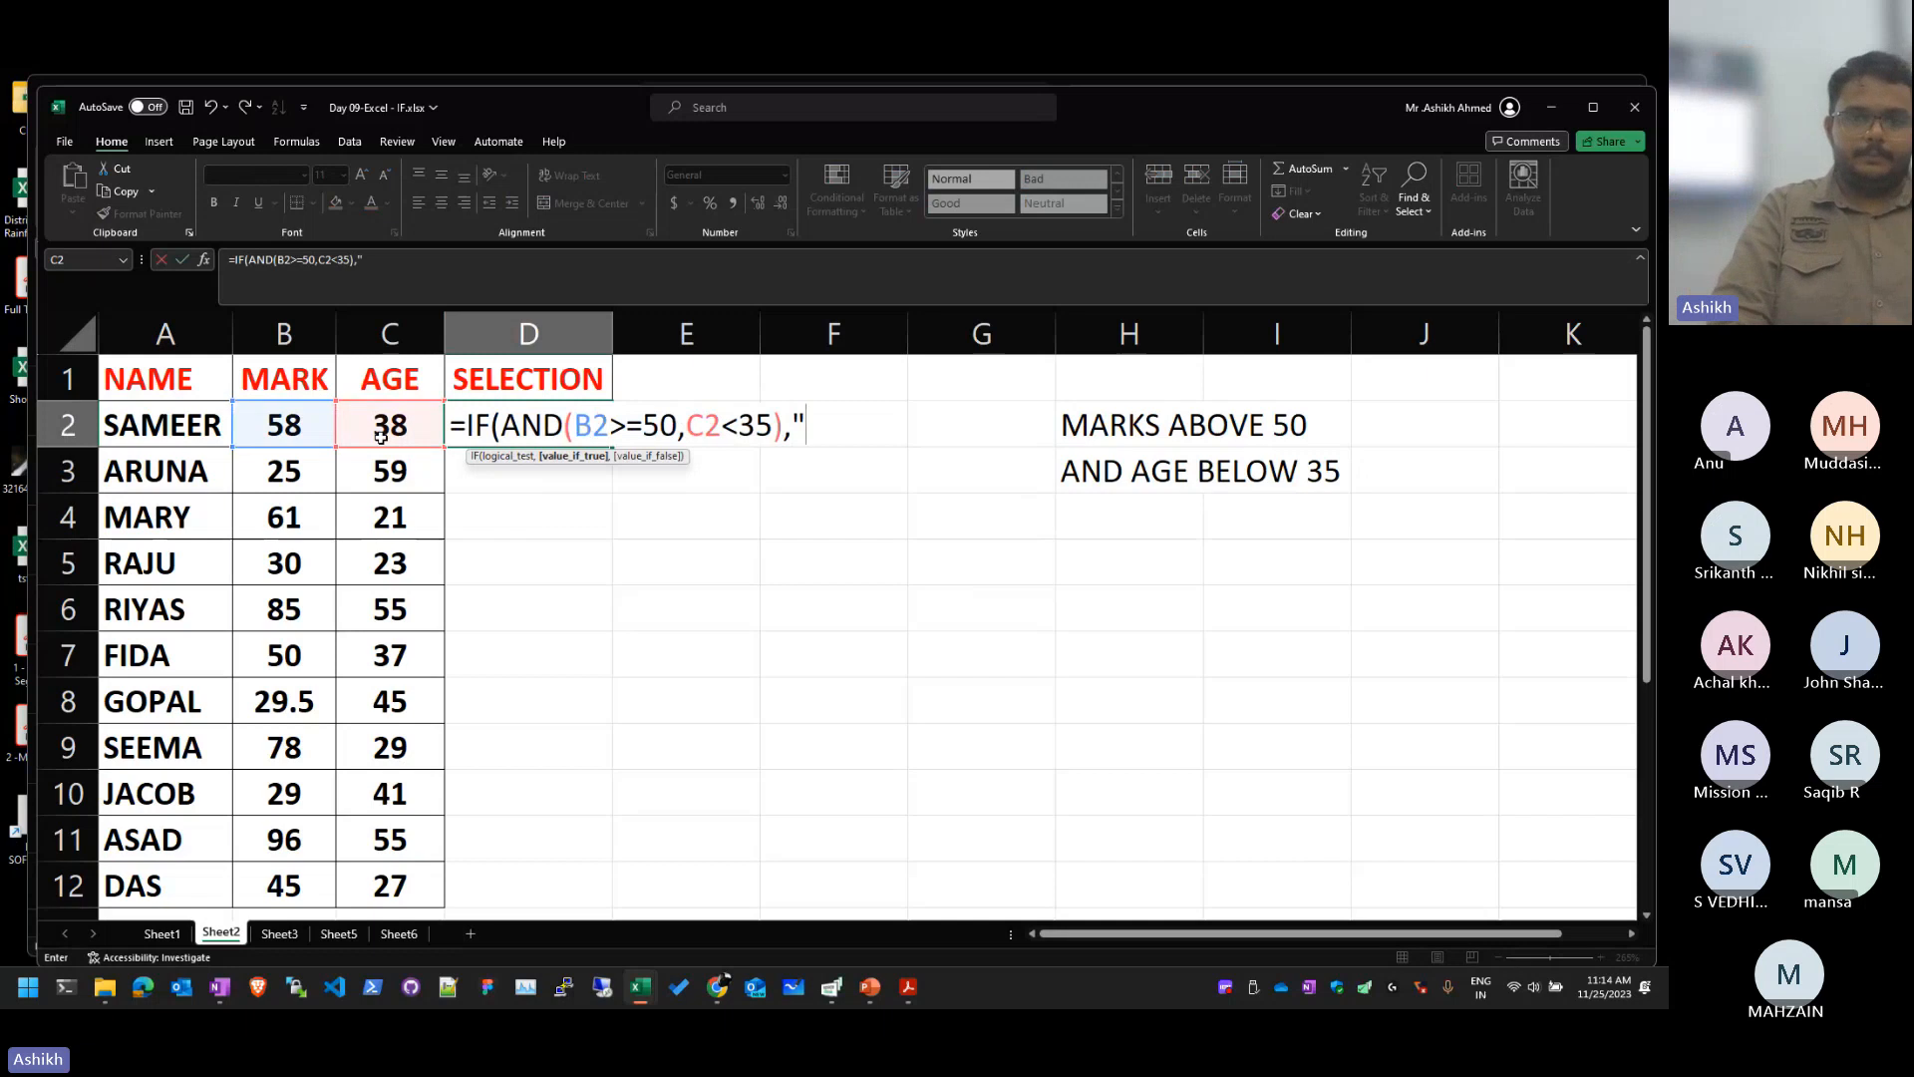
pyautogui.write('SELECTED",')
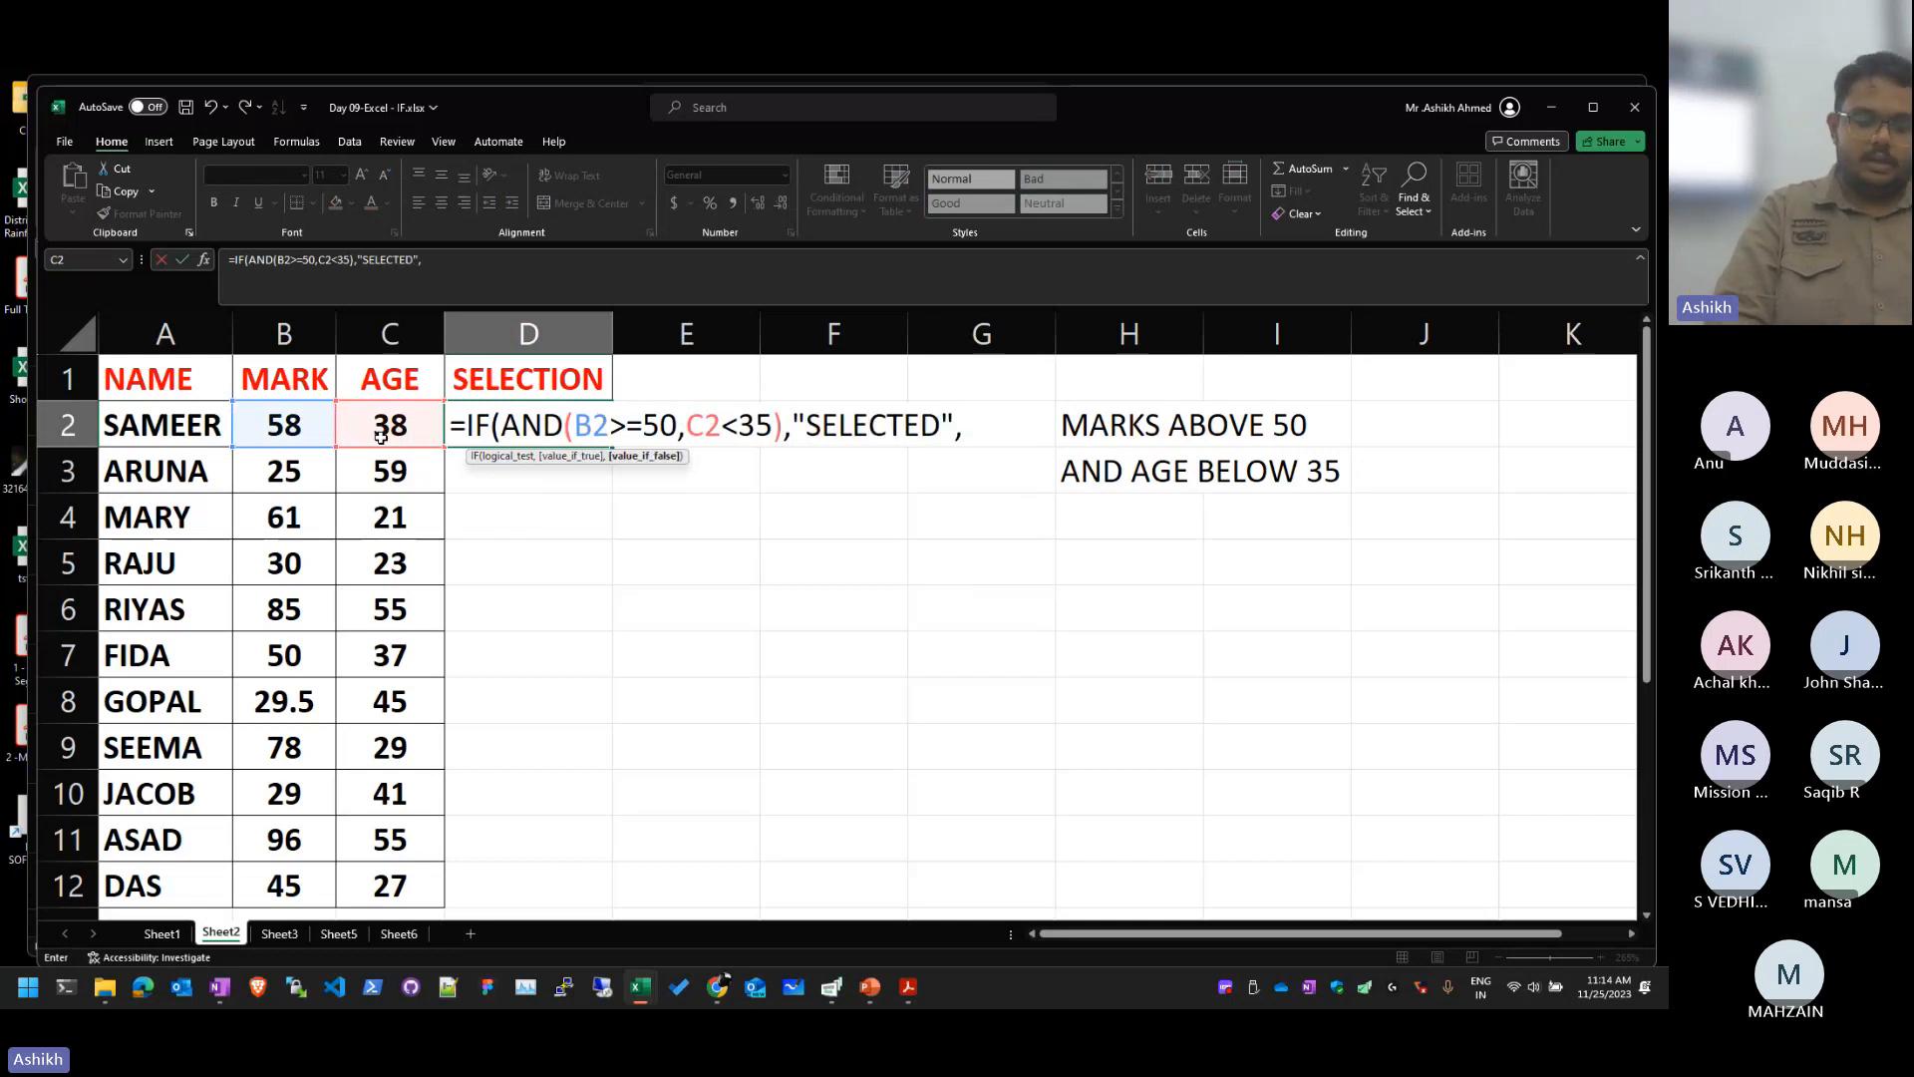
pyautogui.write('"NNOT')
pyautogui.press('BackSpace')
pyautogui.press('BackSpace')
pyautogui.press('BackSpace')
pyautogui.write('OT')
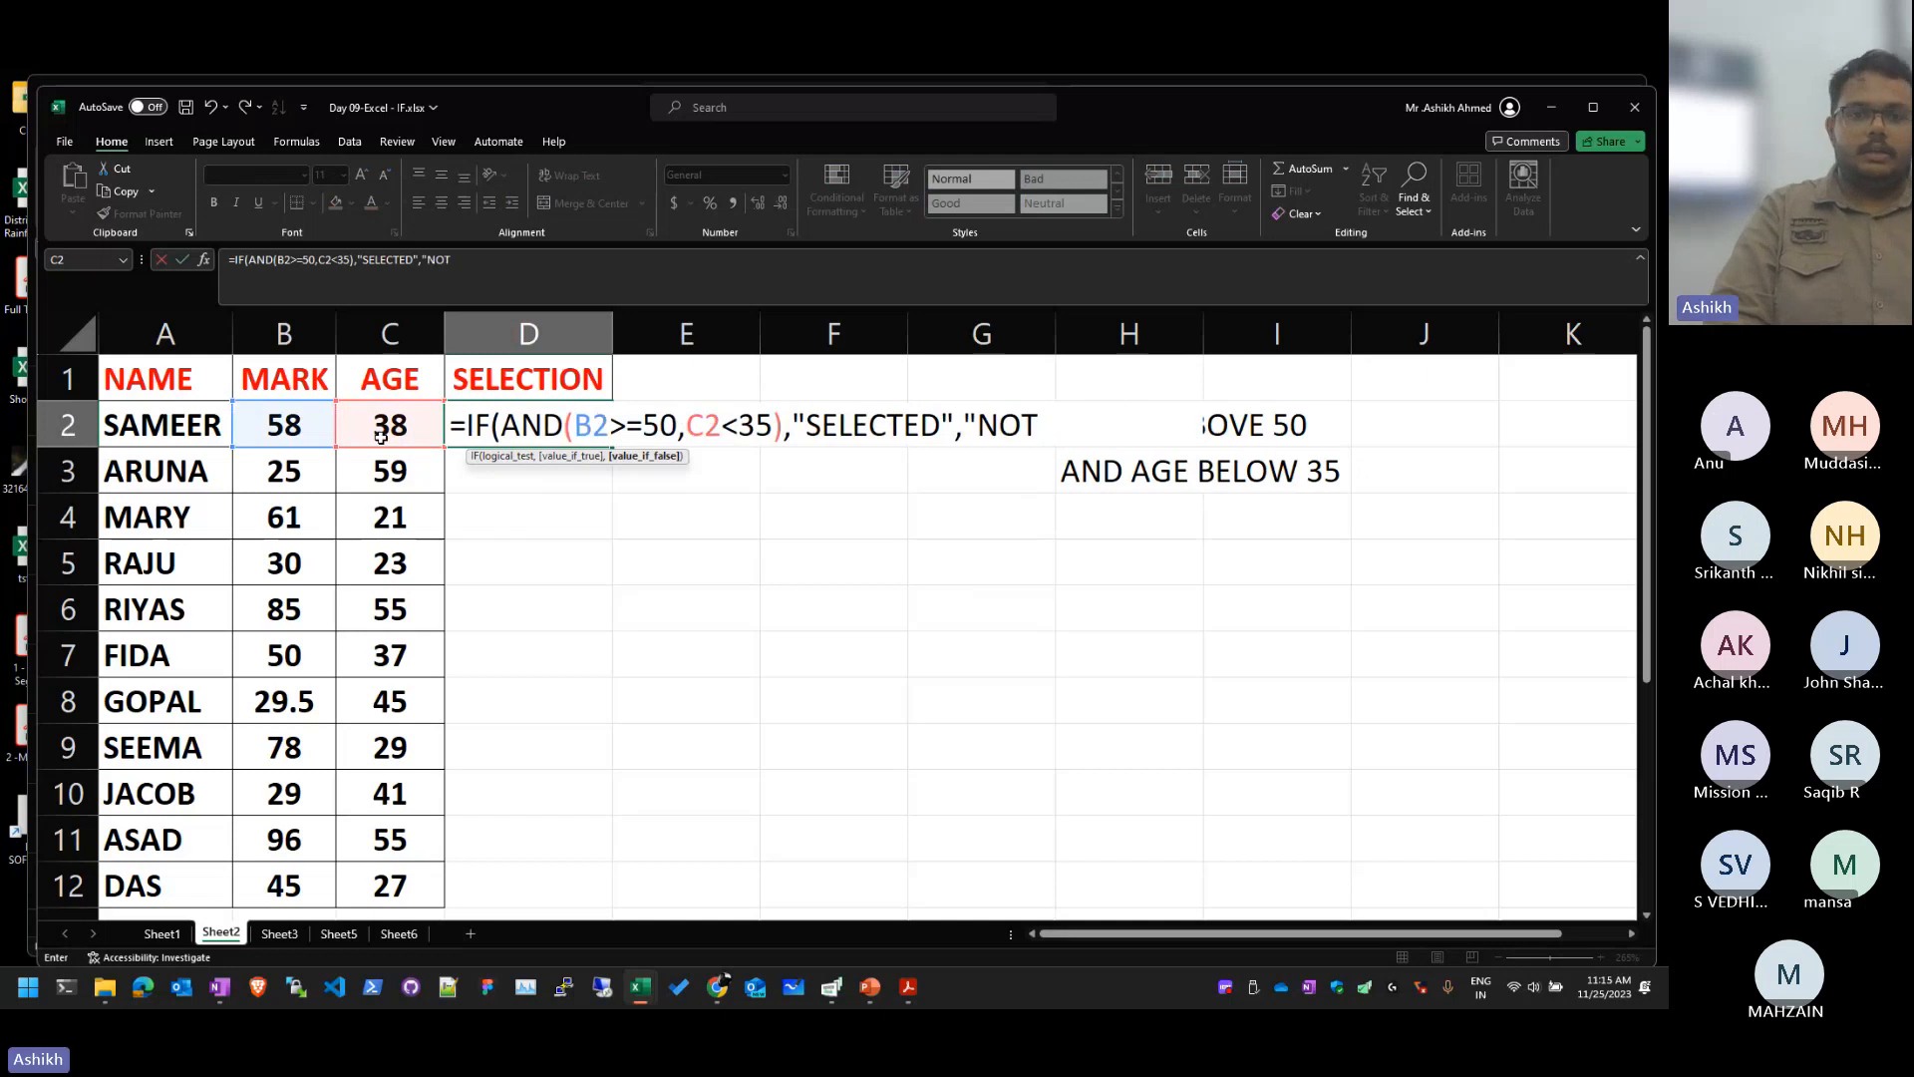
pyautogui.write(' SELECTE')
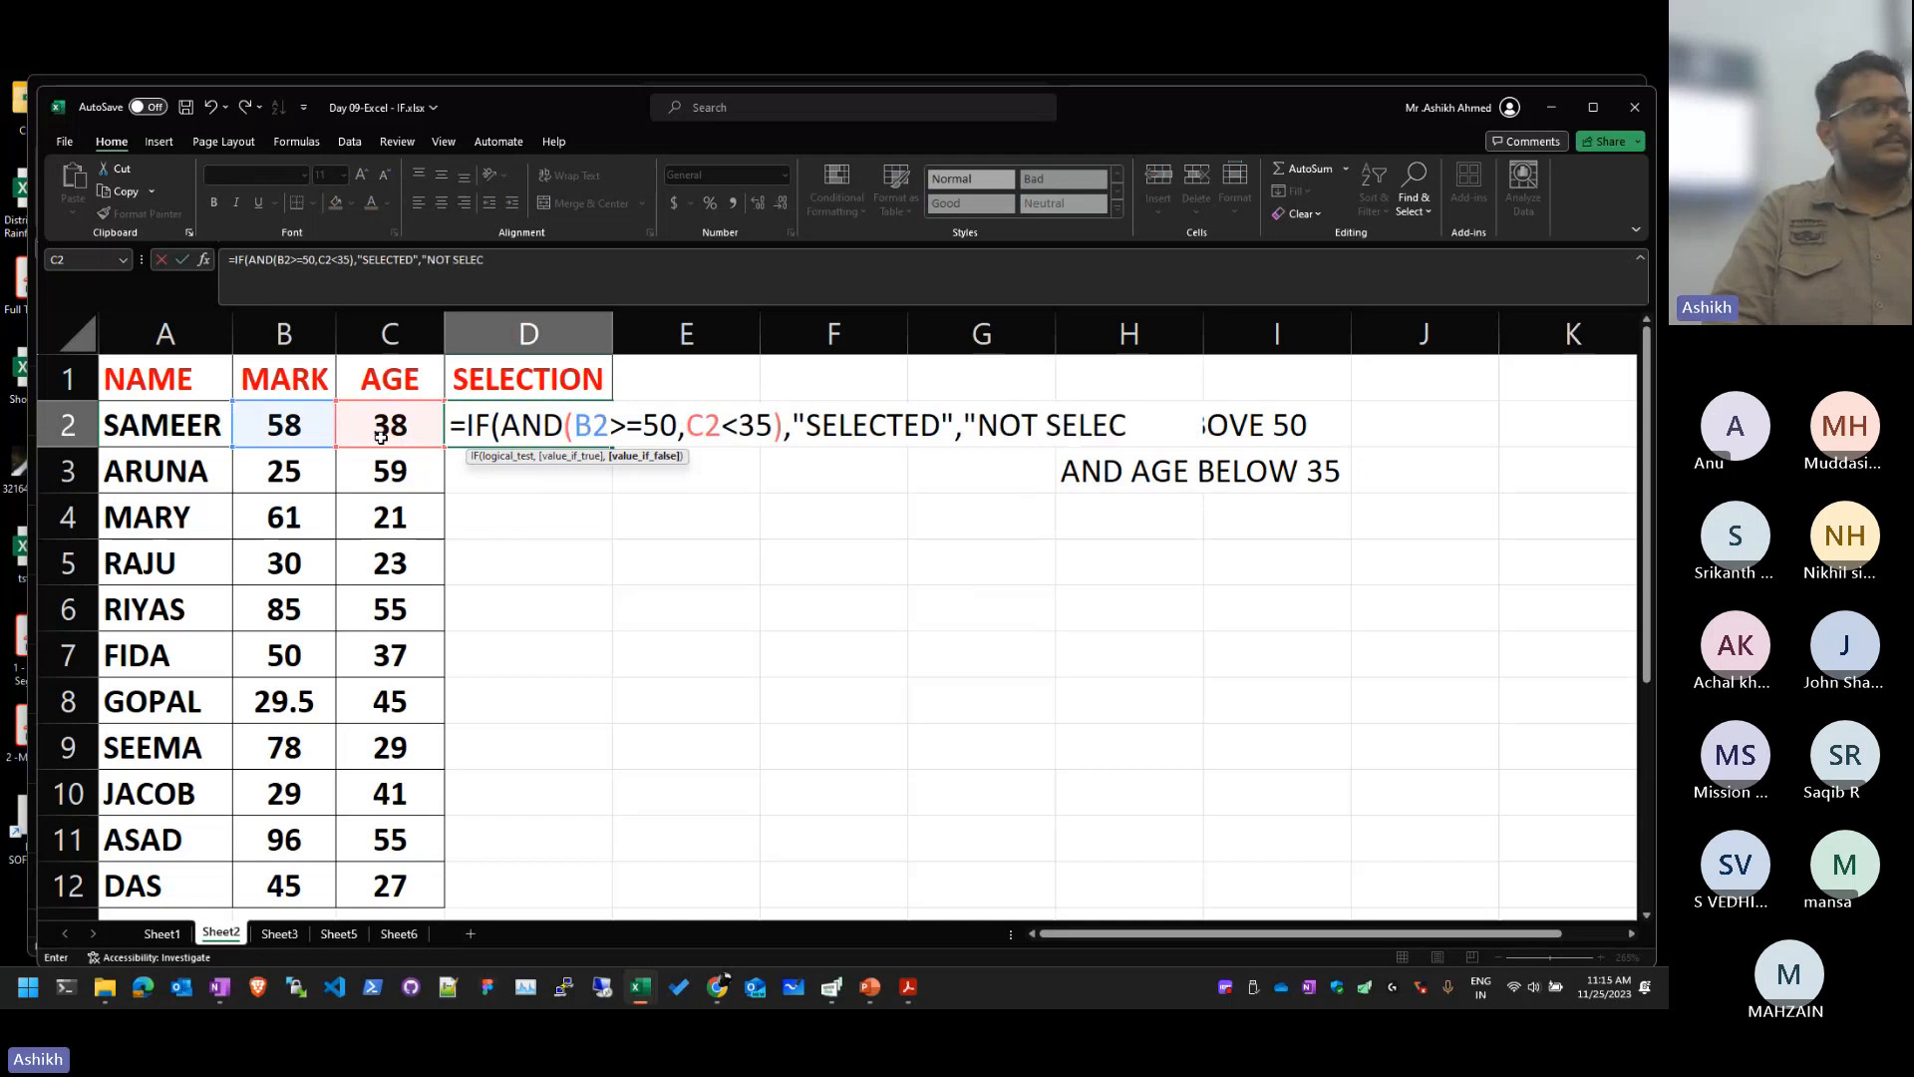
pyautogui.write('D")')
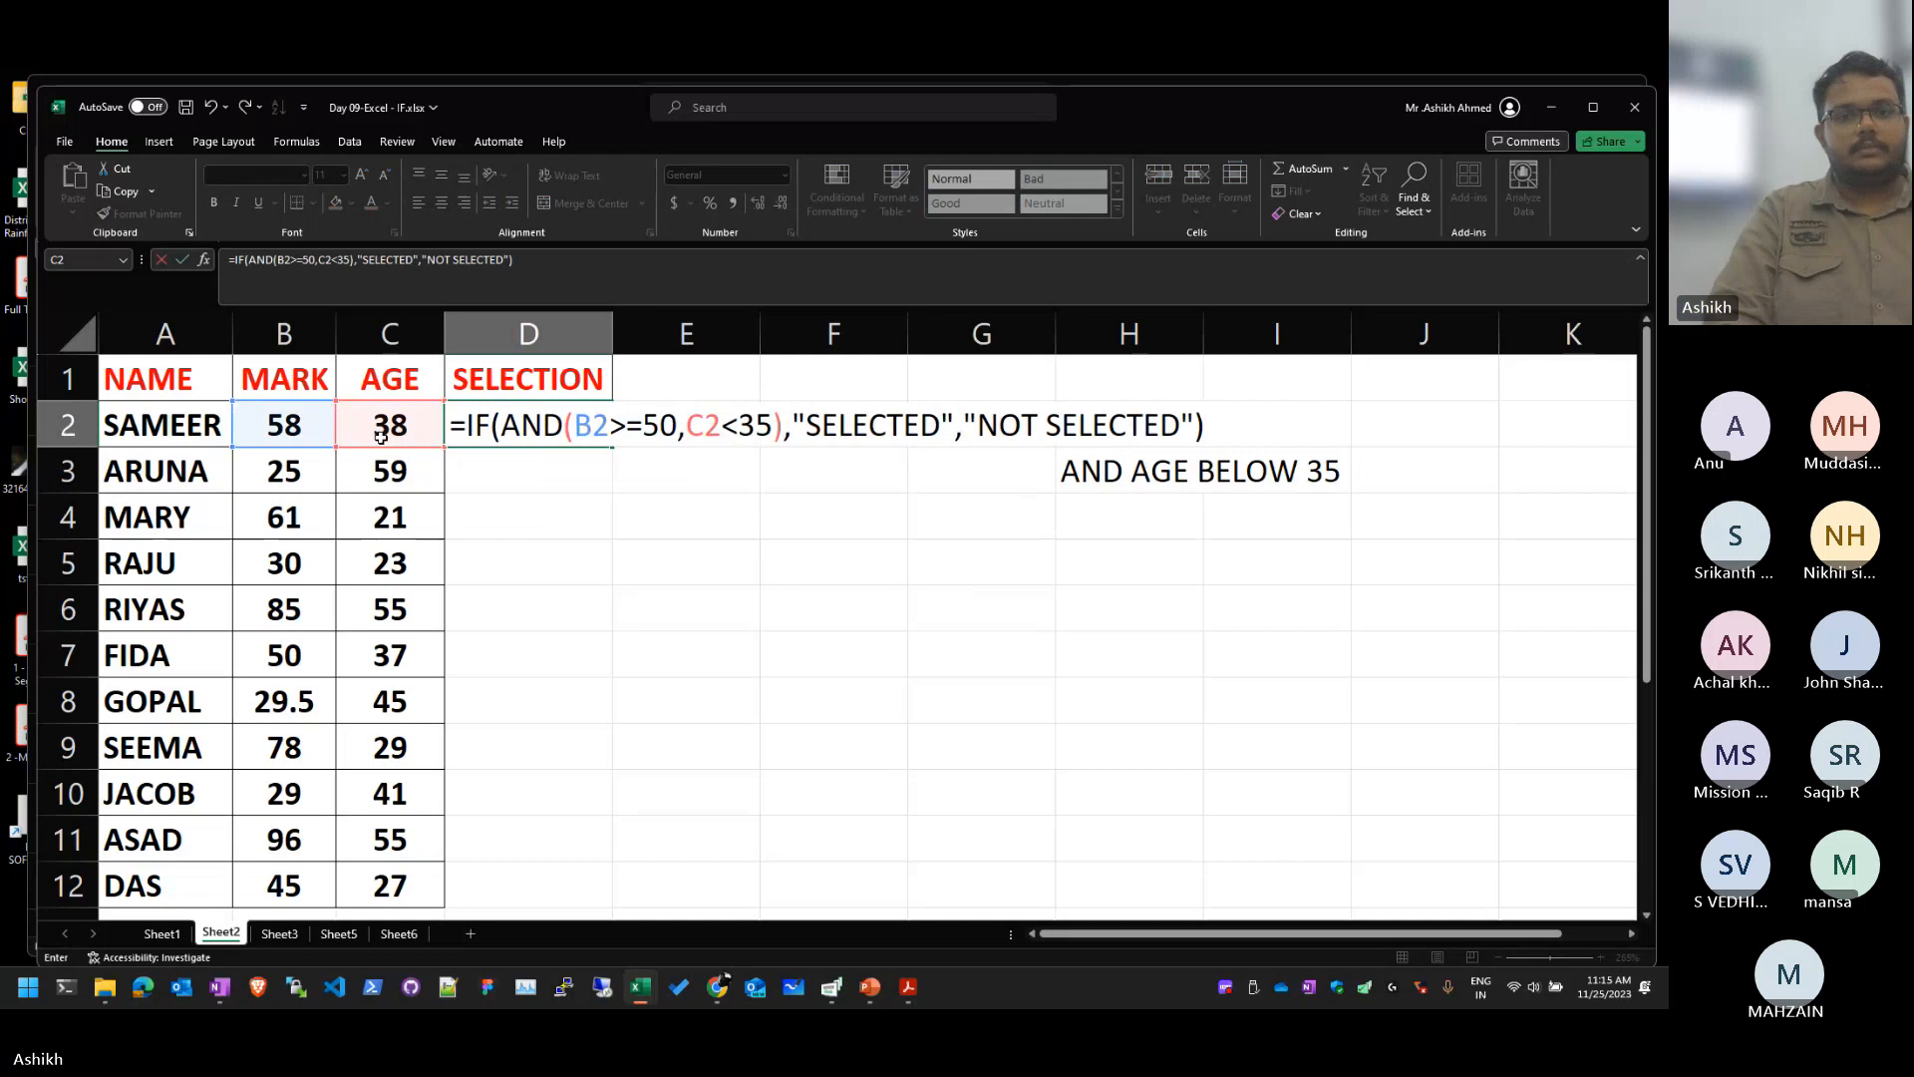
pyautogui.press('Return')
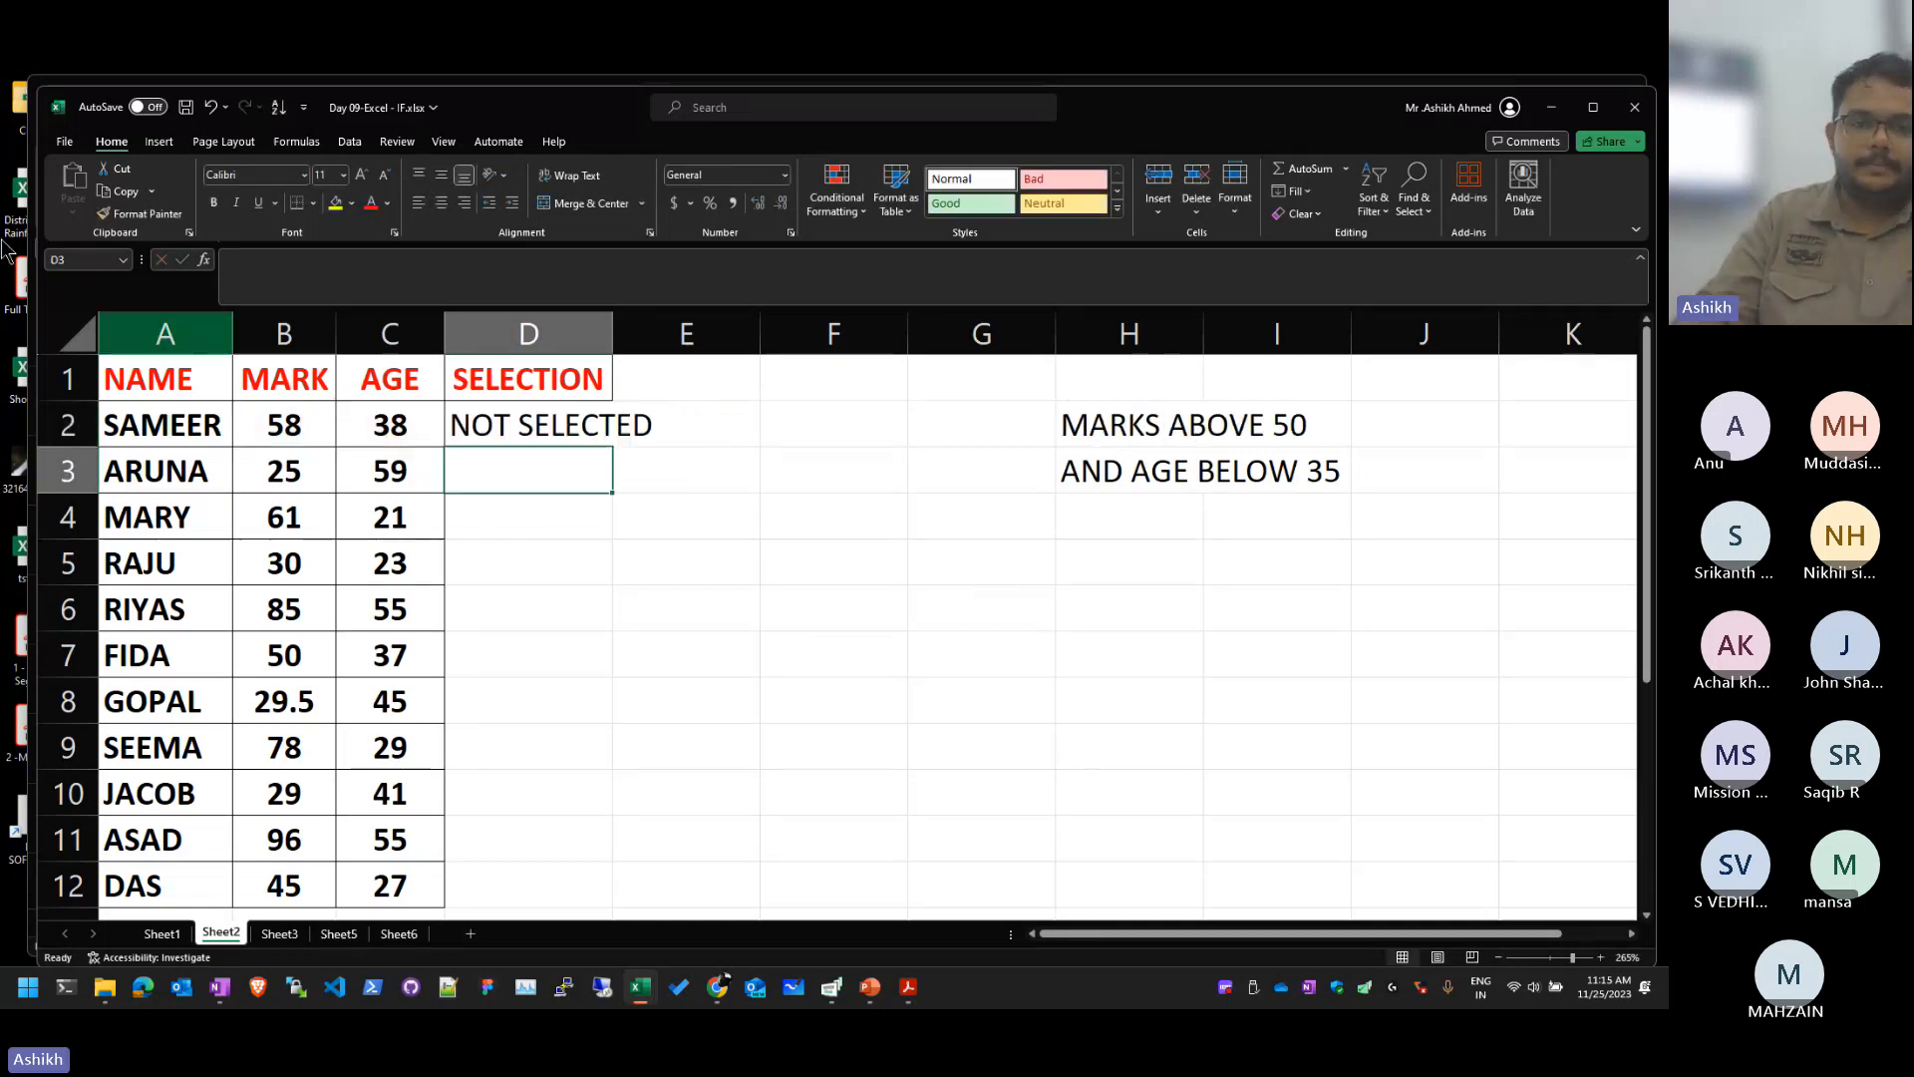
# Step: Fill the D2 formula down the SELECTION column and fit column D's width to its contents
pyautogui.click(528, 425)
pyautogui.doubleClick(612, 447)
pyautogui.click(772, 504)
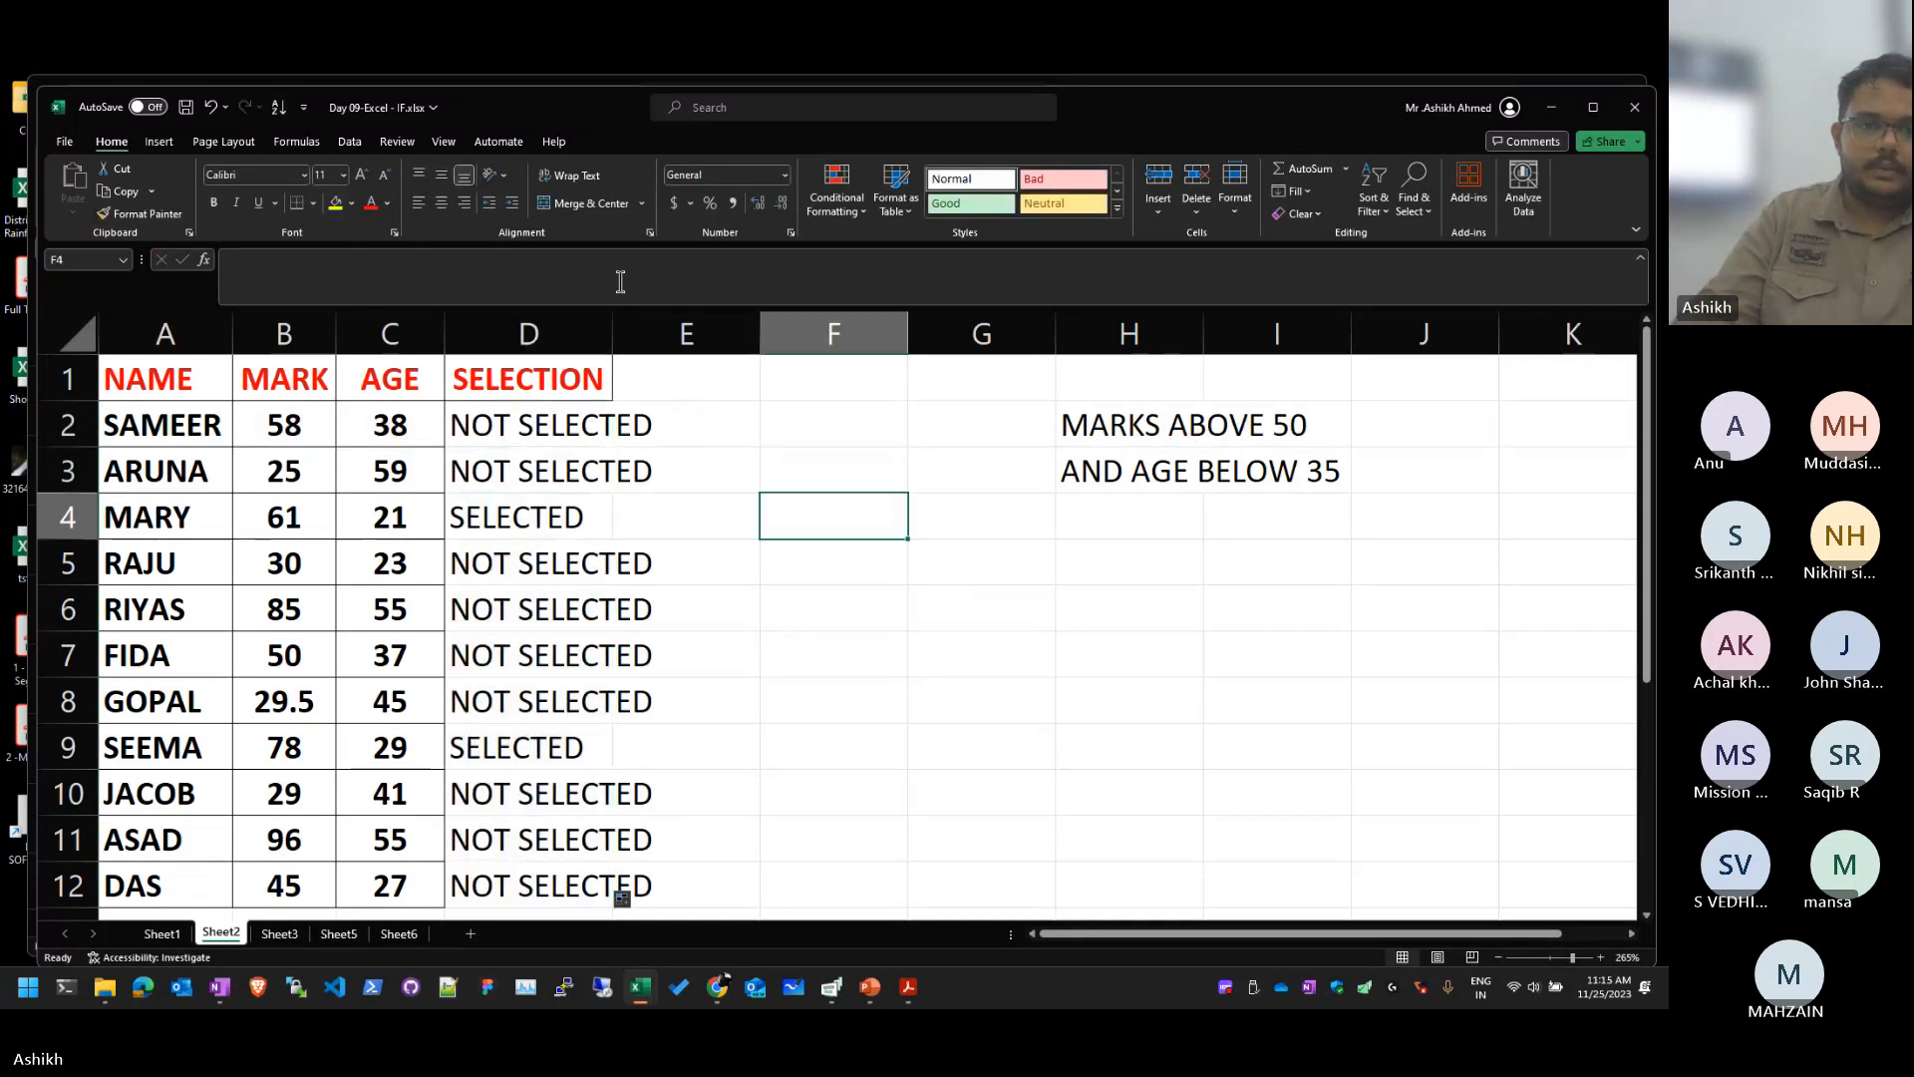
pyautogui.doubleClick(616, 332)
# Step: Review the complete IF and AND formula in D2 without changing it
pyautogui.press('Left')
pyautogui.press('Left')
pyautogui.press('Up')
pyautogui.press('Up')
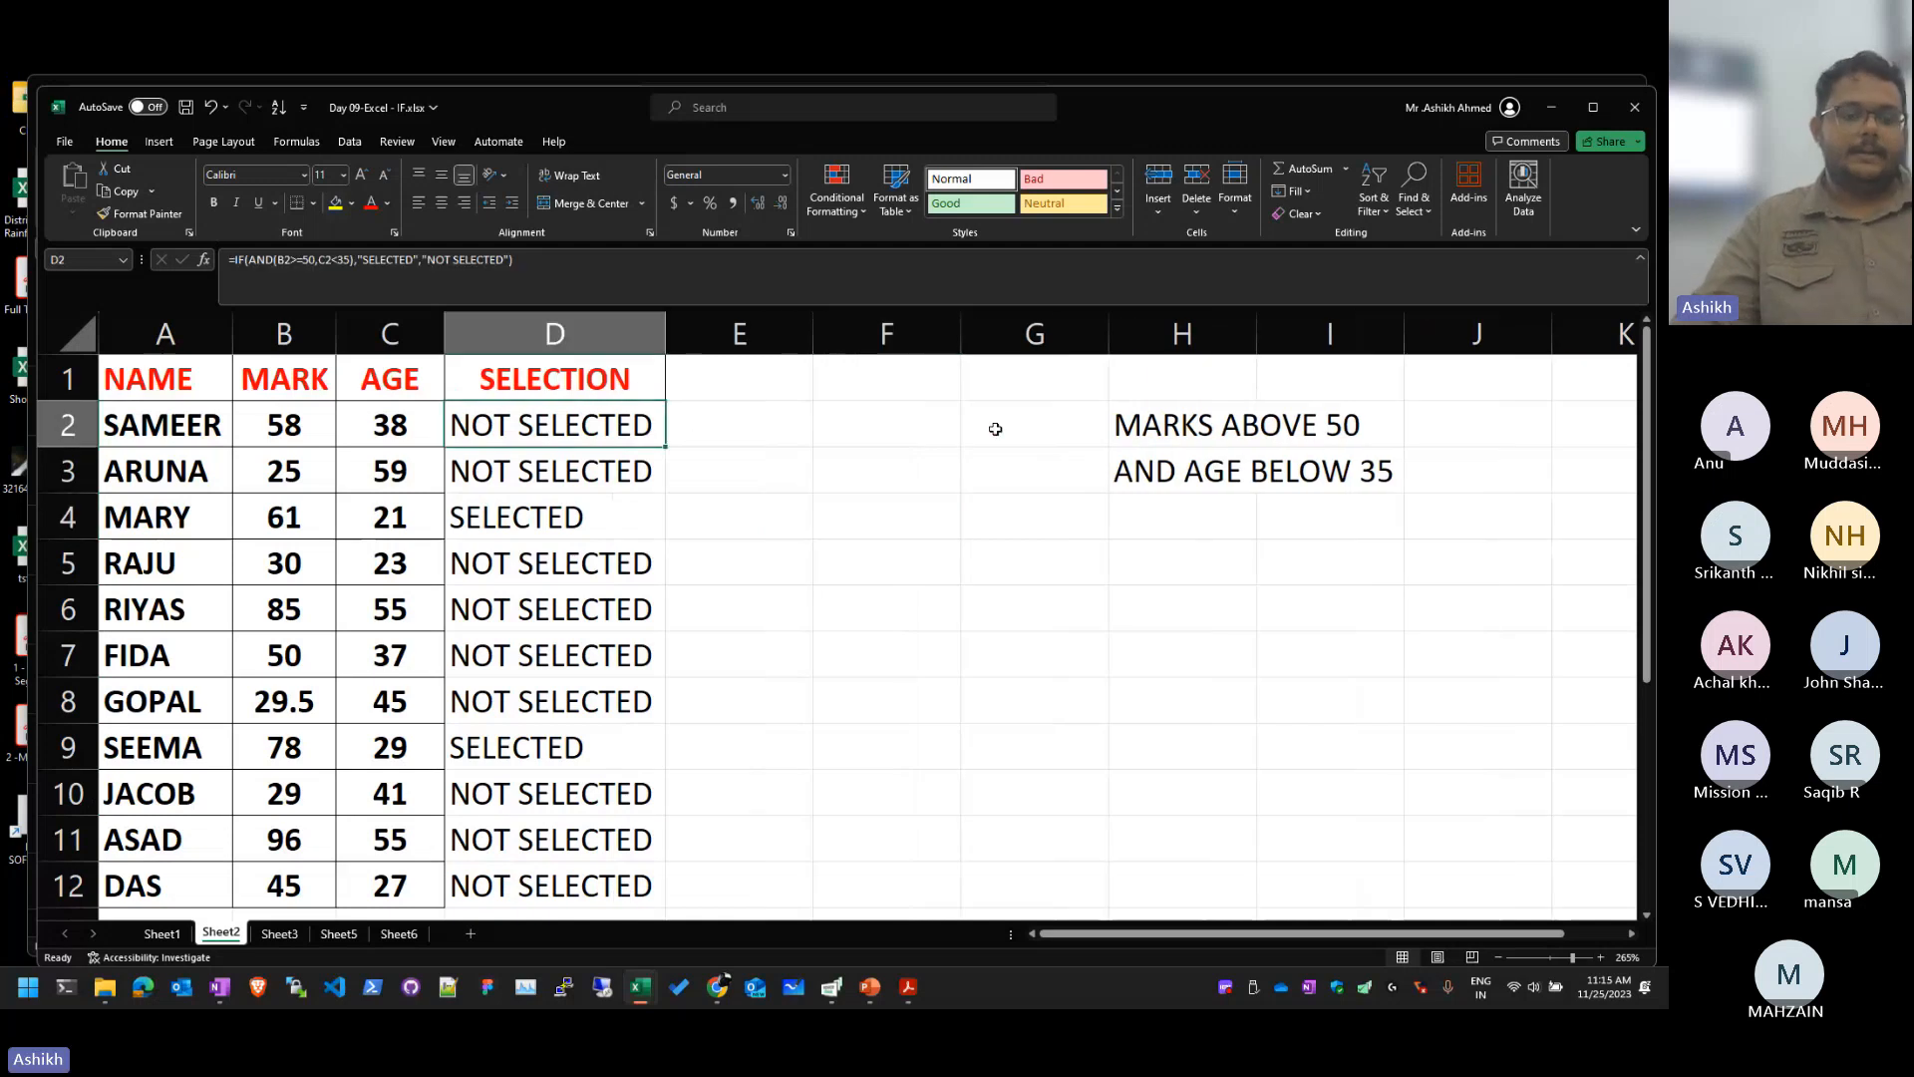
pyautogui.press('F2')
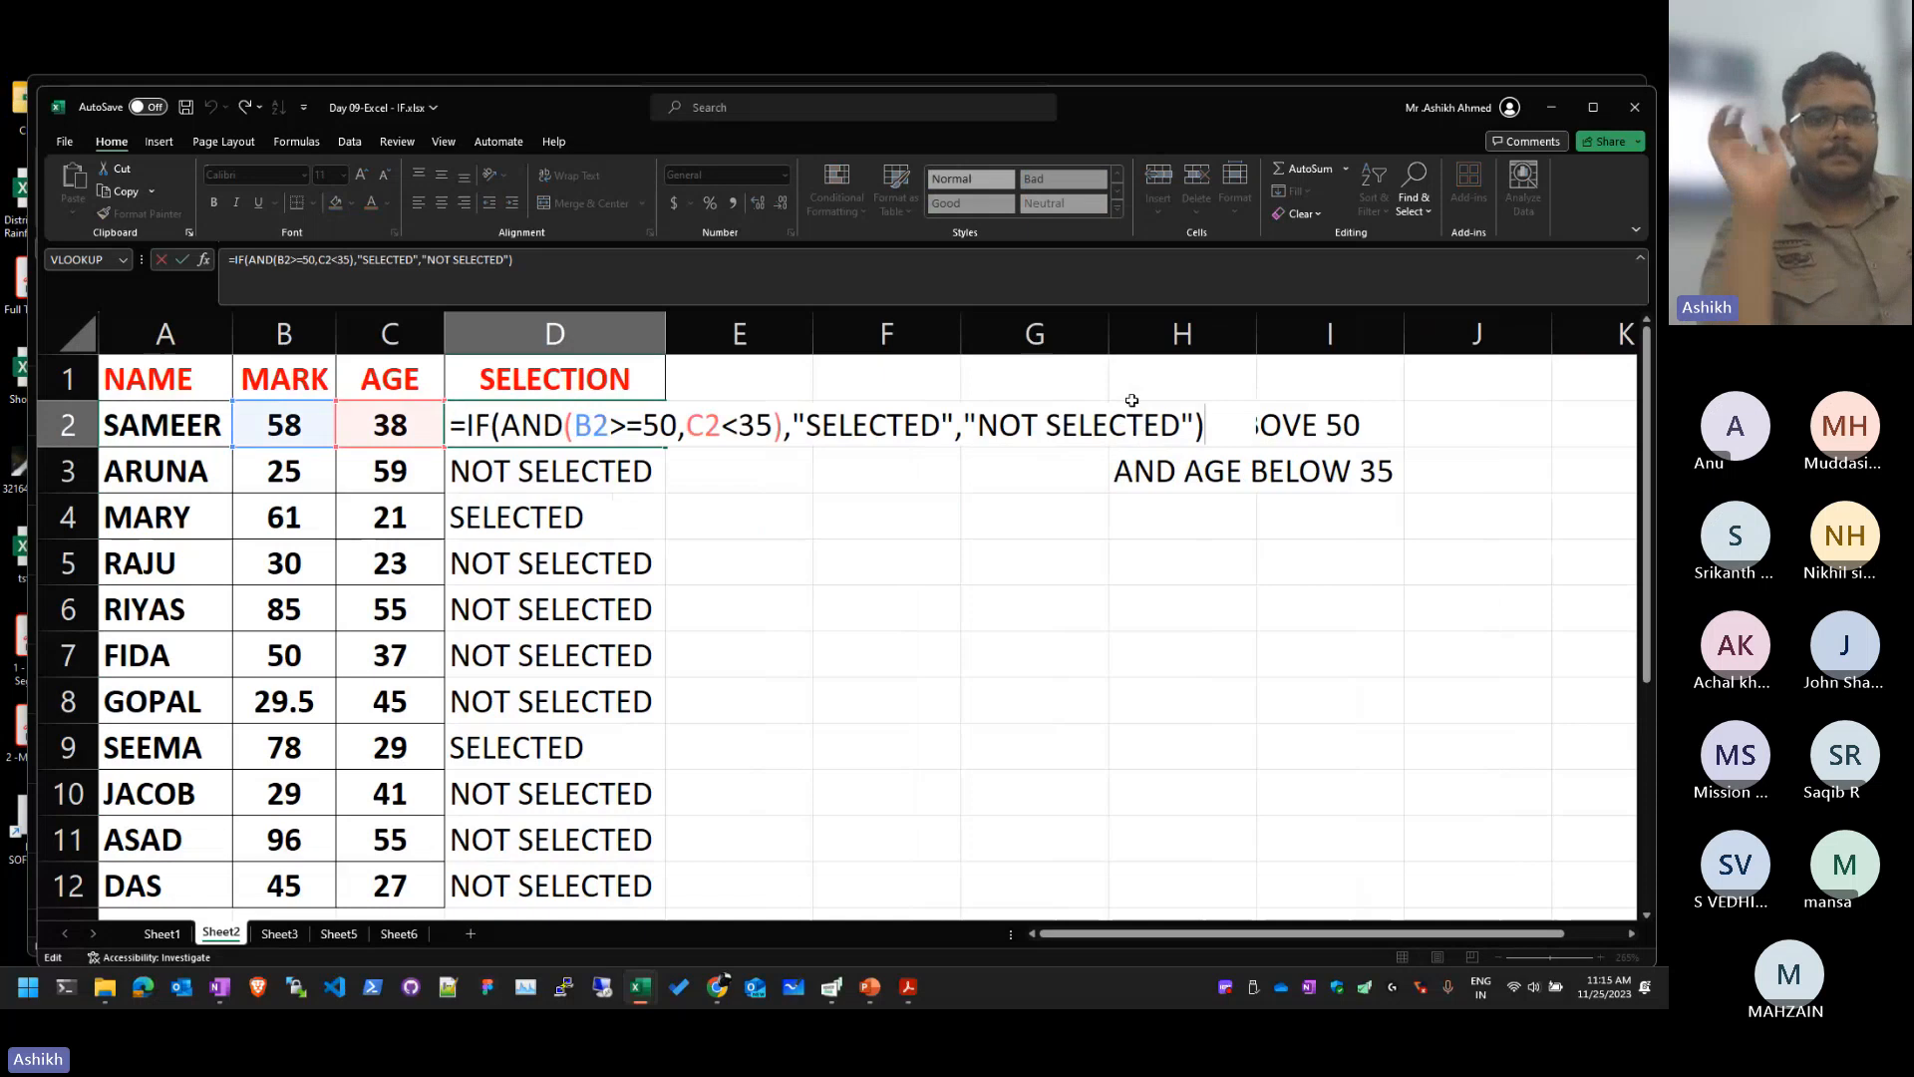
pyautogui.hotkey('ctrl', 'Return')
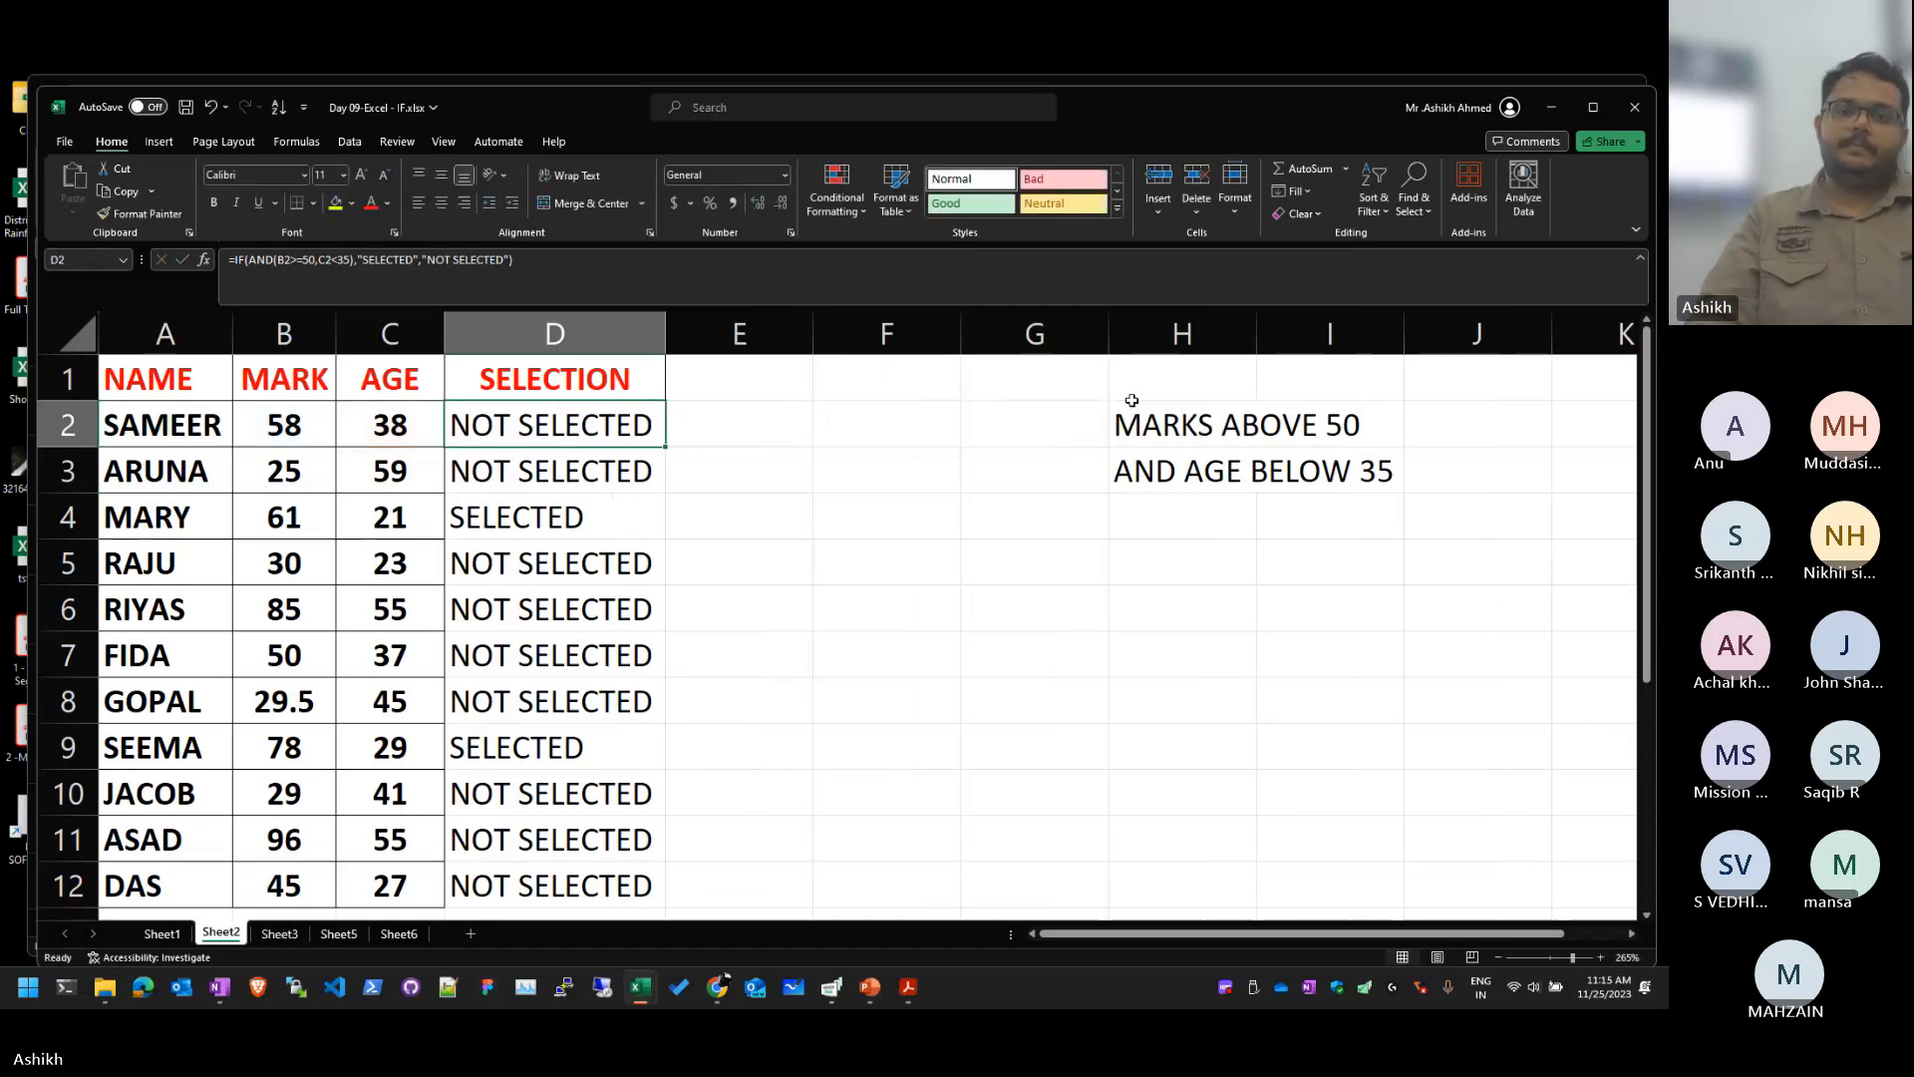
pyautogui.press('F2')
pyautogui.hotkey('shift', 'Home')
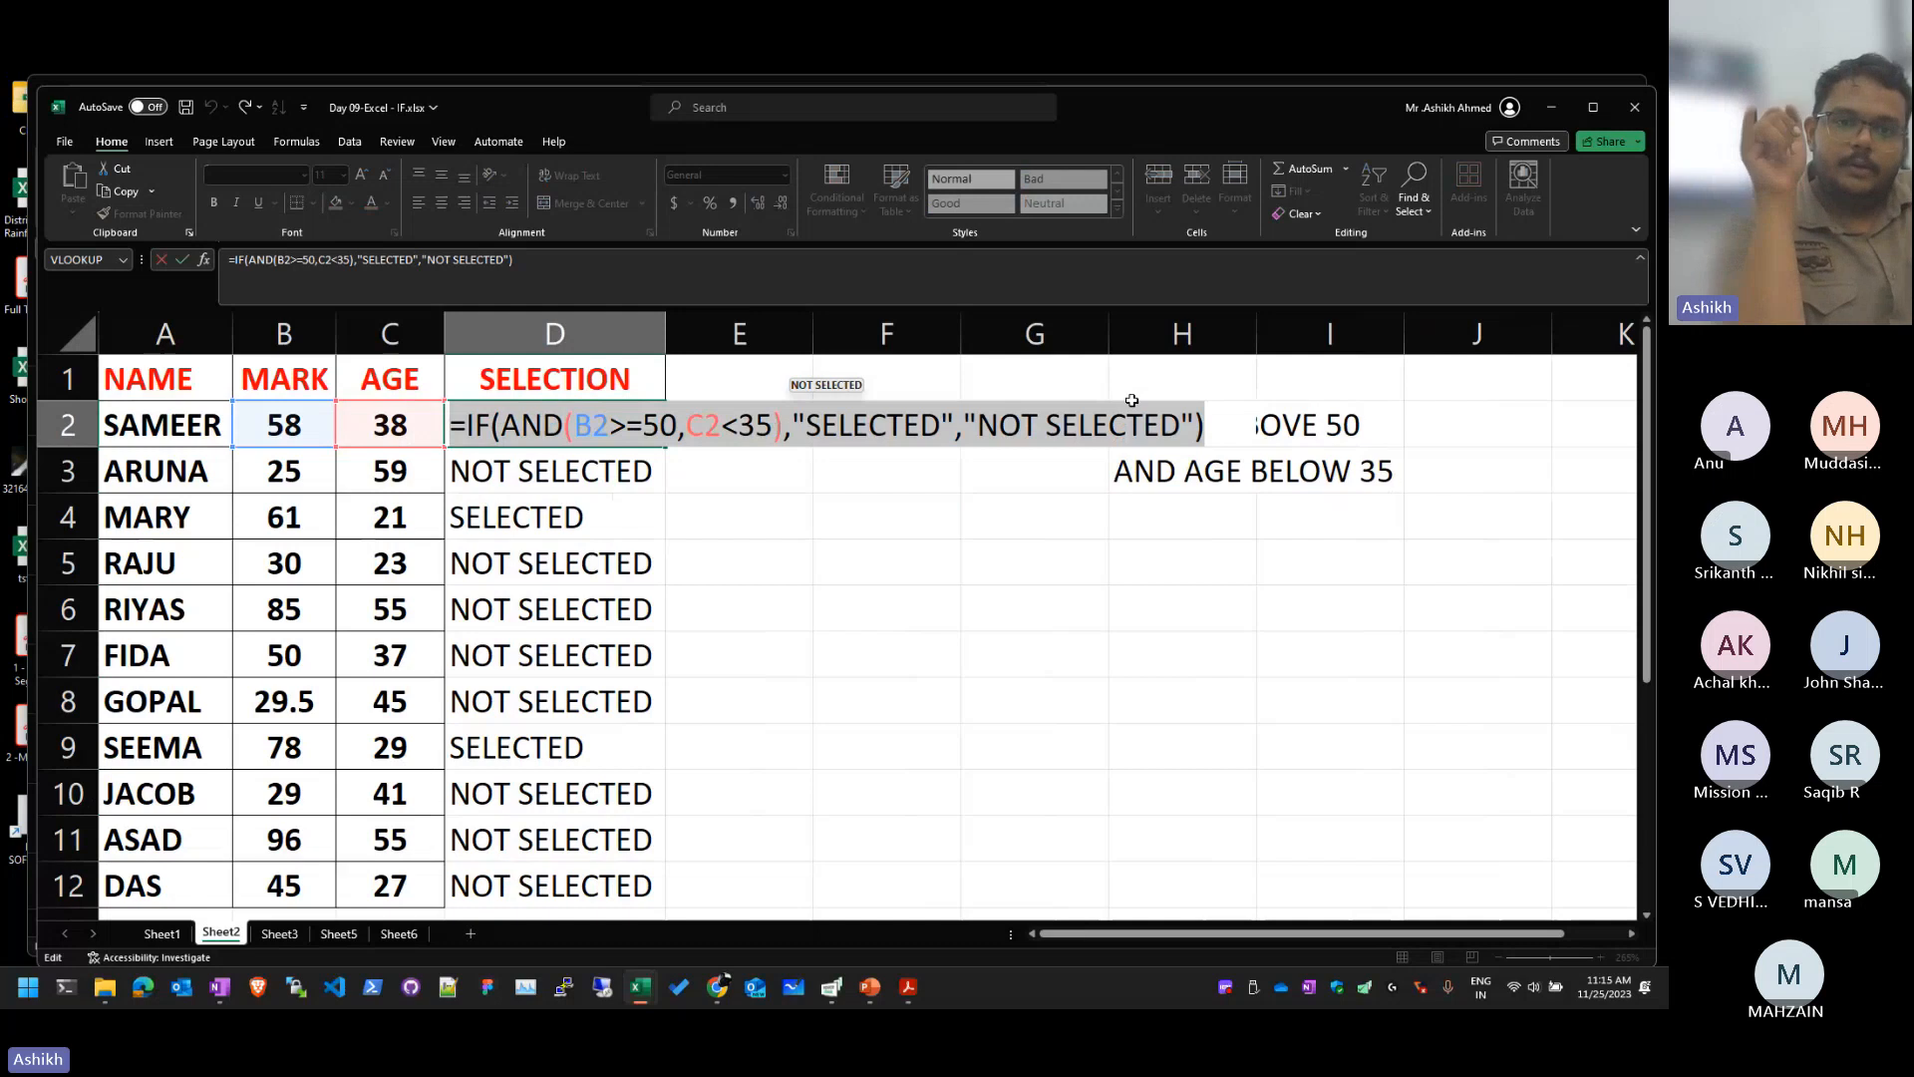
pyautogui.press('Escape')
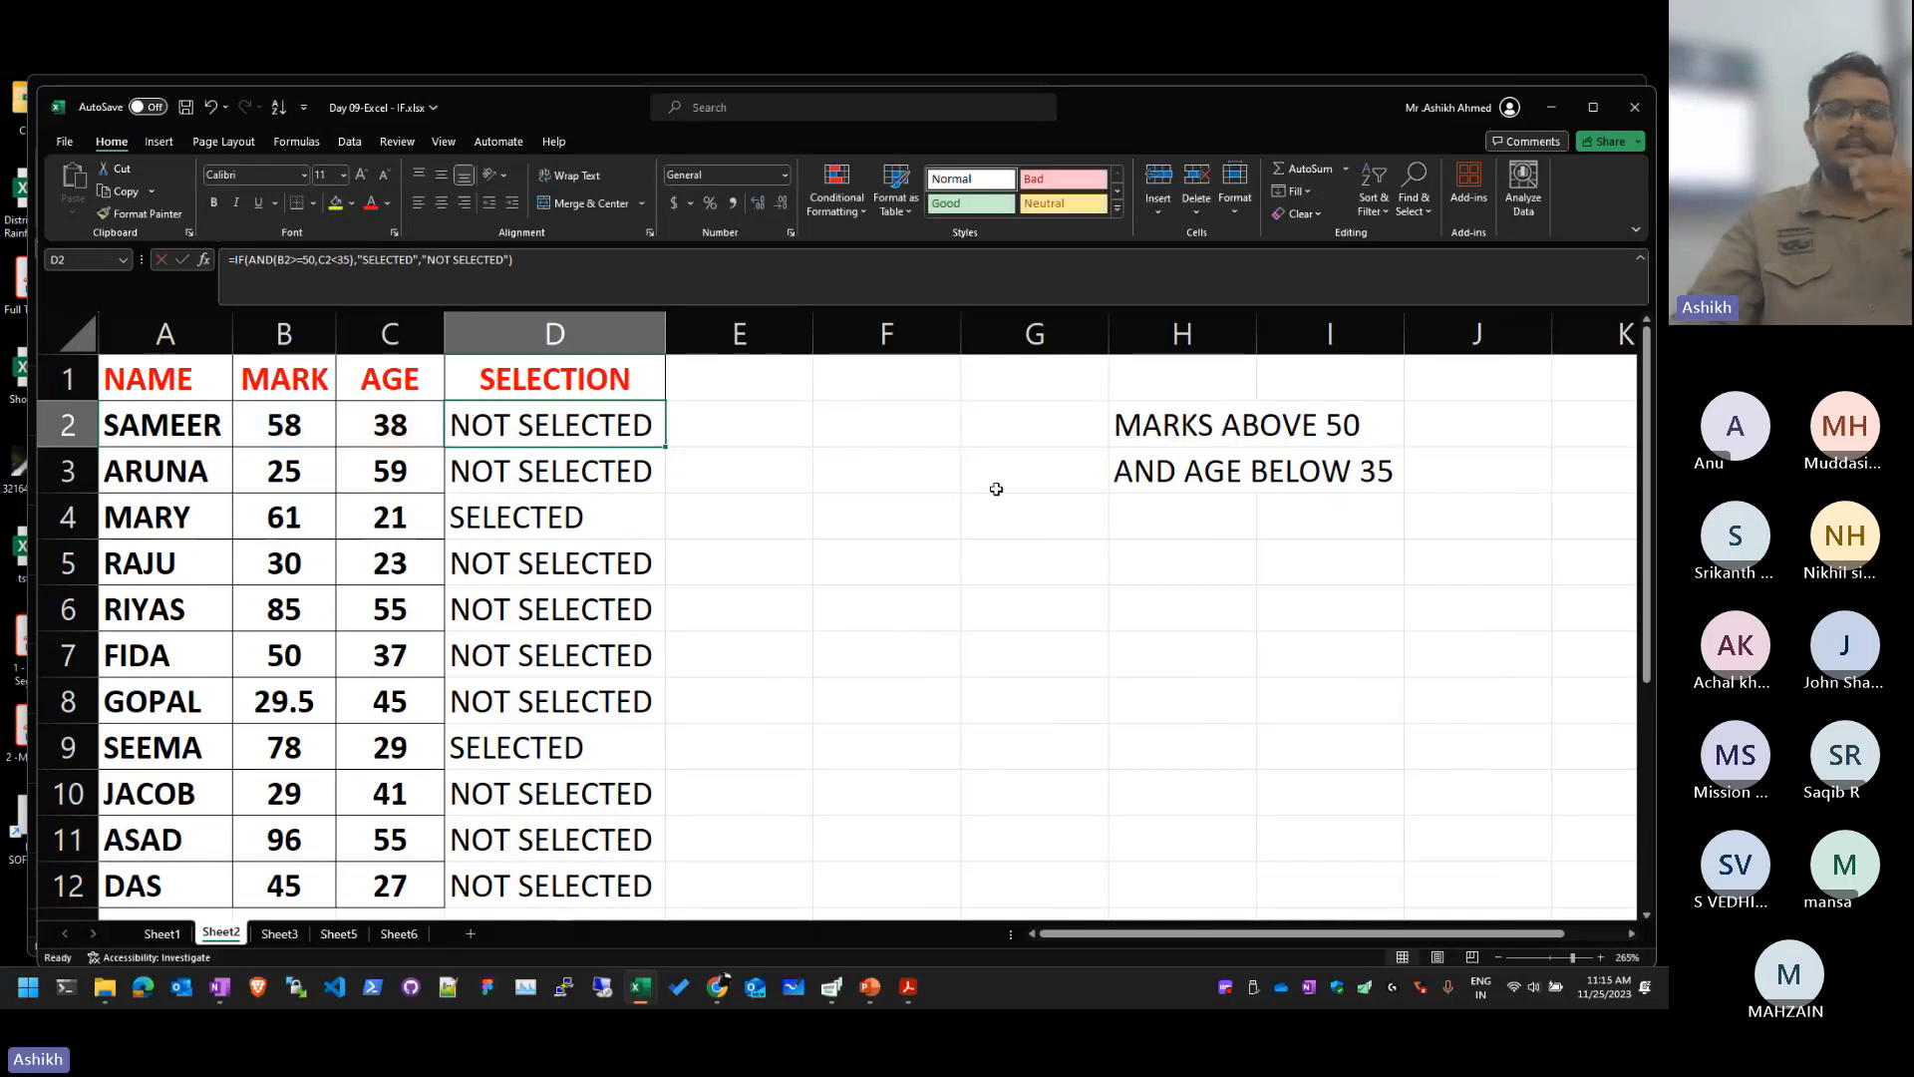
# Step: Check the marks, ages and selection results in rows 4 and 6 against the two written criteria
pyautogui.click(521, 600)
pyautogui.click(280, 510)
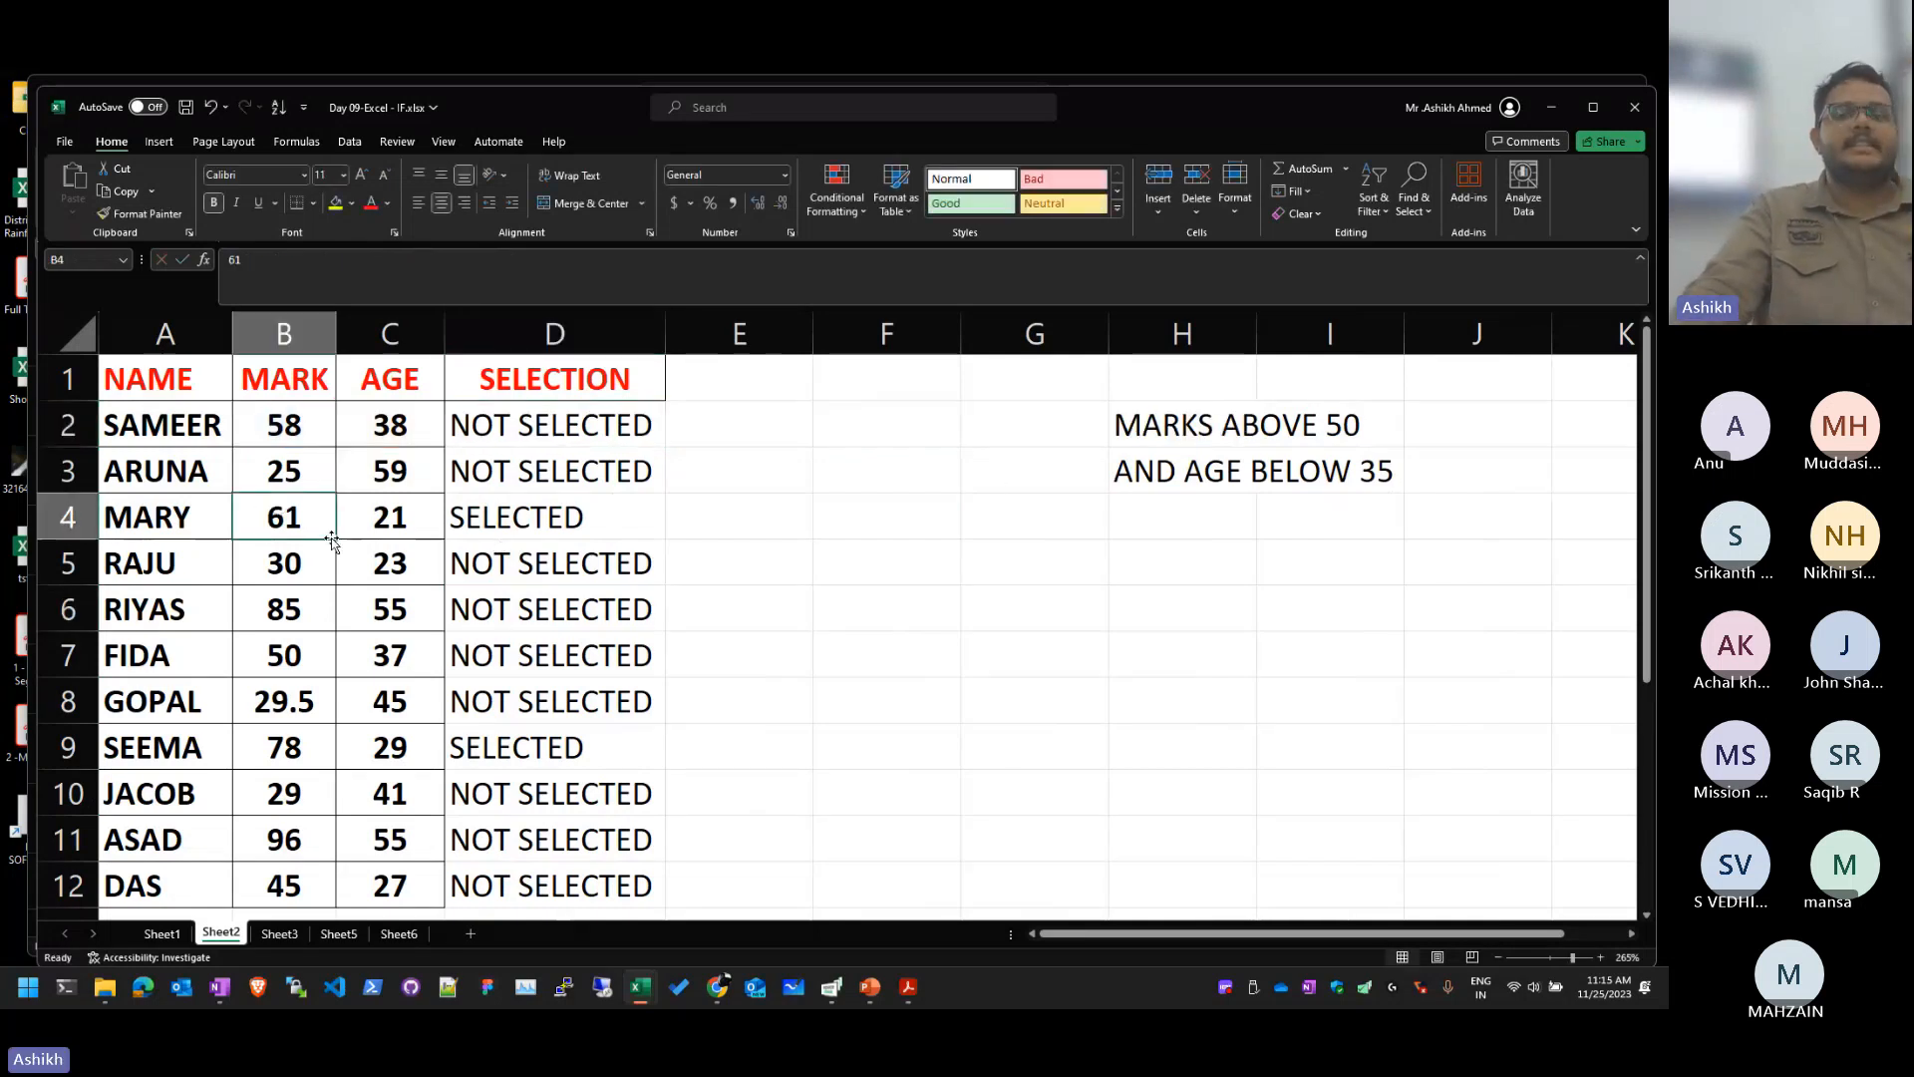
pyautogui.moveTo(404, 519); pyautogui.dragTo(544, 518)
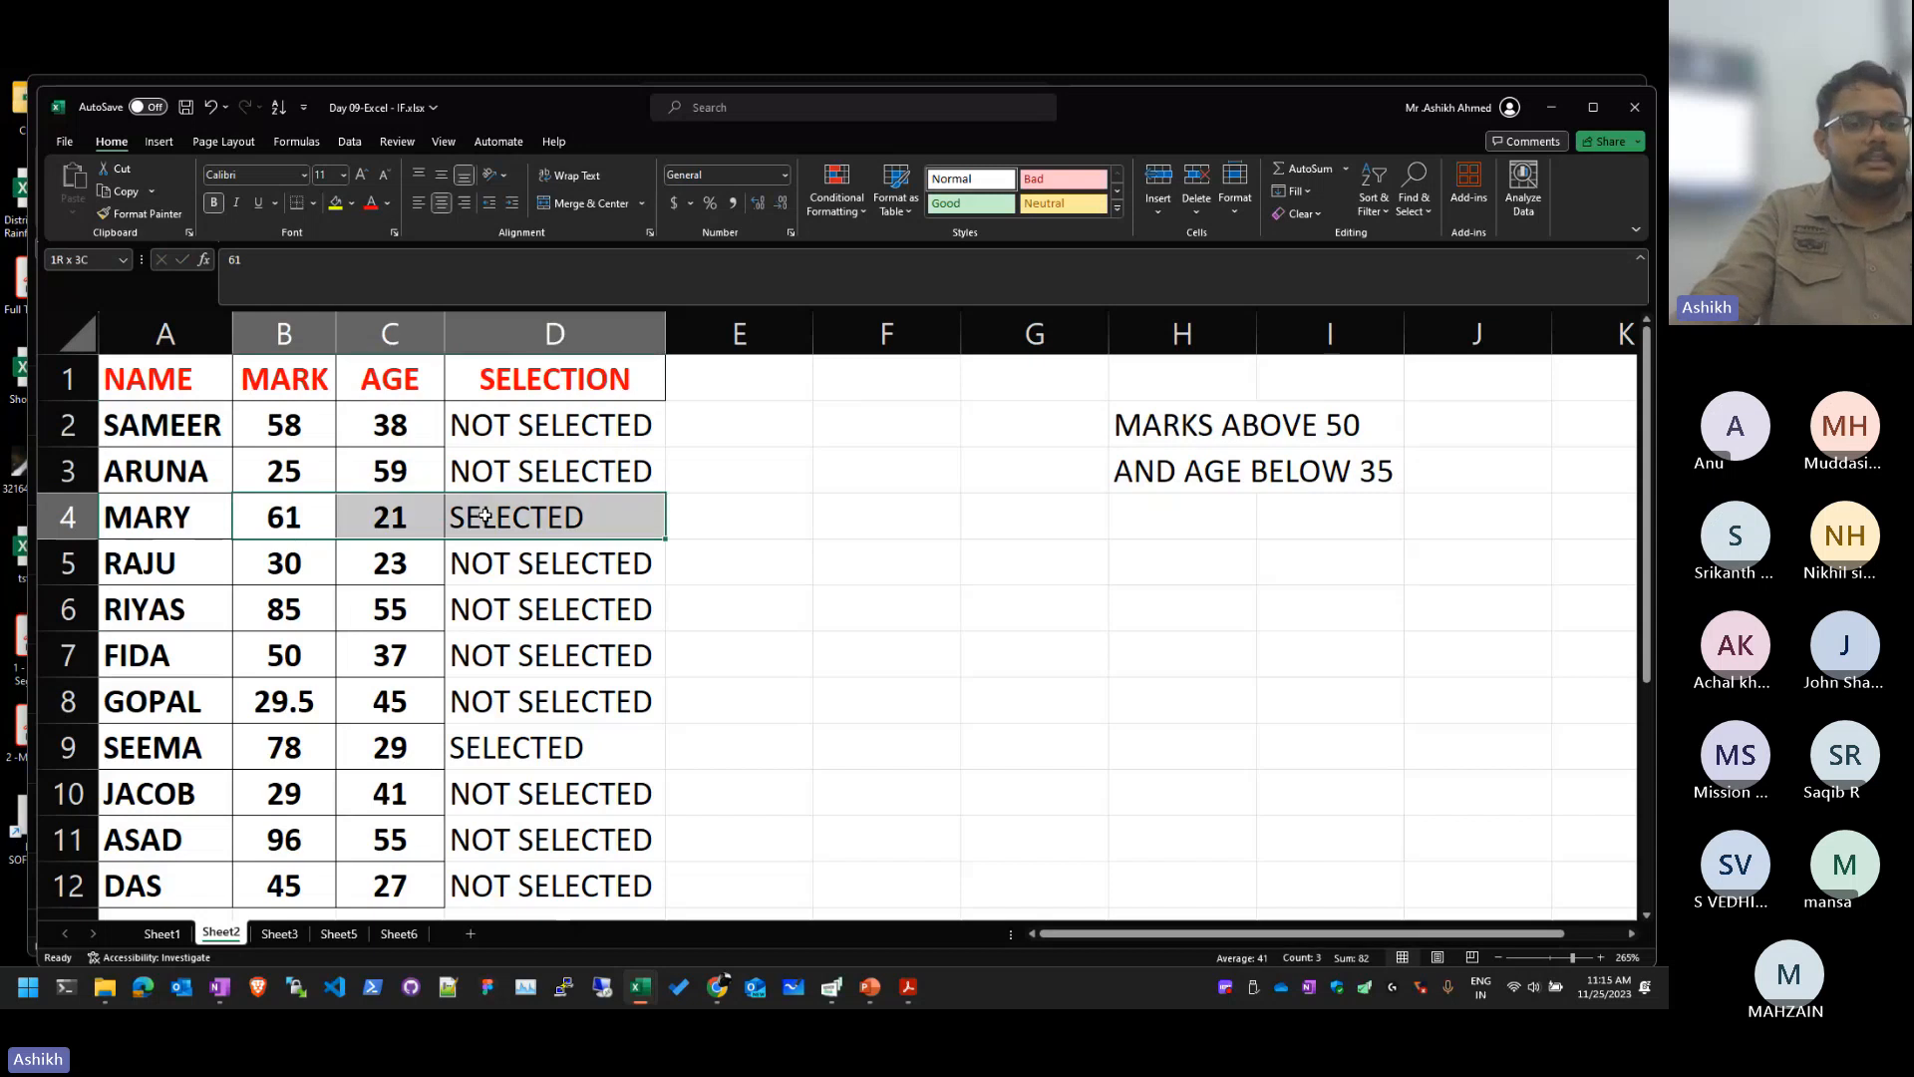
pyautogui.click(309, 527)
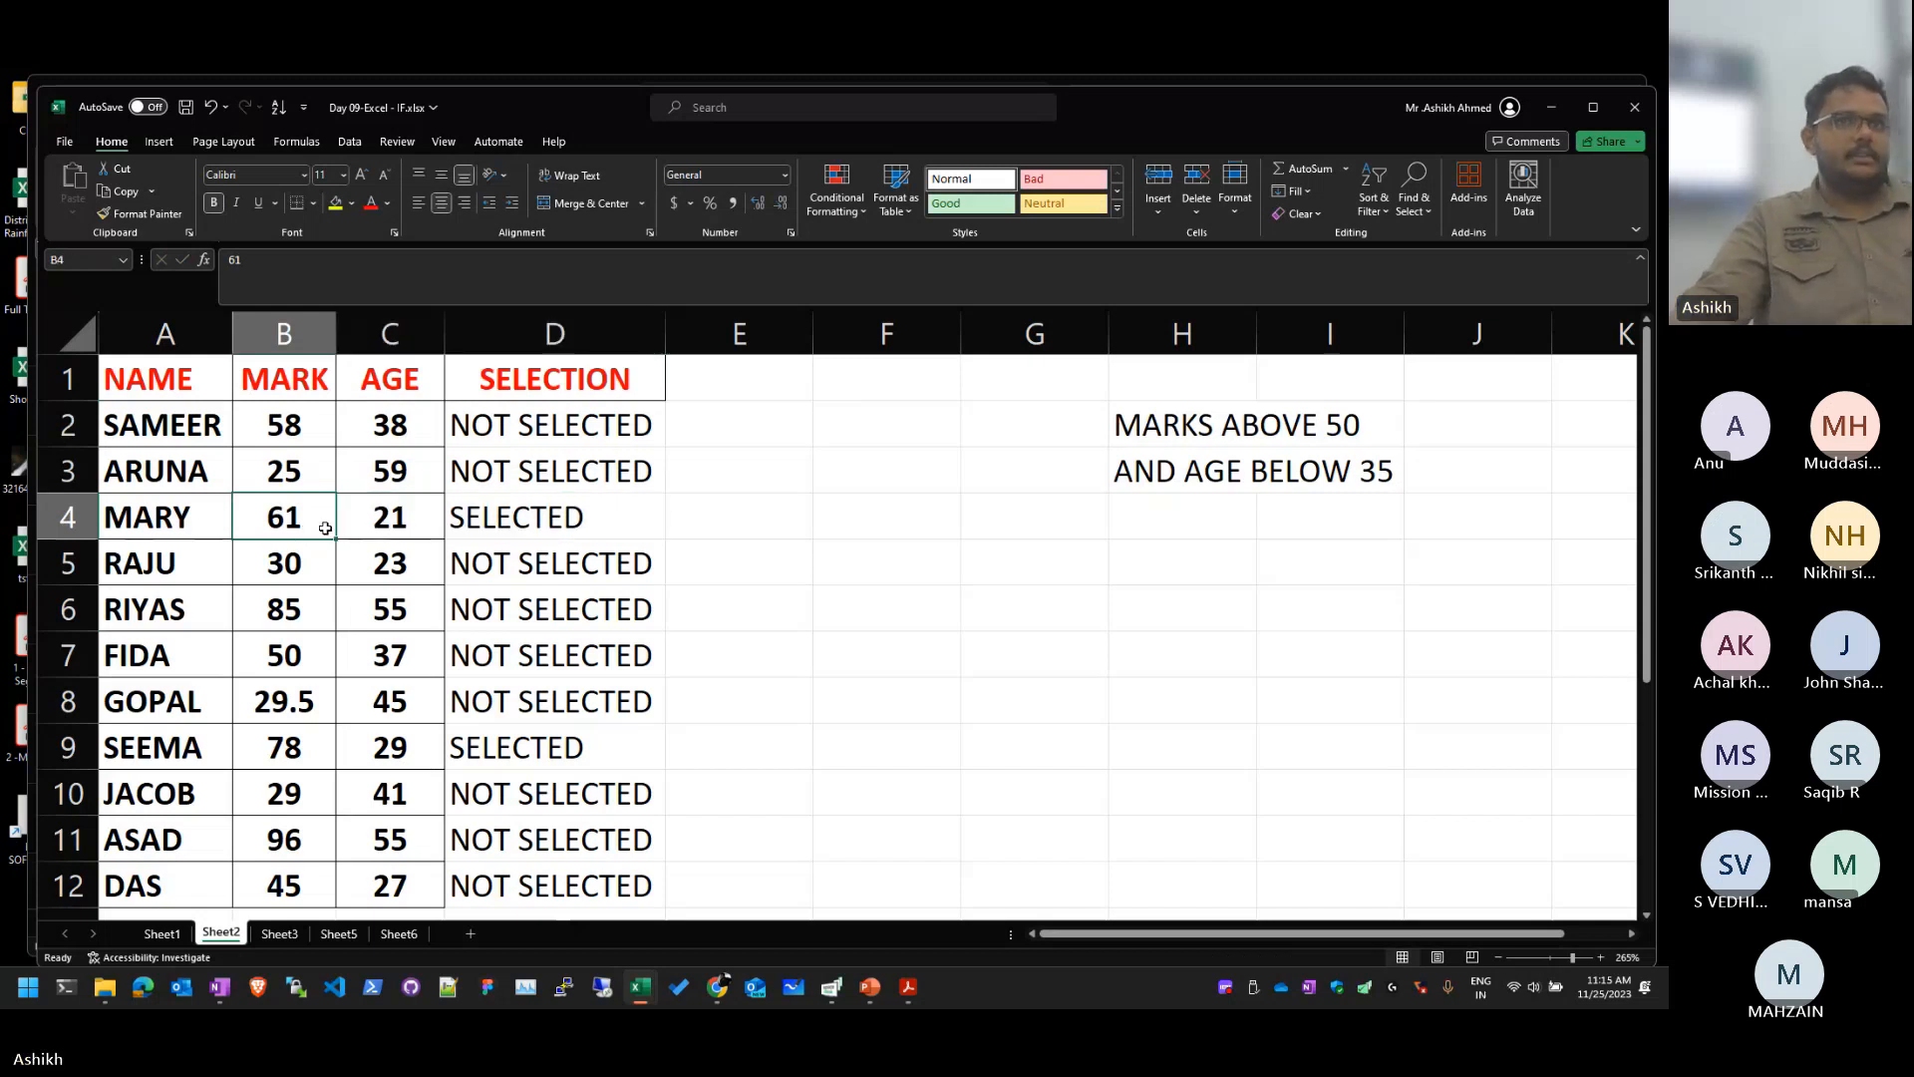
pyautogui.click(381, 525)
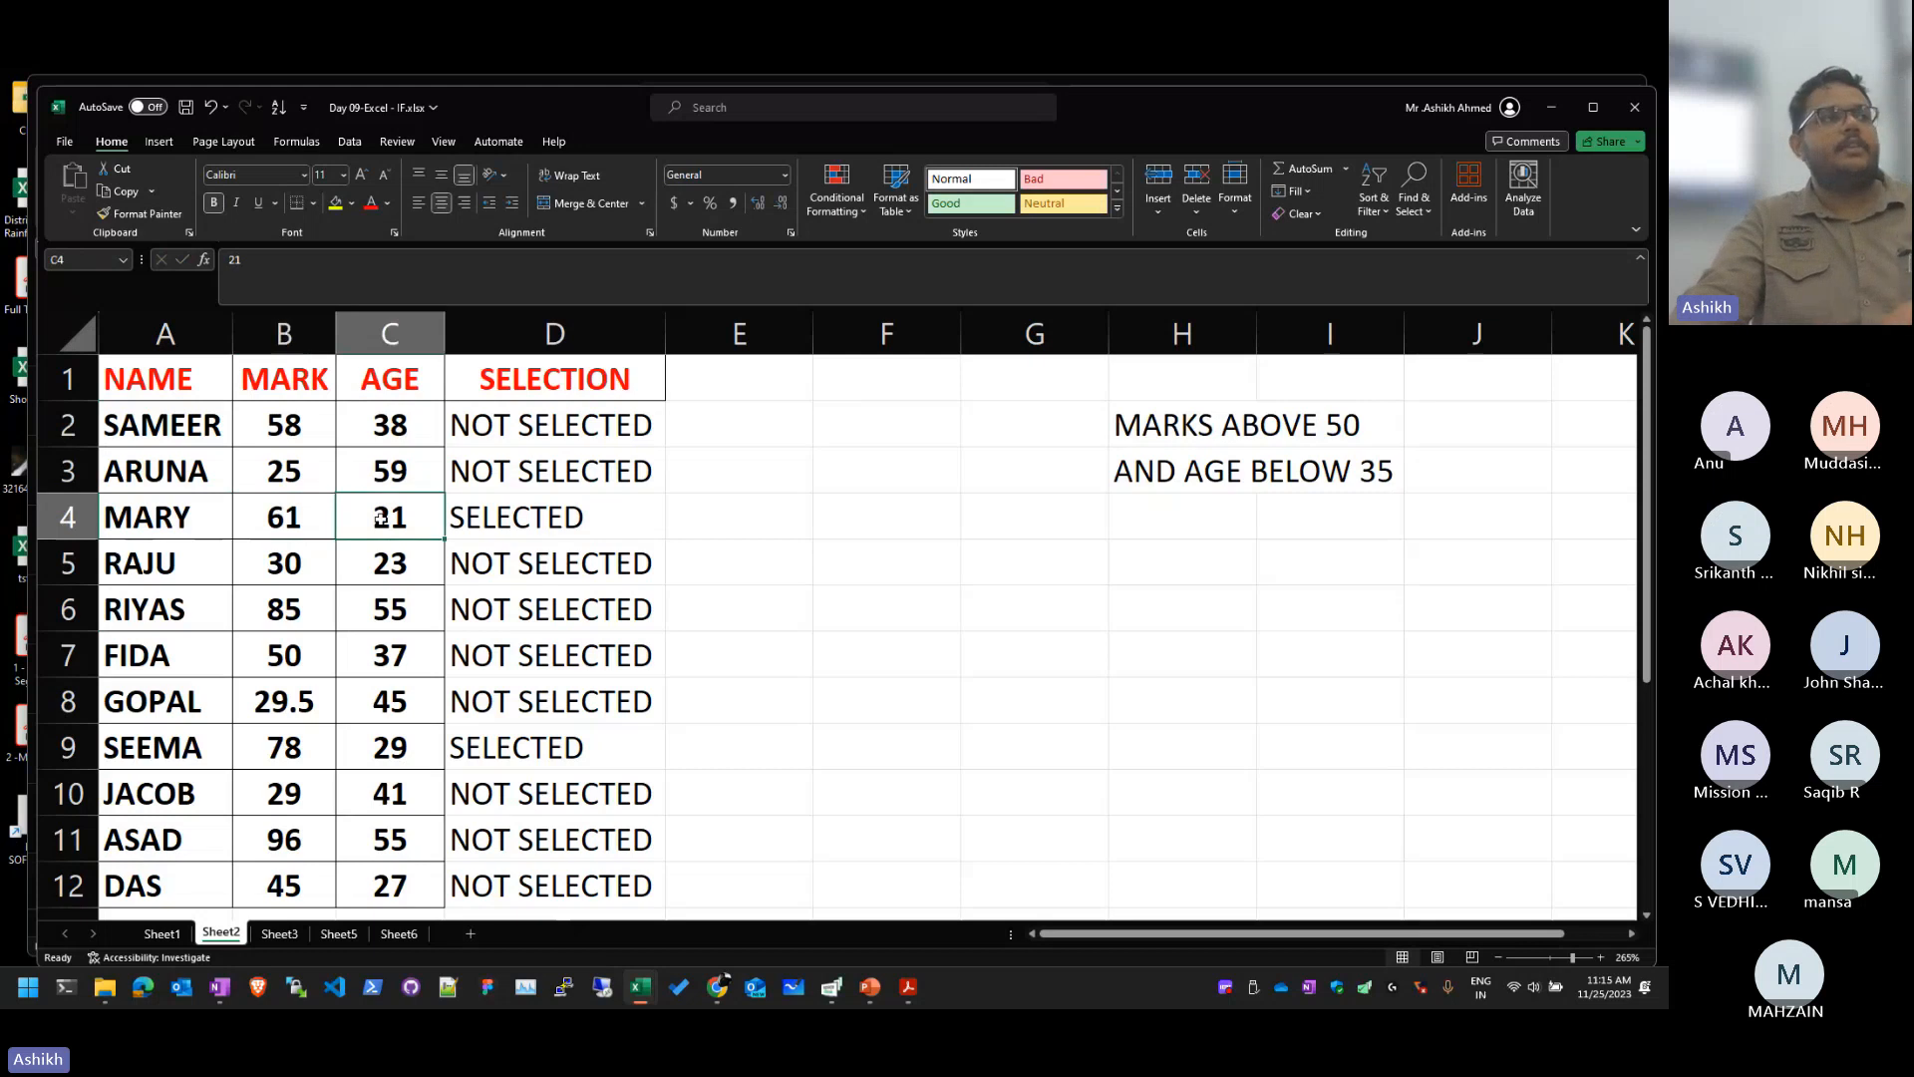
pyautogui.click(503, 620)
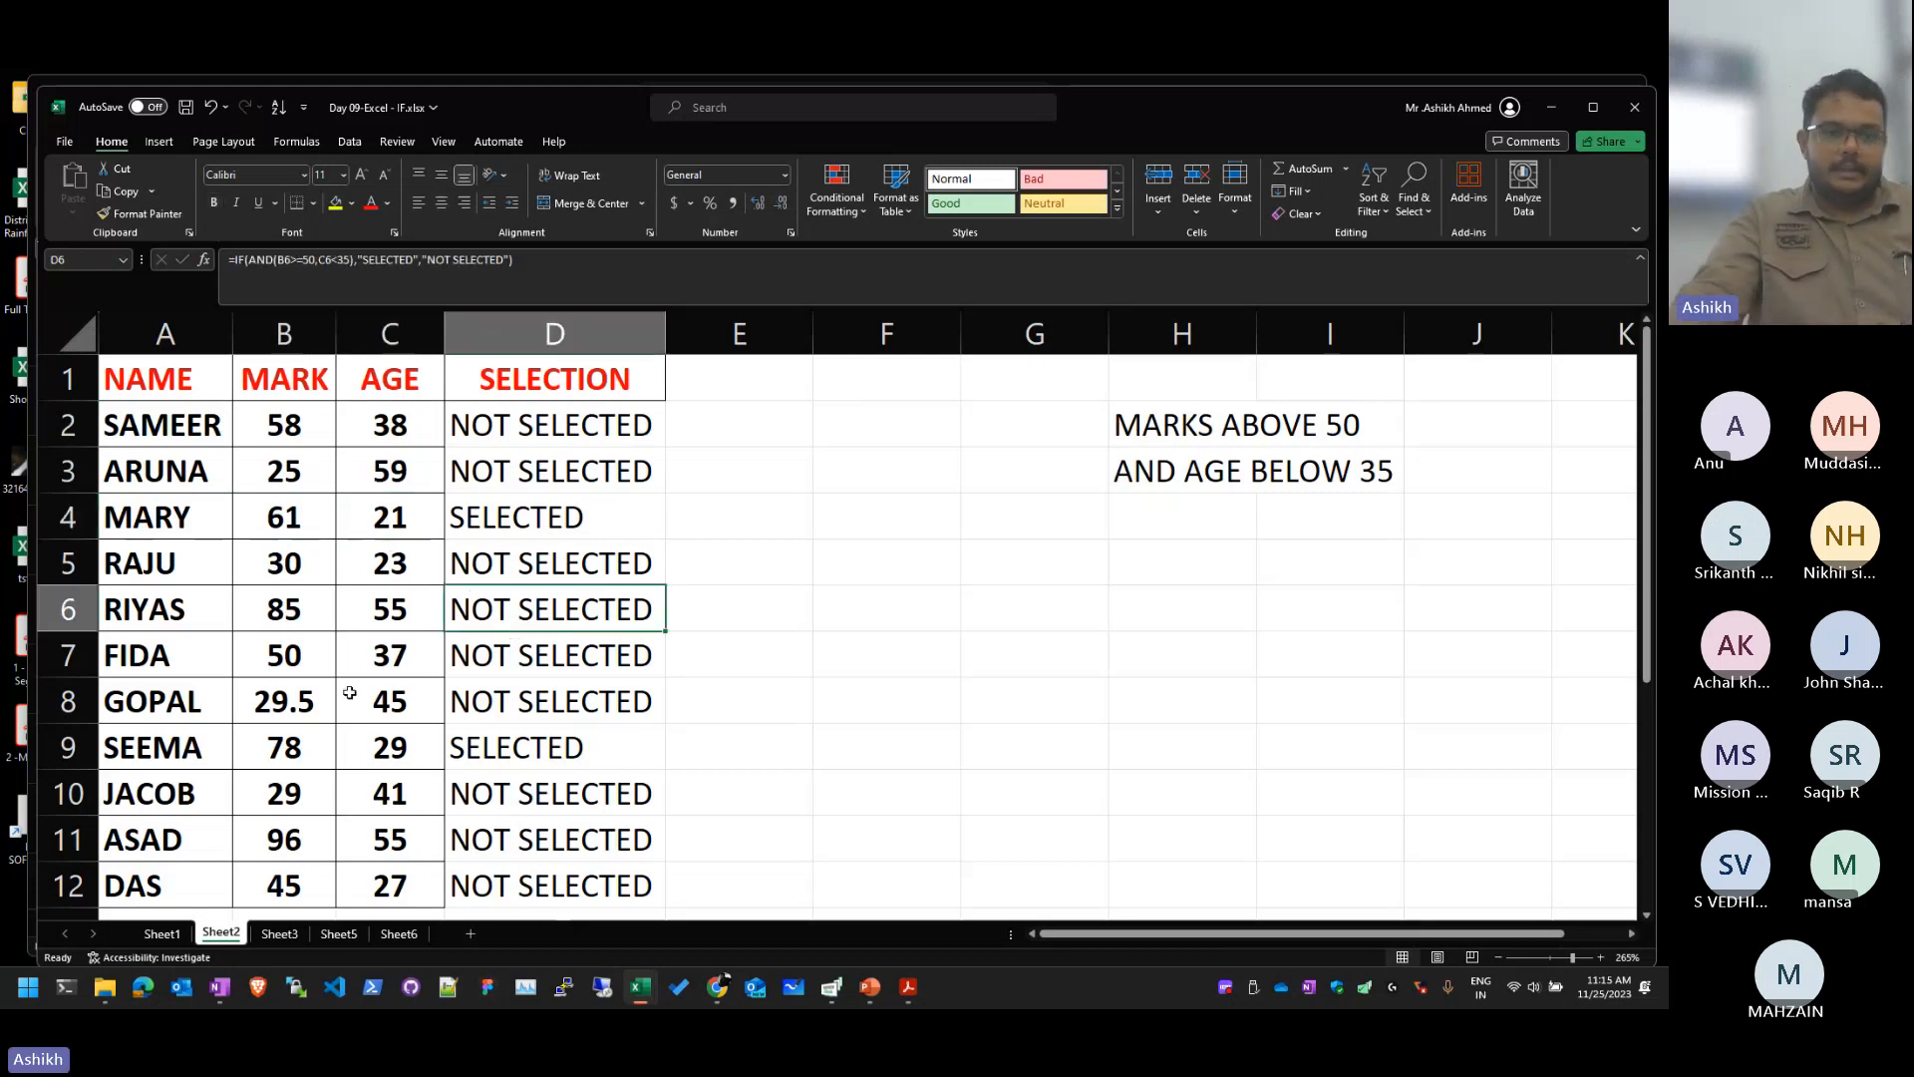
pyautogui.click(310, 674)
pyautogui.click(331, 610)
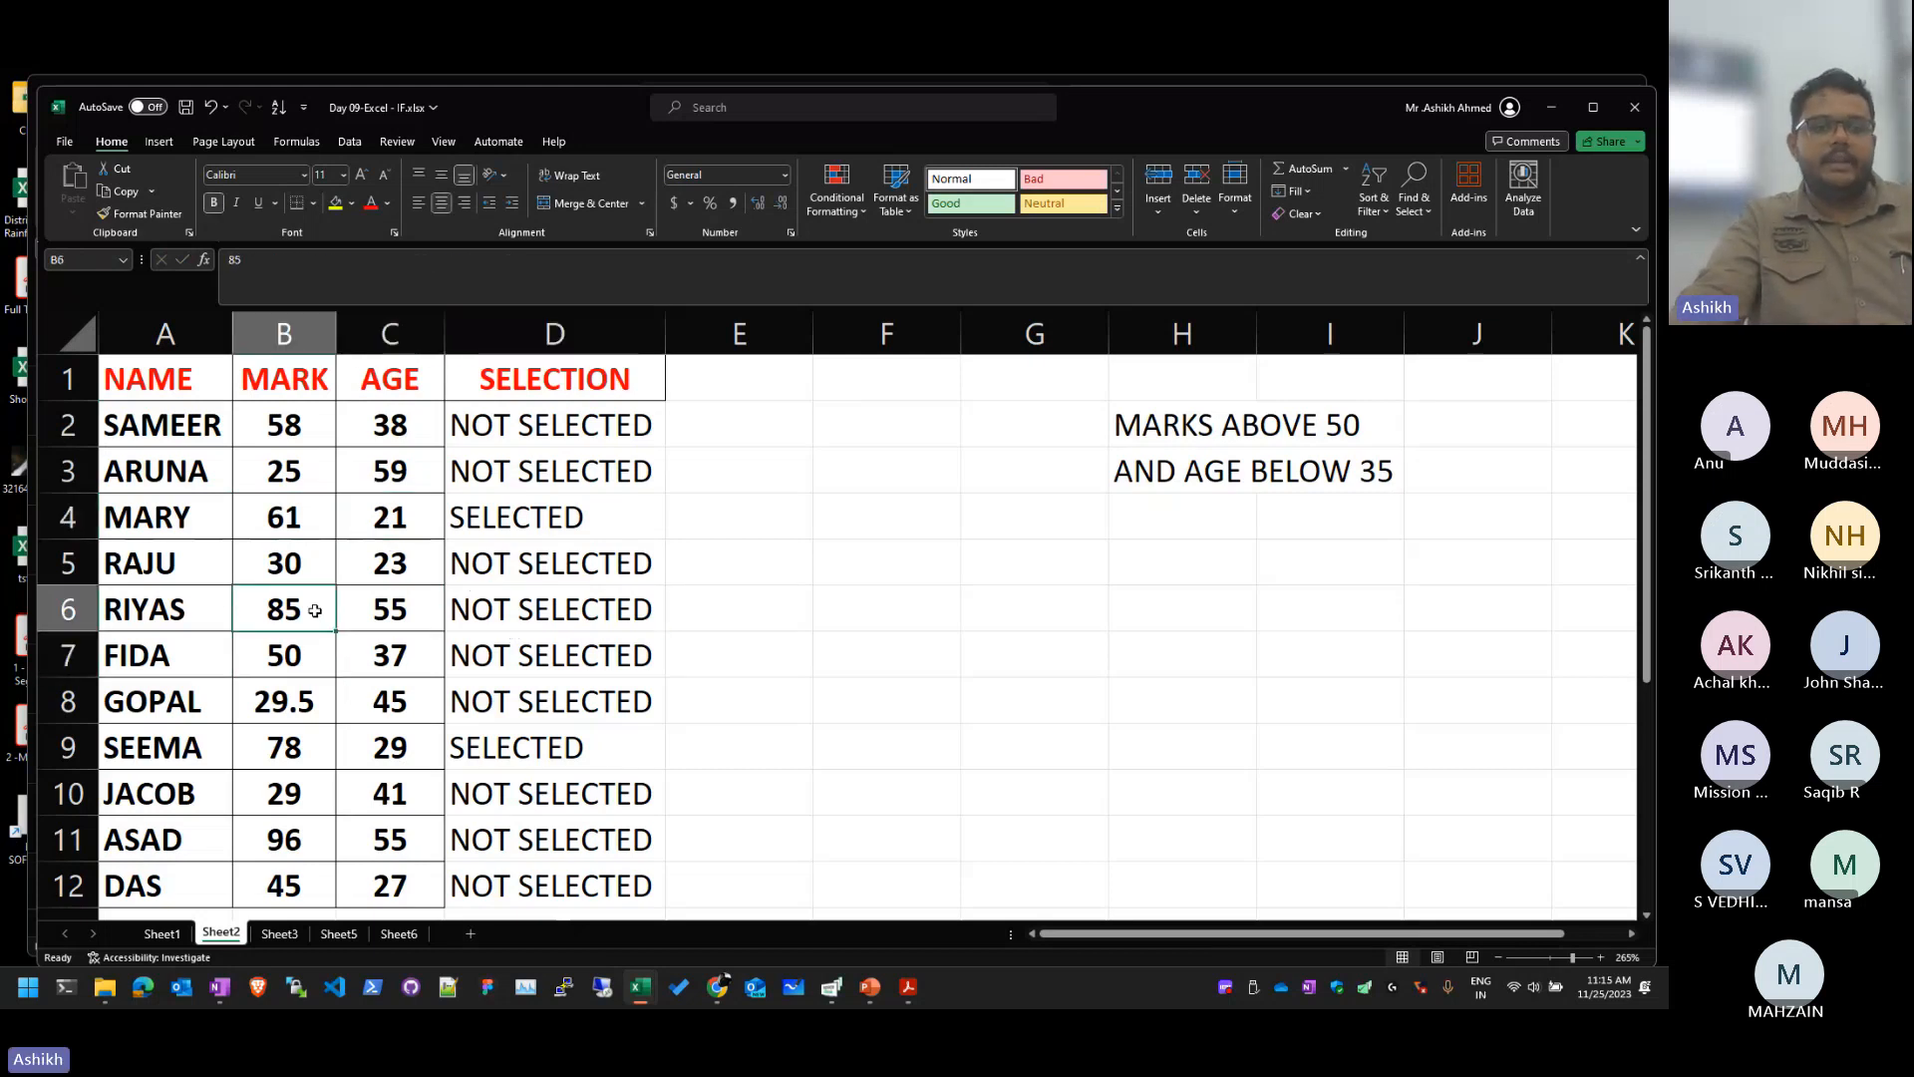
pyautogui.doubleClick(325, 608)
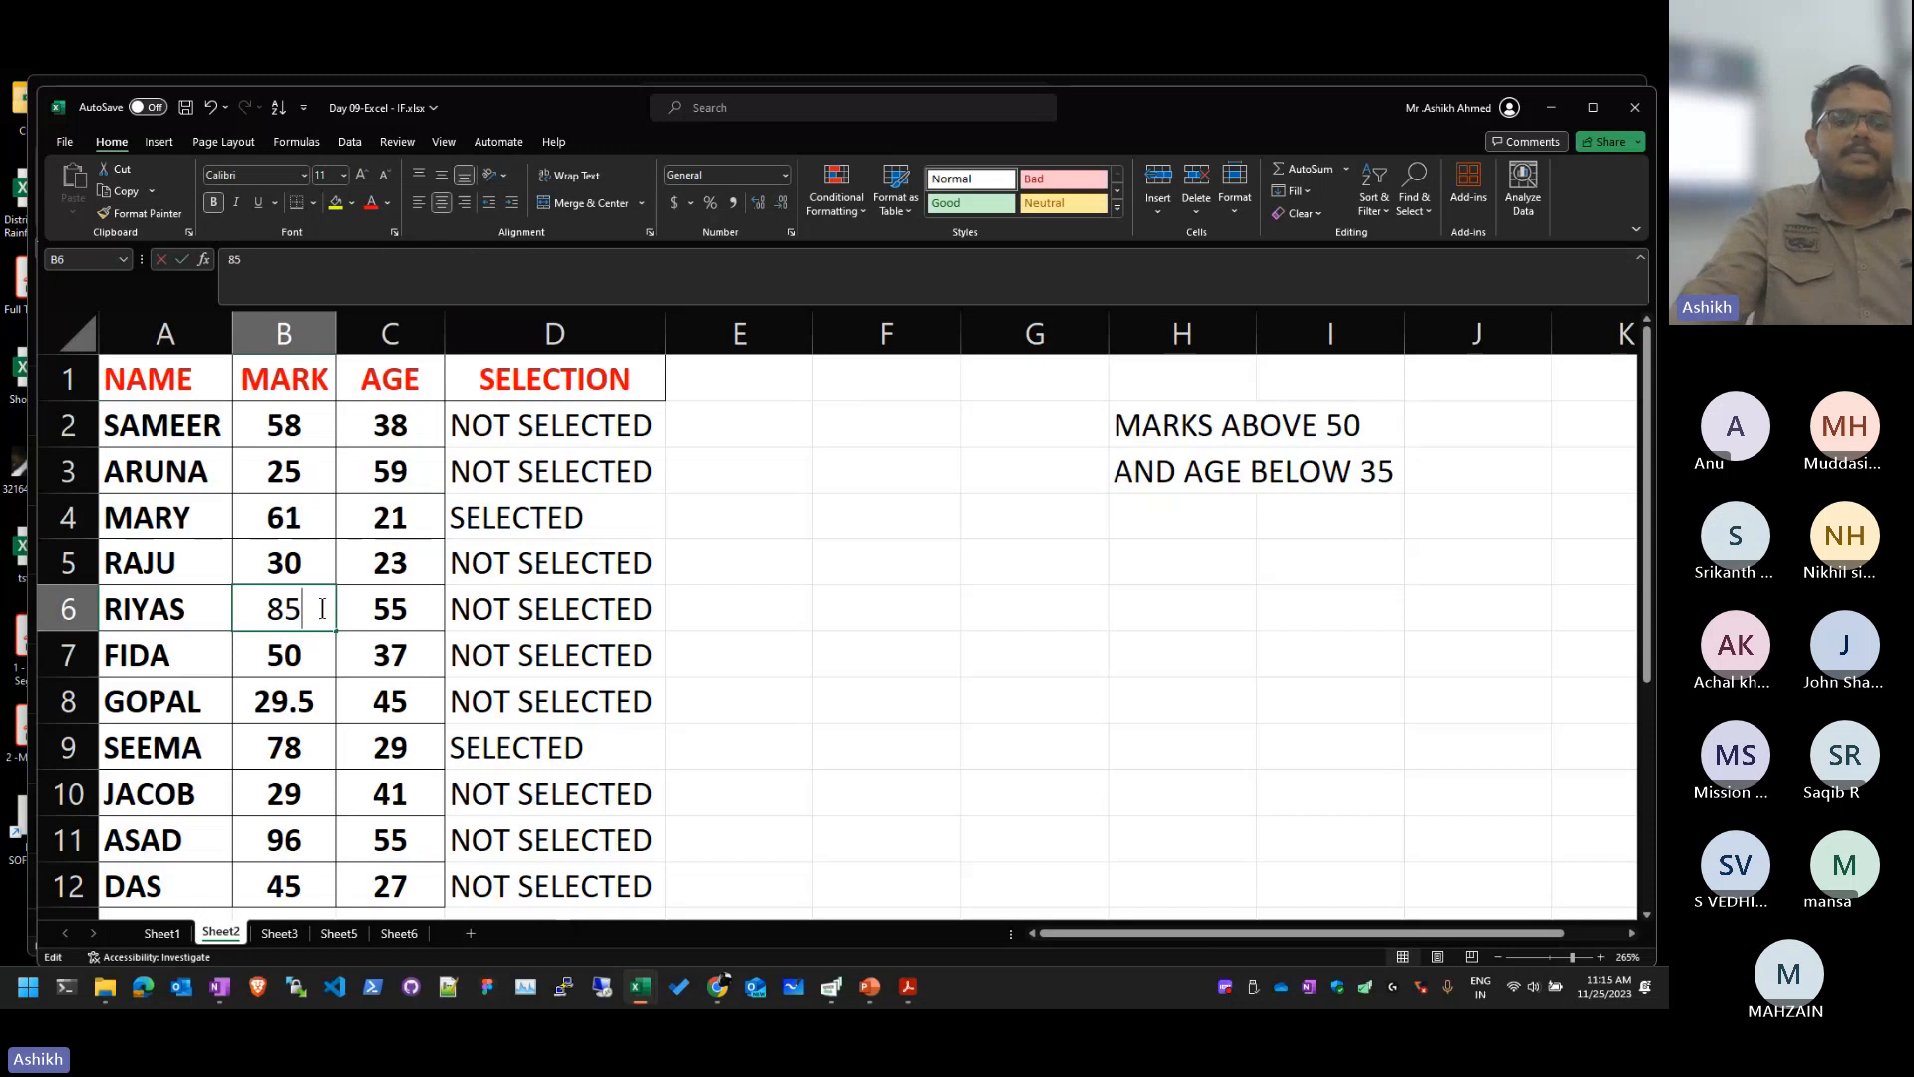
pyautogui.moveTo(325, 608); pyautogui.dragTo(214, 608)
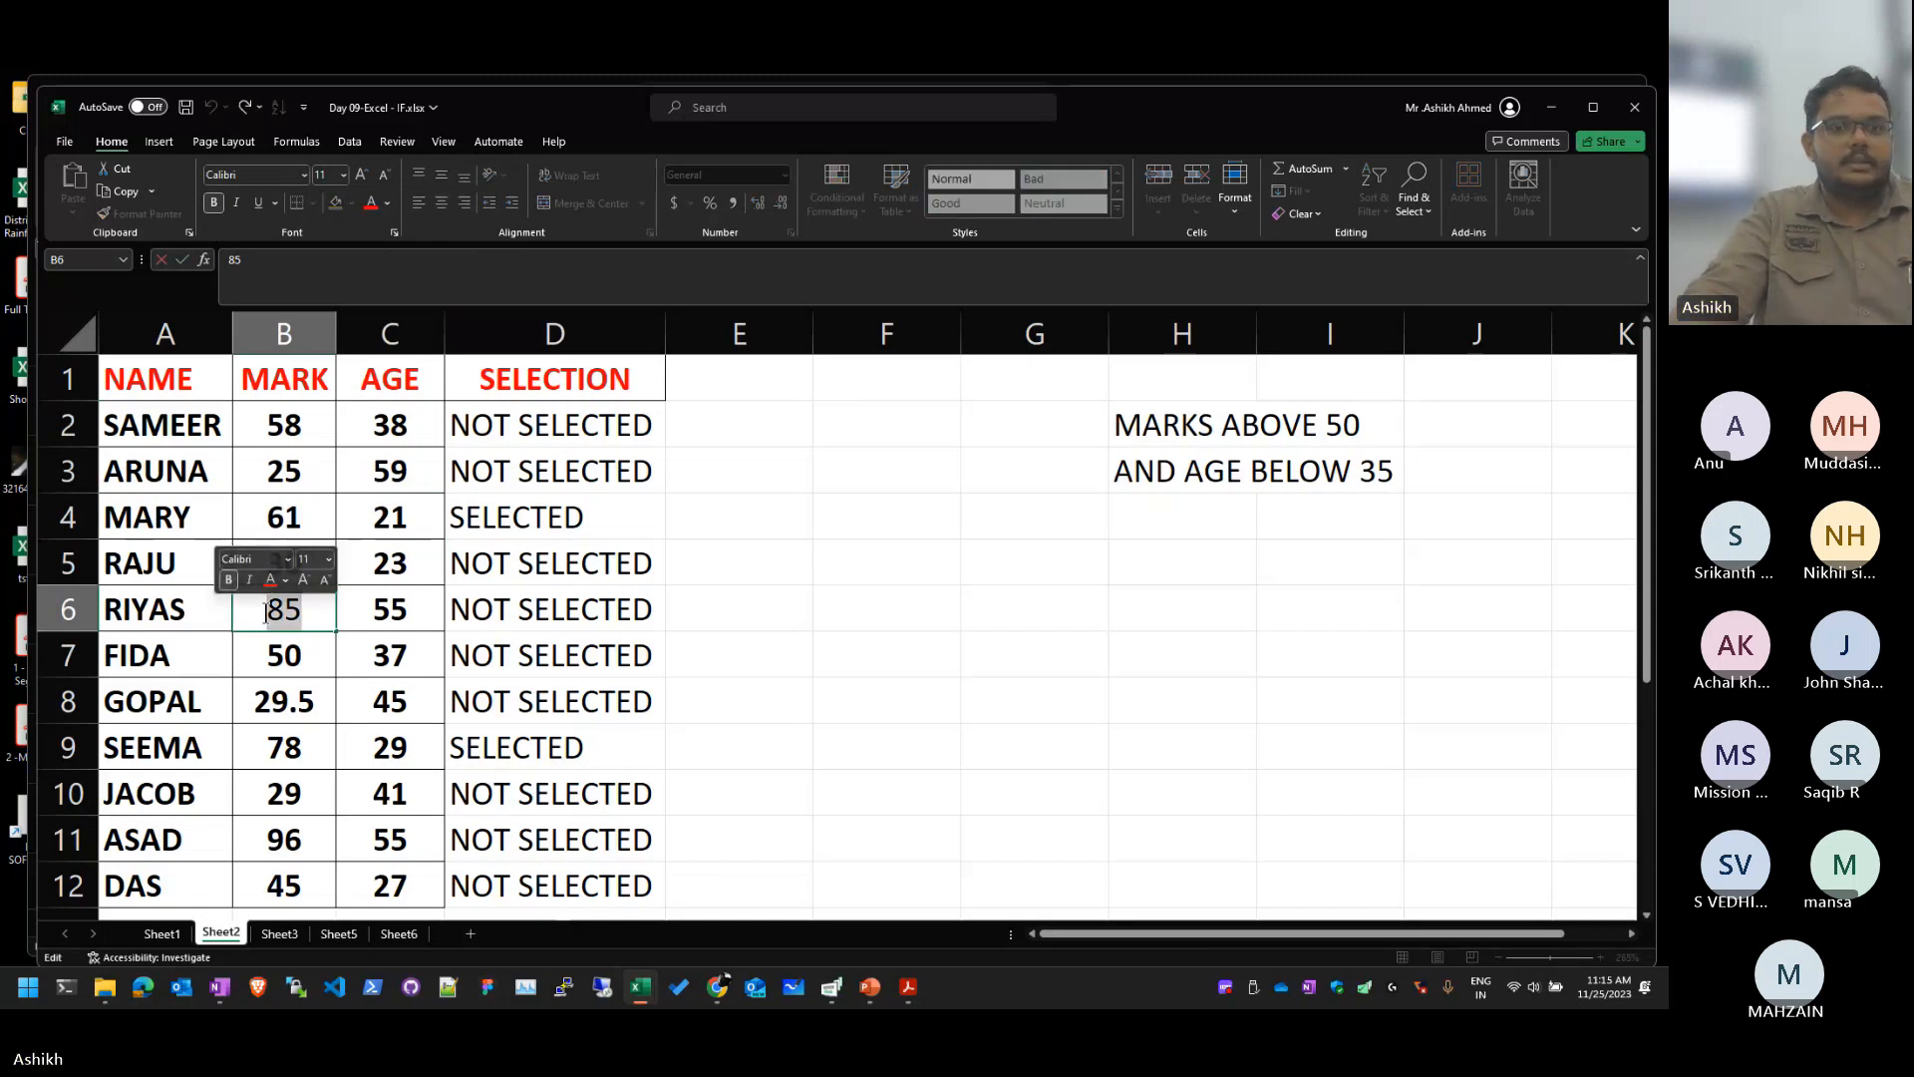
pyautogui.press('Return')
# Step: Change the age in C6 to 25 to test the selection formula
pyautogui.click(419, 623)
pyautogui.doubleClick(404, 603)
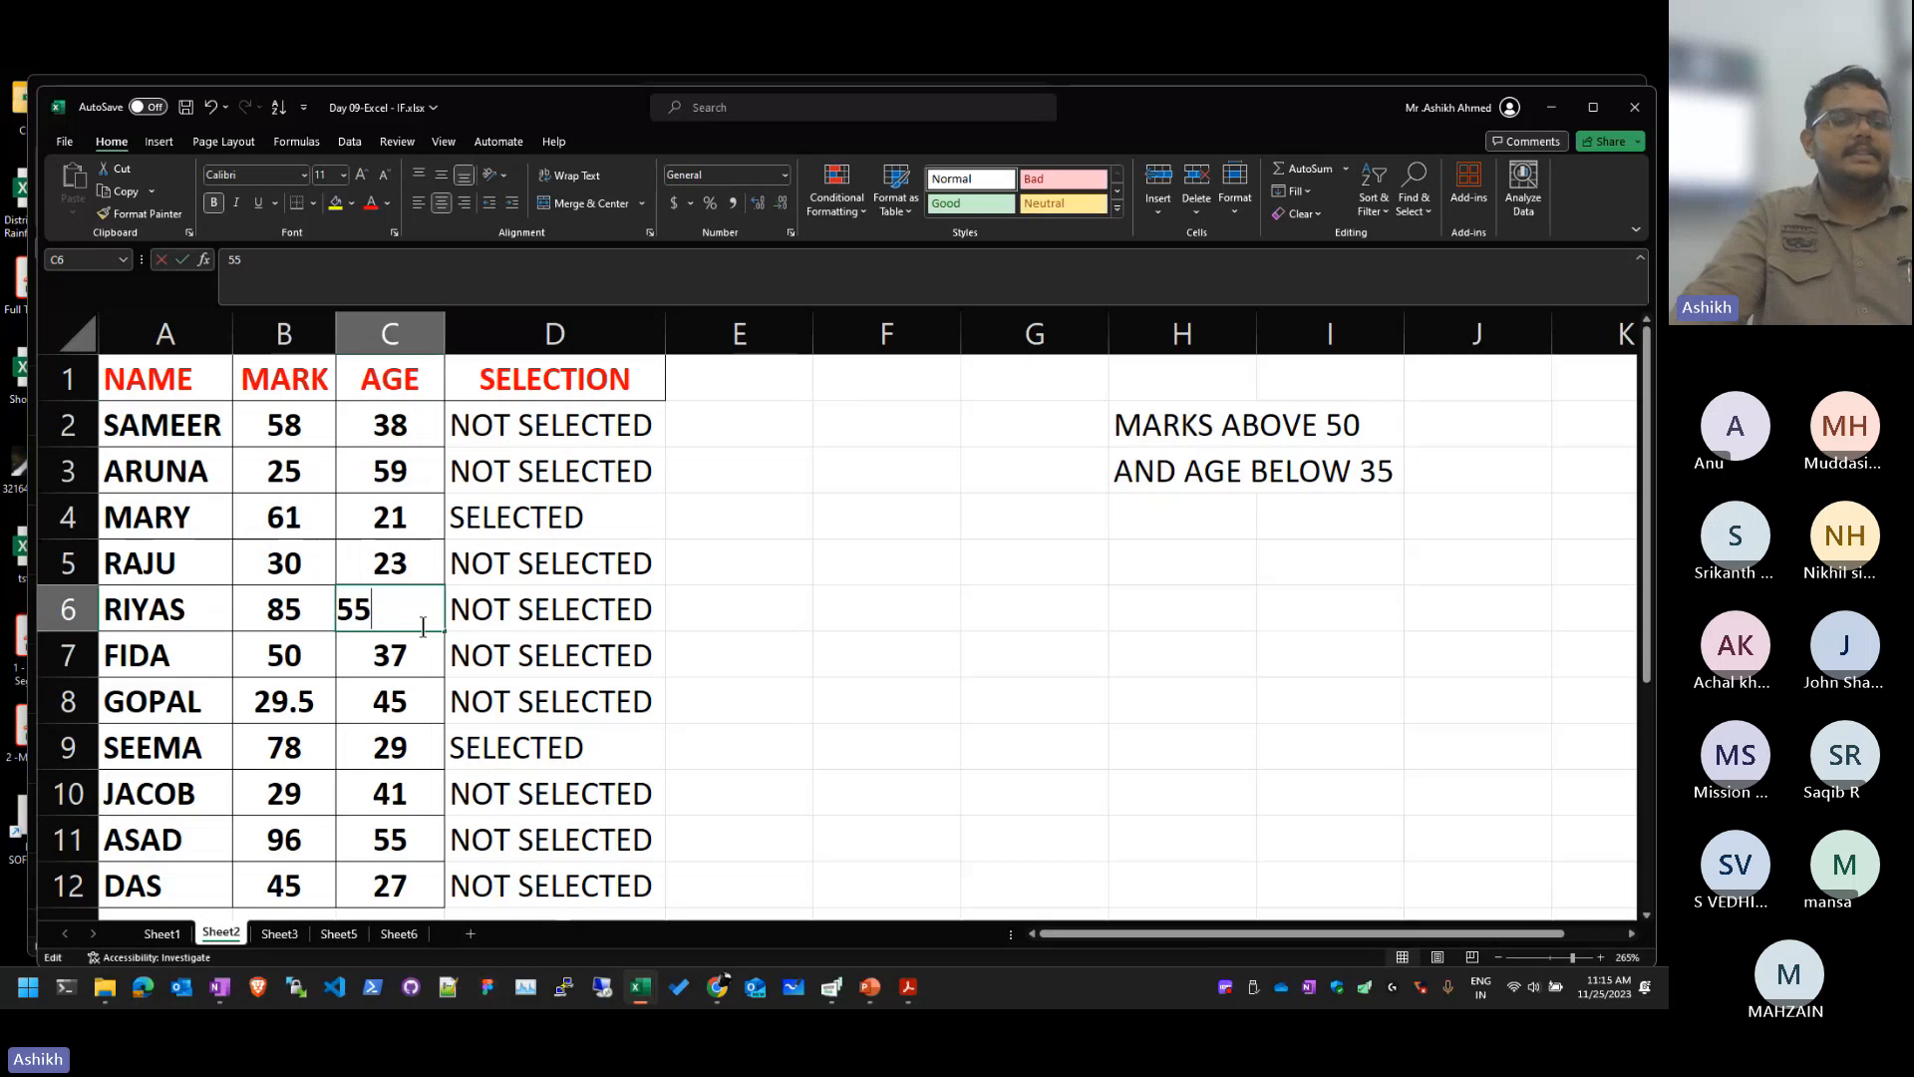
pyautogui.press('Escape')
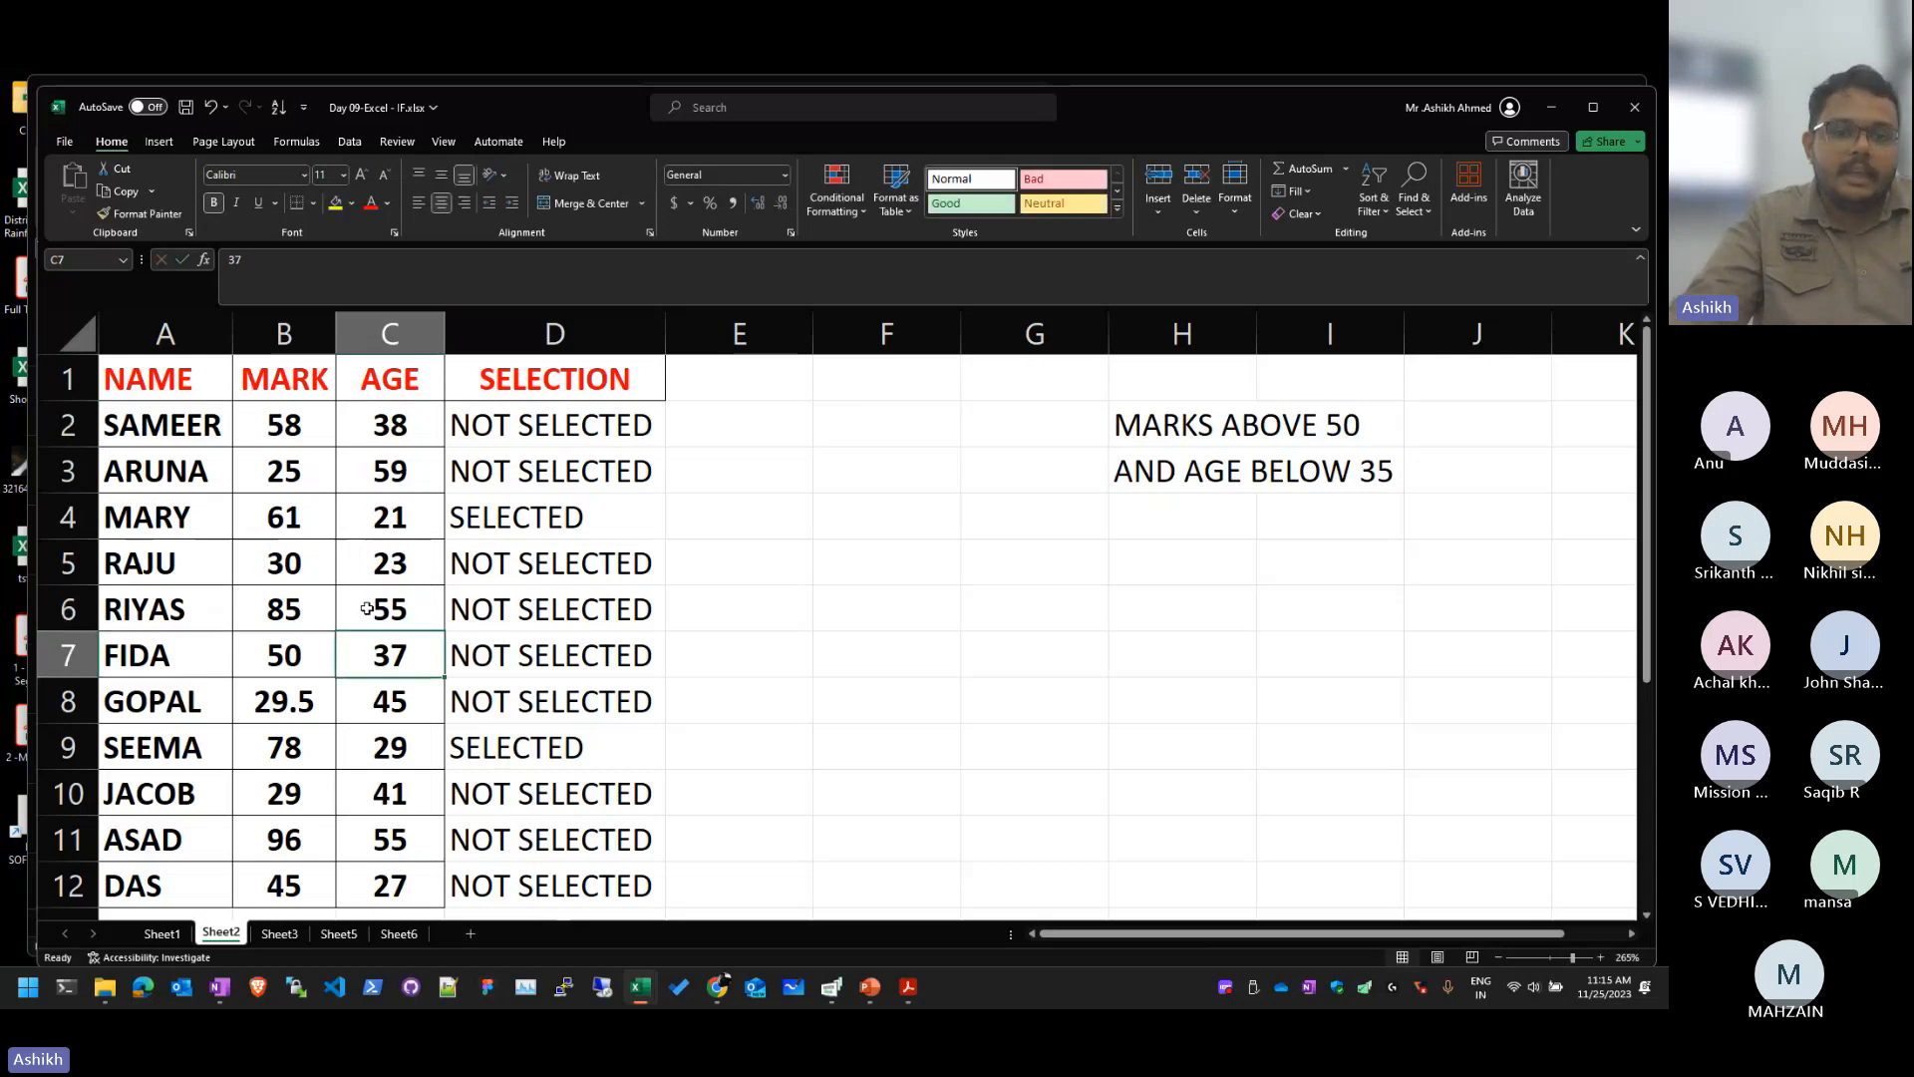
pyautogui.write('25')
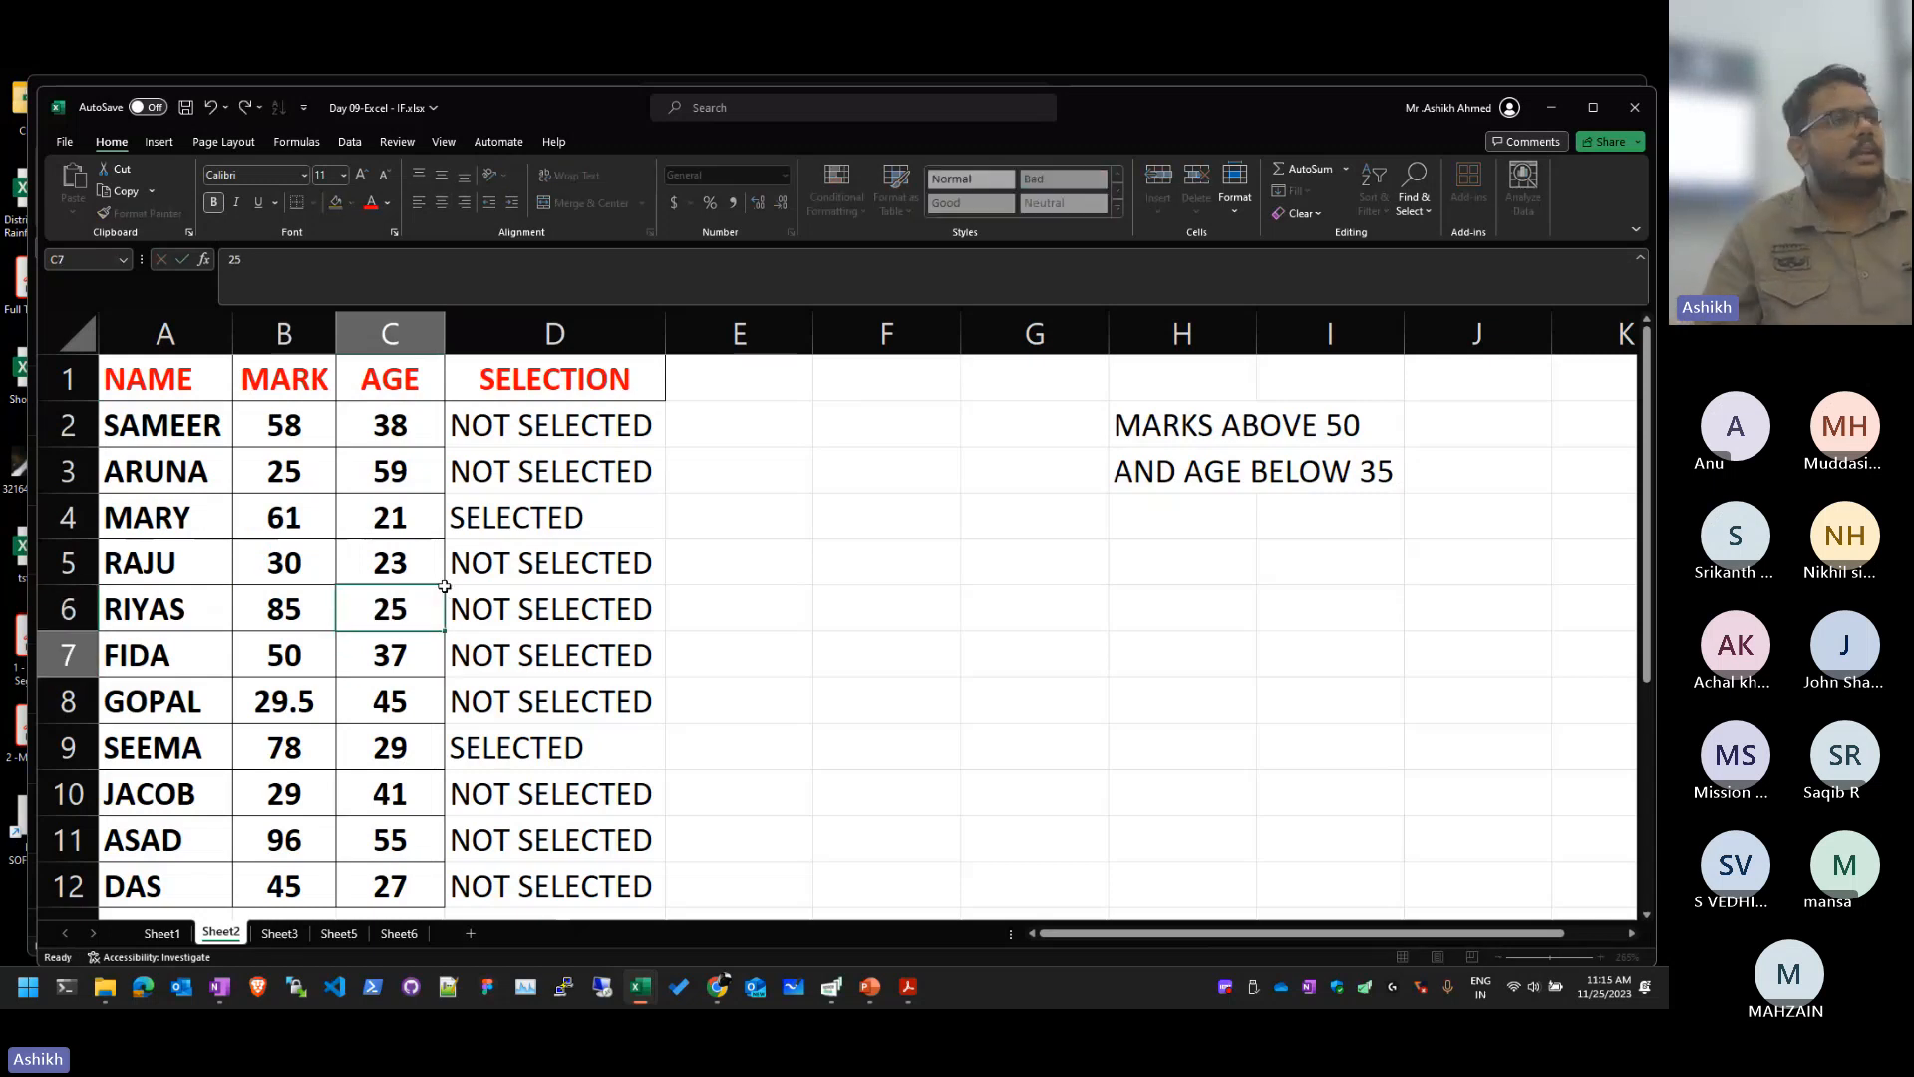
pyautogui.press('Return')
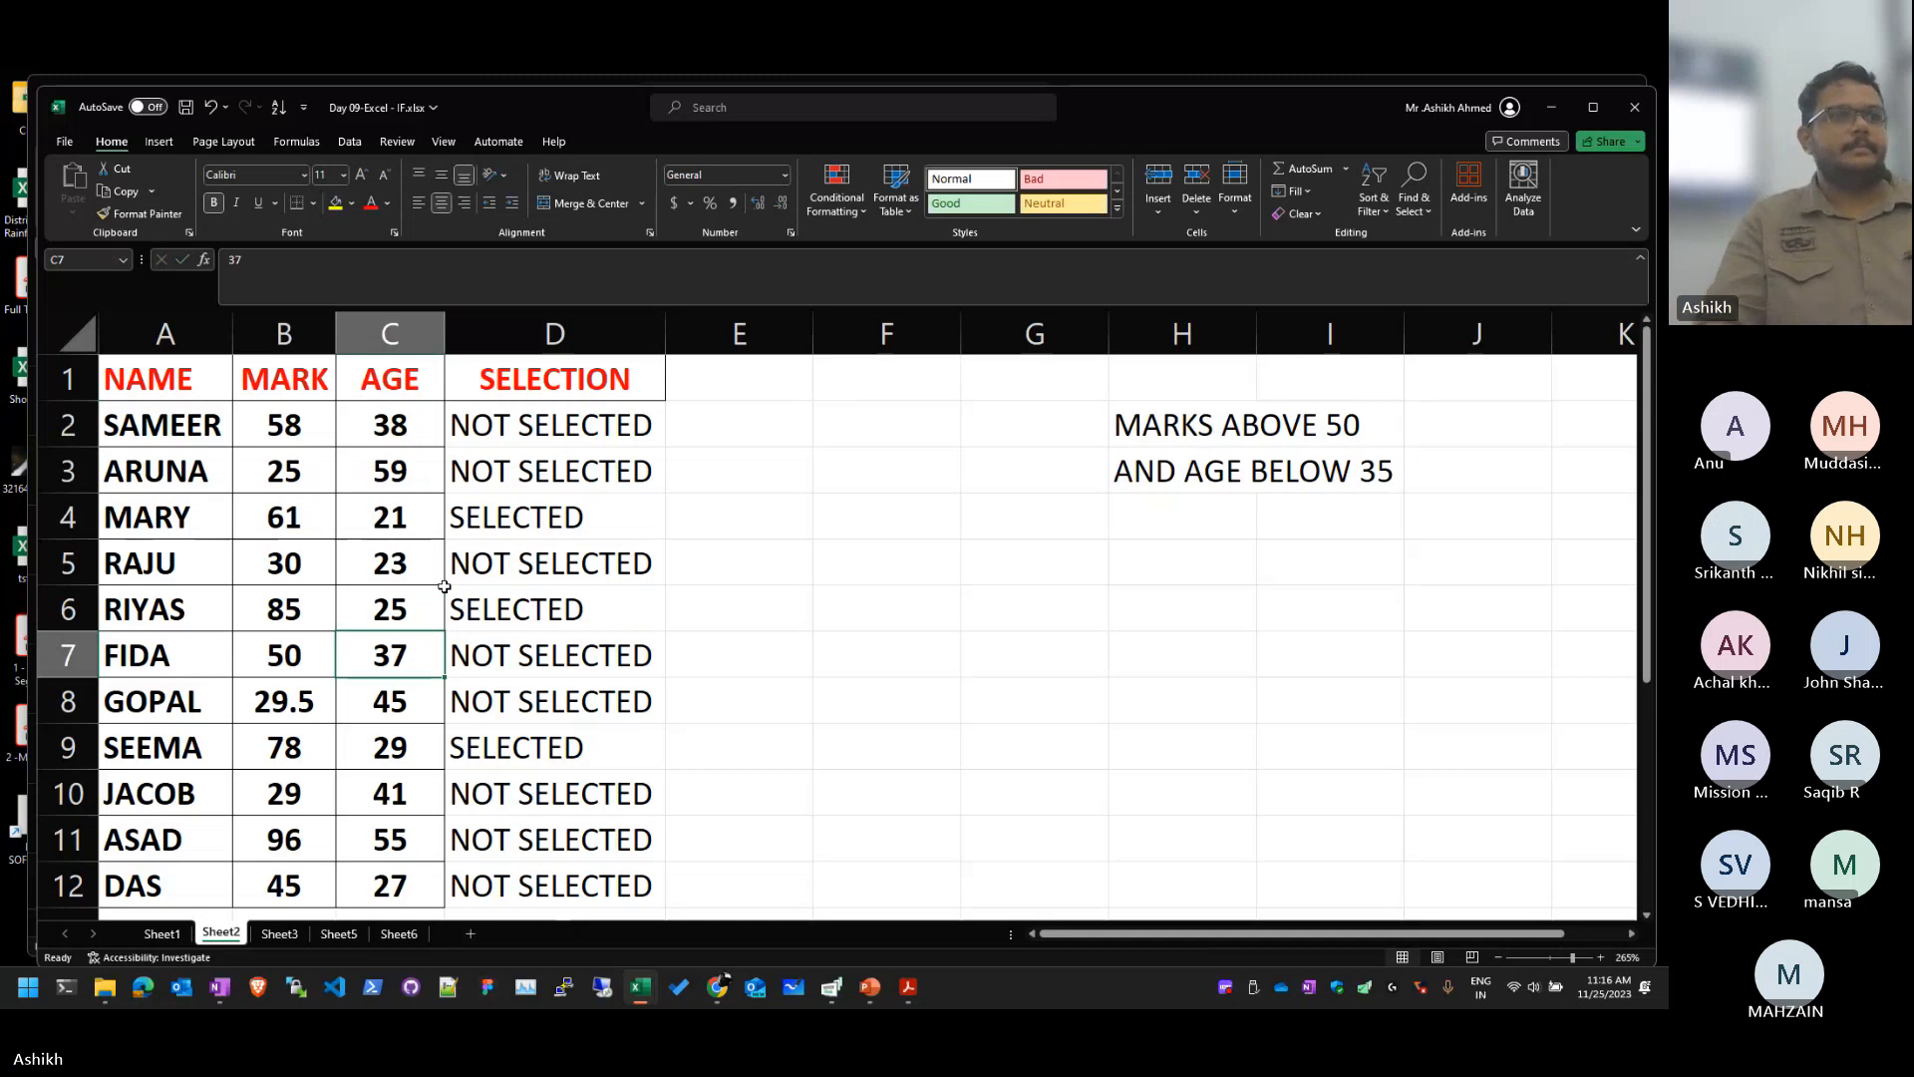
# Step: Inspect the cell references in the SELECTION formulas row by row from D2 to D11
pyautogui.press('Up')
pyautogui.press('Right')
pyautogui.press('Right')
pyautogui.press('Up')
pyautogui.press('Up')
pyautogui.press('Up')
pyautogui.press('Up')
pyautogui.press('Left')
pyautogui.press('F2')
pyautogui.press('Escape')
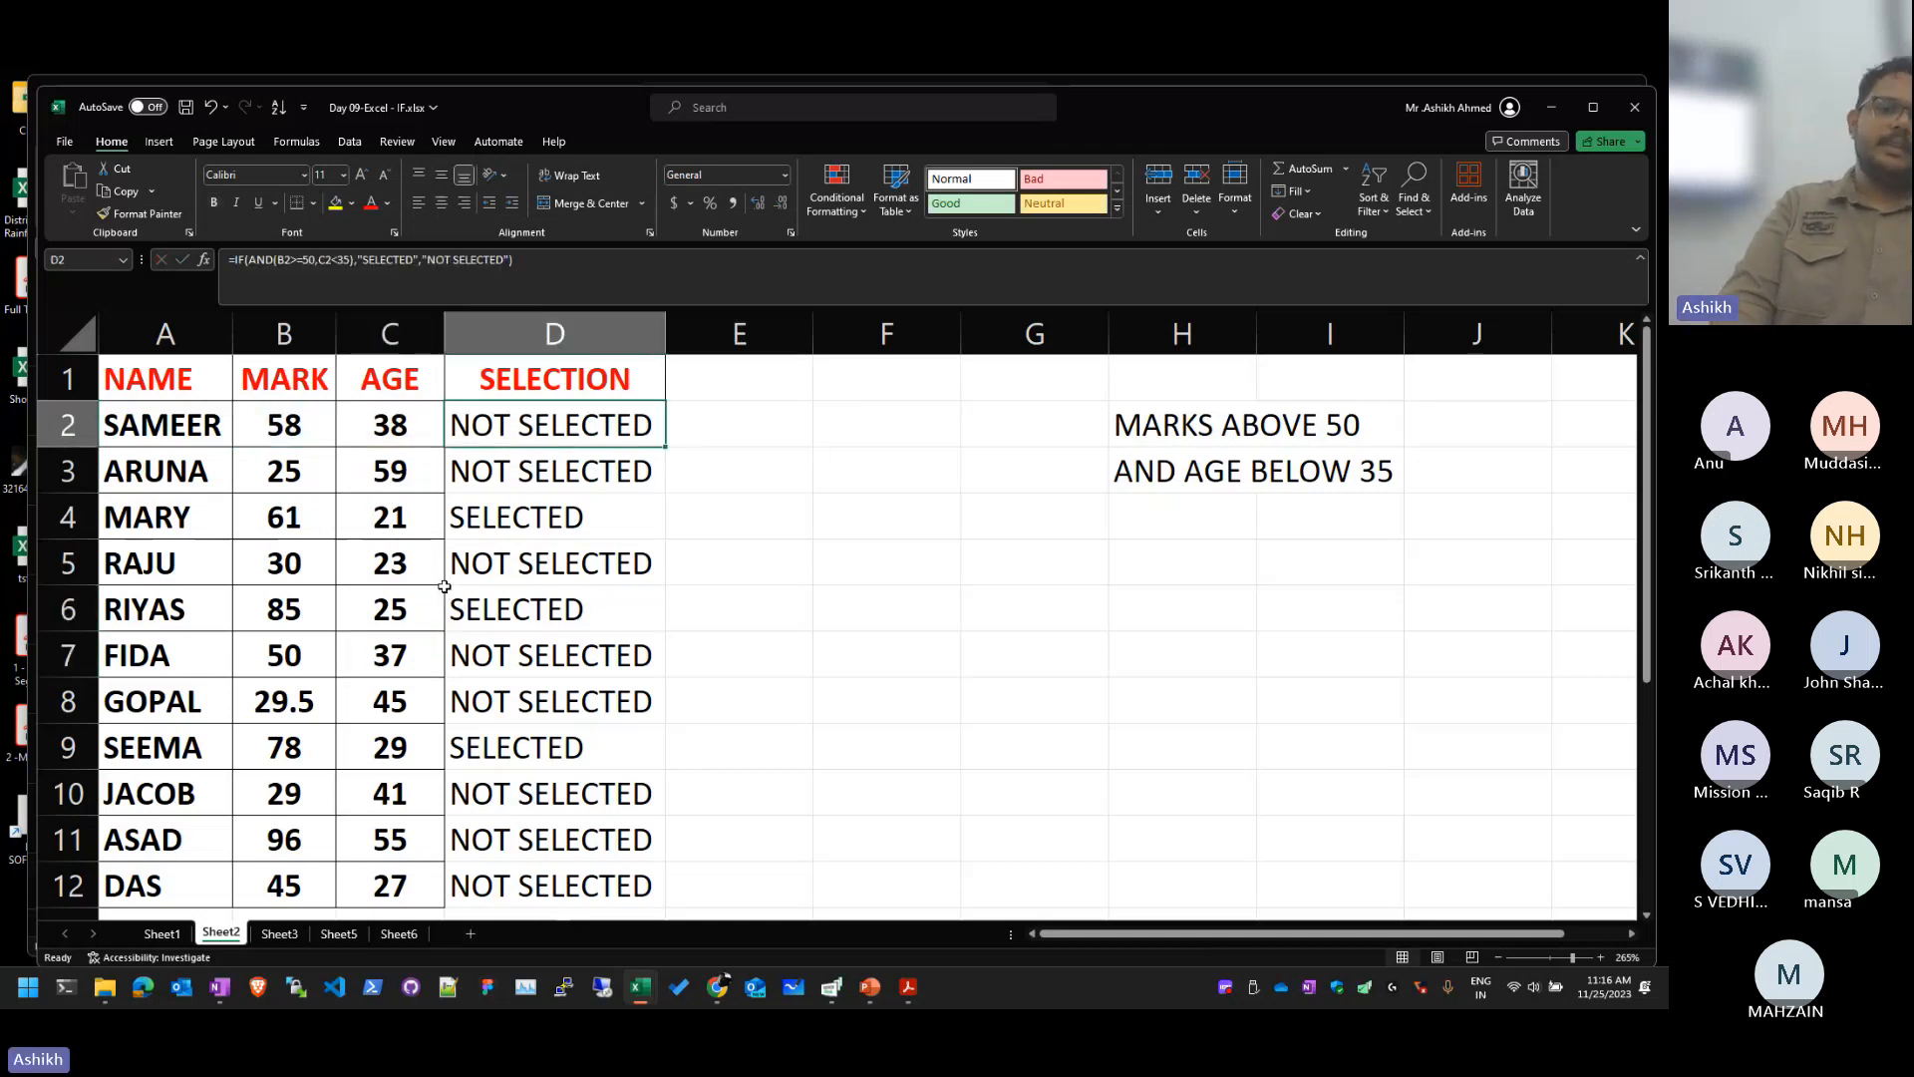
pyautogui.press('Down')
pyautogui.press('F2')
pyautogui.press('Return')
pyautogui.press('F2')
pyautogui.press('Return')
pyautogui.press('F2')
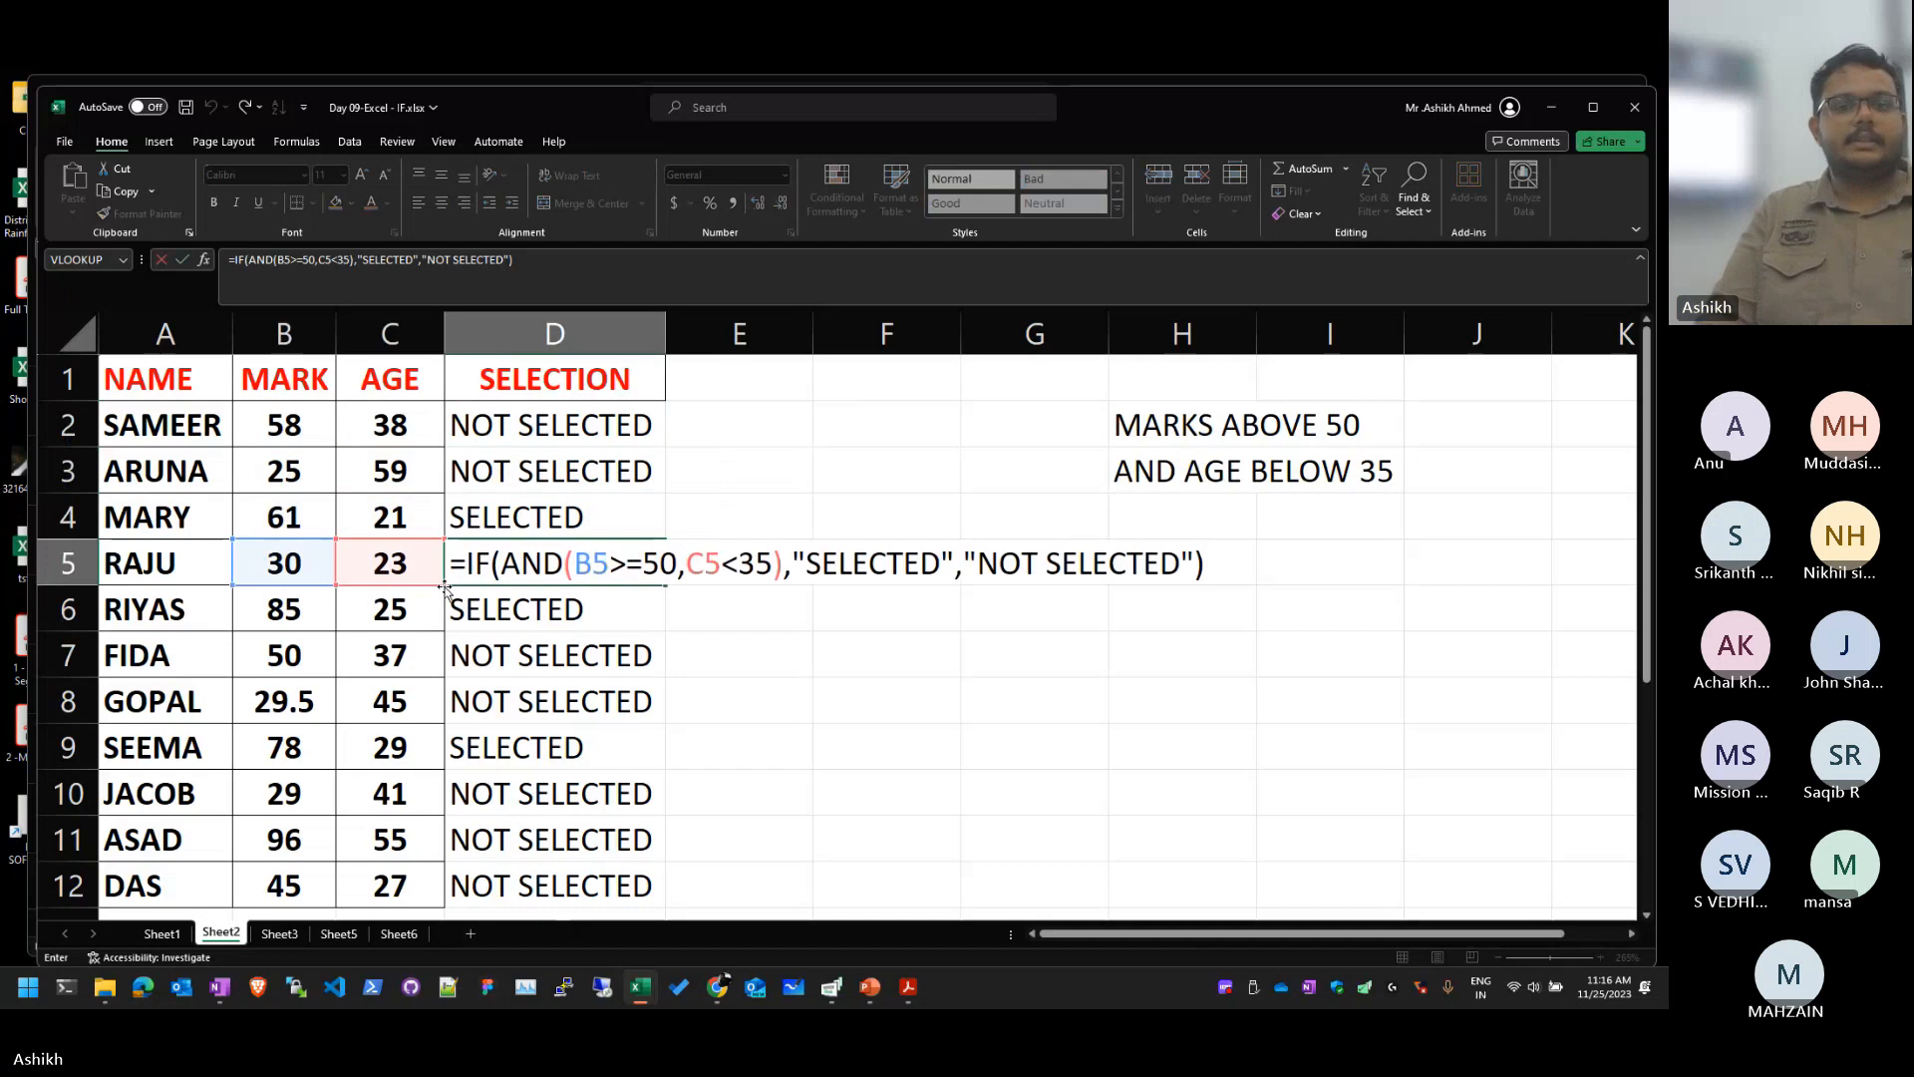
pyautogui.press('Return')
pyautogui.press('Return')
pyautogui.press('F2')
pyautogui.press('Return')
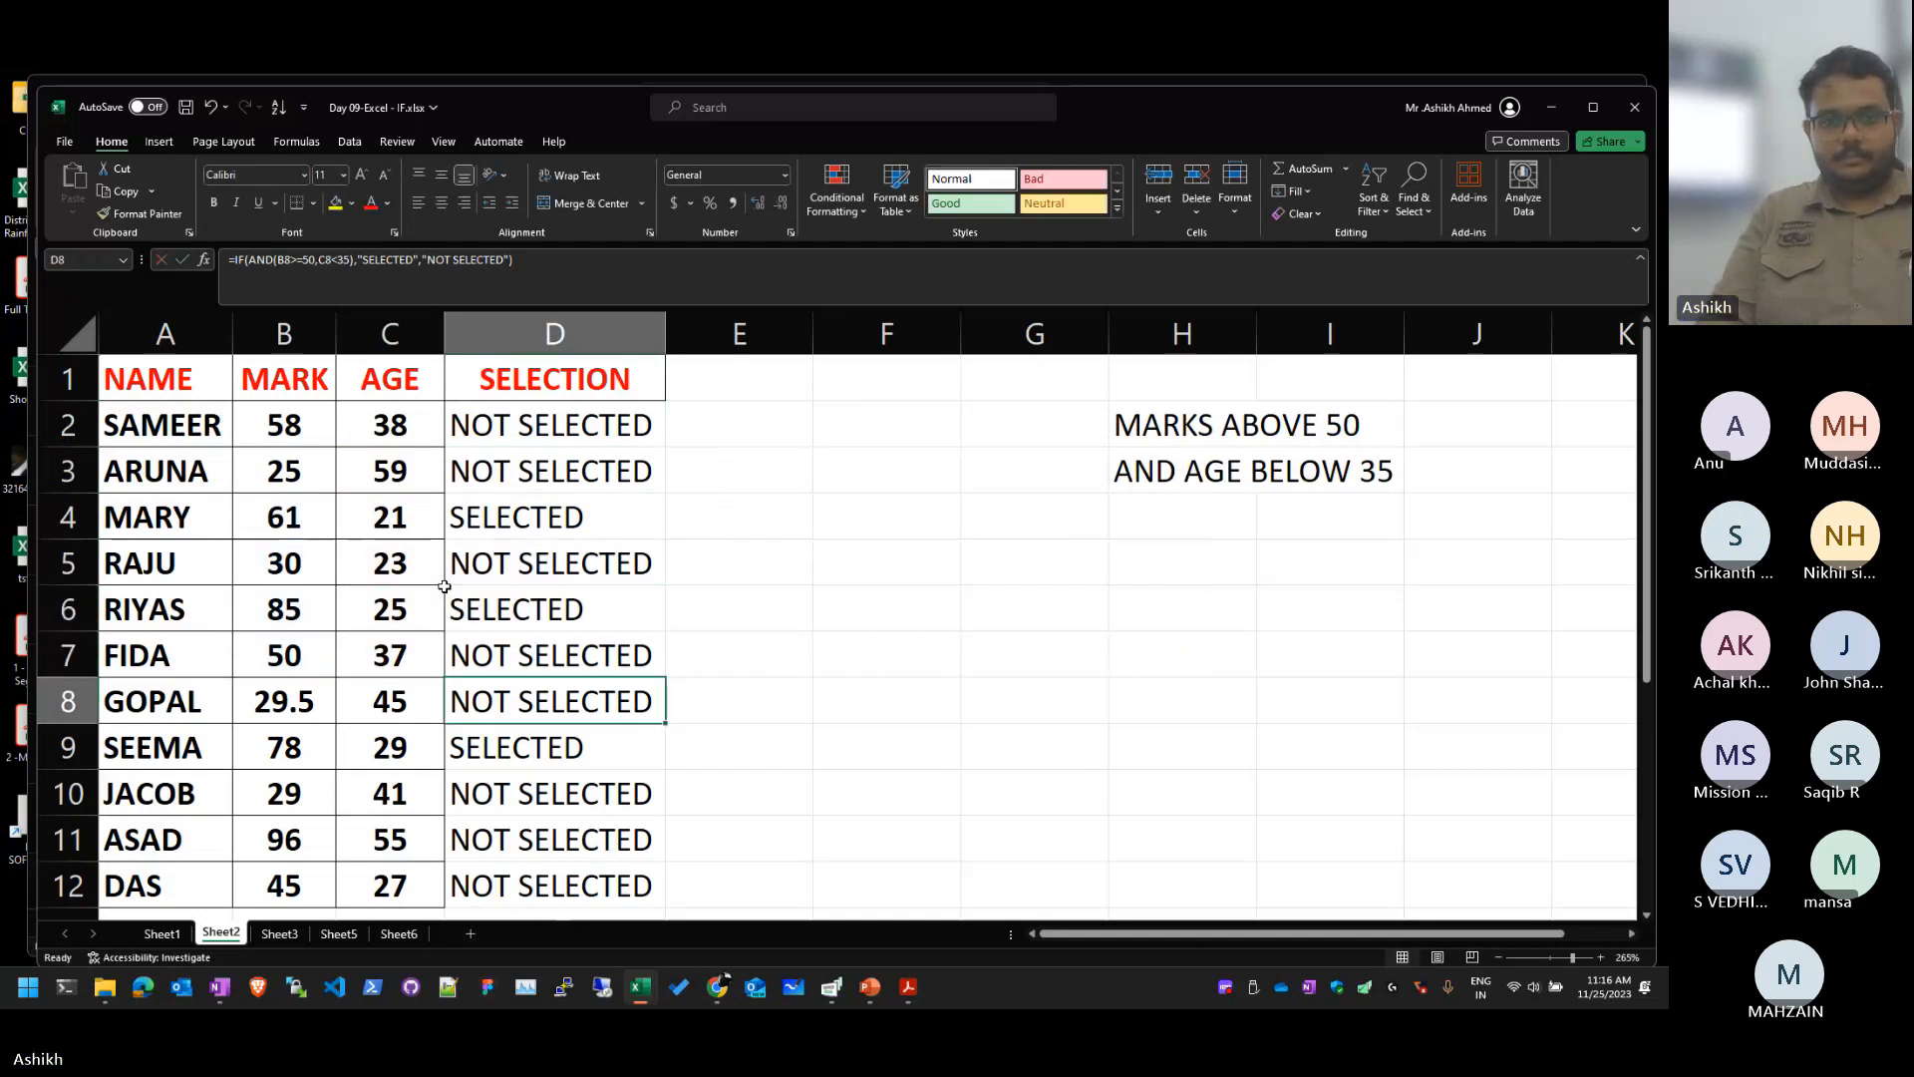
pyautogui.press('Return')
pyautogui.press('F2')
pyautogui.press('Escape')
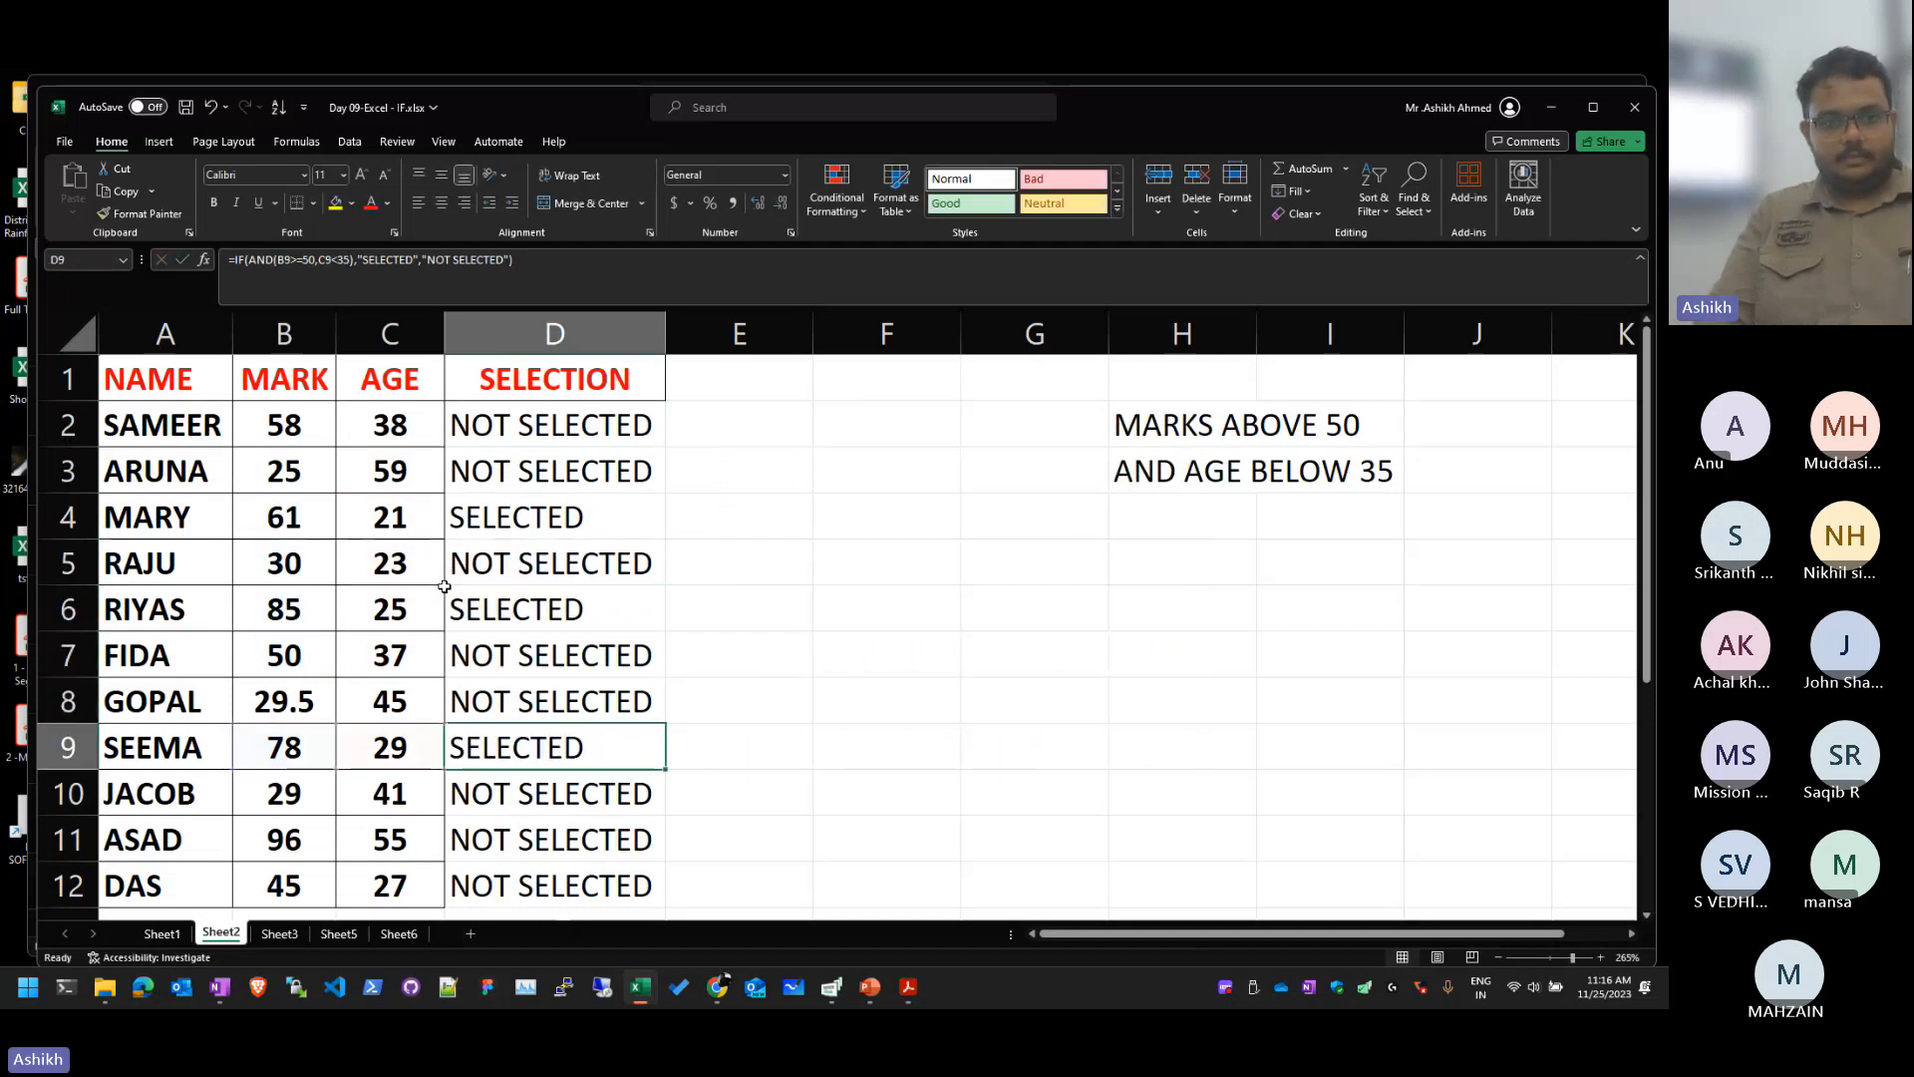
pyautogui.press('Return')
pyautogui.press('F2')
pyautogui.press('Return')
pyautogui.press('F2')
pyautogui.press('Escape')
pyautogui.press('Right')
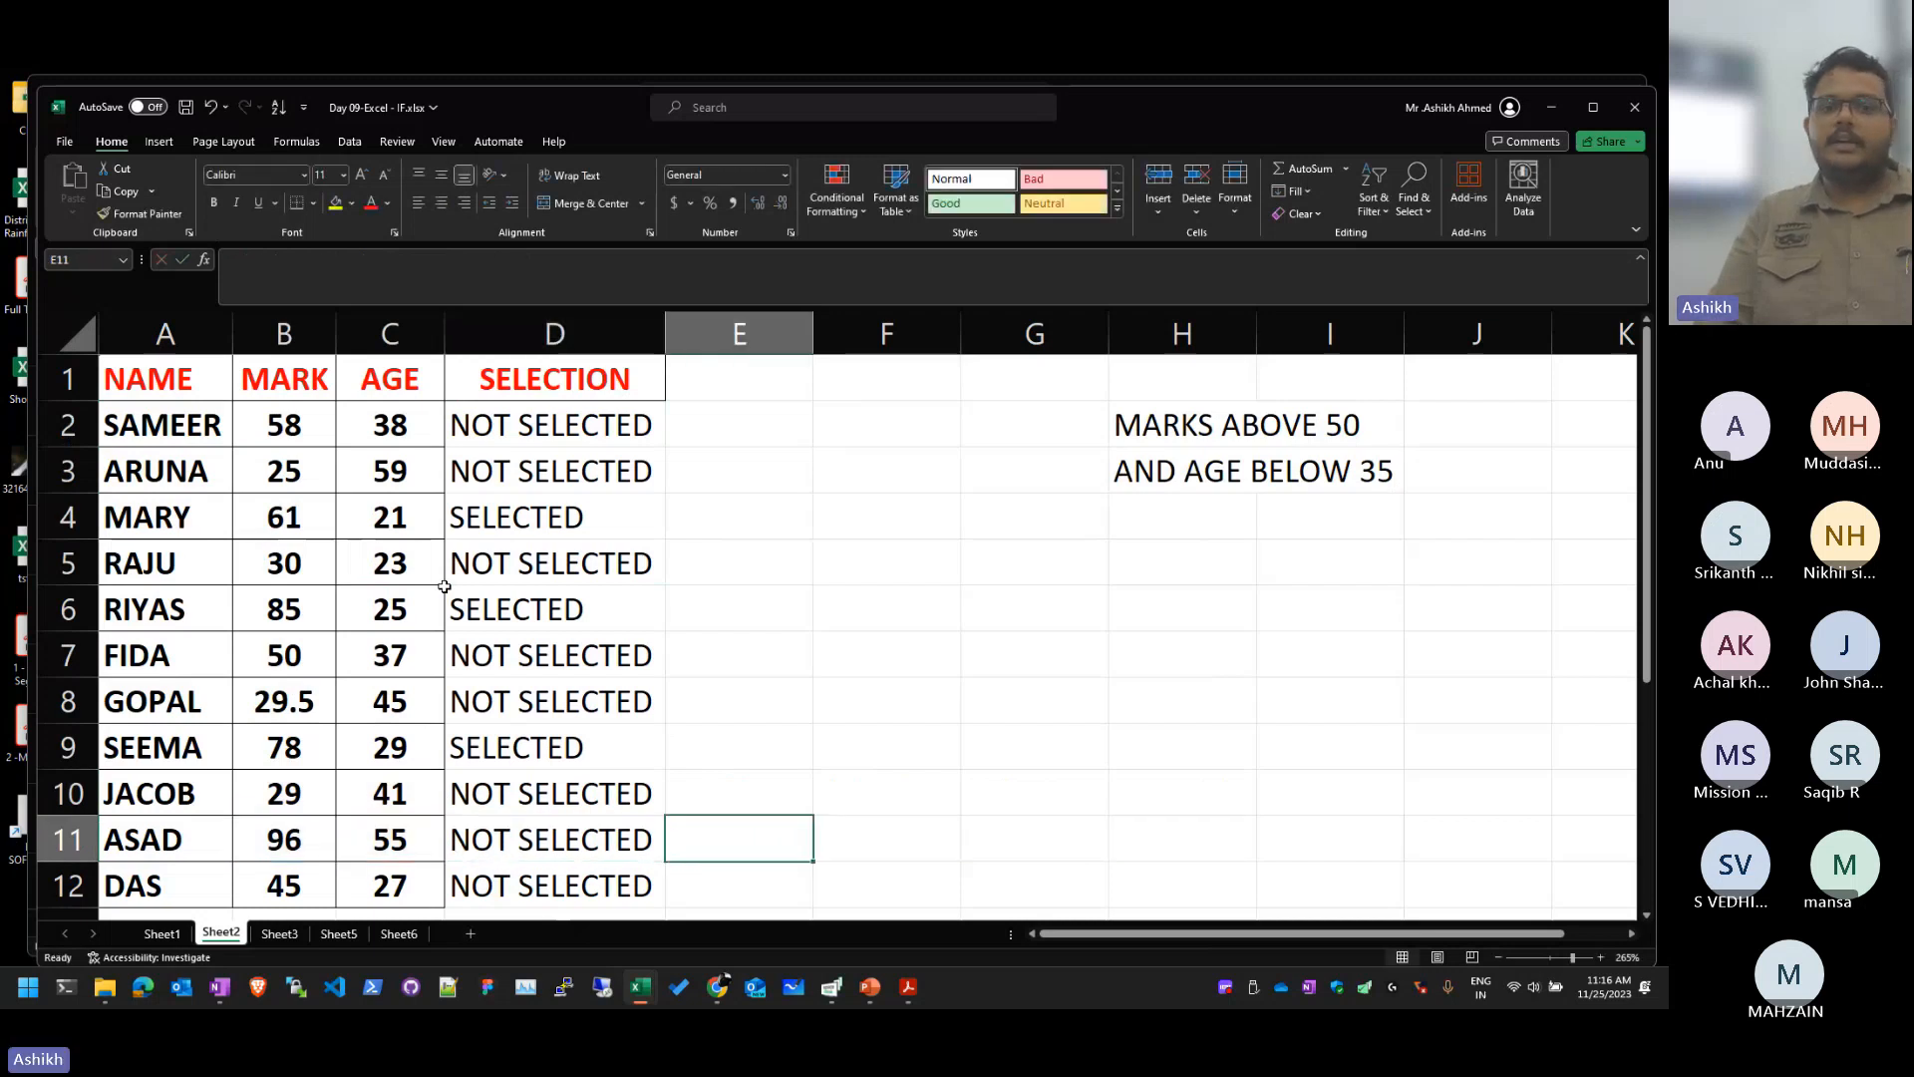
# Step: Replace AND with OR in the H3 criterion so it reads "OR AGE BELOW 35"
pyautogui.press('Right')
pyautogui.press('Right')
pyautogui.press('Up')
pyautogui.press('Up')
pyautogui.press('Up')
pyautogui.press('Up')
pyautogui.press('Up')
pyautogui.press('Right')
pyautogui.press('Right')
pyautogui.press('Up')
pyautogui.press('Up')
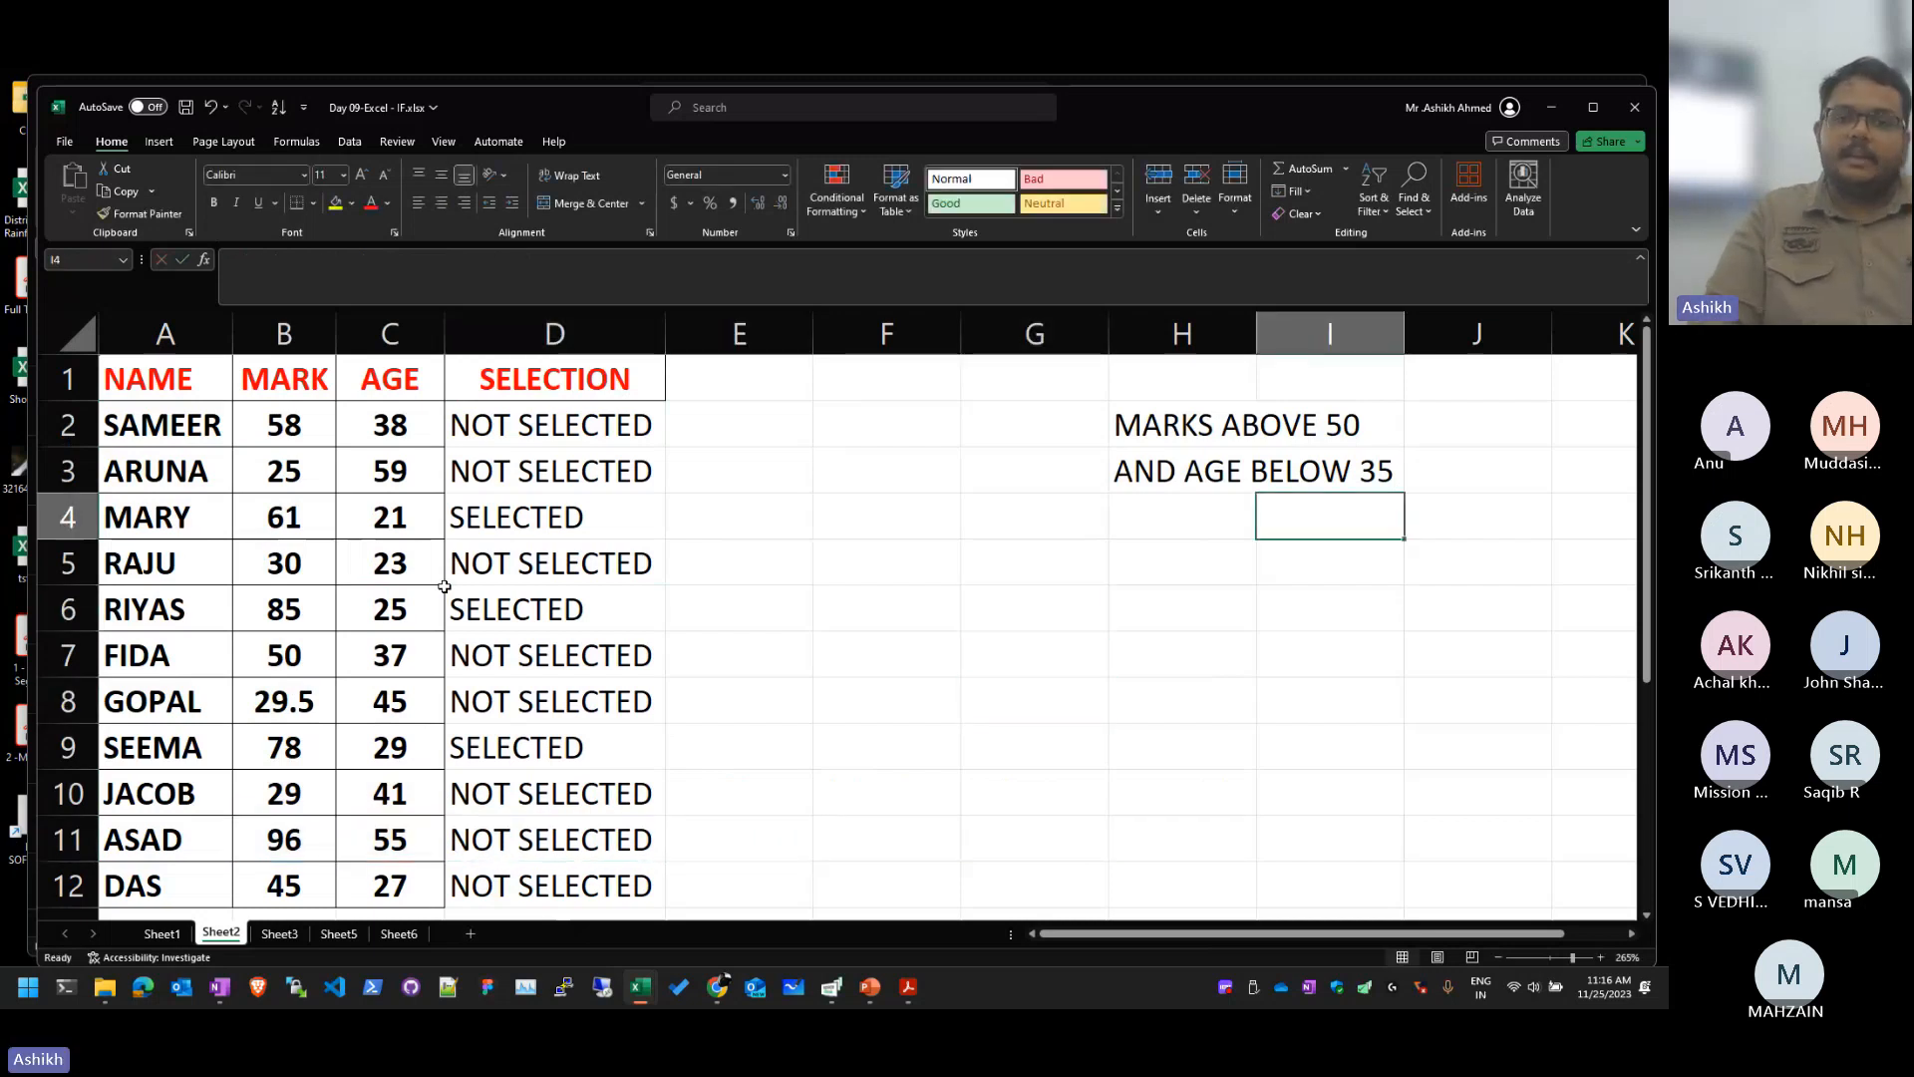
pyautogui.press('Up')
pyautogui.press('Left')
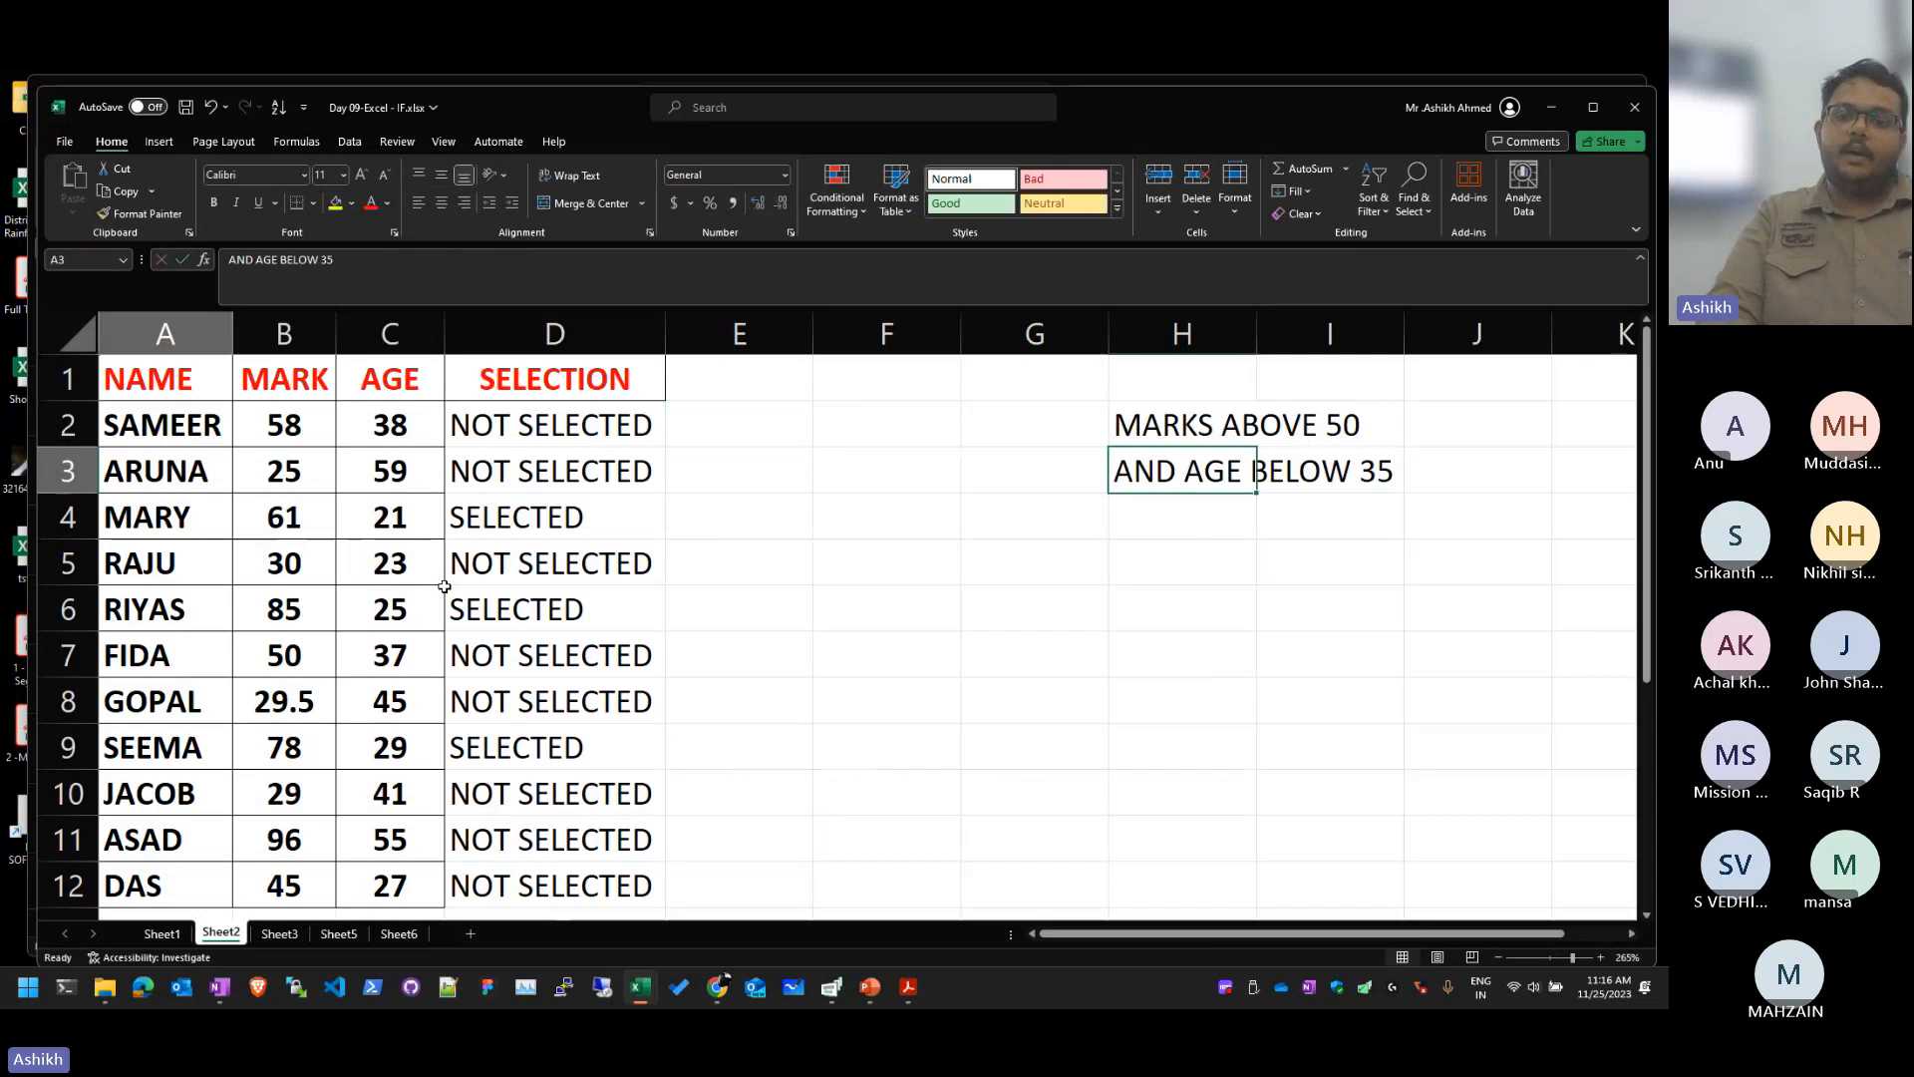
pyautogui.press('Home')
pyautogui.press('Right')
pyautogui.press('Right')
pyautogui.press('Right')
pyautogui.press('Right')
pyautogui.press('Right')
pyautogui.press('Right')
pyautogui.press('Right')
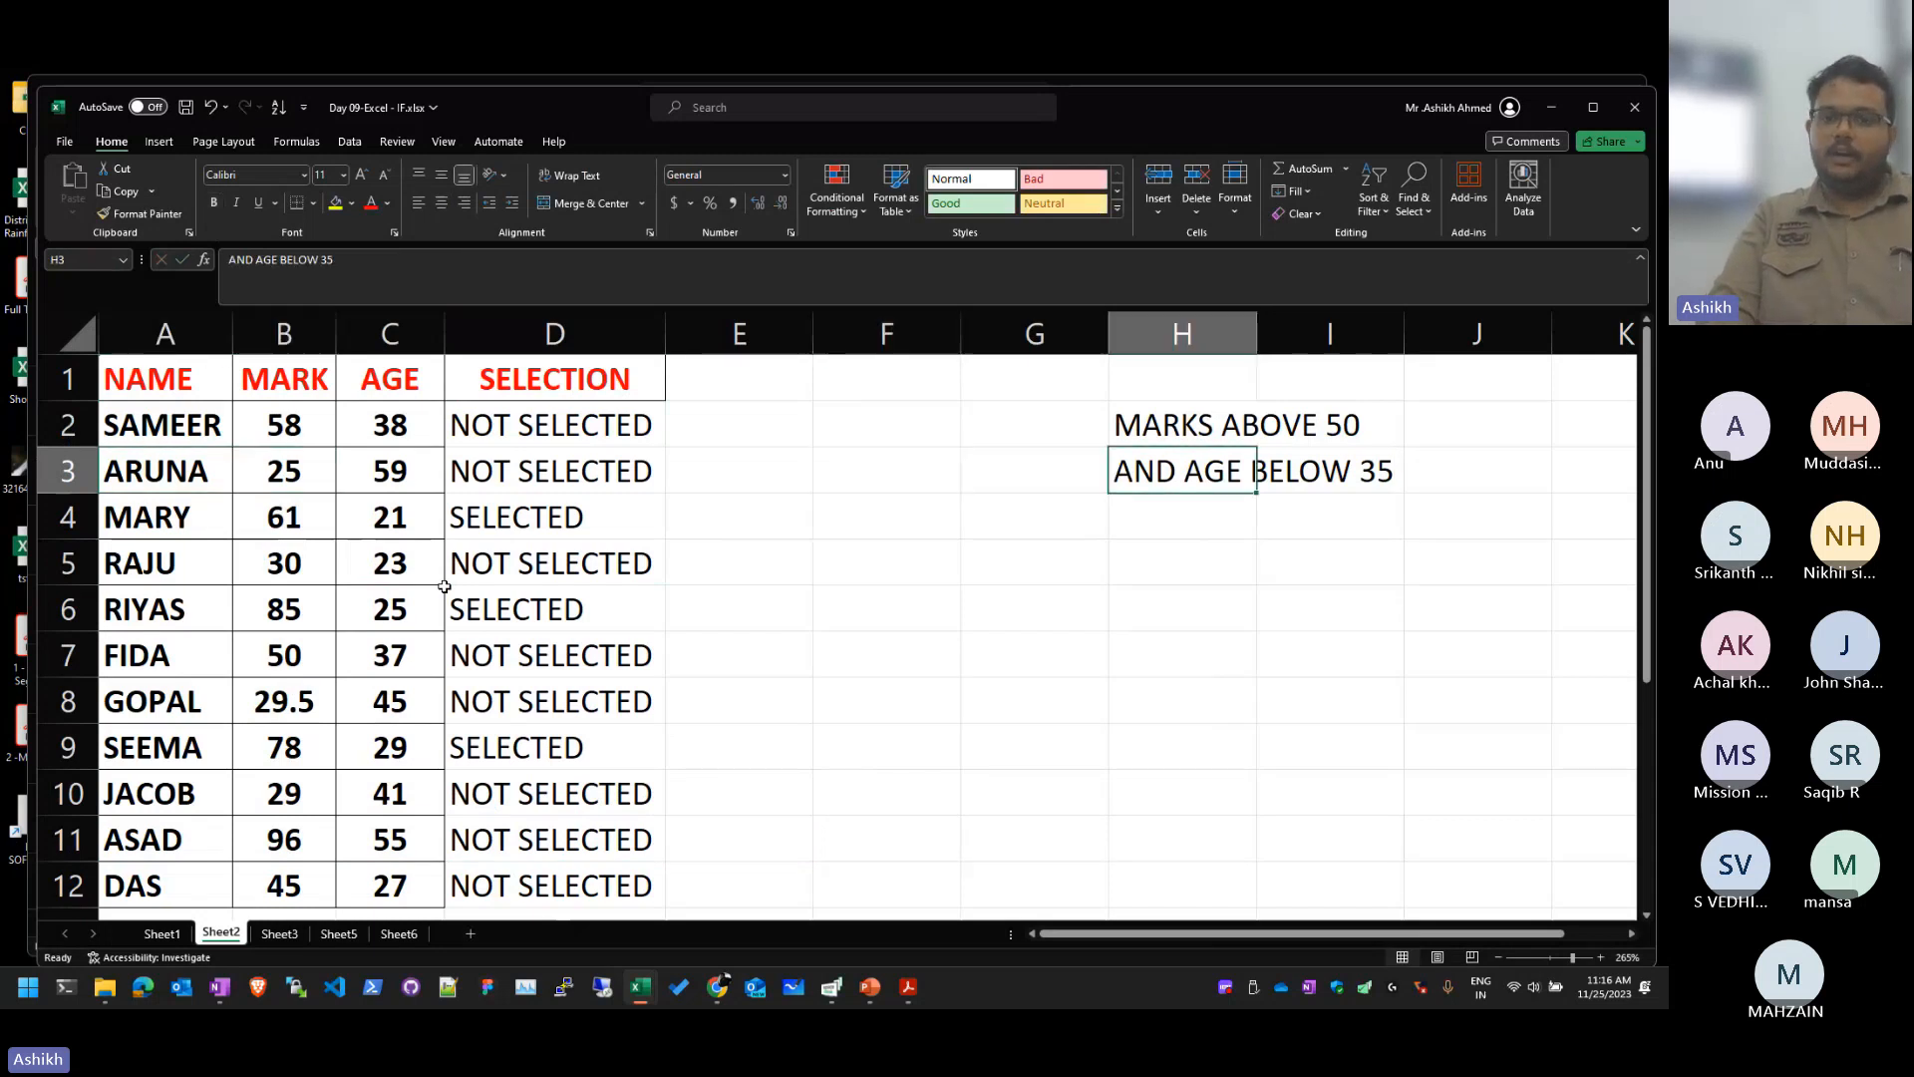
pyautogui.press('F2')
pyautogui.press('Home')
pyautogui.hotkey('shift', 'Right')
pyautogui.hotkey('shift', 'Right')
pyautogui.hotkey('shift', 'Right')
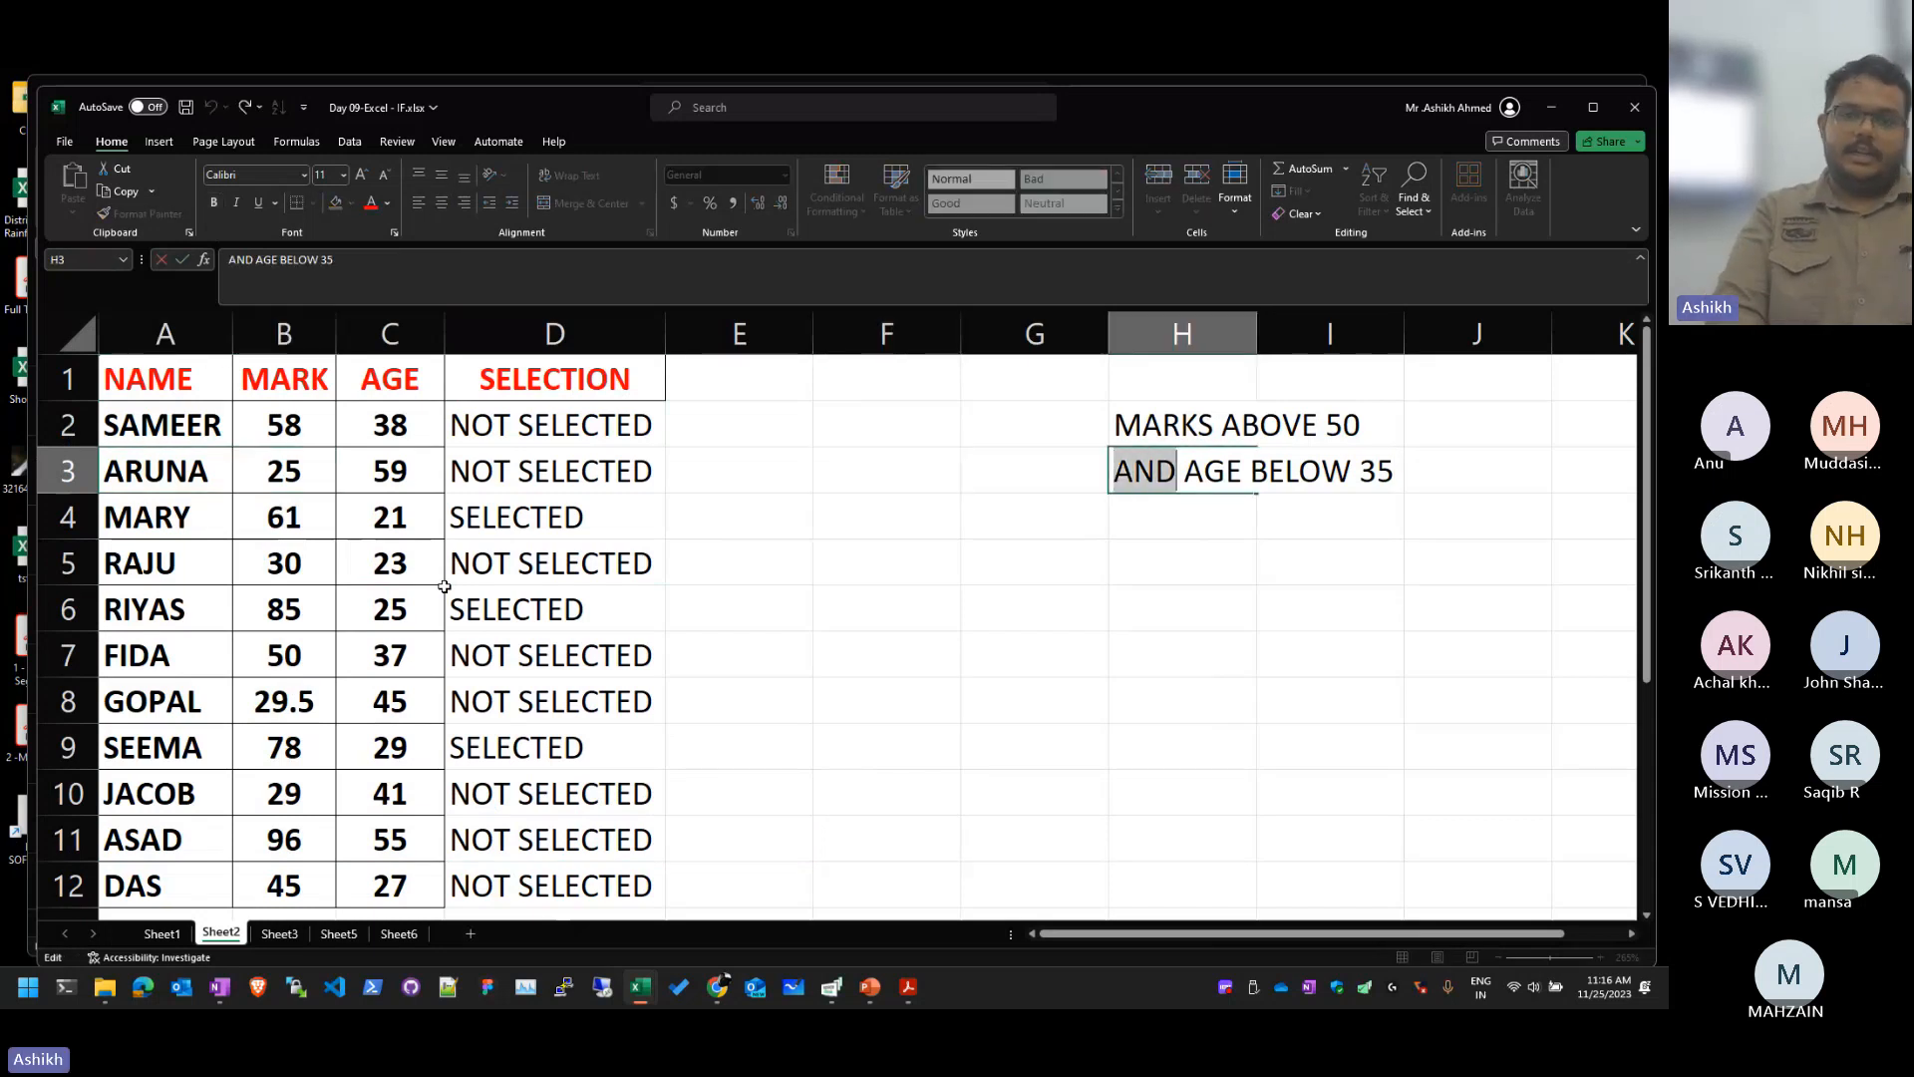
pyautogui.write('OR')
pyautogui.press('Return')
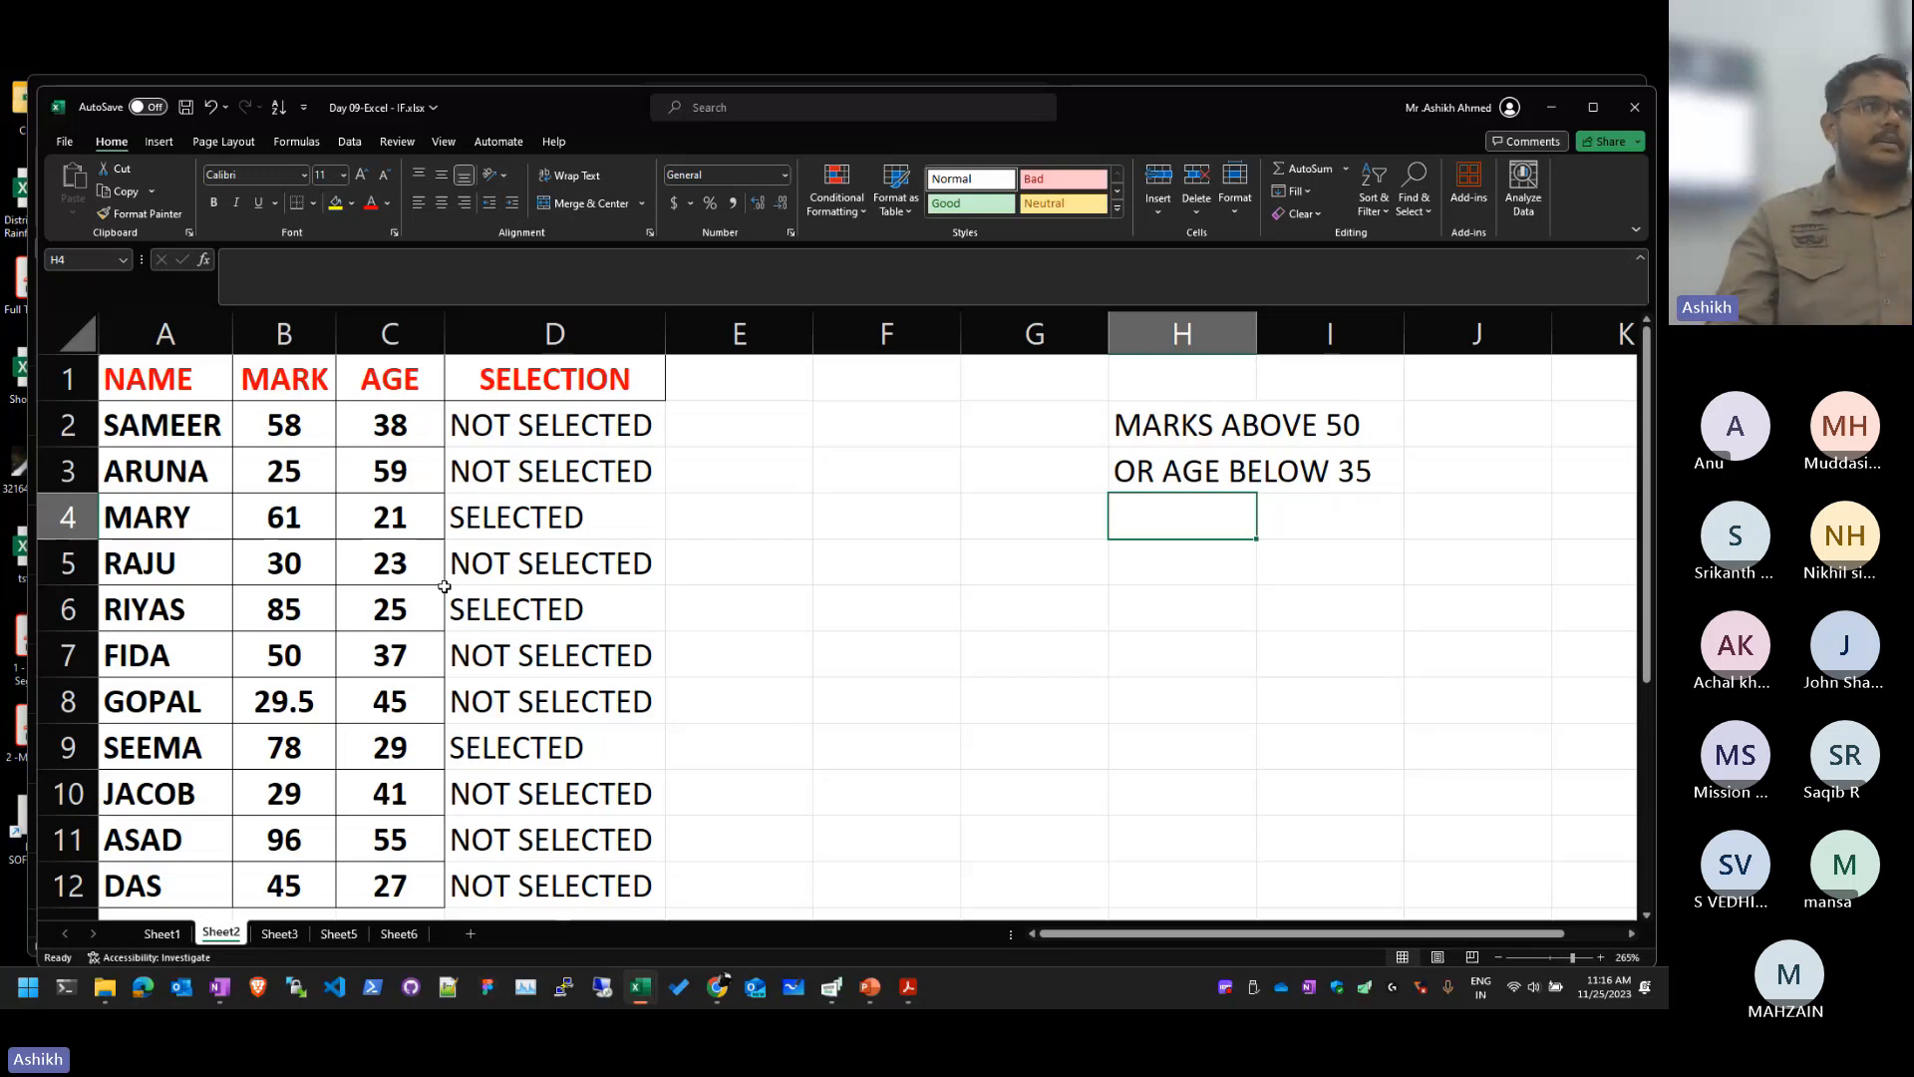
# Step: Replace the AND function with OR in D2, giving =IF(OR(B2>=50,C2<35),"SELECTED","NOT SELECTED")
pyautogui.press('Up')
pyautogui.press('Left')
pyautogui.press('Left')
pyautogui.press('Left')
pyautogui.press('Left')
pyautogui.press('Up')
pyautogui.press('F2')
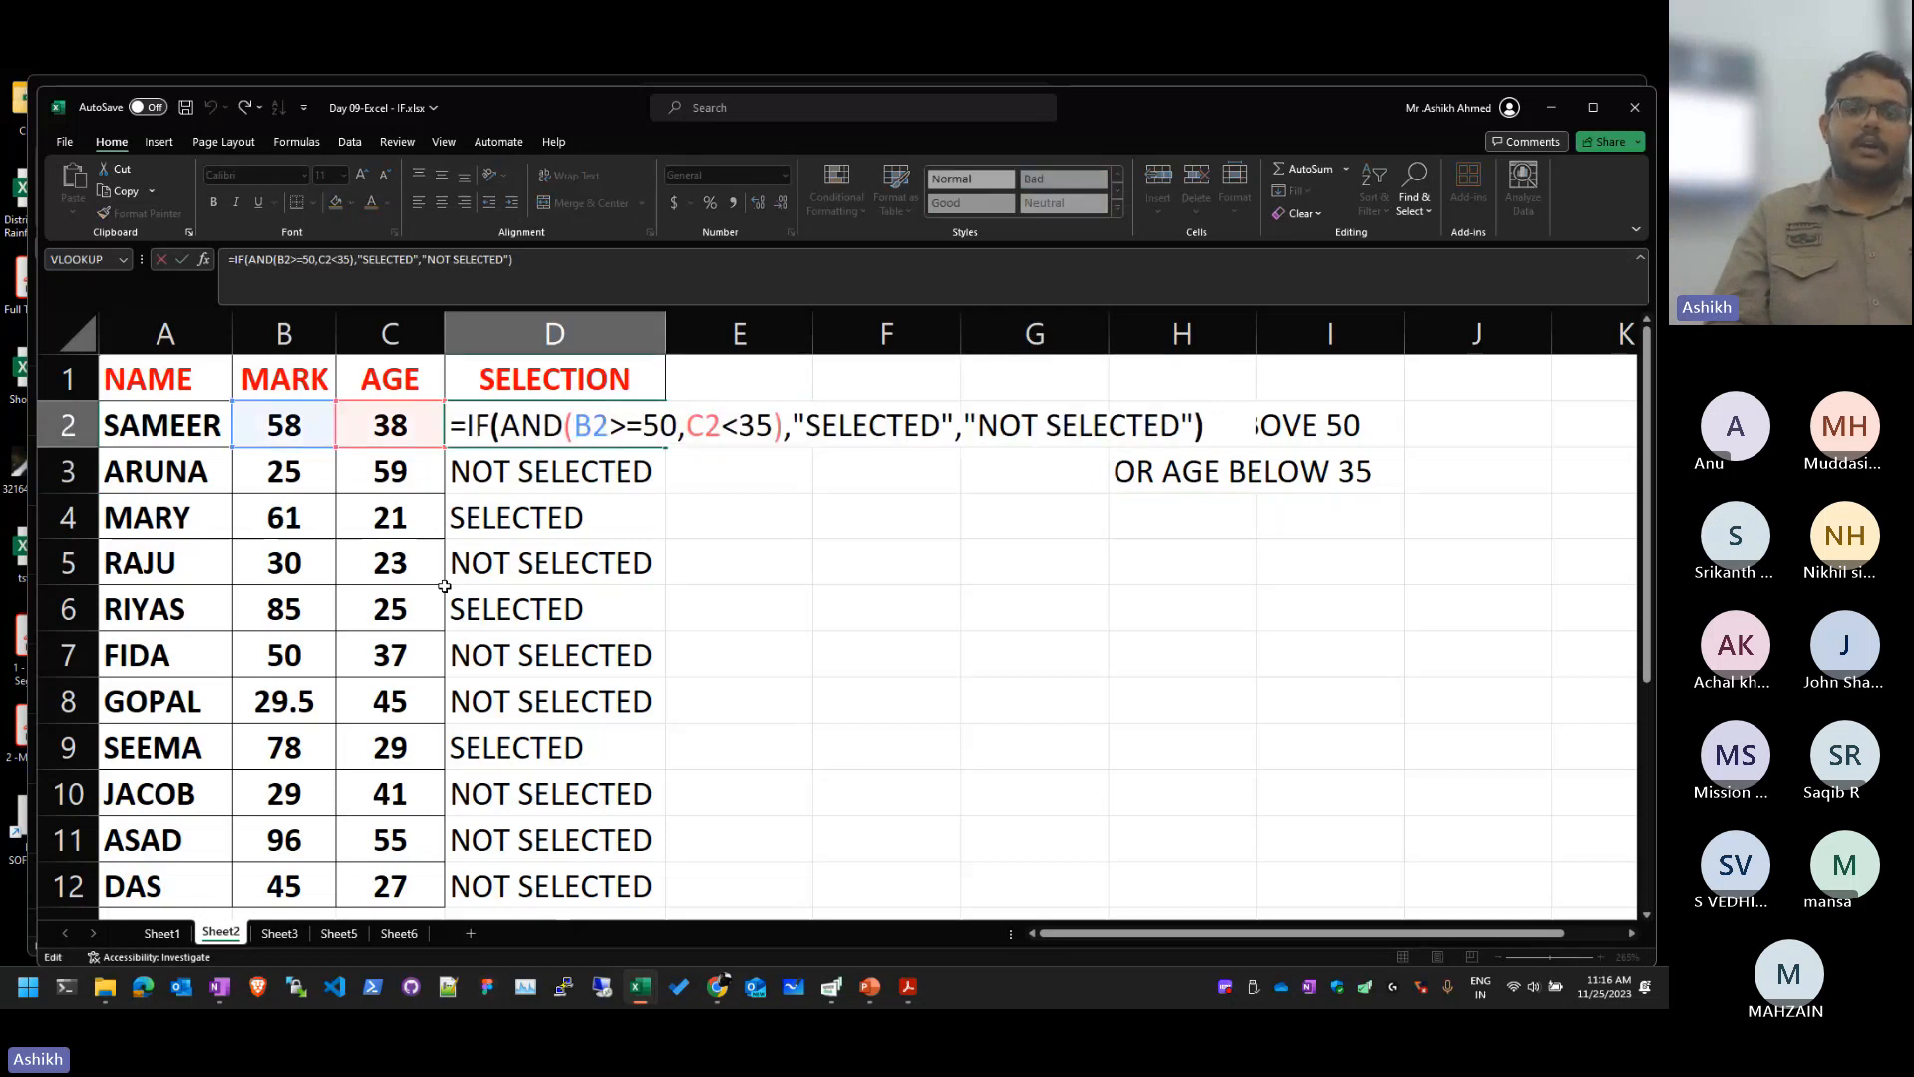
pyautogui.press('Left')
pyautogui.press('Left')
pyautogui.press('Left')
pyautogui.press('Left')
pyautogui.press('Left')
pyautogui.press('Left')
pyautogui.press('Left')
pyautogui.press('Left')
pyautogui.press('Left')
pyautogui.press('Left')
pyautogui.press('Left')
pyautogui.press('Left')
pyautogui.press('Left')
pyautogui.press('Left')
pyautogui.press('Left')
pyautogui.press('Left')
pyautogui.press('Left')
pyautogui.press('Left')
pyautogui.press('Left')
pyautogui.press('Left')
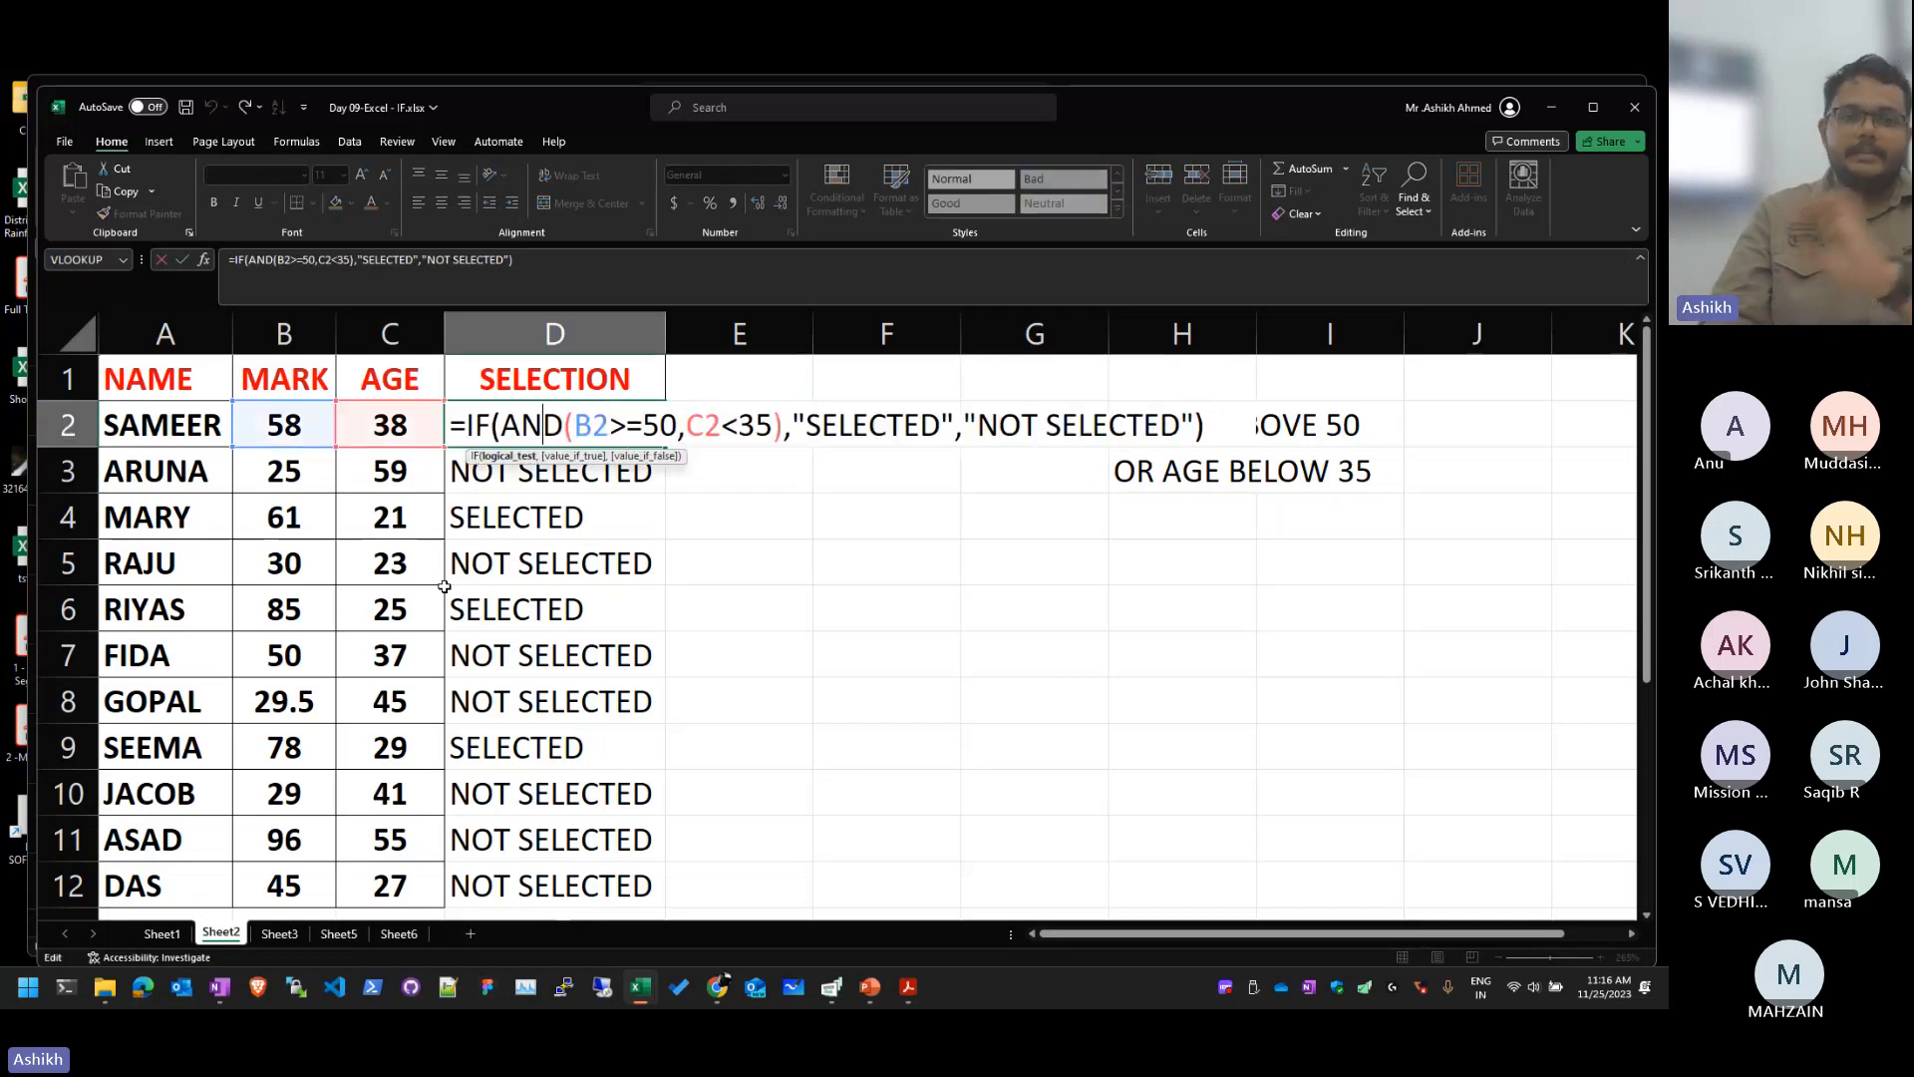
pyautogui.hotkey('shift', 'Right')
pyautogui.hotkey('shift', 'Right')
pyautogui.press('BackSpace')
pyautogui.press('BackSpace')
pyautogui.write('OR')
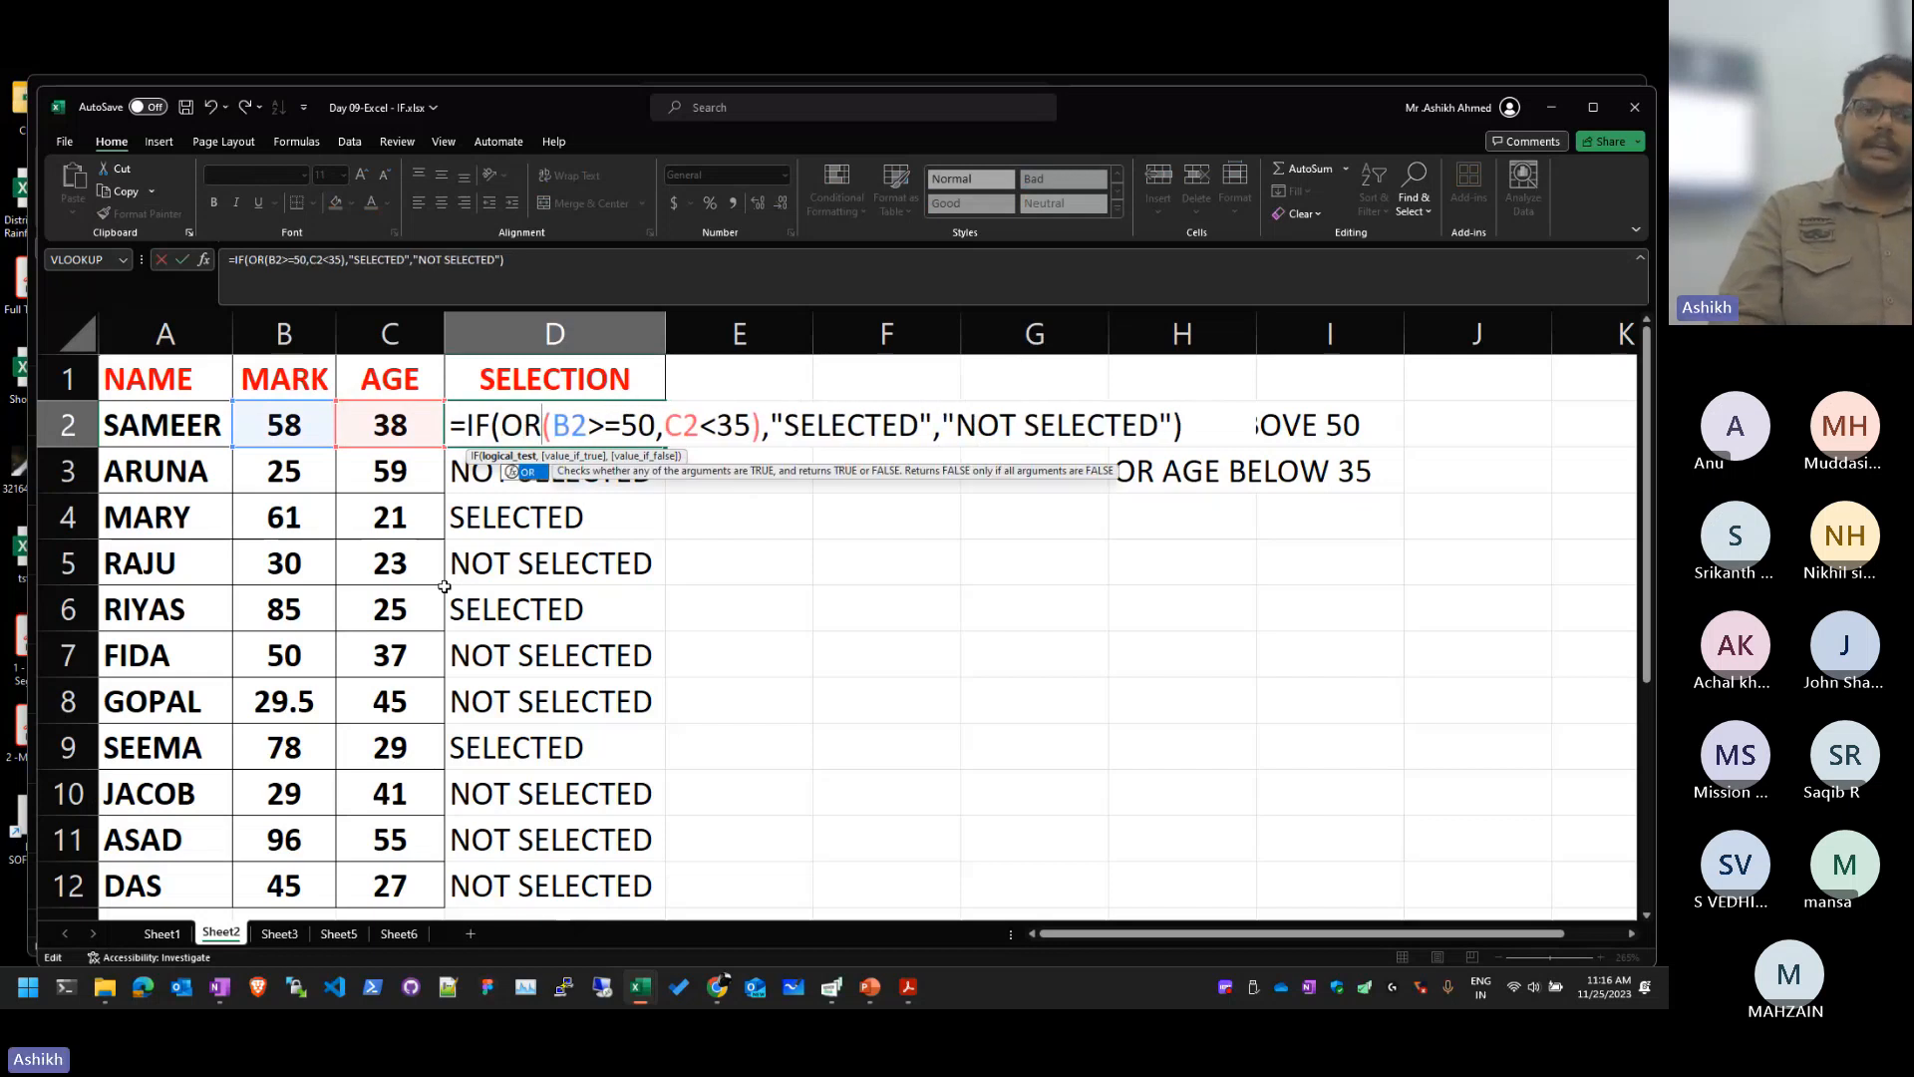
pyautogui.press('Return')
# Step: Fill the OR formula from D2 down to D12 and check the copied formula in D3
pyautogui.click(615, 439)
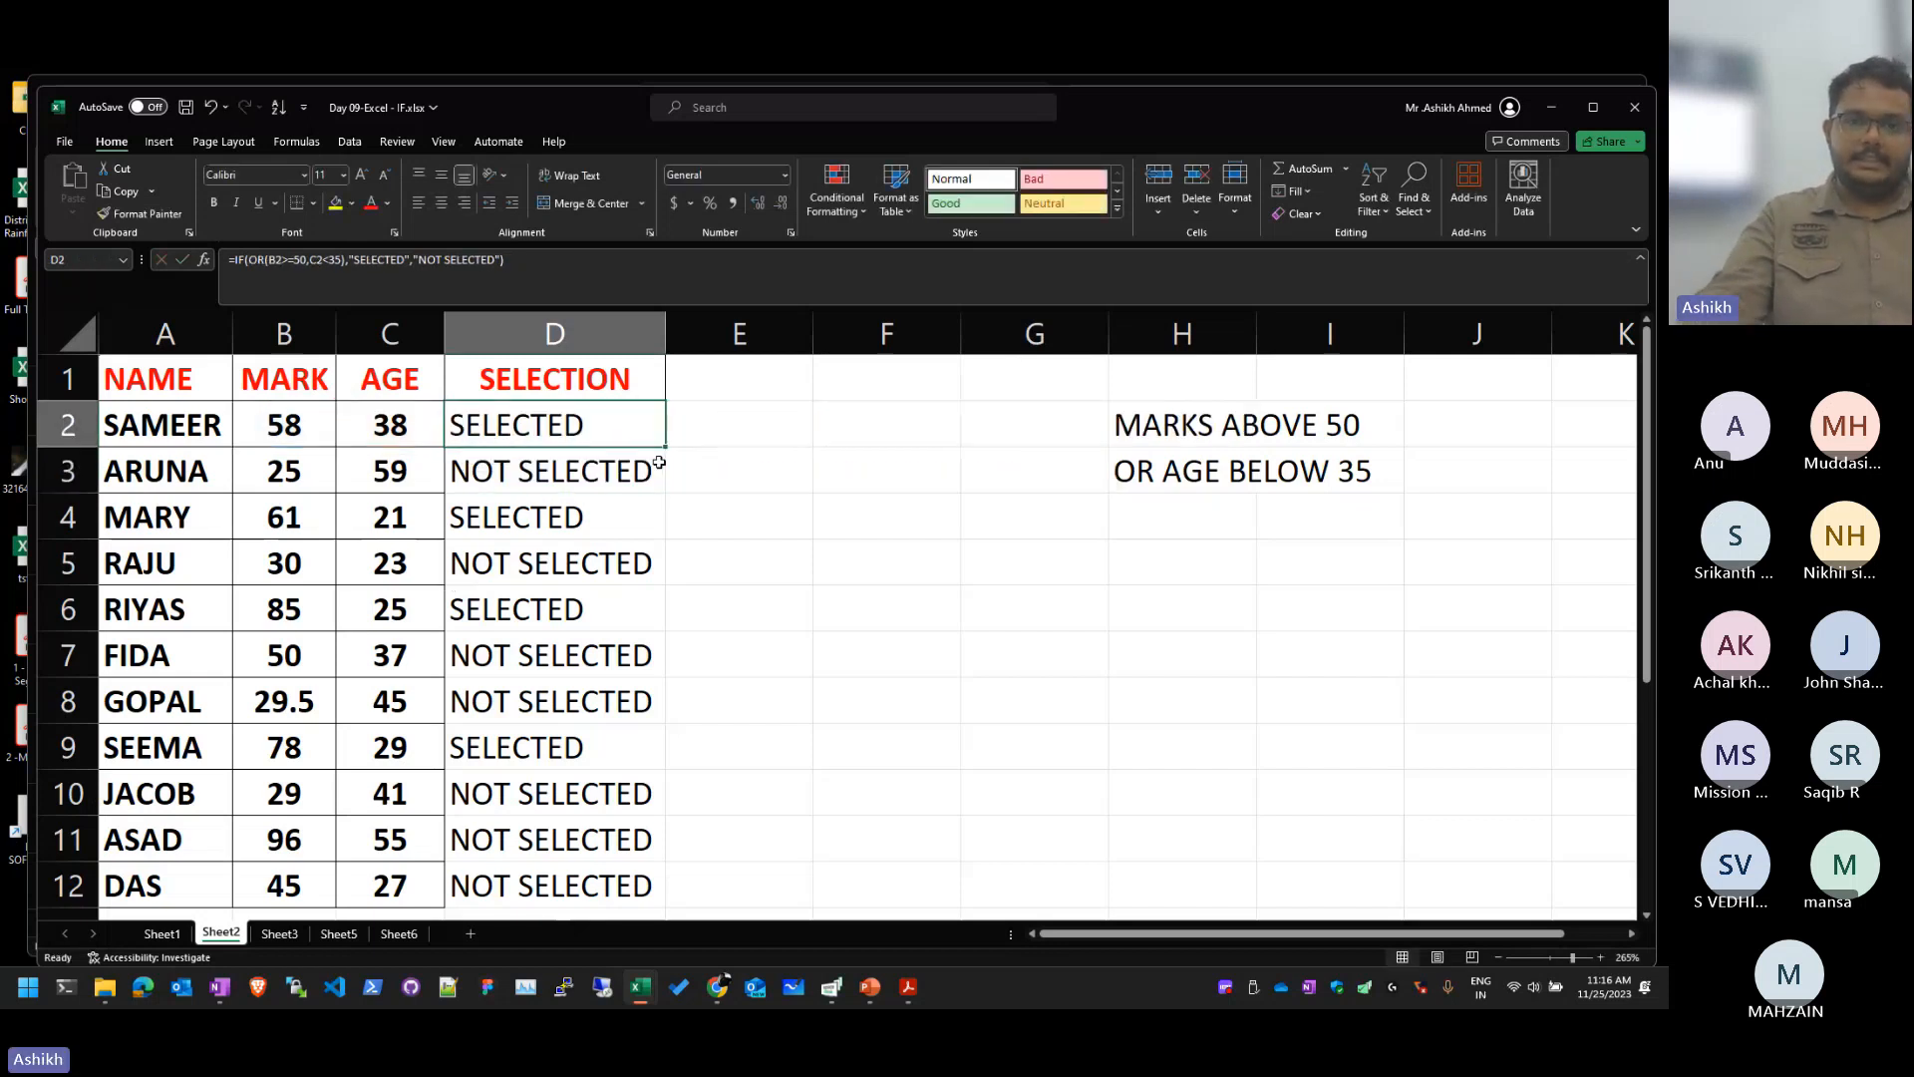
pyautogui.doubleClick(665, 446)
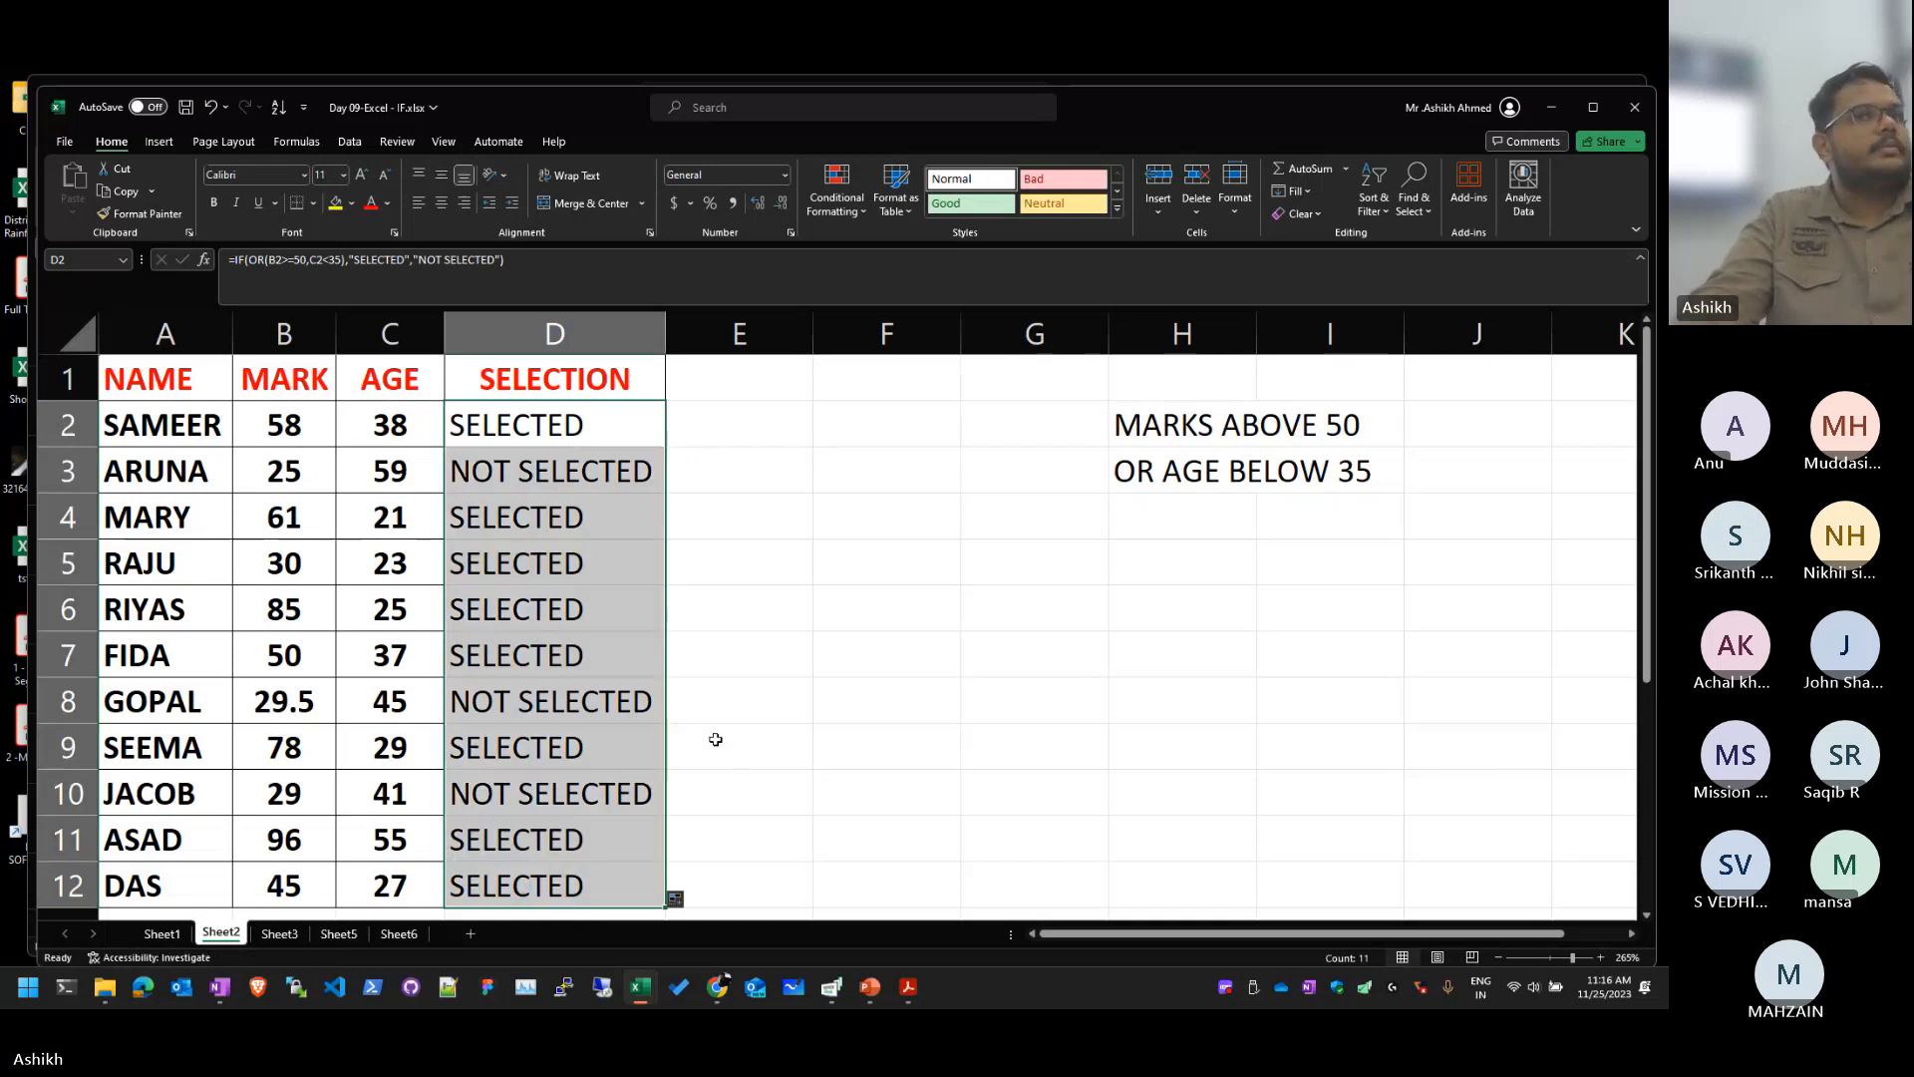
pyautogui.click(859, 710)
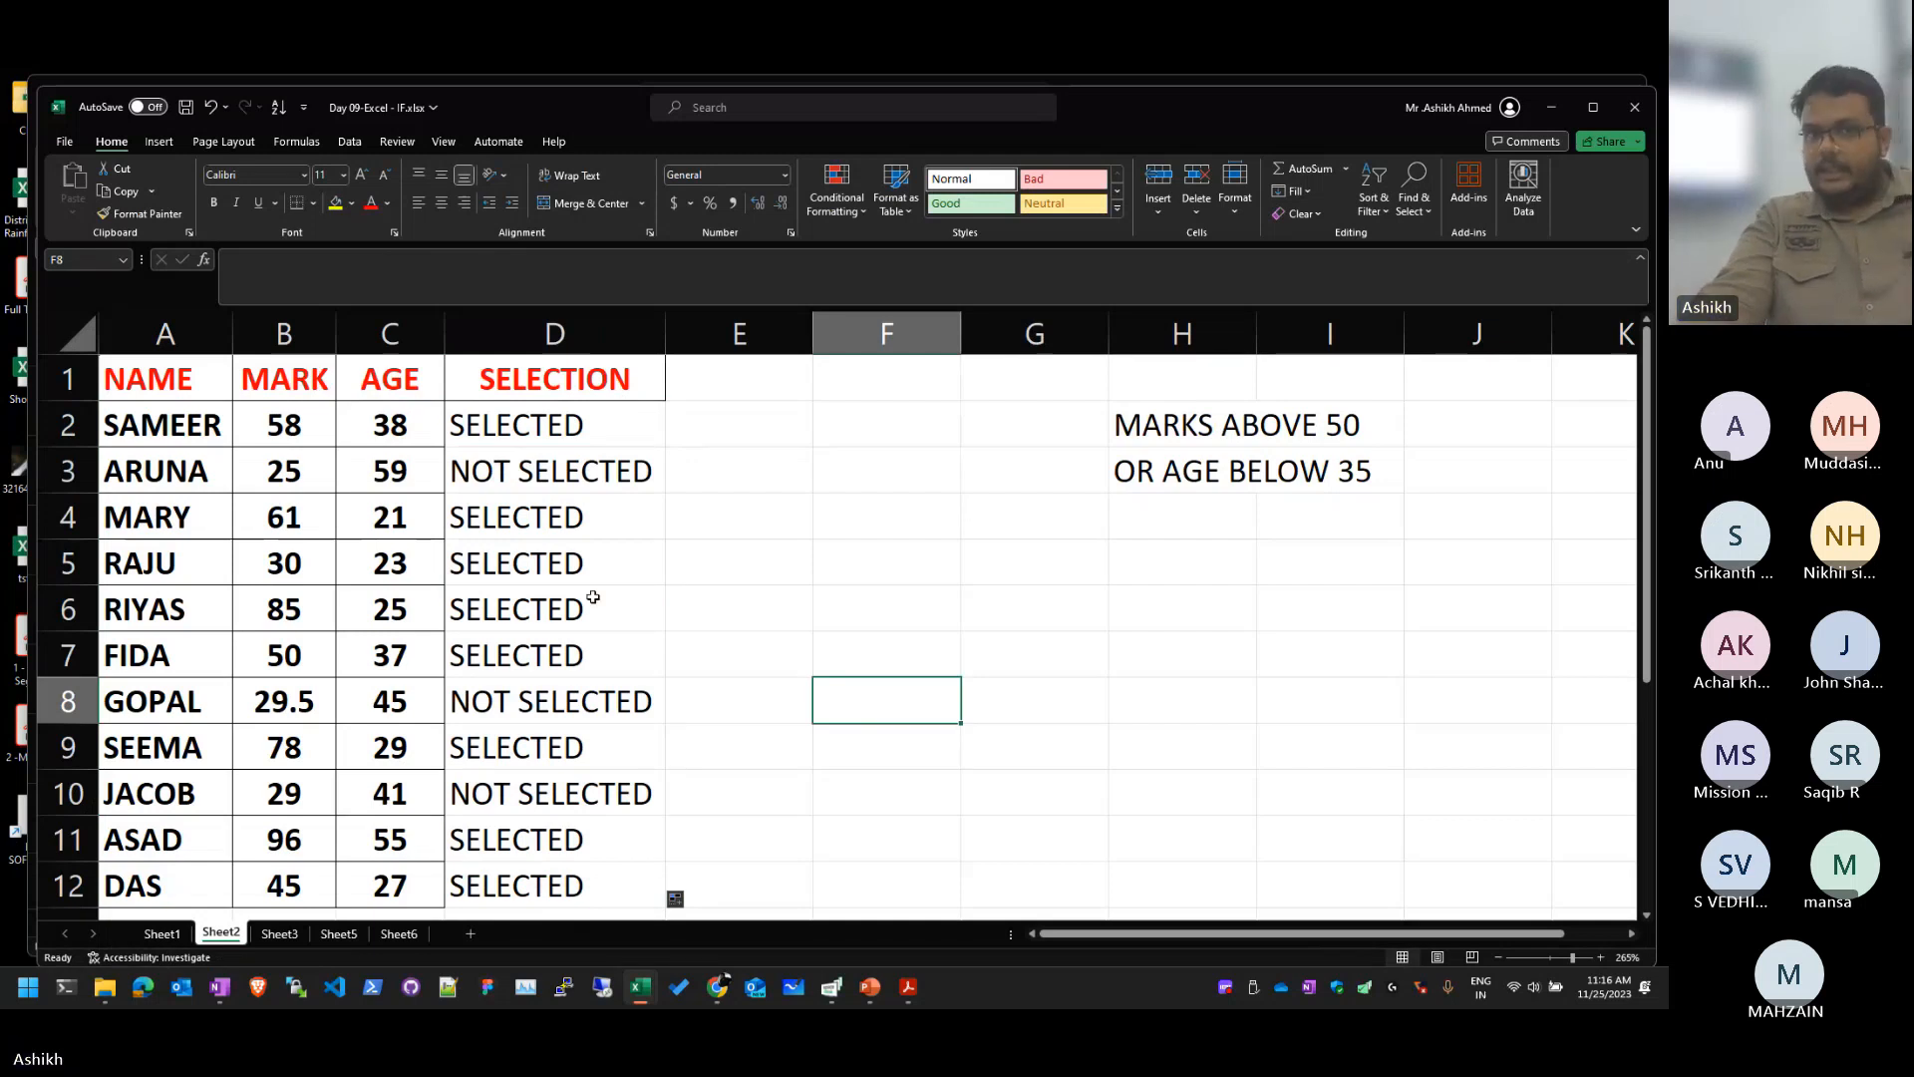
pyautogui.click(628, 467)
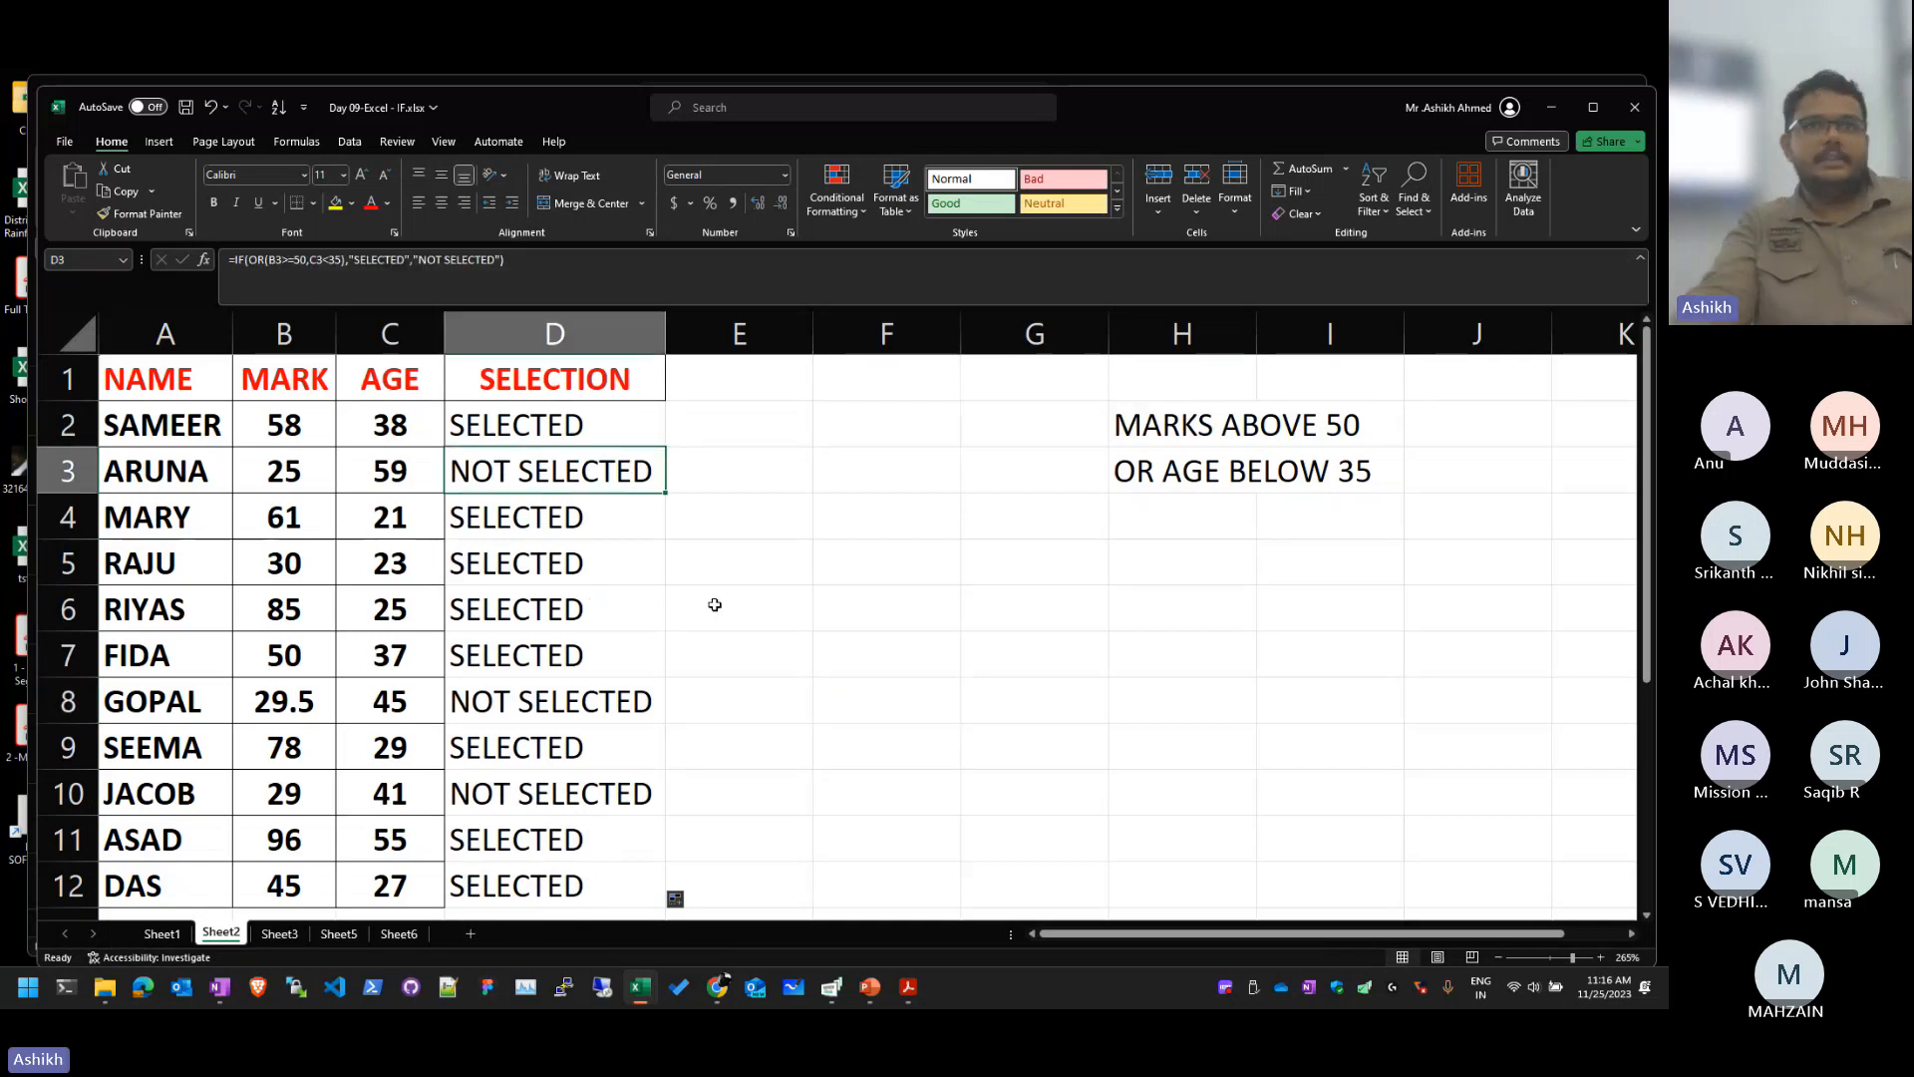
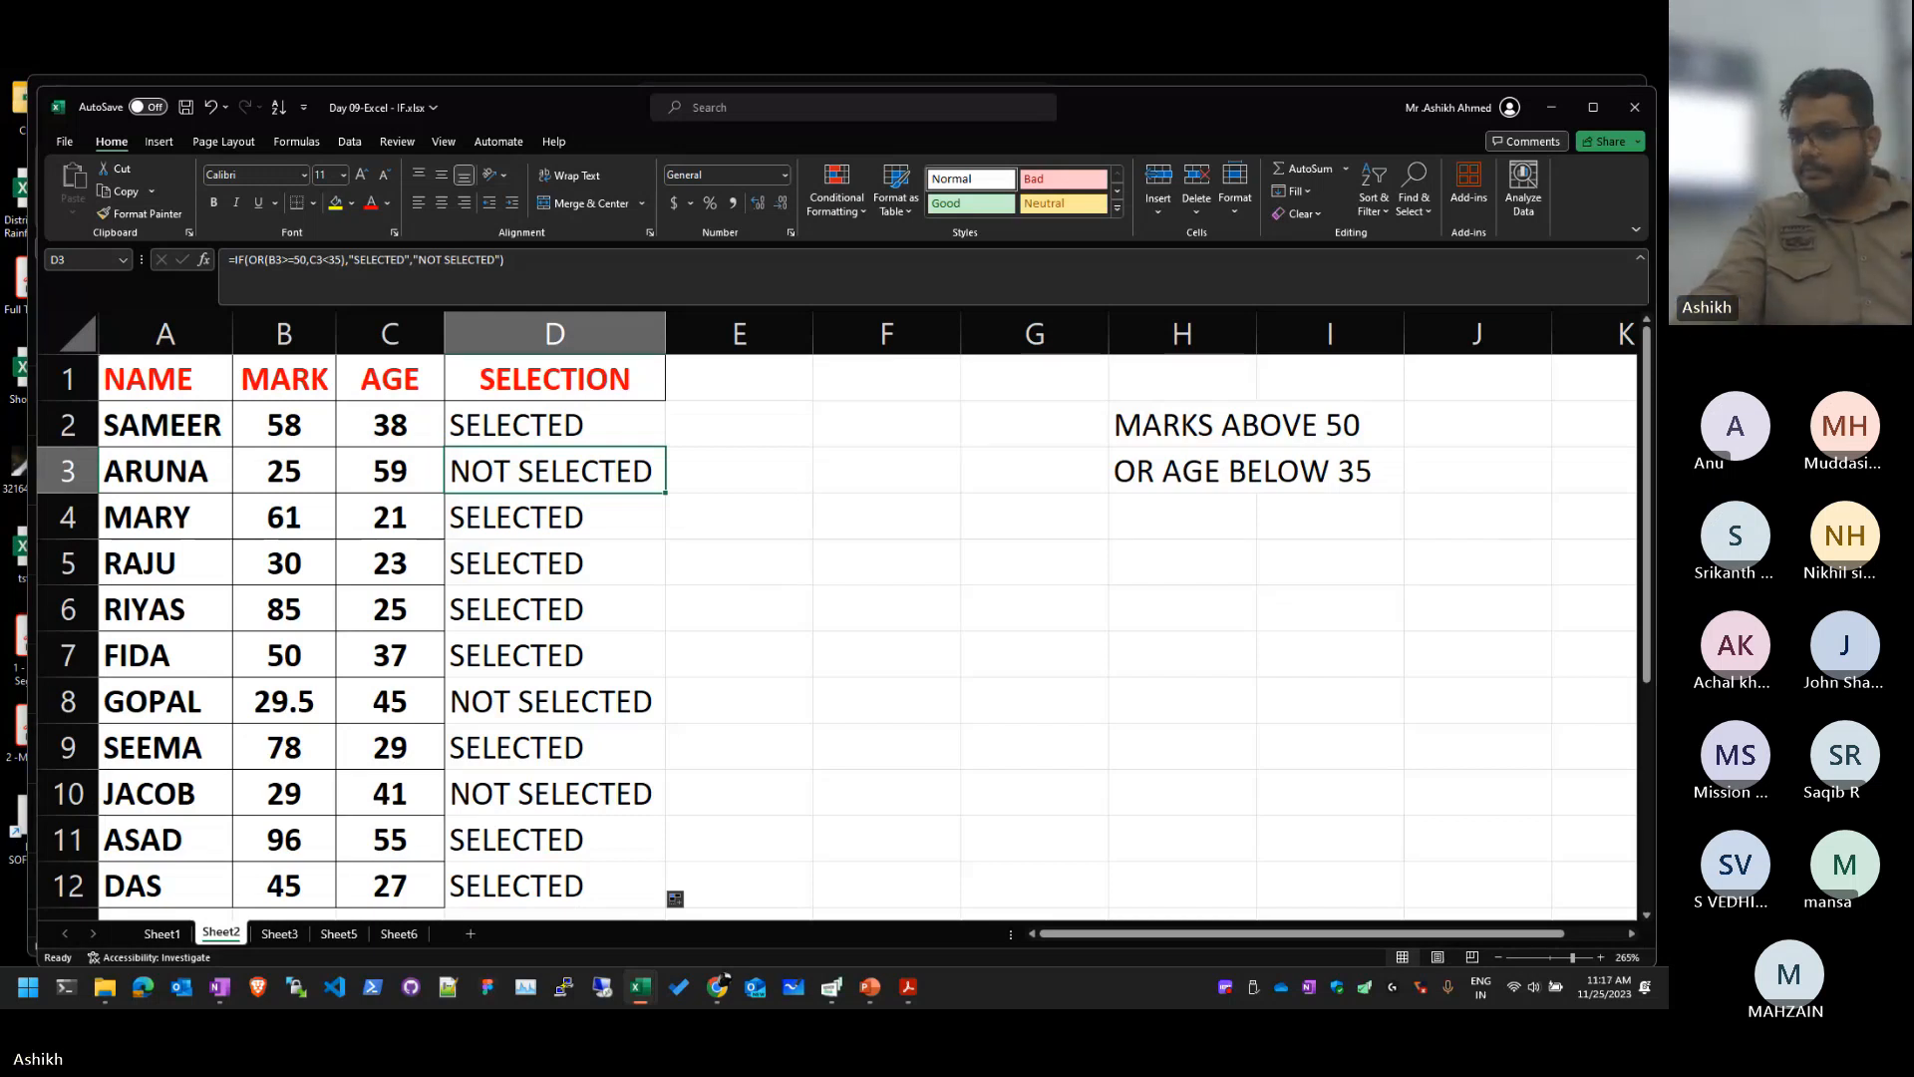
# Step: Close the Day 09-Excel - IF.xlsx workbook without saving its changes
pyautogui.hotkey('alt', 'Tab')
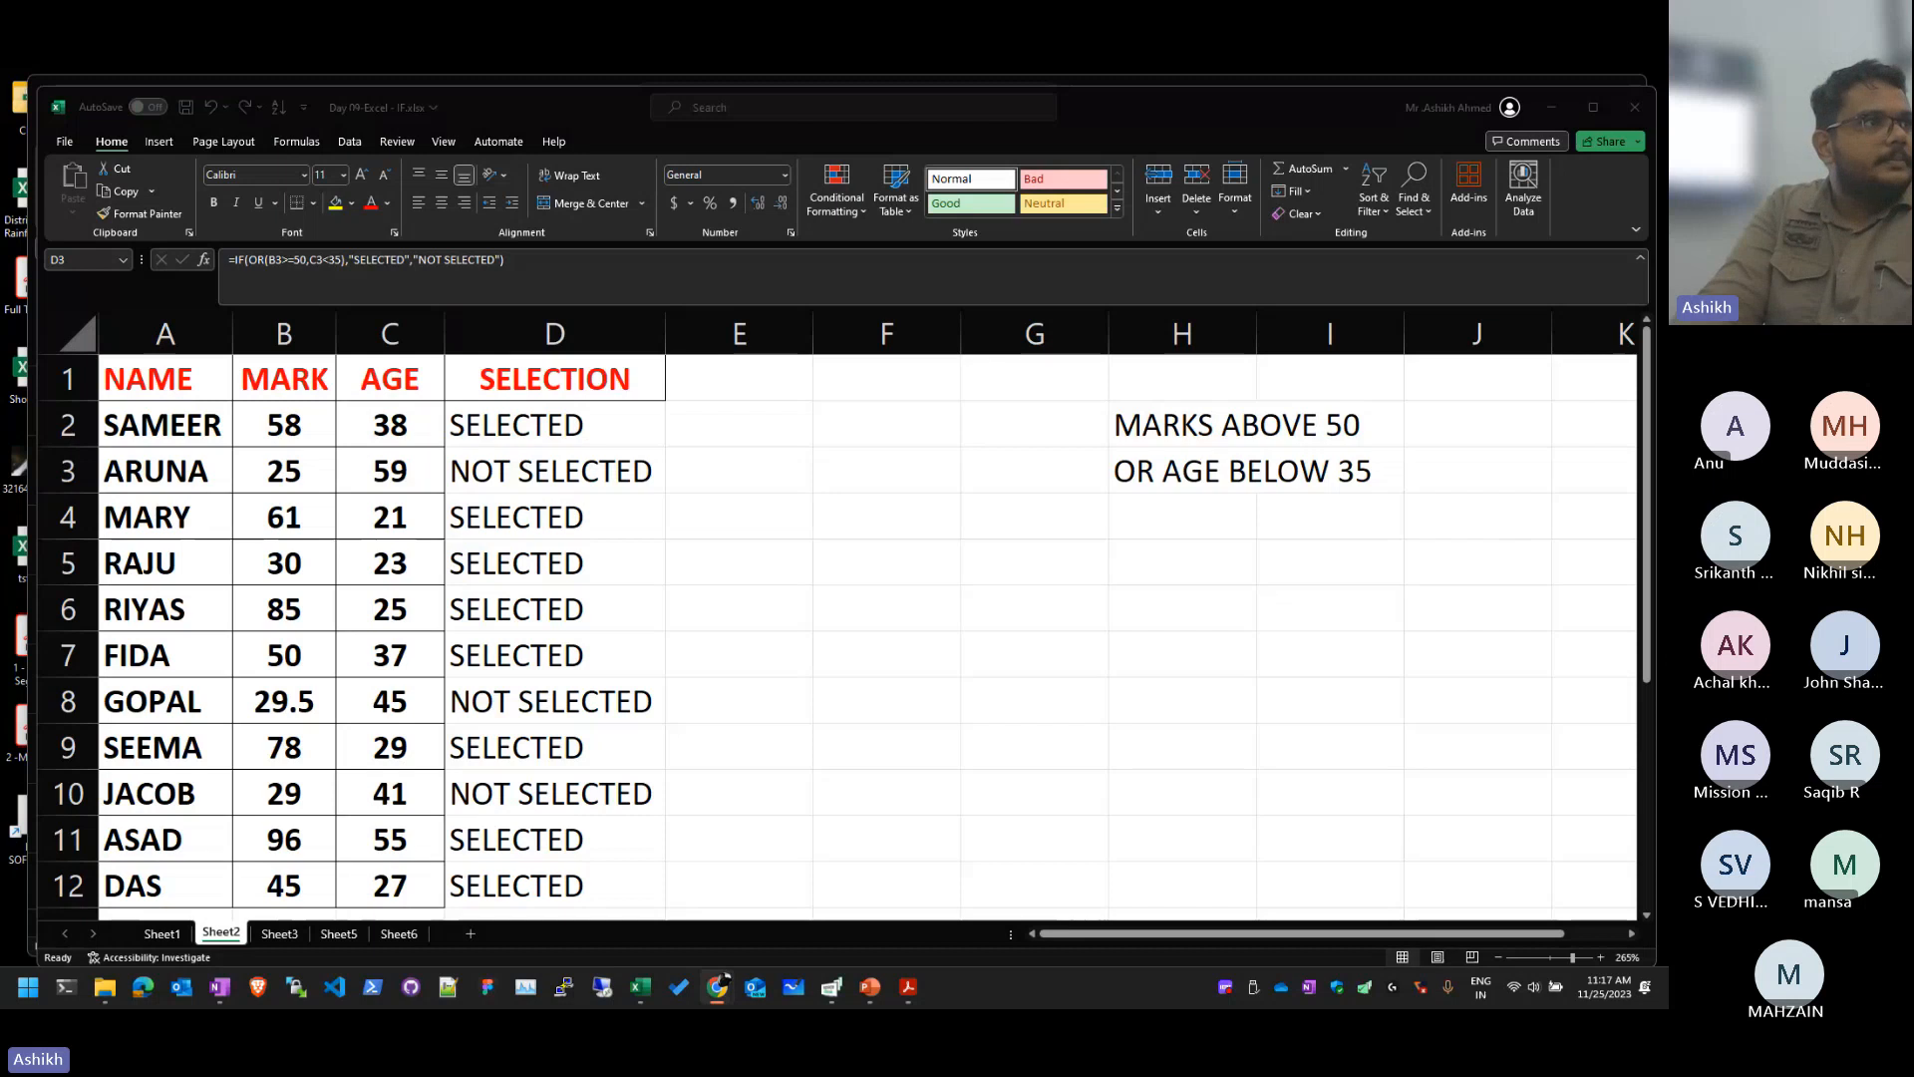
pyautogui.click(679, 600)
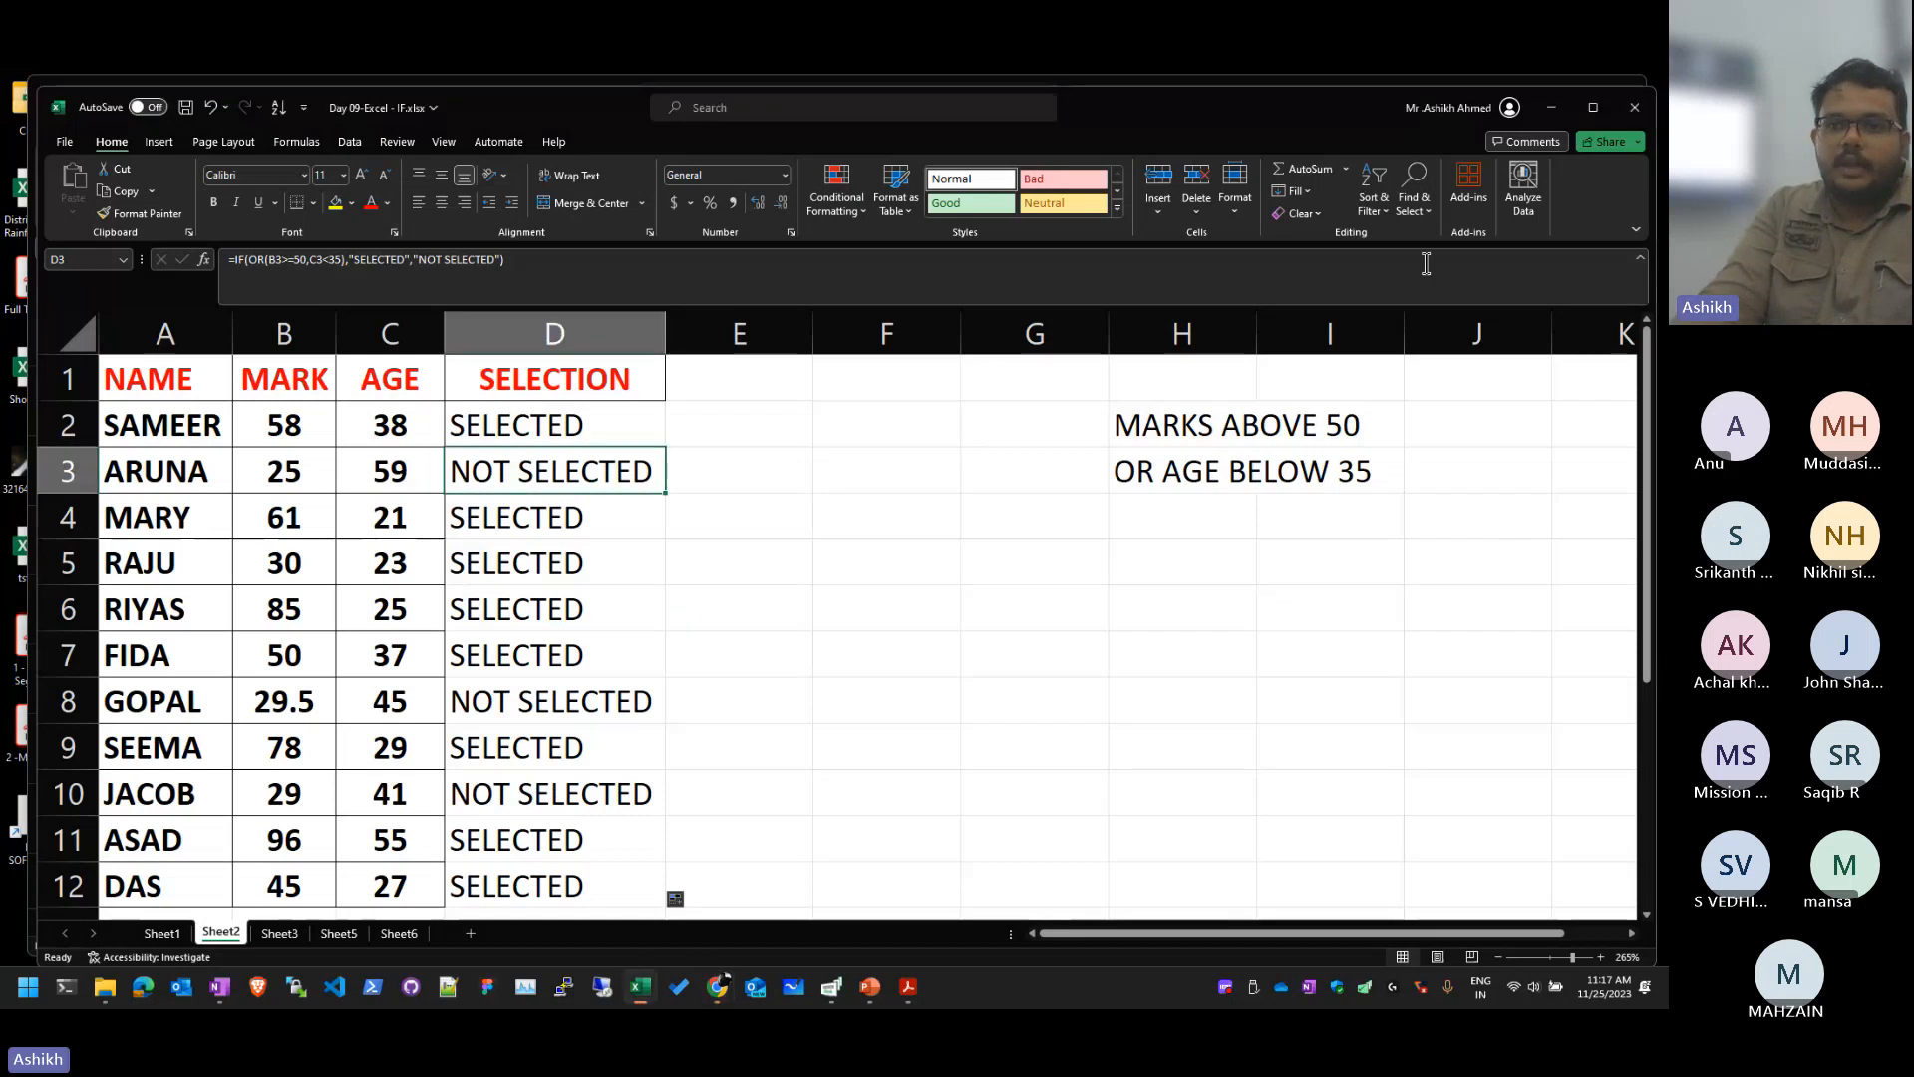
pyautogui.click(1634, 108)
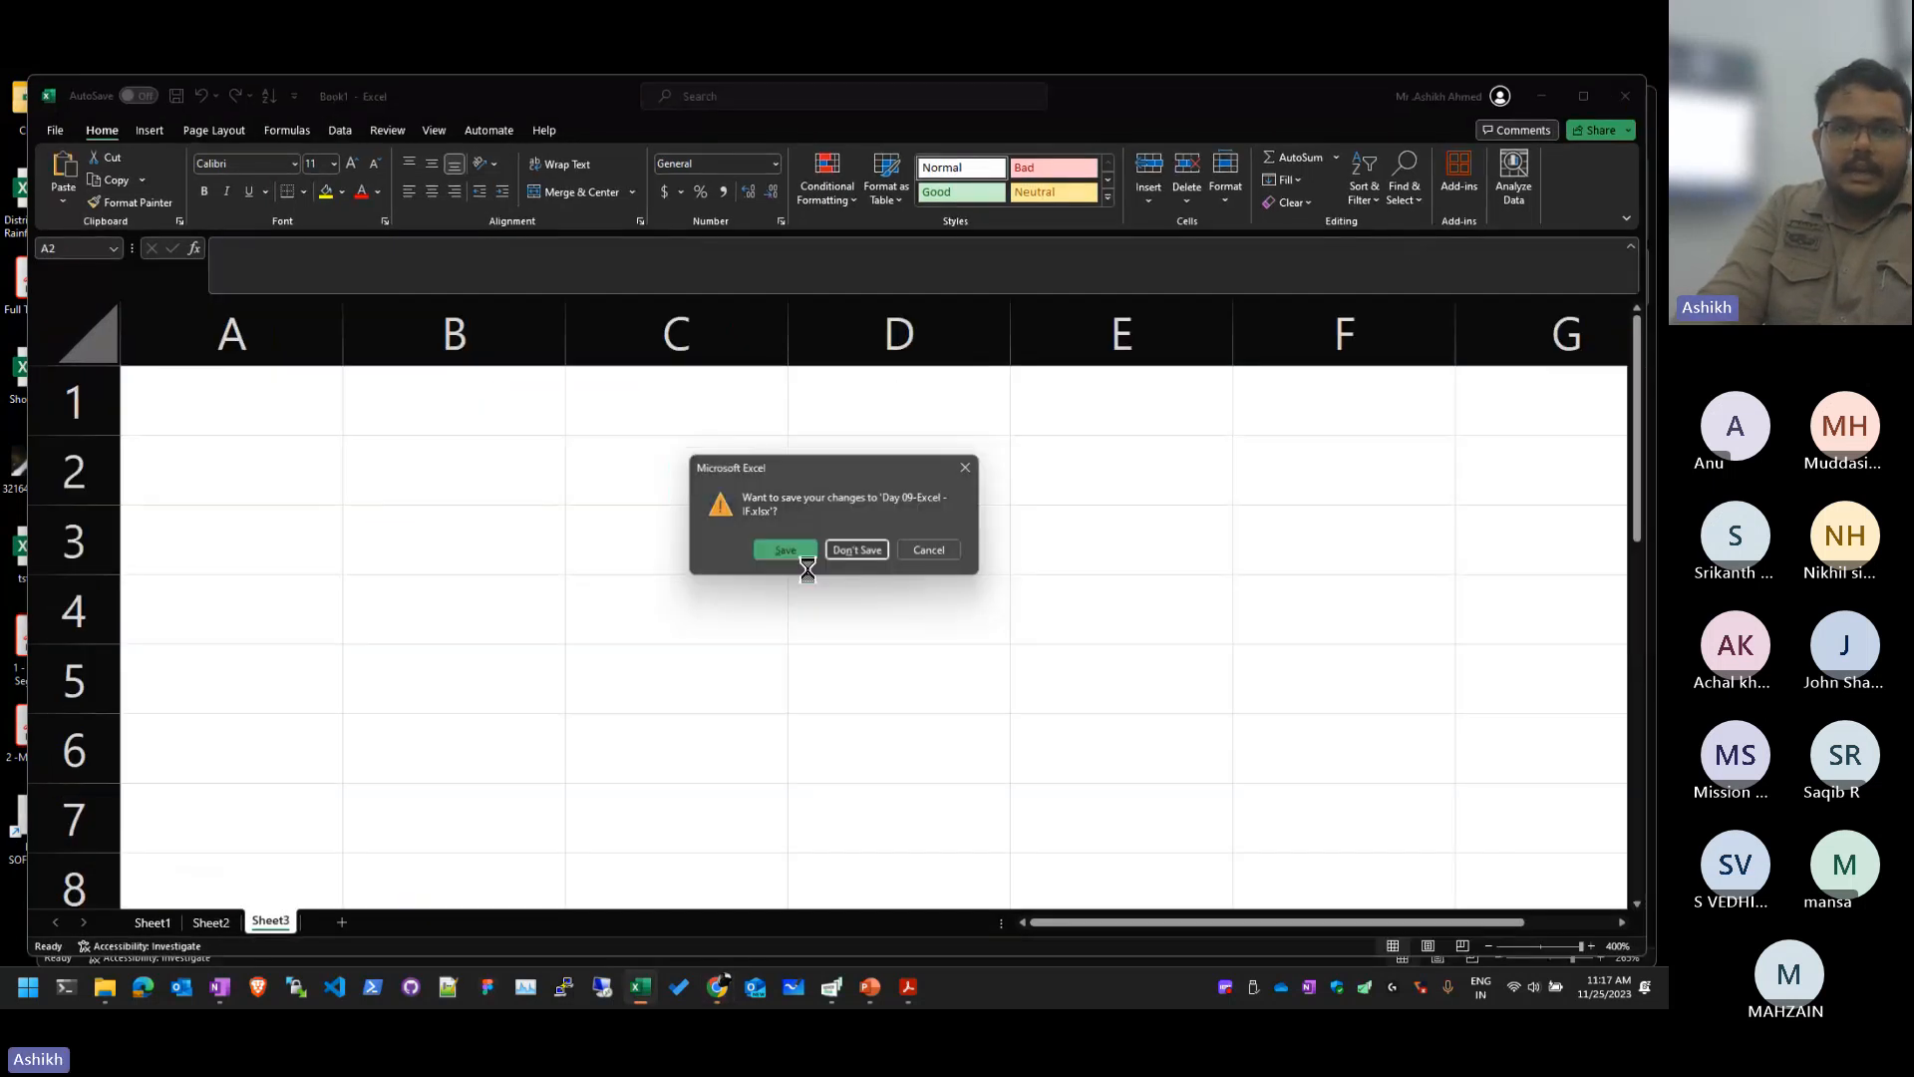
pyautogui.click(856, 547)
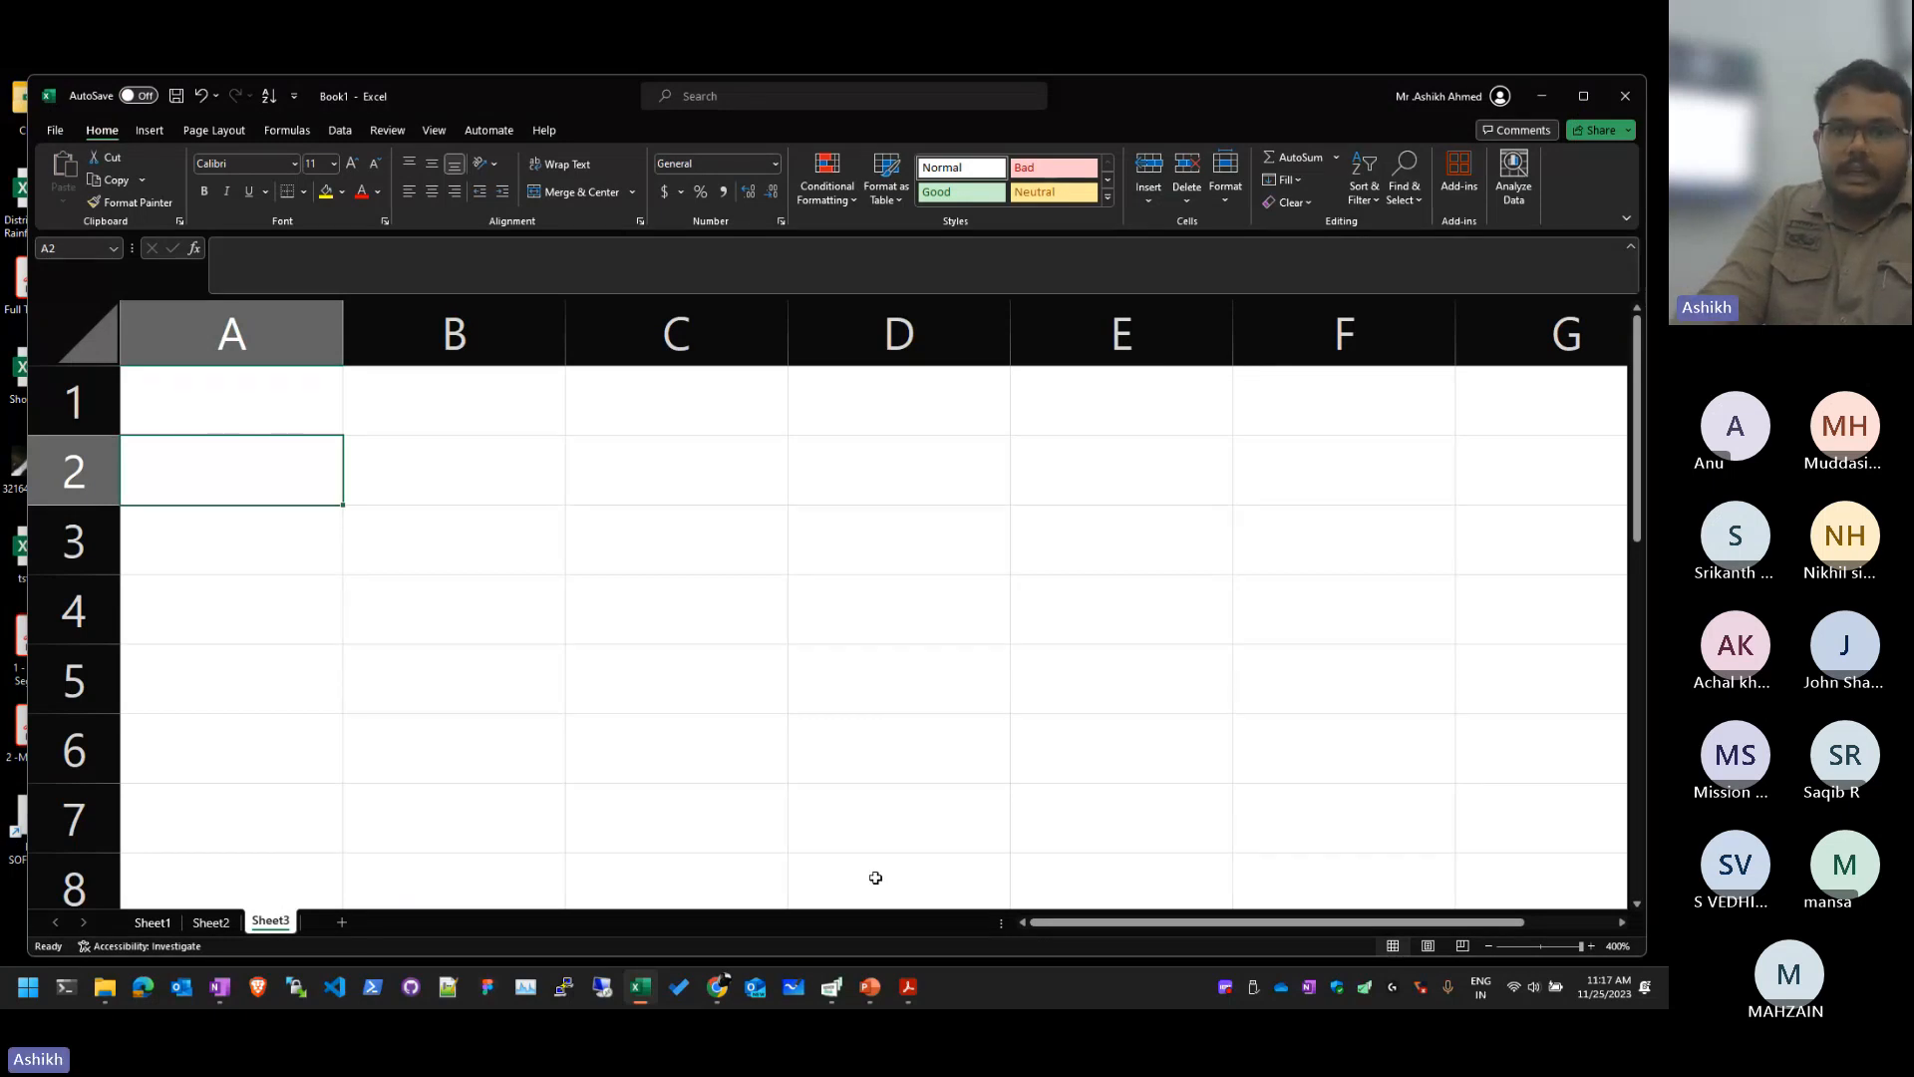
# Step: Open the Count.xlsx workbook and enable editing for it
pyautogui.click(983, 886)
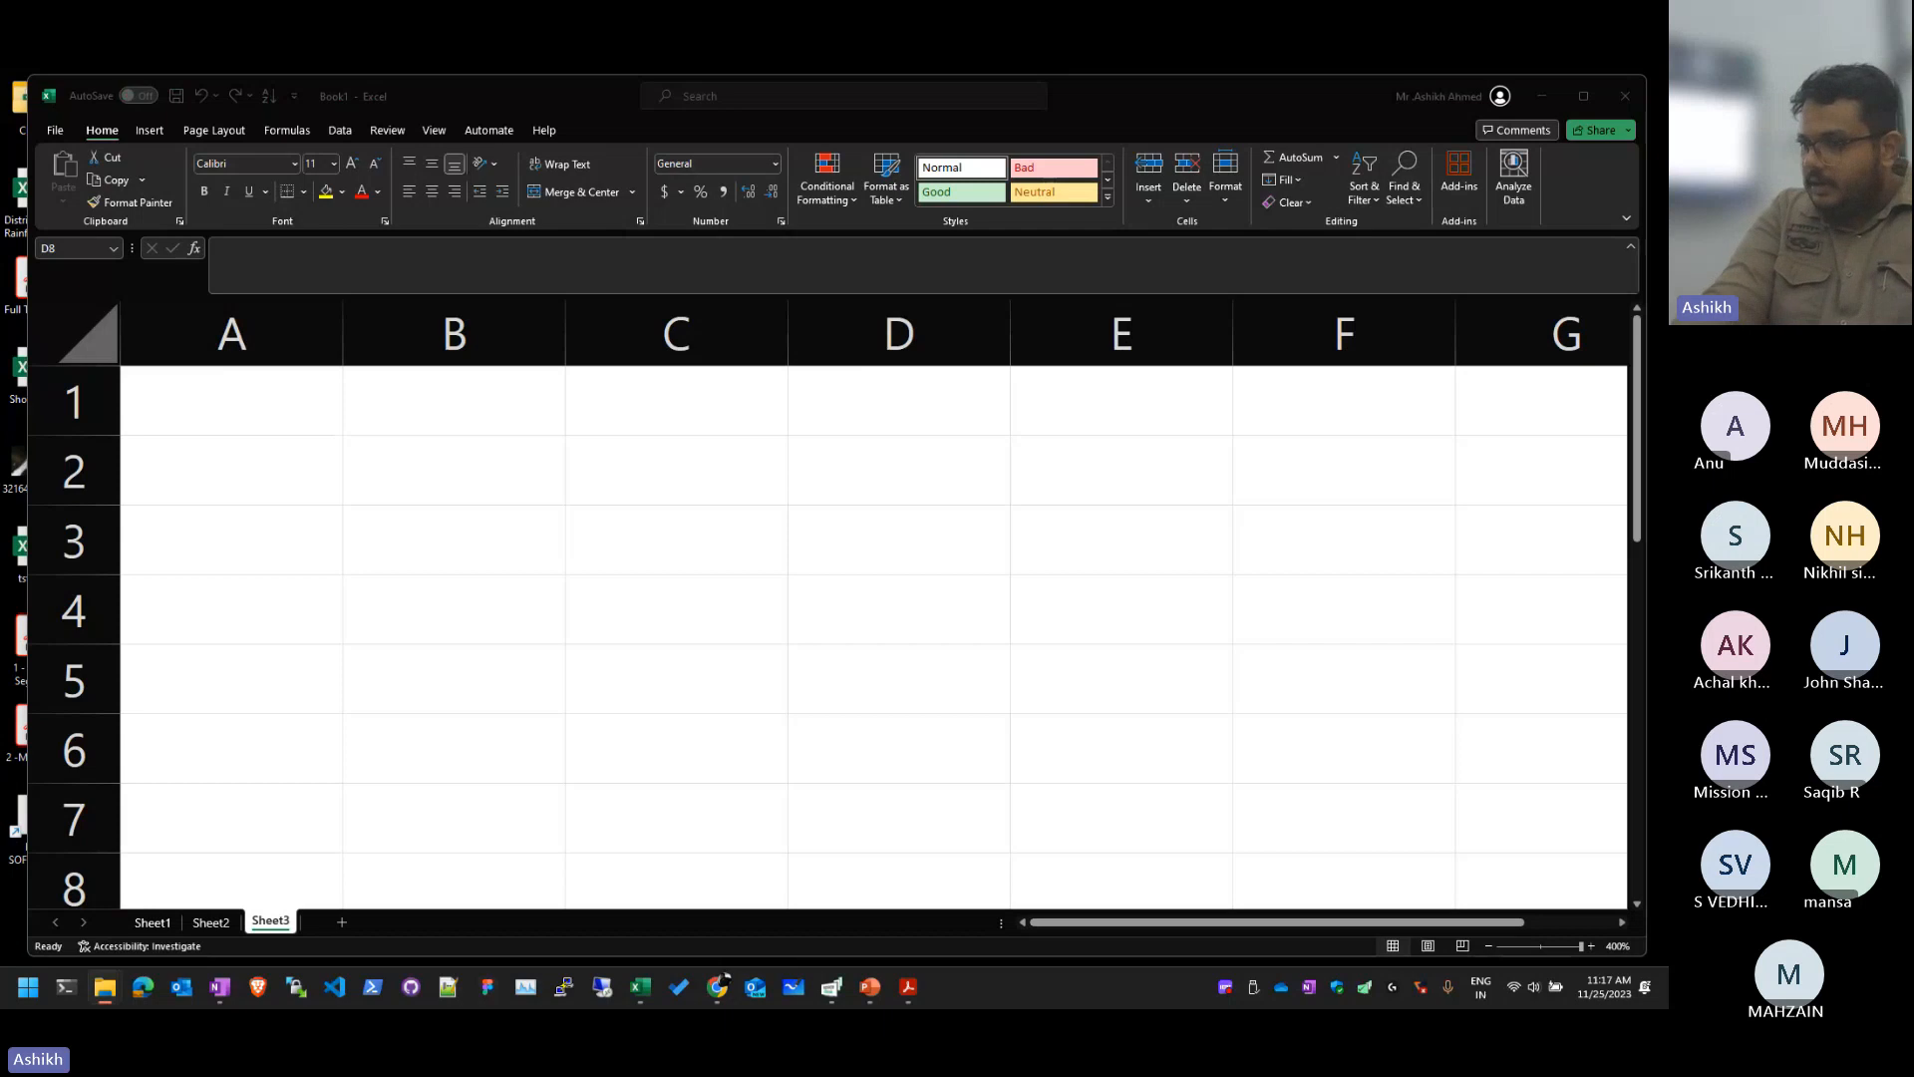
pyautogui.click(1175, 674)
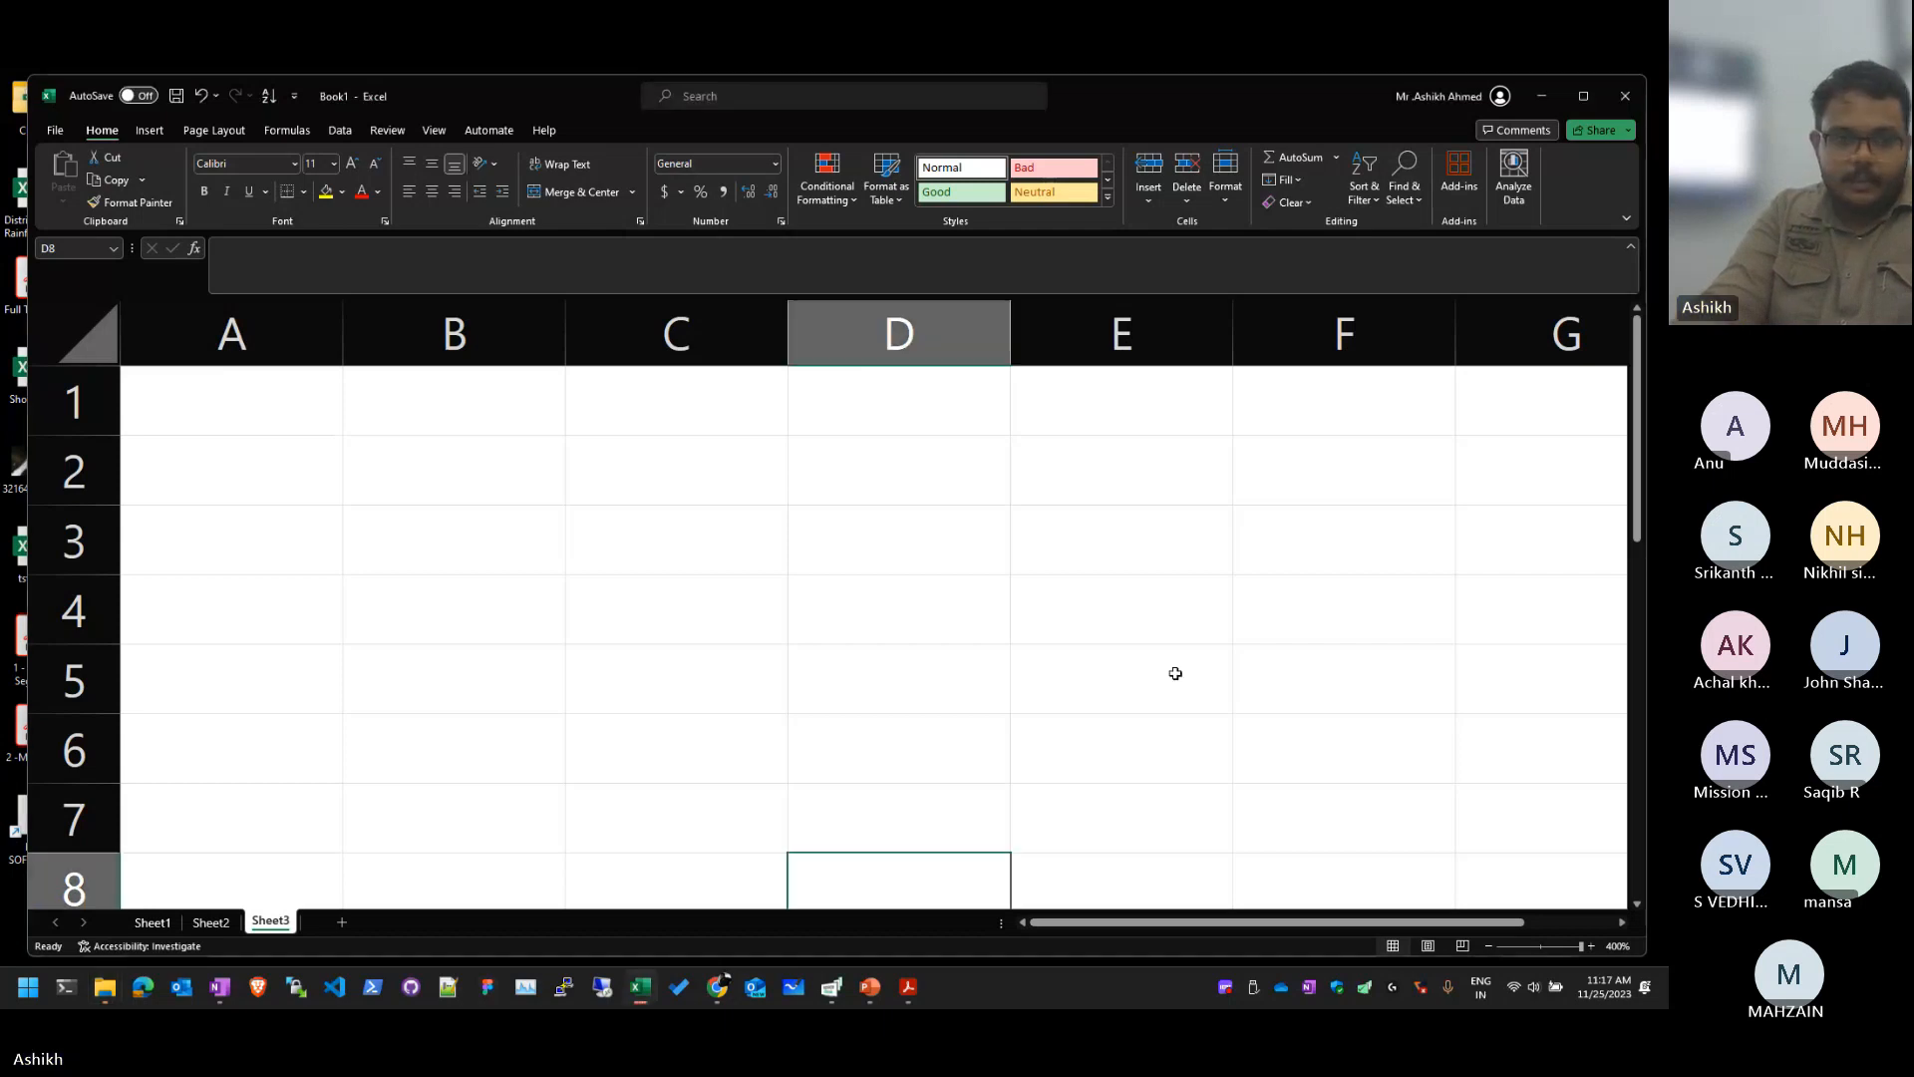
pyautogui.hotkey('ctrl', 'n')
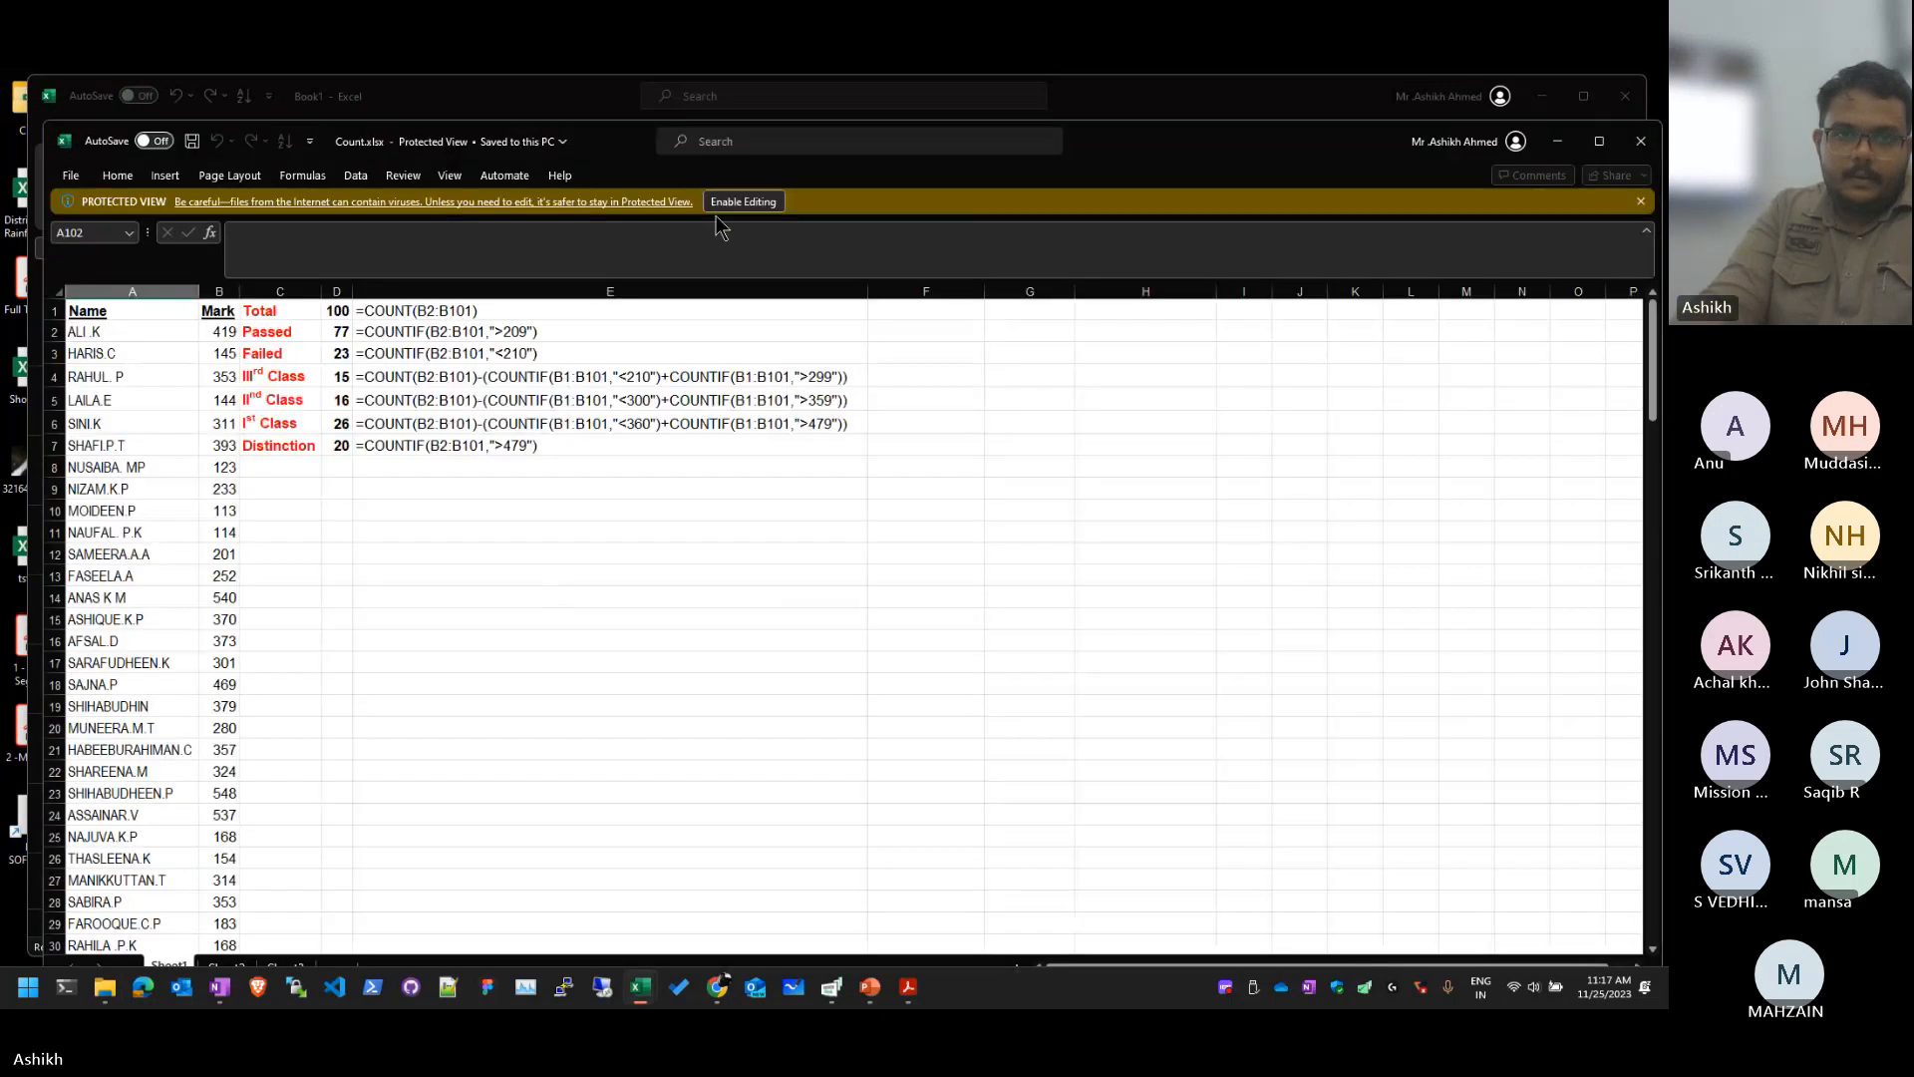
pyautogui.click(736, 203)
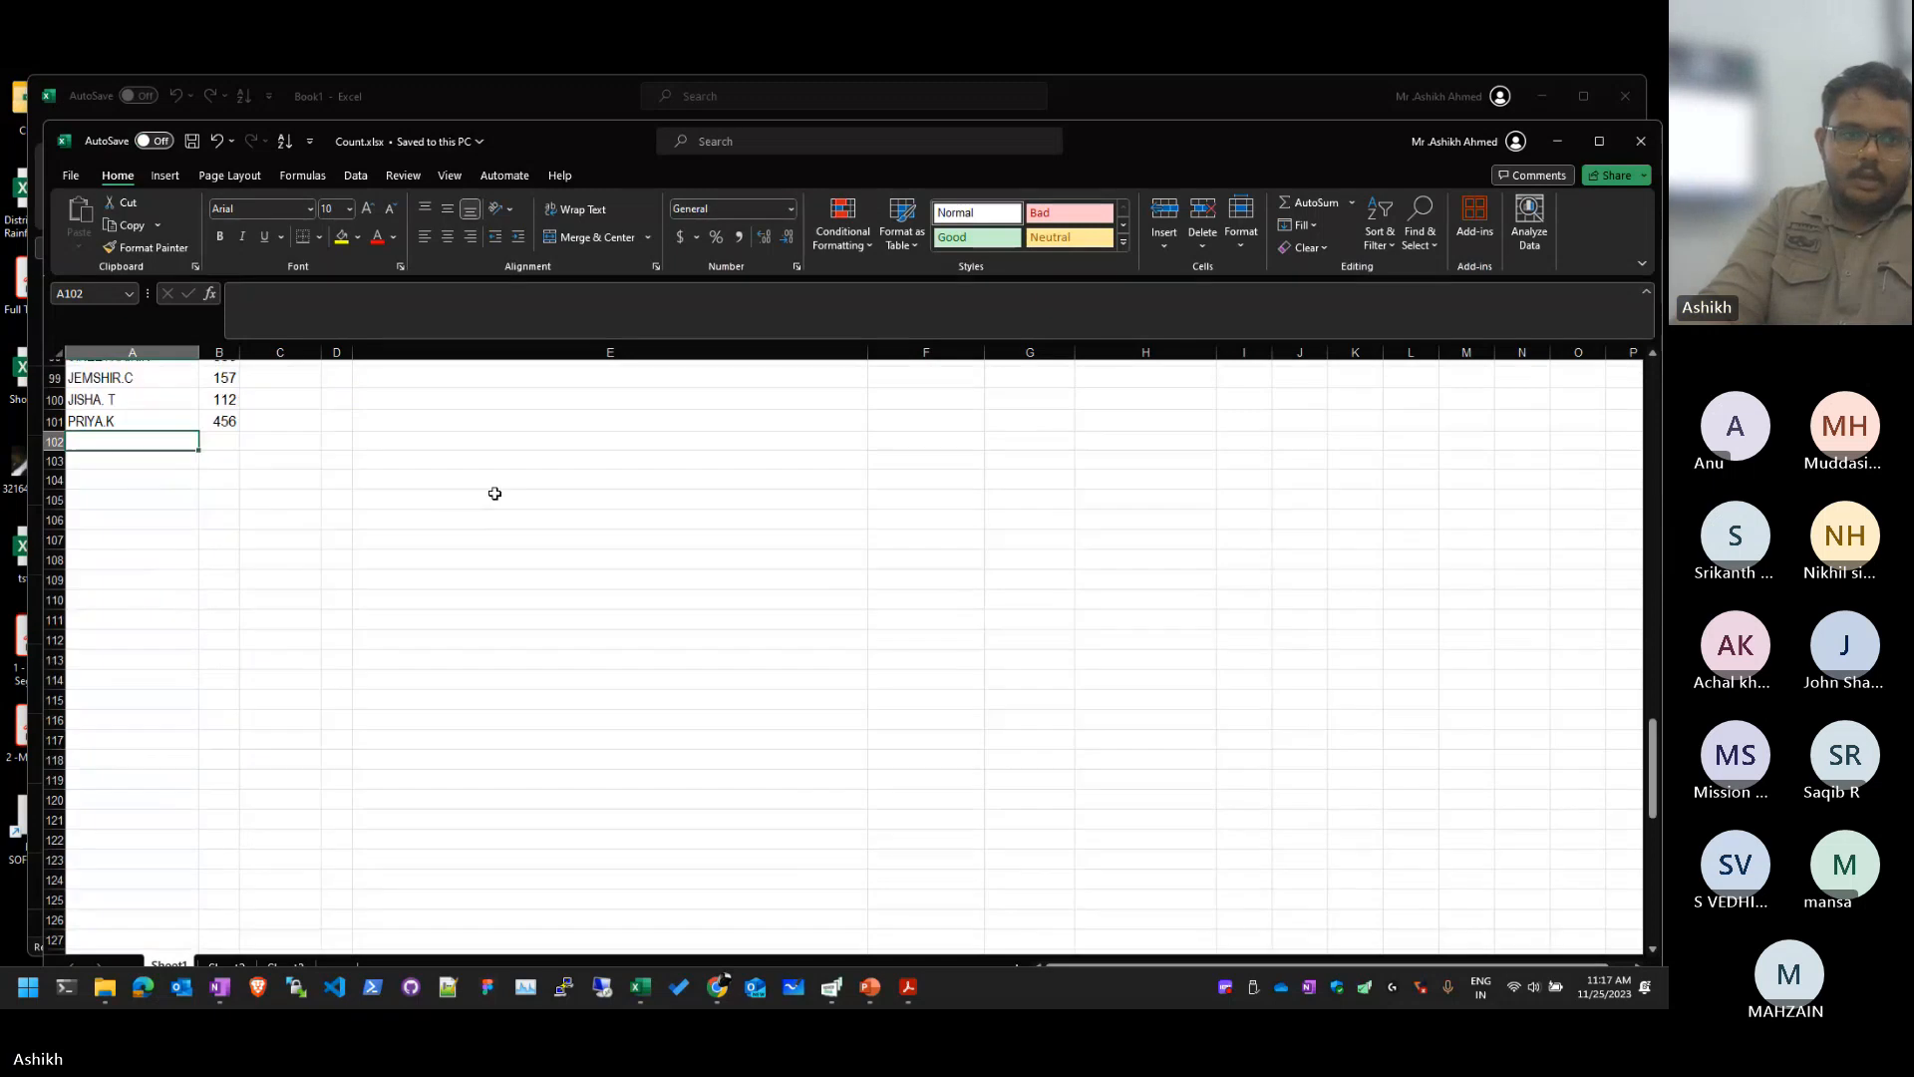
# Step: Move the written-out formula texts from E1:E7 out of the way to R7:R13
pyautogui.scroll(9, 495, 494)
pyautogui.click(539, 473)
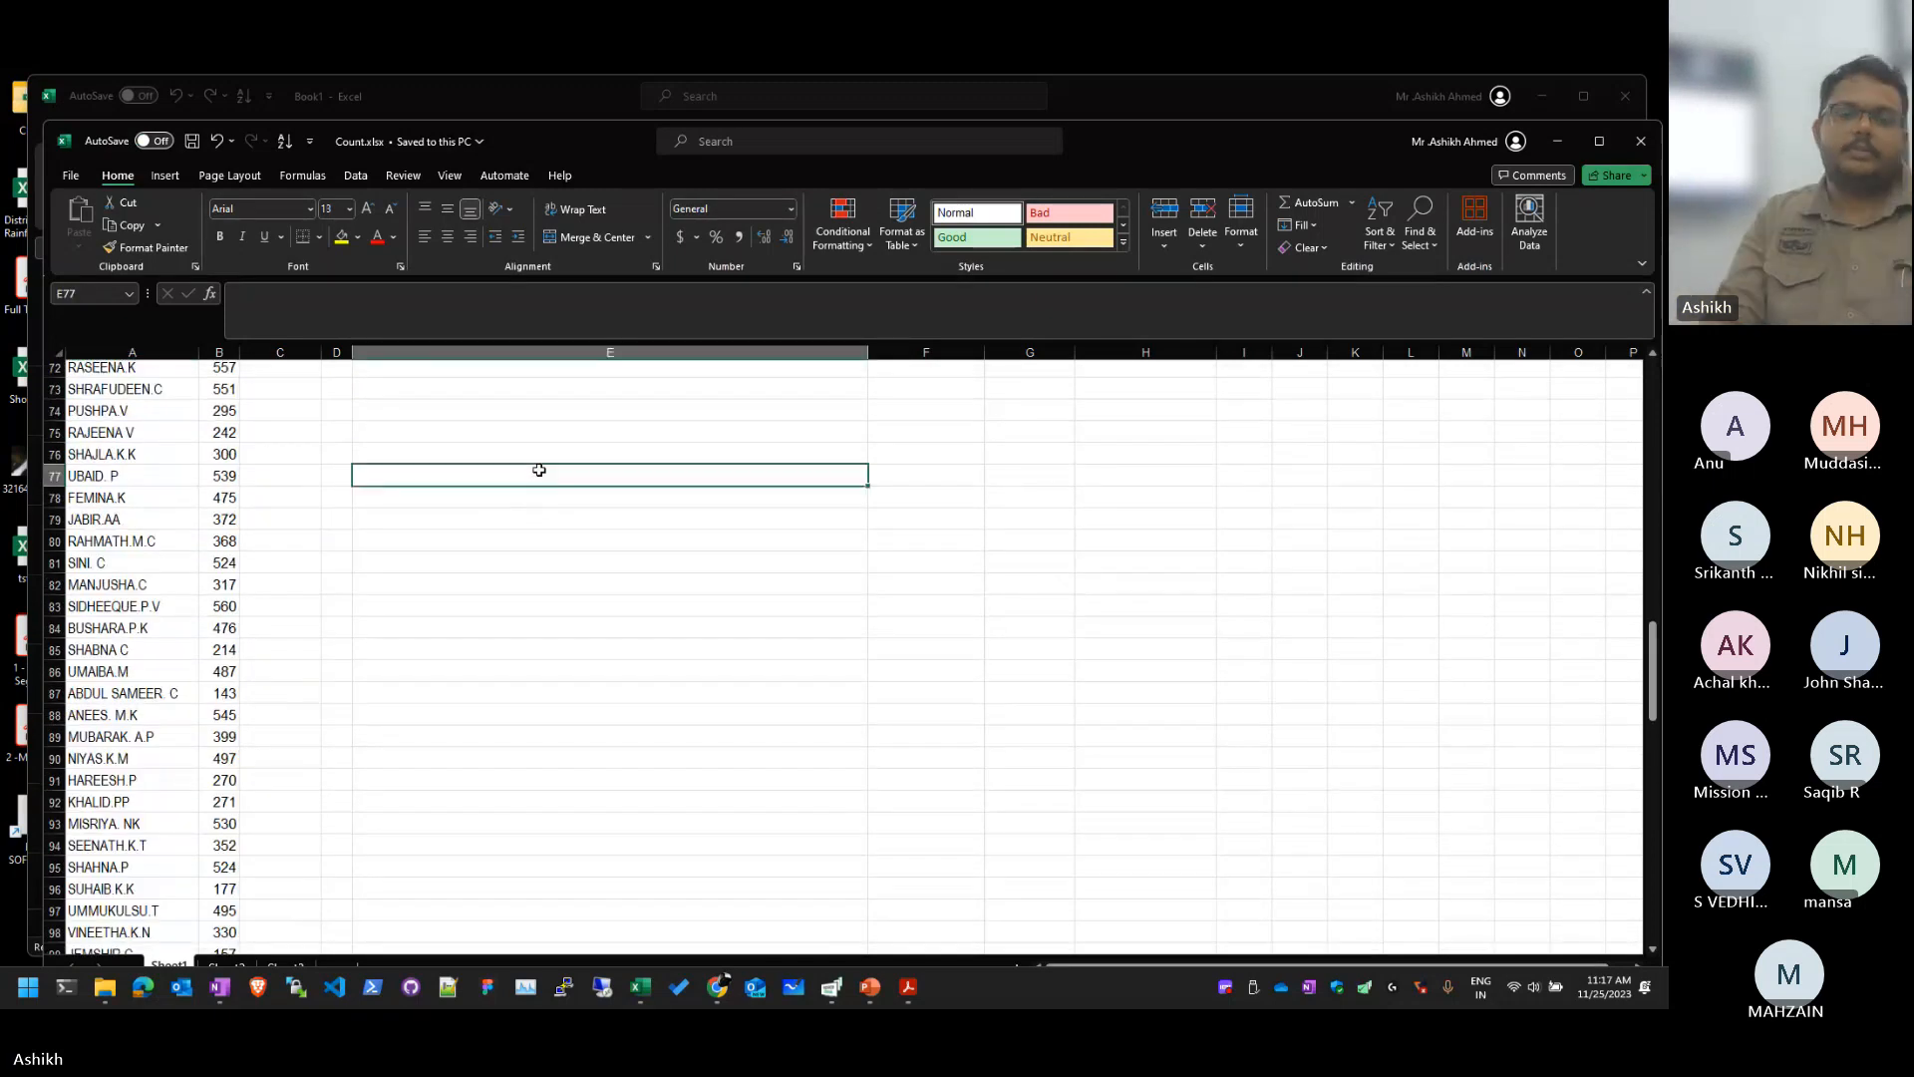
pyautogui.hotkey('ctrl', 'Up')
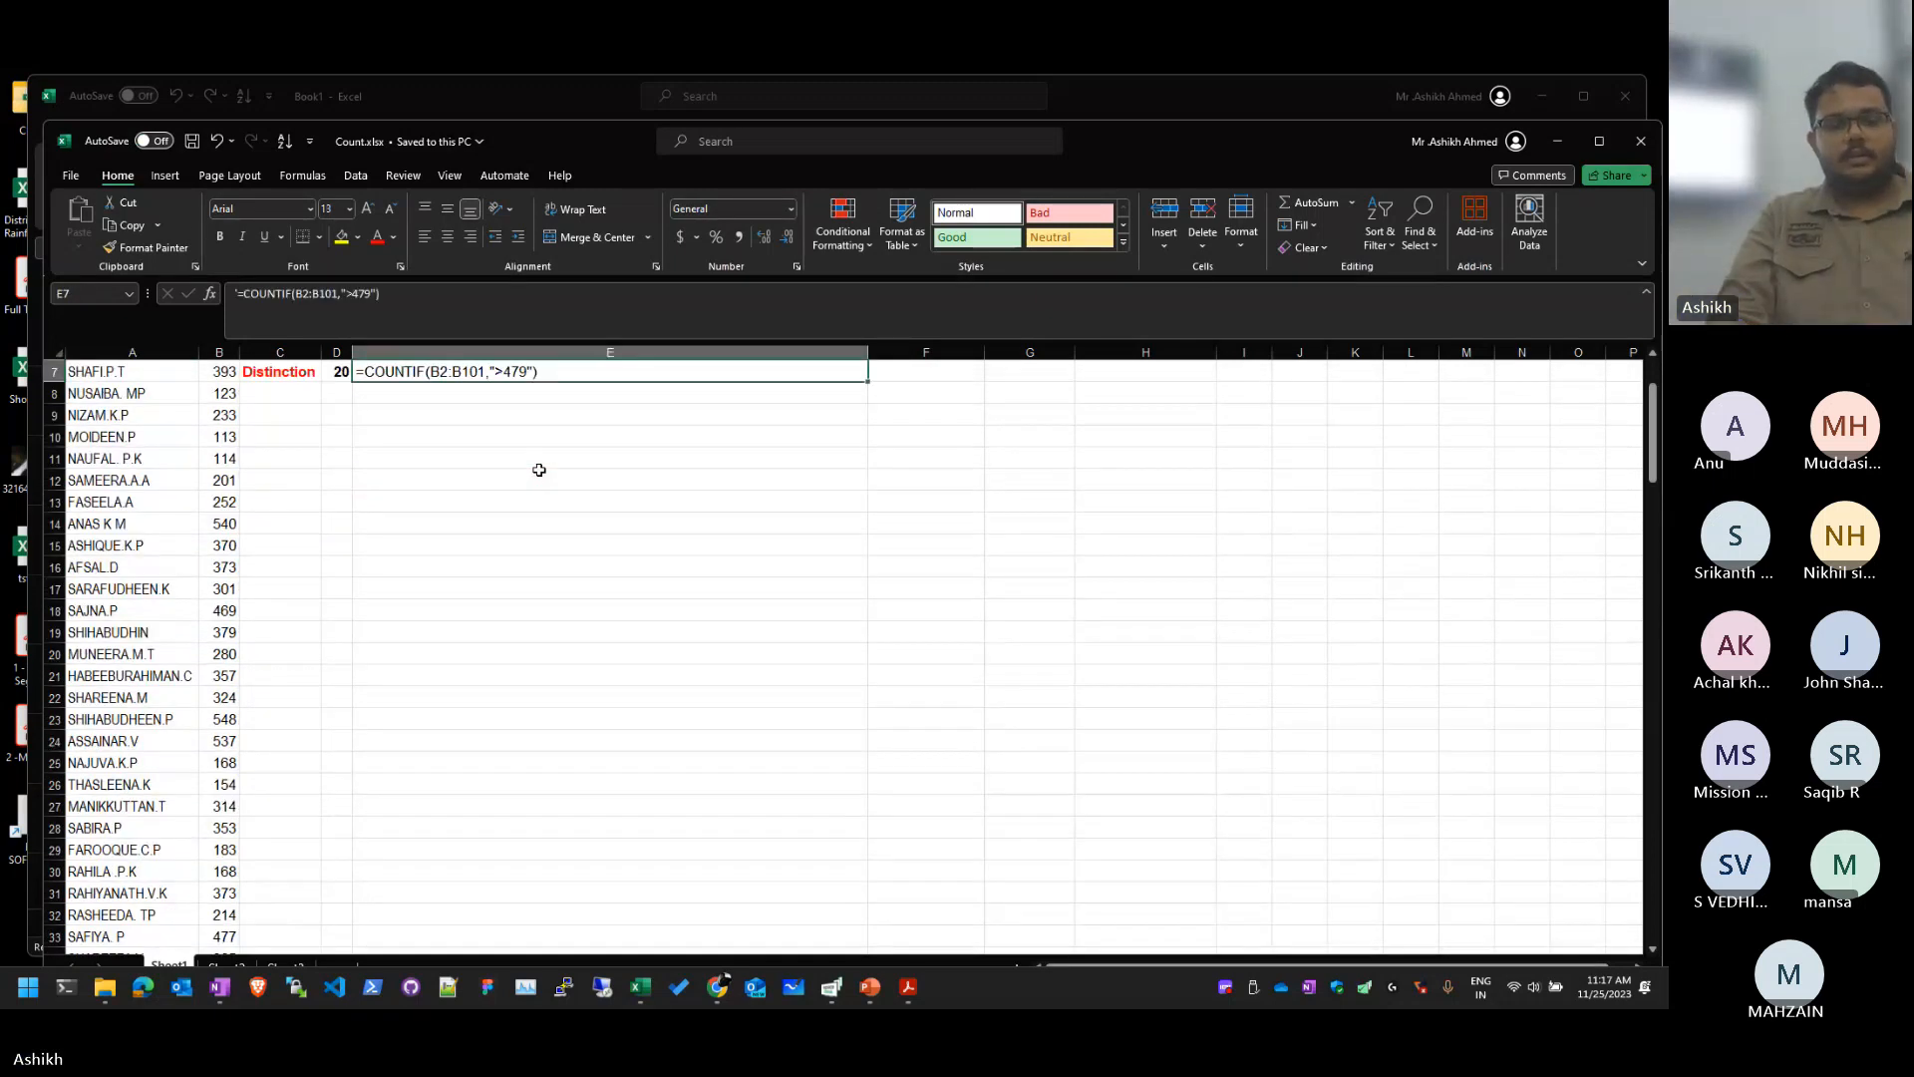
pyautogui.hotkey('ctrl', 'shift', 'Up')
pyautogui.hotkey('ctrl', 'c')
pyautogui.press('Right')
pyautogui.press('Right')
pyautogui.press('Right')
pyautogui.press('Right')
pyautogui.press('Right')
pyautogui.press('Right')
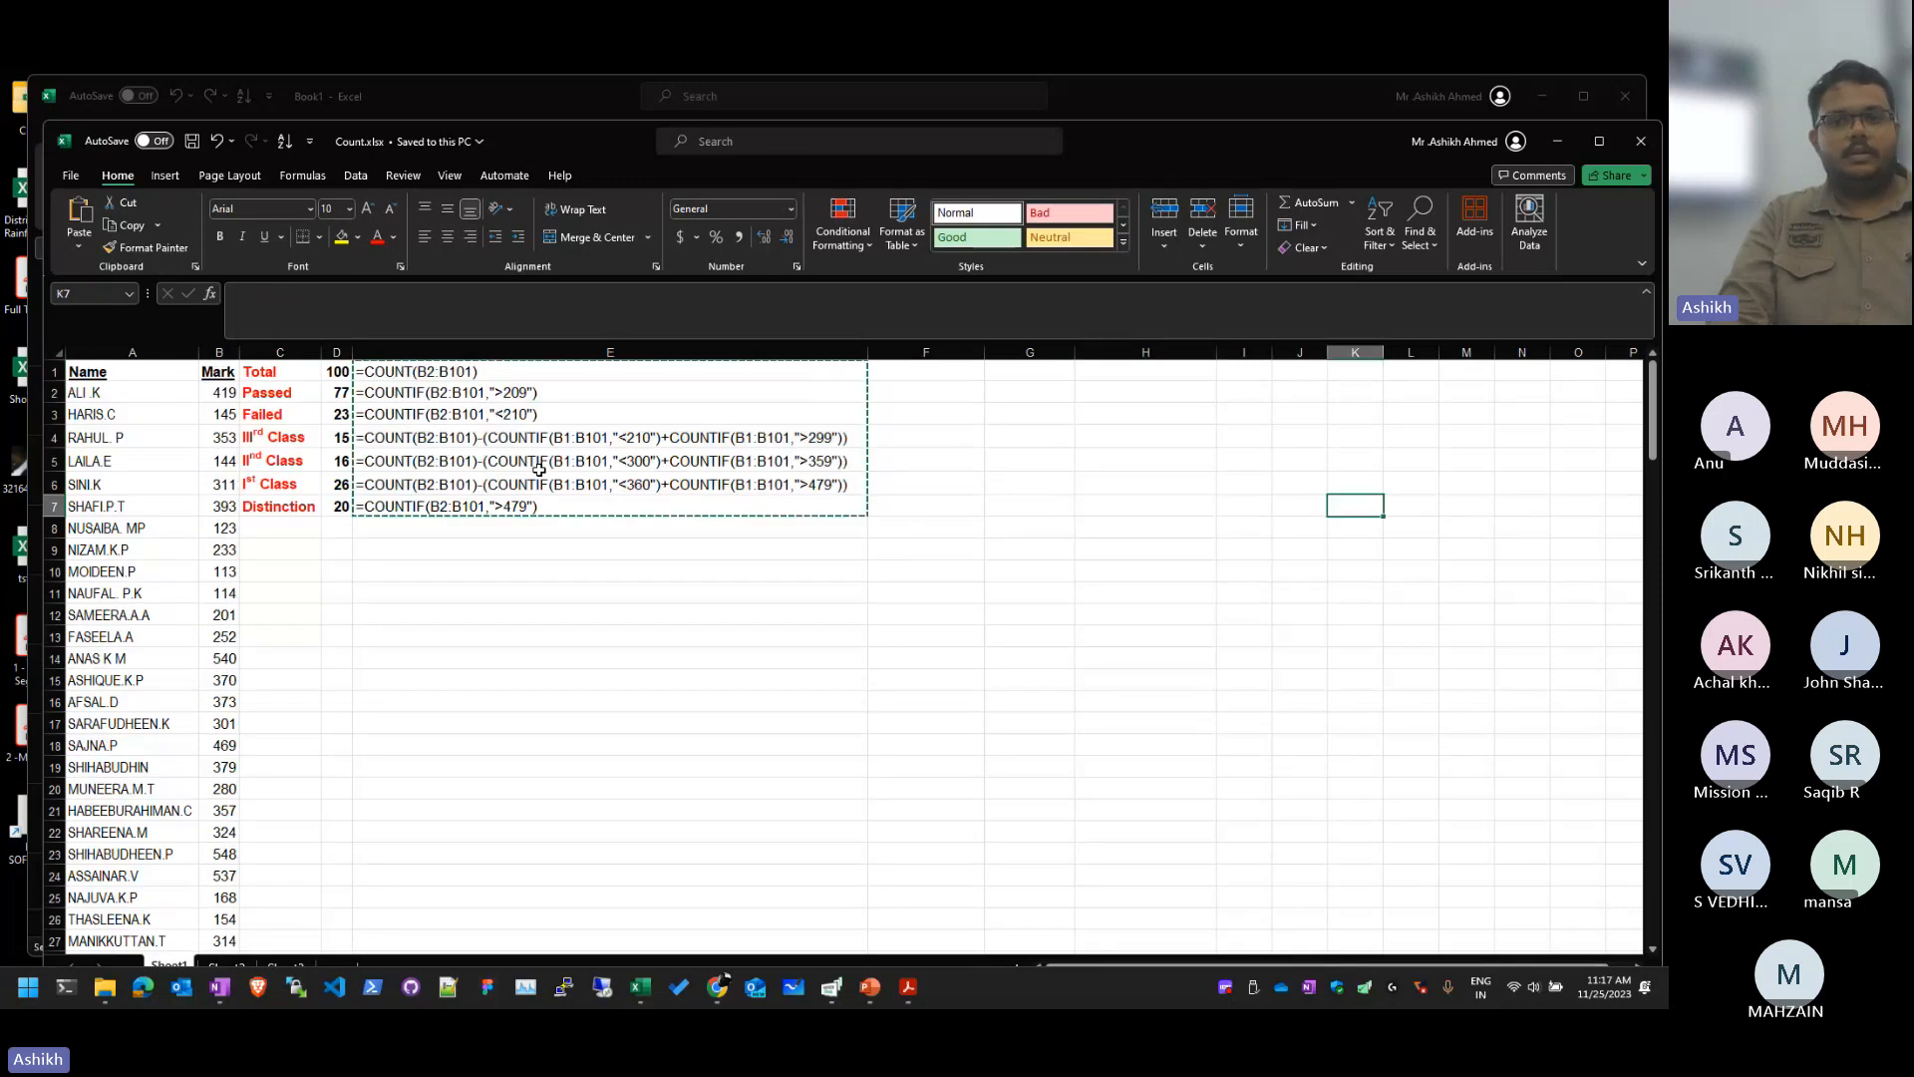
pyautogui.press('Right')
pyautogui.press('Right')
pyautogui.press('Right')
pyautogui.press('Right')
pyautogui.press('Right')
pyautogui.press('Right')
pyautogui.press('Right')
pyautogui.hotkey('ctrl', 'v')
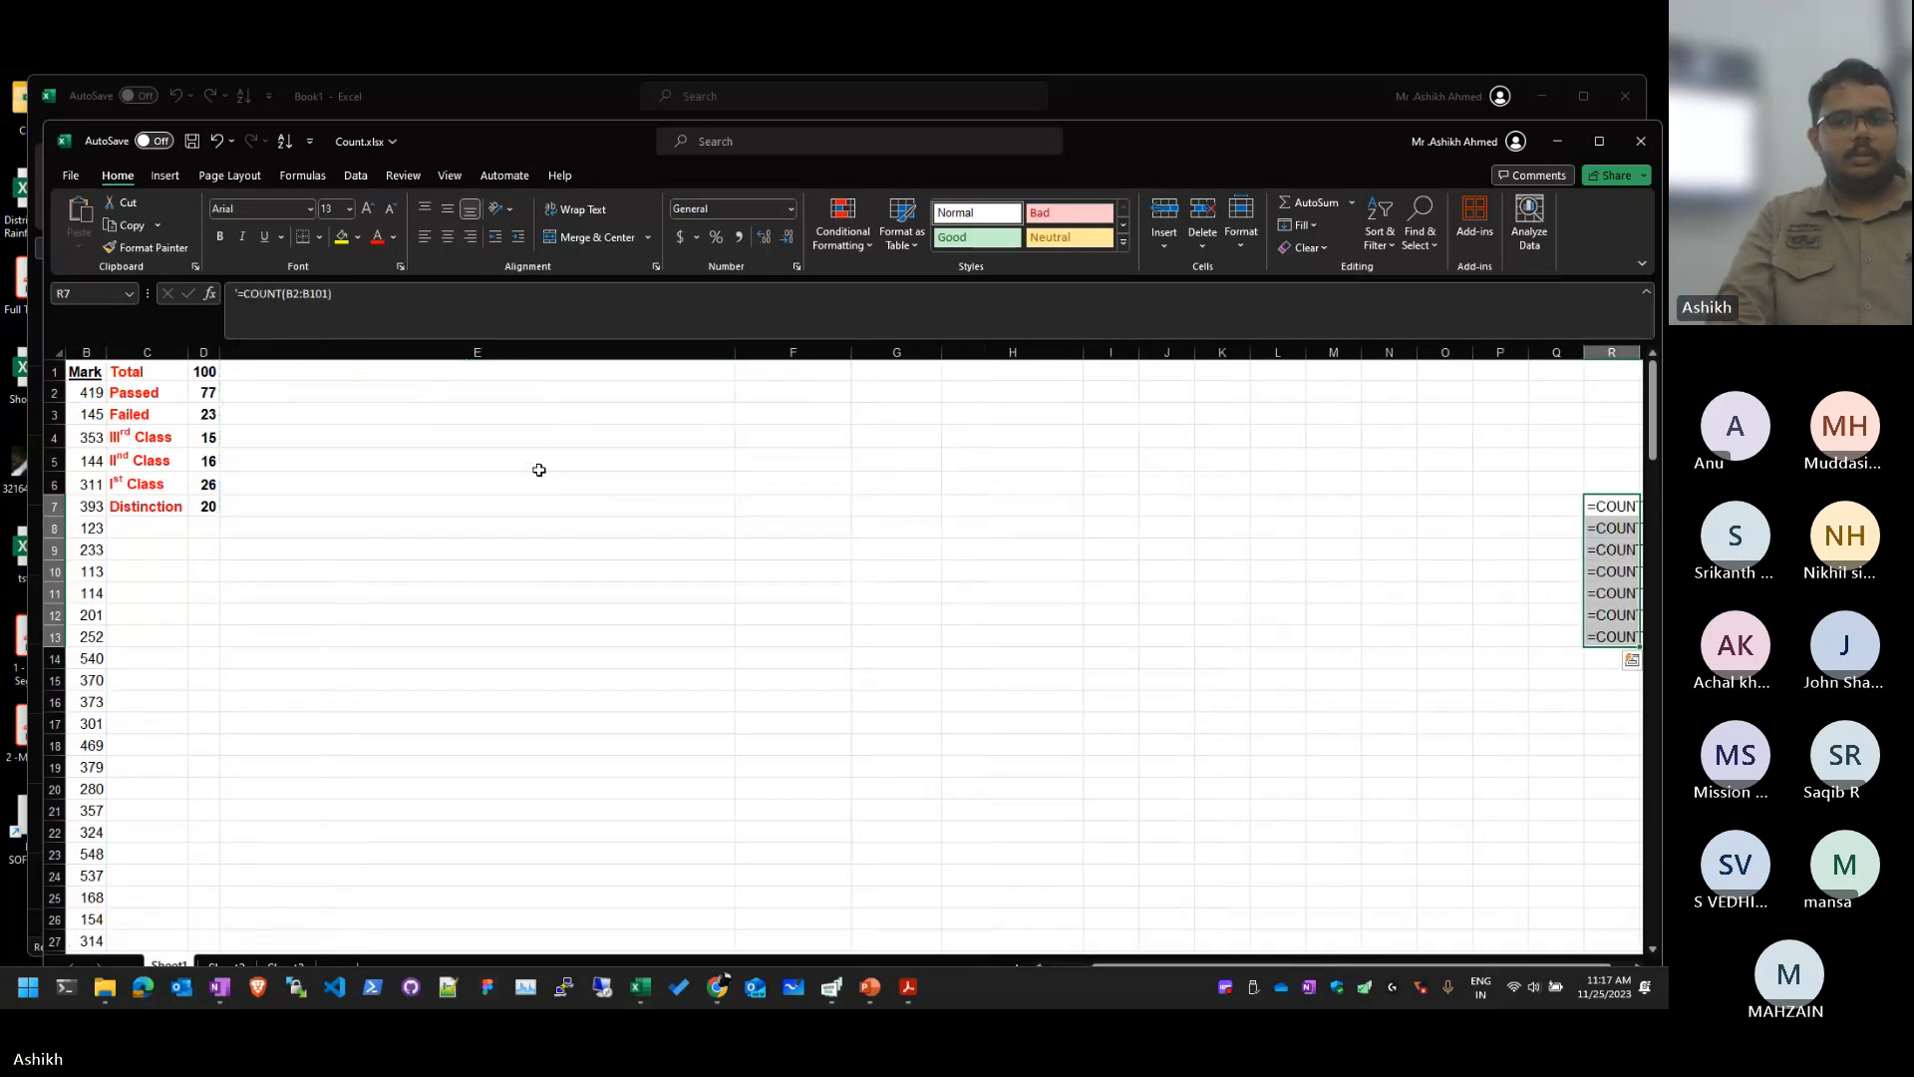
# Step: Examine the counting formulas in column D from the I class row up to the Passed row
pyautogui.hotkey('ctrl', 'Left')
pyautogui.hotkey('ctrl', 'Left')
pyautogui.press('Up')
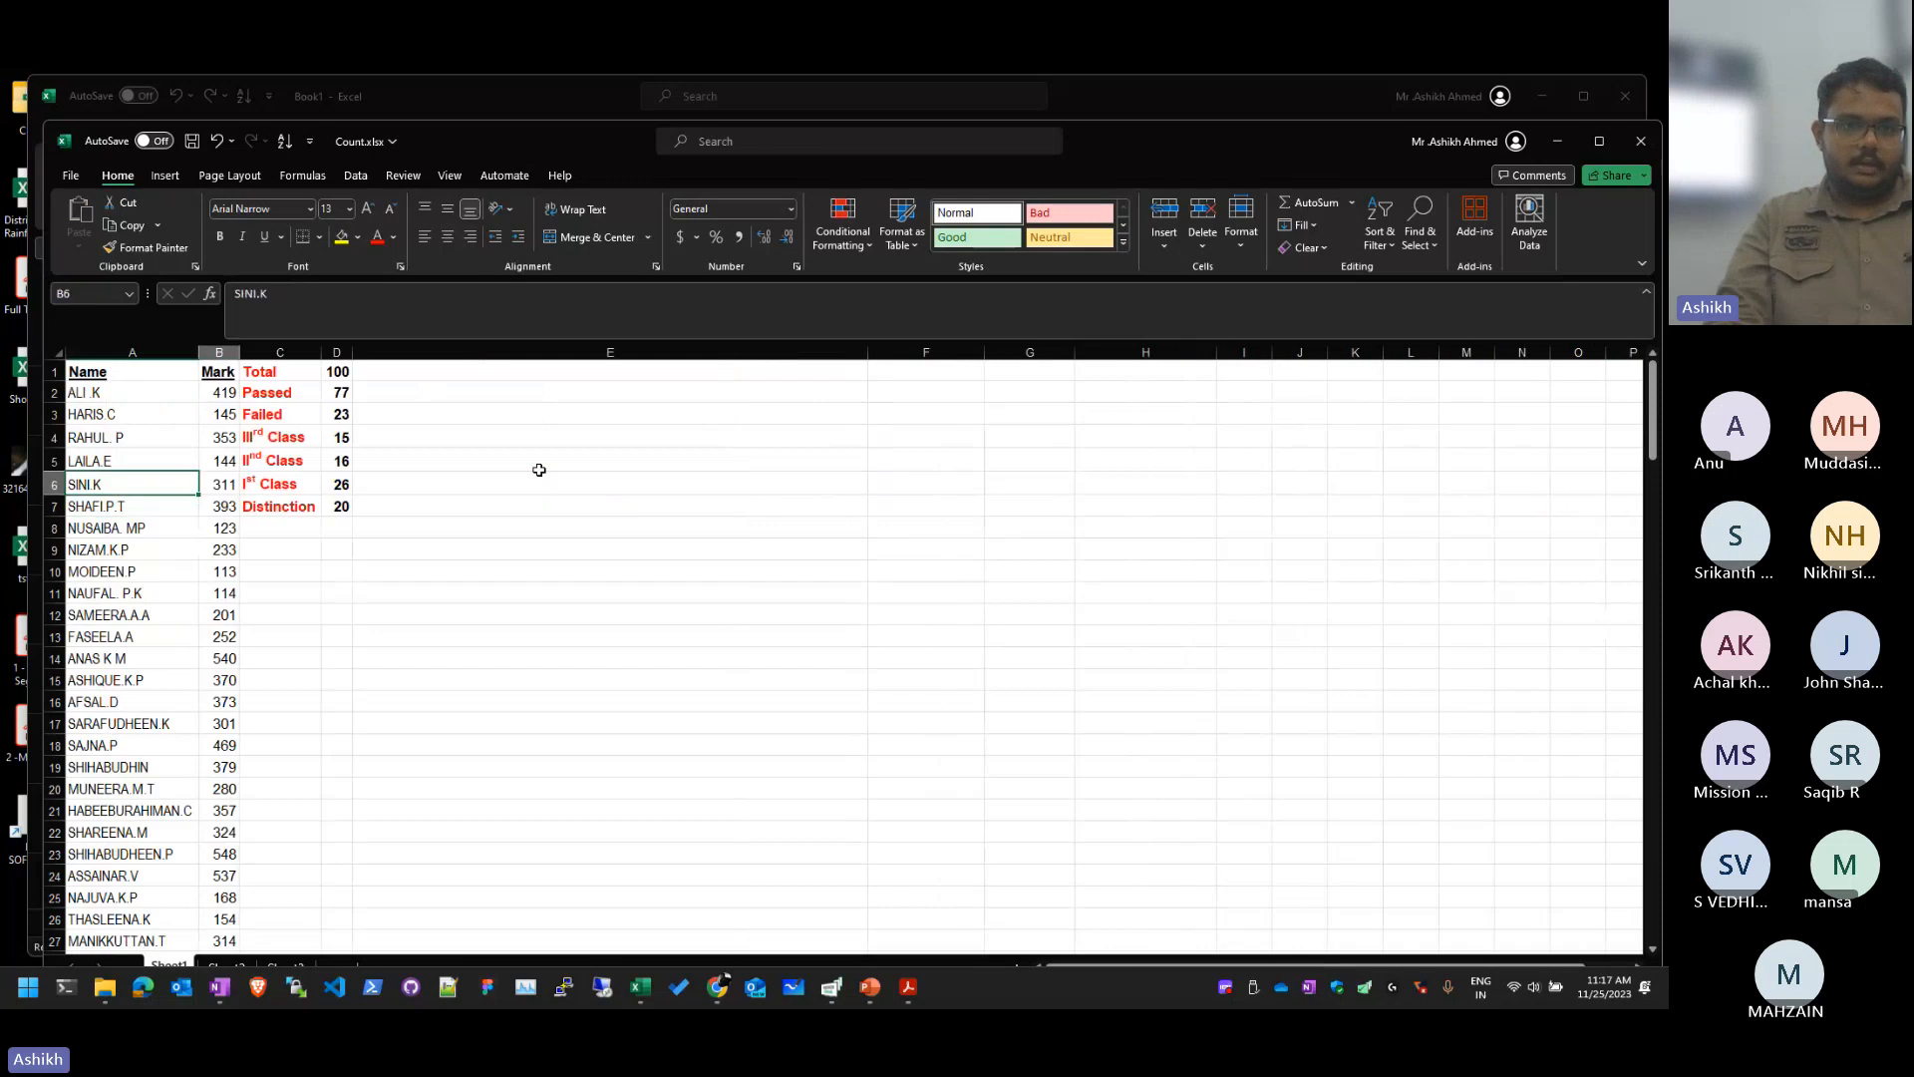
pyautogui.hotkey('ctrl', 'Right')
pyautogui.press('Left')
pyautogui.press('Left')
pyautogui.press('Left')
pyautogui.hotkey('ctrl', 'Right')
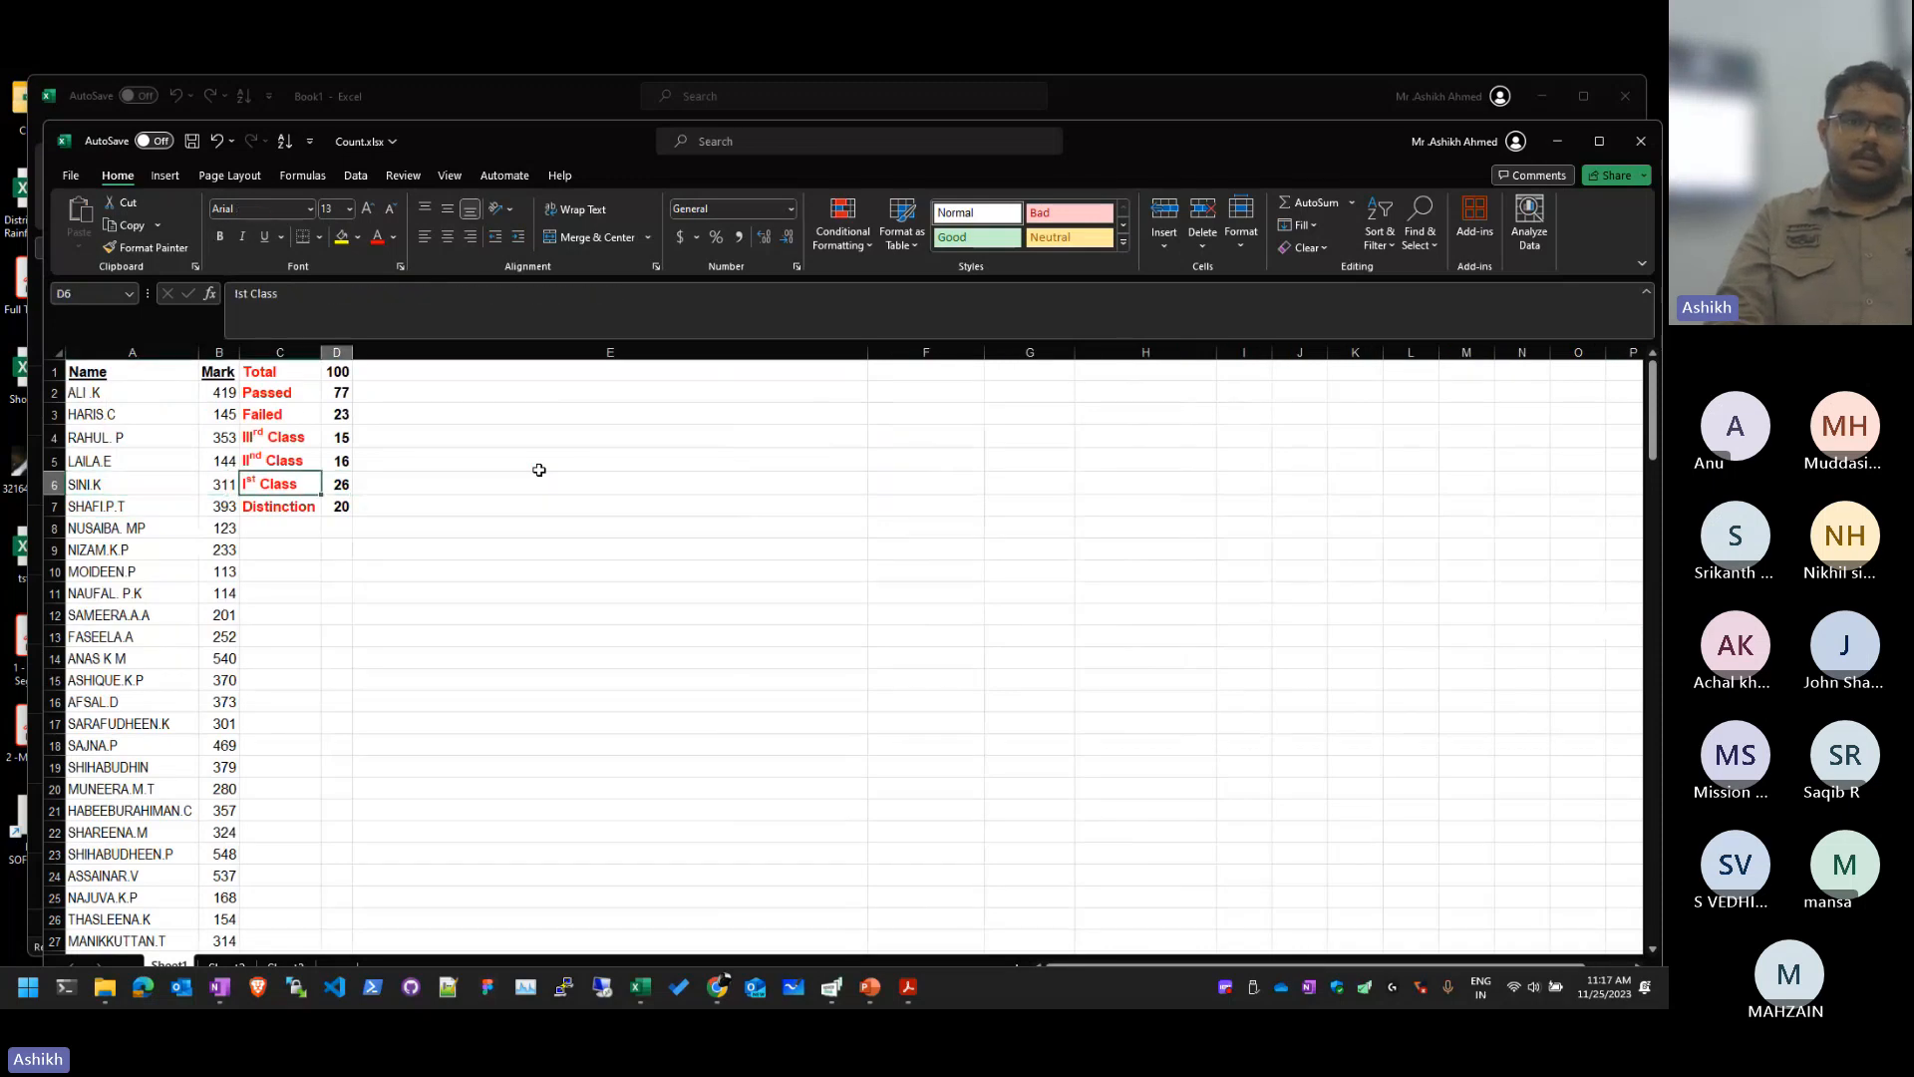
pyautogui.press('Up')
pyautogui.press('Up')
pyautogui.press('Up')
pyautogui.press('Up')
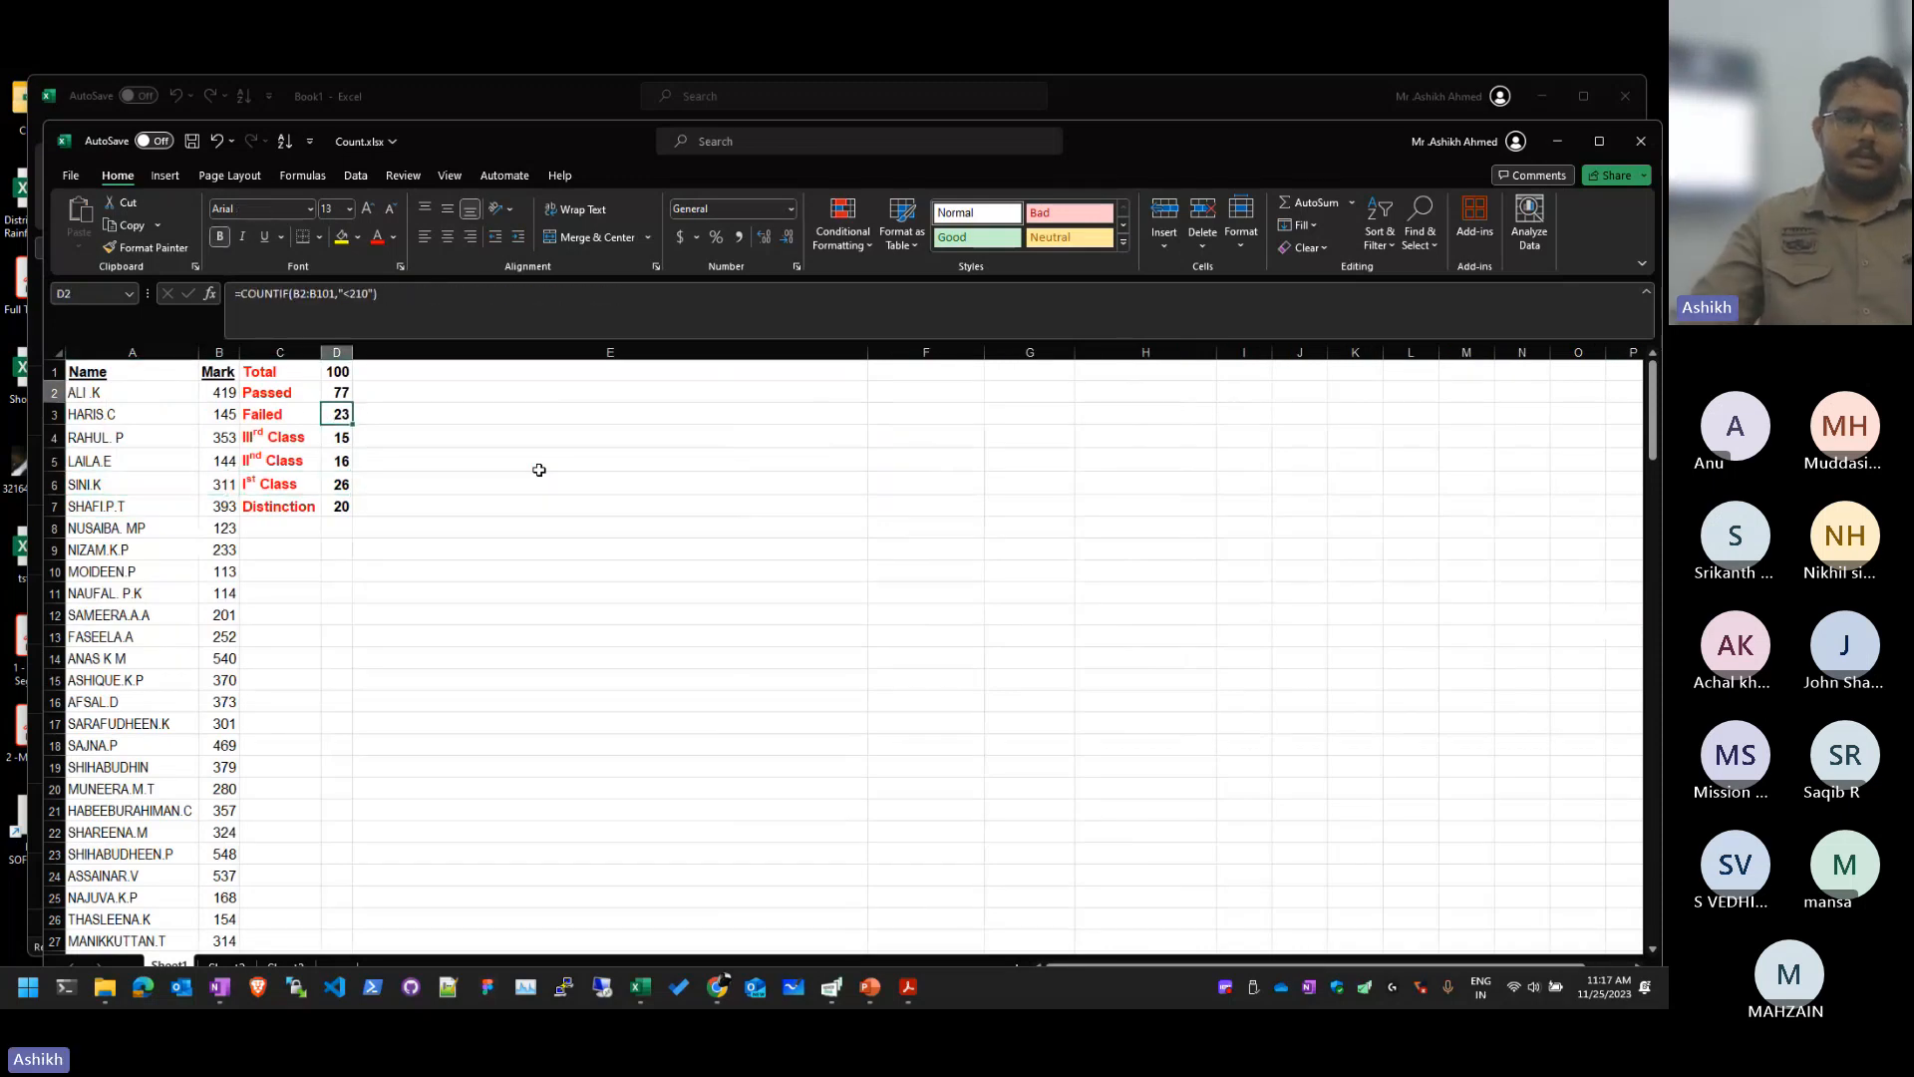
# Step: Move the Count.xlsx window up, look at Sheet2 and Sheet3, and return to Sheet1
pyautogui.moveTo(619, 143); pyautogui.dragTo(615, 115)
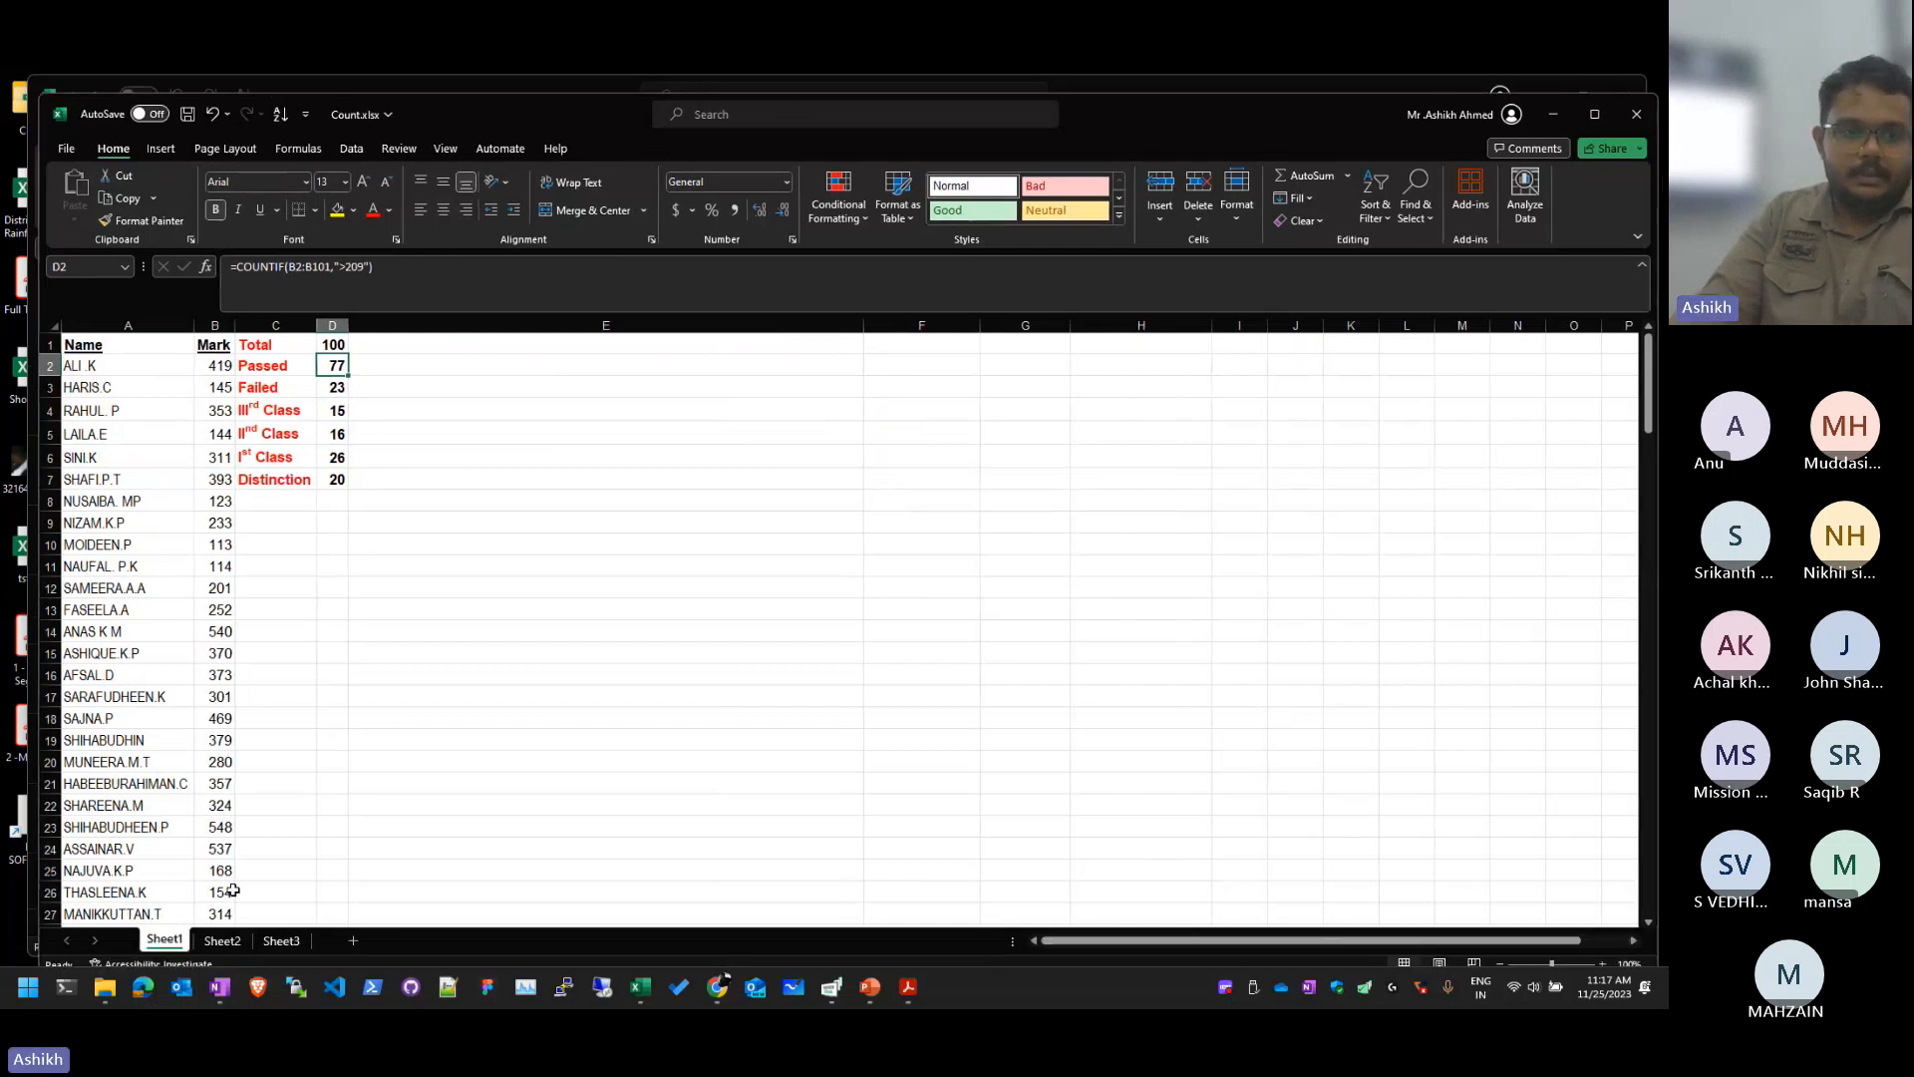
pyautogui.click(225, 941)
pyautogui.click(267, 943)
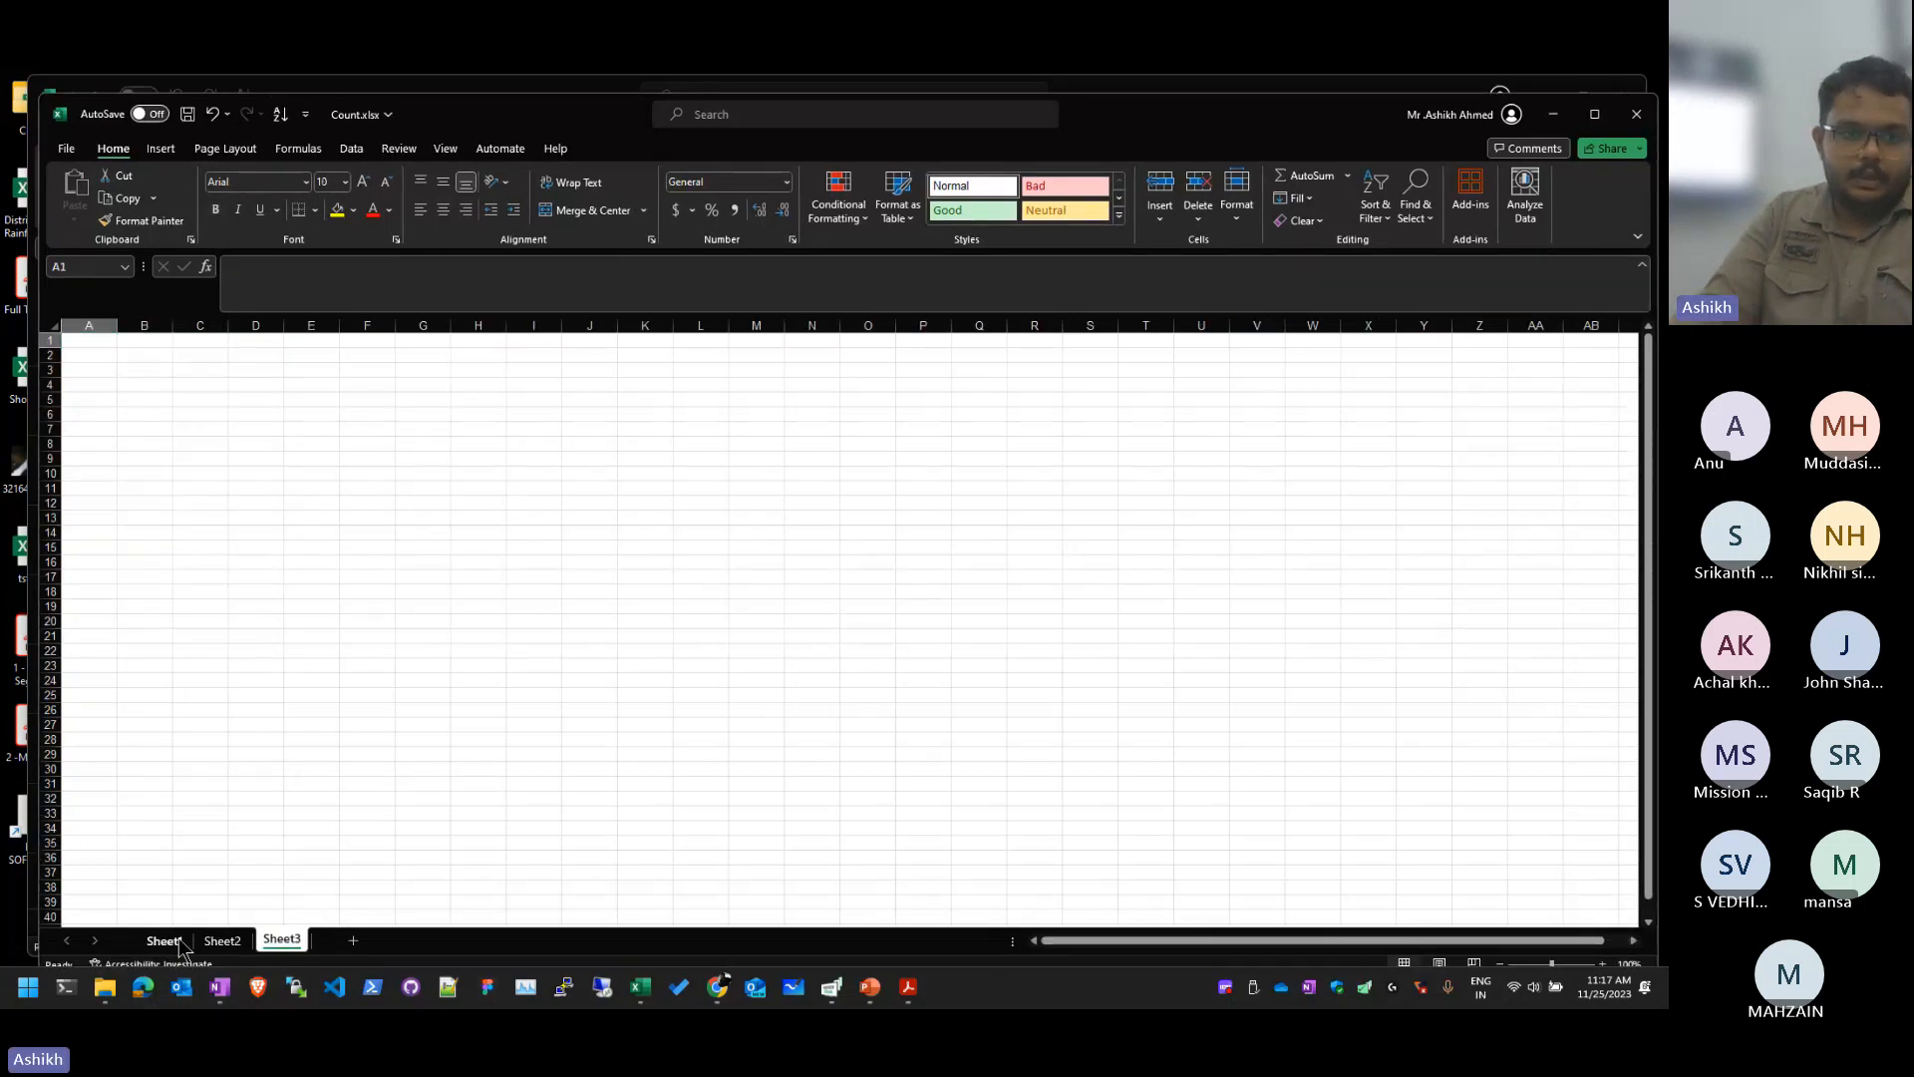
pyautogui.click(178, 943)
# Step: Select the range D1:E15 covering the count results and the cleared formula column
pyautogui.click(328, 804)
pyautogui.click(368, 411)
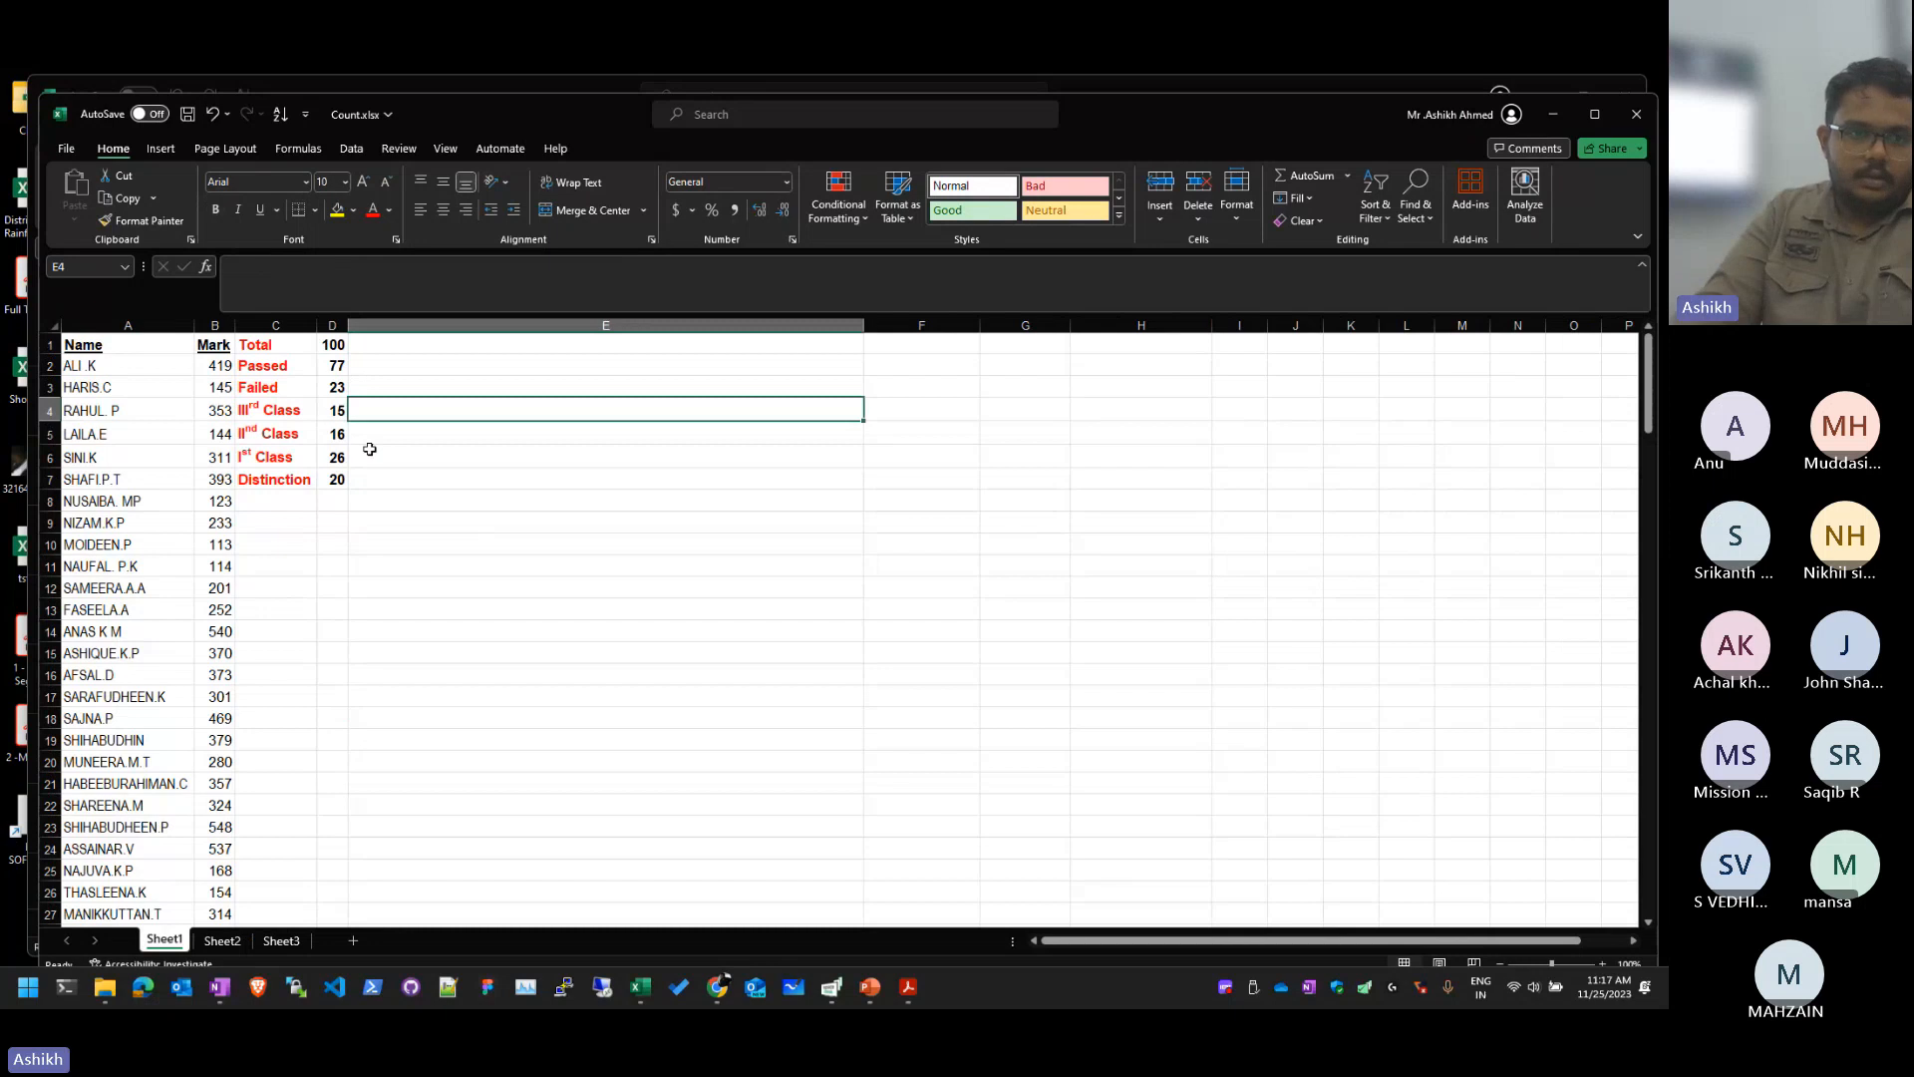
pyautogui.click(538, 696)
pyautogui.moveTo(539, 655); pyautogui.dragTo(337, 345)
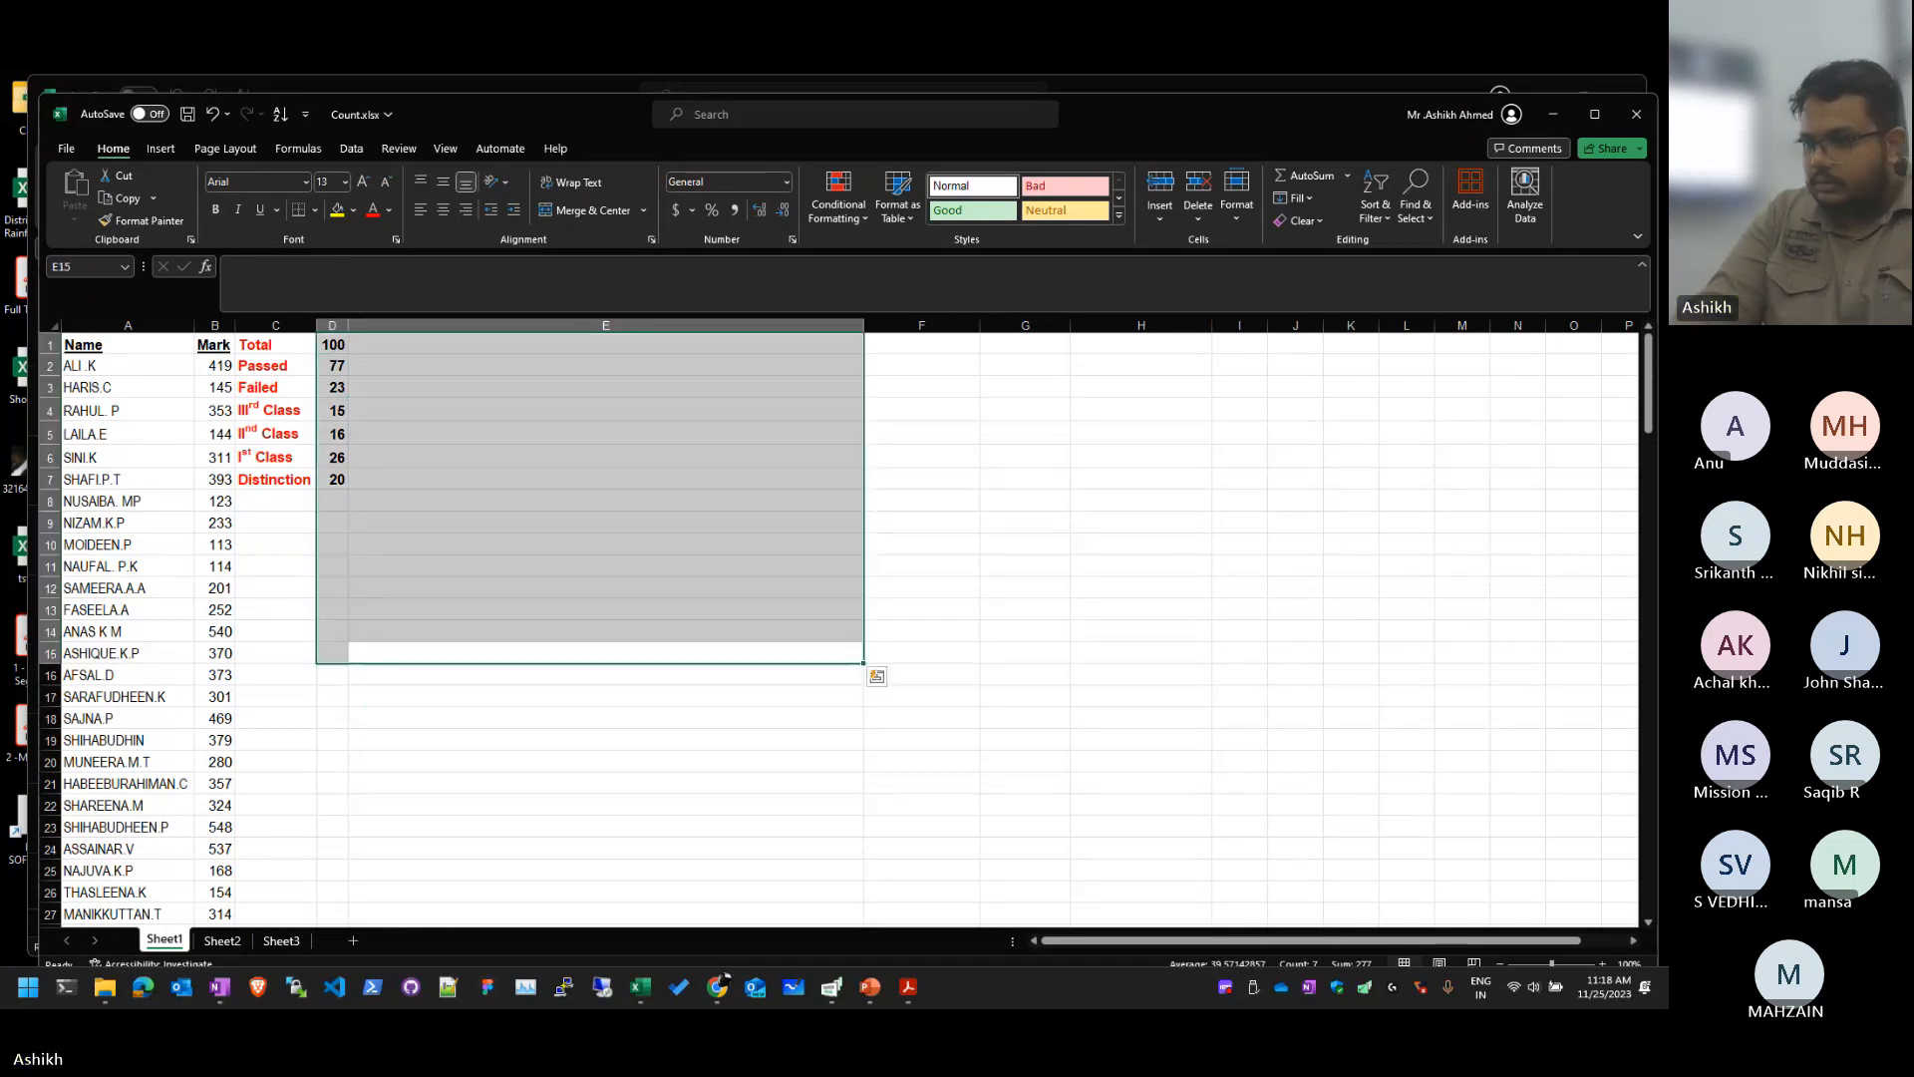
# Step: Minimise the Count.xlsx window and select cell A1 on Sheet3 of Book1
pyautogui.hotkey('alt', 'Tab')
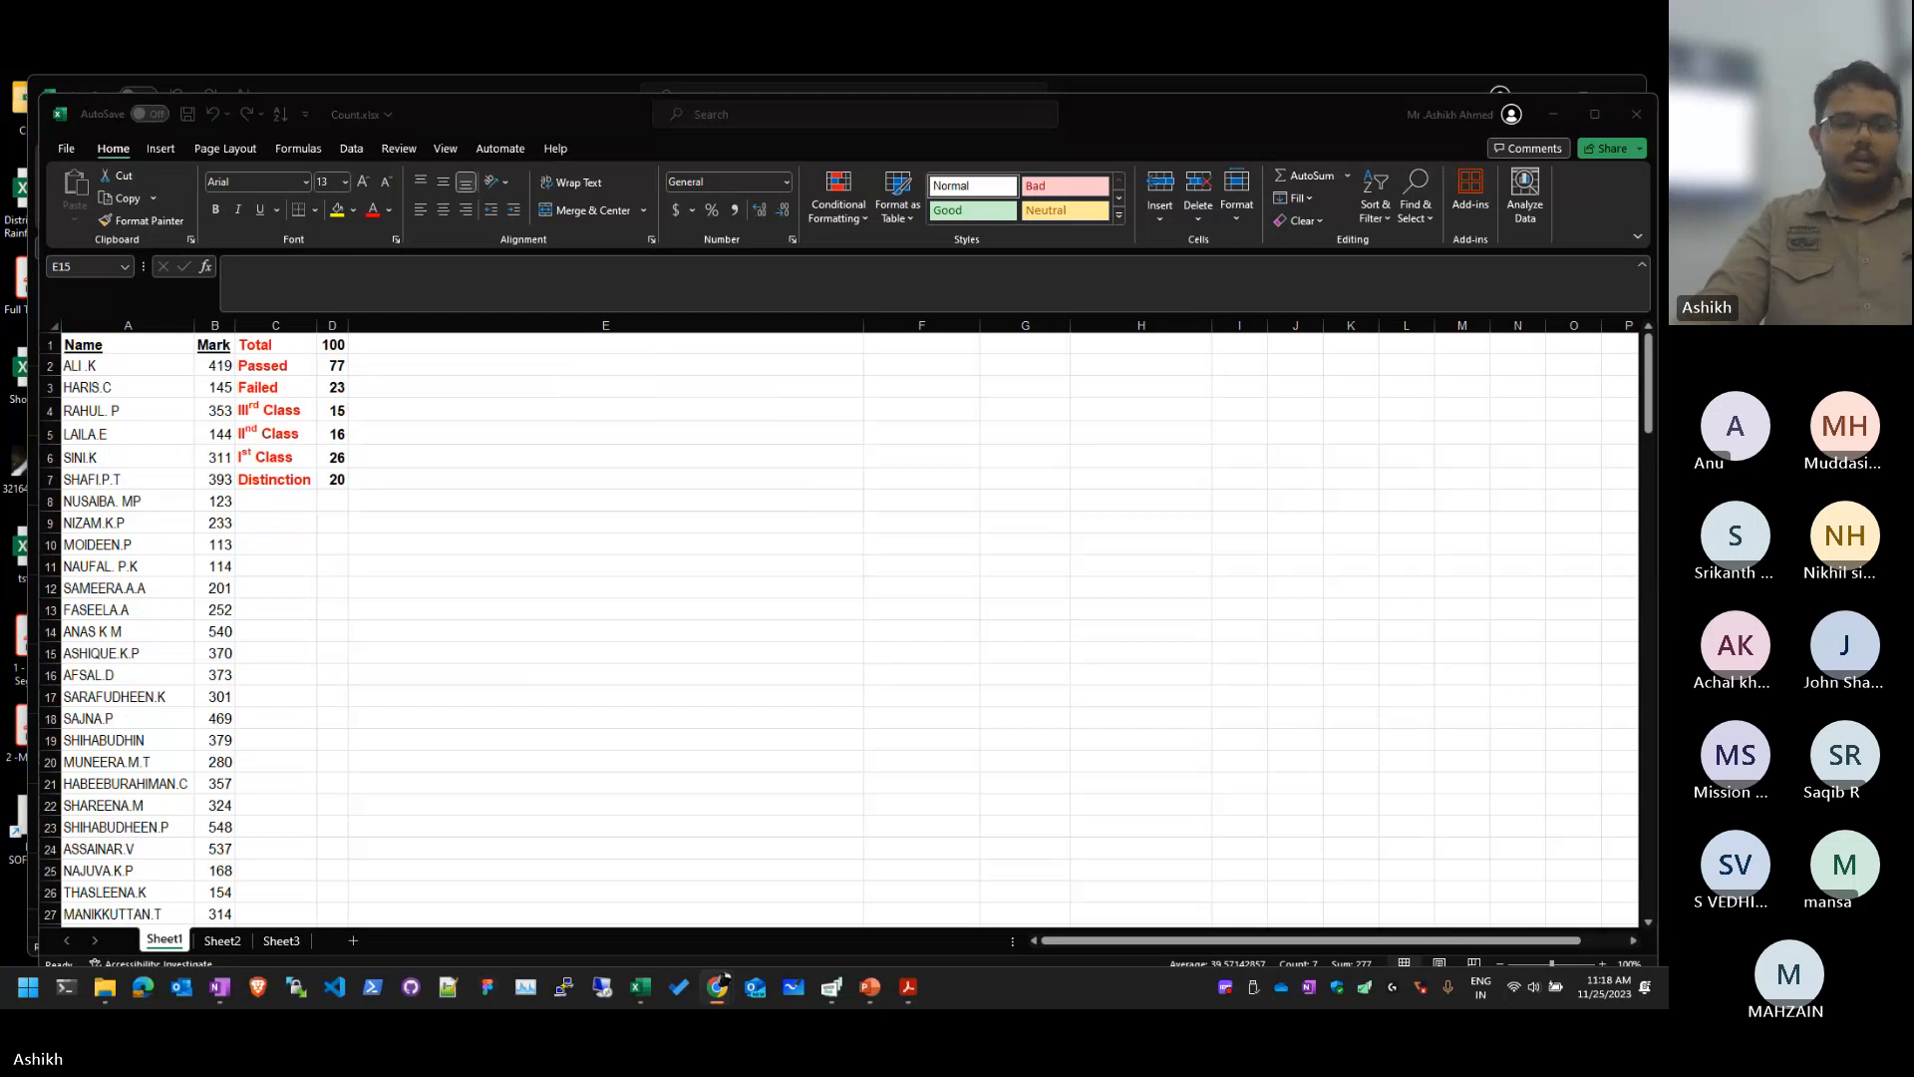
pyautogui.click(1551, 116)
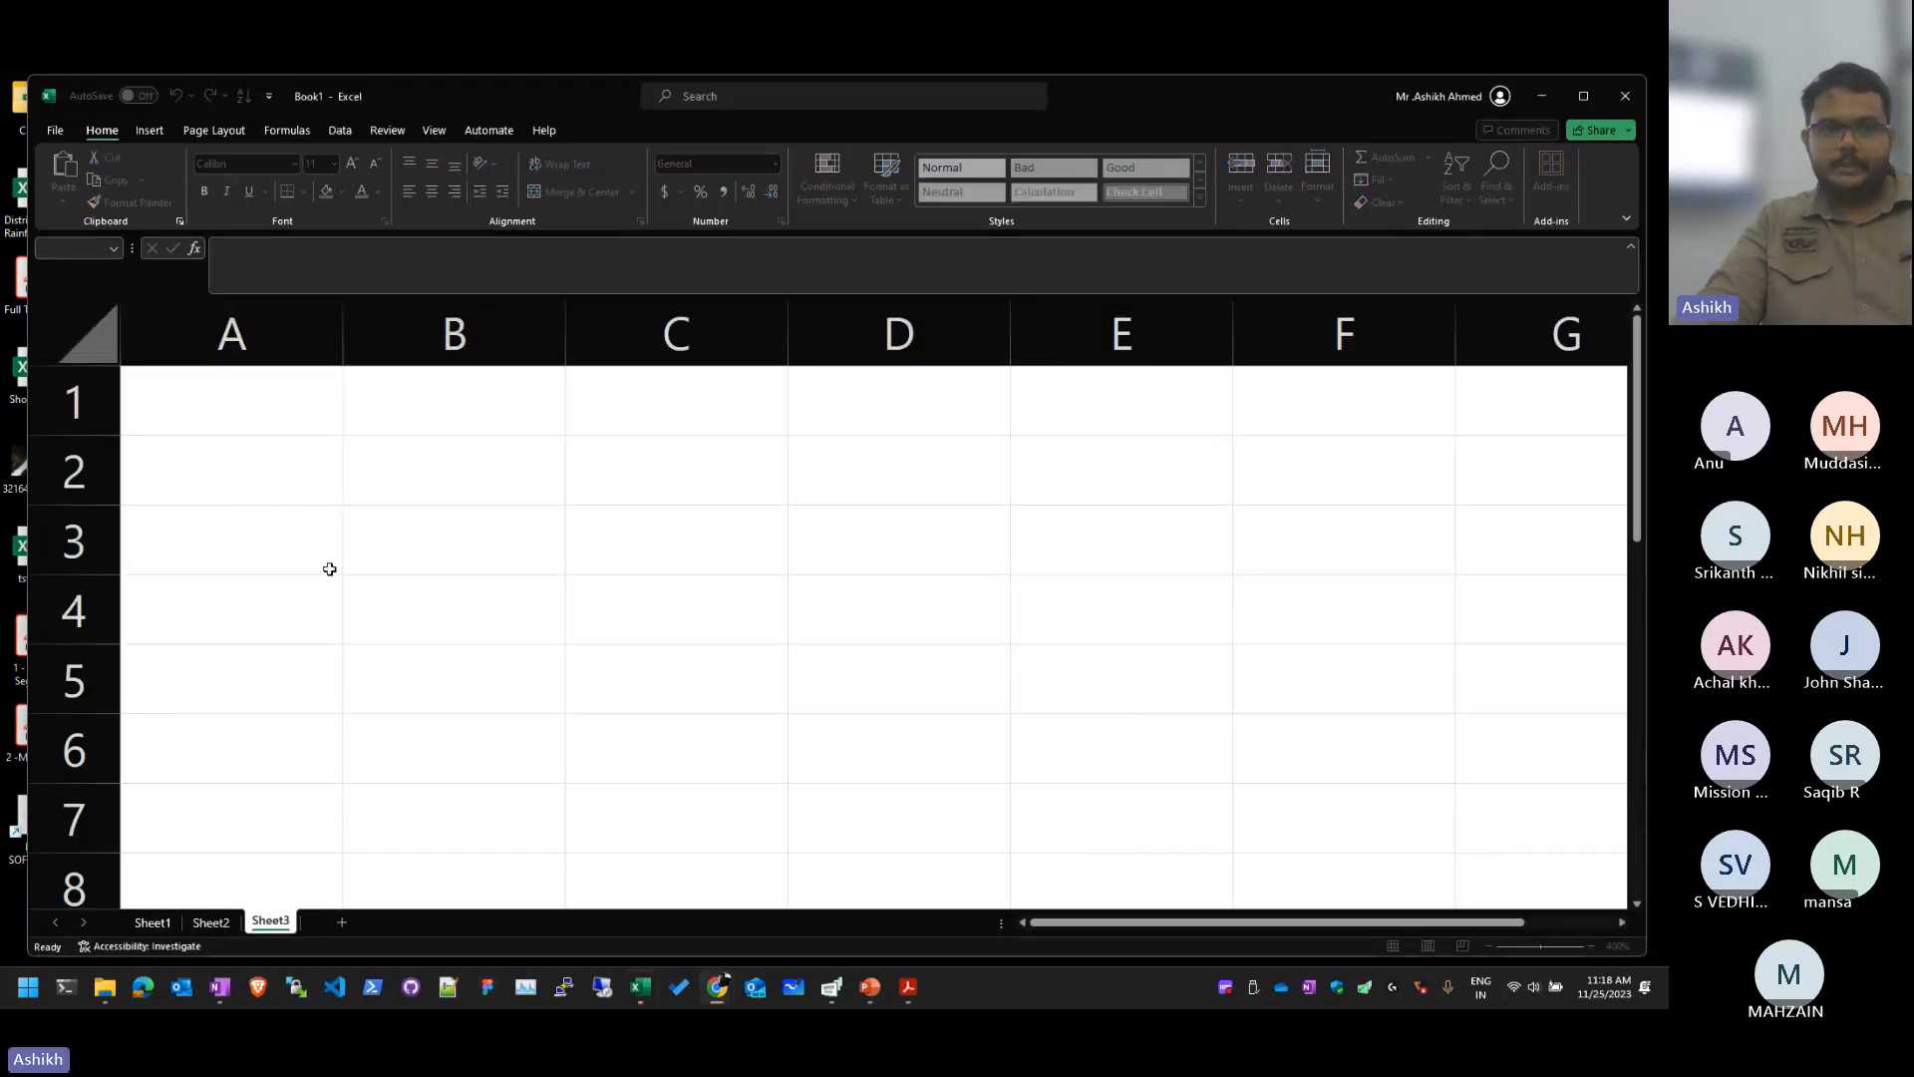
pyautogui.click(249, 415)
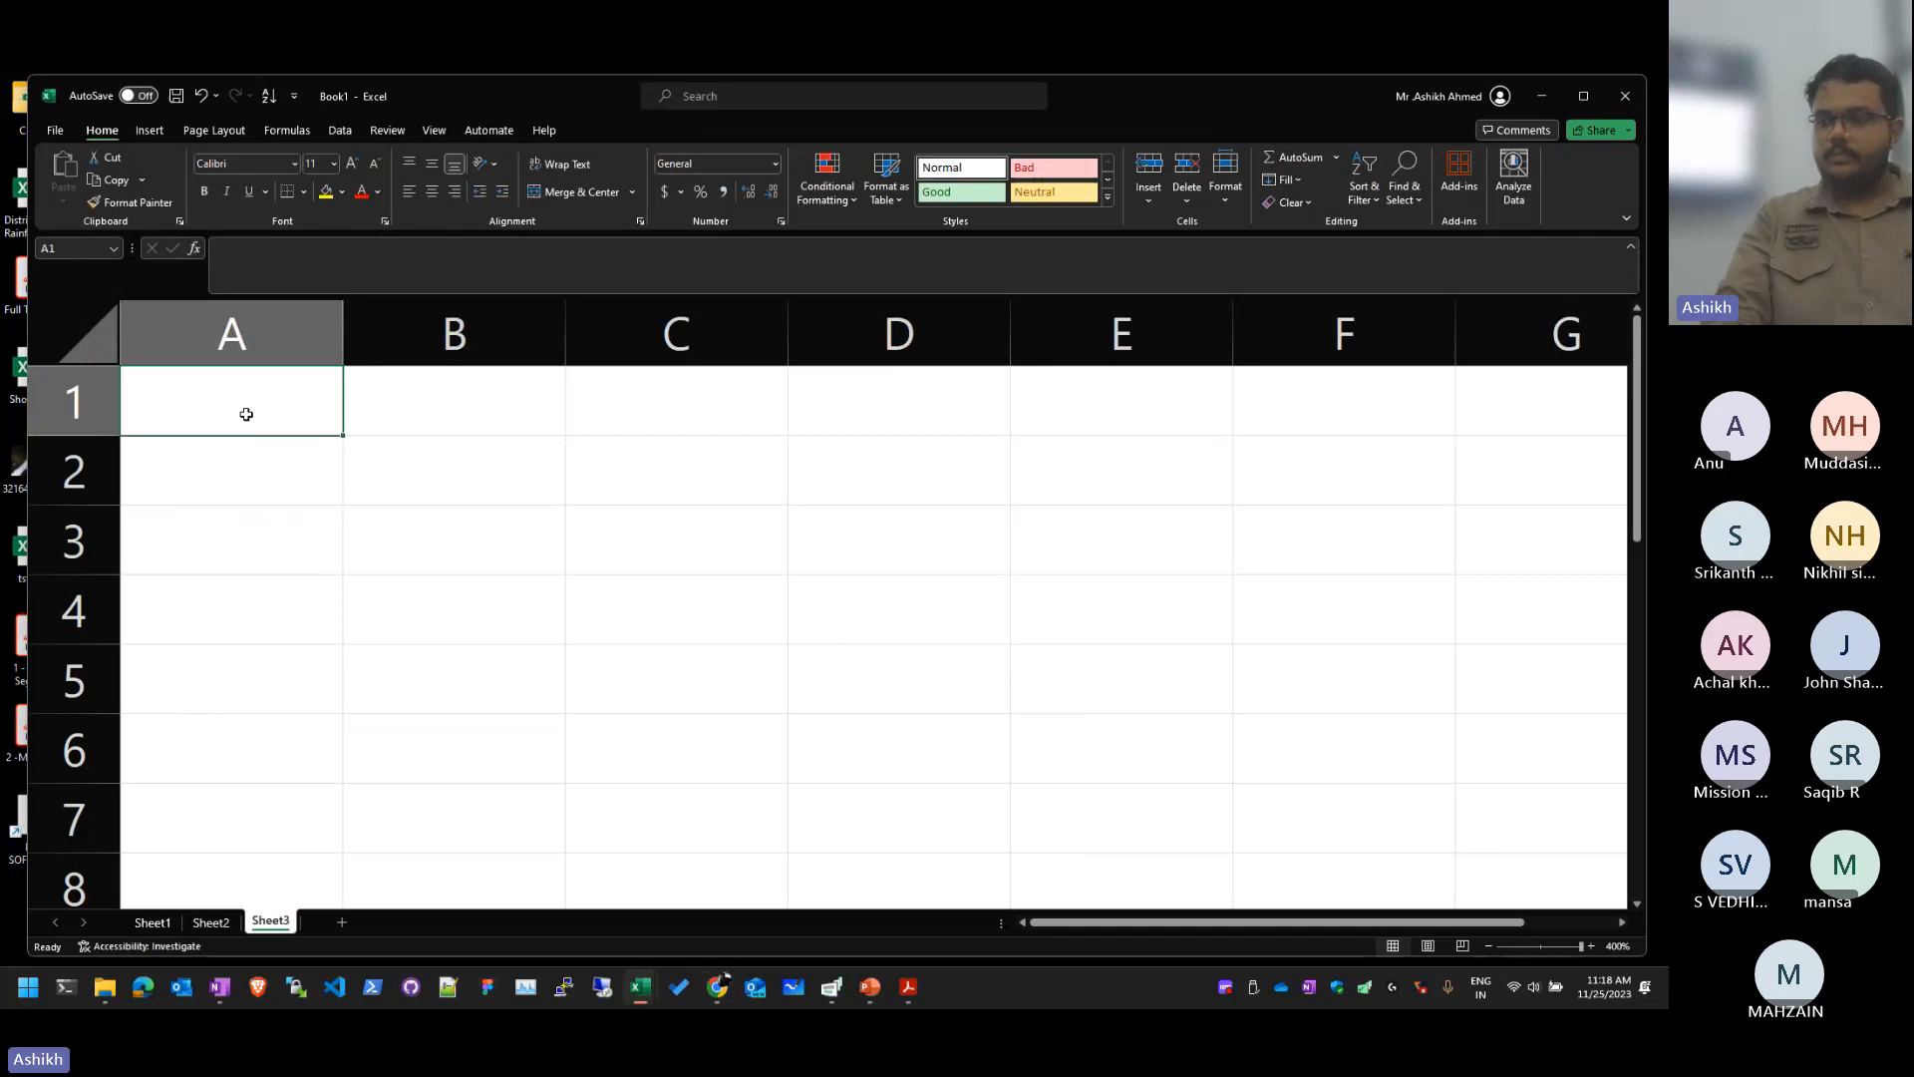
# Step: Enter 5 in cell A1 and ABC in cell A2, leaving A3 blank
pyautogui.write('5')
pyautogui.press('Return')
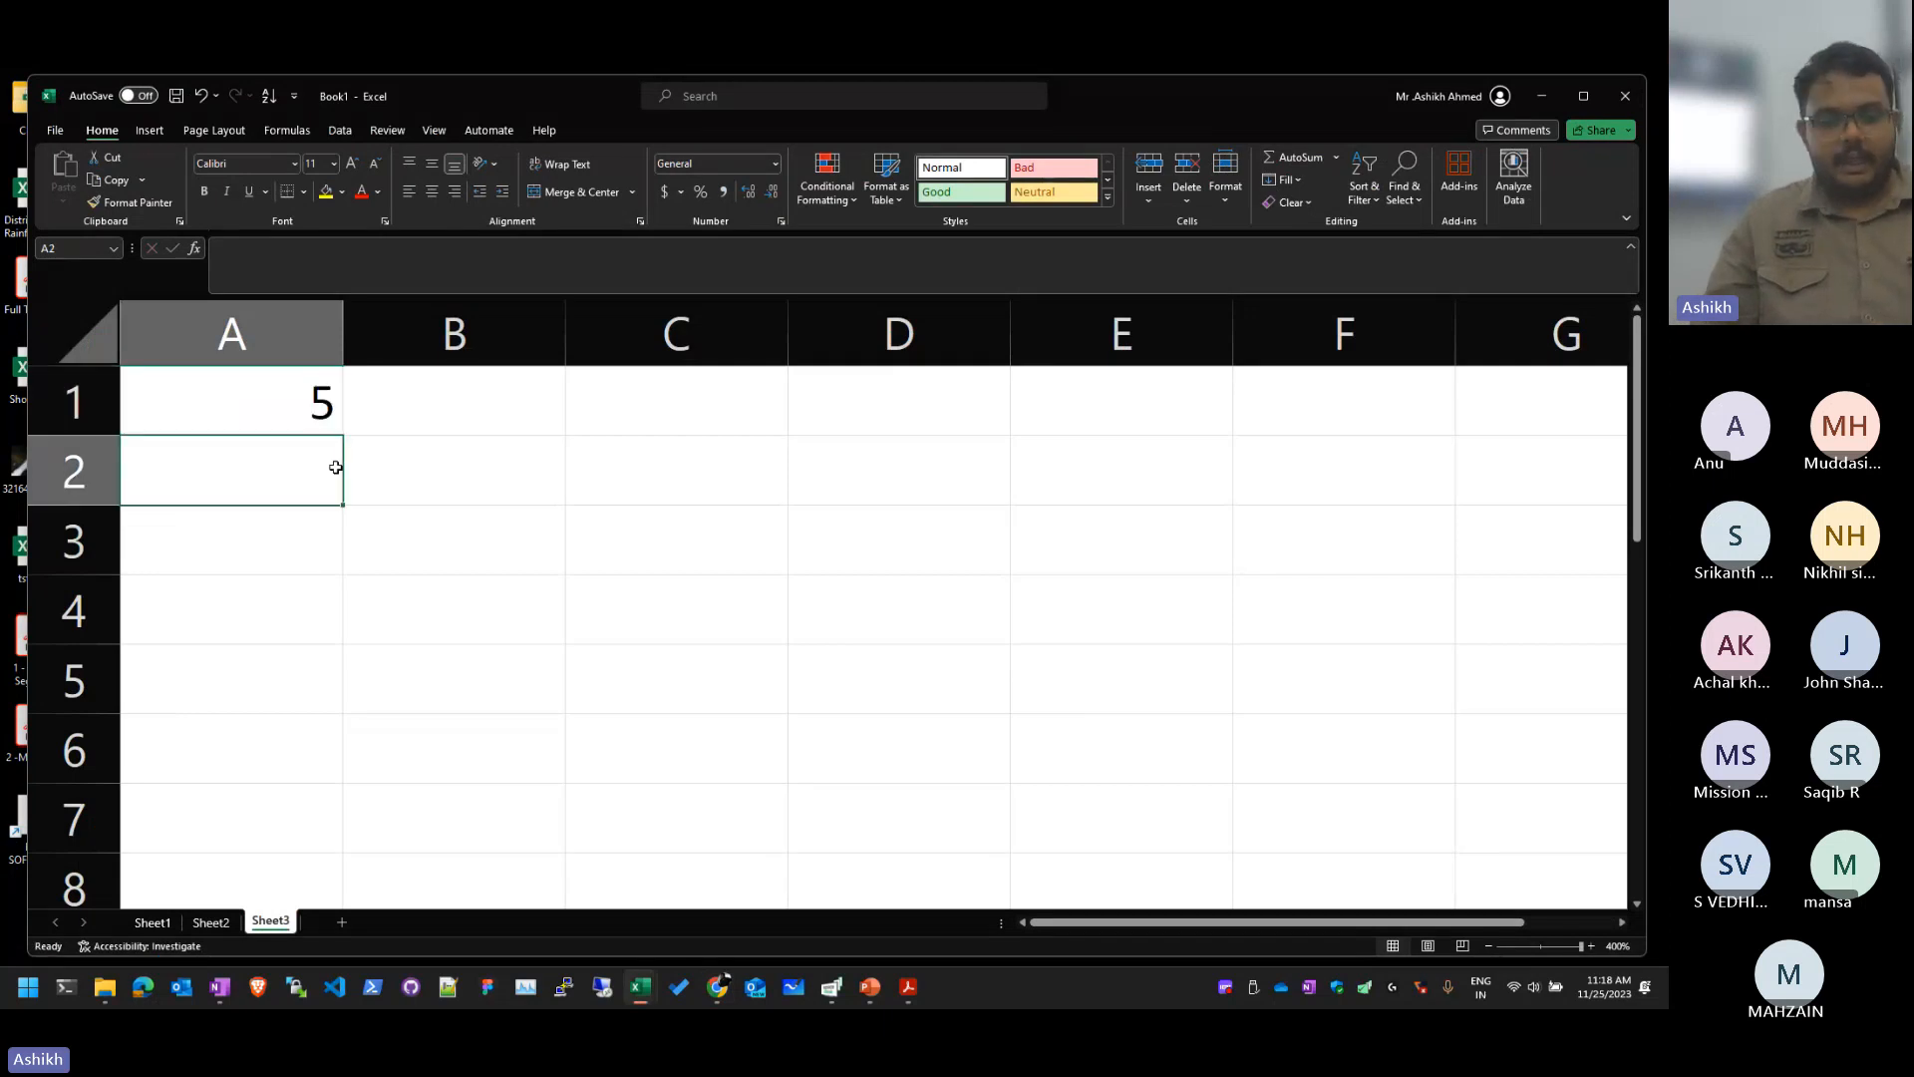
pyautogui.write('abc')
pyautogui.press('BackSpace')
pyautogui.press('BackSpace')
pyautogui.press('BackSpace')
pyautogui.write('ABC')
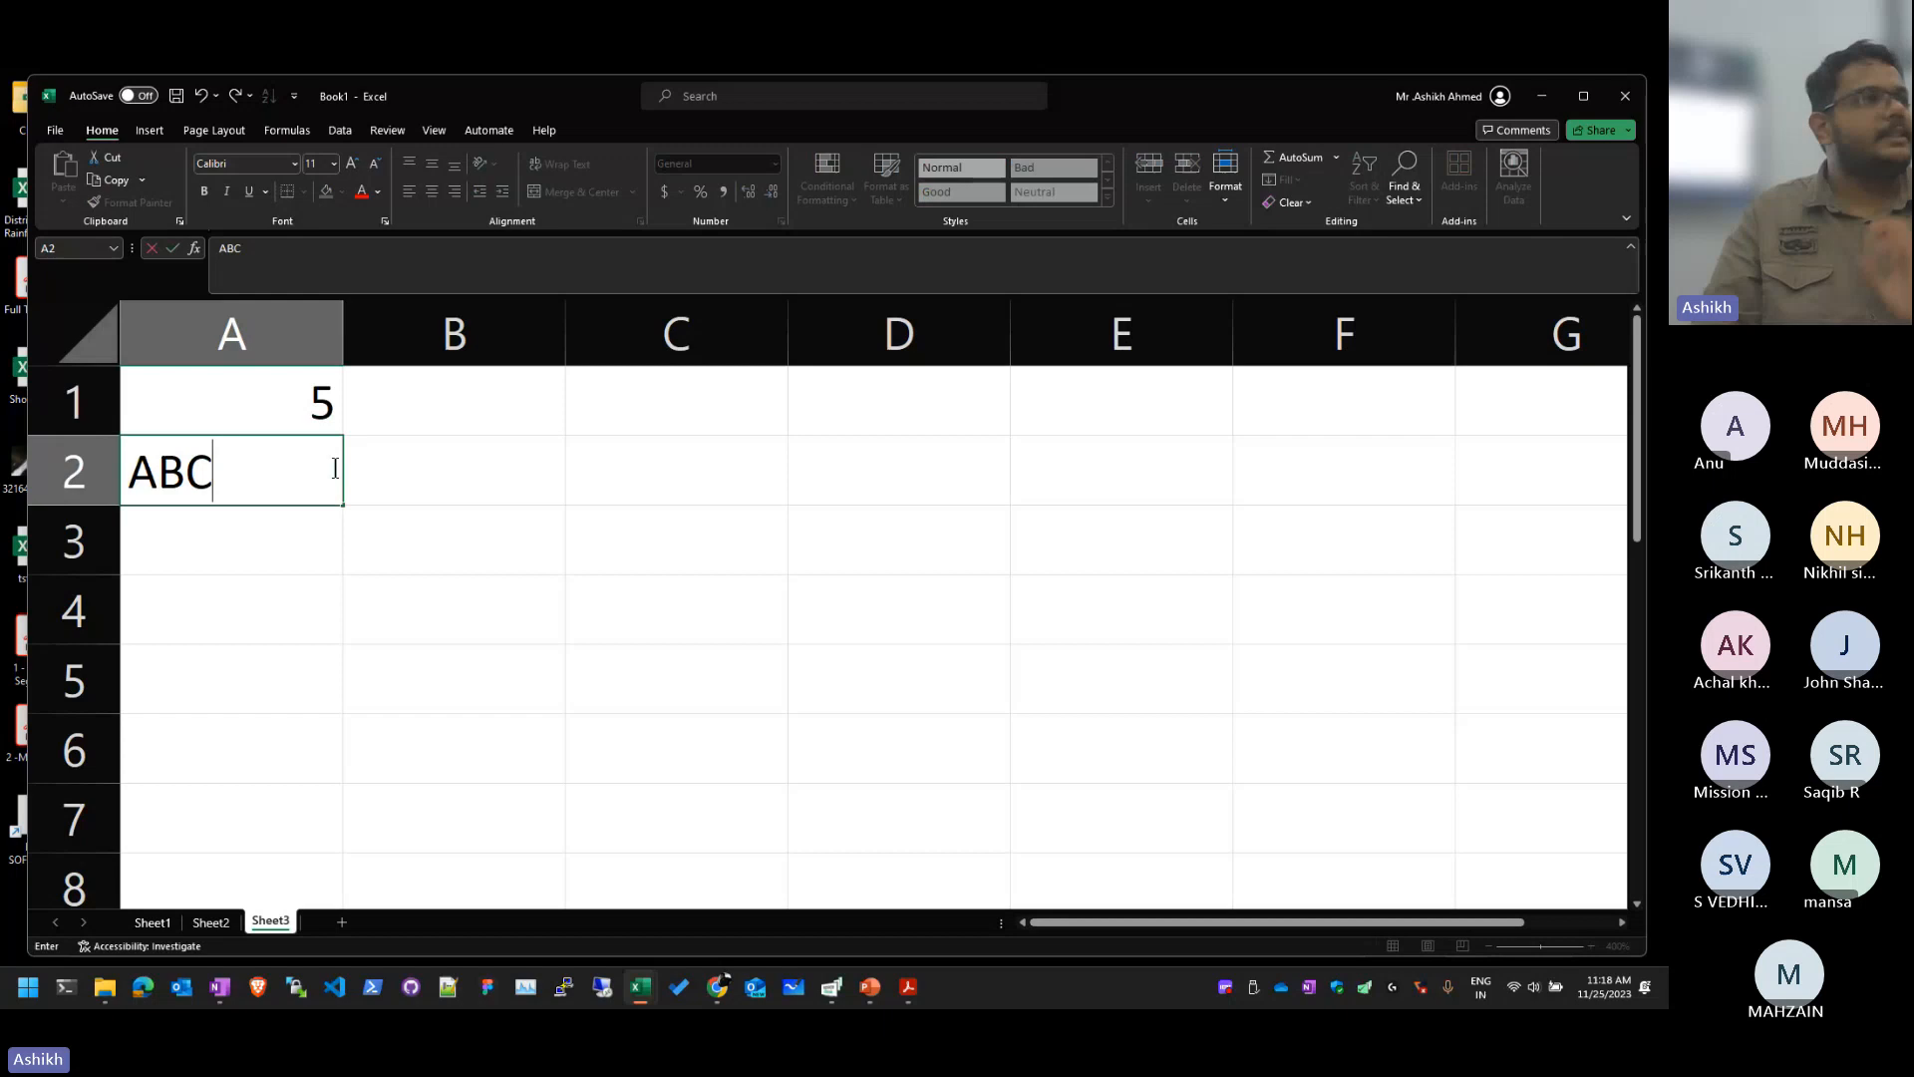
pyautogui.press('Return')
pyautogui.press('Return')
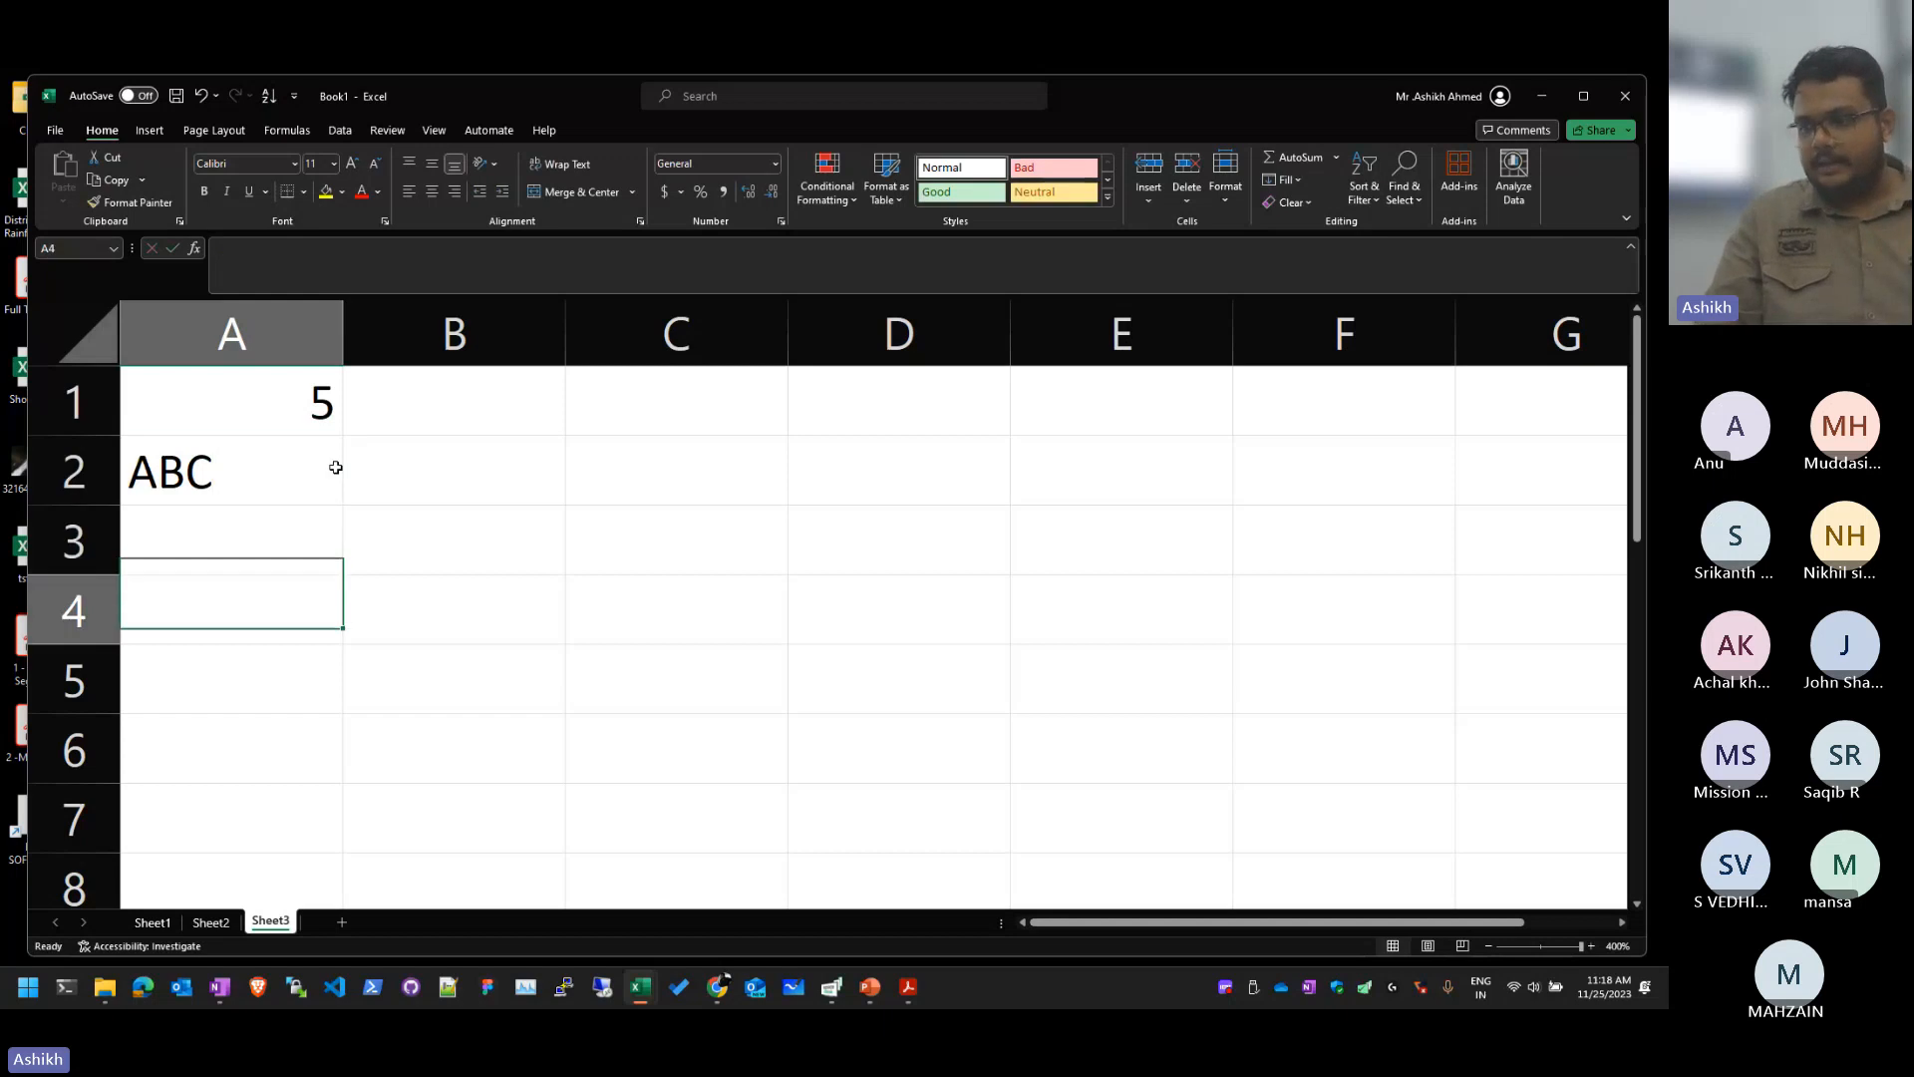
# Step: Enter 100 in A4, a sample name in A6 and 50 in A7, leaving A5 blank
pyautogui.write('100')
pyautogui.press('Return')
pyautogui.press('Return')
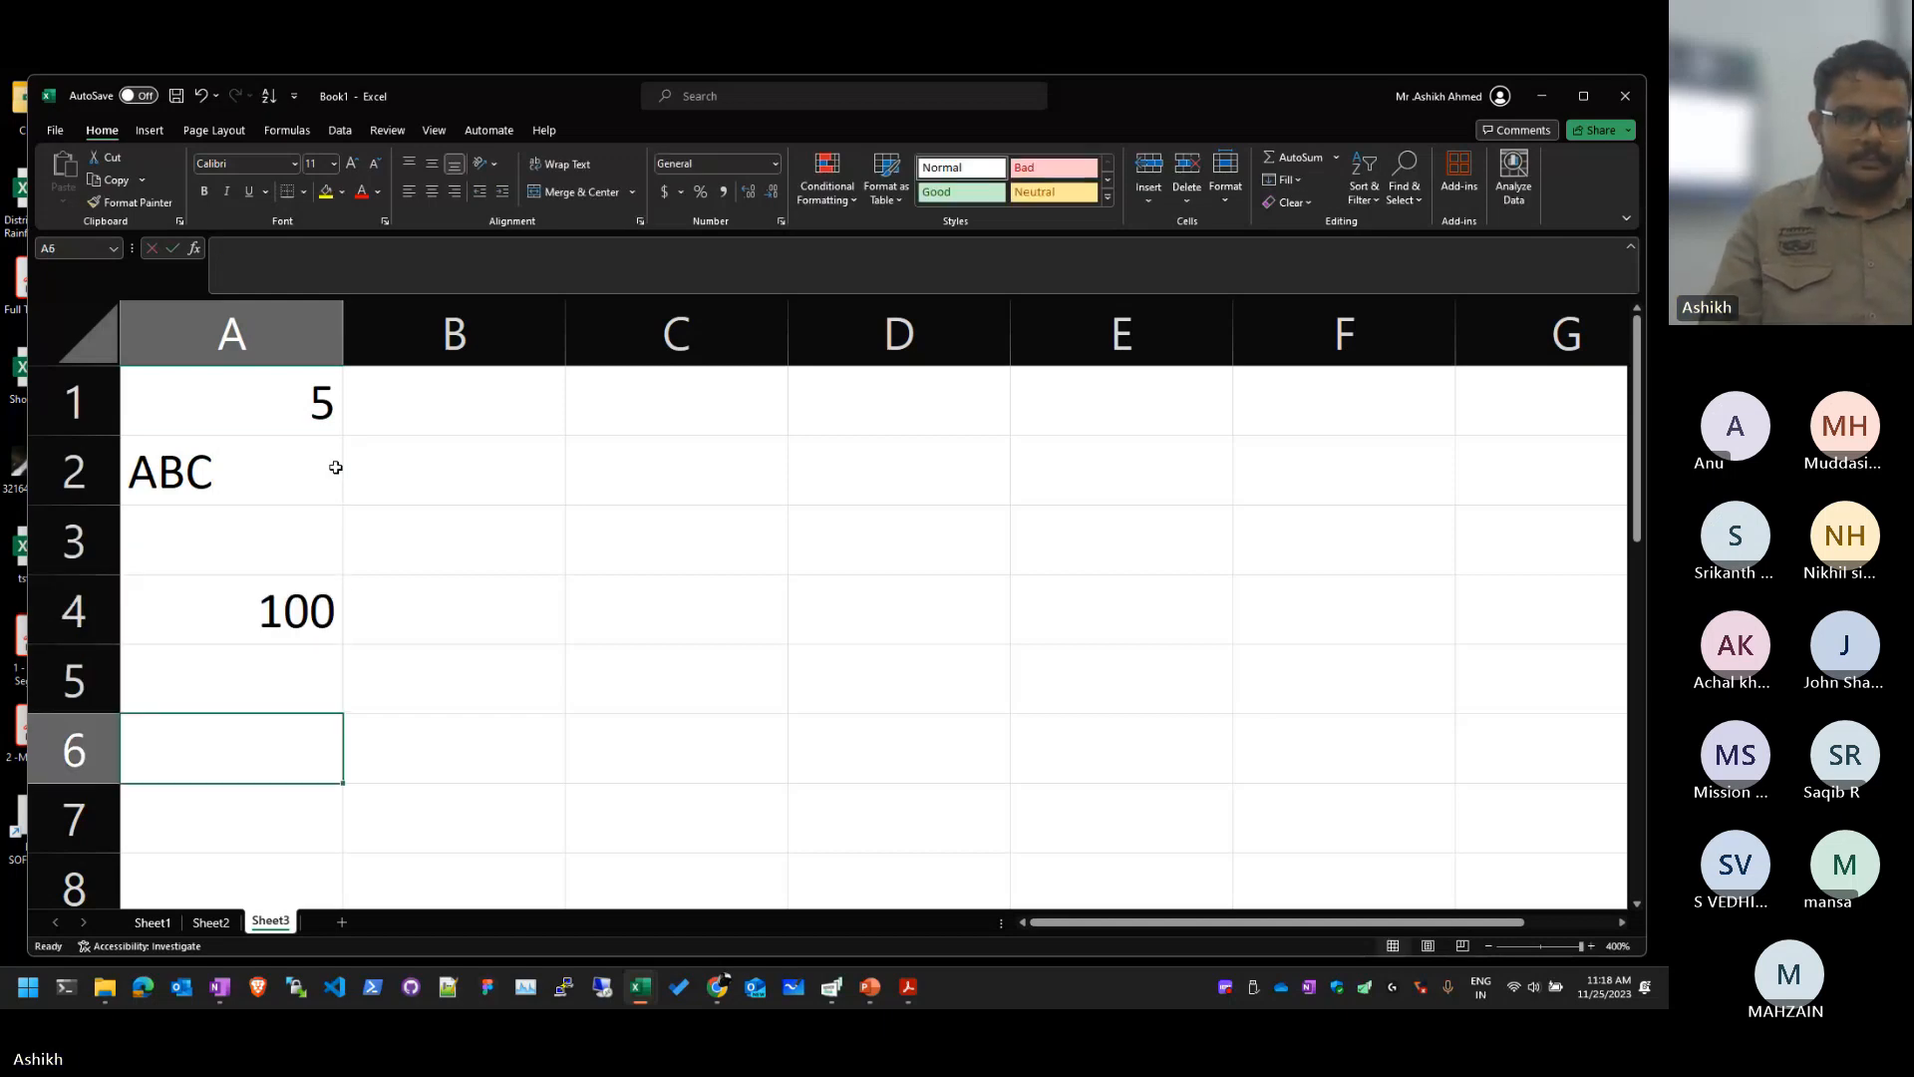
pyautogui.write('BABU')
pyautogui.press('Return')
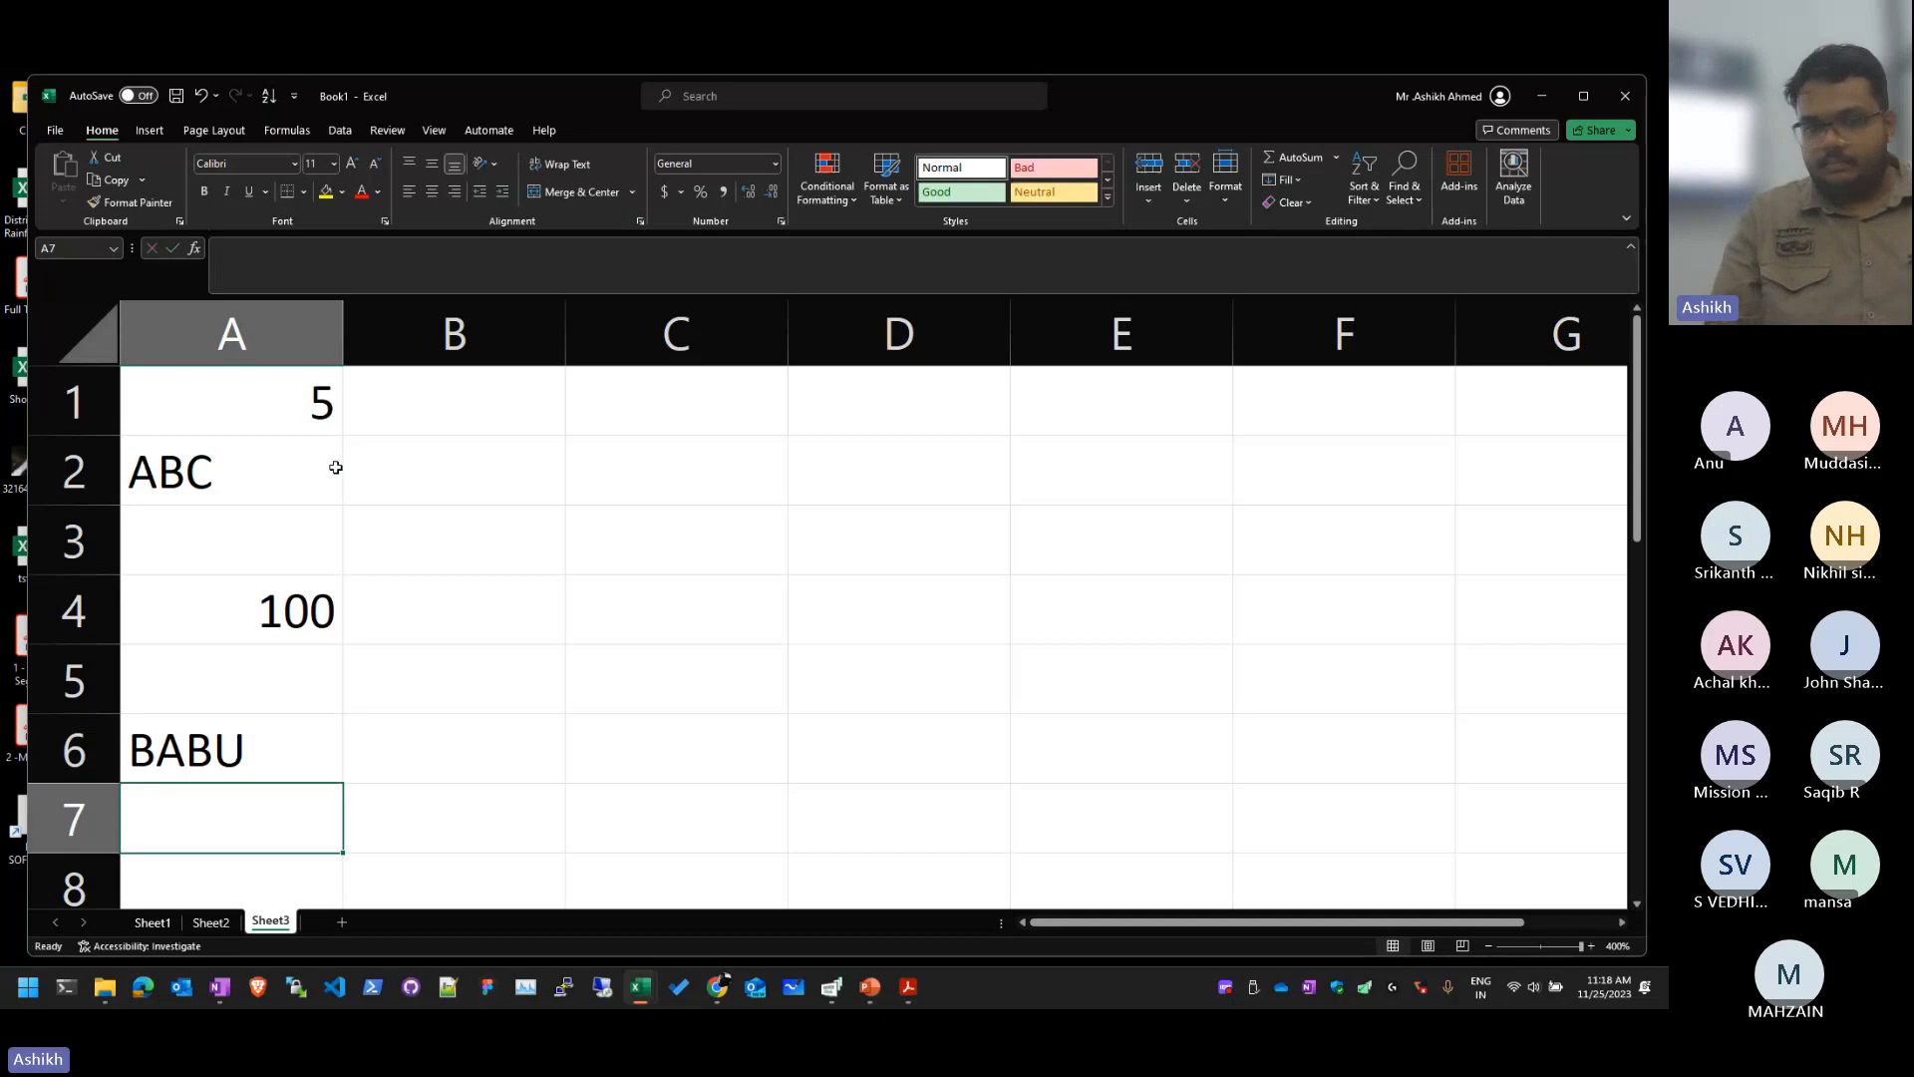
pyautogui.write('50')
pyautogui.press('Right')
# Step: Total the range A1:A7 in cell B1 with the formula =SUM(A1:A7) and reselect B1
pyautogui.press('Up')
pyautogui.press('Up')
pyautogui.press('Up')
pyautogui.press('Up')
pyautogui.press('Up')
pyautogui.press('Up')
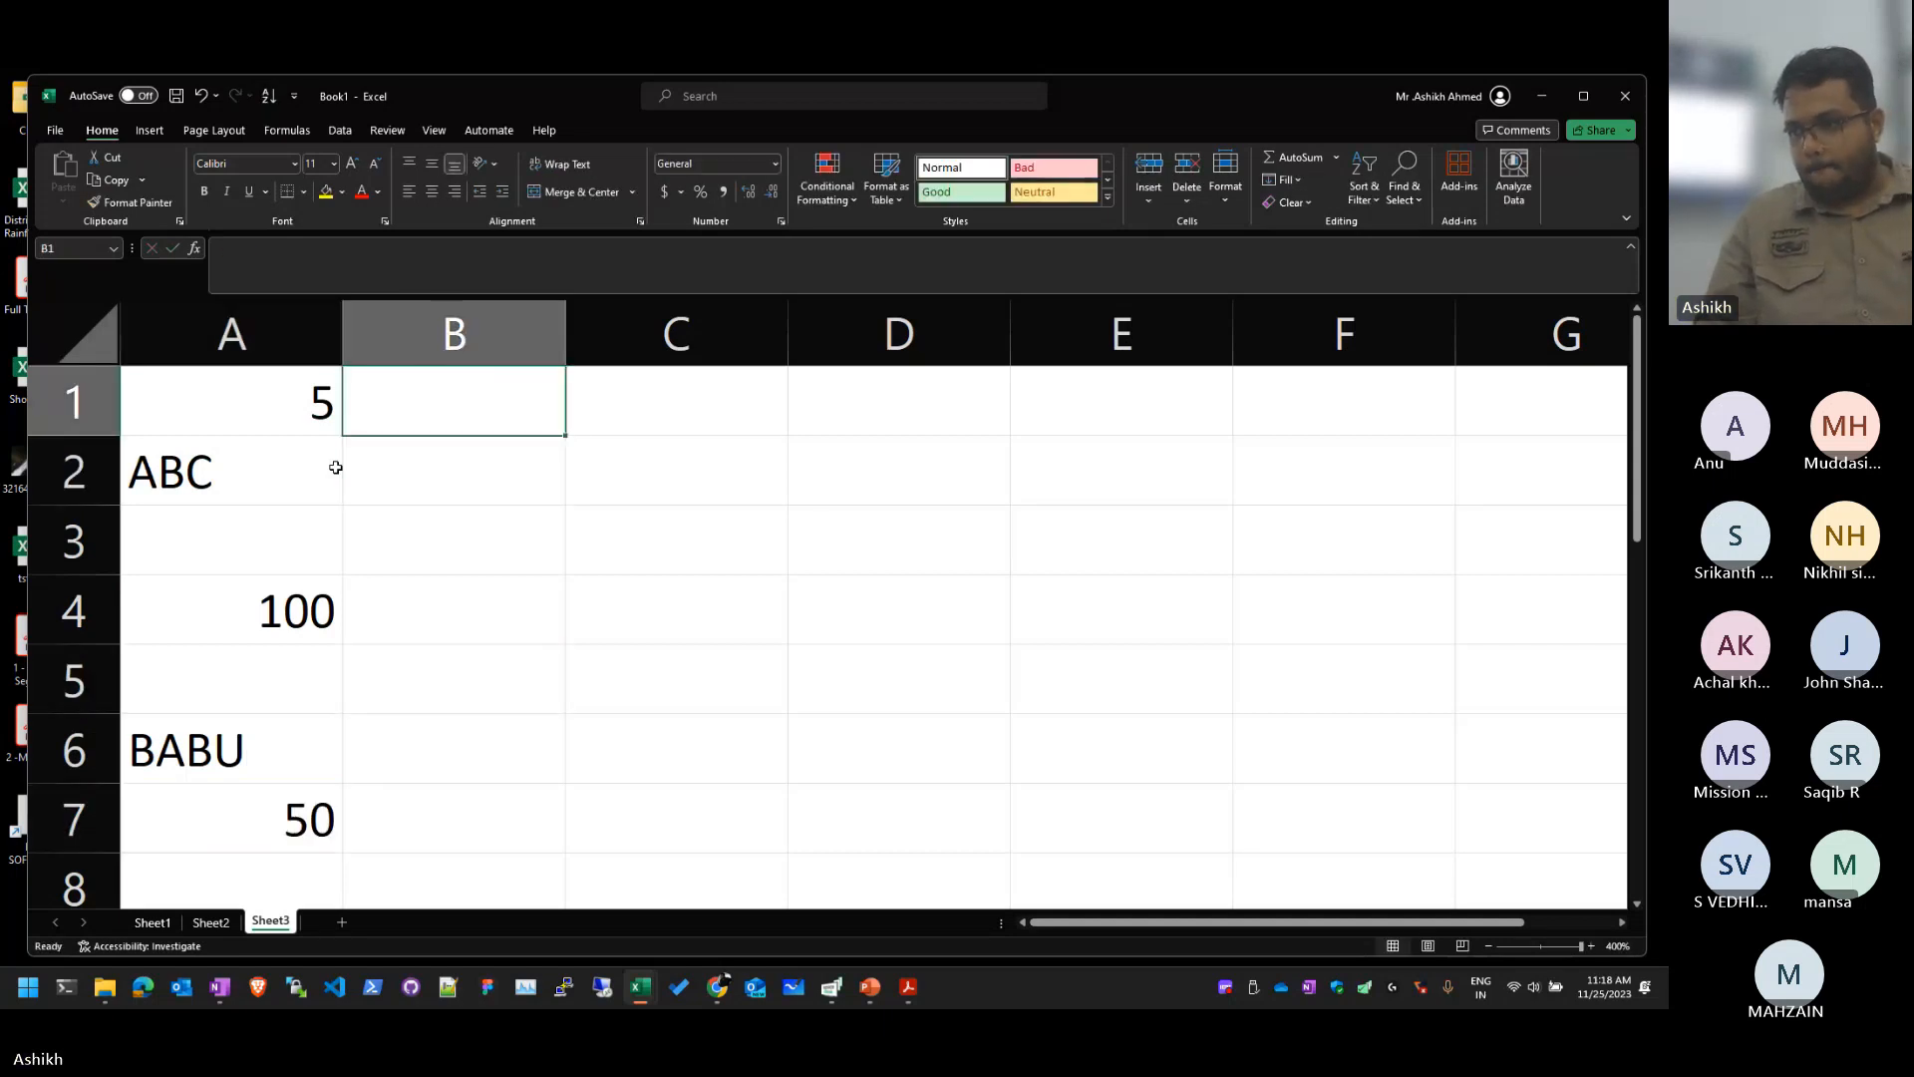
pyautogui.press('Right')
pyautogui.press('Left')
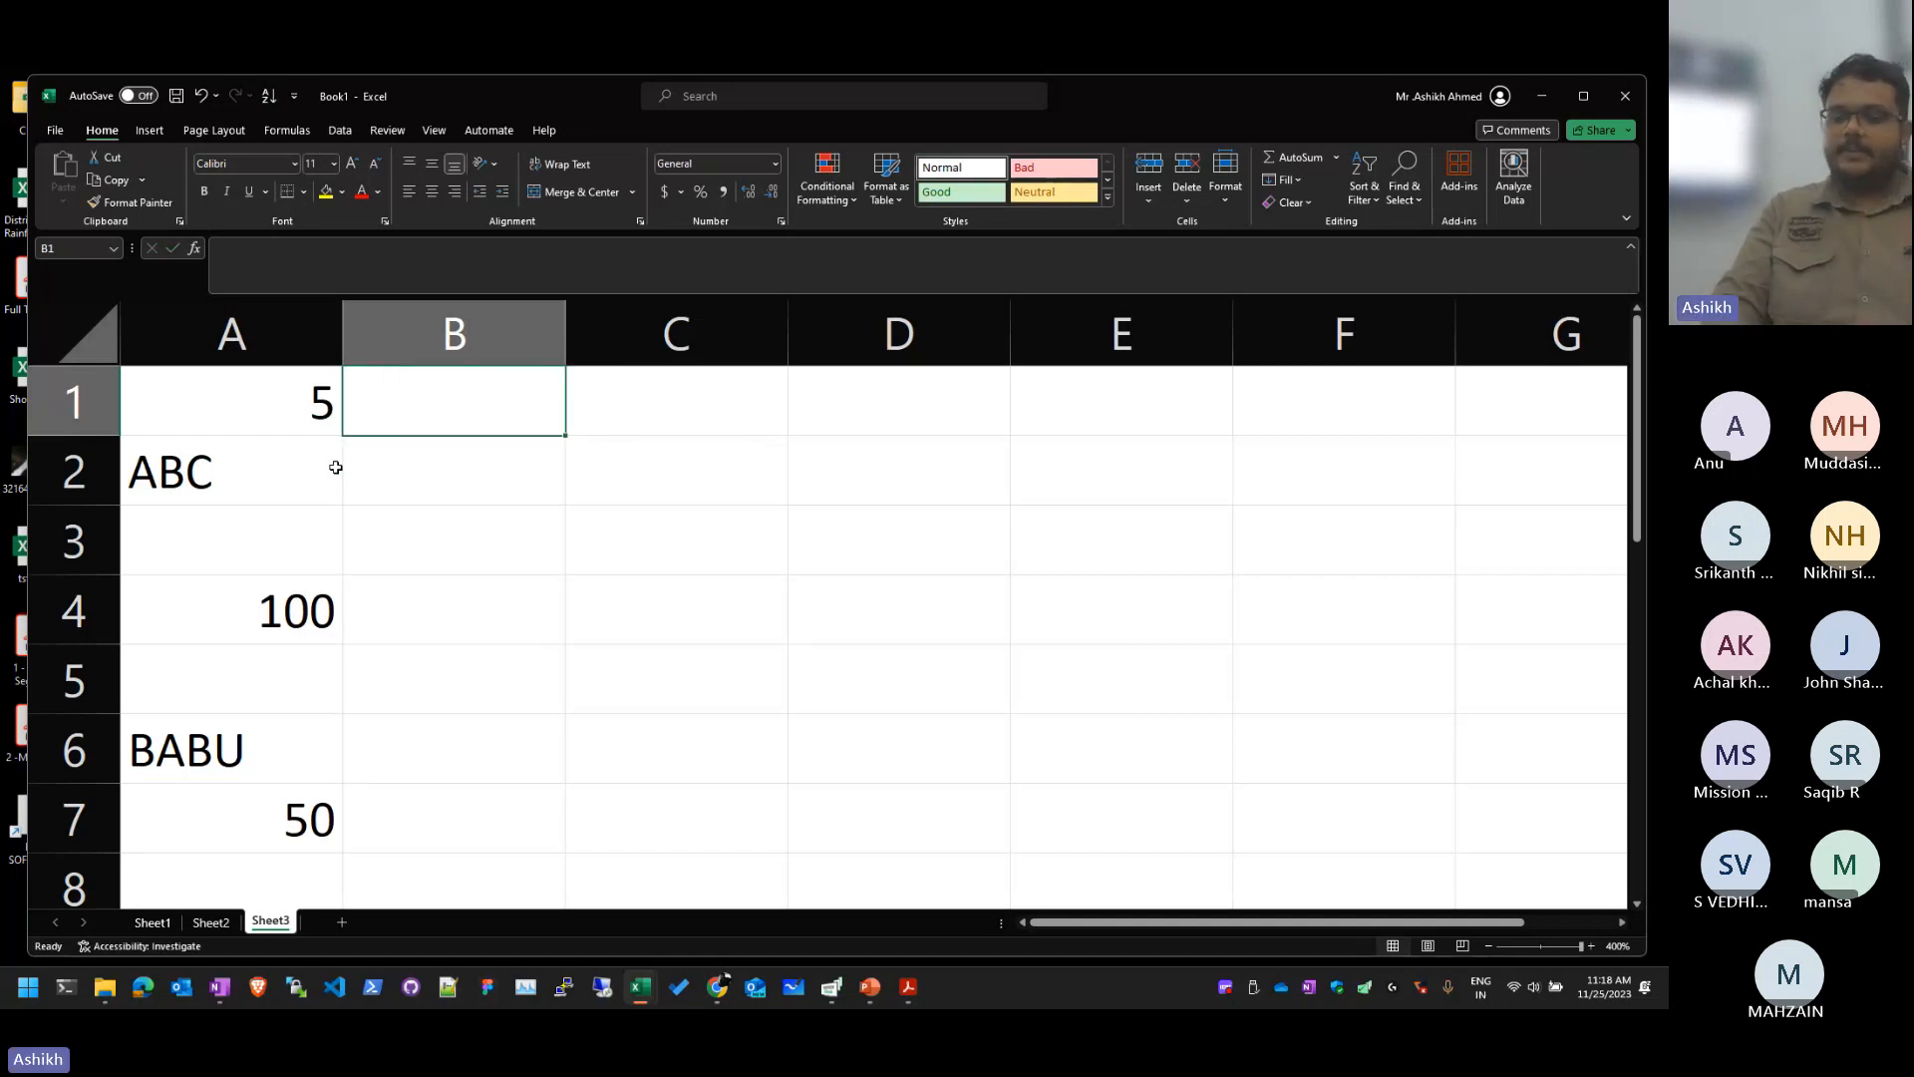
pyautogui.write('=SUNM')
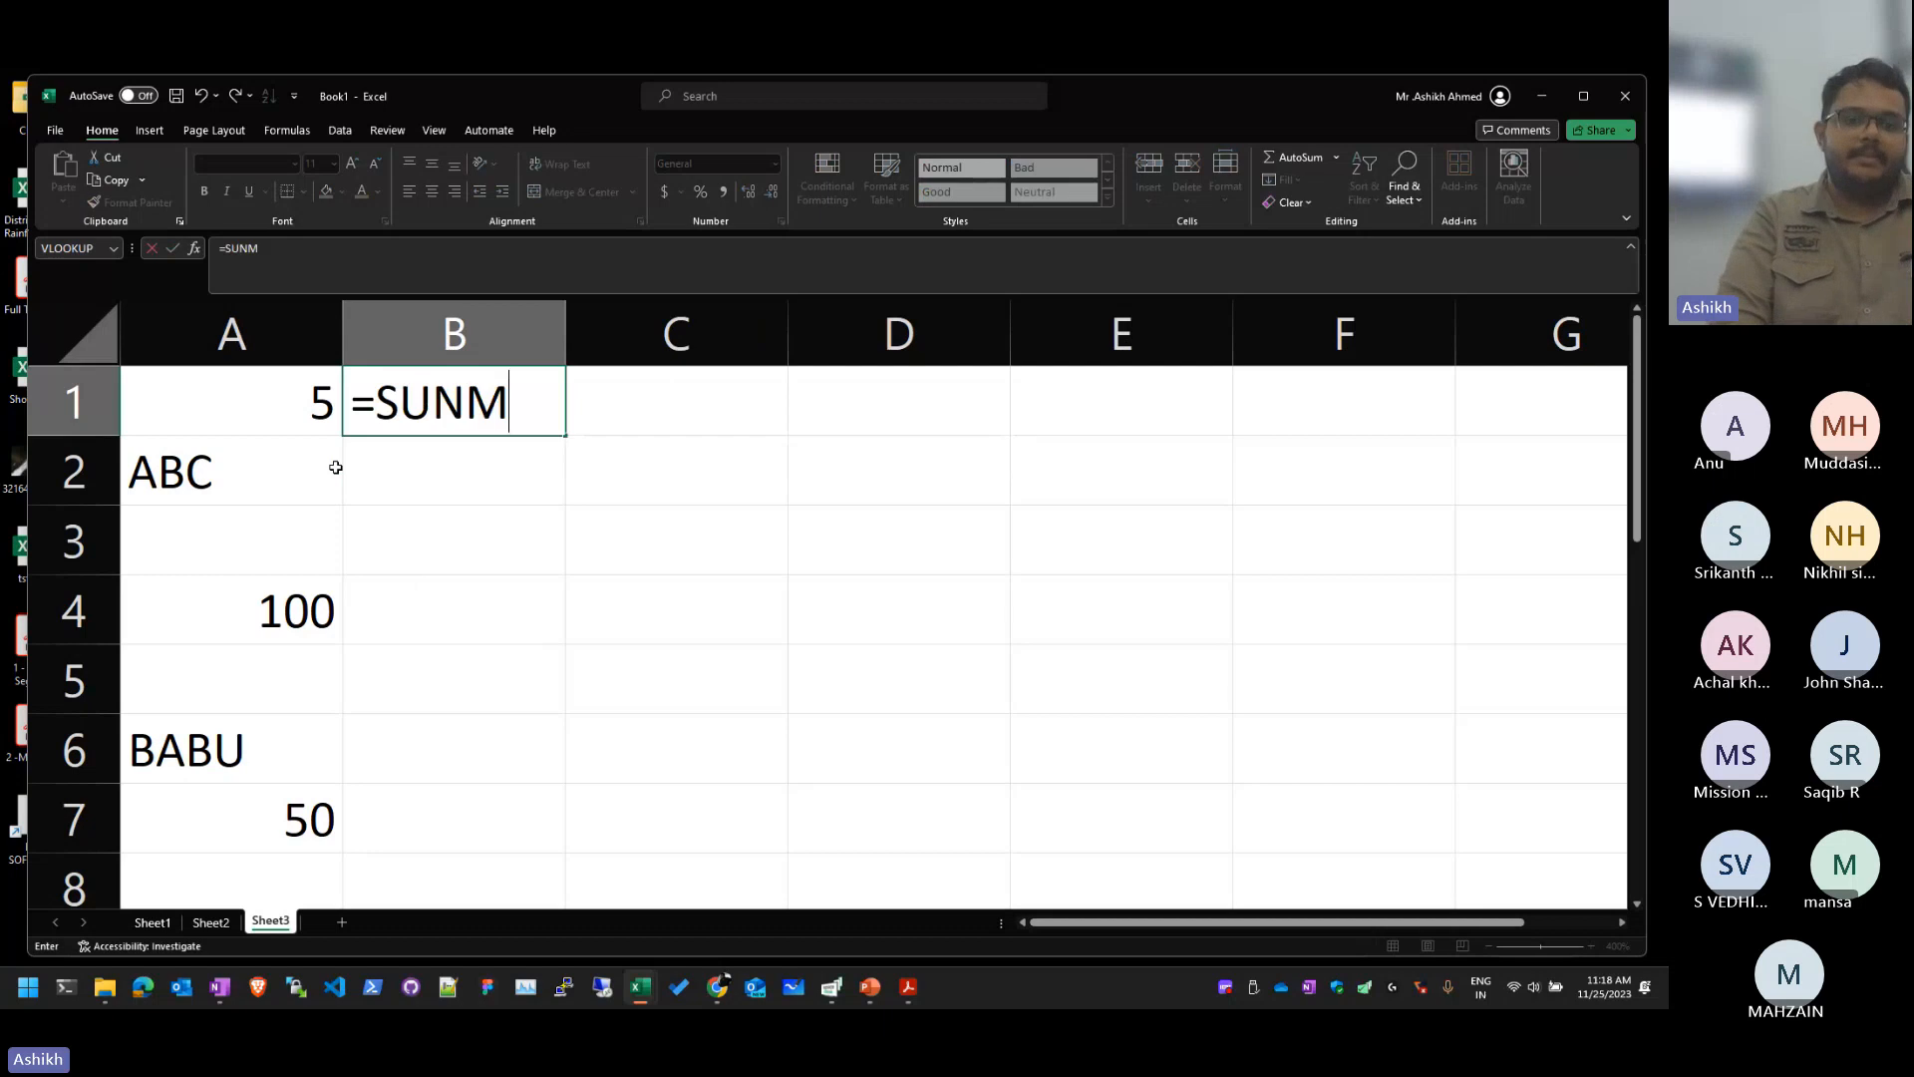
pyautogui.press('BackSpace')
pyautogui.press('BackSpace')
pyautogui.write('M')
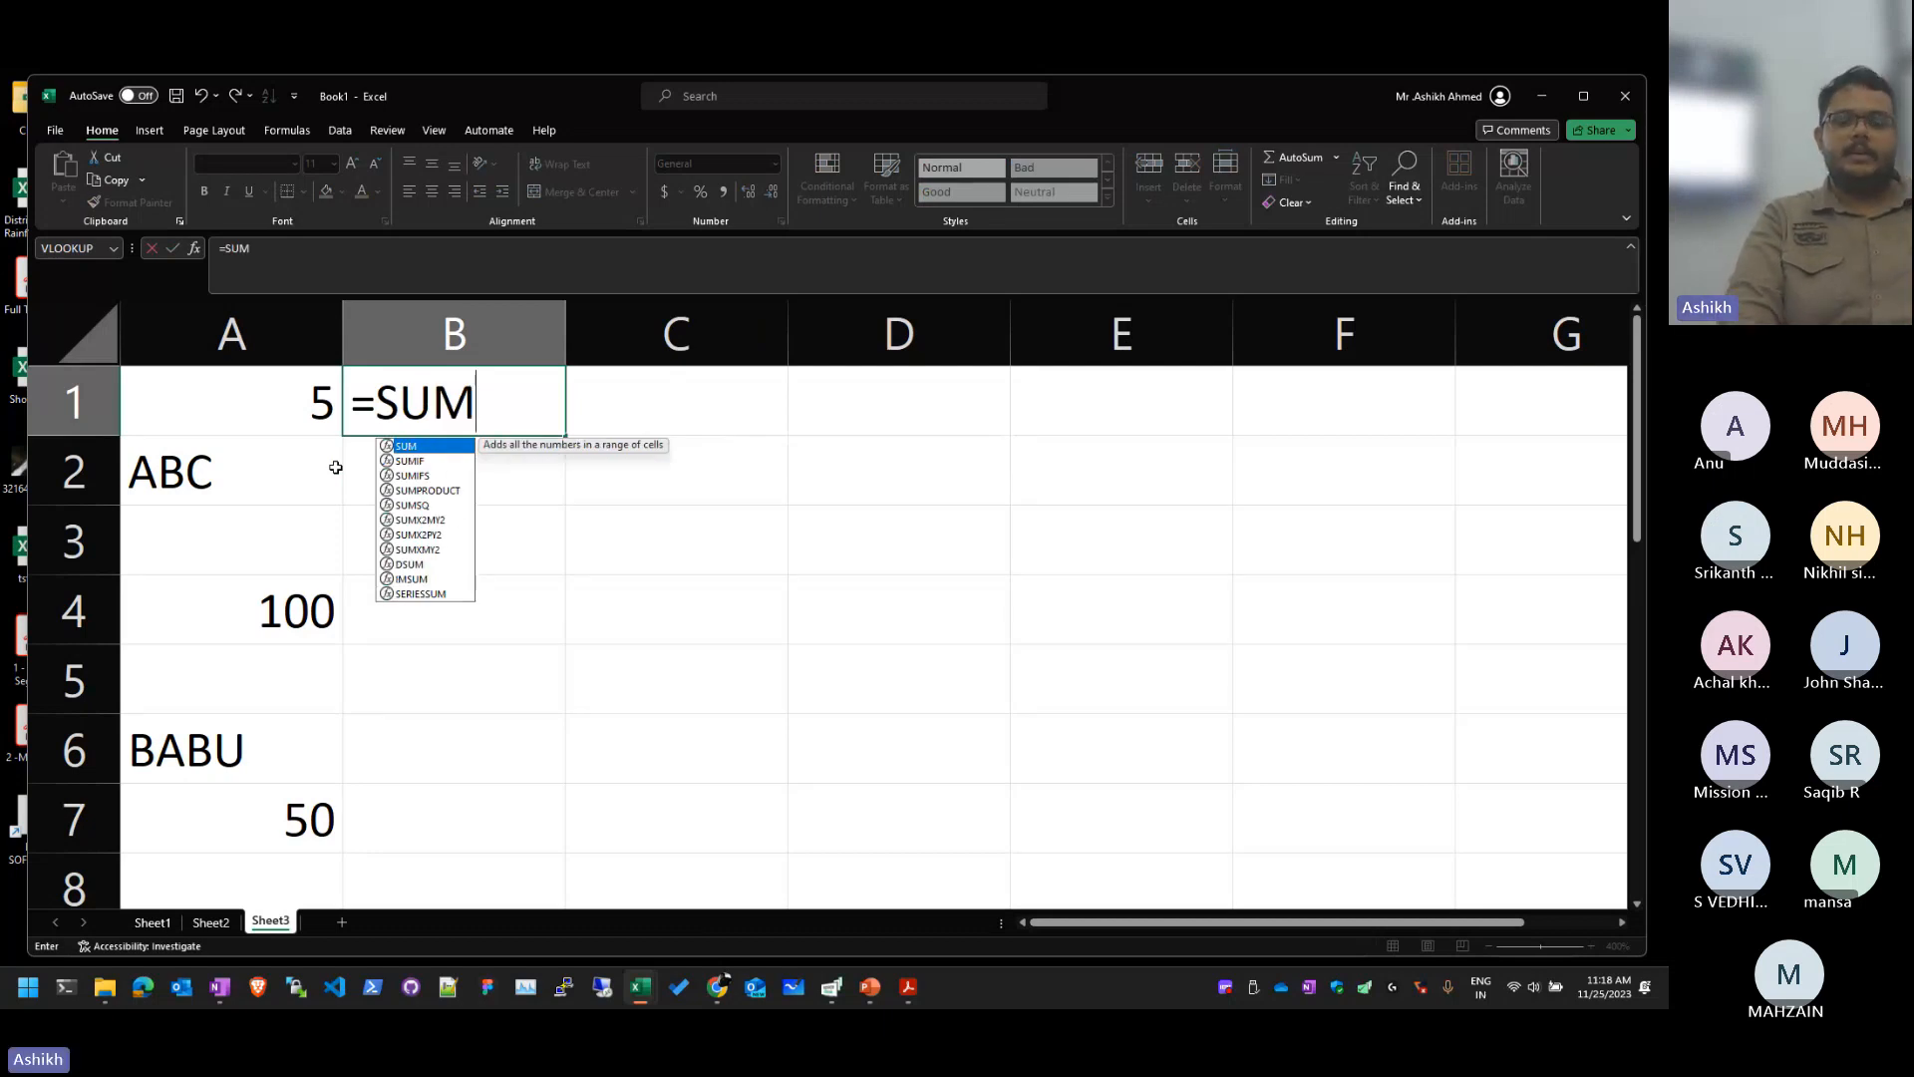
pyautogui.write('(')
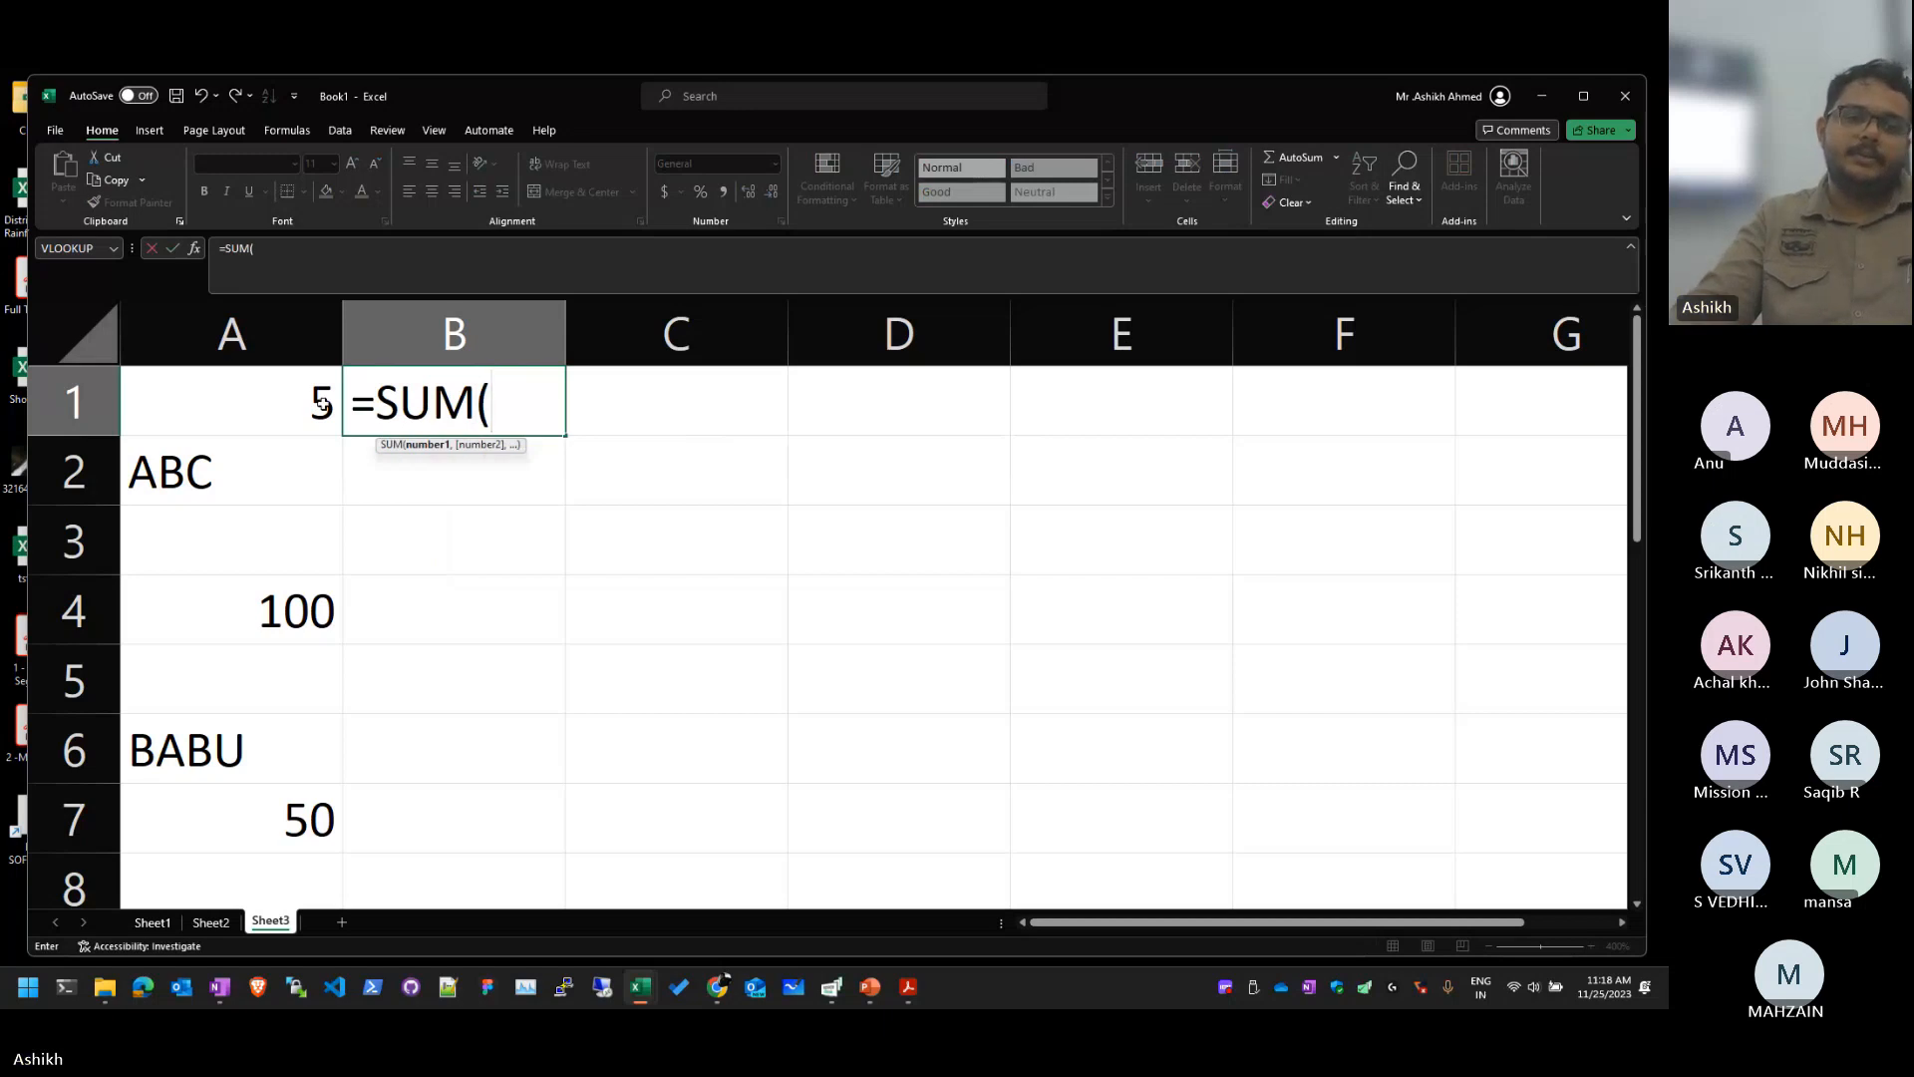
pyautogui.moveTo(329, 404); pyautogui.dragTo(255, 787)
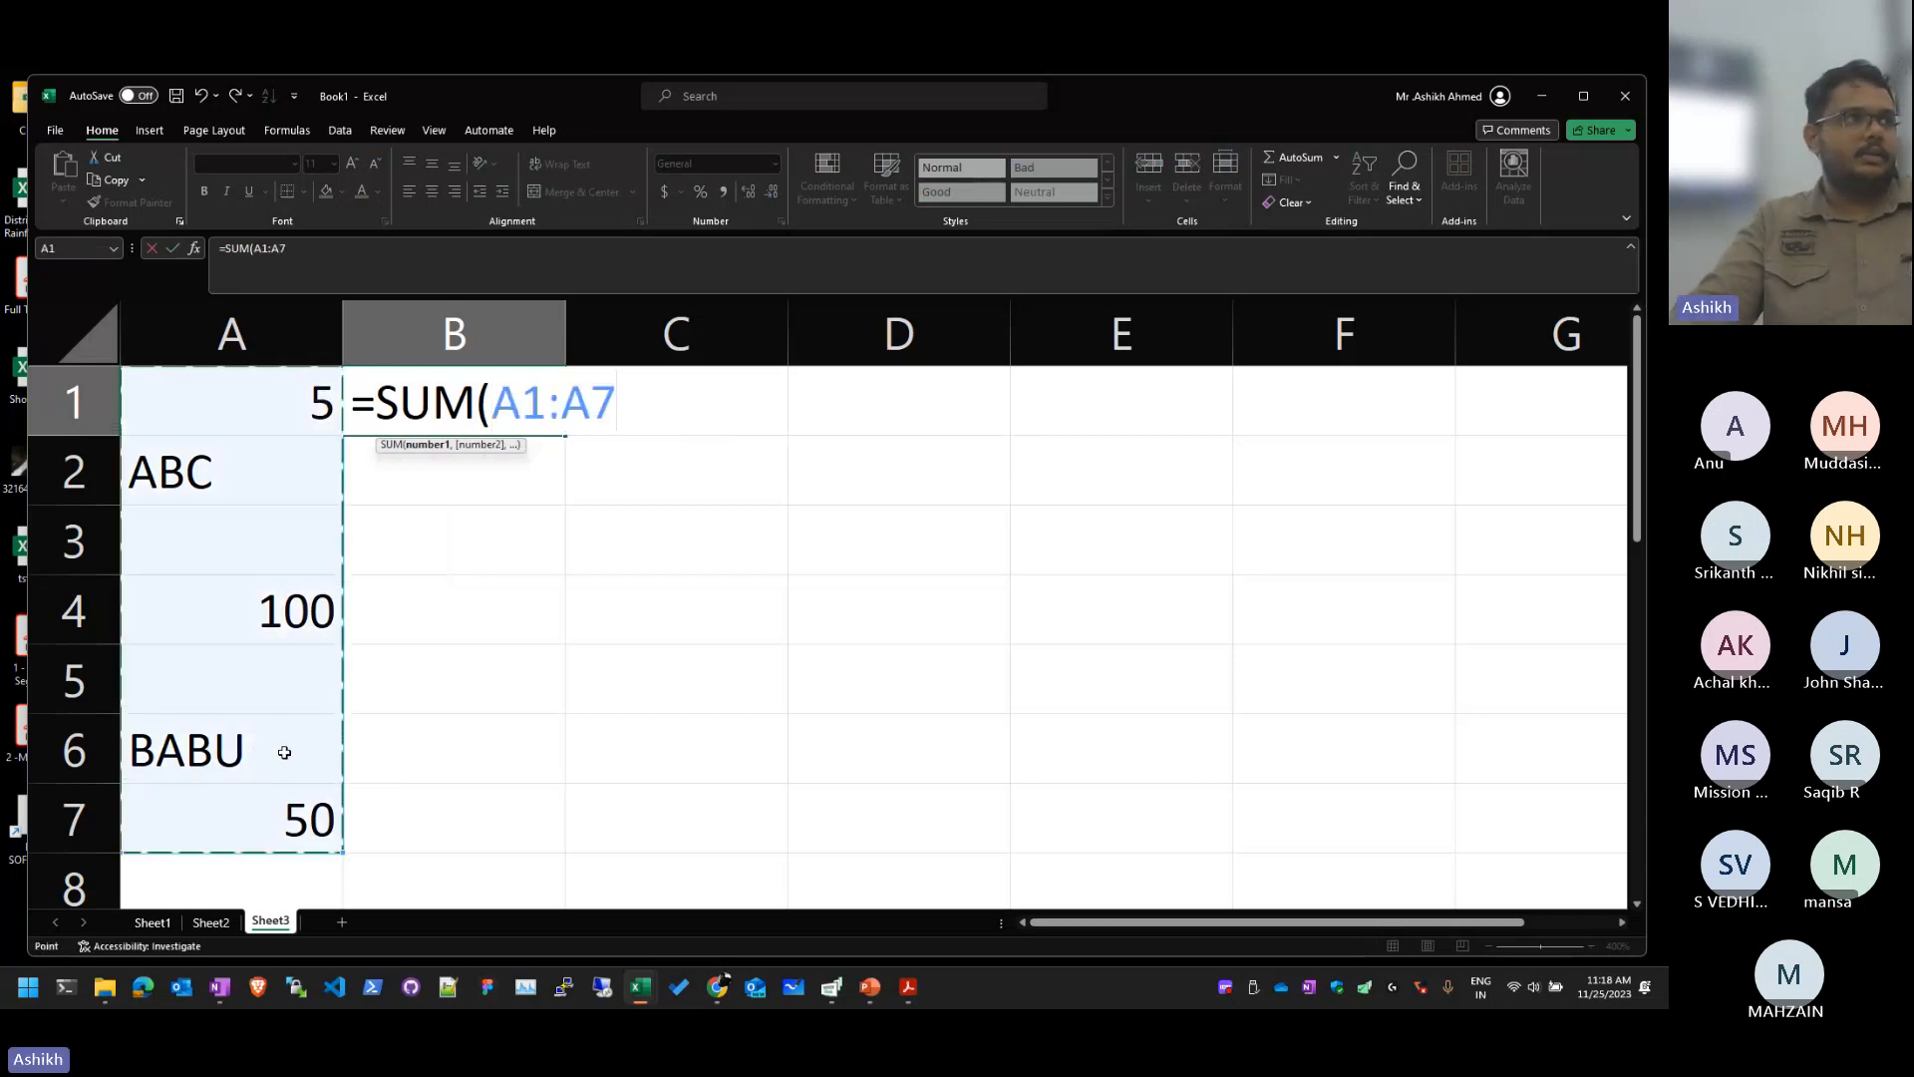
pyautogui.press('Escape')
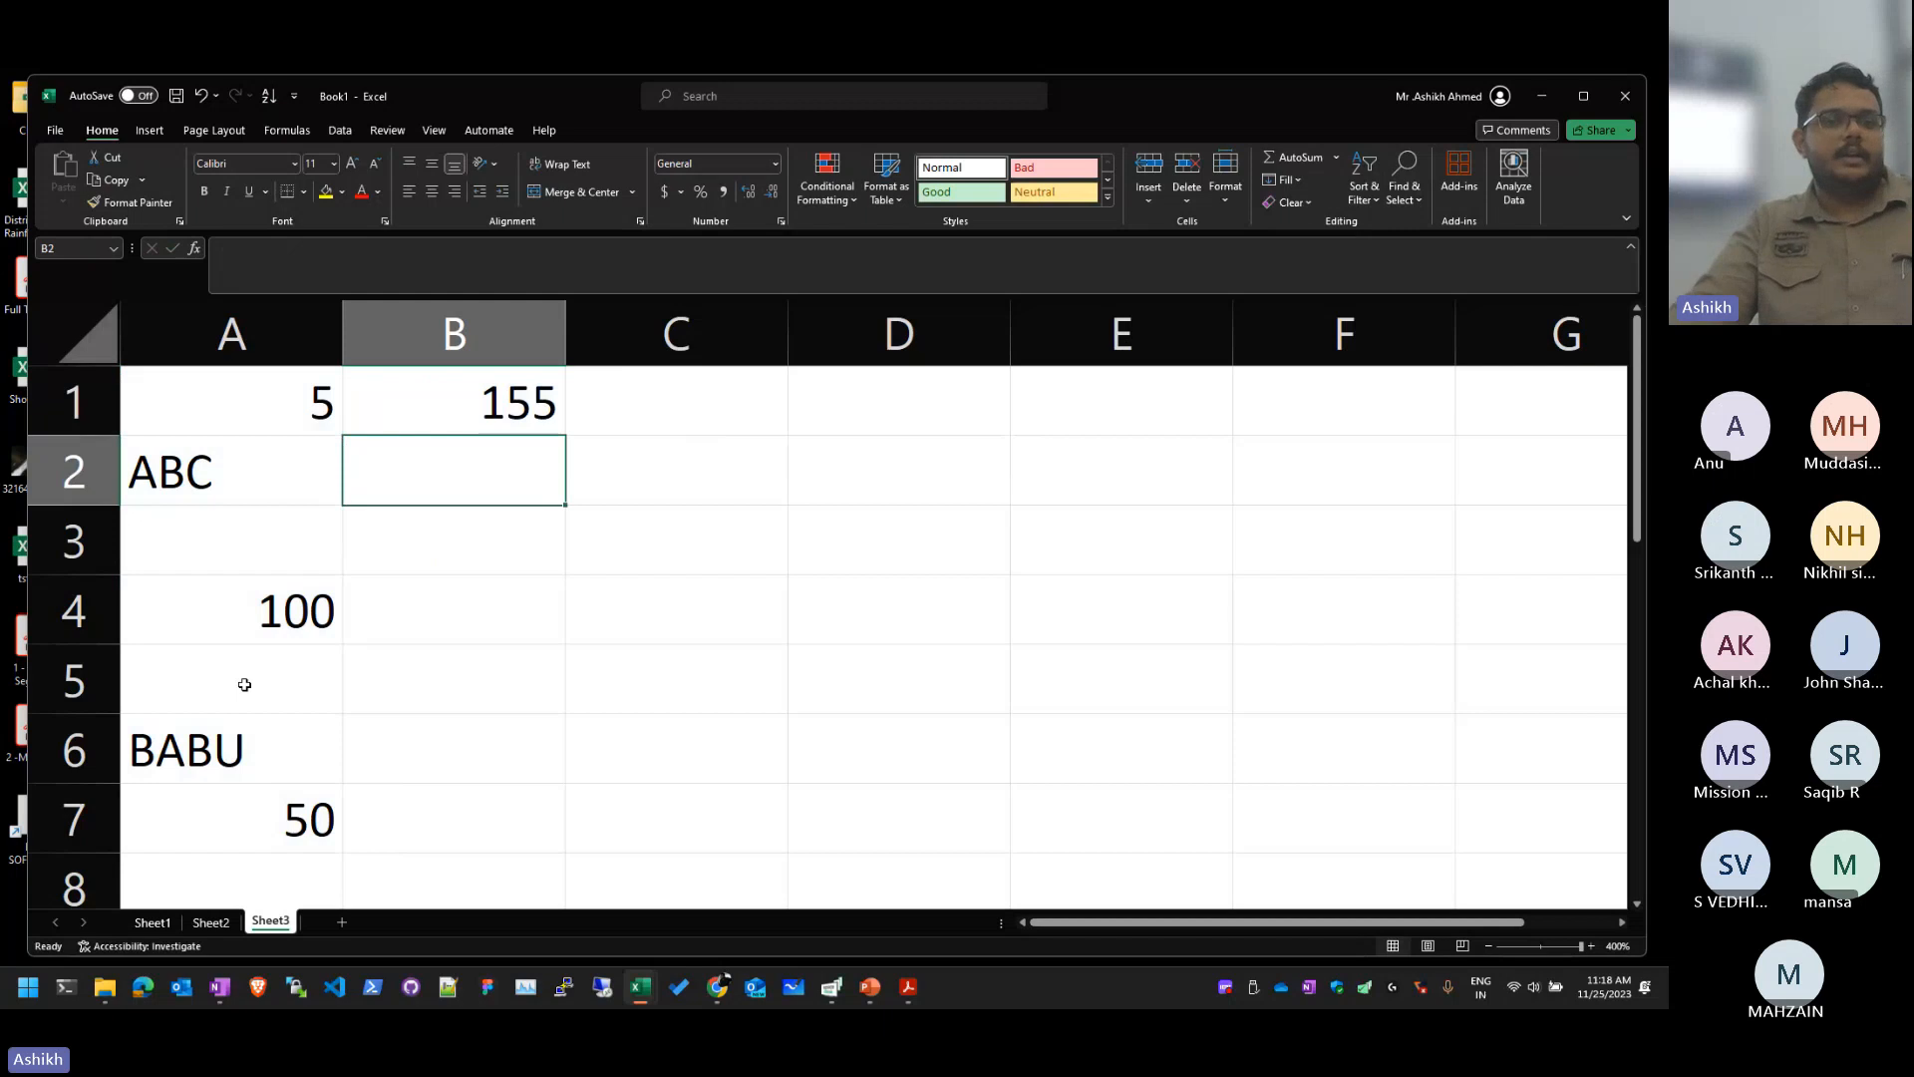
pyautogui.press('Up')
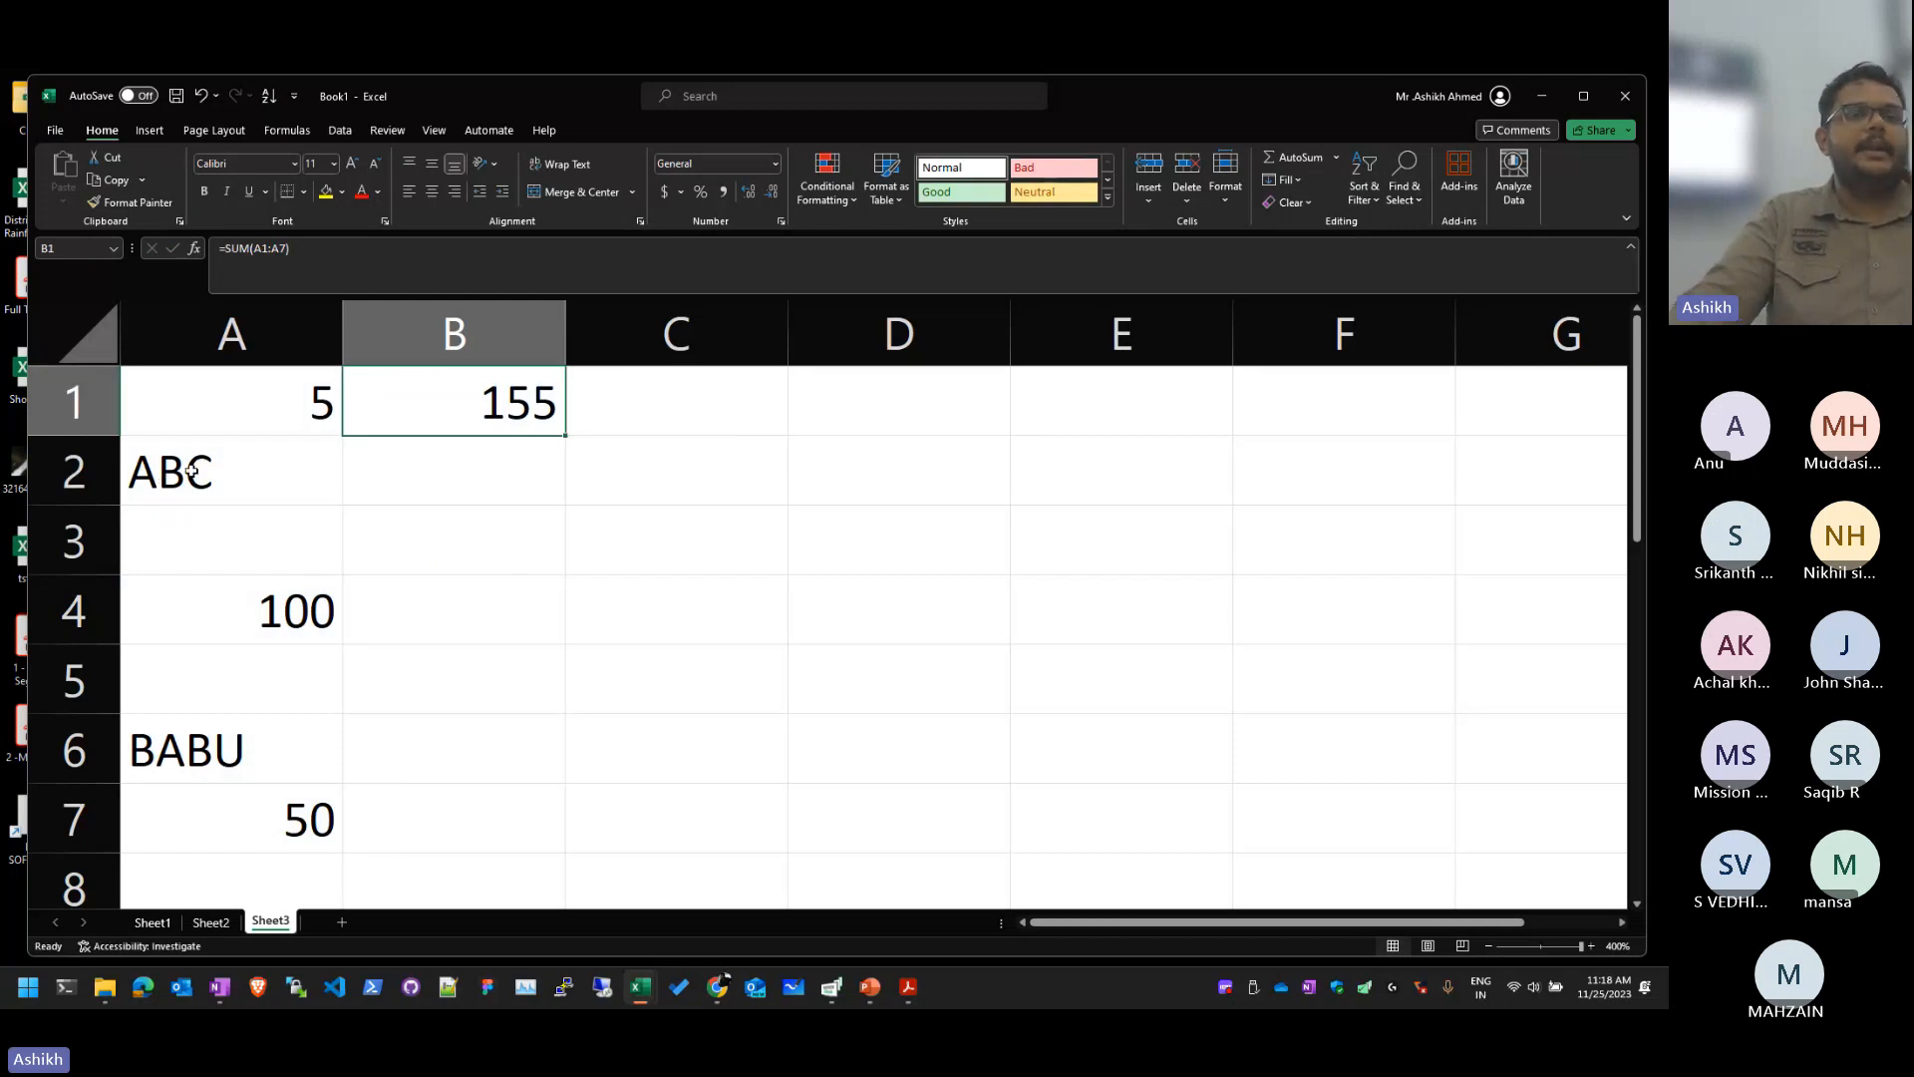
# Step: Look at the text cells A2 and A6, and highlight the summed range A1:A7
pyautogui.click(305, 496)
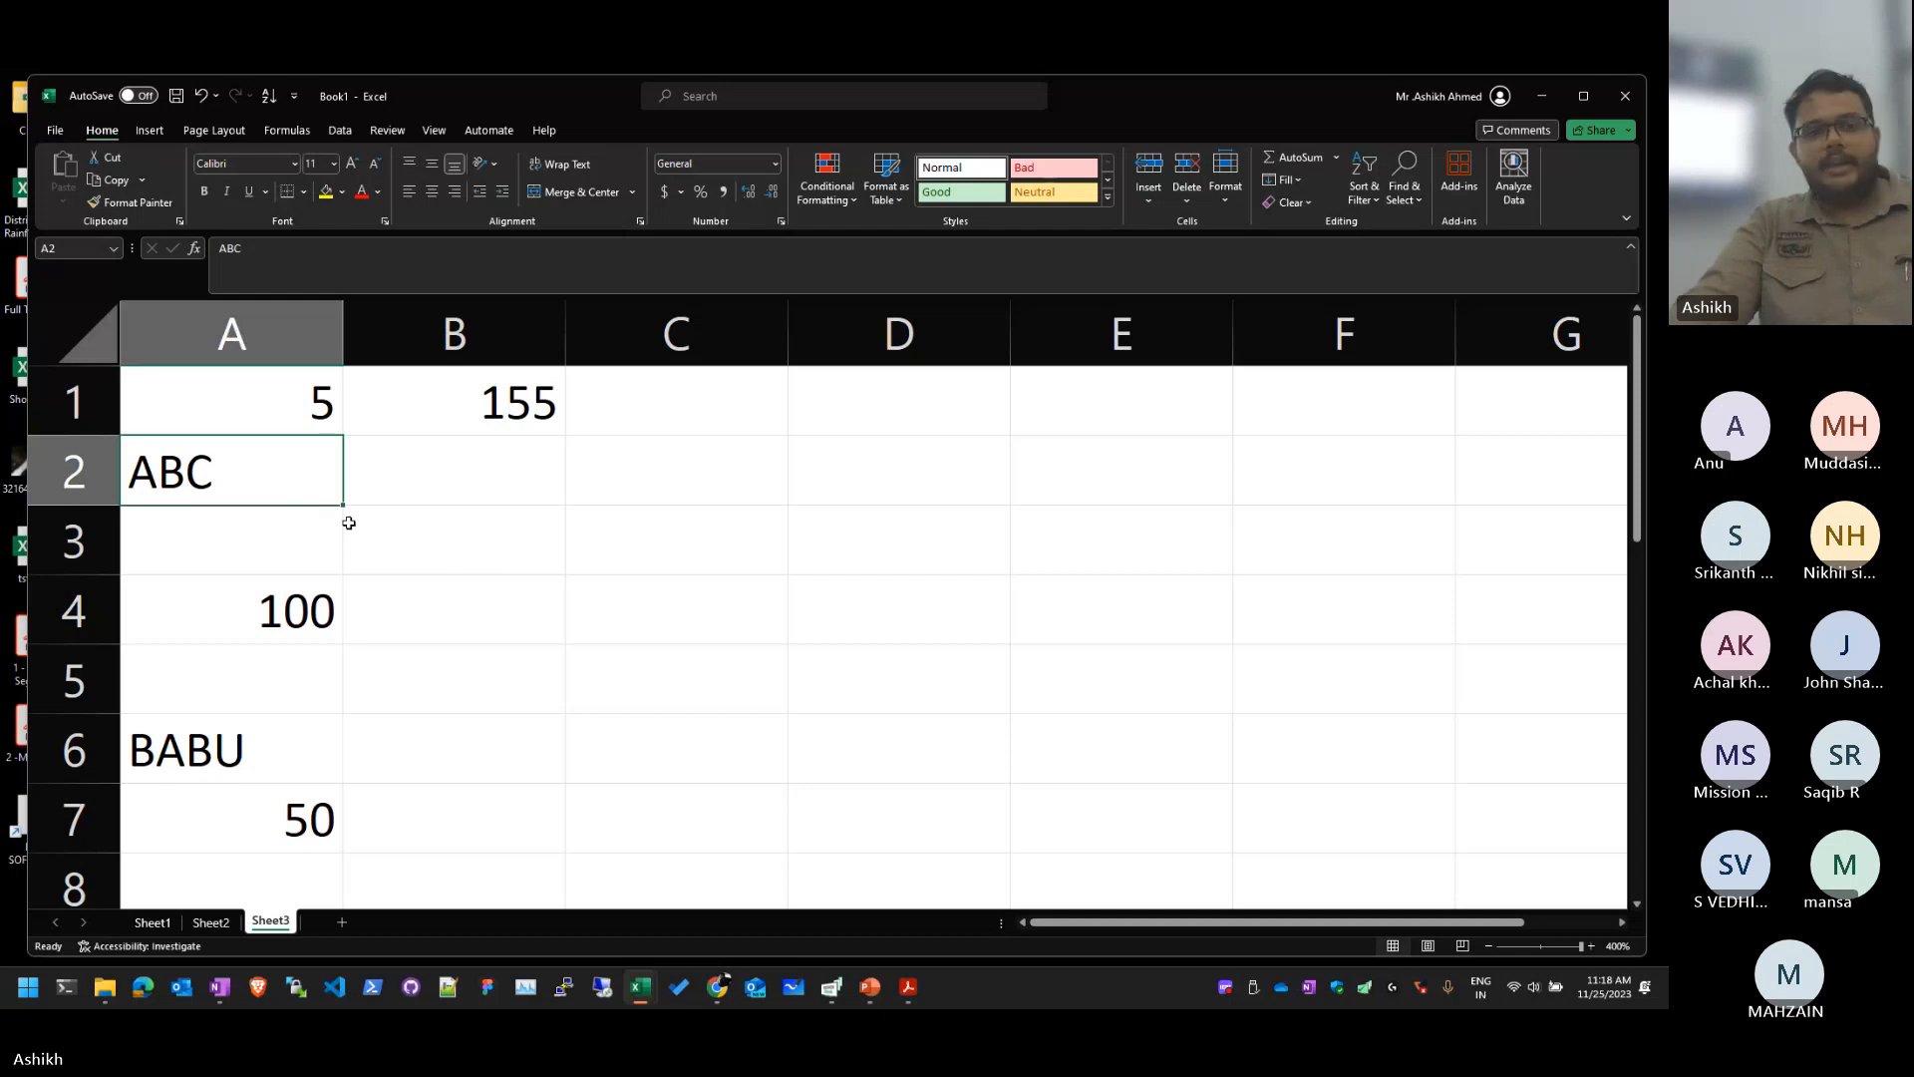
pyautogui.click(208, 742)
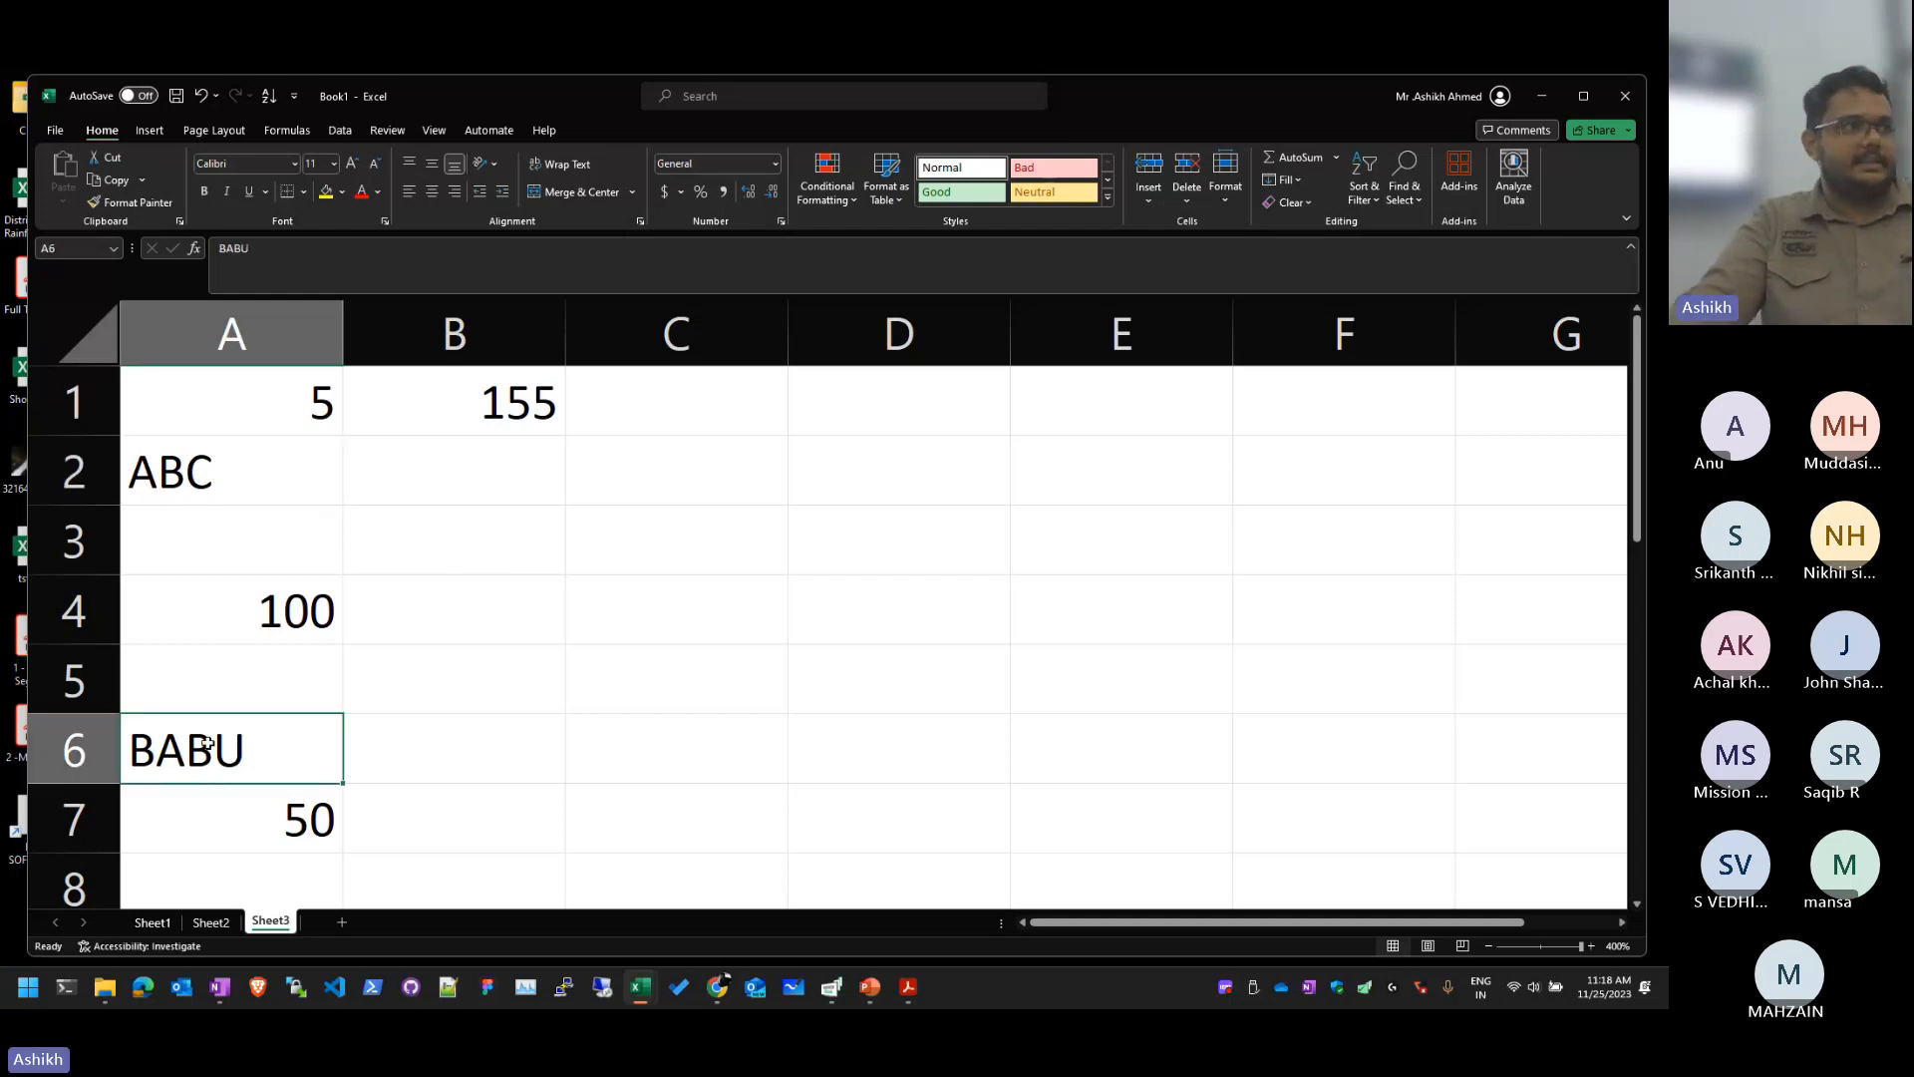
pyautogui.moveTo(248, 424); pyautogui.dragTo(230, 812)
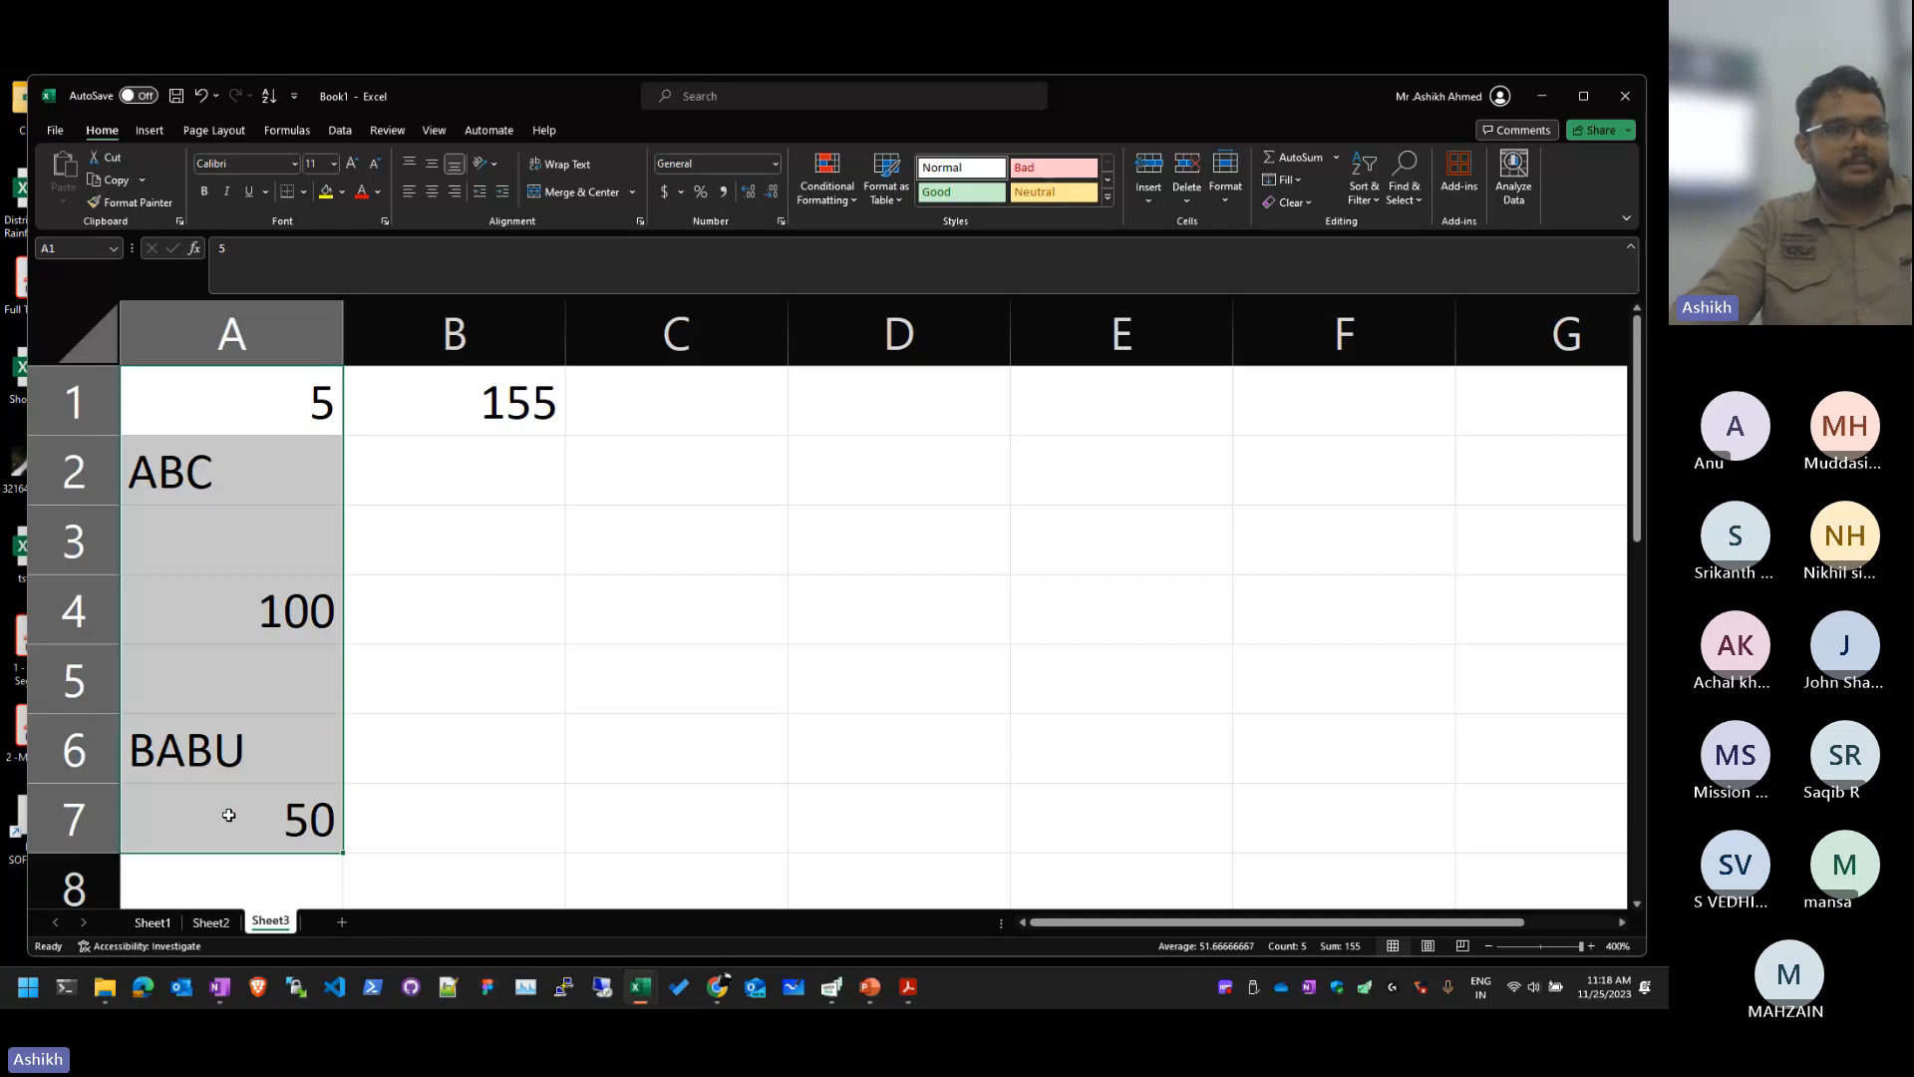
pyautogui.click(525, 680)
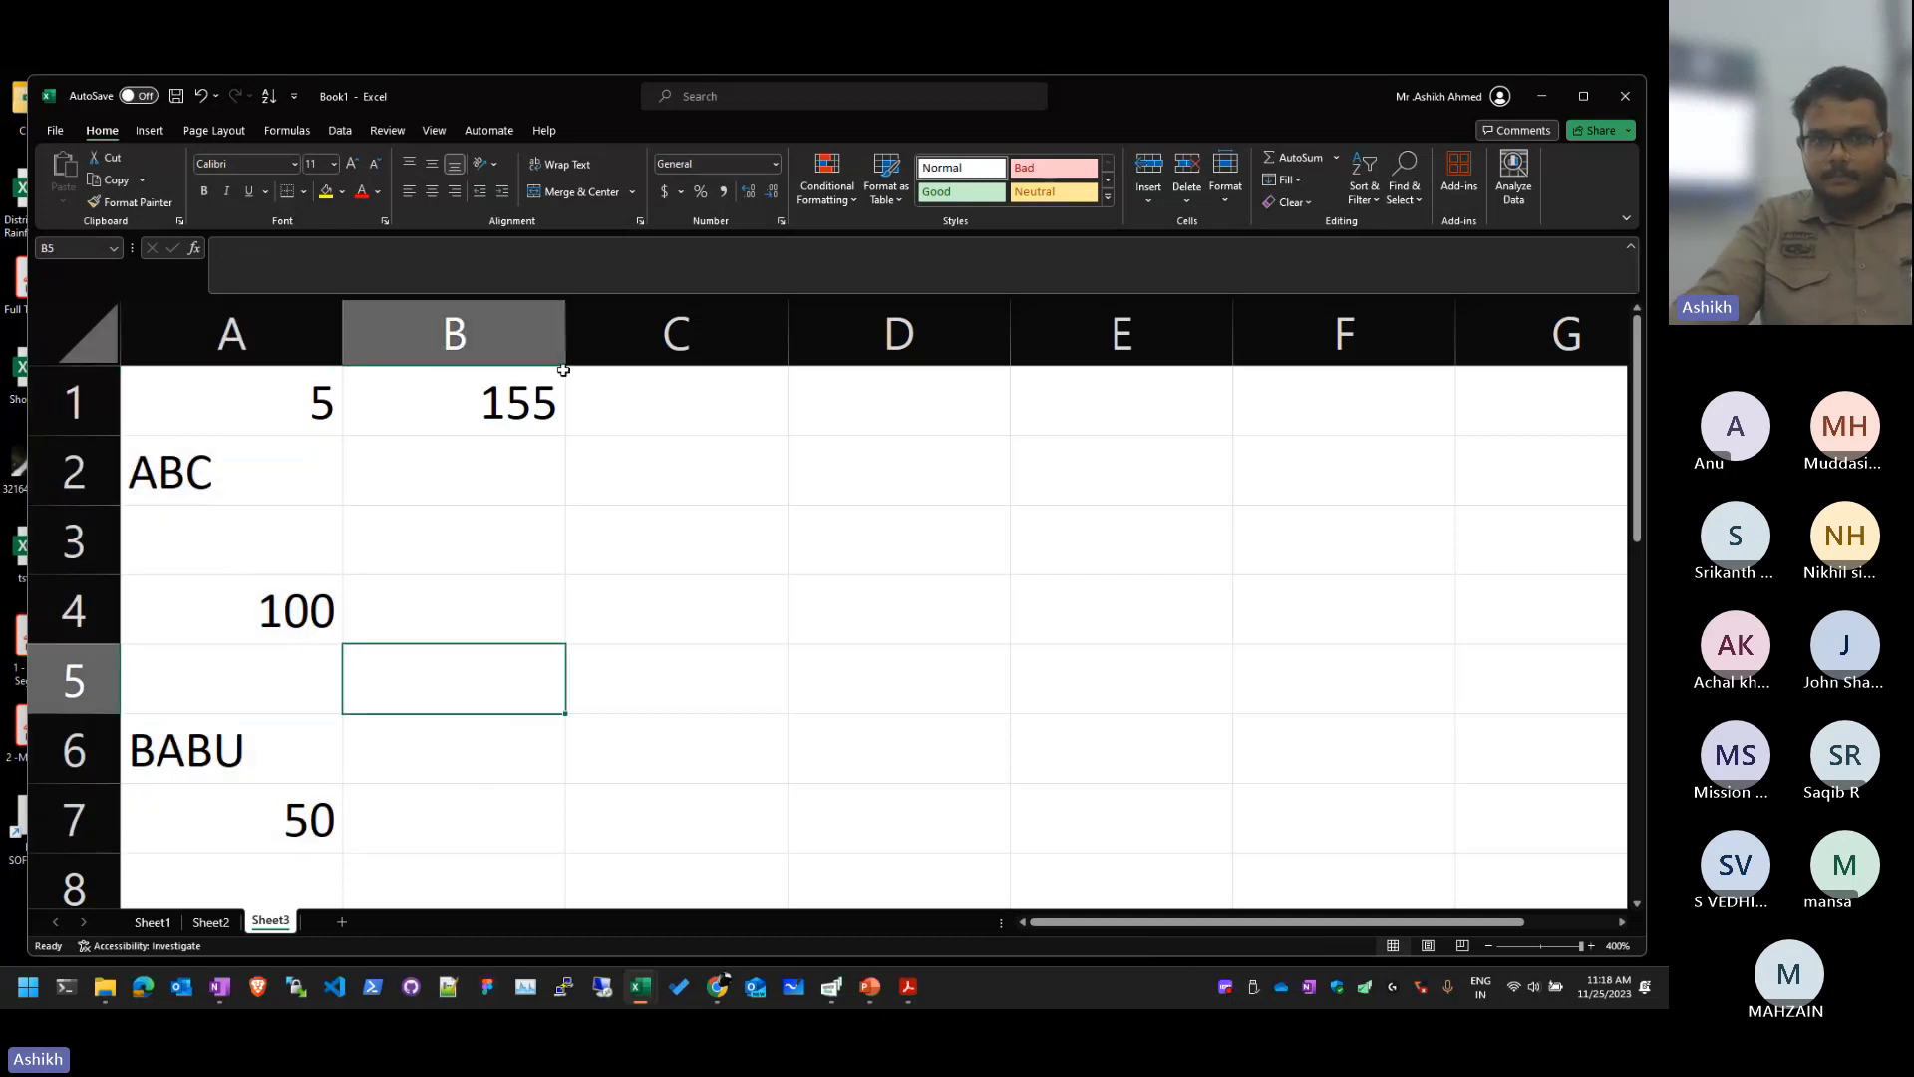
# Step: Change the function in the B1 formula to SUMIF, keeping the range A1:A7
pyautogui.doubleClick(533, 398)
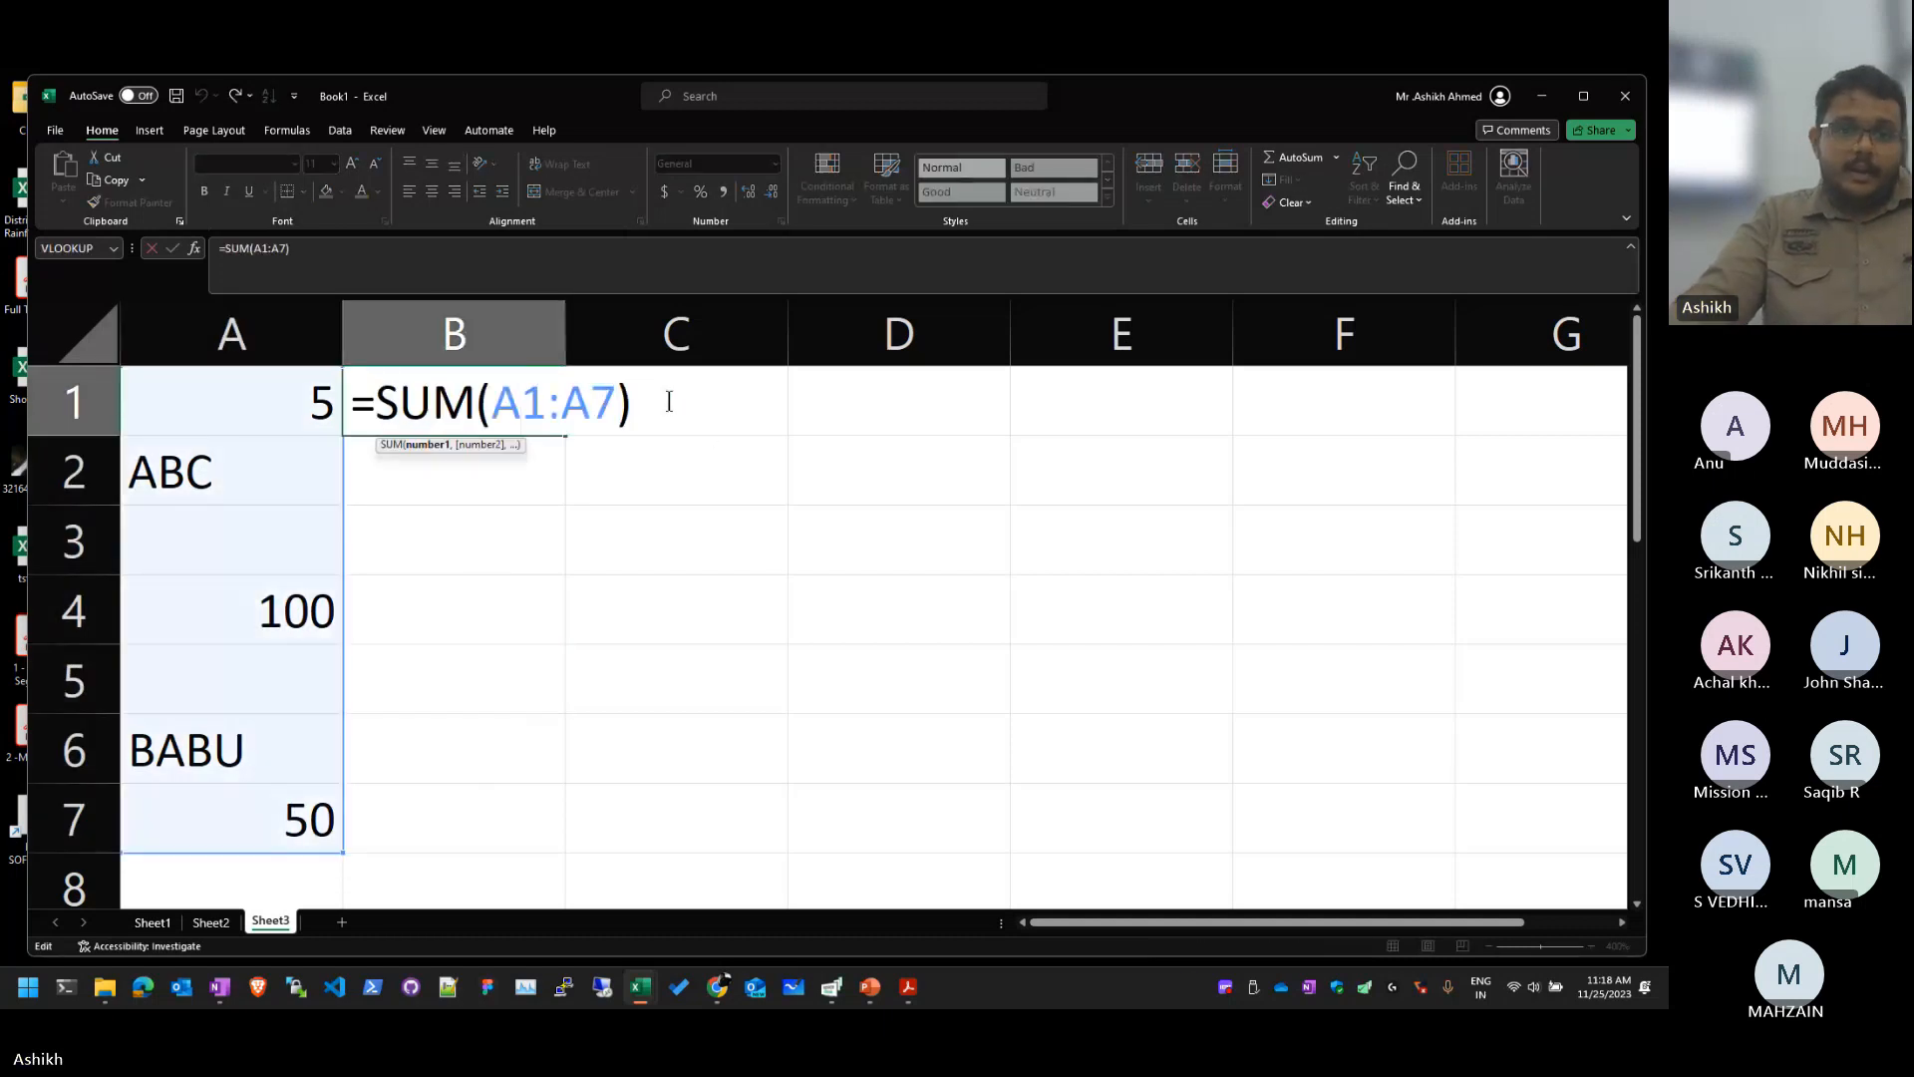
pyautogui.moveTo(668, 401); pyautogui.dragTo(476, 393)
pyautogui.click(476, 394)
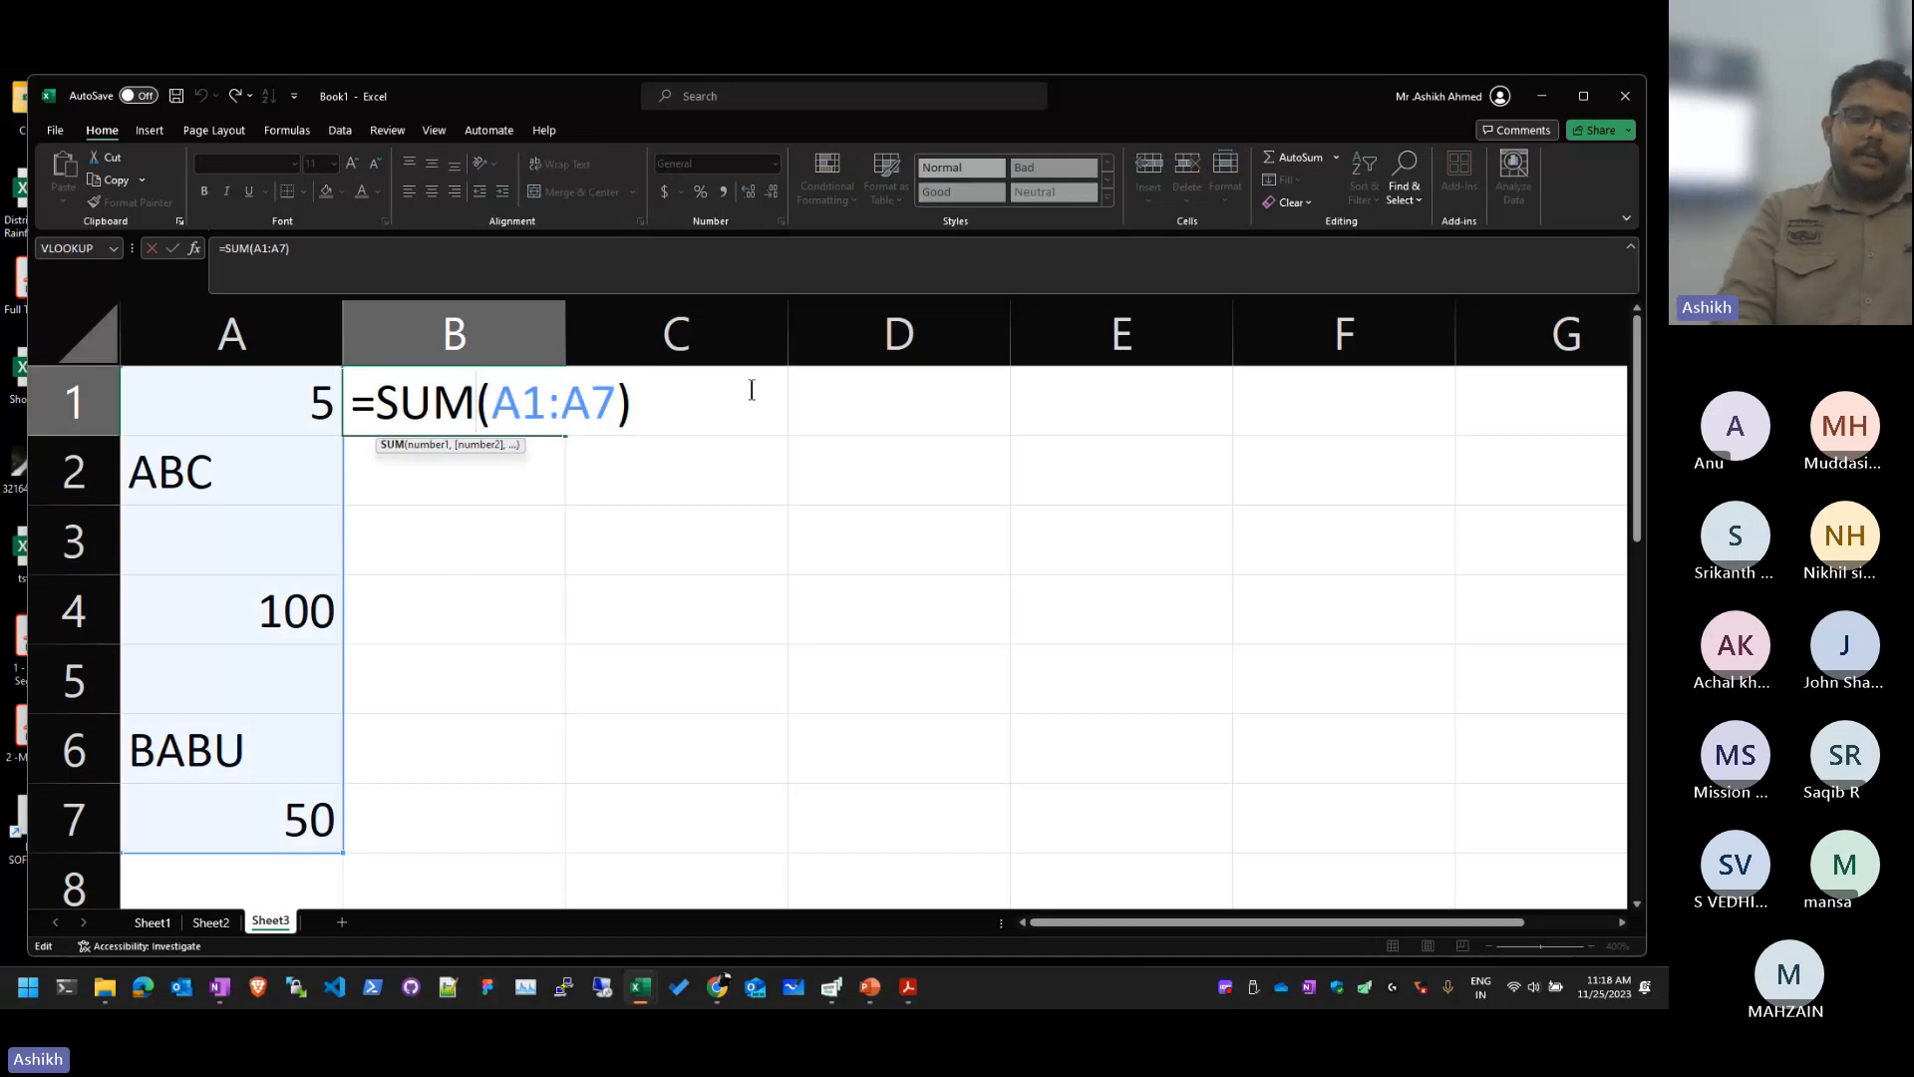
pyautogui.write('IF')
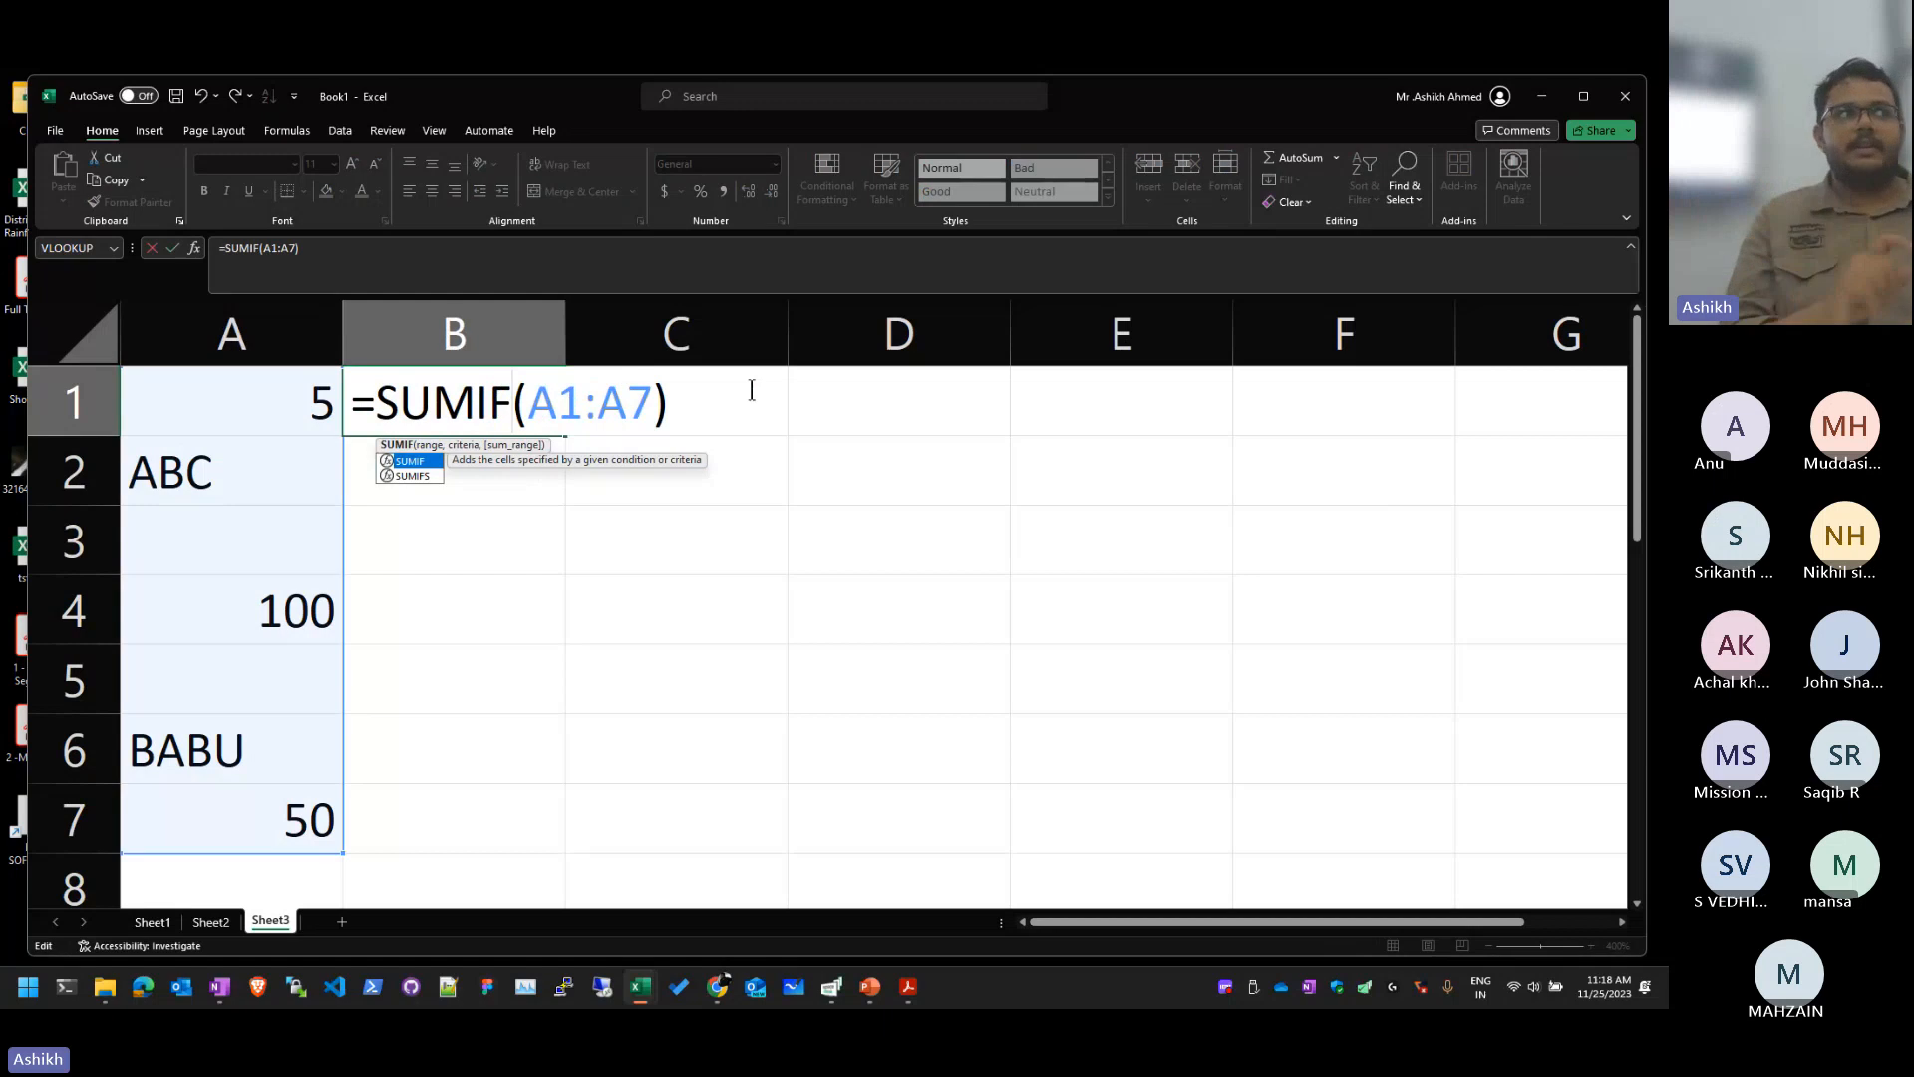
# Step: Add the criterion ">25" to the SUMIF formula in B1 so it reads =SUMIF(A1:A7,">25")
pyautogui.press('Right')
pyautogui.press('Right')
pyautogui.press('Right')
pyautogui.press('Right')
pyautogui.press('Right')
pyautogui.press('Right')
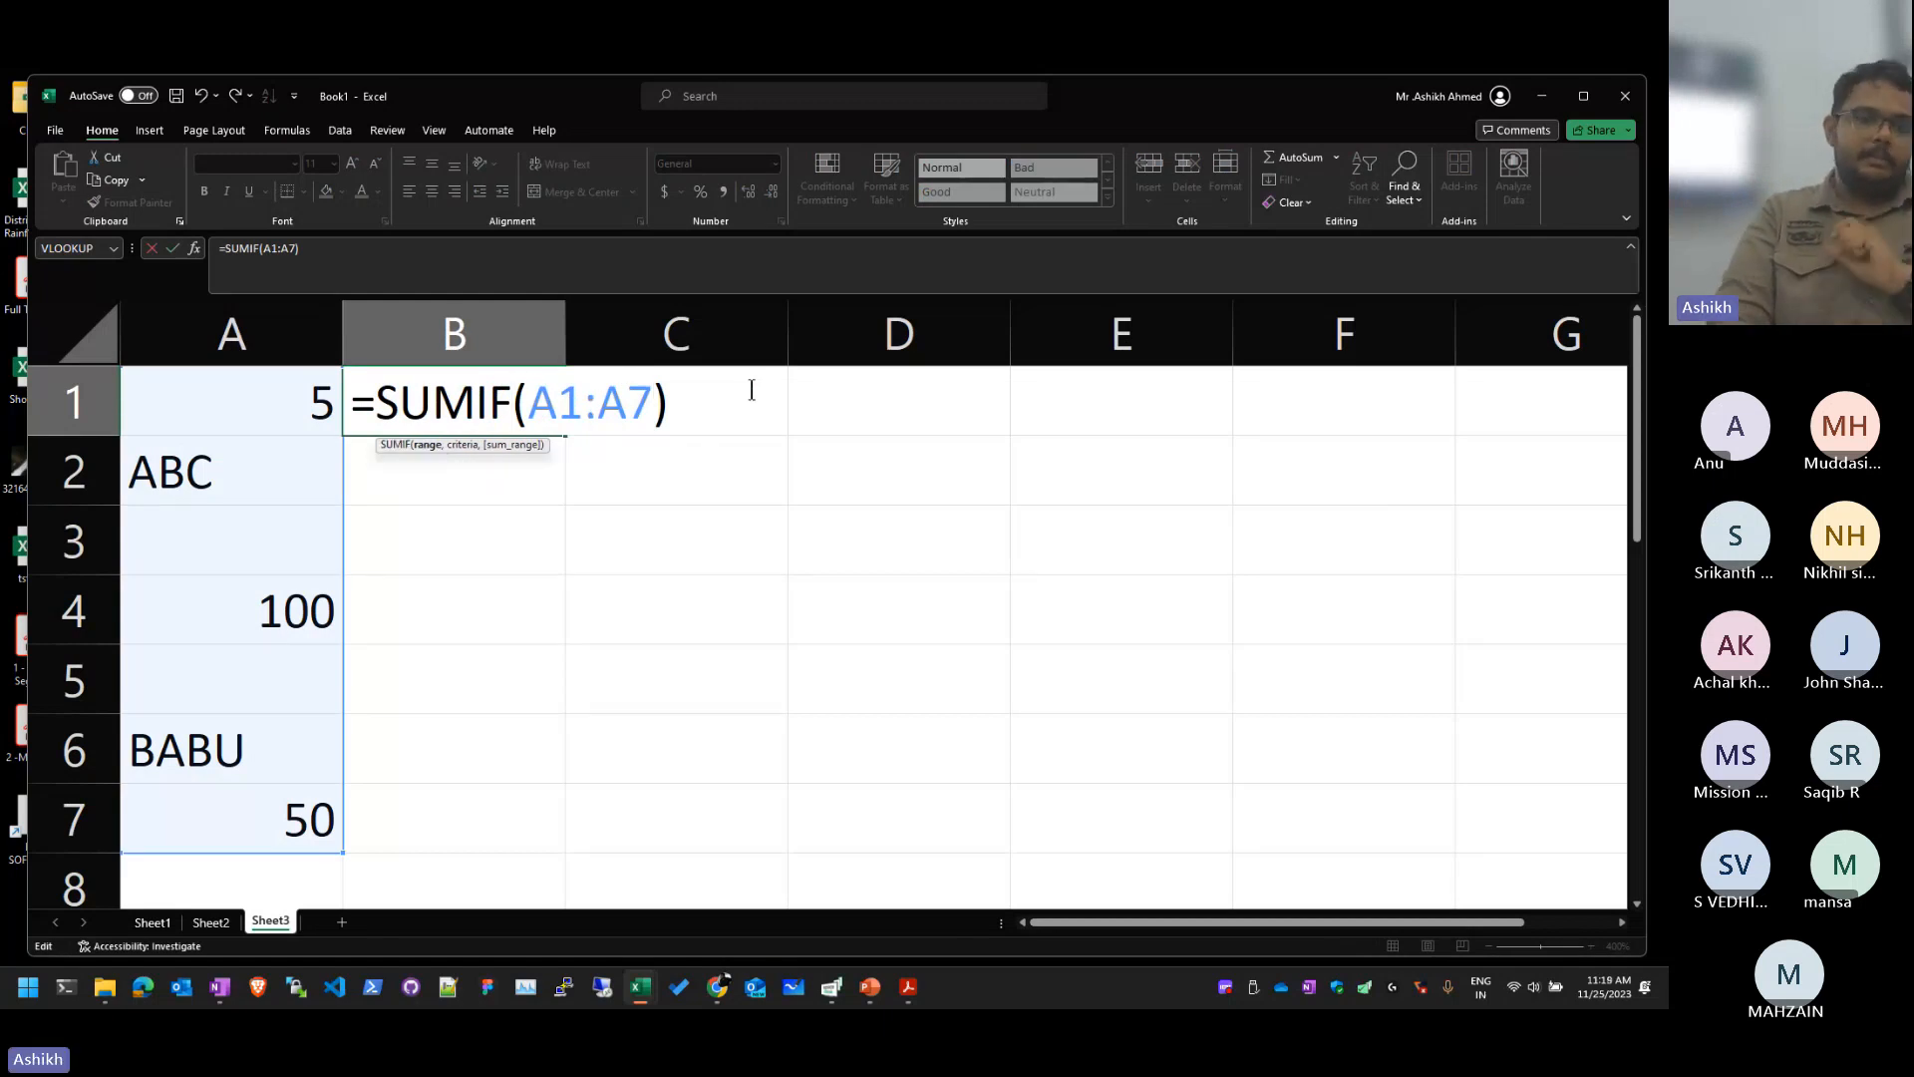
pyautogui.write(',"')
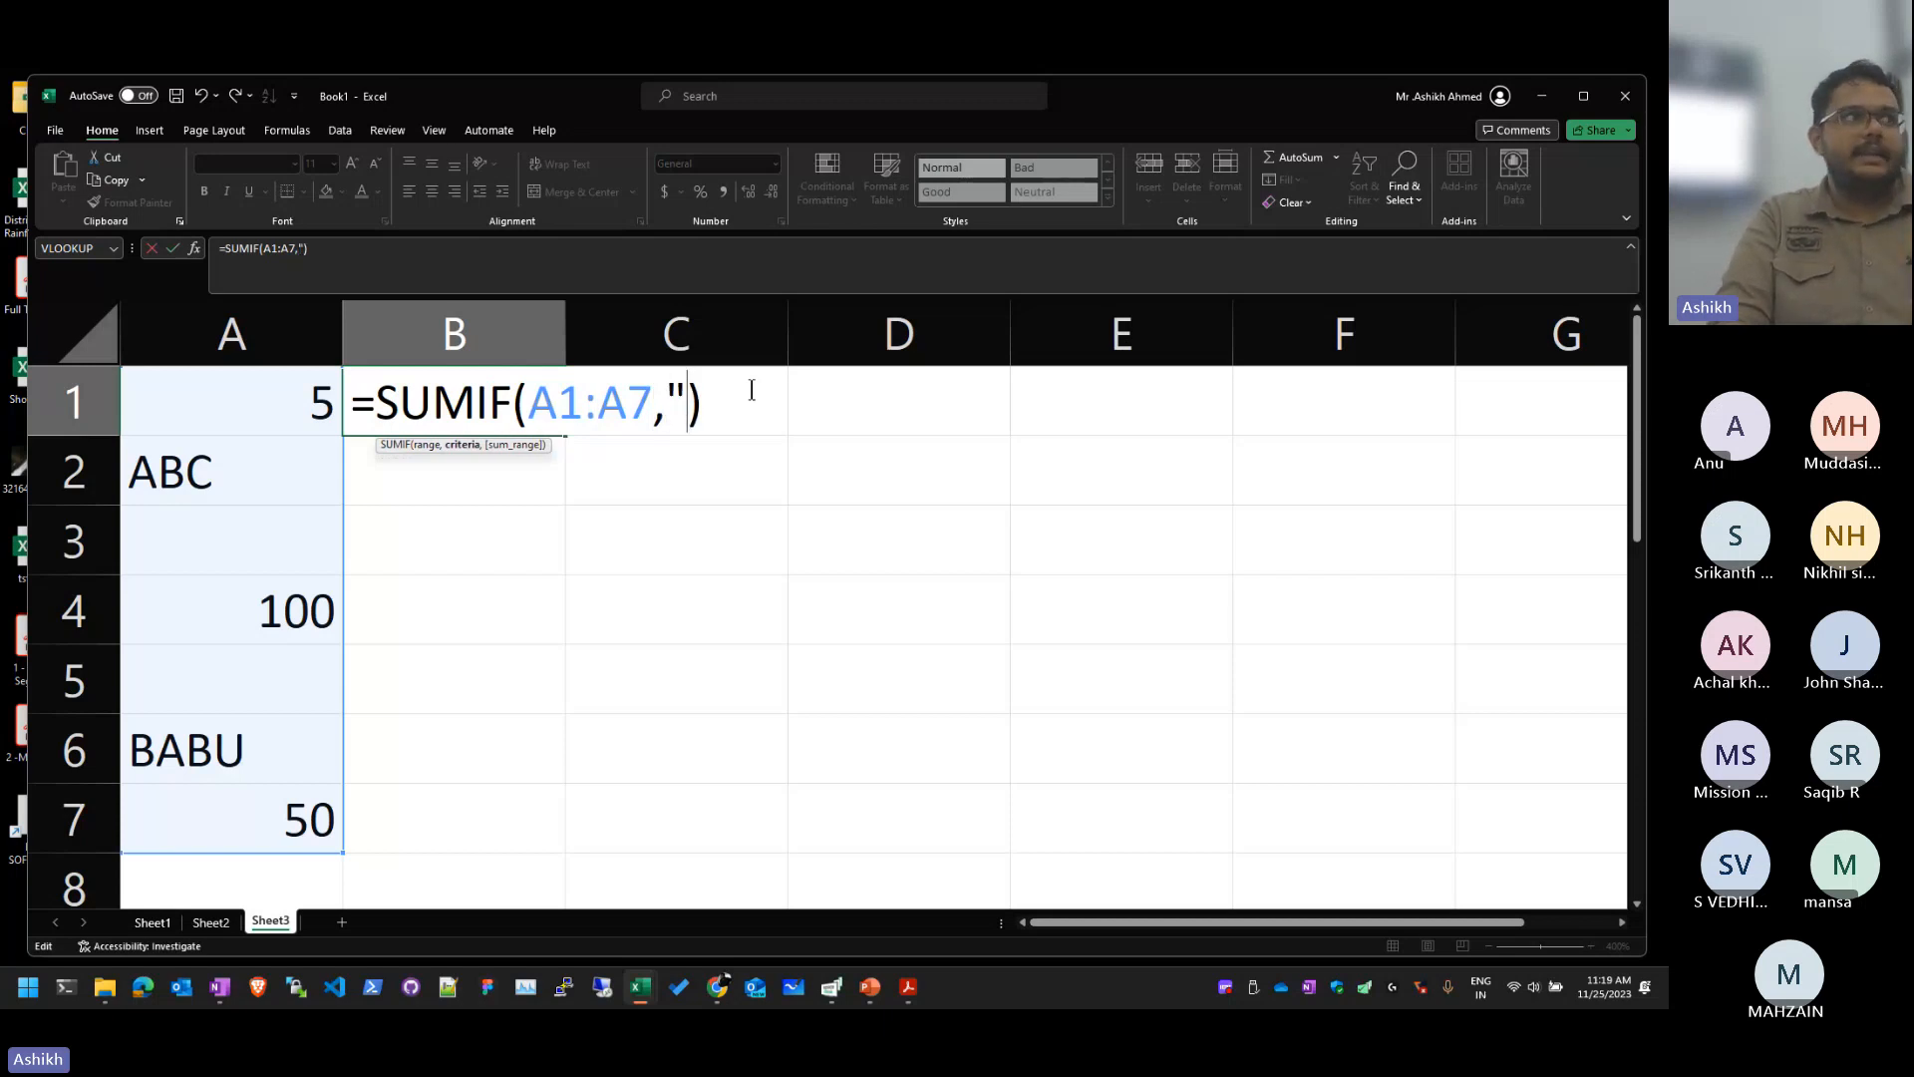
pyautogui.write('"')
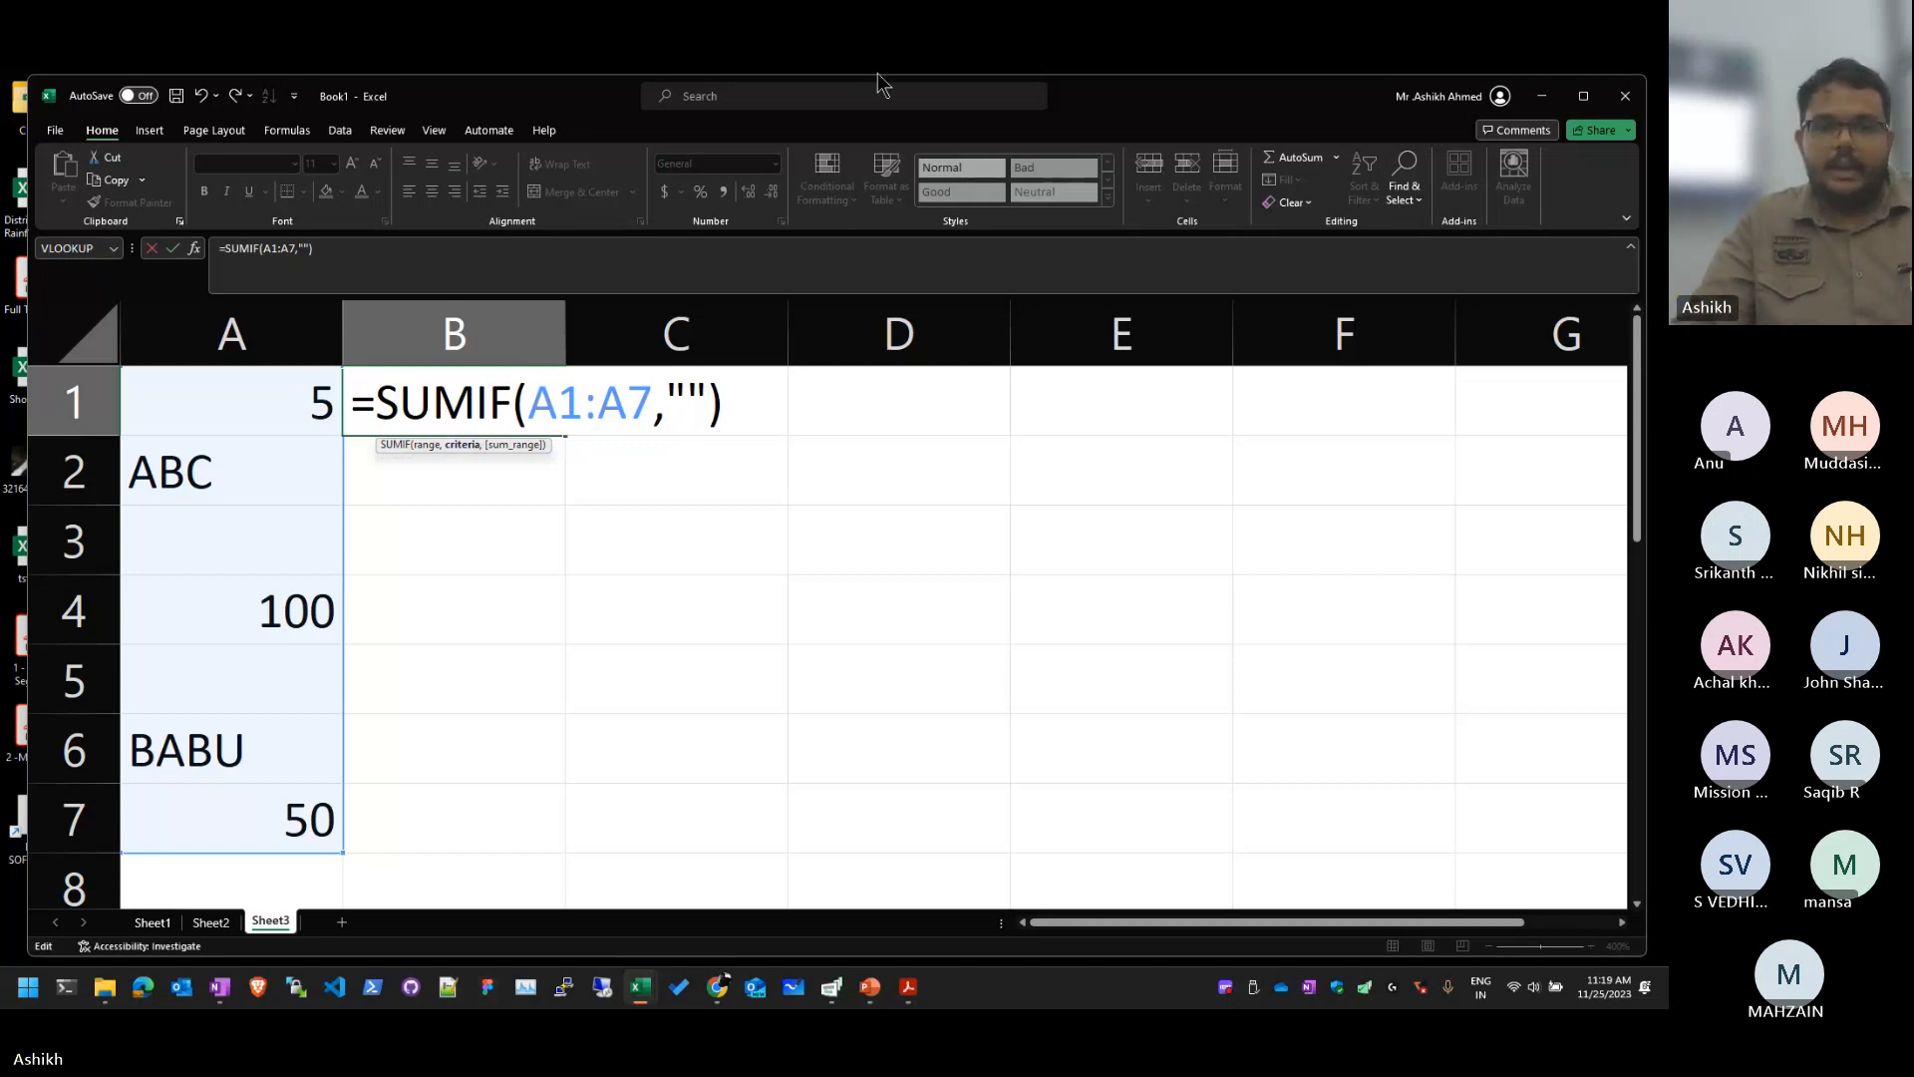
pyautogui.click(693, 396)
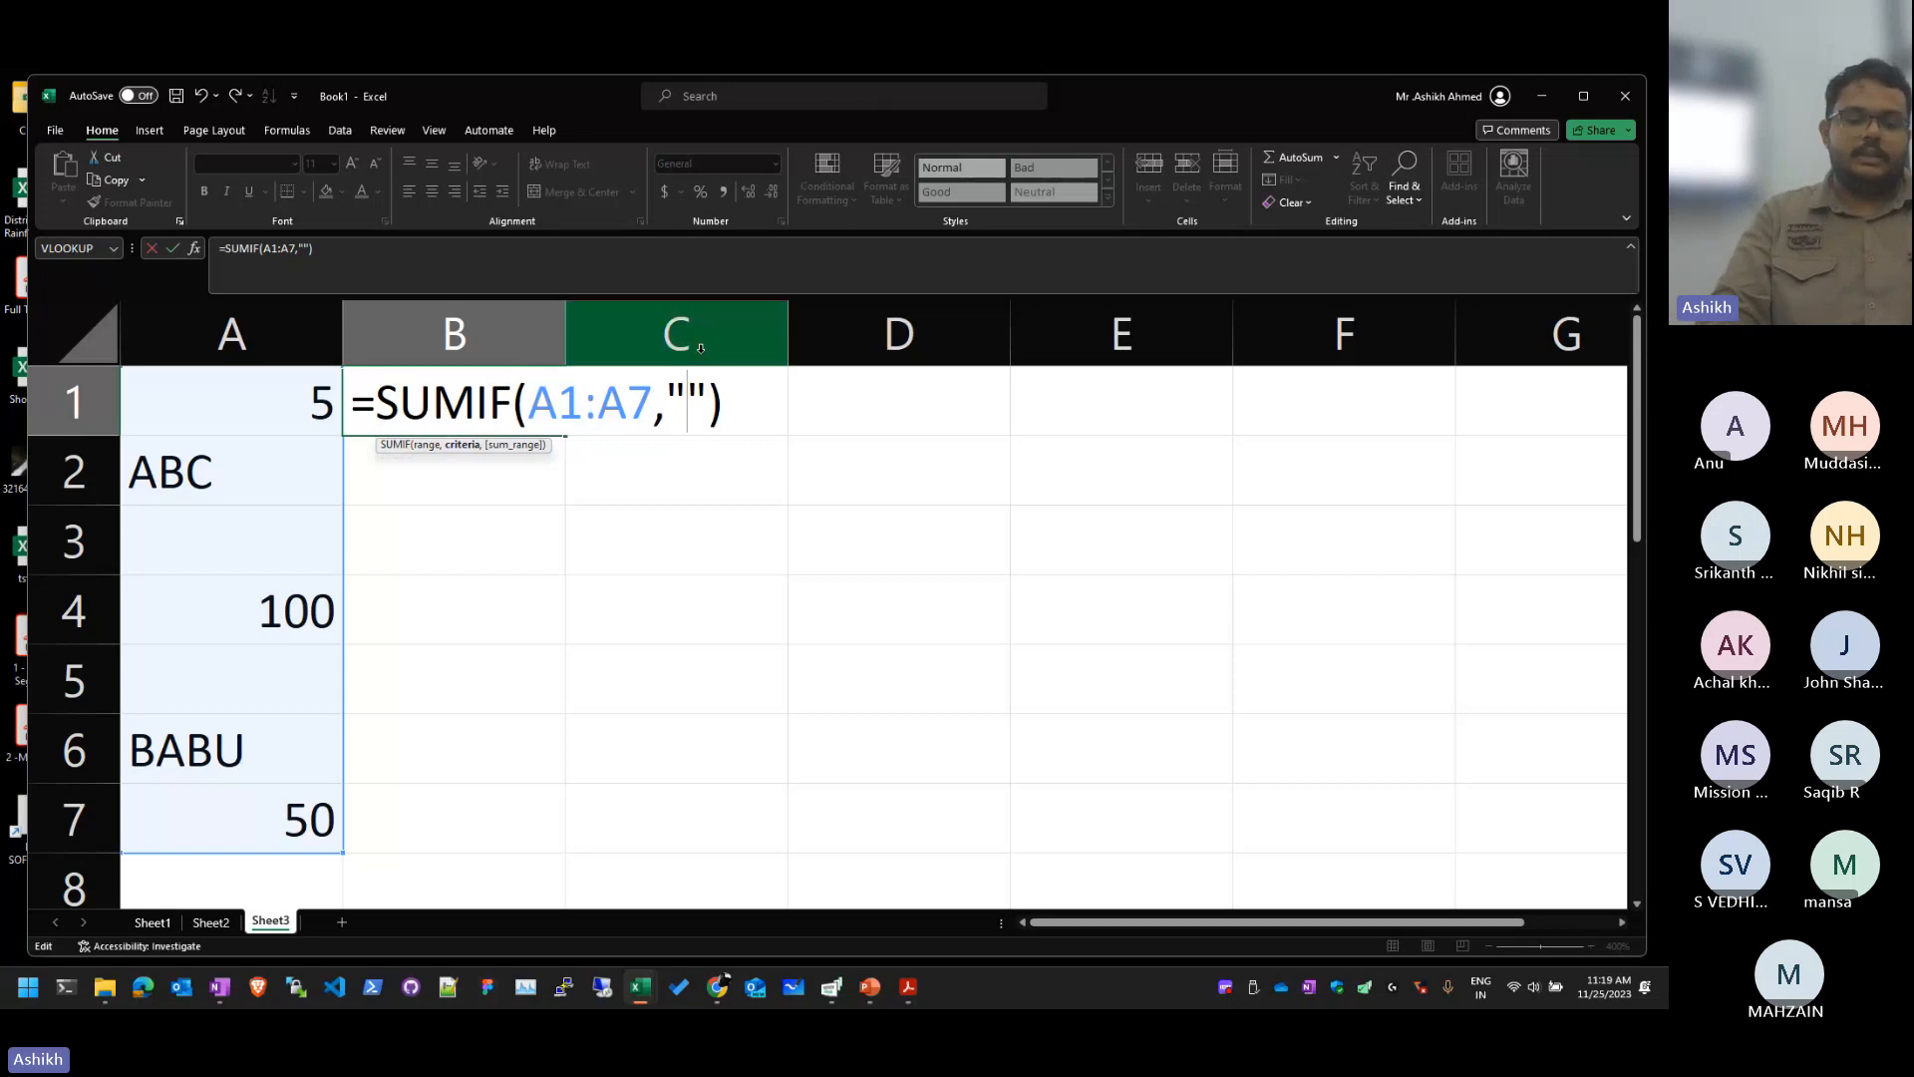
pyautogui.write('>25')
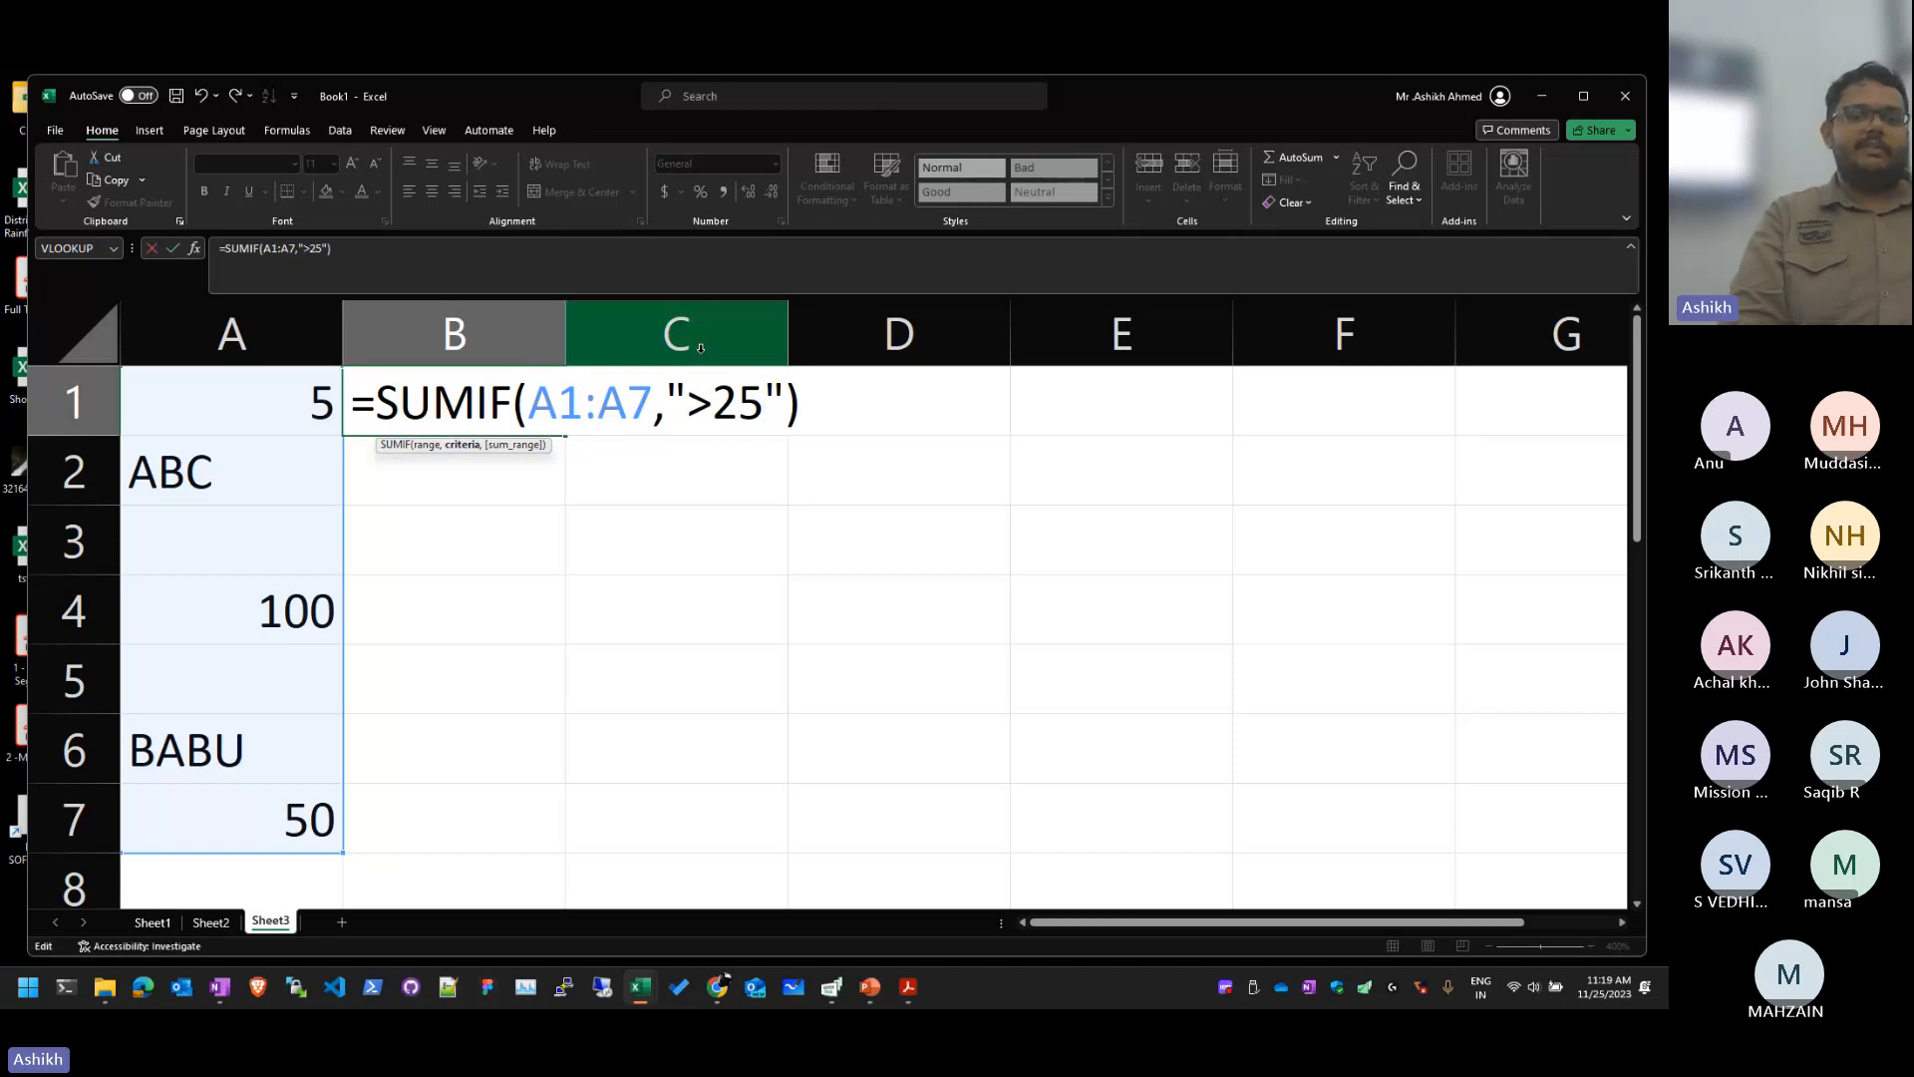
pyautogui.press('Return')
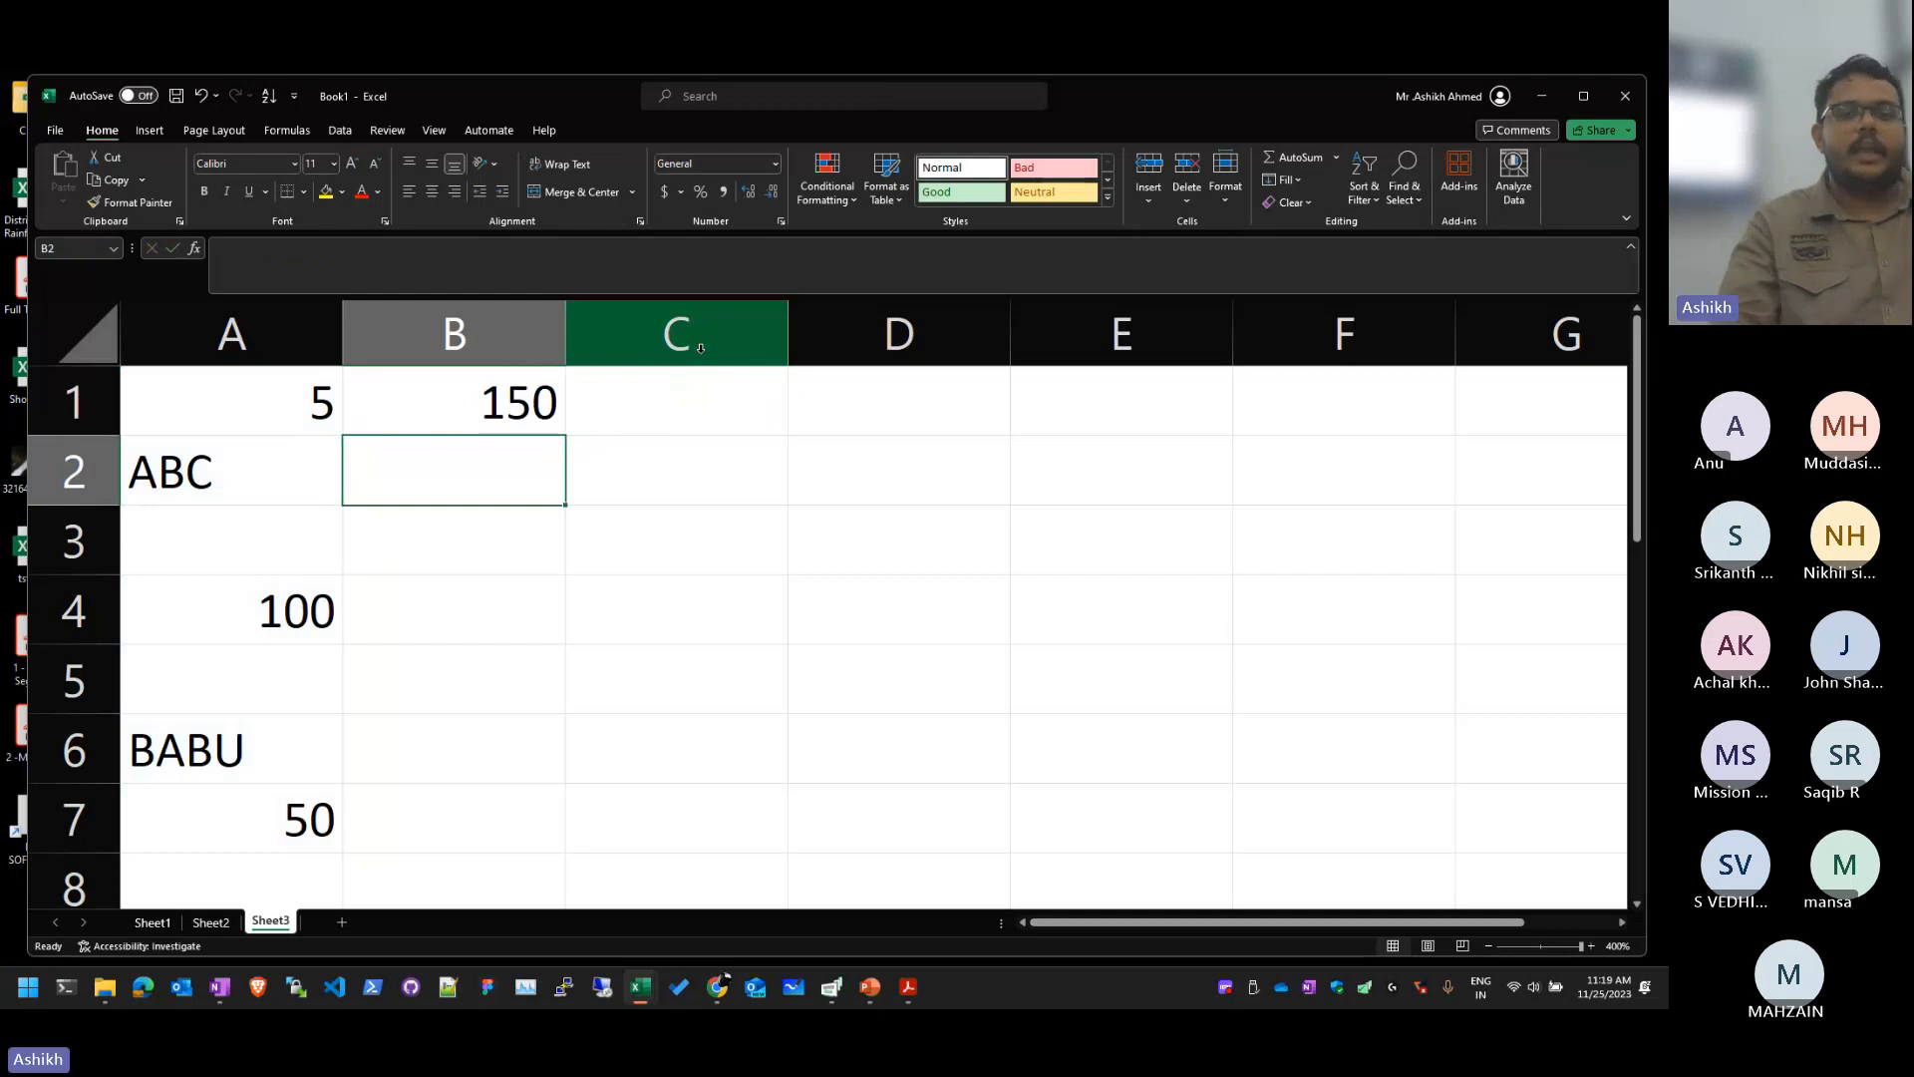
# Step: Review the range and criterion of the SUMIF formula in B1 and leave it as it is
pyautogui.press('Up')
pyautogui.press('F2')
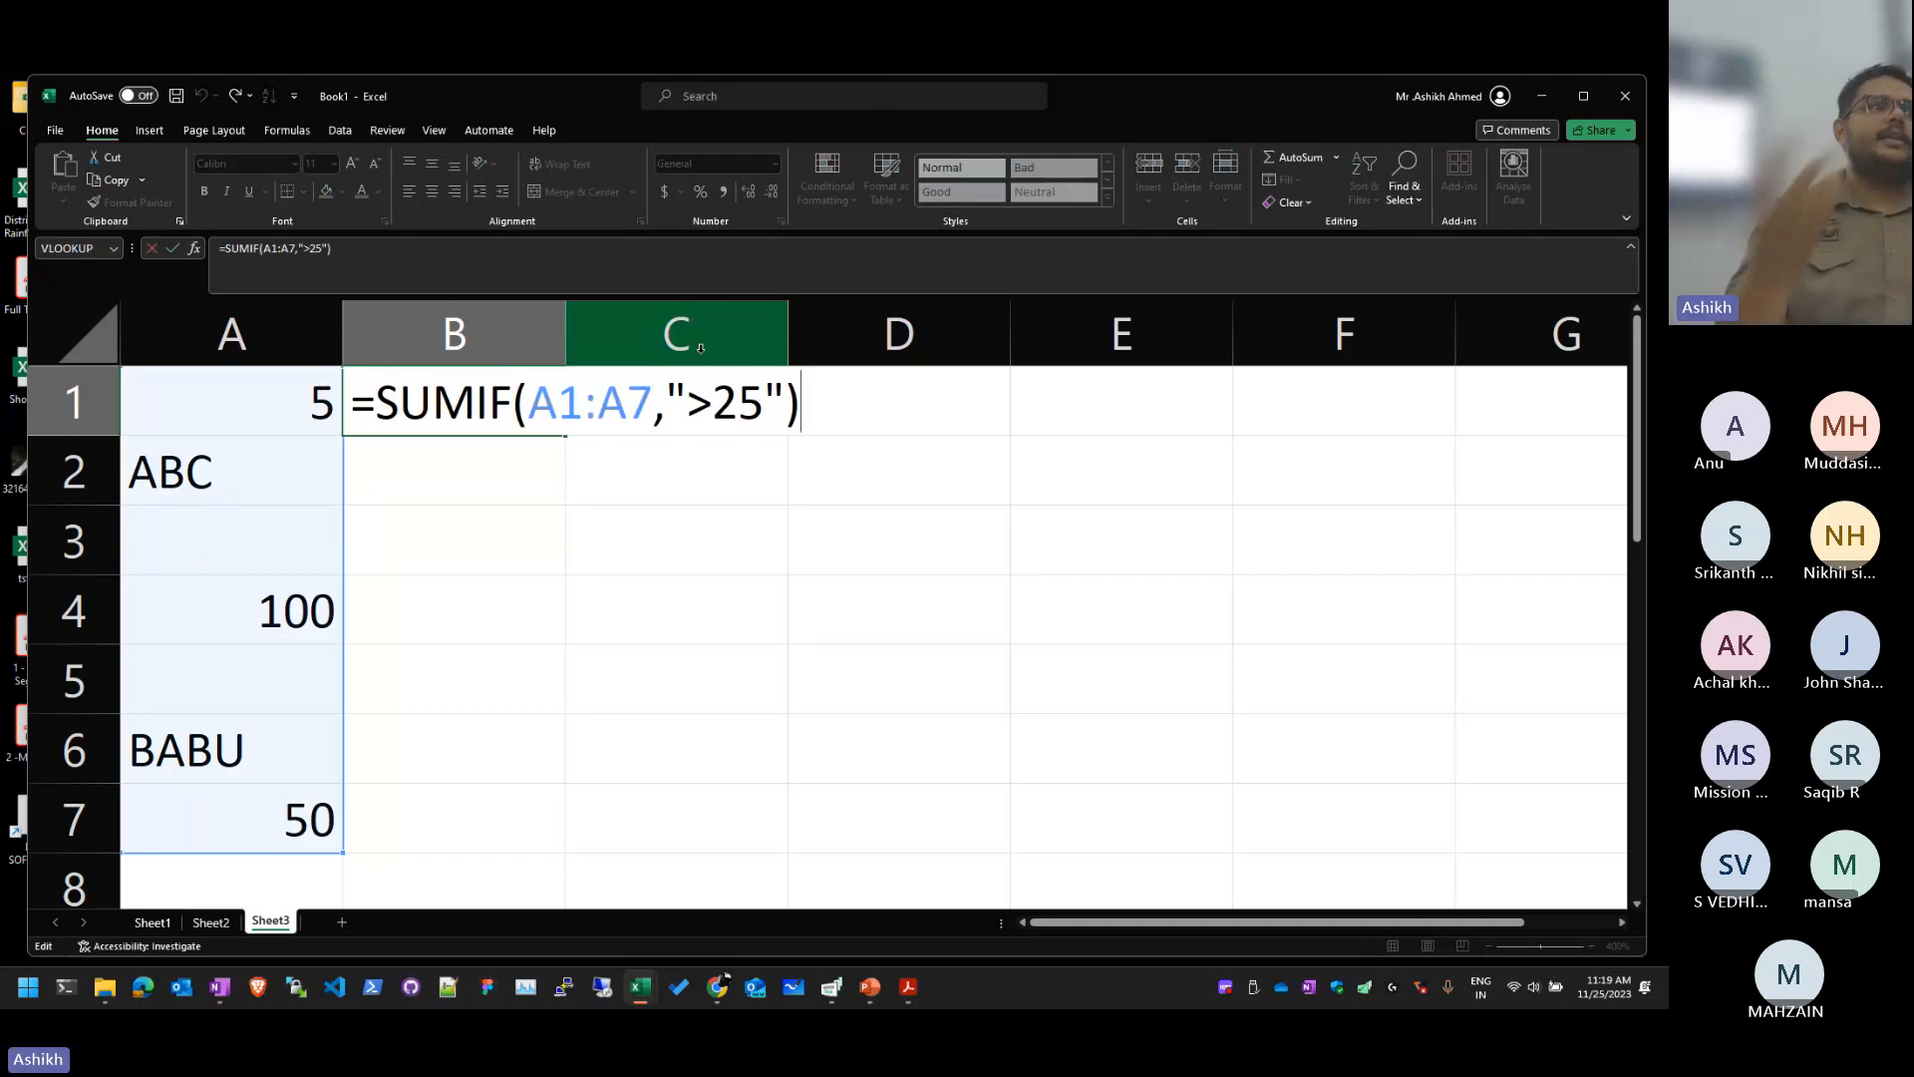
pyautogui.hotkey('ctrl', 'Return')
# Step: Test the SUMIF condition by changing cell A1 to 30 and cell A4 to 24
pyautogui.press('Left')
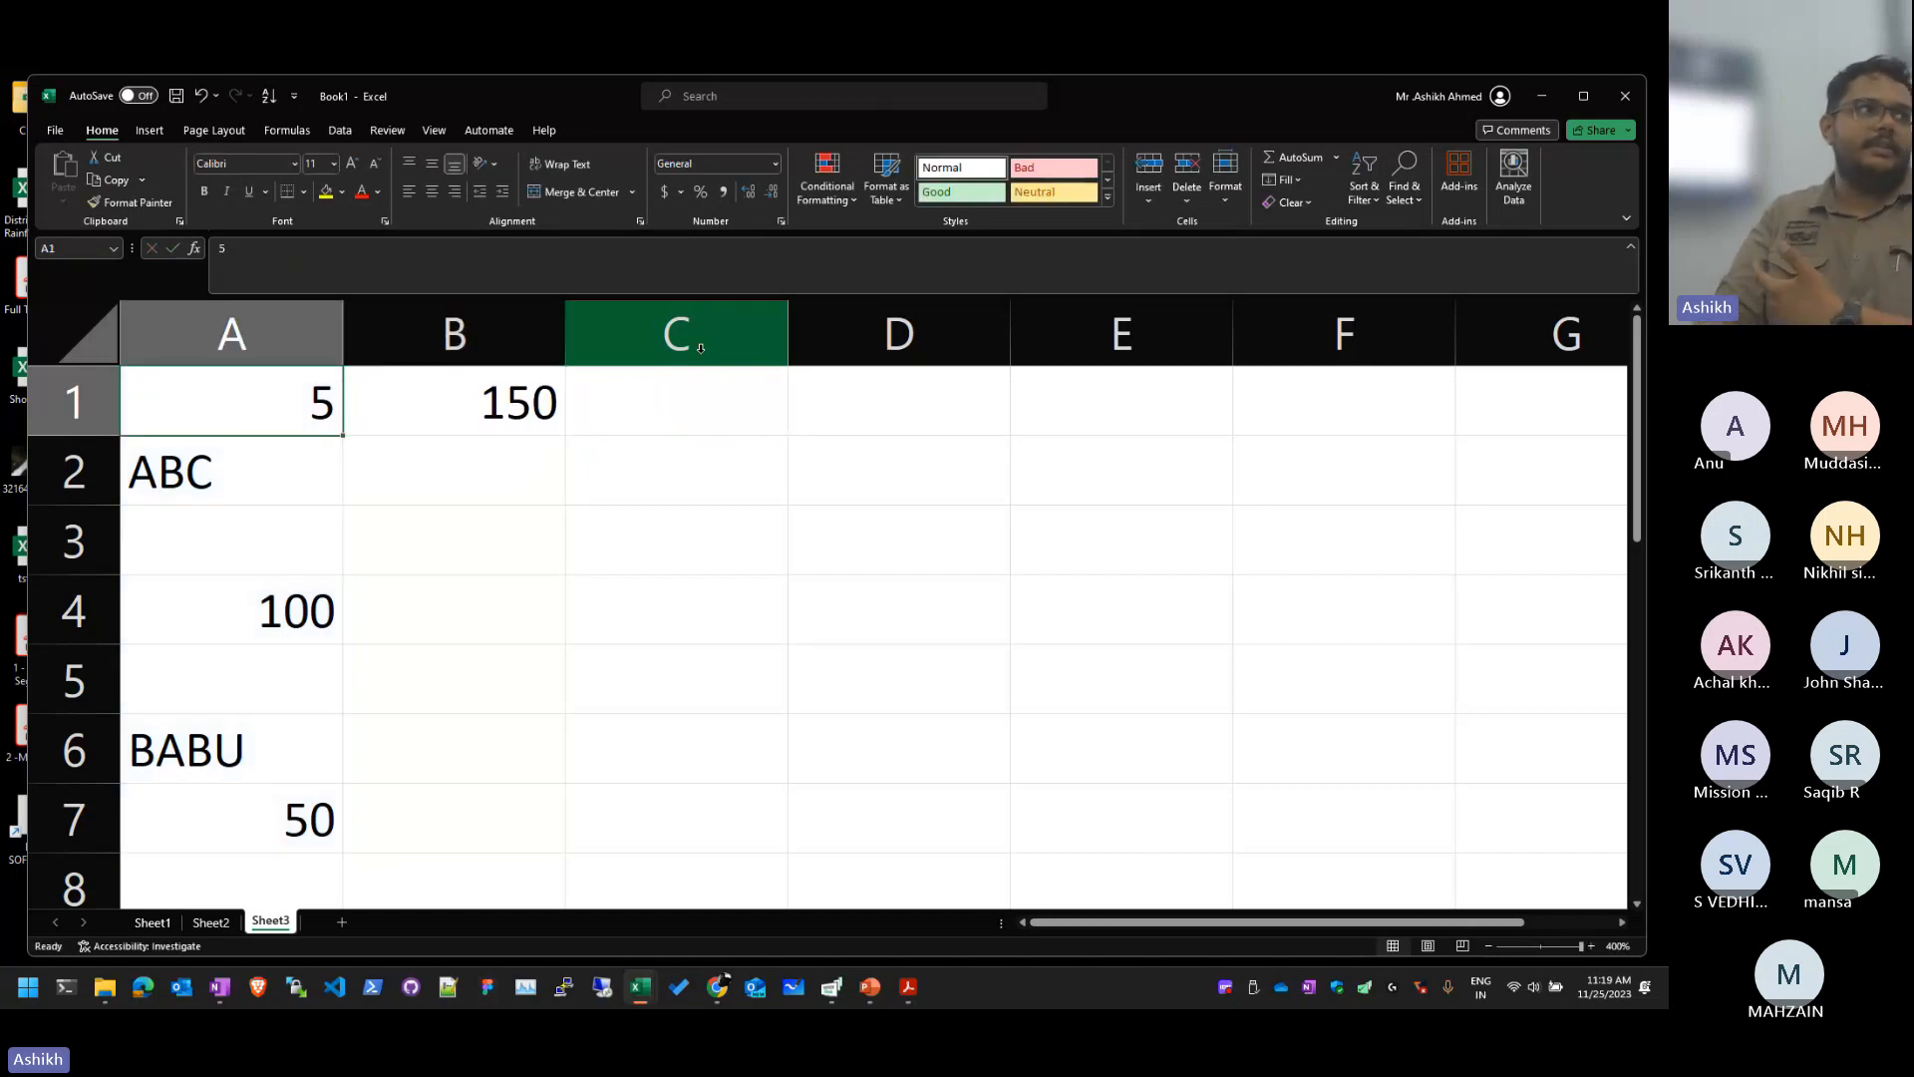
pyautogui.write('30')
pyautogui.press('Return')
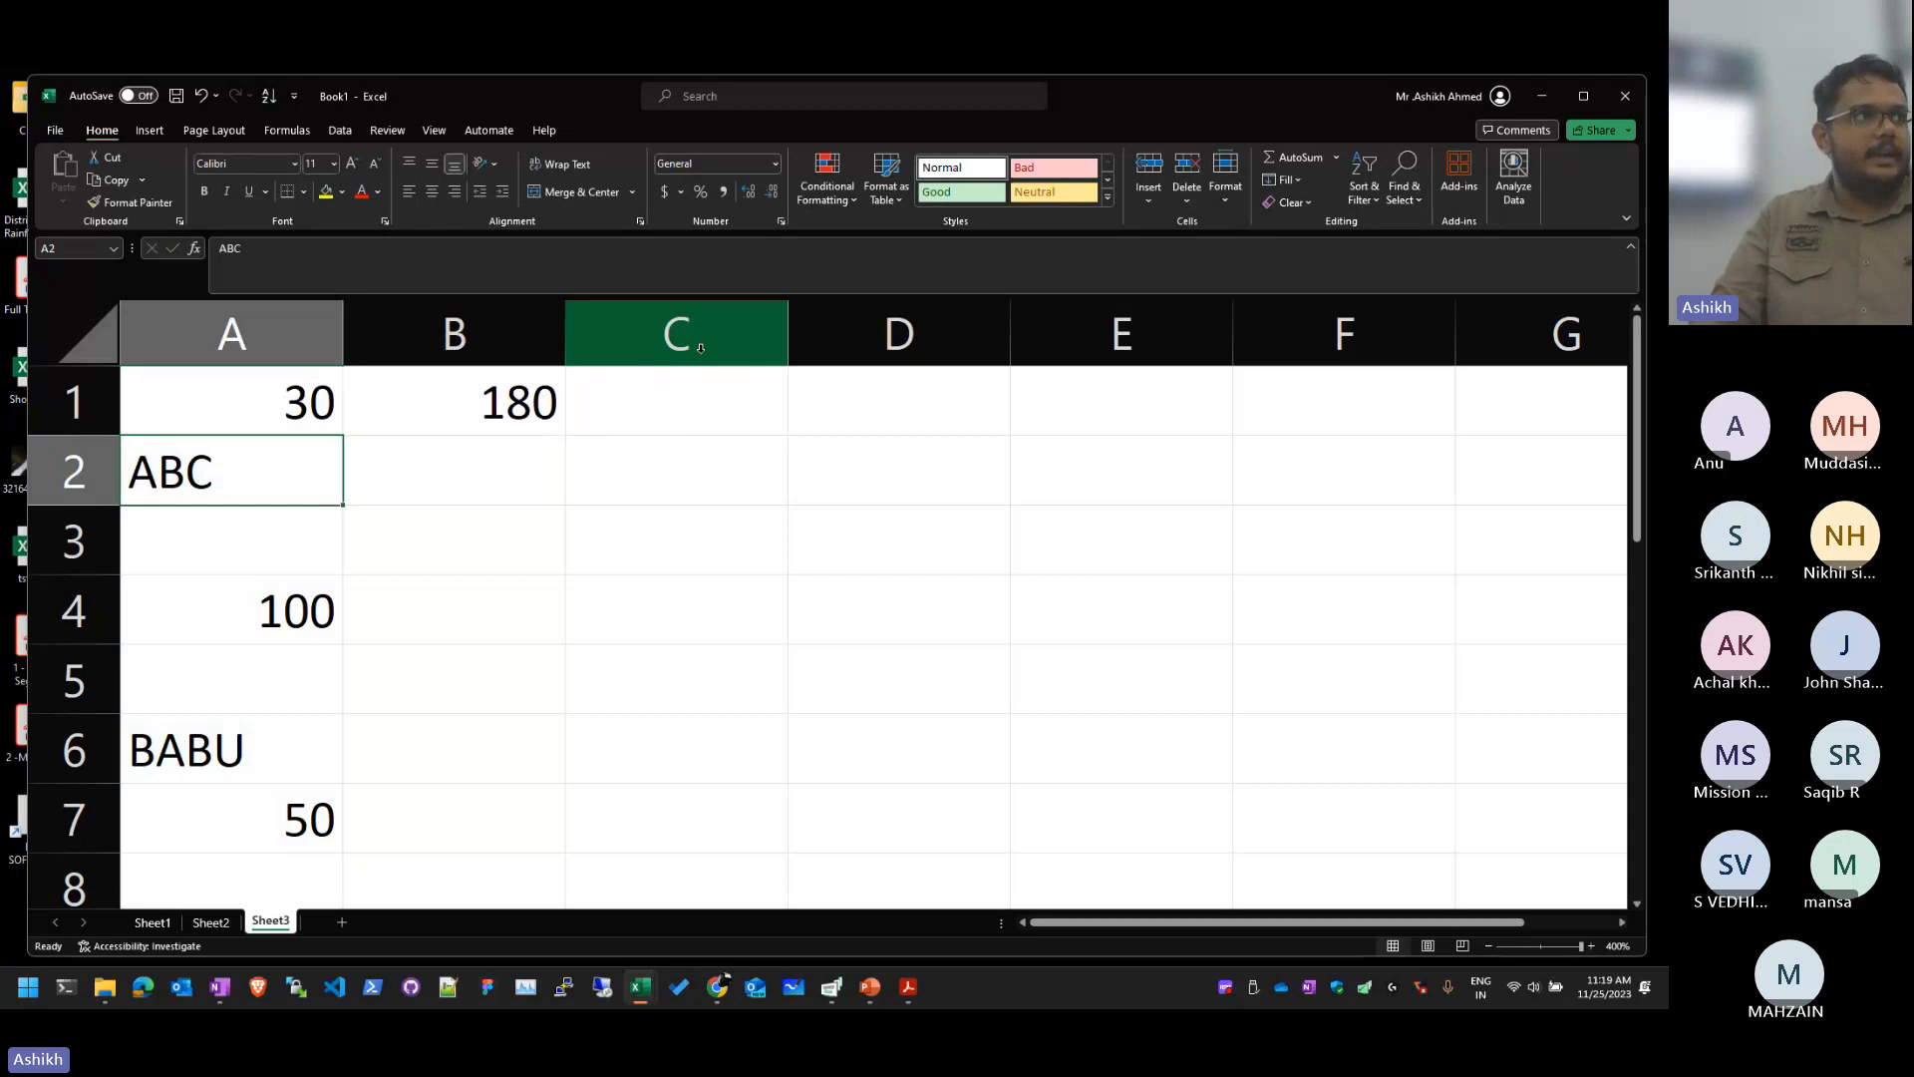
pyautogui.press('Down')
pyautogui.press('Down')
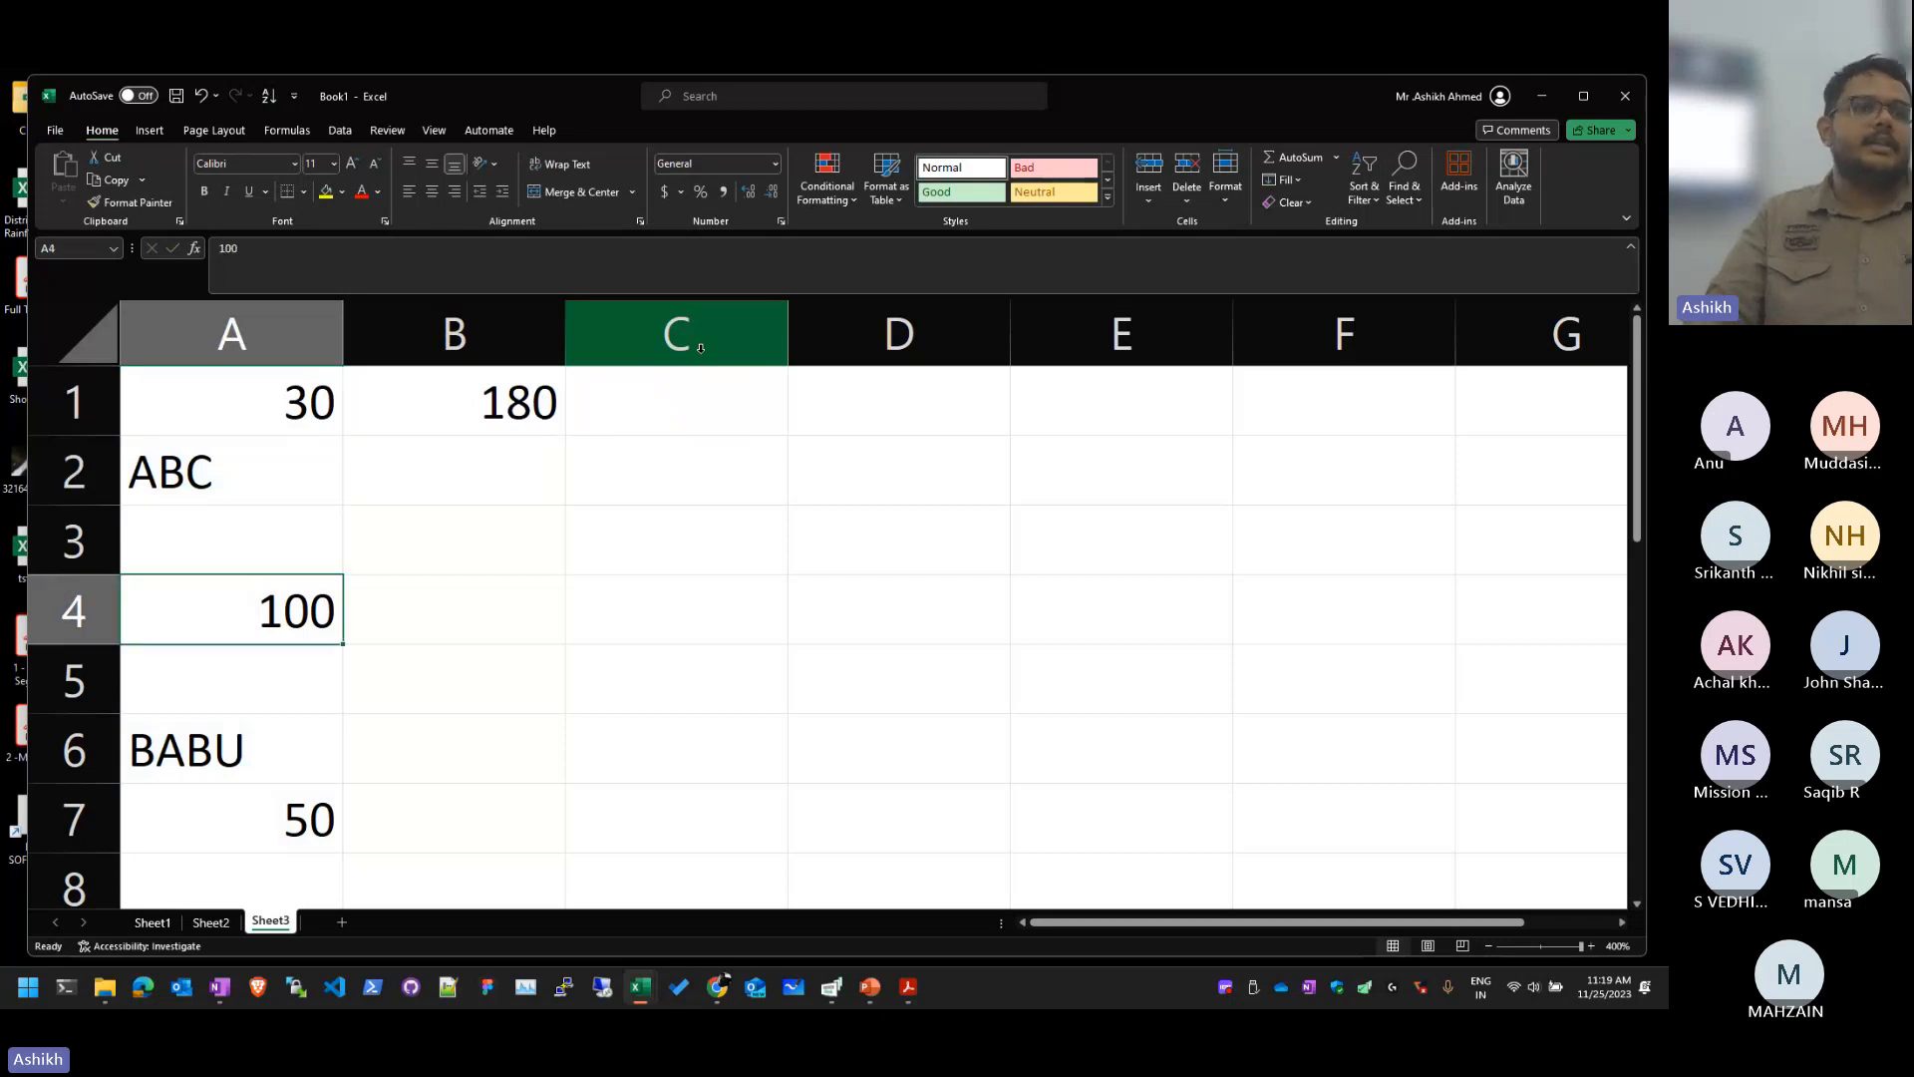
pyautogui.write('24')
pyautogui.press('Return')
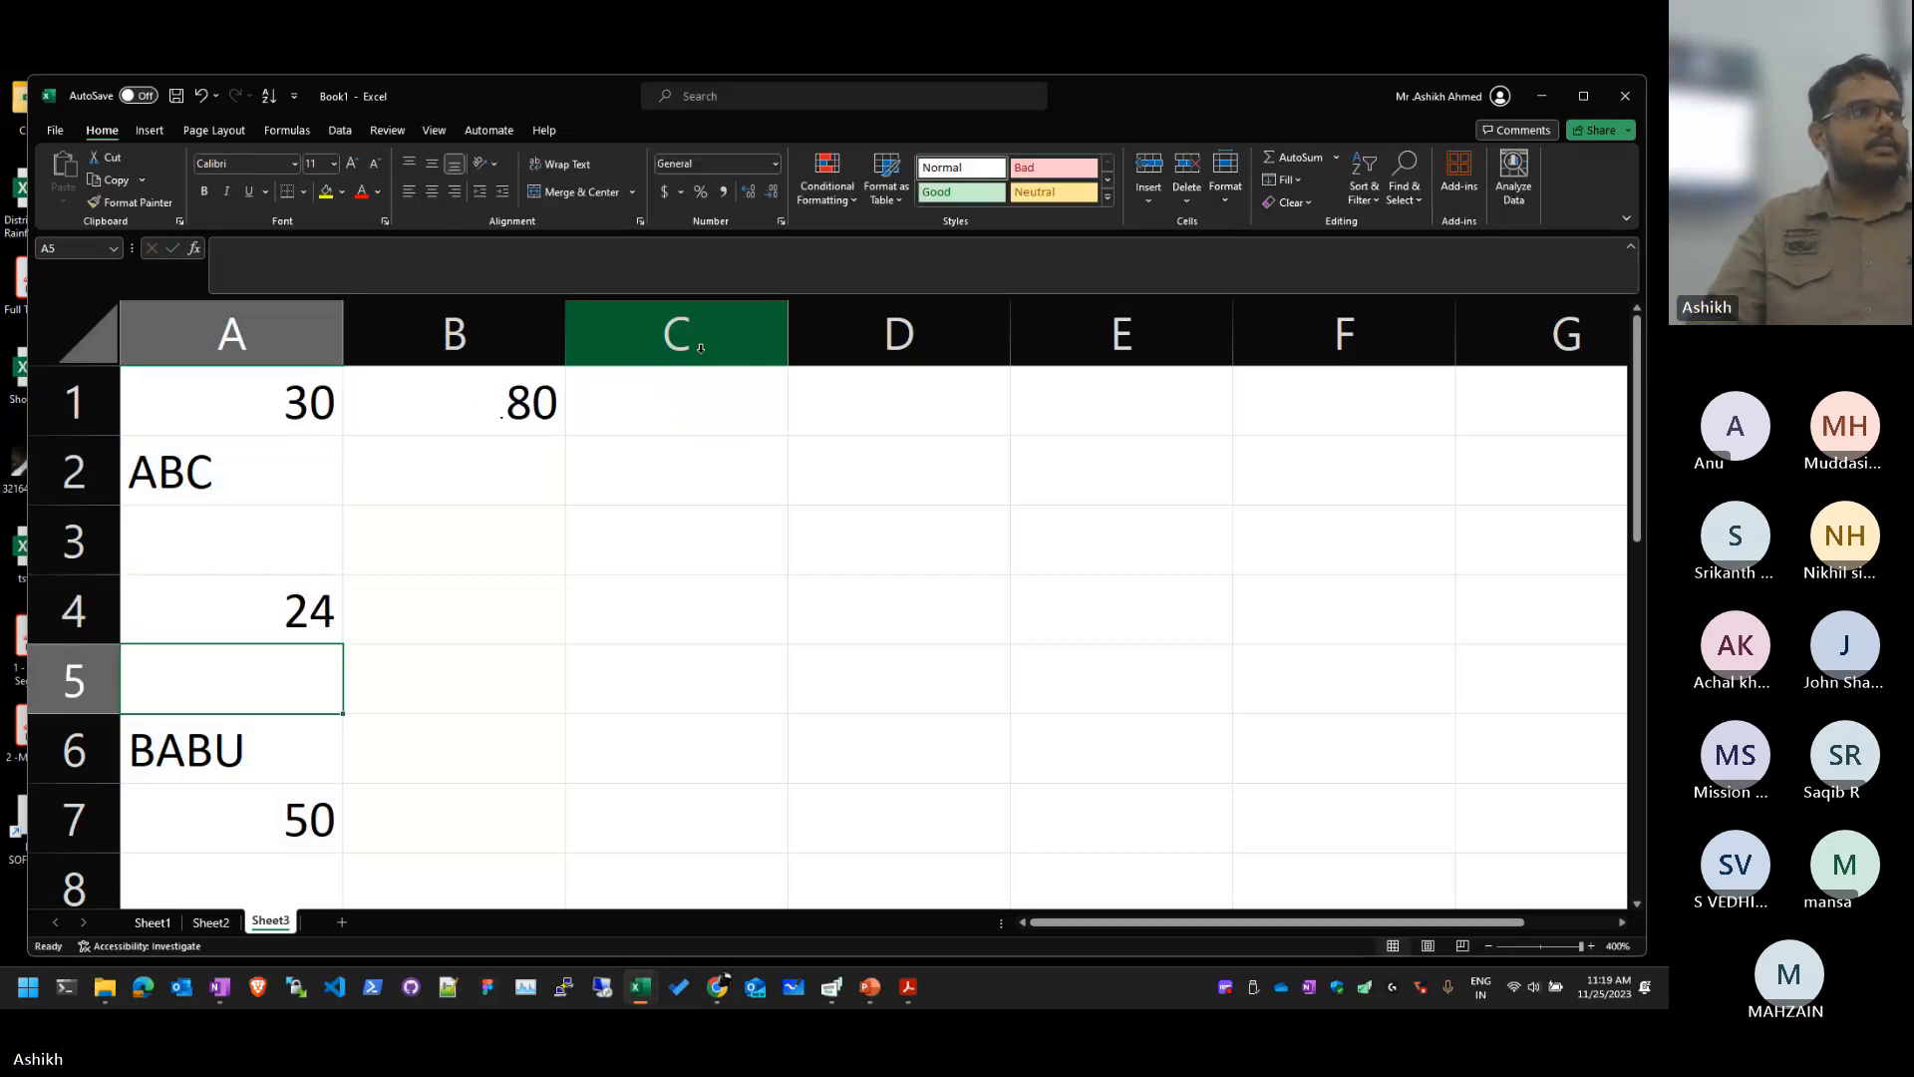
# Step: Check the formula cell B1 and select the whole of column A
pyautogui.press('Down')
pyautogui.press('Down')
pyautogui.hotkey('ctrl', 'Home')
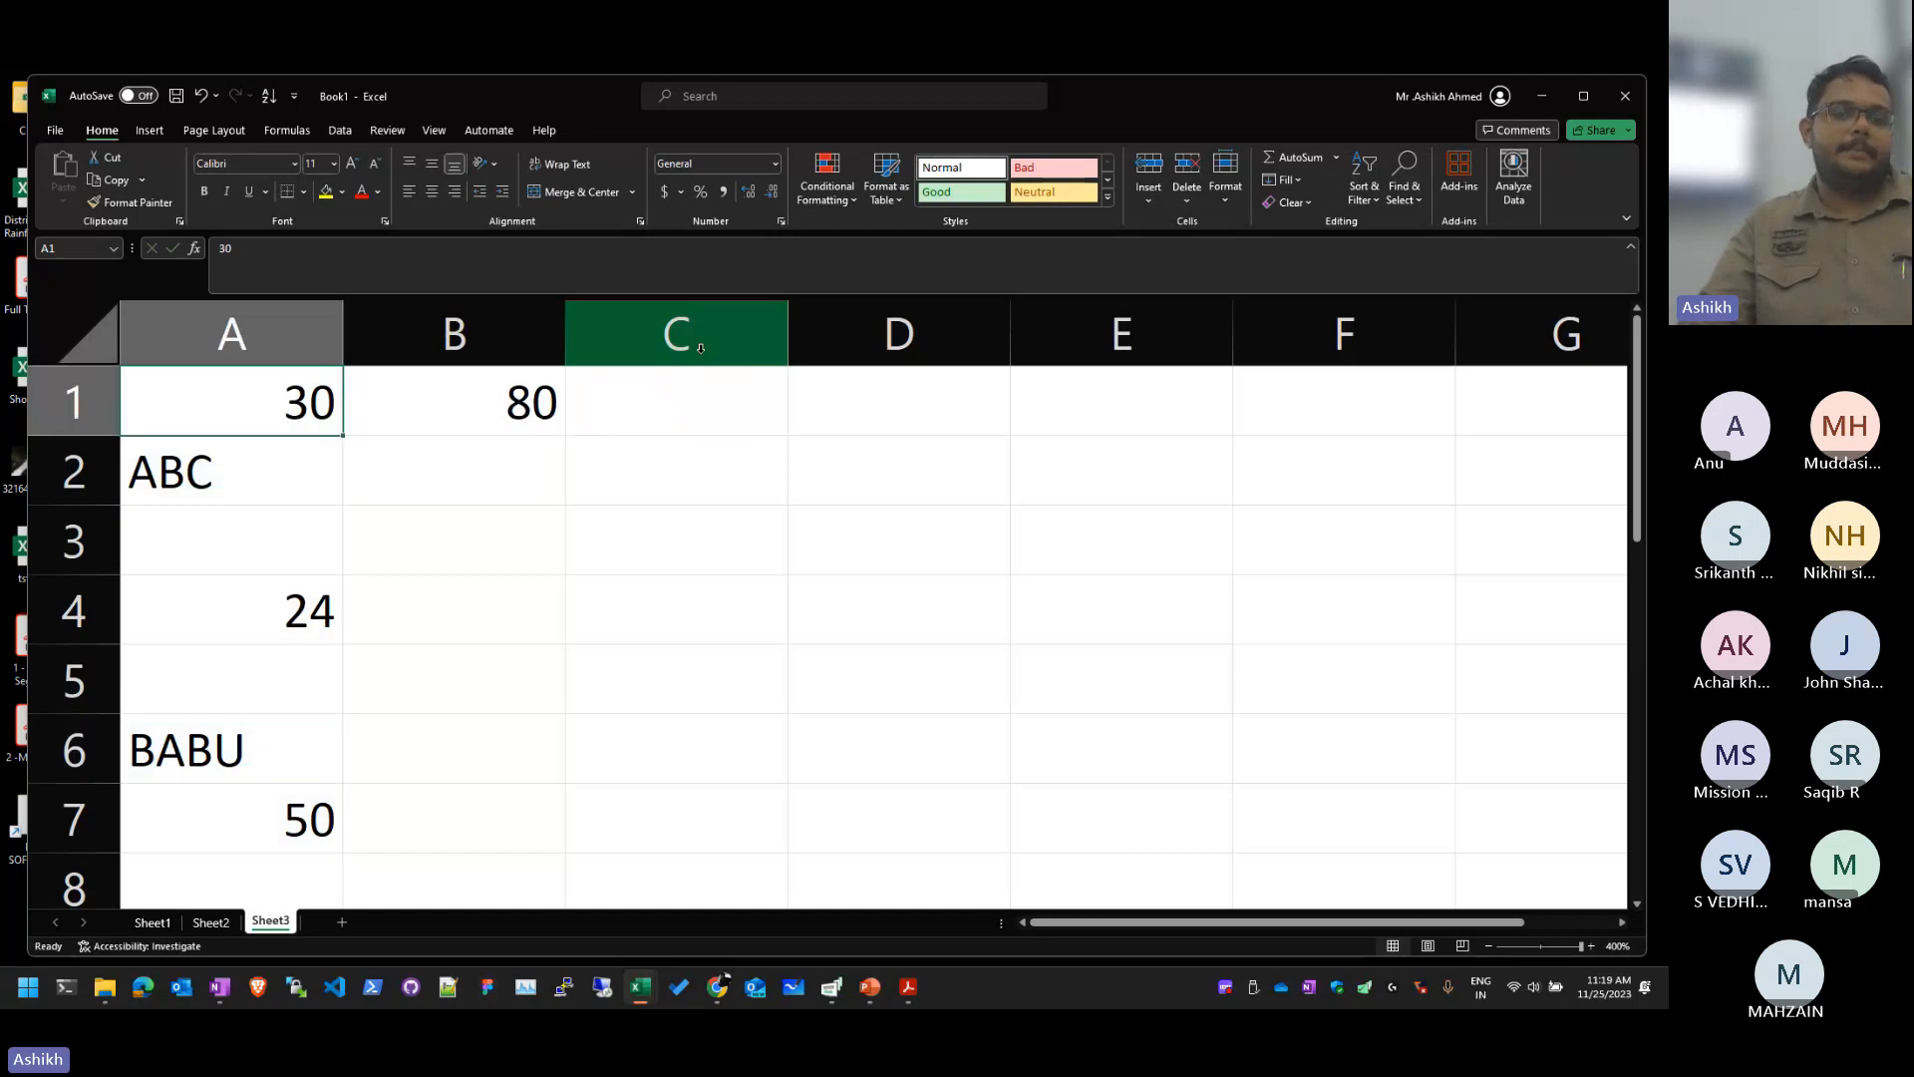
pyautogui.hotkey('ctrl', 'space')
pyautogui.hotkey('ctrl', 'Home')
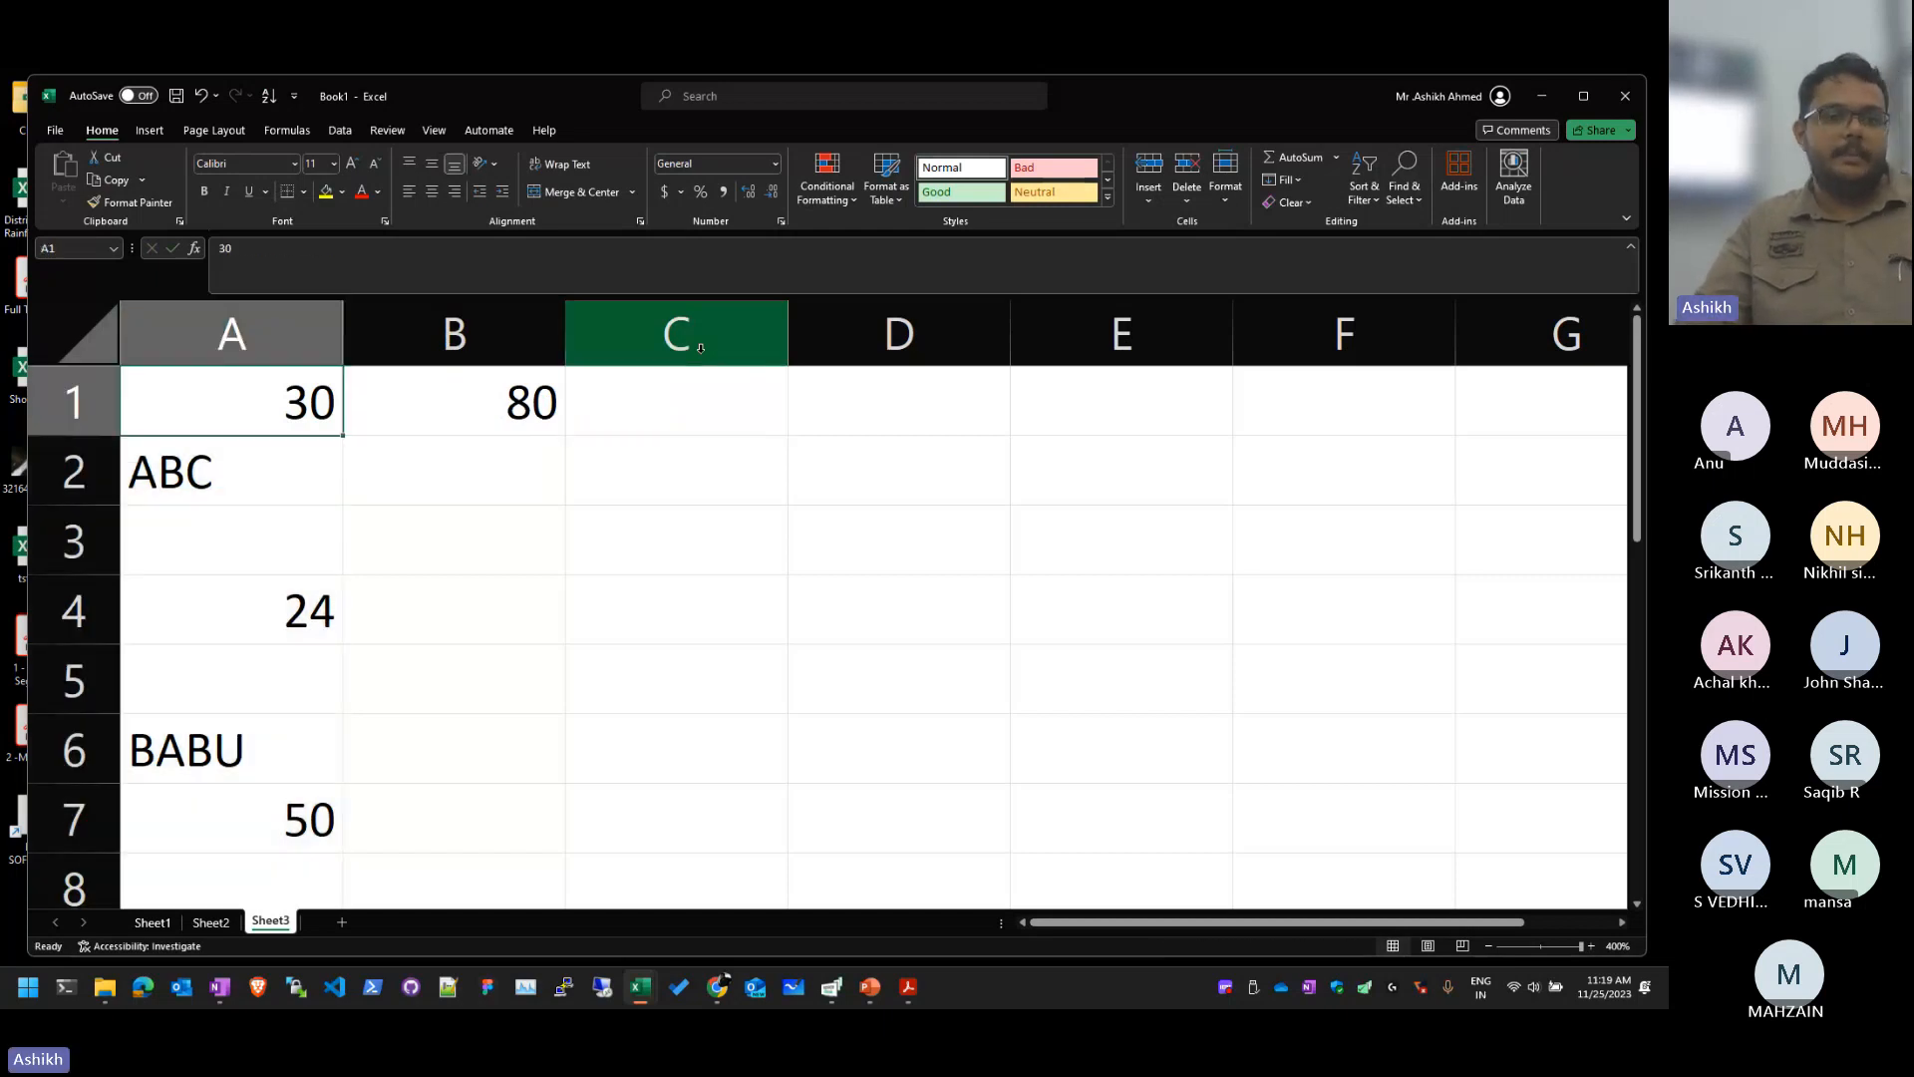
pyautogui.press('Down')
pyautogui.press('Up')
pyautogui.press('Right')
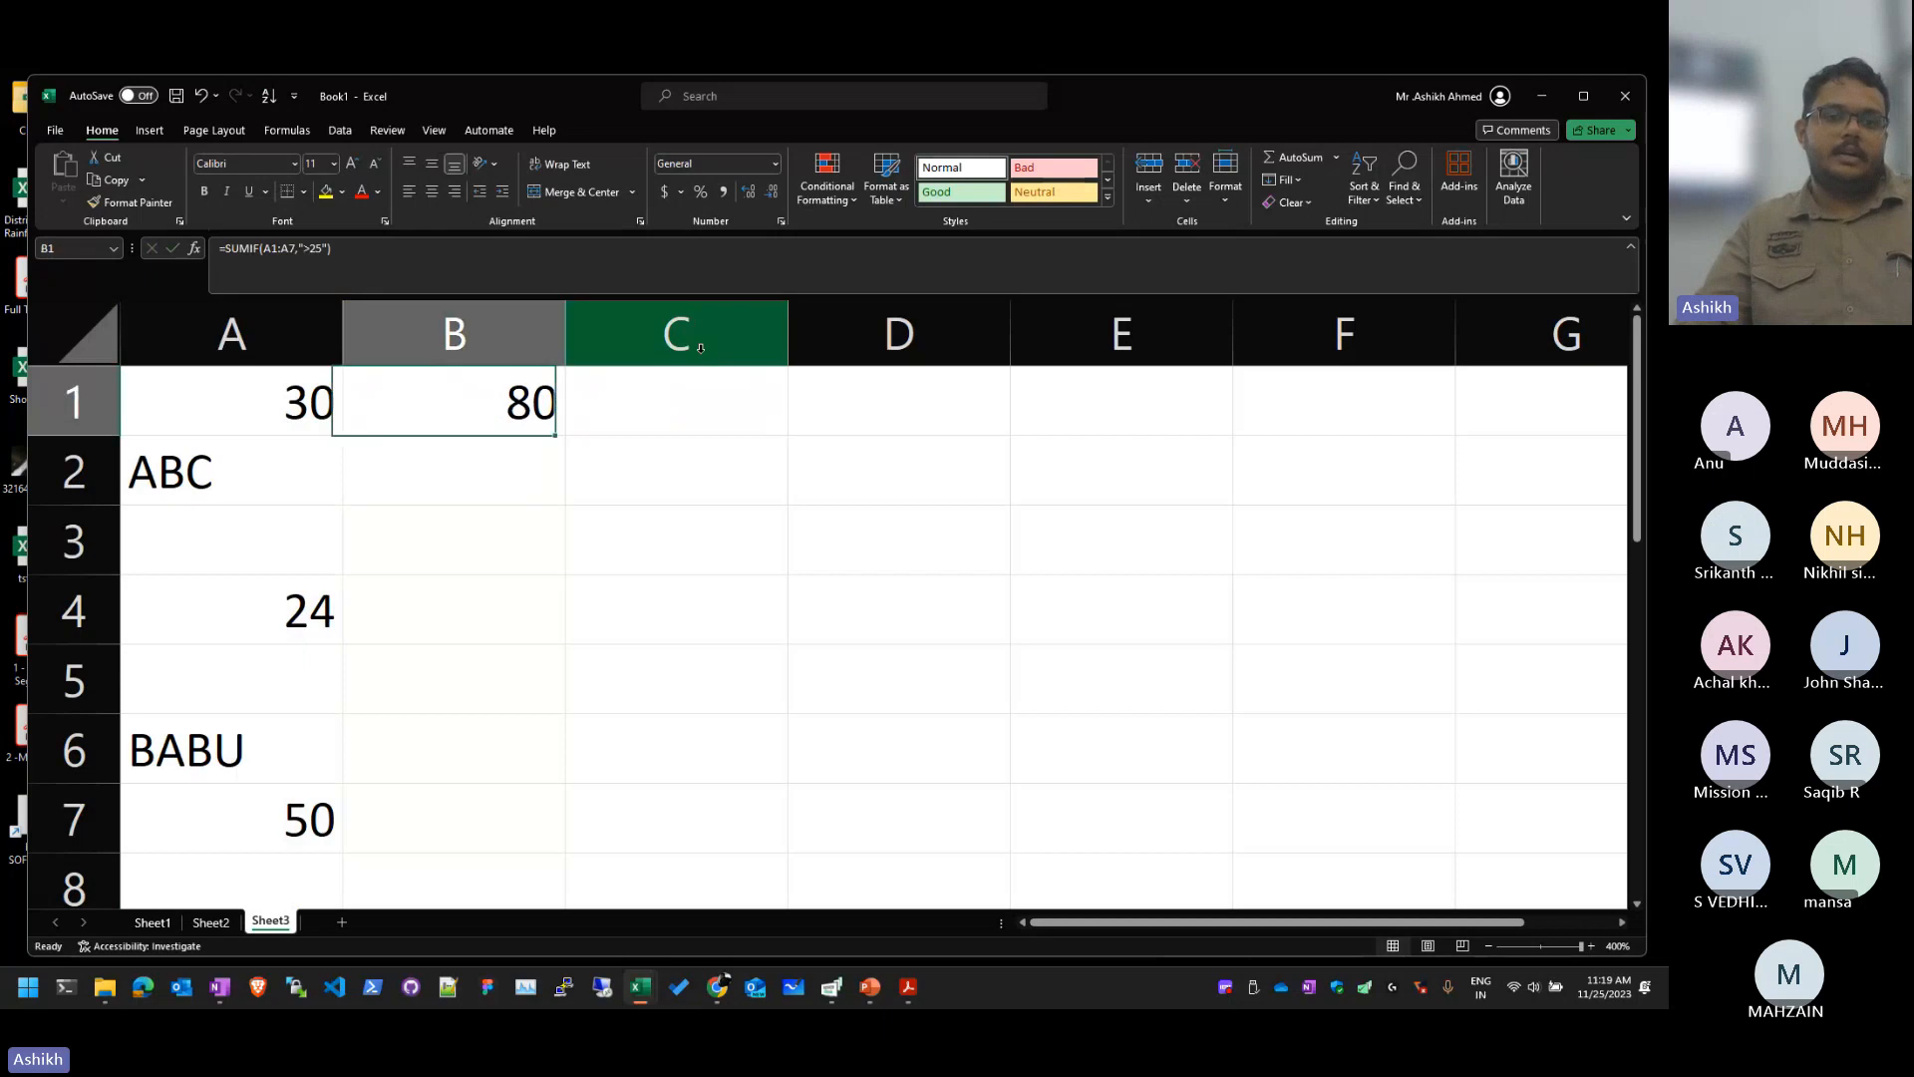
pyautogui.press('Left')
pyautogui.hotkey('ctrl', 'space')
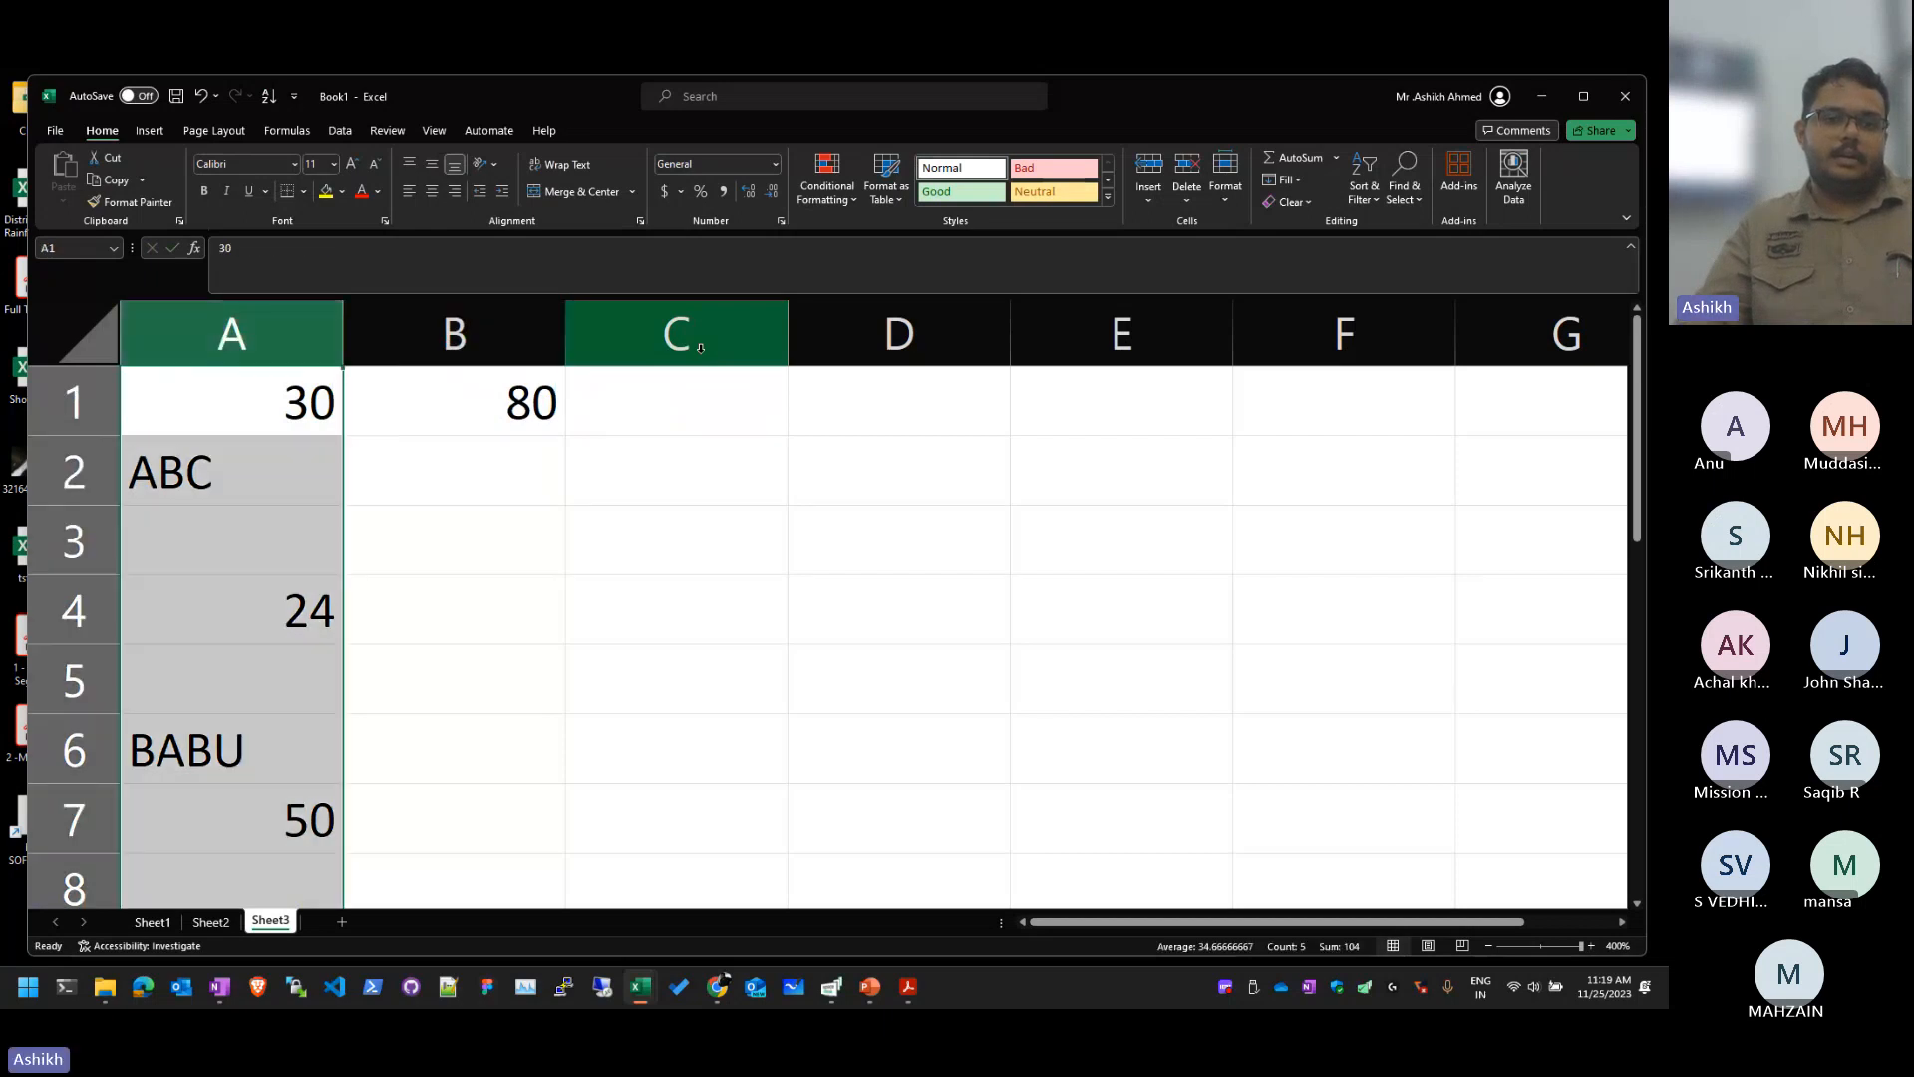
pyautogui.press('Down')
pyautogui.press('Right')
pyautogui.hotkey('ctrl', 'Right')
pyautogui.press('Left')
pyautogui.hotkey('ctrl', 'Left')
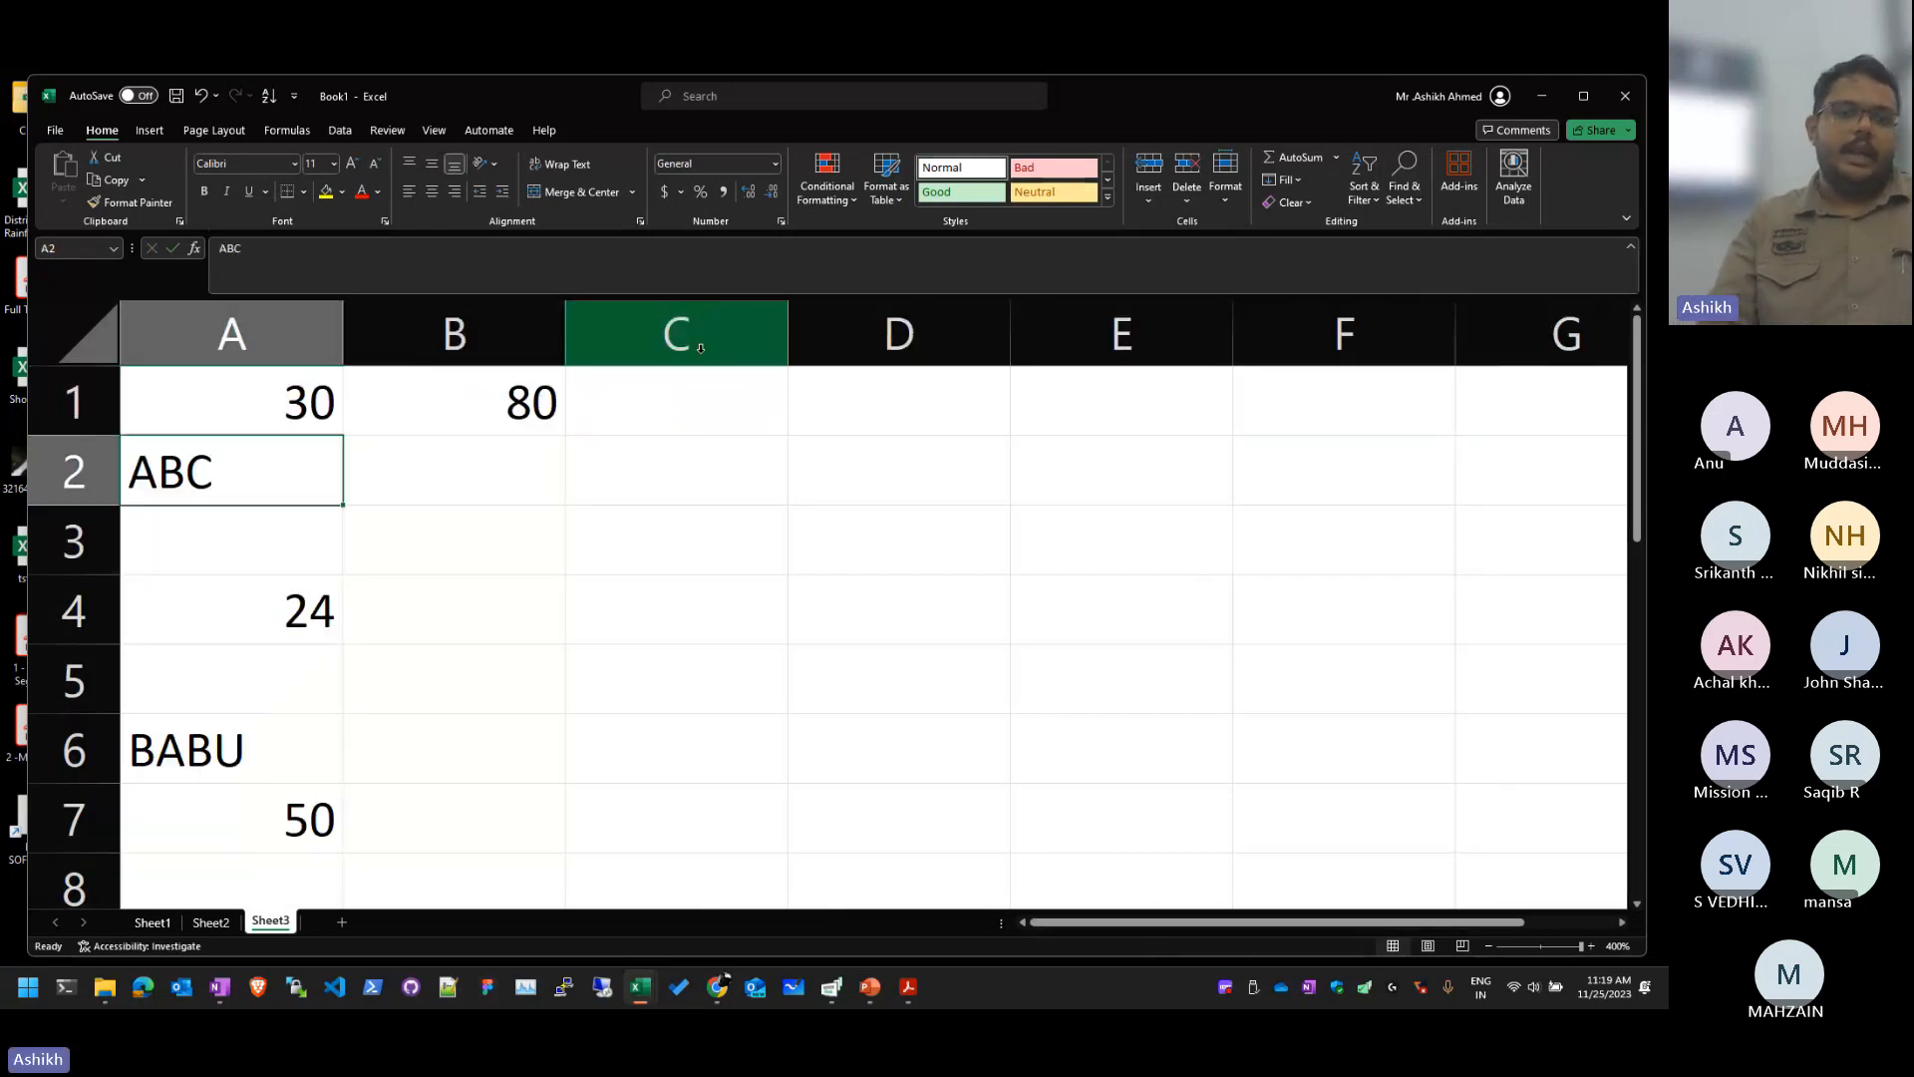
pyautogui.press('Up')
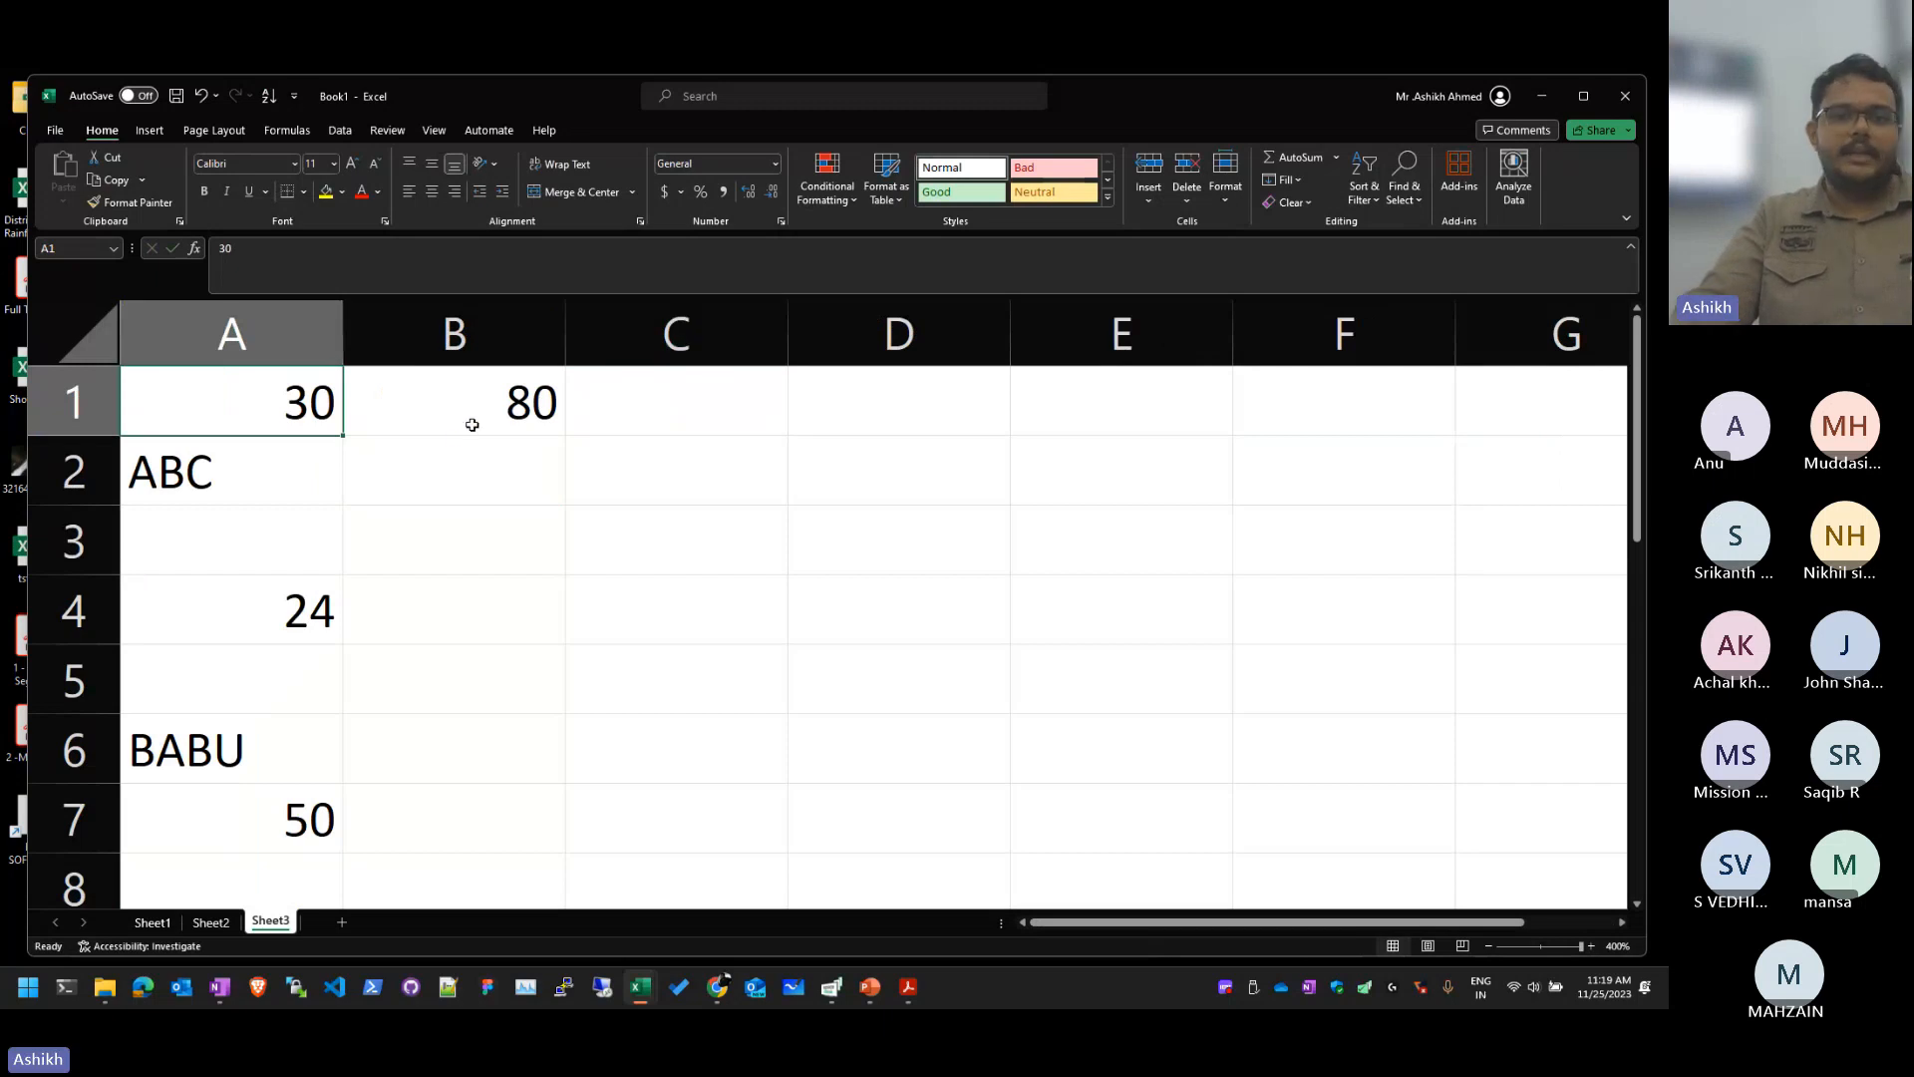
# Step: Show the formula from B1 as plain text in C1: =SUMIF(A1:A7,">25")
pyautogui.doubleClick(473, 425)
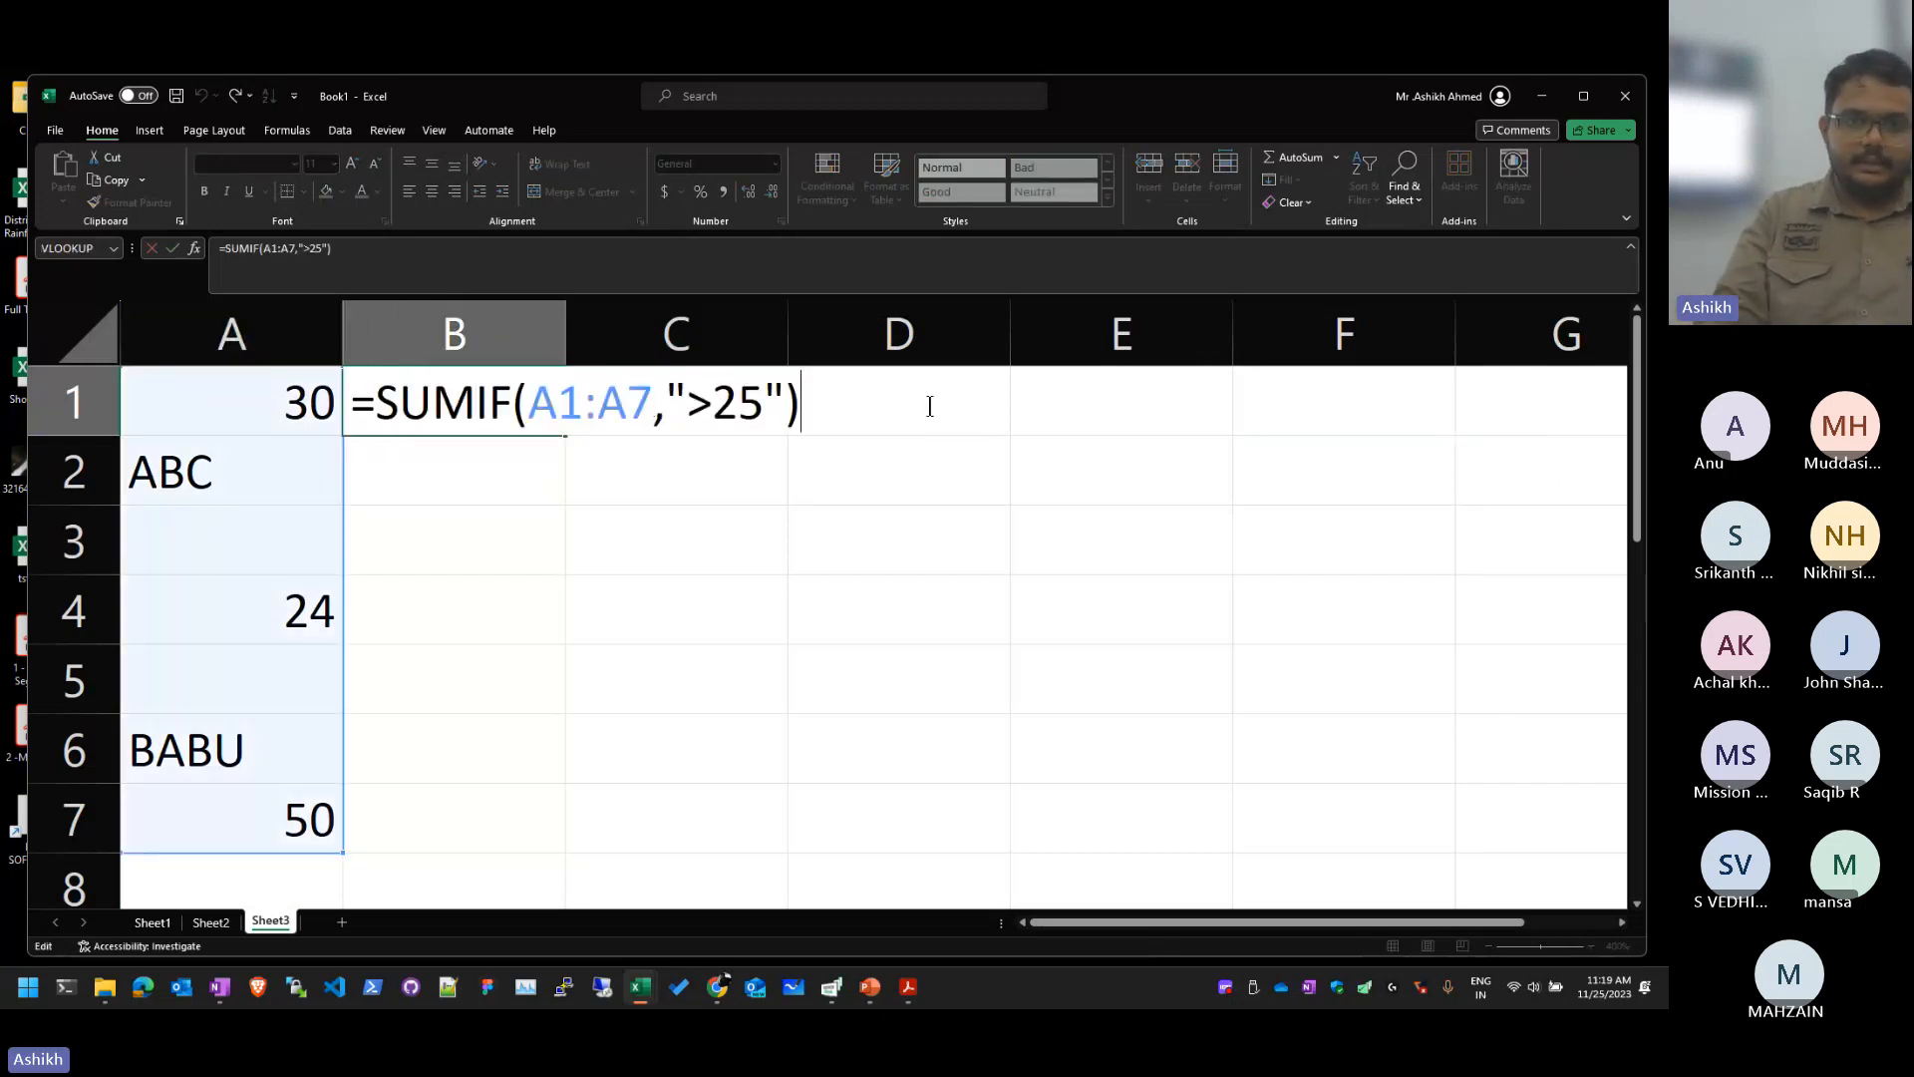
pyautogui.press('Tab')
pyautogui.write("'")
pyautogui.write('=SUMIF(A1:A7,">25")')
pyautogui.press('Return')
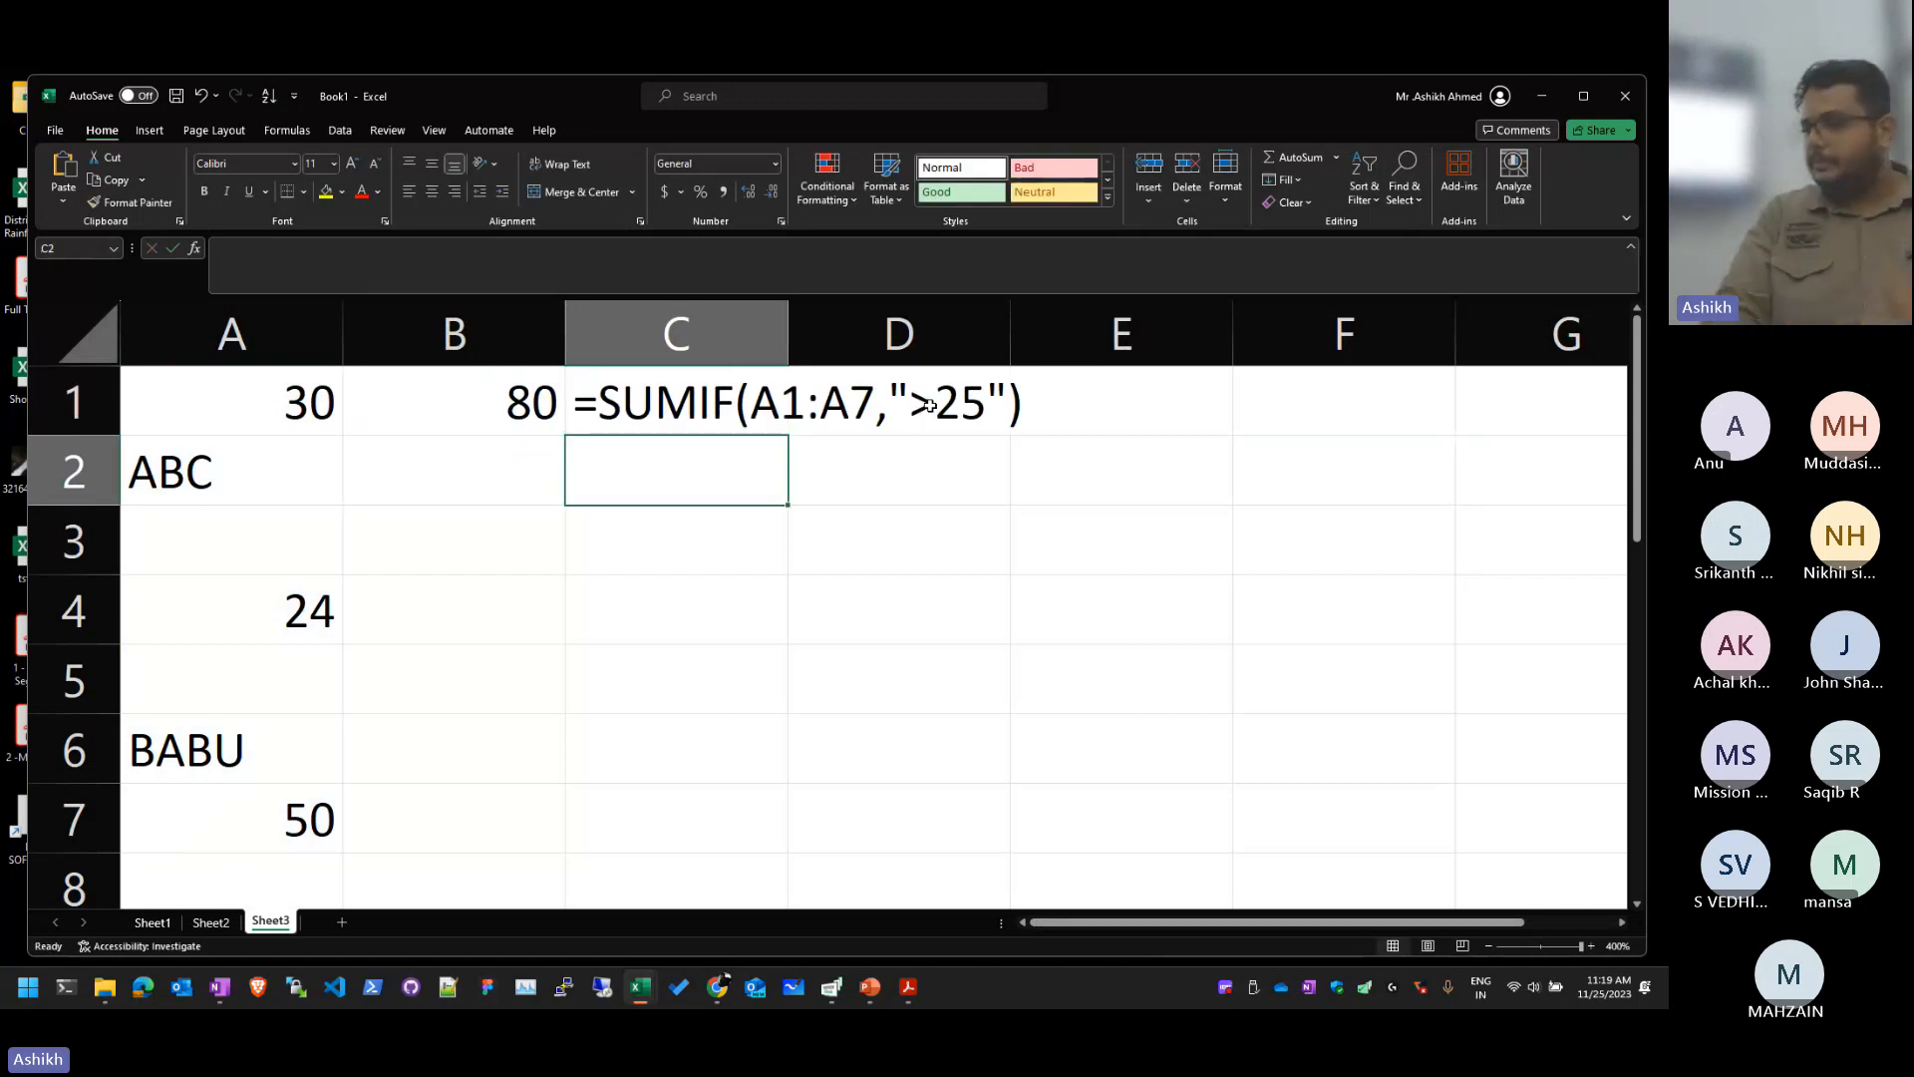
# Step: Count the numeric cells of A1:A7 in cell B2 with =COUNT(A1:A7)
pyautogui.press('Left')
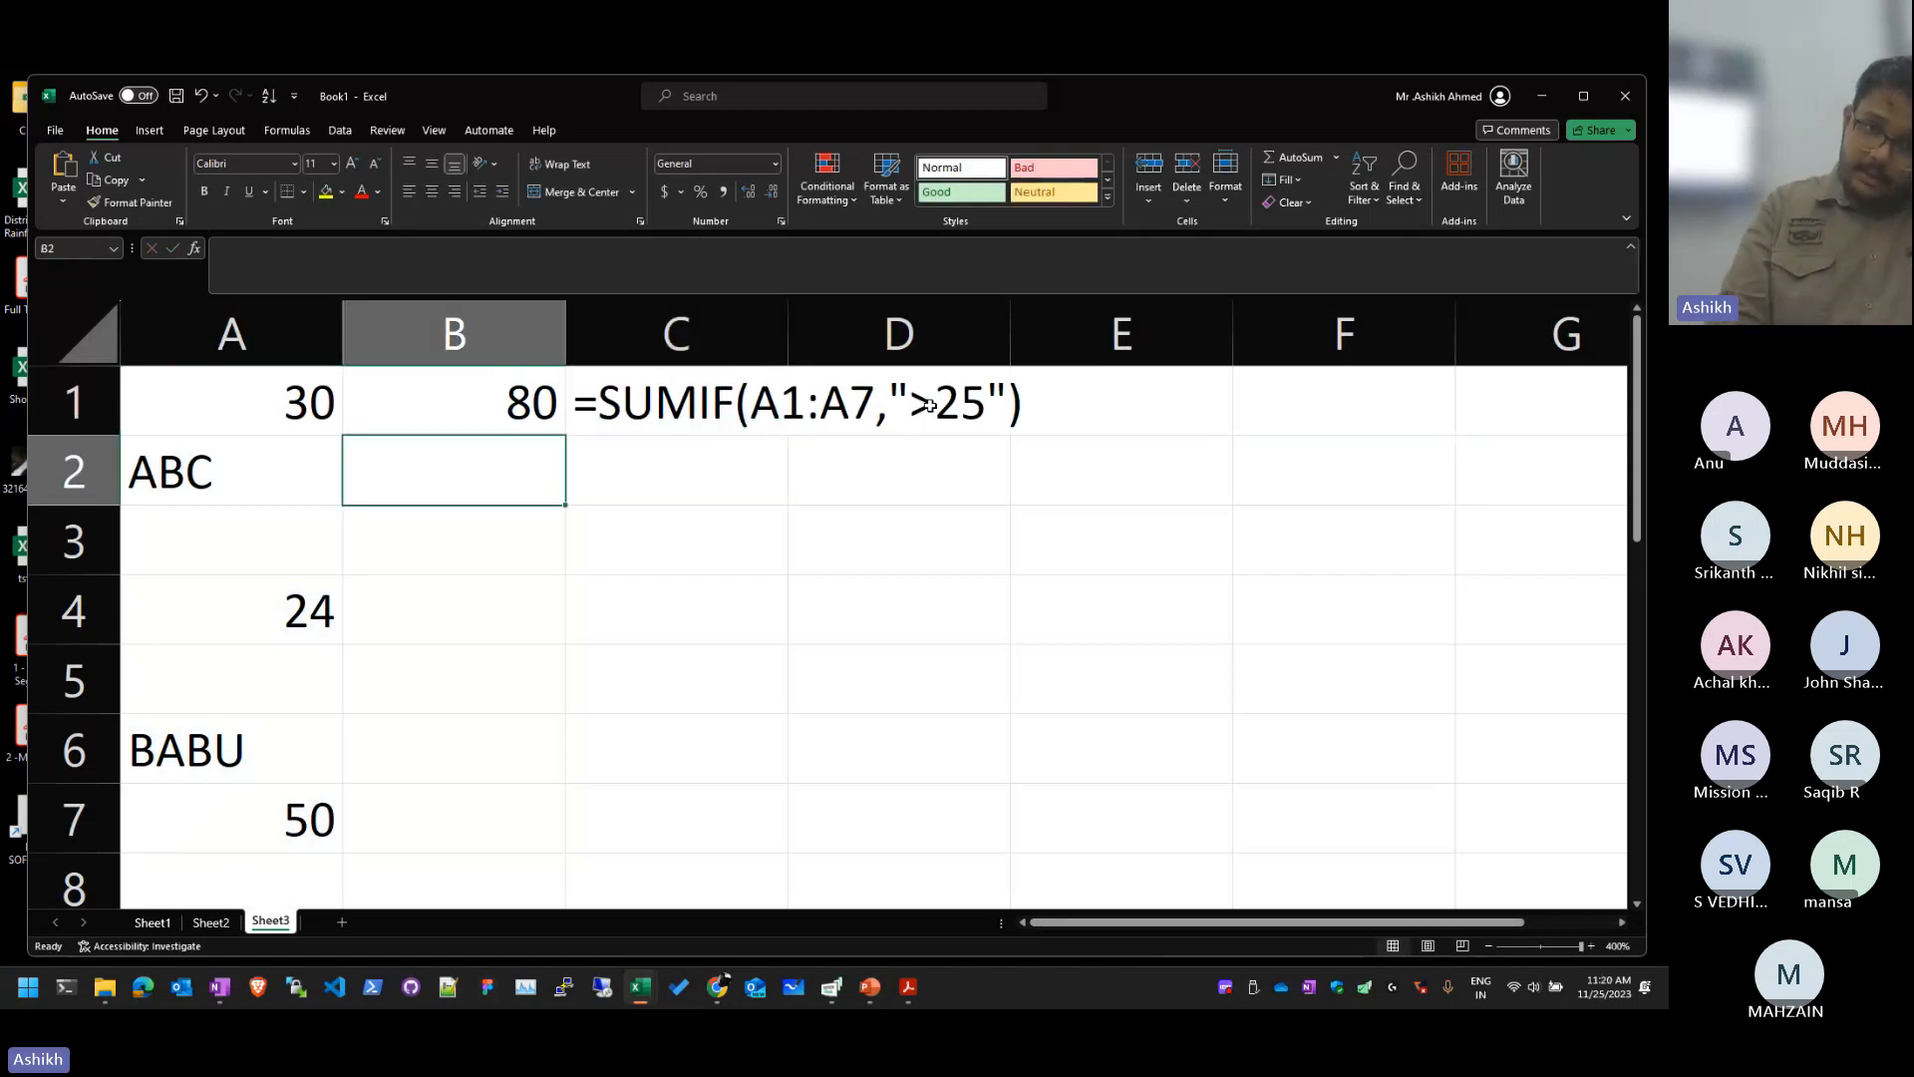
pyautogui.write('=COUNT')
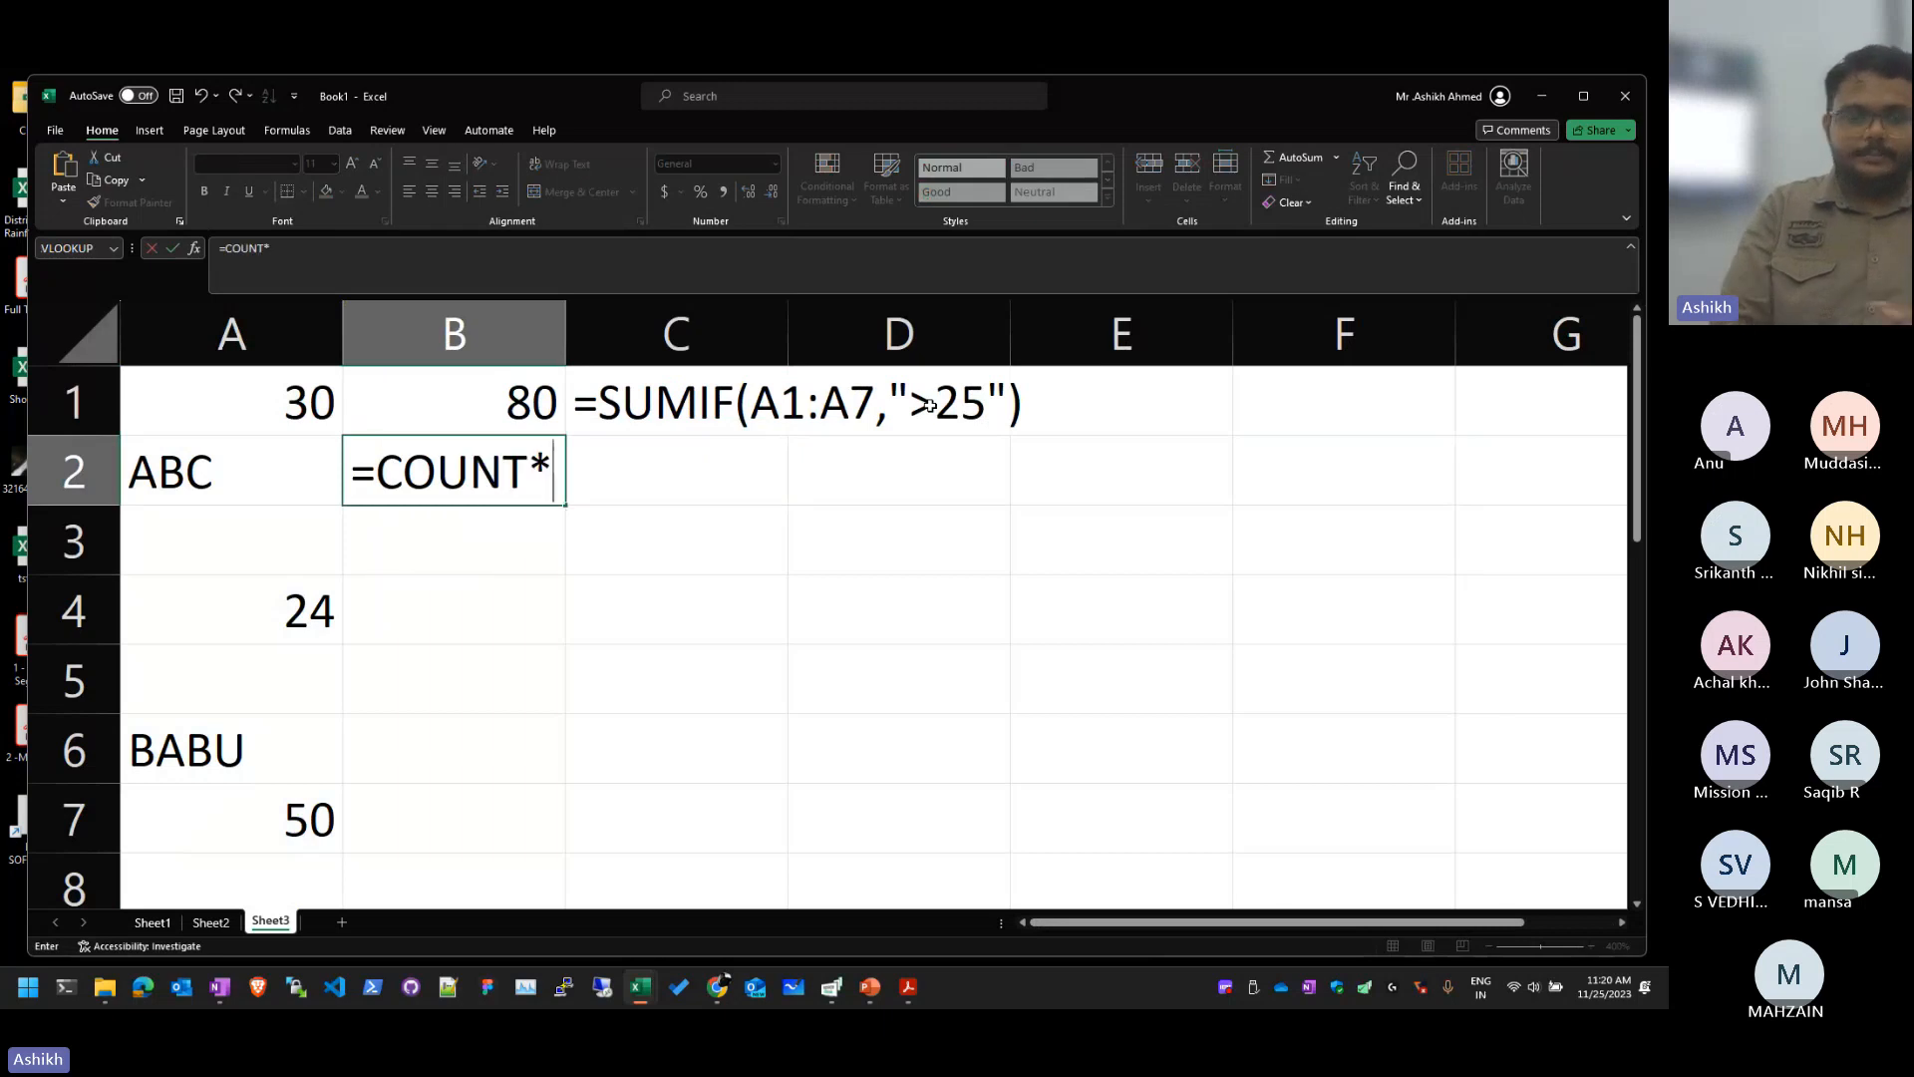
pyautogui.write('(')
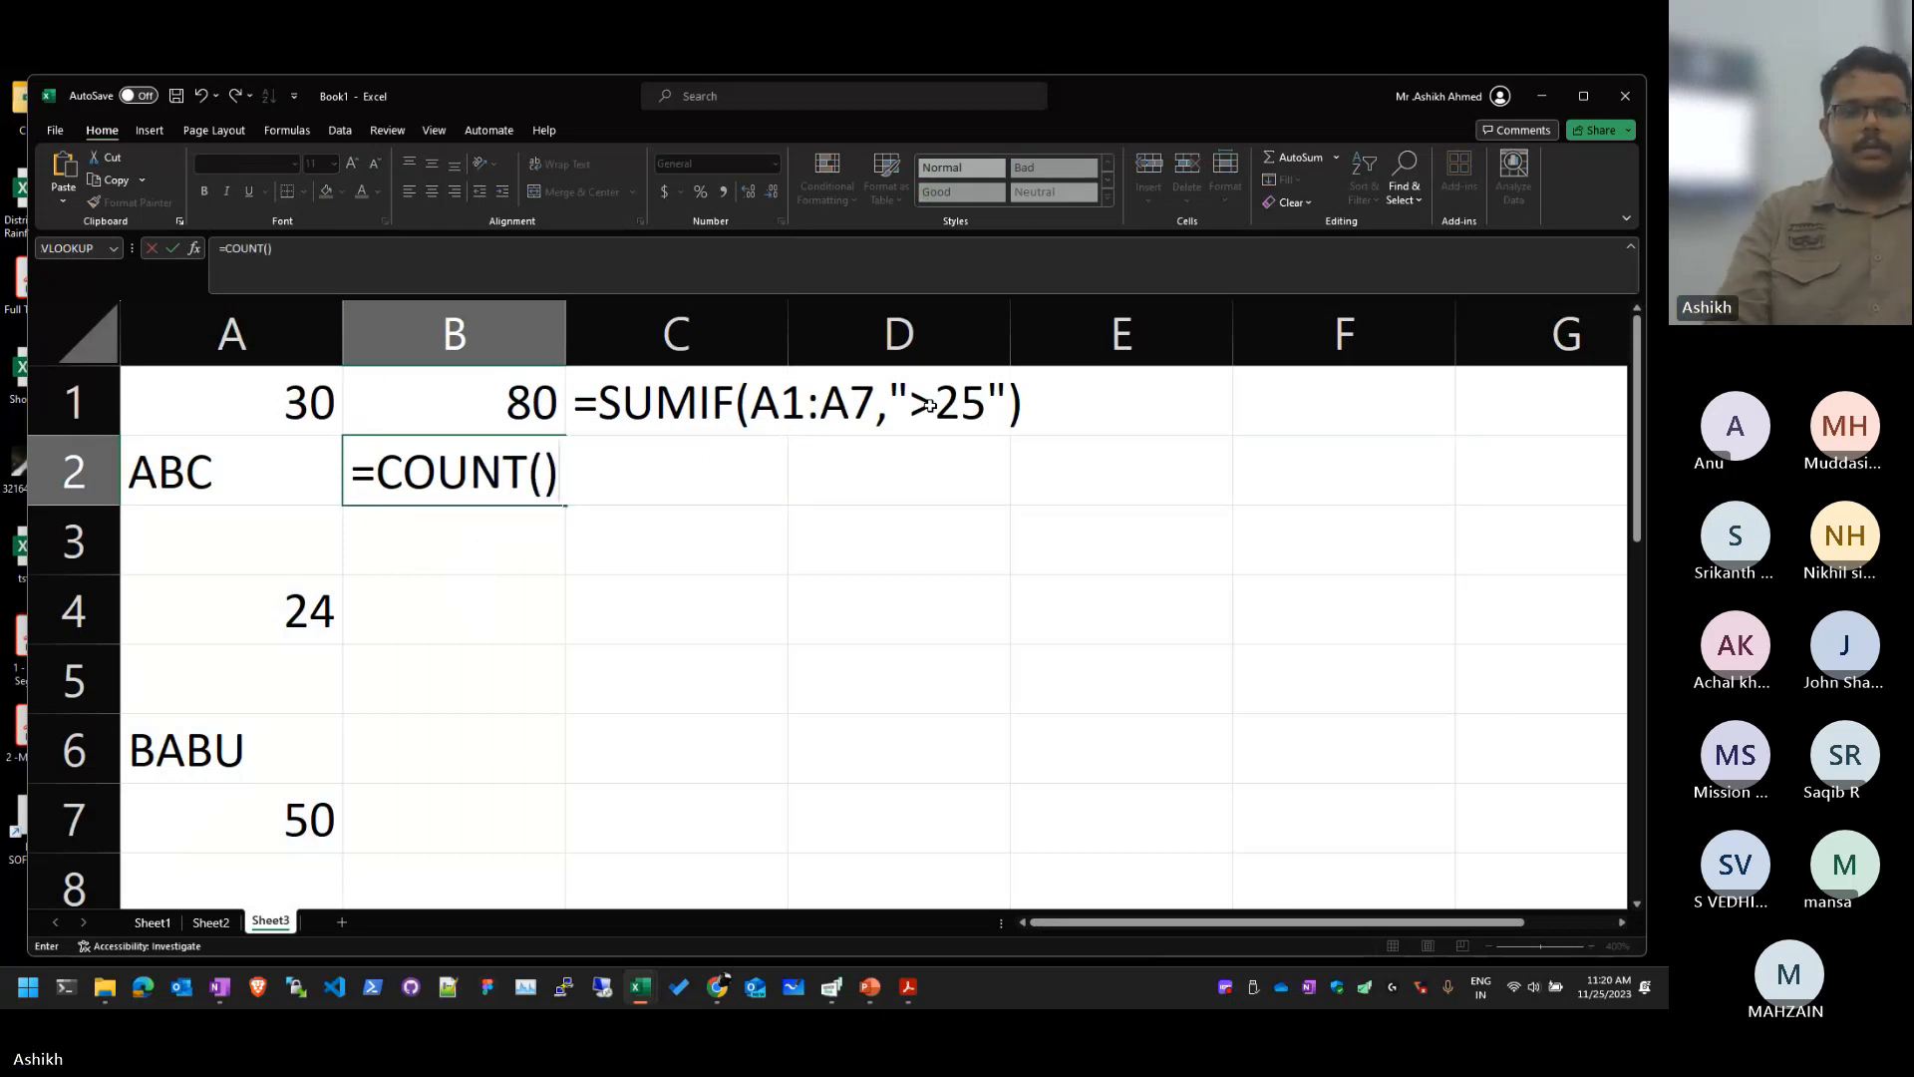
pyautogui.moveTo(289, 404); pyautogui.dragTo(299, 799)
pyautogui.write(')')
pyautogui.press('Return')
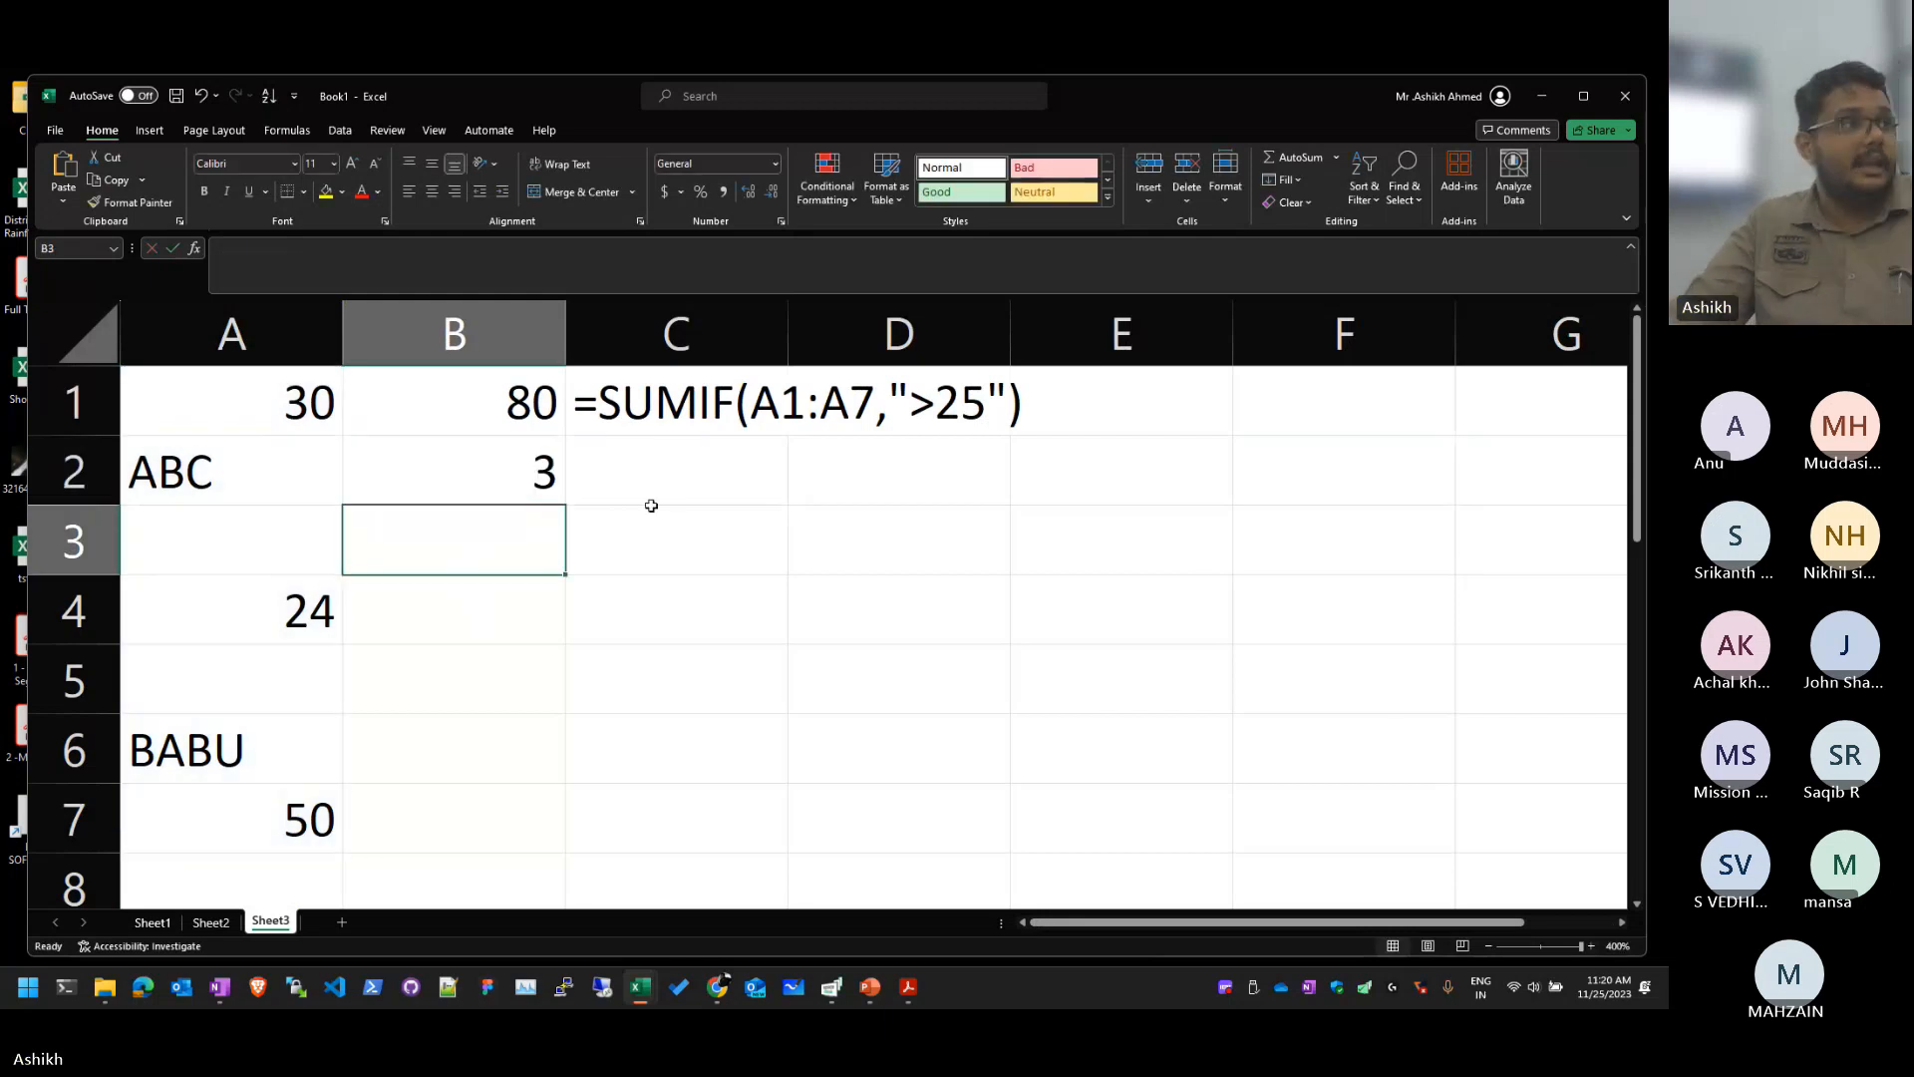
# Step: Copy the COUNT formula text from B2 and place it as plain text in C2
pyautogui.click(527, 497)
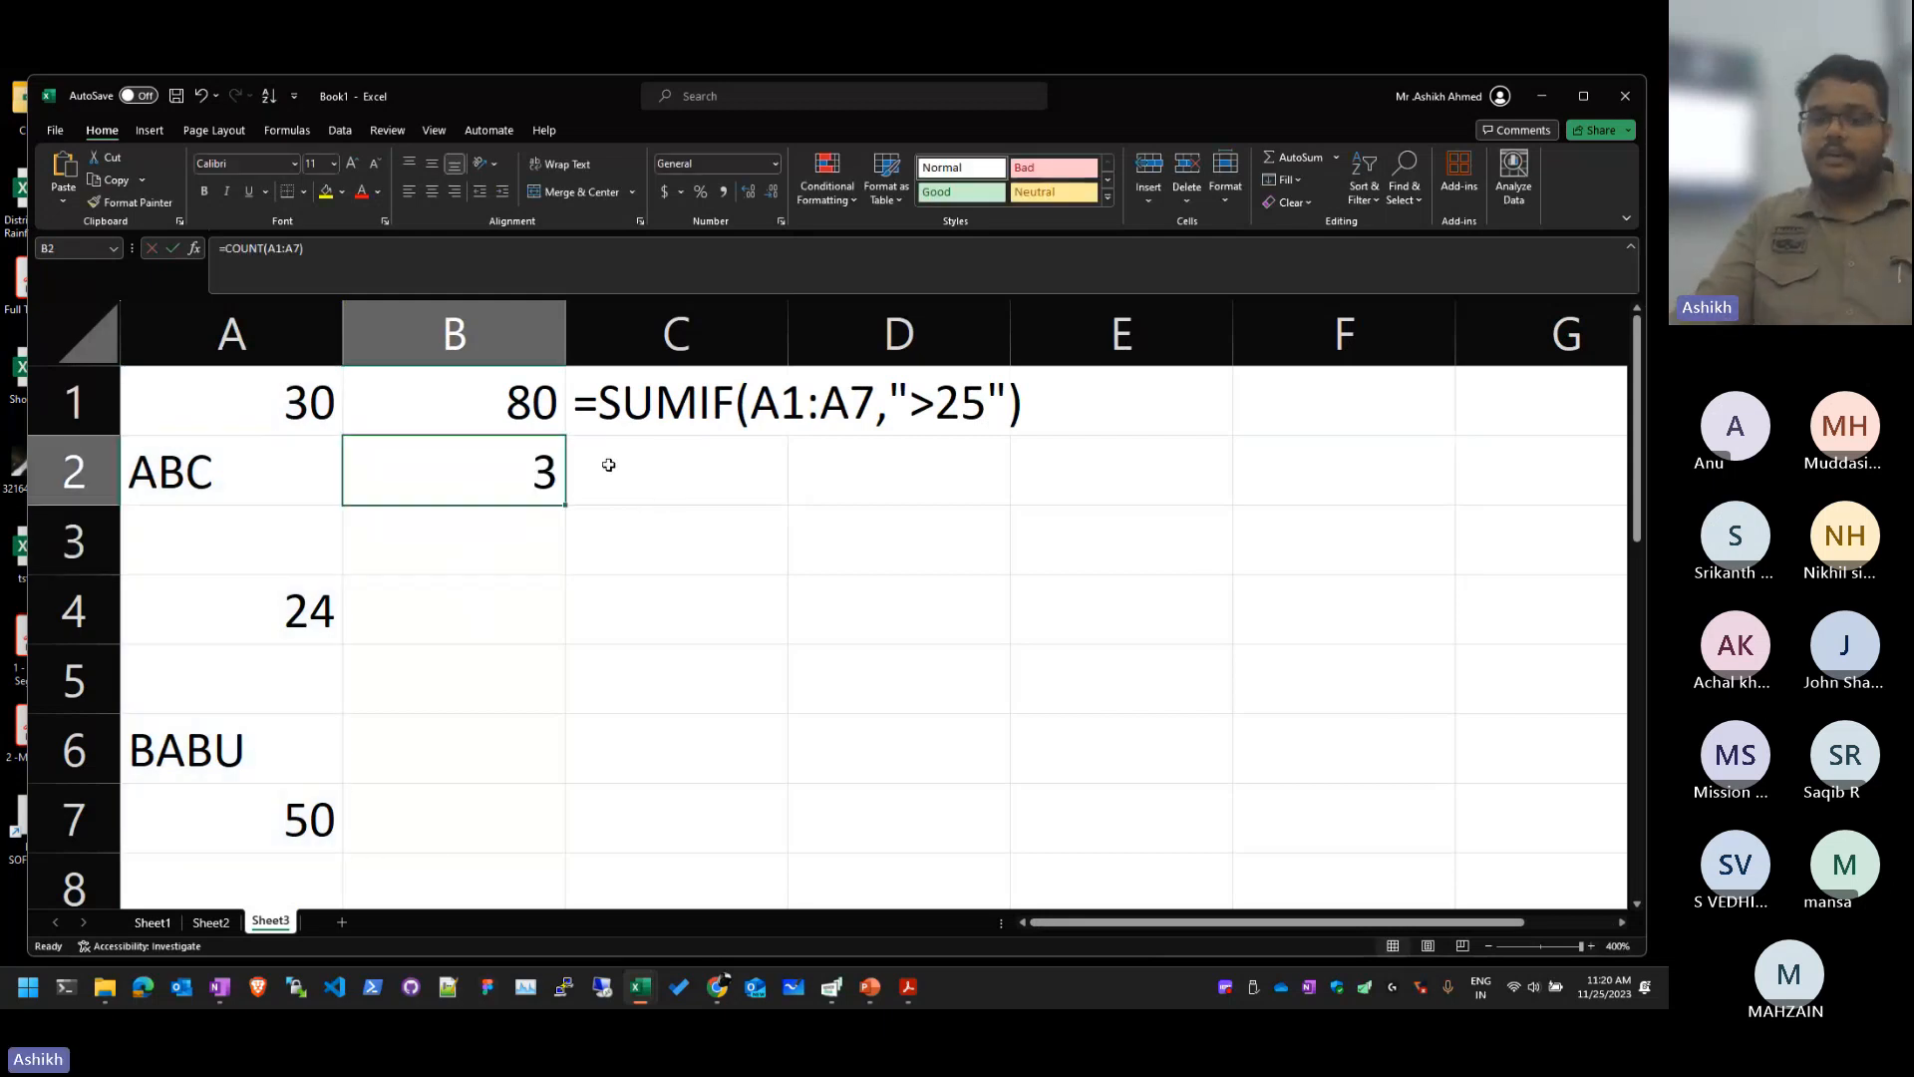
pyautogui.doubleClick(518, 474)
pyautogui.hotkey('ctrl', 'a')
pyautogui.hotkey('ctrl', 'c')
pyautogui.press('Return')
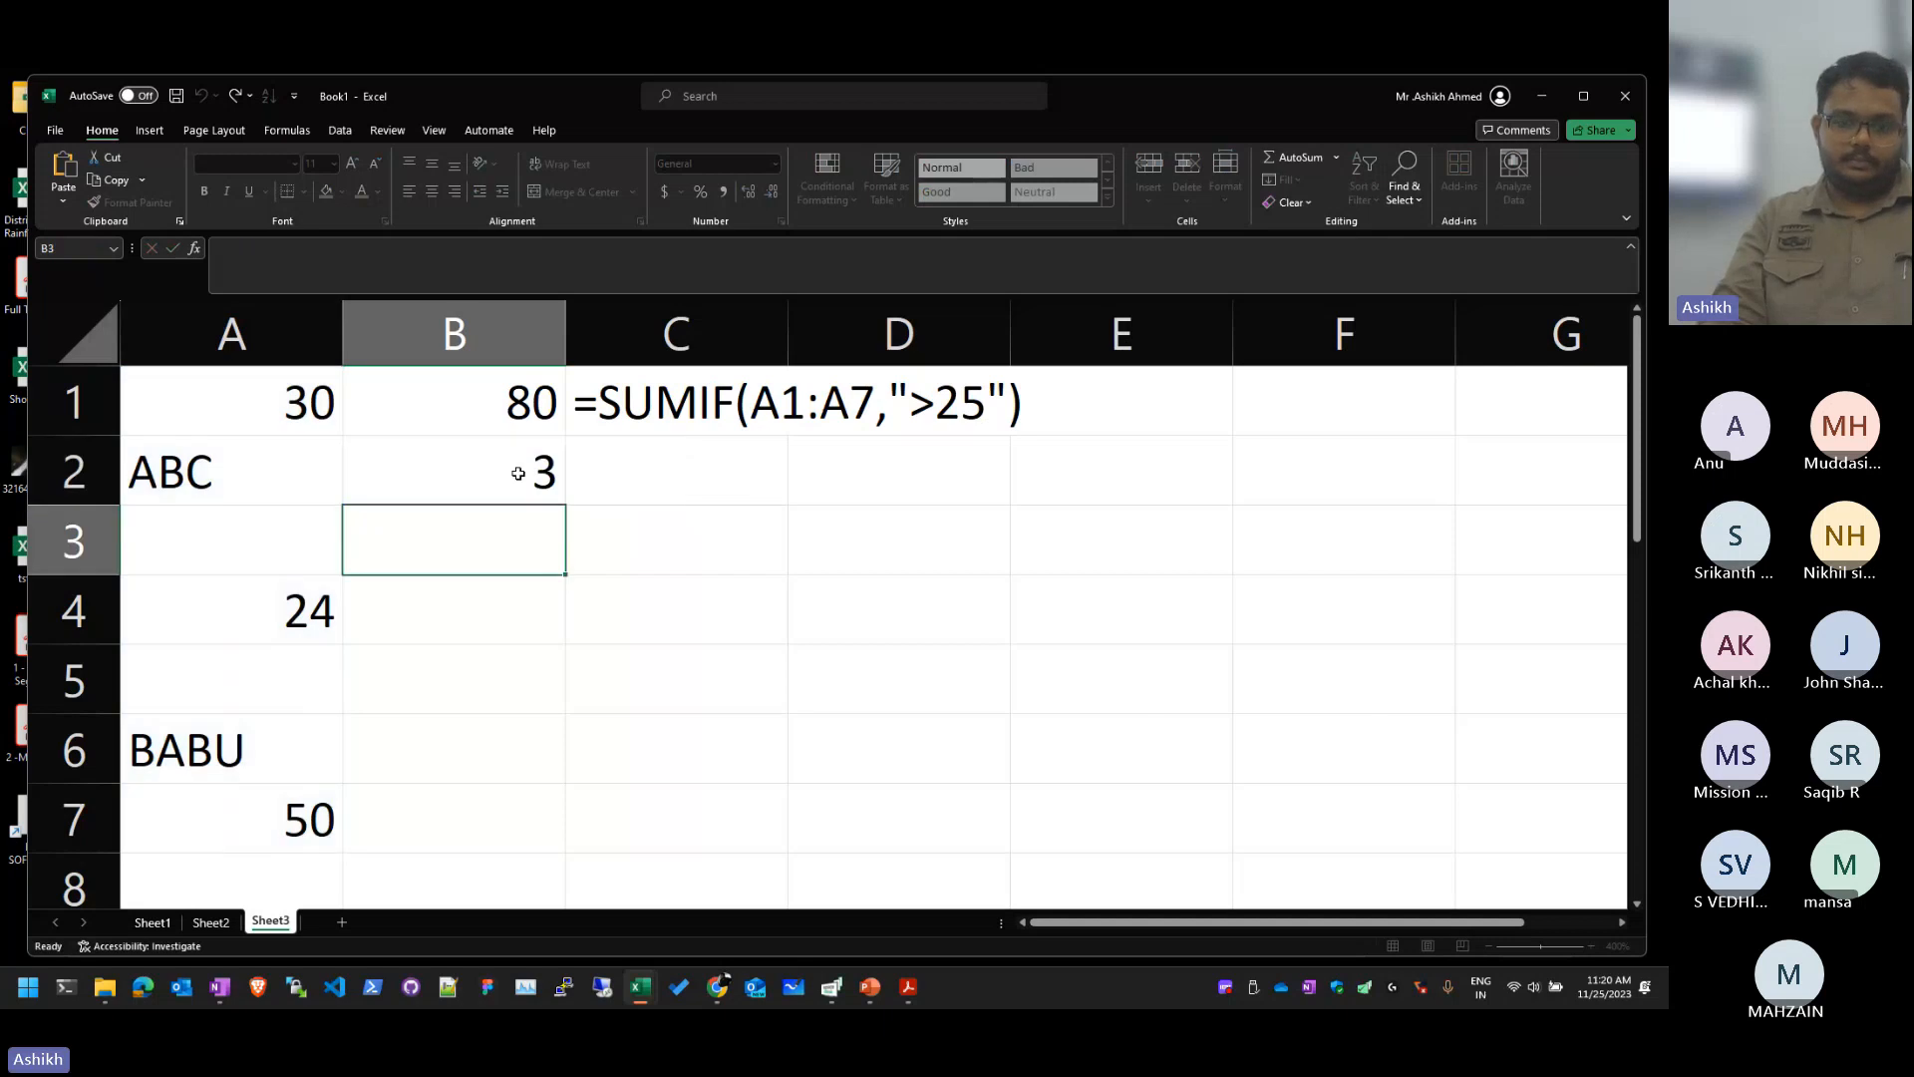
pyautogui.press('Up')
pyautogui.press('Right')
pyautogui.write("'")
pyautogui.hotkey('ctrl', 'v')
pyautogui.press('Return')
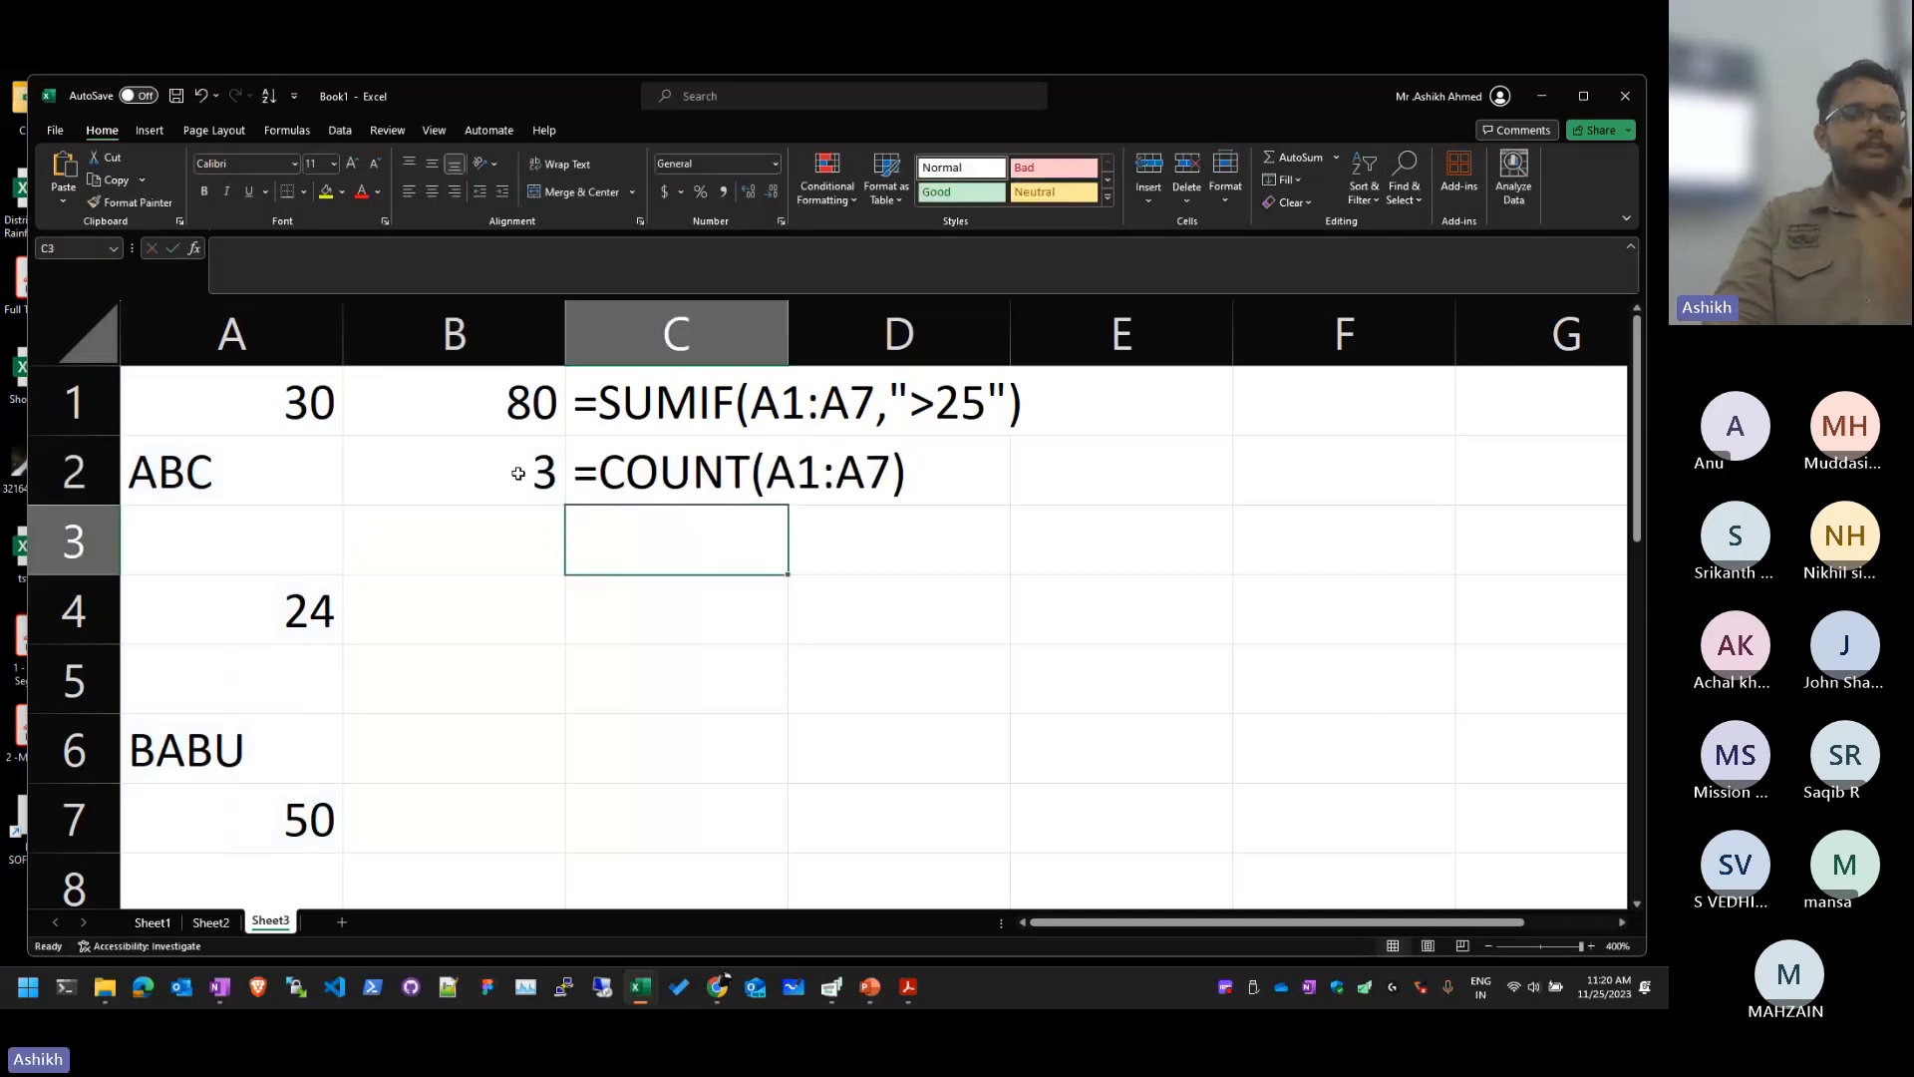
# Step: Count the non-empty cells of A1:A7 in cell B3 with the COUNTA function
pyautogui.press('Up')
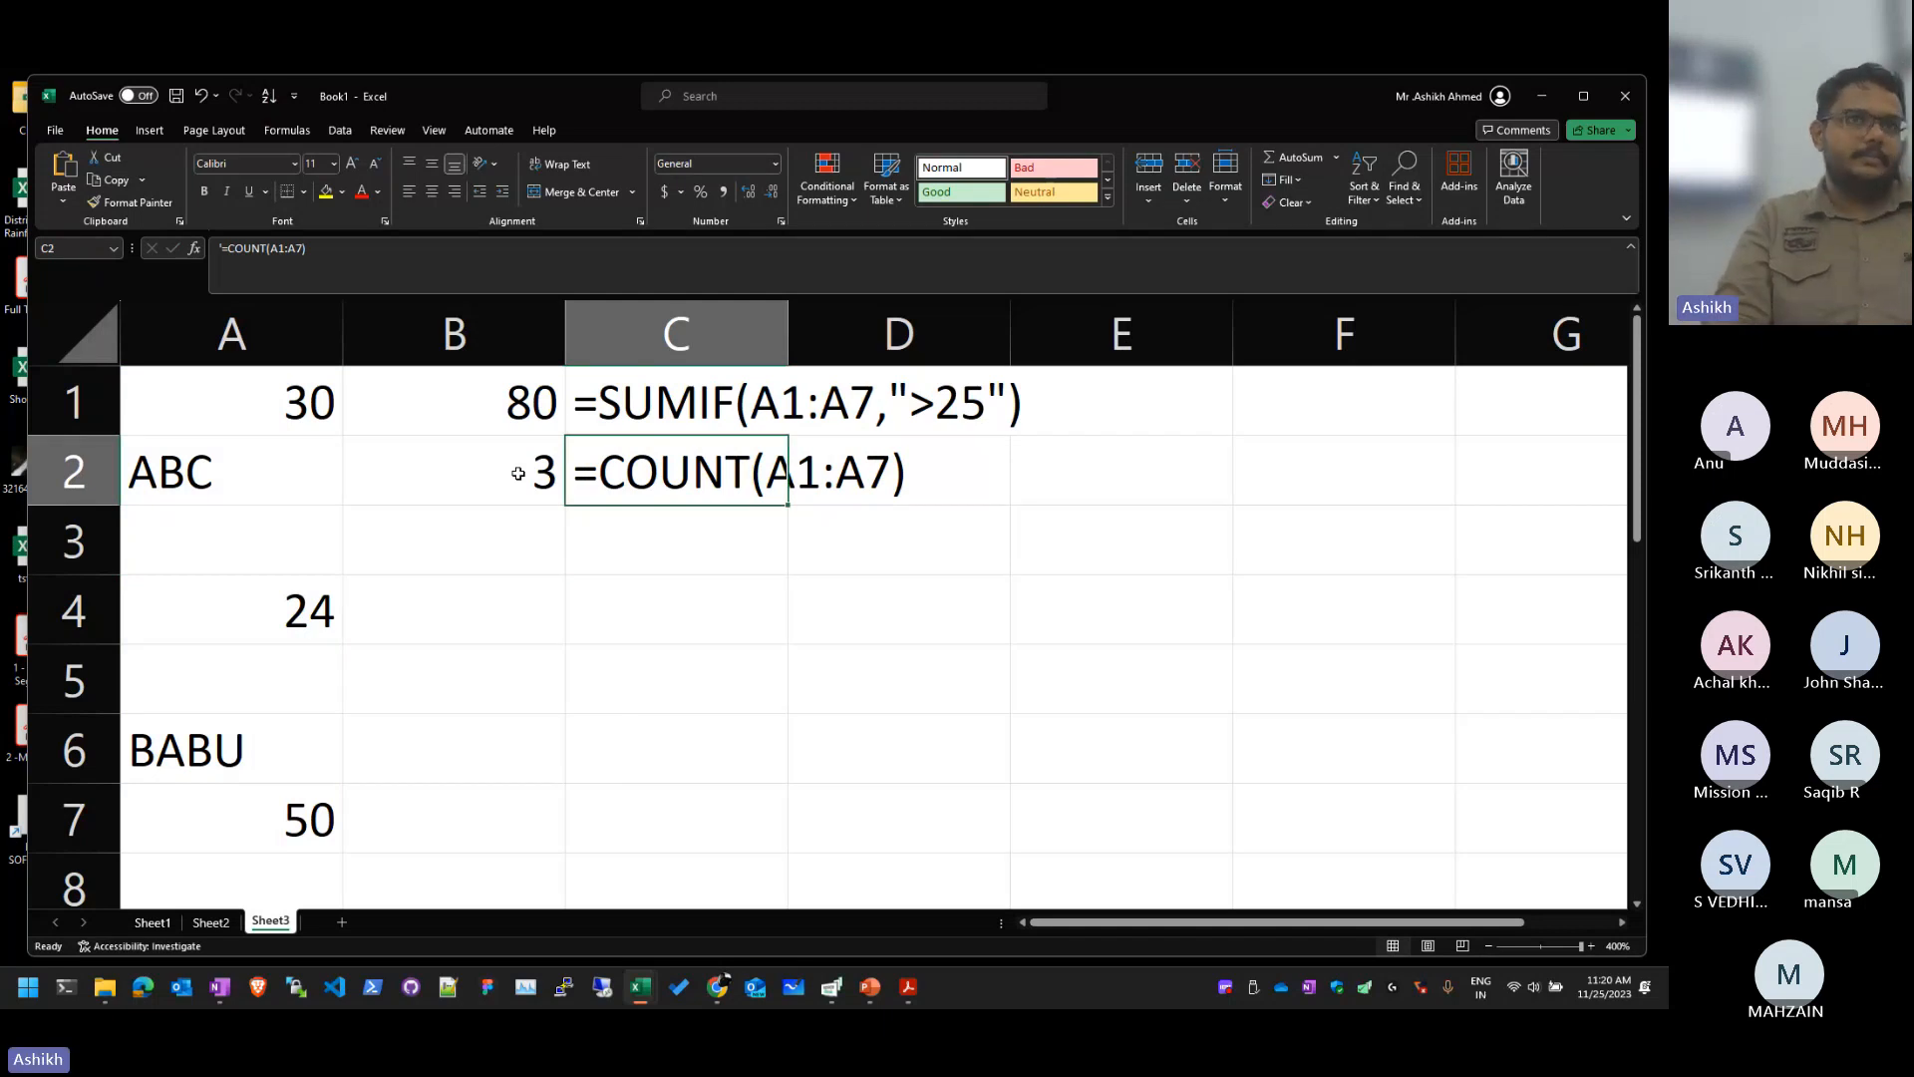
pyautogui.press('Left')
pyautogui.press('Left')
pyautogui.press('Down')
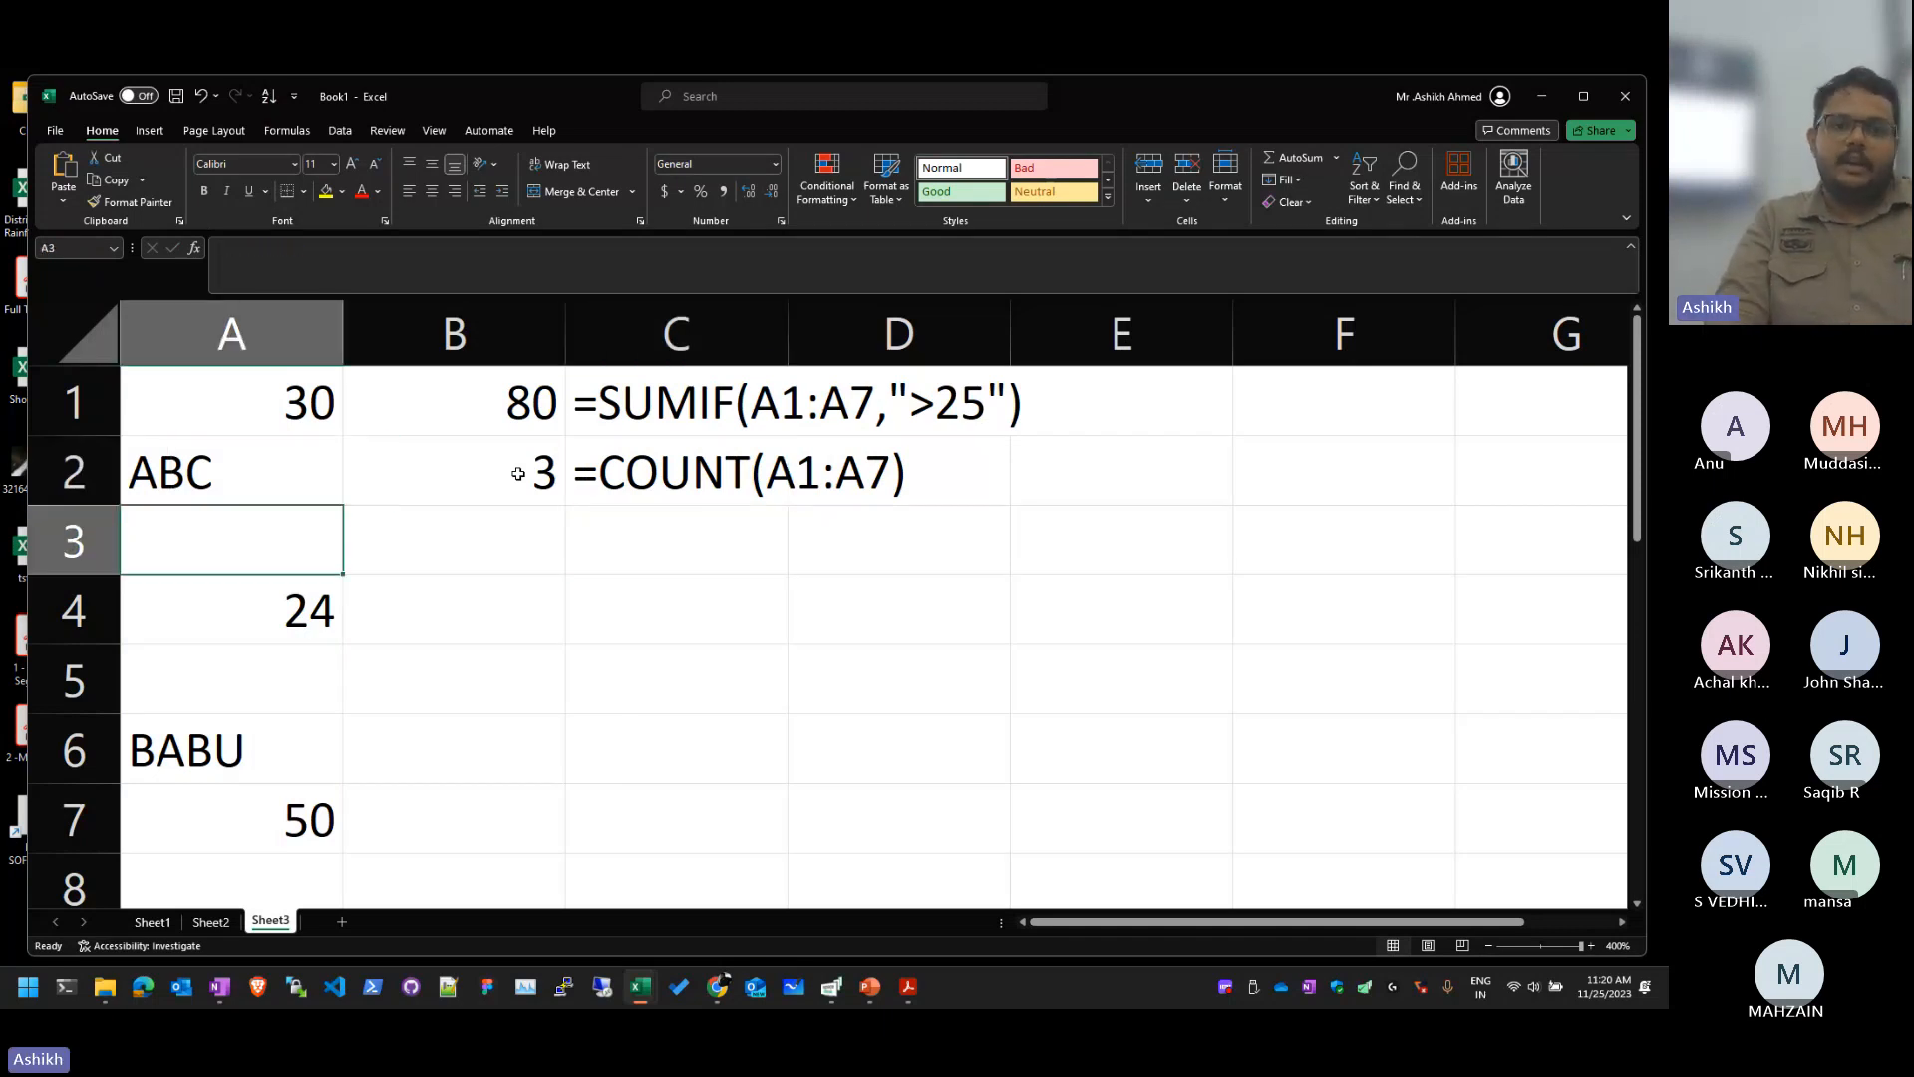
pyautogui.press('Right')
pyautogui.press('Right')
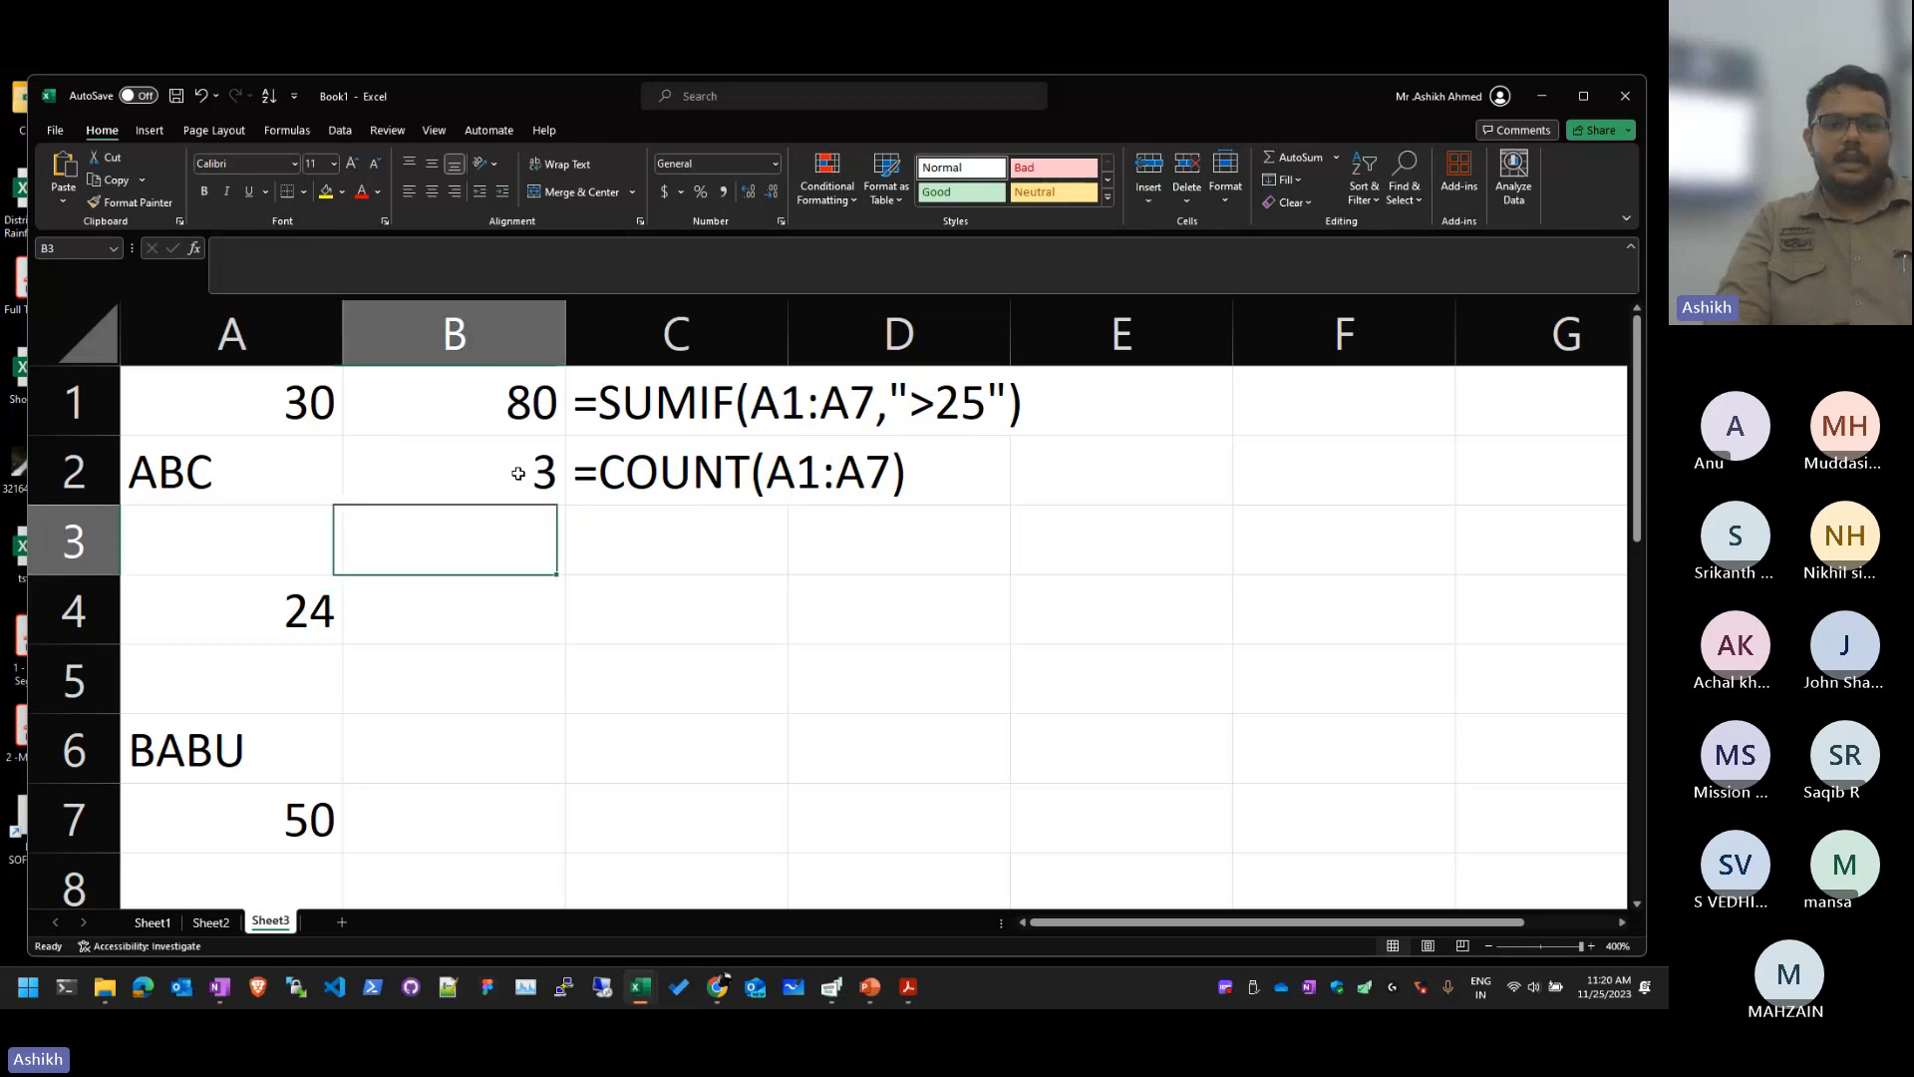
pyautogui.press('Left')
pyautogui.write('=VPI')
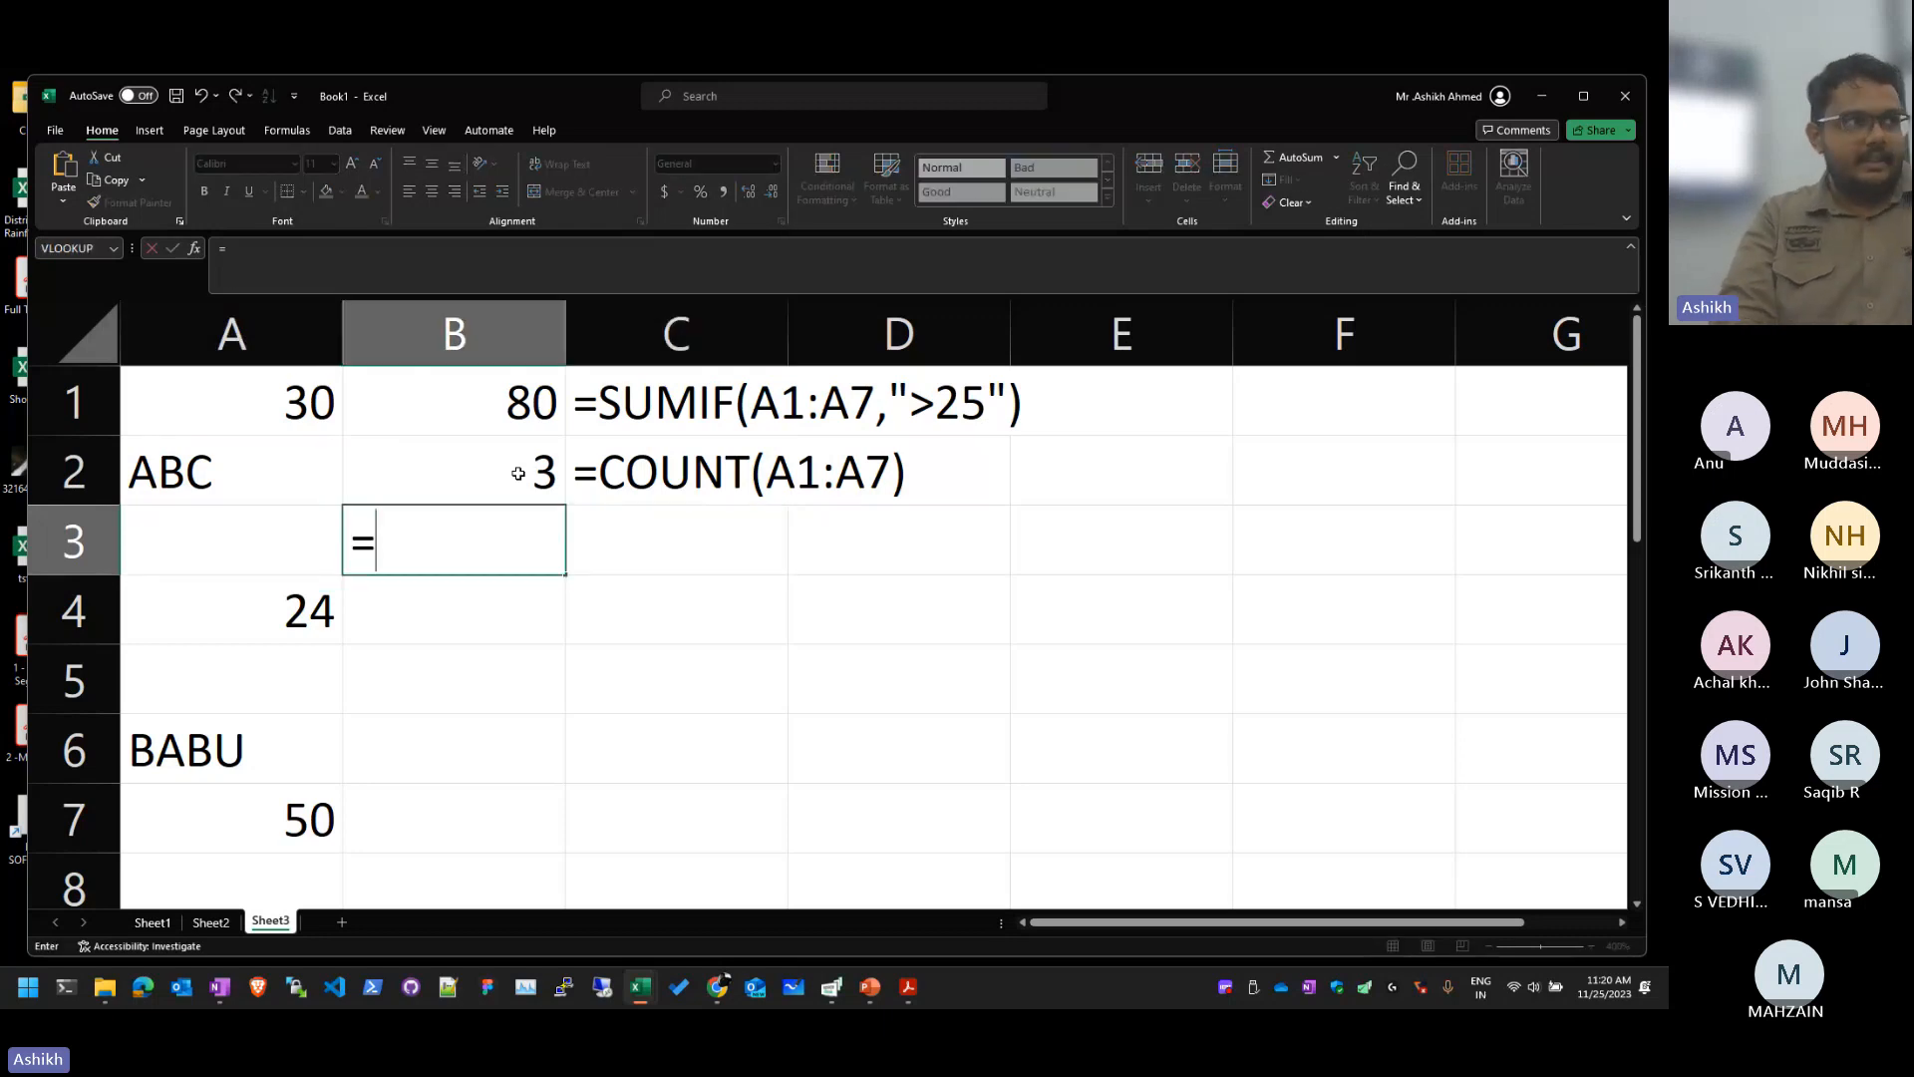
pyautogui.press('BackSpace')
pyautogui.press('BackSpace')
pyautogui.press('BackSpace')
pyautogui.write('COU')
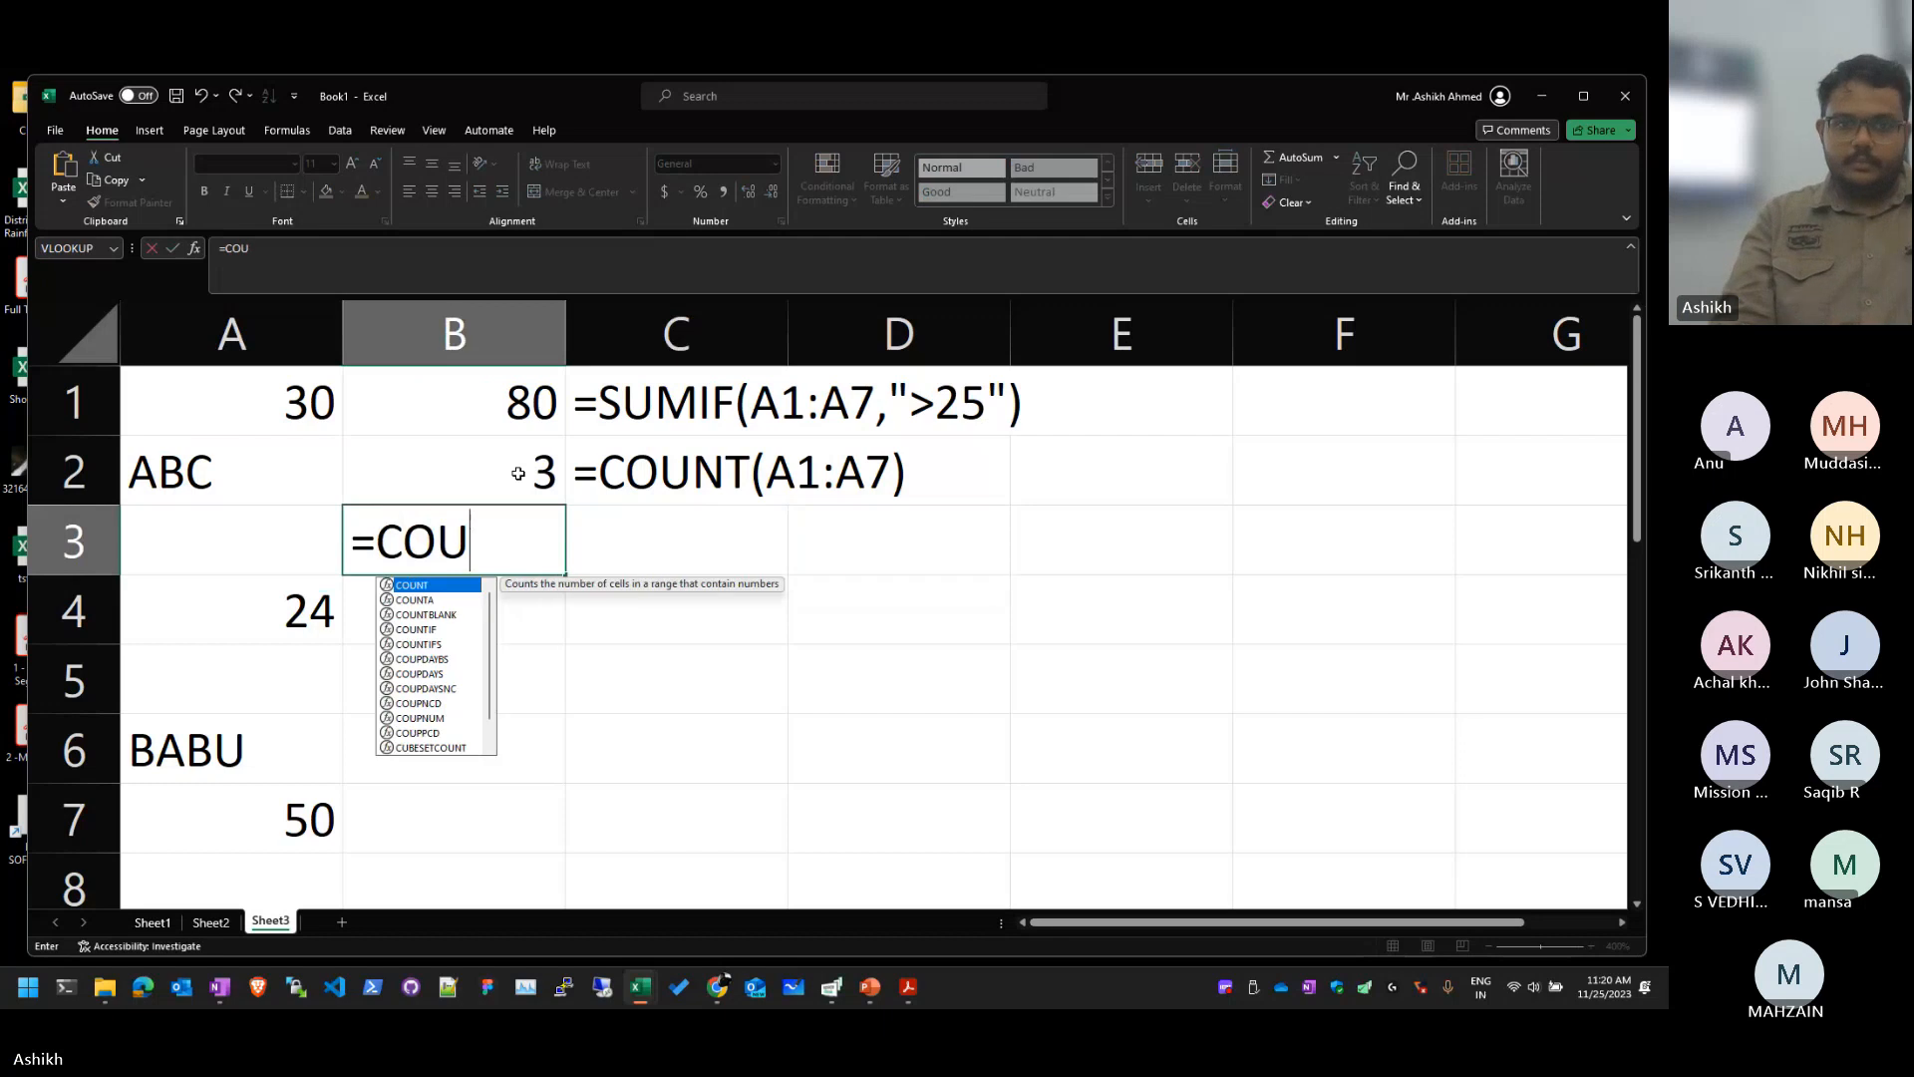
pyautogui.press('Down')
pyautogui.press('Tab')
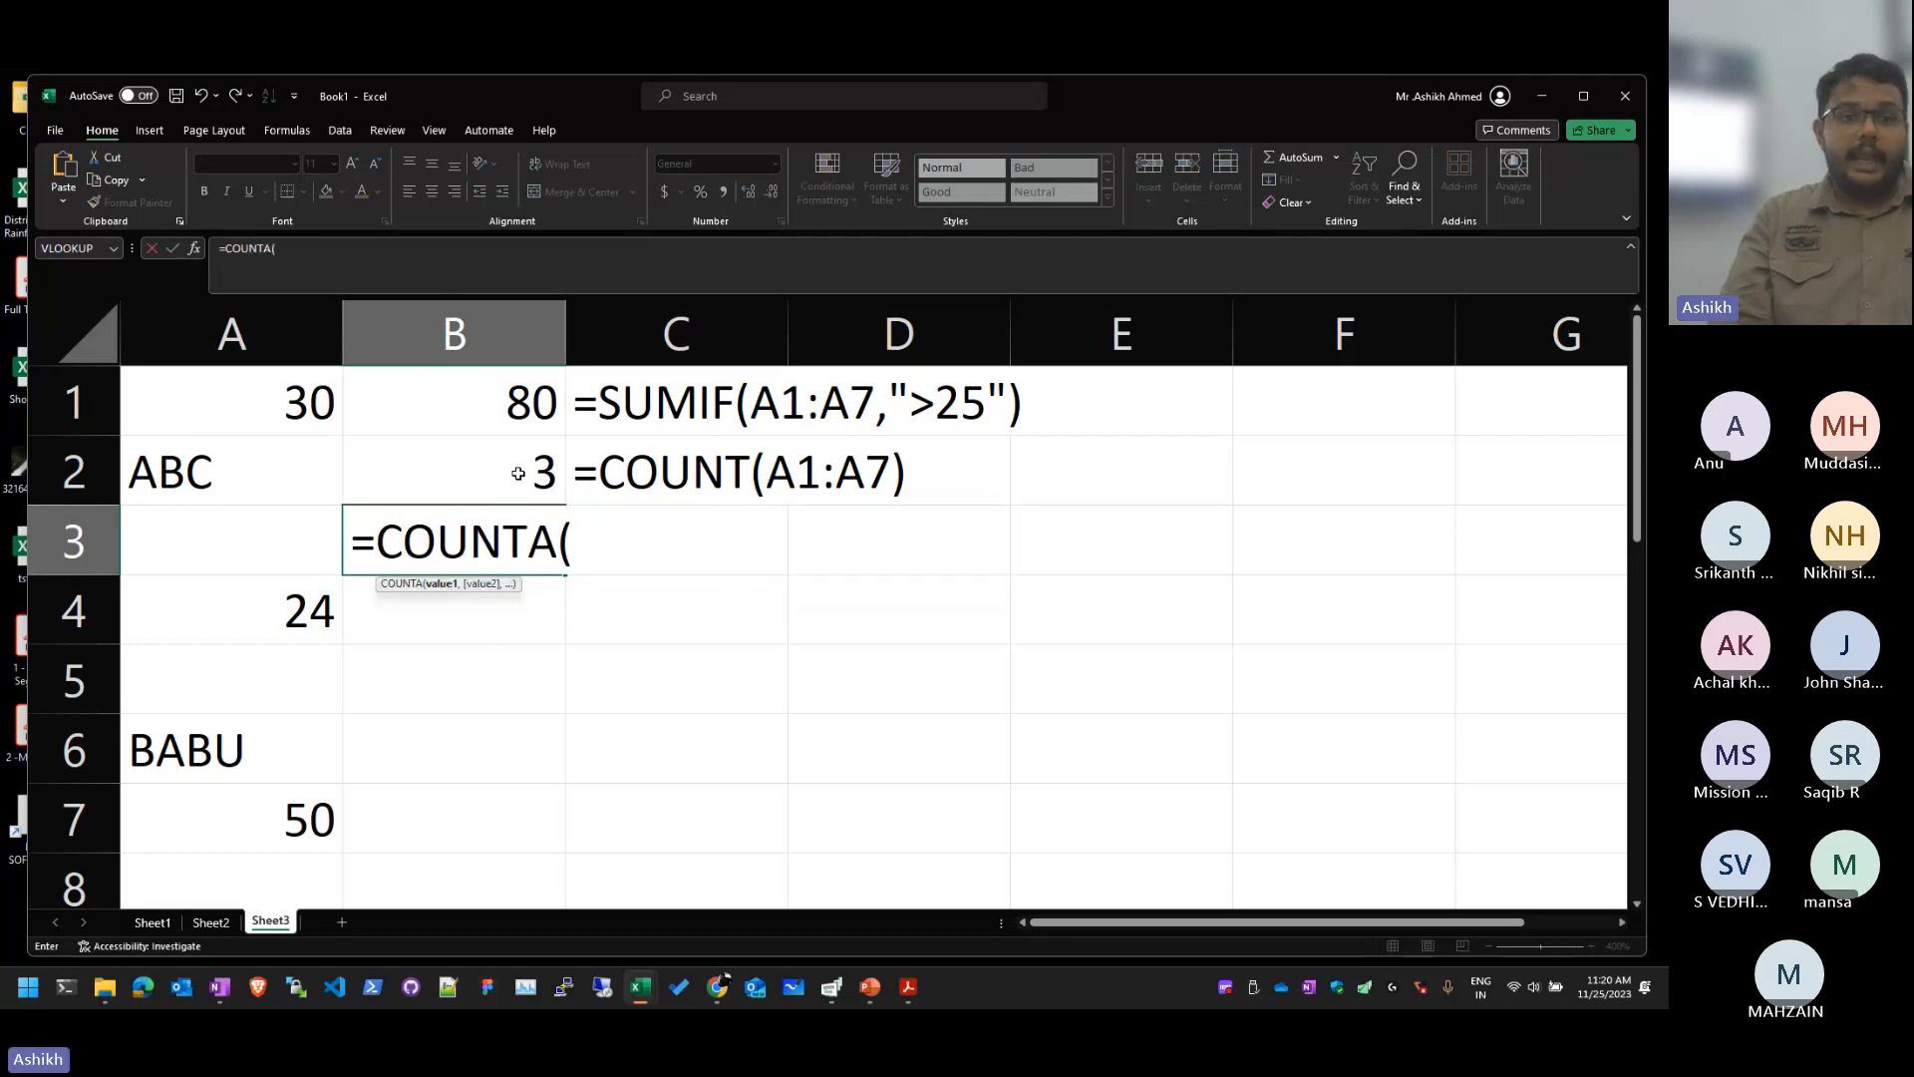
pyautogui.moveTo(239, 399); pyautogui.dragTo(241, 832)
pyautogui.hotkey('ctrl', 'Return')
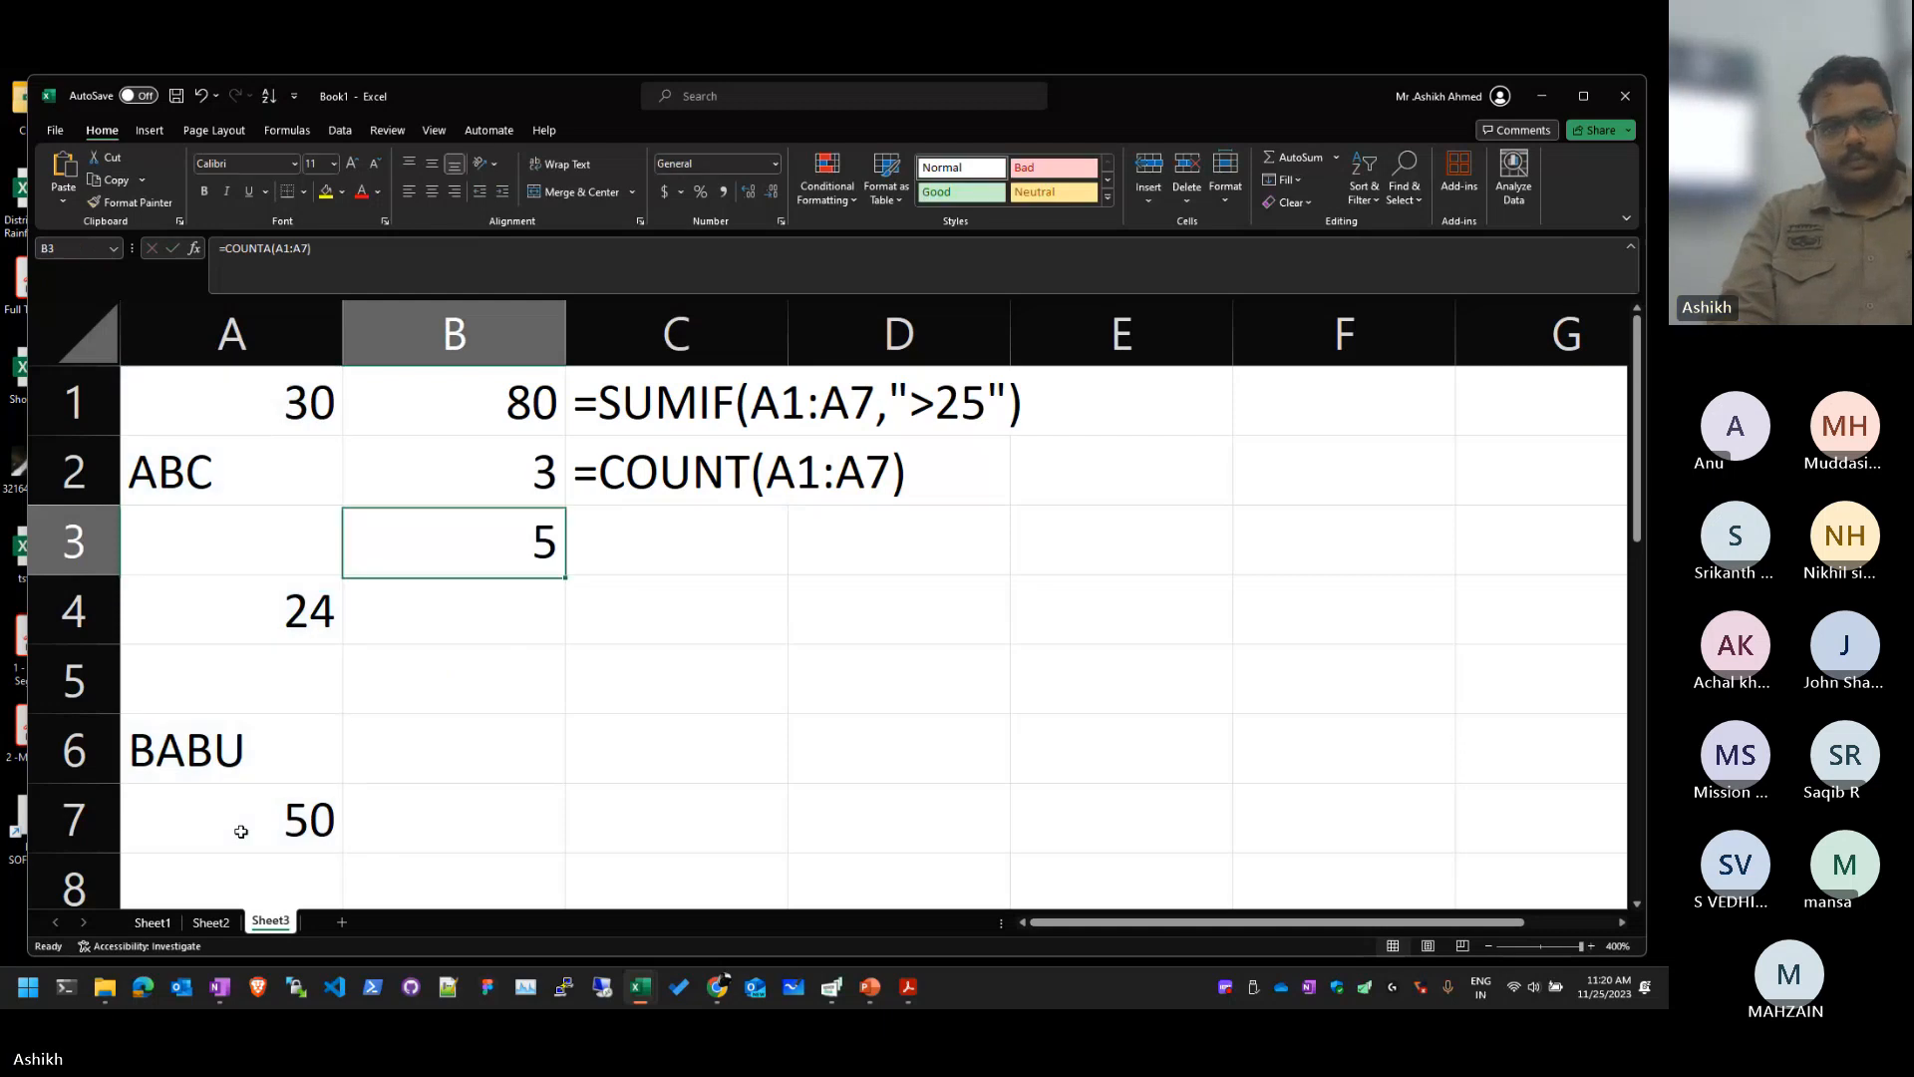
# Step: Copy the COUNTA formula text from B3 and place it as plain text in C3
pyautogui.press('F2')
pyautogui.hotkey('shift', 'Home')
pyautogui.hotkey('ctrl', 'c')
pyautogui.press('Tab')
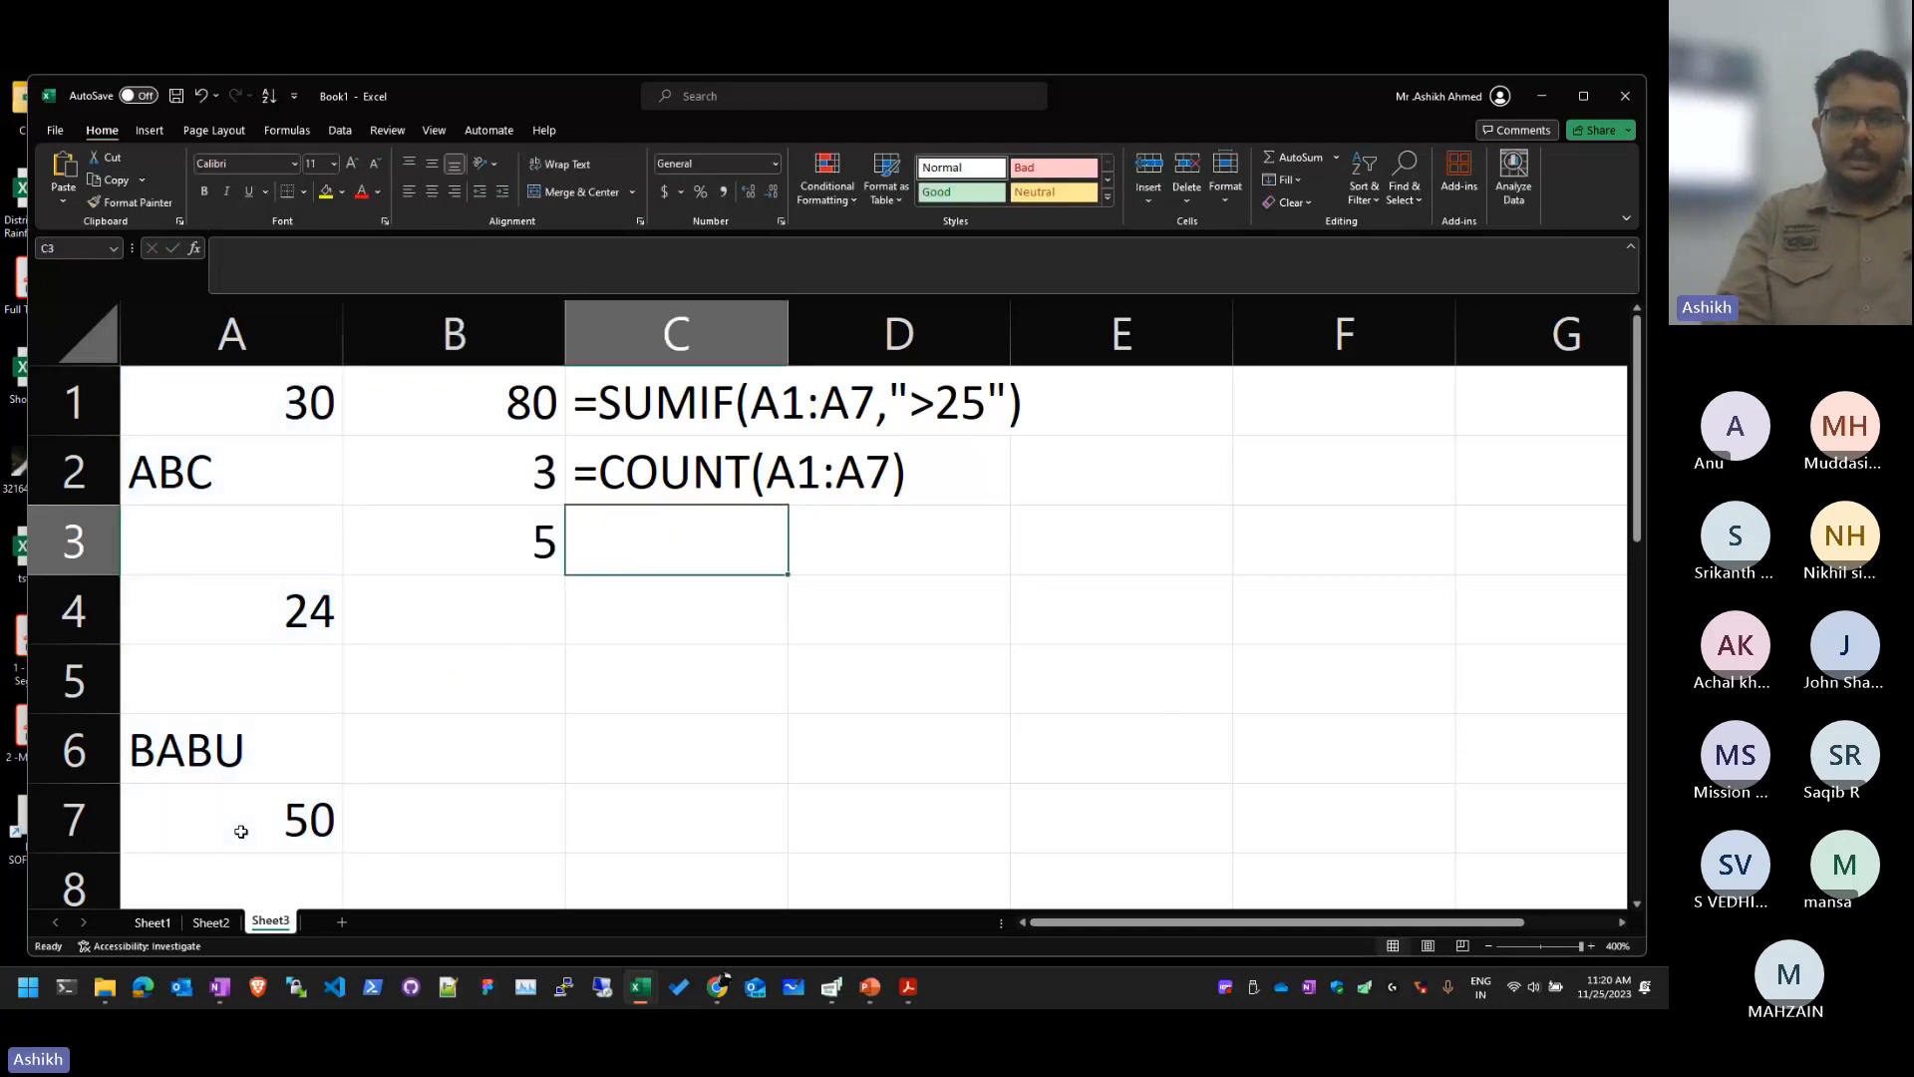
pyautogui.write("'")
pyautogui.hotkey('ctrl', 'v')
pyautogui.press('Return')
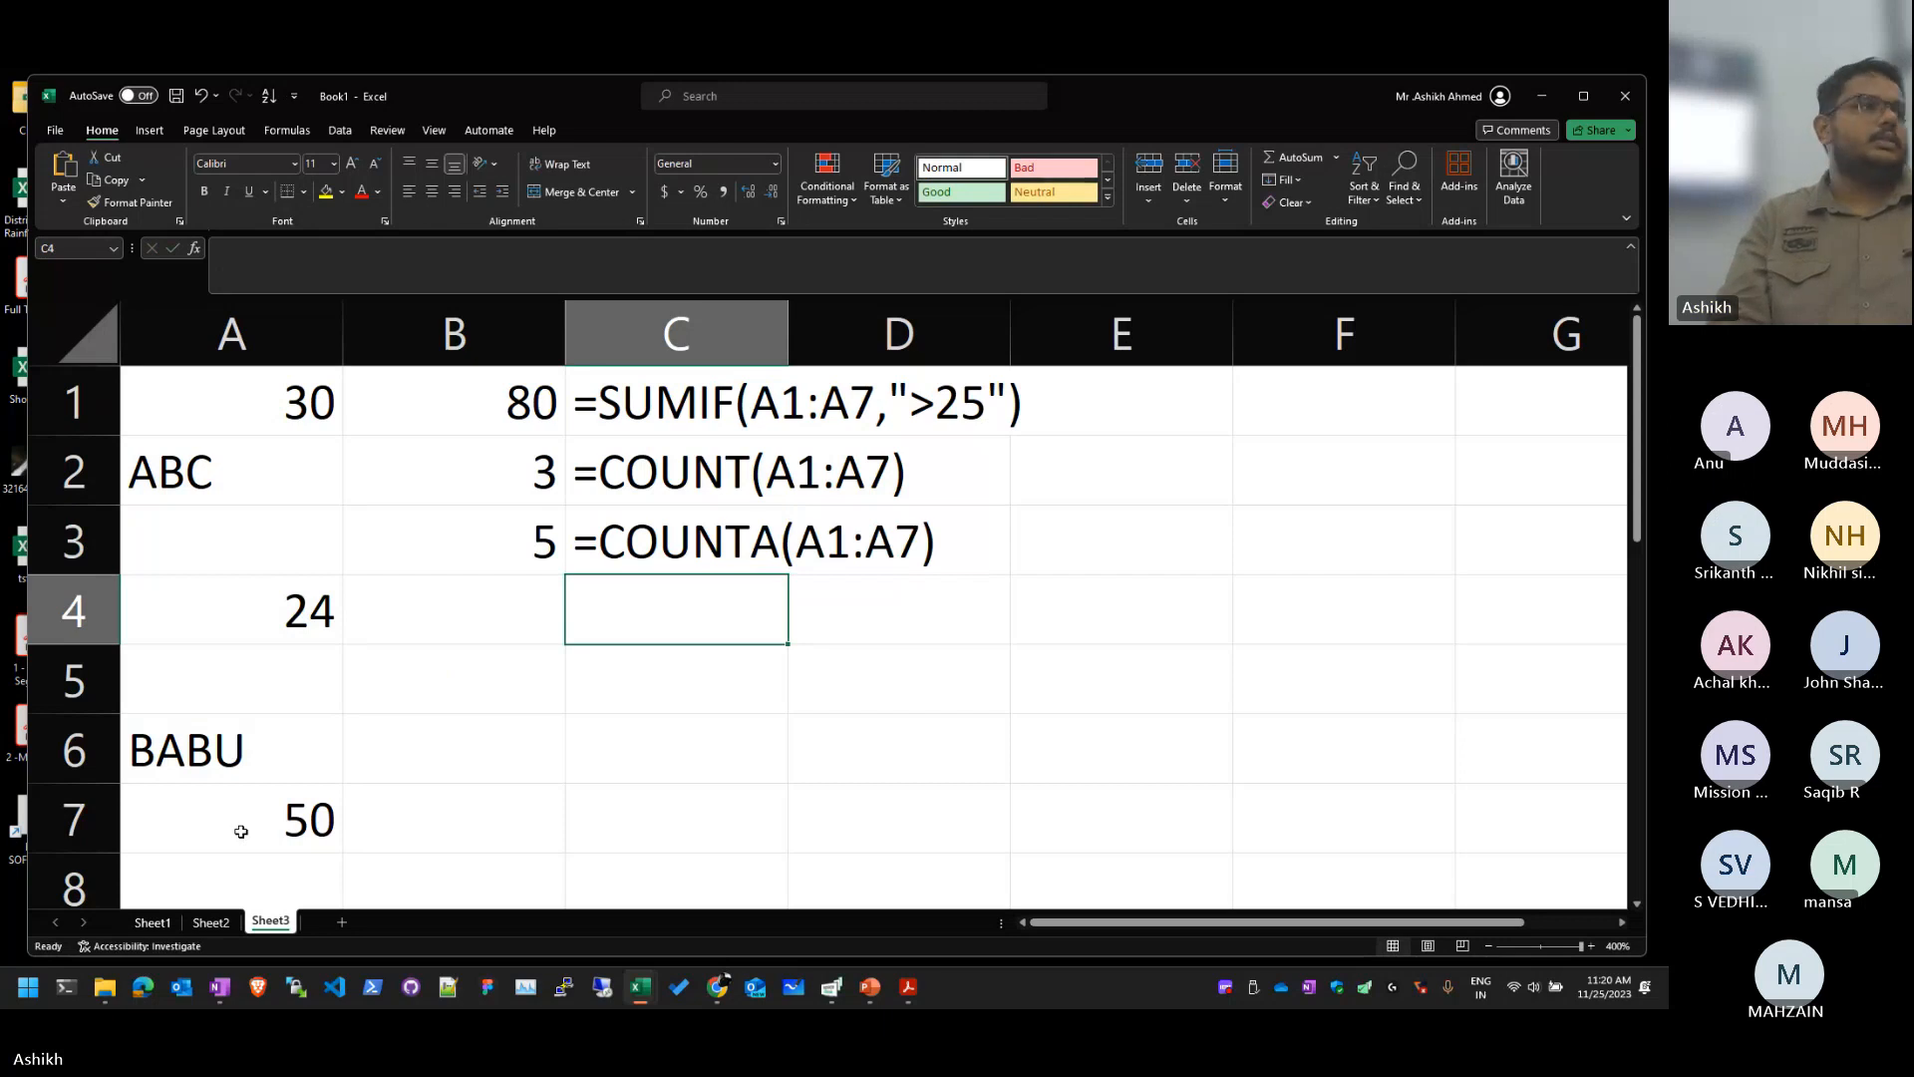
# Step: Go through the filled and empty cells of A1:A7 to check them against the COUNTA result in B3
pyautogui.press('Up')
pyautogui.press('Left')
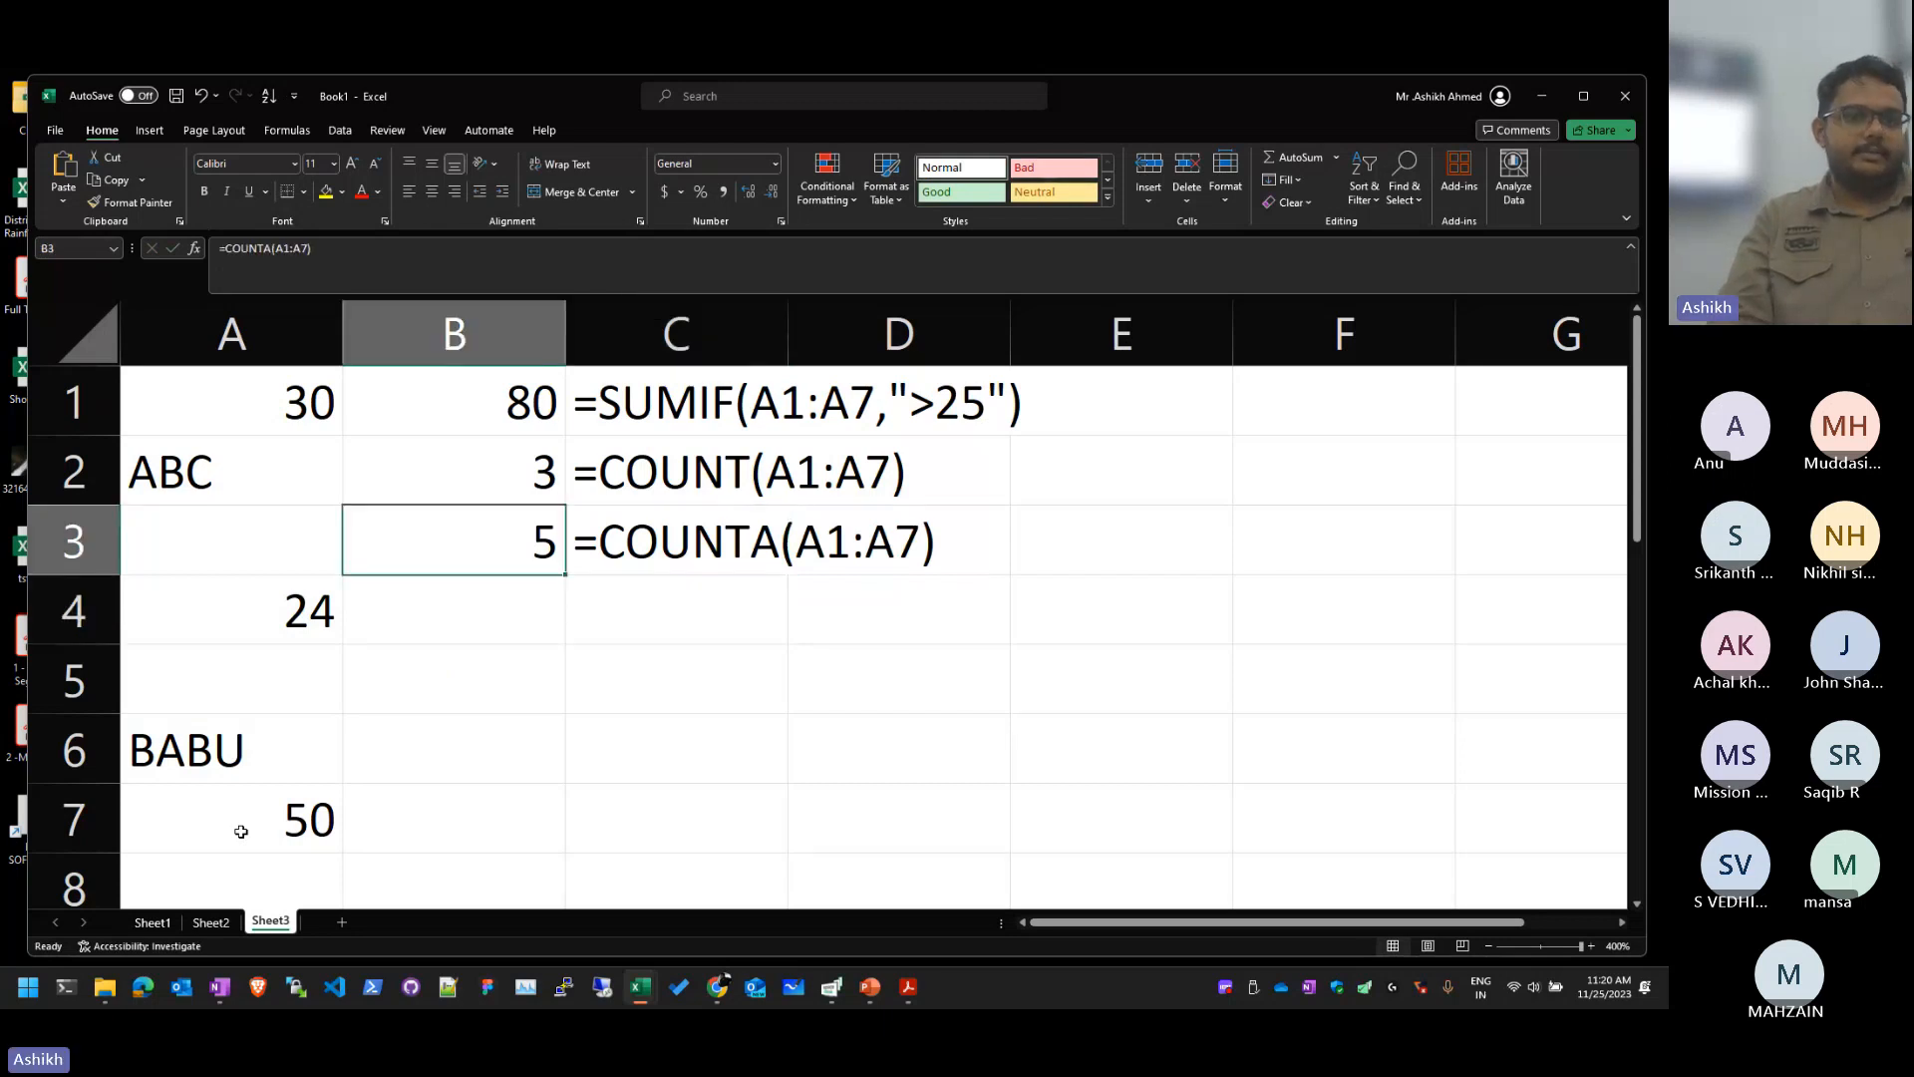
pyautogui.press('Left')
pyautogui.press('Up')
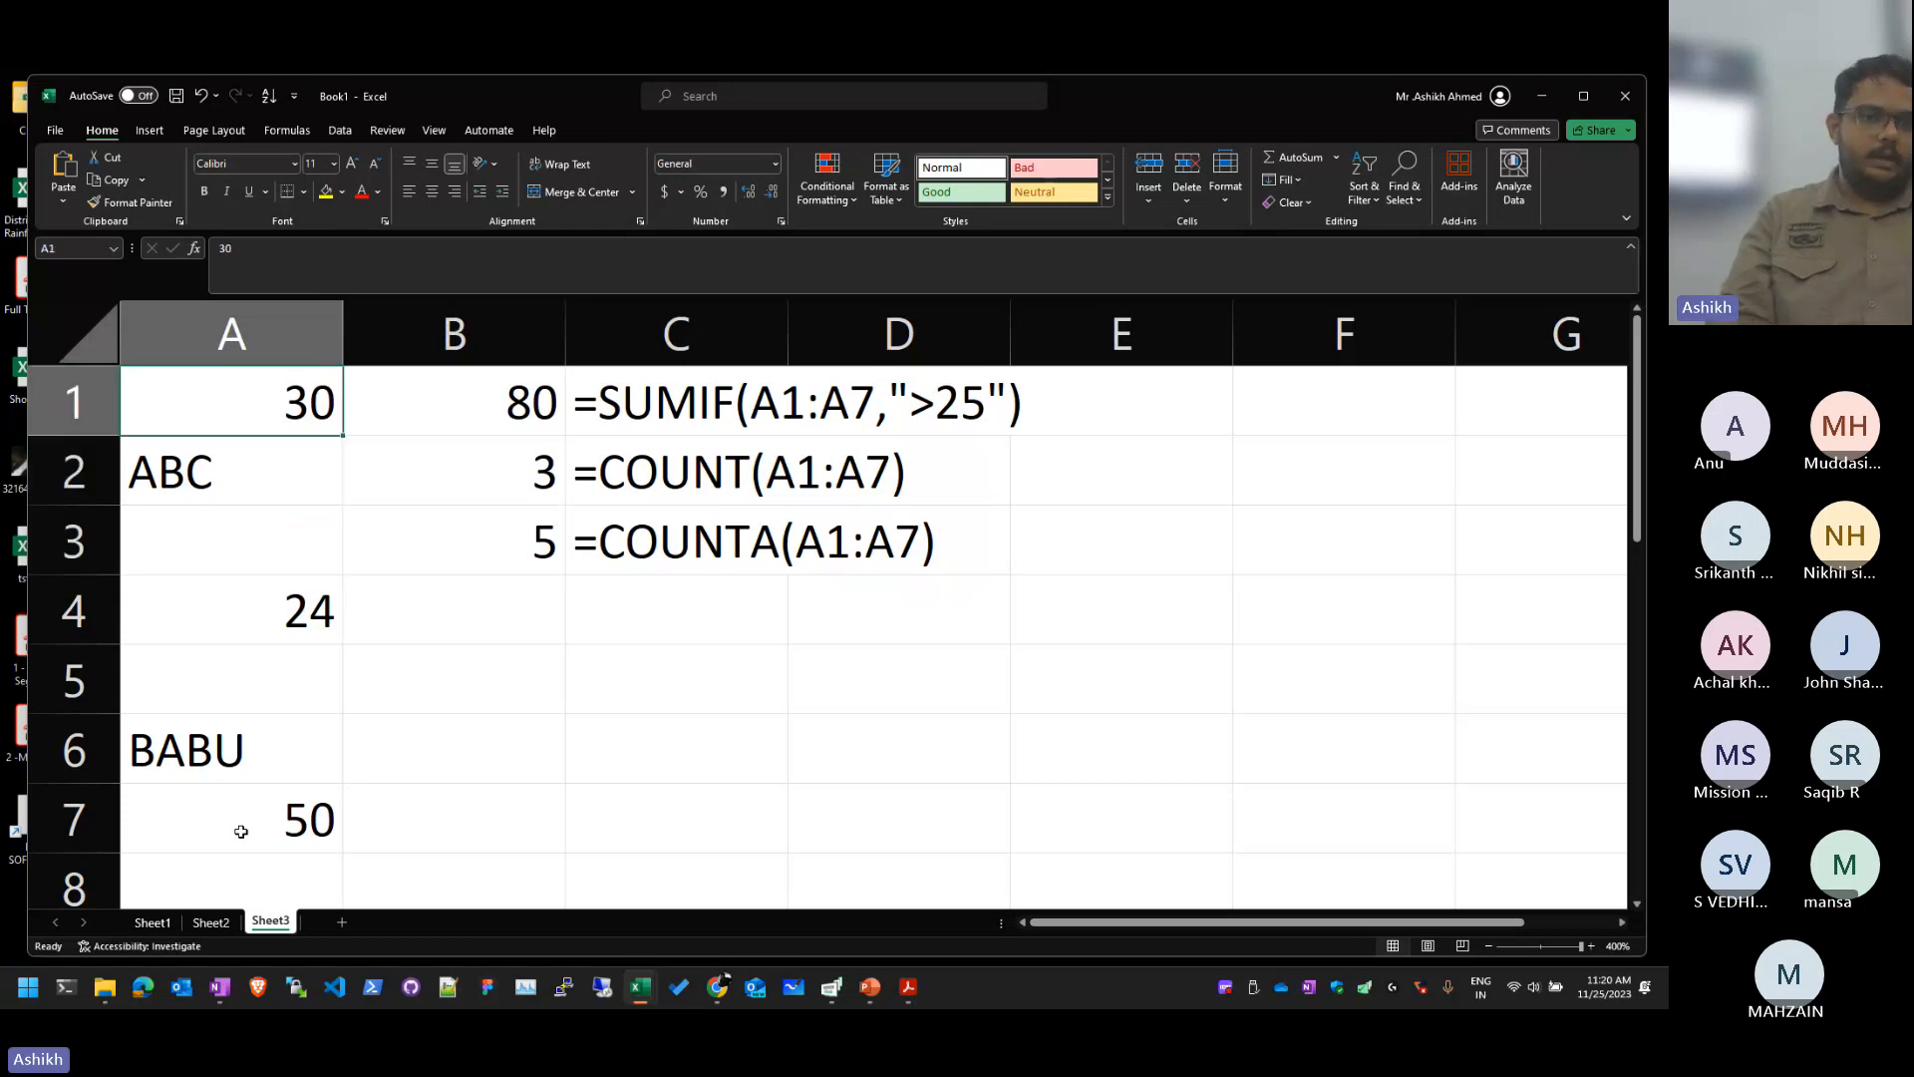
pyautogui.hotkey('ctrl', 'Down')
pyautogui.hotkey('ctrl', 'Down')
pyautogui.press('Down')
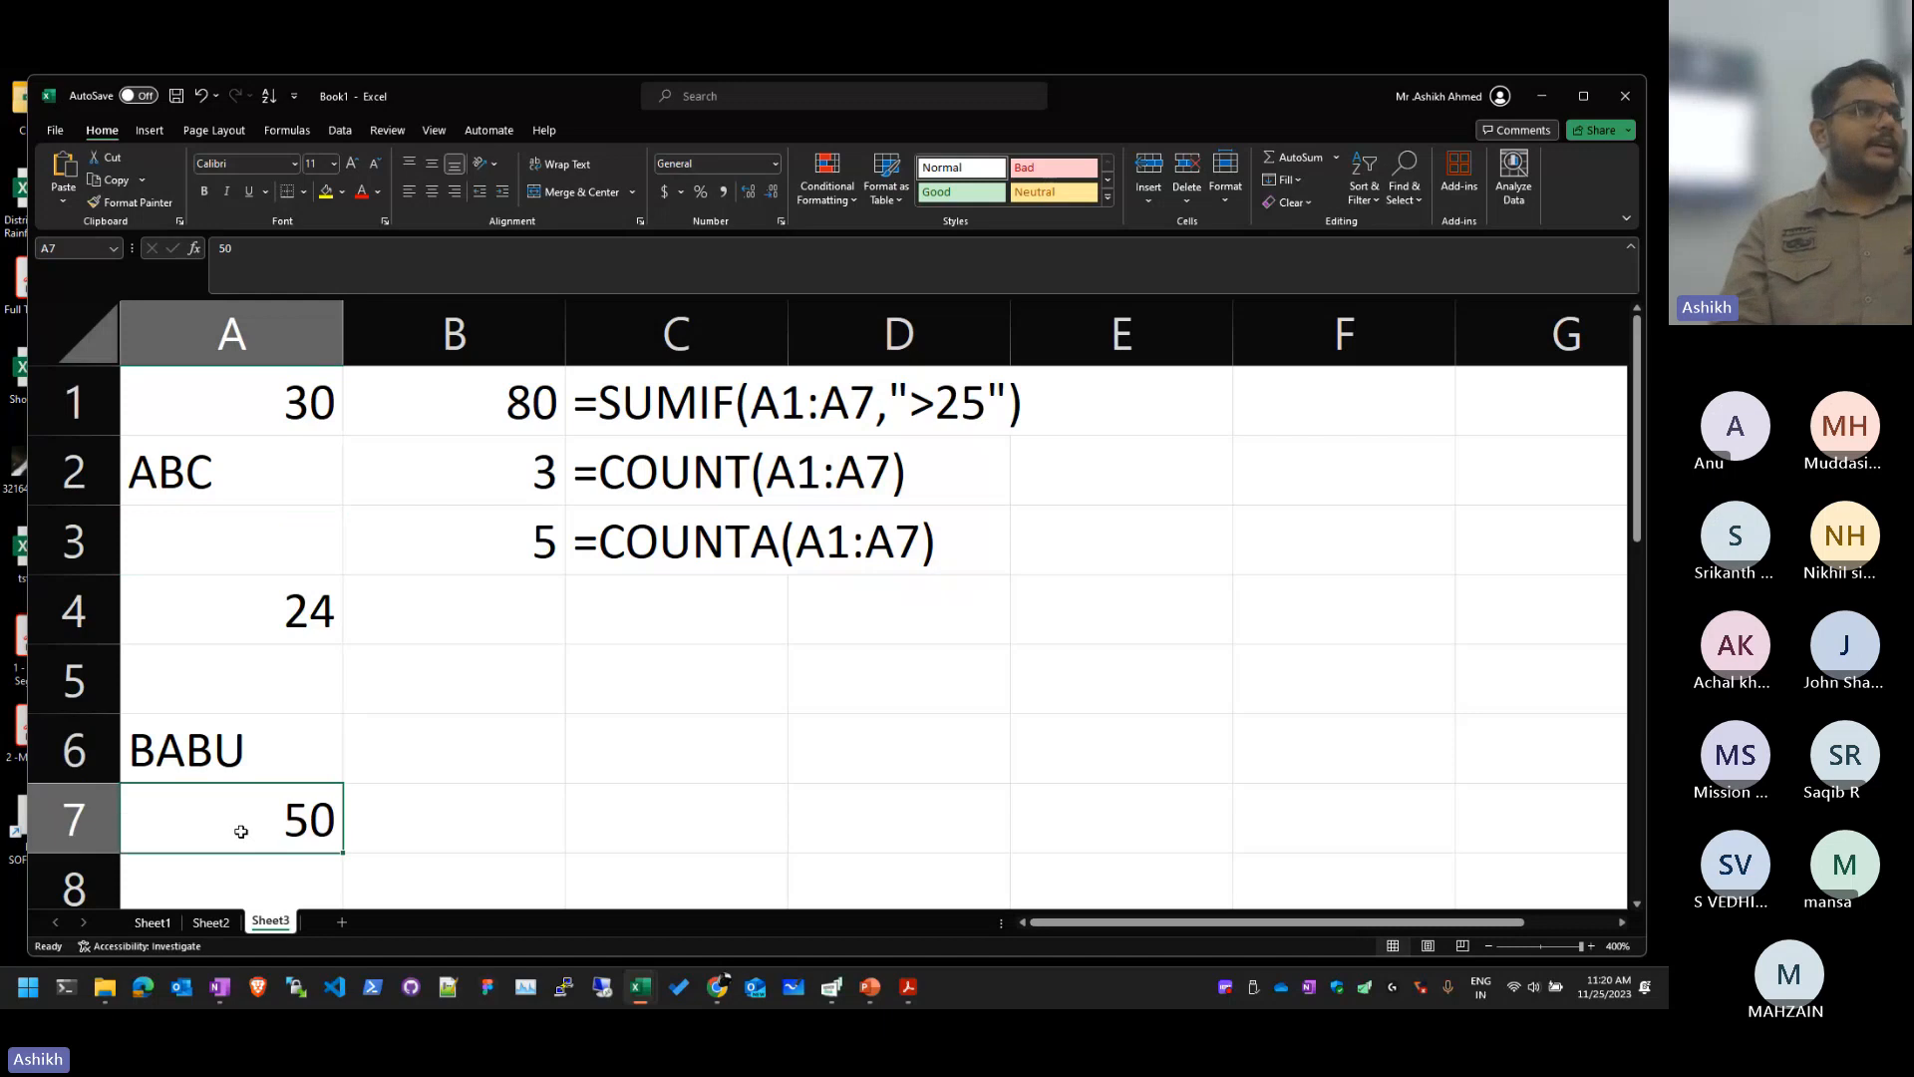
pyautogui.press('Up')
pyautogui.press('Right')
pyautogui.press('Up')
pyautogui.press('Right')
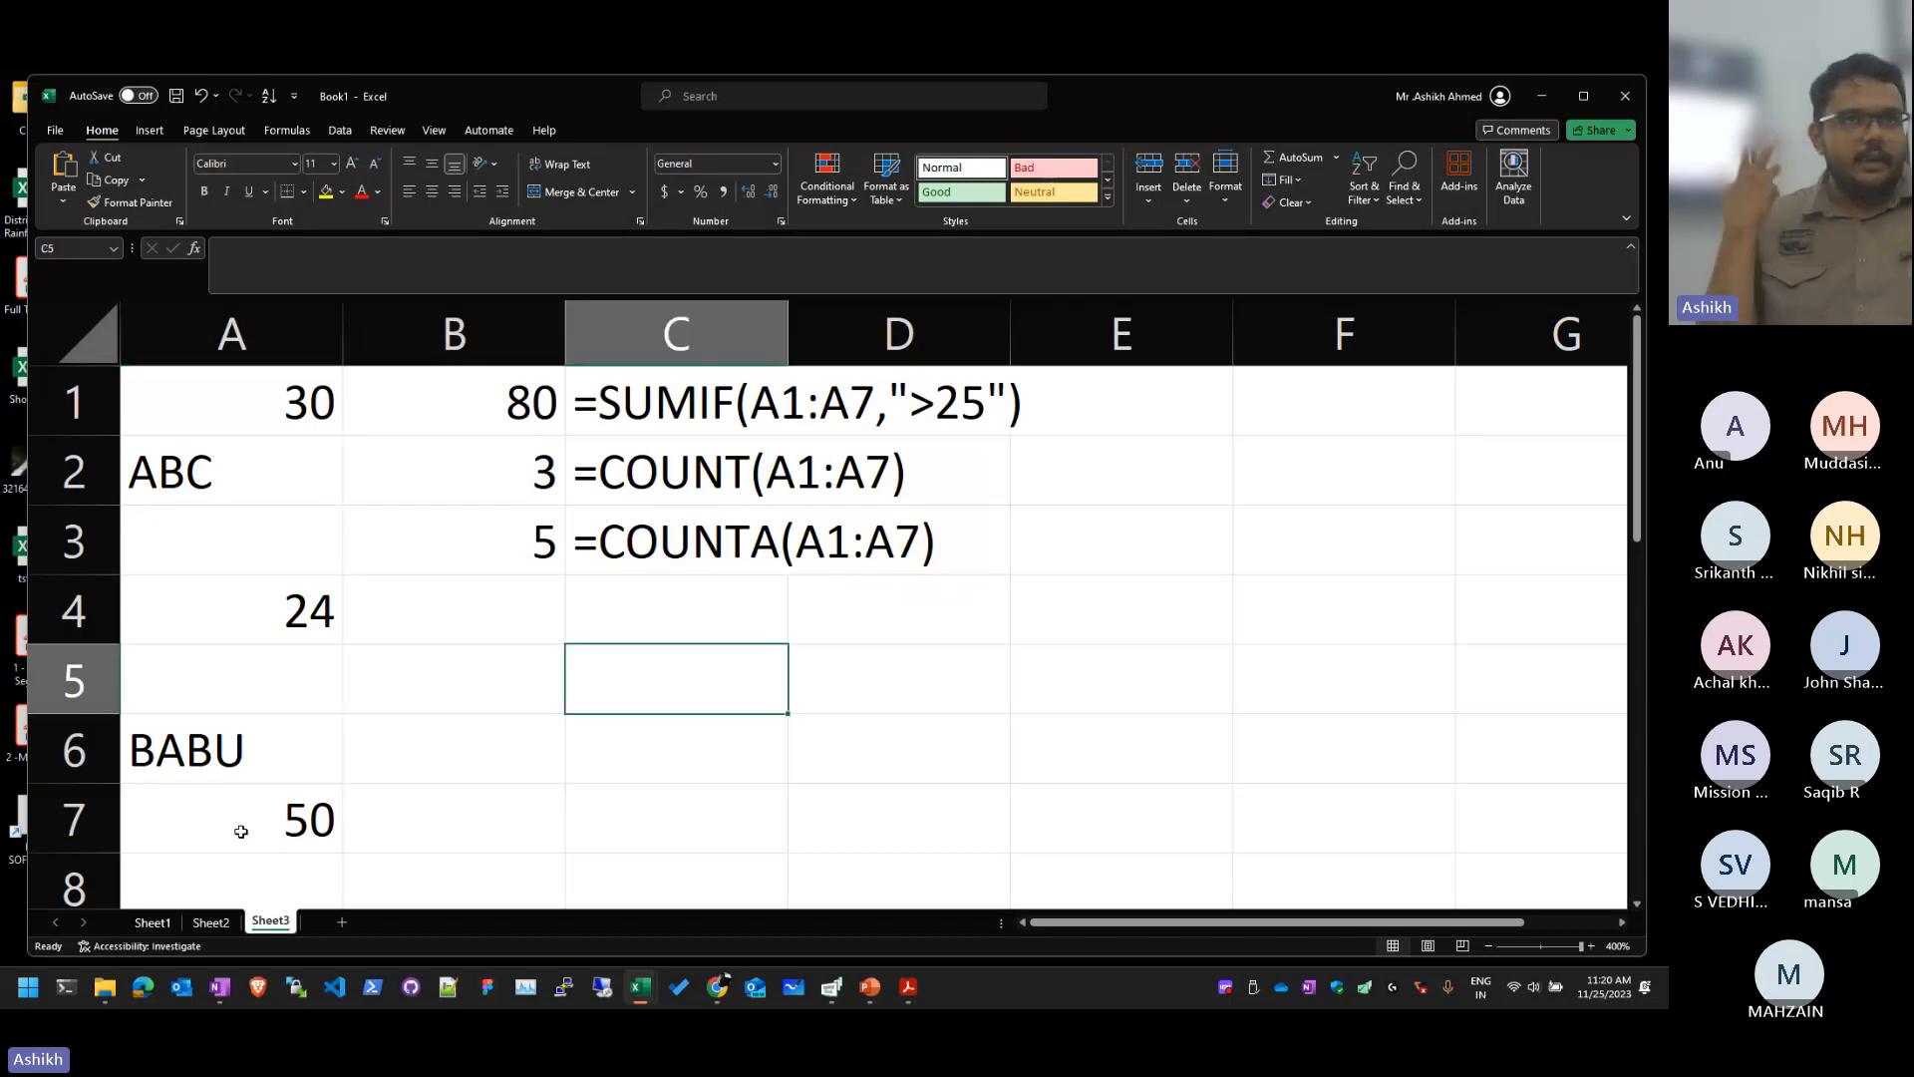
pyautogui.press('Up')
pyautogui.press('Left')
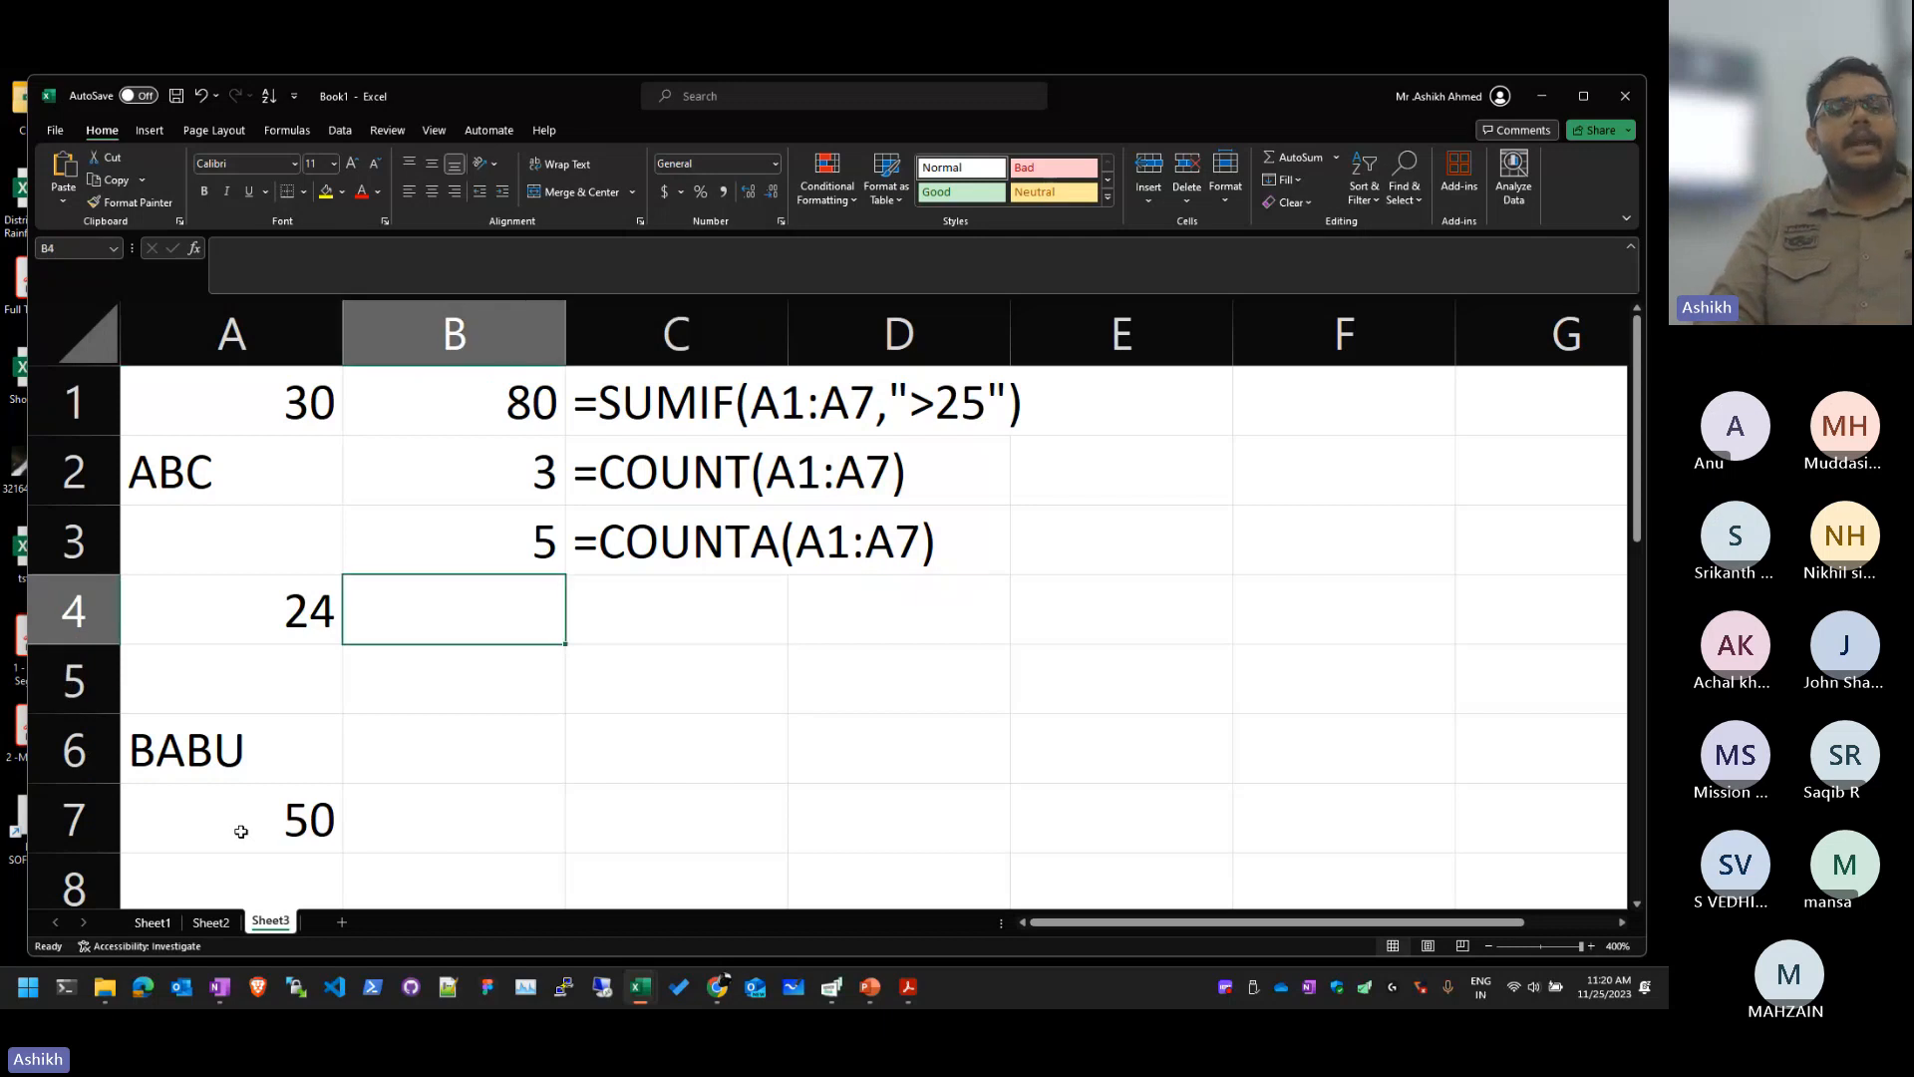
pyautogui.press('Down')
pyautogui.press('Left')
pyautogui.press('Up')
pyautogui.press('Right')
pyautogui.press('Left')
pyautogui.press('Up')
pyautogui.press('Down')
pyautogui.press('Down')
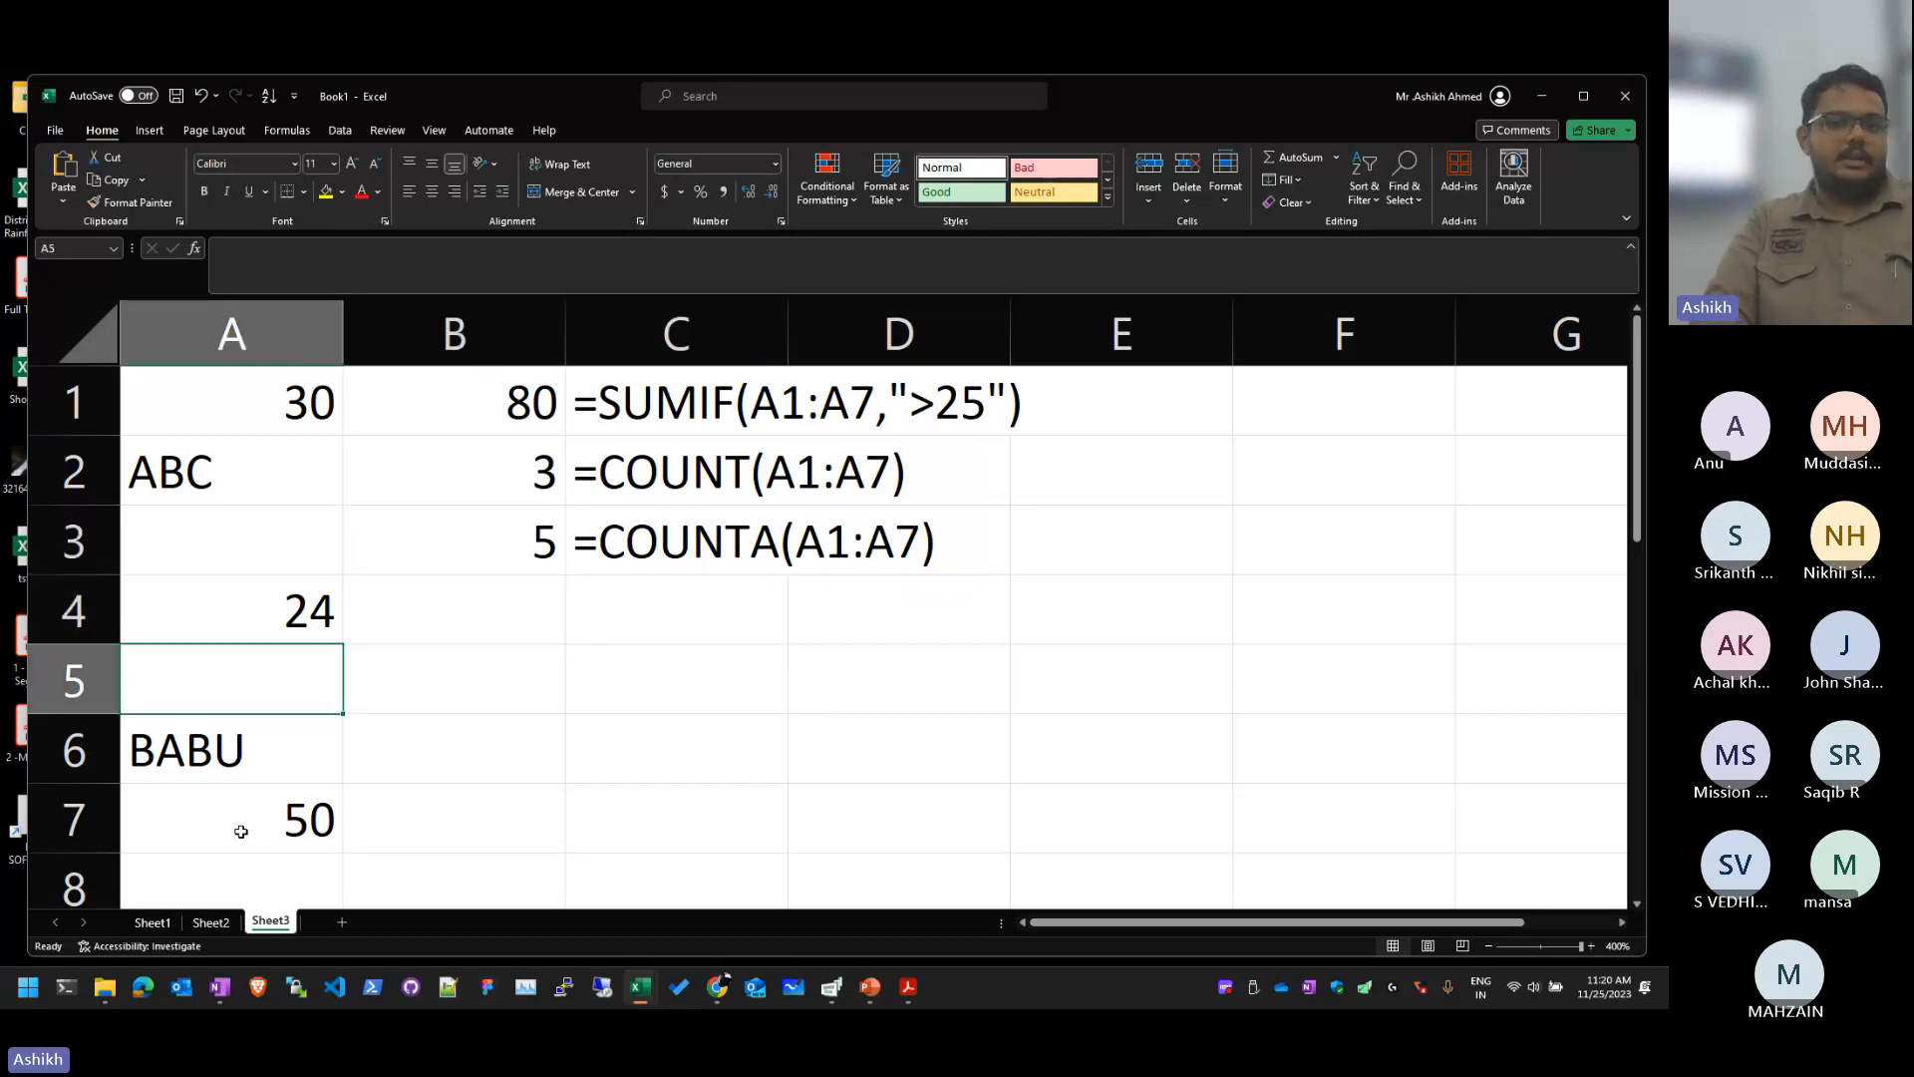
# Step: Count the empty cells of A1:A7 in cell B4 with =COUNTBLANK(A1:A7)
pyautogui.press('Right')
pyautogui.press('Right')
pyautogui.press('Up')
pyautogui.press('Left')
pyautogui.write('=COUN')
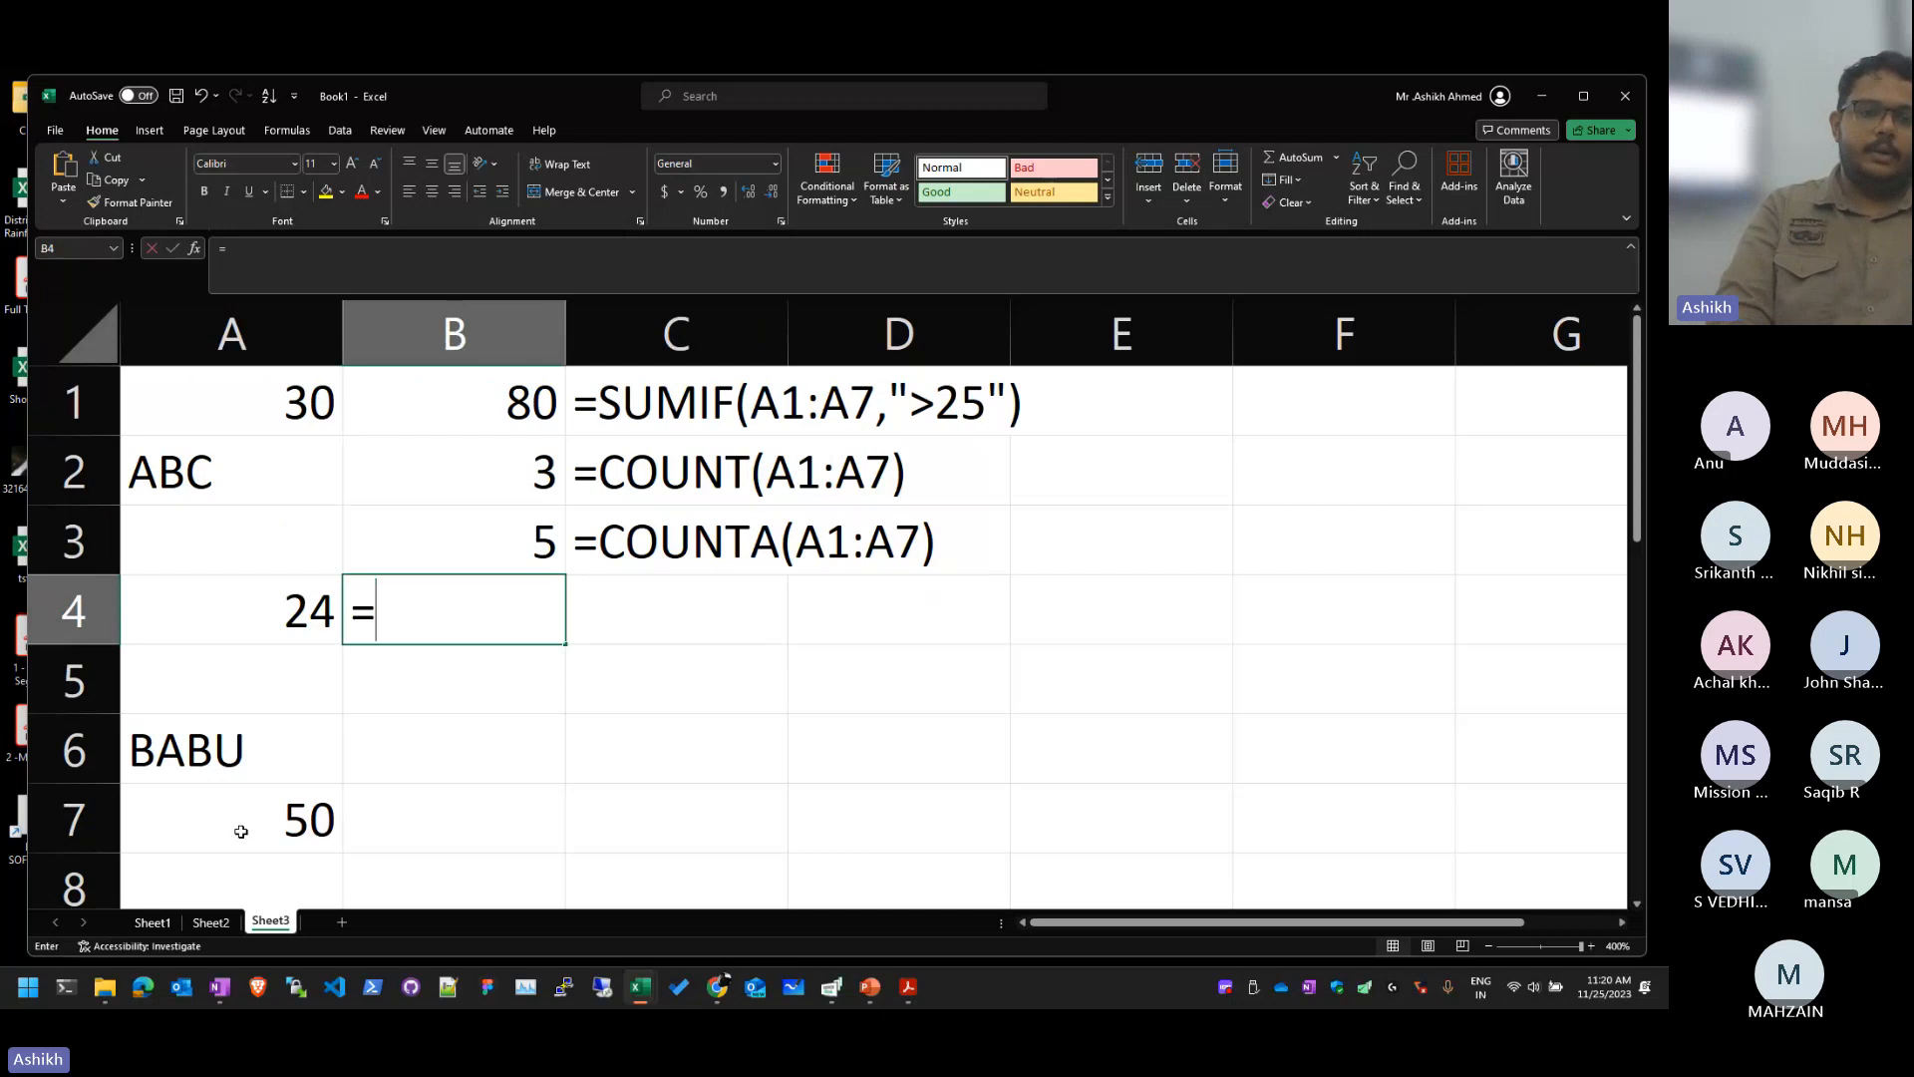
pyautogui.press('Down')
pyautogui.press('Down')
pyautogui.press('Tab')
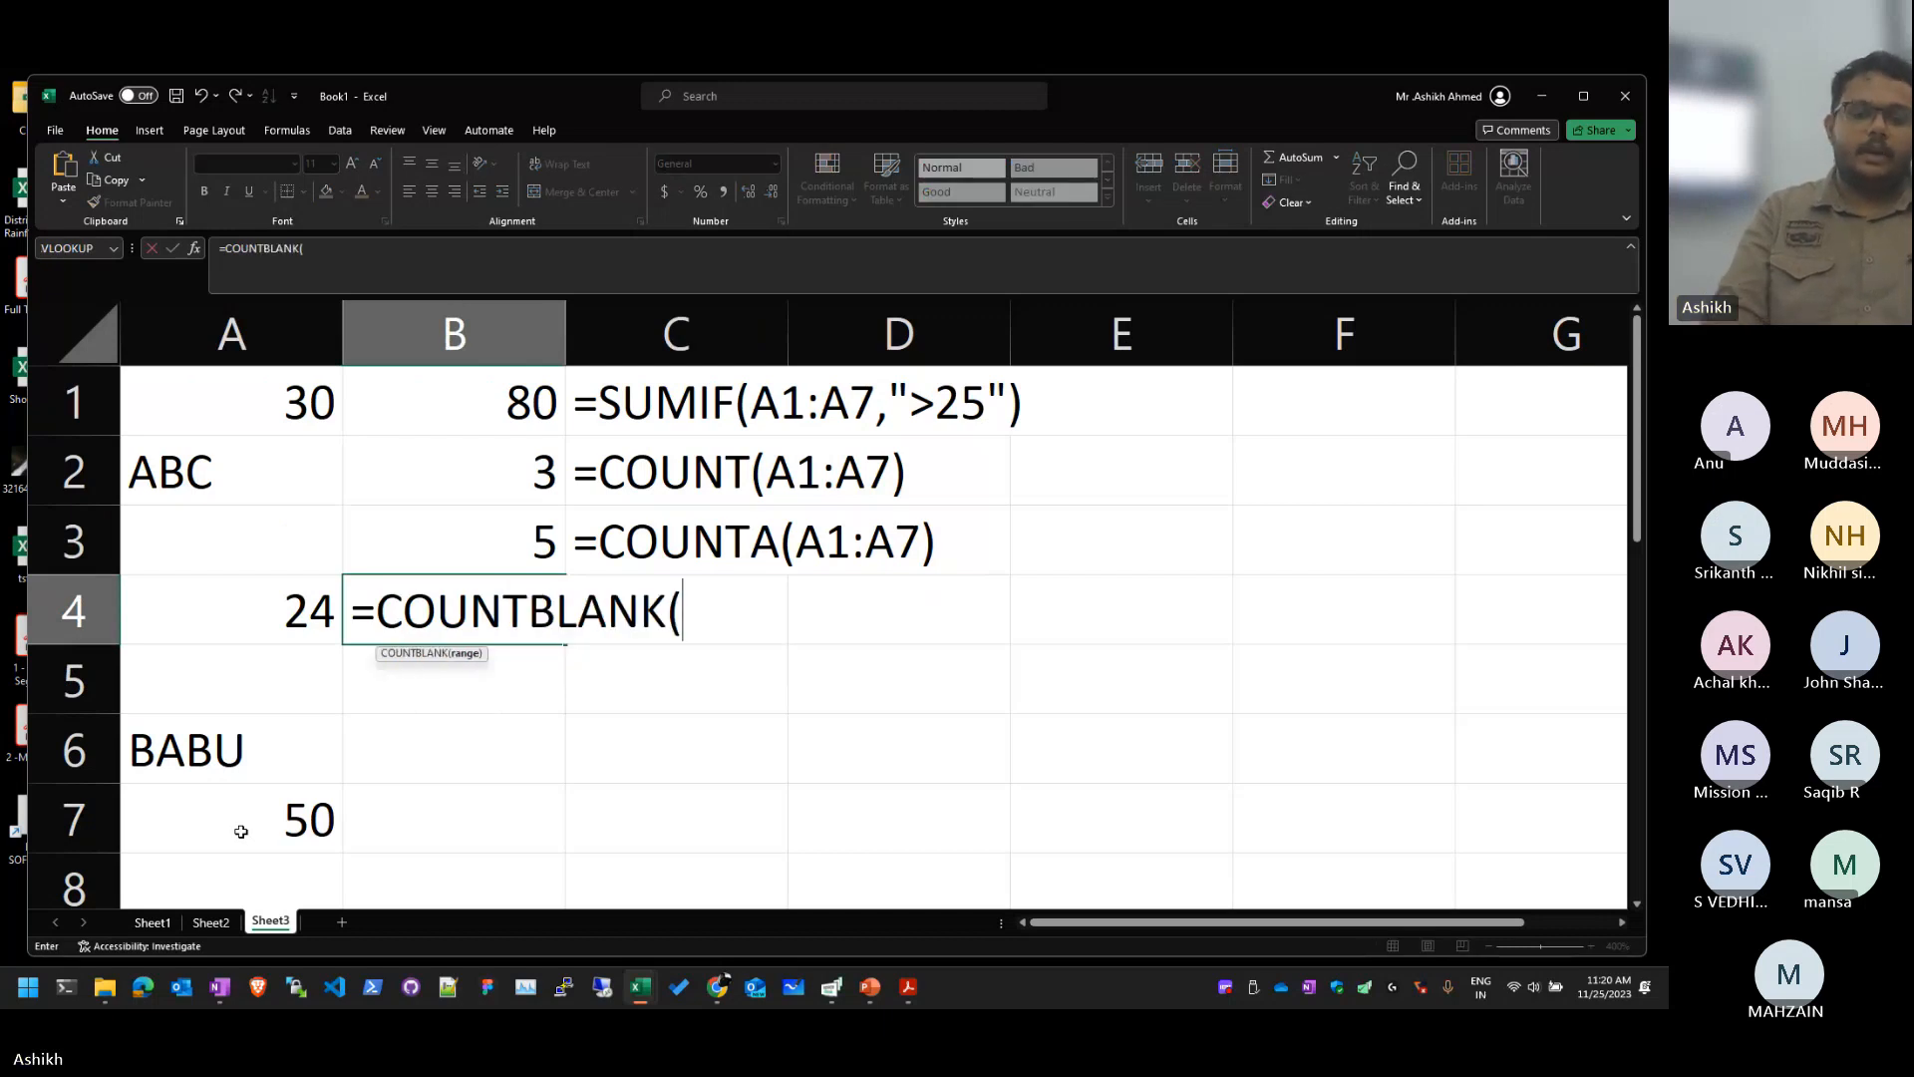
pyautogui.write('(')
pyautogui.press('BackSpace')
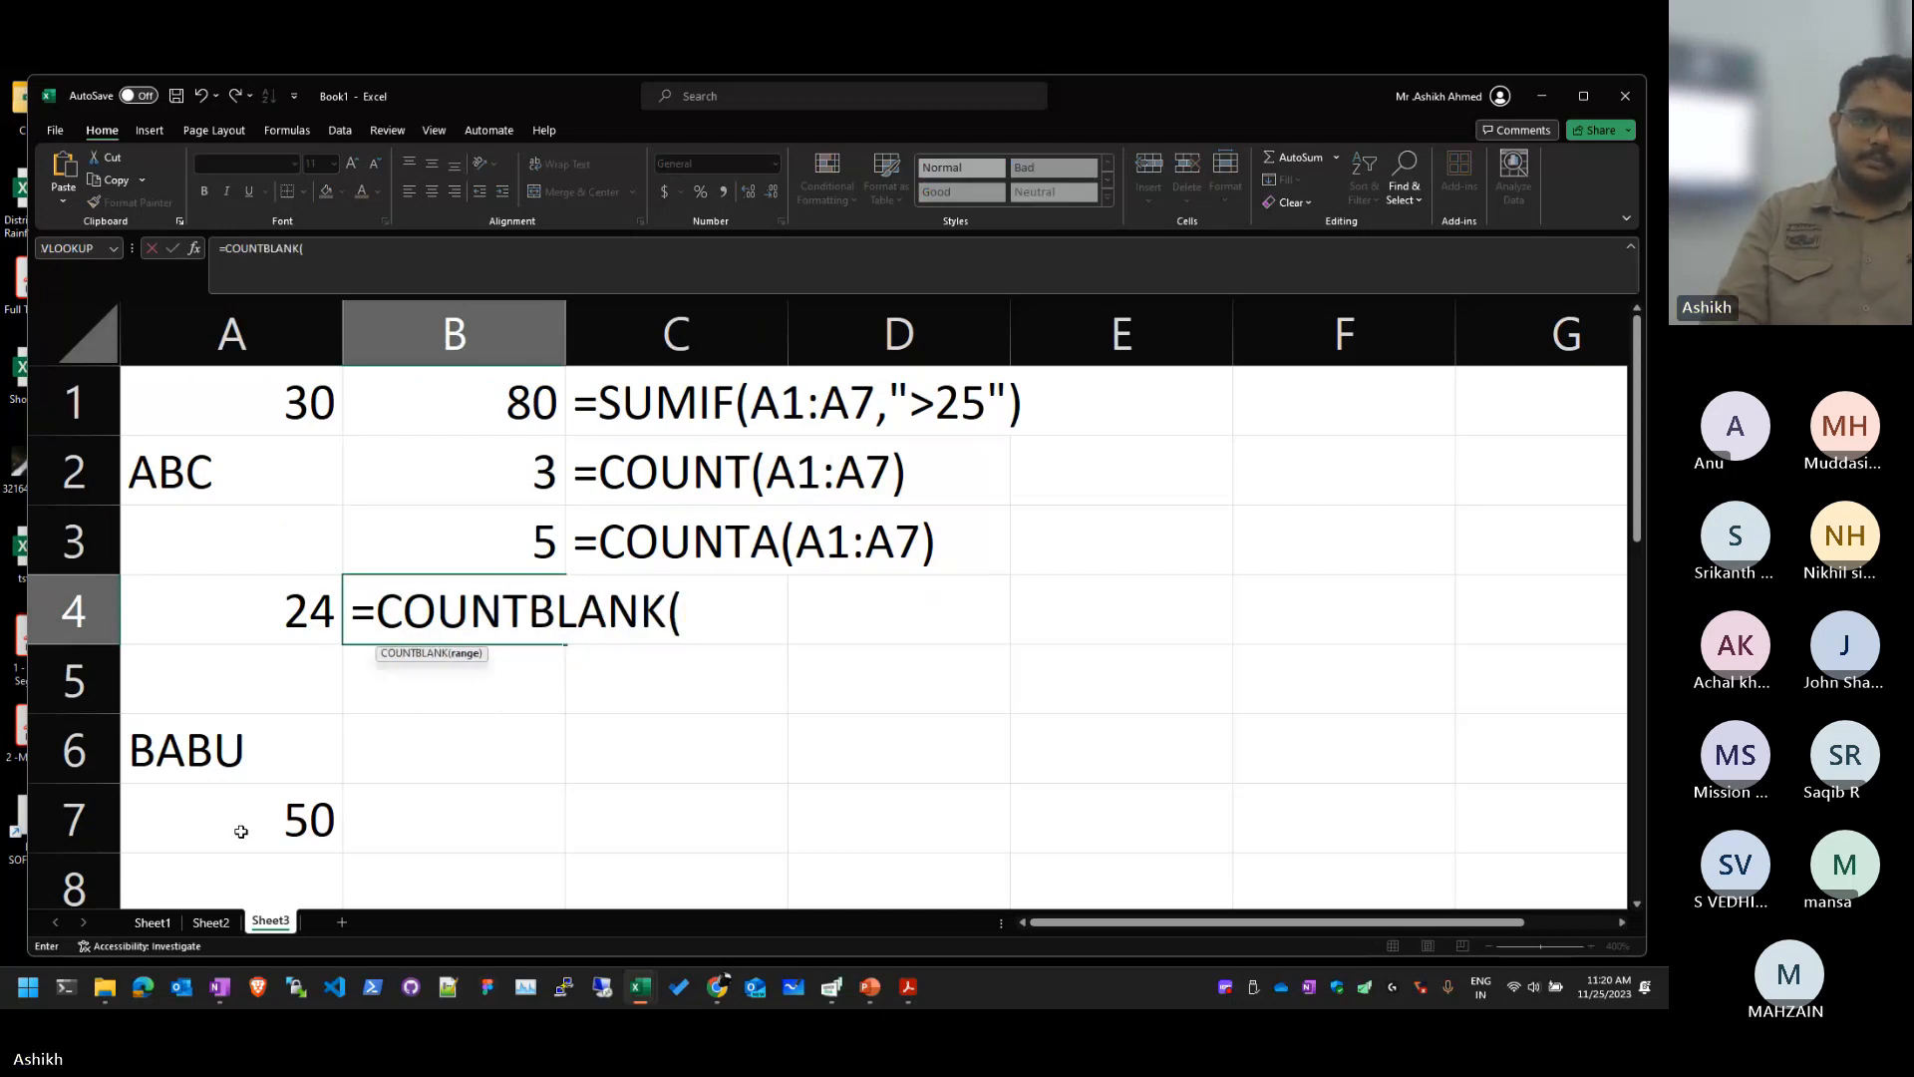
pyautogui.press('Left')
pyautogui.press('Up')
pyautogui.press('Up')
pyautogui.press('Up')
pyautogui.hotkey('shift', 'Down')
pyautogui.hotkey('shift', 'Down')
pyautogui.hotkey('shift', 'Down')
pyautogui.hotkey('shift', 'Down')
pyautogui.hotkey('shift', 'Down')
pyautogui.hotkey('shift', 'Down')
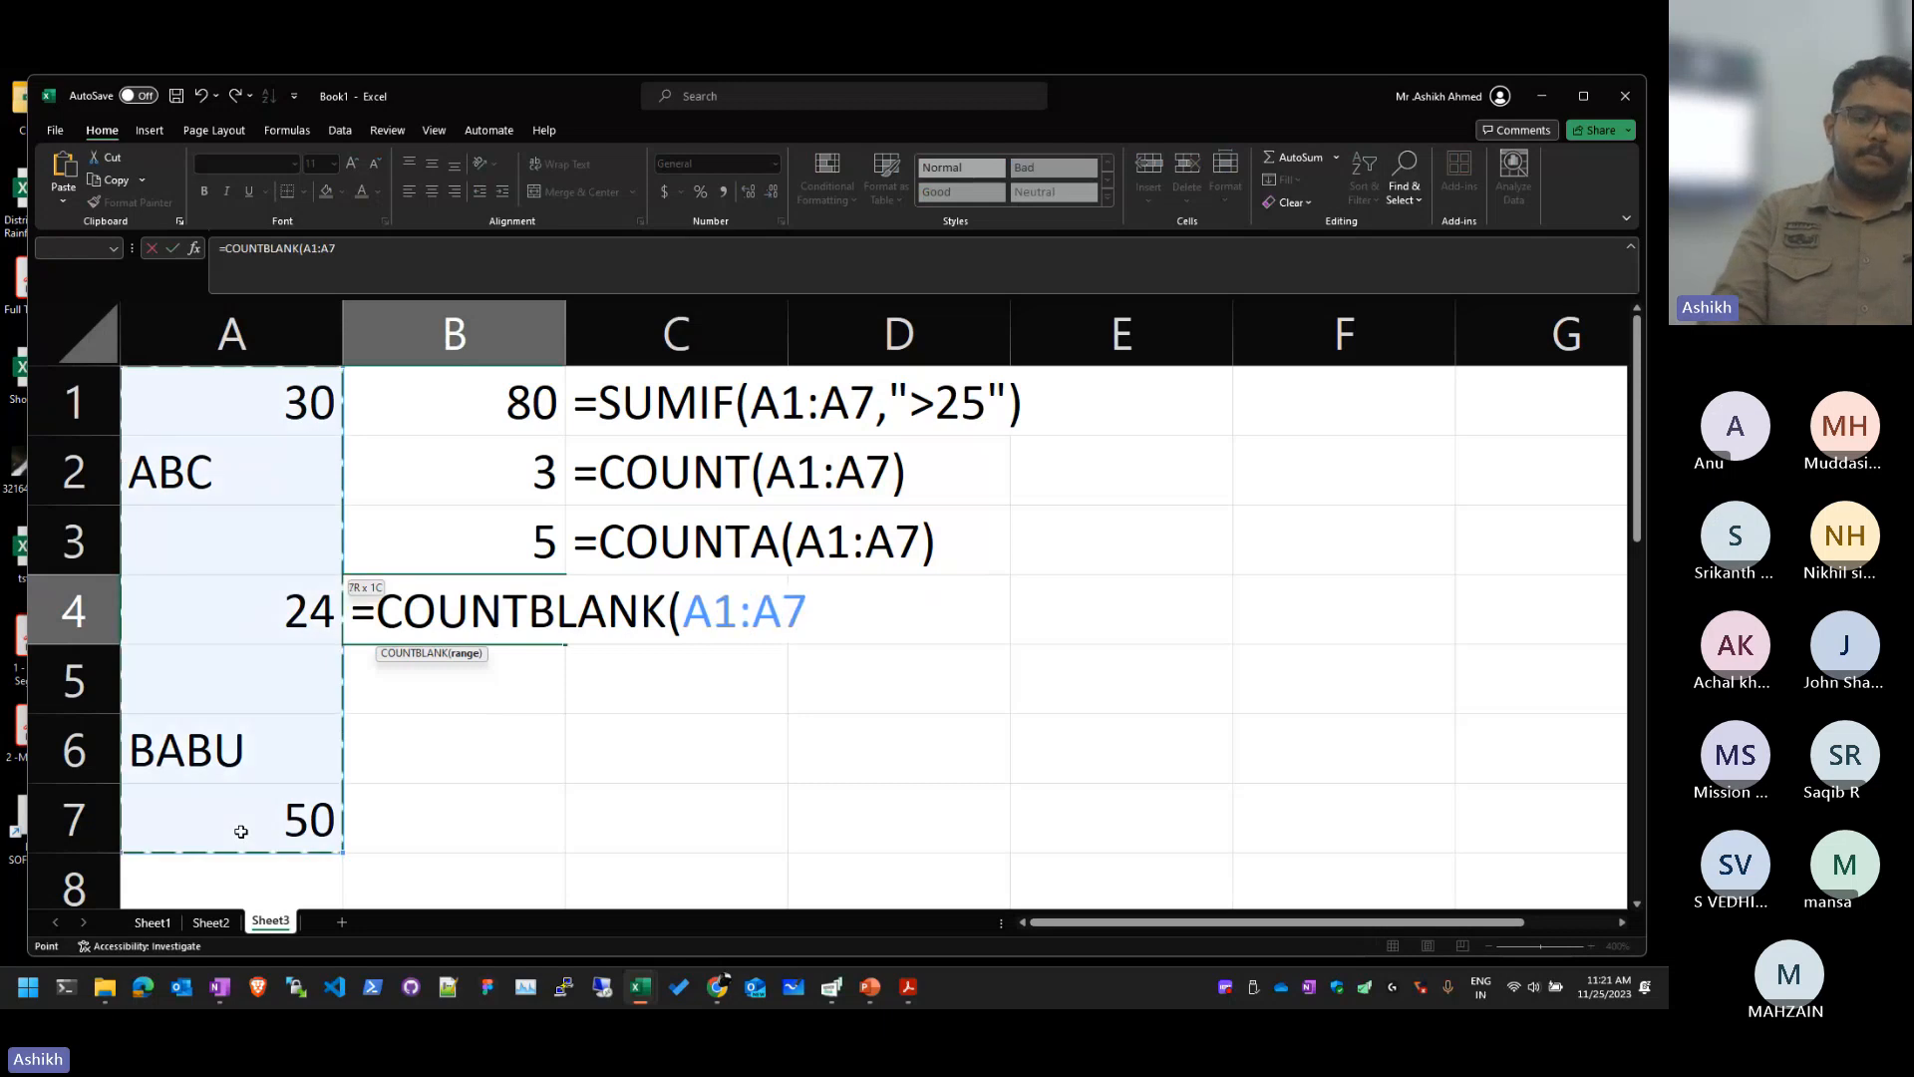
pyautogui.write(')')
pyautogui.press('Return')
# Step: Copy the COUNTBLANK formula text from B4 and place it as plain text in C4
pyautogui.press('Up')
pyautogui.press('Right')
pyautogui.press('Left')
pyautogui.press('F2')
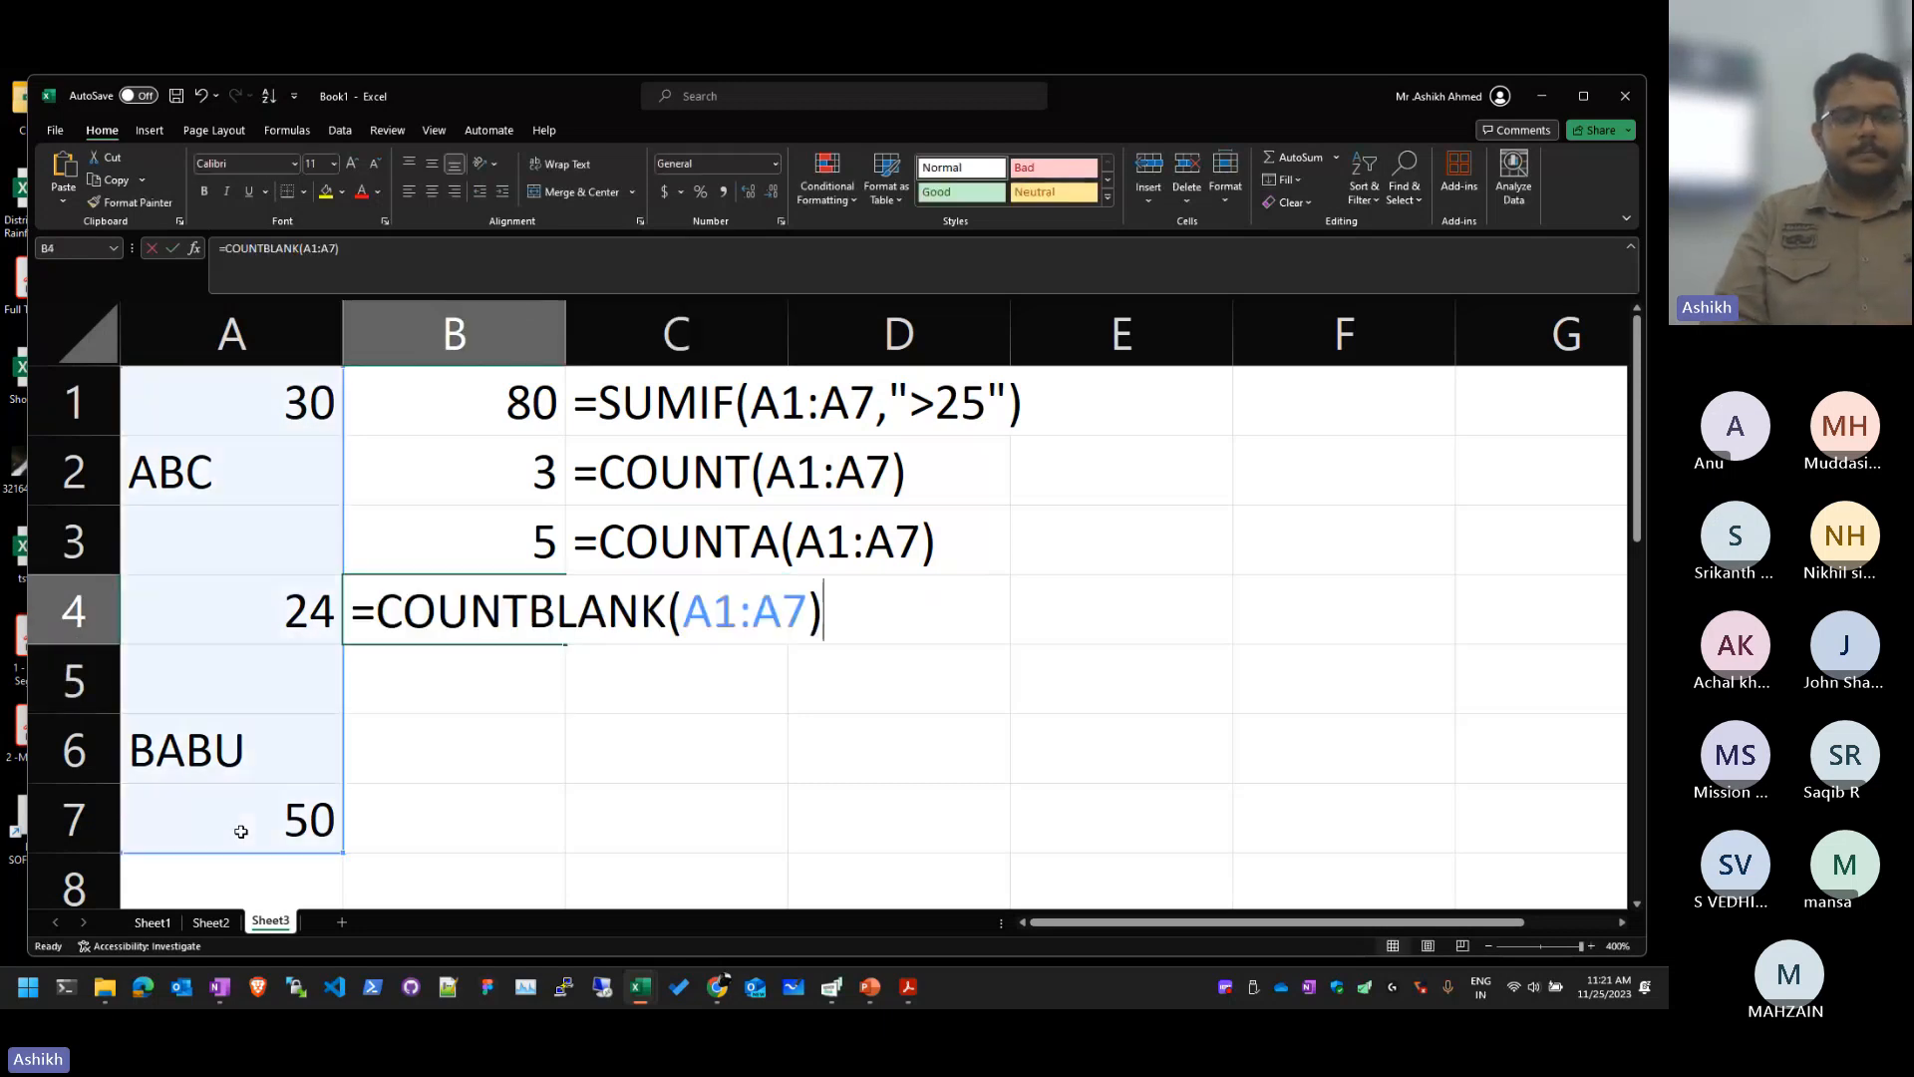
pyautogui.hotkey('shift', 'Home')
pyautogui.hotkey('ctrl', 'c')
pyautogui.press('Tab')
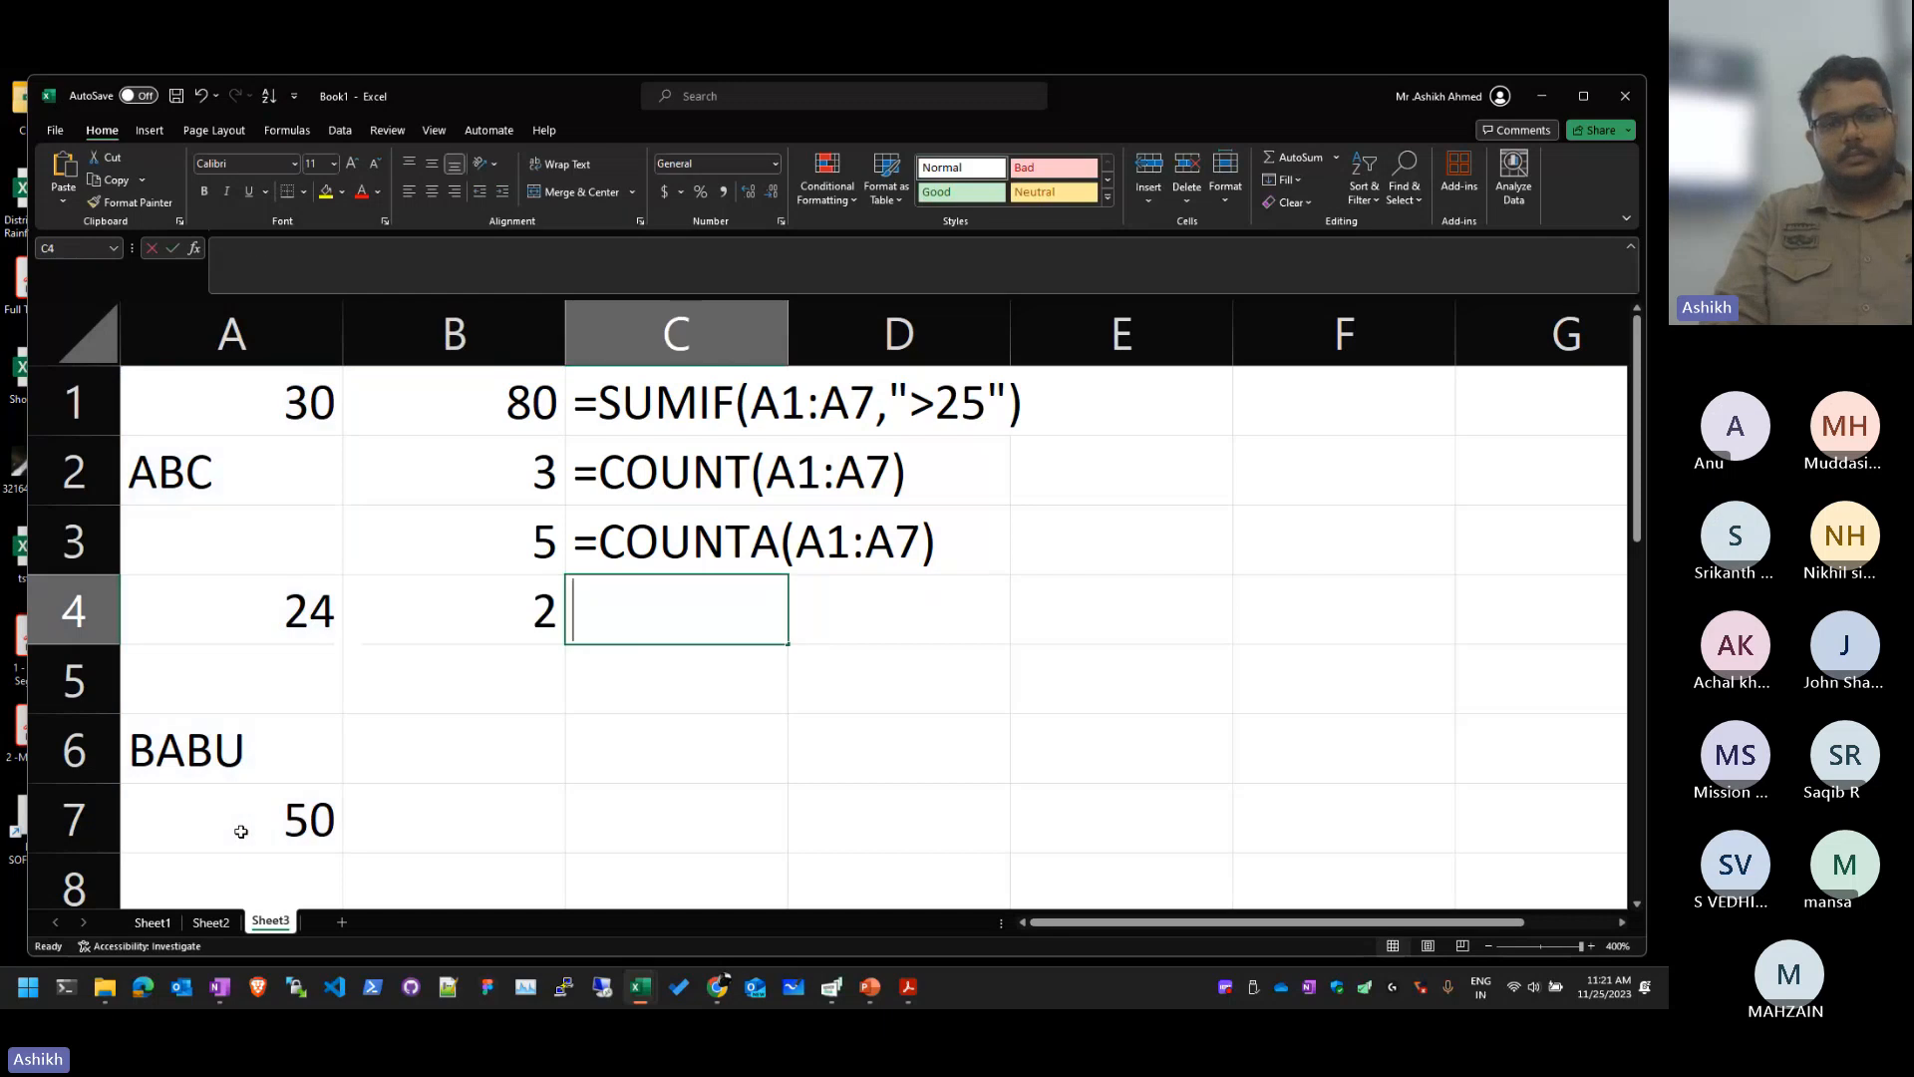
pyautogui.write("'")
pyautogui.hotkey('ctrl', 'v')
pyautogui.press('Return')
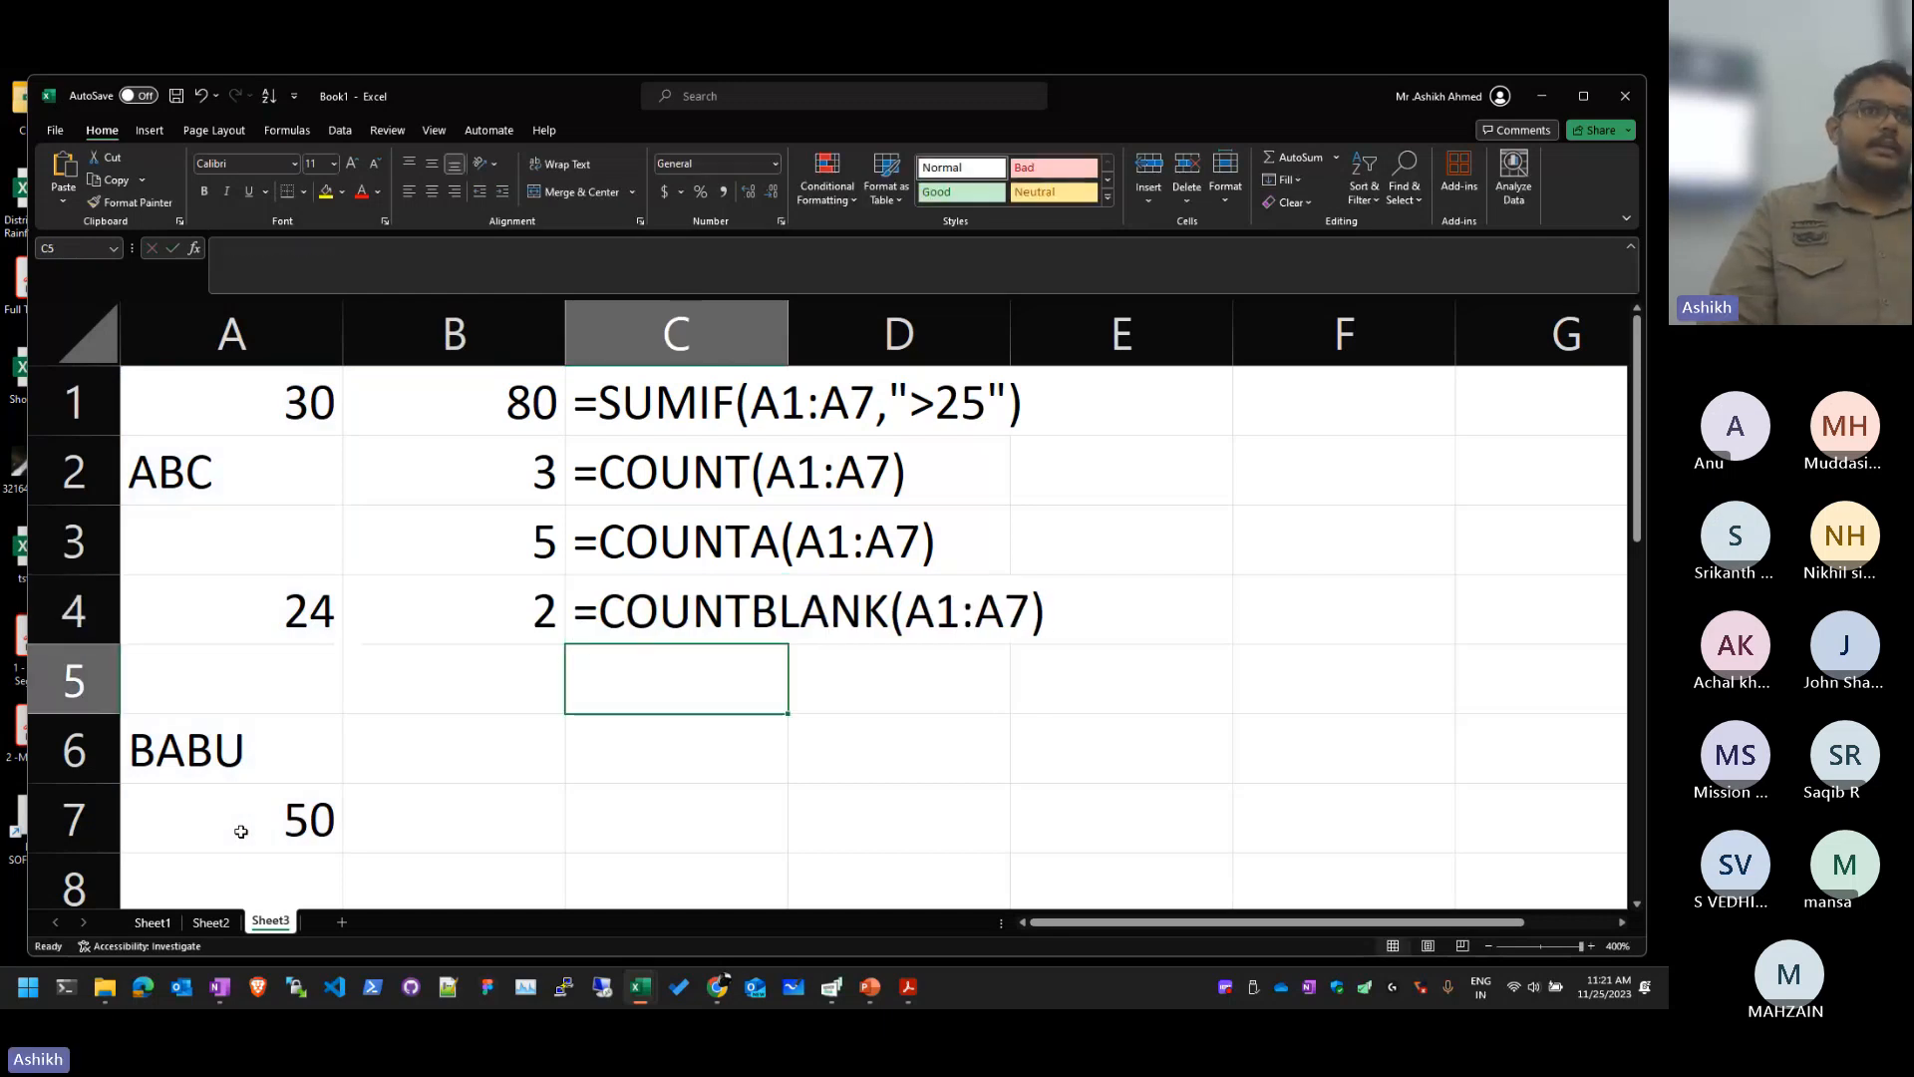
# Step: Select the COUNTA and COUNTBLANK results in B3:B4 to check their combined sum
pyautogui.press('Up')
pyautogui.press('Left')
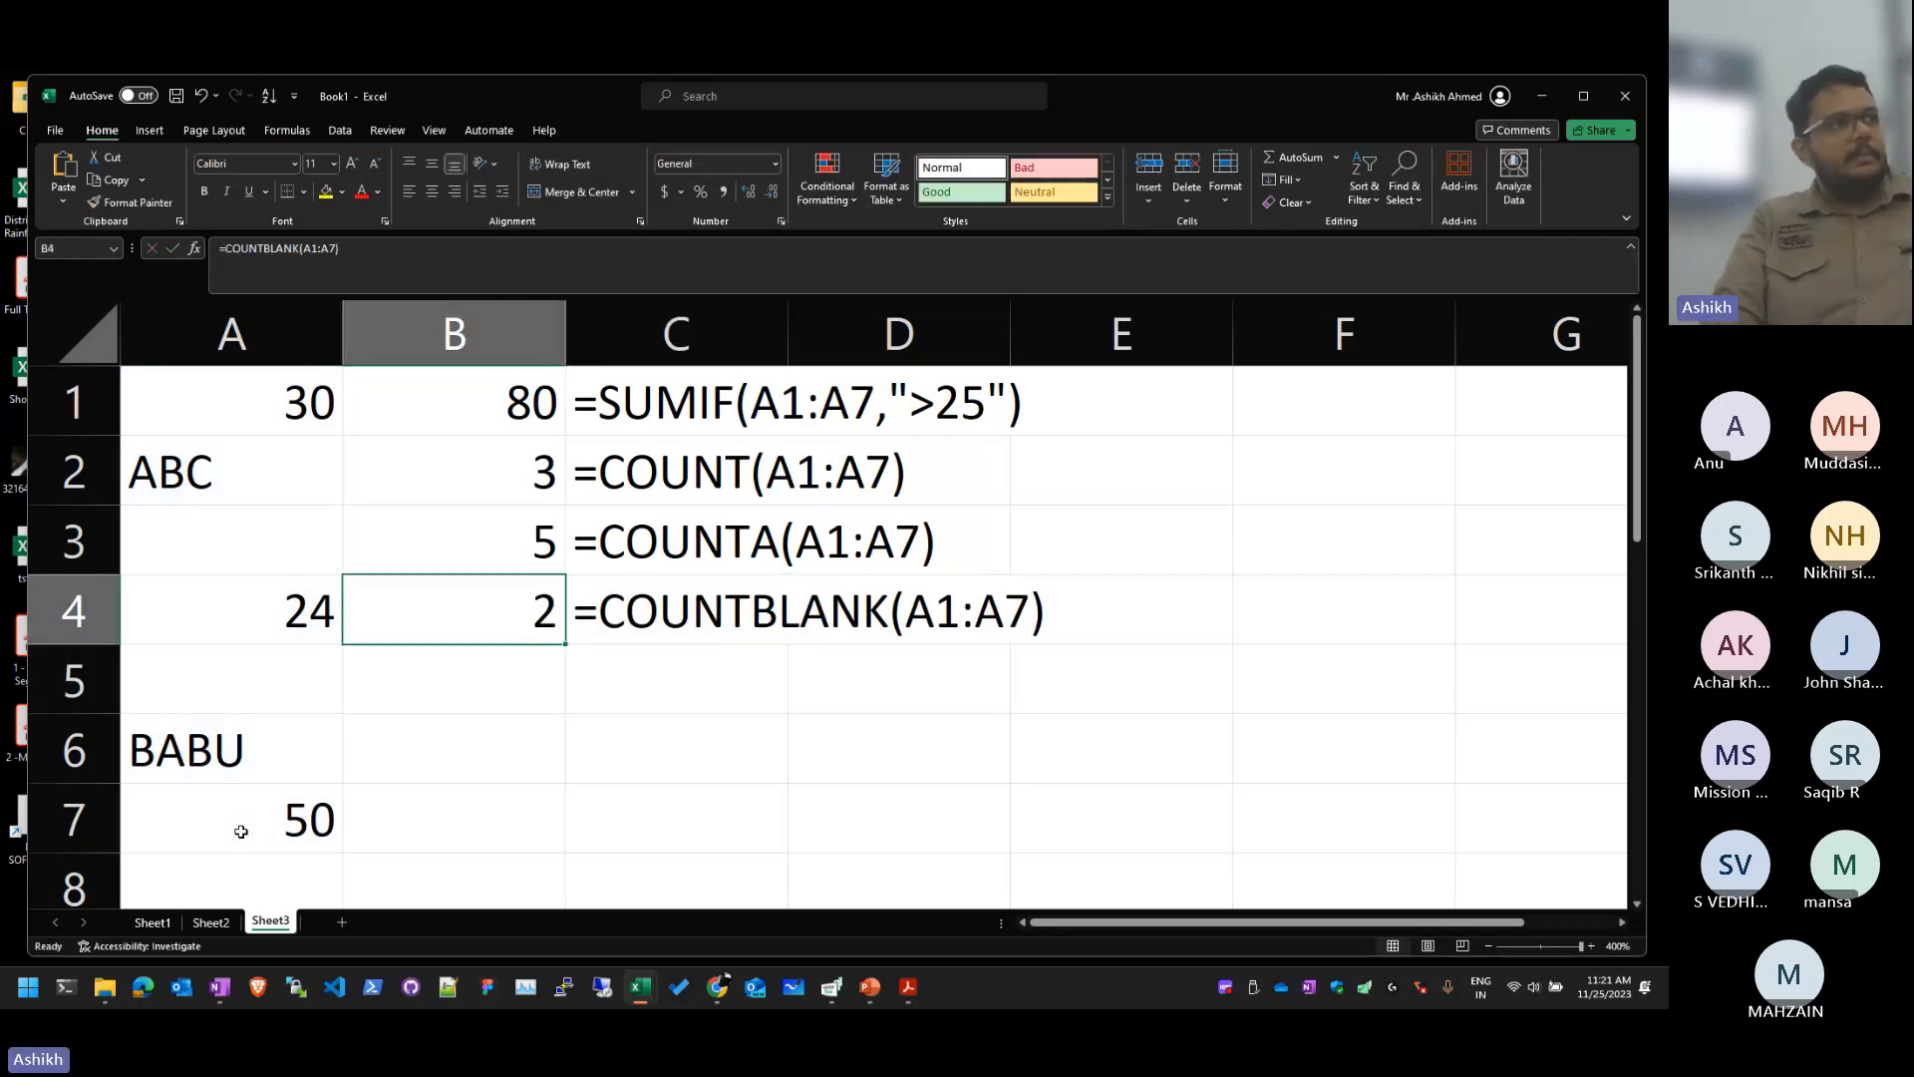
pyautogui.hotkey('shift', 'Up')
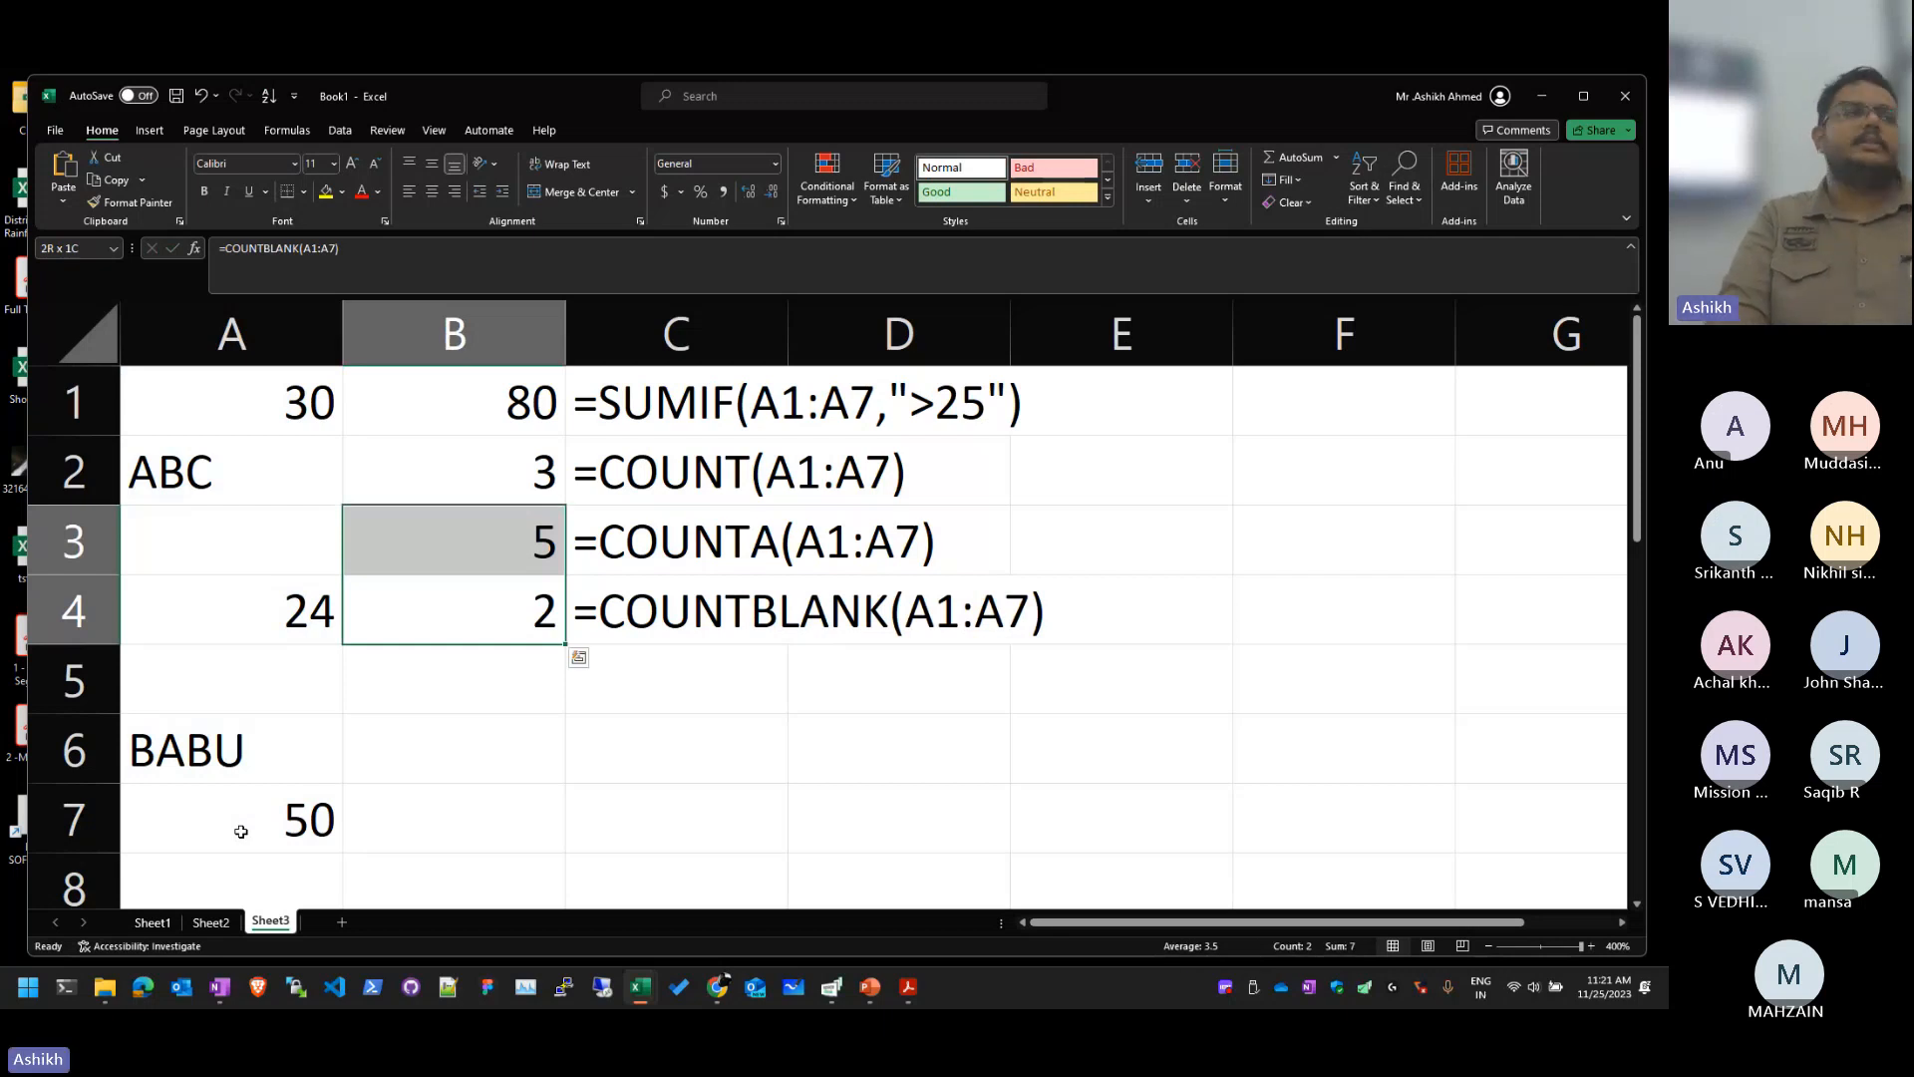
pyautogui.press('Right')
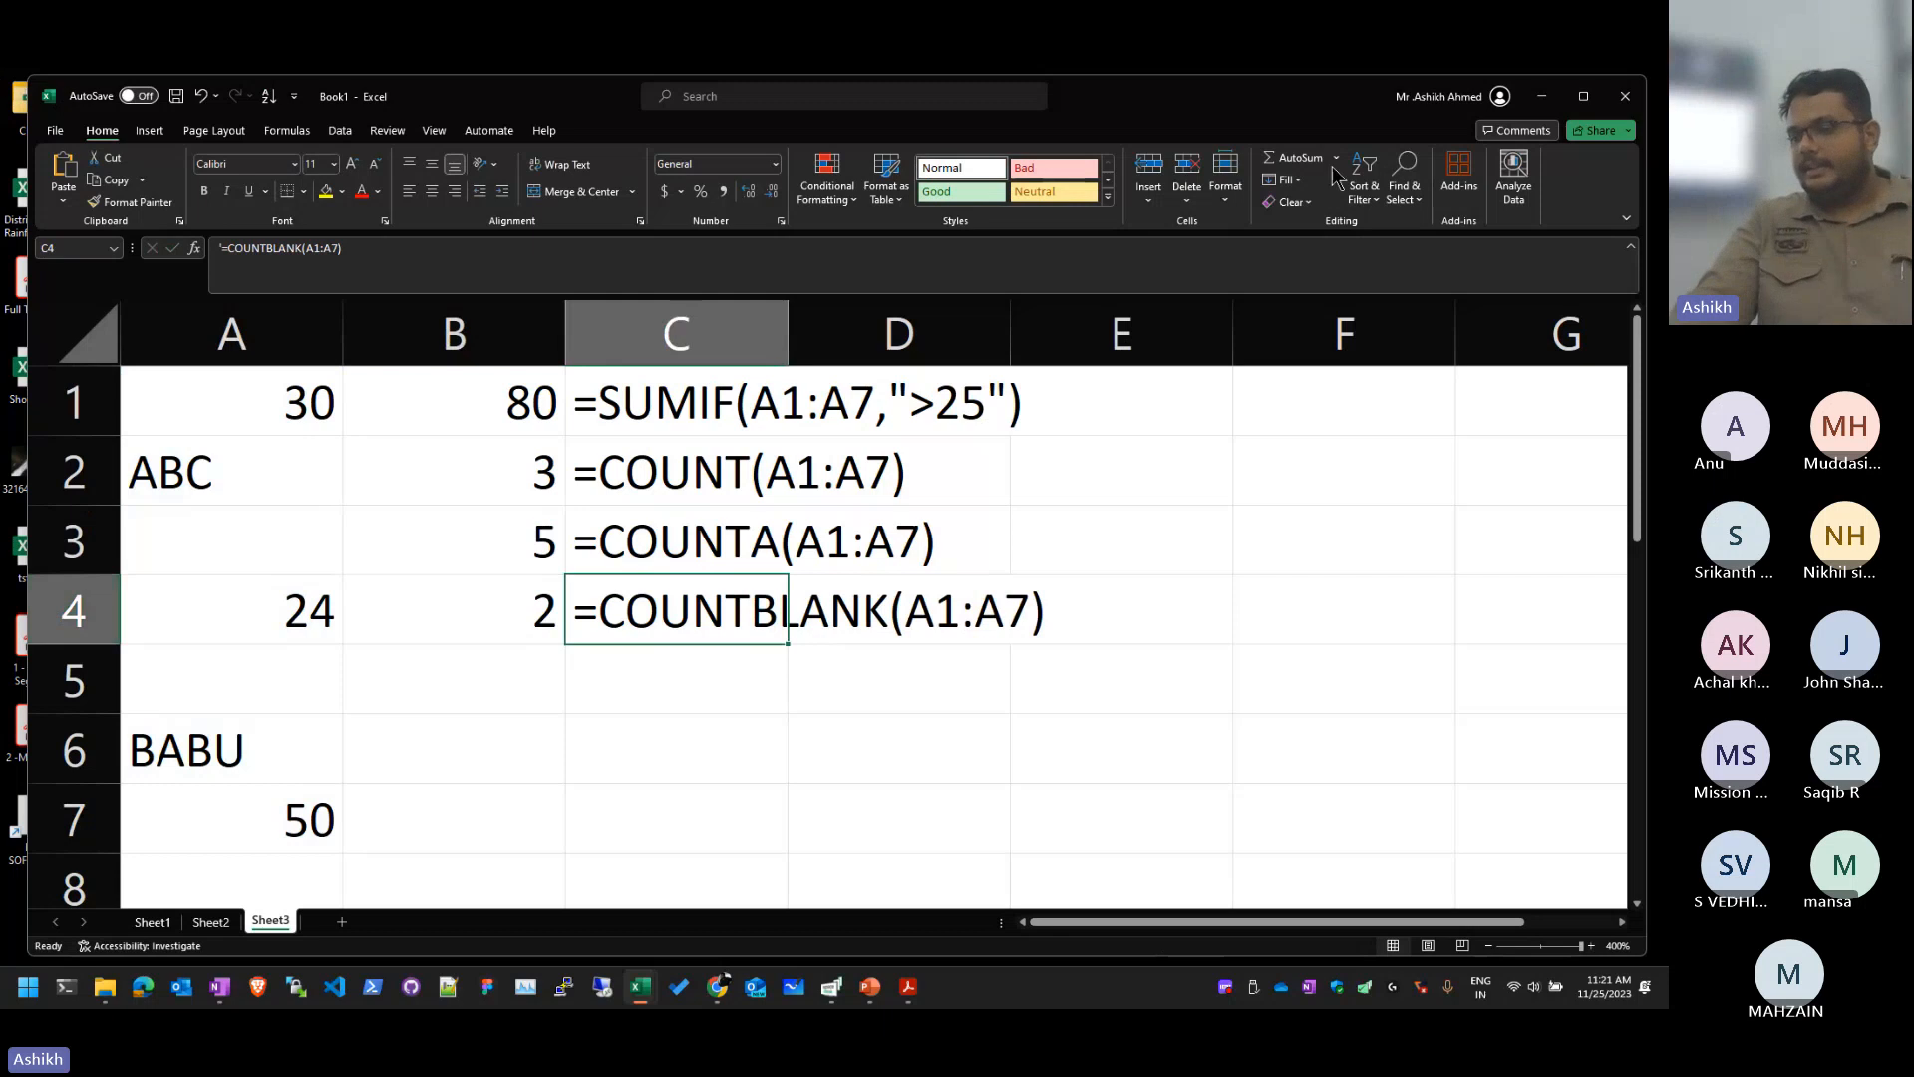
pyautogui.hotkey('alt', 'Tab')
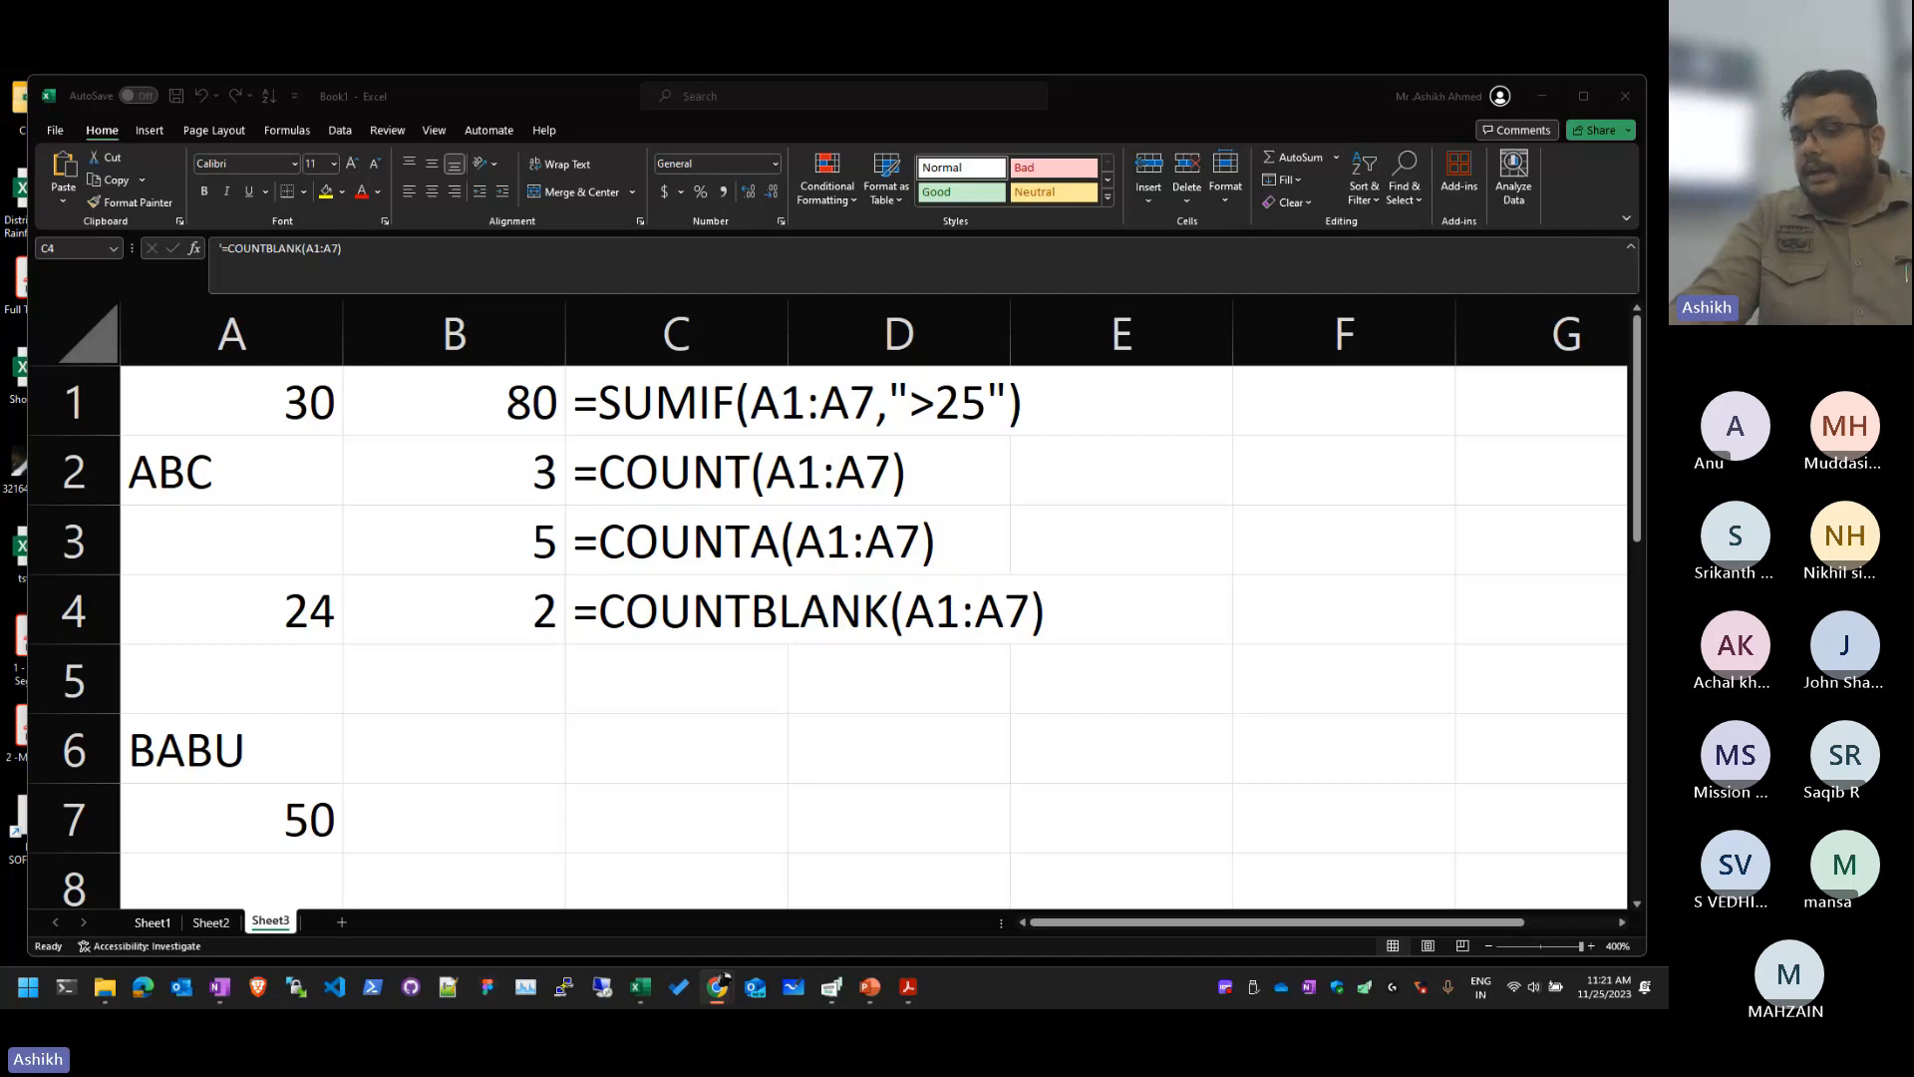
pyautogui.click(535, 752)
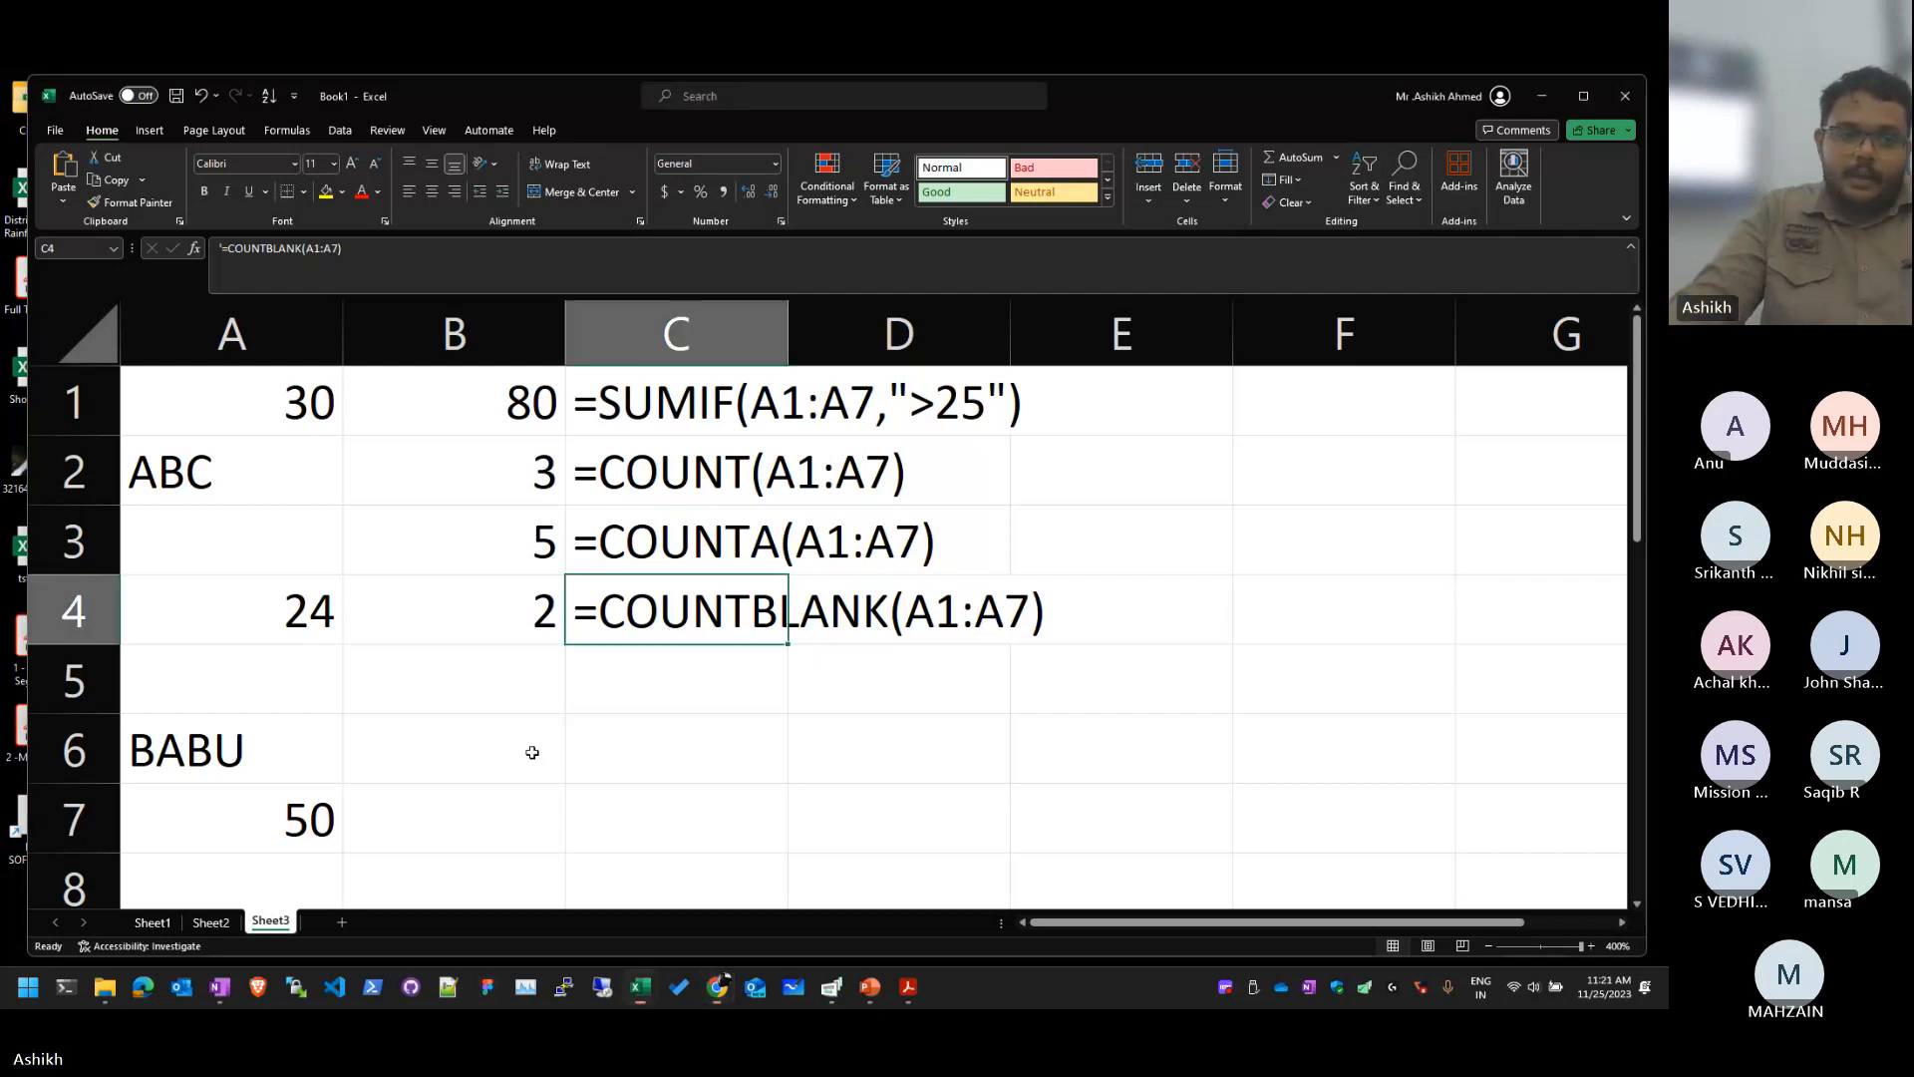
pyautogui.click(210, 922)
pyautogui.click(152, 923)
pyautogui.click(210, 923)
pyautogui.click(270, 920)
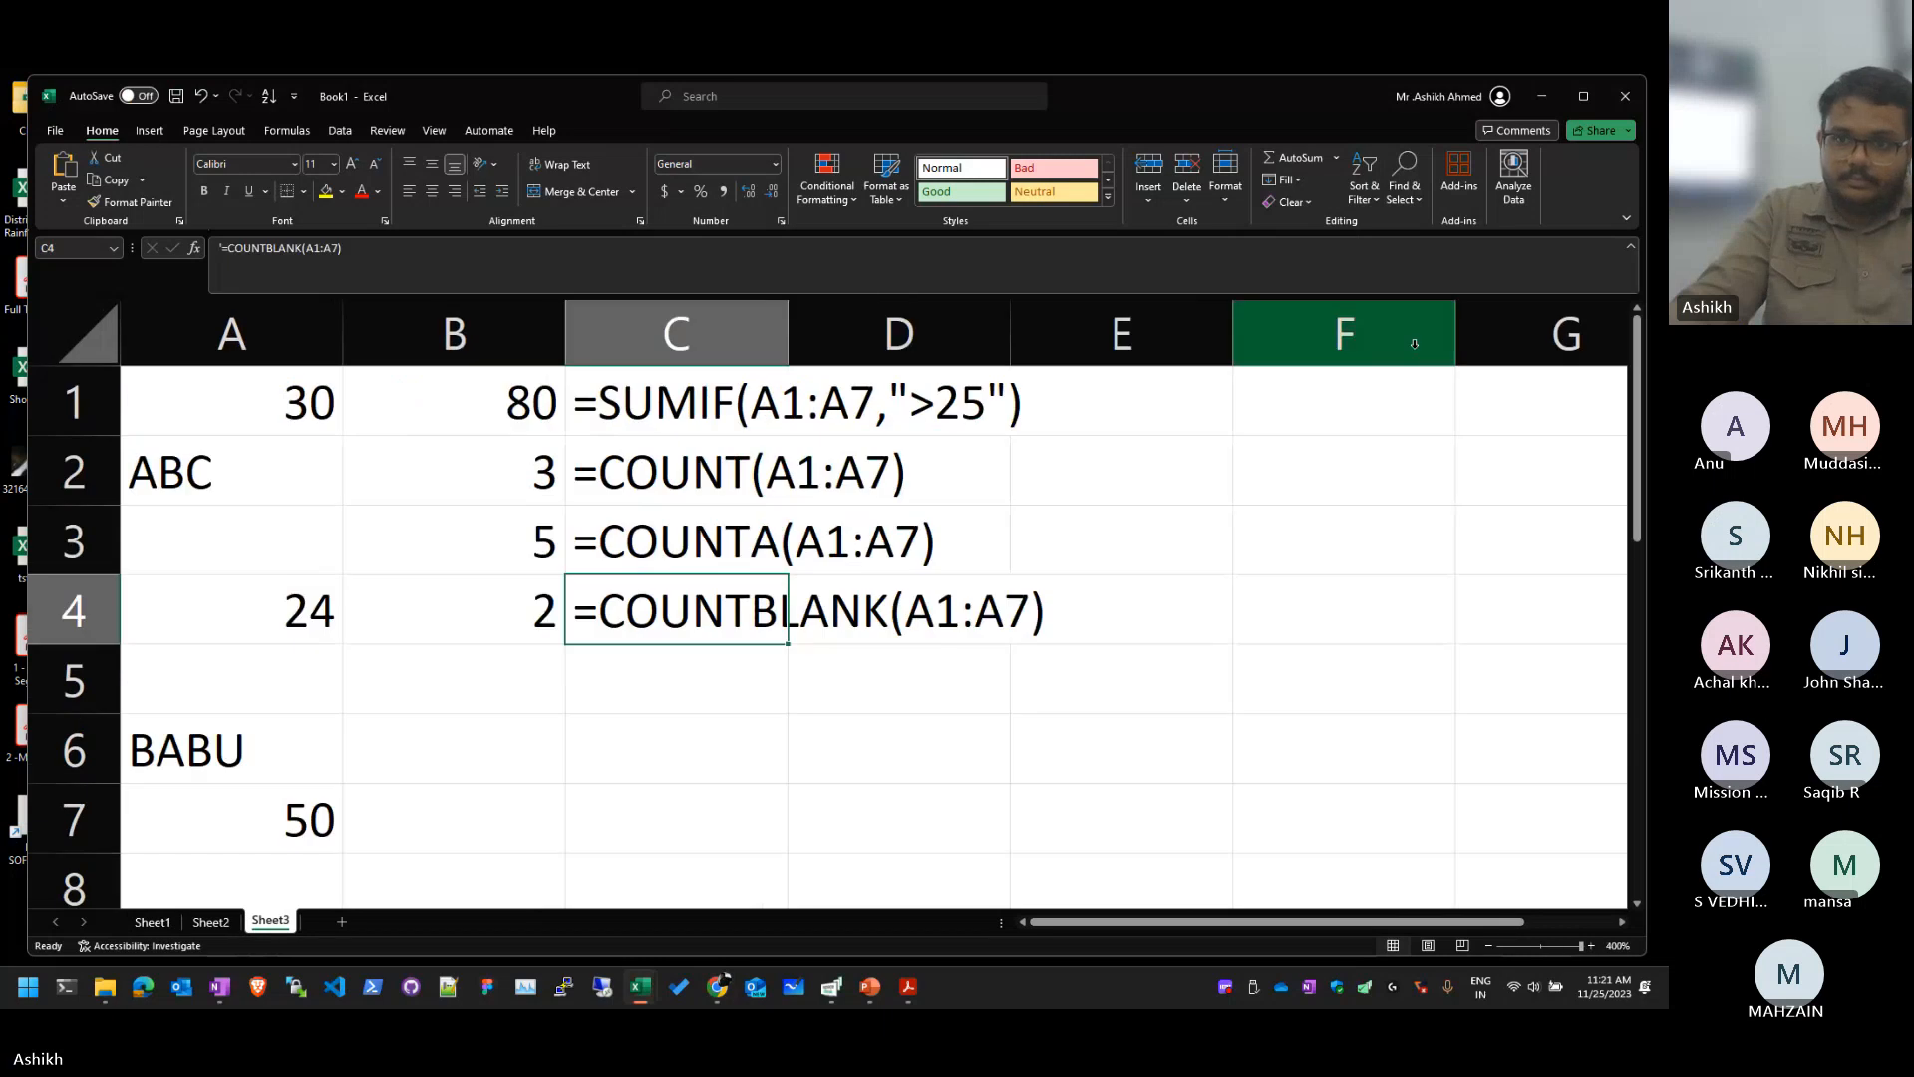
pyautogui.press('Right')
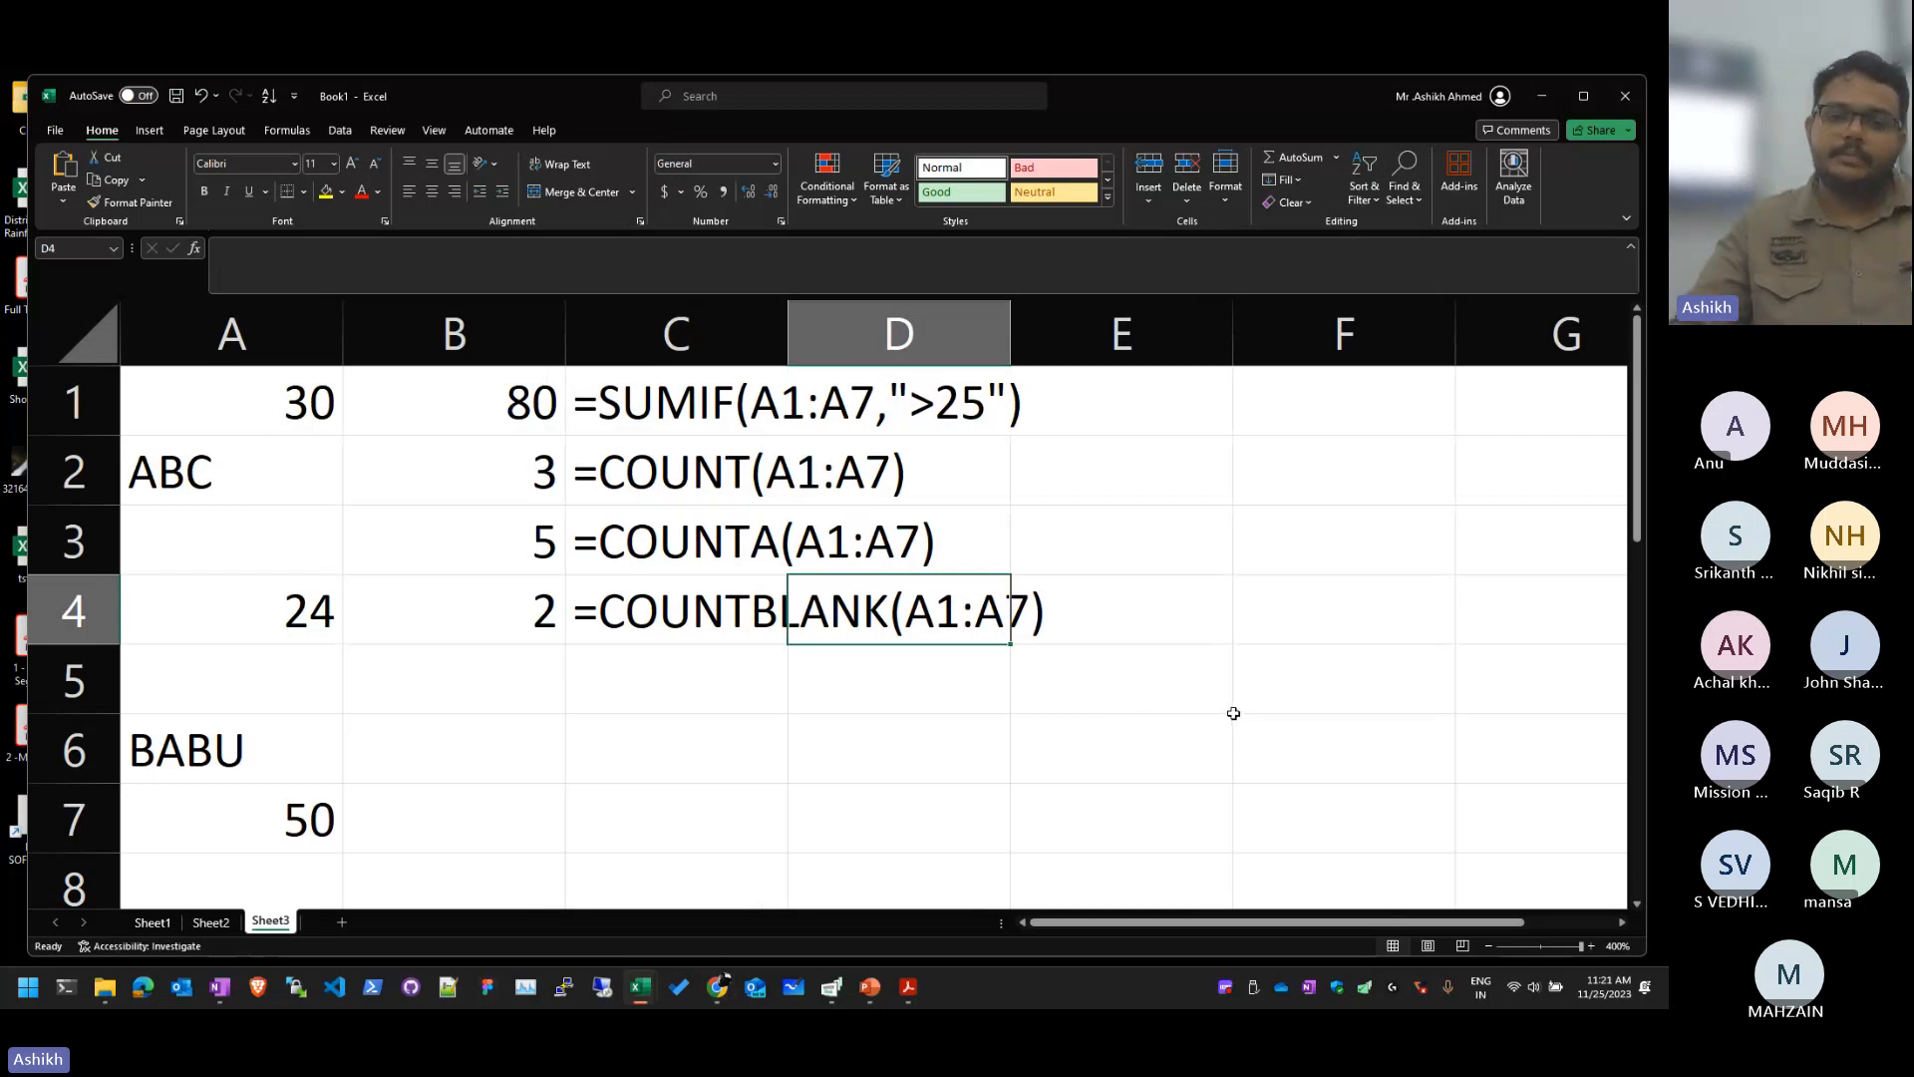
pyautogui.press('Down')
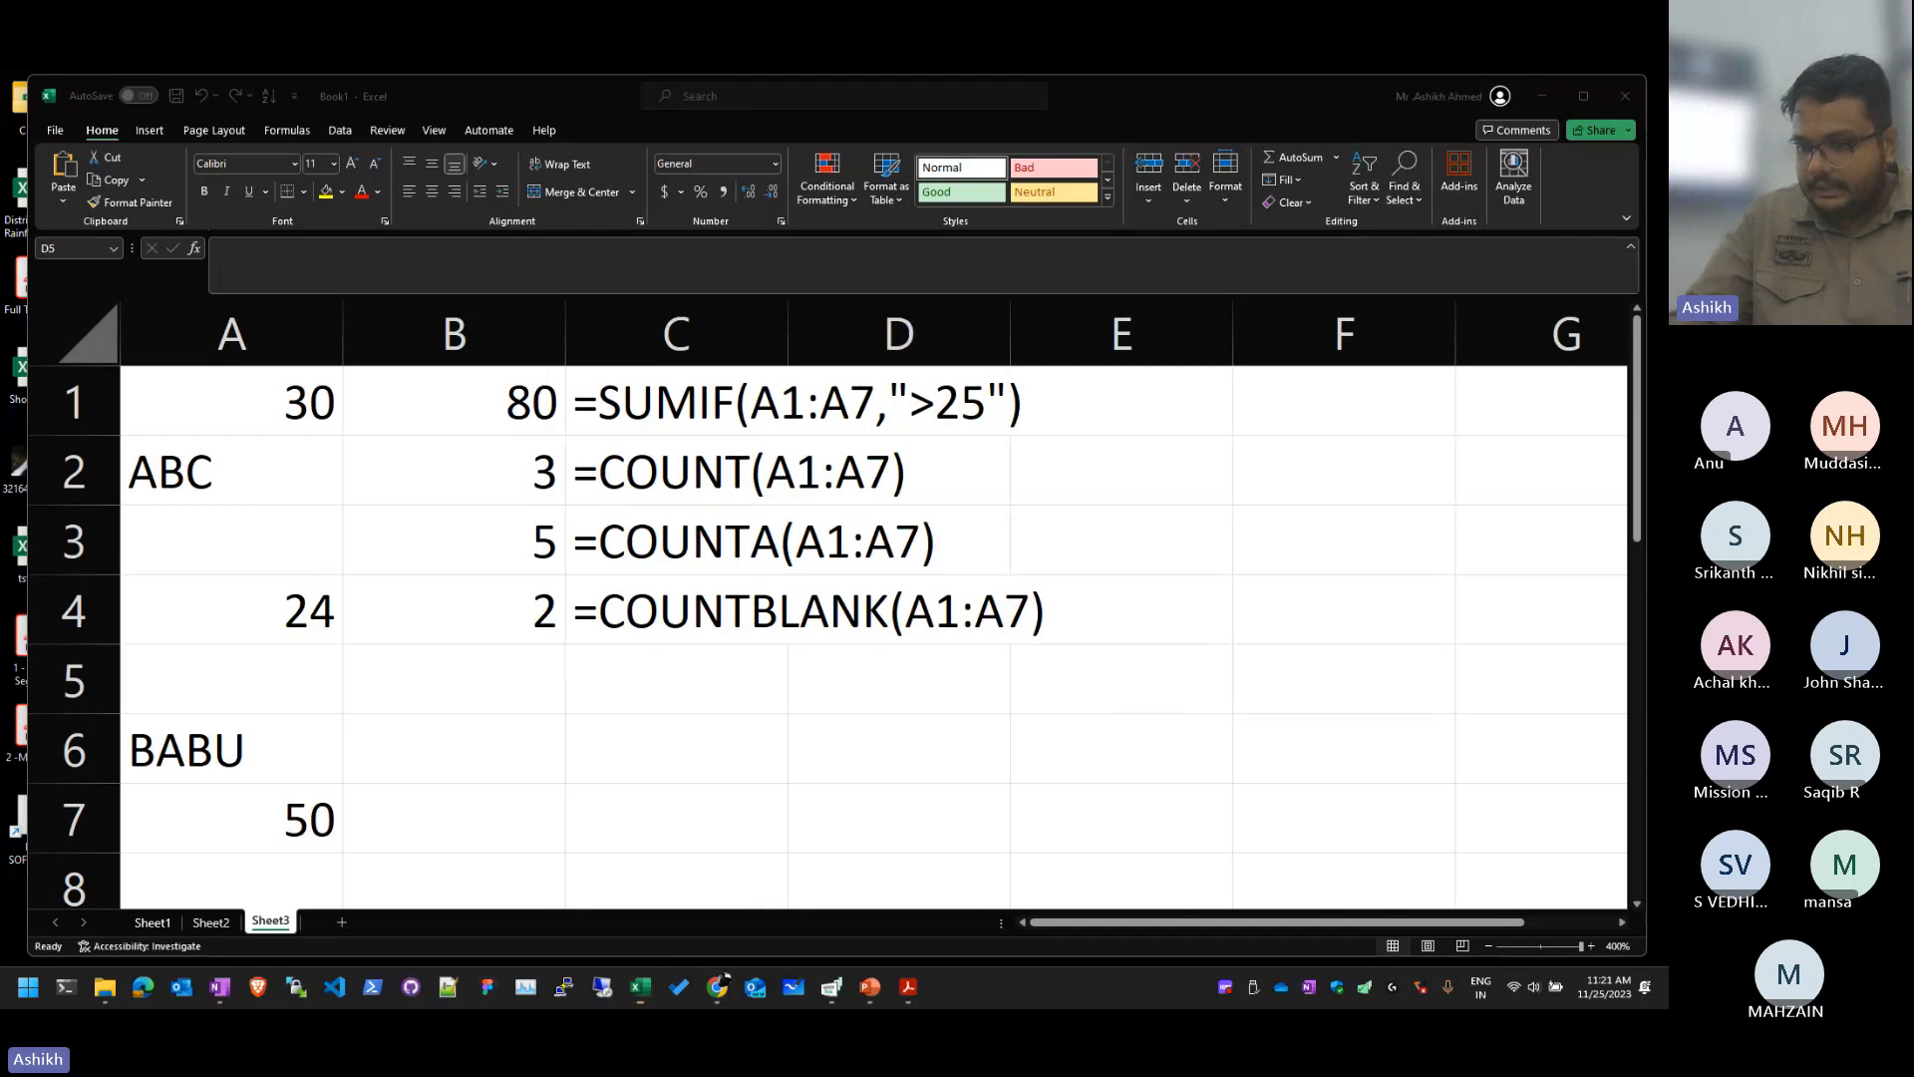
# Step: Switch to the SUMIF/COUNTIF examples workbook and review the formula texts in Sheet1's C1:C4 and the COUNTIF wildcard examples on Sheet2
pyautogui.press('super+d')
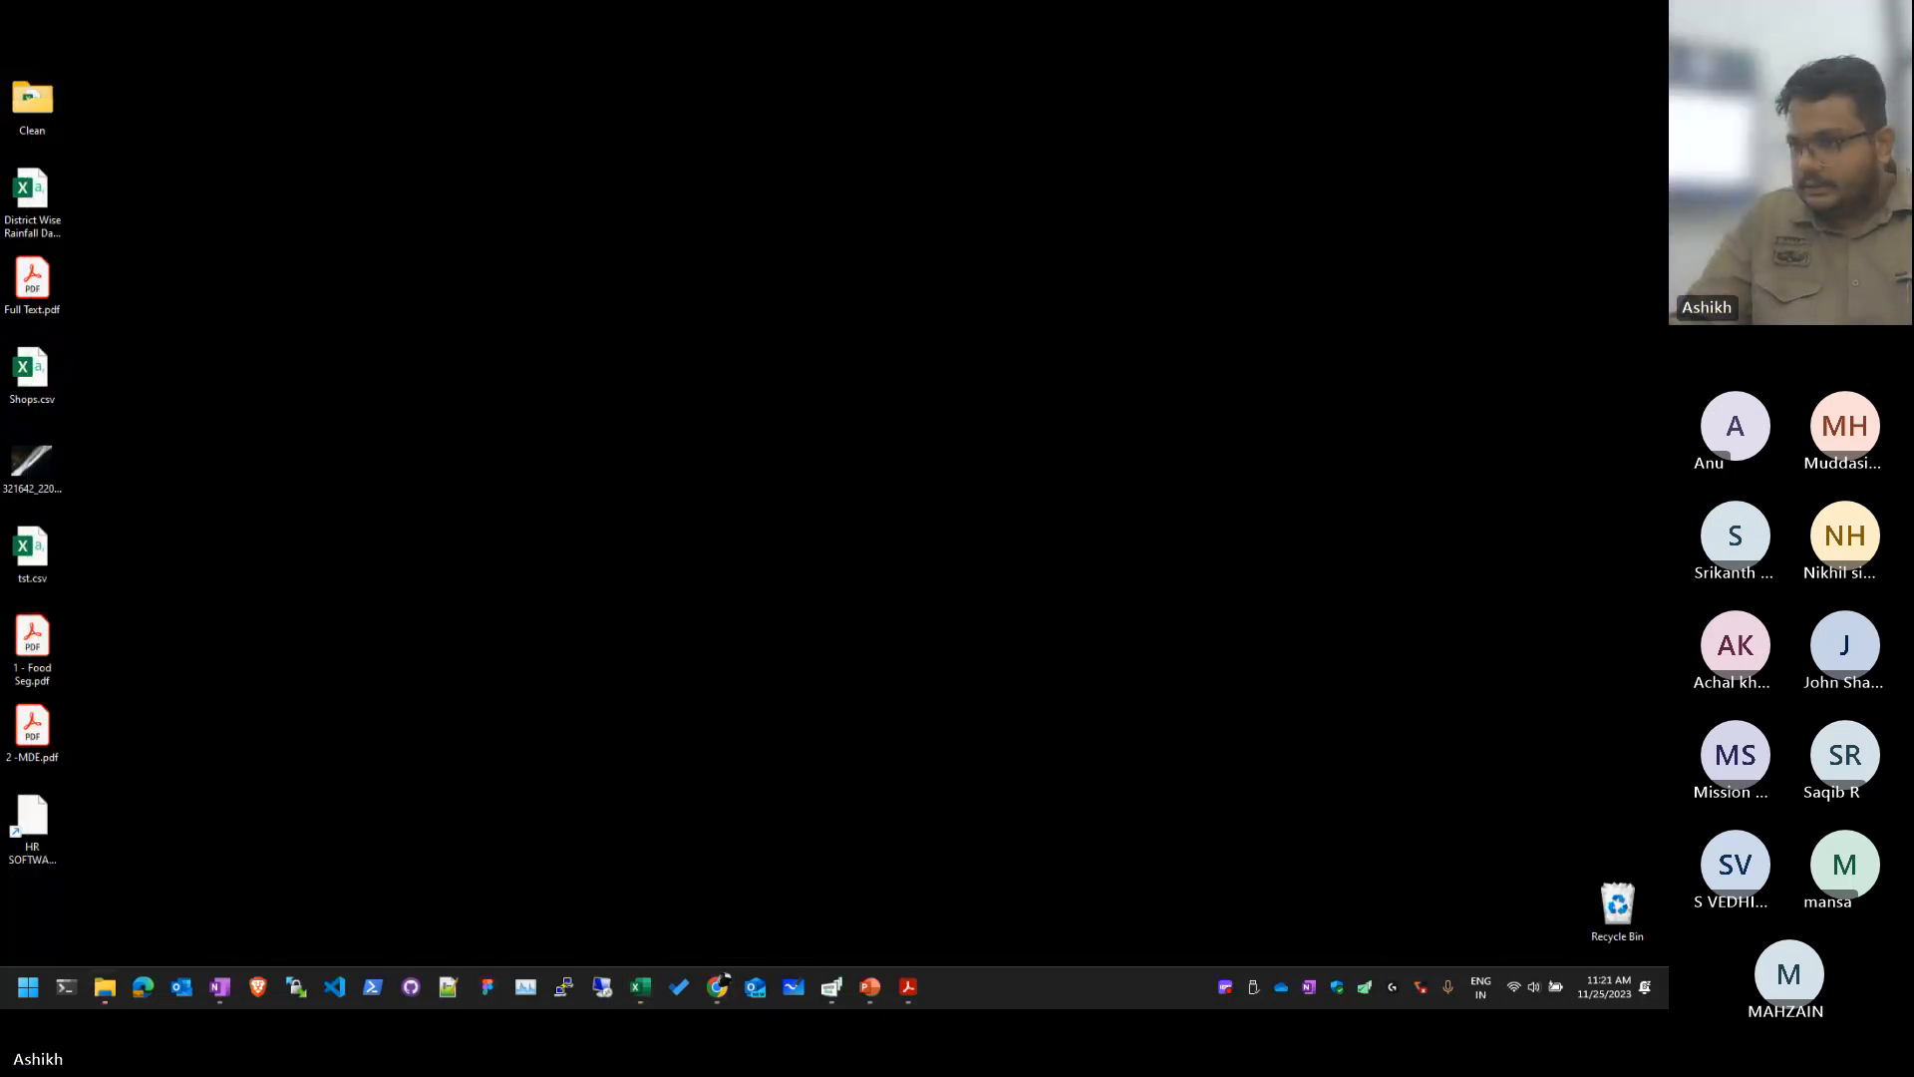
pyautogui.press('super+d')
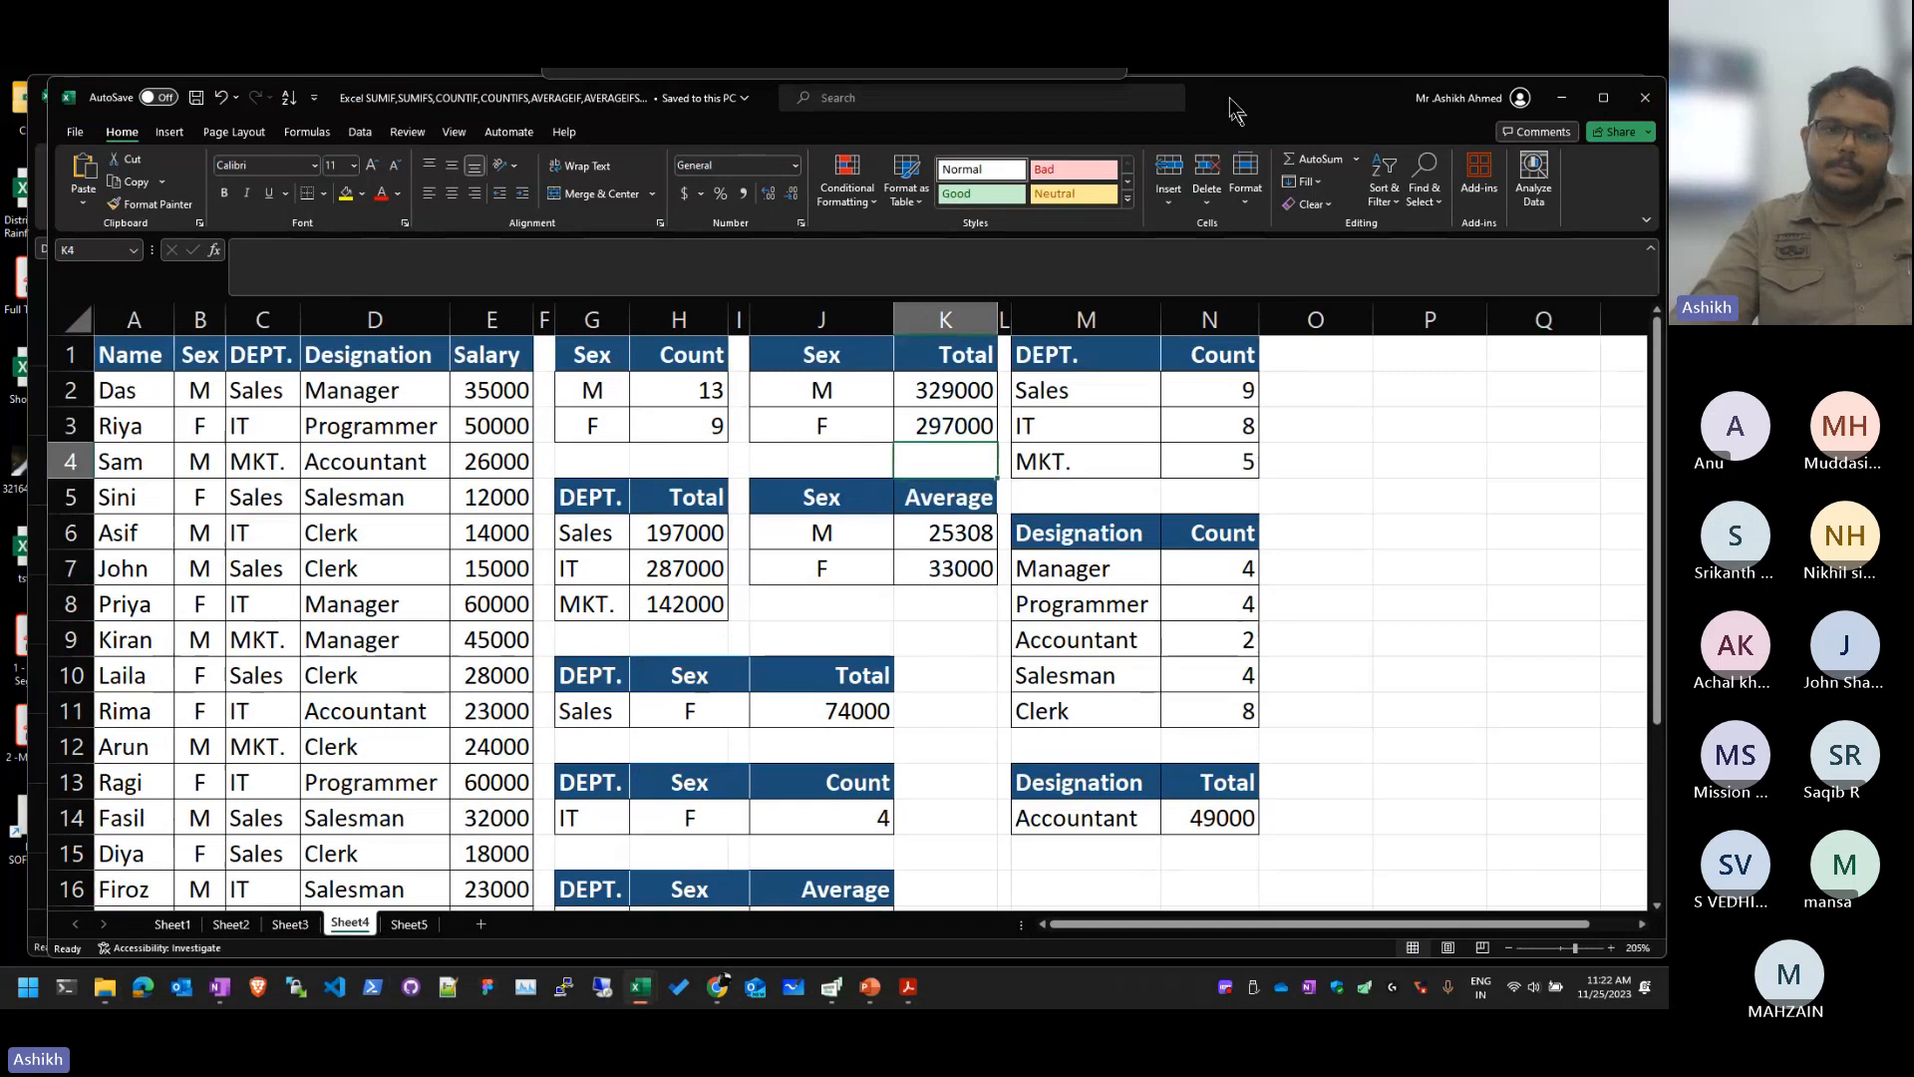
pyautogui.moveTo(1230, 98); pyautogui.dragTo(1206, 111)
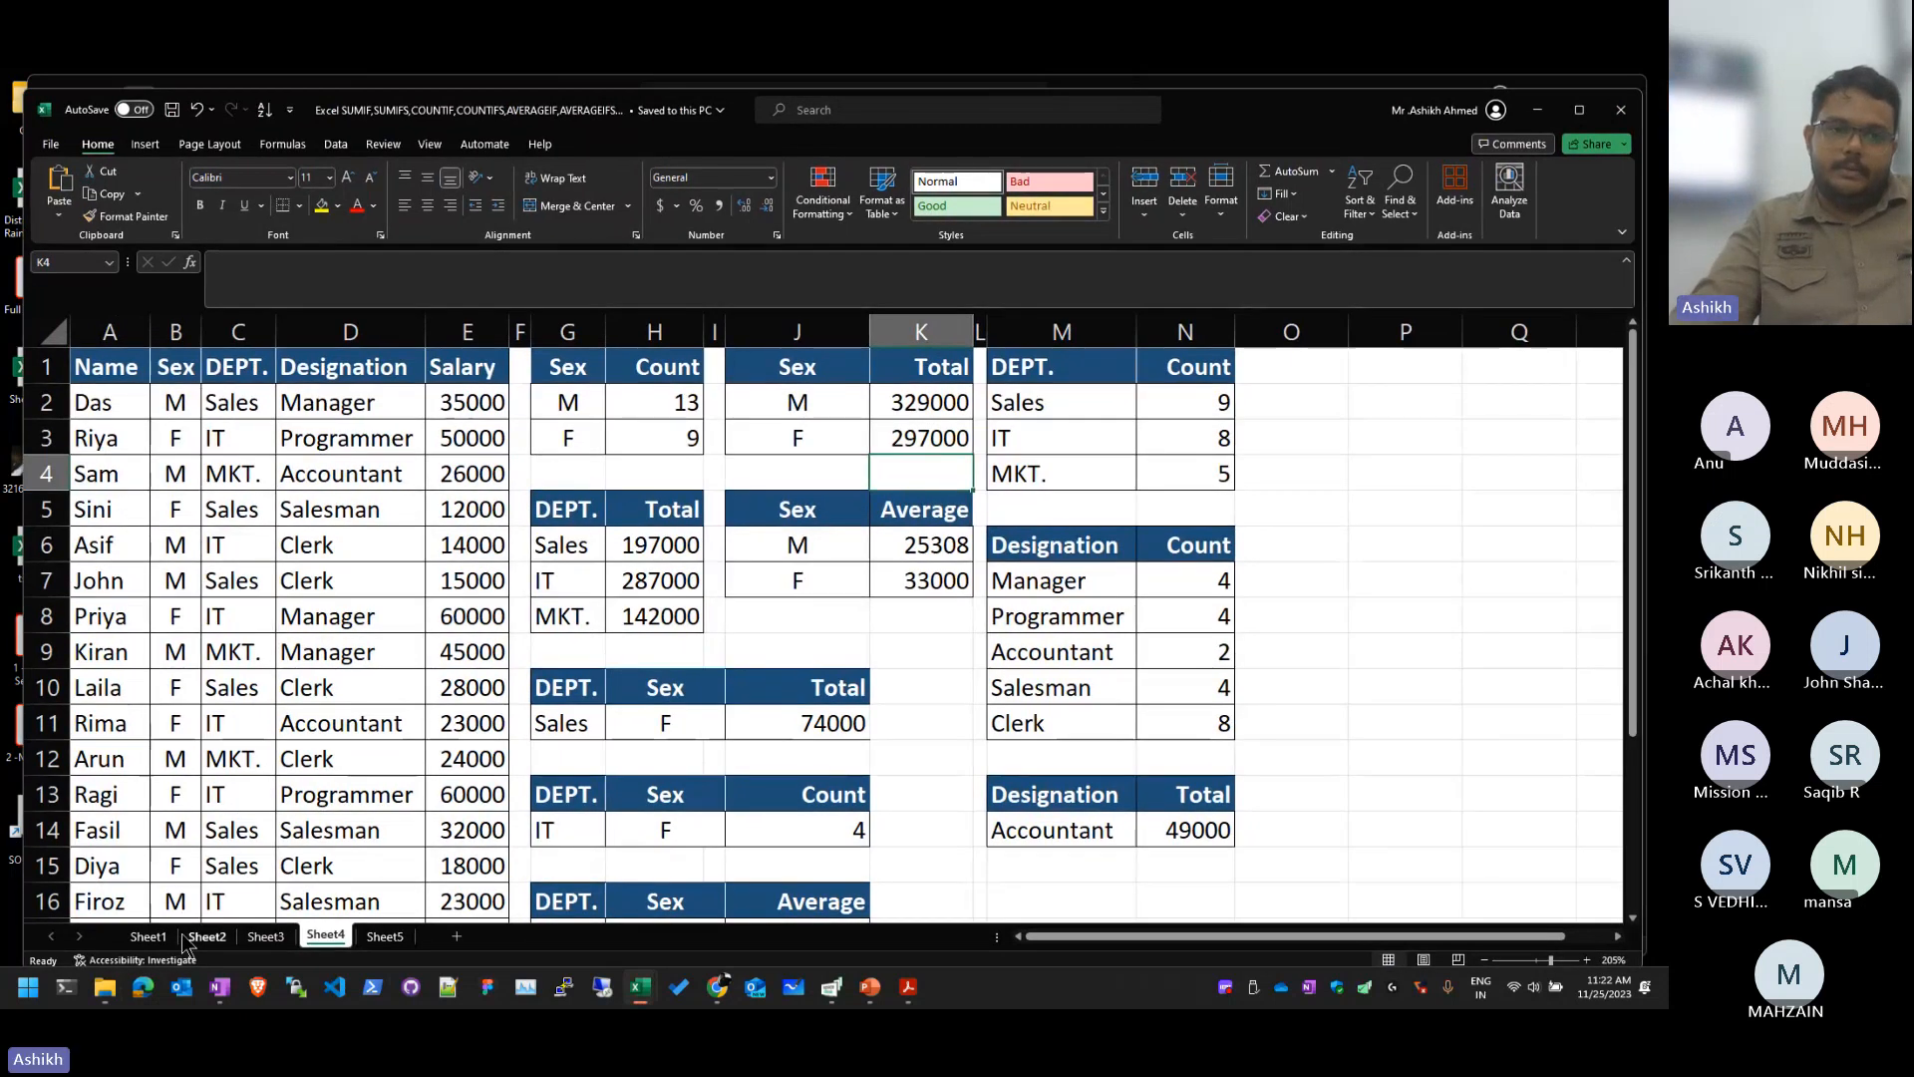
pyautogui.click(150, 936)
pyautogui.moveTo(538, 394); pyautogui.dragTo(542, 557)
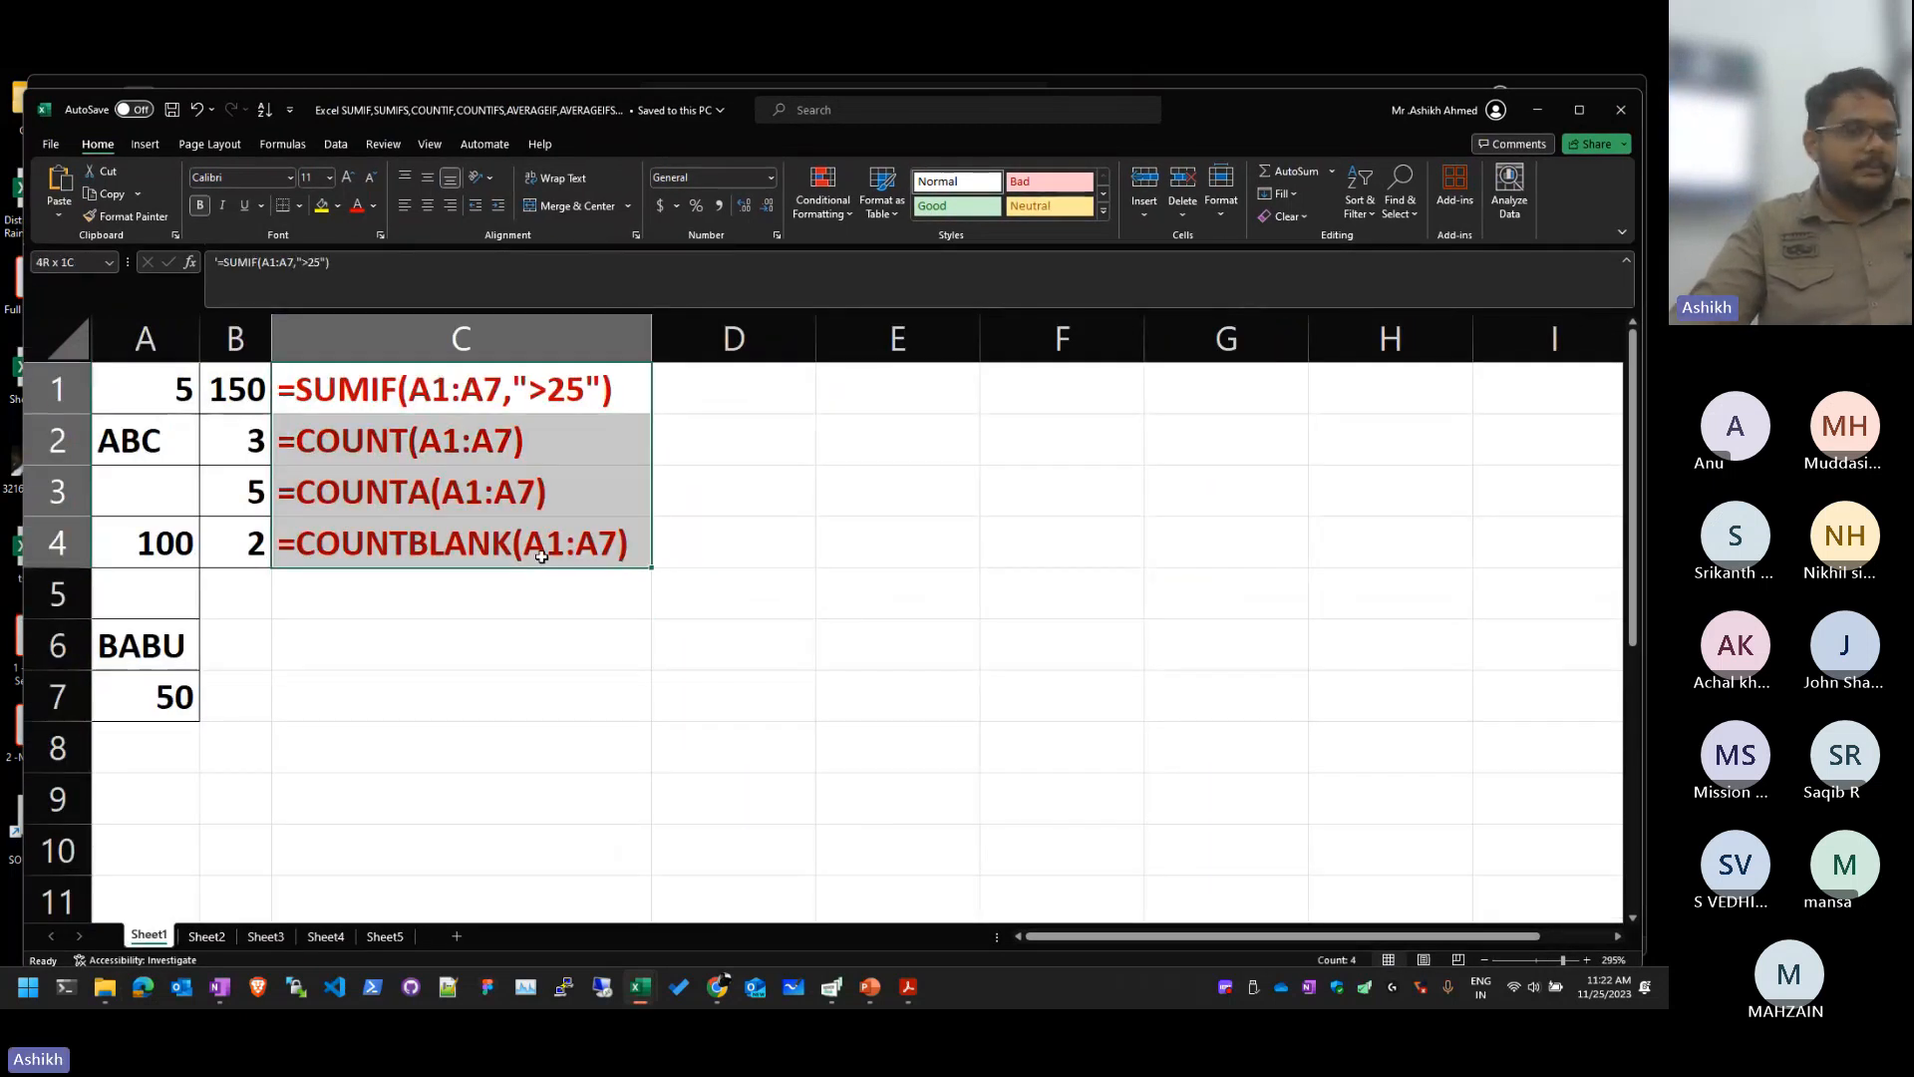
pyautogui.hotkey('ctrl', 'pagedown')
pyautogui.click(582, 482)
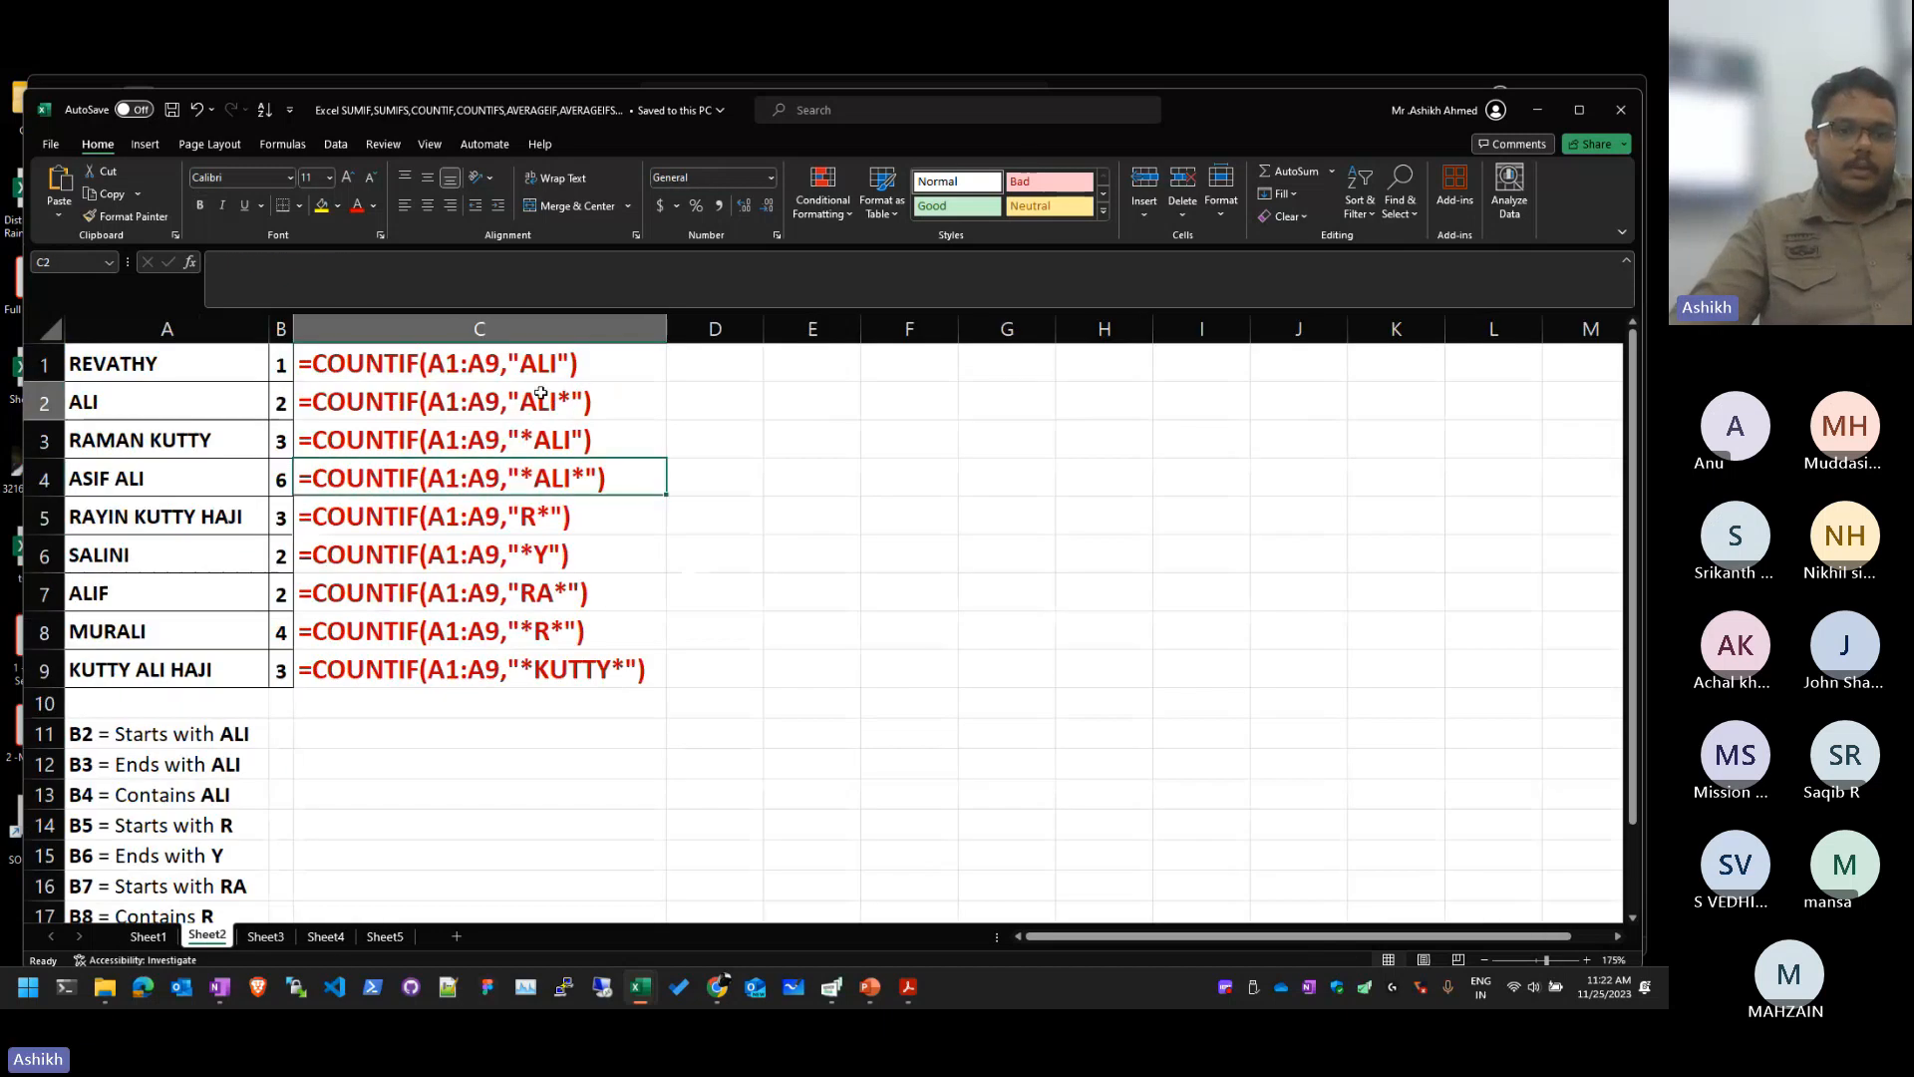
pyautogui.click(543, 398)
# Step: Review the COUNTIF and COUNTIFS formula texts in column I of Sheet3 and the criteria descriptions below the table
pyautogui.hotkey('ctrl', 'pagedown')
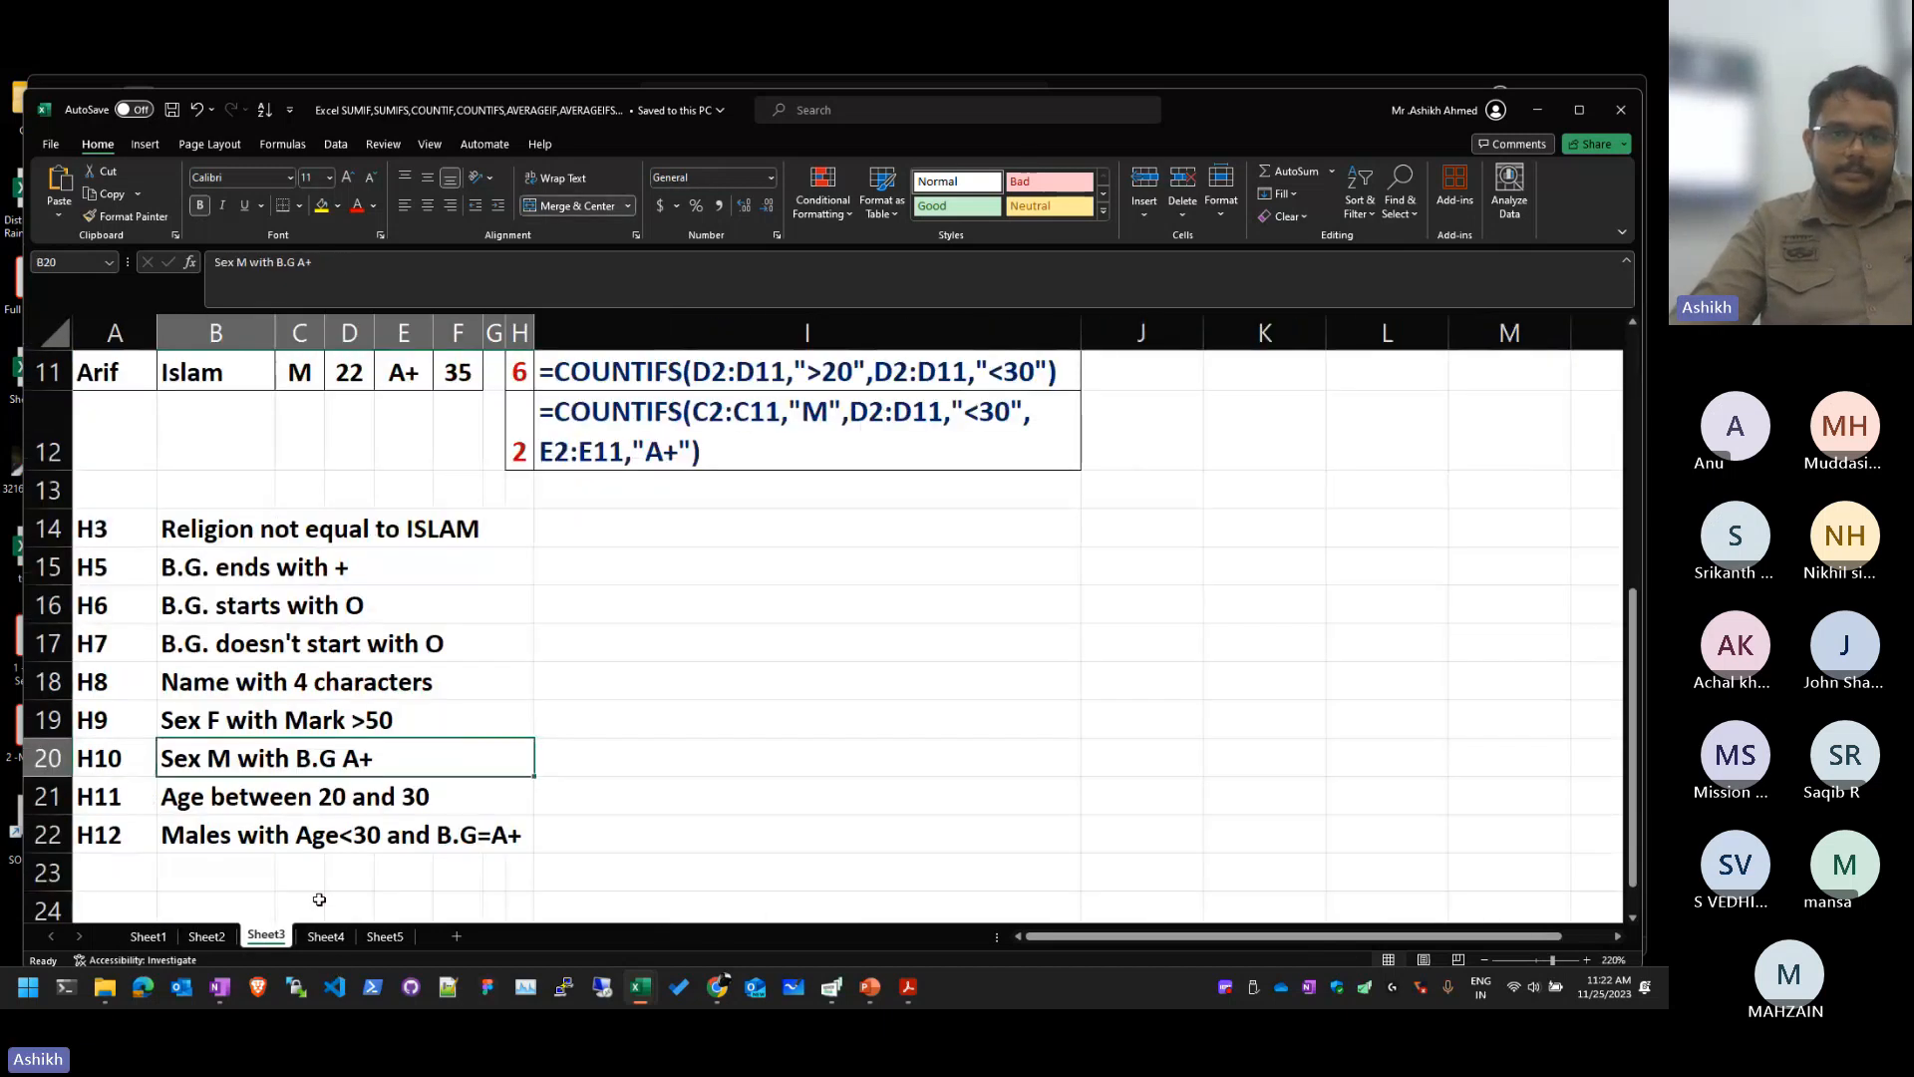
pyautogui.scroll(4, 540, 659)
pyautogui.scroll(-4, 540, 659)
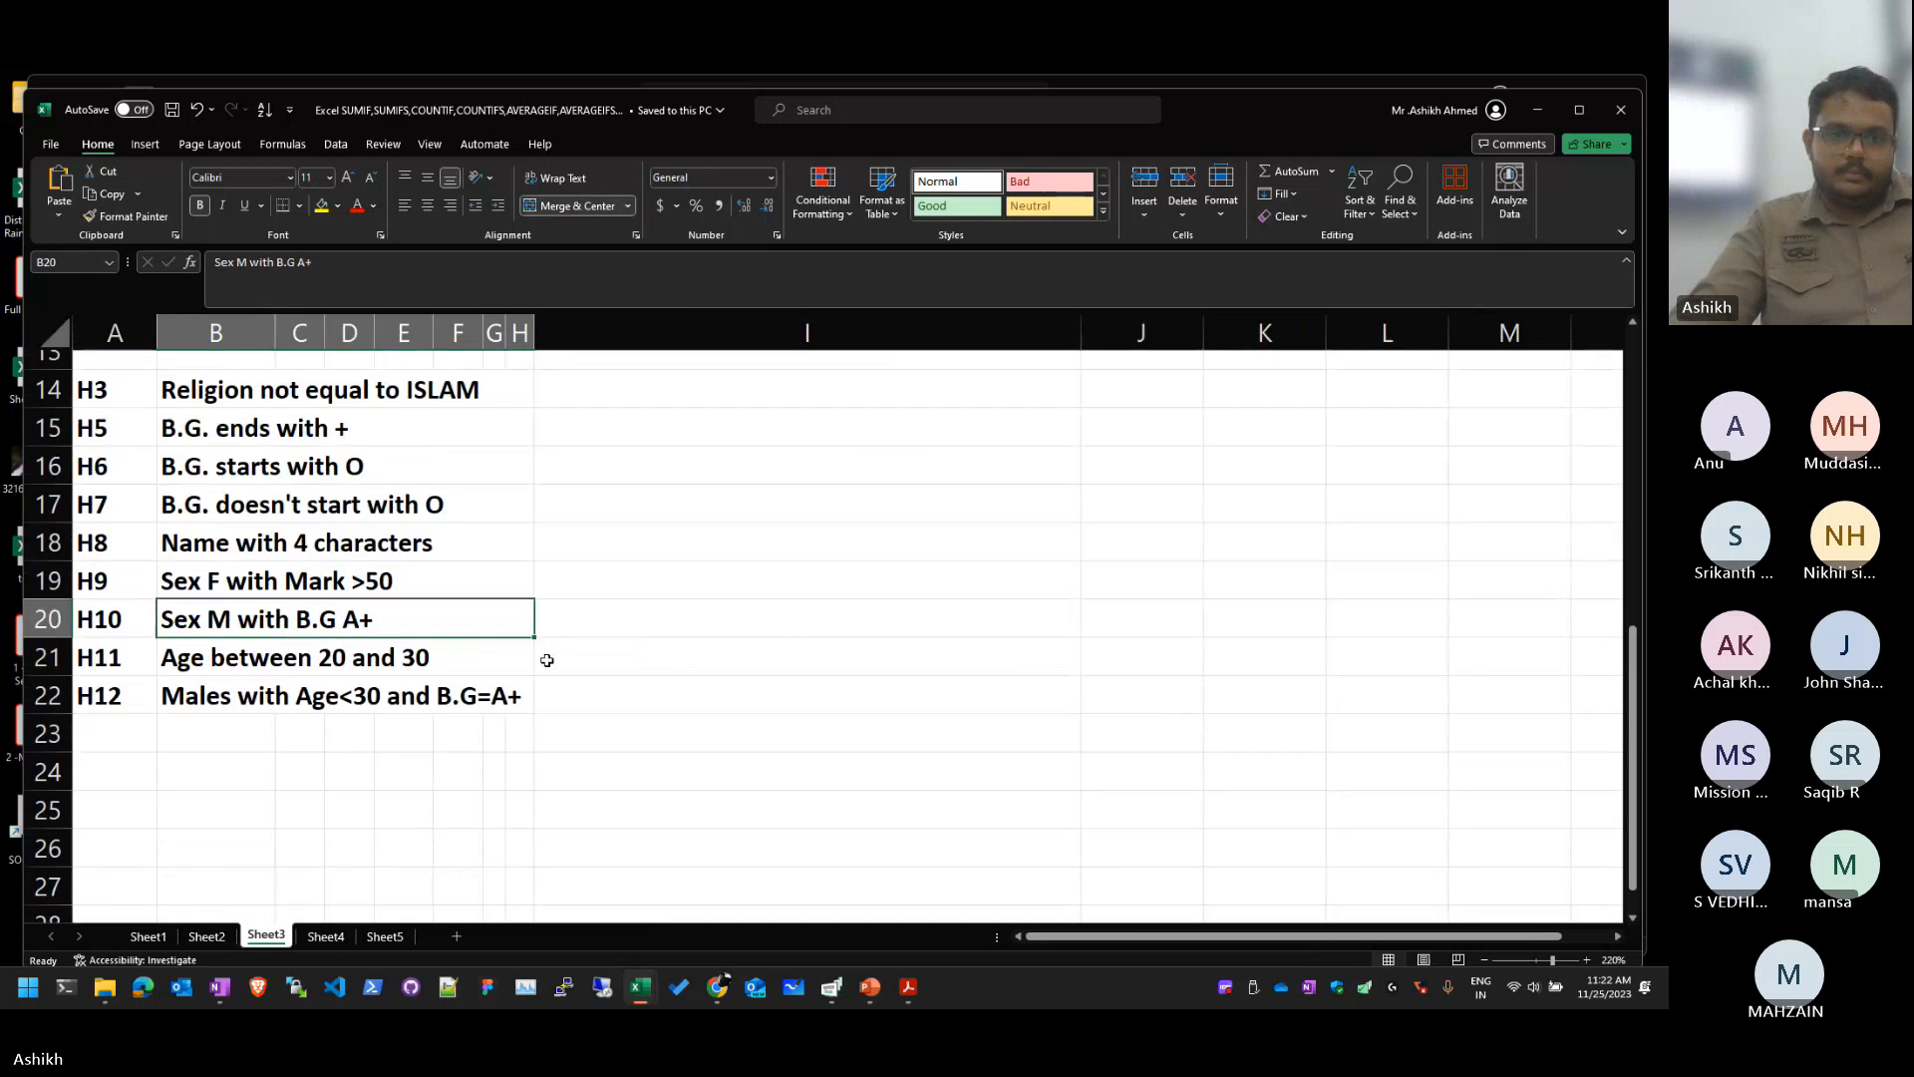
pyautogui.scroll(4, 547, 660)
pyautogui.click(1021, 602)
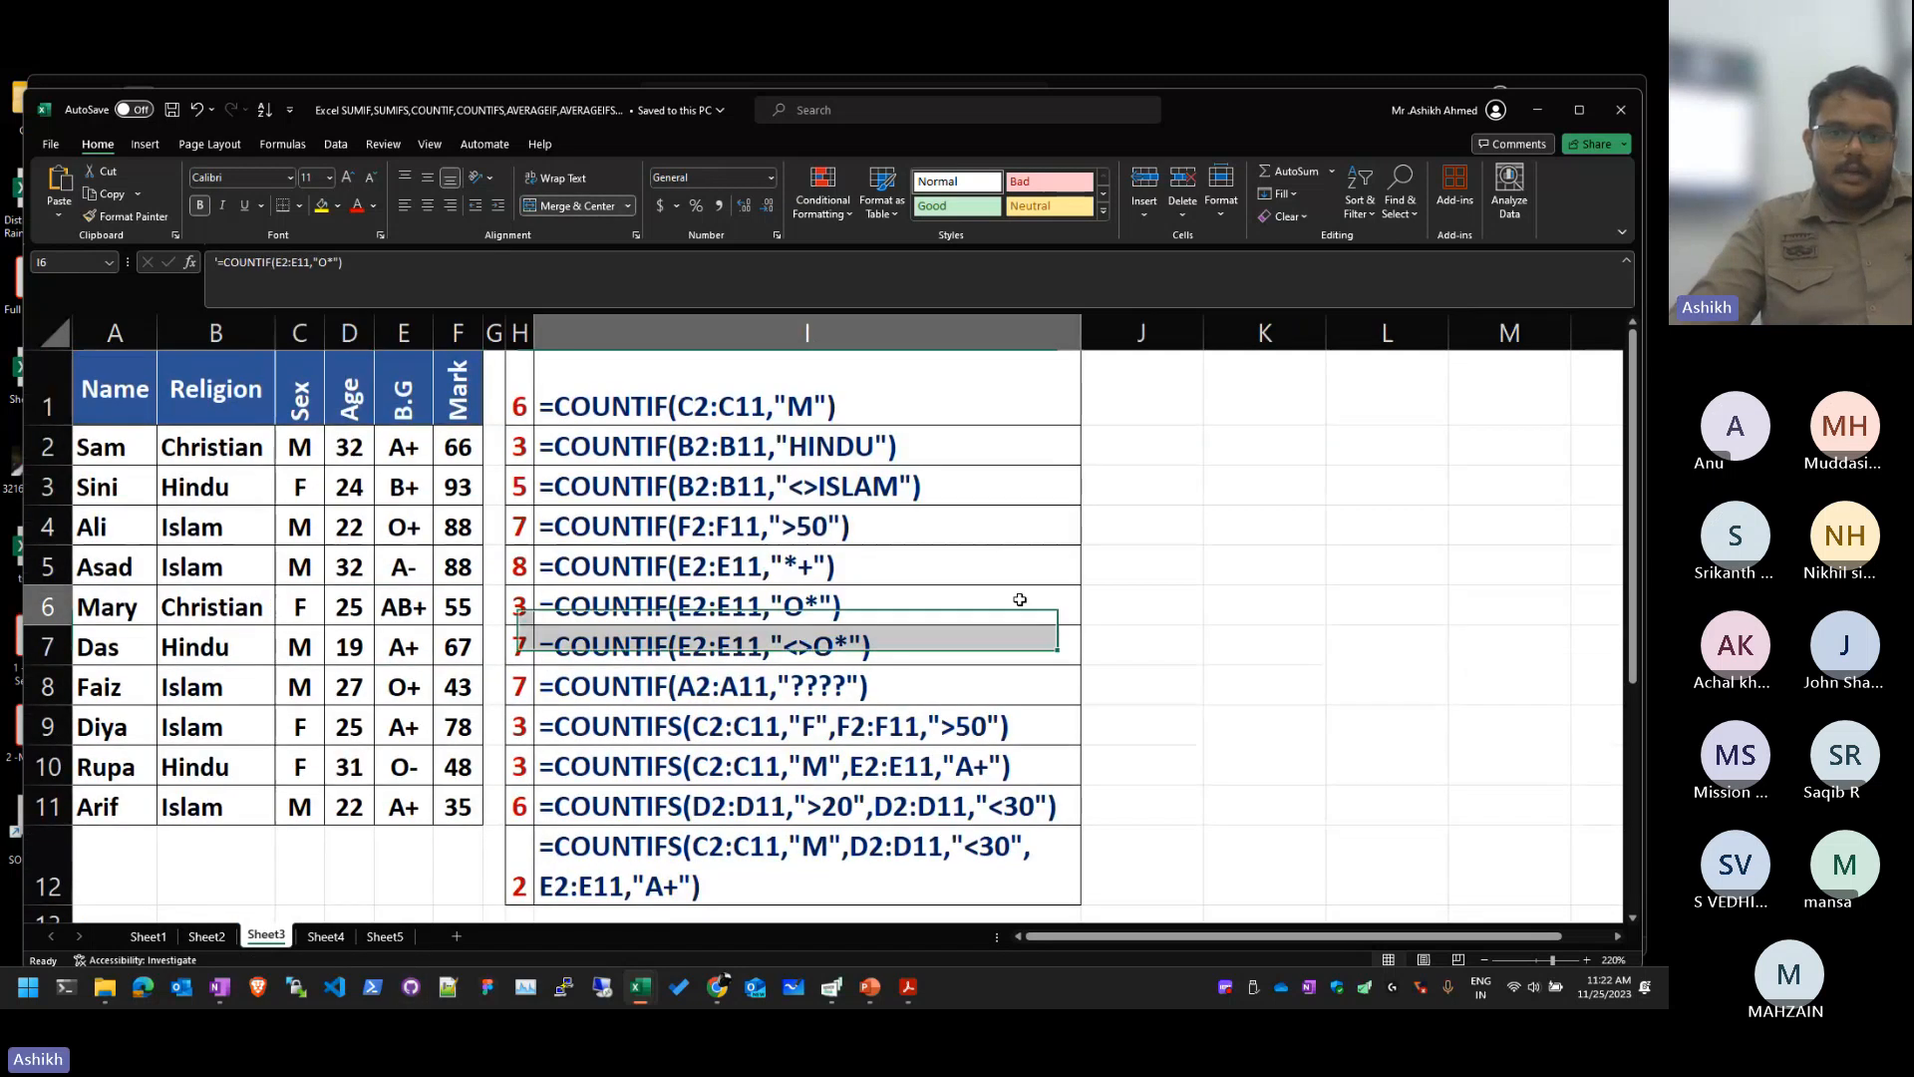
pyautogui.moveTo(857, 399); pyautogui.dragTo(801, 793)
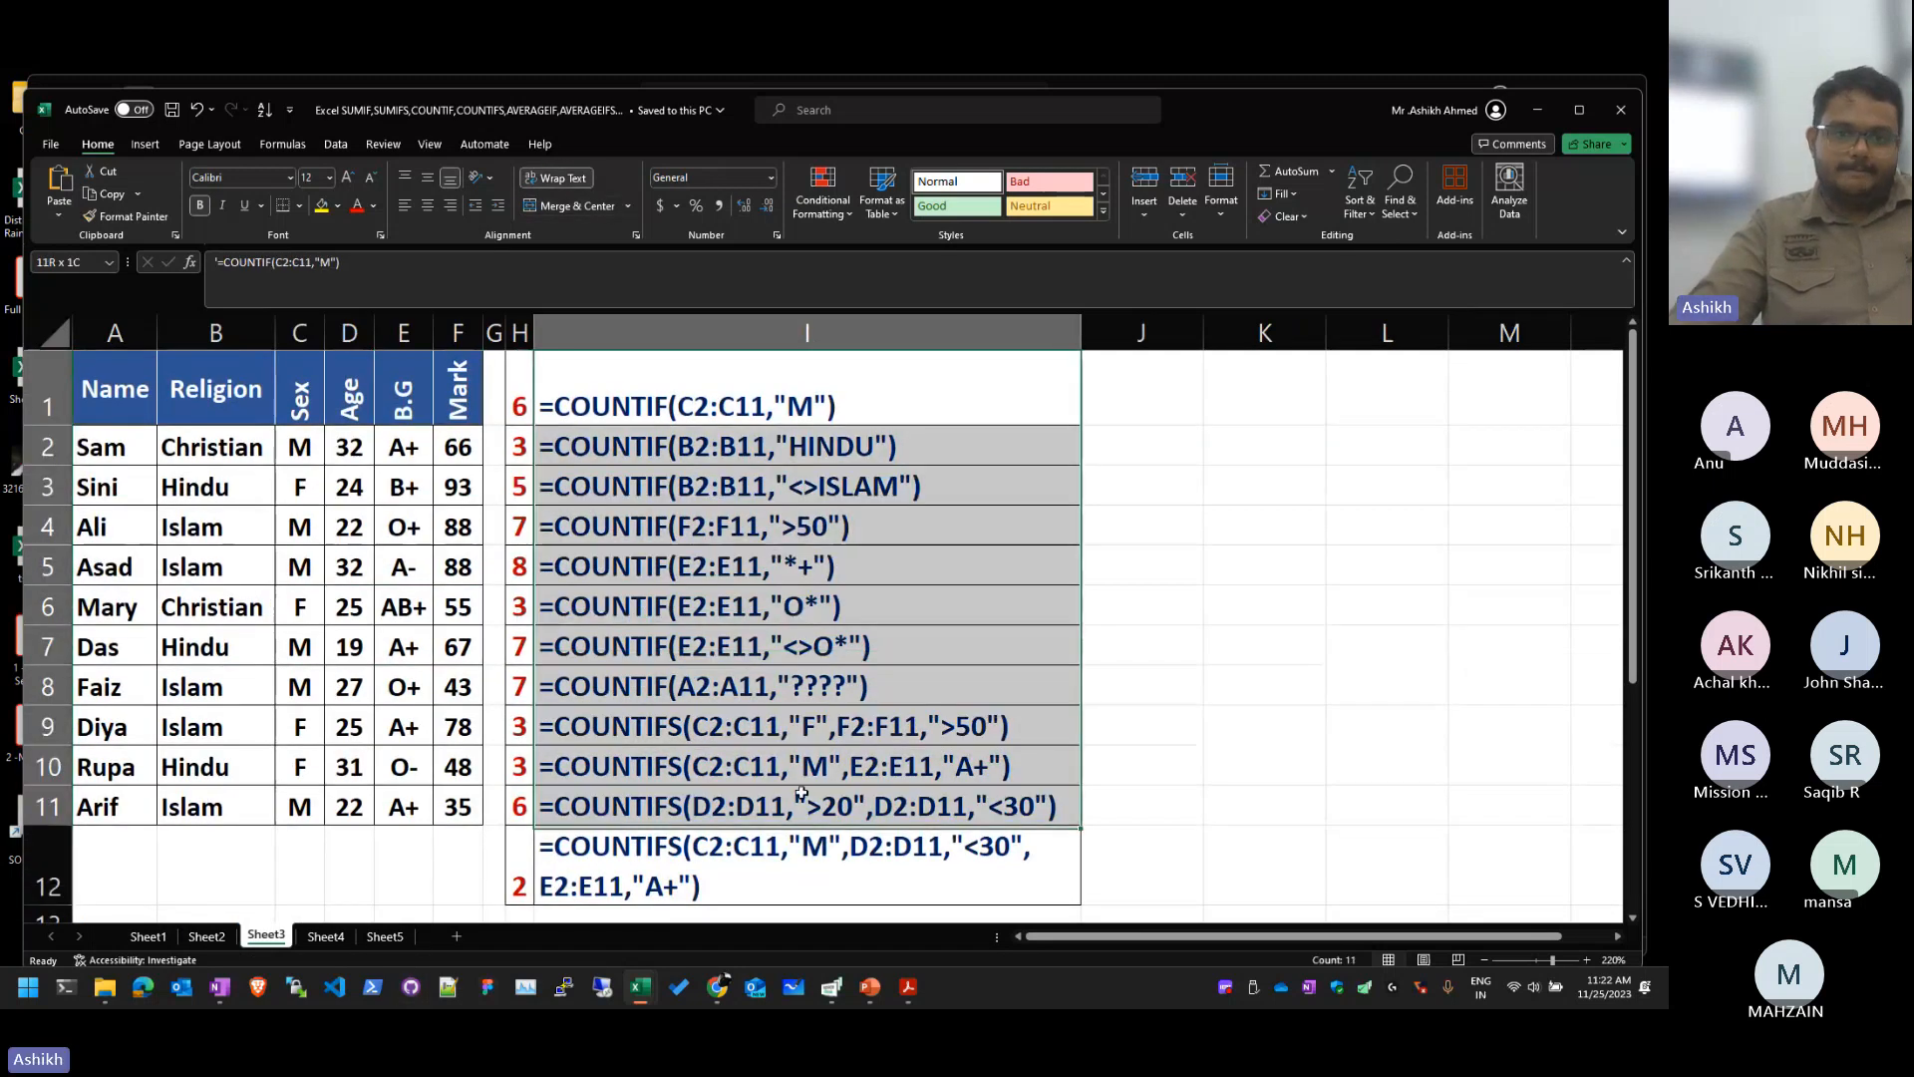
pyautogui.click(664, 386)
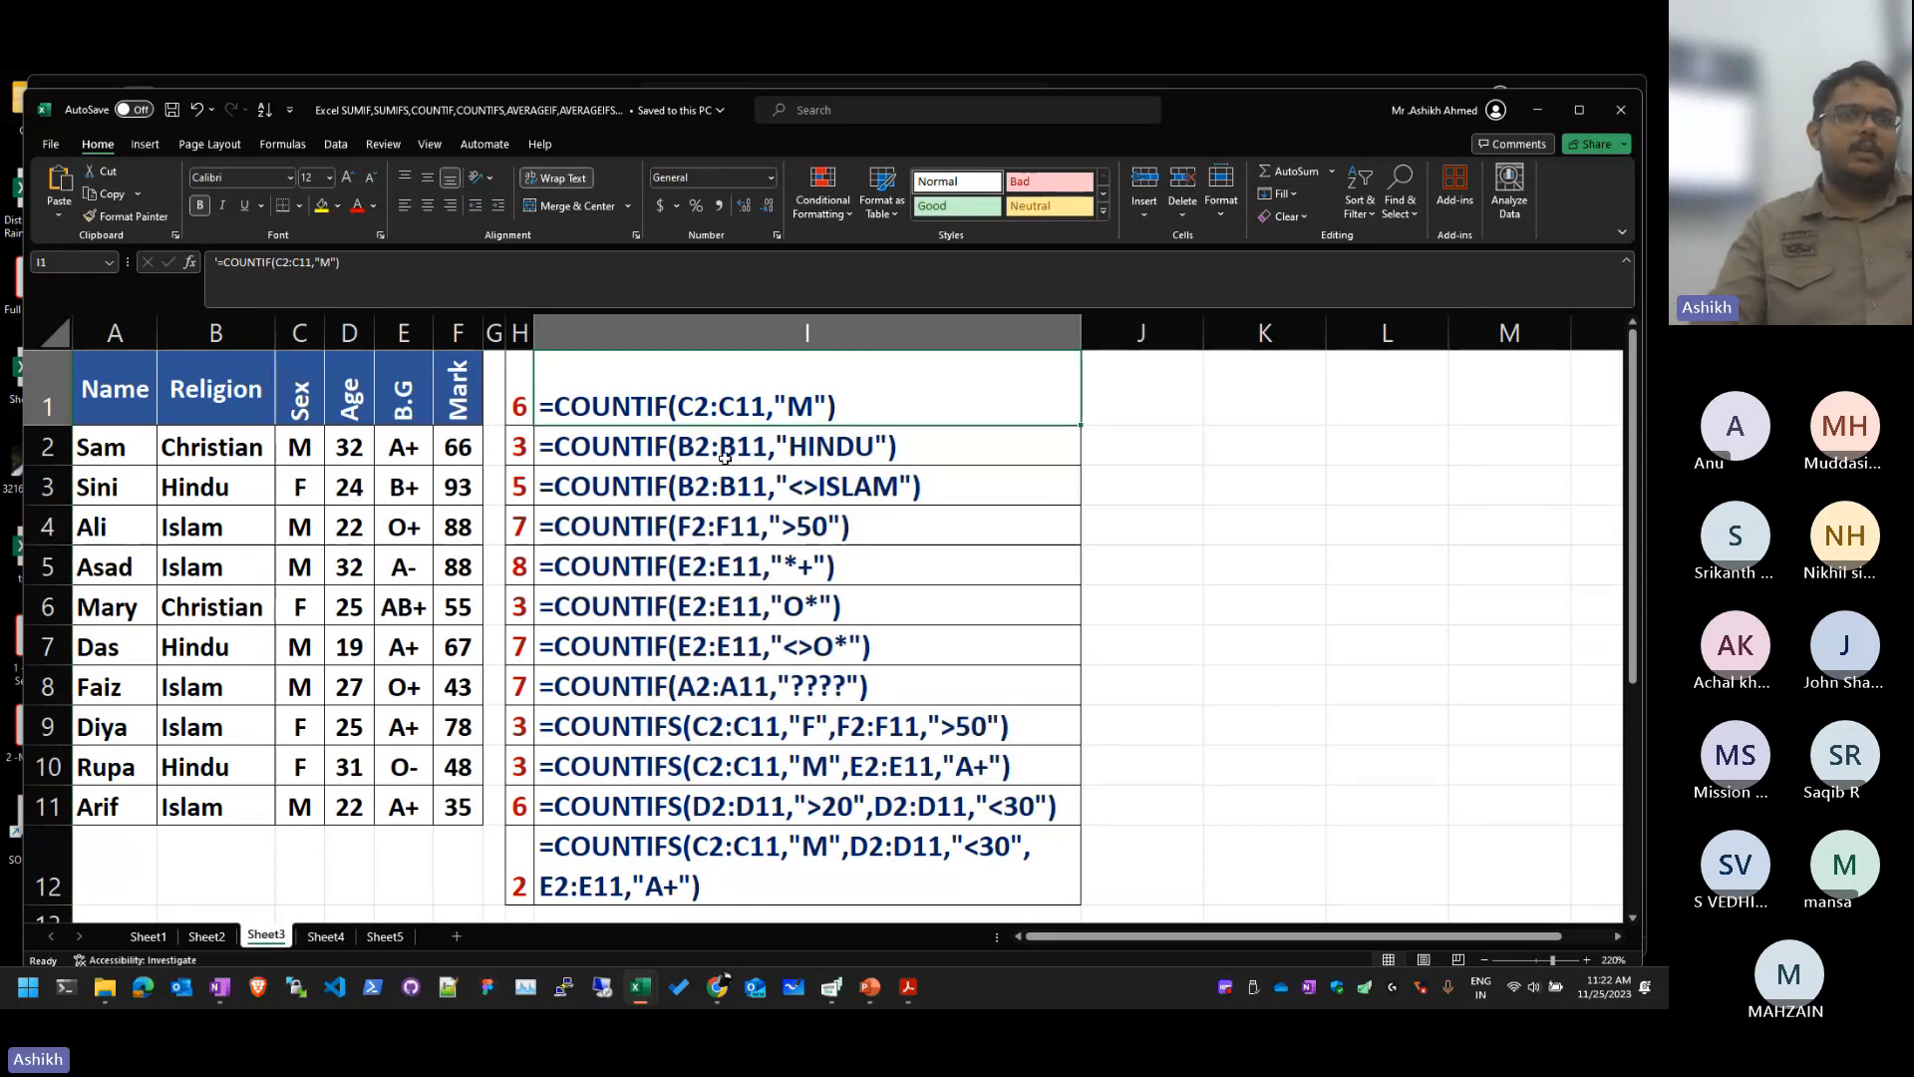
# Step: Open the COUNTIF formula in H1 of Sheet3 for editing to examine its range and criterion against the Sex column
pyautogui.press('Left')
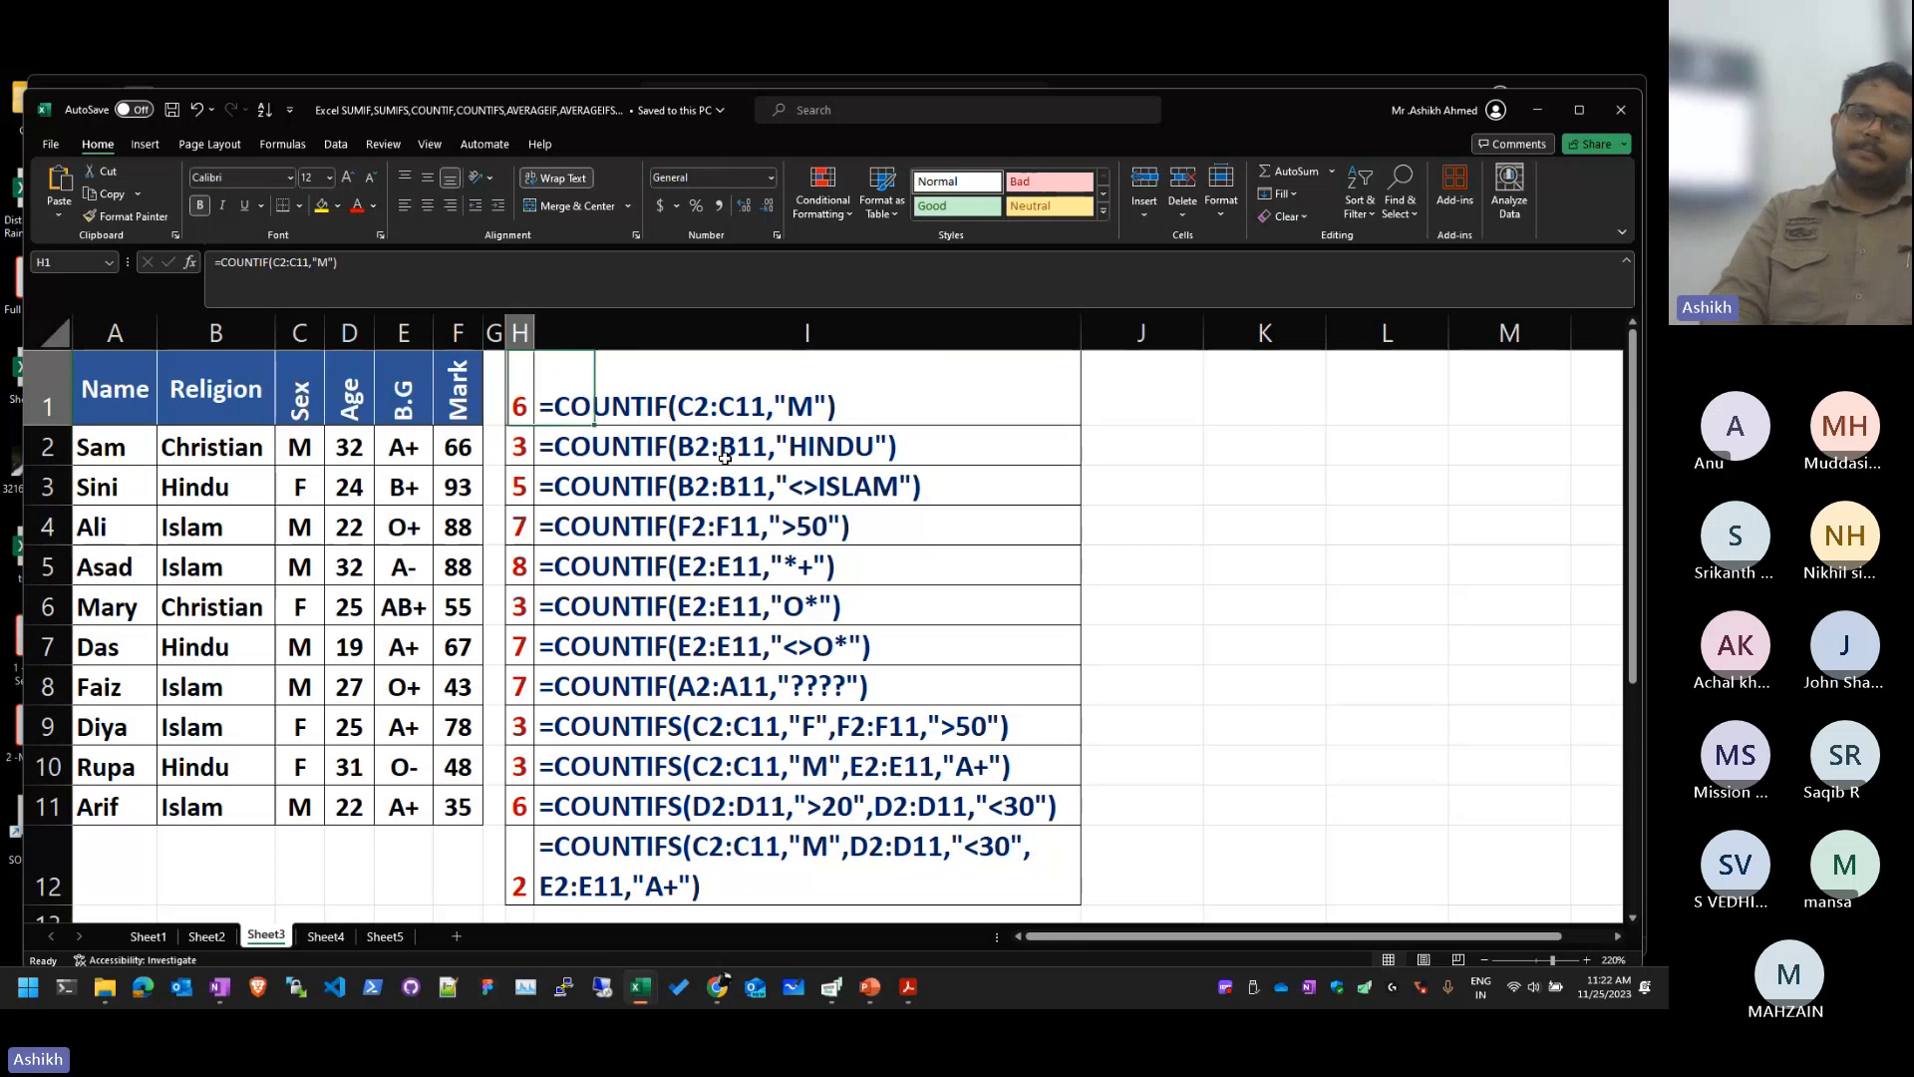
pyautogui.press('F2')
pyautogui.hotkey('shift', 'Home')
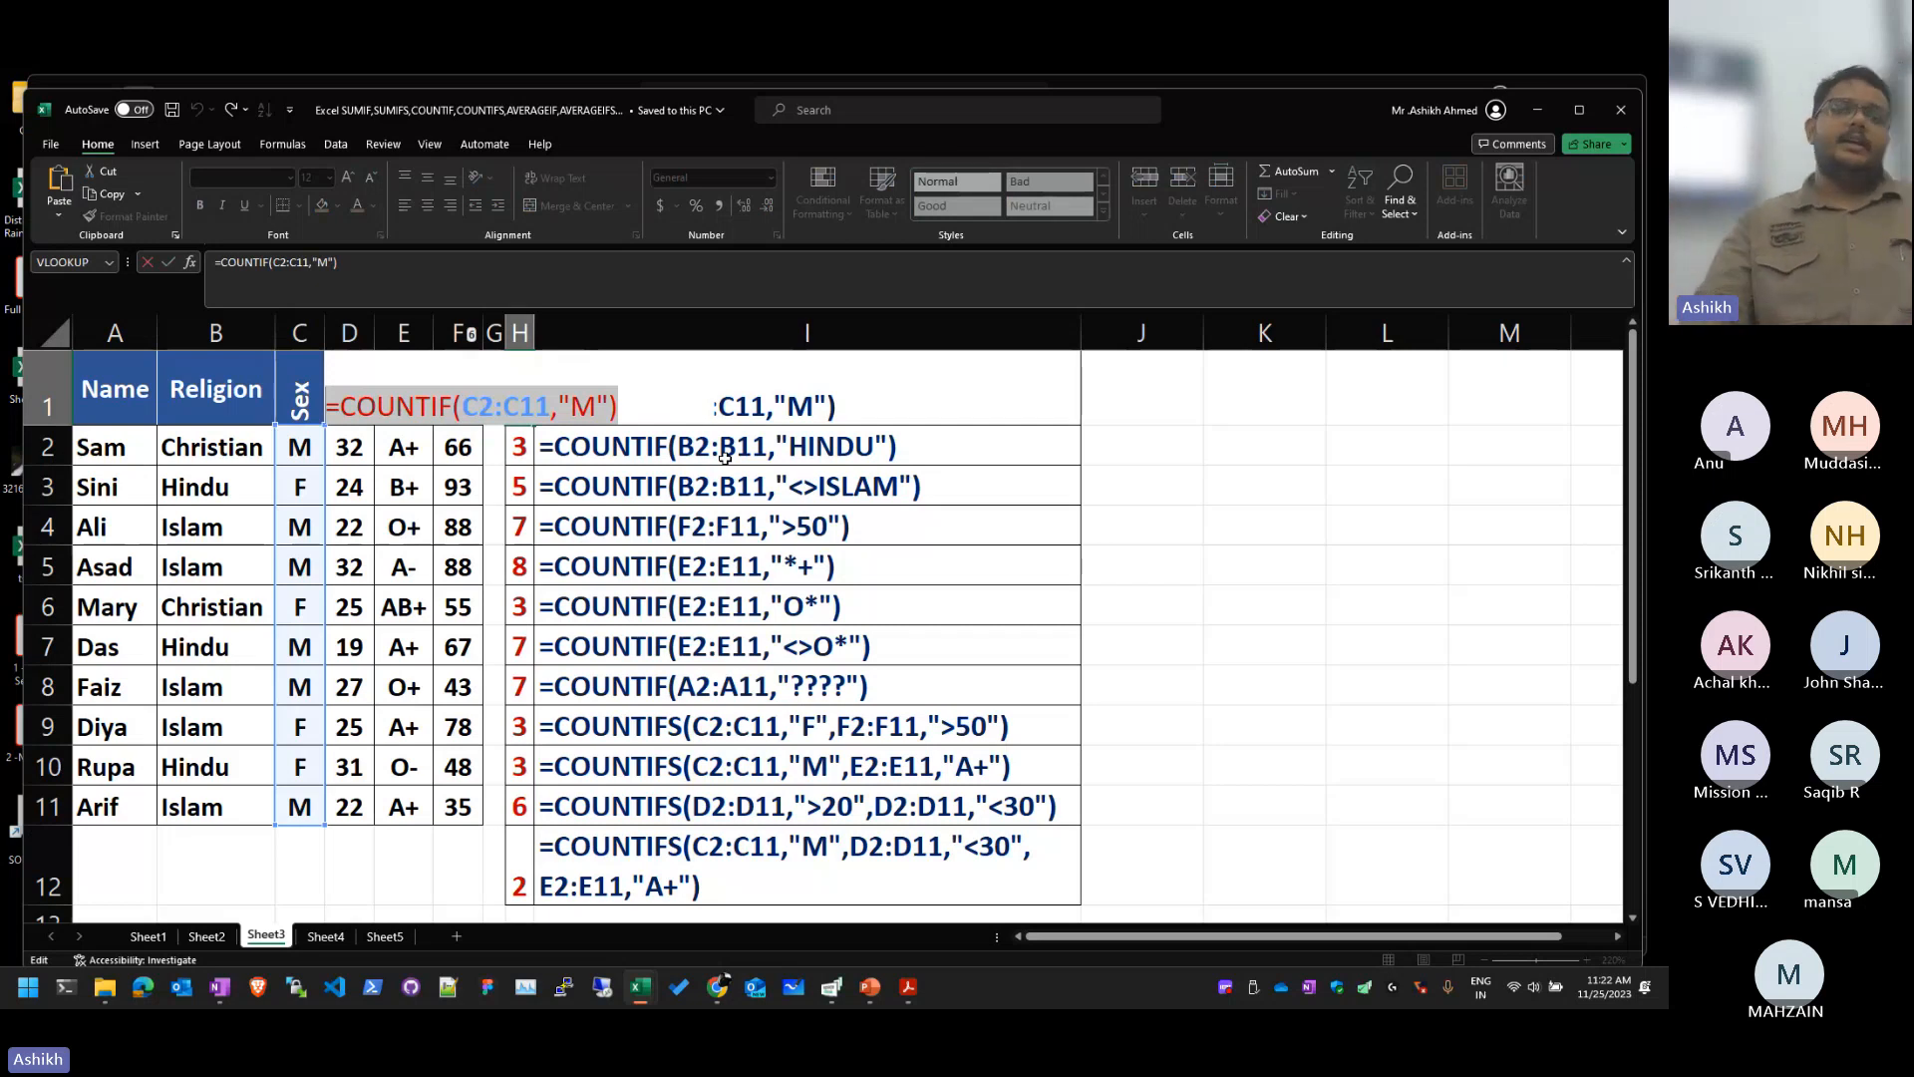
pyautogui.press('Escape')
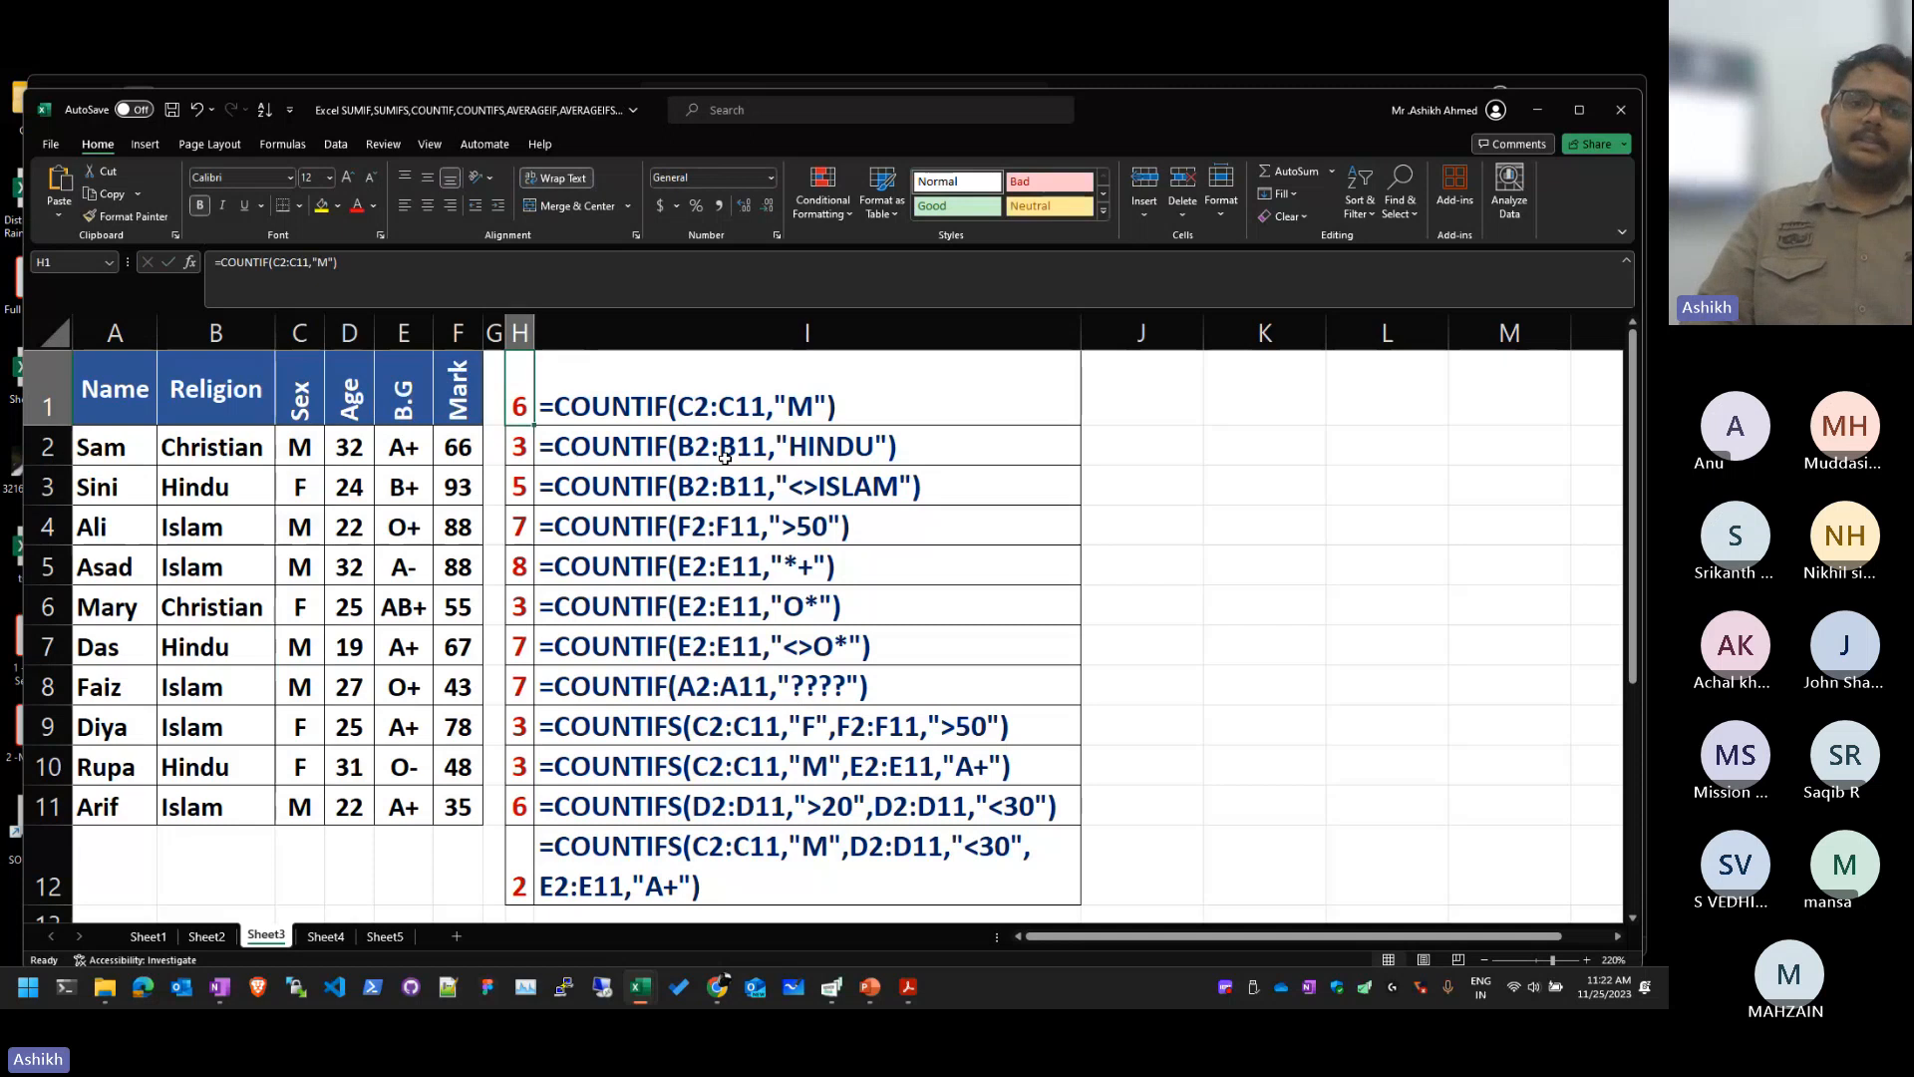
pyautogui.press('F2')
pyautogui.press('Escape')
pyautogui.press('F2')
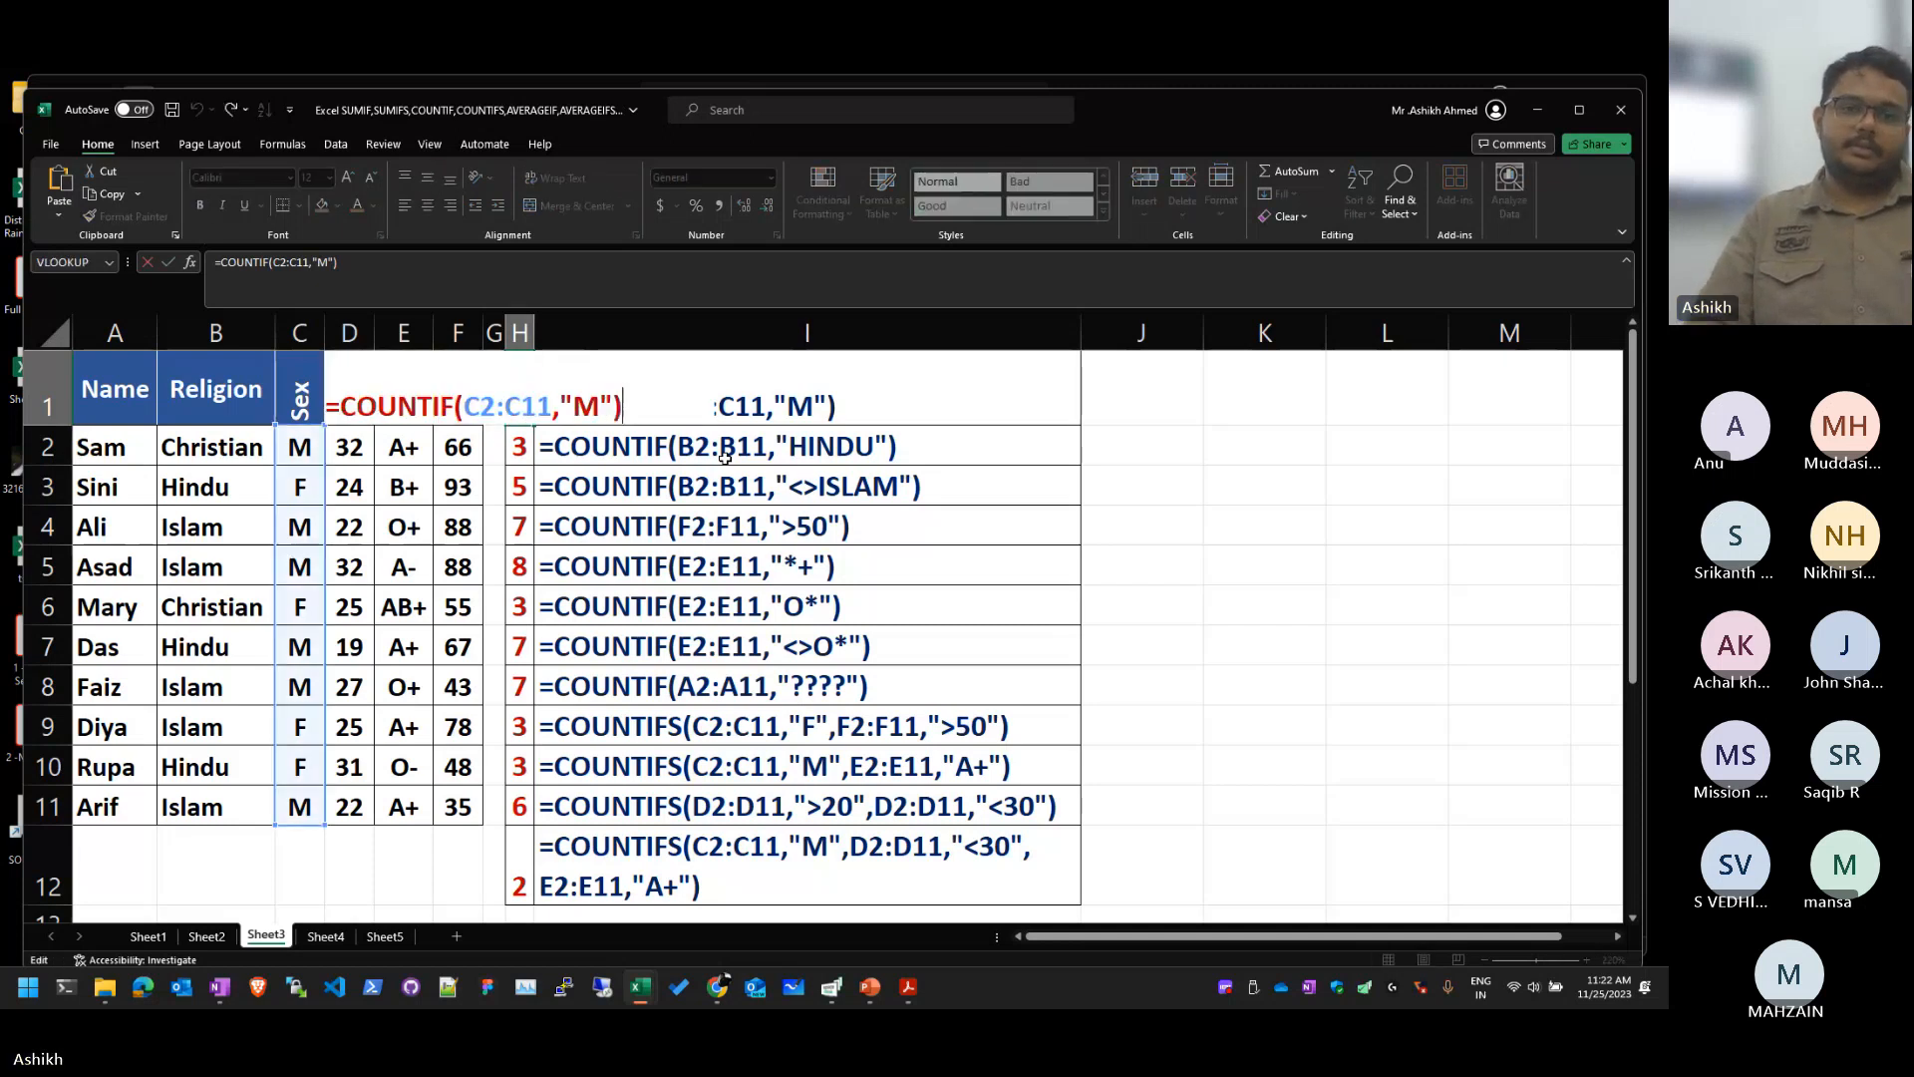
pyautogui.press('Escape')
pyautogui.press('F2')
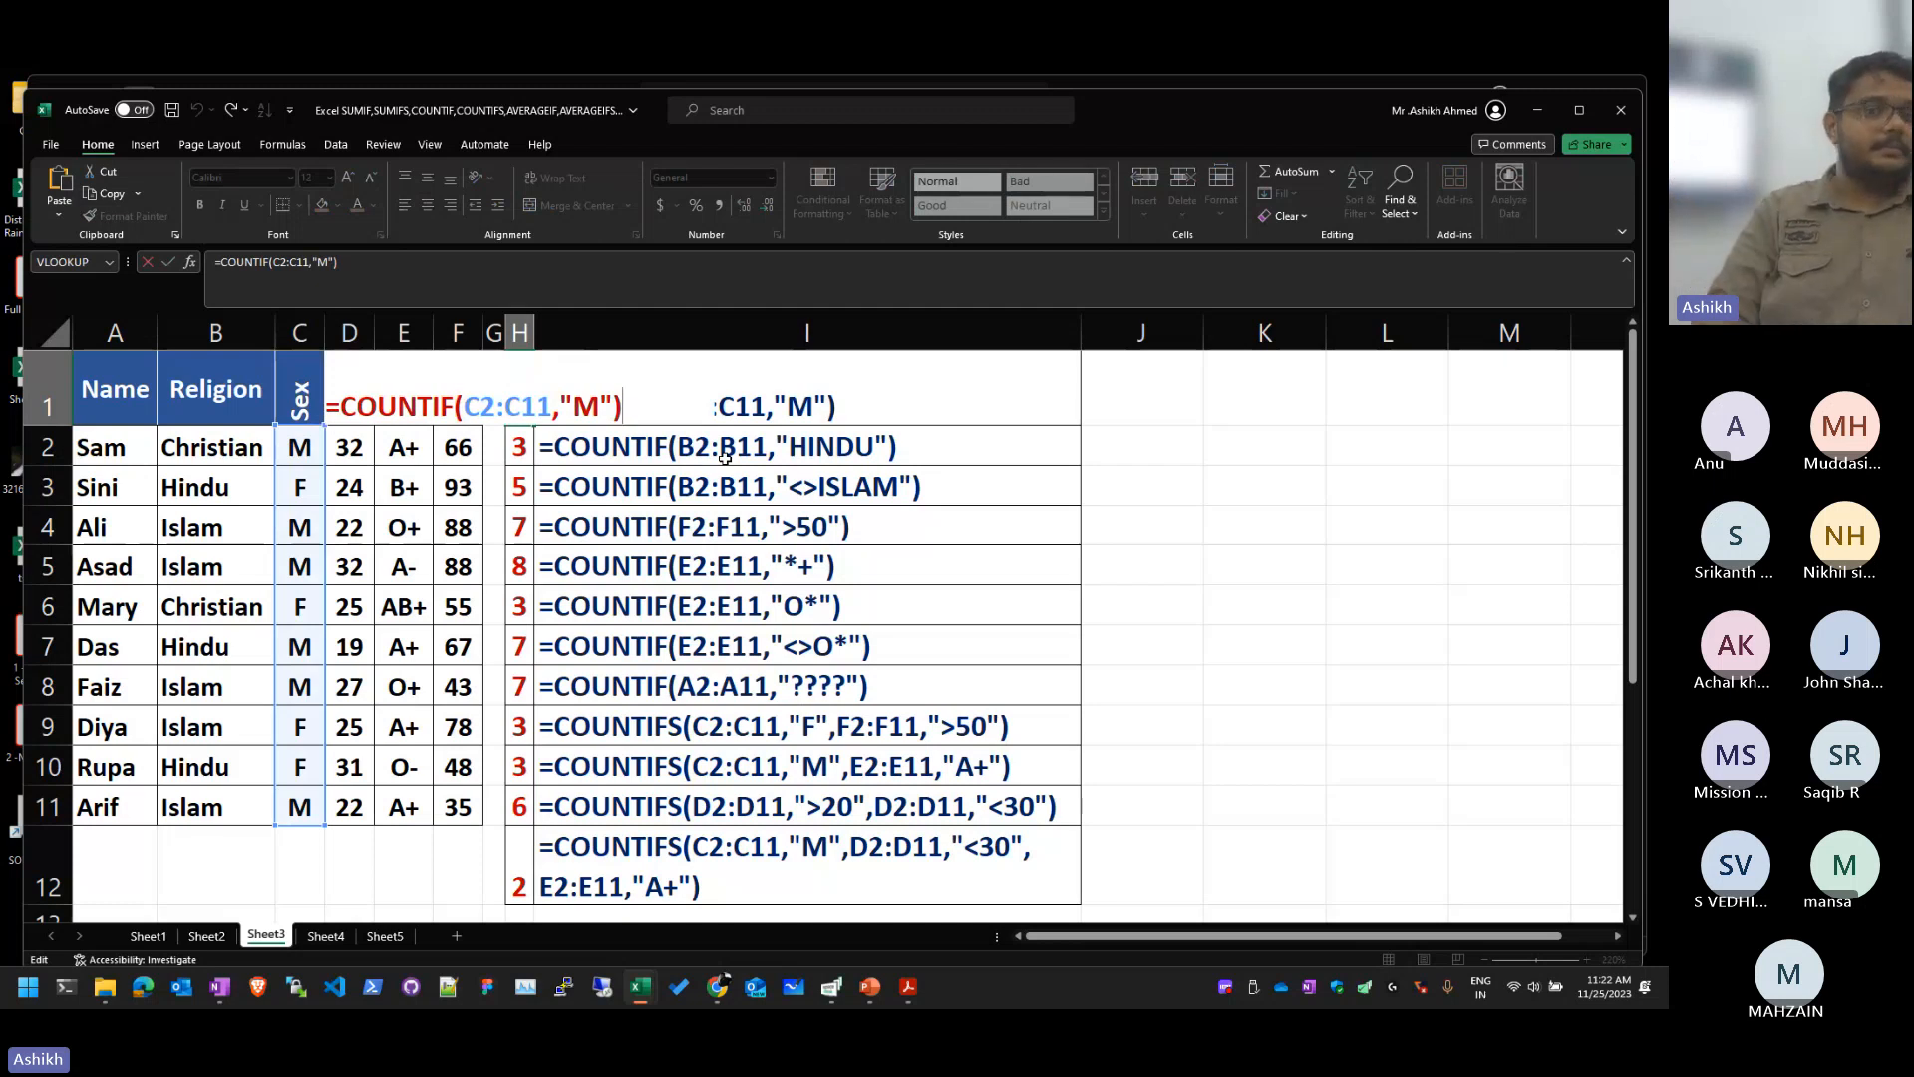
# Step: Review the COUNTIF formula in H1 and compare the formula text in I2 with its result cell H2
pyautogui.press('Tab')
pyautogui.click(725, 457)
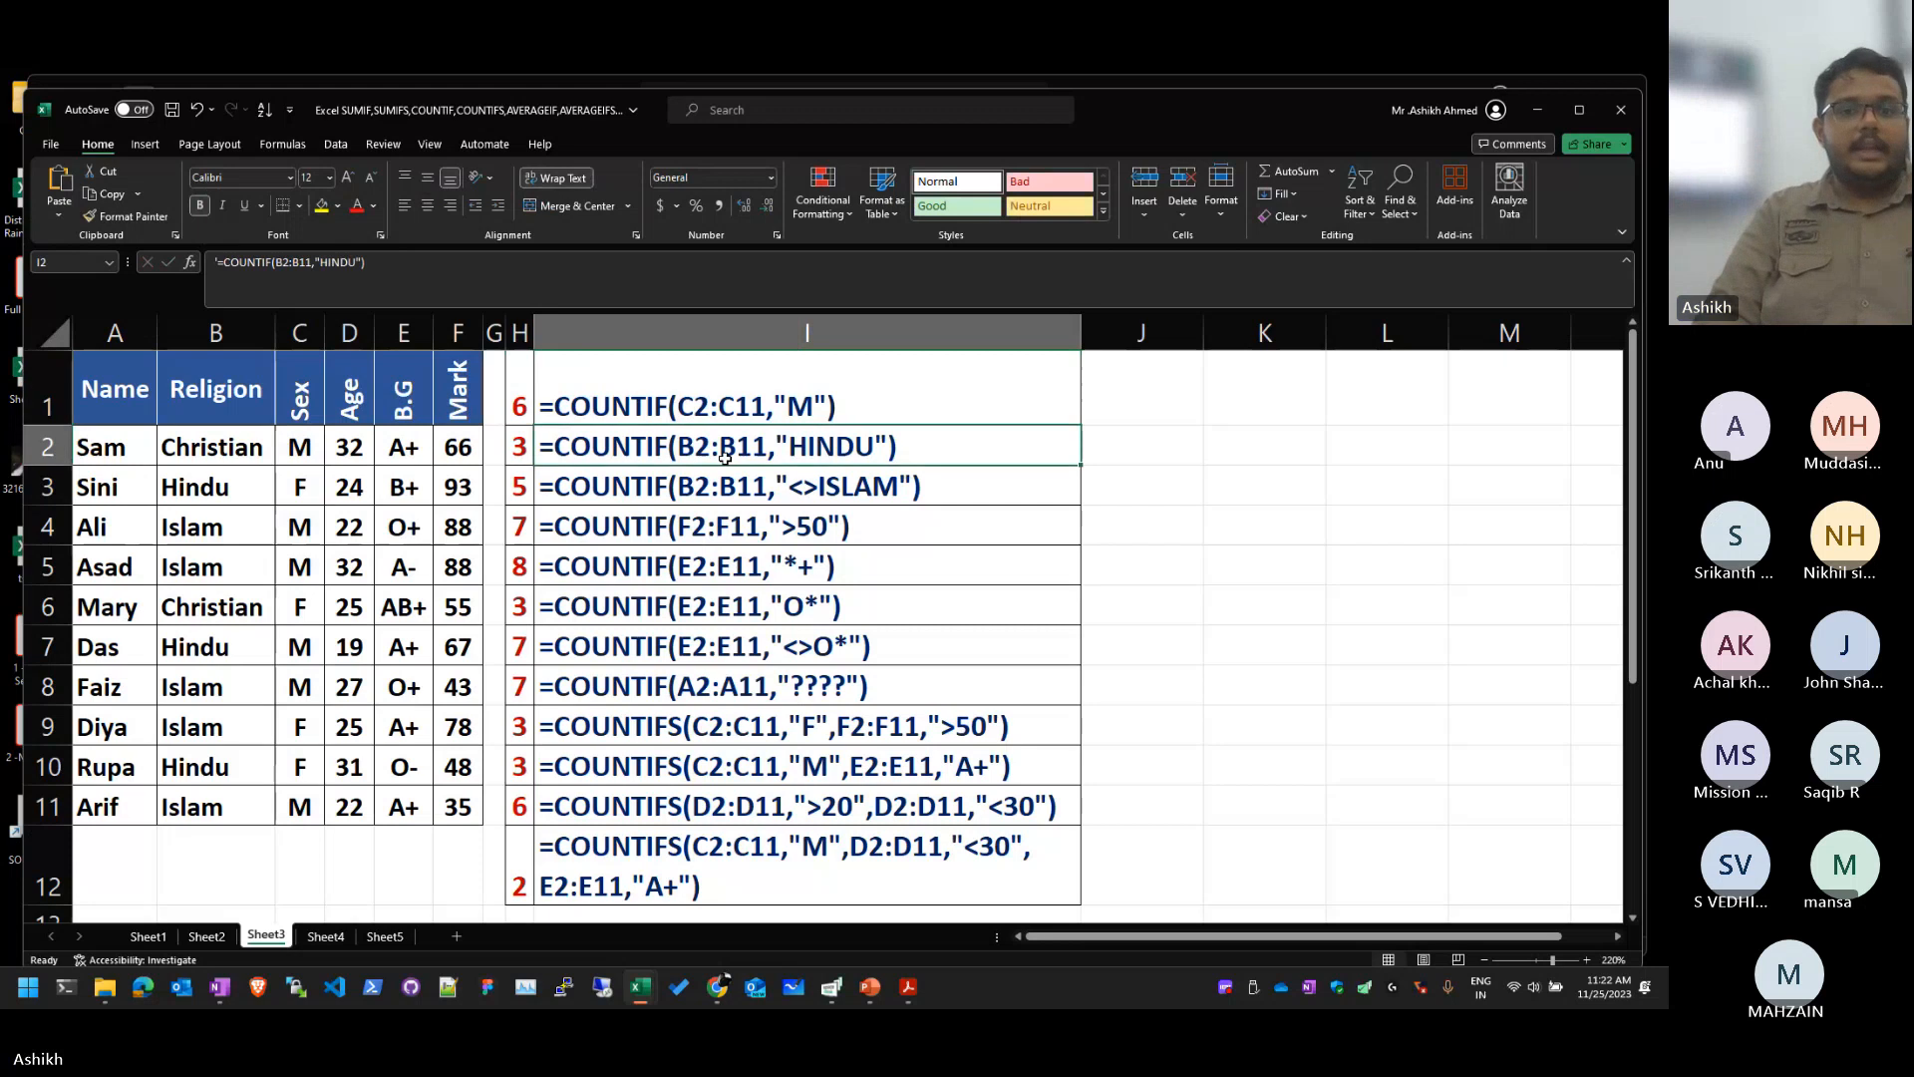
pyautogui.press('F2')
pyautogui.press('Left')
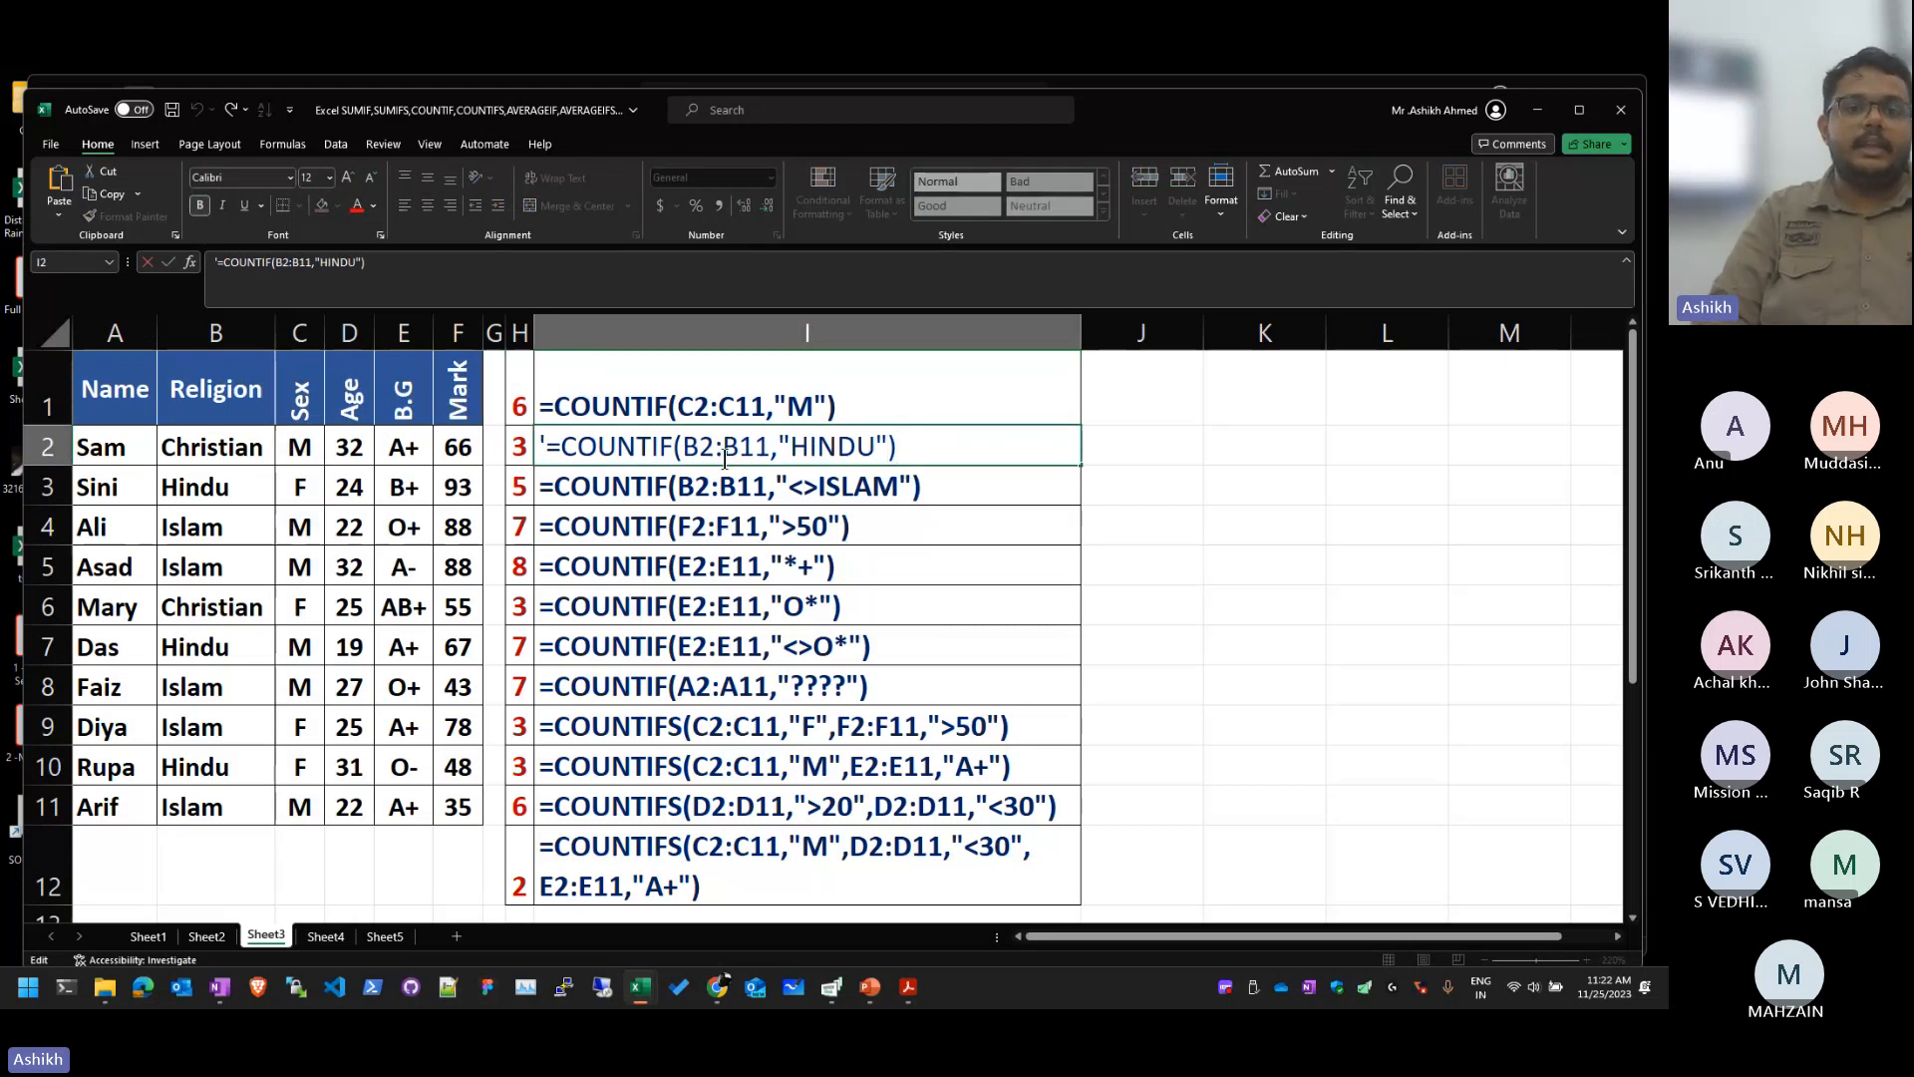
pyautogui.hotkey('shift', 'Tab')
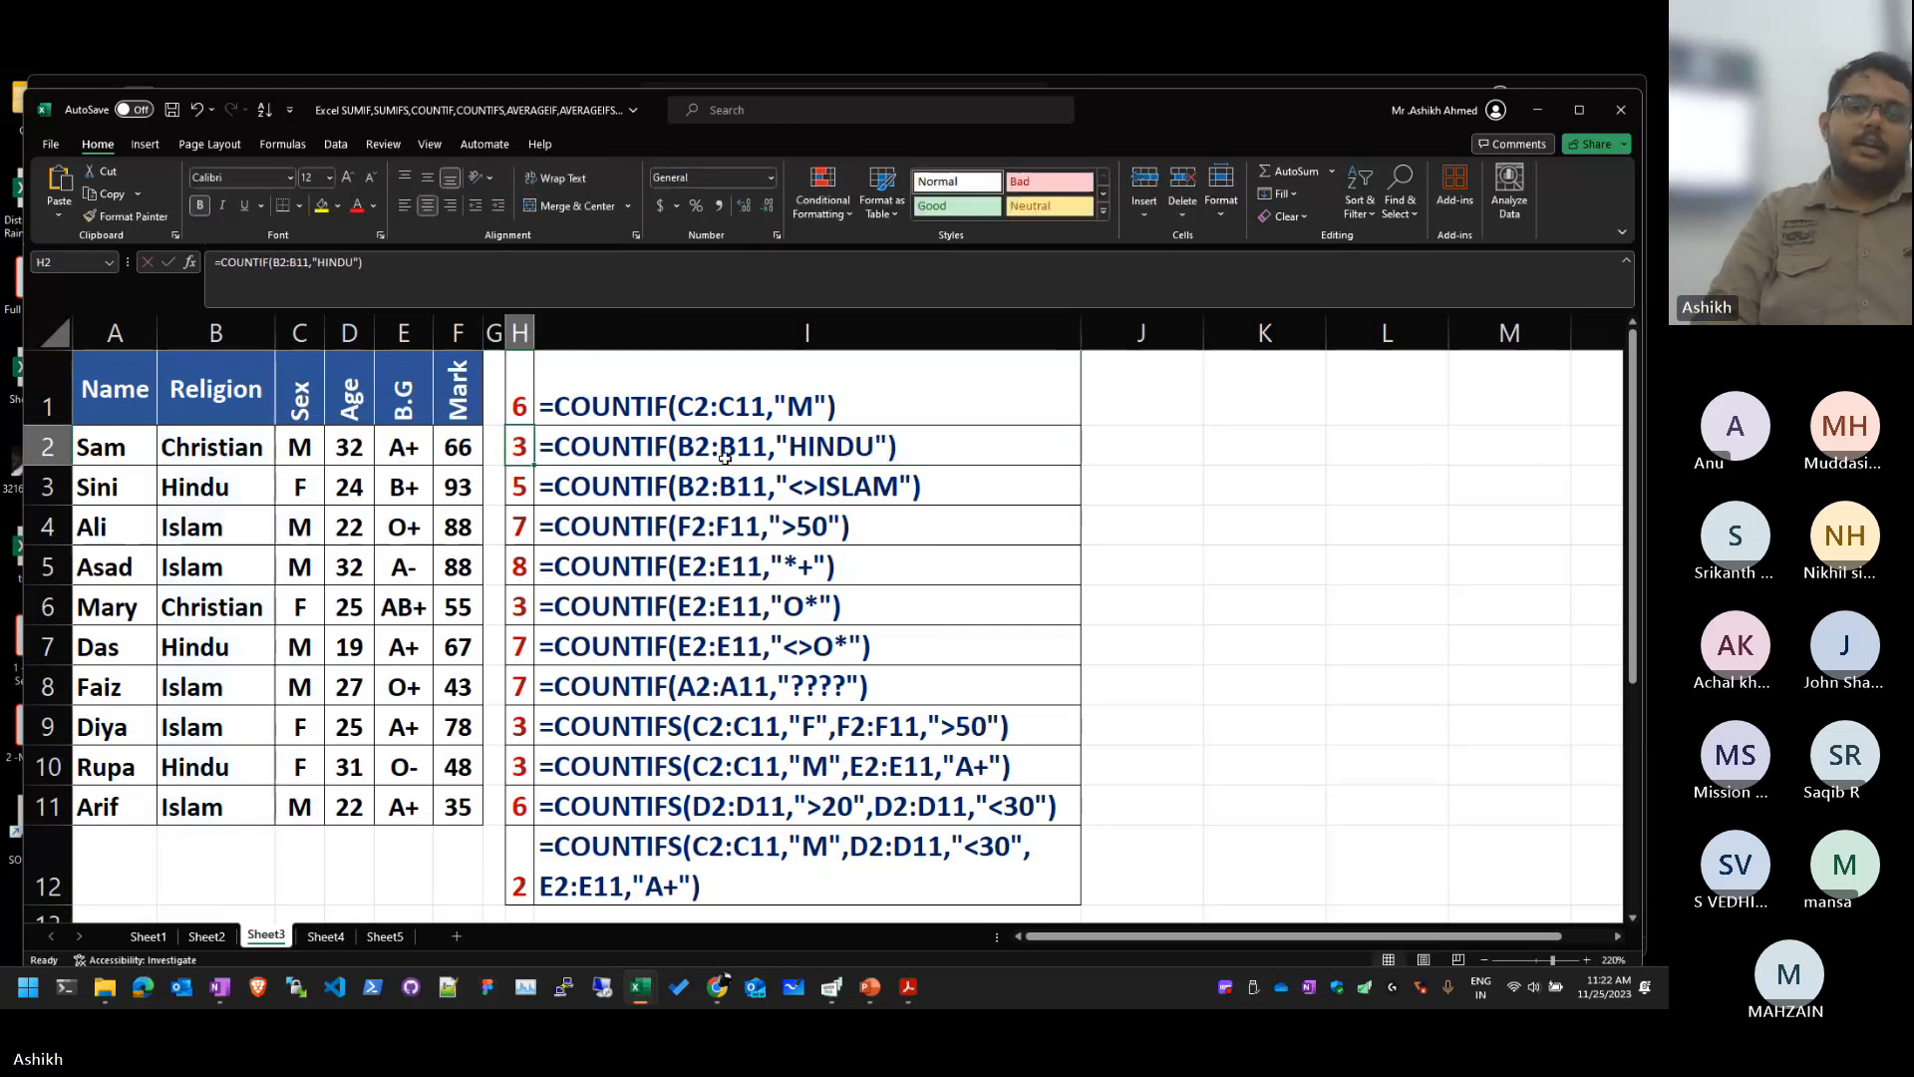
pyautogui.hotkey('shift', 'Tab')
pyautogui.press('Tab')
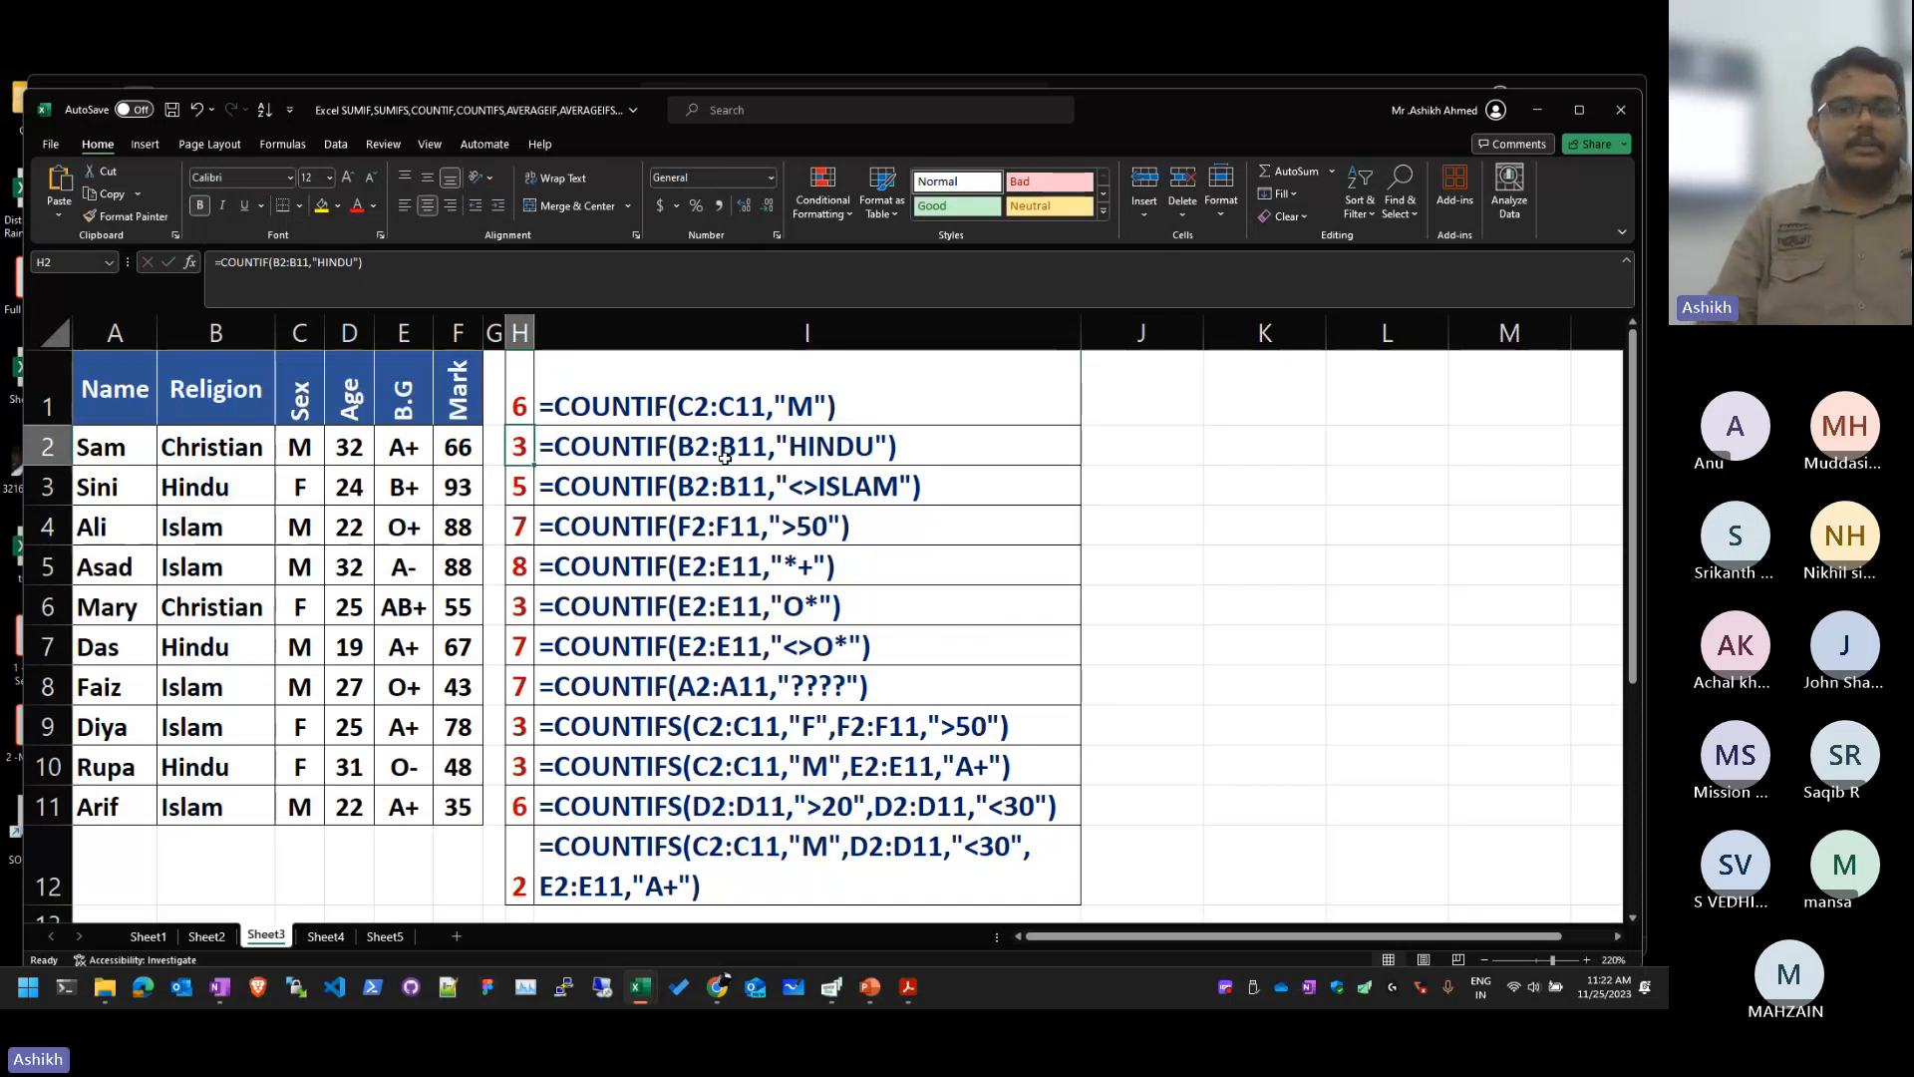
# Step: Inspect the ranges and criteria used by the COUNTIF formulas in H3 and H4
pyautogui.press('Down')
pyautogui.press('F2')
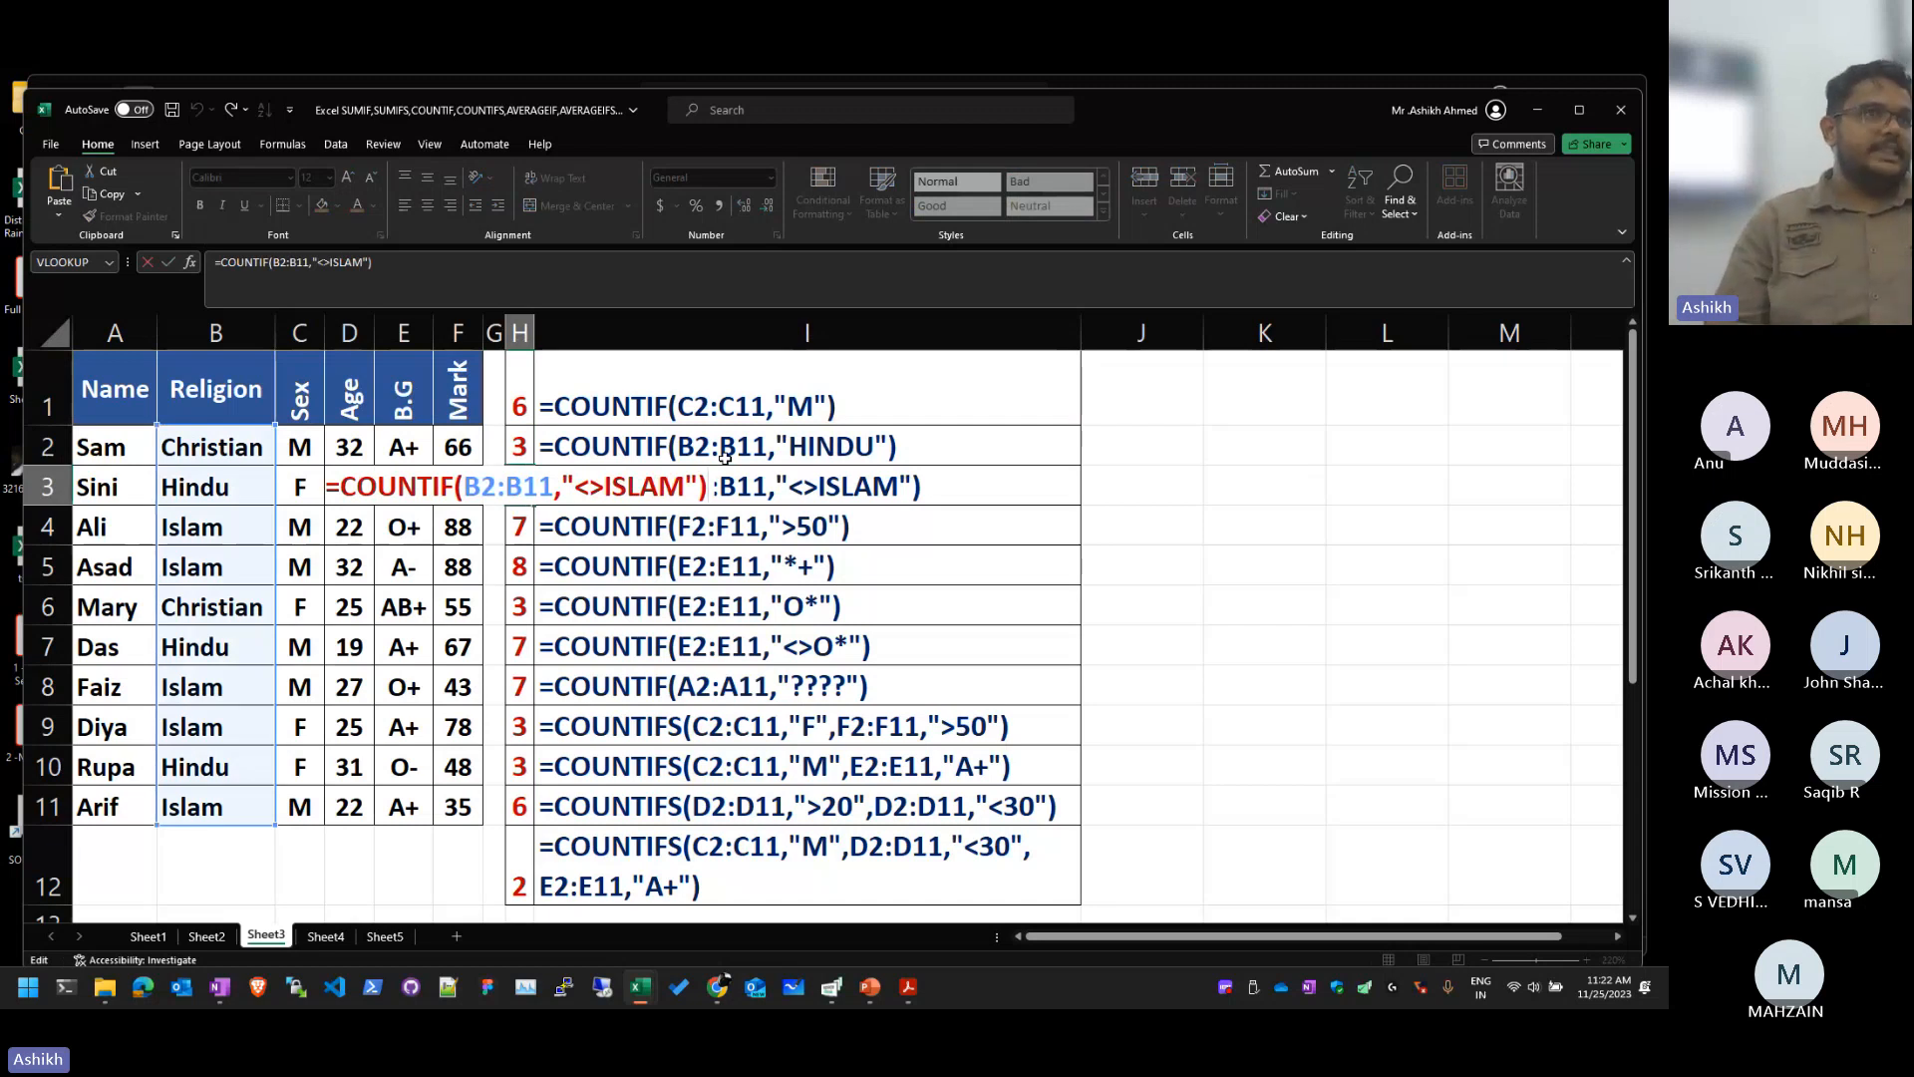
pyautogui.press('Return')
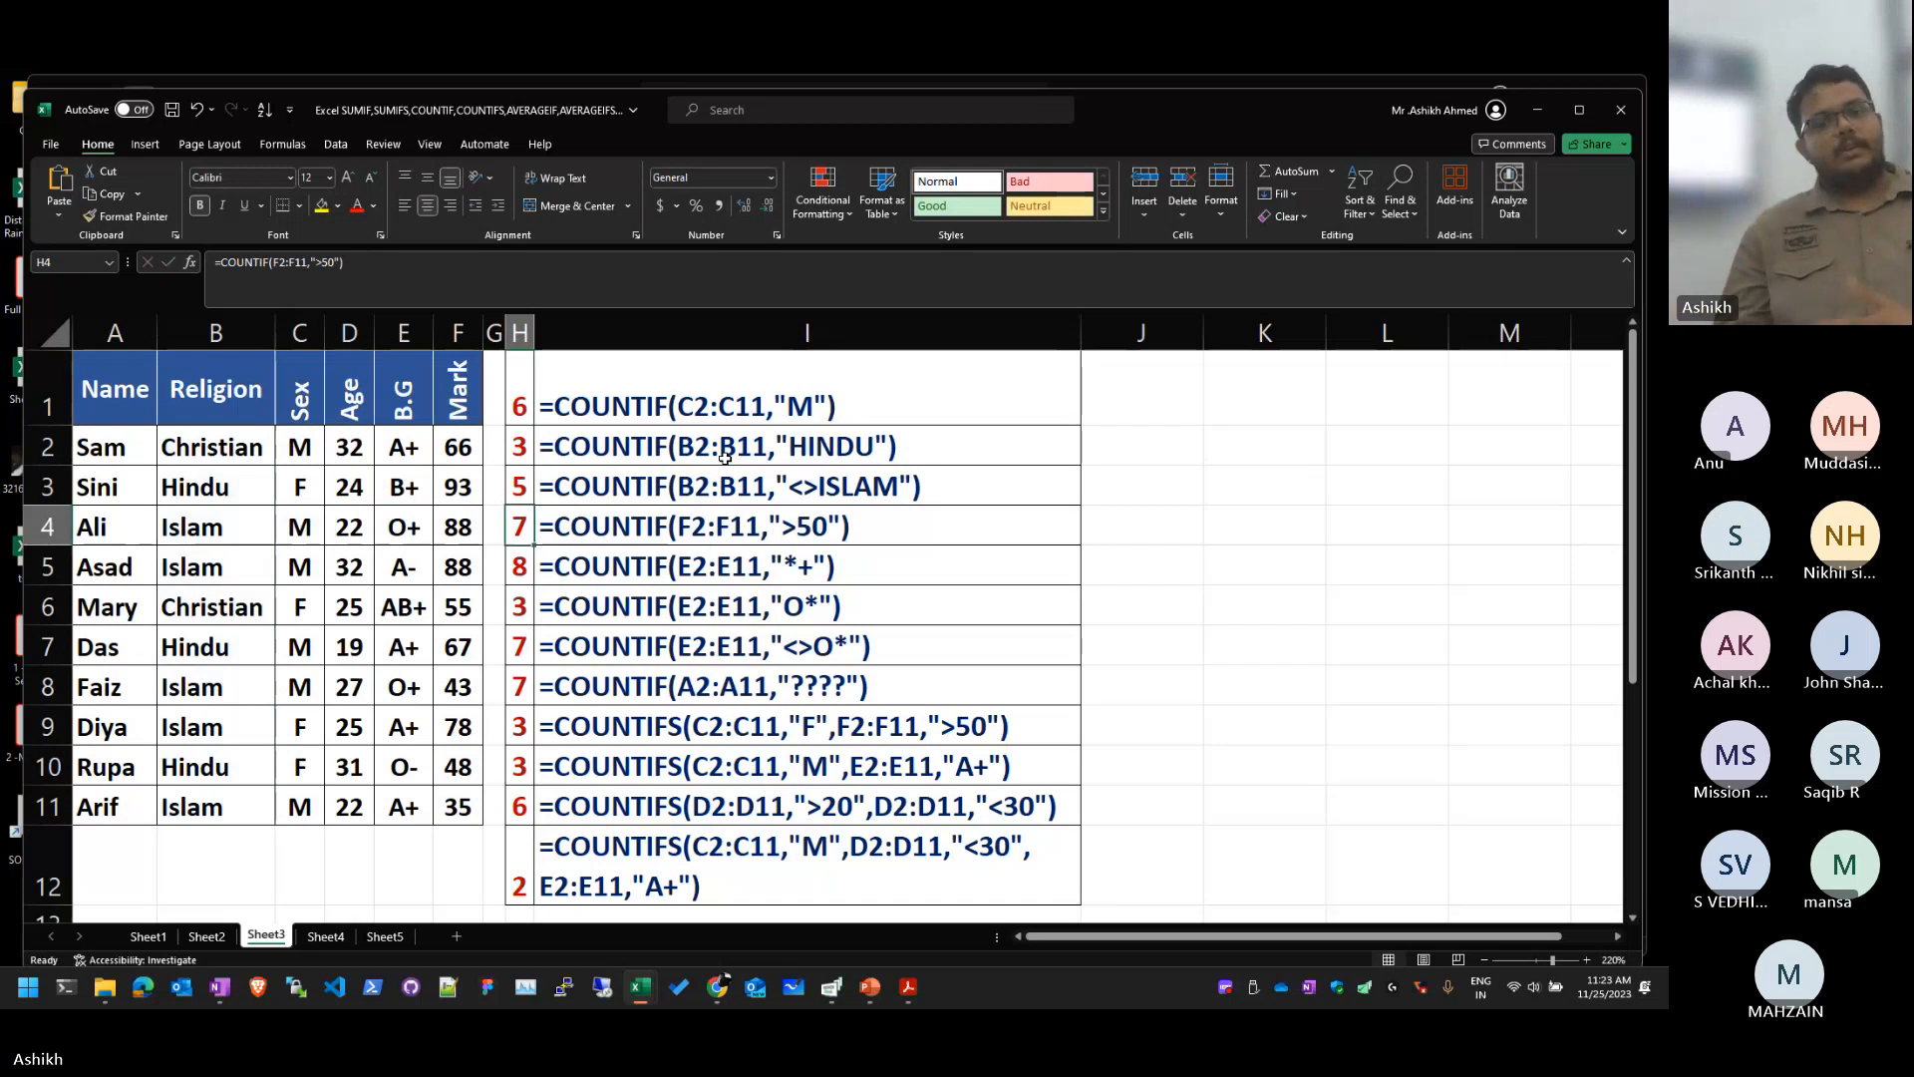
pyautogui.press('F2')
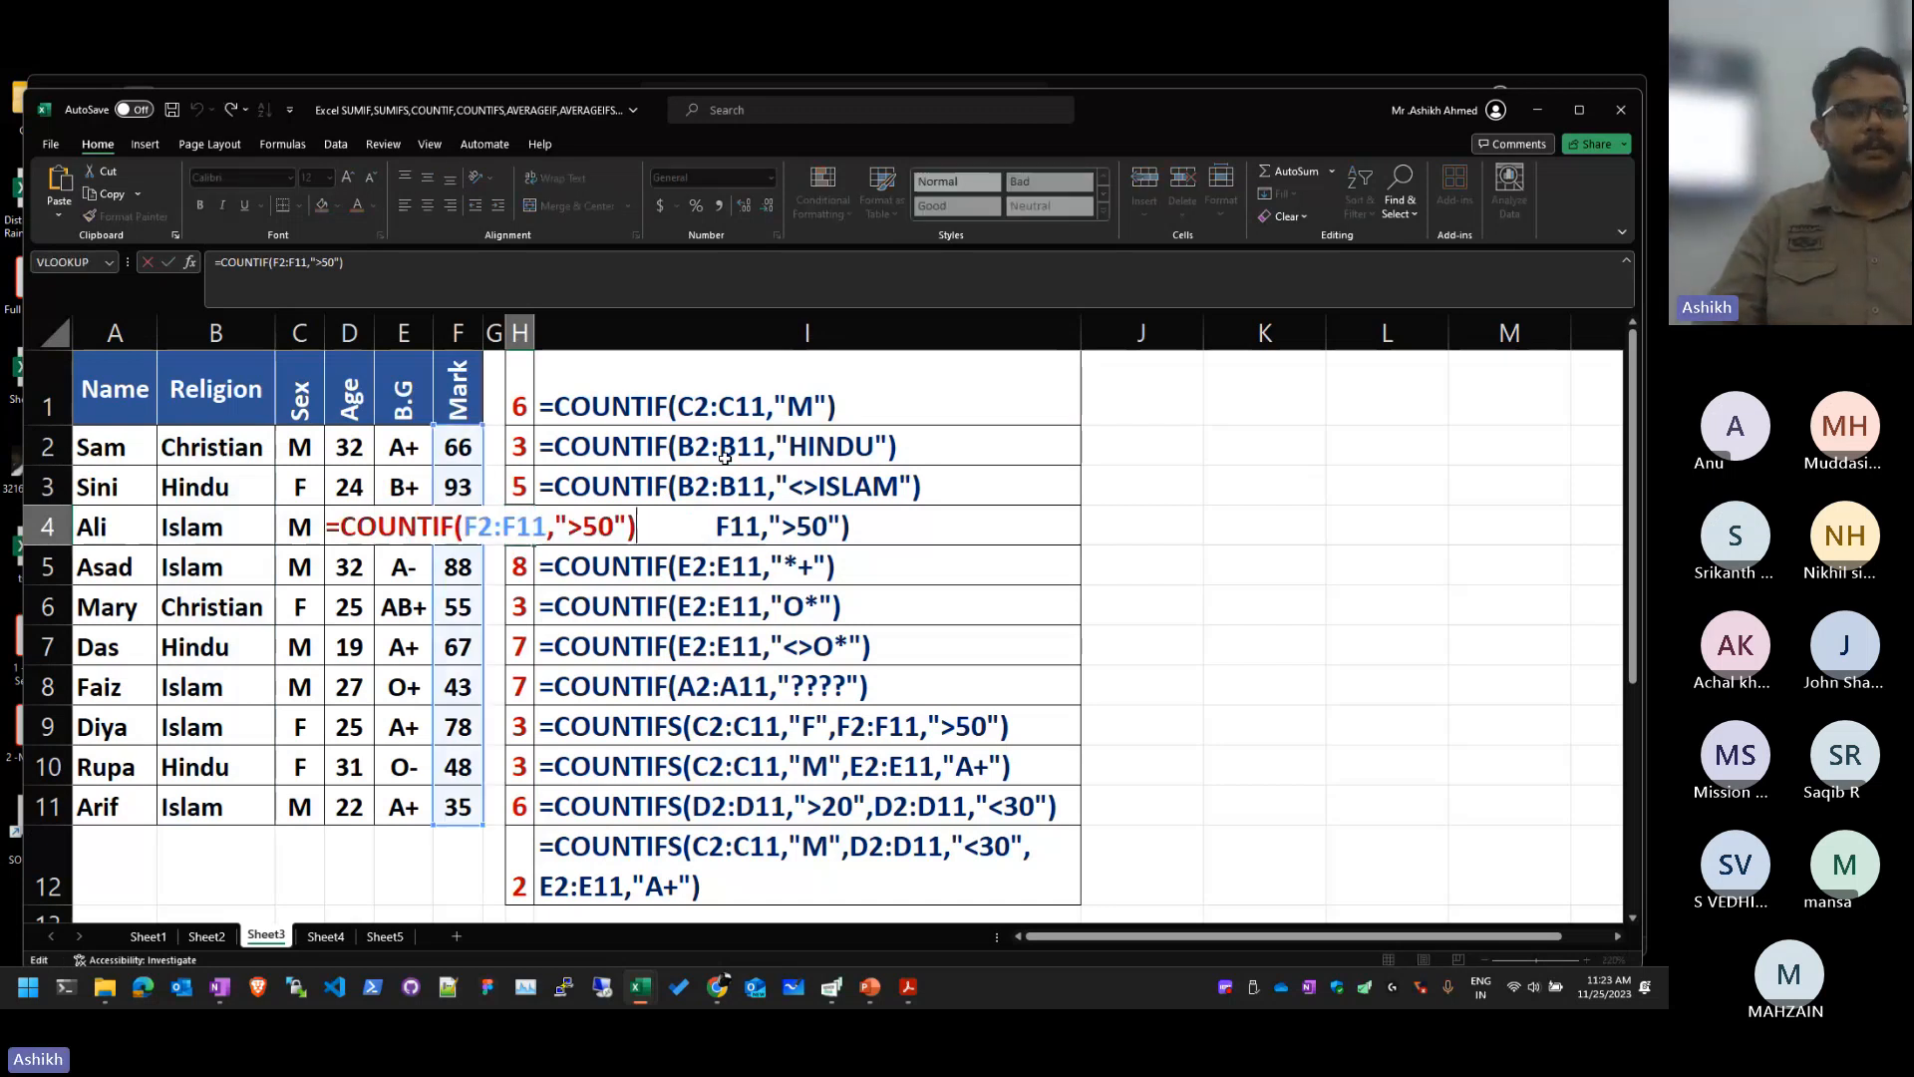
pyautogui.press('Escape')
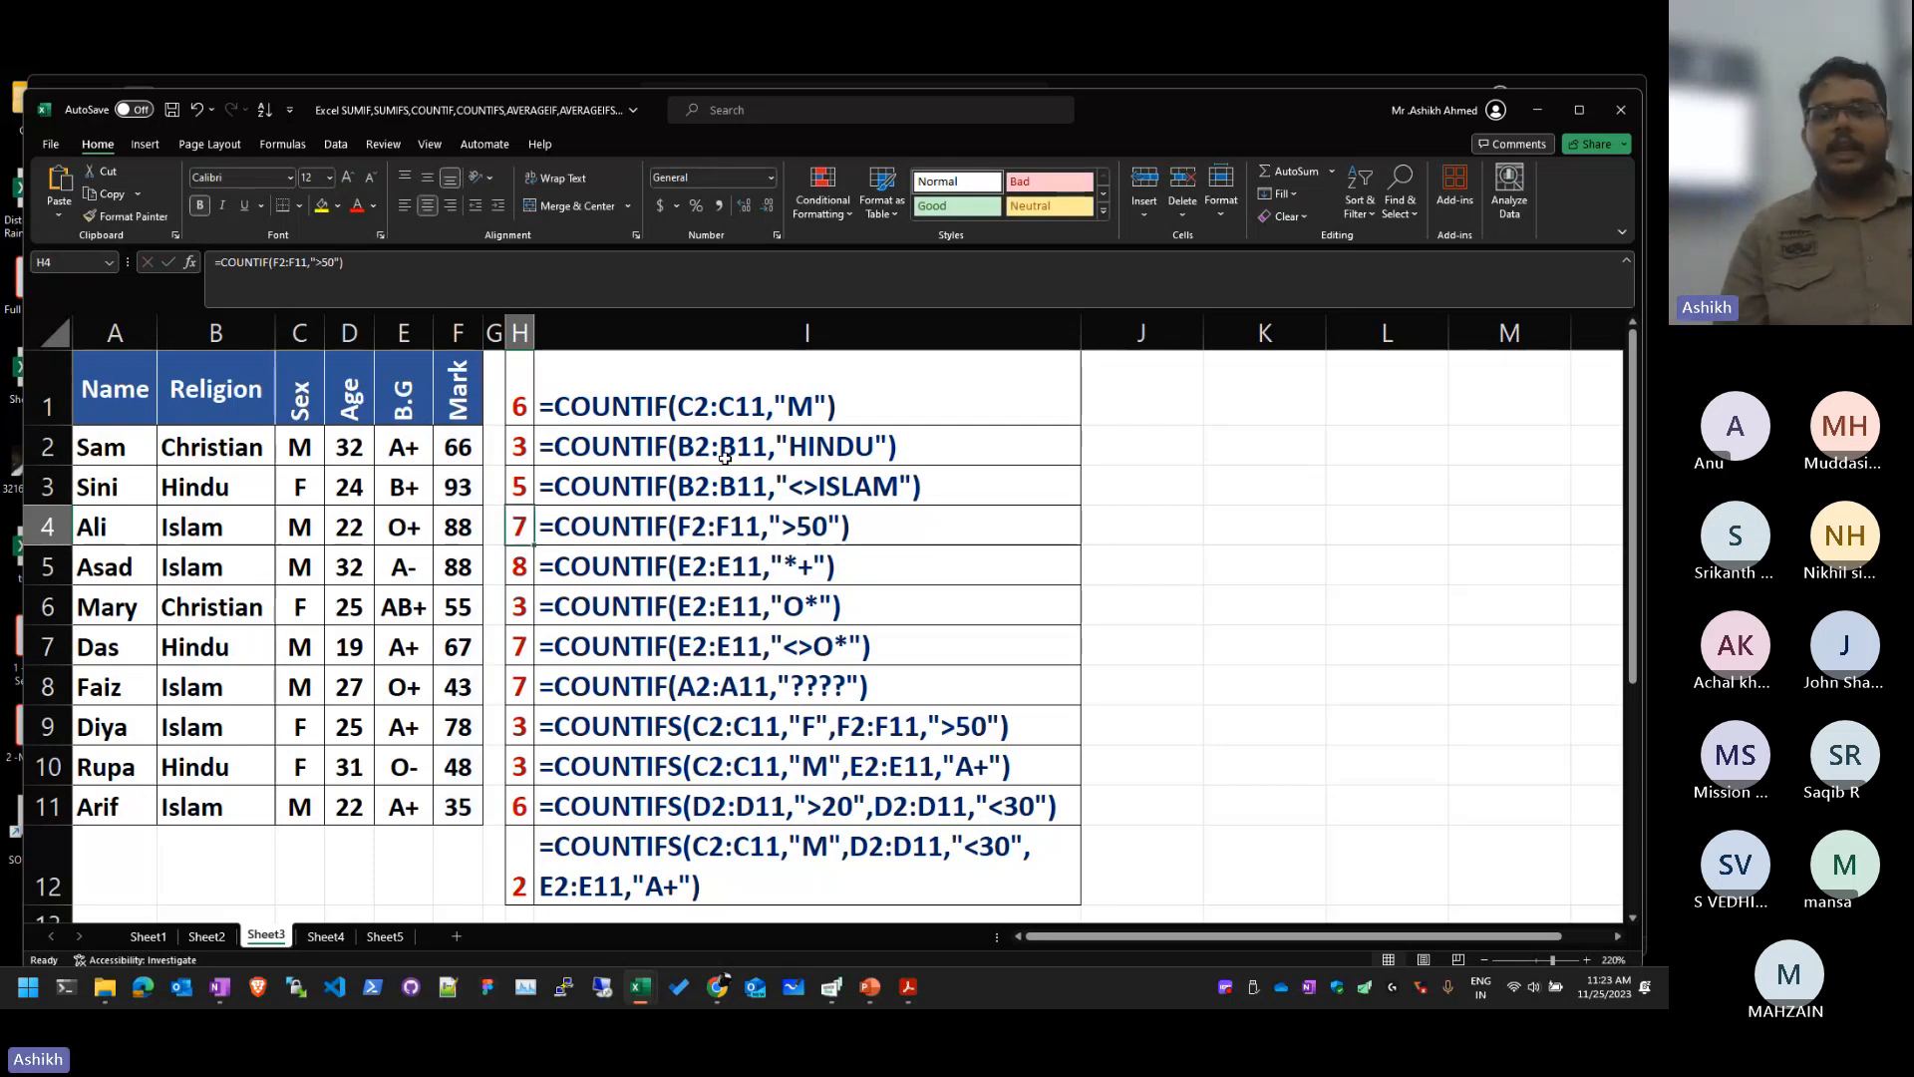
pyautogui.press('Down')
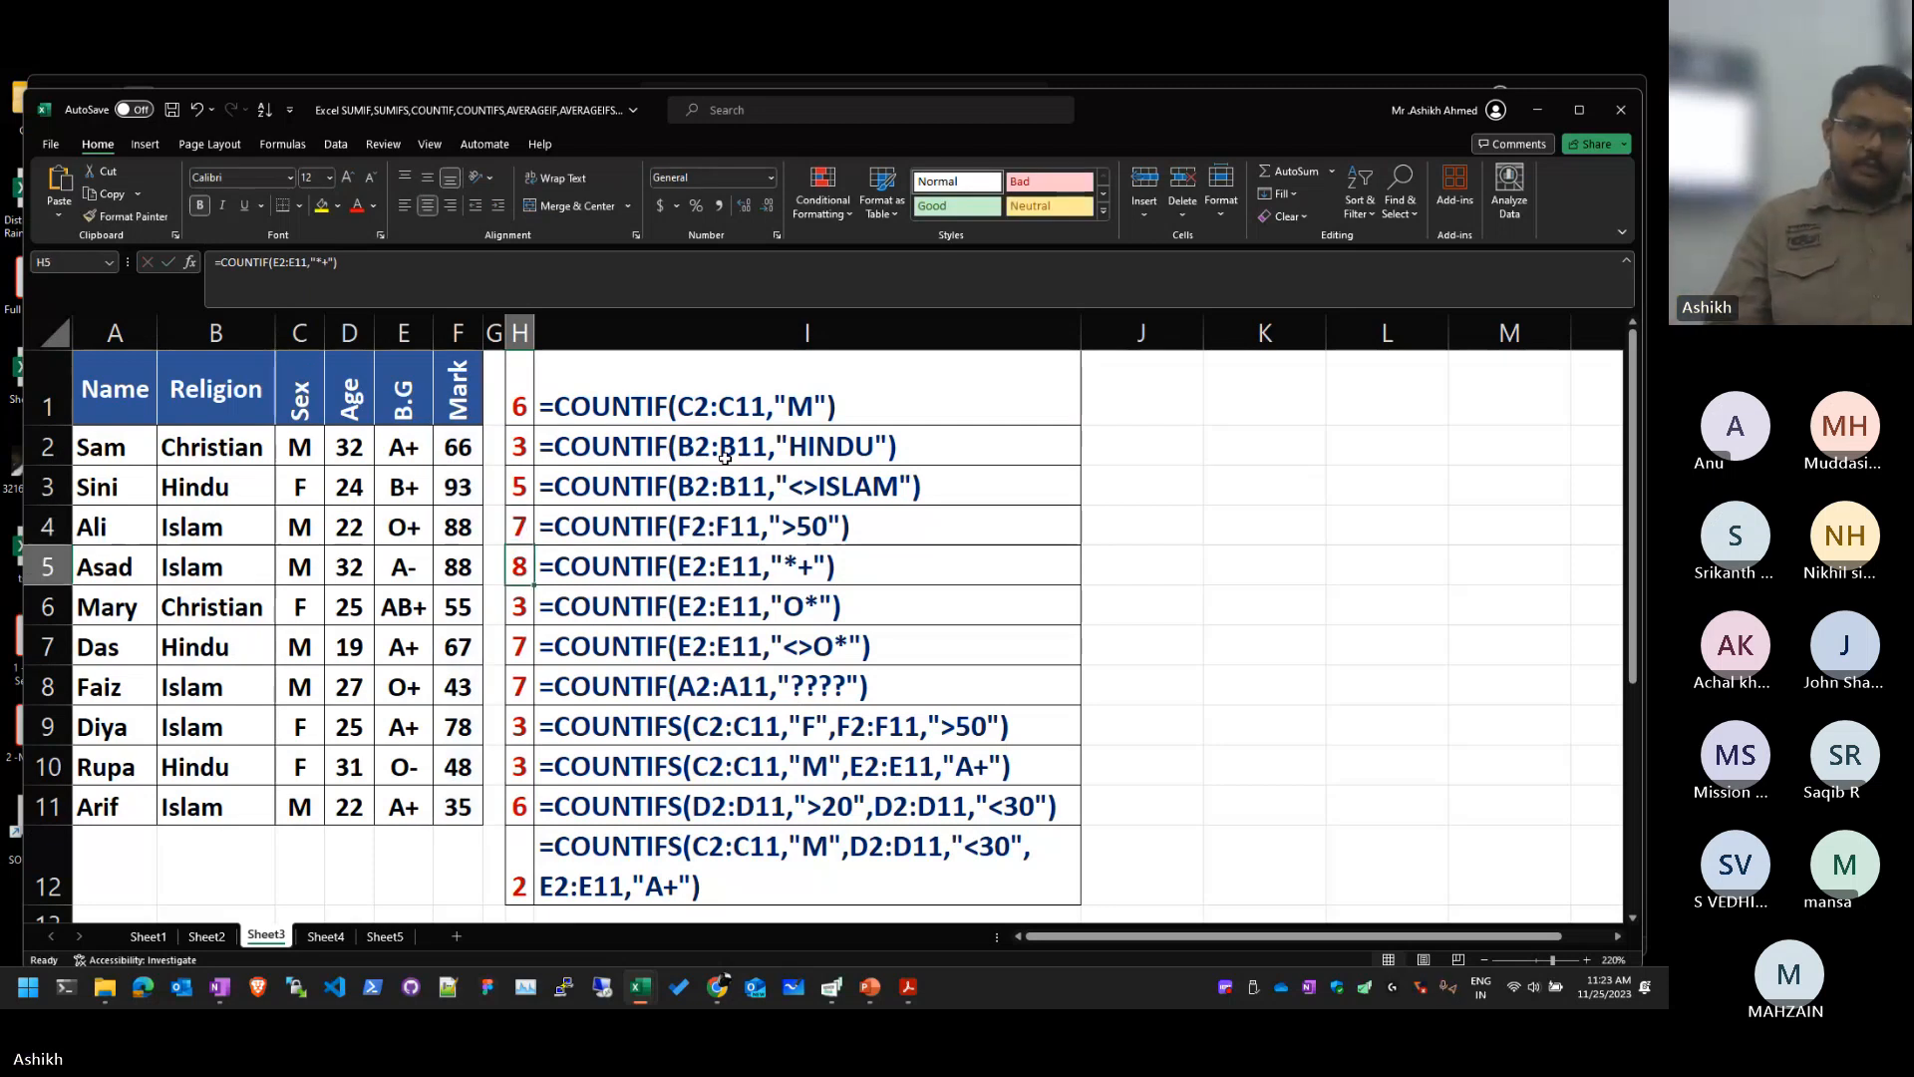
pyautogui.press('Up')
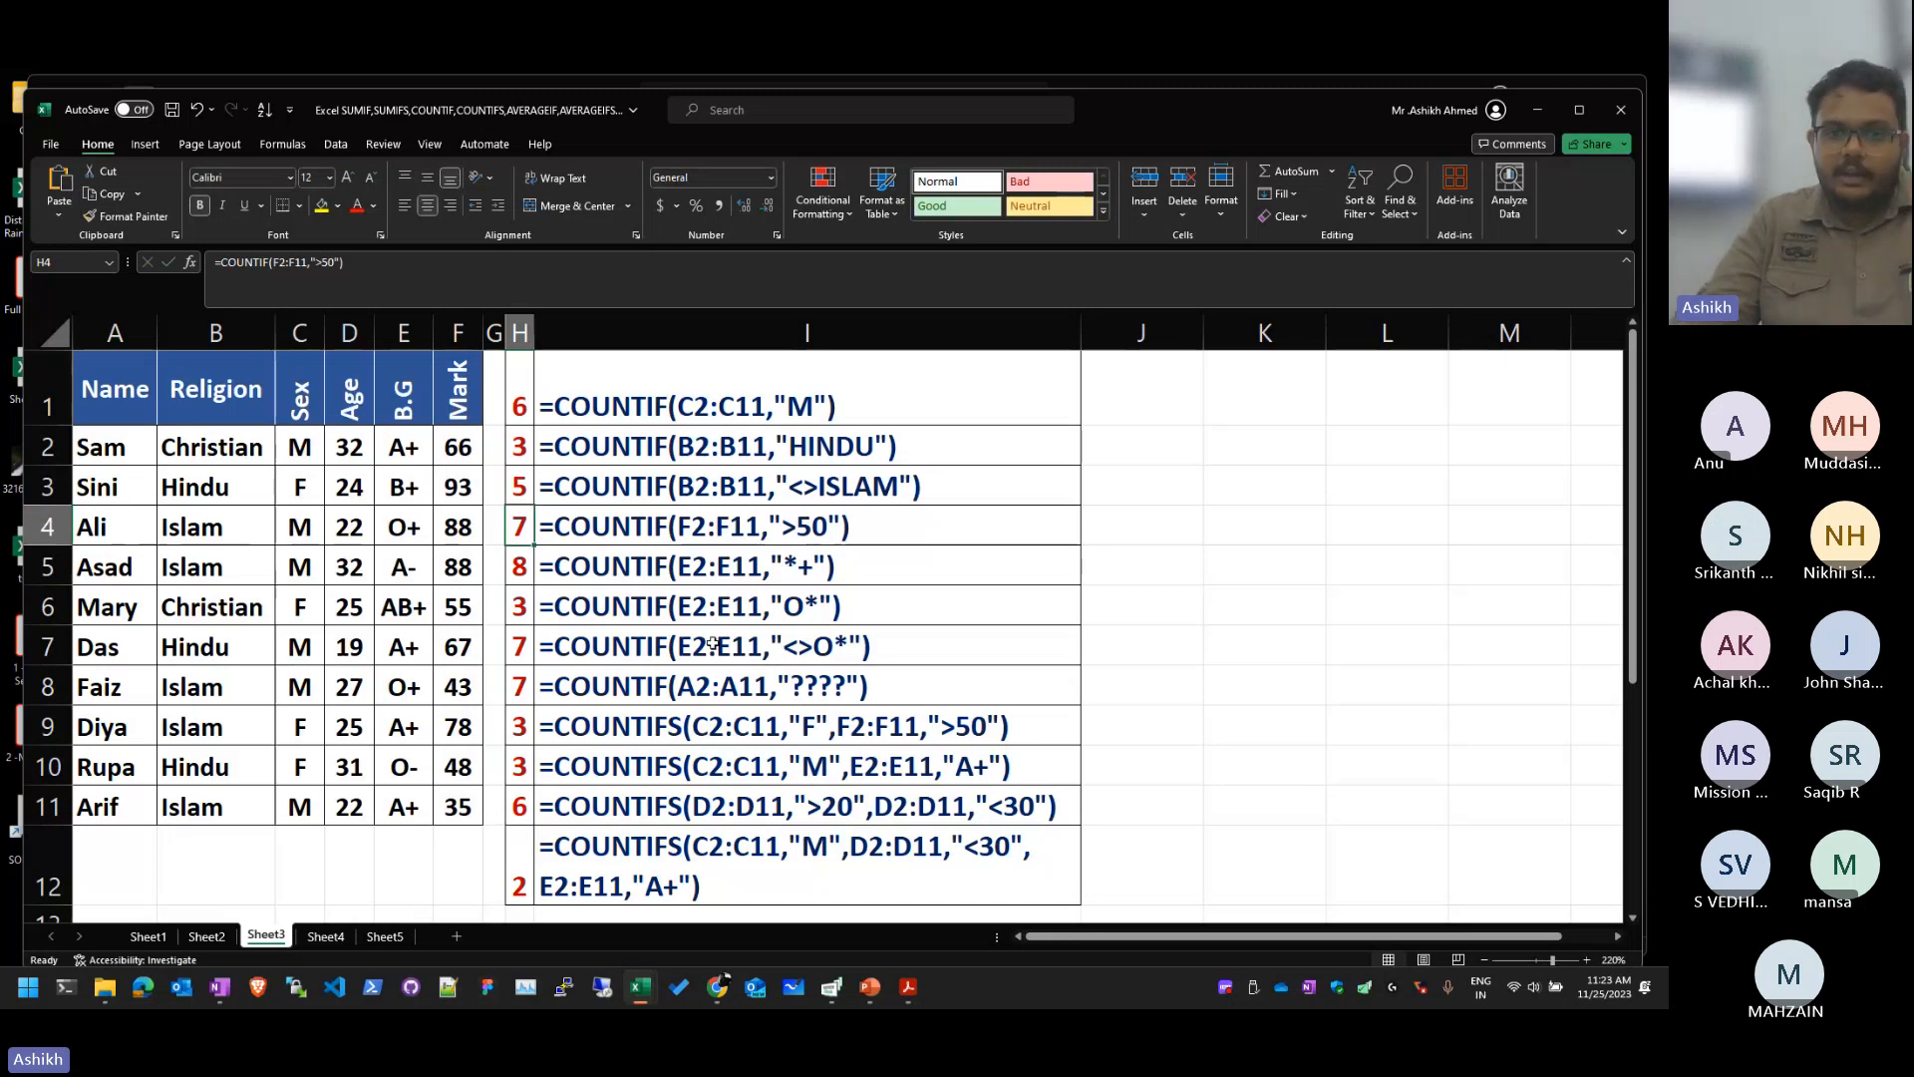
# Step: Look over the wildcard COUNTIF texts in I5:I8 and inspect the ranges used by the COUNTIFS formula in H9
pyautogui.moveTo(794, 554); pyautogui.dragTo(877, 688)
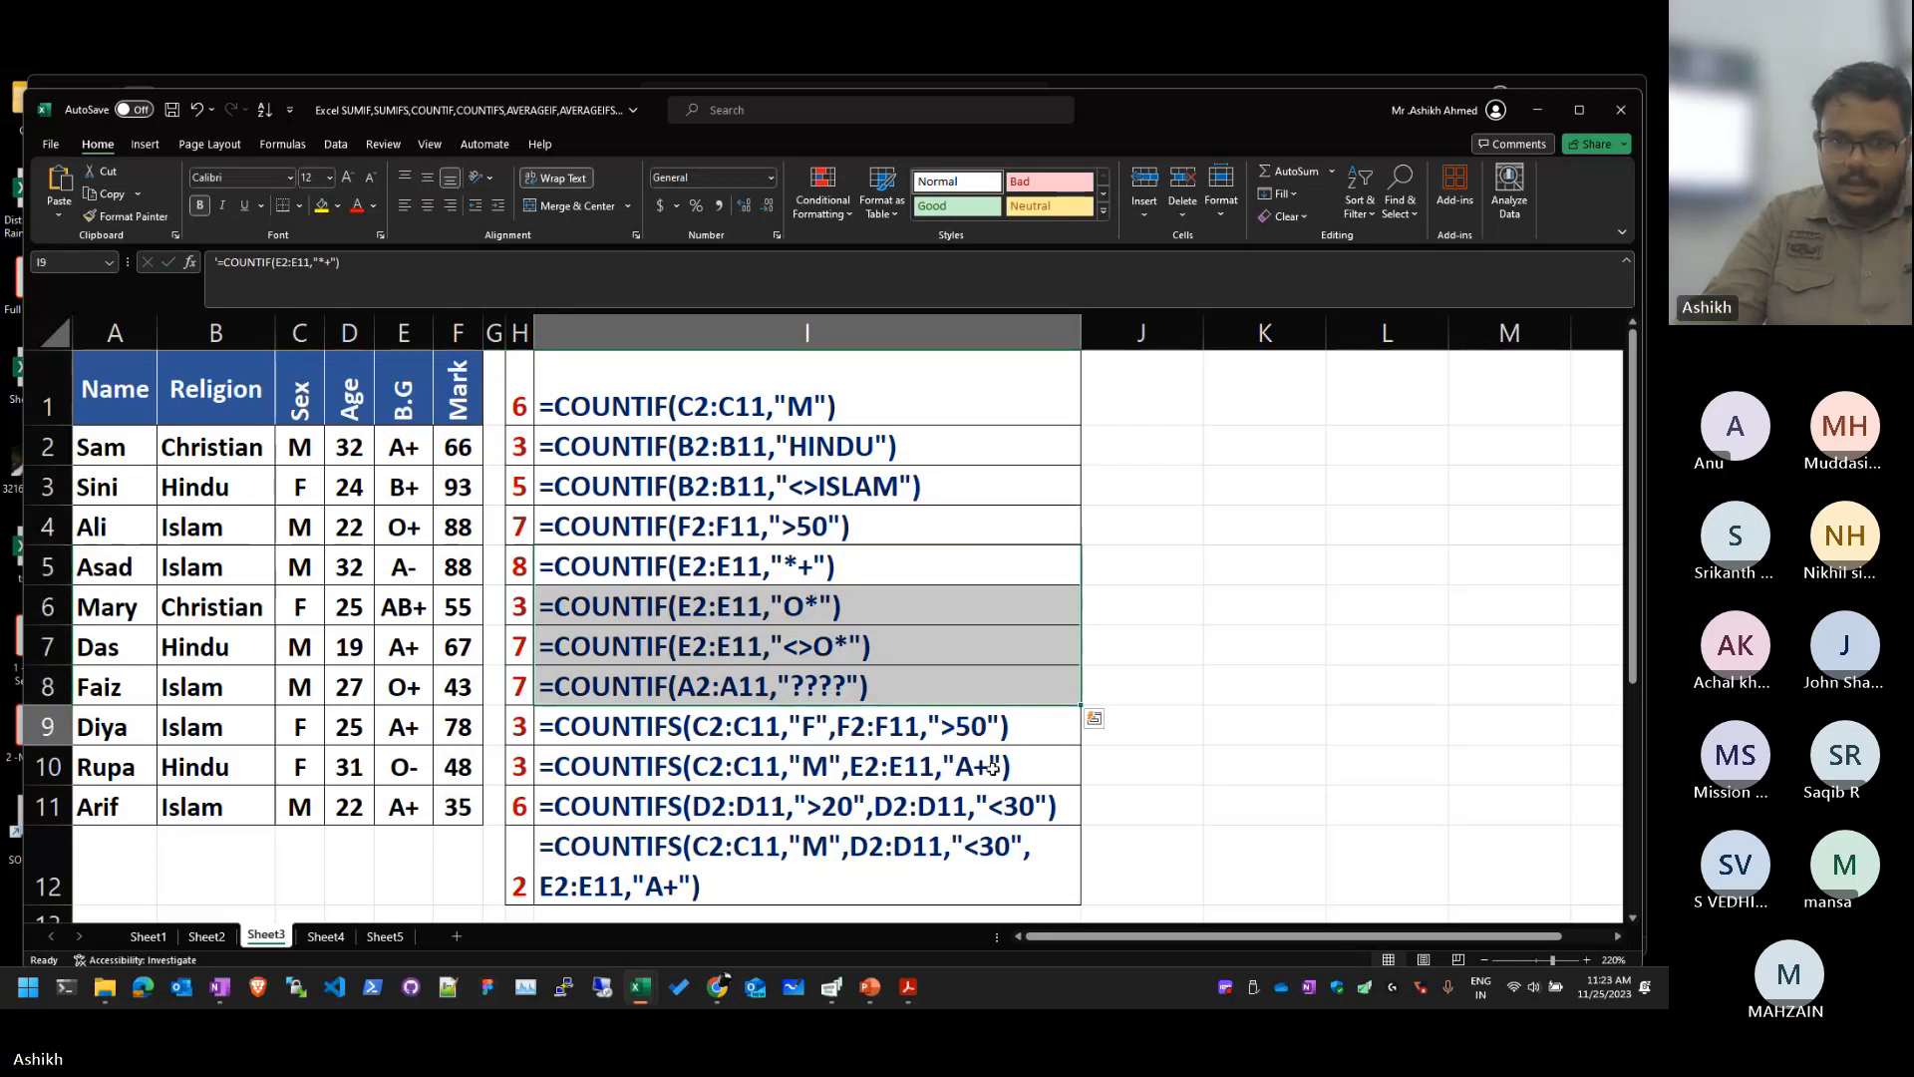
pyautogui.moveTo(927, 722); pyautogui.dragTo(985, 817)
pyautogui.click(985, 730)
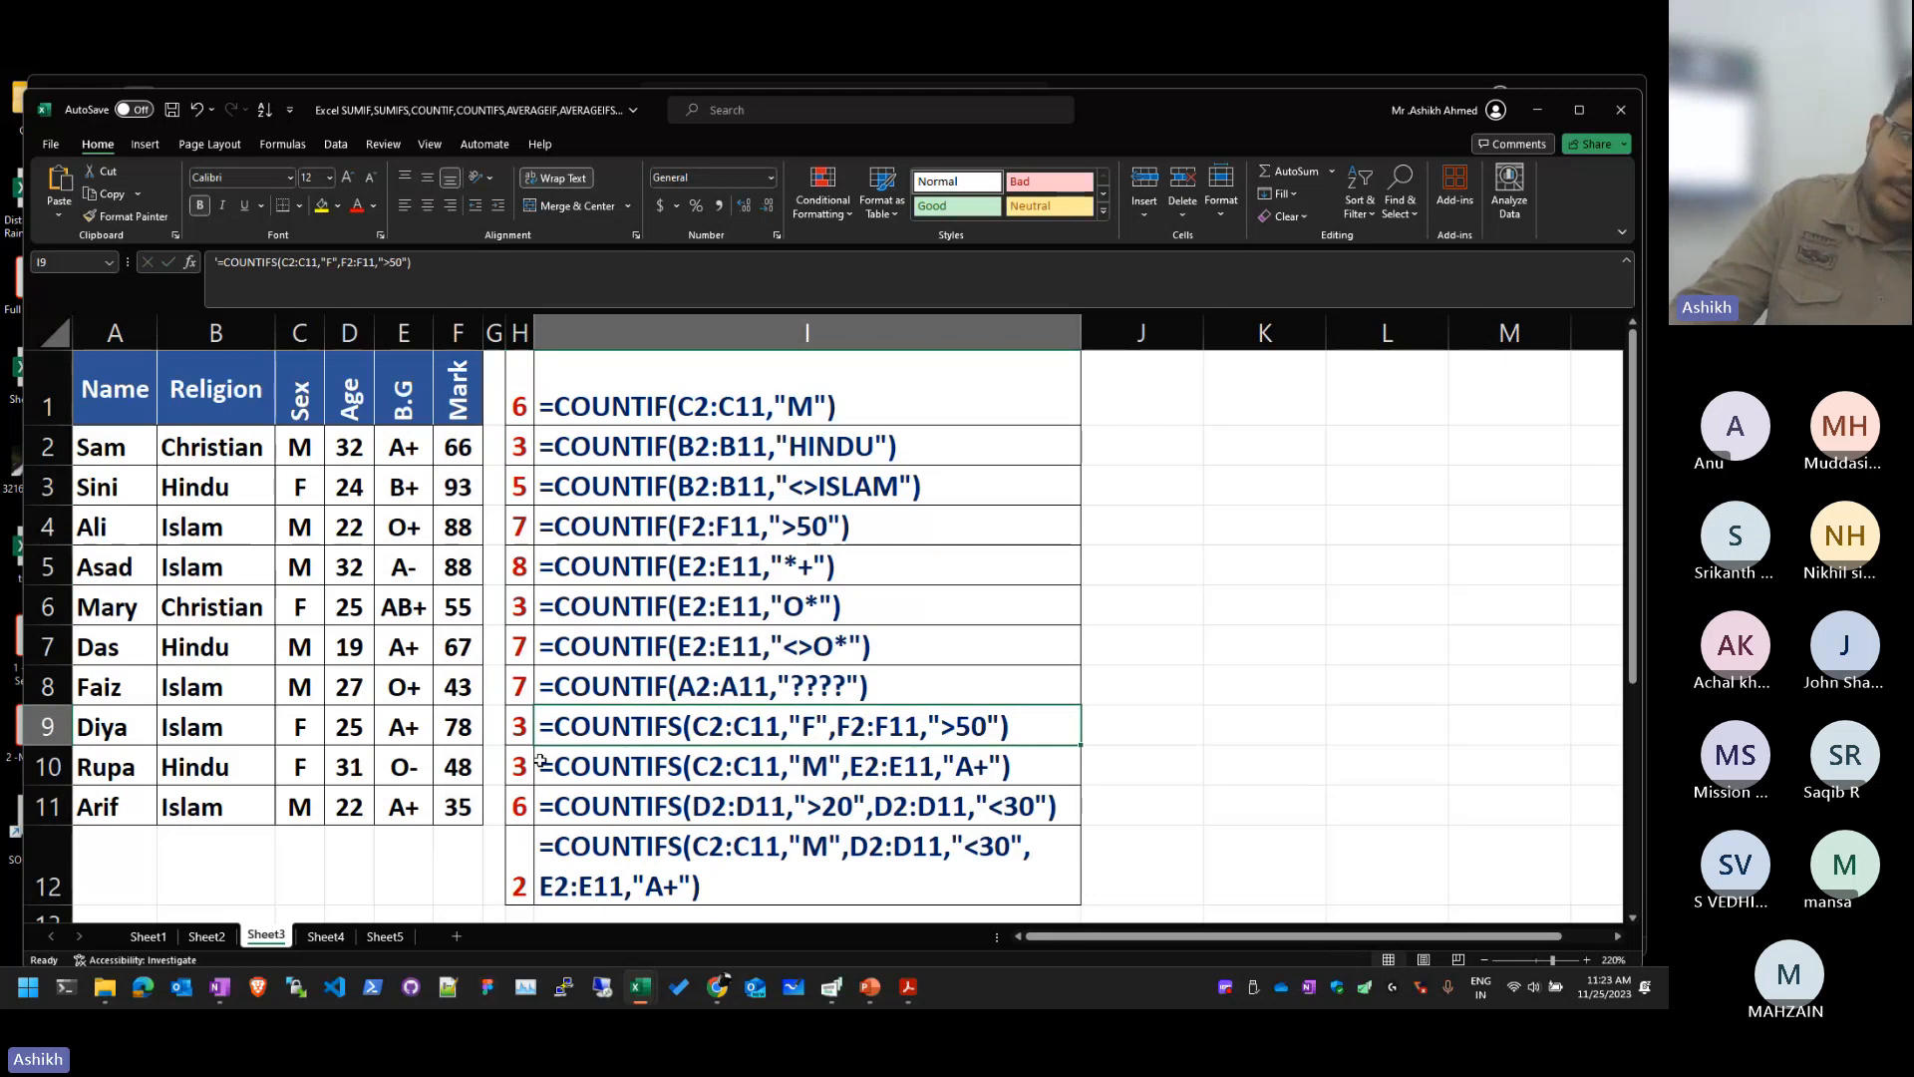
pyautogui.doubleClick(519, 726)
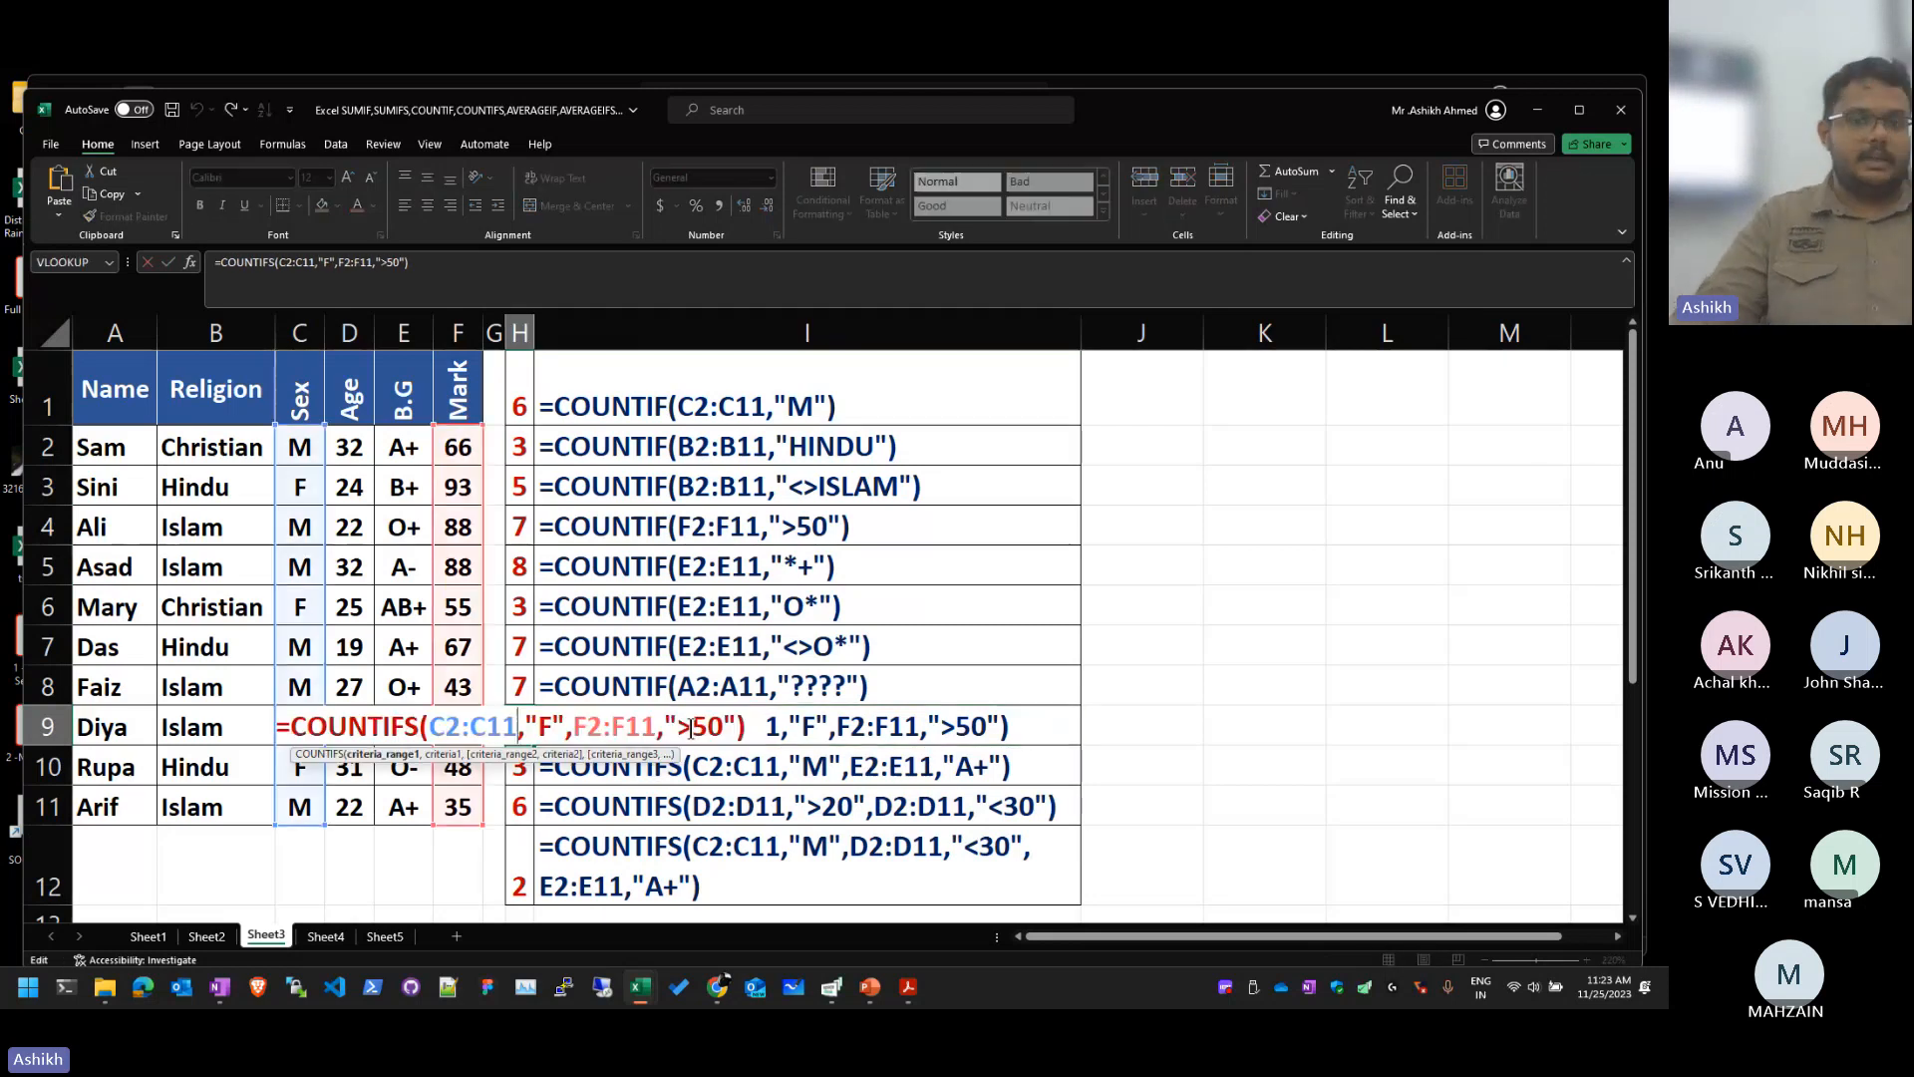
pyautogui.press('Return')
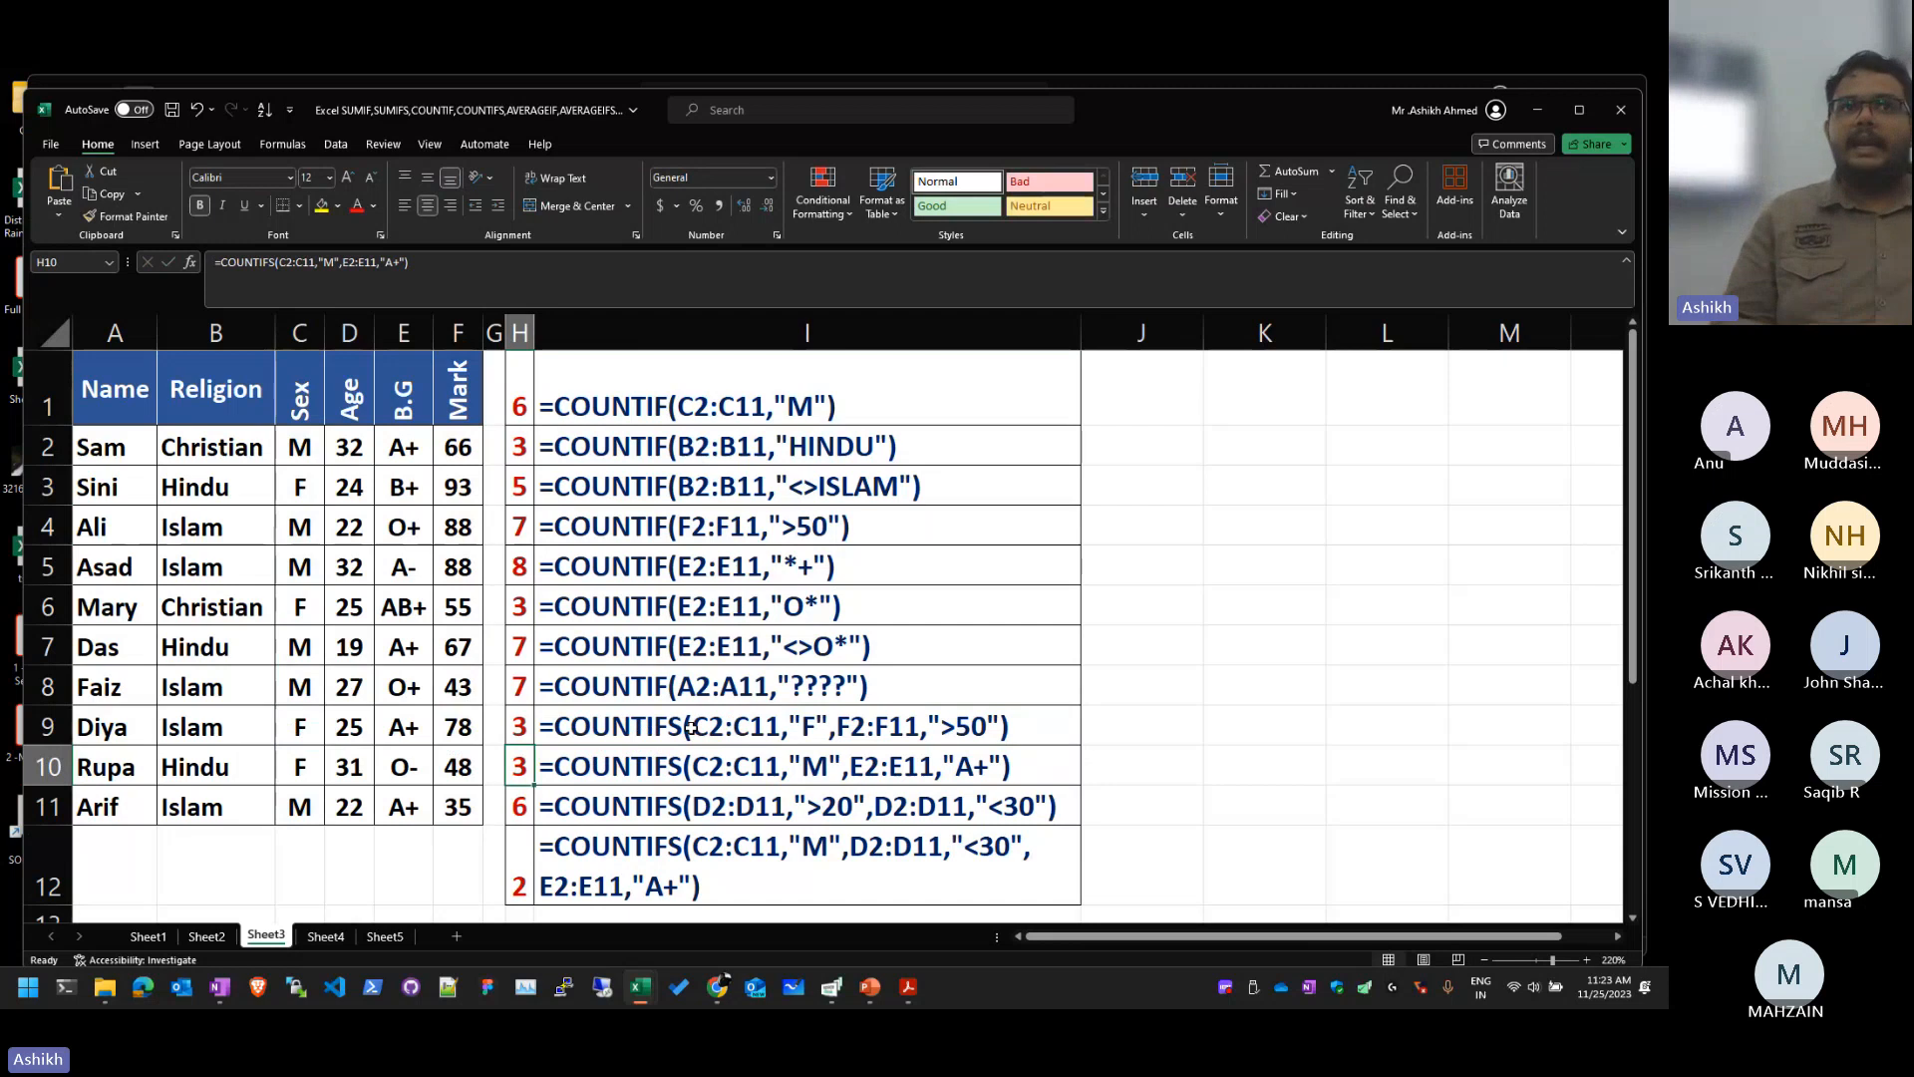
pyautogui.press('Up')
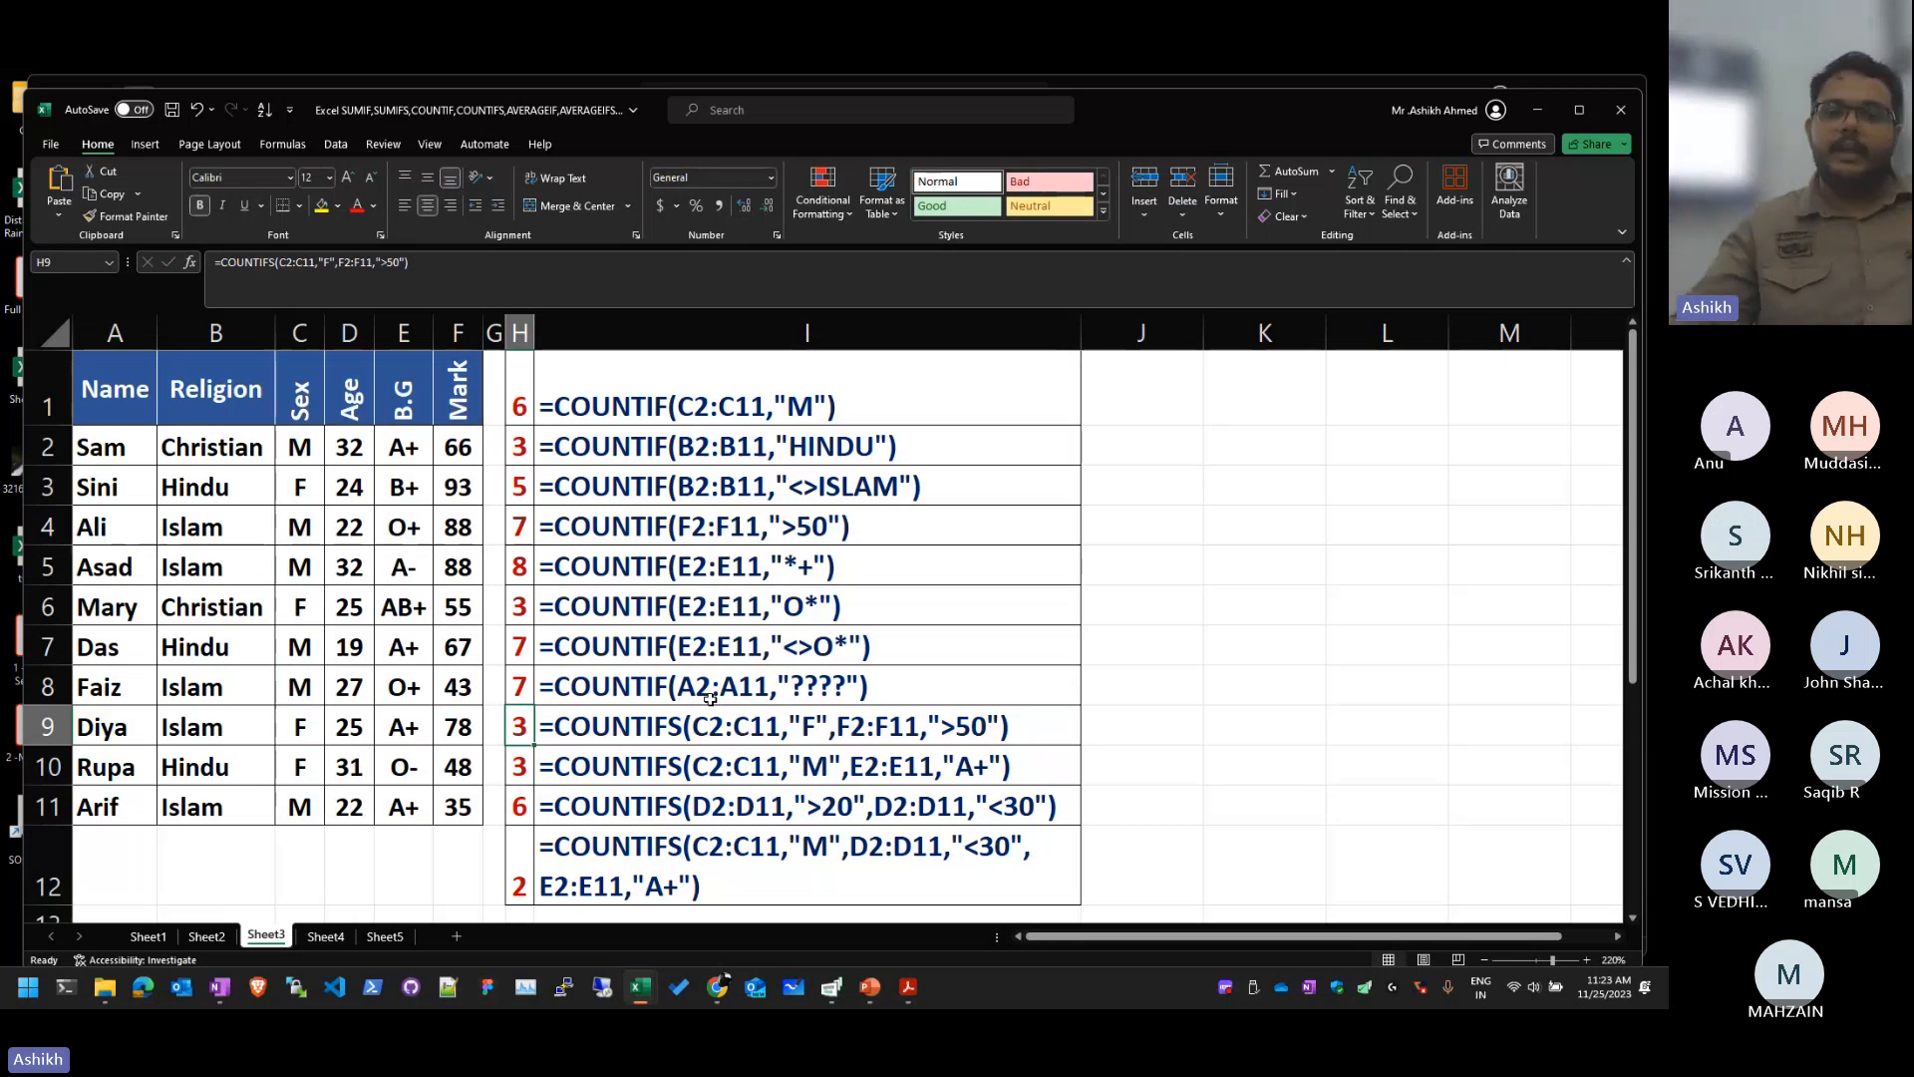
# Step: Examine the two range-and-criteria pairs in the I9 COUNTIFS text: C2:C11,"F" and F2:F11,">50"
pyautogui.click(798, 746)
pyautogui.doubleClick(776, 731)
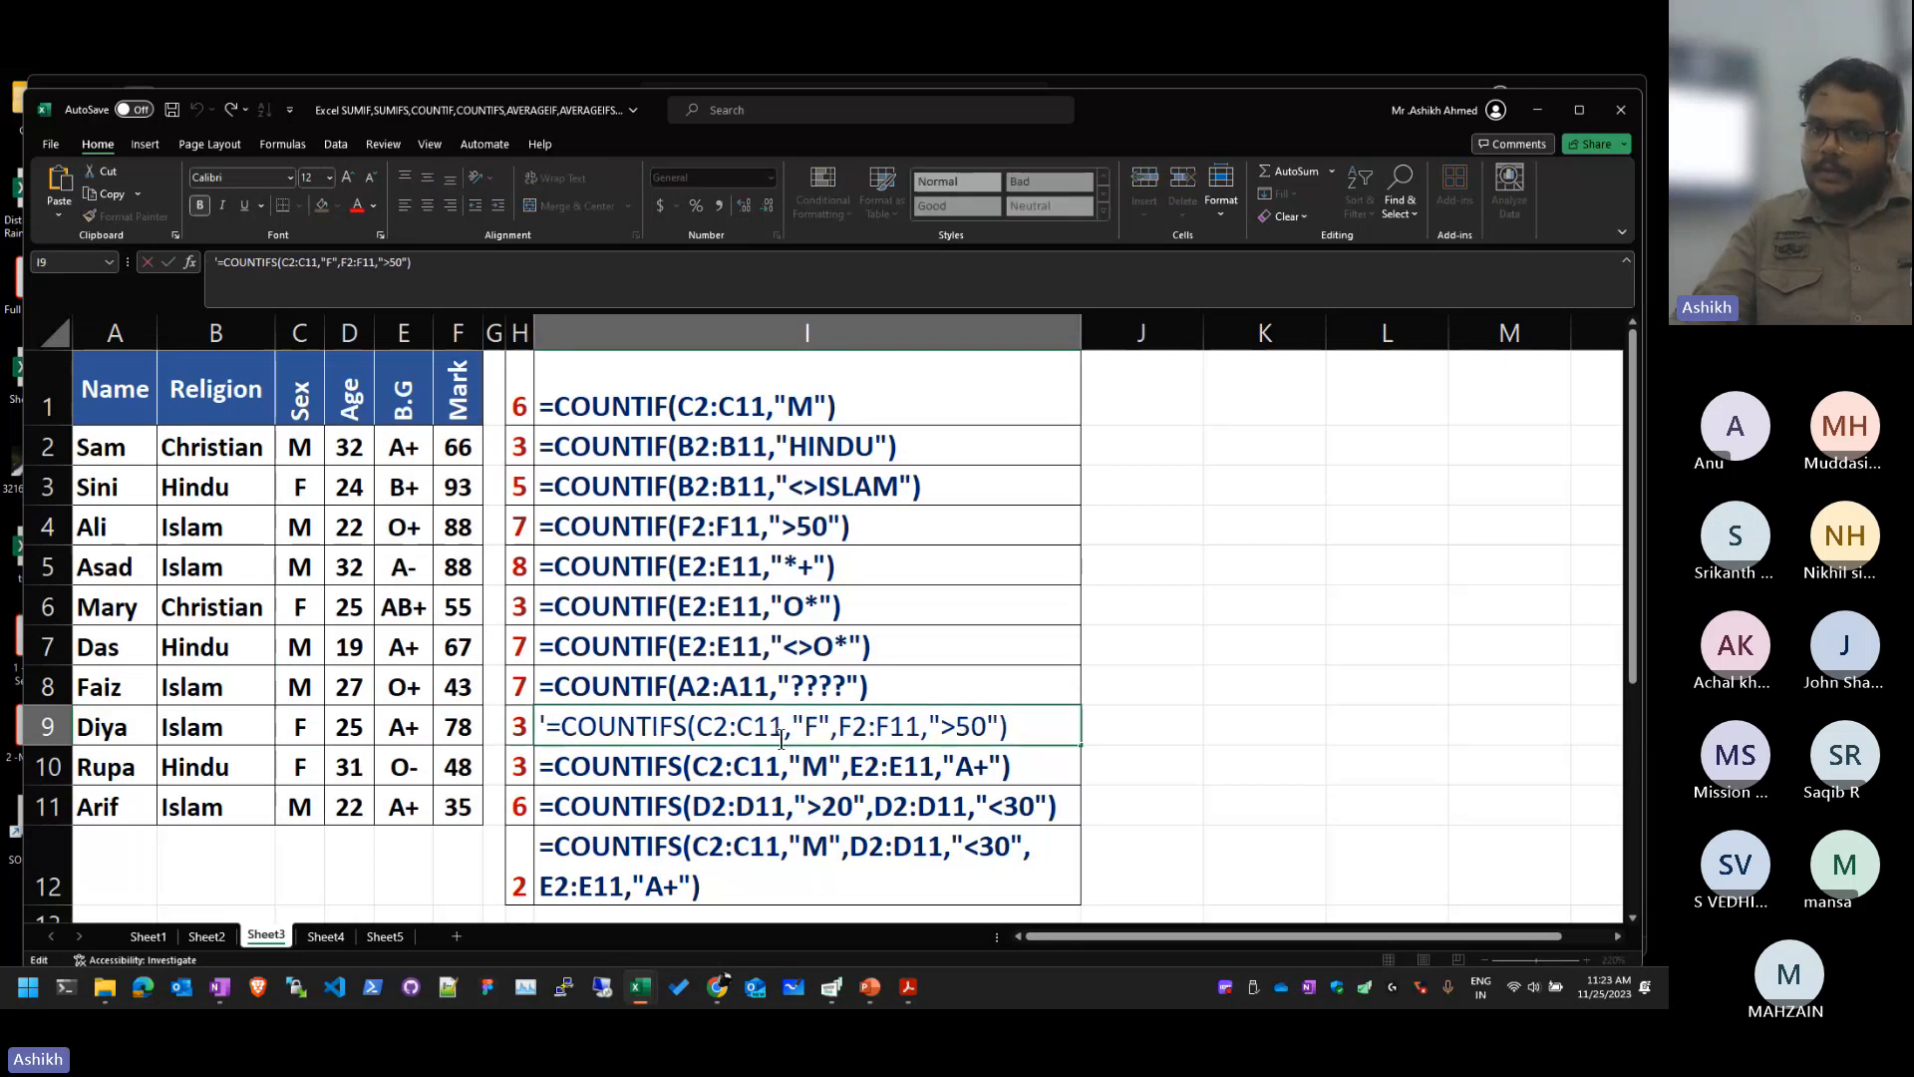
pyautogui.moveTo(776, 731); pyautogui.dragTo(830, 730)
pyautogui.click(831, 731)
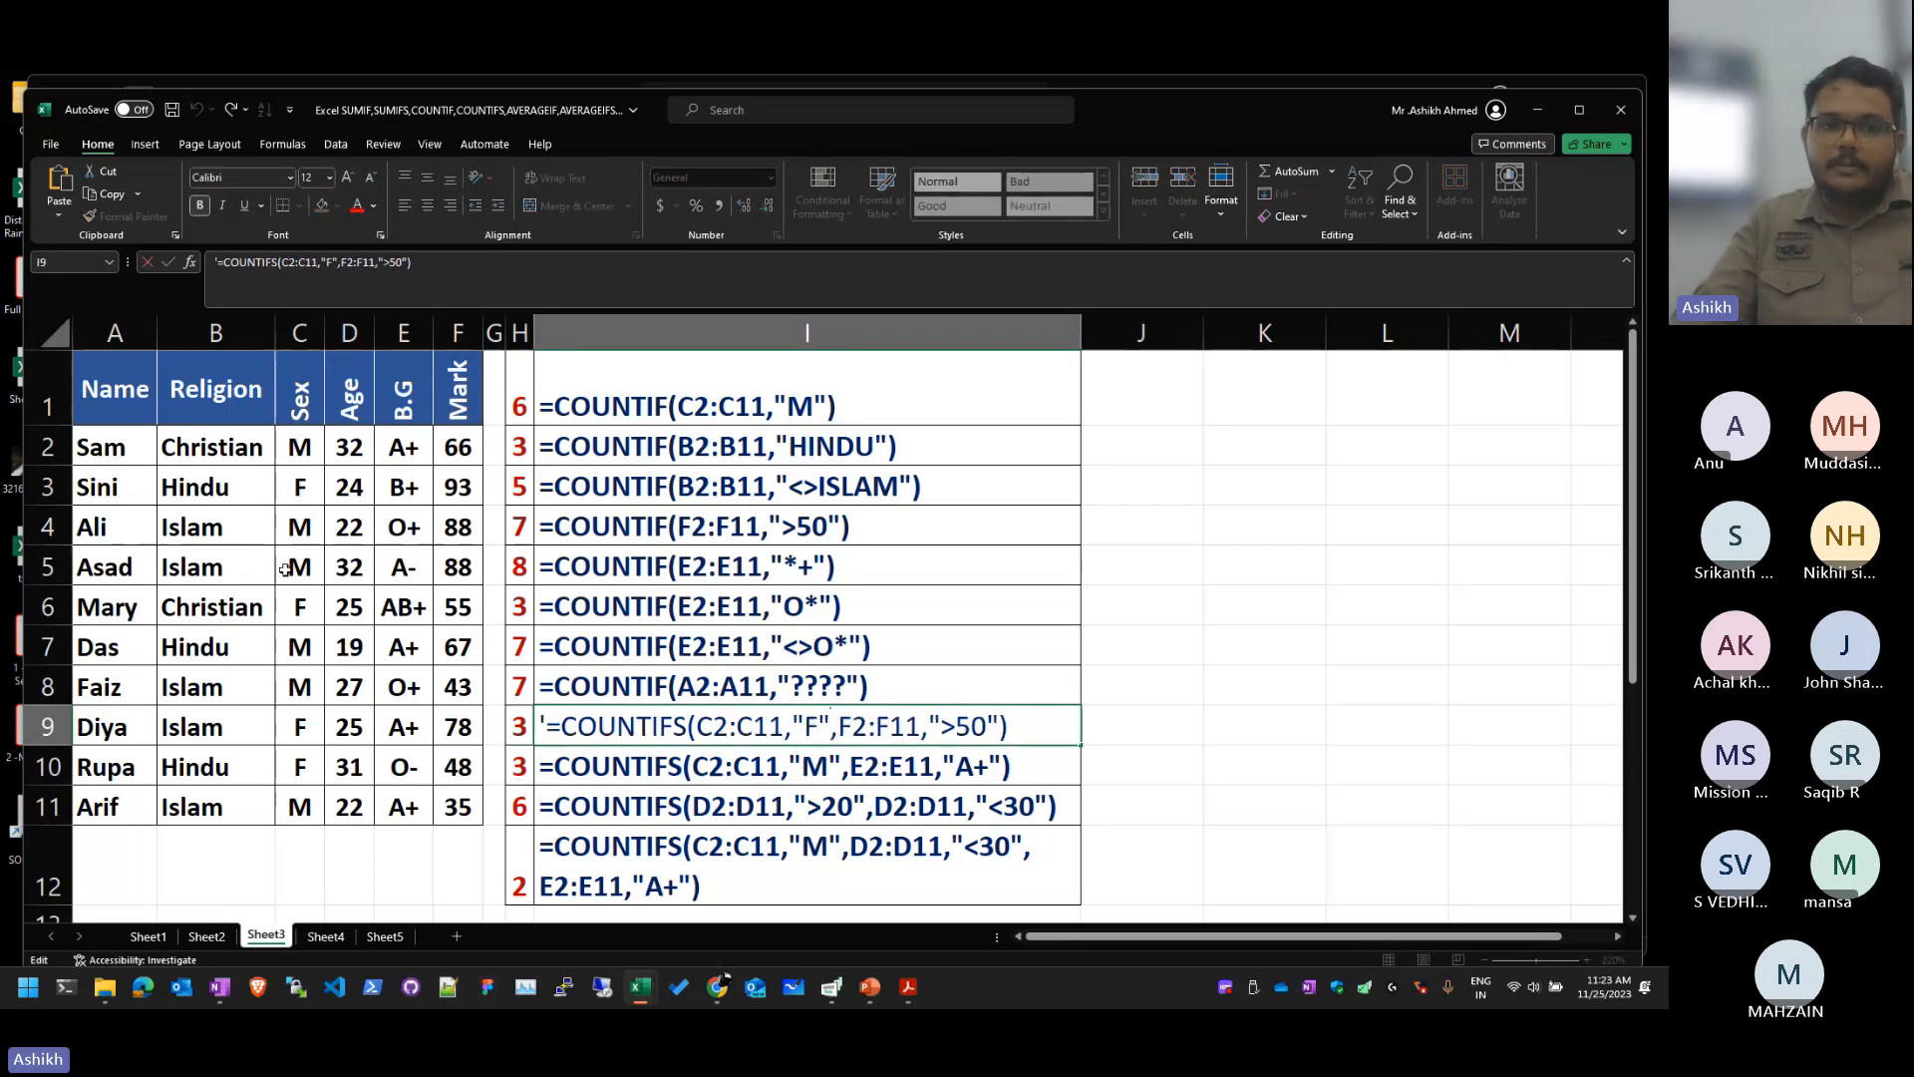
pyautogui.click(833, 726)
pyautogui.moveTo(833, 726); pyautogui.dragTo(701, 726)
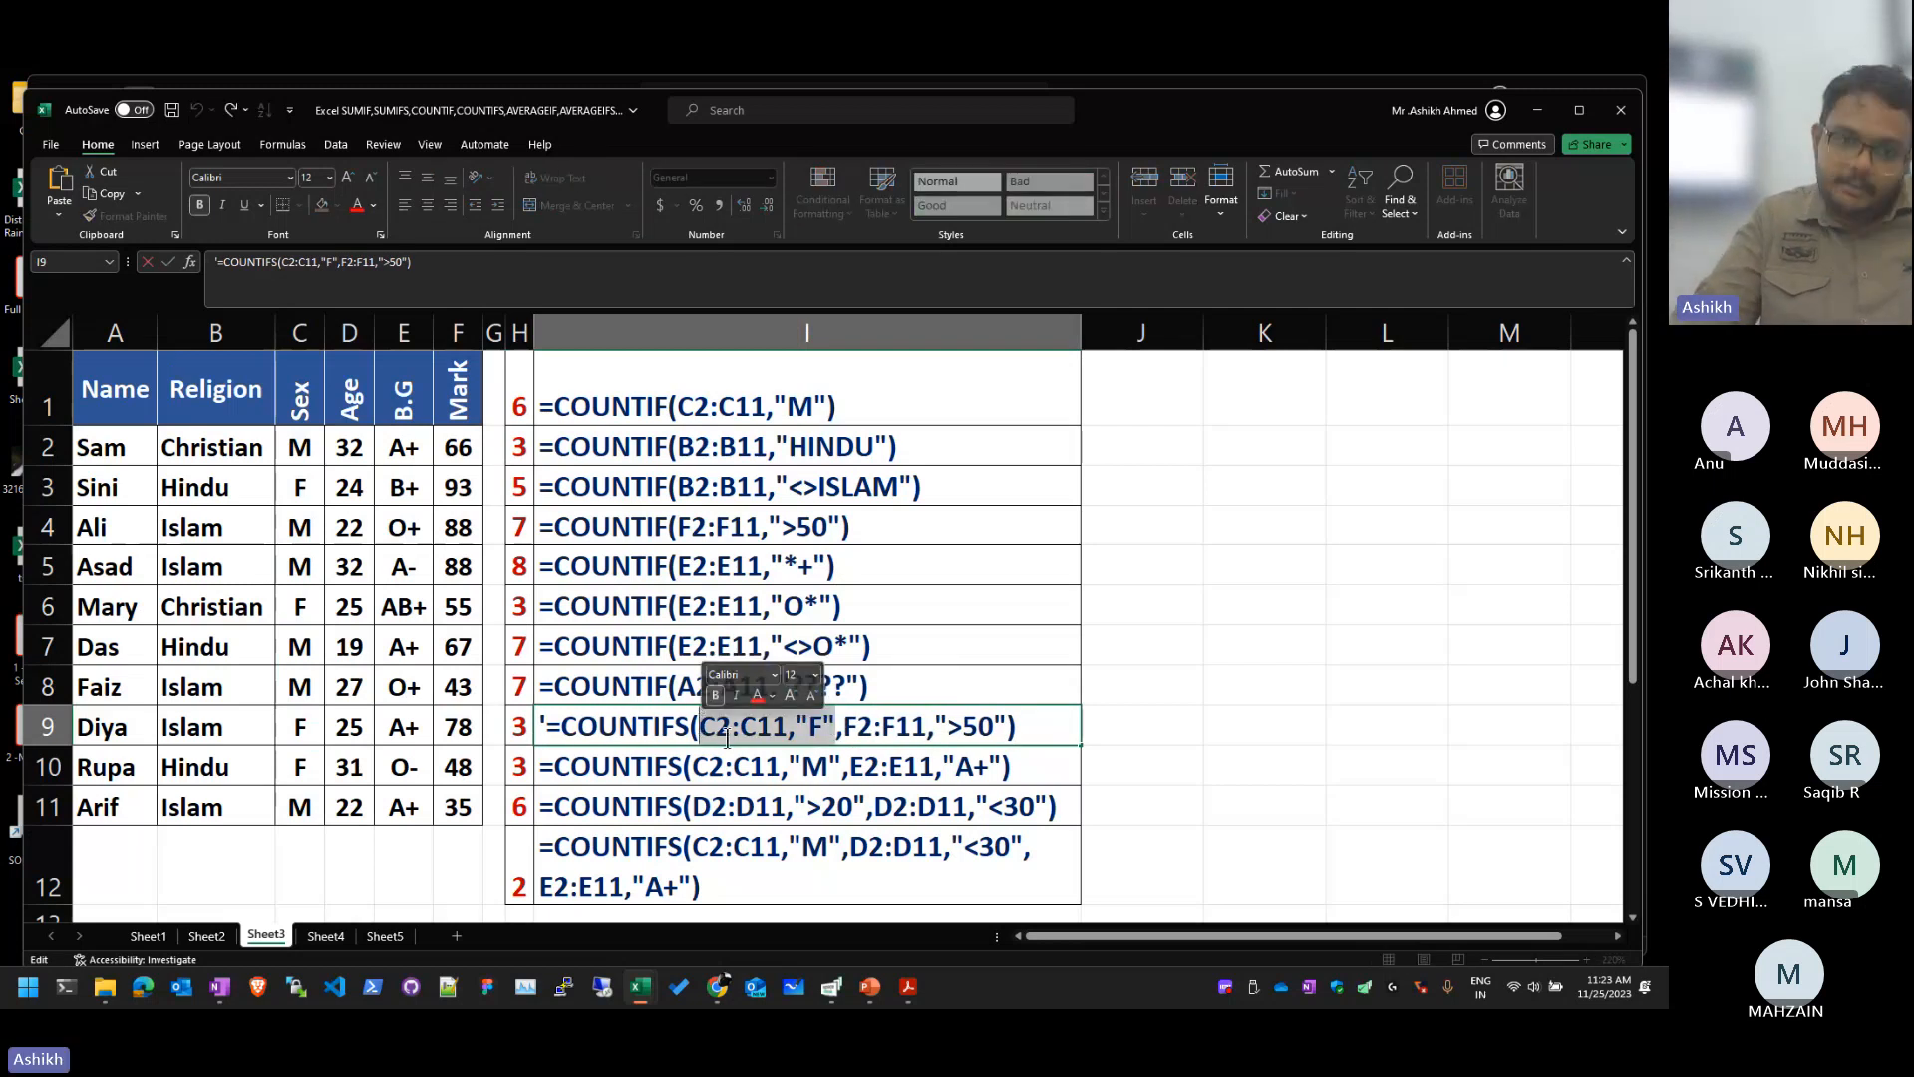
pyautogui.moveTo(843, 726); pyautogui.dragTo(1008, 725)
pyautogui.press('Return')
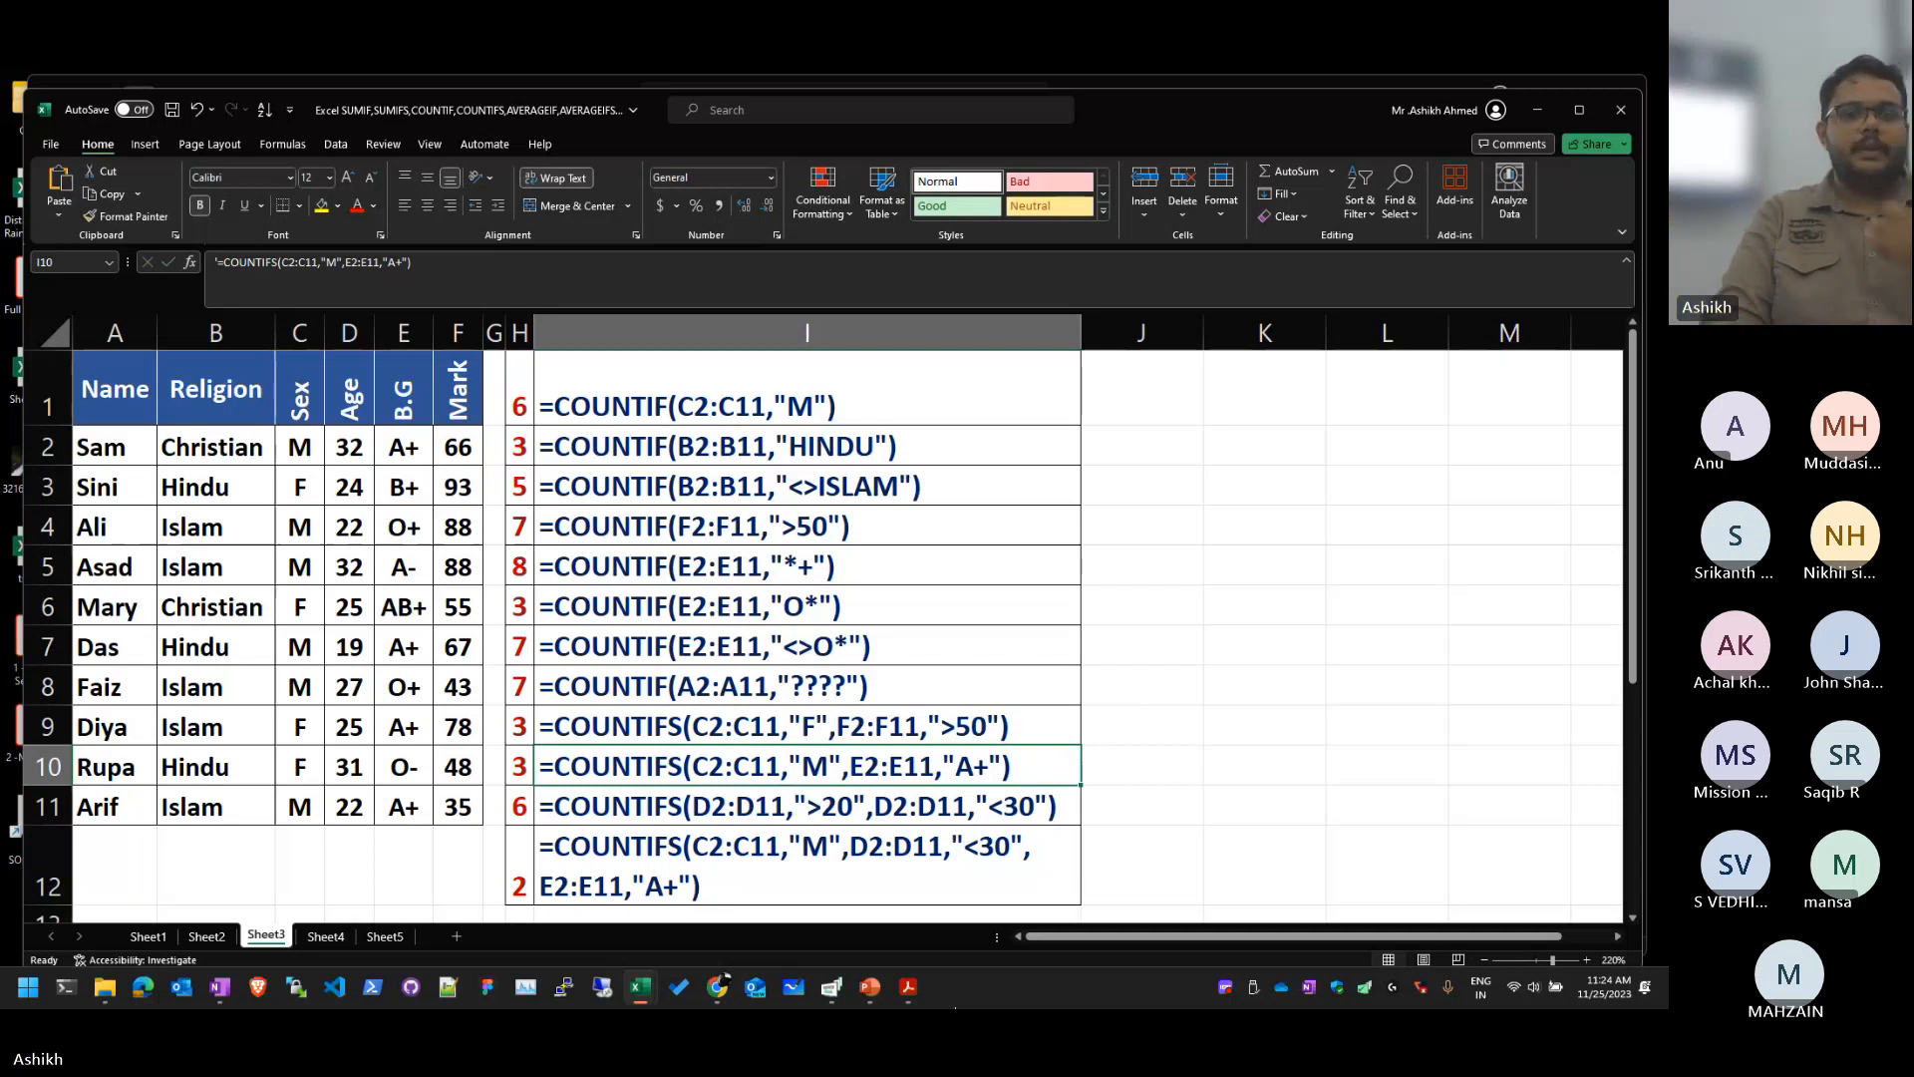
# Step: Review the criteria descriptions for the formulas in H3 to H12, listed in rows 14 to 22 of Sheet3
pyautogui.scroll(-4, 798, 618)
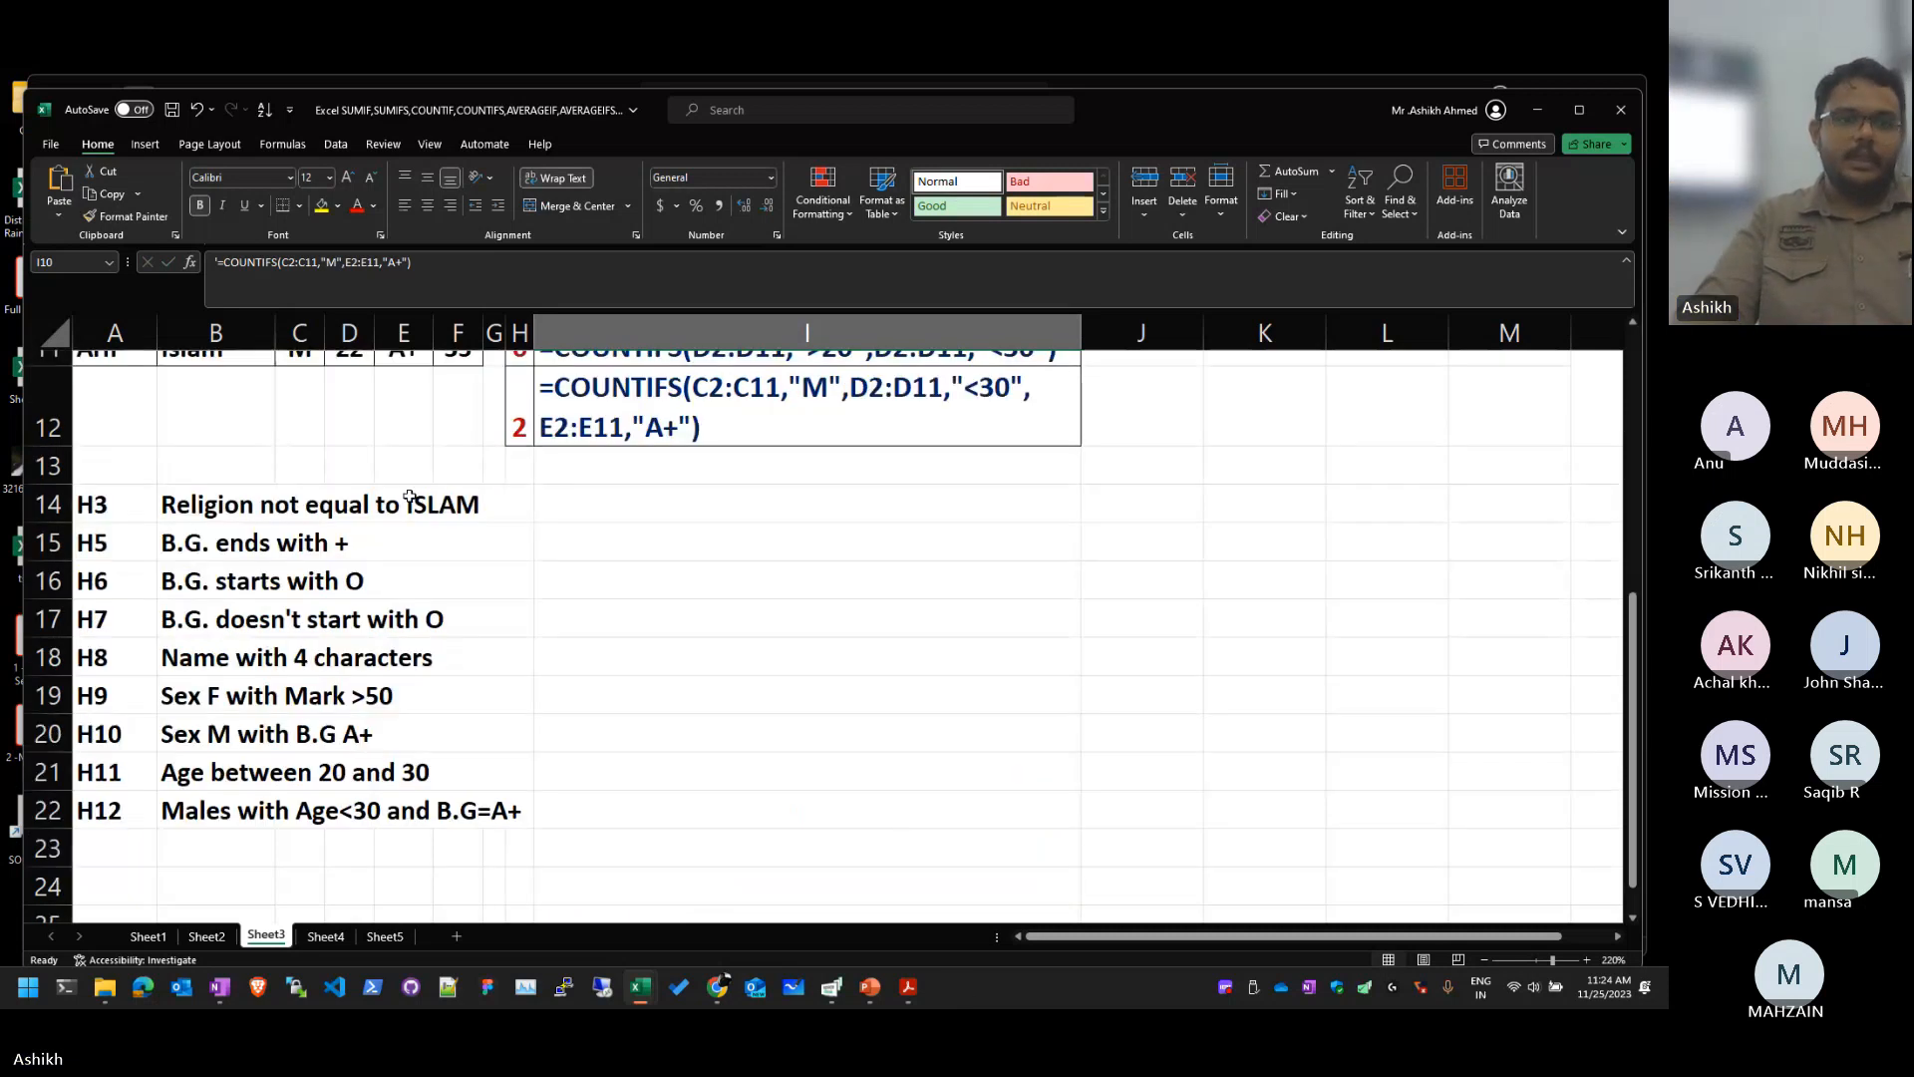
pyautogui.moveTo(299, 503); pyautogui.dragTo(439, 738)
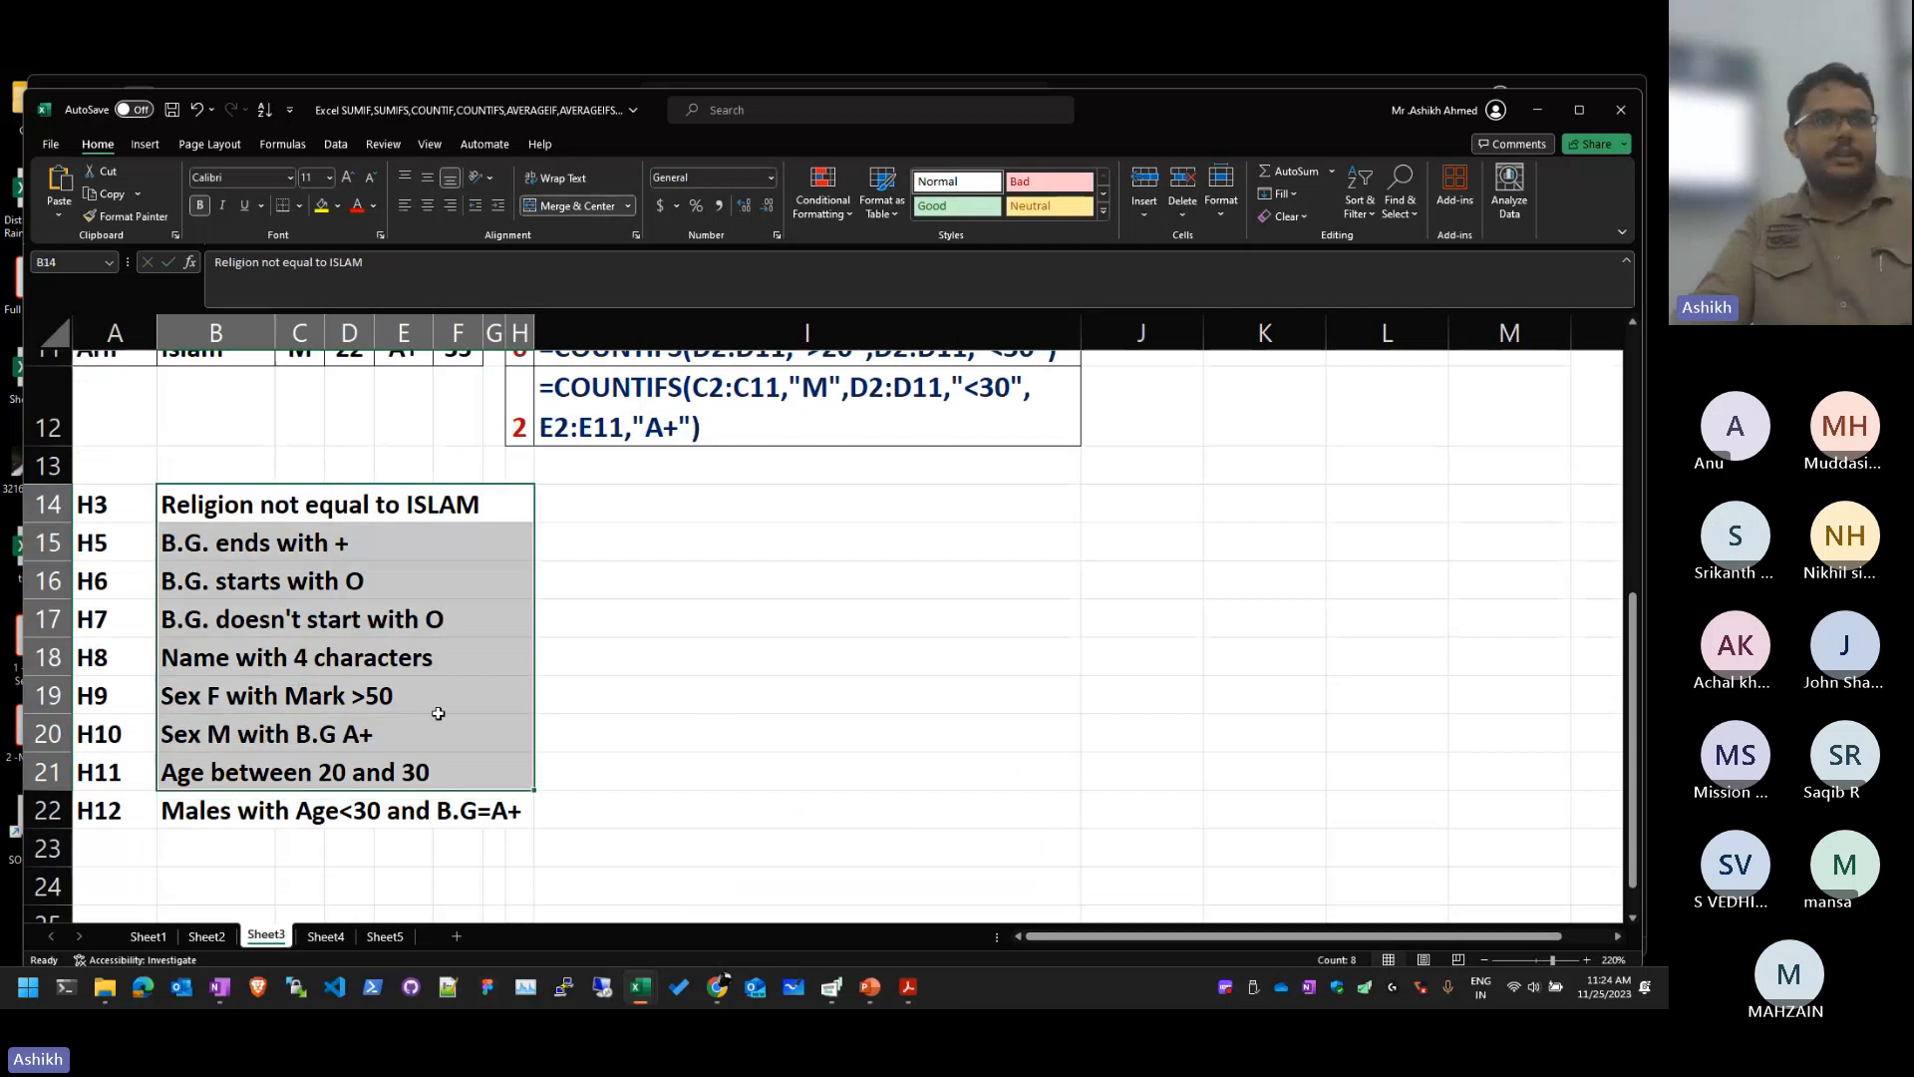
pyautogui.click(638, 665)
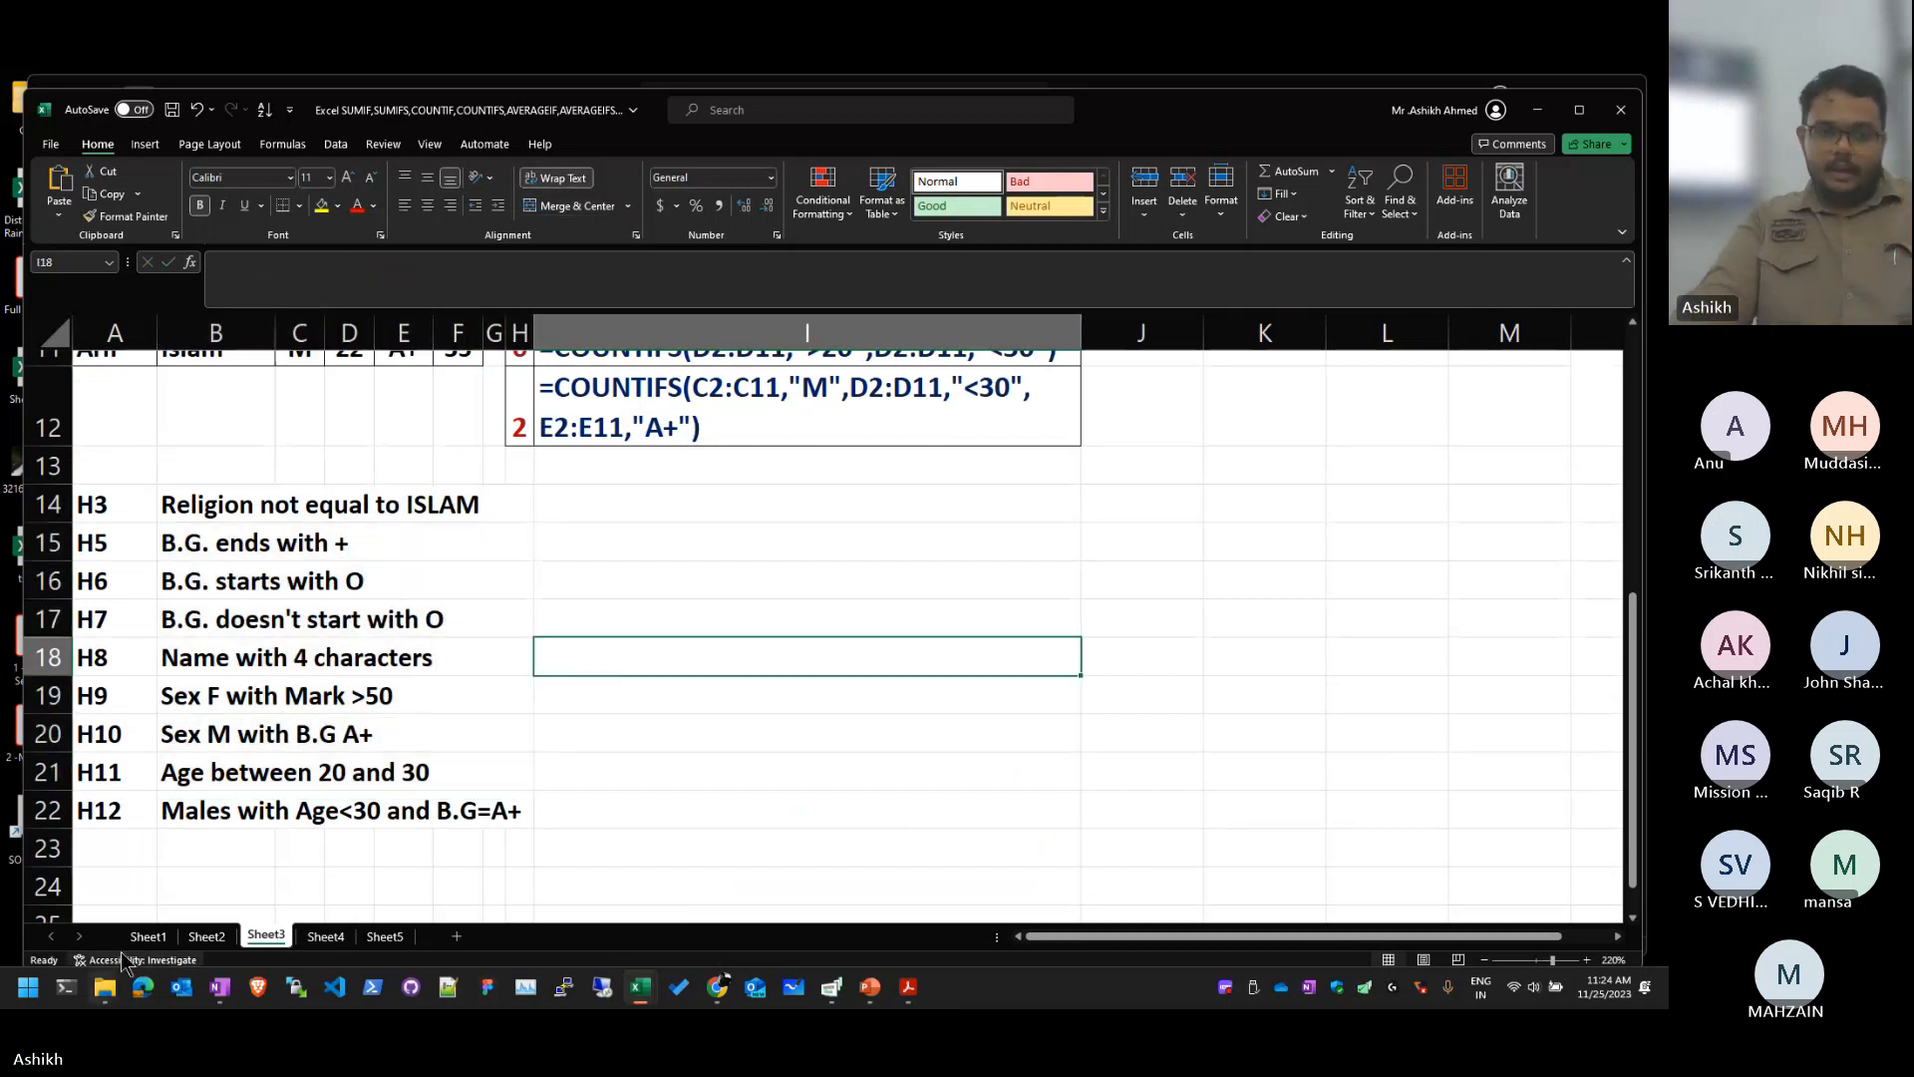
# Step: On Sheet2, widen column A and clear the COUNTIF formula texts from C1:C9
pyautogui.click(208, 936)
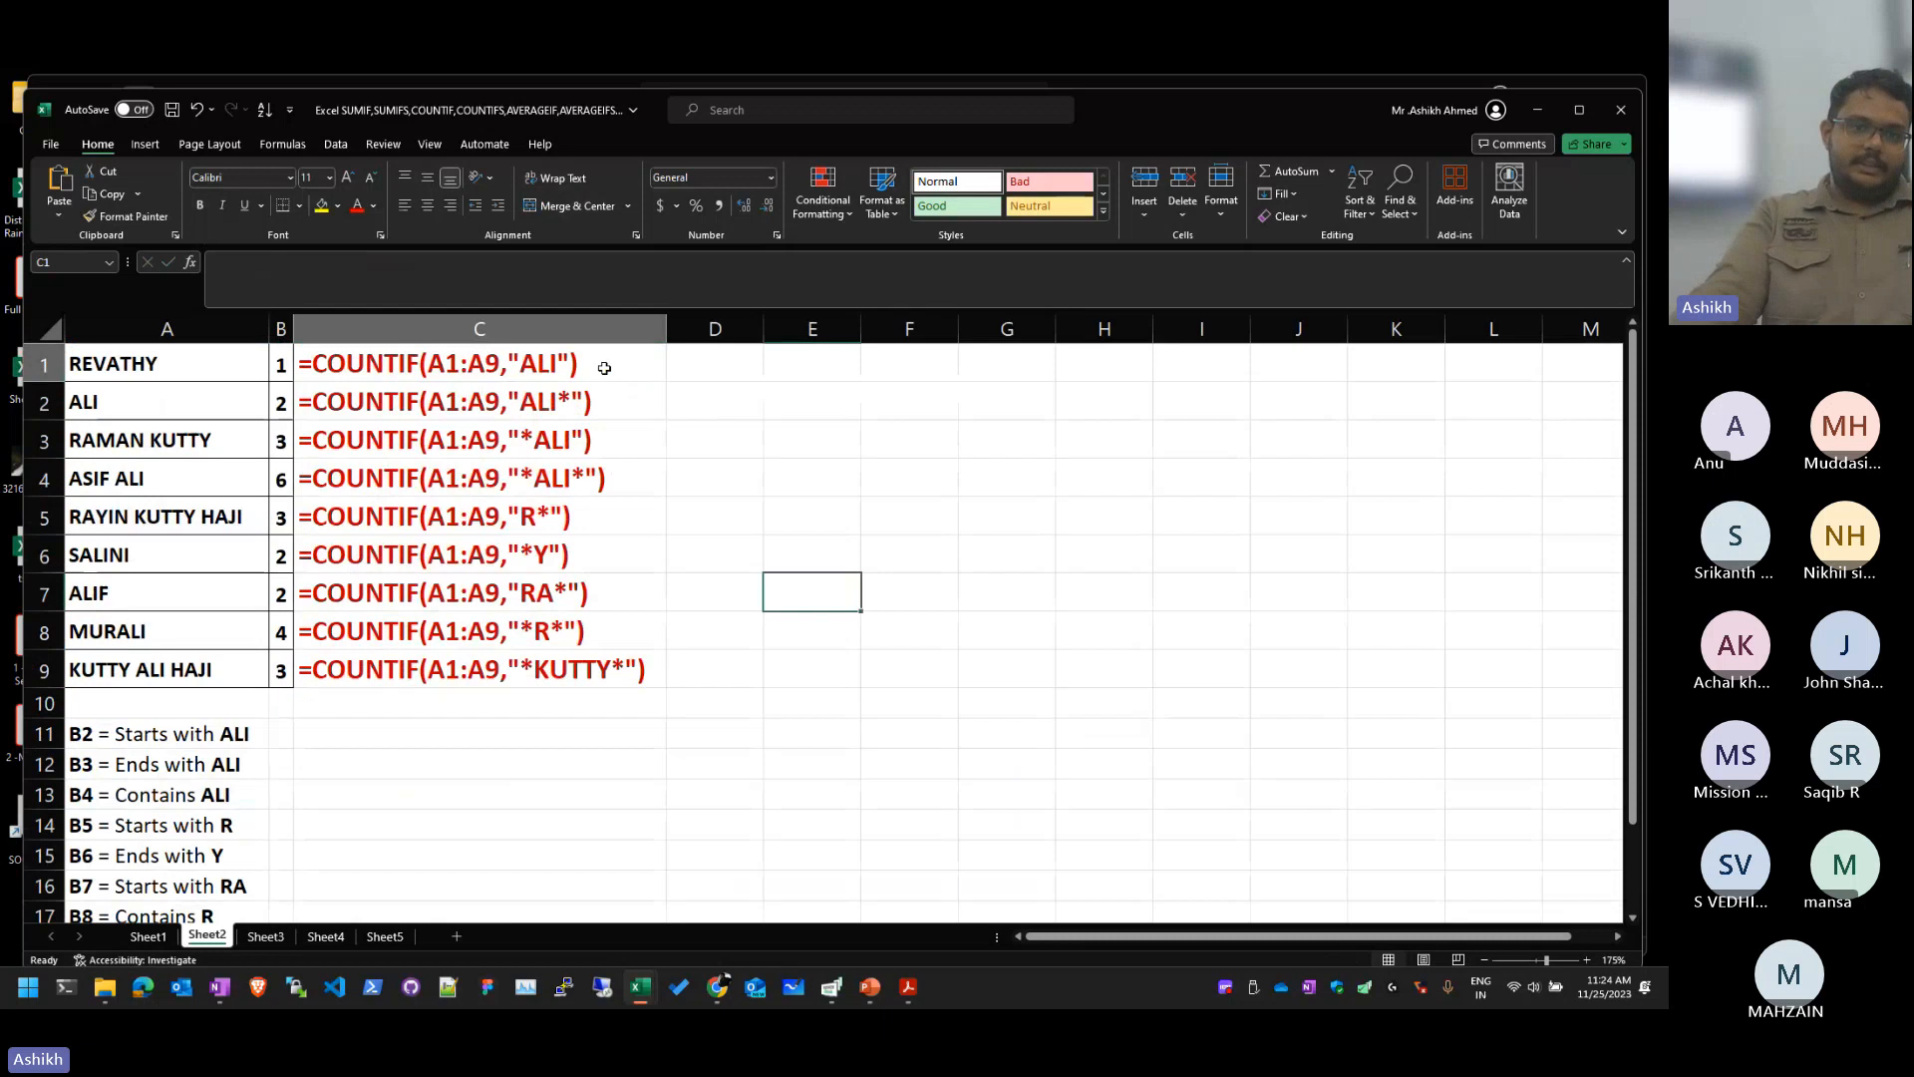
pyautogui.click(974, 697)
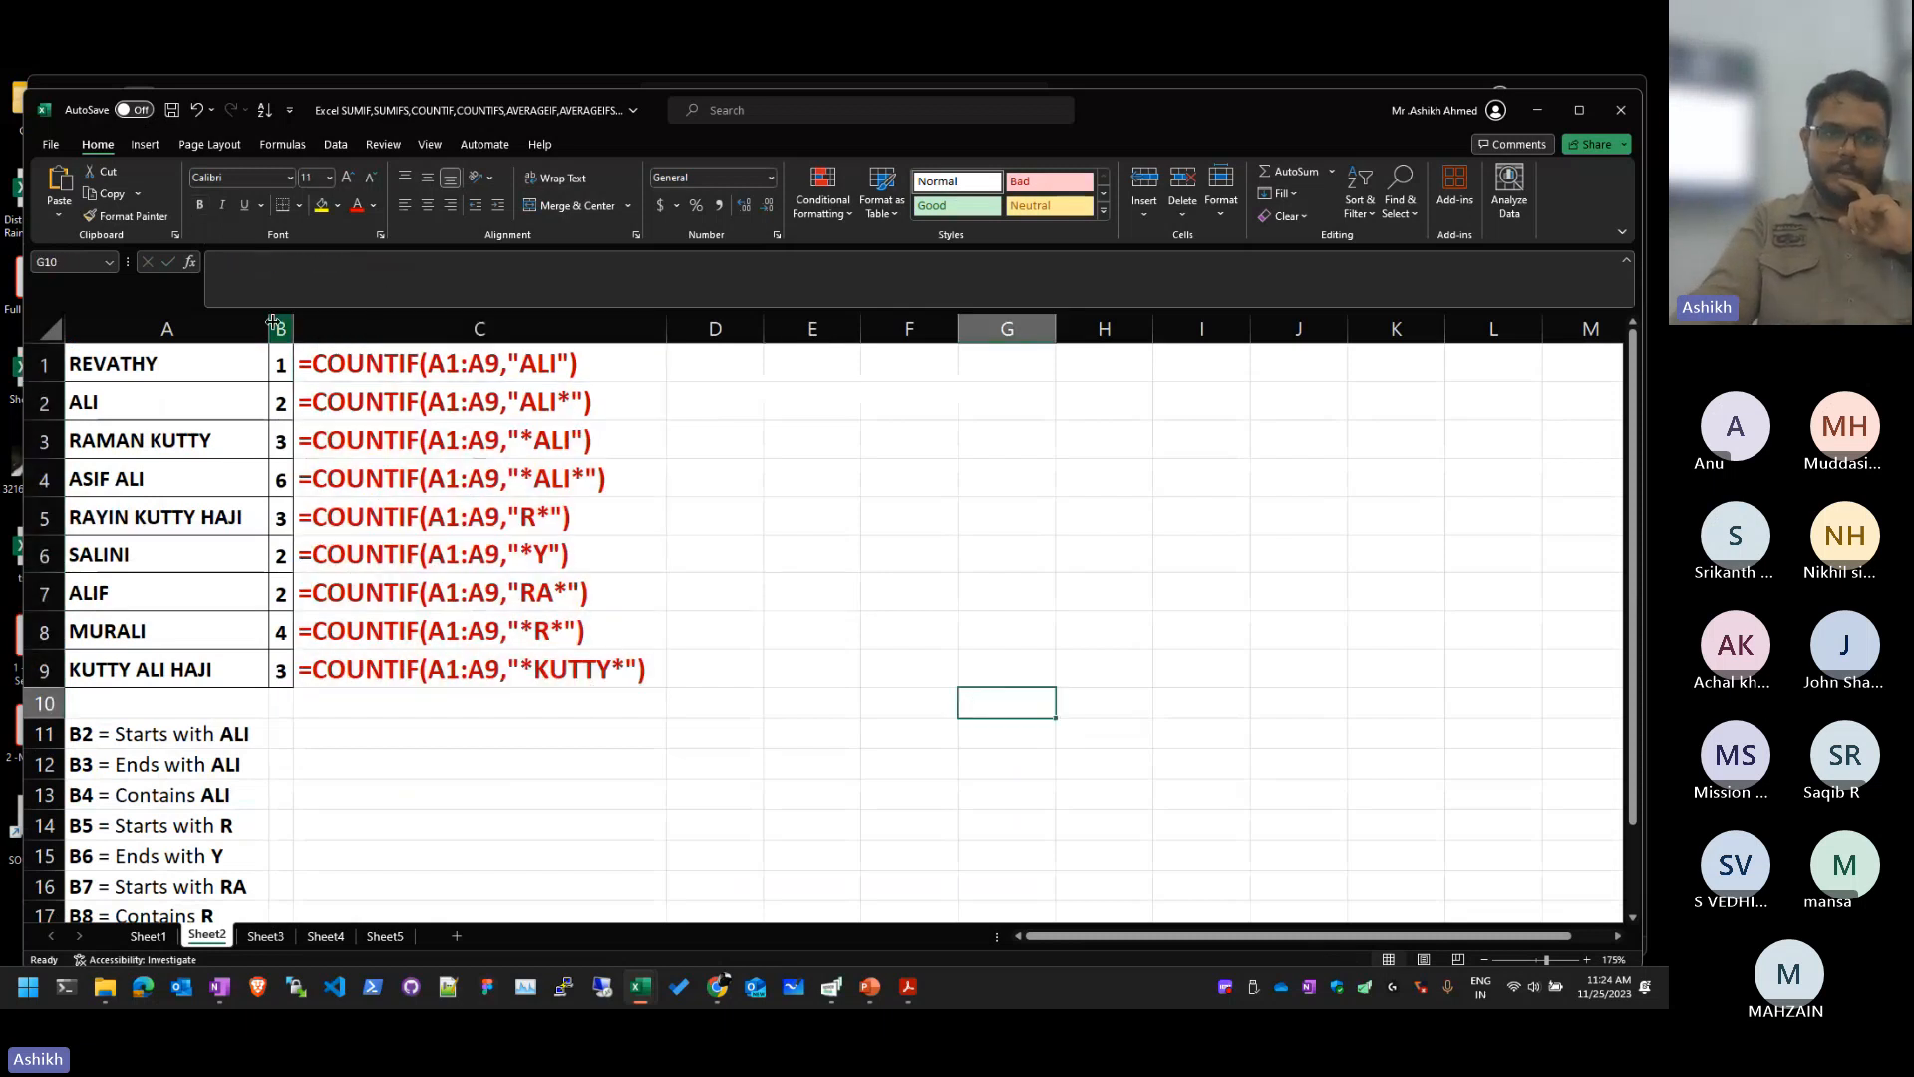
pyautogui.moveTo(270, 322); pyautogui.dragTo(349, 322)
pyautogui.moveTo(598, 364); pyautogui.dragTo(546, 366)
pyautogui.click(991, 628)
pyautogui.press('Delete')
pyautogui.click(891, 515)
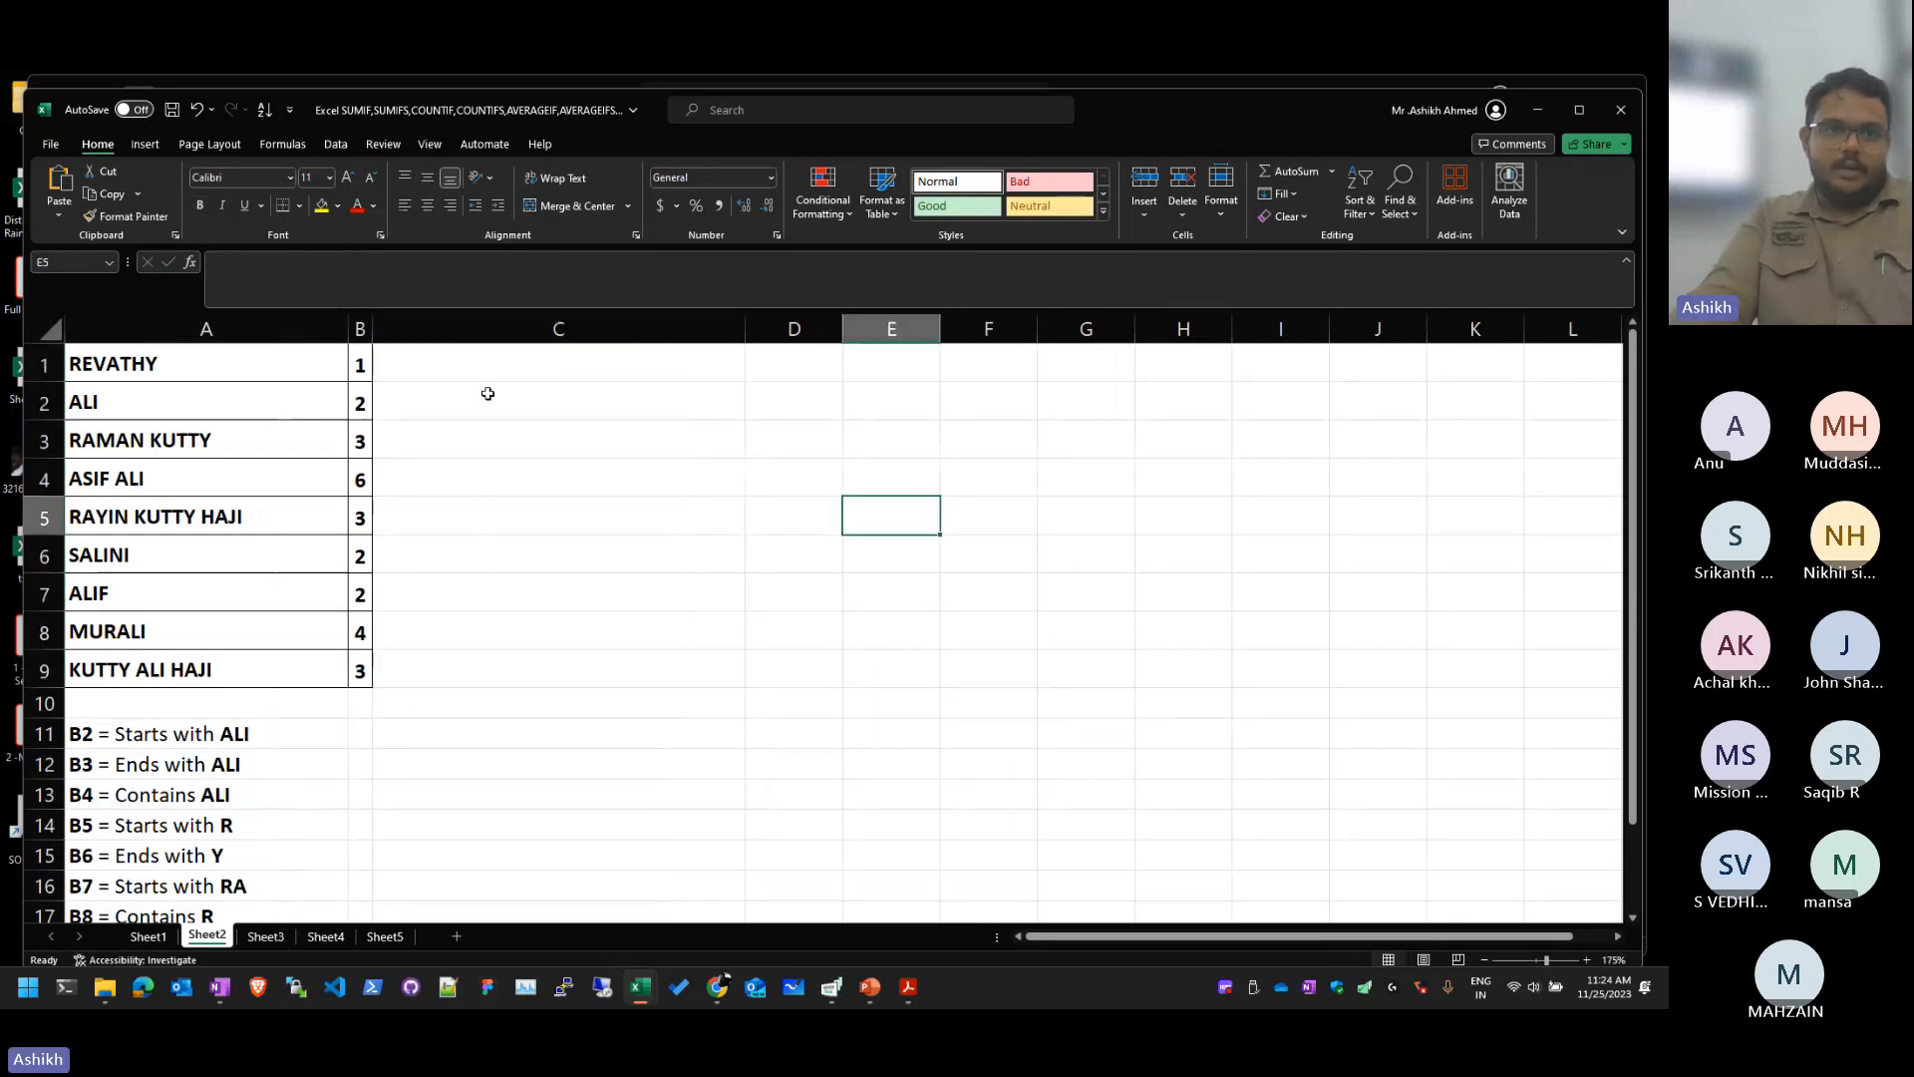
# Step: Widen the results column B and narrow column A on Sheet2
pyautogui.moveTo(357, 366); pyautogui.dragTo(365, 670)
pyautogui.click(395, 635)
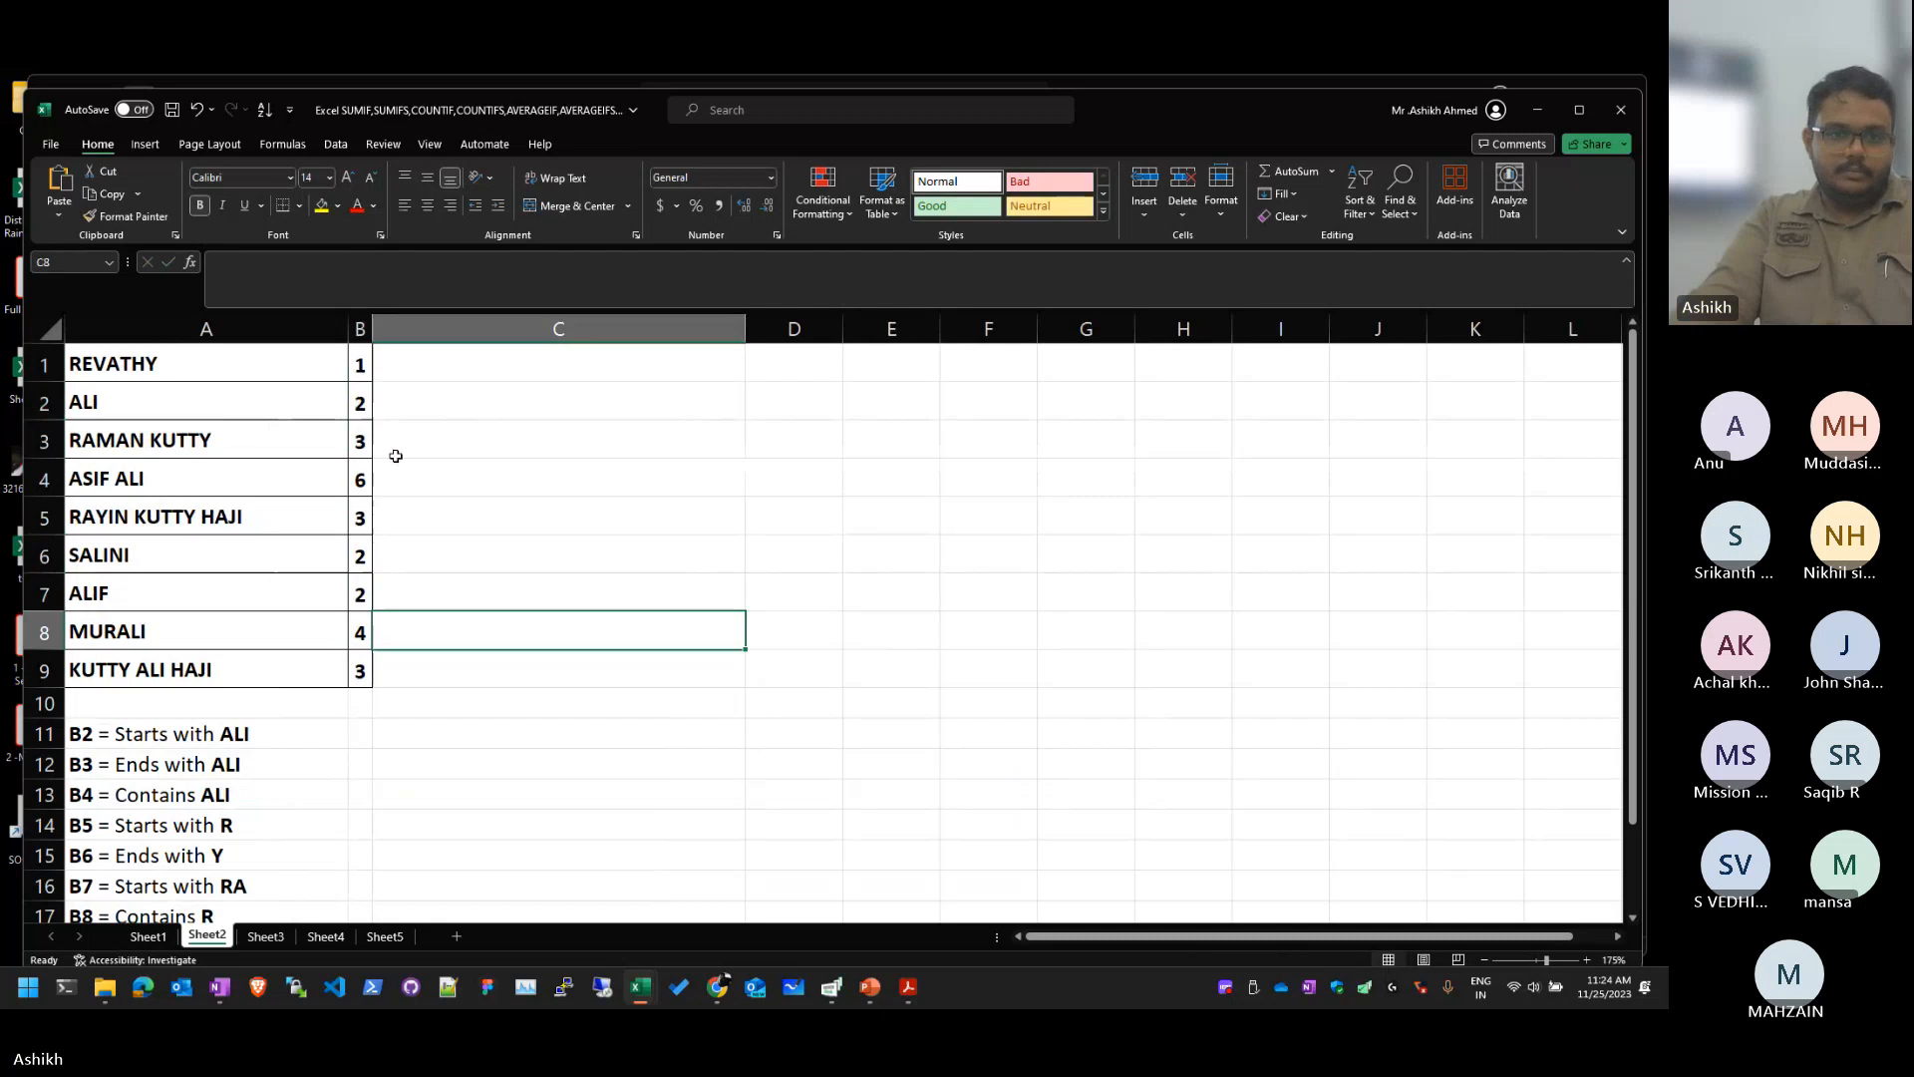
pyautogui.moveTo(343, 322); pyautogui.dragTo(393, 322)
pyautogui.keyDown('ctrl'); pyautogui.scroll(2, 269, 534); pyautogui.keyUp('ctrl')
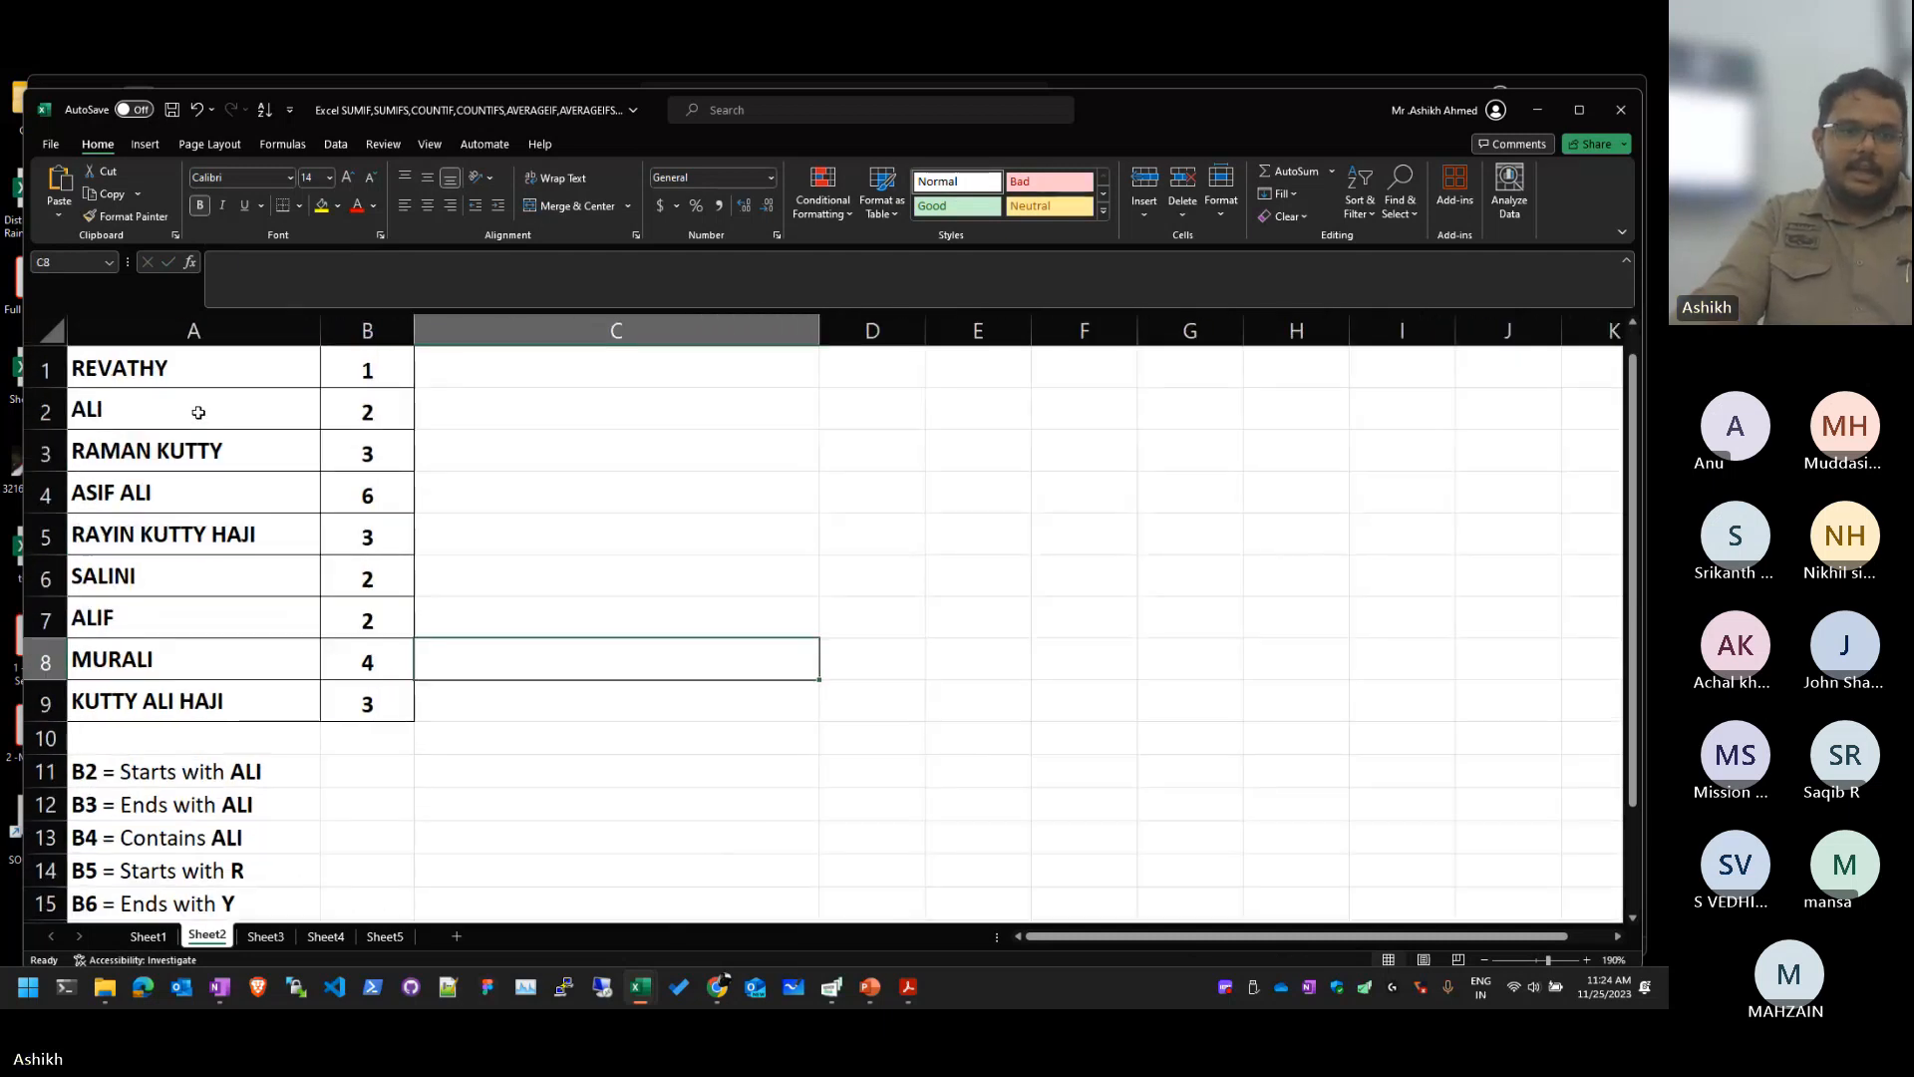
pyautogui.keyDown('ctrl'); pyautogui.scroll(1, 421, 579); pyautogui.keyUp('ctrl')
pyautogui.scroll(1, 421, 578)
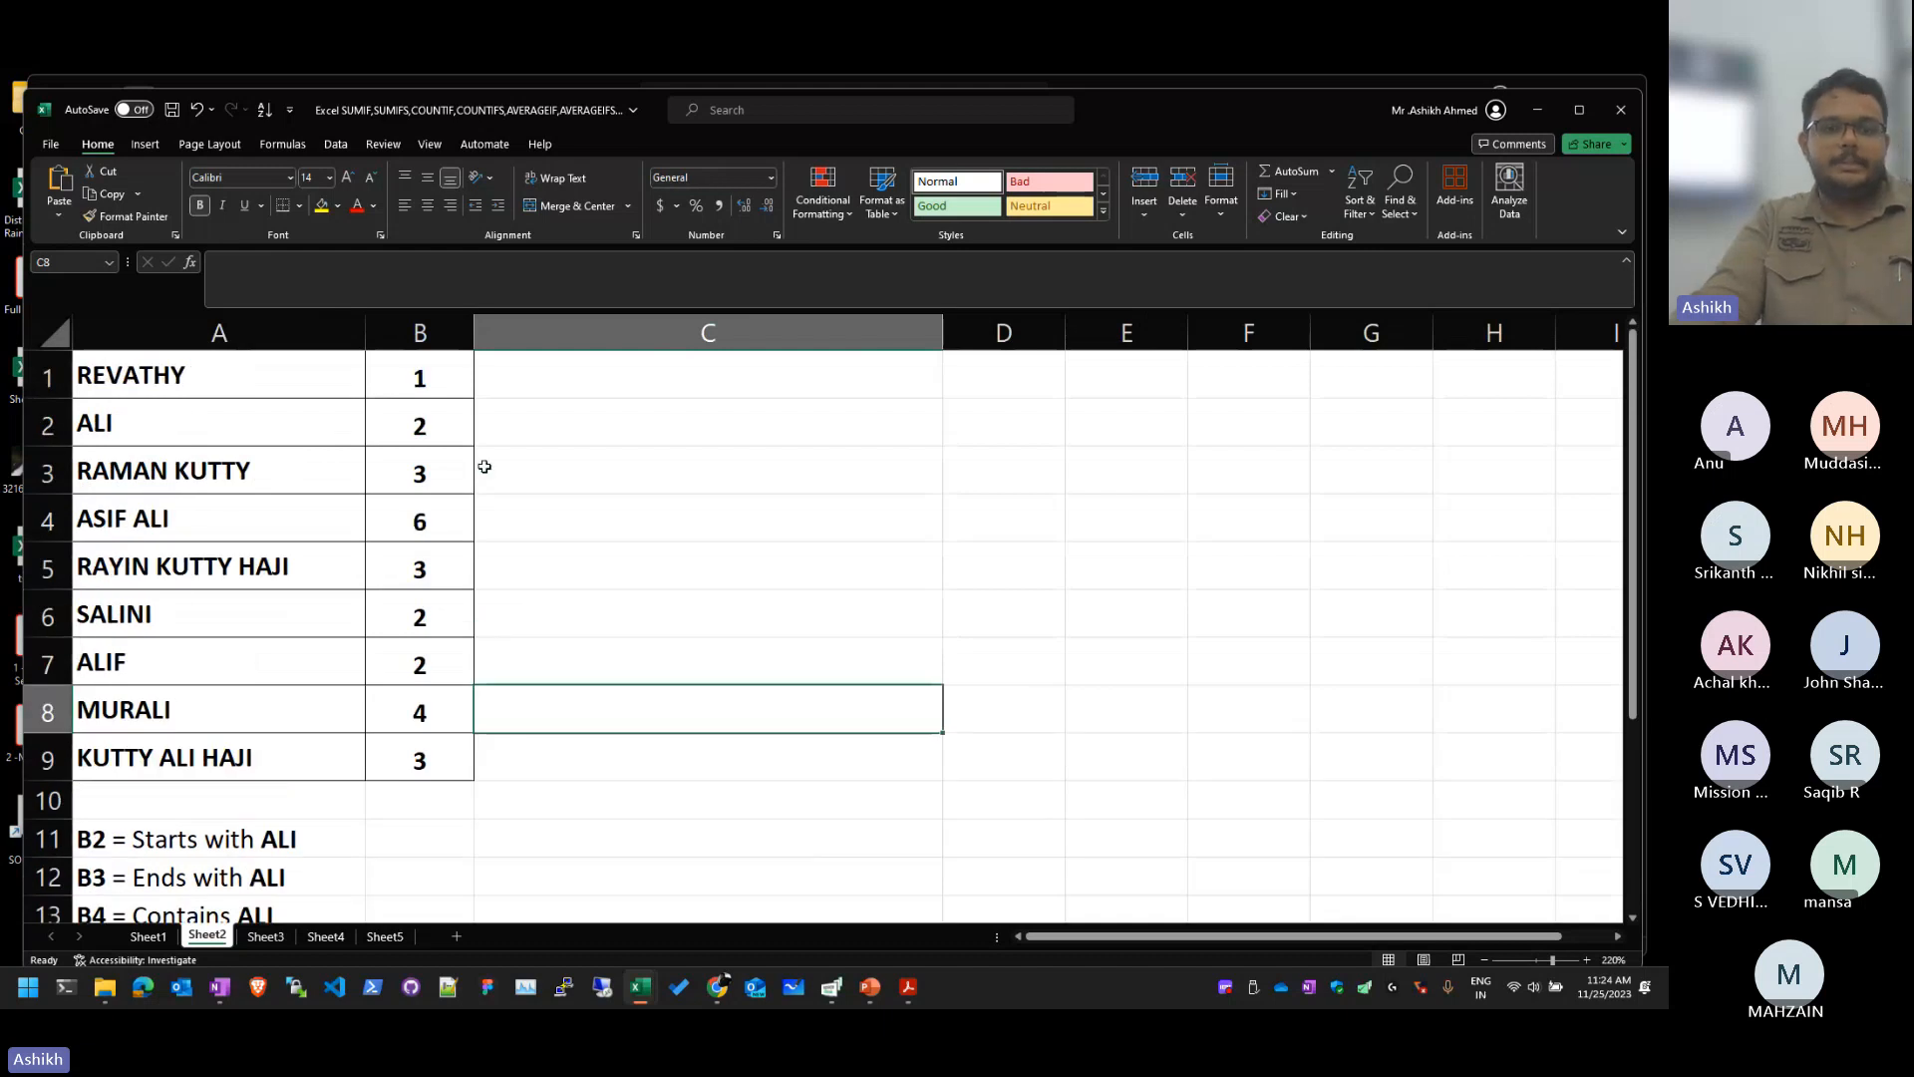
# Step: Clear the existing COUNTIF result from cell B1
pyautogui.click(455, 412)
pyautogui.press('Up')
pyautogui.press('Delete')
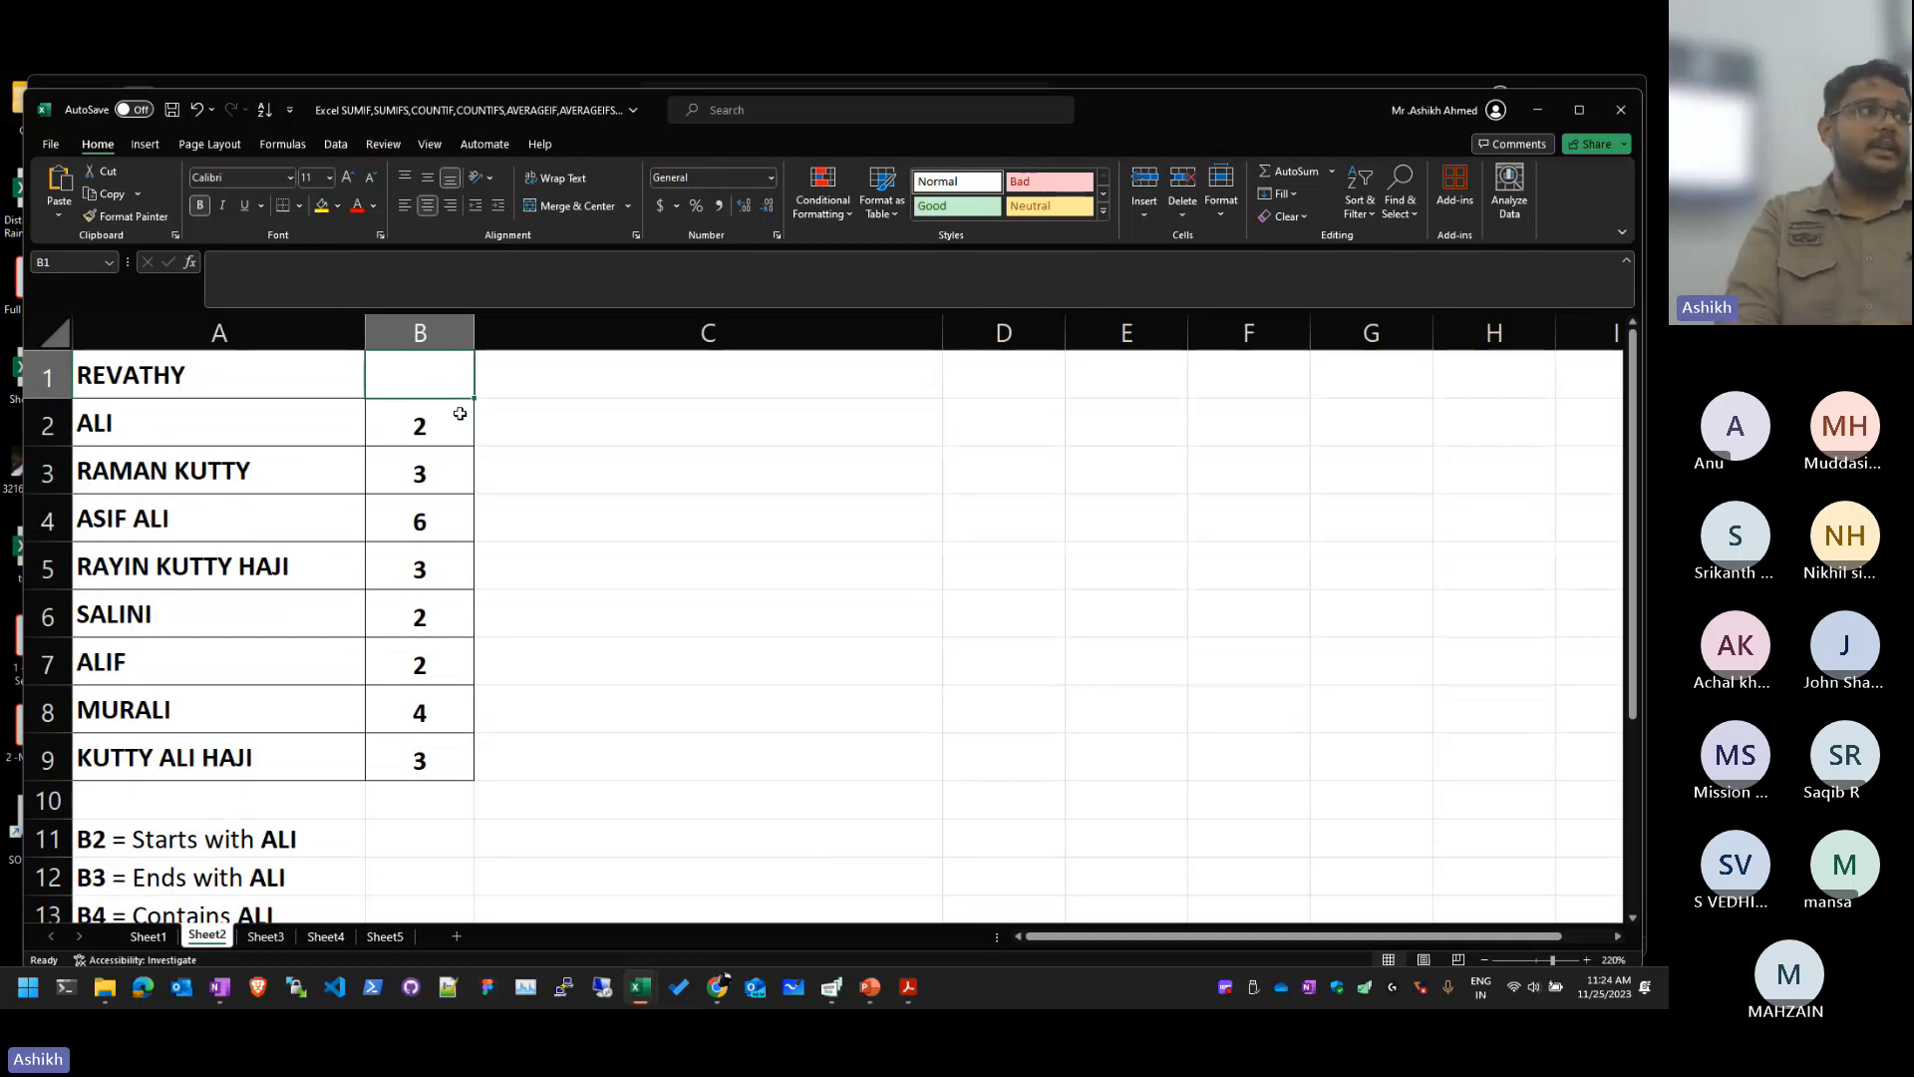
pyautogui.write('=')
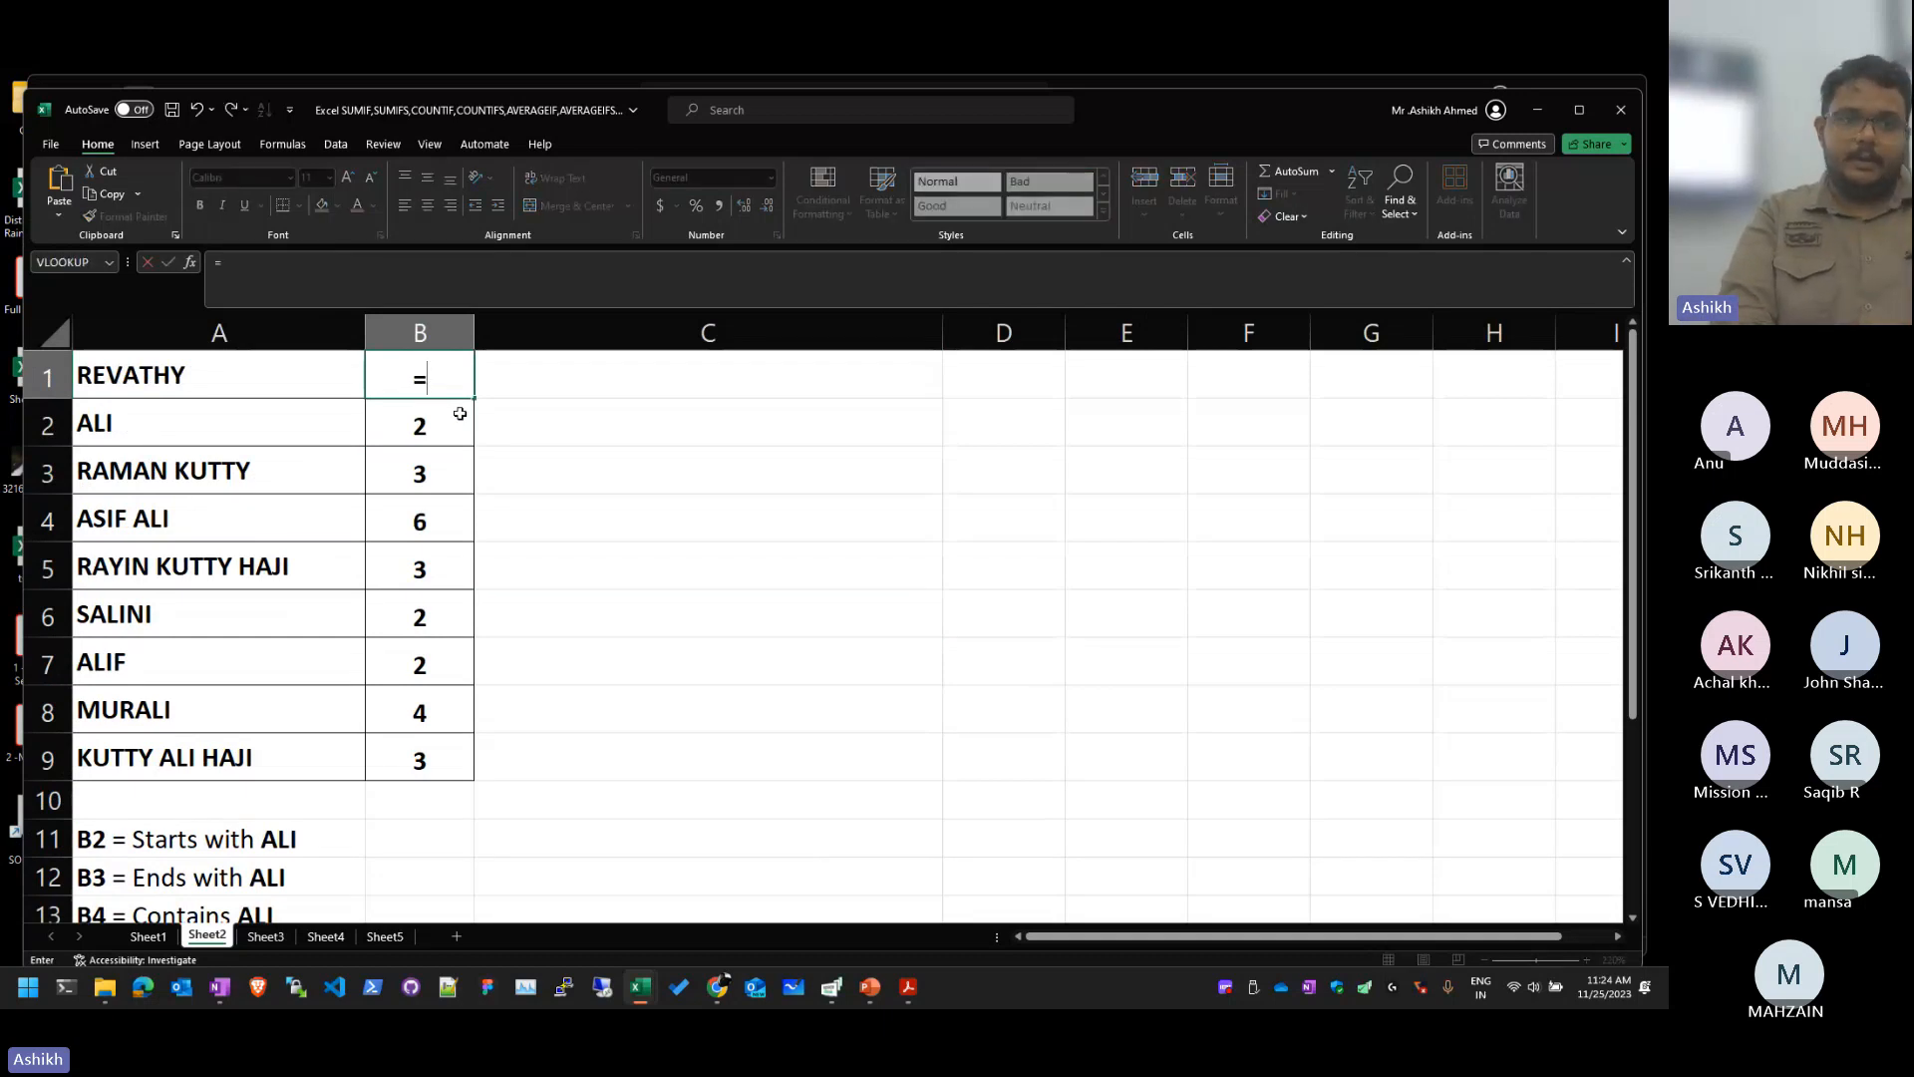
pyautogui.write('COUNTIF(')
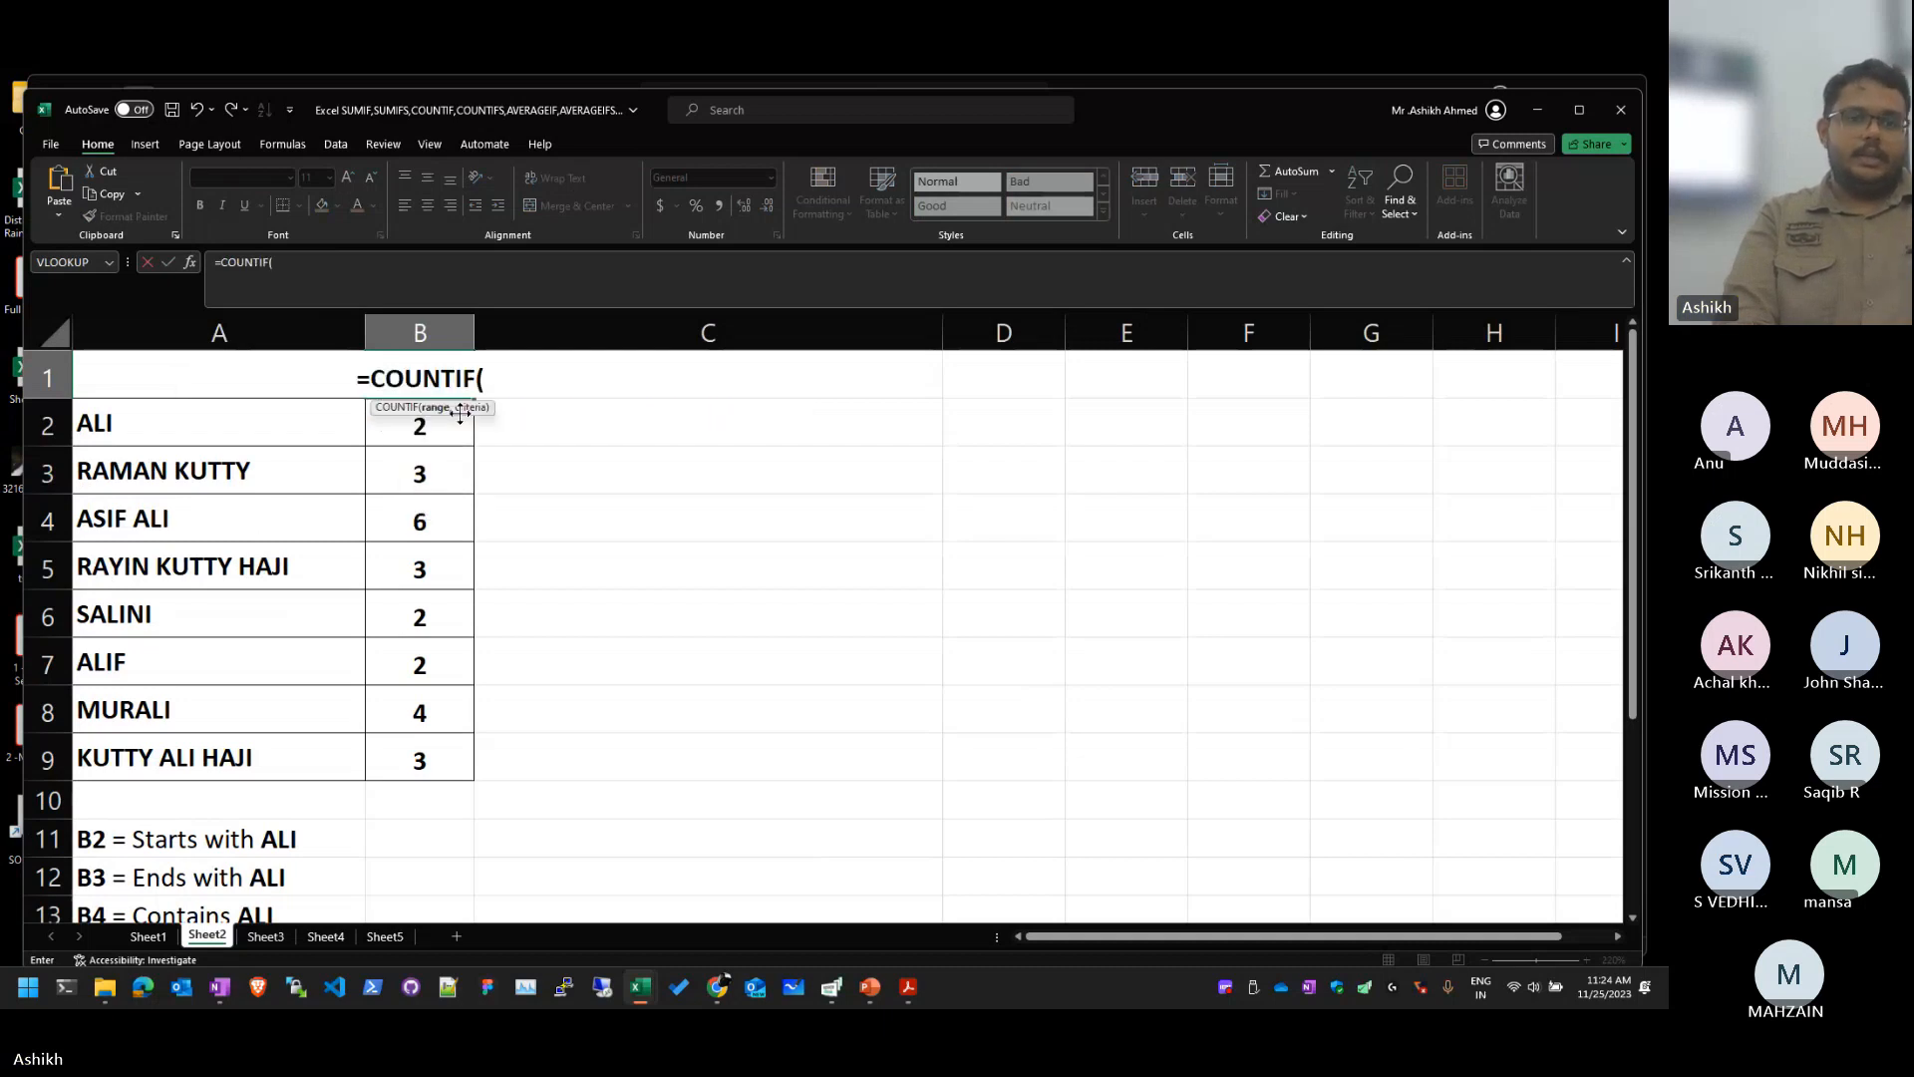
pyautogui.press('Home')
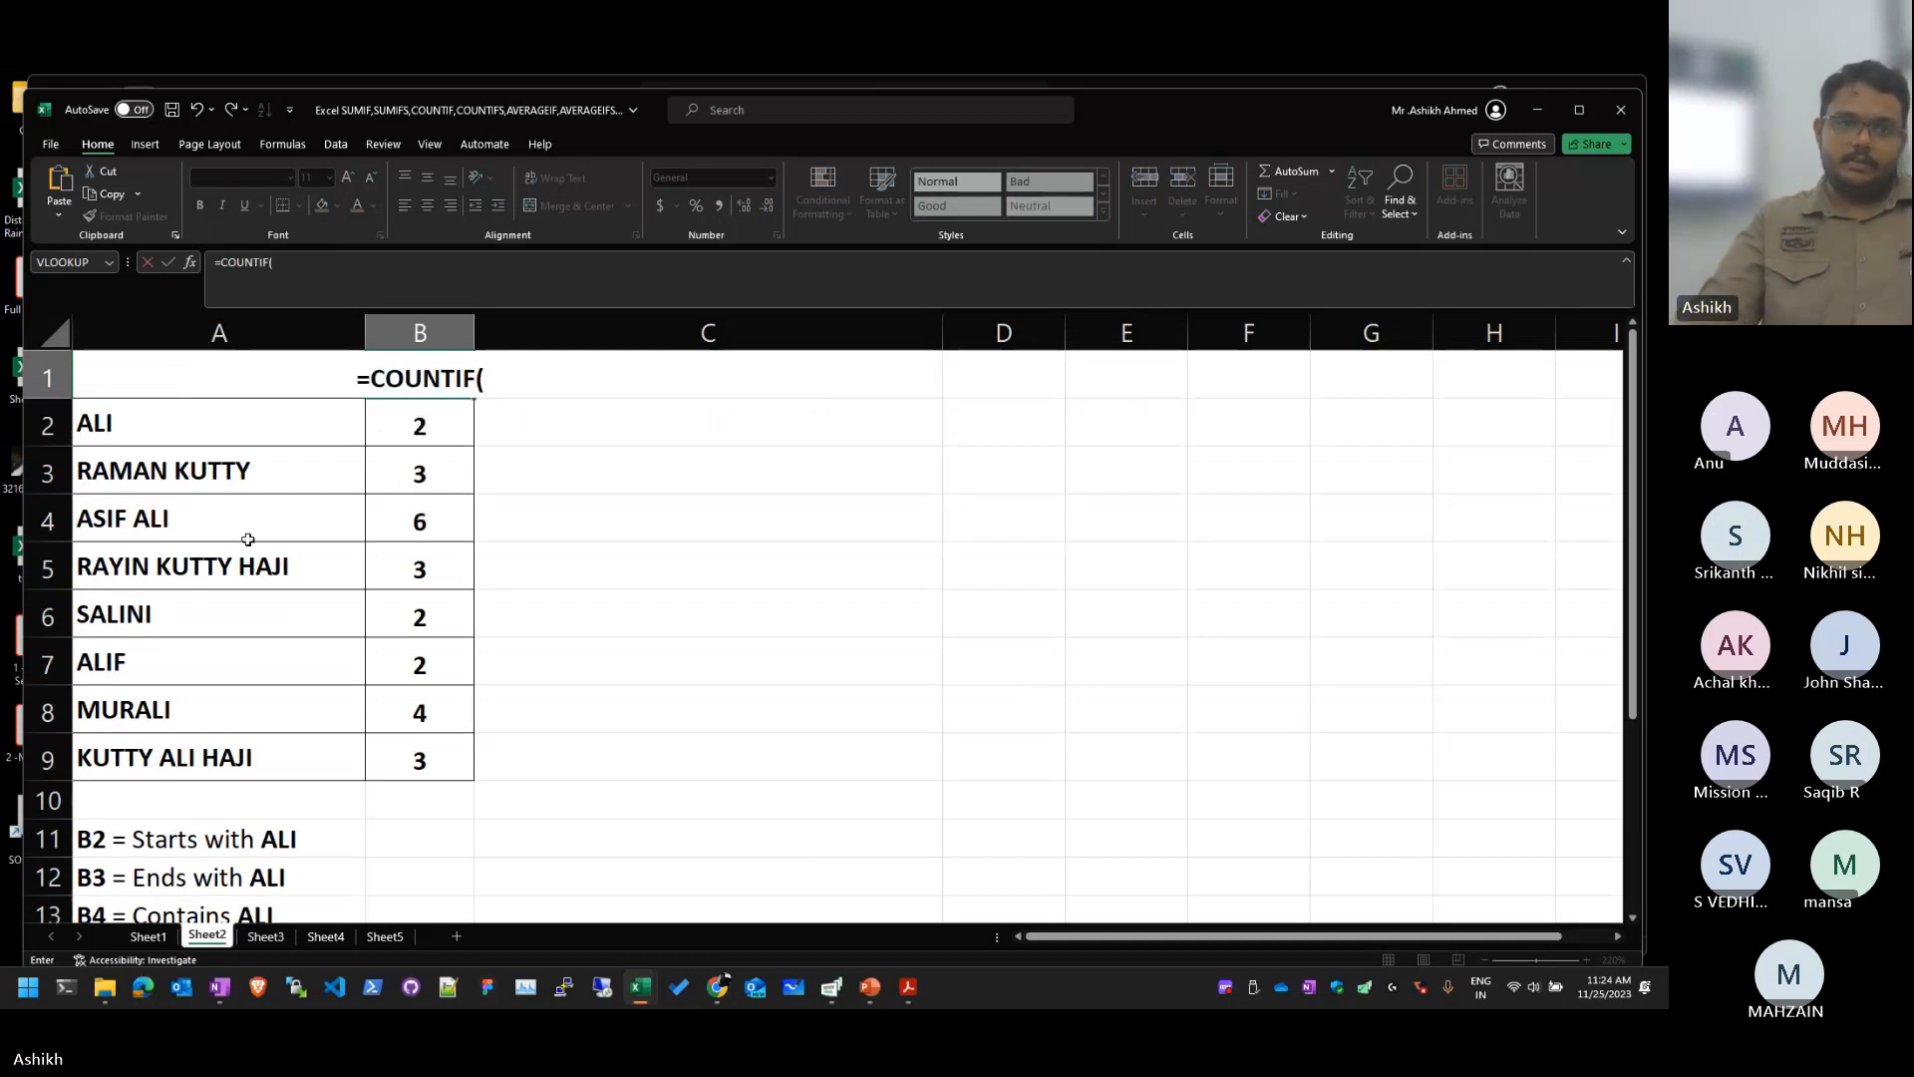
pyautogui.press('Escape')
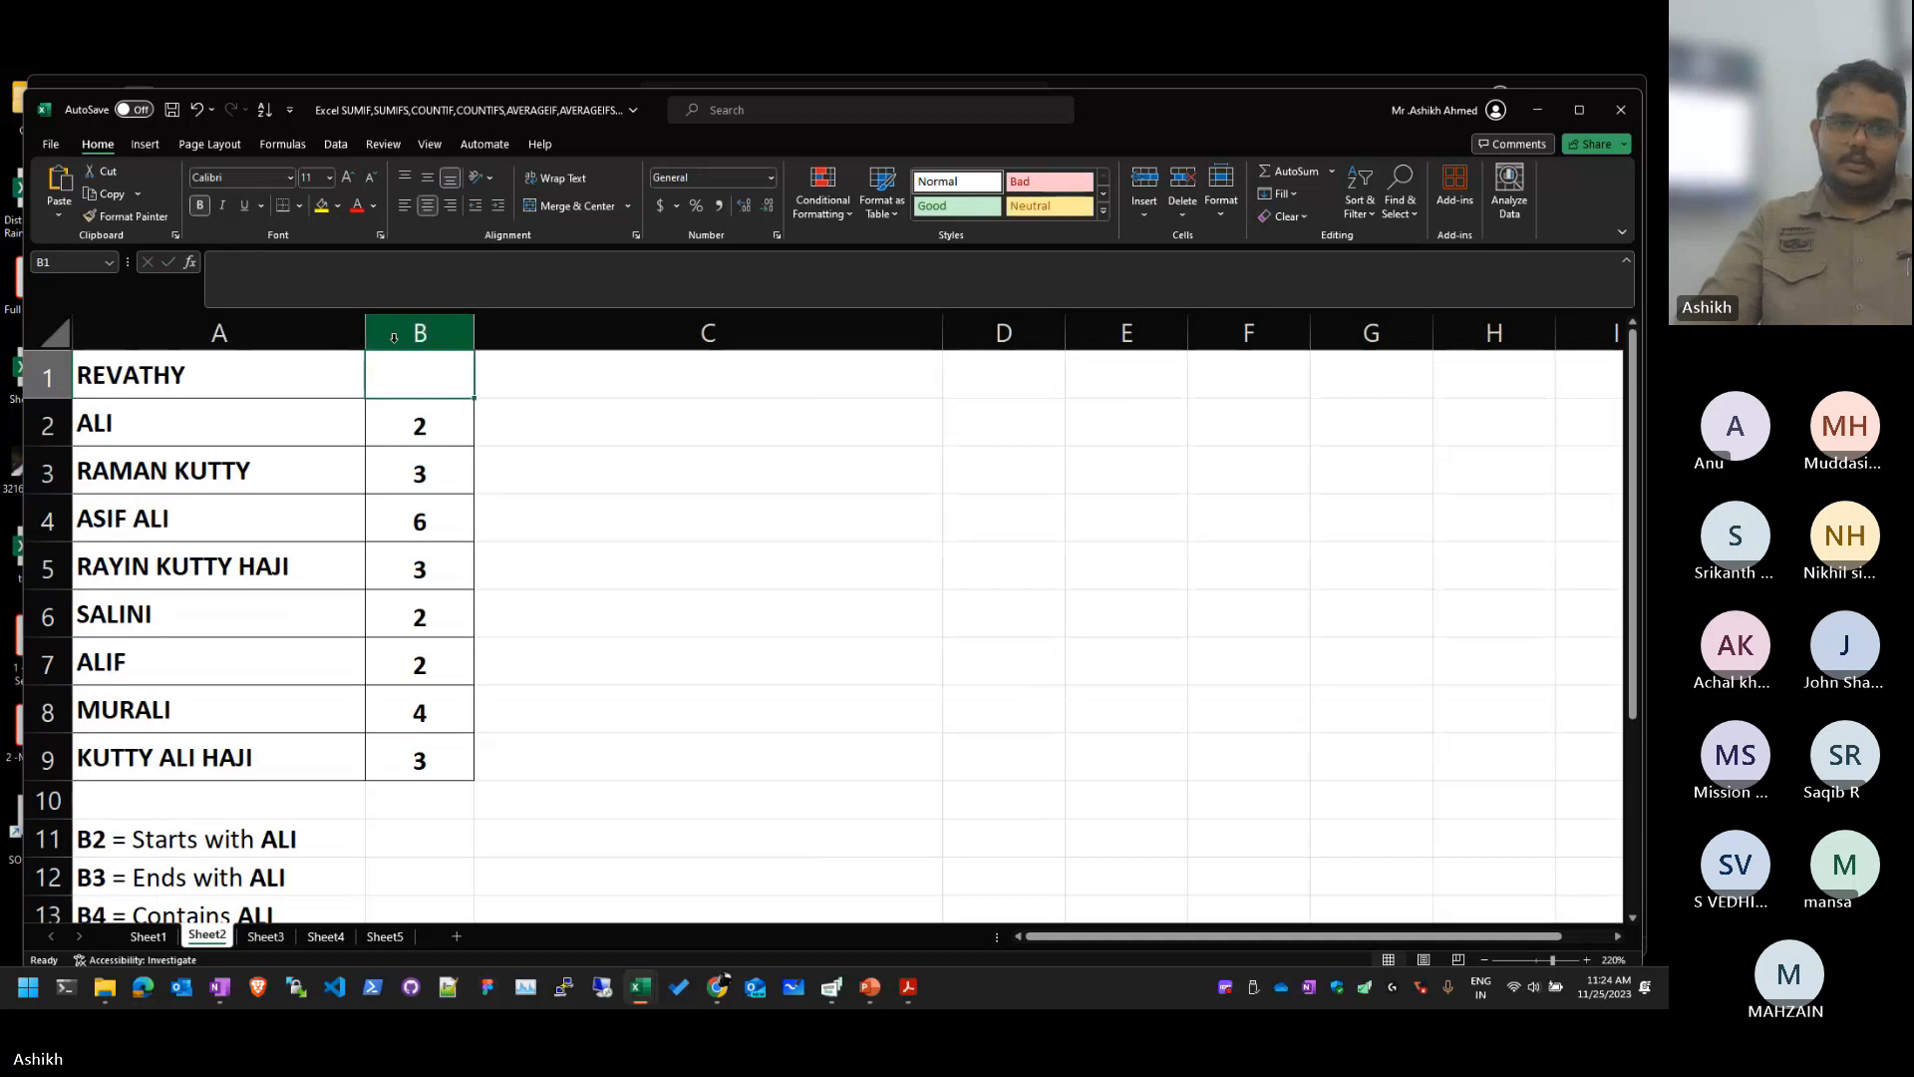
# Step: Widen column A on Sheet2 and start a COUNTIF formula in cell B1
pyautogui.moveTo(366, 337); pyautogui.dragTo(663, 339)
pyautogui.doubleClick(726, 374)
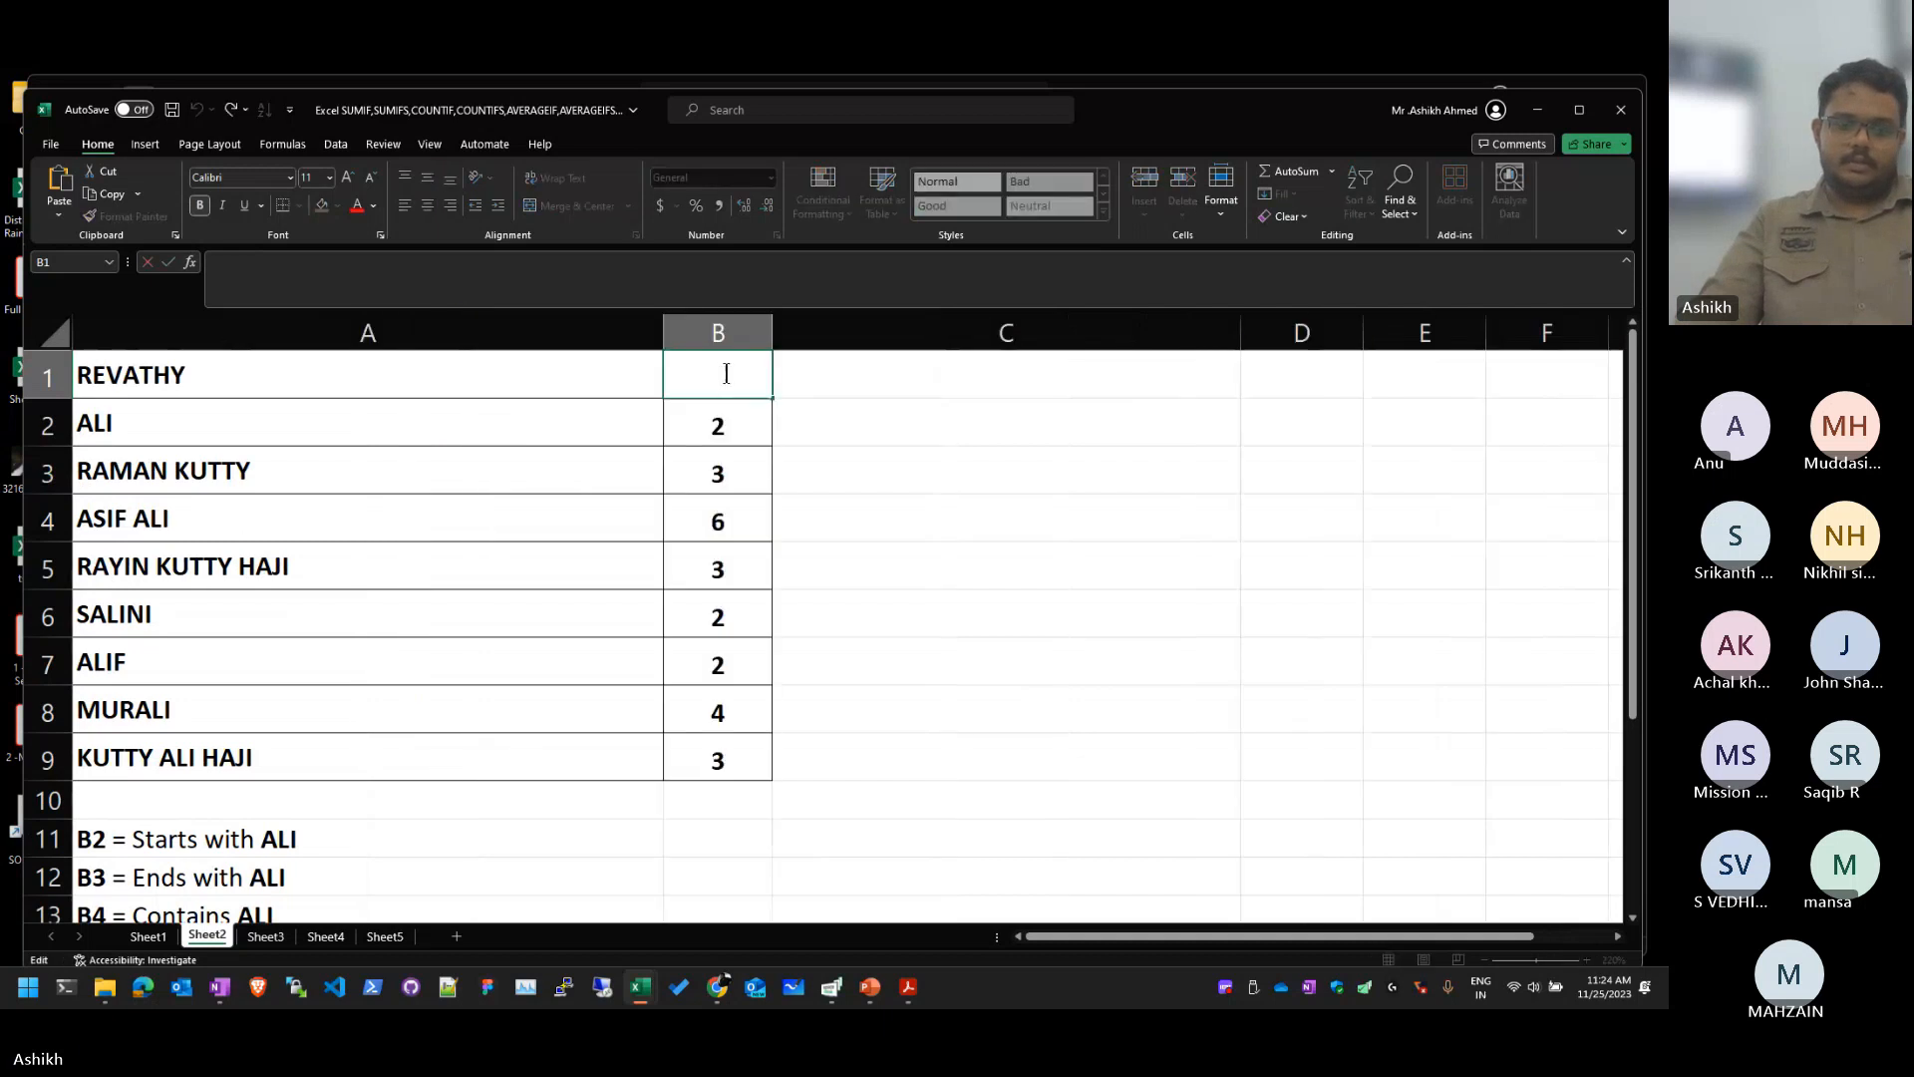
pyautogui.write('=COUNTOI')
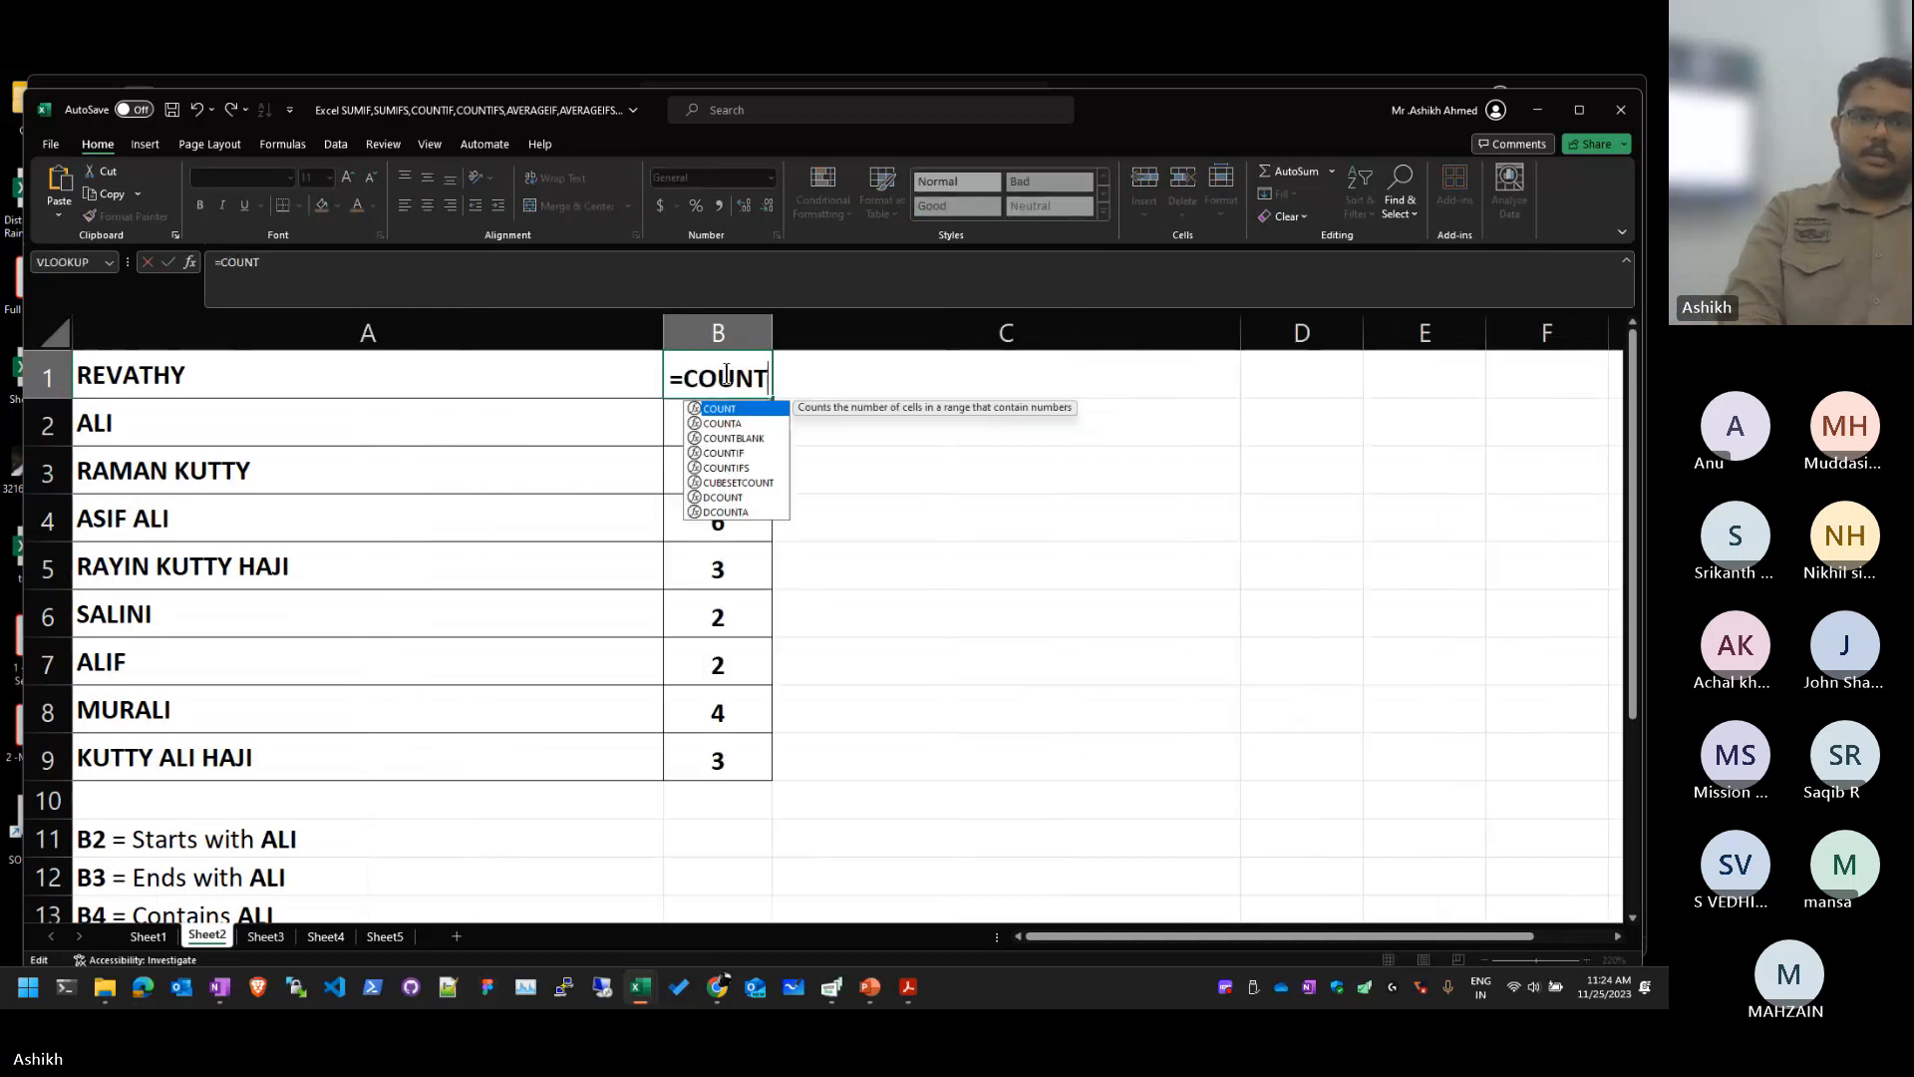
pyautogui.press('BackSpace')
pyautogui.press('BackSpace')
pyautogui.write('IF(')
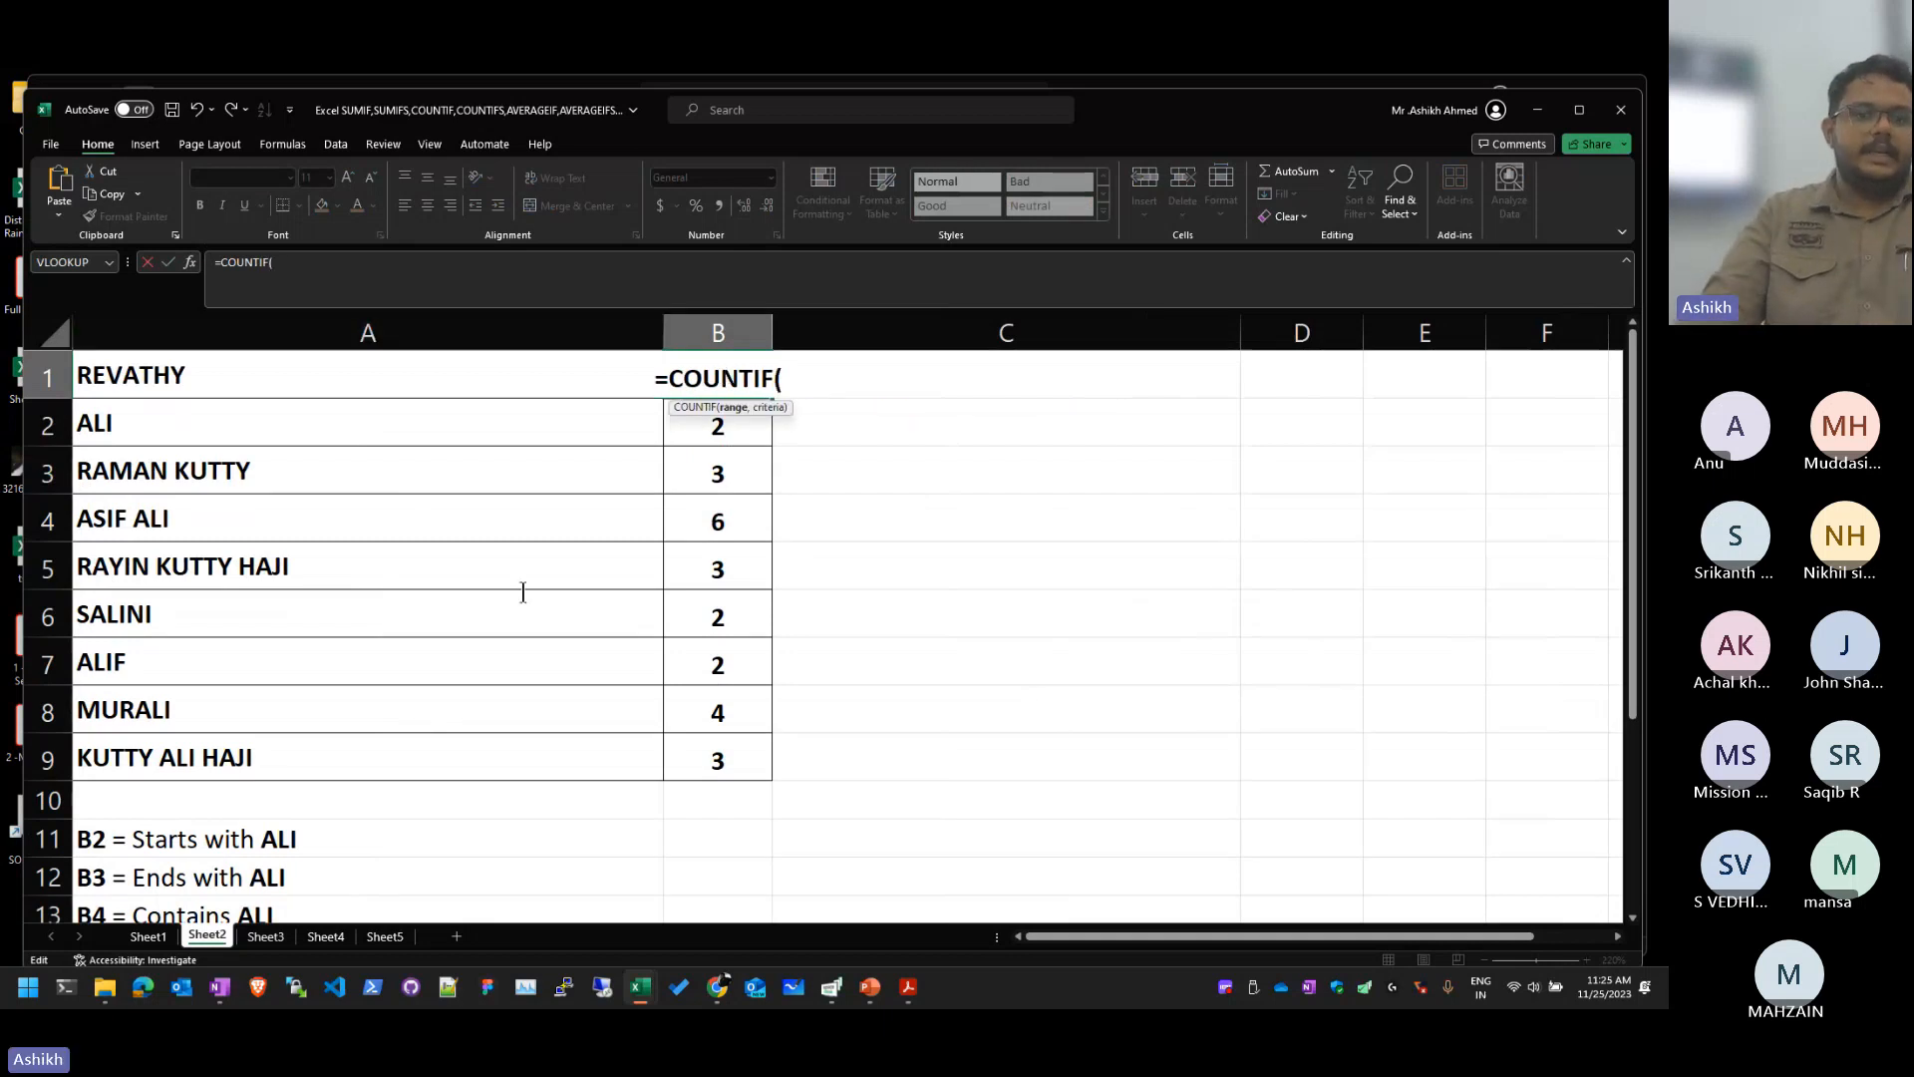
pyautogui.press('Home')
pyautogui.write('=')
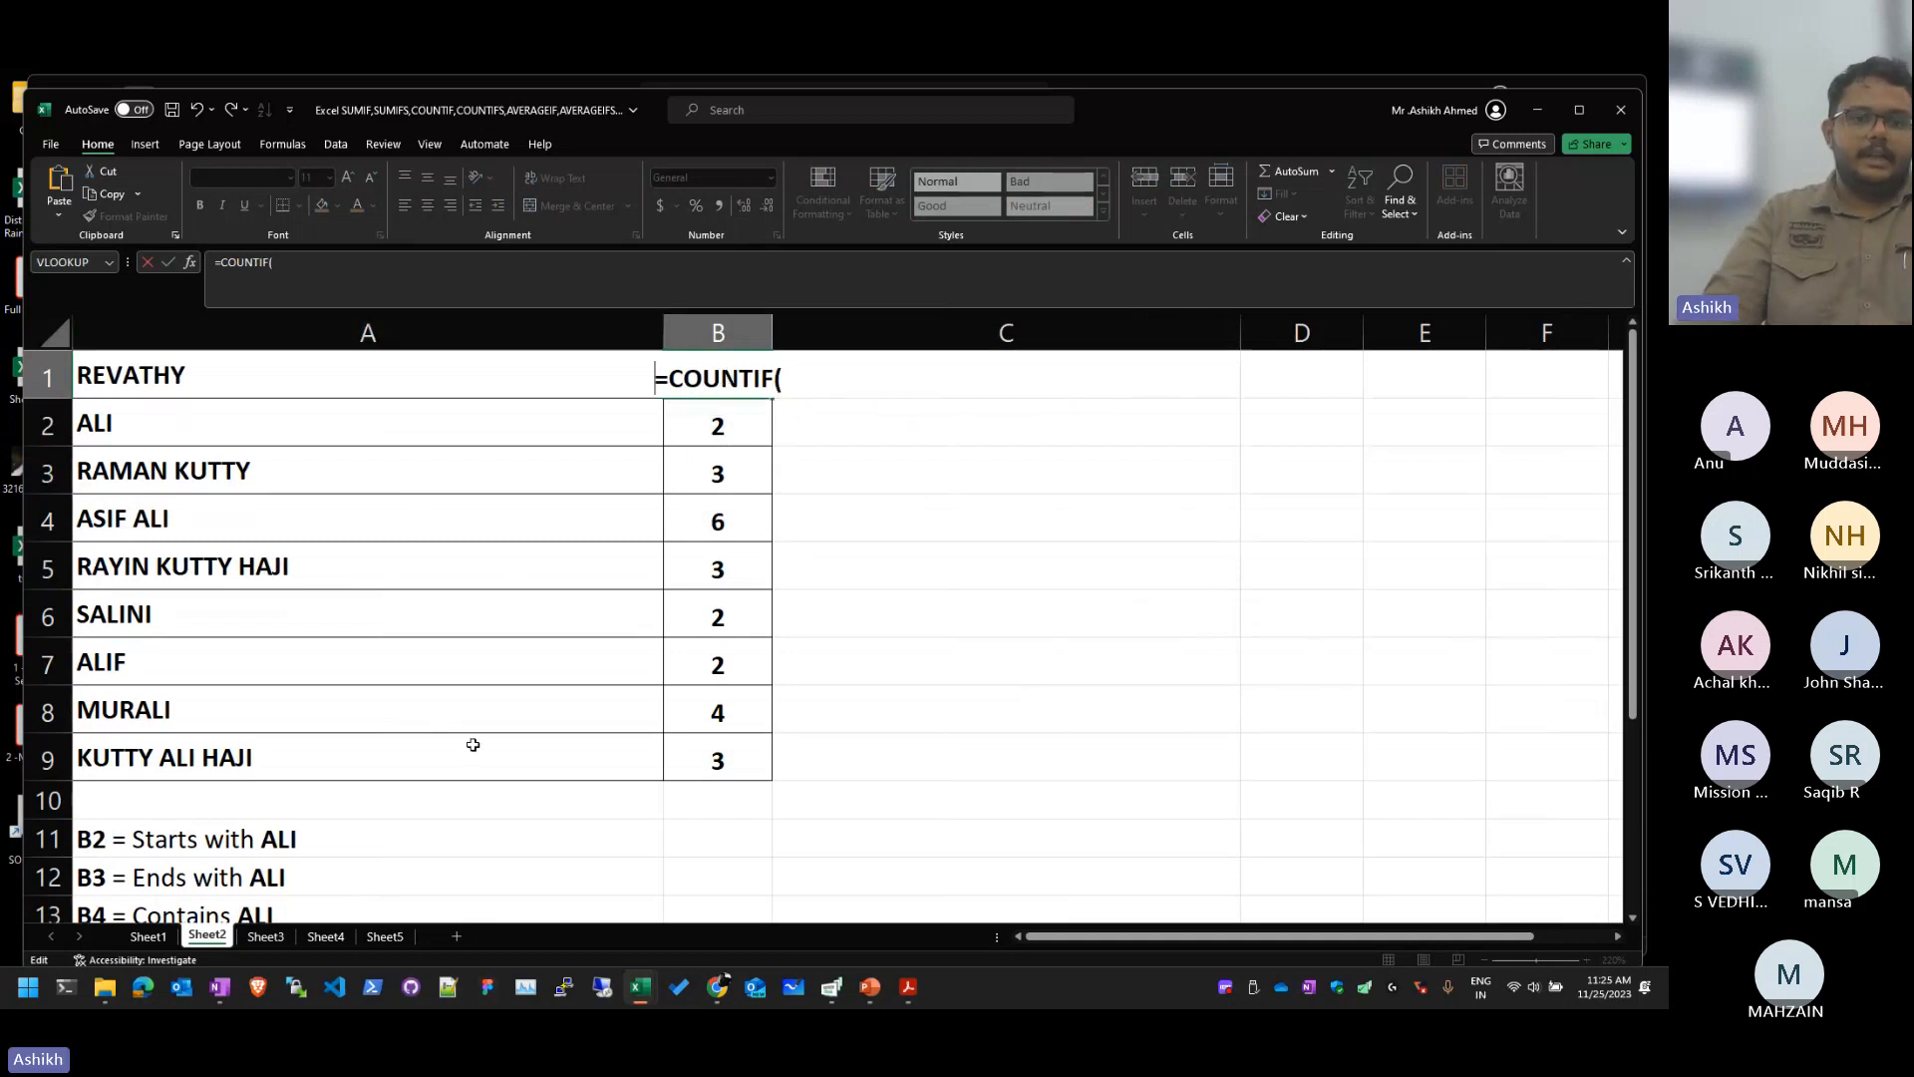
pyautogui.moveTo(469, 743); pyautogui.dragTo(455, 231)
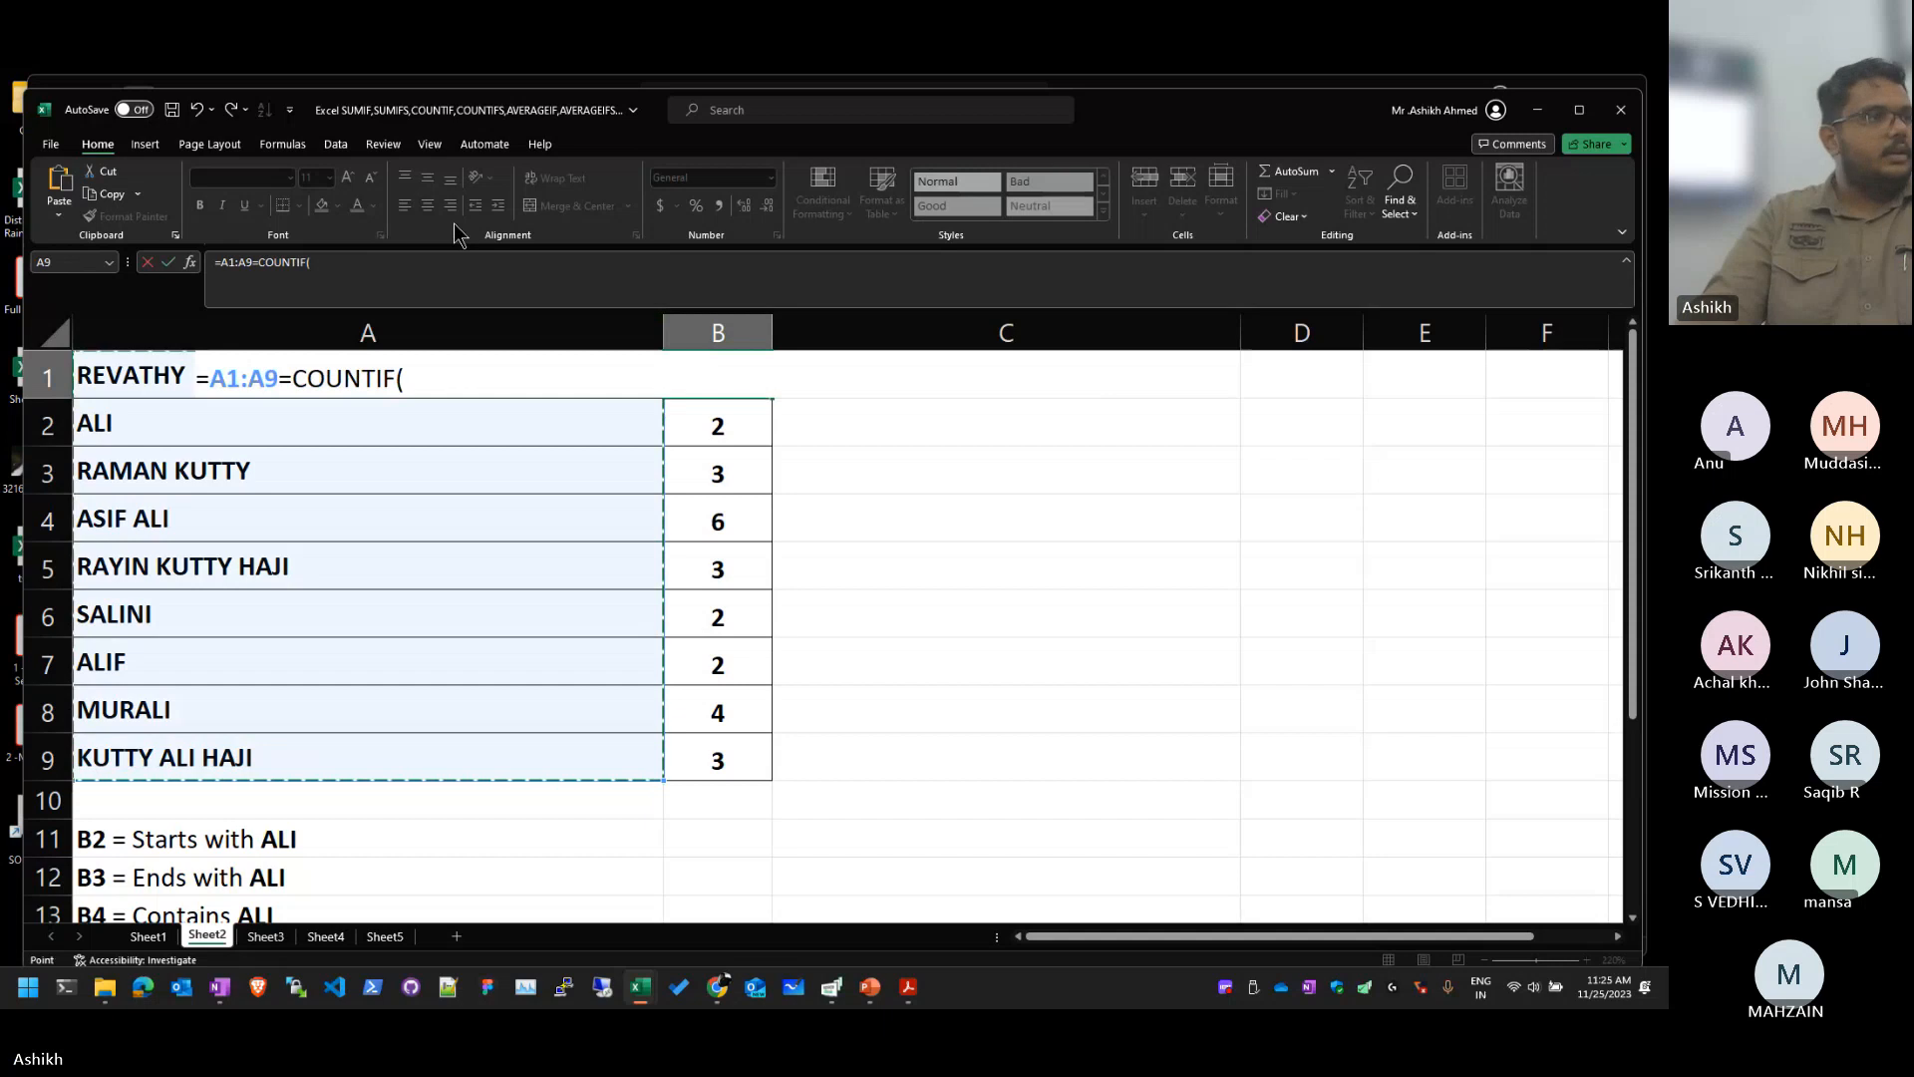
pyautogui.click(499, 377)
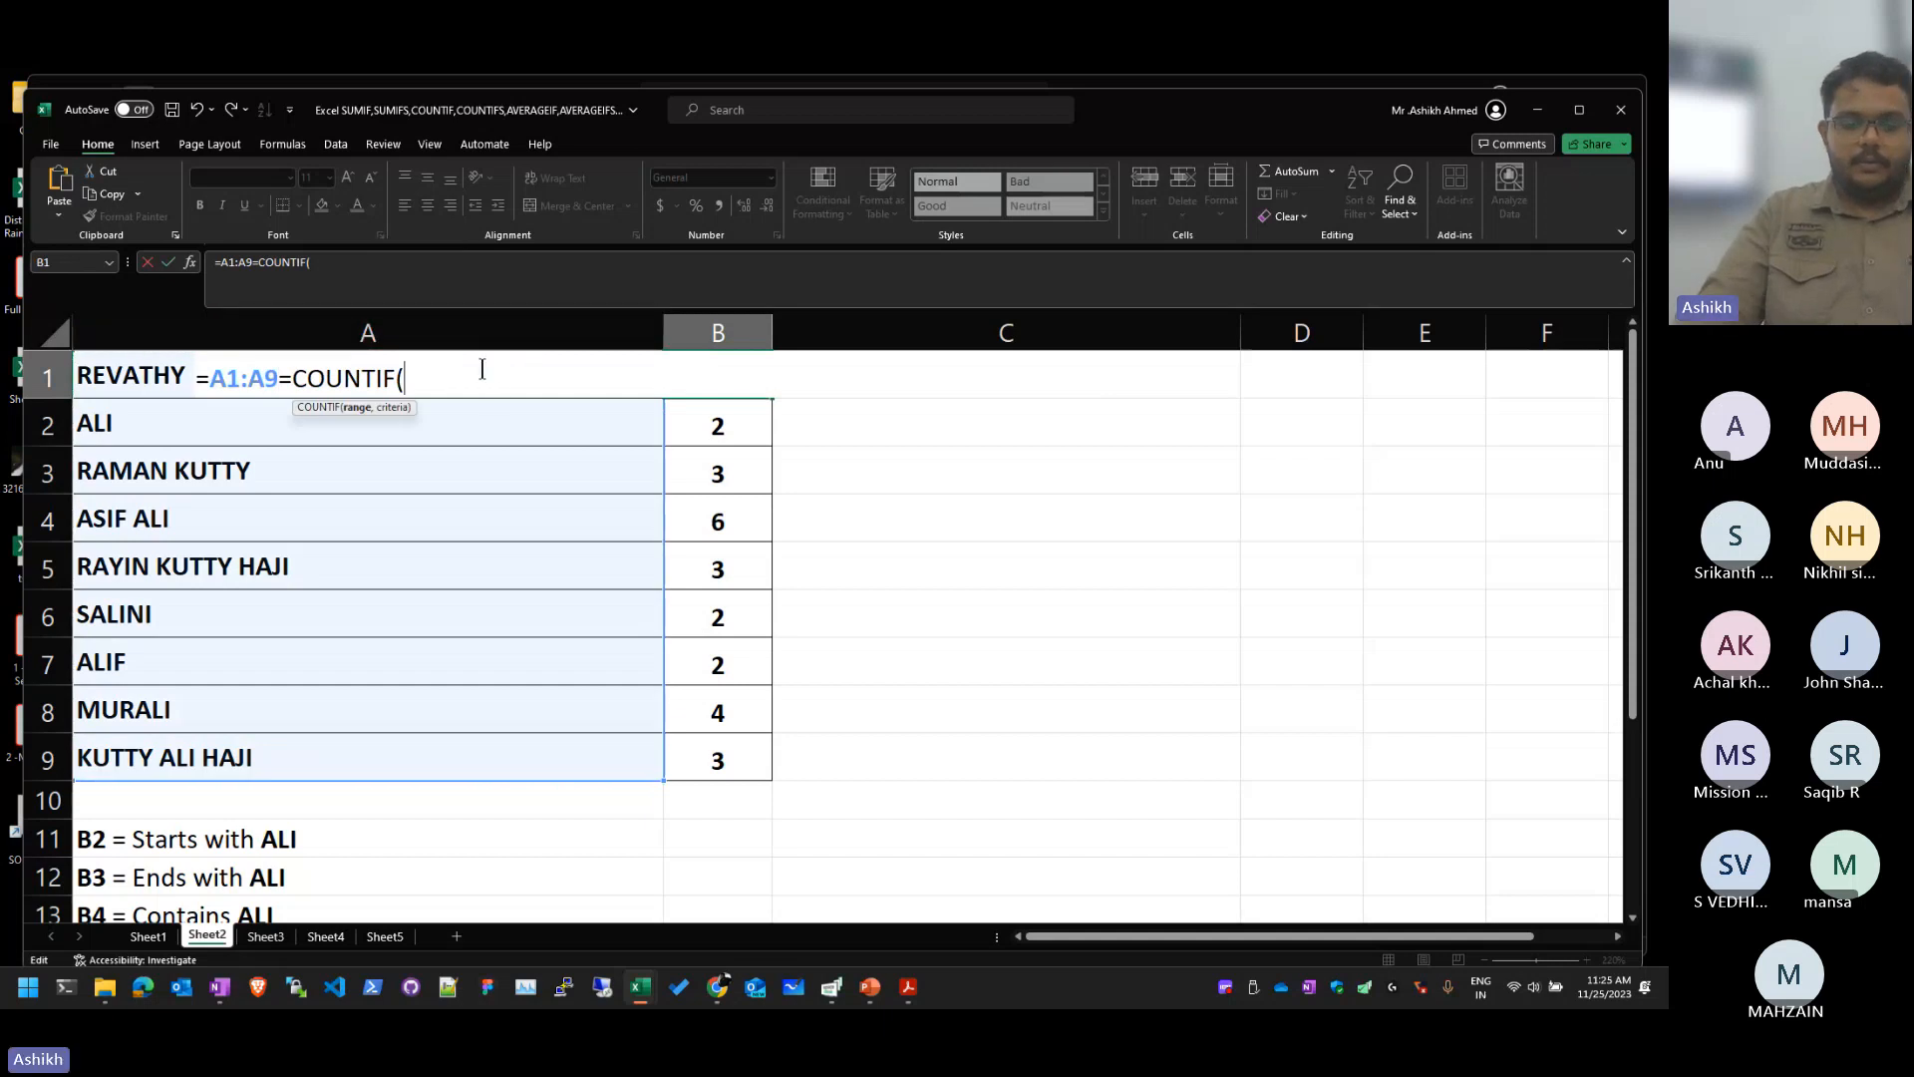
pyautogui.write(',"')
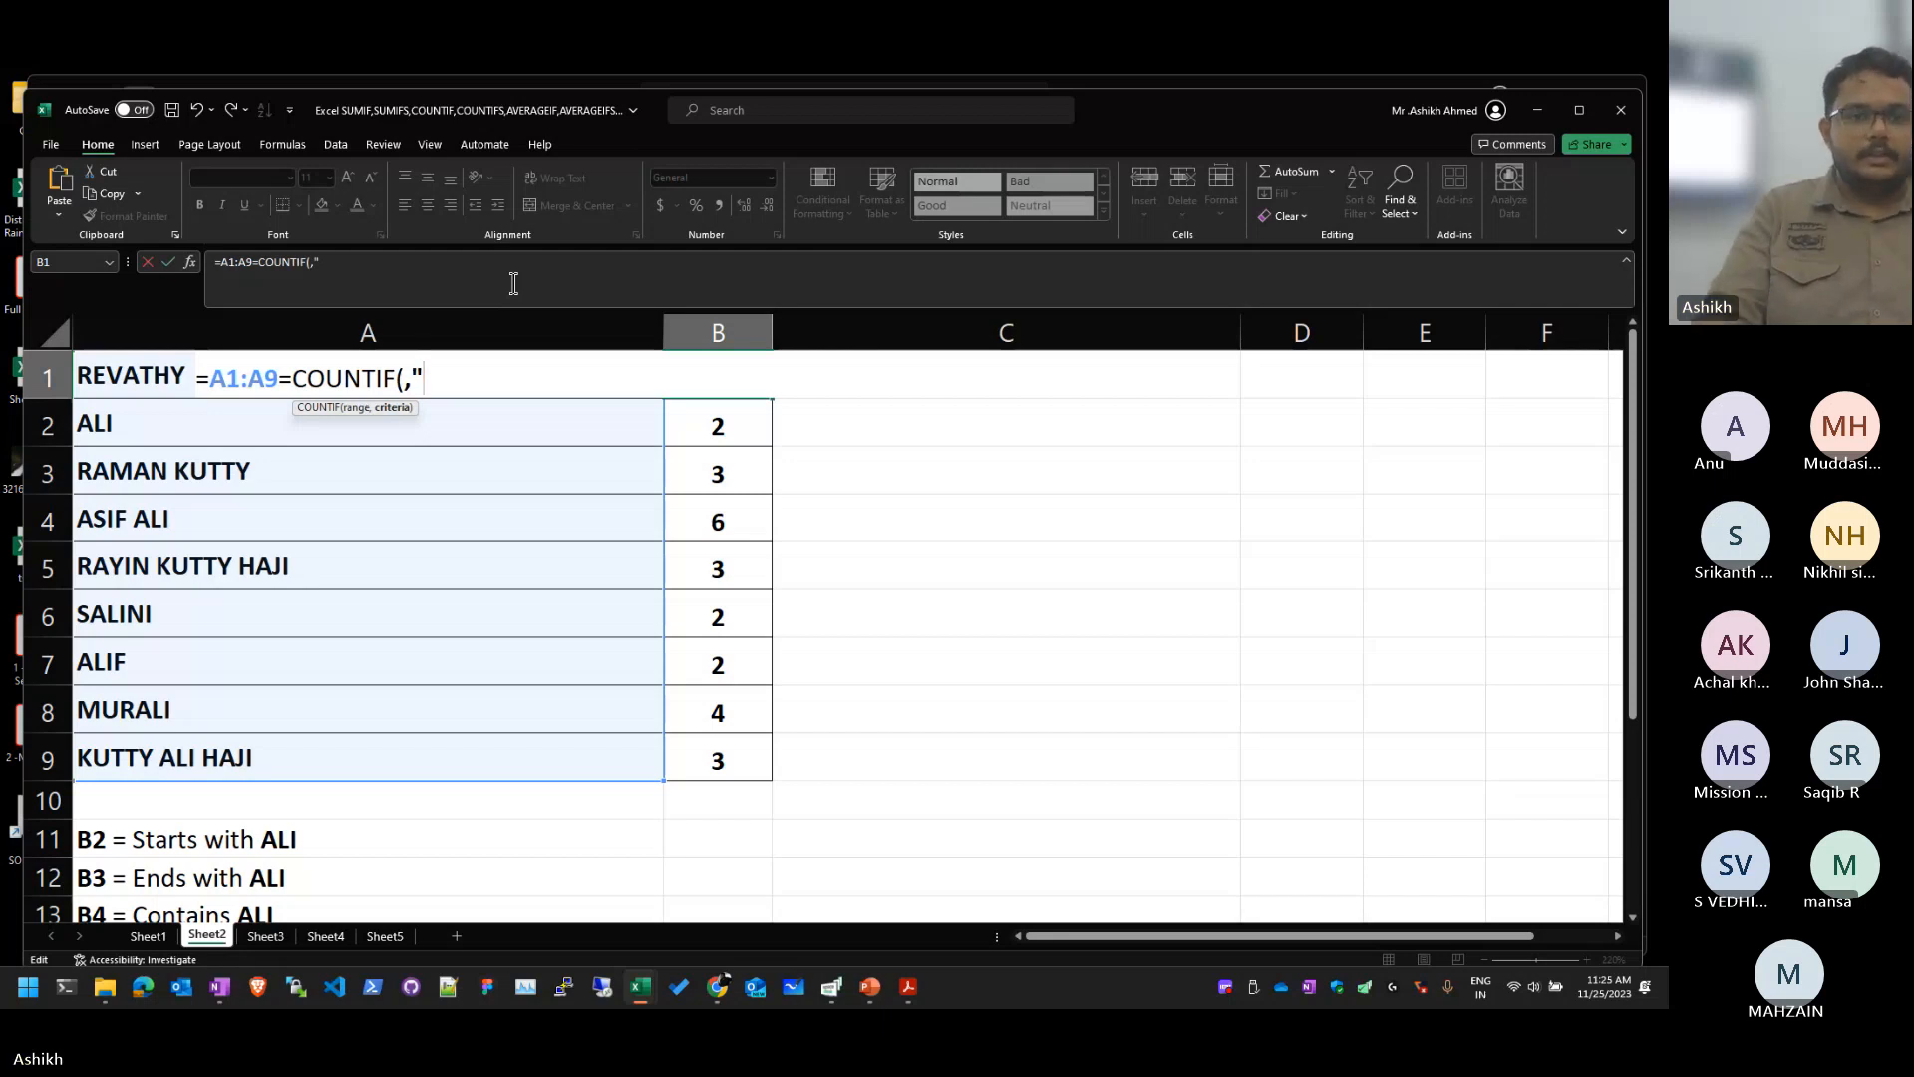
pyautogui.press('BackSpace')
pyautogui.press('BackSpace')
pyautogui.press('Home')
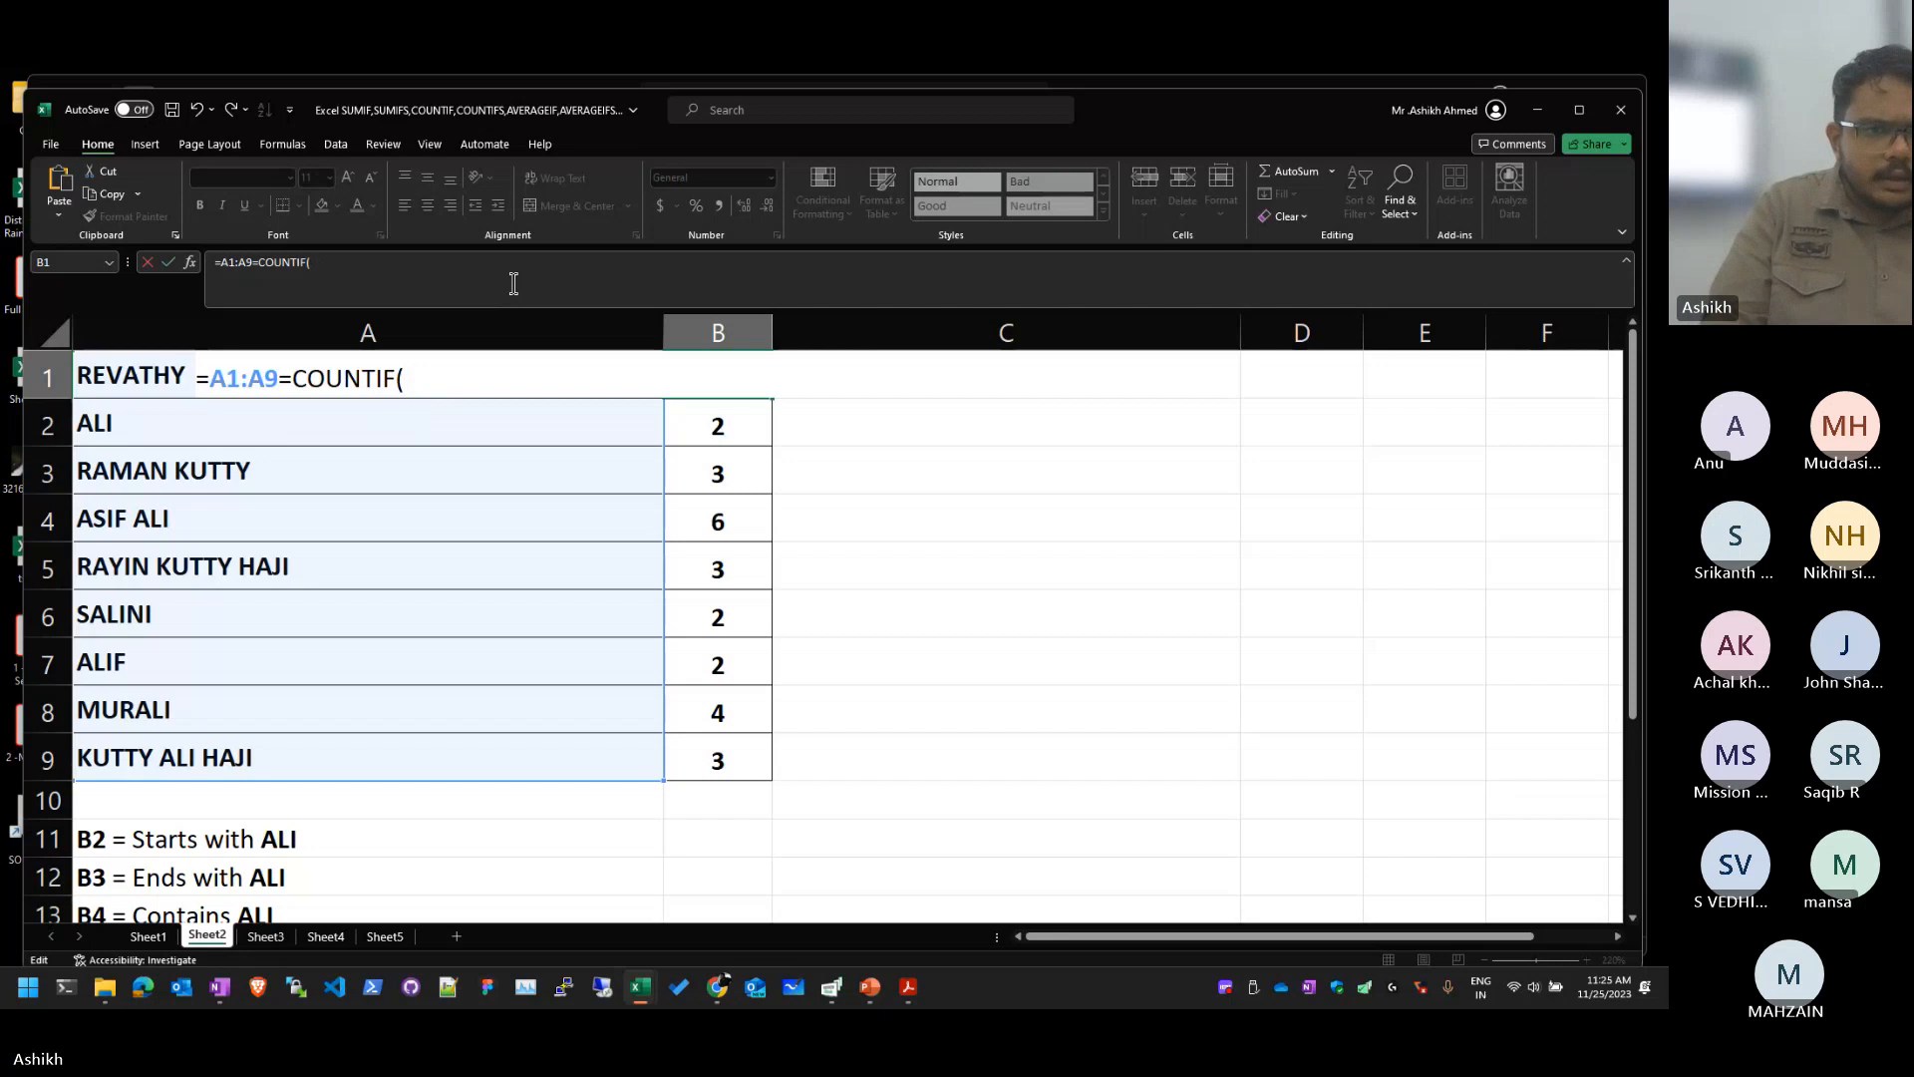
pyautogui.press('Delete')
pyautogui.press('Delete')
pyautogui.press('Delete')
pyautogui.press('Delete')
pyautogui.press('Delete')
pyautogui.press('Delete')
pyautogui.press('Delete')
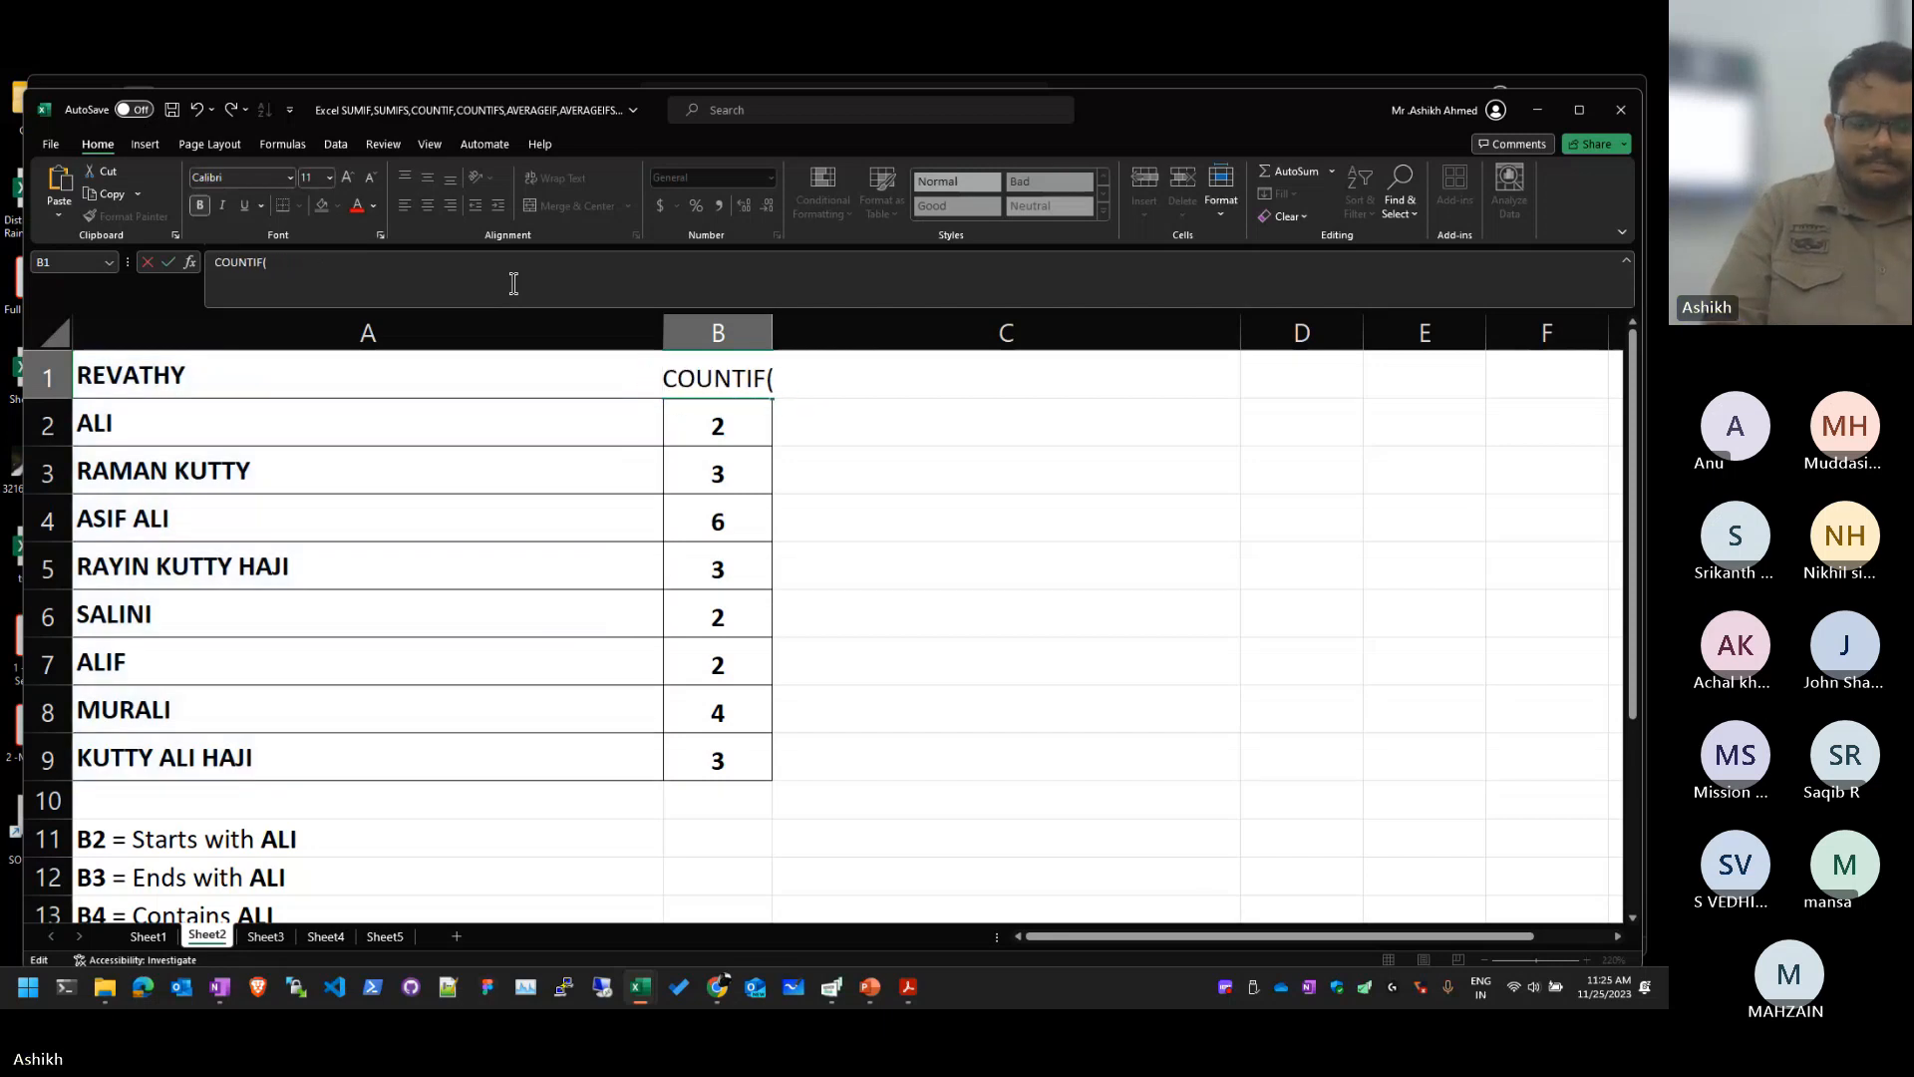
# Step: Complete the B1 formula as =COUNTIF(A1:A9,"ALI") to count exact matches
pyautogui.write('=COUNTIF(')
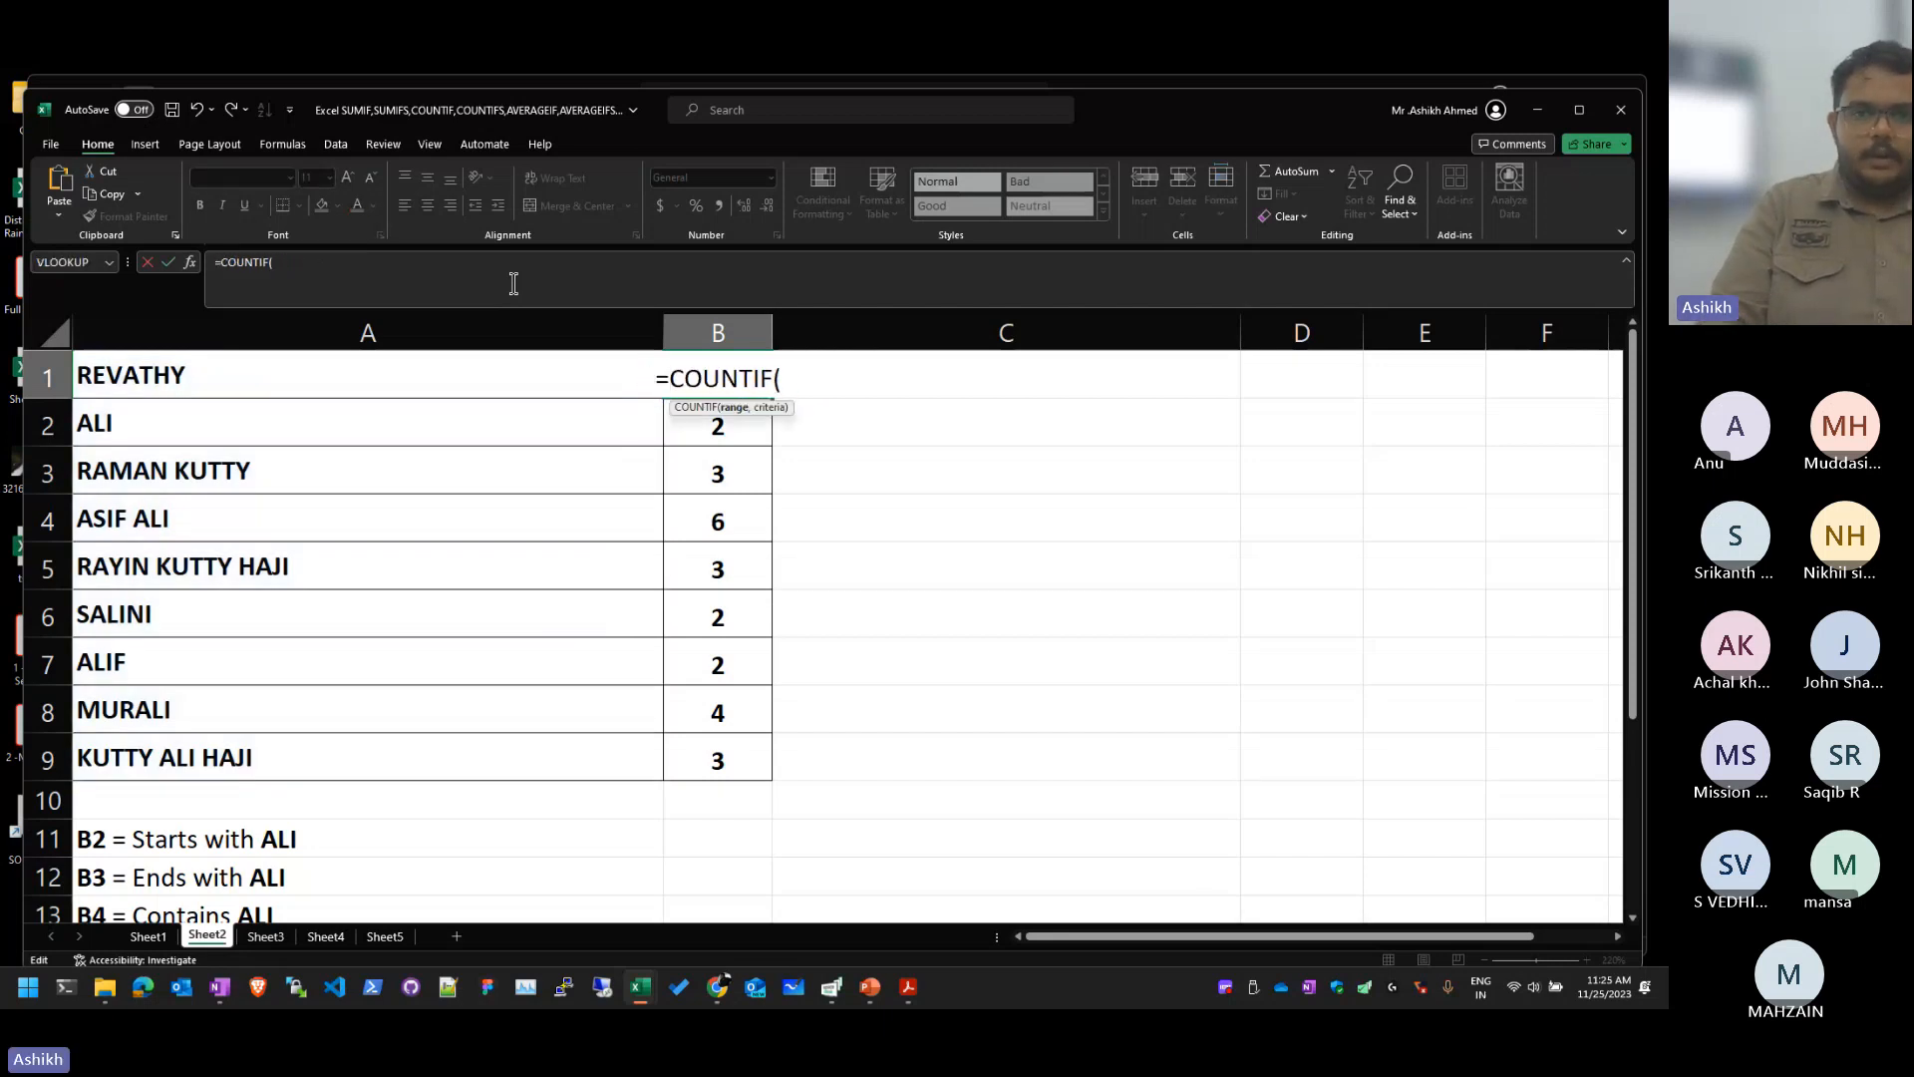
pyautogui.write('A1:A9,')
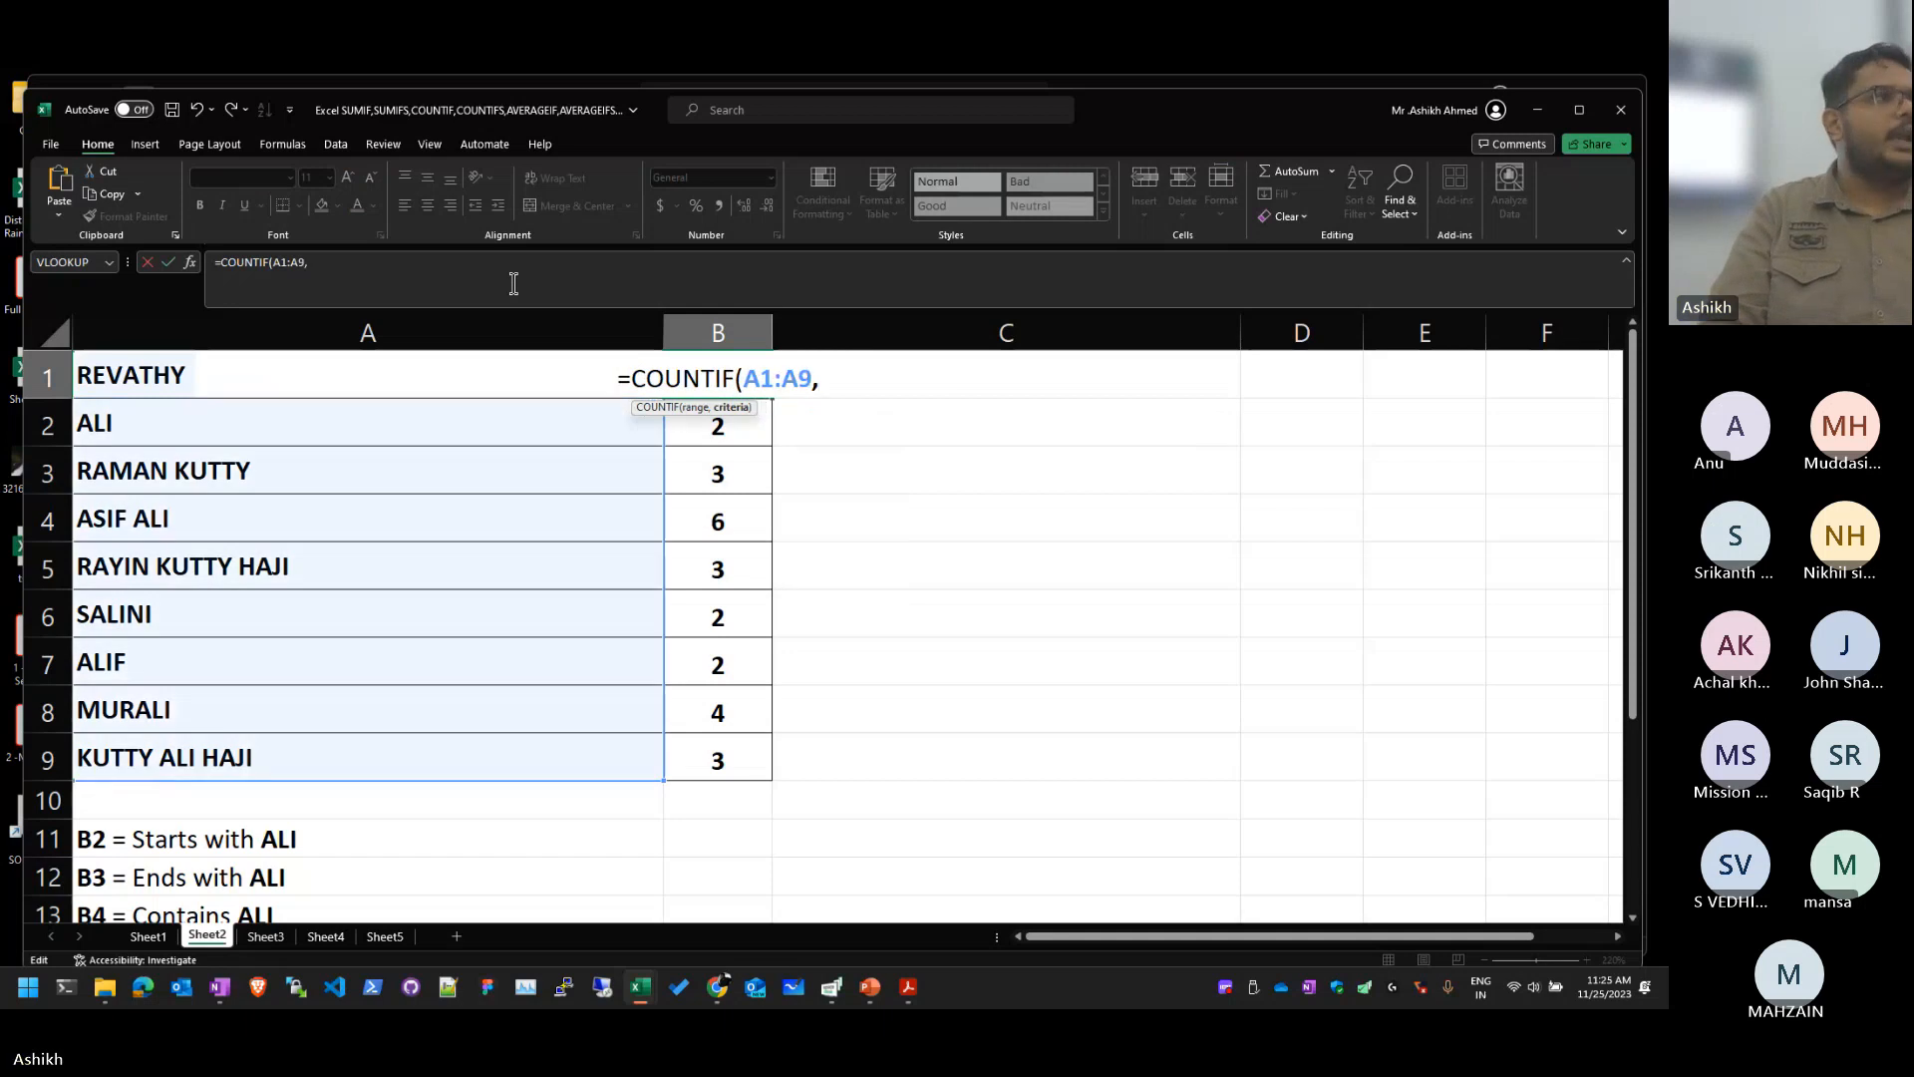
pyautogui.write('"AL')
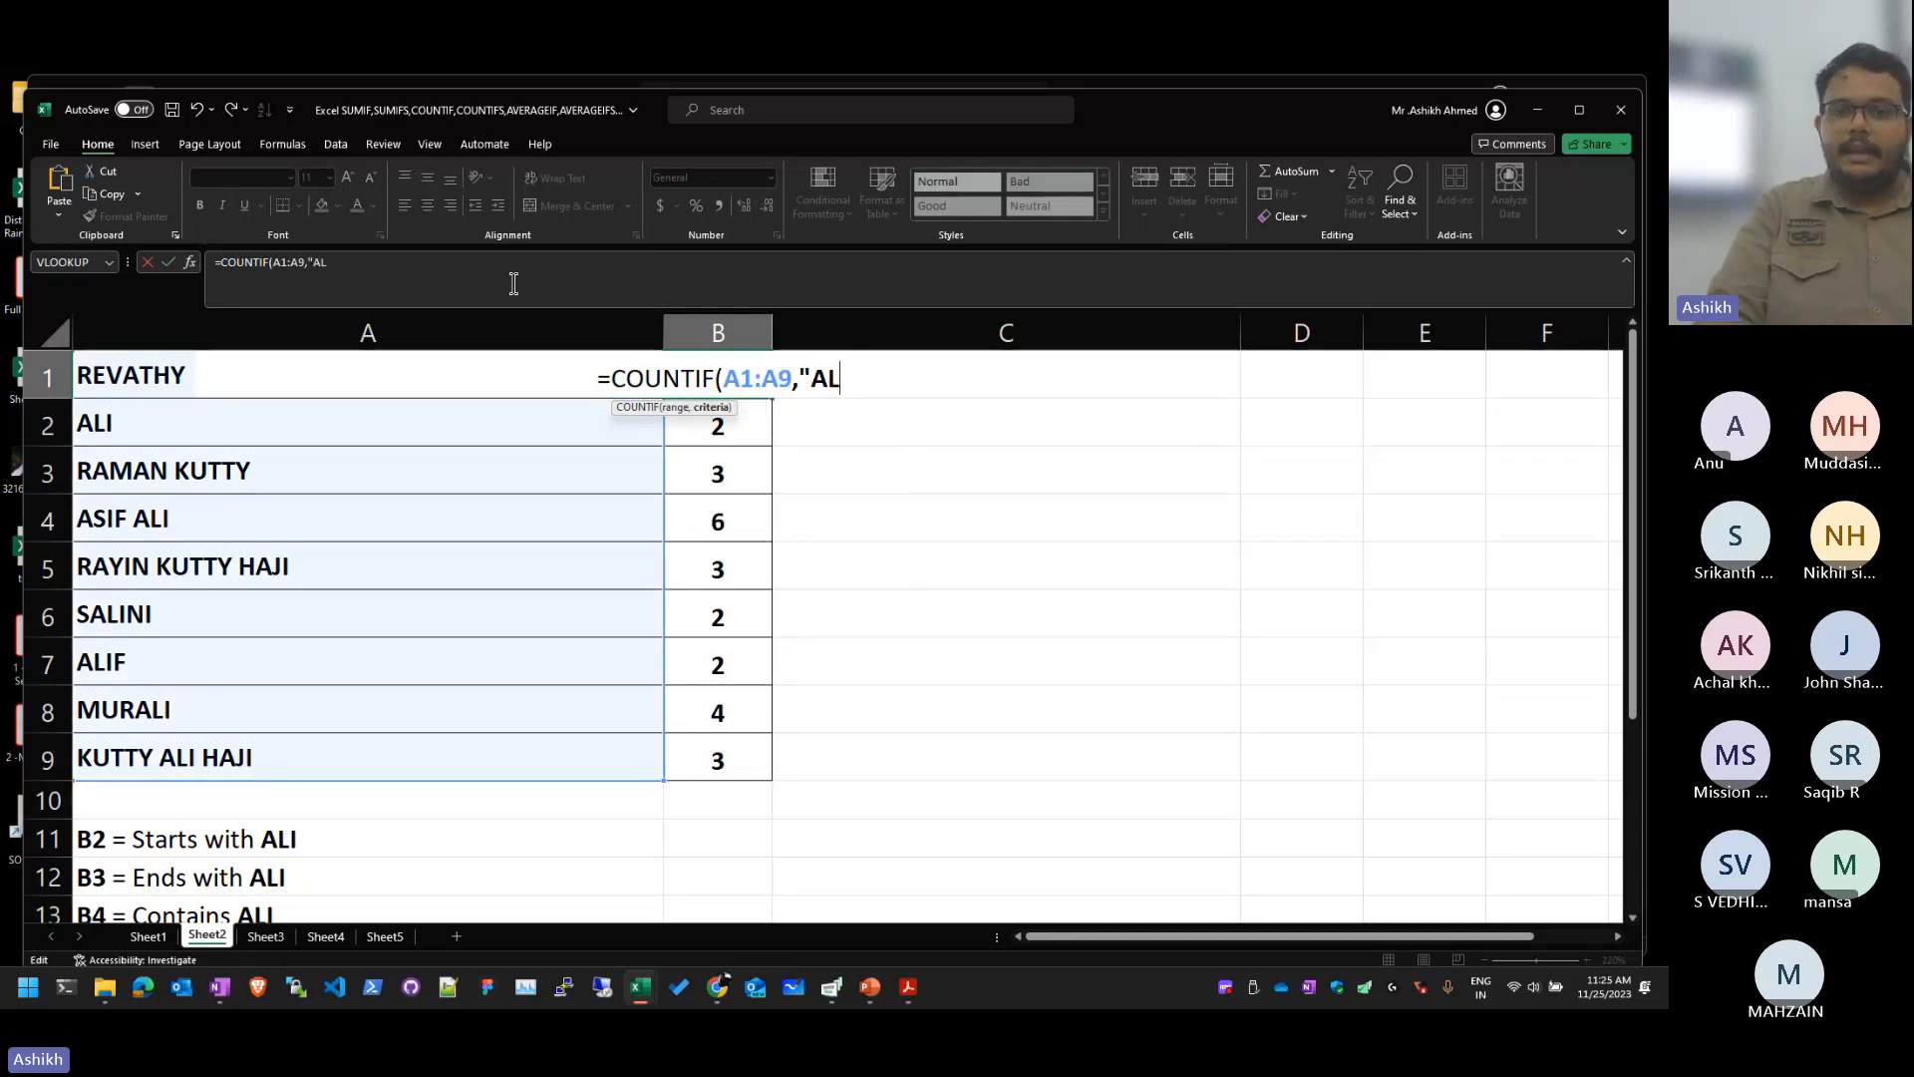
pyautogui.write('I*")')
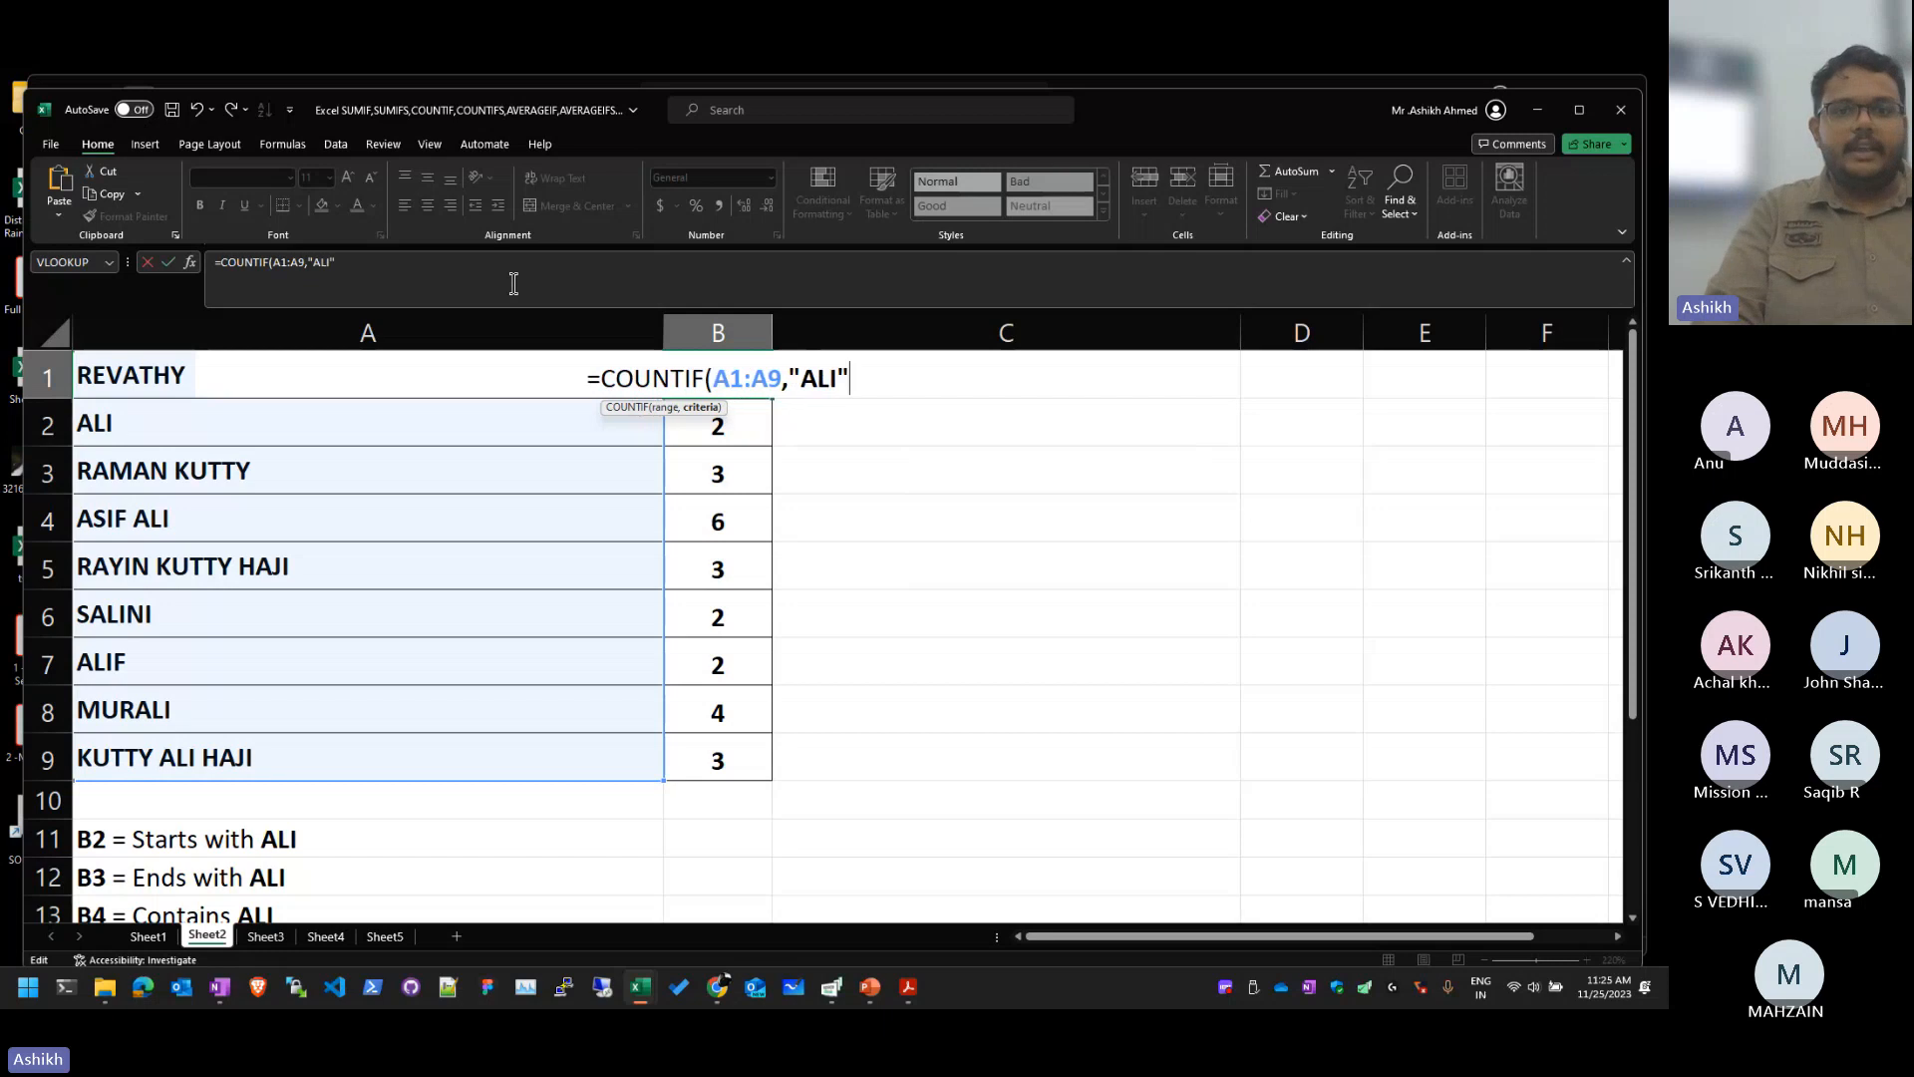
pyautogui.press('Return')
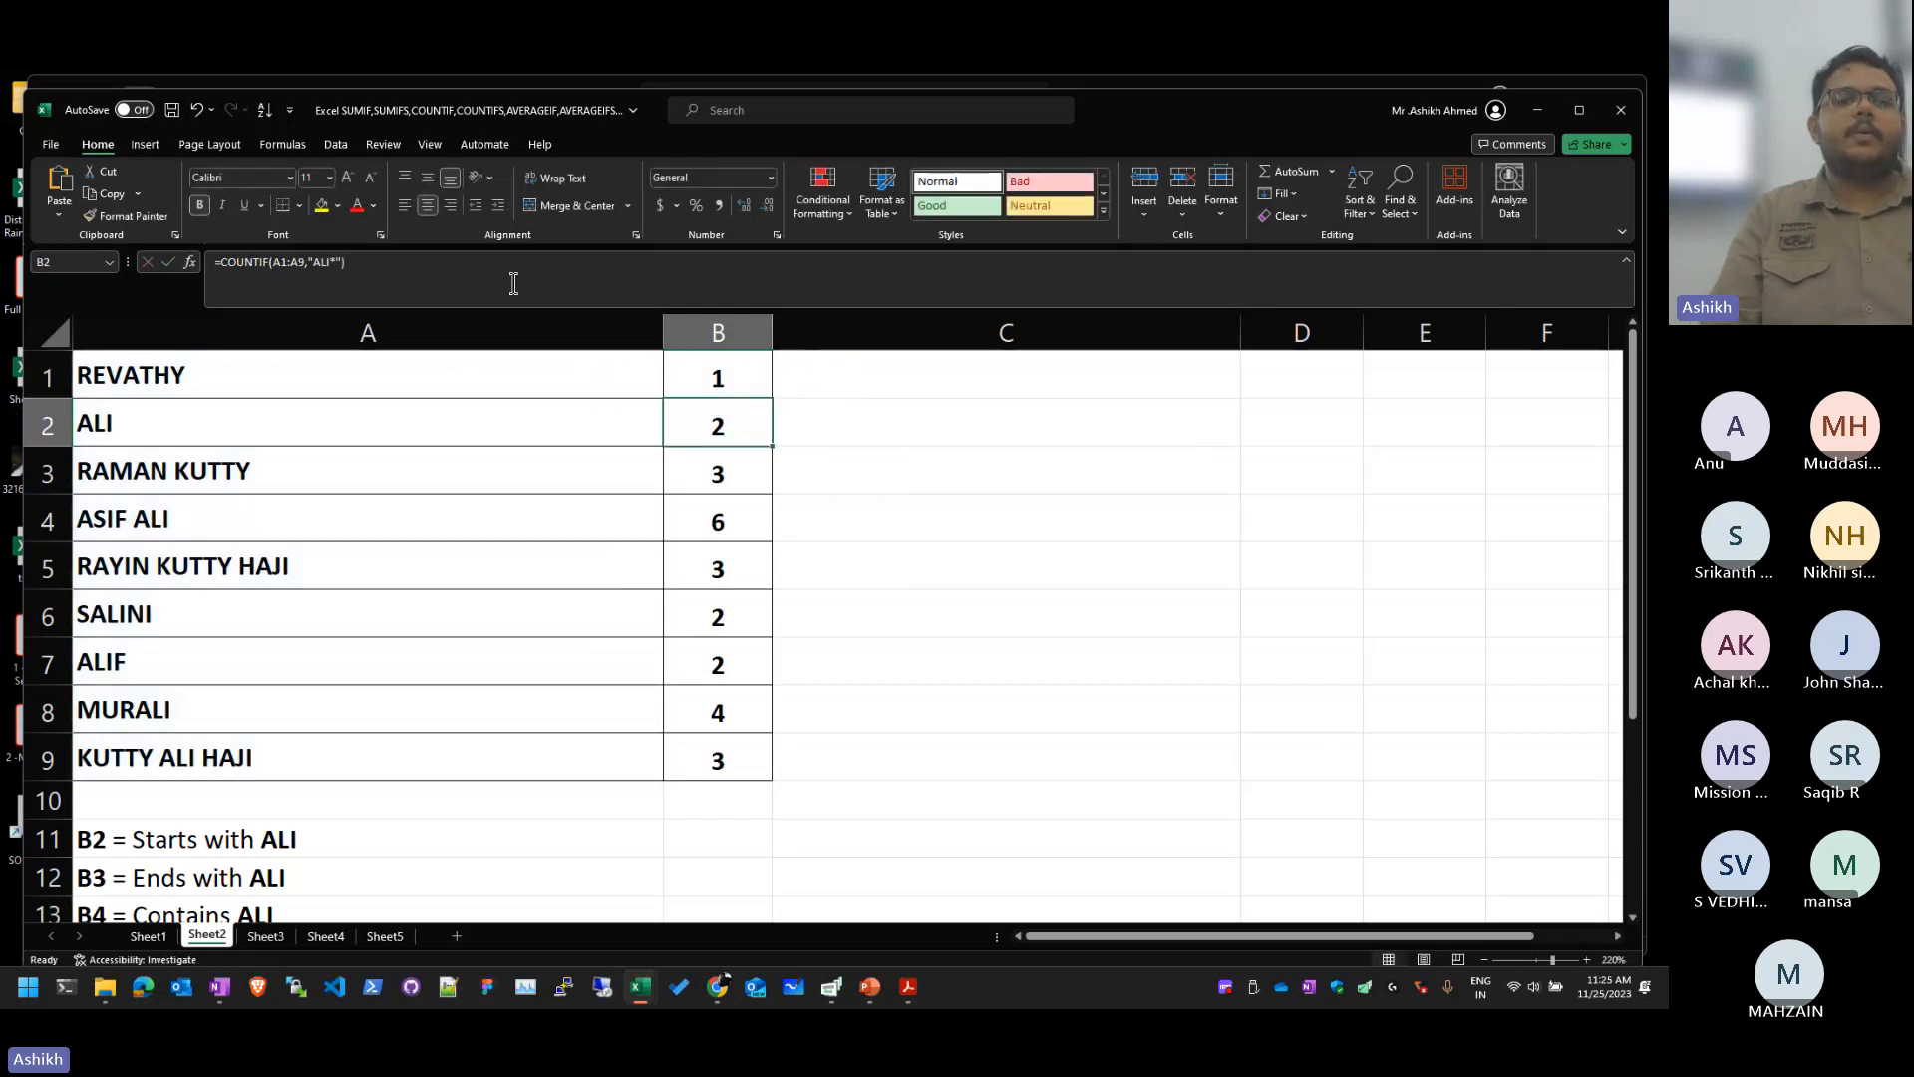
# Step: Change the criterion in B1 to "ALI*" so the formula counts names starting with ALI
pyautogui.press('Up')
pyautogui.press('F2')
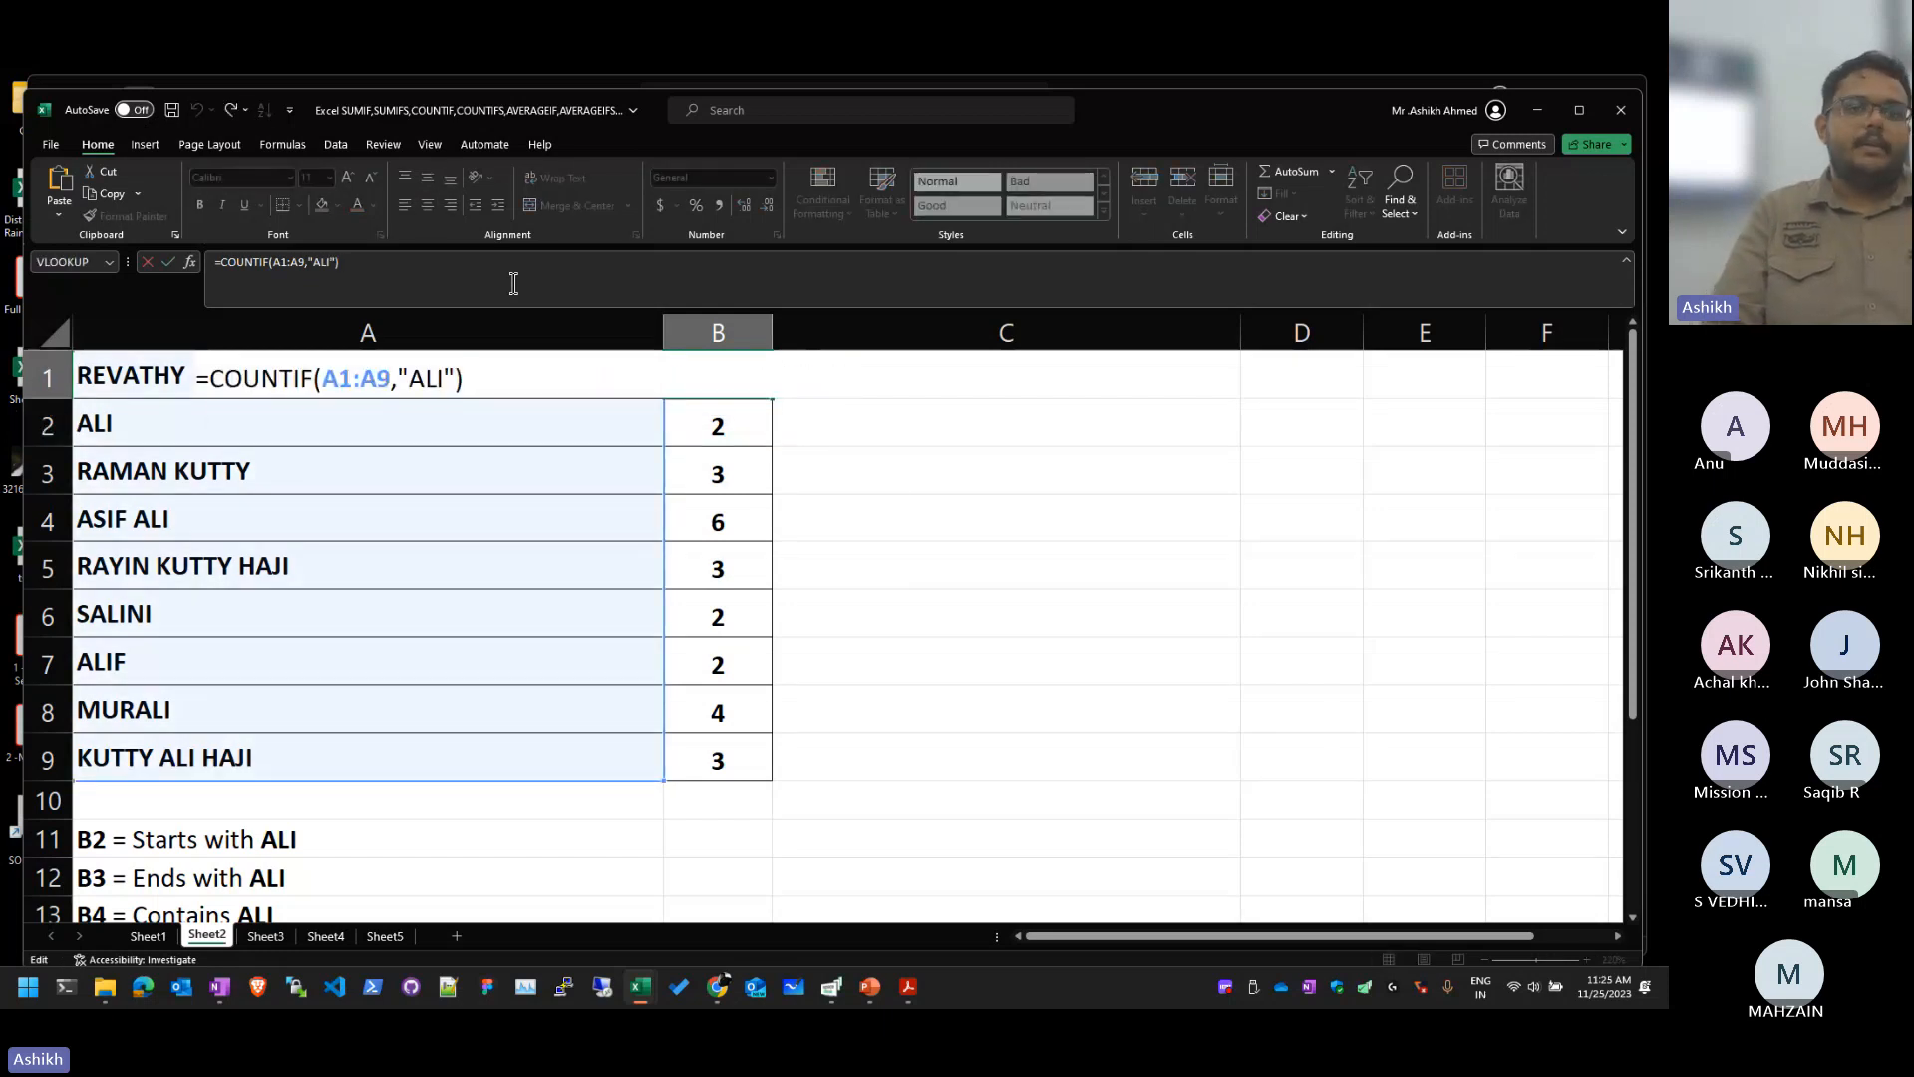
pyautogui.press('Left')
pyautogui.press('Left')
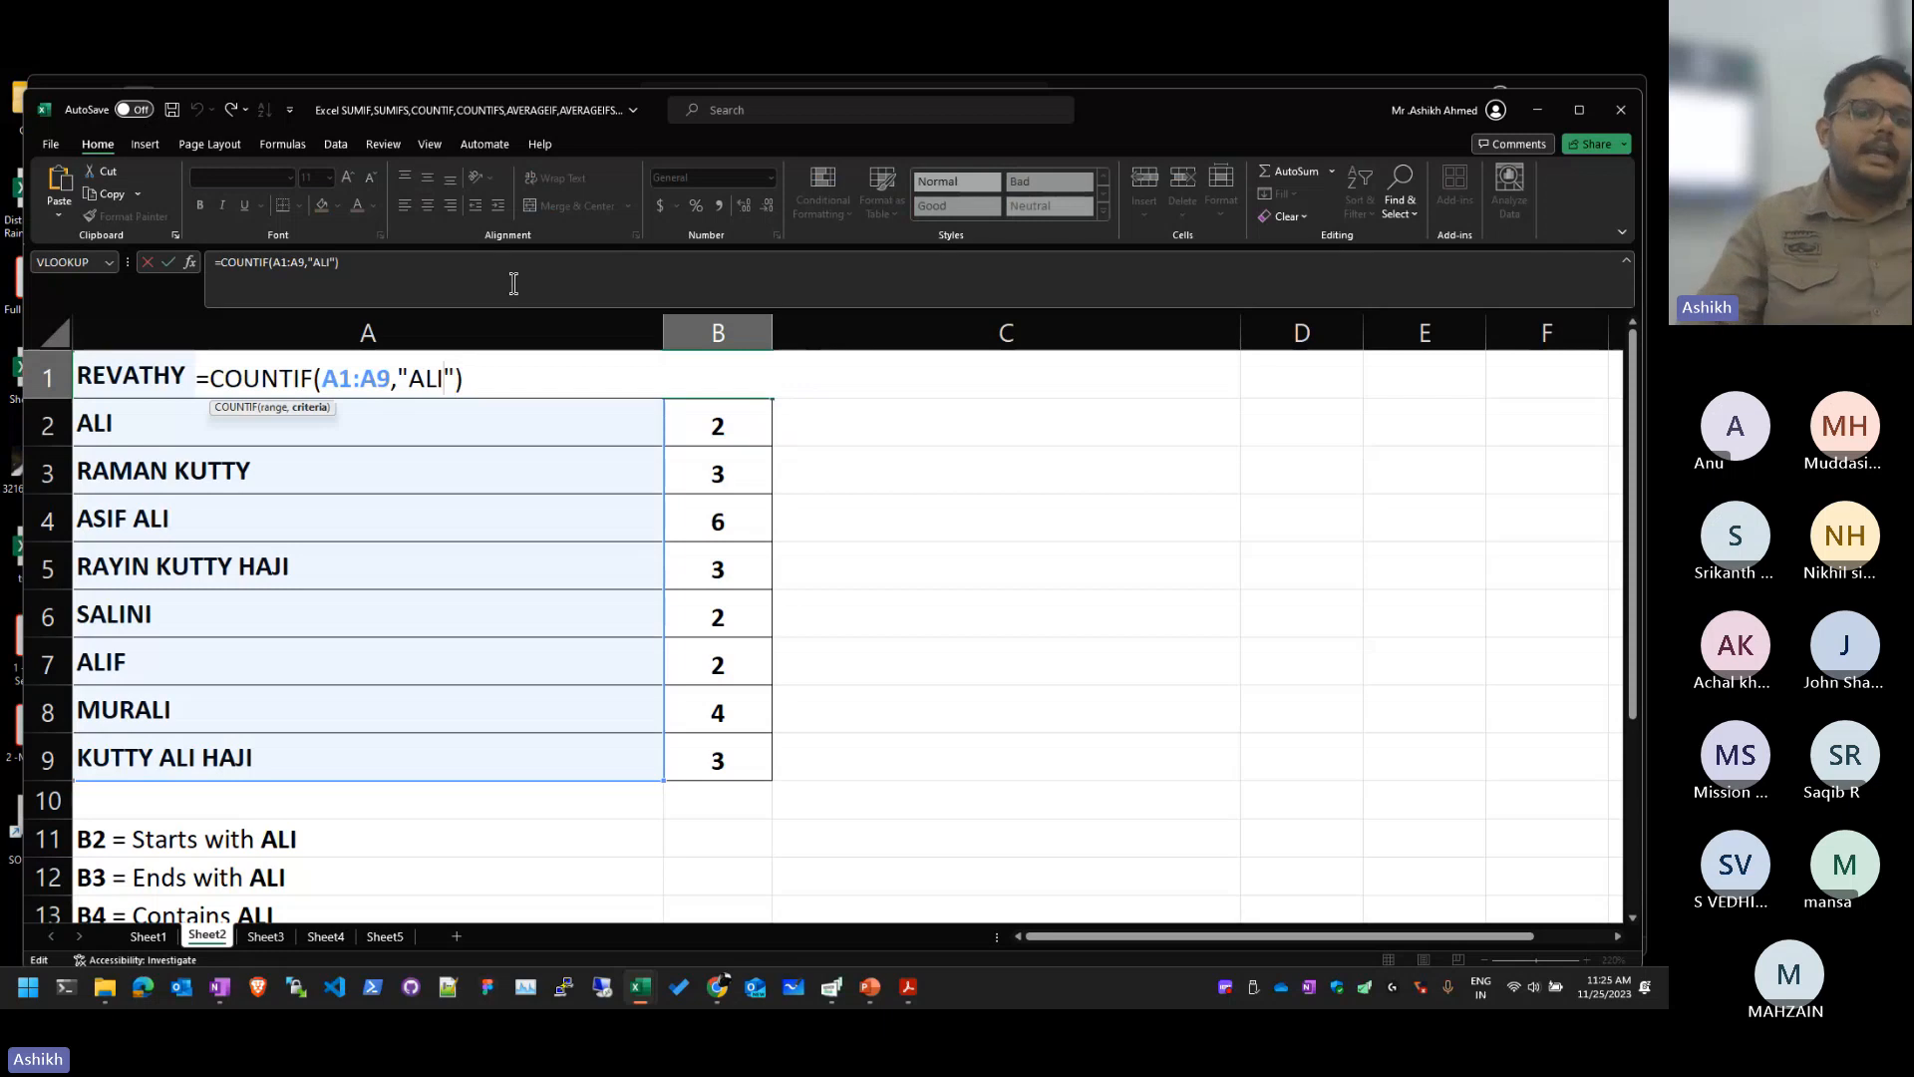
pyautogui.write('*')
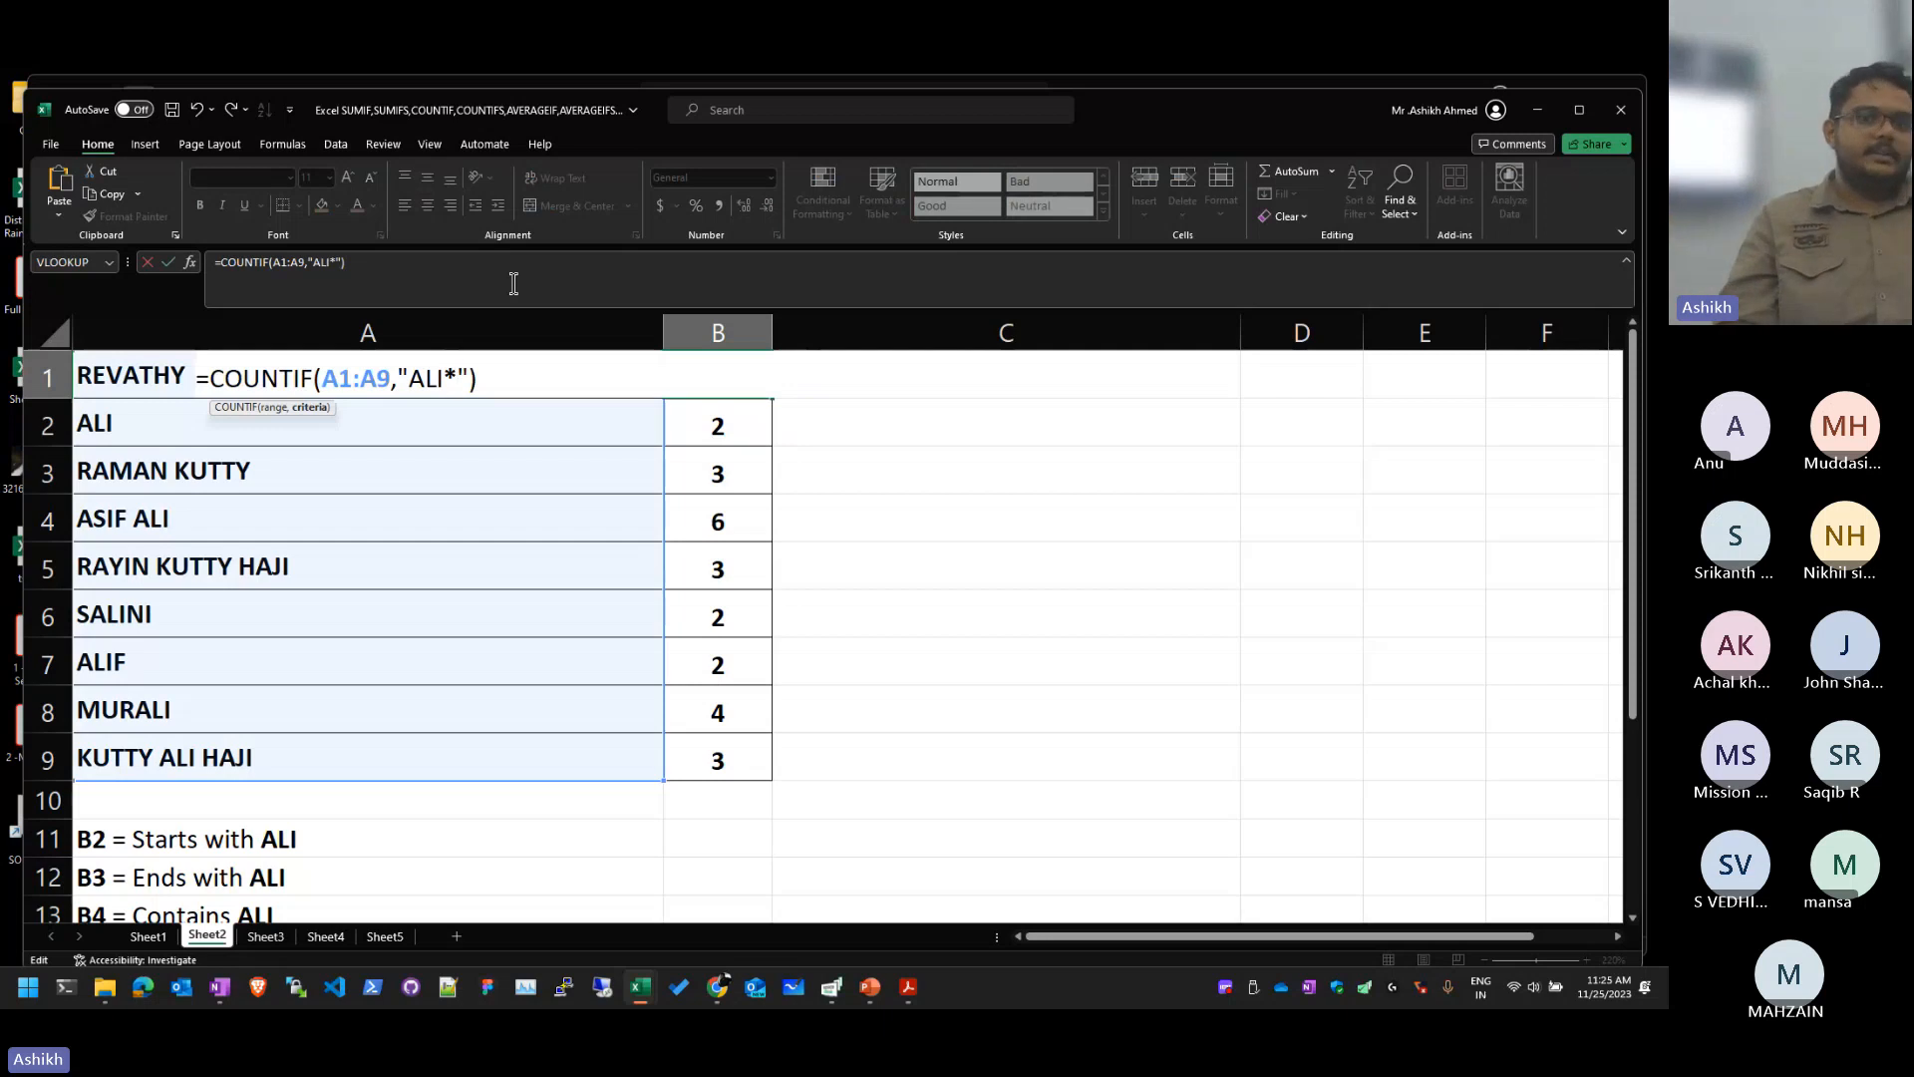
pyautogui.press('Return')
pyautogui.click(734, 387)
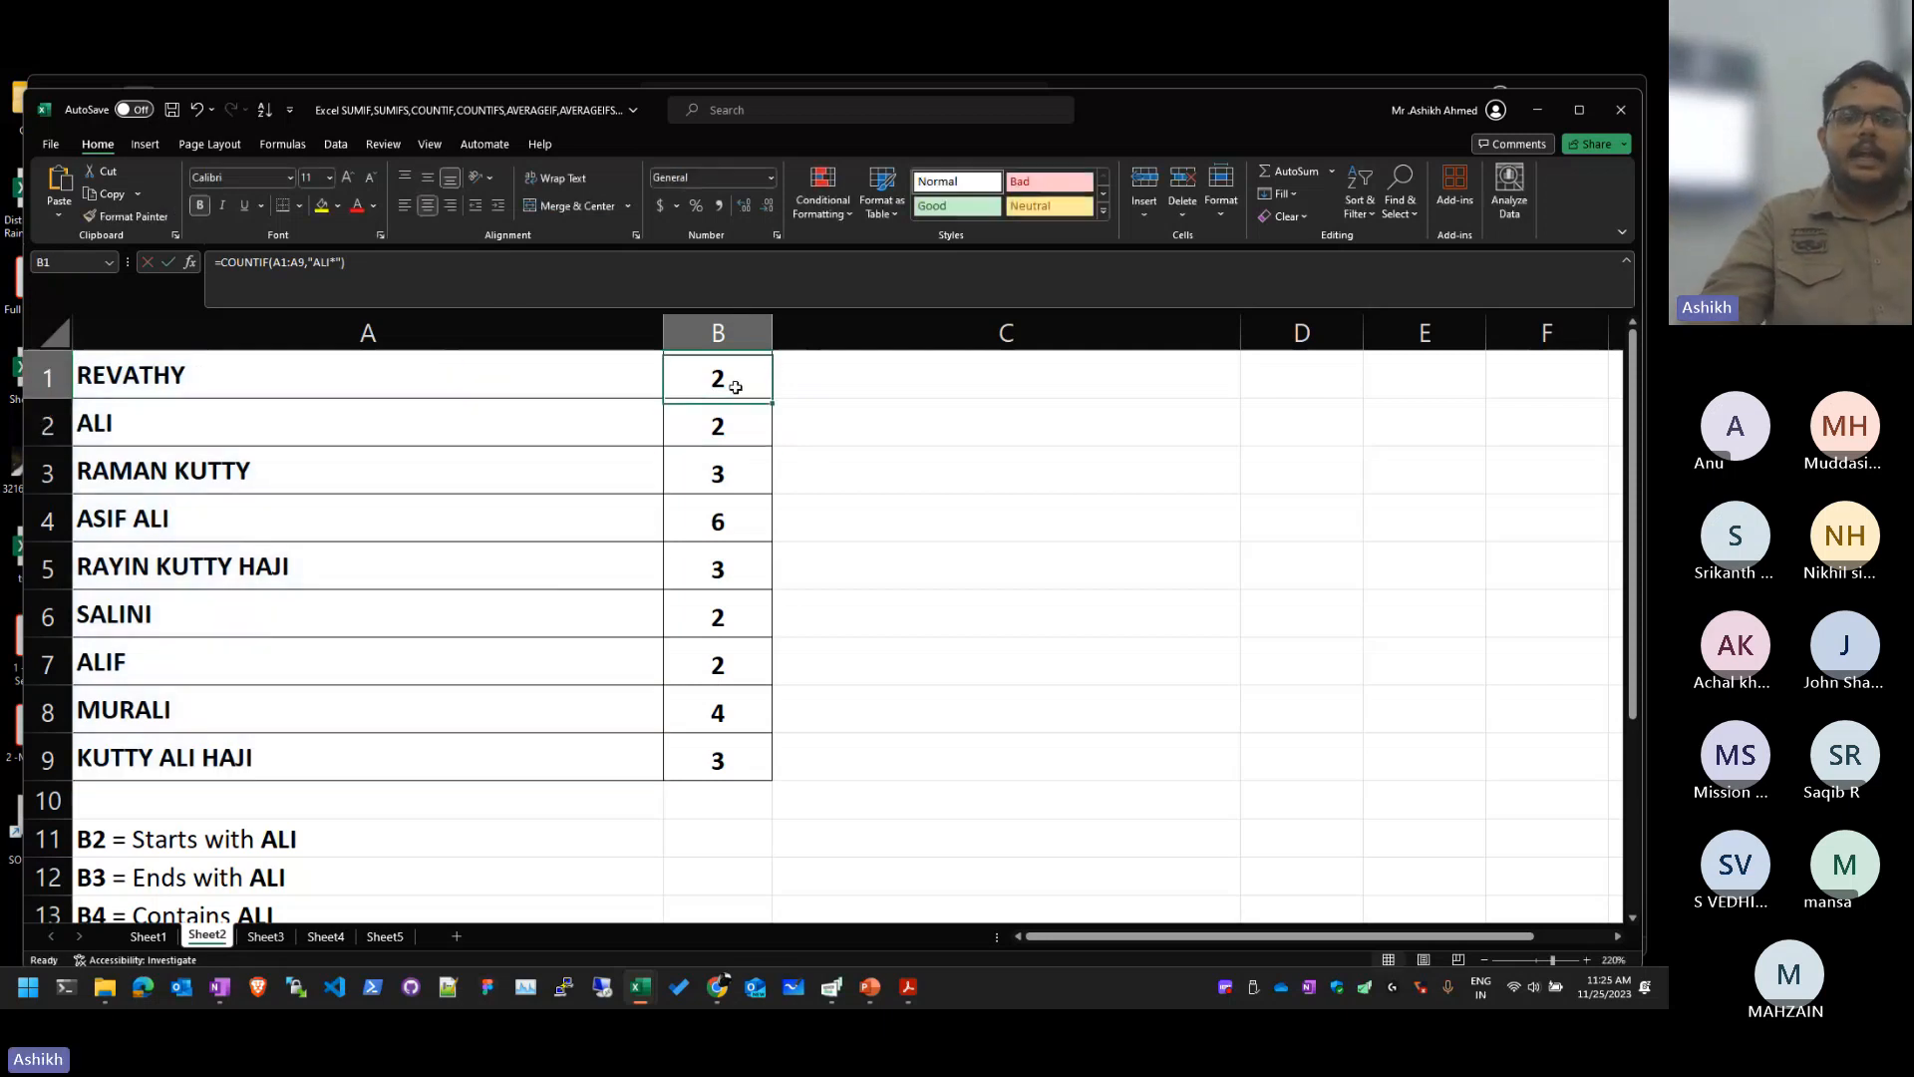
pyautogui.doubleClick(735, 386)
pyautogui.press('Return')
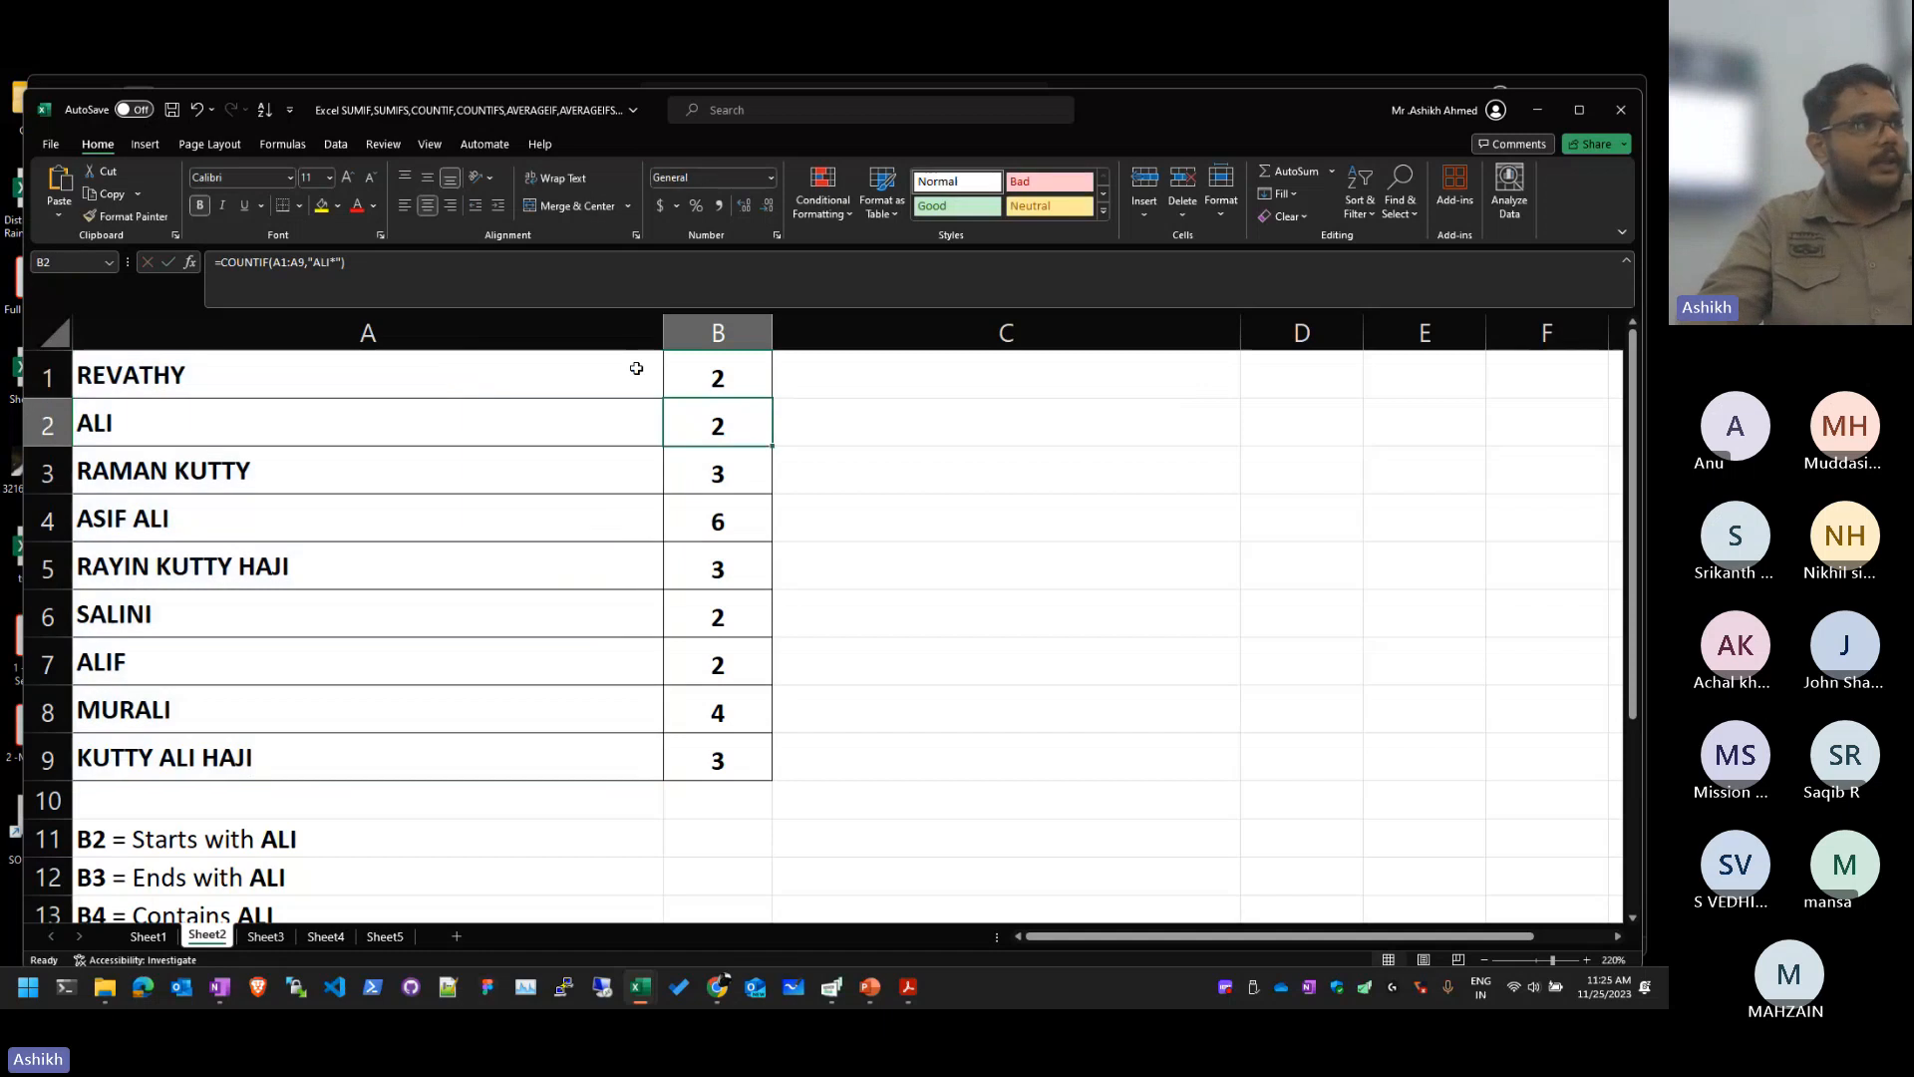
# Step: Check the names in A2 and A4 against the criteria notes, and inspect the COUNTIF formula in B2
pyautogui.click(142, 440)
pyautogui.click(167, 537)
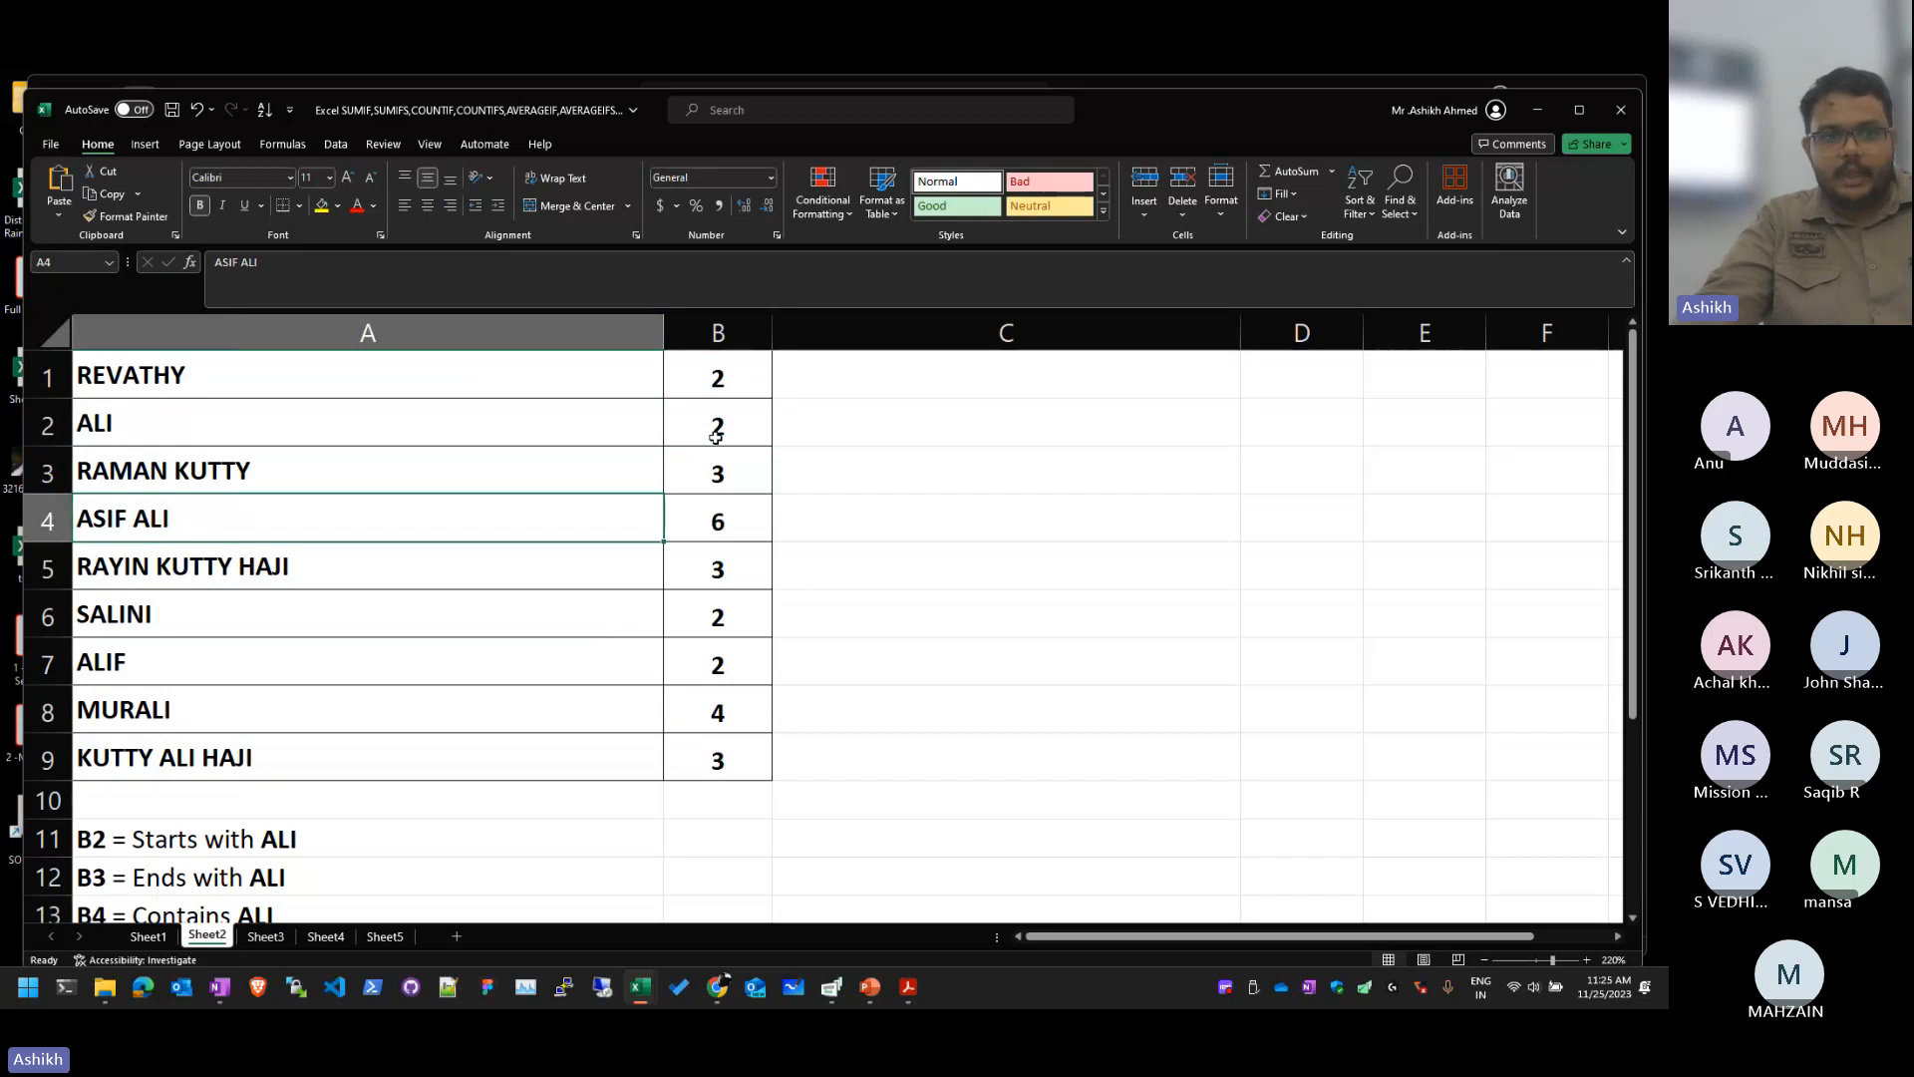
pyautogui.click(308, 881)
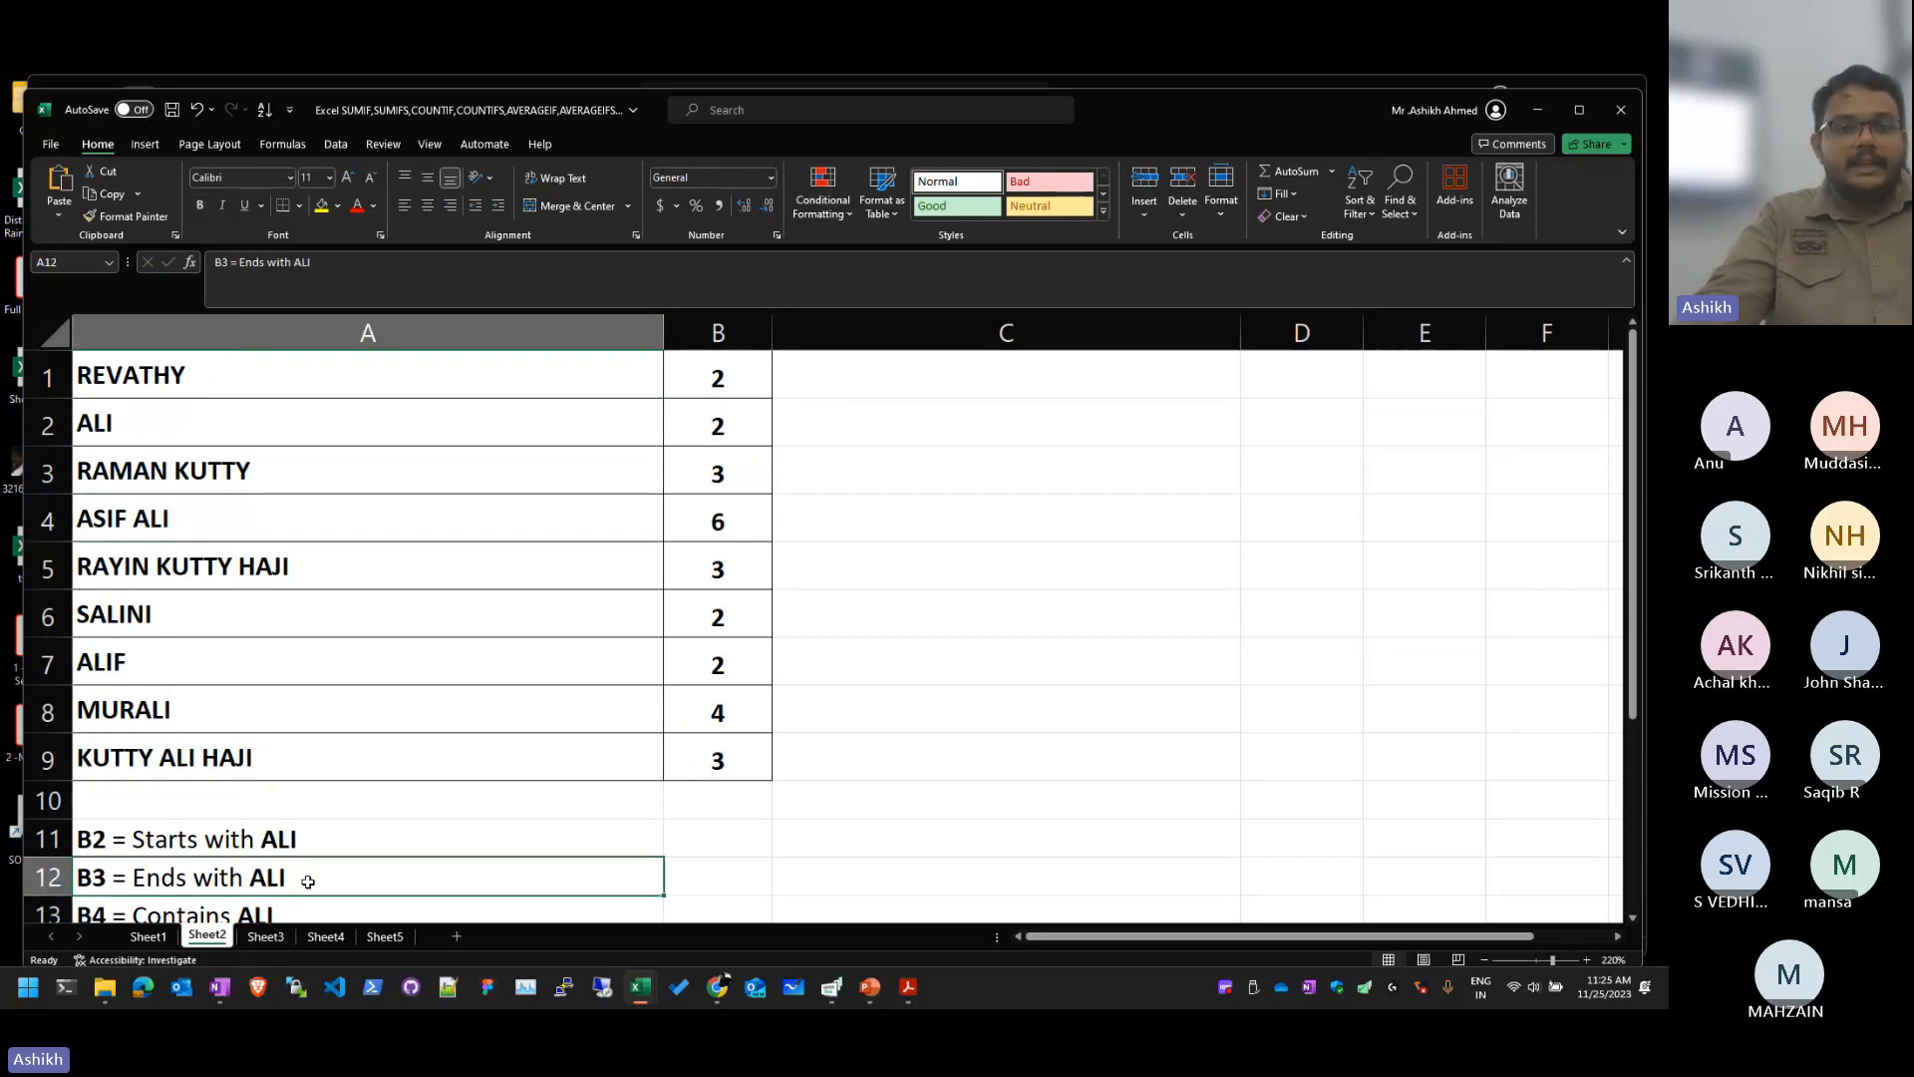
pyautogui.doubleClick(748, 421)
pyautogui.moveTo(484, 426); pyautogui.dragTo(52, 399)
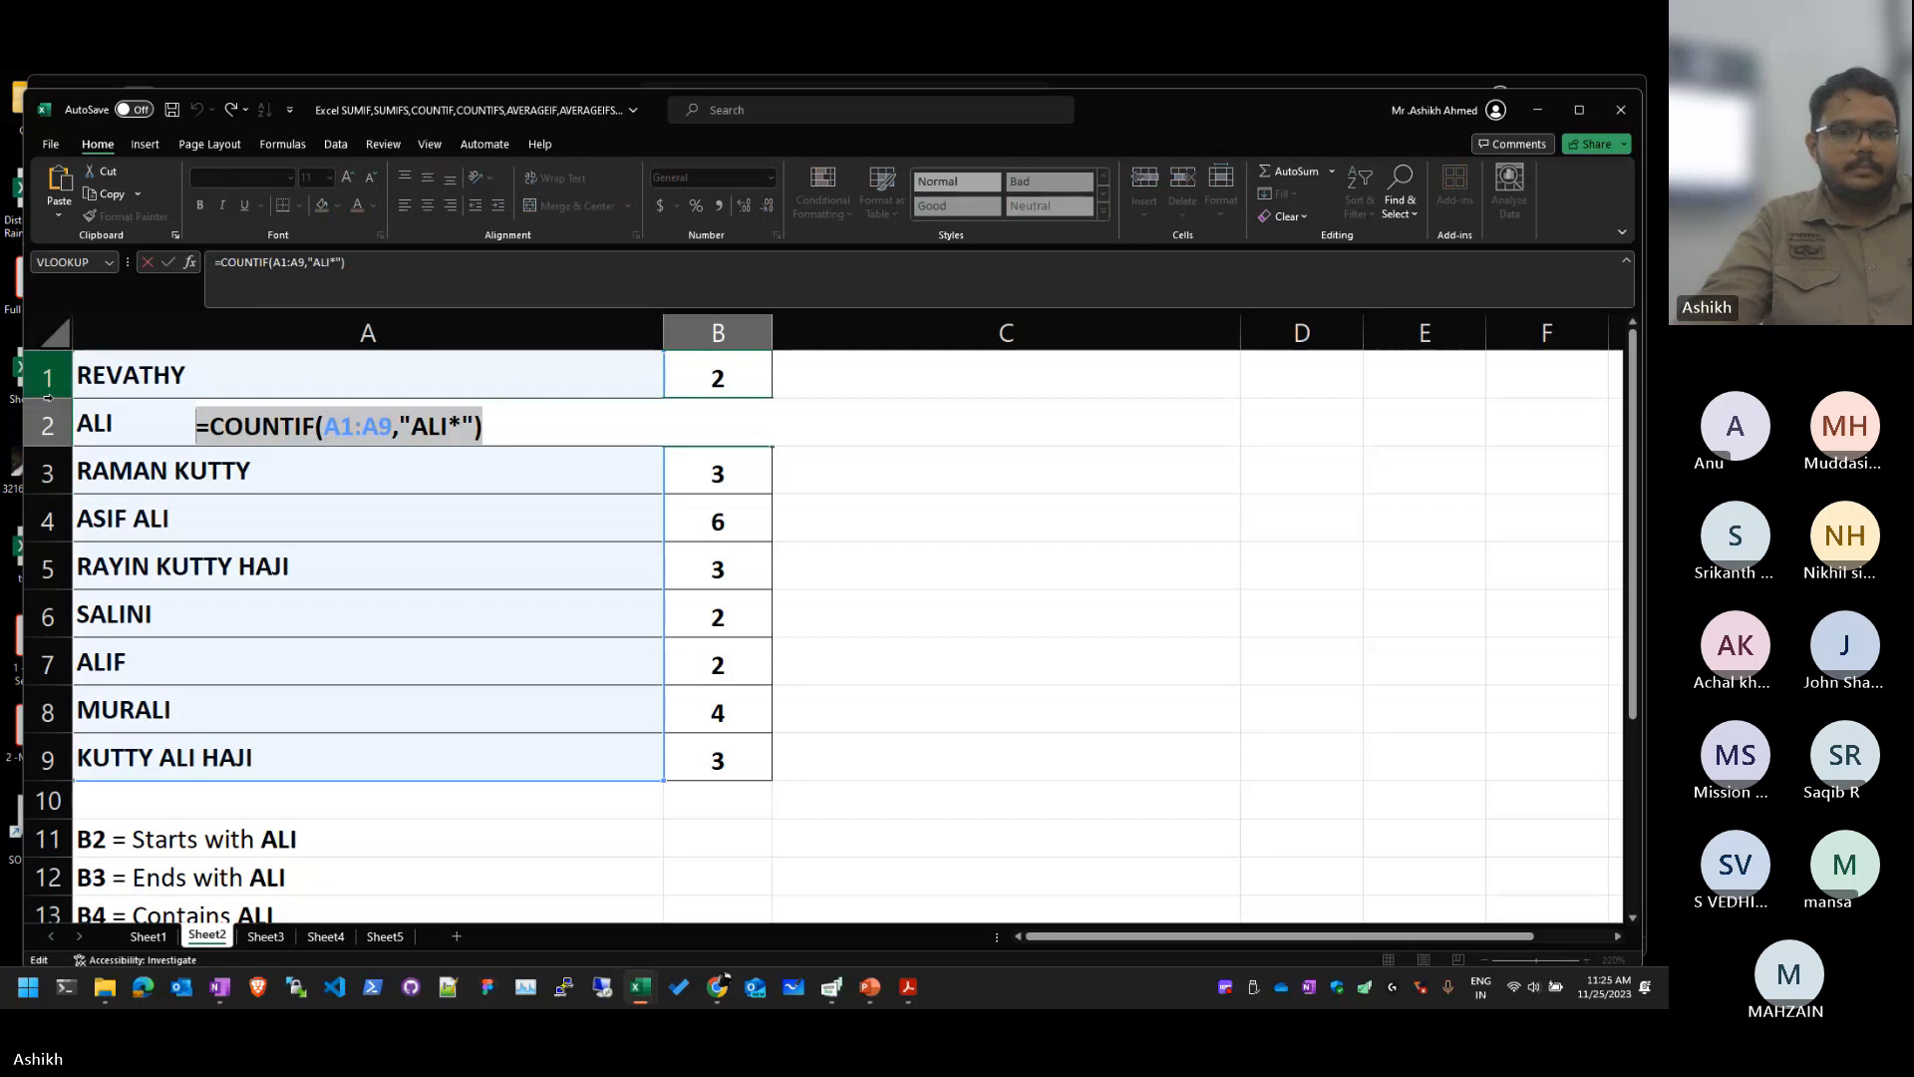
pyautogui.press('Return')
pyautogui.doubleClick(698, 419)
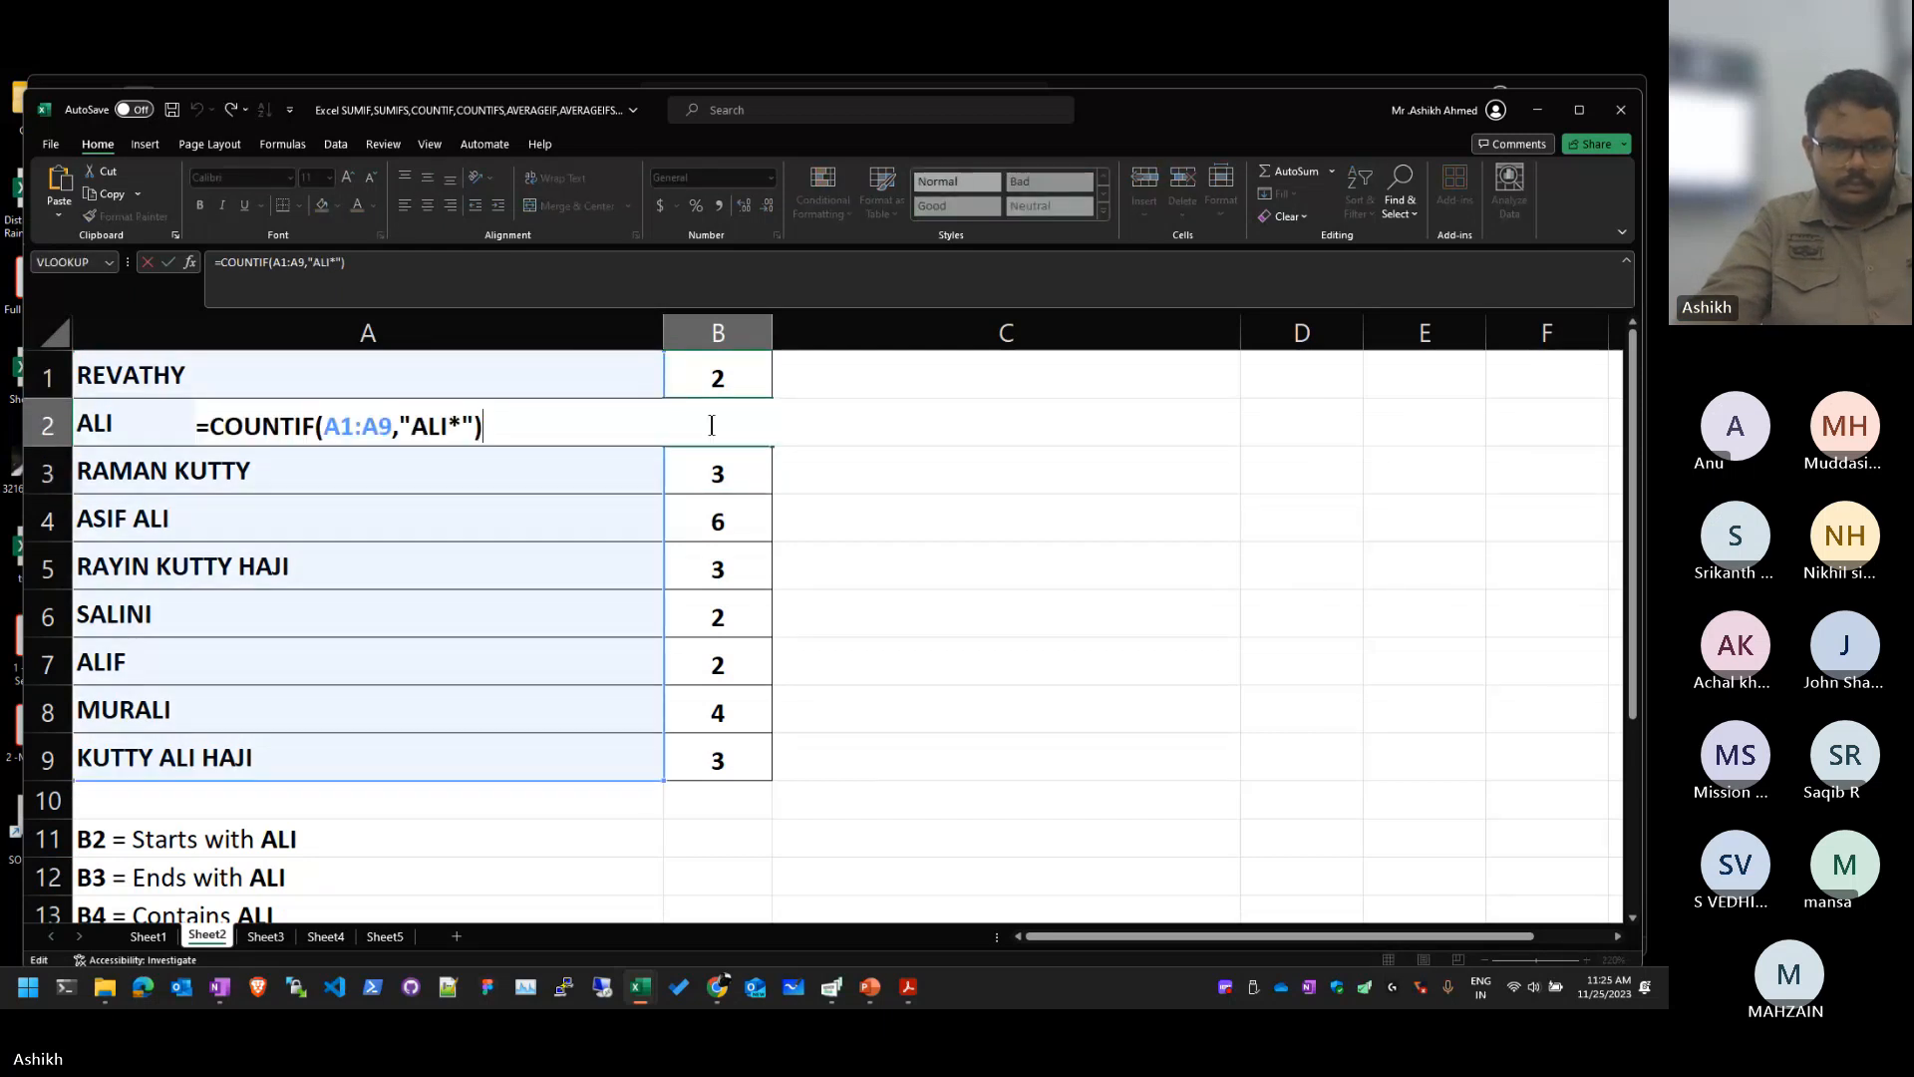
pyautogui.press('Escape')
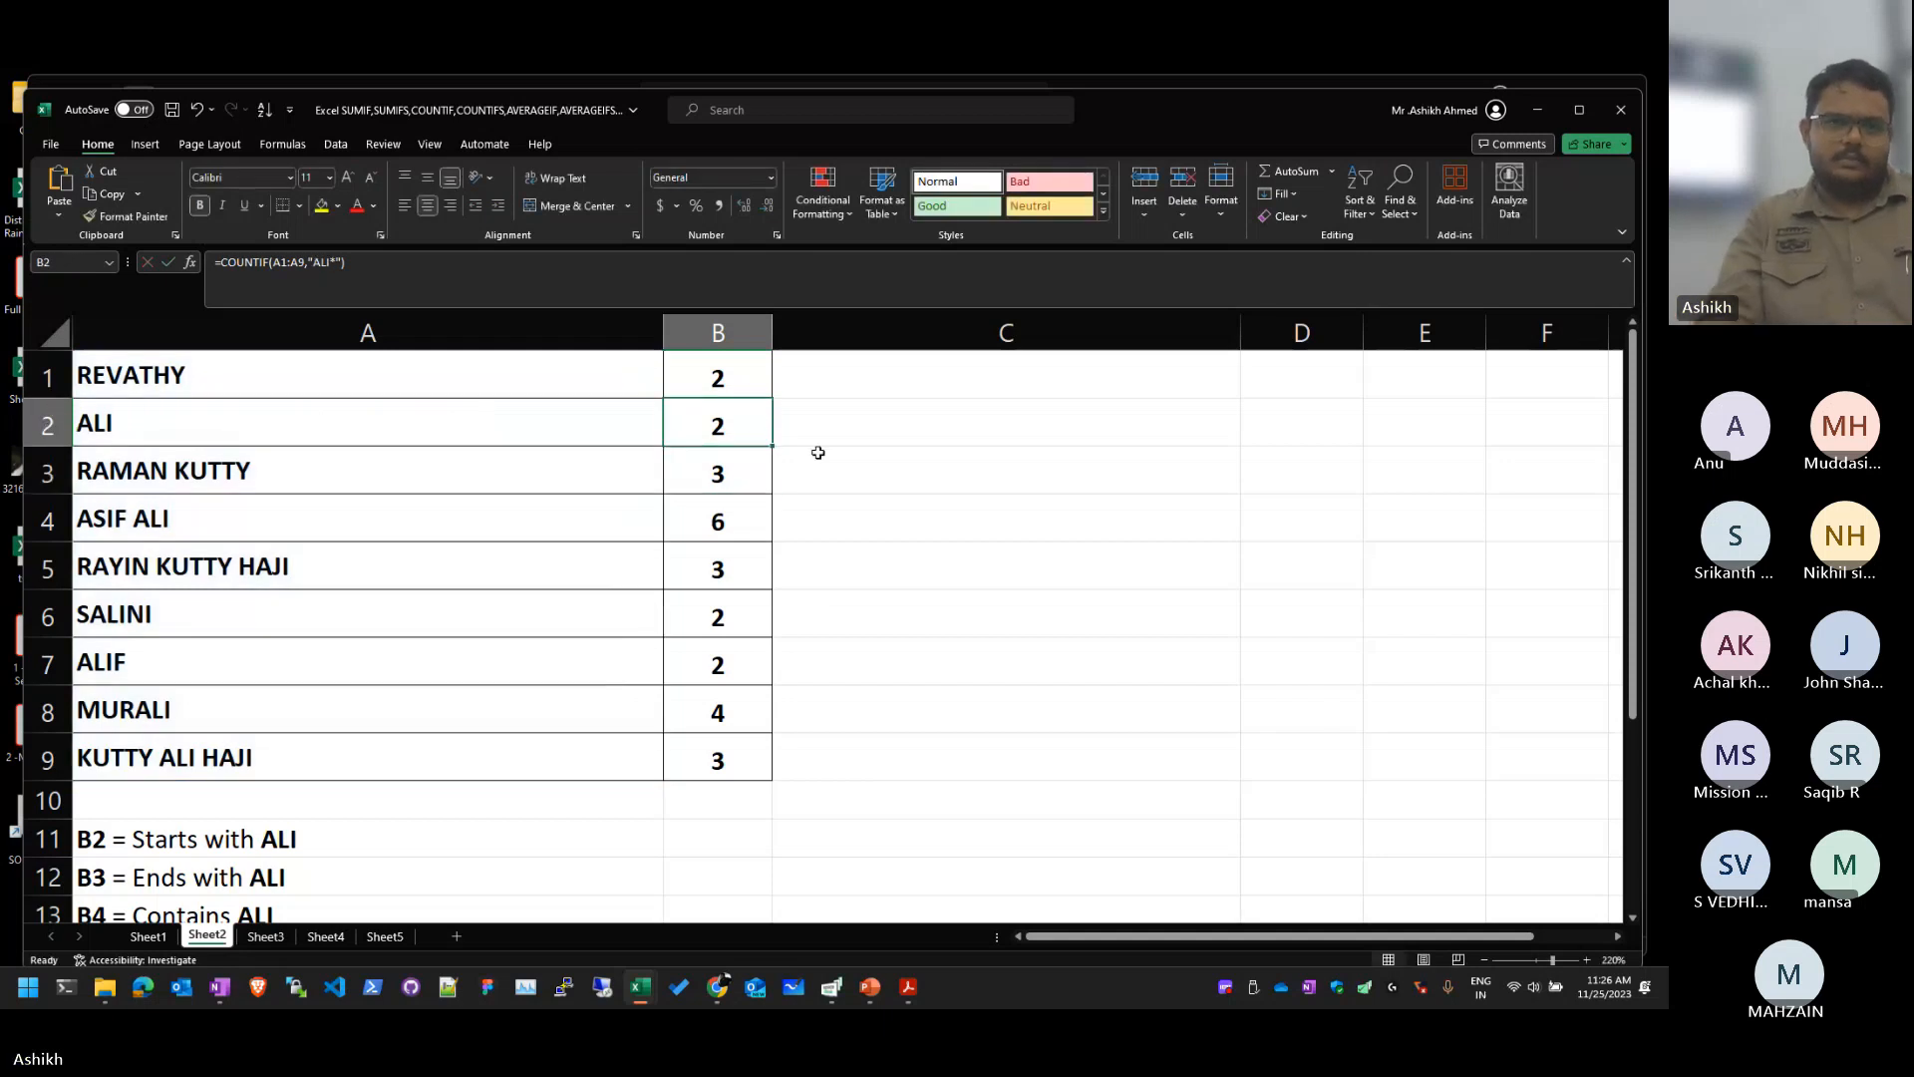
# Step: Change the formula in B2 to =COUNTIF(A1:A9,"*ALI") to count names ending with ALI
pyautogui.press('F2')
pyautogui.press('Left')
pyautogui.press('Left')
pyautogui.press('BackSpace')
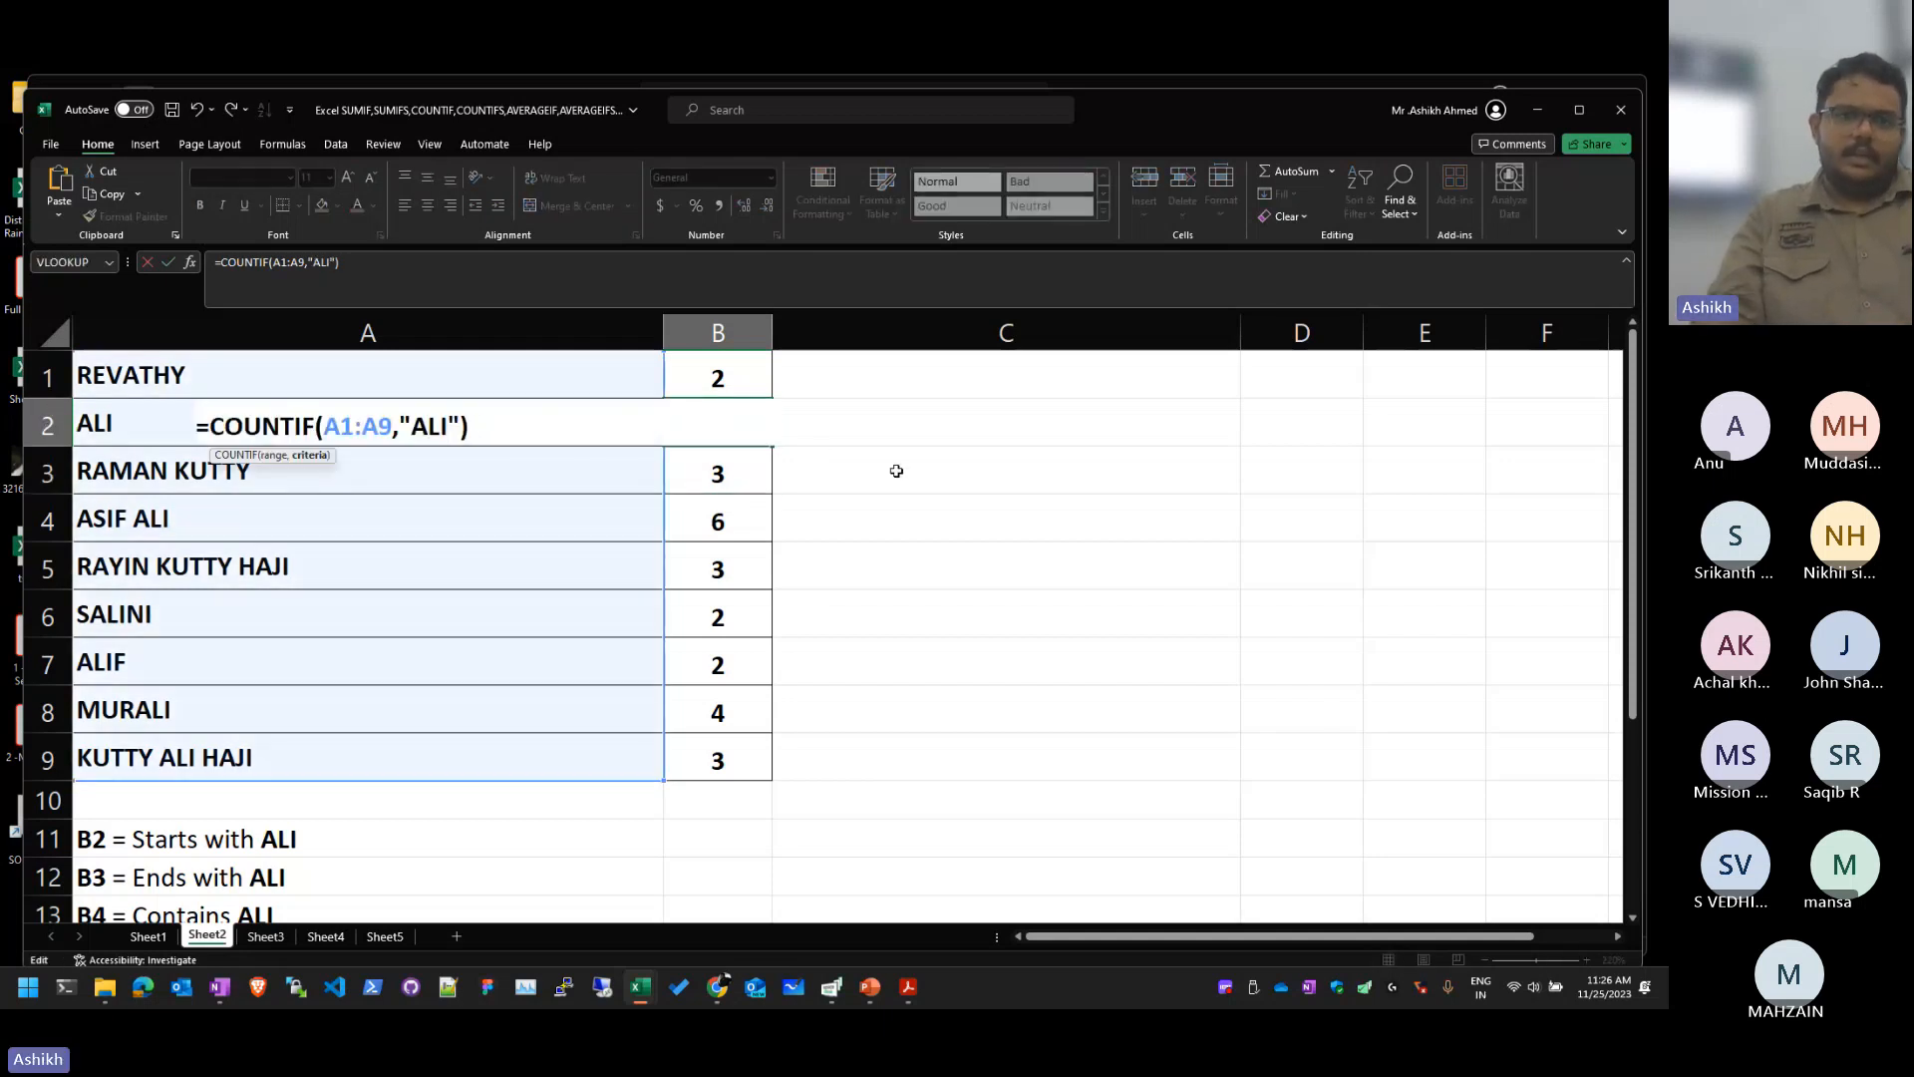
pyautogui.press('Left')
pyautogui.press('Left')
pyautogui.press('Right')
pyautogui.press('Right')
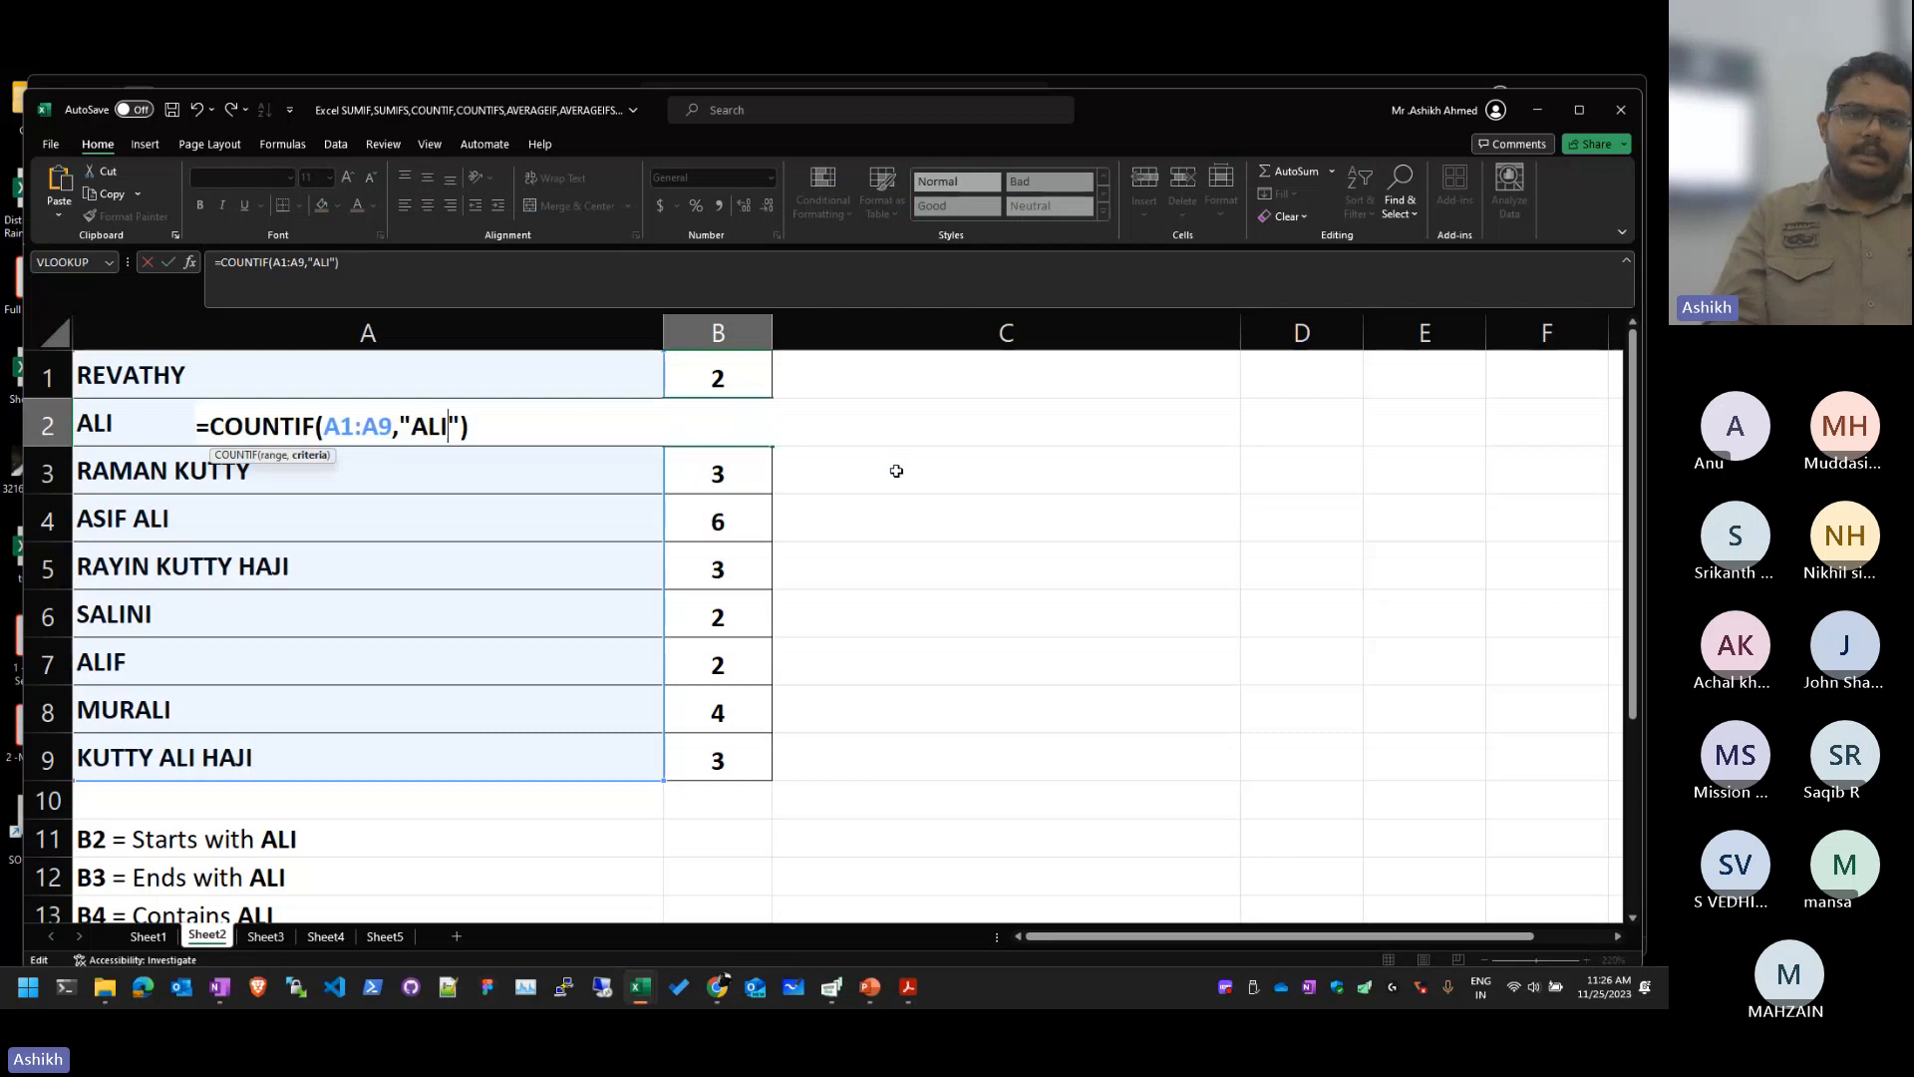
pyautogui.write('*')
pyautogui.press('Return')
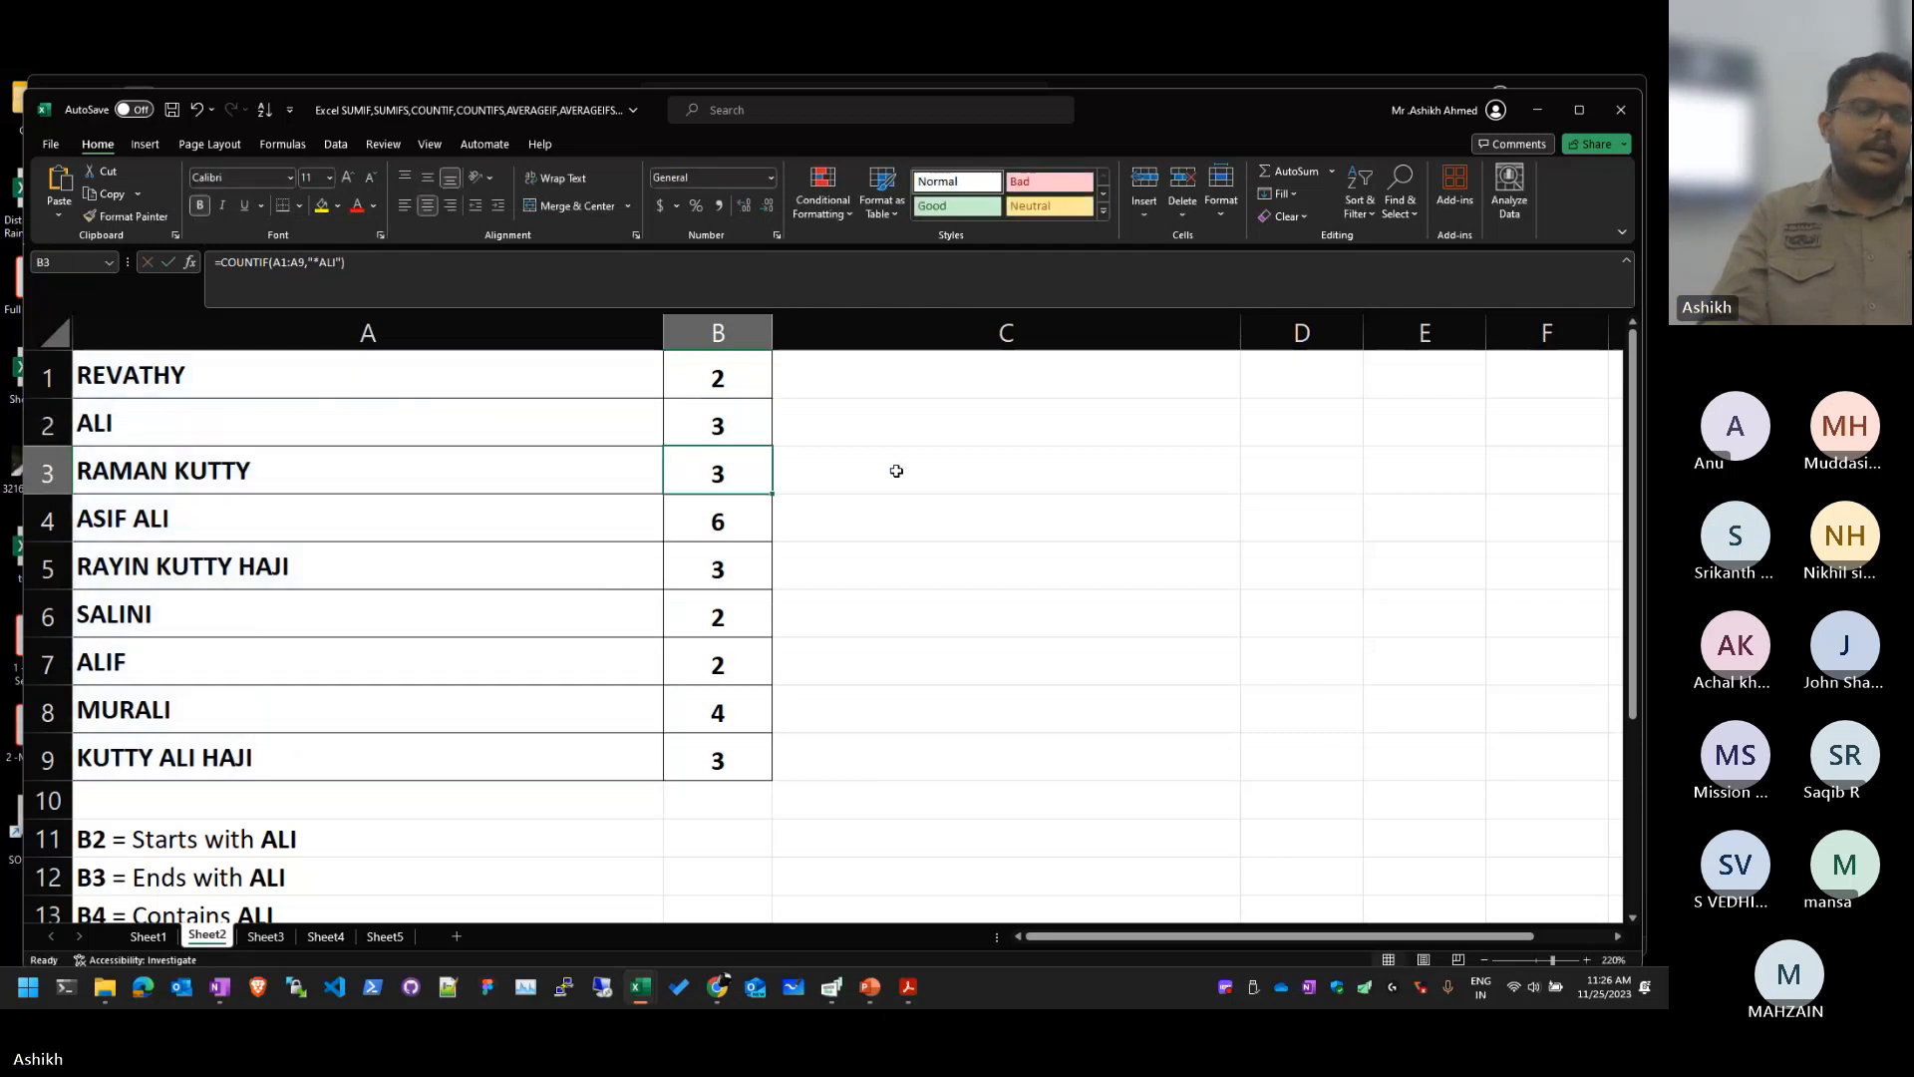
# Step: Change the formula in B3 to =COUNTIF(A1:A9,"*ALI*") to count names containing ALI
pyautogui.press('Up')
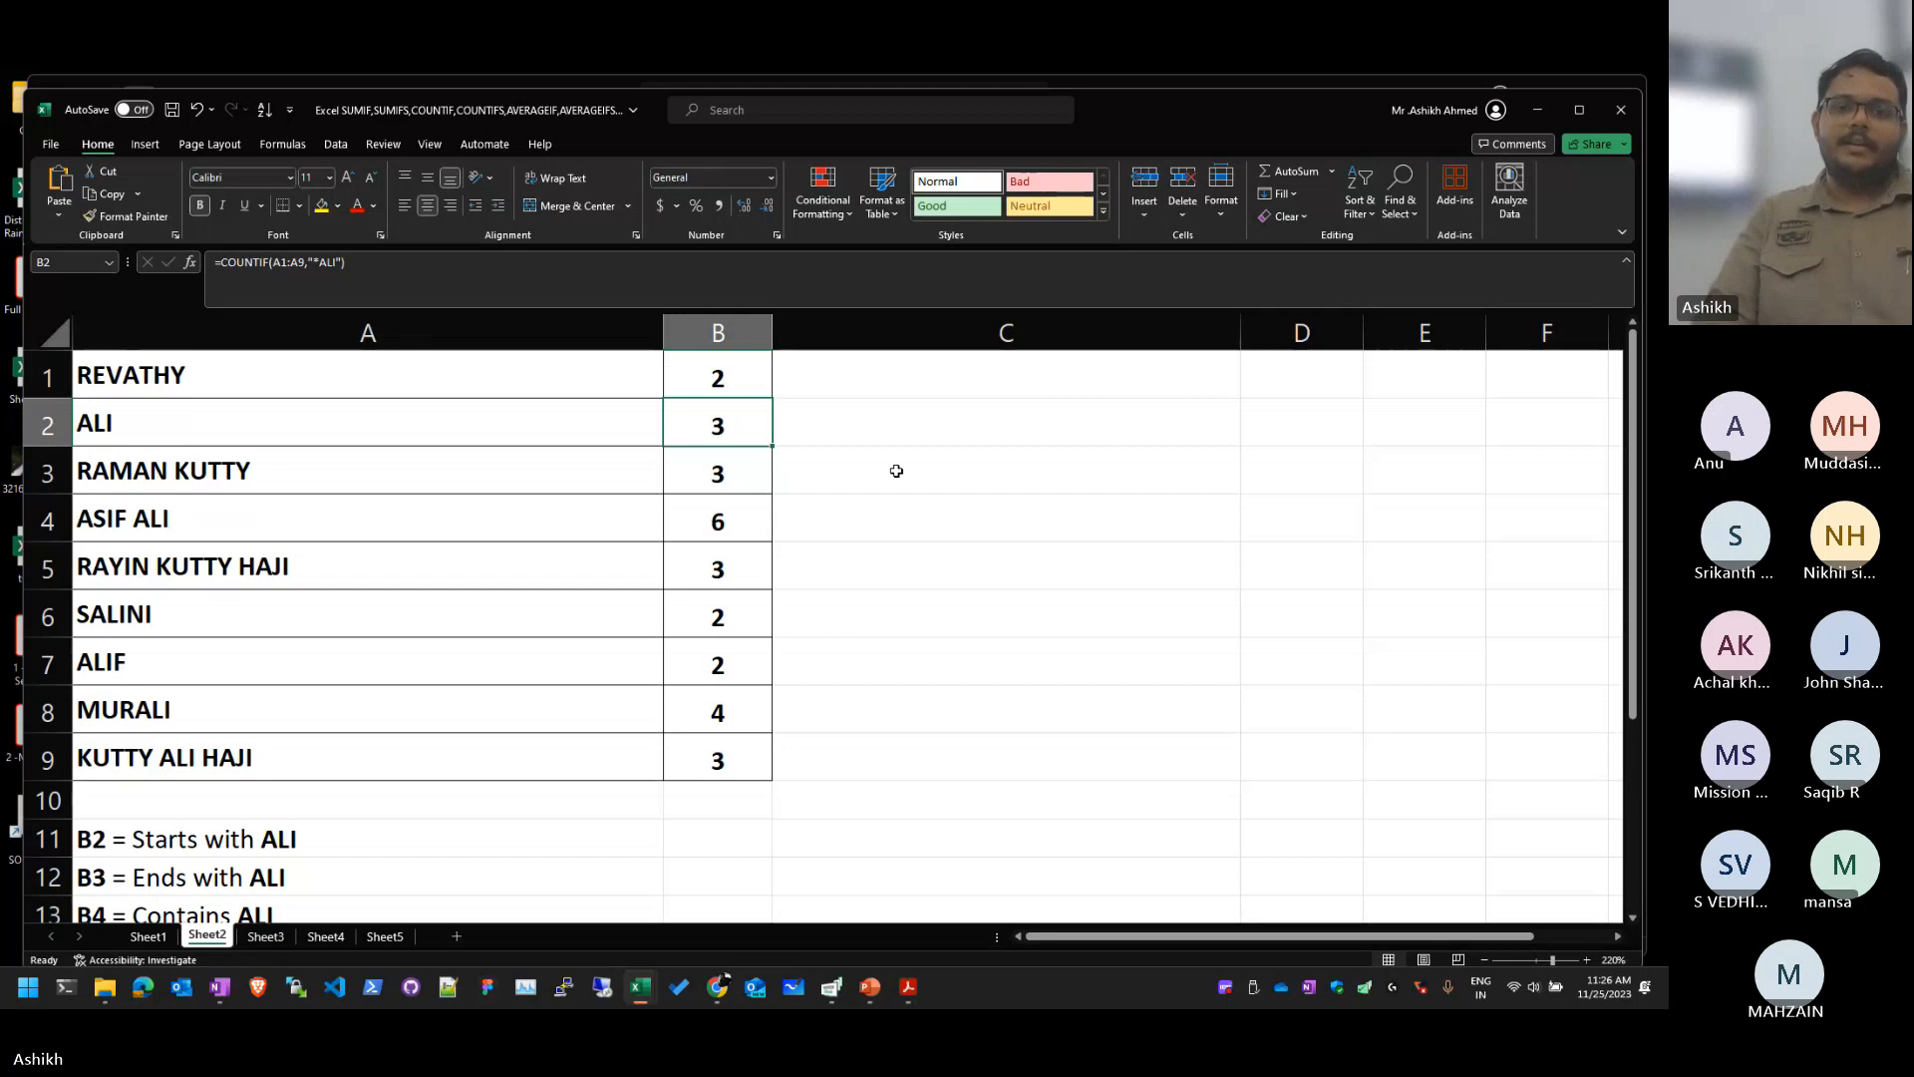
pyautogui.press('Down')
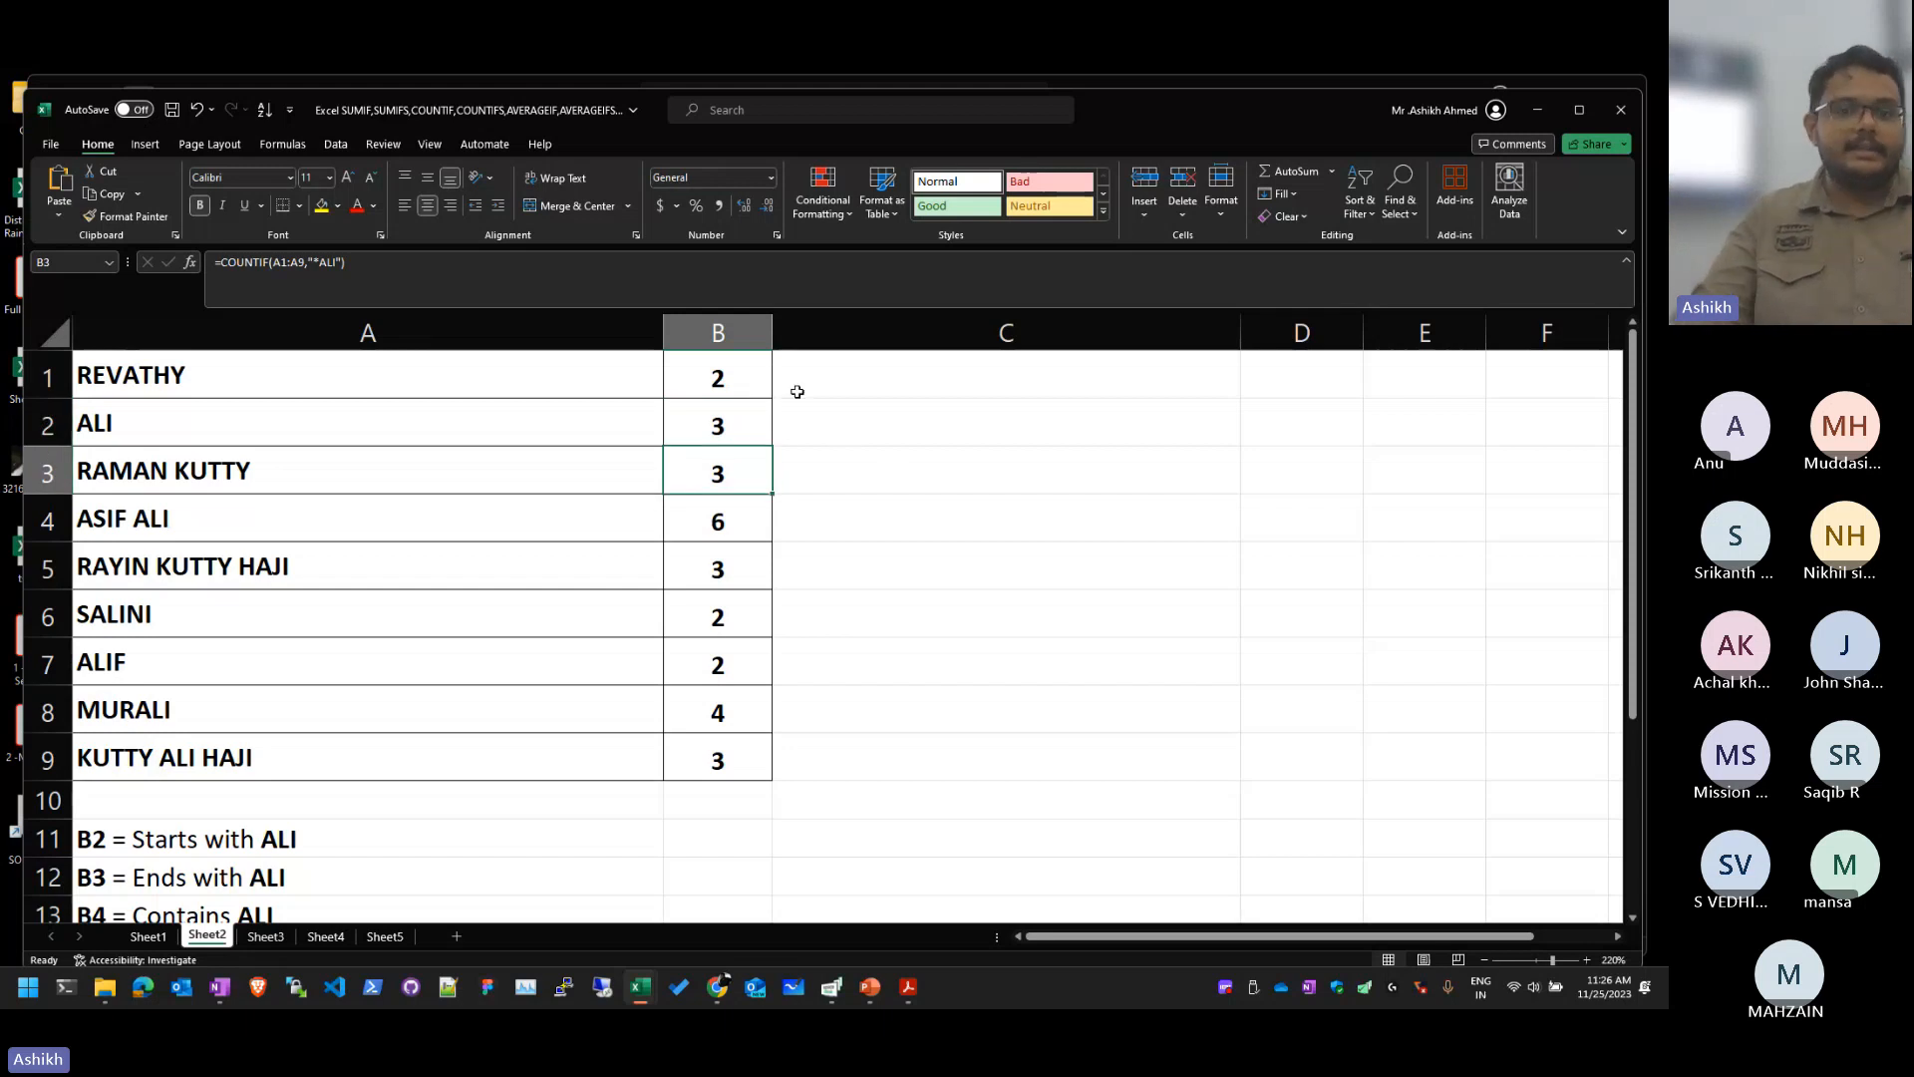
pyautogui.press('F2')
pyautogui.press('Left')
pyautogui.press('Left')
pyautogui.write('*')
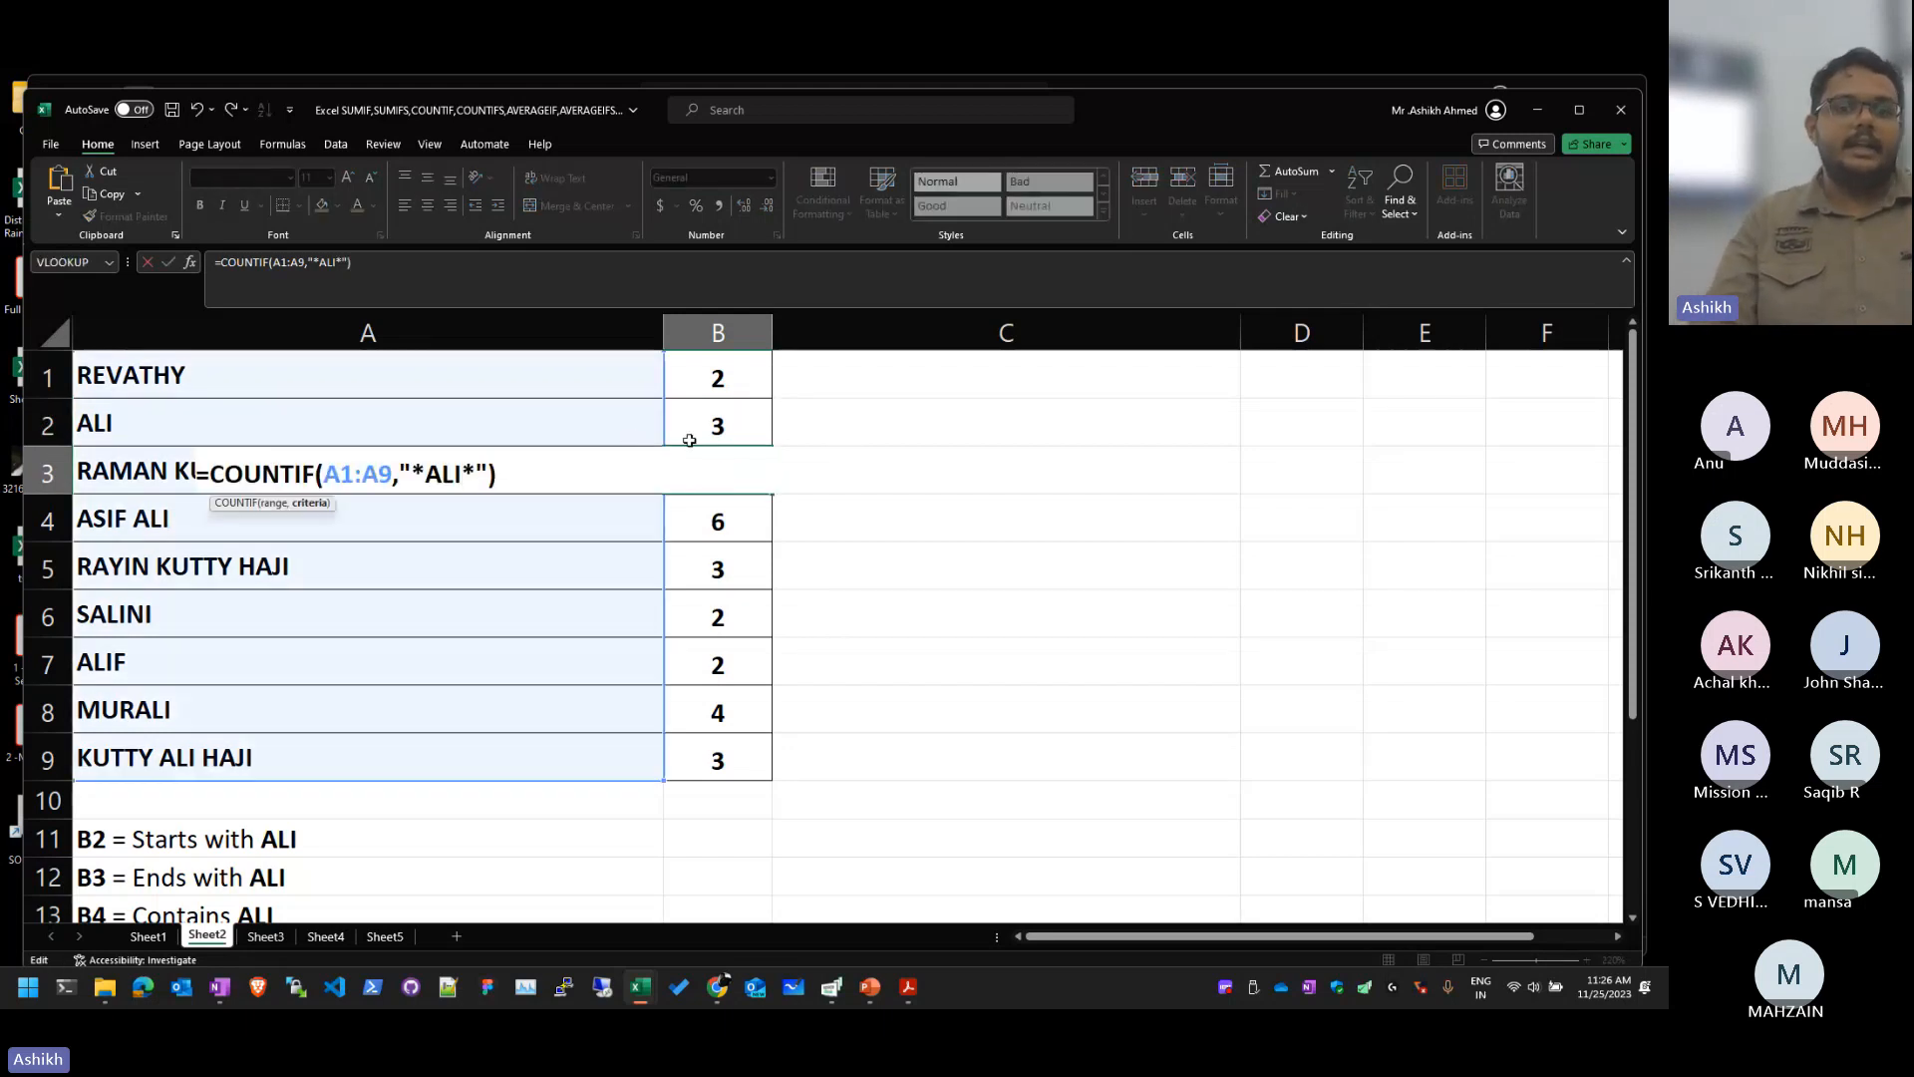
pyautogui.press('Return')
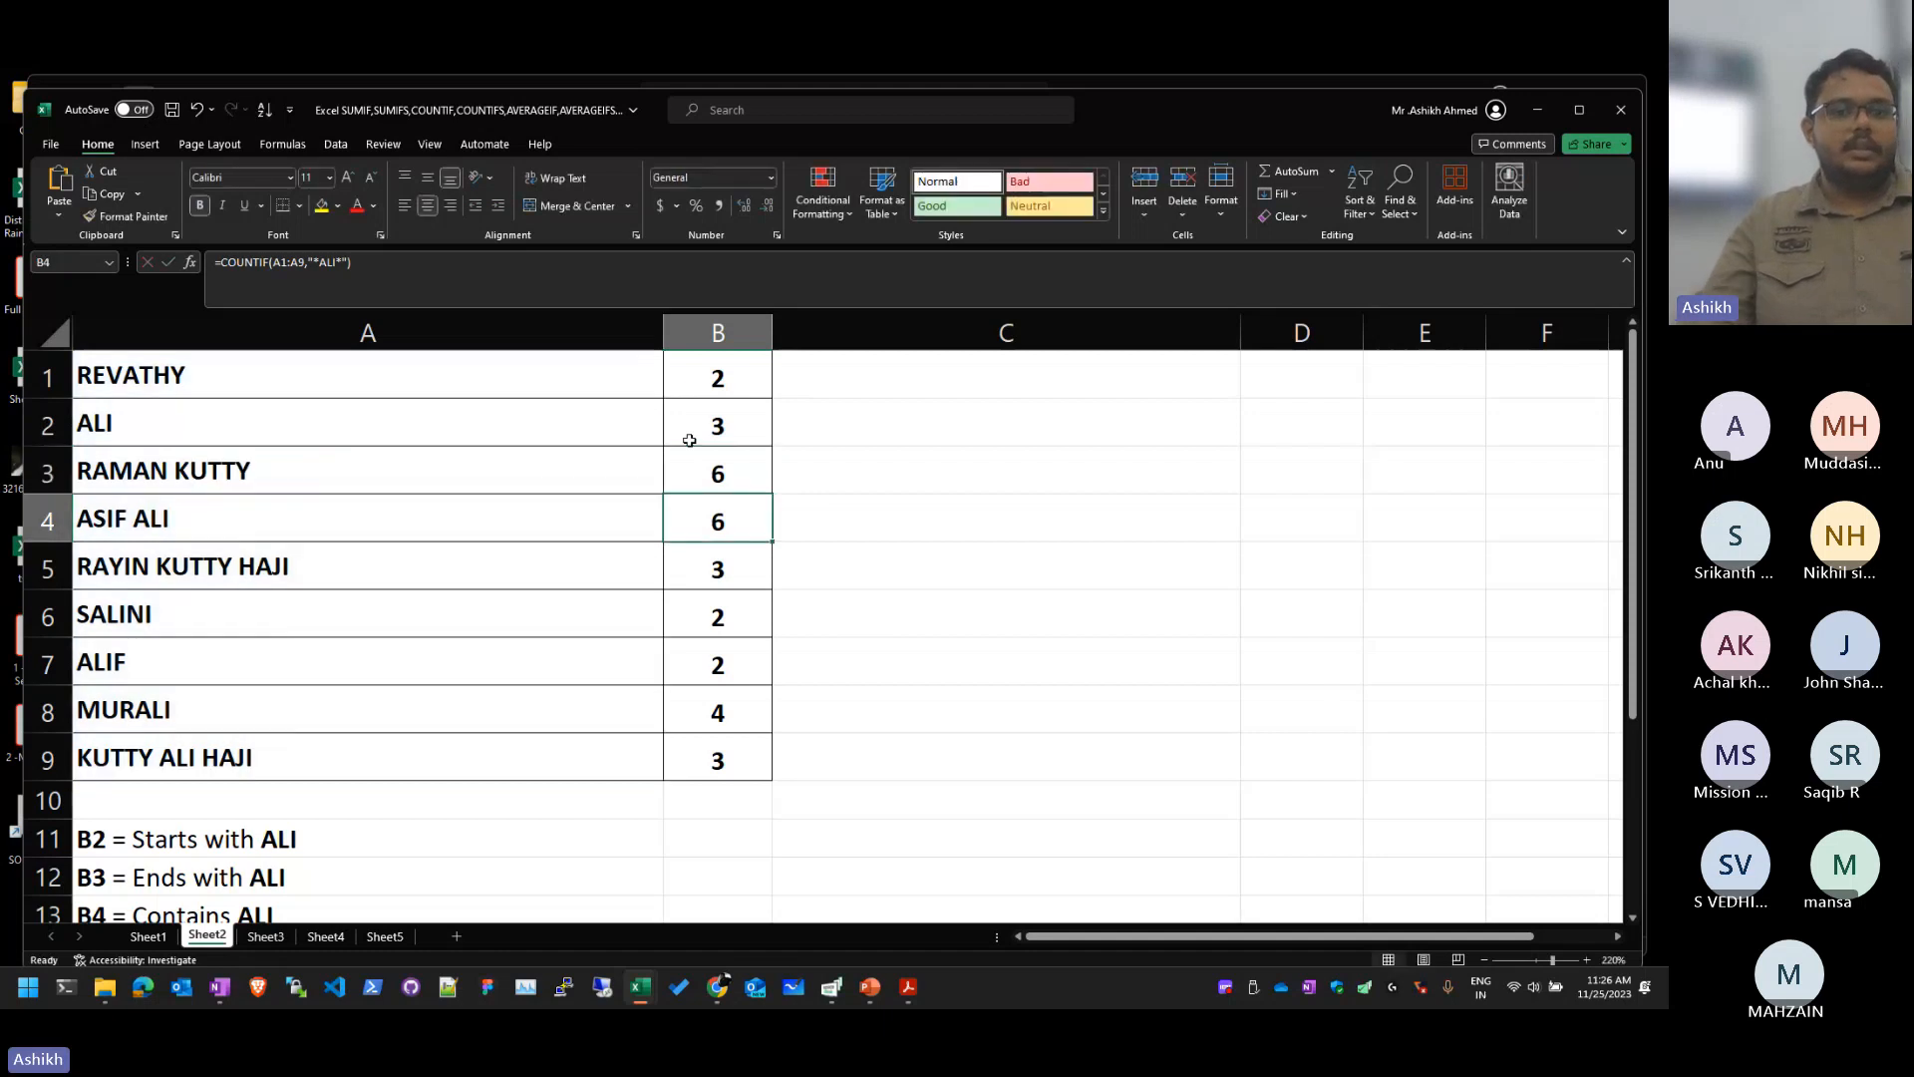
# Step: Check the names in A2, A4, A7 and A6 against the contains-ALI criterion
pyautogui.click(98, 439)
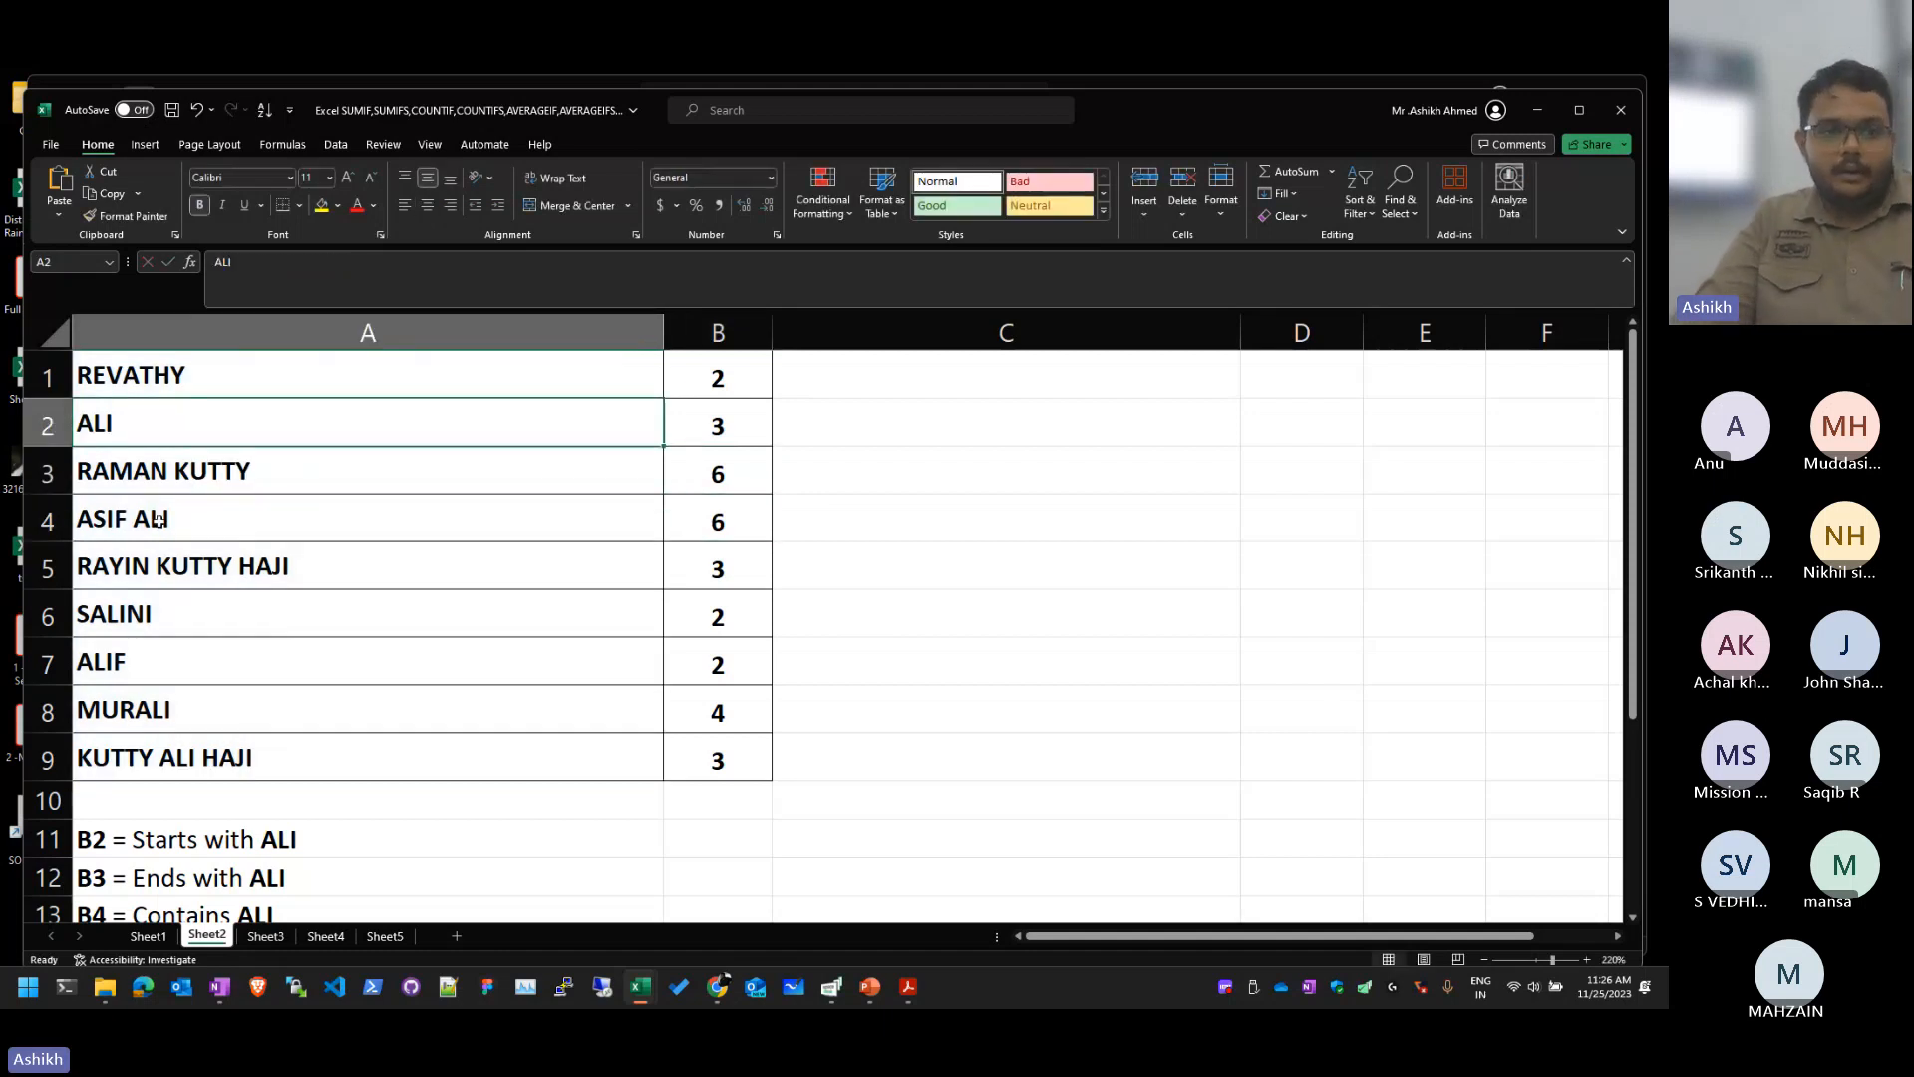
pyautogui.click(174, 527)
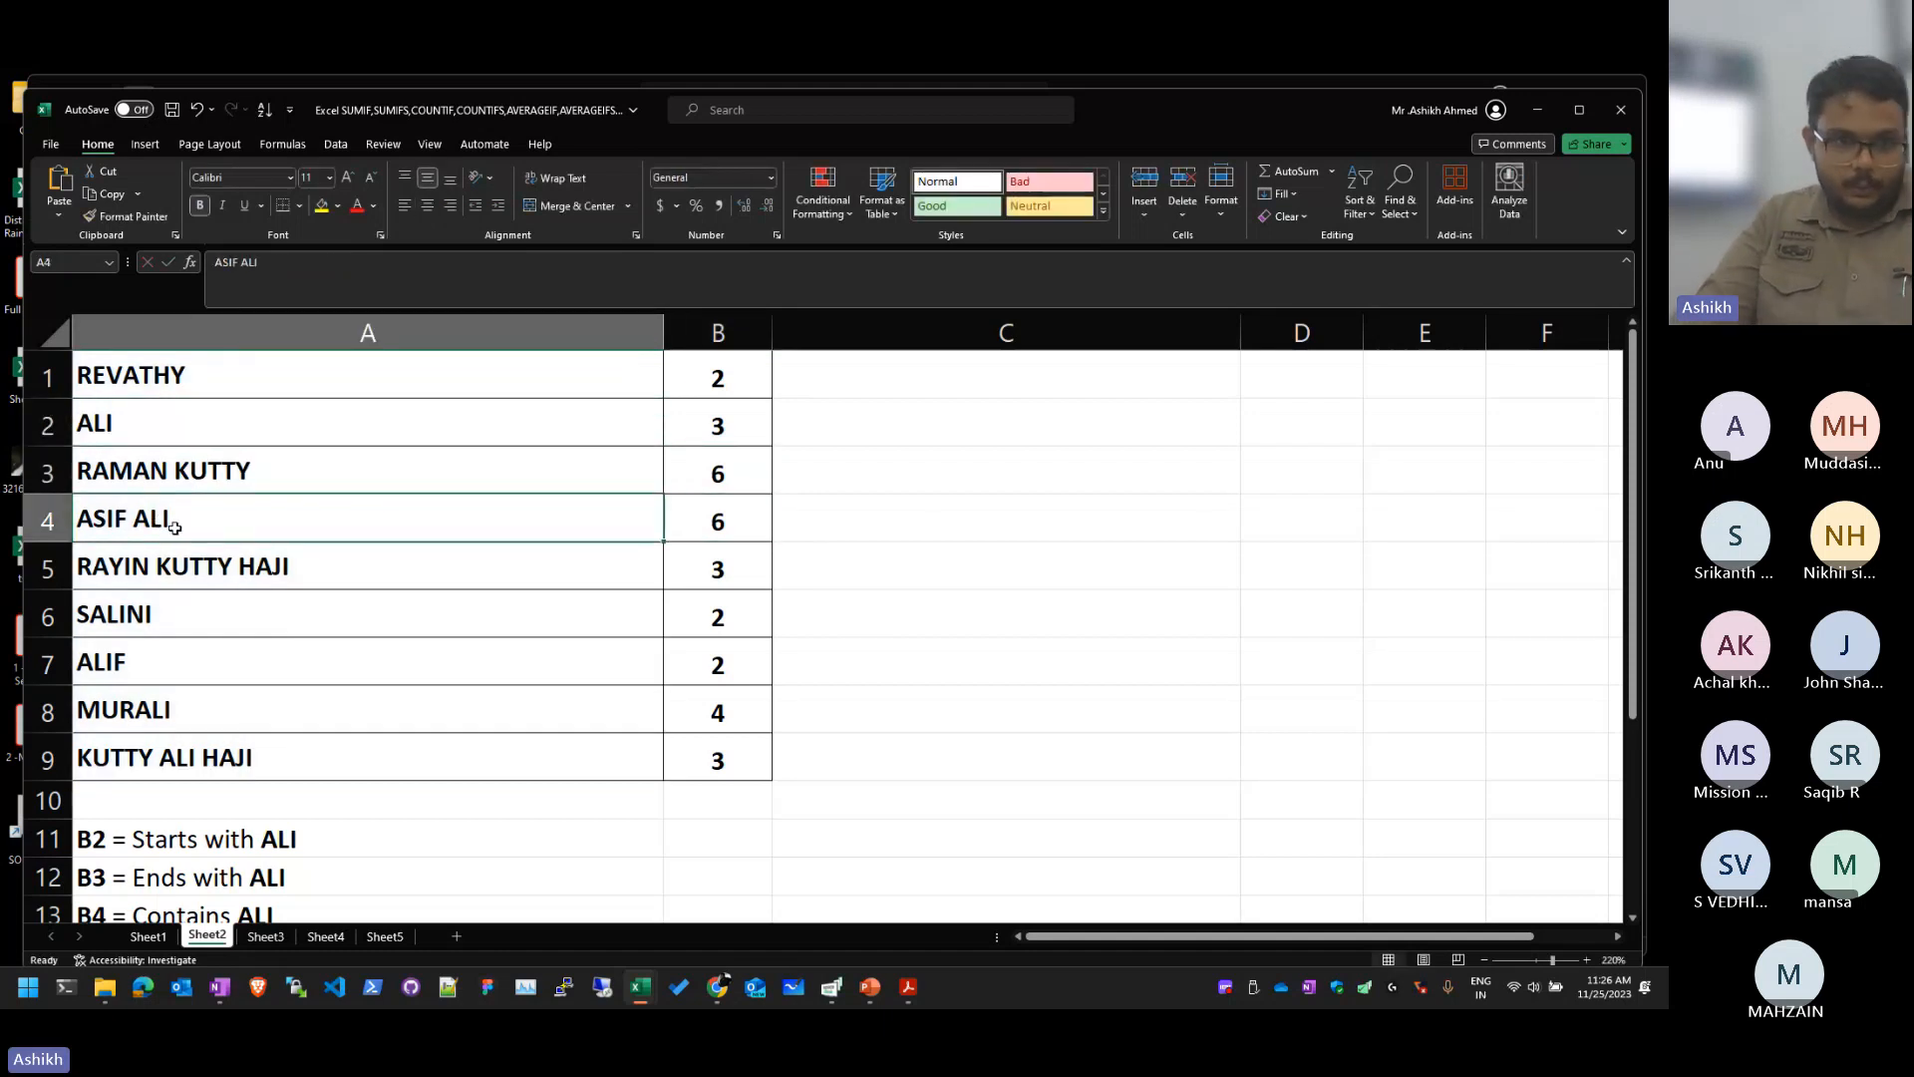
pyautogui.click(211, 670)
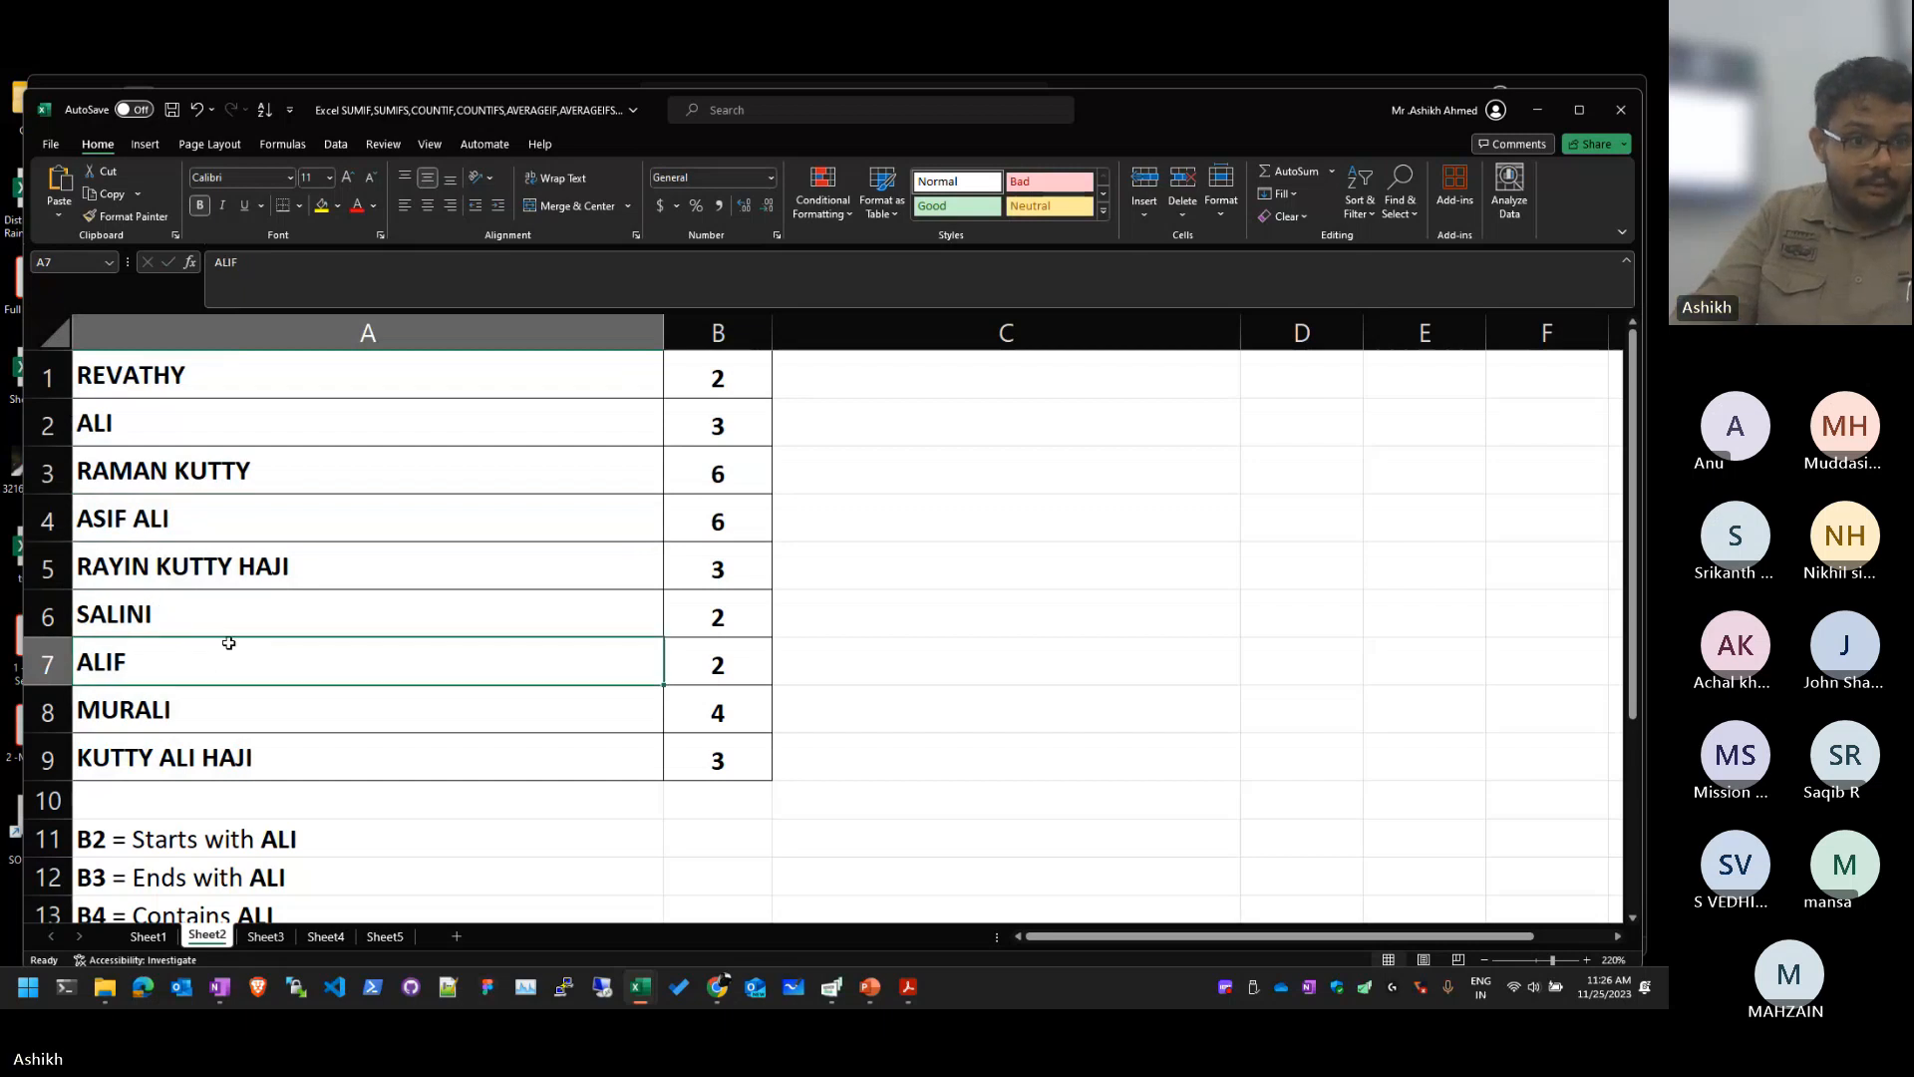
pyautogui.click(284, 634)
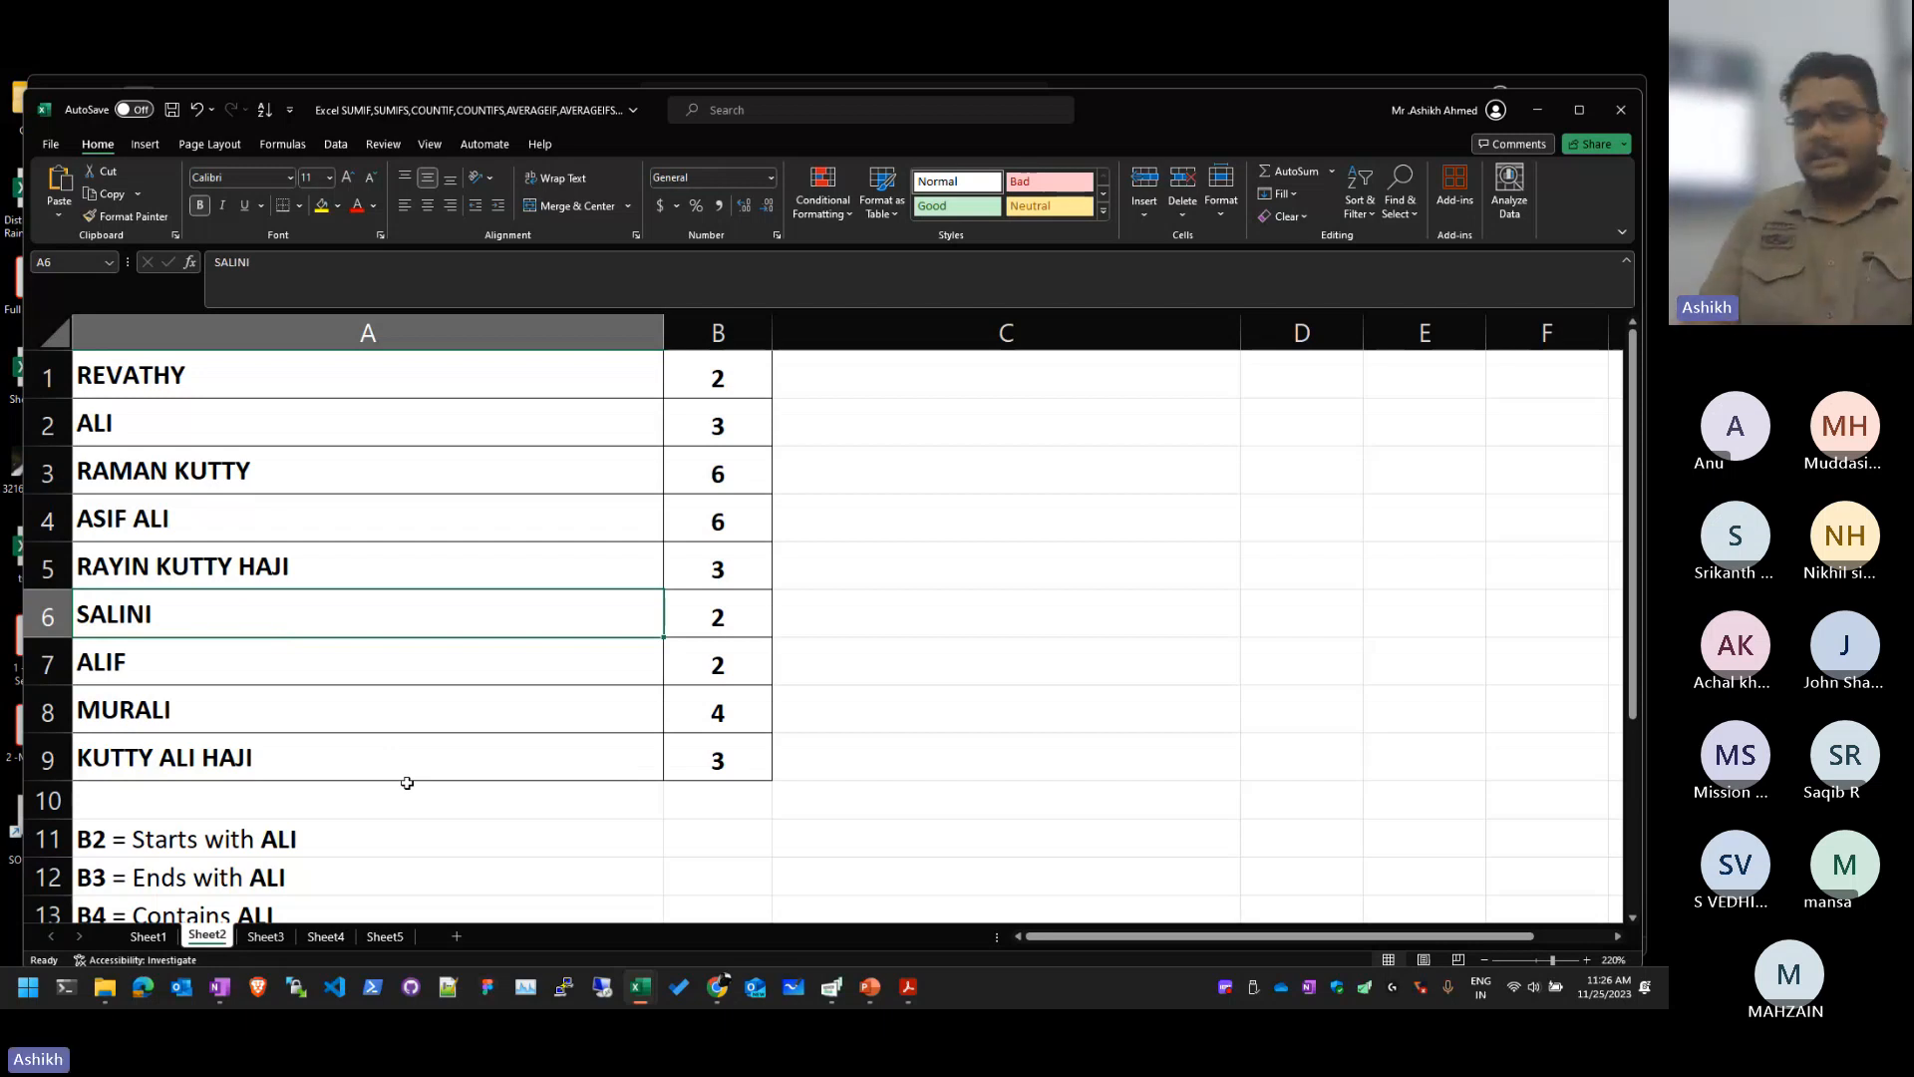
# Step: Check the text in A6 and the names in A2:A6 against the contains-ALI criterion
pyautogui.doubleClick(439, 611)
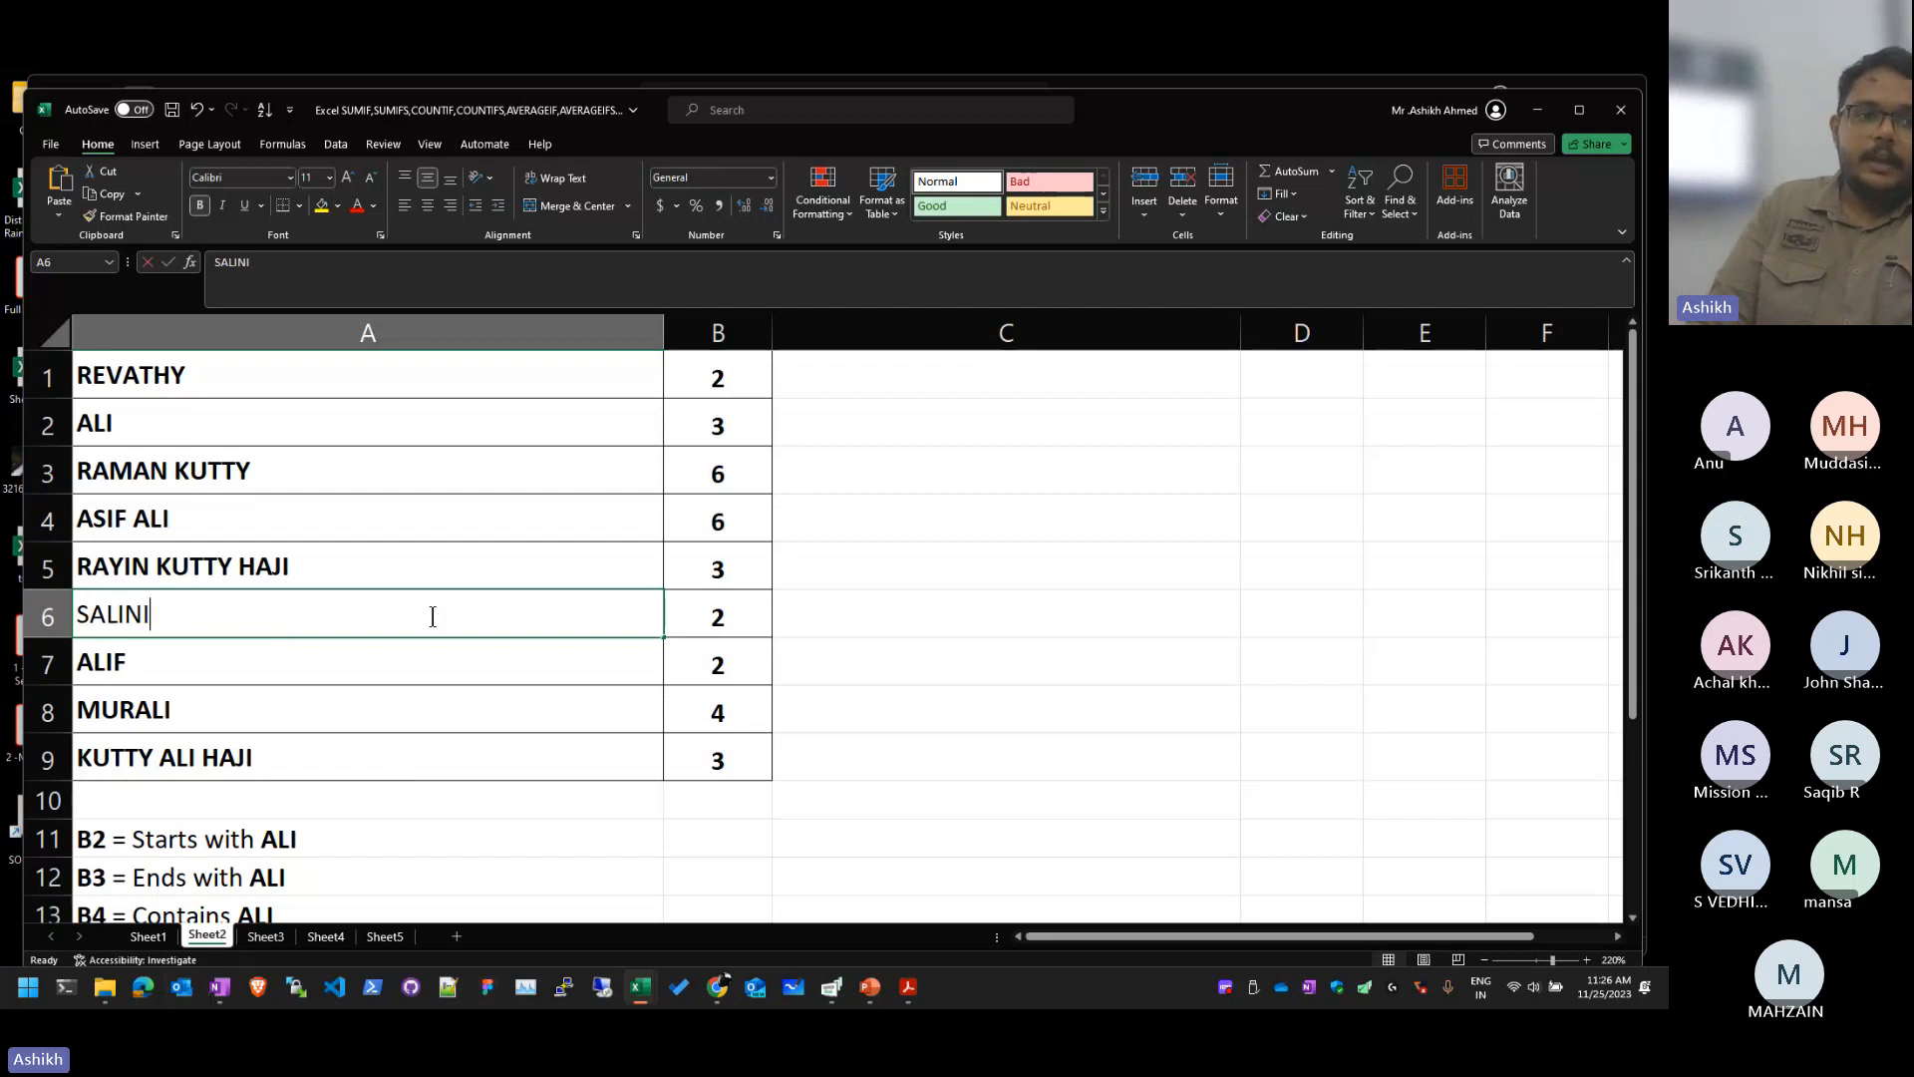
pyautogui.moveTo(91, 611); pyautogui.dragTo(123, 612)
pyautogui.press('Return')
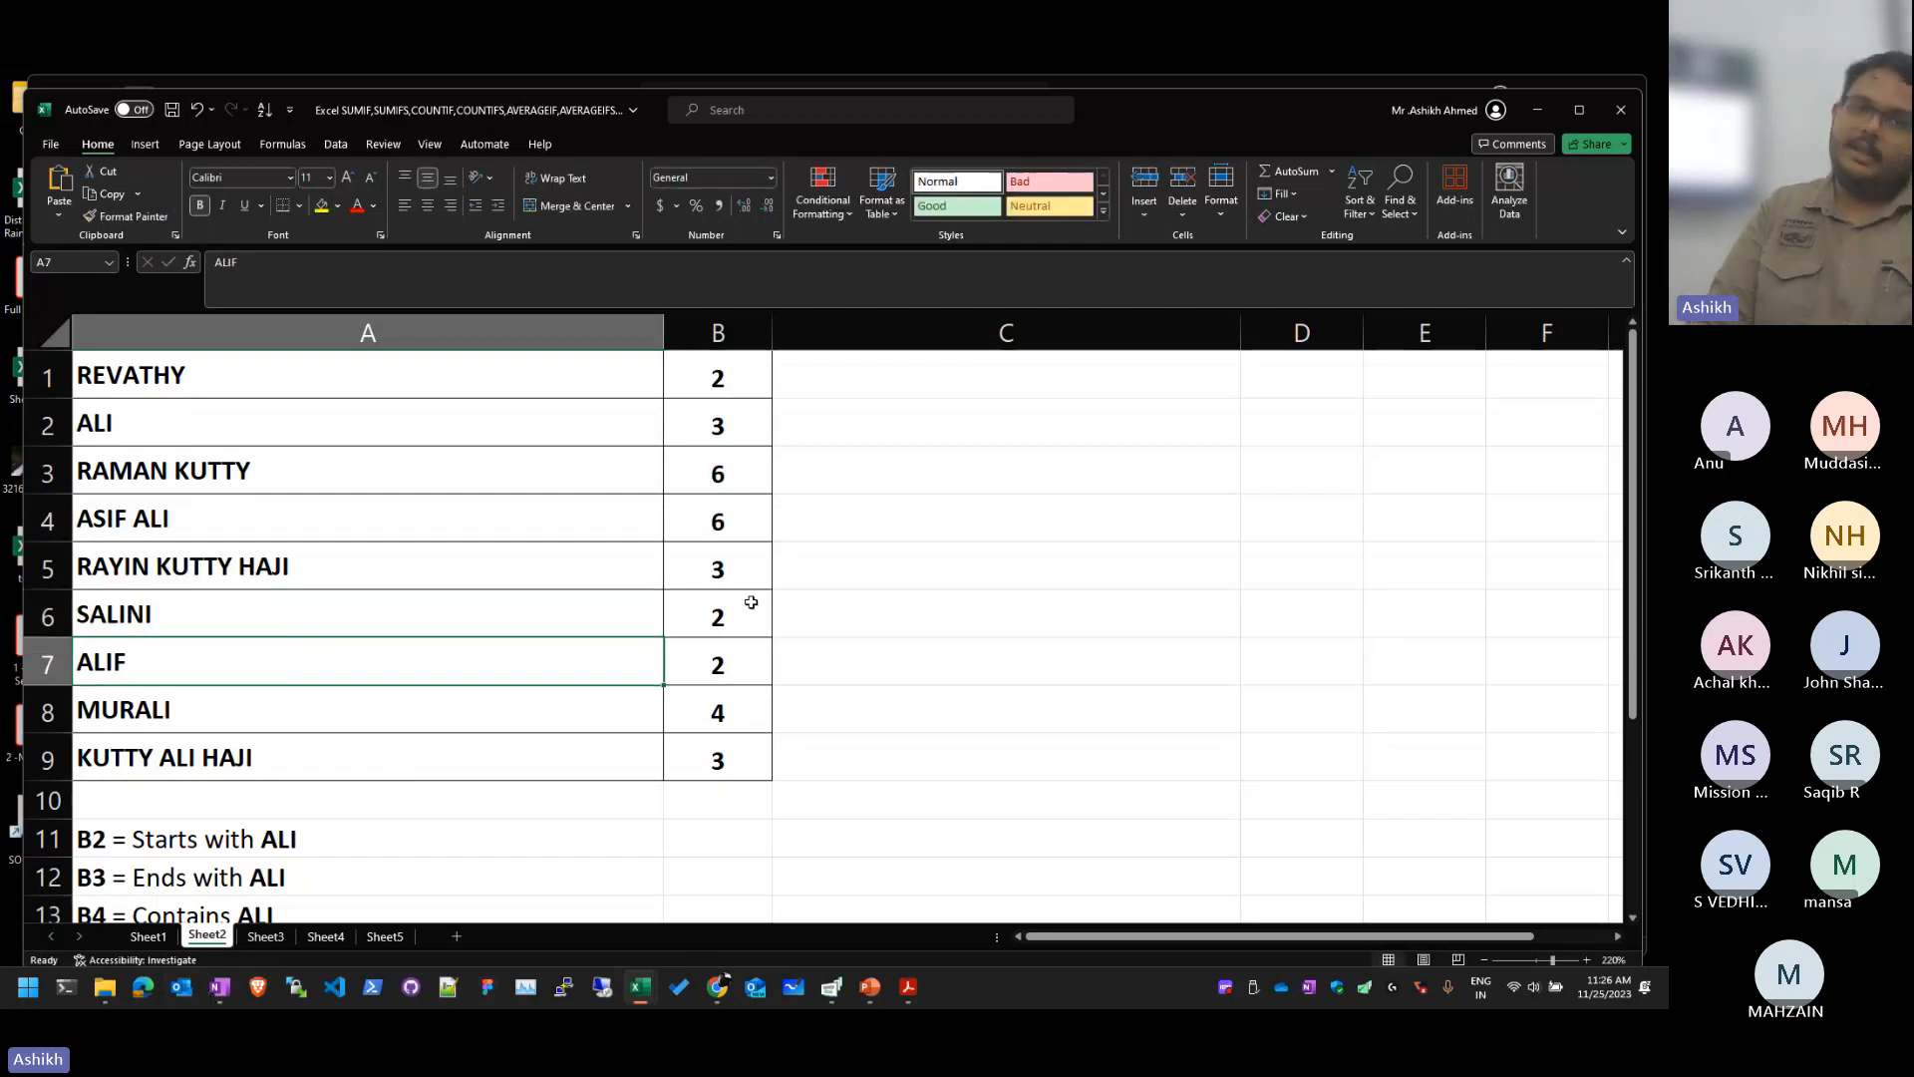
pyautogui.moveTo(522, 402); pyautogui.dragTo(570, 626)
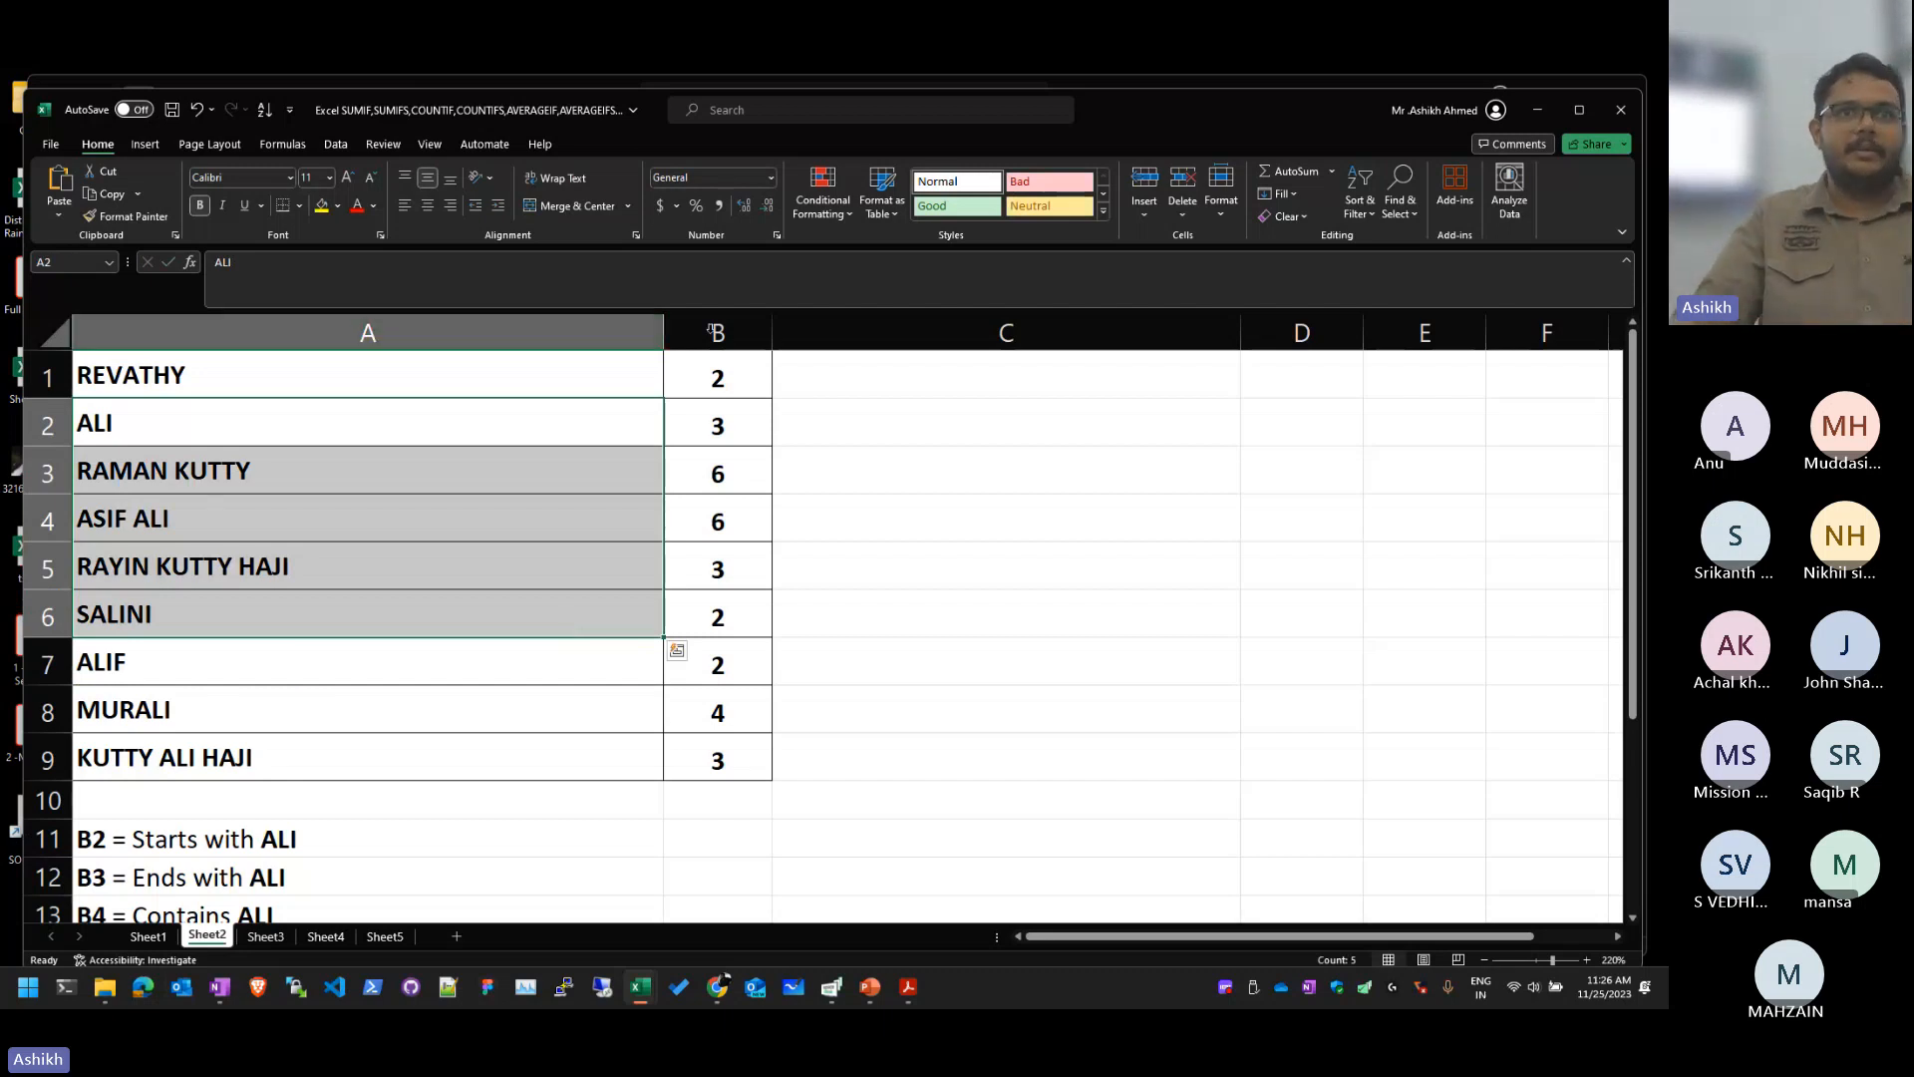
# Step: Review the starts-with-R note in A14 and the COUNTIF formulas in B7, B8 and B9
pyautogui.scroll(-2, 785, 598)
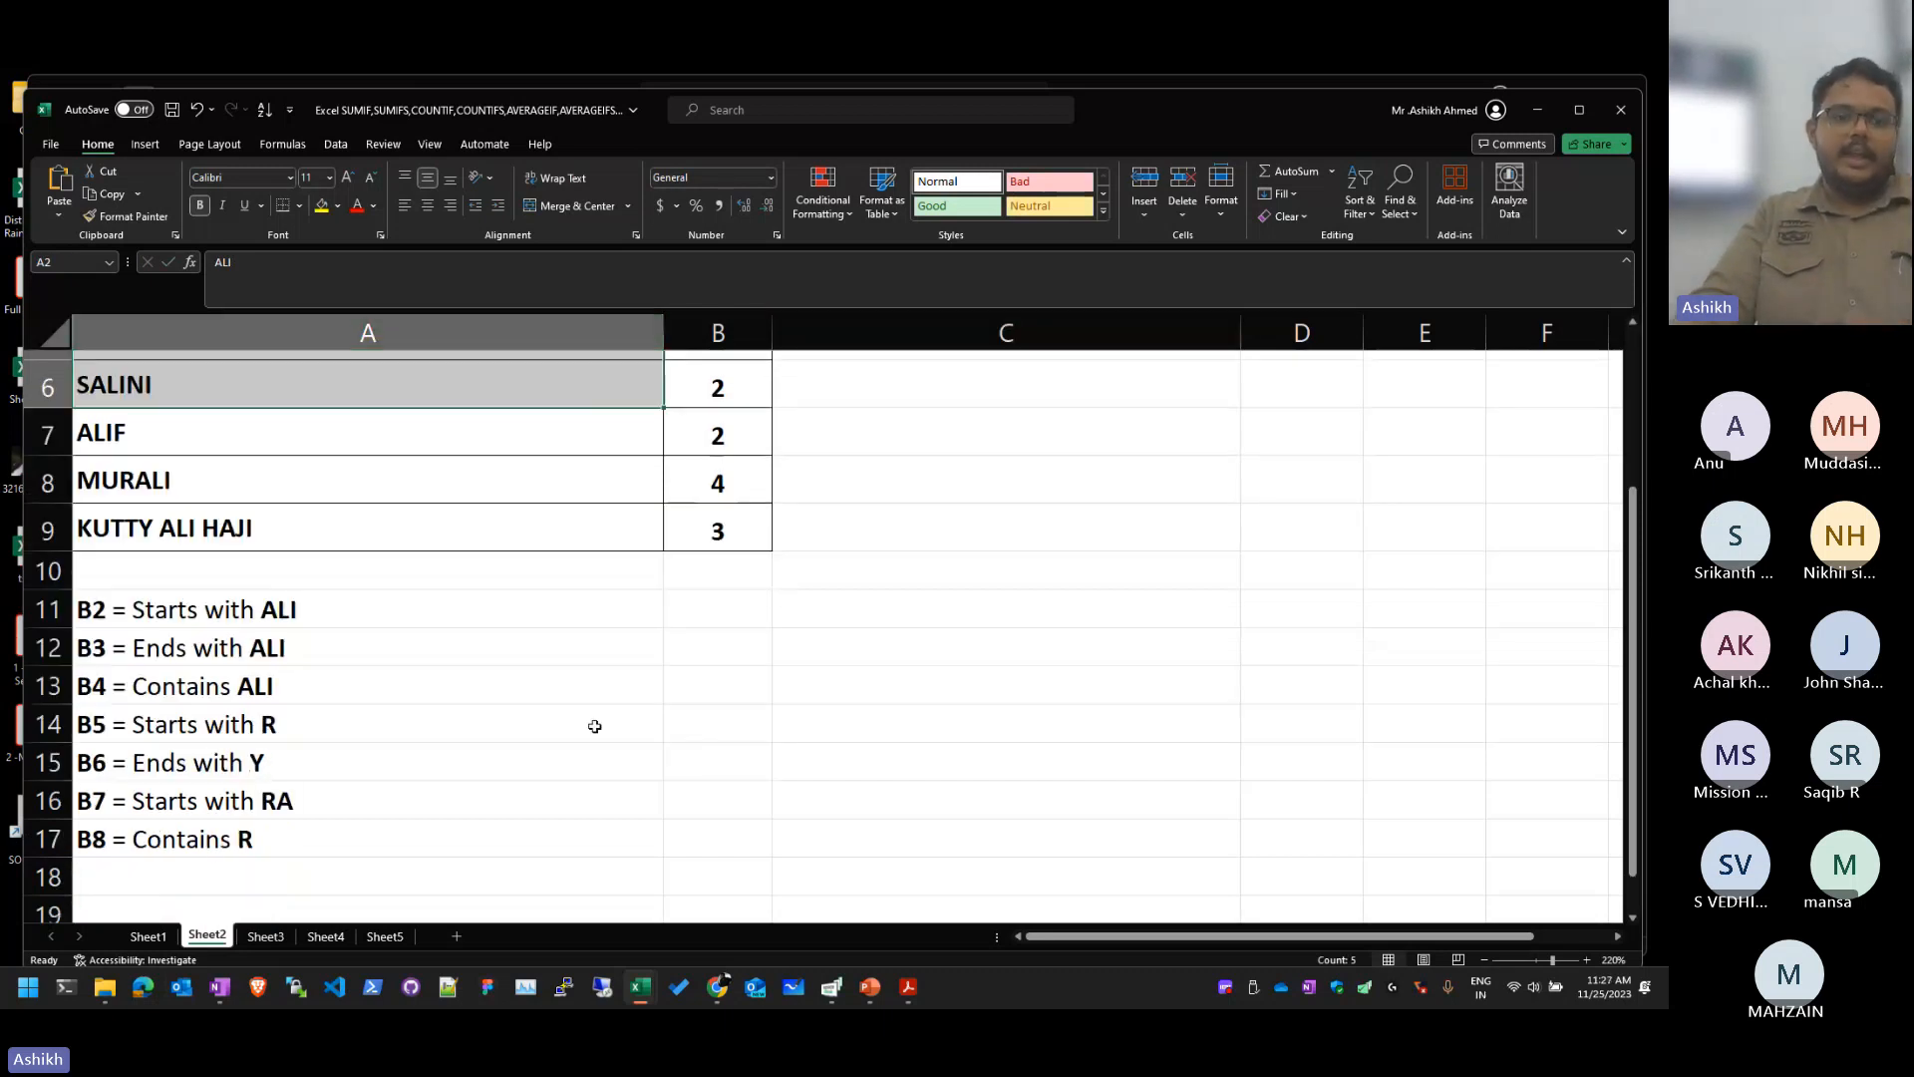
pyautogui.click(487, 765)
pyautogui.click(351, 722)
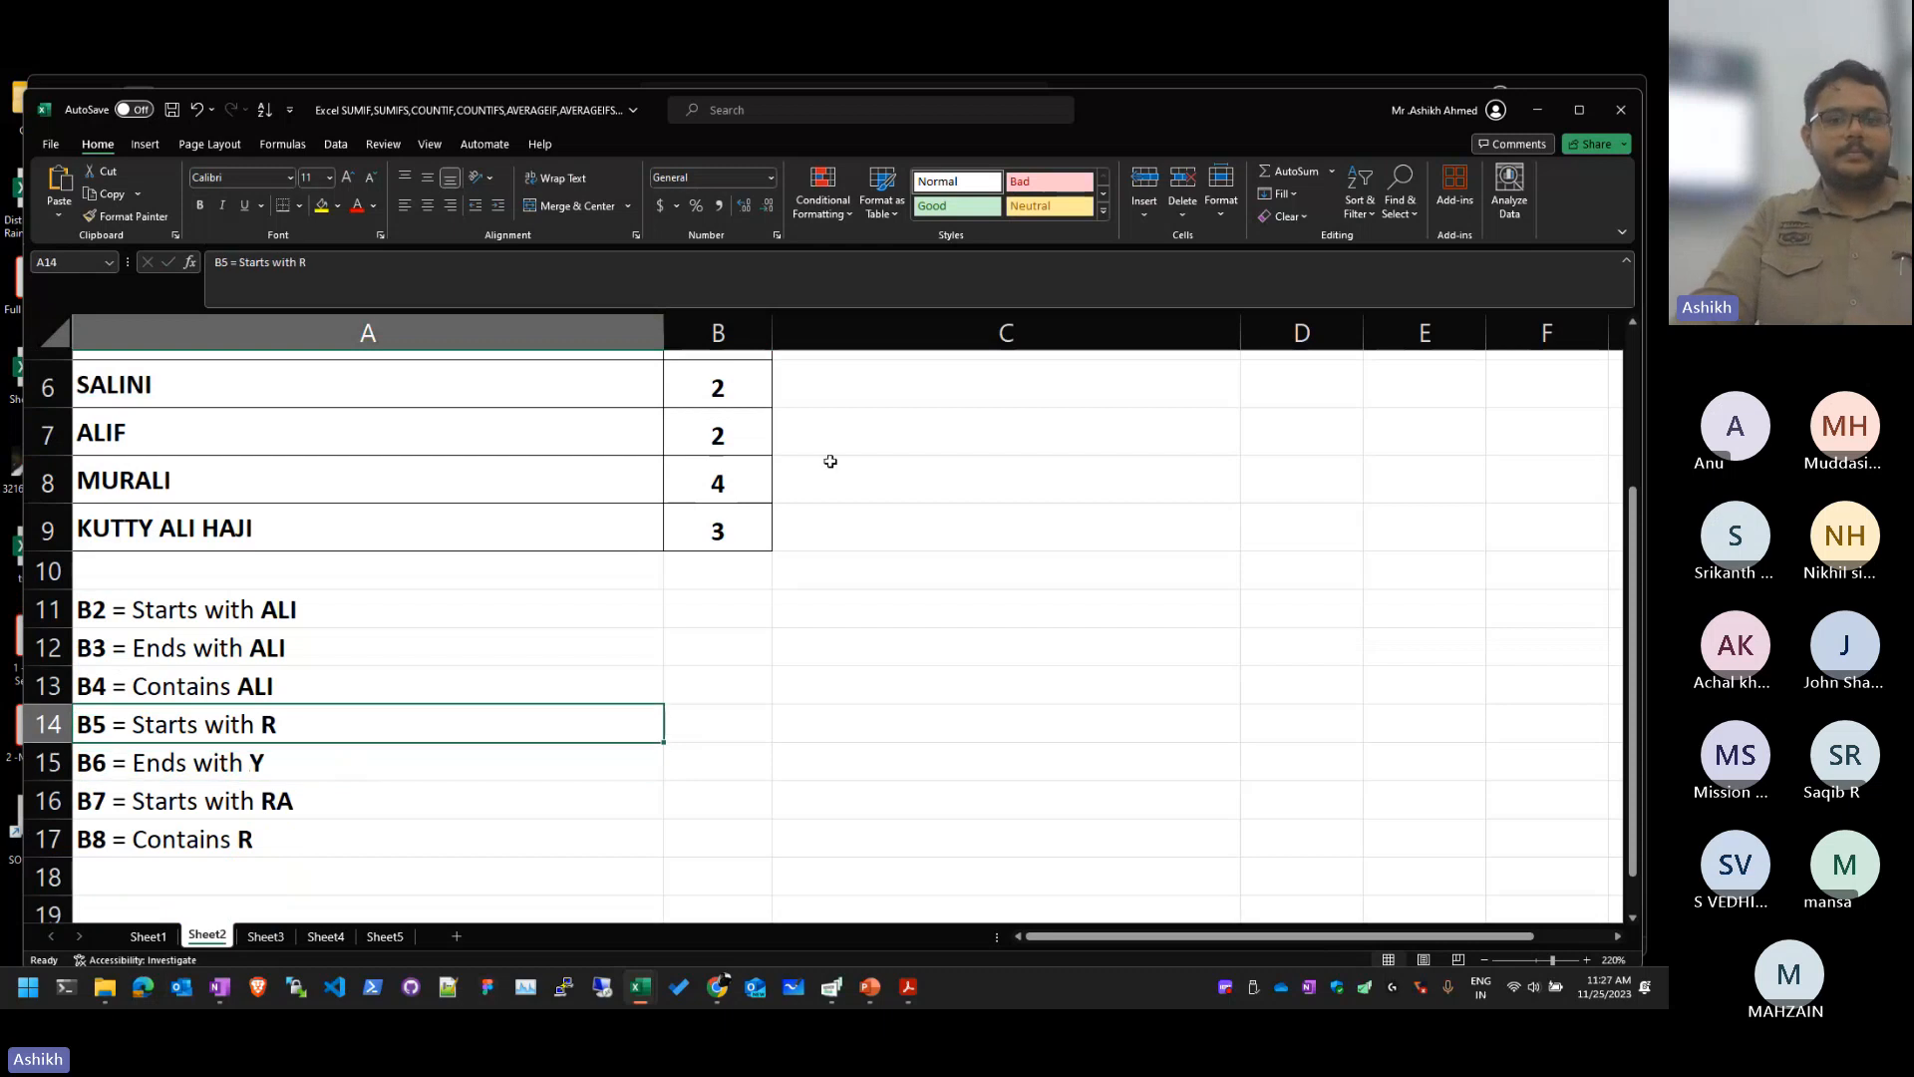
pyautogui.click(746, 437)
pyautogui.click(742, 485)
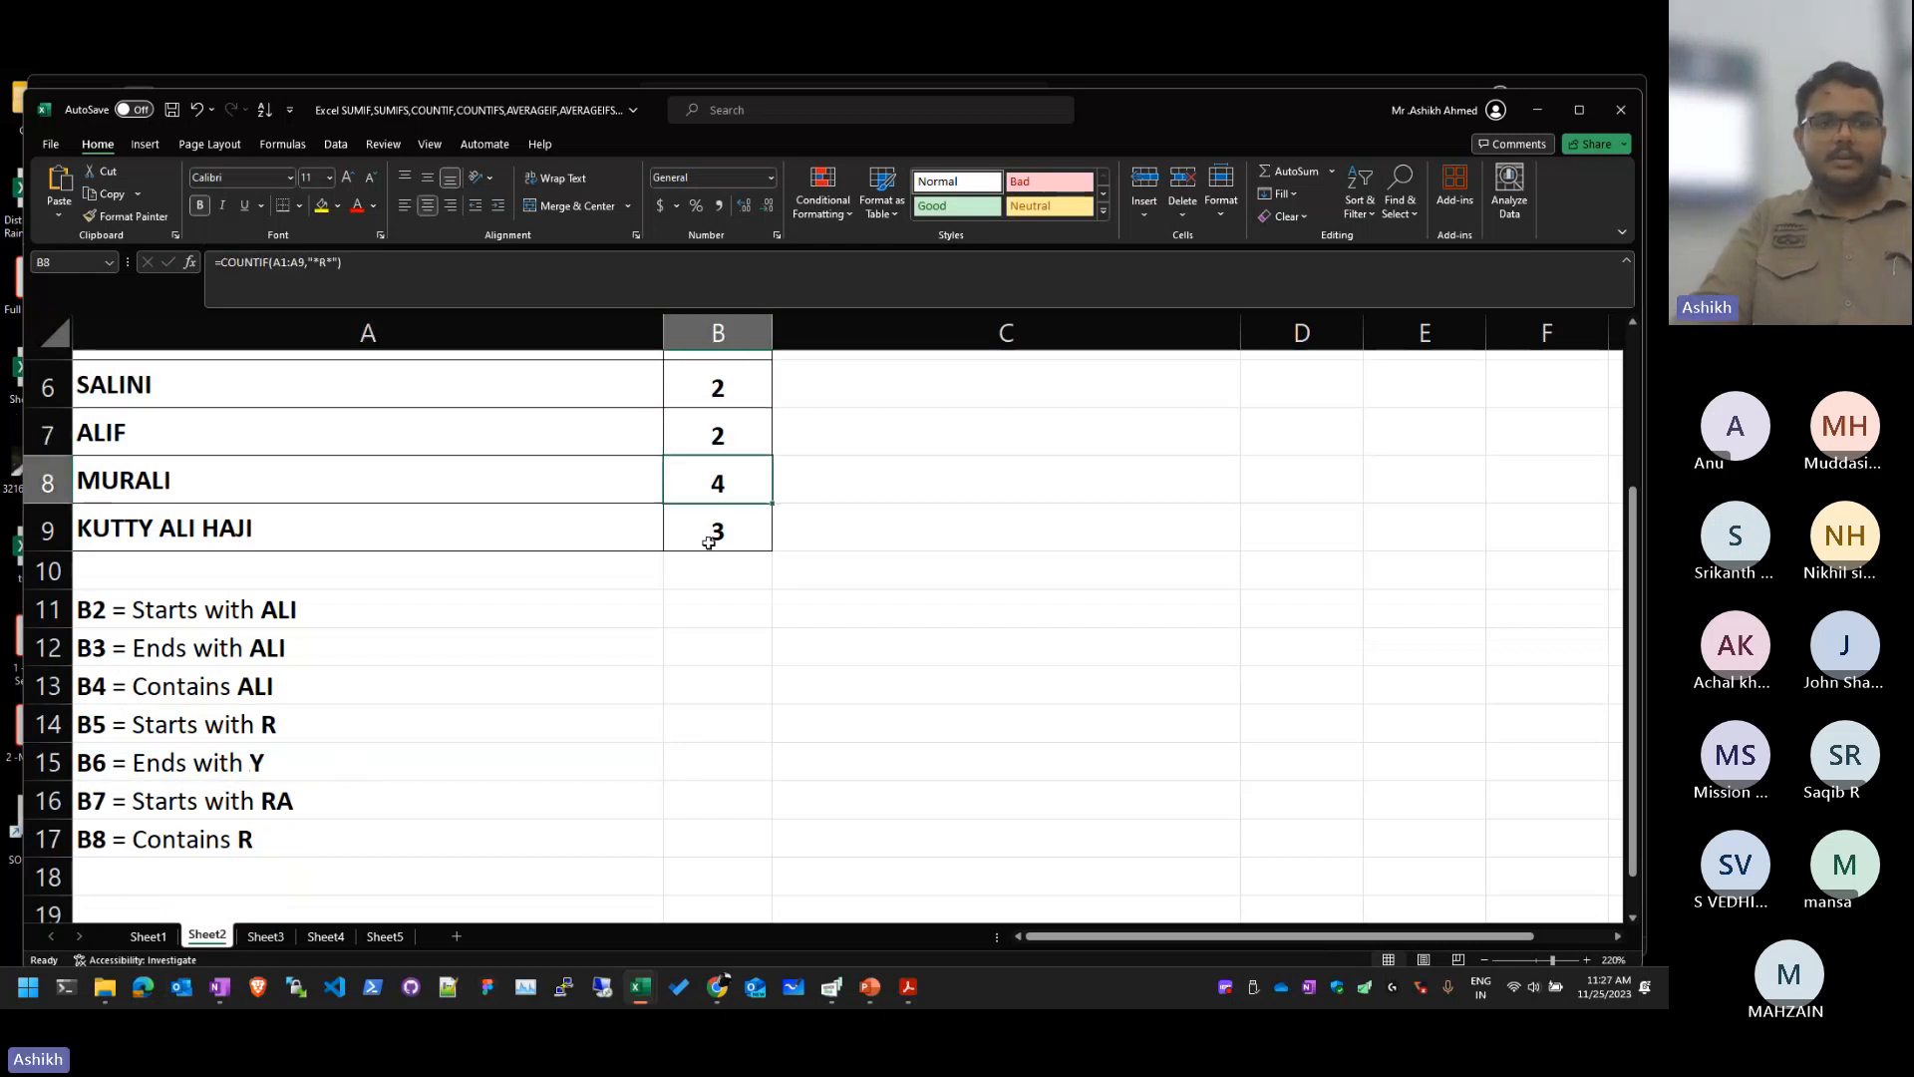
pyautogui.click(716, 533)
pyautogui.click(721, 438)
pyautogui.scroll(2, 761, 564)
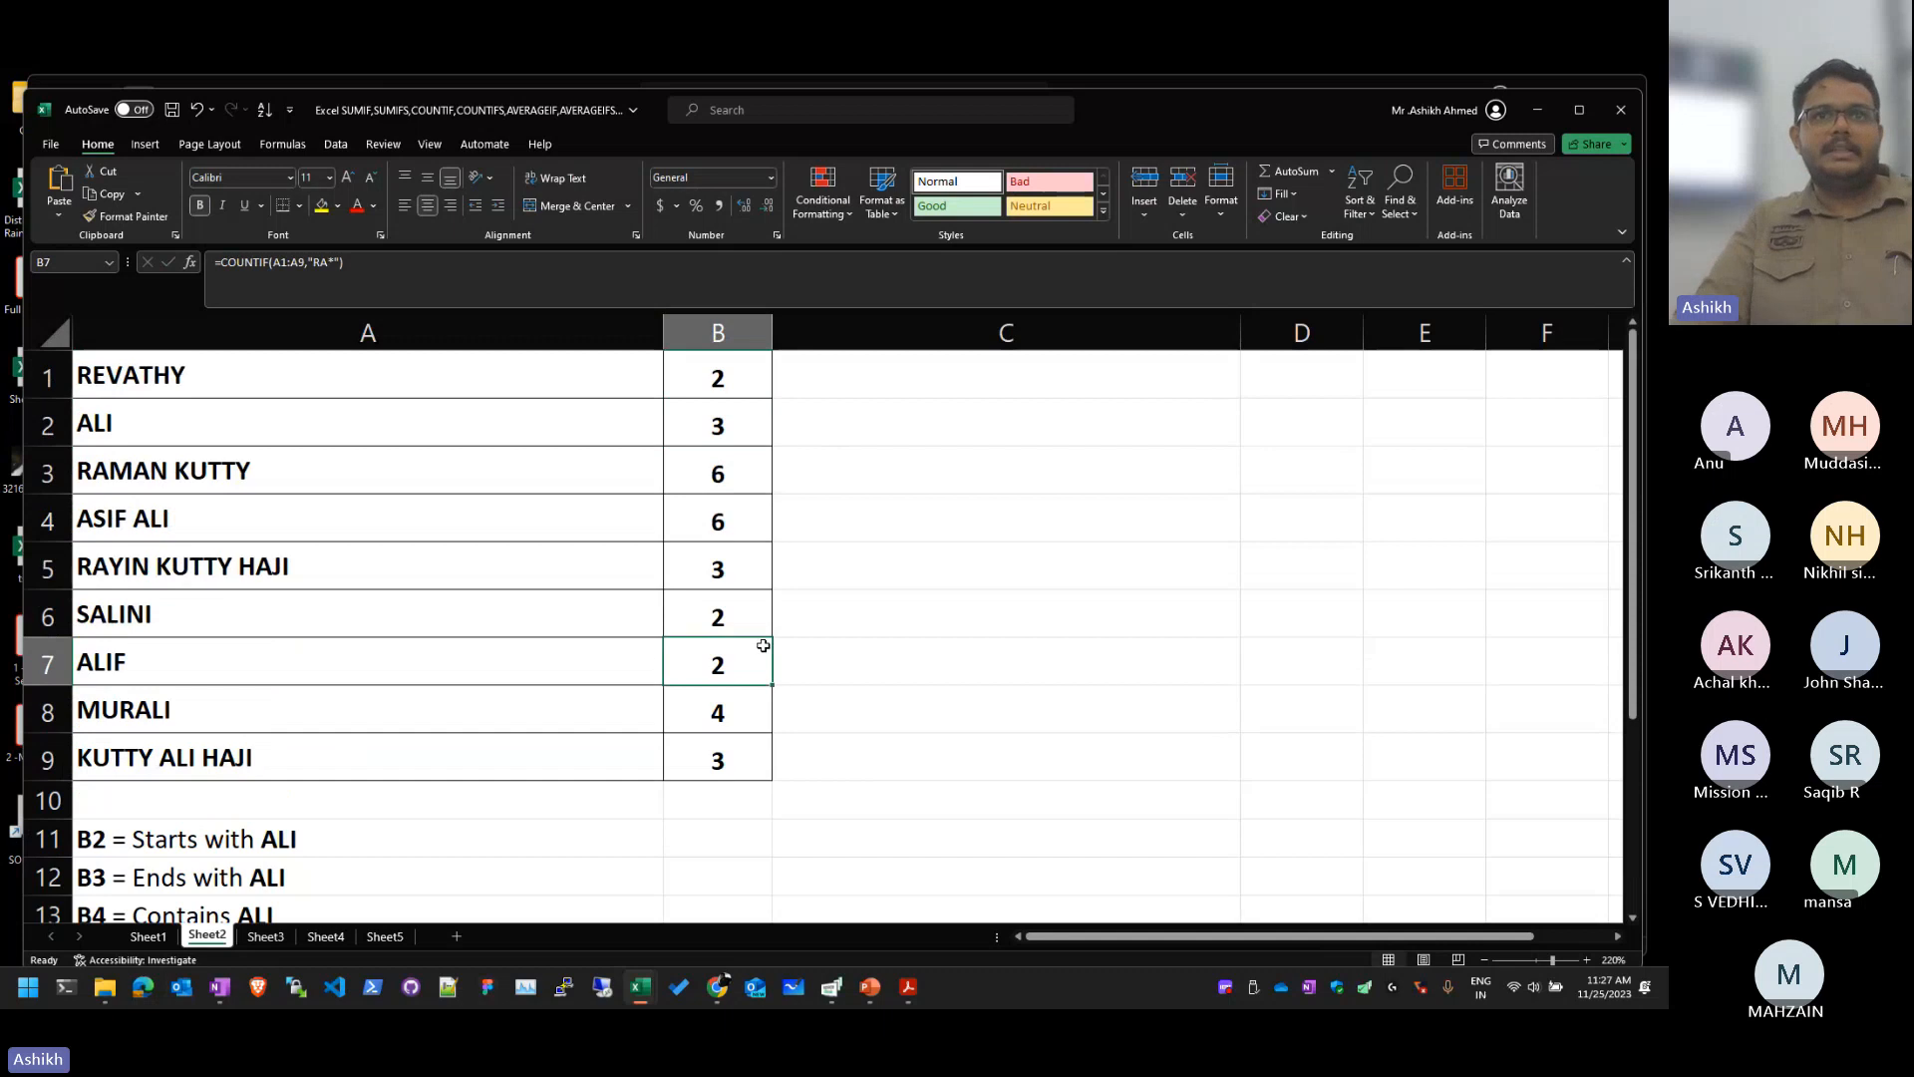
# Step: Undo the practice edits on Sheet2 until the red COUNTIF formula texts in C1:C9 are restored
pyautogui.click(1106, 532)
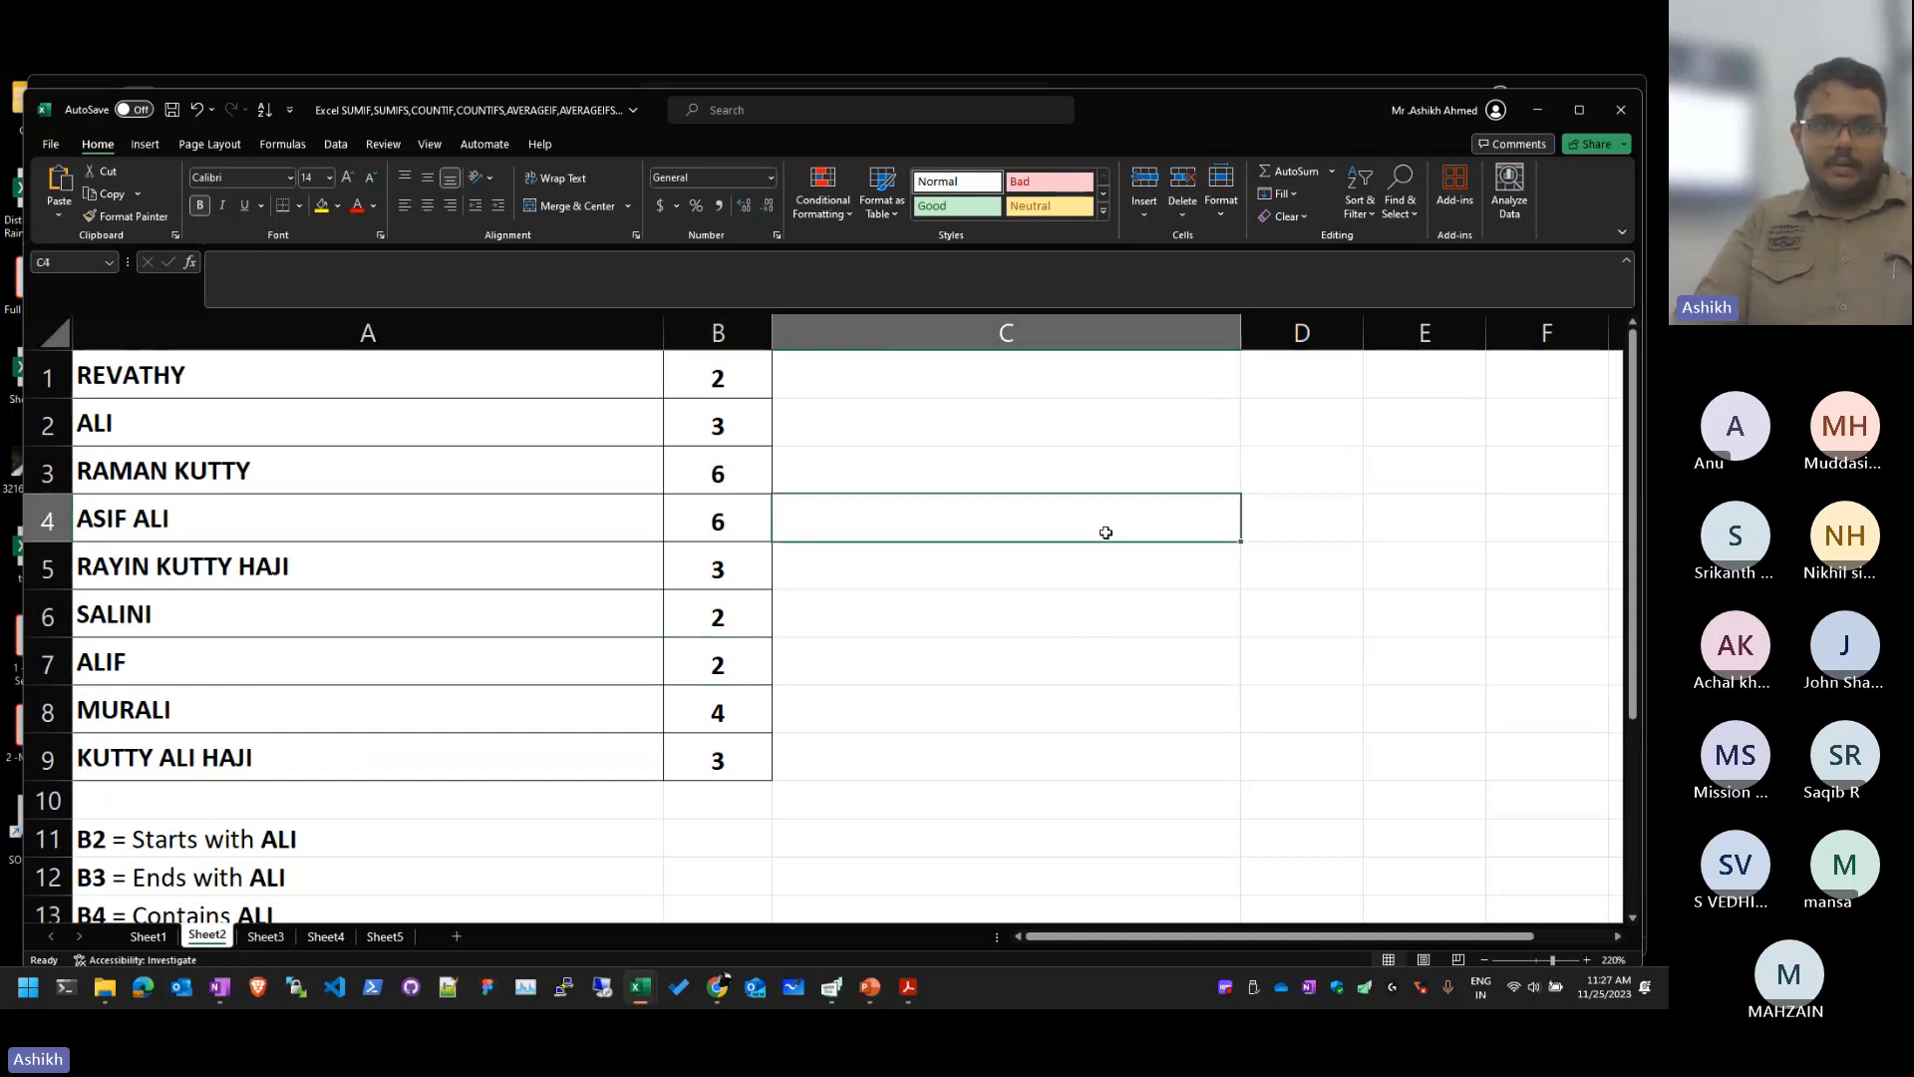
pyautogui.hotkey('ctrl', 'z')
pyautogui.hotkey('ctrl', 'z')
pyautogui.hotkey('ctrl', 'z')
pyautogui.hotkey('ctrl', 'z')
pyautogui.hotkey('ctrl', 'z')
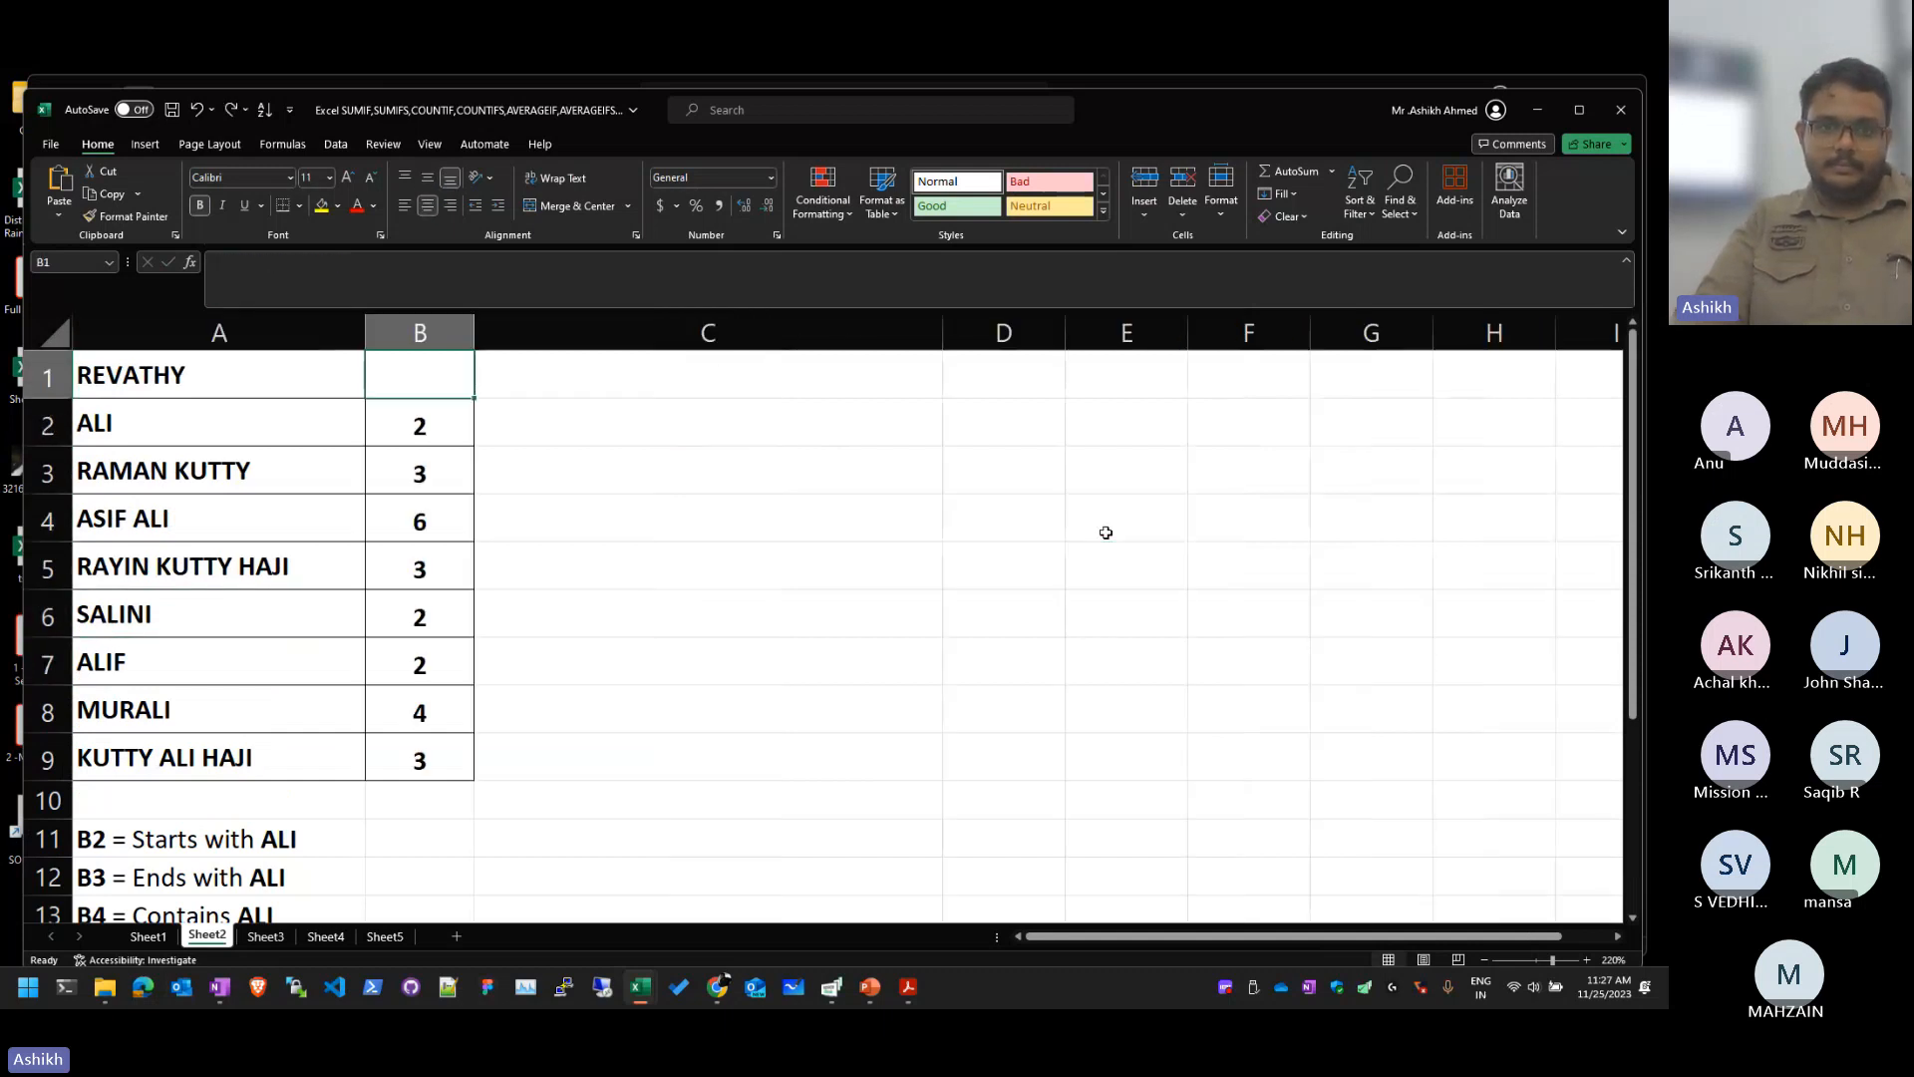
pyautogui.scroll(-3, 1105, 532)
pyautogui.hotkey('ctrl', 'z')
pyautogui.hotkey('ctrl', 'z')
pyautogui.hotkey('ctrl', 'z')
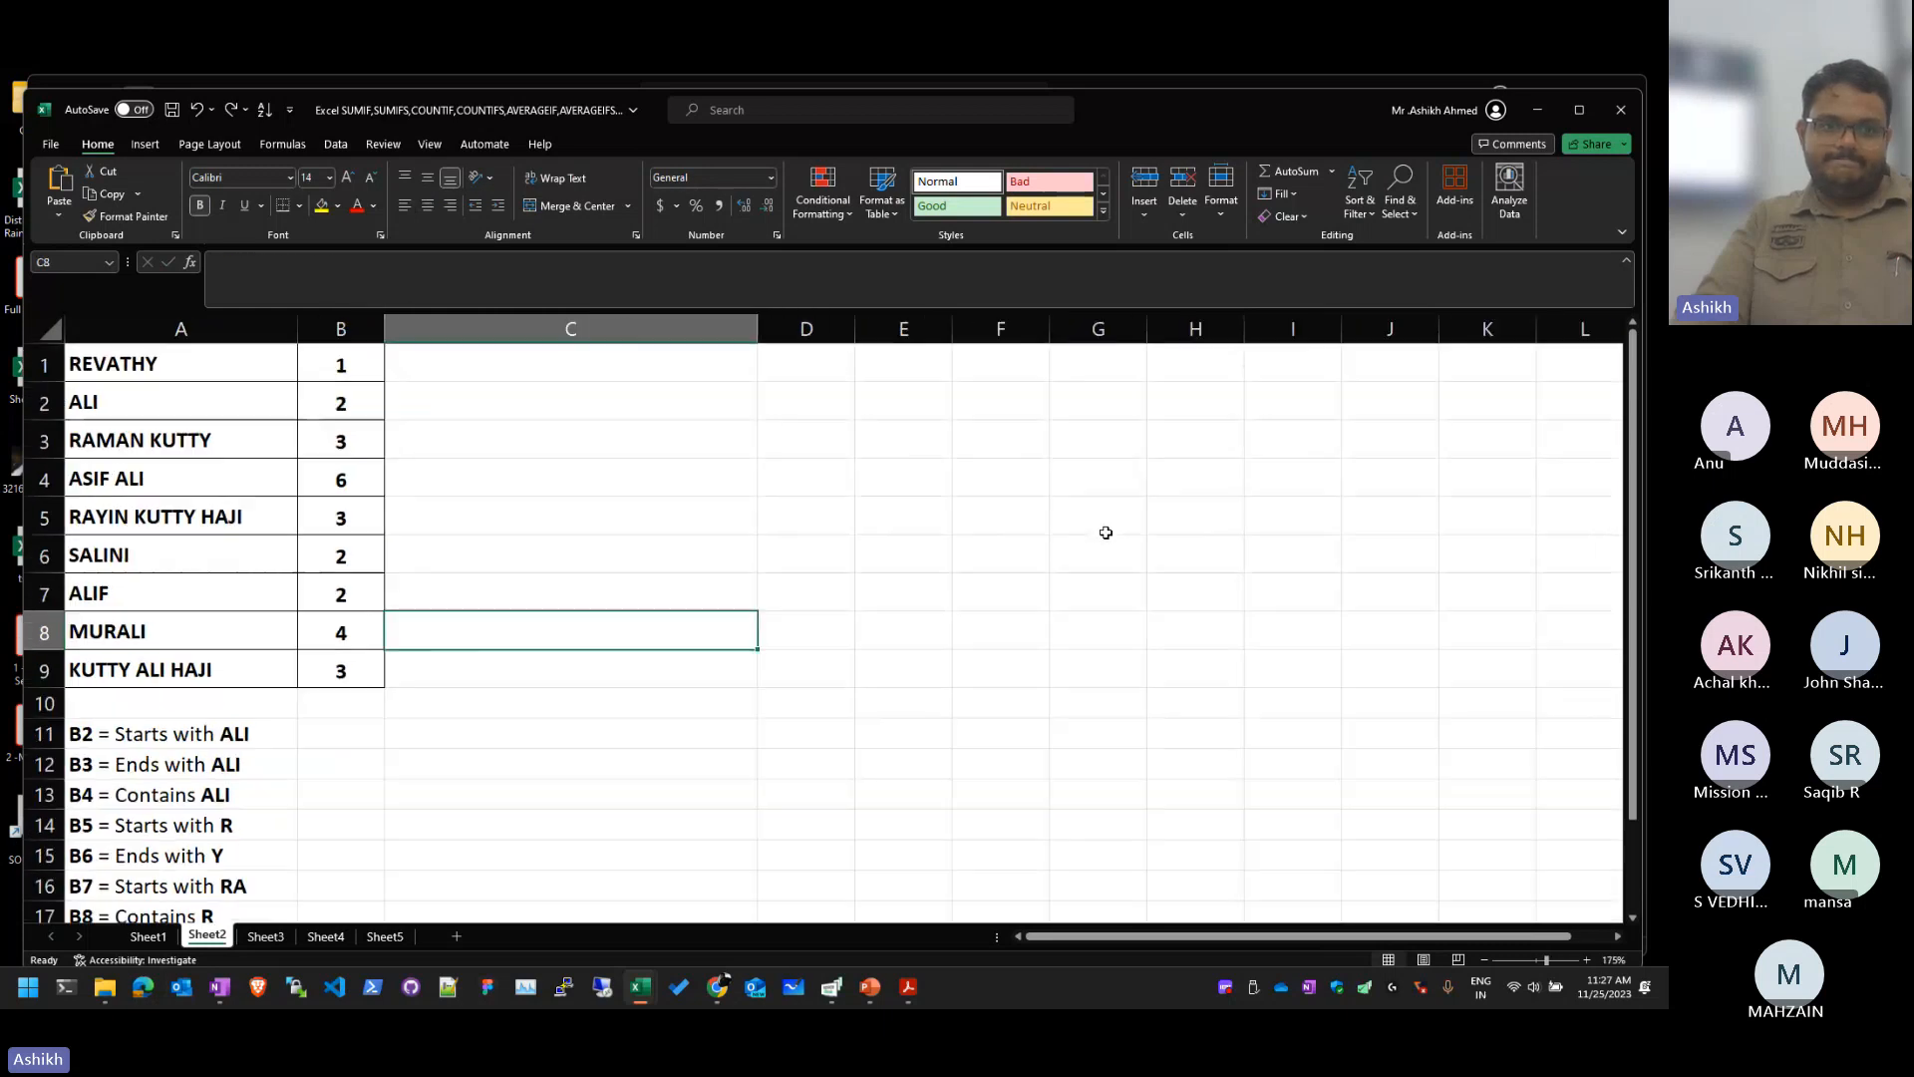
pyautogui.hotkey('ctrl', 'z')
pyautogui.hotkey('ctrl', 'z')
pyautogui.hotkey('ctrl', 'z')
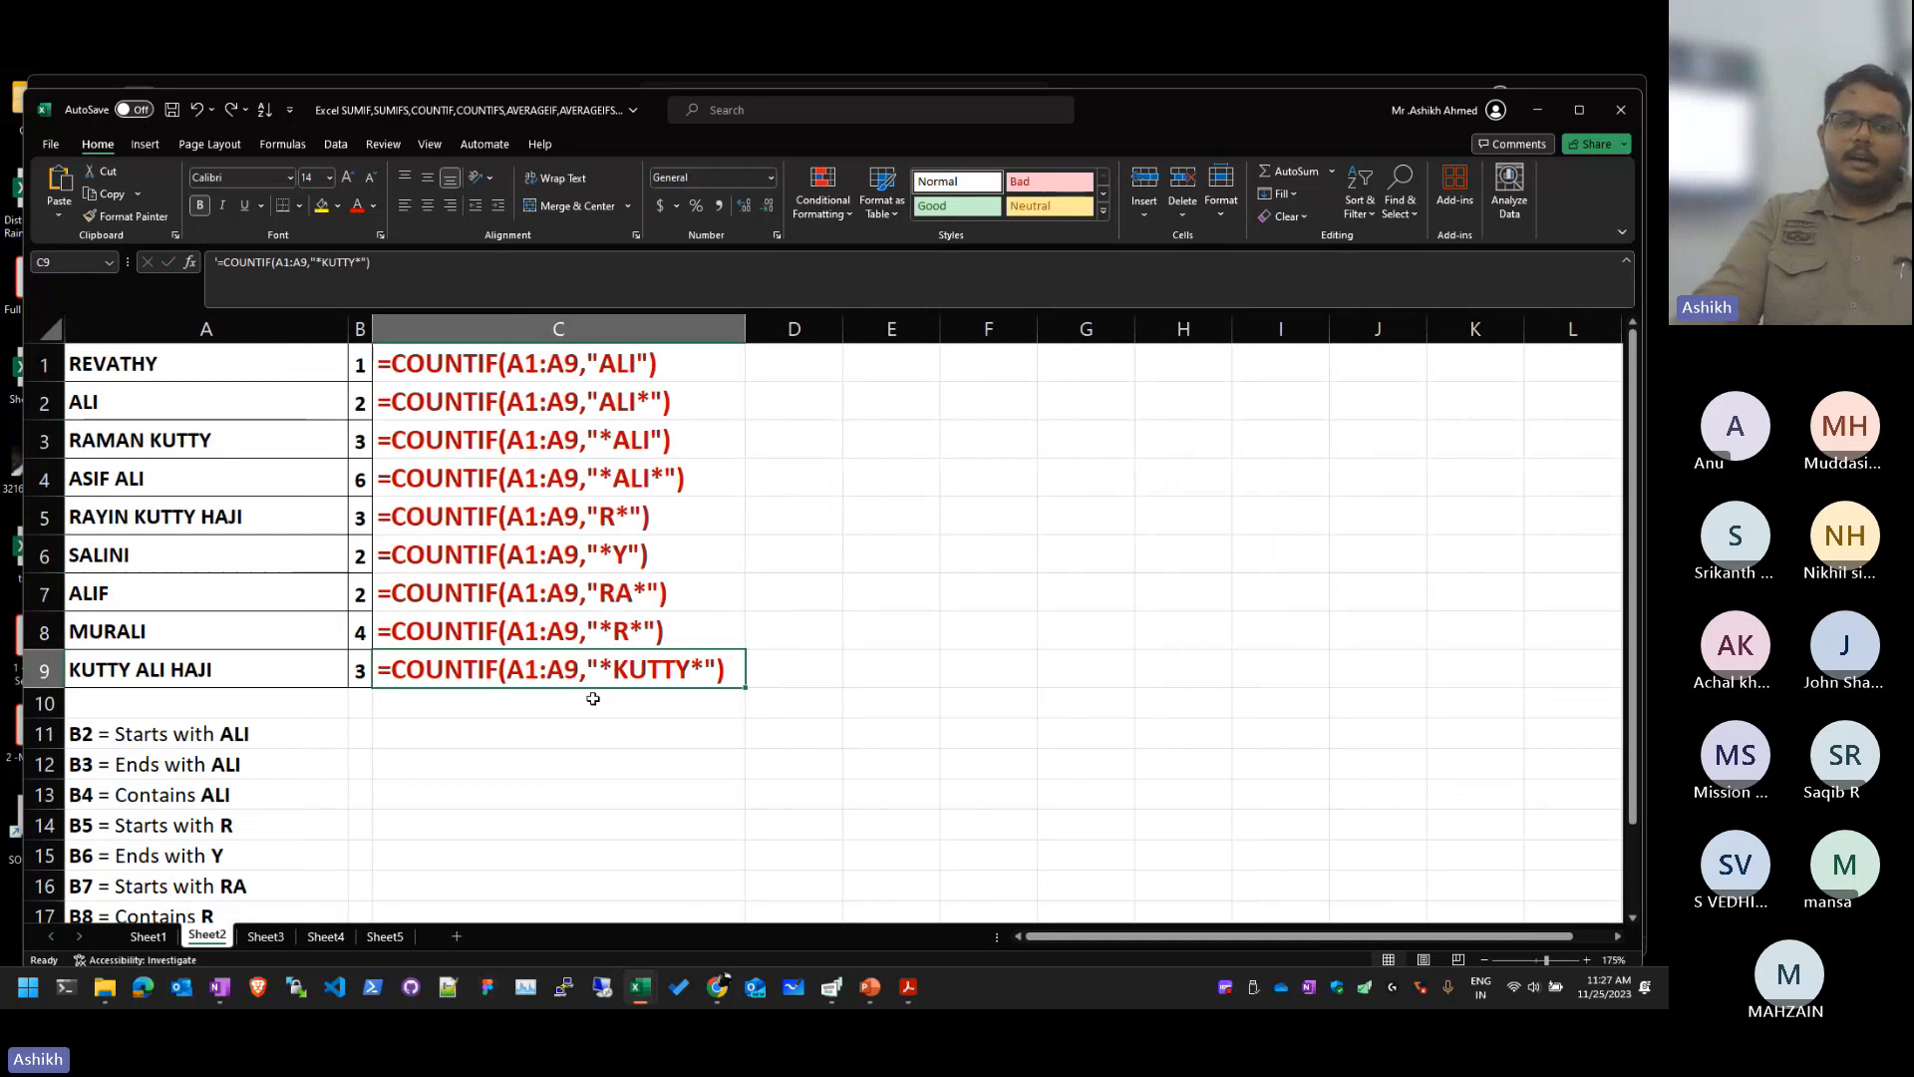
# Step: Inspect the formula texts in C8 and C7, highlighting the "RA*" criterion in C7
pyautogui.scroll(-1, 469, 760)
pyautogui.scroll(1, 603, 734)
pyautogui.click(678, 639)
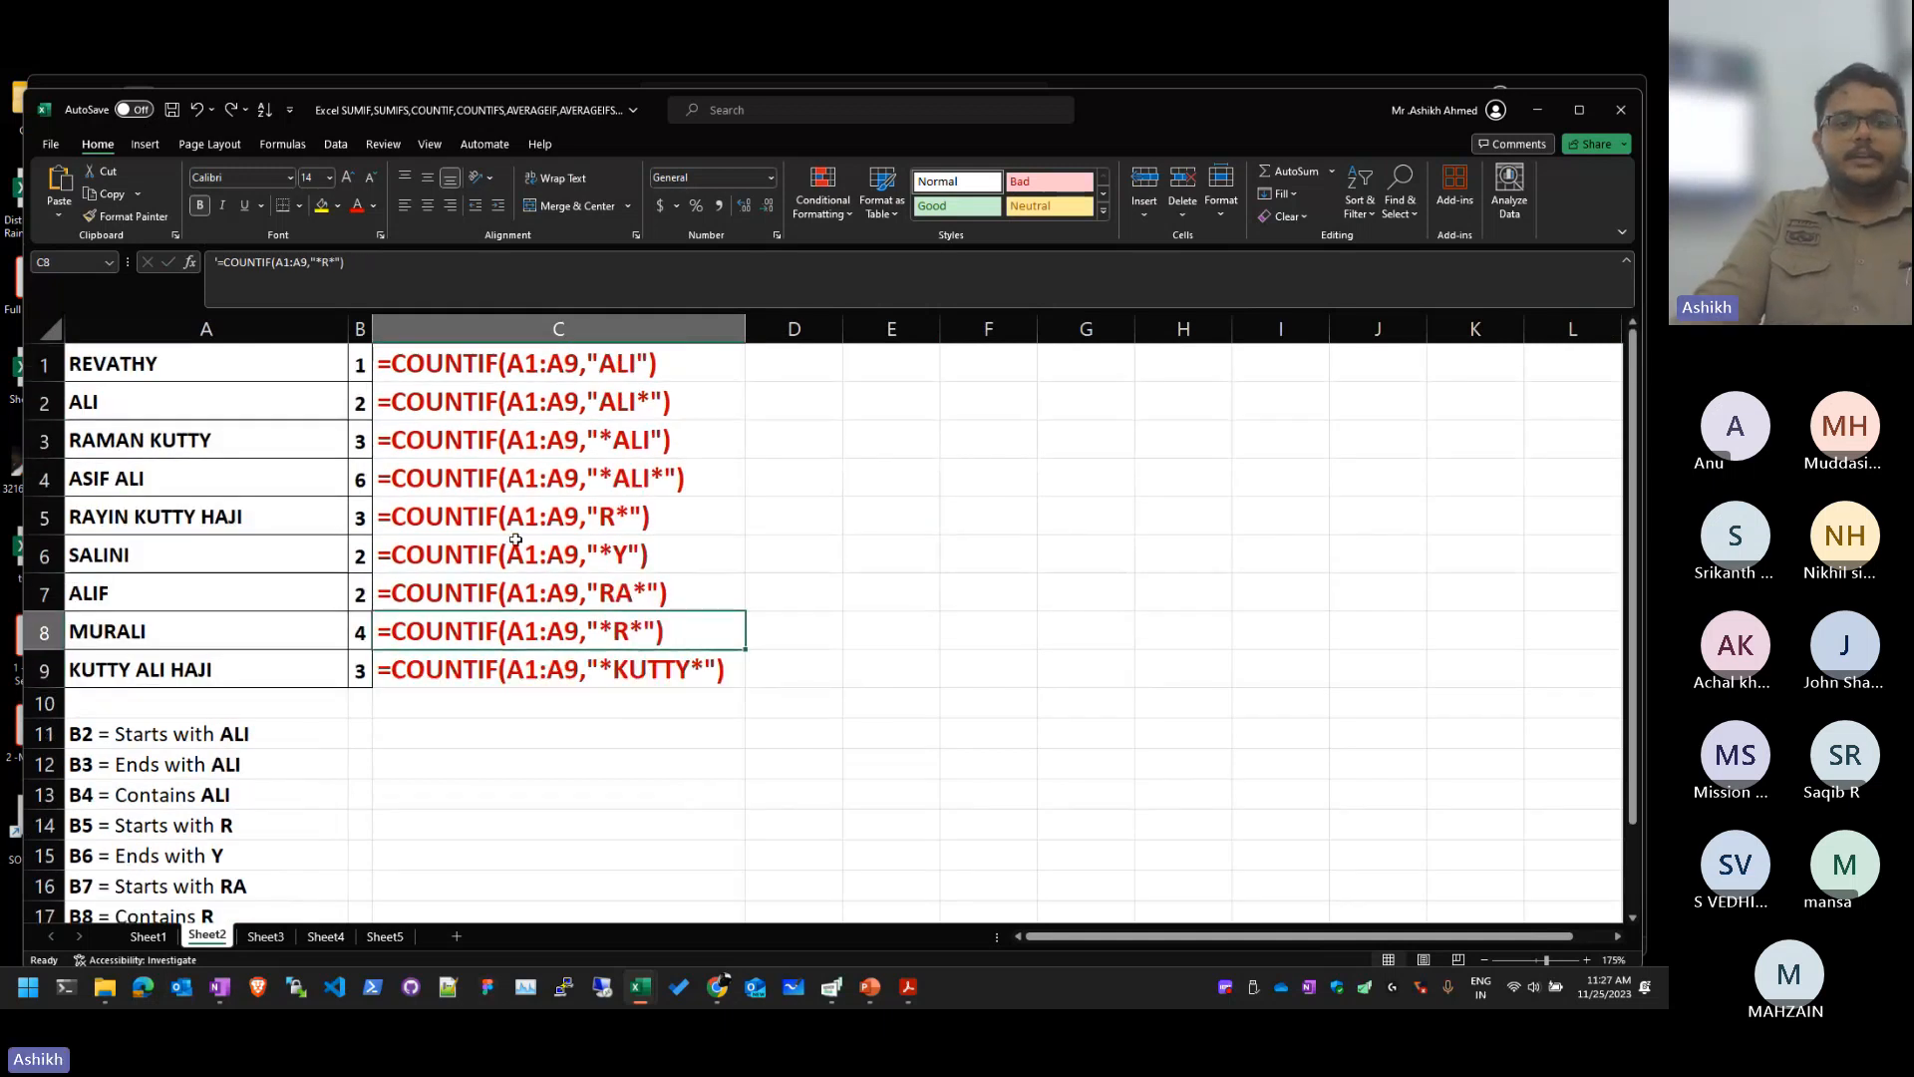
pyautogui.keyDown('ctrl'); pyautogui.scroll(3, 516, 539); pyautogui.keyUp('ctrl')
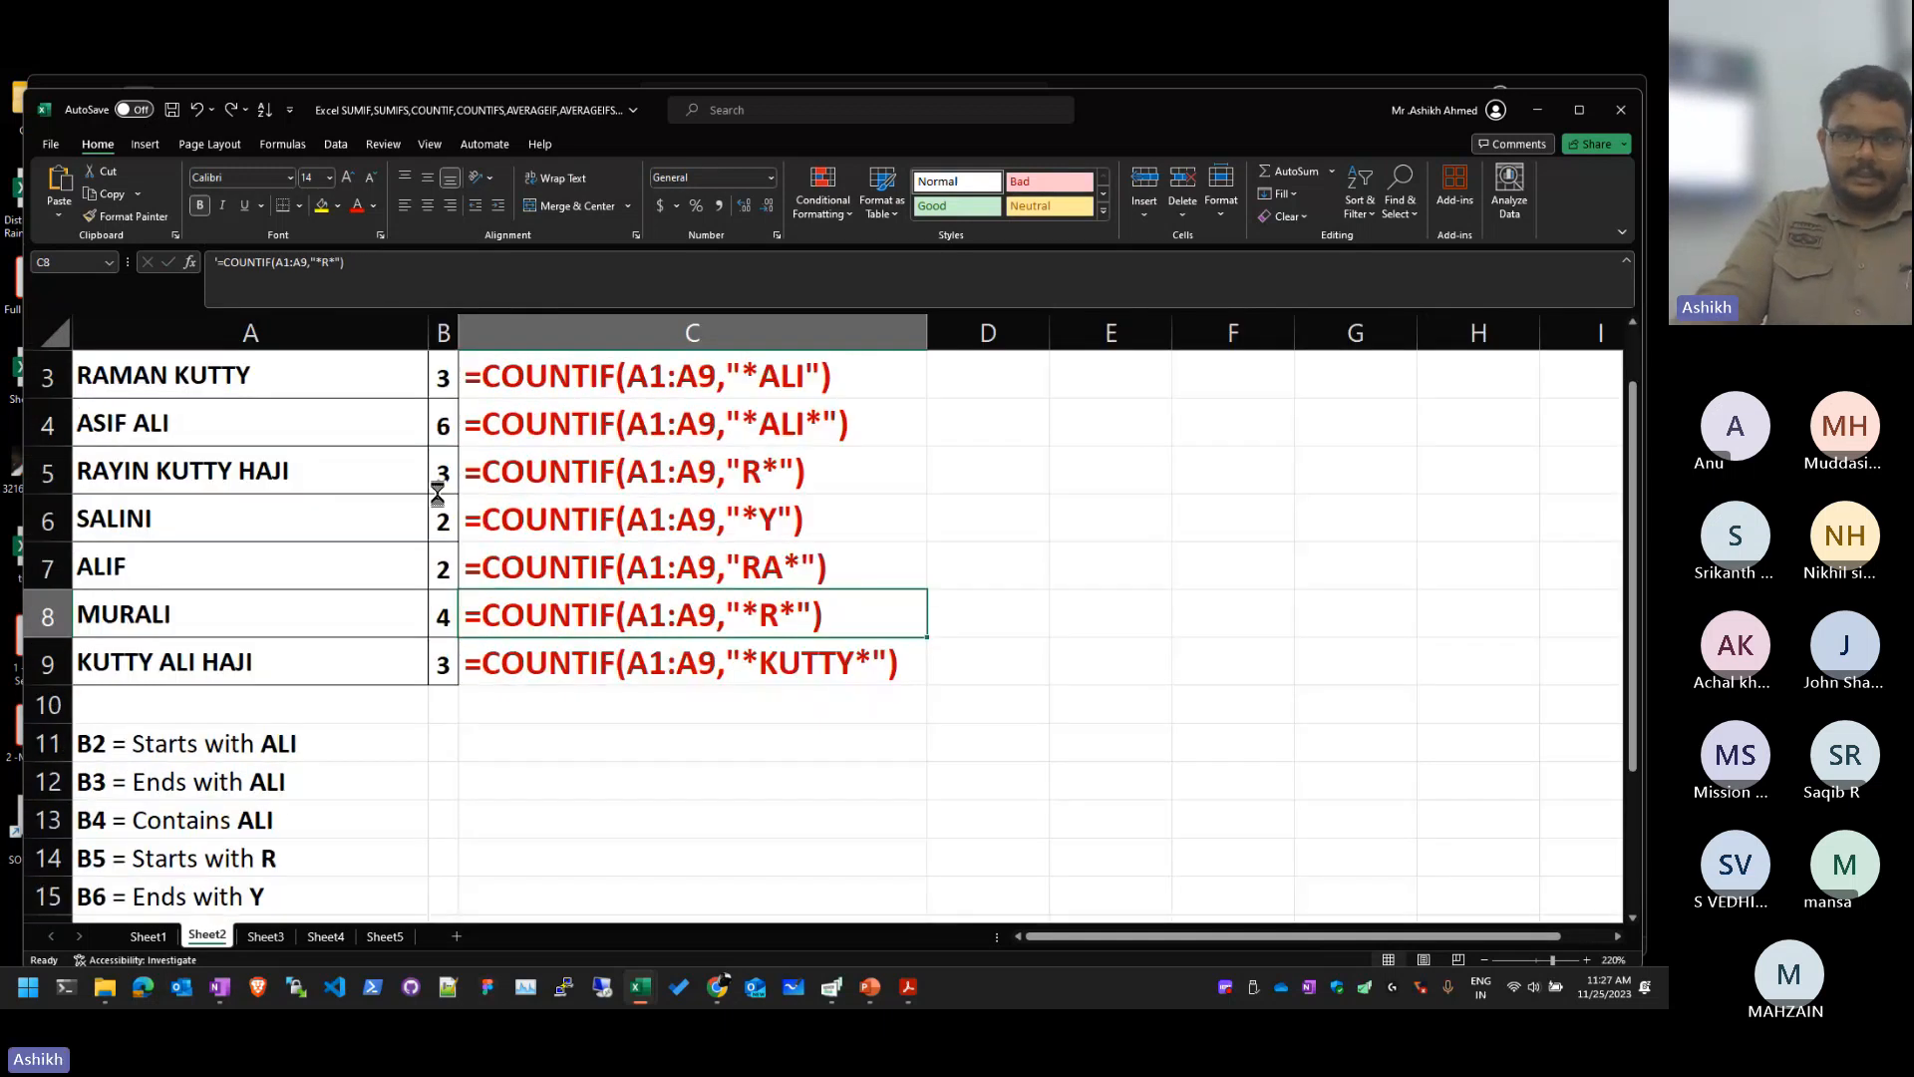
pyautogui.keyDown('ctrl'); pyautogui.scroll(2, 437, 494); pyautogui.keyUp('ctrl')
pyautogui.doubleClick(854, 714)
pyautogui.moveTo(855, 713); pyautogui.dragTo(926, 716)
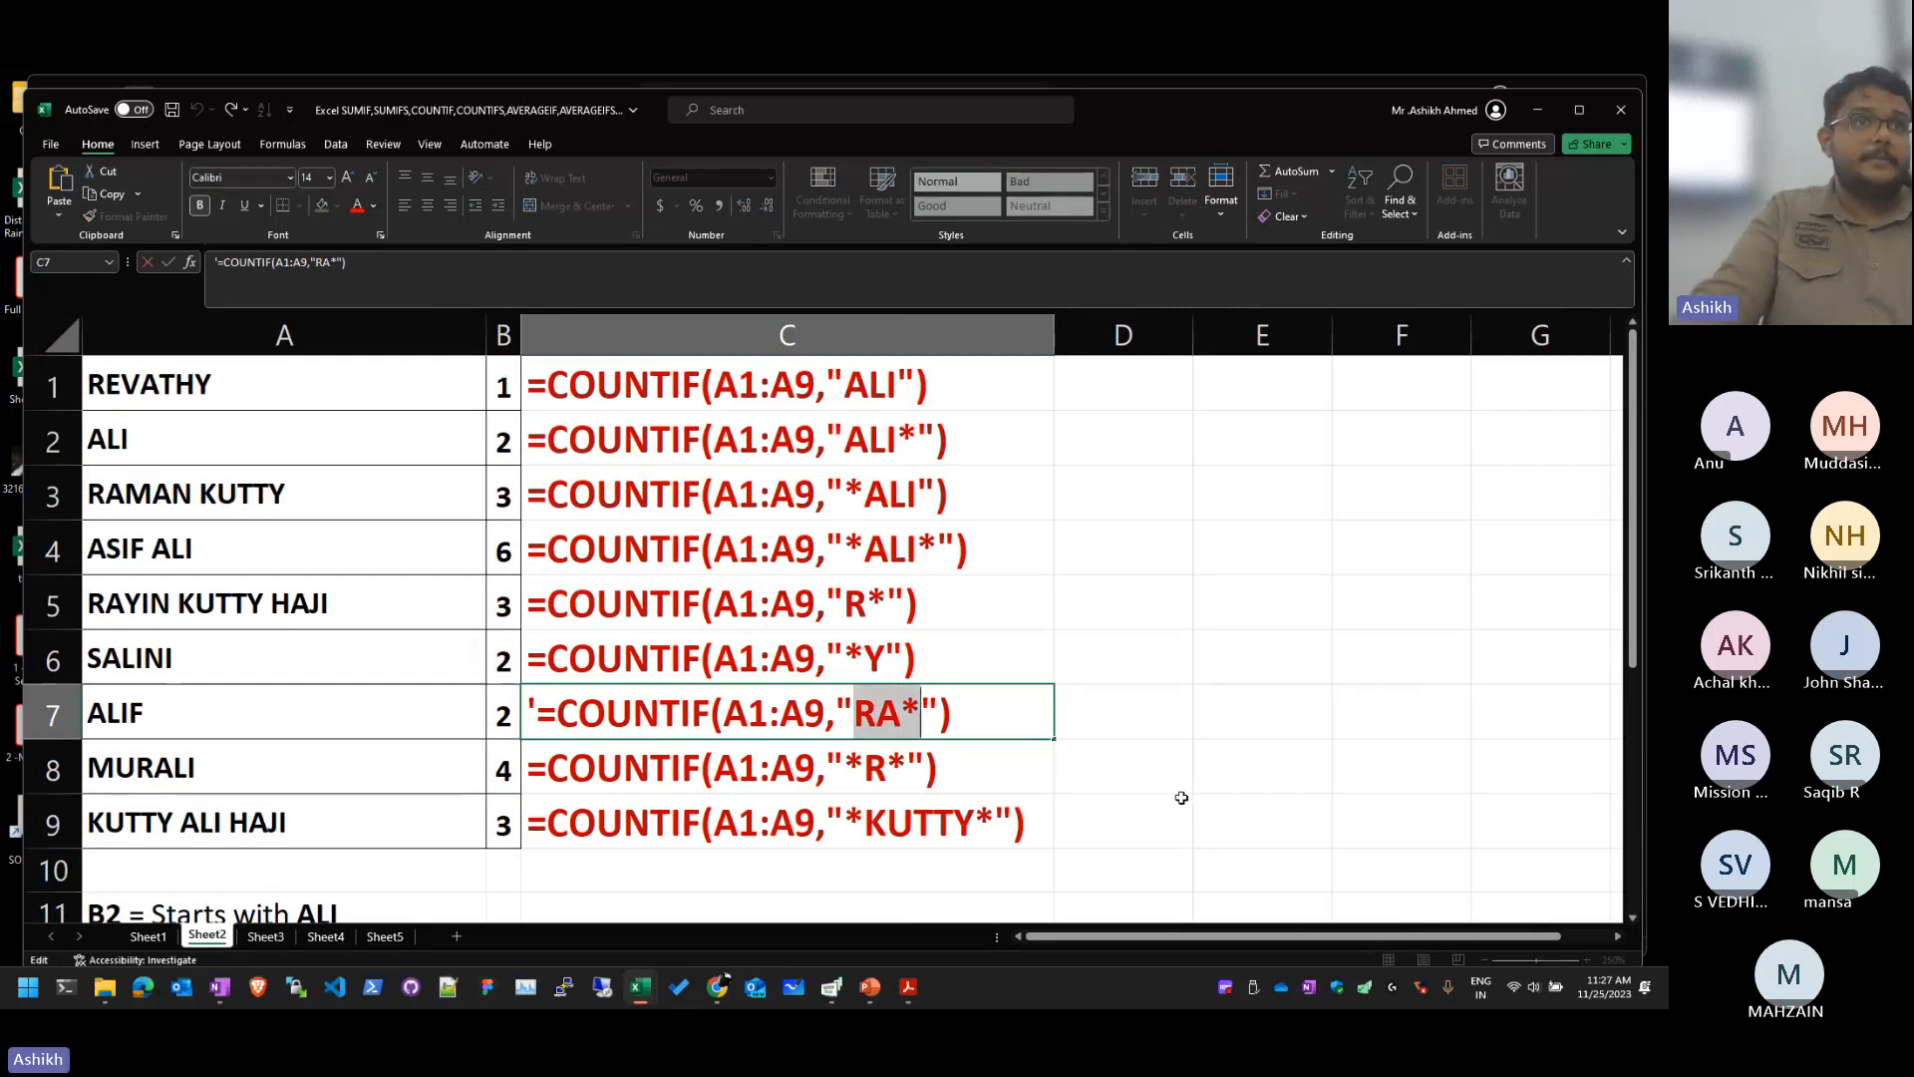
pyautogui.press('Return')
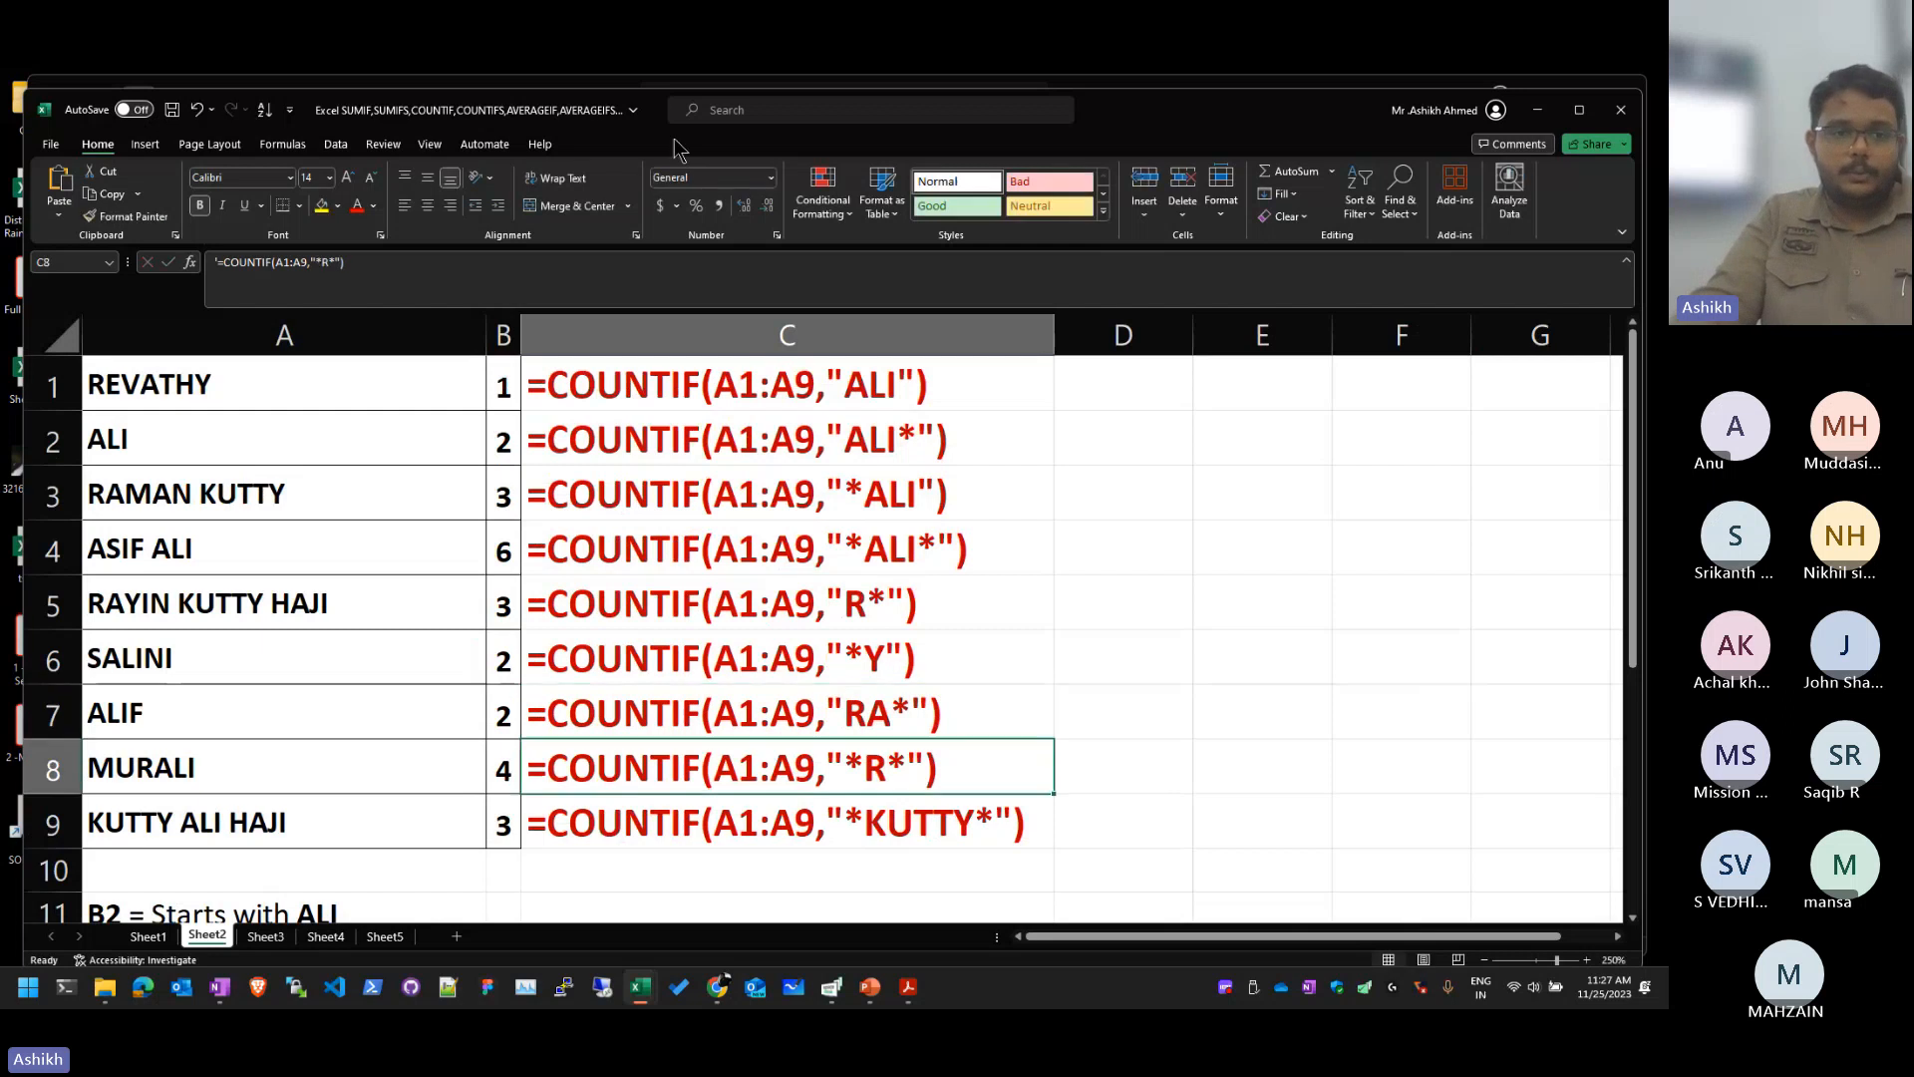
# Step: Examine the leading asterisk of the "*KUTTY*" criterion in C9 and check the names in A9, A5 and A3 against it
pyautogui.click(168, 490)
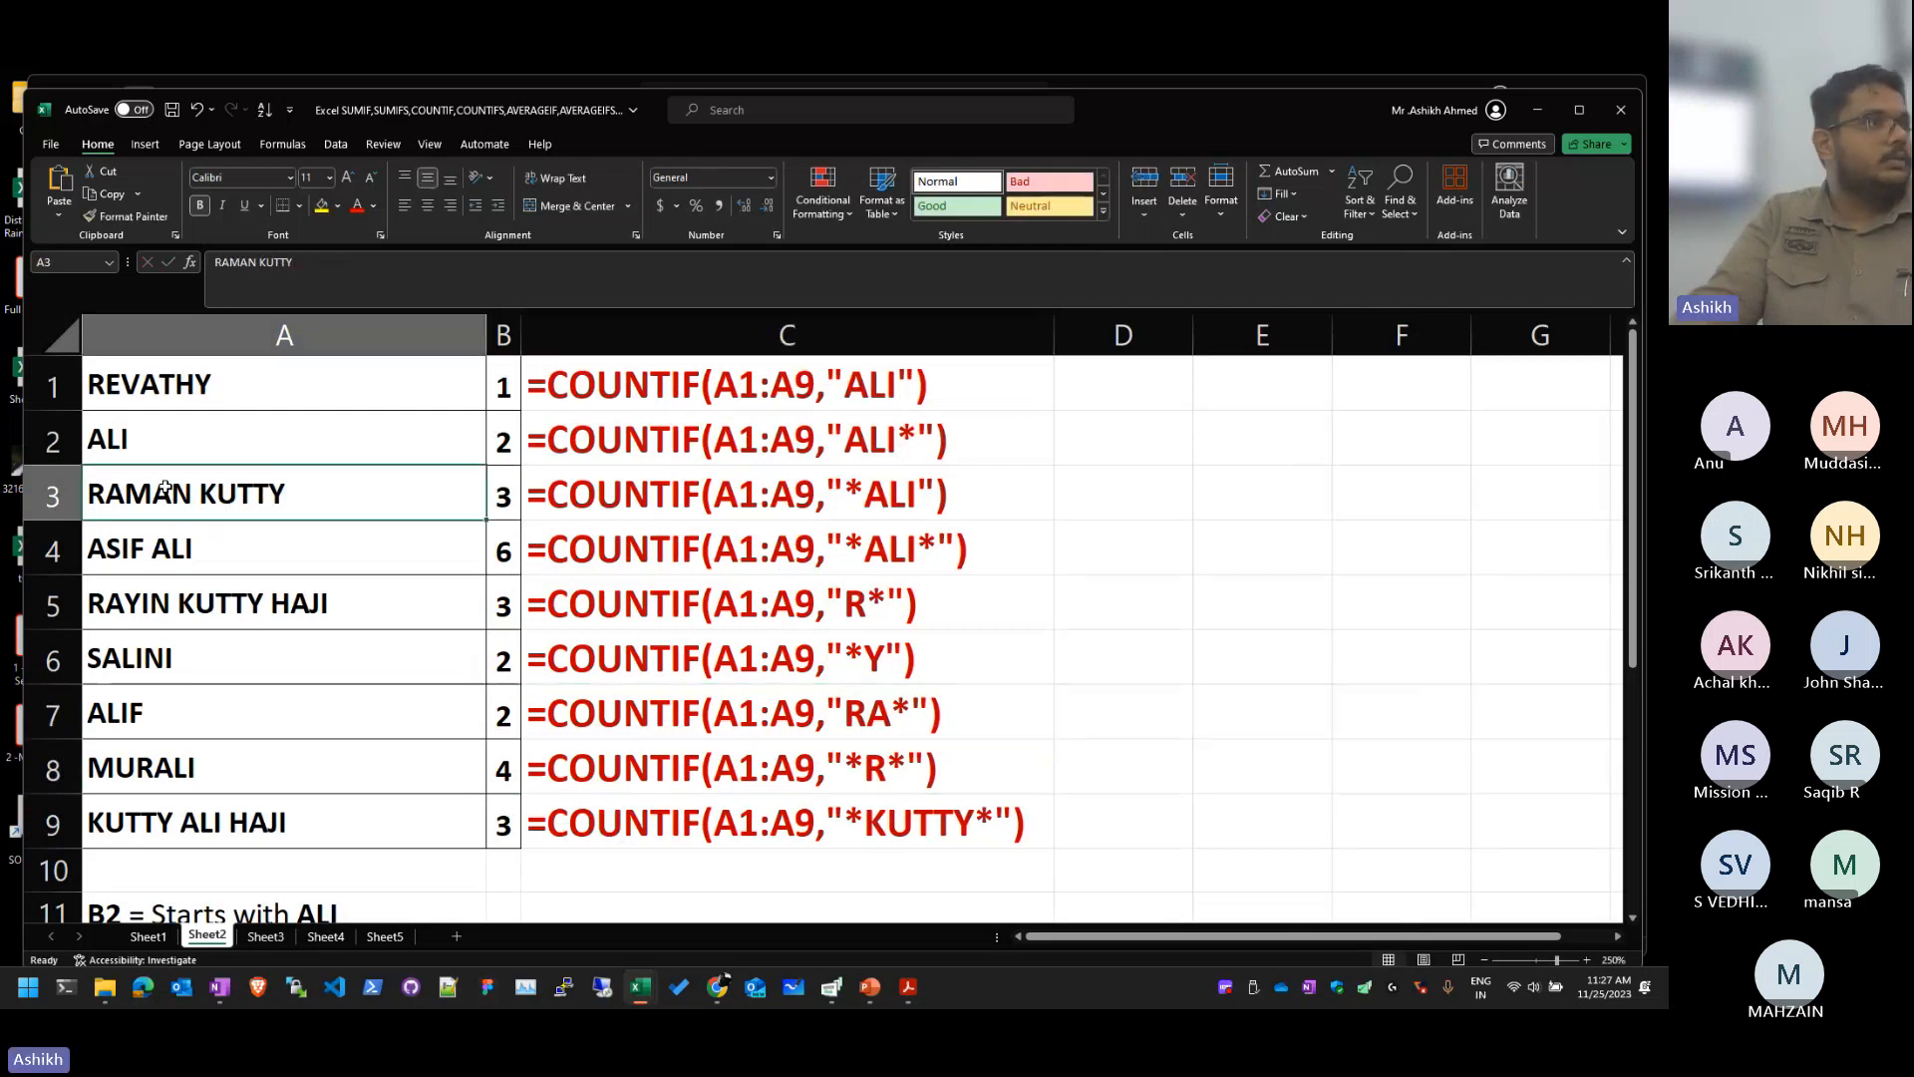
pyautogui.click(837, 877)
pyautogui.press('Up')
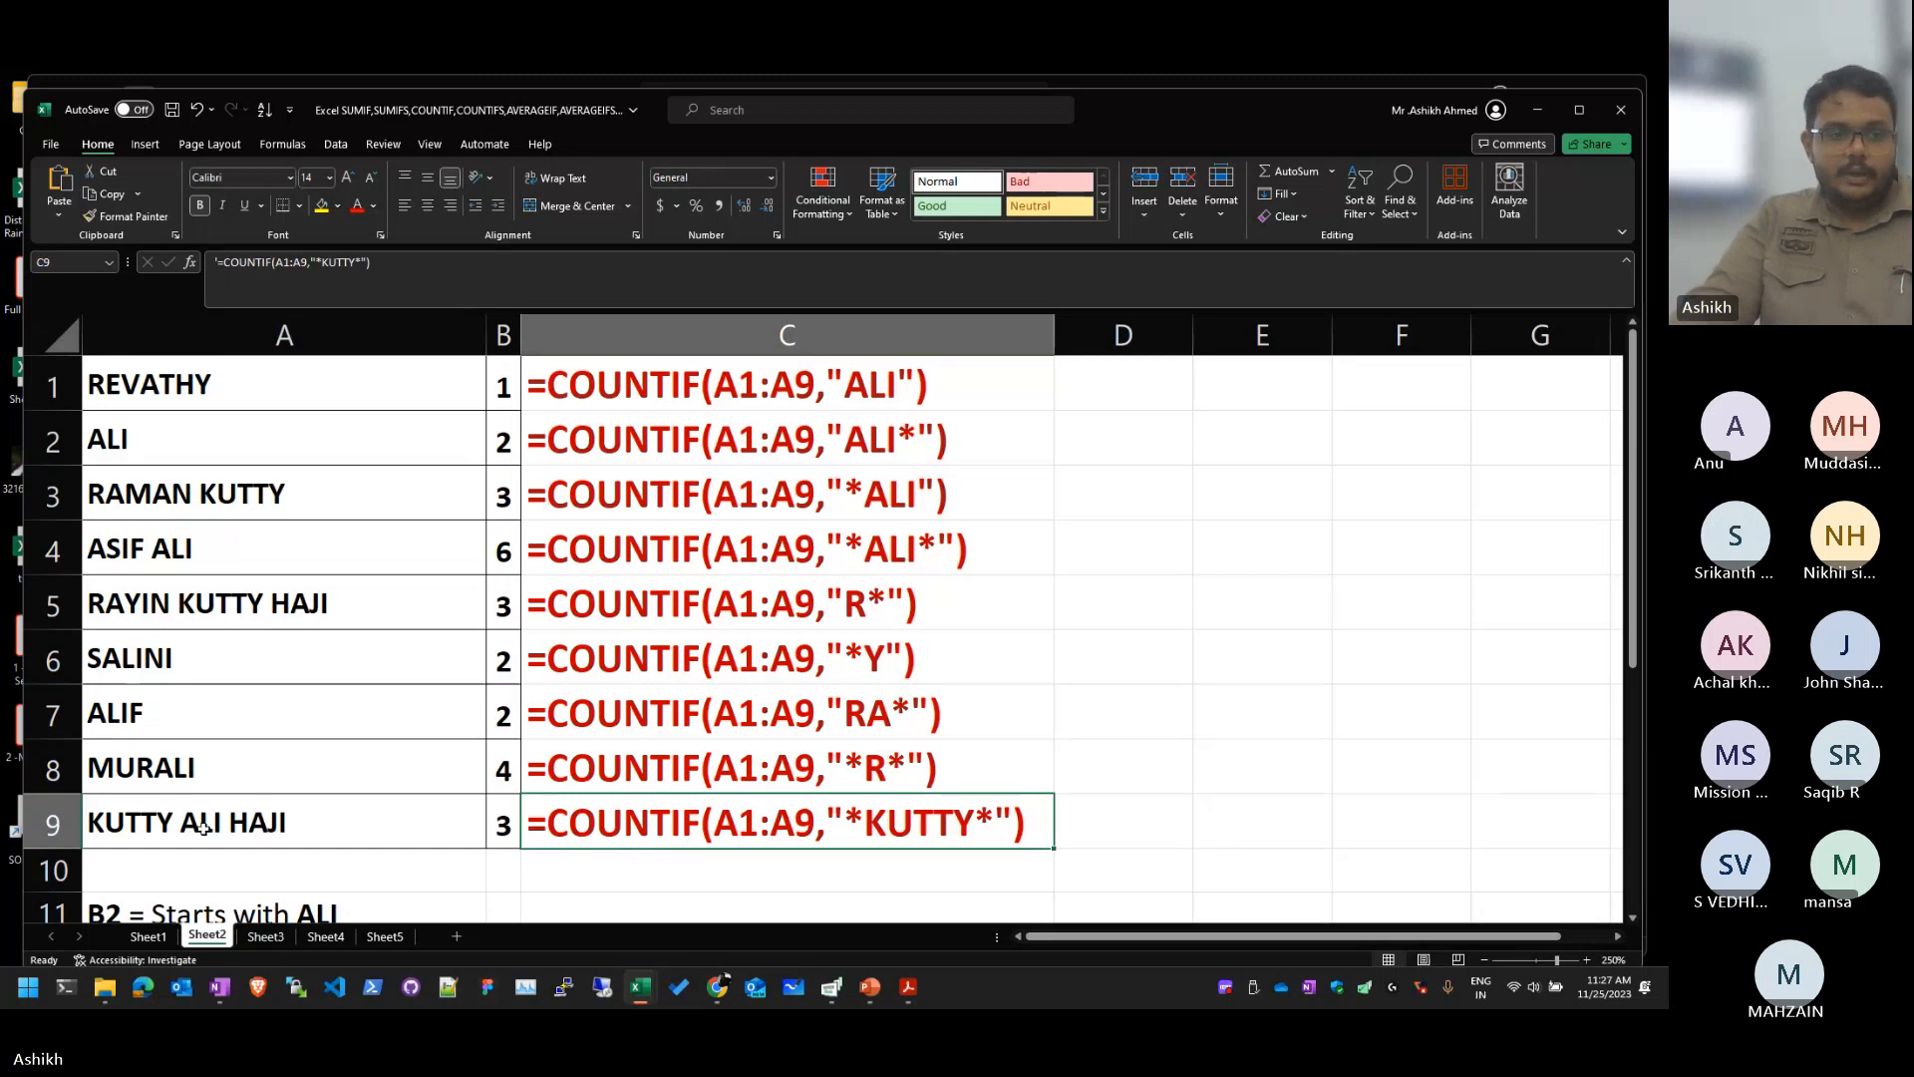
pyautogui.doubleClick(881, 814)
pyautogui.moveTo(857, 815); pyautogui.dragTo(874, 815)
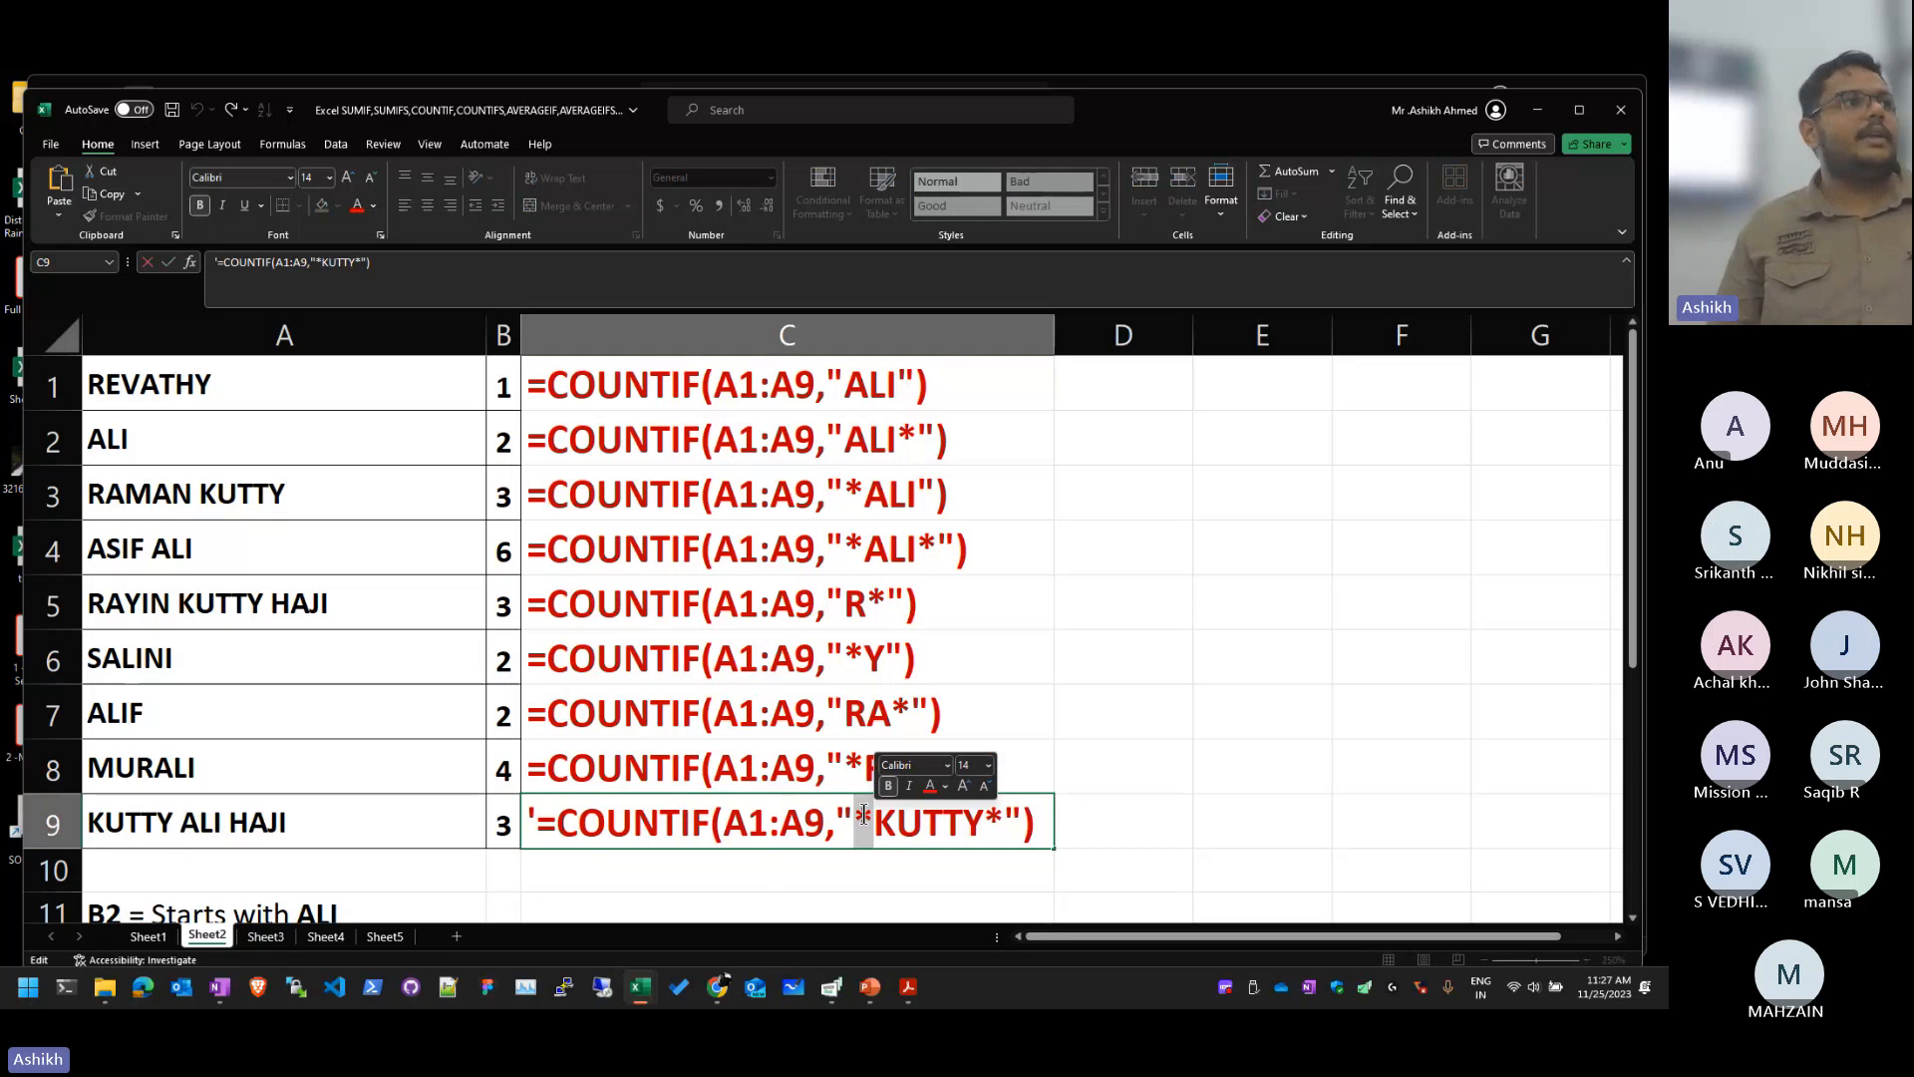
pyautogui.press('Return')
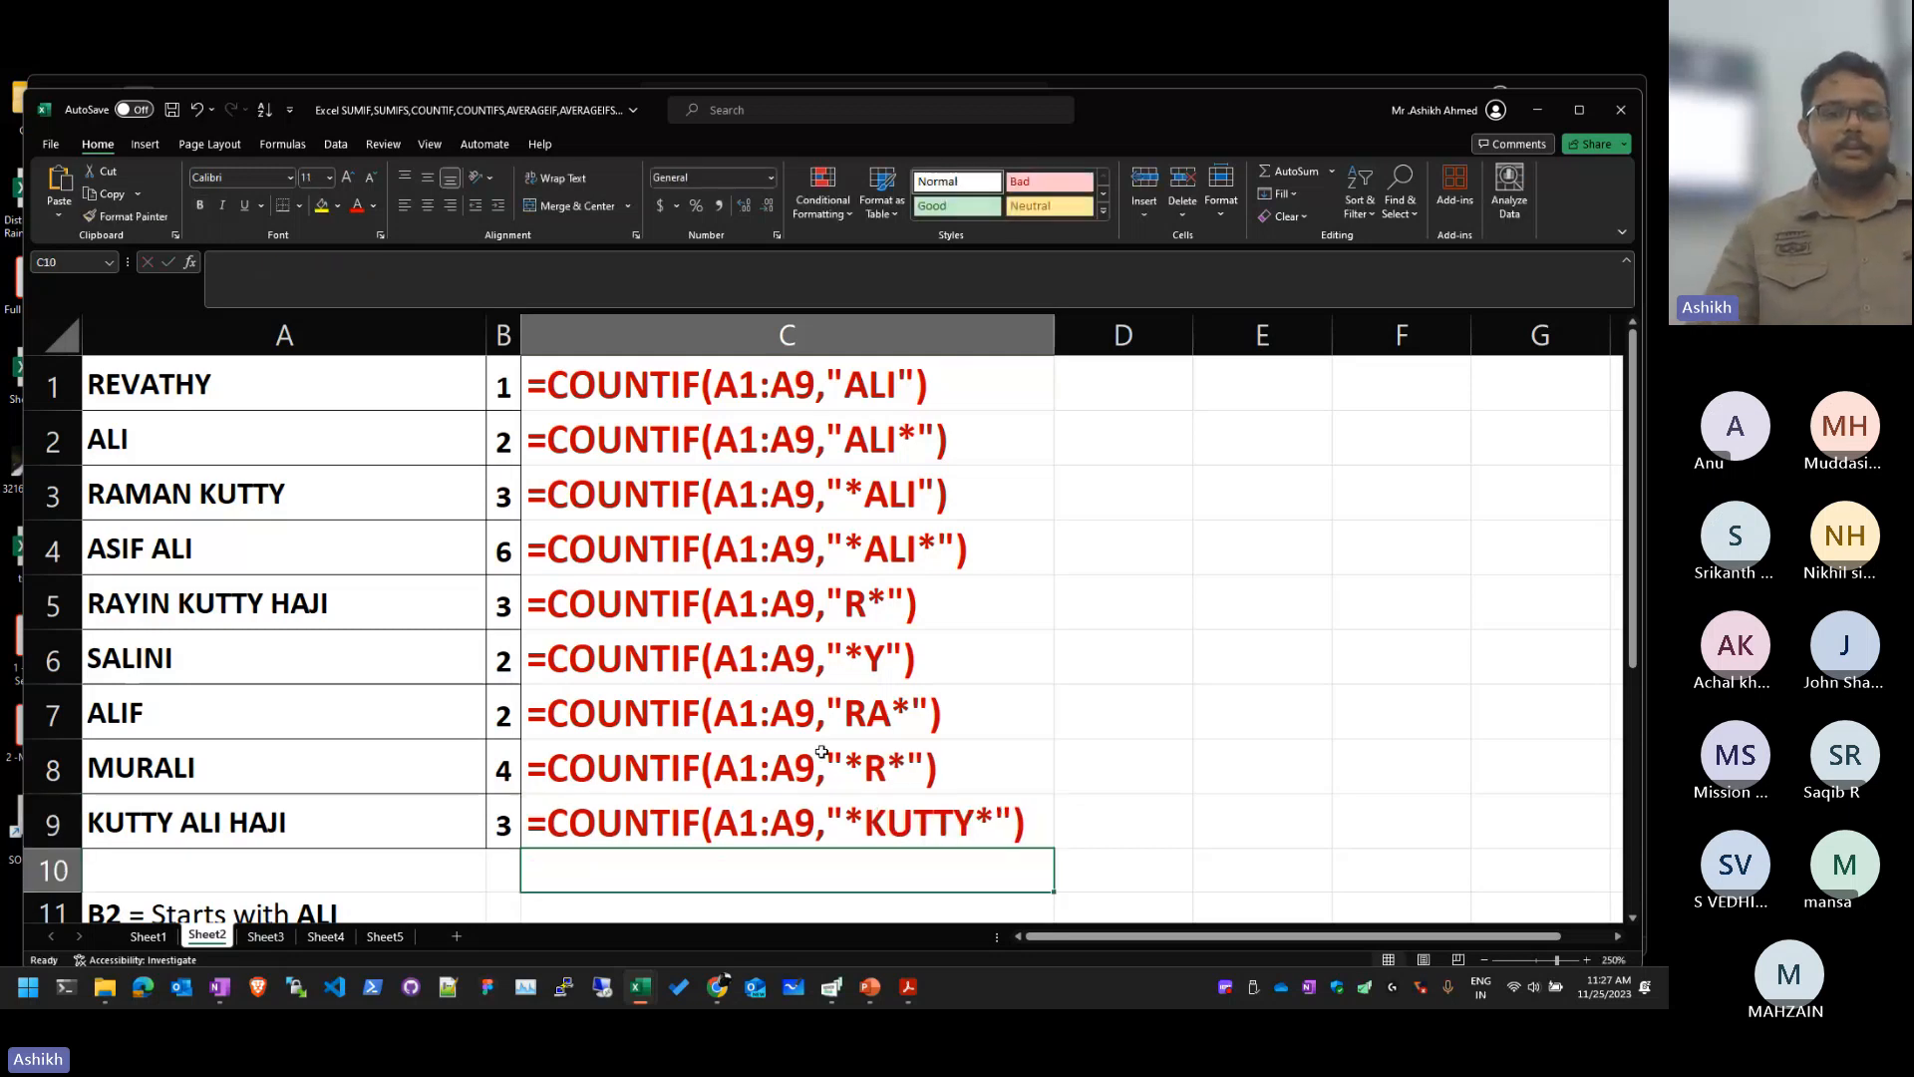
pyautogui.click(215, 826)
pyautogui.click(283, 611)
pyautogui.click(294, 496)
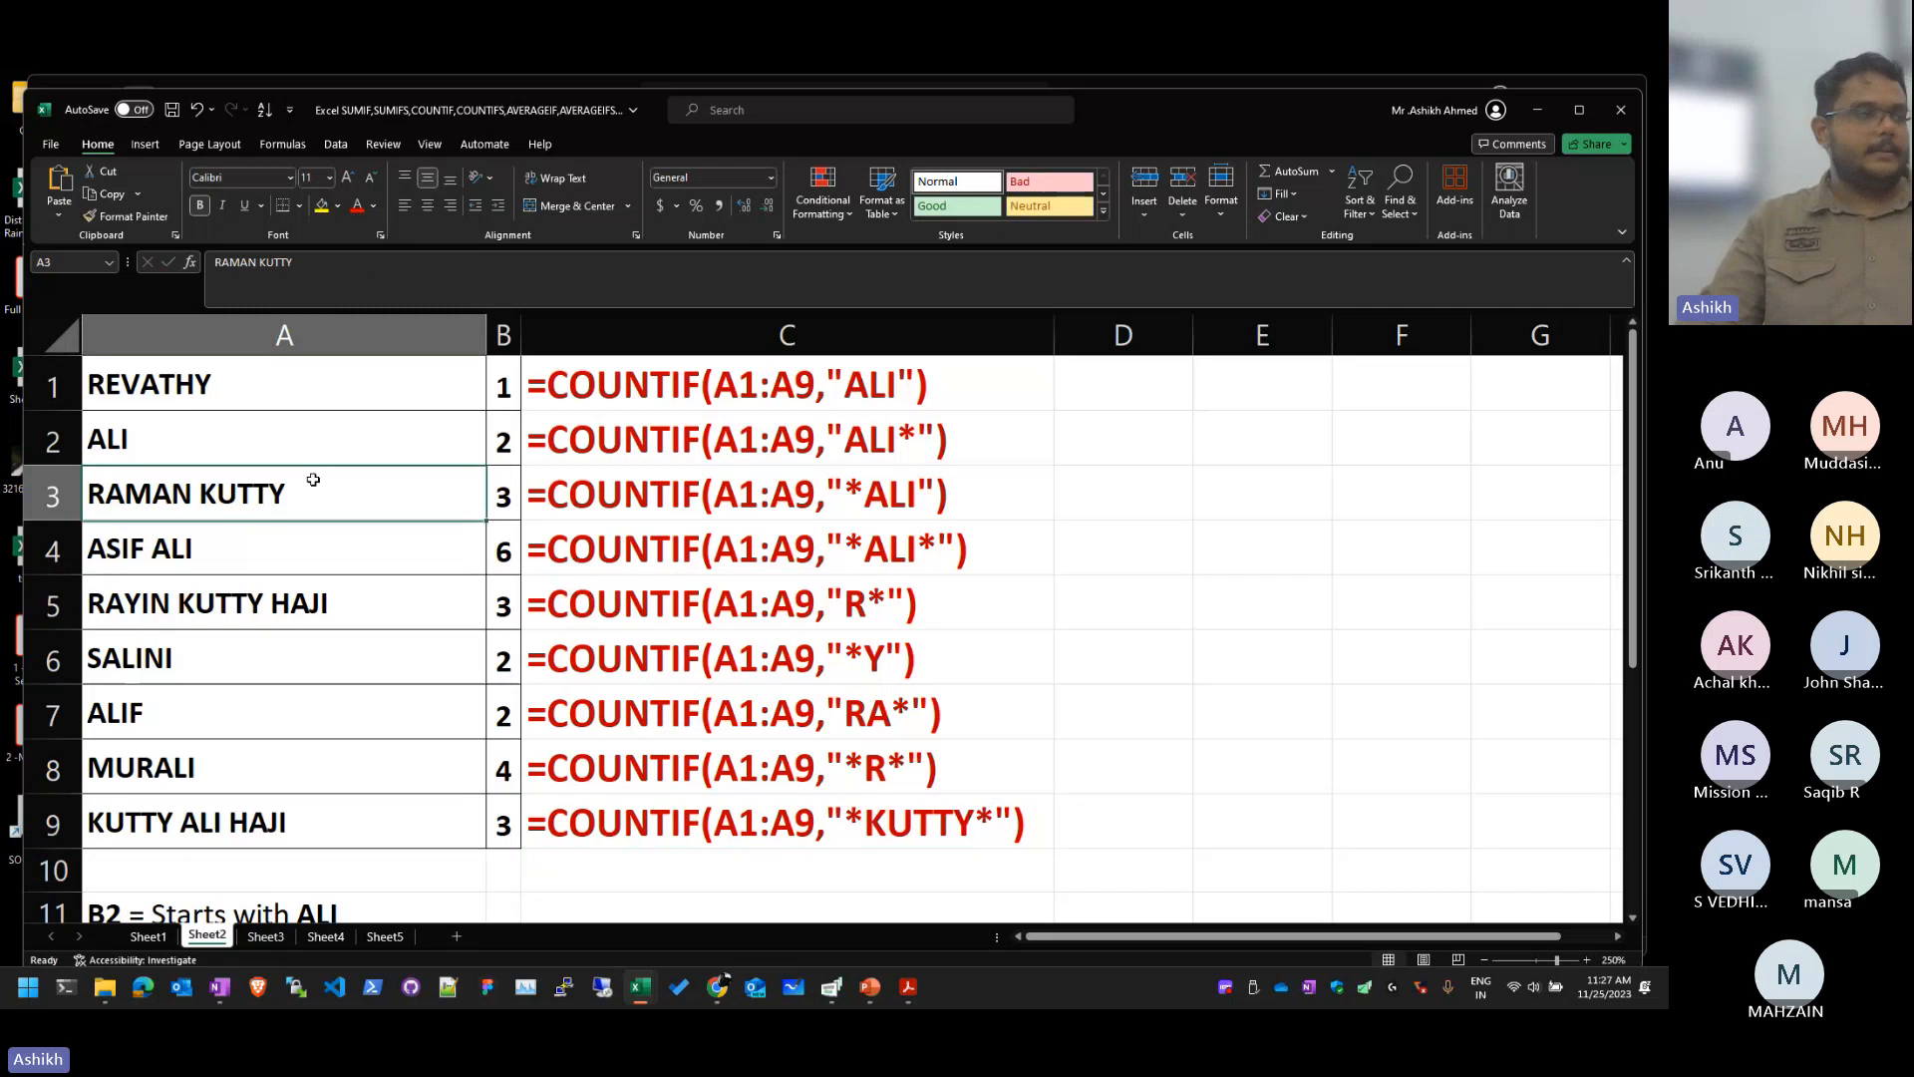
# Step: Compare the formula texts in C6 and C7, and check the names in A1 and A3 against the "*Y" criterion
pyautogui.click(894, 646)
pyautogui.click(909, 714)
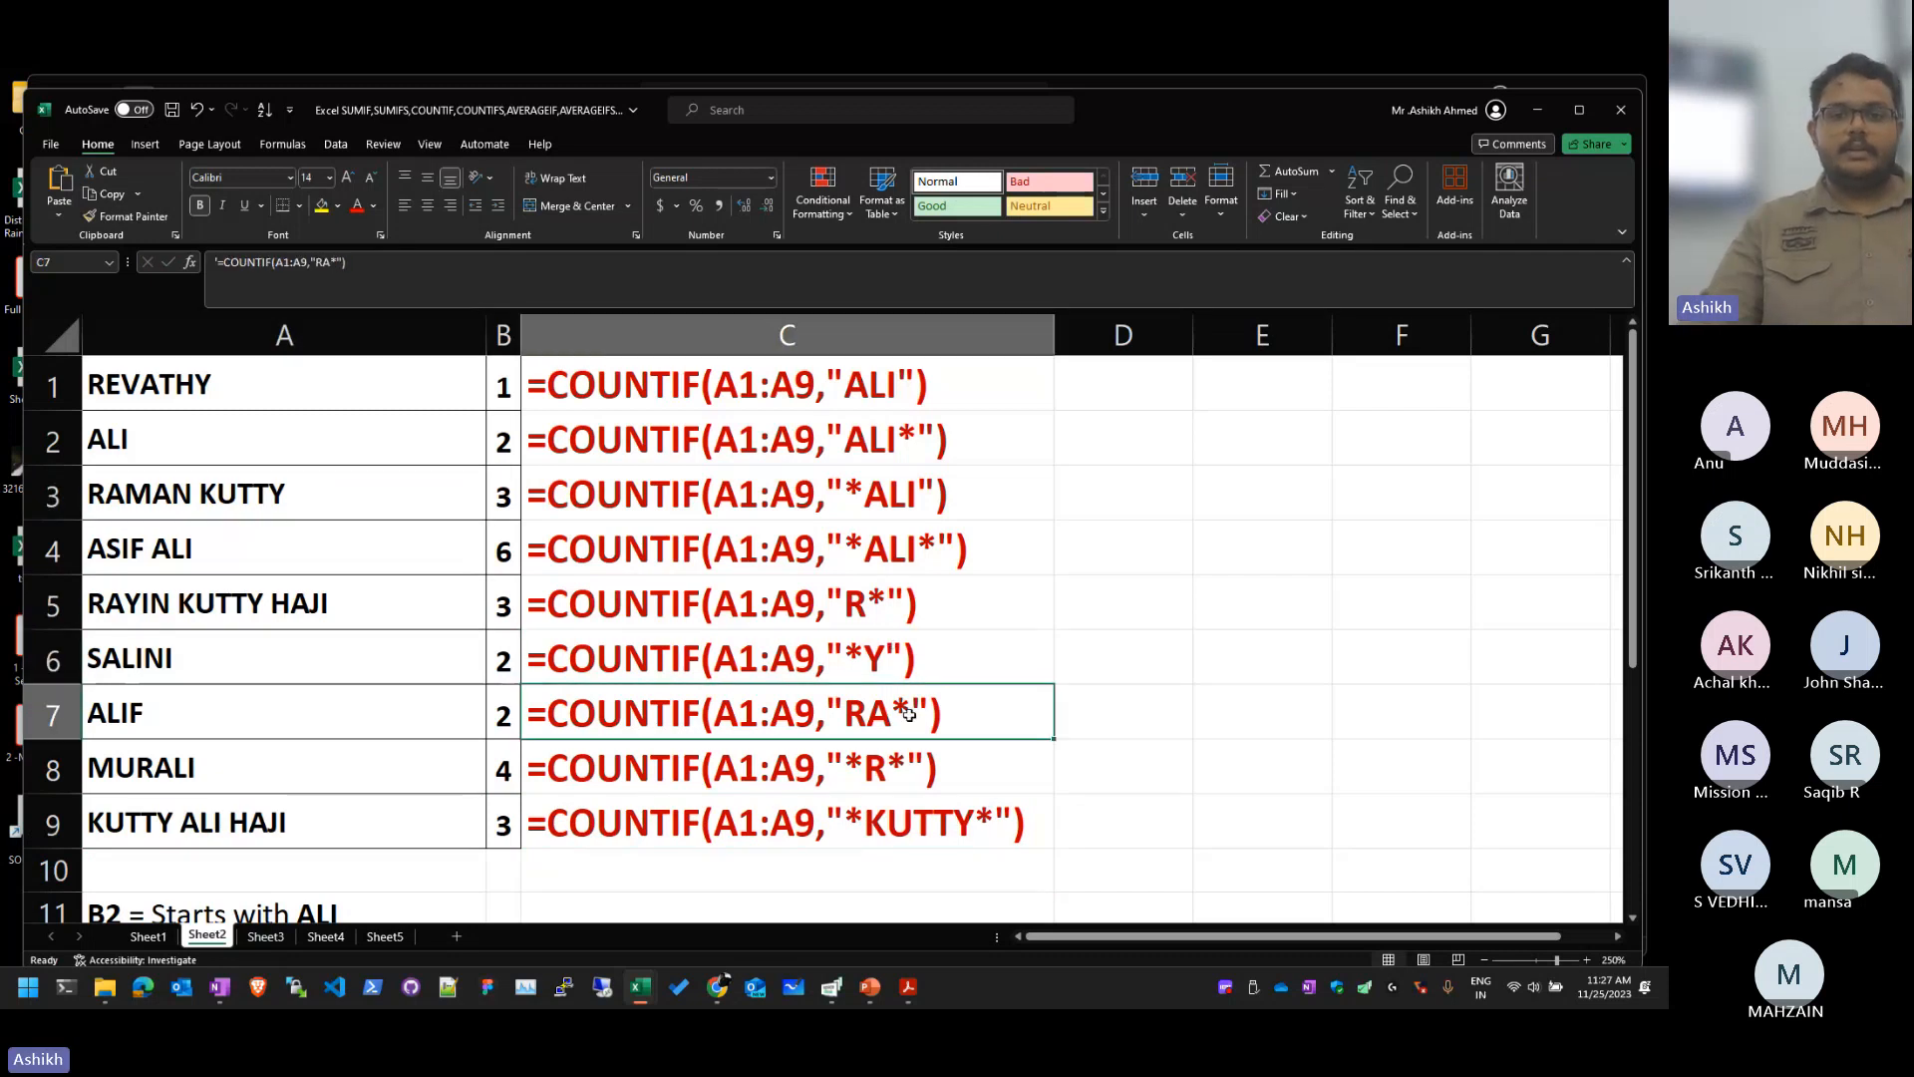
pyautogui.click(940, 664)
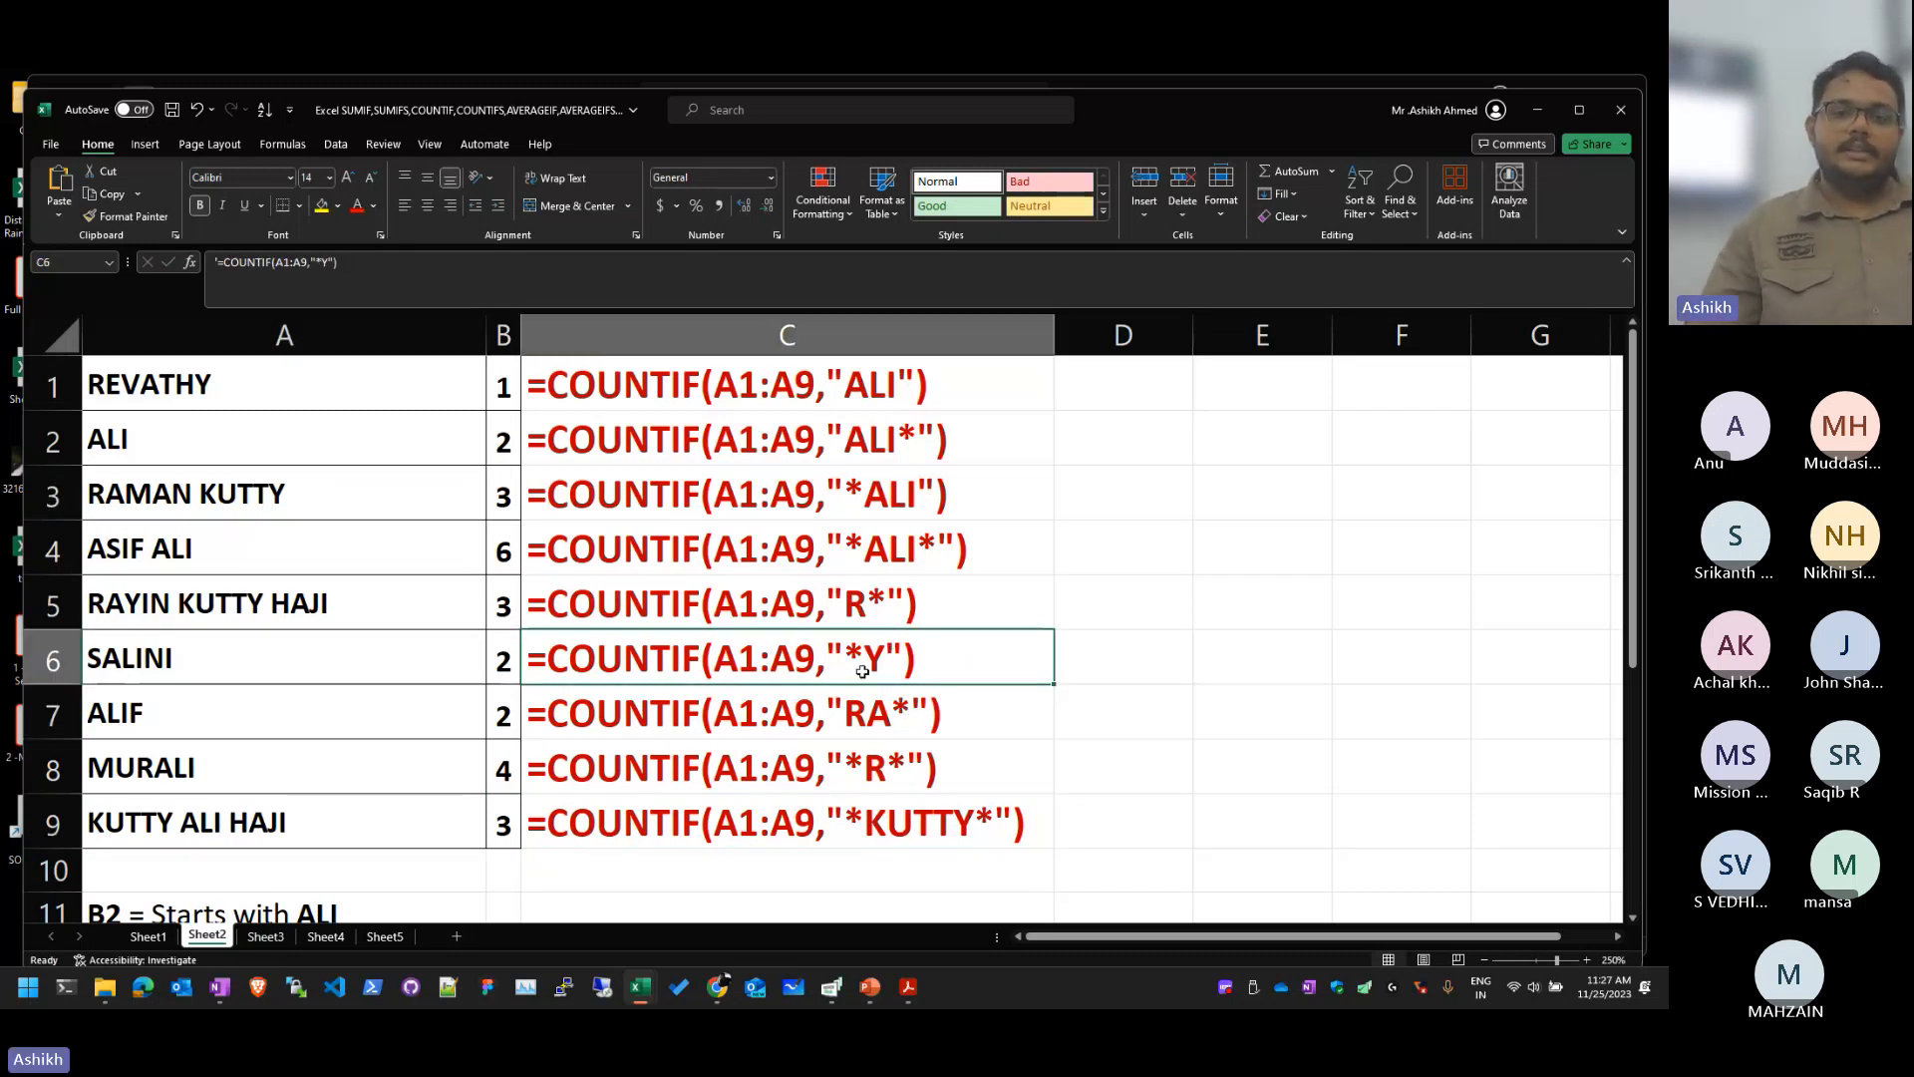
pyautogui.click(265, 379)
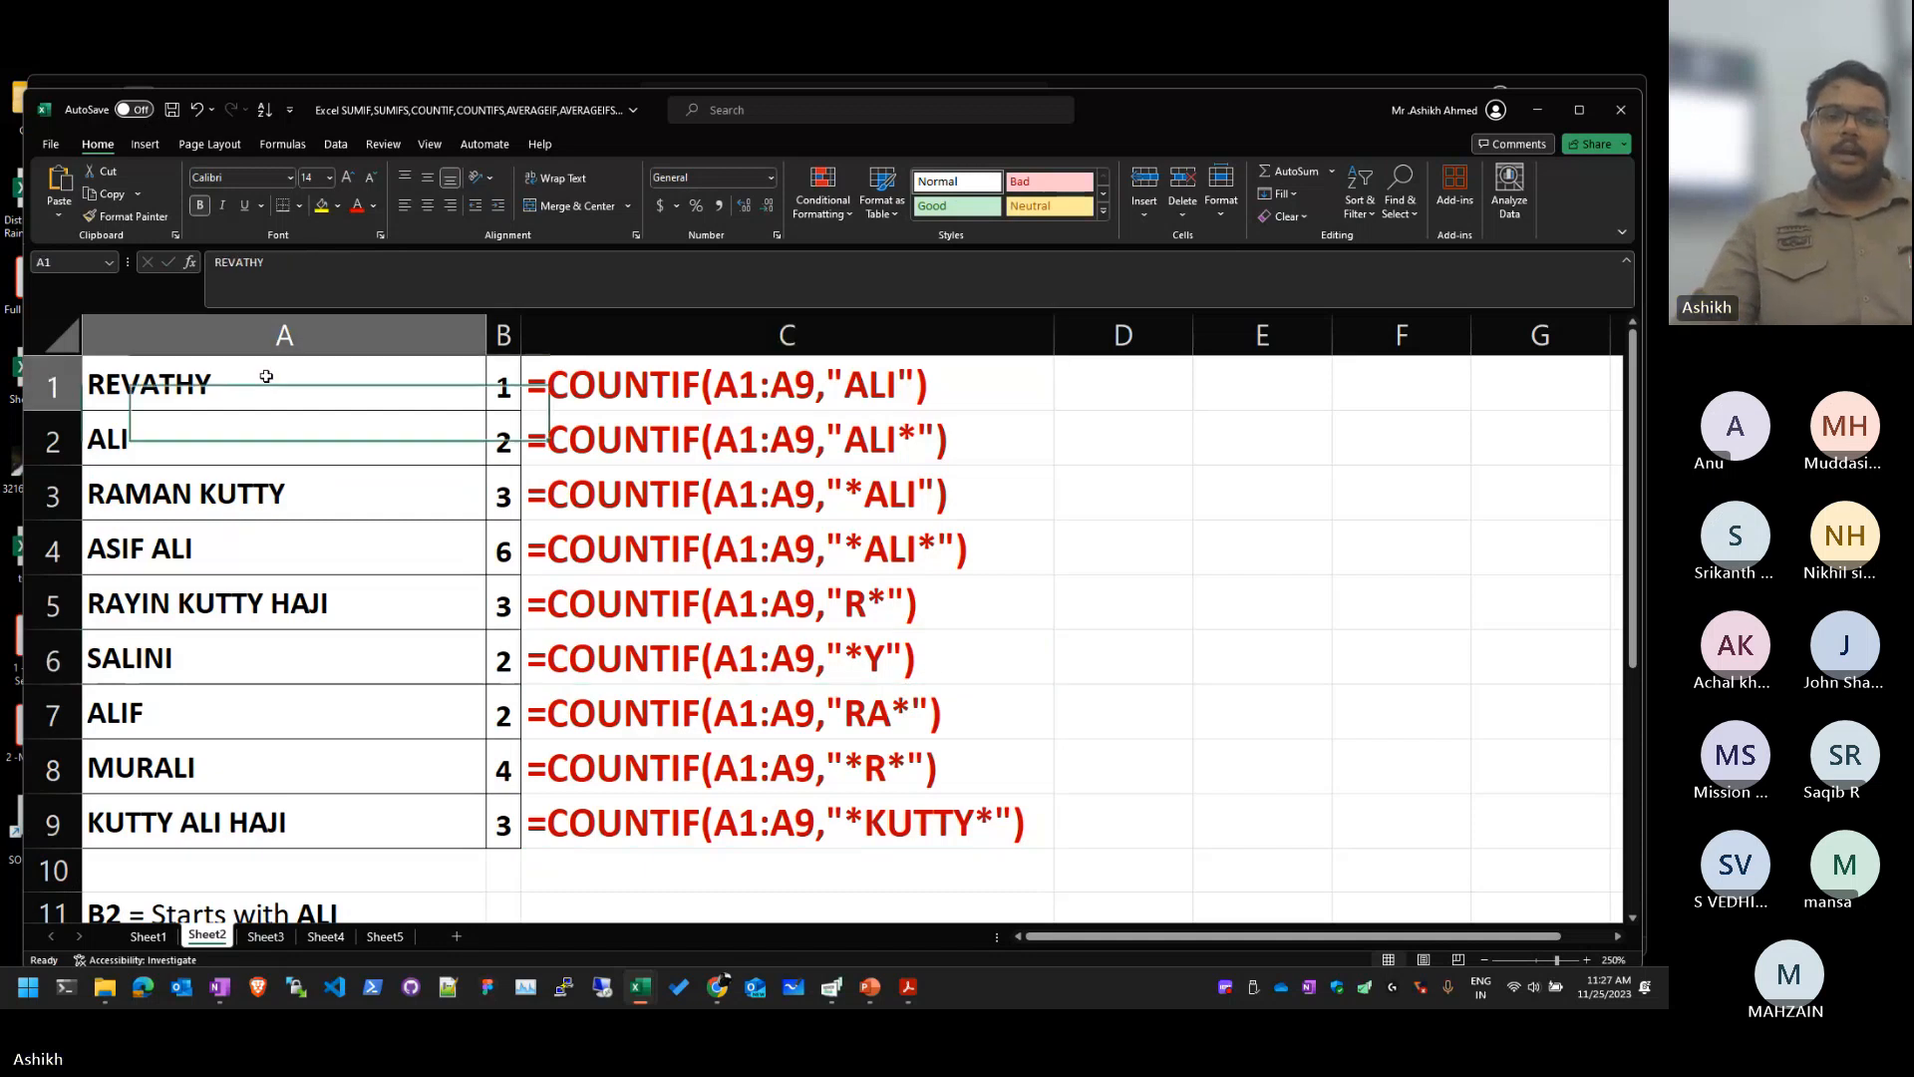
pyautogui.click(274, 495)
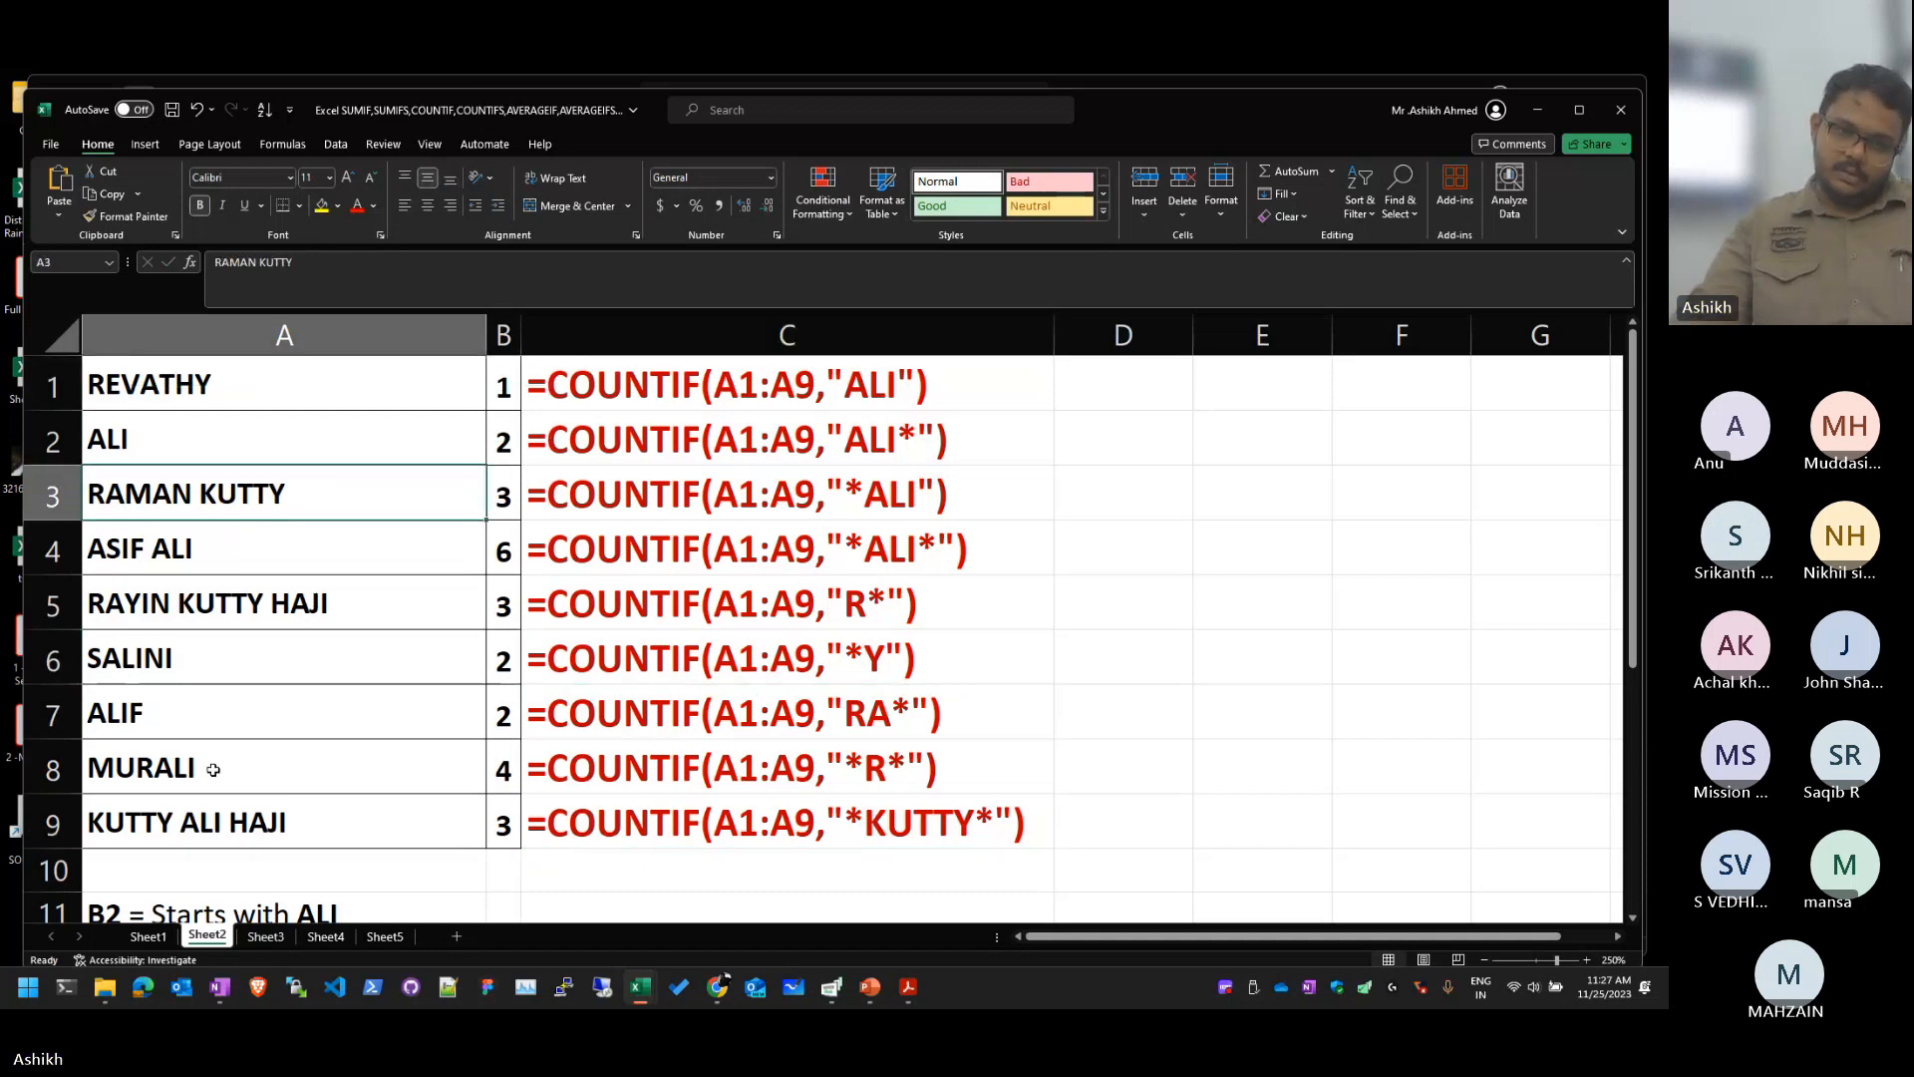
pyautogui.click(483, 661)
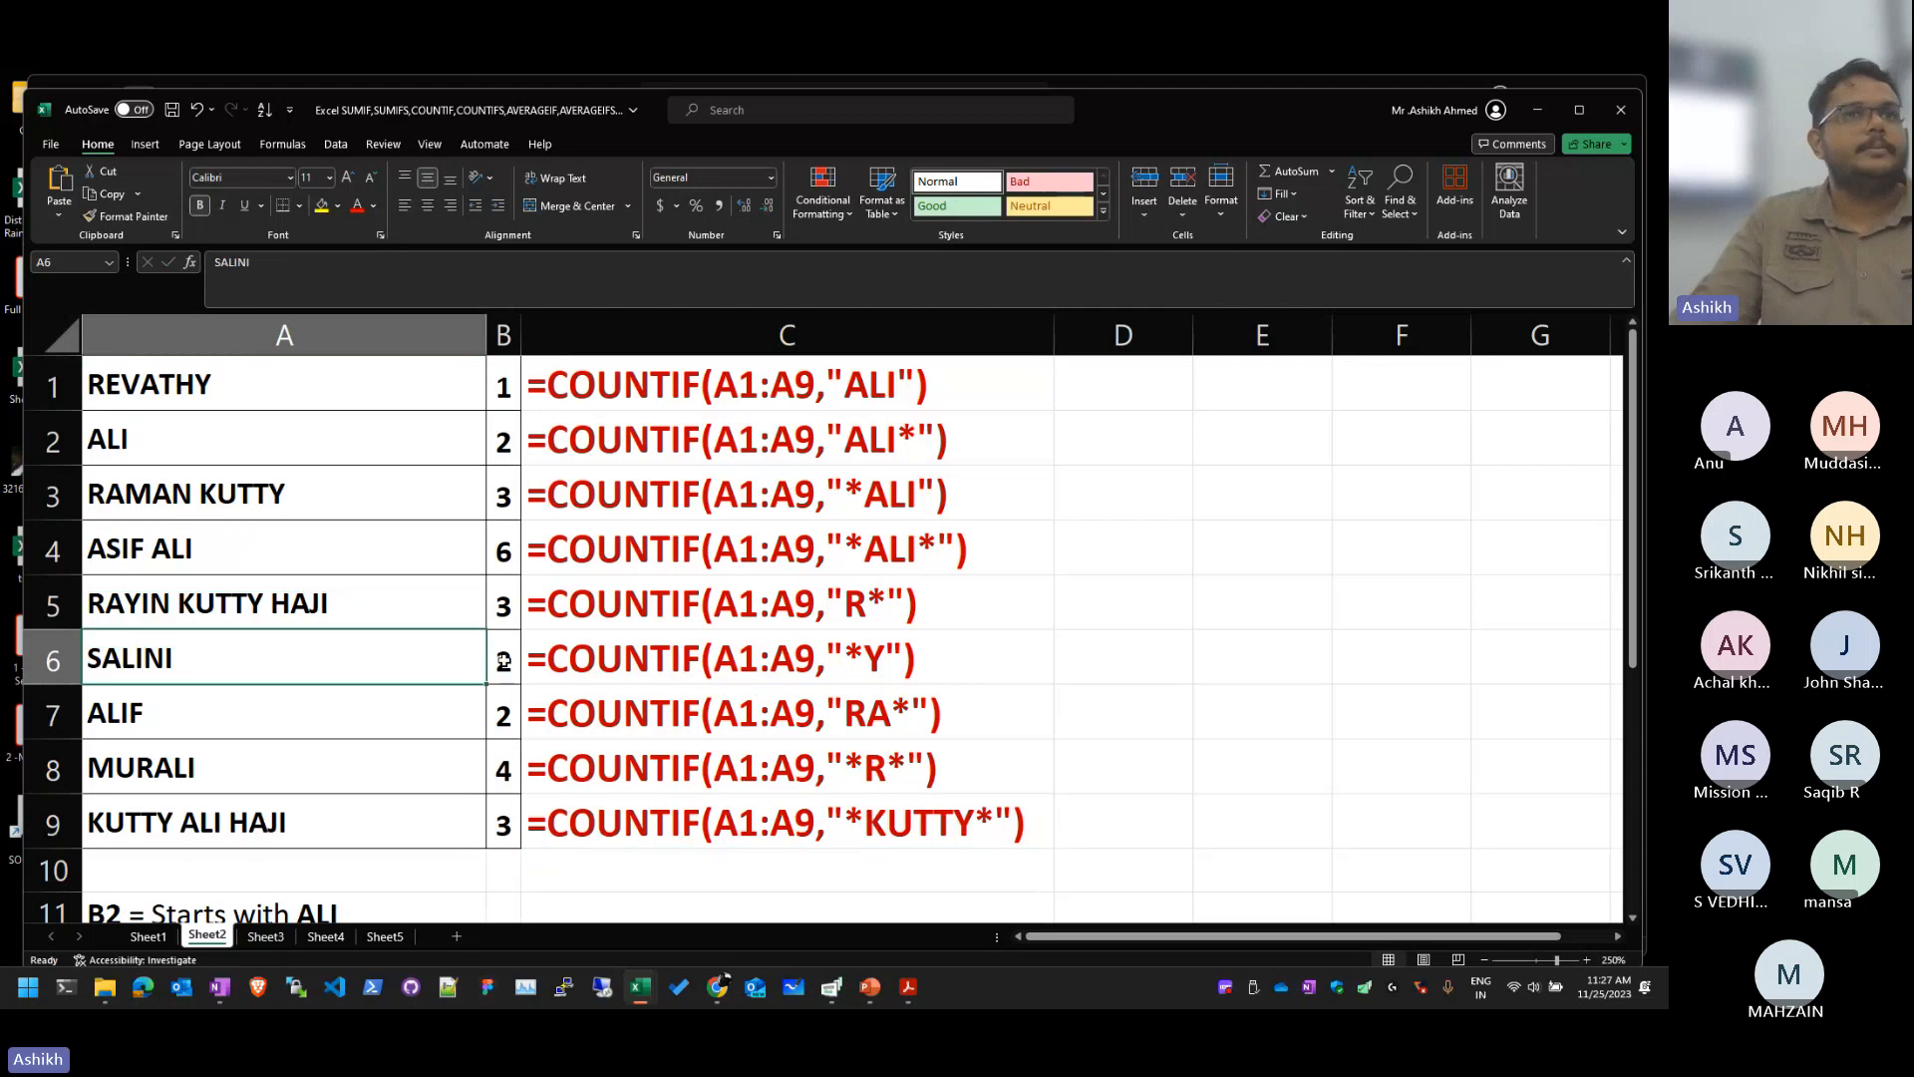
pyautogui.click(553, 638)
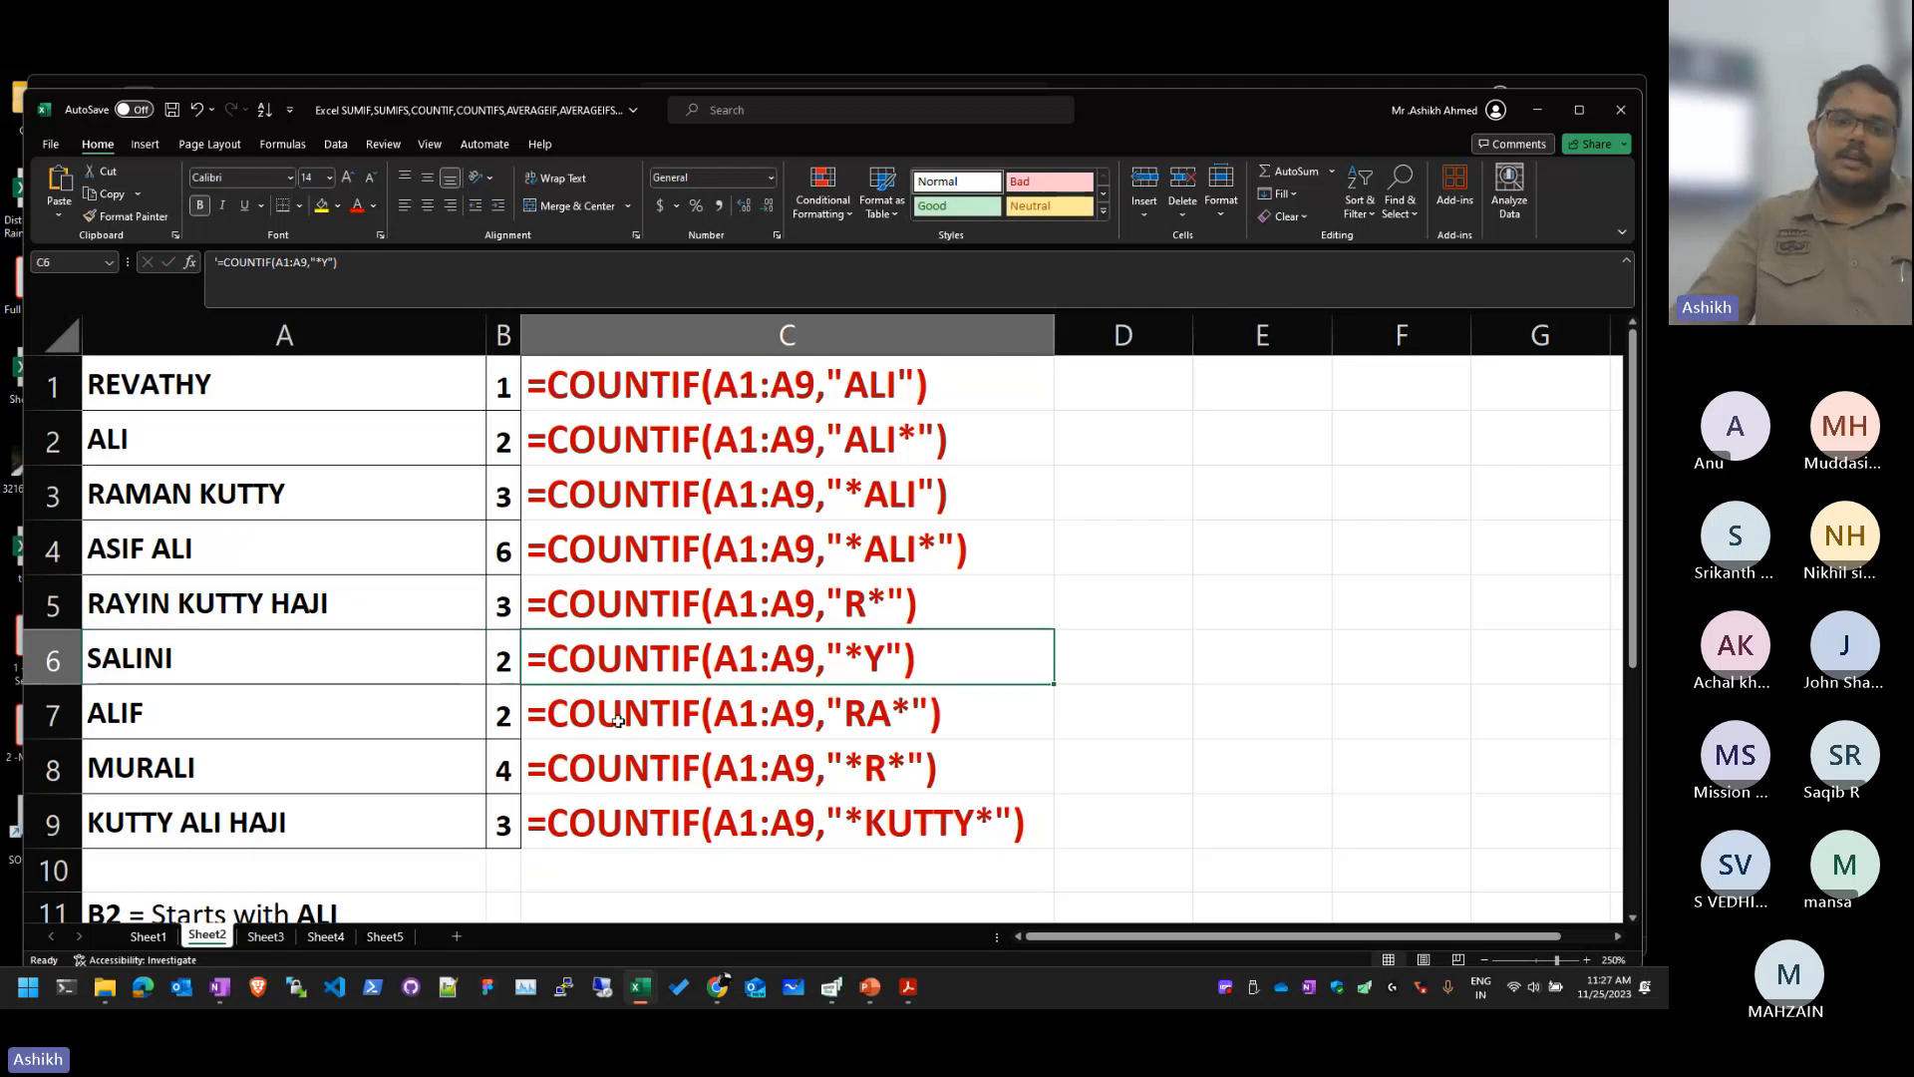
# Step: Open Sheet3 and examine the "*+" blood-group criterion in the COUNTIF formula text in I5
pyautogui.click(264, 938)
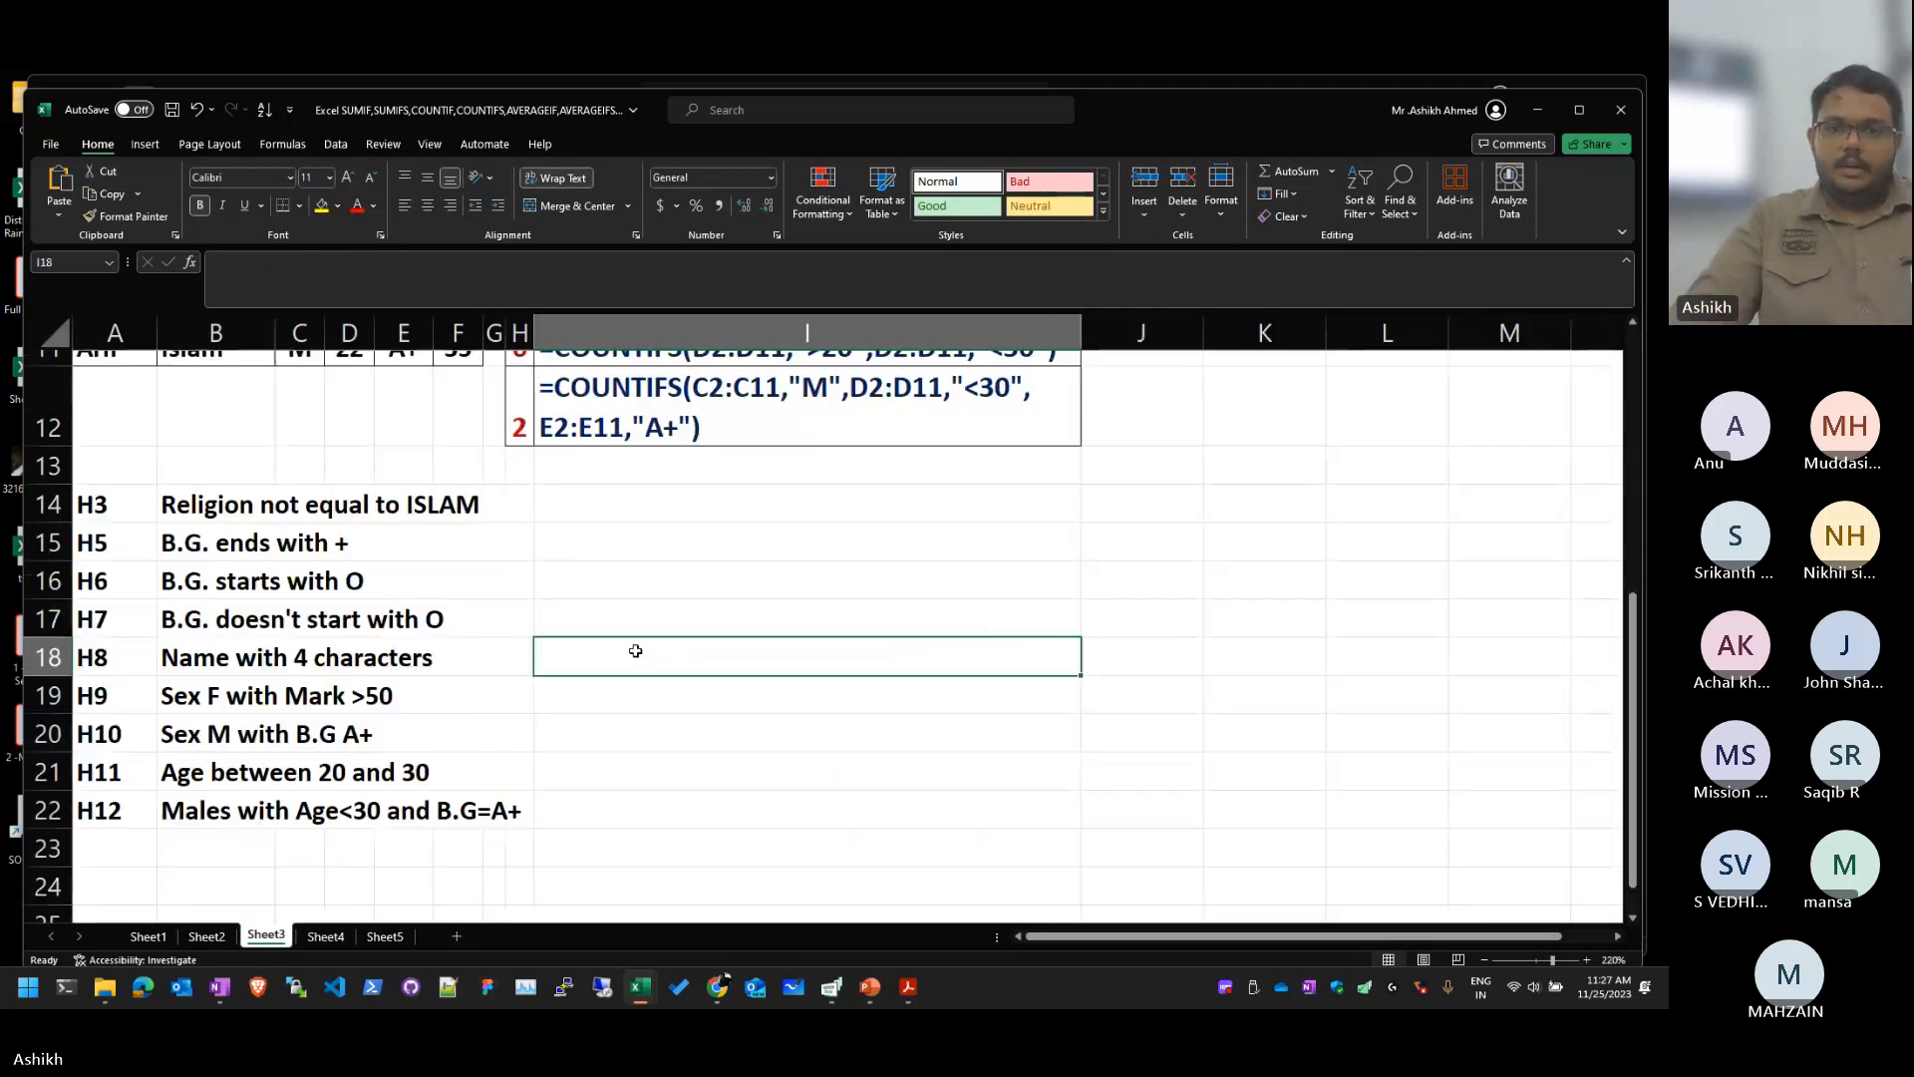
pyautogui.scroll(4, 632, 649)
pyautogui.doubleClick(839, 567)
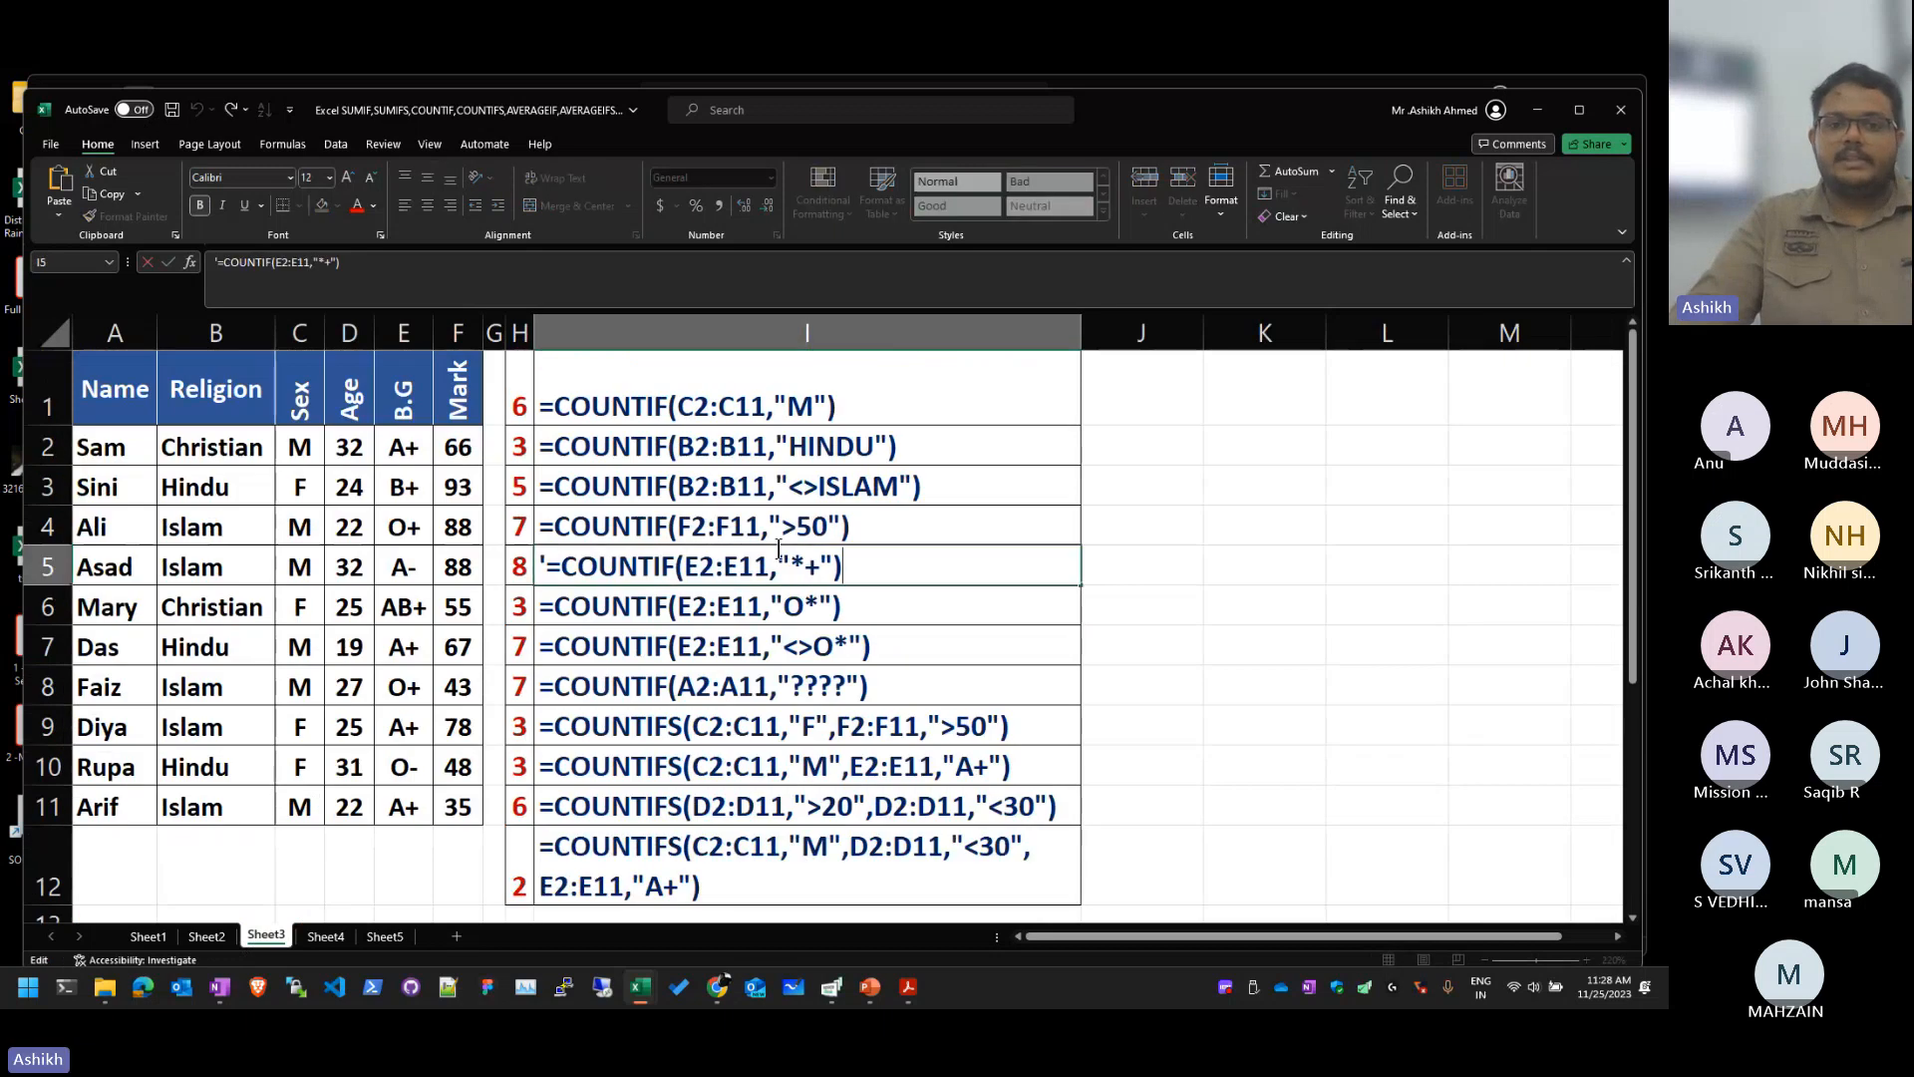
pyautogui.moveTo(792, 564); pyautogui.dragTo(821, 567)
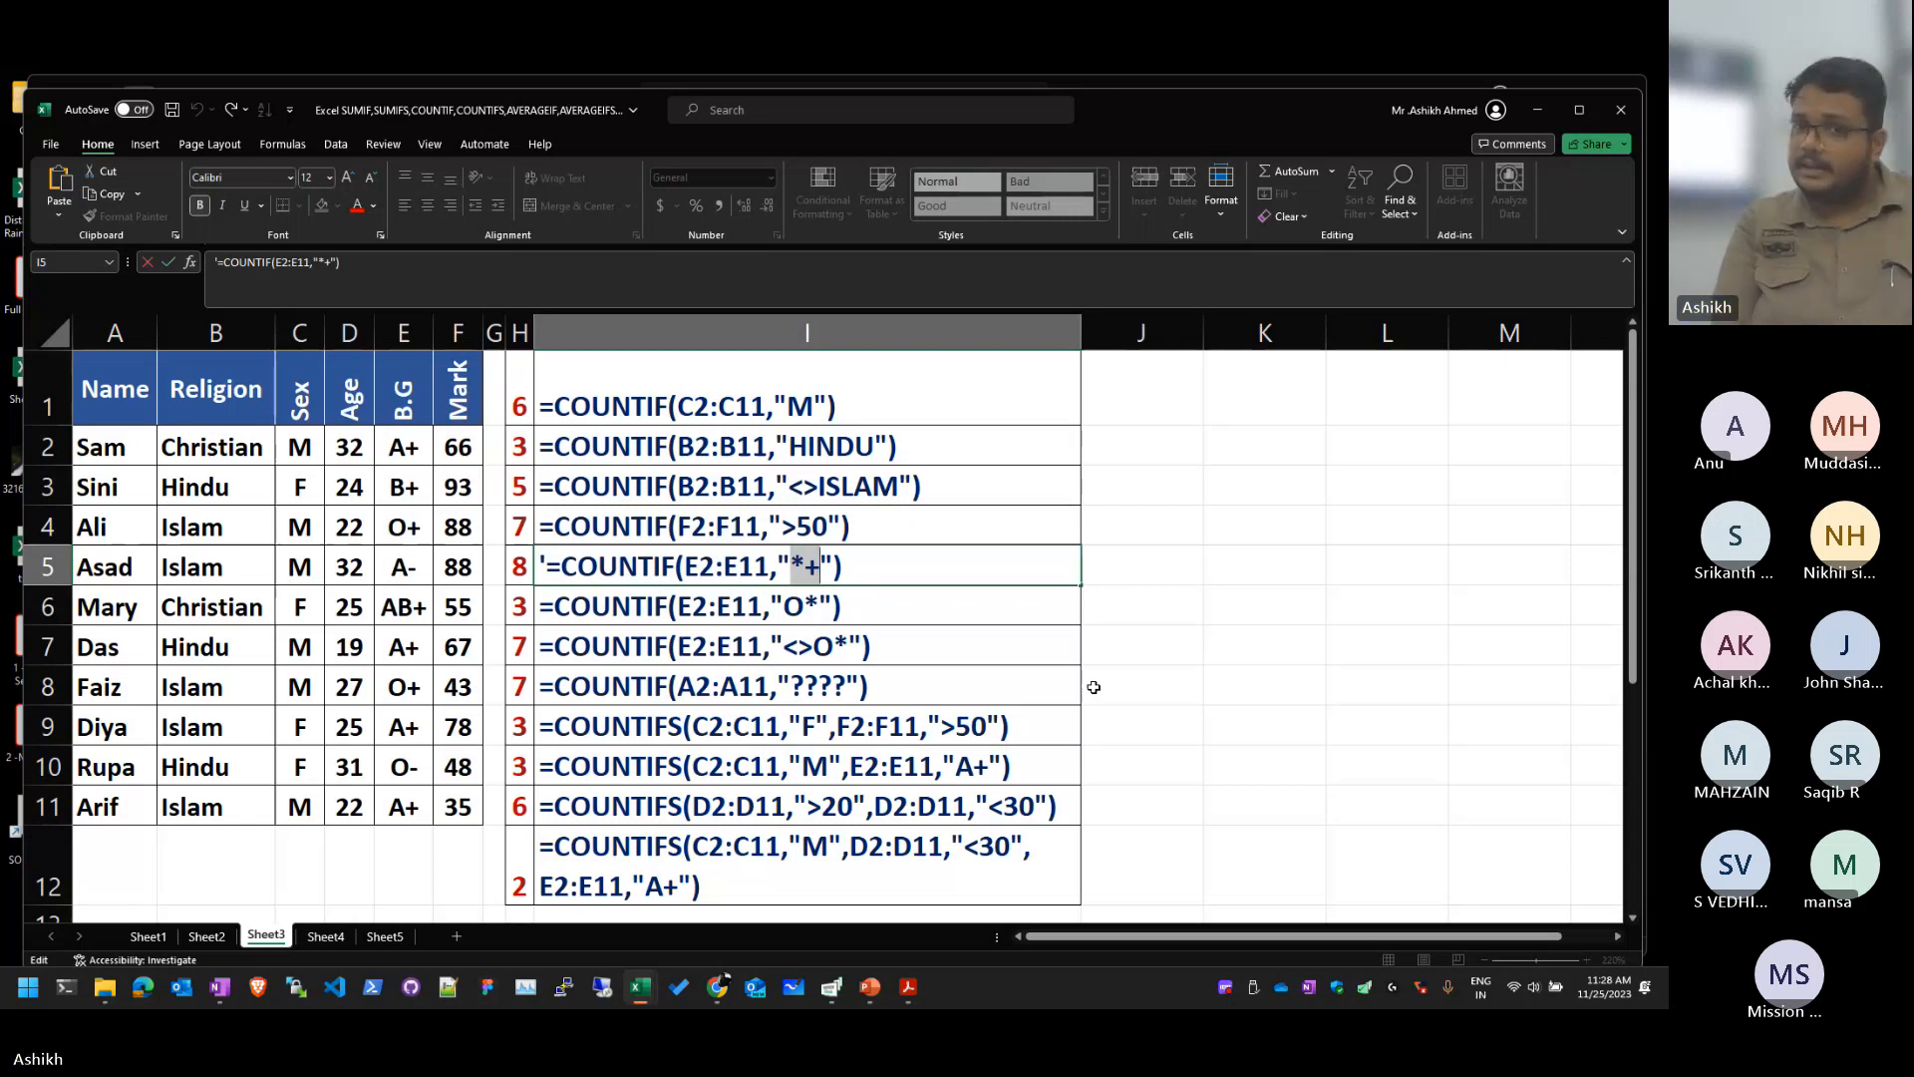
pyautogui.press('Escape')
# Step: Compare the COUNTIF formula texts in I6 and I7, which use the criteria "O*" and "<>O*"
pyautogui.press('Down')
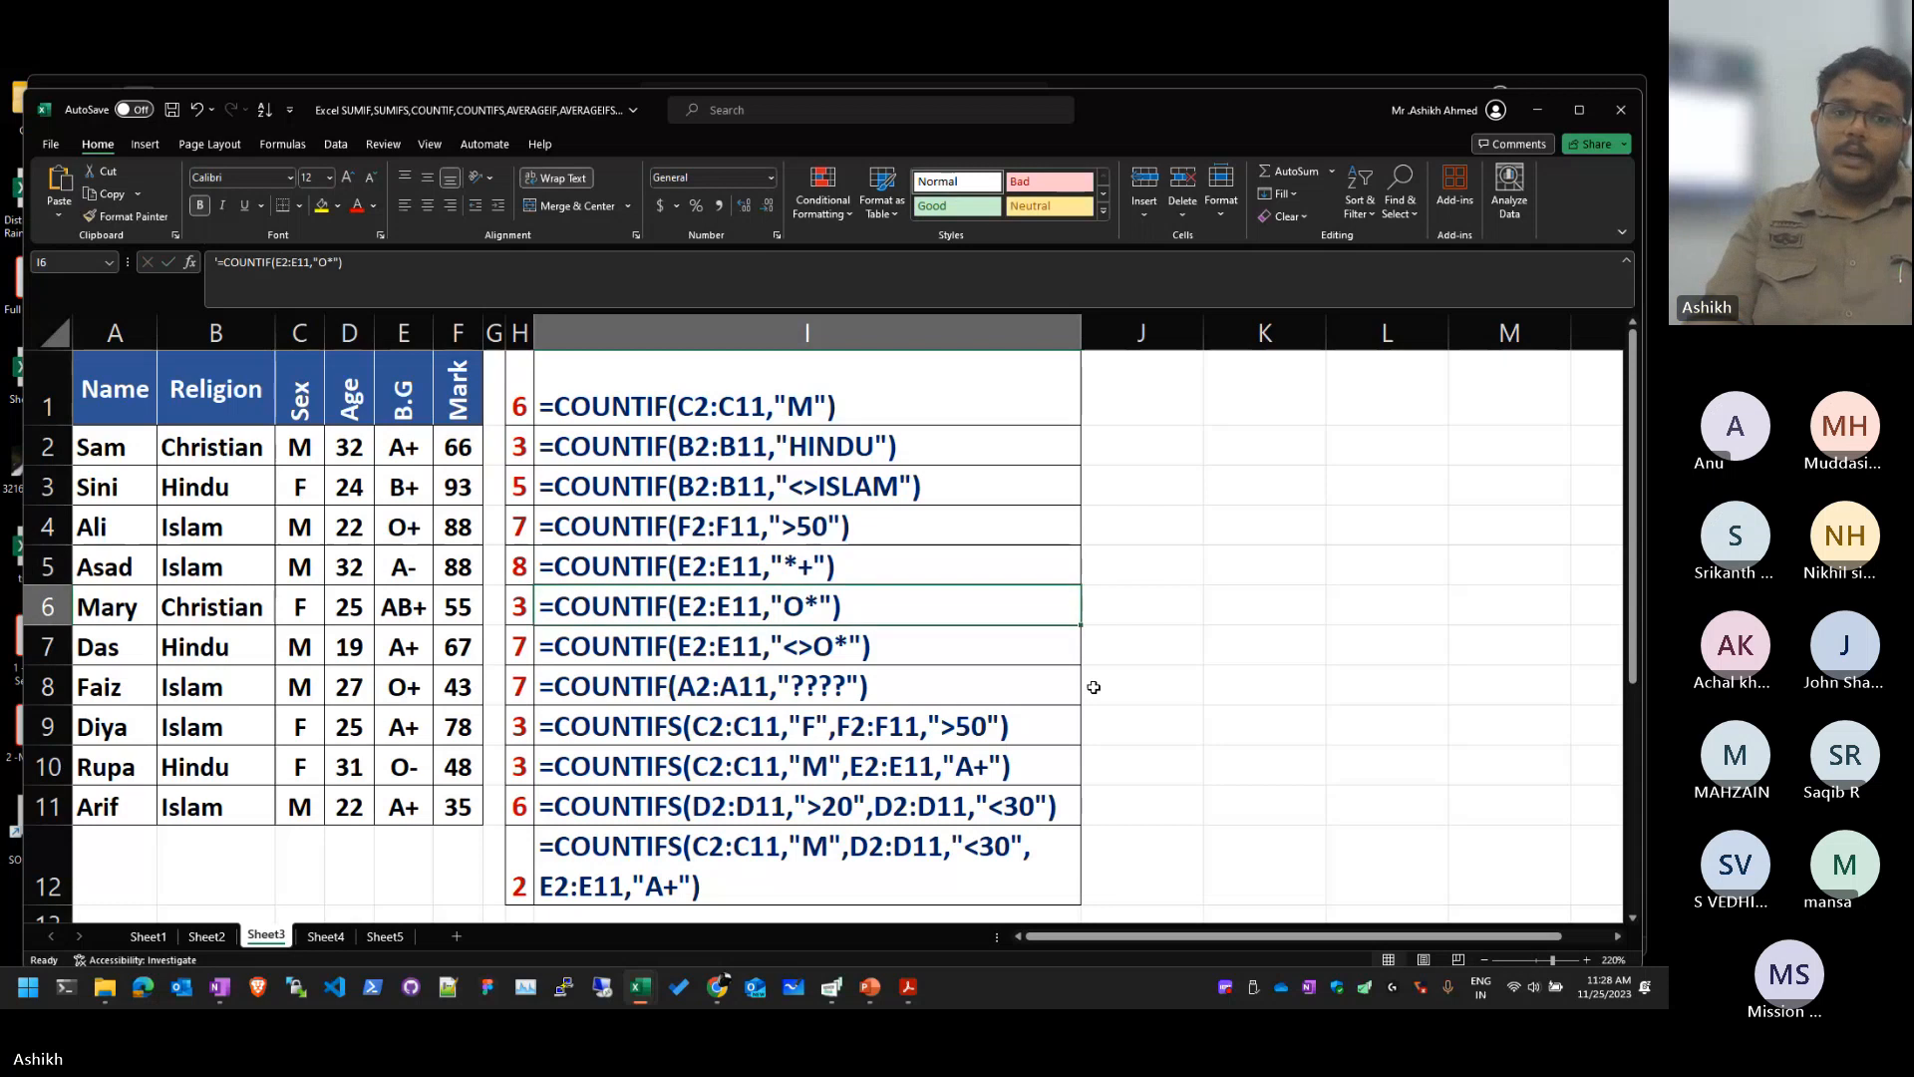
pyautogui.press('Down')
pyautogui.press('F2')
pyautogui.hotkey('shift', 'Home')
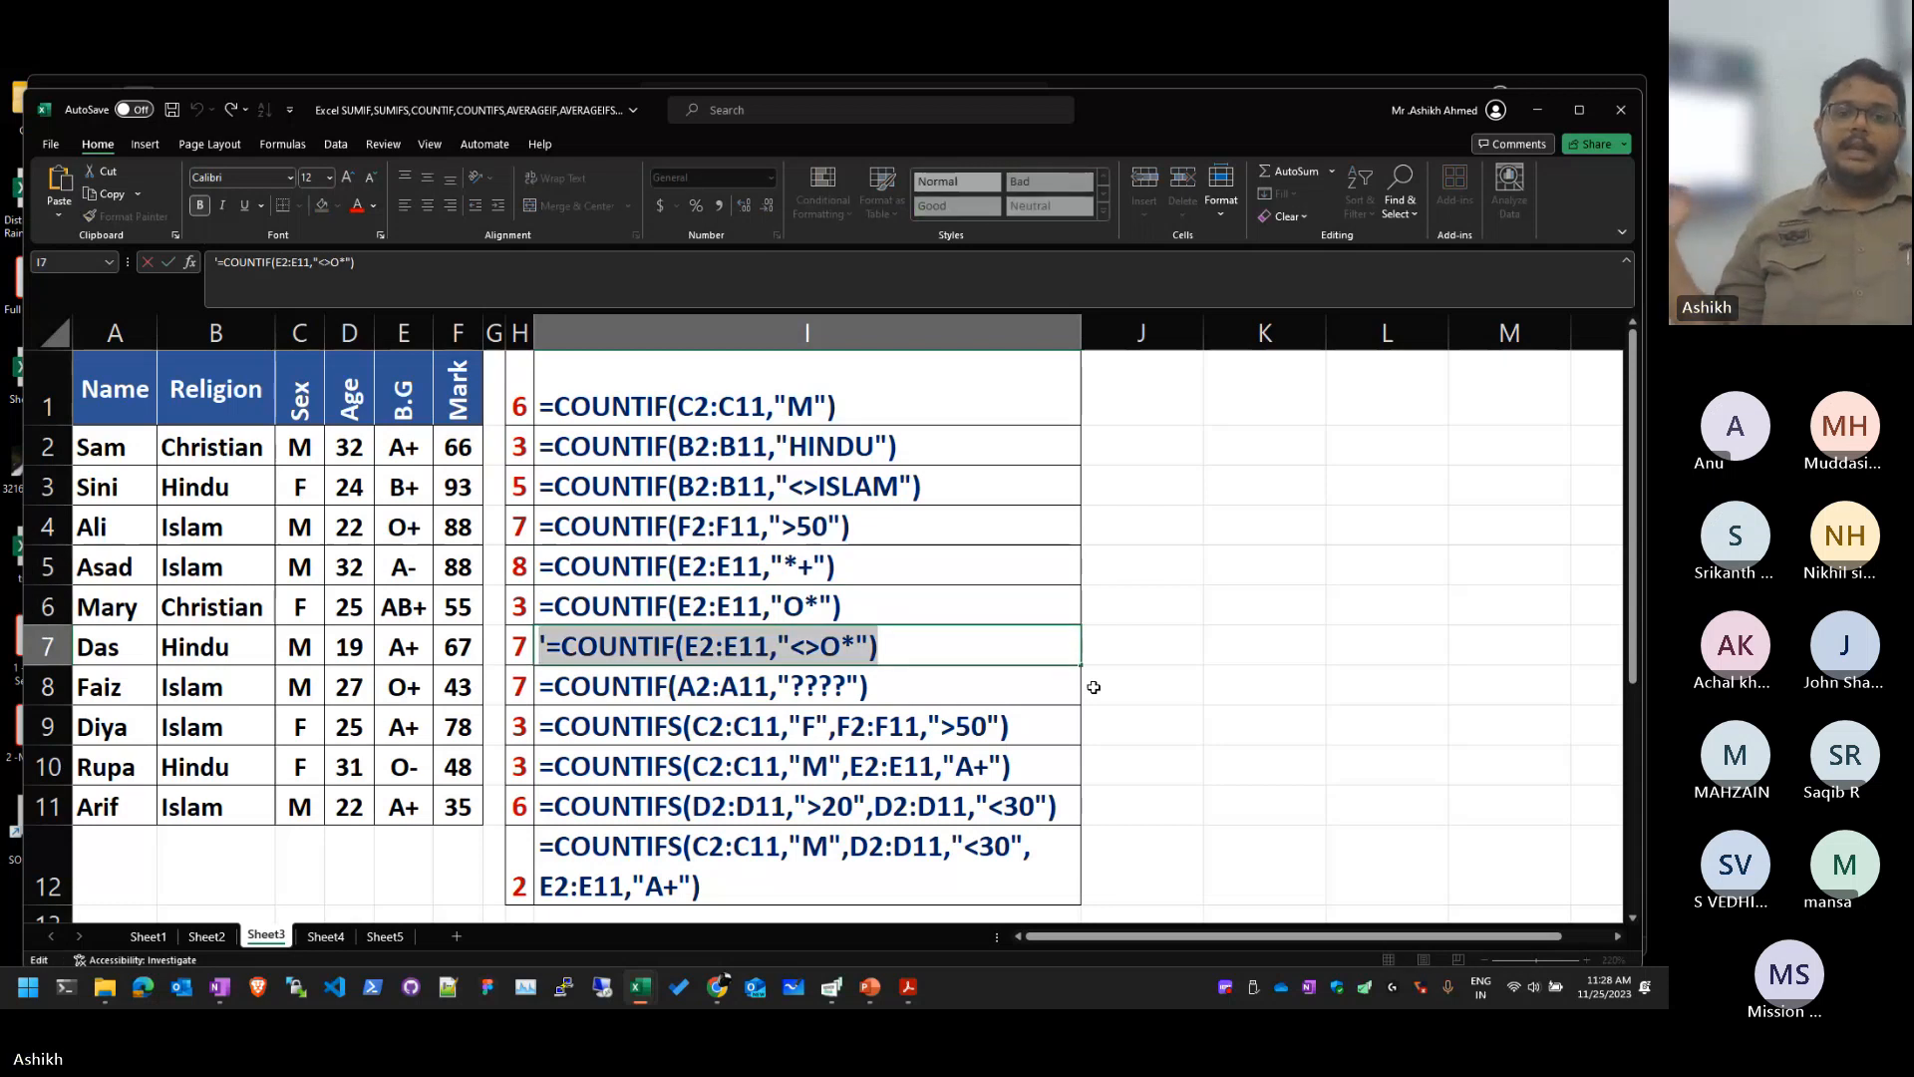
pyautogui.press('Escape')
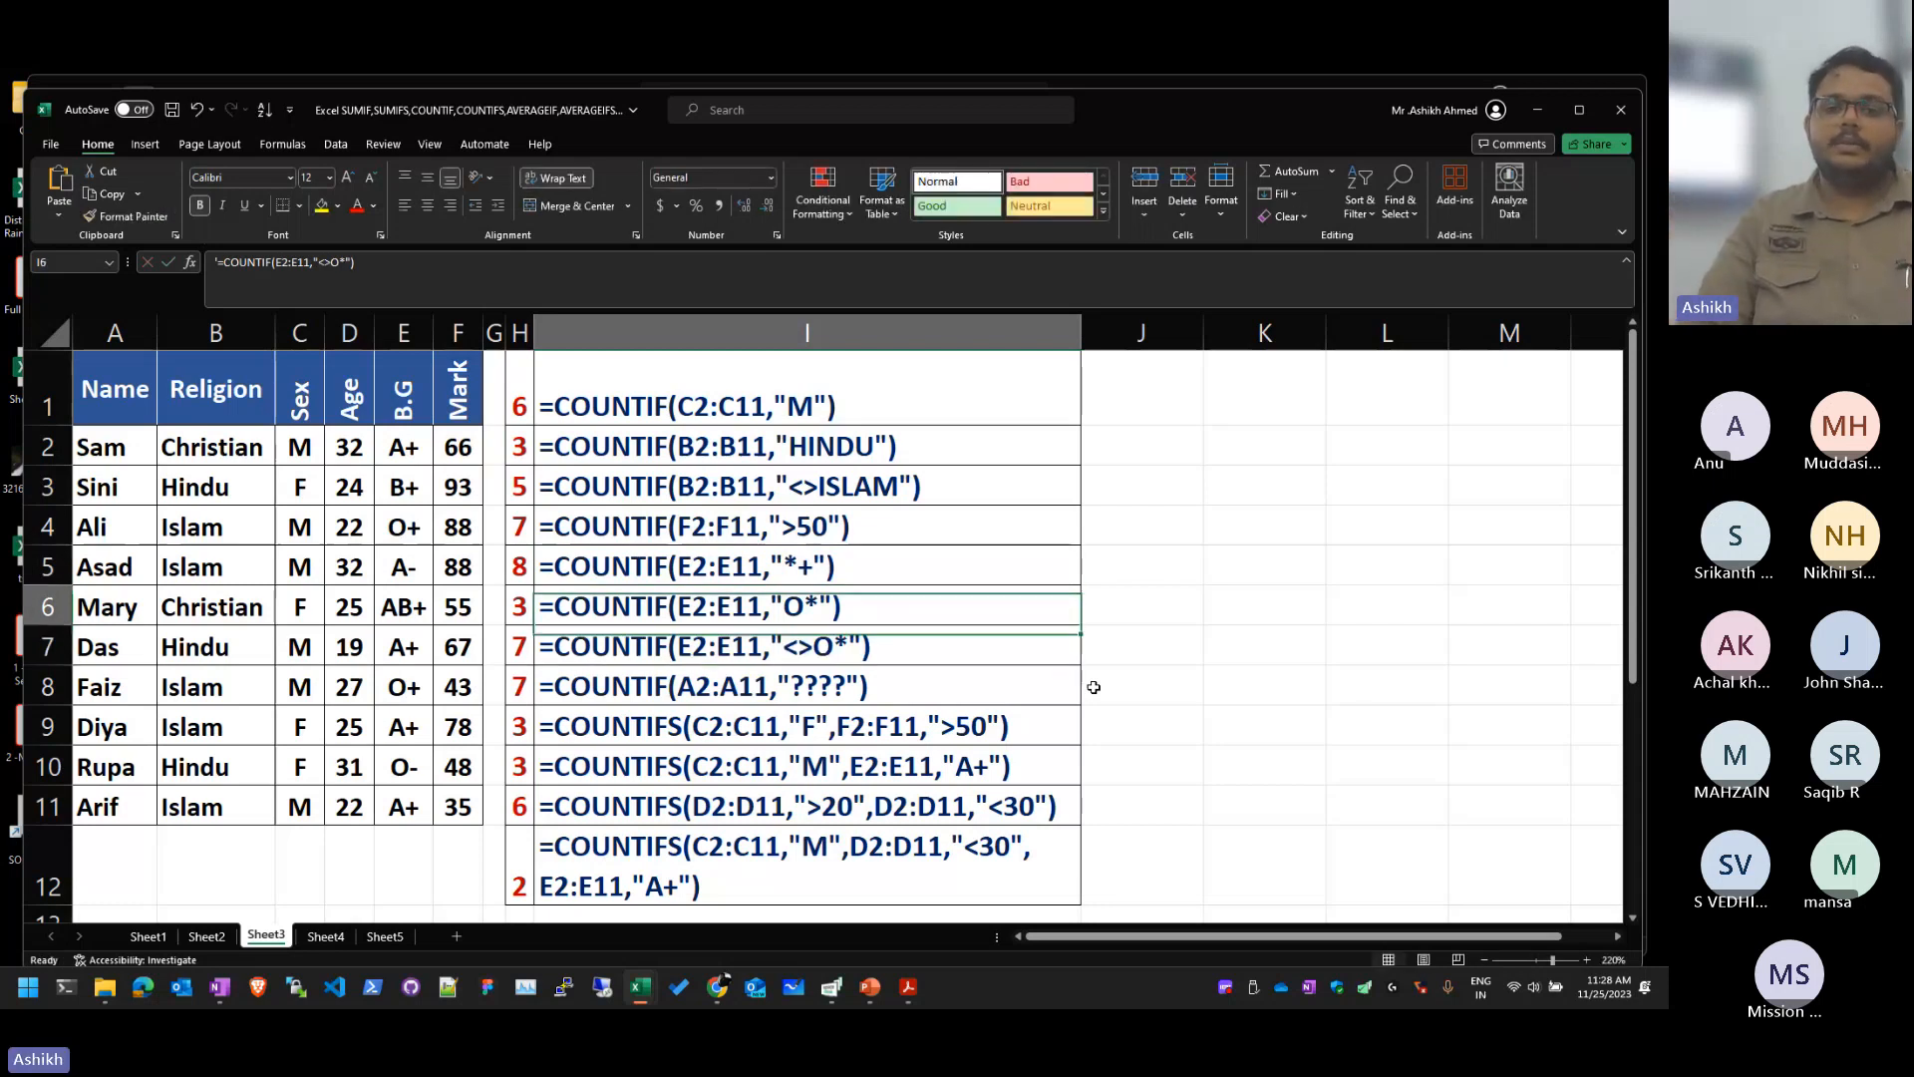
pyautogui.press('Up')
pyautogui.press('F2')
pyautogui.hotkey('shift', 'Home')
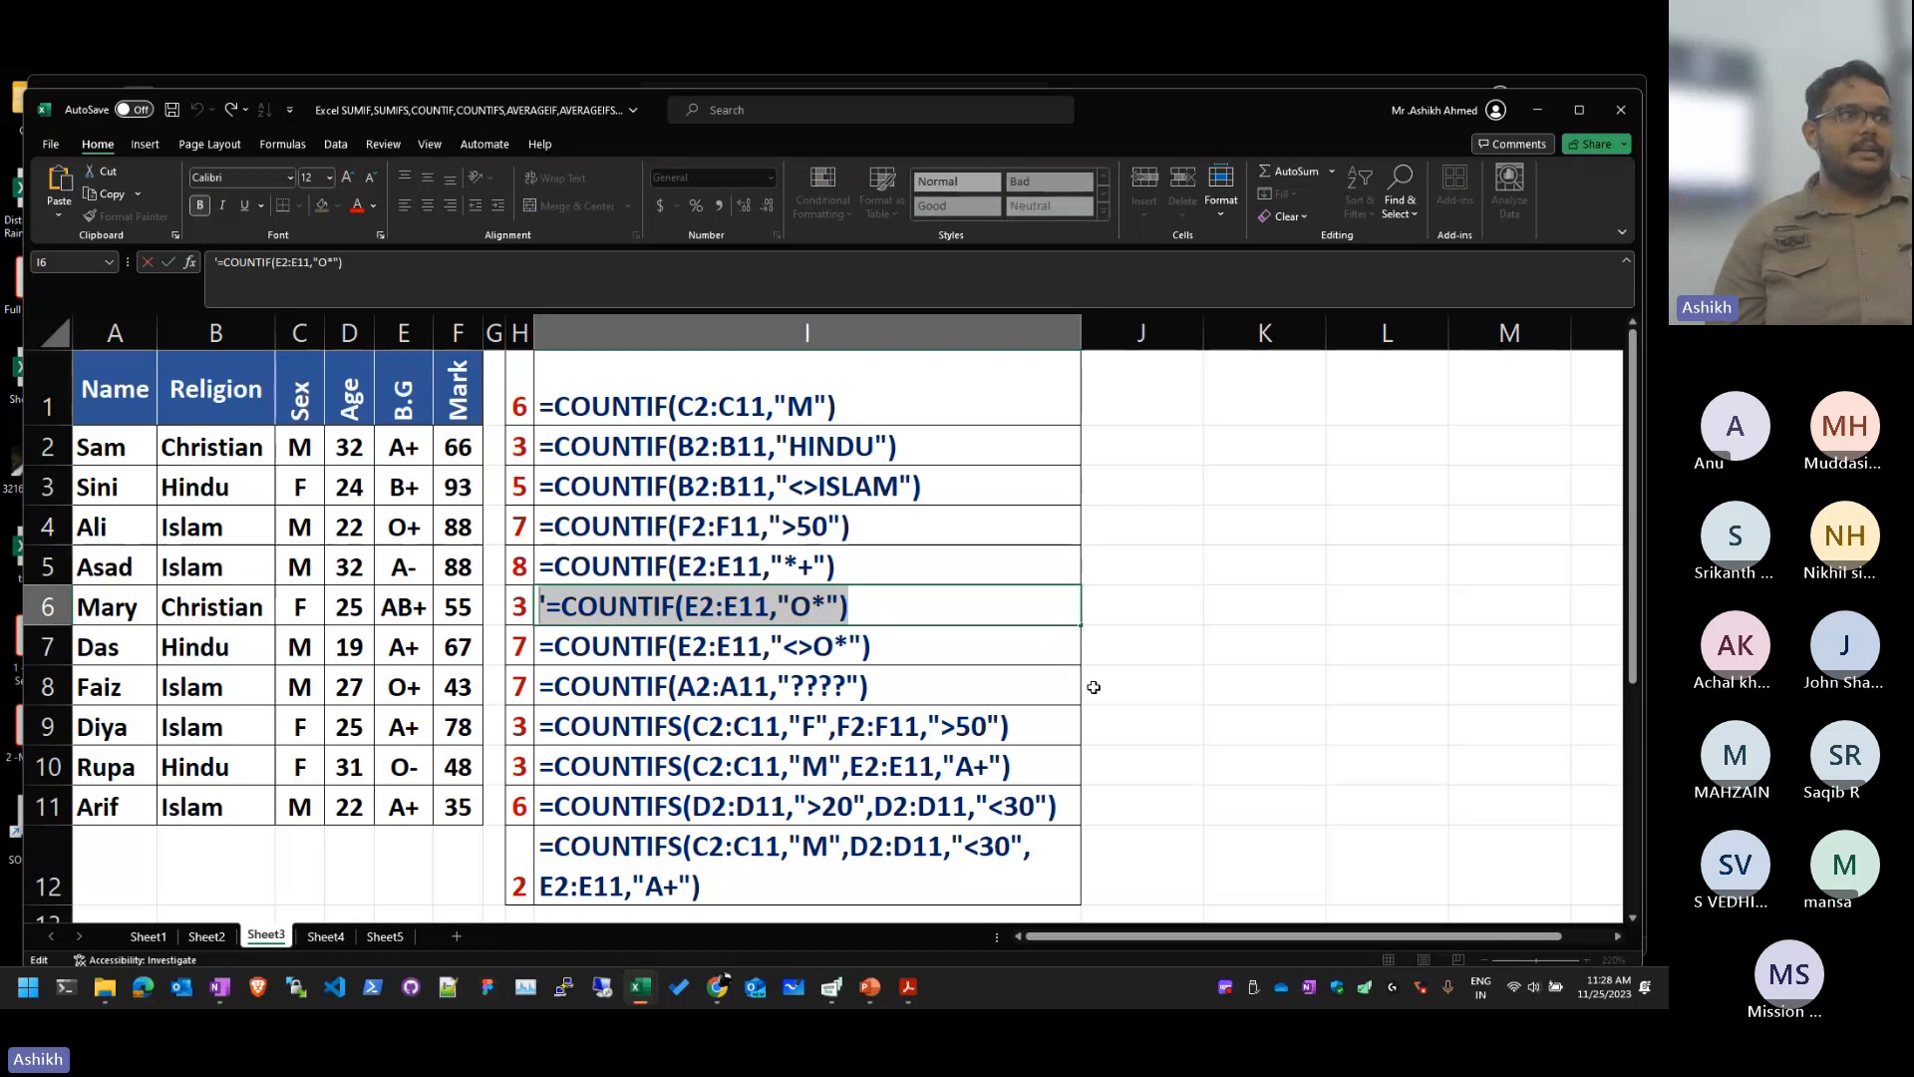
pyautogui.press('Return')
pyautogui.press('F2')
pyautogui.hotkey('shift', 'Home')
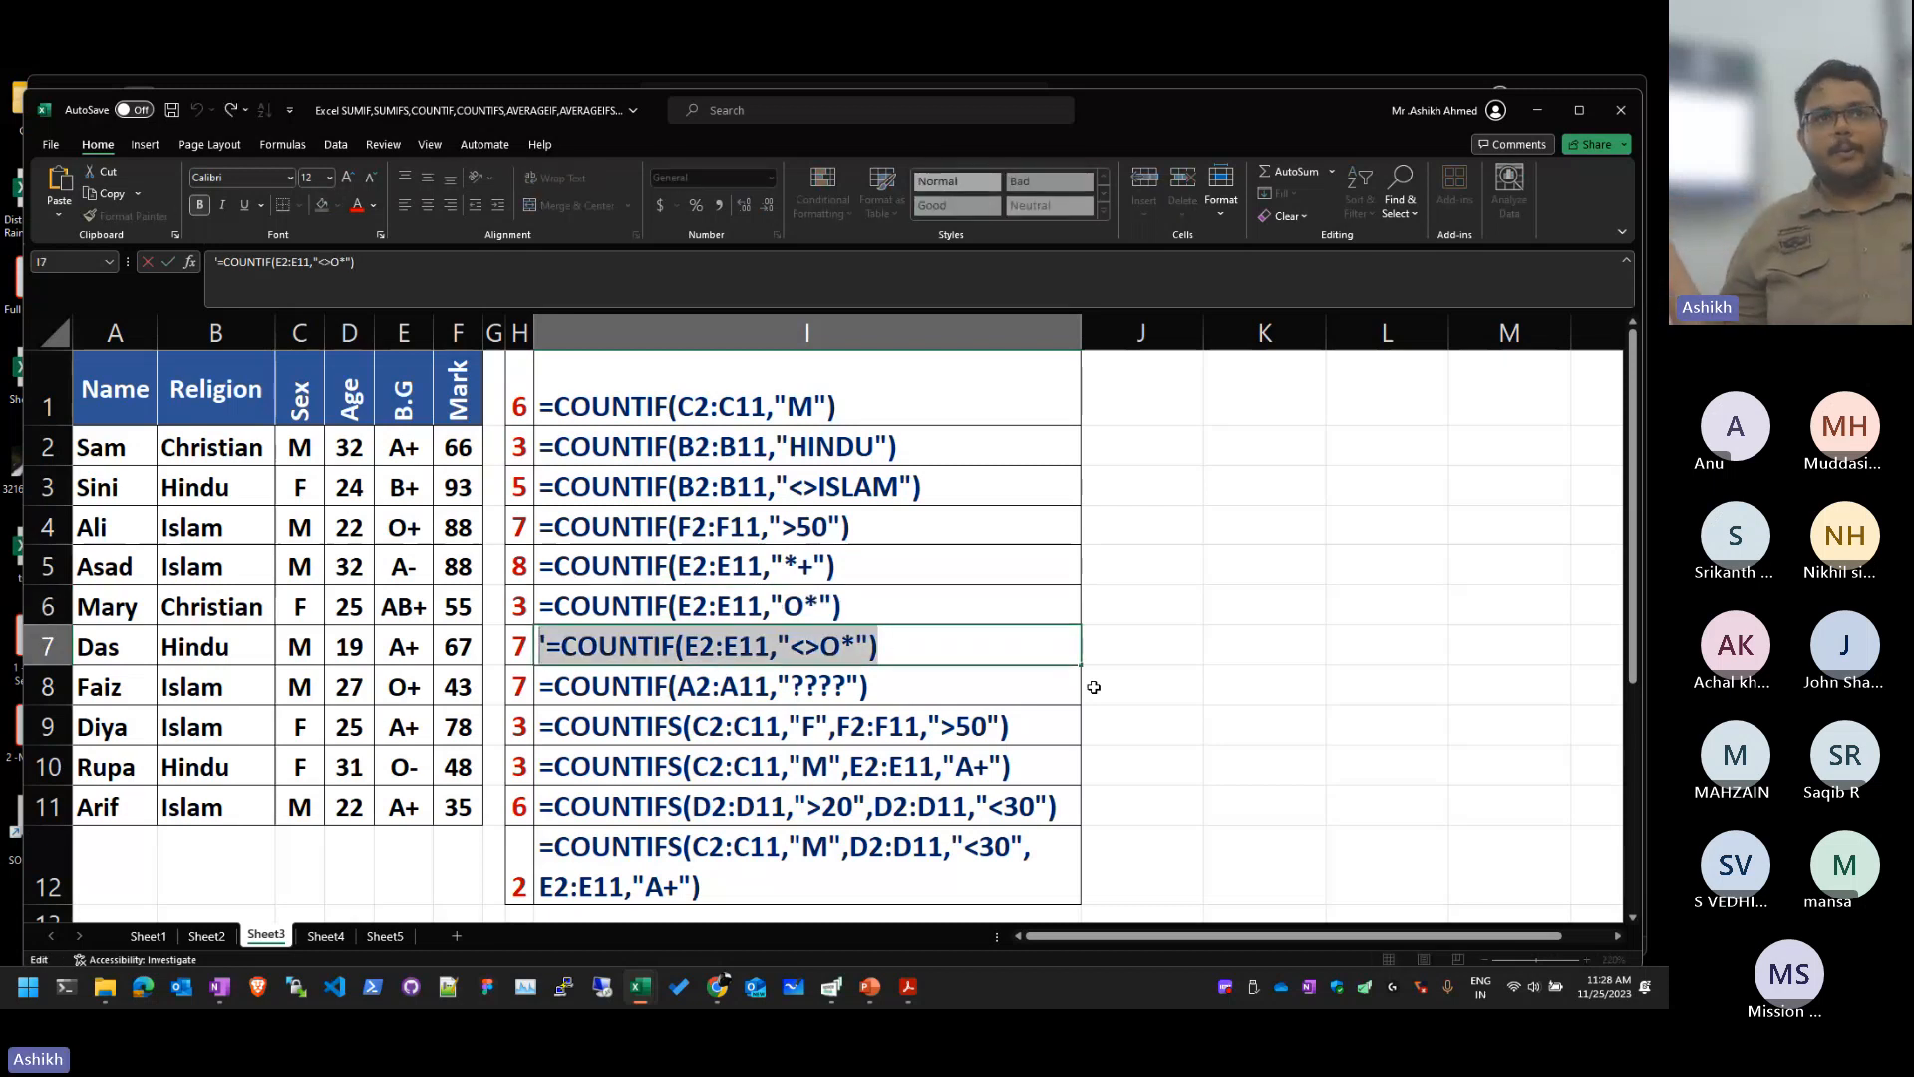
# Step: Examine the four-character "????" criterion in the COUNTIF formula text in I8
pyautogui.click(910, 675)
pyautogui.doubleClick(804, 686)
pyautogui.moveTo(804, 675); pyautogui.dragTo(849, 688)
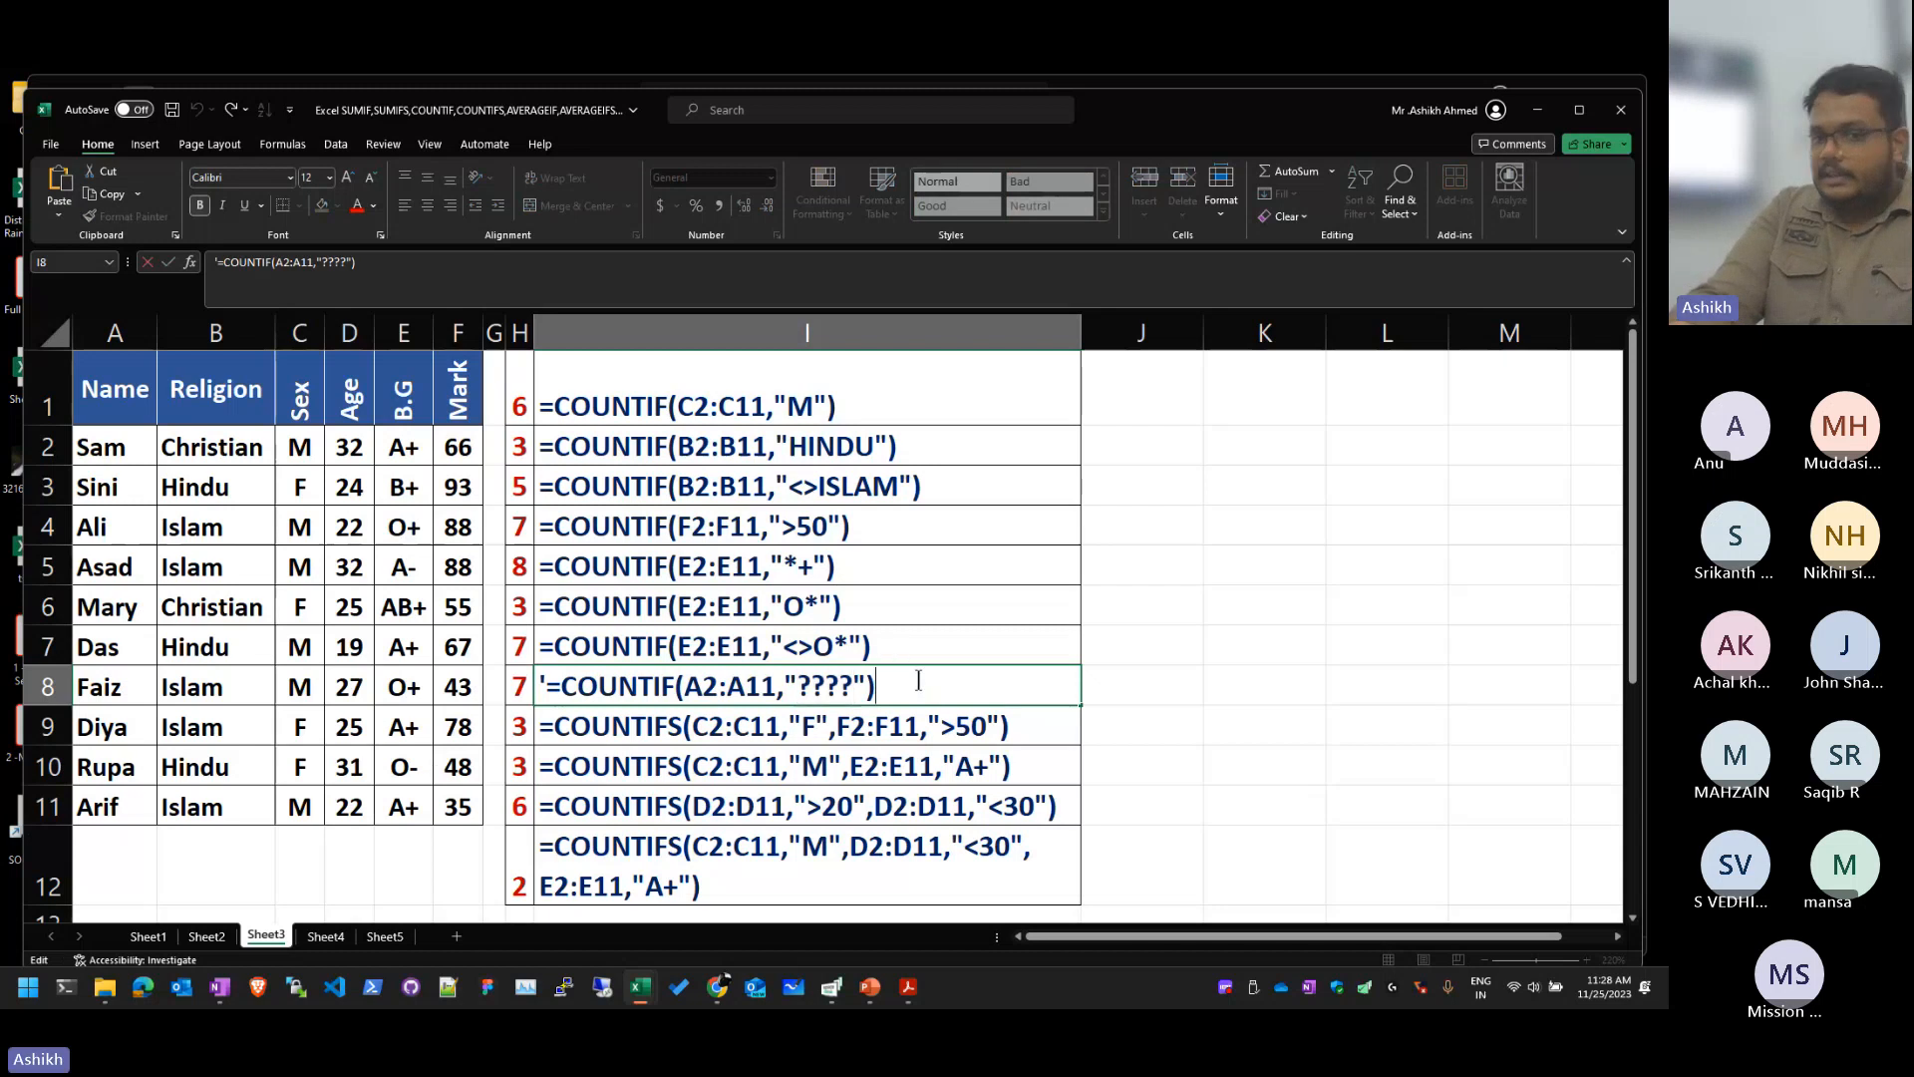
# Step: Highlight the COUNTIF formula text in I8 and inspect the matching live formula in H8
pyautogui.moveTo(915, 683); pyautogui.dragTo(95, 610)
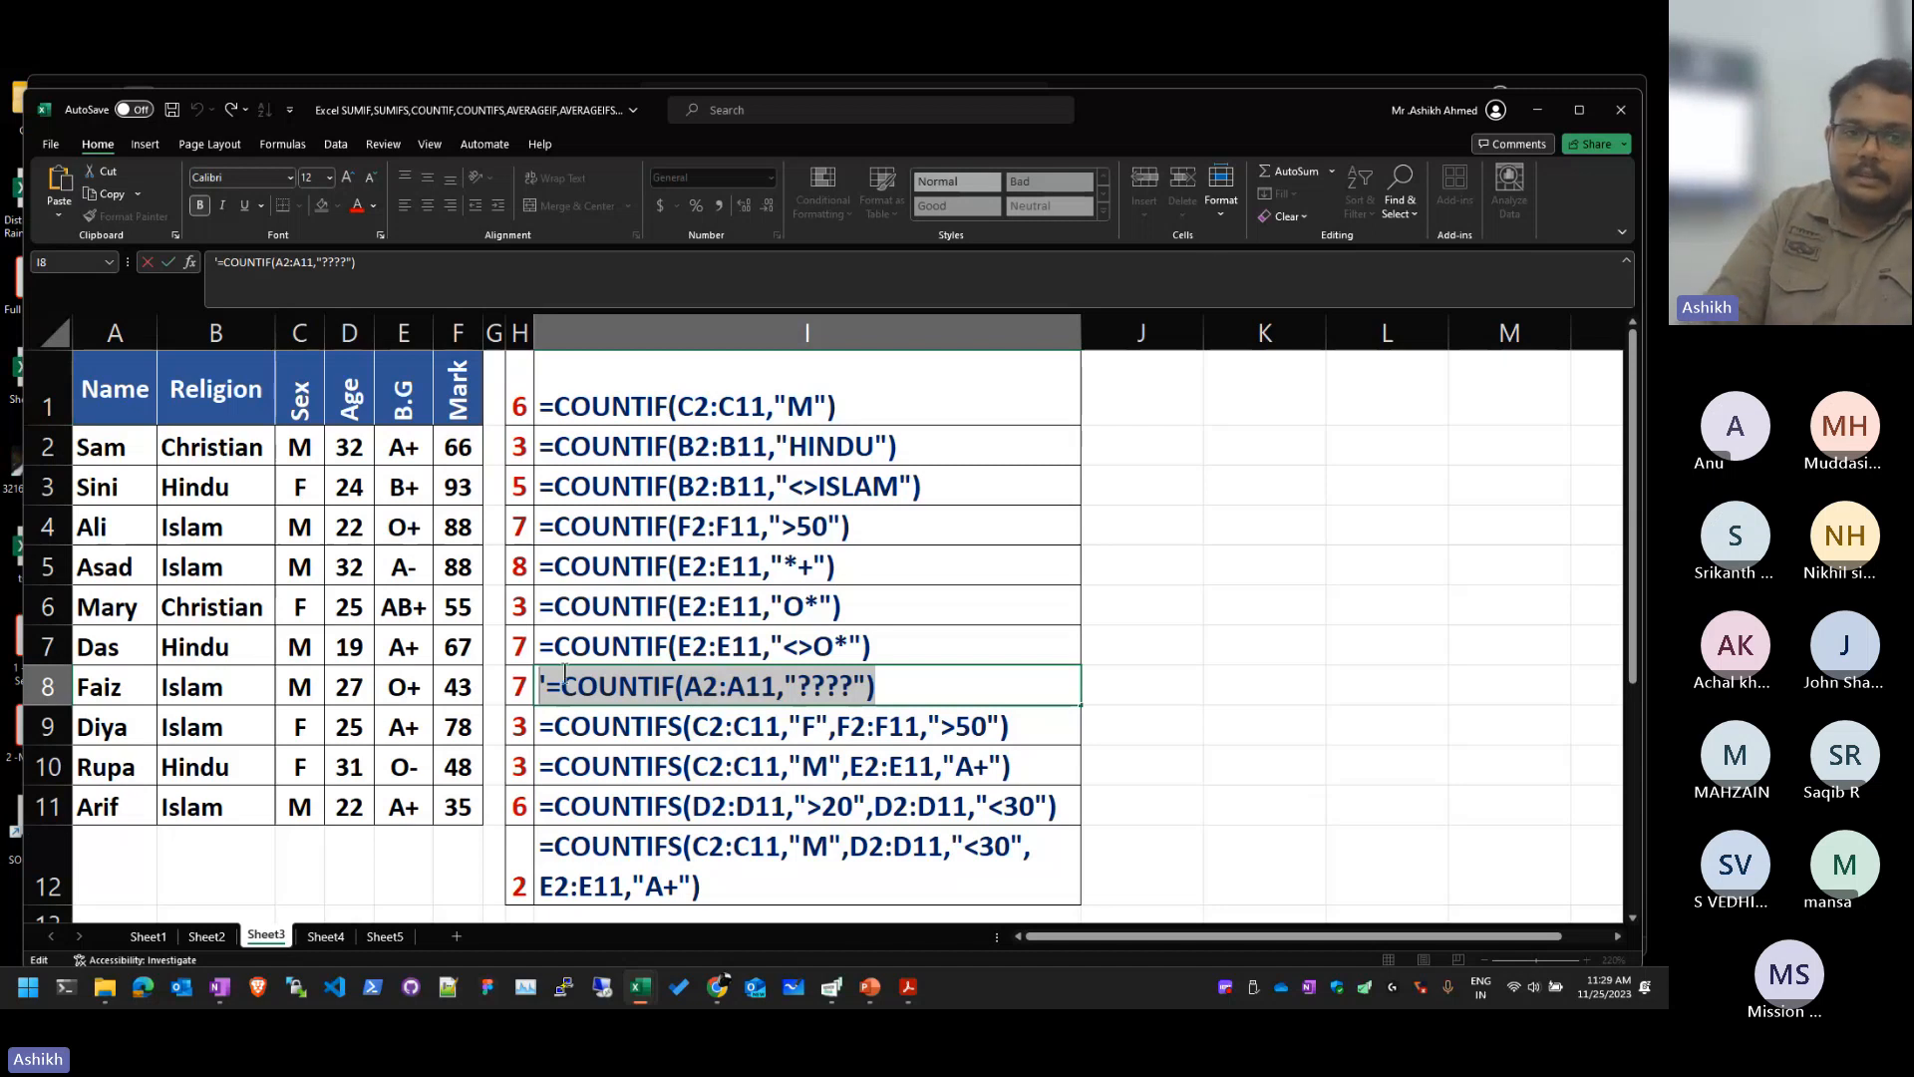
pyautogui.click(520, 690)
pyautogui.doubleClick(519, 694)
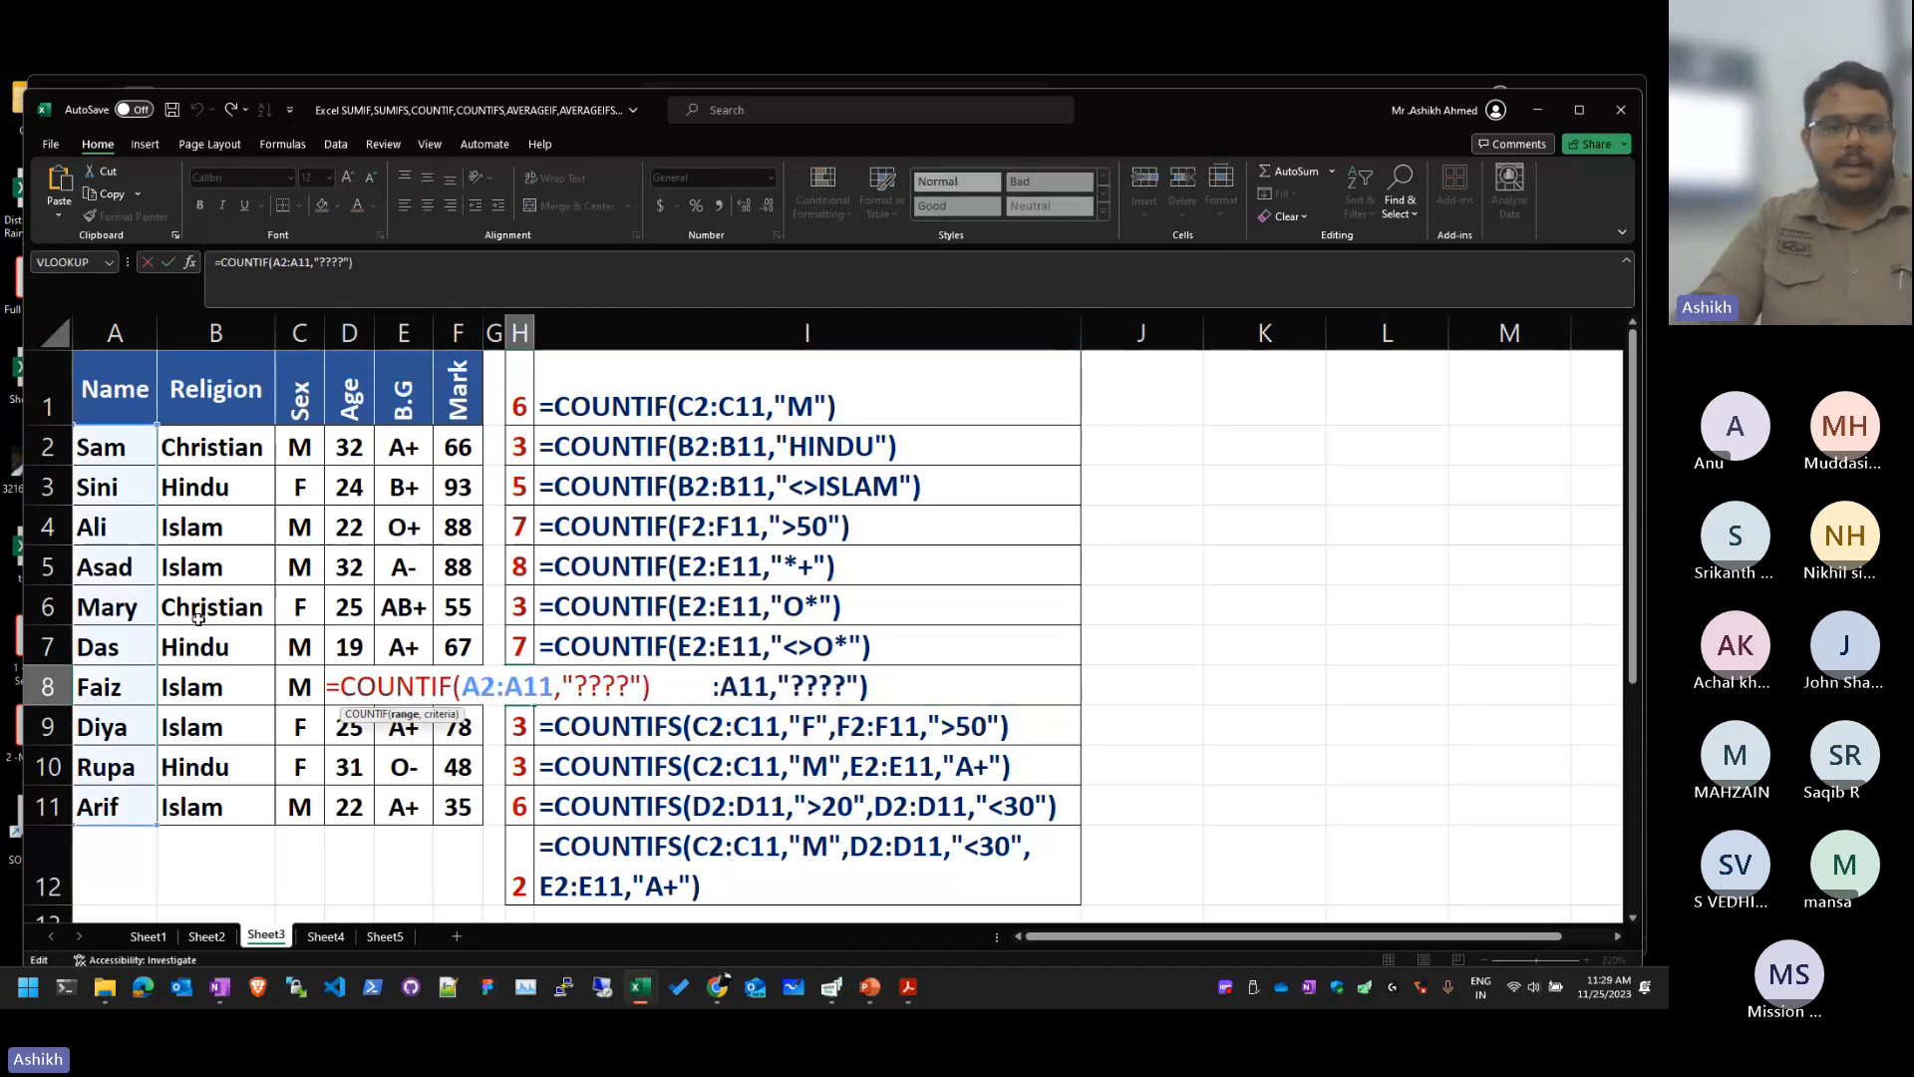
pyautogui.press('Escape')
# Step: Check the four-letter names from A11 up to A3 against the "????" criterion
pyautogui.click(100, 805)
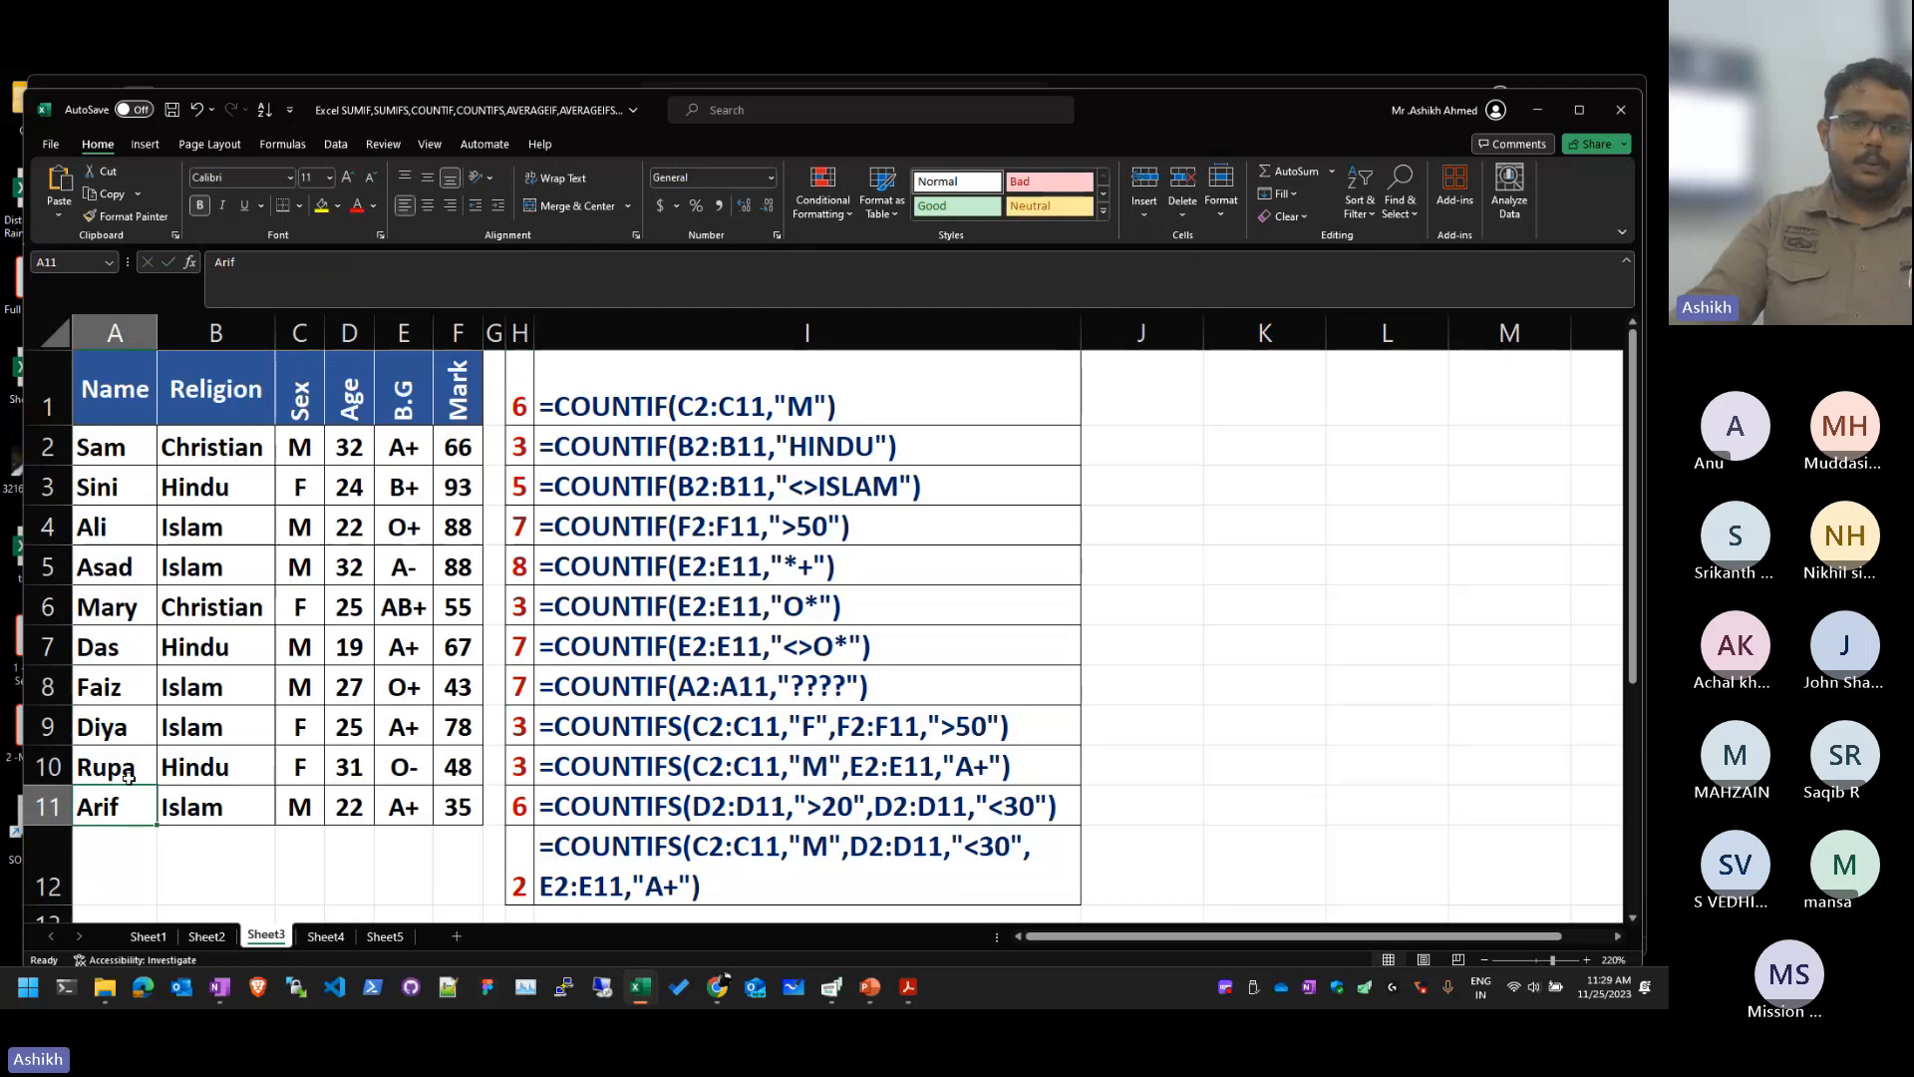
pyautogui.click(133, 714)
pyautogui.click(130, 688)
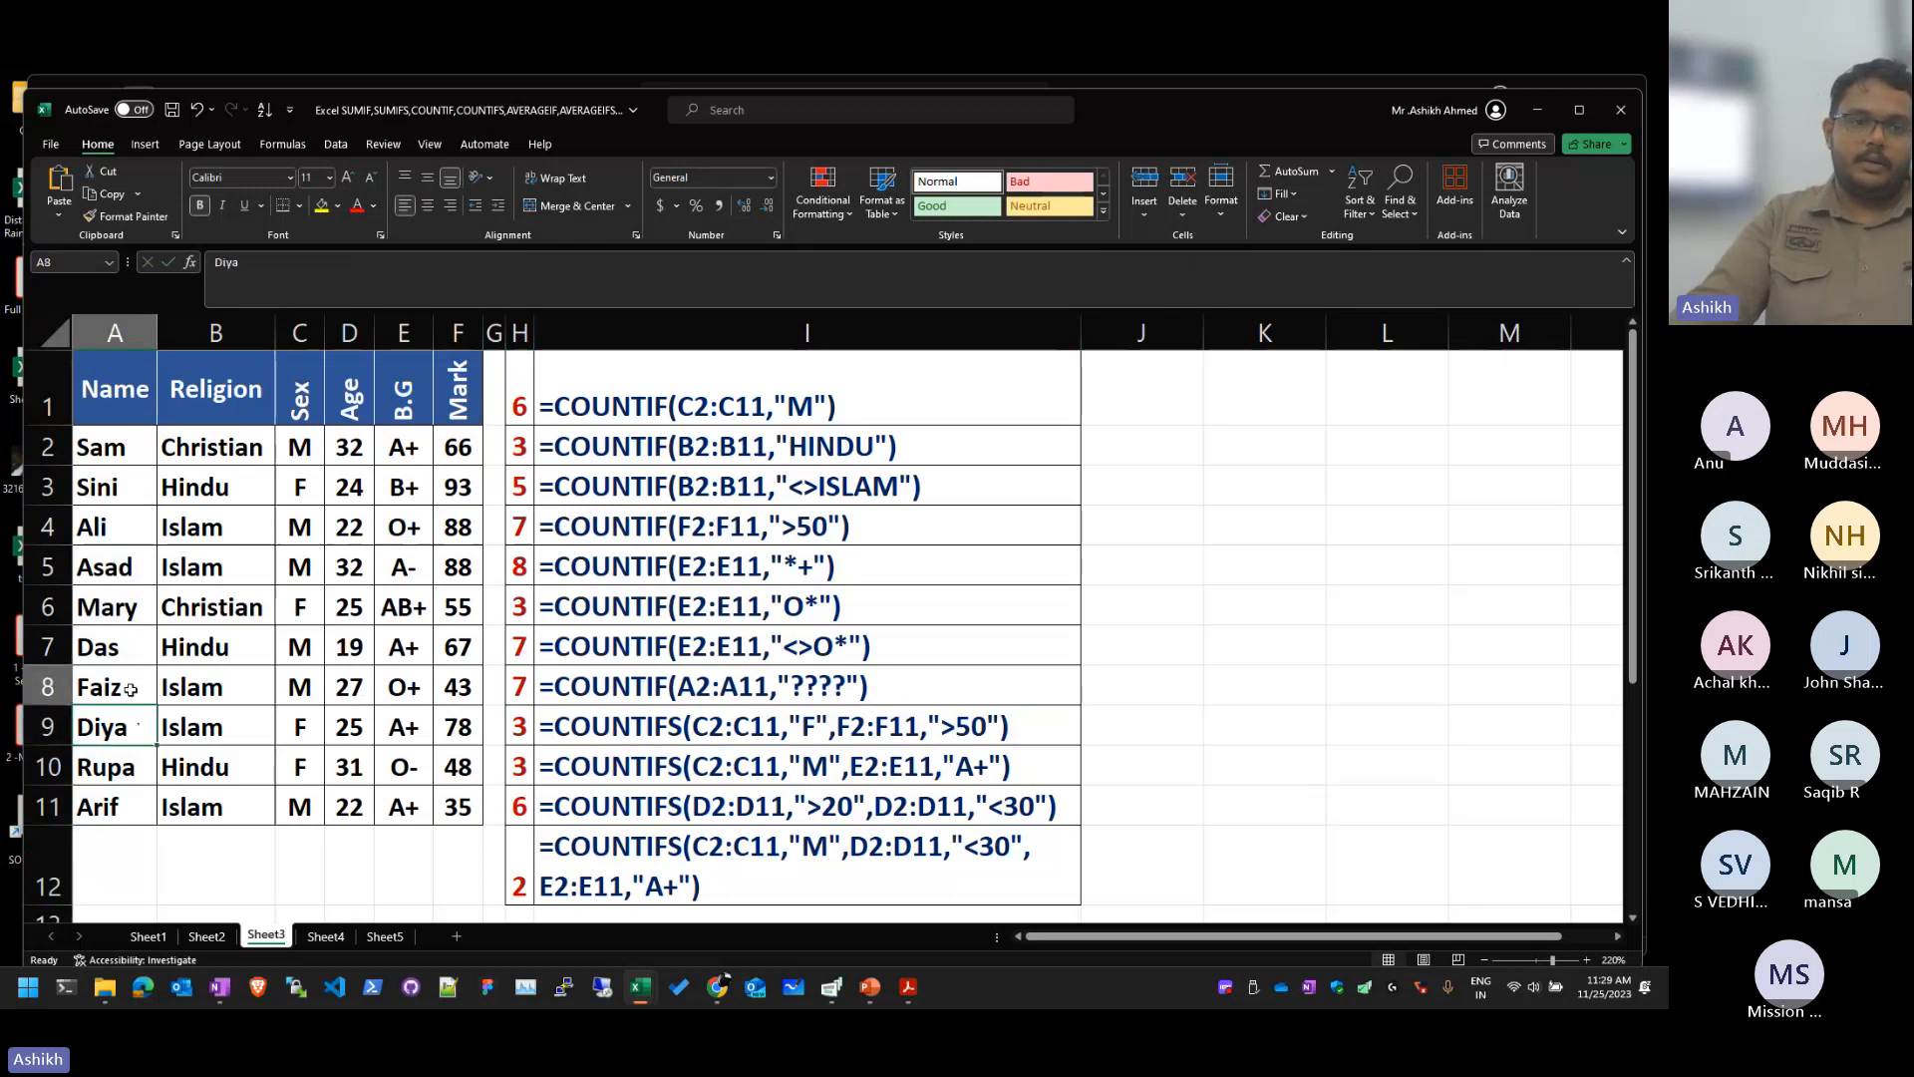
pyautogui.click(124, 606)
pyautogui.click(135, 577)
pyautogui.click(143, 469)
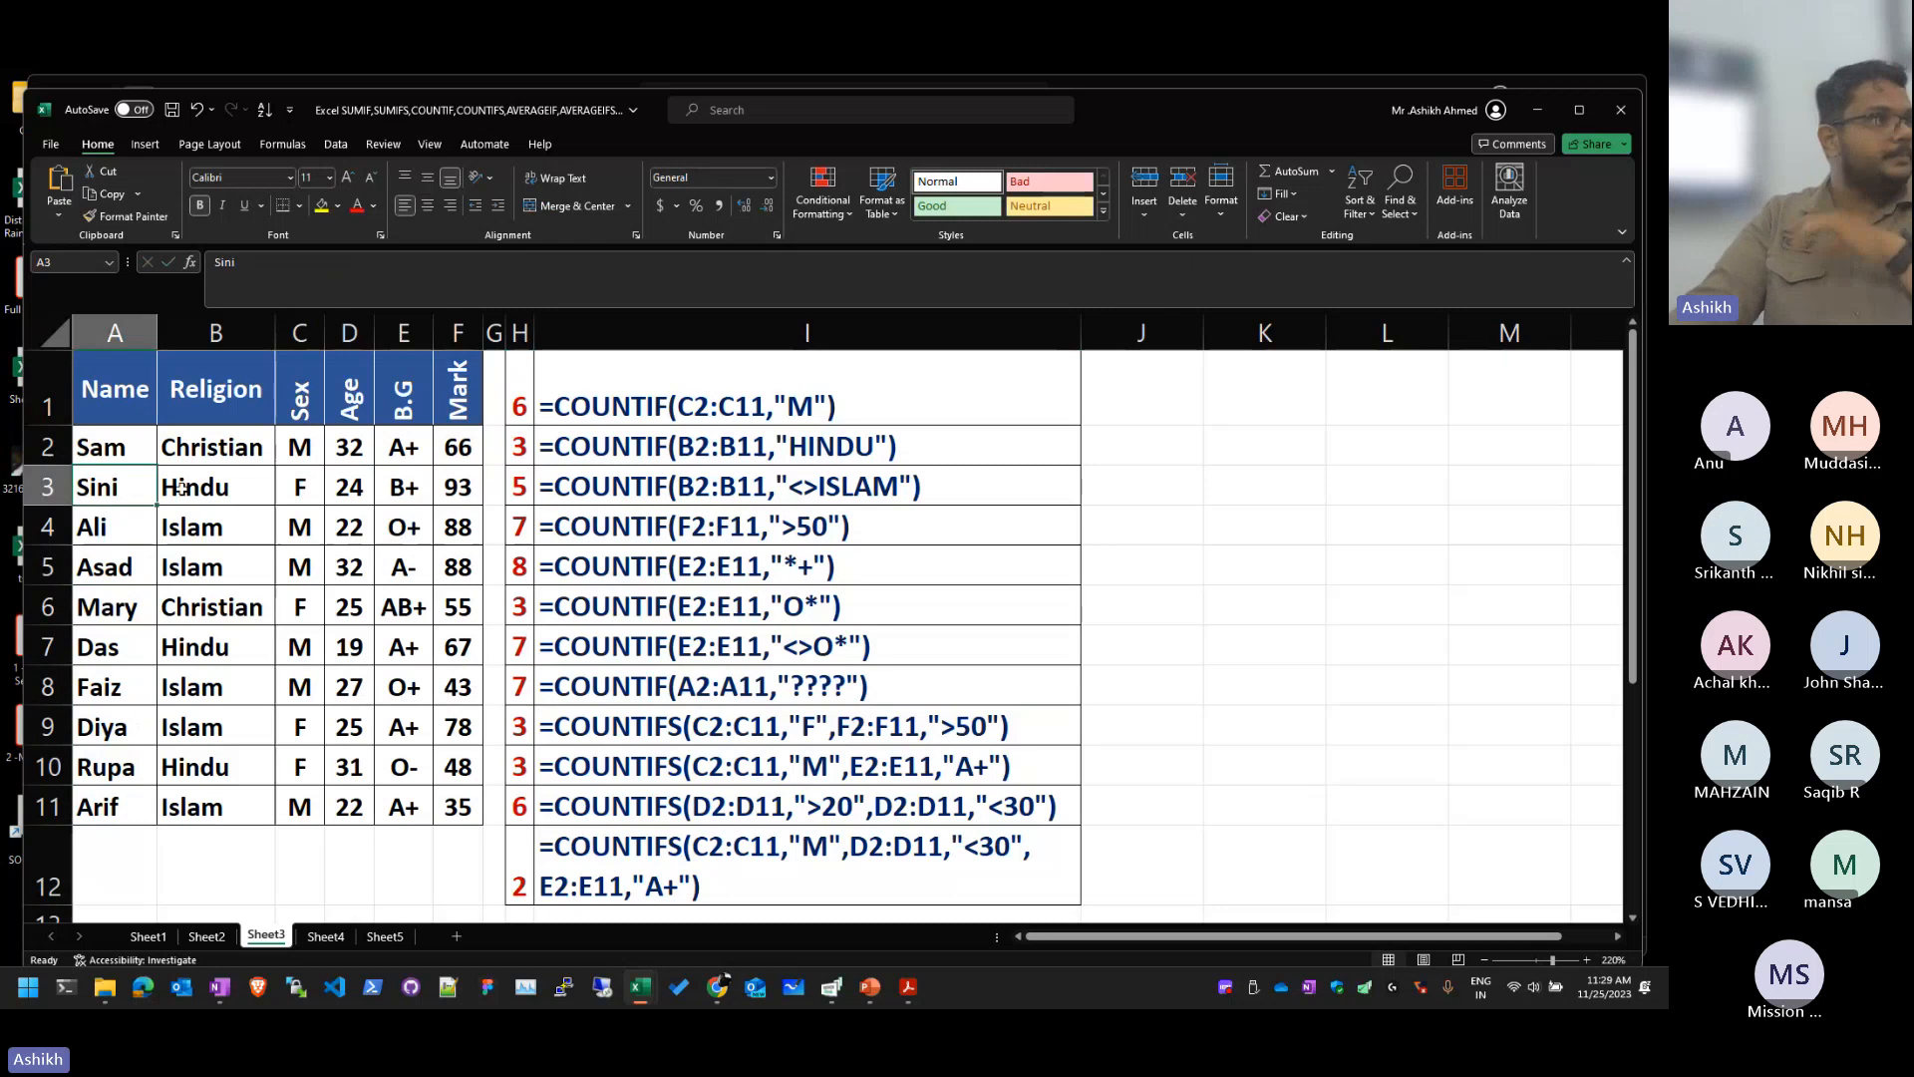
# Step: Shorten the COUNTIF criterion in H8 to three question marks to count three-character names
pyautogui.doubleClick(820, 678)
pyautogui.doubleClick(519, 686)
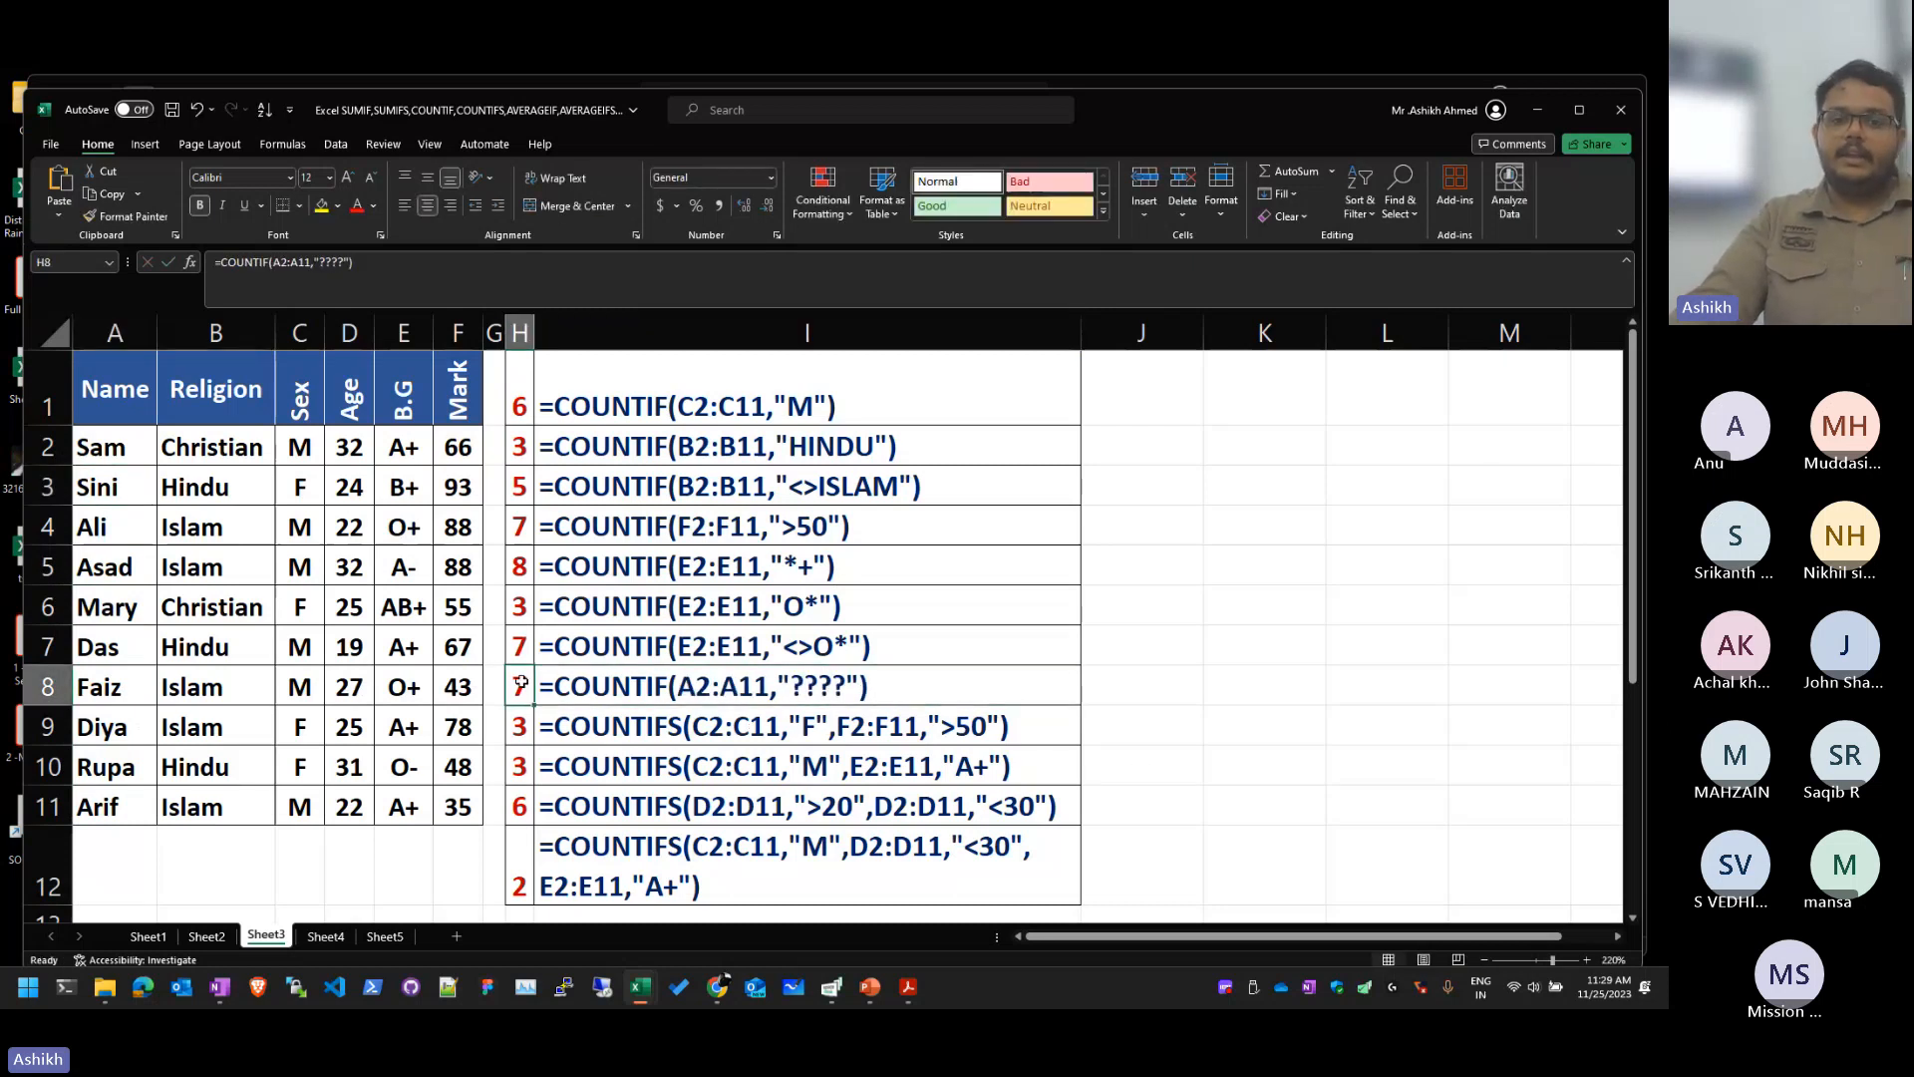
pyautogui.click(616, 687)
pyautogui.press('BackSpace')
pyautogui.press('Return')
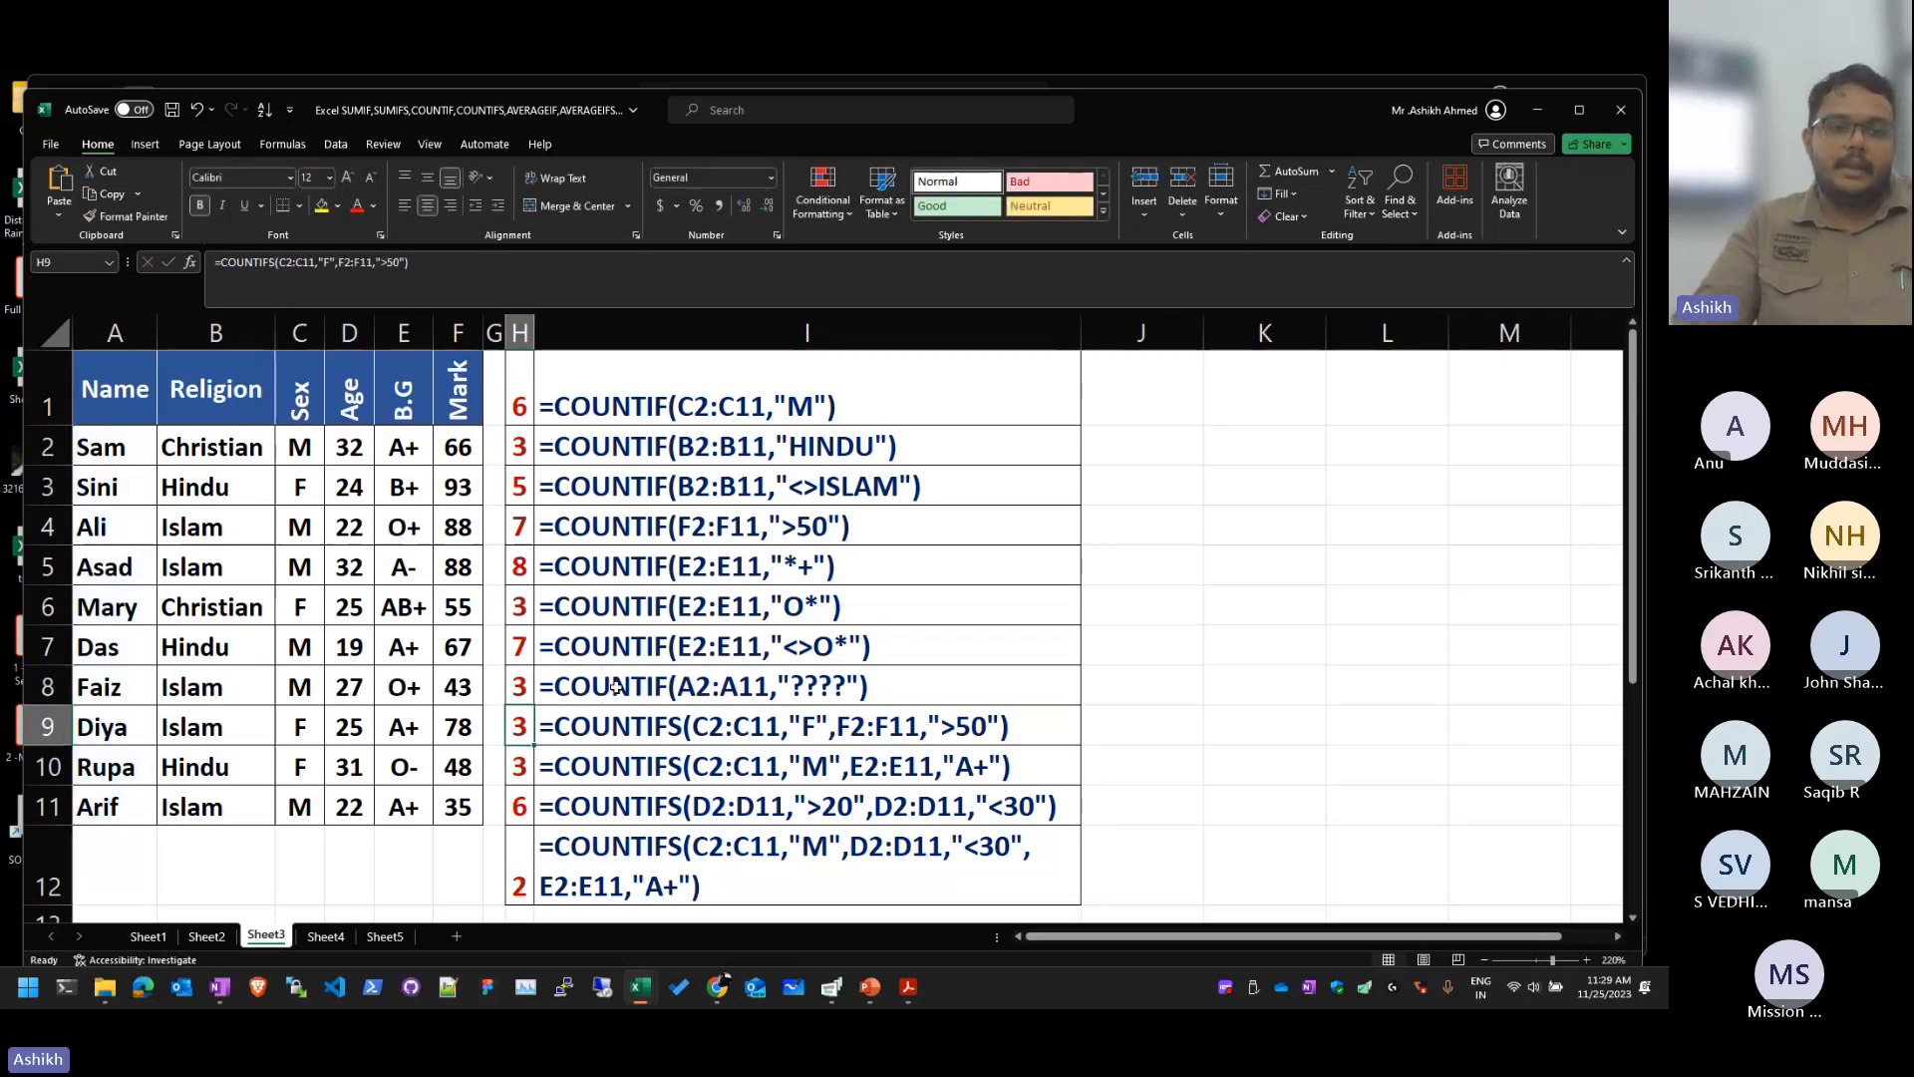
# Step: Check the three-letter names in A2, A4 and A7, and undo the criterion change in H8
pyautogui.click(121, 497)
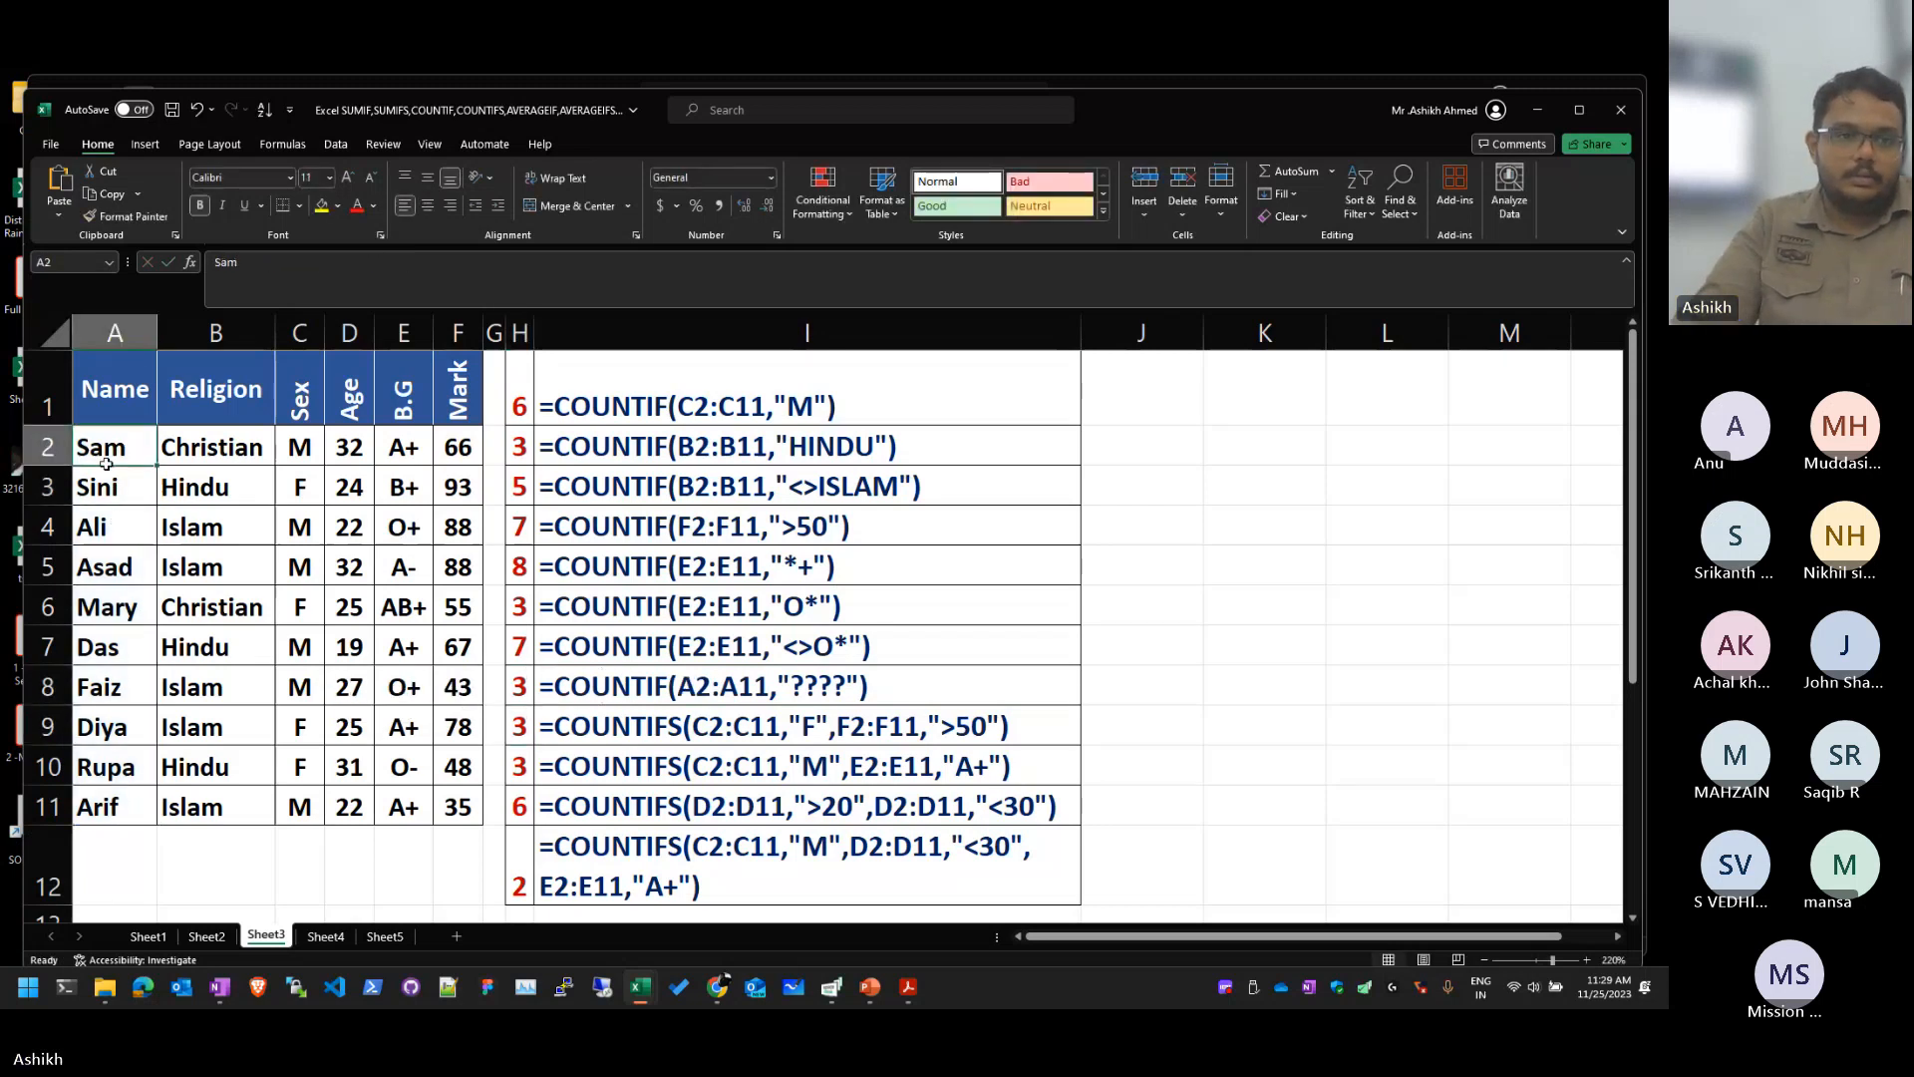
pyautogui.click(117, 522)
pyautogui.click(119, 646)
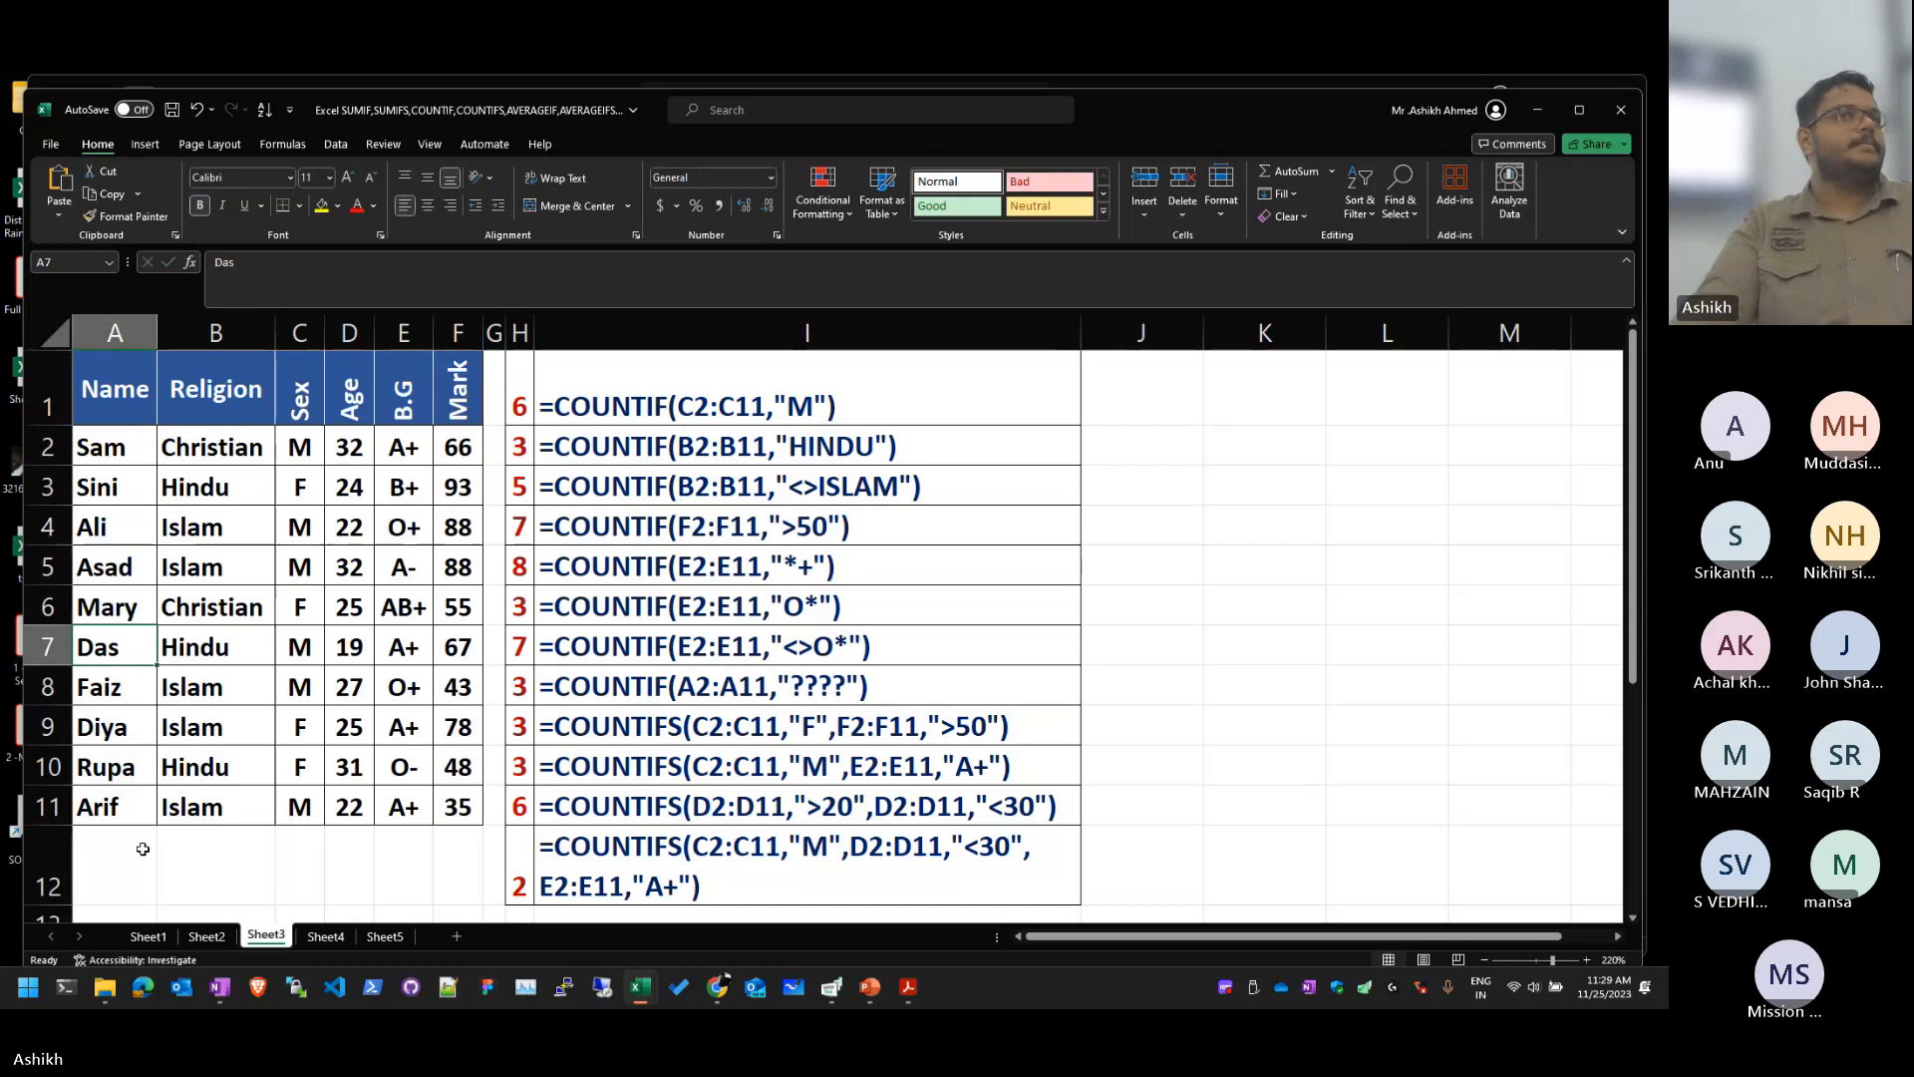
pyautogui.click(1071, 511)
pyautogui.click(1269, 542)
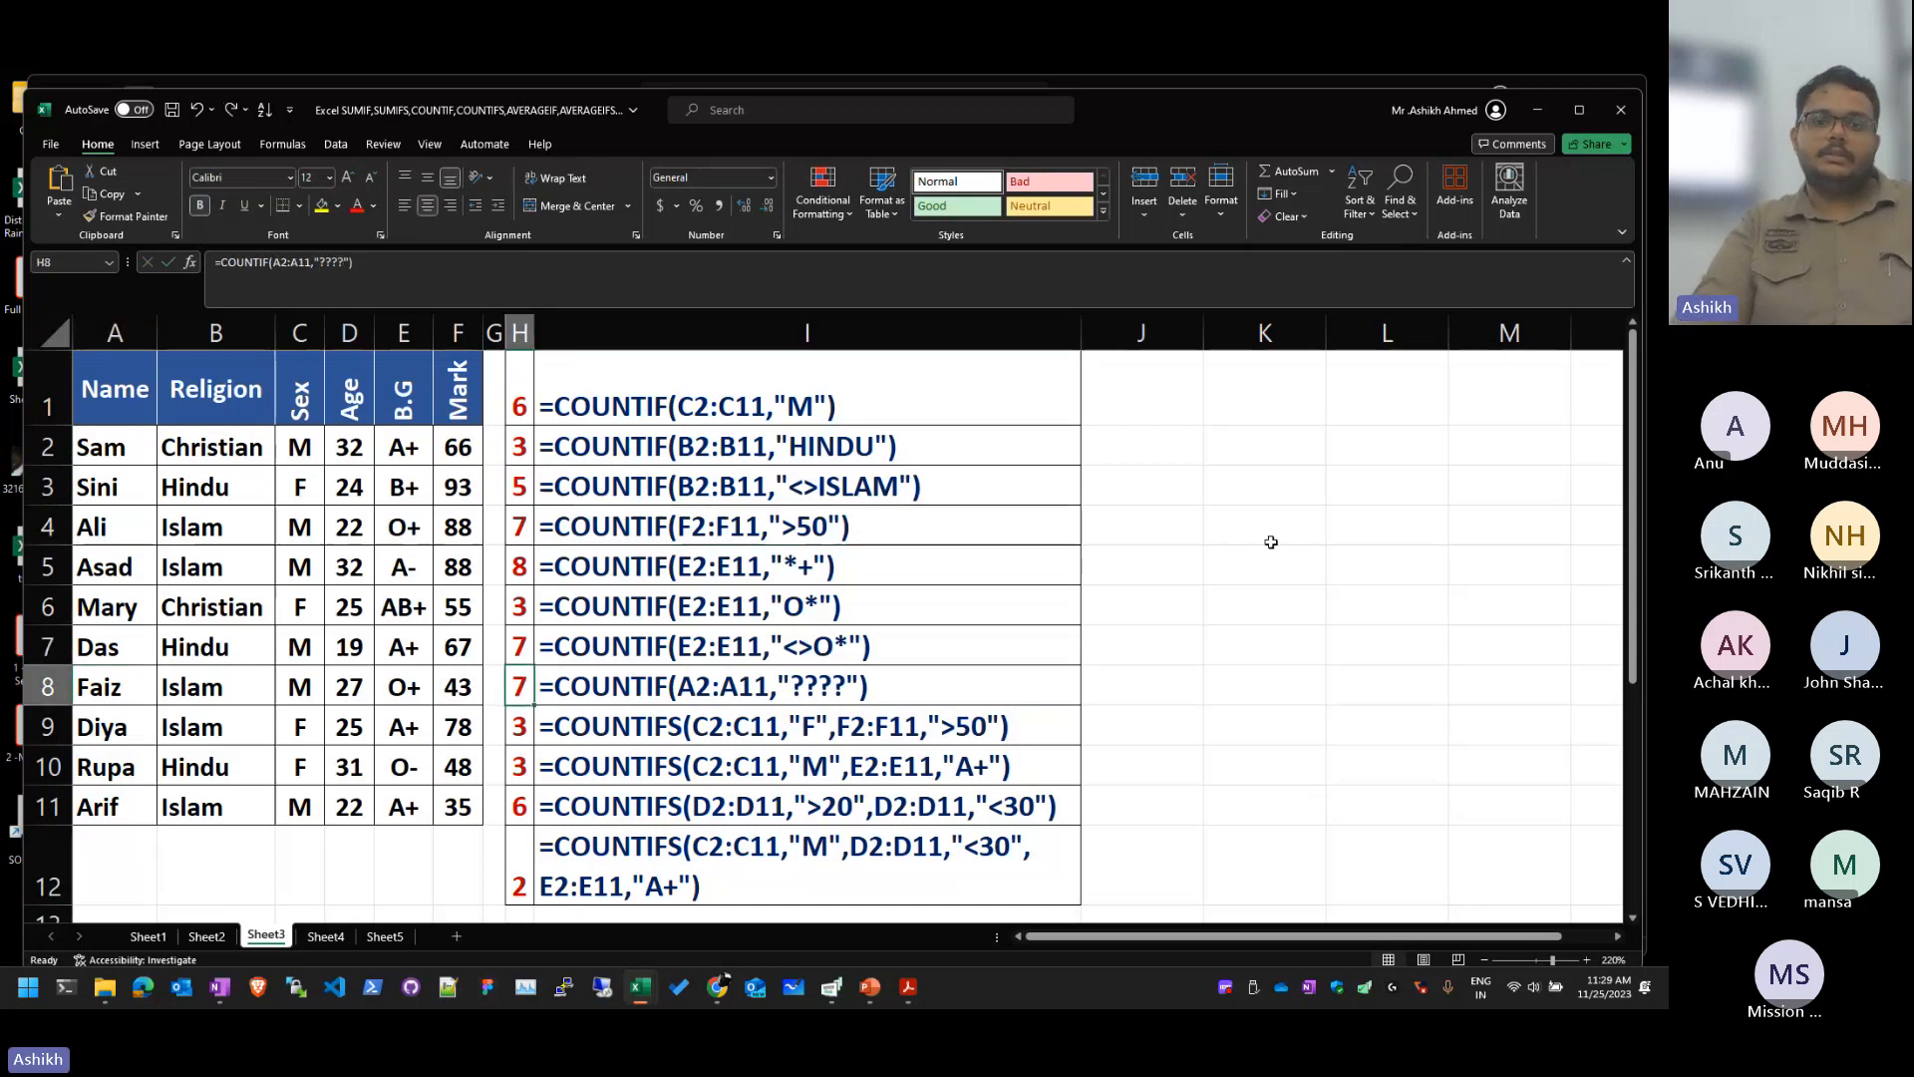
# Step: Read the plain-language criteria descriptions for H3 to H12 below the Sheet3 table
pyautogui.click(1132, 798)
pyautogui.scroll(-3, 1096, 790)
pyautogui.scroll(-1, 1095, 790)
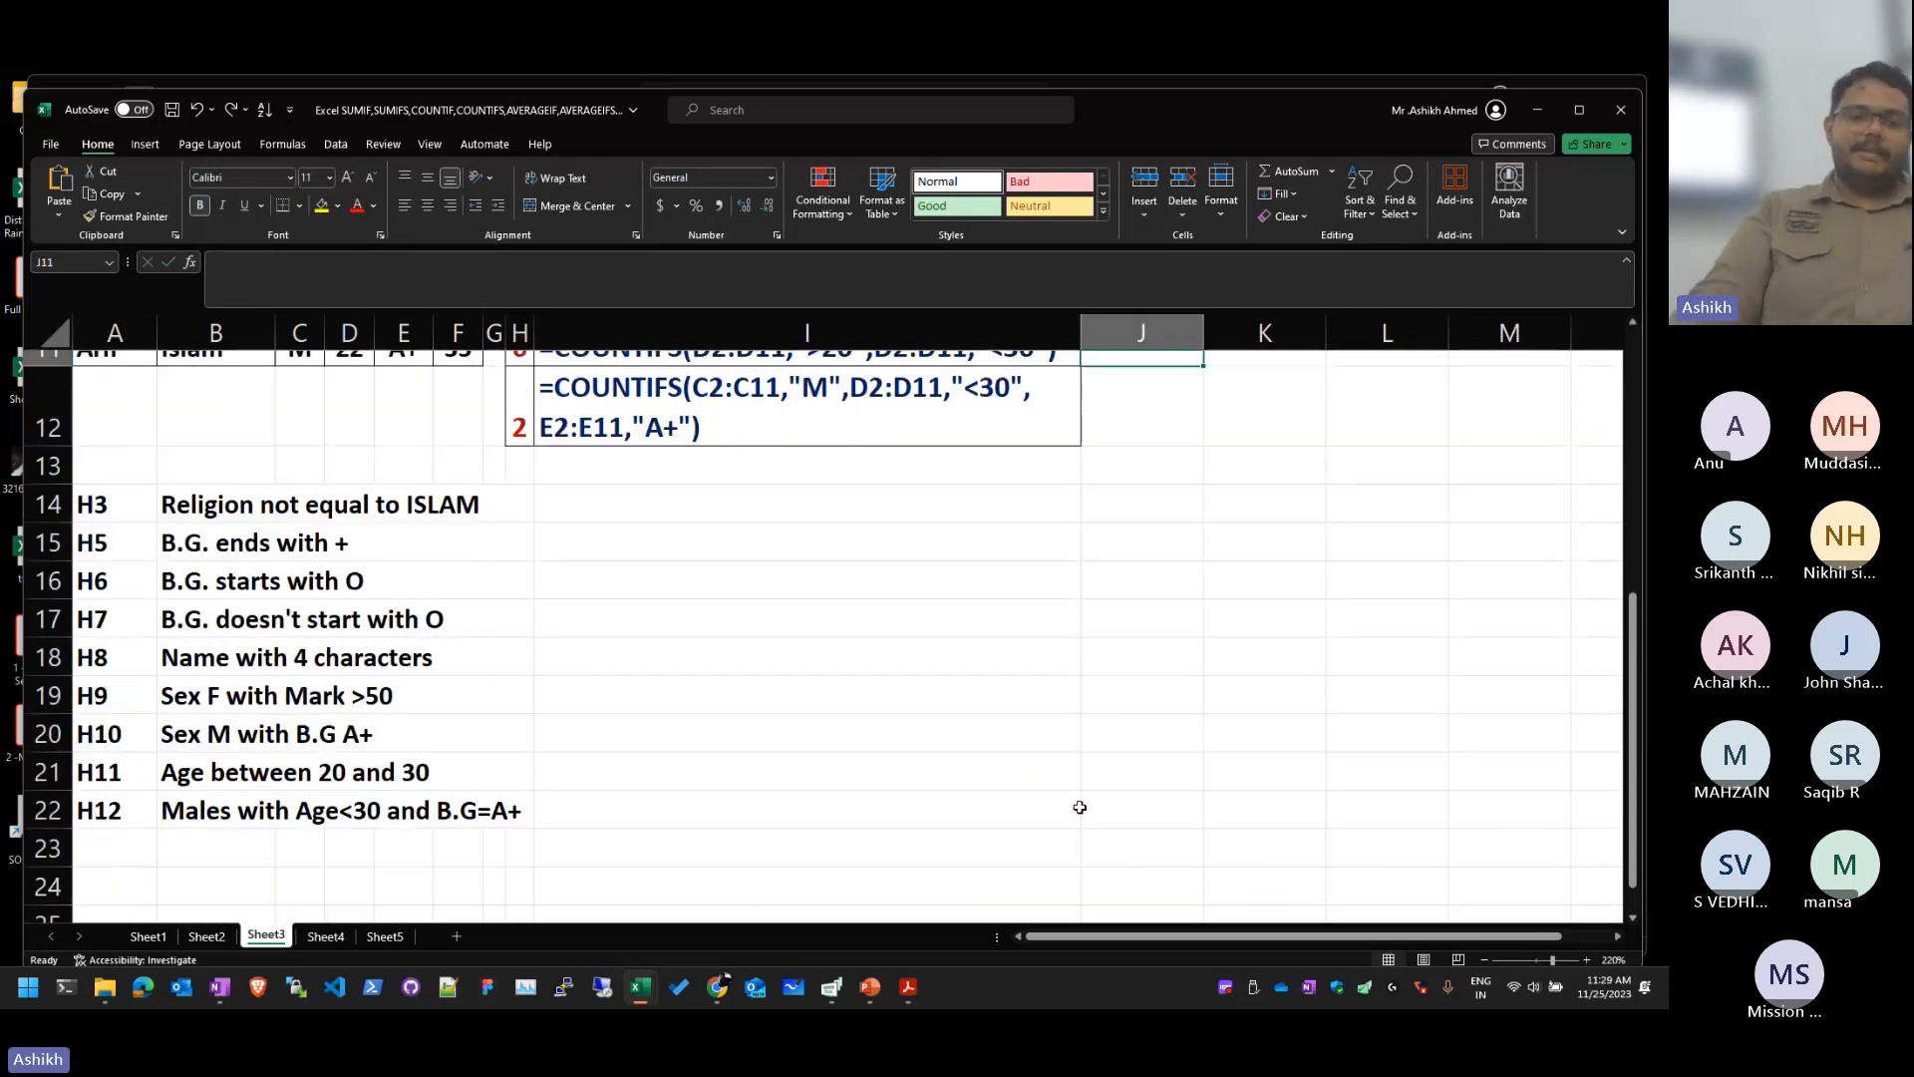
# Step: Open Sheet4 and look over the employee data in A1:E23 and the summary tables beside it
pyautogui.click(325, 936)
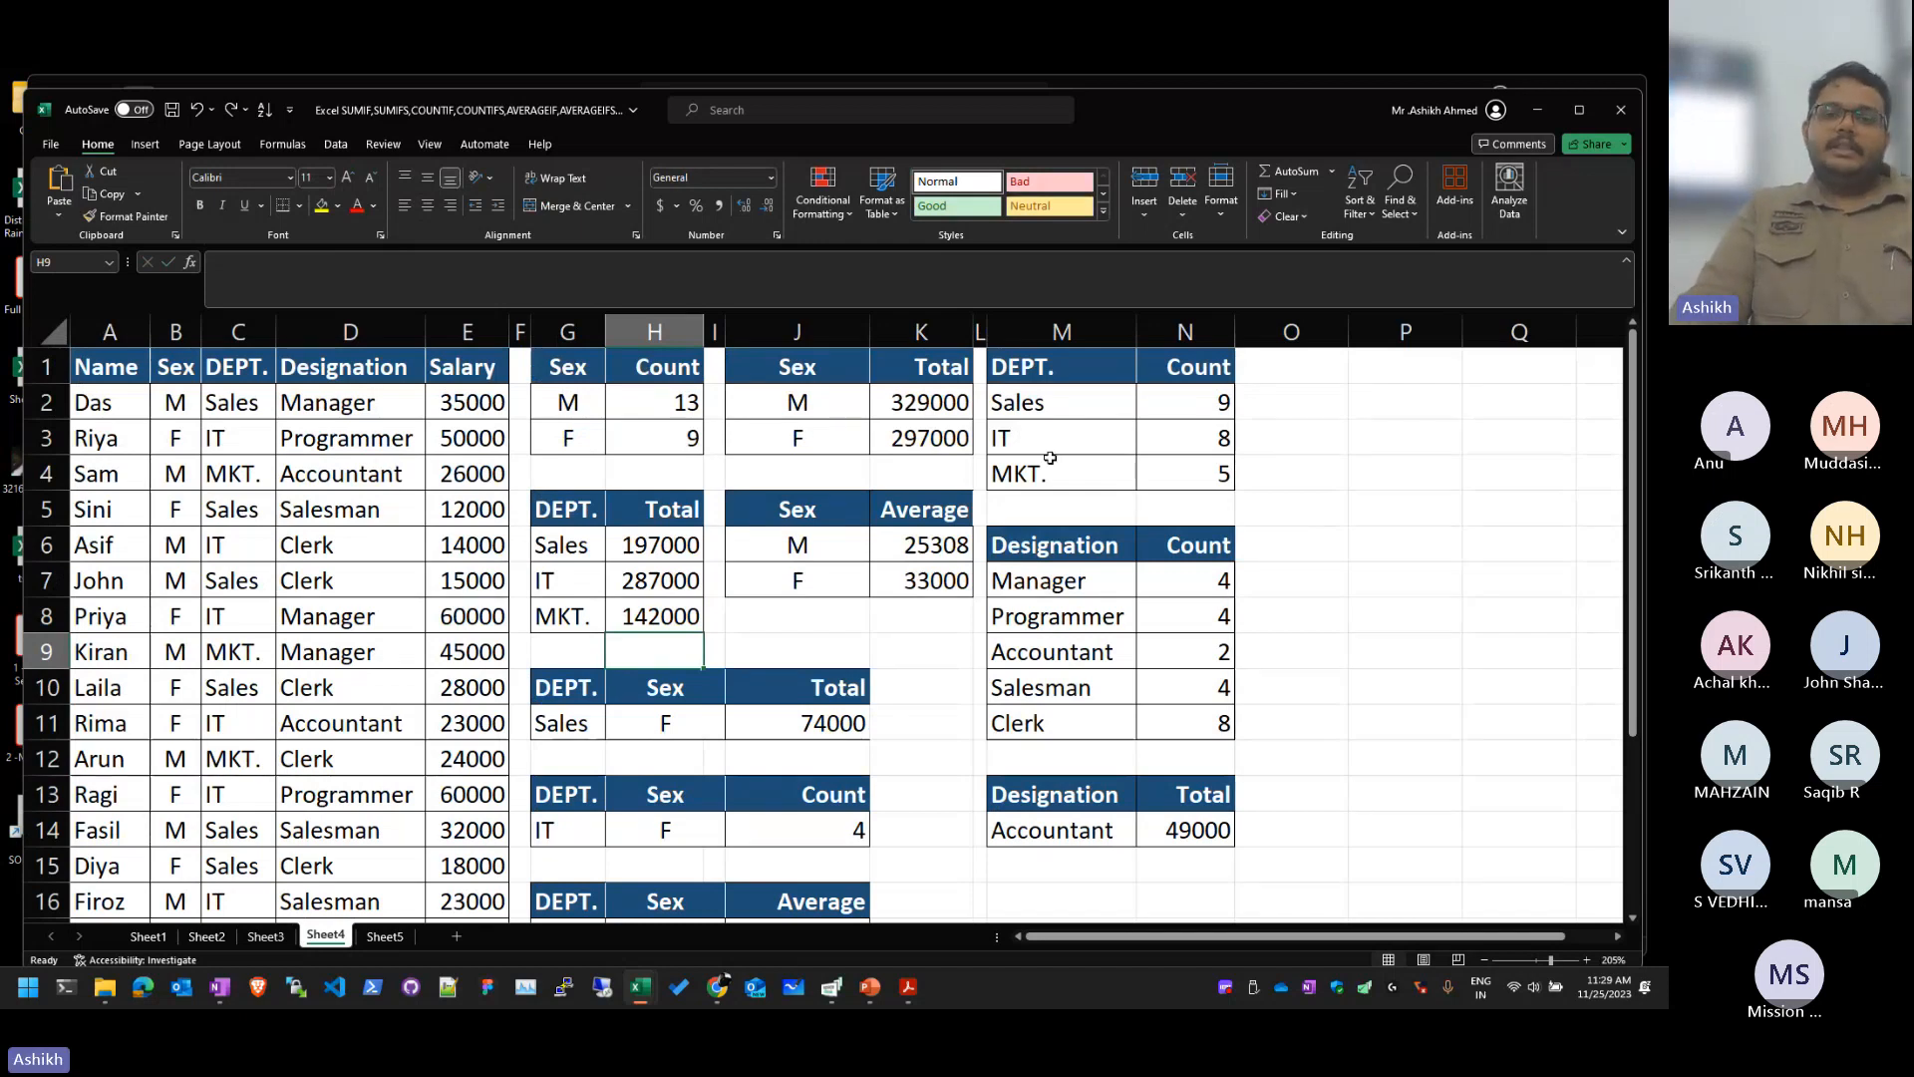
pyautogui.click(670, 548)
pyautogui.scroll(-1, 736, 557)
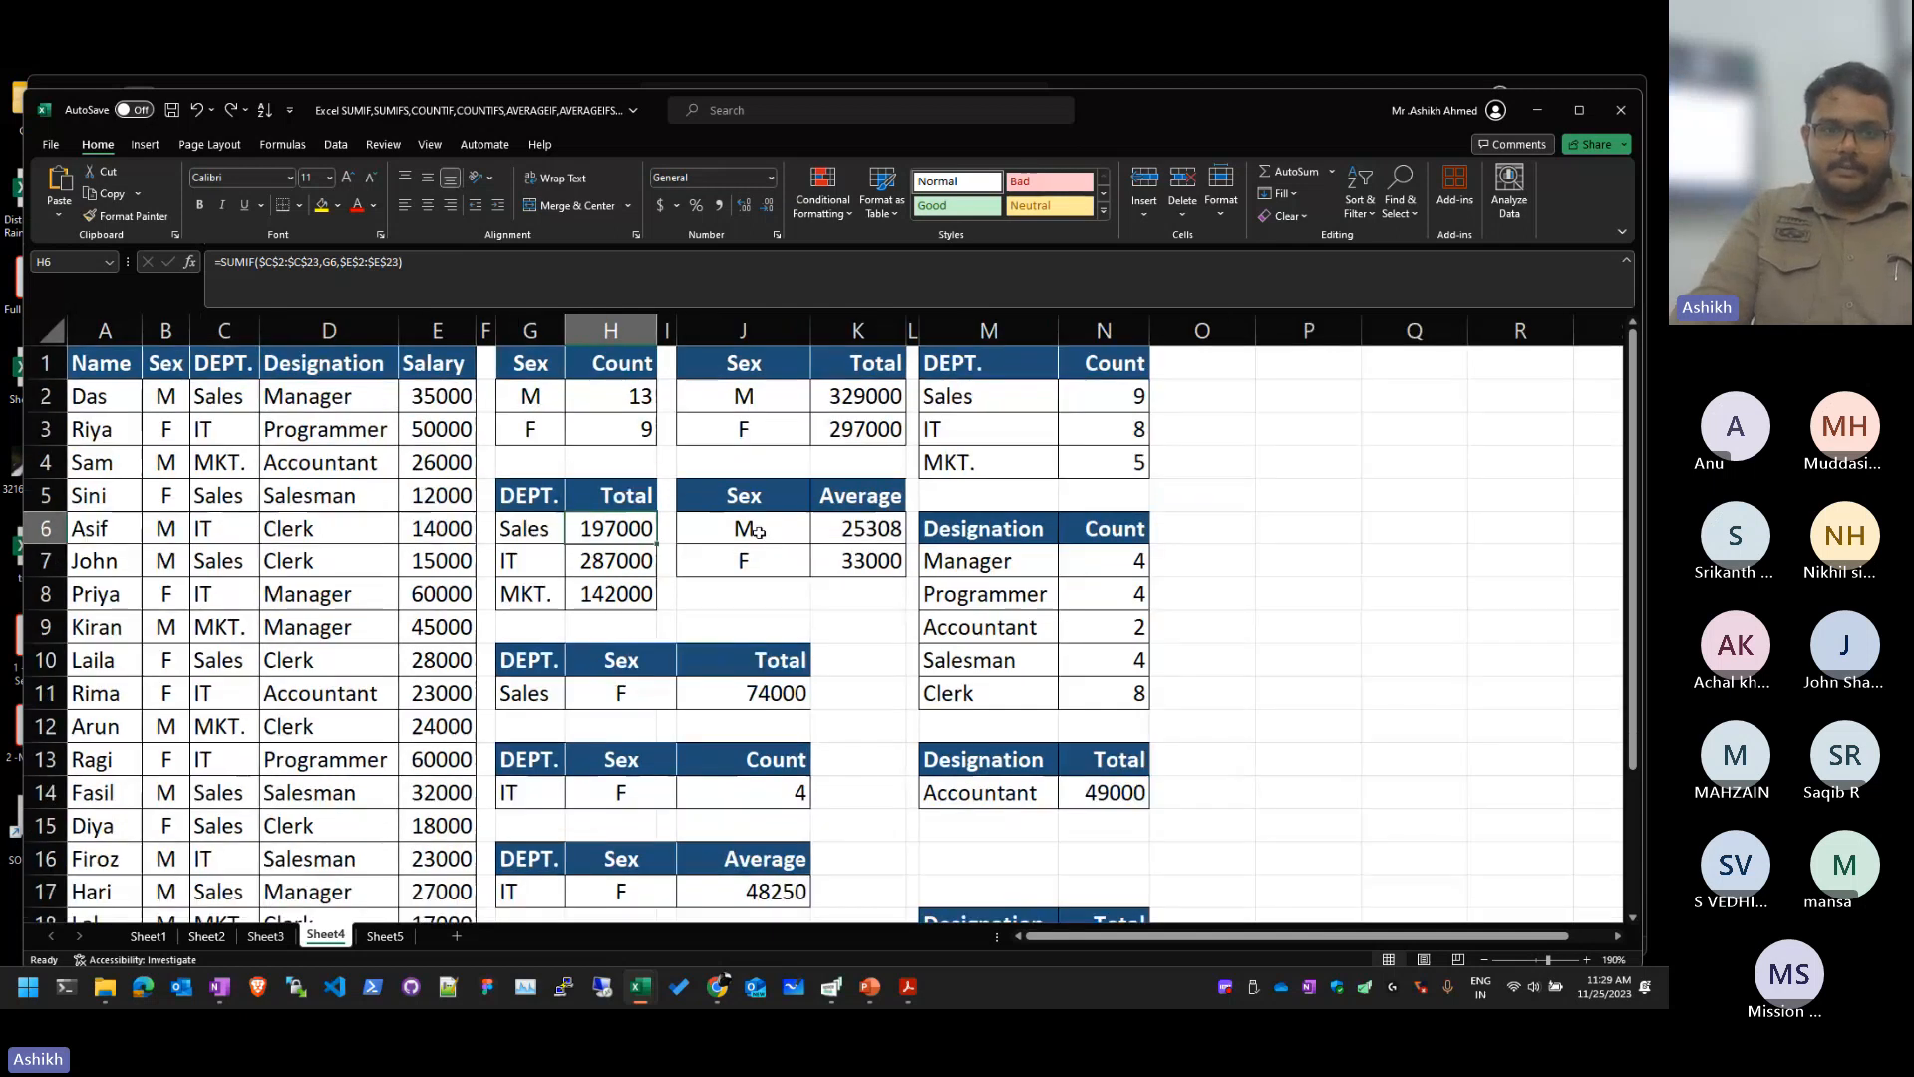
pyautogui.scroll(-1, 758, 531)
pyautogui.scroll(-1, 850, 525)
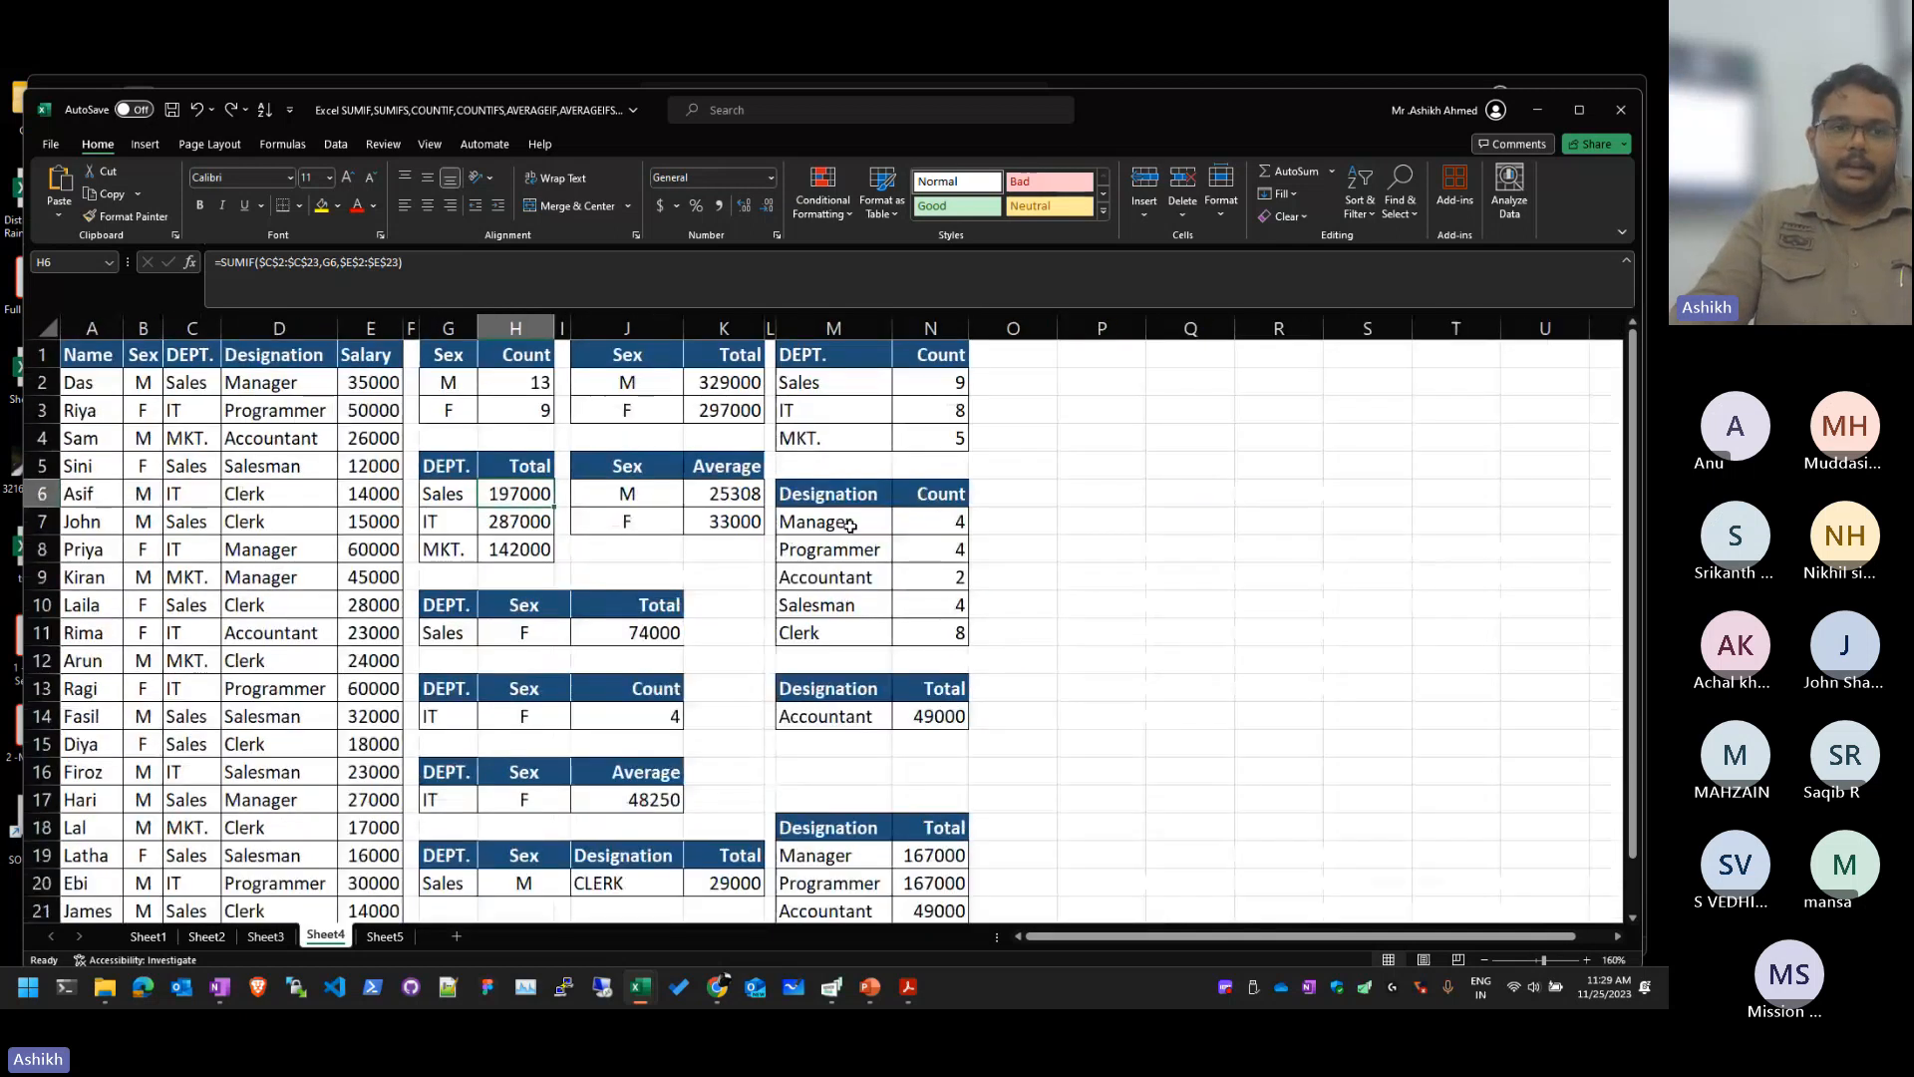
pyautogui.scroll(-1, 850, 525)
pyautogui.moveTo(85, 354); pyautogui.dragTo(322, 828)
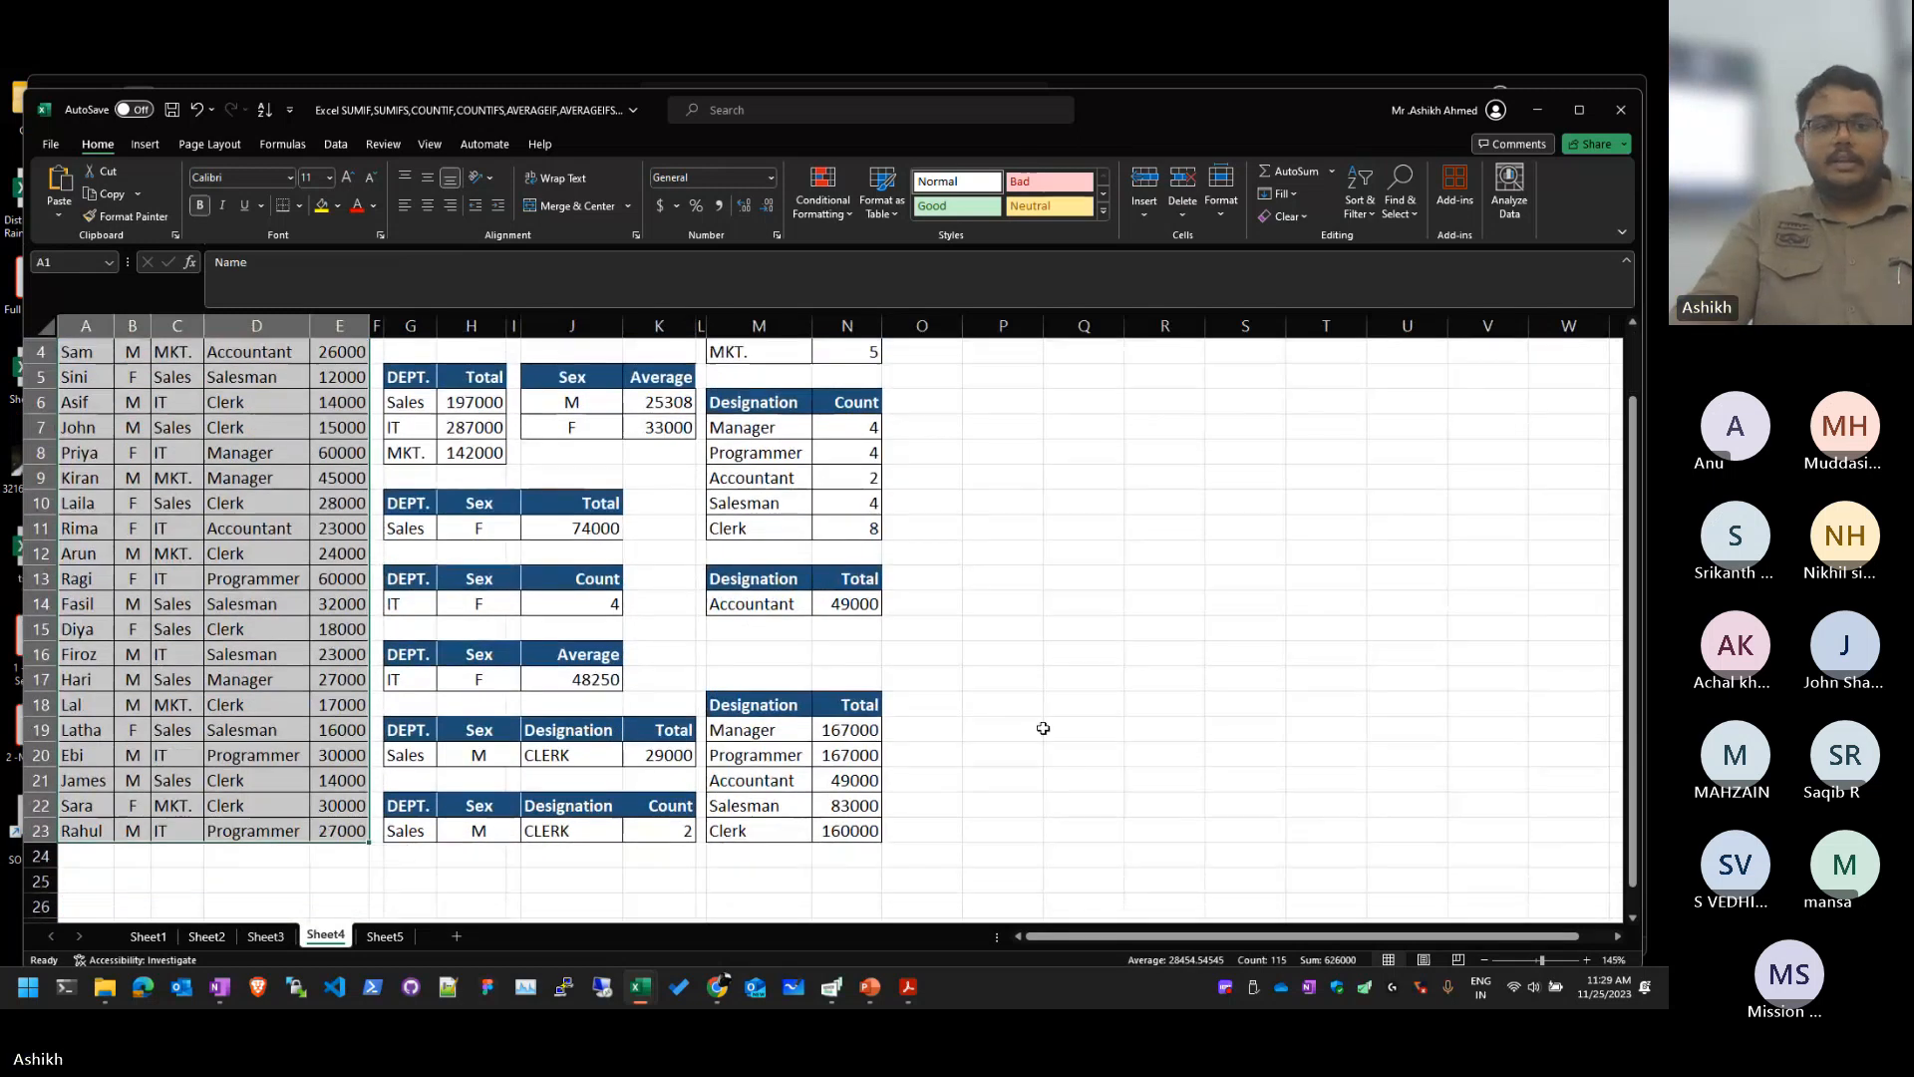
pyautogui.scroll(1, 1038, 722)
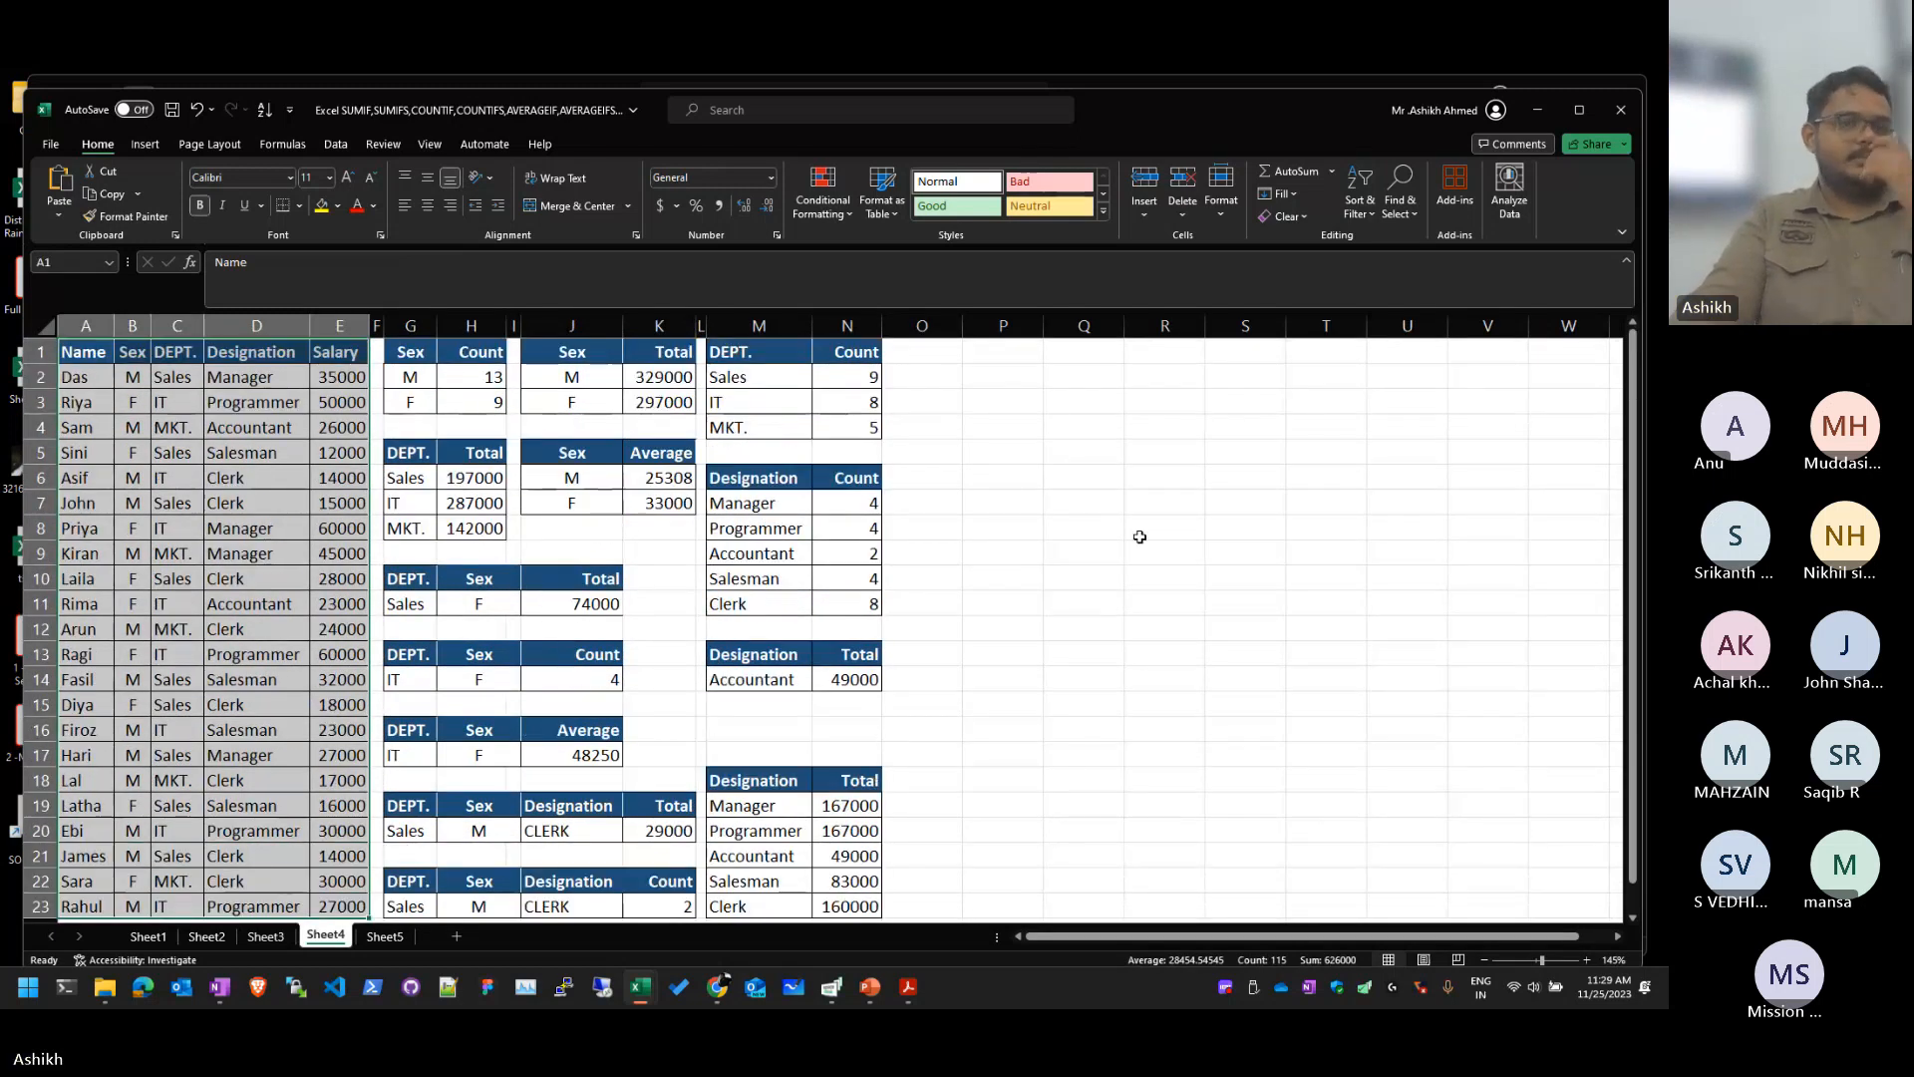
# Step: Examine the COUNTIF formulas in H2 and H3 that count employees by sex
pyautogui.keyDown('ctrl'); pyautogui.click(463, 373); pyautogui.keyUp('ctrl')
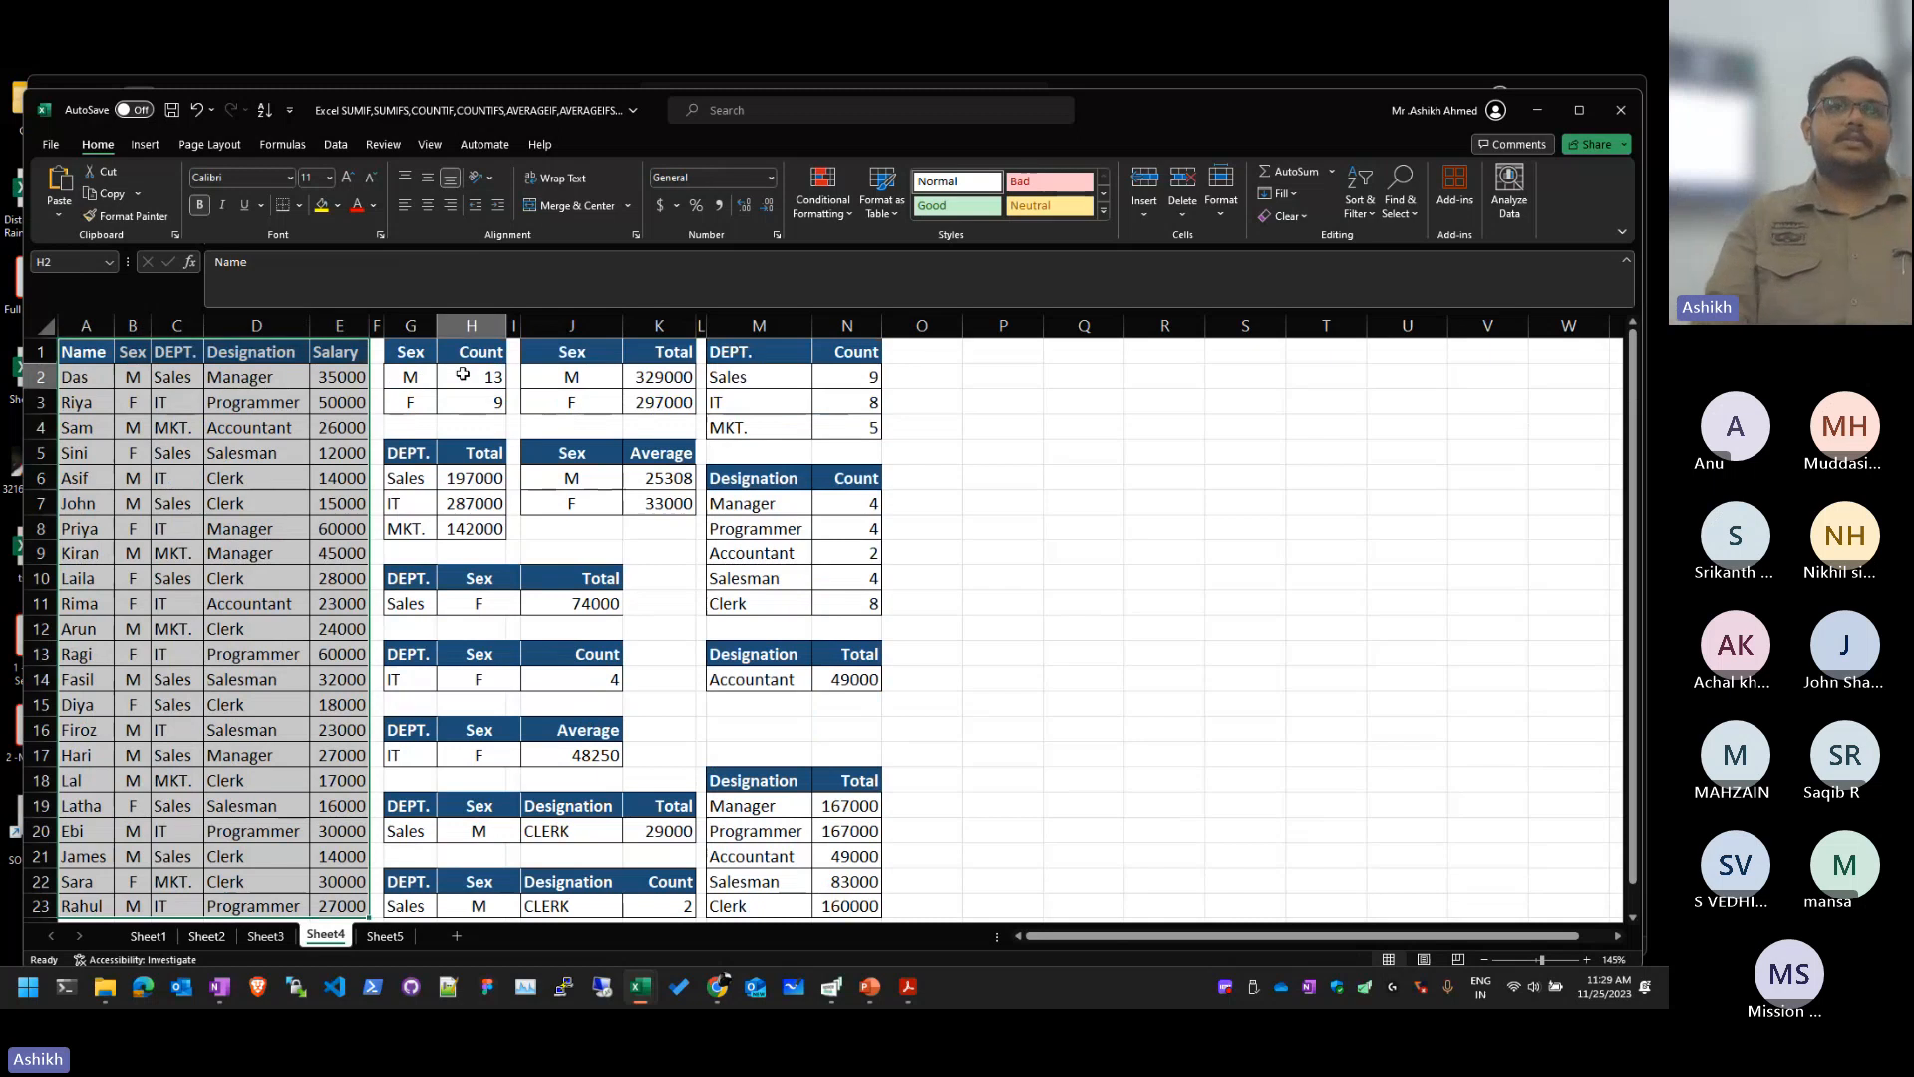
pyautogui.click(463, 373)
pyautogui.doubleClick(462, 374)
pyautogui.press('Return')
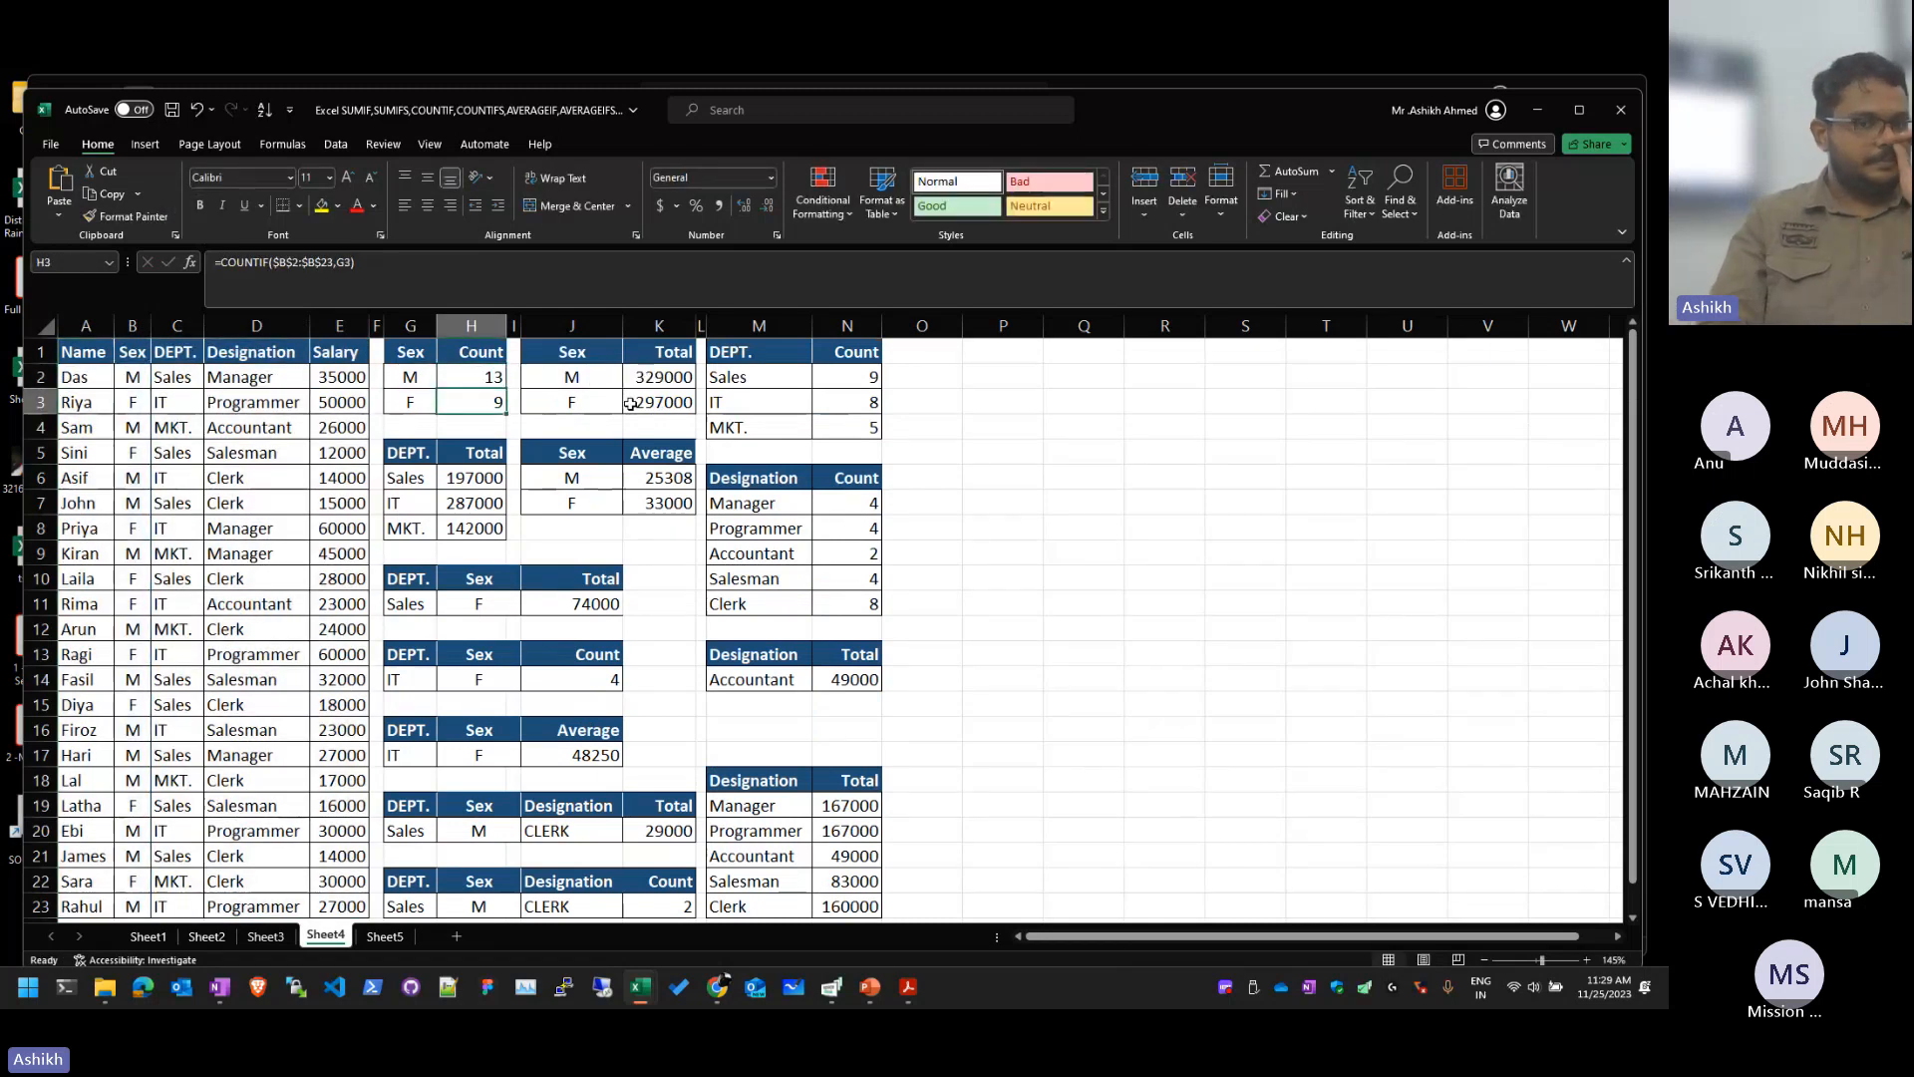
pyautogui.press('Up')
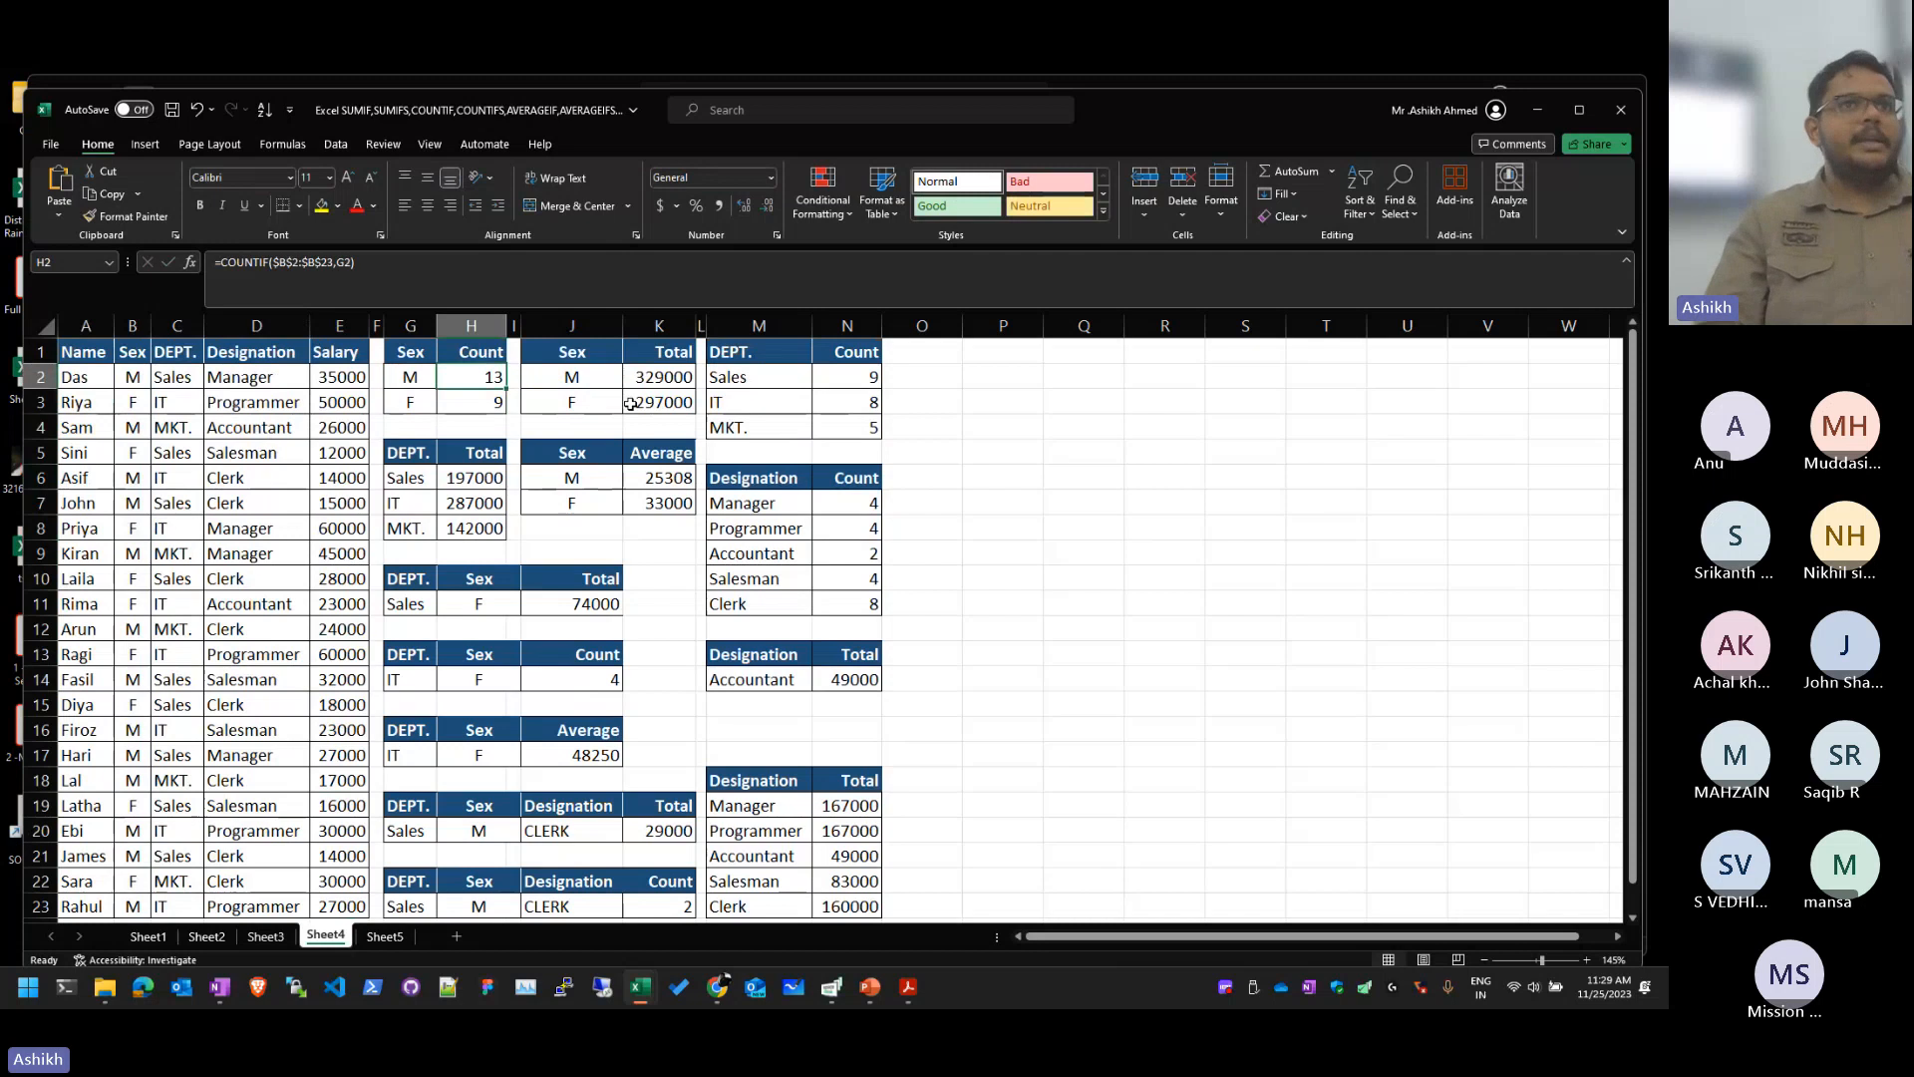
# Step: Examine the SUMIF formula in K2 that totals salaries by sex
pyautogui.press('Down')
pyautogui.press('Right')
pyautogui.press('Up')
pyautogui.press('Right')
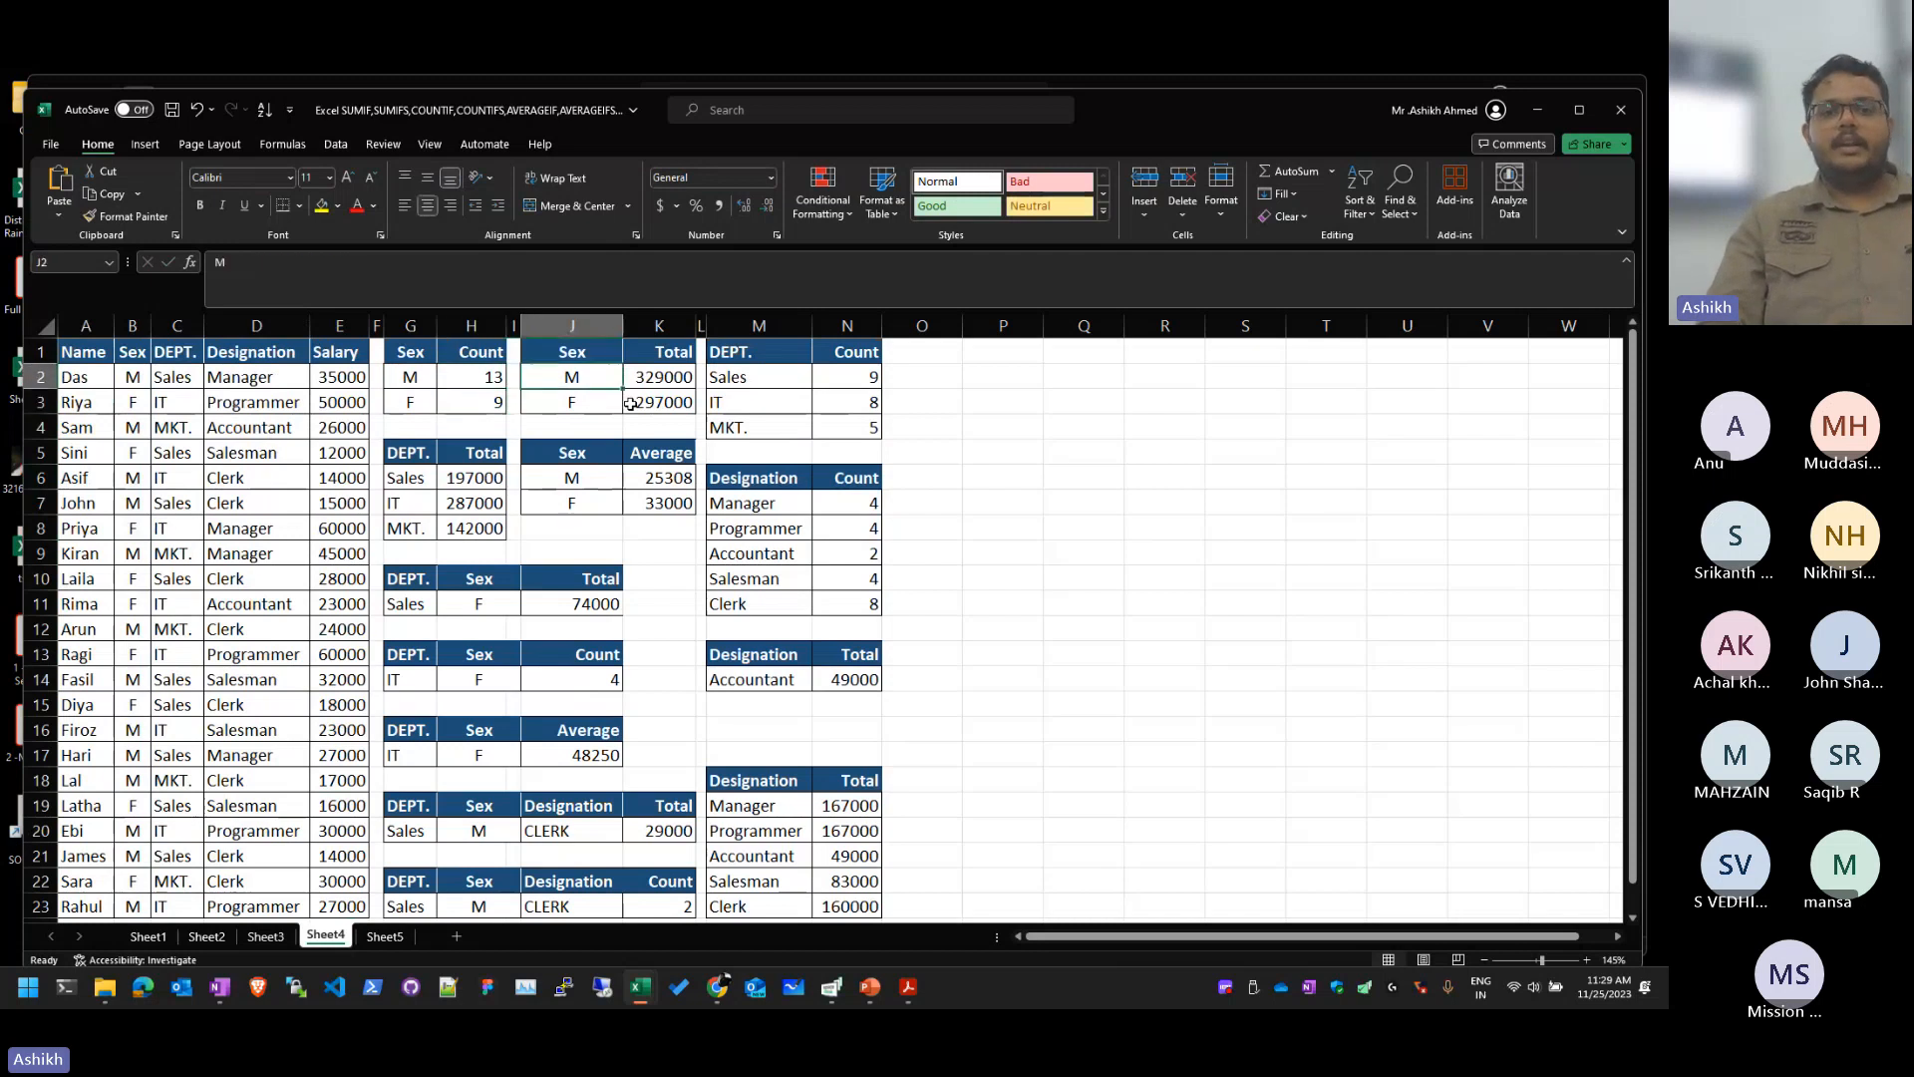
pyautogui.press('Right')
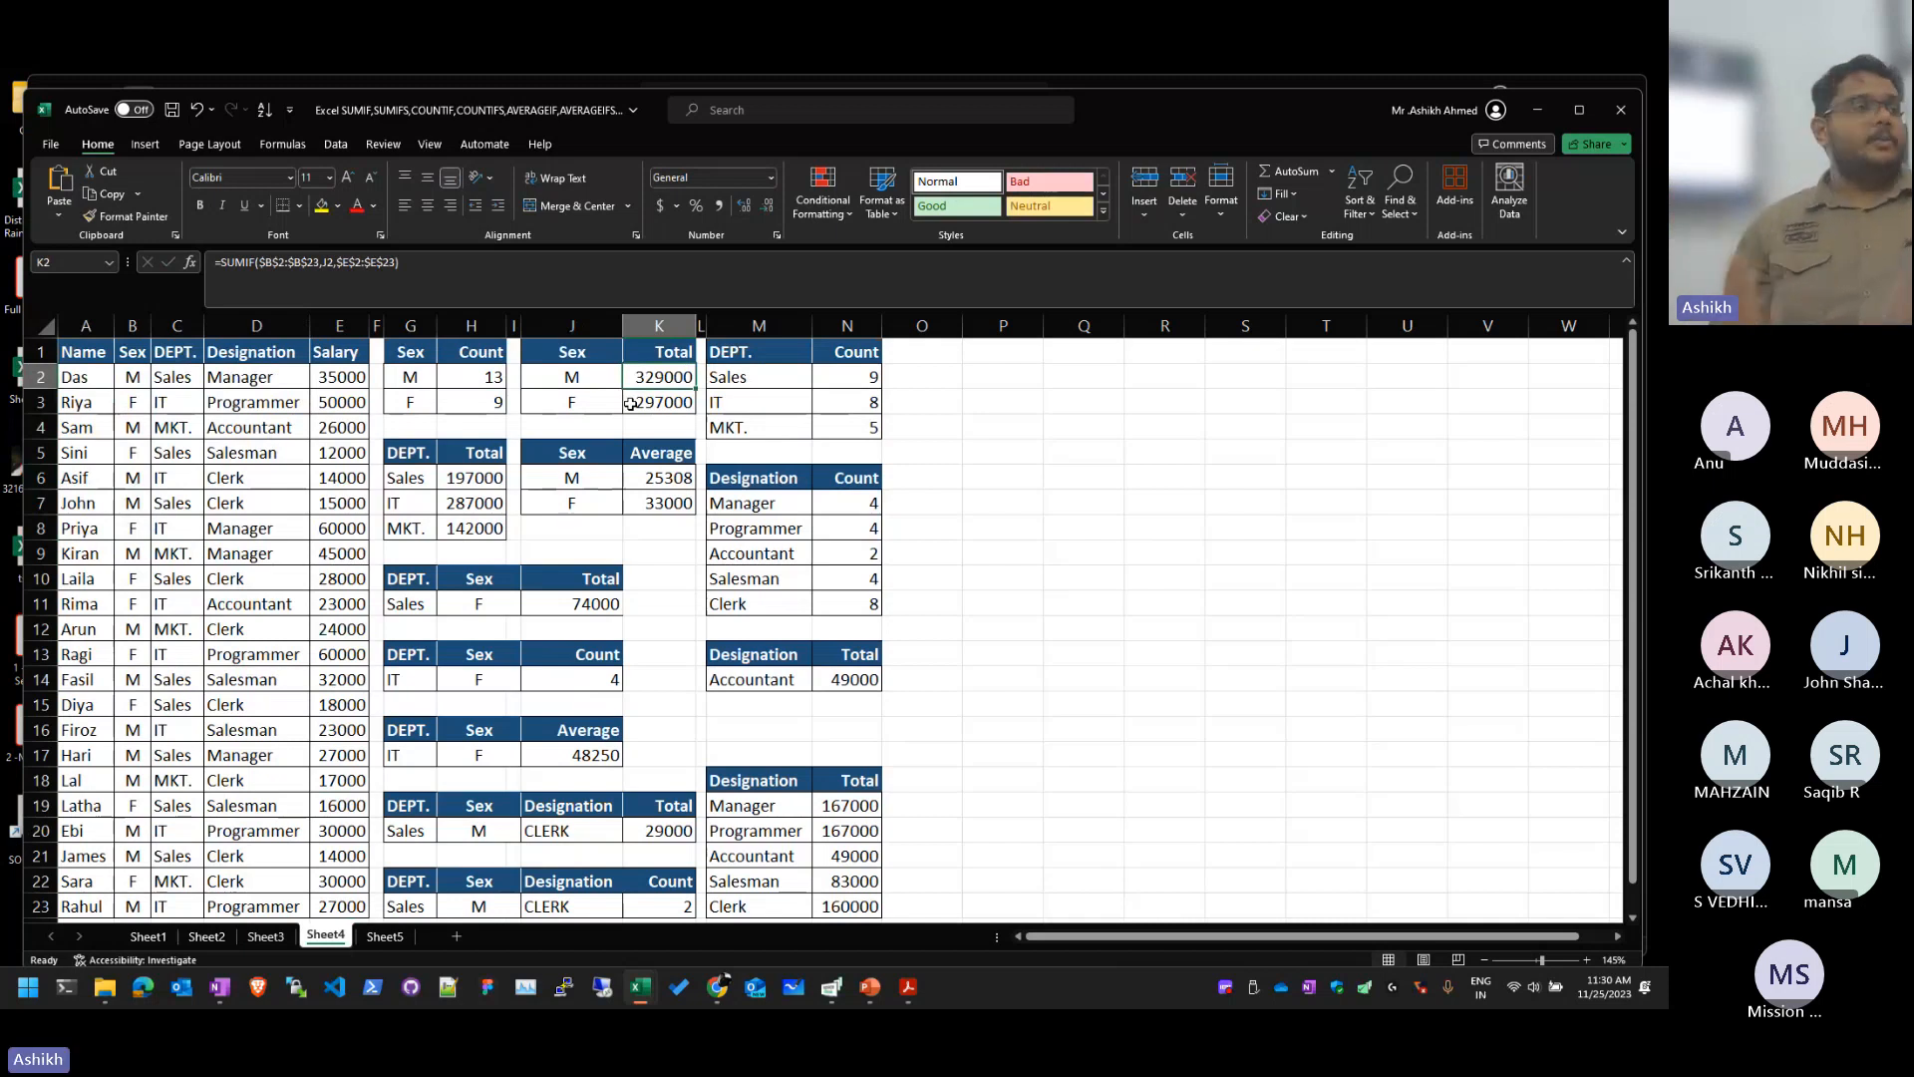
# Step: Examine the department COUNTIF formulas in N2 and N3 against the DEPT. entries in column C
pyautogui.press('Right')
pyautogui.press('Right')
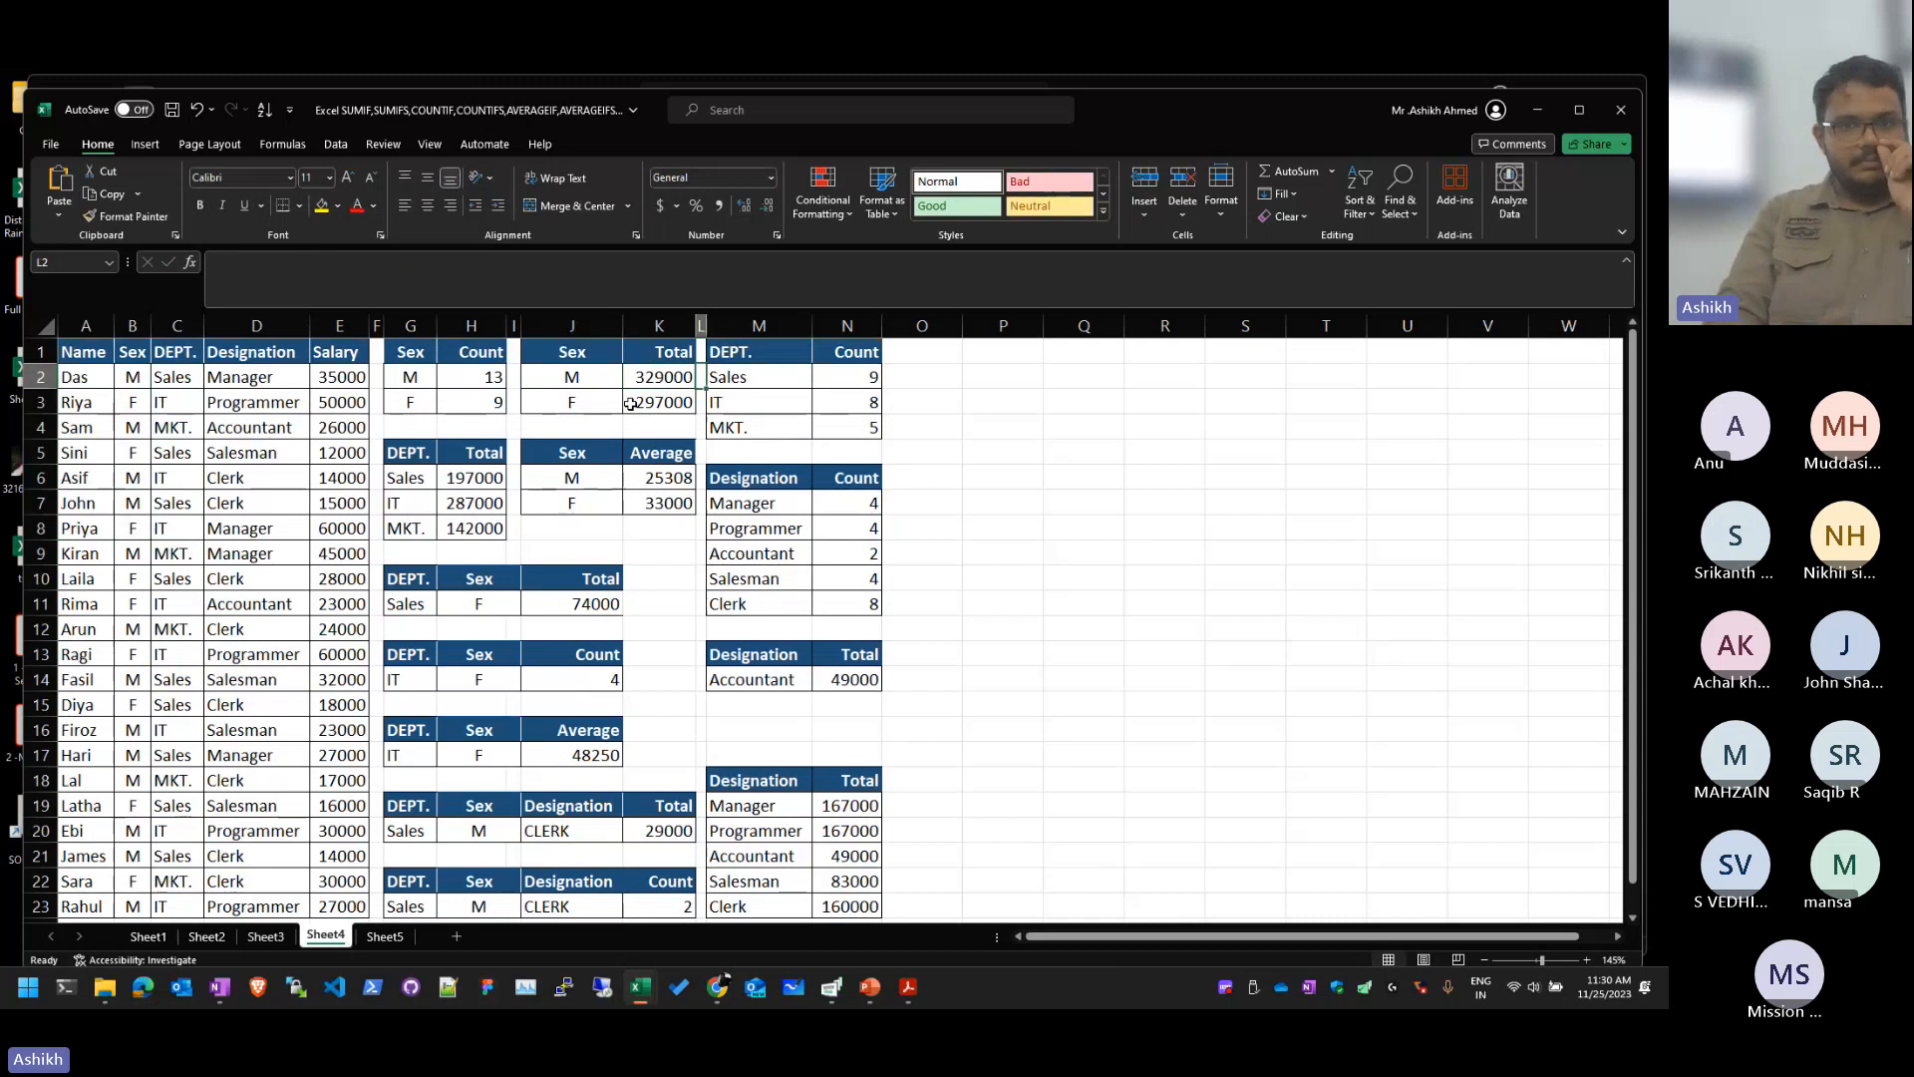
pyautogui.press('Up')
pyautogui.press('Right')
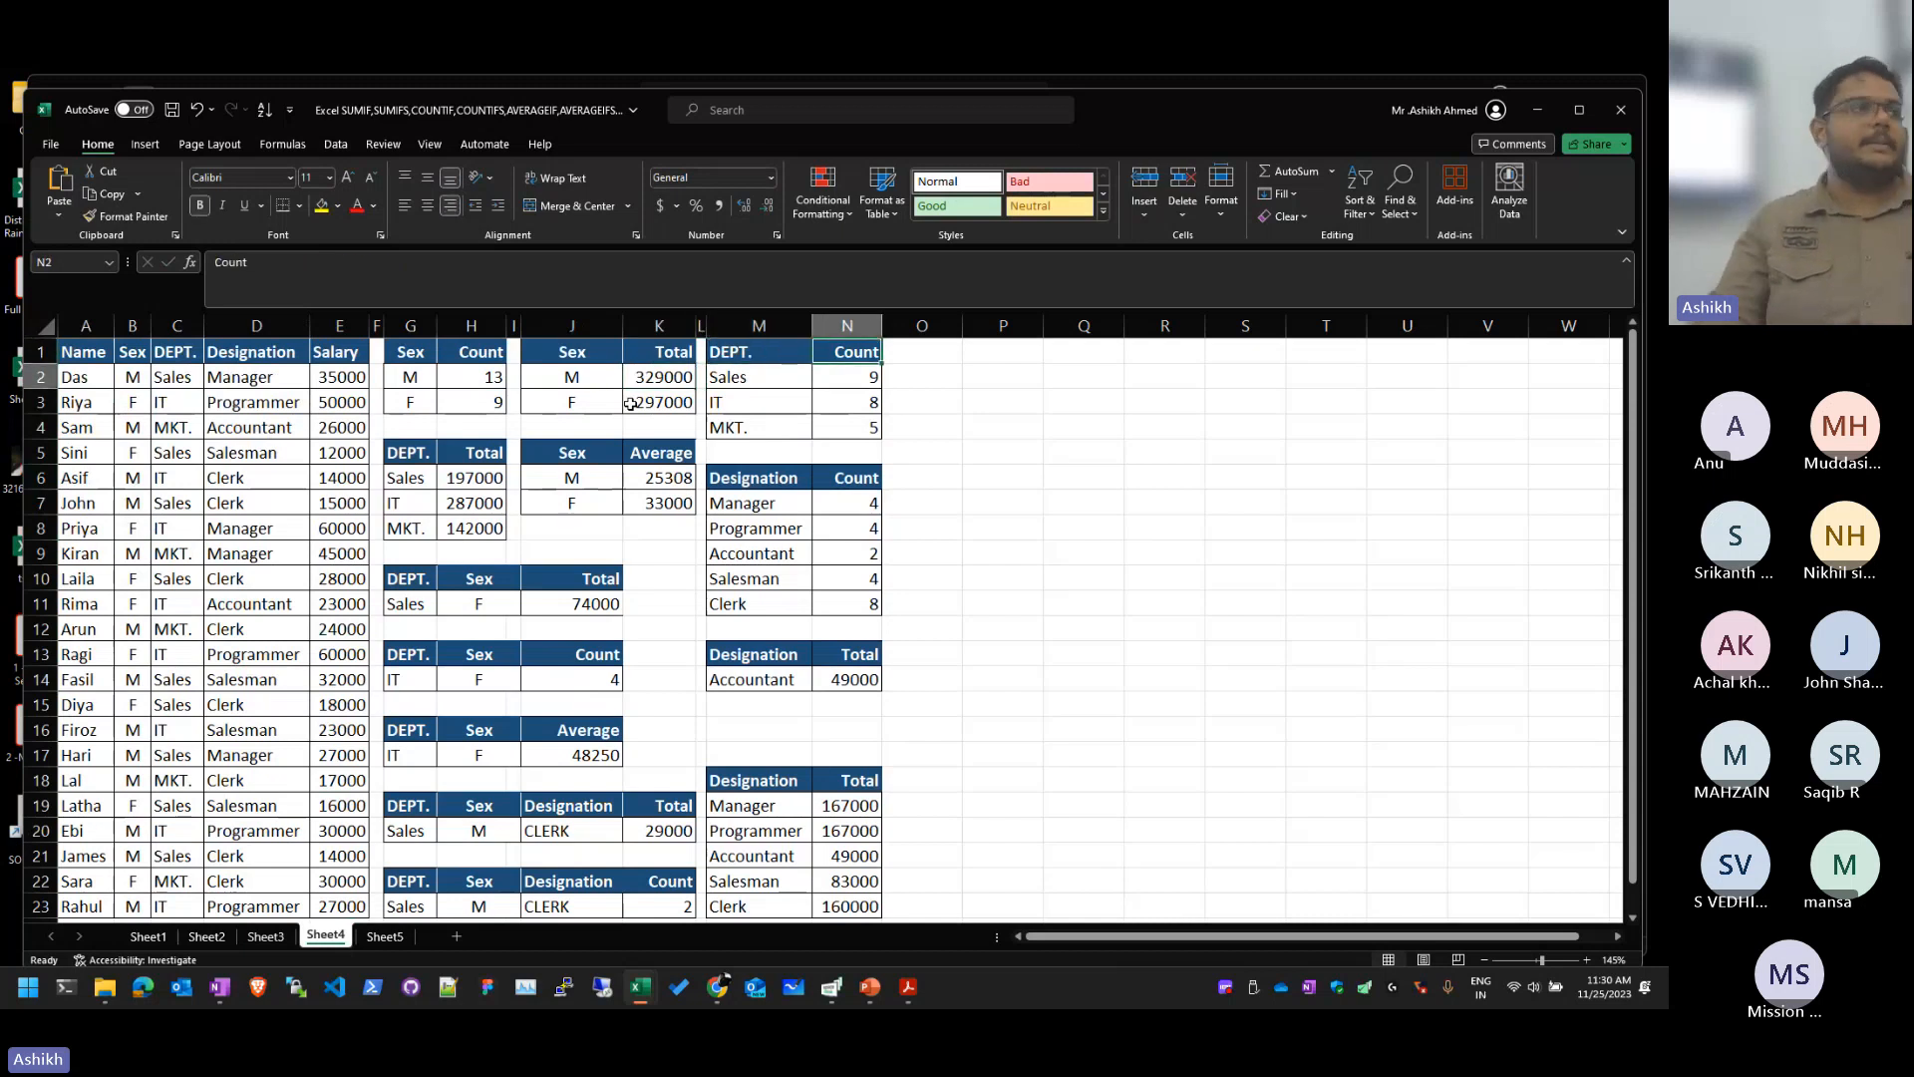
pyautogui.press('Down')
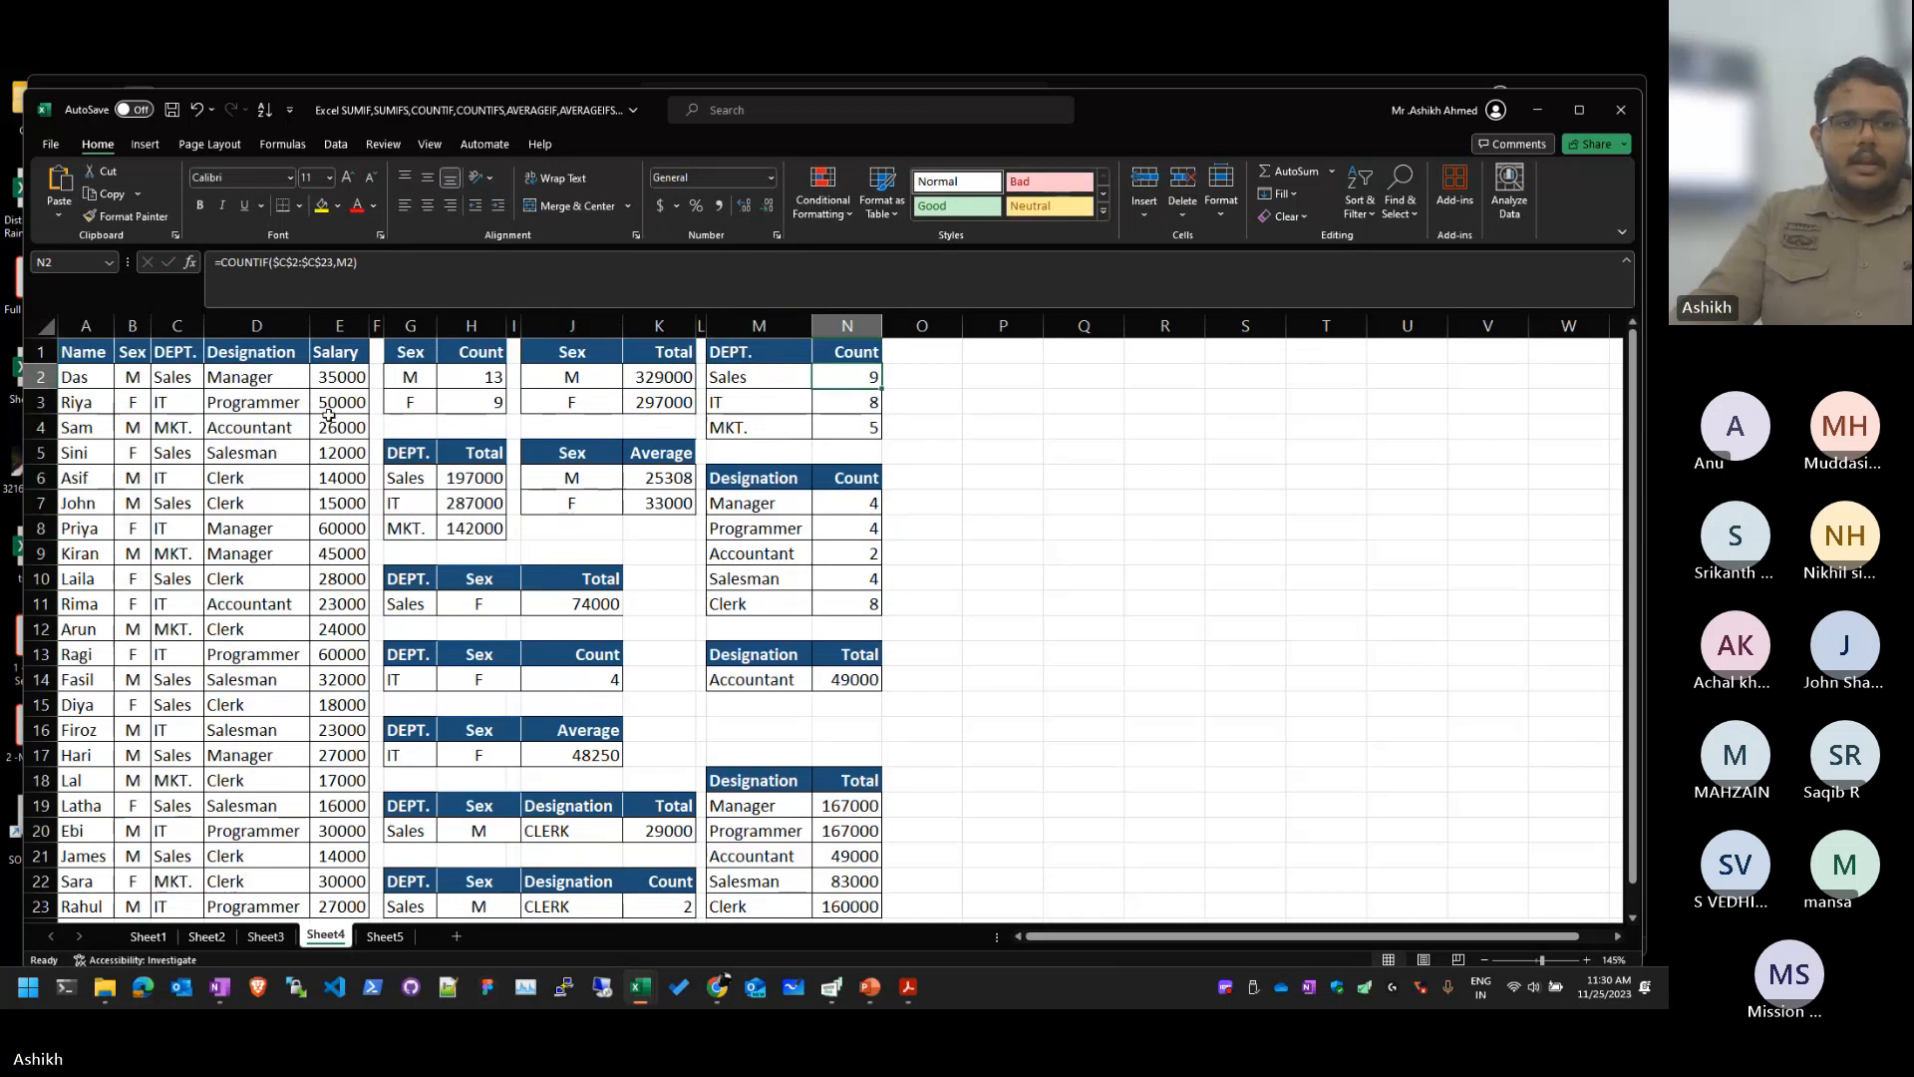
pyautogui.moveTo(178, 377); pyautogui.dragTo(179, 529)
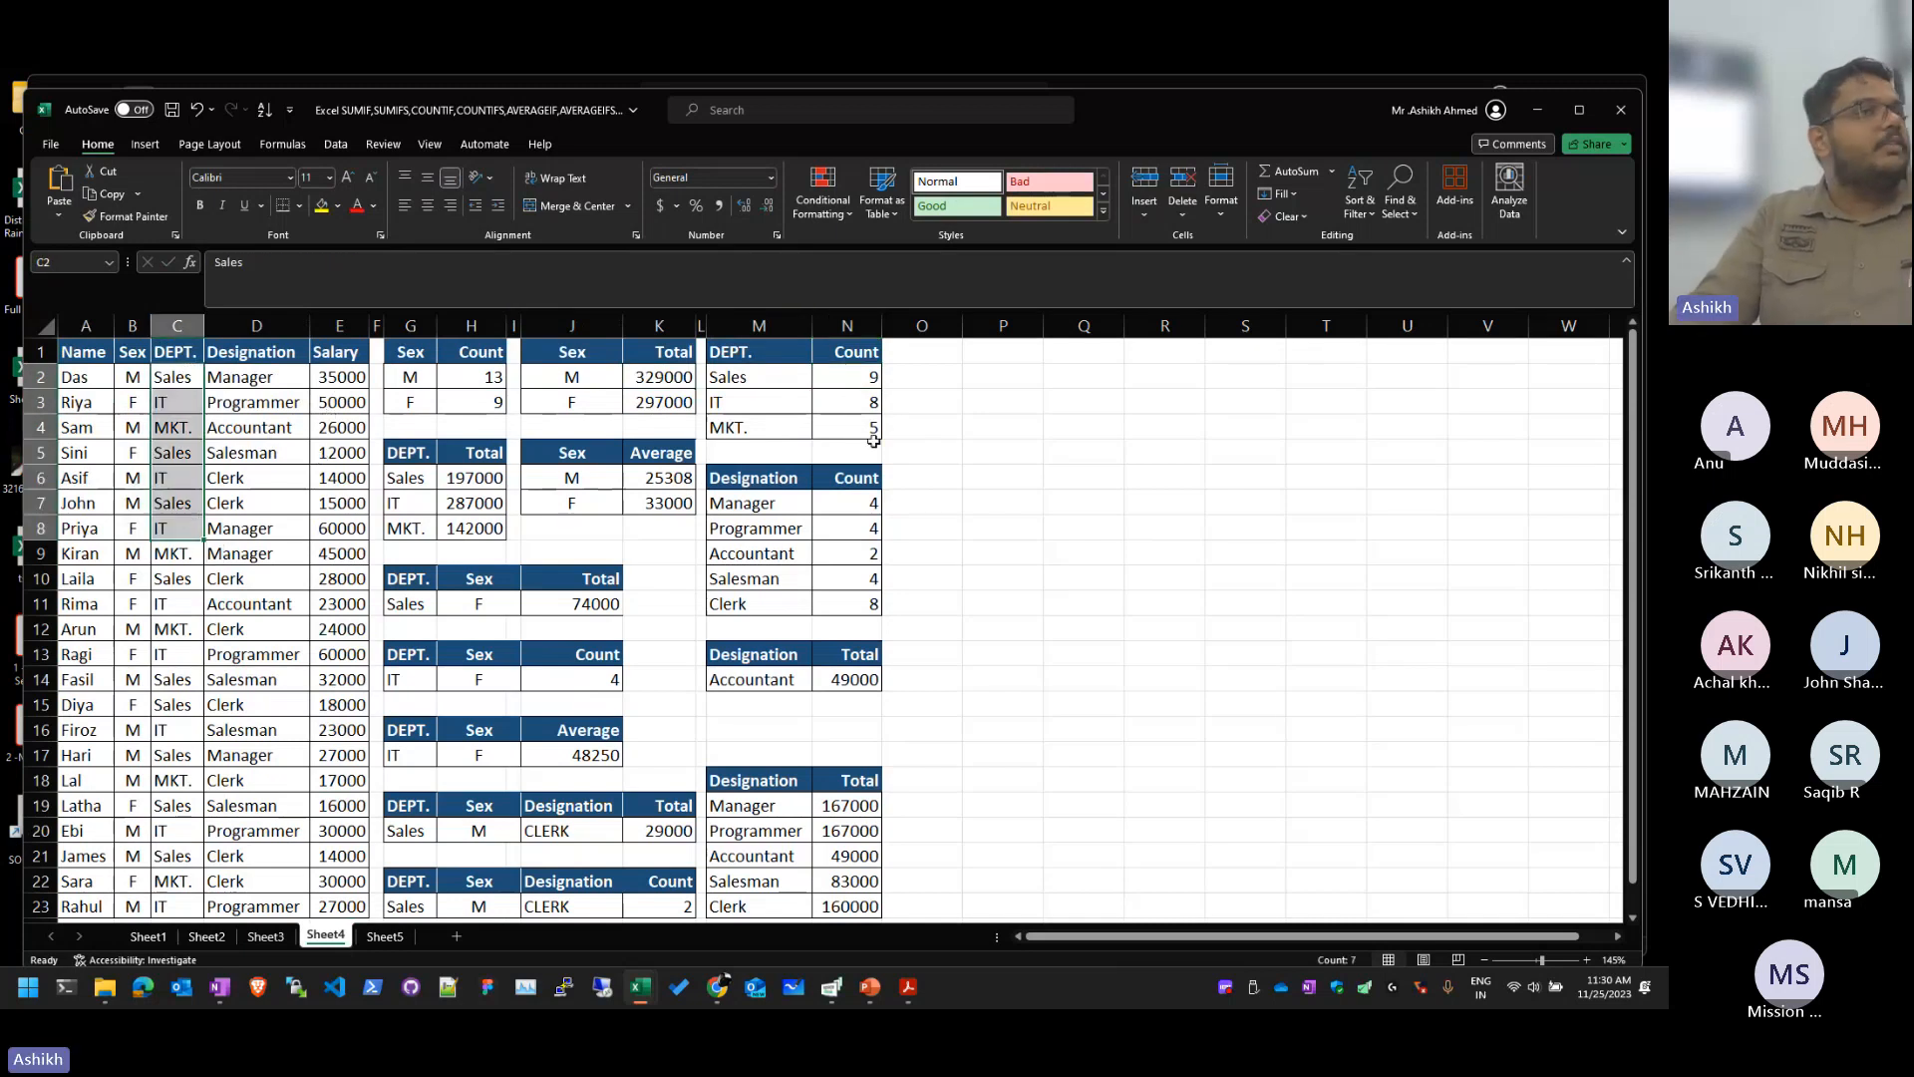
pyautogui.click(868, 400)
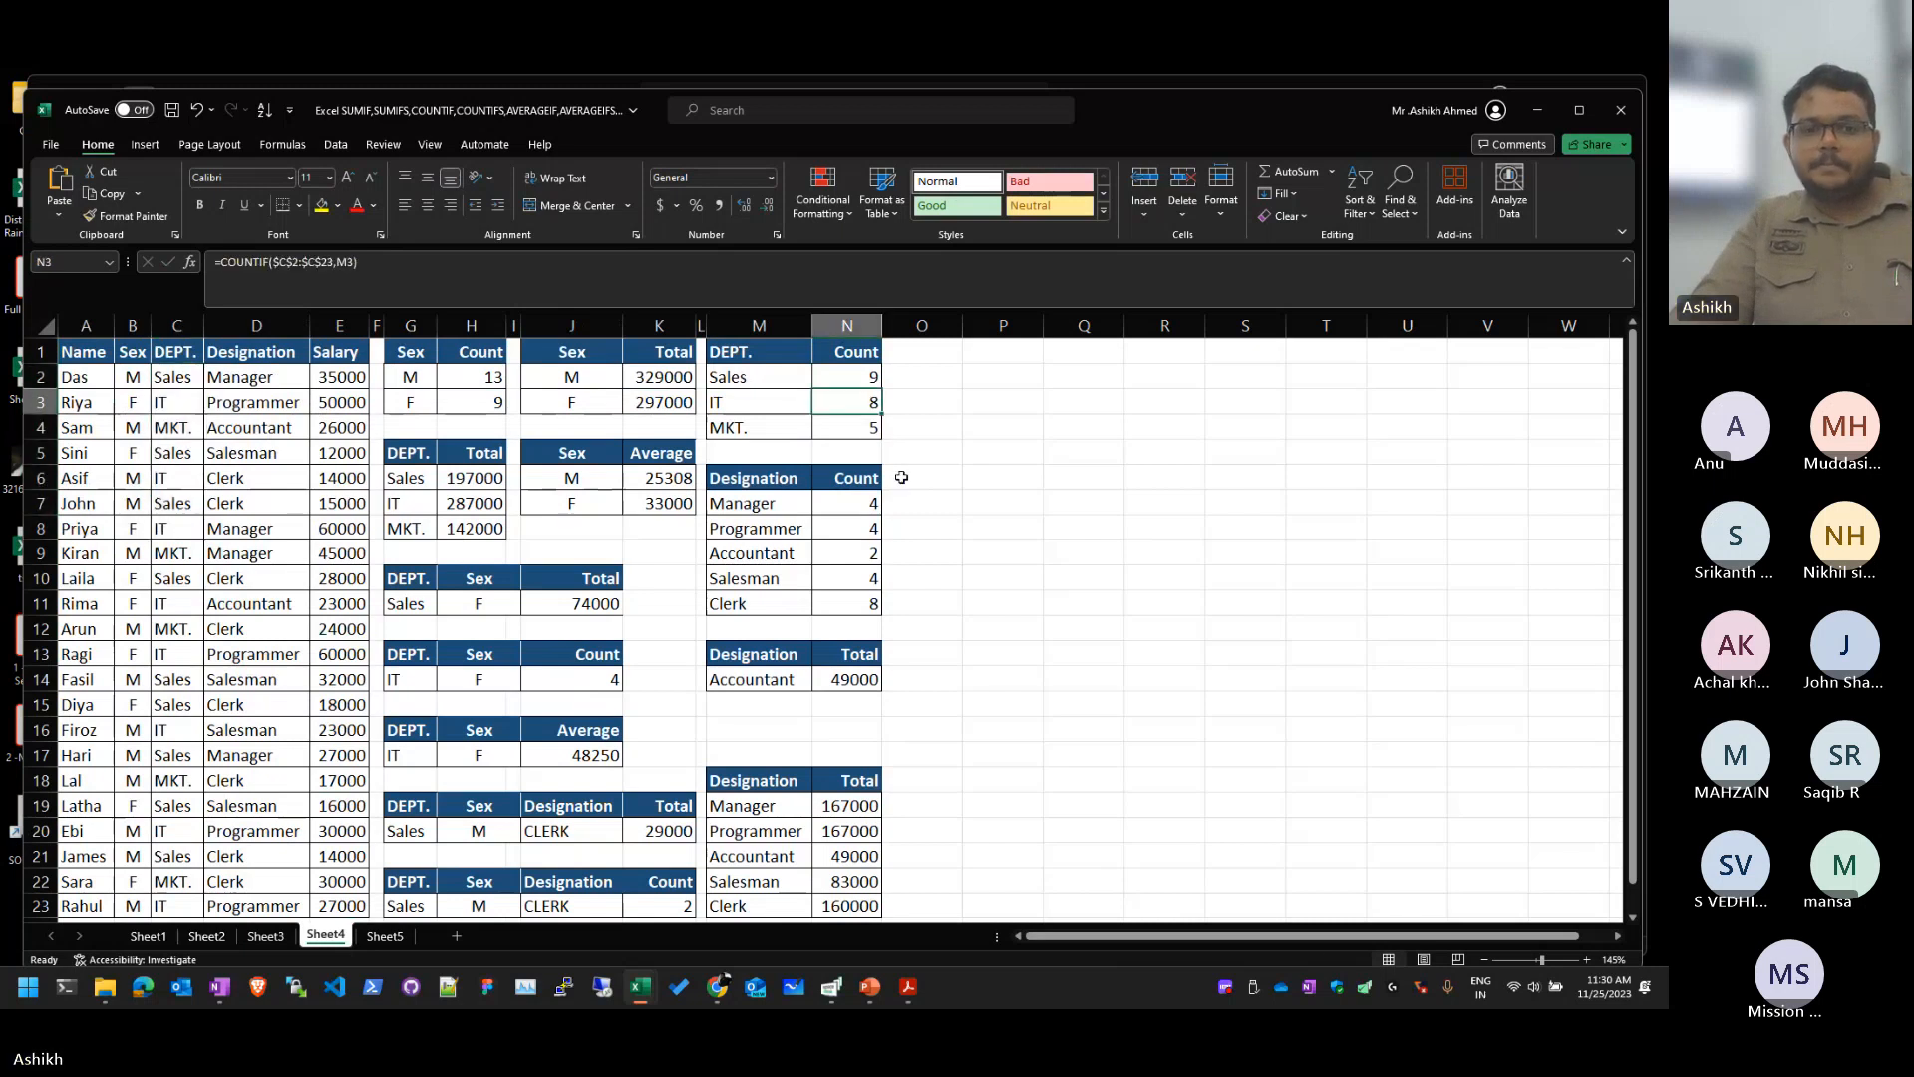
# Step: Compare the department SUMIF formula in H6 with the COUNTIF formula in H2
pyautogui.click(558, 604)
pyautogui.click(499, 478)
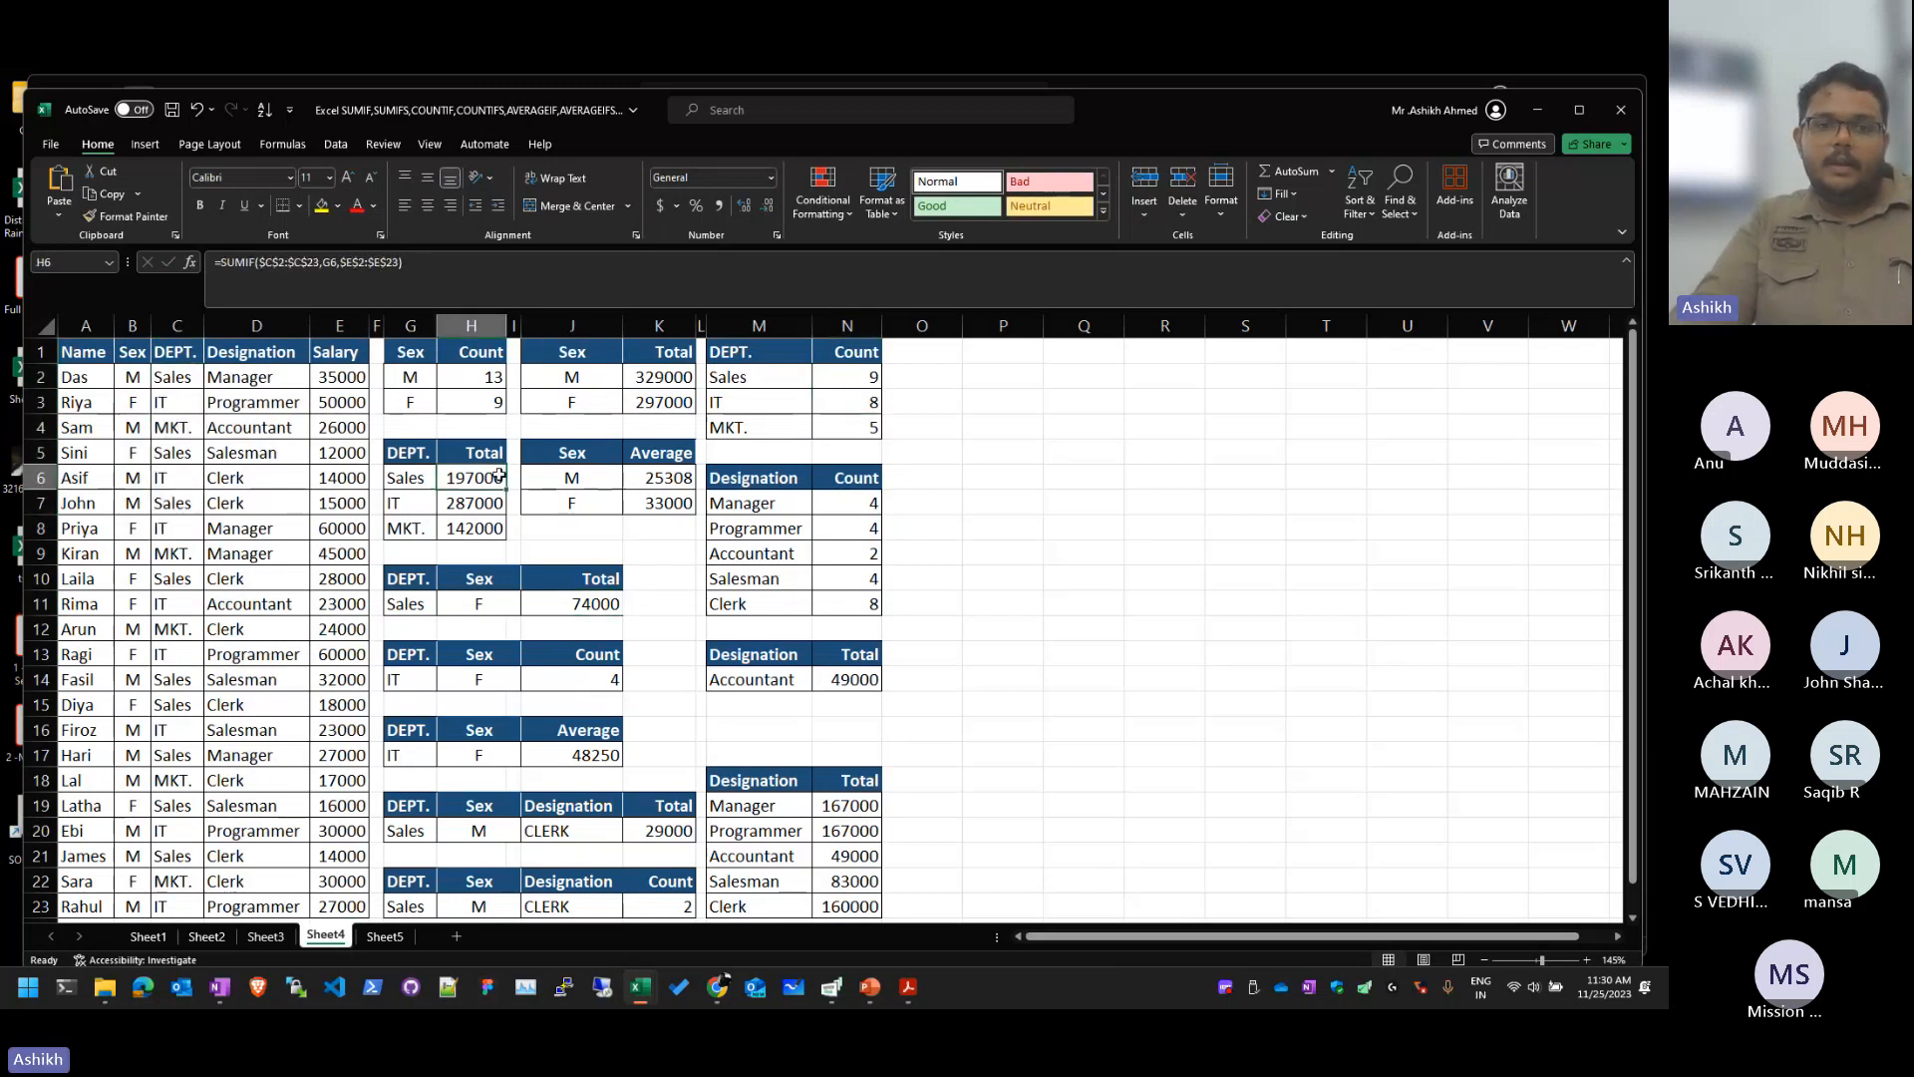
pyautogui.click(501, 426)
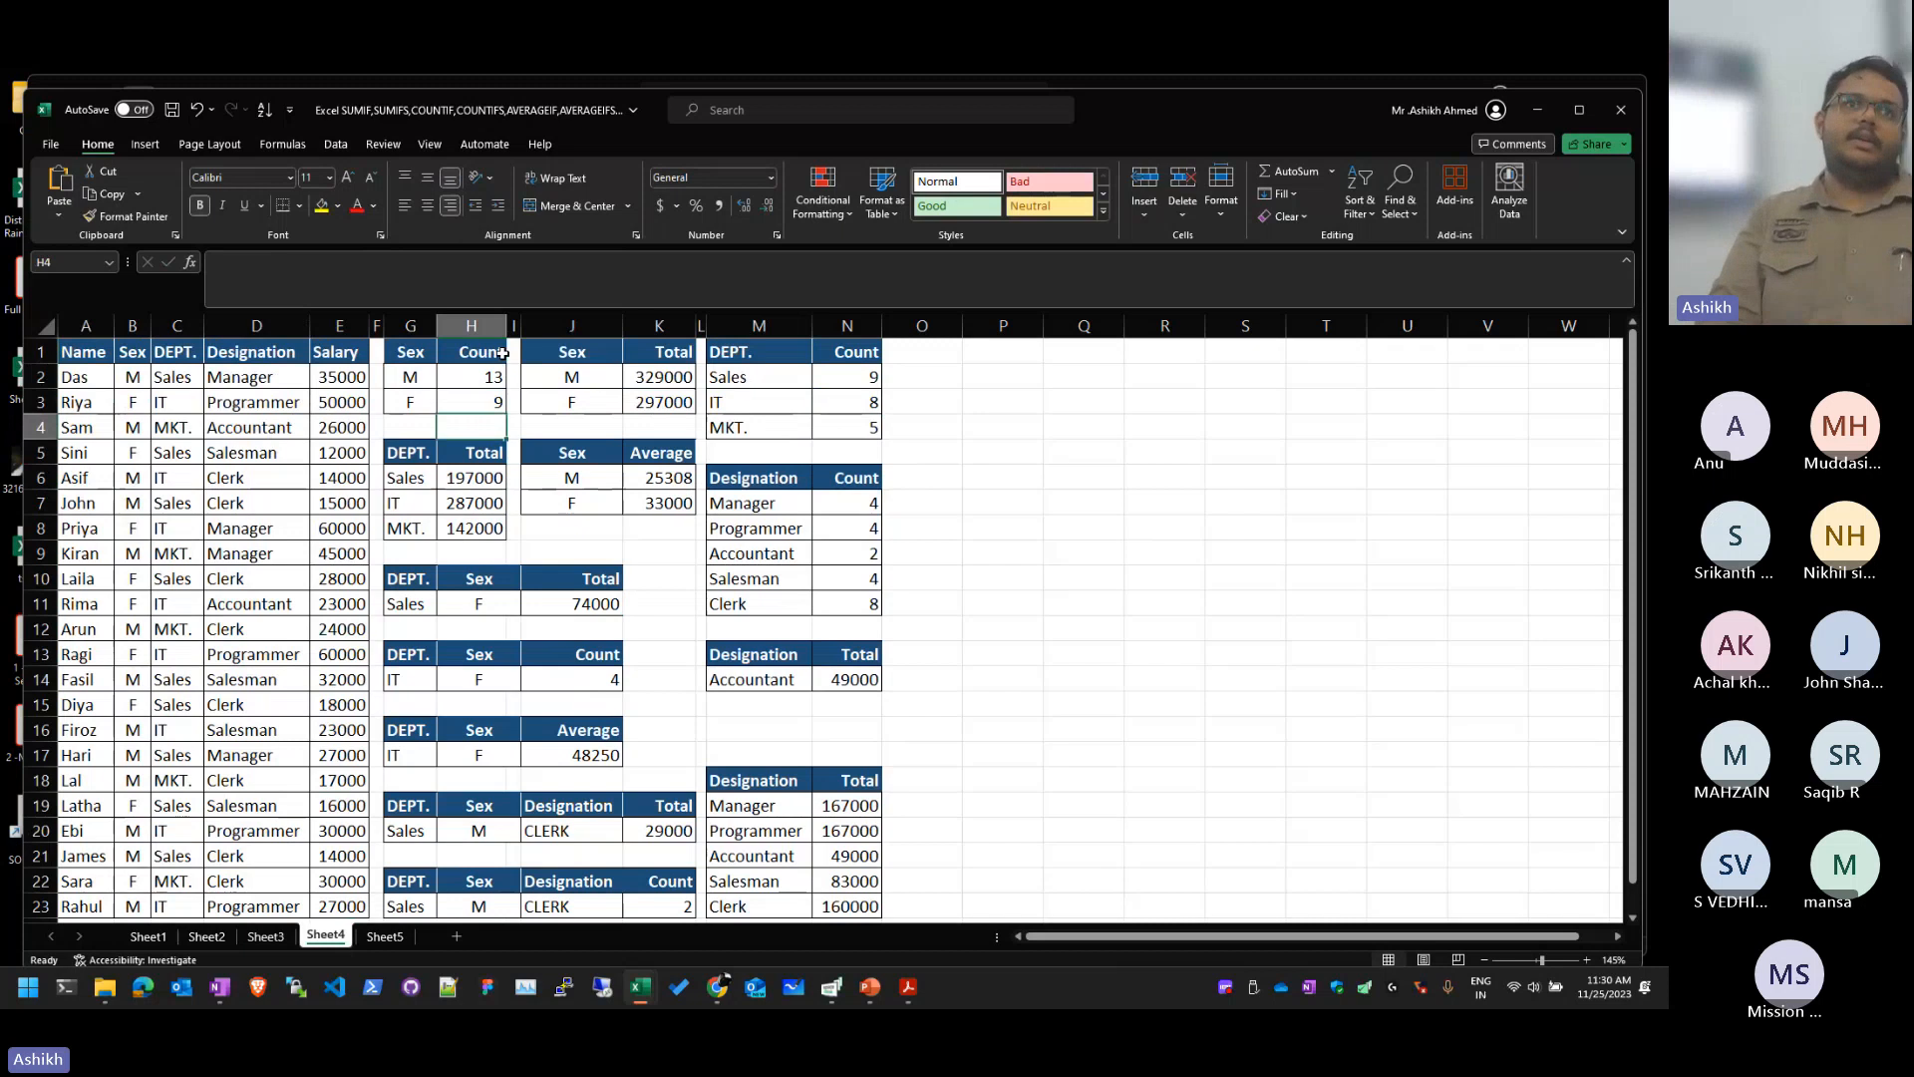
pyautogui.click(494, 377)
pyautogui.scroll(-3, 494, 376)
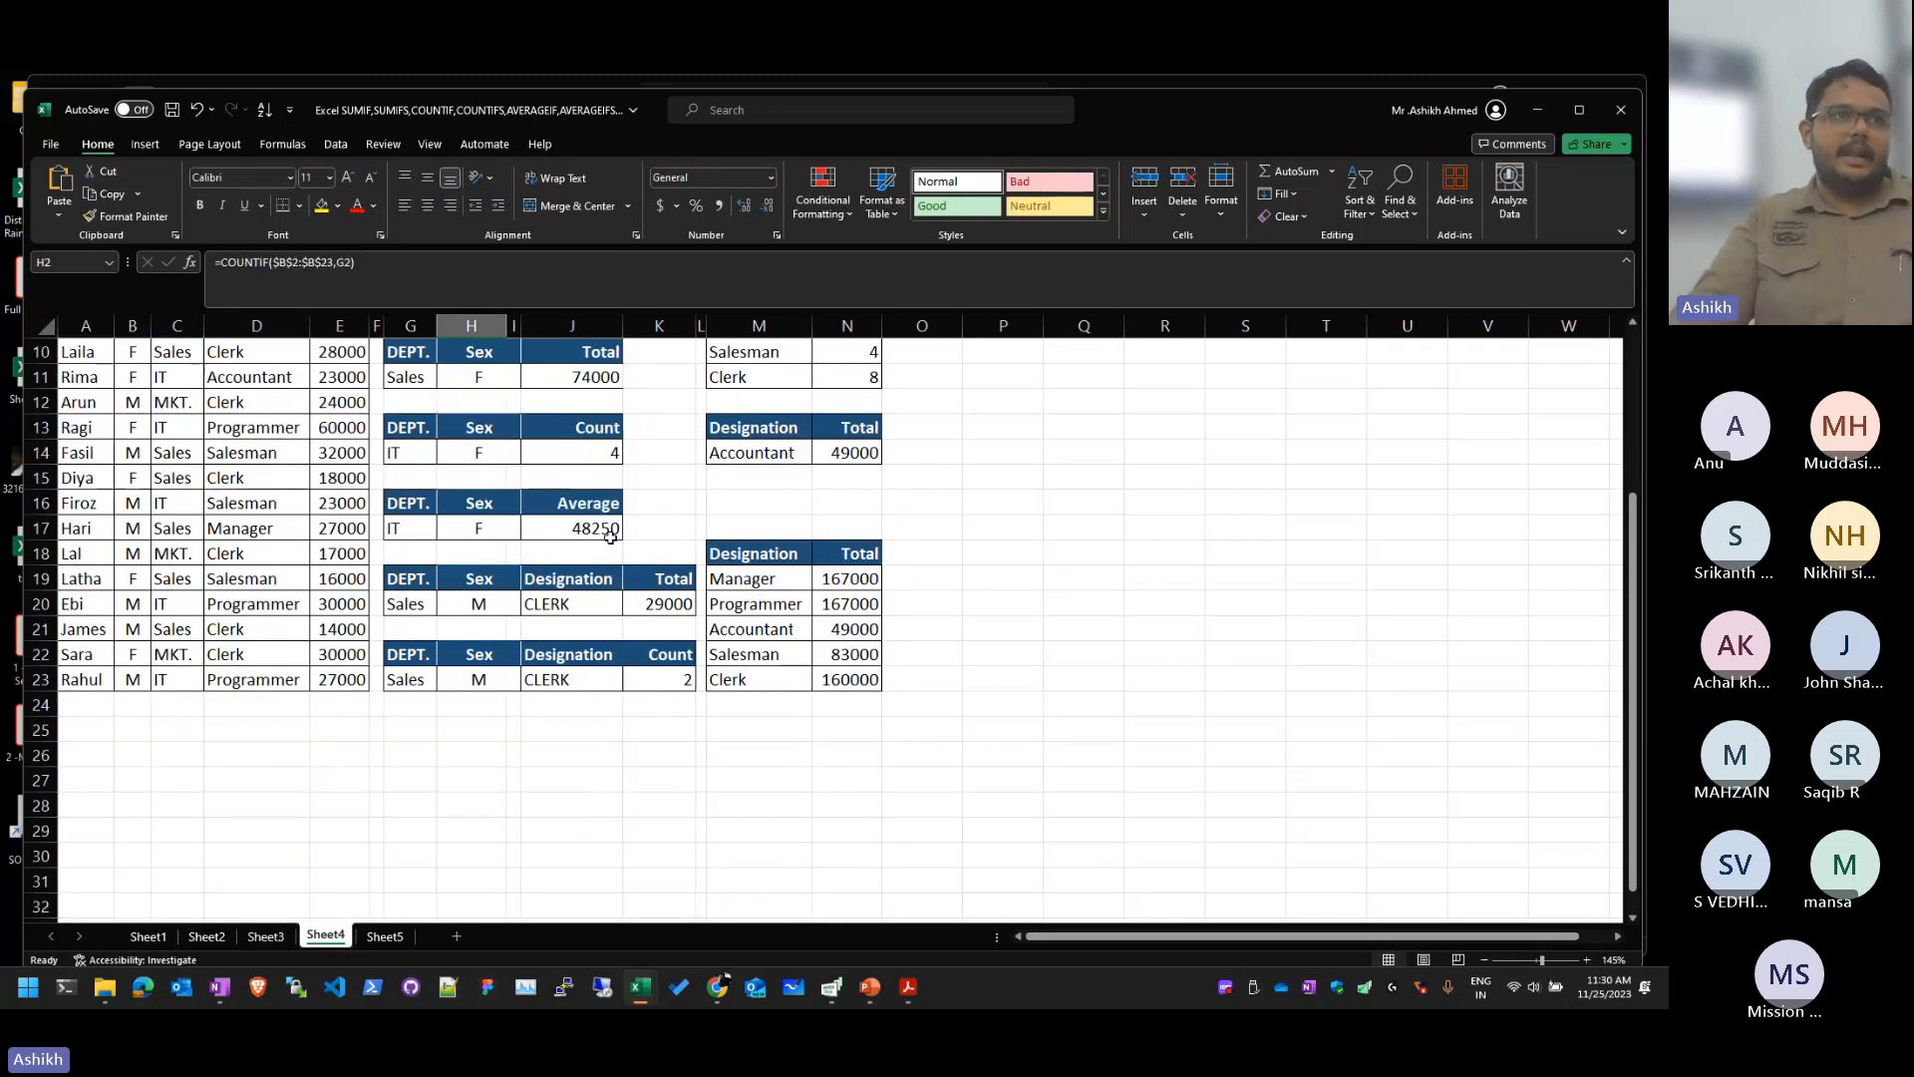
pyautogui.scroll(3, 767, 676)
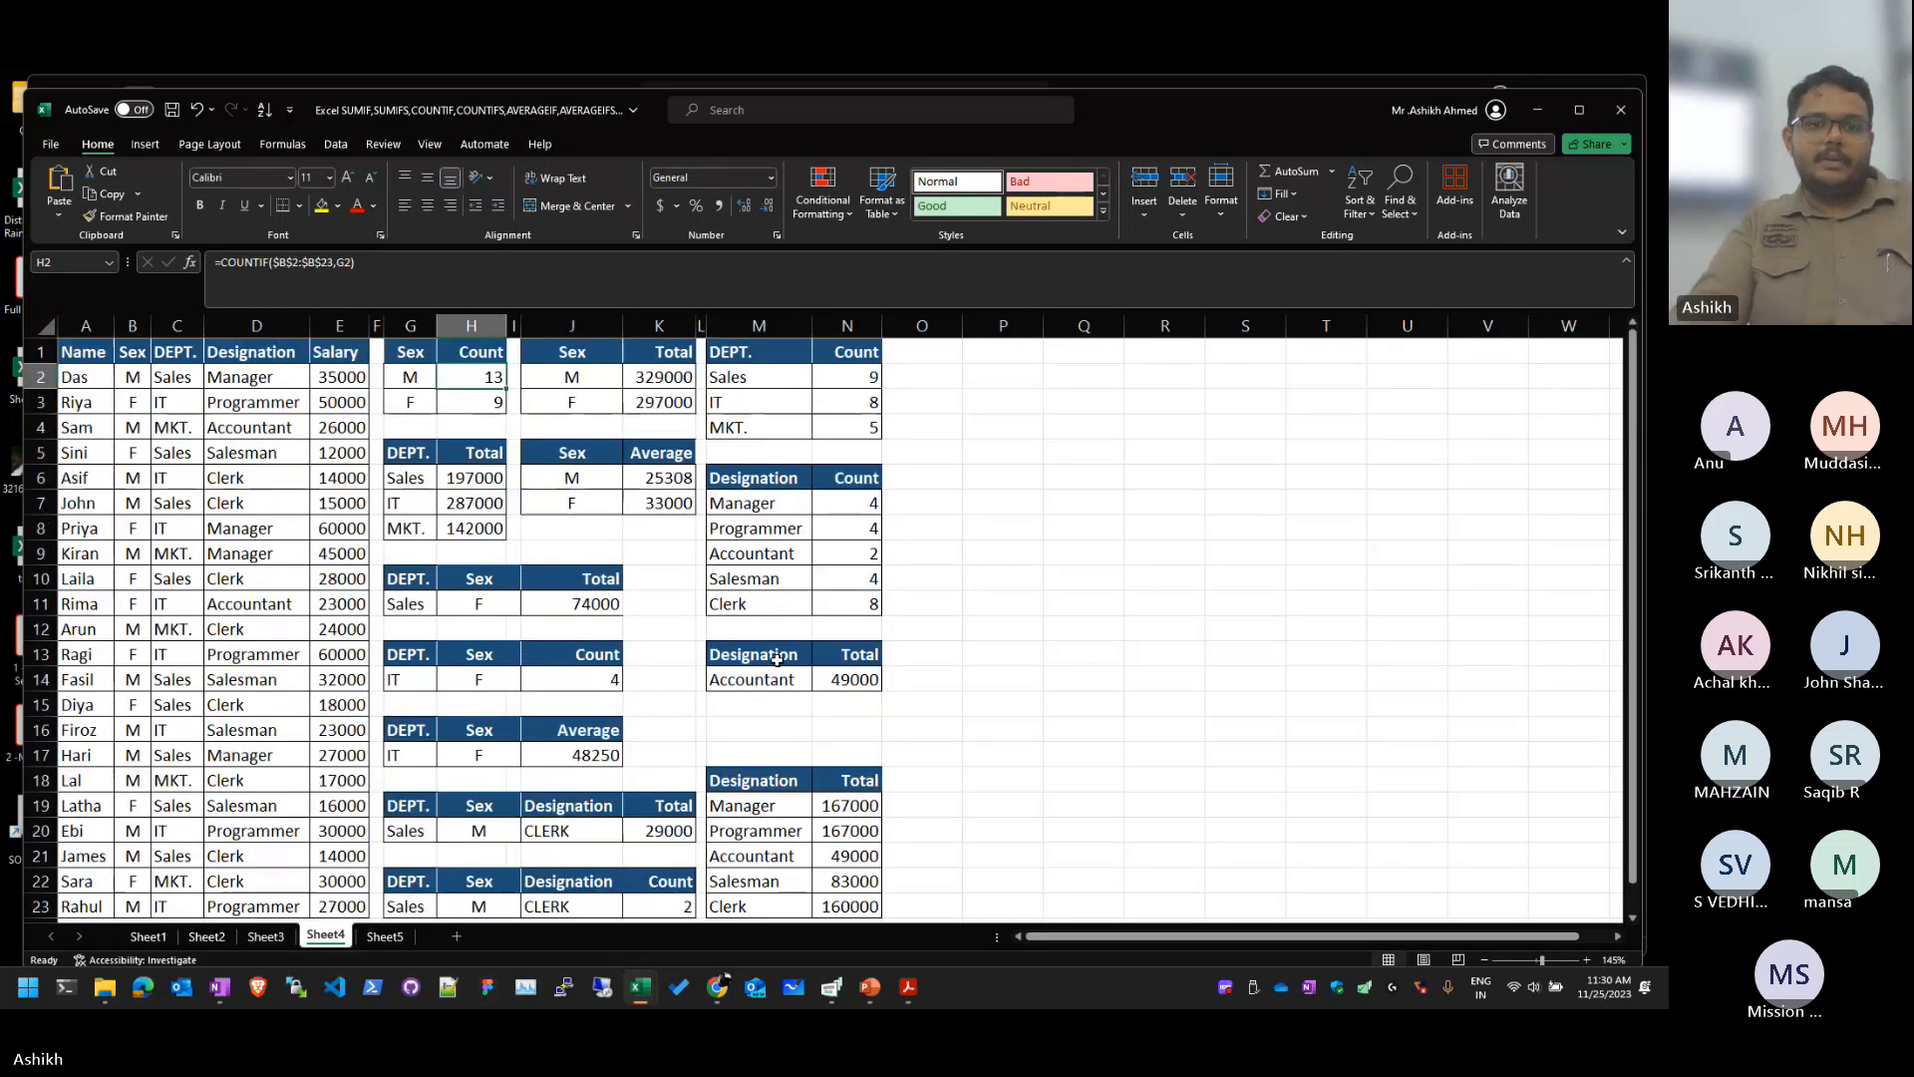
# Step: Examine the COUNTIF formulas in N7:N11 that count employees by designation
pyautogui.scroll(-1, 778, 663)
pyautogui.scroll(1, 885, 687)
pyautogui.moveTo(856, 505); pyautogui.dragTo(857, 606)
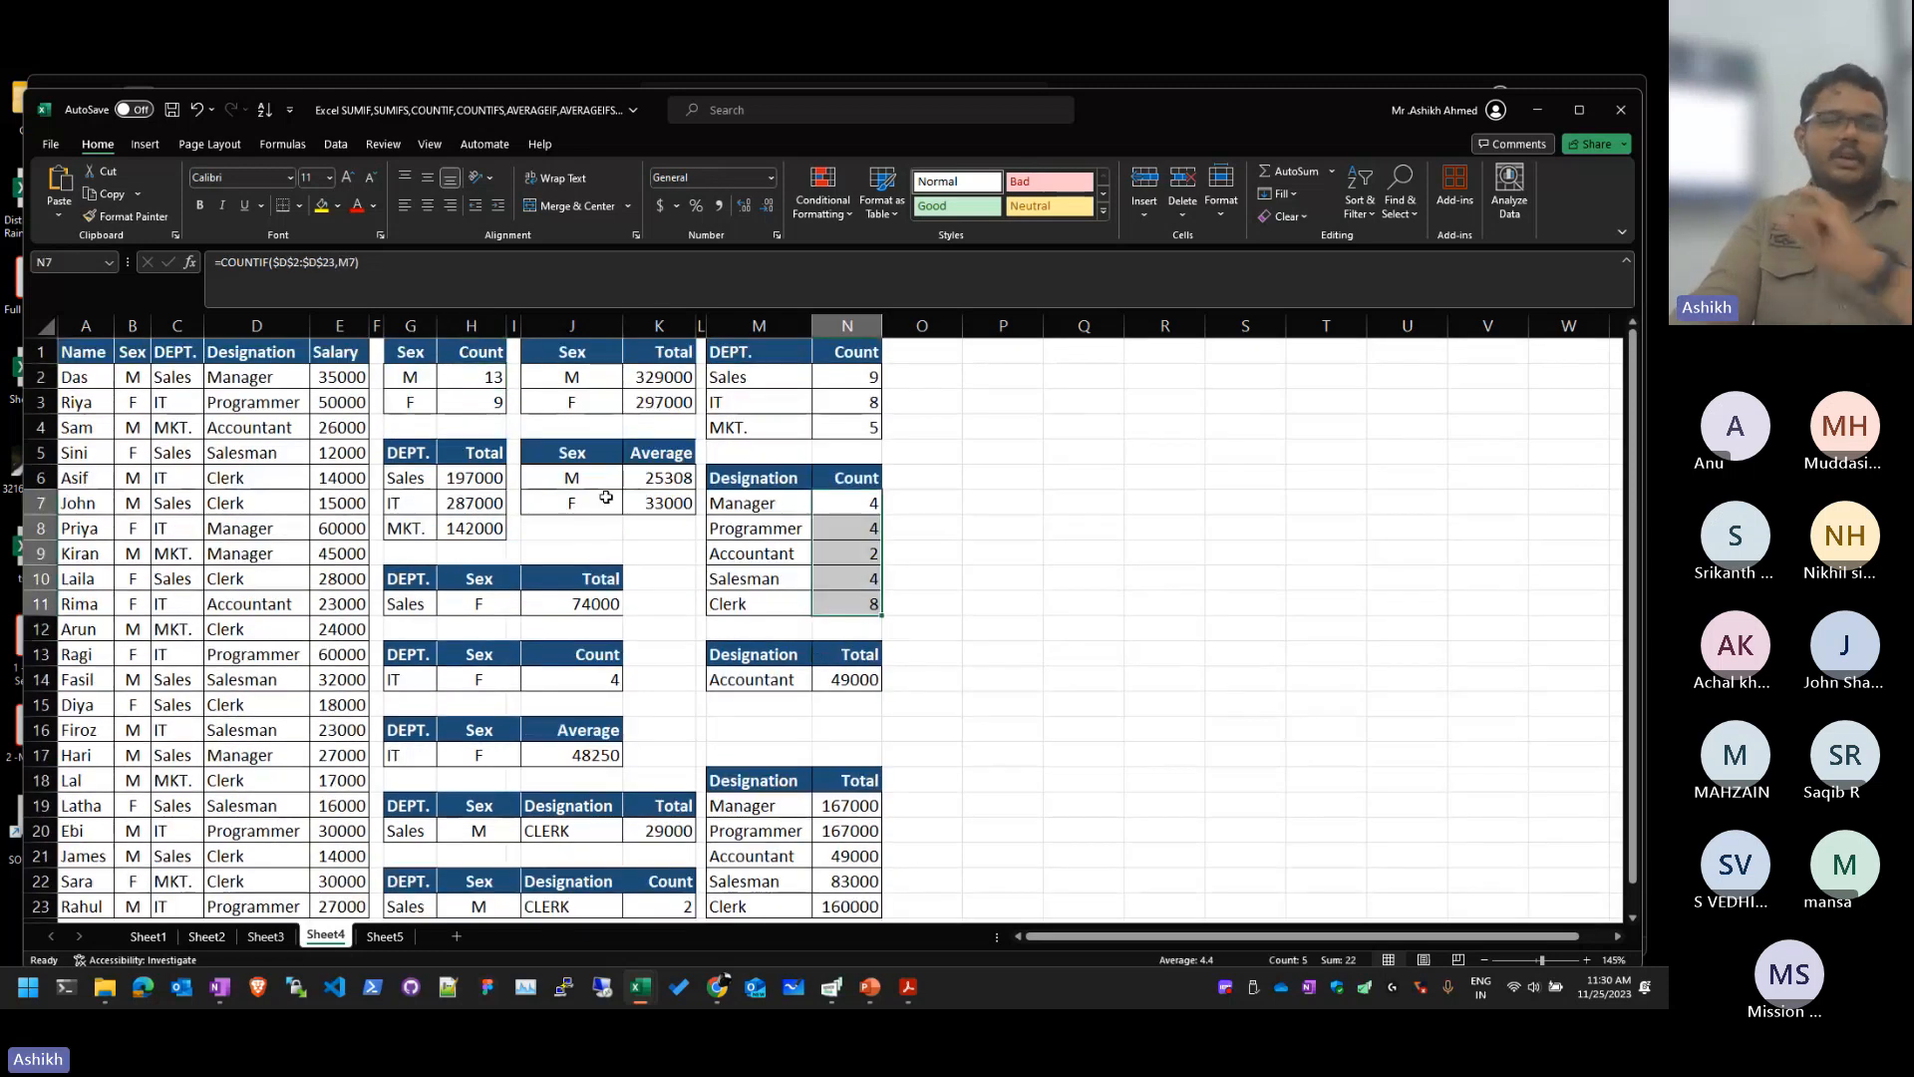
# Step: Examine the SUMIFS formula in K20 and the COUNTIFS summary in row 23 against their department, sex and designation criteria
pyautogui.scroll(-1, 894, 566)
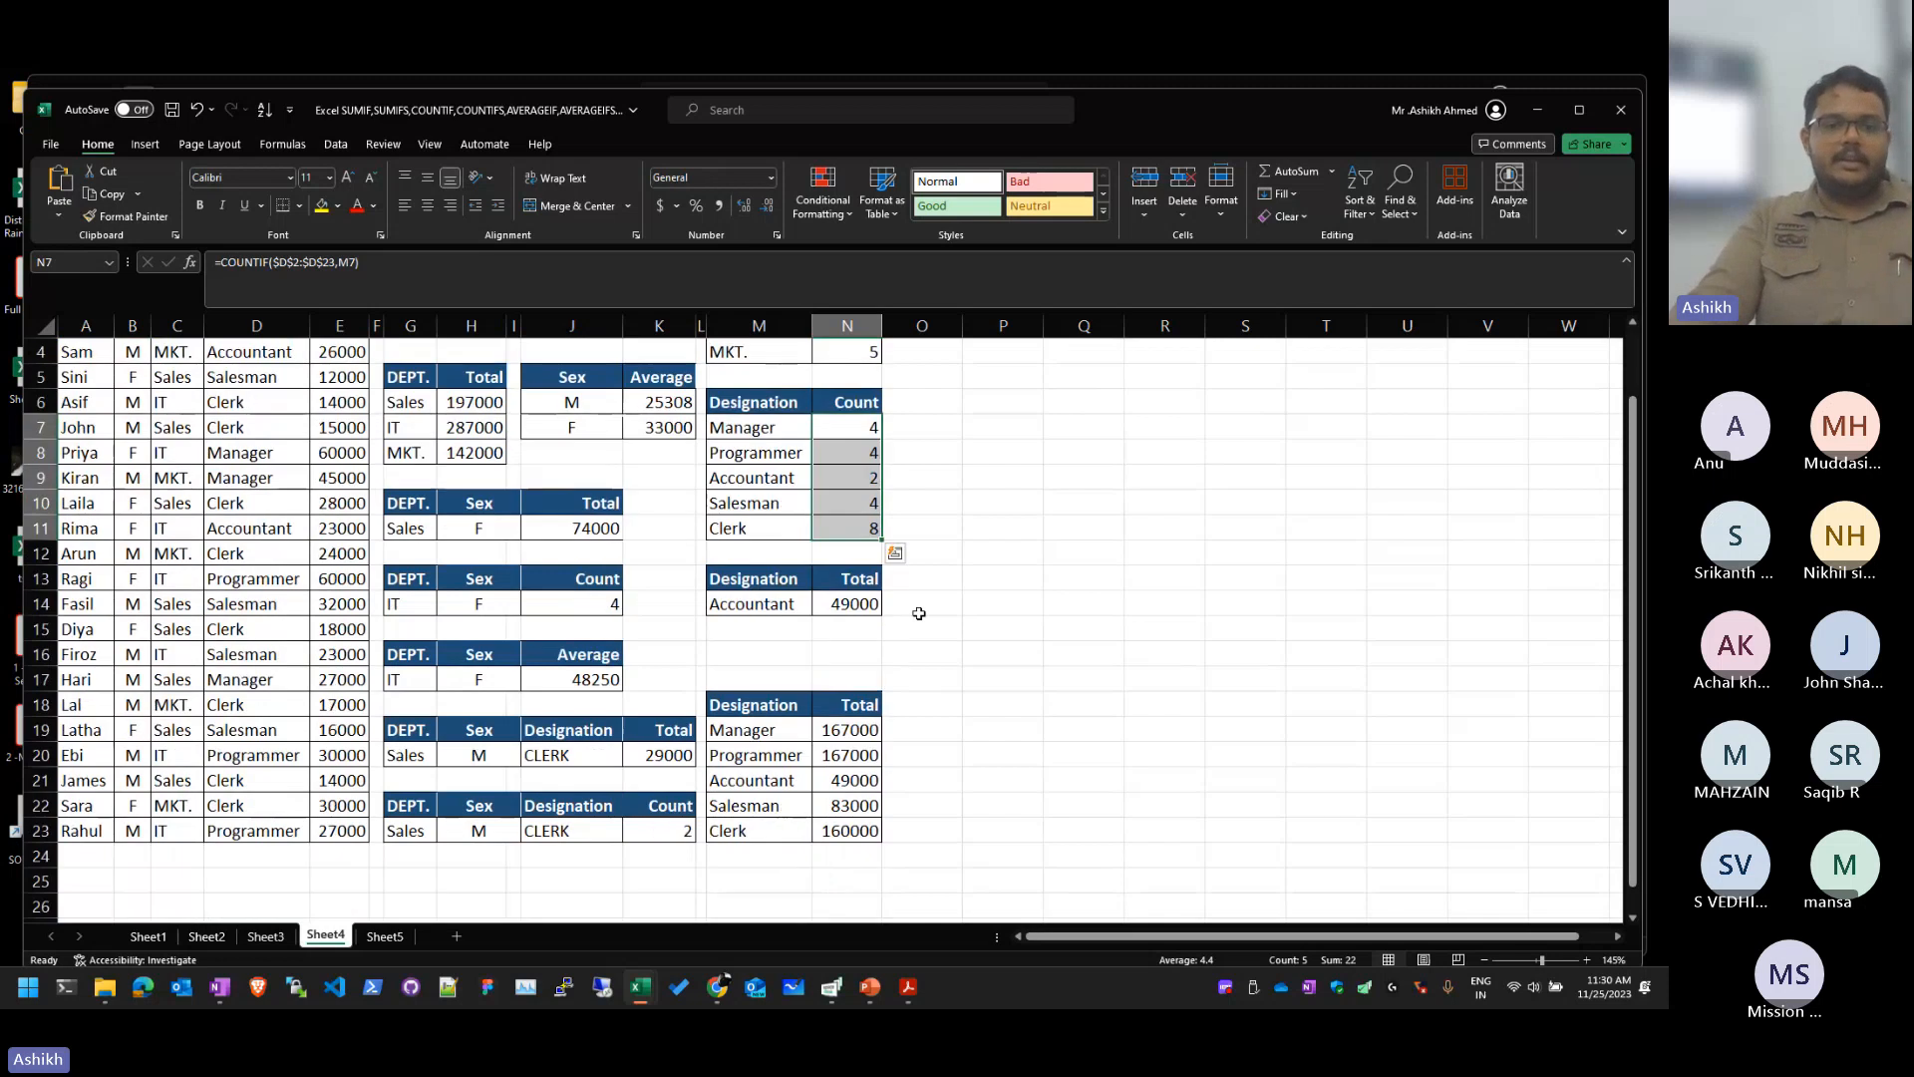
pyautogui.click(659, 756)
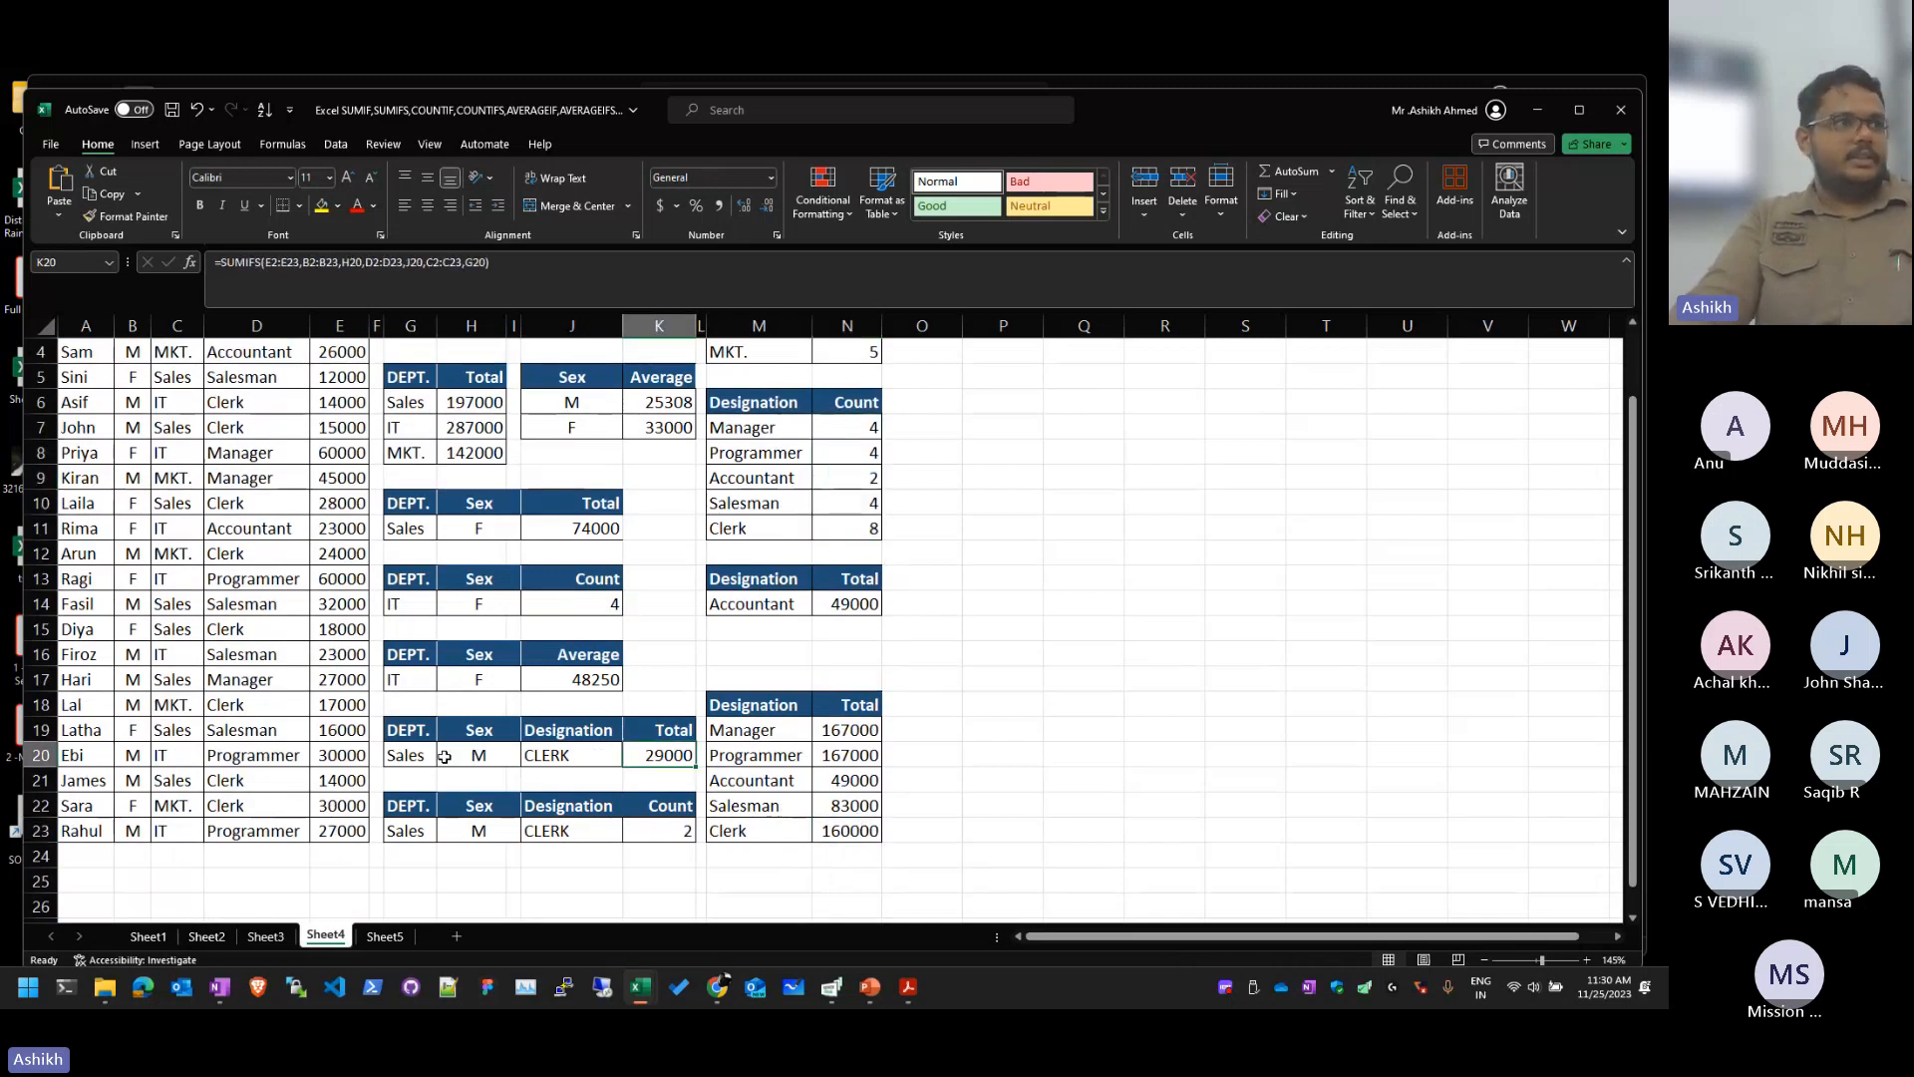
pyautogui.click(478, 758)
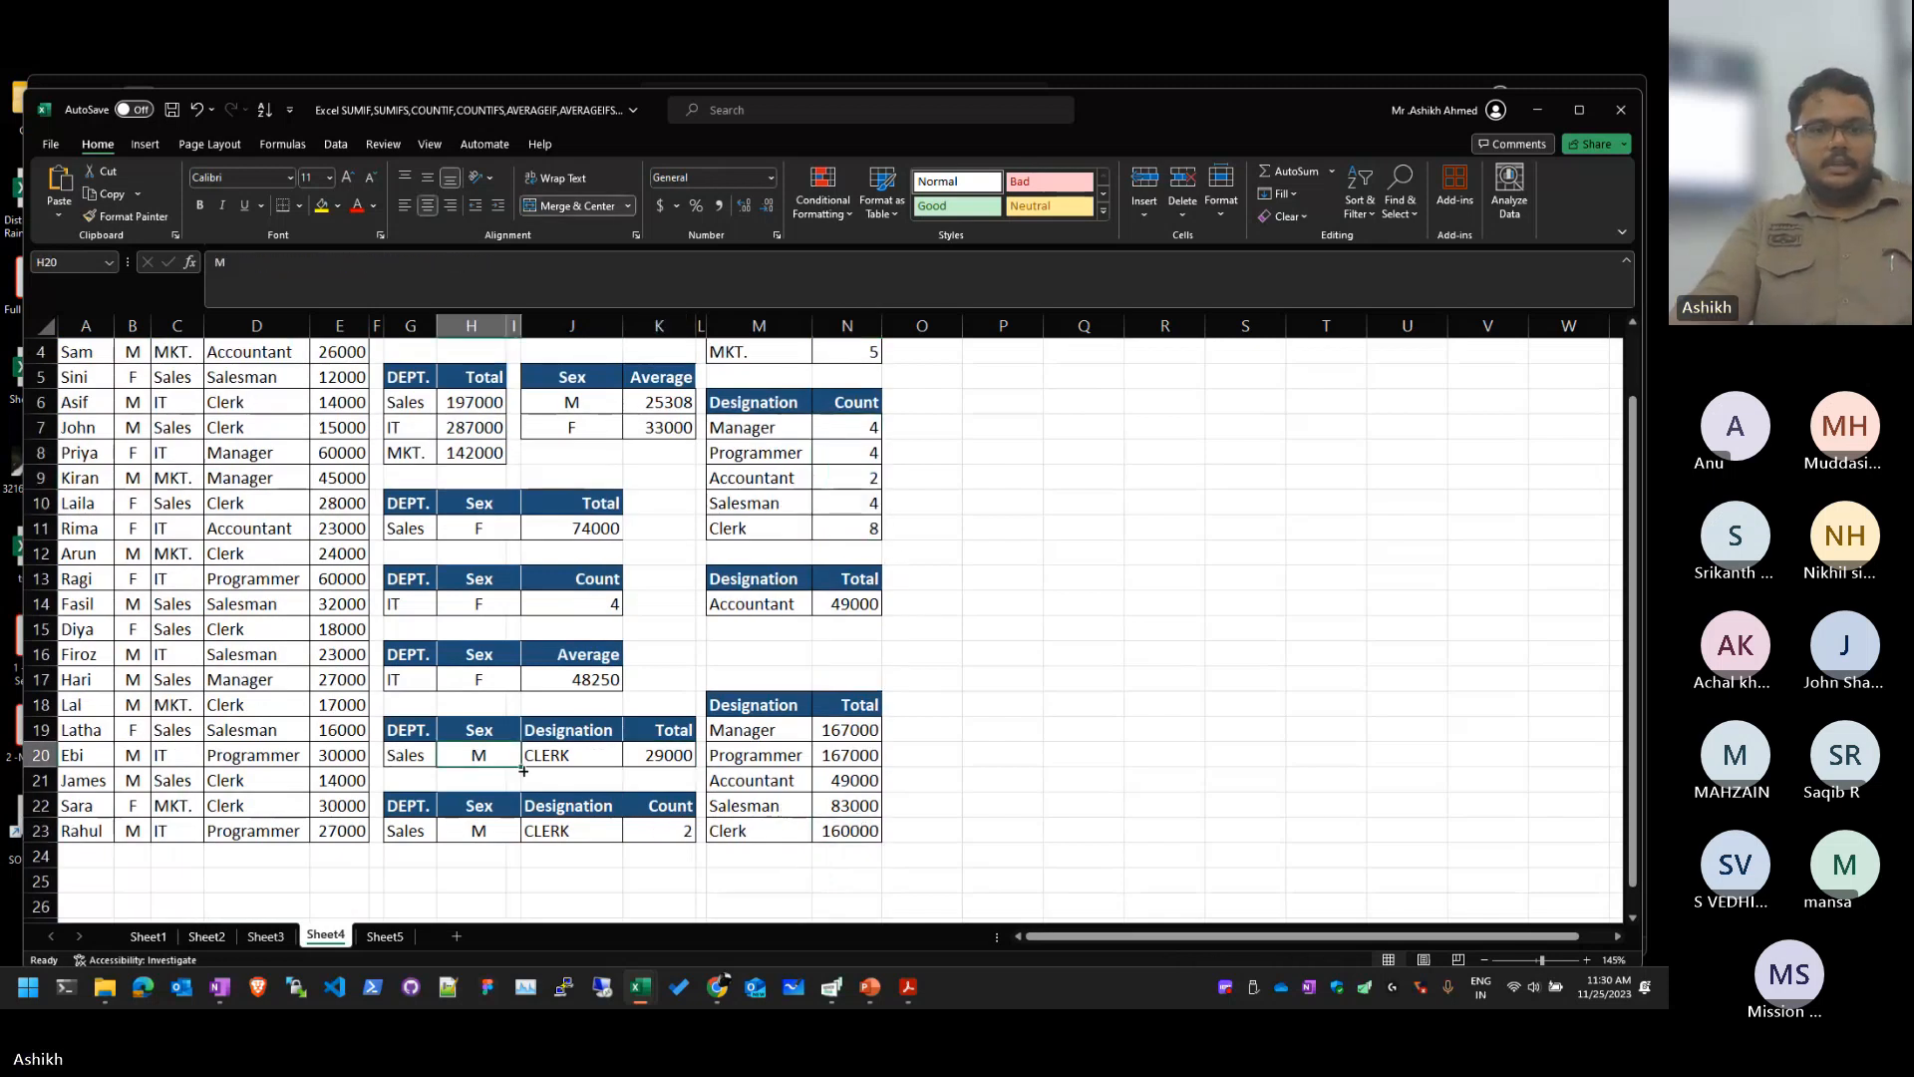
pyautogui.click(556, 756)
pyautogui.click(659, 757)
pyautogui.click(661, 830)
pyautogui.click(577, 830)
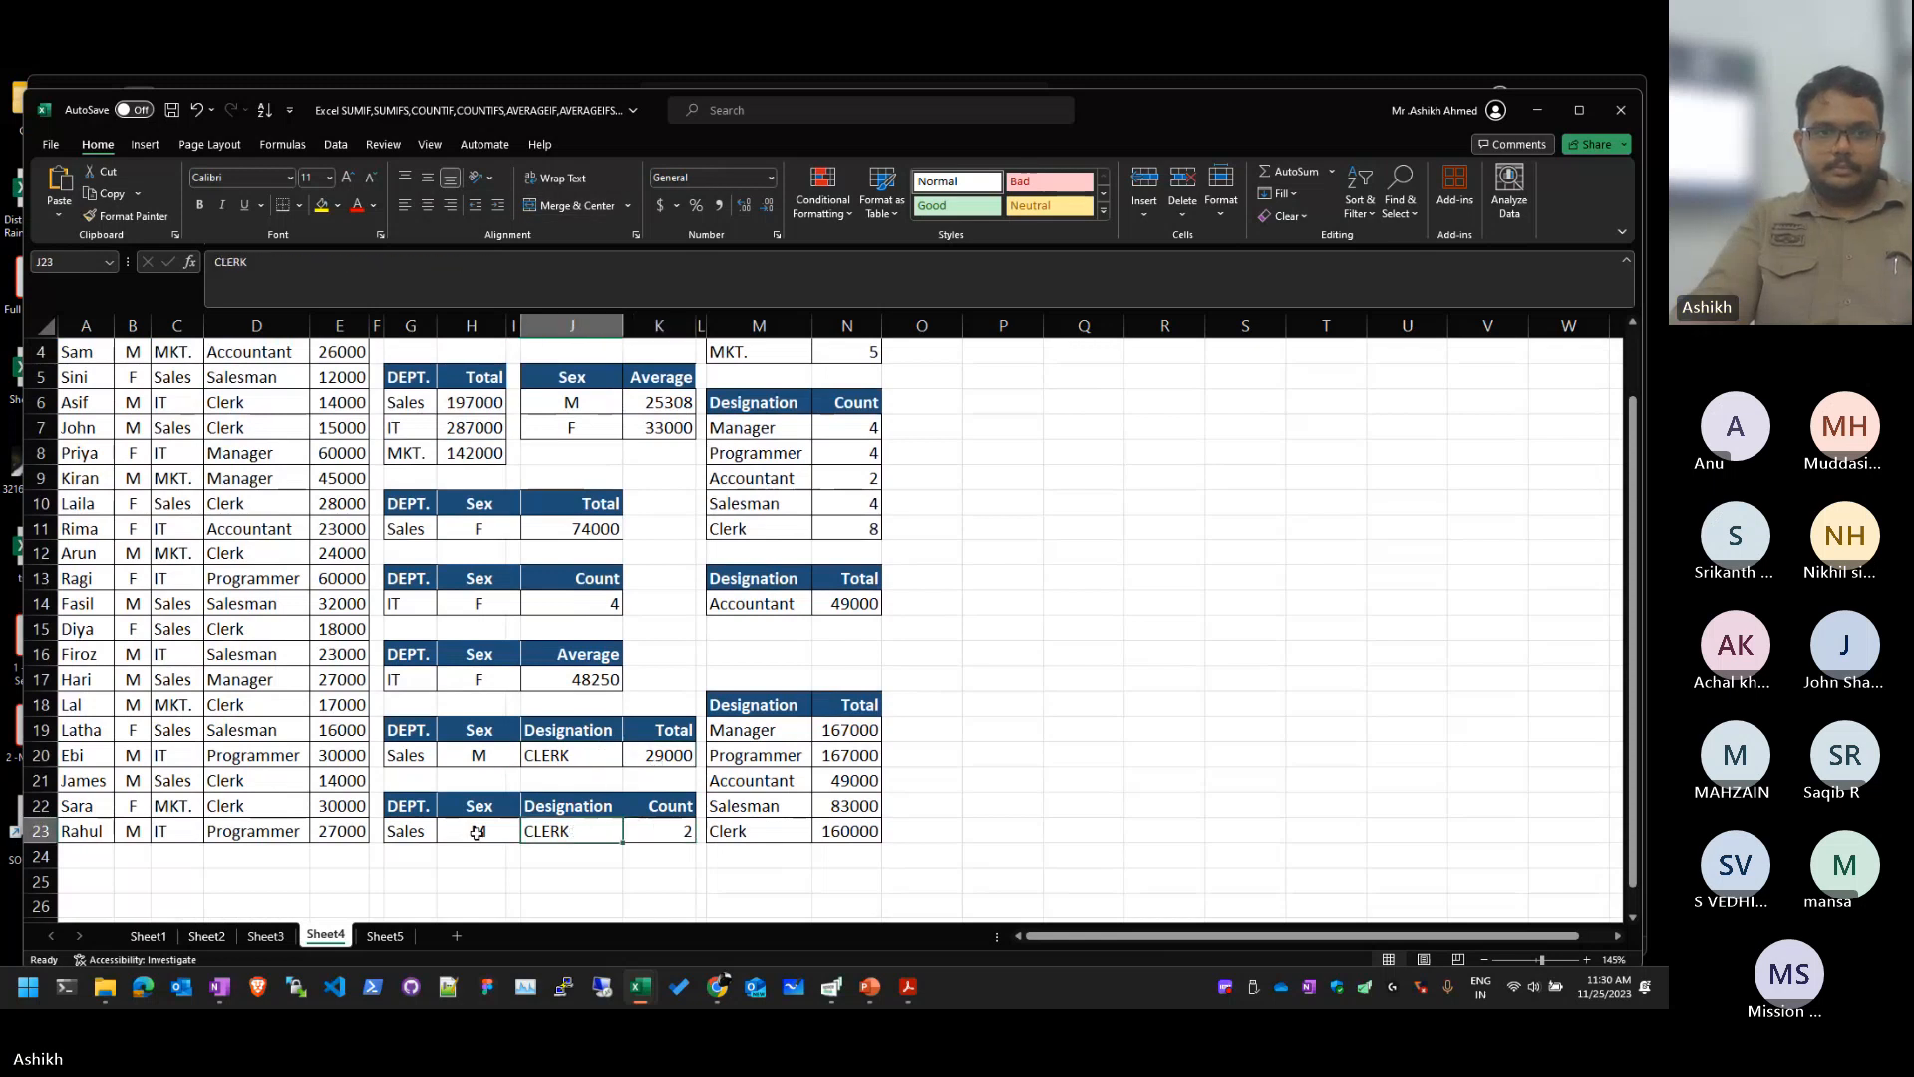
pyautogui.click(477, 832)
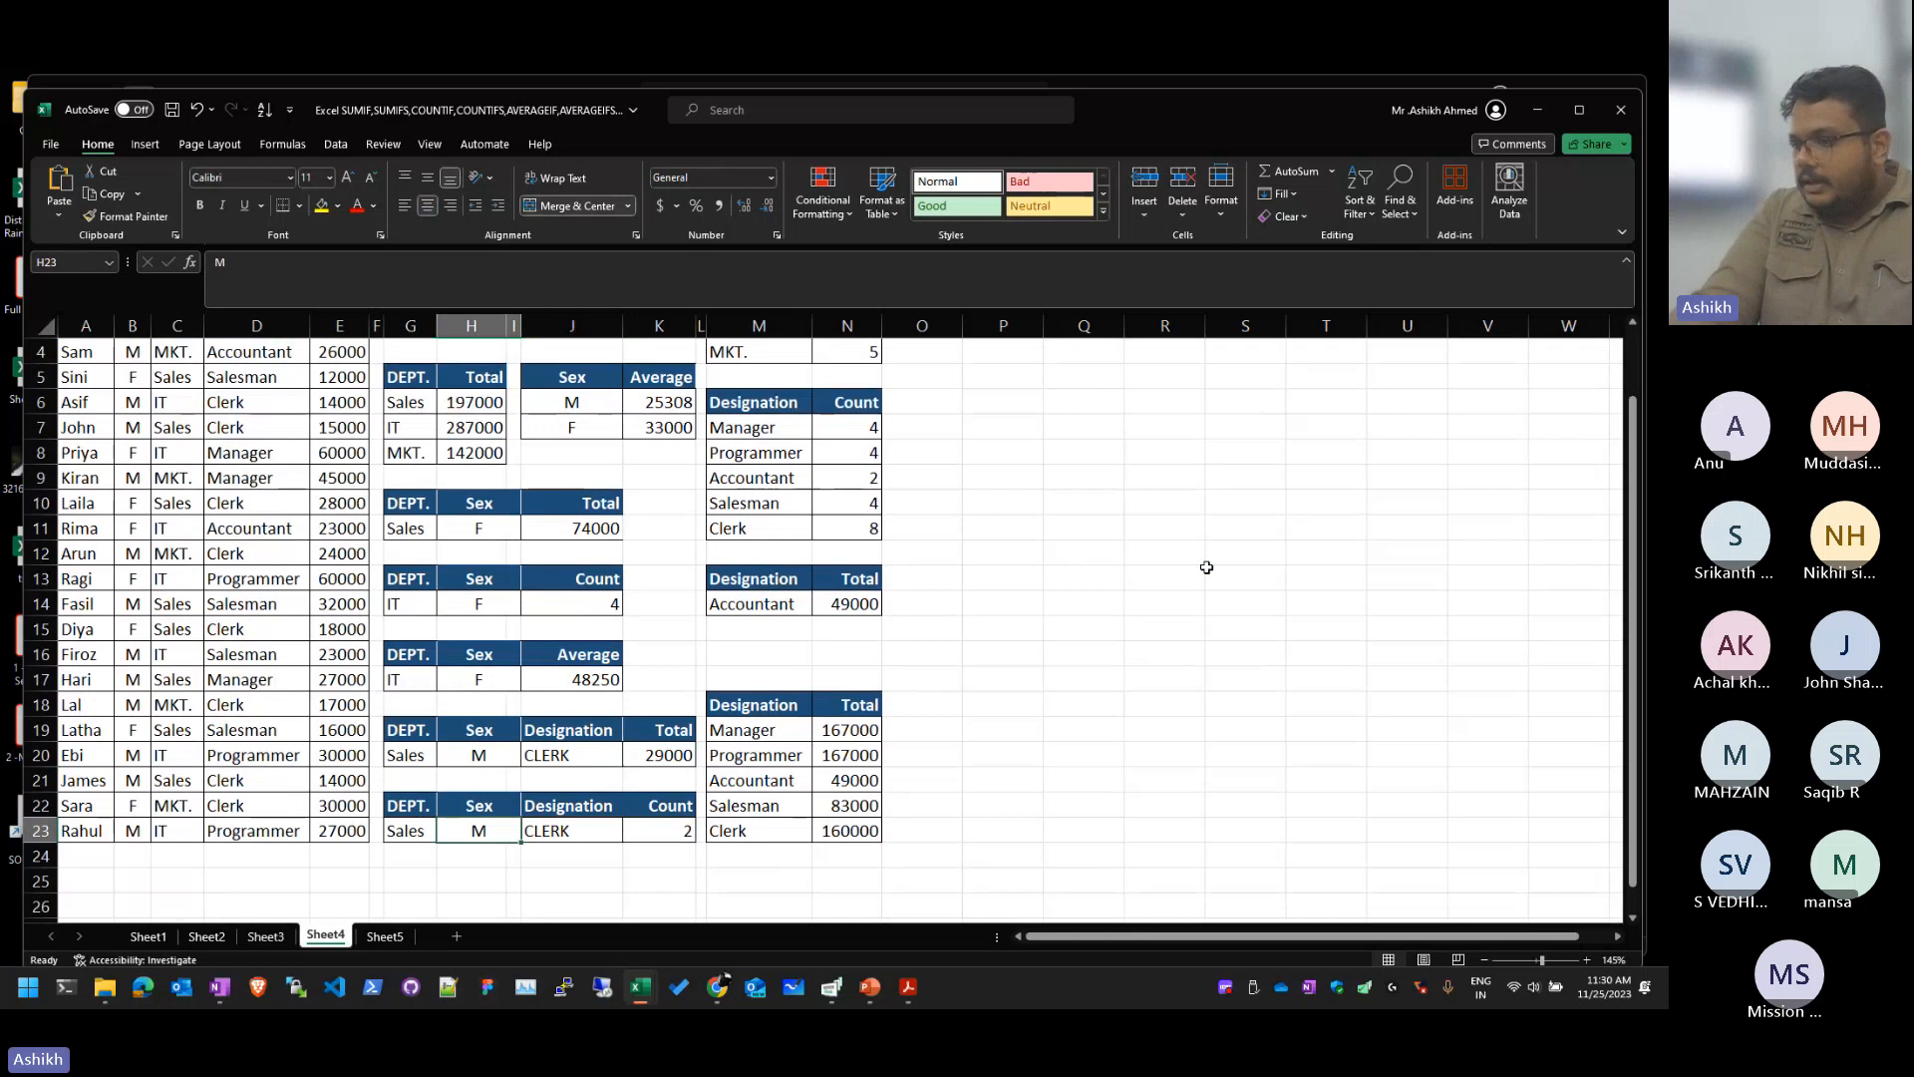
pyautogui.click(1326, 503)
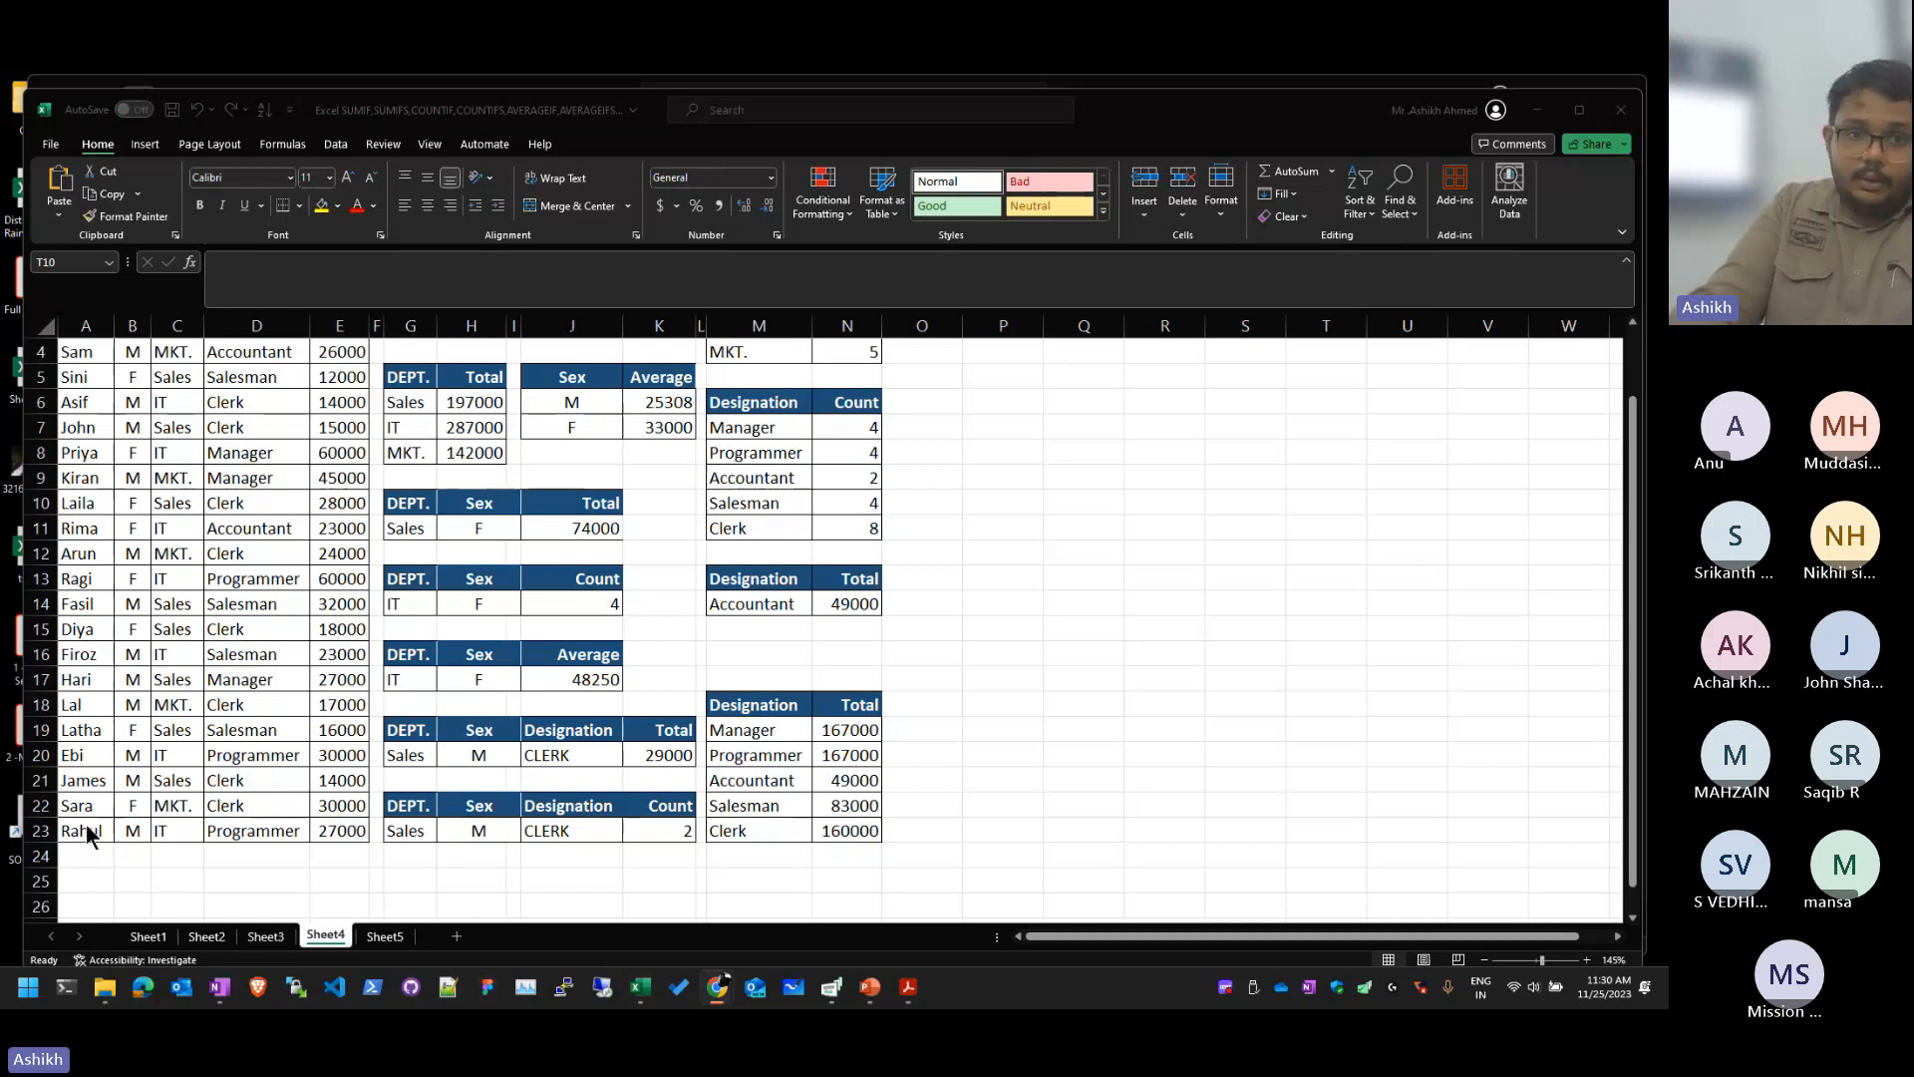
# Step: Clear the COUNTIF formula from H2 in the count-by-sex table
pyautogui.click(475, 424)
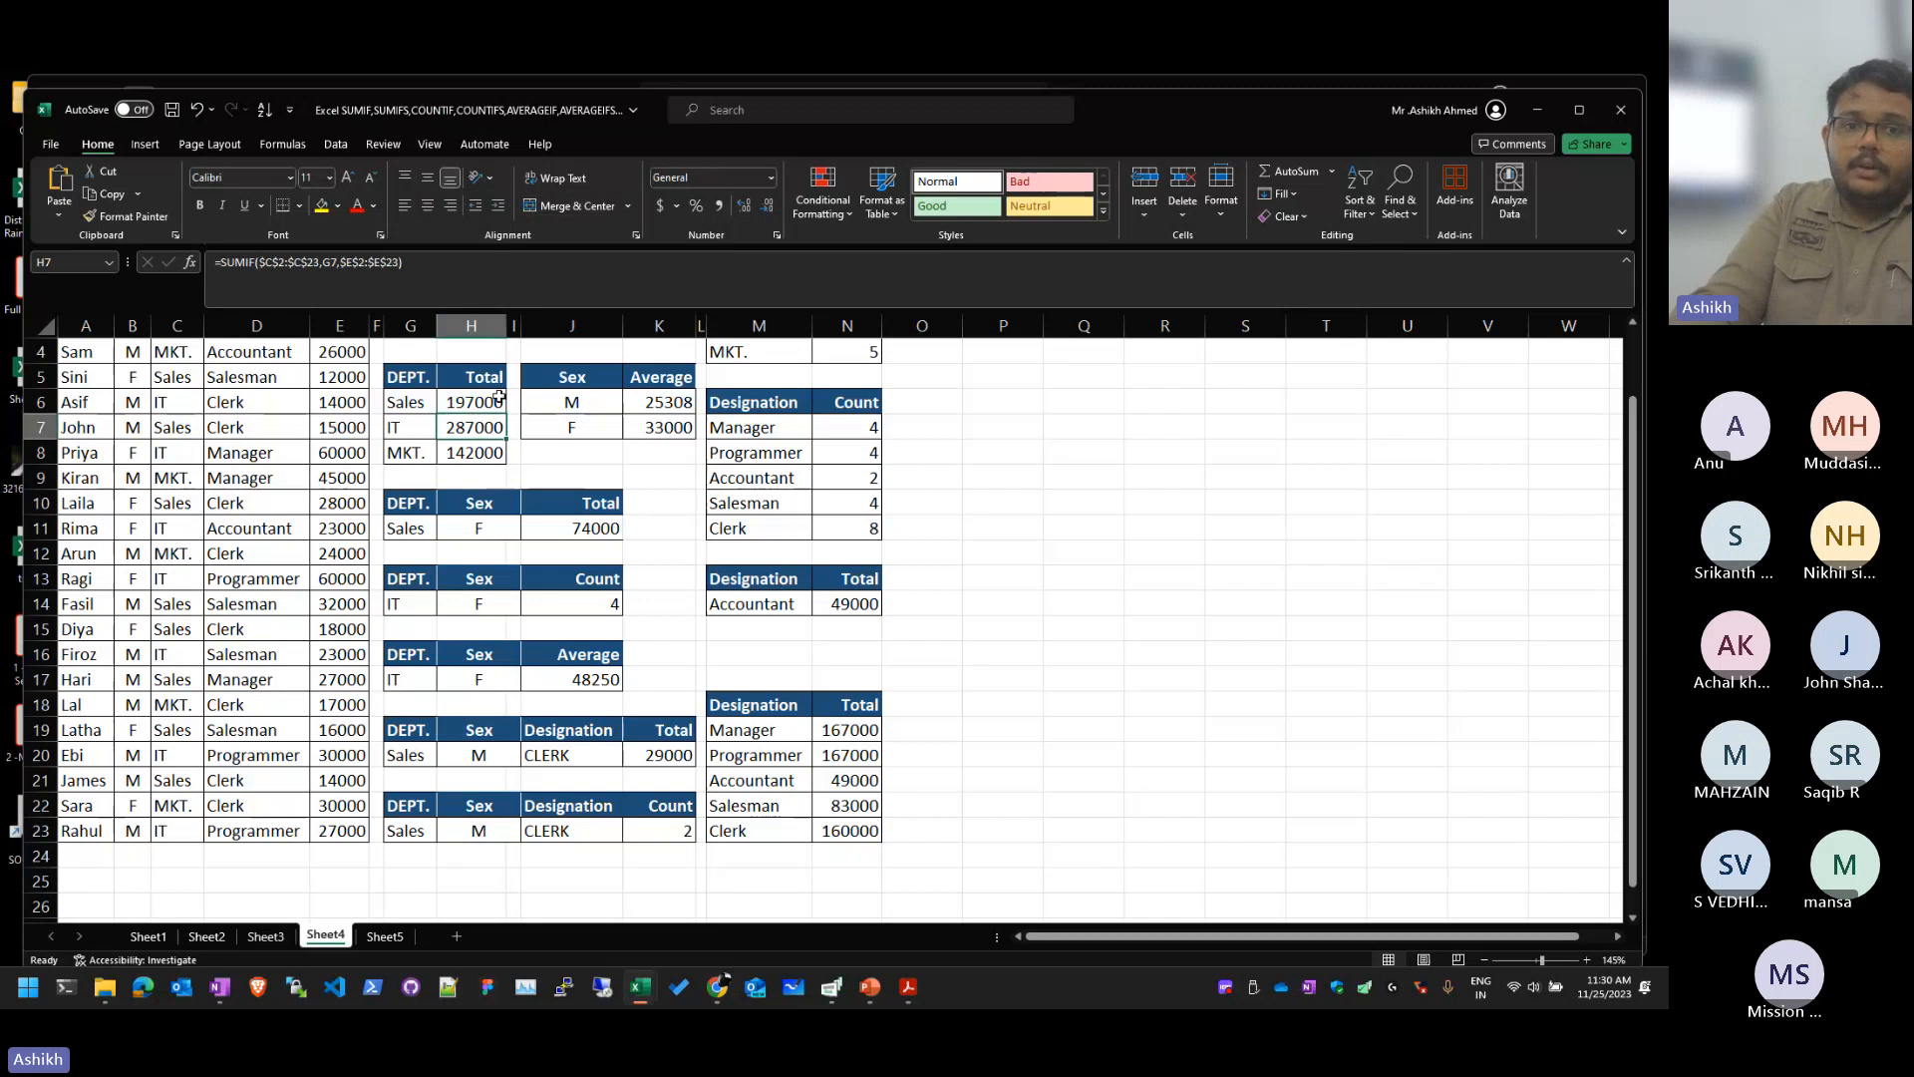
pyautogui.click(496, 401)
pyautogui.scroll(1, 502, 446)
pyautogui.click(488, 375)
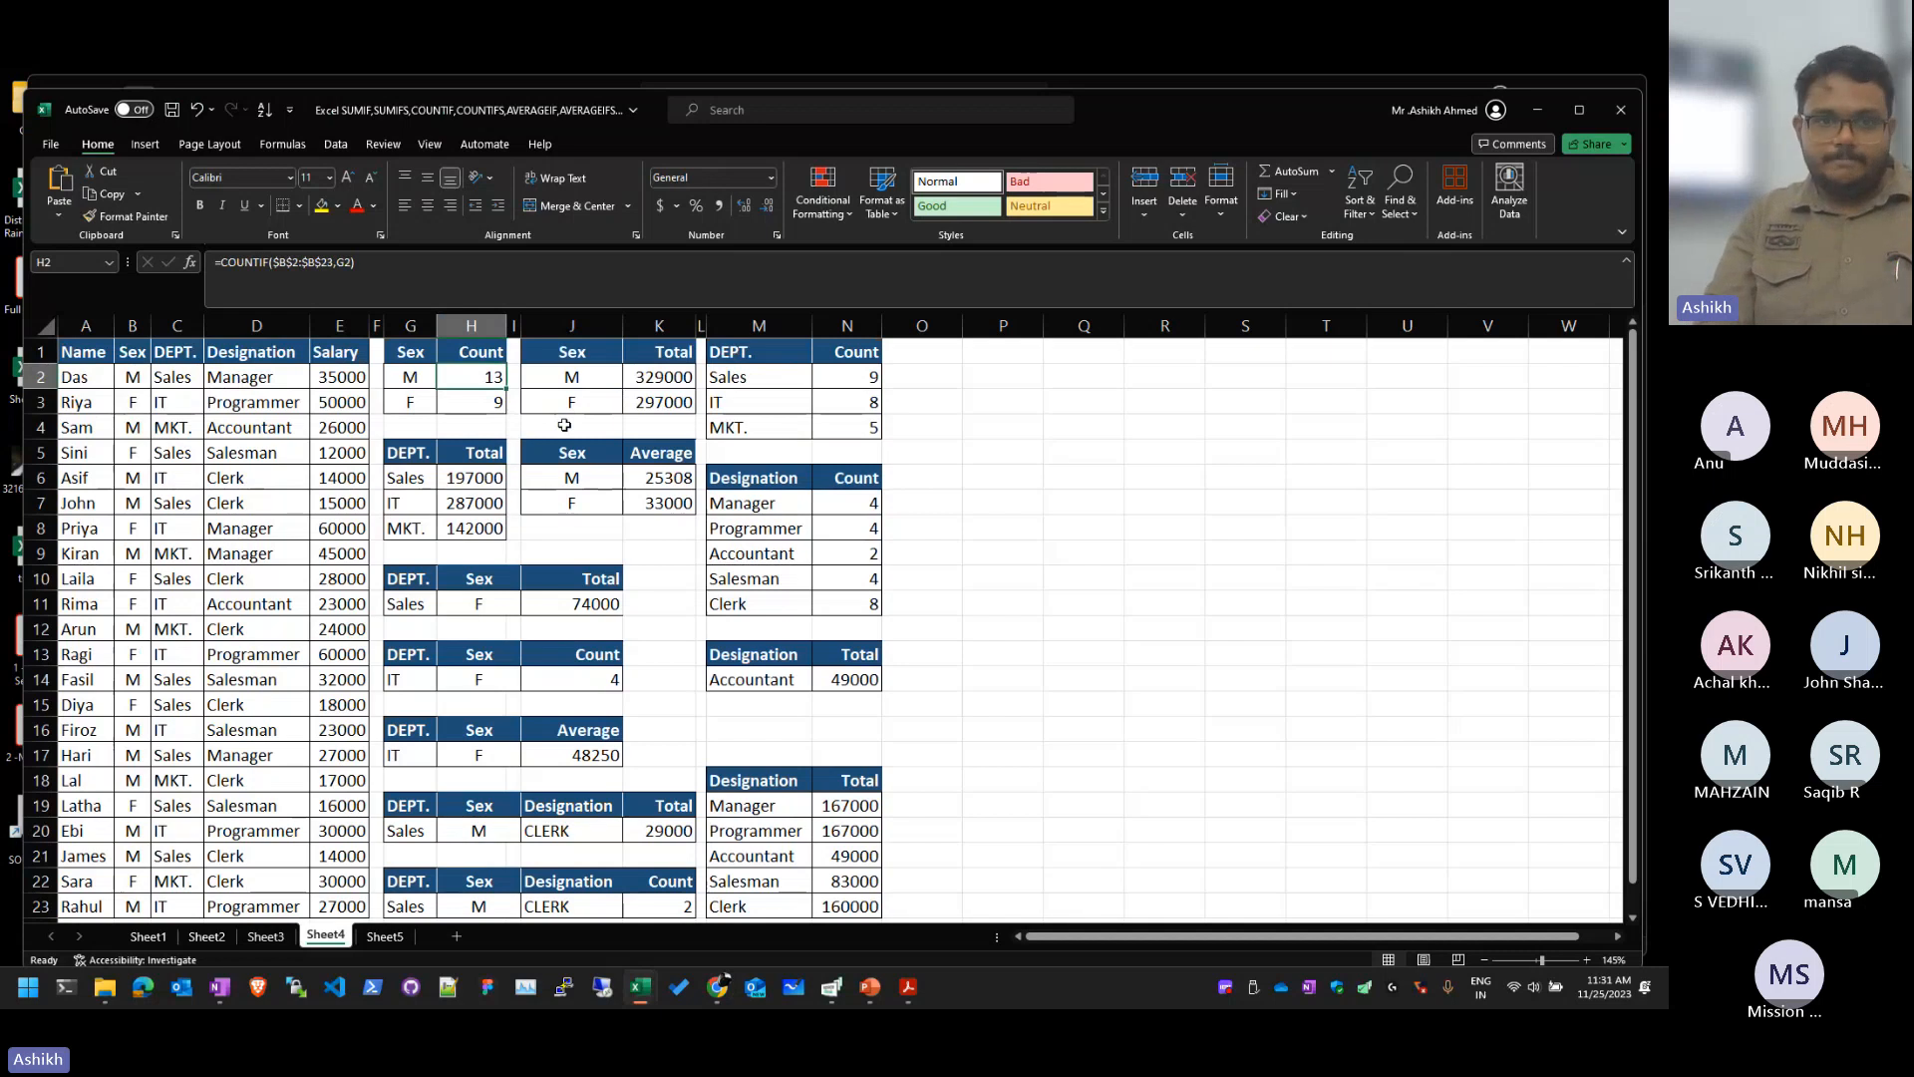
pyautogui.press('Delete')
pyautogui.write('=COUNTIF(')
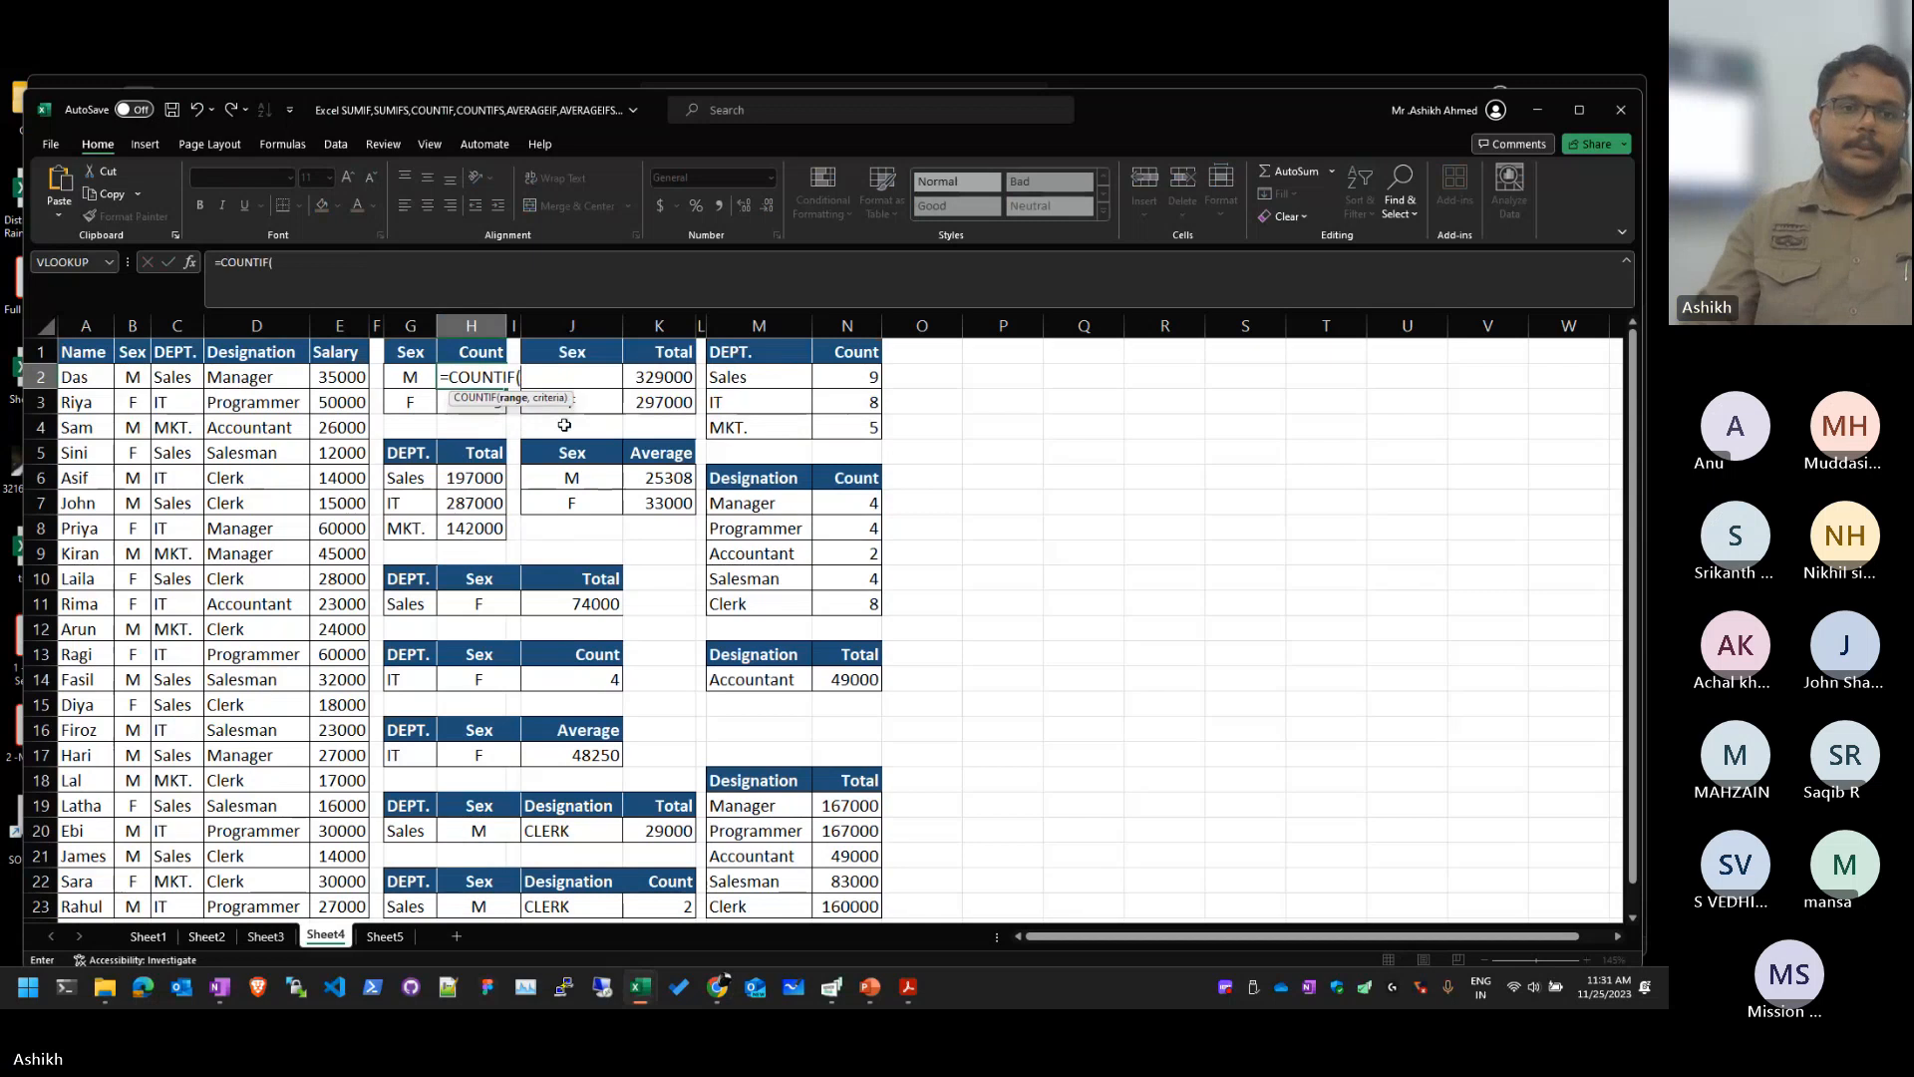
pyautogui.press('Escape')
pyautogui.press('Escape')
# Step: Write the formula =COUNTIF(B2:B23,G2) in H2 to count the employees whose sex matches G2
pyautogui.scroll(5, 438, 392)
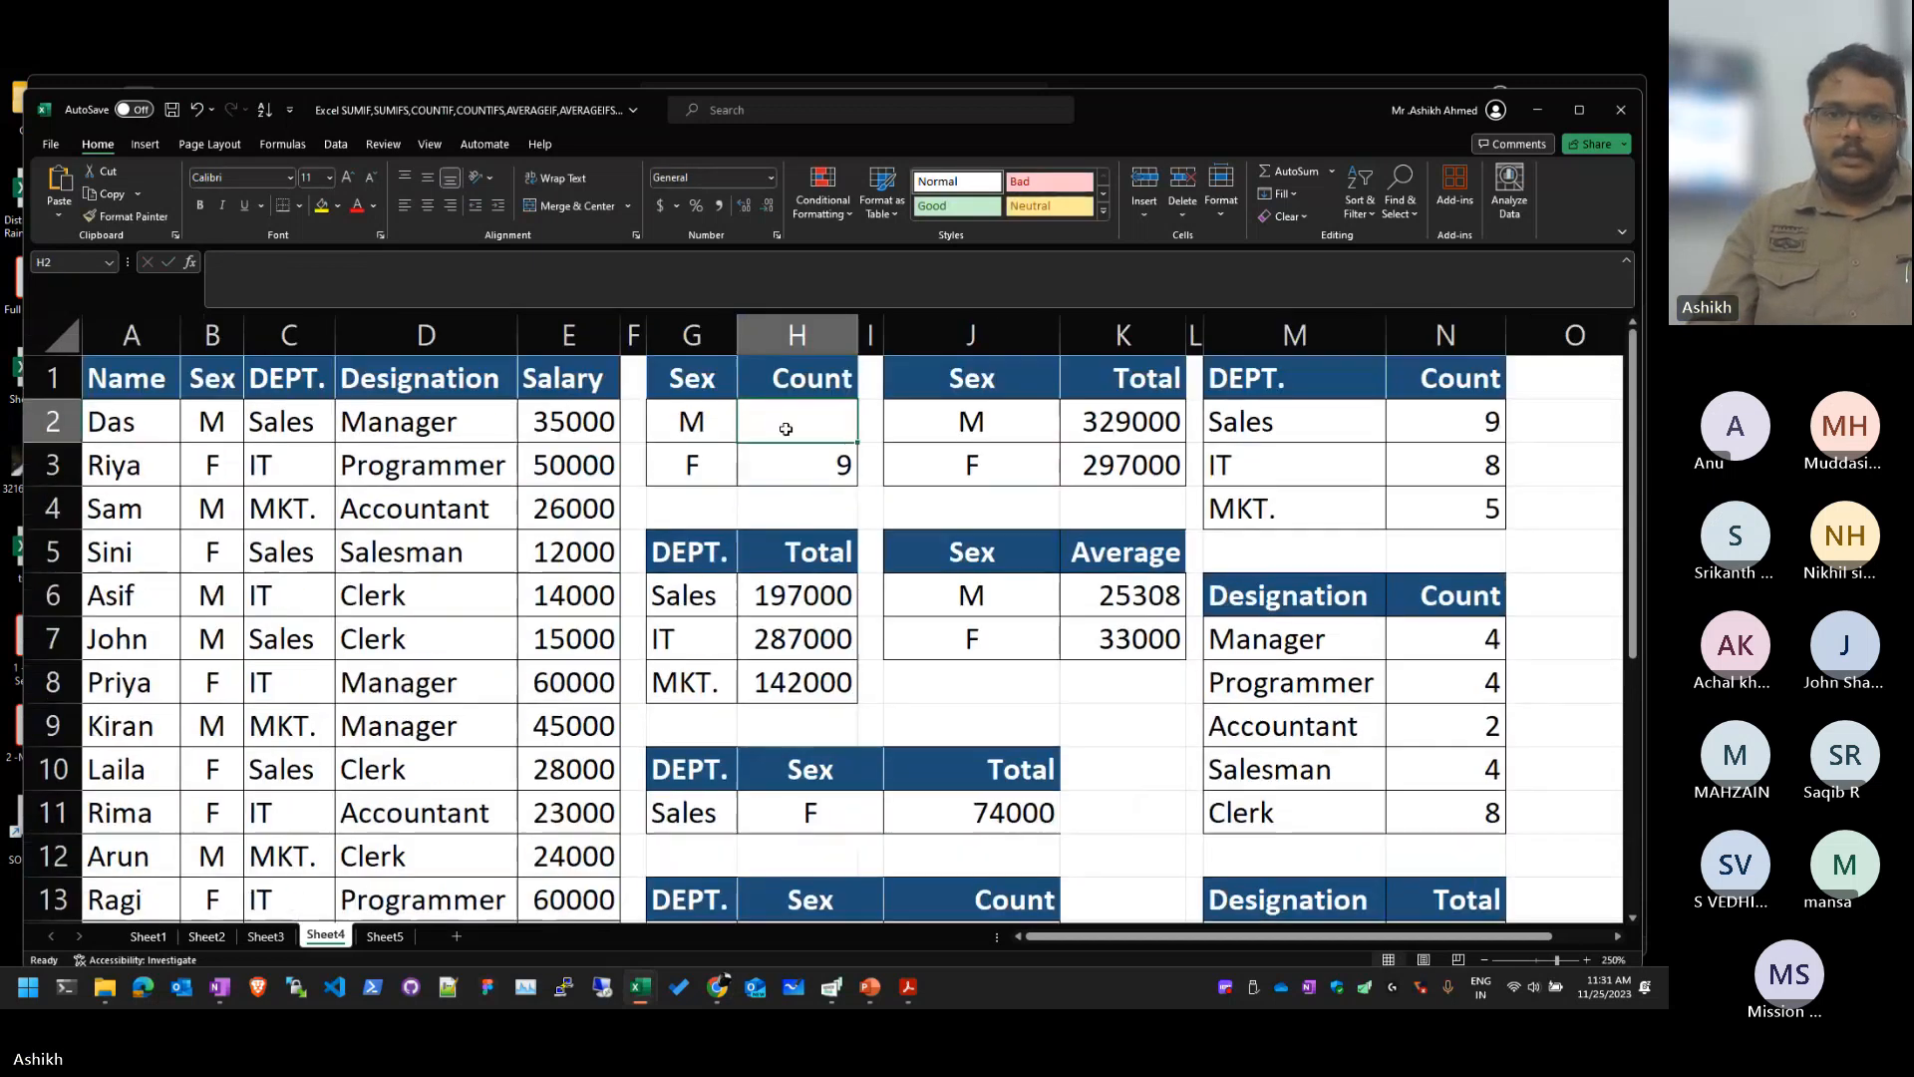
pyautogui.write('C')
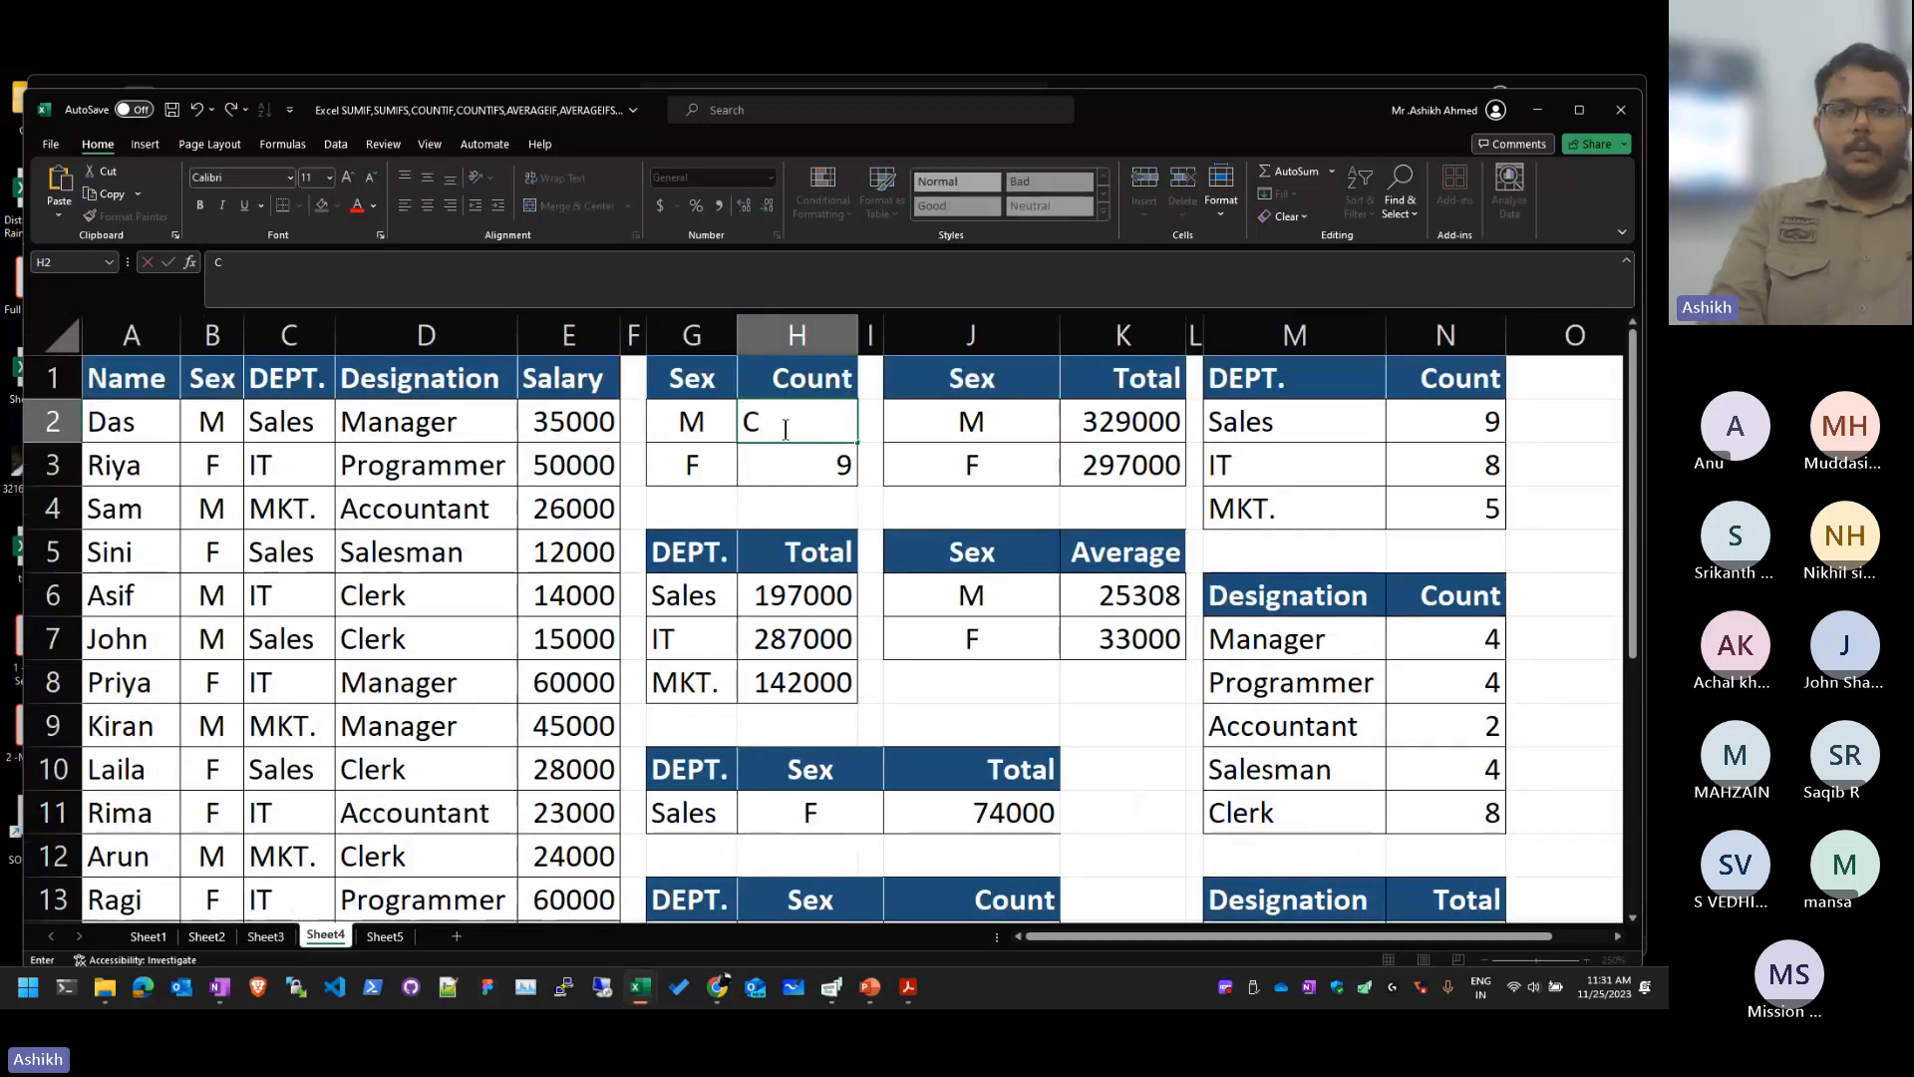
pyautogui.press('BackSpace')
pyautogui.write('=COUNTIF(')
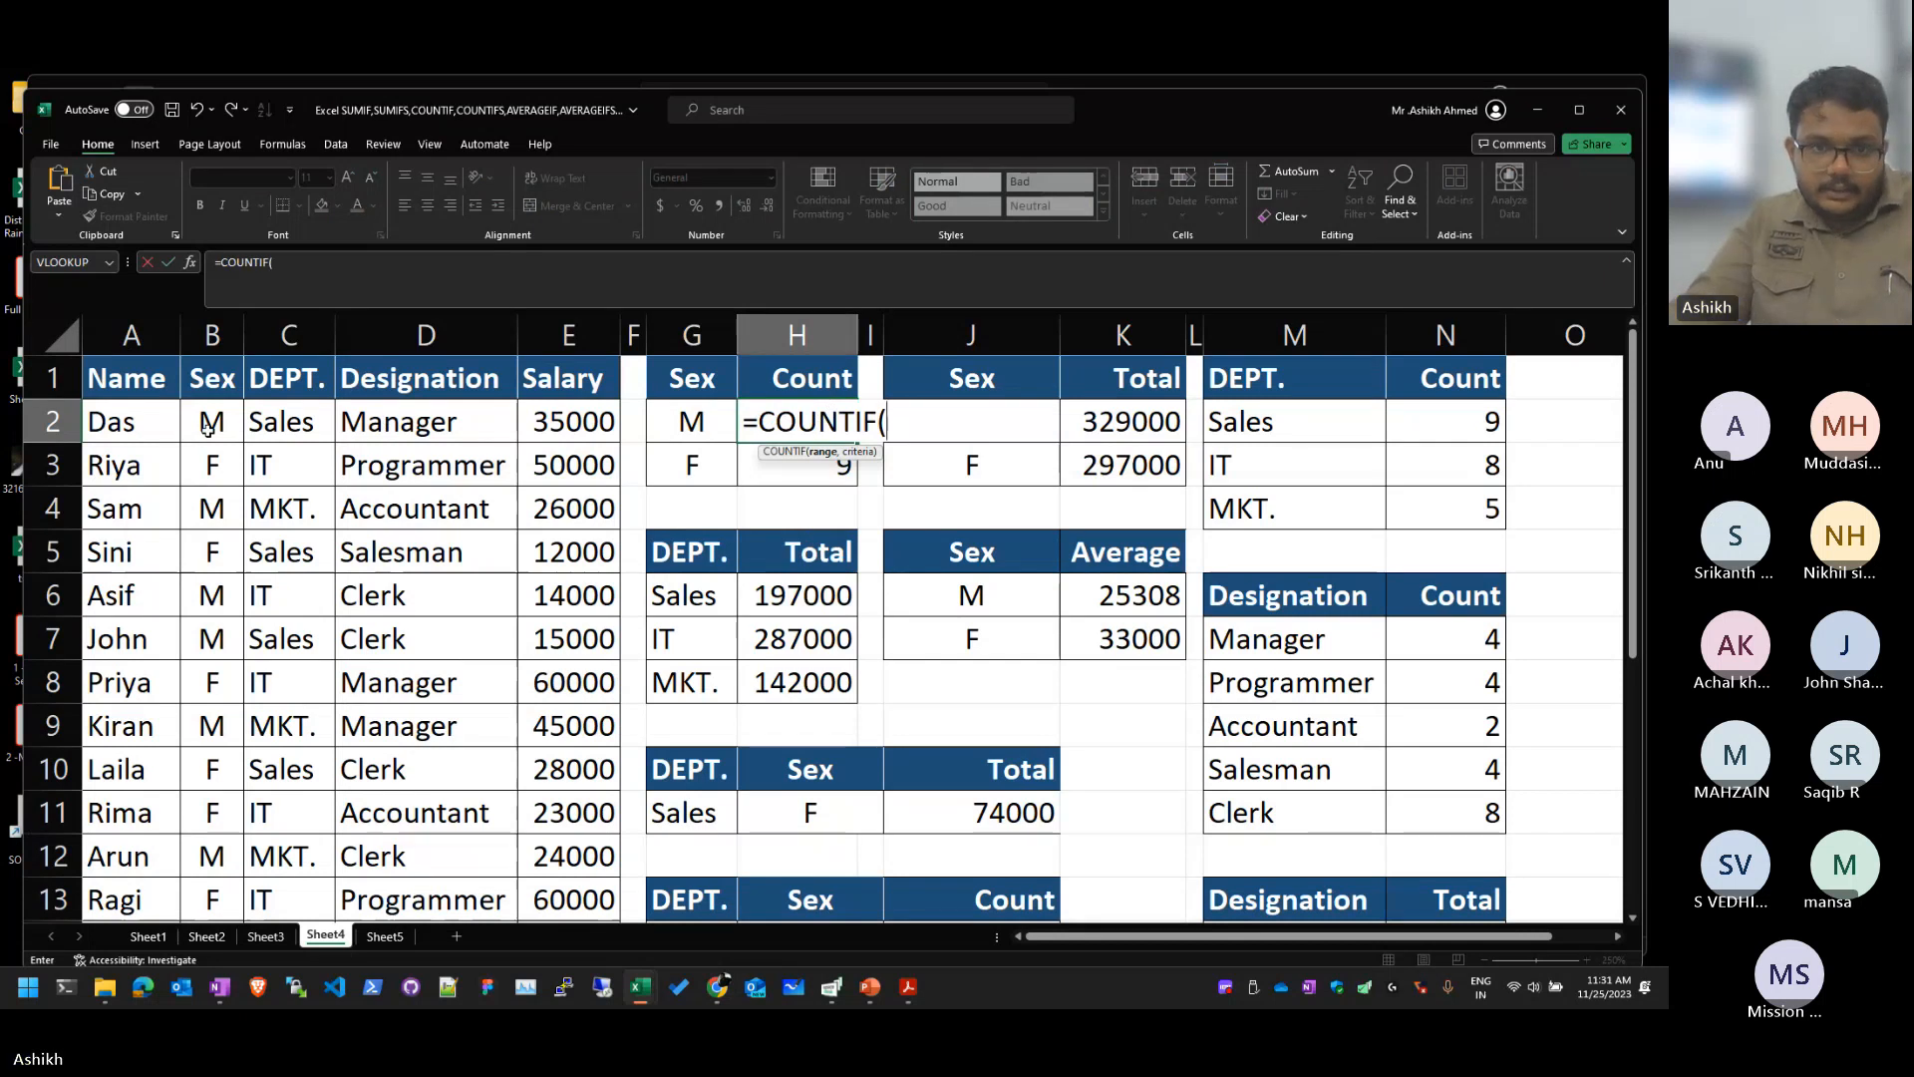
pyautogui.moveTo(206, 428); pyautogui.dragTo(204, 962)
pyautogui.scroll(4, 978, 506)
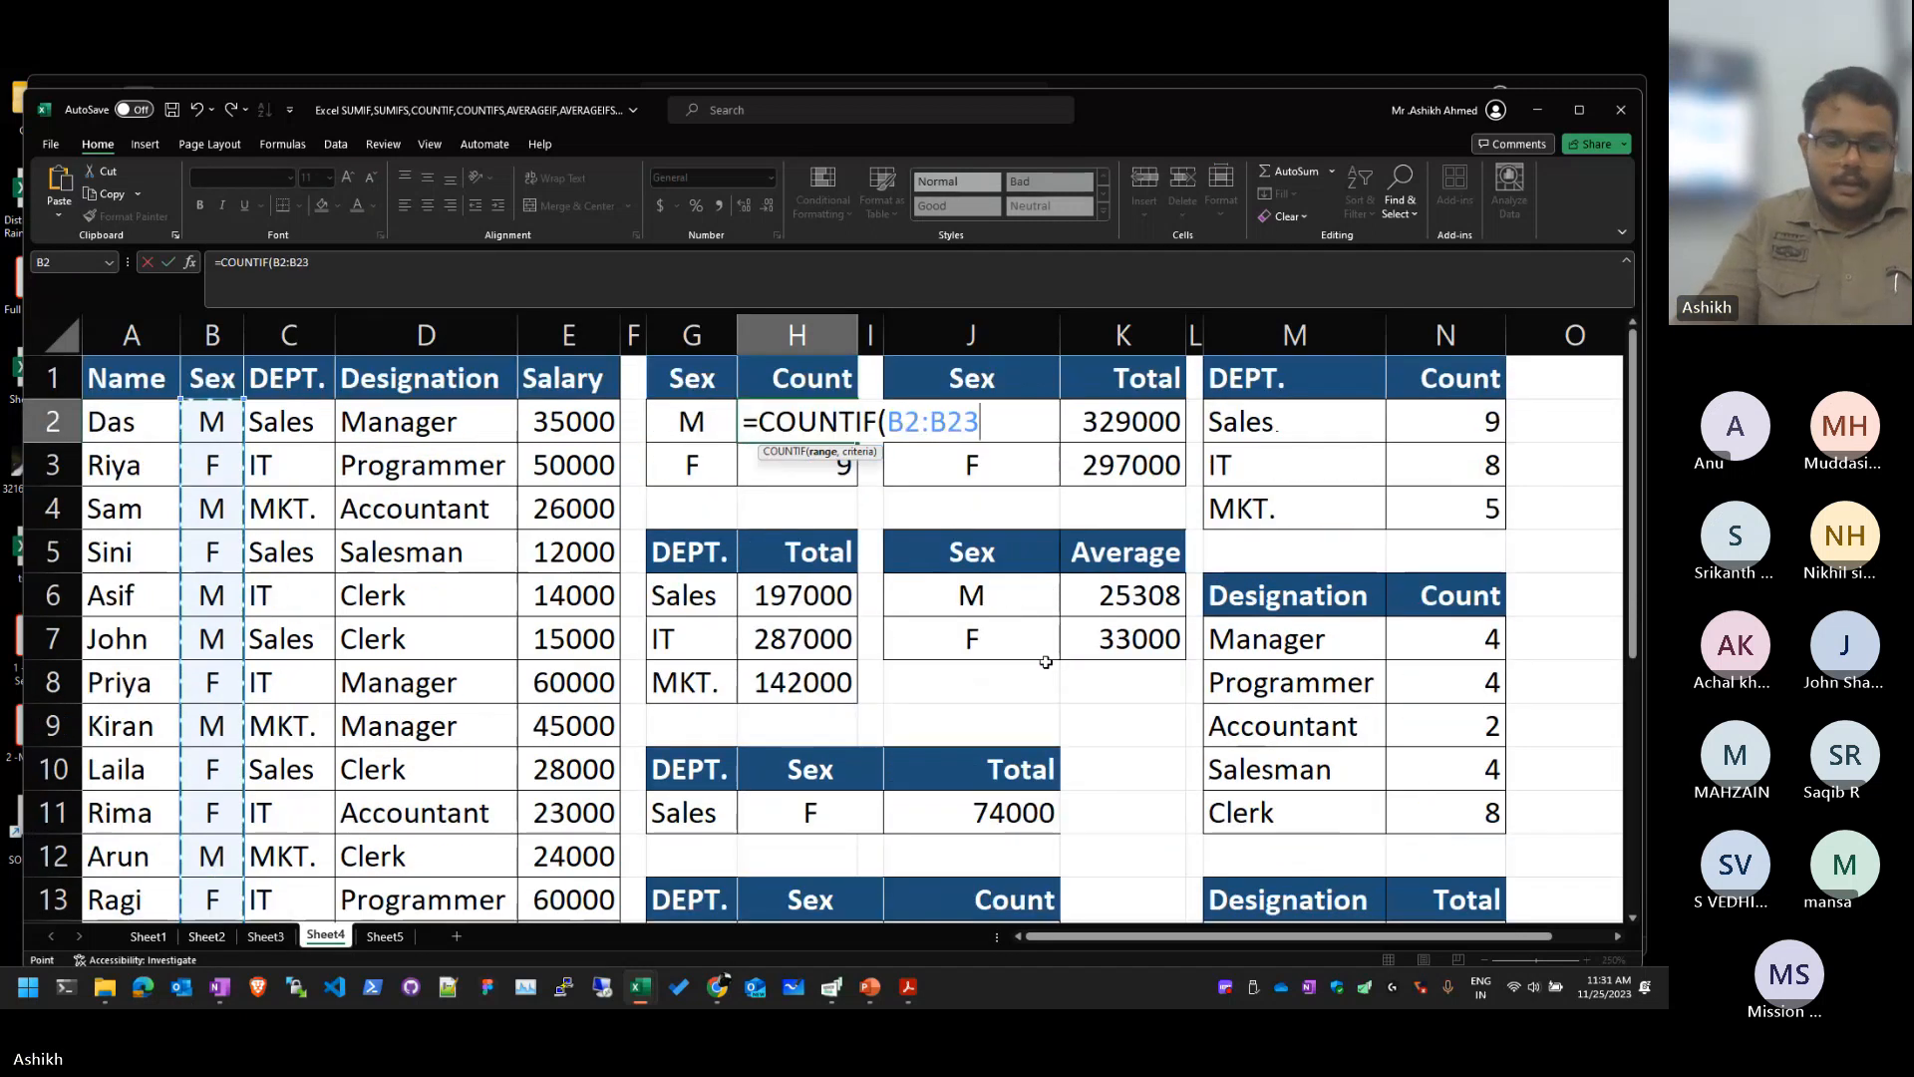
pyautogui.write(',')
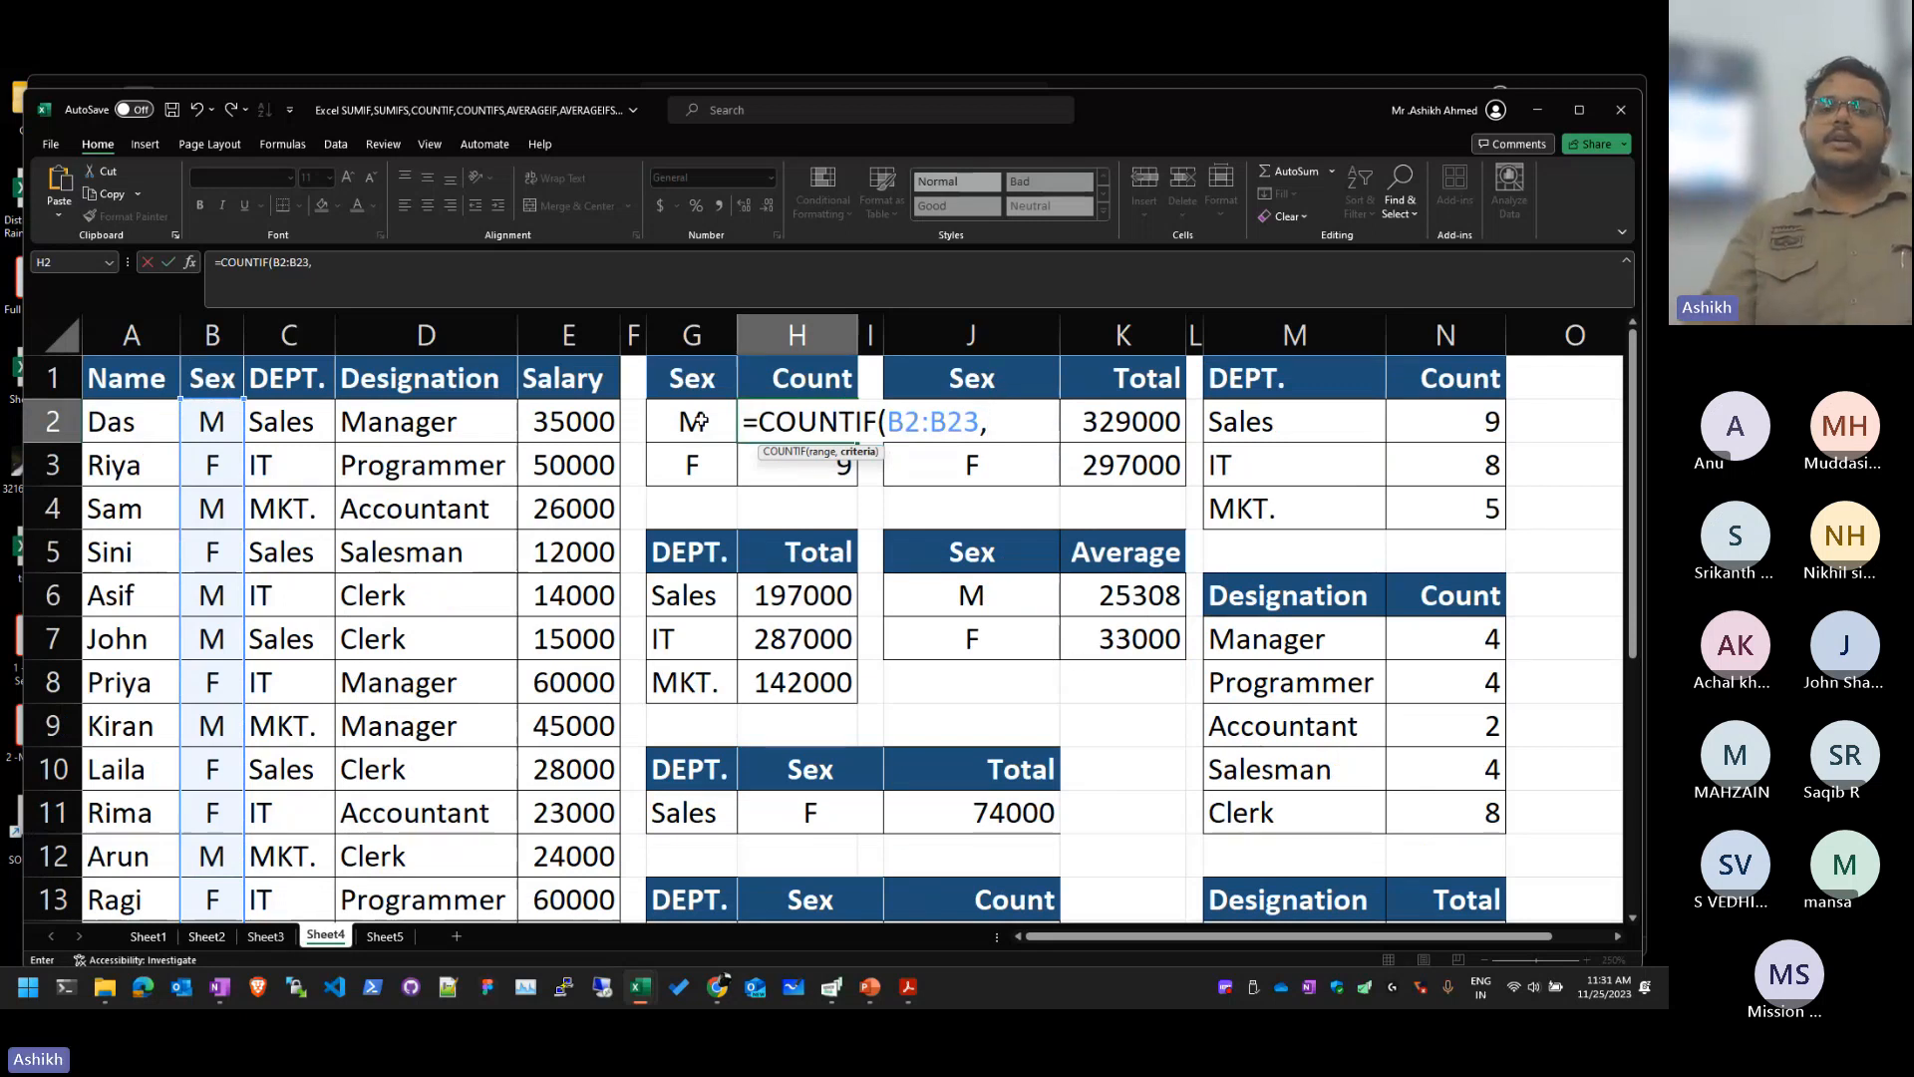
pyautogui.click(698, 420)
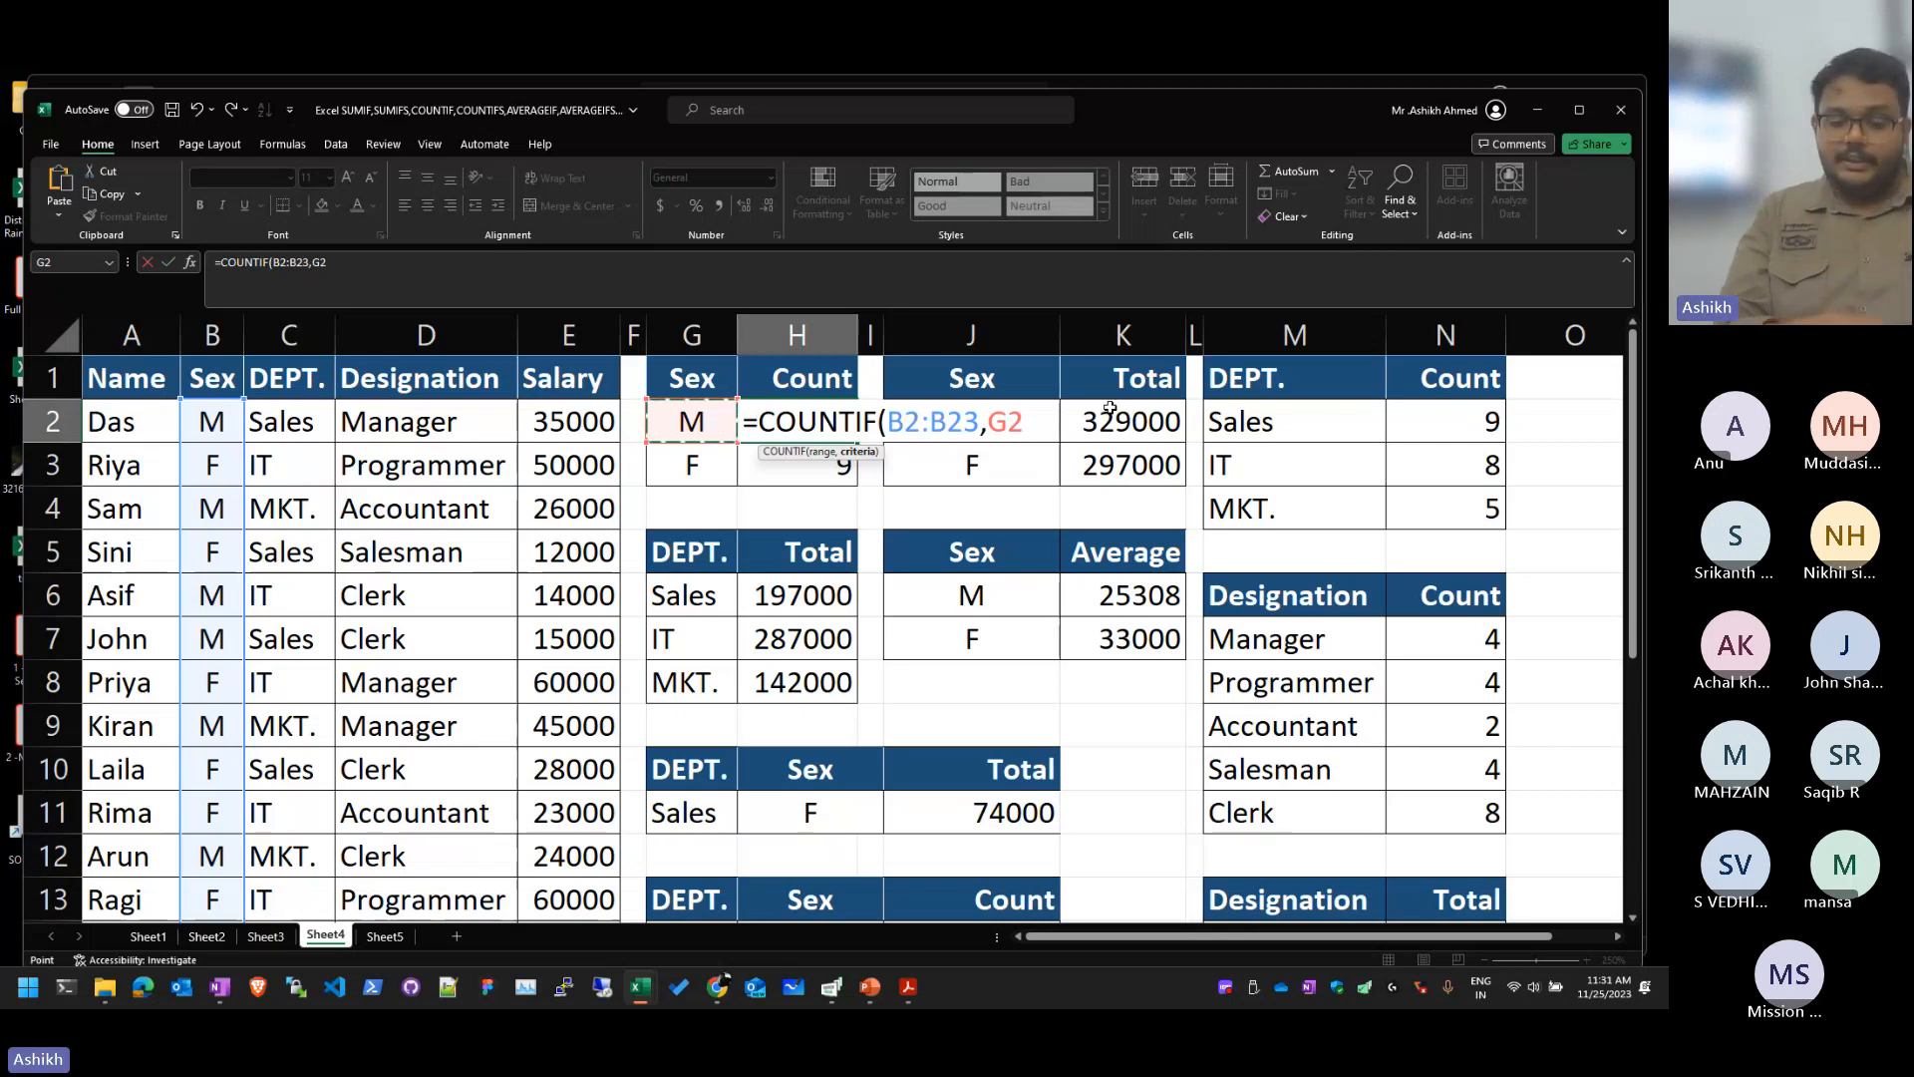
pyautogui.write(')')
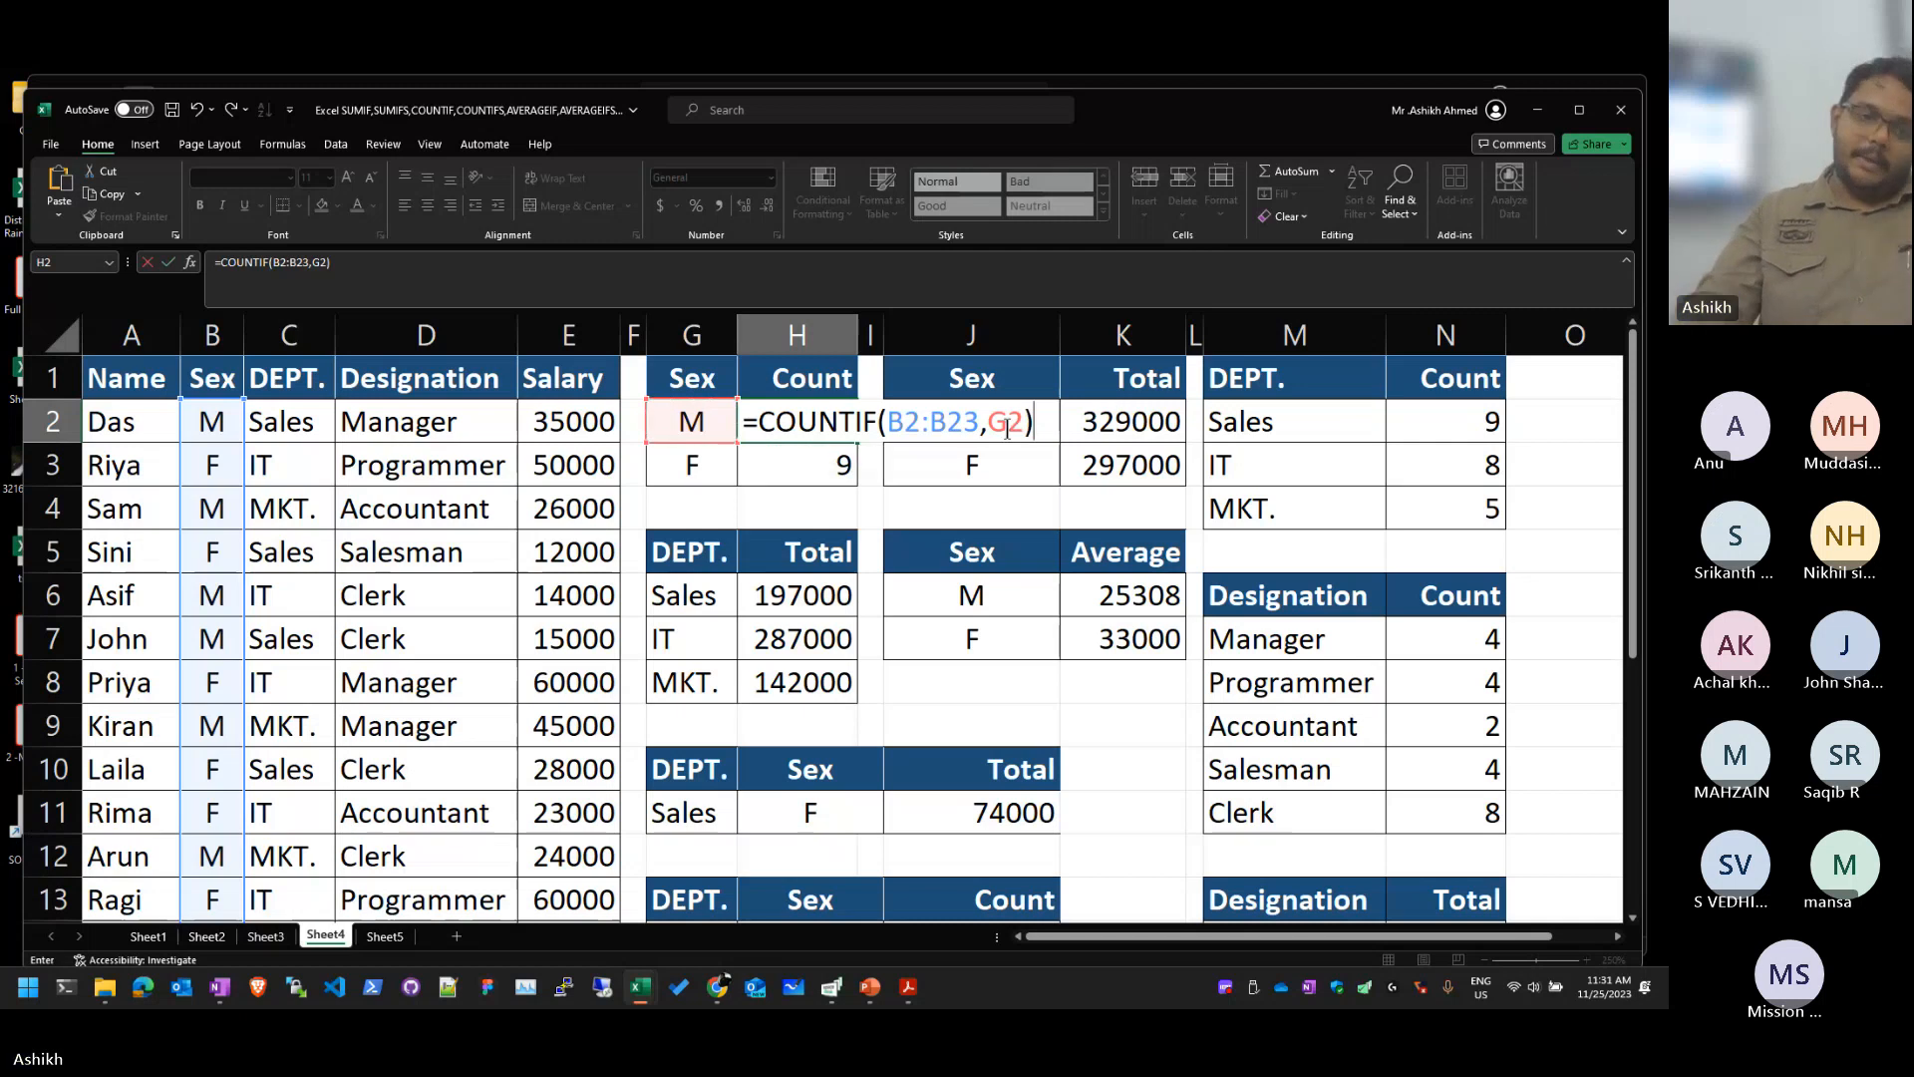
# Step: Make the range absolute as $B$2:$B$23 in the H2 formula and fill it down to H3
pyautogui.click(905, 418)
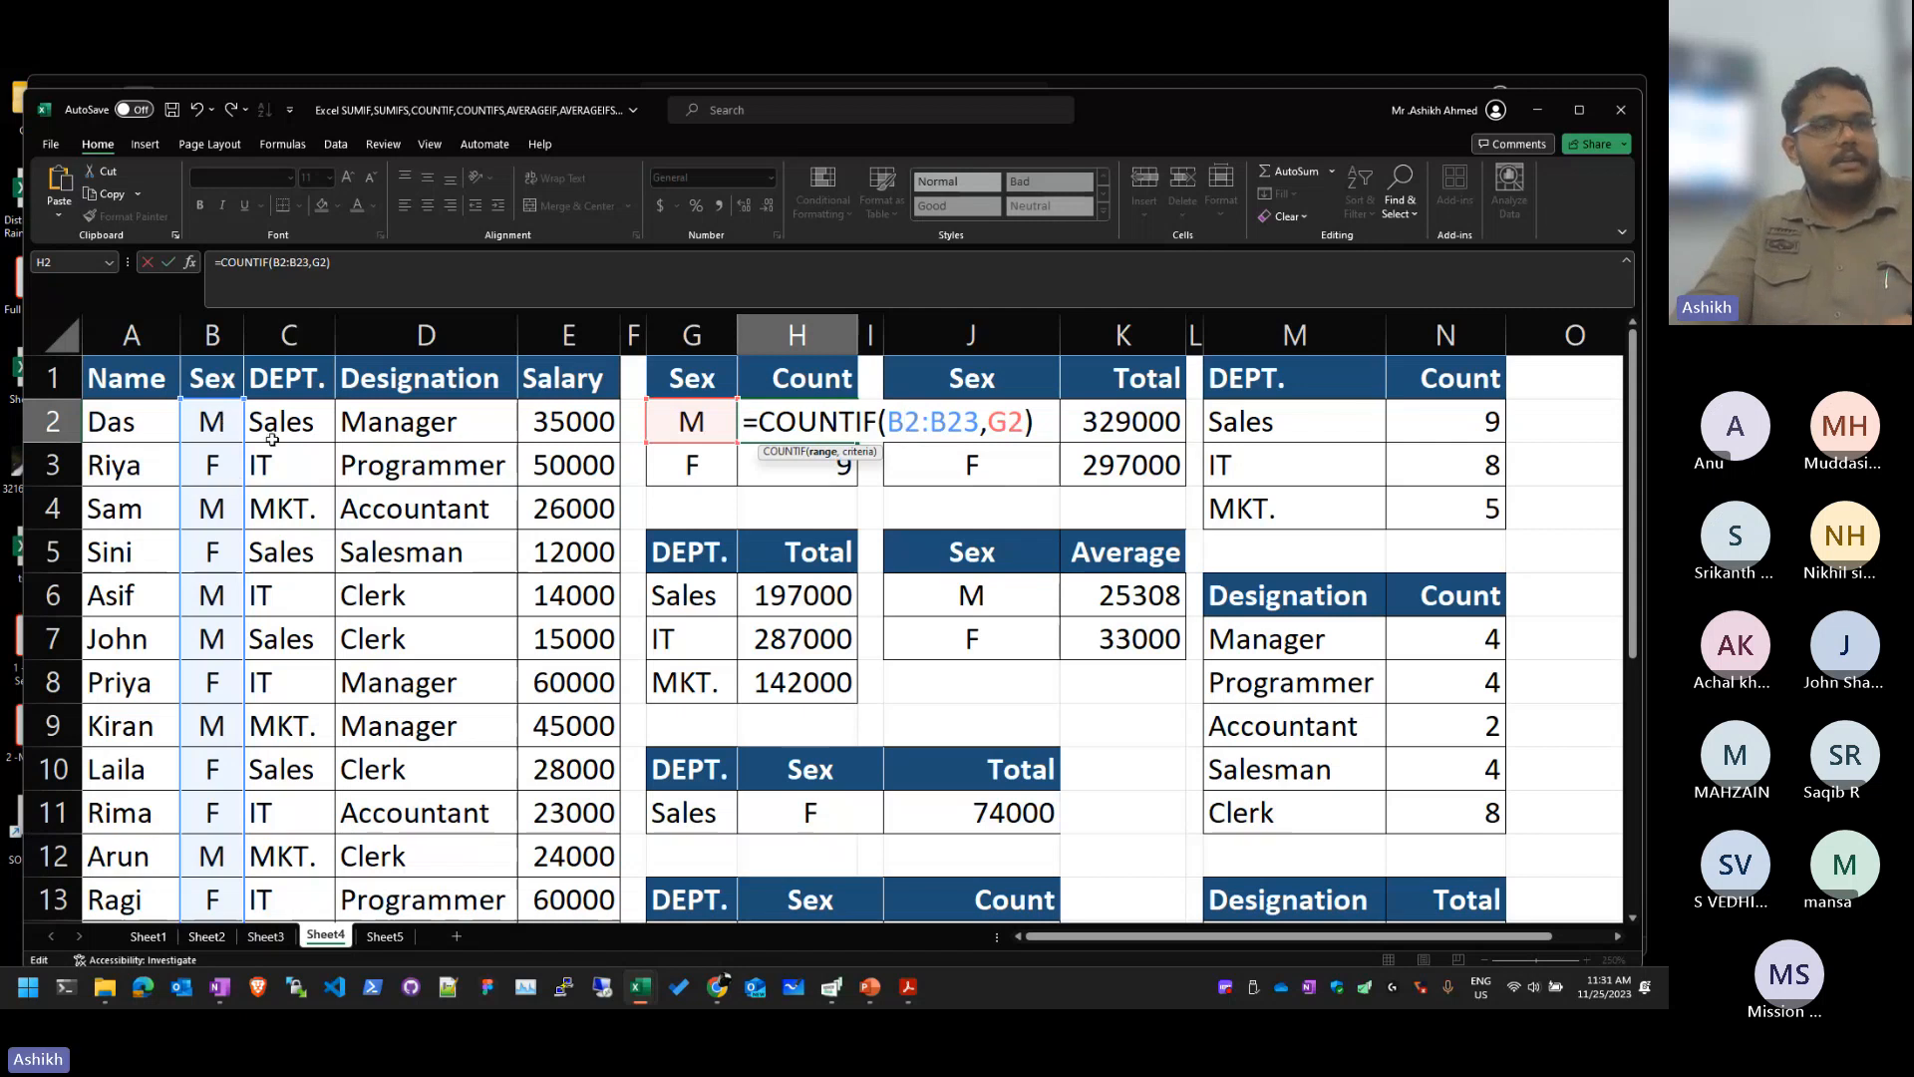
pyautogui.press('F4')
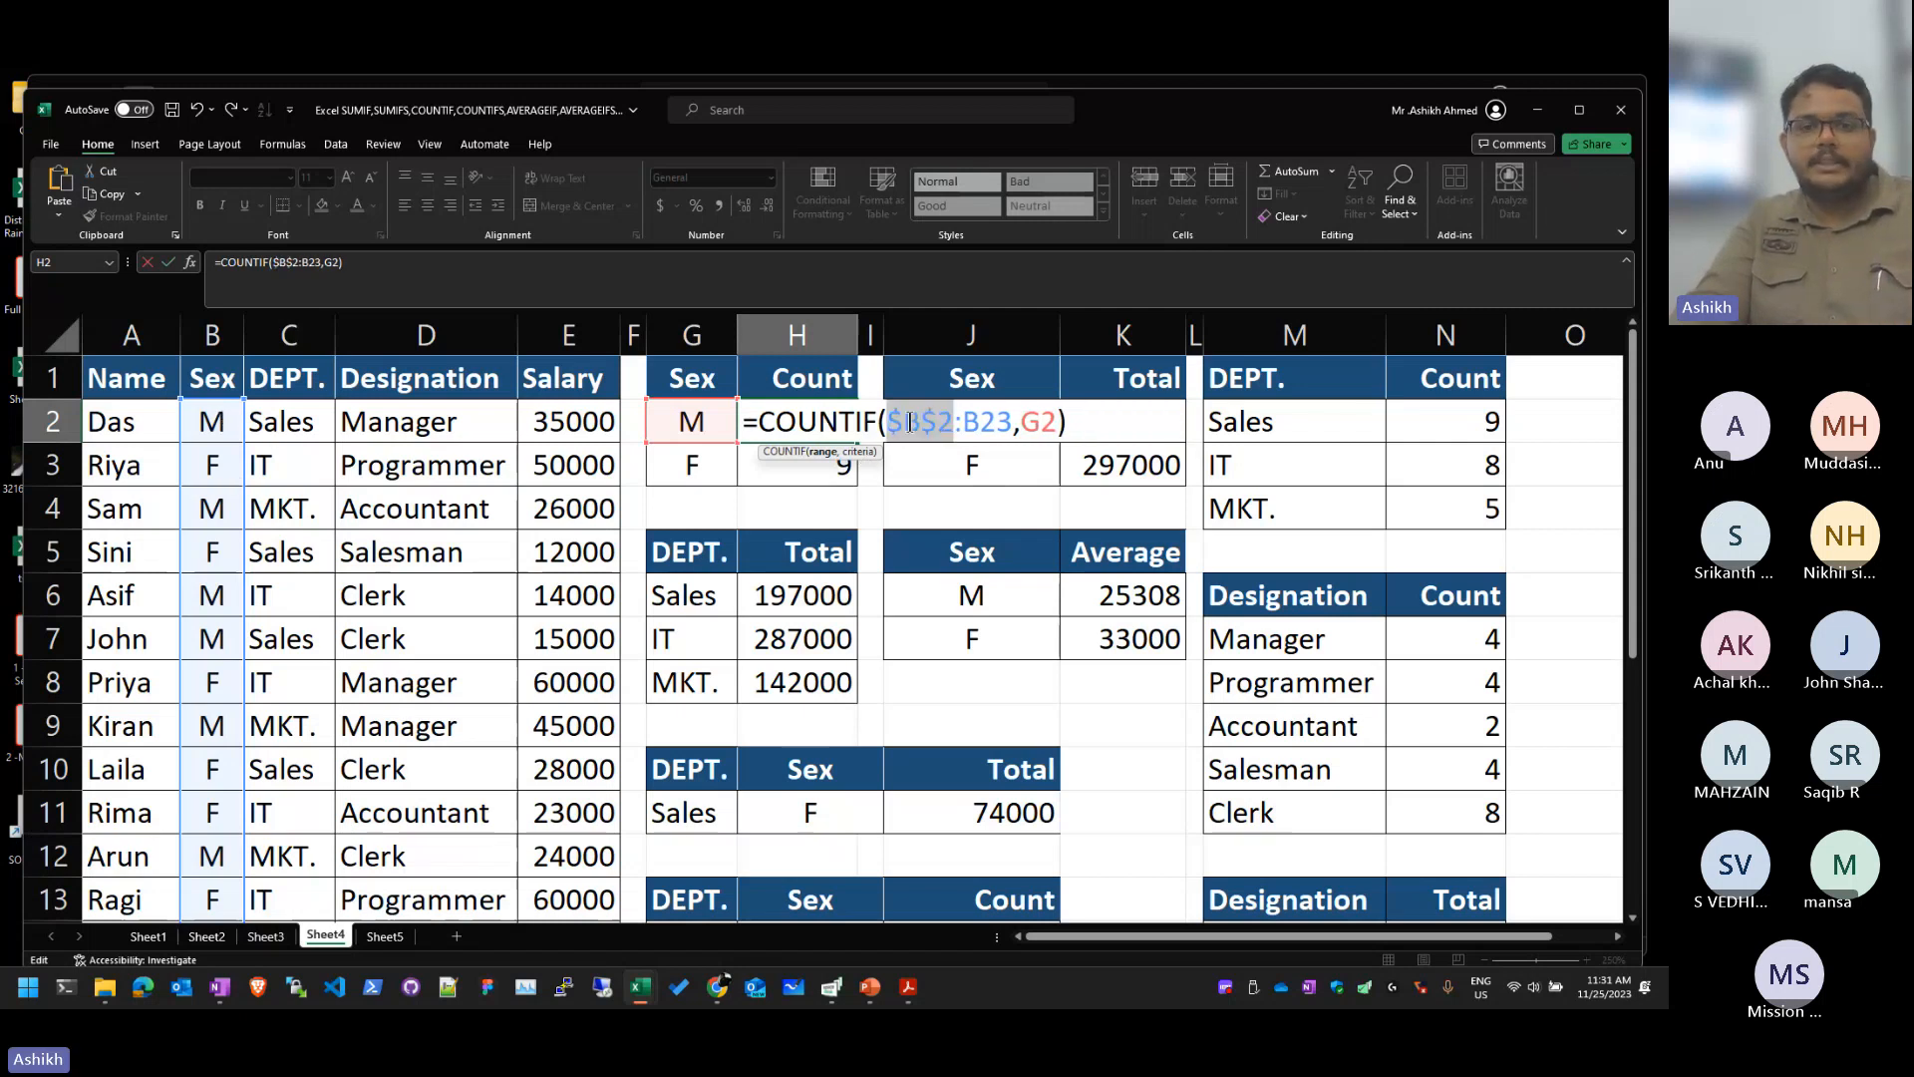
pyautogui.click(998, 423)
pyautogui.press('F4')
pyautogui.press('Return')
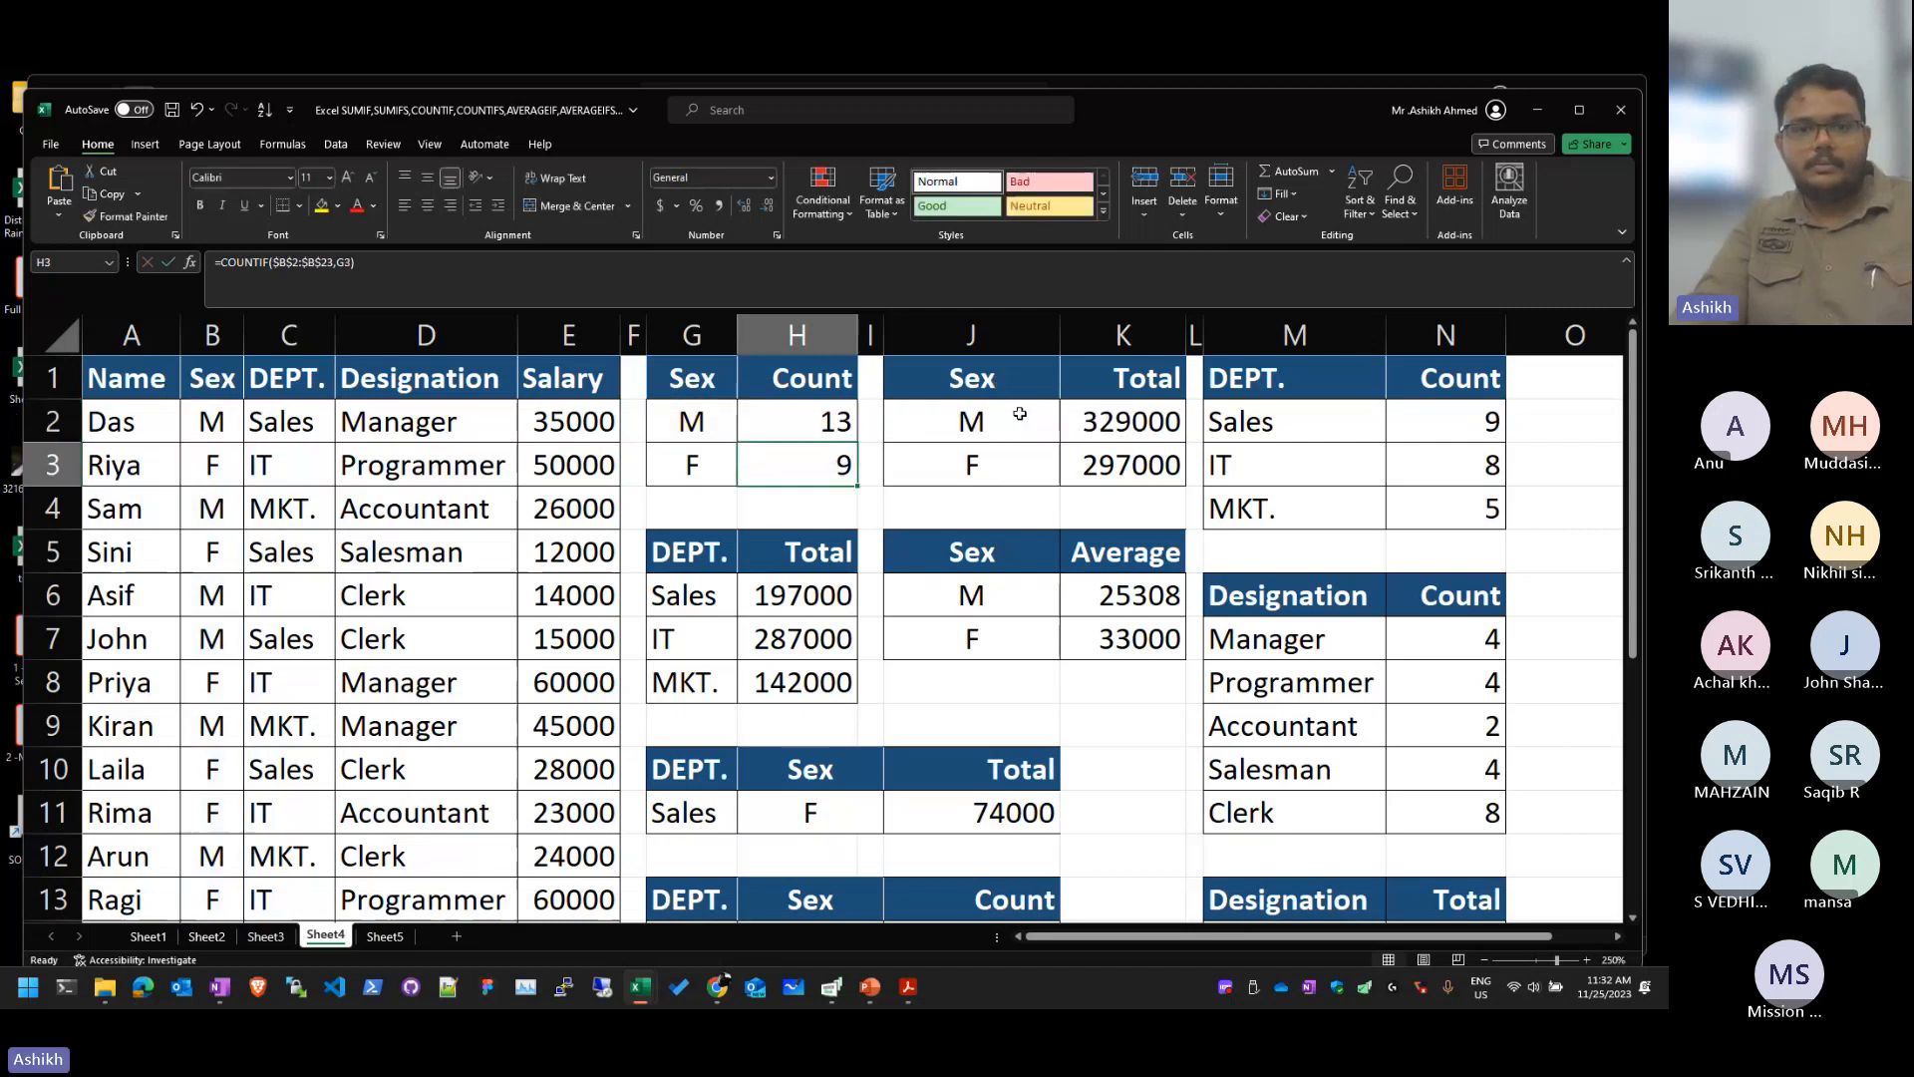
pyautogui.moveTo(790, 421); pyautogui.dragTo(858, 483)
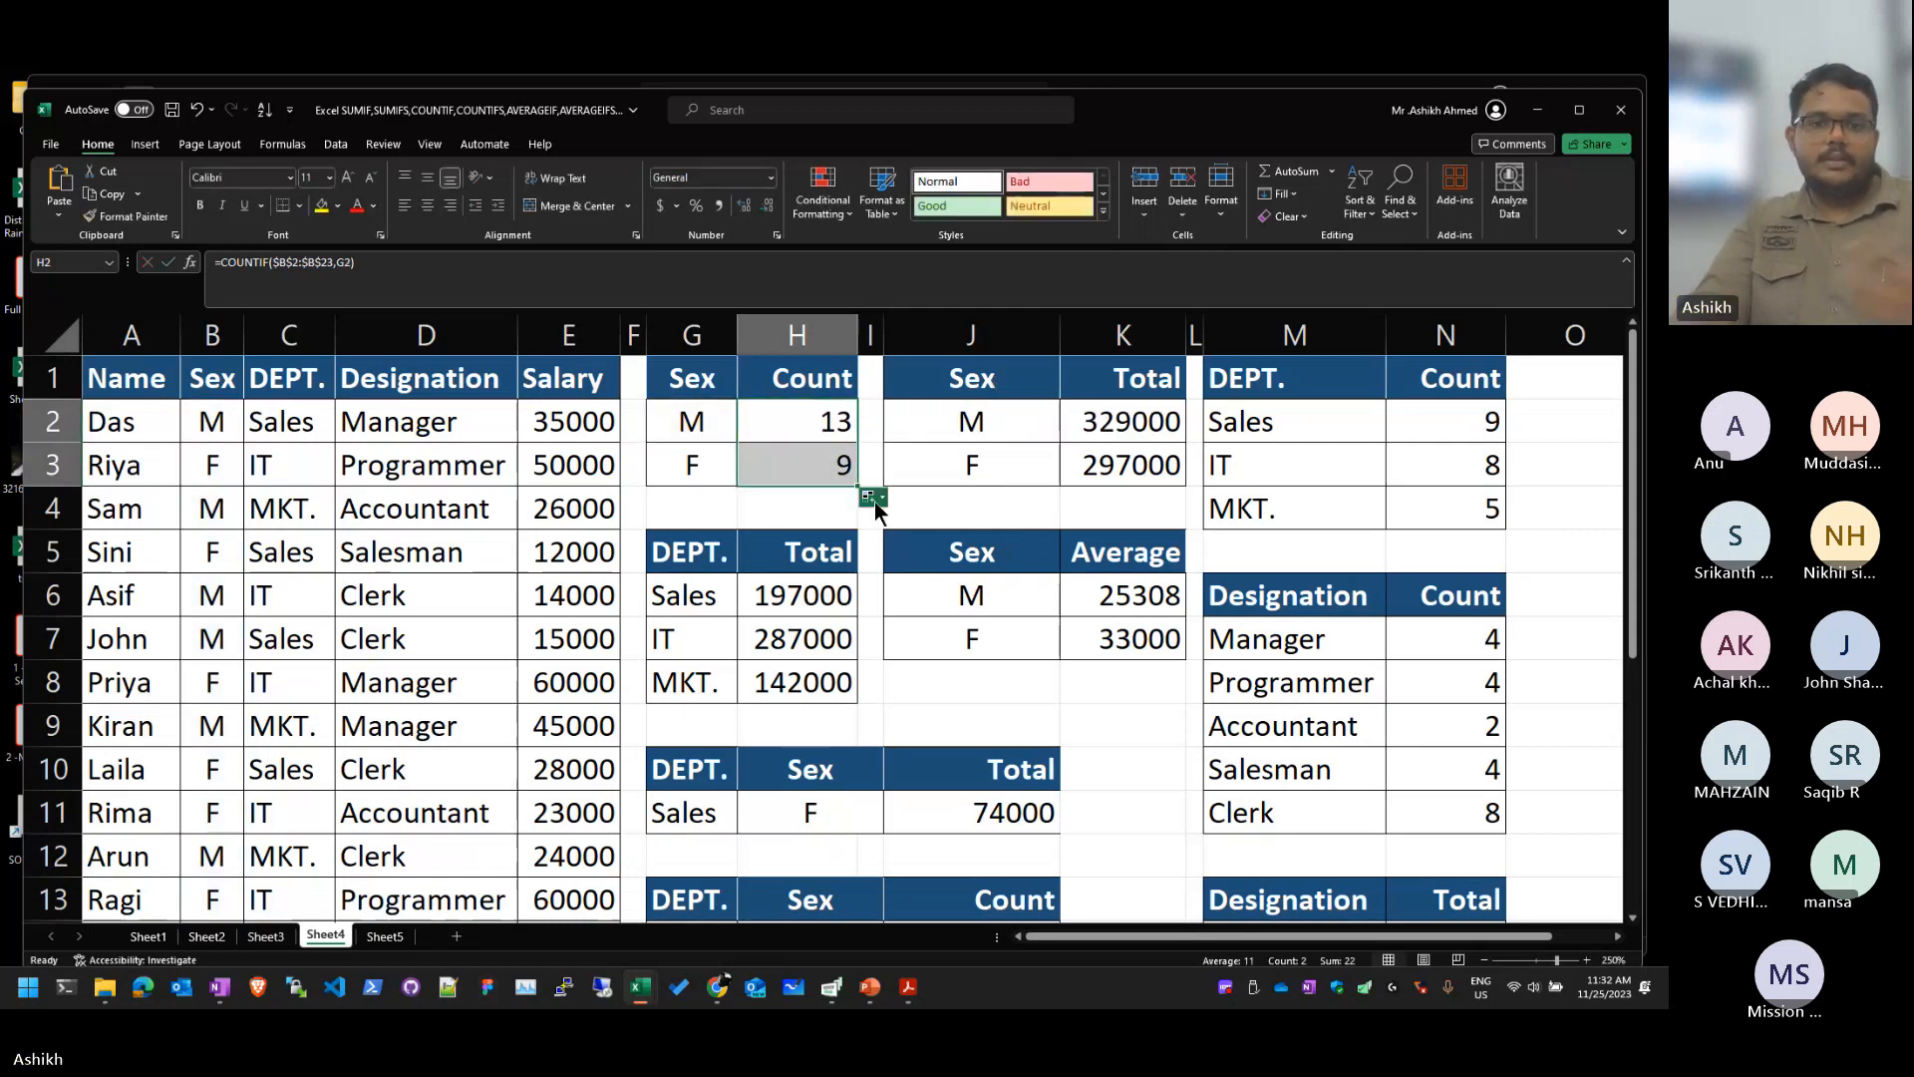
# Step: Check the range and criteria references of the copied COUNTIF formula in H3
pyautogui.click(796, 533)
pyautogui.click(769, 450)
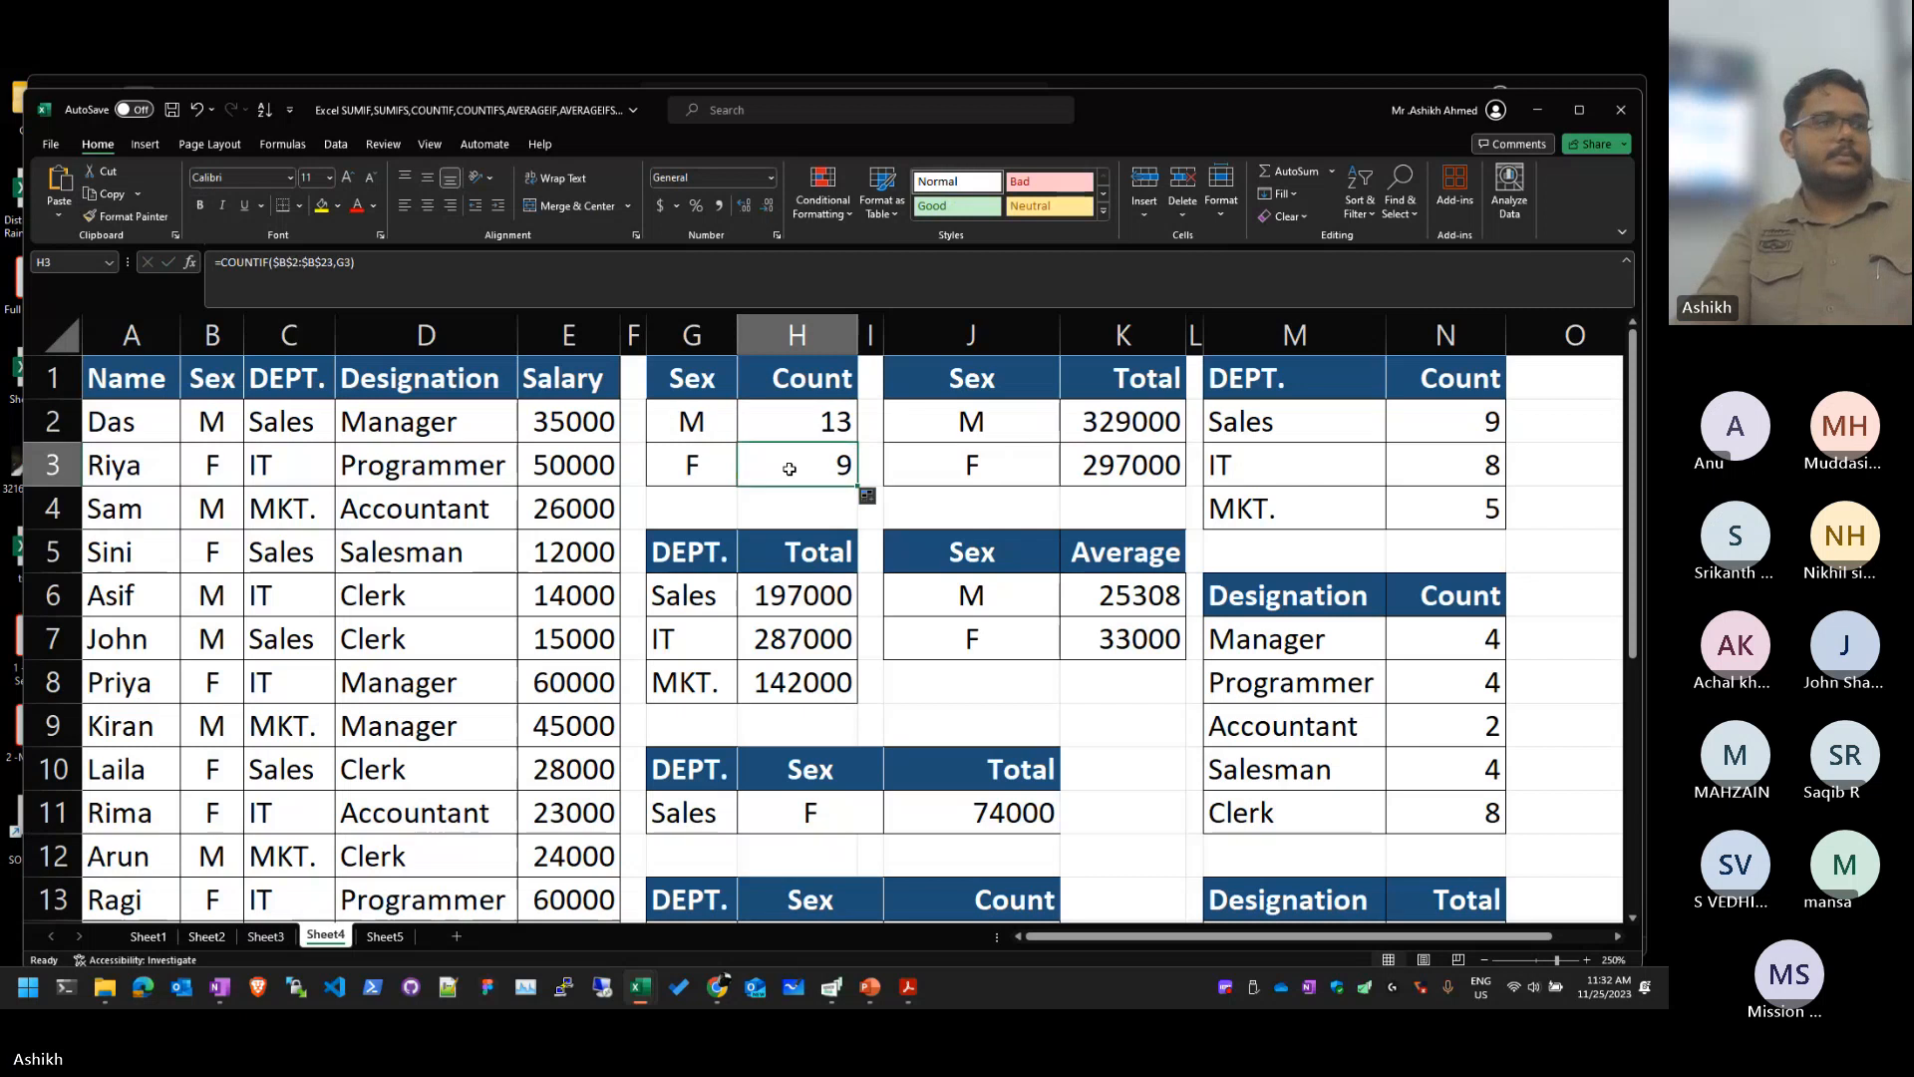
pyautogui.doubleClick(770, 450)
pyautogui.doubleClick(945, 464)
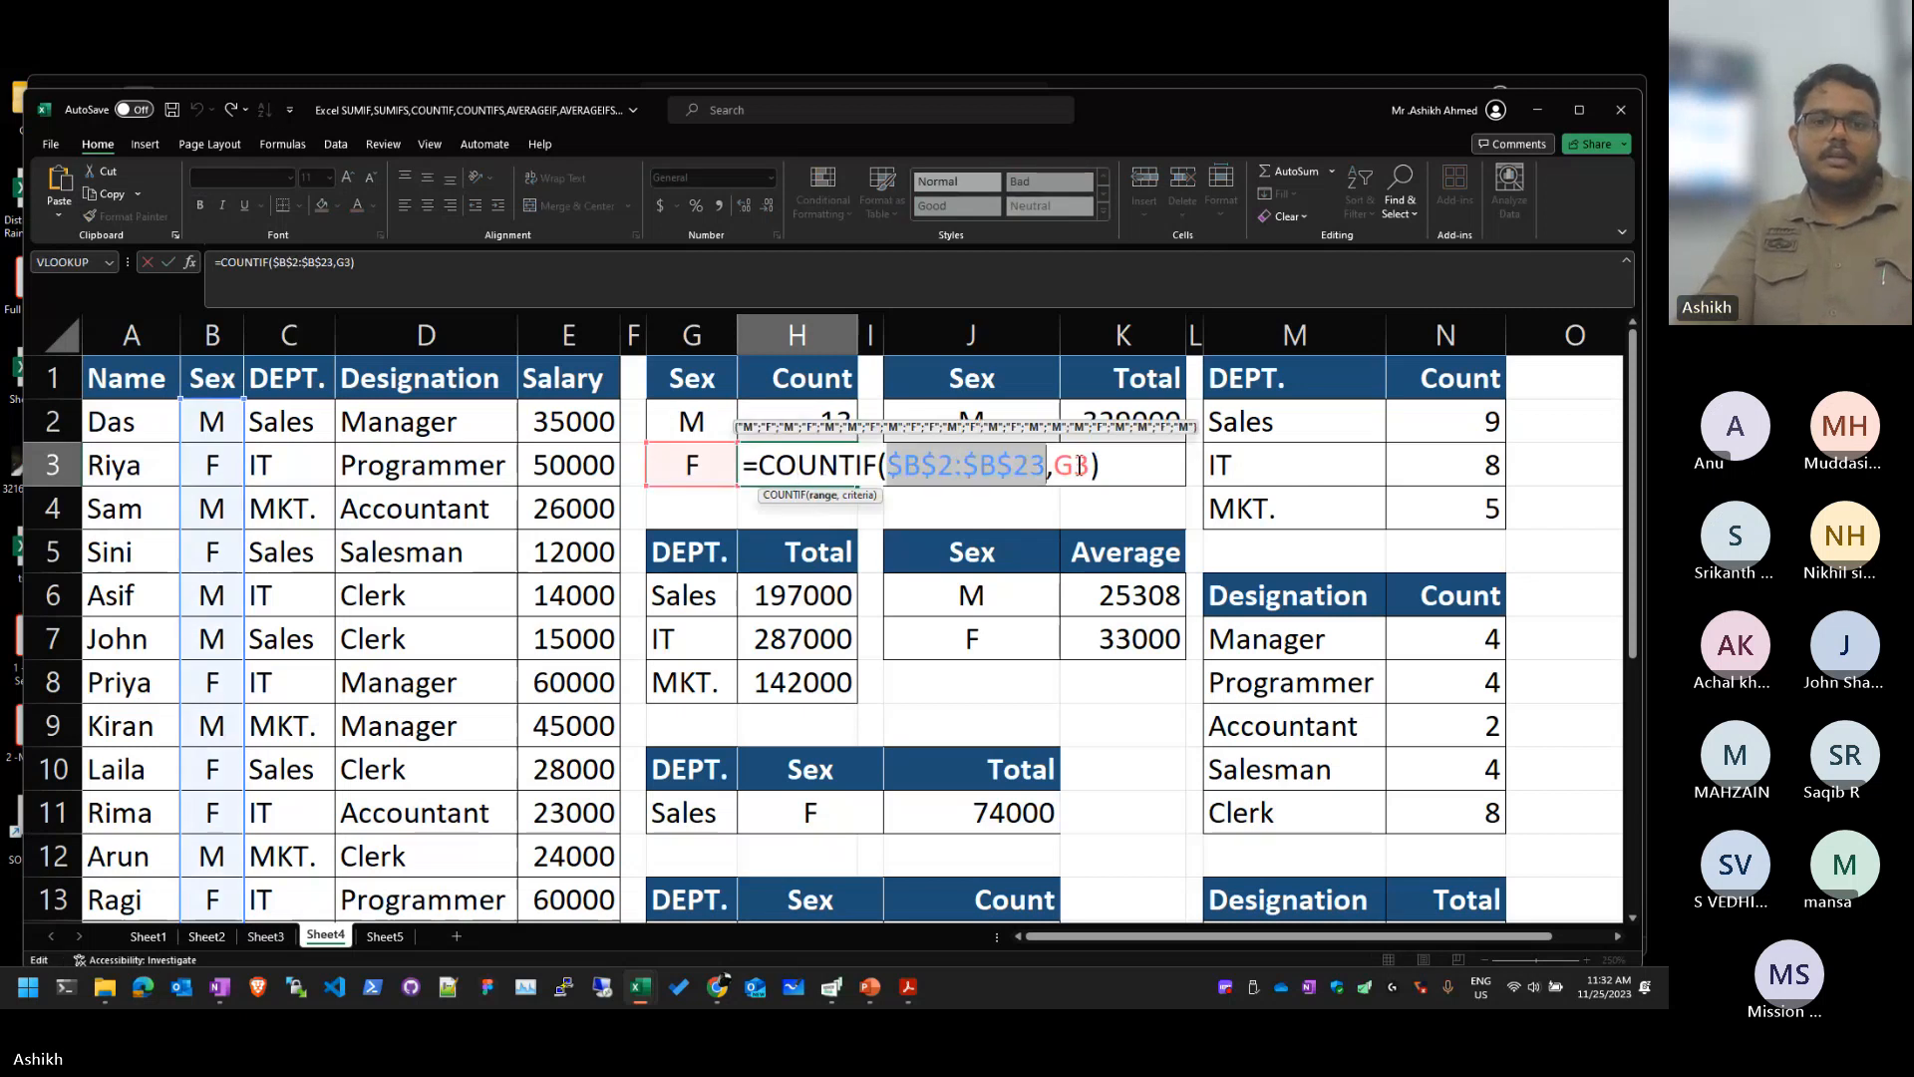
pyautogui.press('Escape')
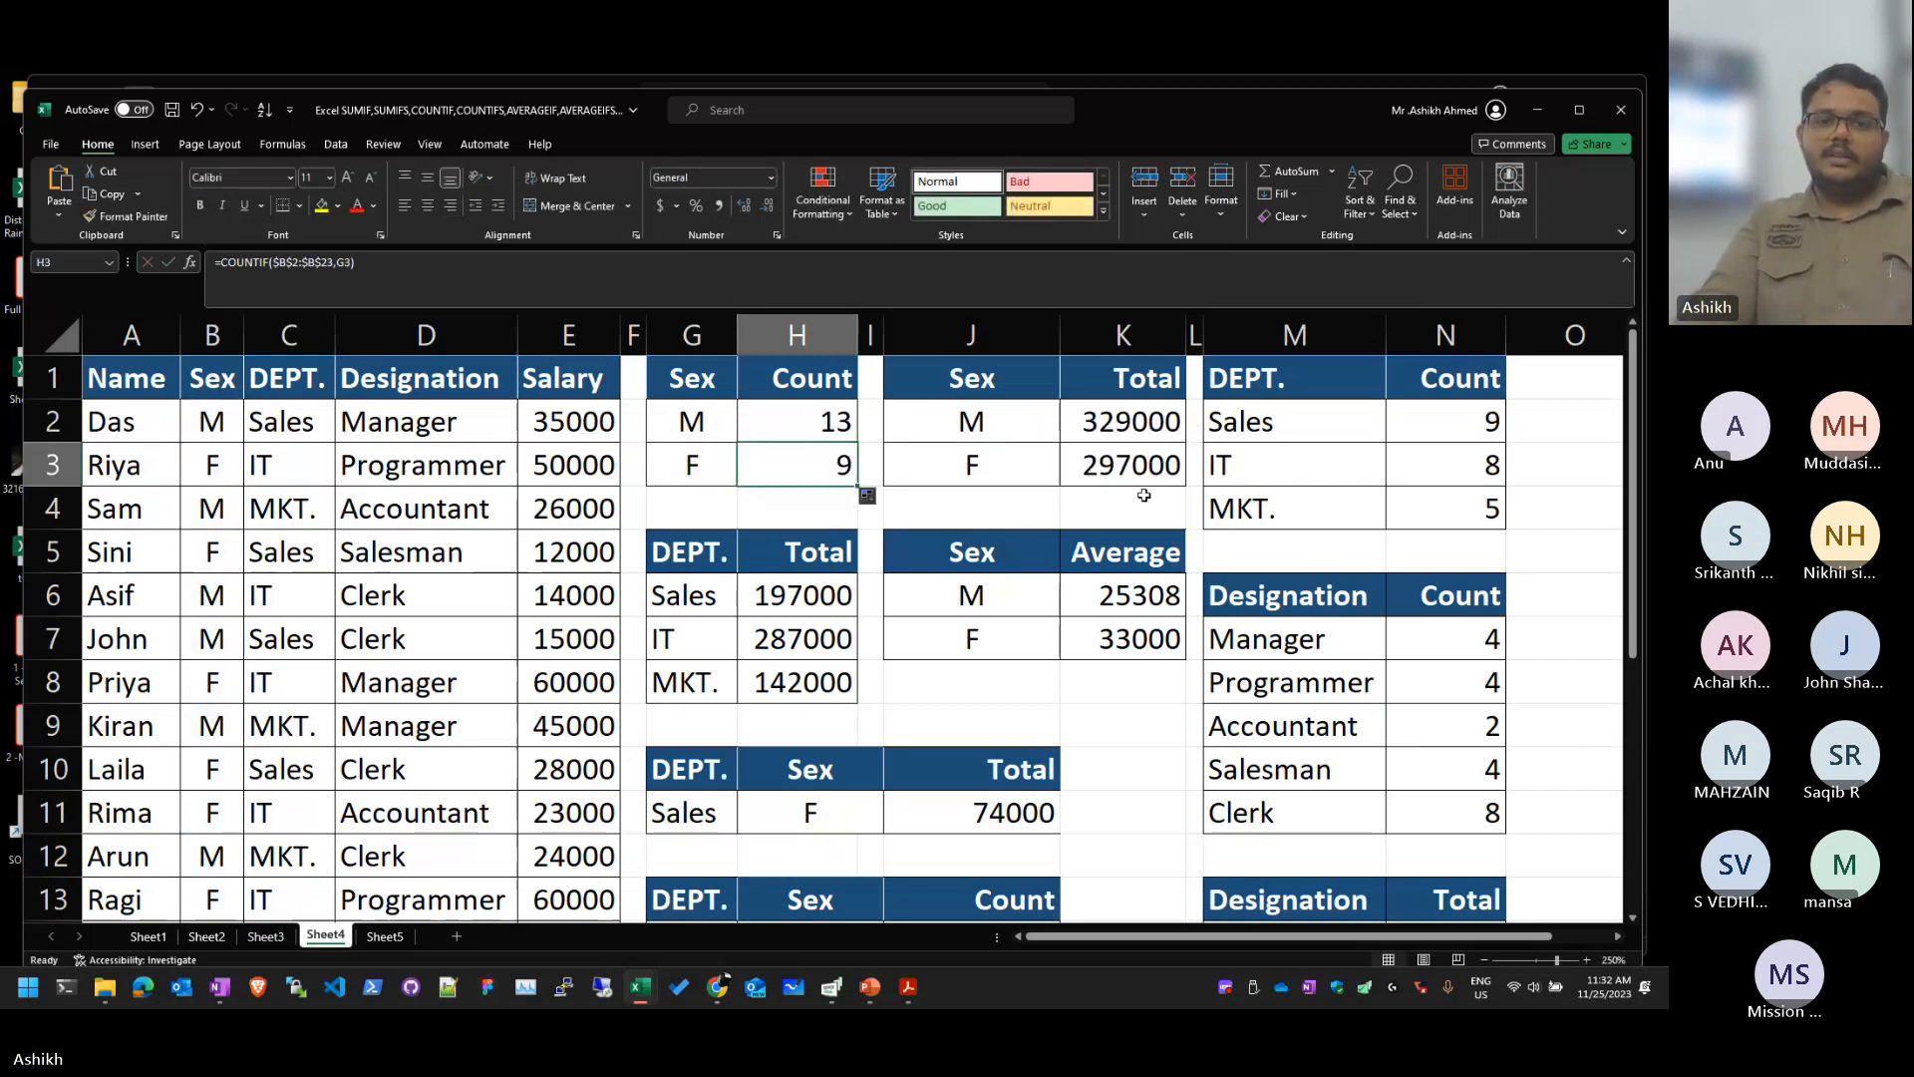
# Step: Test the COUNTIF in H2 by changing the criterion in G2 to F and restoring it to M
pyautogui.press('Up')
pyautogui.press('Left')
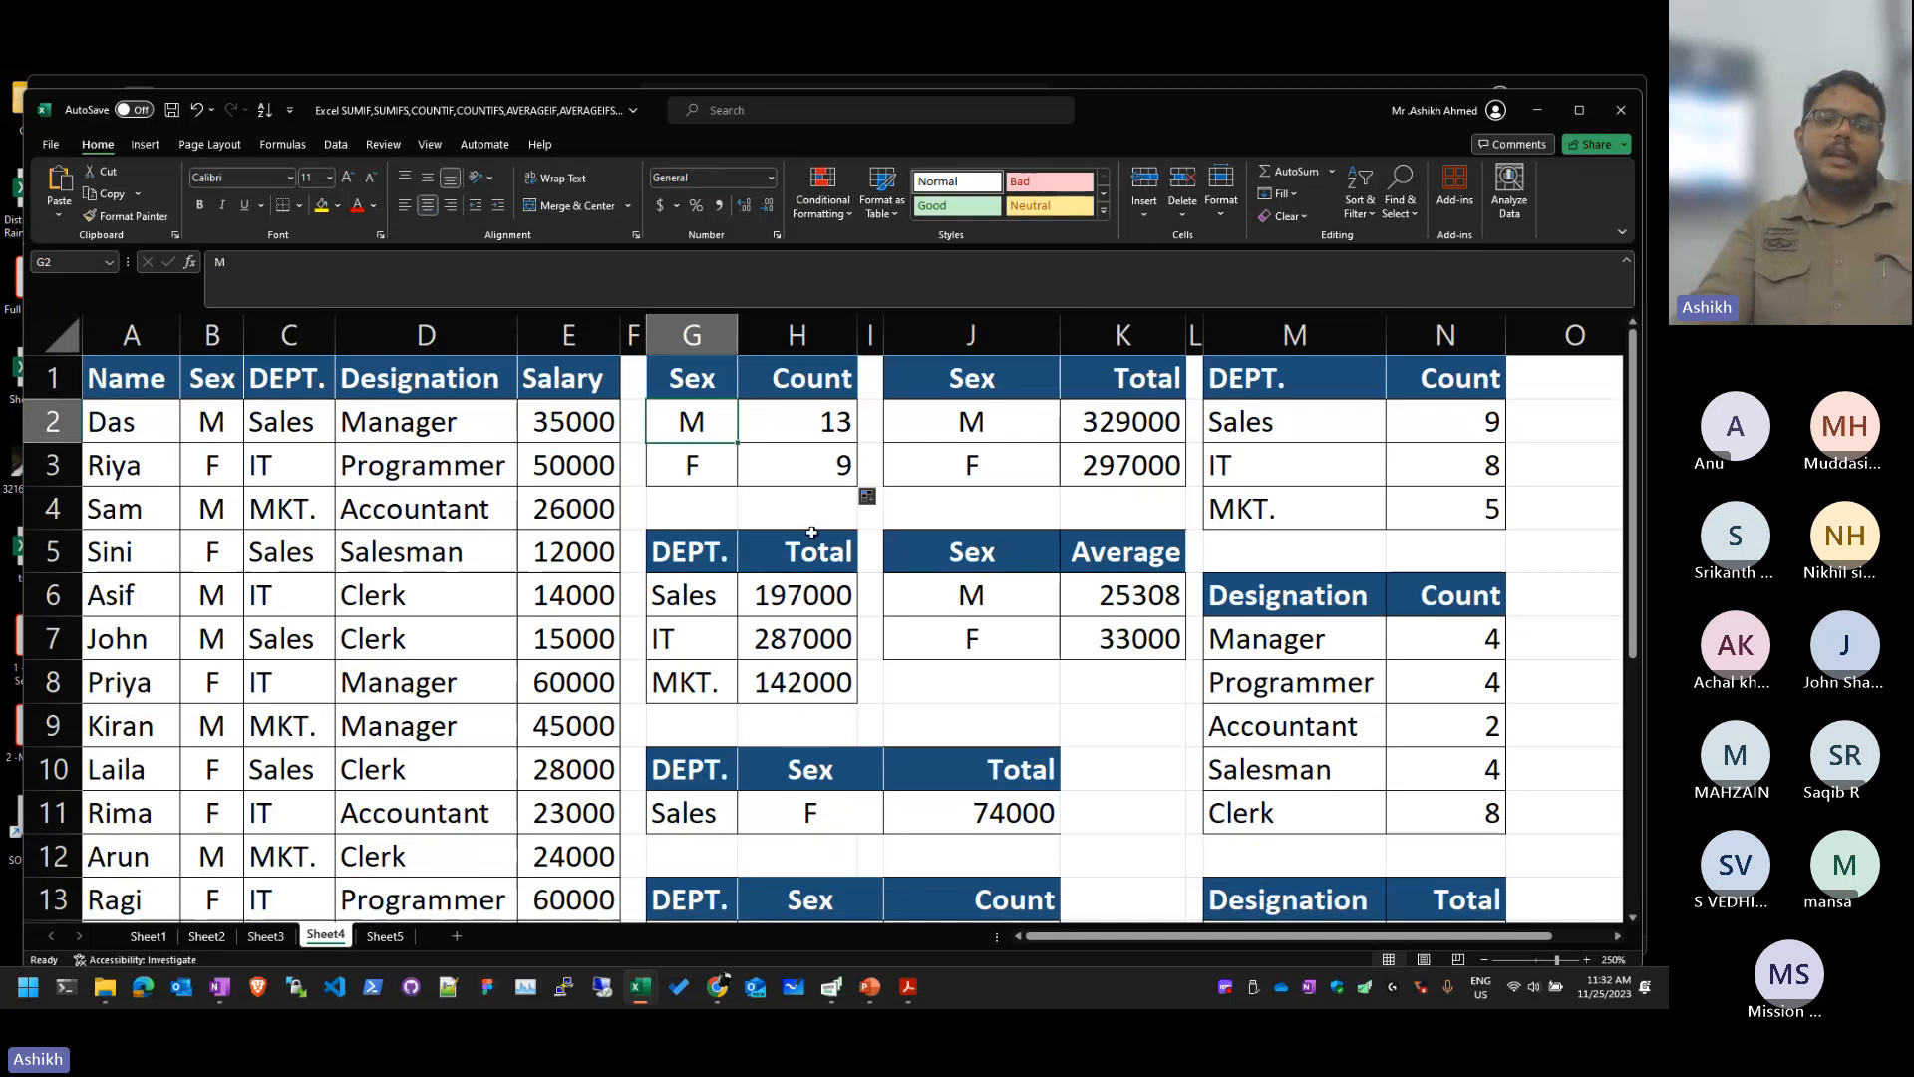
pyautogui.press('BackSpace')
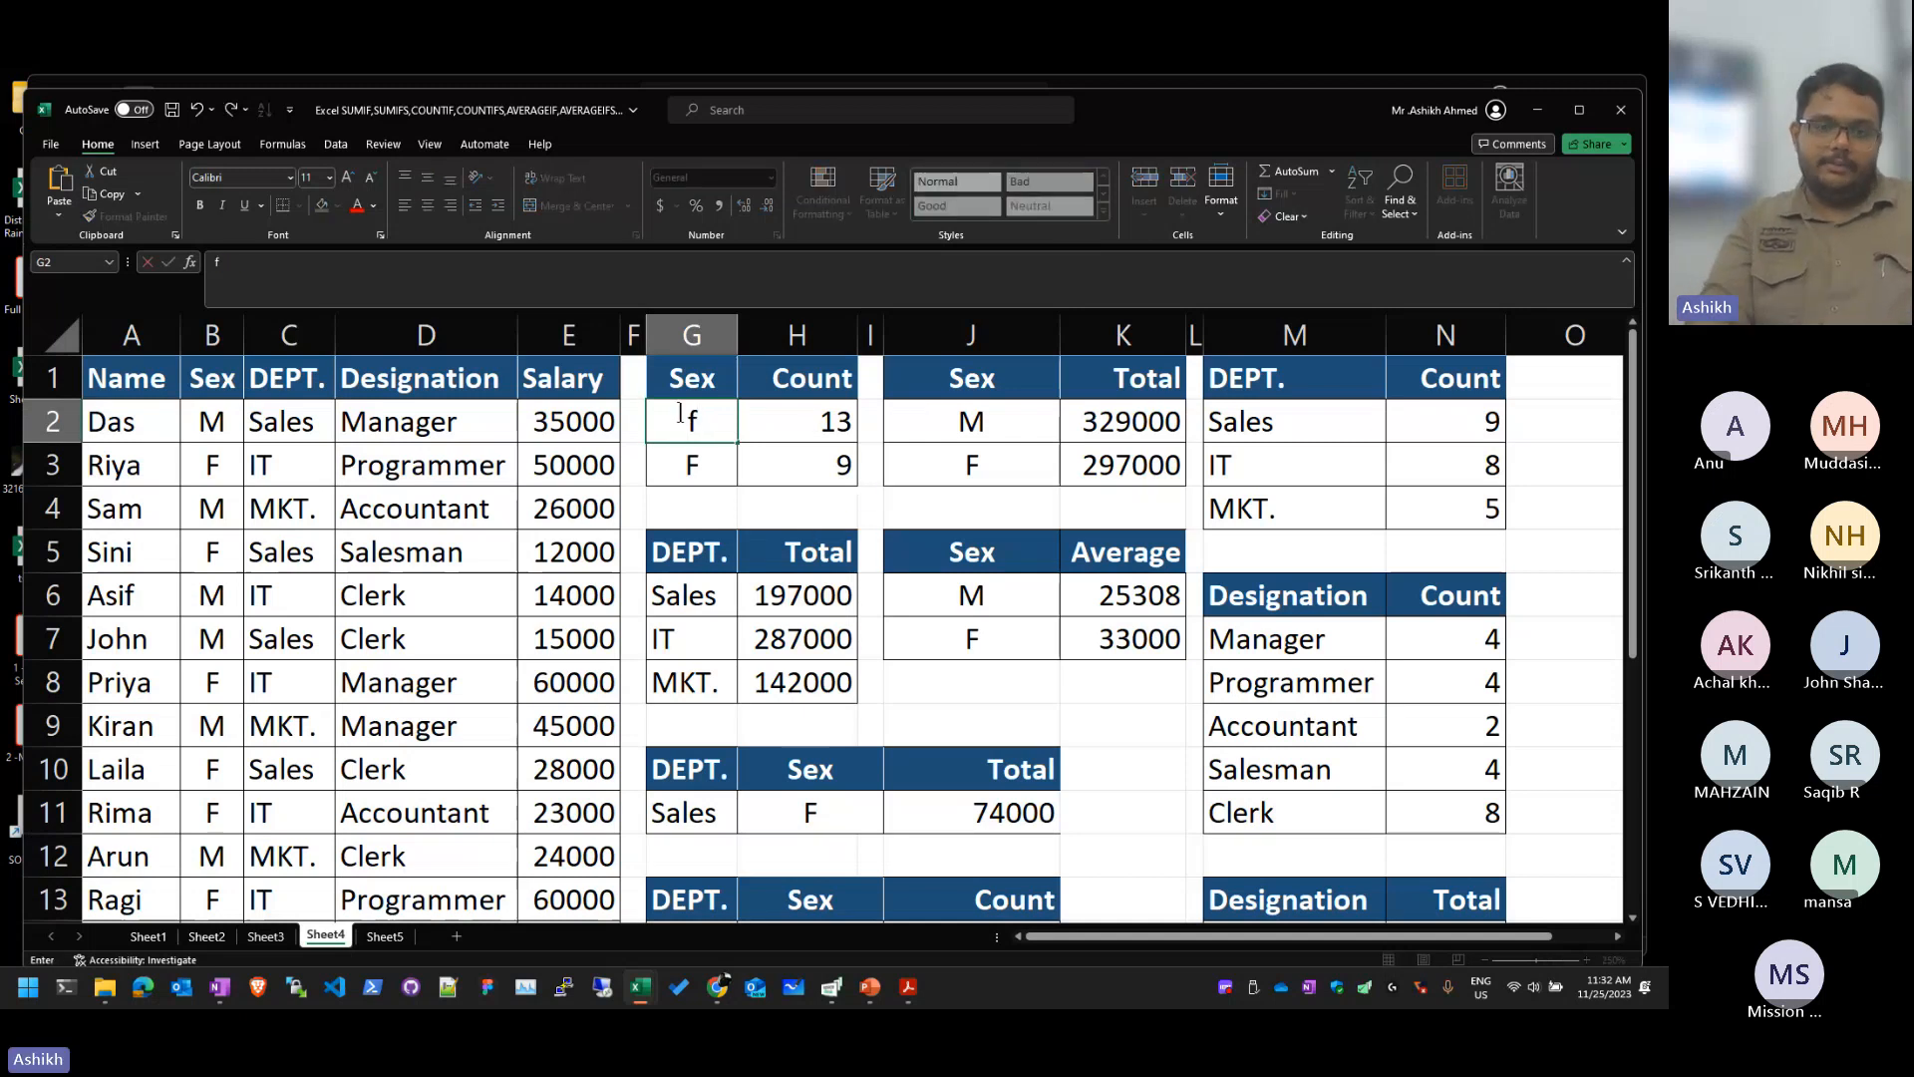
pyautogui.write('F')
pyautogui.press('Return')
pyautogui.press('Up')
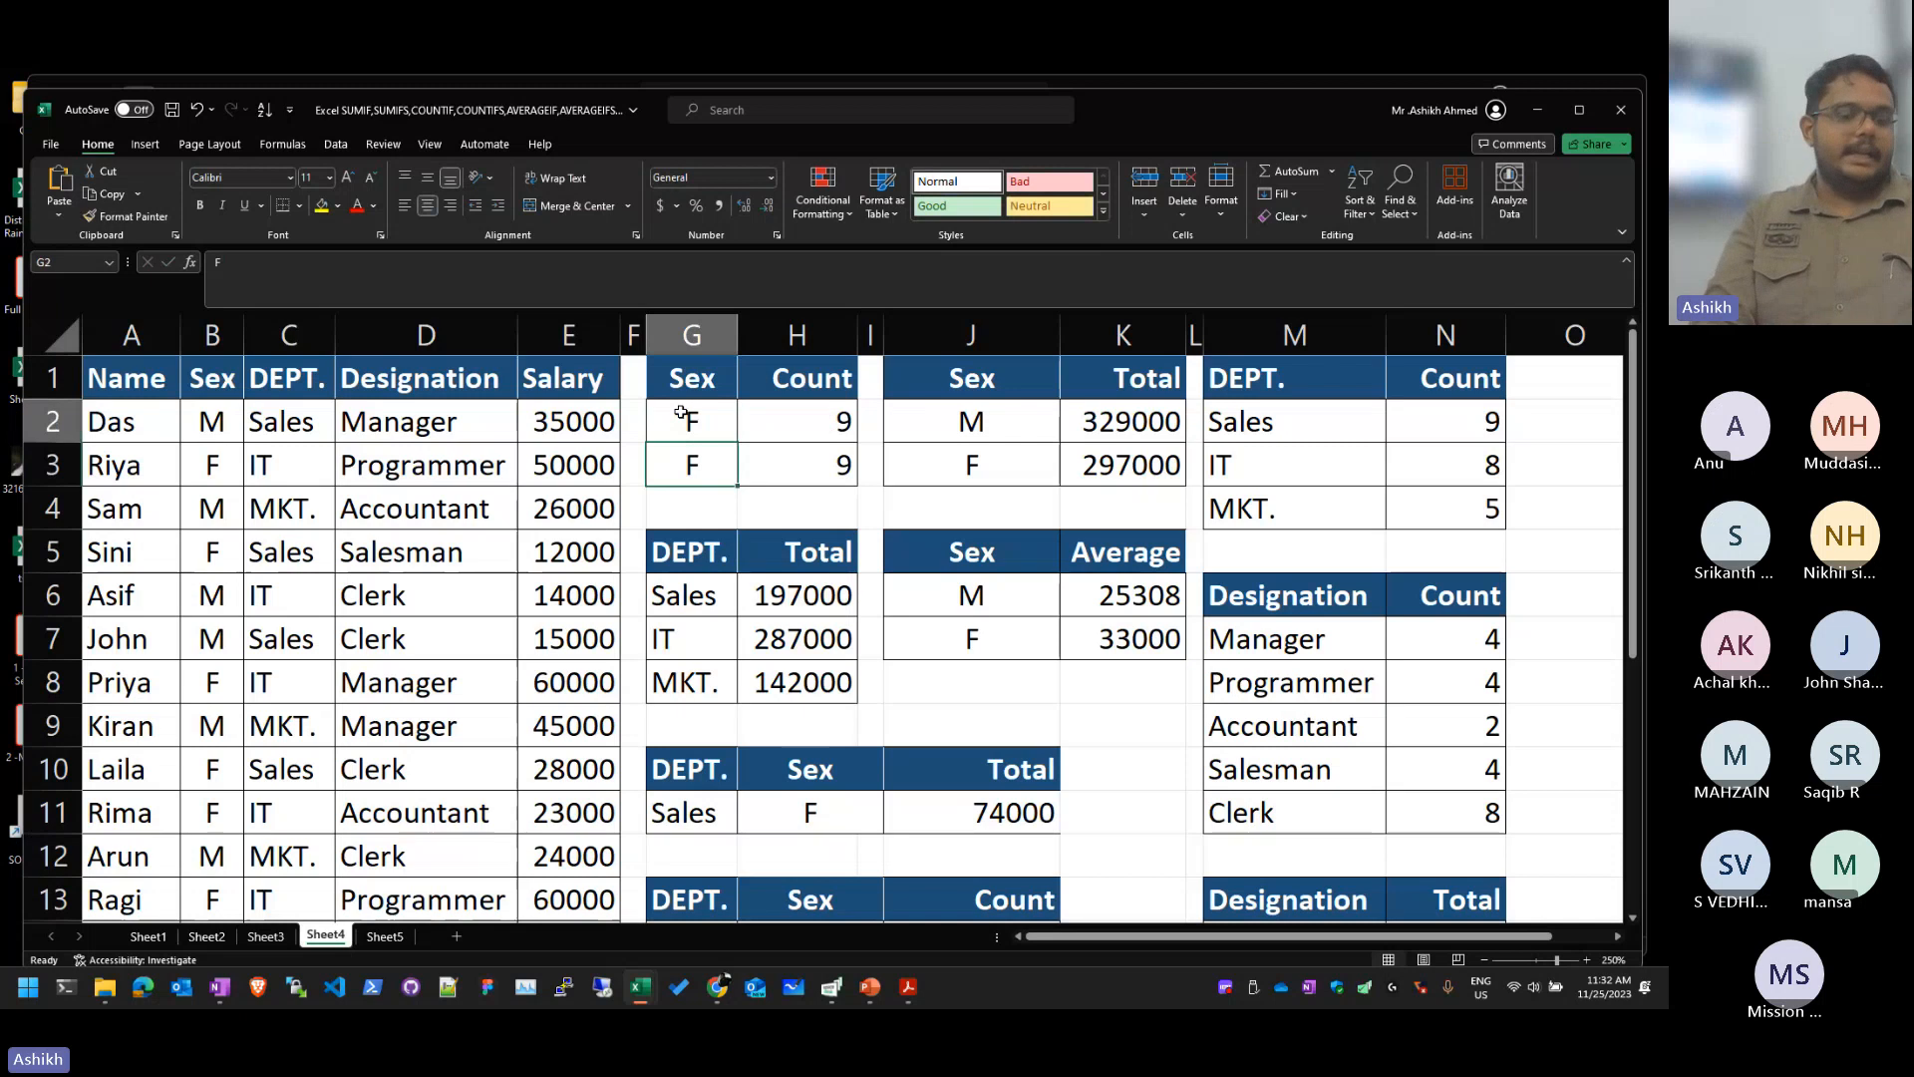
pyautogui.write('M')
pyautogui.press('Return')
pyautogui.press('Right')
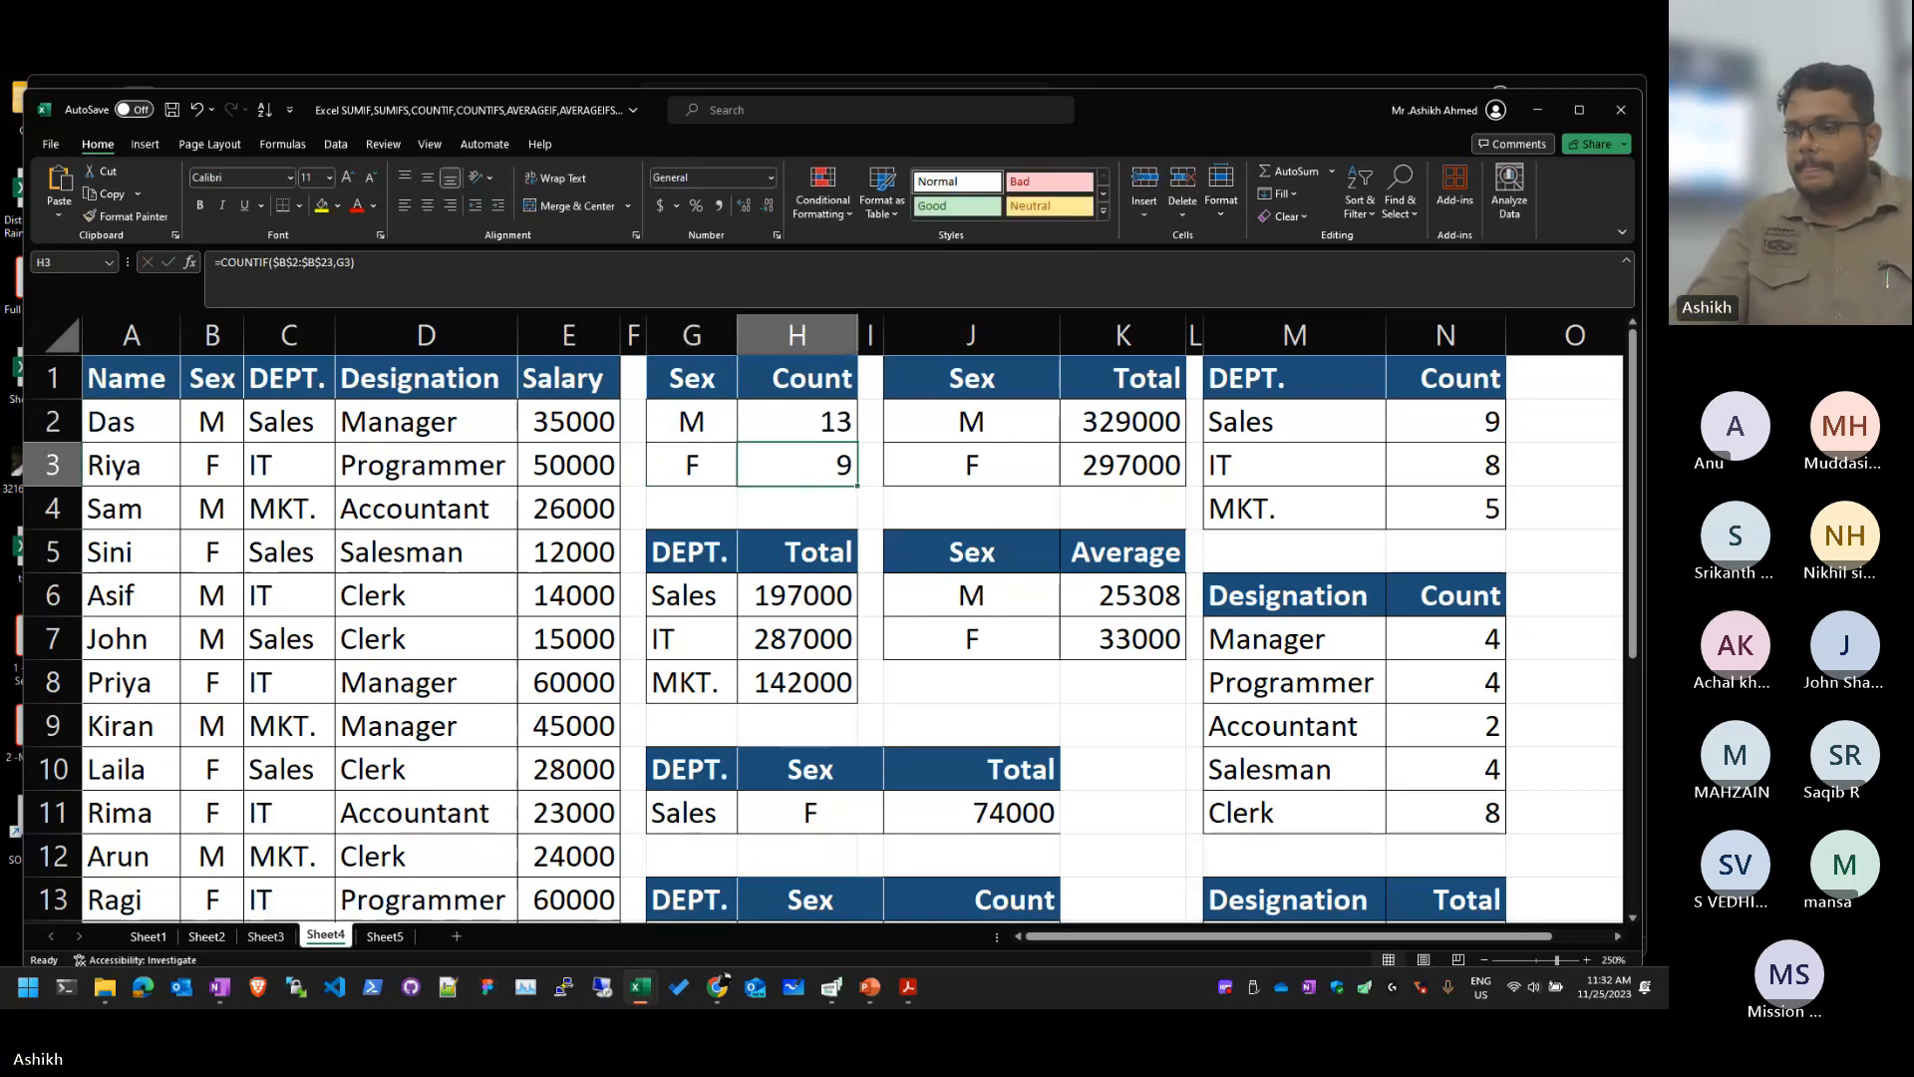
# Step: Switch to Excel Notes - D1.pdf in the browser and review its list of formulas for cells H2 through K23
pyautogui.hotkey('alt', 'Tab')
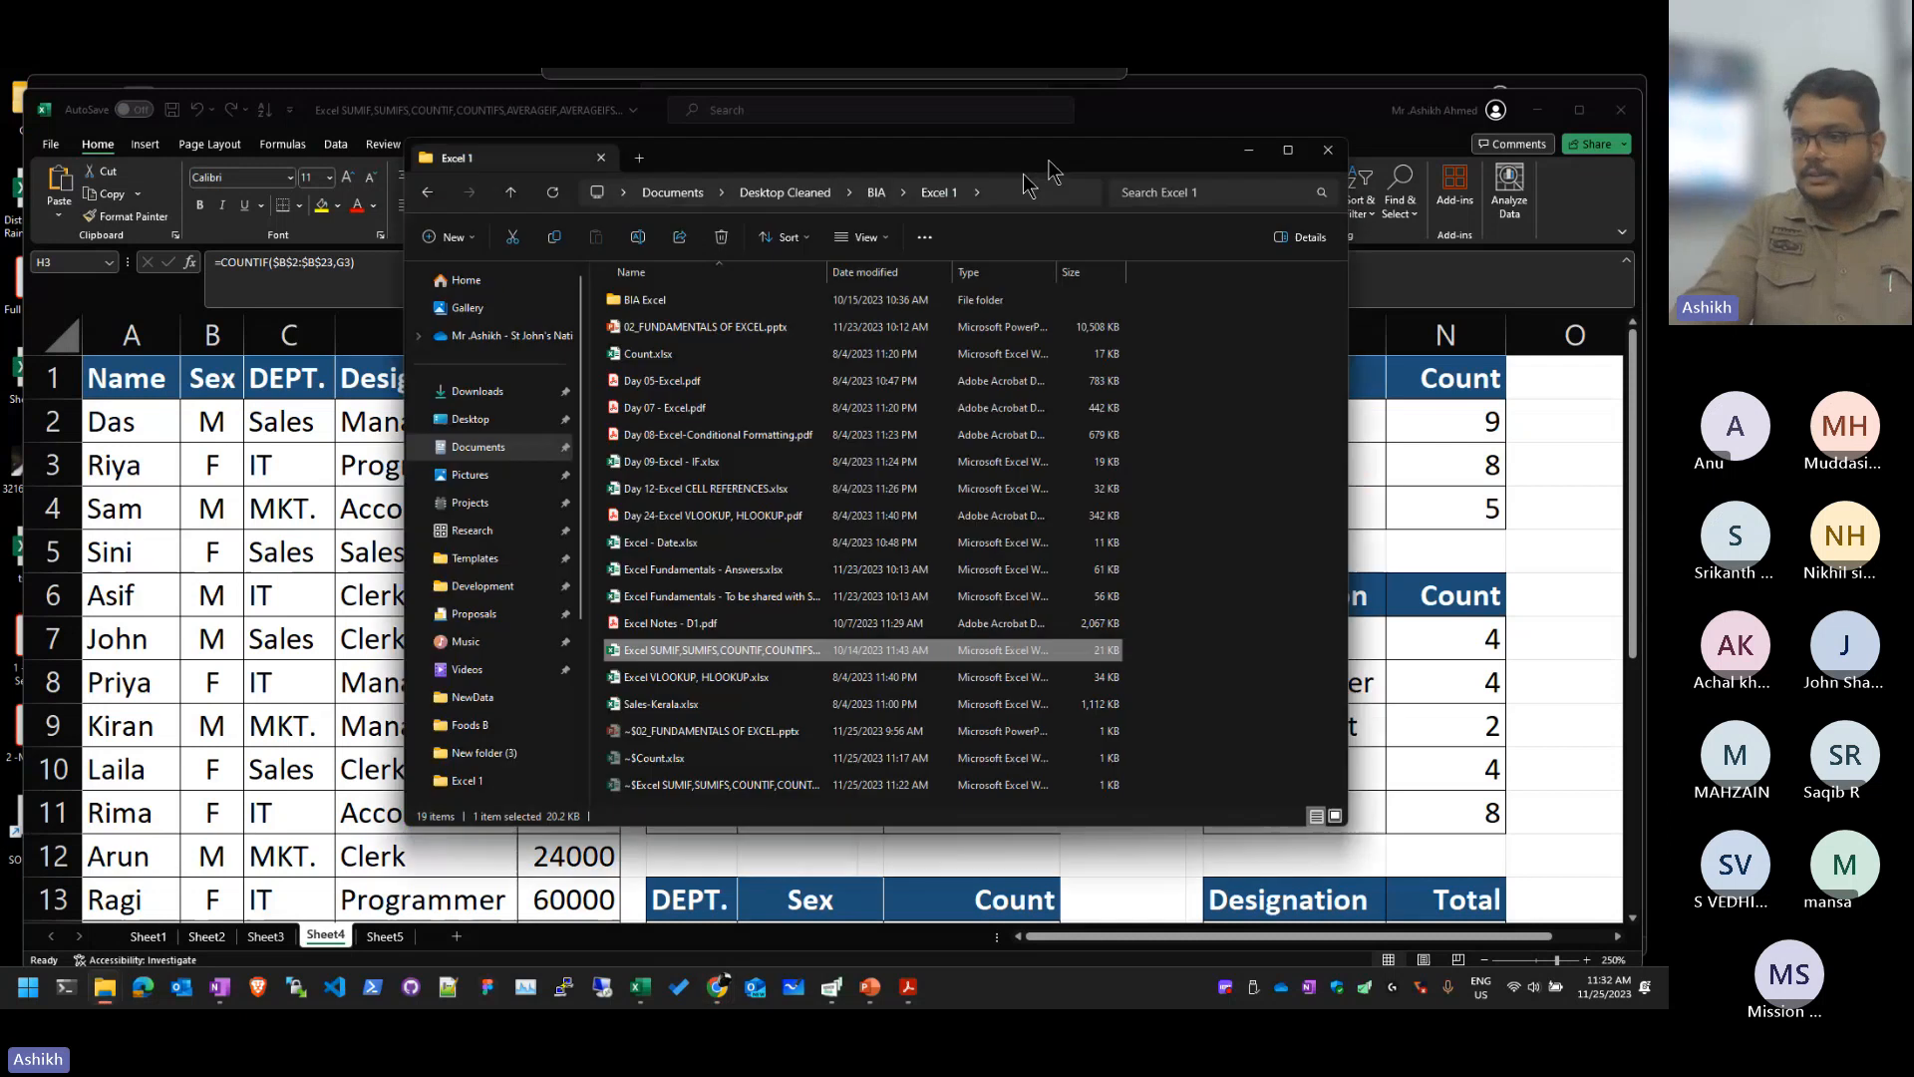
pyautogui.moveTo(1047, 171); pyautogui.dragTo(1667, 171)
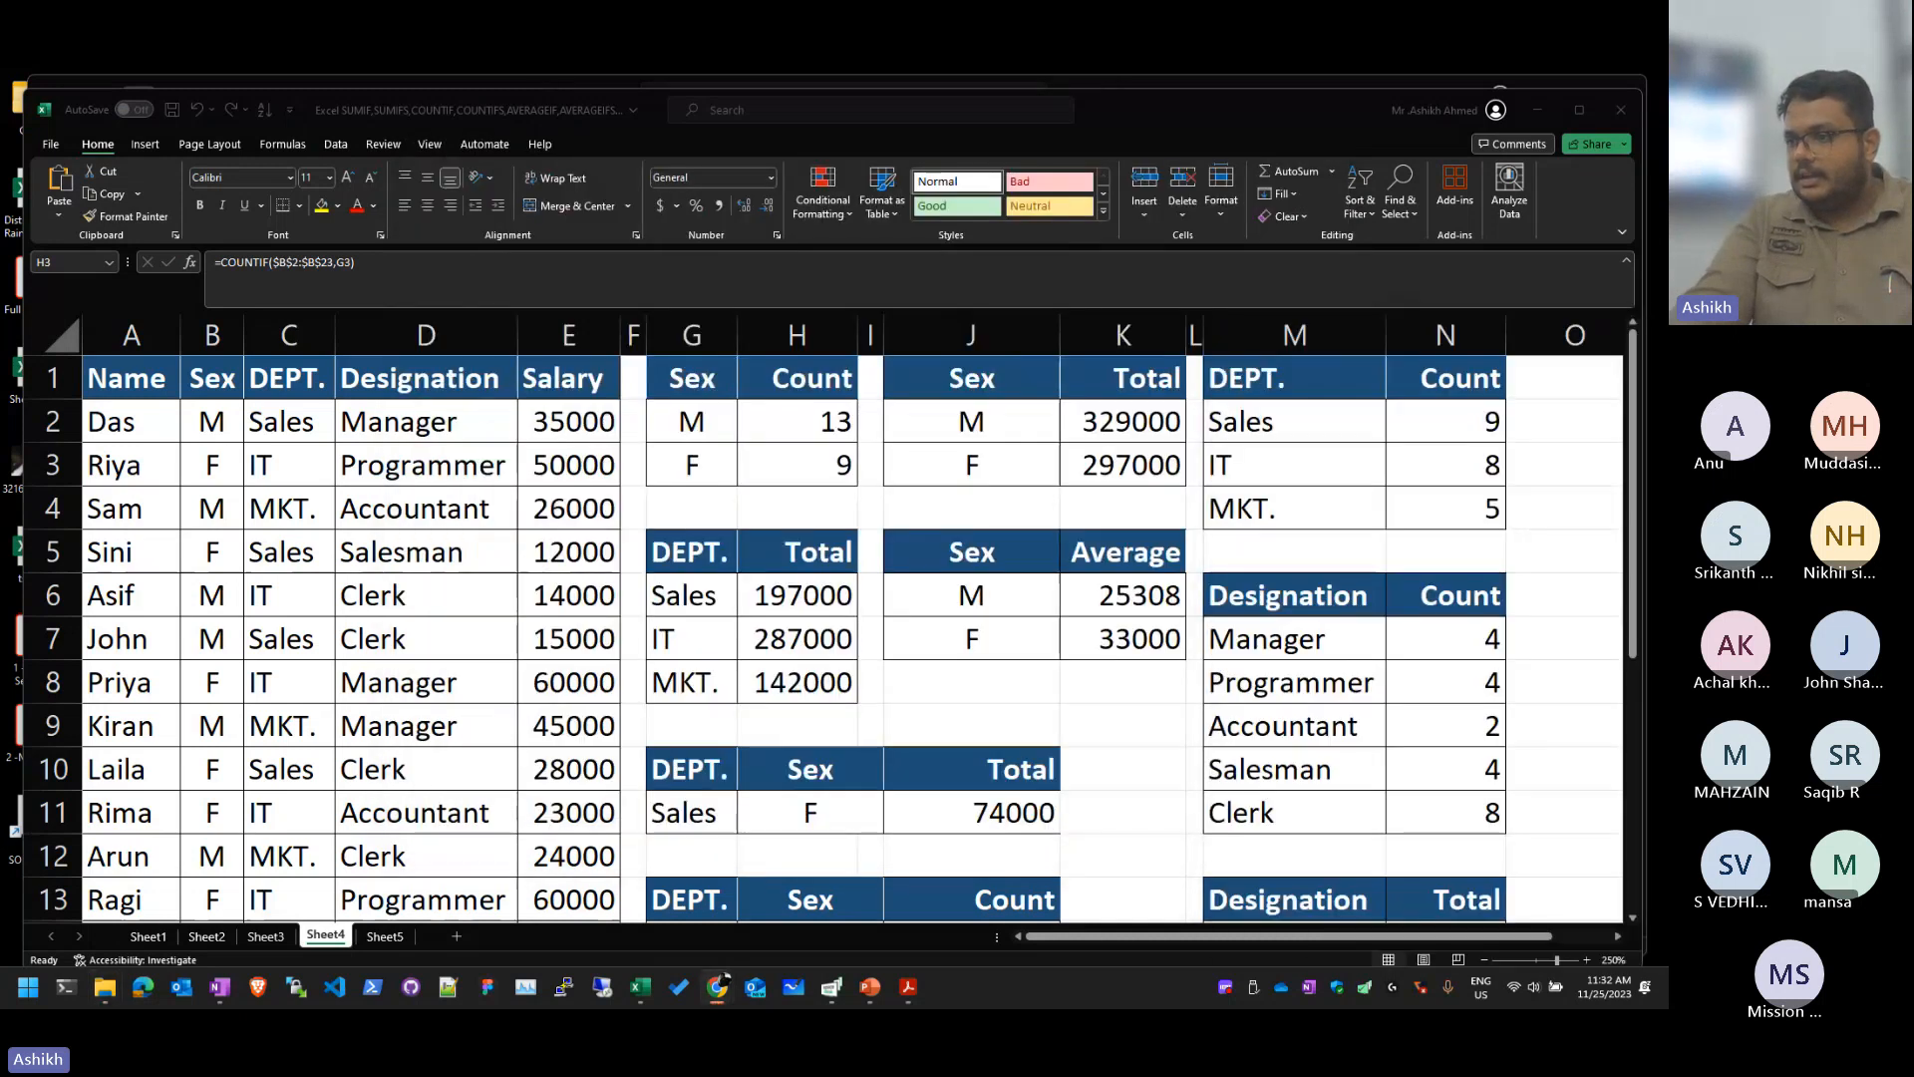
pyautogui.moveTo(1667, 272); pyautogui.dragTo(1046, 103)
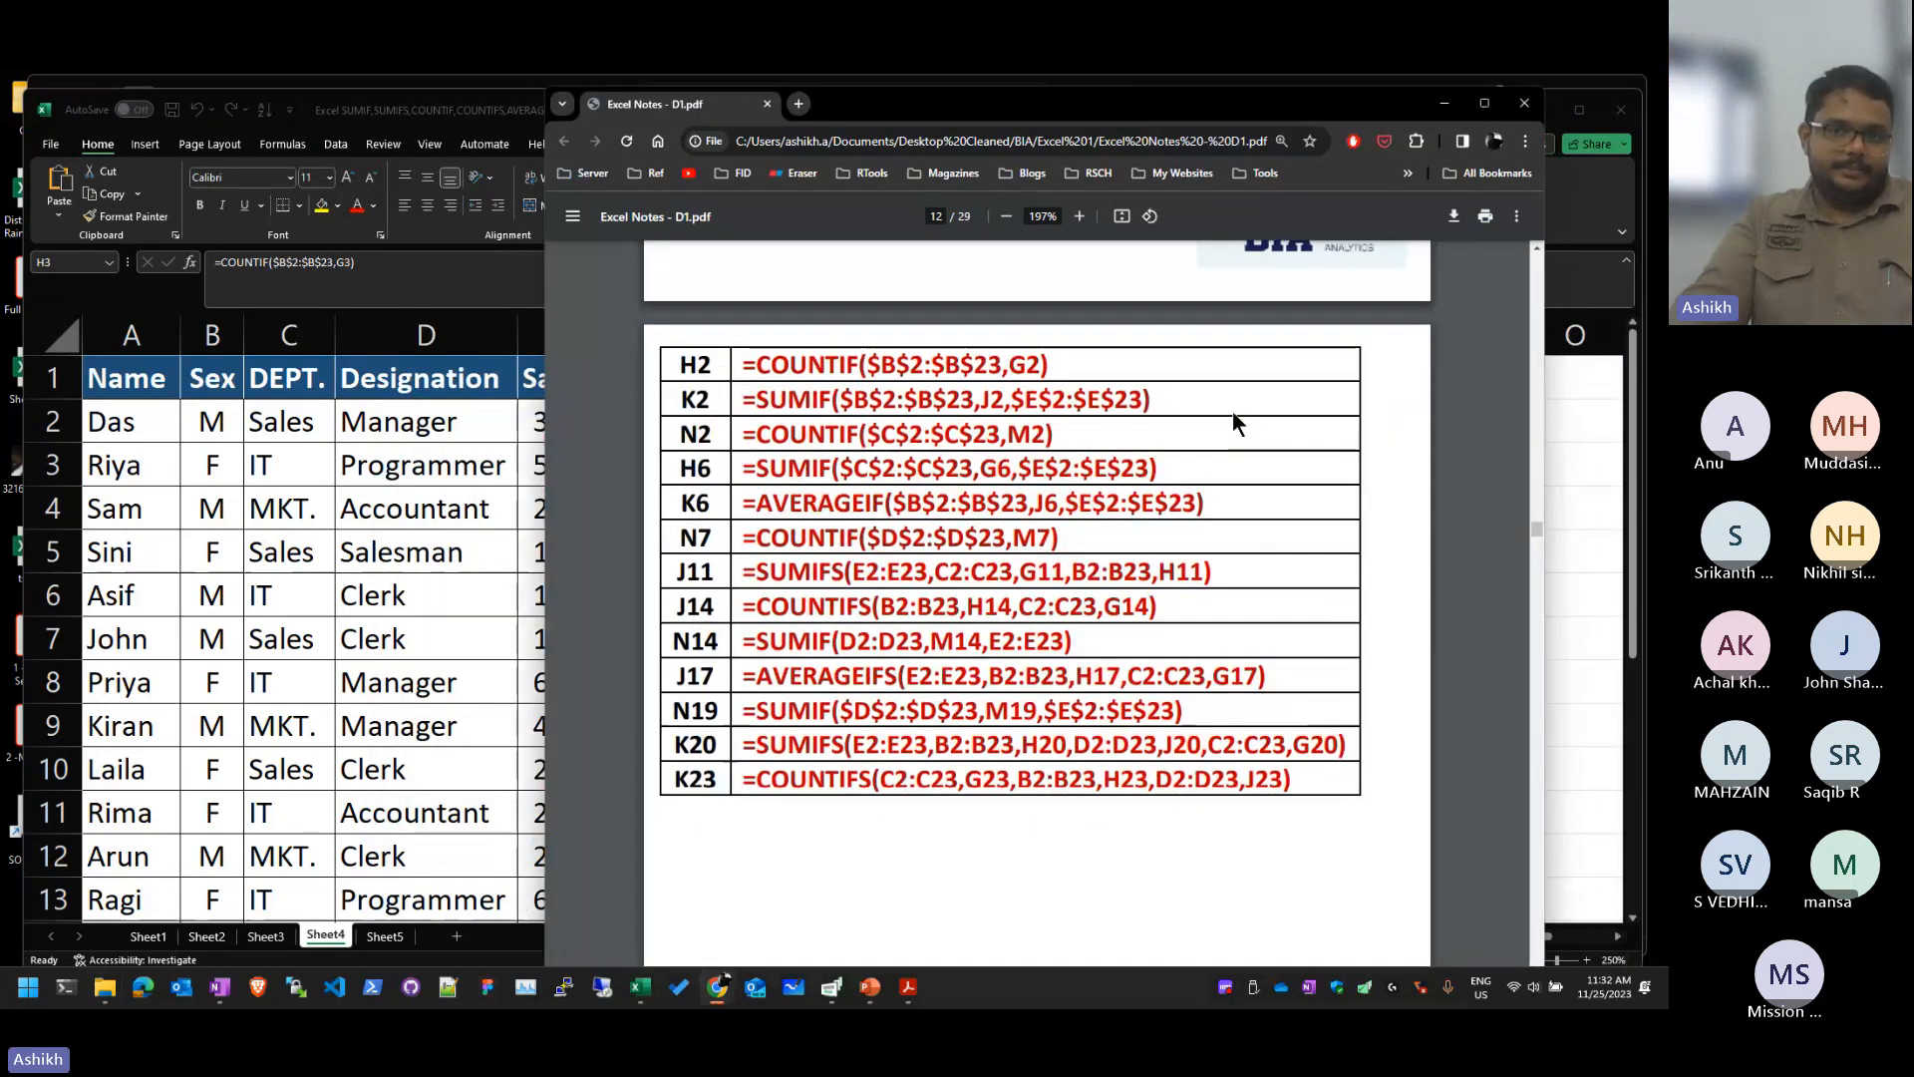
pyautogui.scroll(1, 1232, 412)
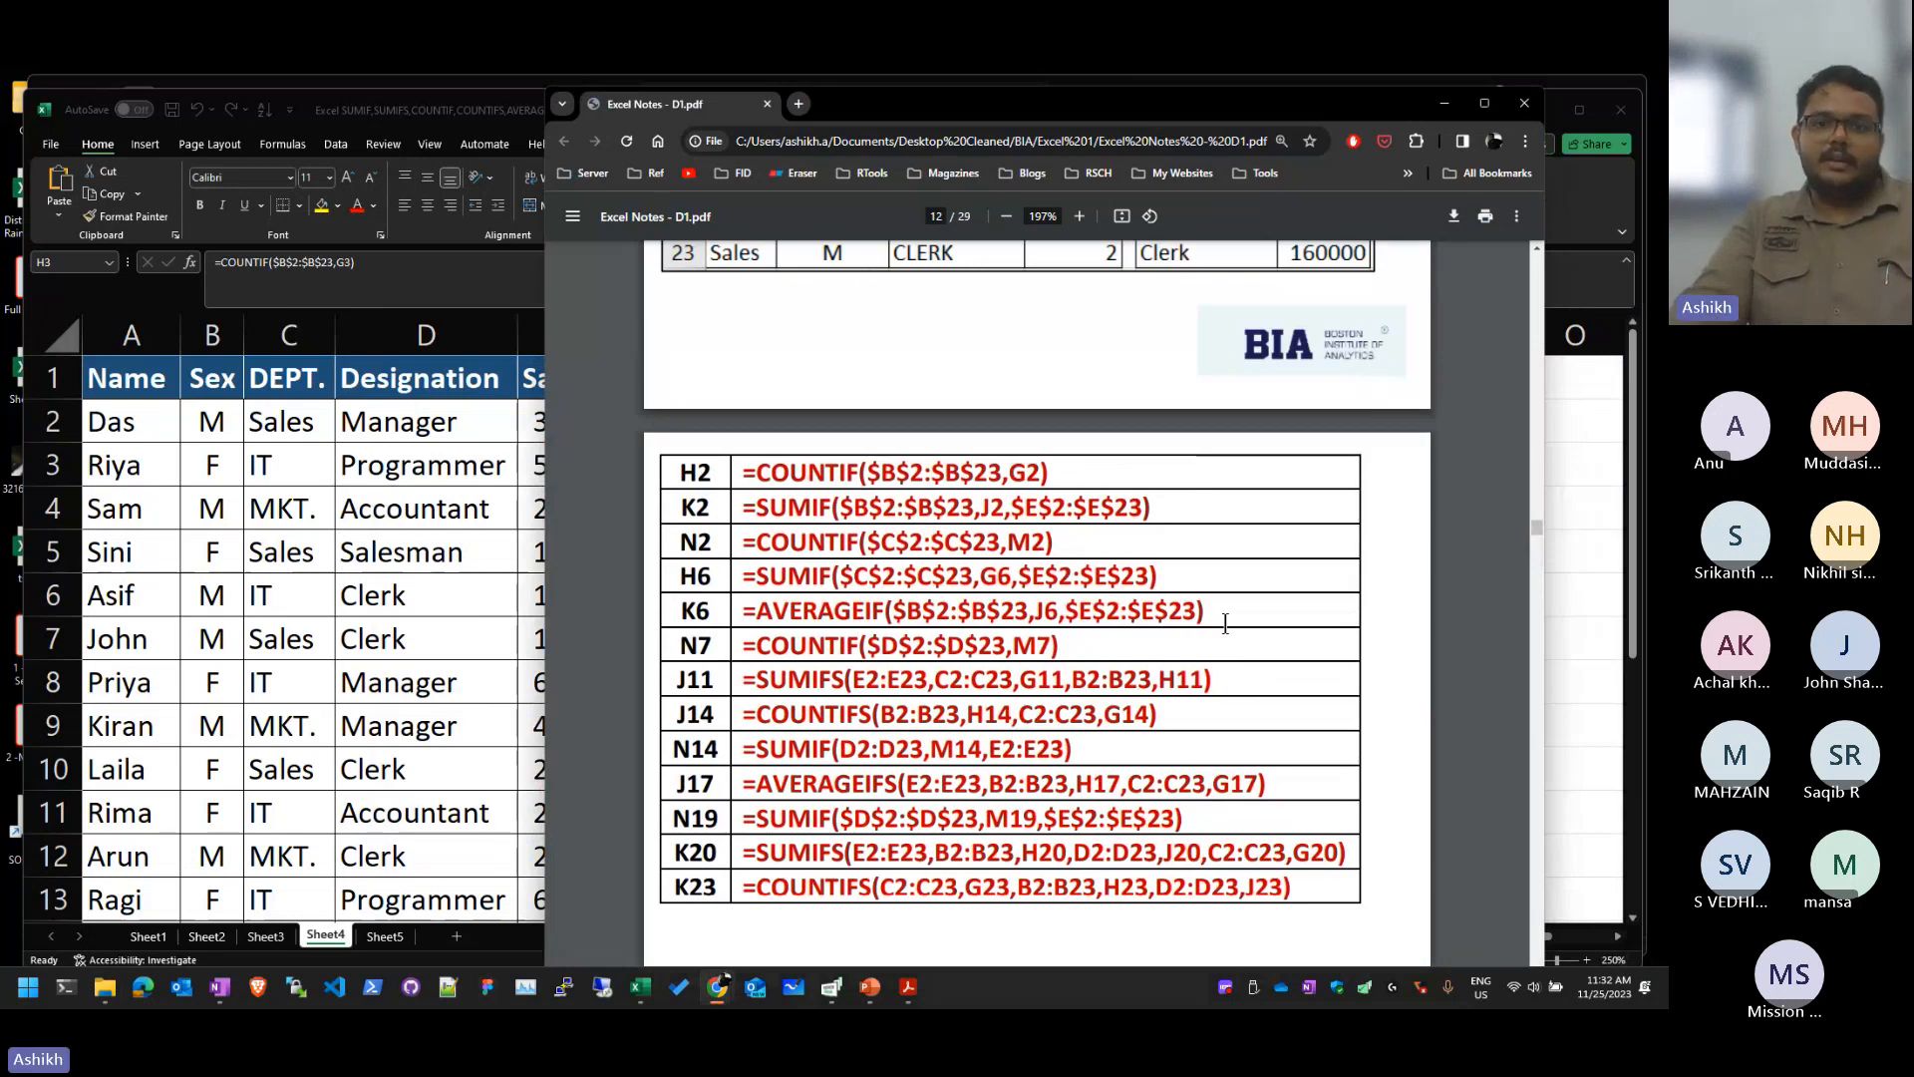
pyautogui.scroll(4, 1241, 642)
pyautogui.scroll(-5, 1296, 666)
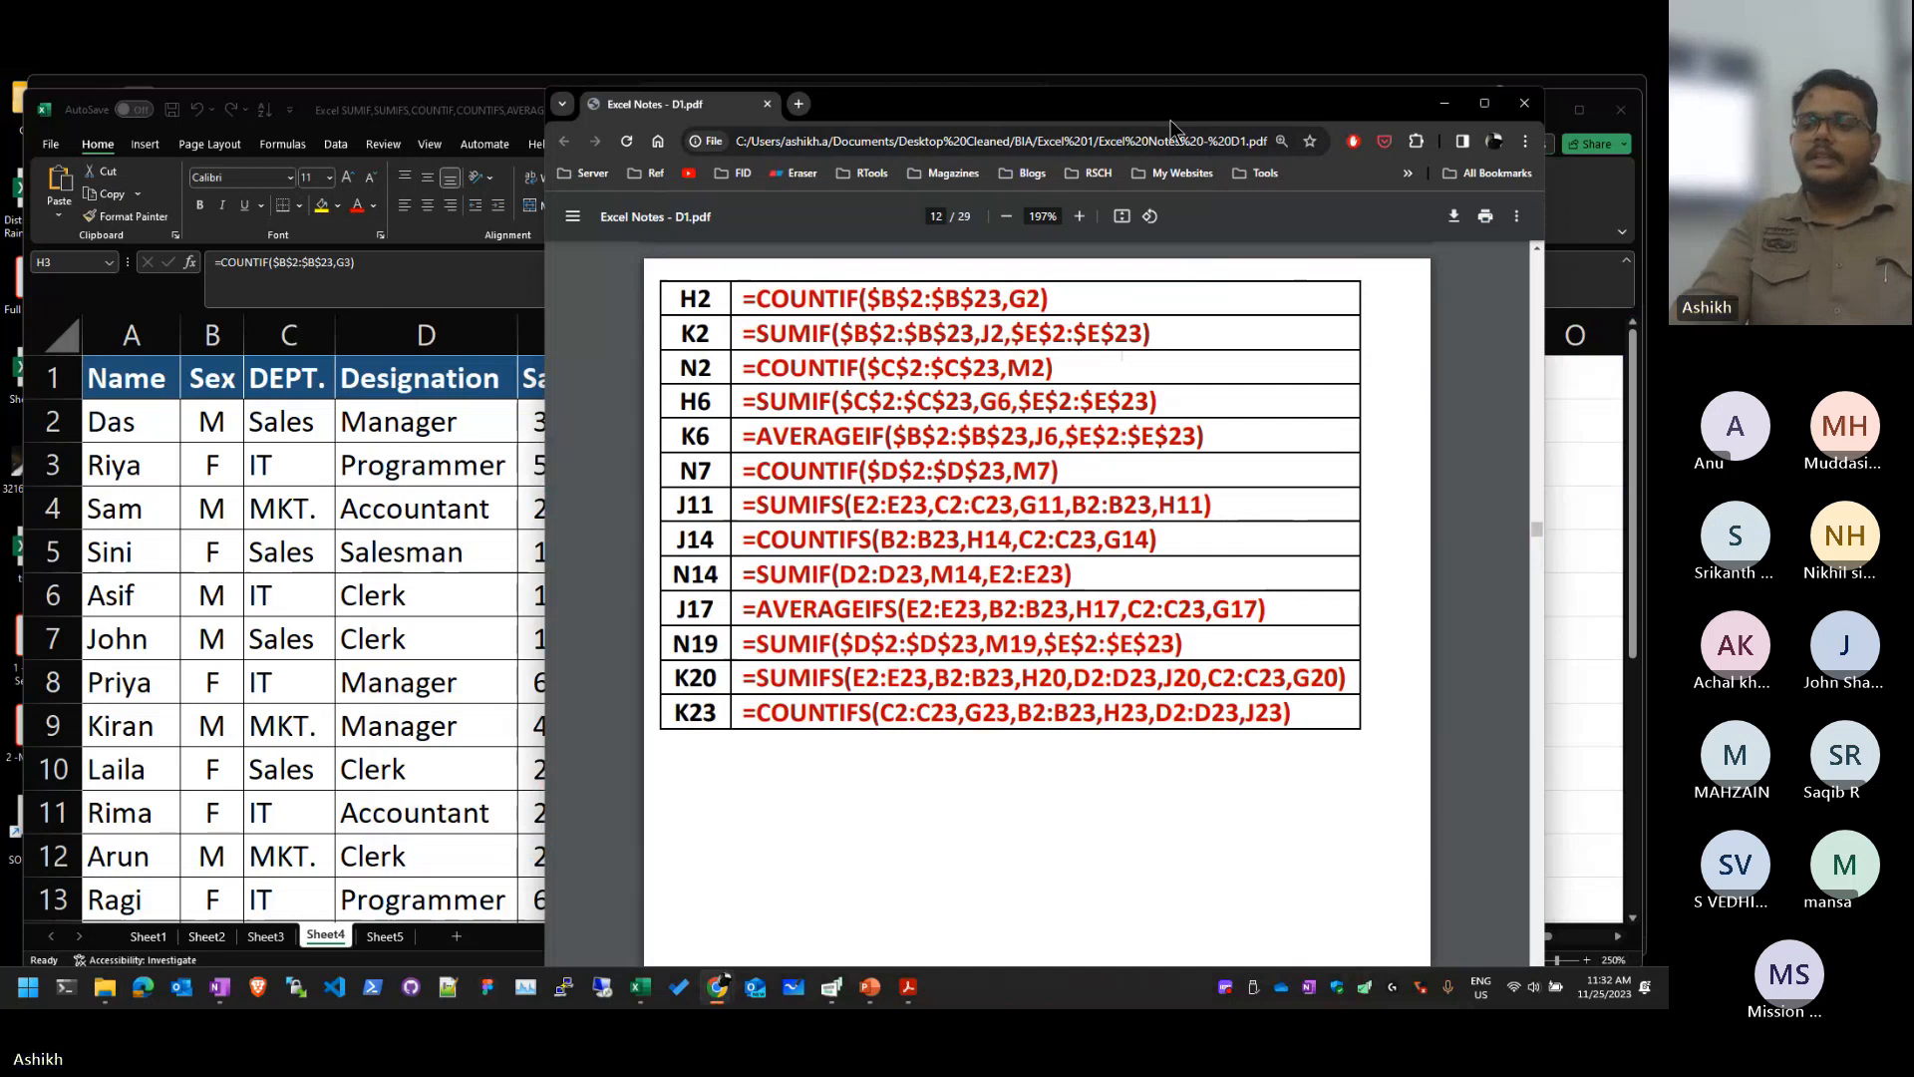
pyautogui.moveTo(1176, 104); pyautogui.dragTo(1667, 239)
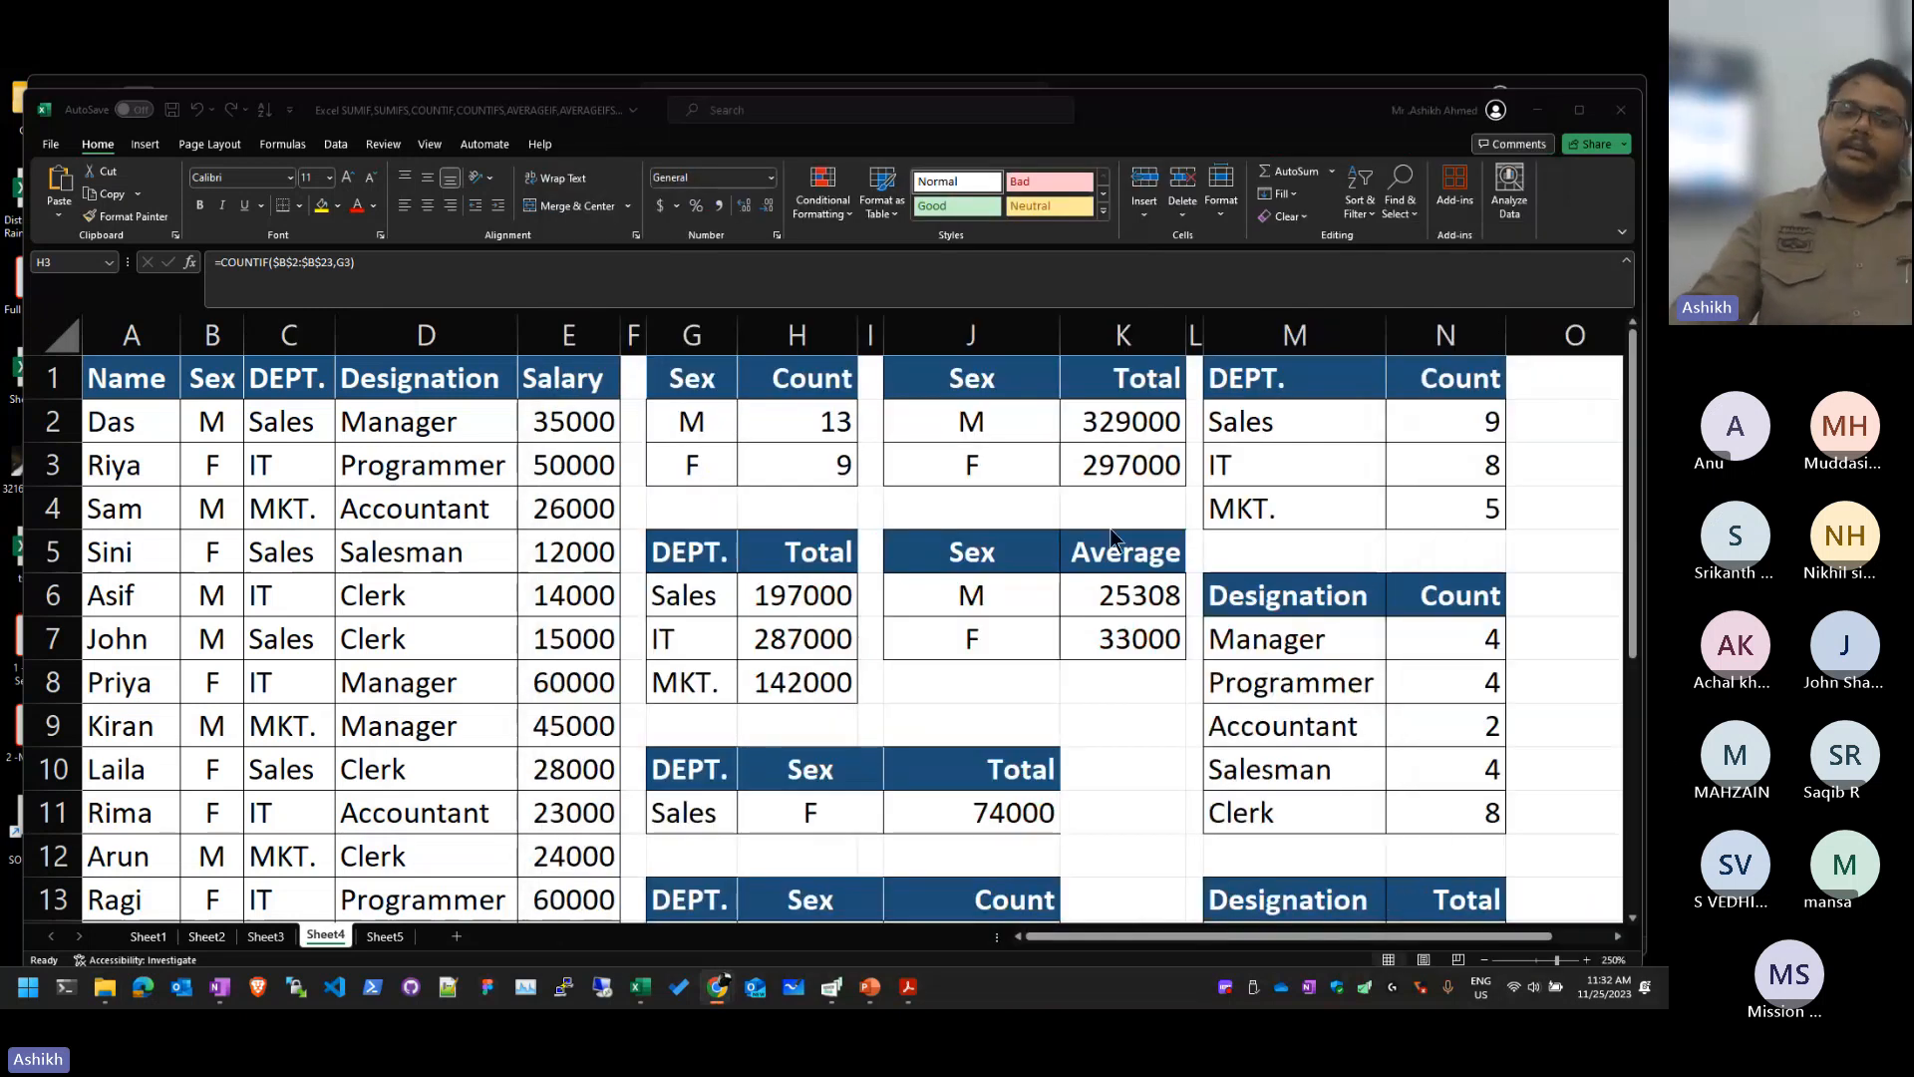
# Step: Switch back to the Excel workbook, view the small M/F data set on Sheet5 and return to Sheet4
pyautogui.click(848, 465)
pyautogui.click(405, 936)
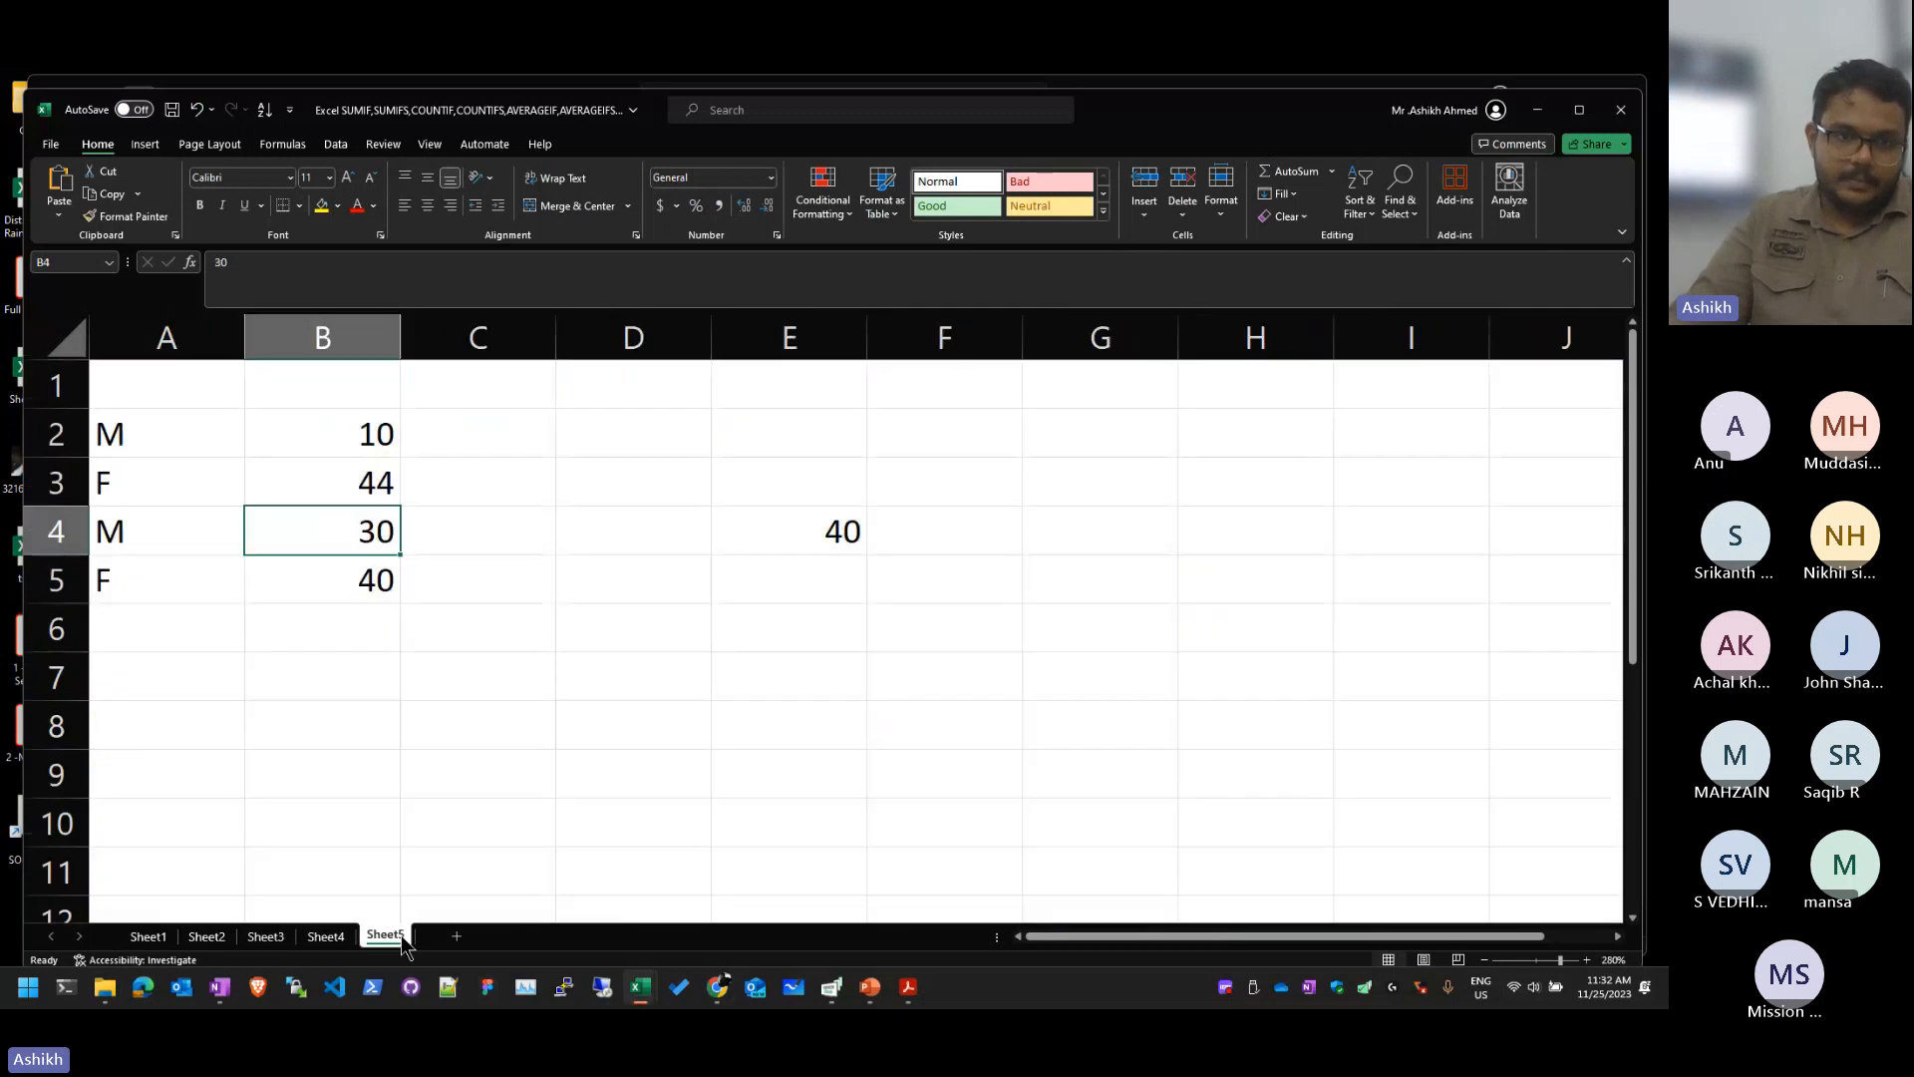
pyautogui.click(319, 937)
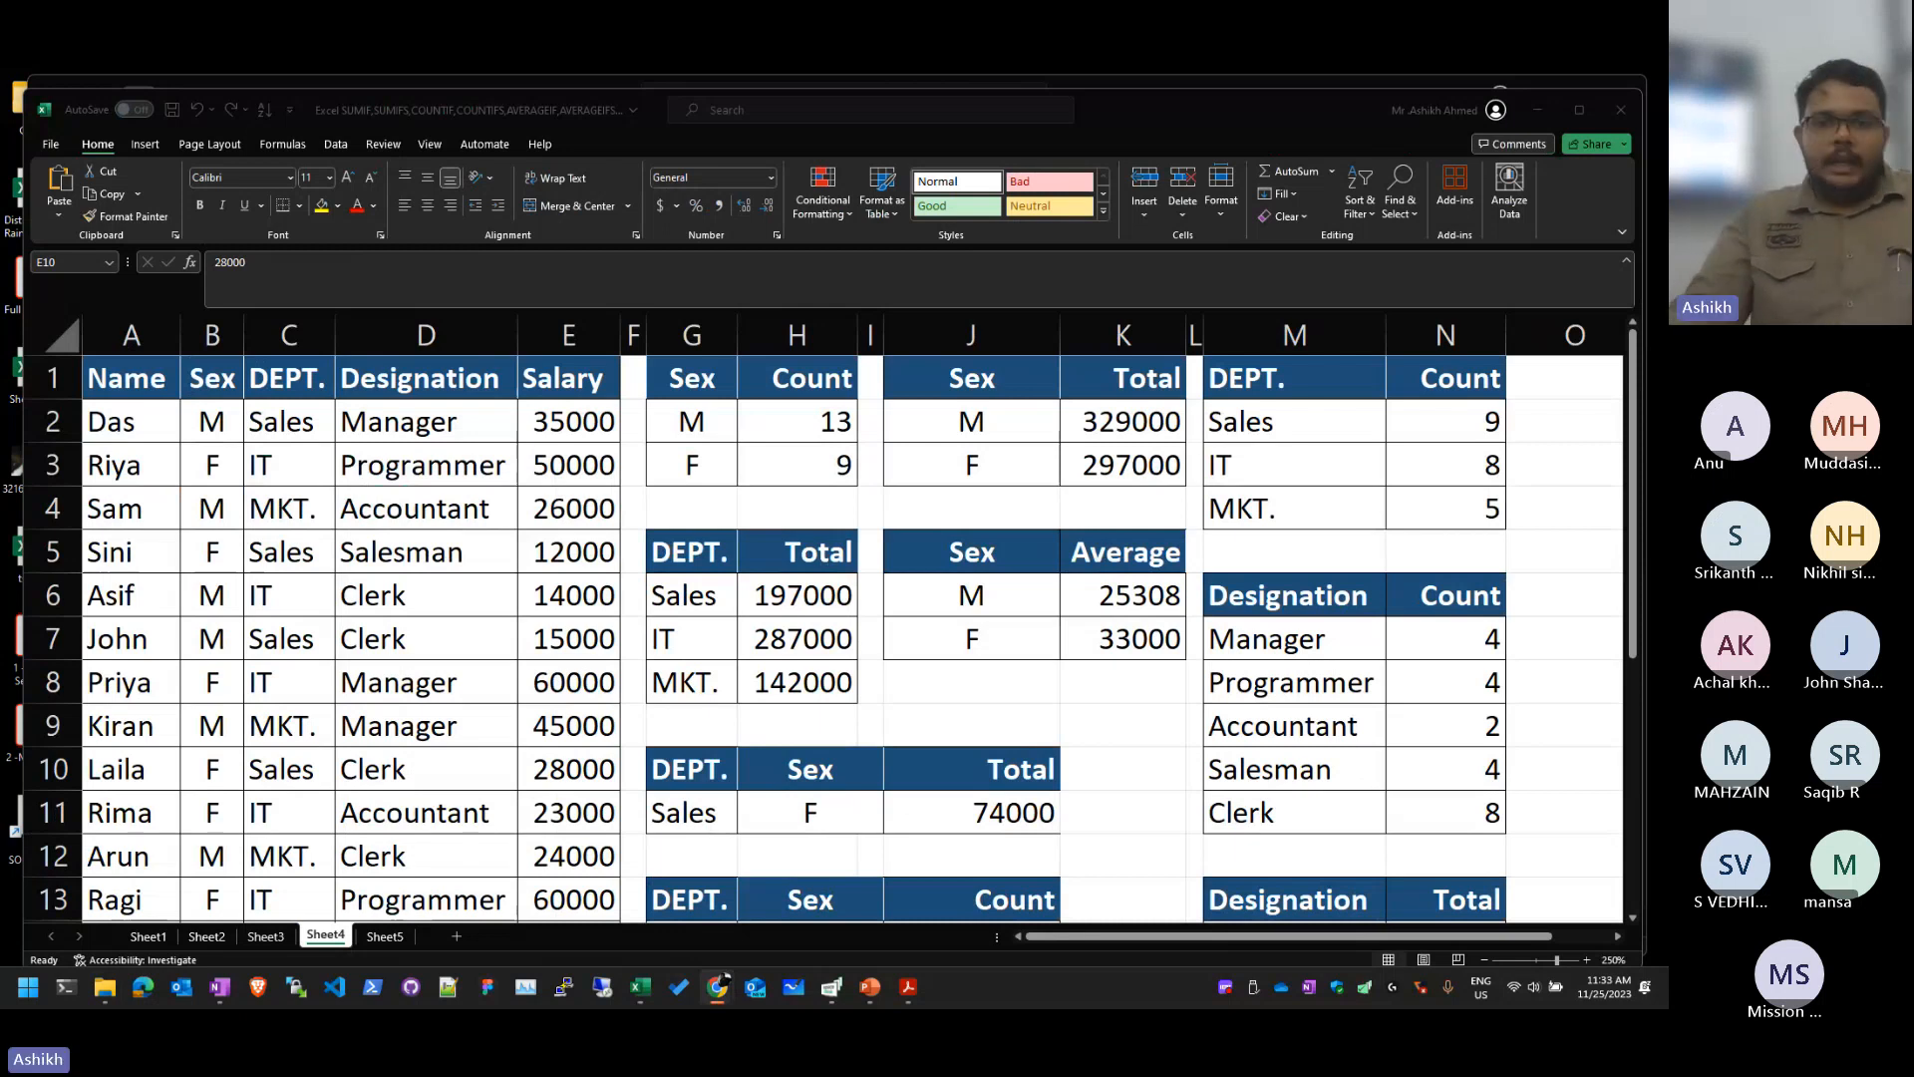
pyautogui.click(868, 638)
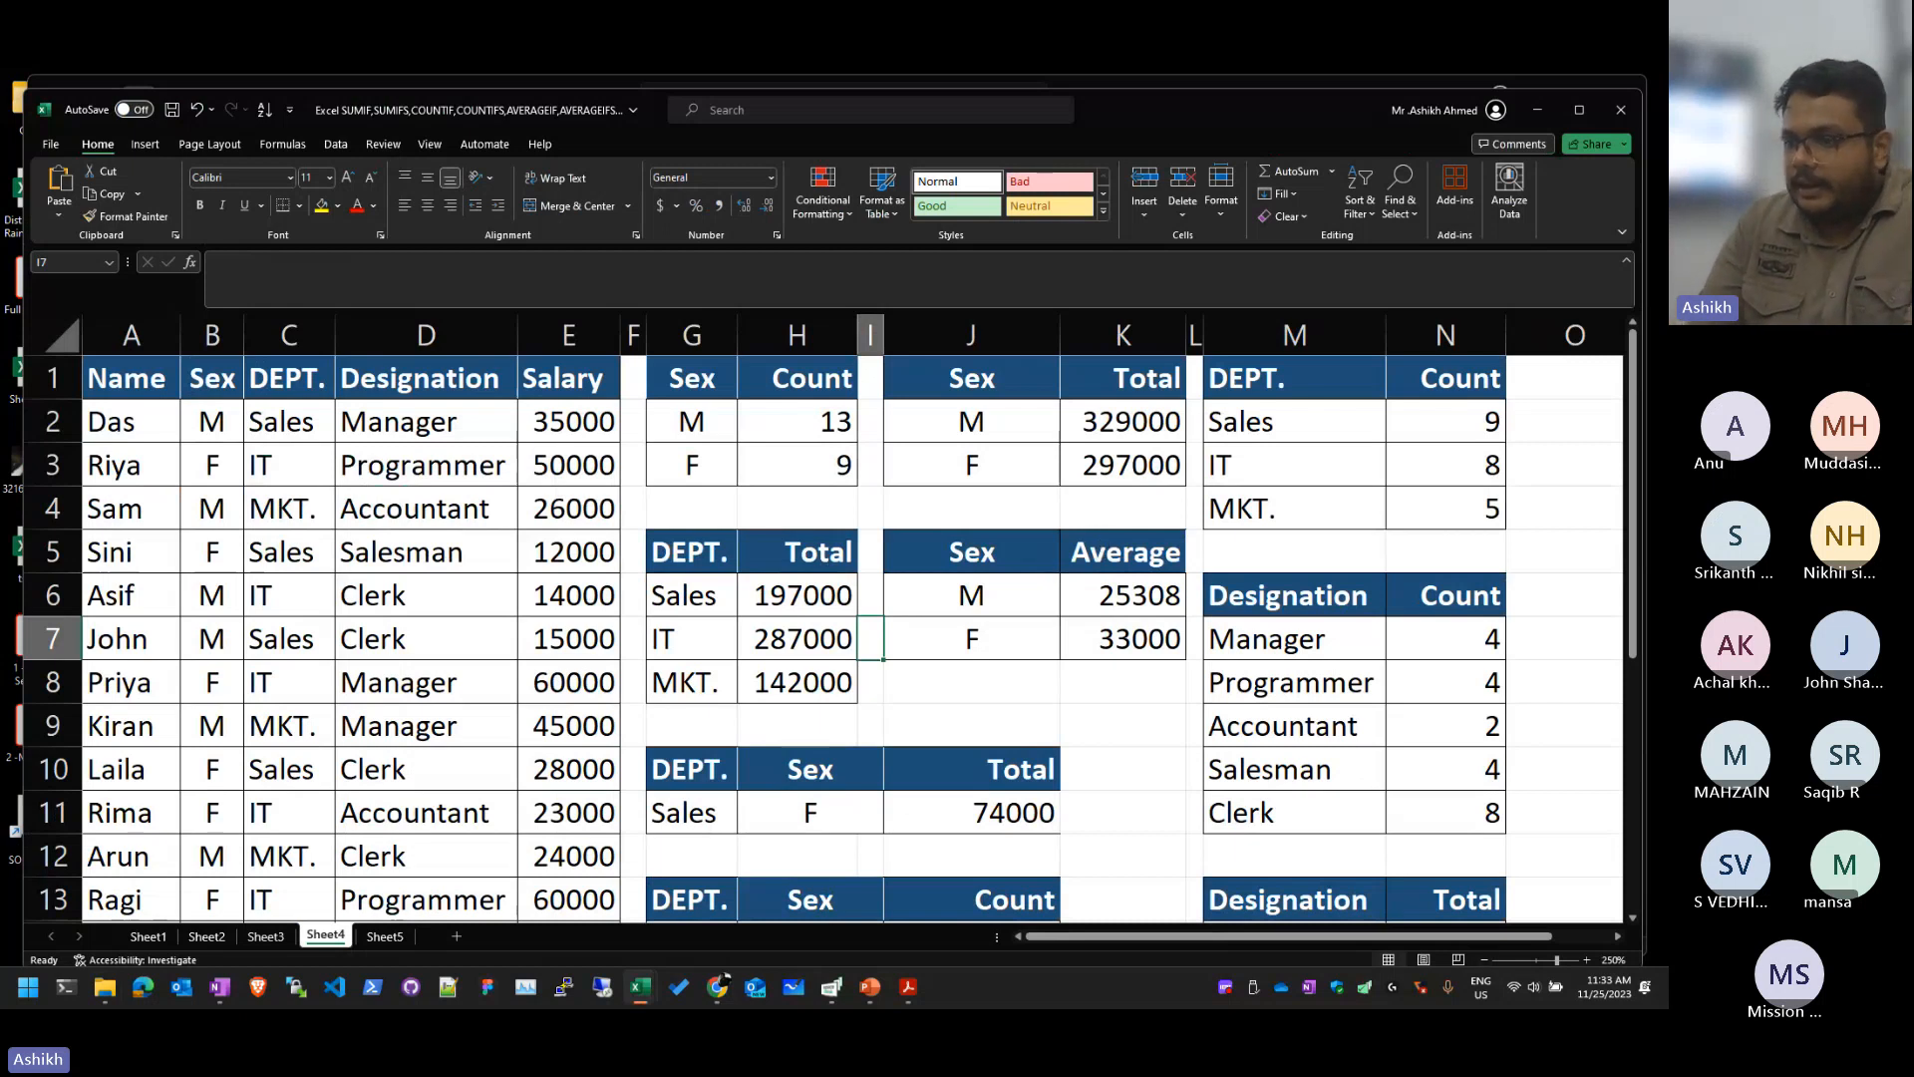
pyautogui.hotkey('alt', 'Tab')
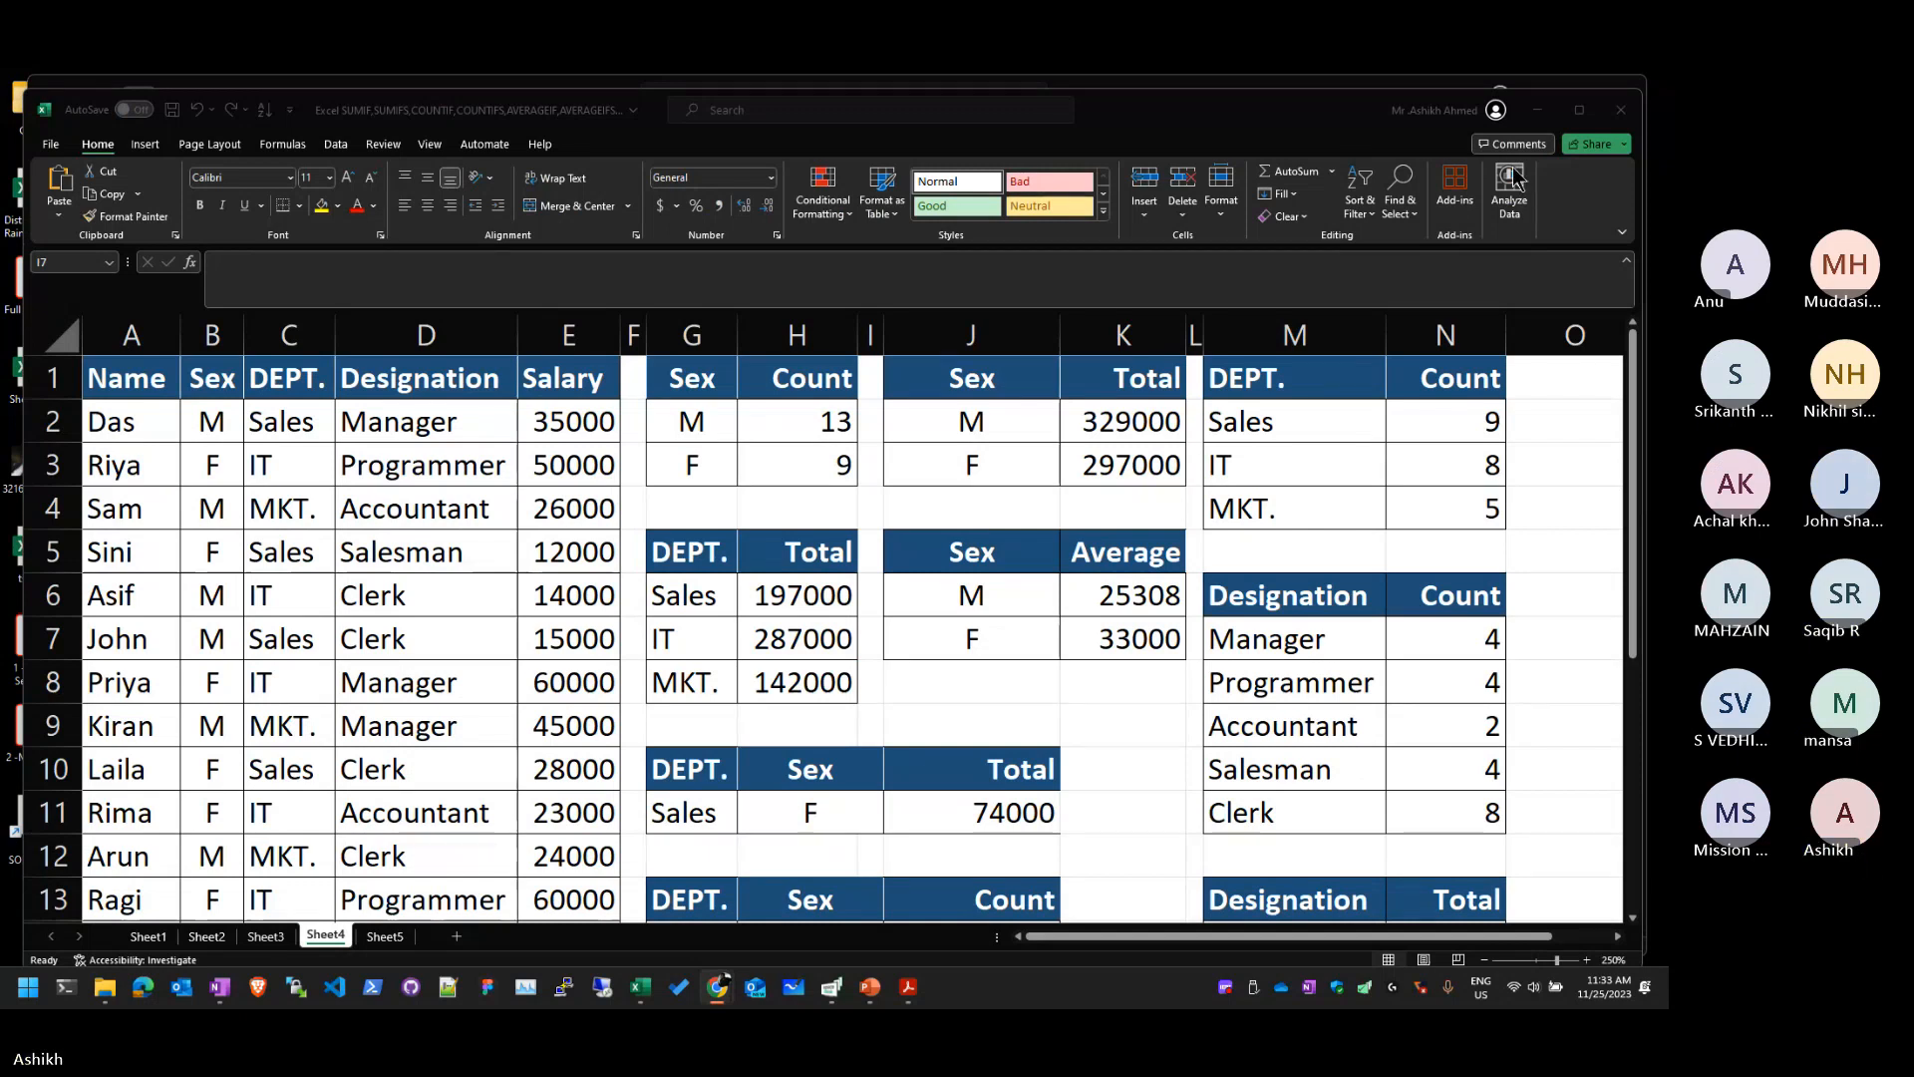
pyautogui.click(944, 962)
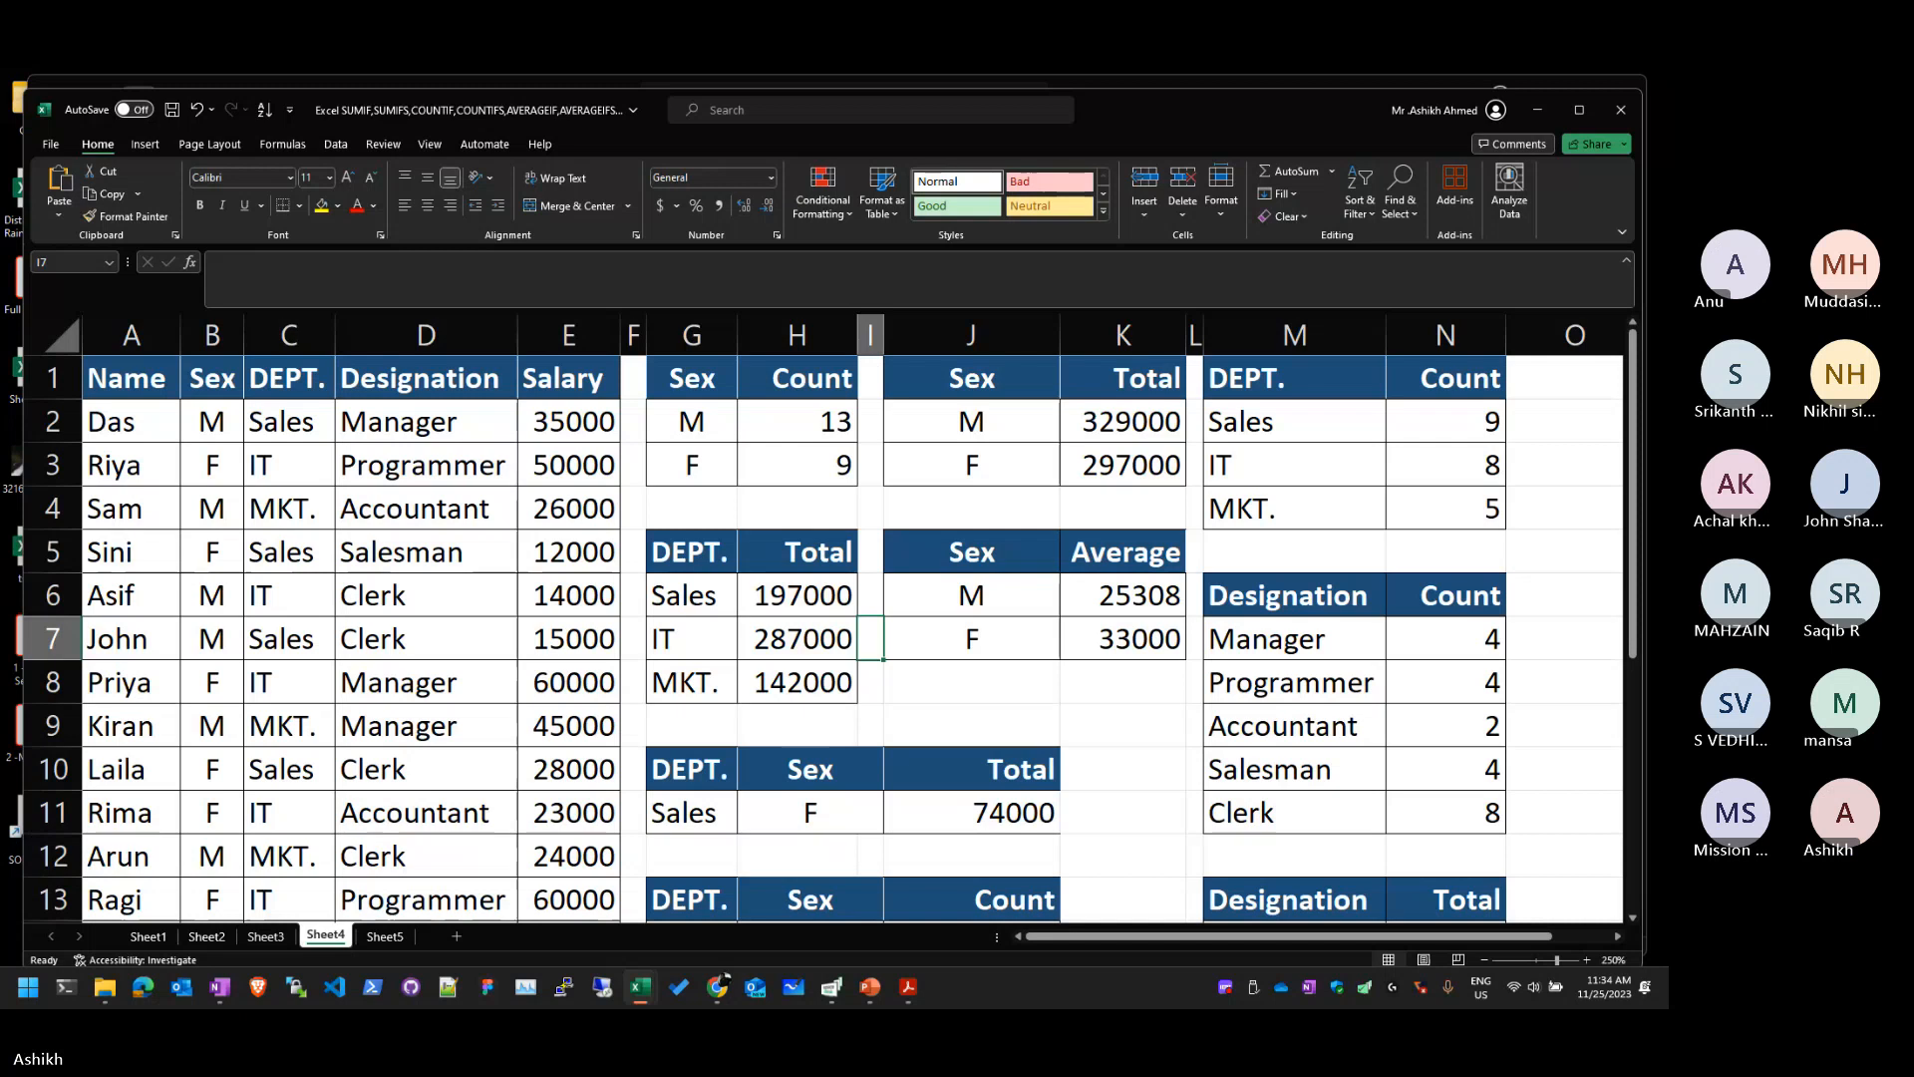
pyautogui.hotkey('alt', 'Tab')
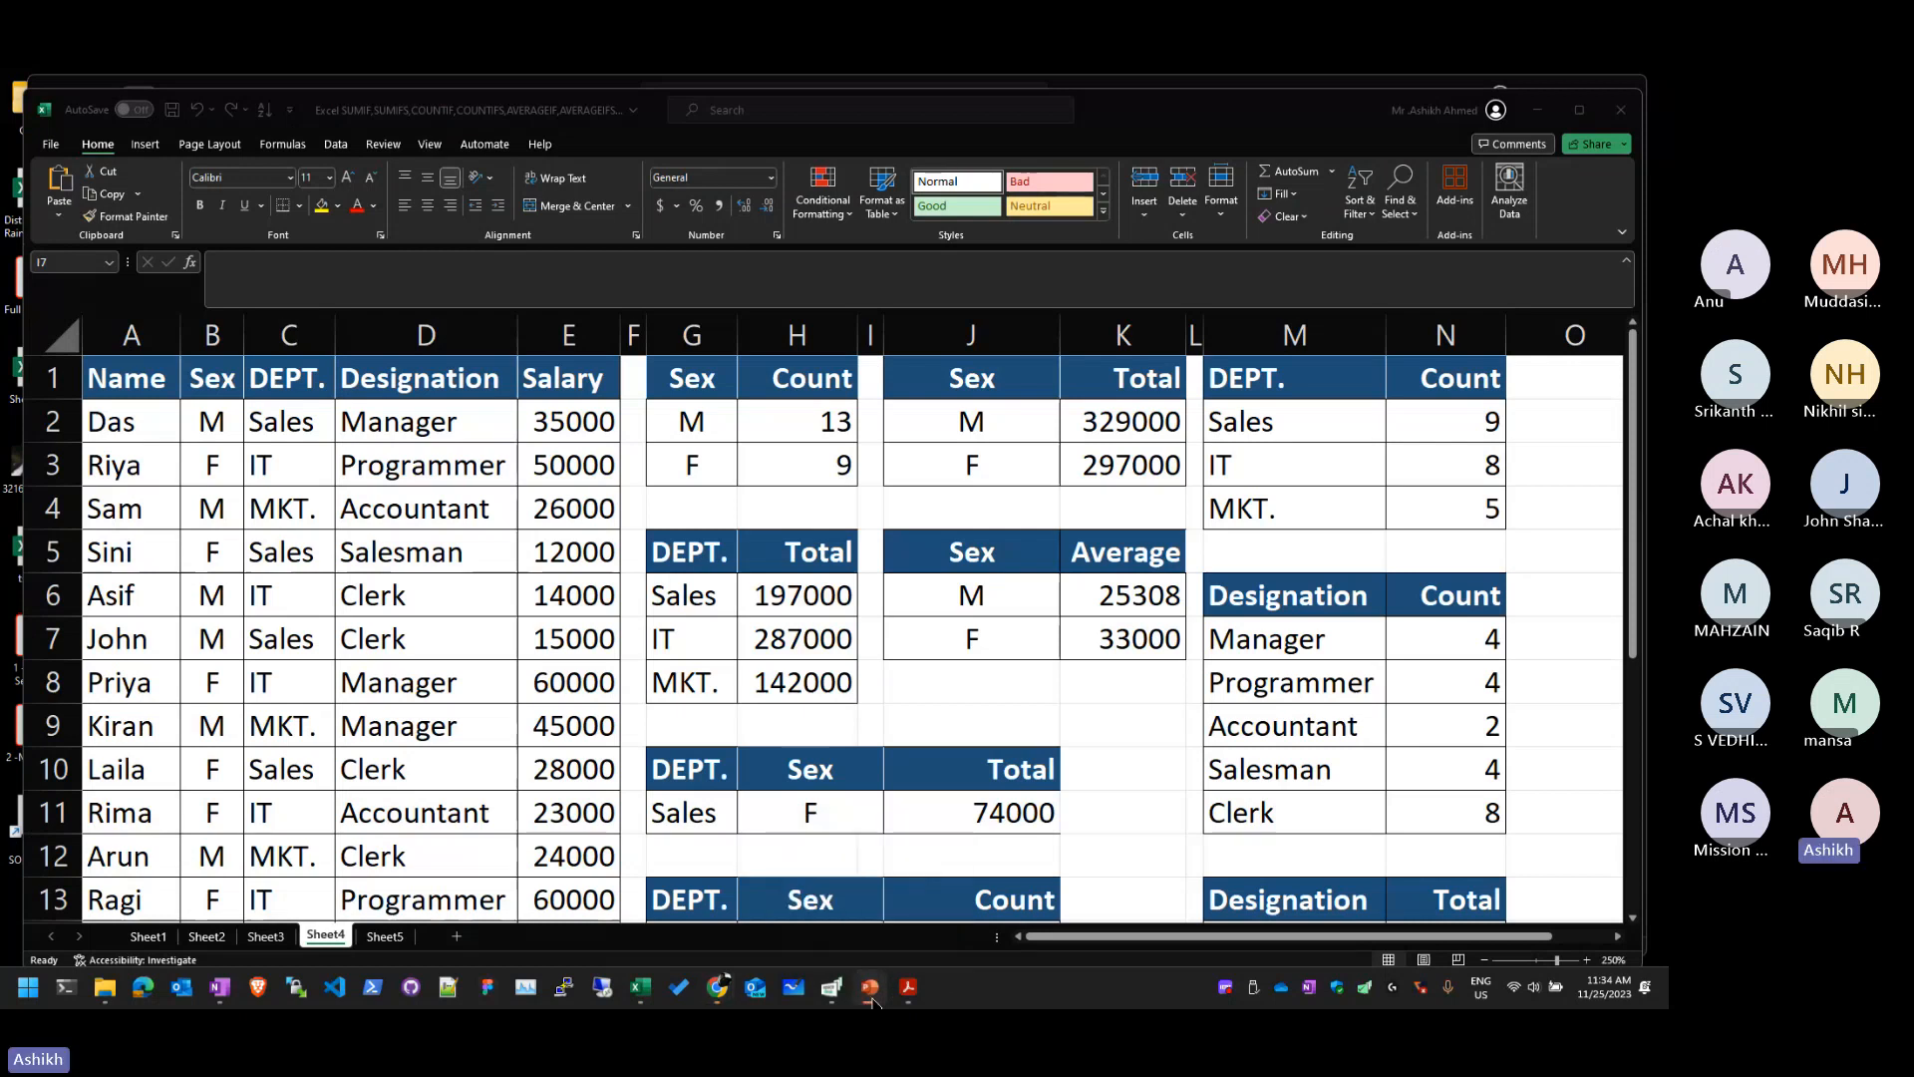
pyautogui.click(665, 583)
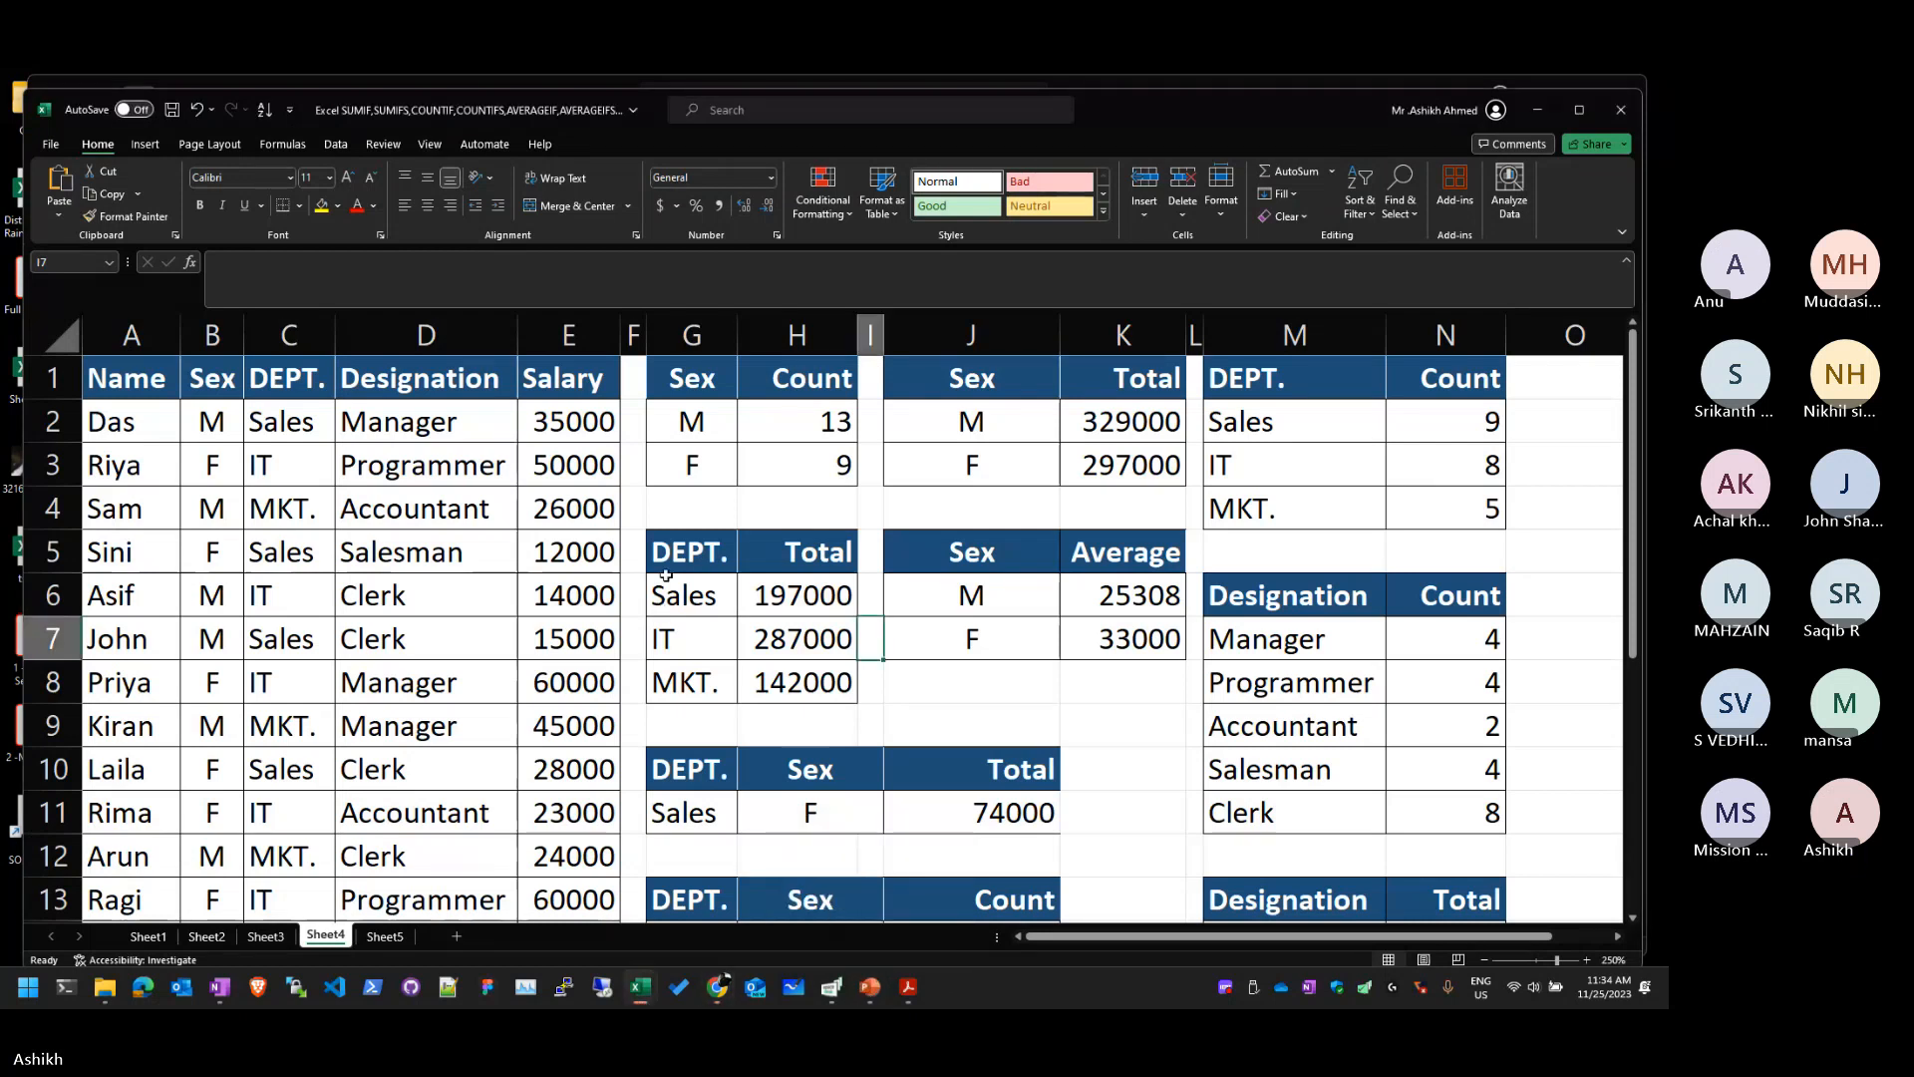
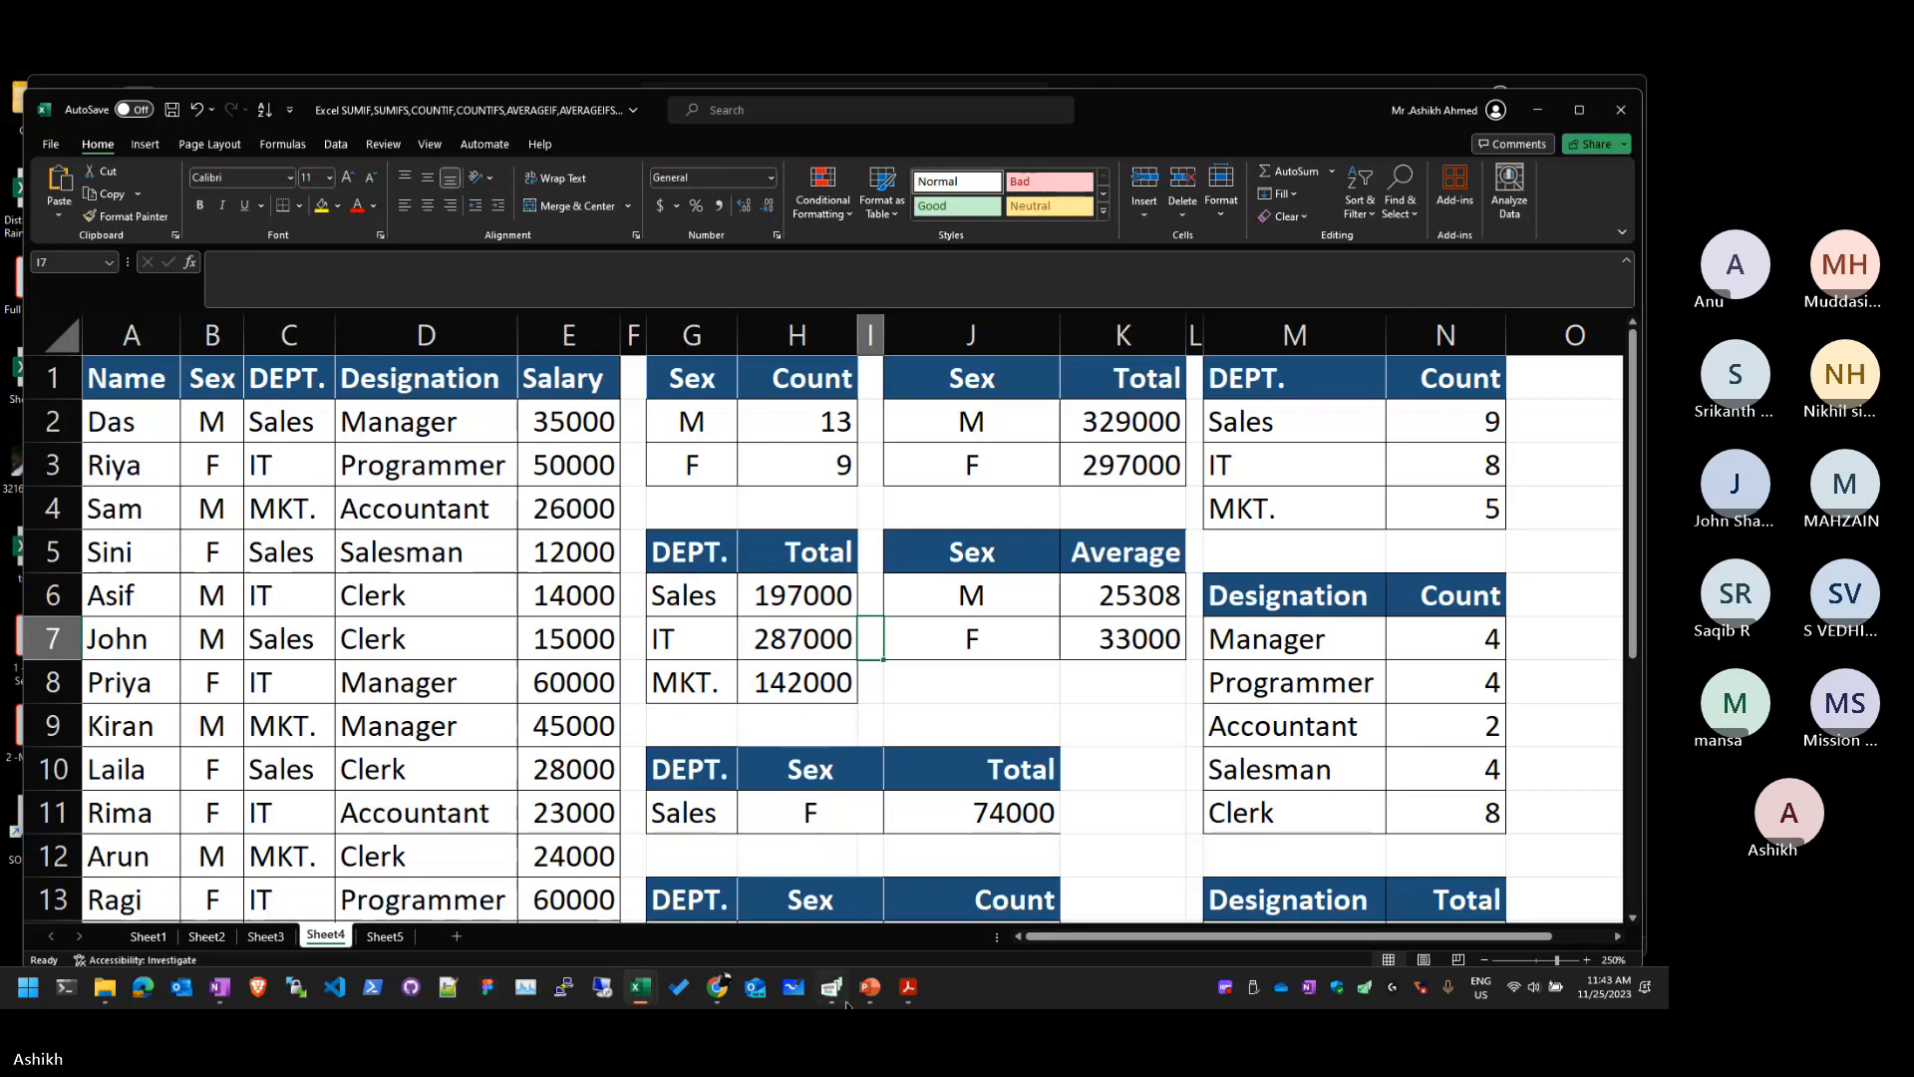
pyautogui.click(905, 988)
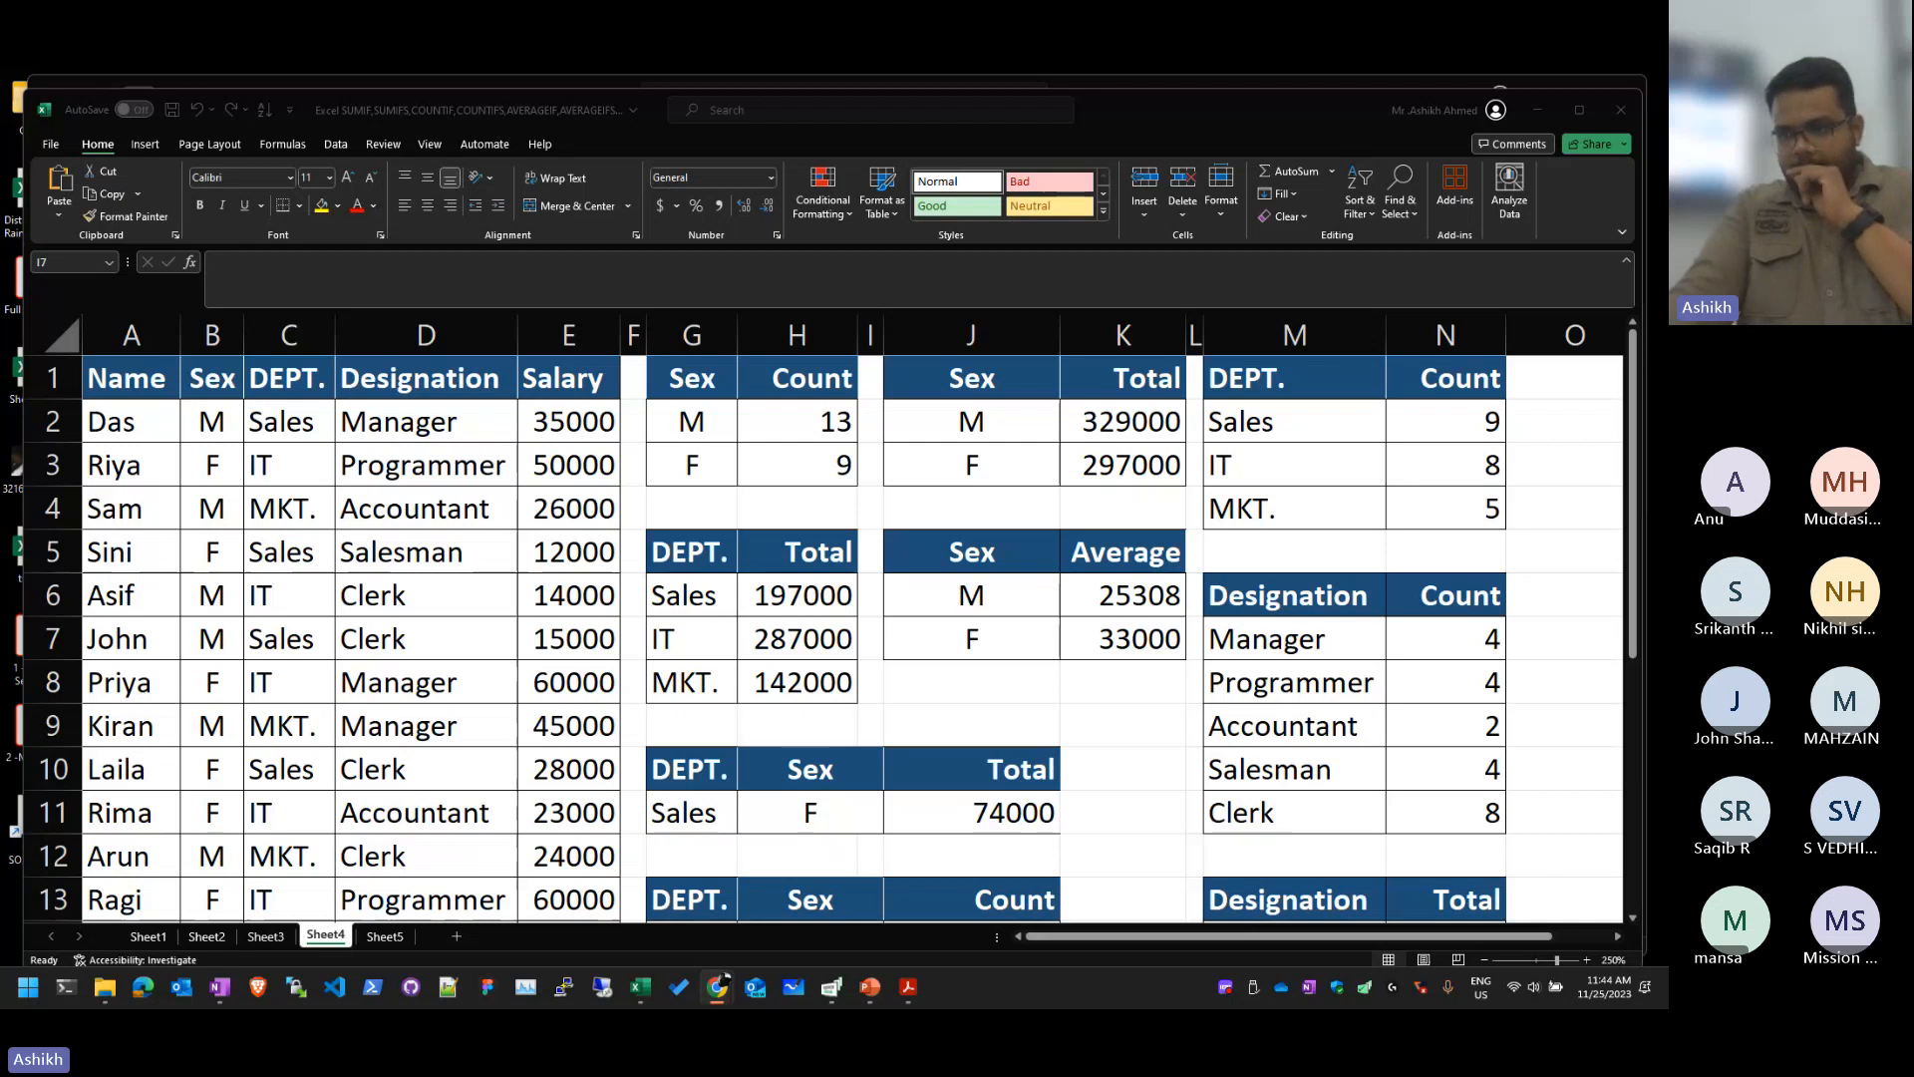
pyautogui.click(731, 548)
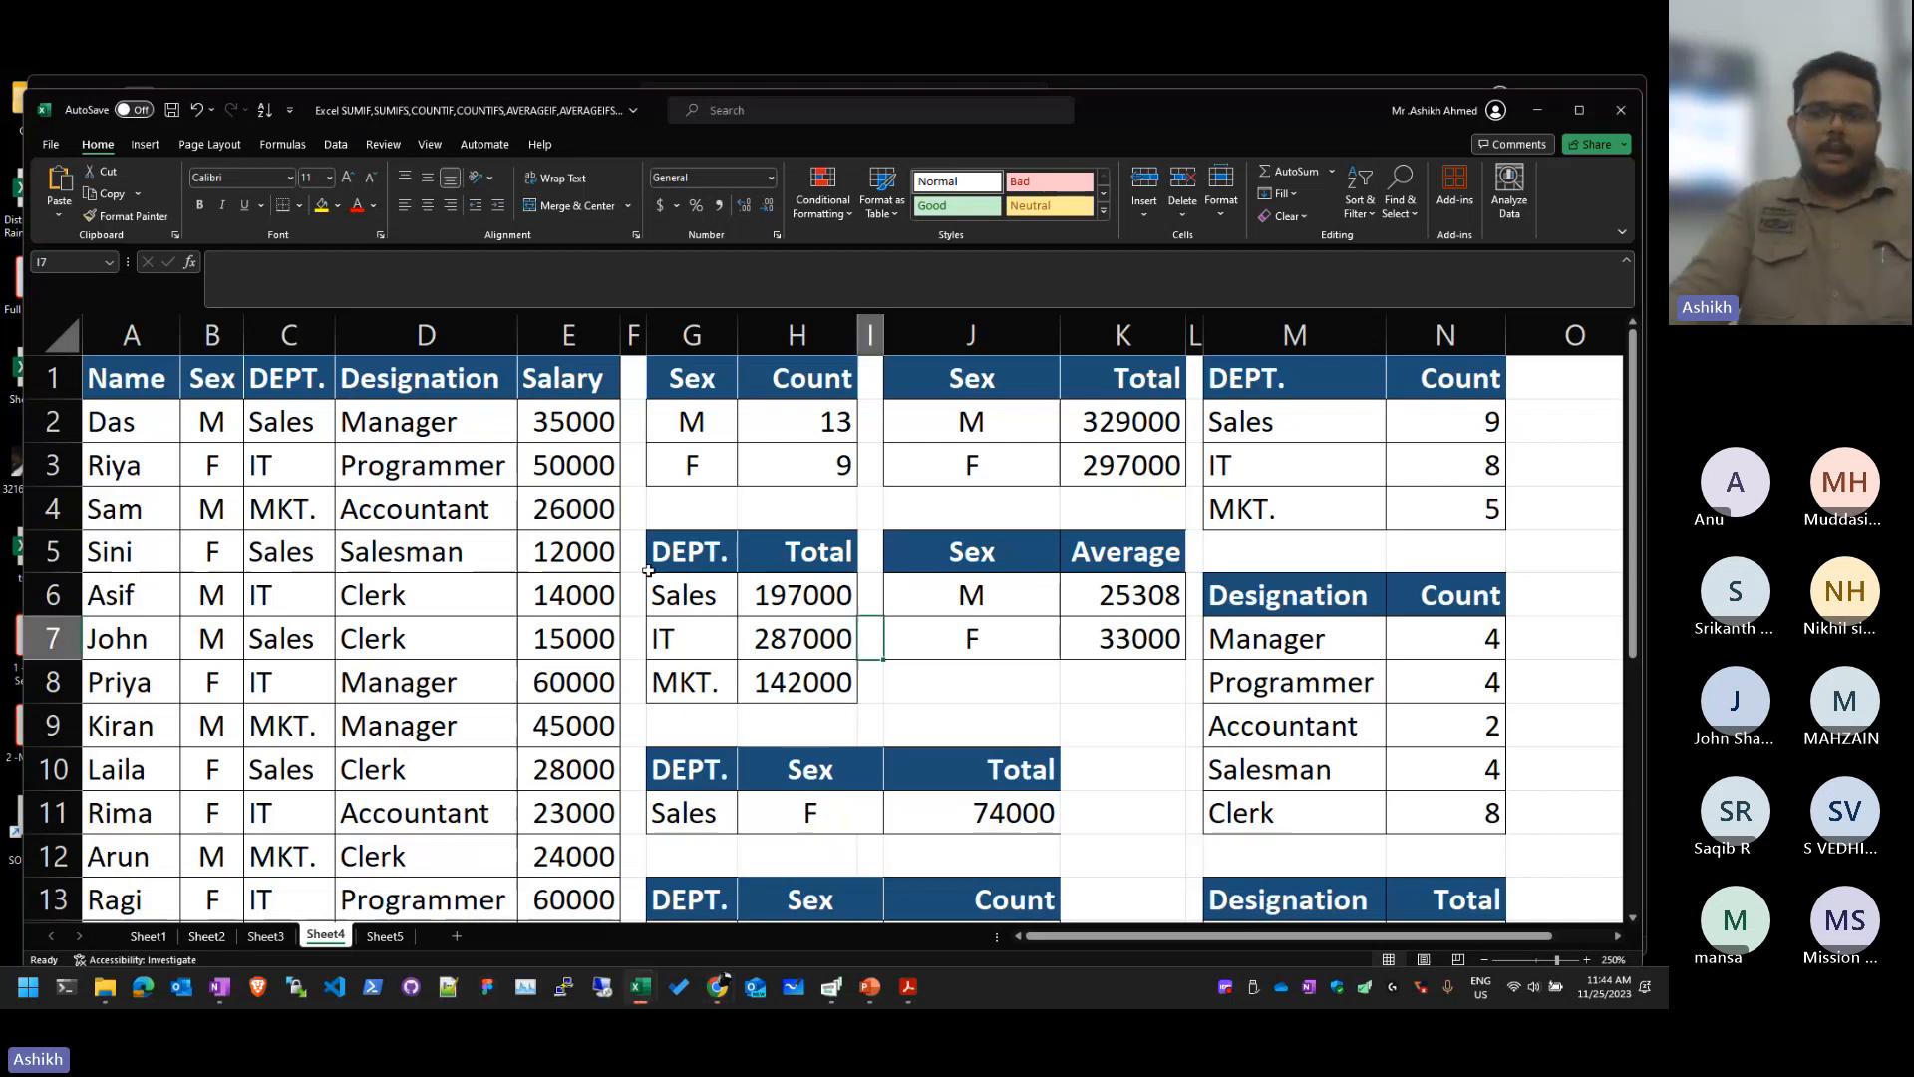
# Step: Minimize the summary workbook, bring up Excel - Date.xlsx with editing enabled, and move its window off the shared screen
pyautogui.click(1545, 115)
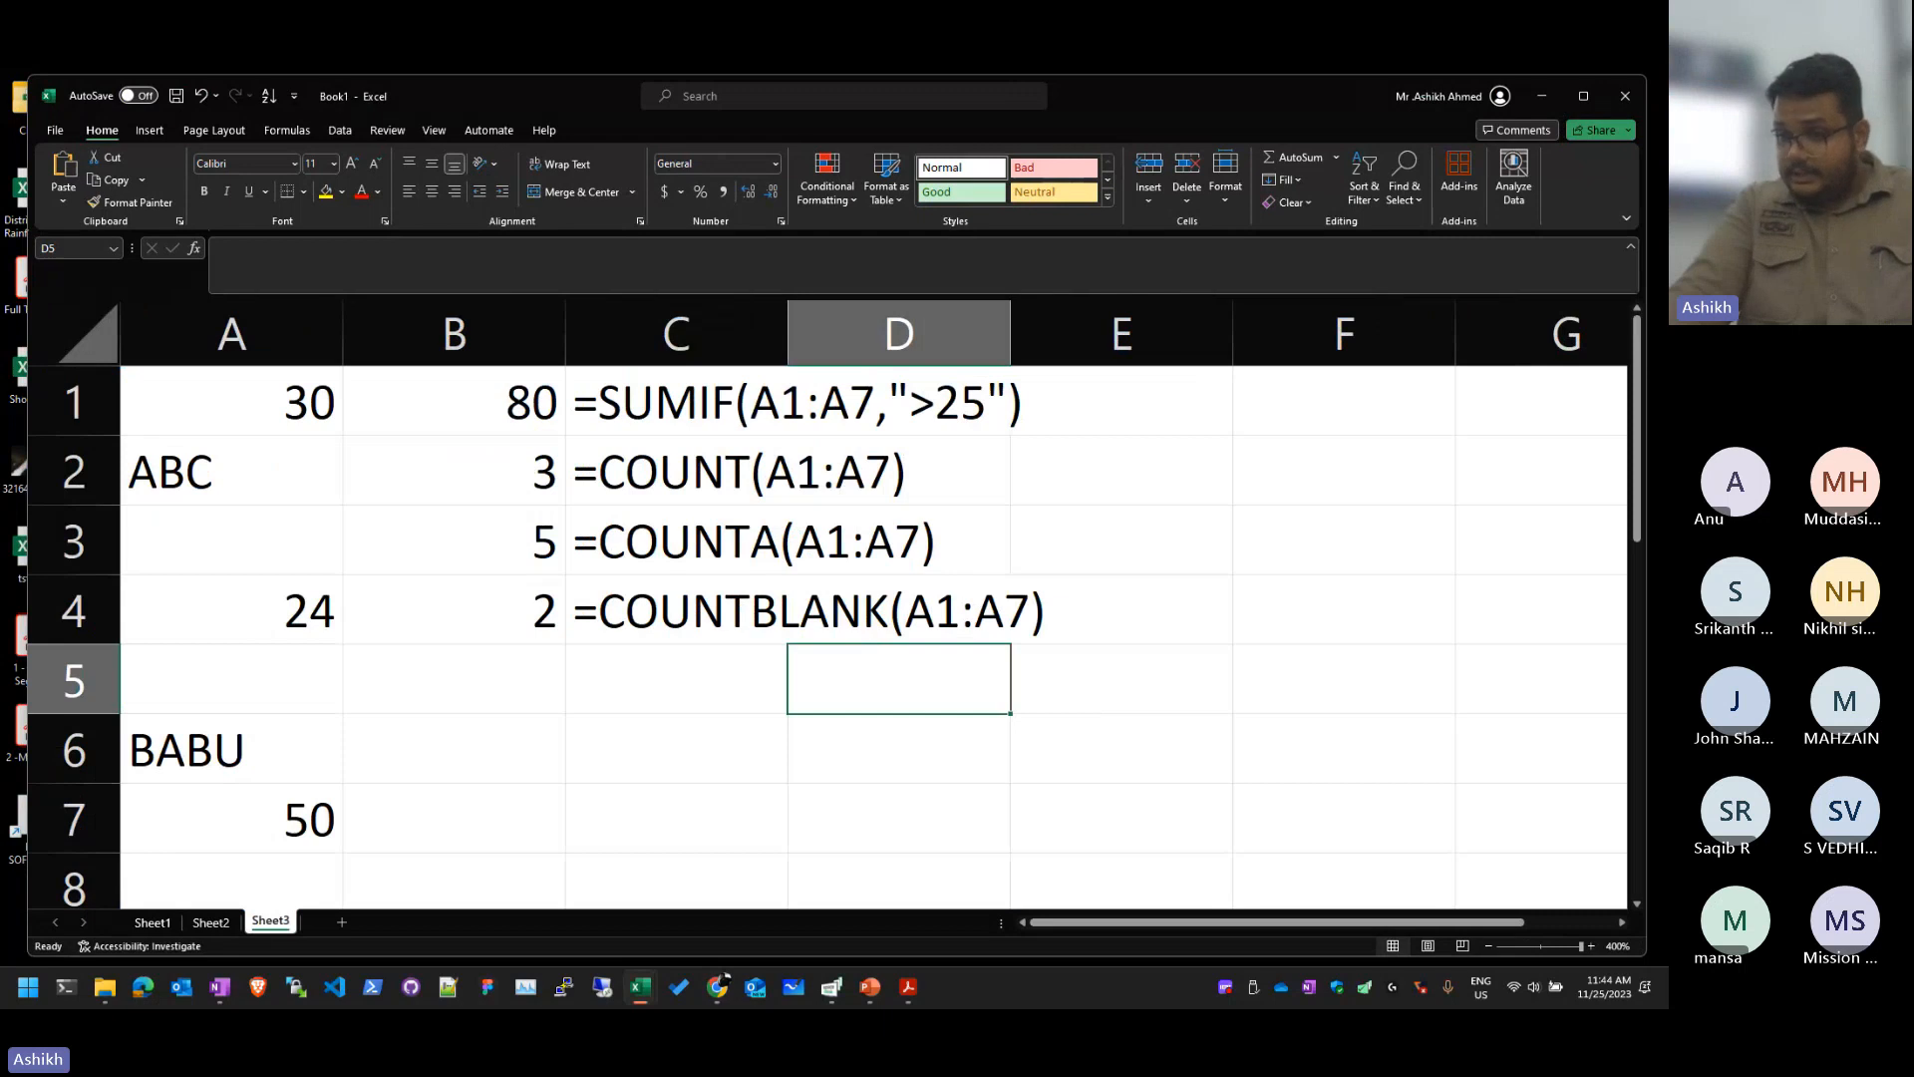
pyautogui.hotkey('alt', 'Tab')
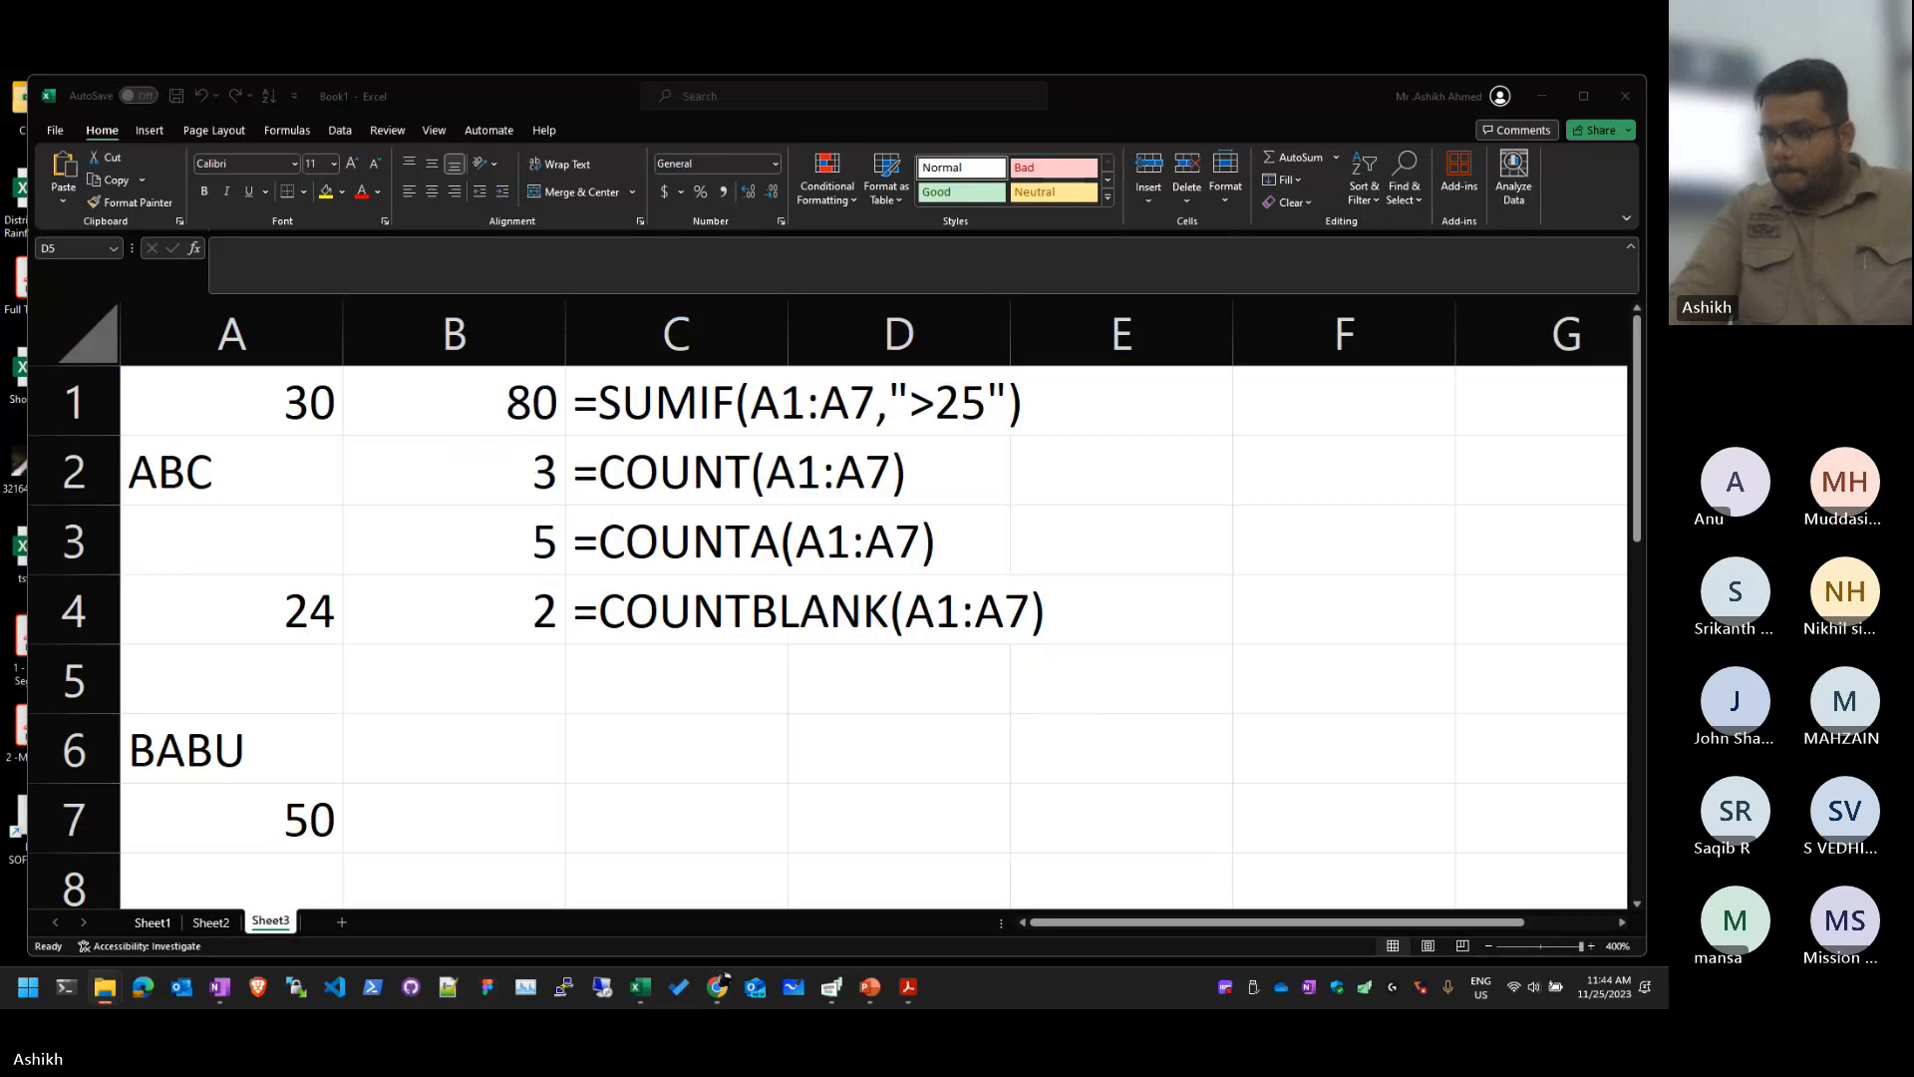
pyautogui.hotkey('alt', 'Tab')
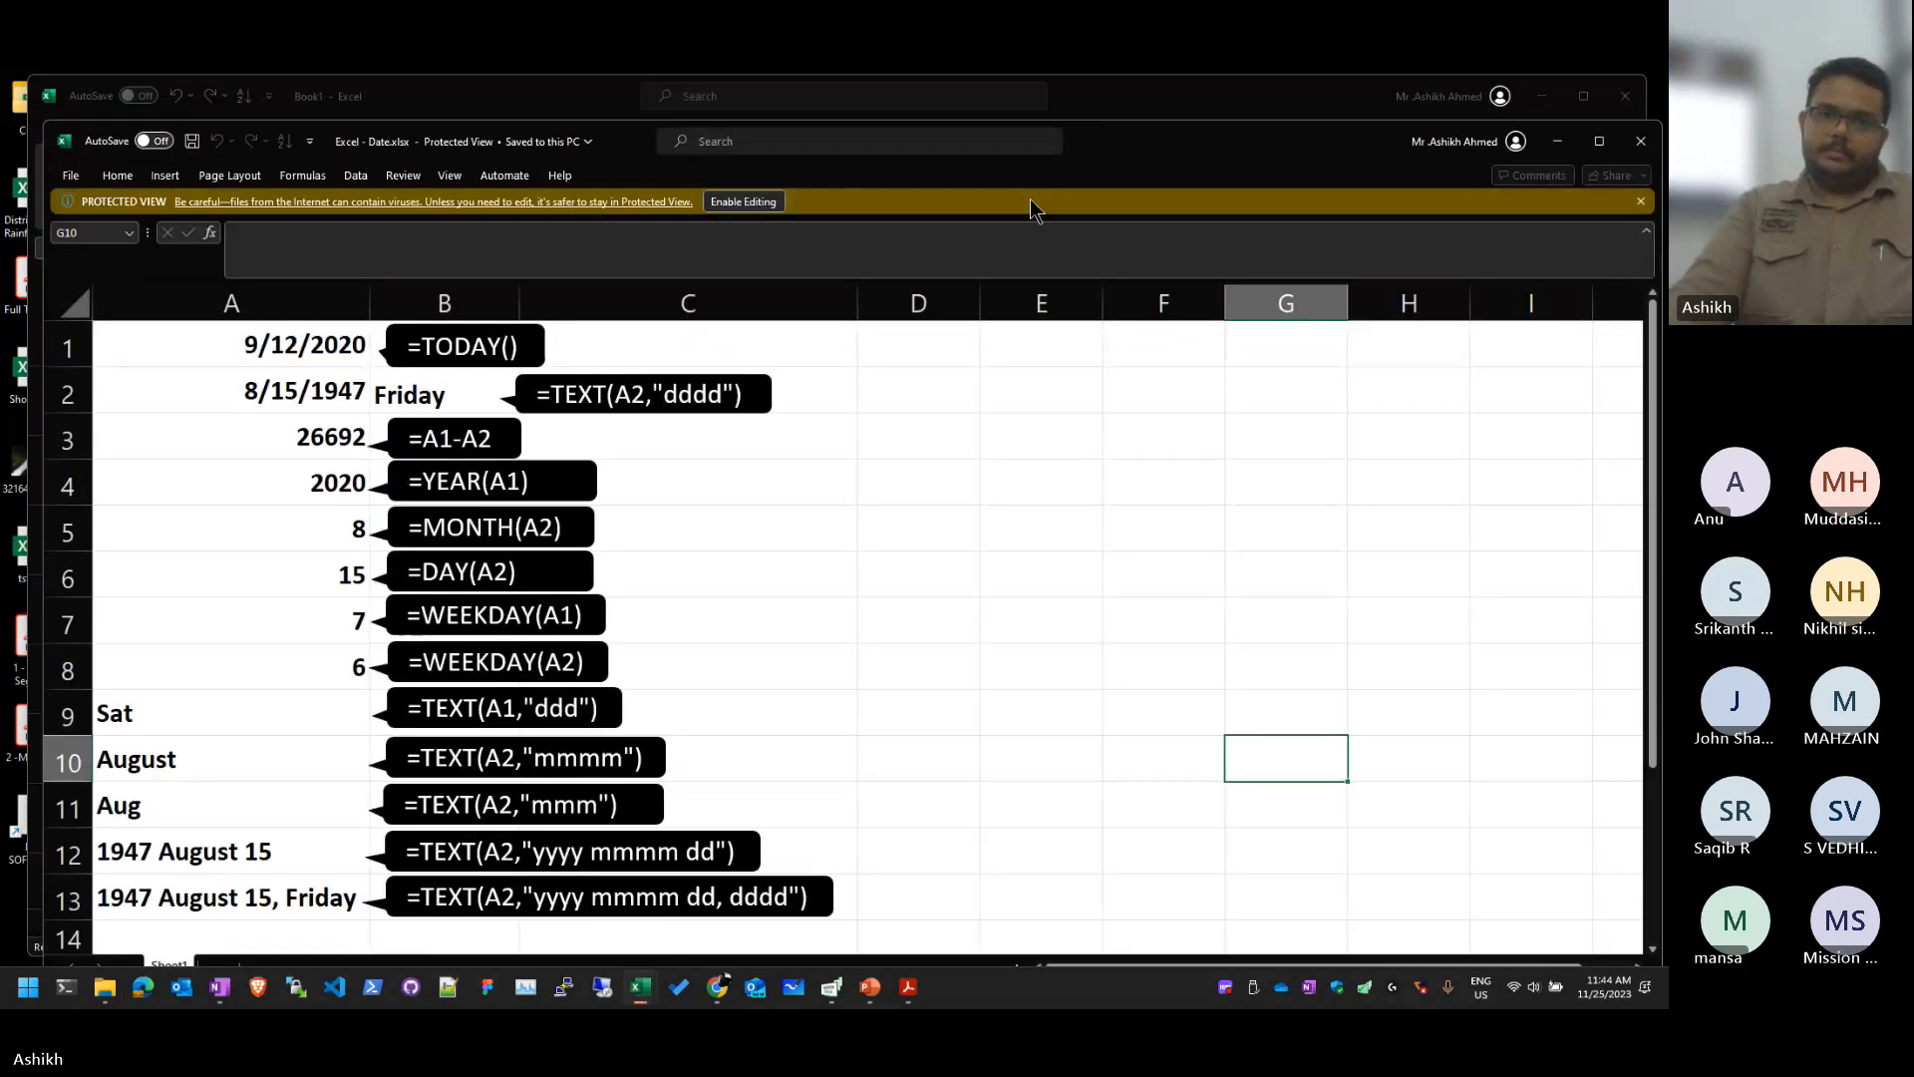
pyautogui.click(769, 202)
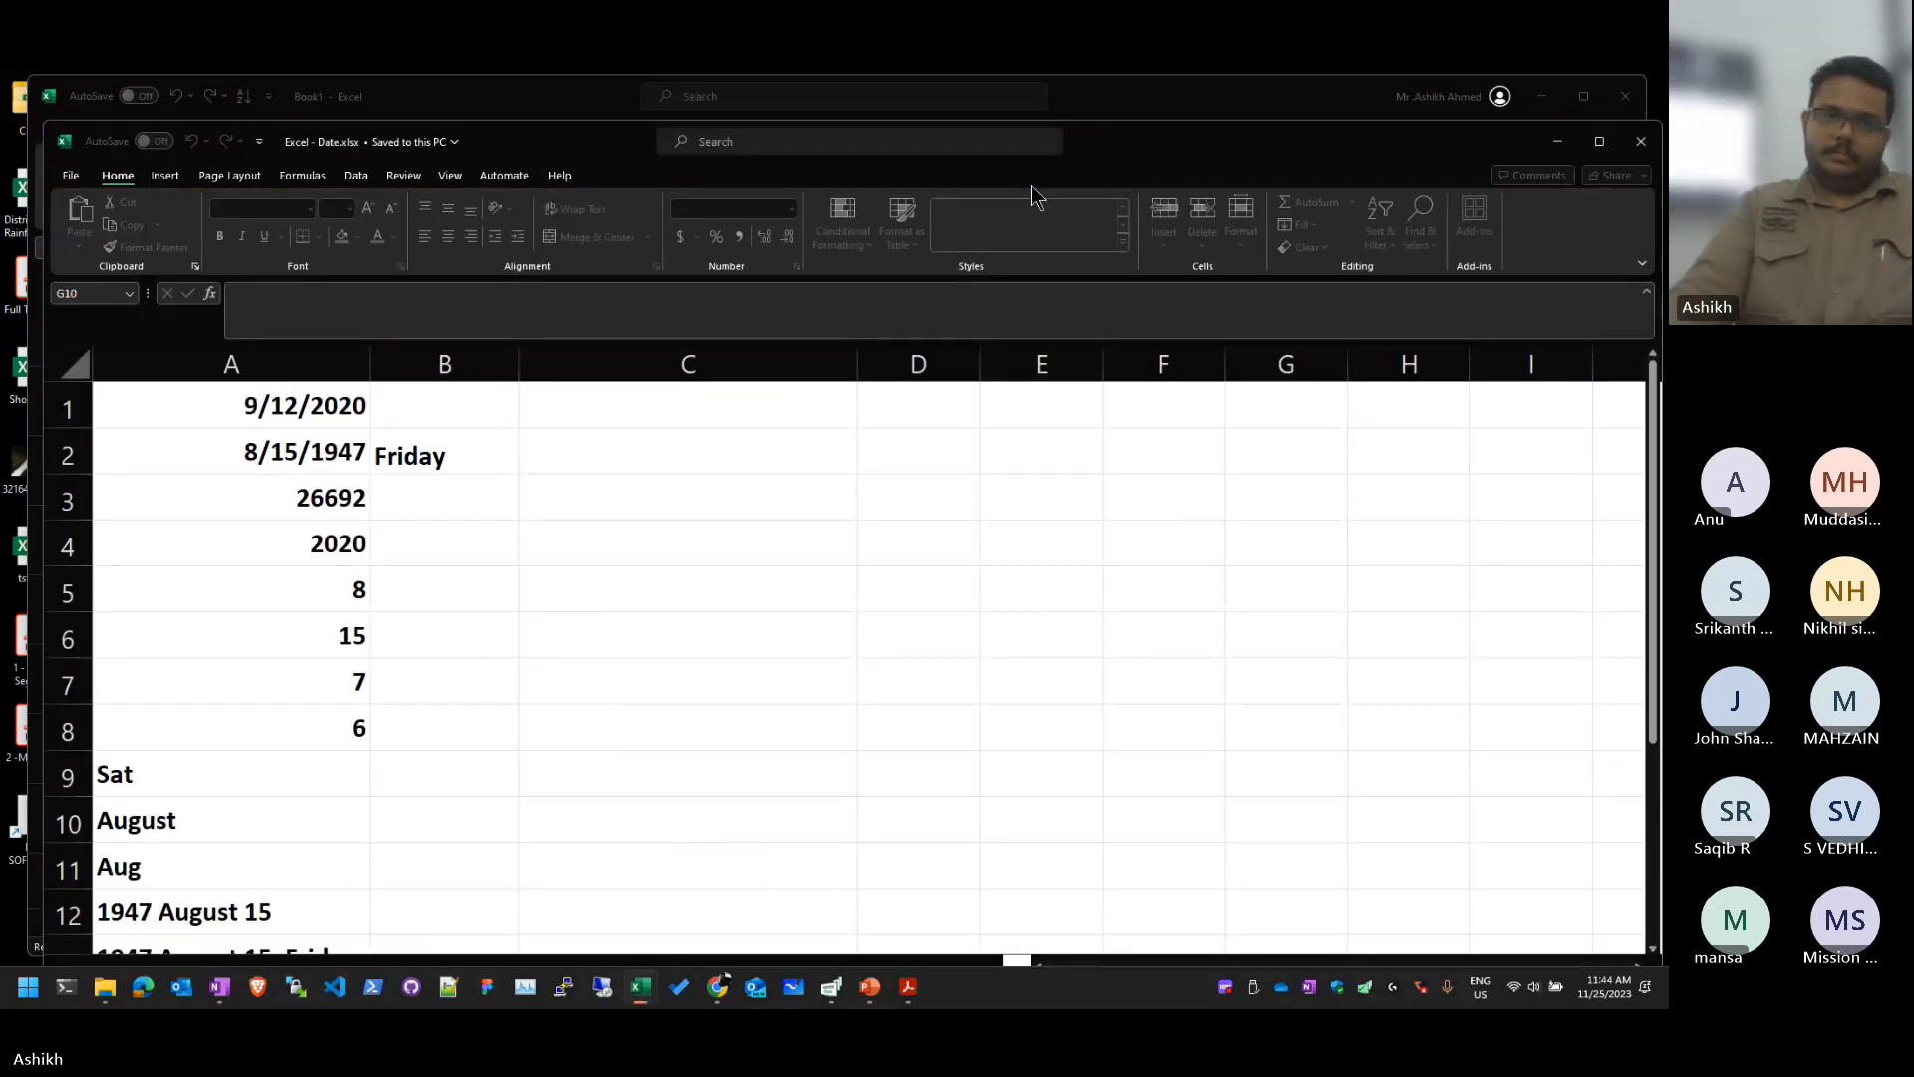
pyautogui.moveTo(1112, 155); pyautogui.dragTo(1665, 167)
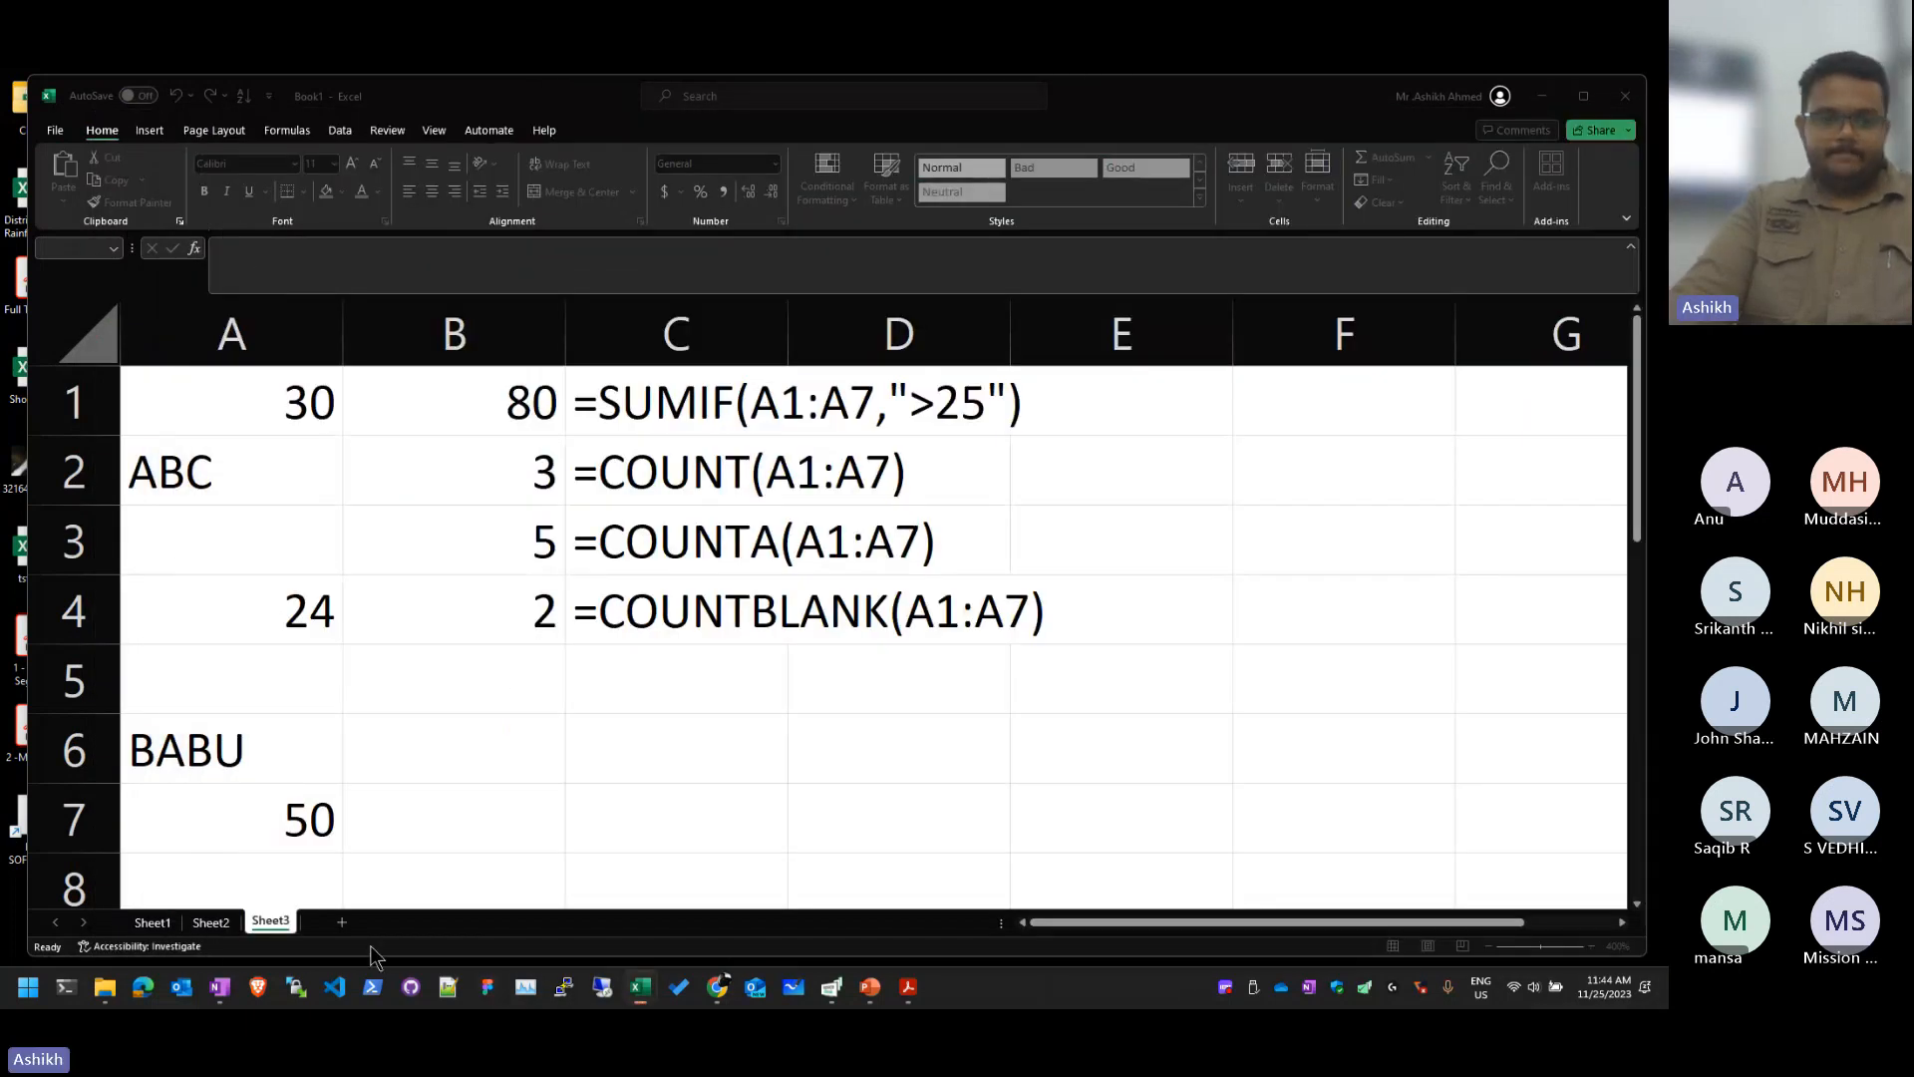
# Step: Add a new blank worksheet after Sheet3 in Book1
pyautogui.click(343, 911)
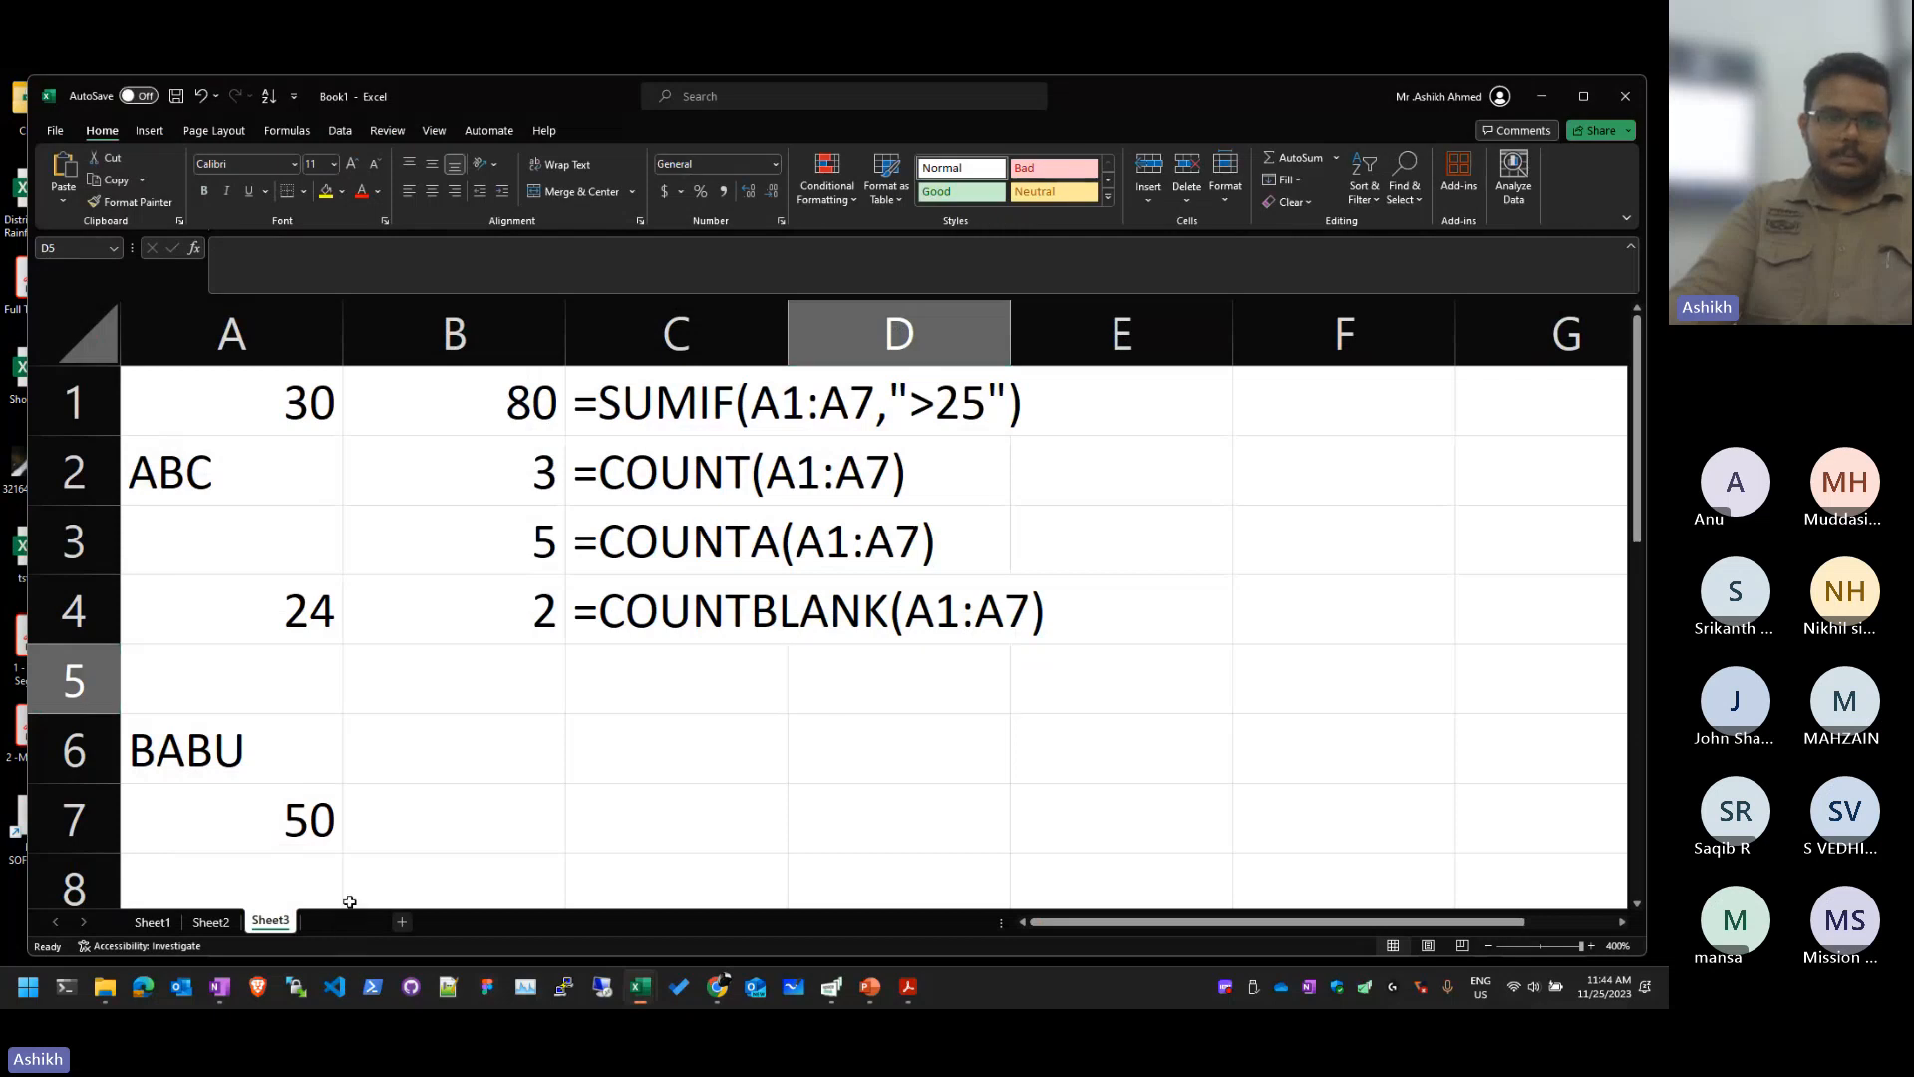
pyautogui.click(214, 400)
pyautogui.scroll(20, 129, 367)
pyautogui.click(382, 396)
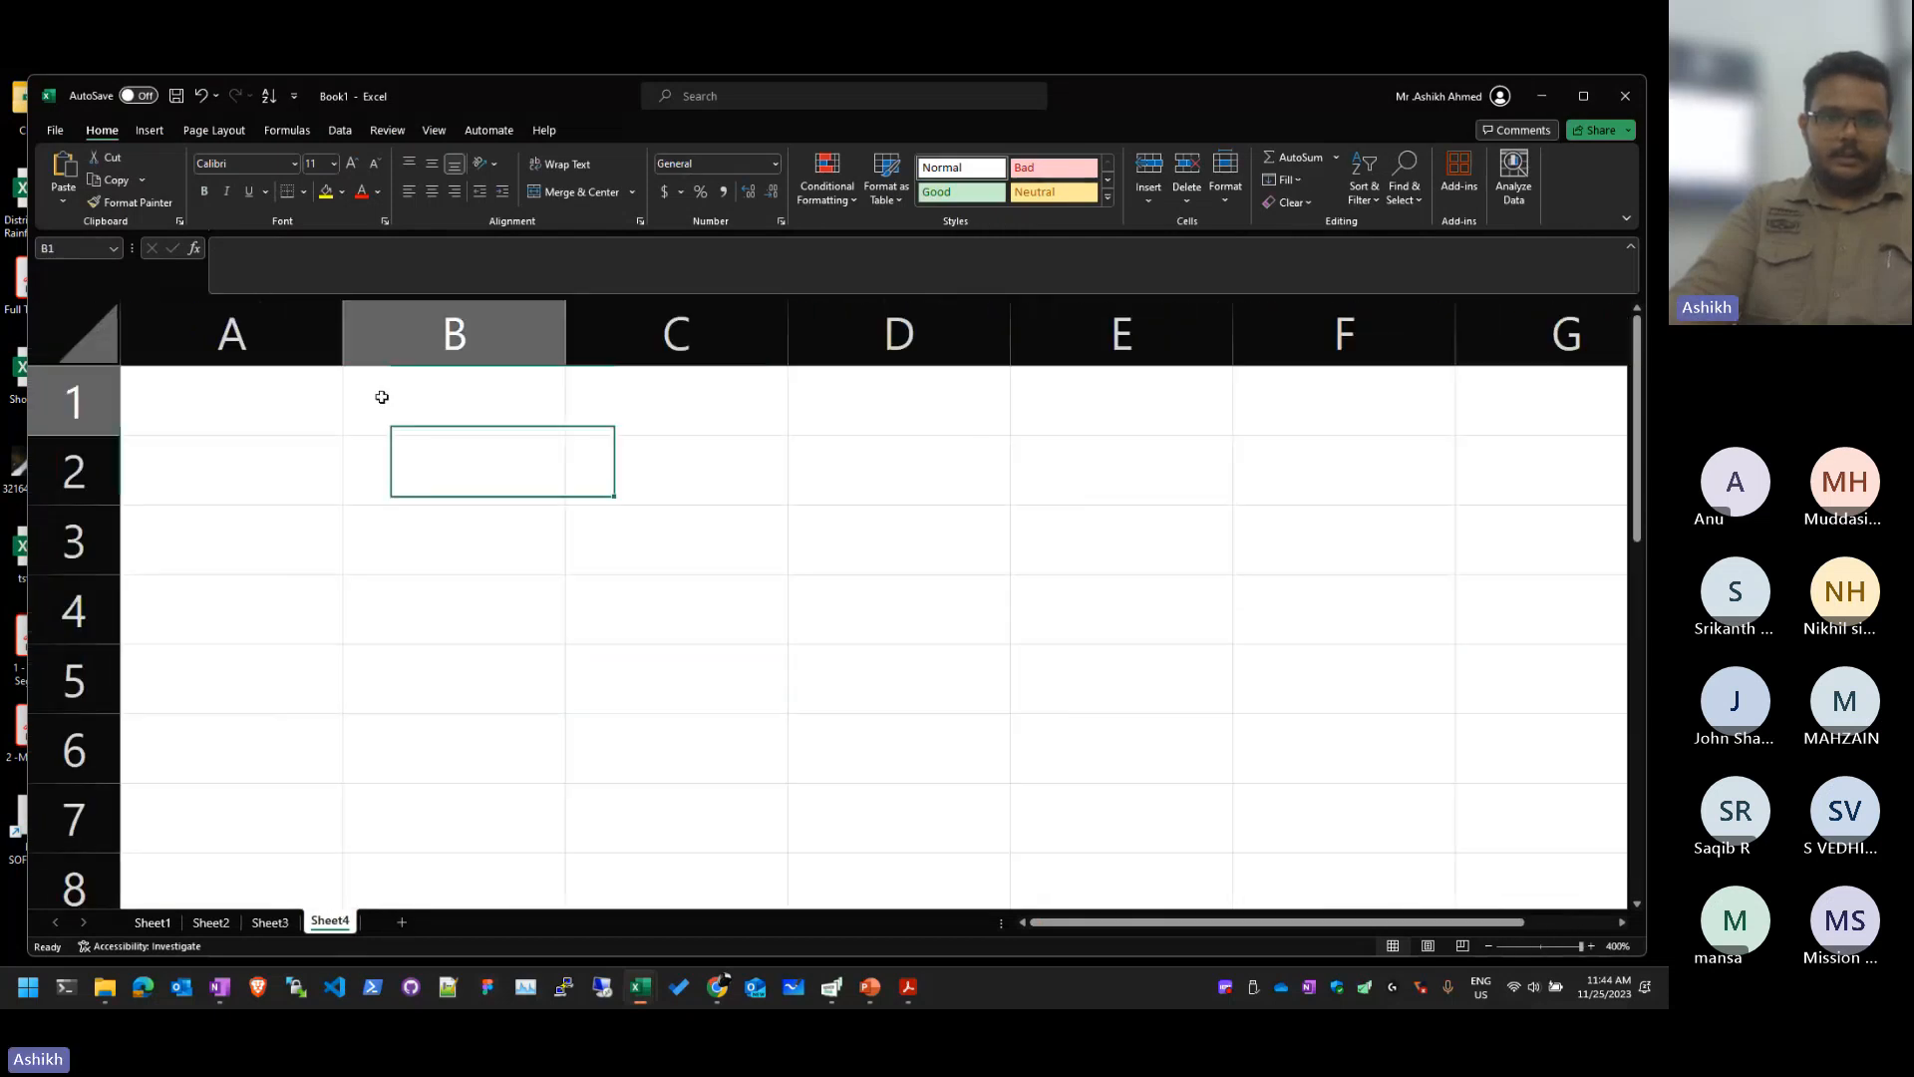
# Step: Enter the formula =TODAY() in cell A1 of the new sheet
pyautogui.click(303, 410)
pyautogui.doubleClick(303, 414)
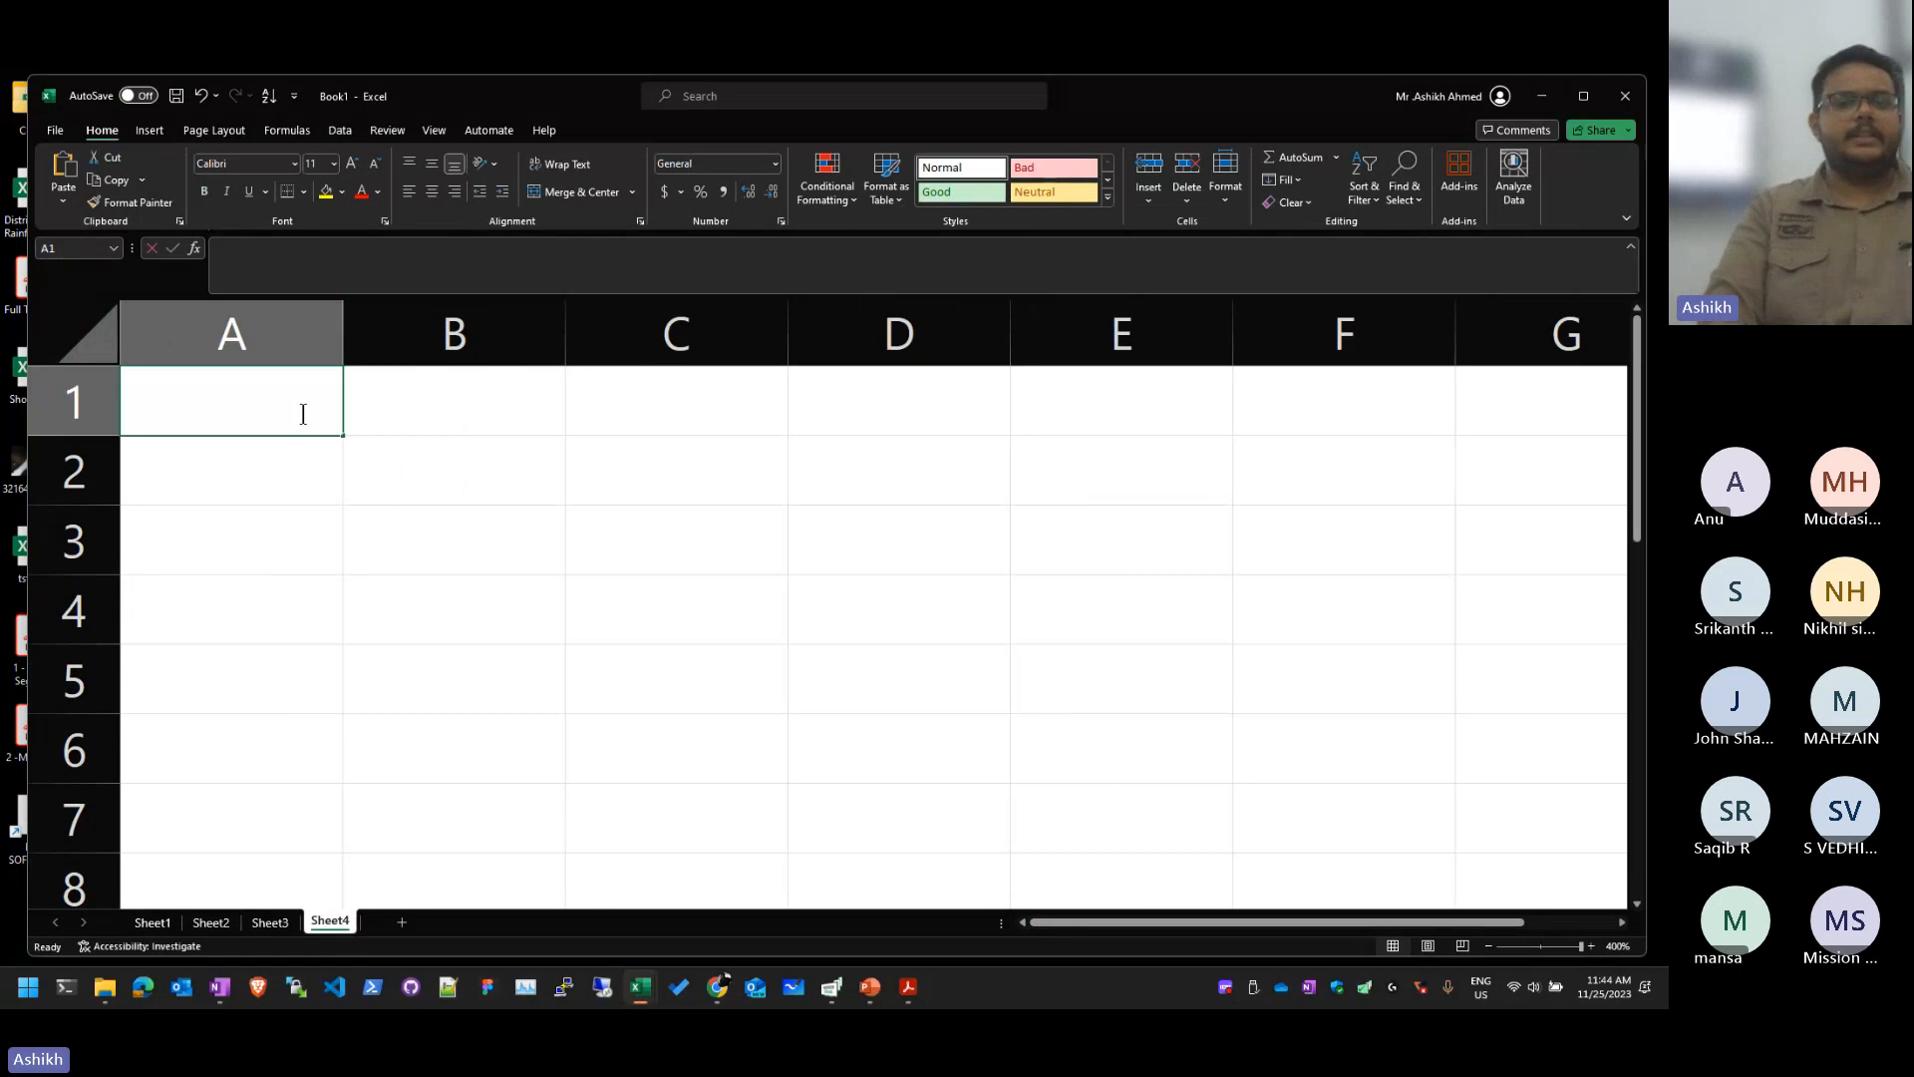
pyautogui.write('=TODAY(0')
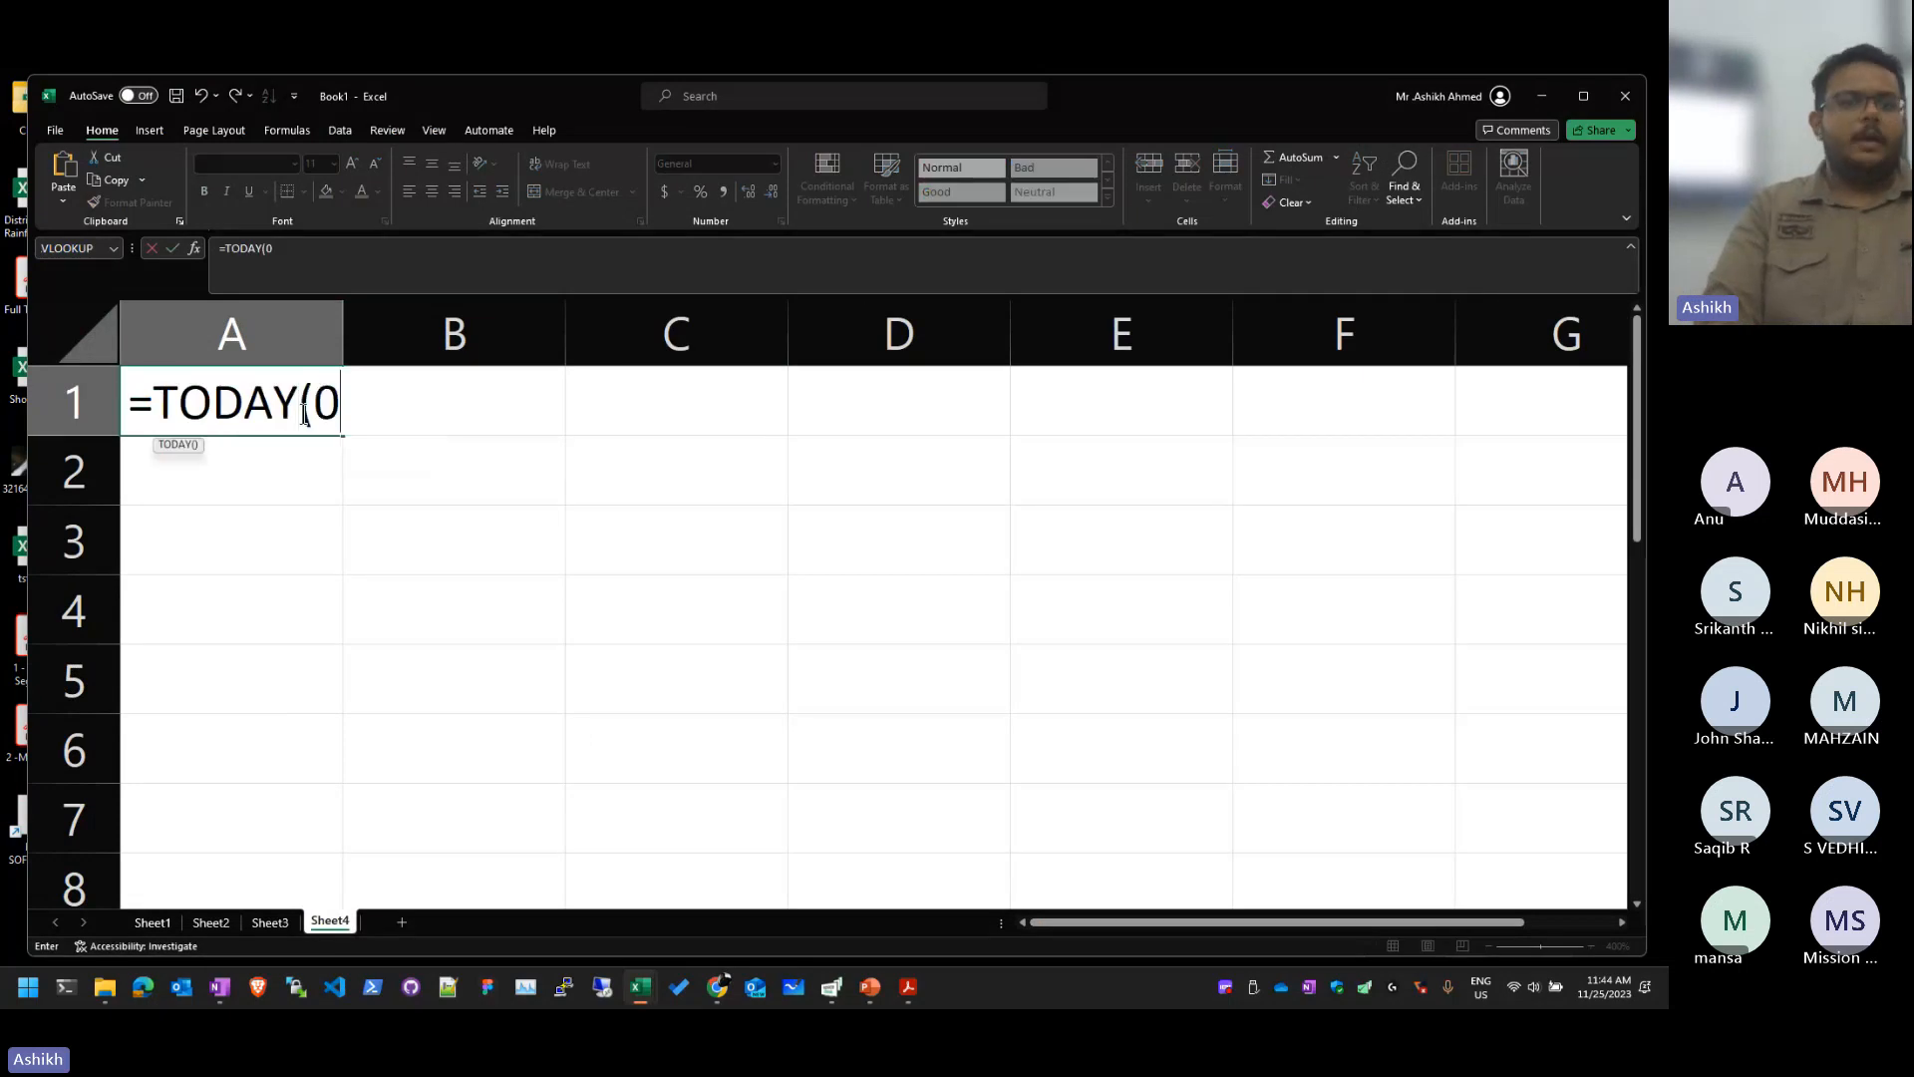
pyautogui.press('BackSpace')
pyautogui.write(')')
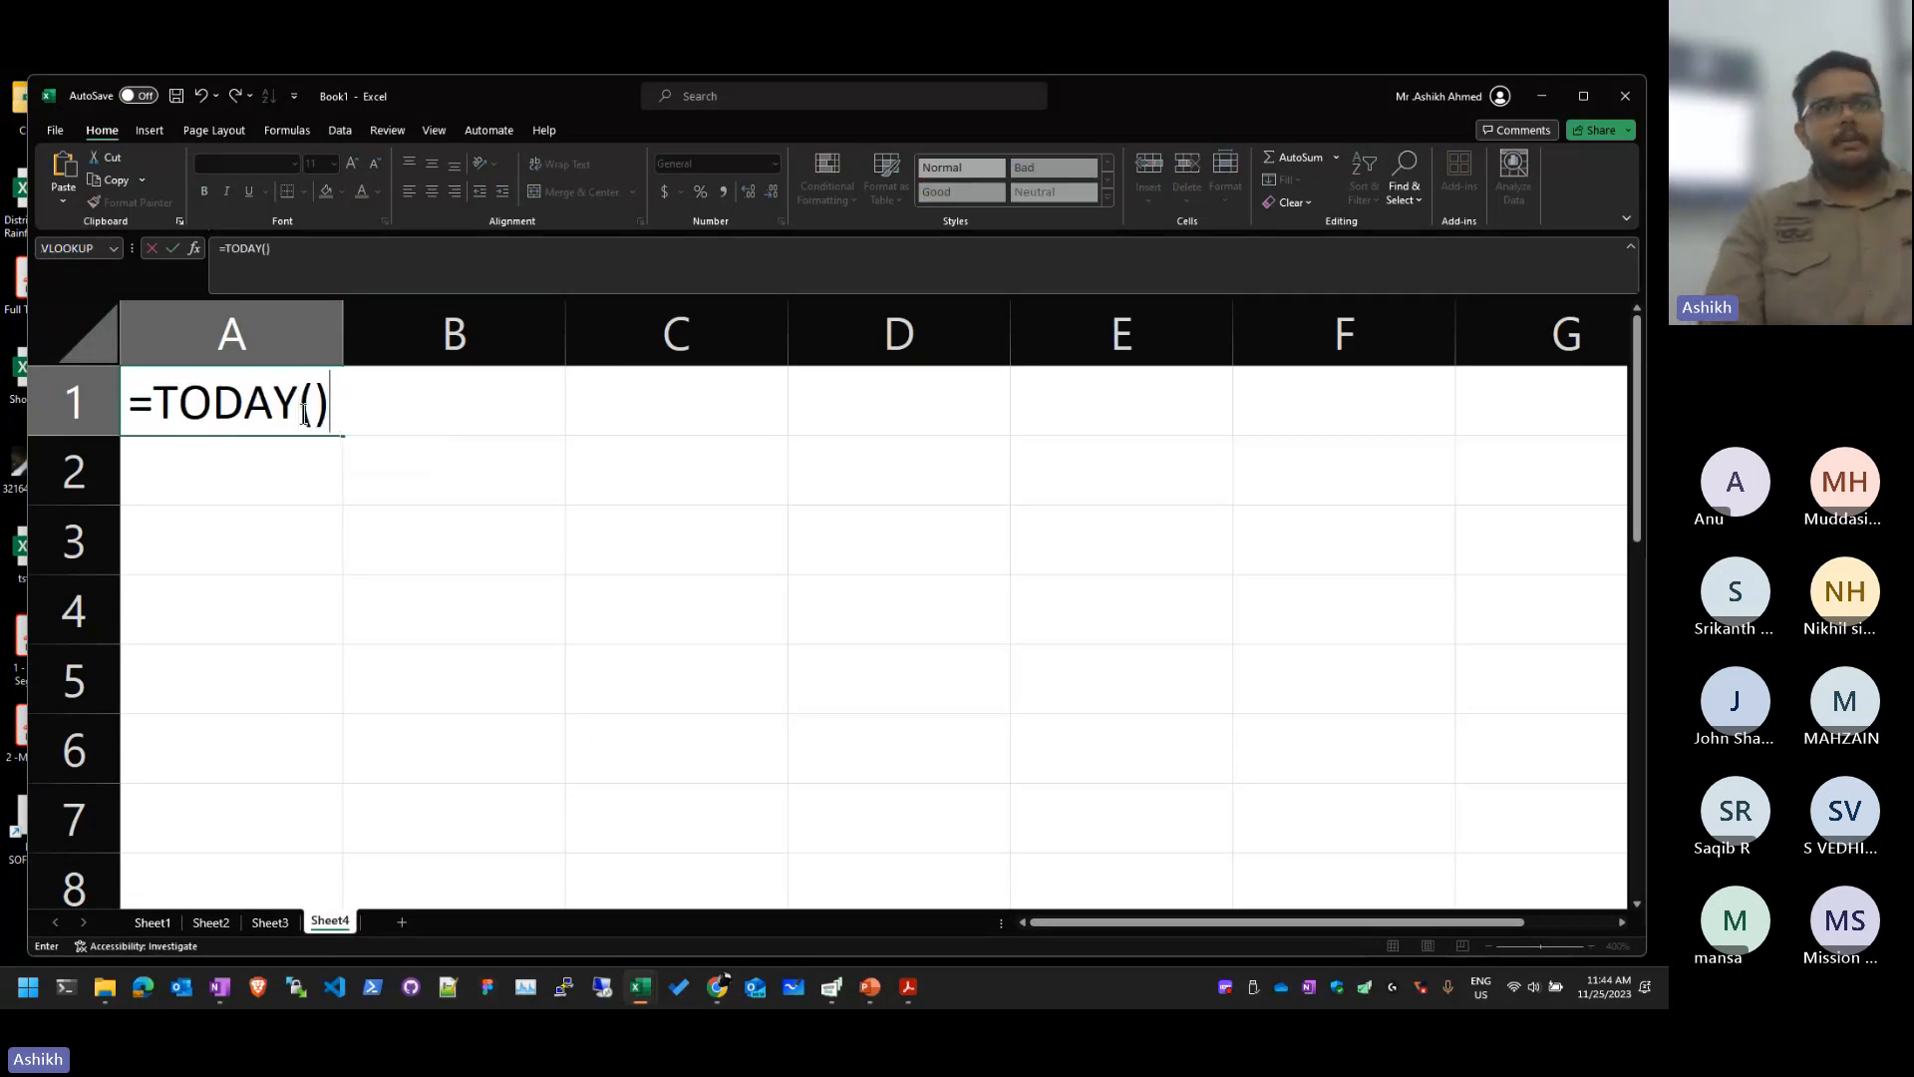
pyautogui.press('Return')
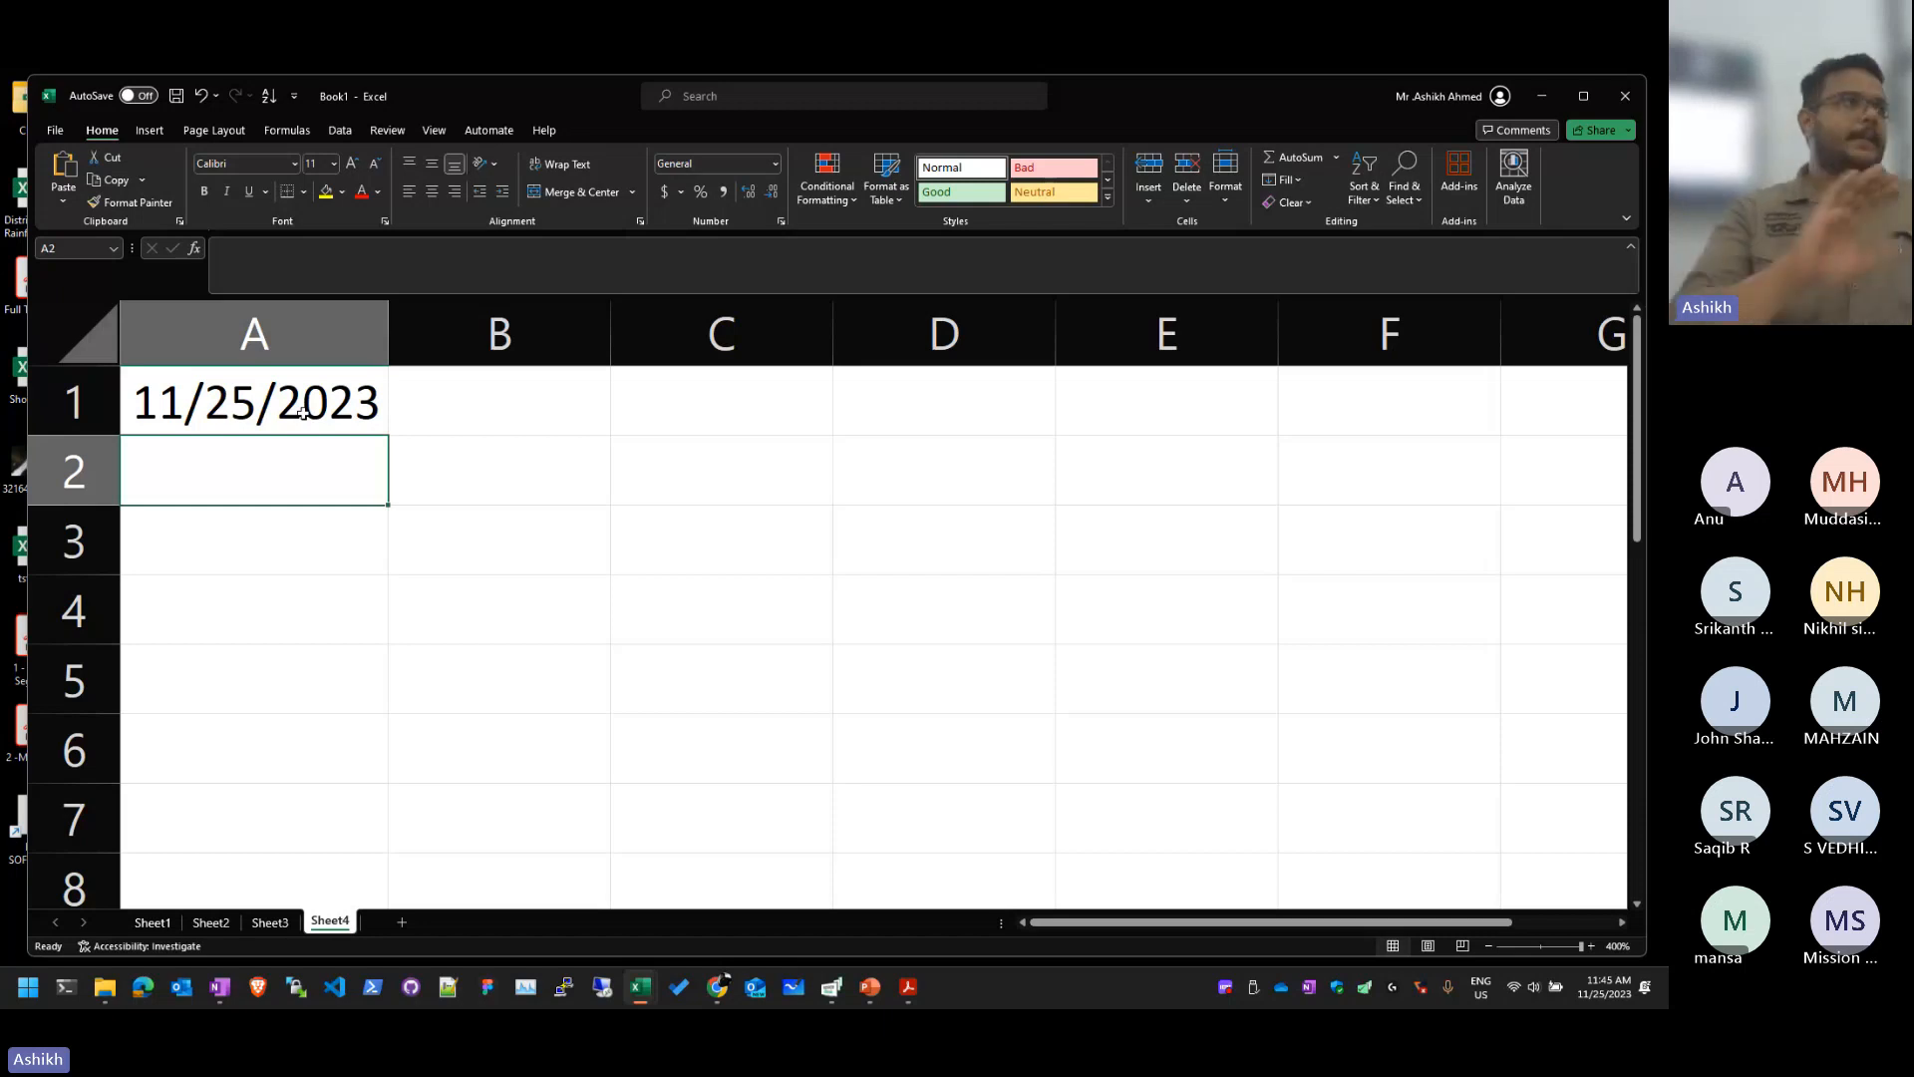
# Step: Enter =TEXT(A1,"dd/mm/yyyy") in cell D1 to show the date from A1 in day-first format
pyautogui.press('Right')
pyautogui.press('Right')
pyautogui.press('Right')
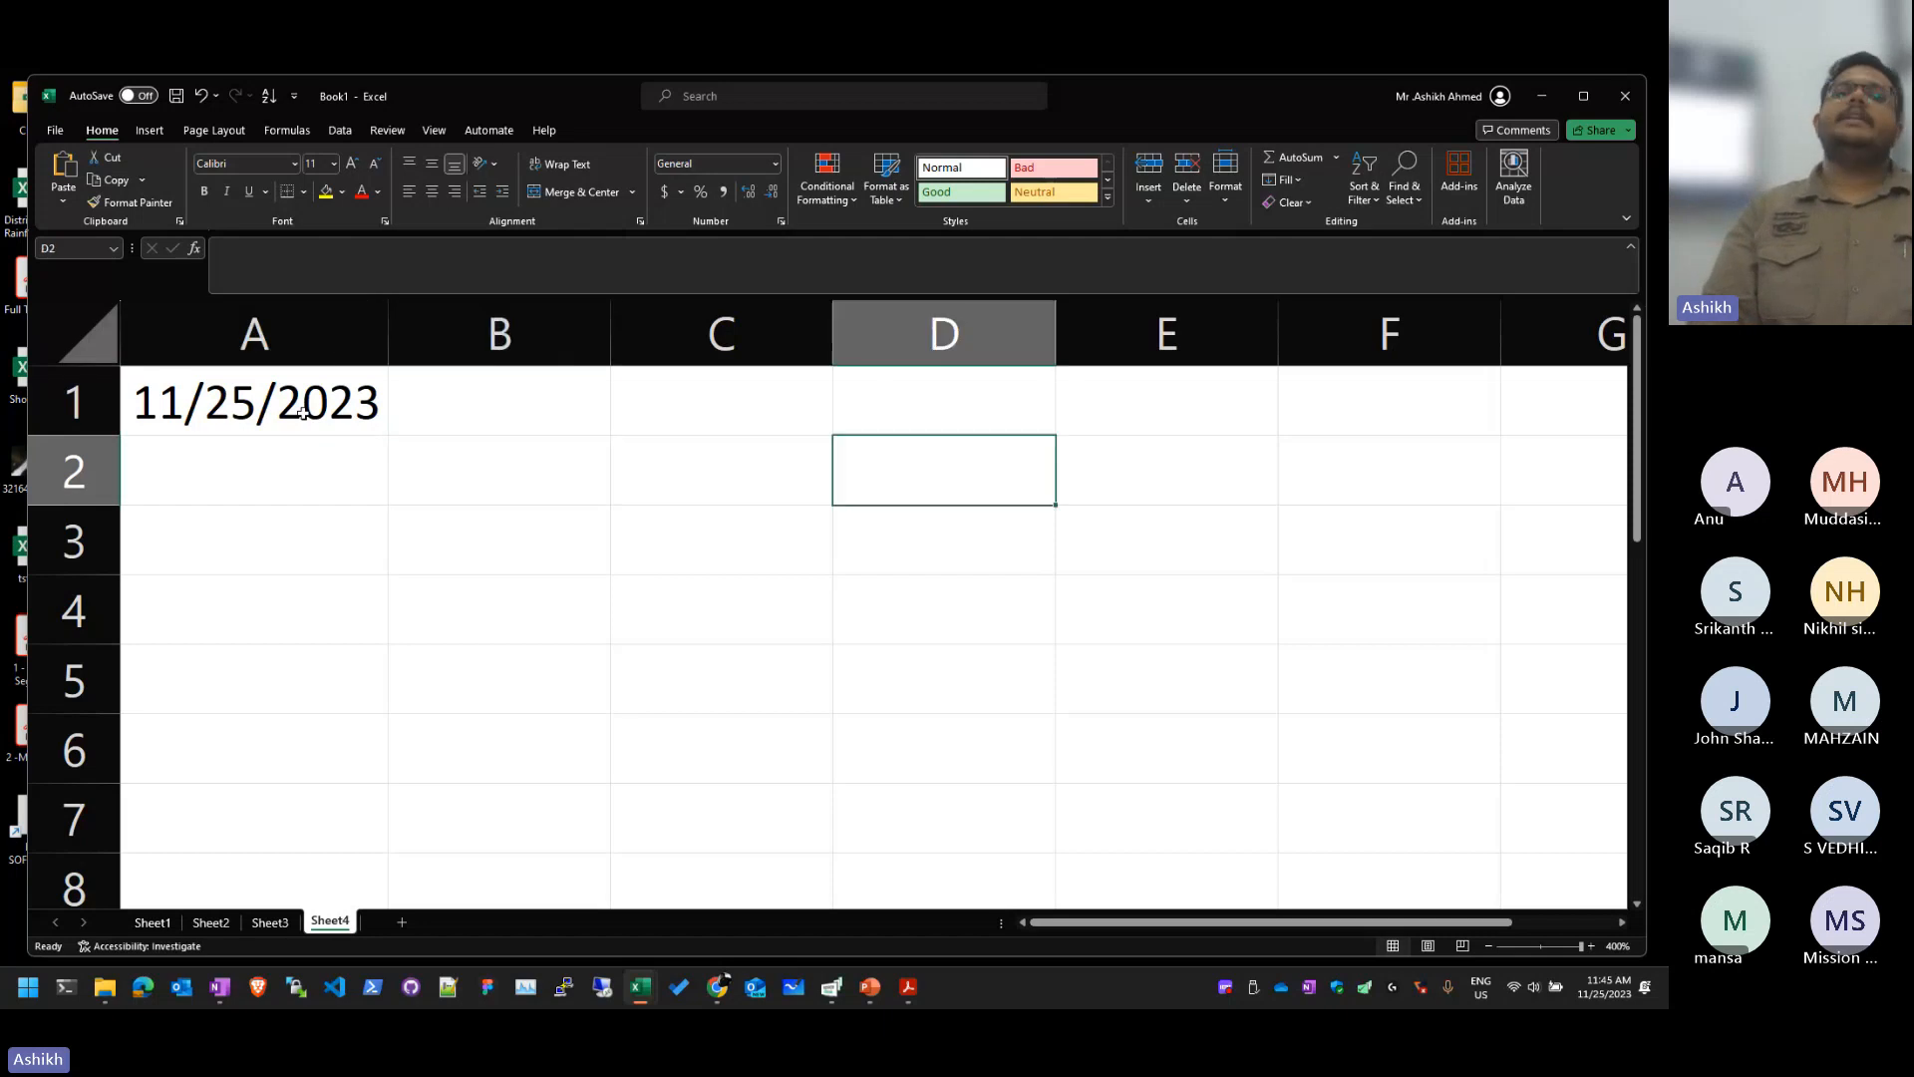
pyautogui.press('Up')
pyautogui.write('=')
pyautogui.press('Left')
pyautogui.press('Left')
pyautogui.press('Left')
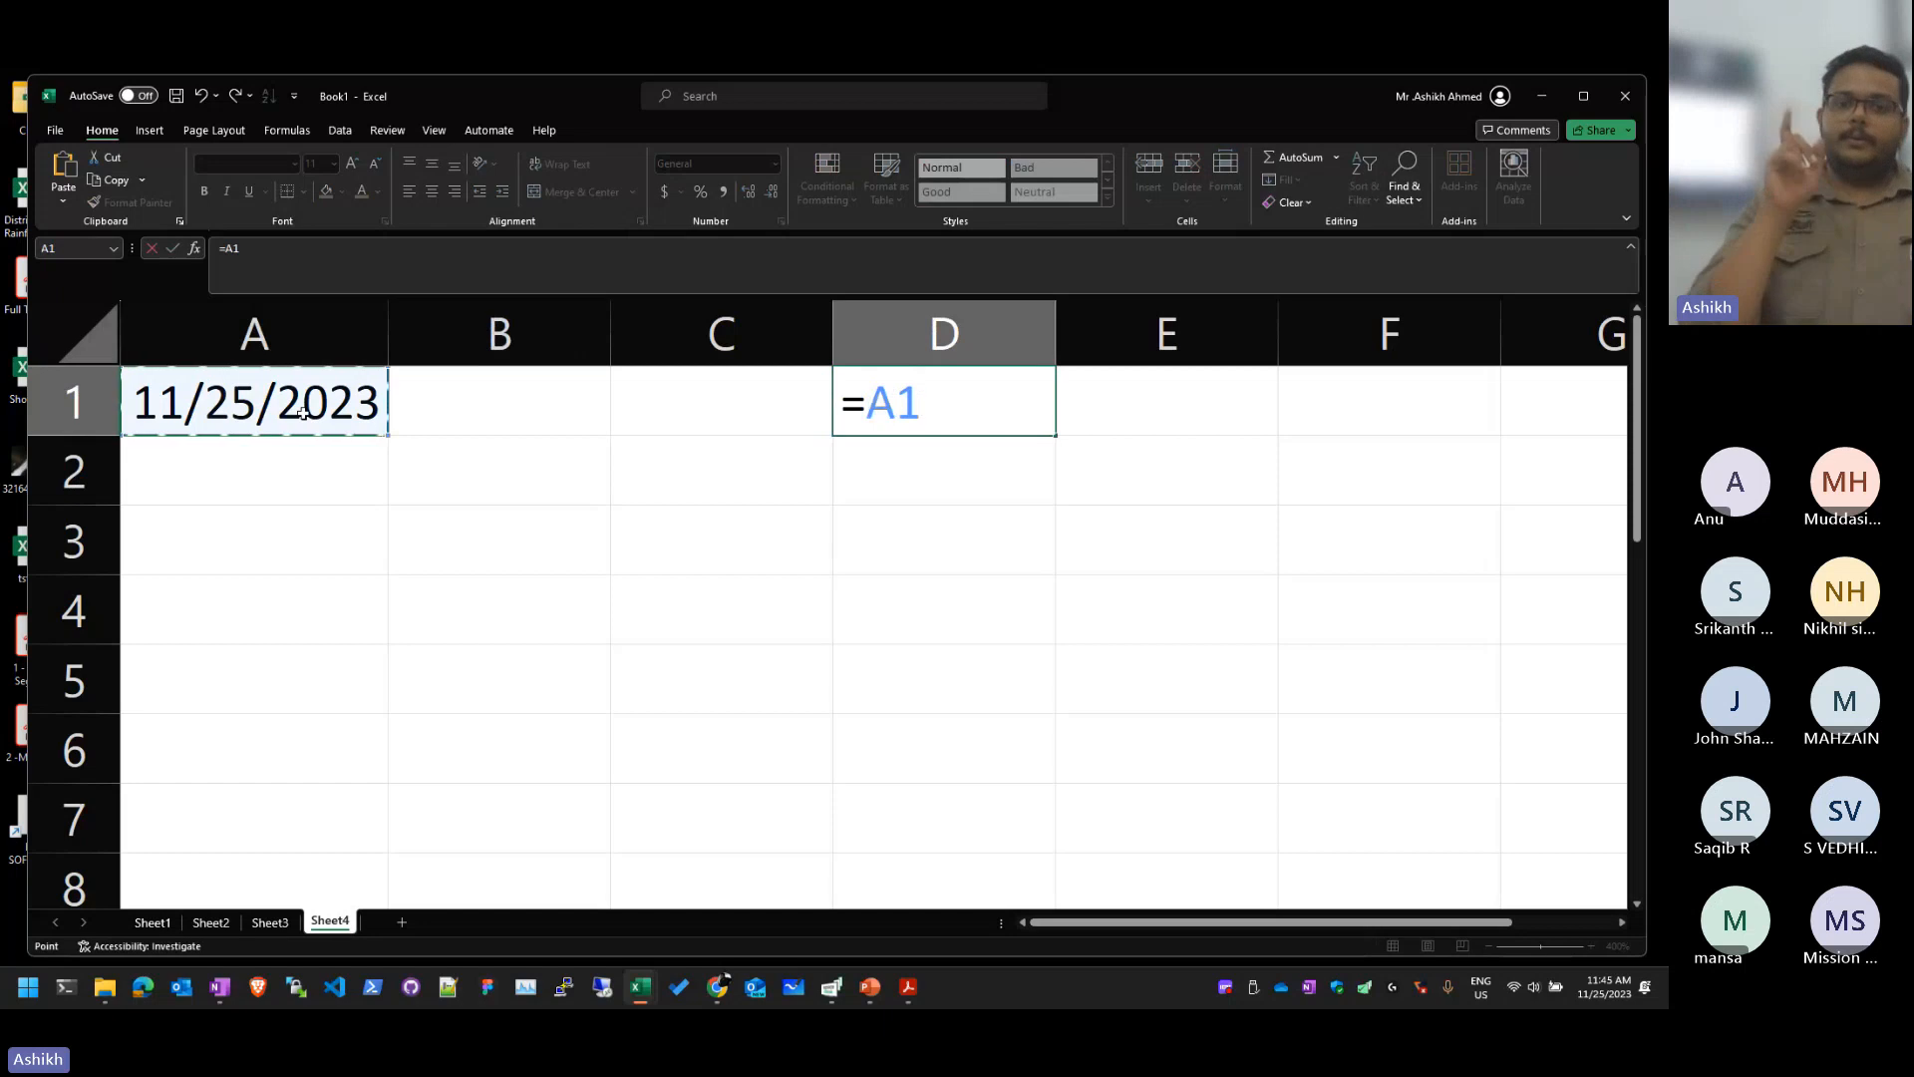
pyautogui.press('BackSpace')
pyautogui.press('BackSpace')
pyautogui.write('TEXT(')
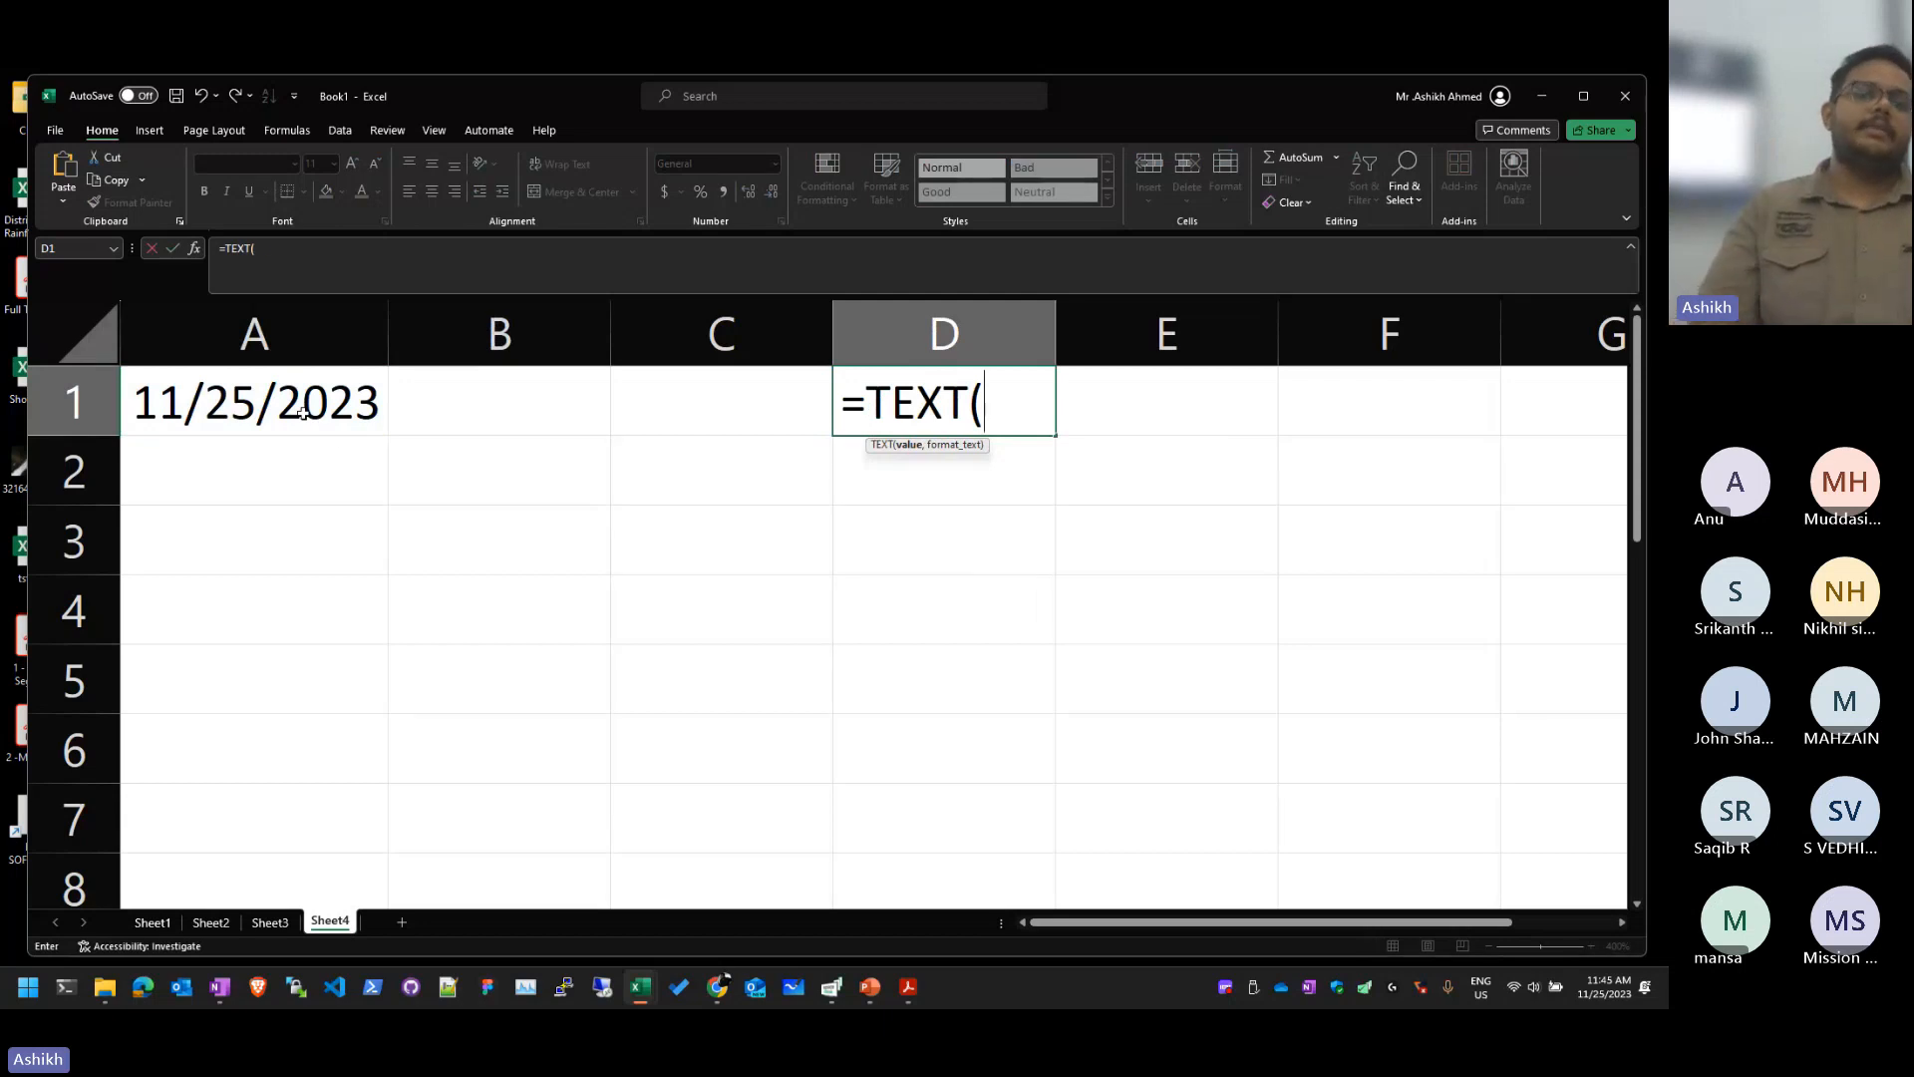
pyautogui.click(303, 412)
pyautogui.write(',"')
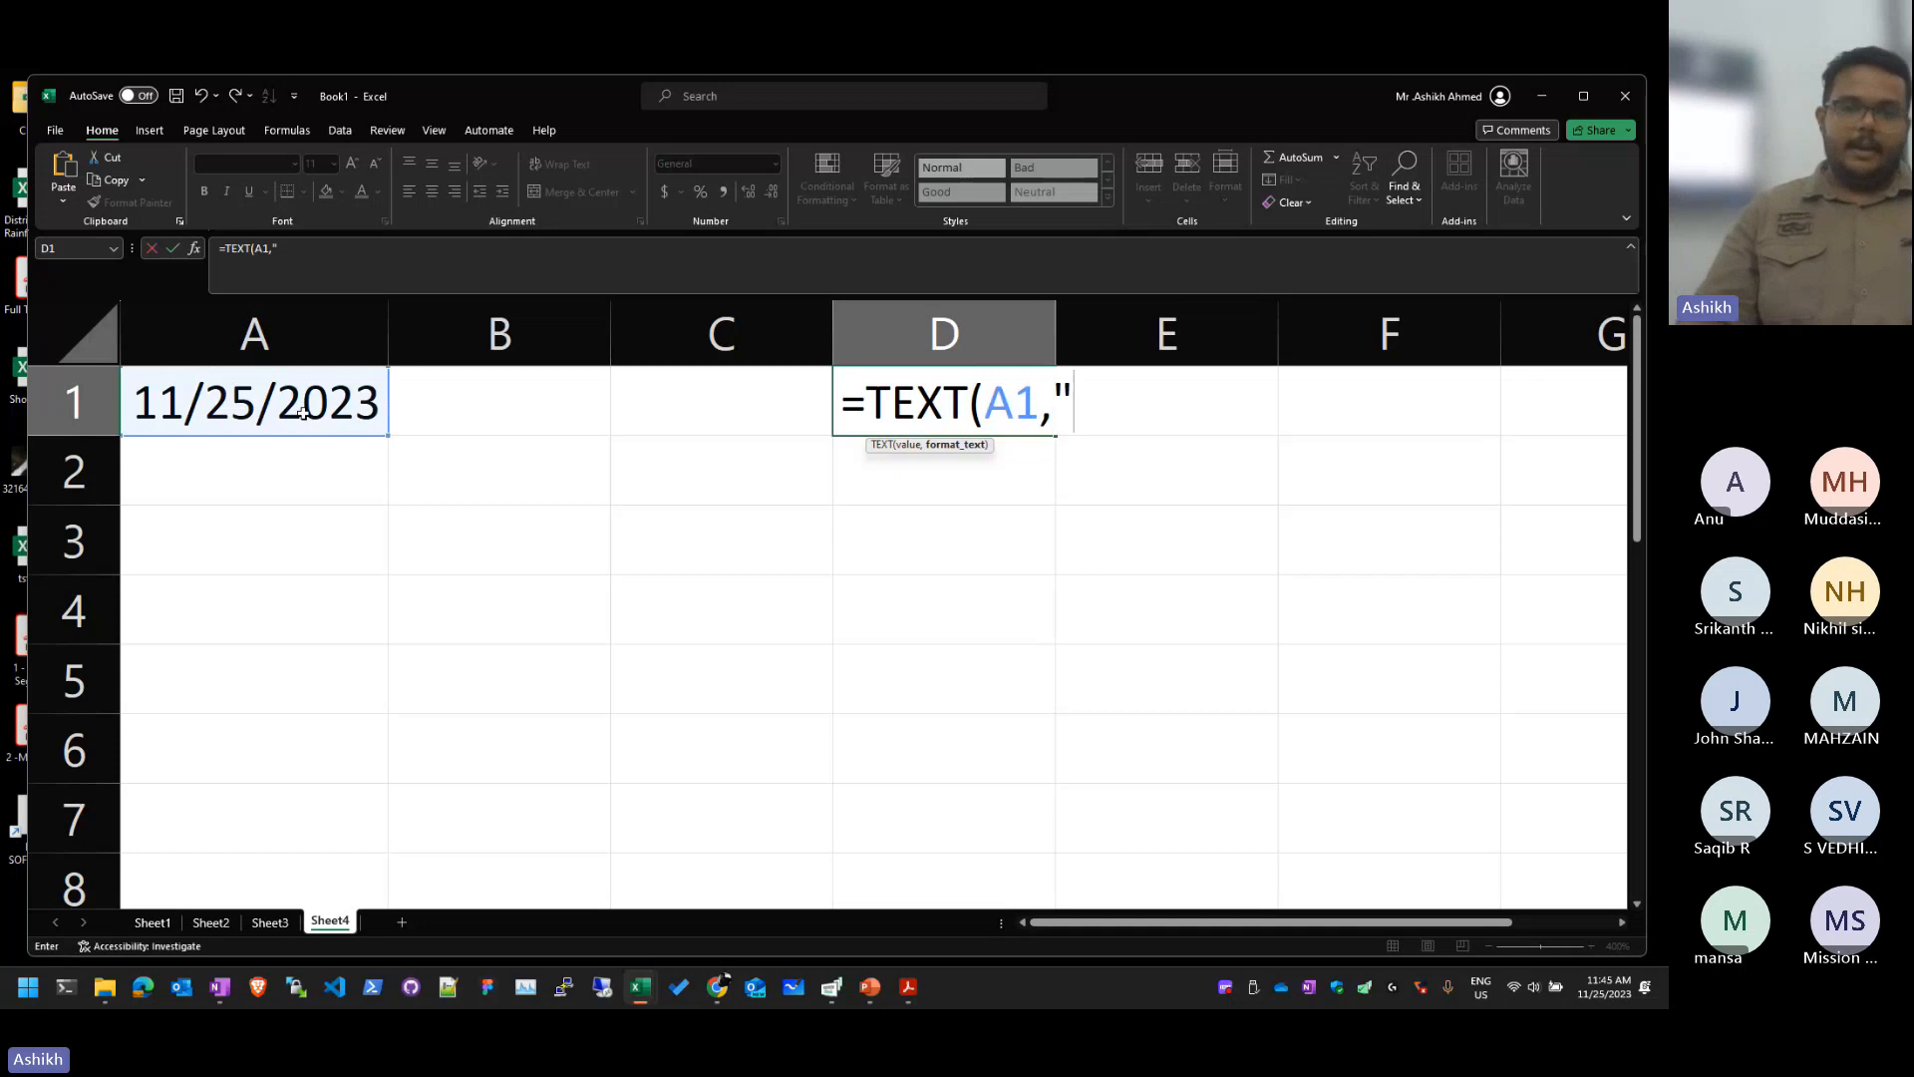
pyautogui.write('DD')
pyautogui.press('BackSpace')
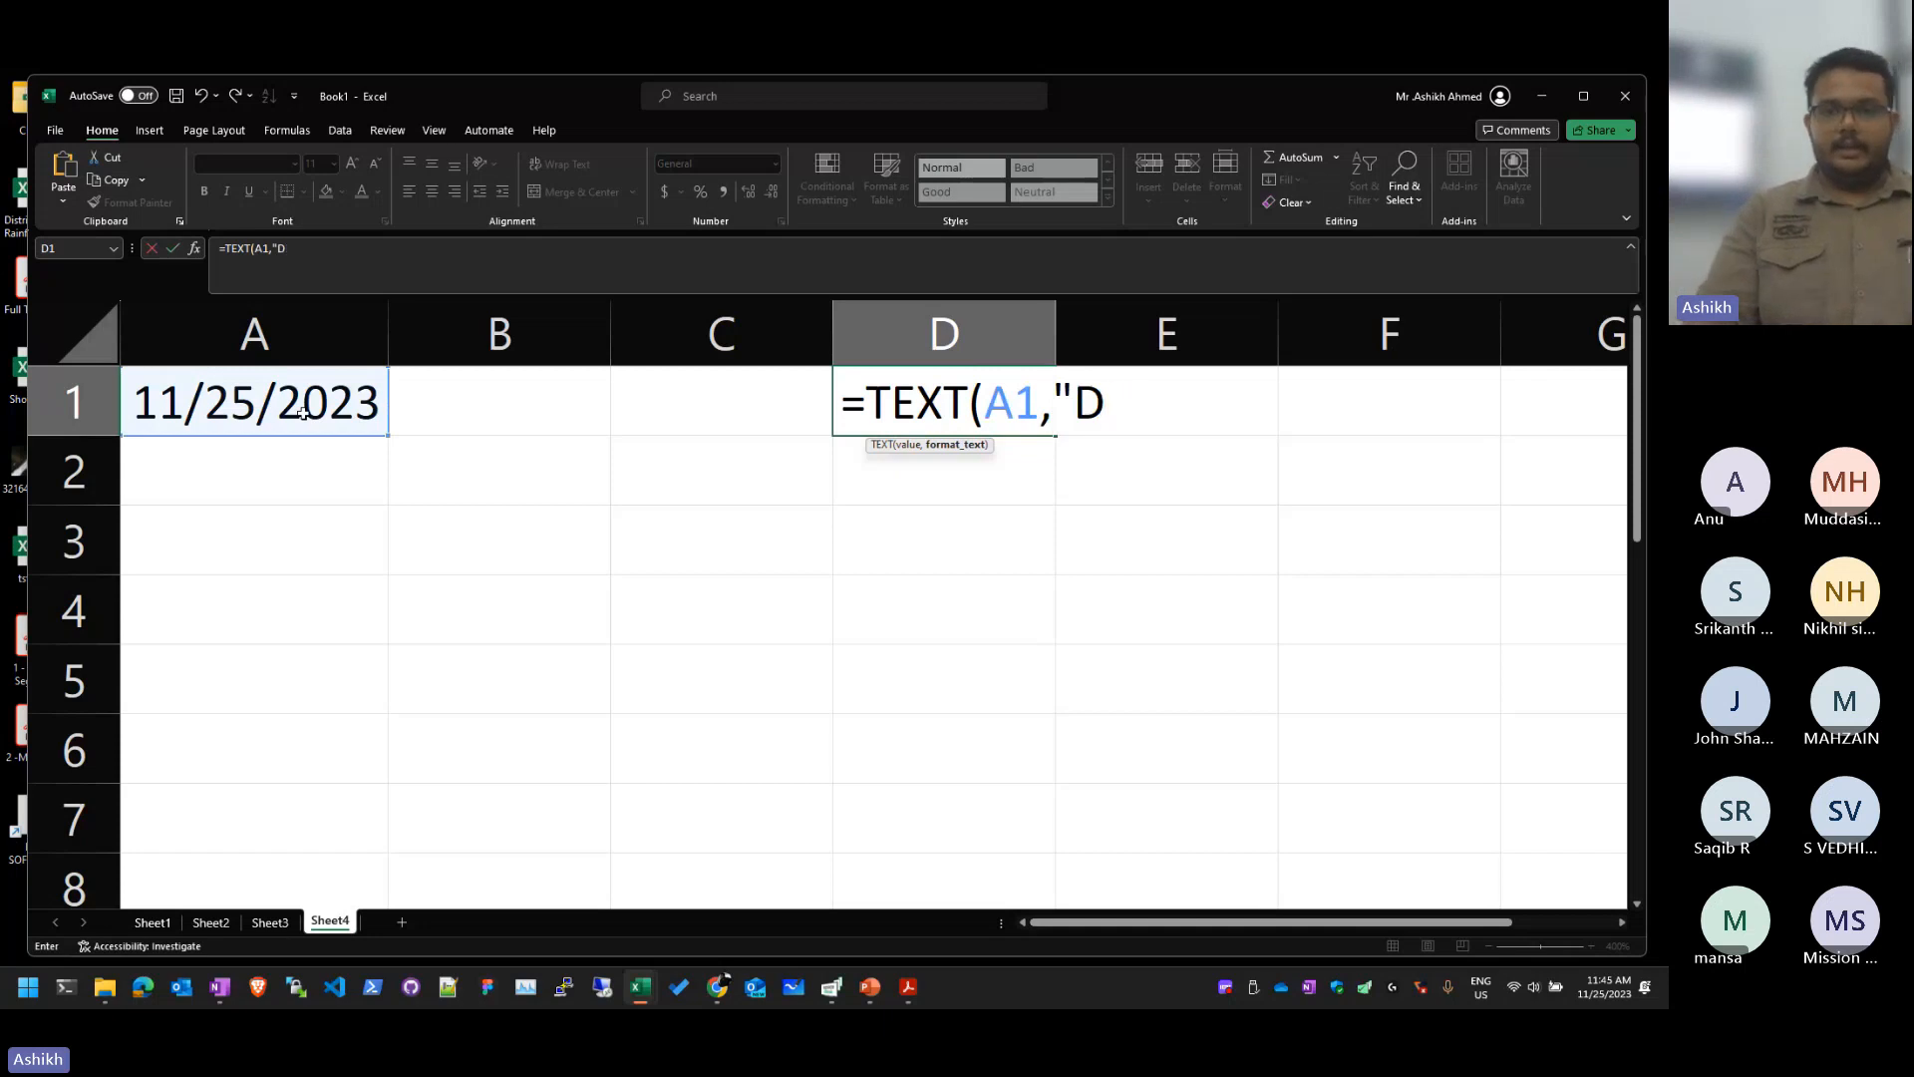
pyautogui.press('BackSpace')
pyautogui.write('dd.')
pyautogui.press('BackSpace')
pyautogui.write('/')
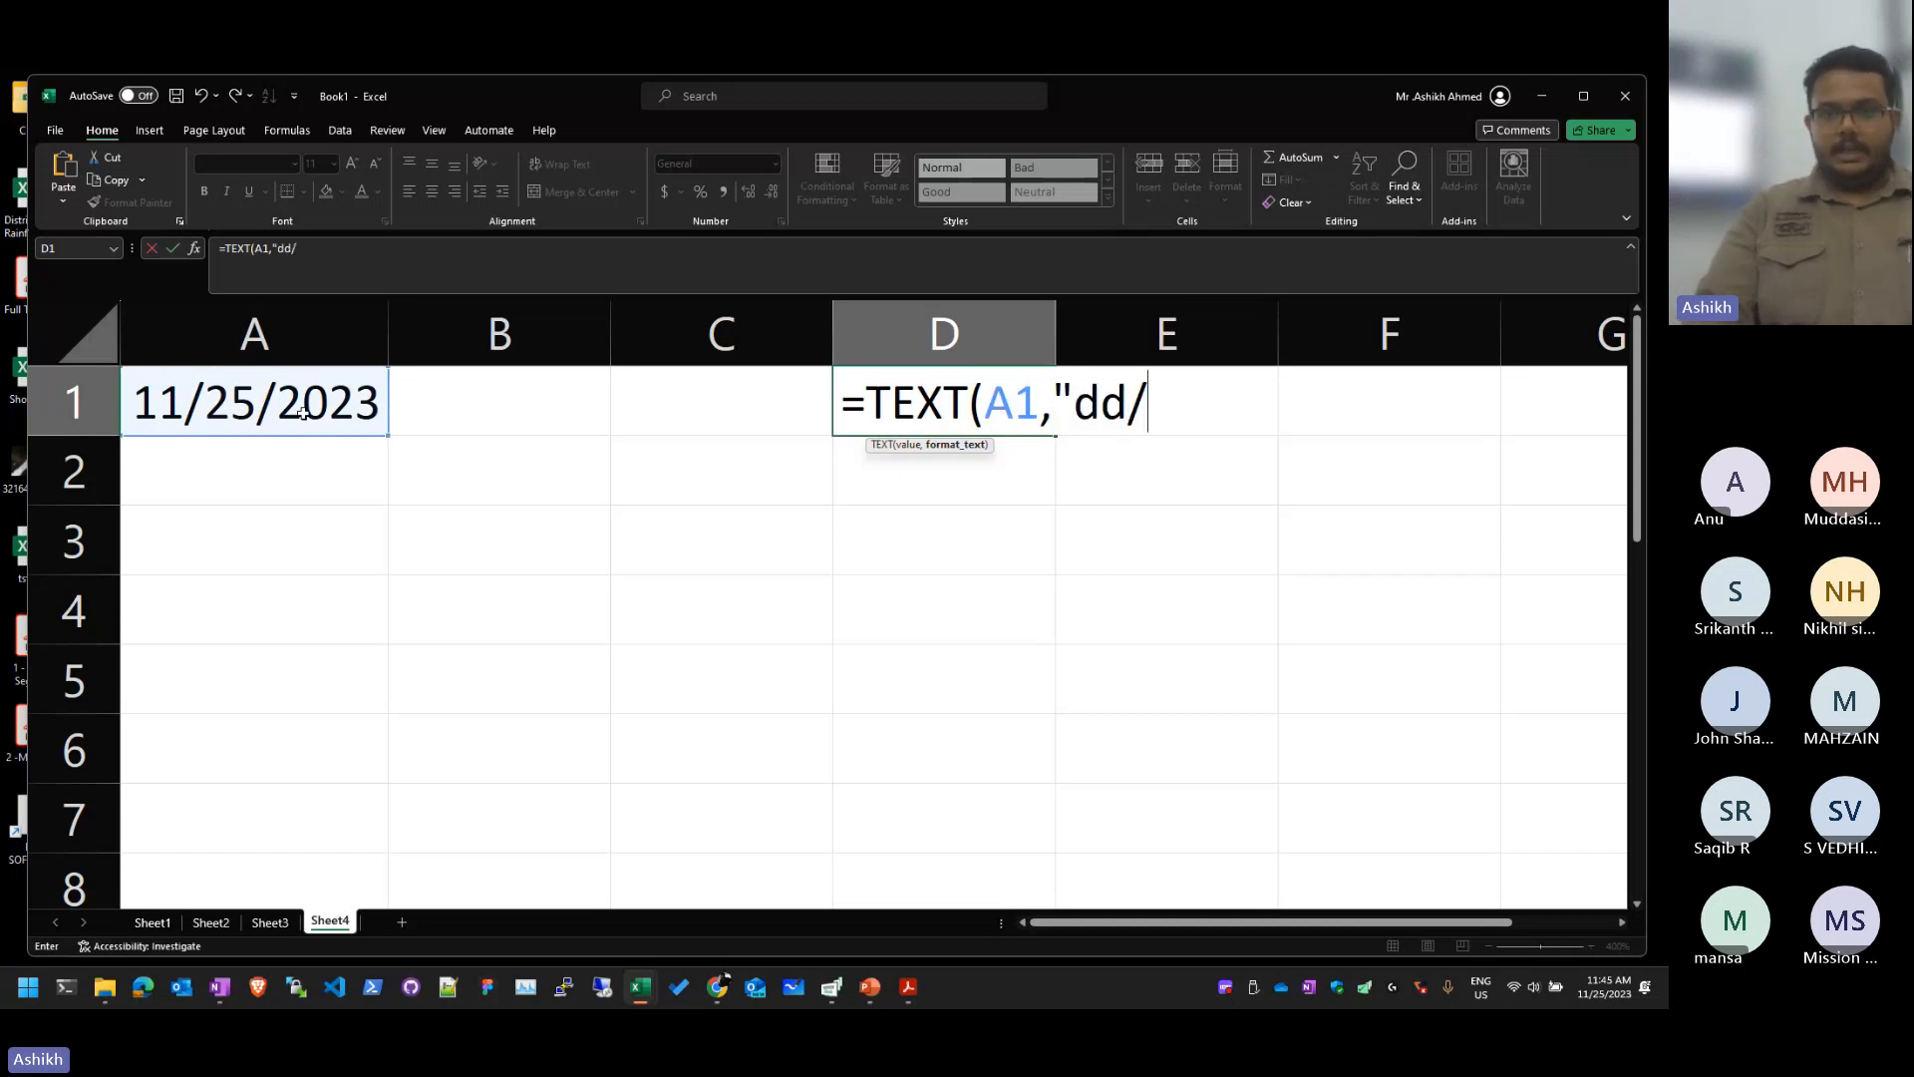
pyautogui.write('mm/yyyy')
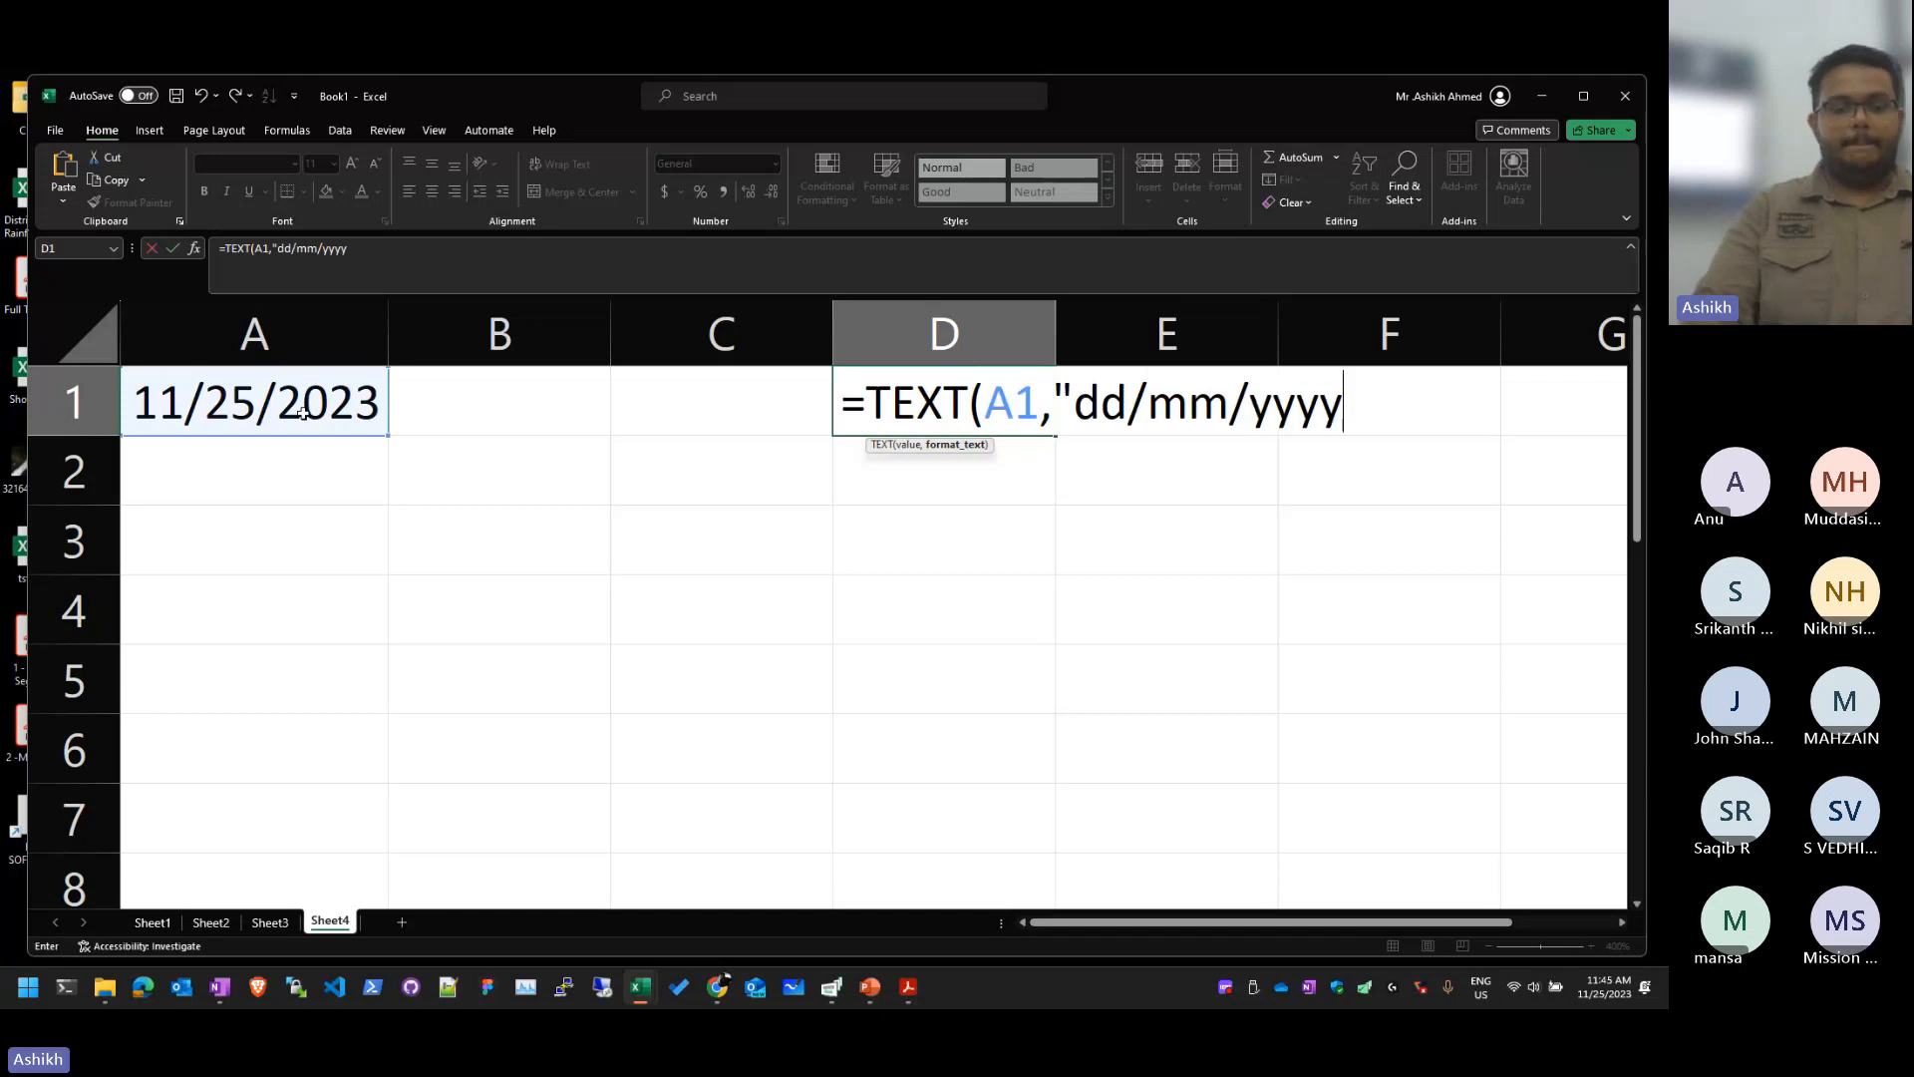
pyautogui.write('")')
pyautogui.press('BackSpace')
pyautogui.write('")')
pyautogui.press('Return')
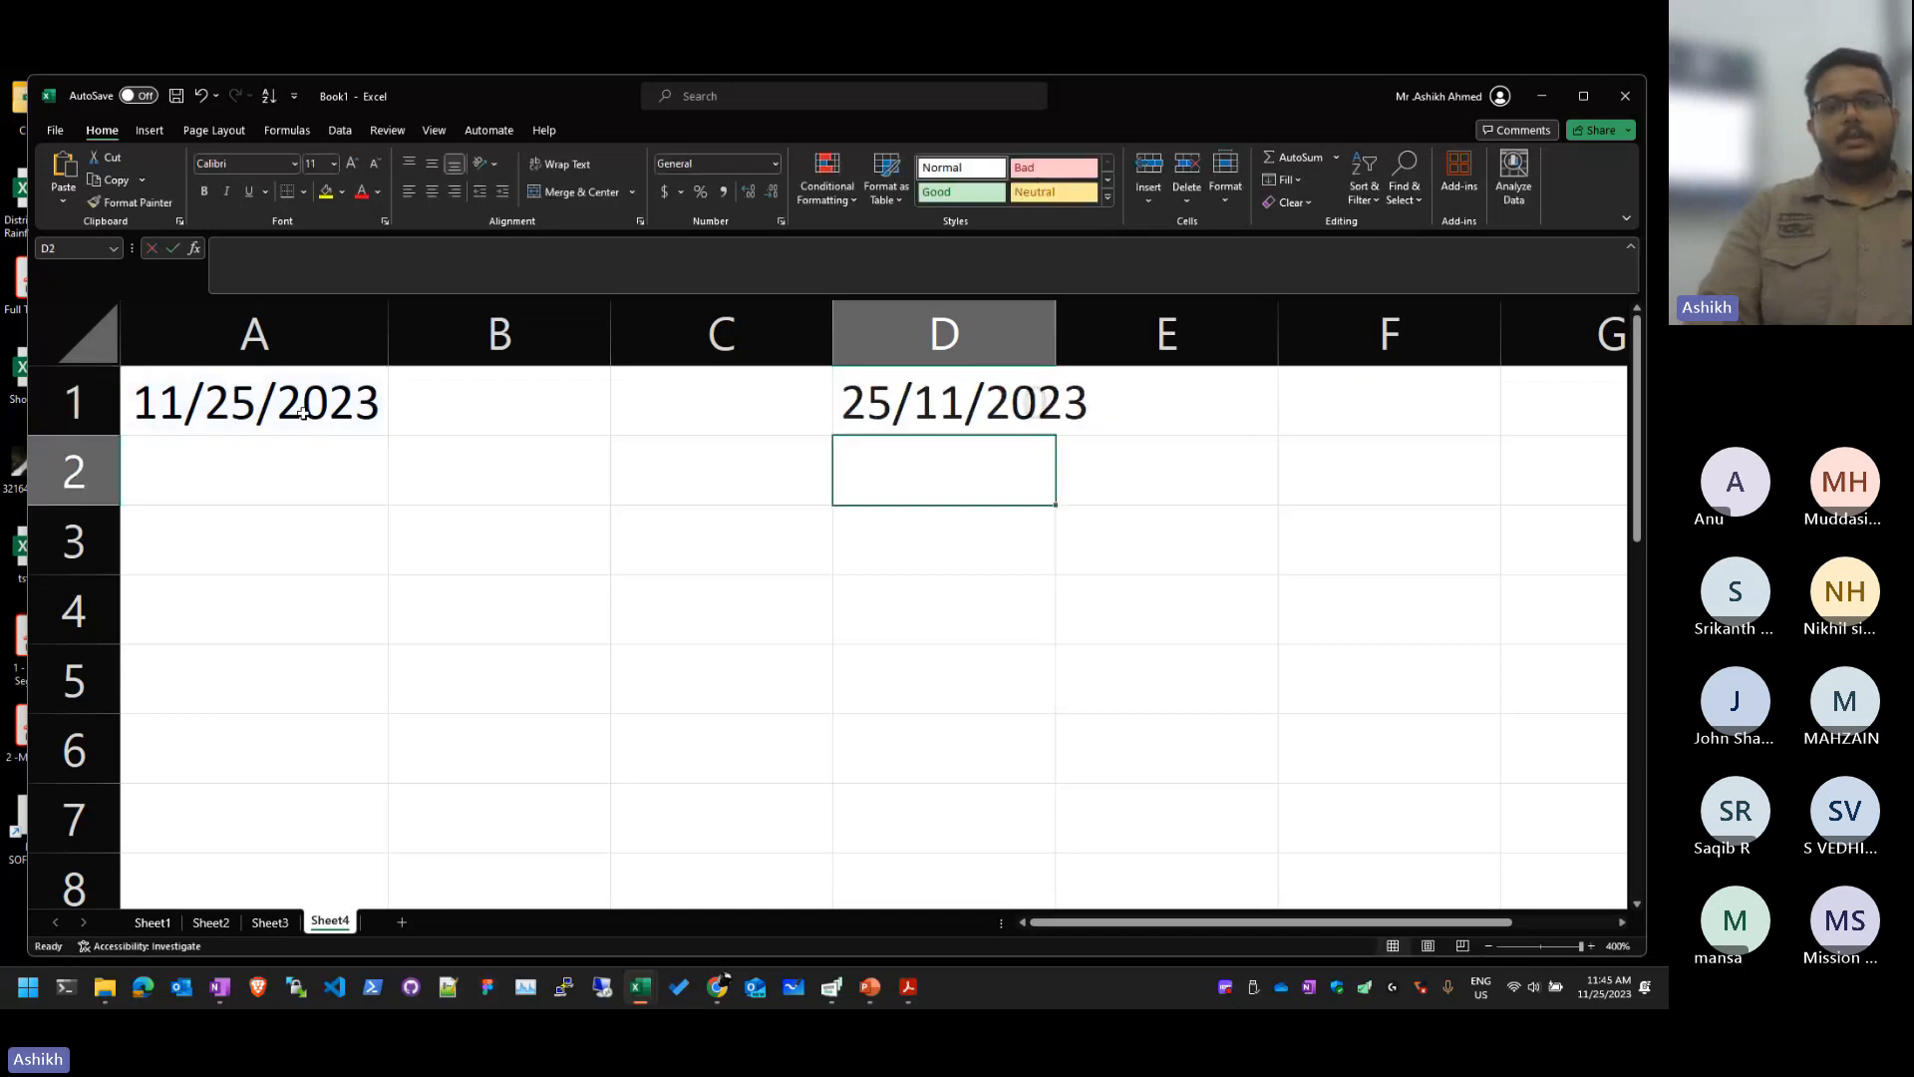
# Step: Clear the TEXT formula in D1 and the date formula in A1
pyautogui.press('Up')
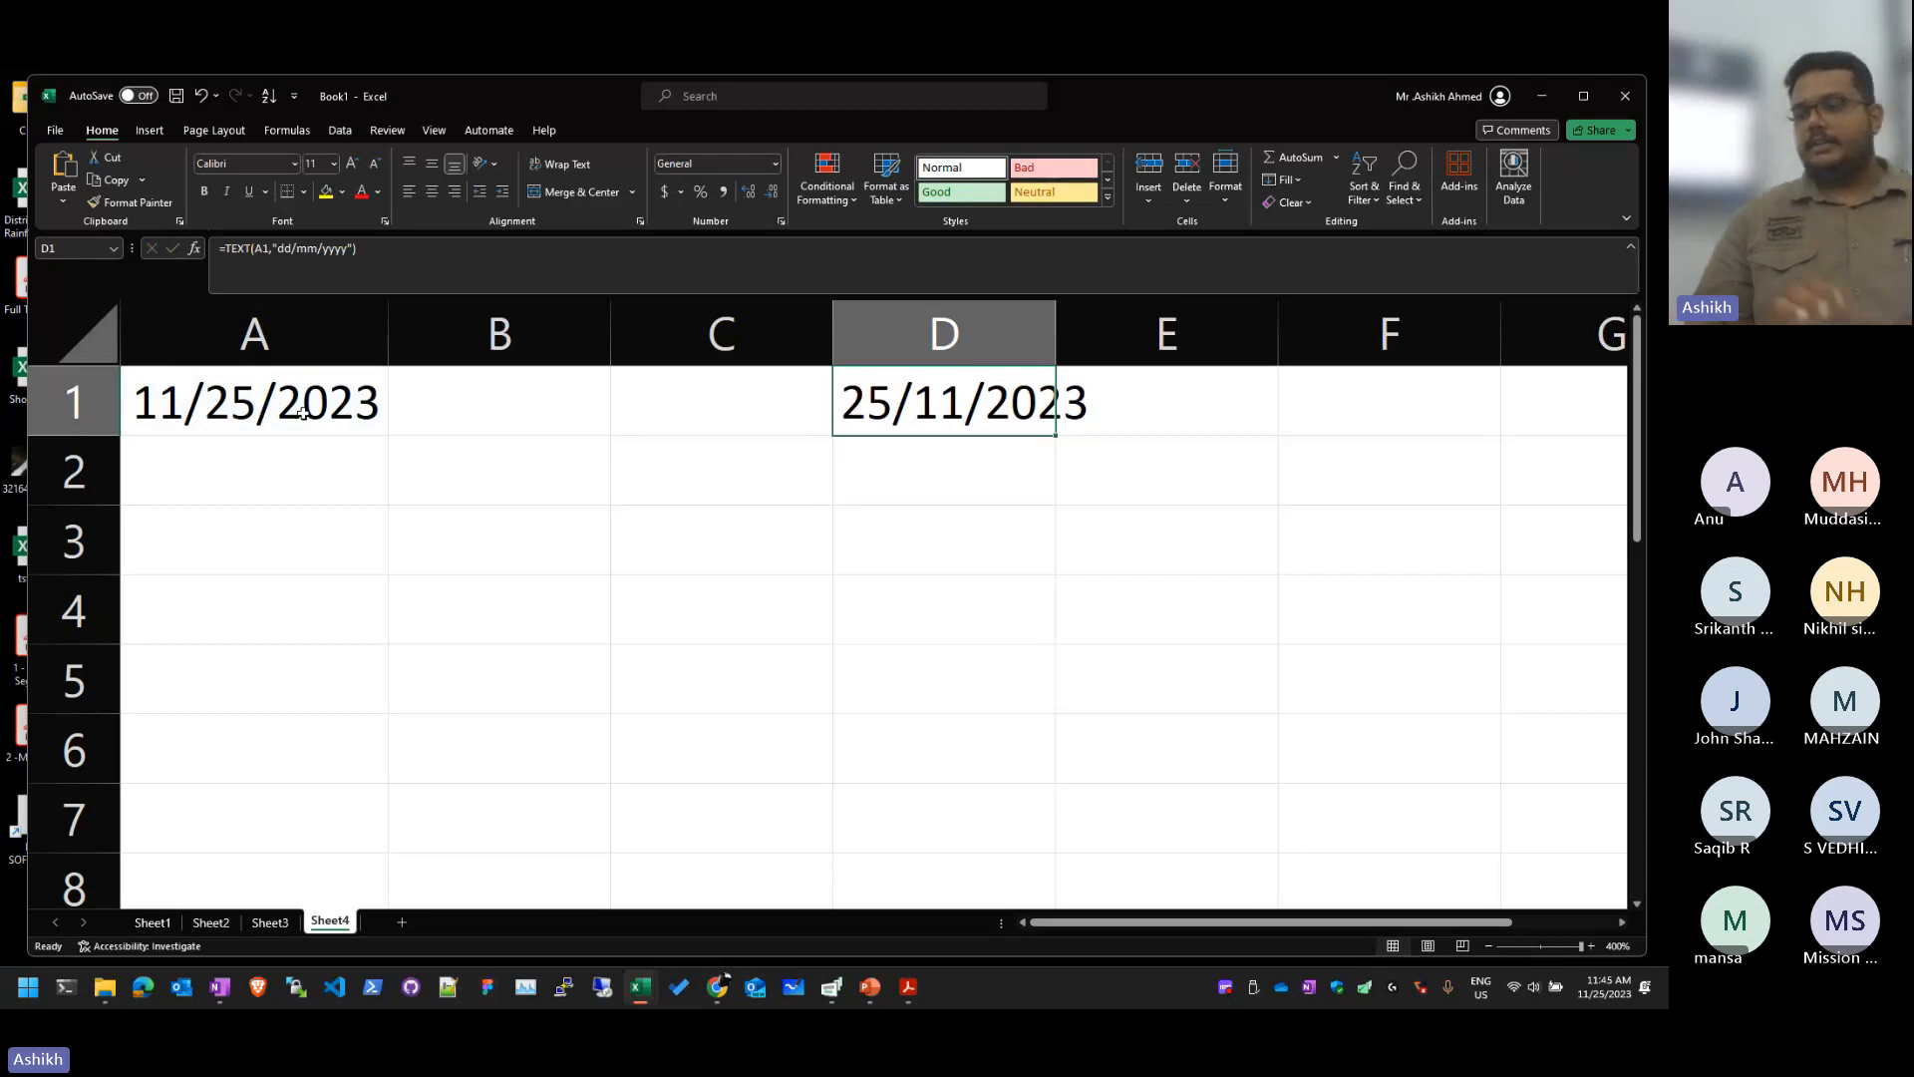
pyautogui.press('Delete')
pyautogui.press('Left')
pyautogui.press('Left')
pyautogui.press('Left')
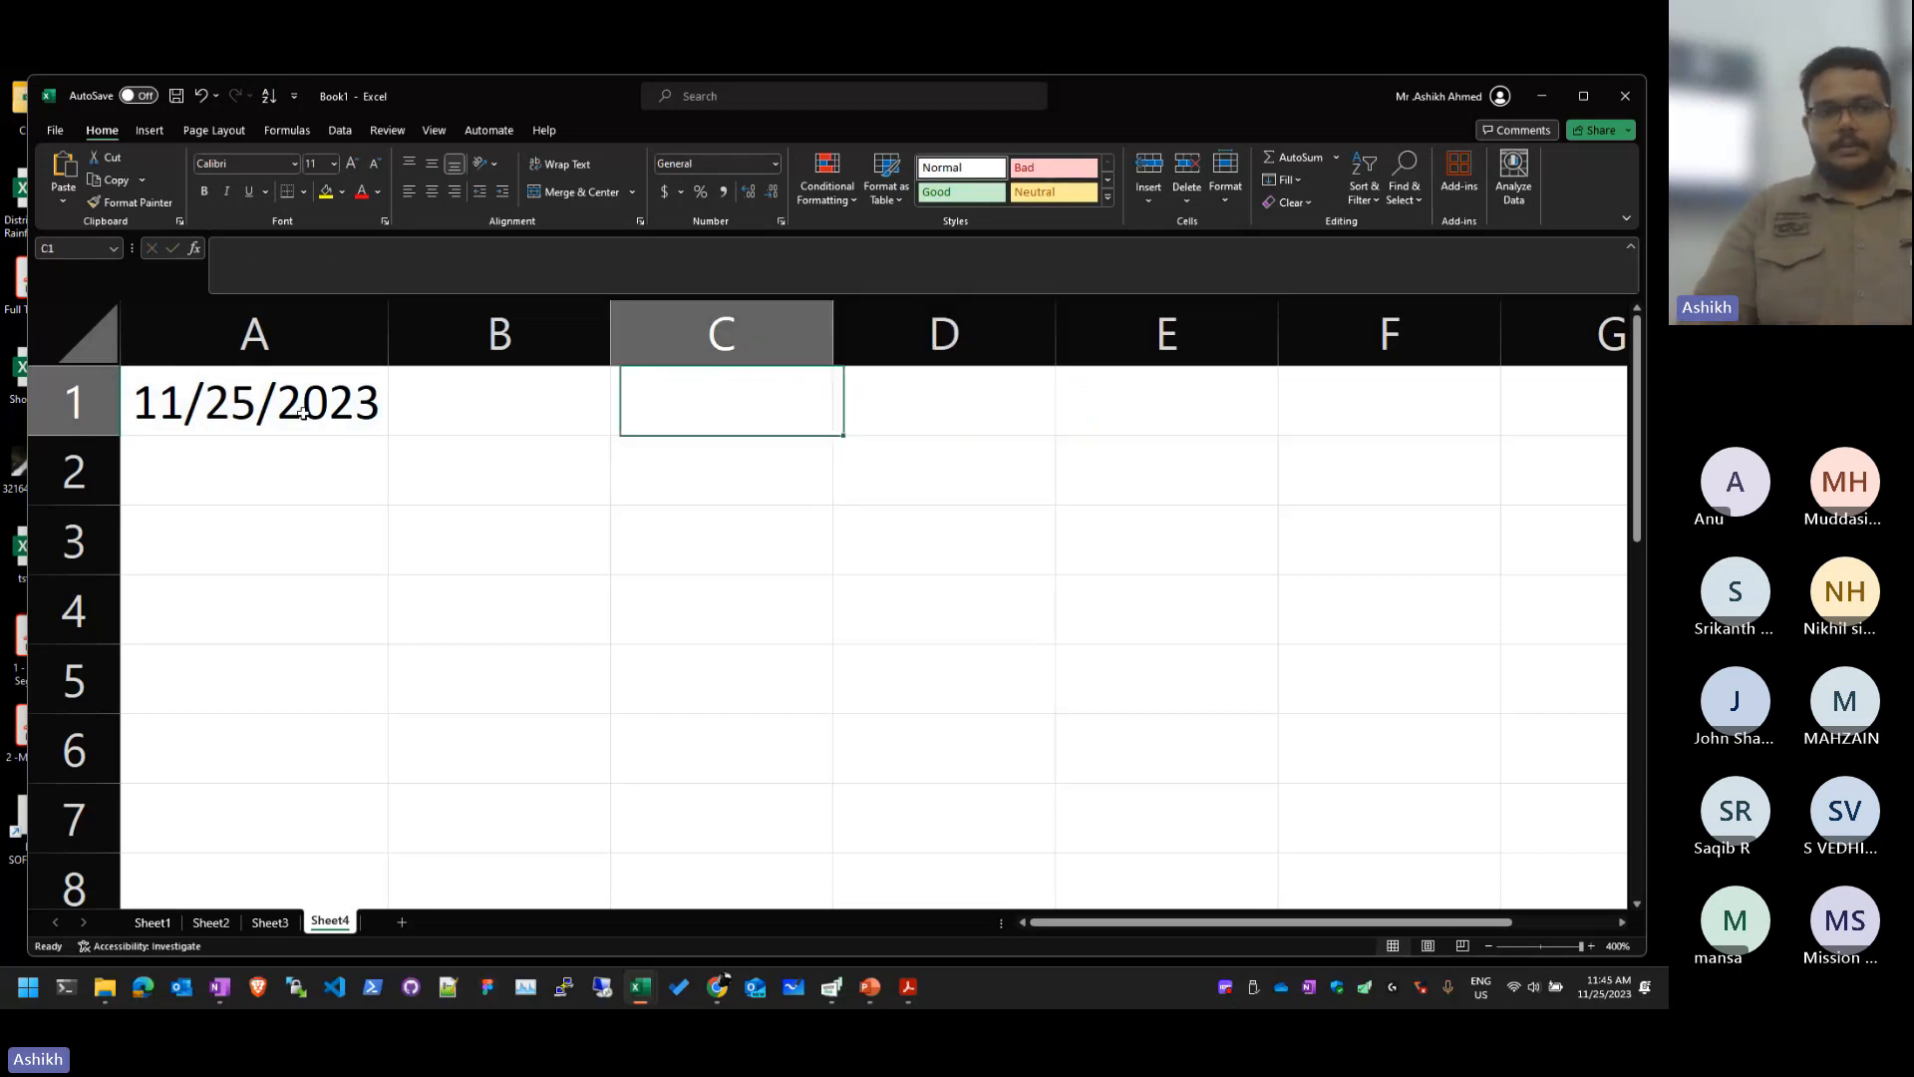
pyautogui.press('Delete')
pyautogui.press('Right')
pyautogui.press('Right')
pyautogui.press('Left')
pyautogui.press('Left')
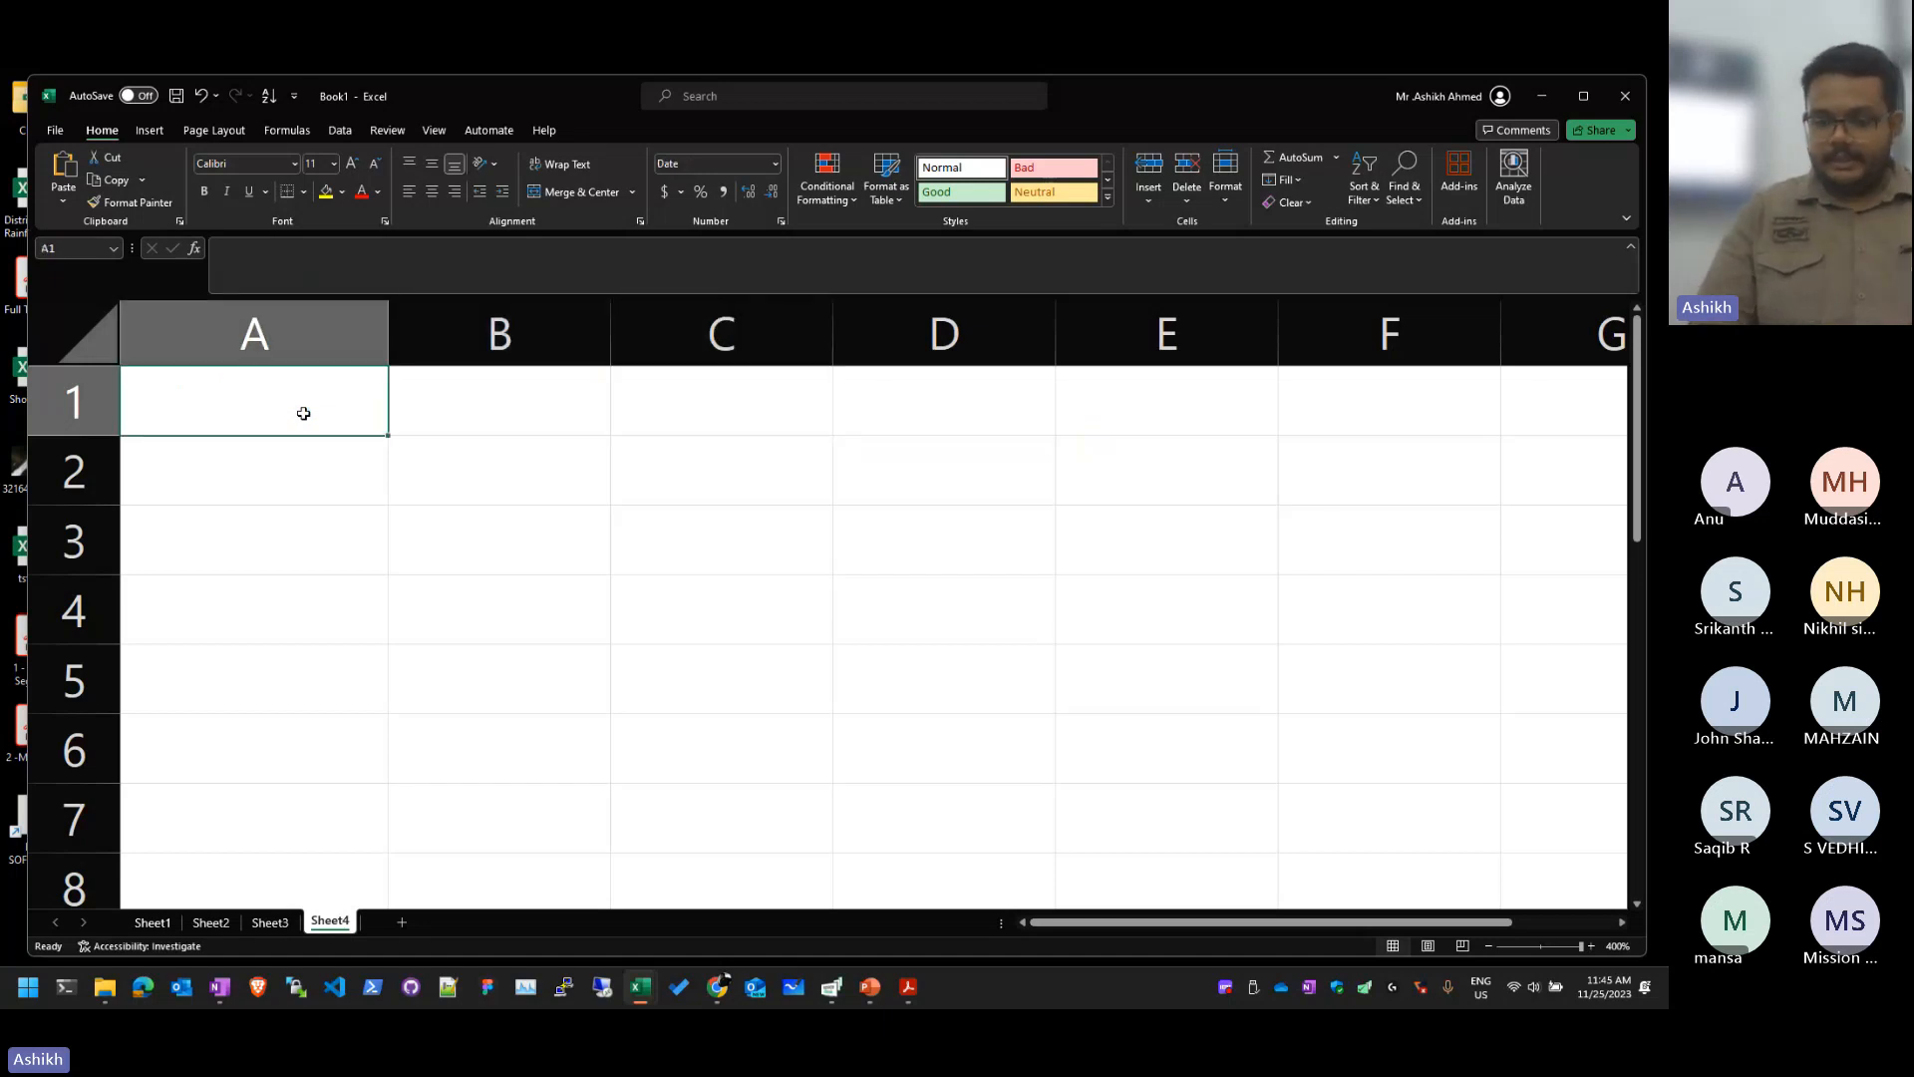
# Step: Enter the current date again in the emptied cell A1 with =TODAY()
pyautogui.write('=today')
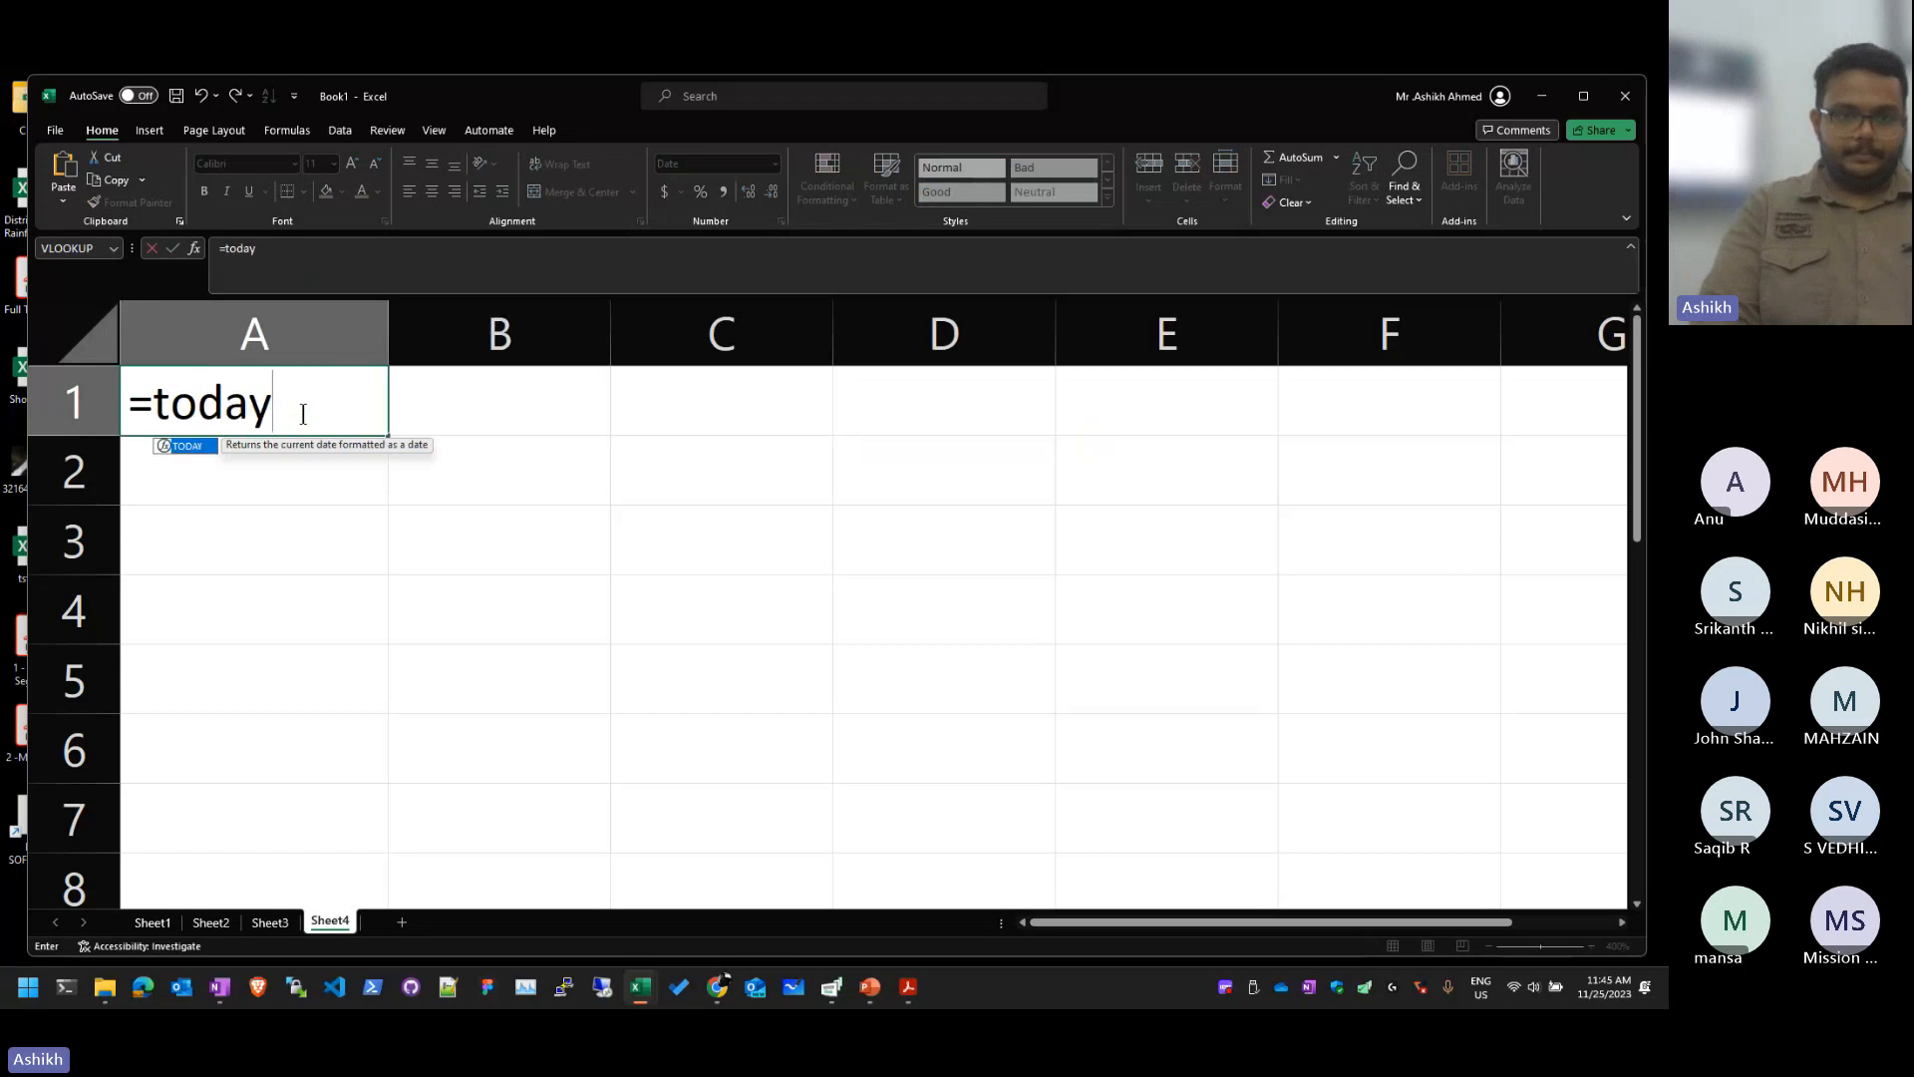
pyautogui.write('()')
pyautogui.press('Return')
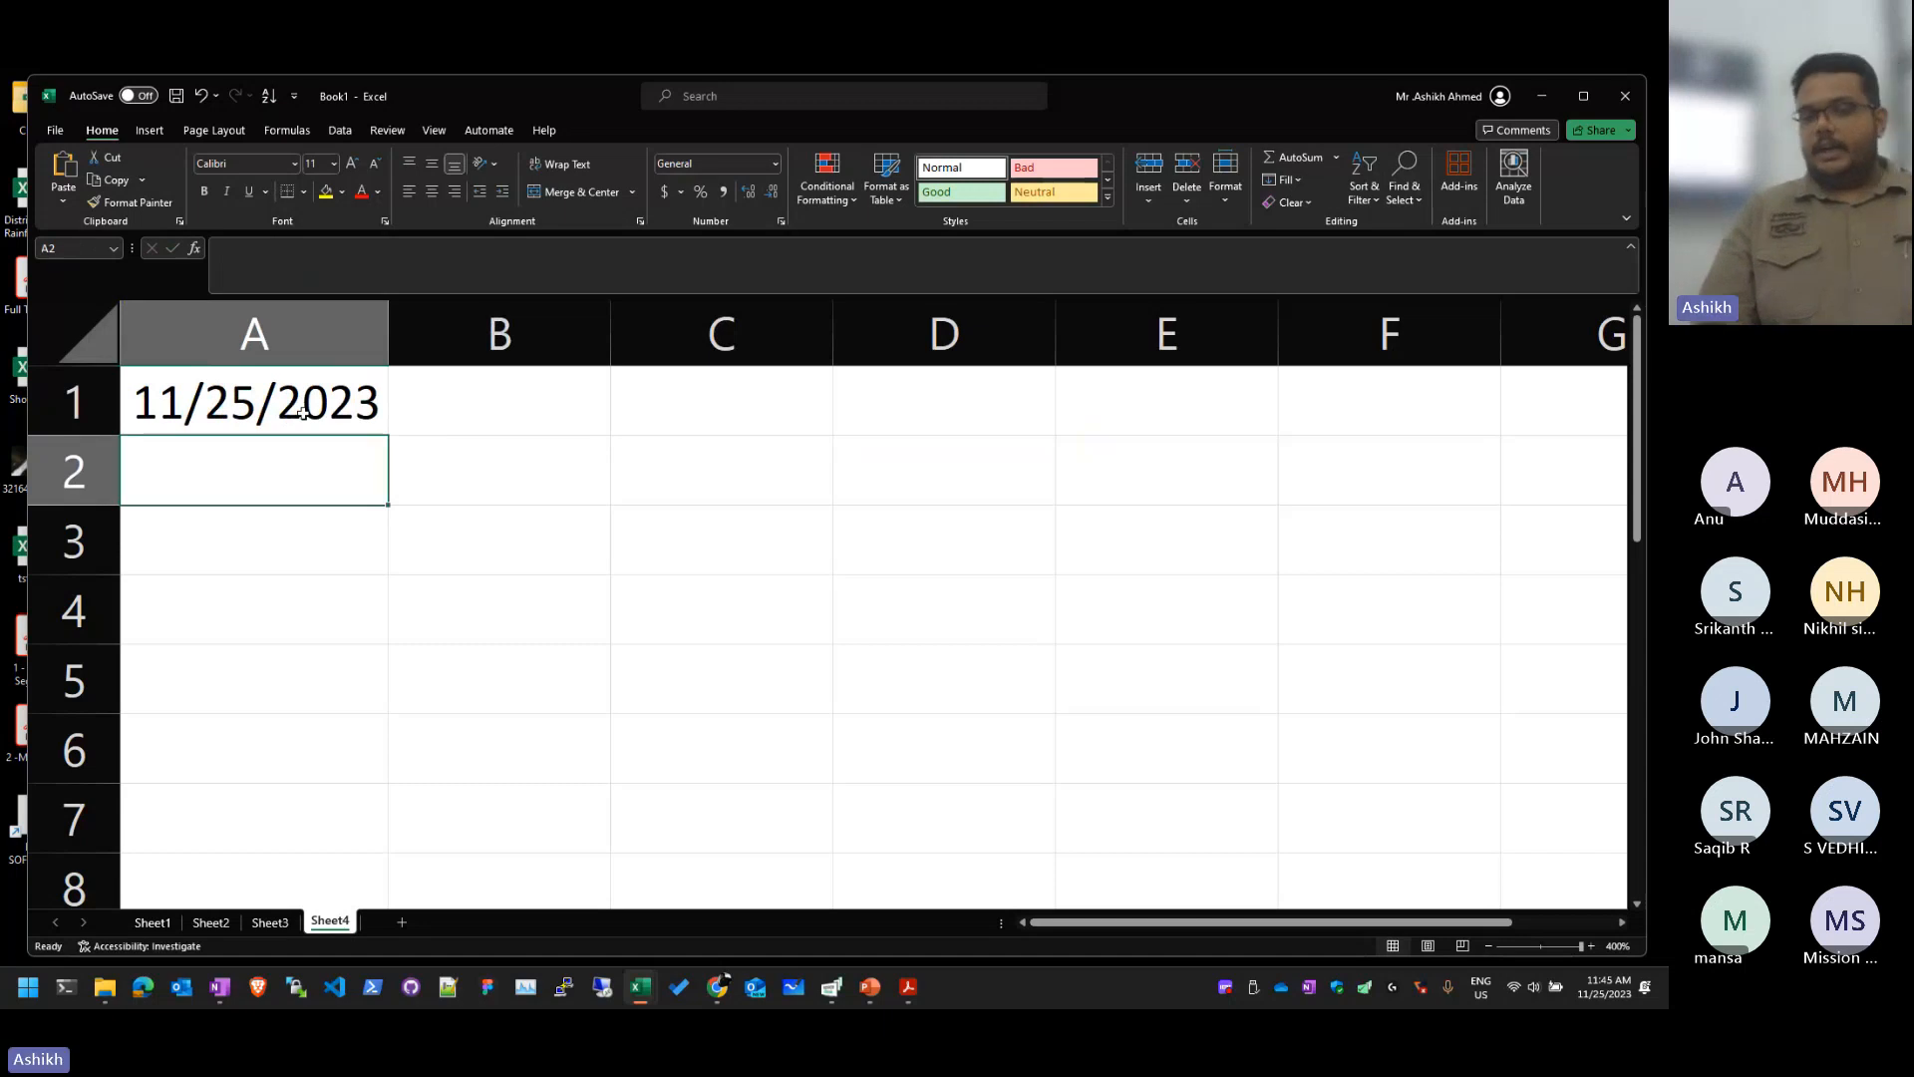
# Step: Enter the fixed past date 8/15/1947 in cell A2, below the current date
pyautogui.write('8/')
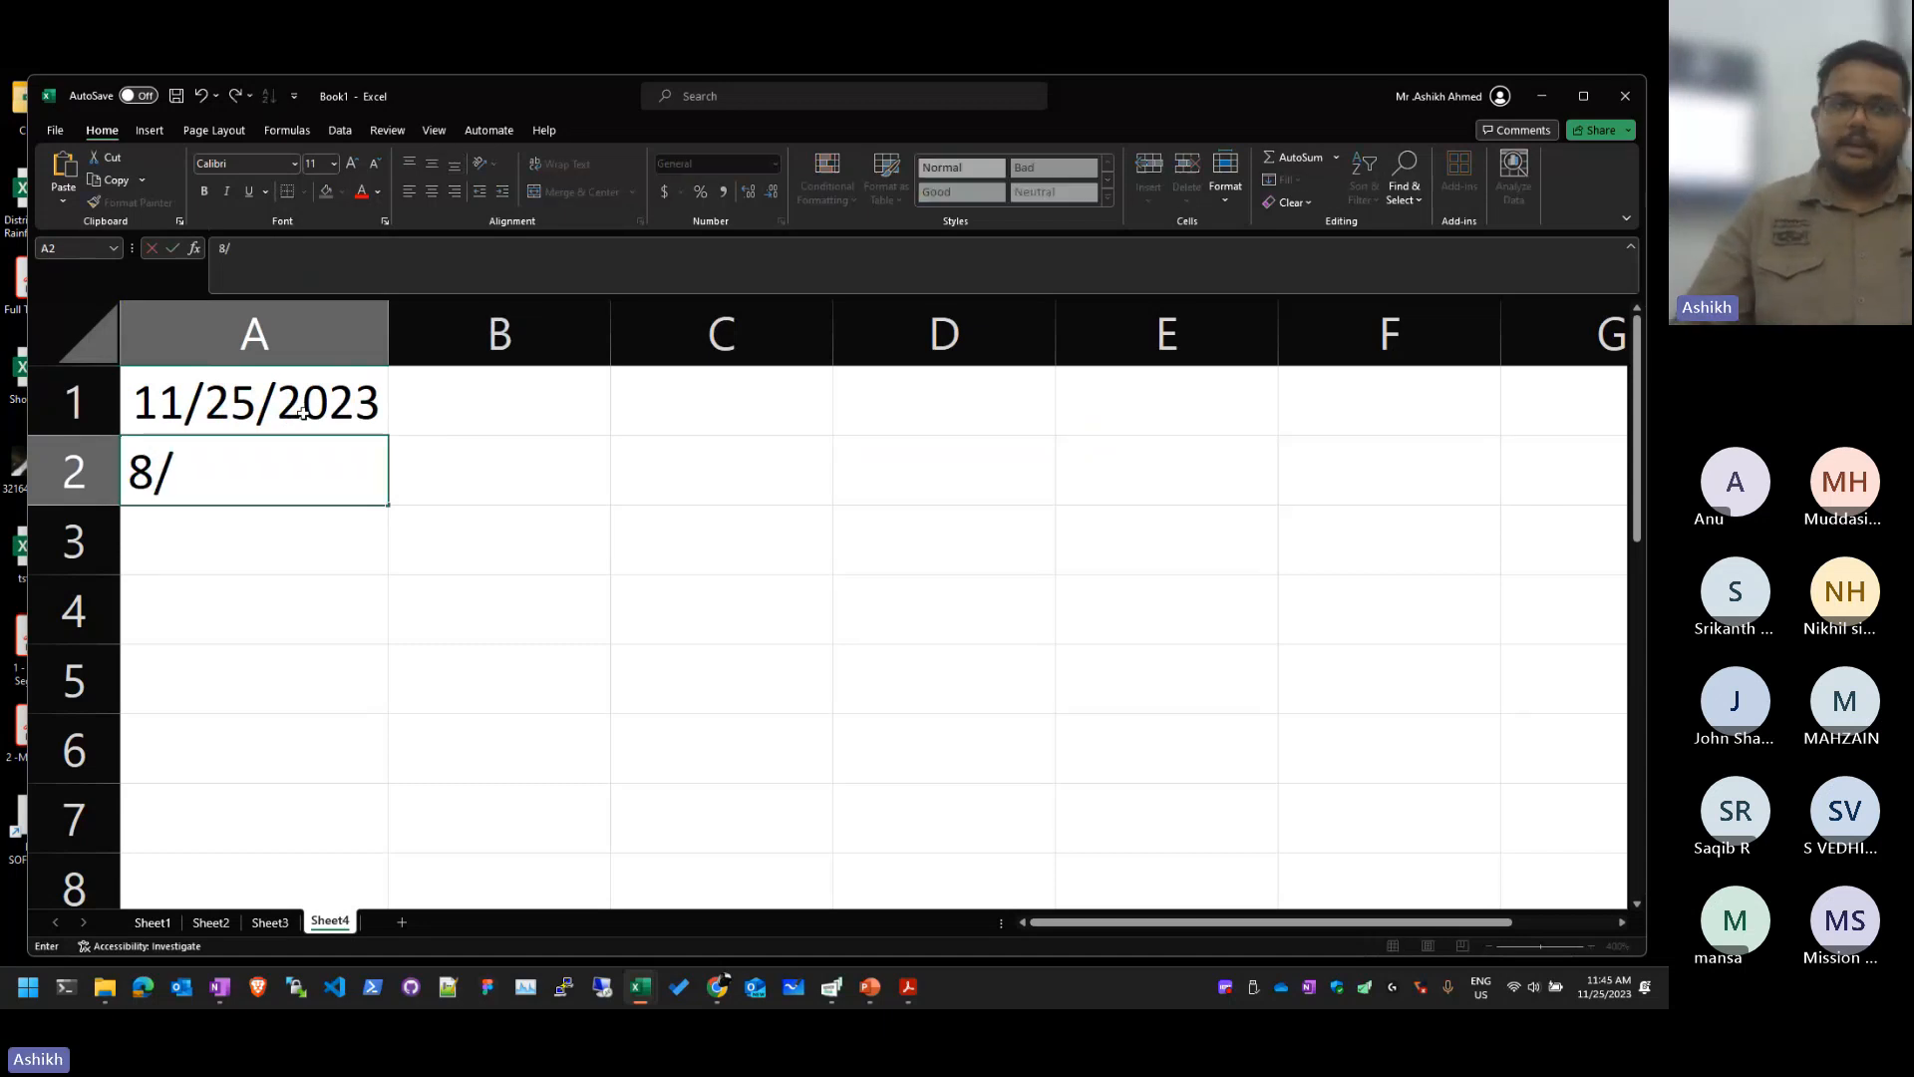
pyautogui.write('15/1')
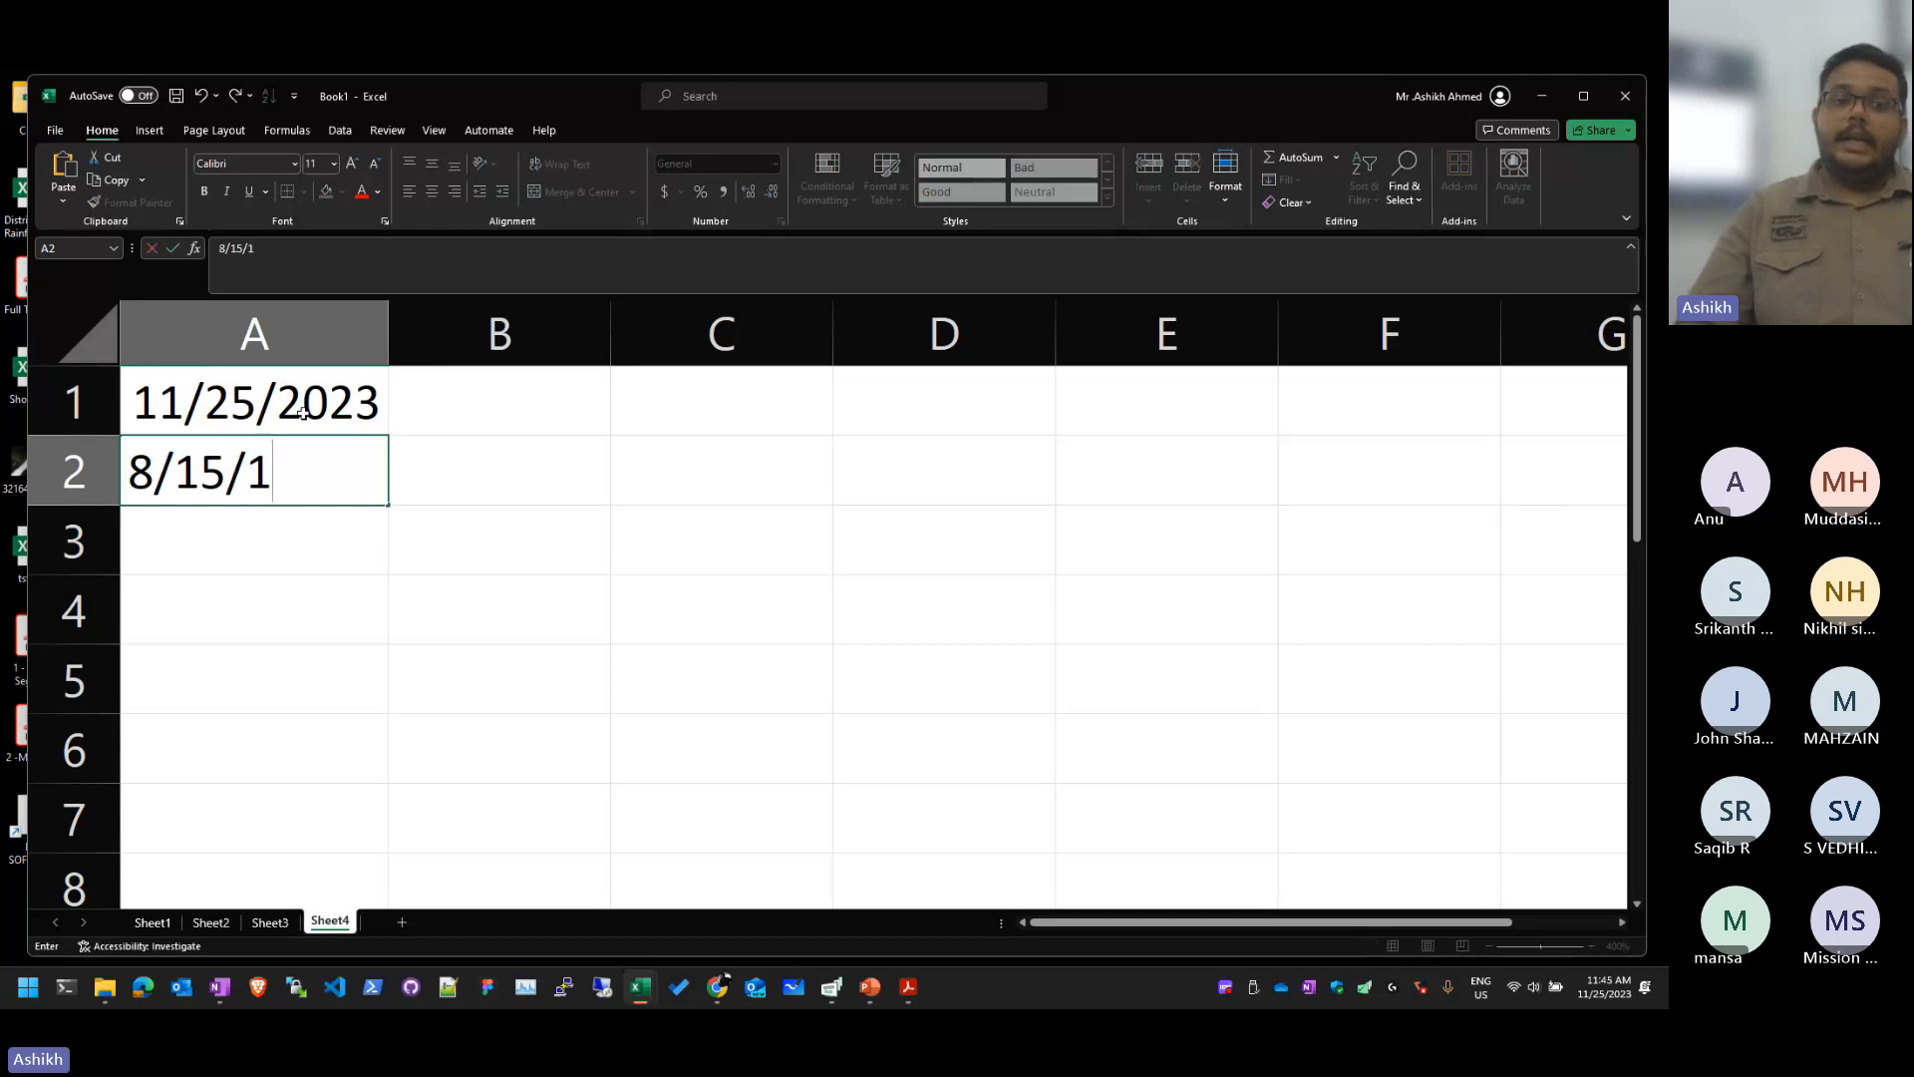
pyautogui.write('947')
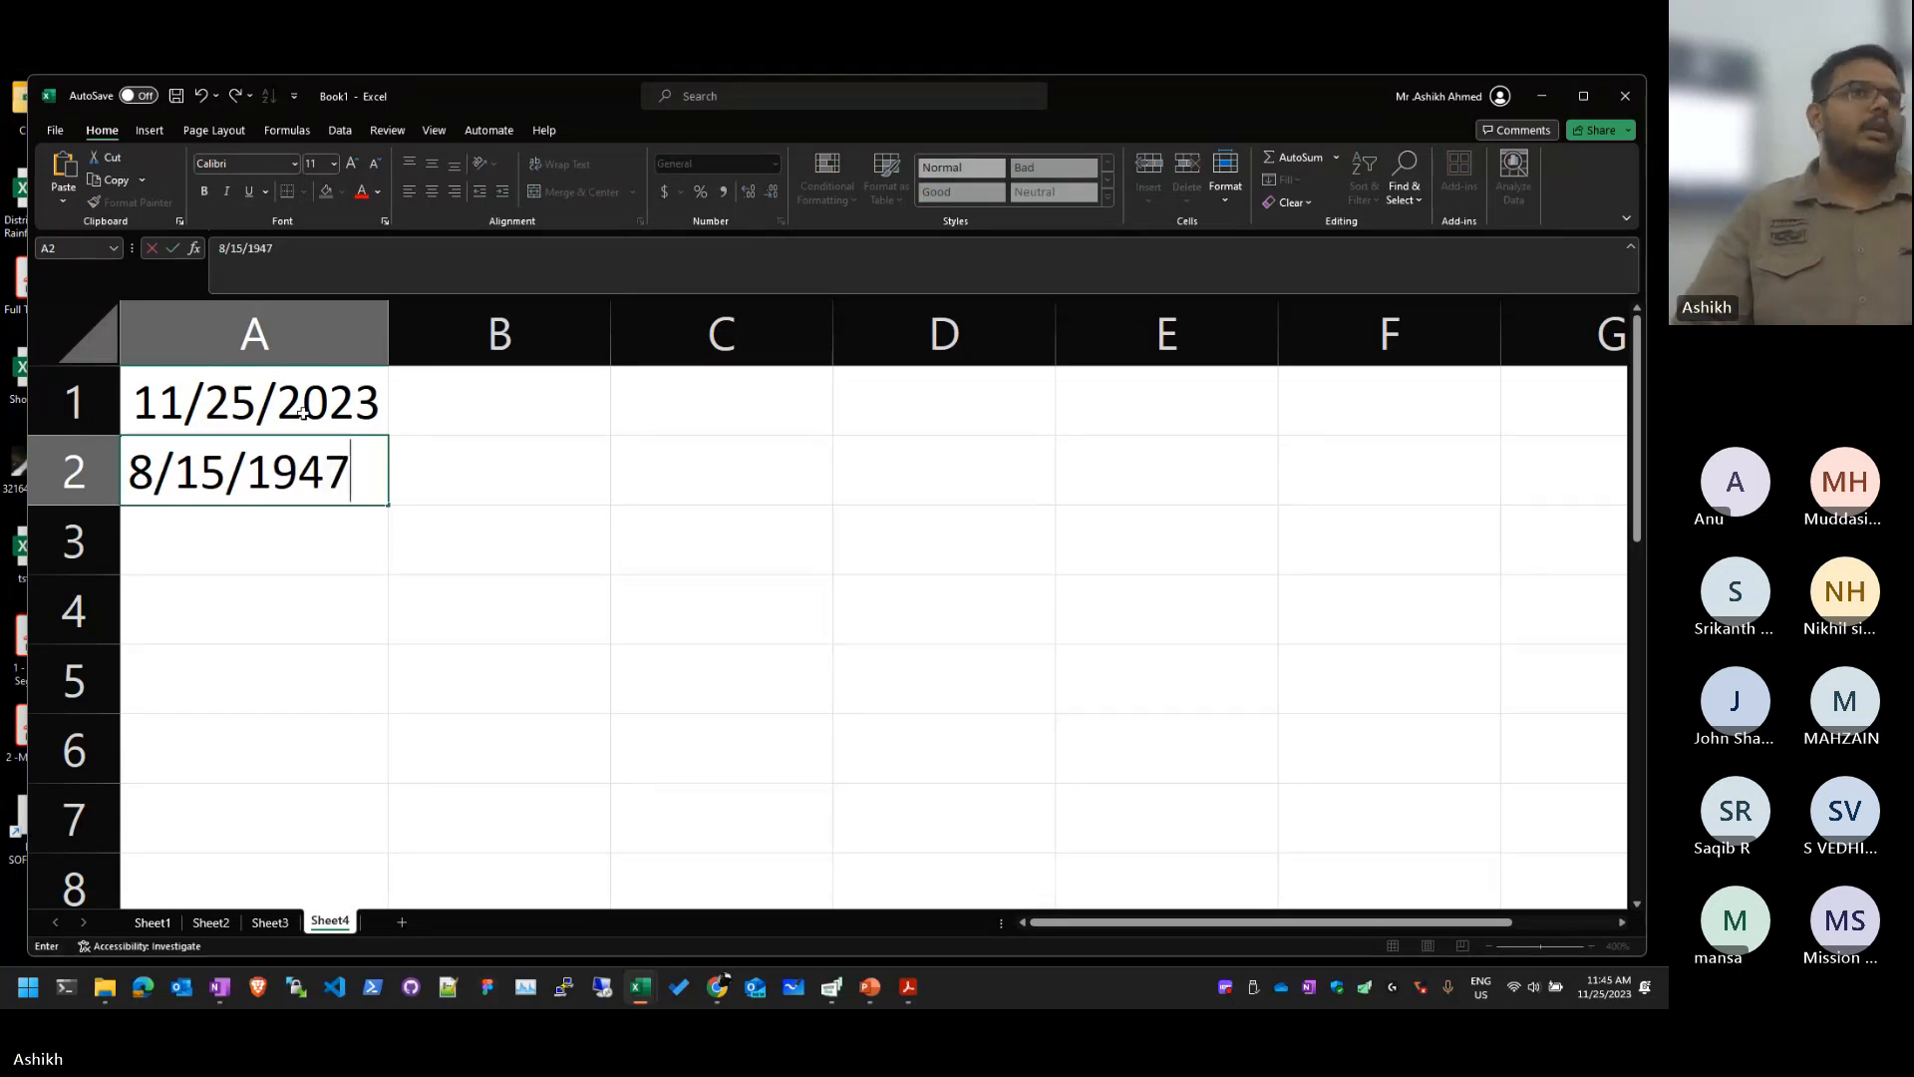
pyautogui.press('Tab')
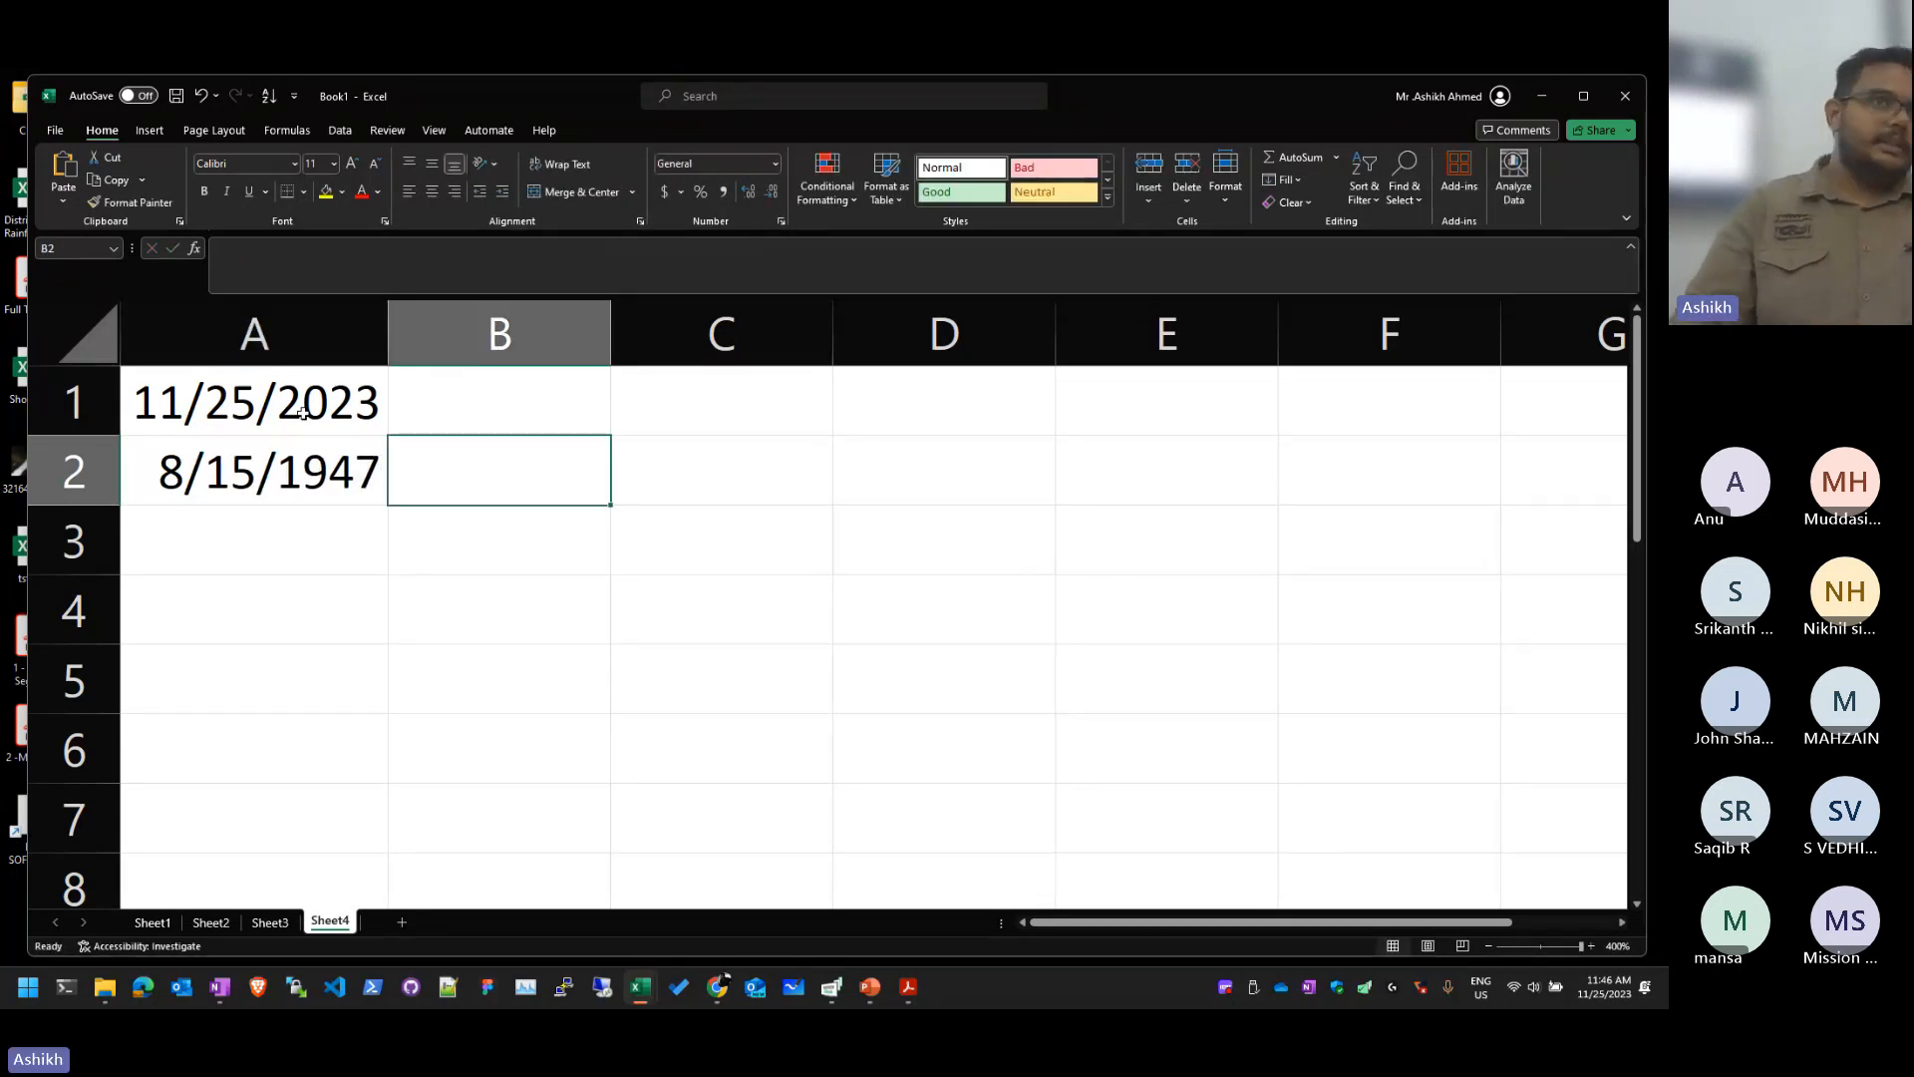
pyautogui.press('Left')
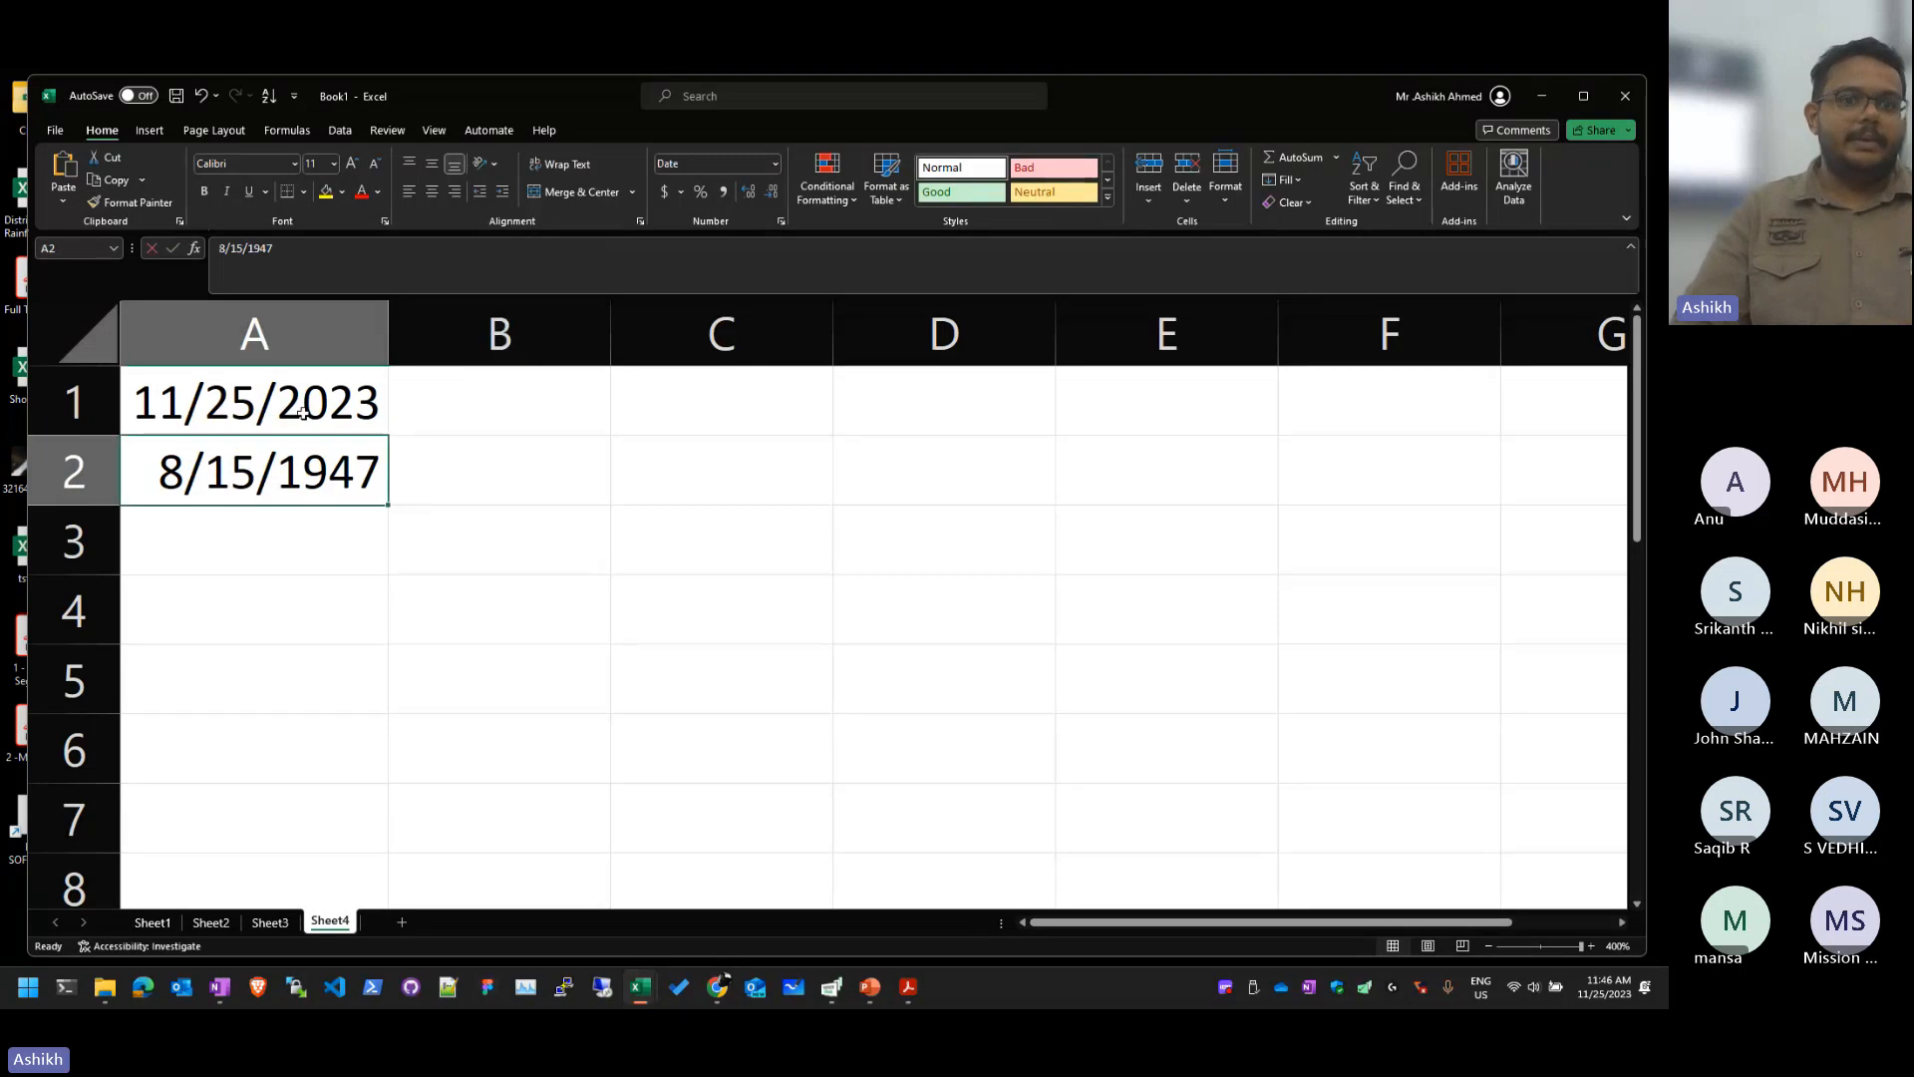
pyautogui.press('Right')
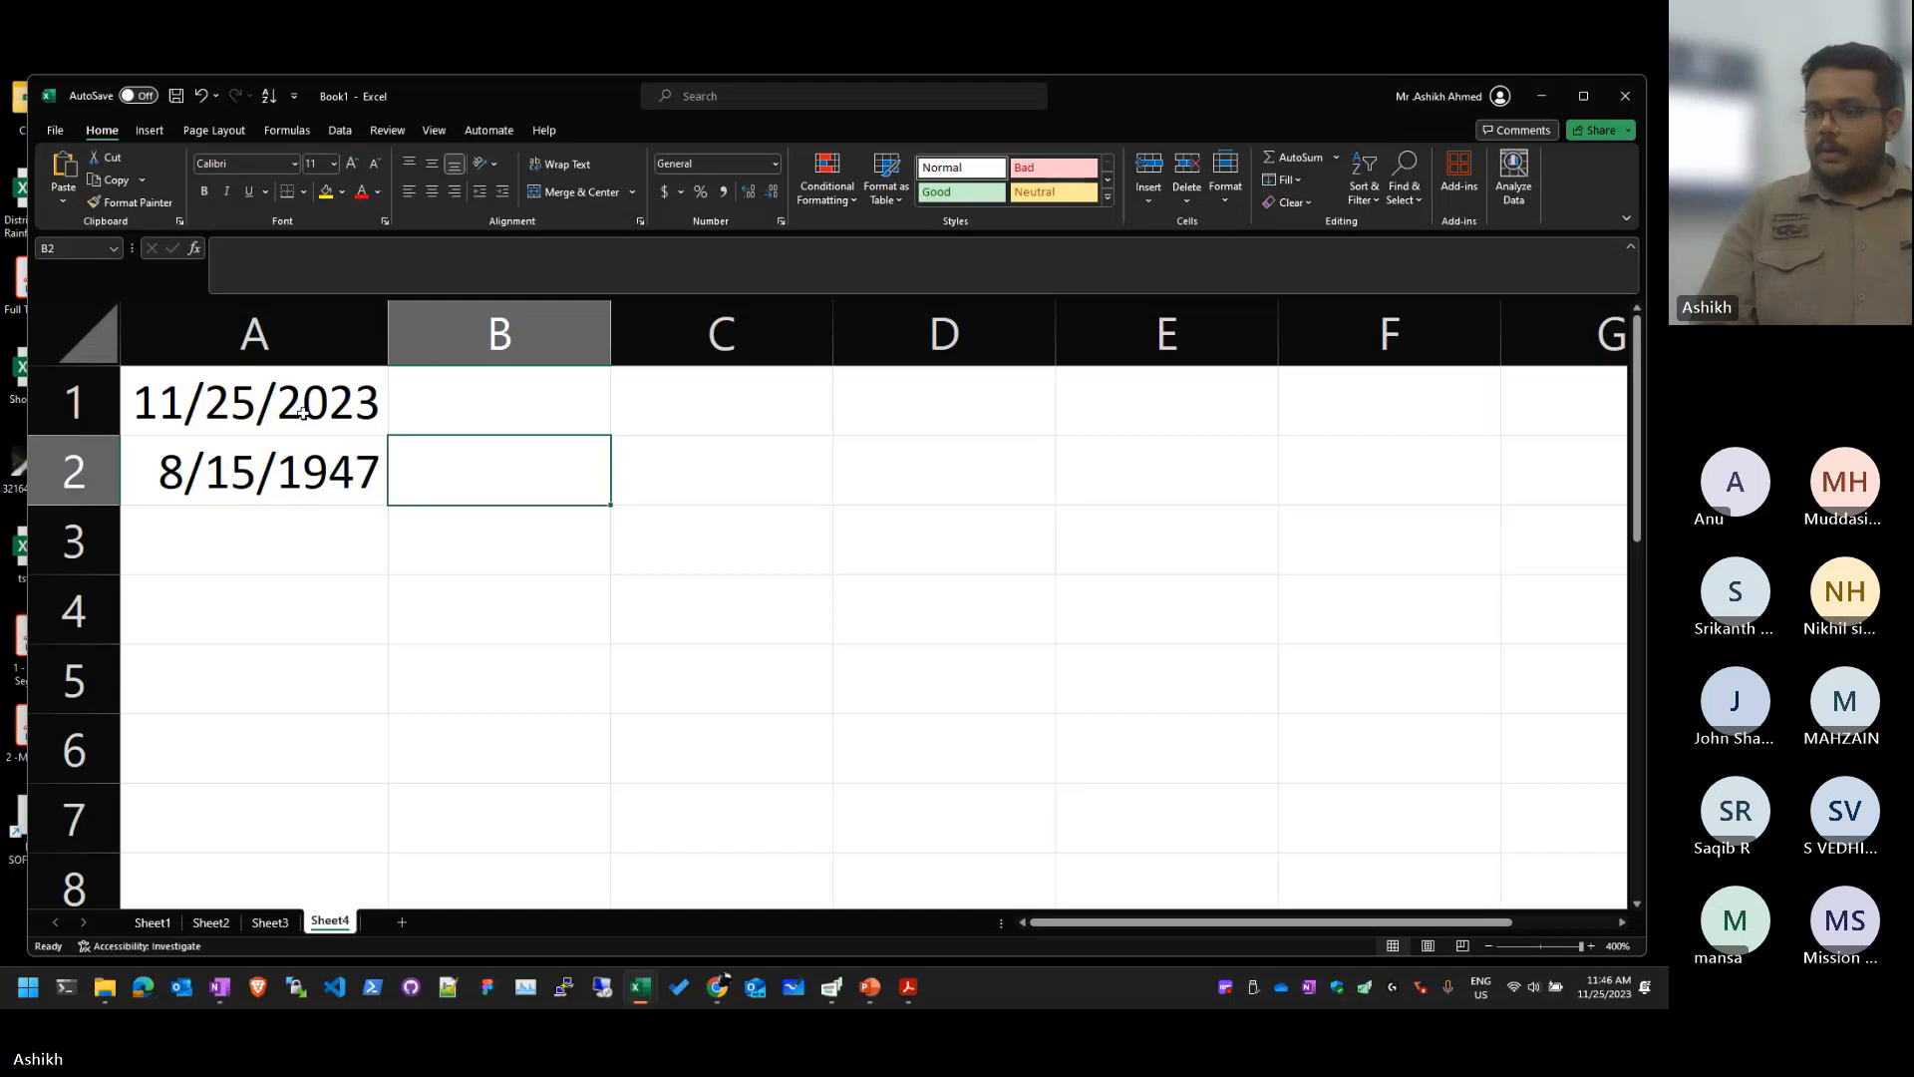
# Step: Show the formula =today() as plain text in cell B1, beside the current date
pyautogui.press('Up')
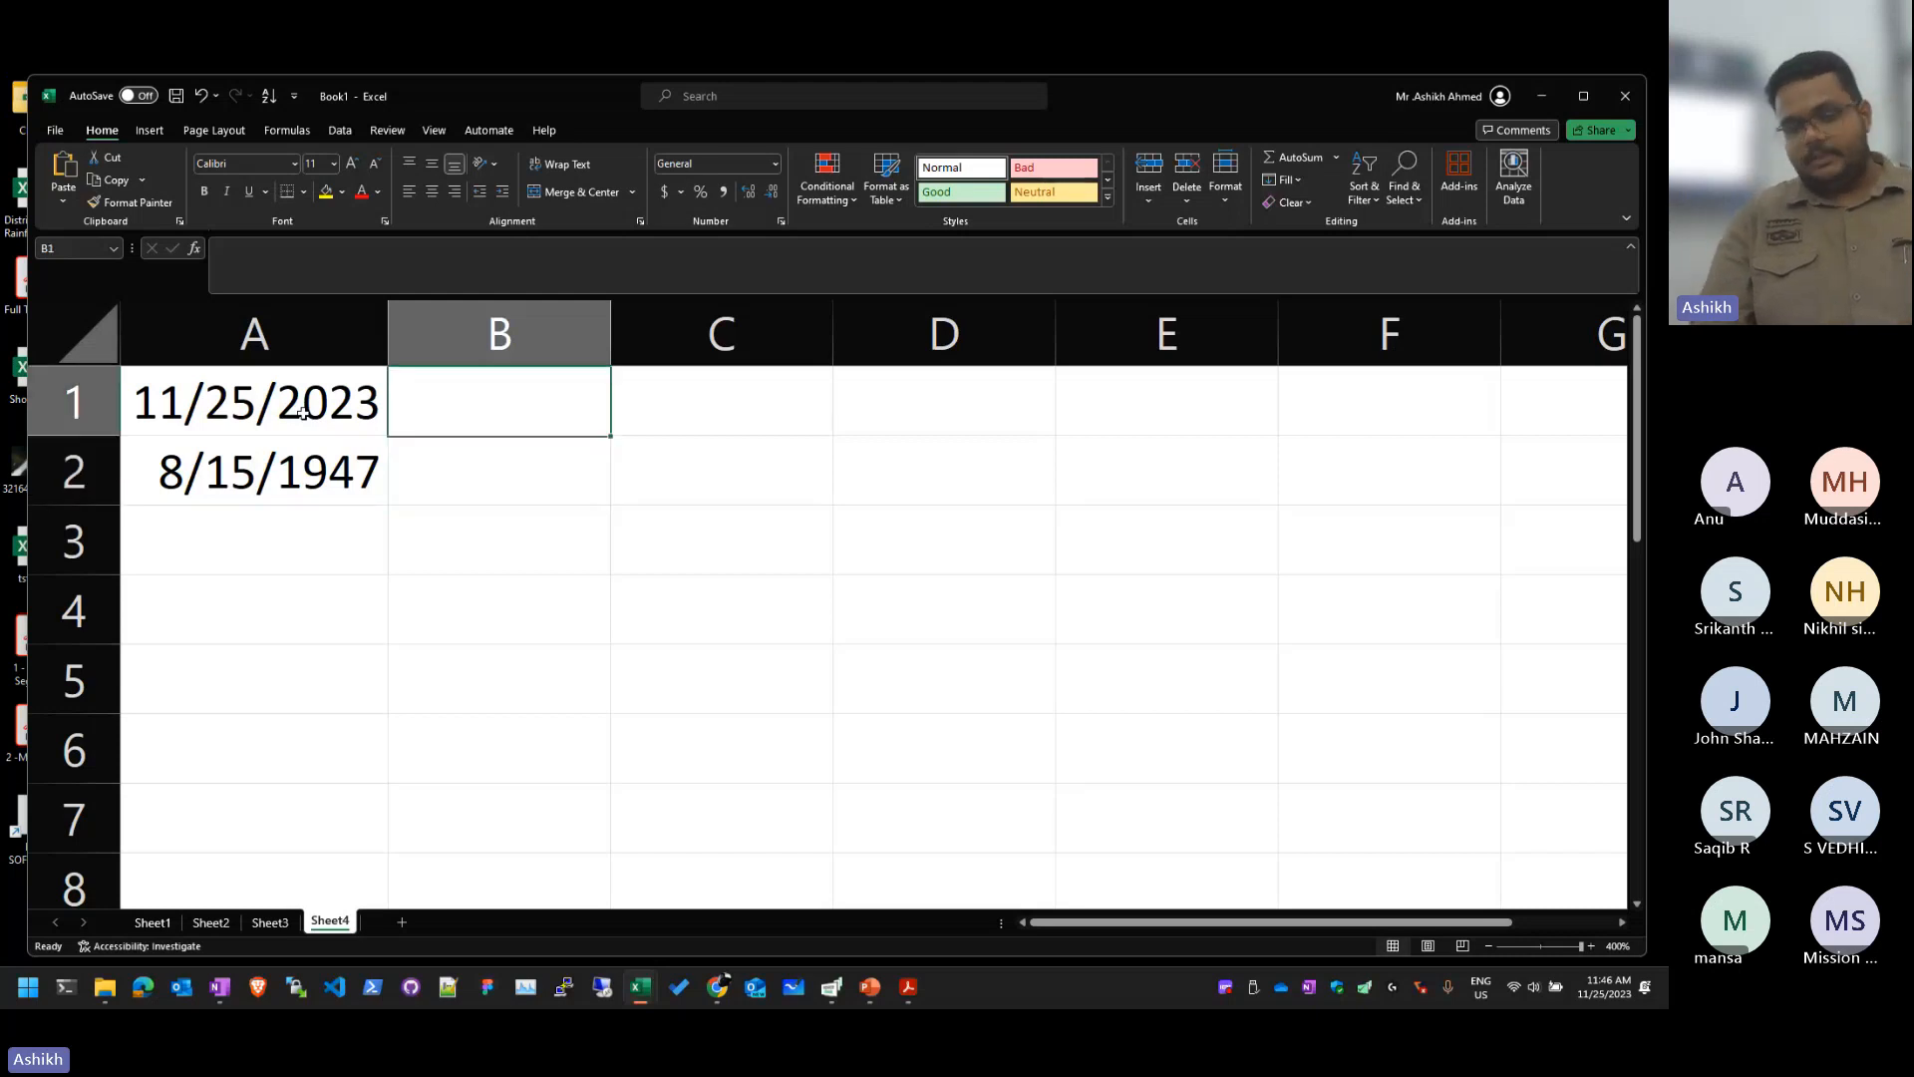
pyautogui.write("'=tod")
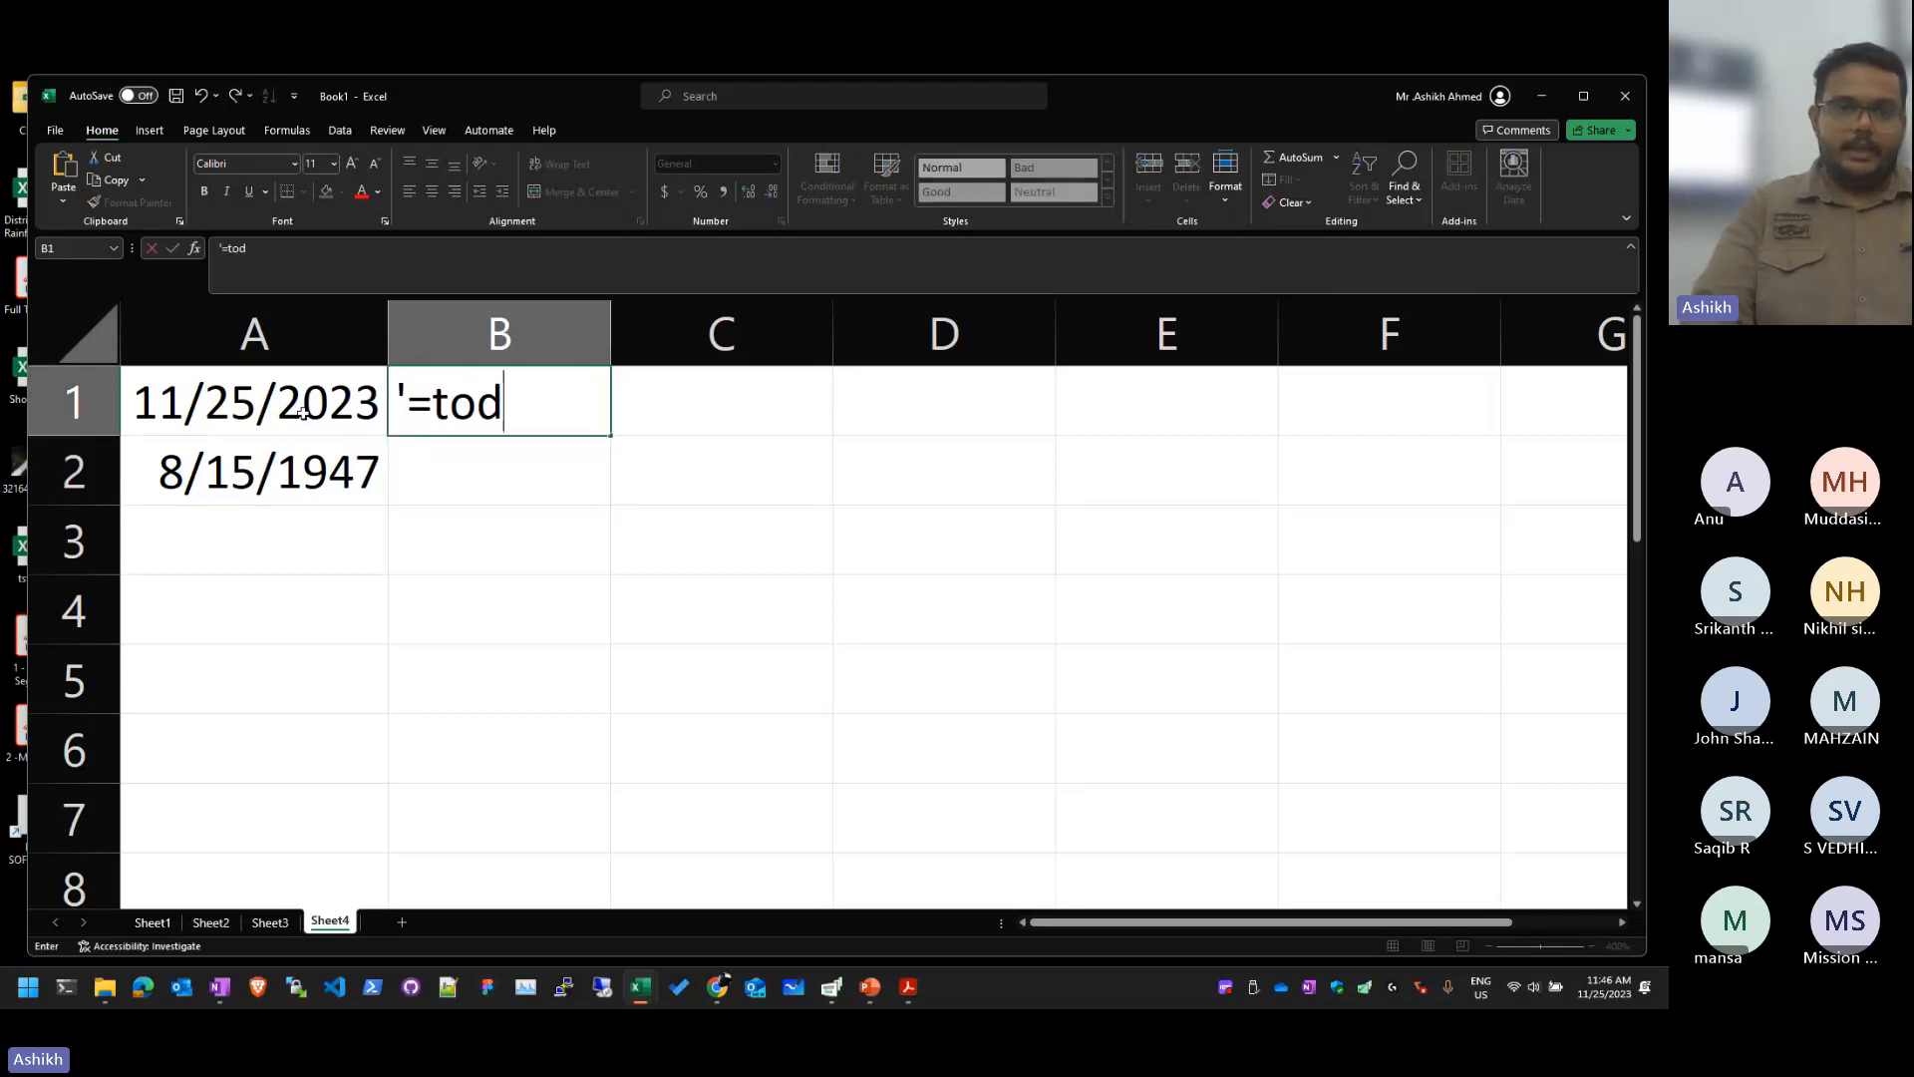
pyautogui.press('BackSpace')
pyautogui.write('day()')
pyautogui.press('Return')
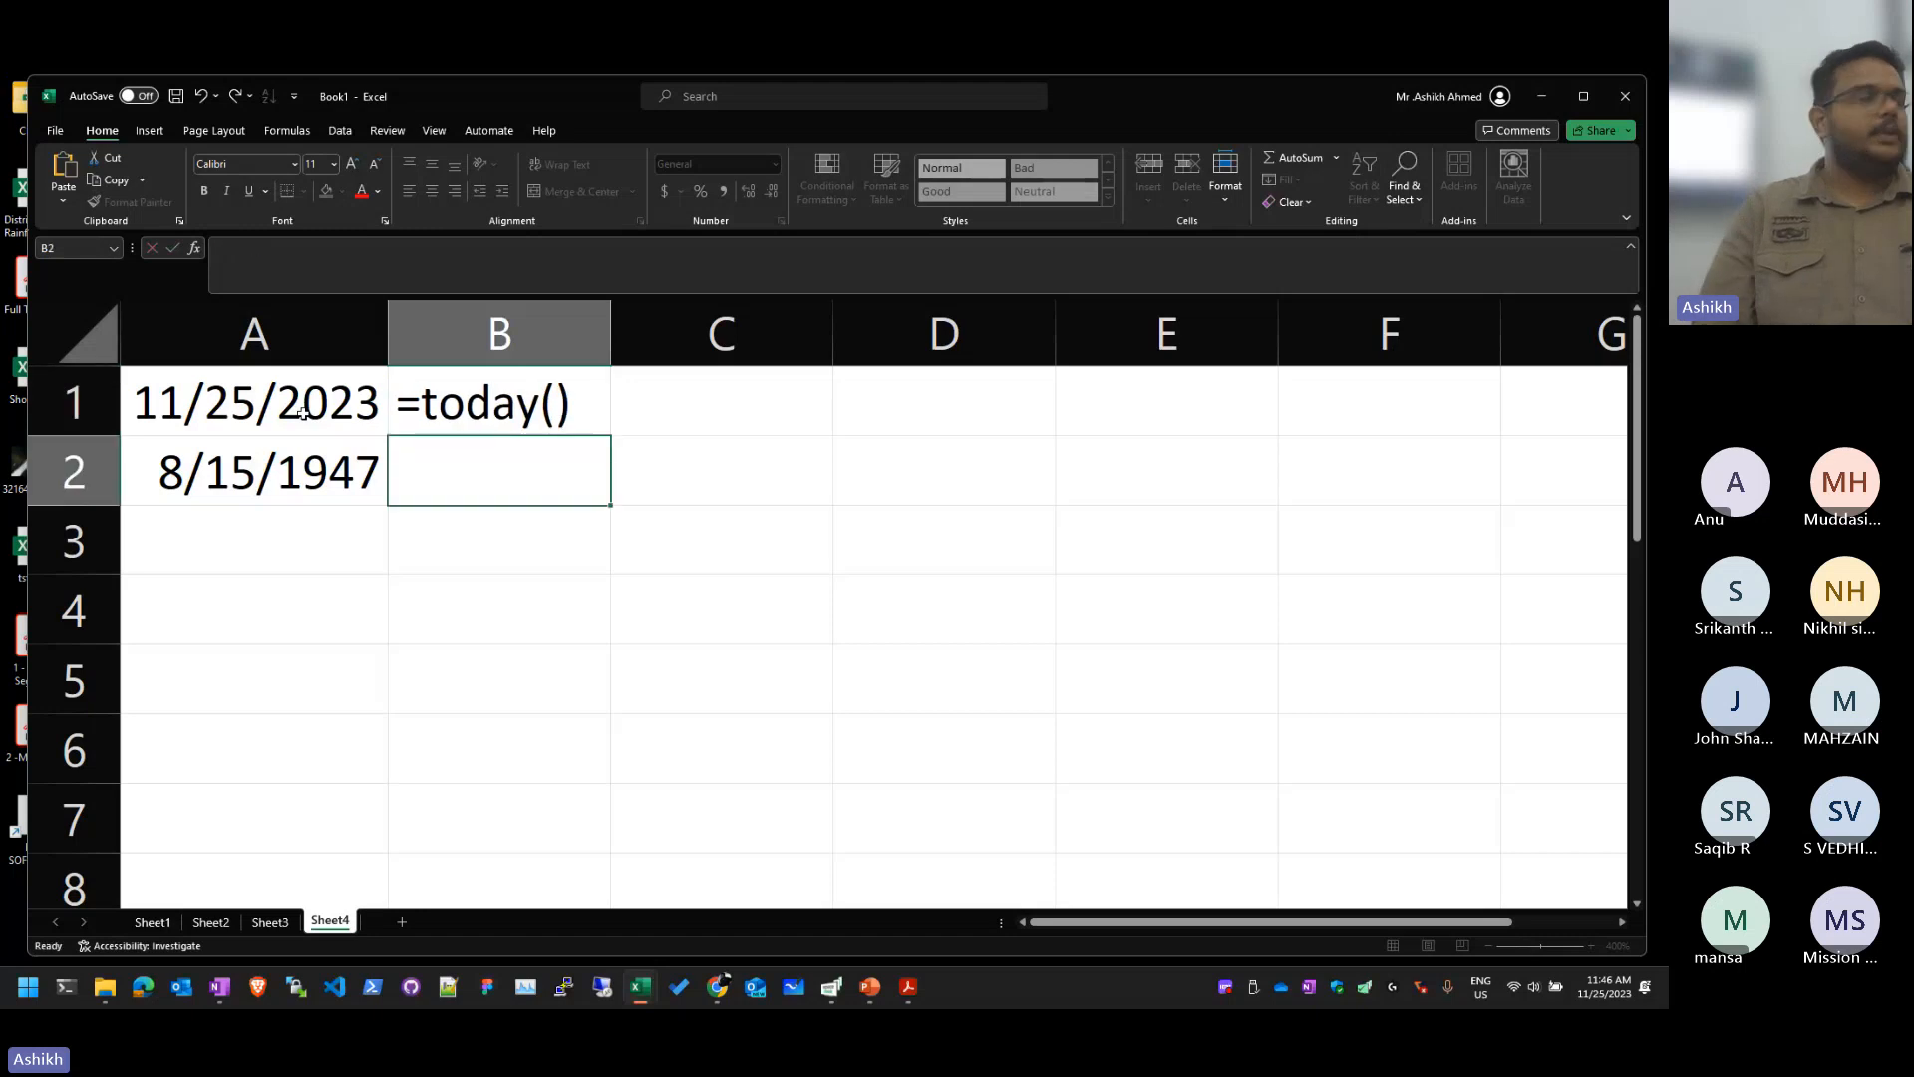
pyautogui.write("'")
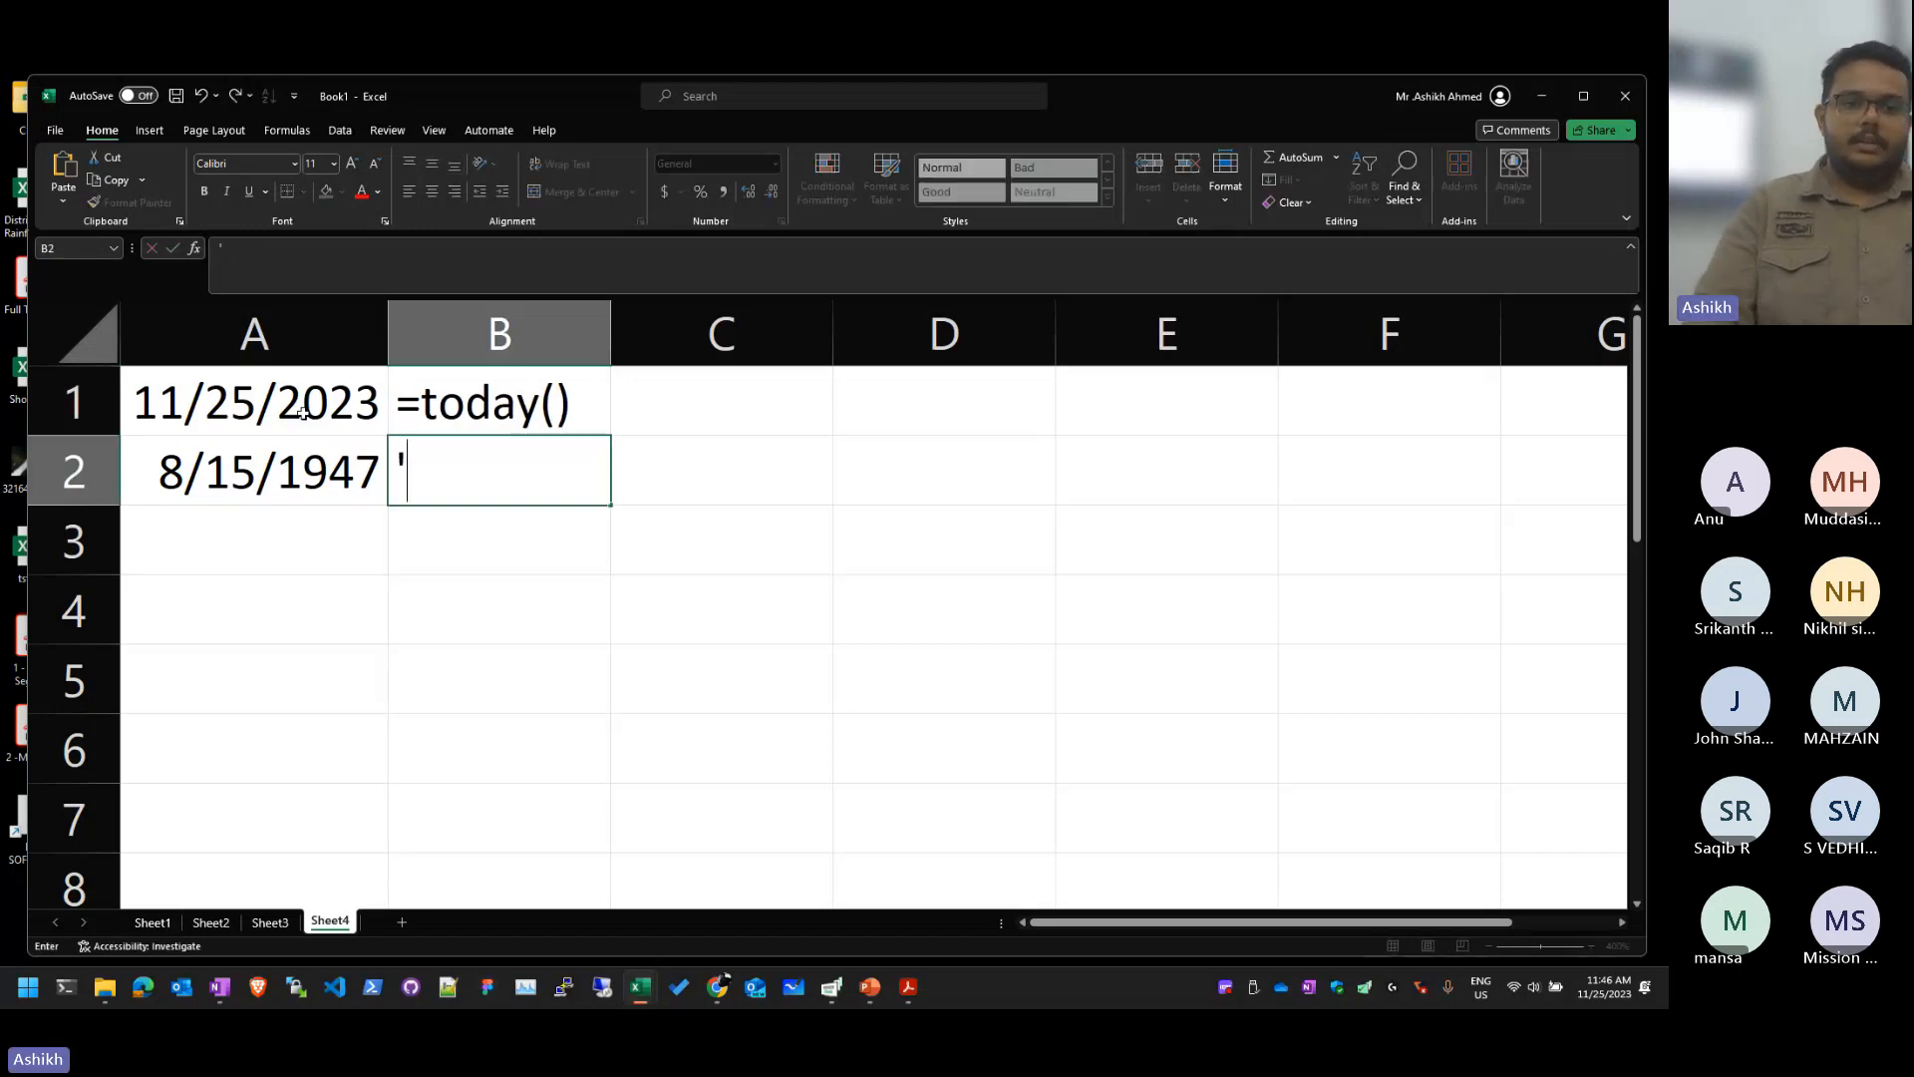
pyautogui.press('Escape')
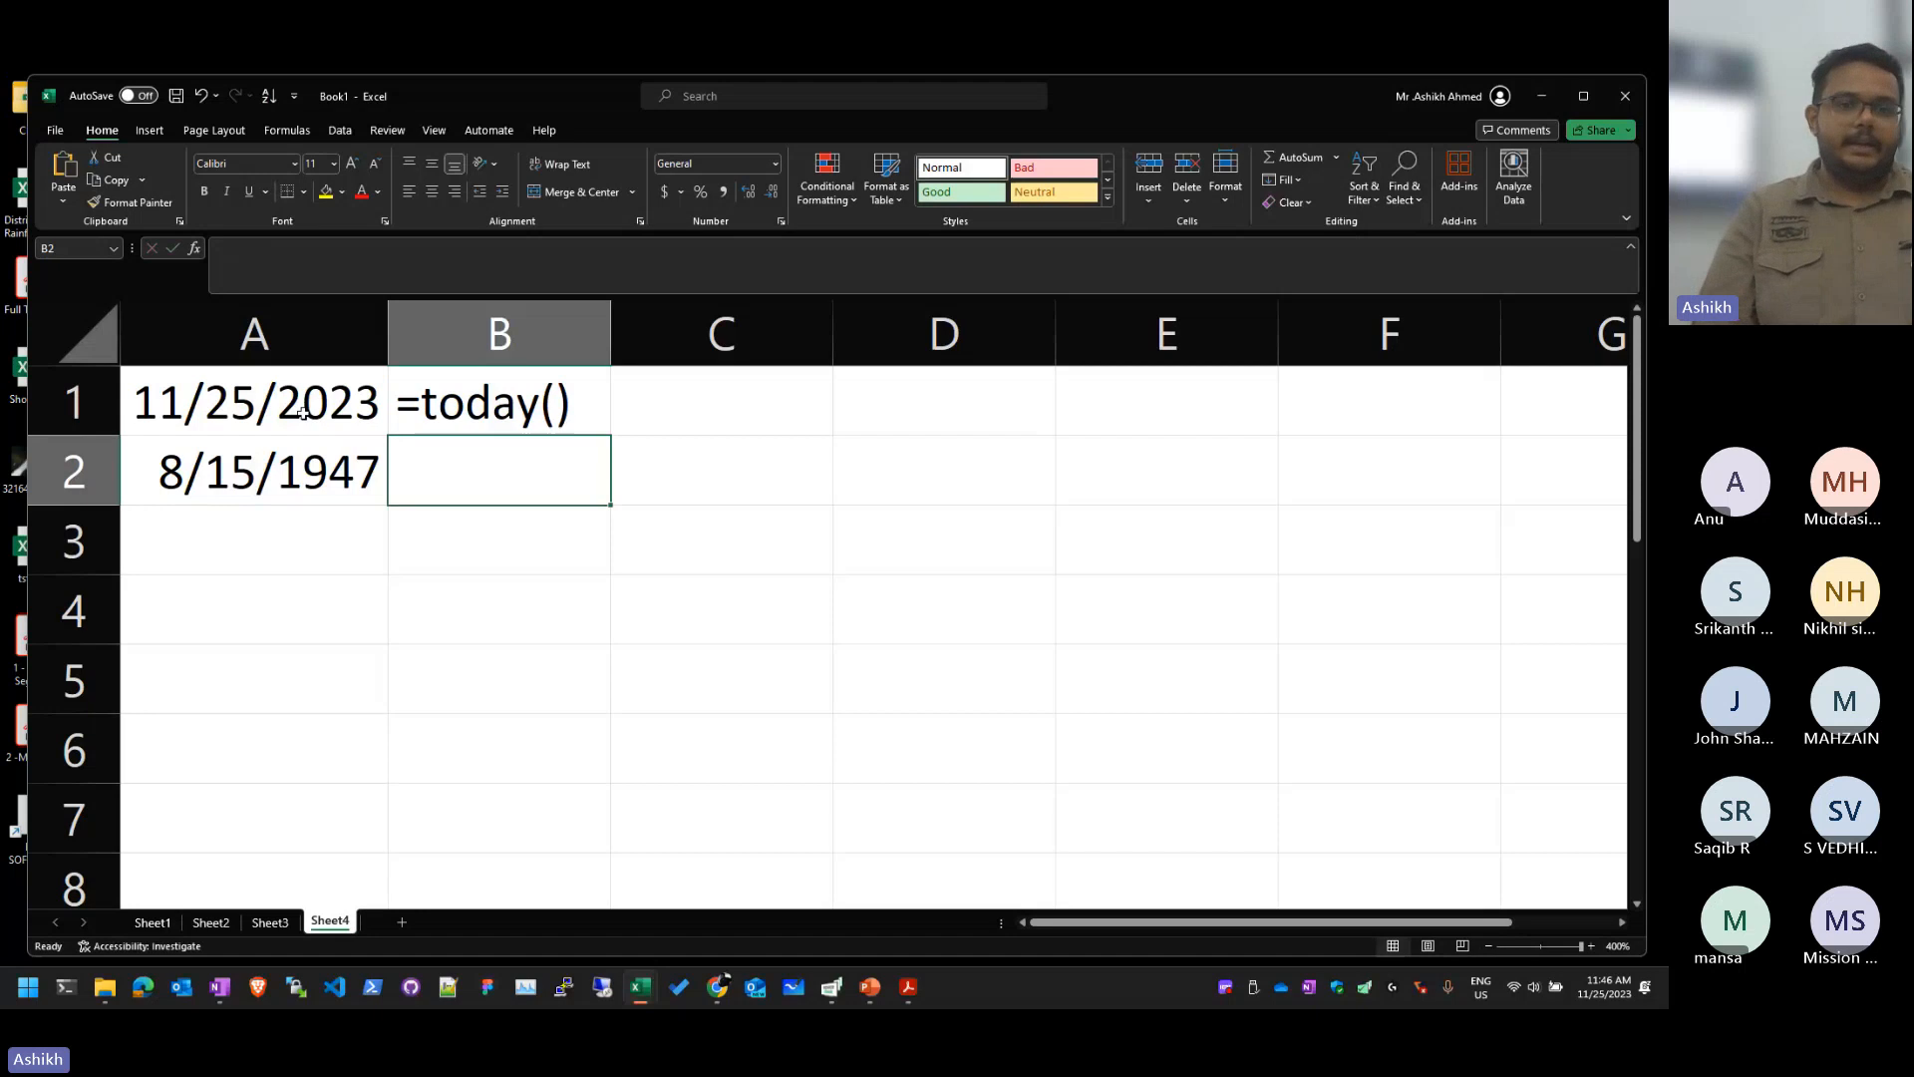
# Step: Enter =TEXT(A2,"dddd") in cell A3 to get the full weekday name of the date in A2
pyautogui.press('Down')
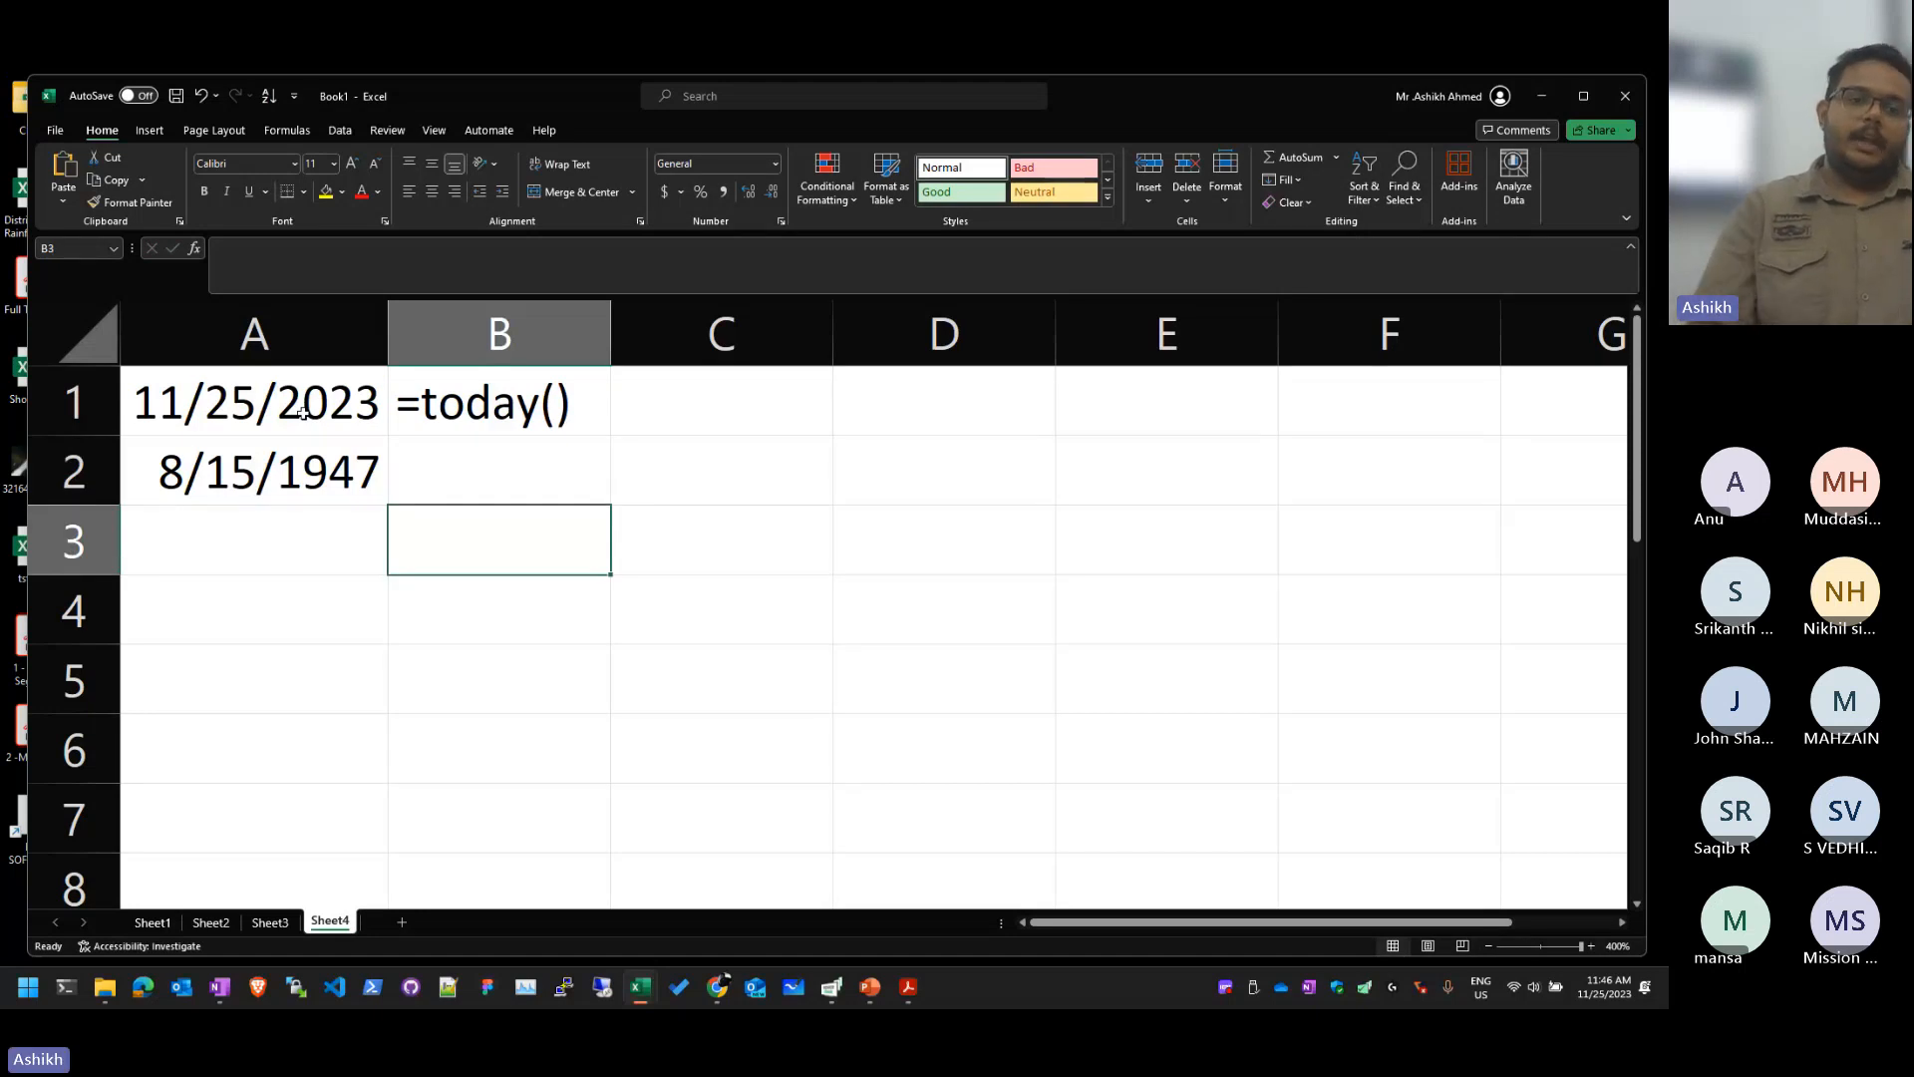
pyautogui.press('Left')
pyautogui.write('=tex')
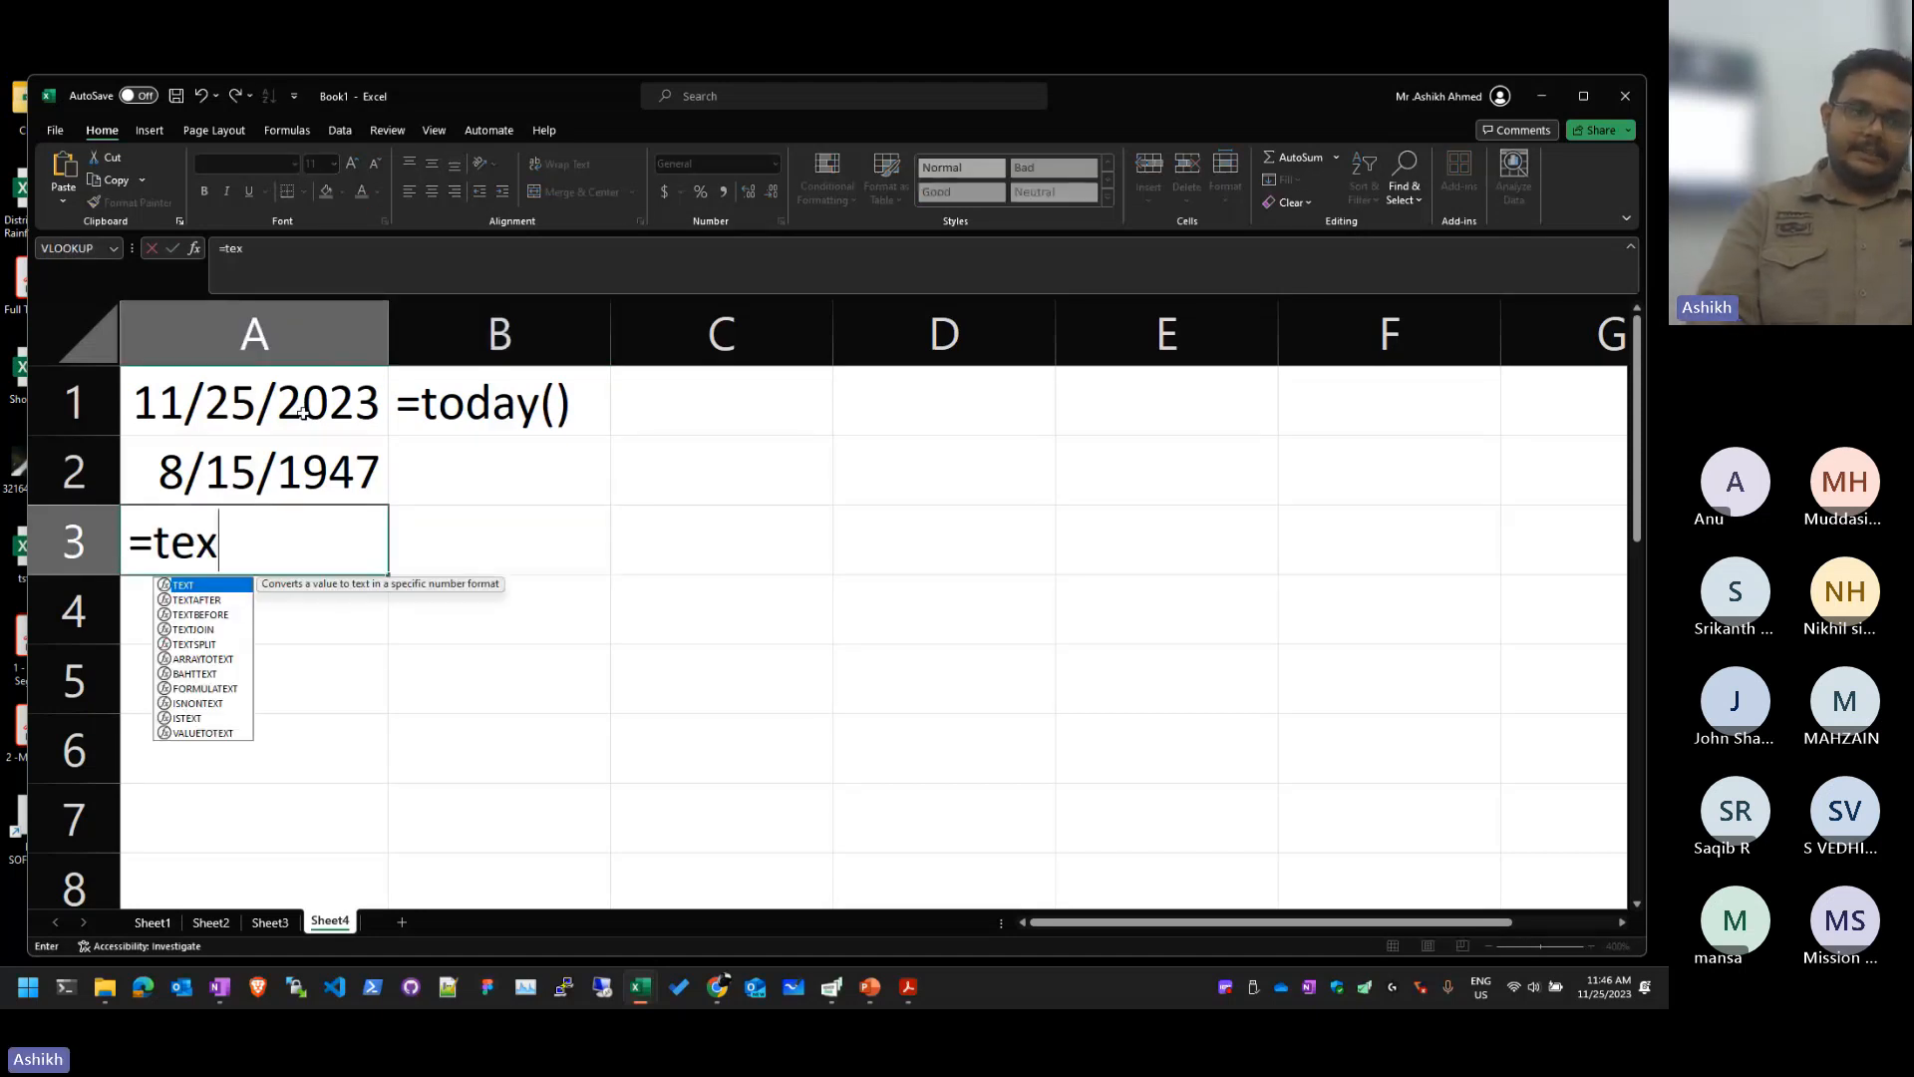
pyautogui.press('Tab')
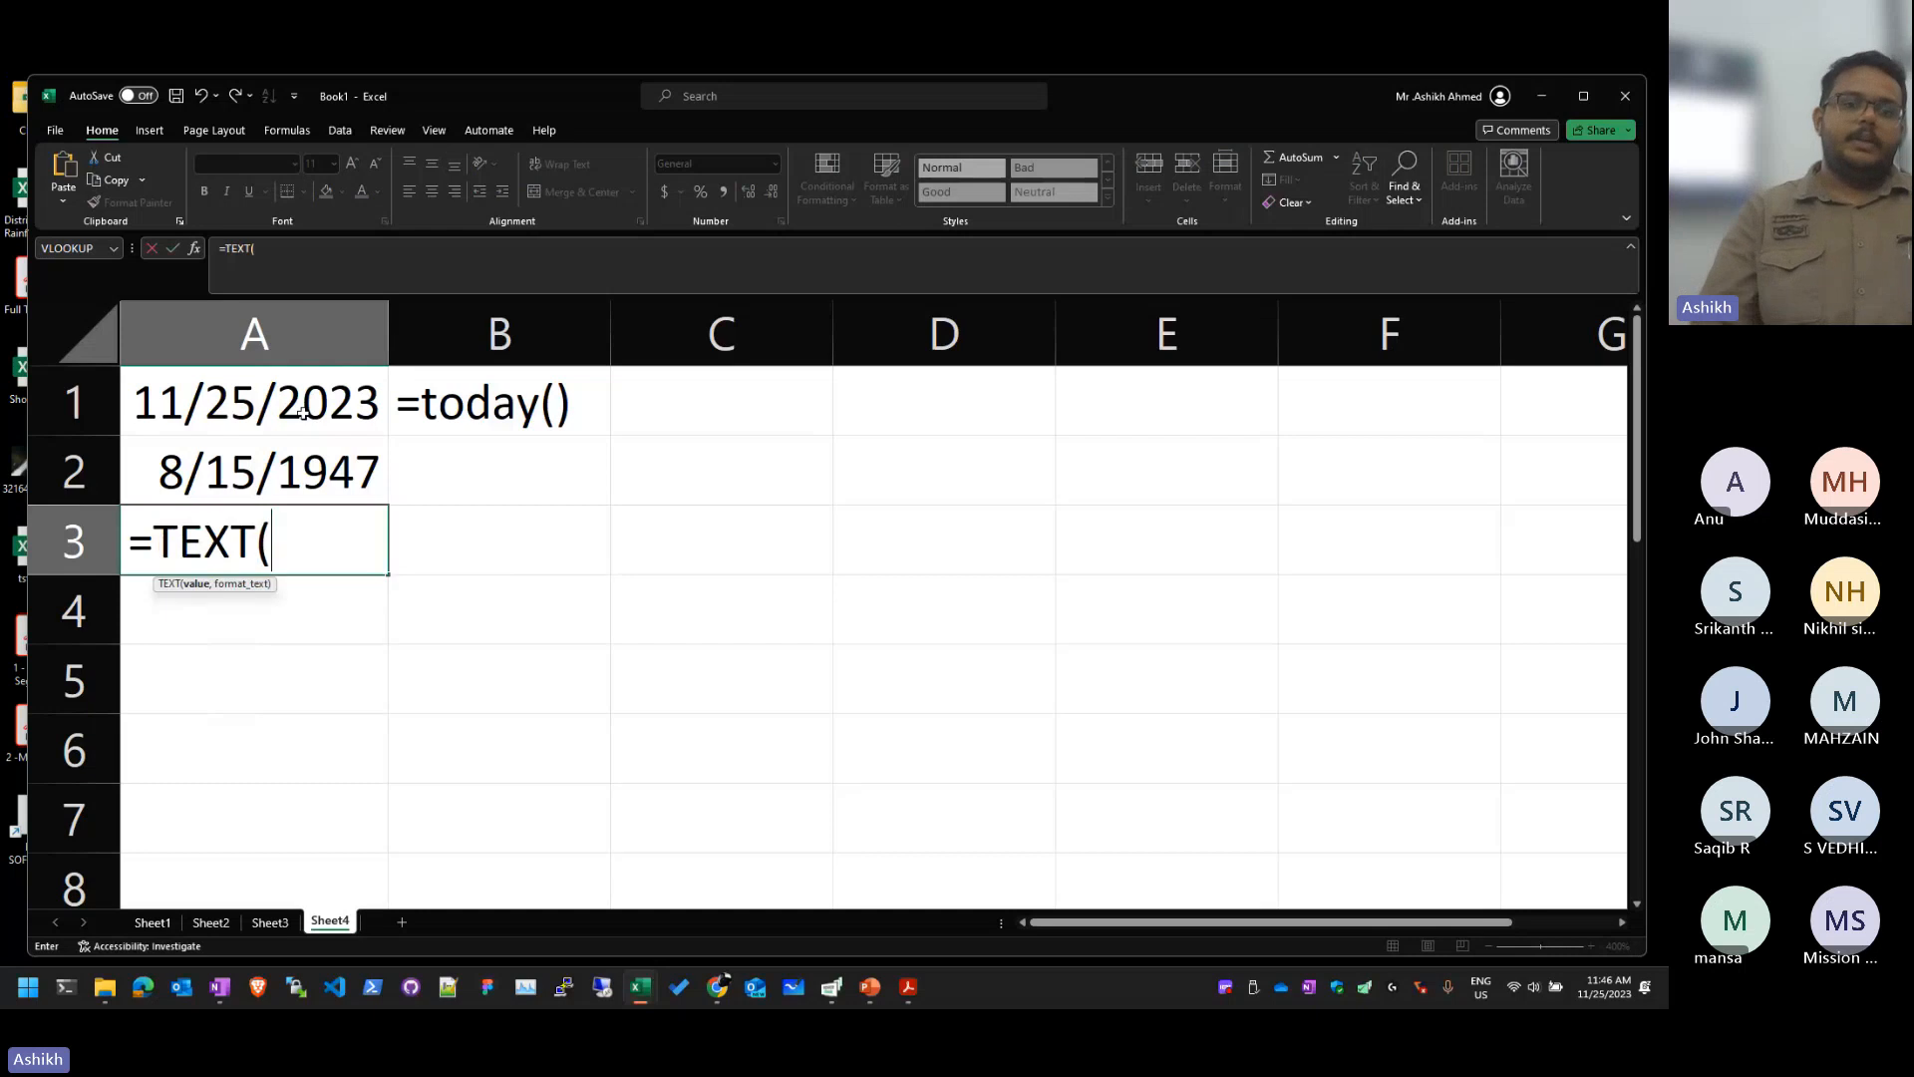
pyautogui.click(238, 483)
pyautogui.write(',"')
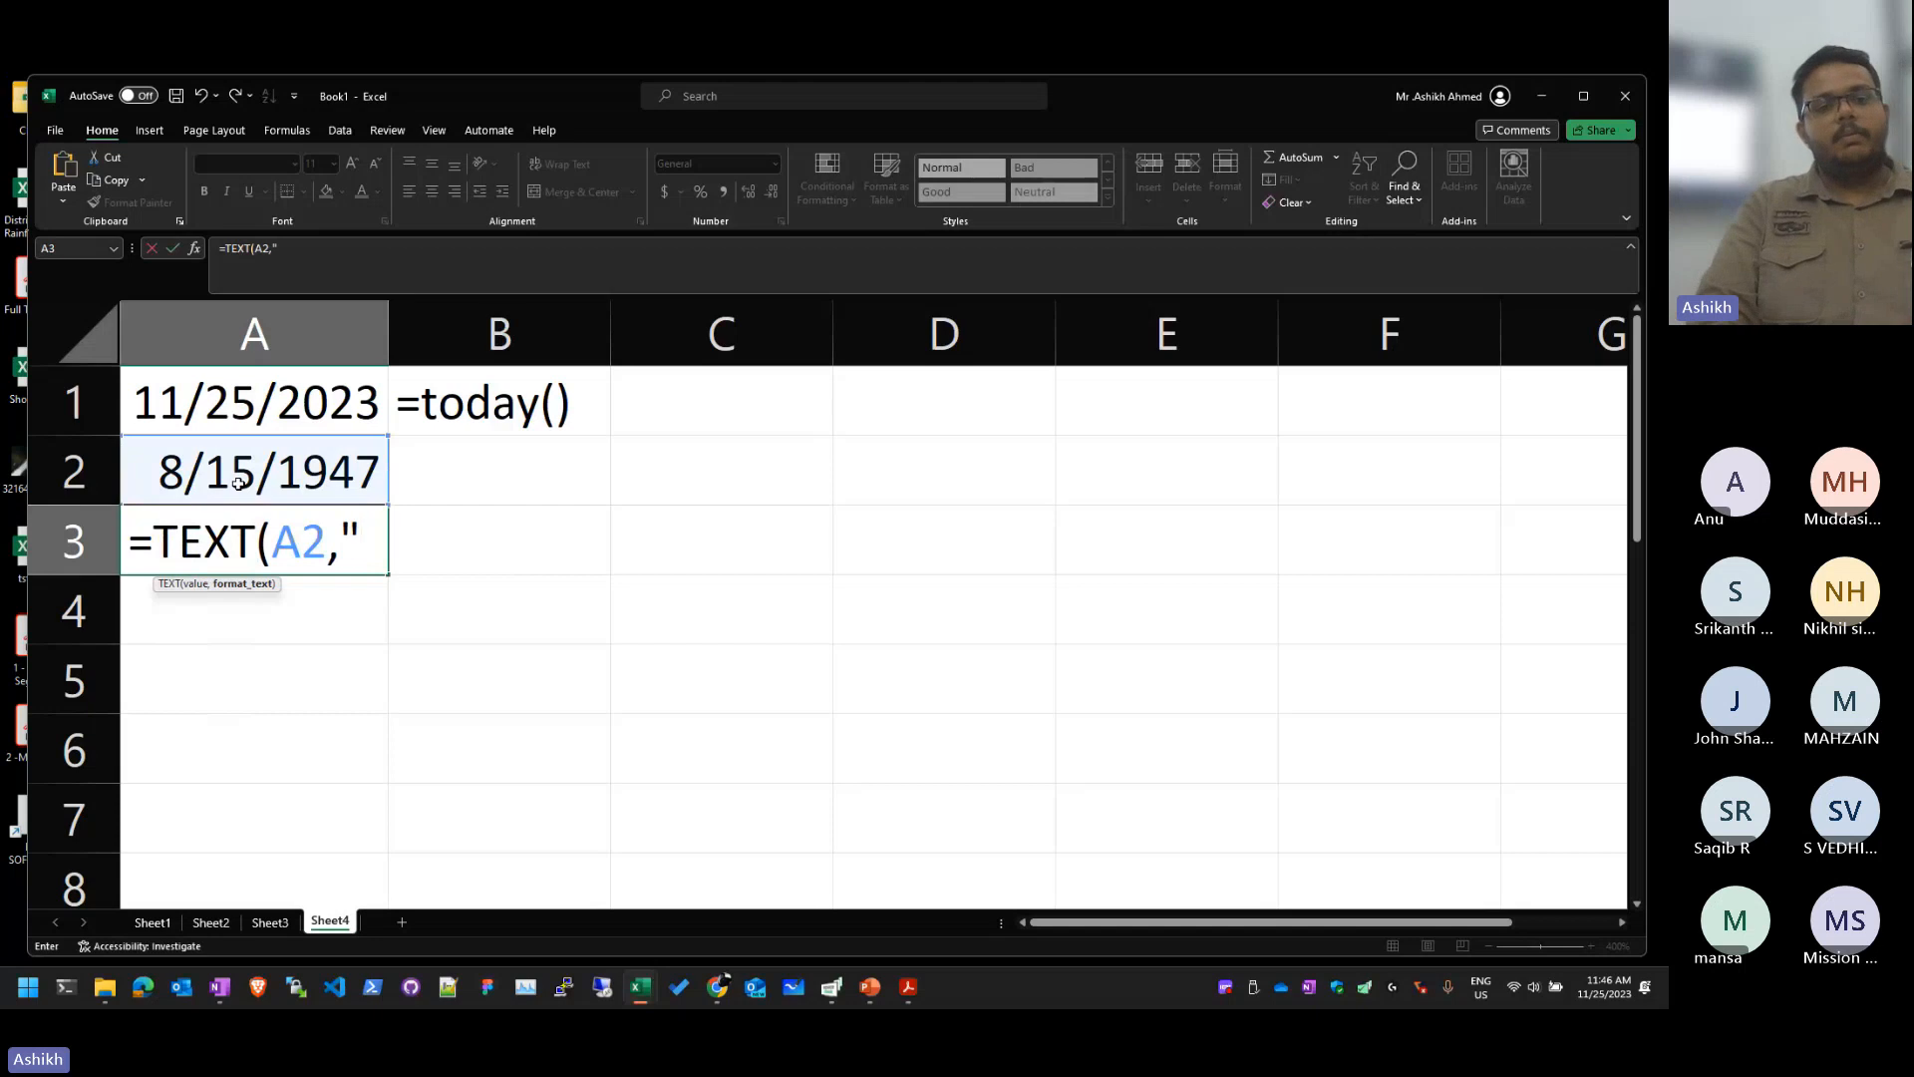
pyautogui.write('dddd")')
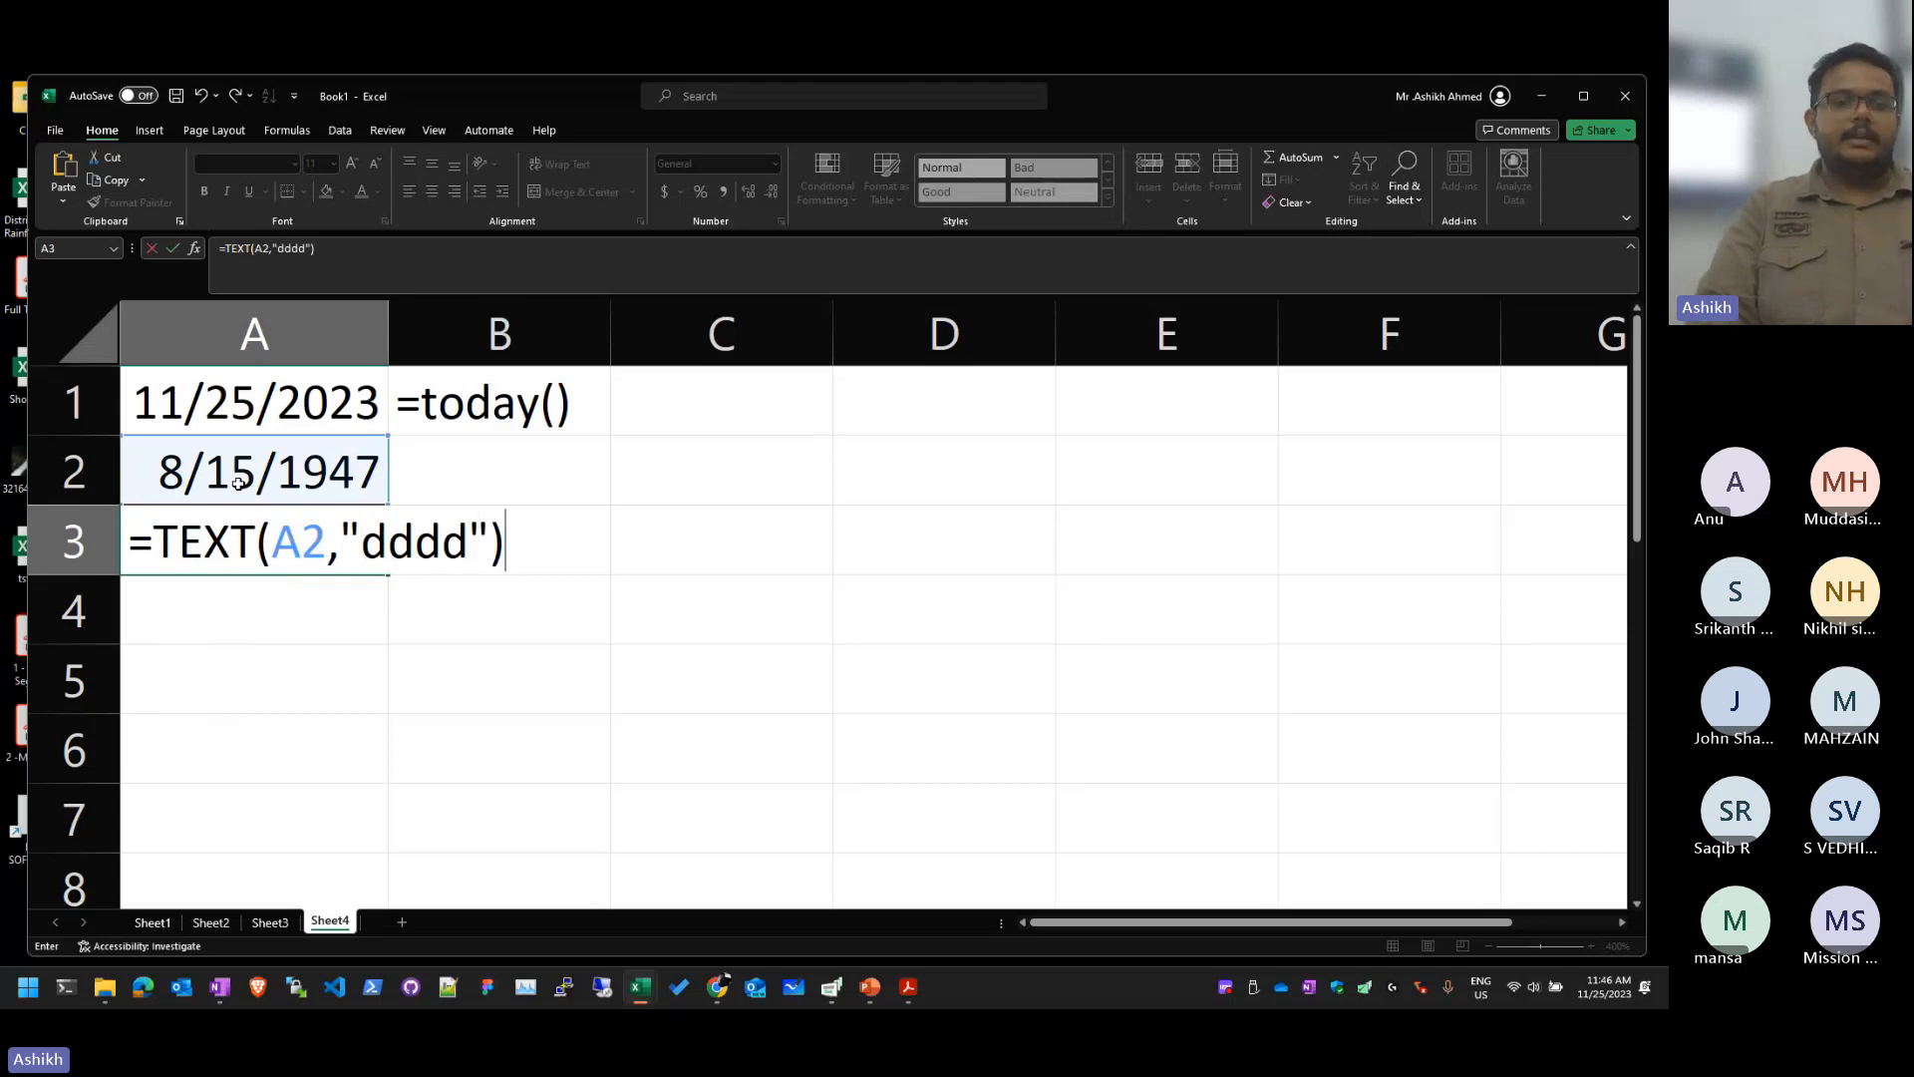
pyautogui.press('Return')
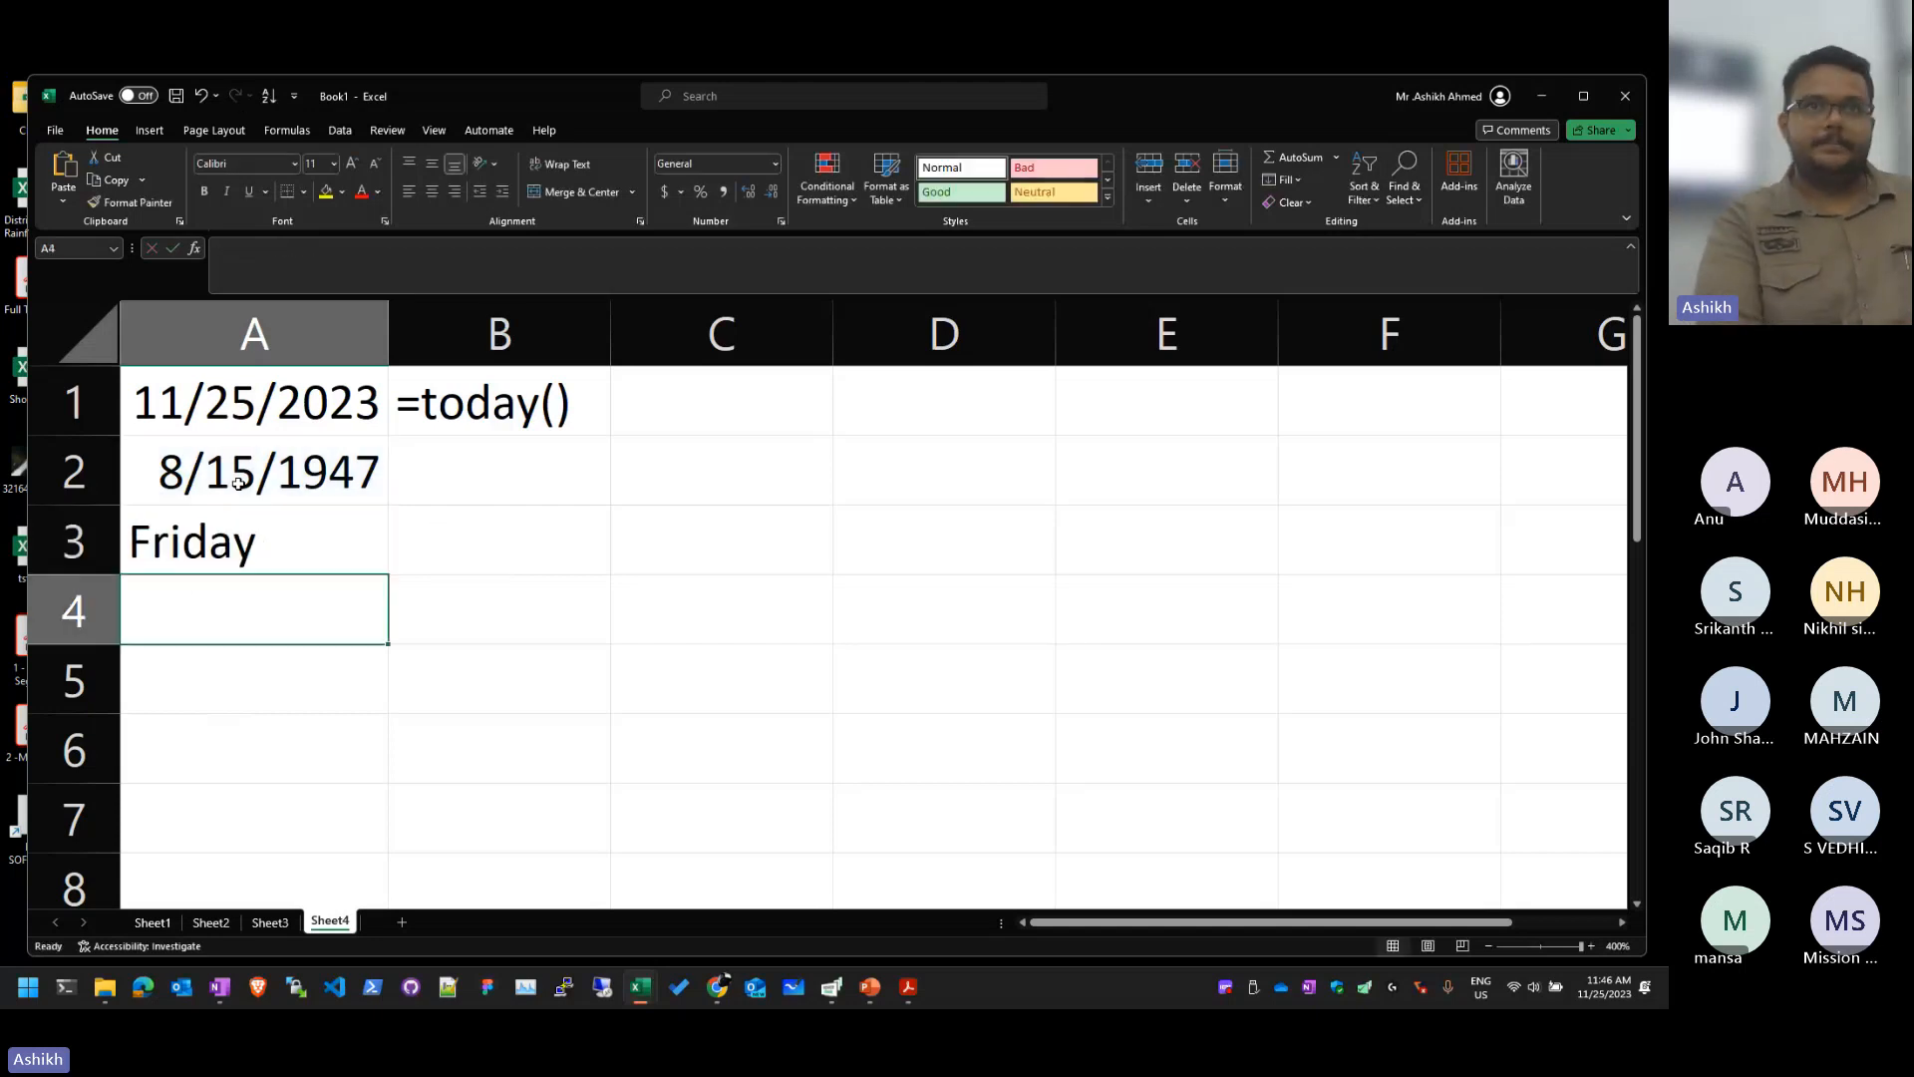
# Step: Shorten the format code in A3's TEXT formula to "ddd" for an abbreviated weekday name
pyautogui.press('Up')
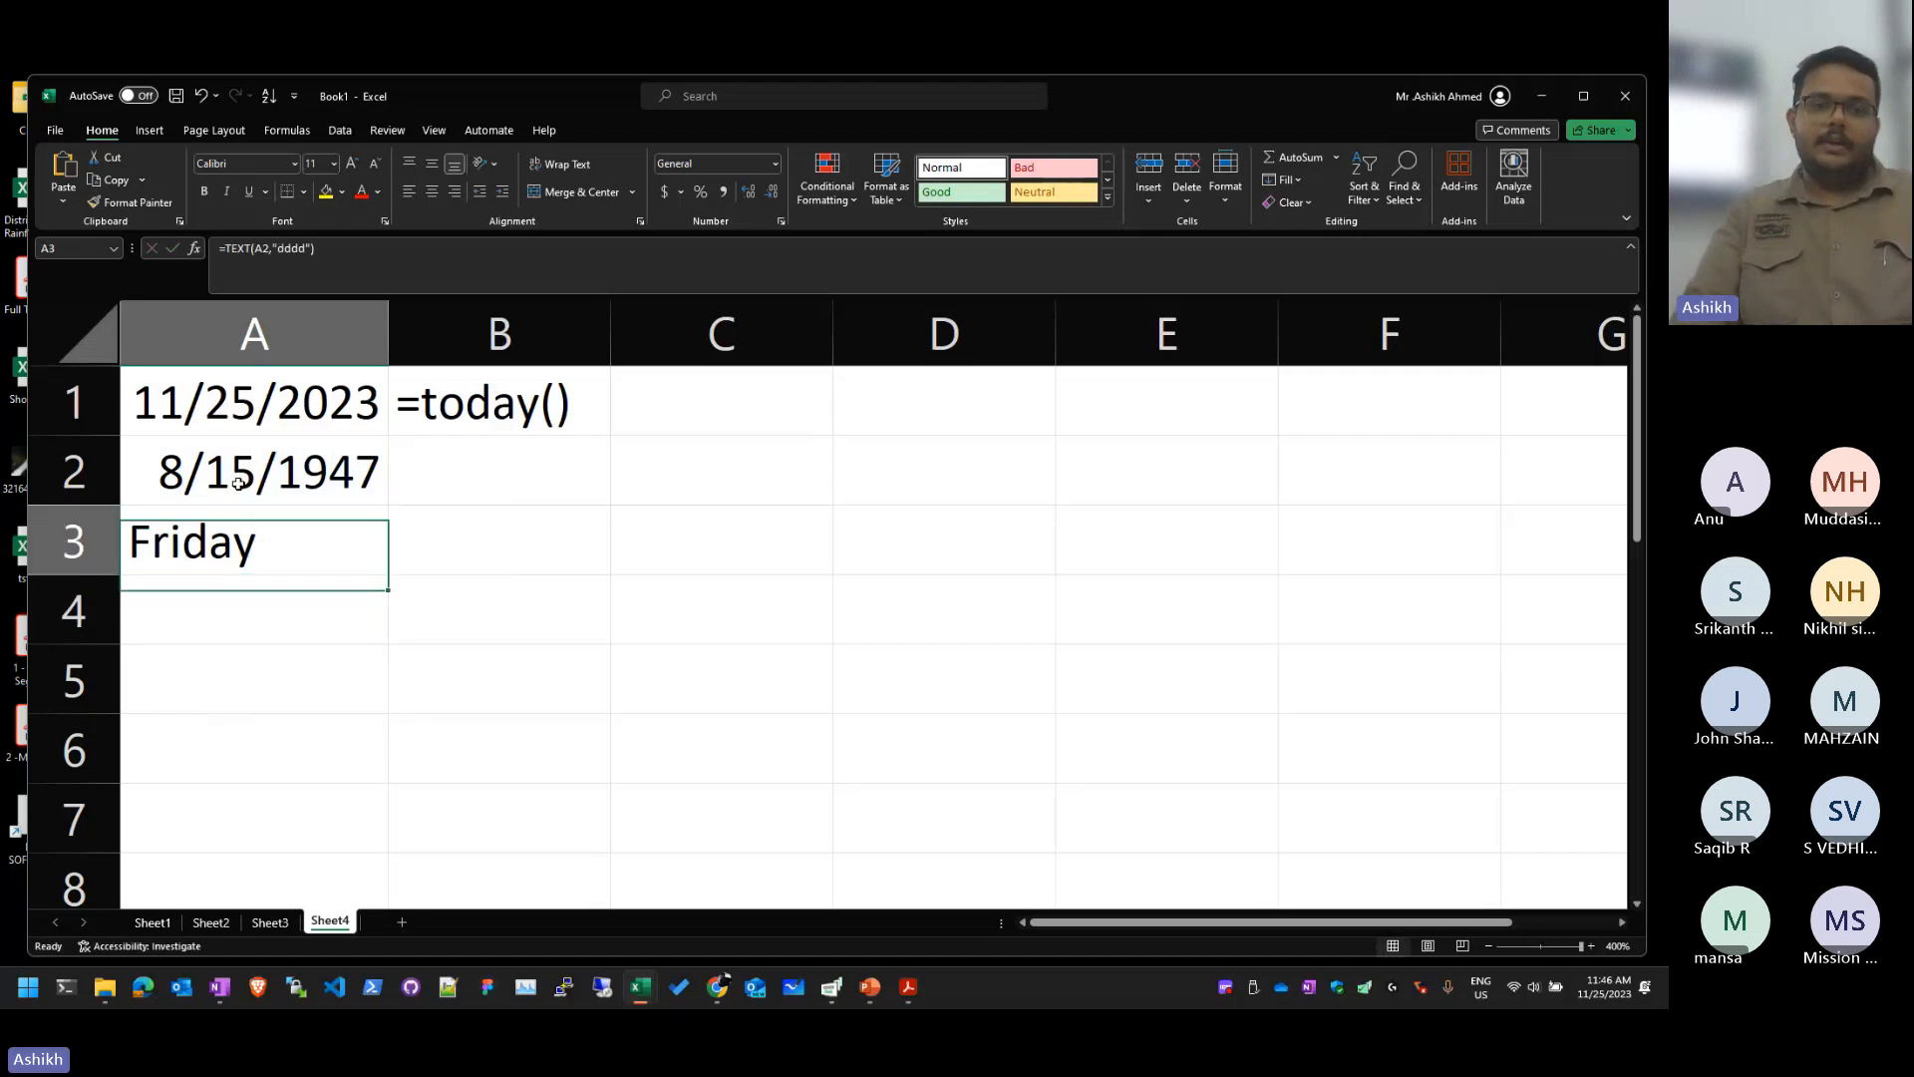
pyautogui.press('F2')
pyautogui.press('Left')
pyautogui.press('Left')
pyautogui.press('Left')
pyautogui.press('Delete')
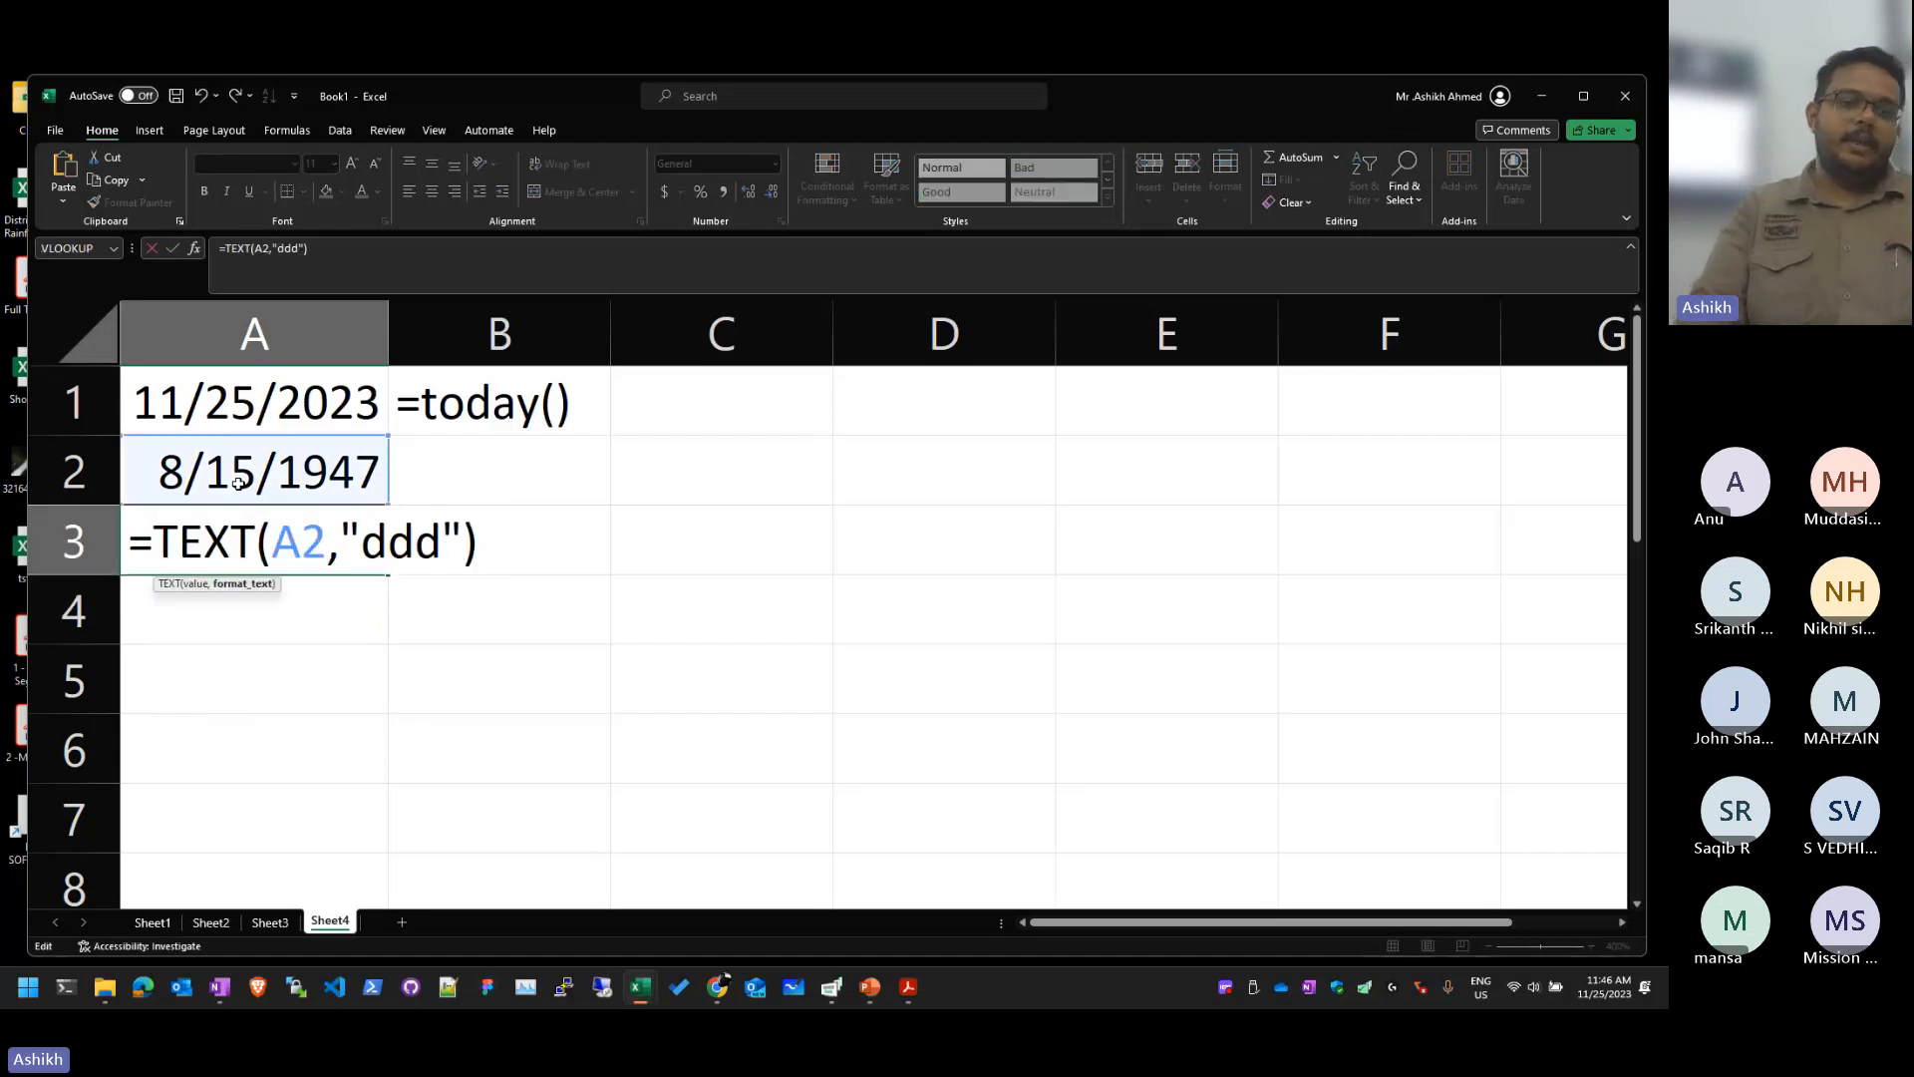
pyautogui.press('Return')
# Step: Restore the format code in A3's TEXT formula to "dddd" for the full weekday name
pyautogui.press('Up')
pyautogui.press('F2')
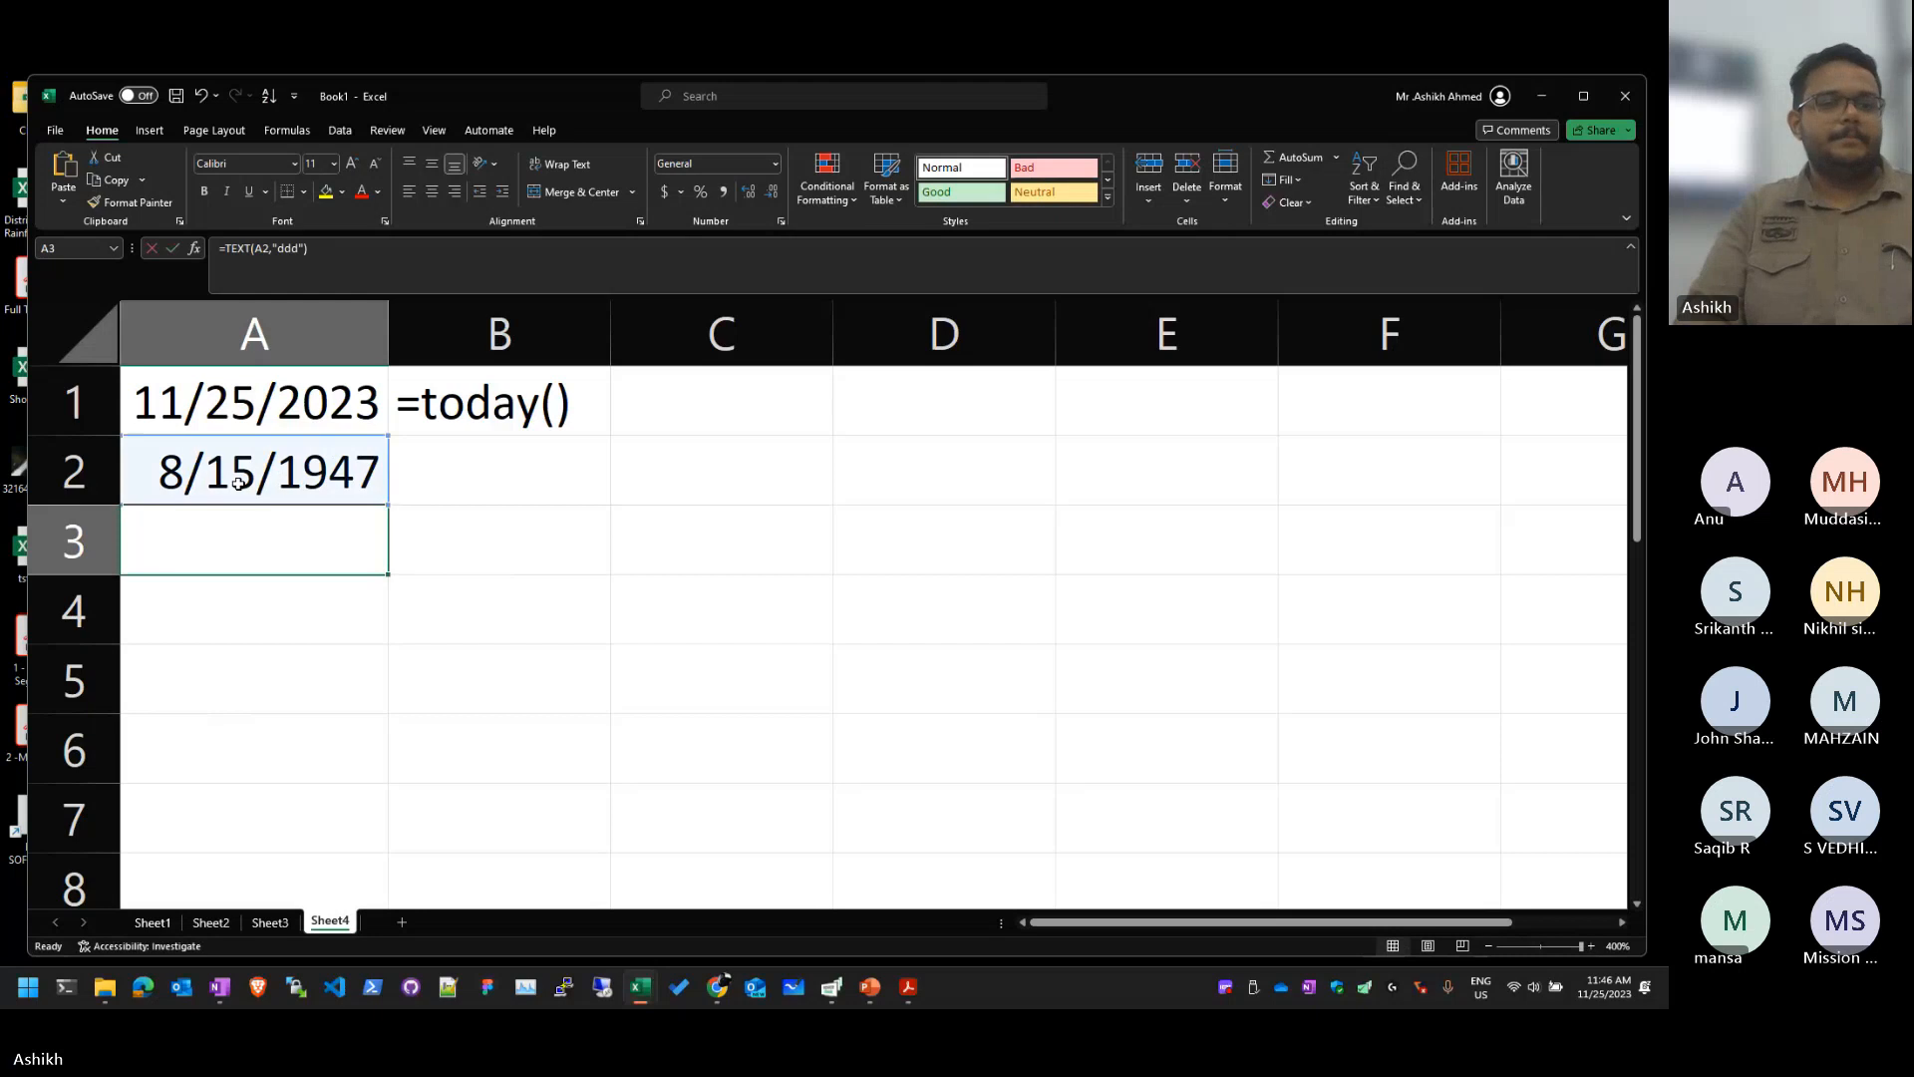
pyautogui.press('Left')
pyautogui.press('Left')
pyautogui.write('d')
pyautogui.press('Return')
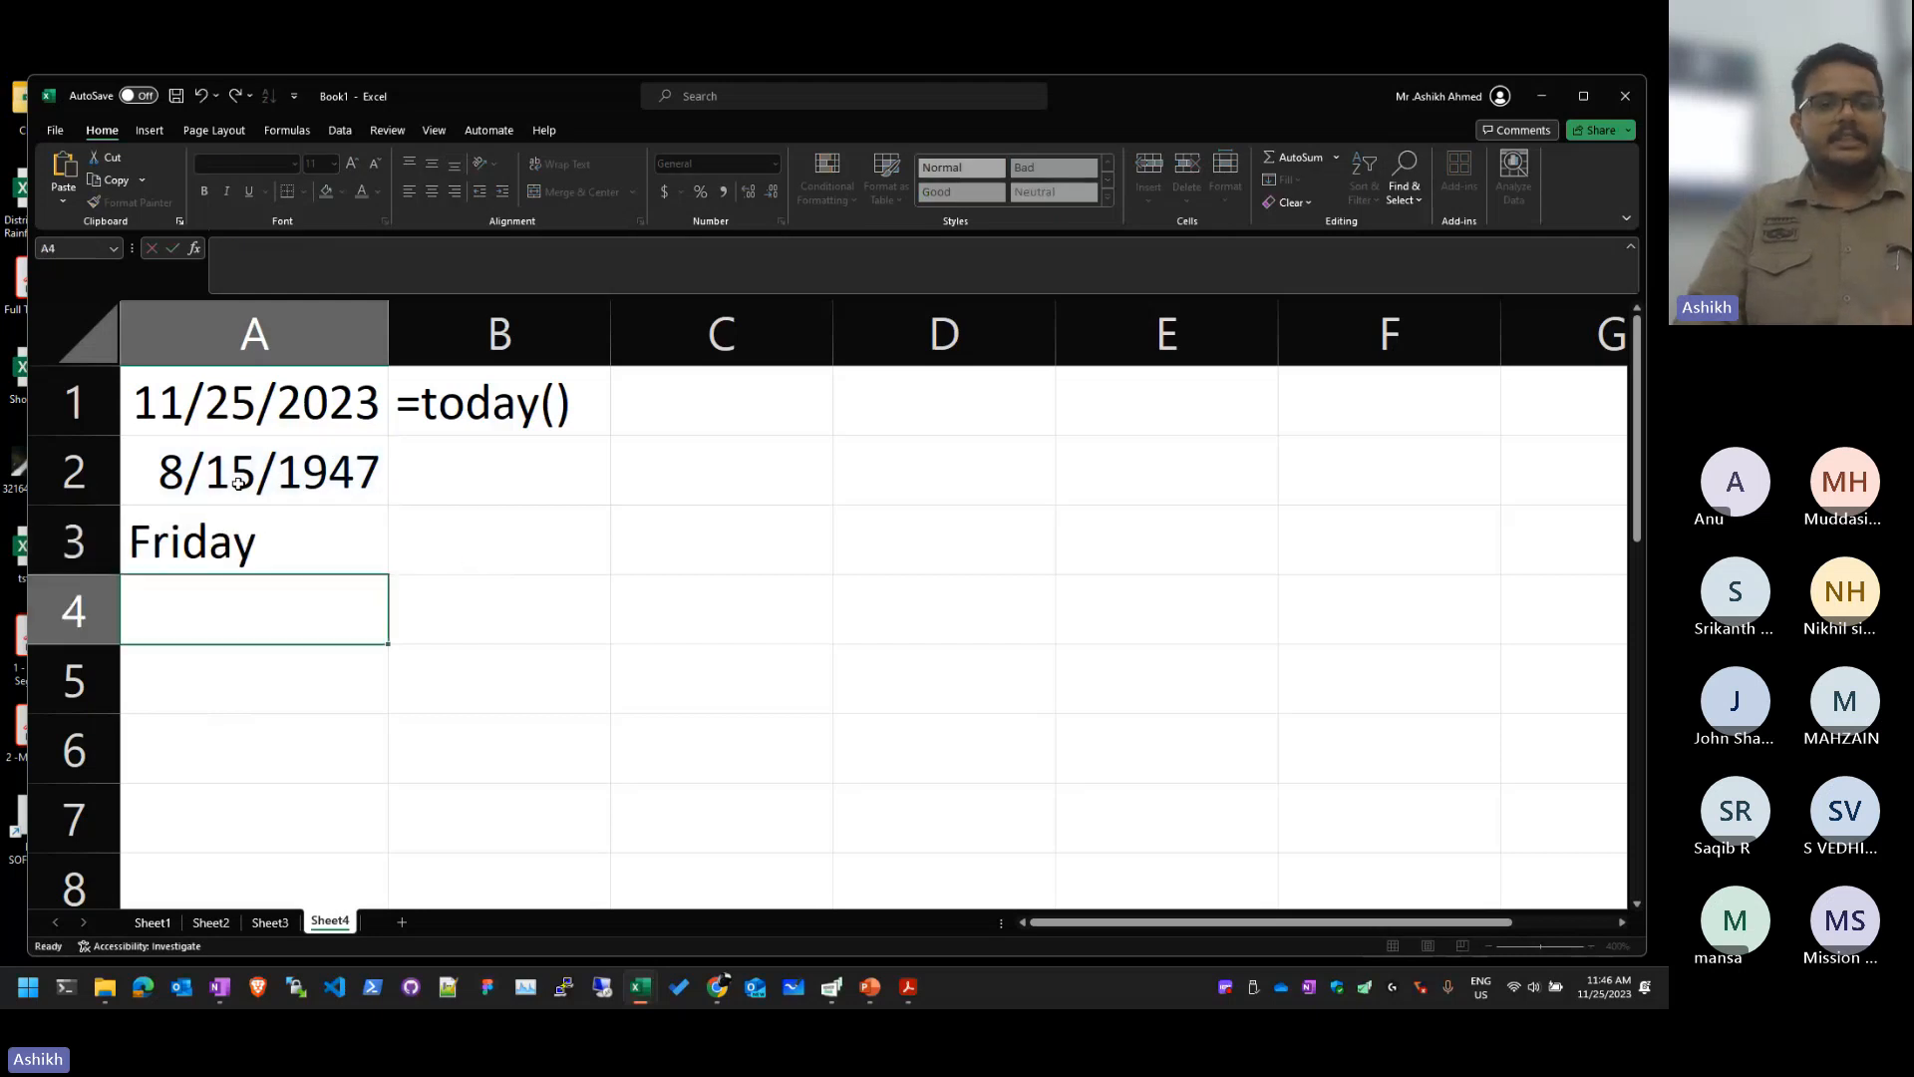
# Step: Clear the weekday formula from cell A3
pyautogui.press('Up')
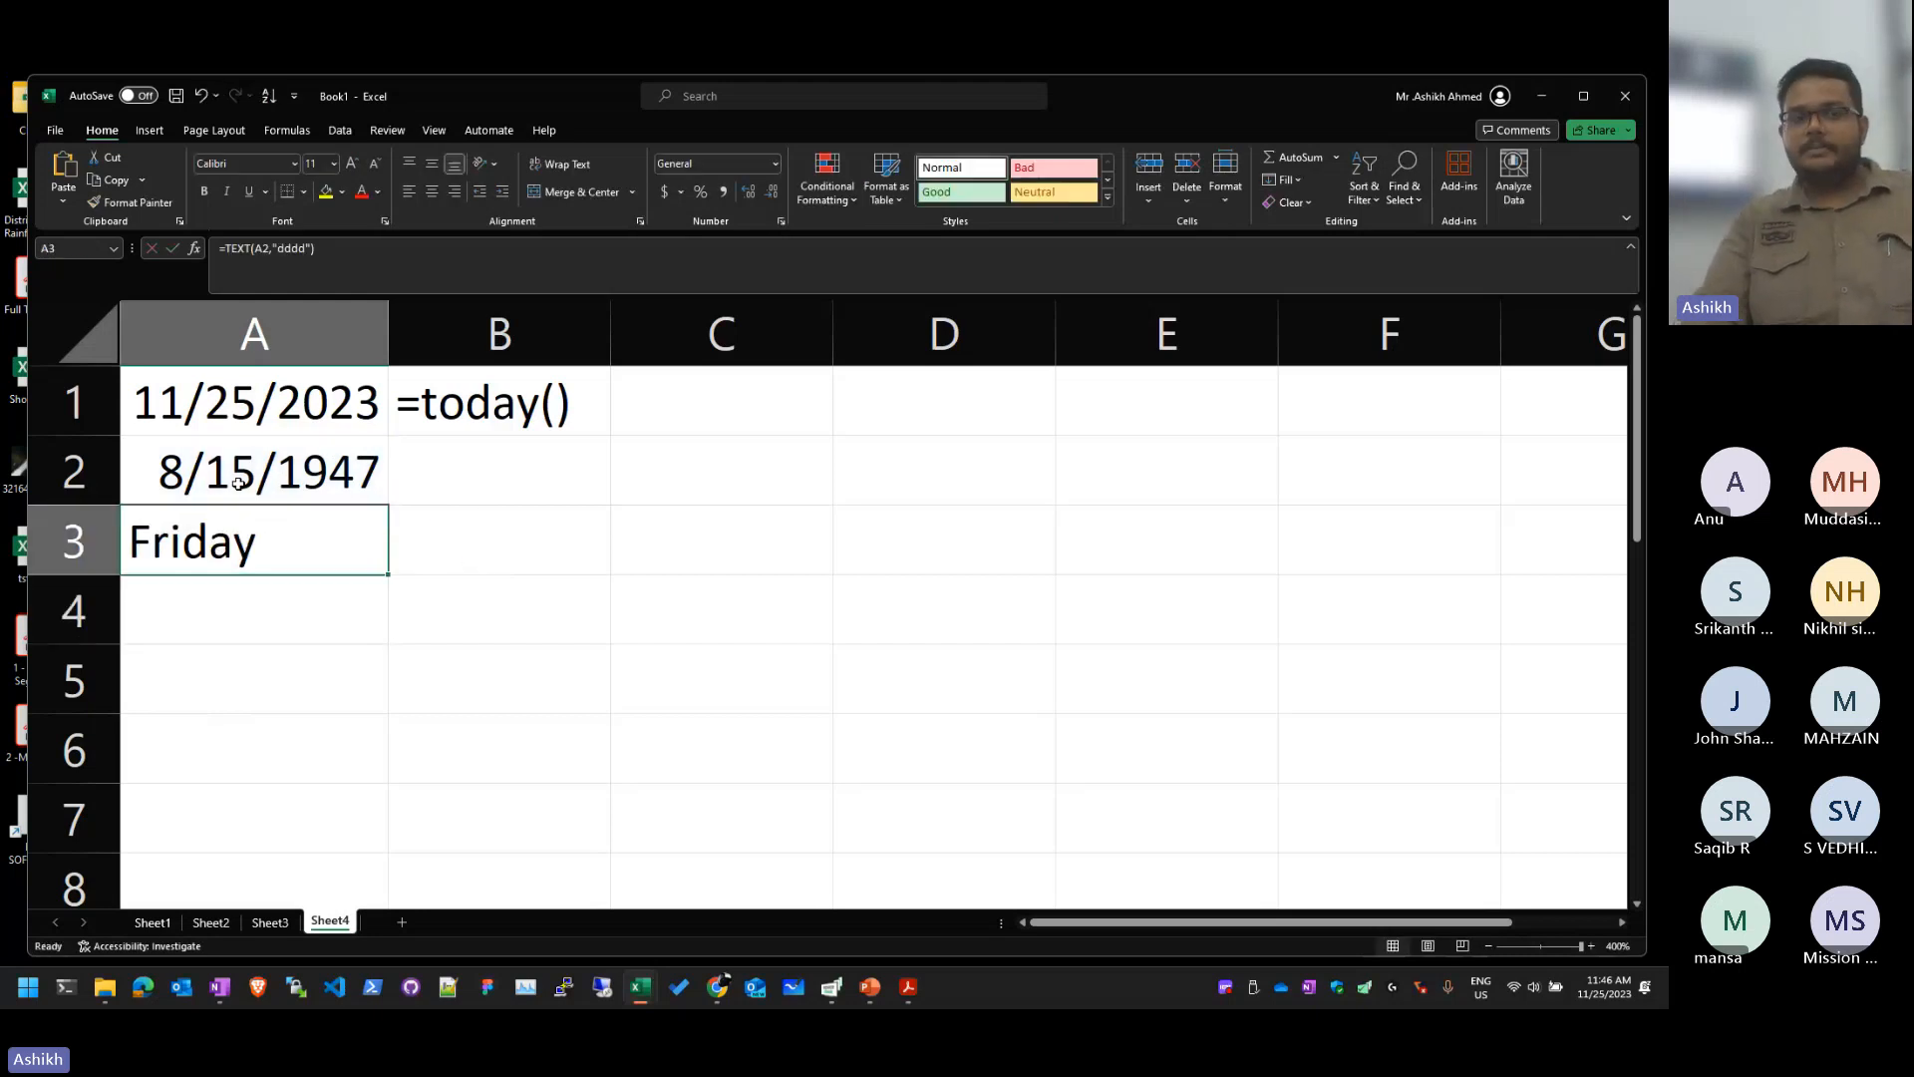
pyautogui.press('Delete')
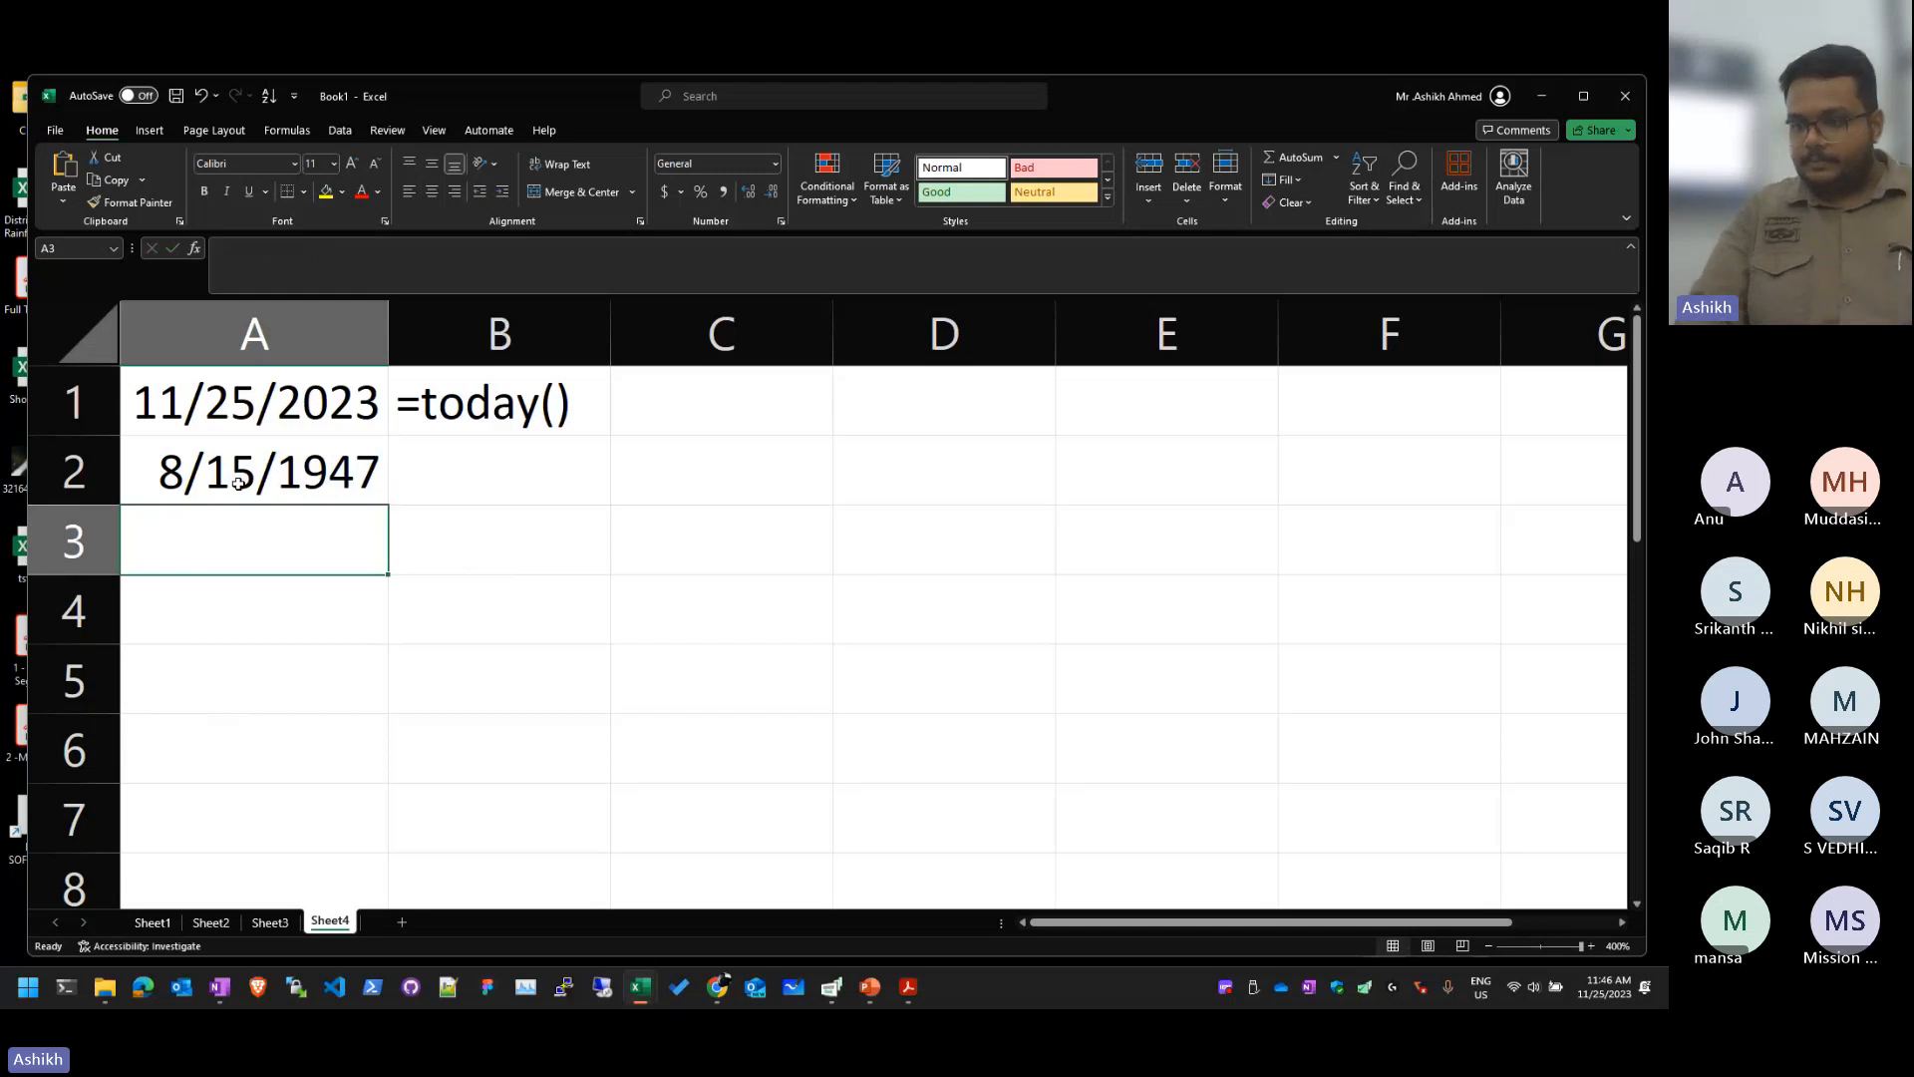
pyautogui.press('Down')
pyautogui.press('Right')
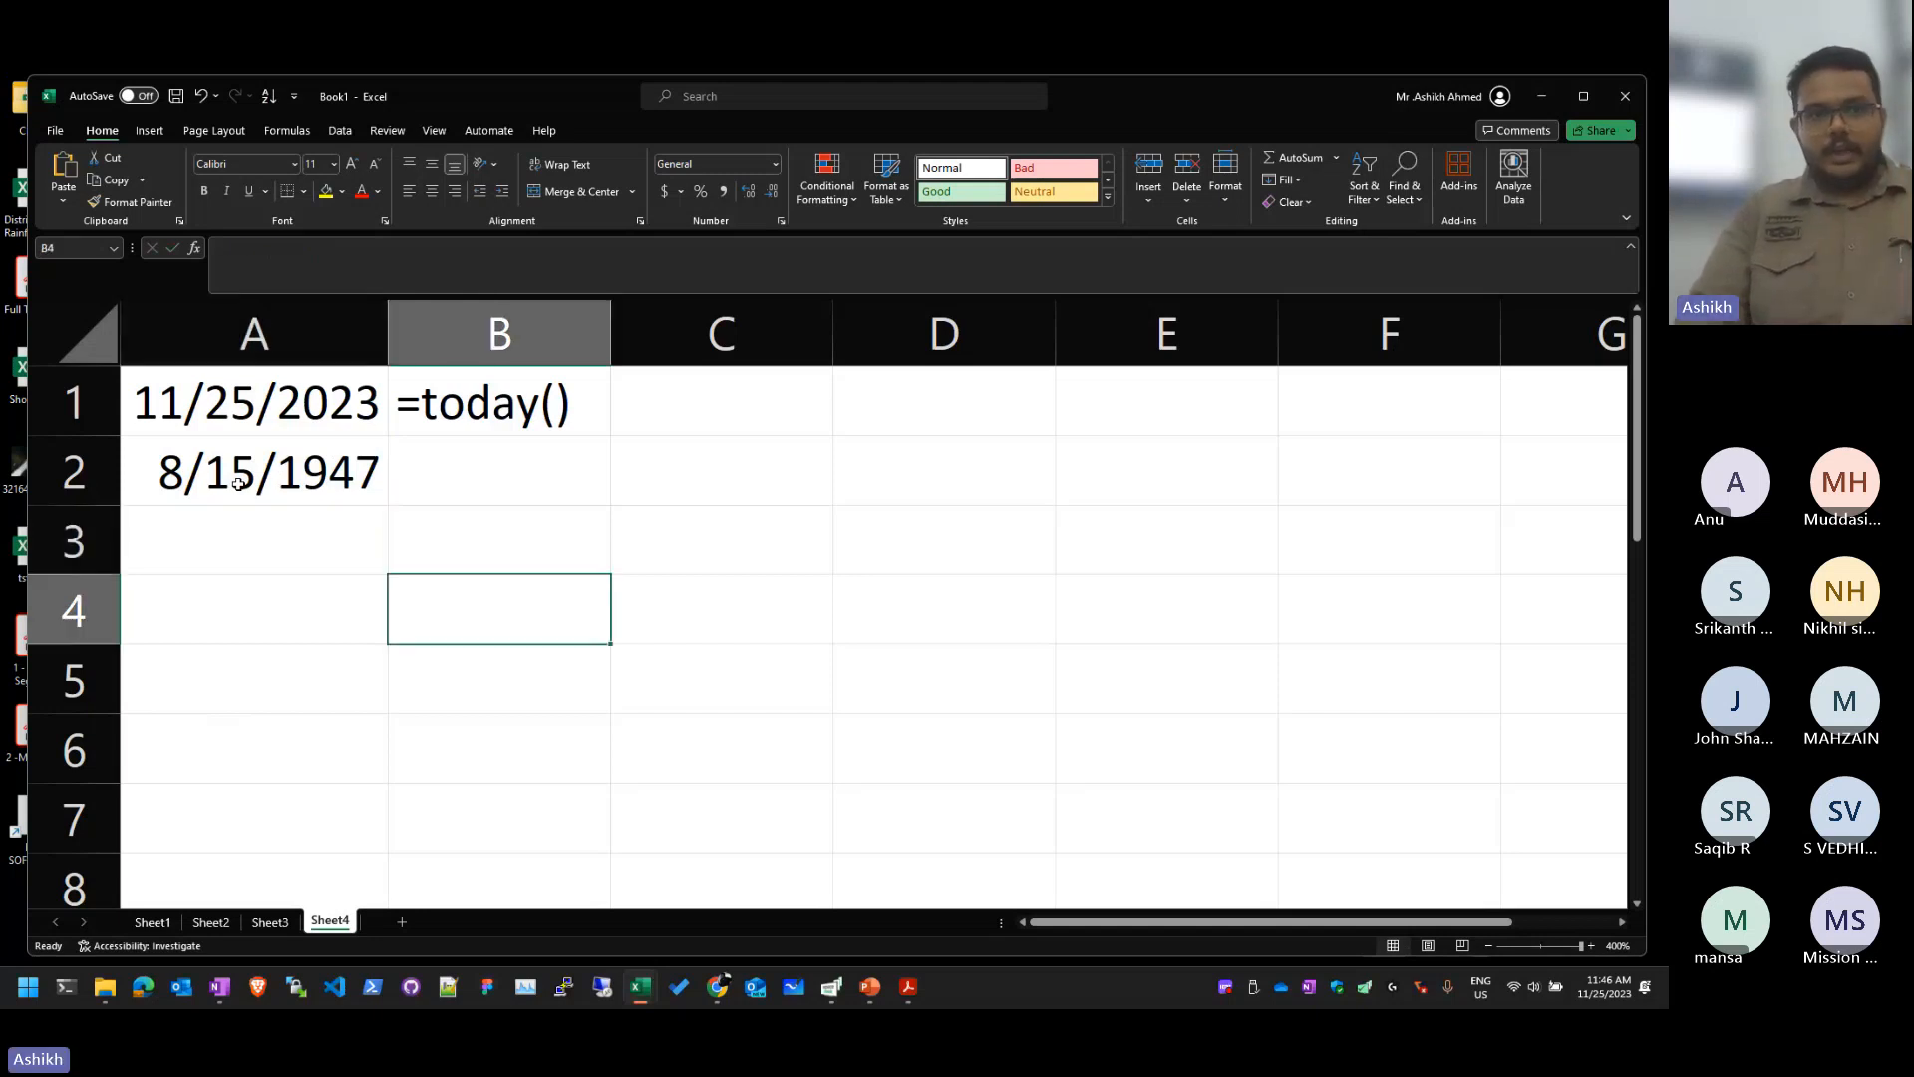
pyautogui.press('Up')
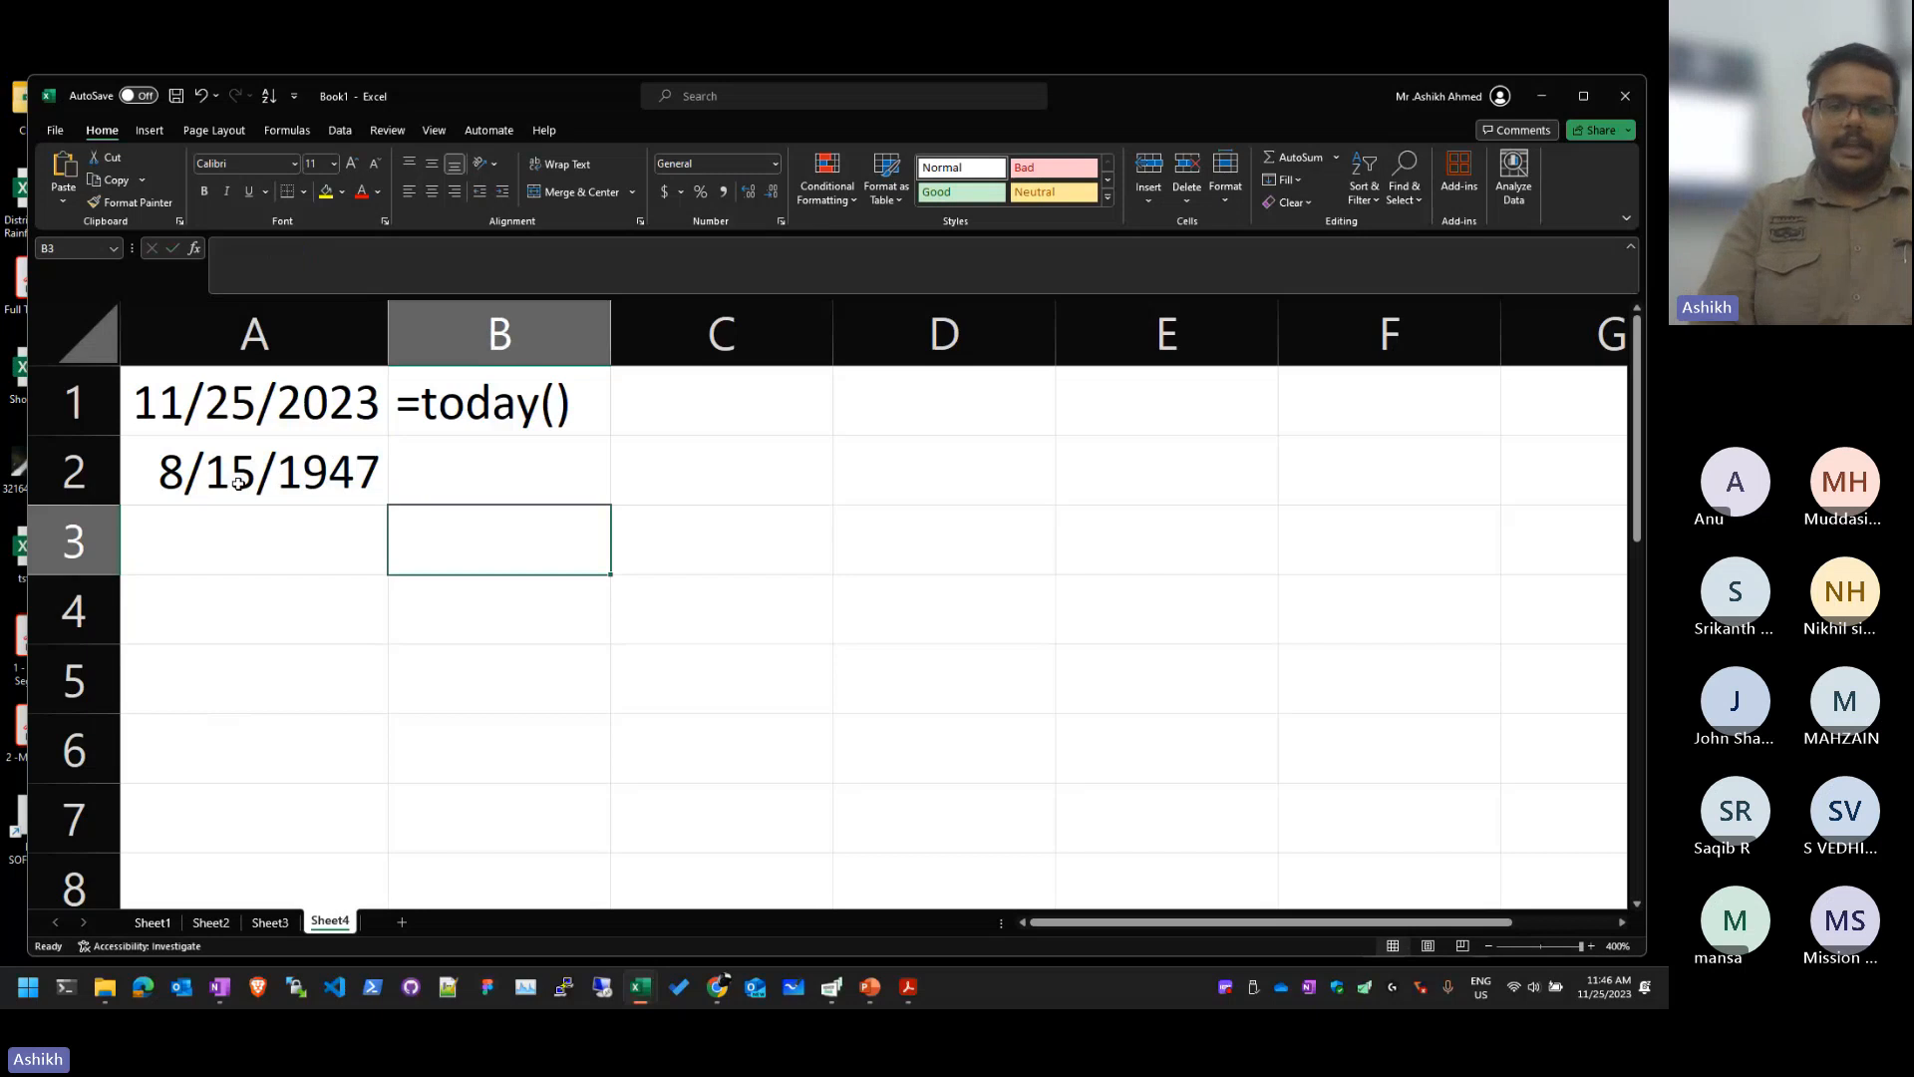
# Step: Calculate the number of days between the two dates in cell A4 with =A1-A2 and review the formula's references
pyautogui.press('Down')
pyautogui.press('Left')
pyautogui.write('=')
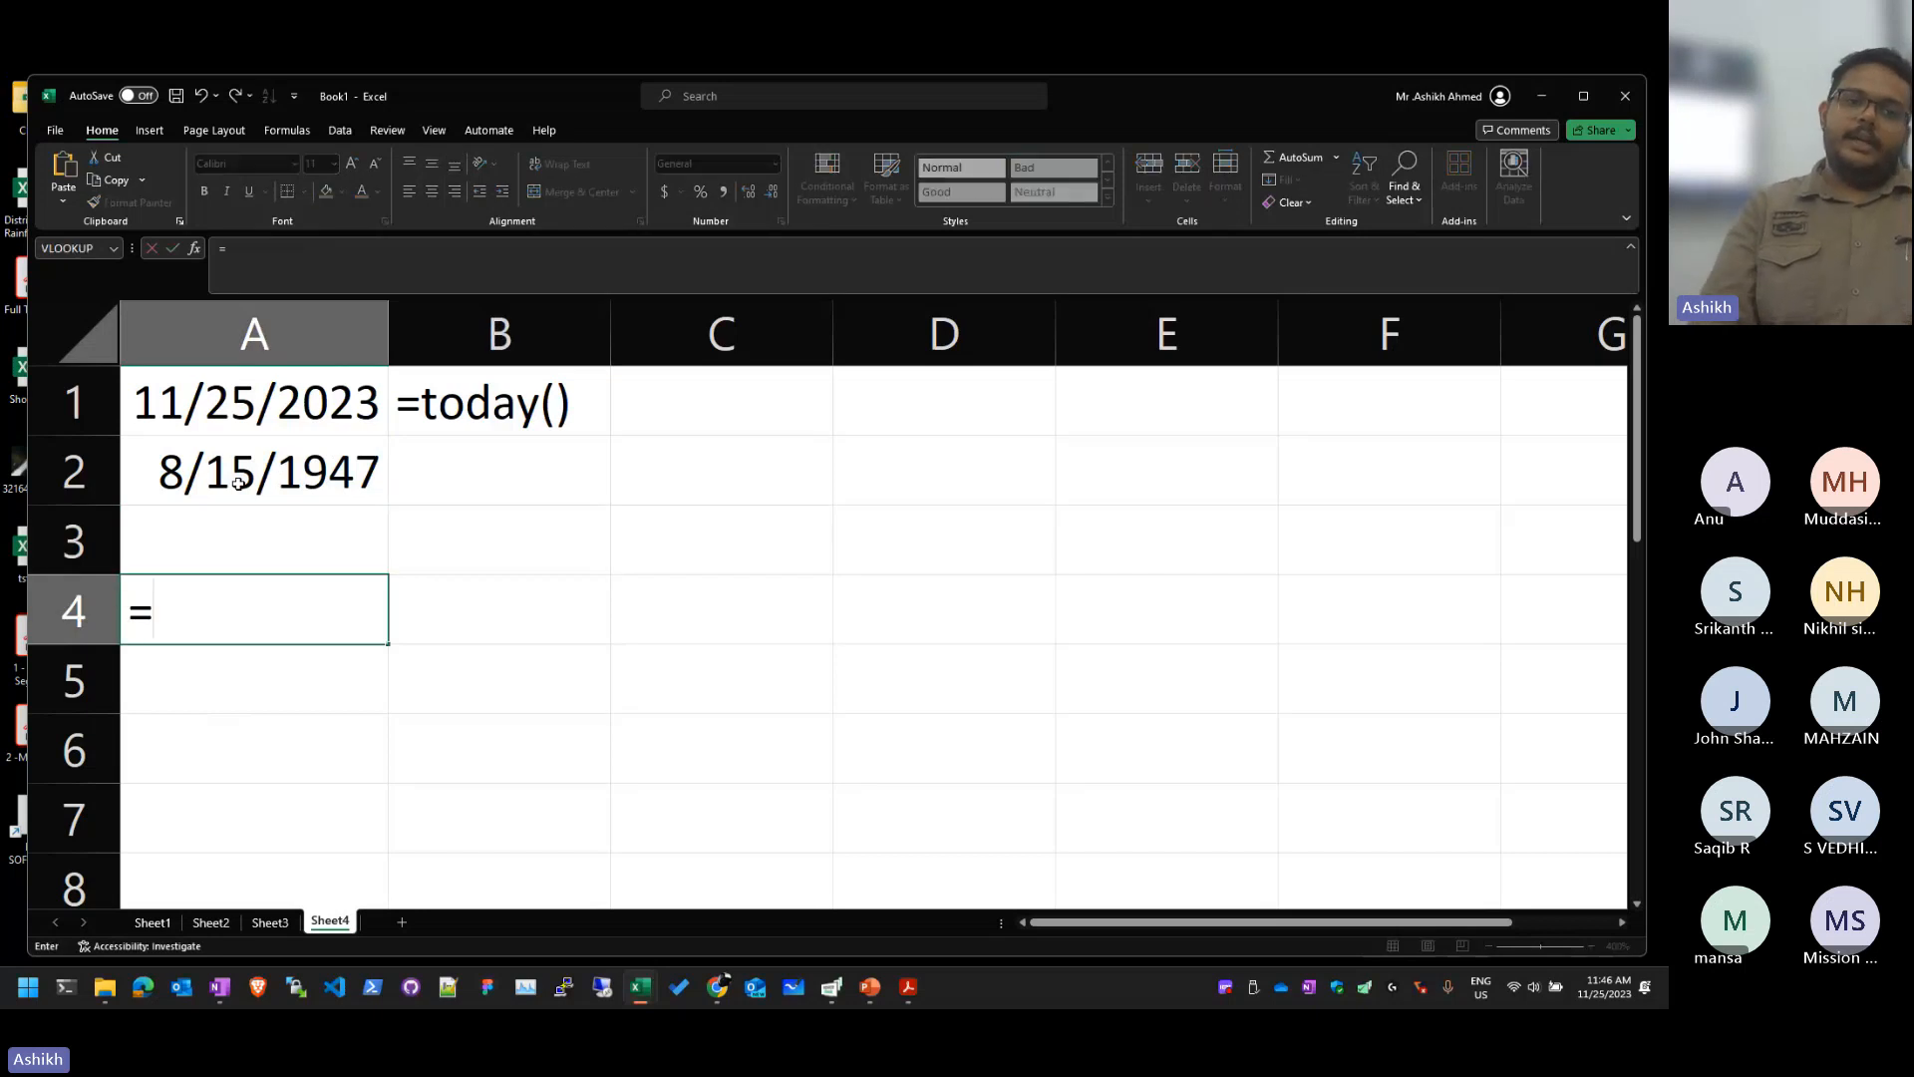
pyautogui.press('Up')
pyautogui.press('Up')
pyautogui.press('Up')
pyautogui.write('-')
pyautogui.press('Up')
pyautogui.press('Up')
pyautogui.press('Return')
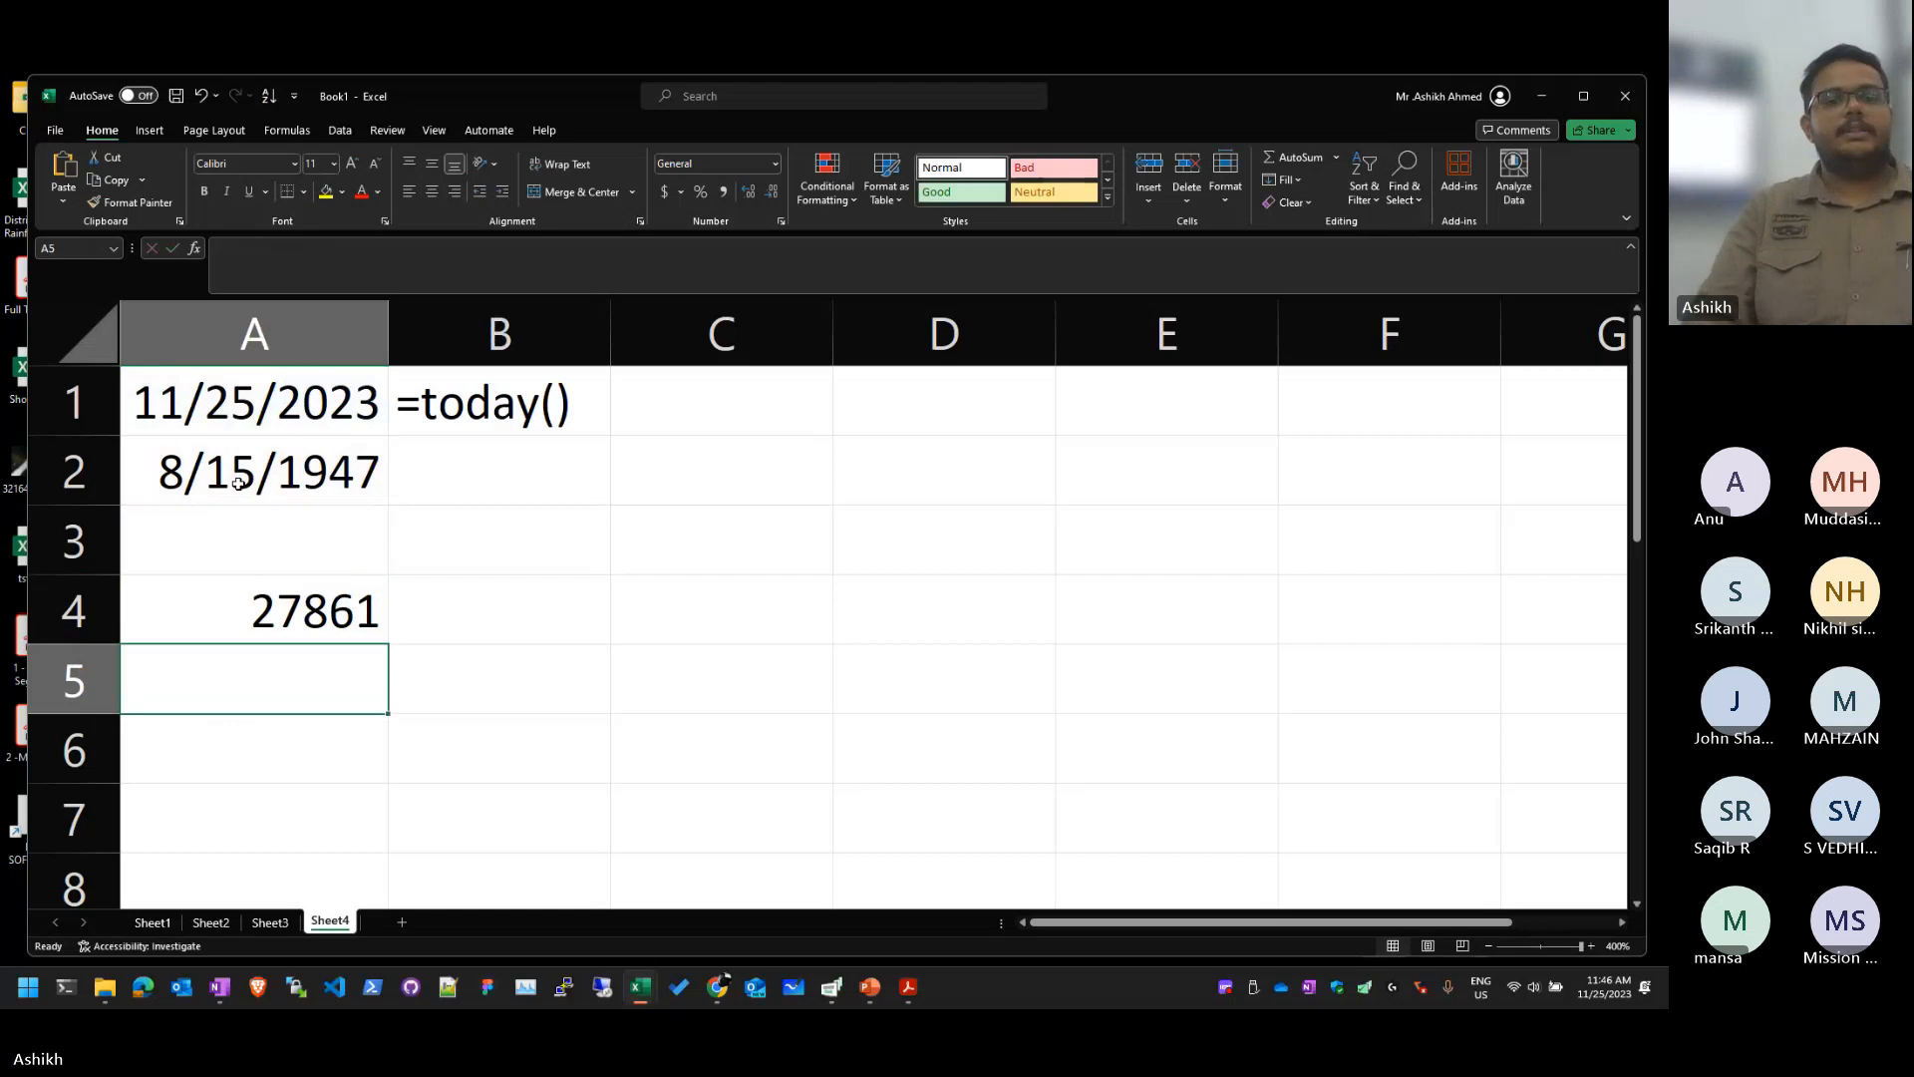
pyautogui.press('Up')
pyautogui.press('F2')
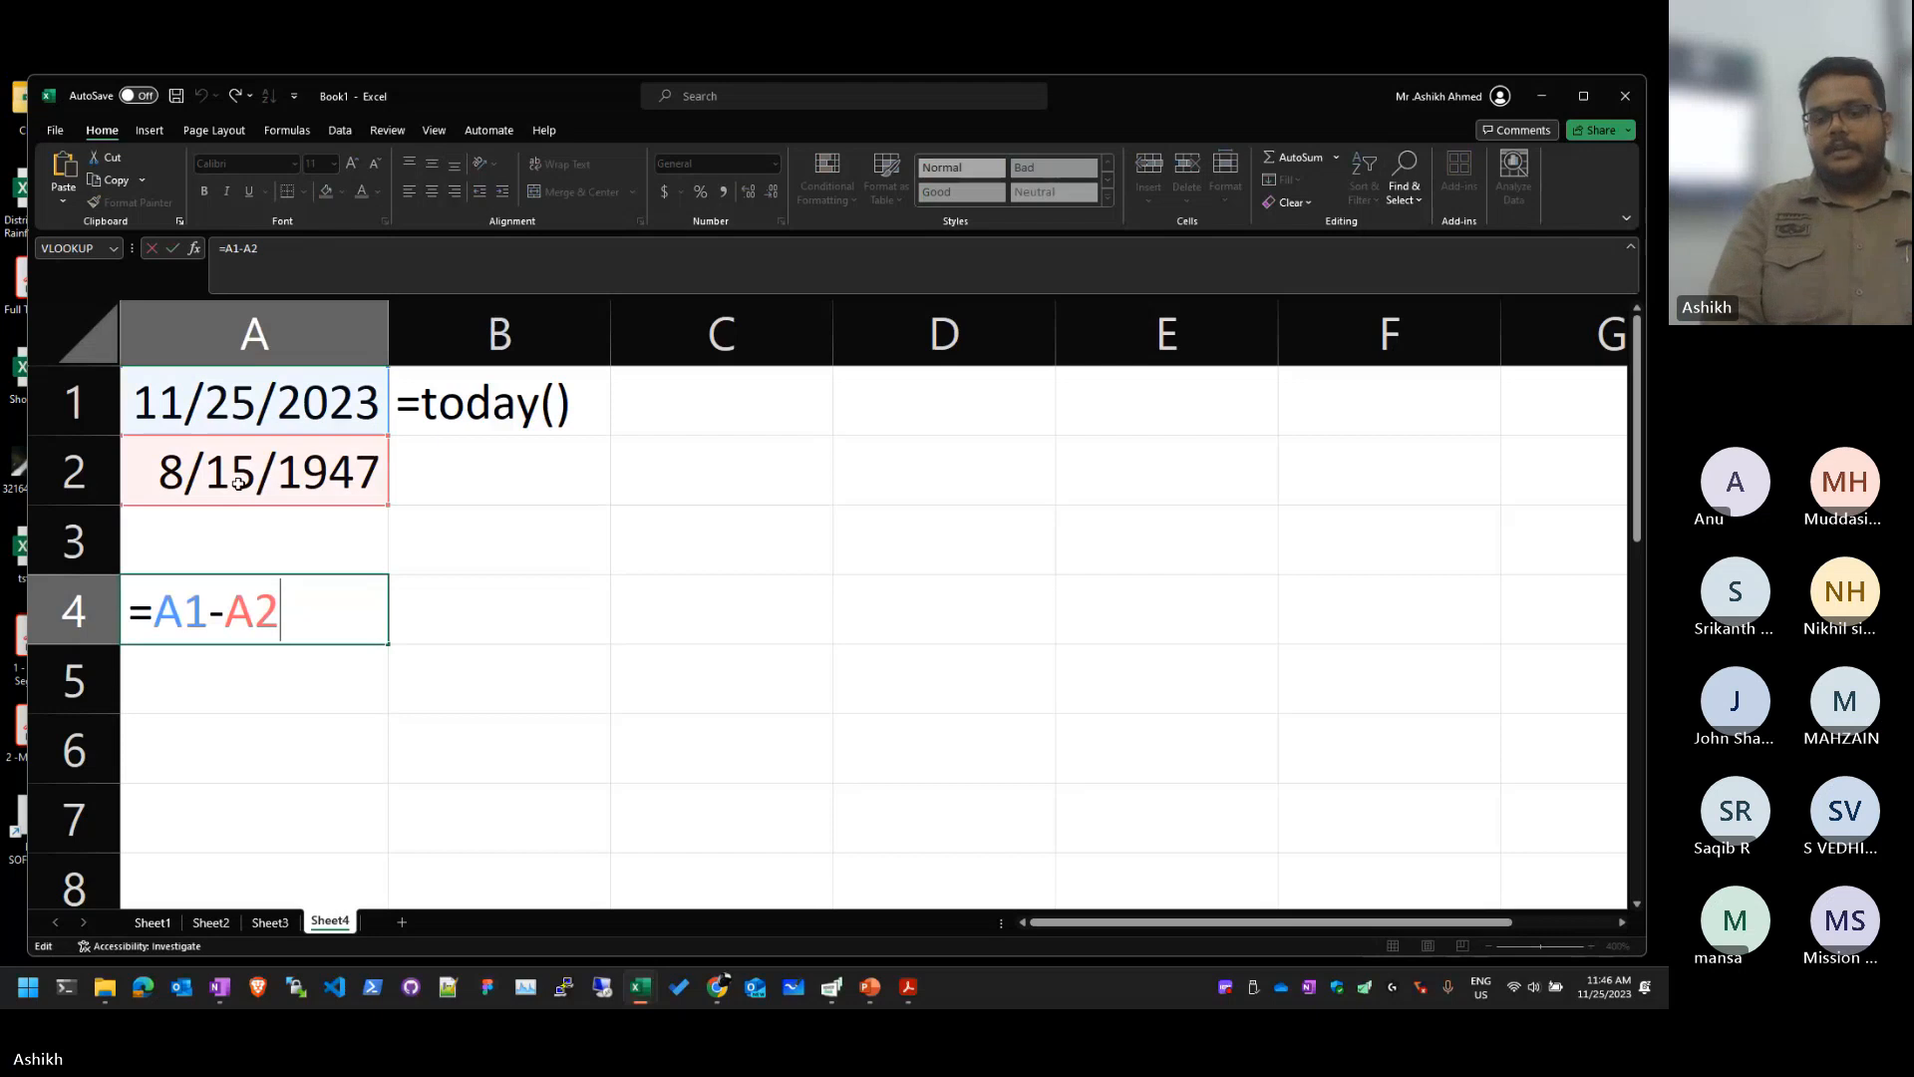
pyautogui.press('Return')
# Step: Enter =A4/365 in cell C4 to convert the day difference into years
pyautogui.press('Up')
pyautogui.press('Right')
pyautogui.press('Right')
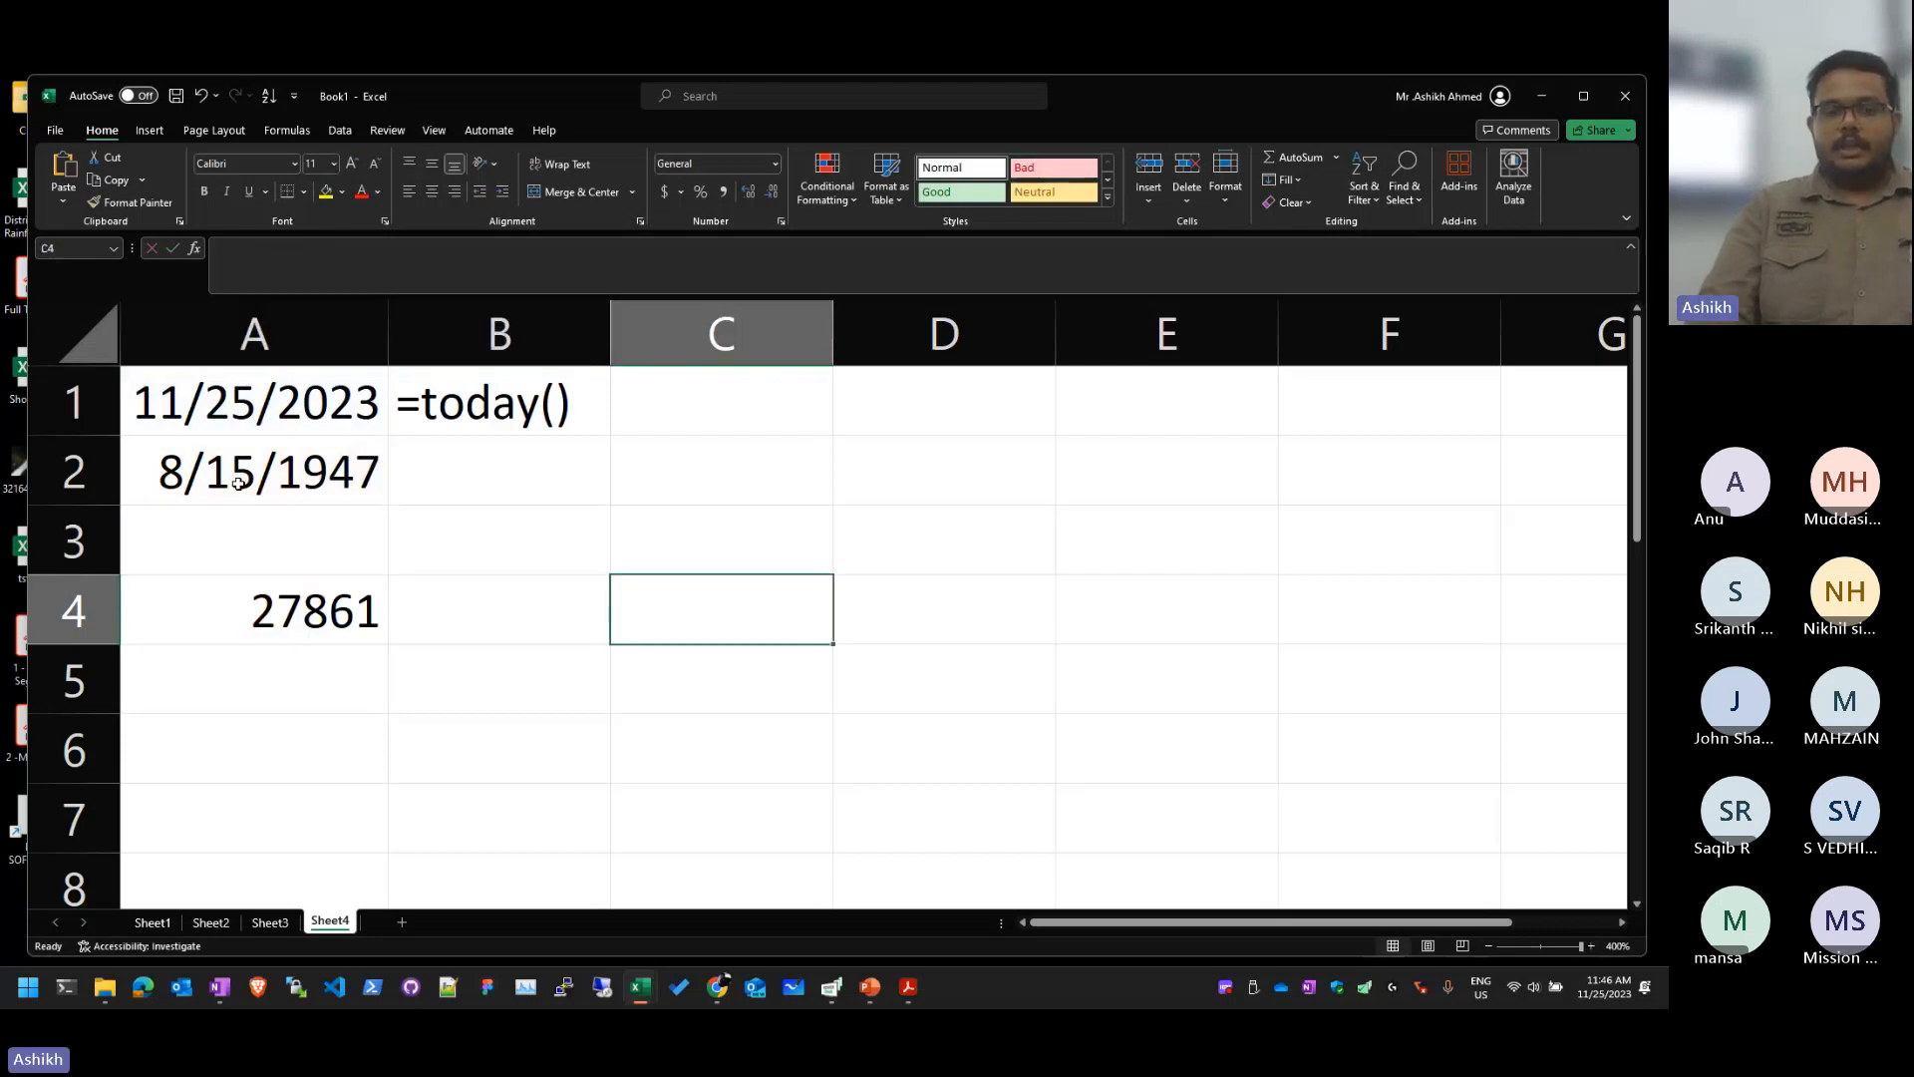
pyautogui.write('=')
pyautogui.press('Left')
pyautogui.press('Left')
pyautogui.write('/')
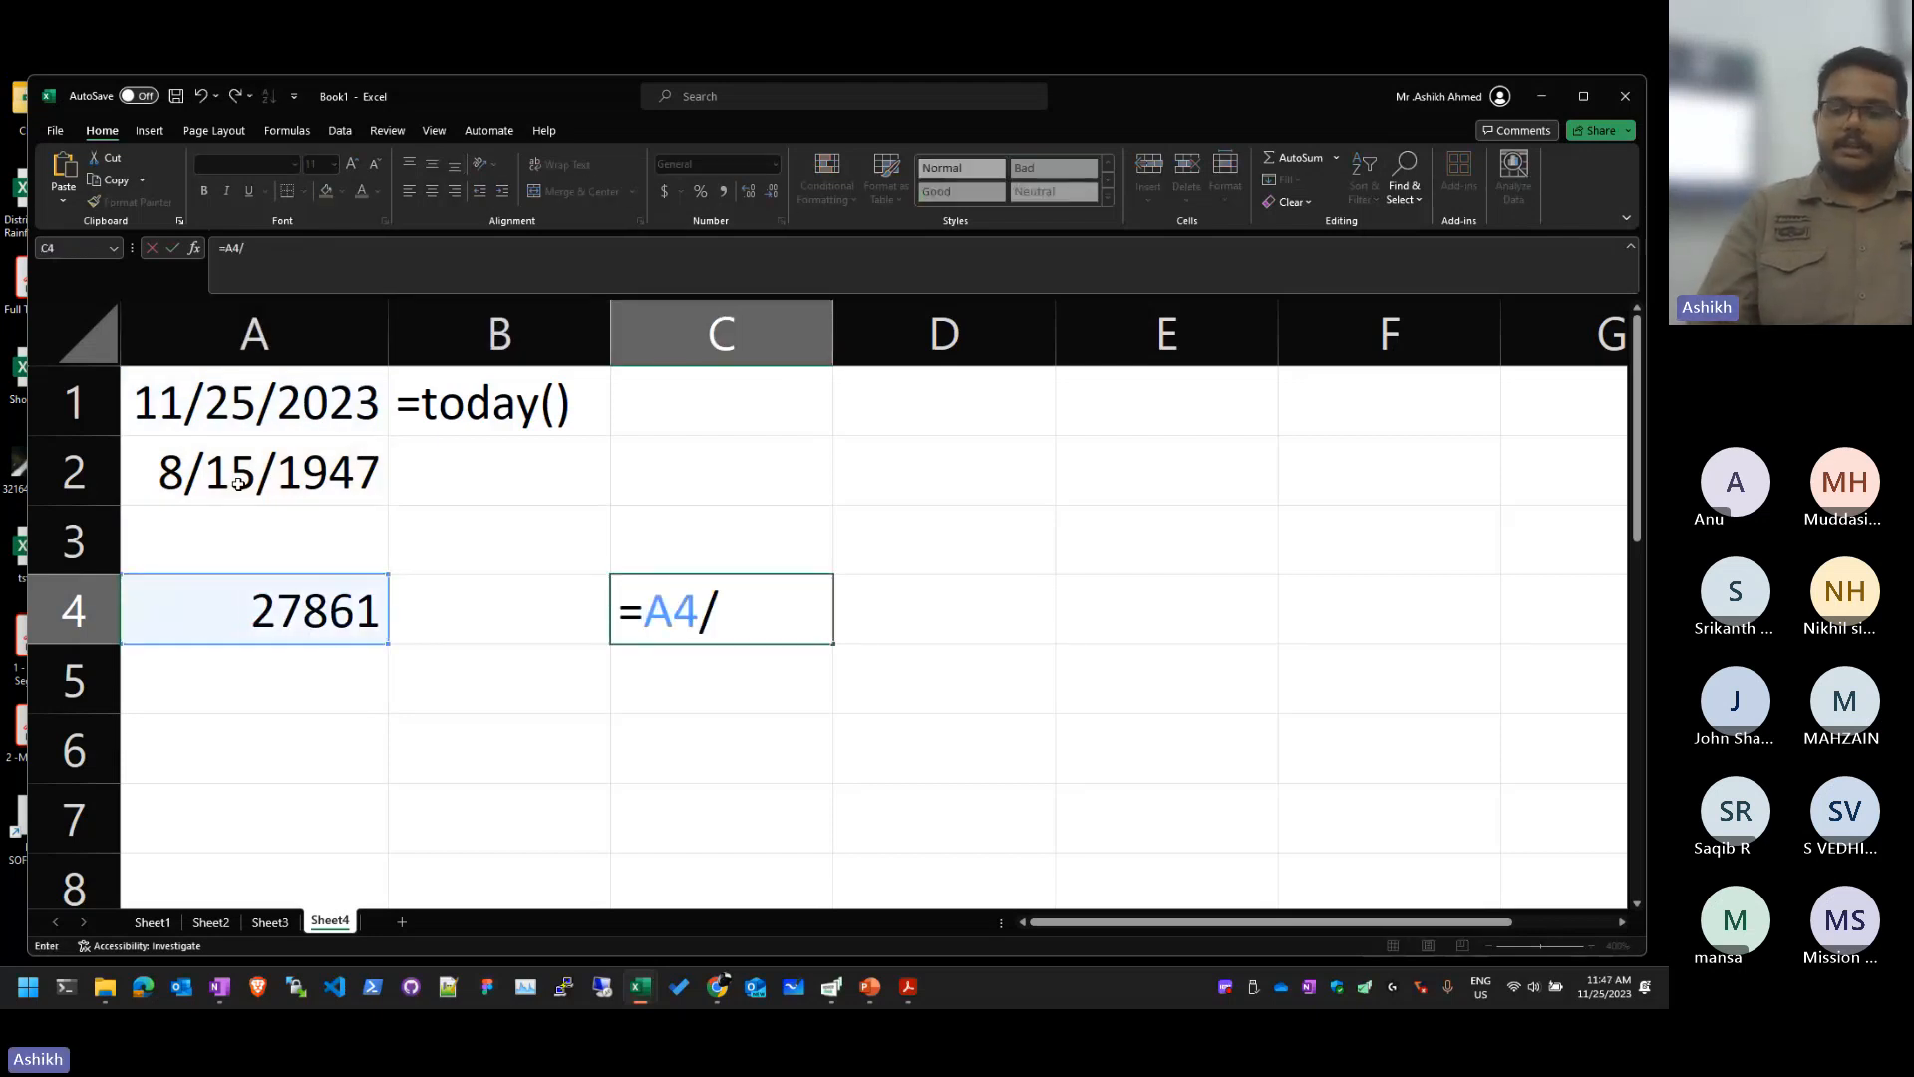
pyautogui.write('3')
pyautogui.press('Return')
pyautogui.press('Left')
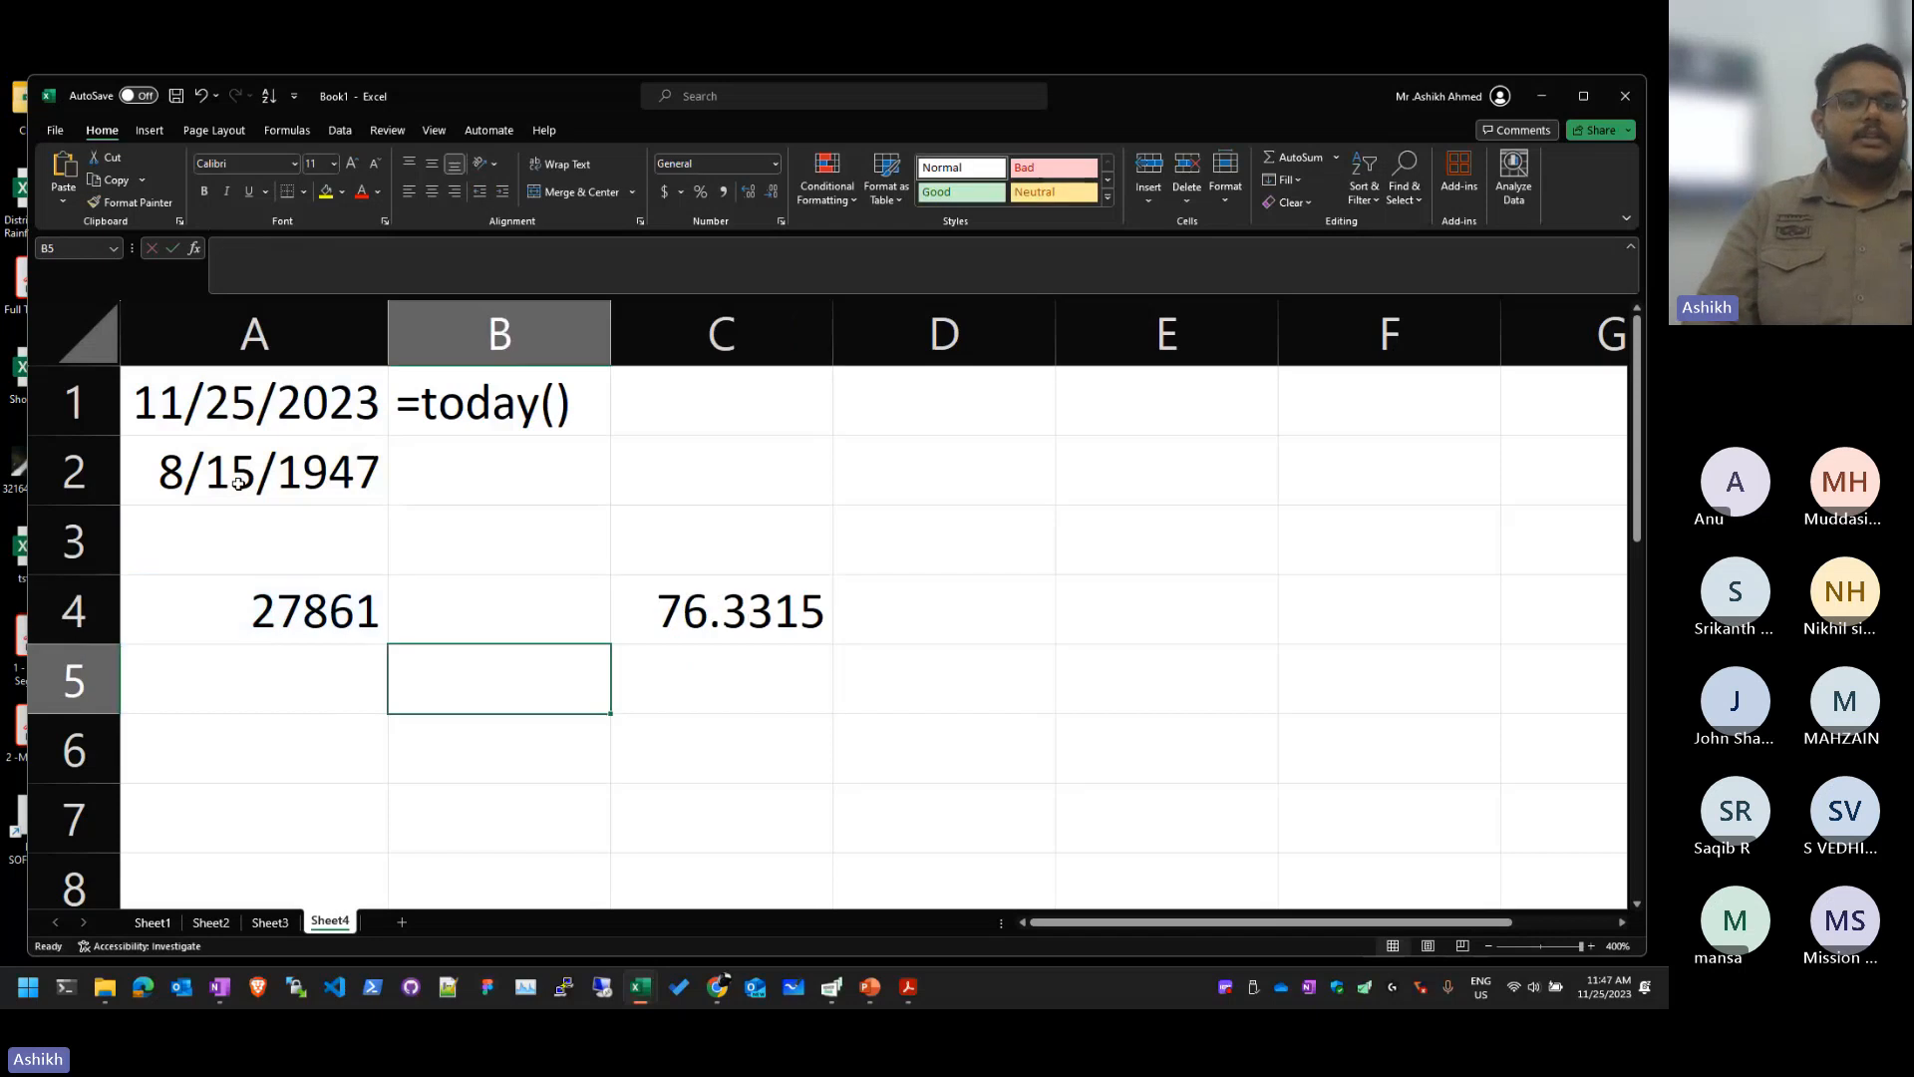
# Step: Remove the years formula from cell C4, then select cell B3
pyautogui.press('Up')
pyautogui.press('Right')
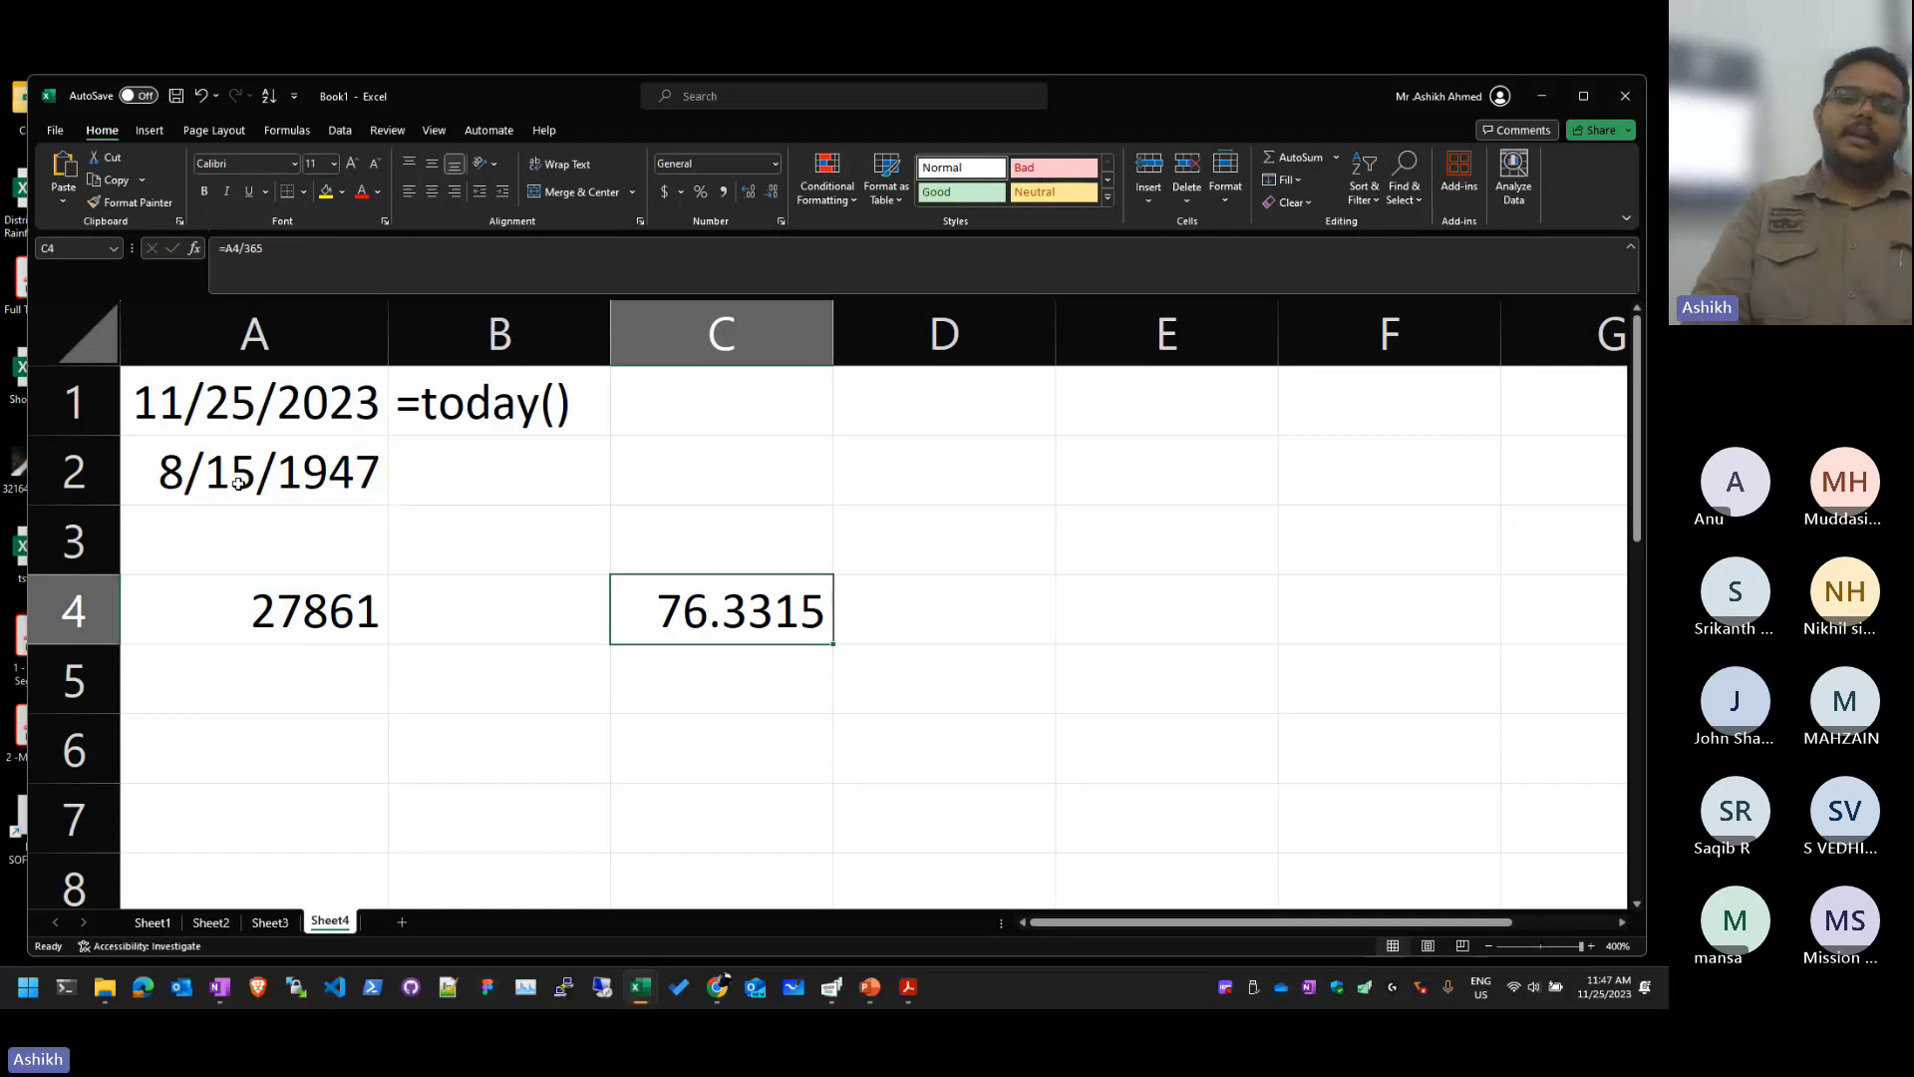
pyautogui.press('F2')
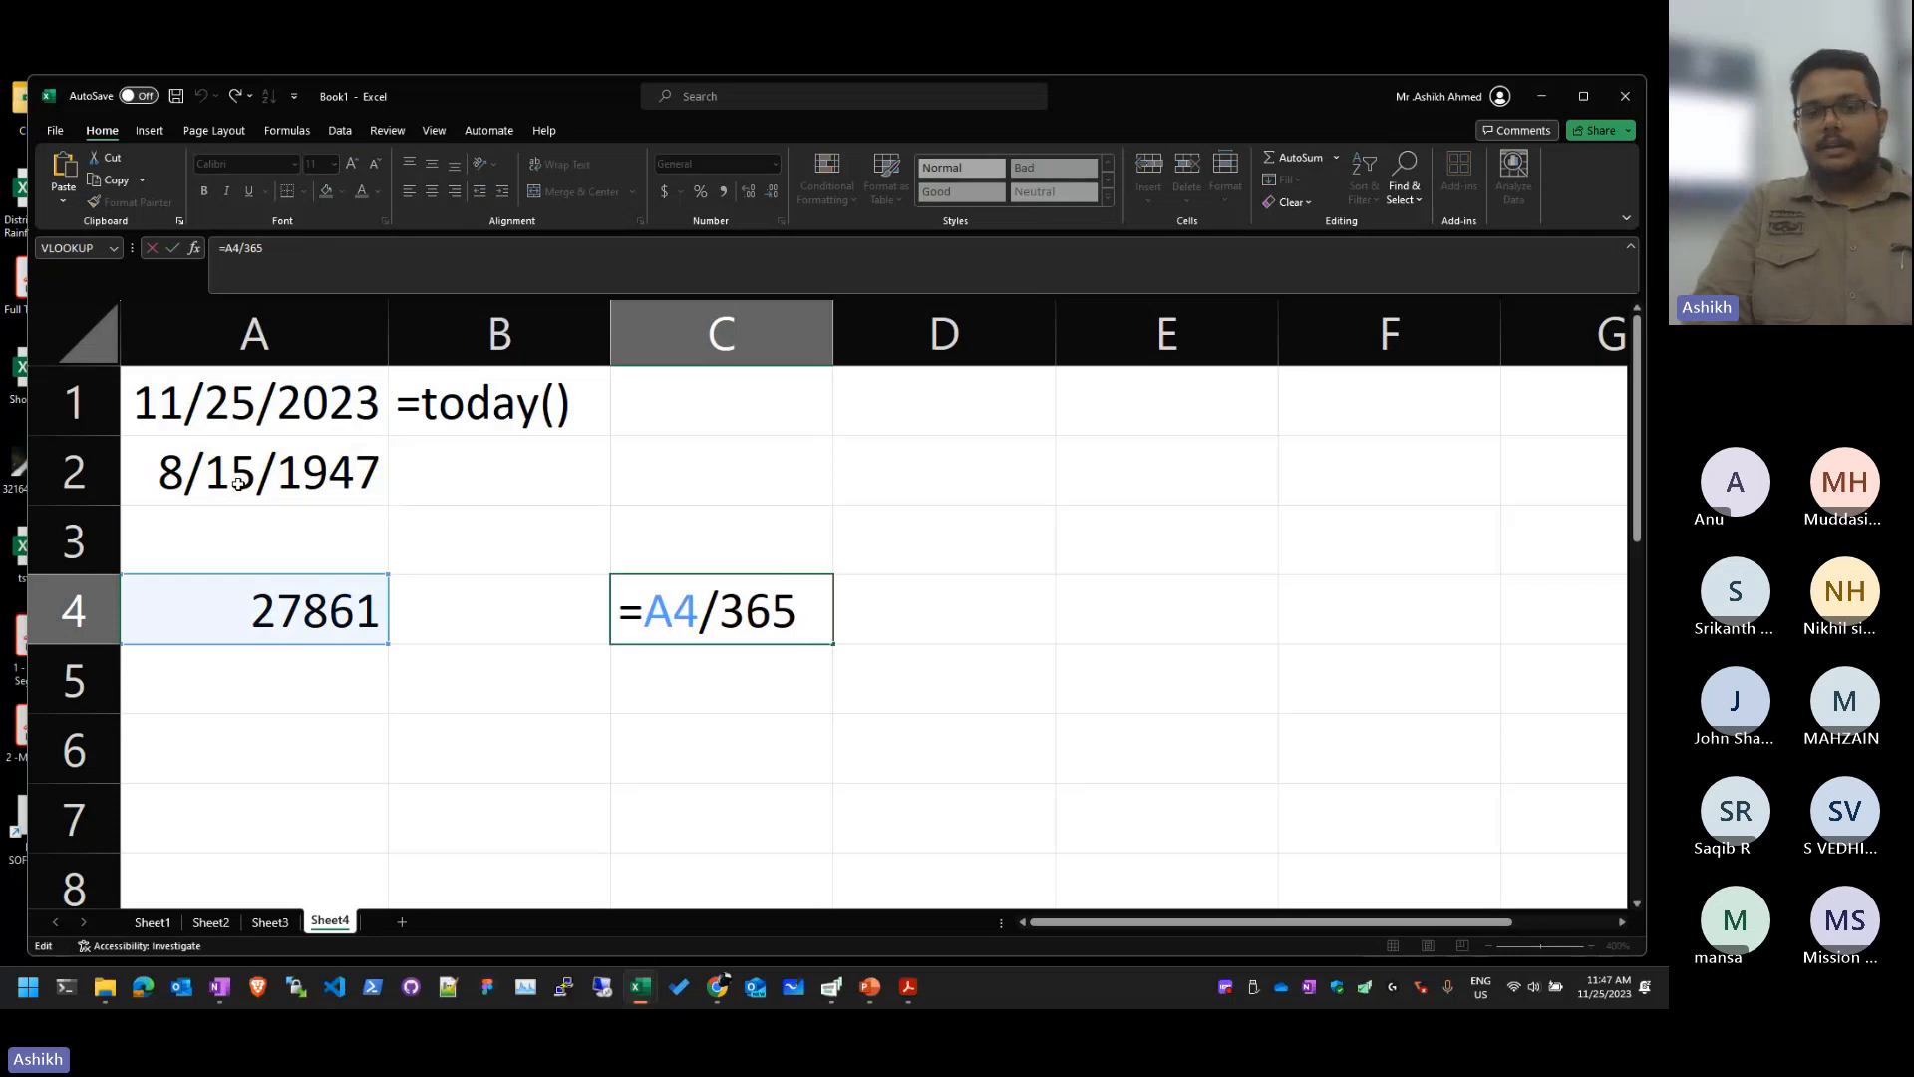
pyautogui.hotkey('shift', 'Home')
pyautogui.press('BackSpace')
pyautogui.press('Return')
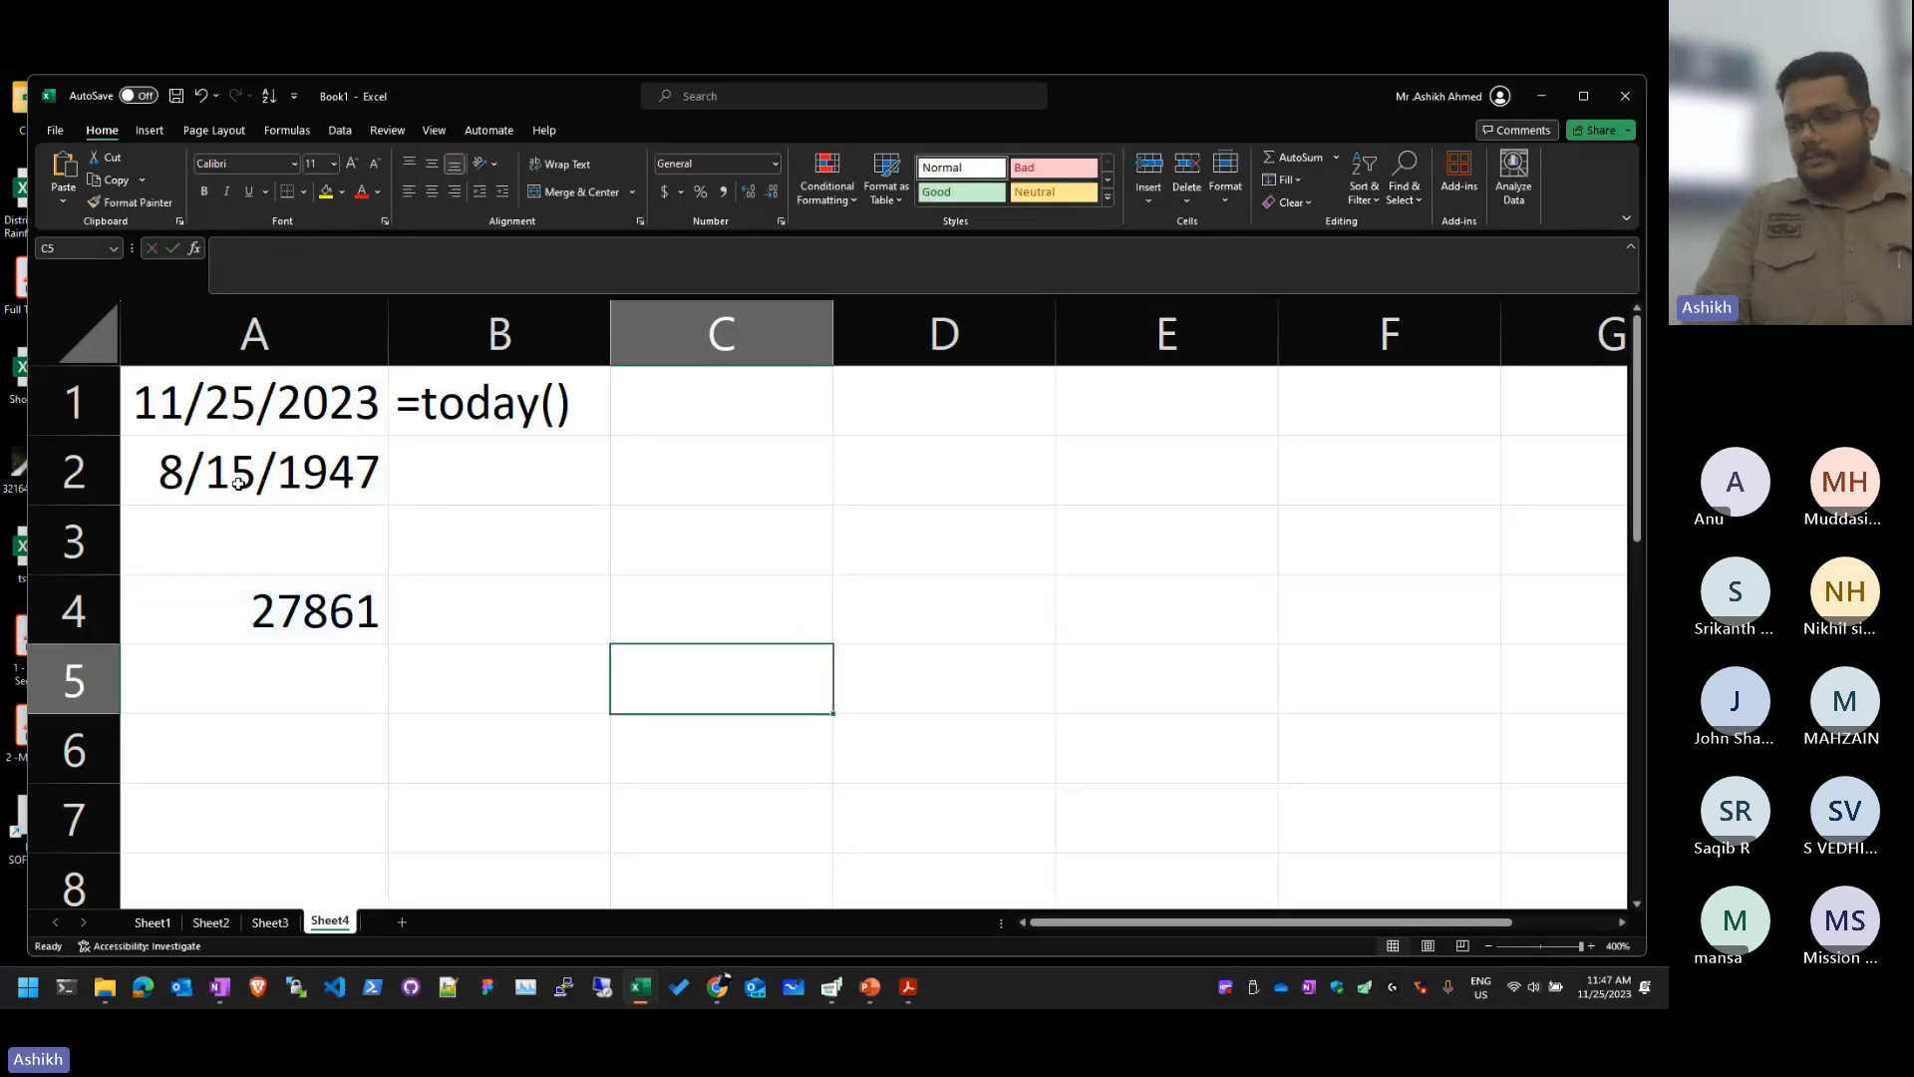
pyautogui.press('Up')
pyautogui.press('Up')
pyautogui.press('Left')
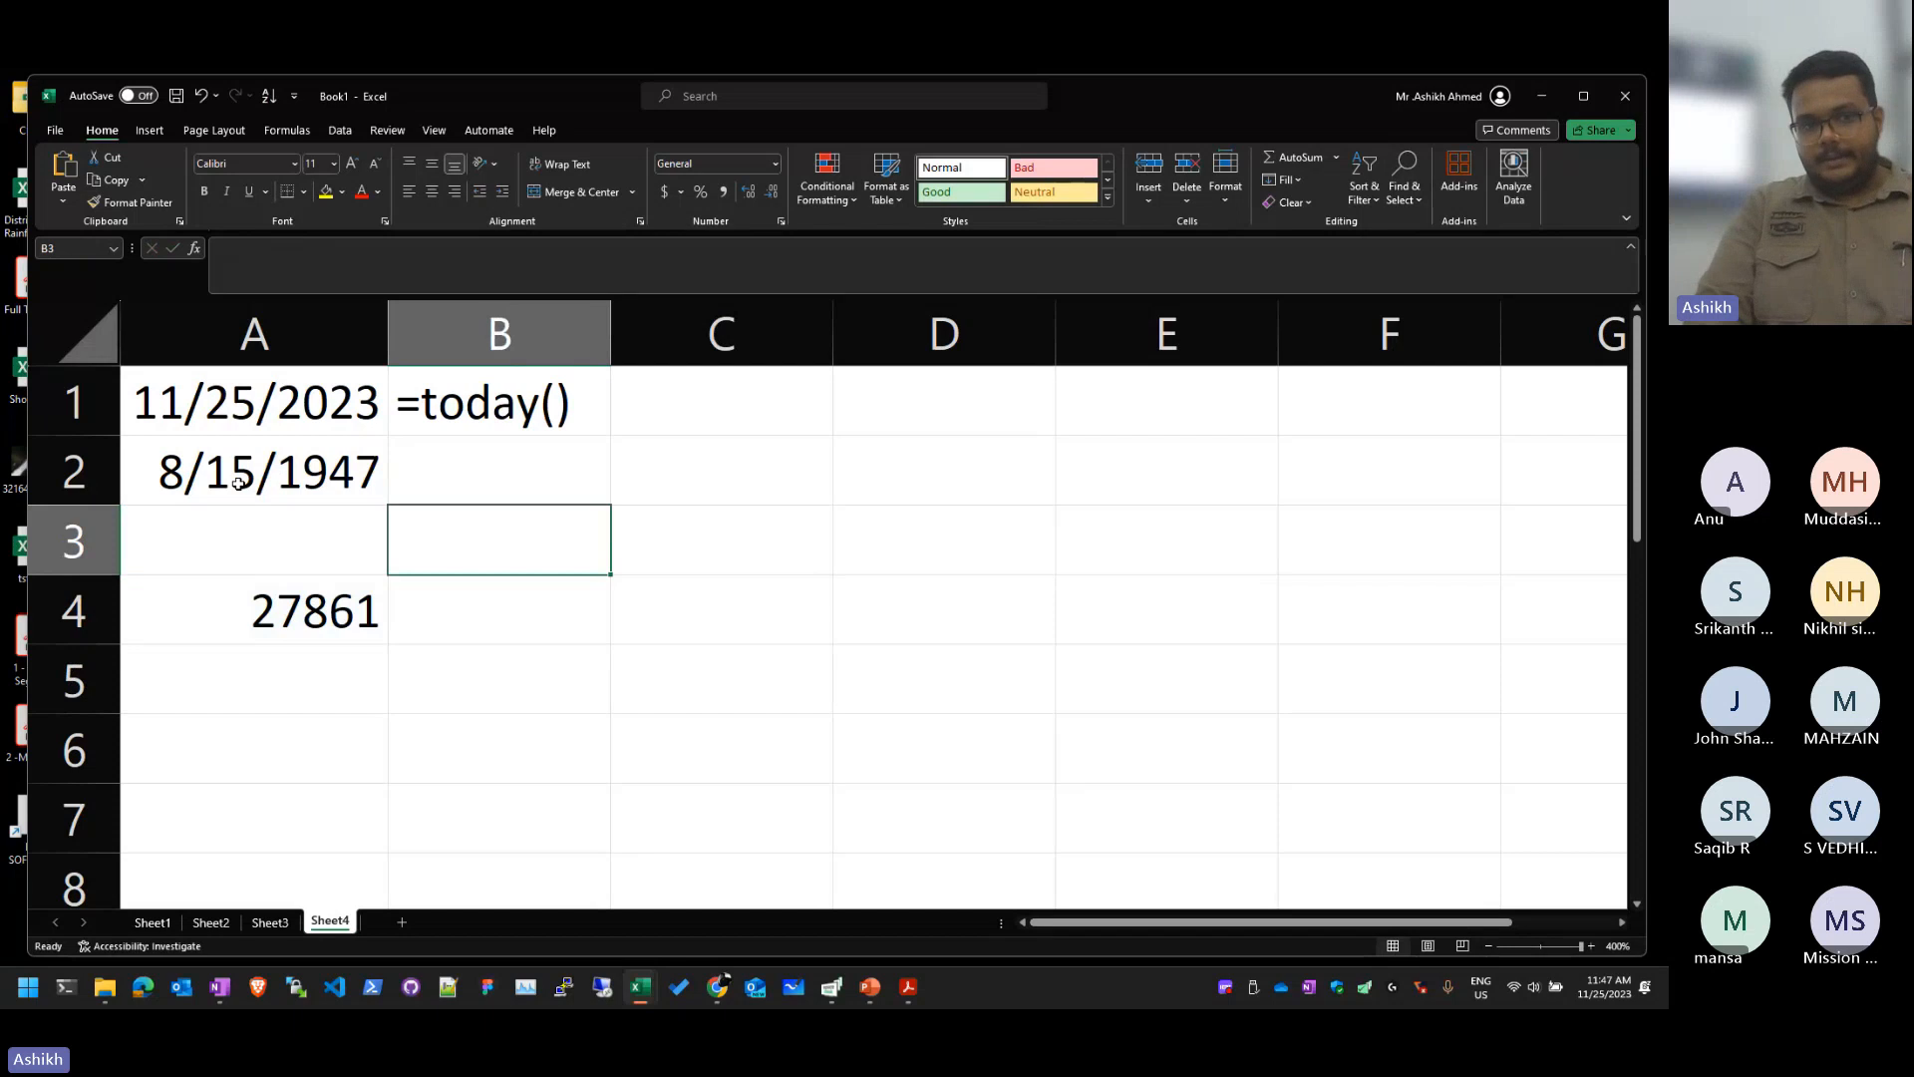
# Step: Clear the date-difference formula from cell A4, then select cell B3
pyautogui.press('Left')
pyautogui.press('Down')
pyautogui.press('Delete')
pyautogui.press('Up')
pyautogui.press('Right')
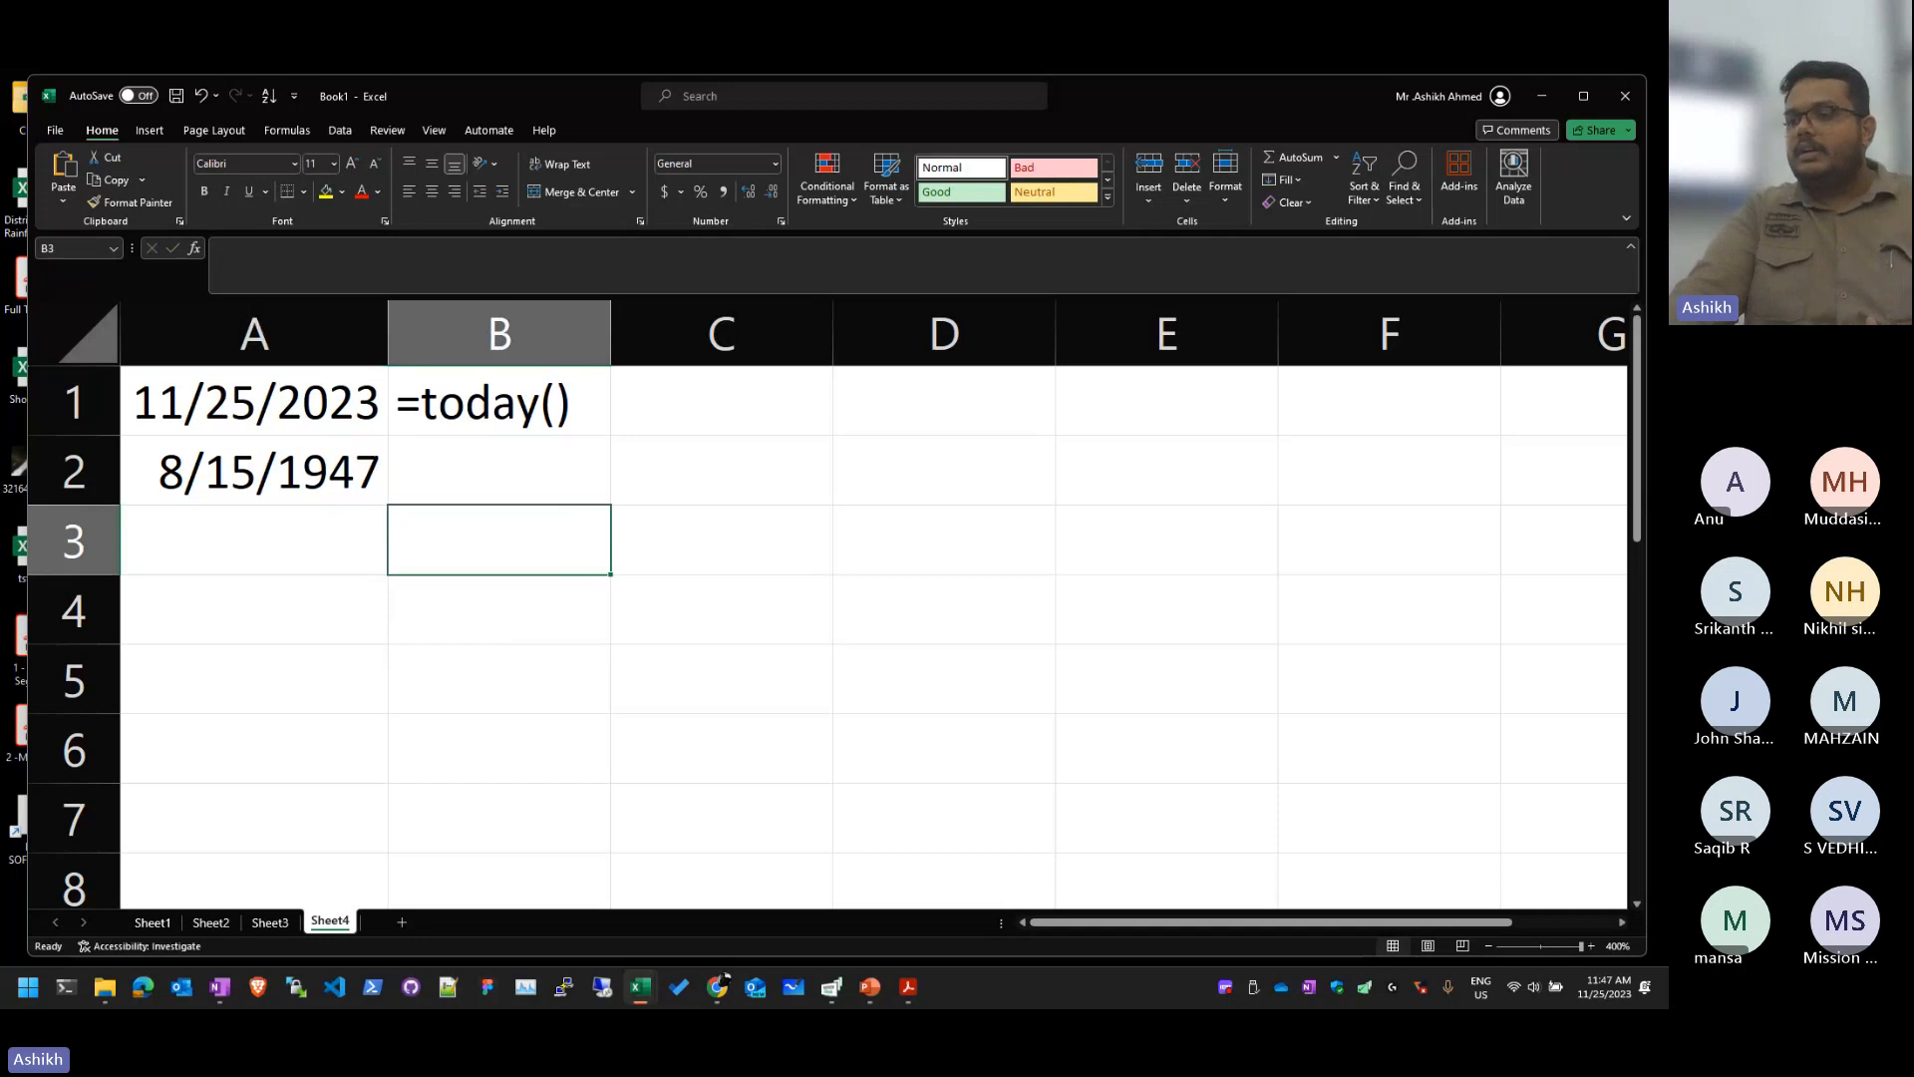
# Step: Switch to the Excel - Date.xlsx workbook and check how the dates in cells A1 and A2 were entered
pyautogui.moveTo(1667, 118); pyautogui.dragTo(1239, 124)
pyautogui.click(1082, 499)
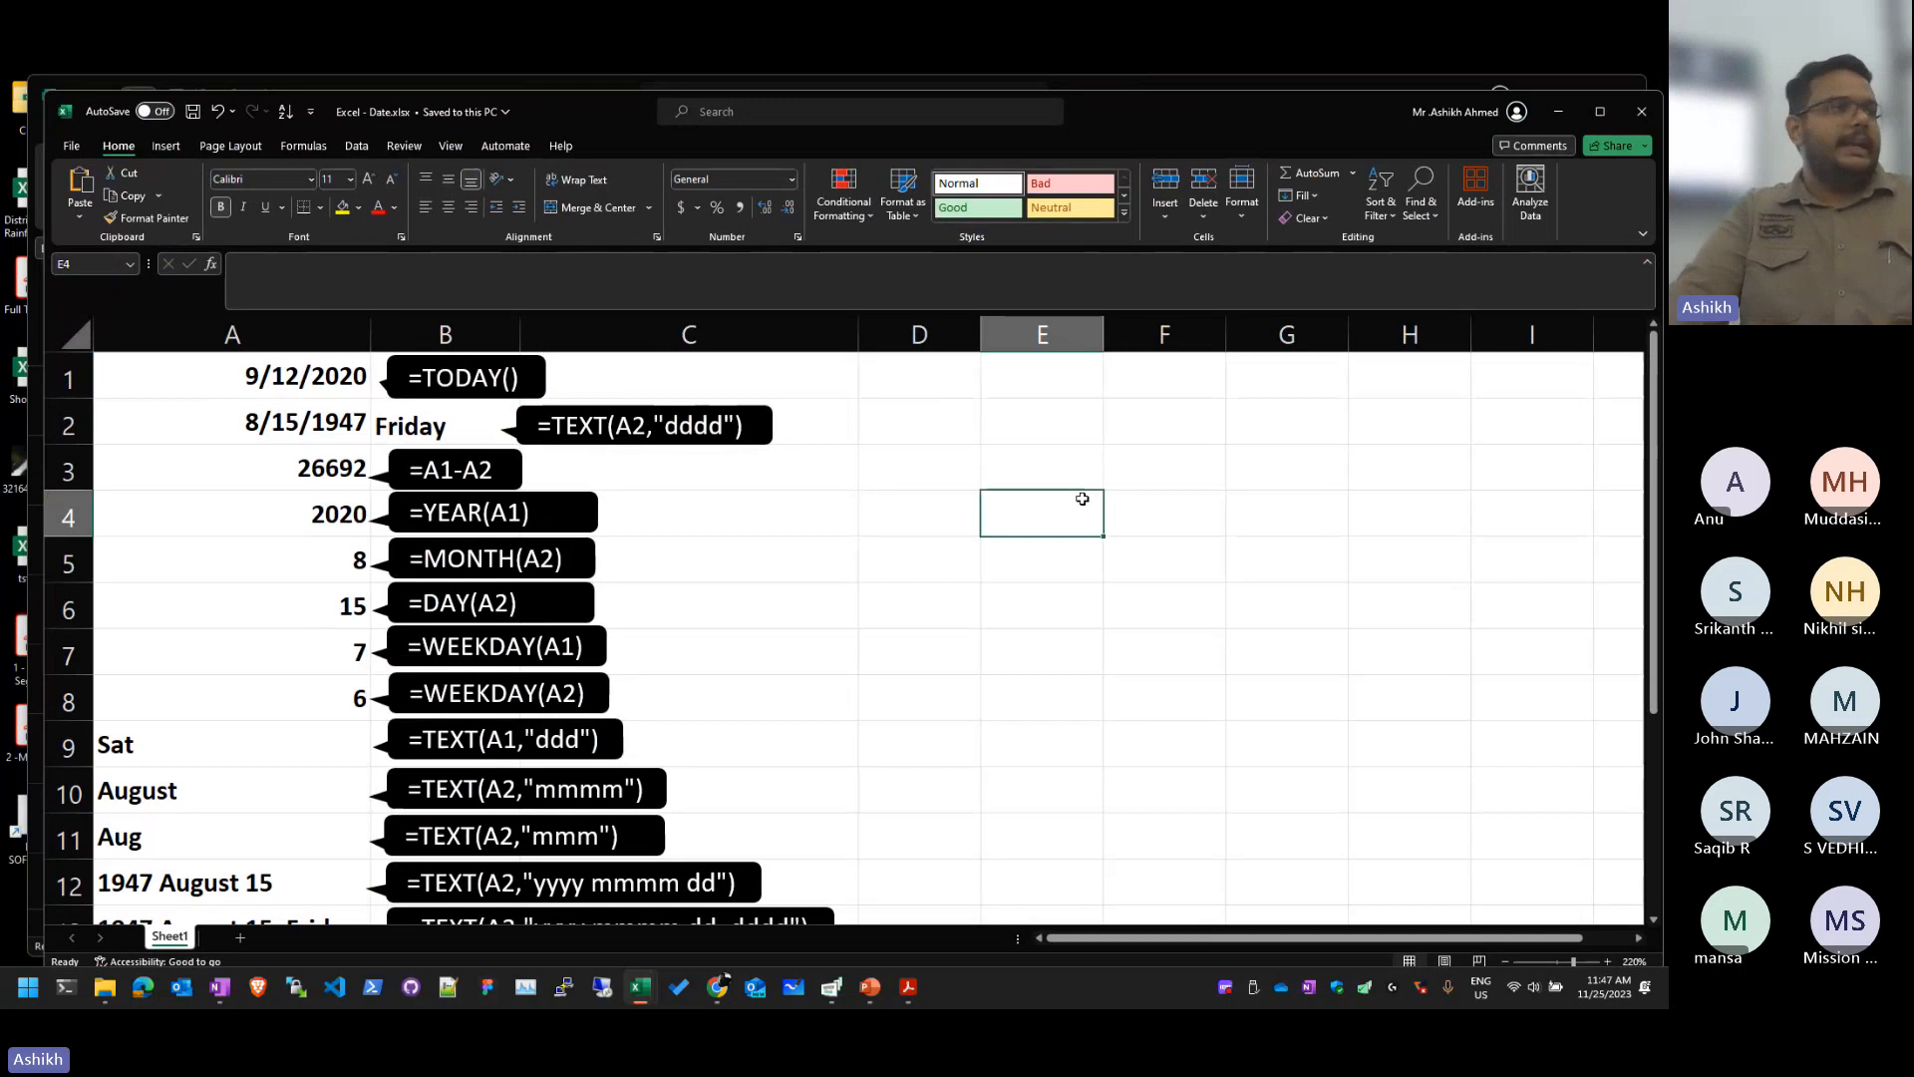
pyautogui.click(343, 396)
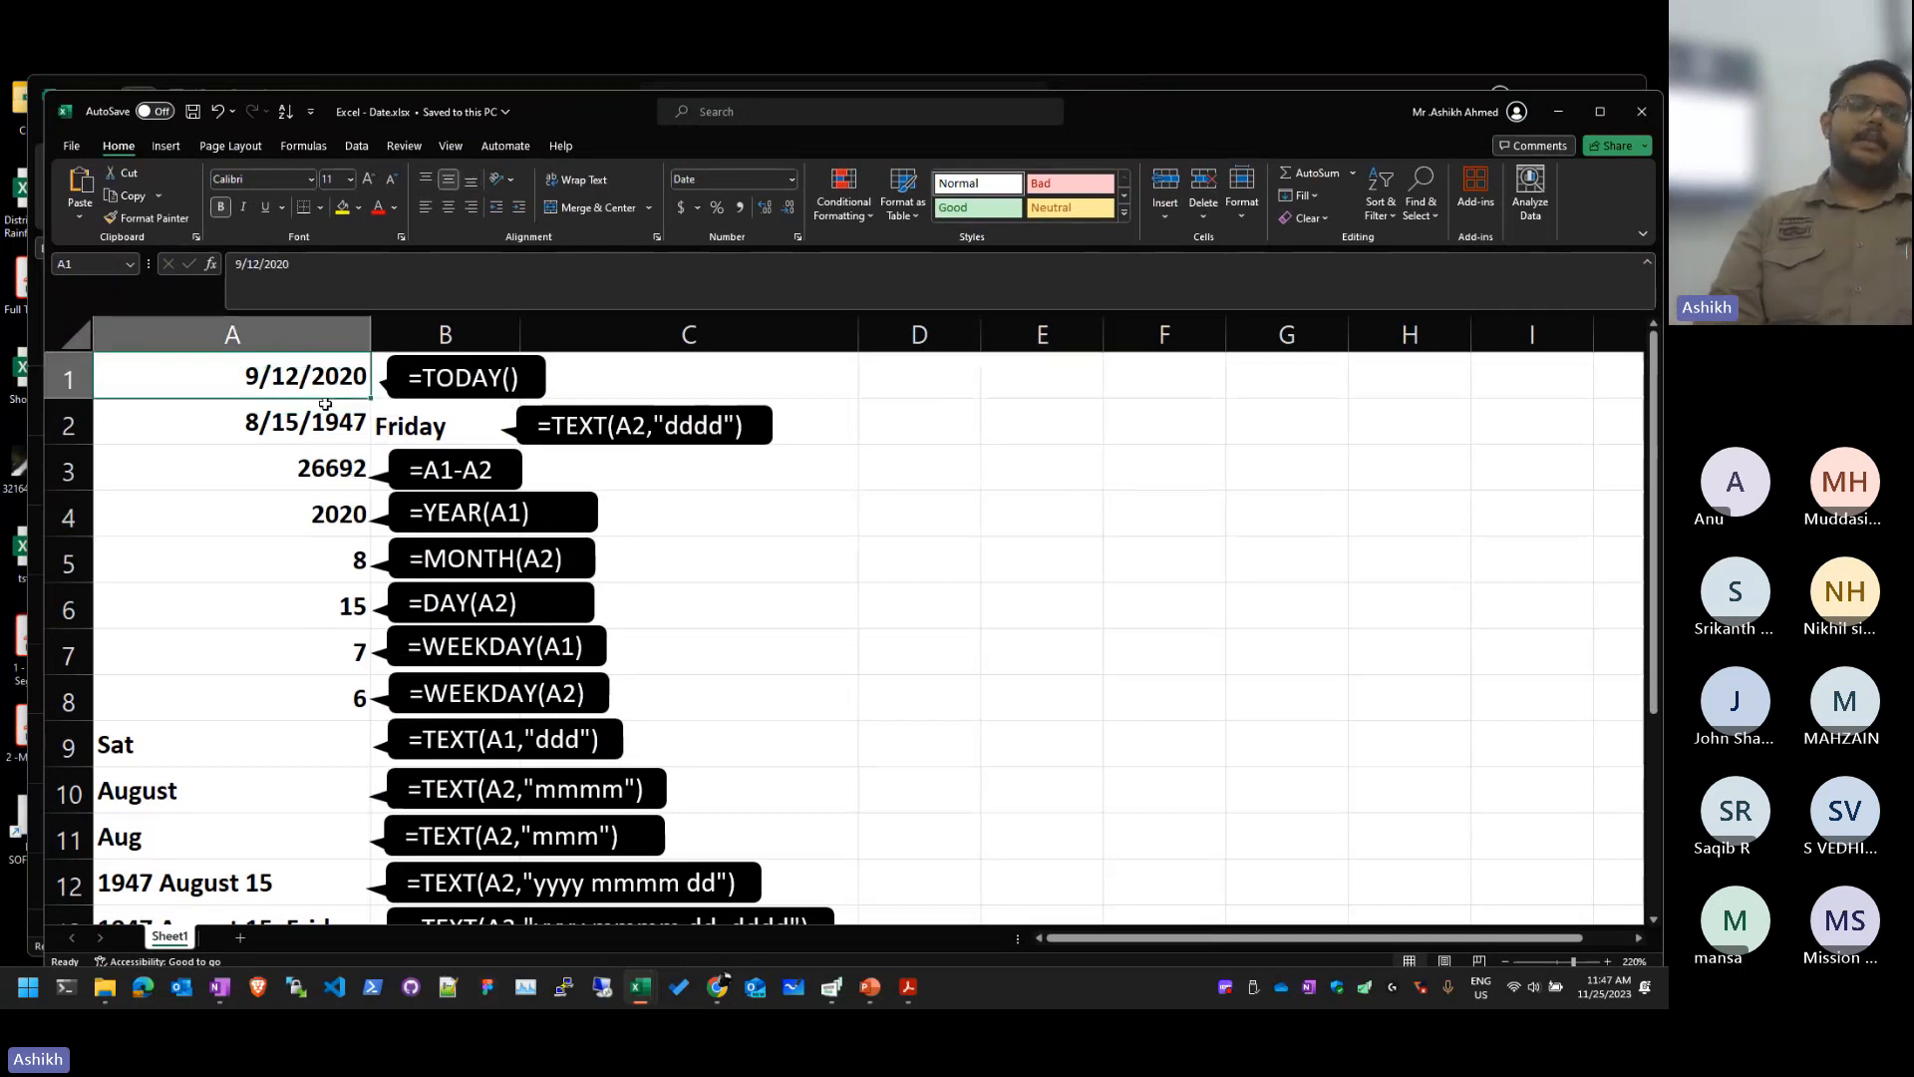
pyautogui.click(325, 404)
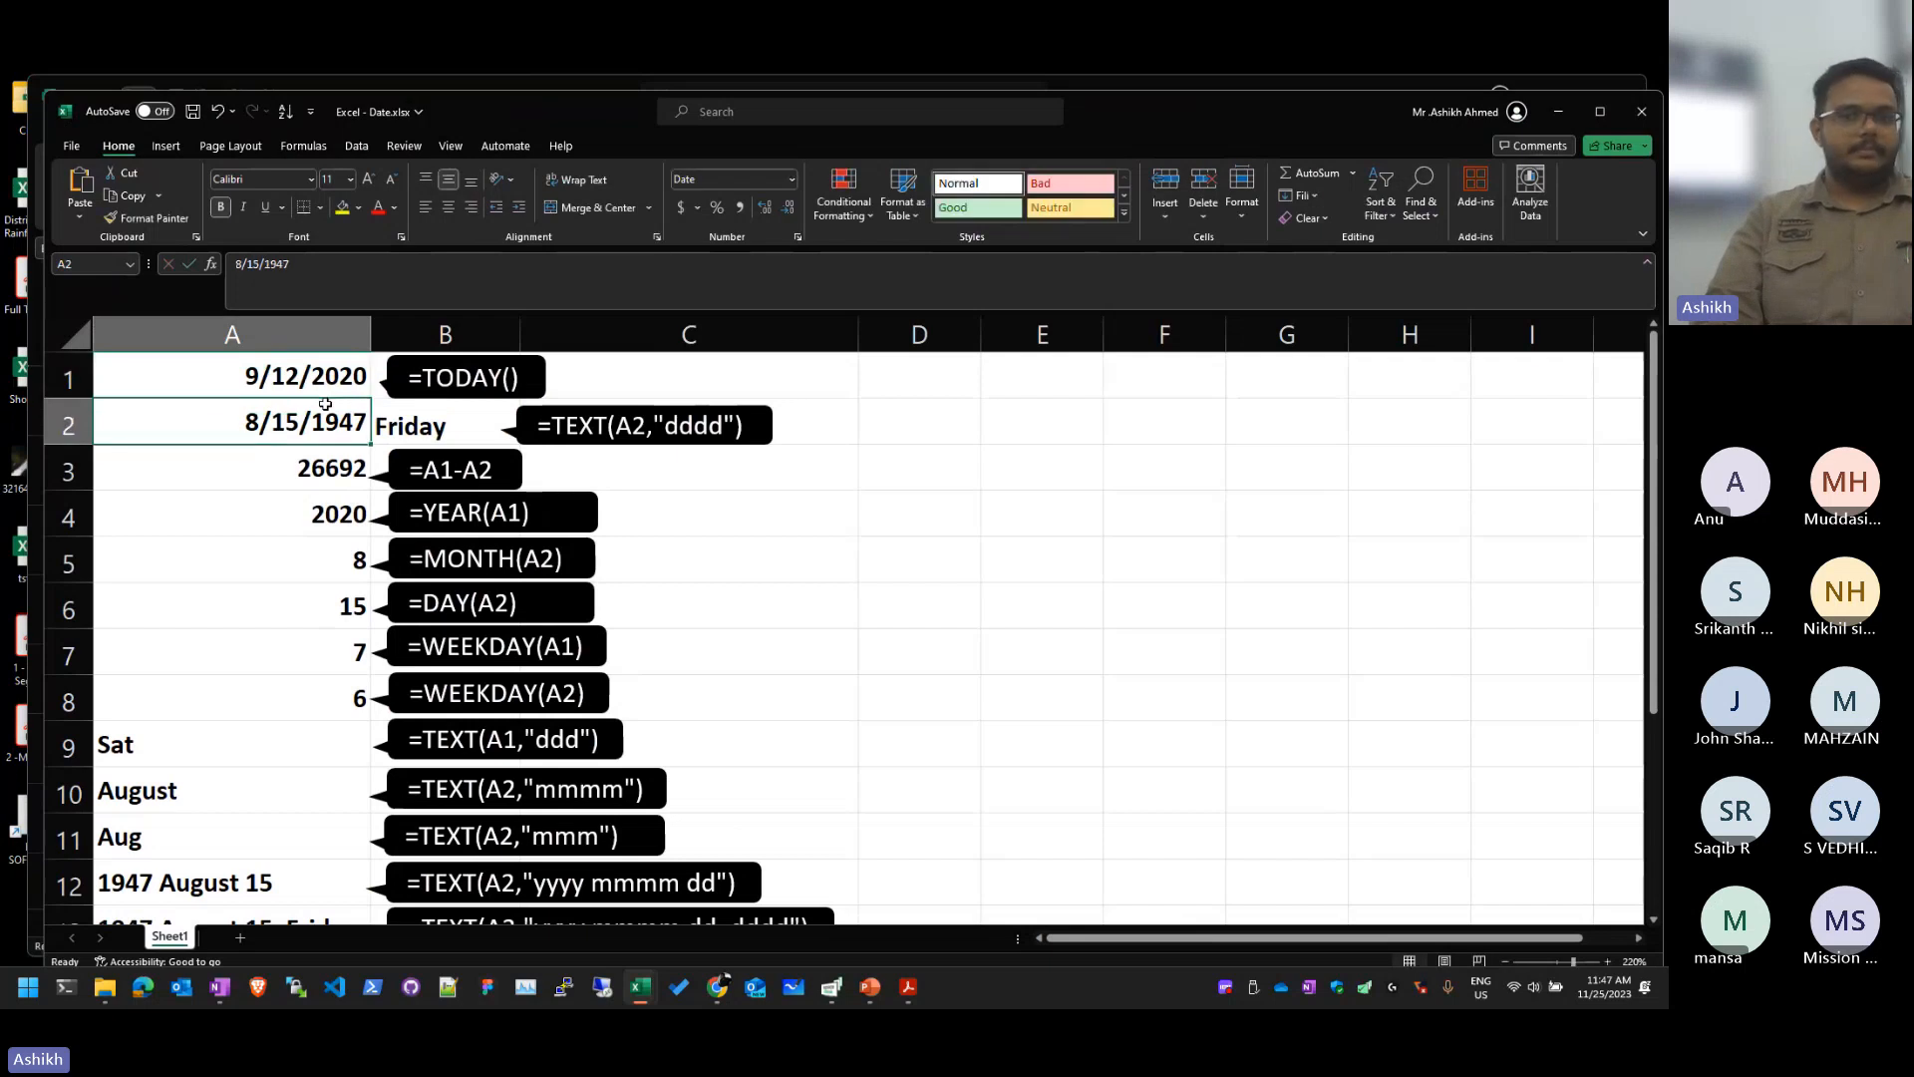
pyautogui.press('Up')
pyautogui.press('F2')
pyautogui.press('Escape')
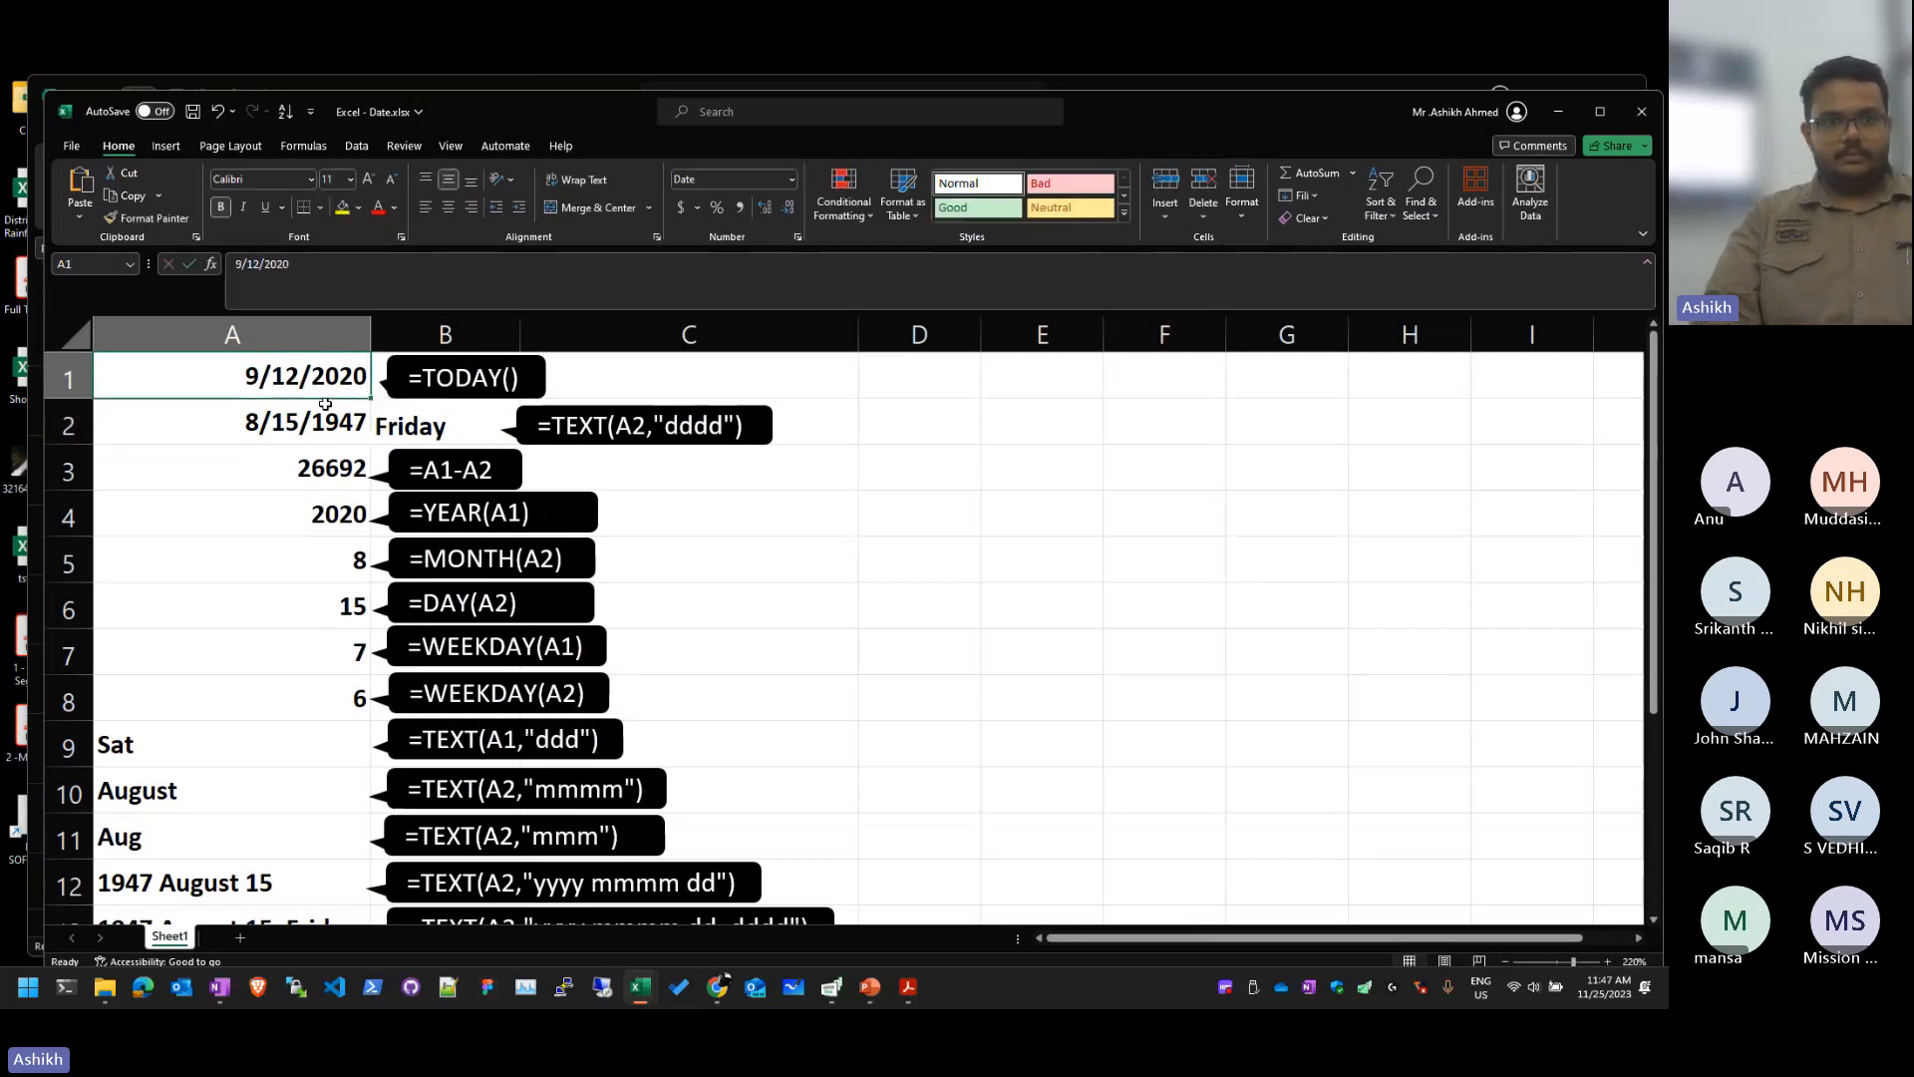
pyautogui.press('Down')
pyautogui.press('Right')
pyautogui.press('Up')
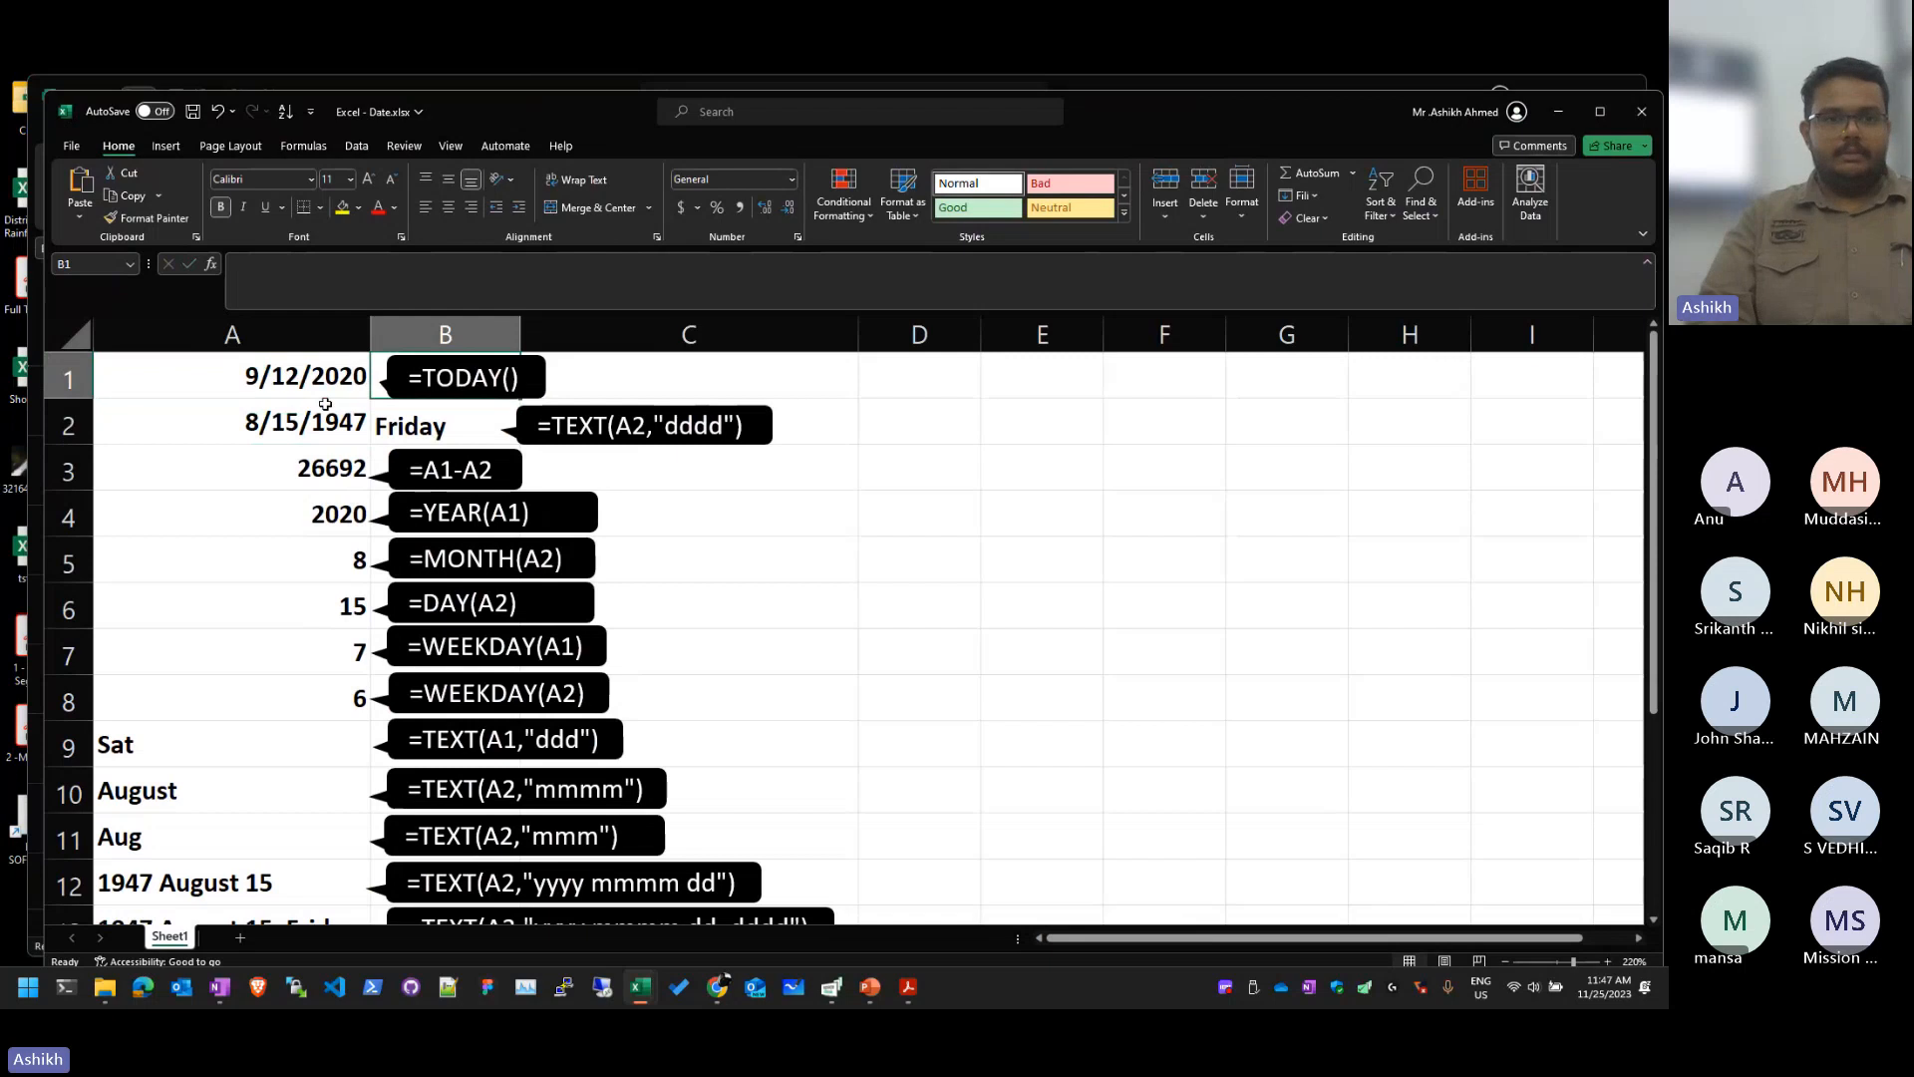
# Step: Replace the fixed date in cell A1 with the formula =today()
pyautogui.press('Left')
pyautogui.press('F2')
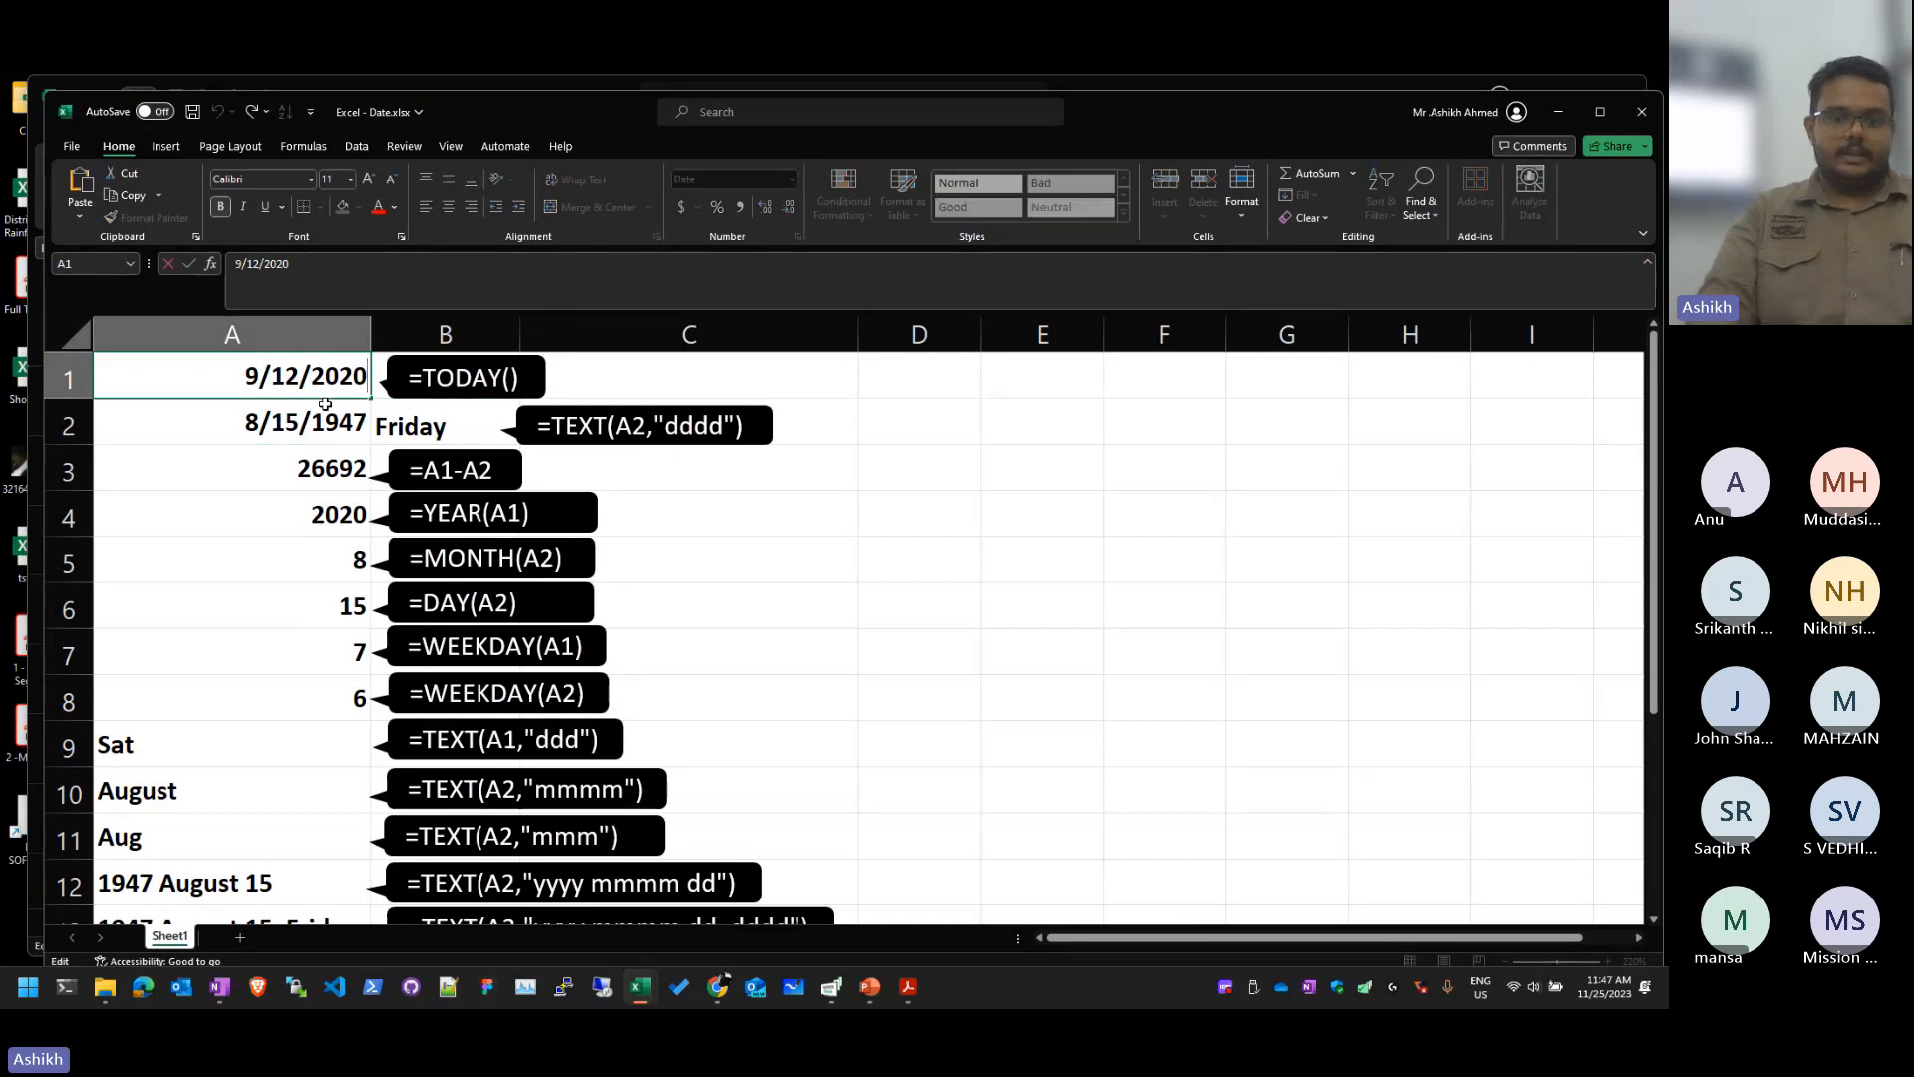
pyautogui.hotkey('shift', 'Home')
pyautogui.write('=')
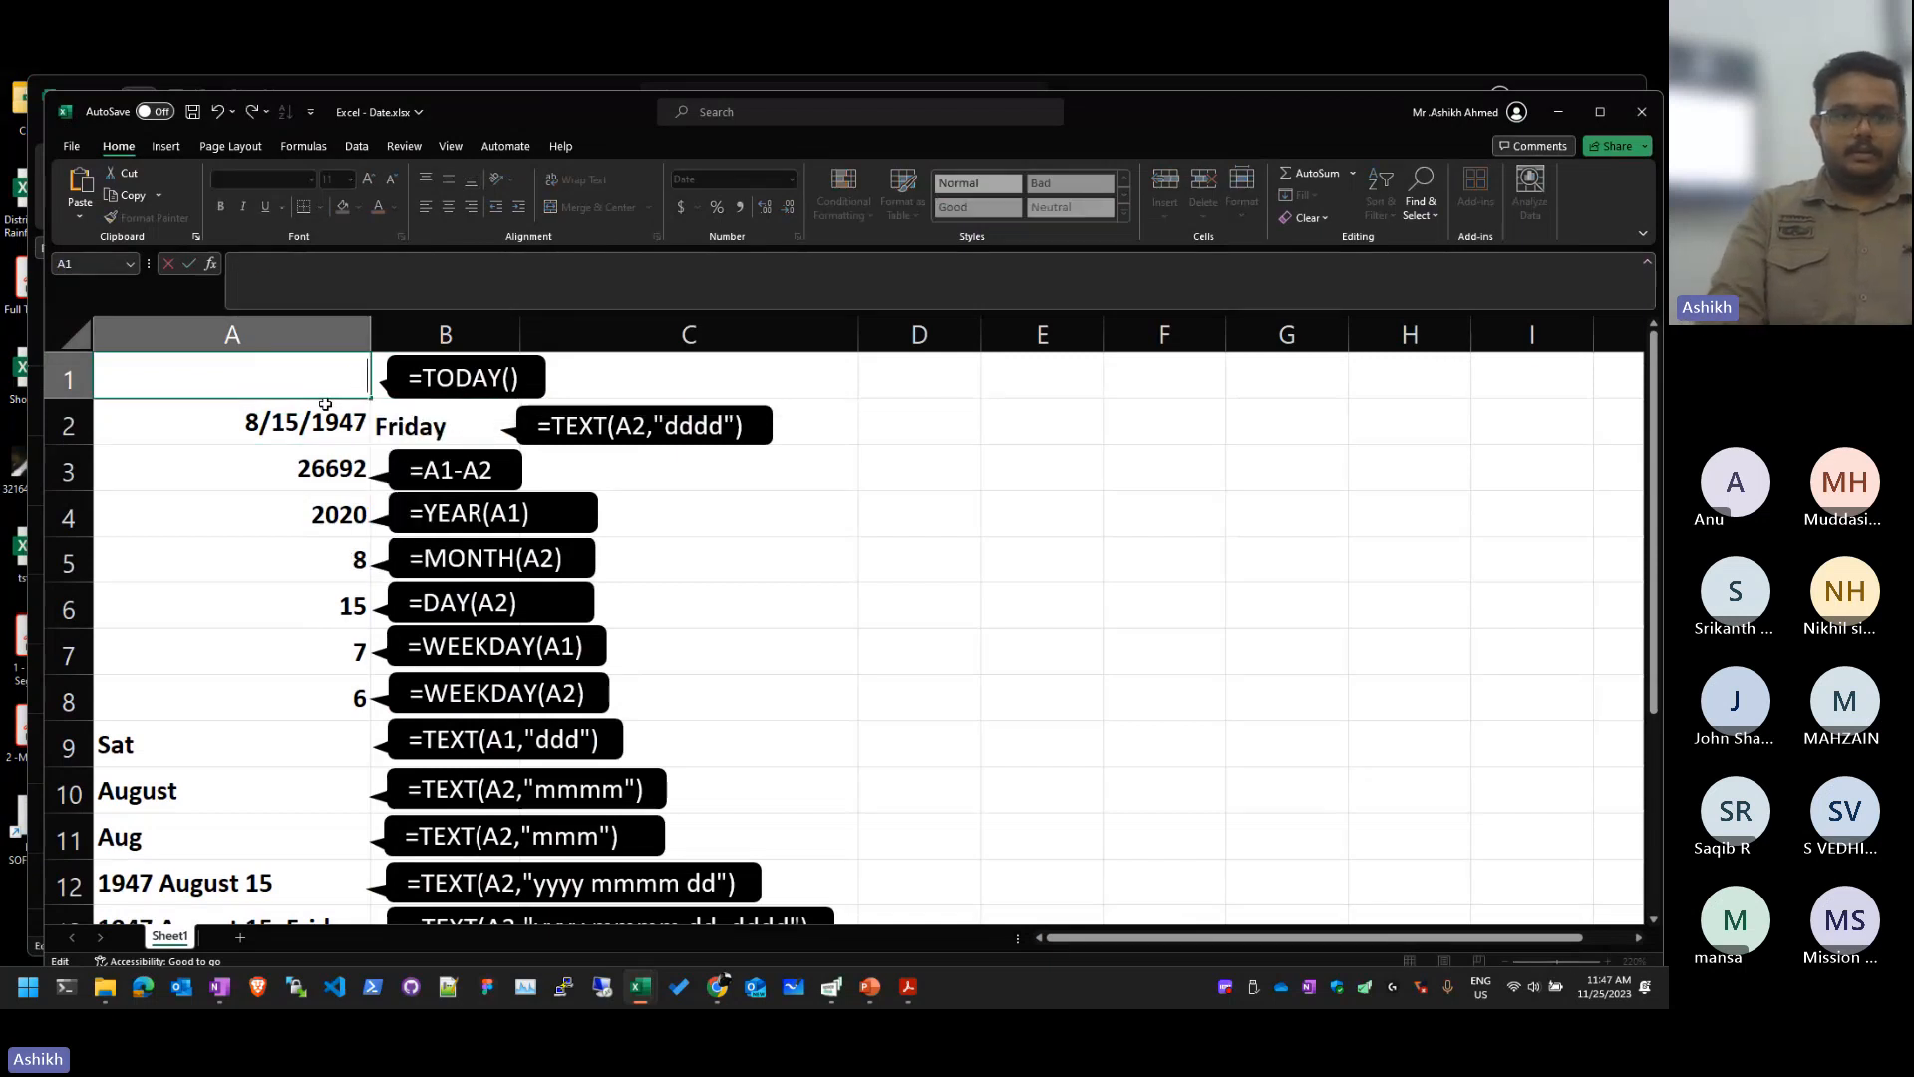
pyautogui.write('tod')
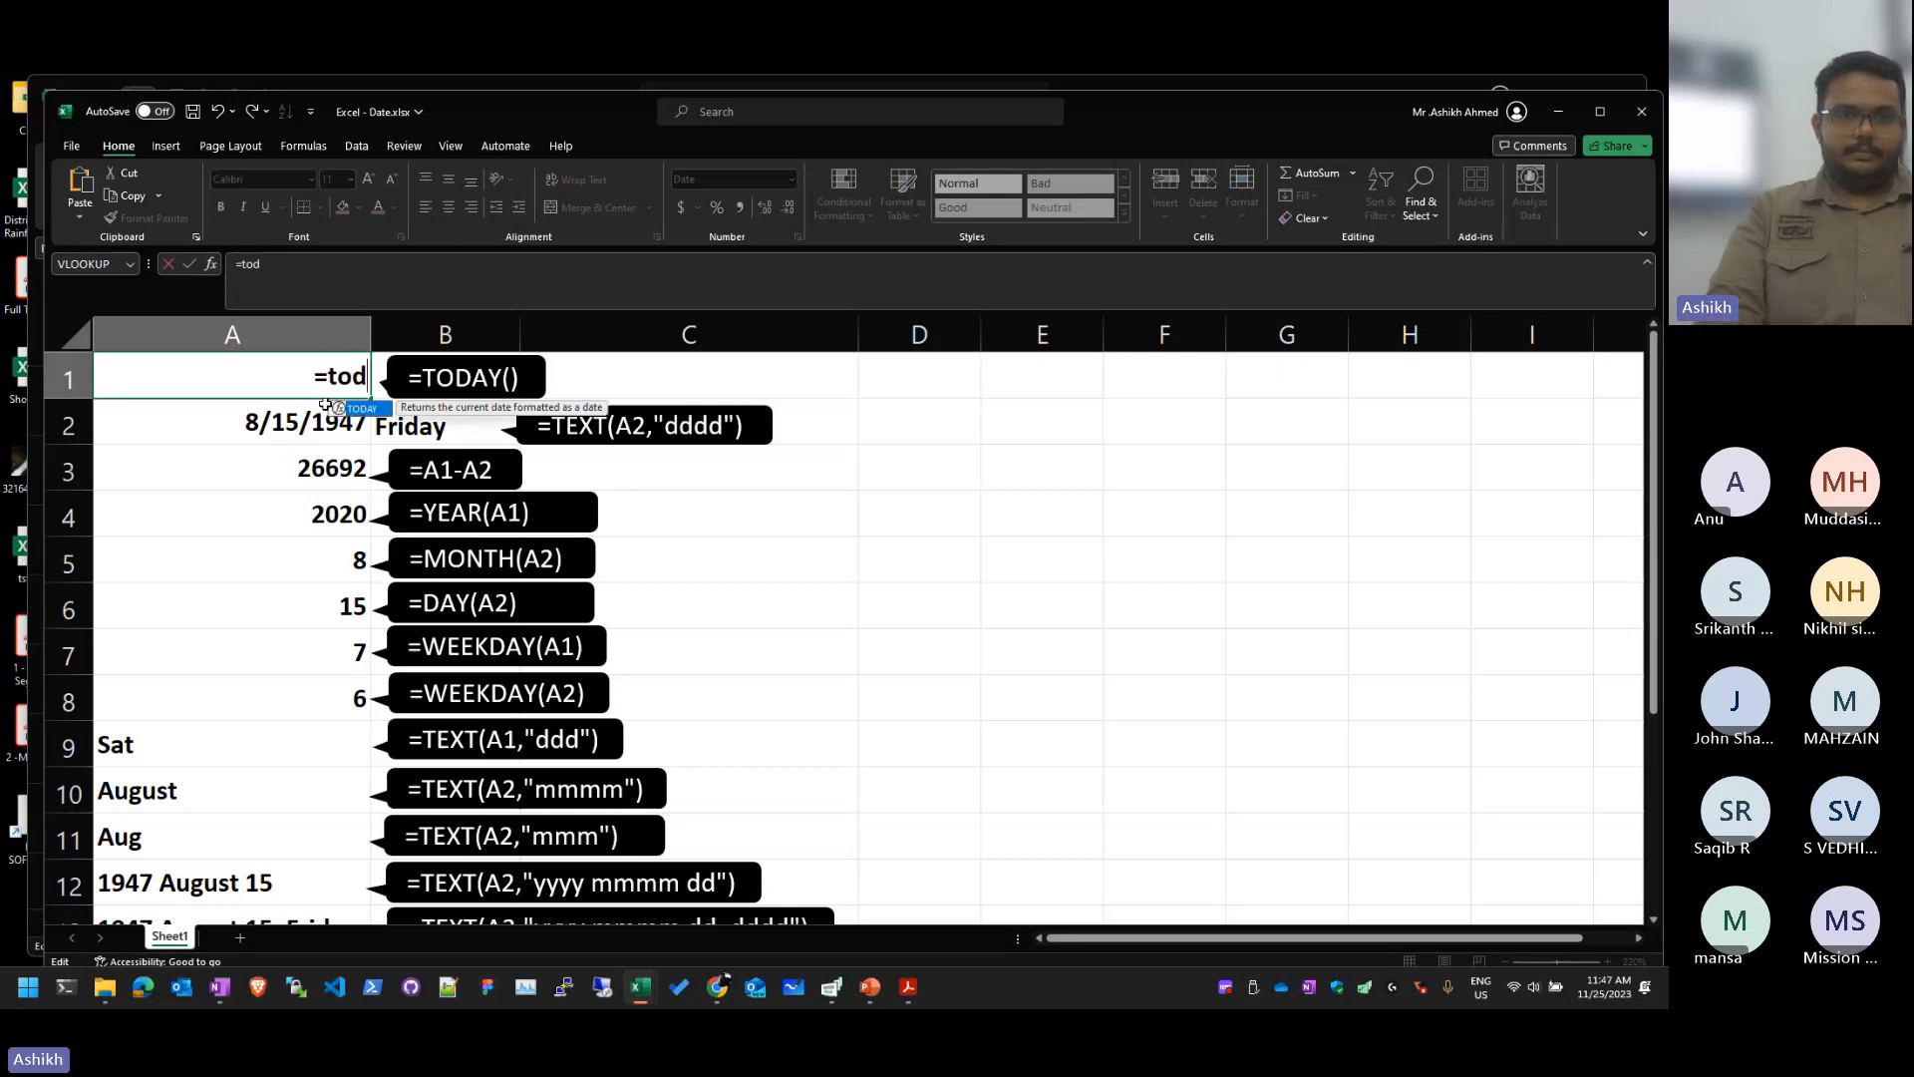
pyautogui.write('ay()')
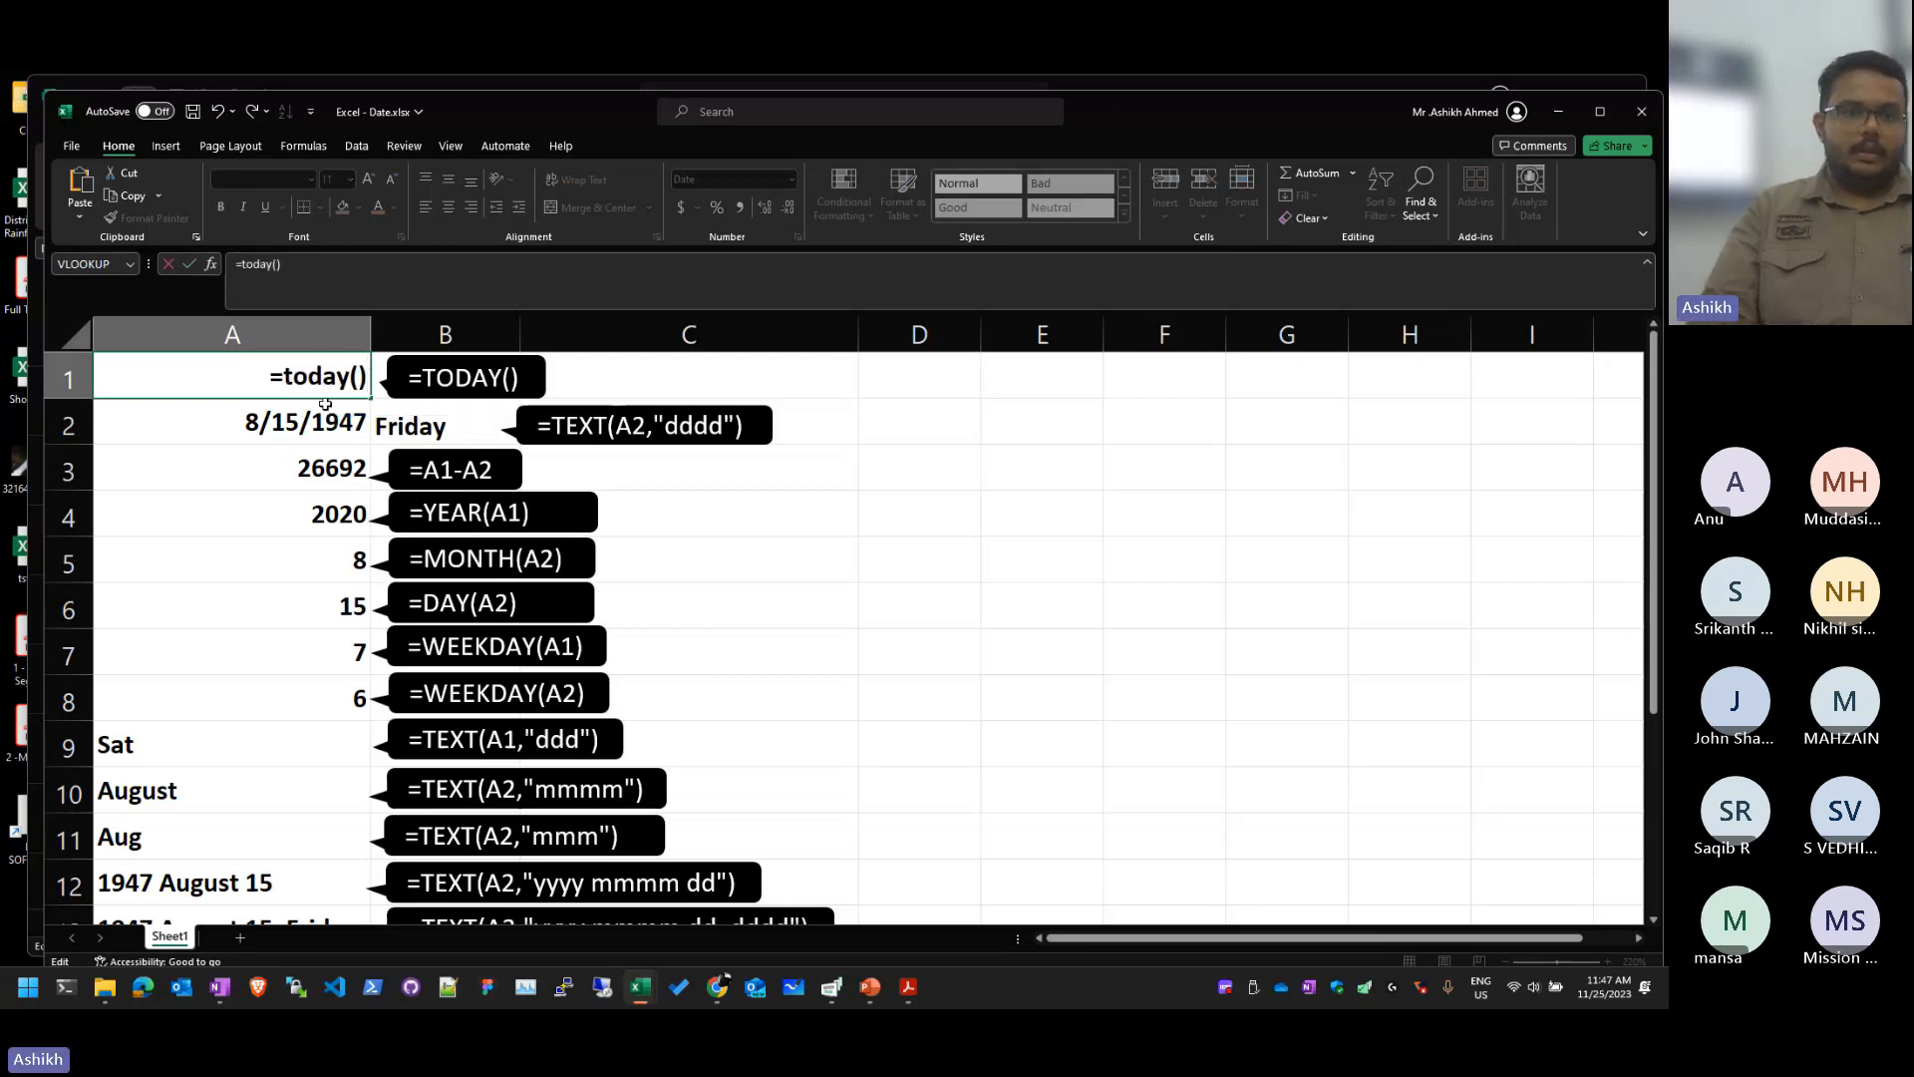
pyautogui.press('Return')
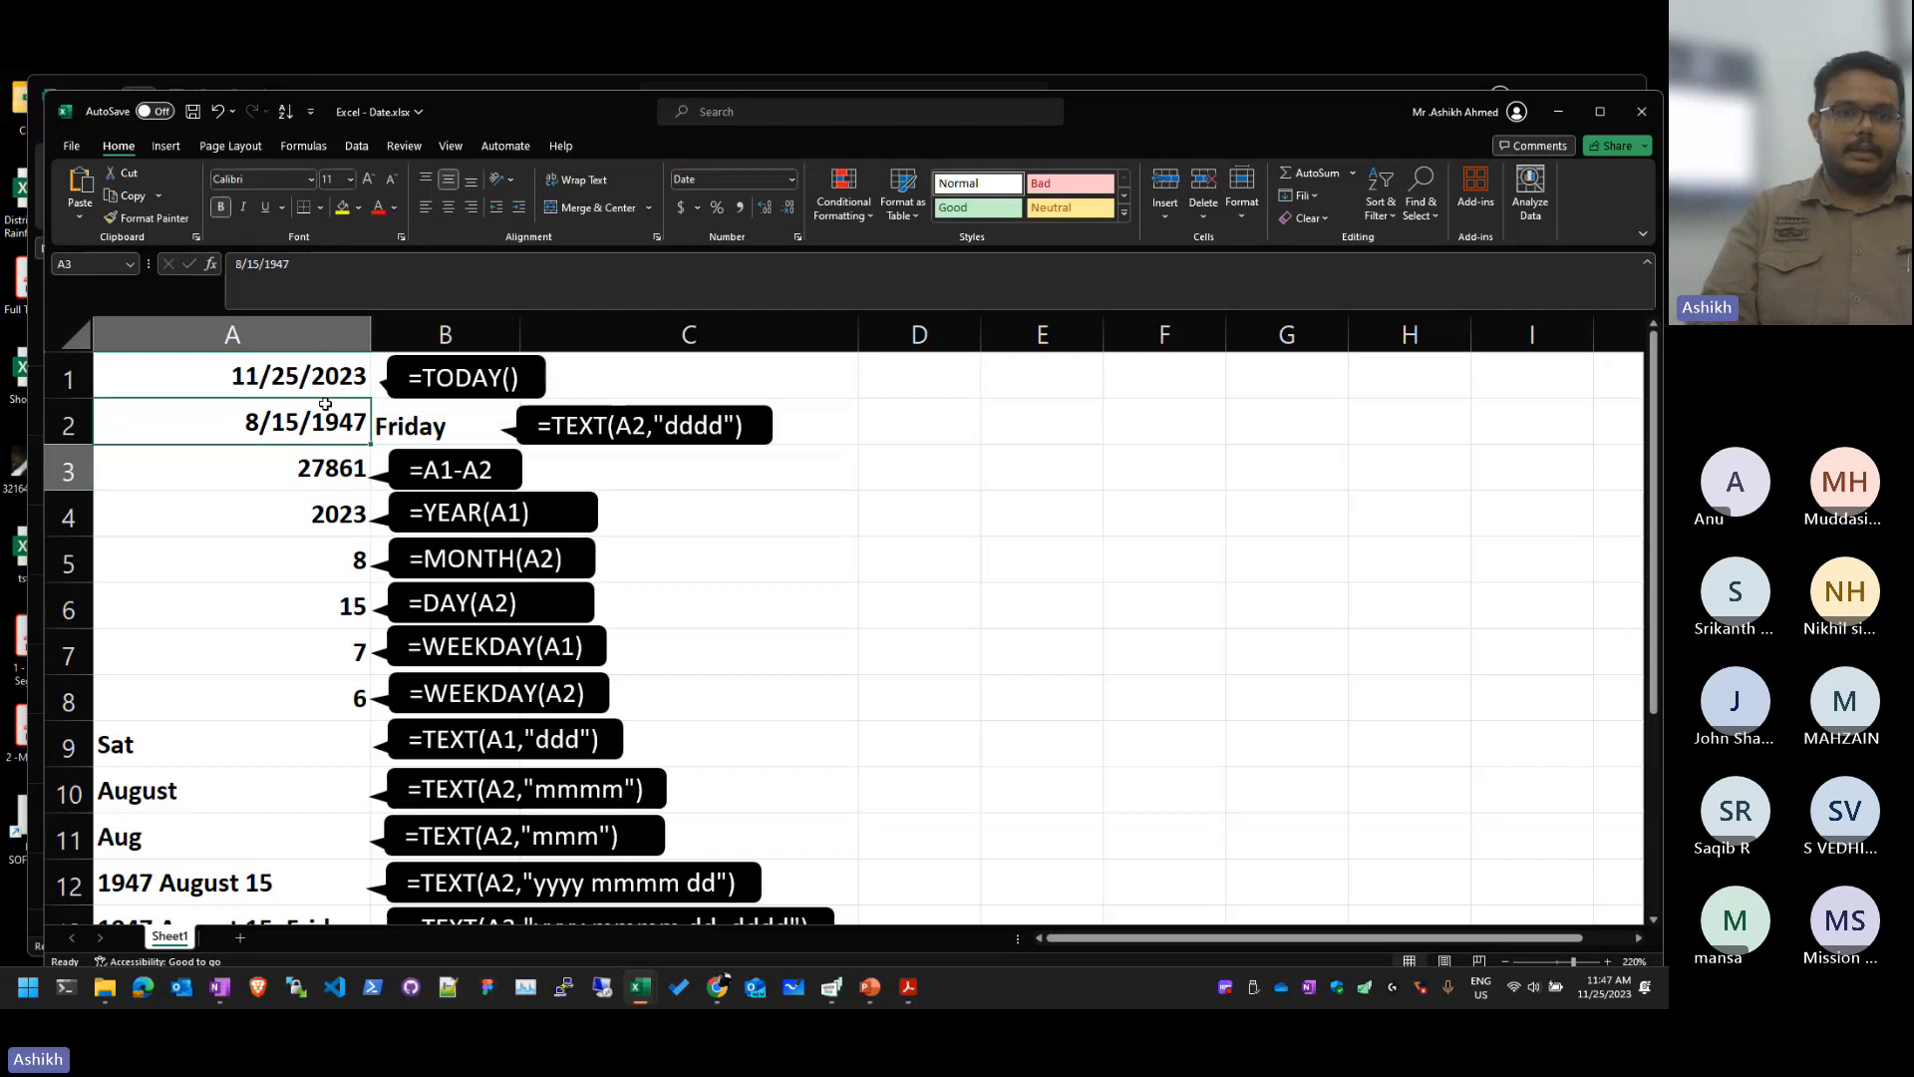
# Step: Review the date-difference formula in A3 and the YEAR, MONTH and DAY formulas in A4:A6
pyautogui.press('F2')
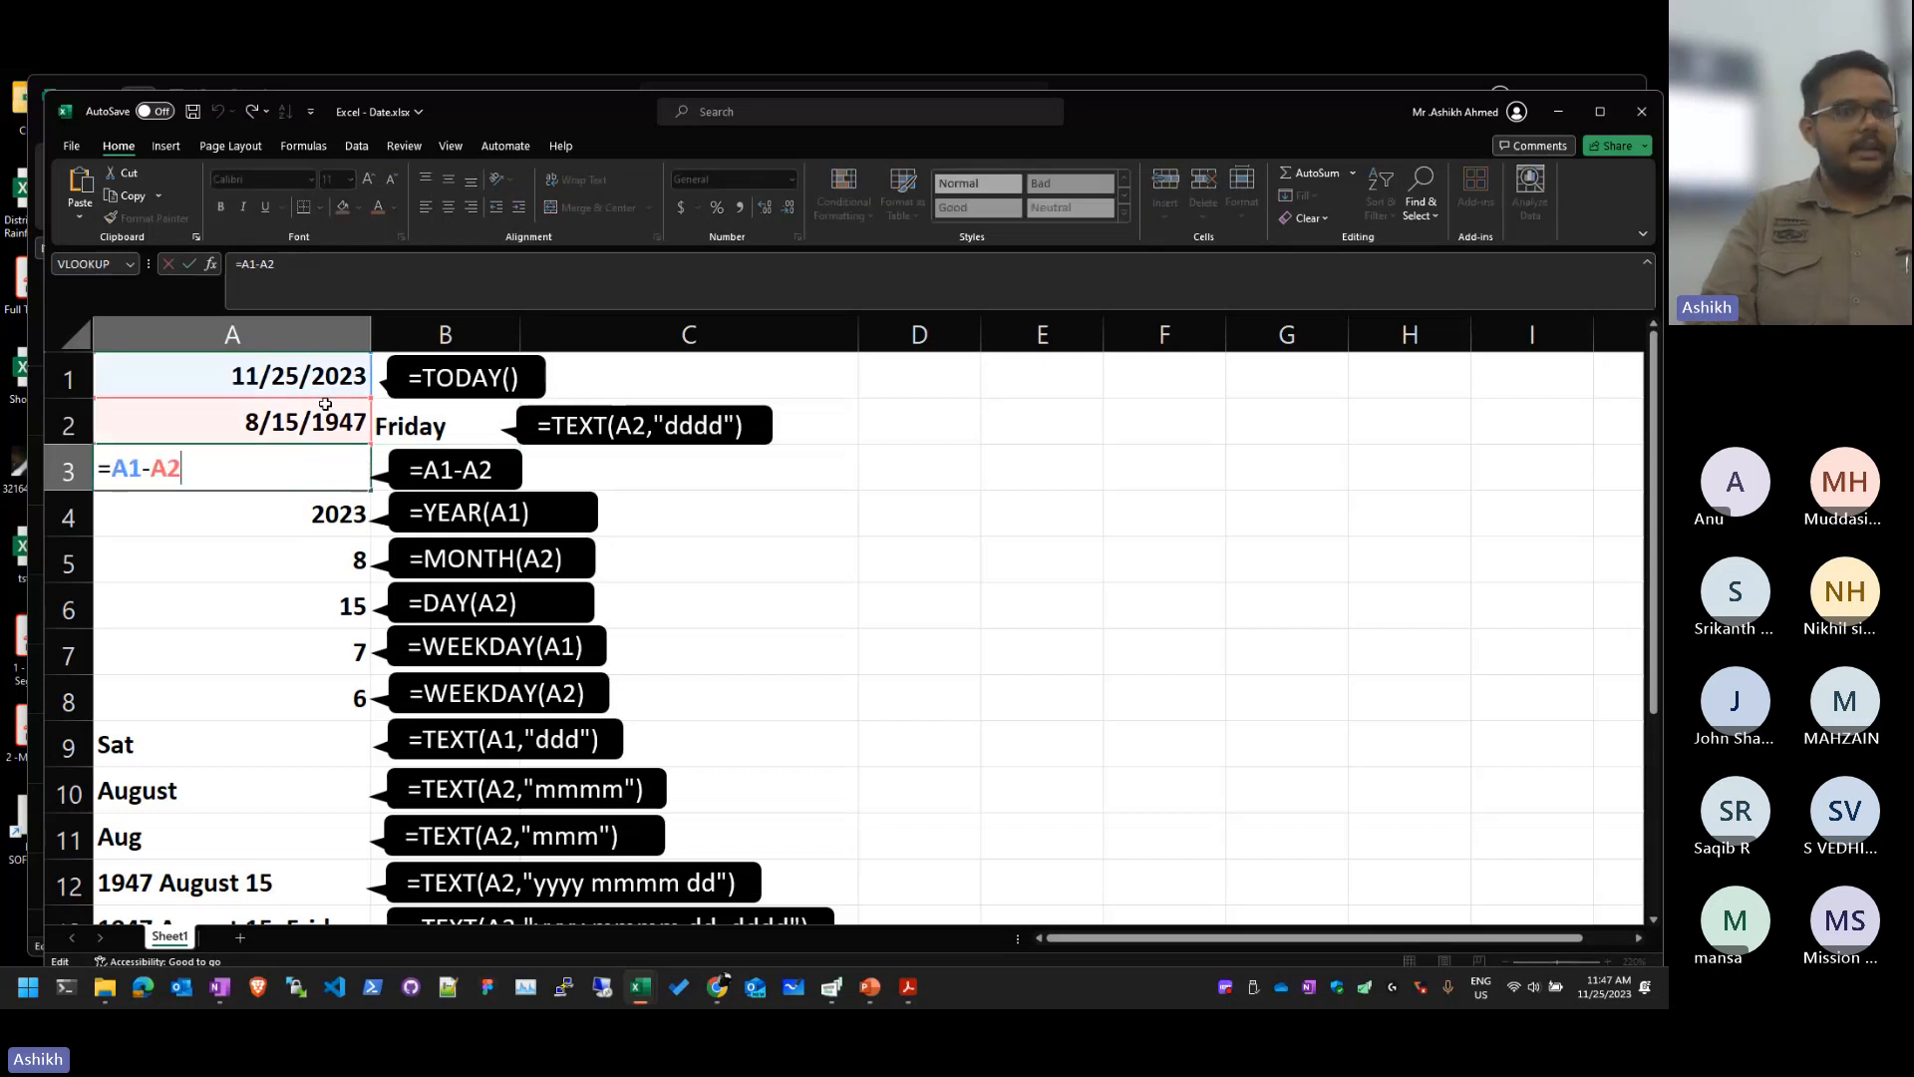
pyautogui.press('Return')
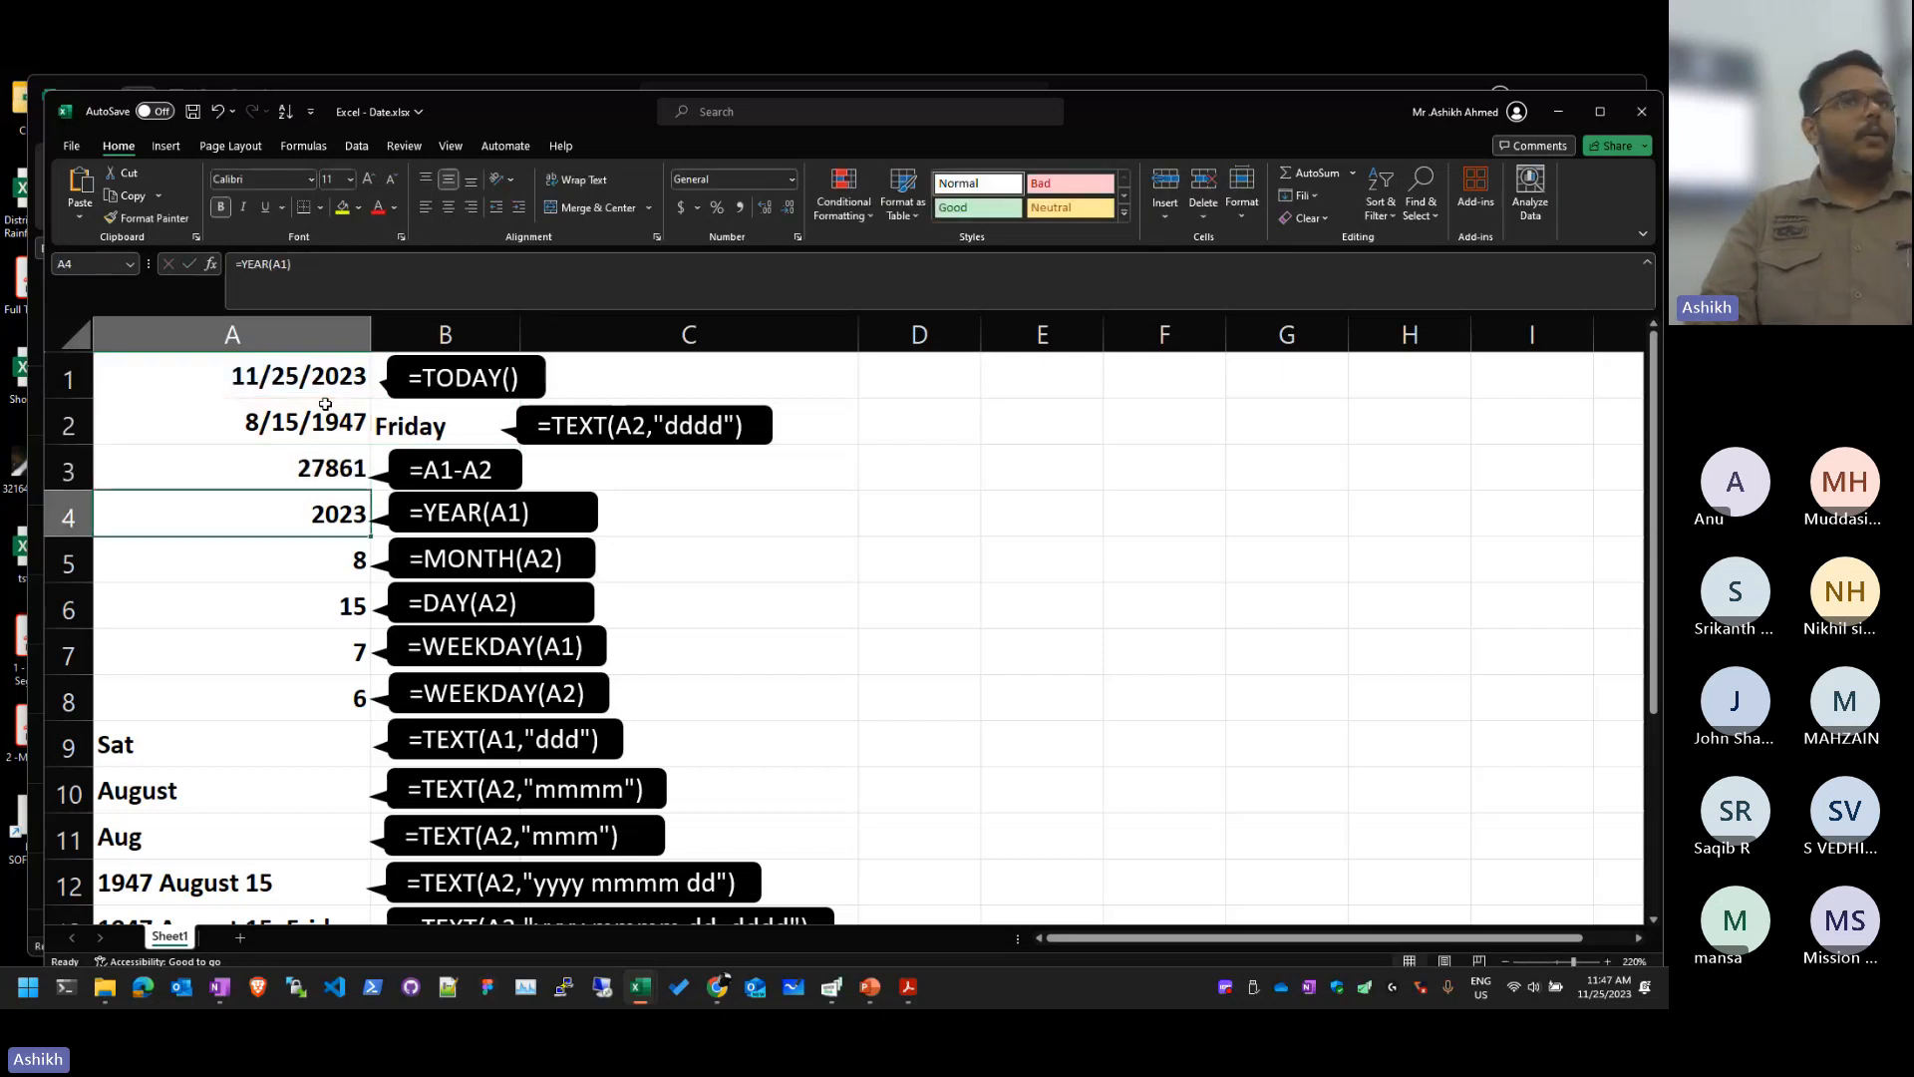
pyautogui.press('F2')
pyautogui.press('Escape')
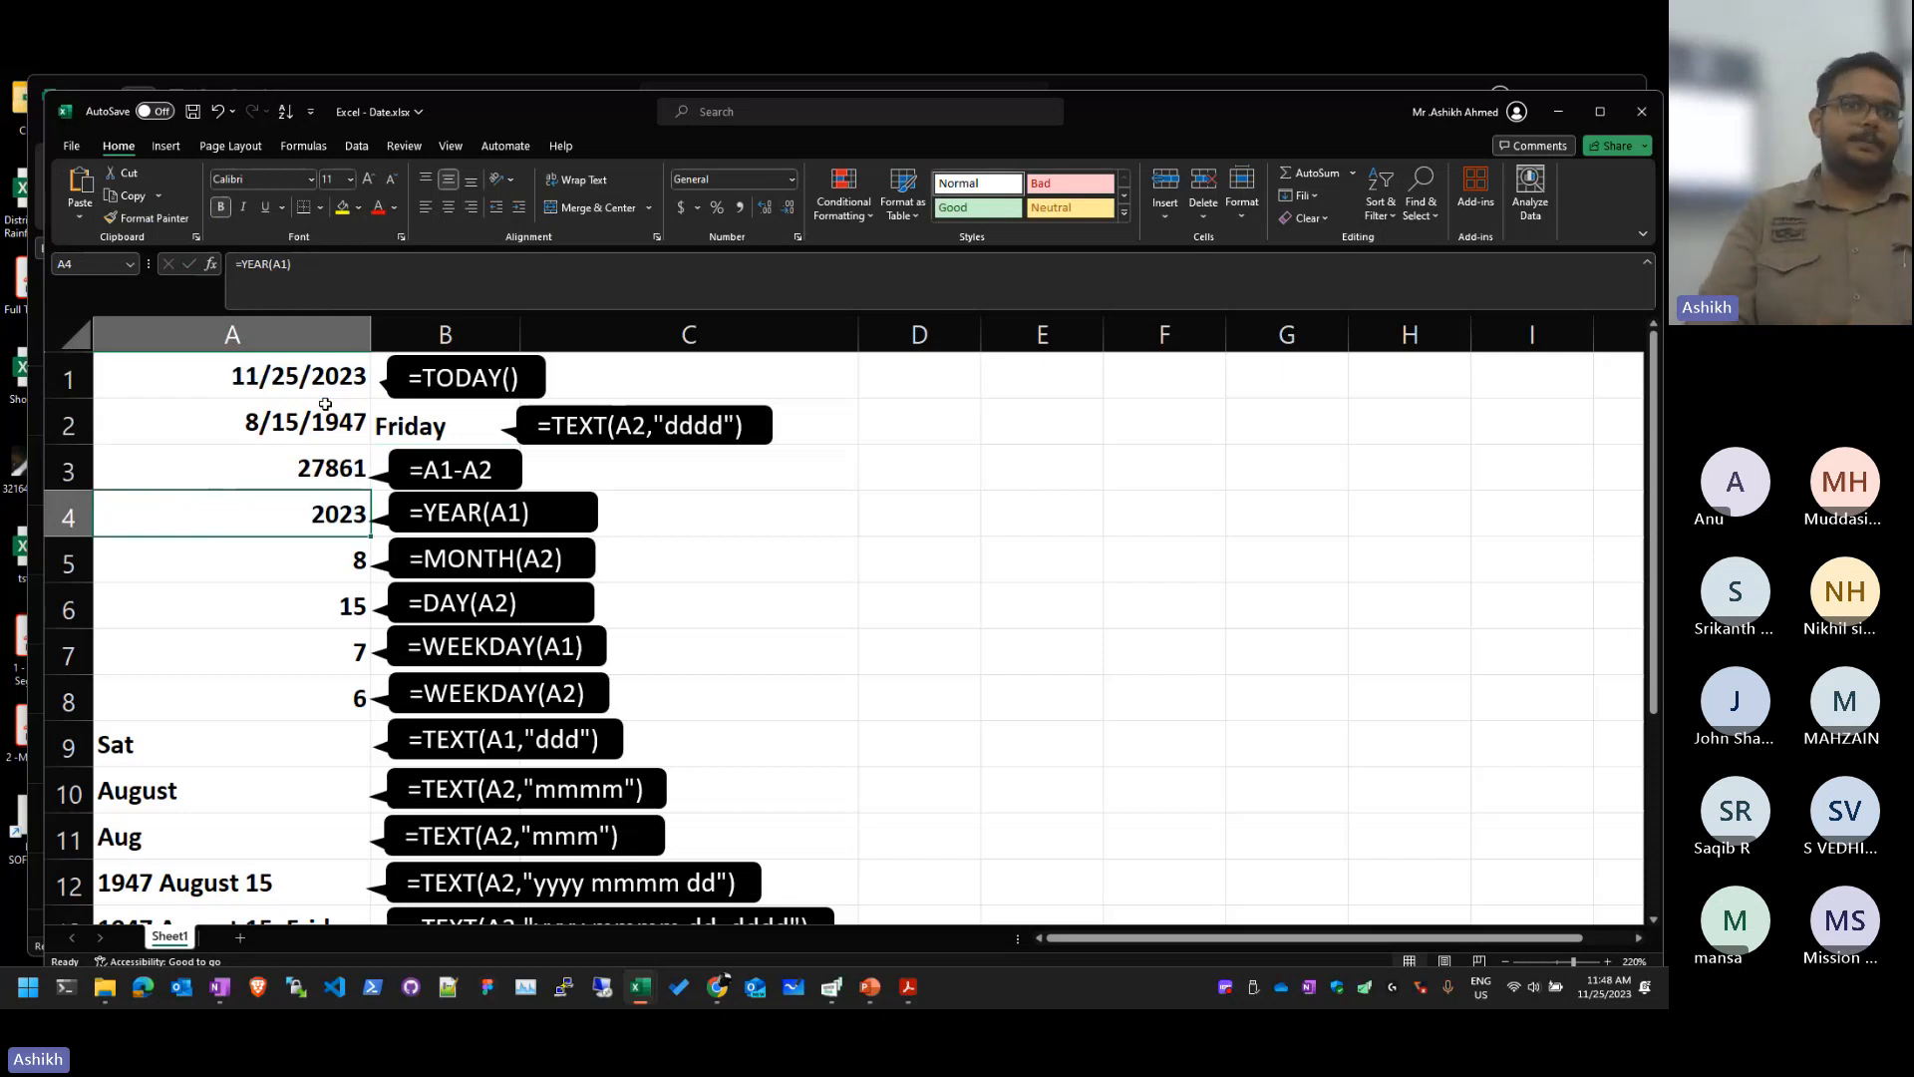
pyautogui.press('Down')
pyautogui.press('Down')
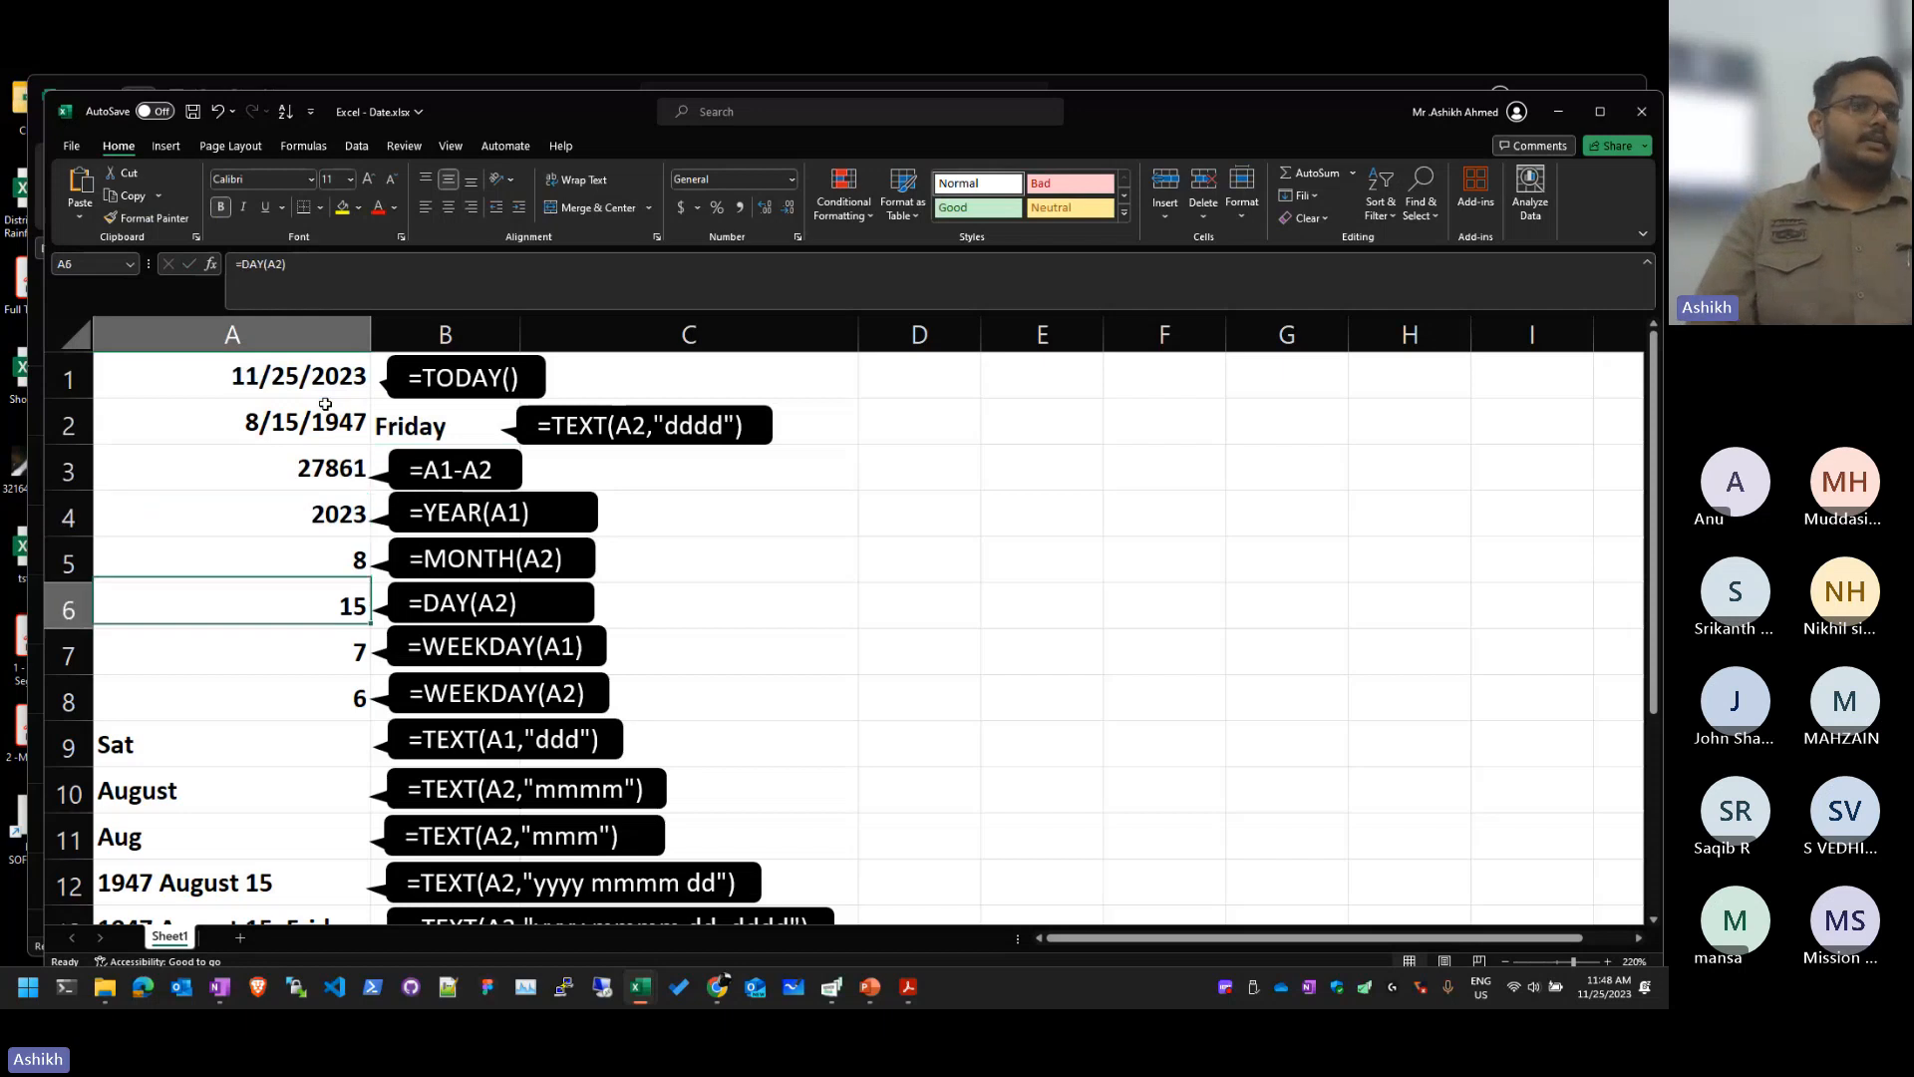
pyautogui.hotkey('shift', 'Up')
pyautogui.hotkey('shift', 'Up')
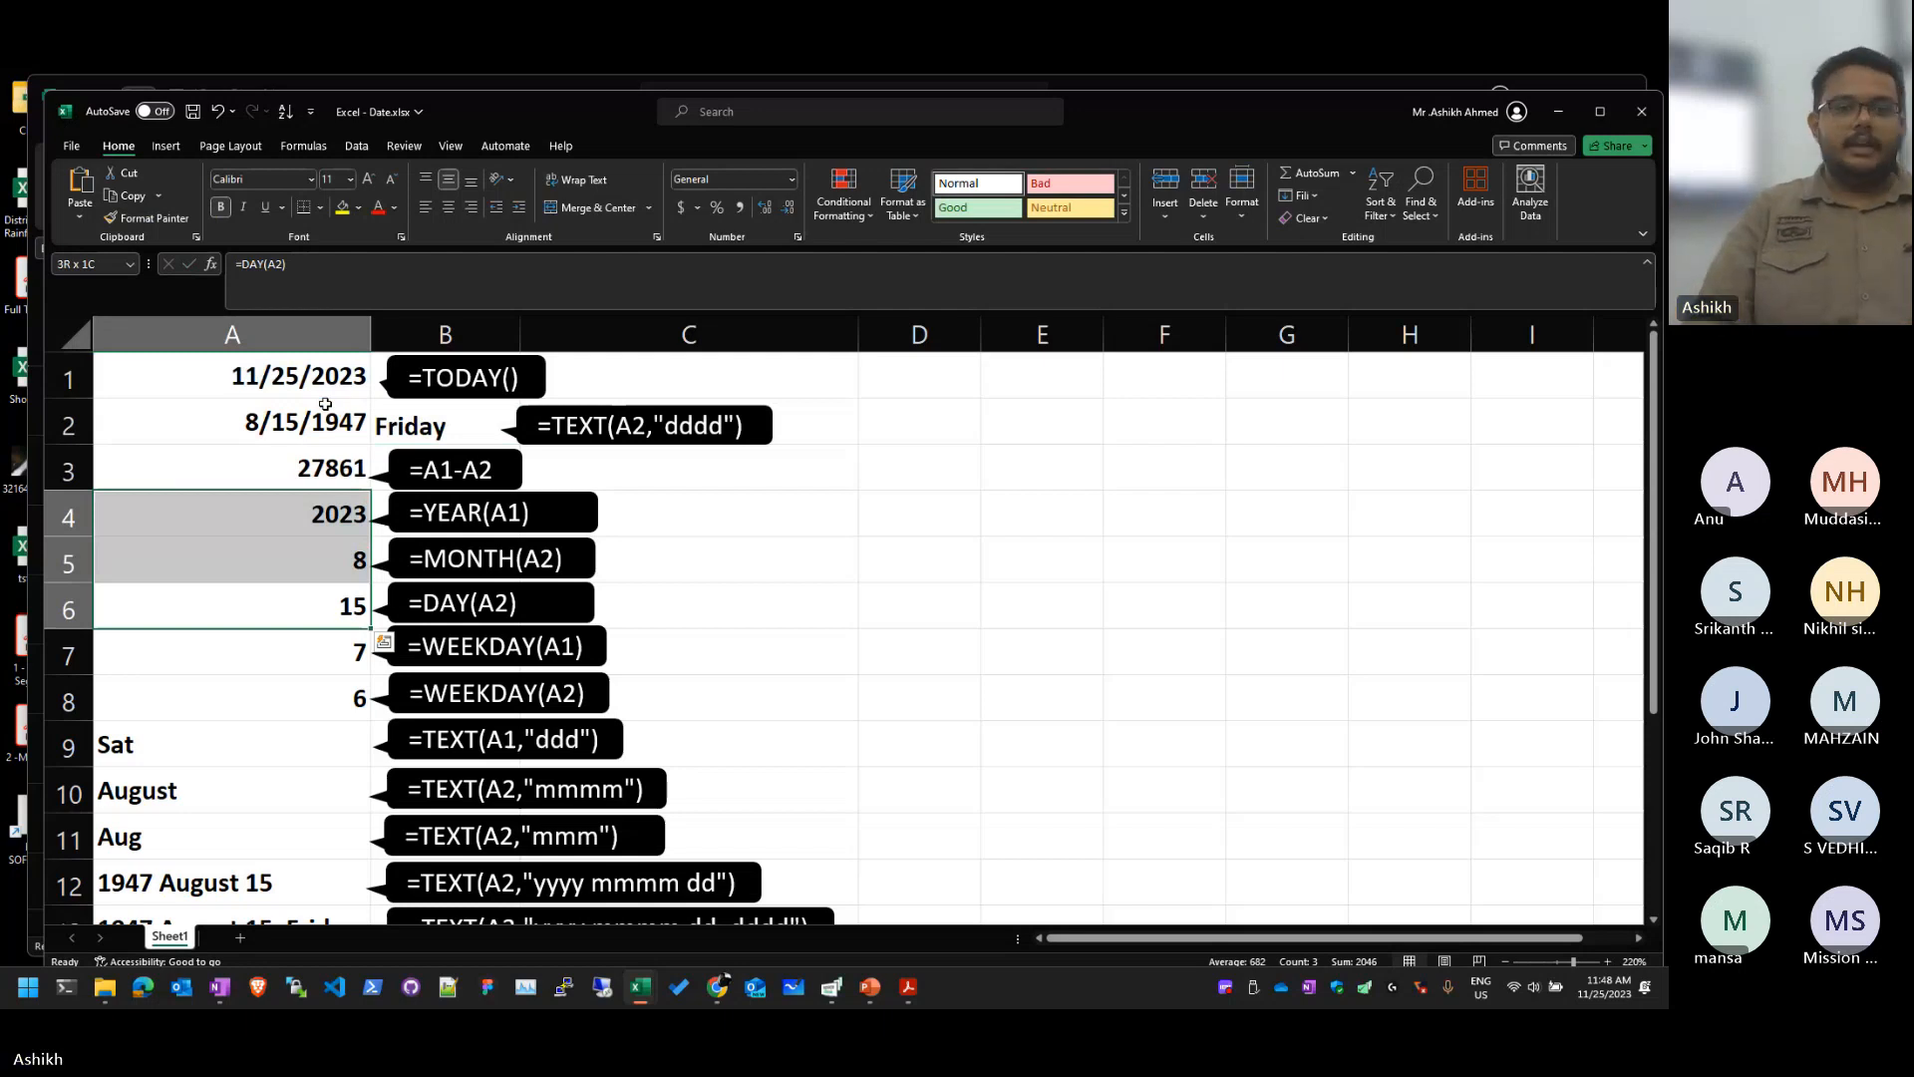
pyautogui.click(748, 588)
# Step: Examine which dates the WEEKDAY formulas in cells A7 and A8 refer to
pyautogui.click(342, 660)
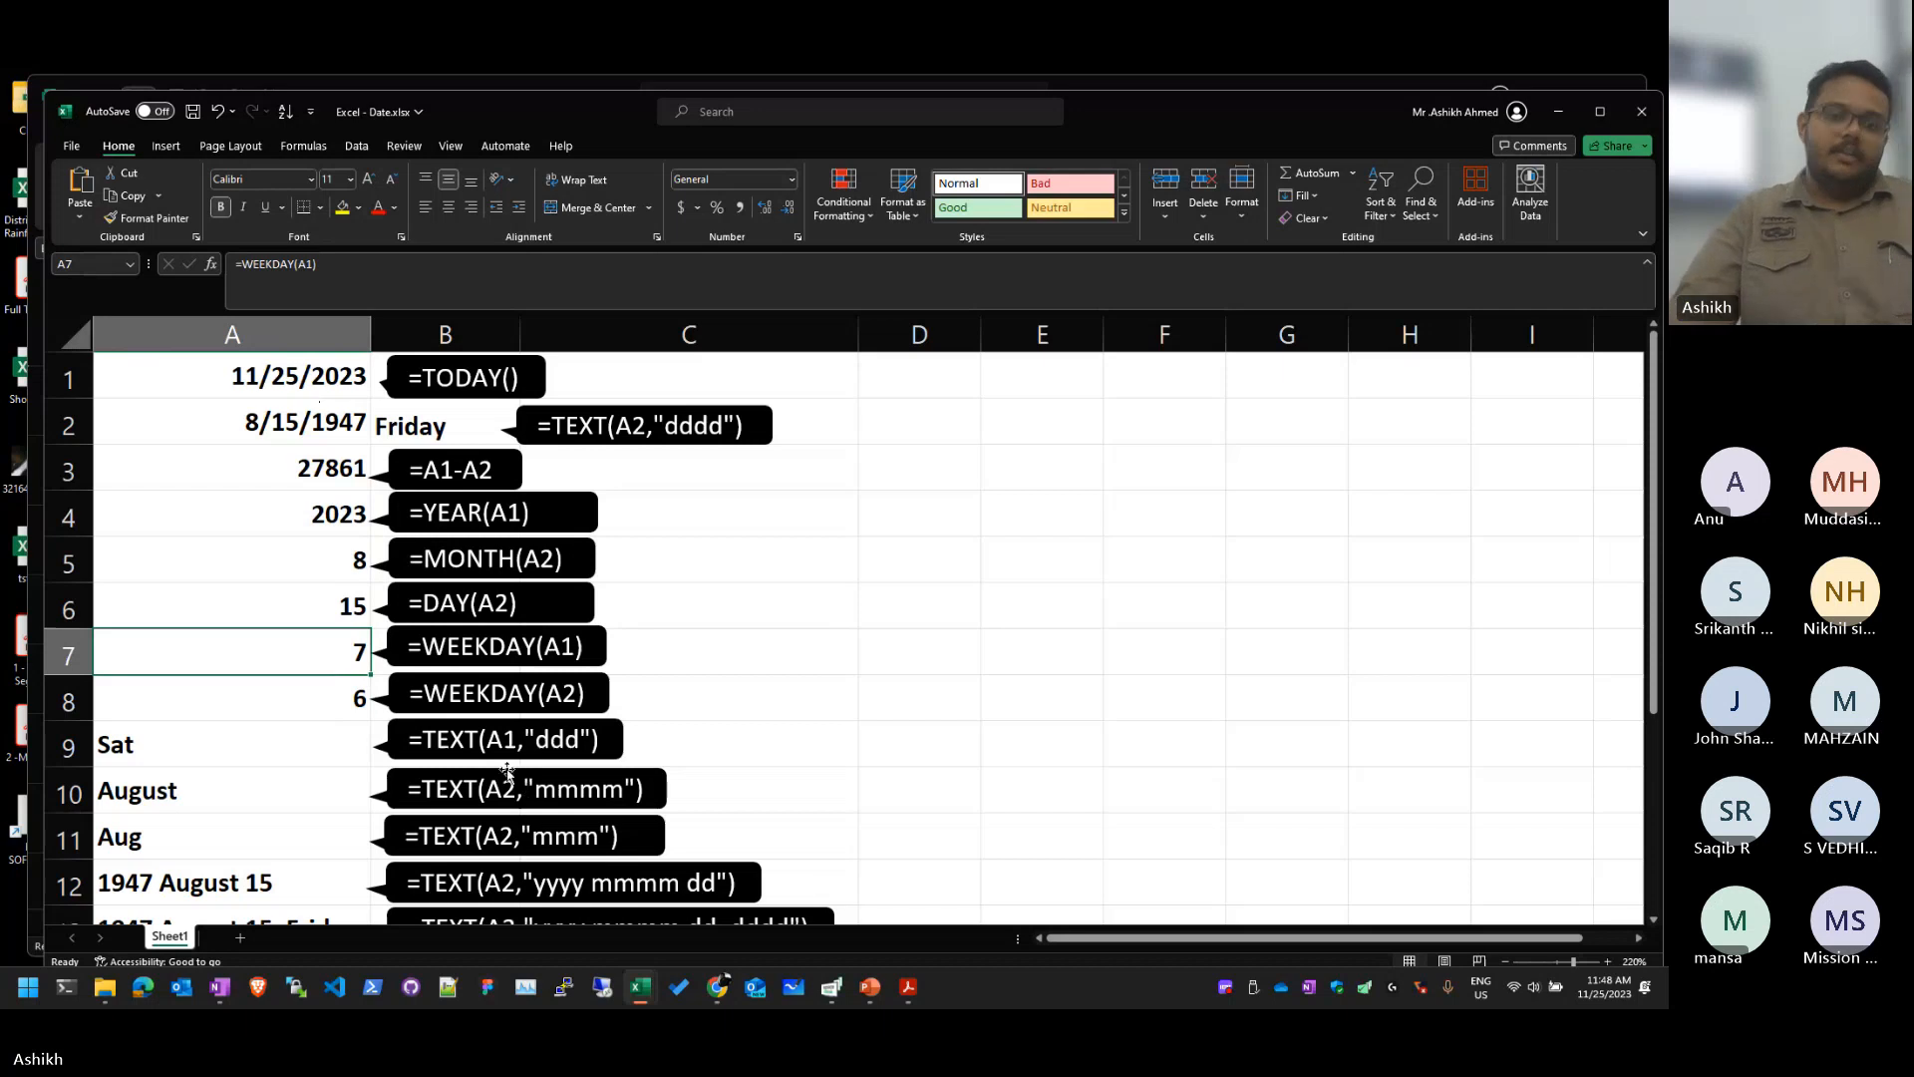
pyautogui.doubleClick(298, 651)
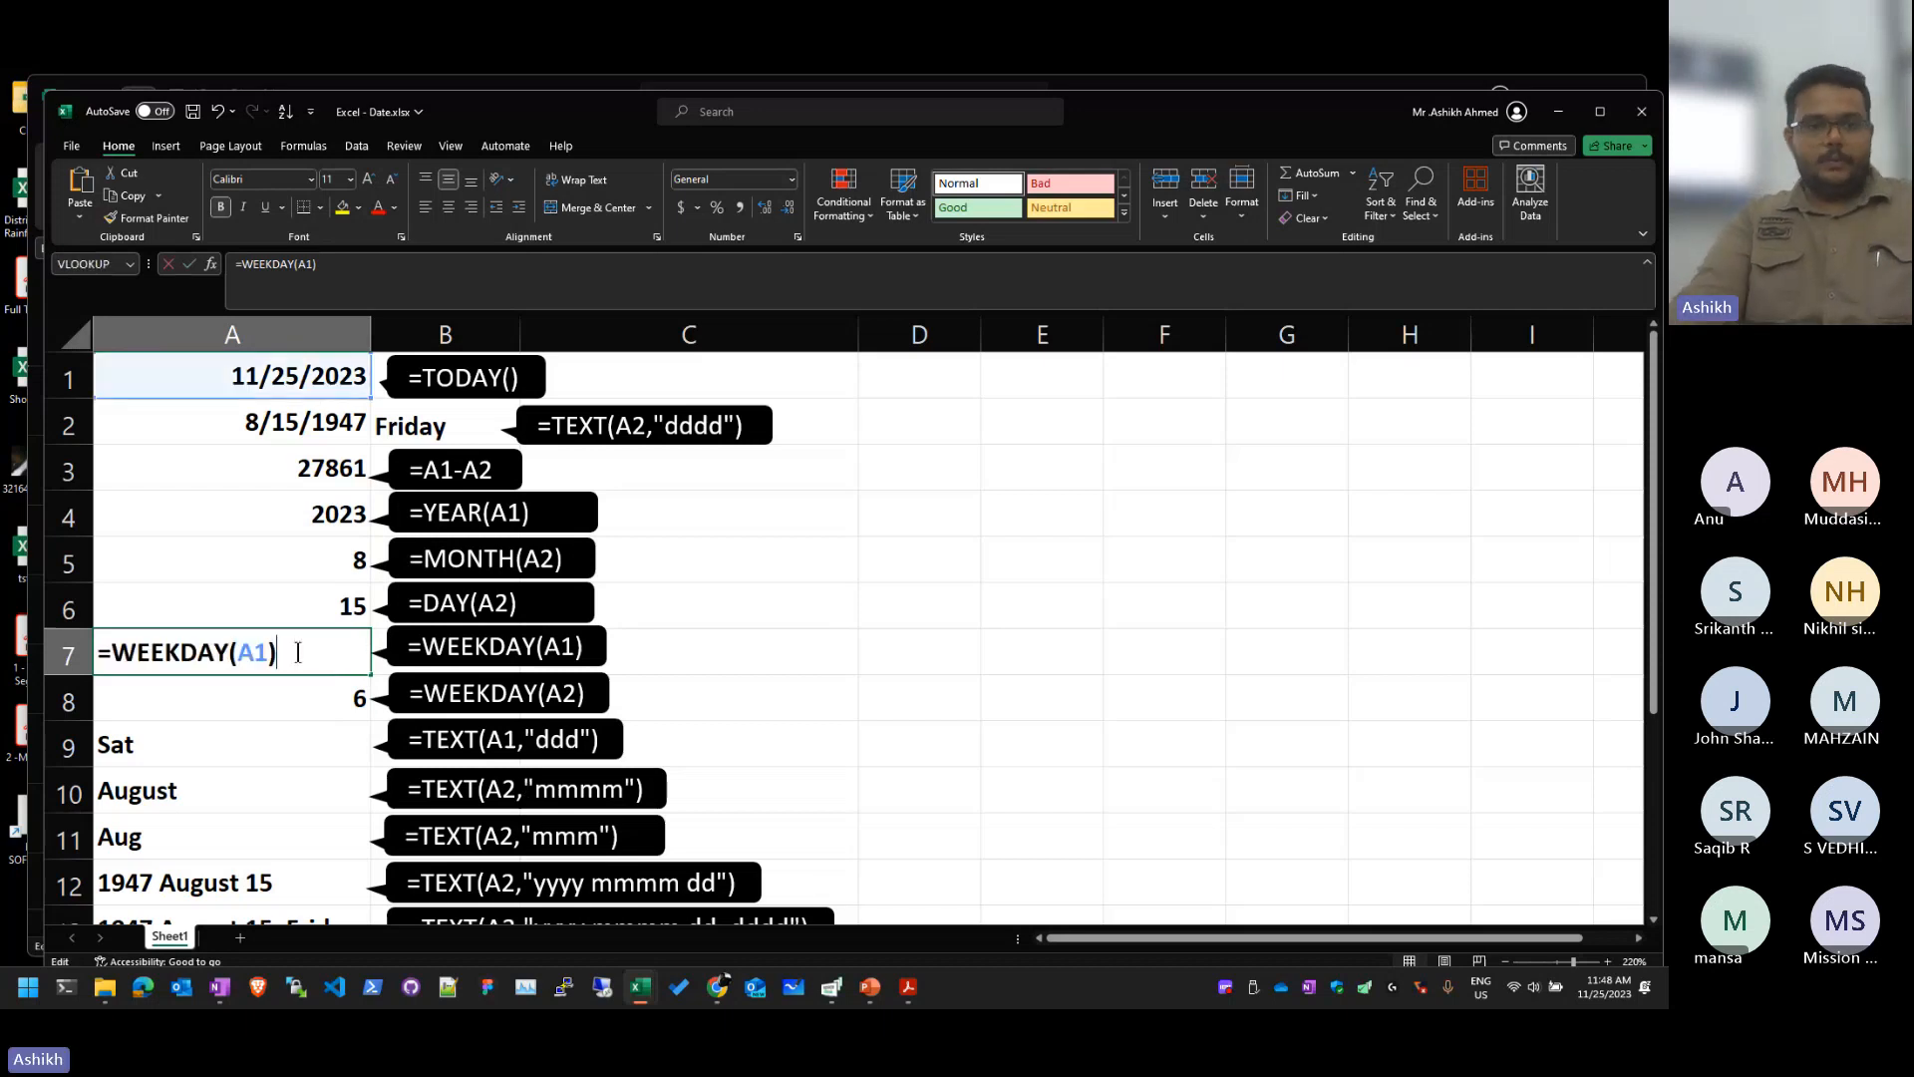
pyautogui.press('Return')
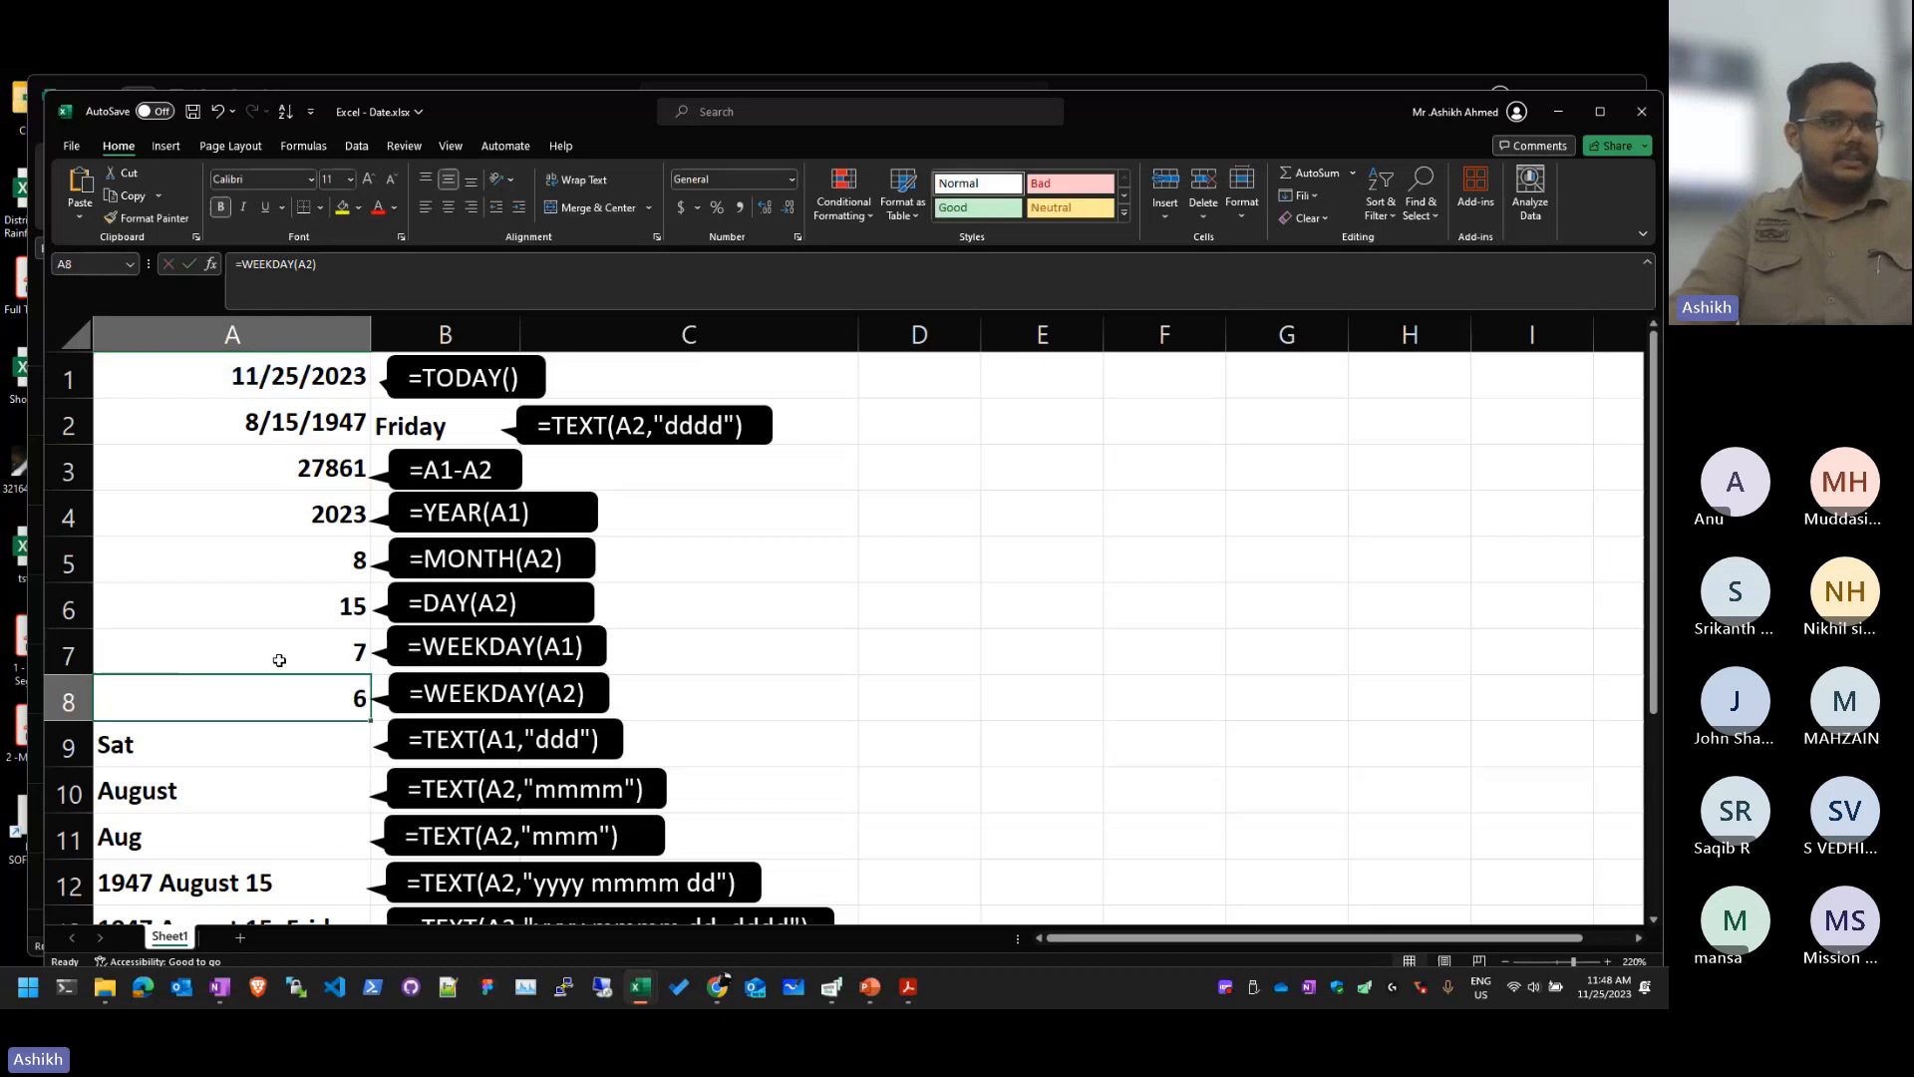
pyautogui.press('Up')
pyautogui.press('Up')
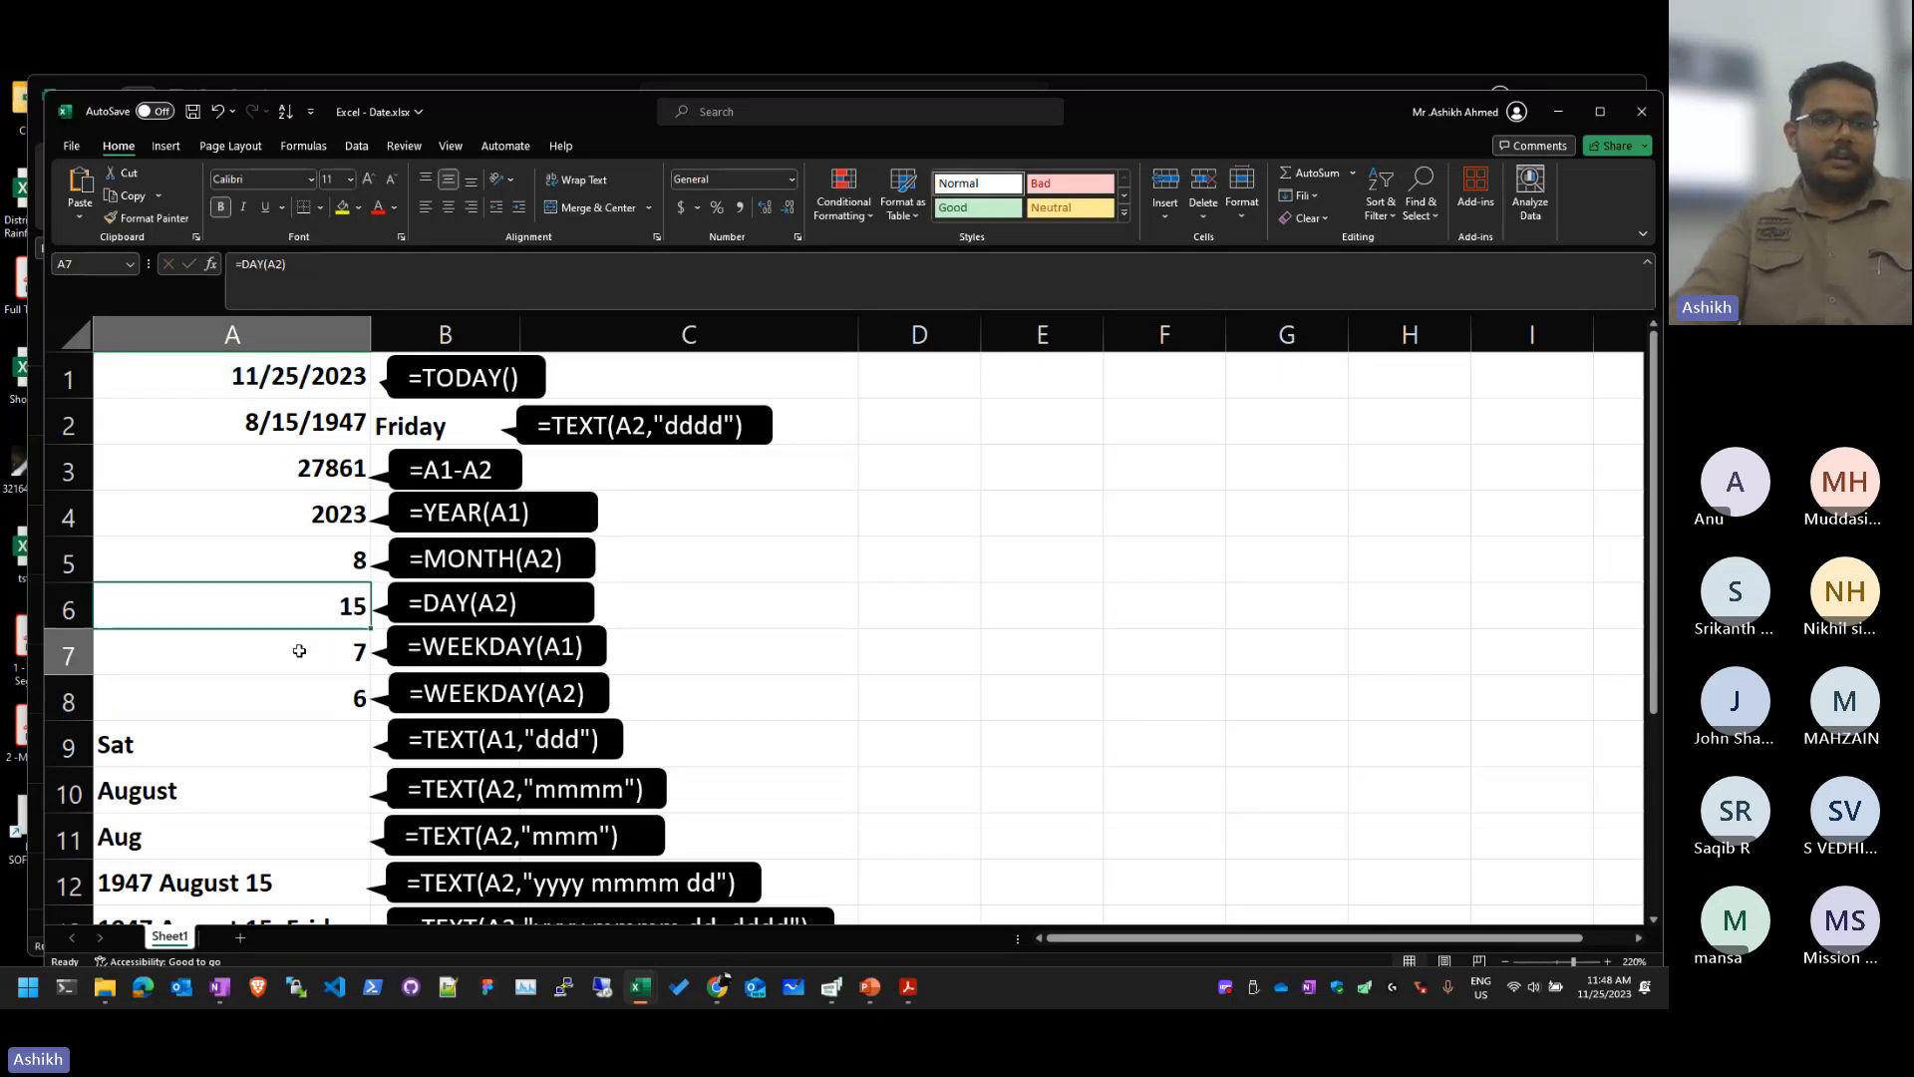
pyautogui.doubleClick(299, 651)
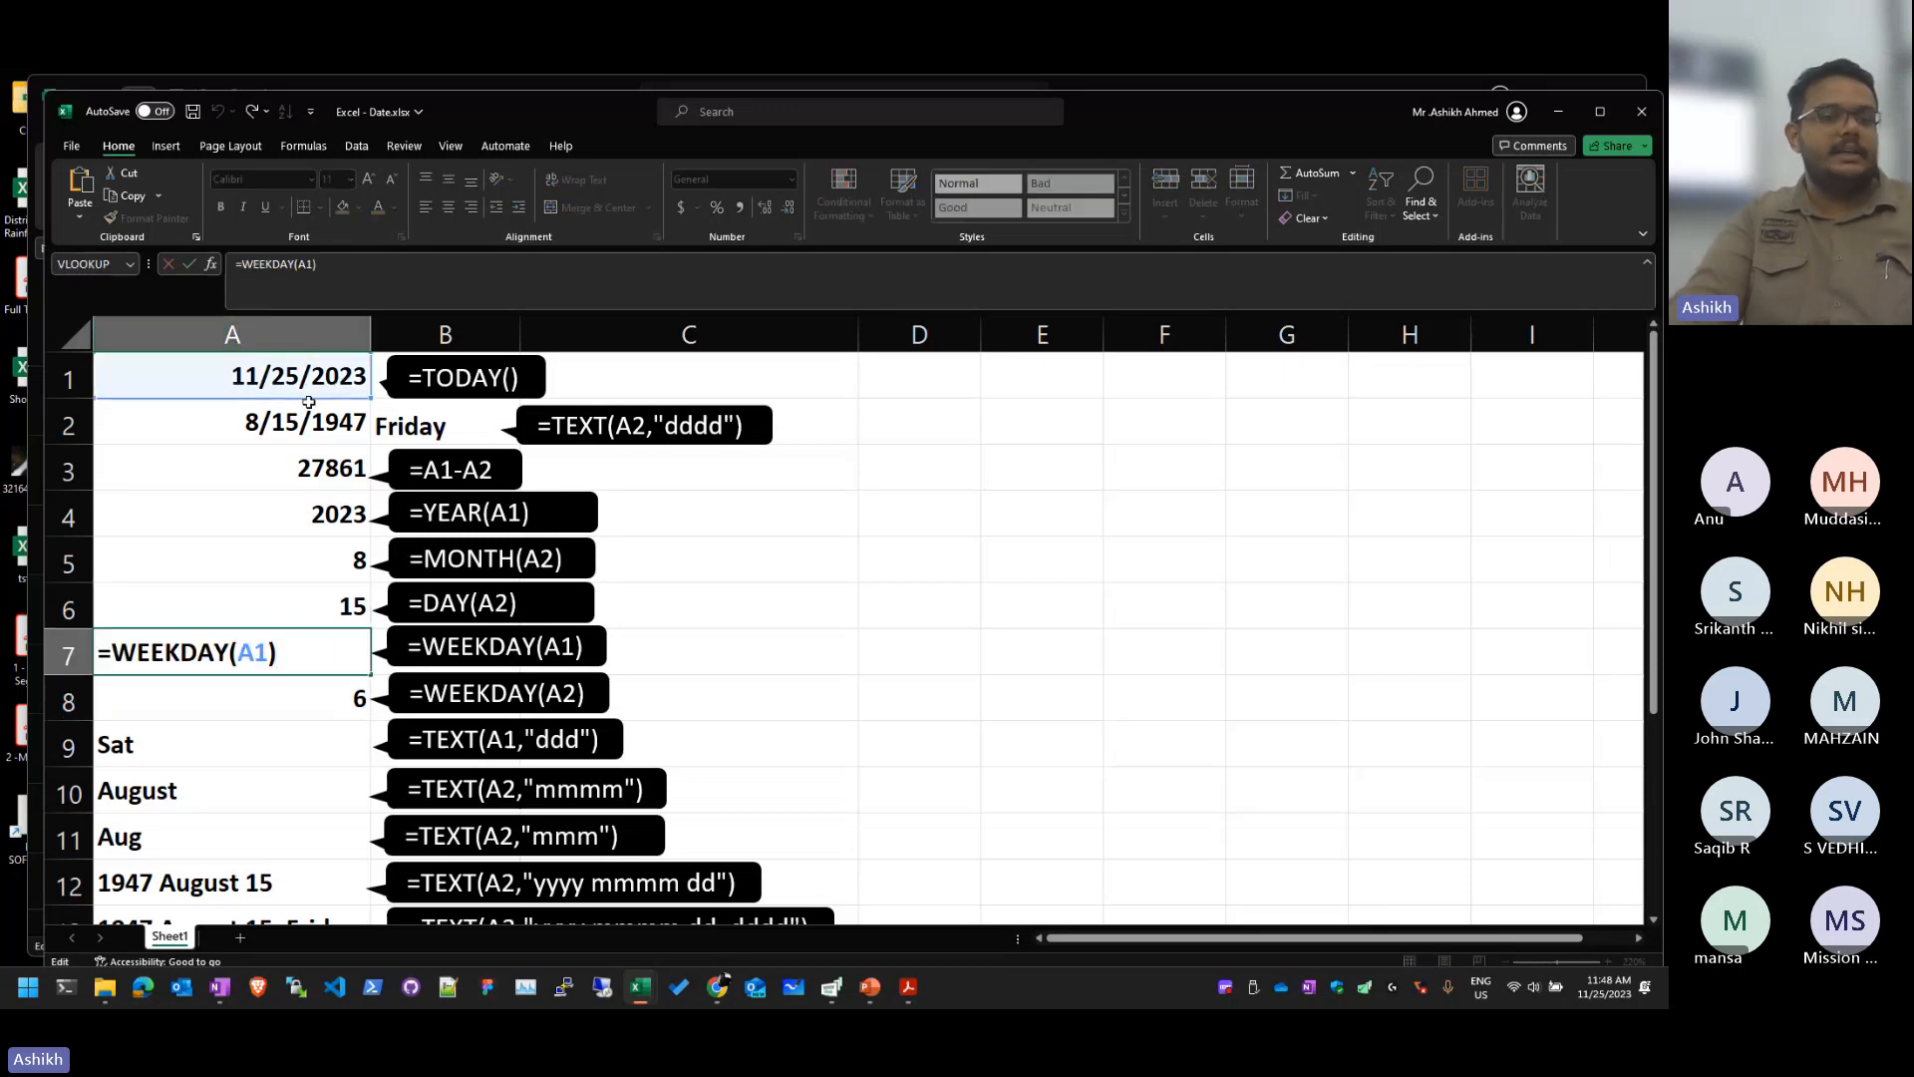
pyautogui.press('Return')
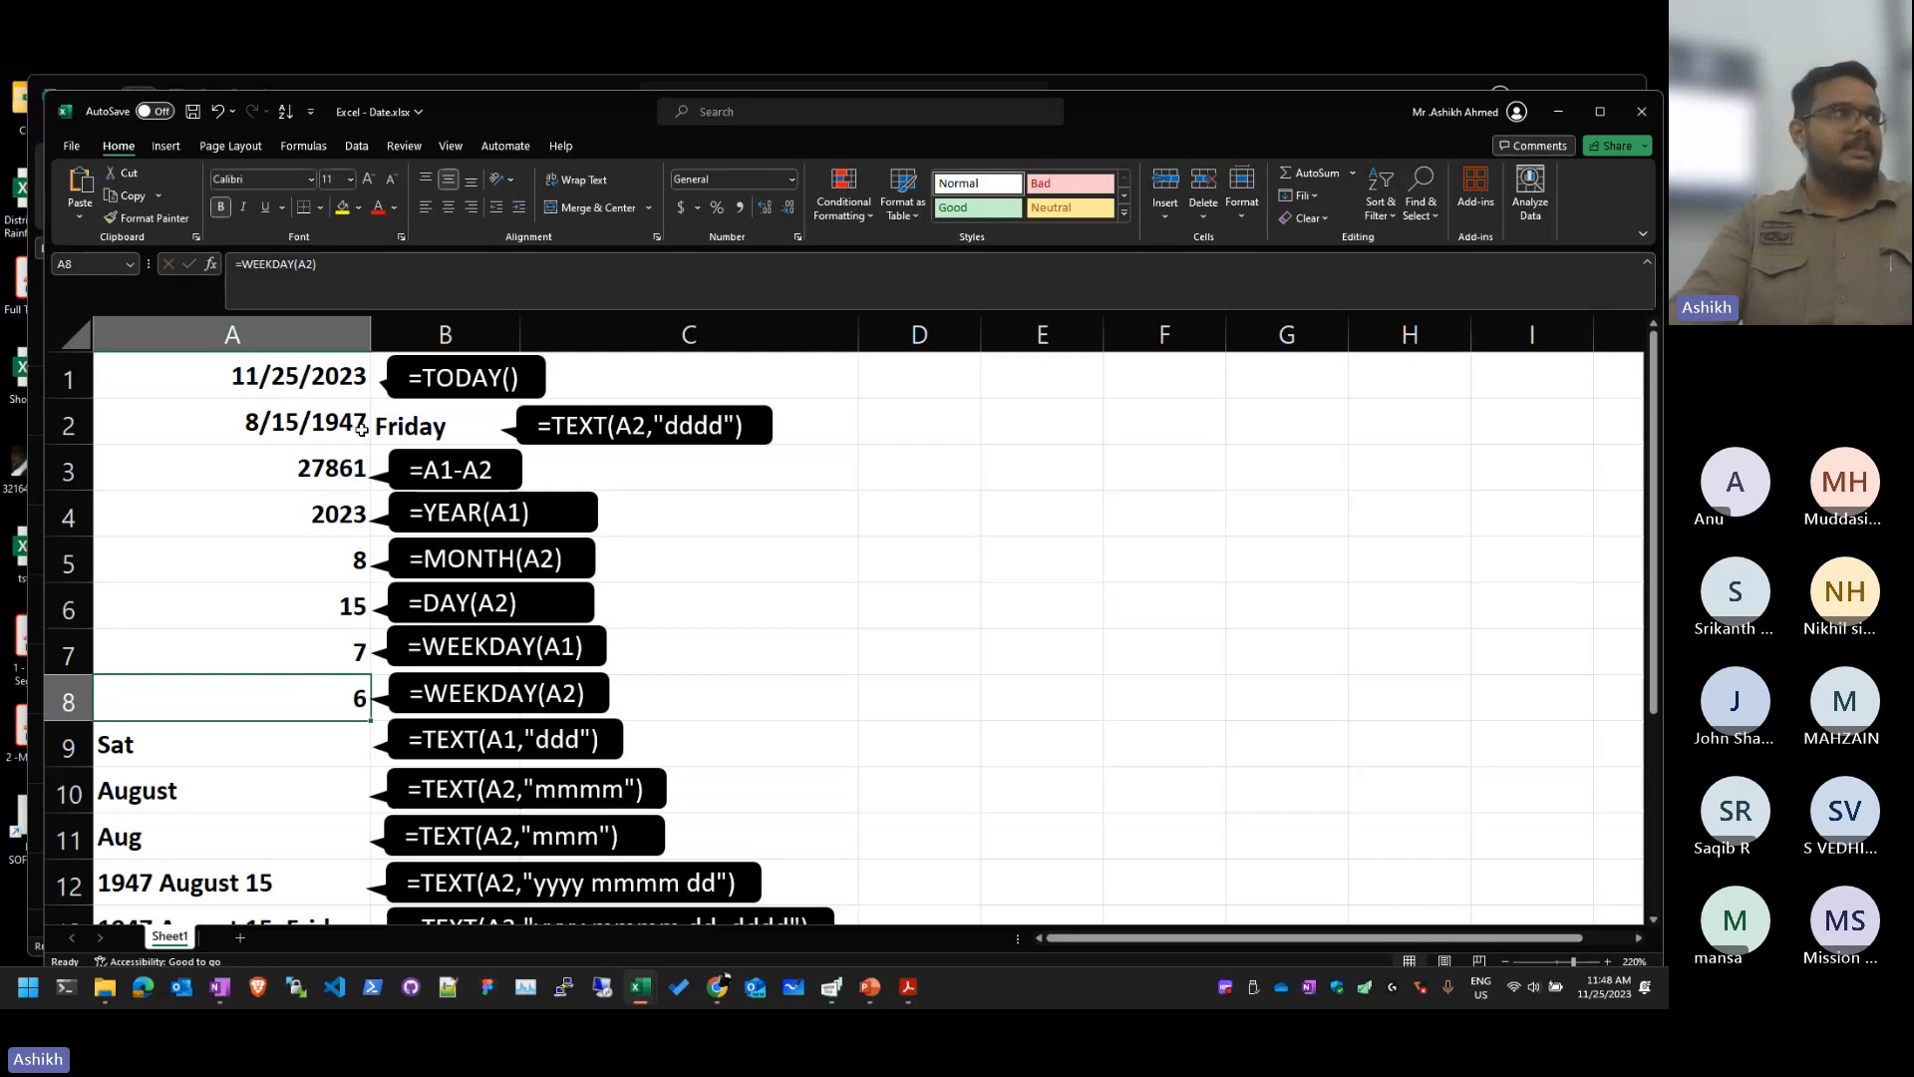
pyautogui.doubleClick(325, 695)
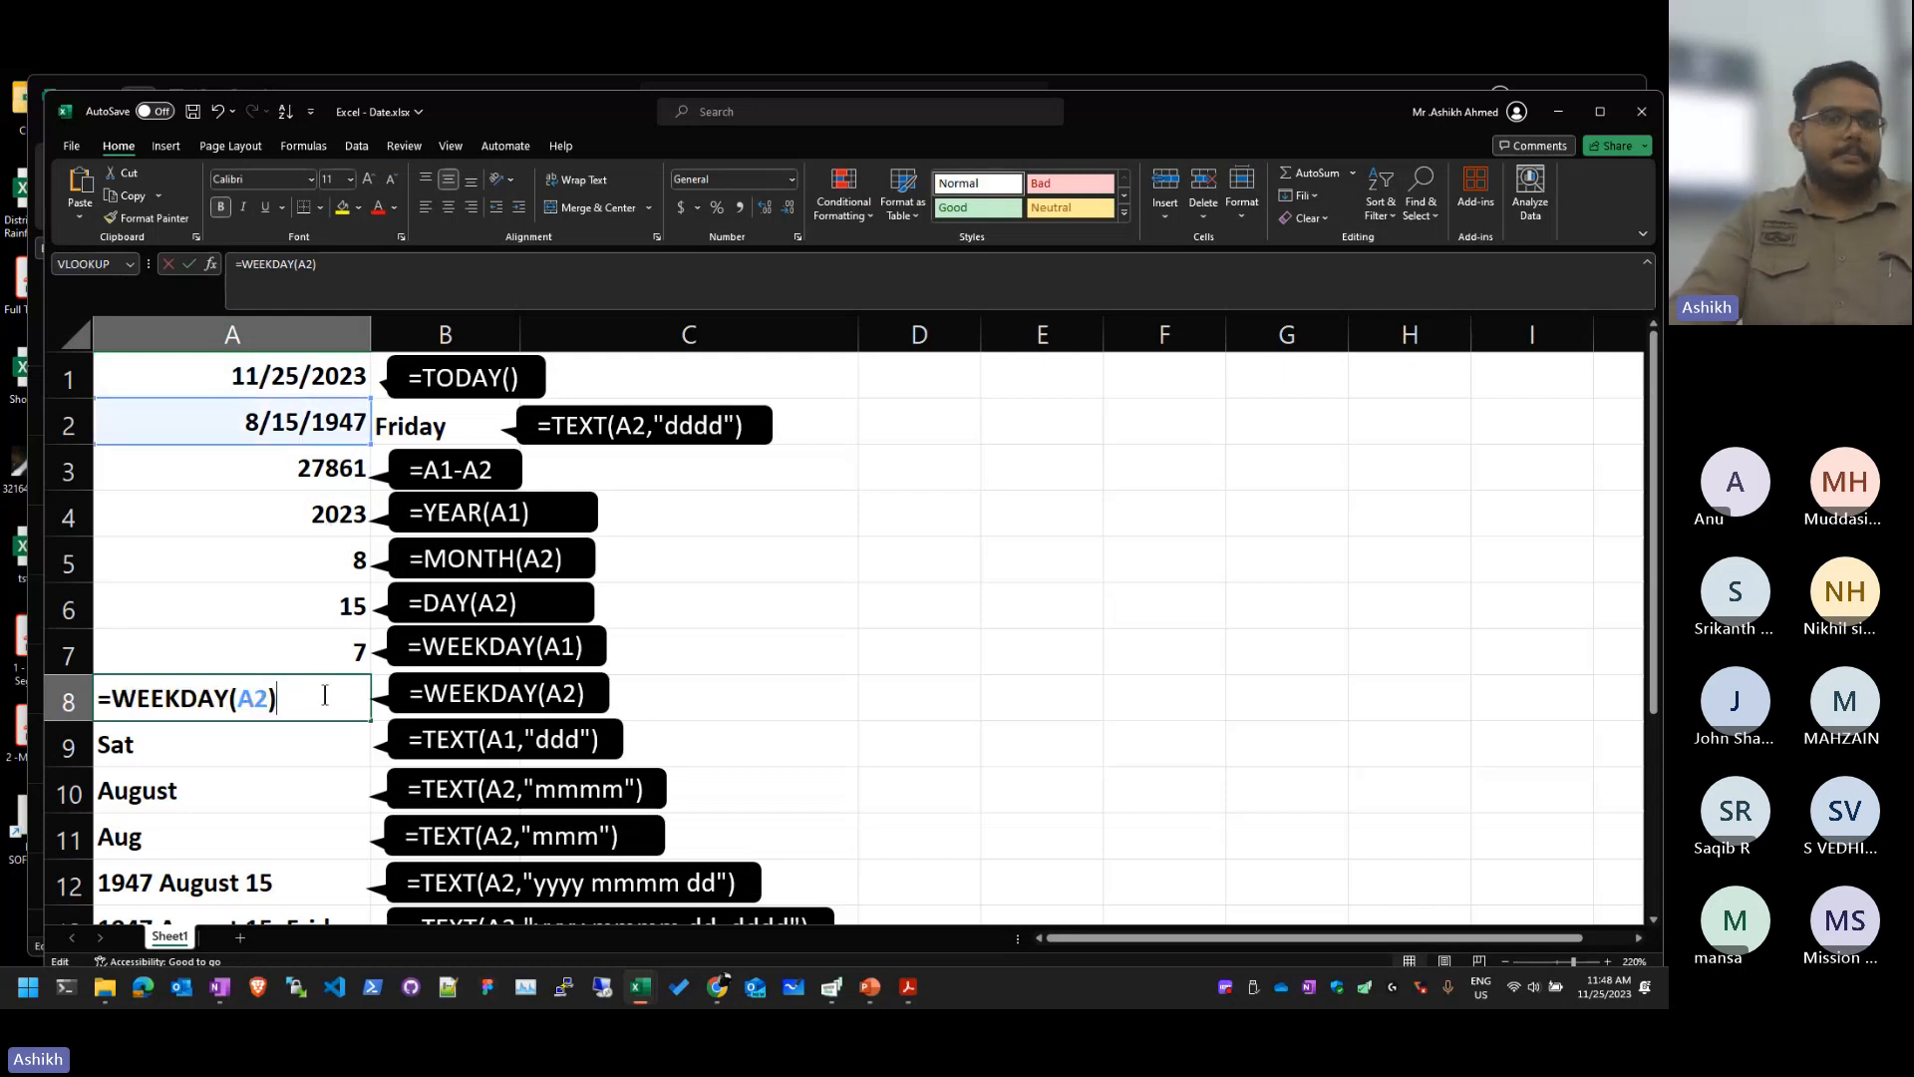
pyautogui.press('Return')
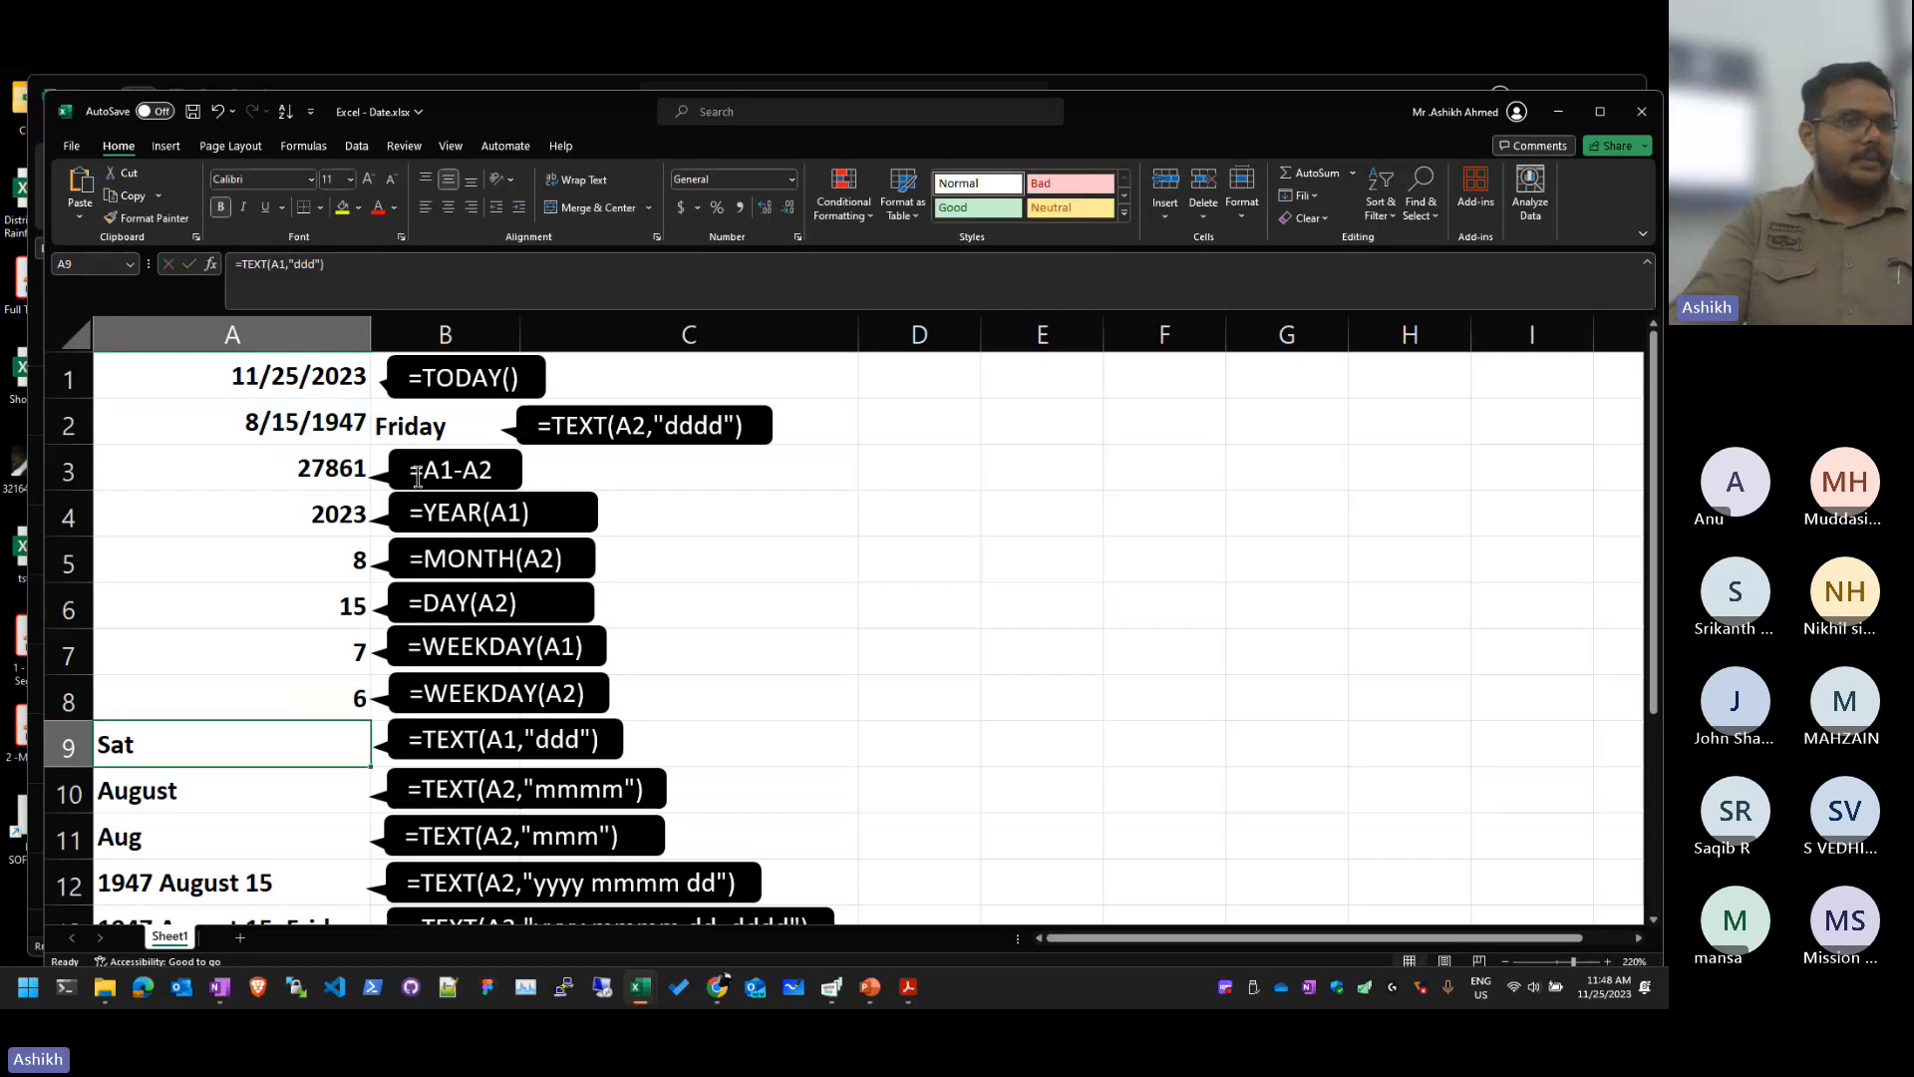
# Step: Review the TEXT date-format examples in column A from row 9 down by selecting A9:A14
pyautogui.scroll(-1, 535, 856)
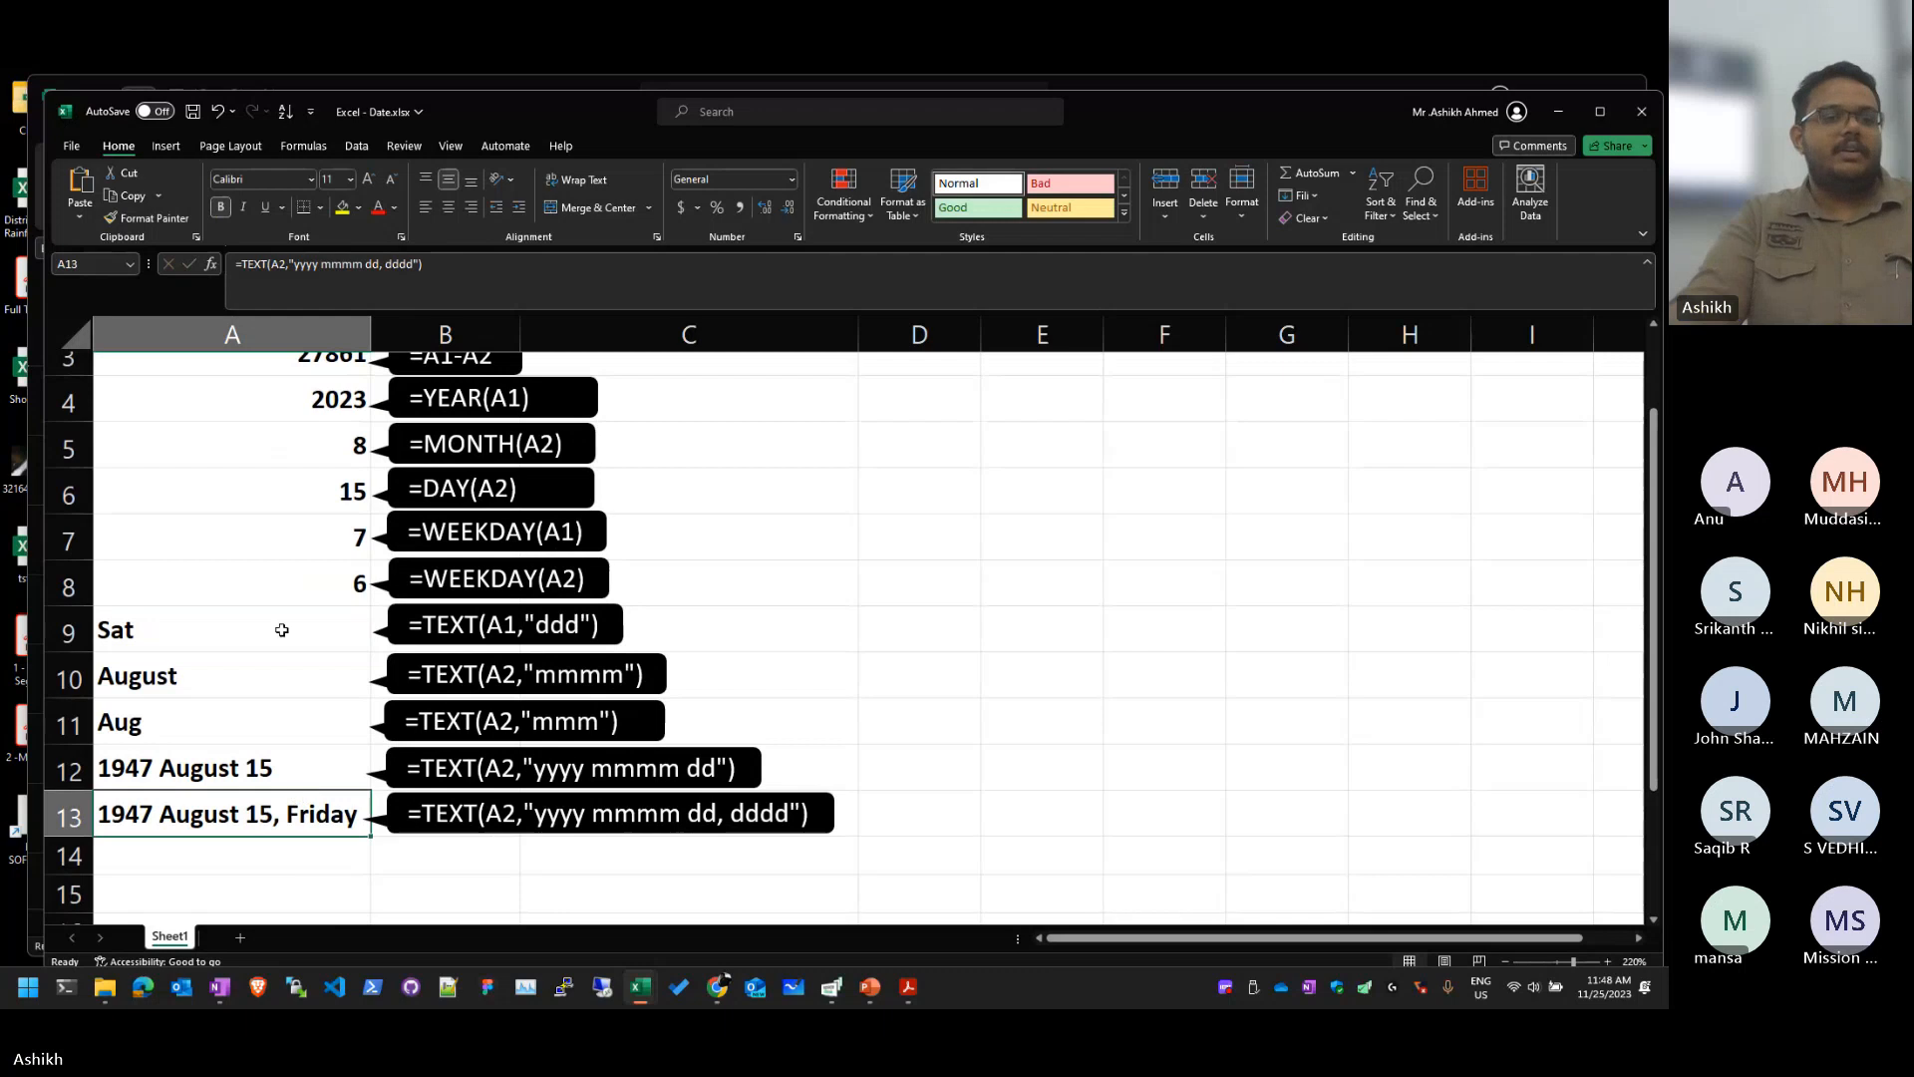
pyautogui.moveTo(329, 628); pyautogui.dragTo(376, 884)
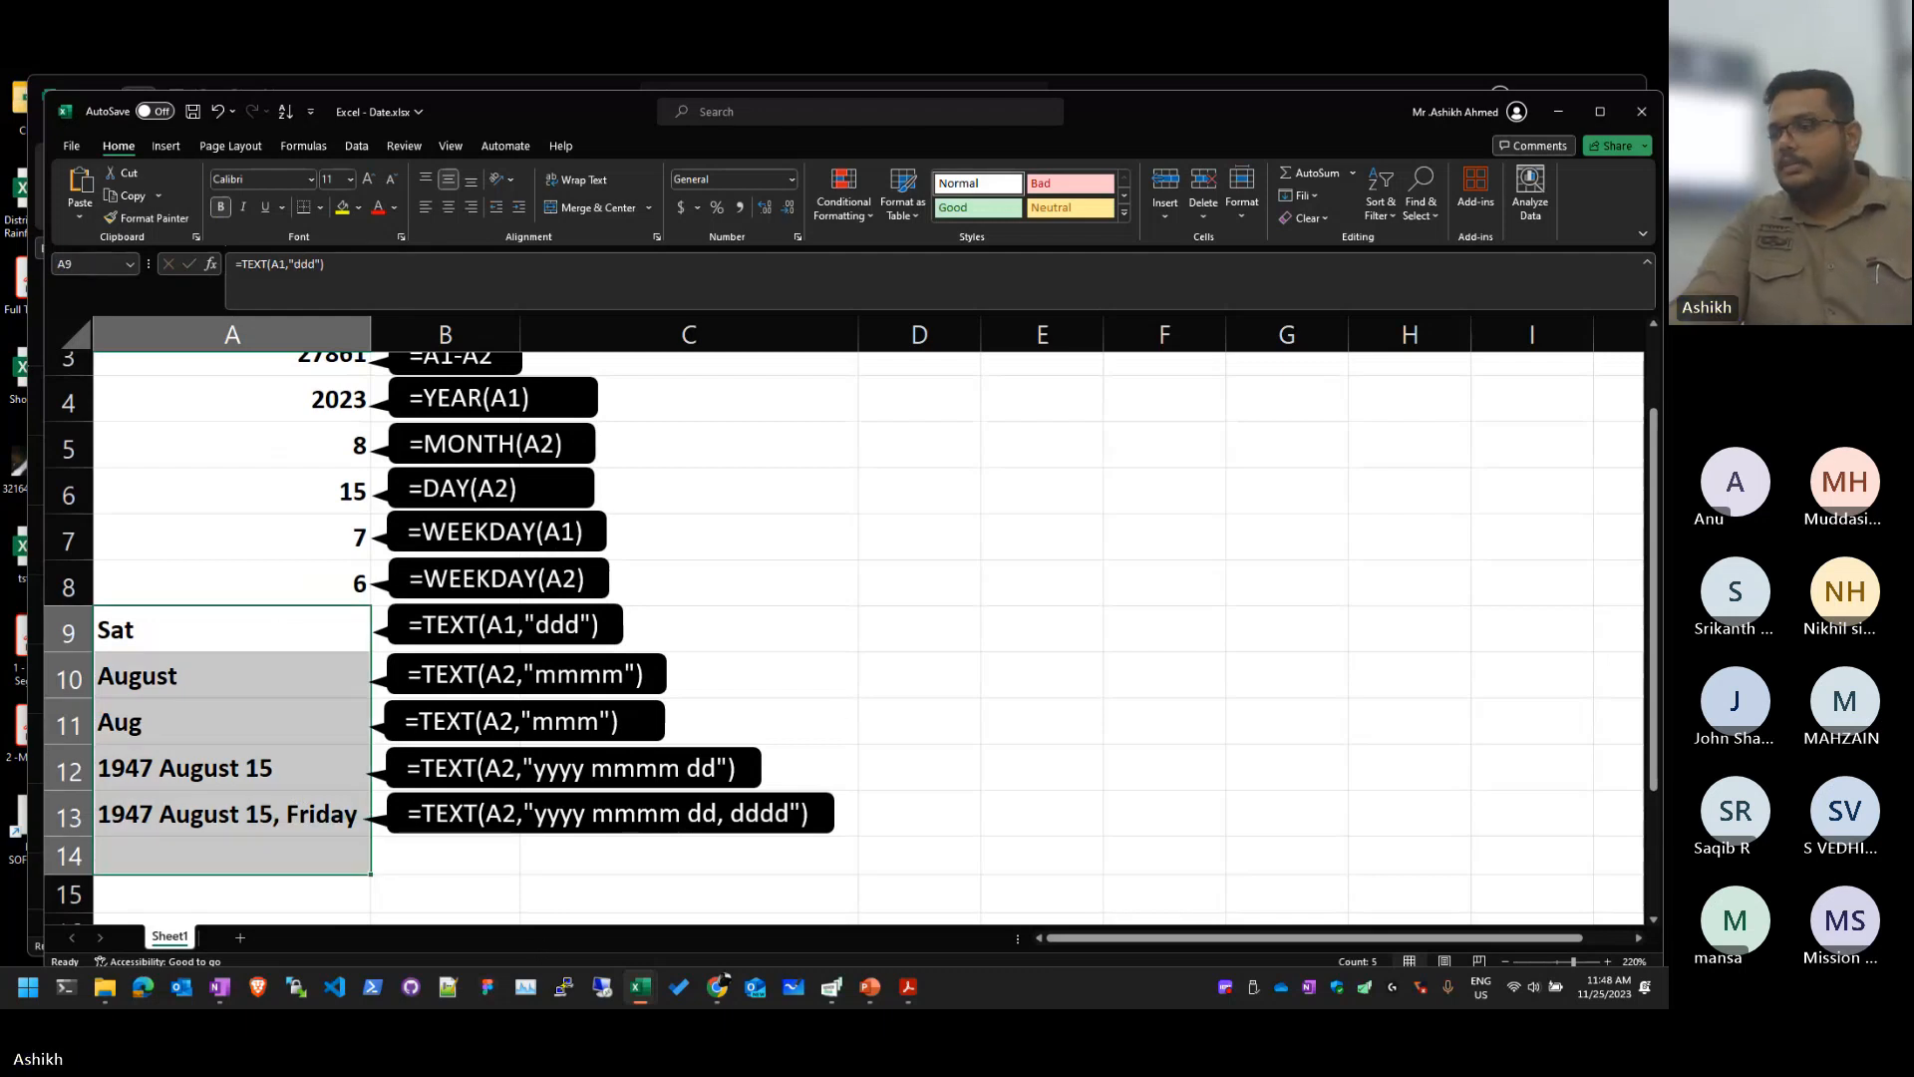
pyautogui.hotkey('alt', 'Tab')
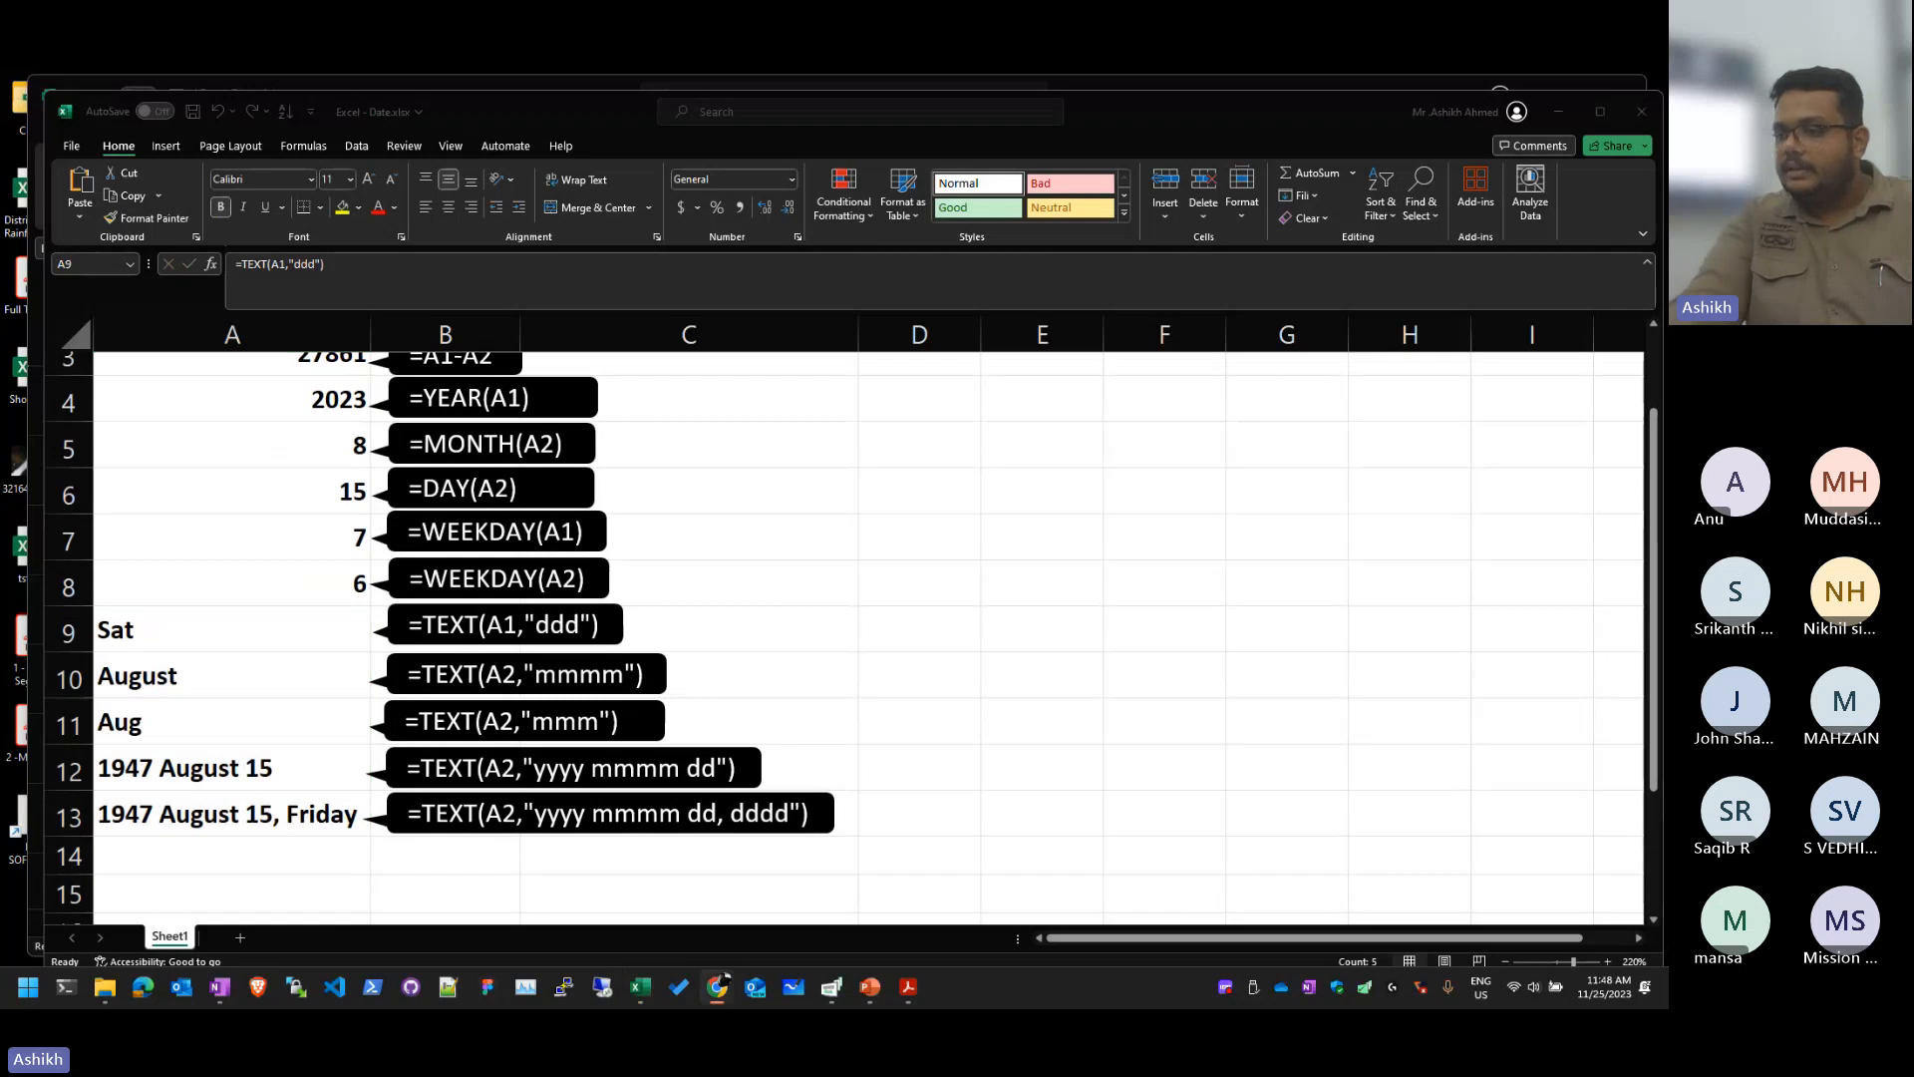
pyautogui.hotkey('alt', 'Tab')
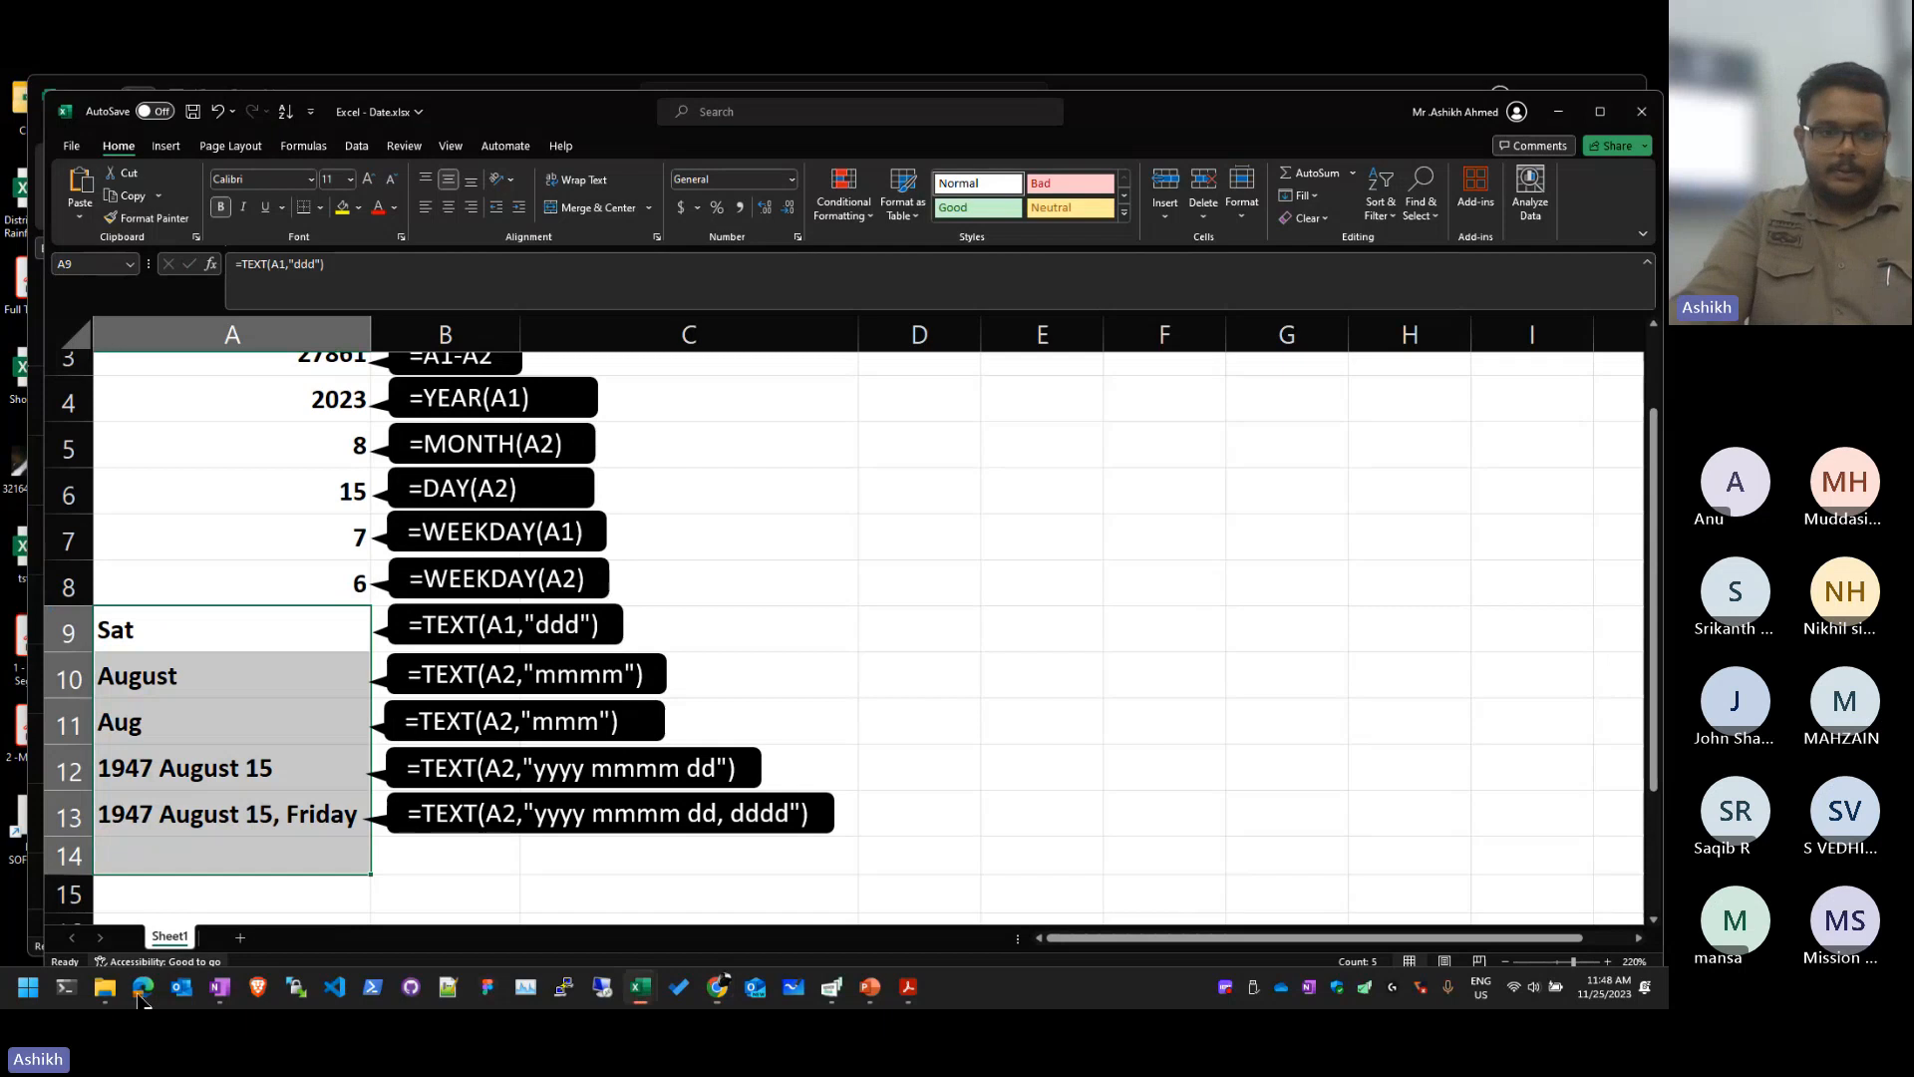
# Step: Add a new worksheet, enlarge its view and enter the heading PROD in cell A1
pyautogui.click(240, 939)
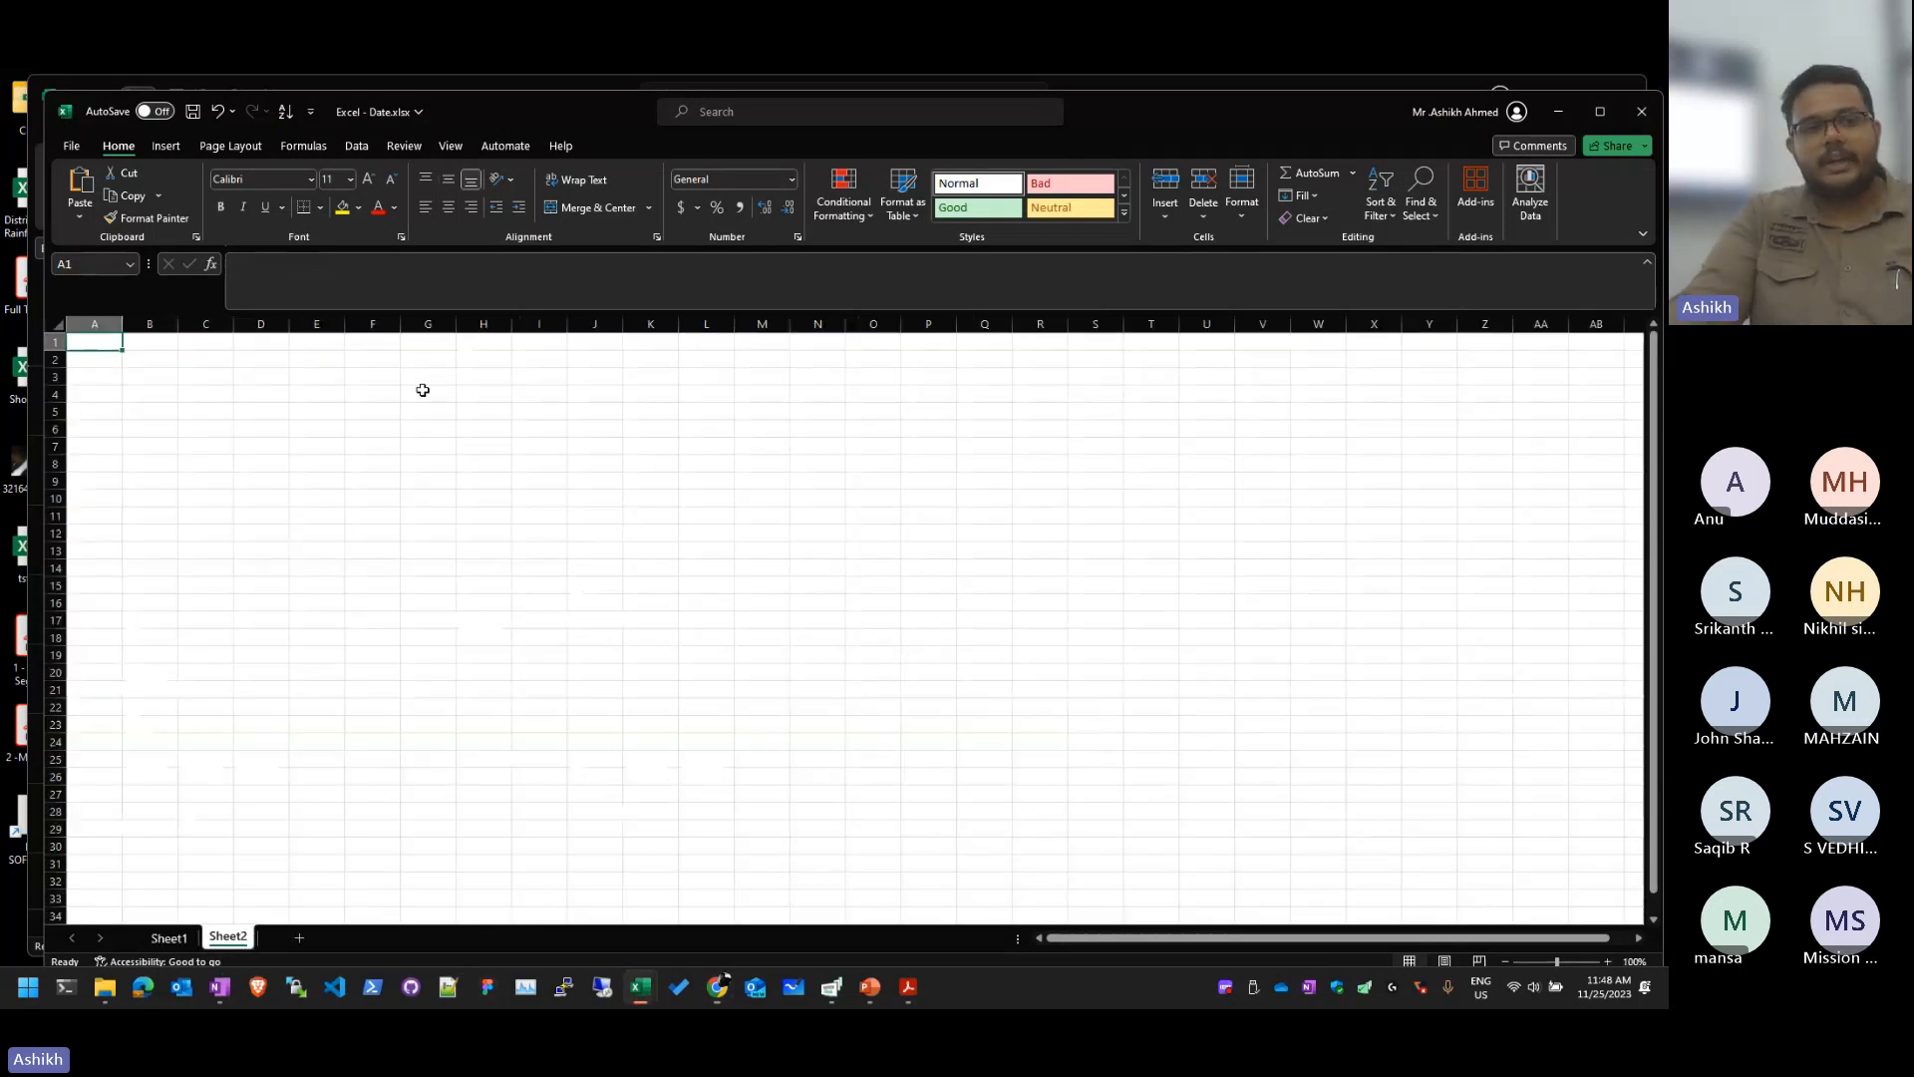
pyautogui.scroll(18, 171, 457)
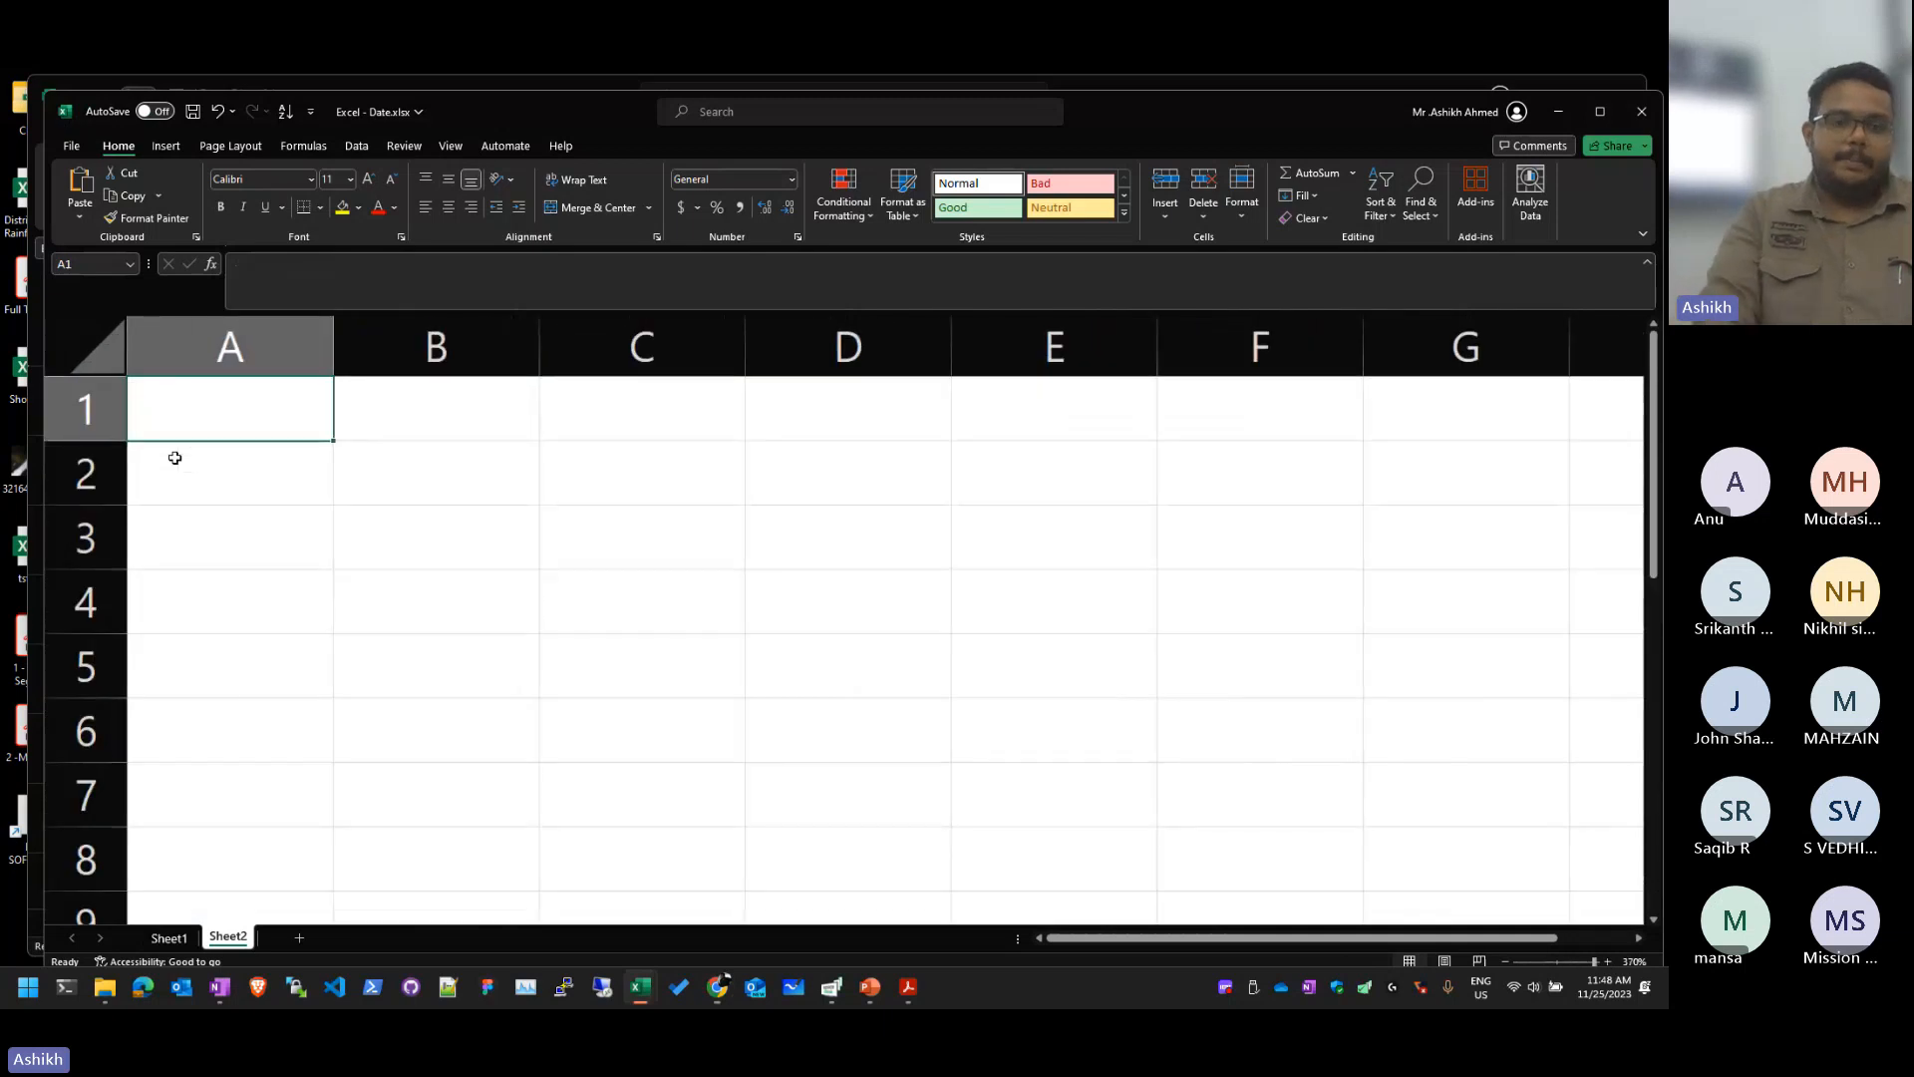
pyautogui.write('prod')
pyautogui.press('BackSpace')
pyautogui.press('BackSpace')
pyautogui.press('BackSpace')
pyautogui.press('BackSpace')
pyautogui.write('DP')
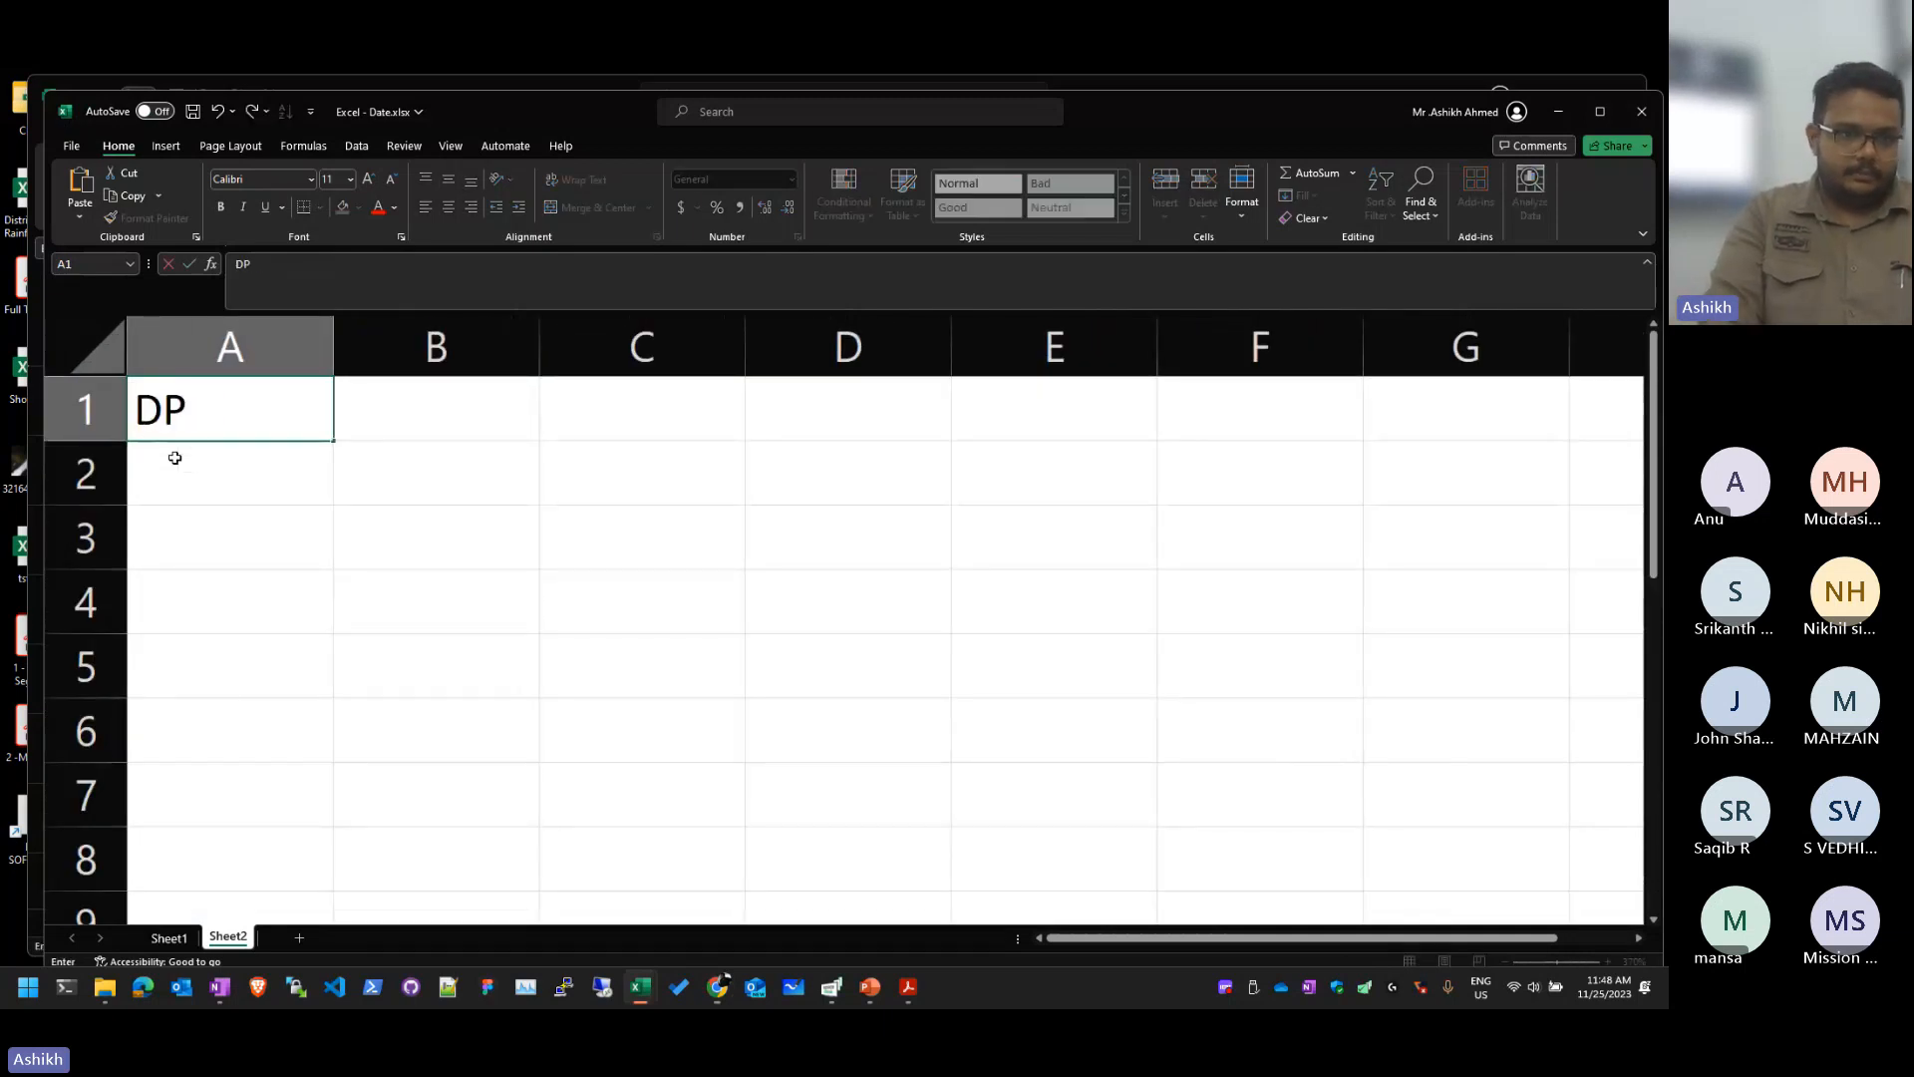
pyautogui.press('BackSpace')
pyautogui.press('BackSpace')
pyautogui.write('POR')
pyautogui.press('BackSpace')
pyautogui.press('BackSpace')
pyautogui.write('RODU')
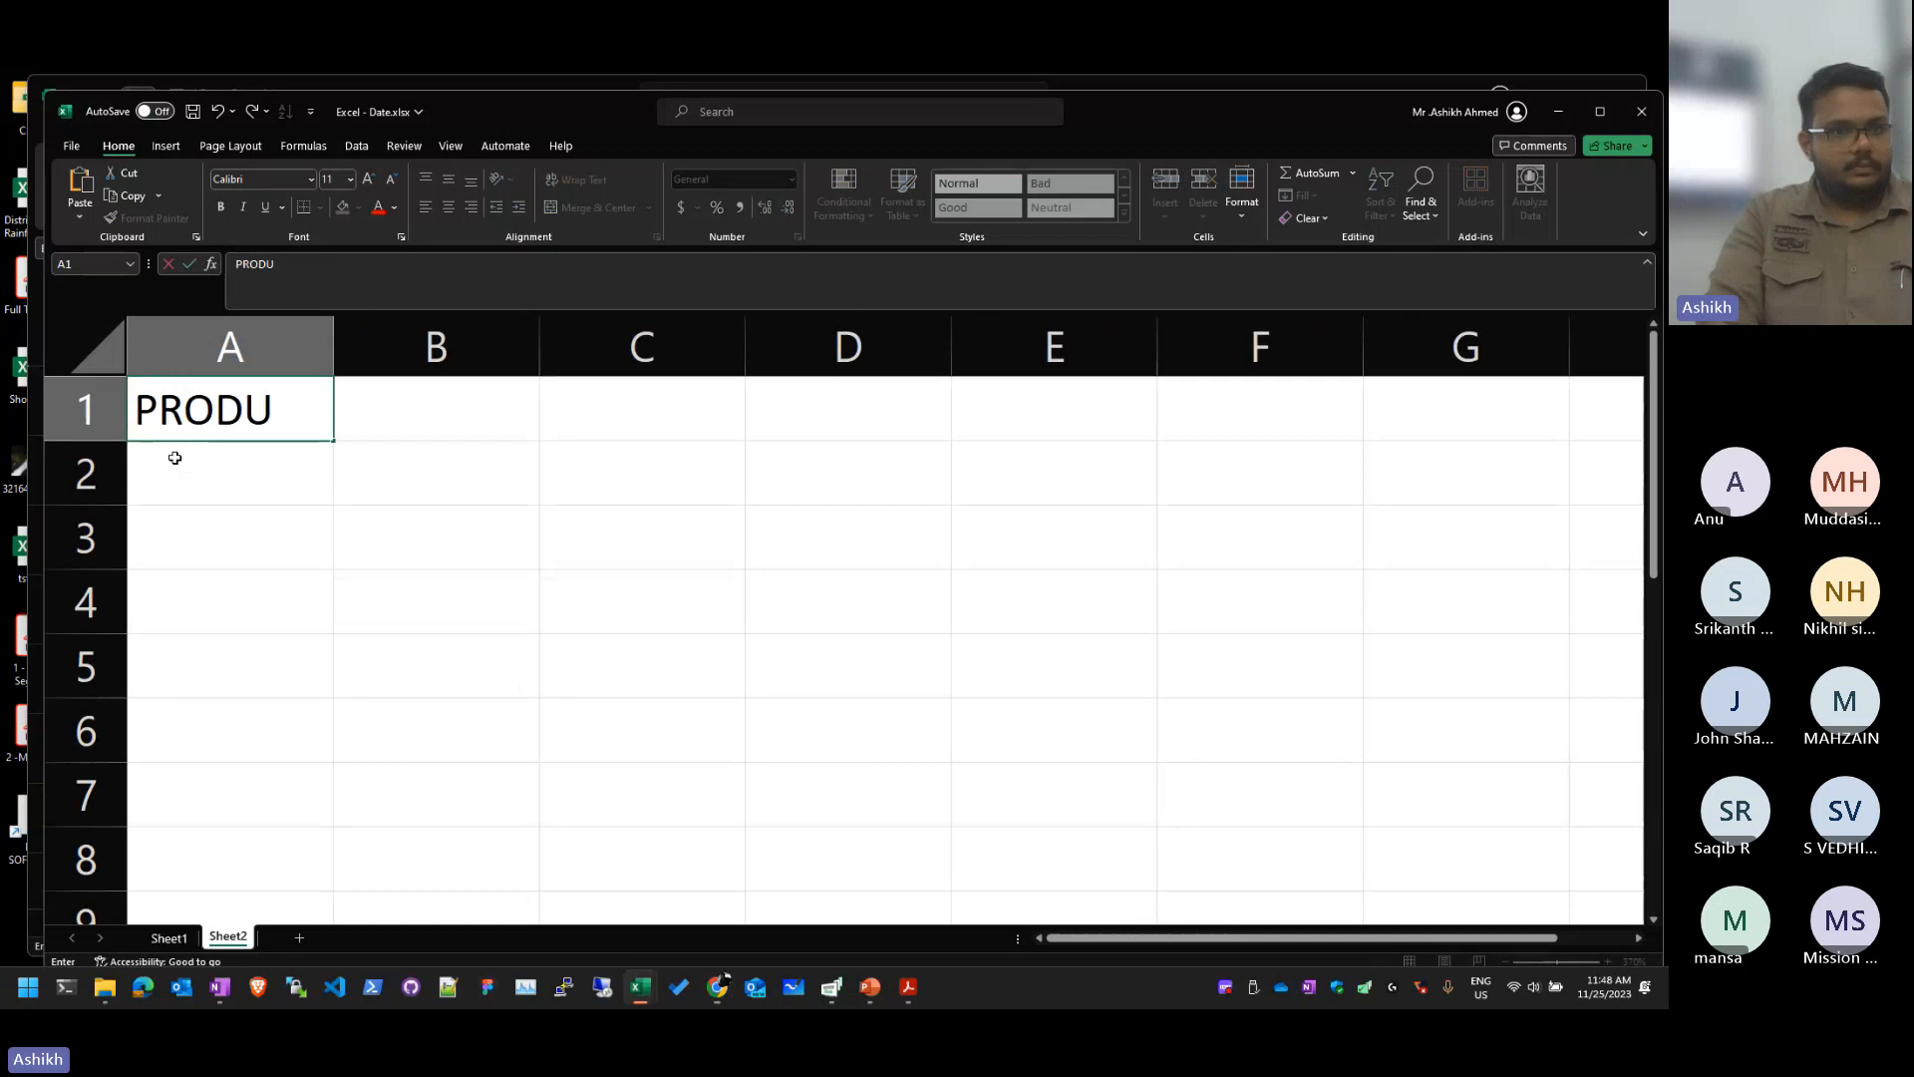
pyautogui.press('BackSpace')
pyautogui.press('Return')
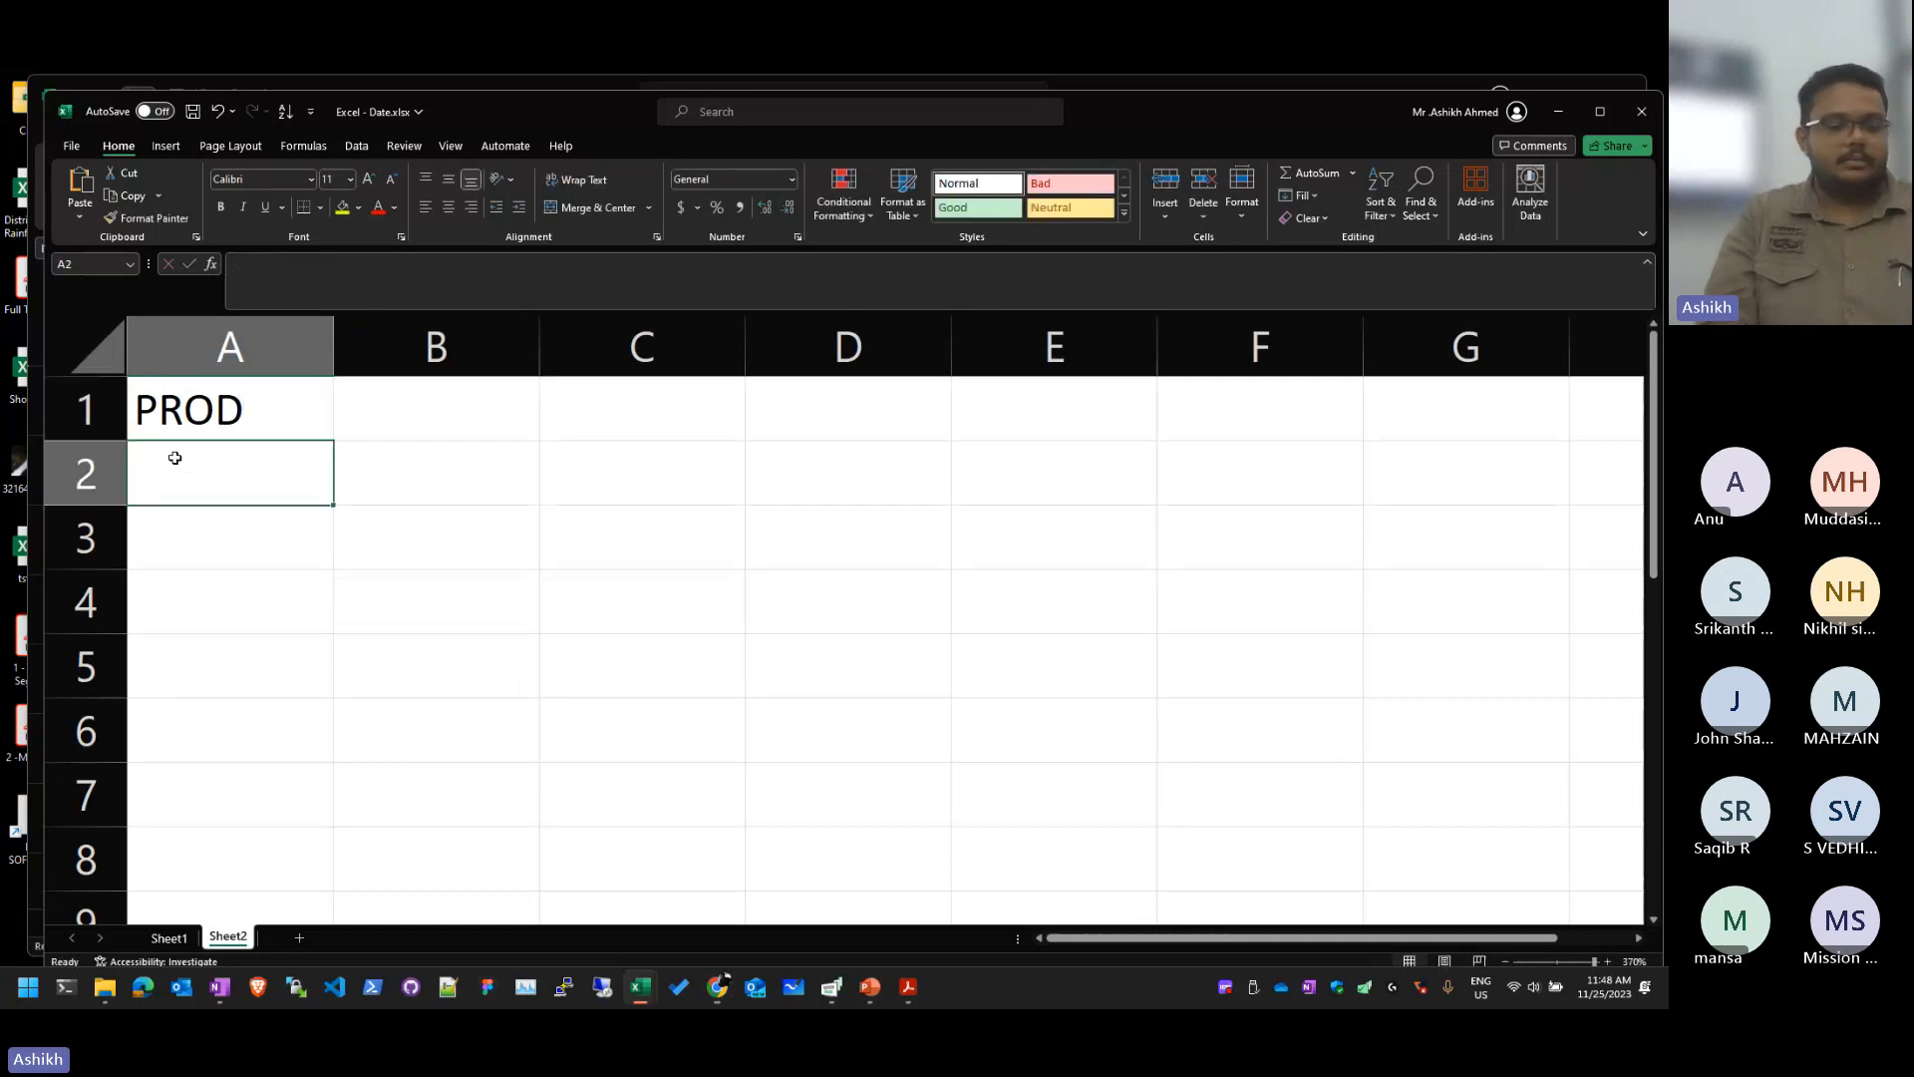
# Step: List the products A, B and C in cells A2:A4, then select cell B1 for the next heading
pyautogui.write('A')
pyautogui.press('Return')
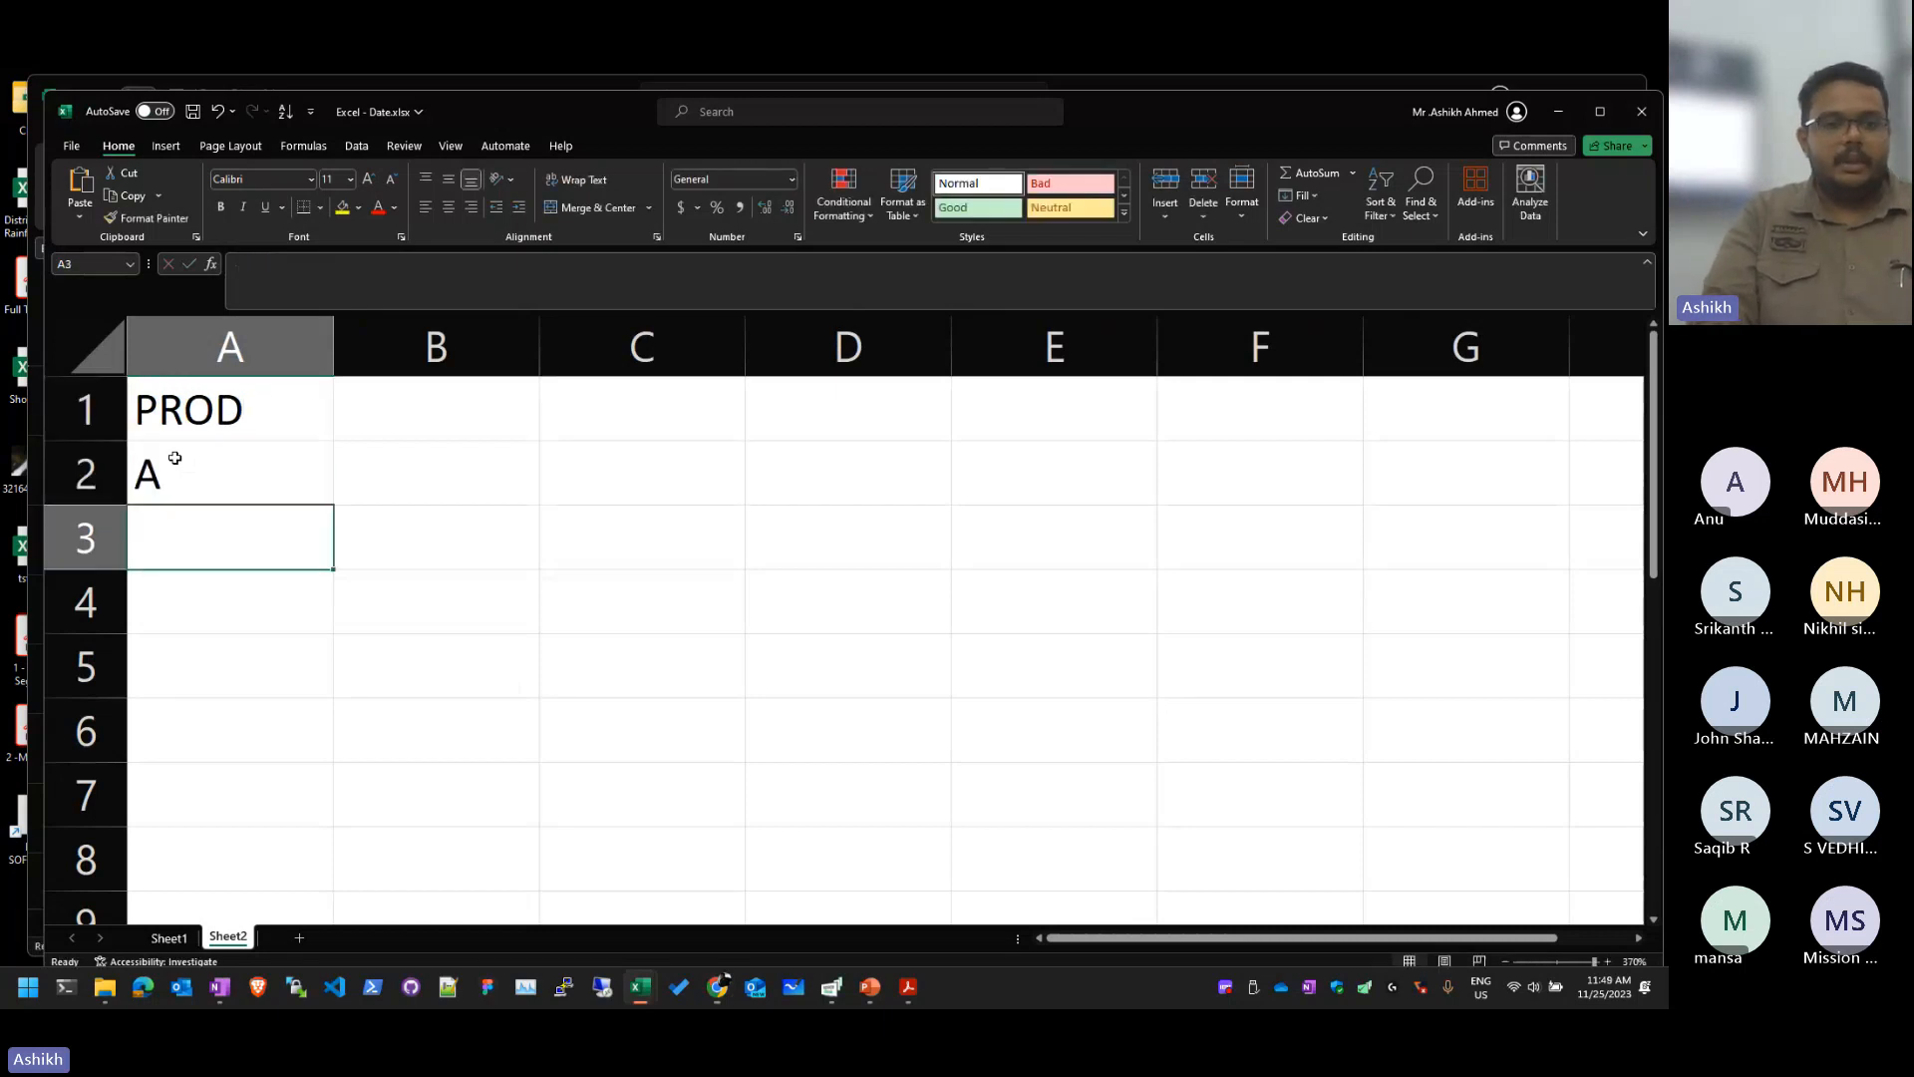
pyautogui.write('B')
pyautogui.press('Return')
pyautogui.write('C')
pyautogui.press('Return')
pyautogui.press('Up')
pyautogui.press('Up')
pyautogui.press('Right')
pyautogui.press('Right')
pyautogui.press('Left')
pyautogui.press('Up')
pyautogui.press('Up')
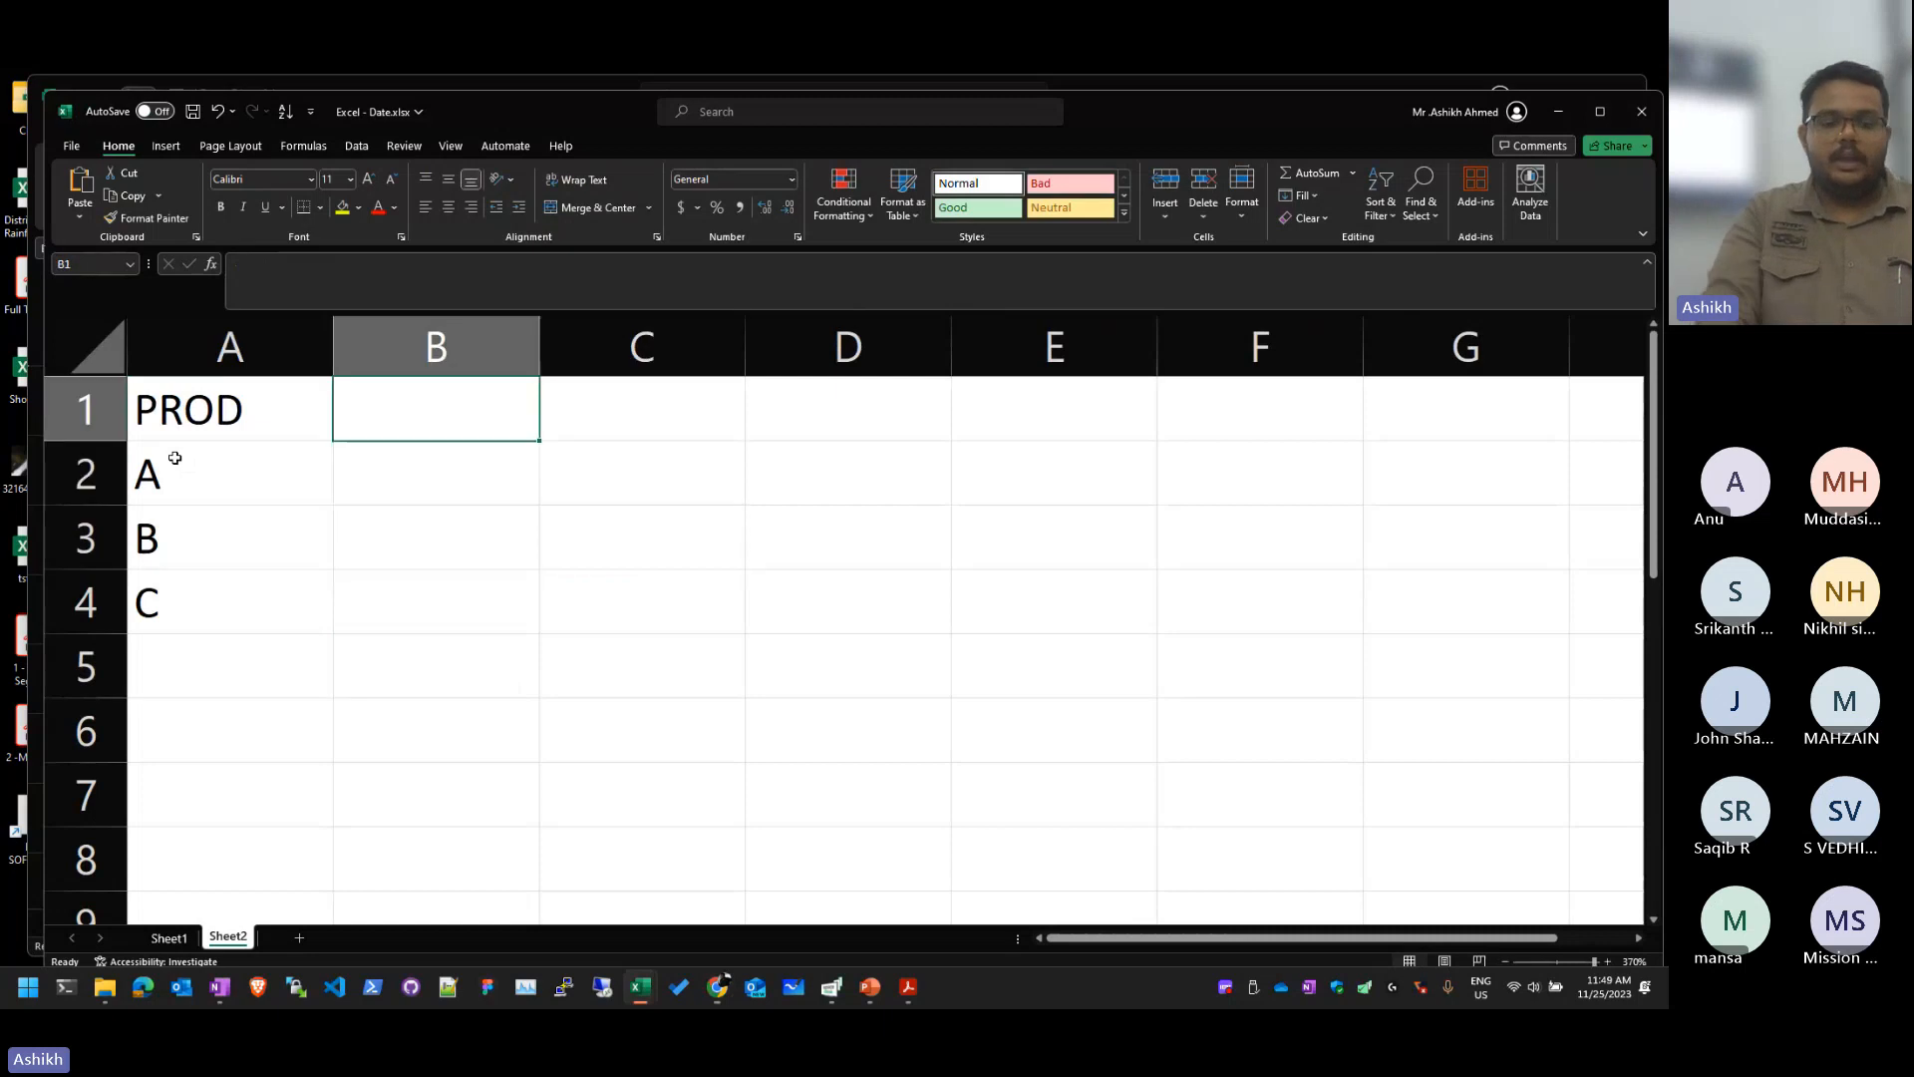
# Step: Enter the heading MFG in cell B1 and the heading EXP DATE in cell C1
pyautogui.write('MFG')
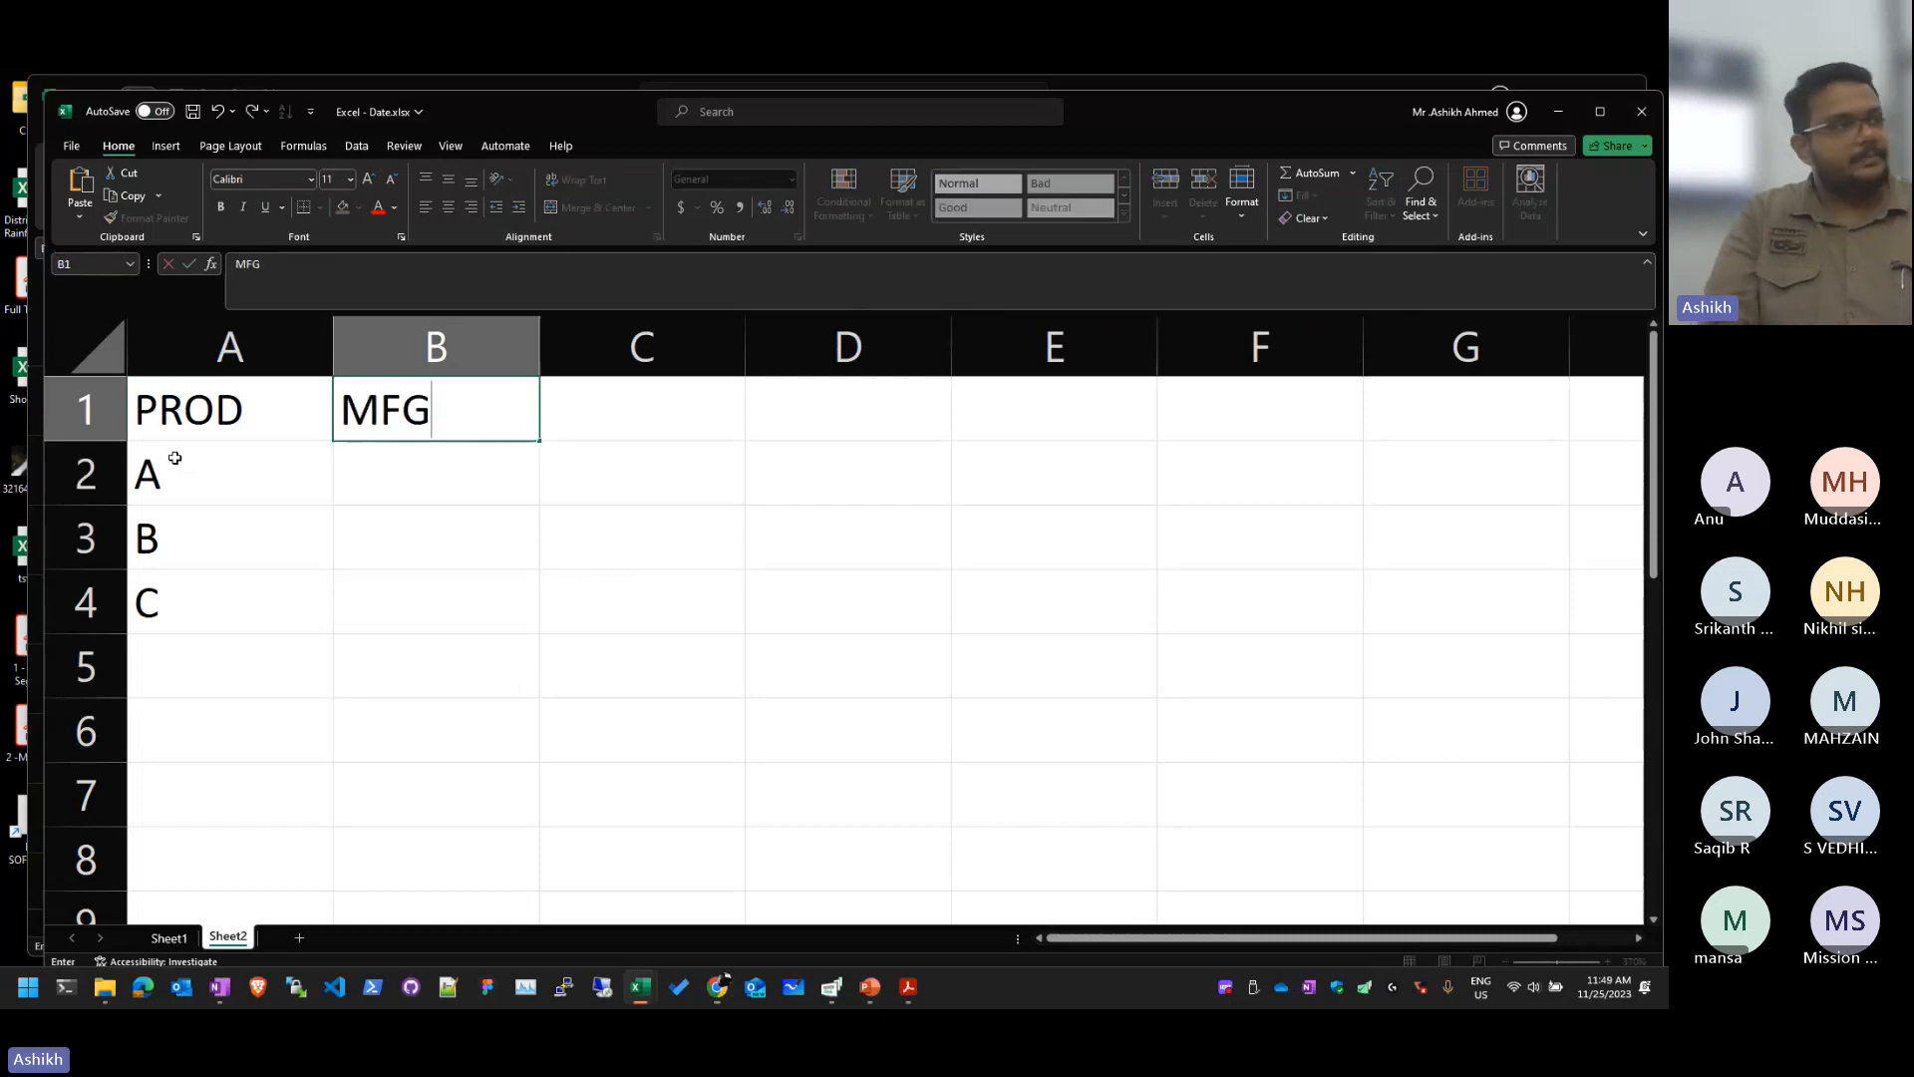
pyautogui.press('Return')
pyautogui.press('Up')
pyautogui.press('Right')
pyautogui.write('E')
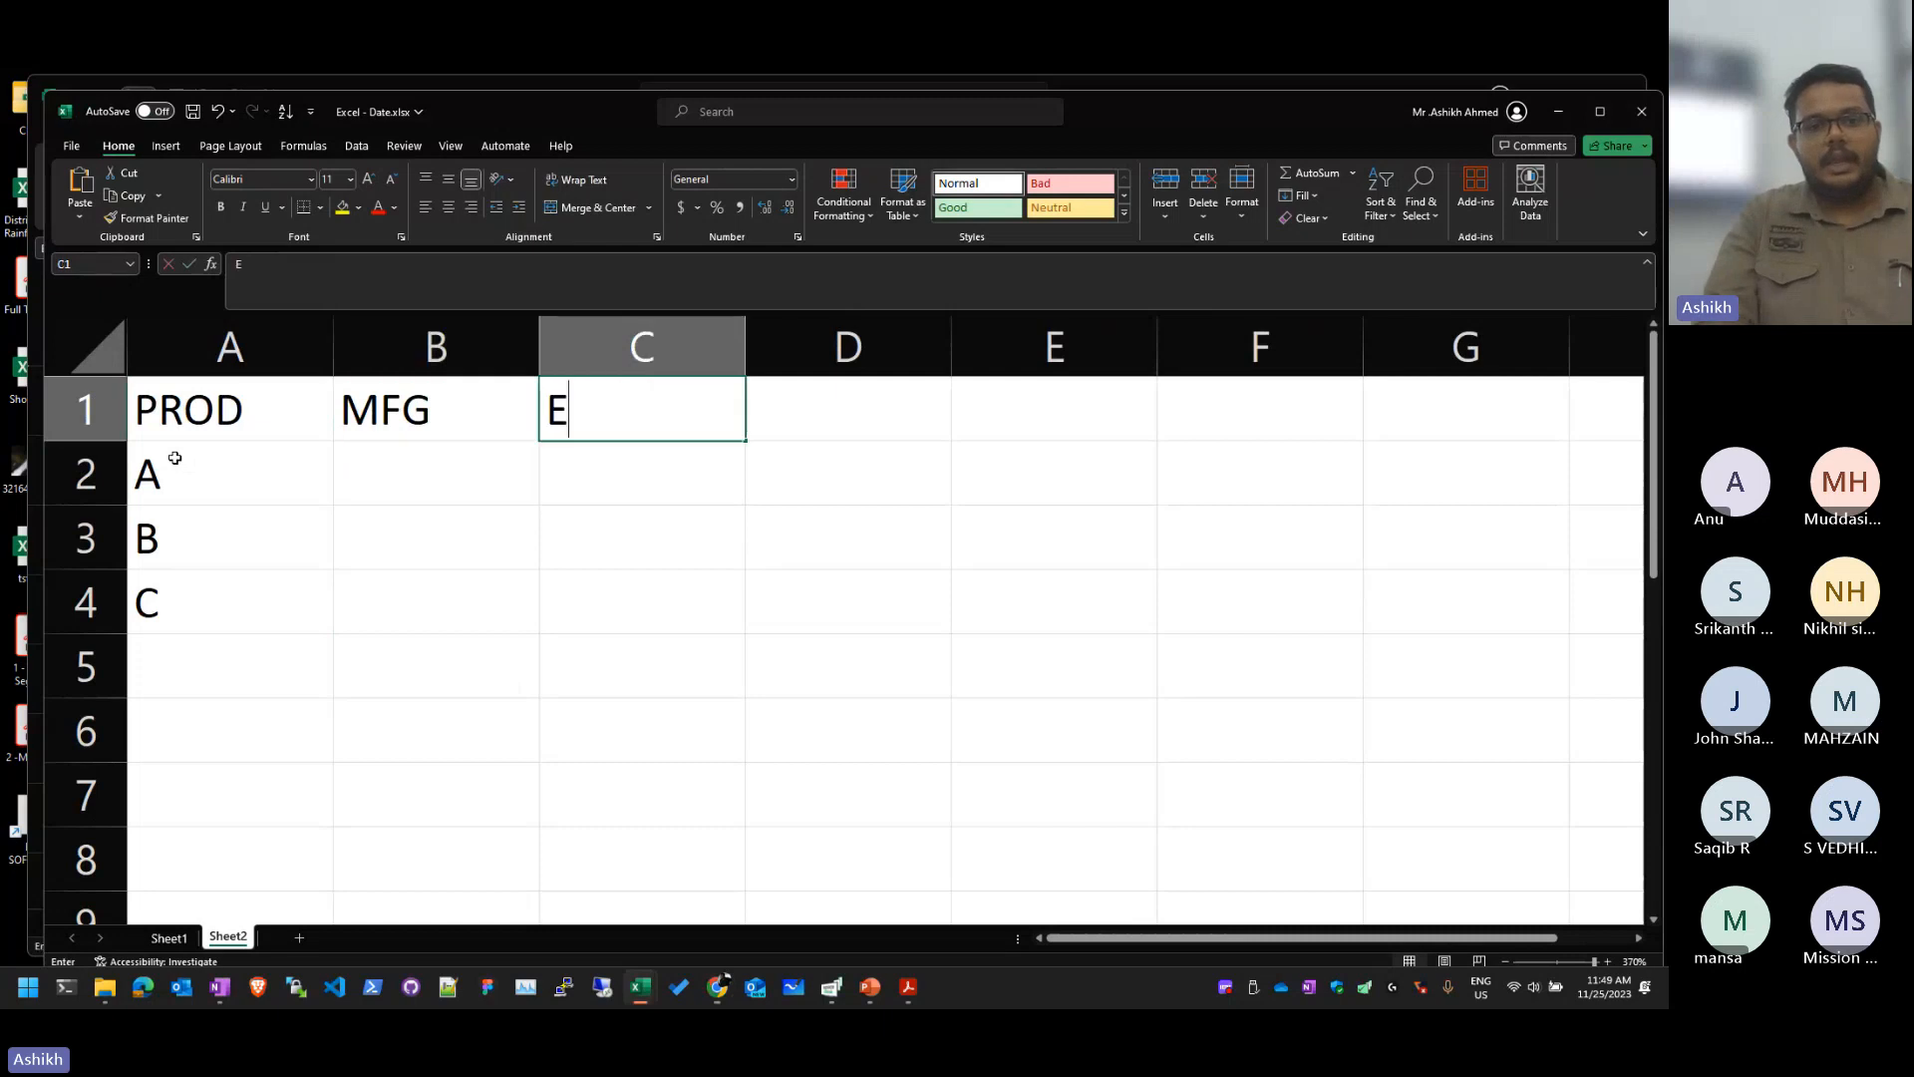
pyautogui.write('XP D')
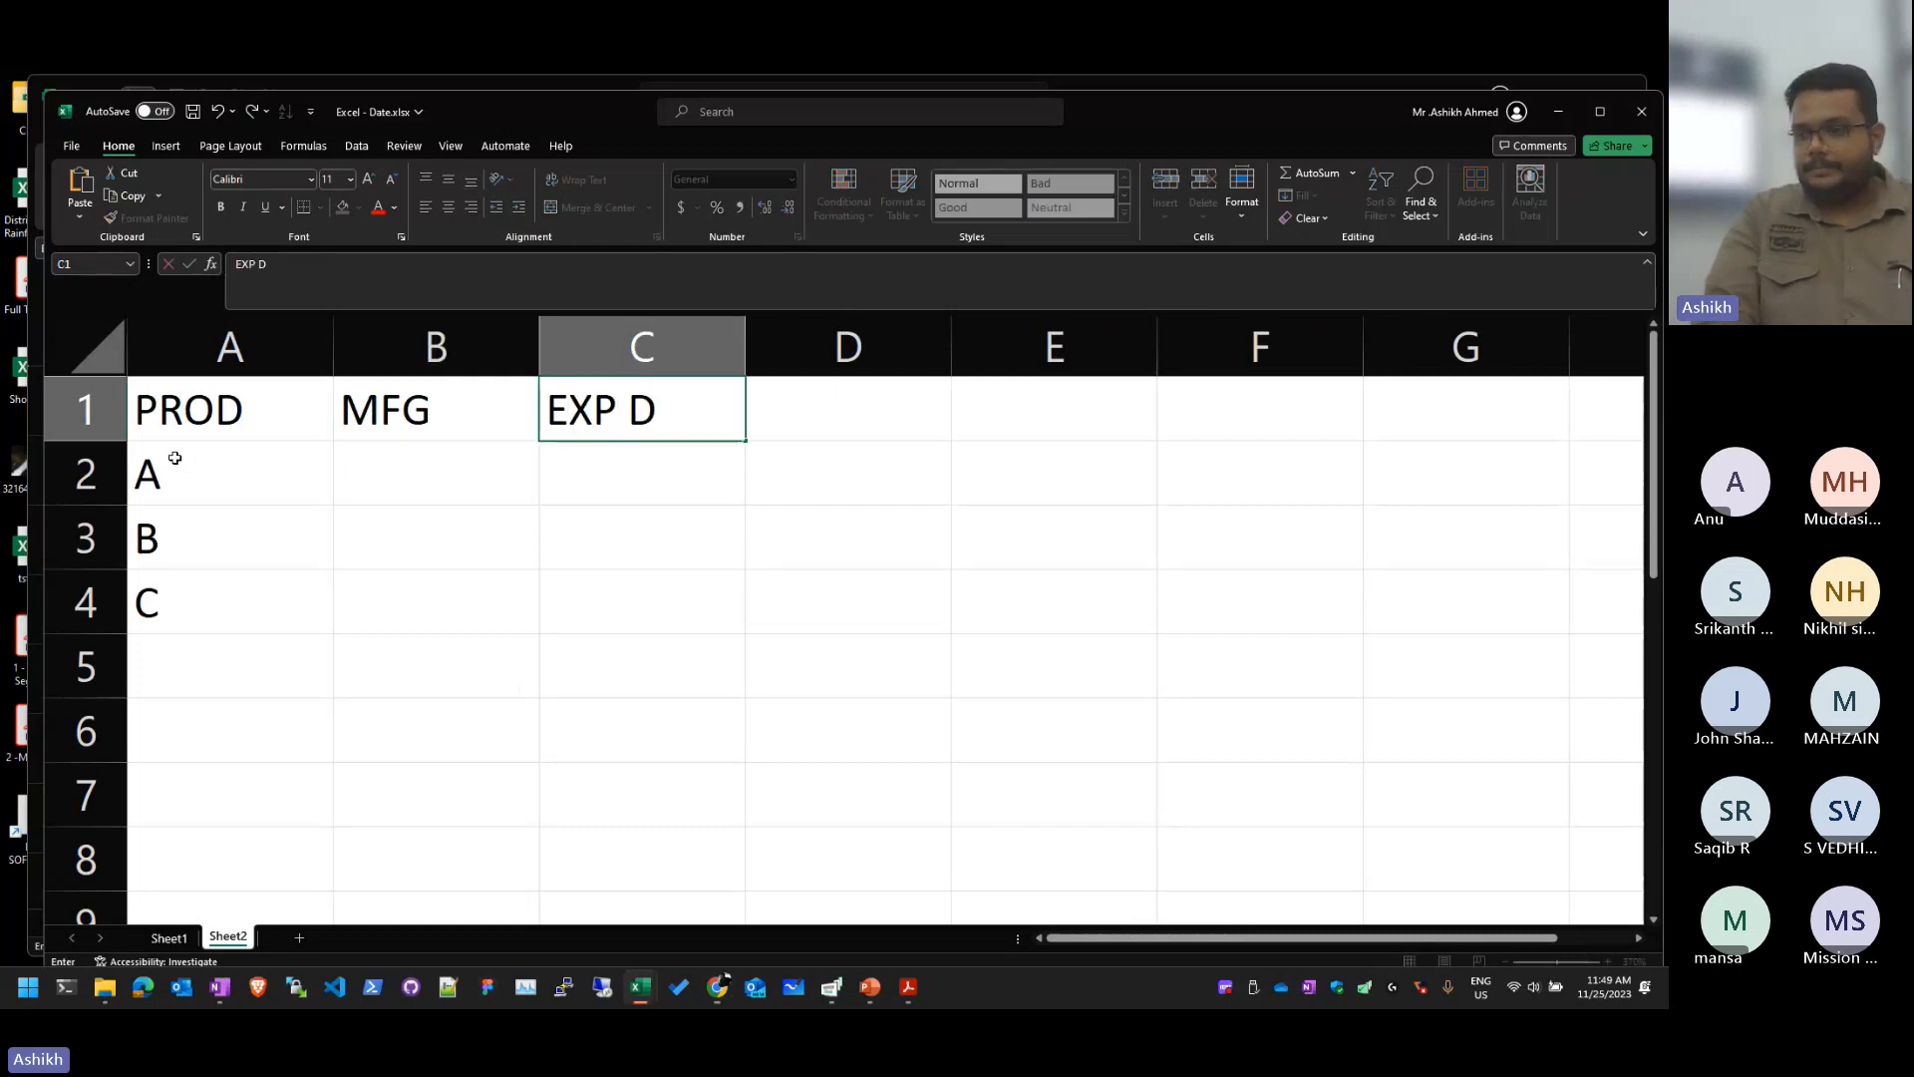
pyautogui.write('AT')
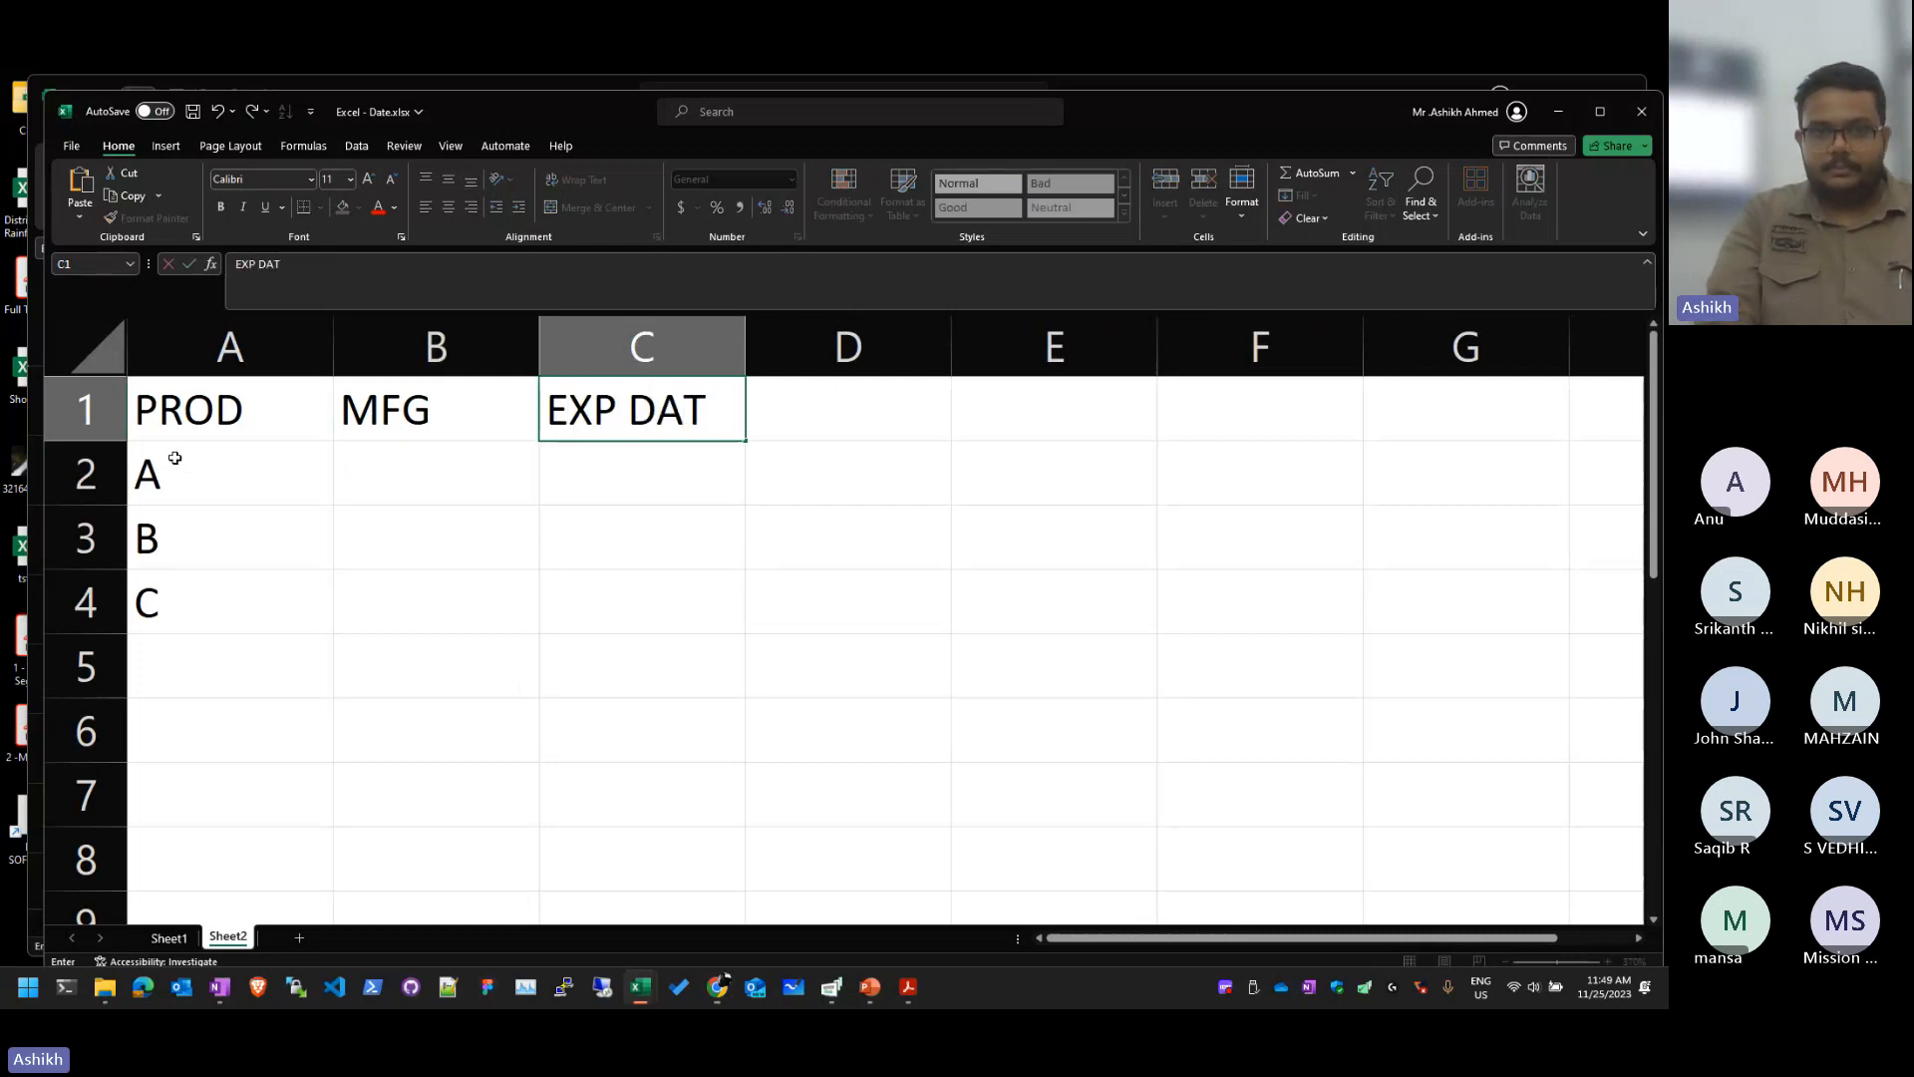
pyautogui.press('BackSpace')
pyautogui.write('TE')
pyautogui.press('Right')
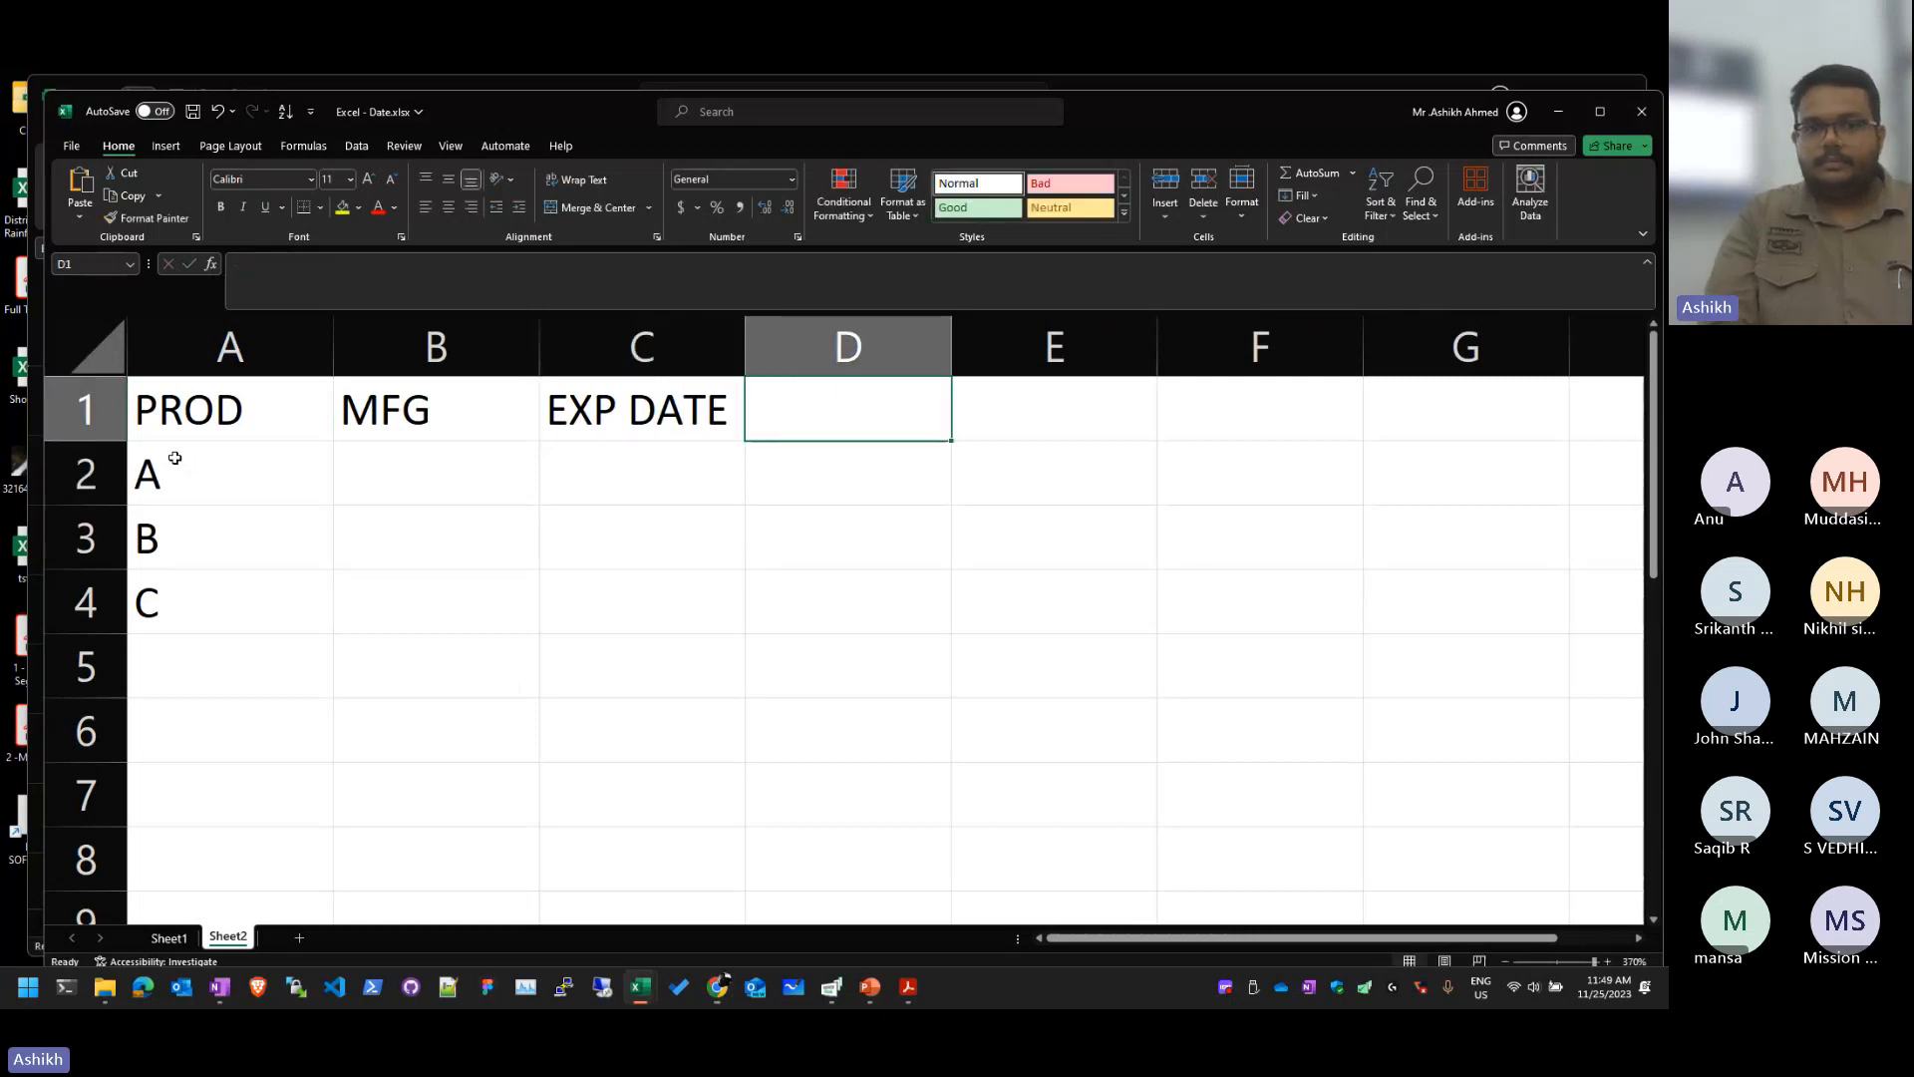
# Step: Extend the heading in cell C1 to EXP DATE(1 YR)
pyautogui.press('Left')
pyautogui.press('F2')
pyautogui.write('(')
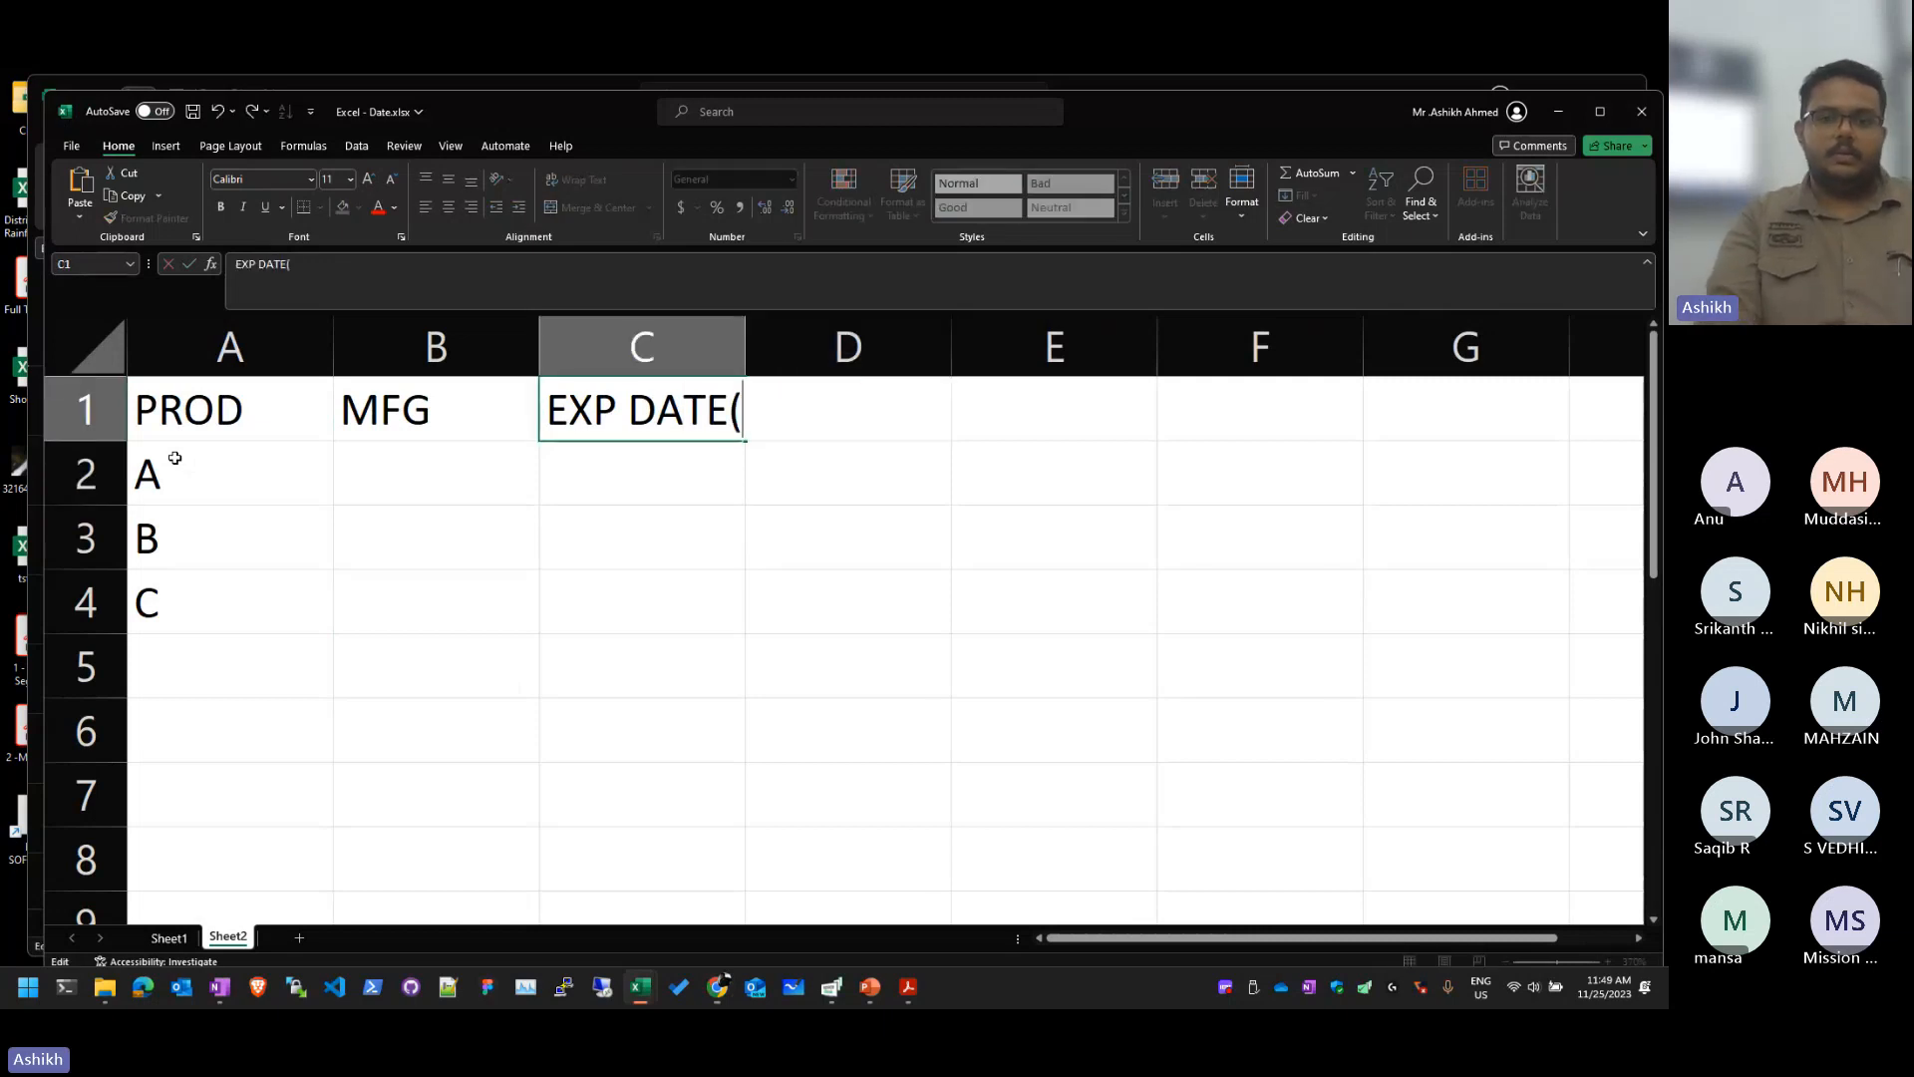
pyautogui.write('1 YR')
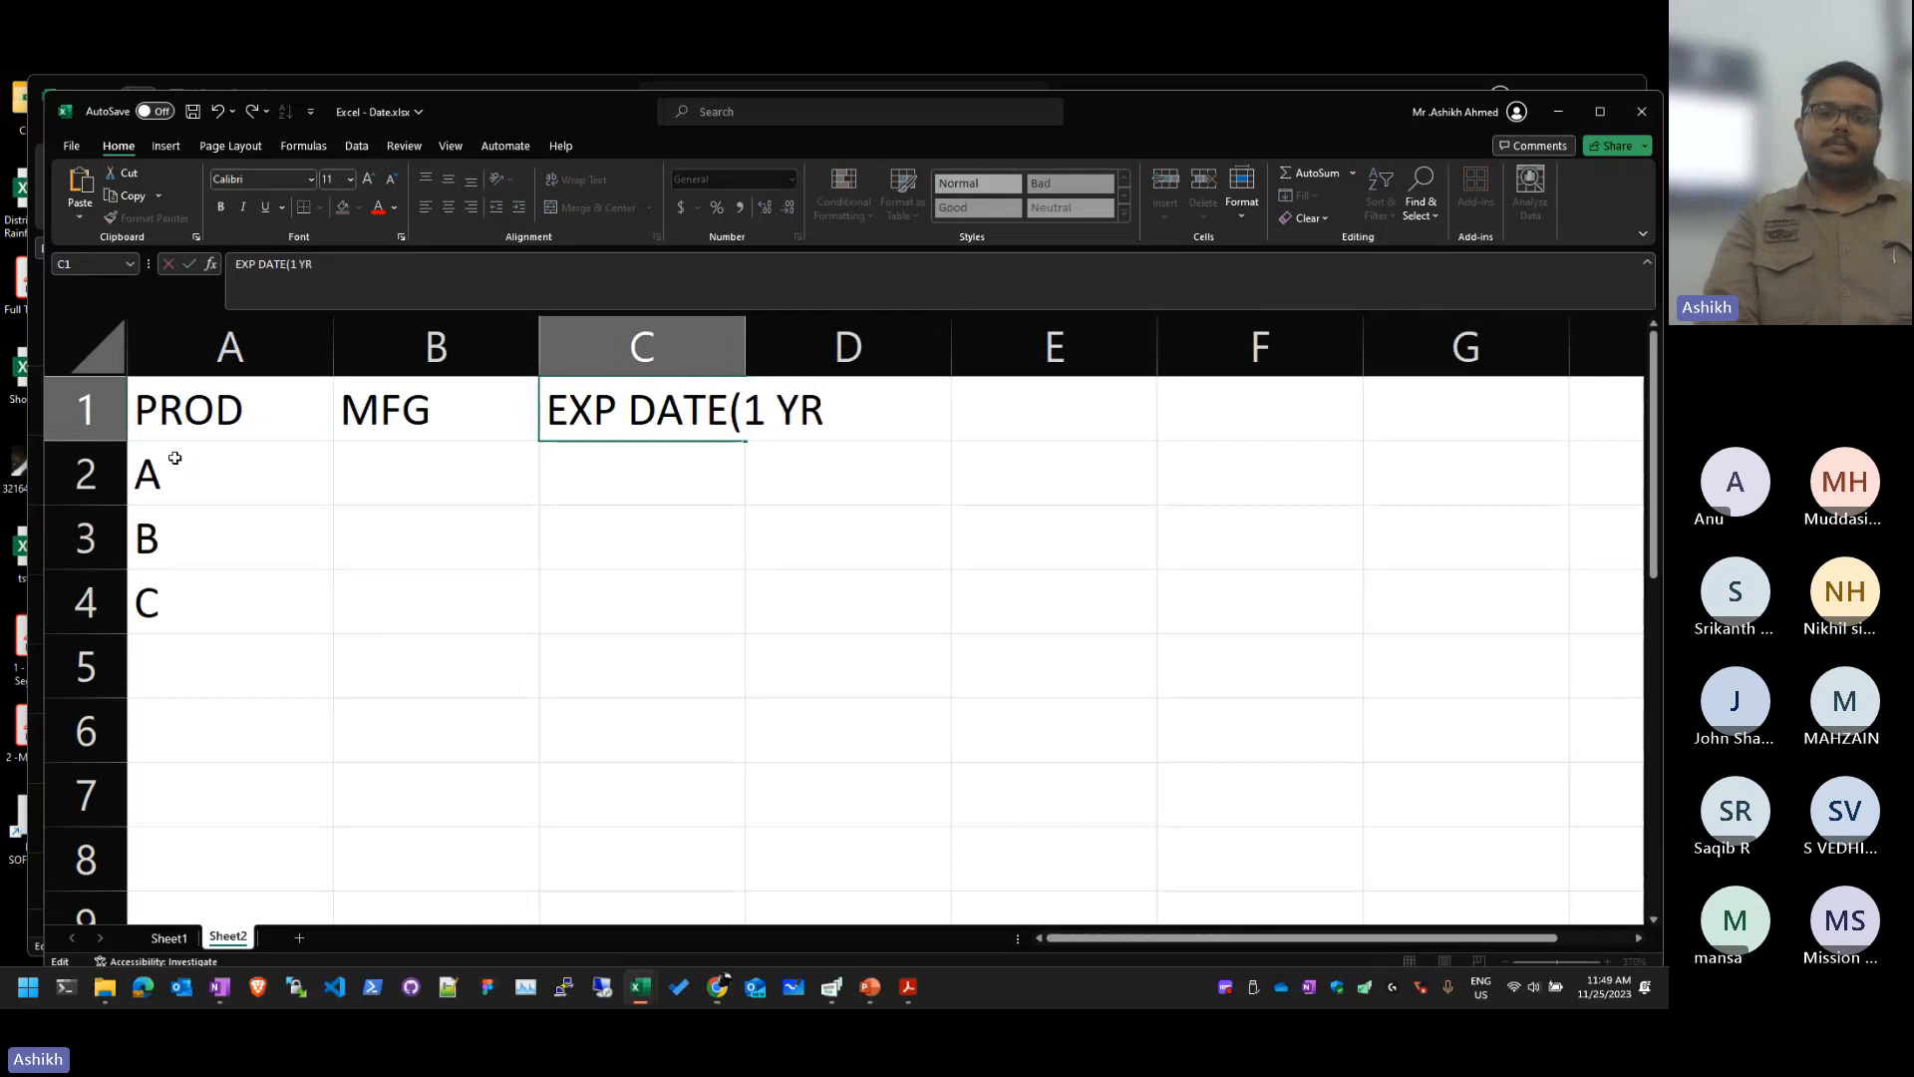
pyautogui.write(')')
pyautogui.press('Return')
# Step: Copy the heading from cell C1 into cells D1 and E1
pyautogui.press('Up')
pyautogui.hotkey('ctrl', 'c')
pyautogui.press('Right')
pyautogui.hotkey('ctrl', 'v')
pyautogui.press('Right')
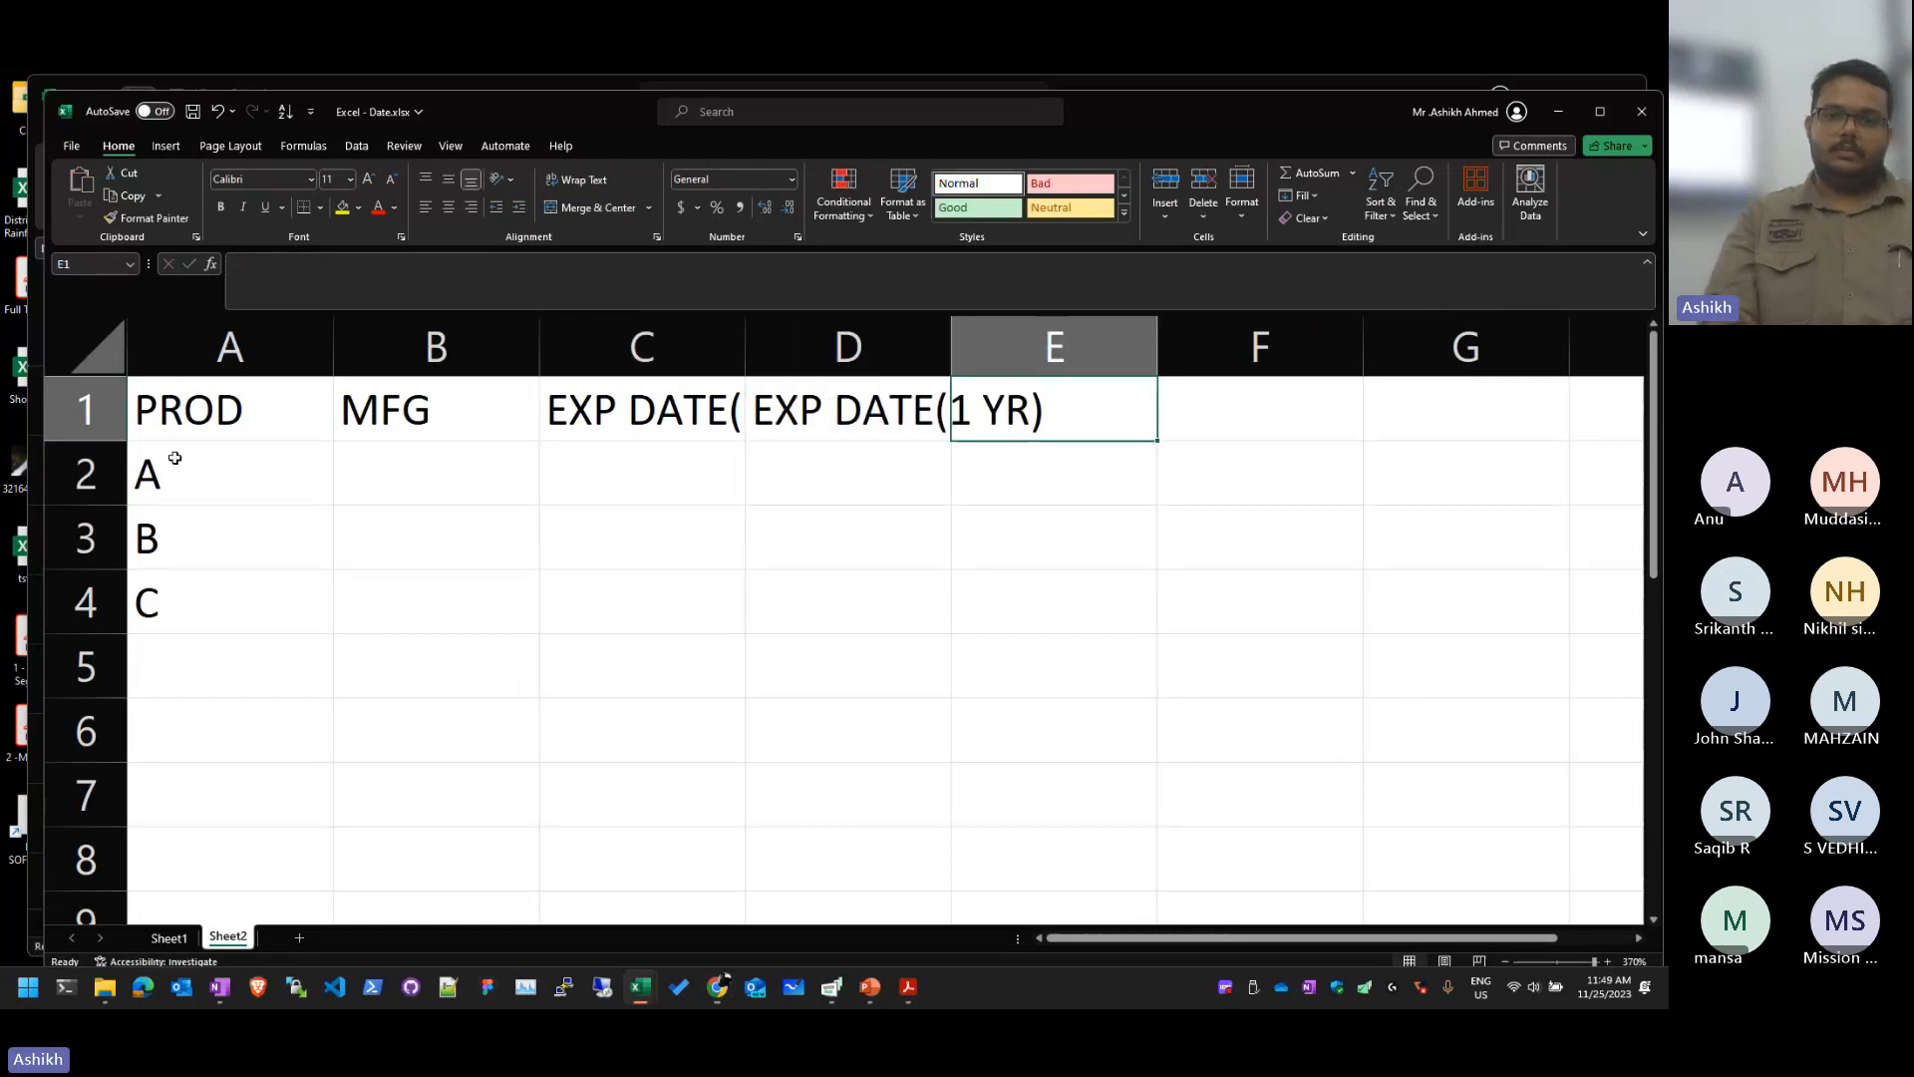
pyautogui.press('Left')
pyautogui.hotkey('ctrl', 'c')
pyautogui.press('Right')
pyautogui.hotkey('ctrl', 'v')
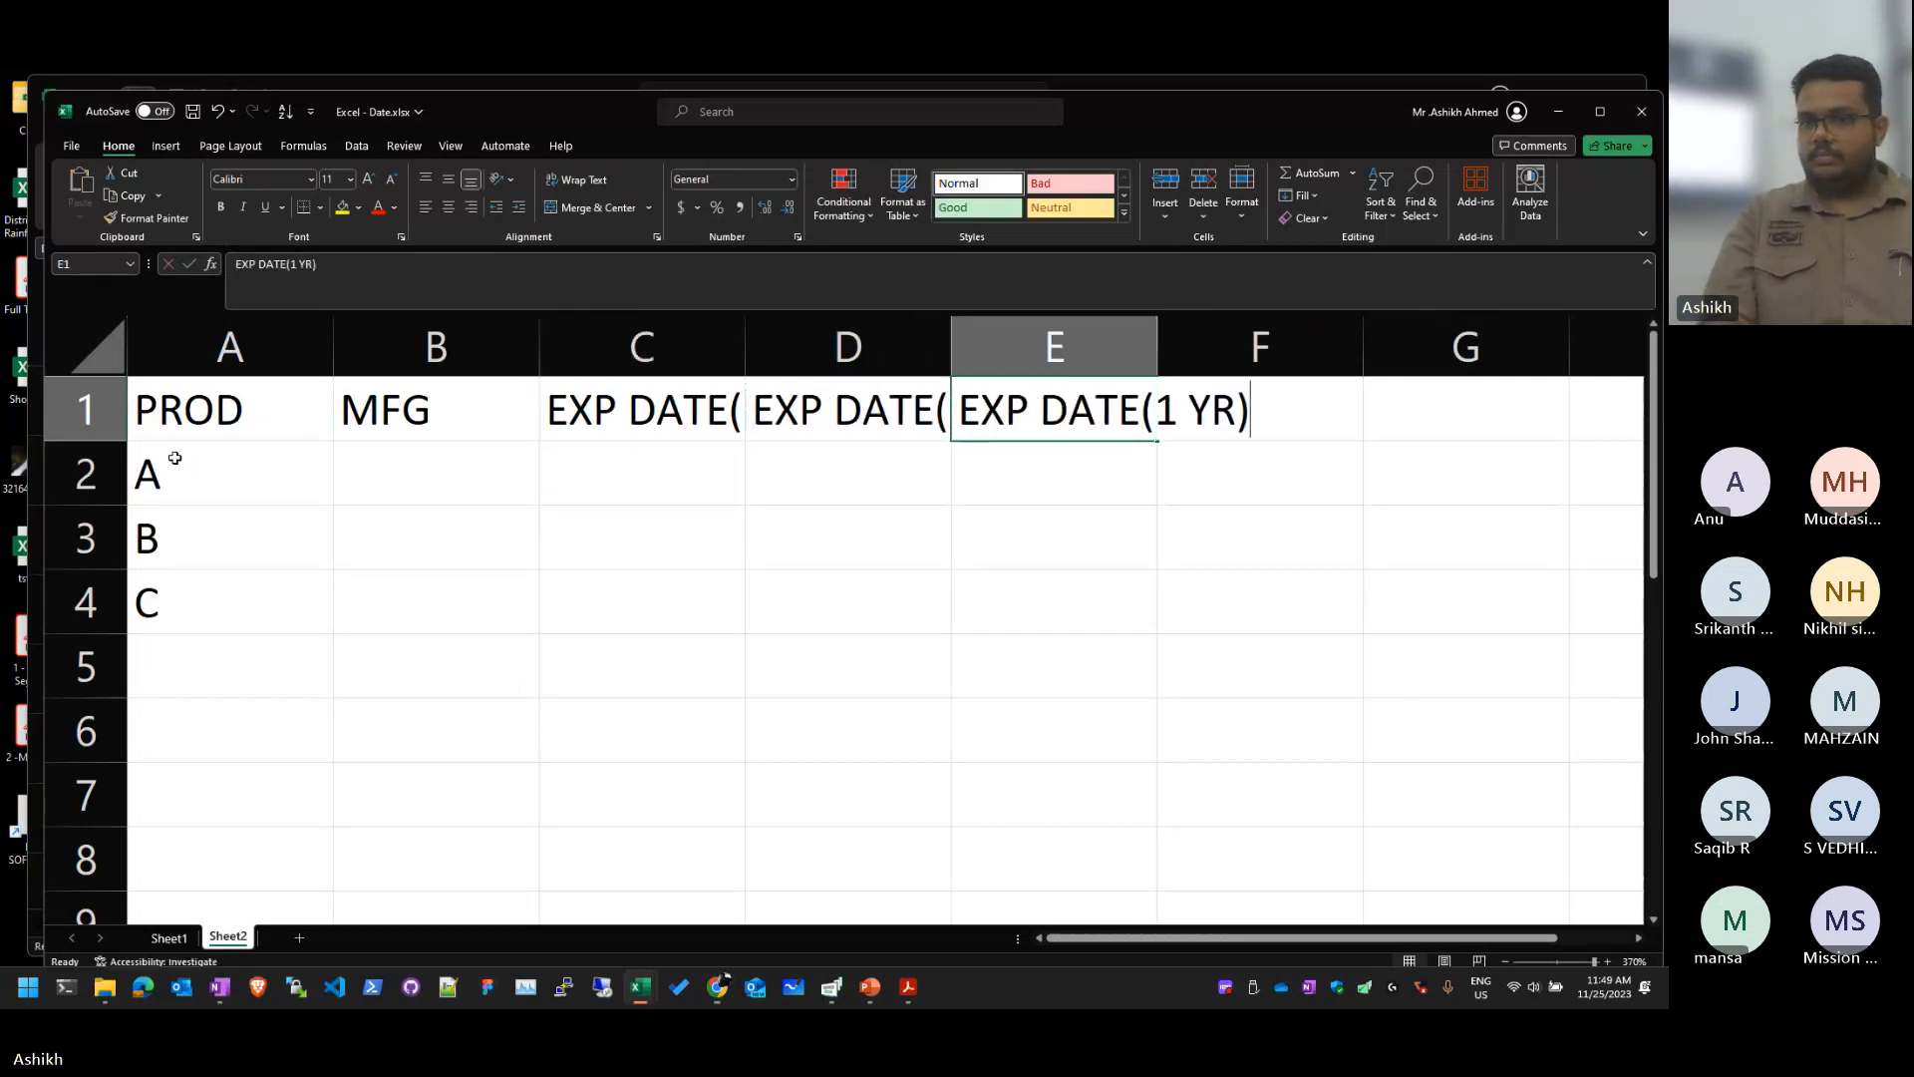
# Step: Change the heading in cell E1 to EXP DATE(15 DAYS)
pyautogui.press('F2')
pyautogui.press('Left')
pyautogui.press('Left')
pyautogui.press('Left')
pyautogui.press('BackSpace')
pyautogui.press('BackSpace')
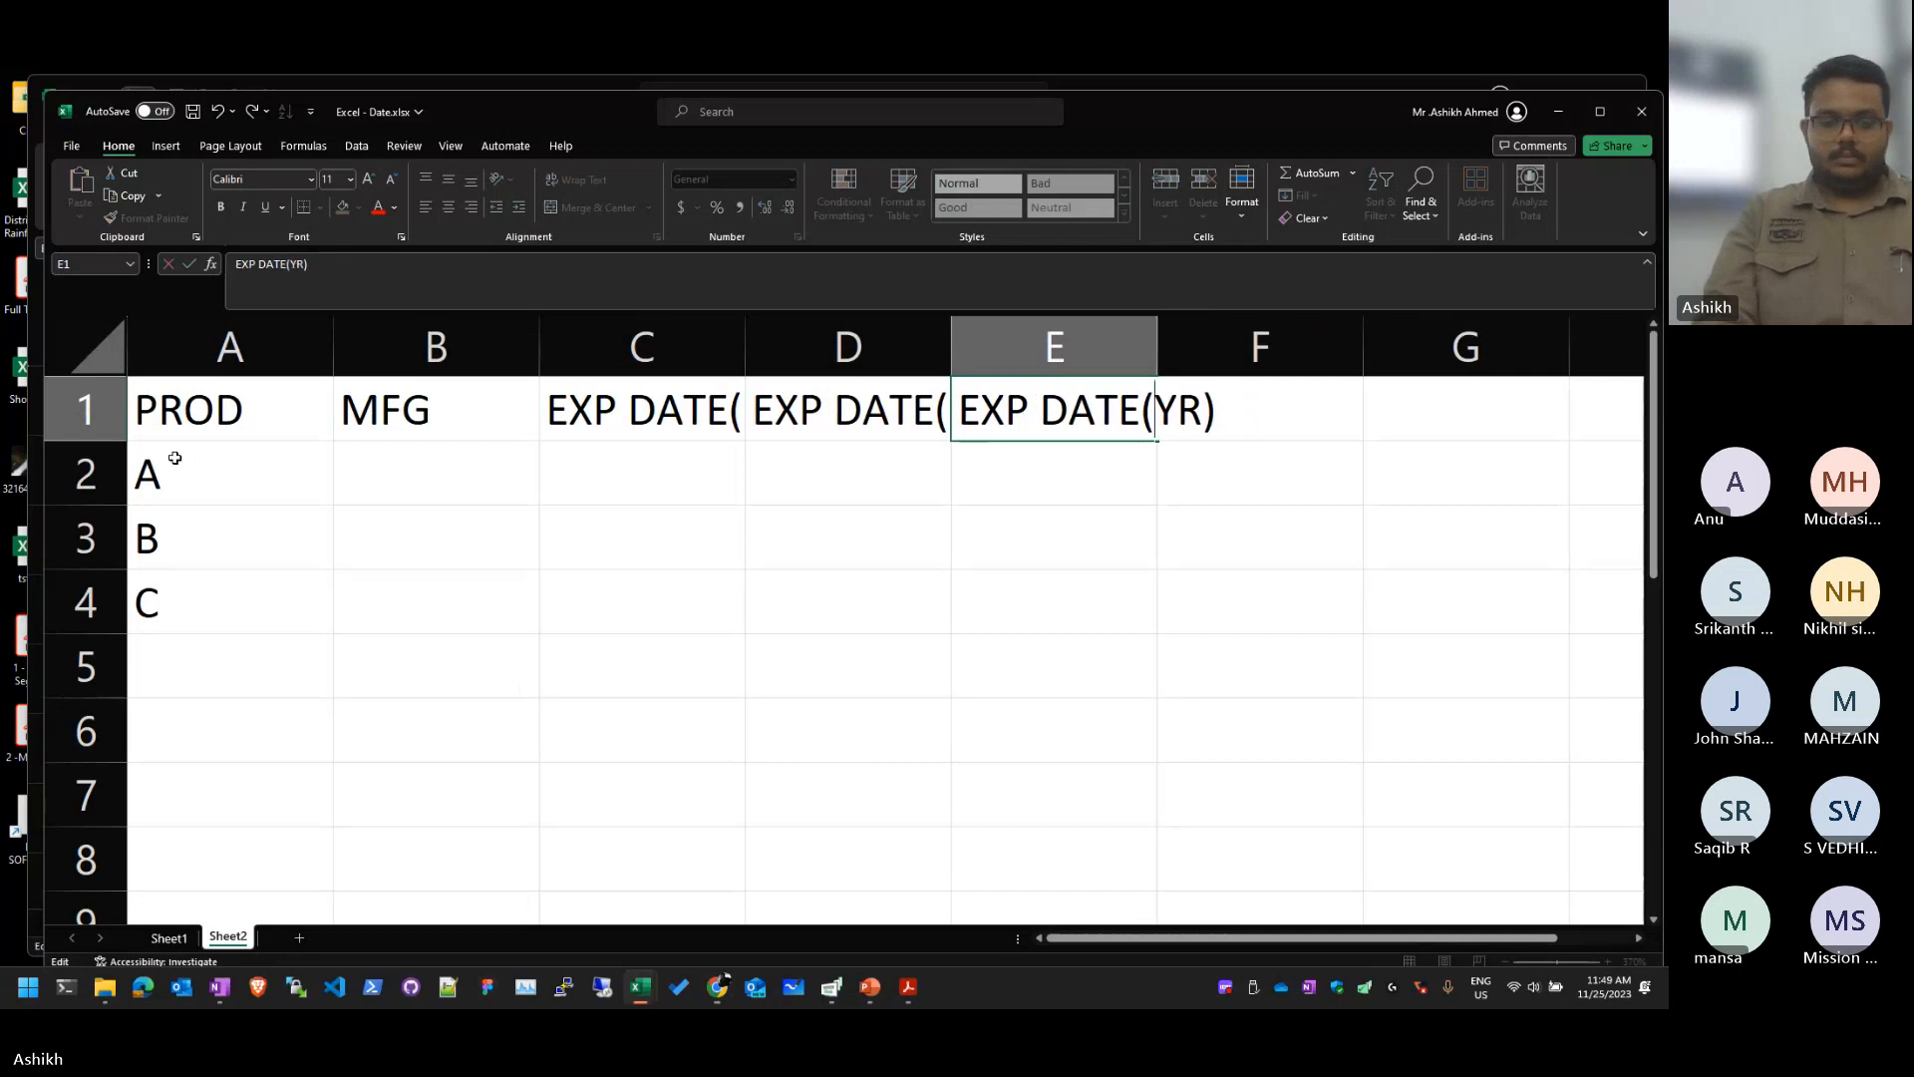
pyautogui.write('15 DAYS')
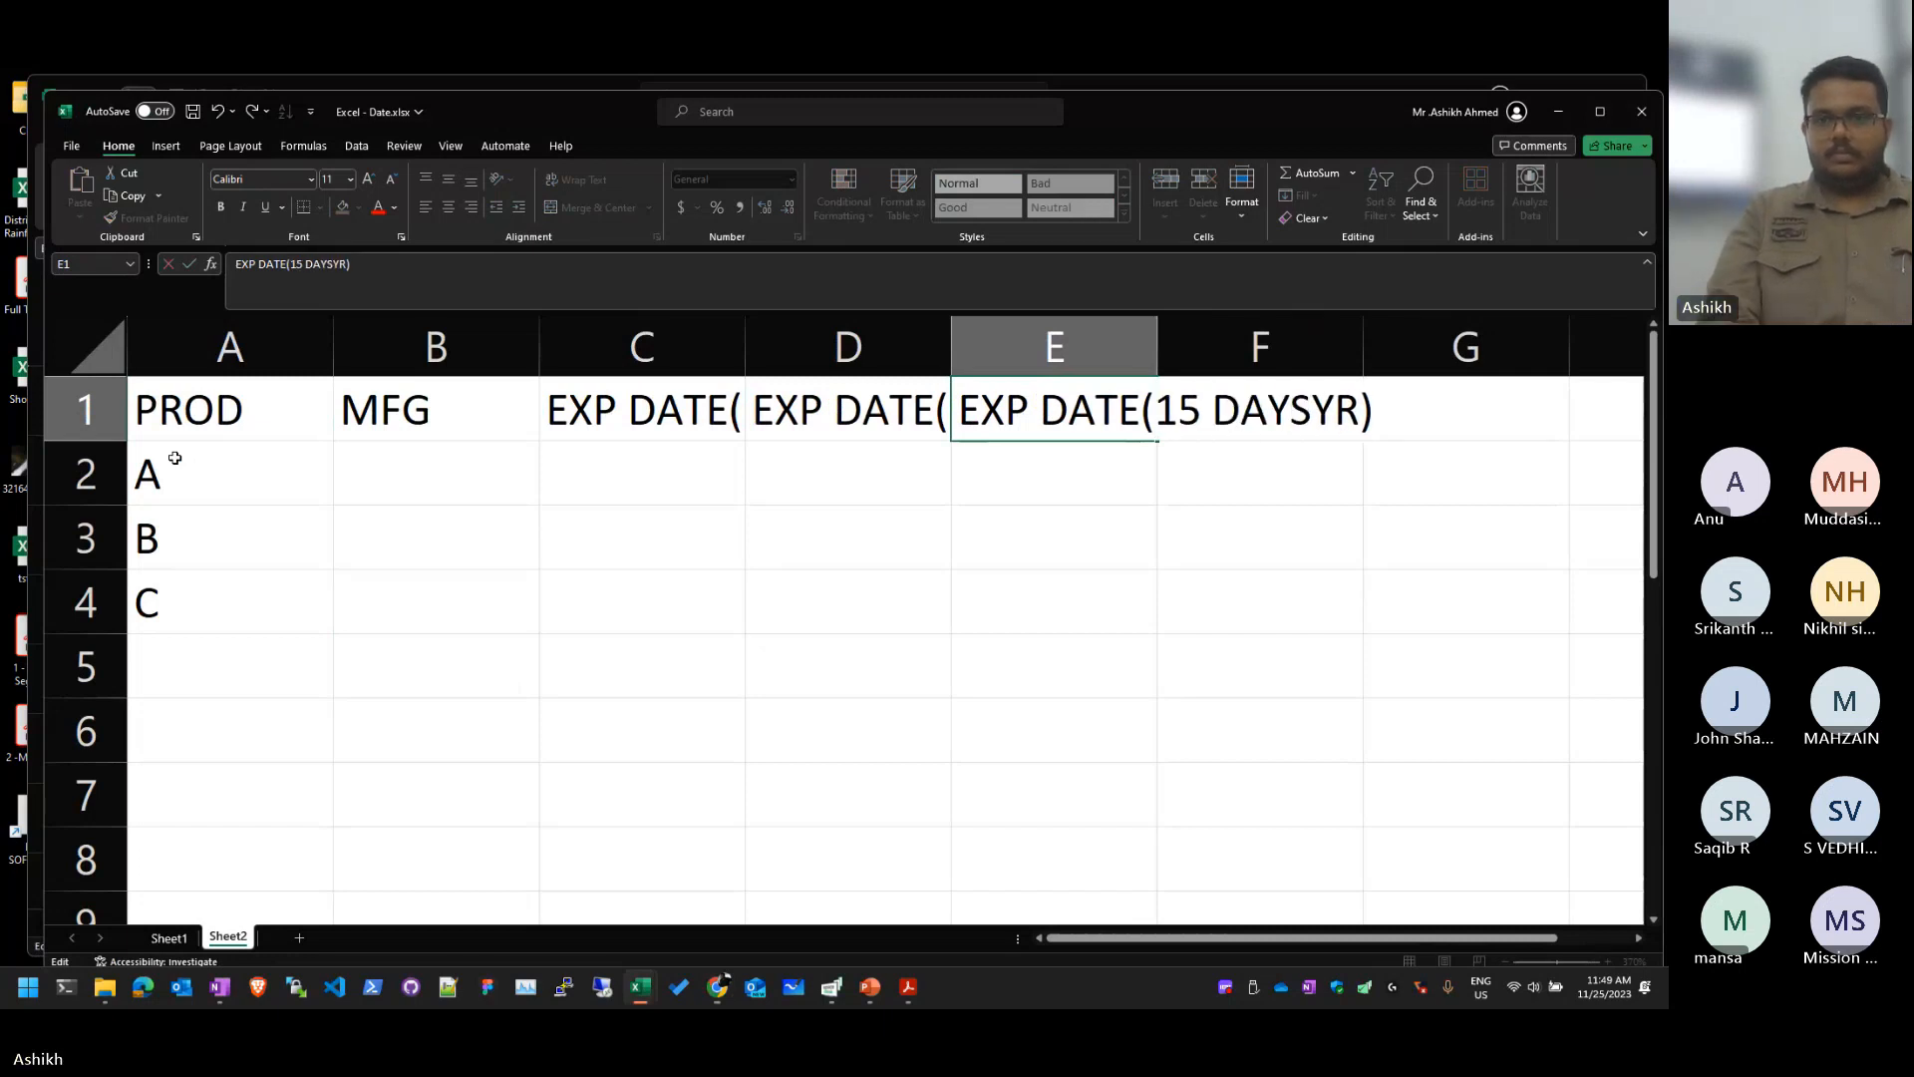
pyautogui.press('Delete')
pyautogui.press('Delete')
# Step: Change the heading in cell D1 to EXP DATE(6 MONTHS)
pyautogui.hotkey('shift', 'Tab')
pyautogui.press('F2')
pyautogui.press('Left')
pyautogui.press('Left')
pyautogui.press('Left')
pyautogui.press('Left')
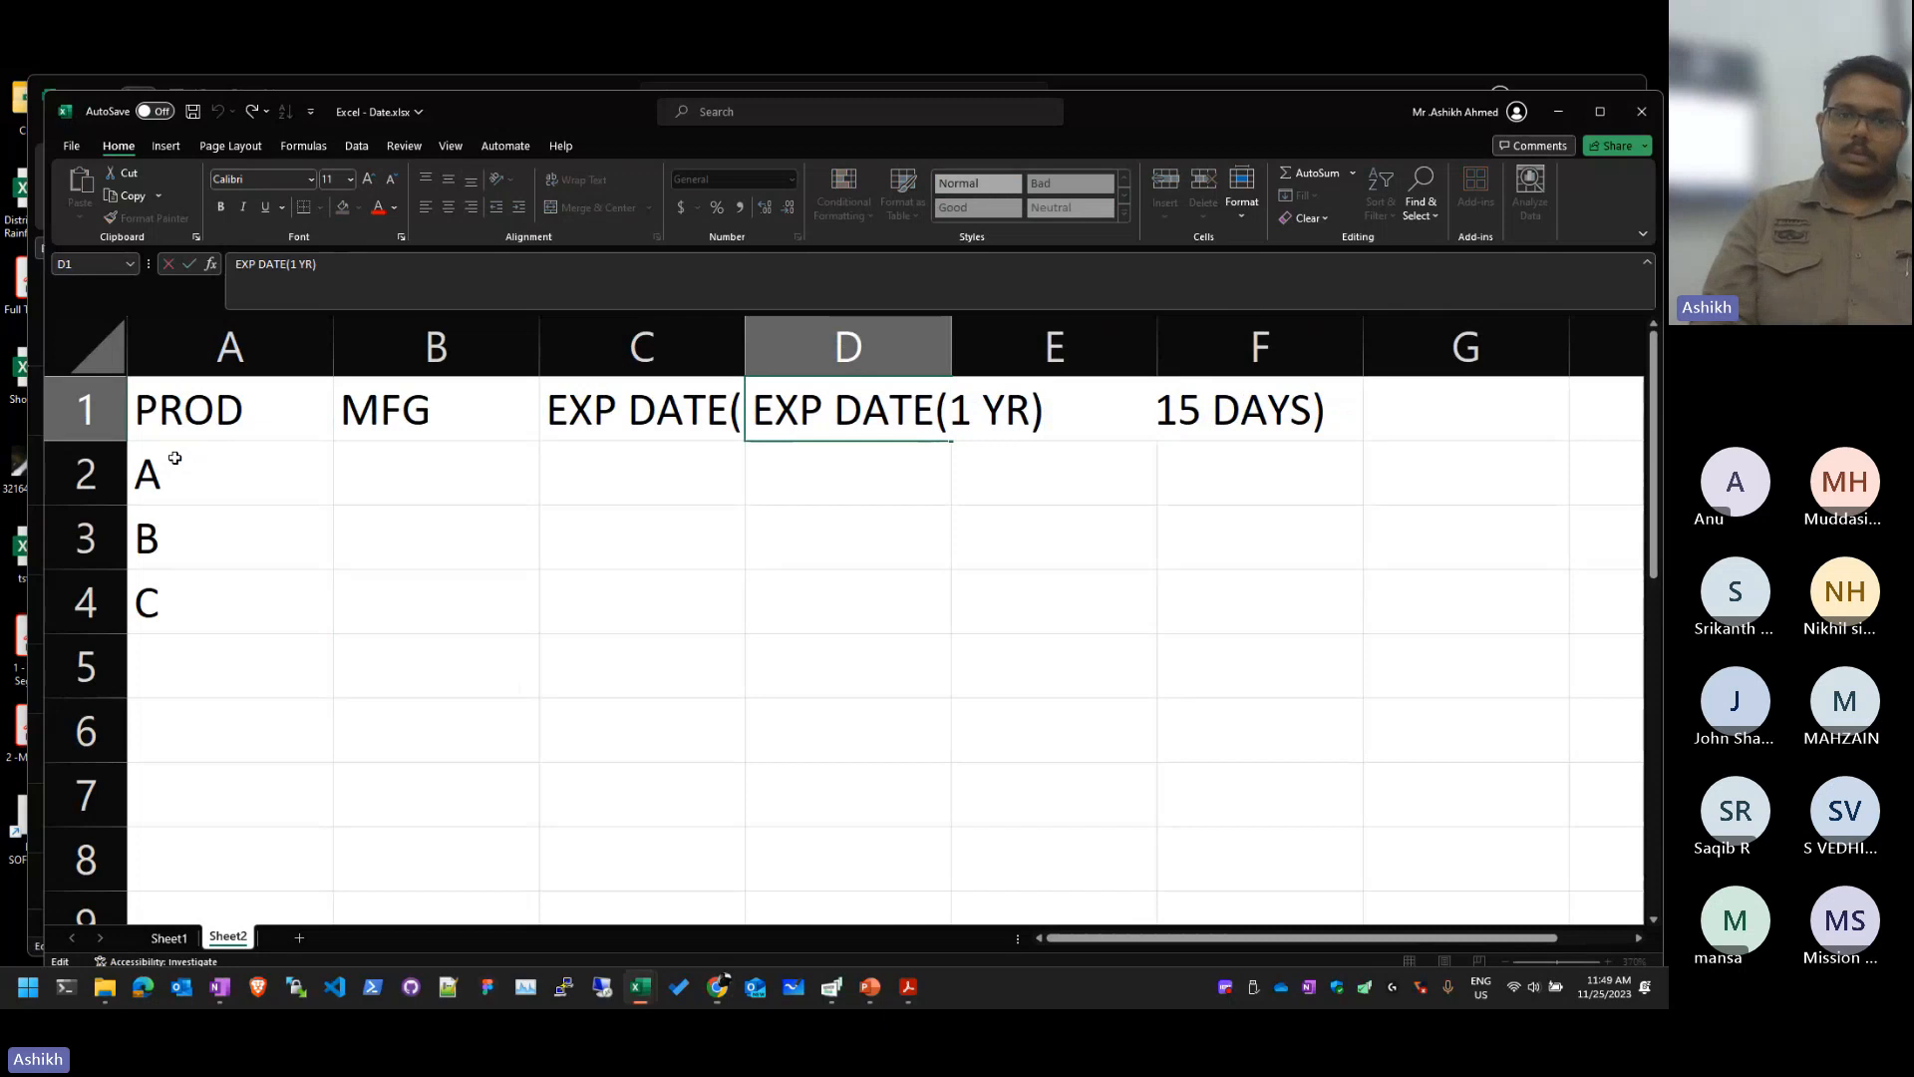
pyautogui.press('BackSpace')
pyautogui.write('6 MONTHS')
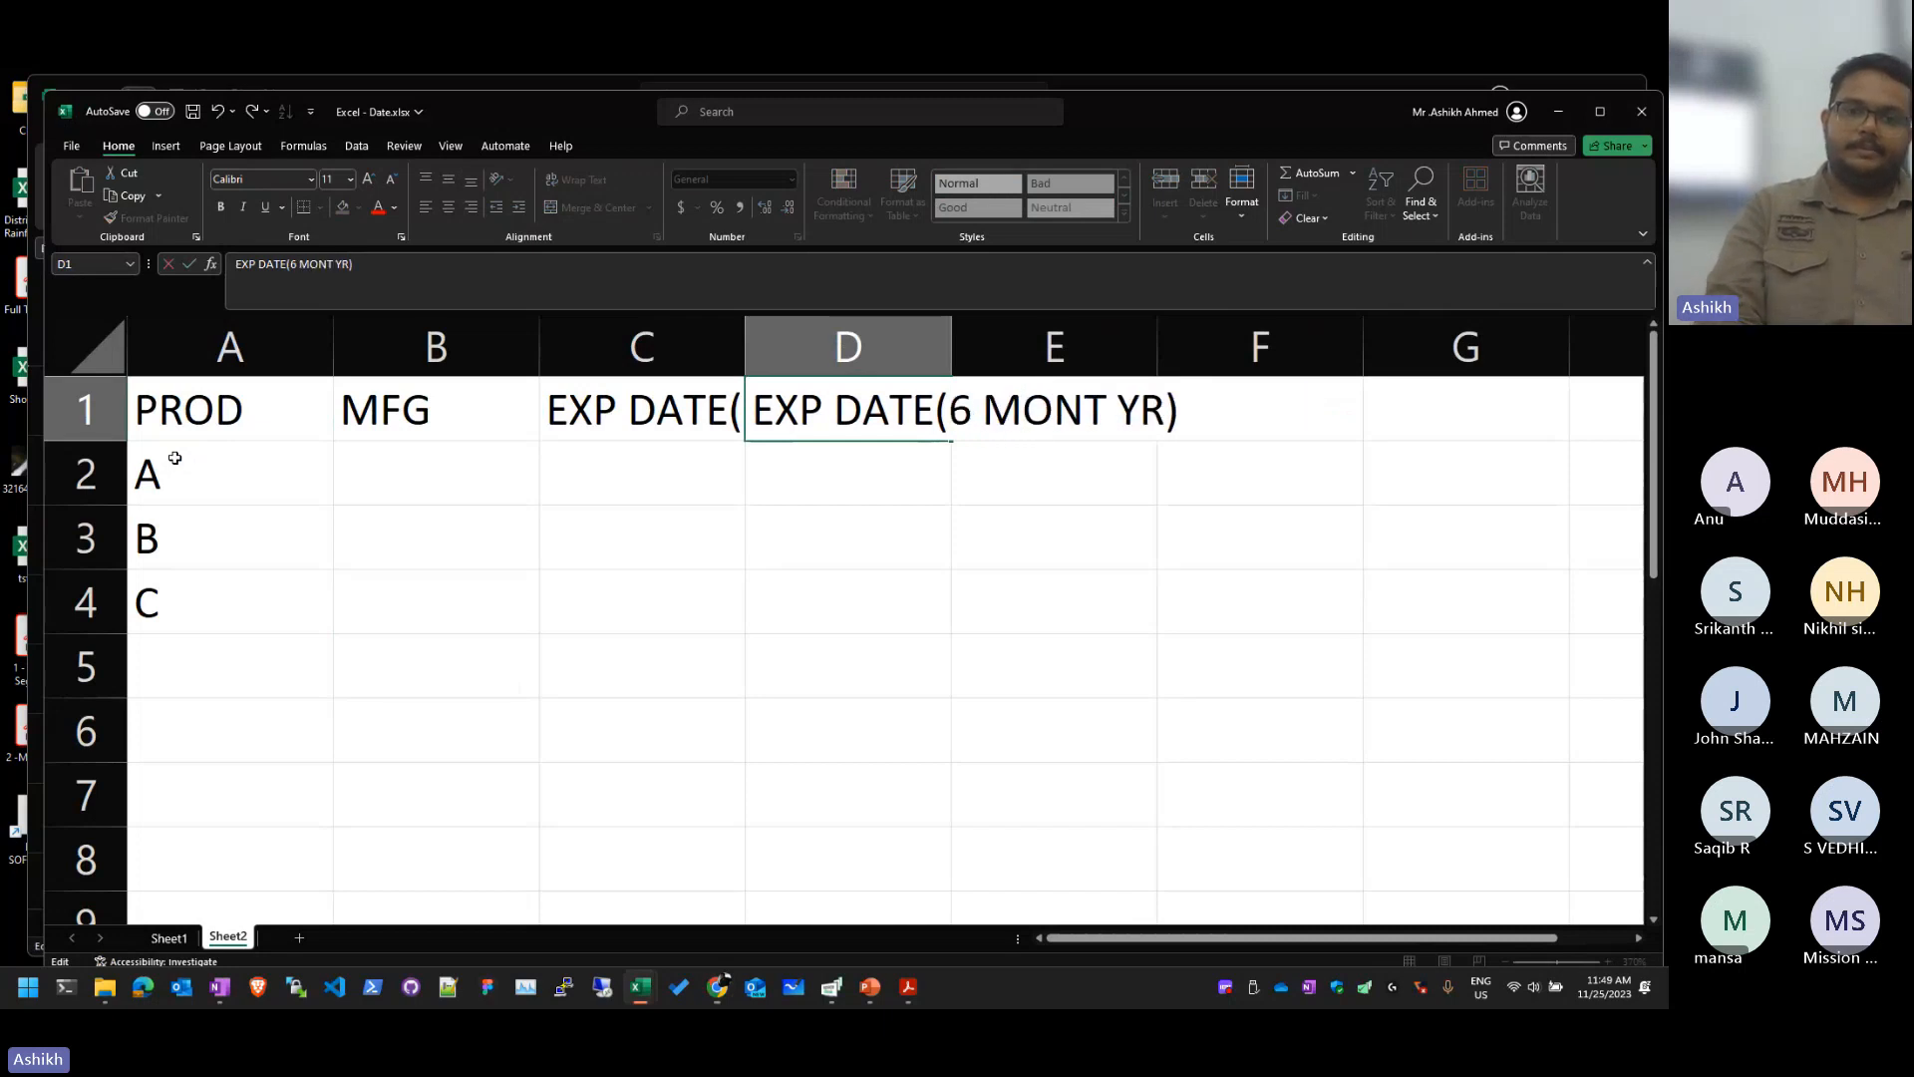
pyautogui.press('Delete')
pyautogui.press('Delete')
pyautogui.press('Delete')
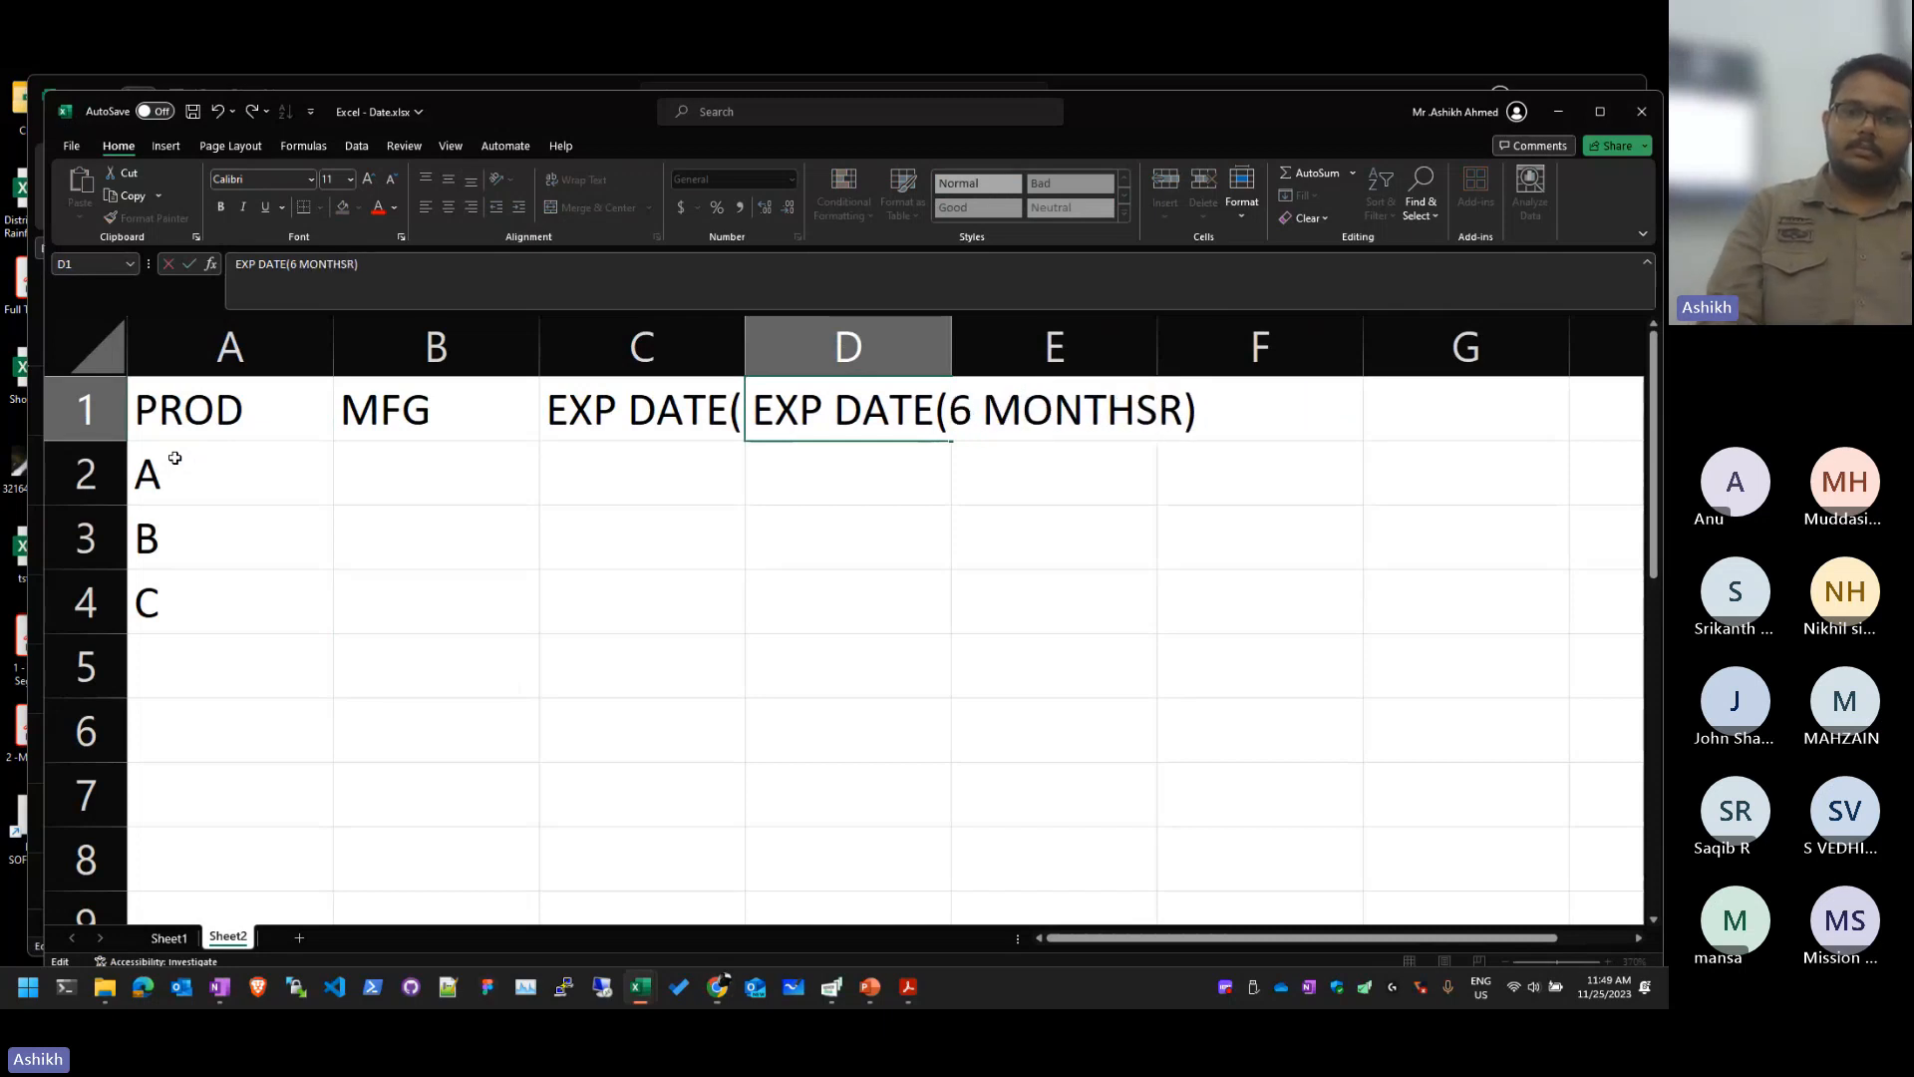
pyautogui.press('Tab')
# Step: AutoFit the widths of columns C to E to the expiry headings in row 1
pyautogui.hotkey('shift', 'Left')
pyautogui.hotkey('shift', 'Left')
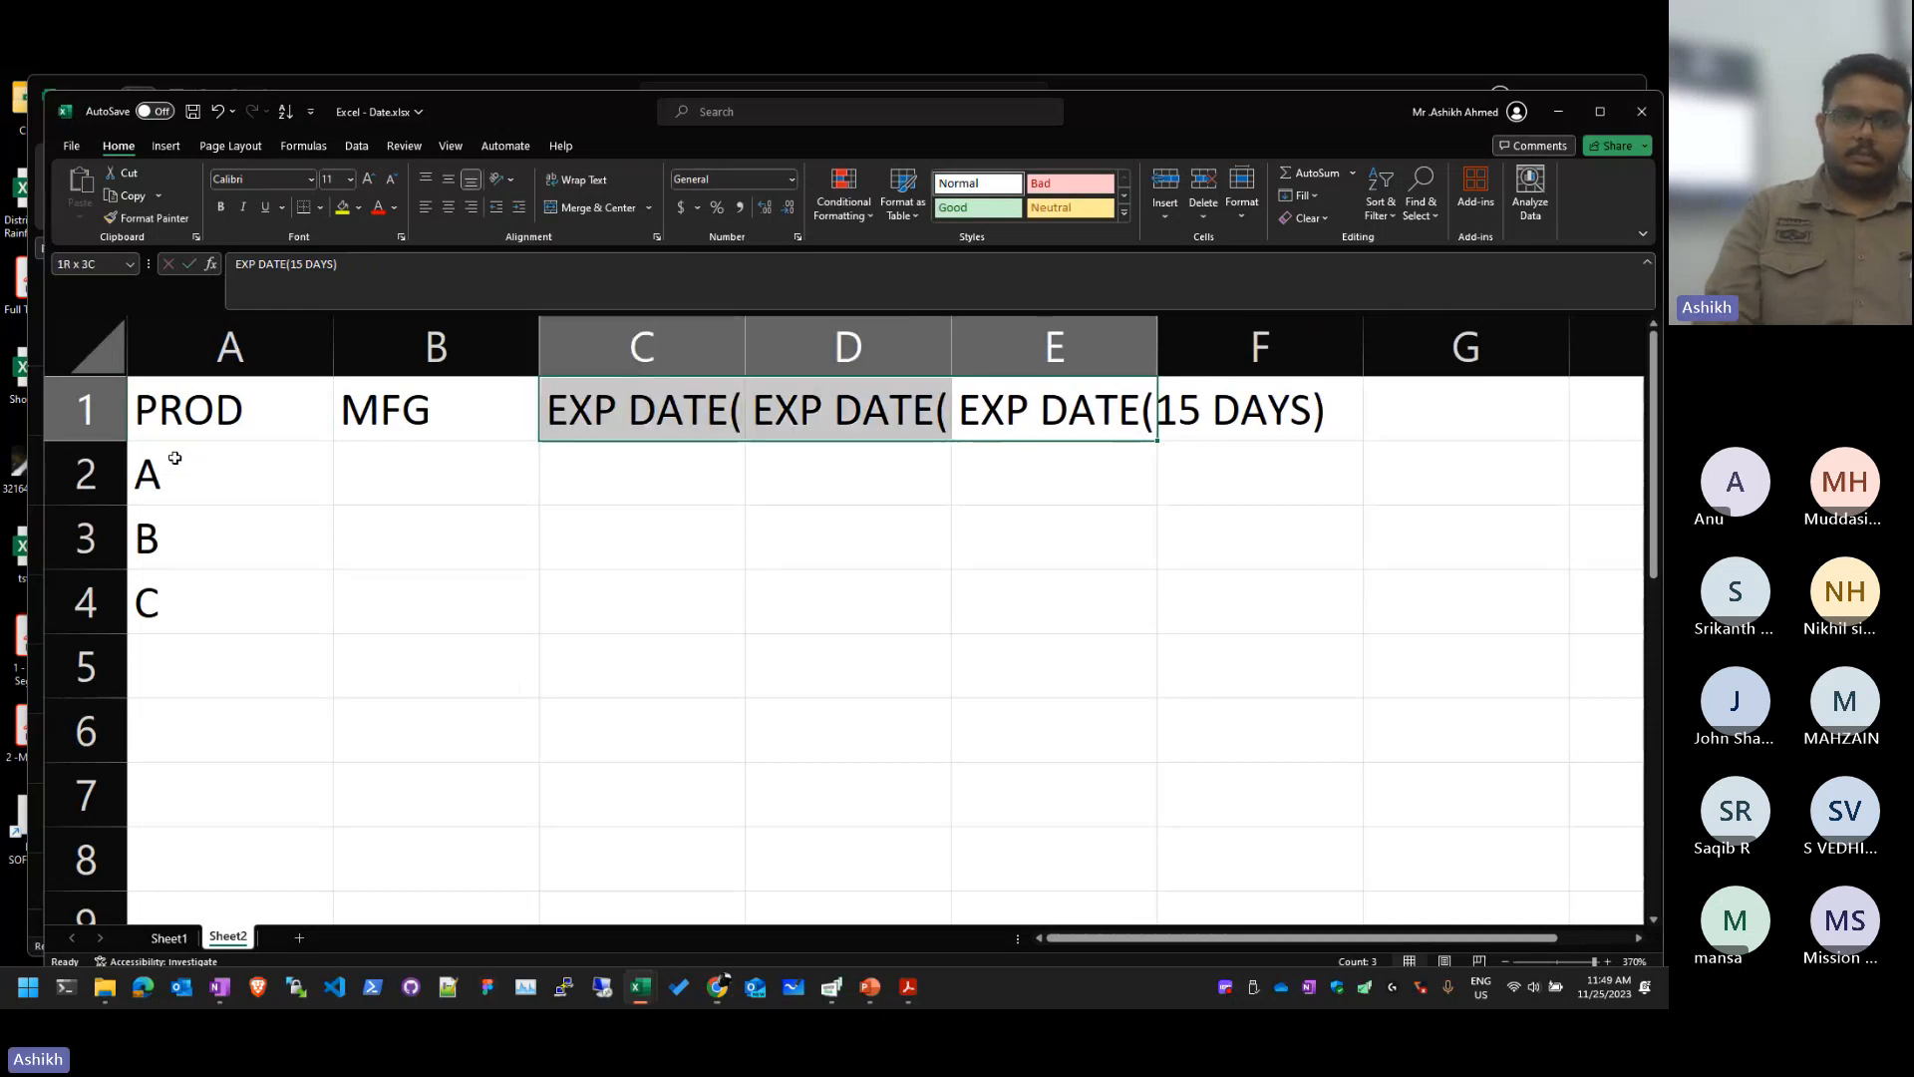
pyautogui.hotkey('alt', 'h')
pyautogui.press('o')
pyautogui.press('i')
pyautogui.click(405, 654)
# Step: Enter the manufacturing date 01/02/2015 for product A in cell B2
pyautogui.click(450, 476)
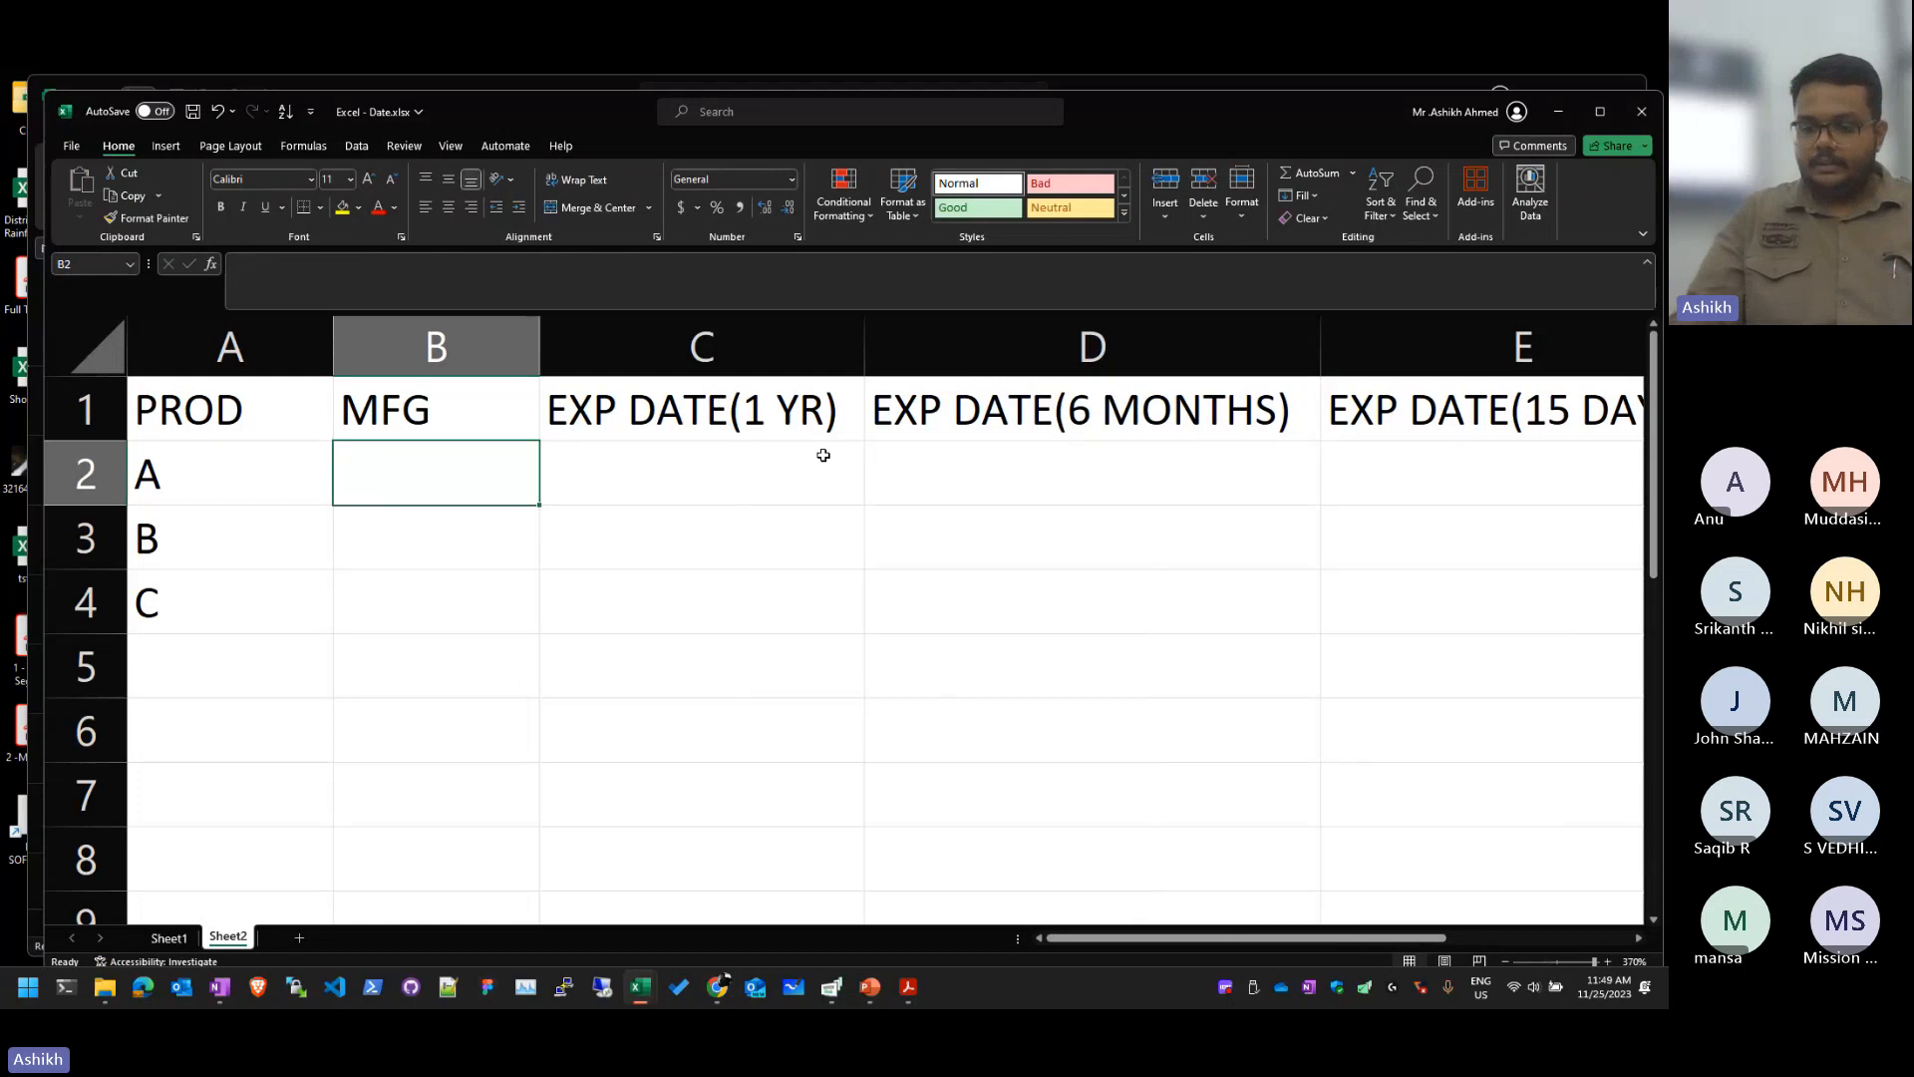
pyautogui.write('11/02/*')
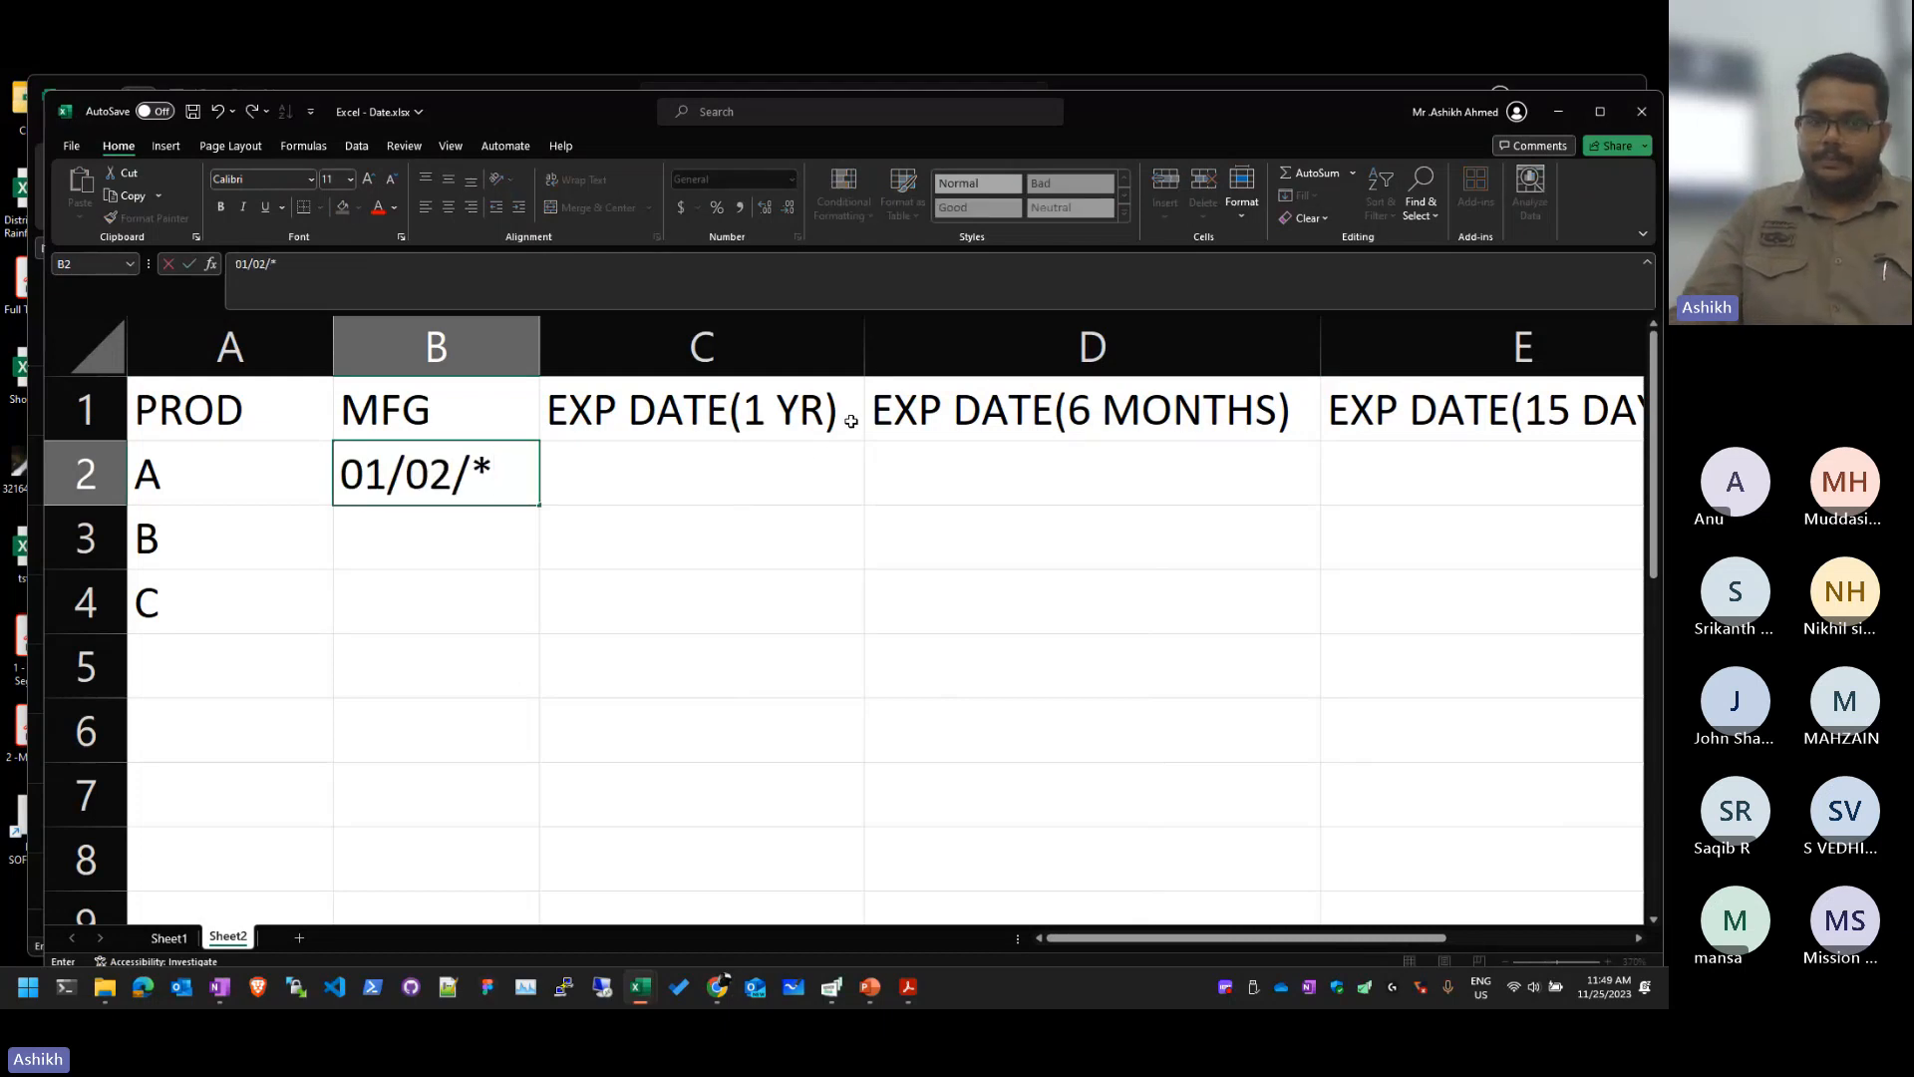
pyautogui.write('2015')
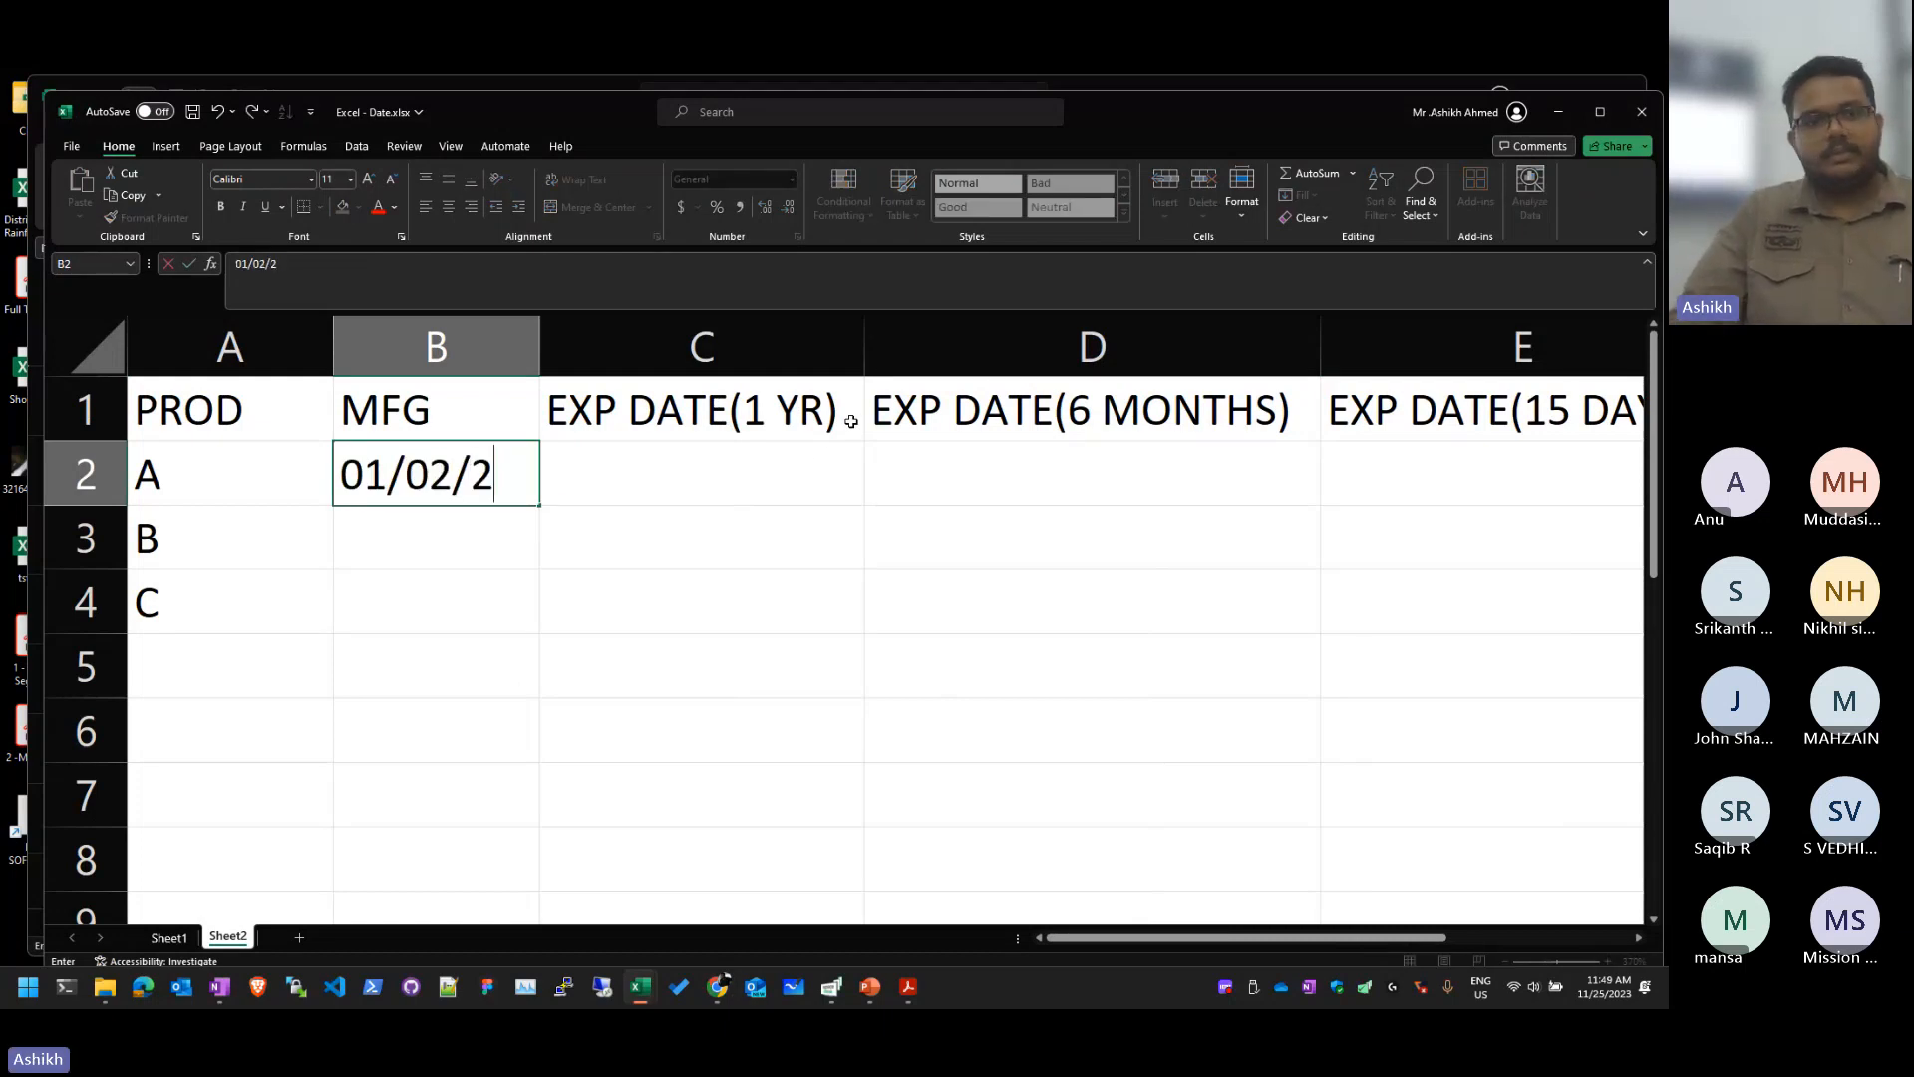
pyautogui.press('Return')
# Step: Copy the manufacturing date from cell B2 into cells B3:B4
pyautogui.press('Up')
pyautogui.hotkey('ctrl', 'c')
pyautogui.press('Down')
pyautogui.press('Down')
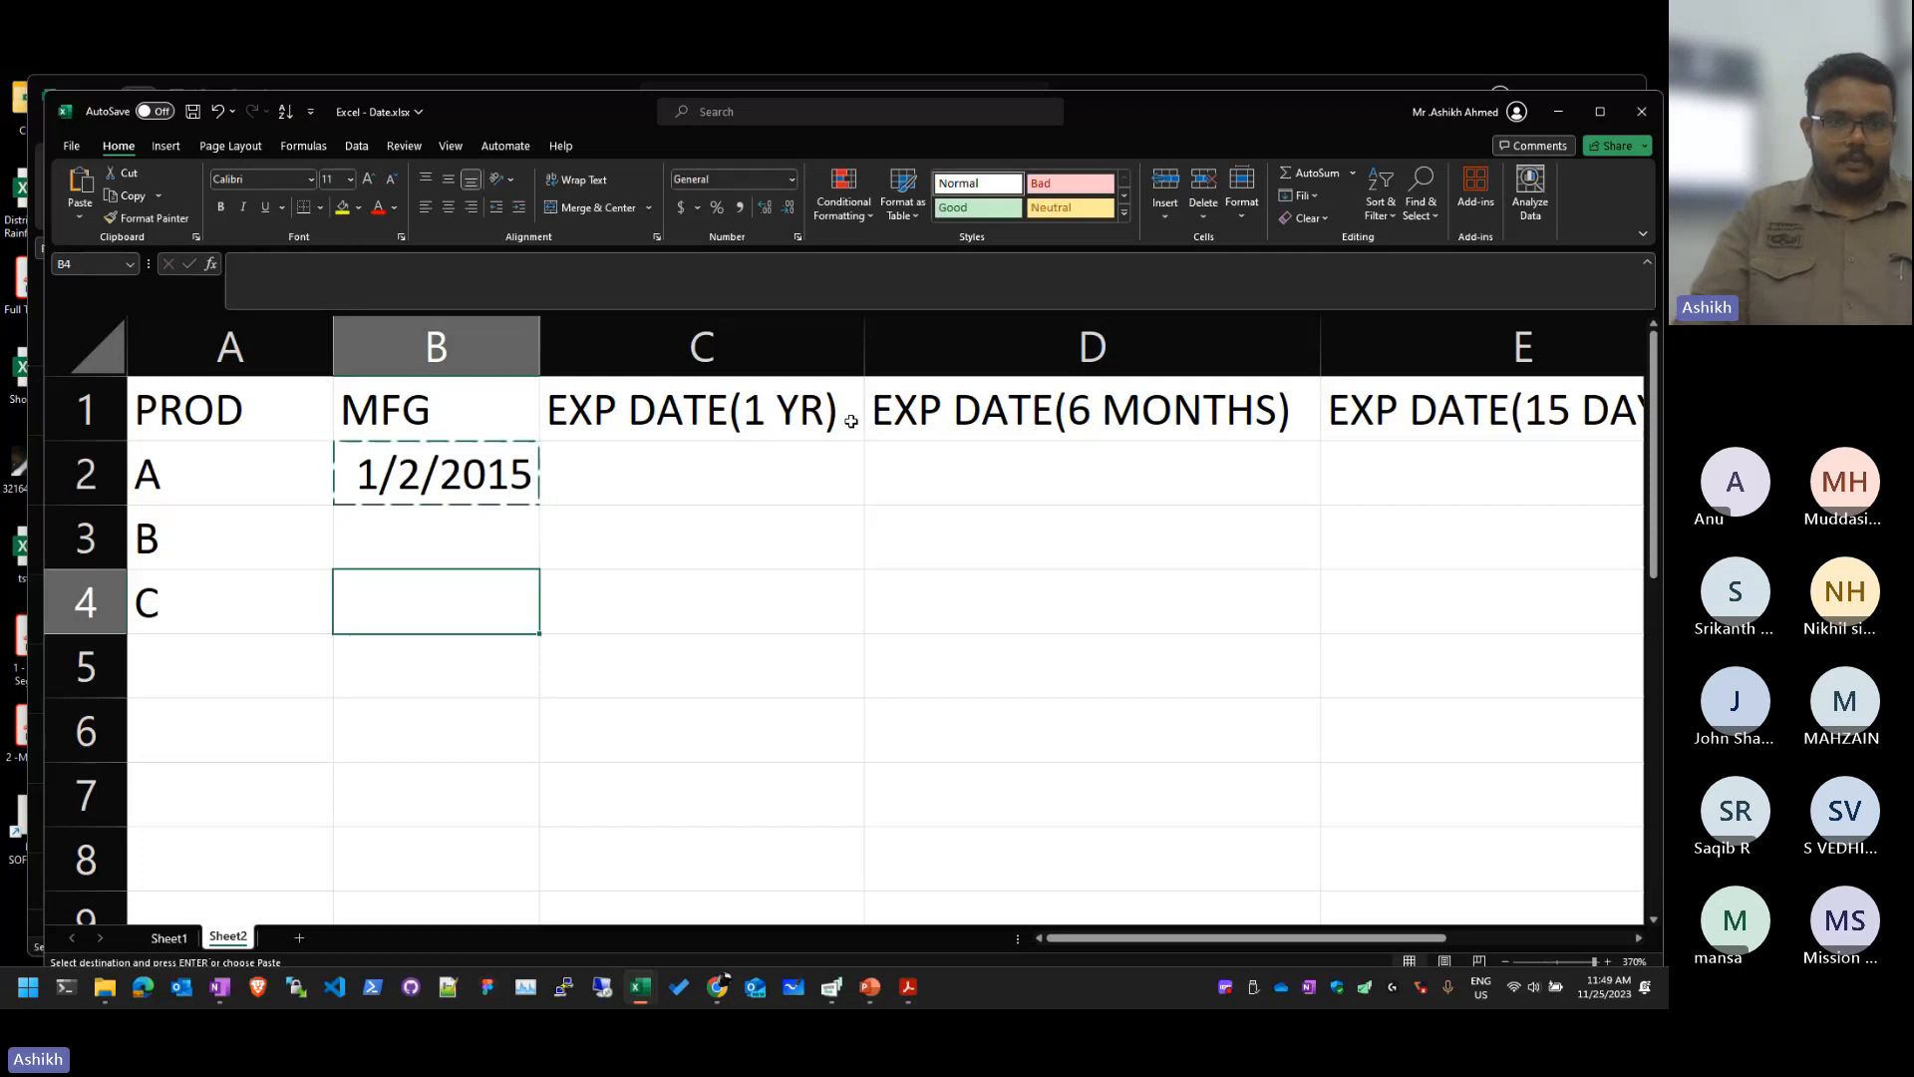
pyautogui.hotkey('shift', 'Up')
pyautogui.press('Return')
# Step: Change the manufacturing date of product B in cell B3 to 1/4/2015
pyautogui.press('Right')
pyautogui.press('Left')
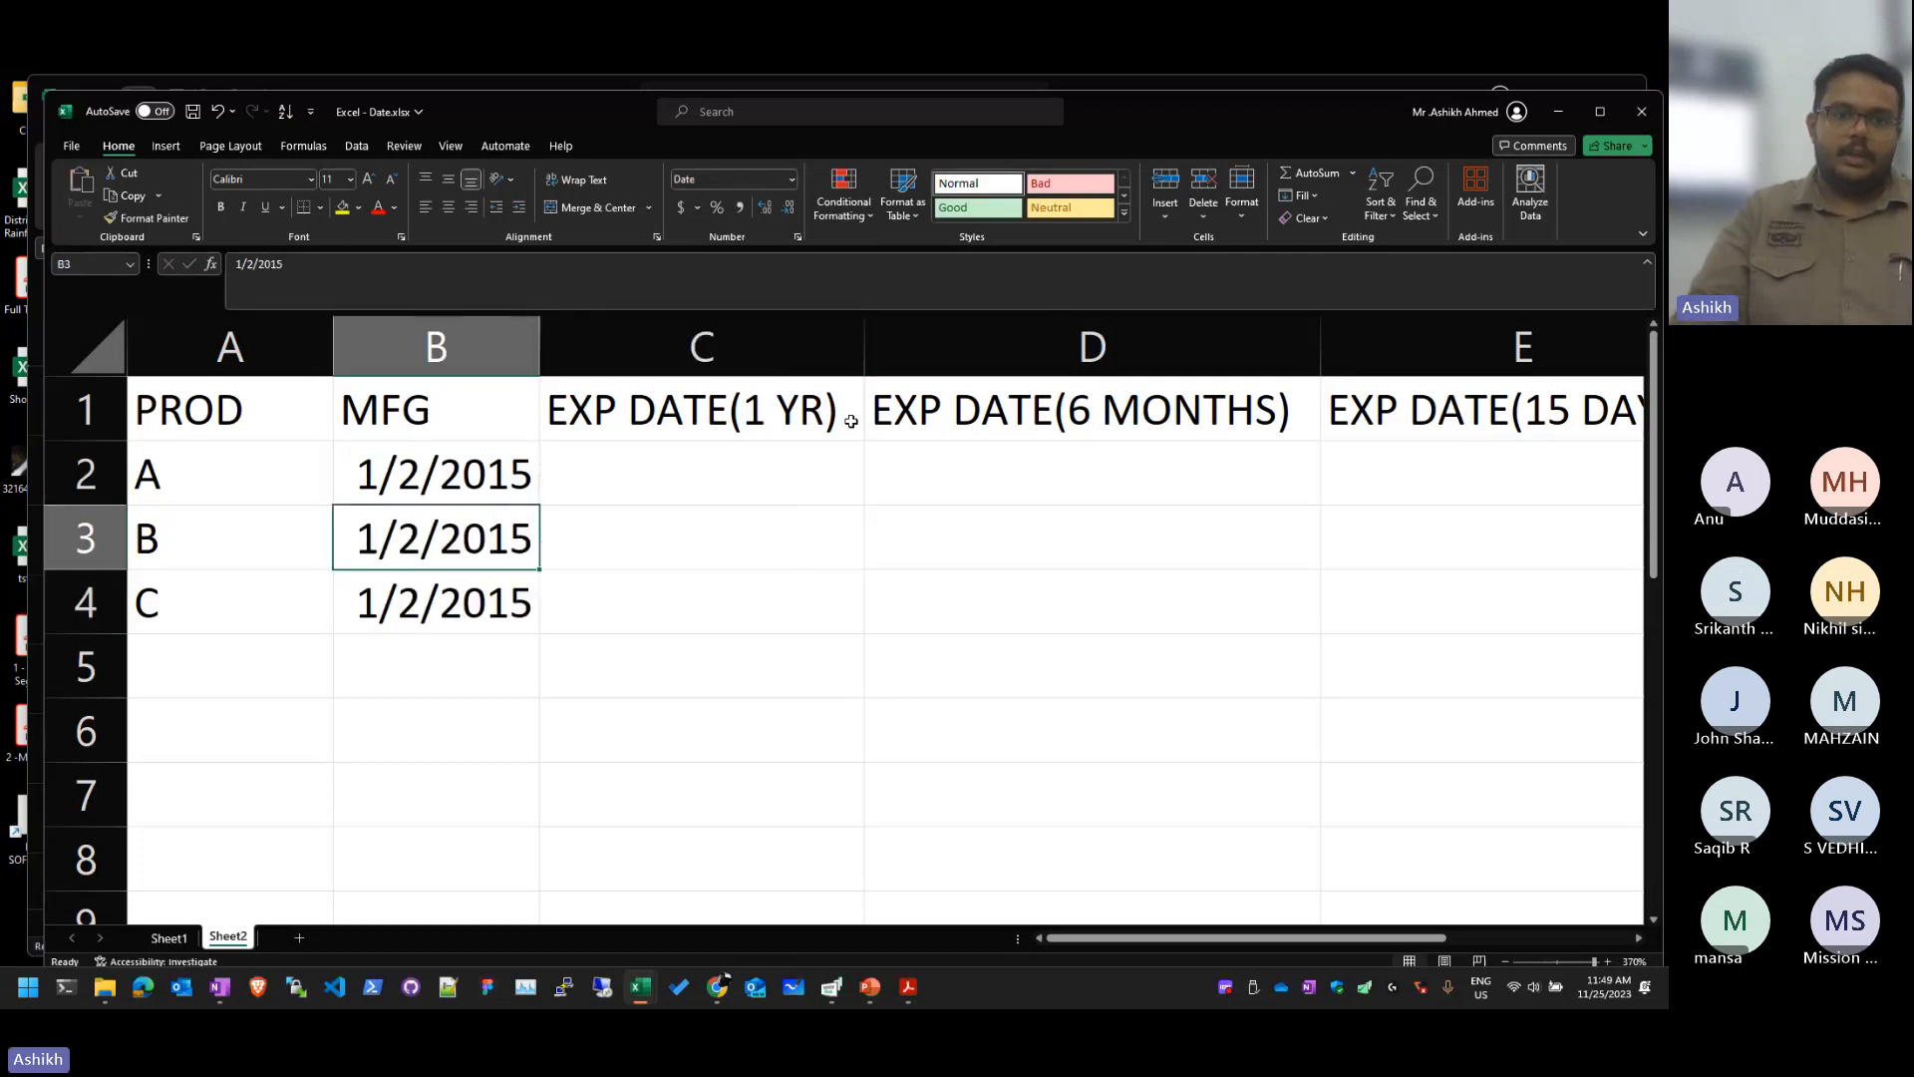
pyautogui.press('F2')
pyautogui.press('Left')
pyautogui.press('Left')
pyautogui.press('Left')
pyautogui.press('Left')
pyautogui.press('Left')
pyautogui.press('BackSpace')
pyautogui.write('55')
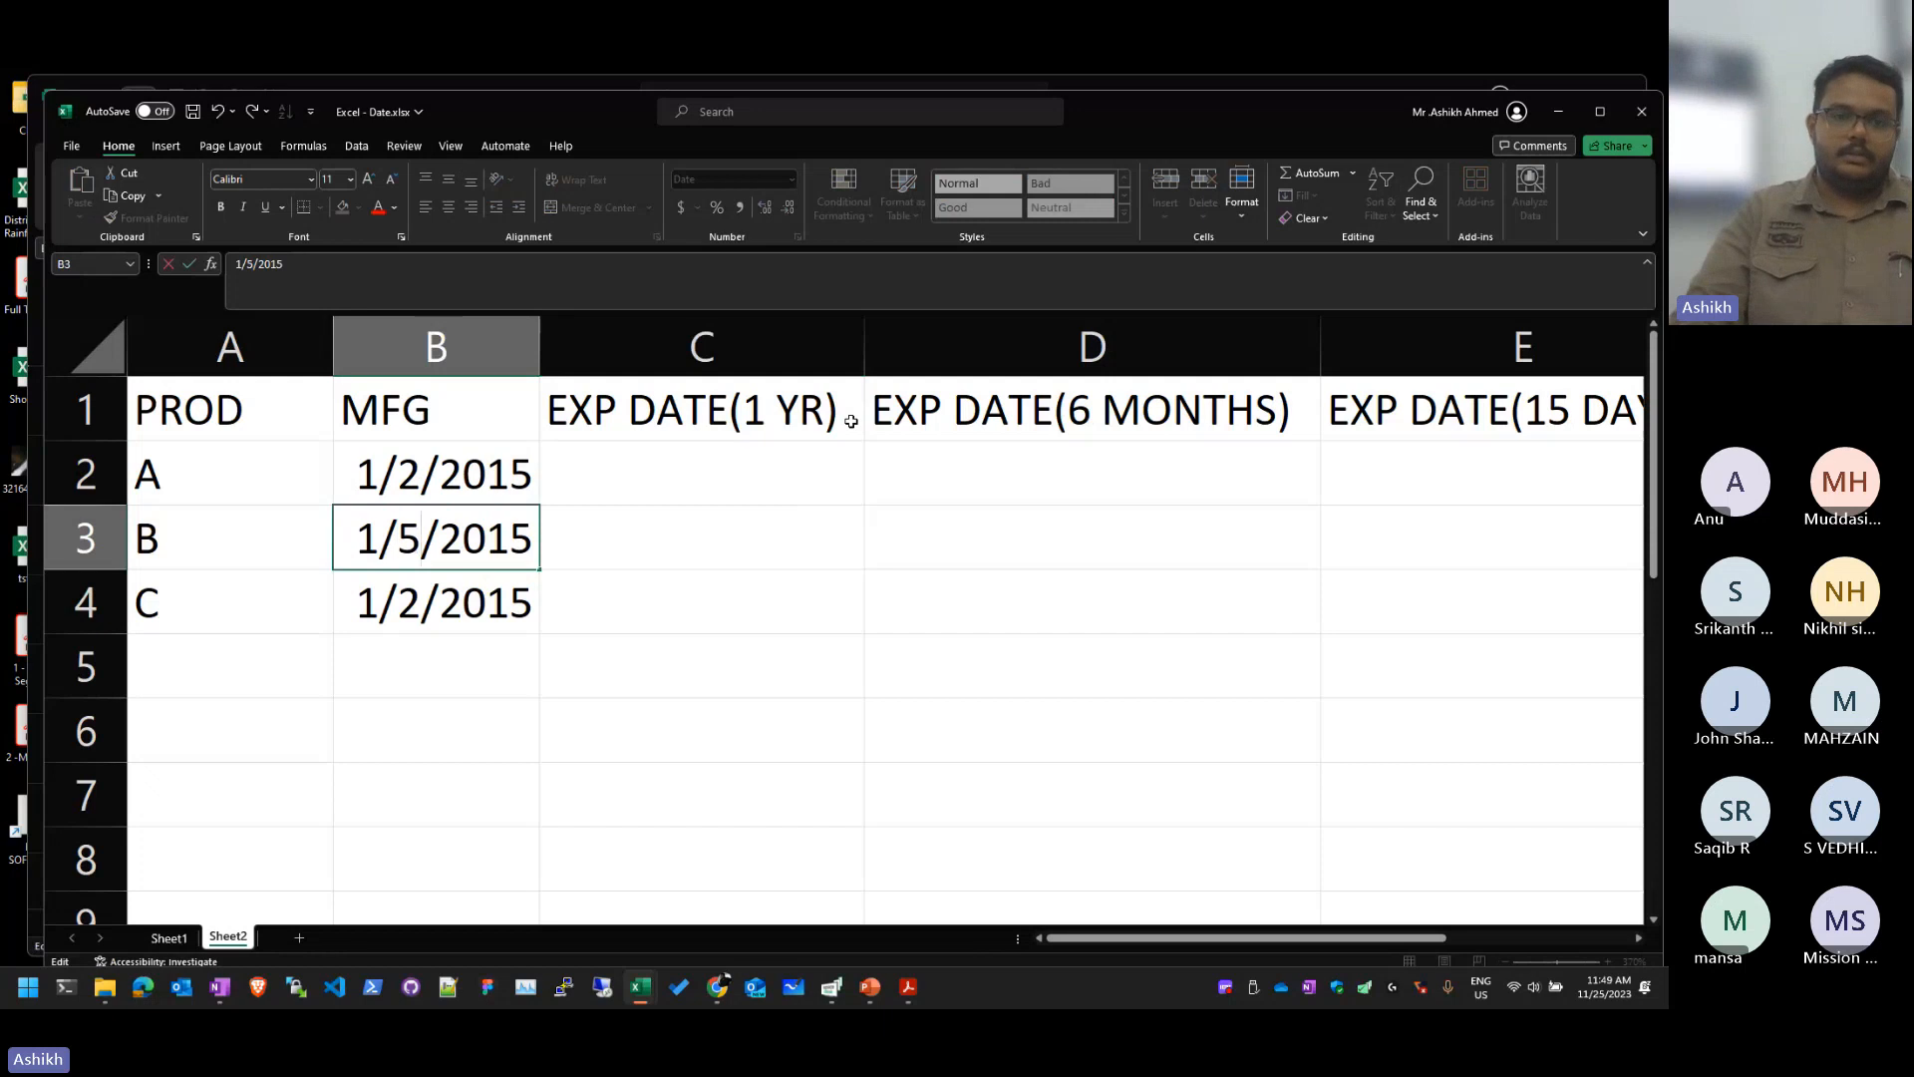
pyautogui.press('BackSpace')
pyautogui.press('BackSpace')
pyautogui.write('4')
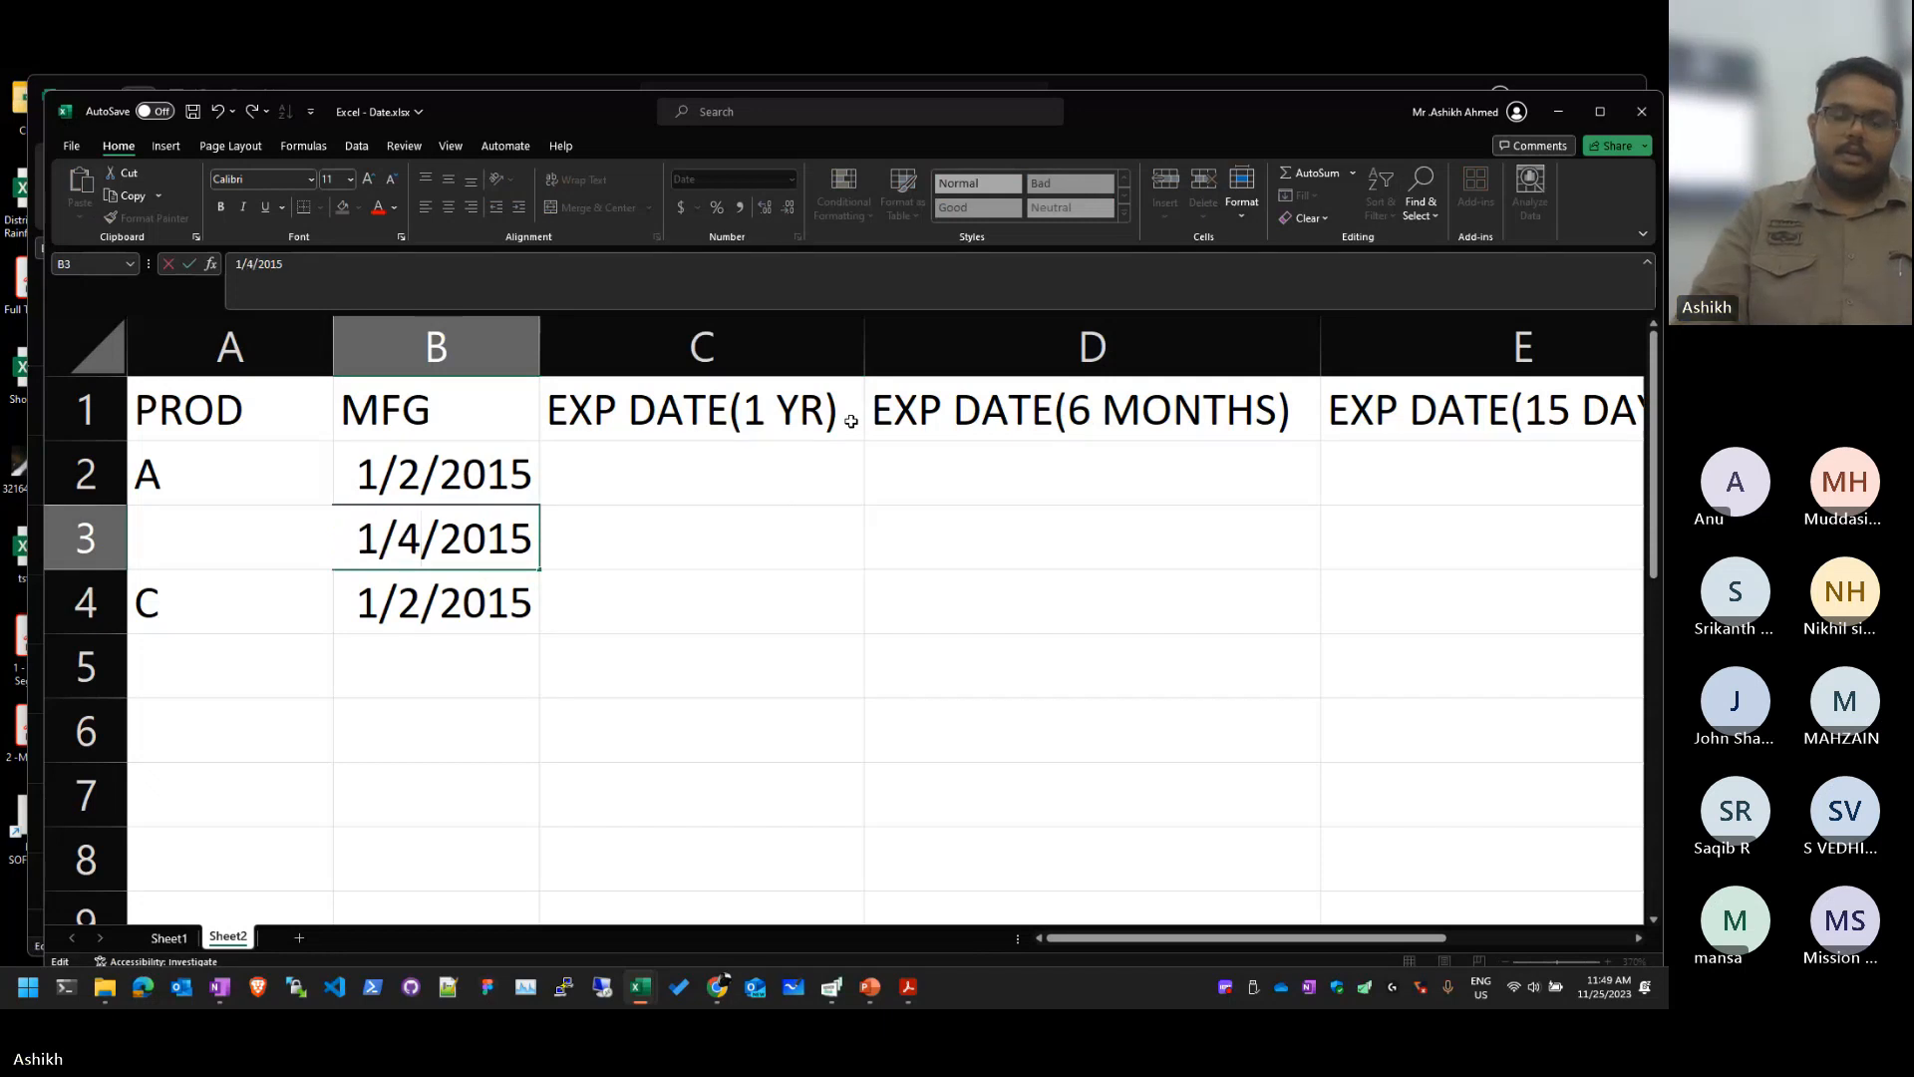
pyautogui.press('Return')
pyautogui.write('4')
pyautogui.press('Left')
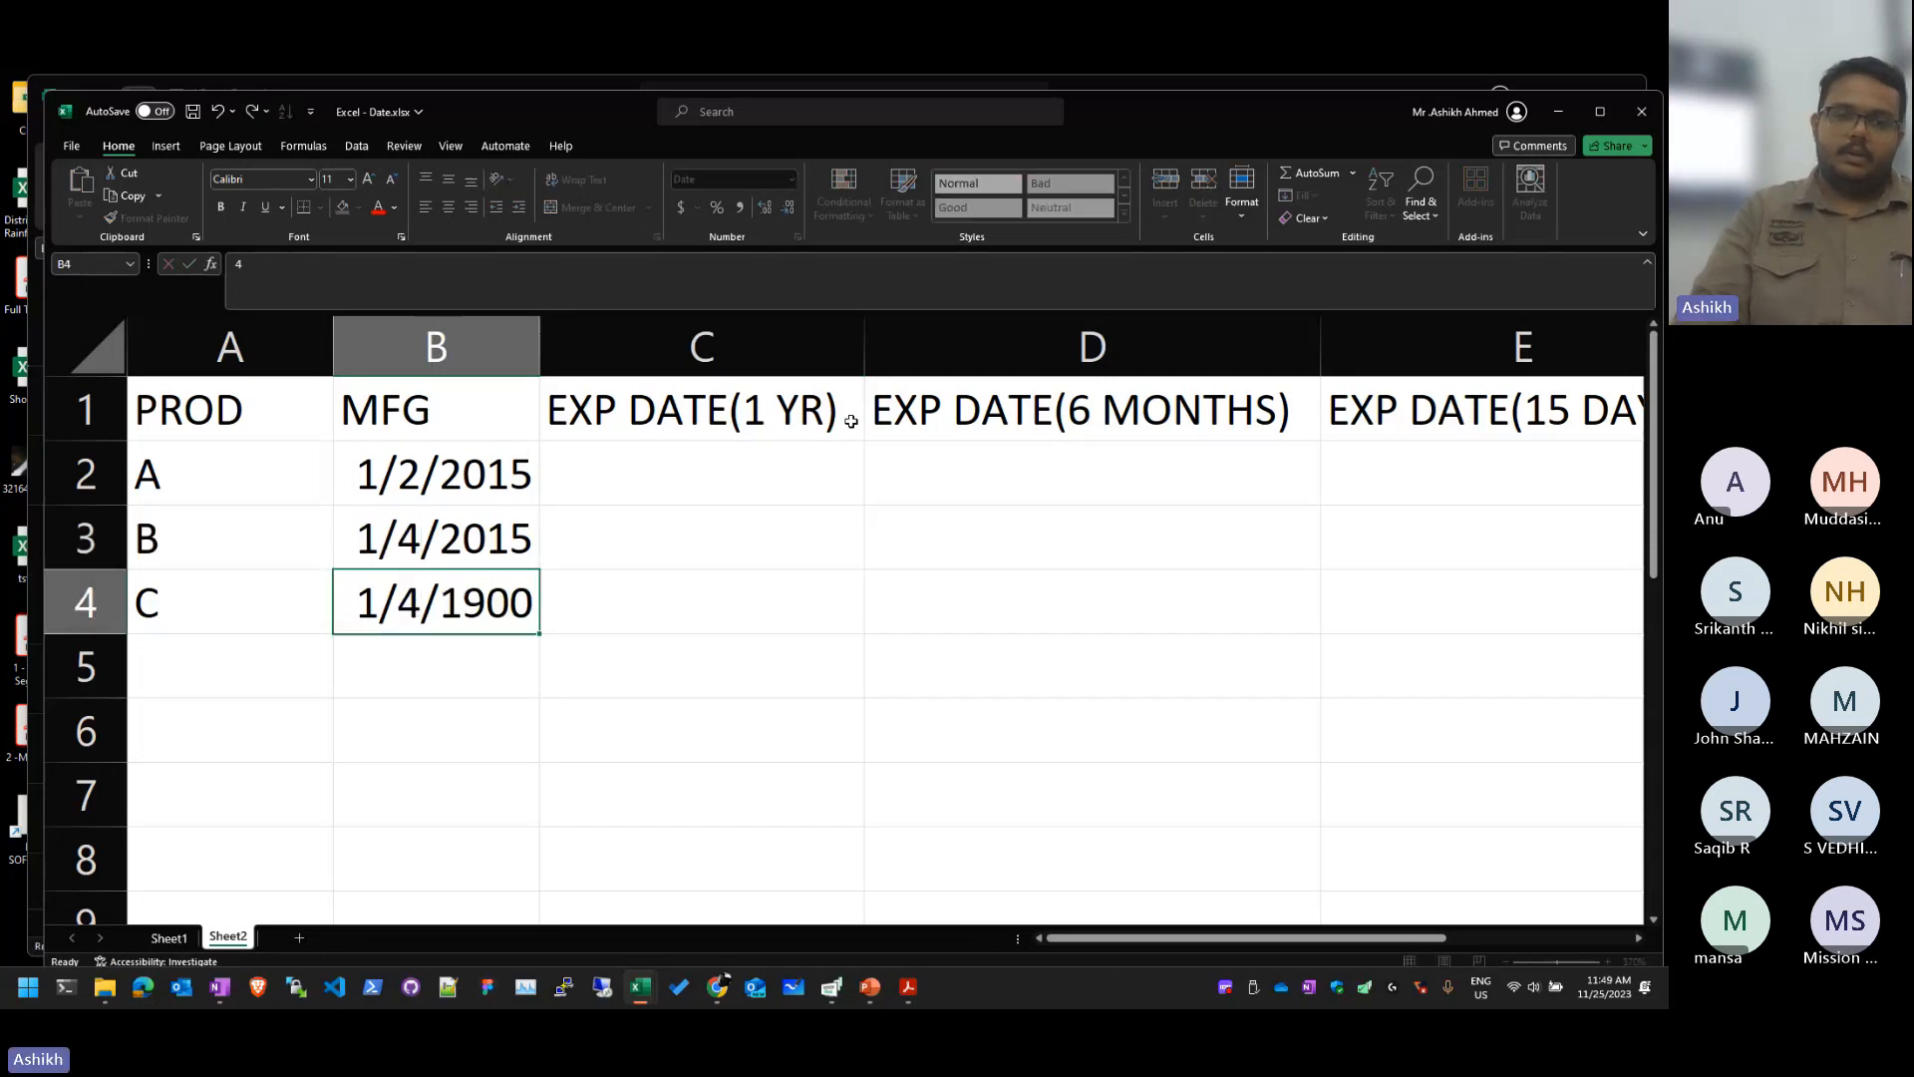
pyautogui.press('Right')
pyautogui.hotkey('ctrl', 'z')
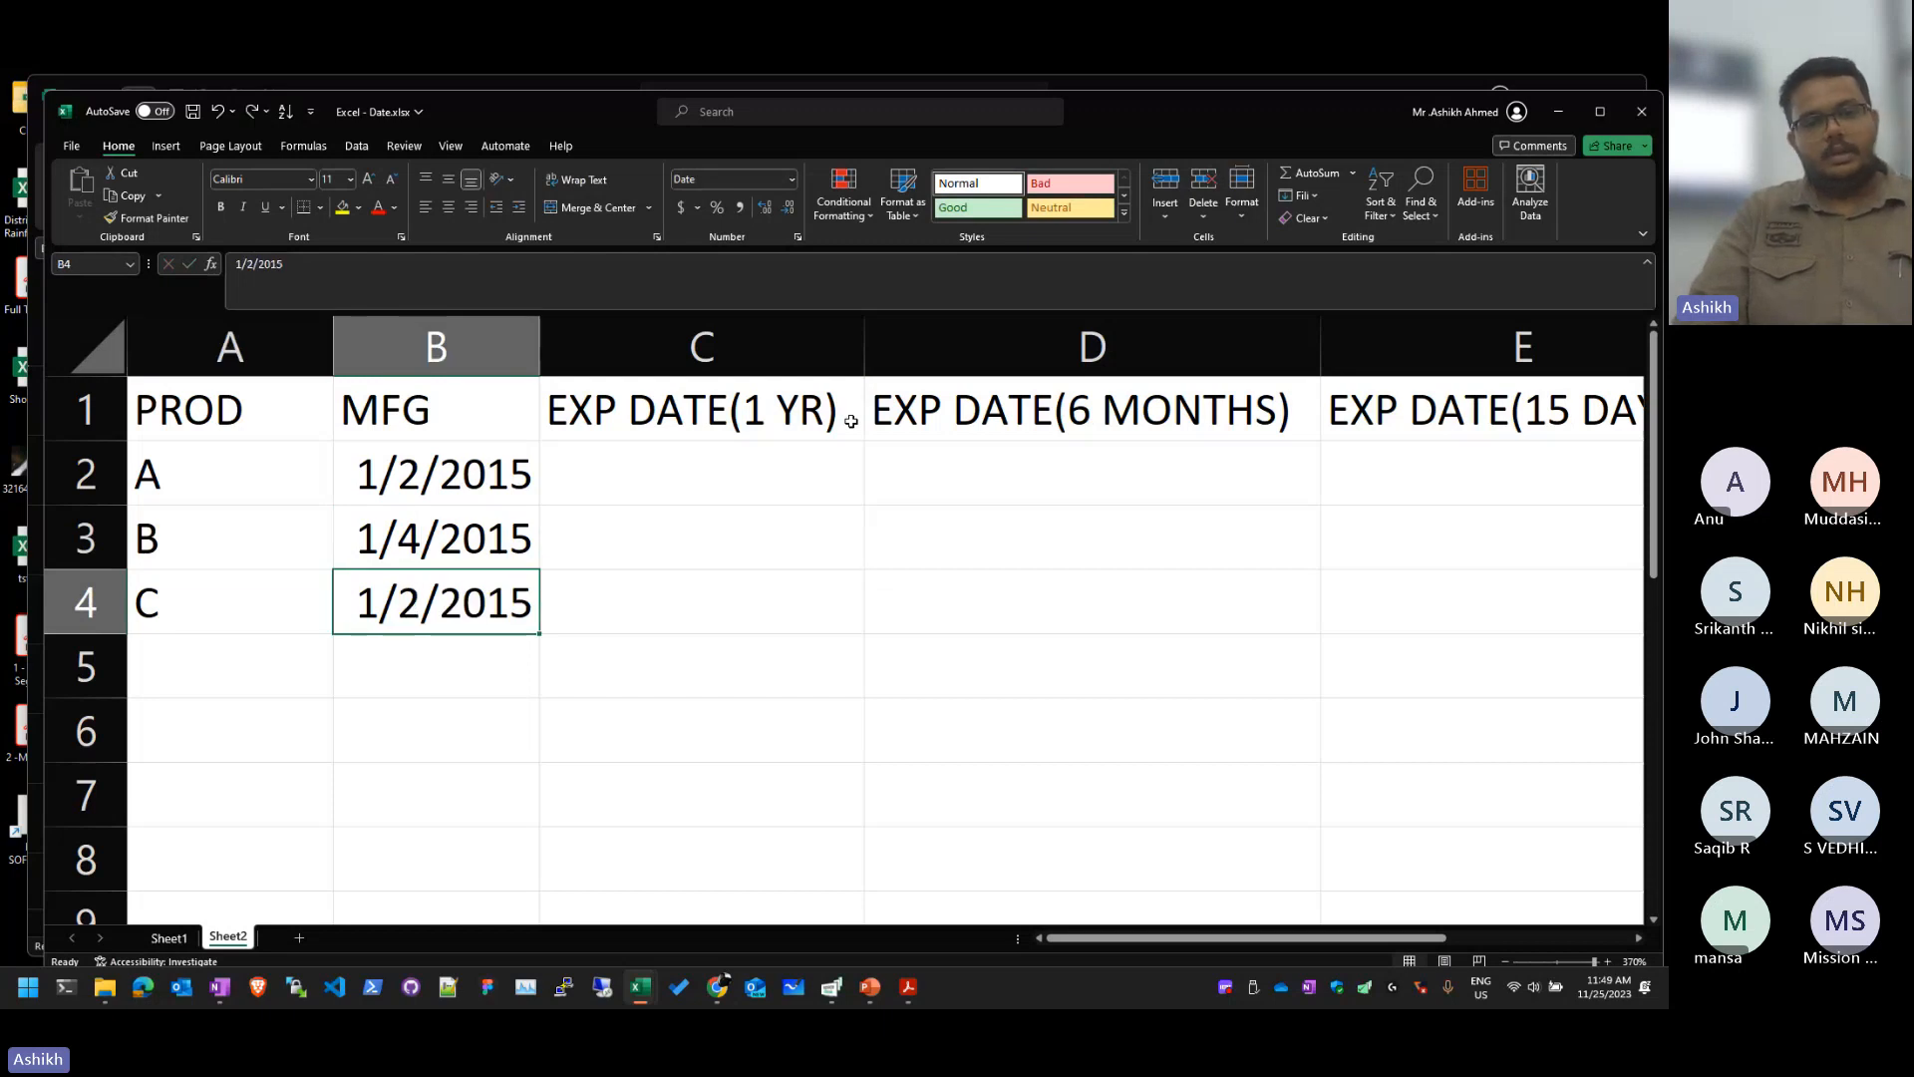
# Step: Change the manufacturing date of product C in cell B4 to 4/2/2015
pyautogui.press('Left')
pyautogui.press('Right')
pyautogui.press('F2')
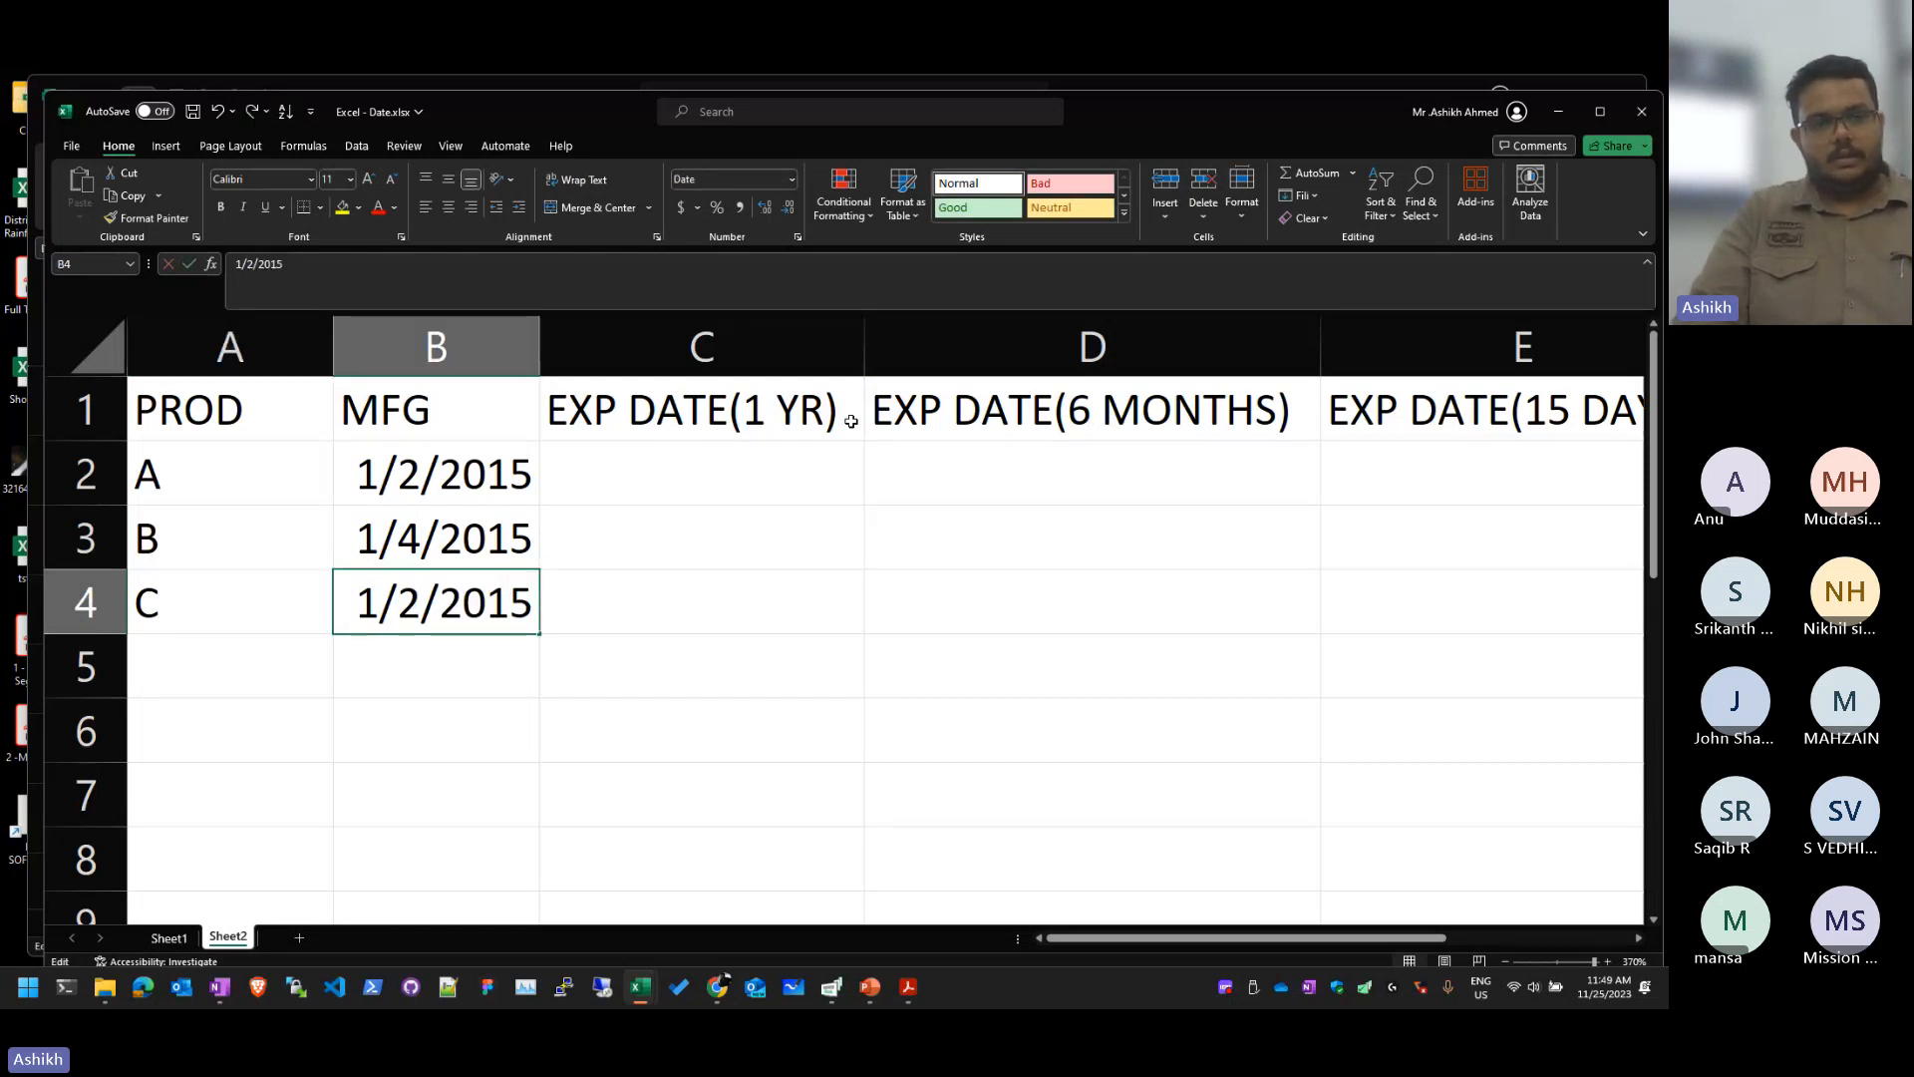
pyautogui.press('Home')
pyautogui.press('Delete')
pyautogui.write('4')
pyautogui.press('Up')
# Step: Change the manufacturing date of product B in cell B3 to 5/4/2015, then select cell C2
pyautogui.press('F2')
pyautogui.press('Home')
pyautogui.press('Delete')
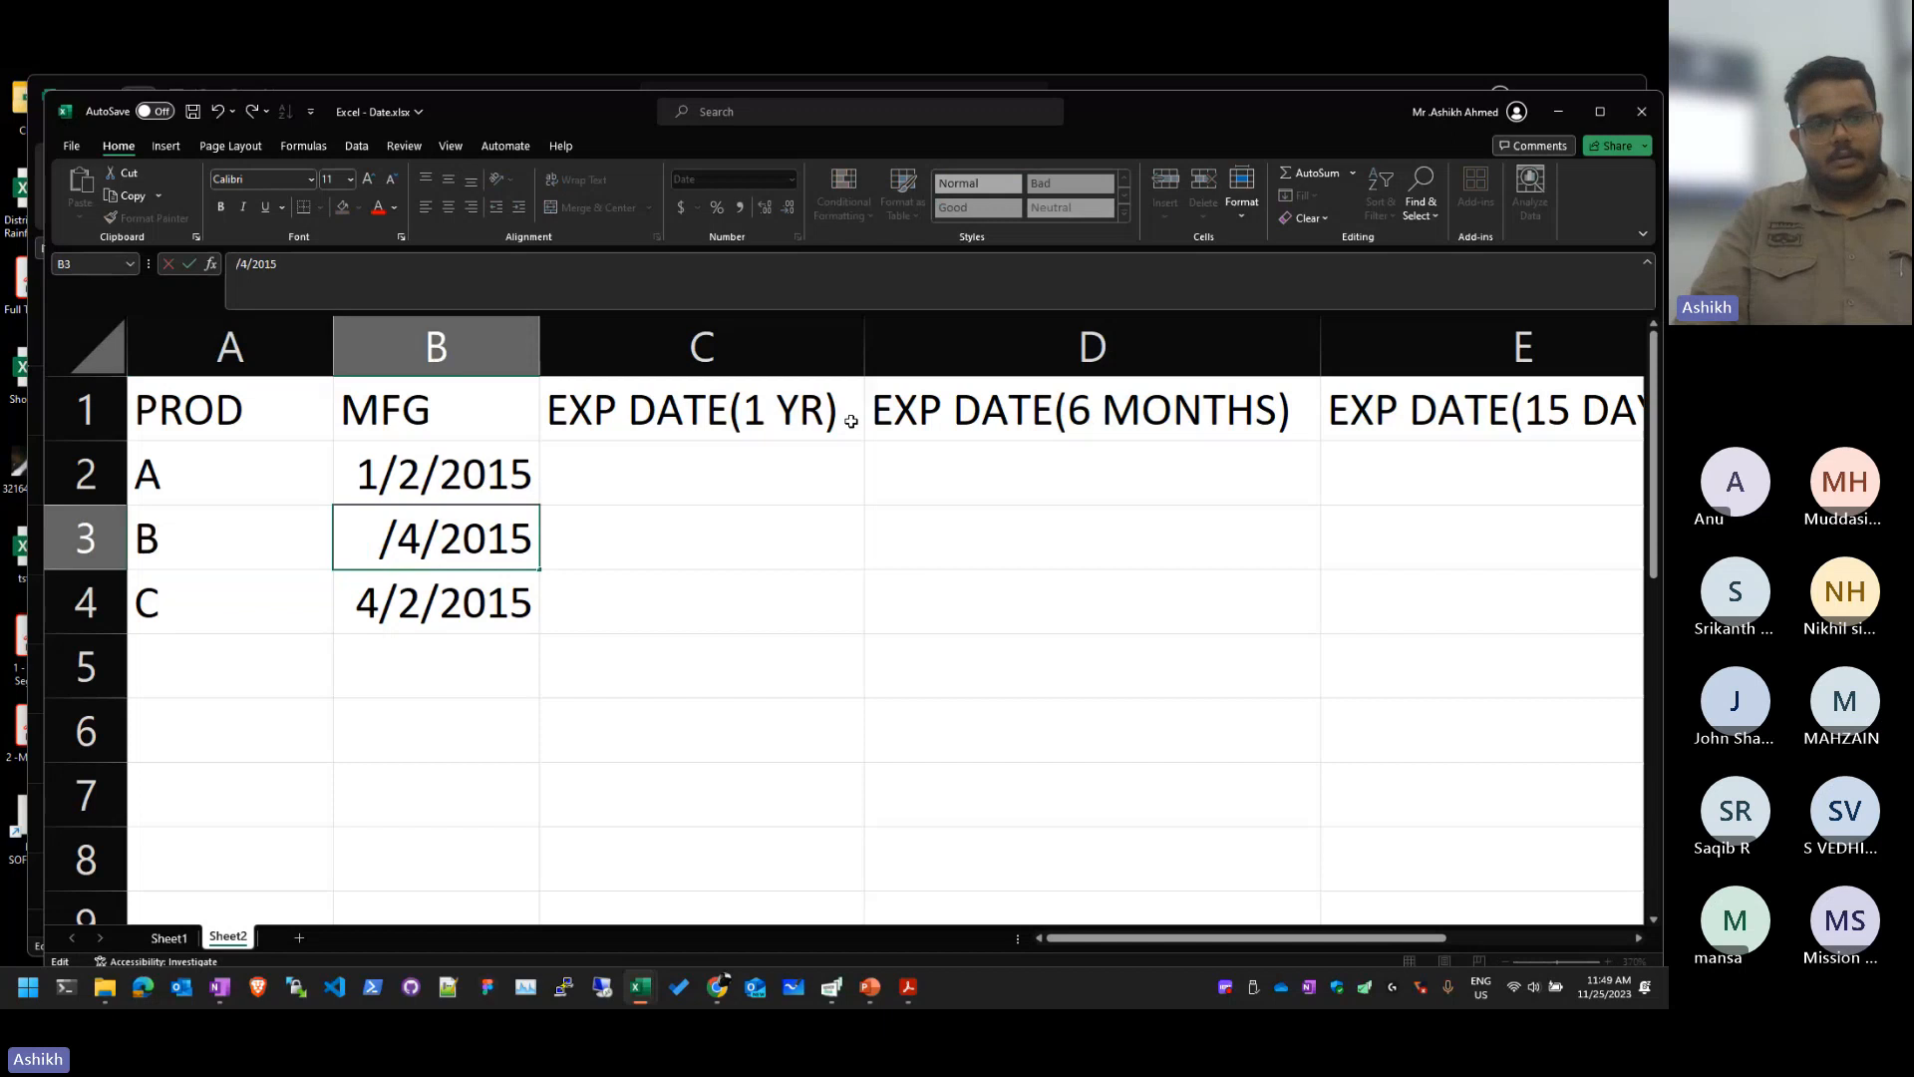
pyautogui.write('5')
pyautogui.press('Return')
pyautogui.press('Up')
pyautogui.press('Up')
pyautogui.press('Right')
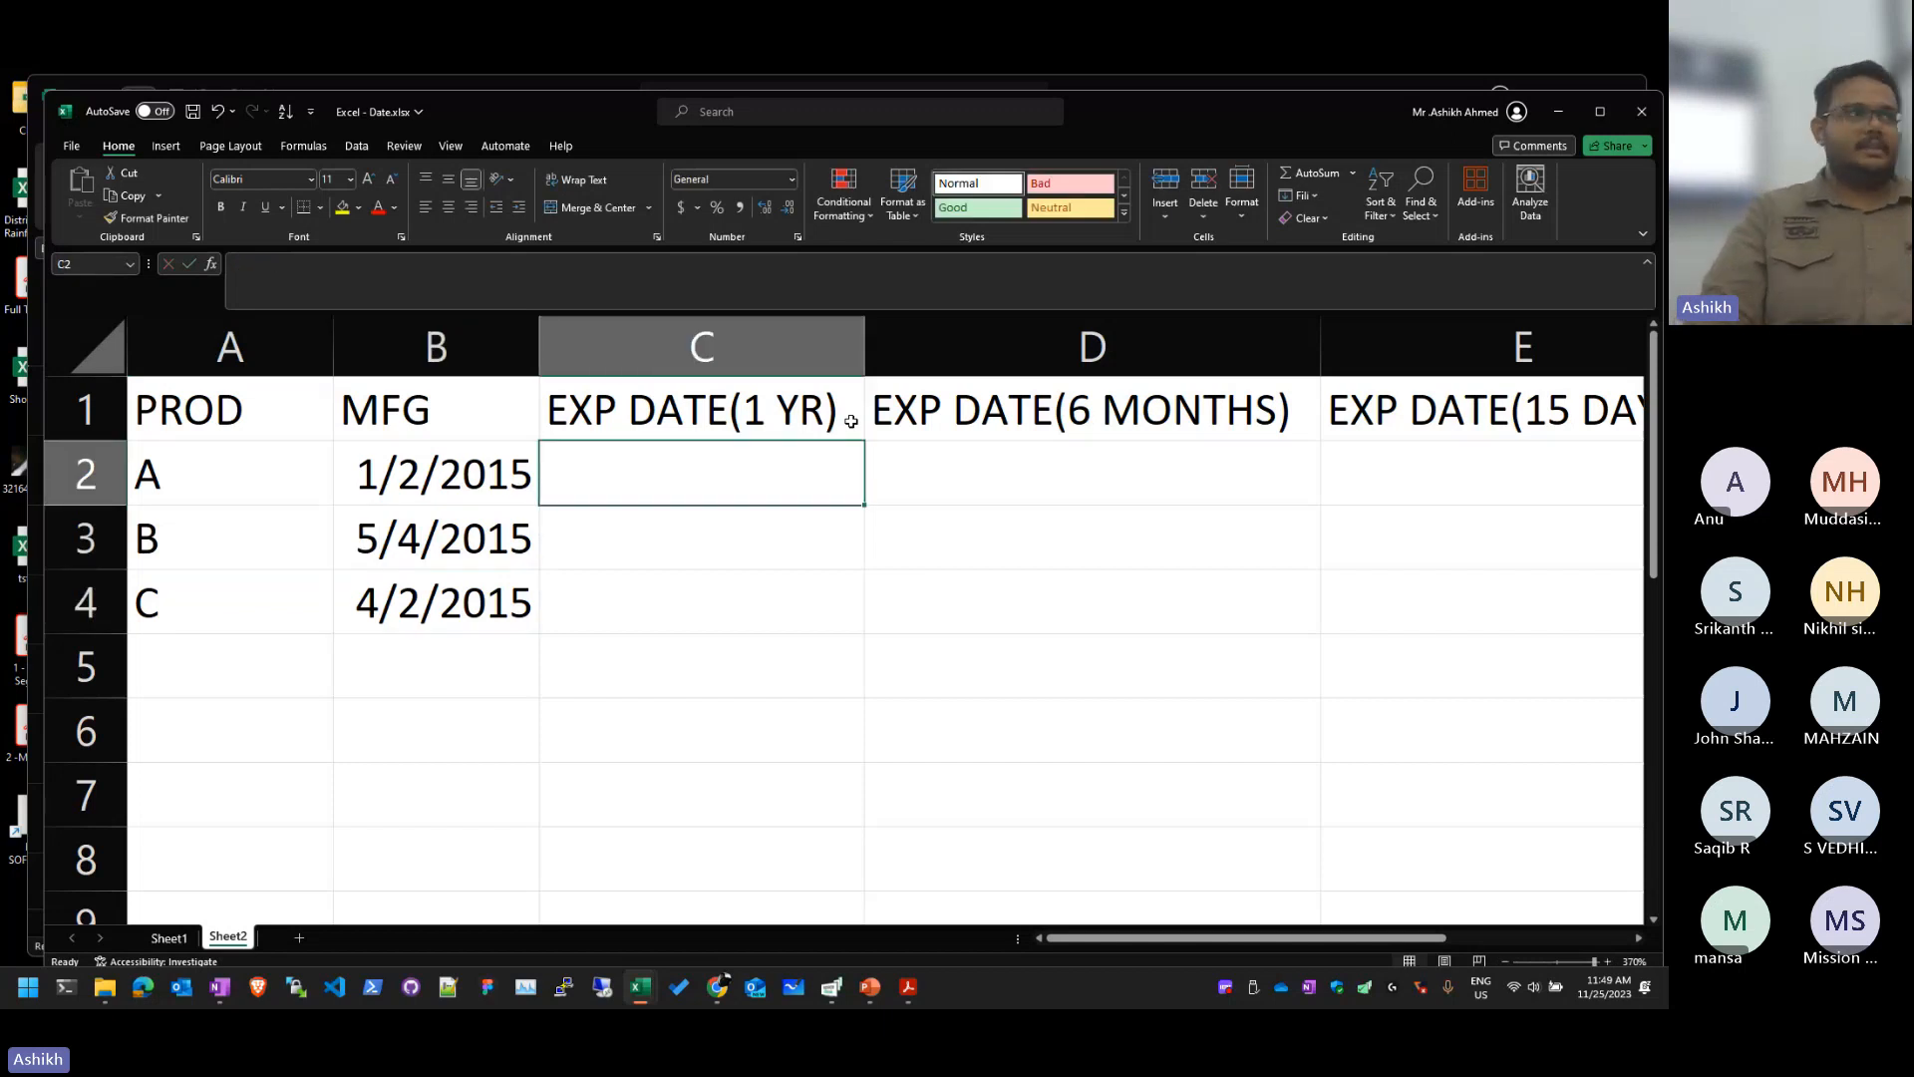
pyautogui.press('Left')
pyautogui.press('Left')
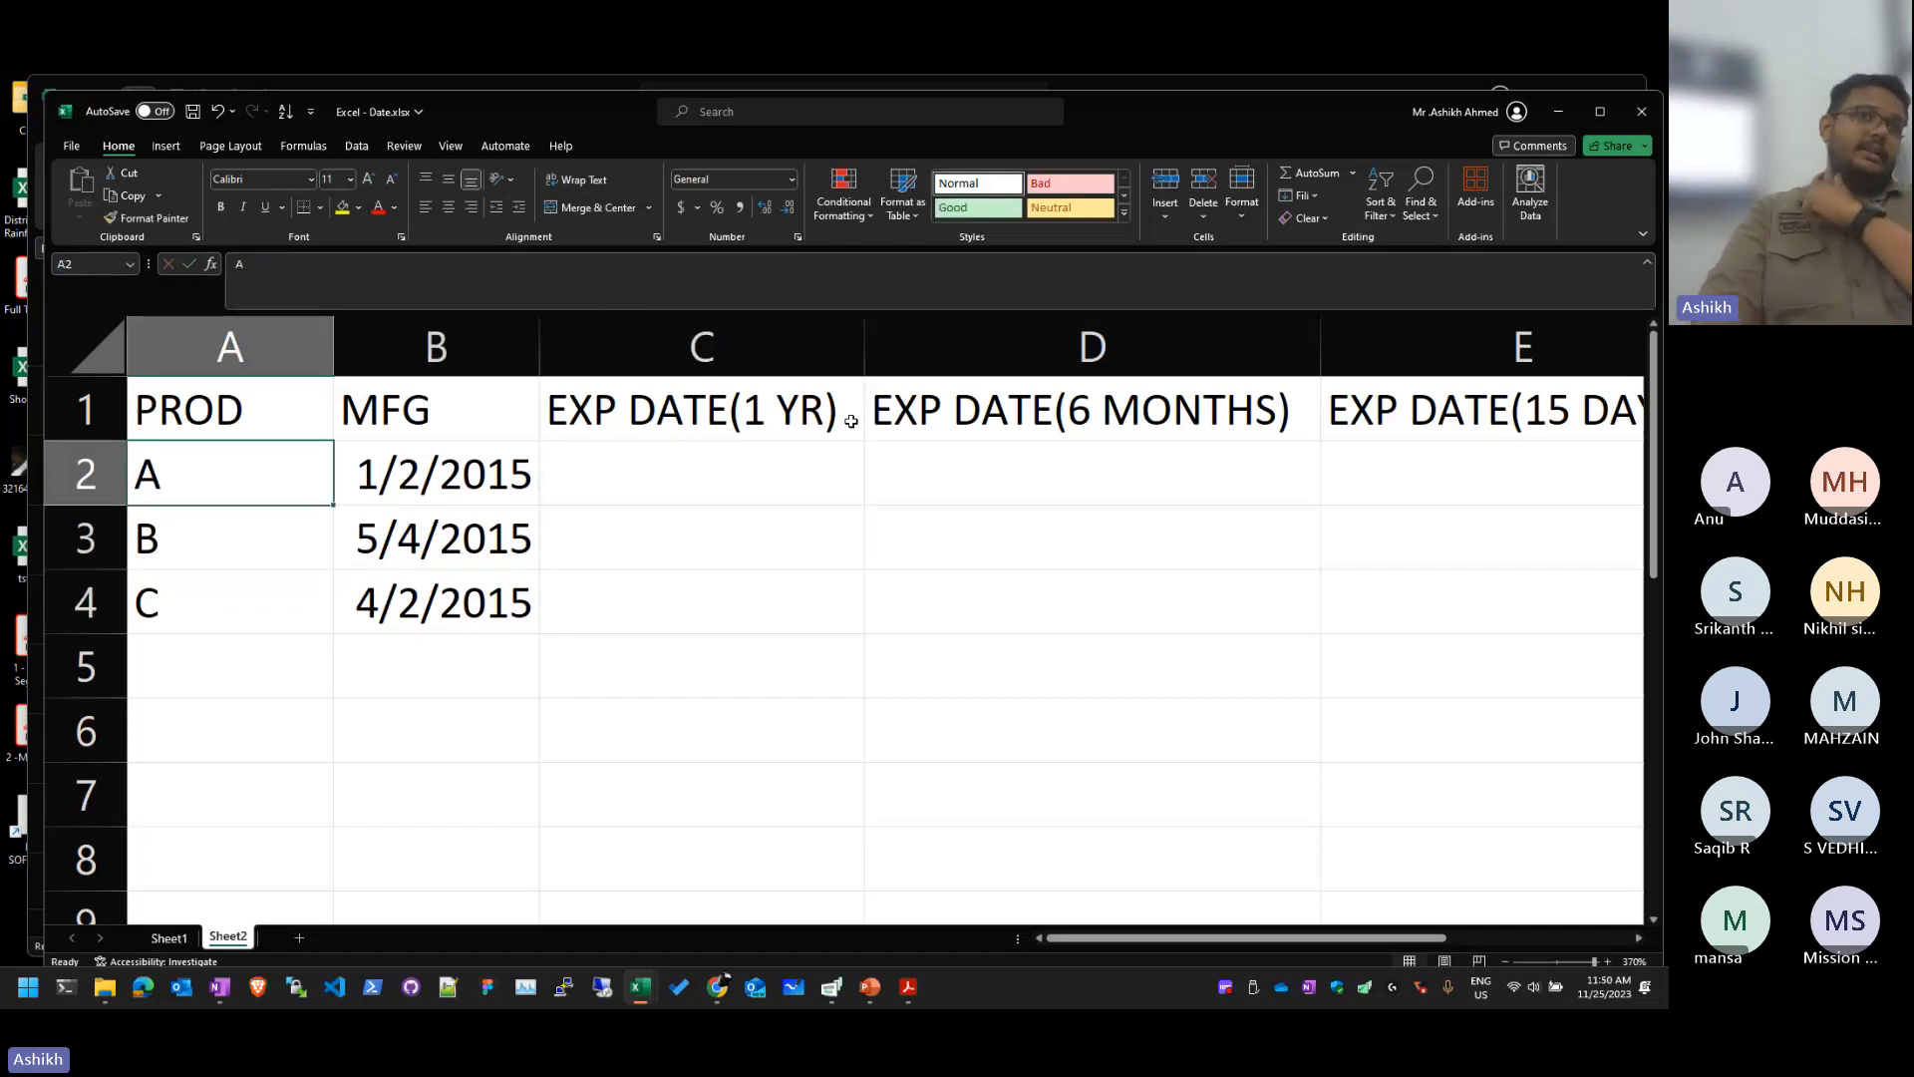
pyautogui.press('Right')
pyautogui.press('Right')
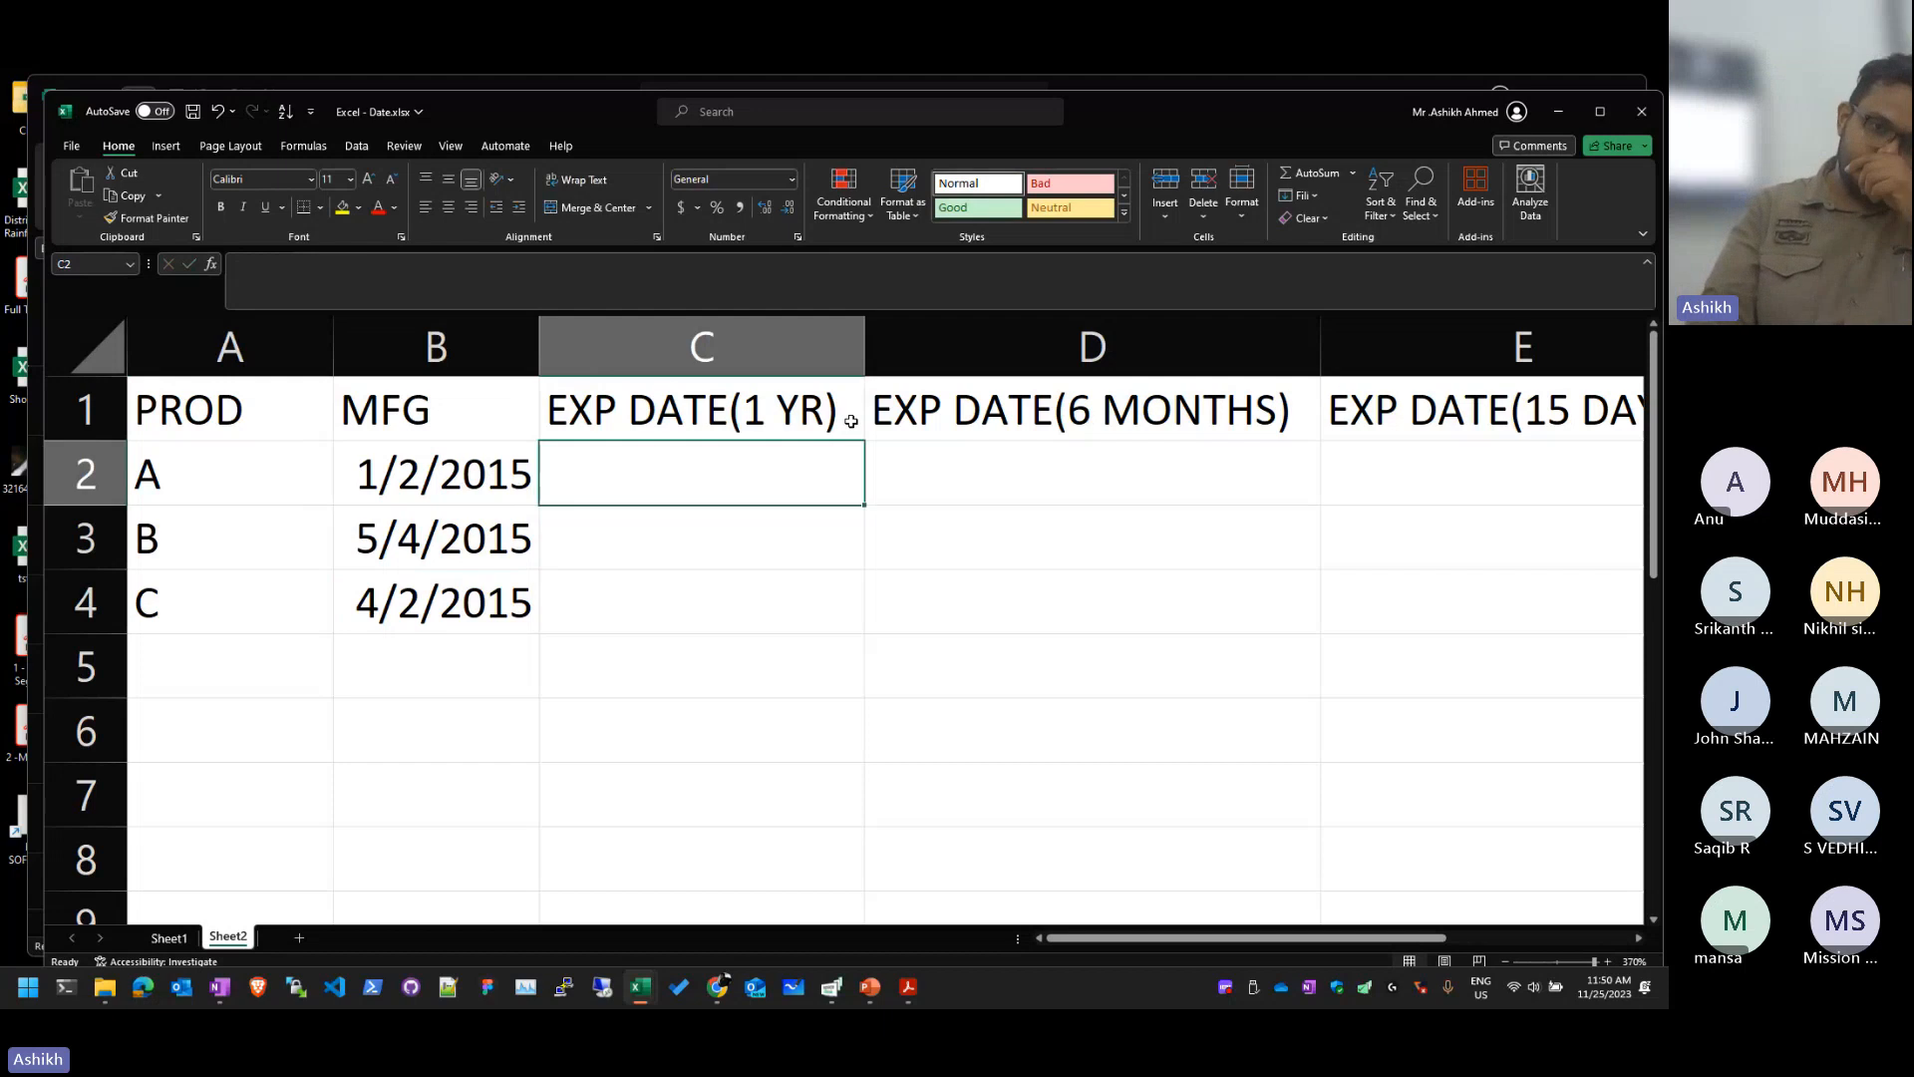
# Step: Enter the formula =DATE(2023,08,15) in cell C2 as a DATE function example
pyautogui.write('=DATE')
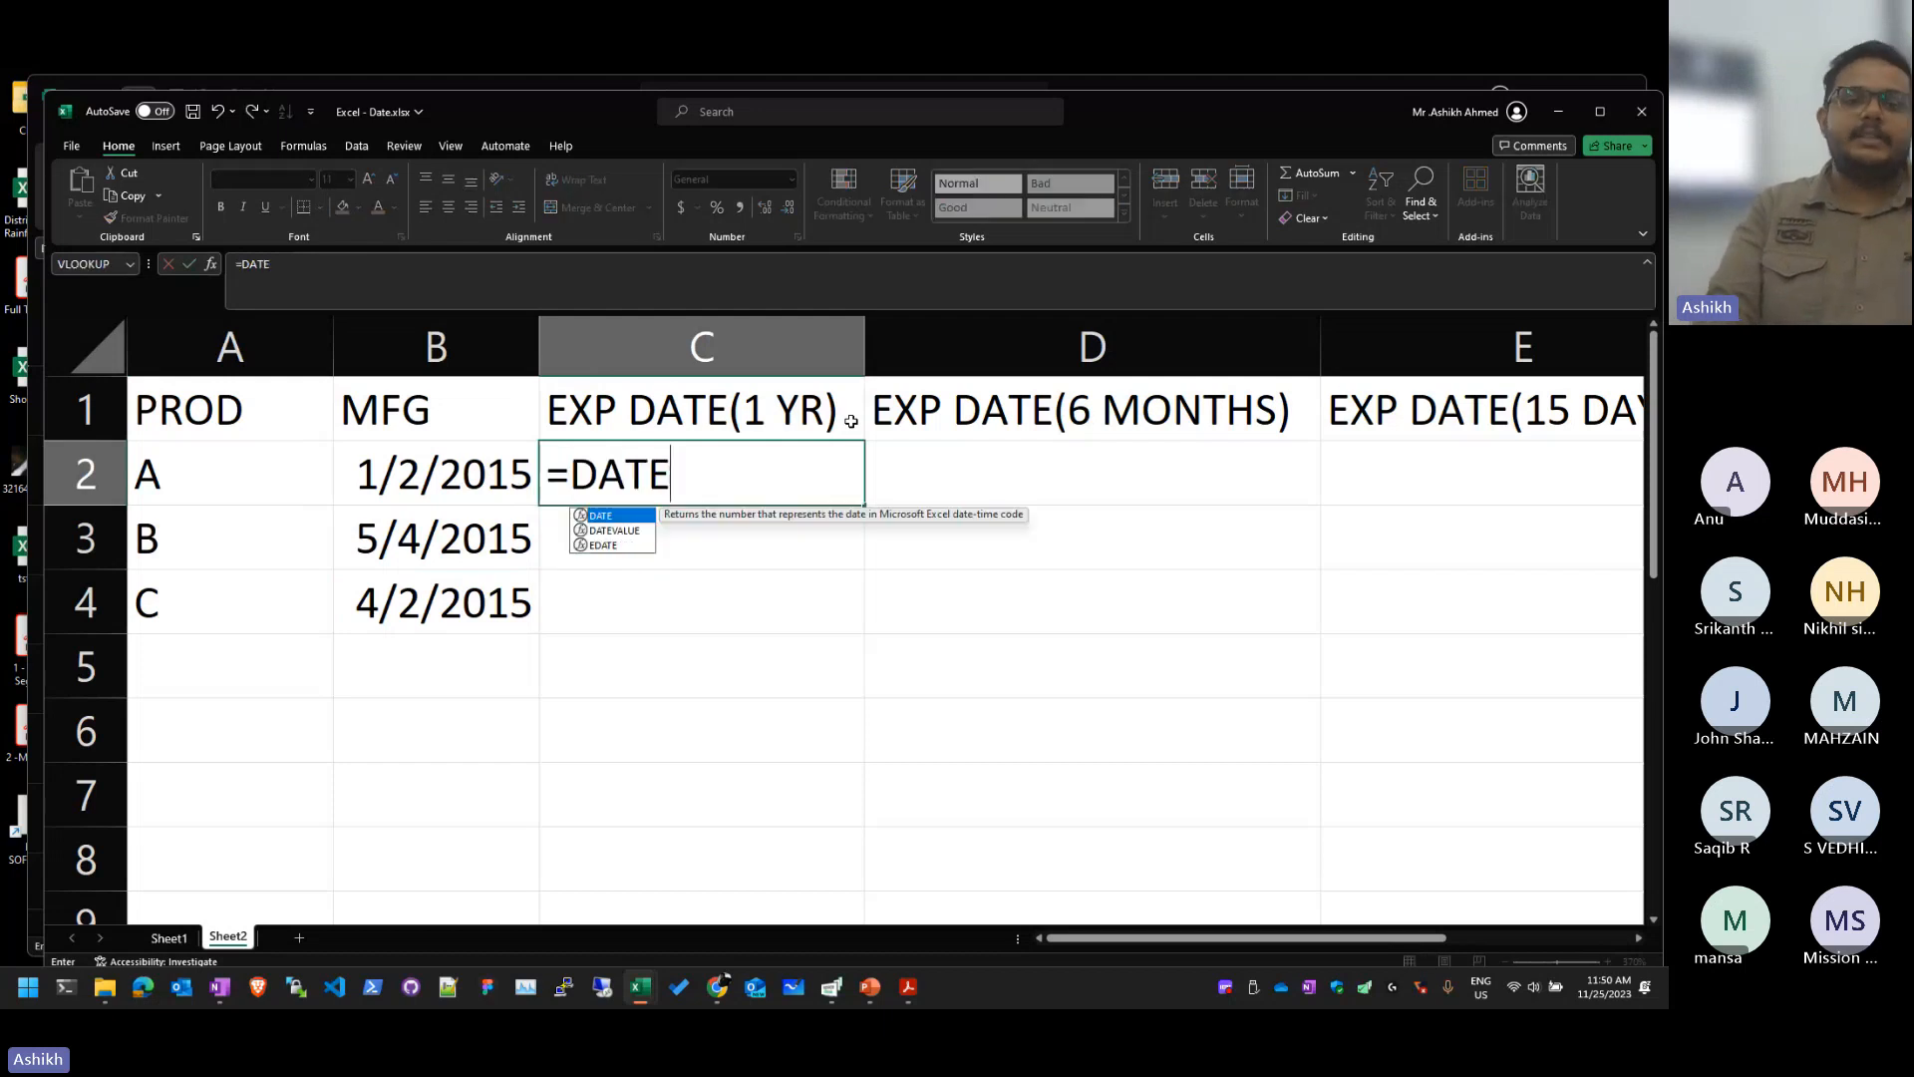
pyautogui.write('(')
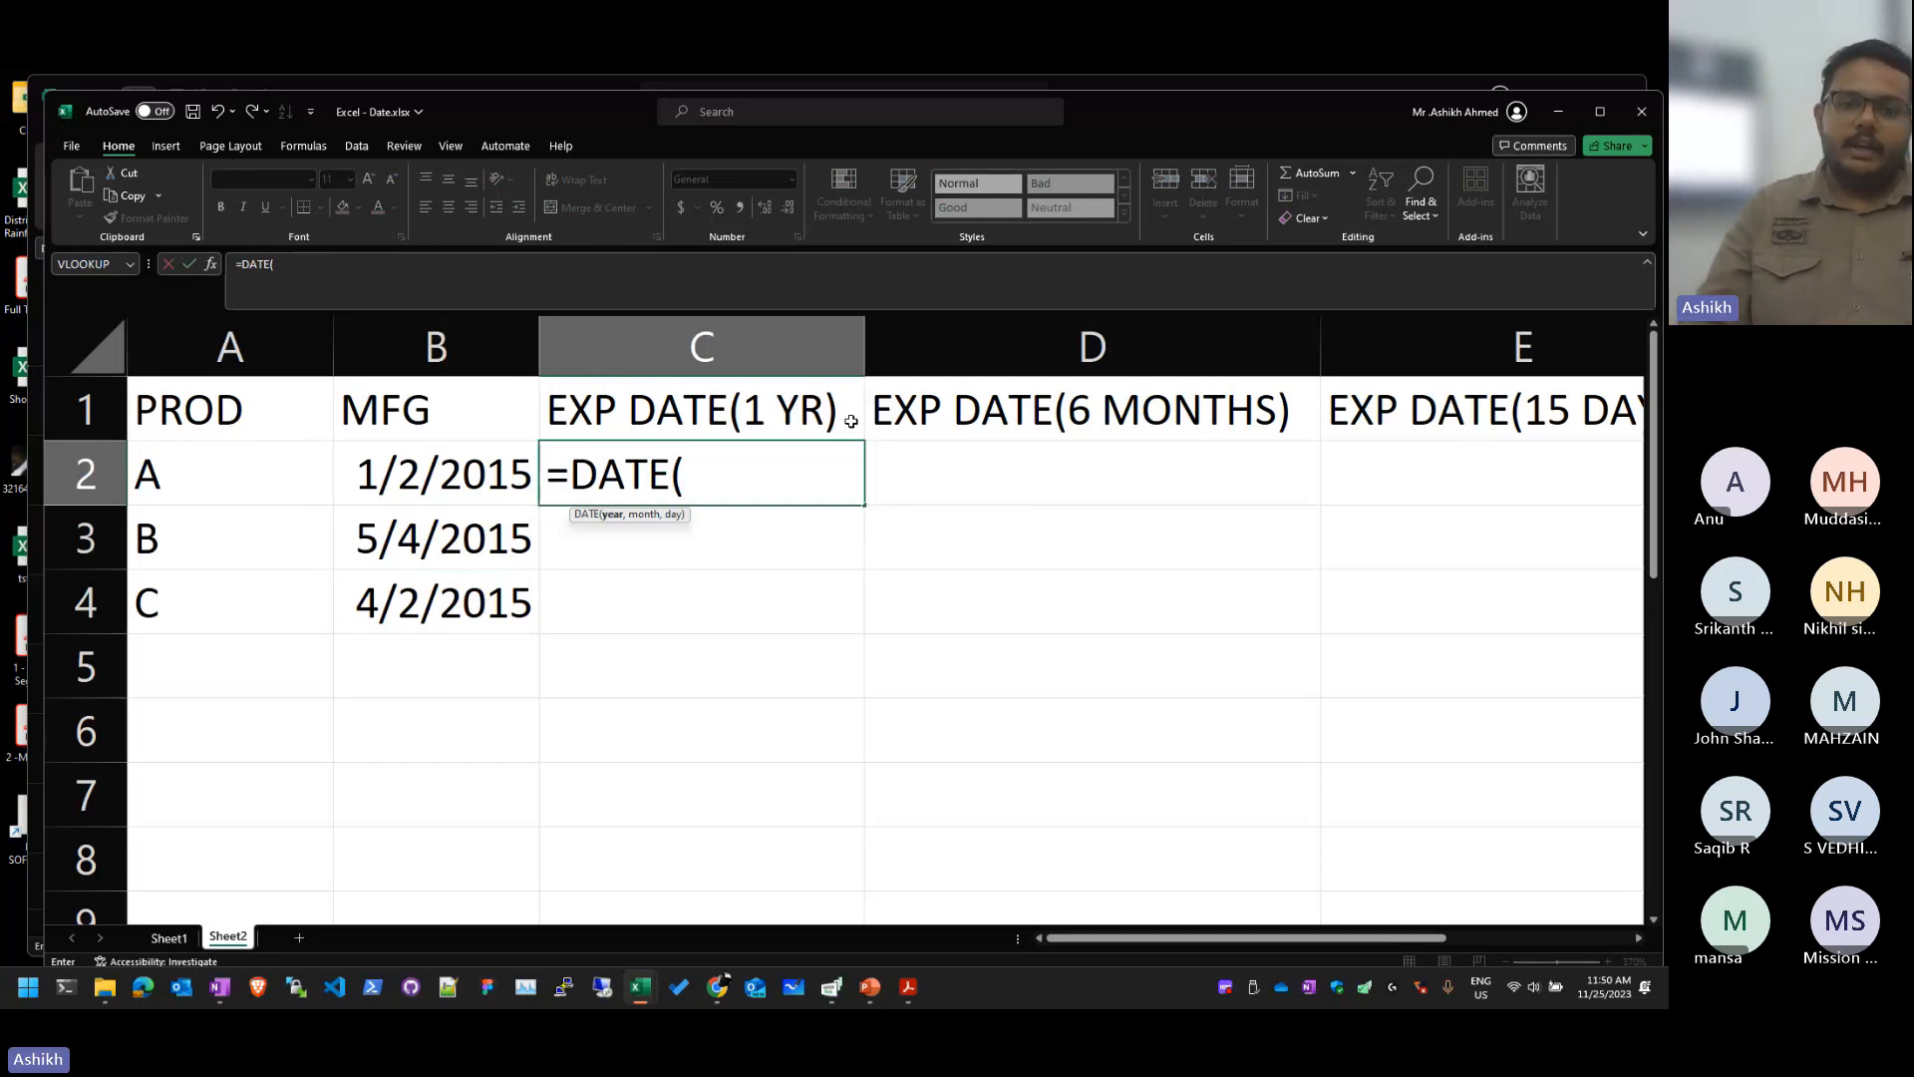
pyautogui.write('2023,')
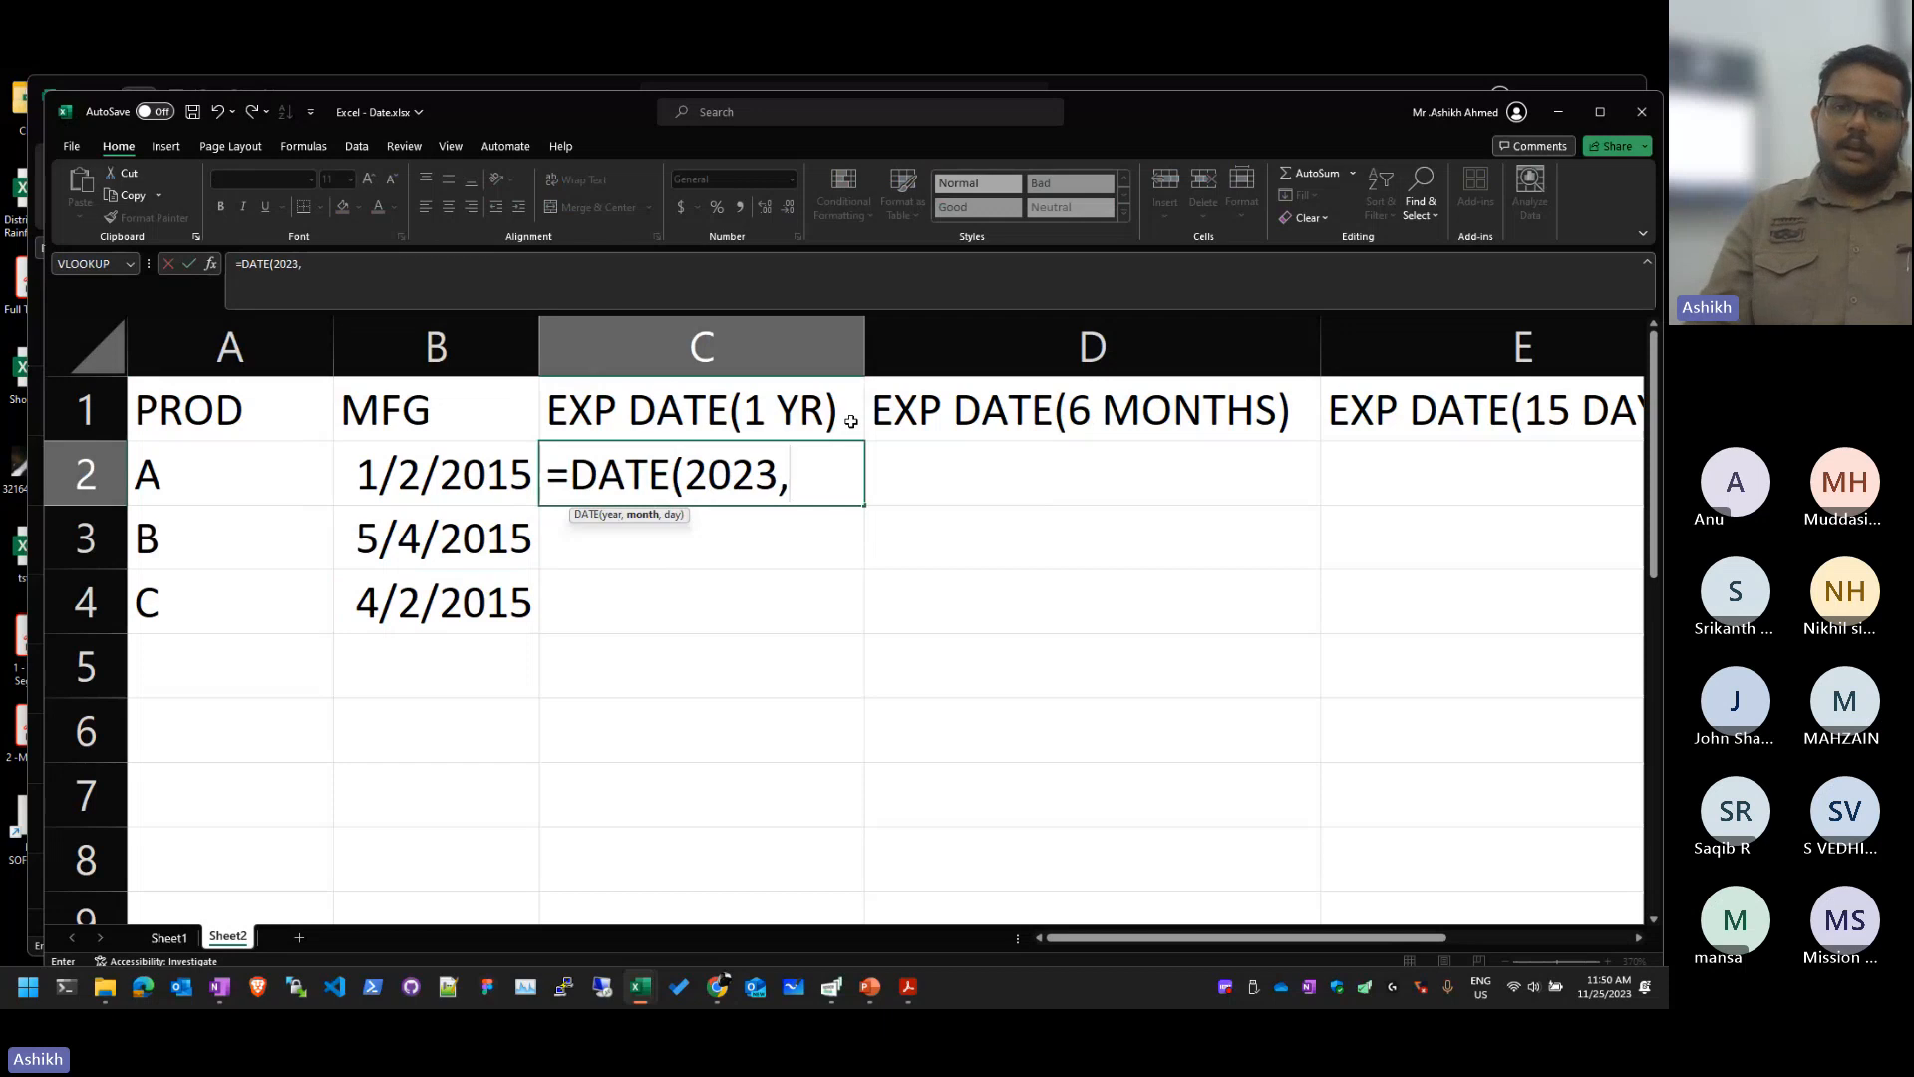
pyautogui.write('08')
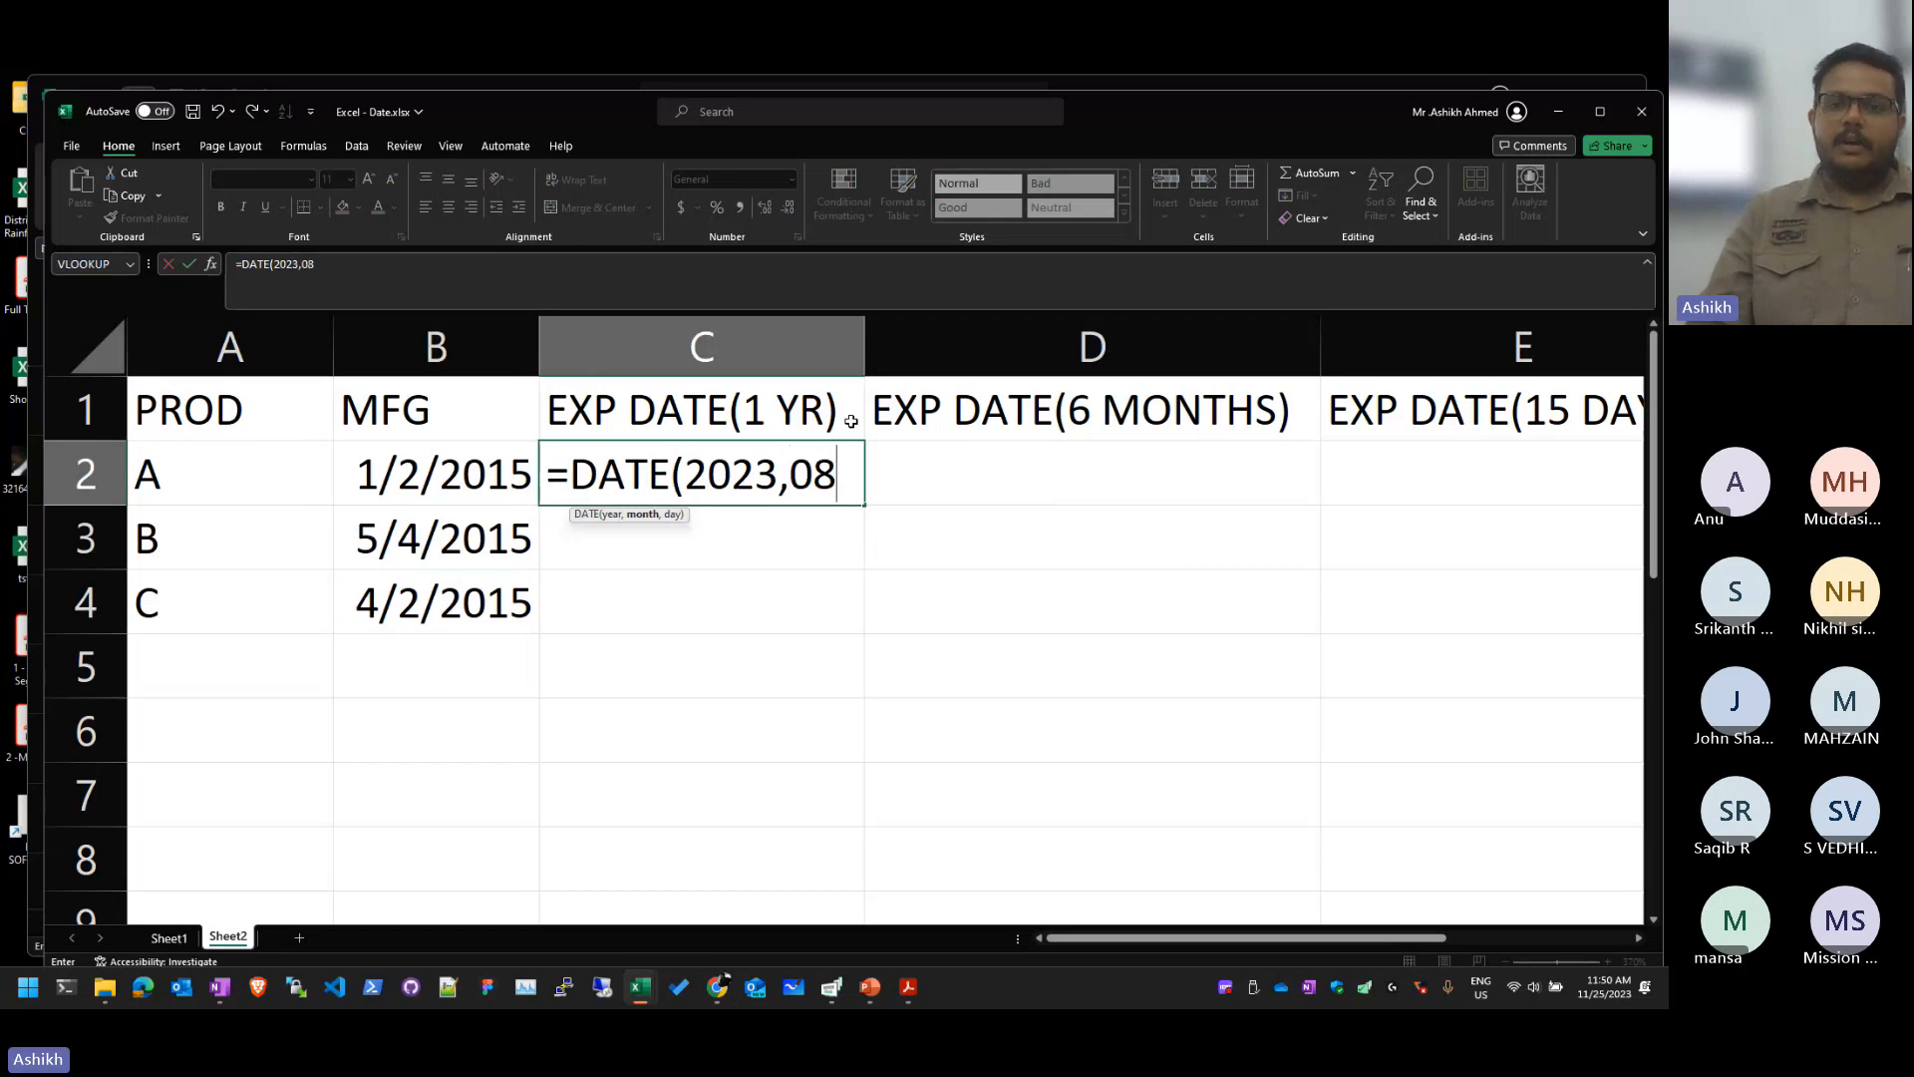
pyautogui.write(',15)_')
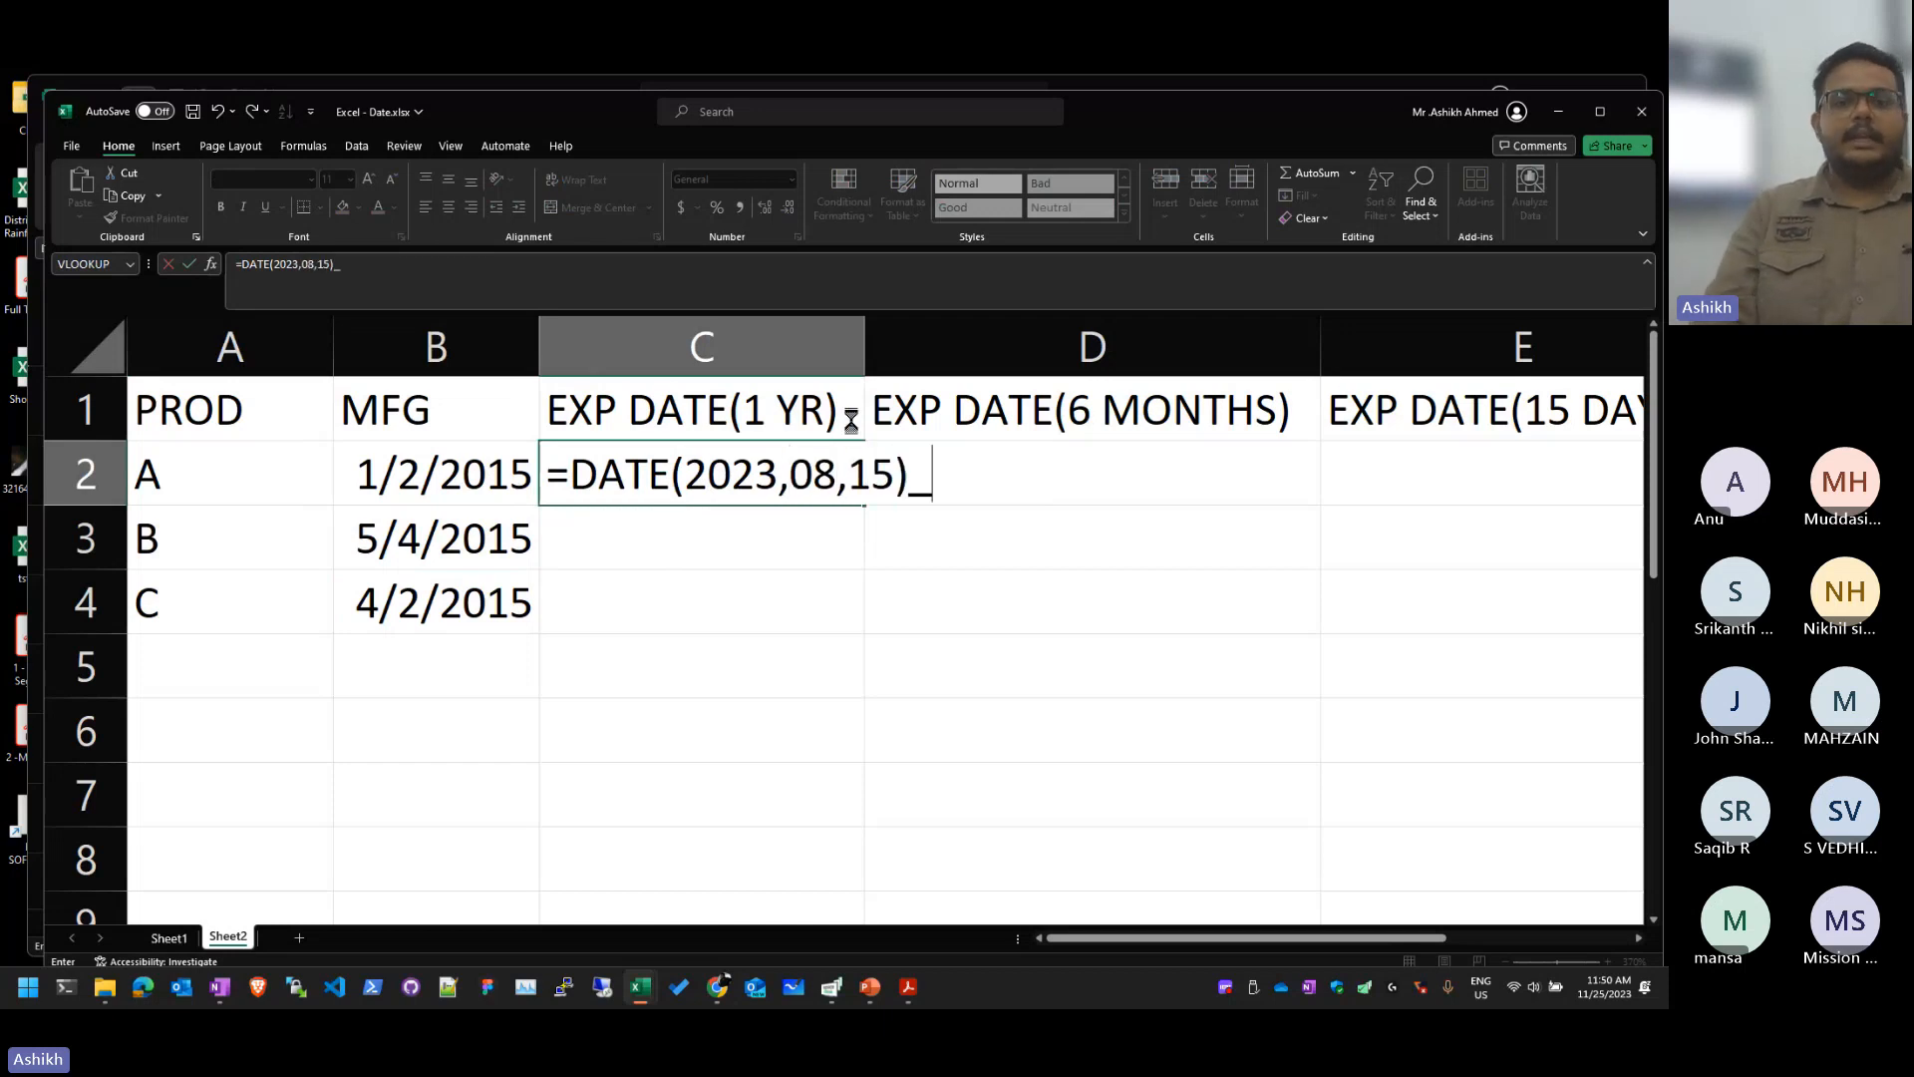
pyautogui.press('Return')
pyautogui.press('Return')
pyautogui.press('BackSpace')
pyautogui.press('Return')
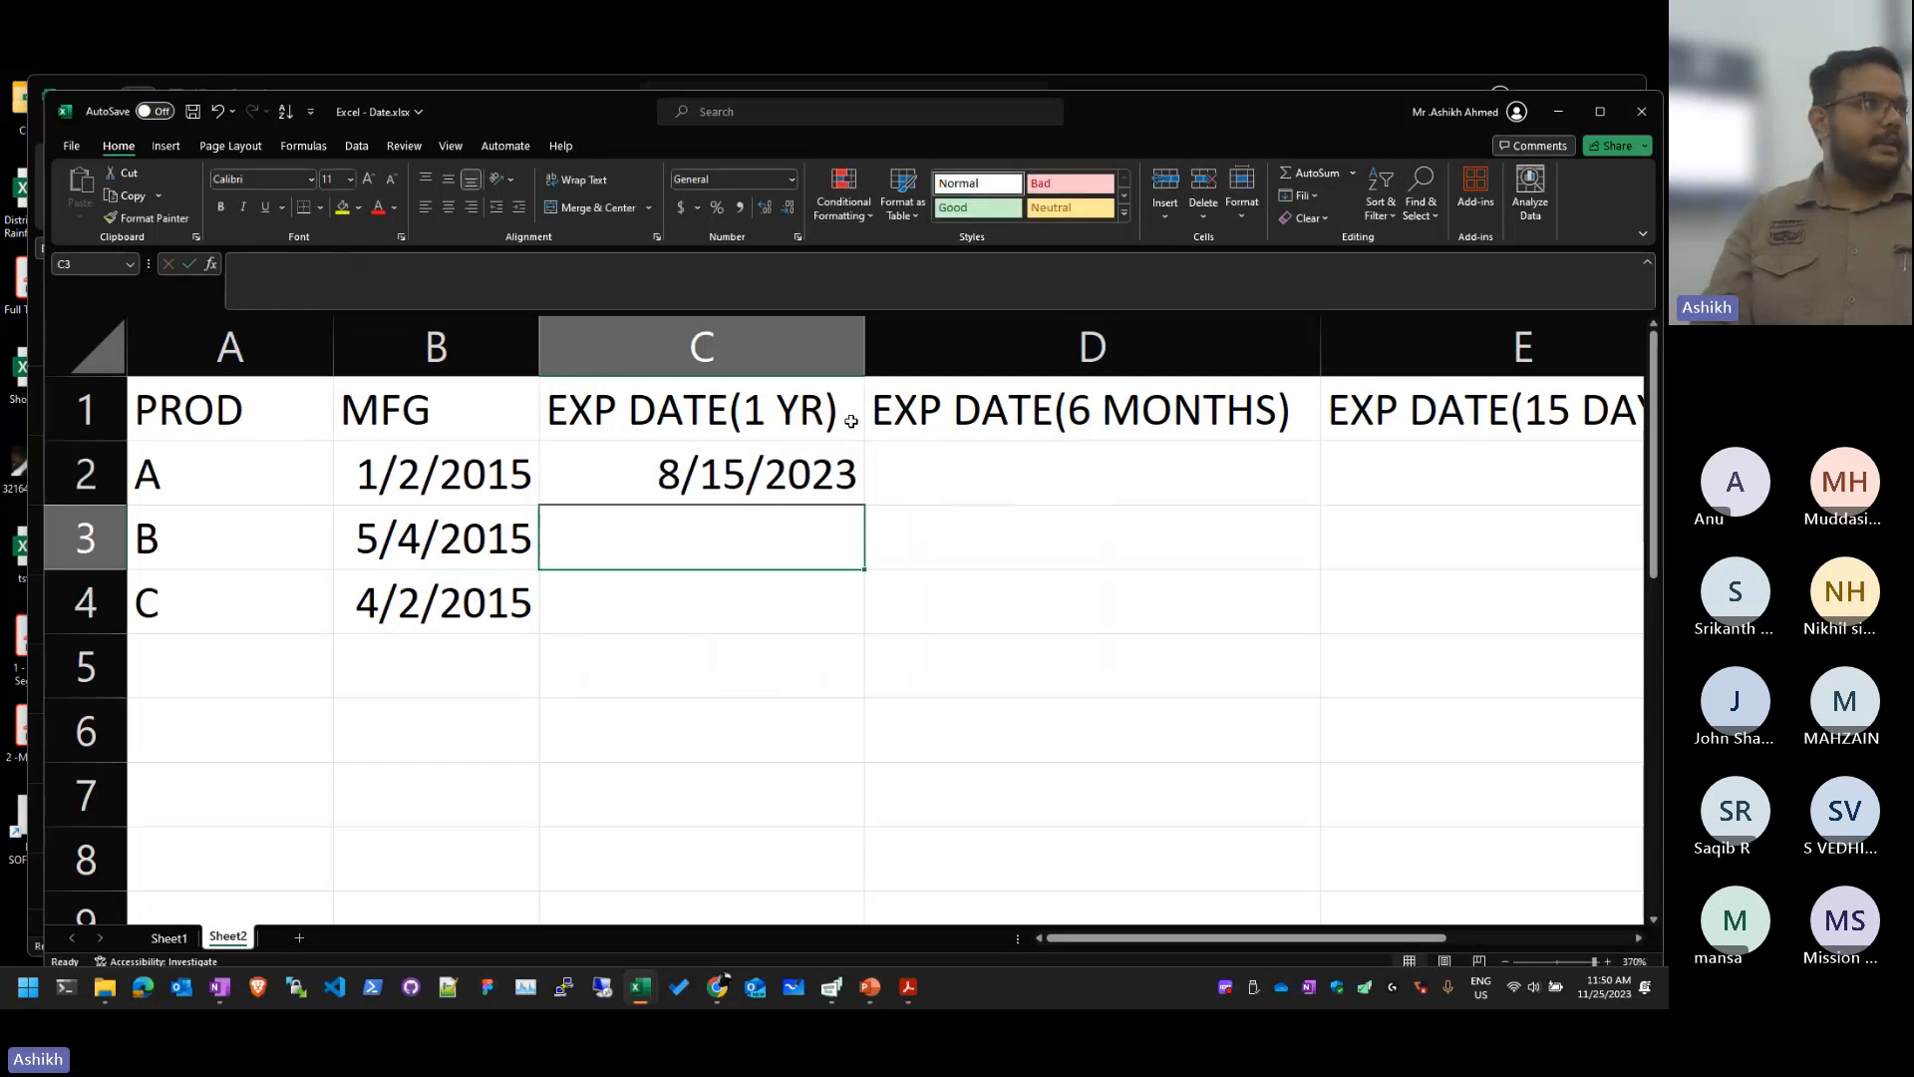
# Step: Reopen the DATE formula in cell C2 and delete its fixed year, month and day arguments
pyautogui.press('Up')
pyautogui.press('F2')
pyautogui.press('Left')
pyautogui.hotkey('ctrl', 'shift', 'Left')
pyautogui.hotkey('ctrl', 'shift', 'Left')
pyautogui.hotkey('ctrl', 'shift', 'Left')
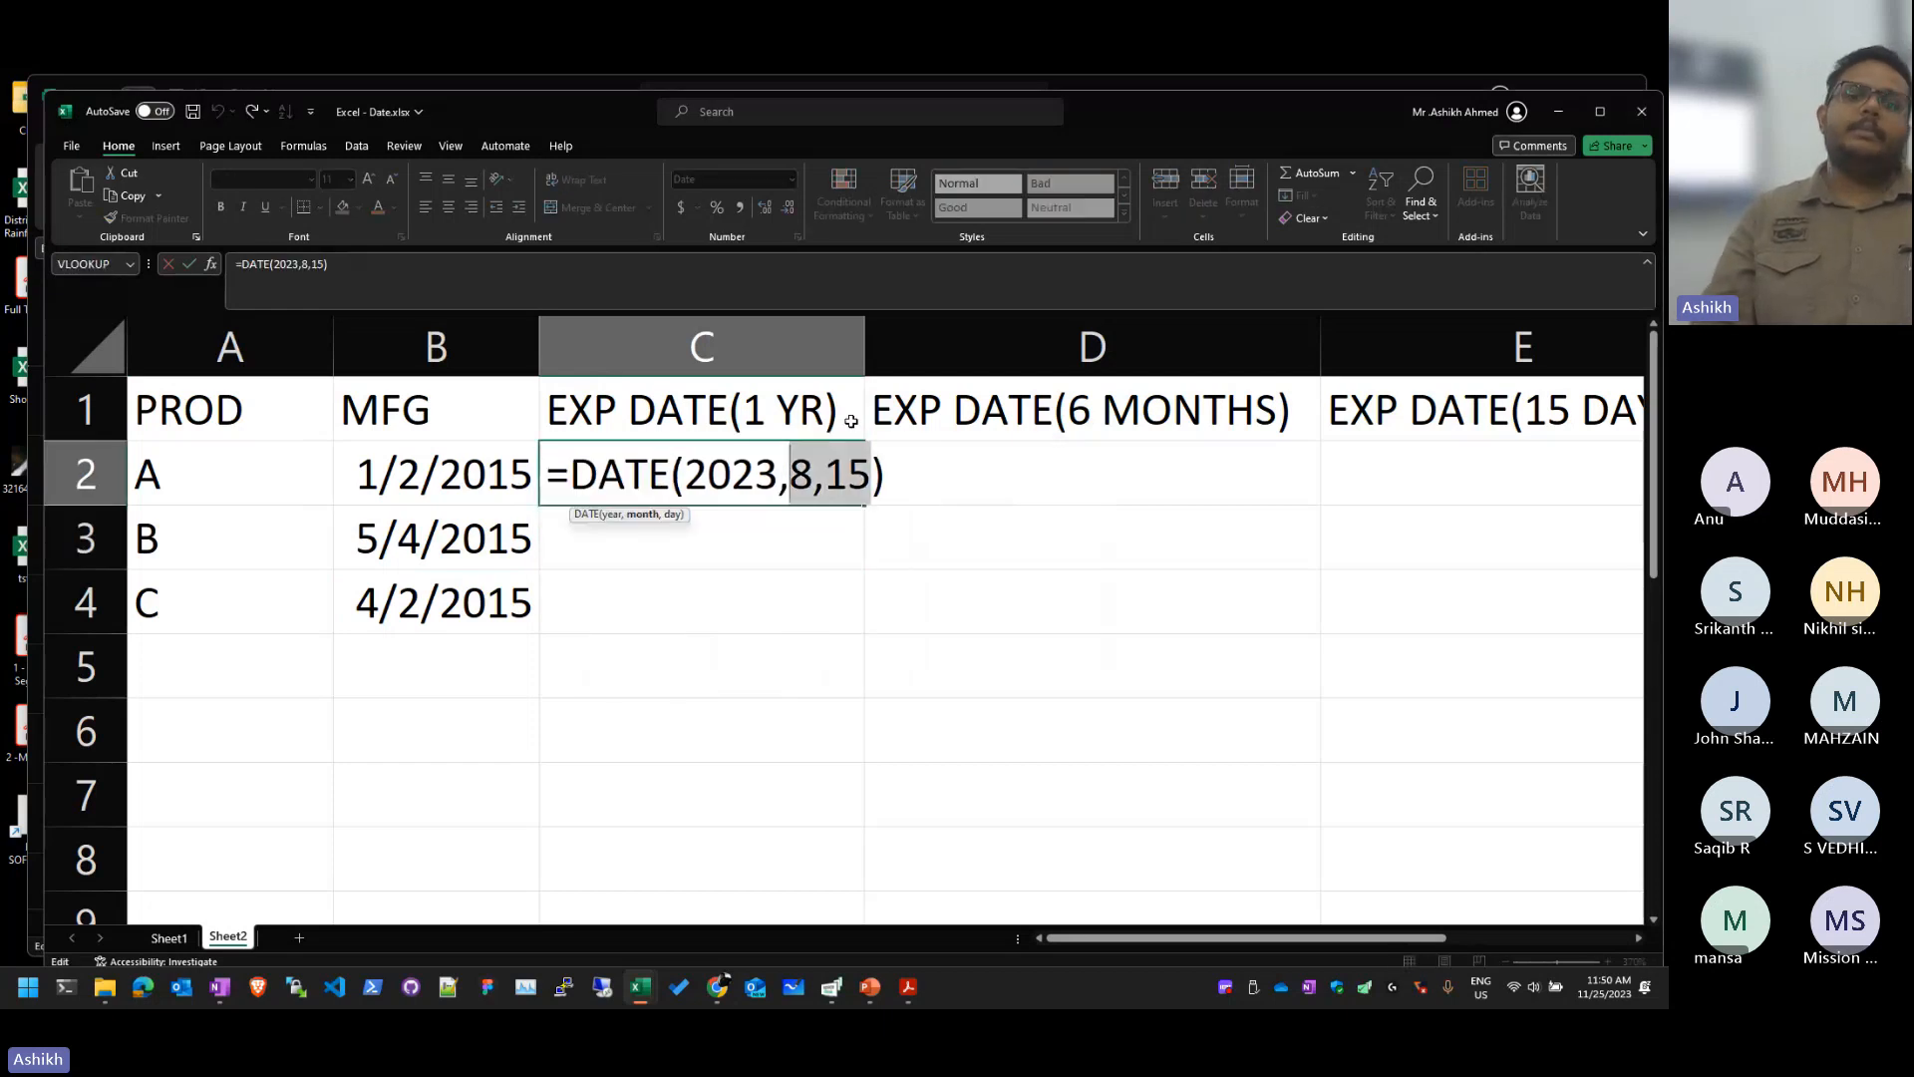
pyautogui.press('BackSpace')
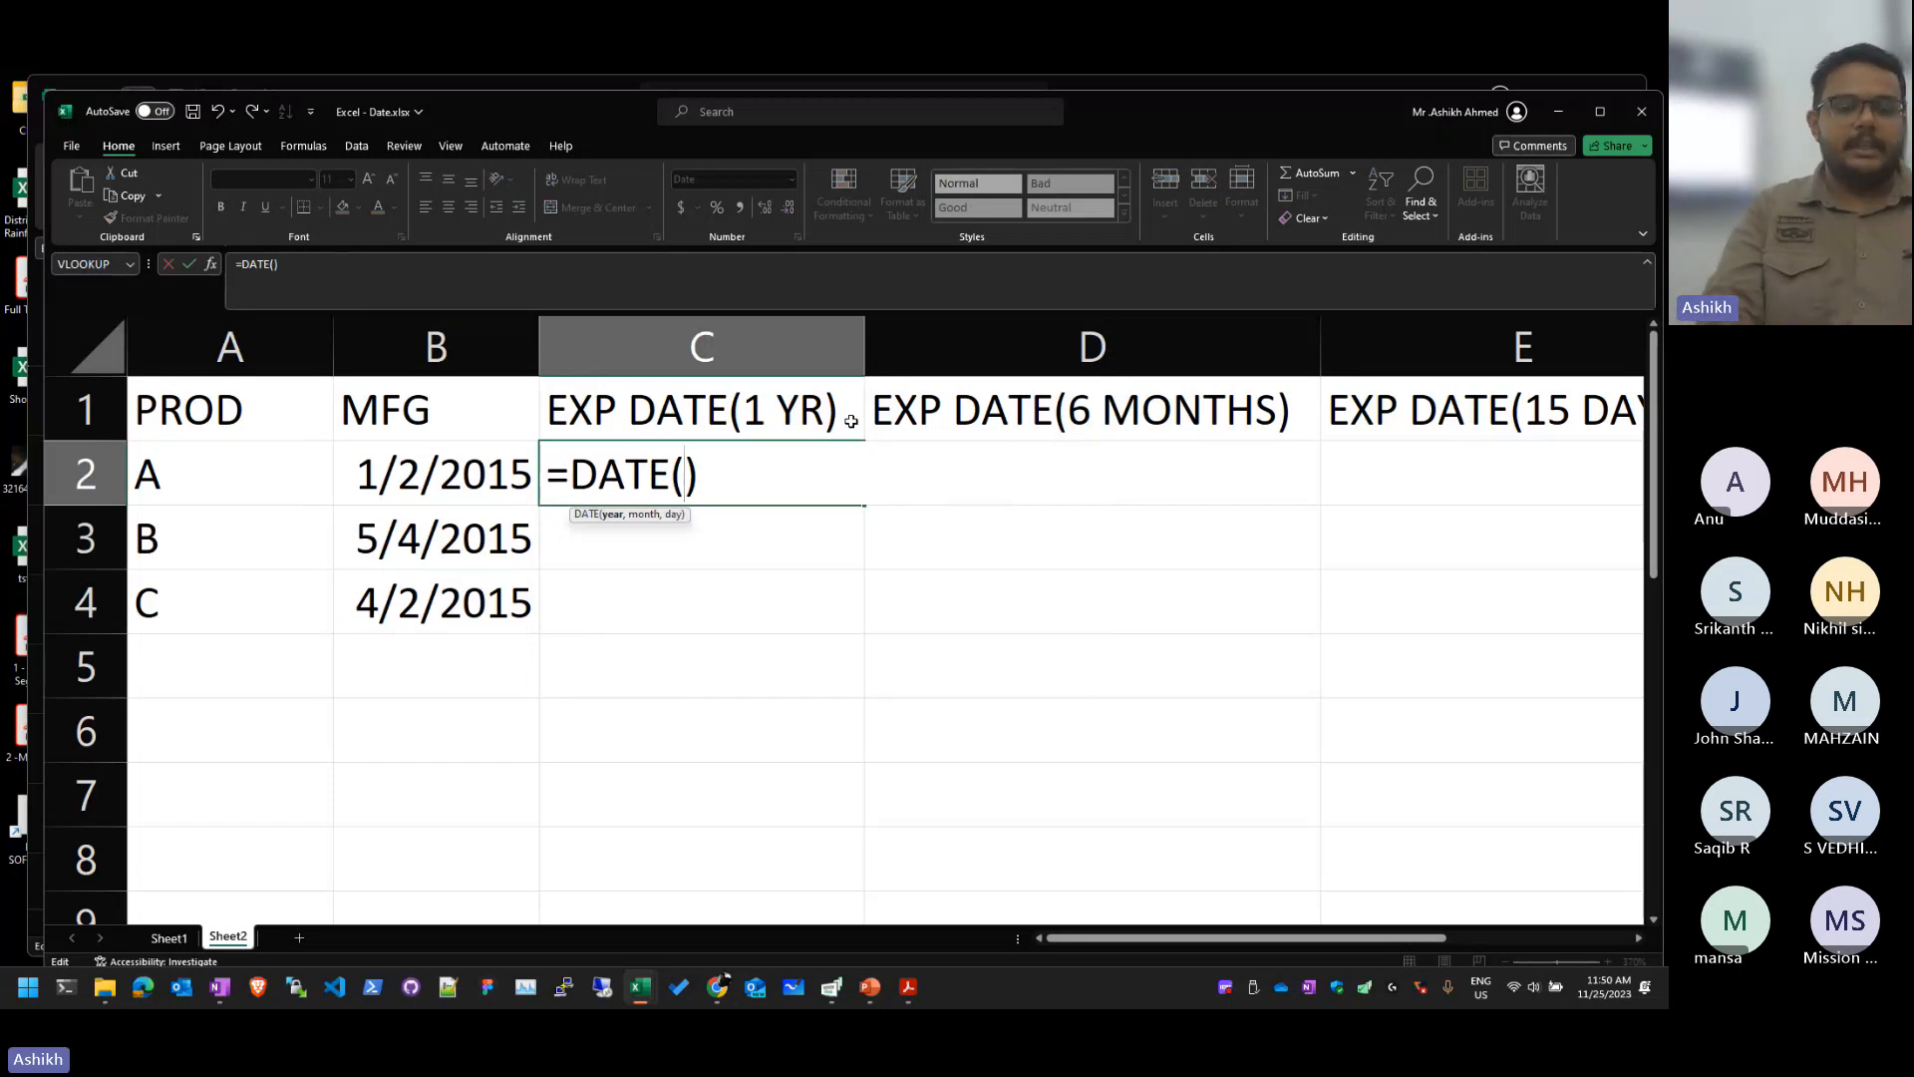
# Step: Set the year argument of the DATE formula in C2 to YEAR(B2)+1
pyautogui.write('YEAR')
pyautogui.click(435, 475)
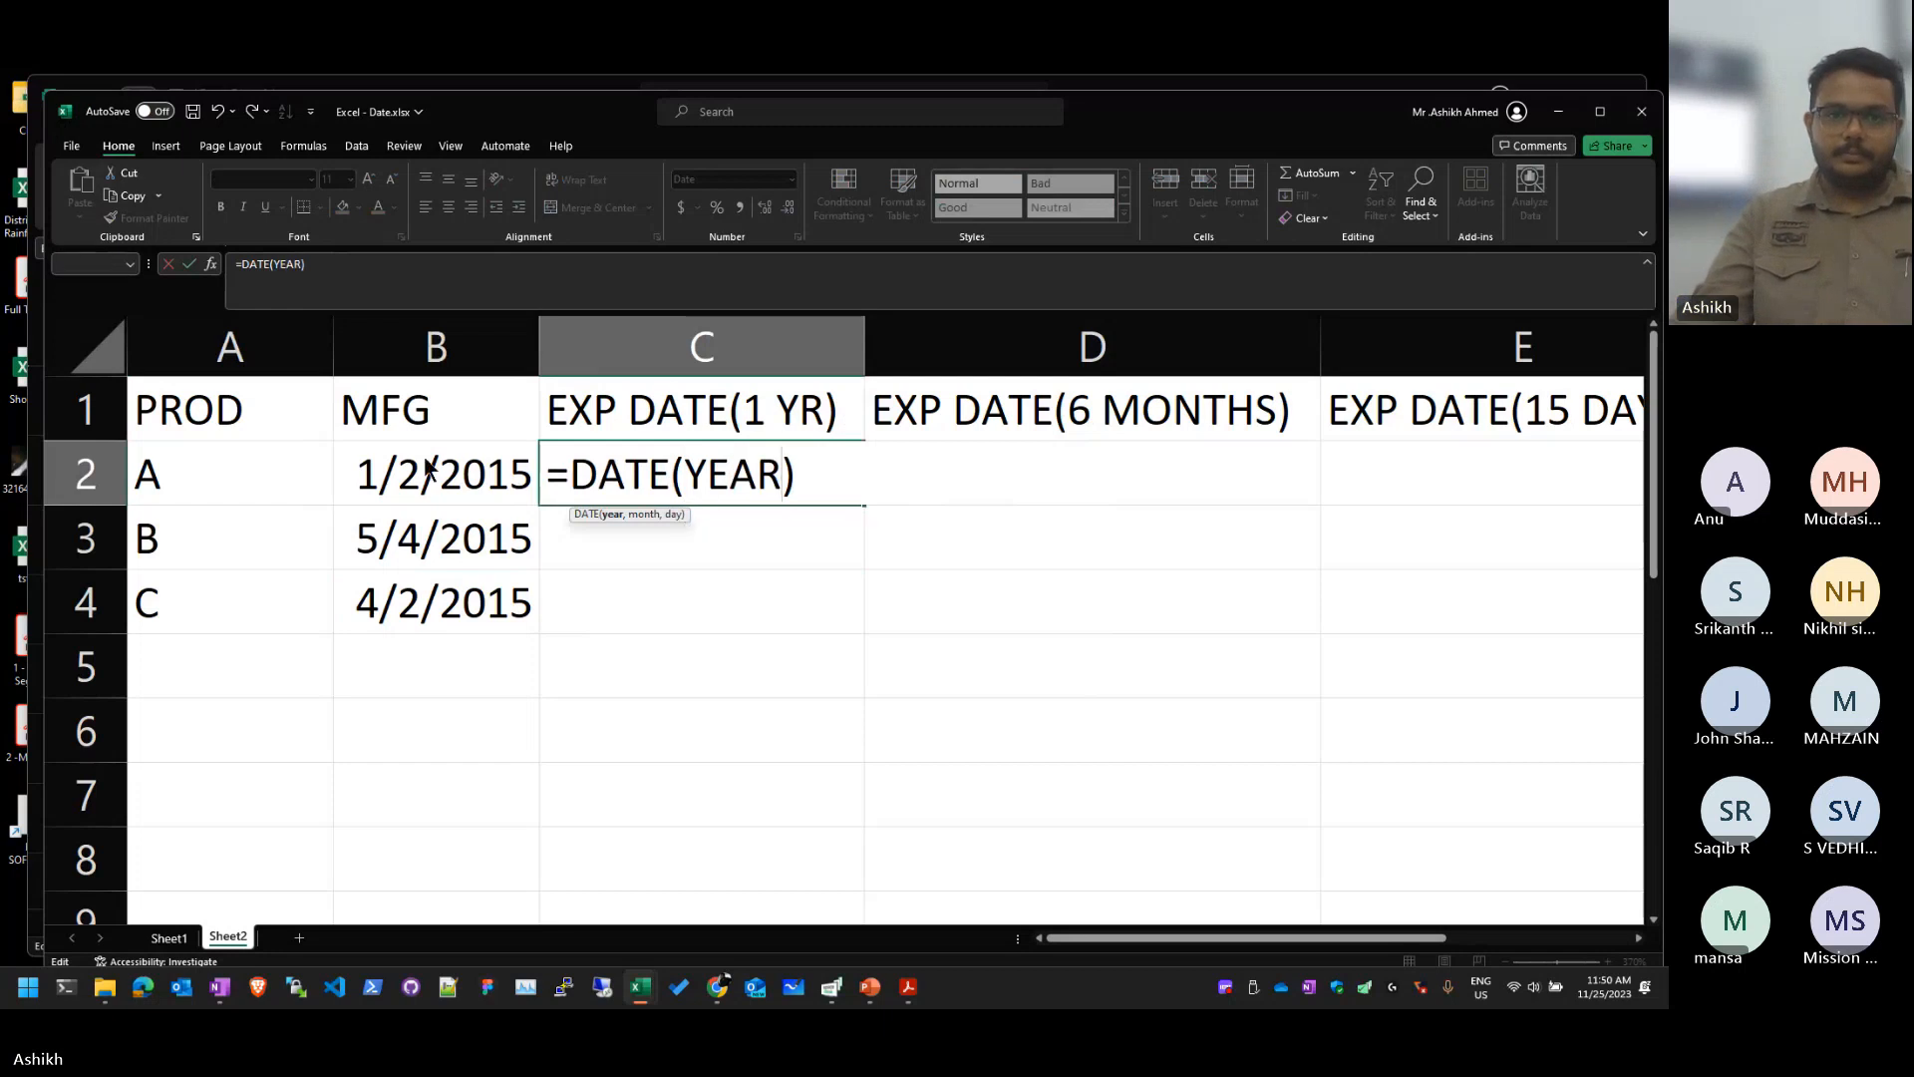
pyautogui.click(840, 572)
pyautogui.moveTo(796, 477); pyautogui.dragTo(788, 462)
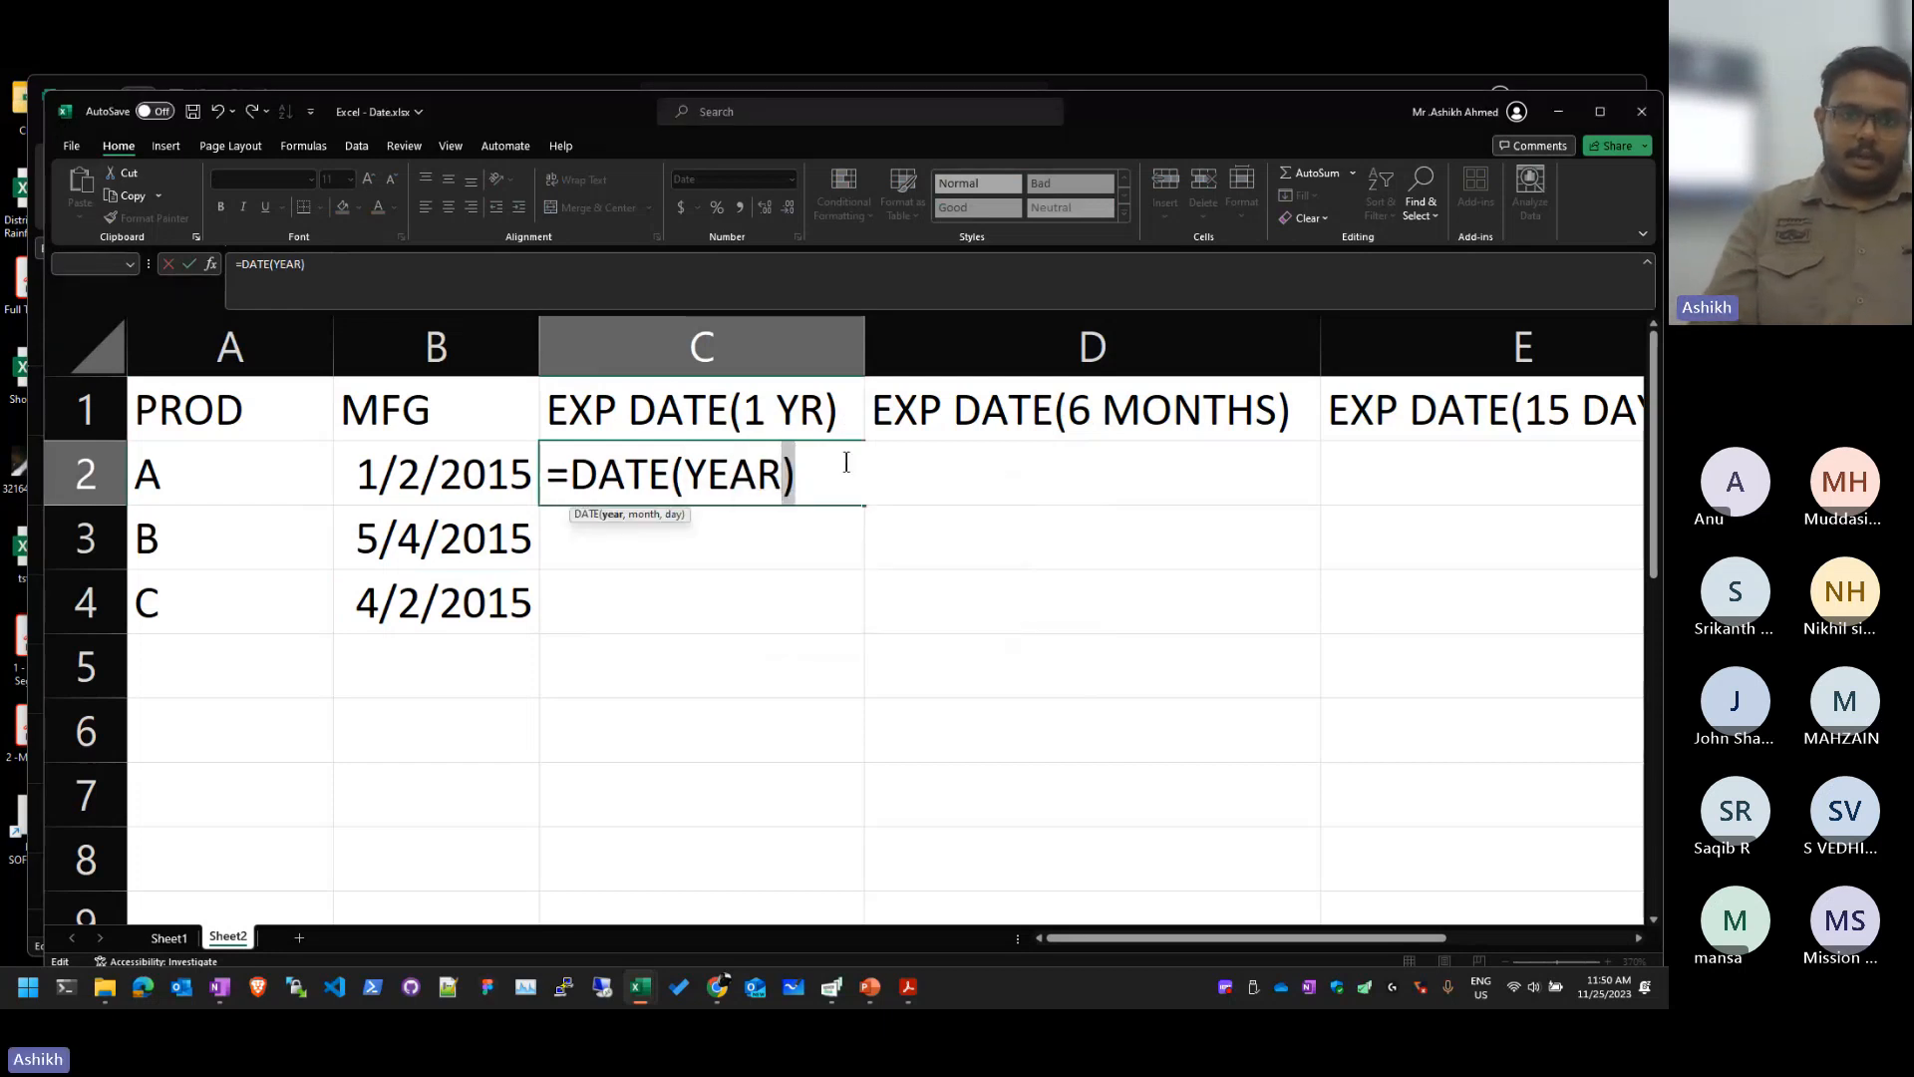
pyautogui.write('()')
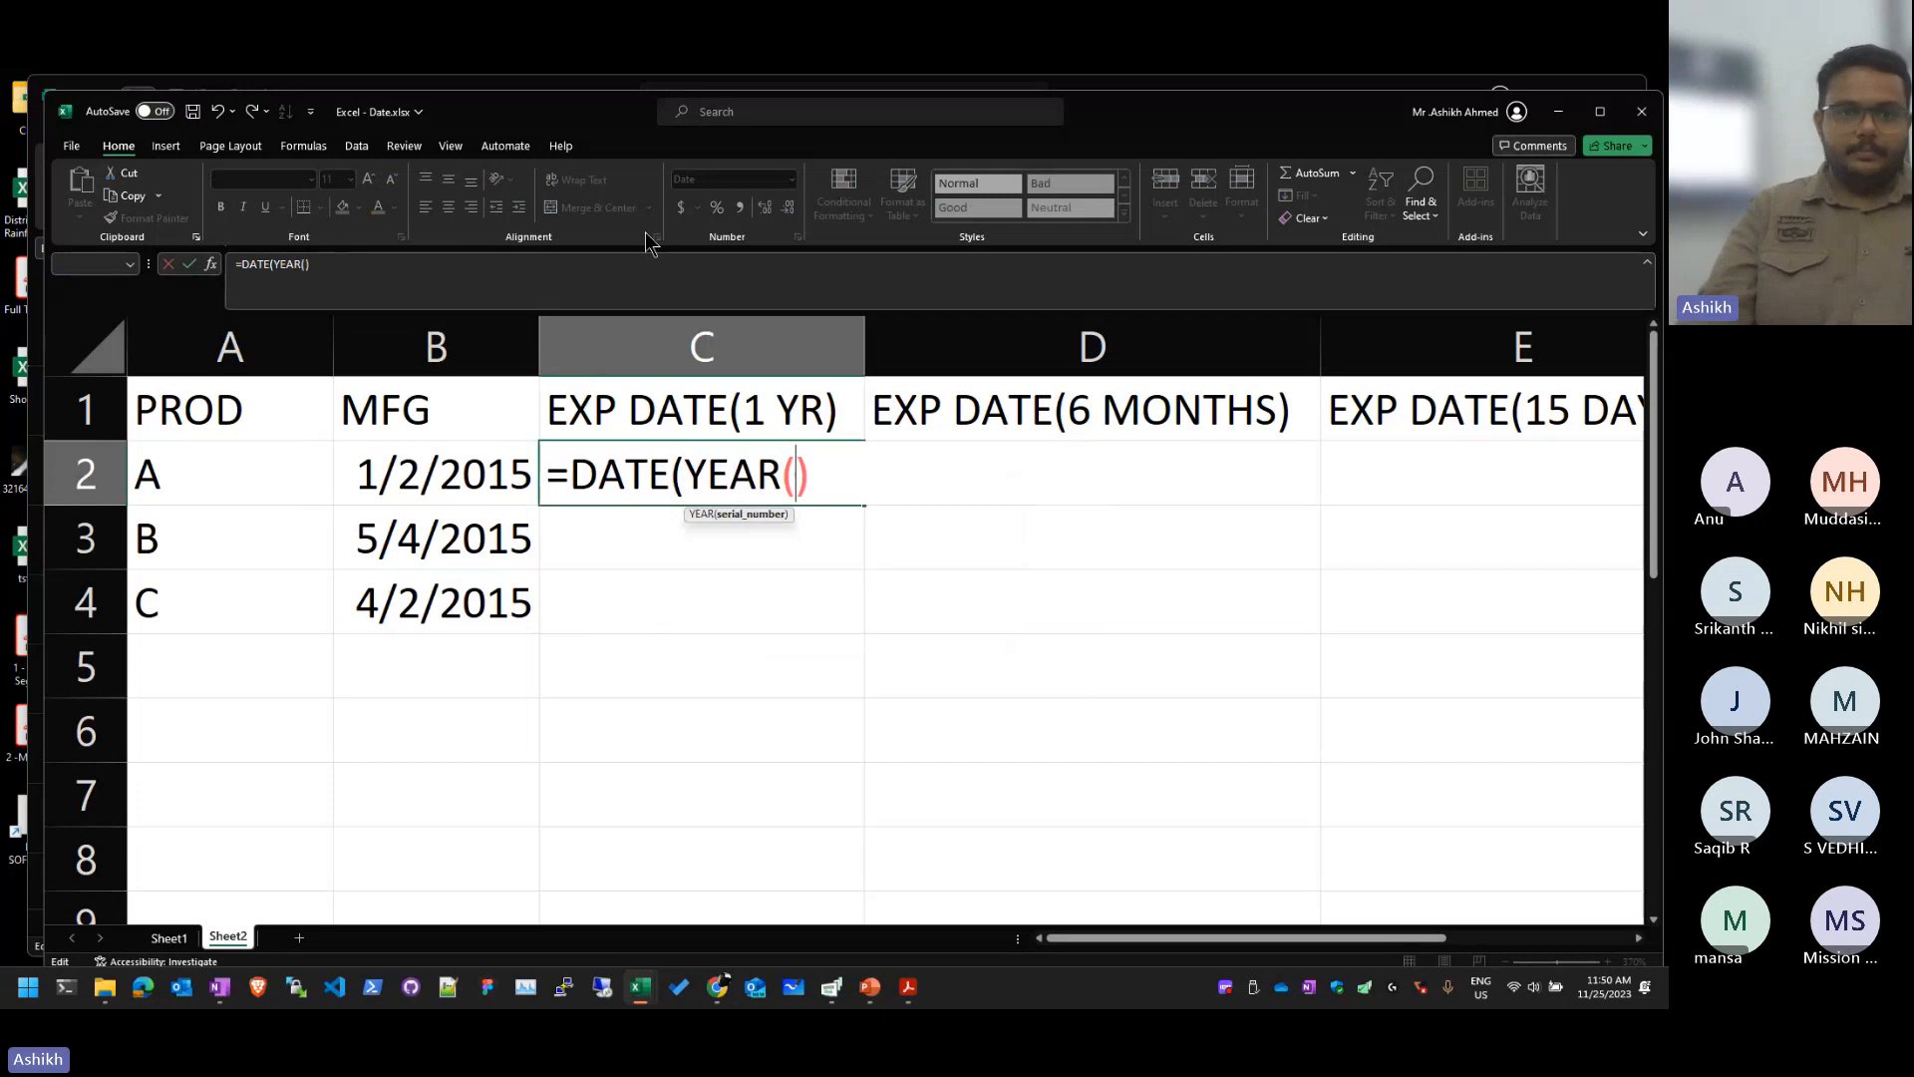
pyautogui.click(432, 480)
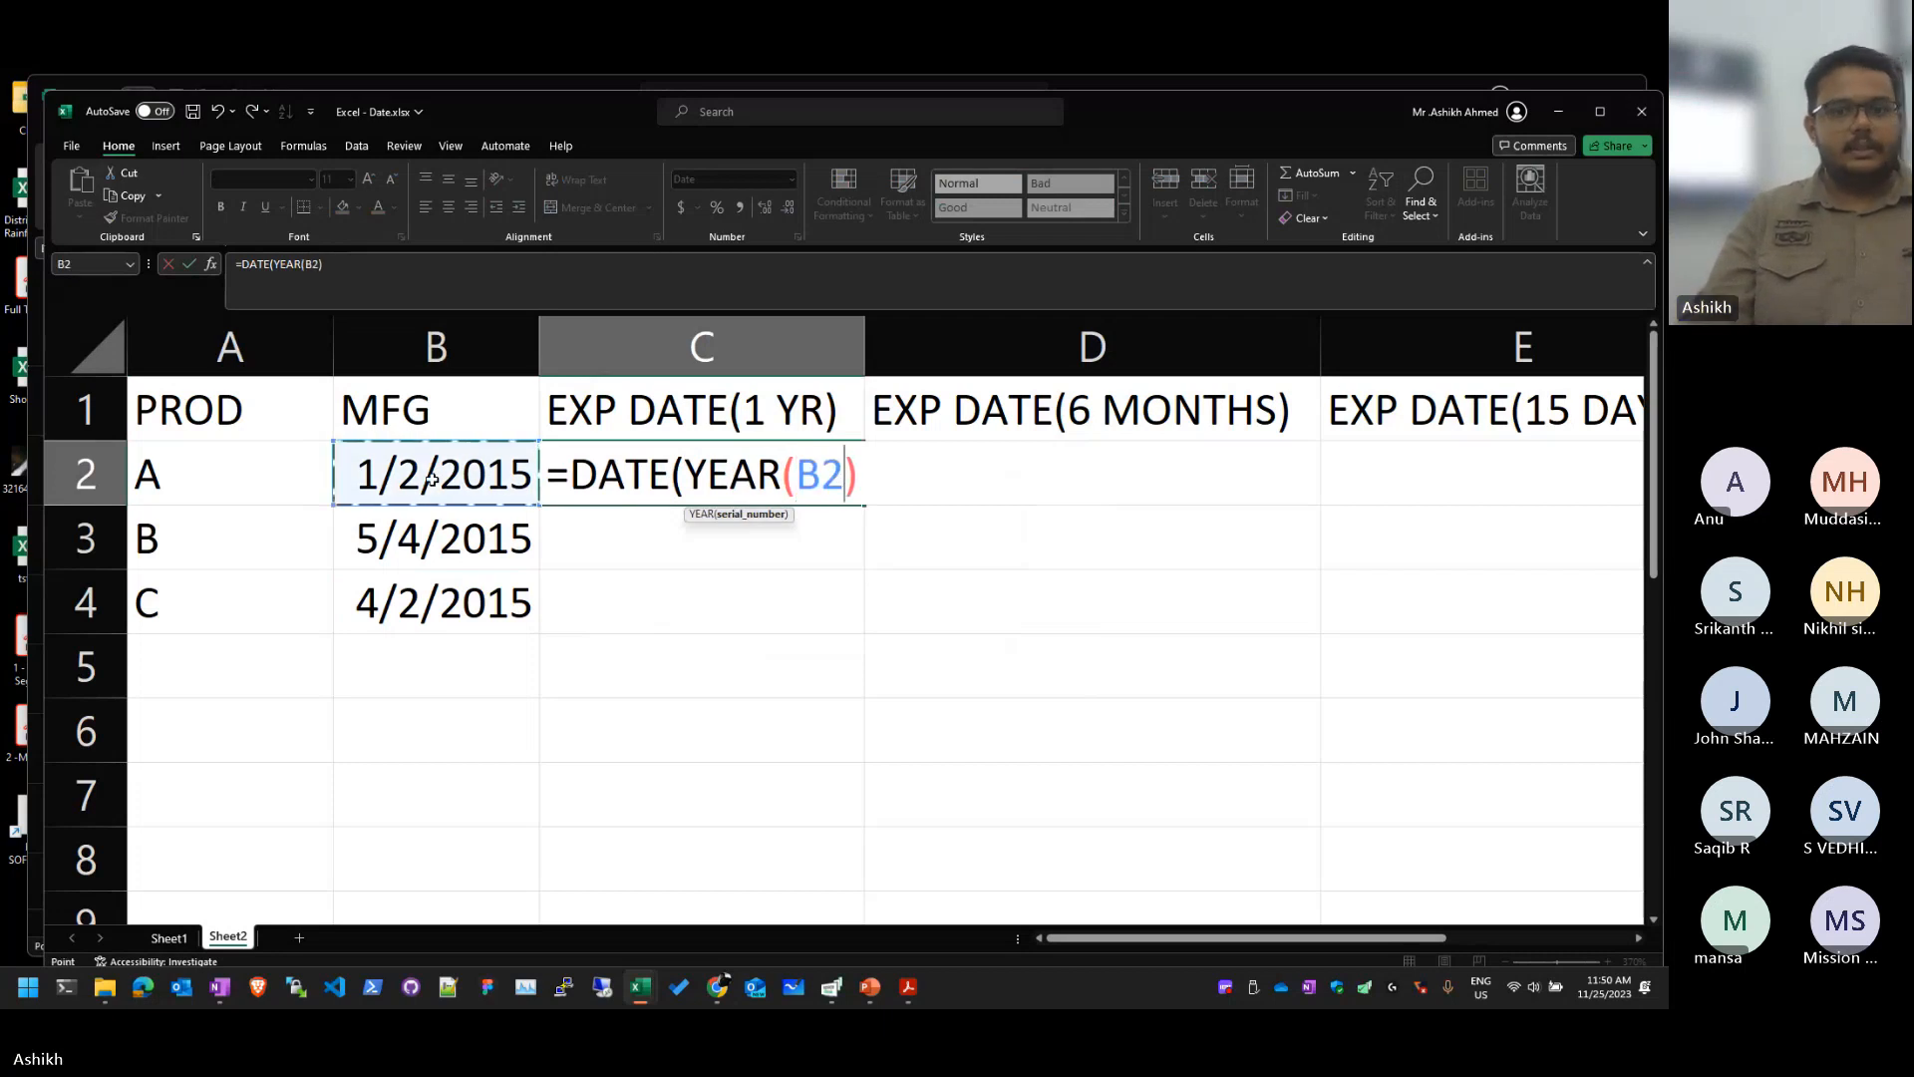
pyautogui.write('_')
pyautogui.press('BackSpace')
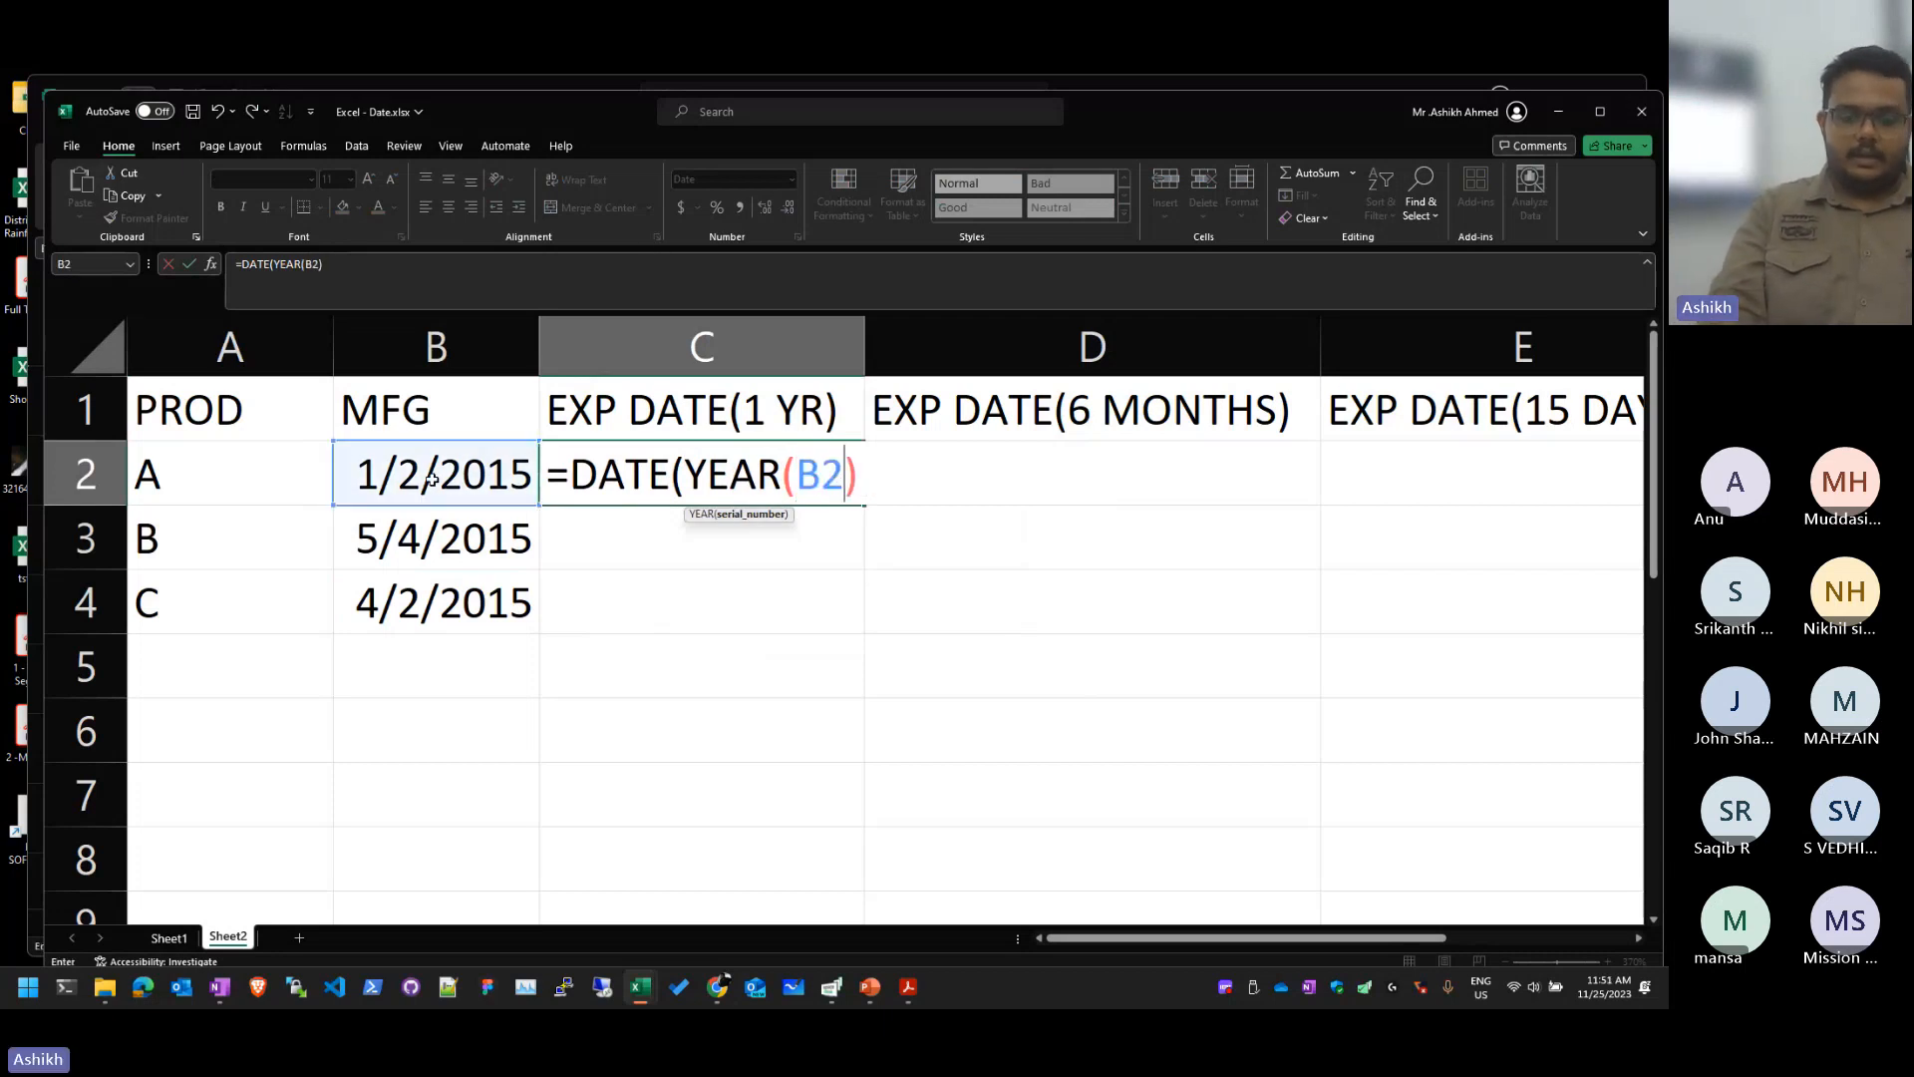
pyautogui.write(')')
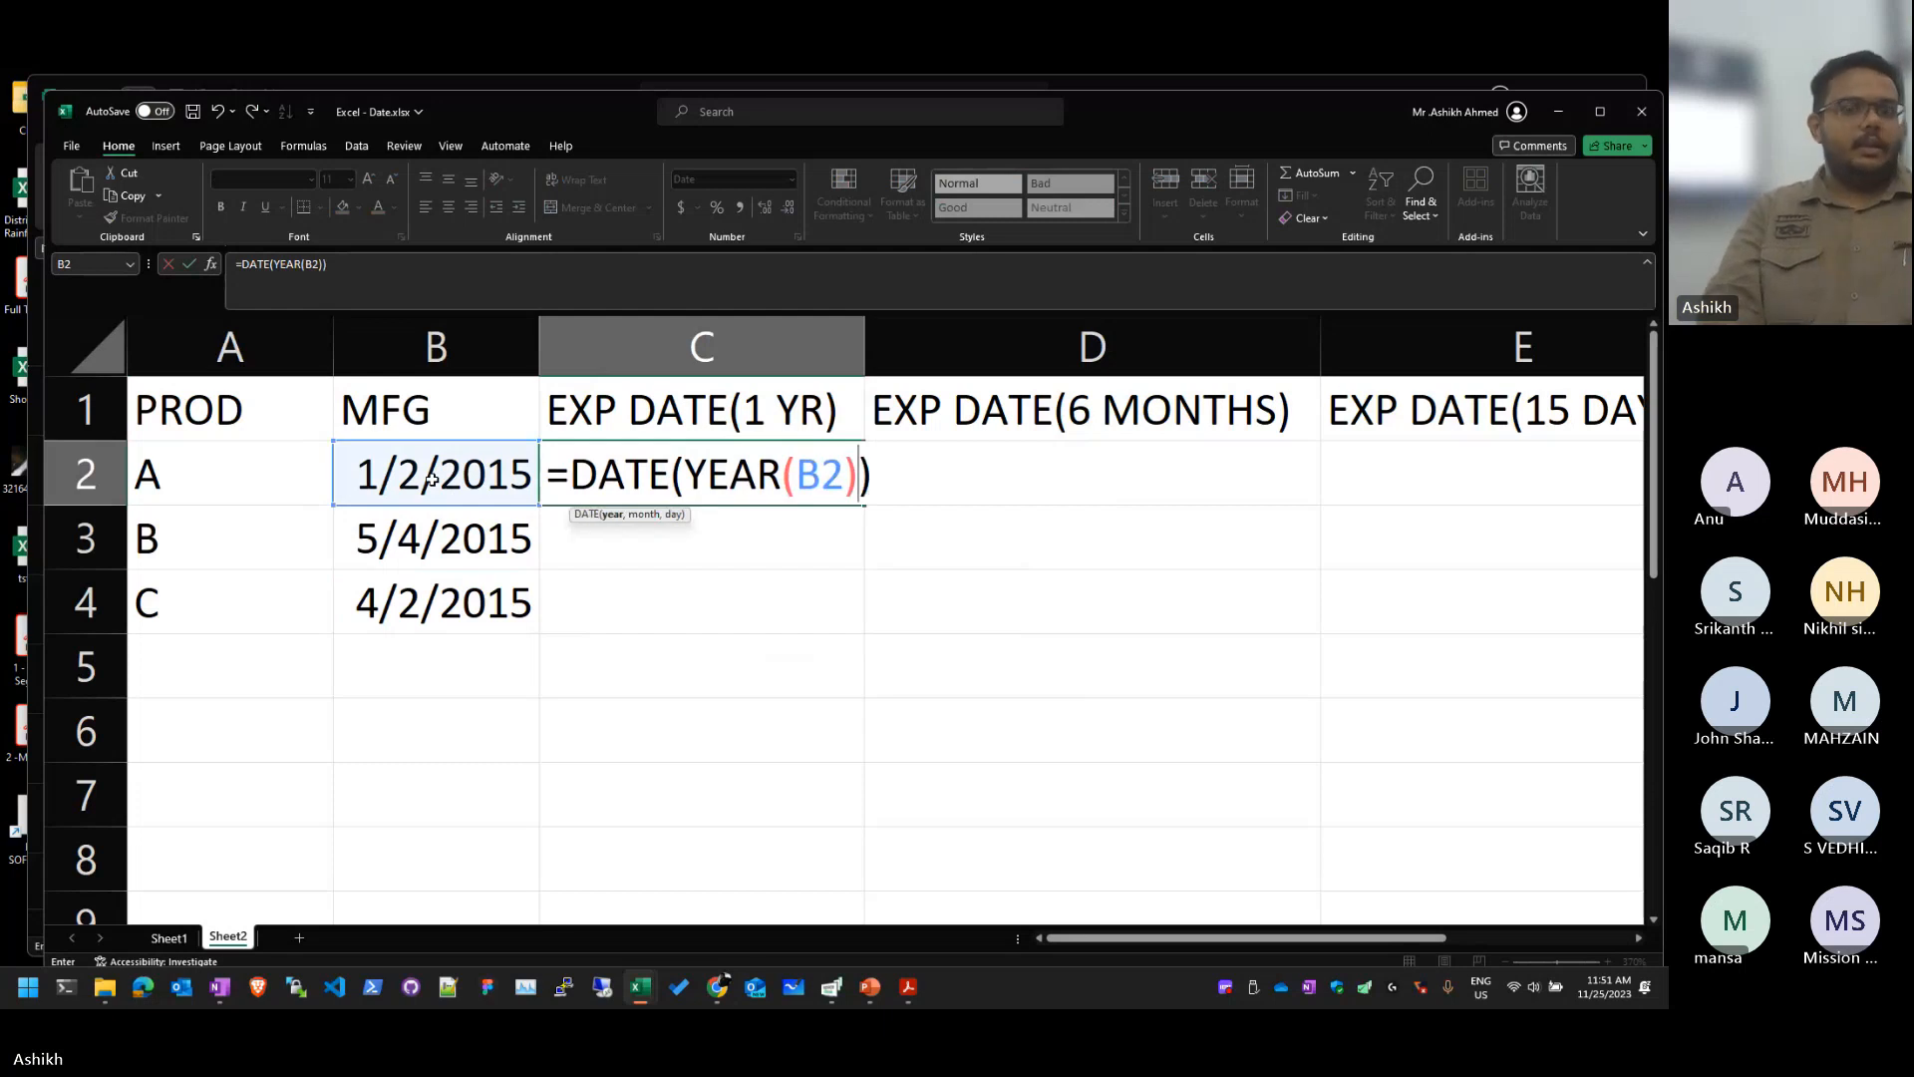
pyautogui.write('+1')
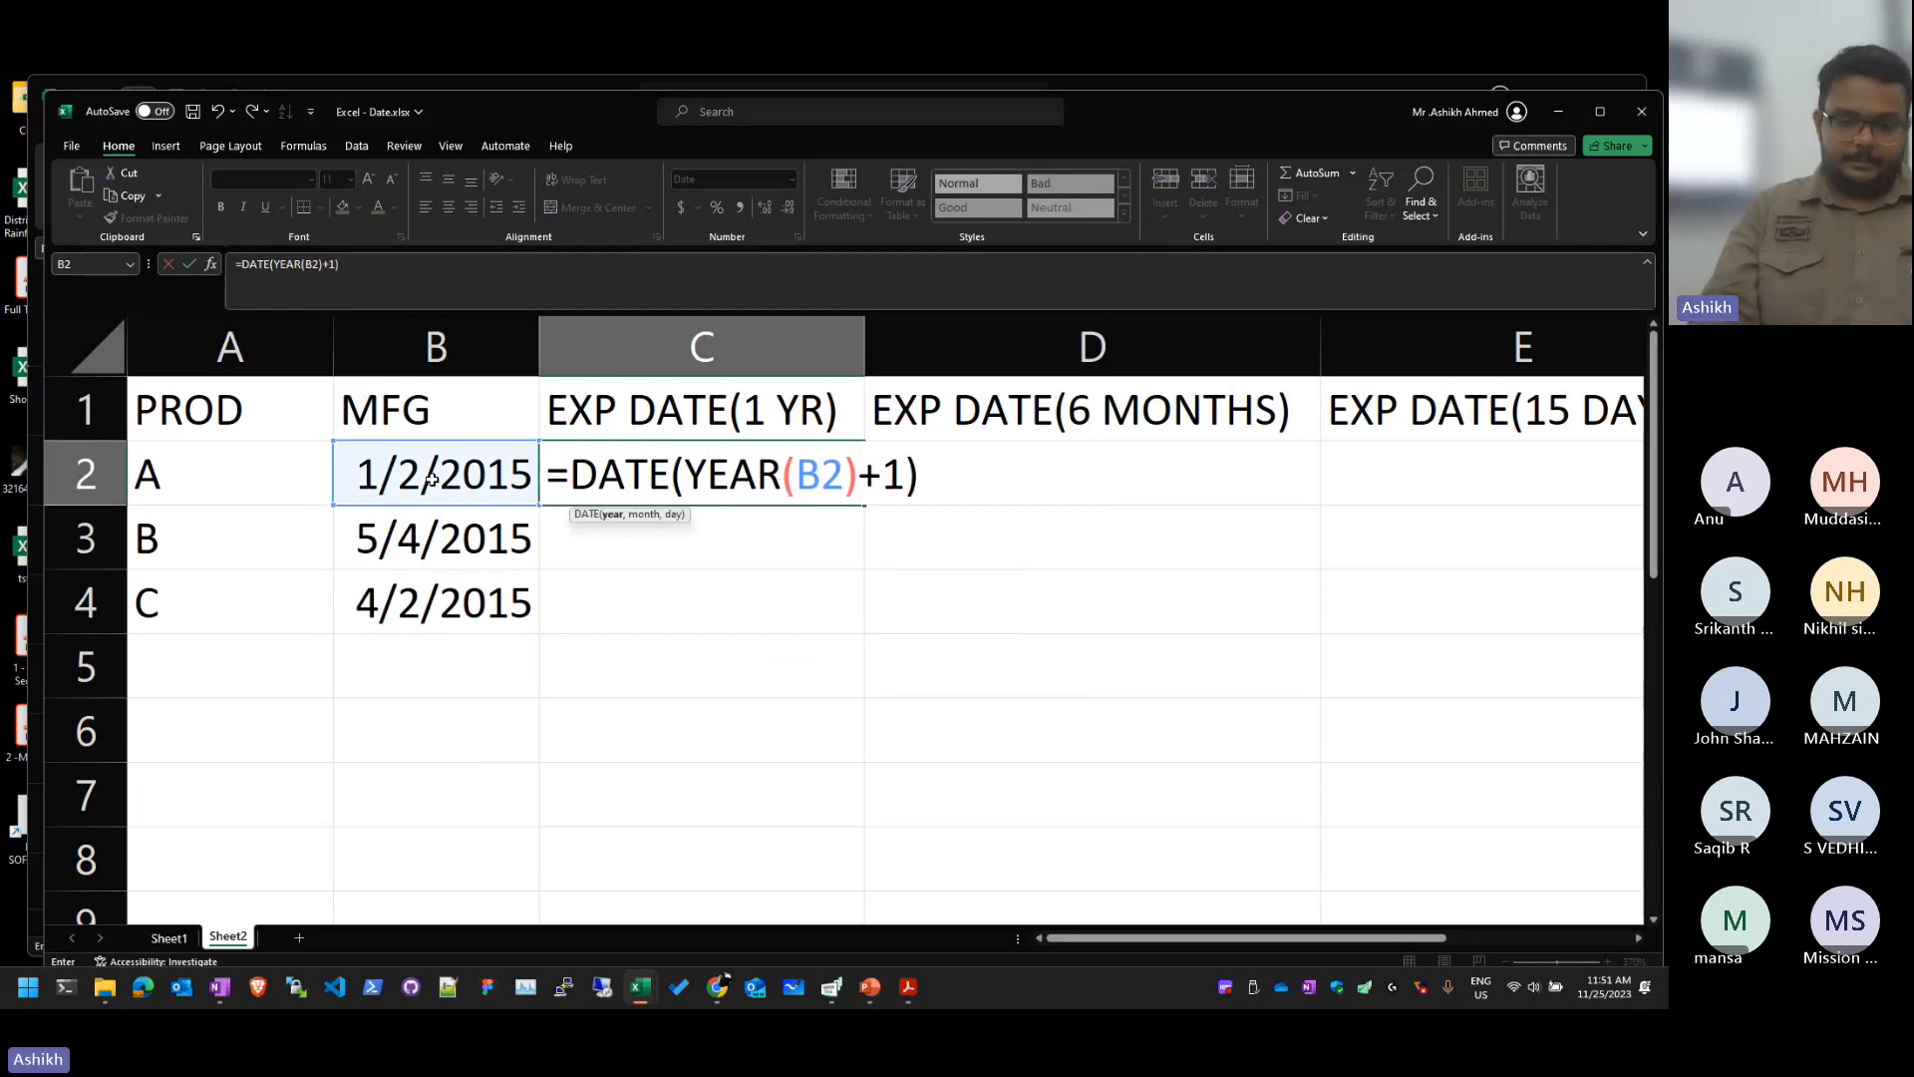
pyautogui.write(',')
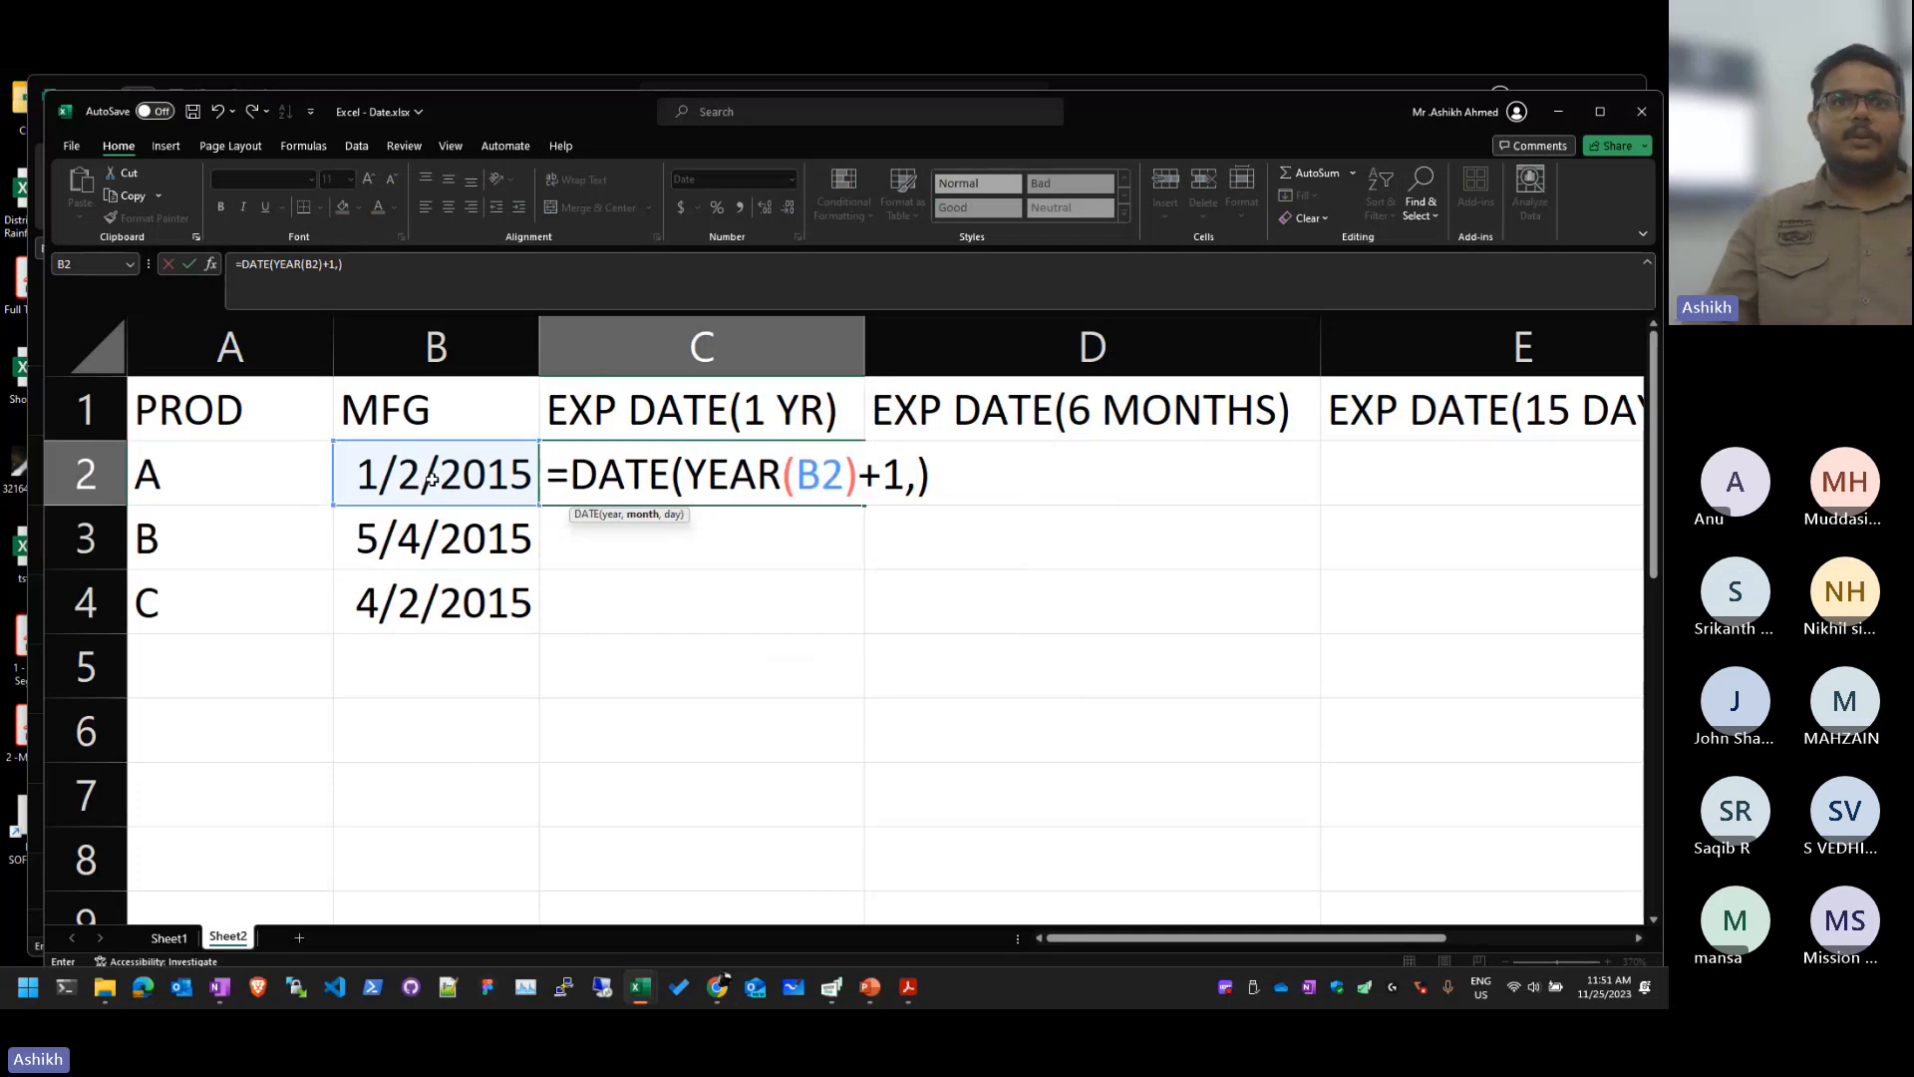
# Step: Complete the C2 formula with MONTH(B2) and DAY(B2) as the month and day arguments, and enter it
pyautogui.write('MONTH(')
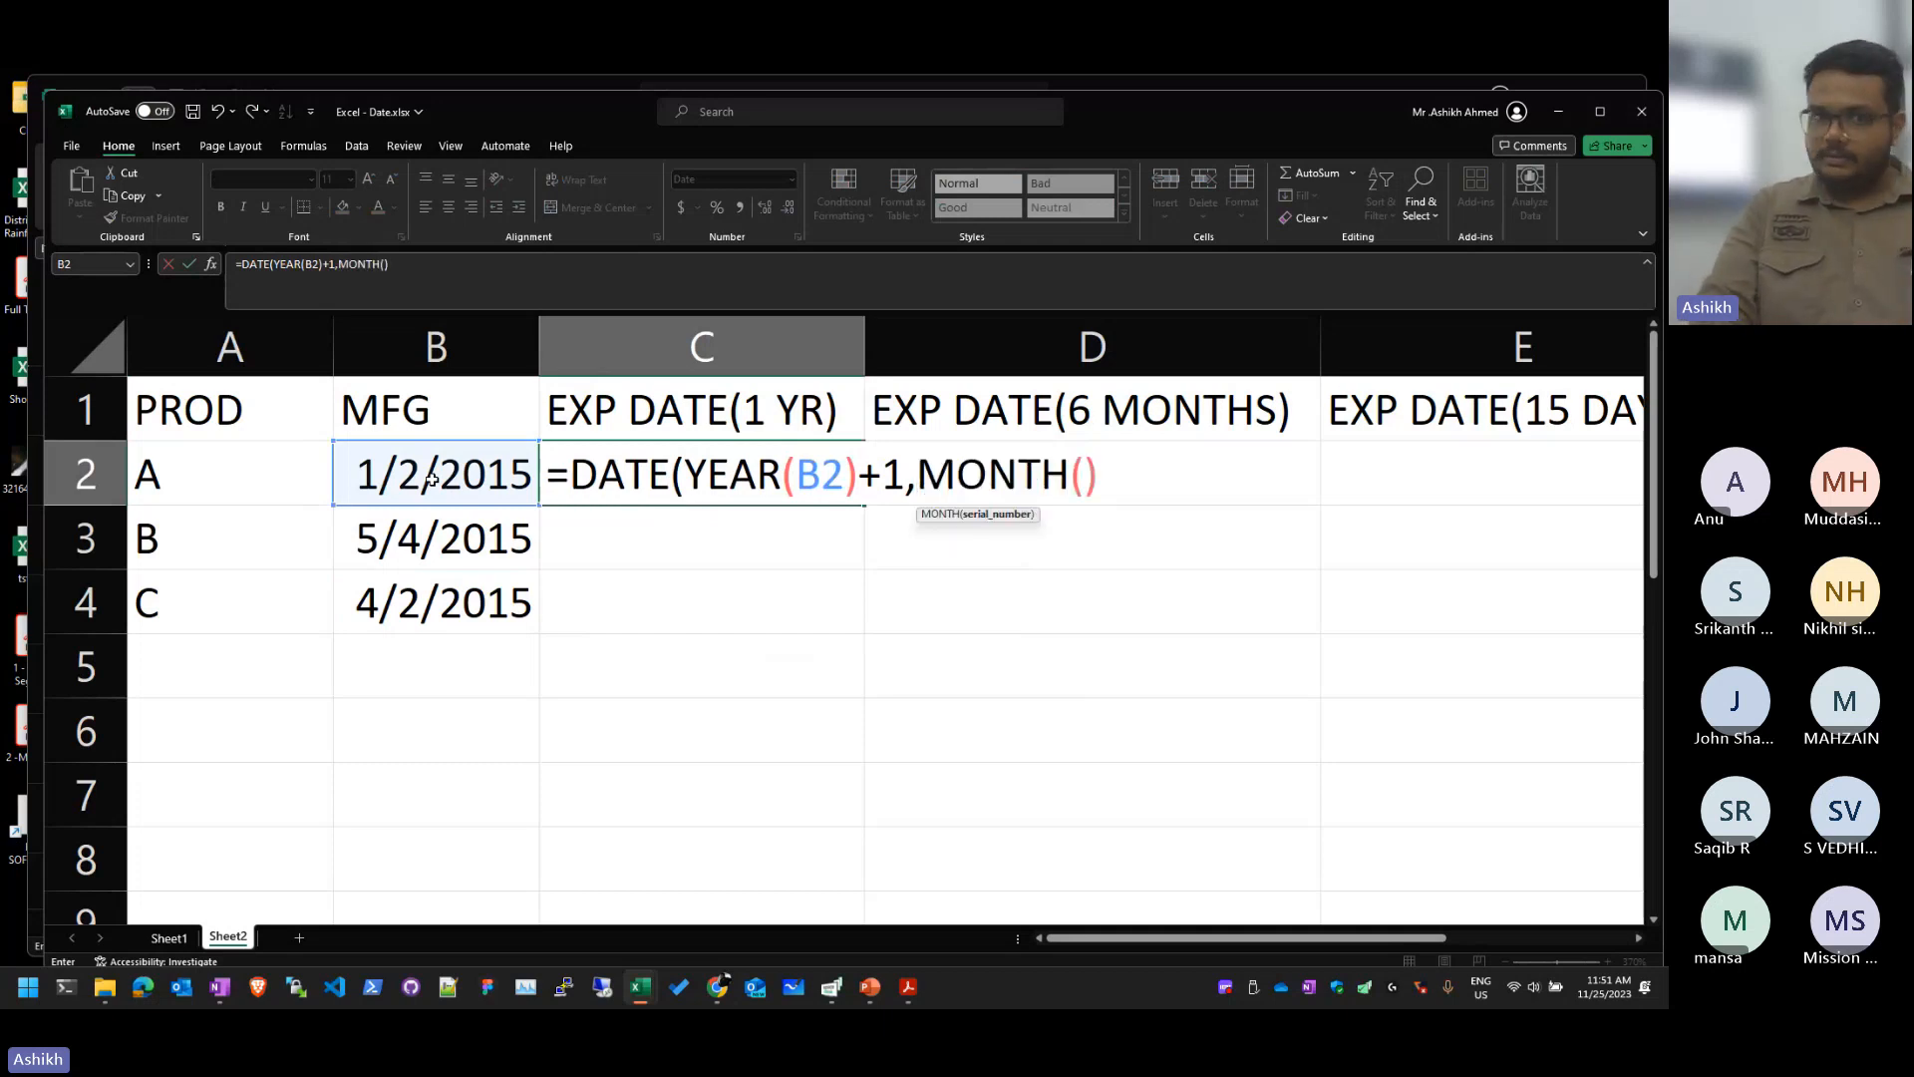
pyautogui.write('B2')
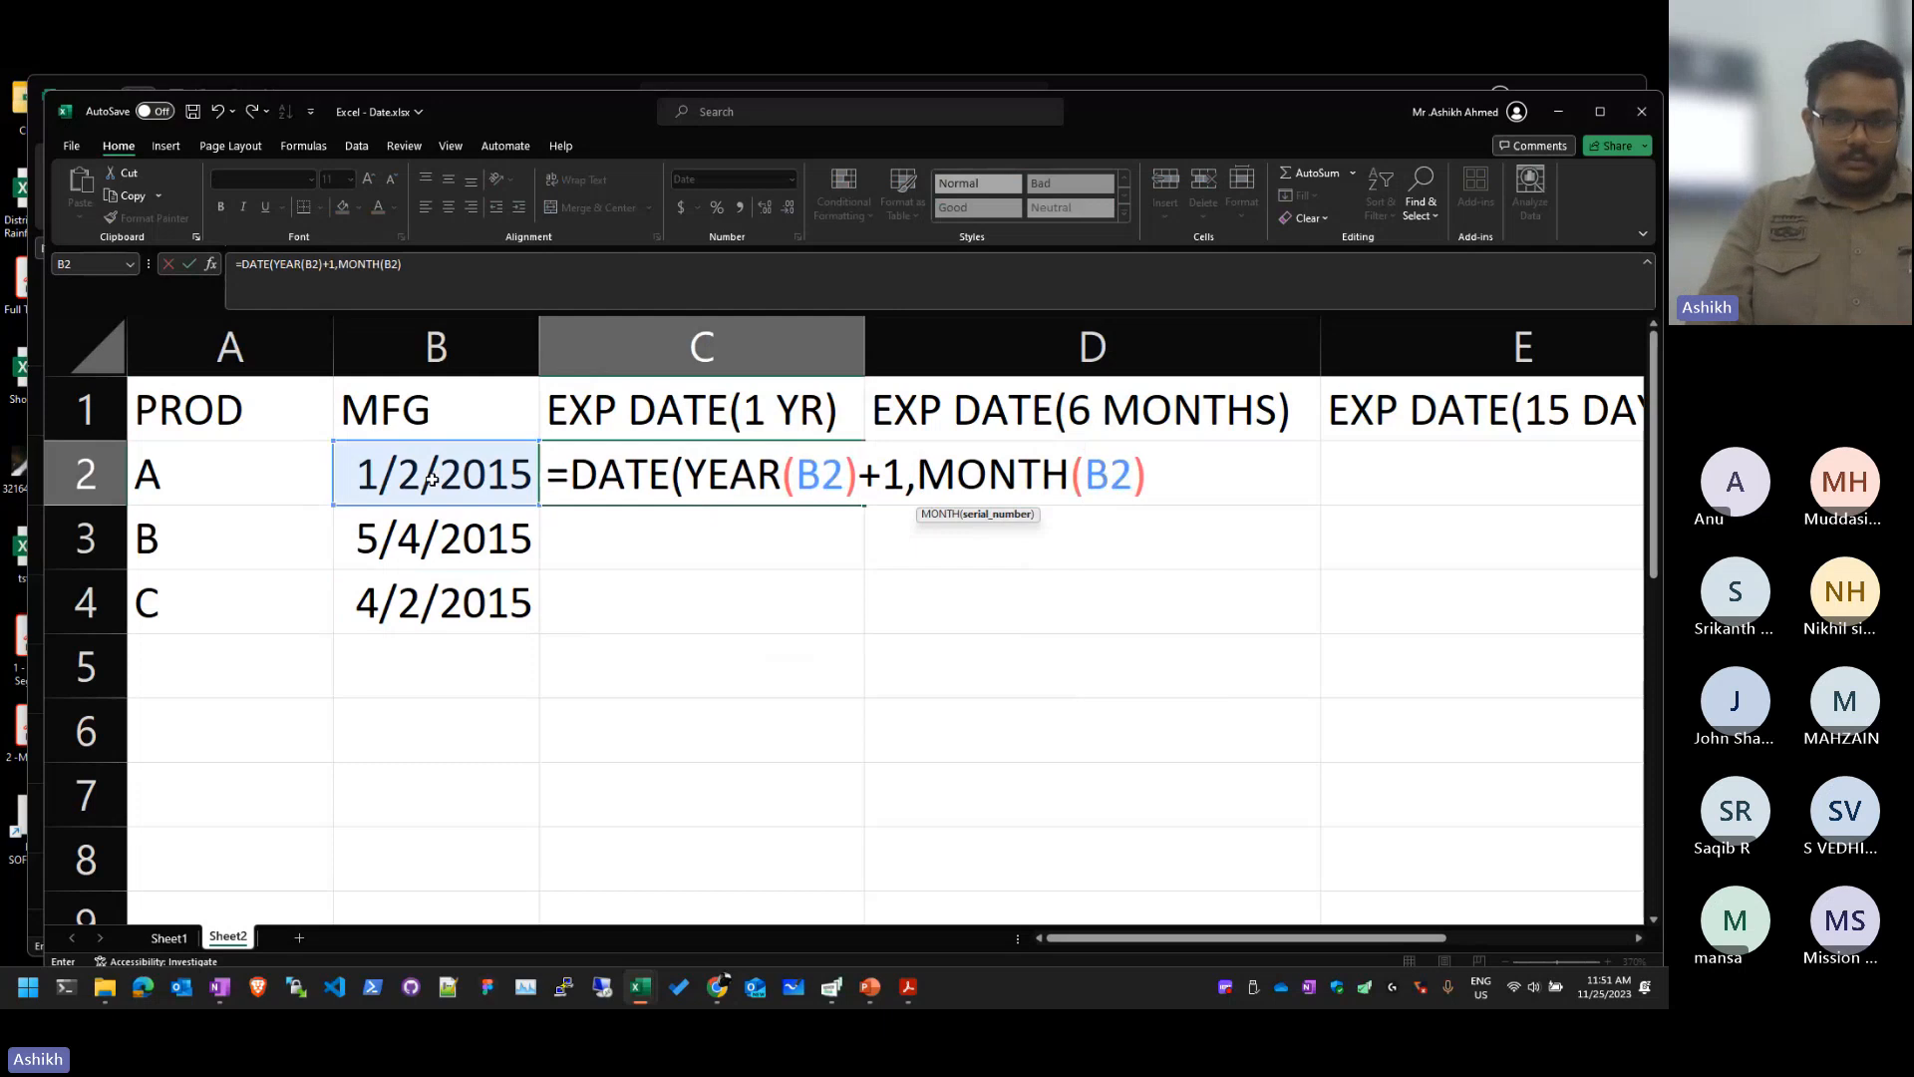
pyautogui.press('Return')
pyautogui.press('Return')
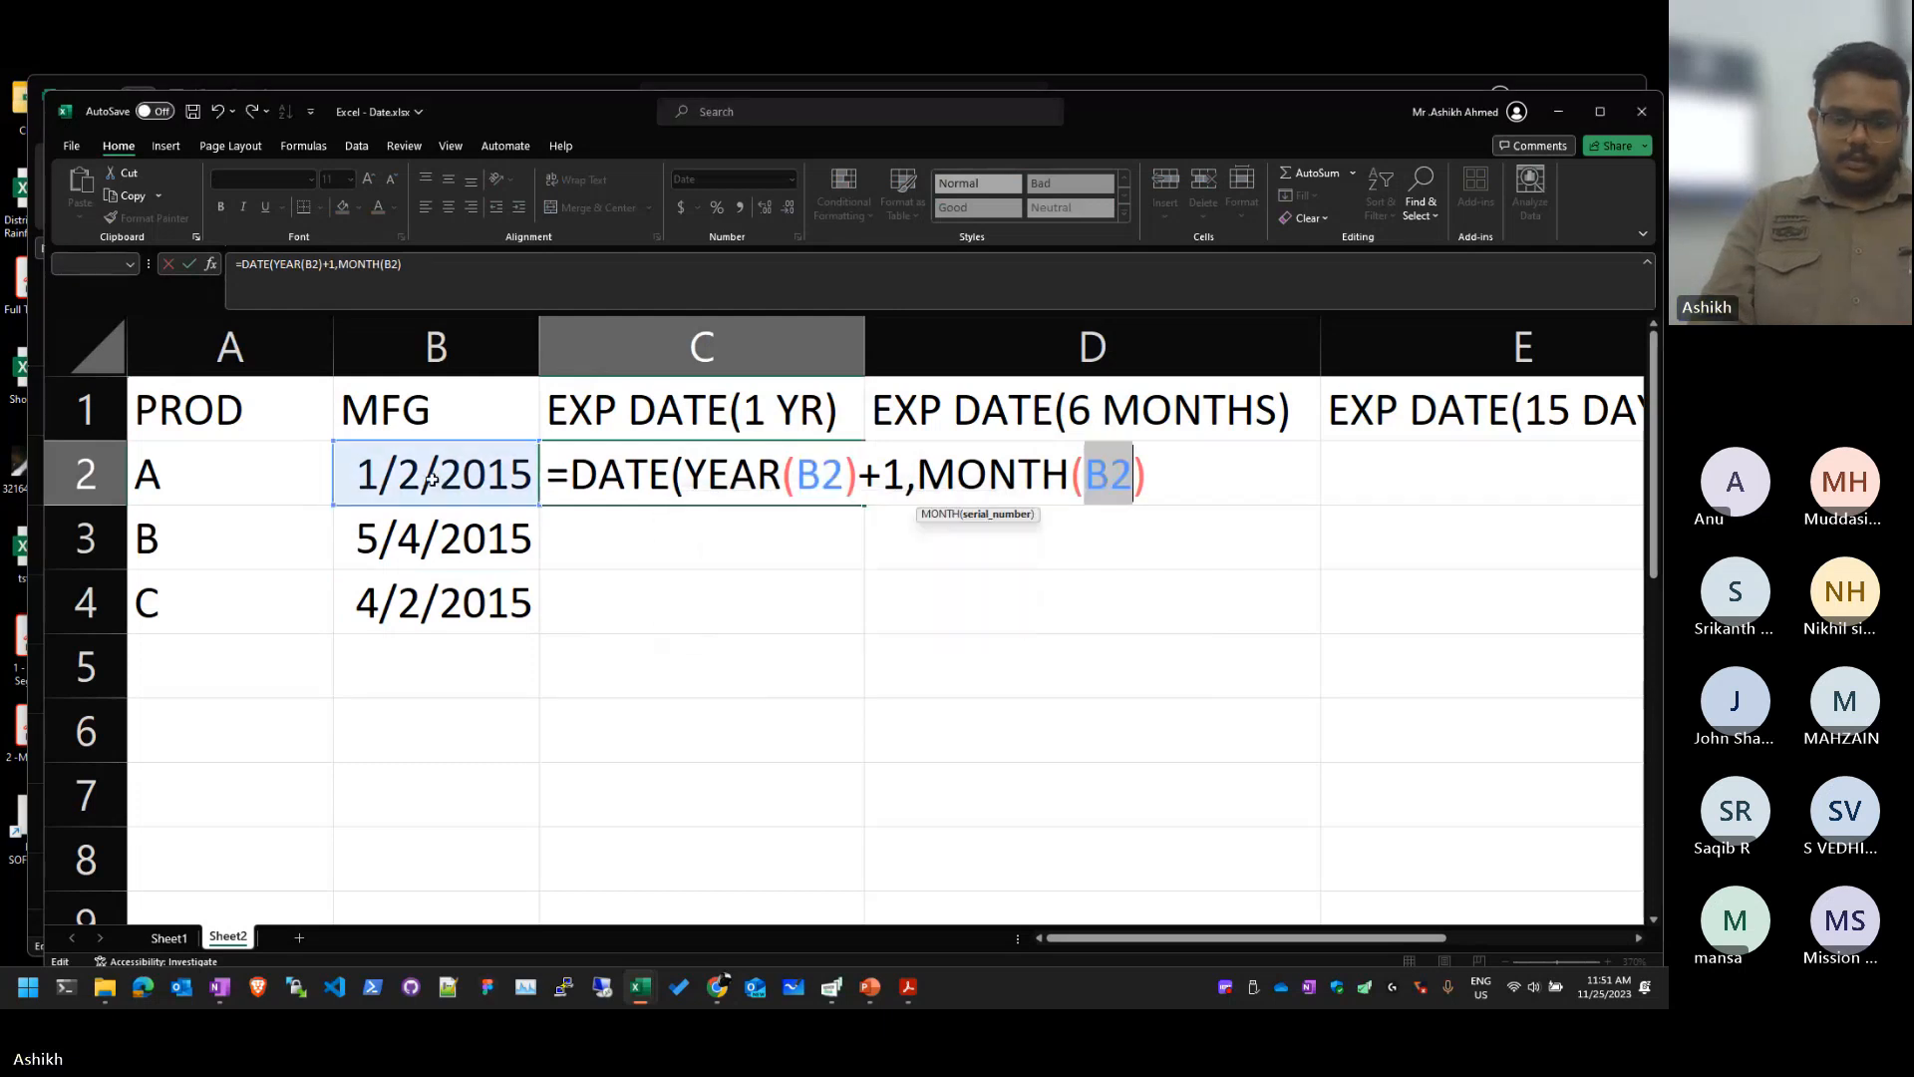
pyautogui.press('End')
pyautogui.write(',MONTH(B2),')
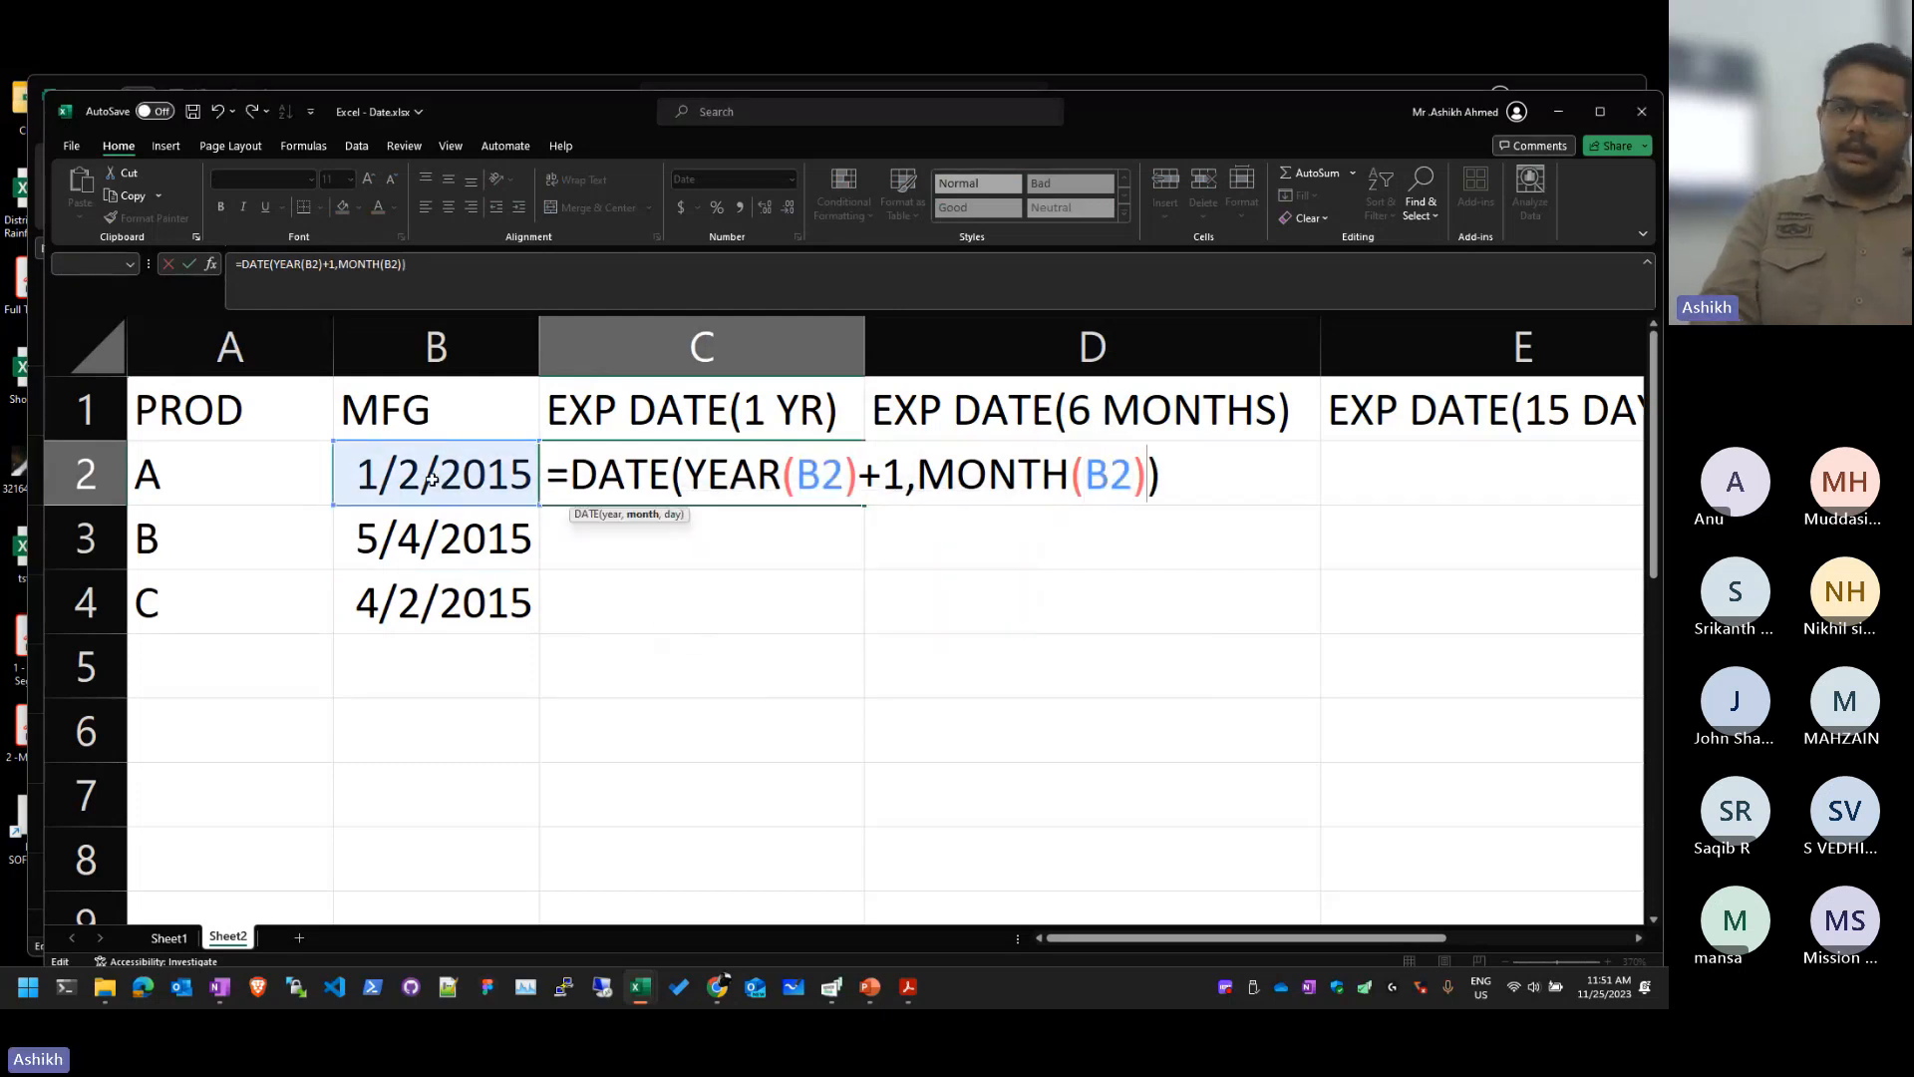
pyautogui.write('DAY(')
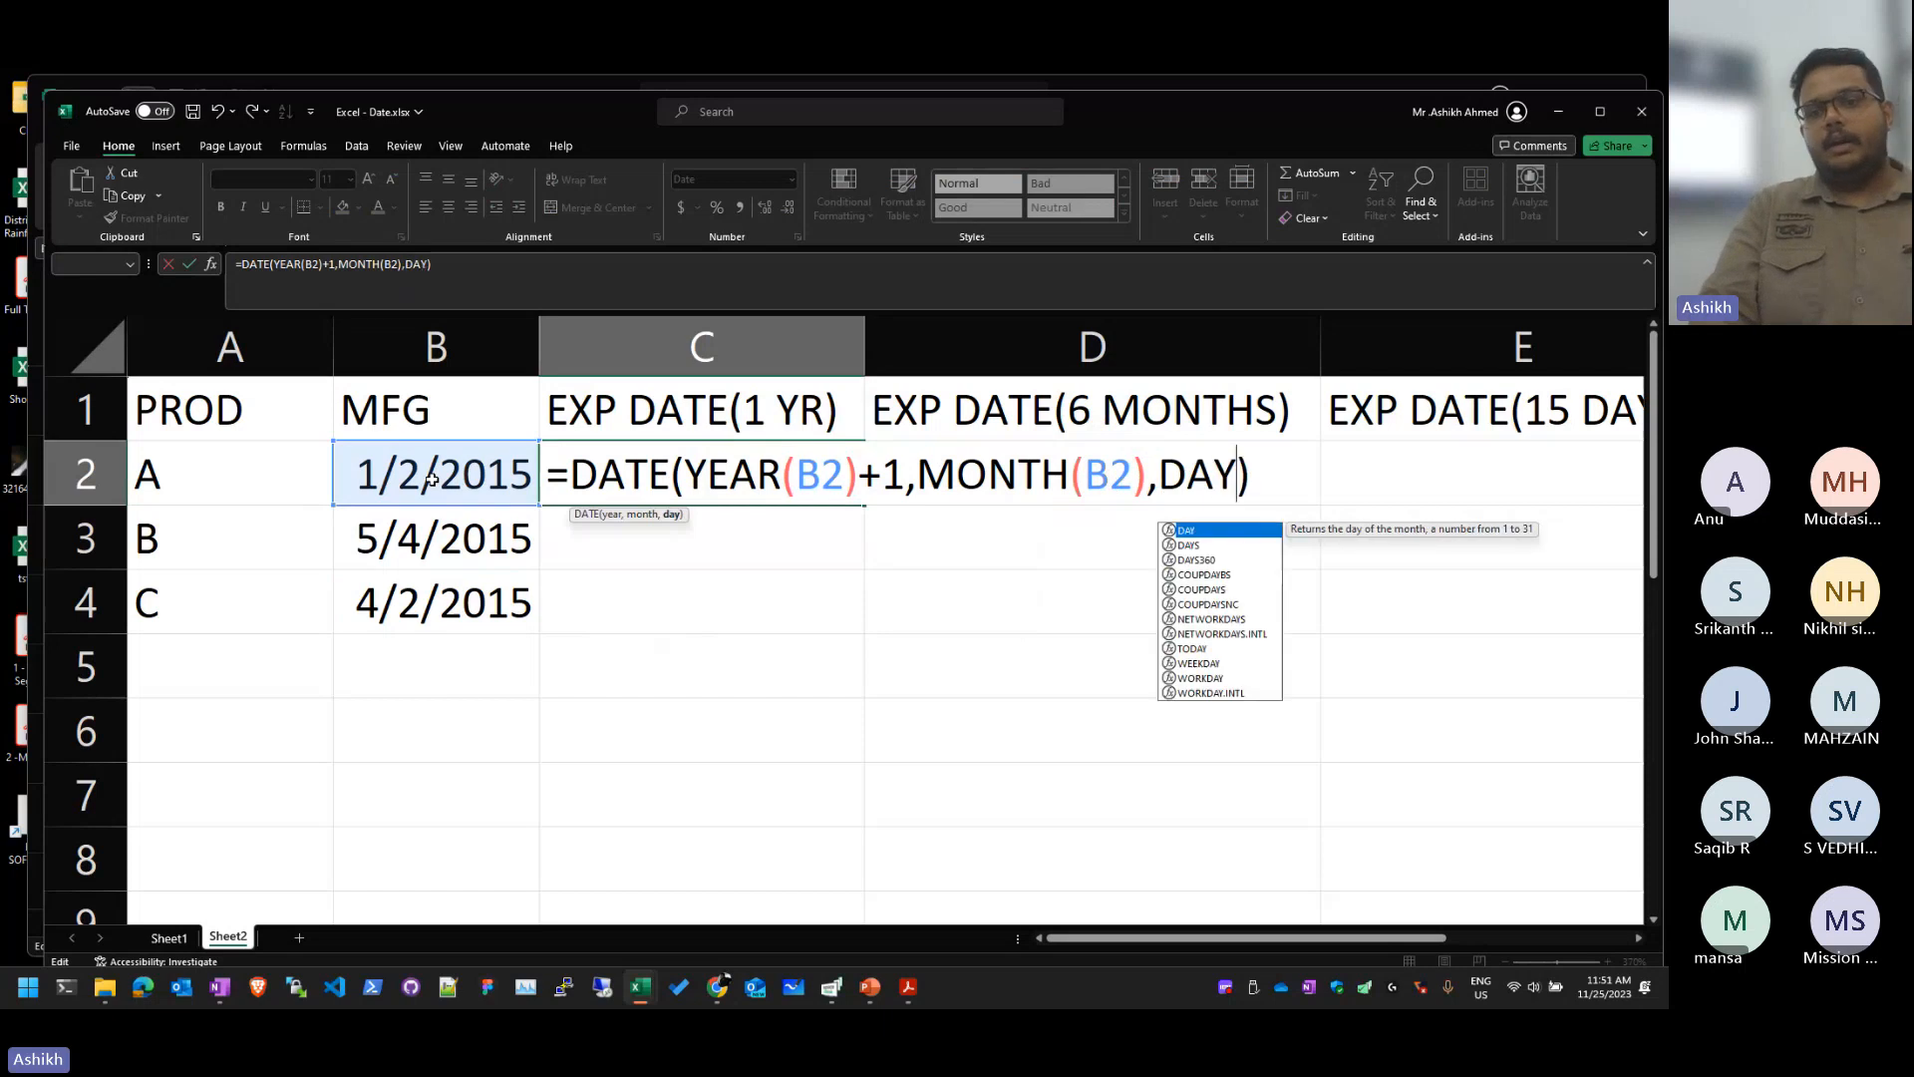
pyautogui.write('B2)')
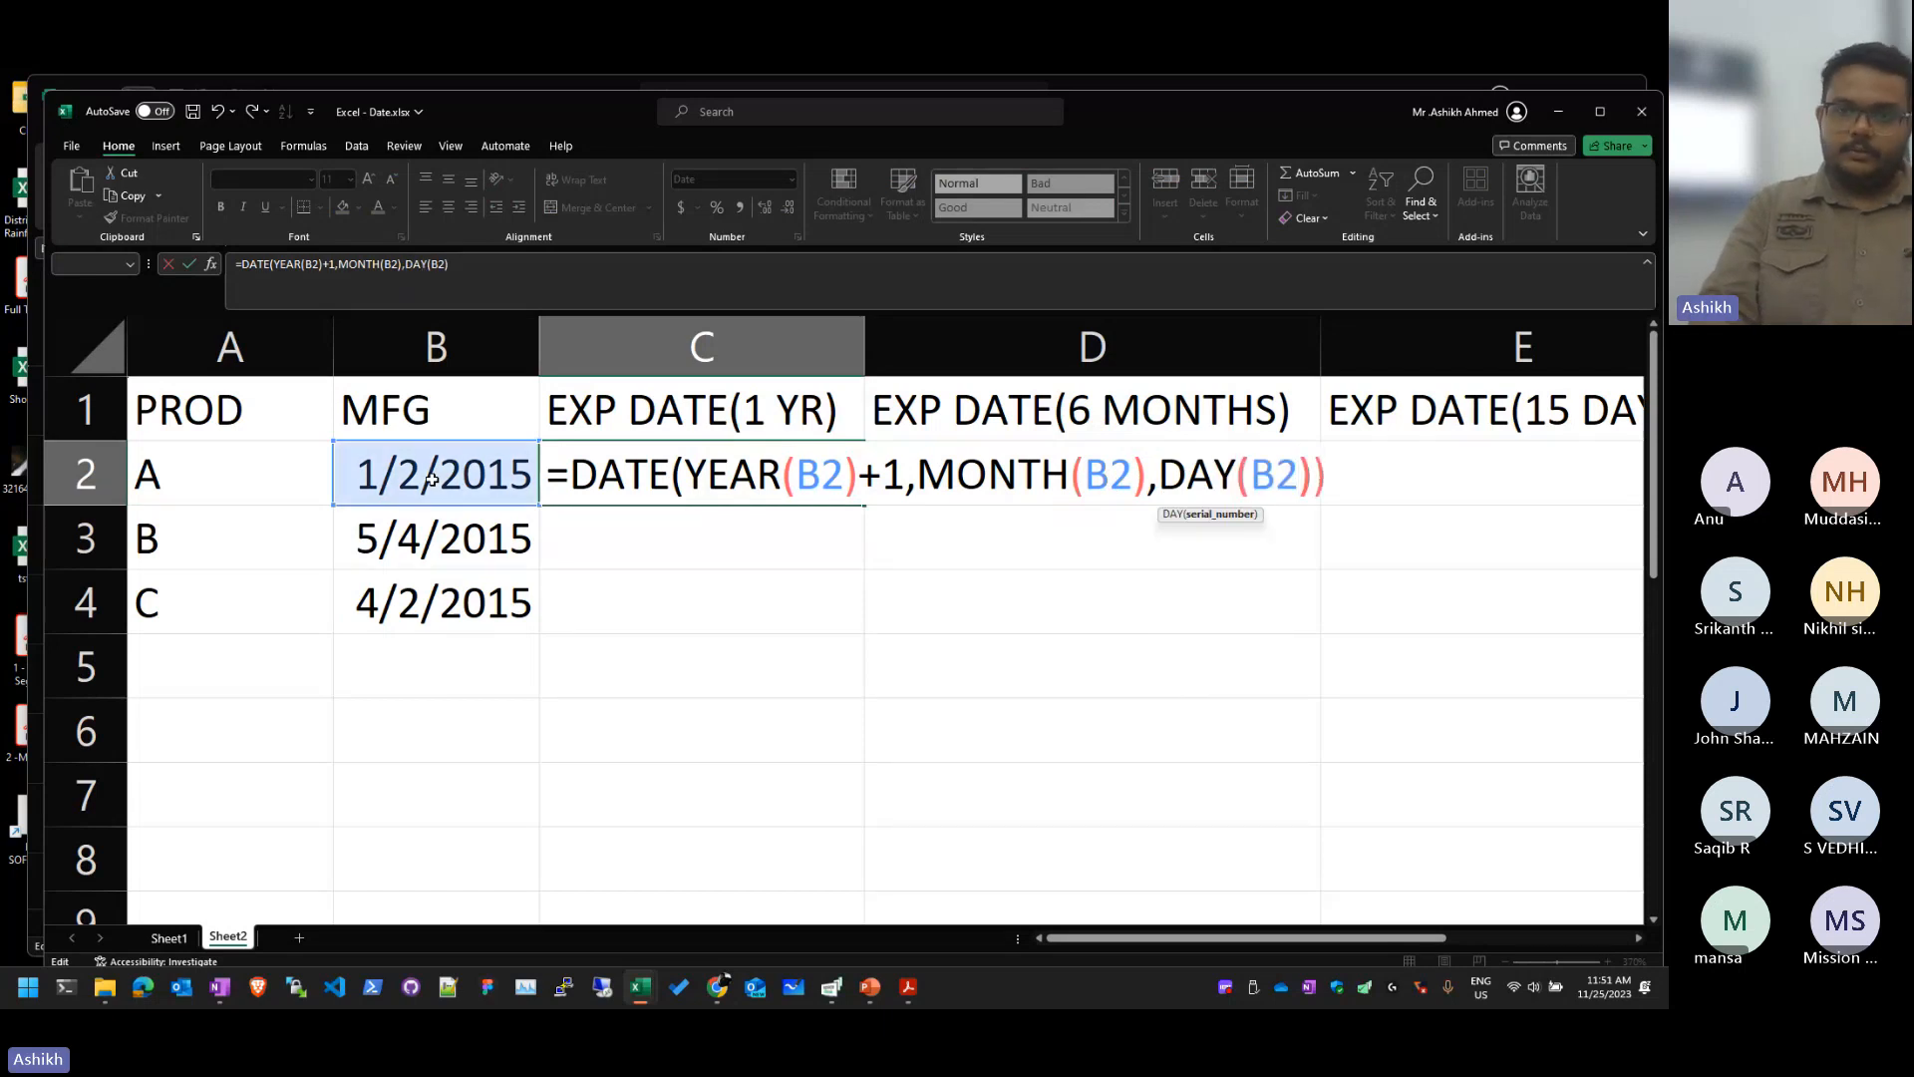
pyautogui.press('Return')
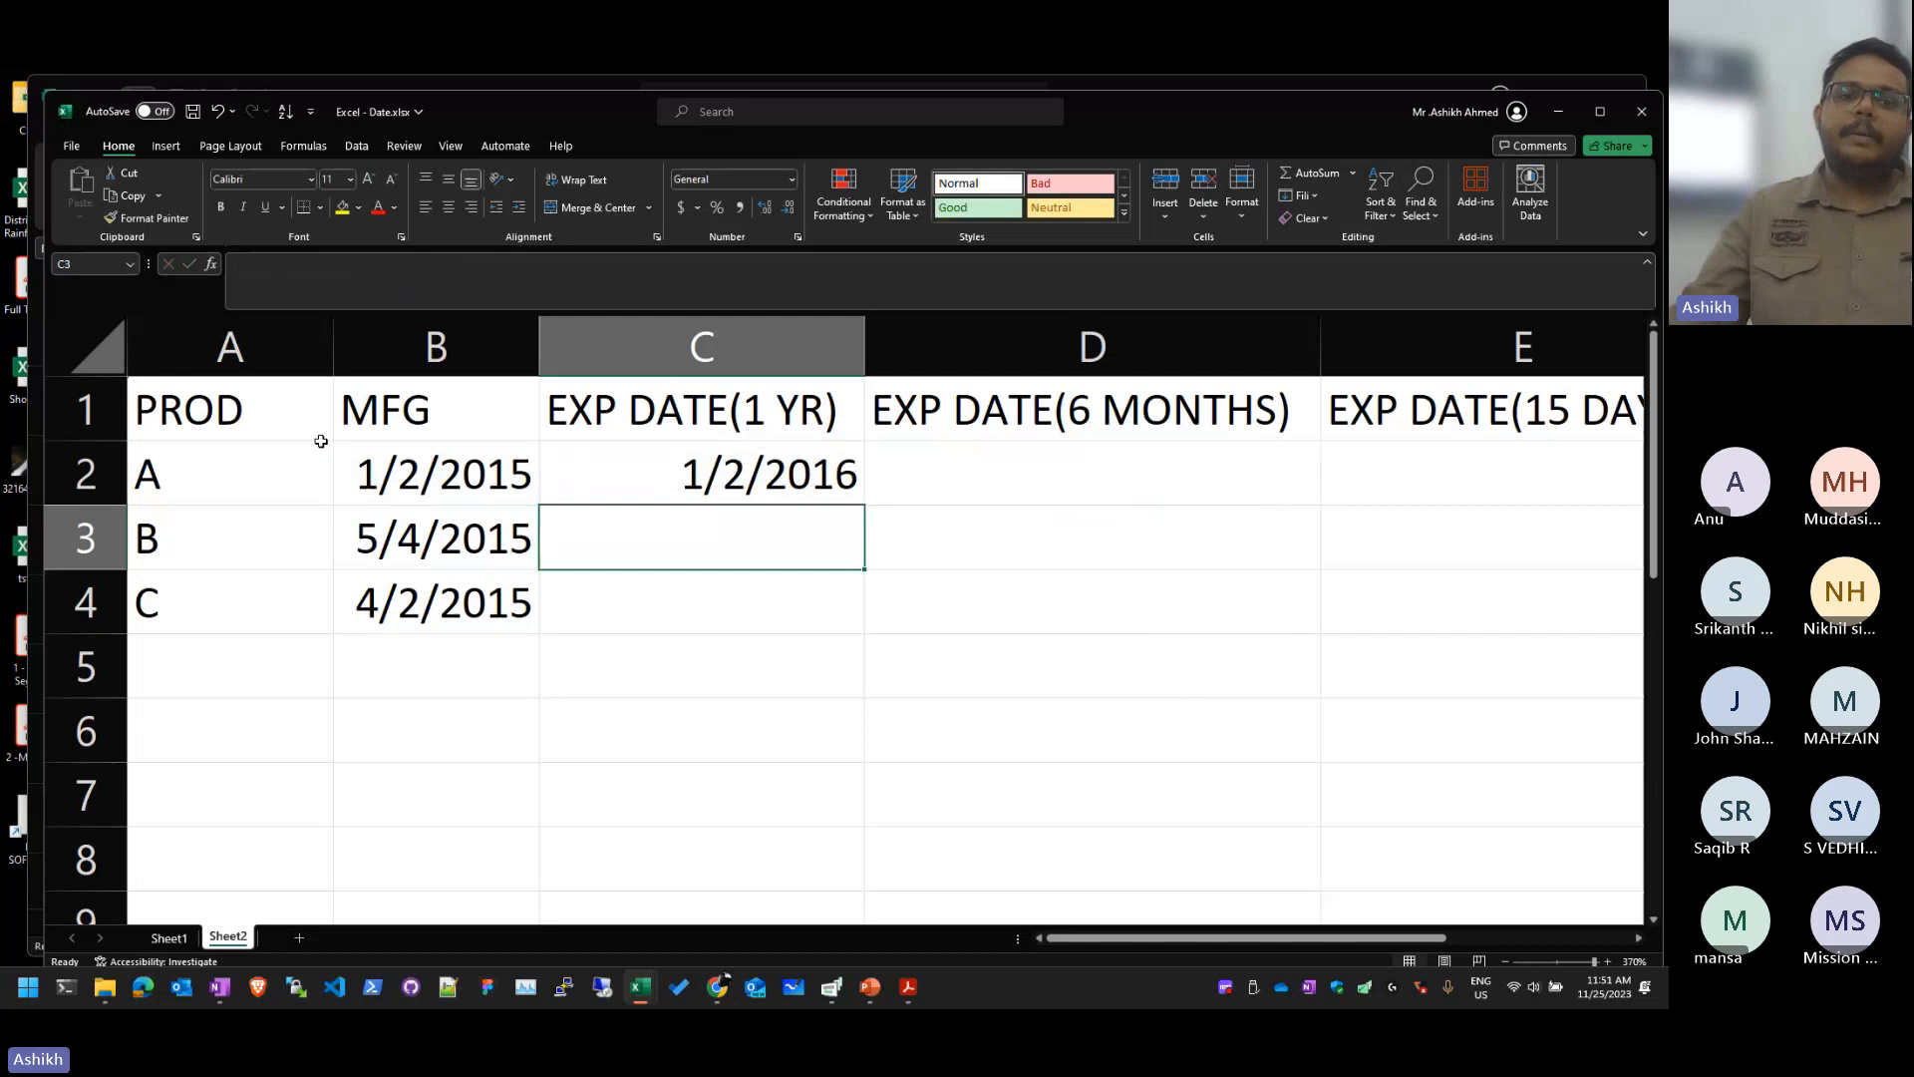
# Step: Copy the formula text =DATE(YEAR(B2)+1,MONTH(B2),DAY(B2)) from cell C2 into cell D2
pyautogui.click(785, 476)
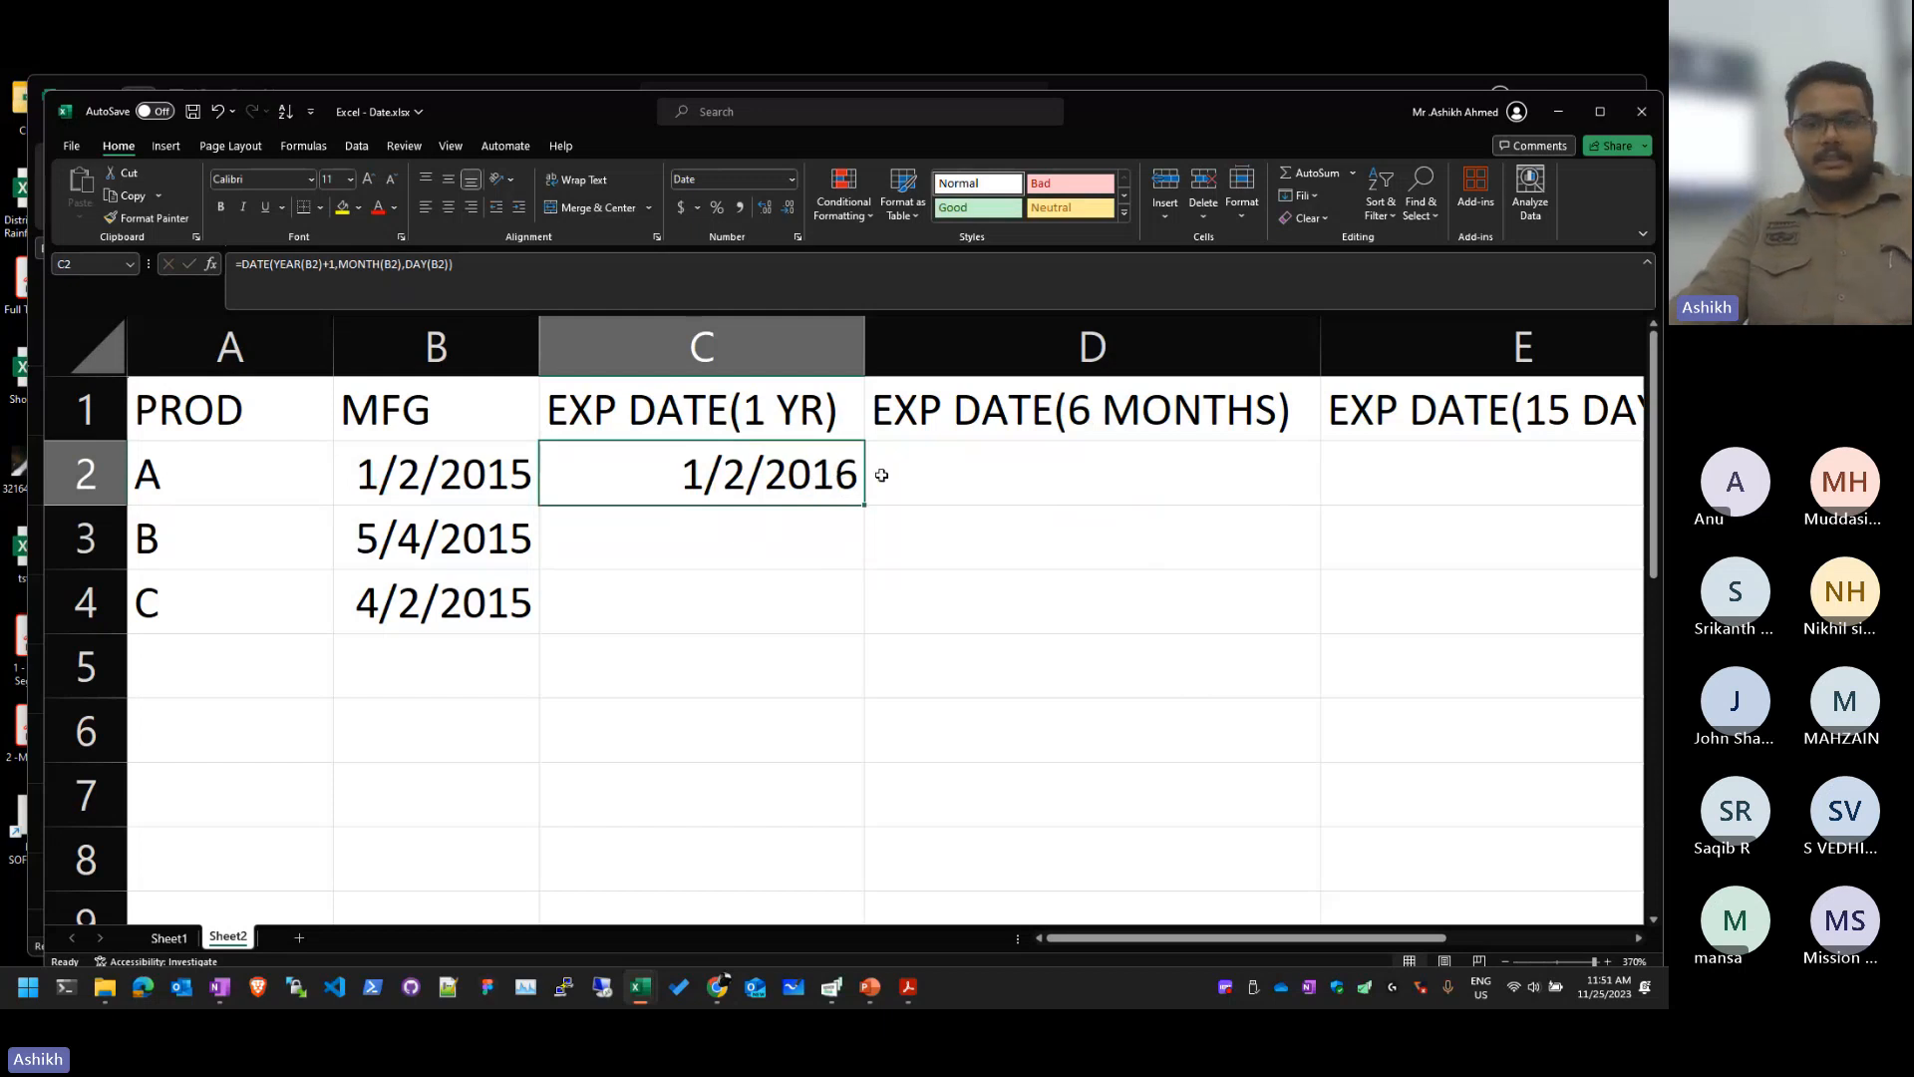
pyautogui.doubleClick(792, 479)
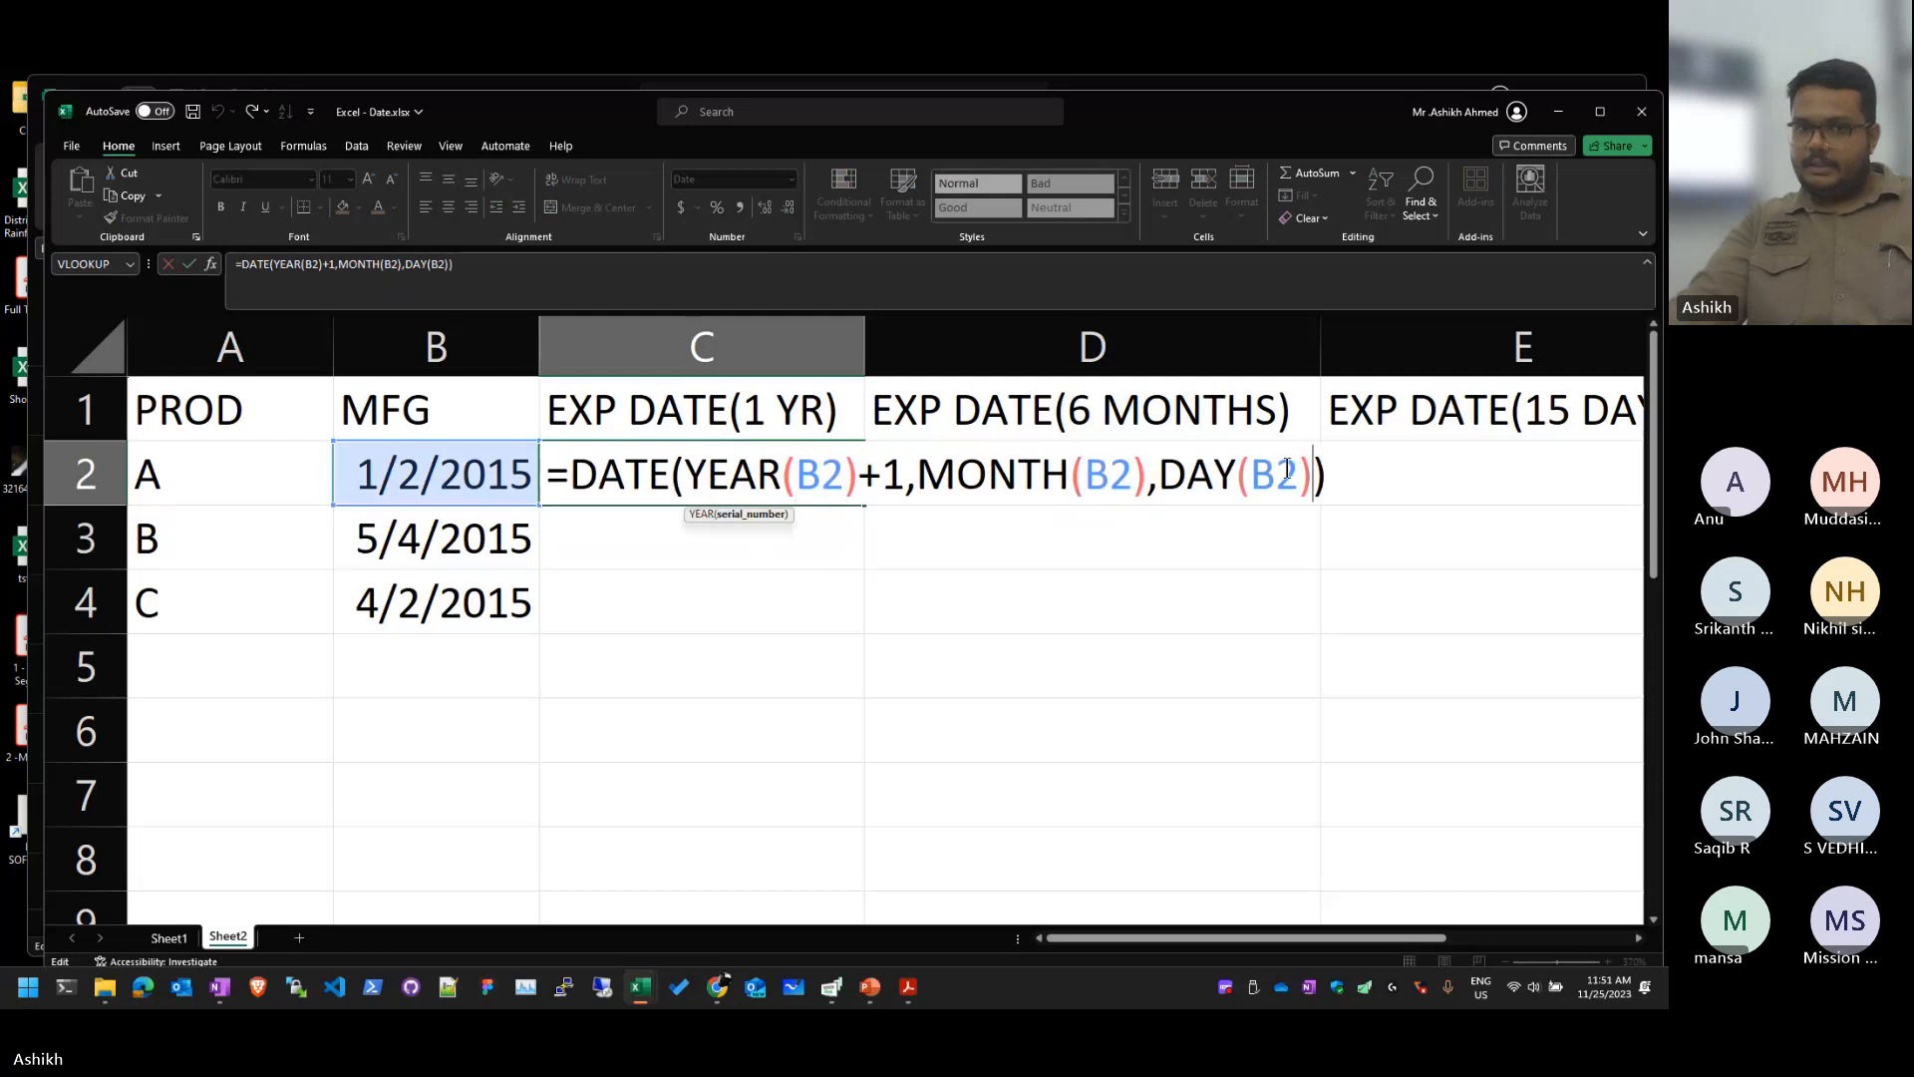
pyautogui.click(1081, 469)
pyautogui.doubleClick(1085, 475)
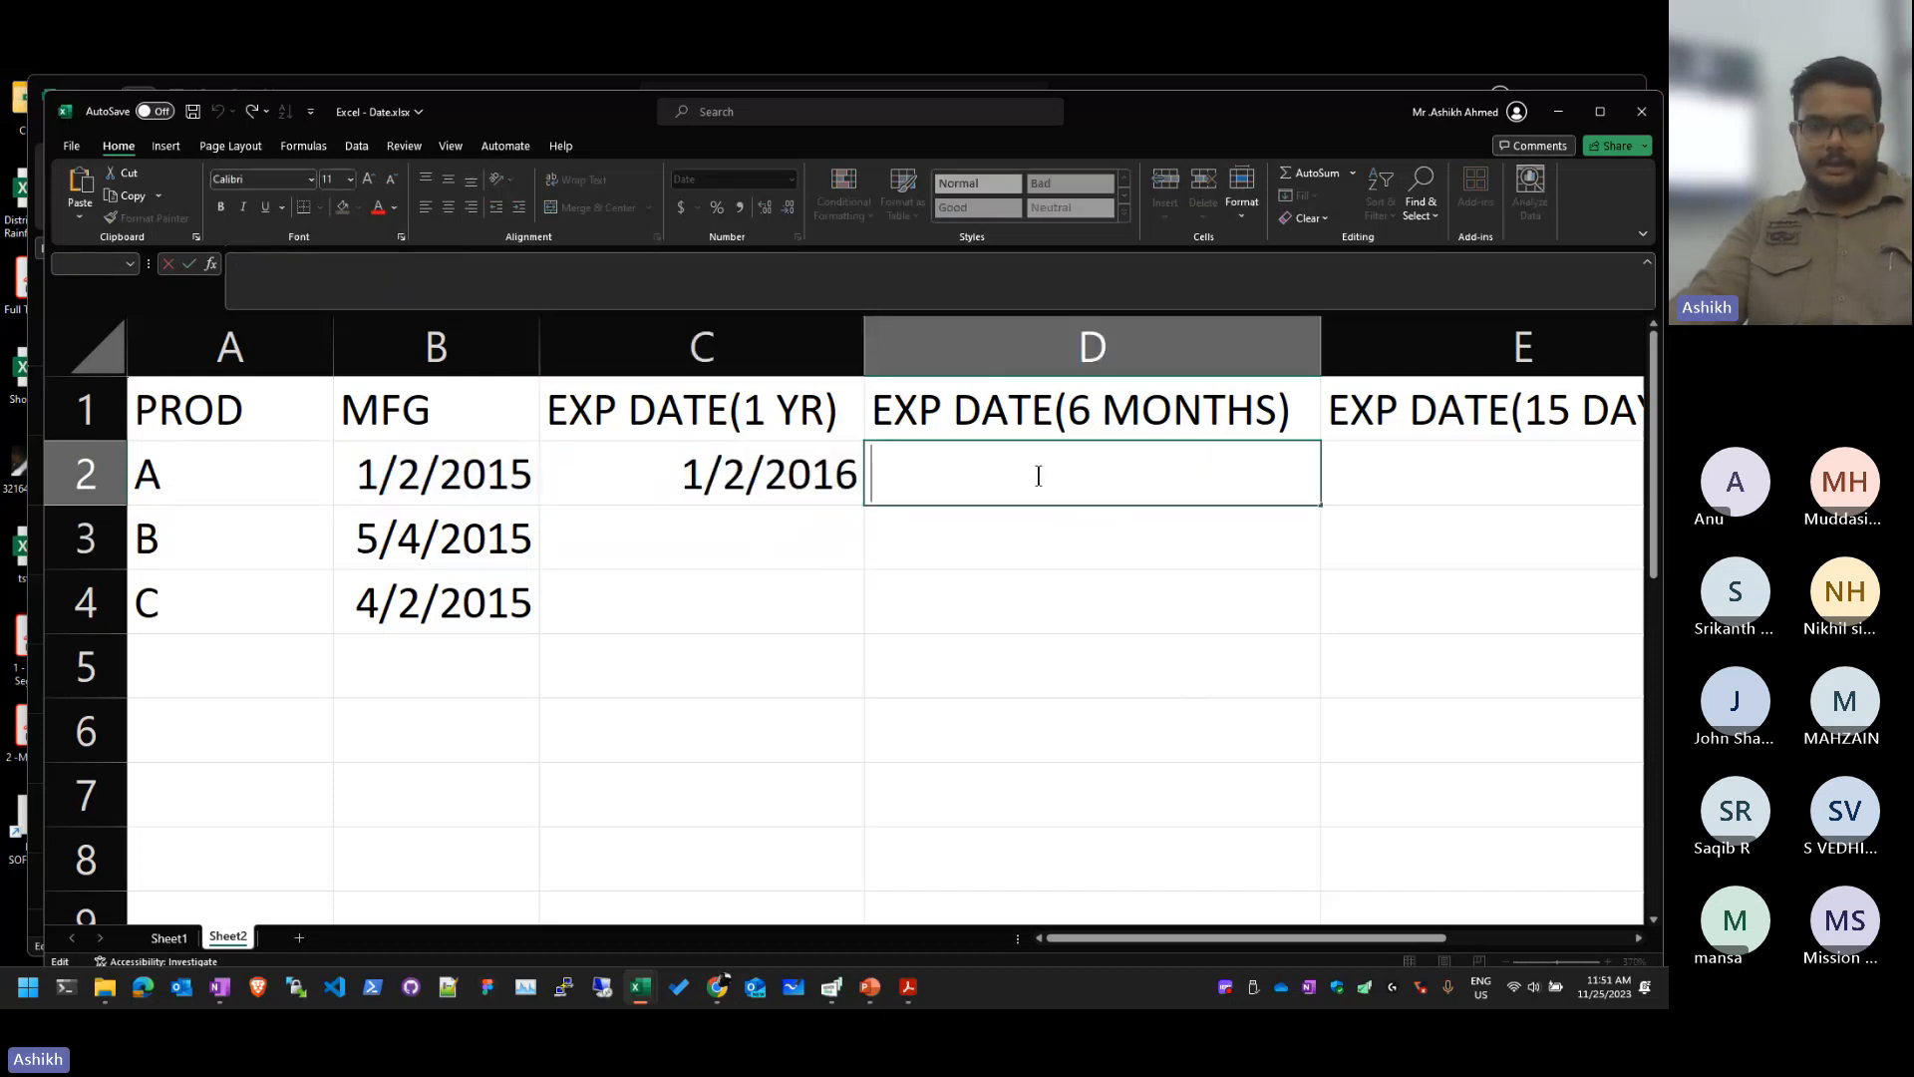
pyautogui.write('=DATE(YEAR(B2)+1,MONTH(B2),DAY(B2))')
# Step: Adapt the D2 formula to =DATE(YEAR(B2),MONTH(B2)+6,DAY(B2)) and enter it for the 6-month expiry date
pyautogui.click(1187, 475)
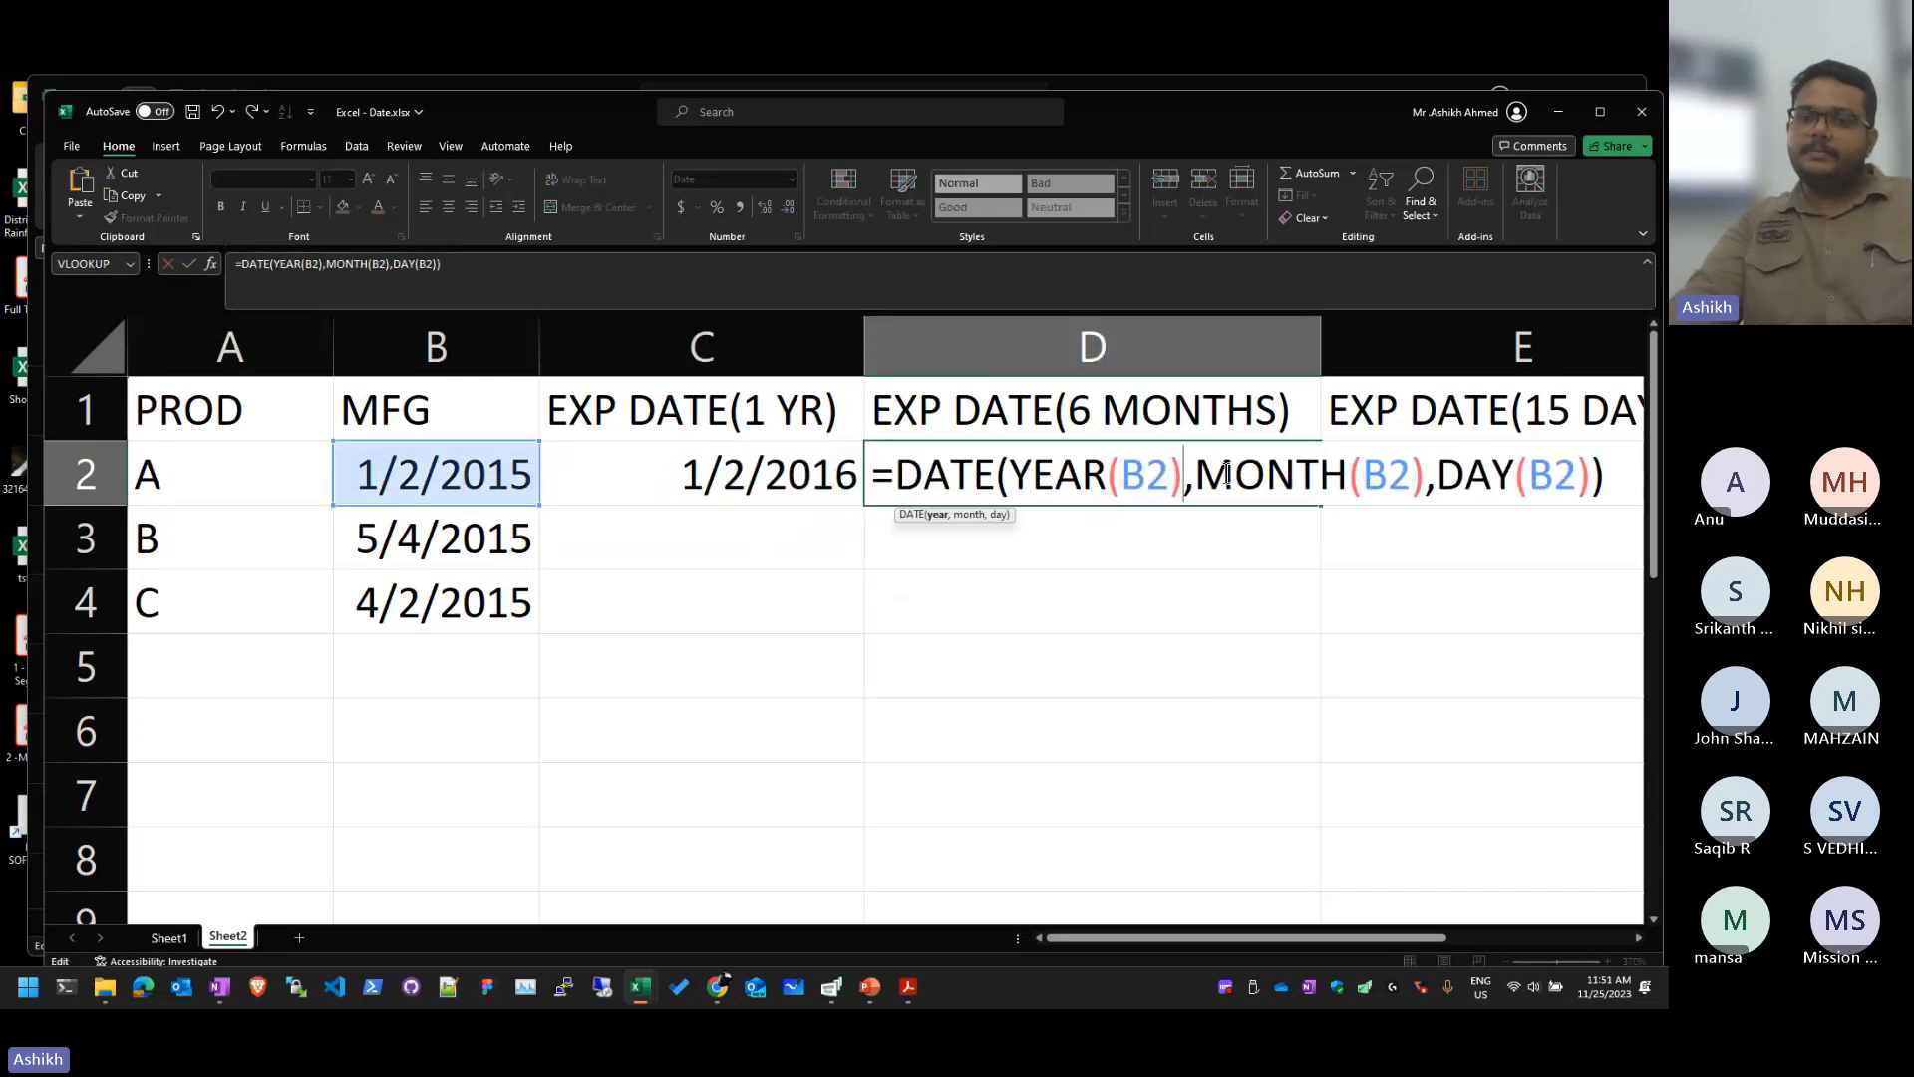
pyautogui.press('Delete')
pyautogui.press('Delete')
pyautogui.click(1420, 474)
pyautogui.write('+')
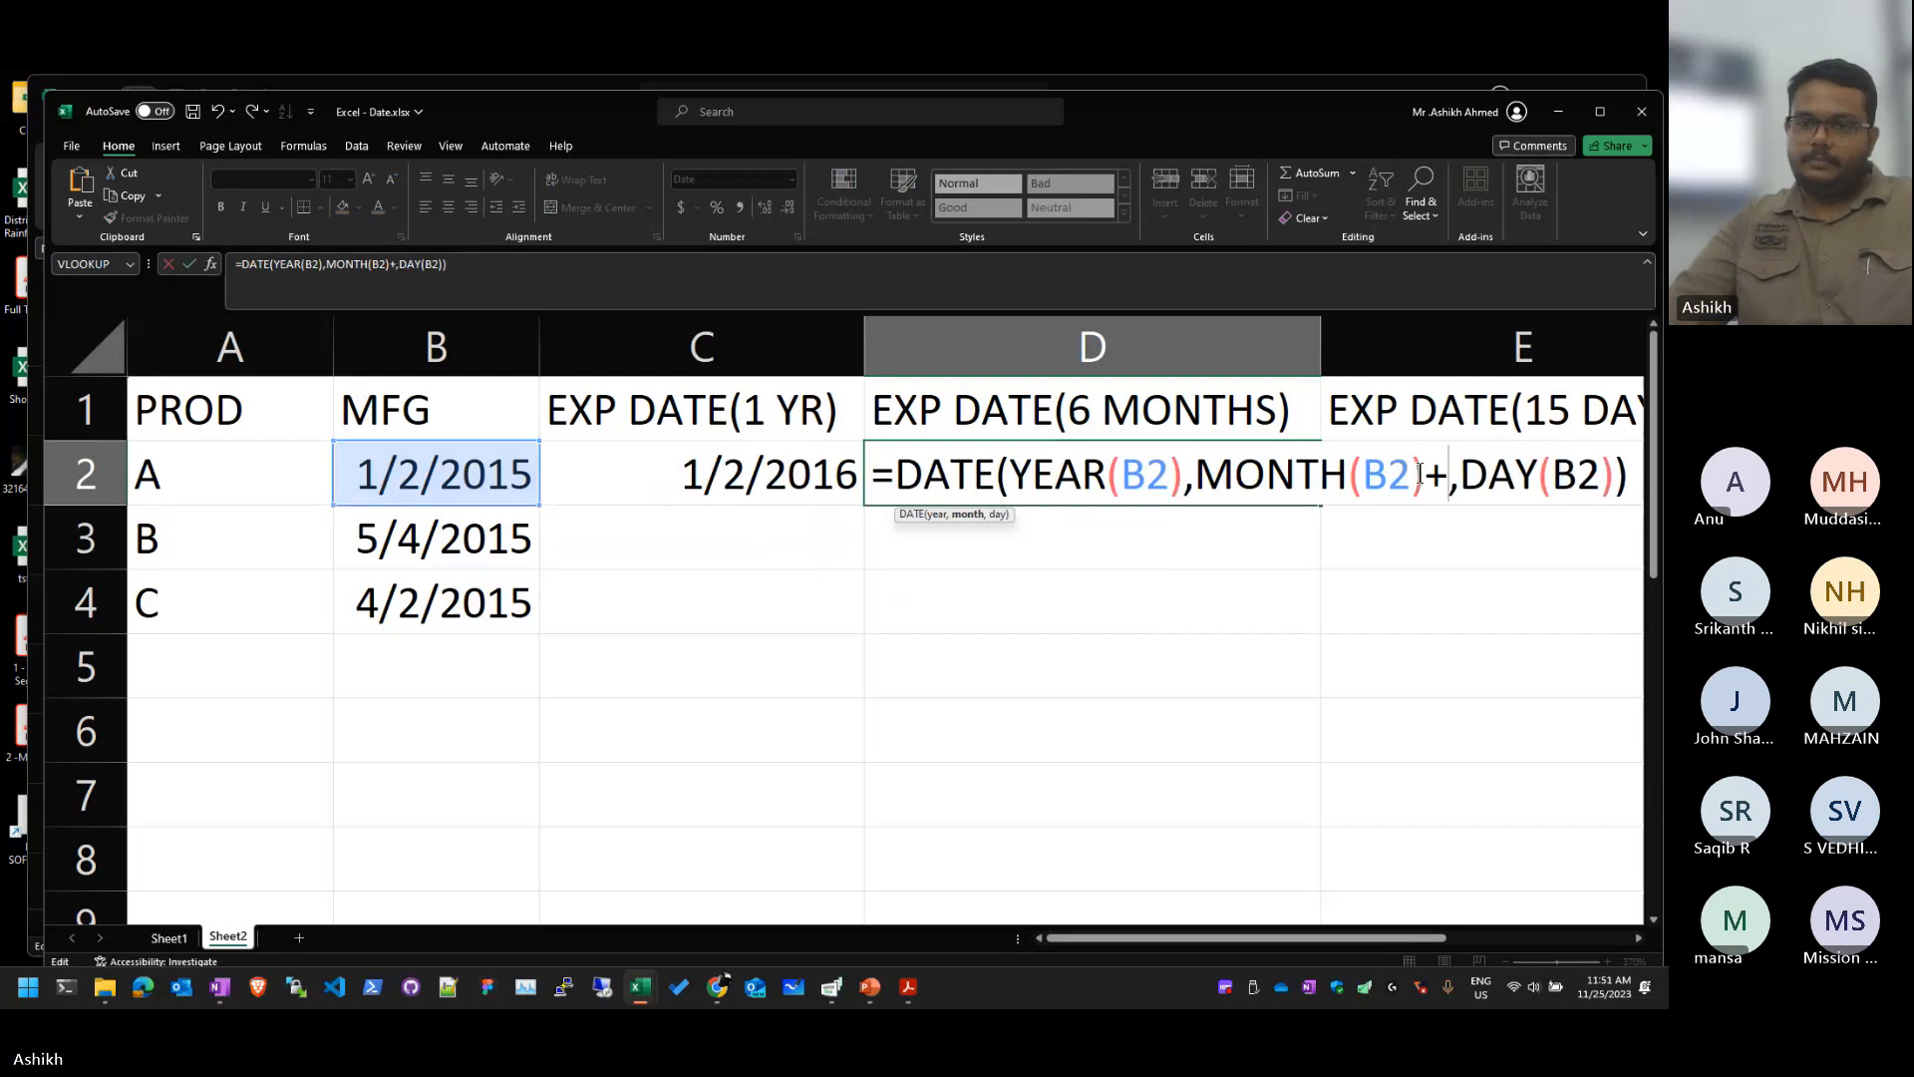
pyautogui.write('6')
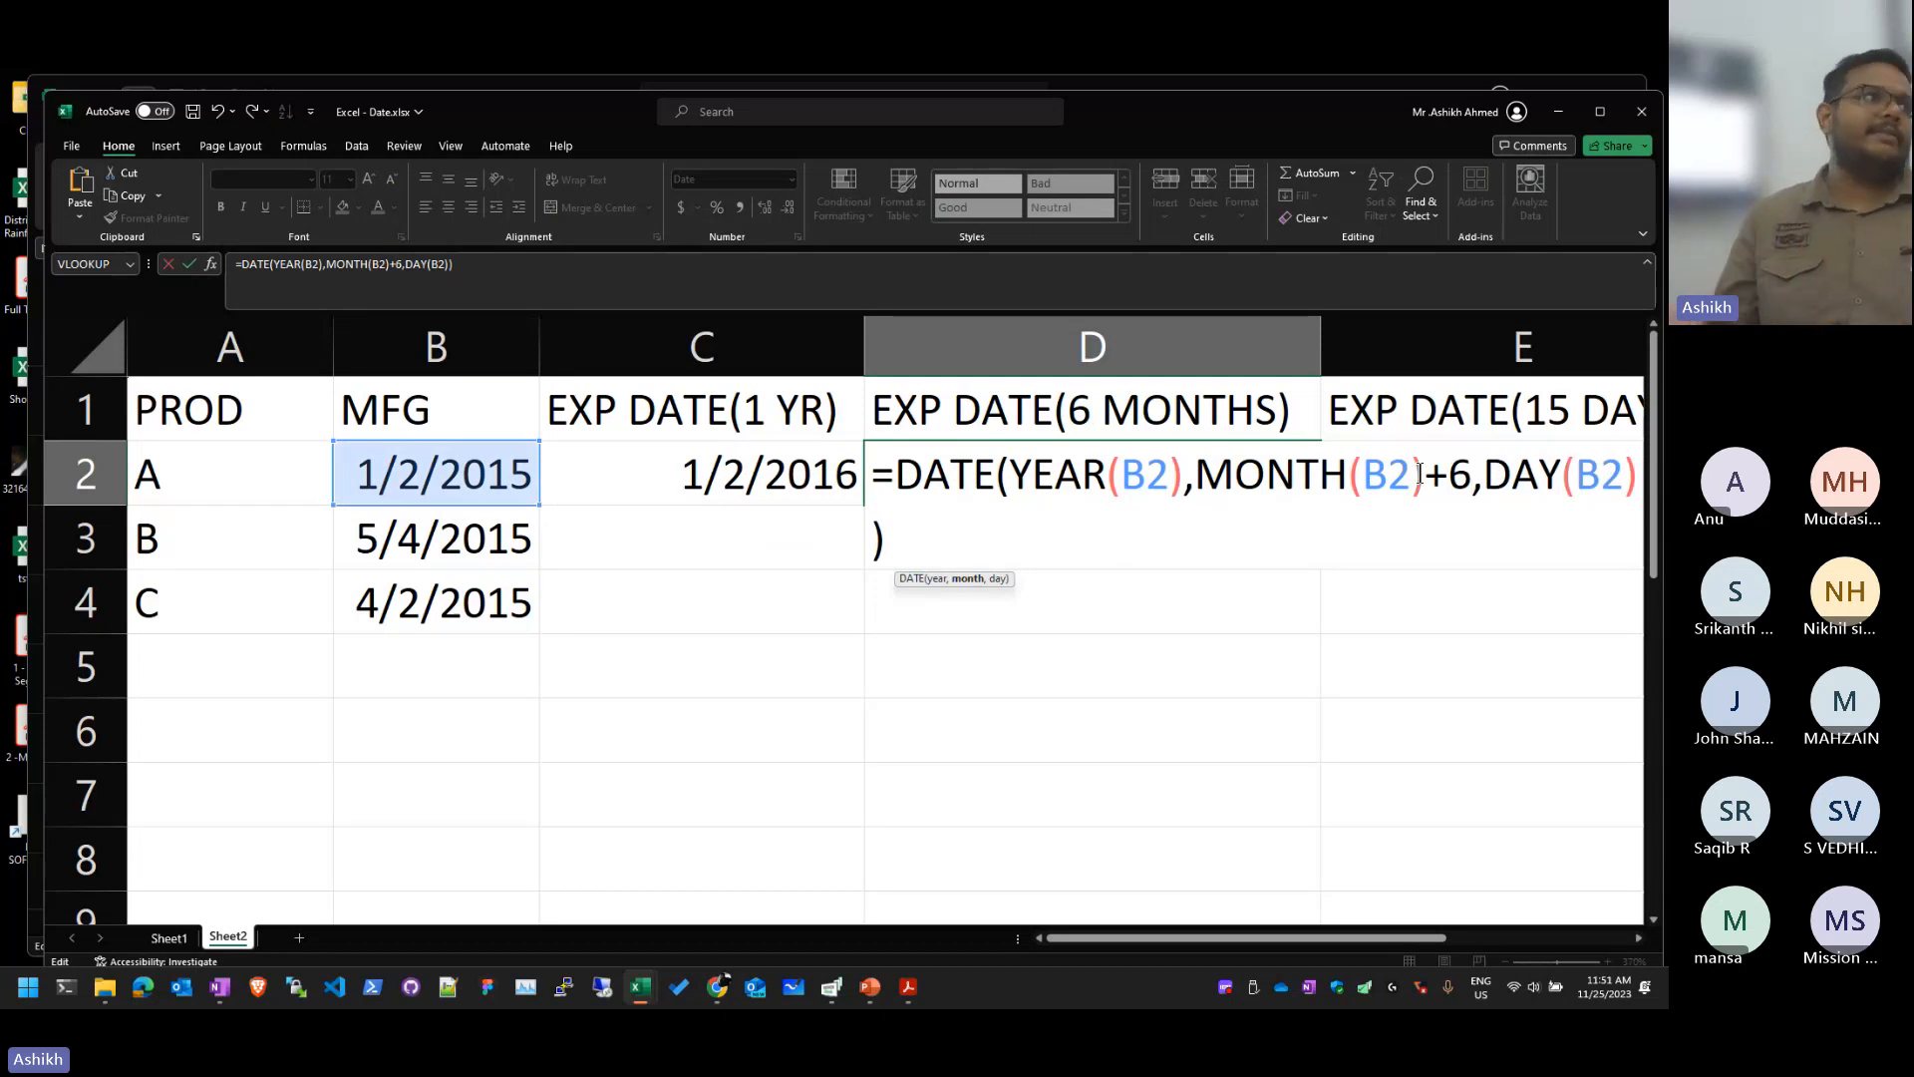
pyautogui.press('Escape')
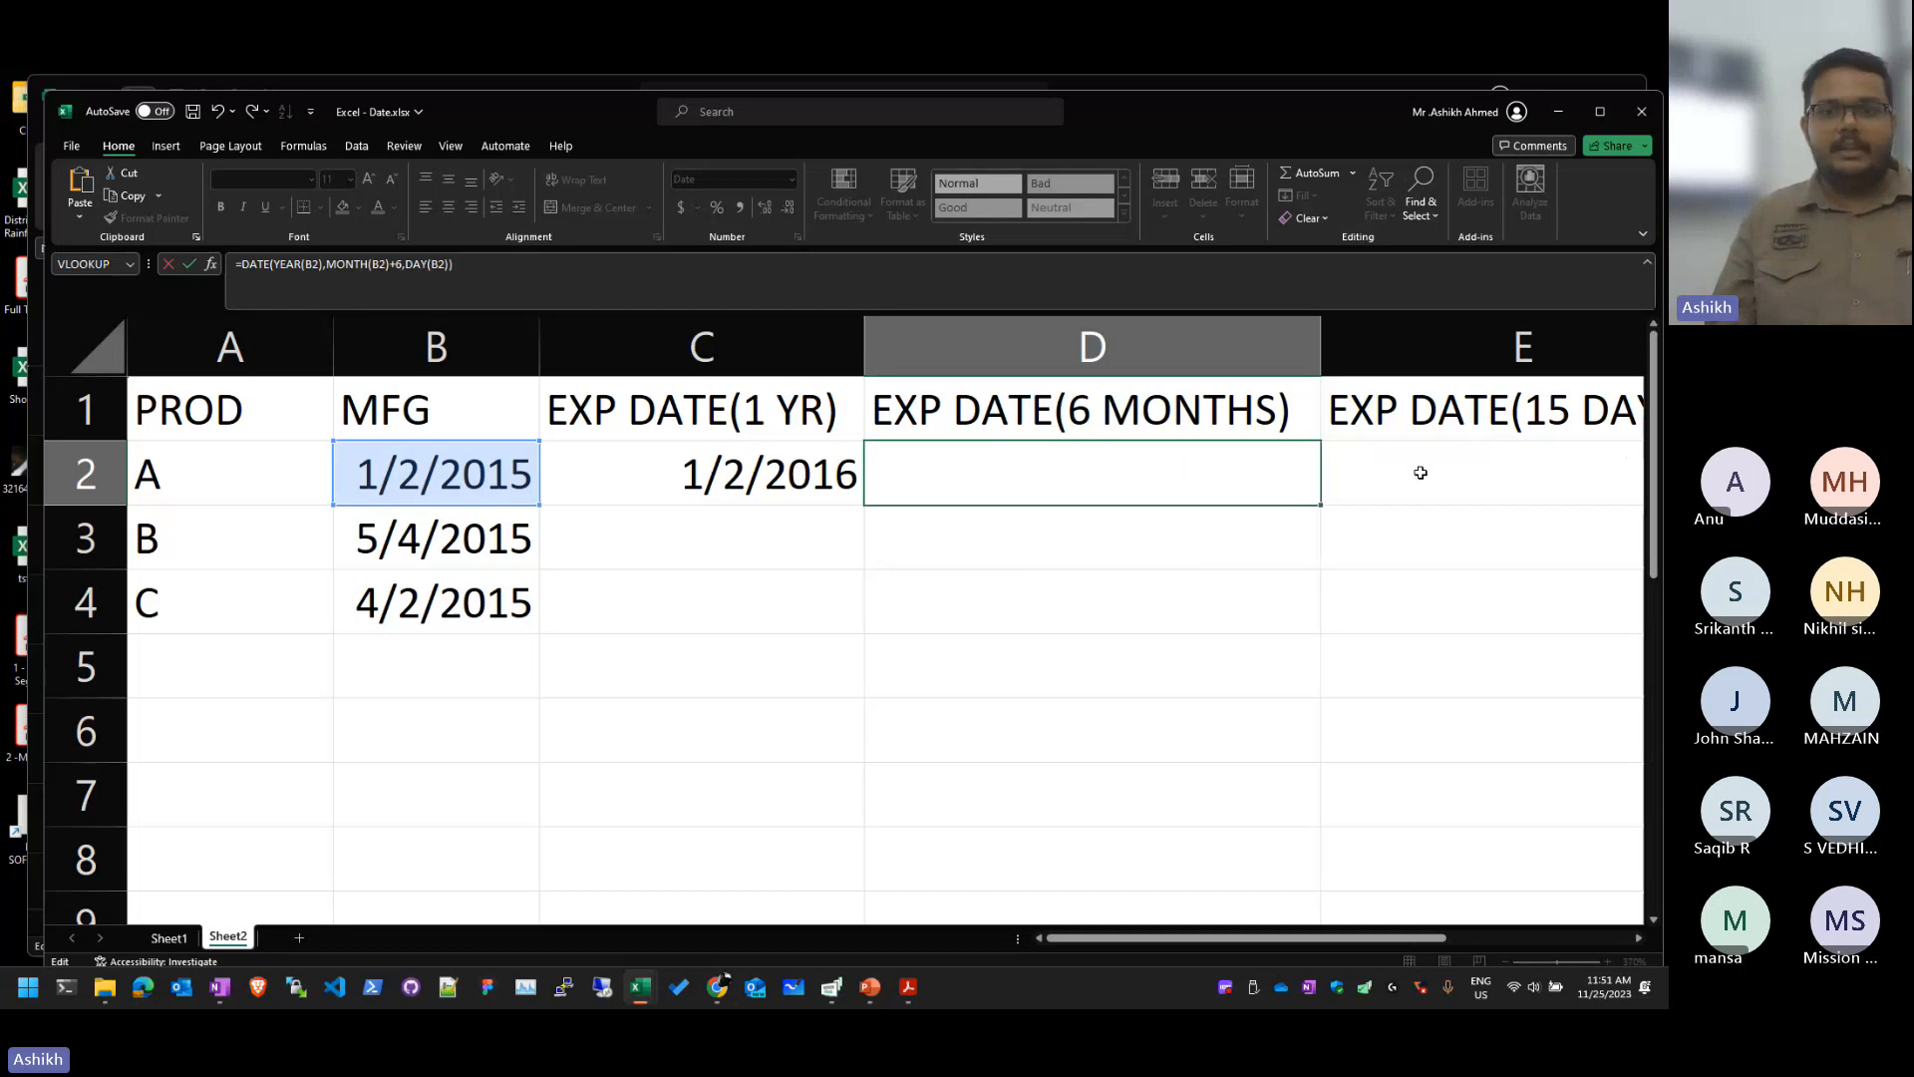
pyautogui.press('Return')
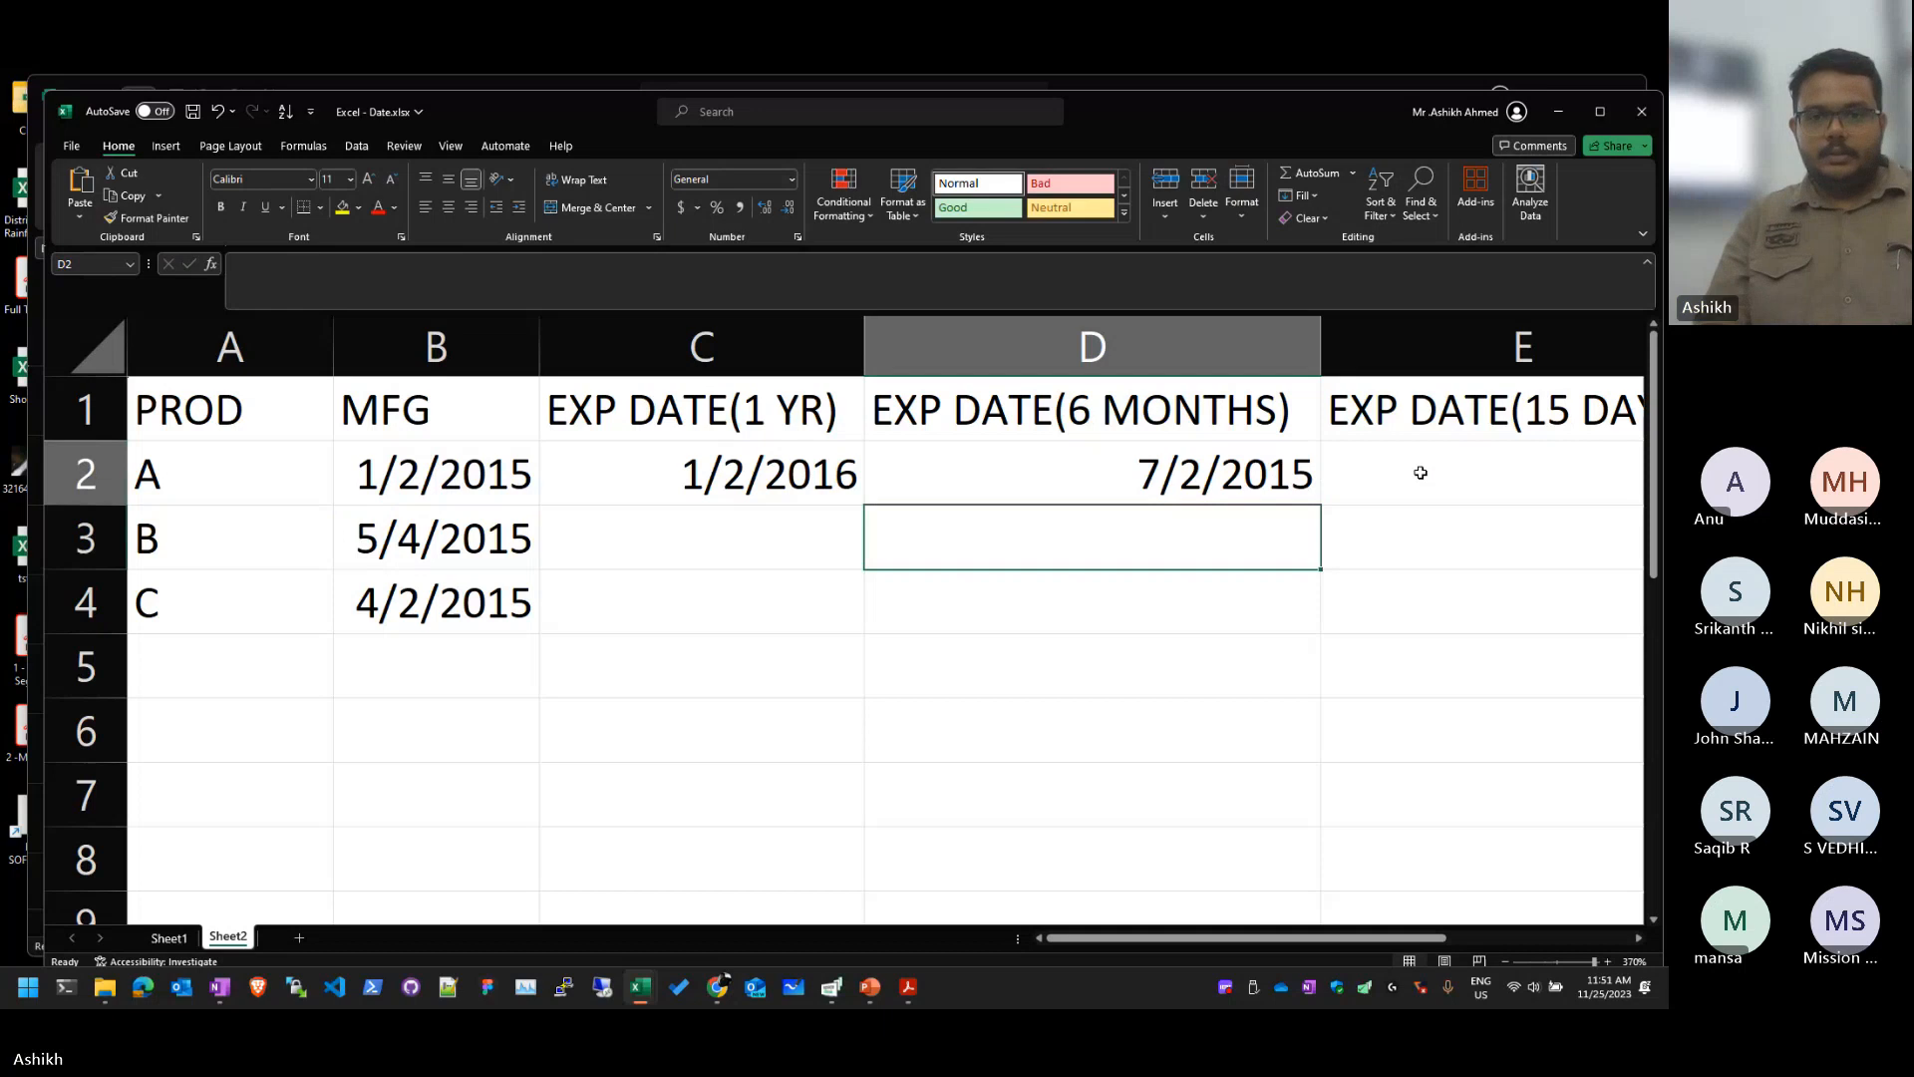
# Step: Examine the year and month arguments of the 6-month expiry formula in cell D2 without editing it
pyautogui.press('Up')
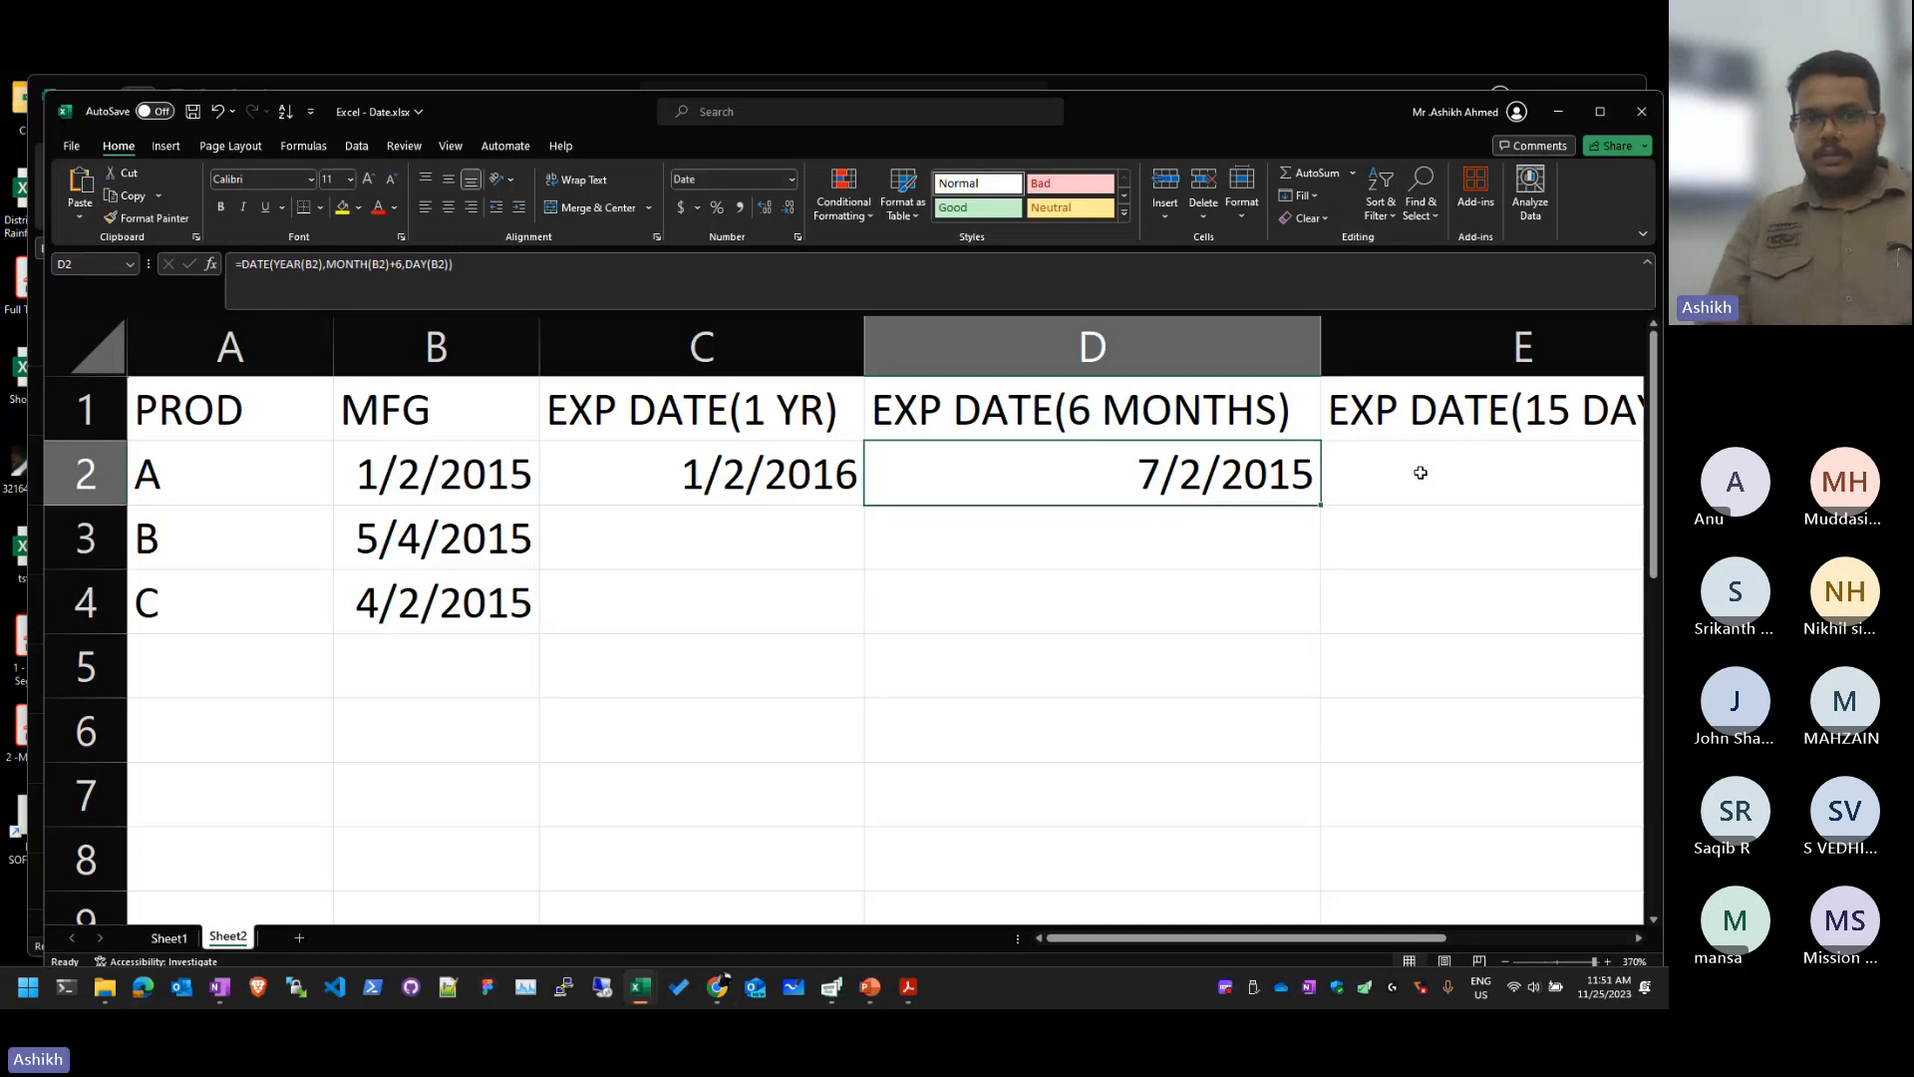
pyautogui.press('Left')
pyautogui.press('Left')
pyautogui.press('Right')
pyautogui.press('Right')
pyautogui.press('F2')
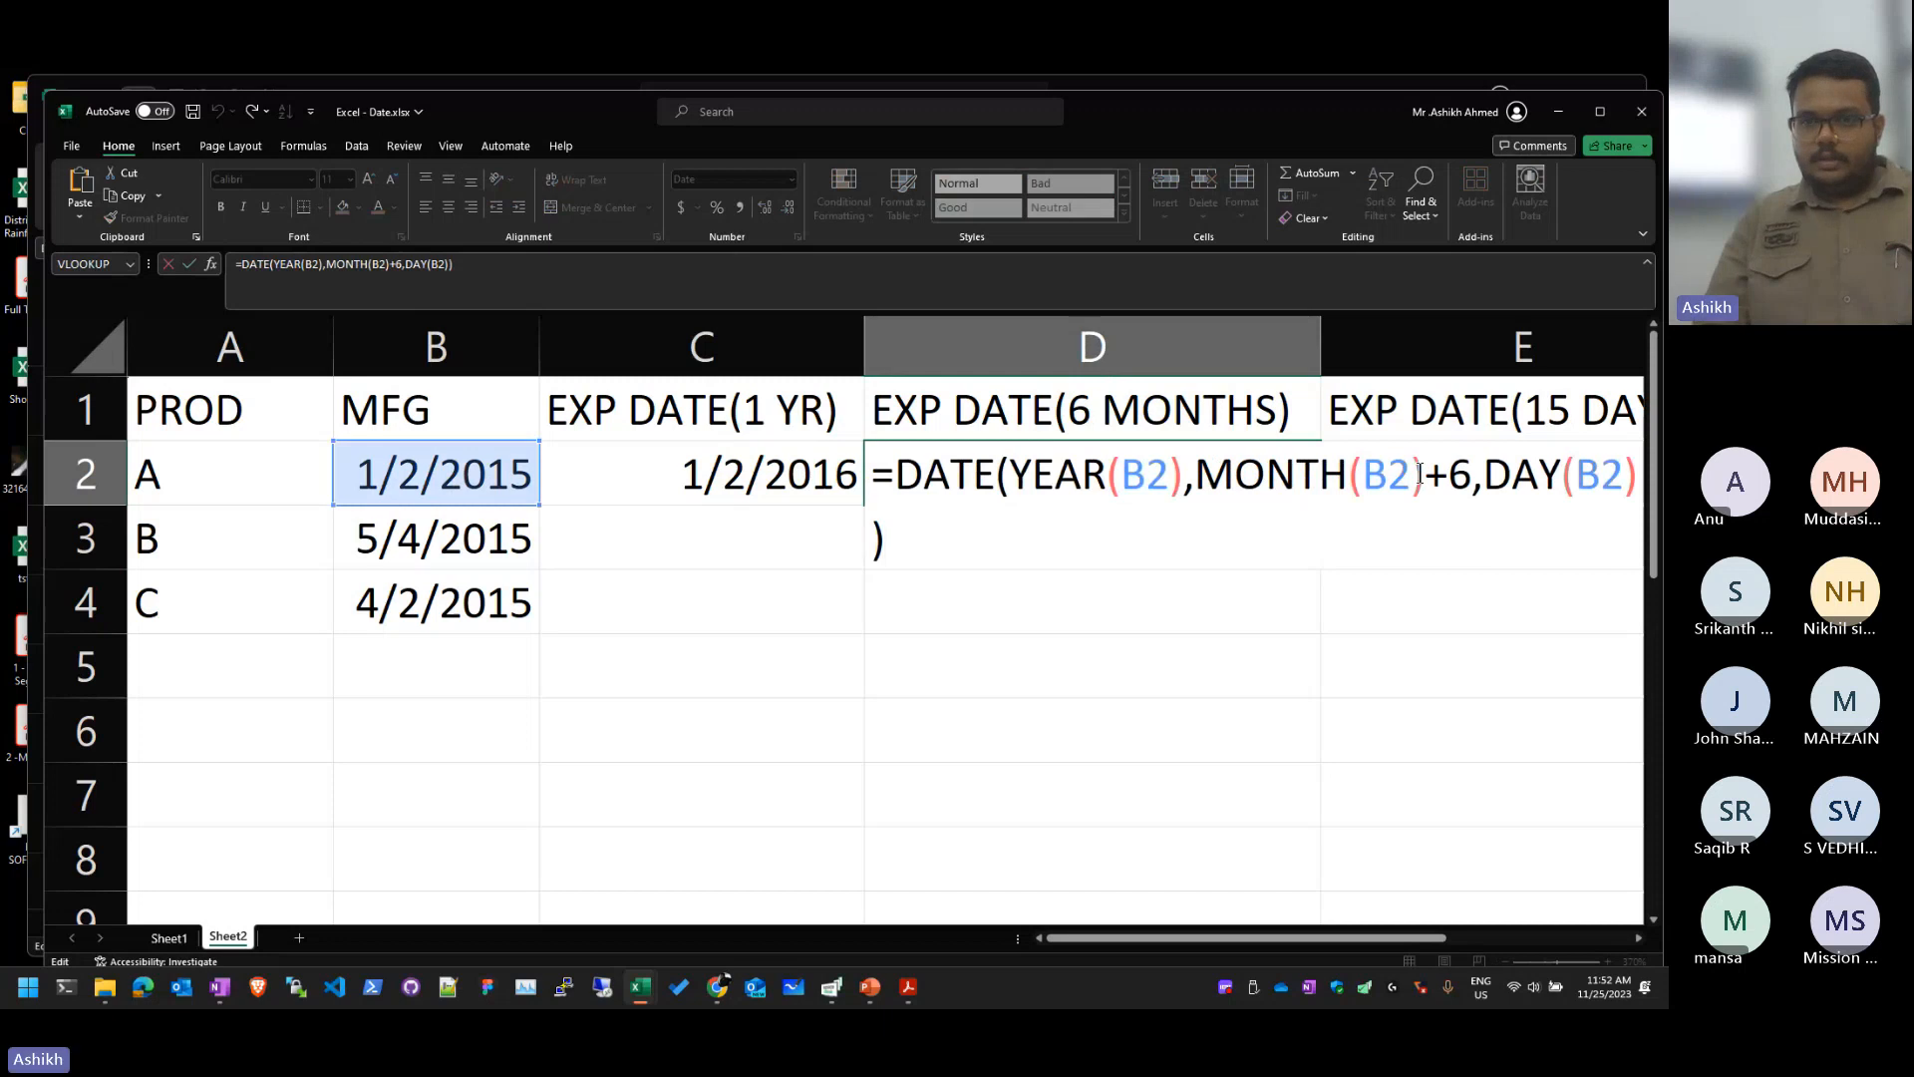
pyautogui.press('Left')
pyautogui.press('Left')
pyautogui.press('Left')
pyautogui.press('Left')
pyautogui.press('Left')
pyautogui.press('Left')
pyautogui.press('Left')
pyautogui.press('Left')
pyautogui.press('Left')
pyautogui.press('Left')
pyautogui.press('Left')
pyautogui.press('Left')
pyautogui.press('Left')
pyautogui.press('Left')
pyautogui.press('Left')
pyautogui.press('Left')
pyautogui.press('Left')
pyautogui.press('Left')
pyautogui.press('Left')
pyautogui.press('Left')
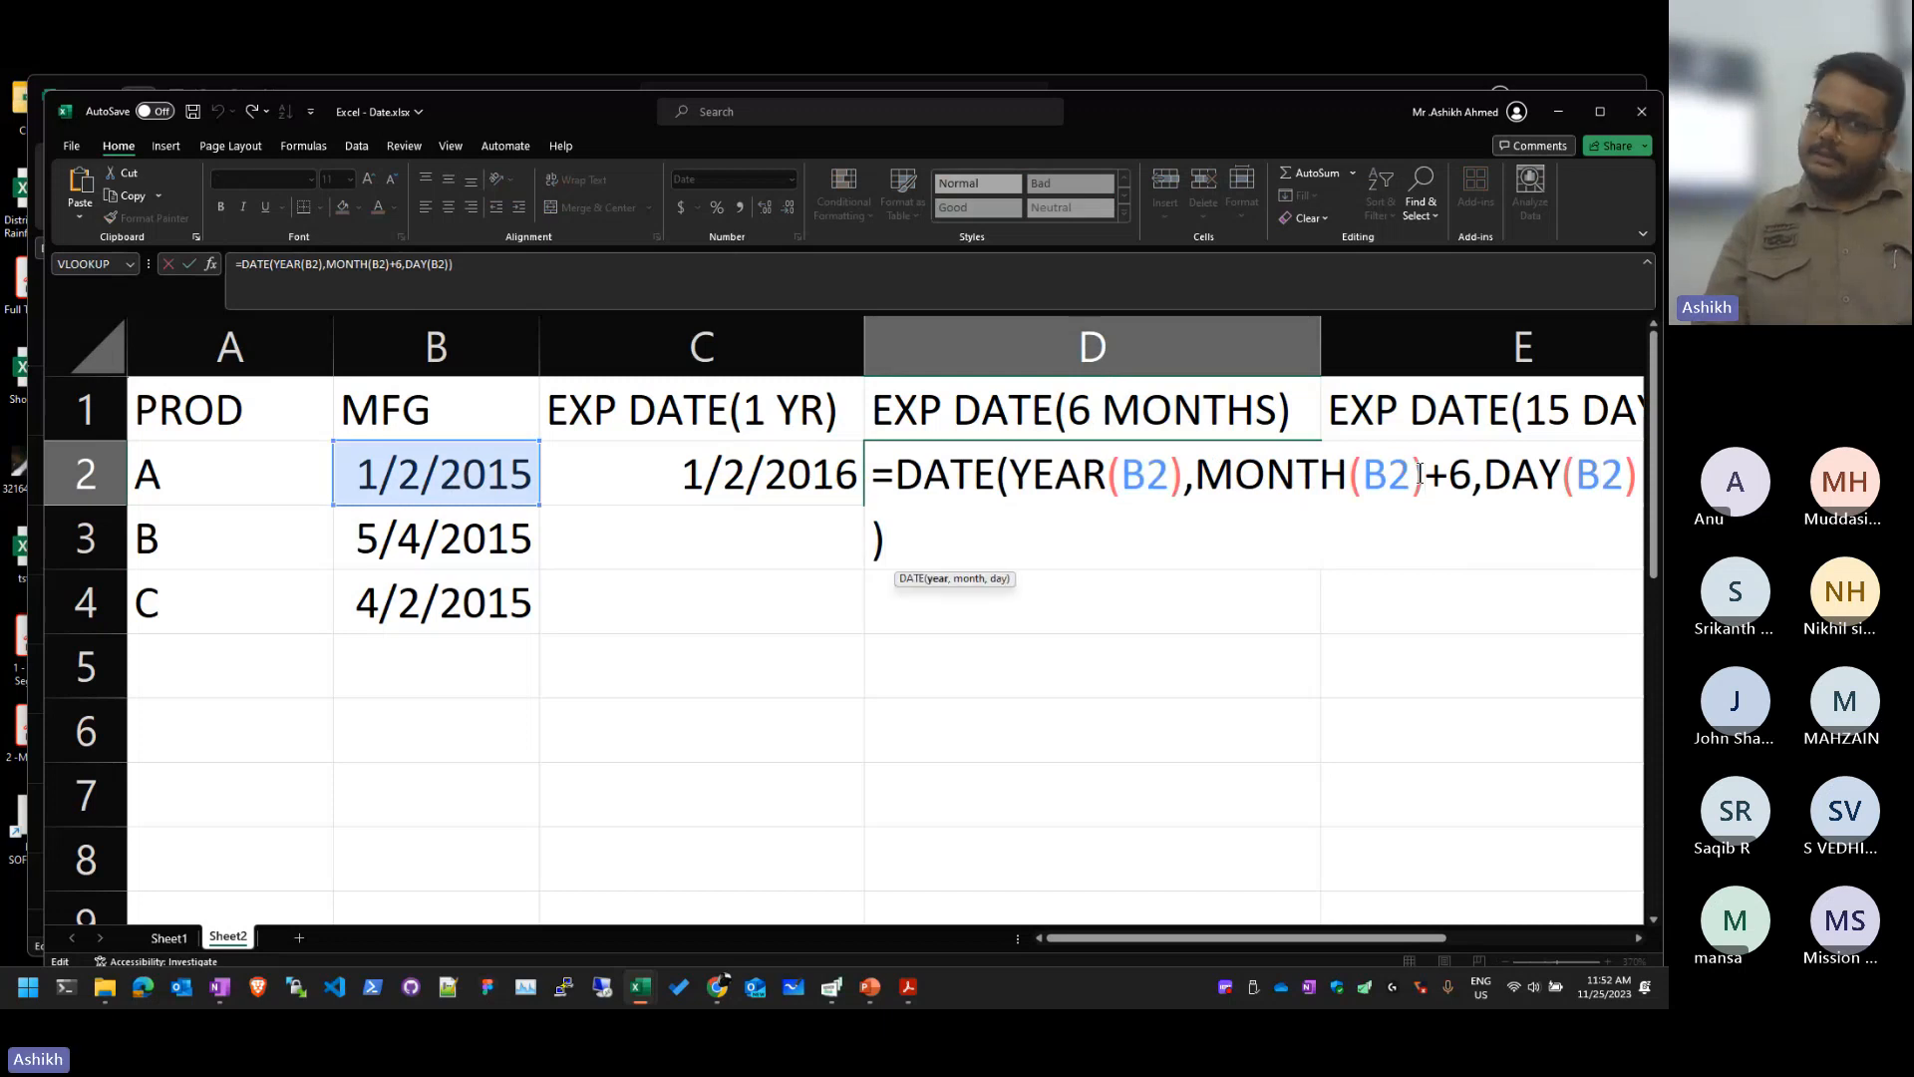
pyautogui.press('Left')
pyautogui.press('Left')
pyautogui.press('Left')
pyautogui.press('Left')
pyautogui.press('Left')
pyautogui.press('Left')
pyautogui.press('Left')
pyautogui.press('Left')
pyautogui.press('Left')
pyautogui.press('Left')
pyautogui.press('Right')
pyautogui.press('Right')
pyautogui.press('Right')
pyautogui.press('Right')
pyautogui.press('Right')
pyautogui.press('Right')
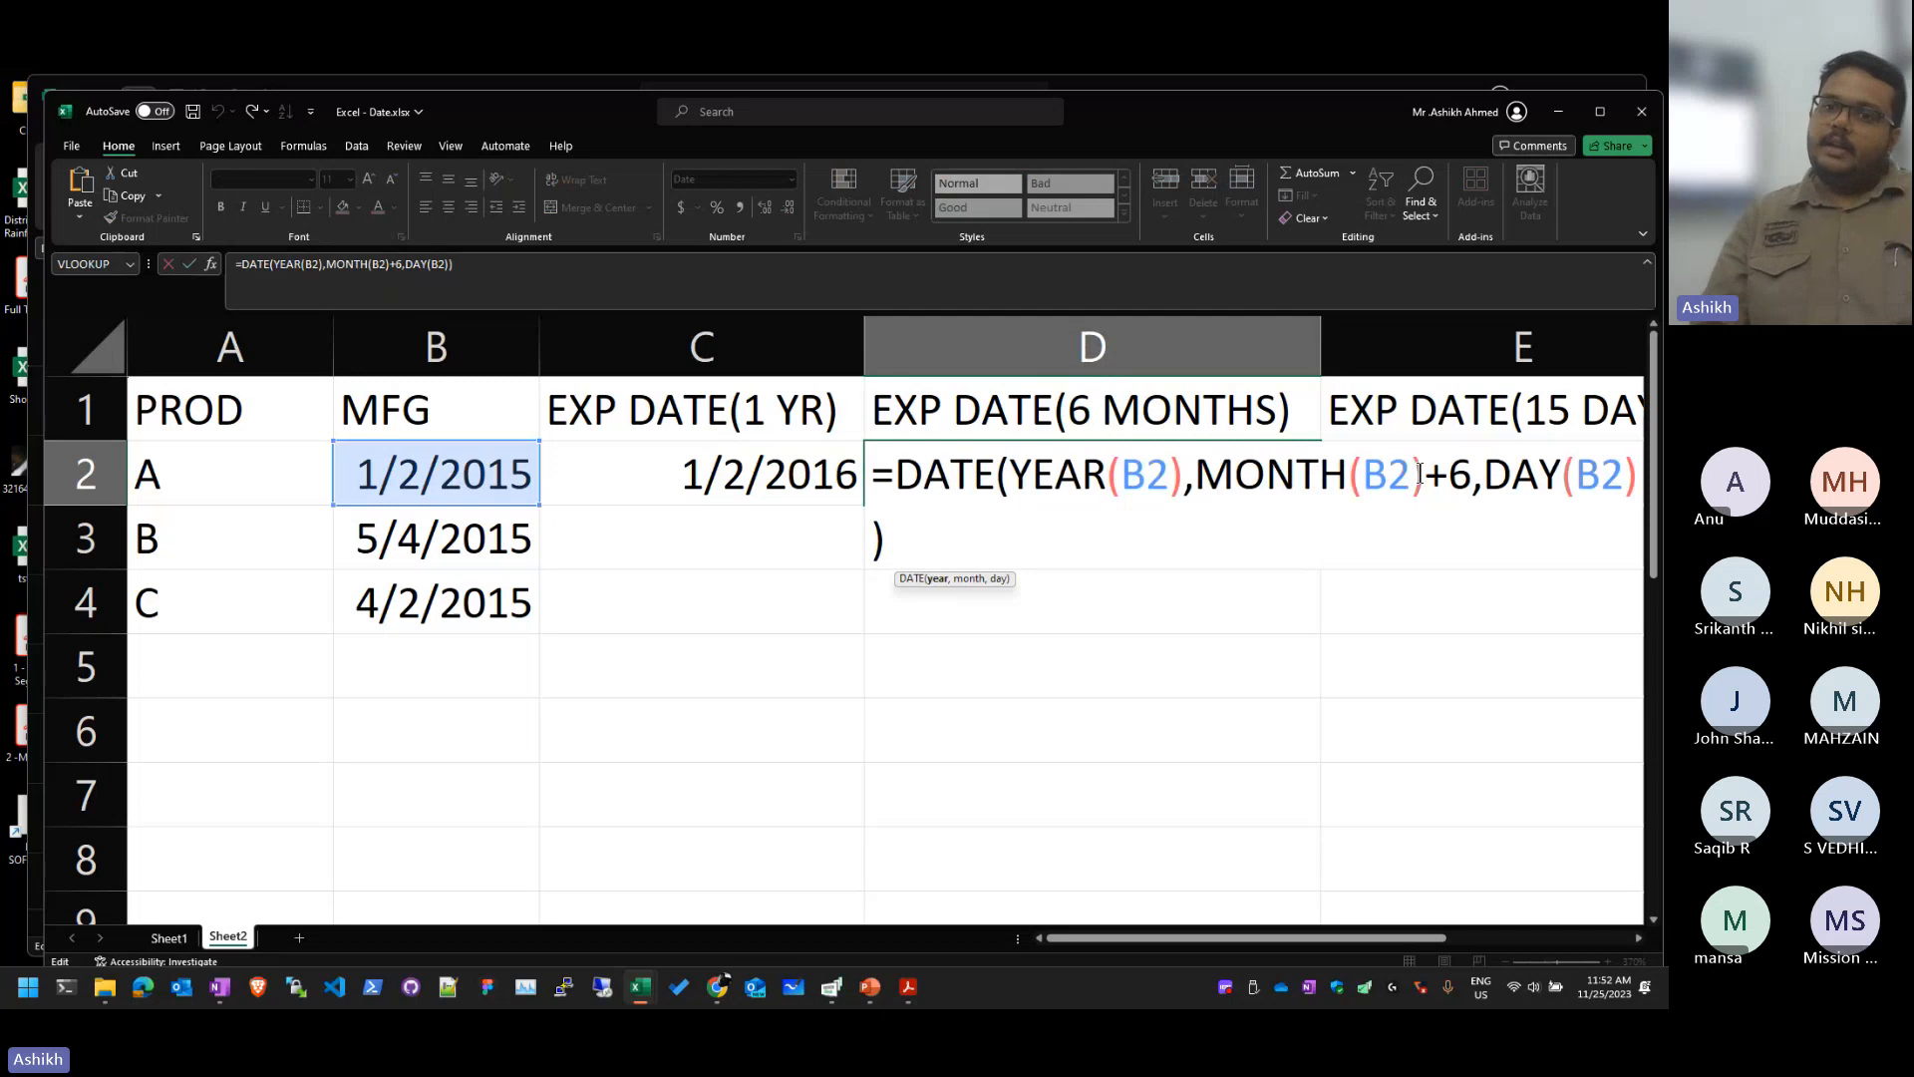
pyautogui.press('Right')
pyautogui.press('Right')
pyautogui.press('Right')
pyautogui.press('Right')
pyautogui.press('Right')
pyautogui.press('Right')
pyautogui.press('Right')
pyautogui.press('Right')
pyautogui.press('Escape')
# Step: Change the manufacturing date of product A in cell B2 to 1/9/2015
pyautogui.press('Left')
pyautogui.press('Left')
pyautogui.press('F2')
pyautogui.press('Left')
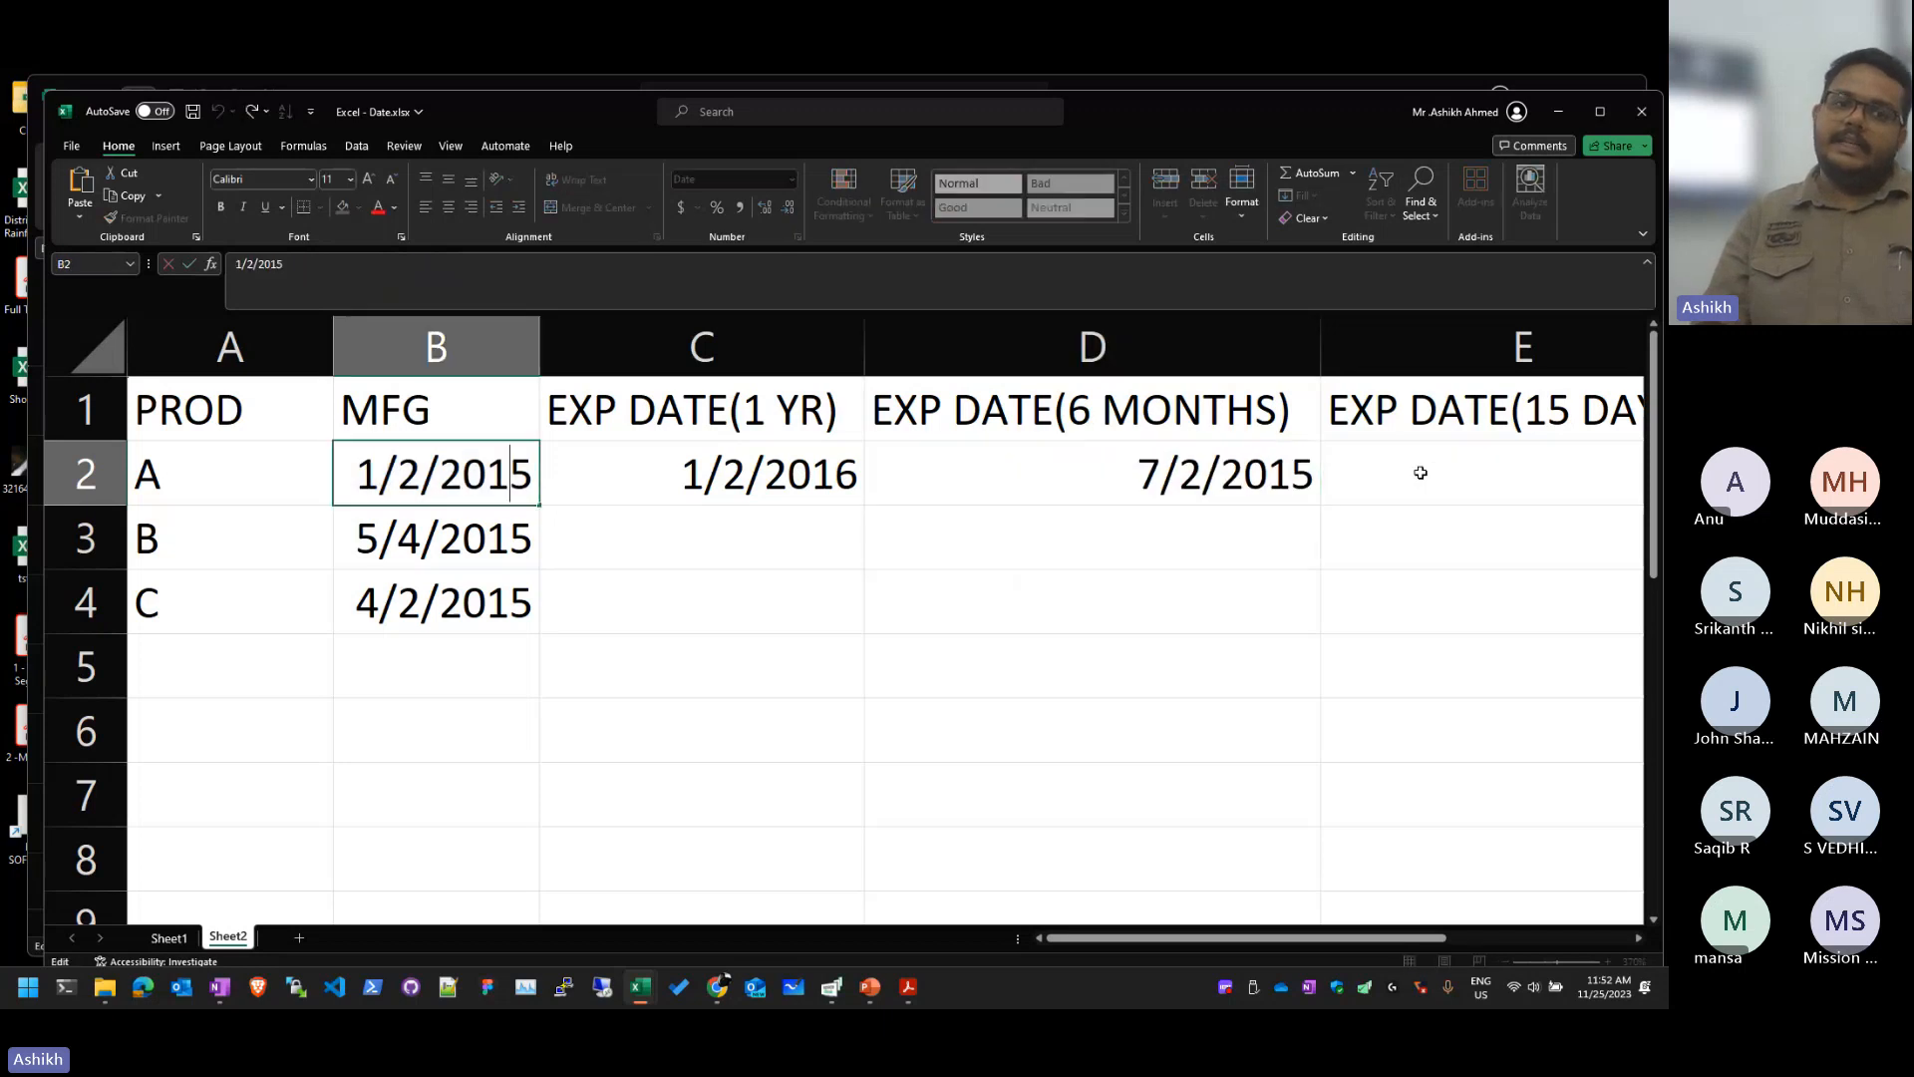
pyautogui.press('Left')
pyautogui.press('Left')
pyautogui.press('Left')
pyautogui.press('Left')
pyautogui.press('BackSpace')
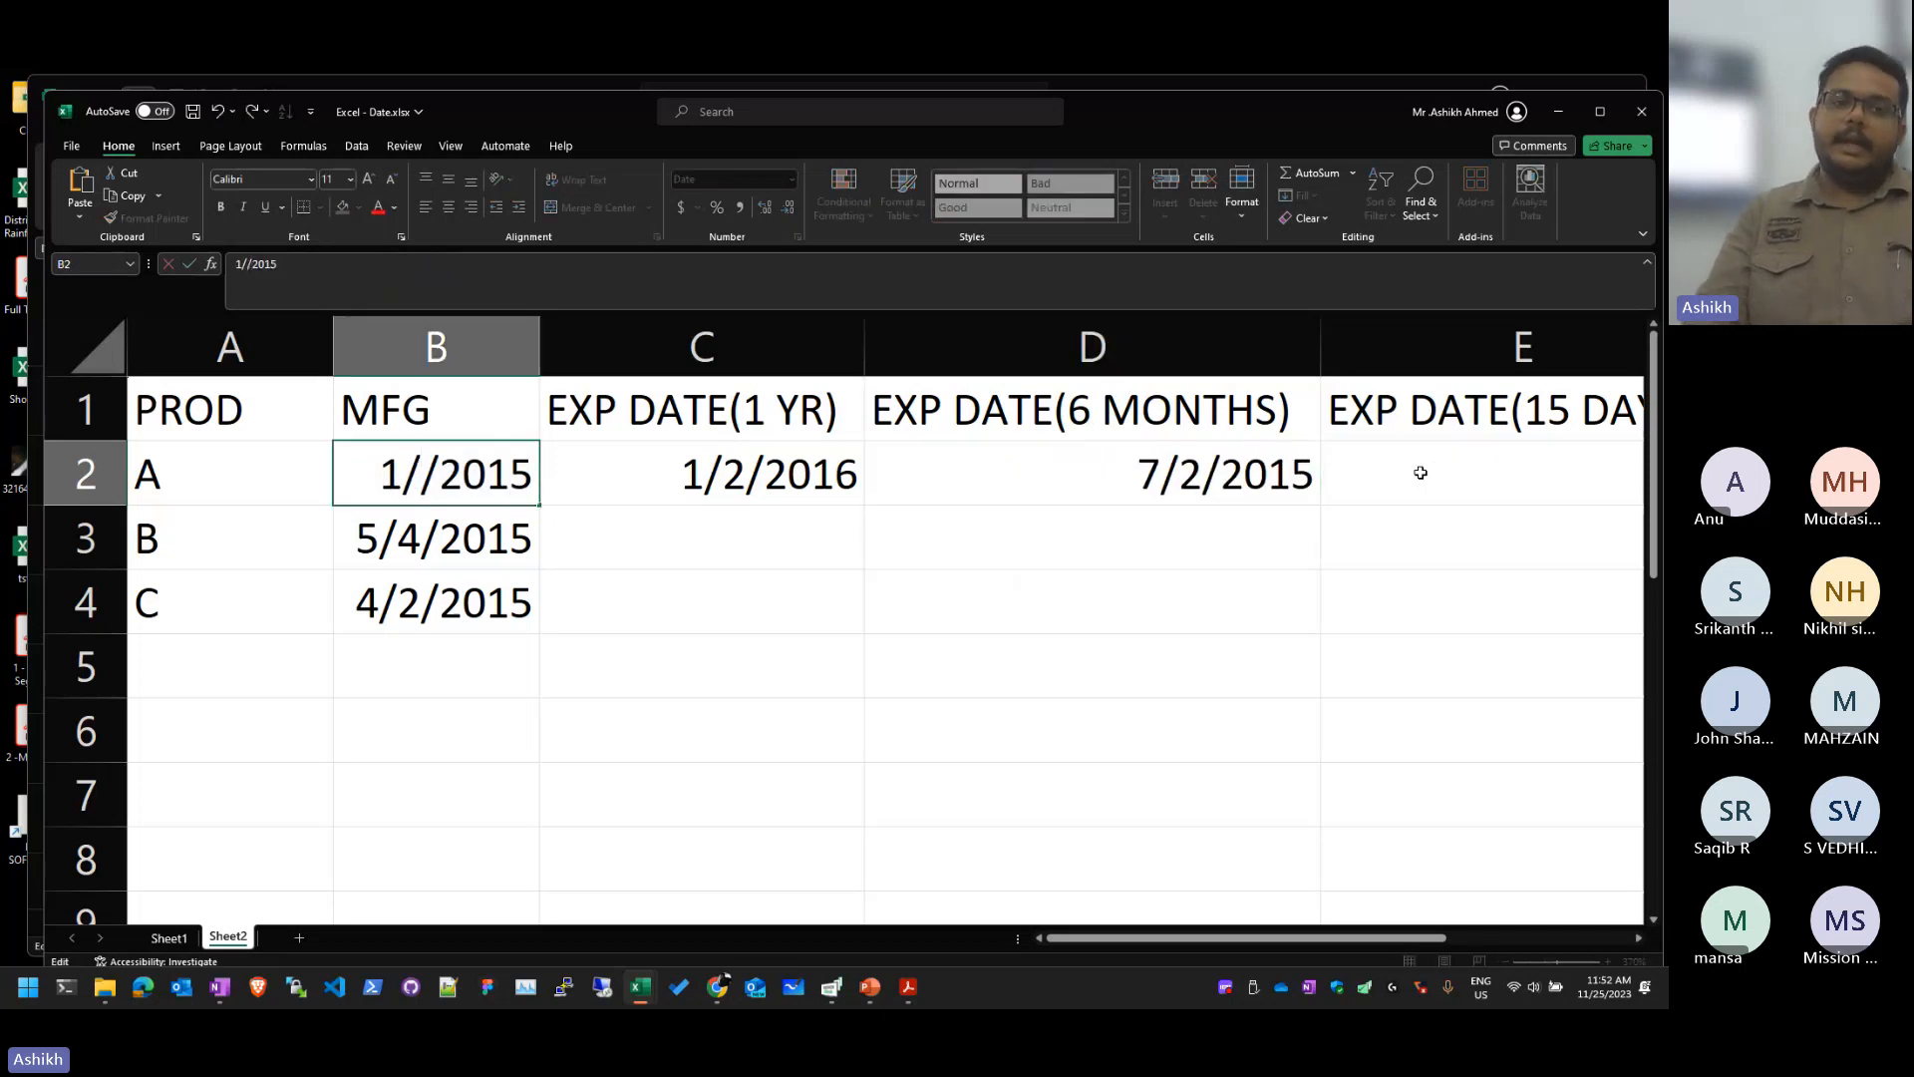
pyautogui.write('9')
pyautogui.press('Return')
# Step: Review the MONTH(B2)+6 part of the D2 formula against product A's new manufacturing date
pyautogui.press('Right')
pyautogui.press('Right')
pyautogui.press('Up')
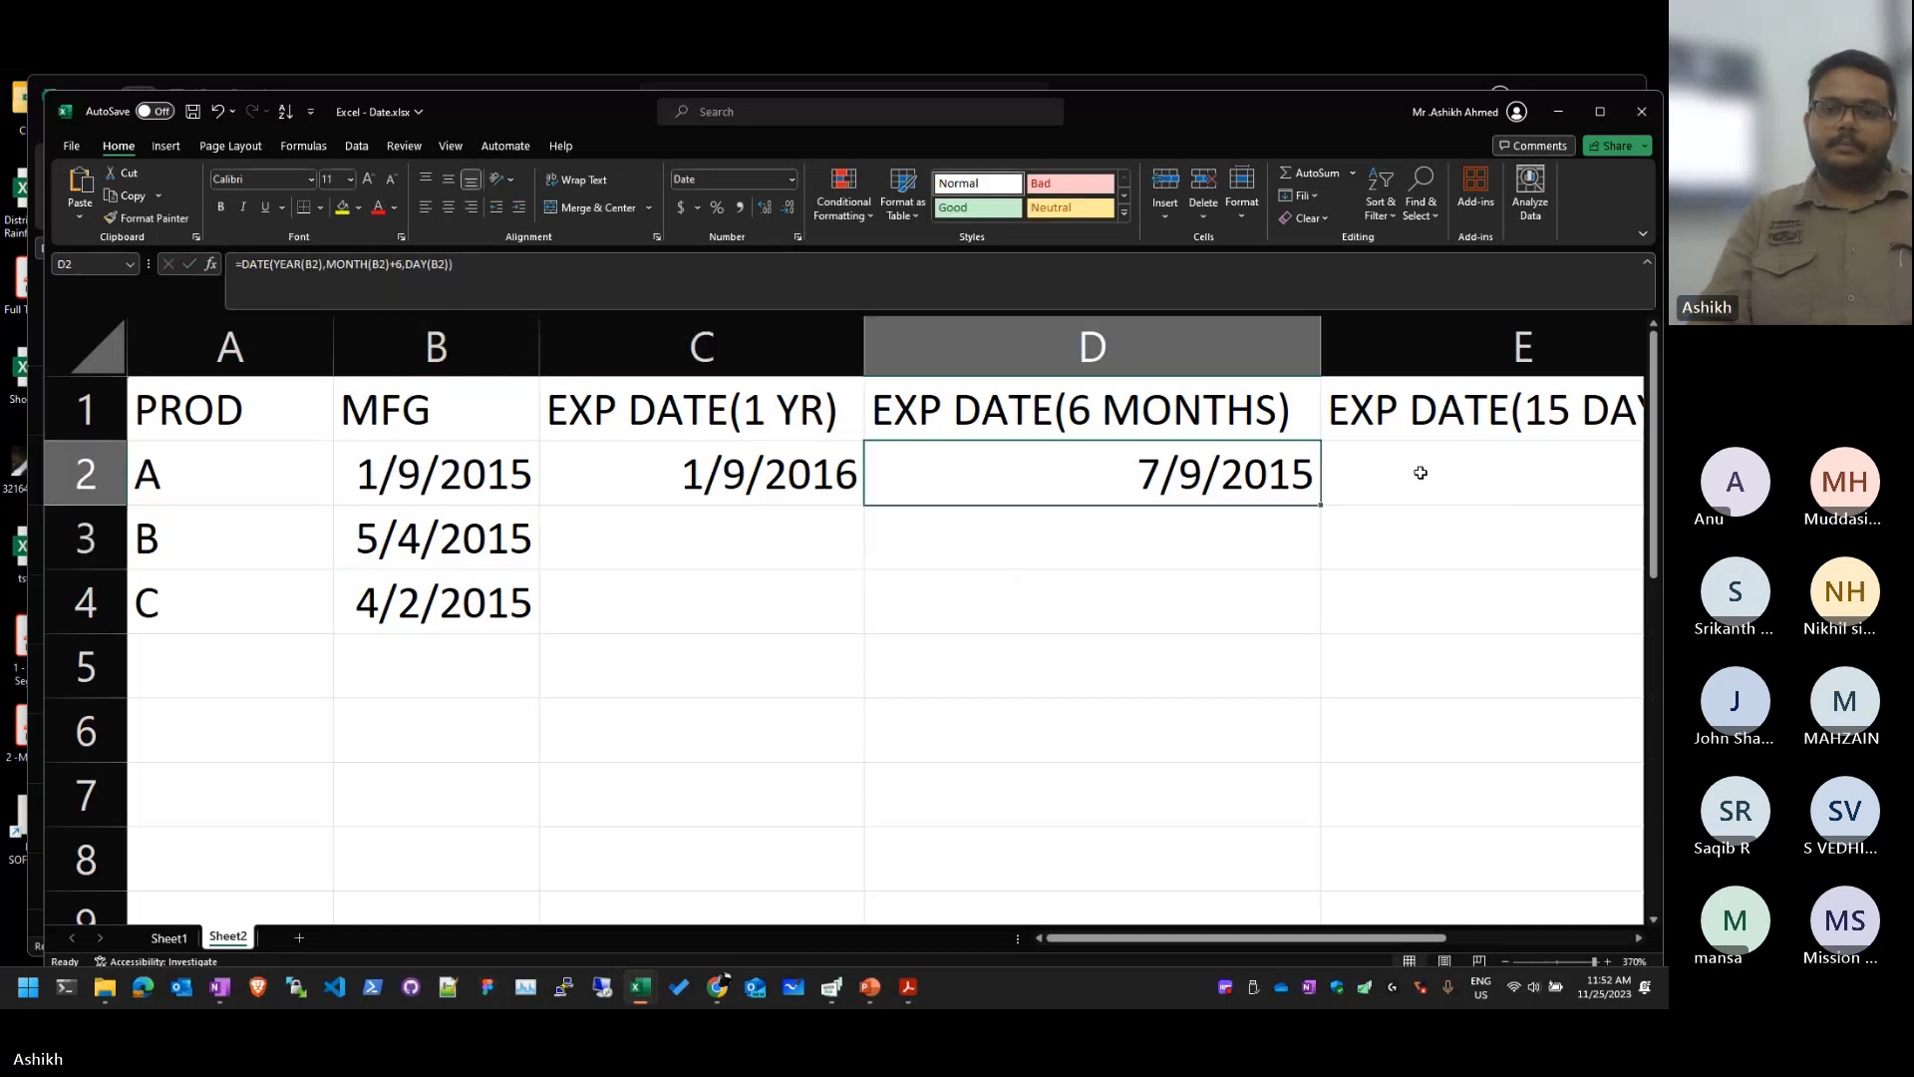
pyautogui.press('F2')
pyautogui.press('Left')
pyautogui.press('Left')
pyautogui.press('Left')
pyautogui.press('Left')
pyautogui.press('Left')
pyautogui.press('Left')
pyautogui.press('Left')
pyautogui.press('Left')
pyautogui.press('Left')
pyautogui.press('Left')
pyautogui.press('Left')
pyautogui.press('Left')
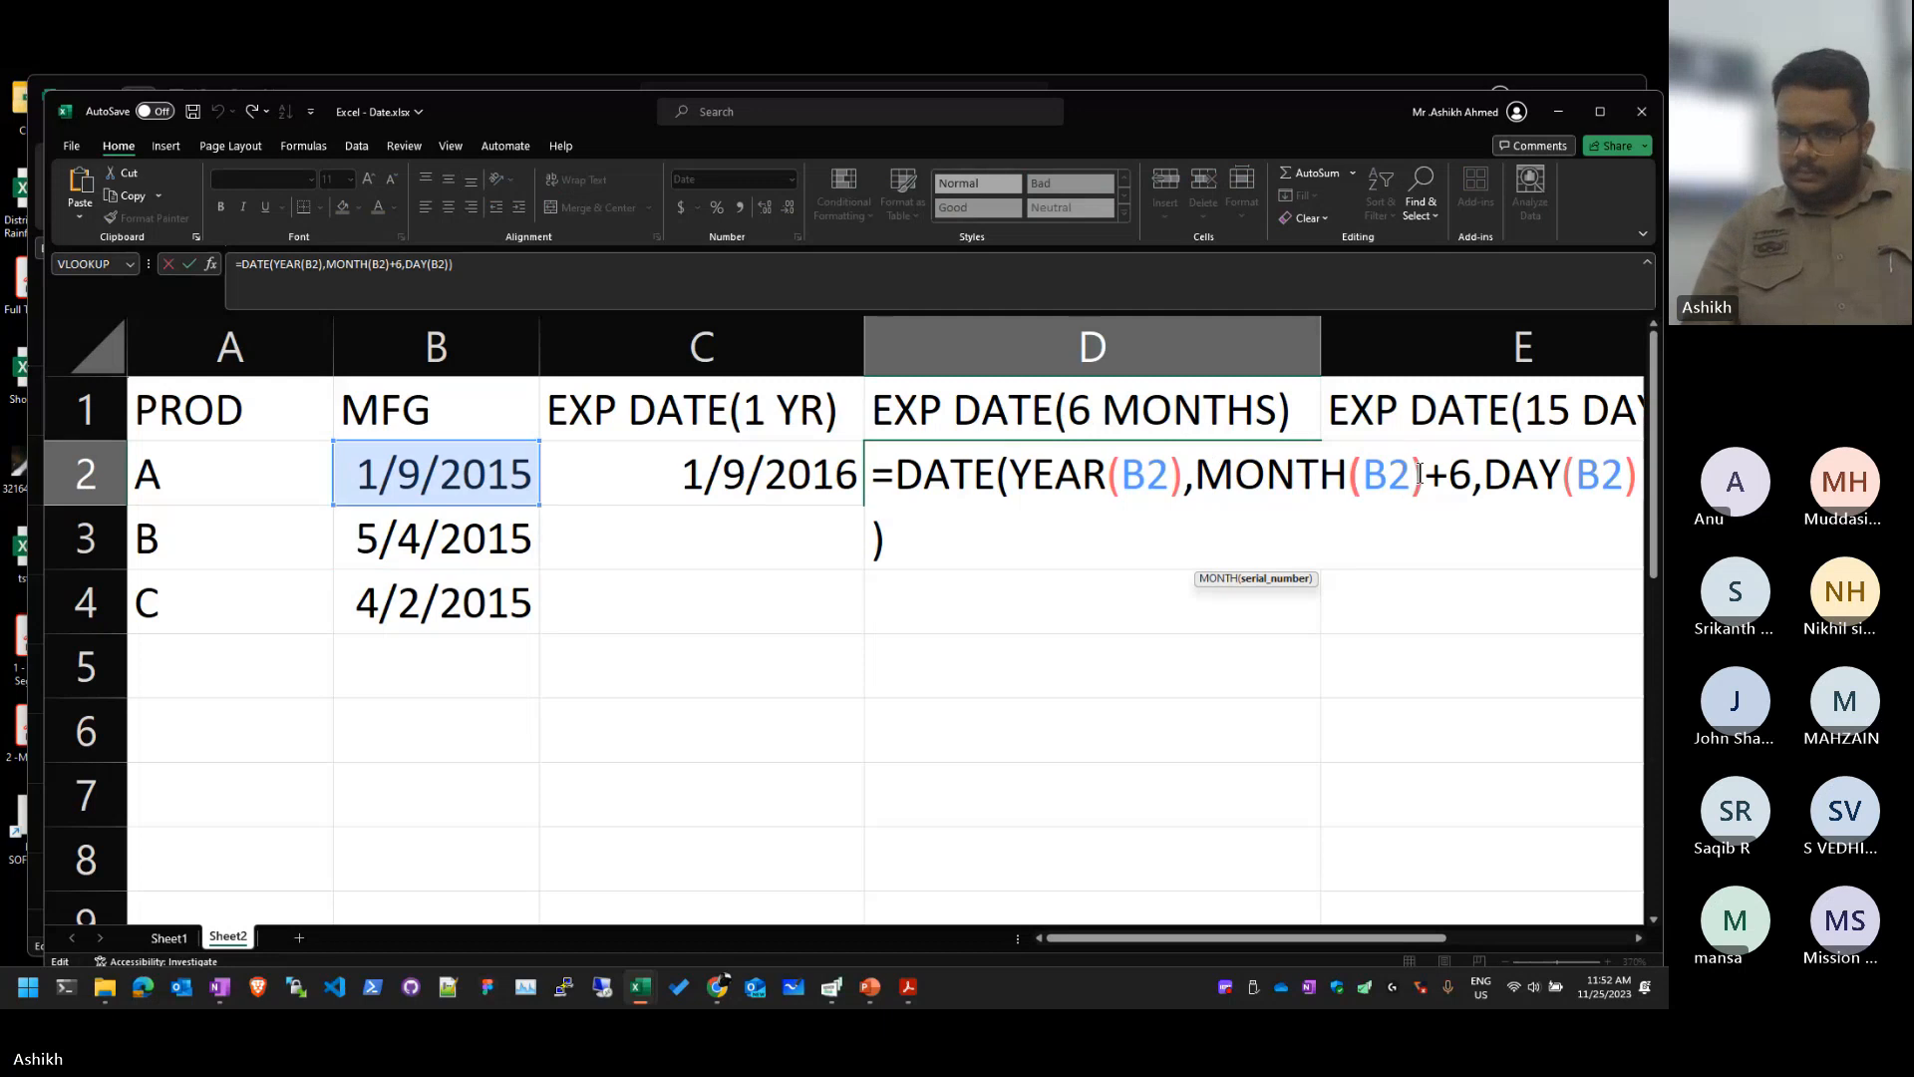
pyautogui.press('Right')
pyautogui.press('Right')
pyautogui.press('Right')
pyautogui.press('Right')
pyautogui.press('Right')
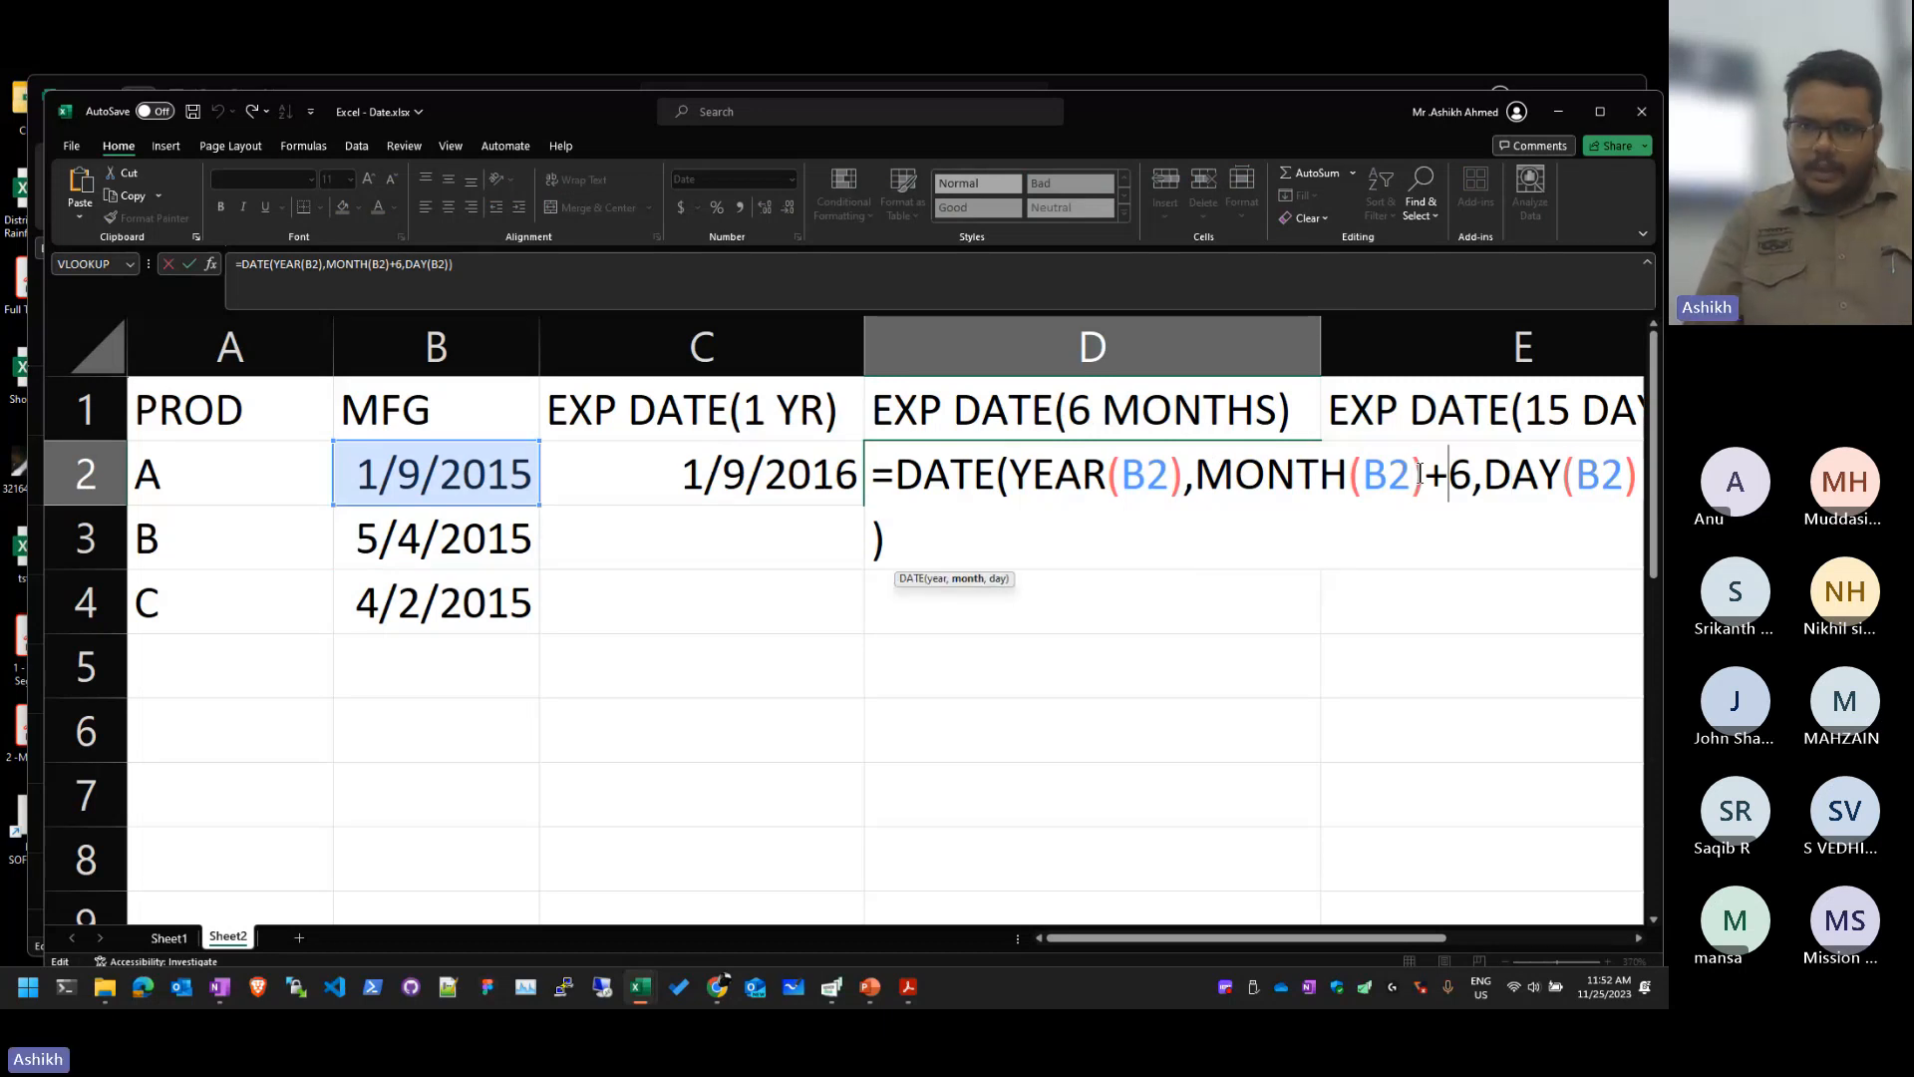
pyautogui.press('Return')
pyautogui.press('Up')
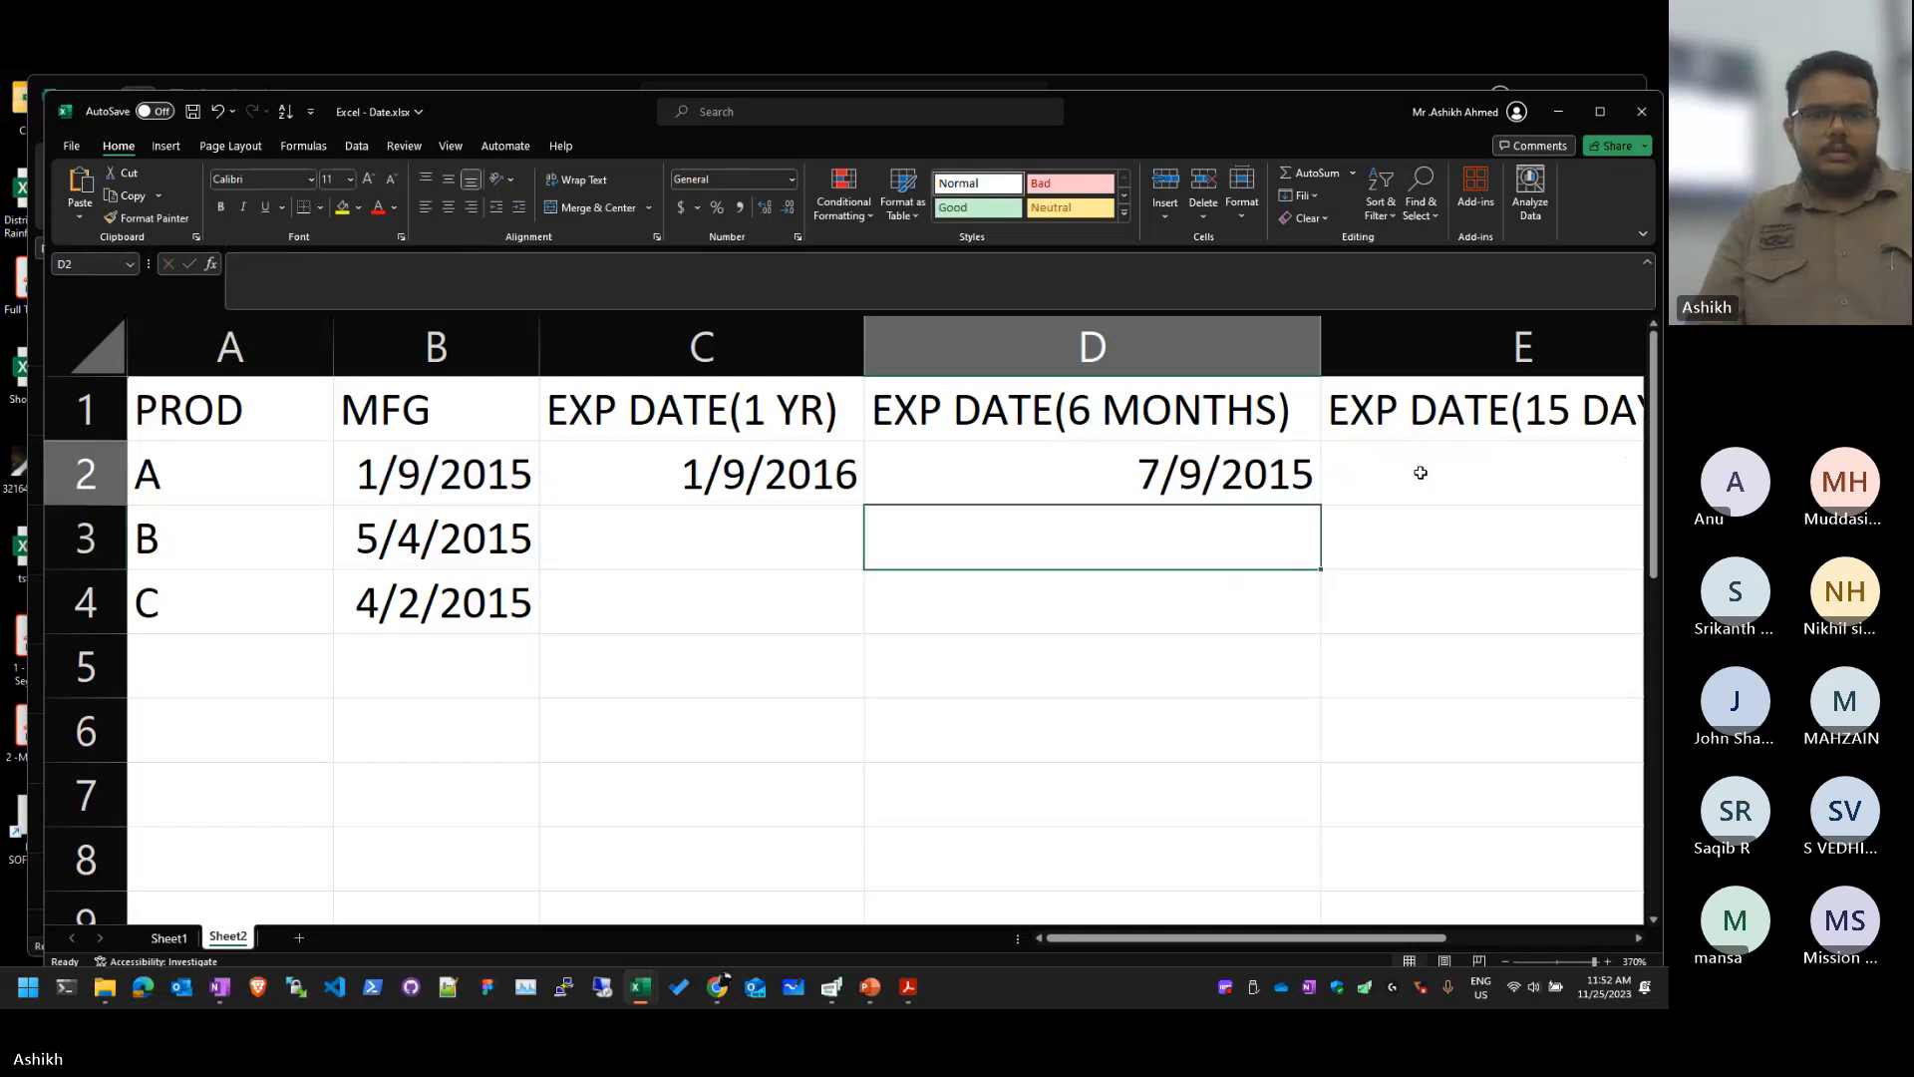
# Step: Set the month of product A's manufacturing date in cell B2 to 9, making it 9/9/2015
pyautogui.press('F2')
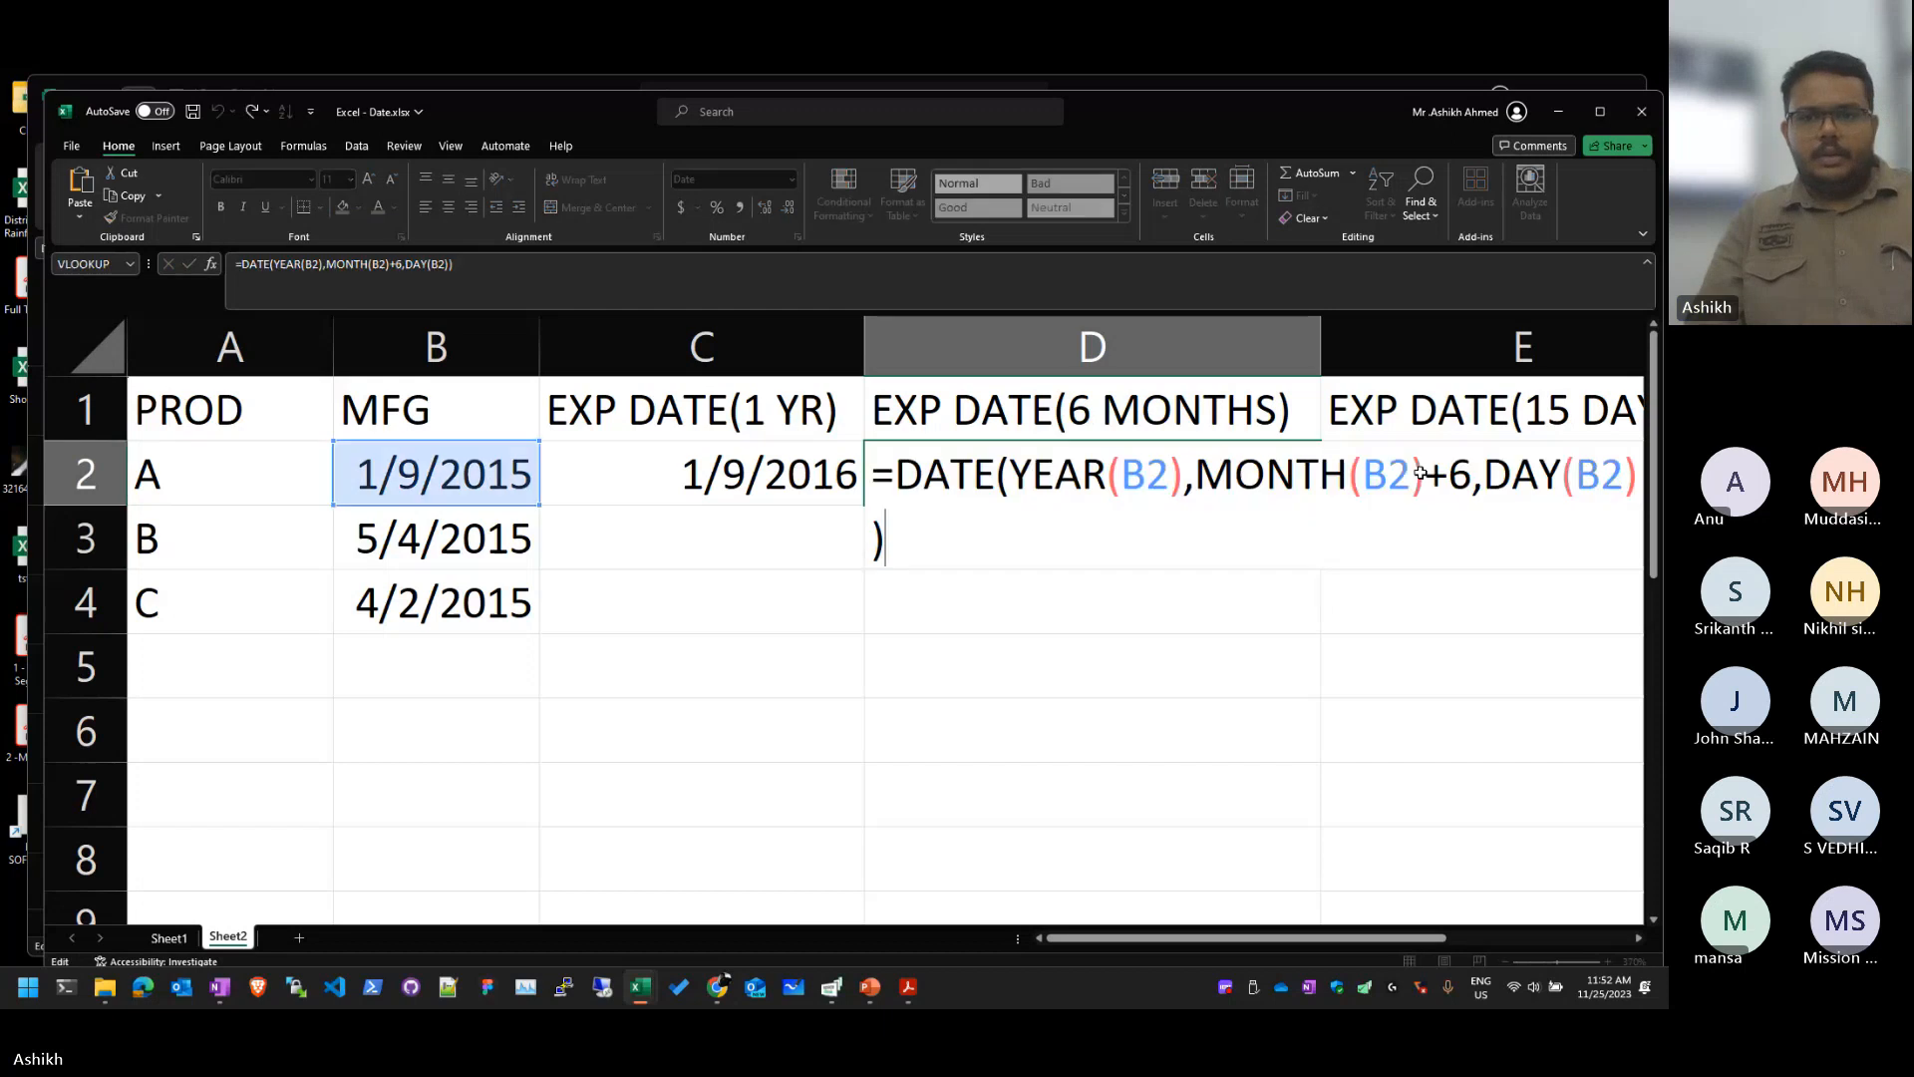
pyautogui.press('Escape')
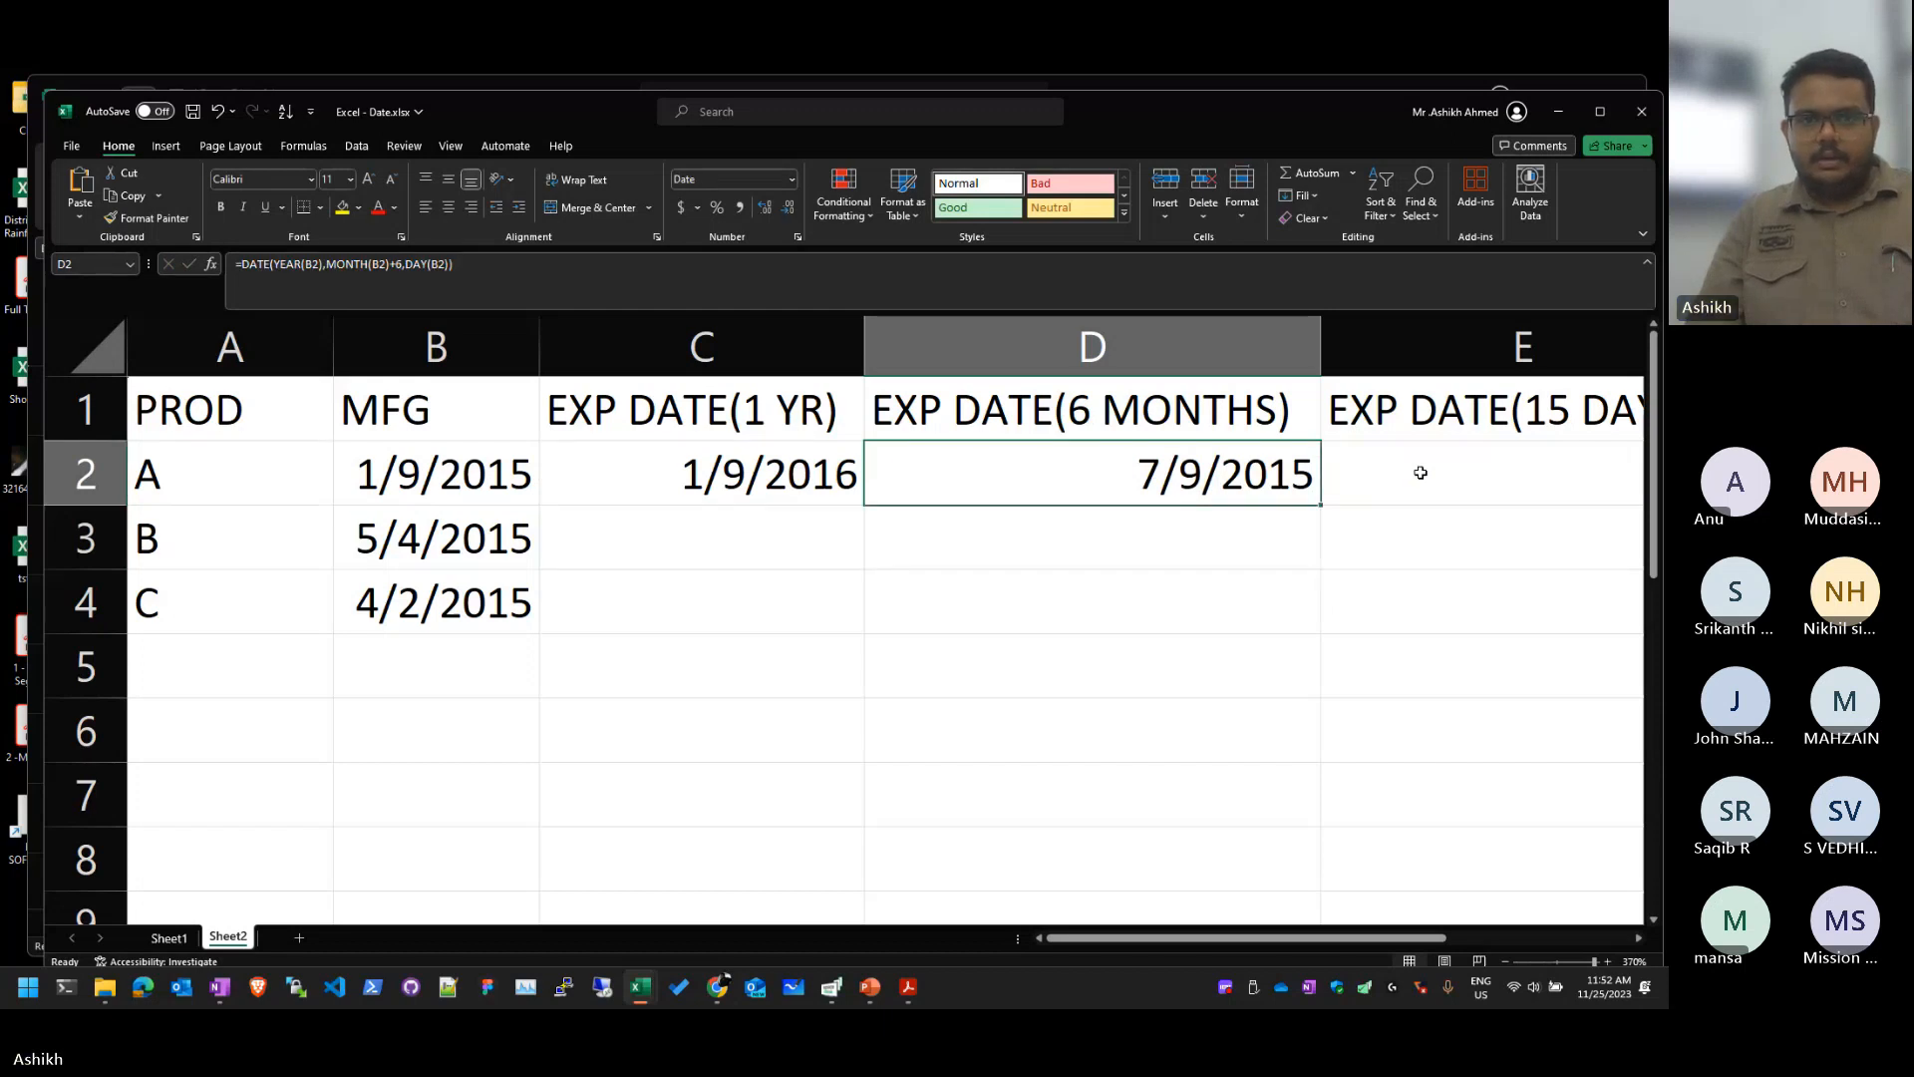
pyautogui.press('Left')
pyautogui.press('Left')
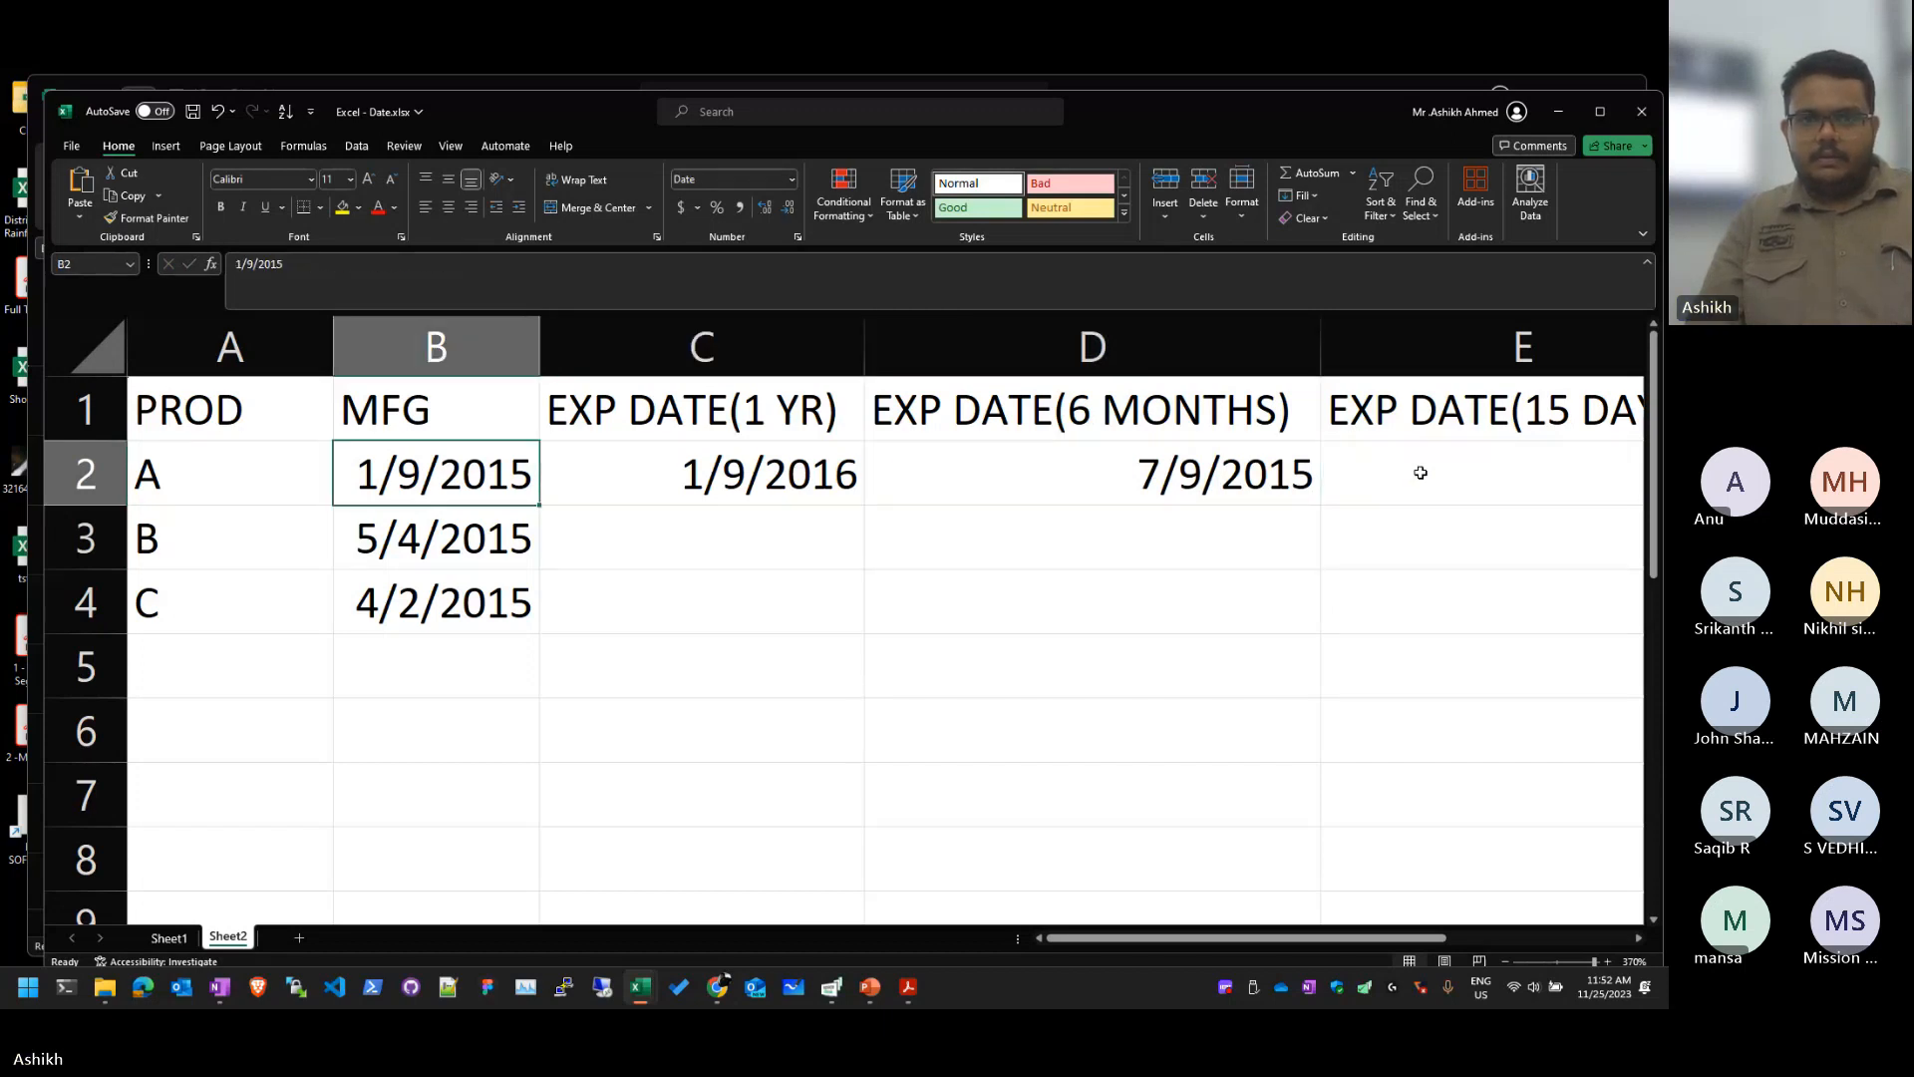
pyautogui.press('F2')
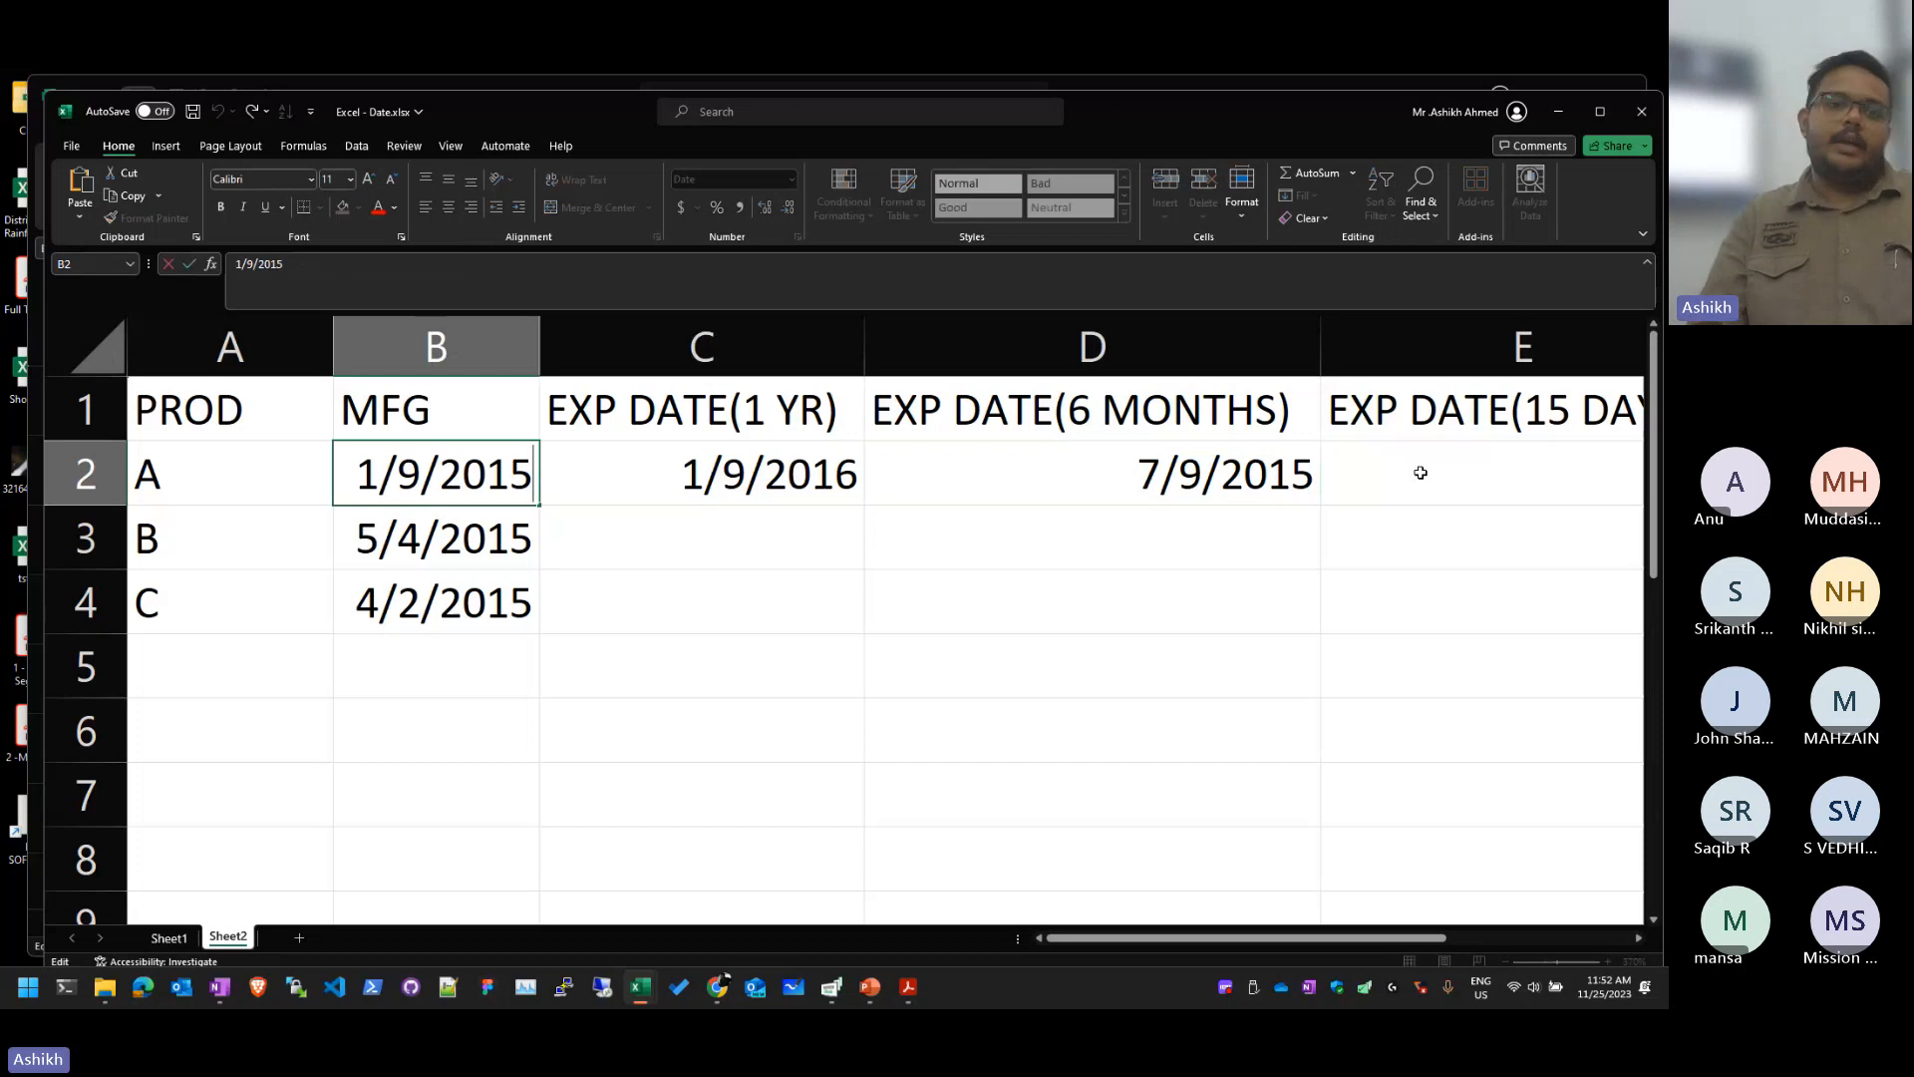
pyautogui.press('Right')
pyautogui.press('Right')
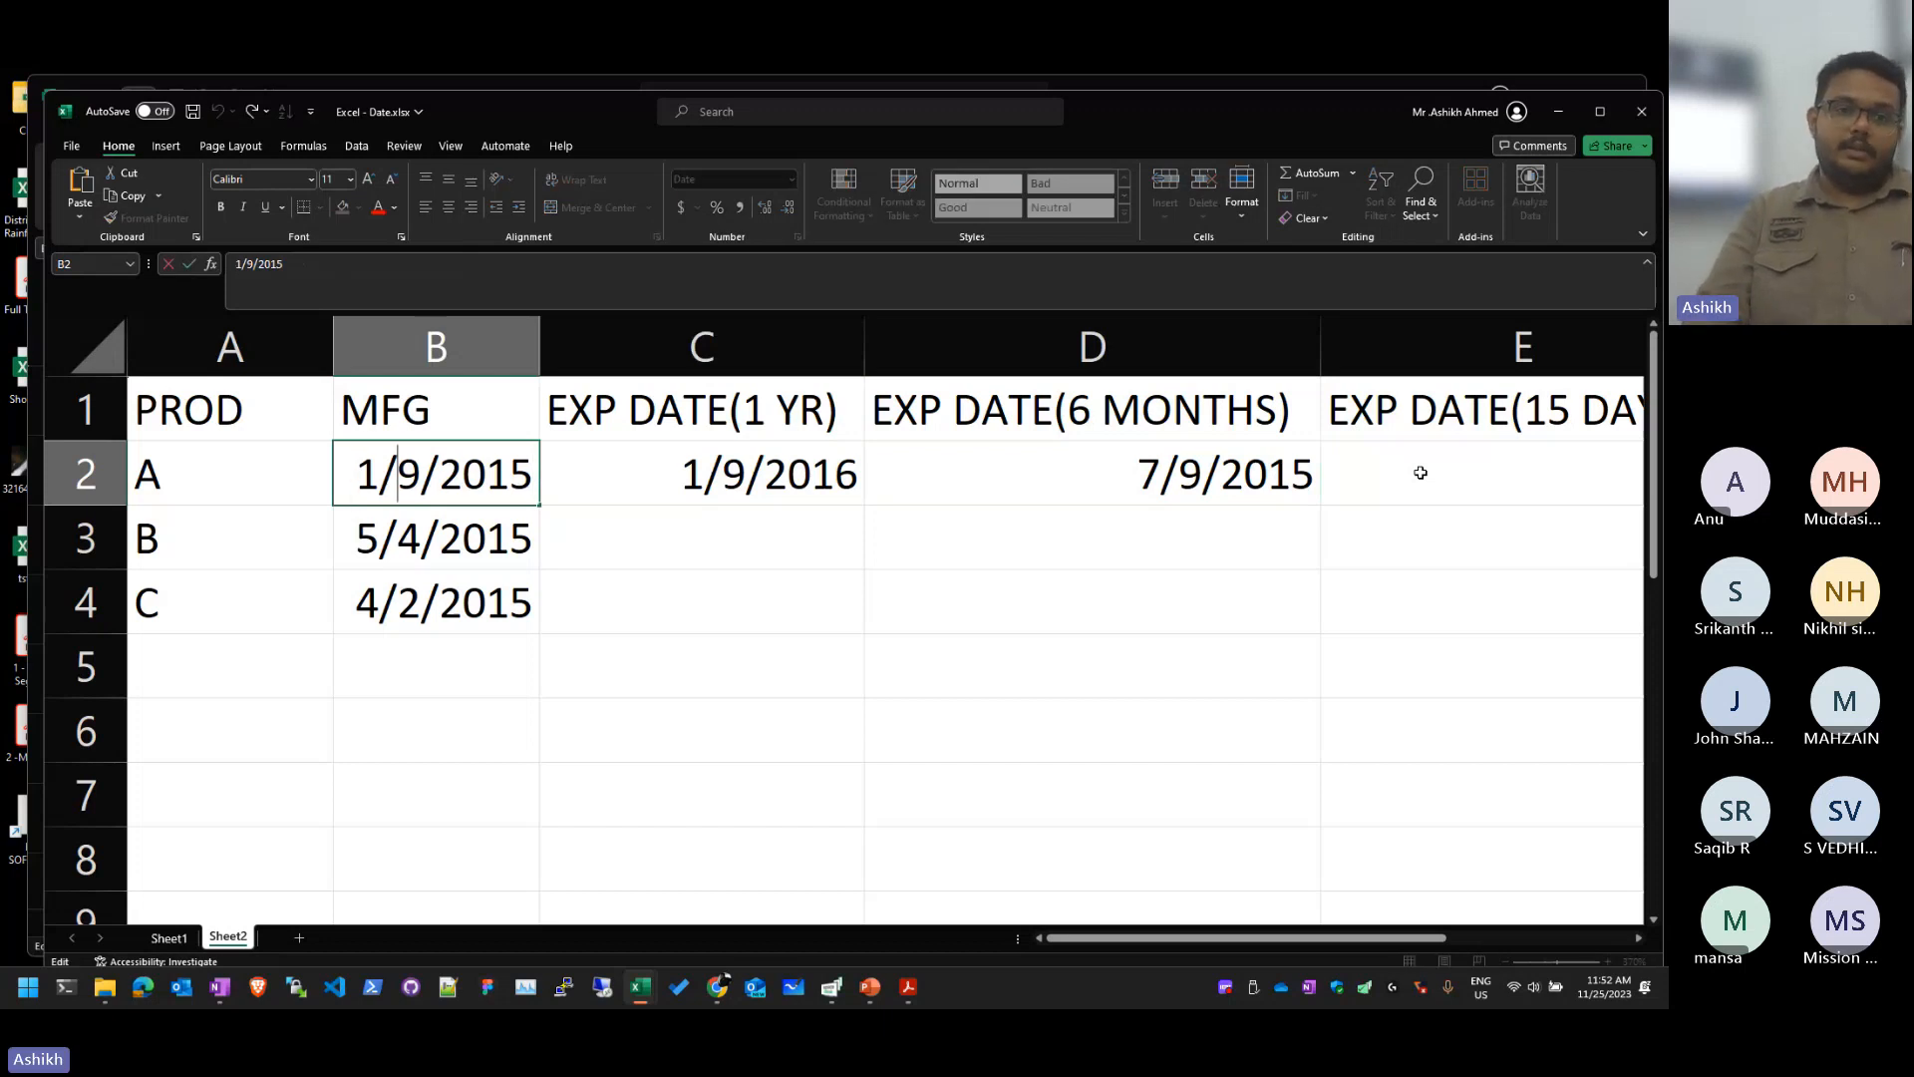
pyautogui.press('BackSpace')
pyautogui.write('9')
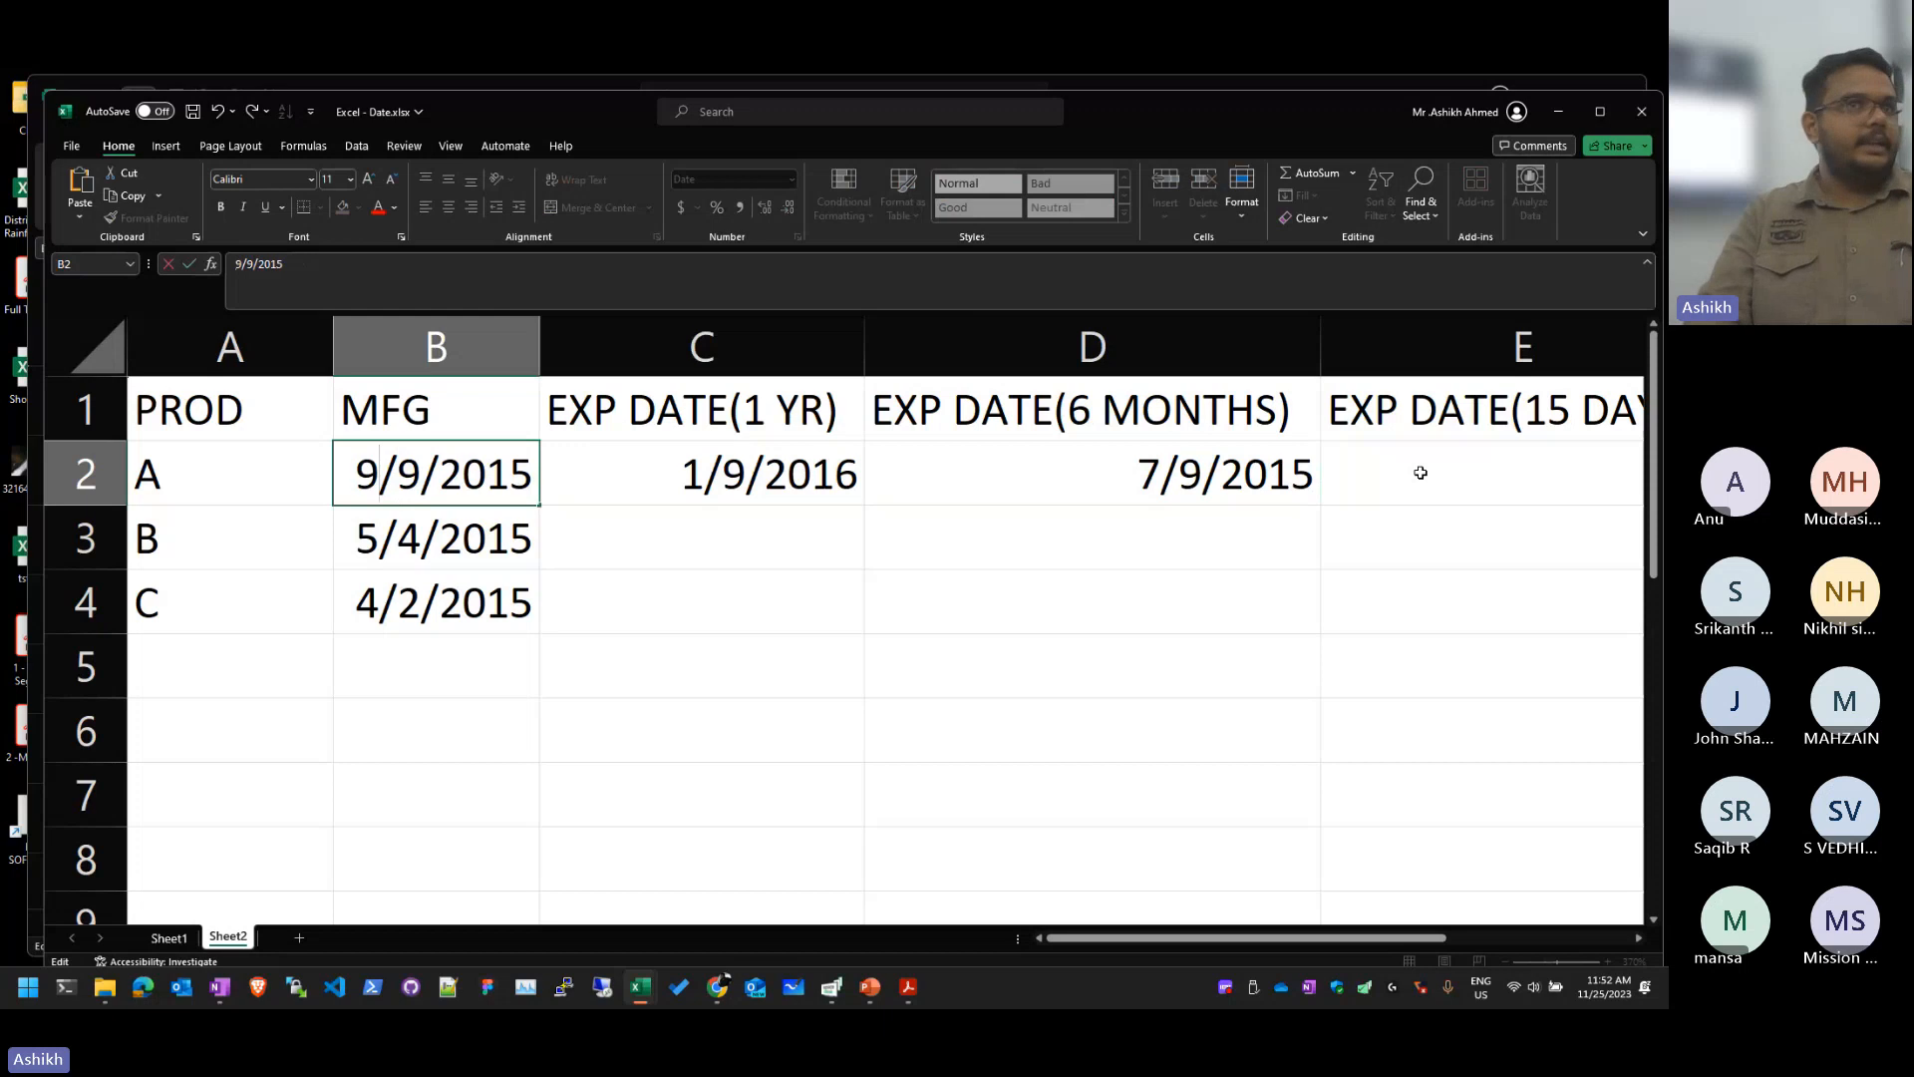
pyautogui.press('BackSpace')
pyautogui.write('9')
pyautogui.press('Tab')
pyautogui.press('Left')
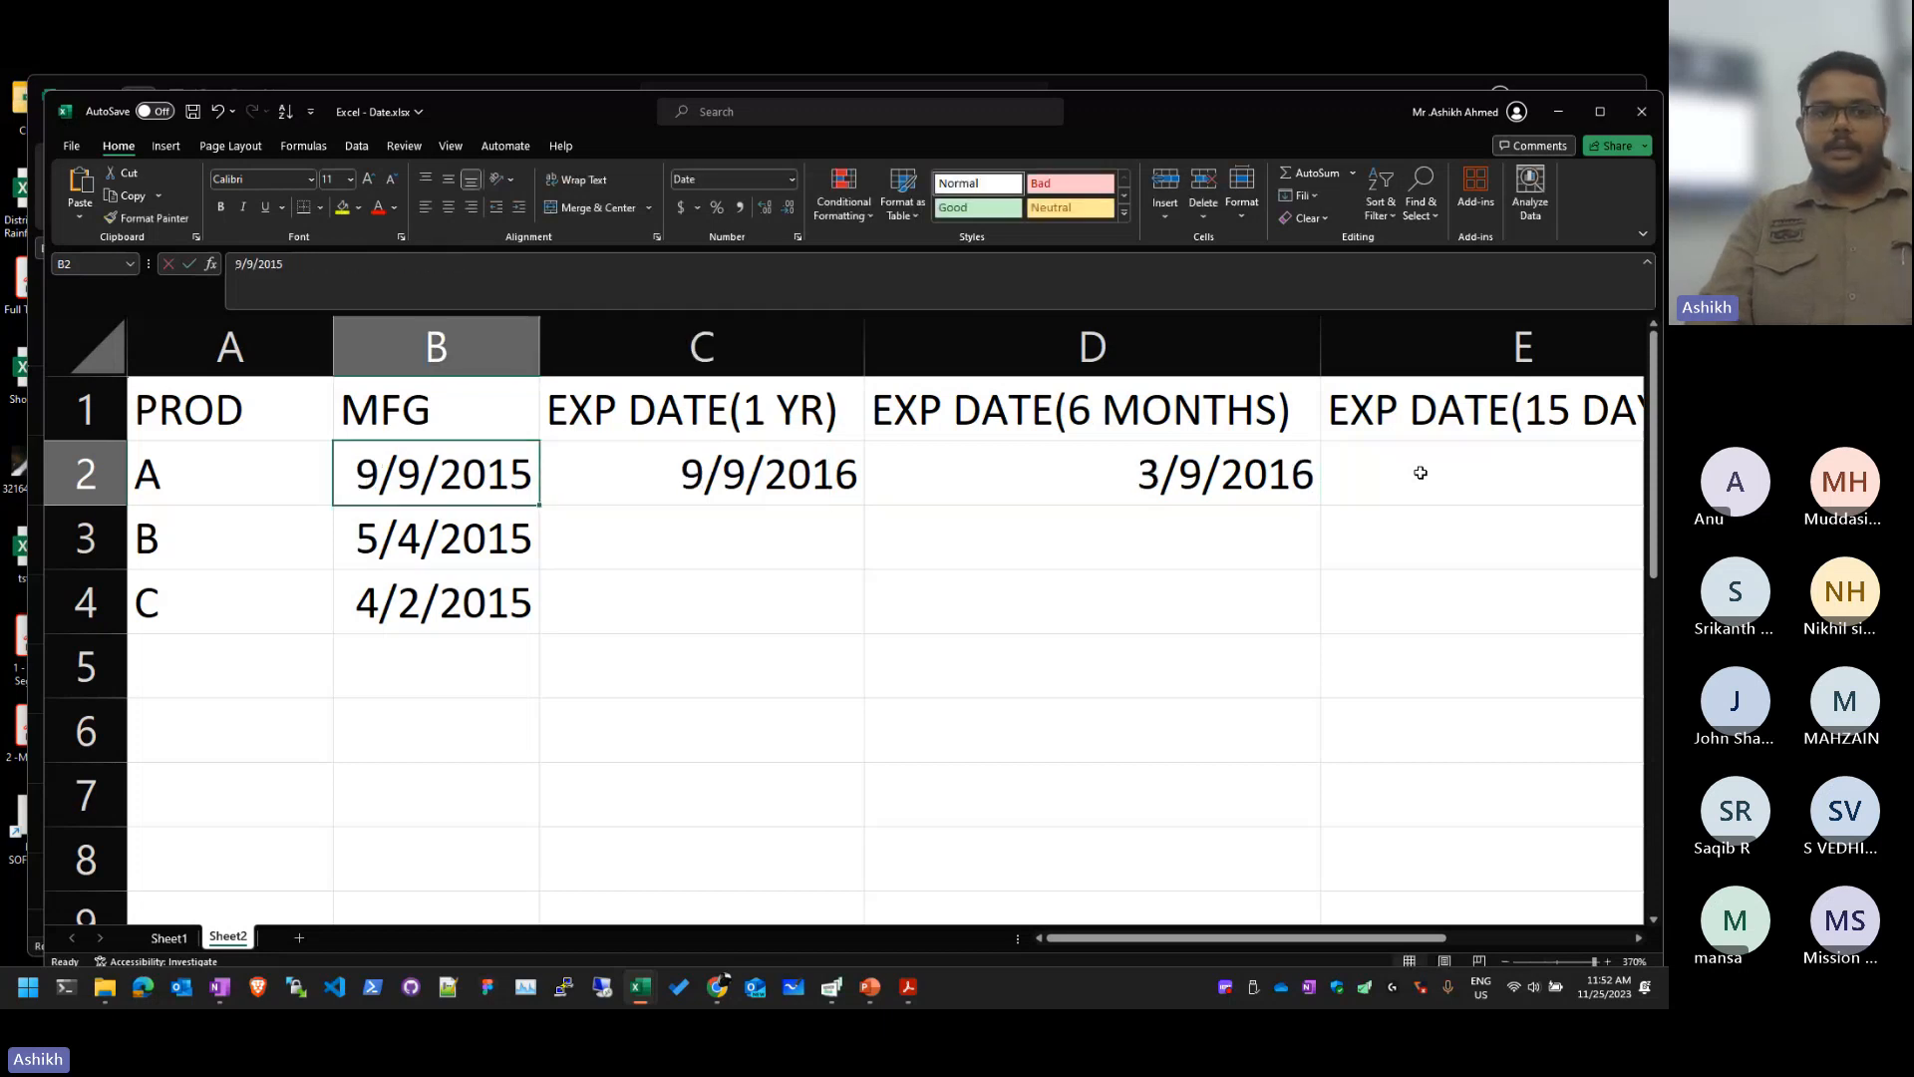
# Step: Change product A's manufacturing date in cell B2 to 9/5/2015
pyautogui.press('F2')
pyautogui.press('BackSpace')
pyautogui.write('5')
pyautogui.press('Return')
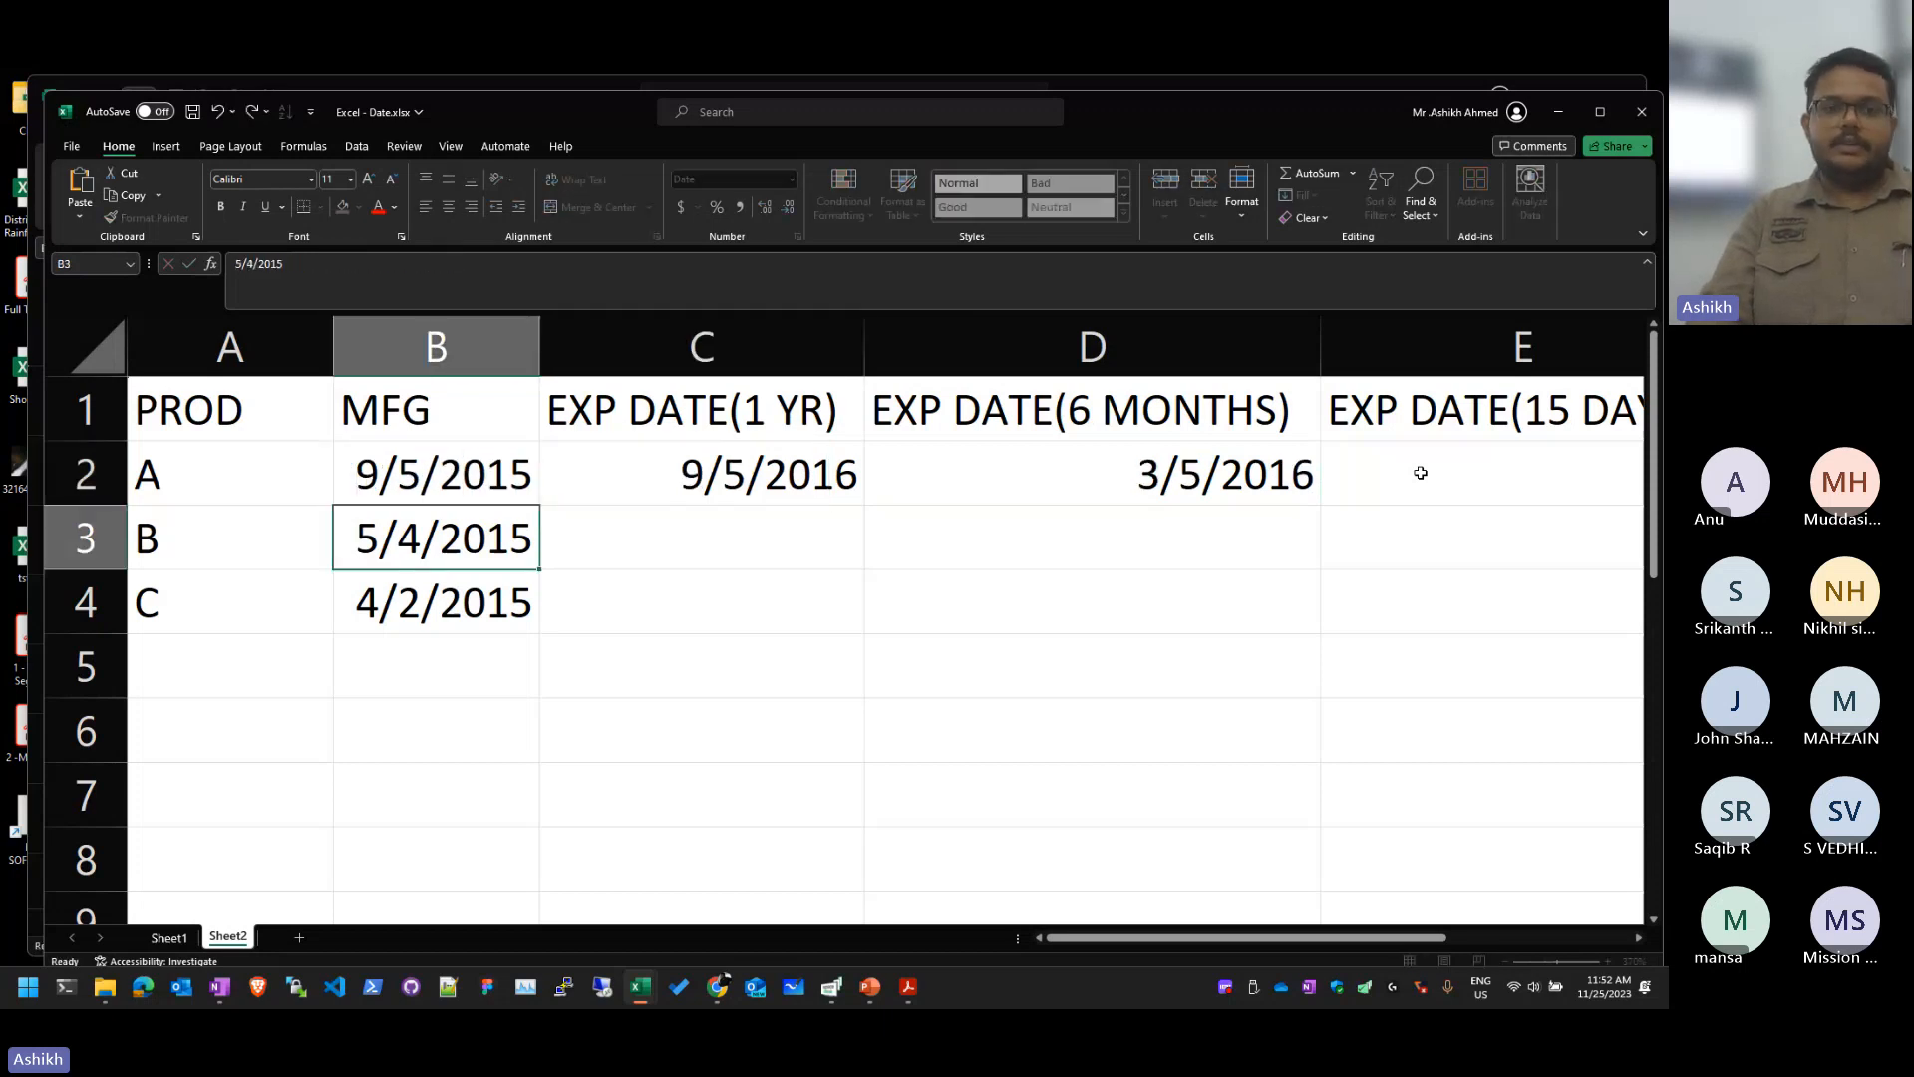
# Step: Examine the month, day and year parts of the manufacturing date in cell B2 without changing it
pyautogui.press('Up')
pyautogui.press('F2')
pyautogui.press('Left')
pyautogui.press('Left')
pyautogui.press('Left')
pyautogui.press('Left')
pyautogui.press('Left')
pyautogui.press('Left')
pyautogui.press('Left')
pyautogui.press('Return')
# Step: Enter the date format note M/D/YYY in cell B6
pyautogui.press('Return')
pyautogui.press('Down')
pyautogui.press('Down')
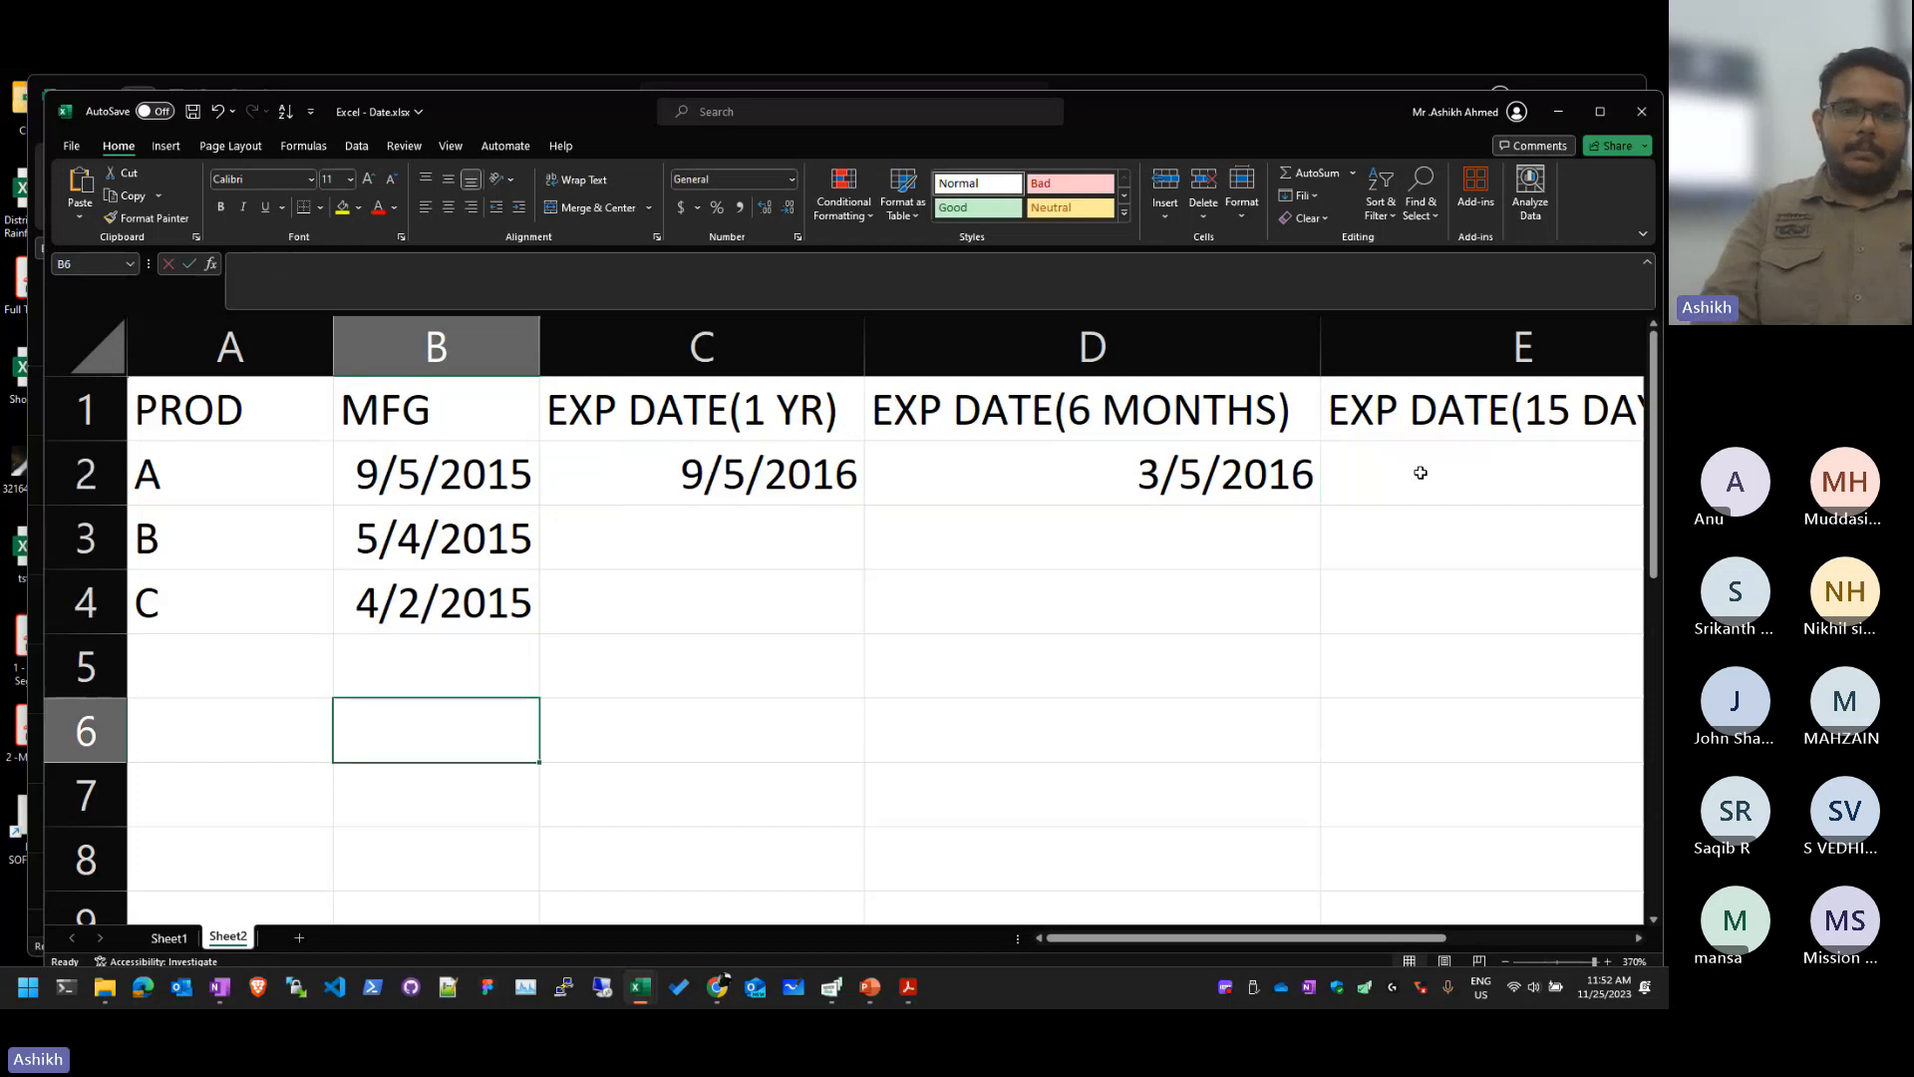
pyautogui.write('M/D/YYY')
pyautogui.press('Return')
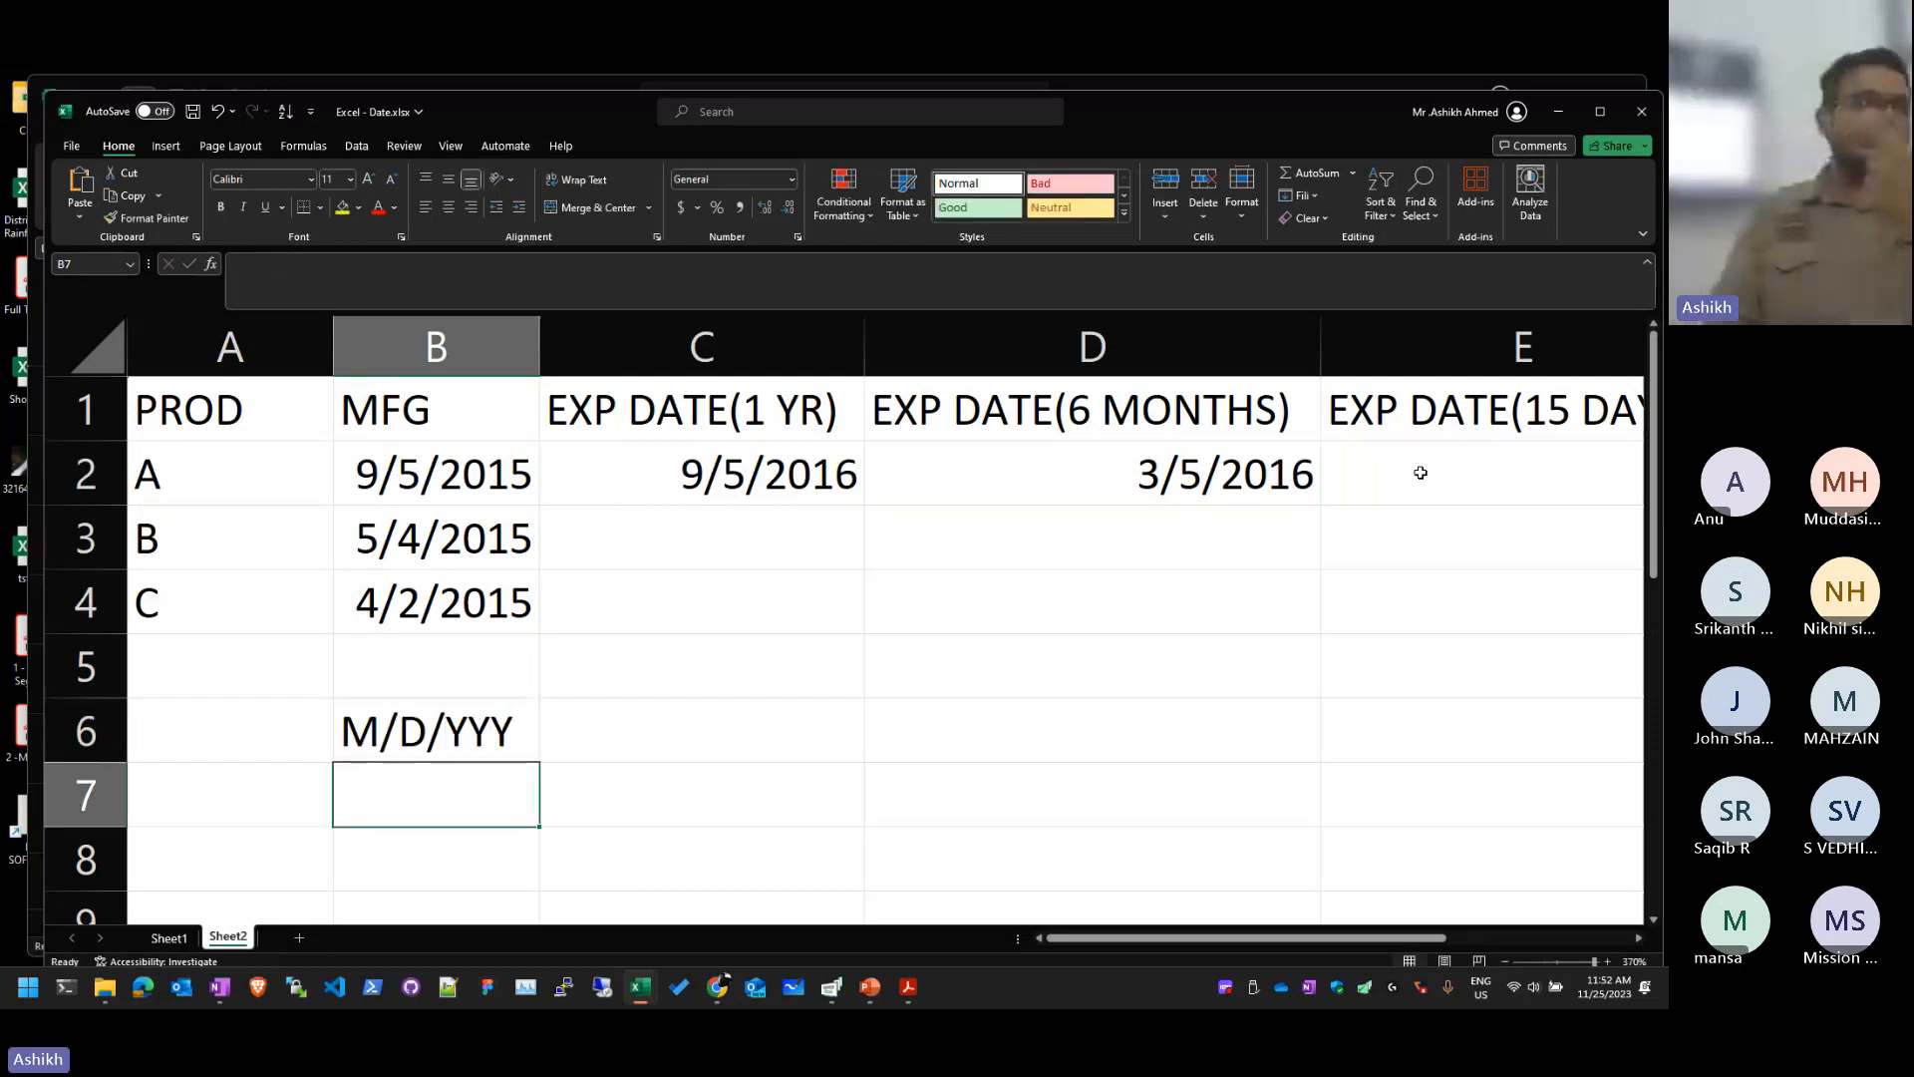
# Step: Compare the 6-month expiry formula in D2 with the 1-year expiry formula in C2 without editing either
pyautogui.press('Up')
pyautogui.press('Up')
pyautogui.press('Right')
pyautogui.press('Up')
pyautogui.press('Up')
pyautogui.press('Right')
pyautogui.press('Right')
pyautogui.press('Up')
pyautogui.press('Left')
pyautogui.press('Left')
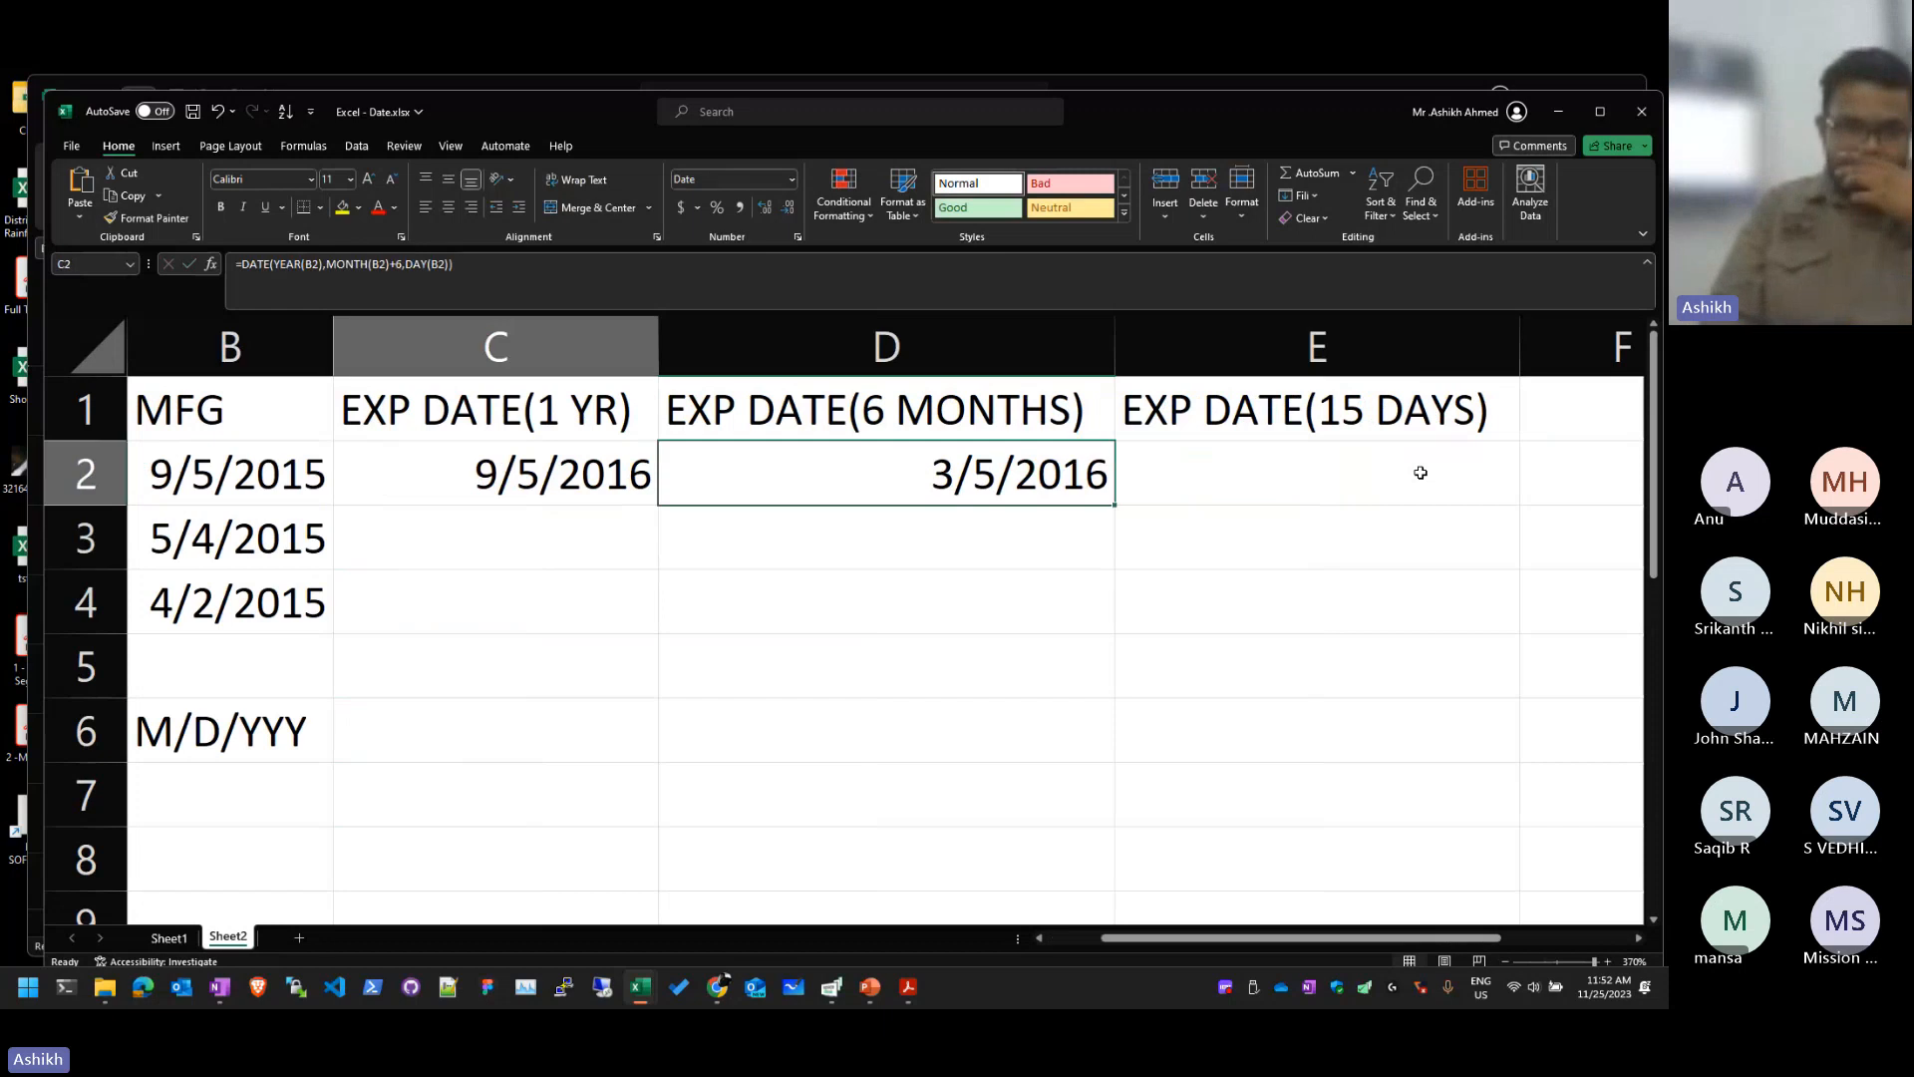
pyautogui.press('Left')
pyautogui.press('Left')
pyautogui.press('Up')
pyautogui.press('Right')
pyautogui.press('Right')
pyautogui.press('Right')
pyautogui.press('Down')
pyautogui.press('F2')
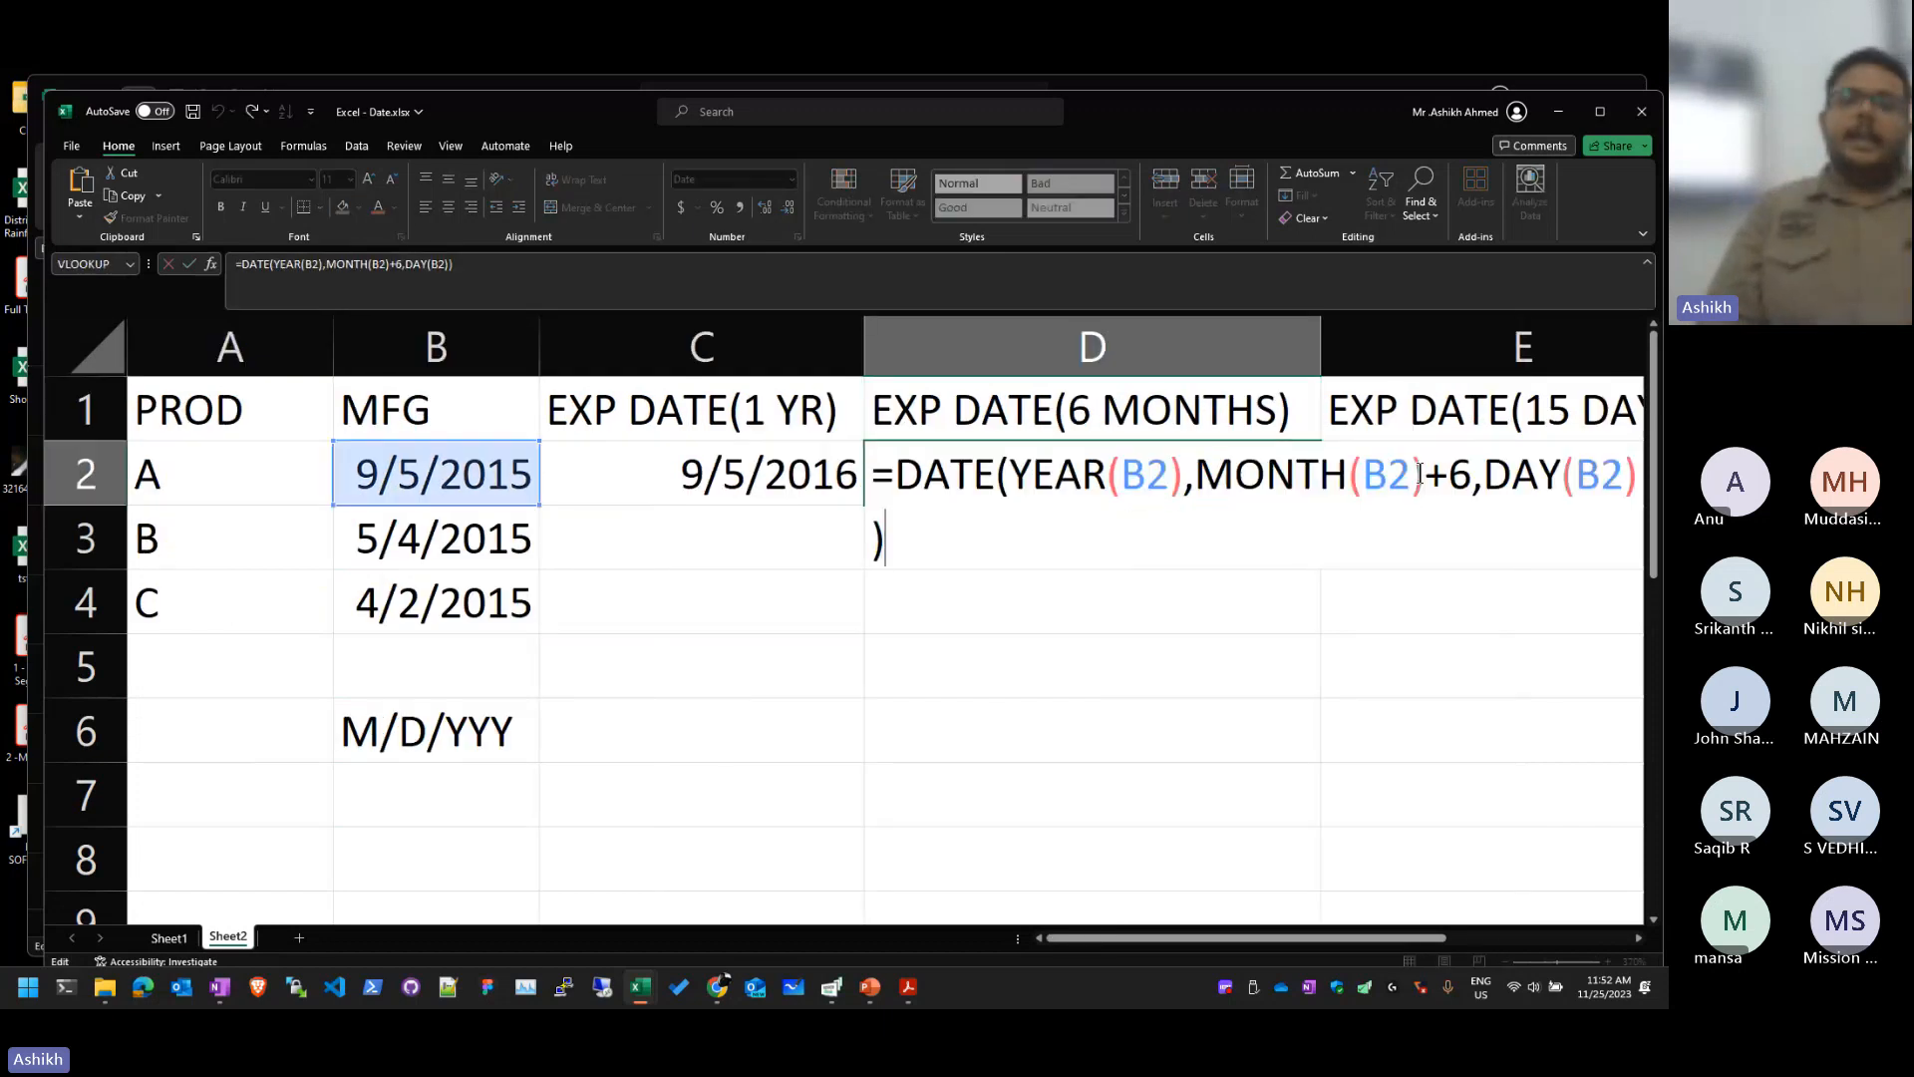
pyautogui.press('Escape')
pyautogui.press('Left')
pyautogui.press('F2')
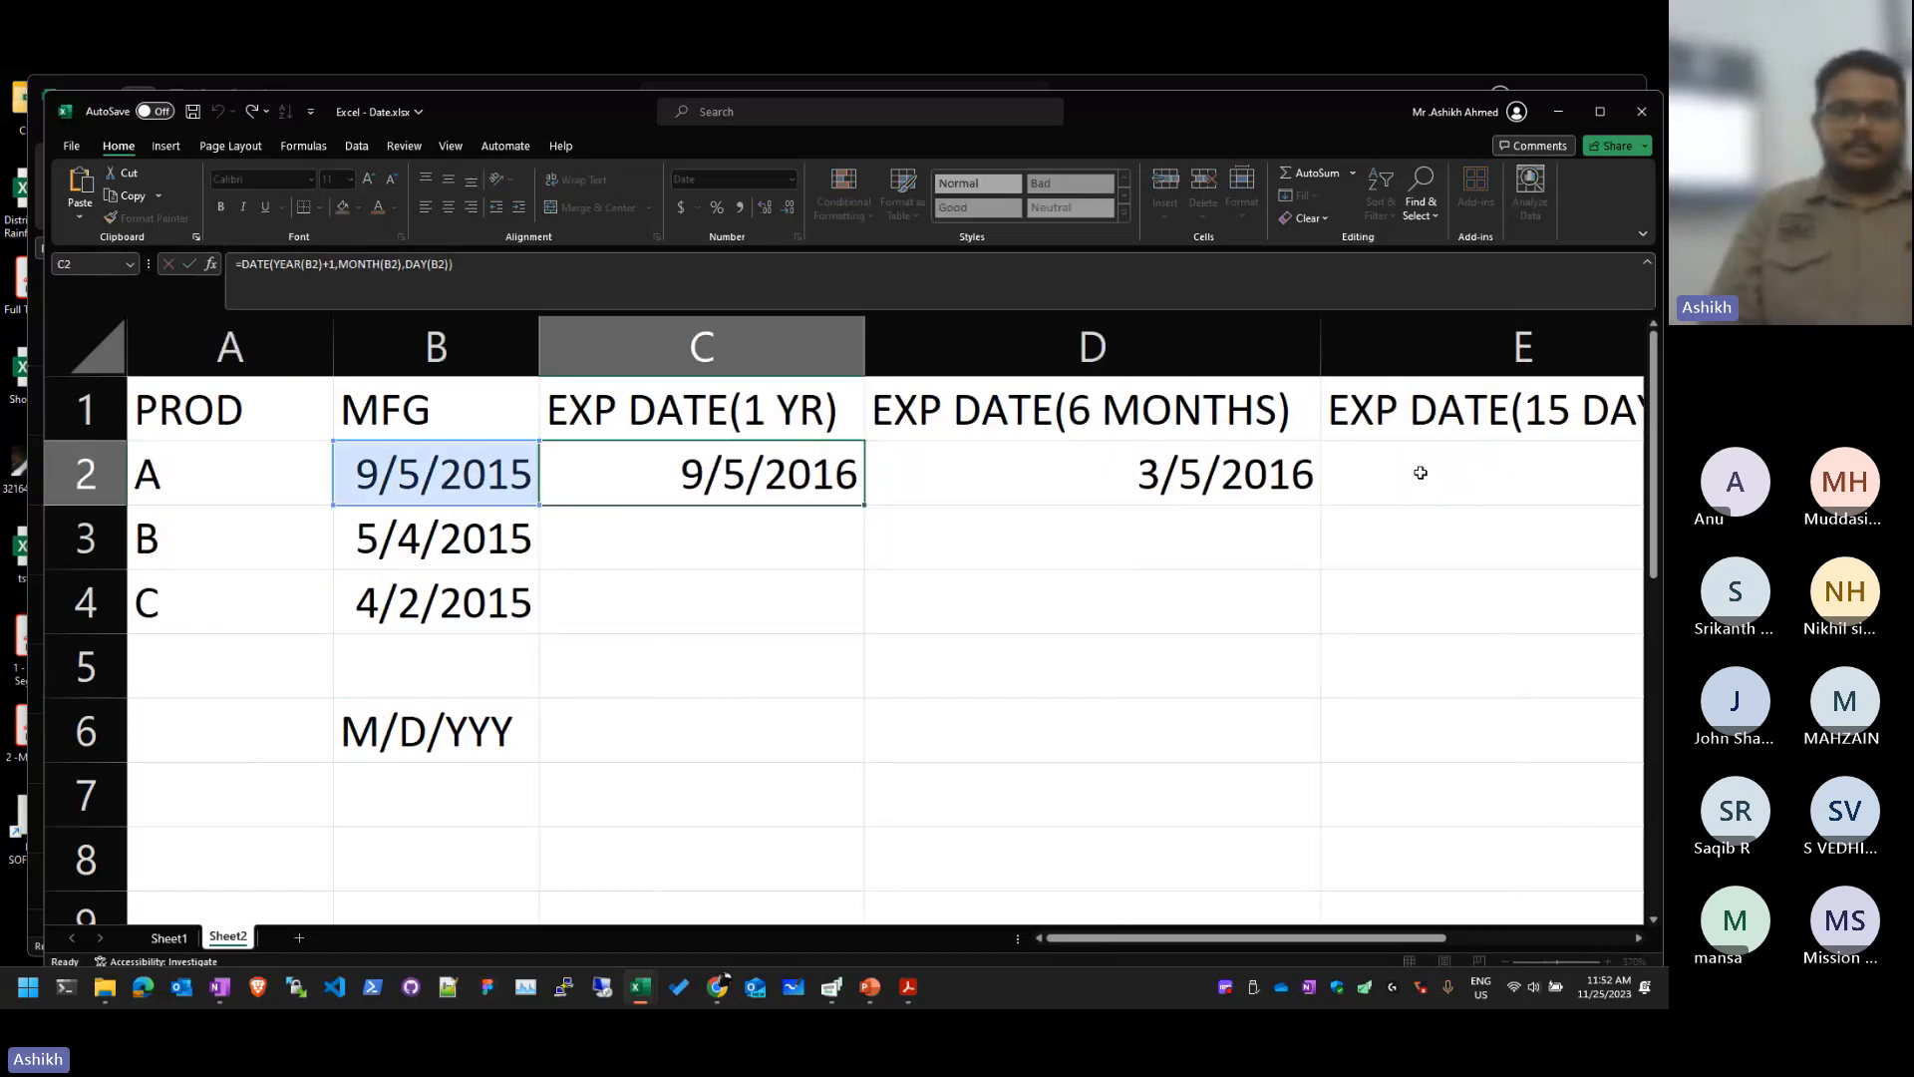
pyautogui.press('Escape')
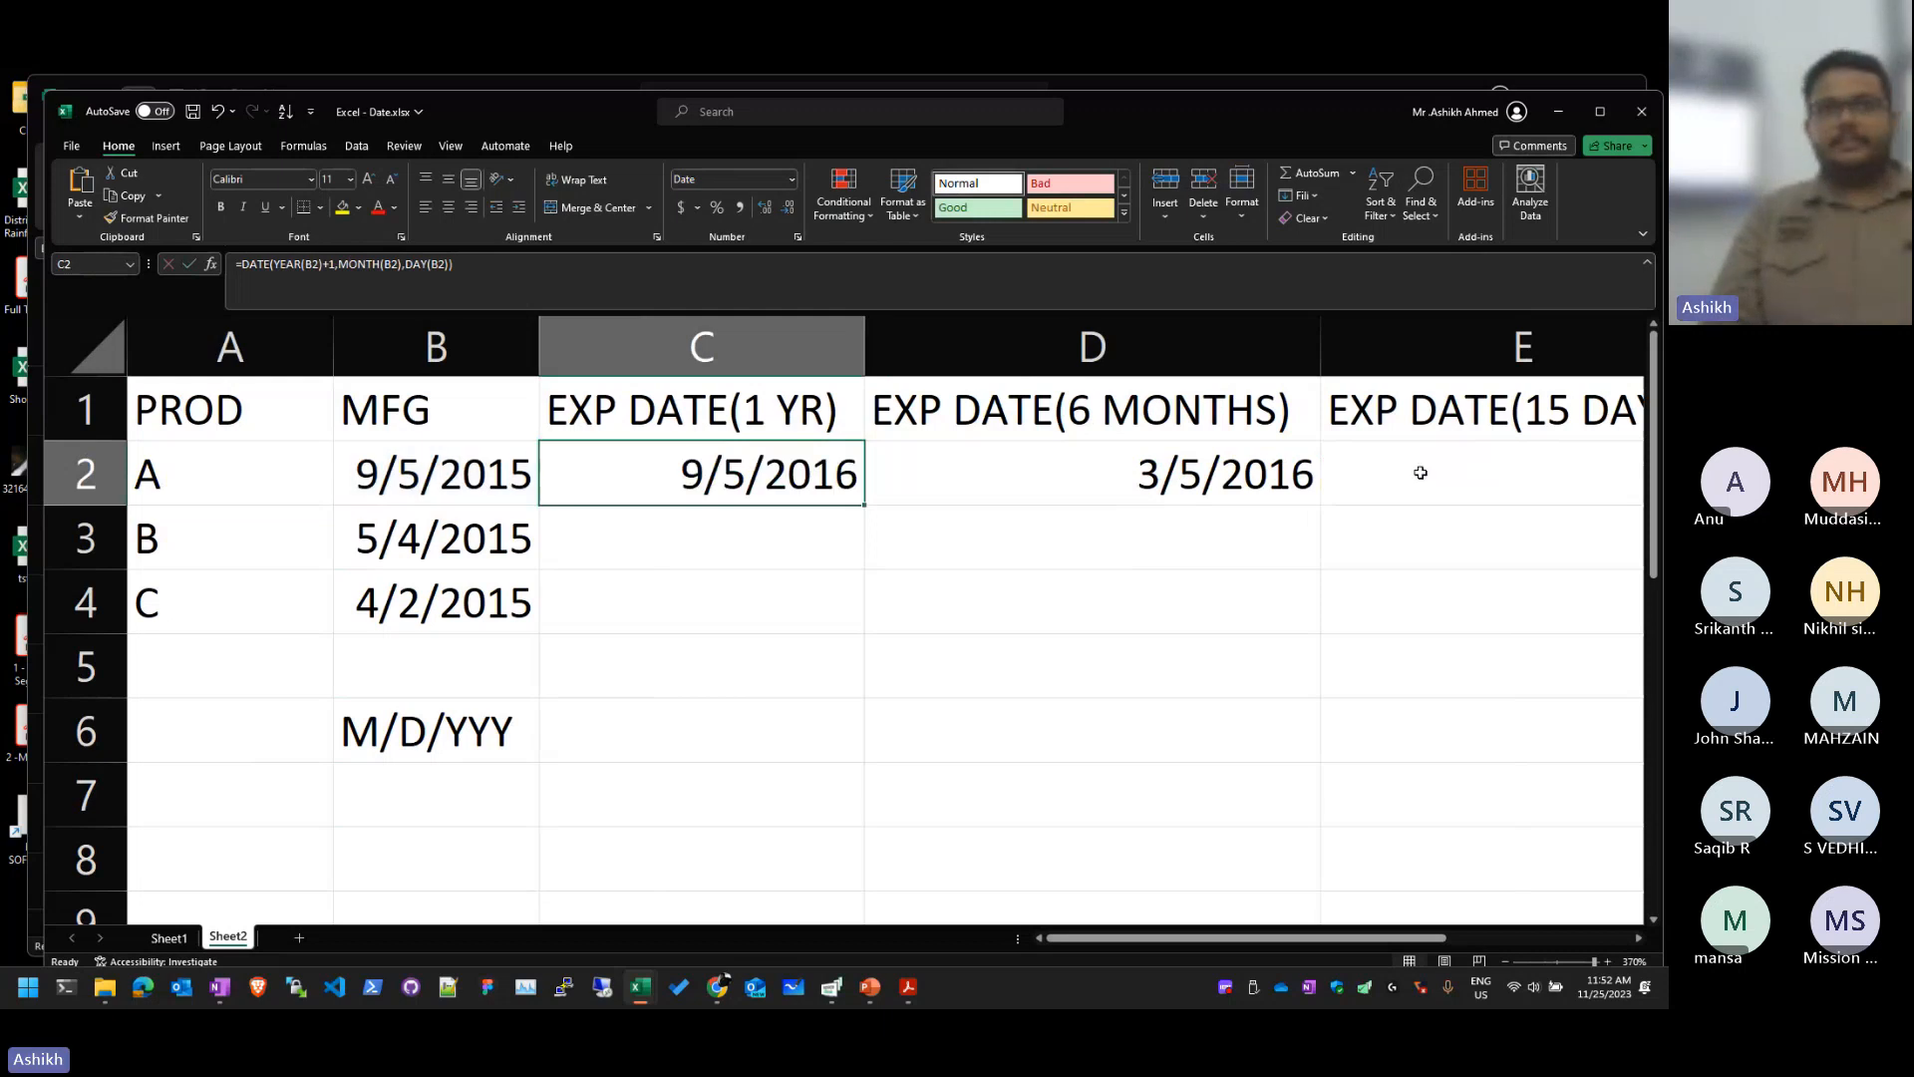
pyautogui.press('Right')
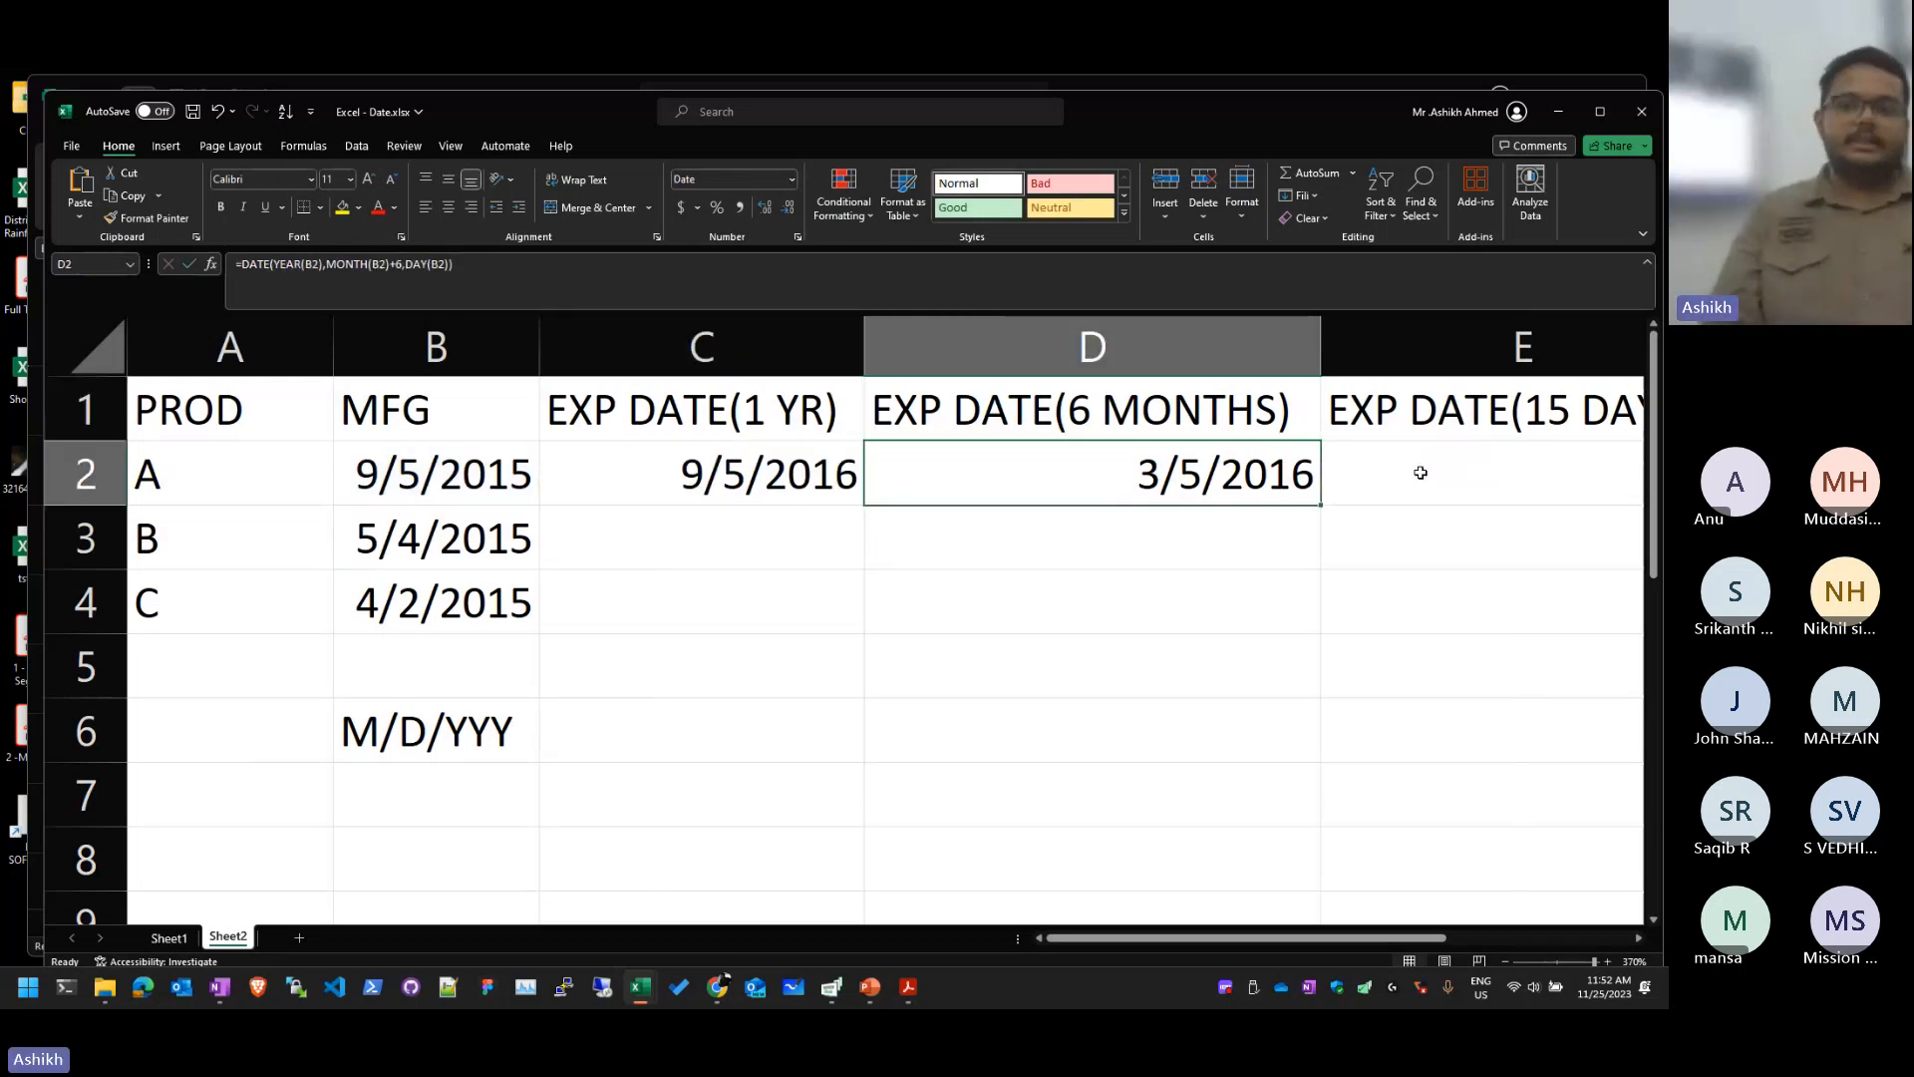
# Step: Examine the month part of the date in B2 against the MONTH(B2)+6 argument in the D2 formula
pyautogui.press('Left')
pyautogui.press('Left')
pyautogui.press('F2')
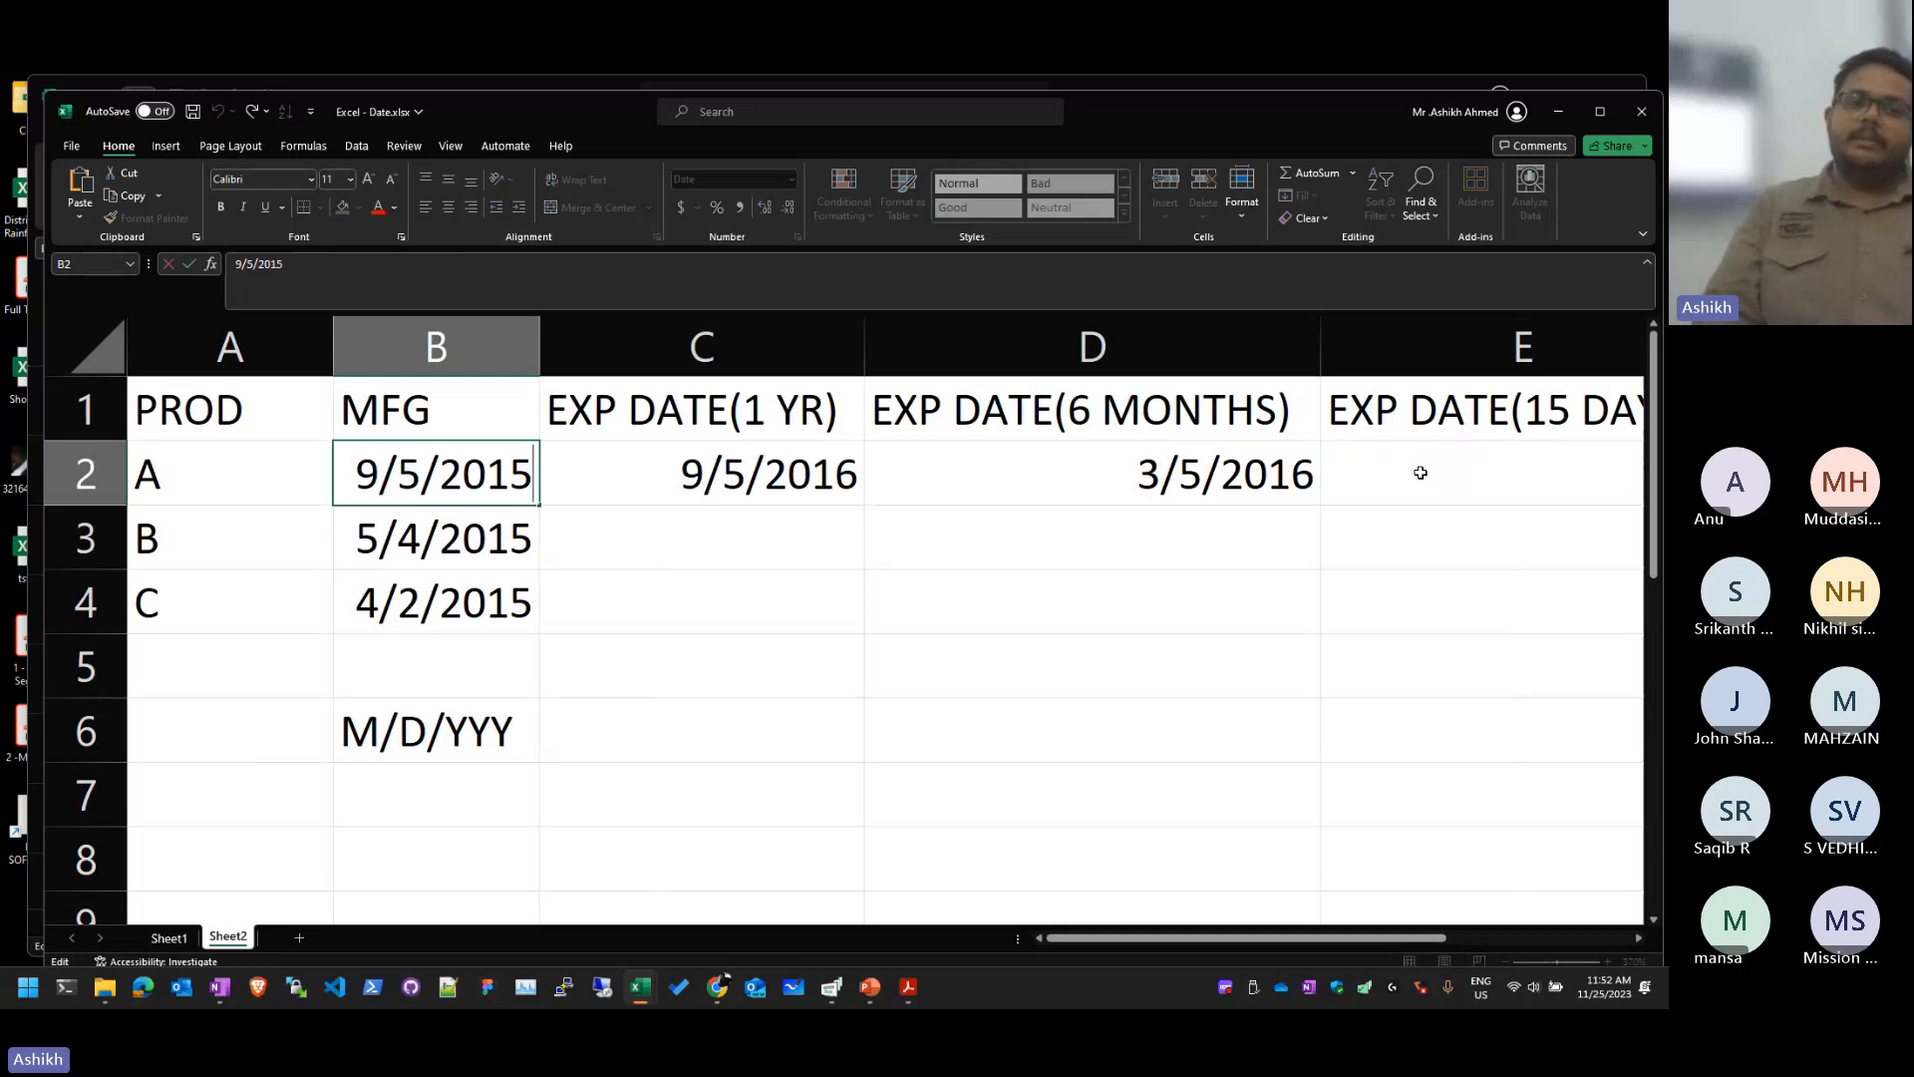
pyautogui.press('Home')
pyautogui.hotkey('shift', 'Right')
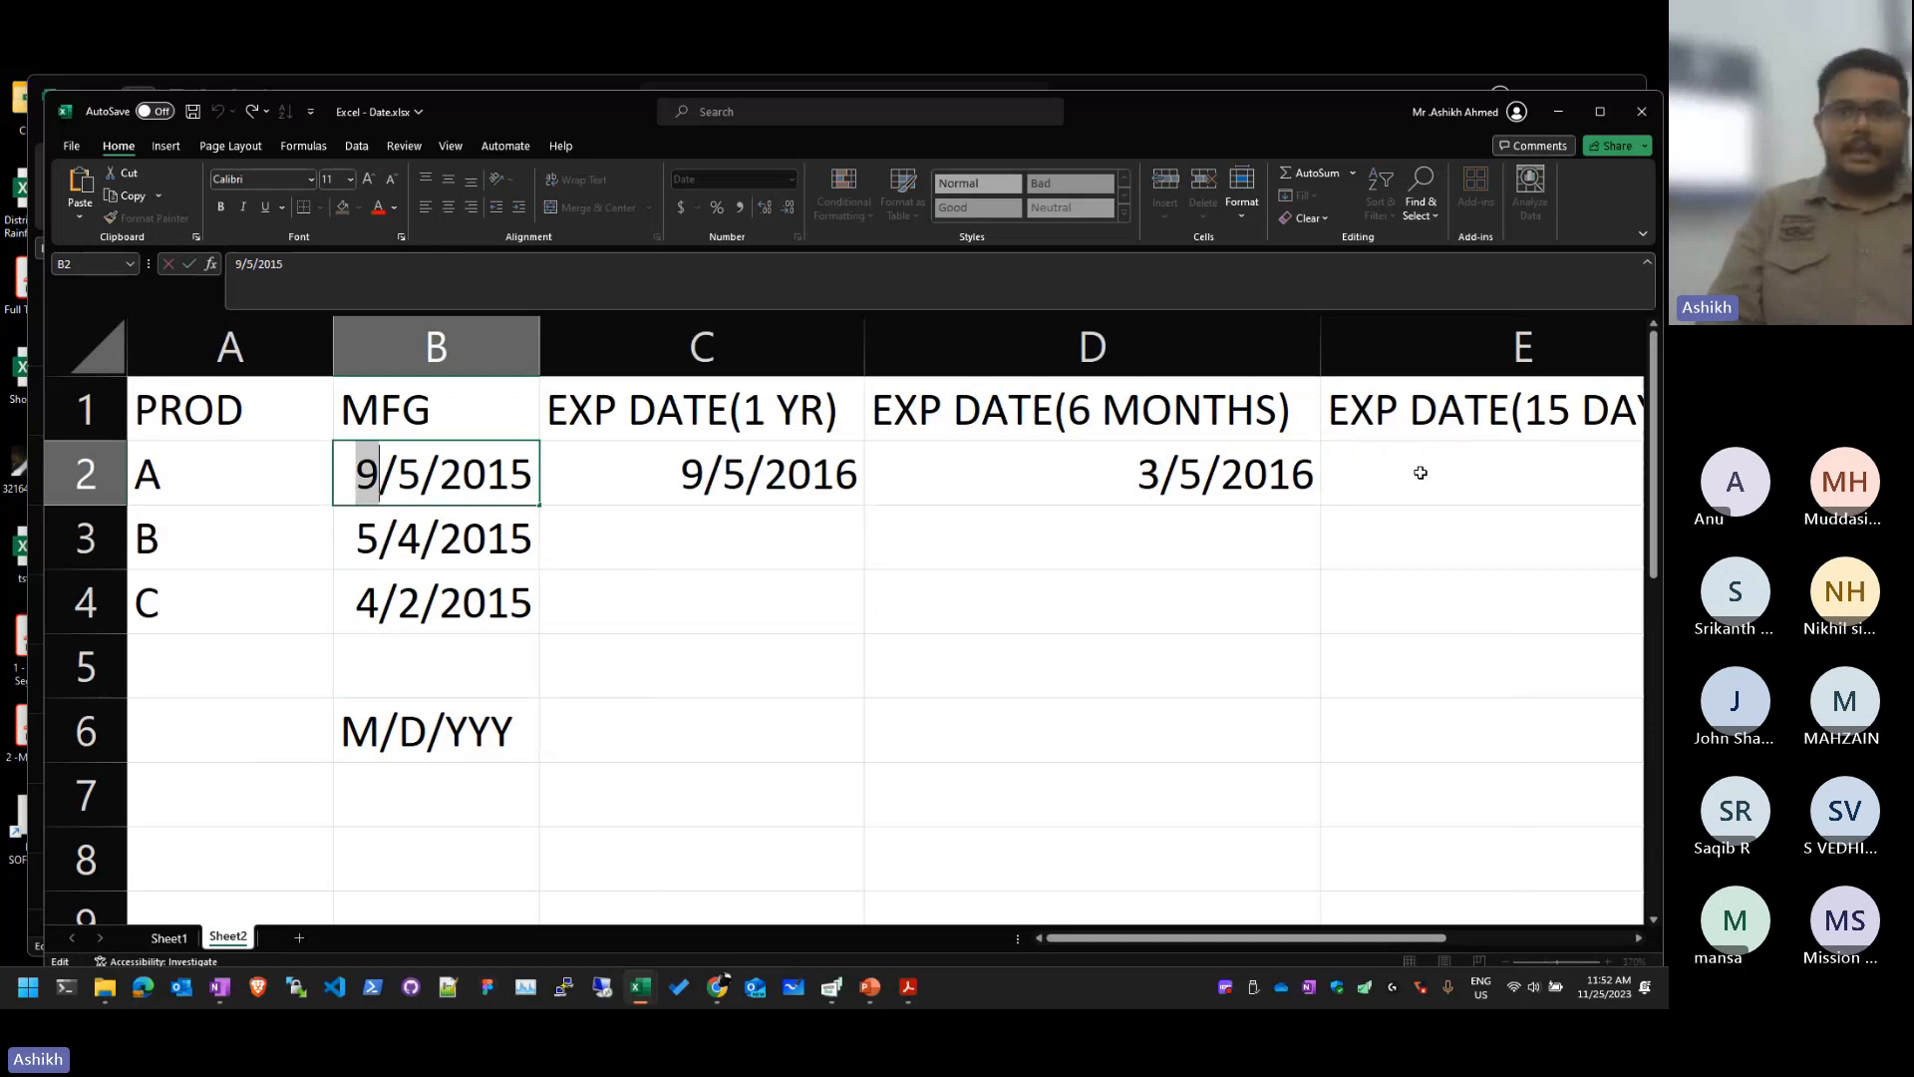
pyautogui.press('Return')
pyautogui.press('Up')
pyautogui.press('Up')
pyautogui.press('Right')
pyautogui.press('Right')
pyautogui.press('Down')
pyautogui.press('F2')
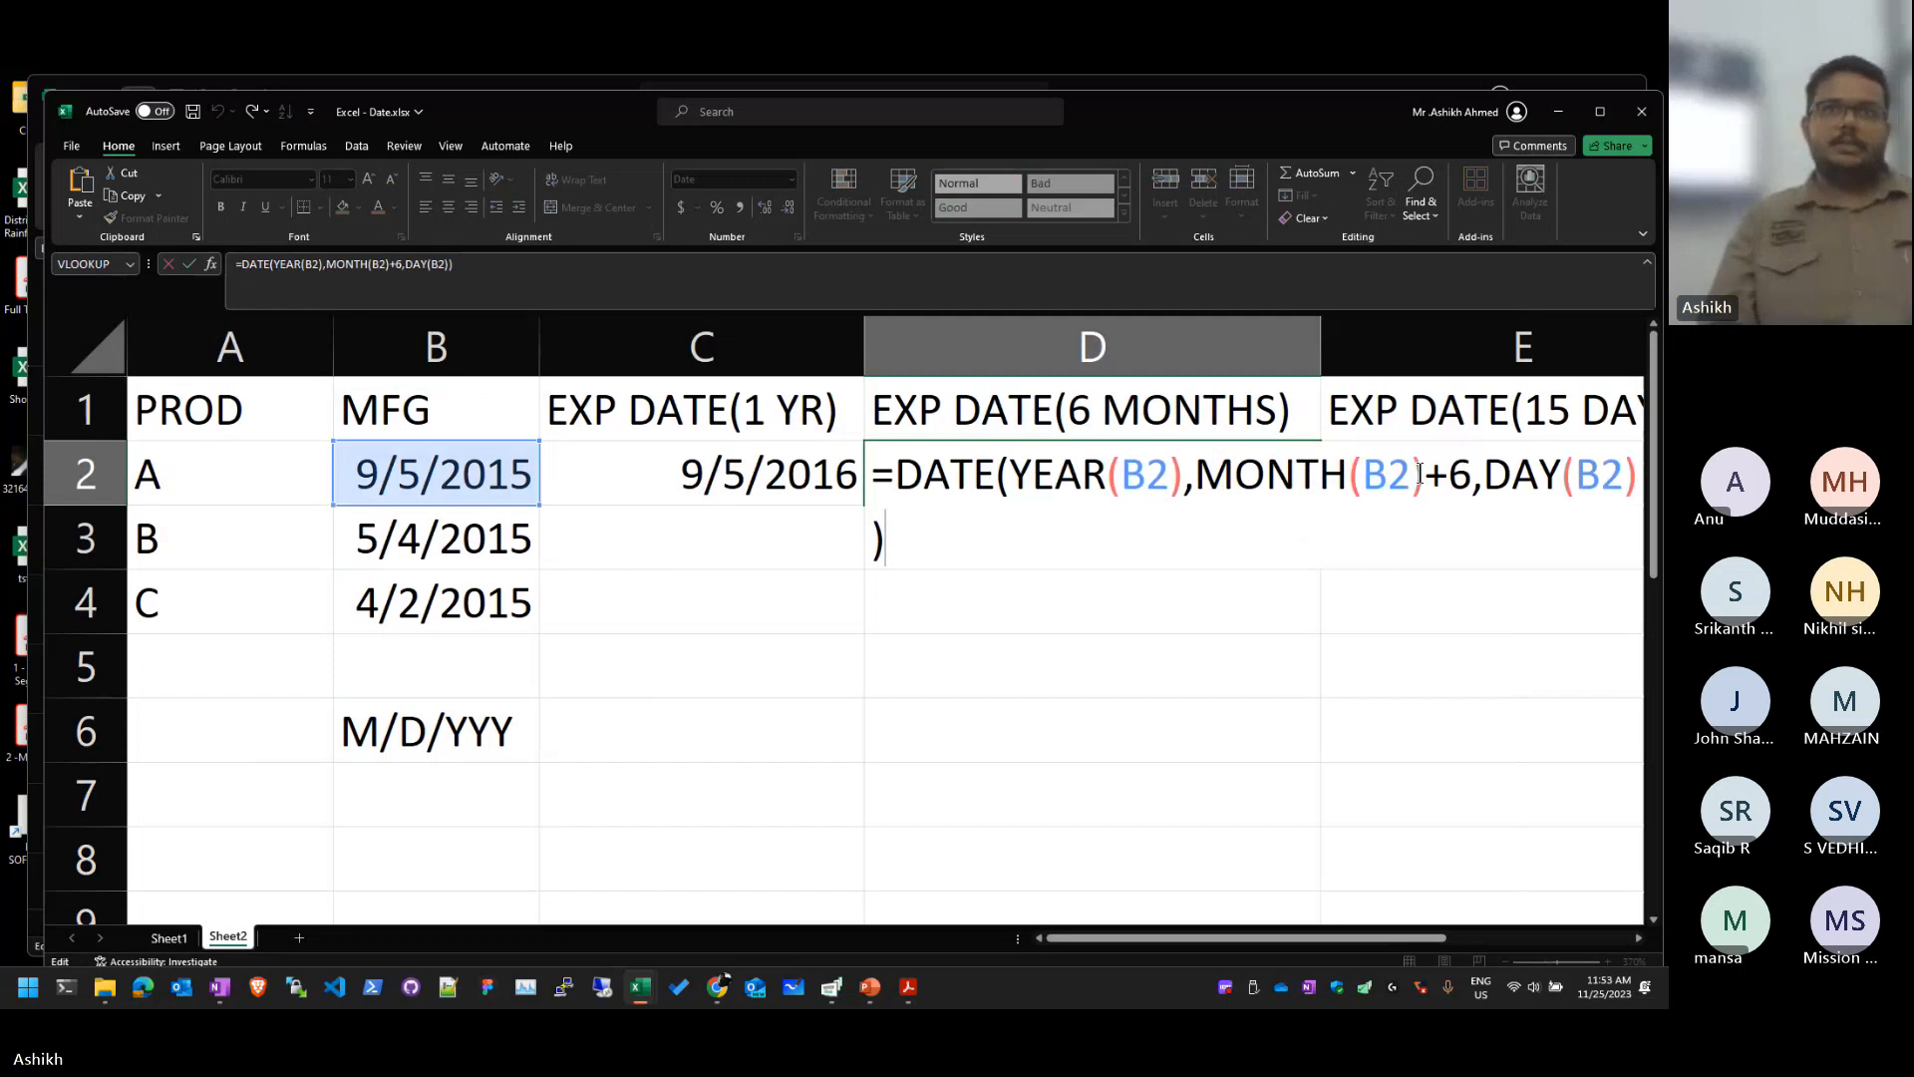
pyautogui.press('Escape')
pyautogui.press('F2')
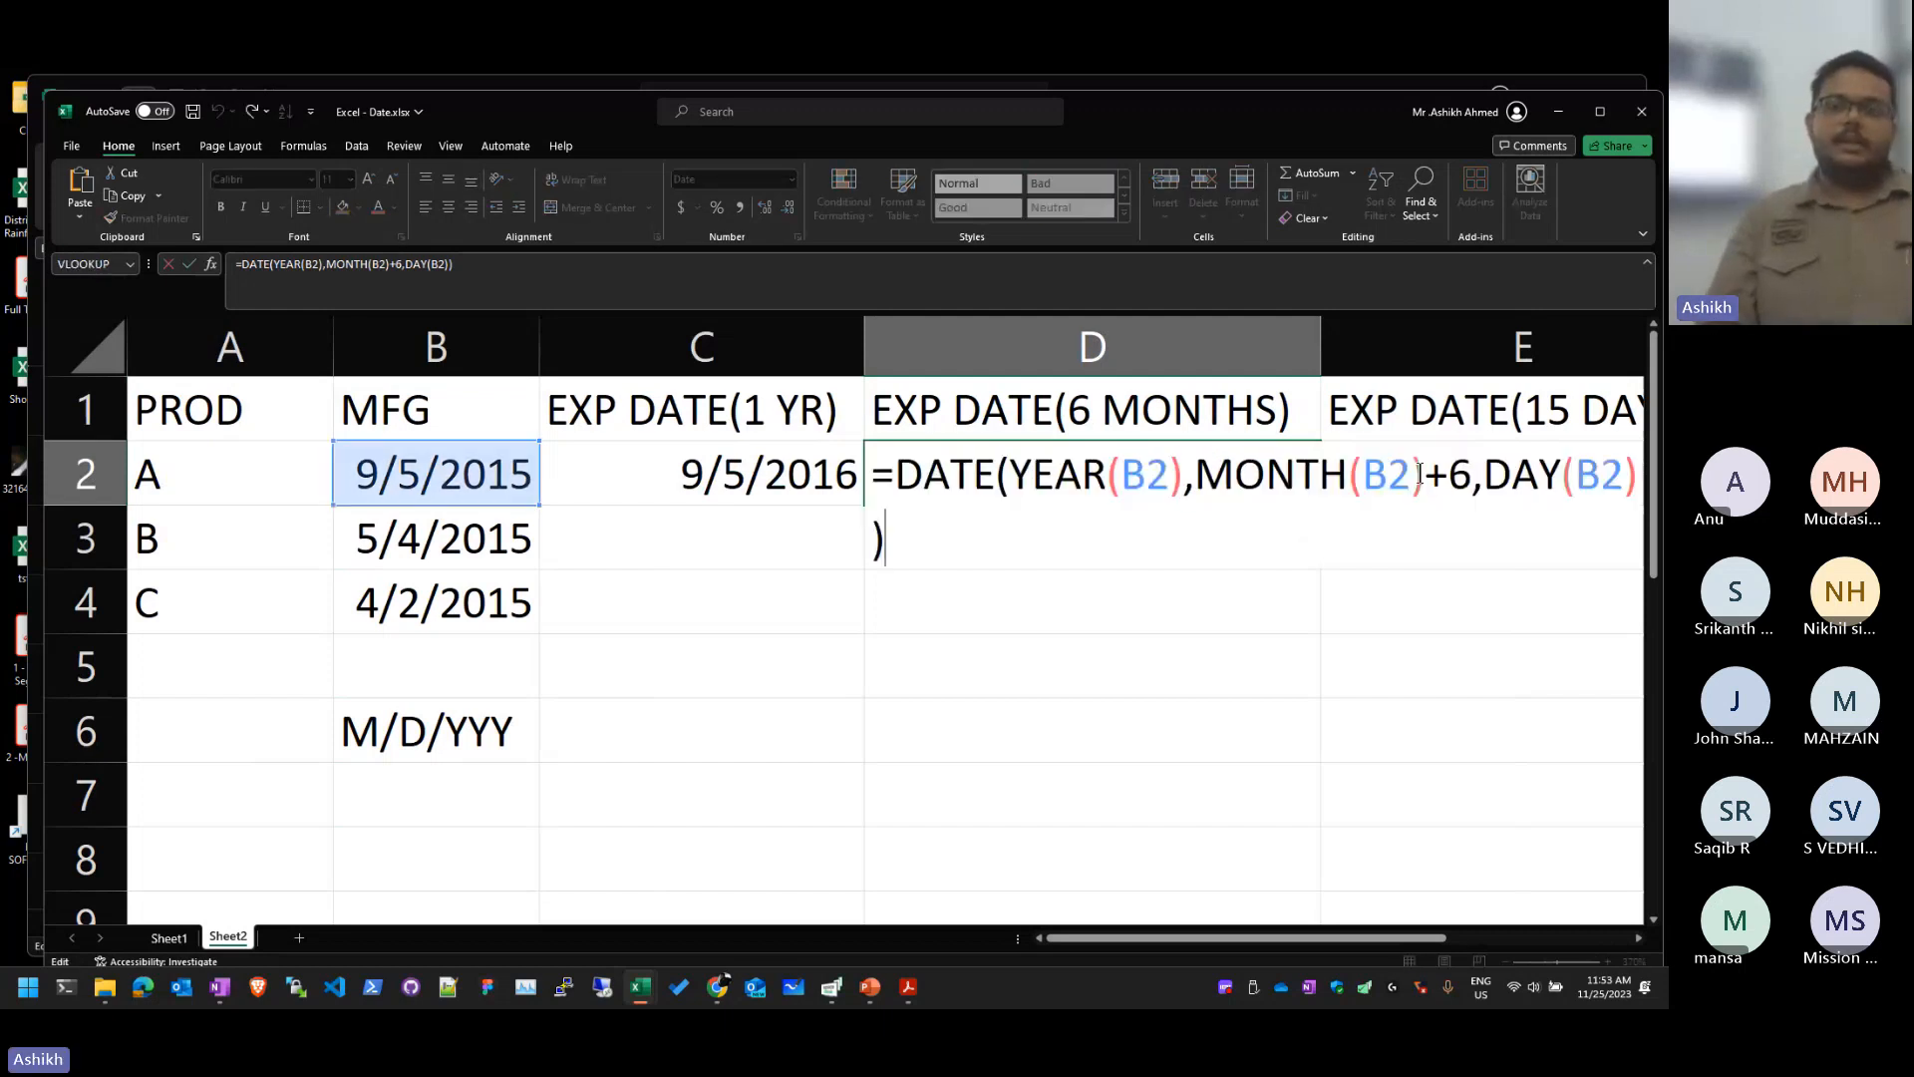
pyautogui.press('Escape')
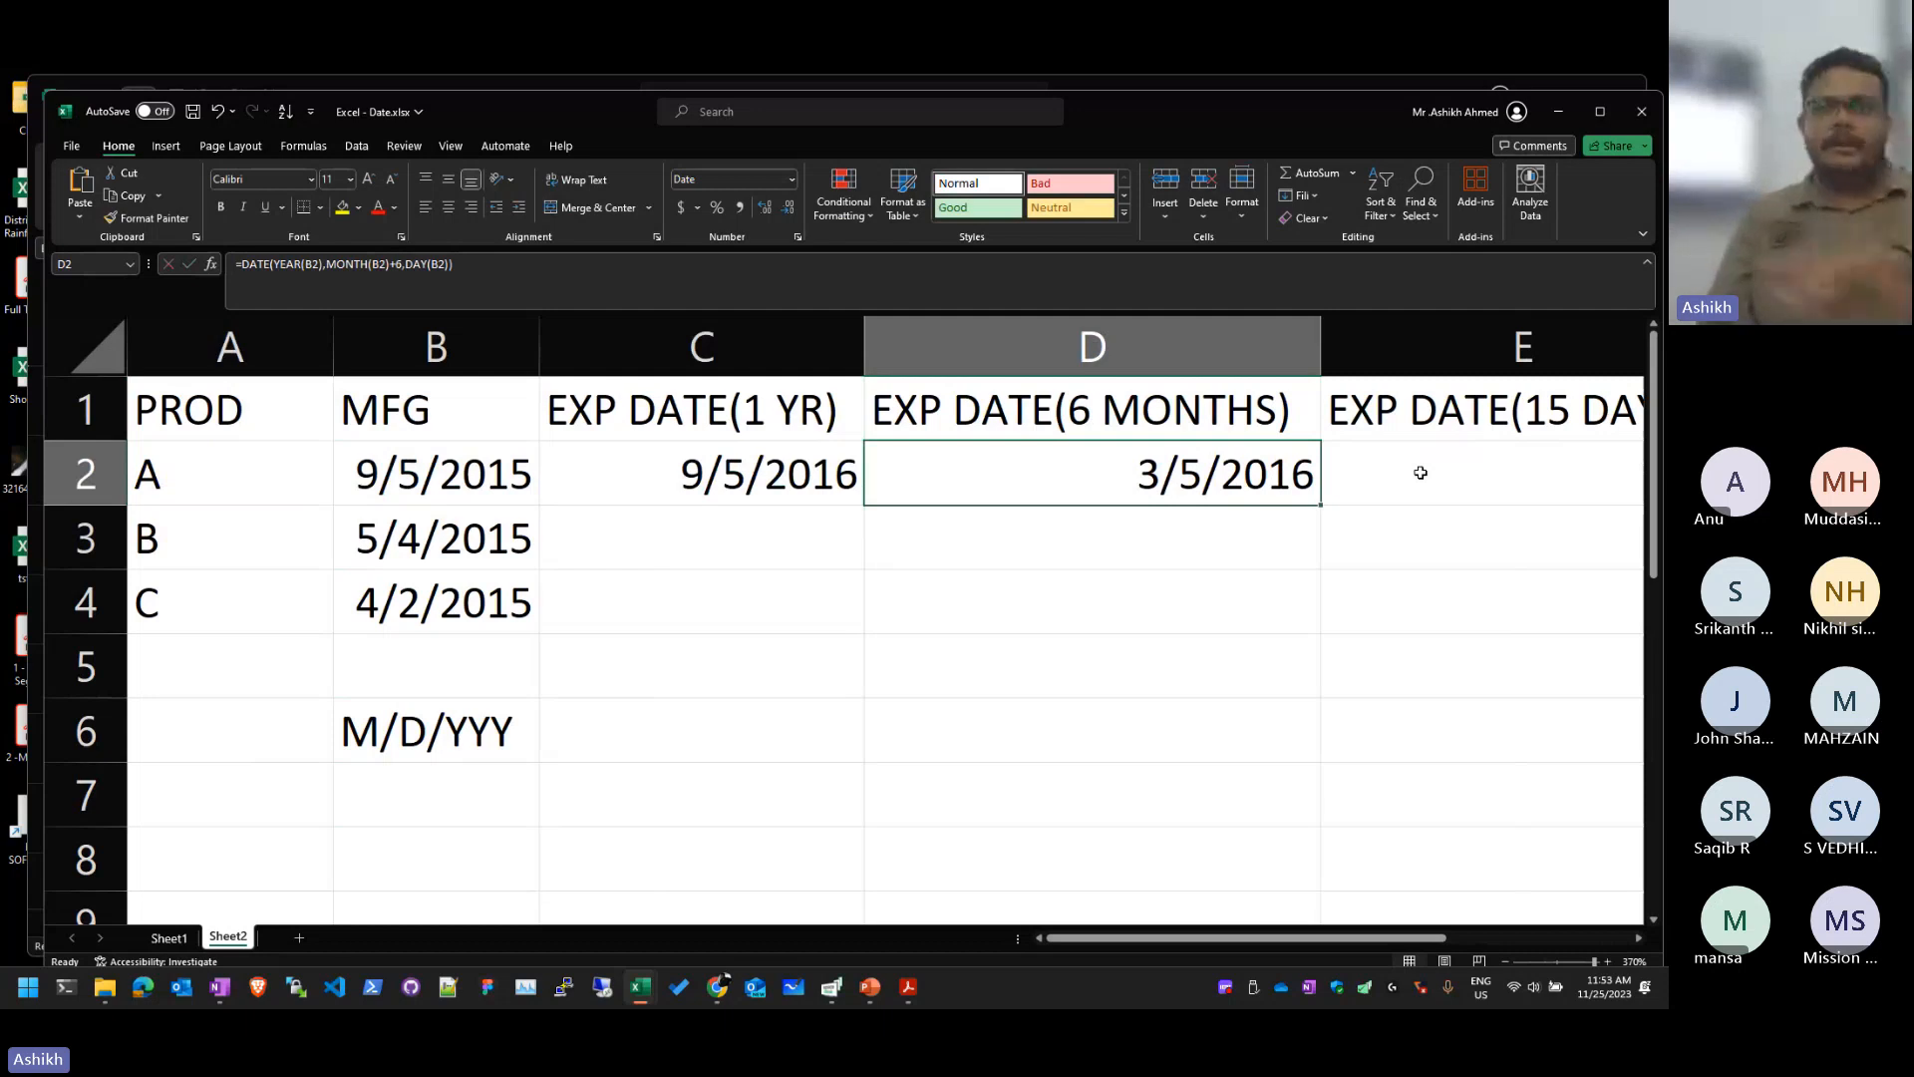
# Step: Reuse the D2 formula in E2 and add 15 to its day argument, entering =DATE(YEAR(B2),MONTH(B2)+6,DAY(B2)+15)
pyautogui.click(1420, 472)
pyautogui.press('Left')
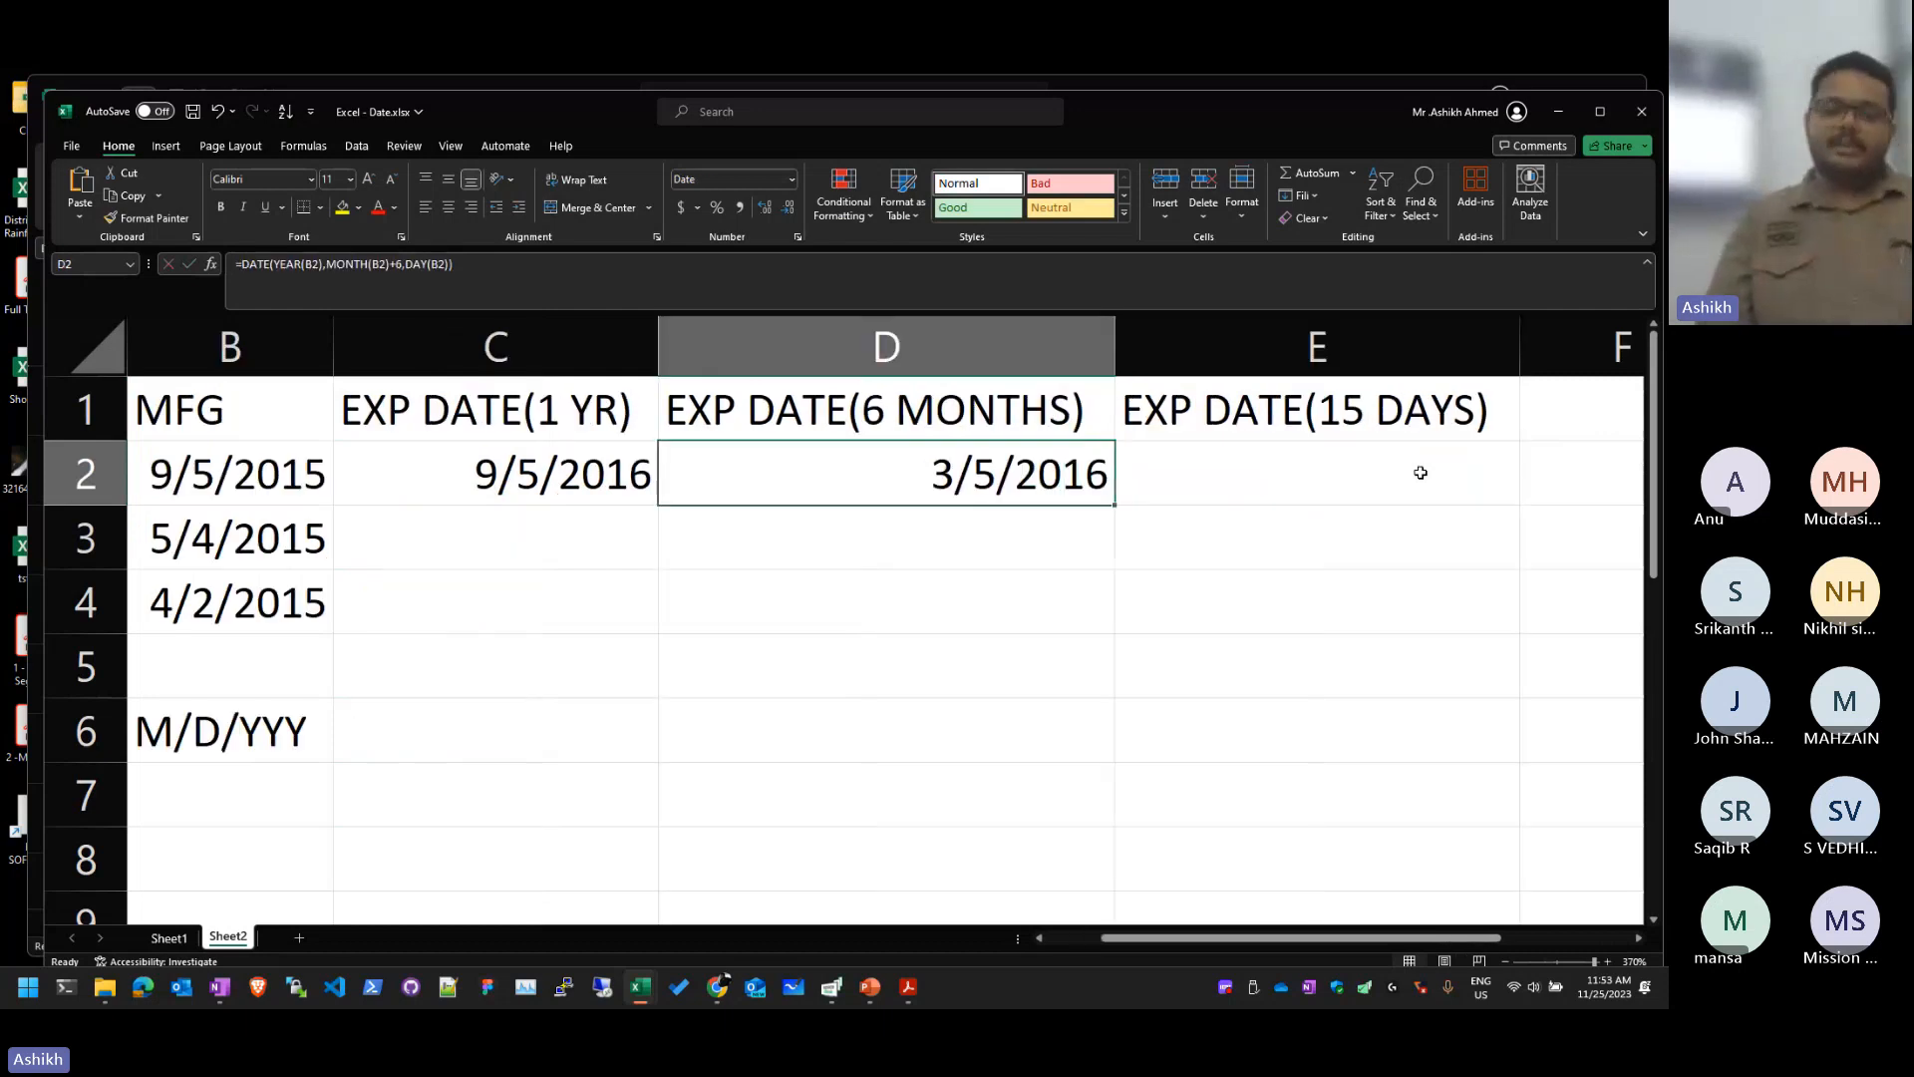
pyautogui.press('F2')
pyautogui.press('Return')
pyautogui.click(1421, 473)
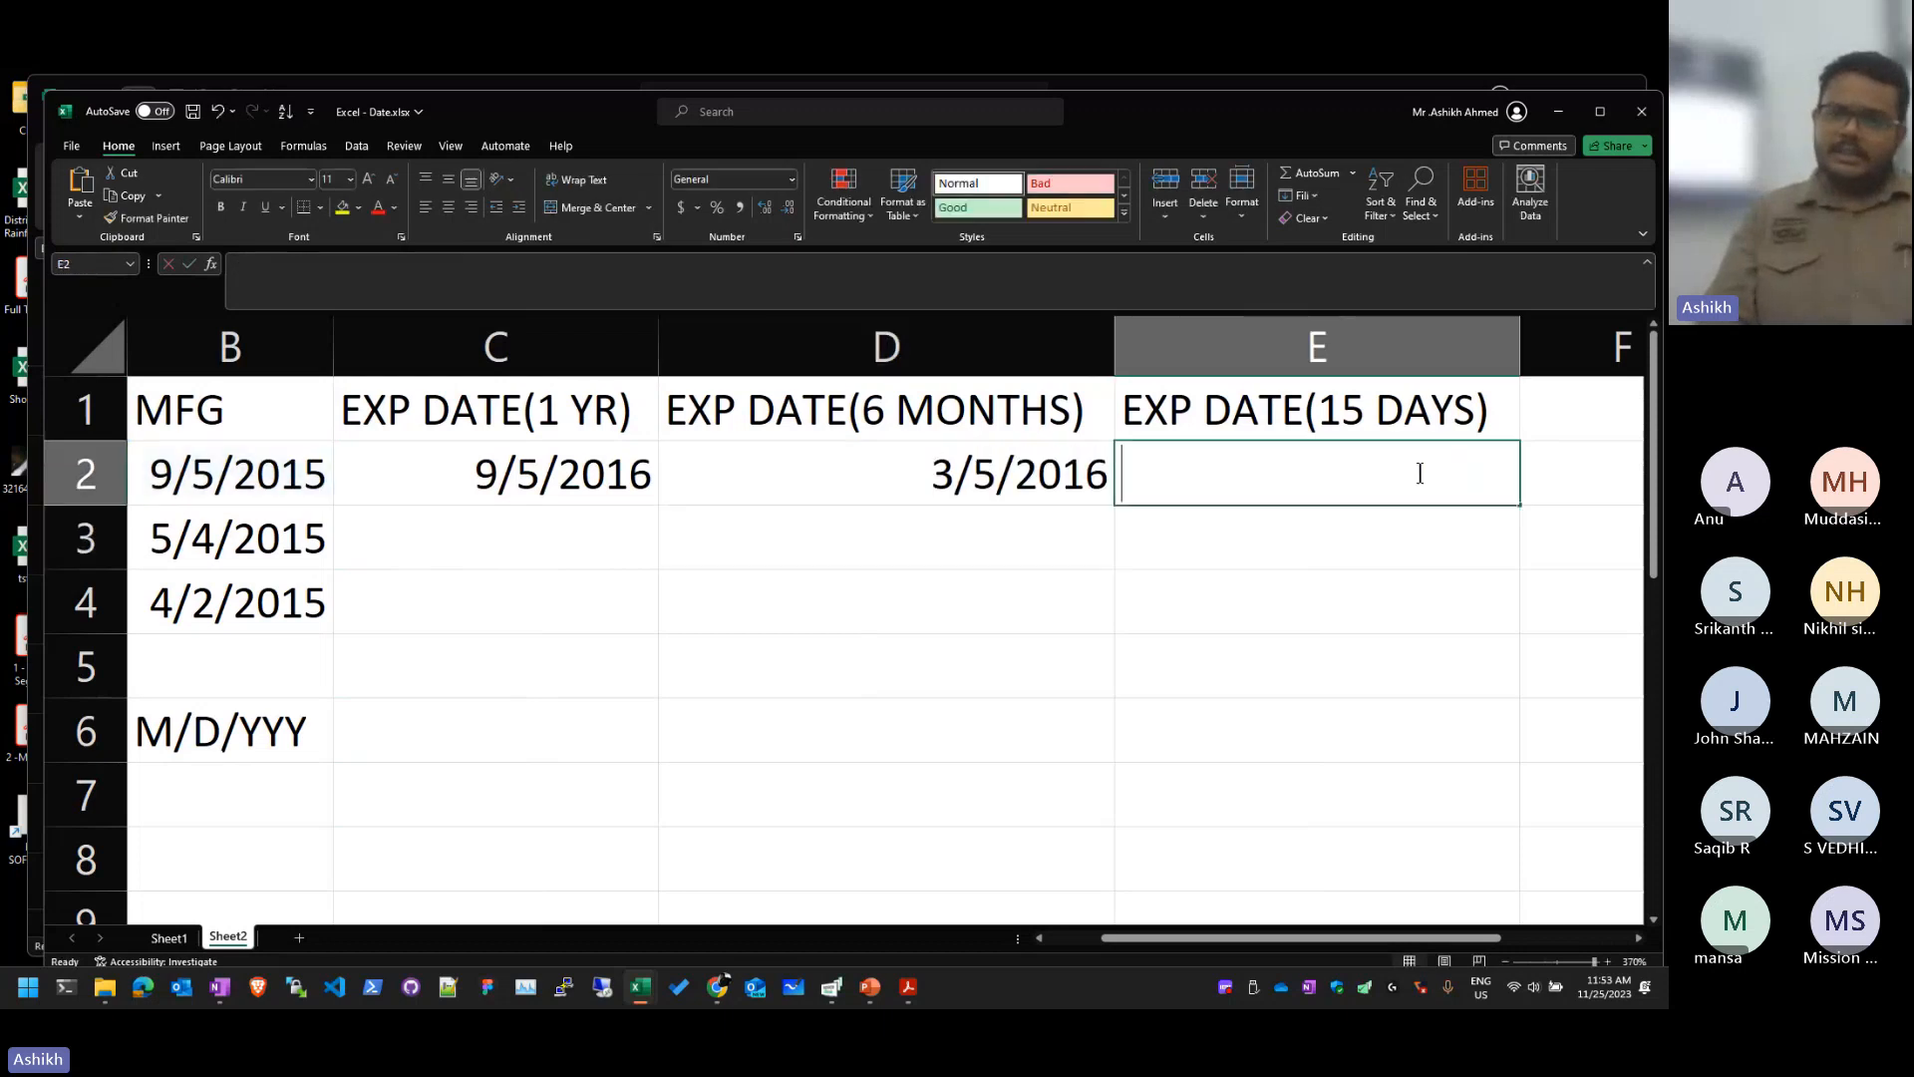
pyautogui.press('F2')
pyautogui.write('=DATE(YEAR(B2),MONTH(B2)+6,DAY(B2))')
pyautogui.press('Left')
pyautogui.write('+')
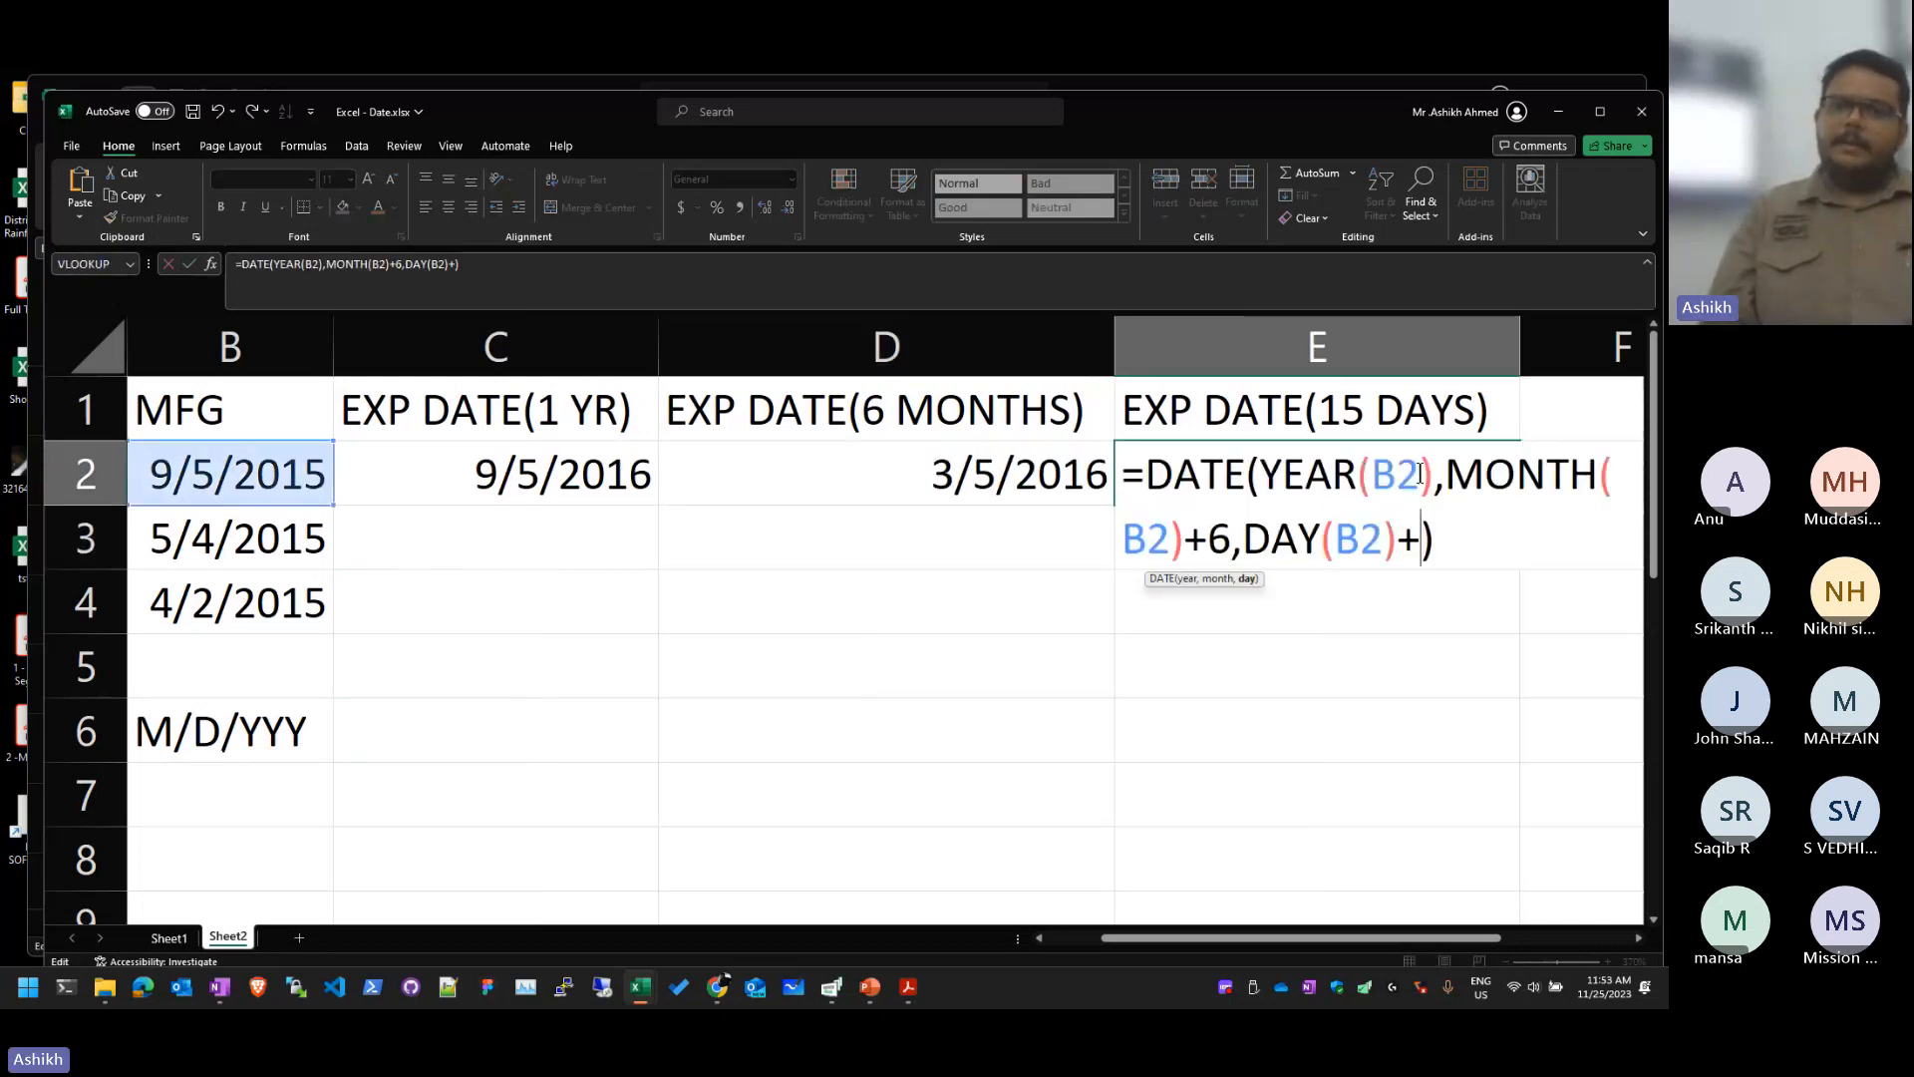
pyautogui.write('15')
pyautogui.press('Return')
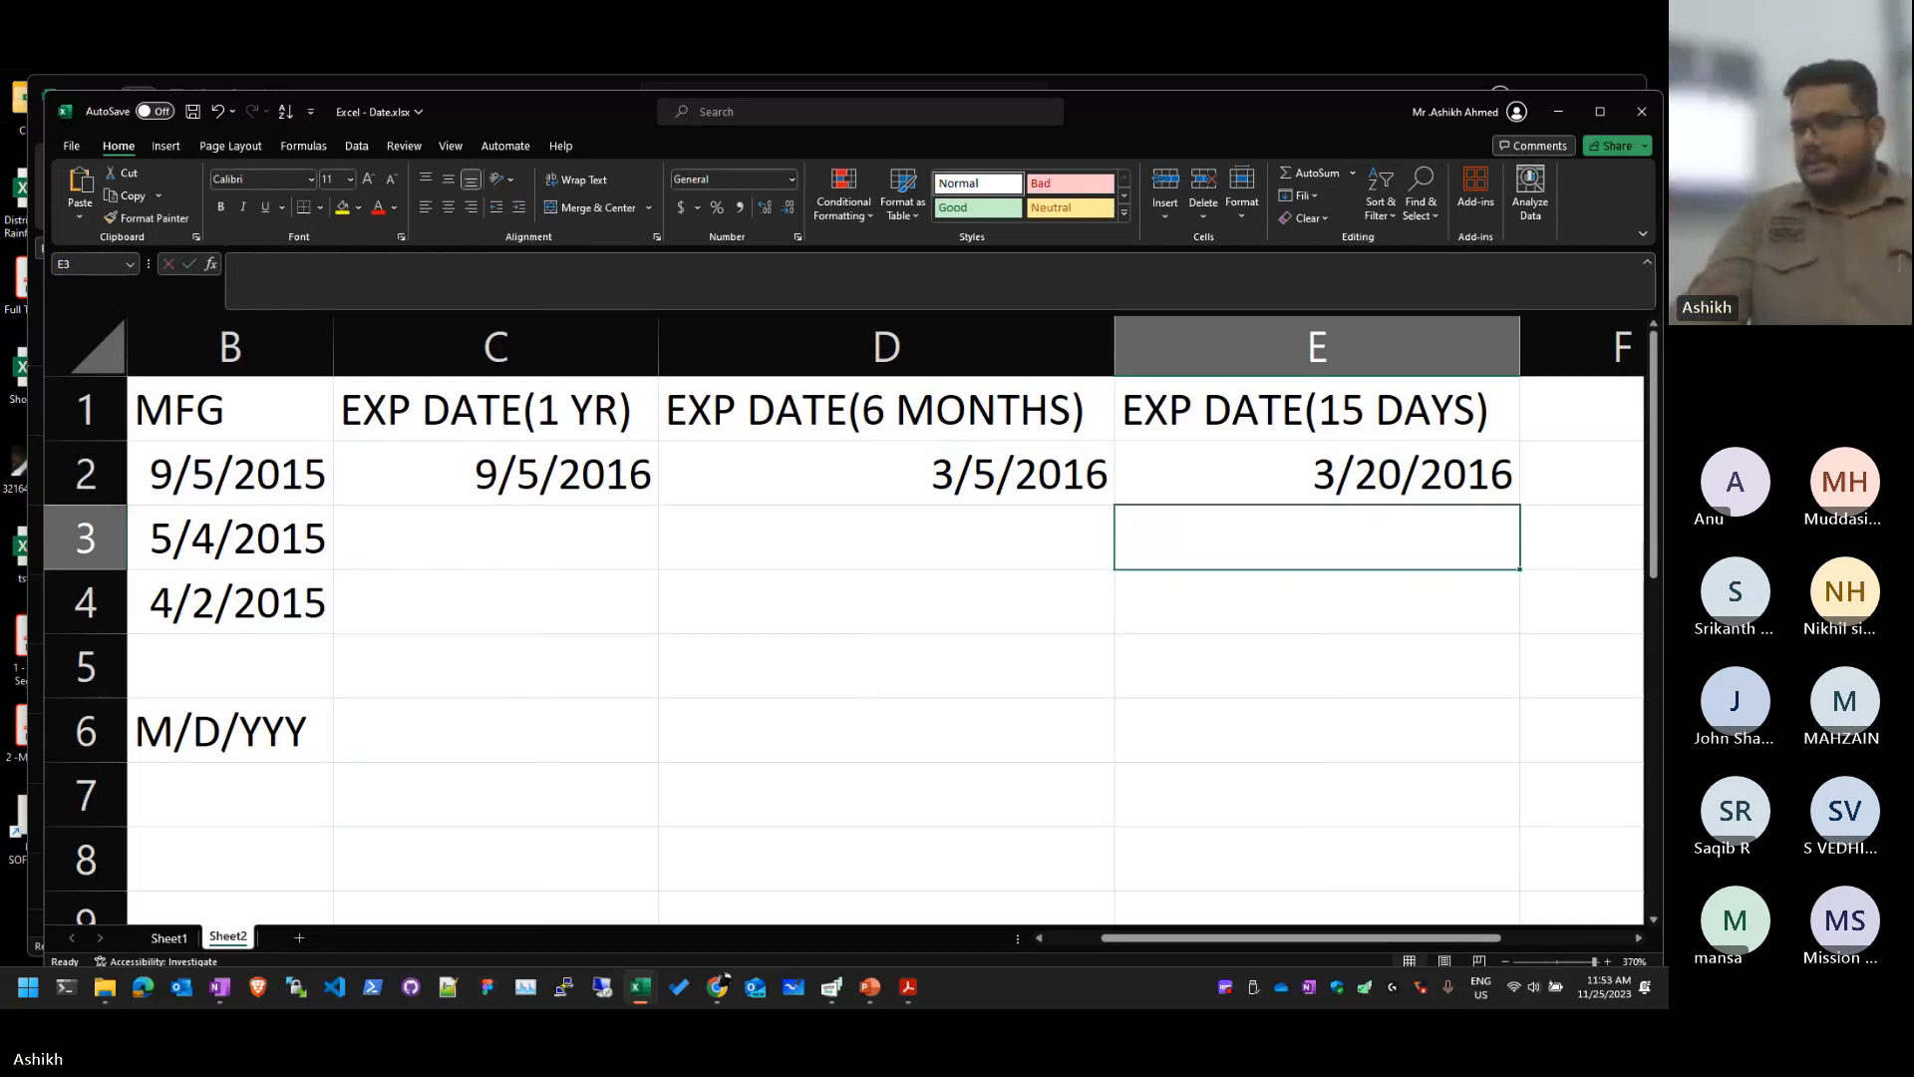
# Step: Close the Excel - Date.xlsx workbook without saving the changes
pyautogui.click(882, 518)
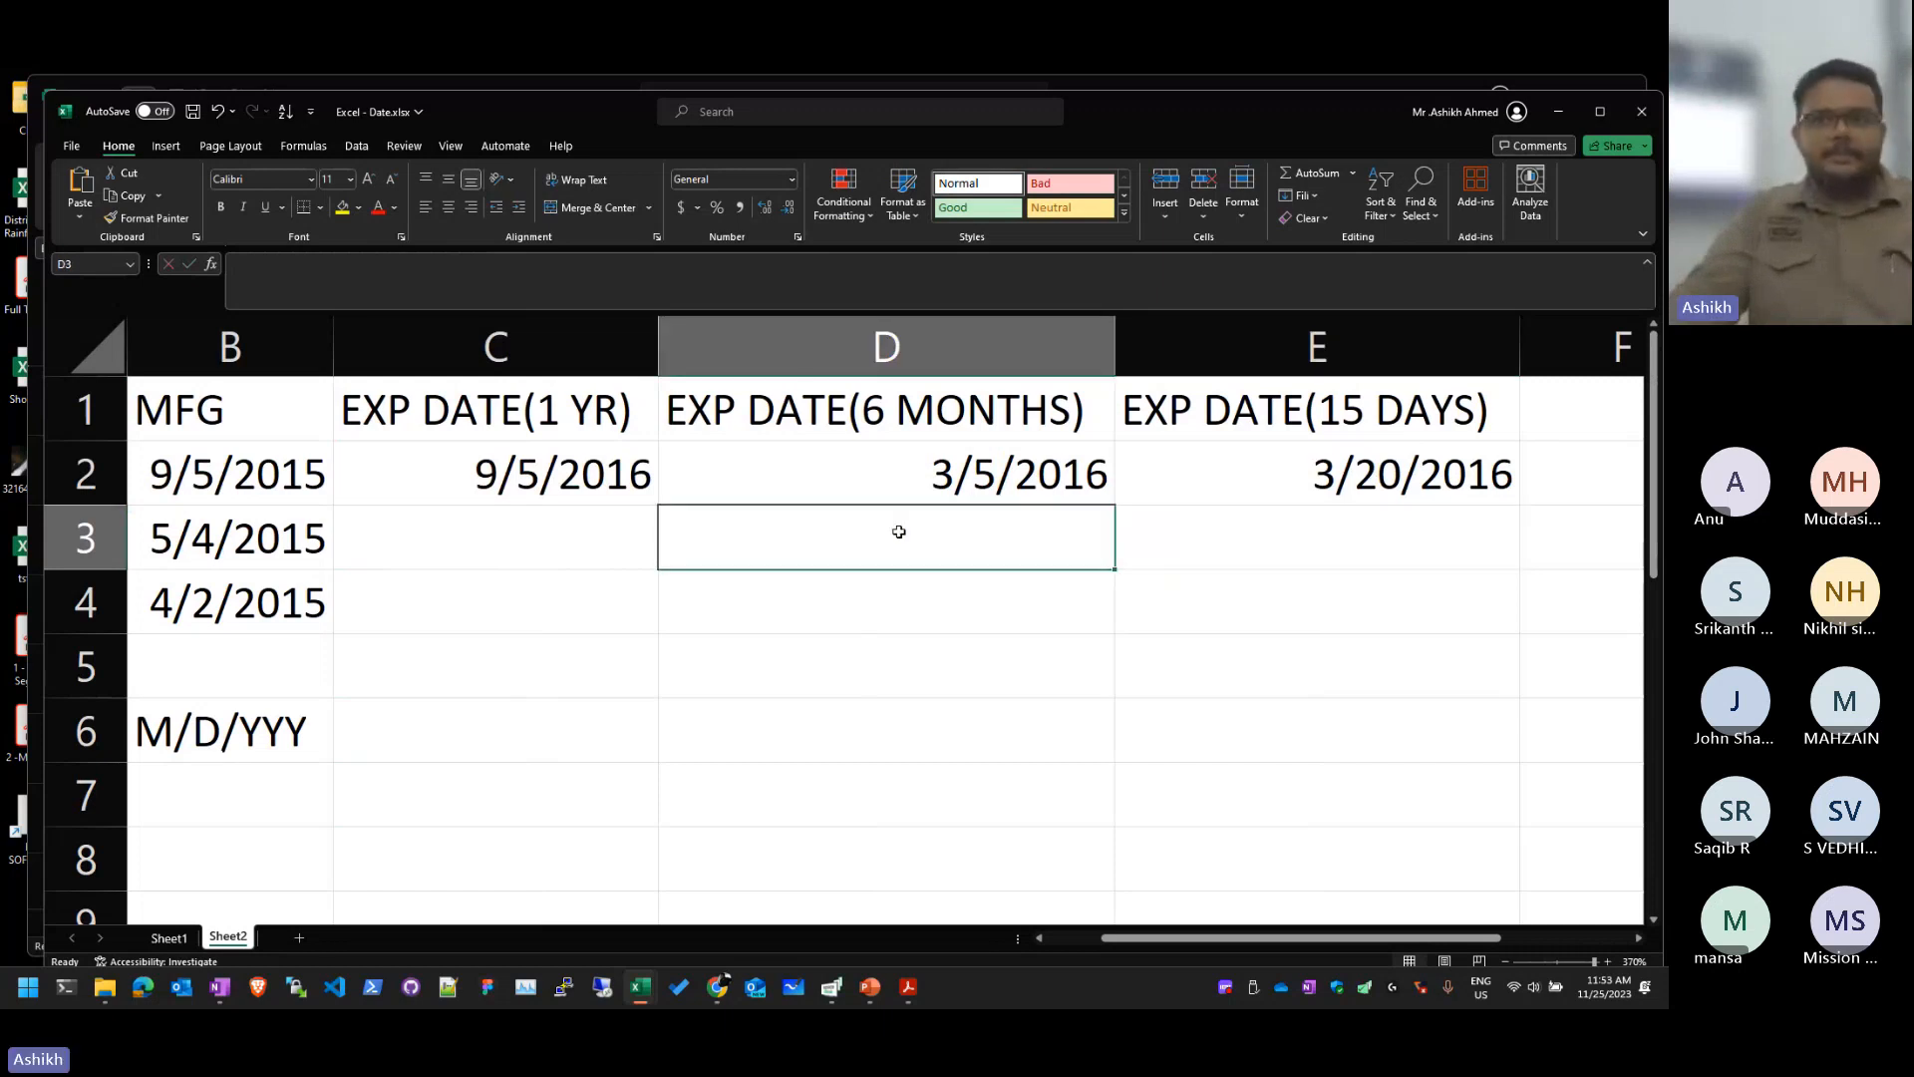
pyautogui.click(1640, 110)
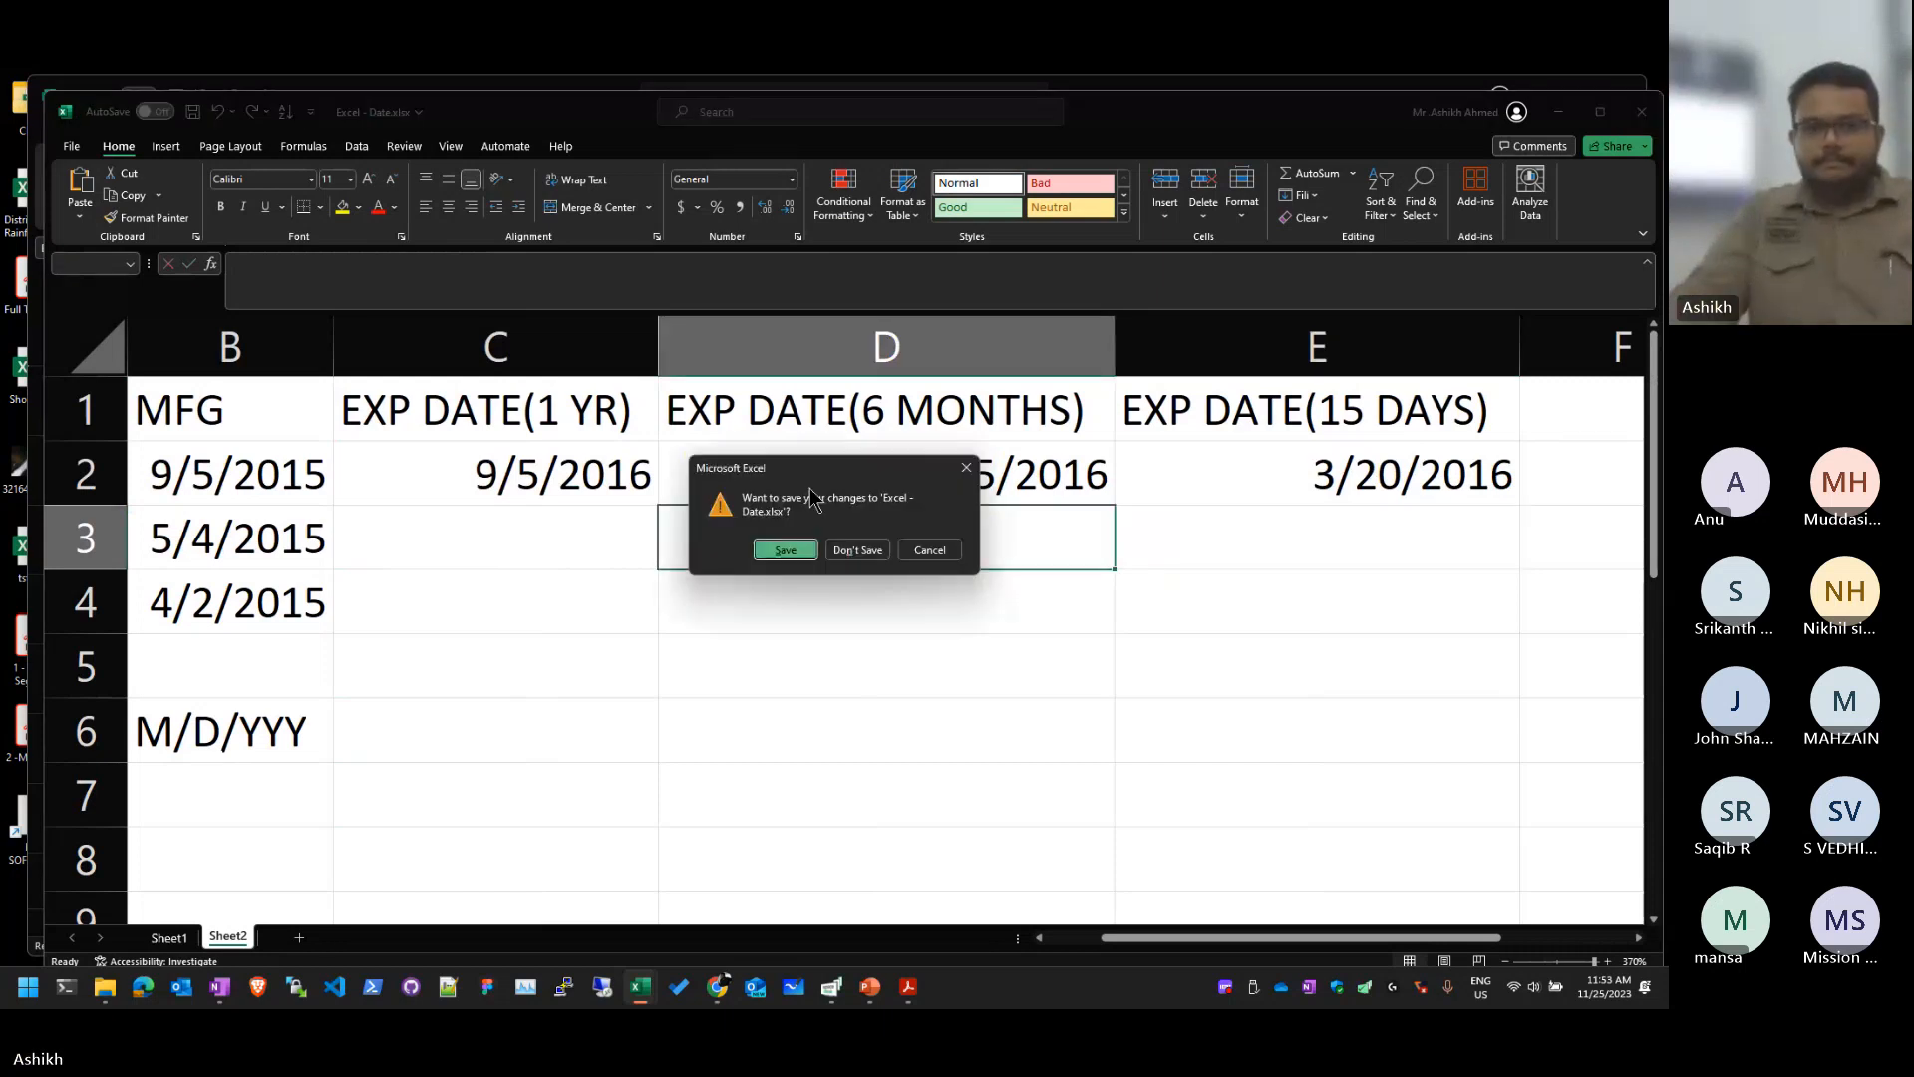
pyautogui.click(858, 549)
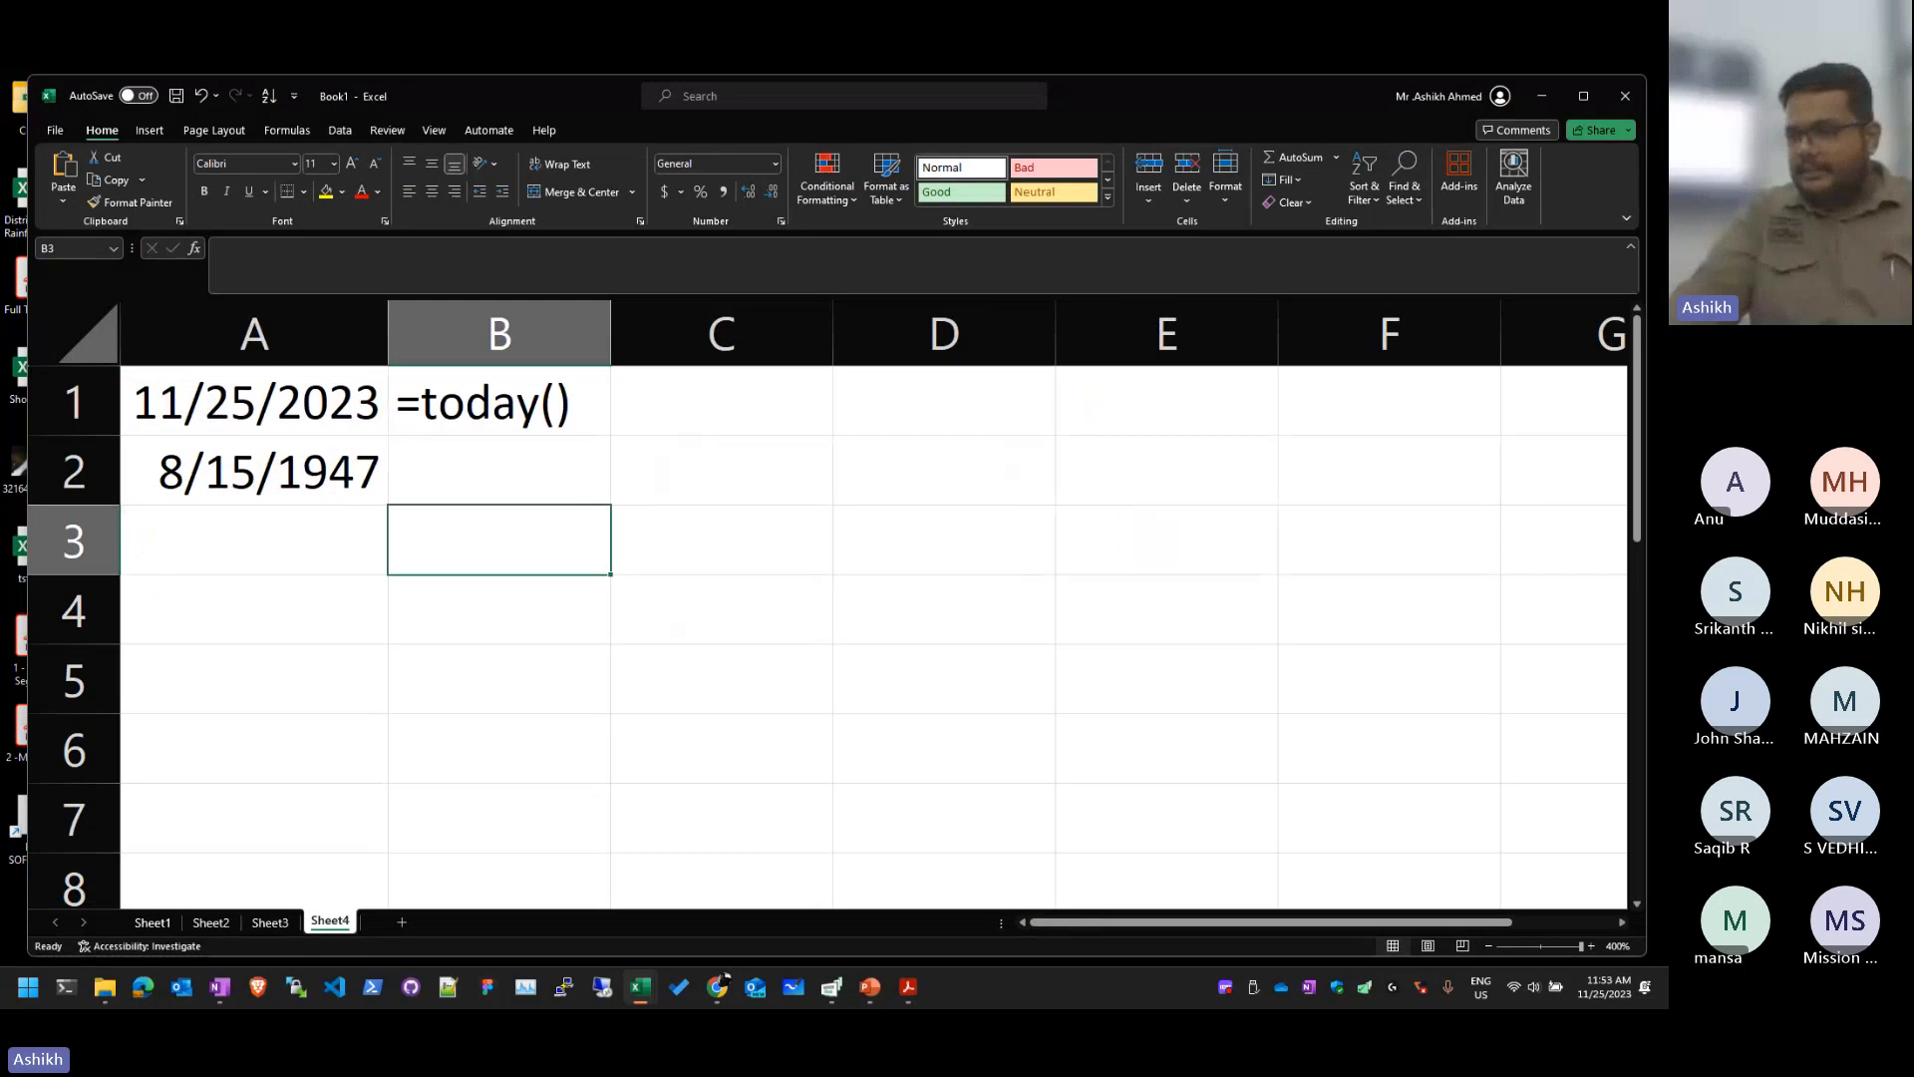
# Step: Add a new blank worksheet after Sheet4 in the Book1 workbook
pyautogui.hotkey('alt', 'Tab')
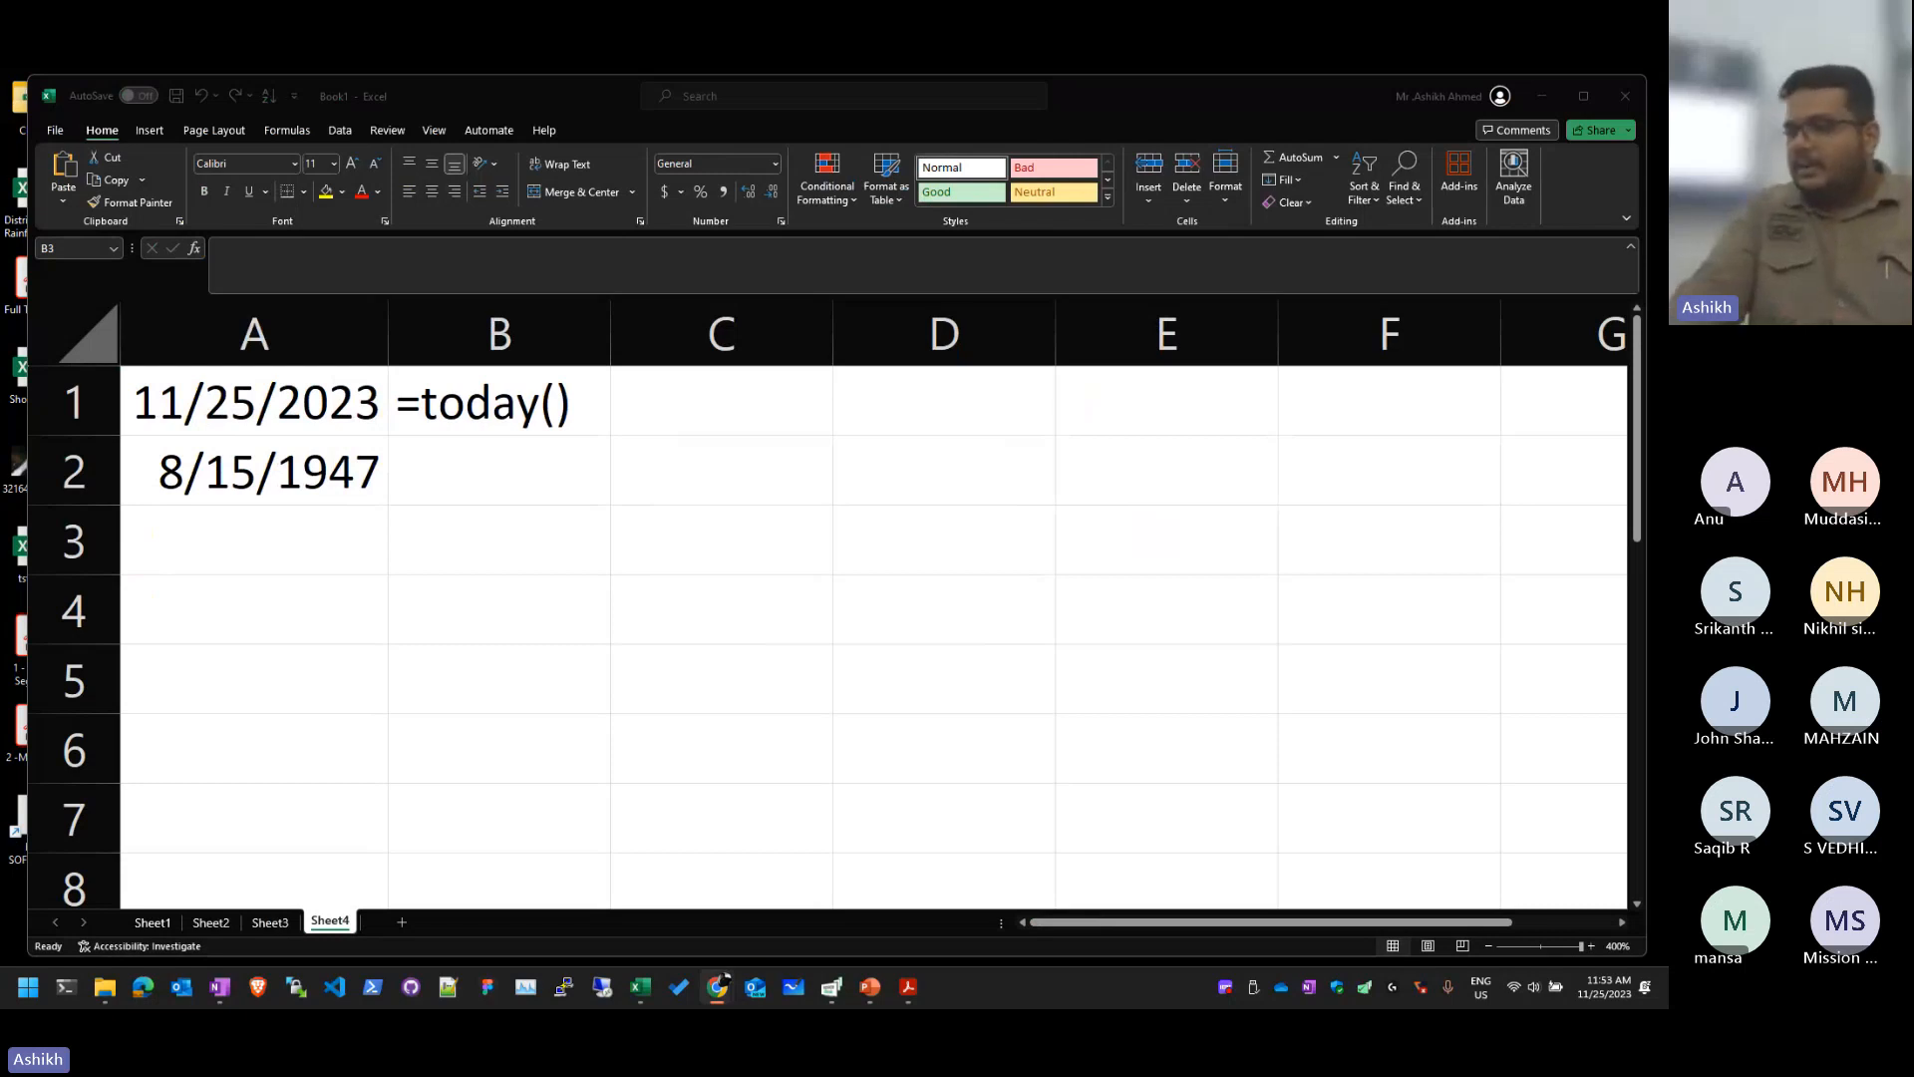
pyautogui.click(390, 557)
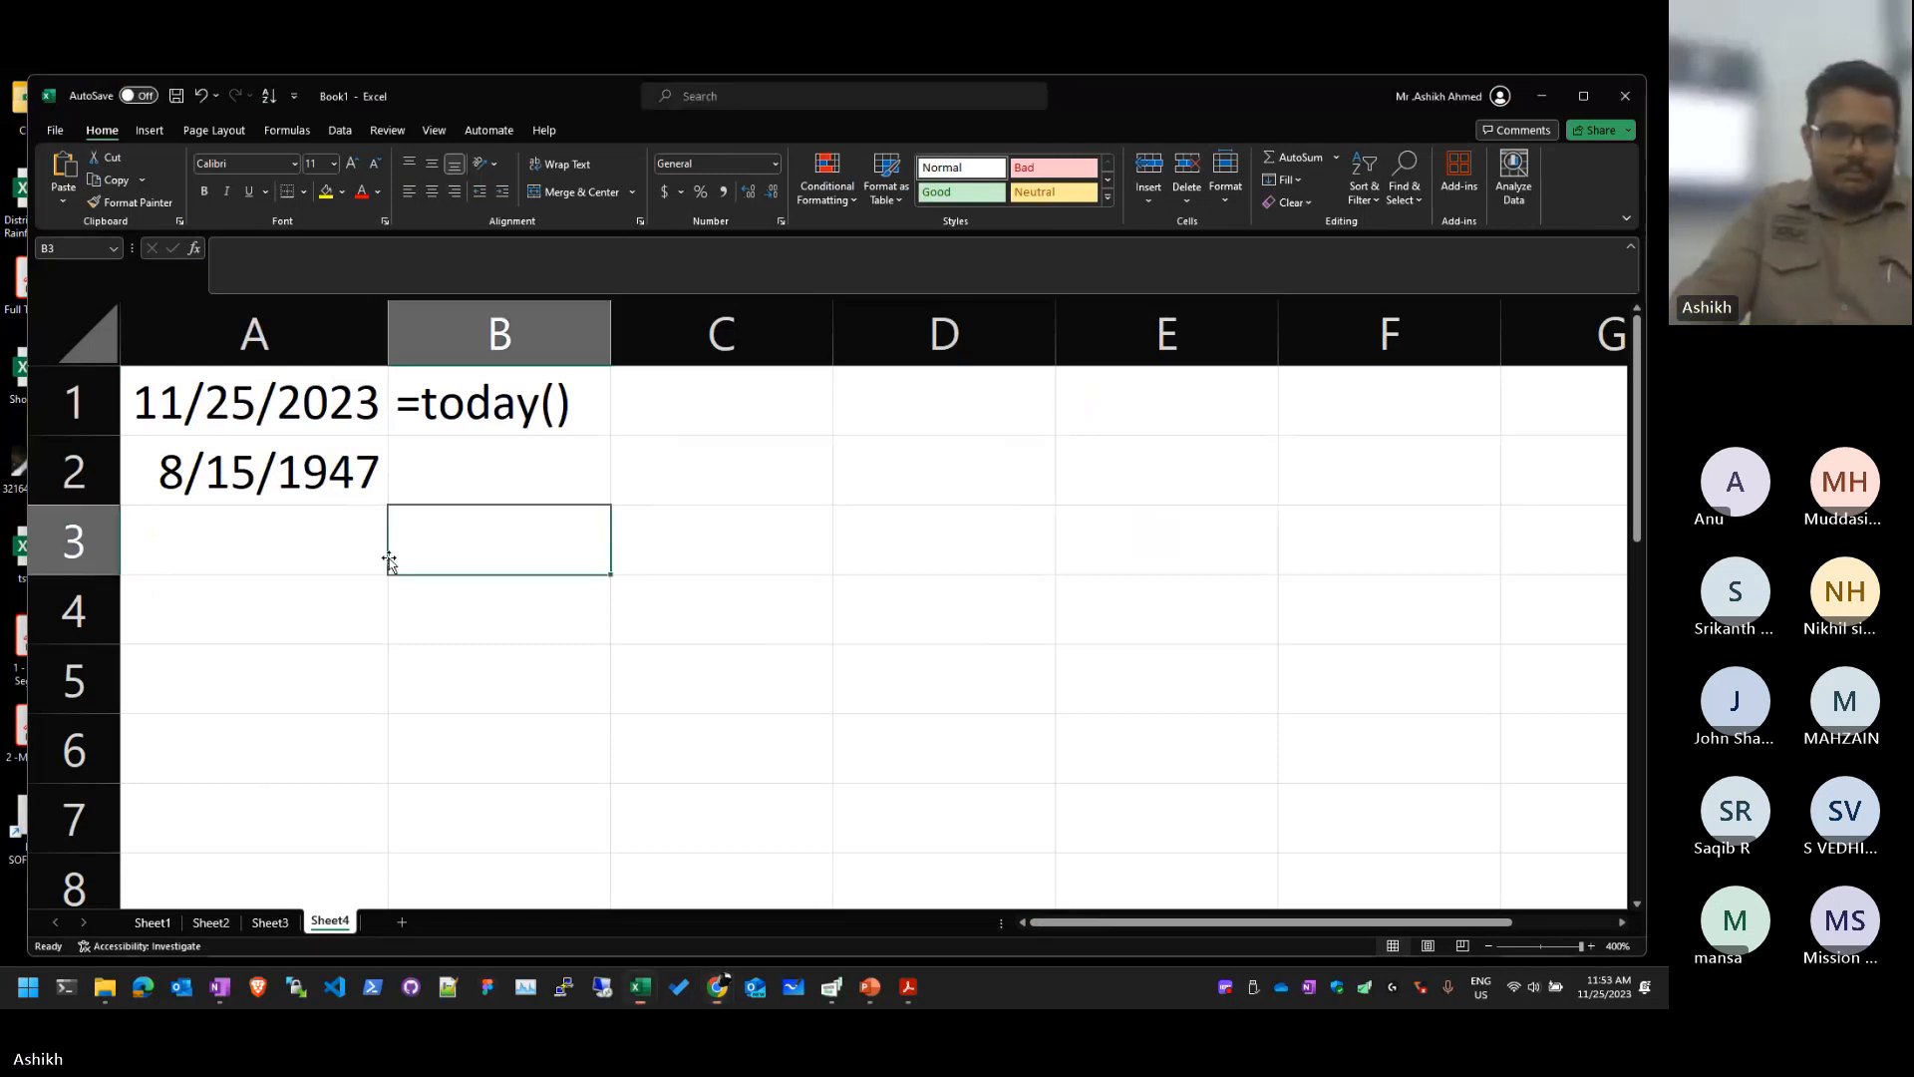
pyautogui.click(401, 923)
pyautogui.click(189, 343)
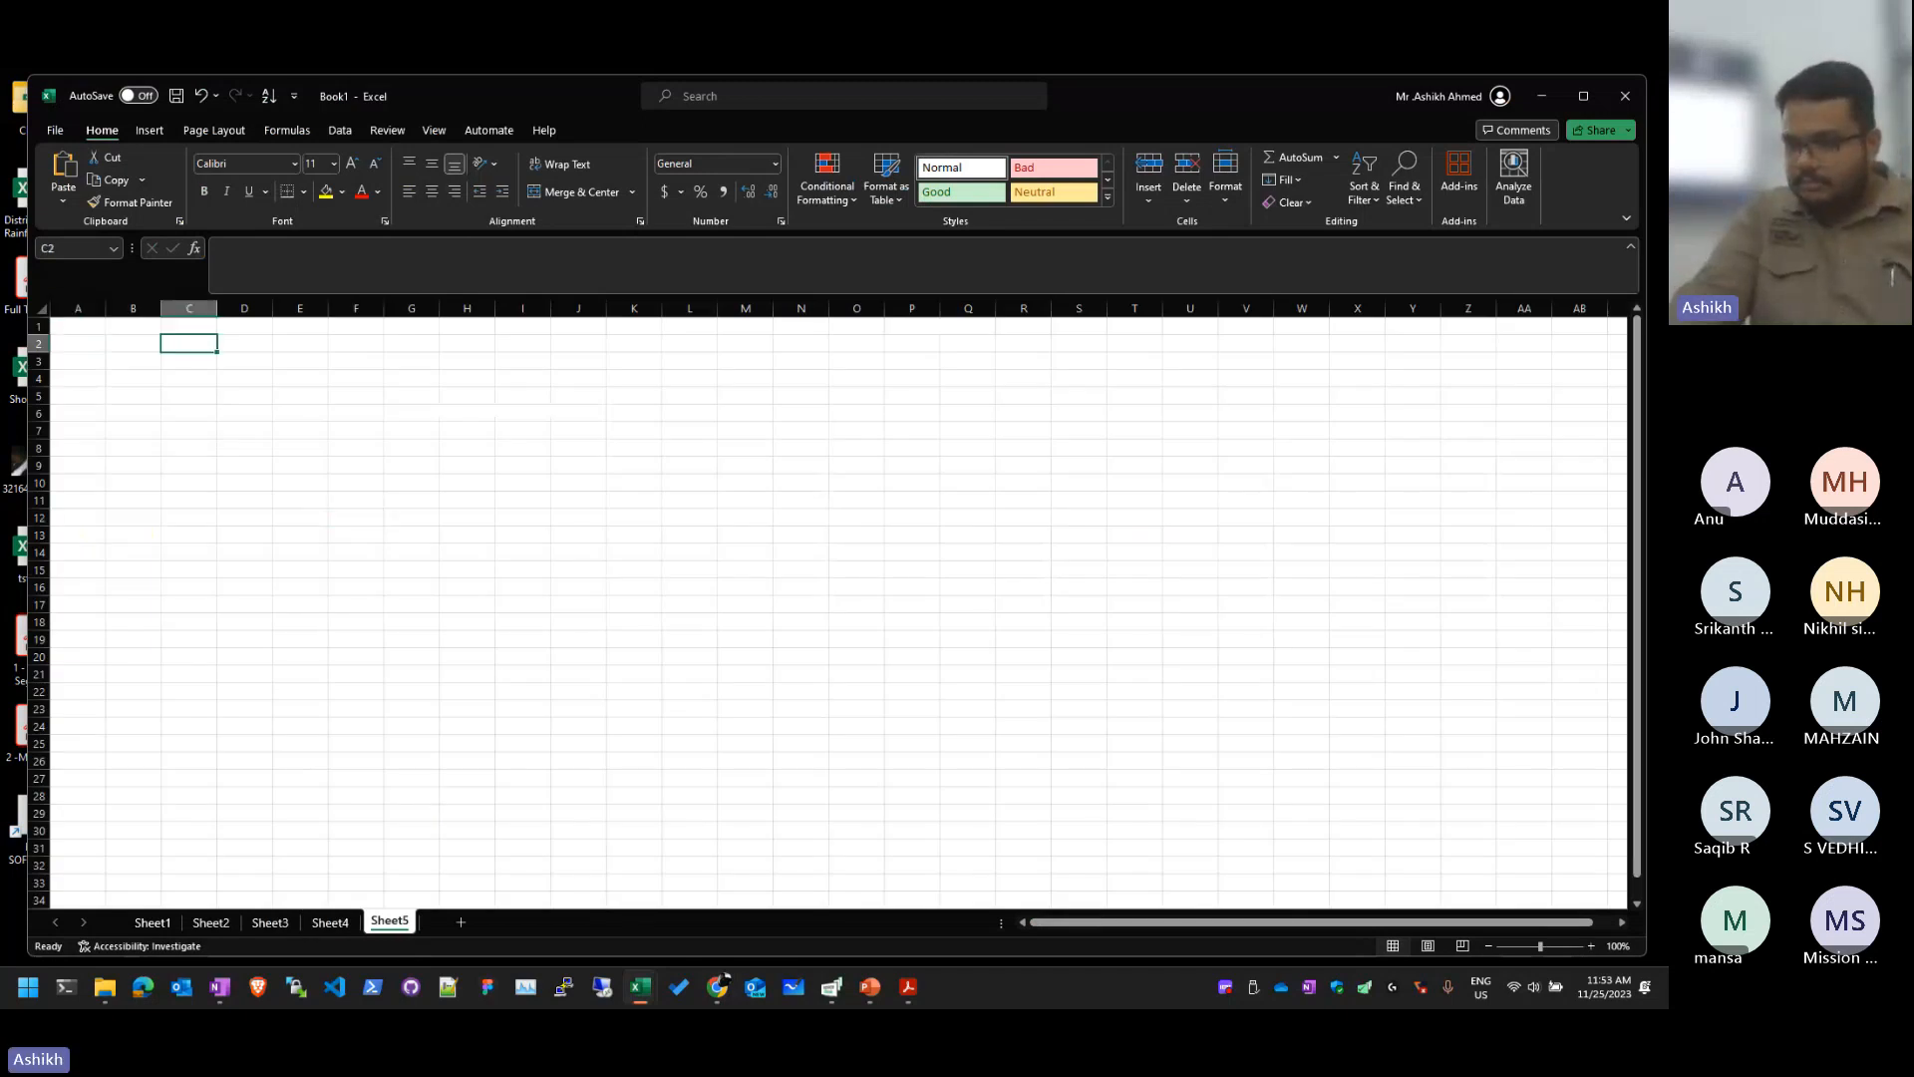
# Step: Enter the lowercase text hello in cell A1 of Sheet5 and select cell B1 beside it
pyautogui.press('super+e')
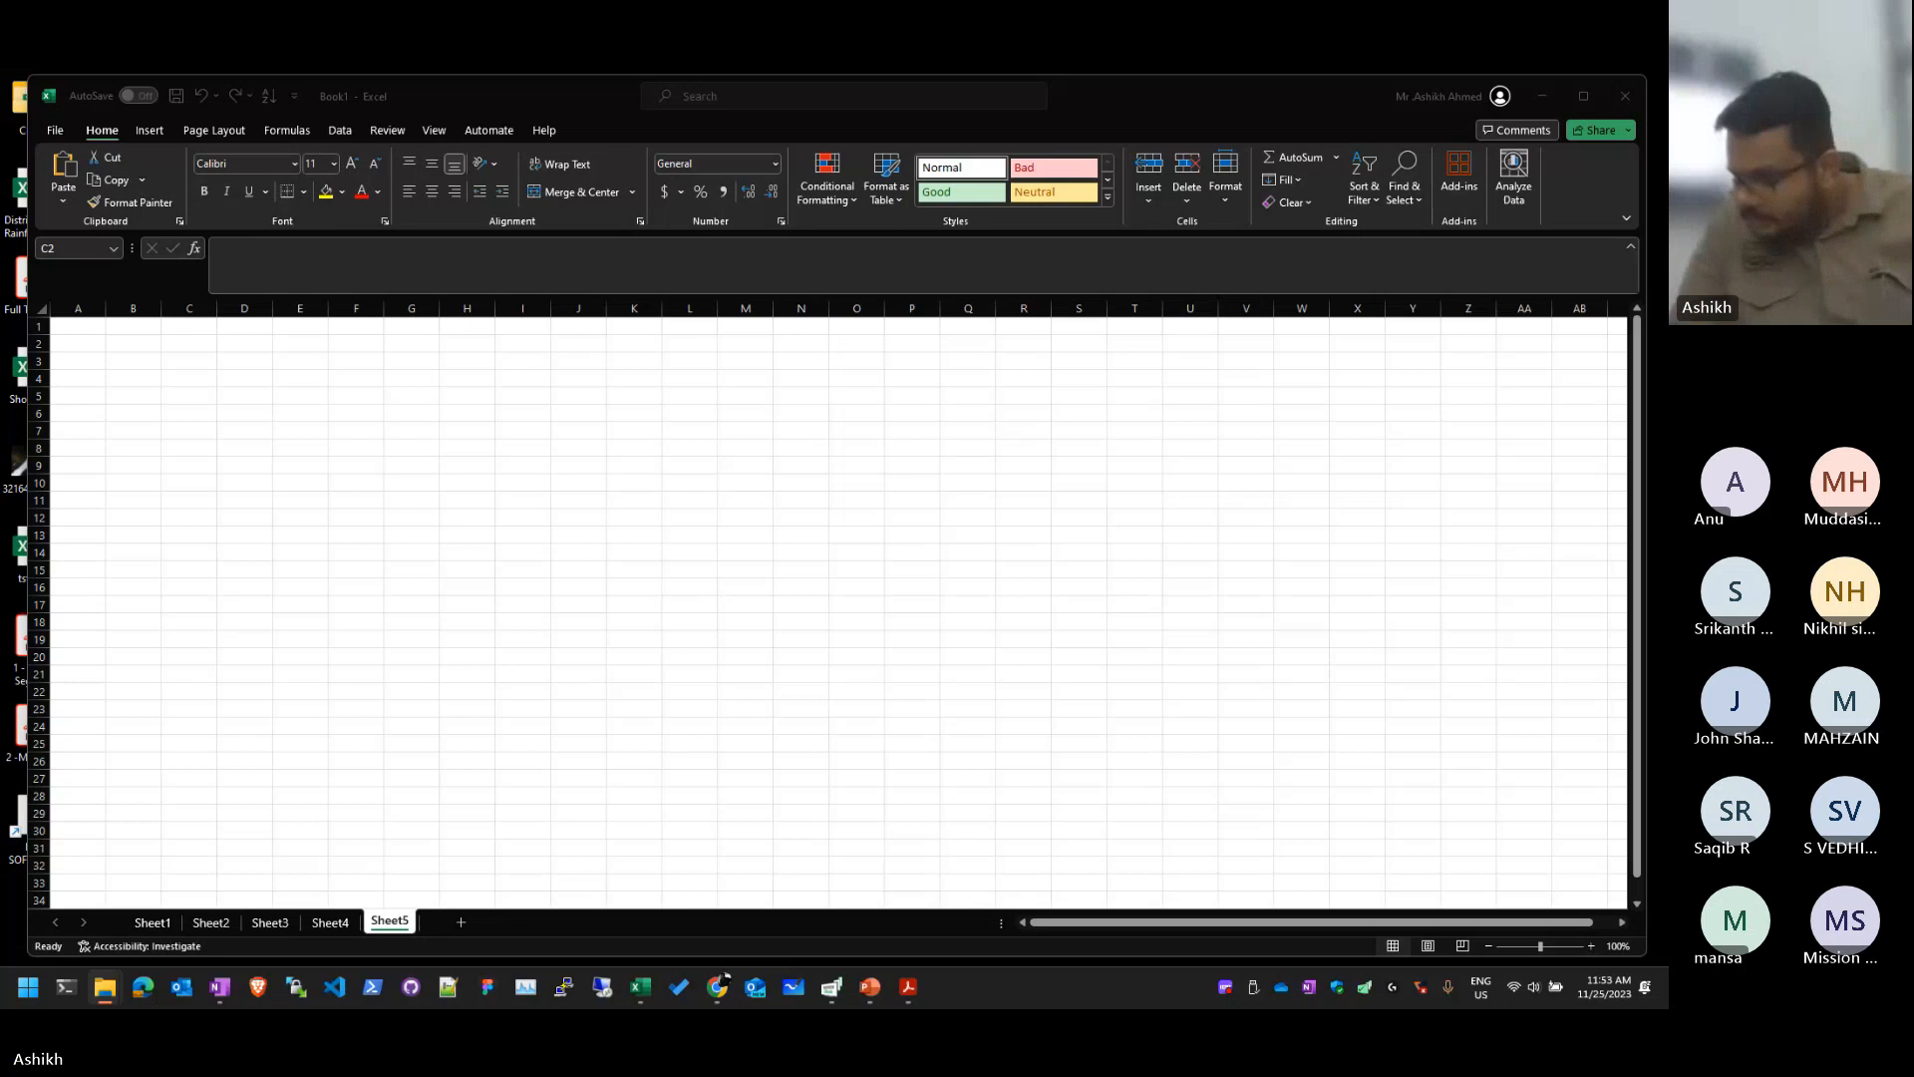
pyautogui.click(300, 414)
pyautogui.scroll(3, 109, 377)
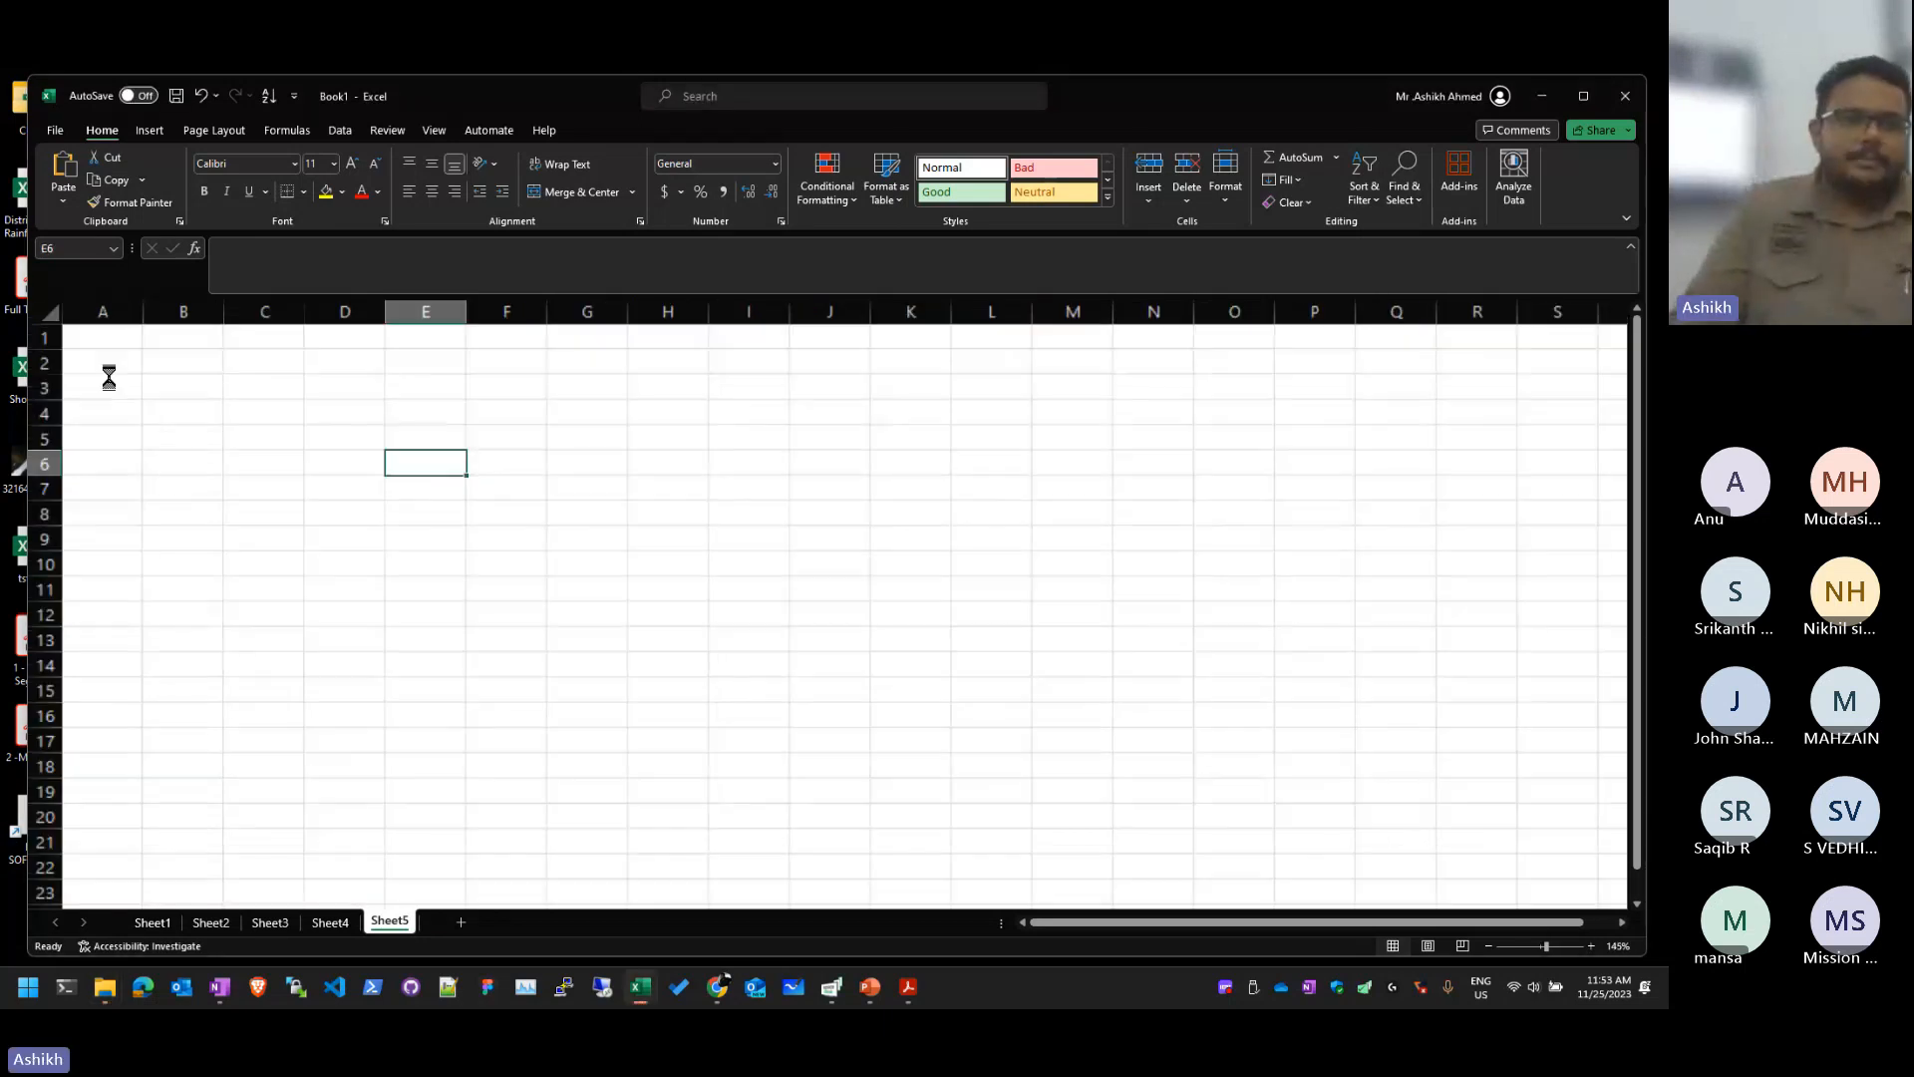
pyautogui.scroll(3, 109, 376)
pyautogui.click(244, 376)
pyautogui.write('hE')
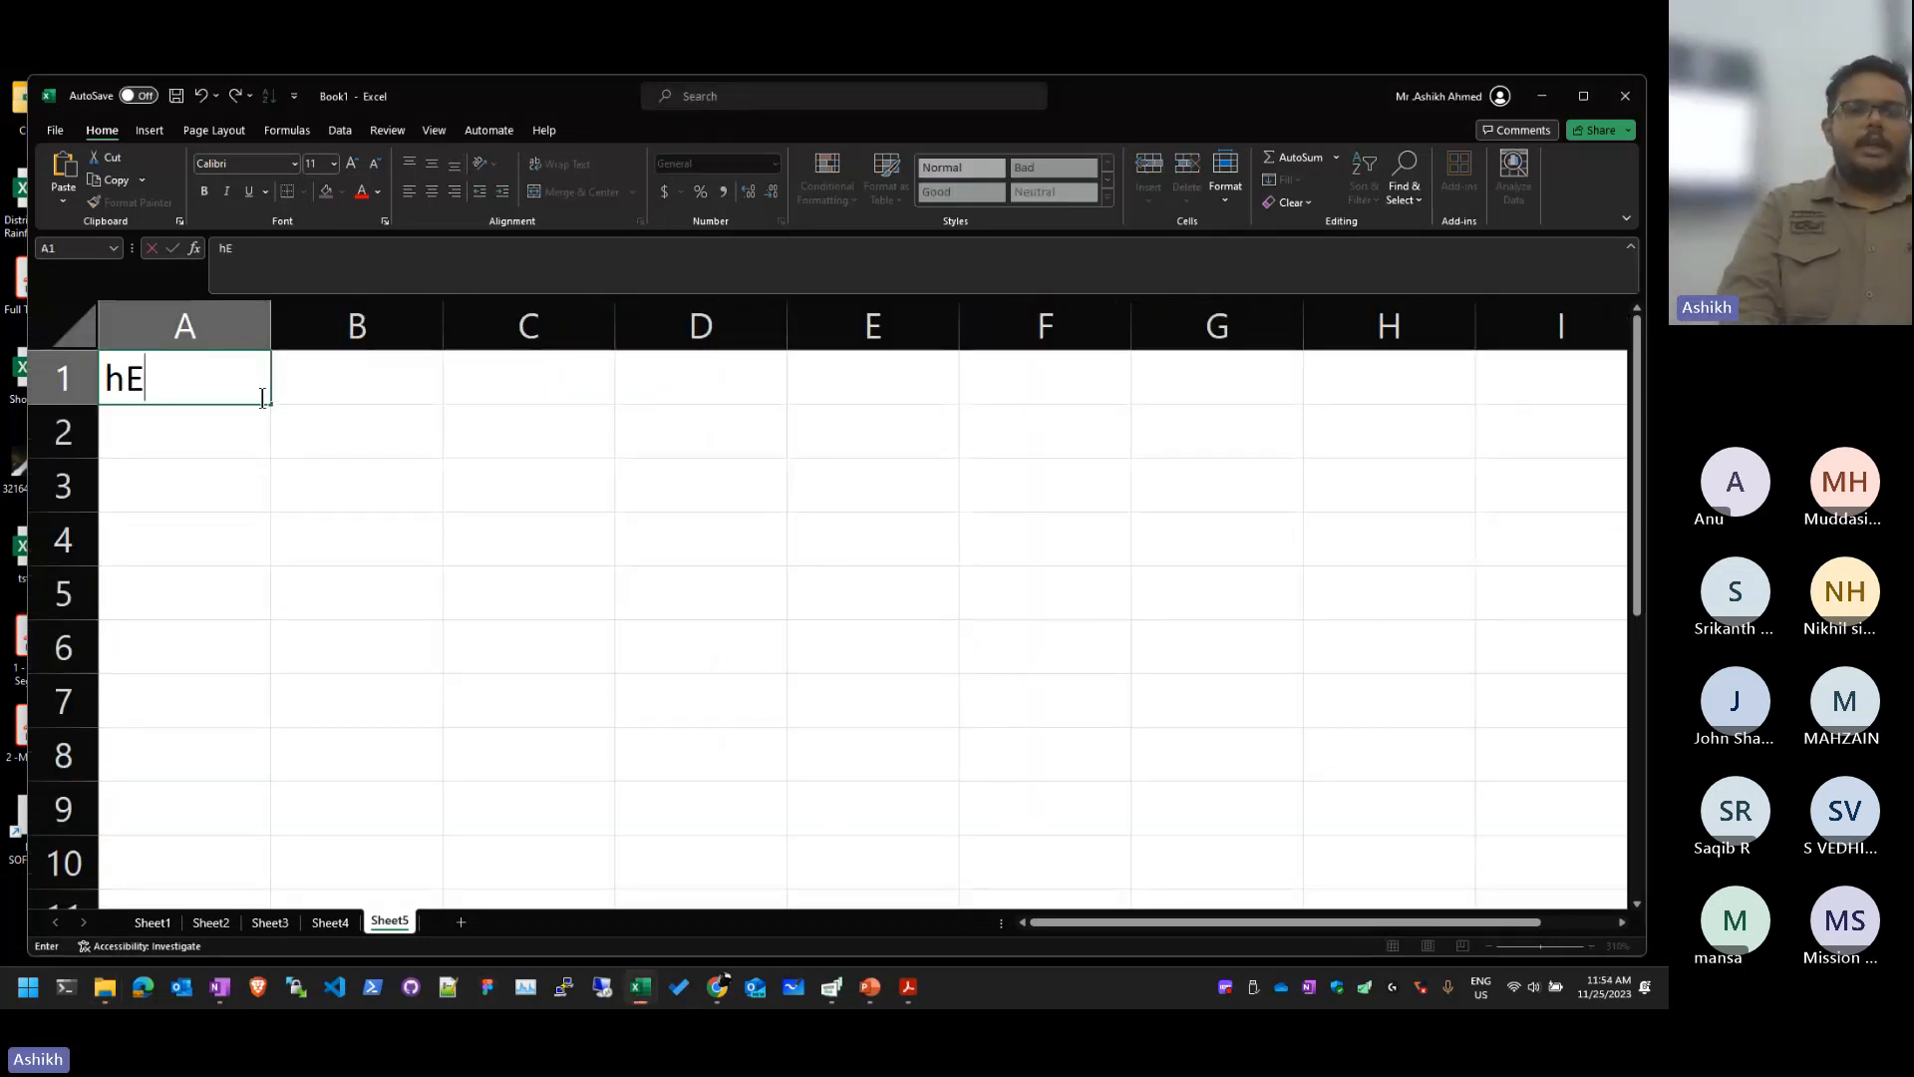
pyautogui.write('LLO')
pyautogui.press('BackSpace')
pyautogui.press('BackSpace')
pyautogui.press('BackSpace')
pyautogui.press('BackSpace')
pyautogui.write('el')
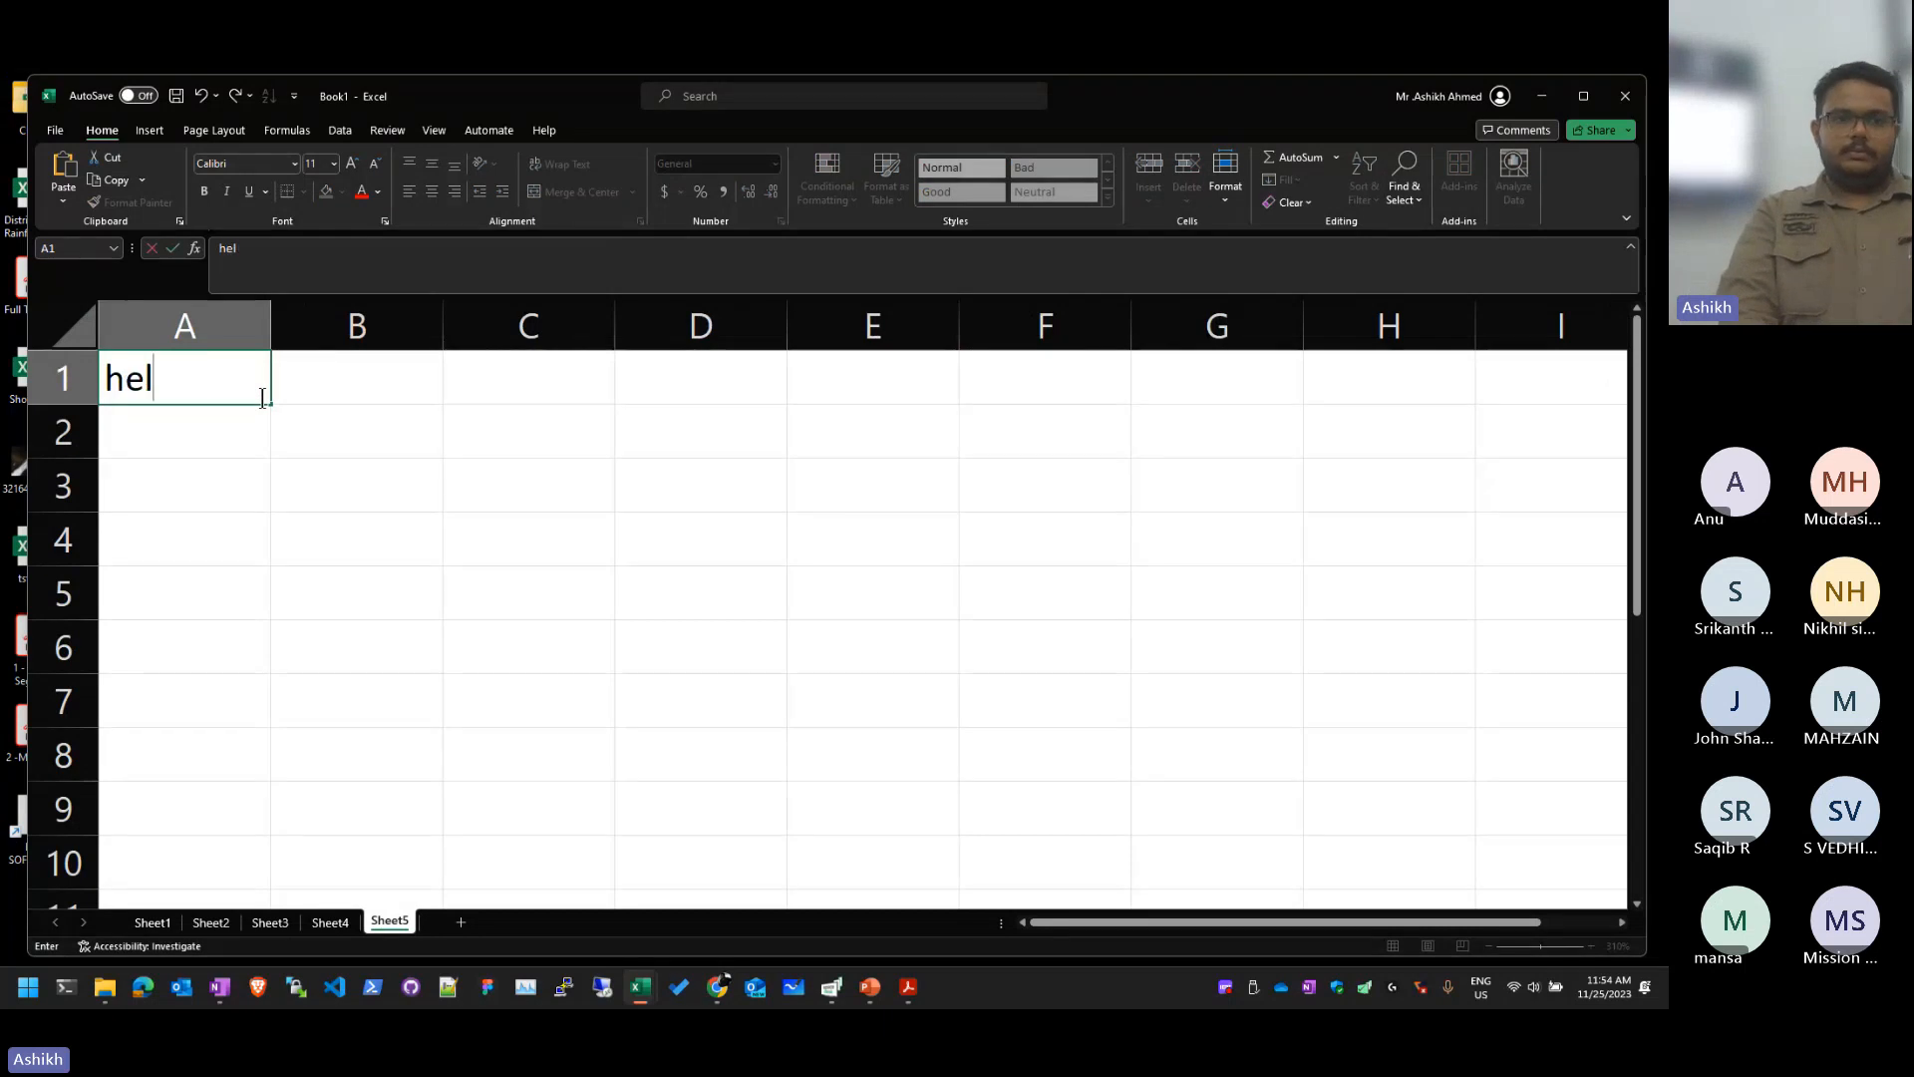
pyautogui.write('lo')
pyautogui.press('Return')
pyautogui.press('Up')
pyautogui.press('Right')
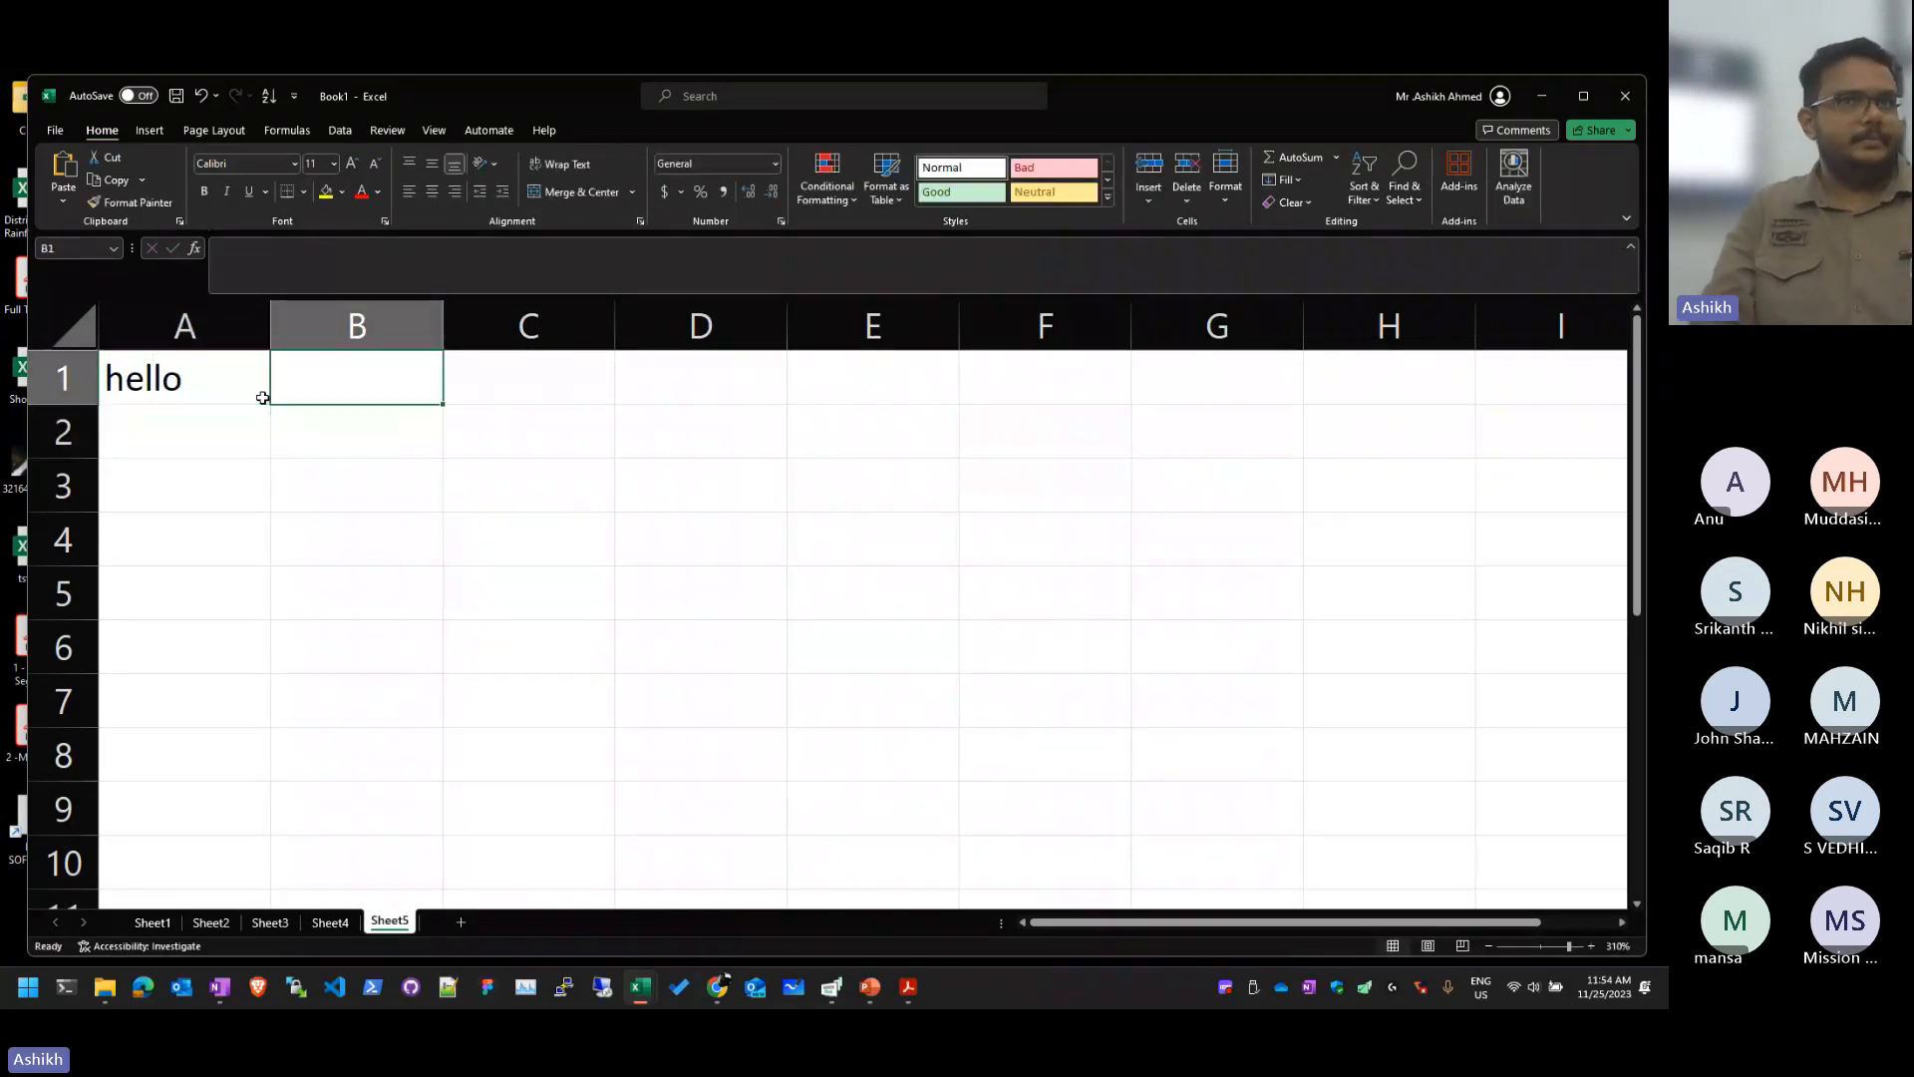
# Step: Convert the text in A1 to uppercase in cell B1 with an UPPER formula referencing A1
pyautogui.write('=upp')
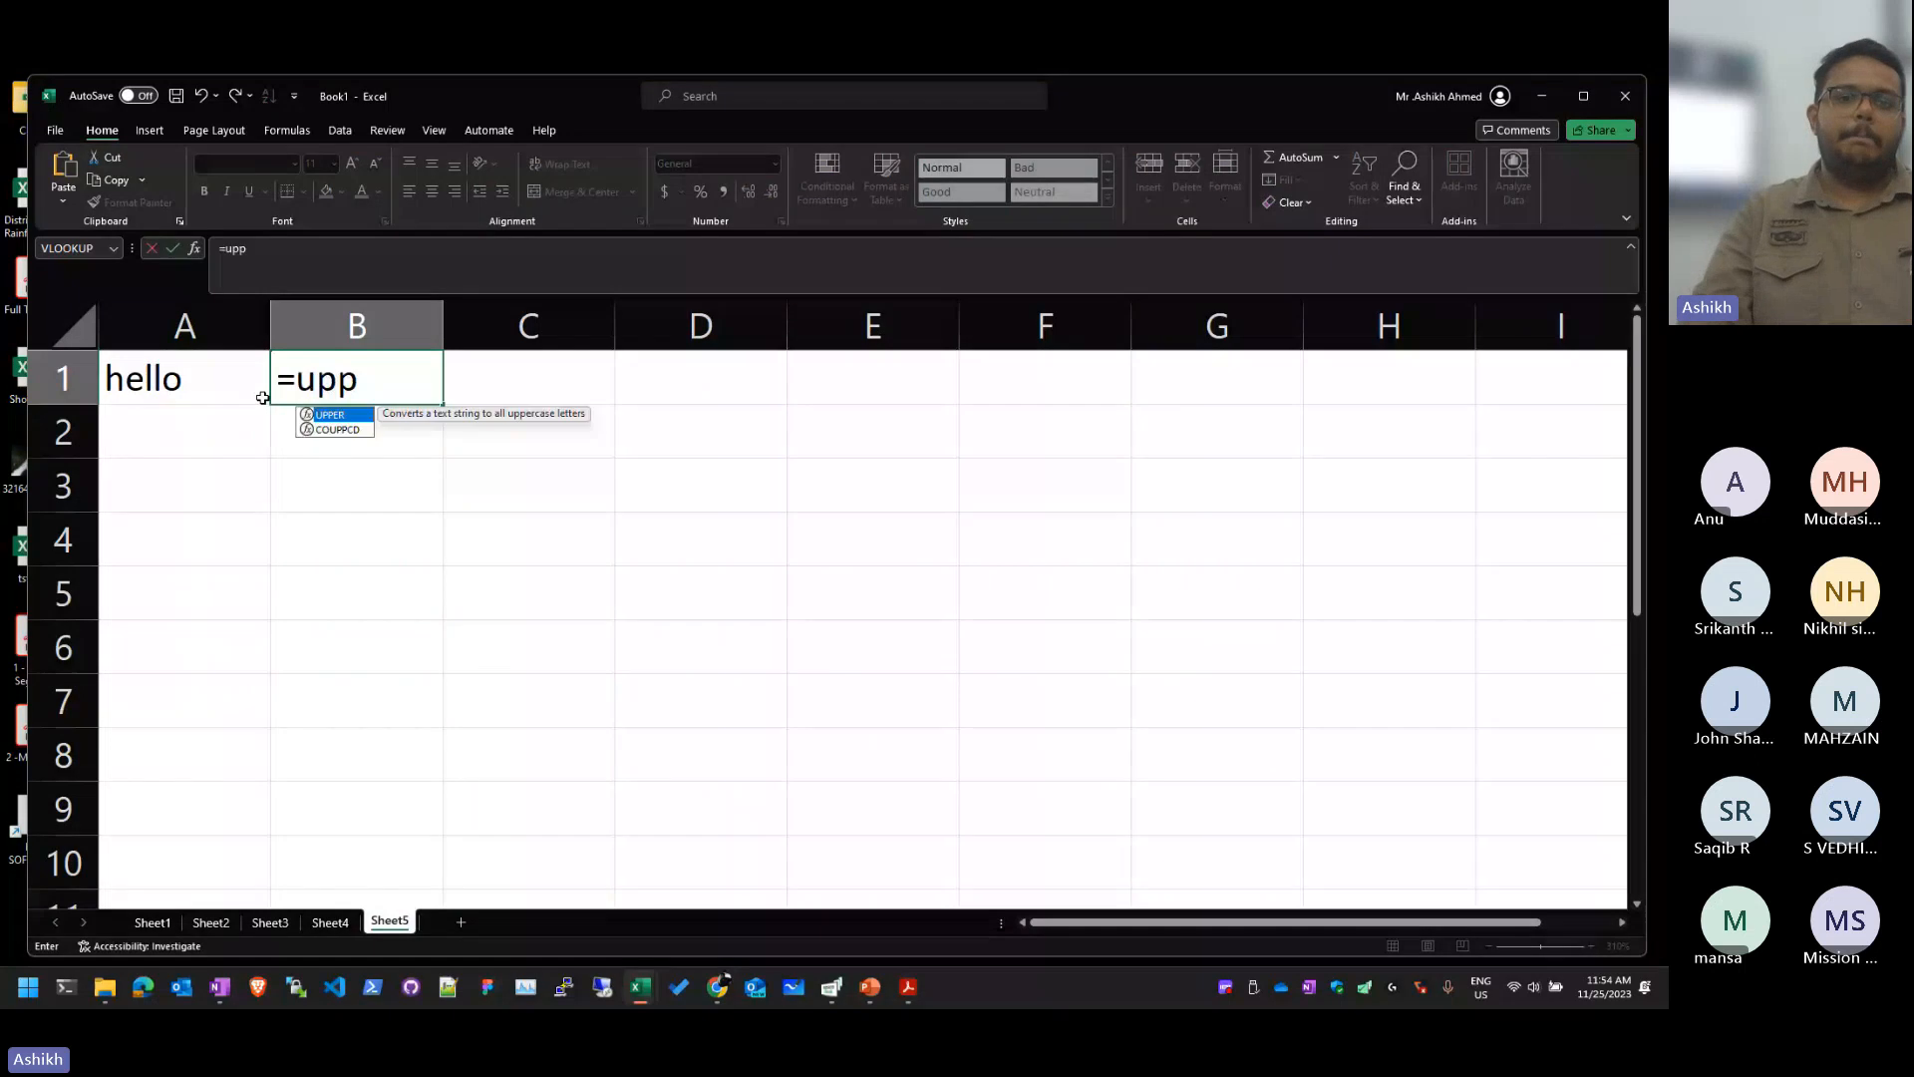
pyautogui.press('Tab')
pyautogui.click(262, 397)
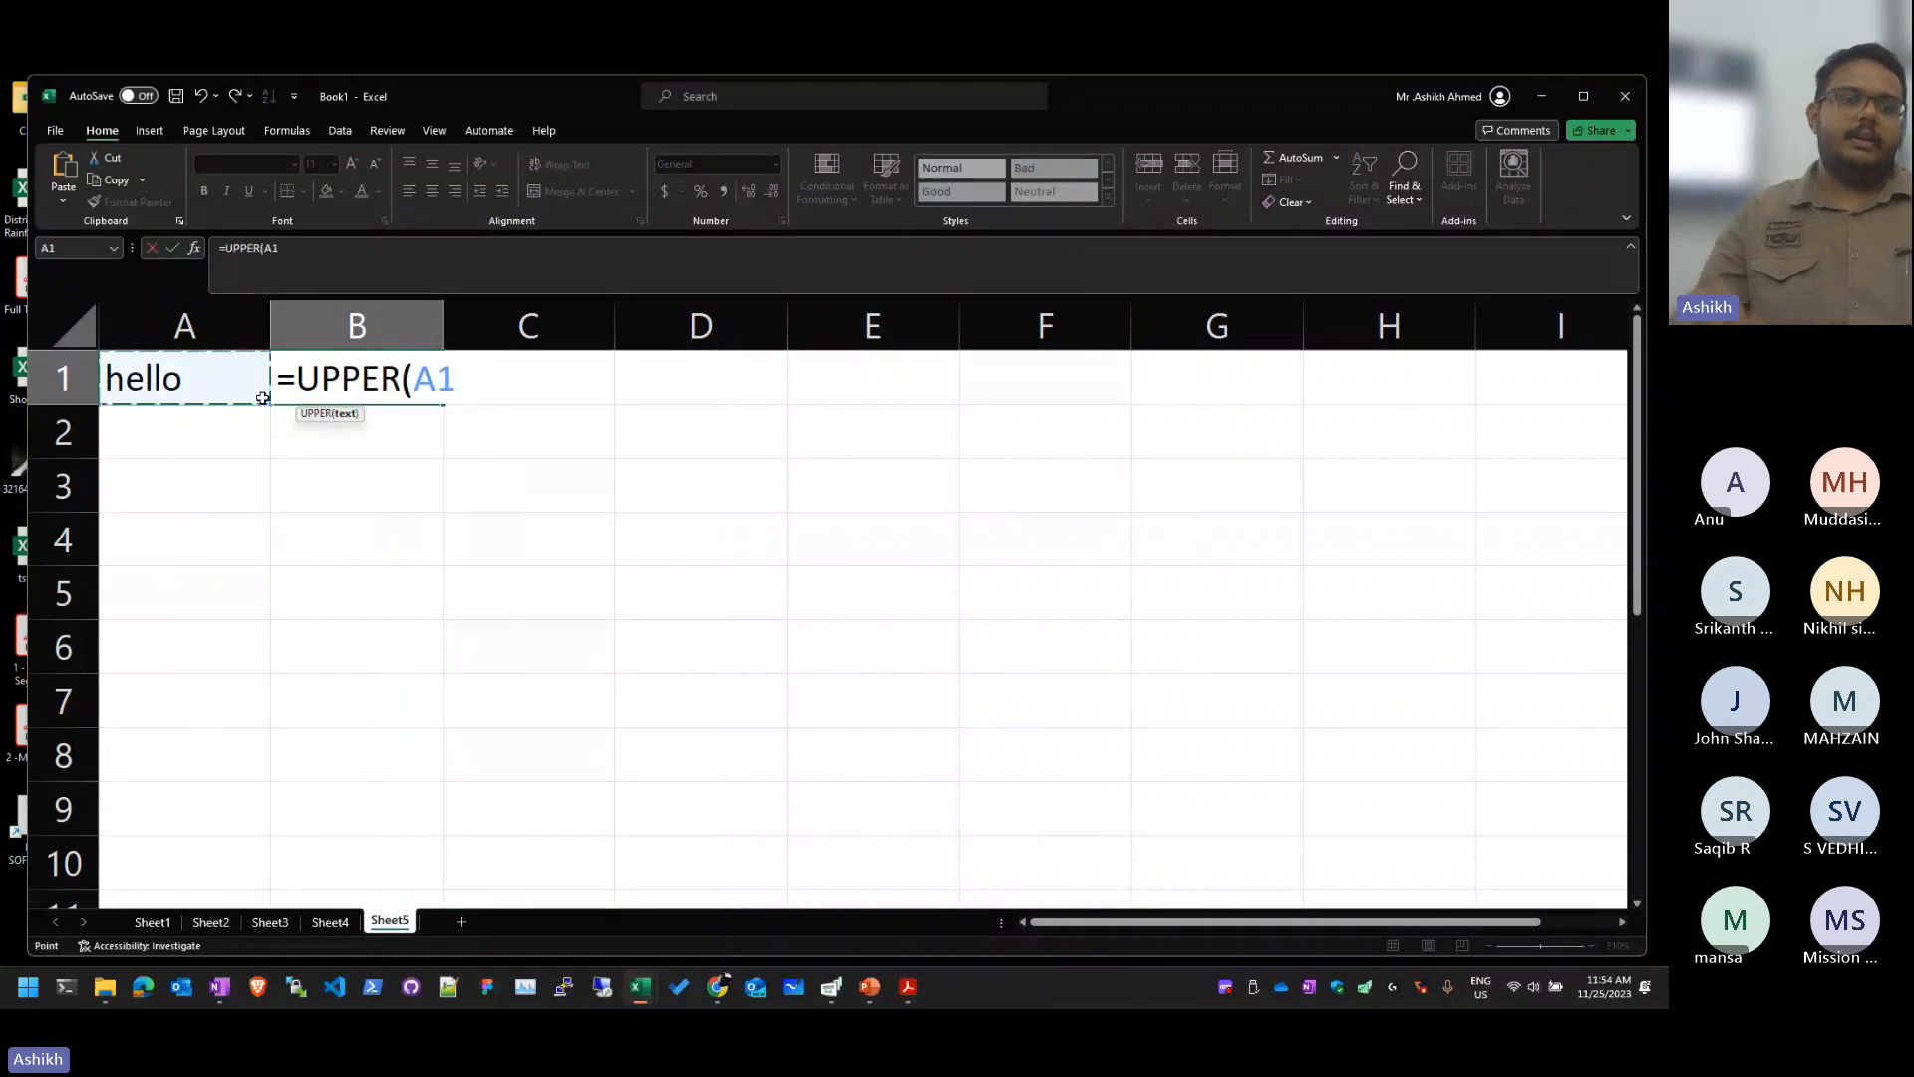
pyautogui.press('Return')
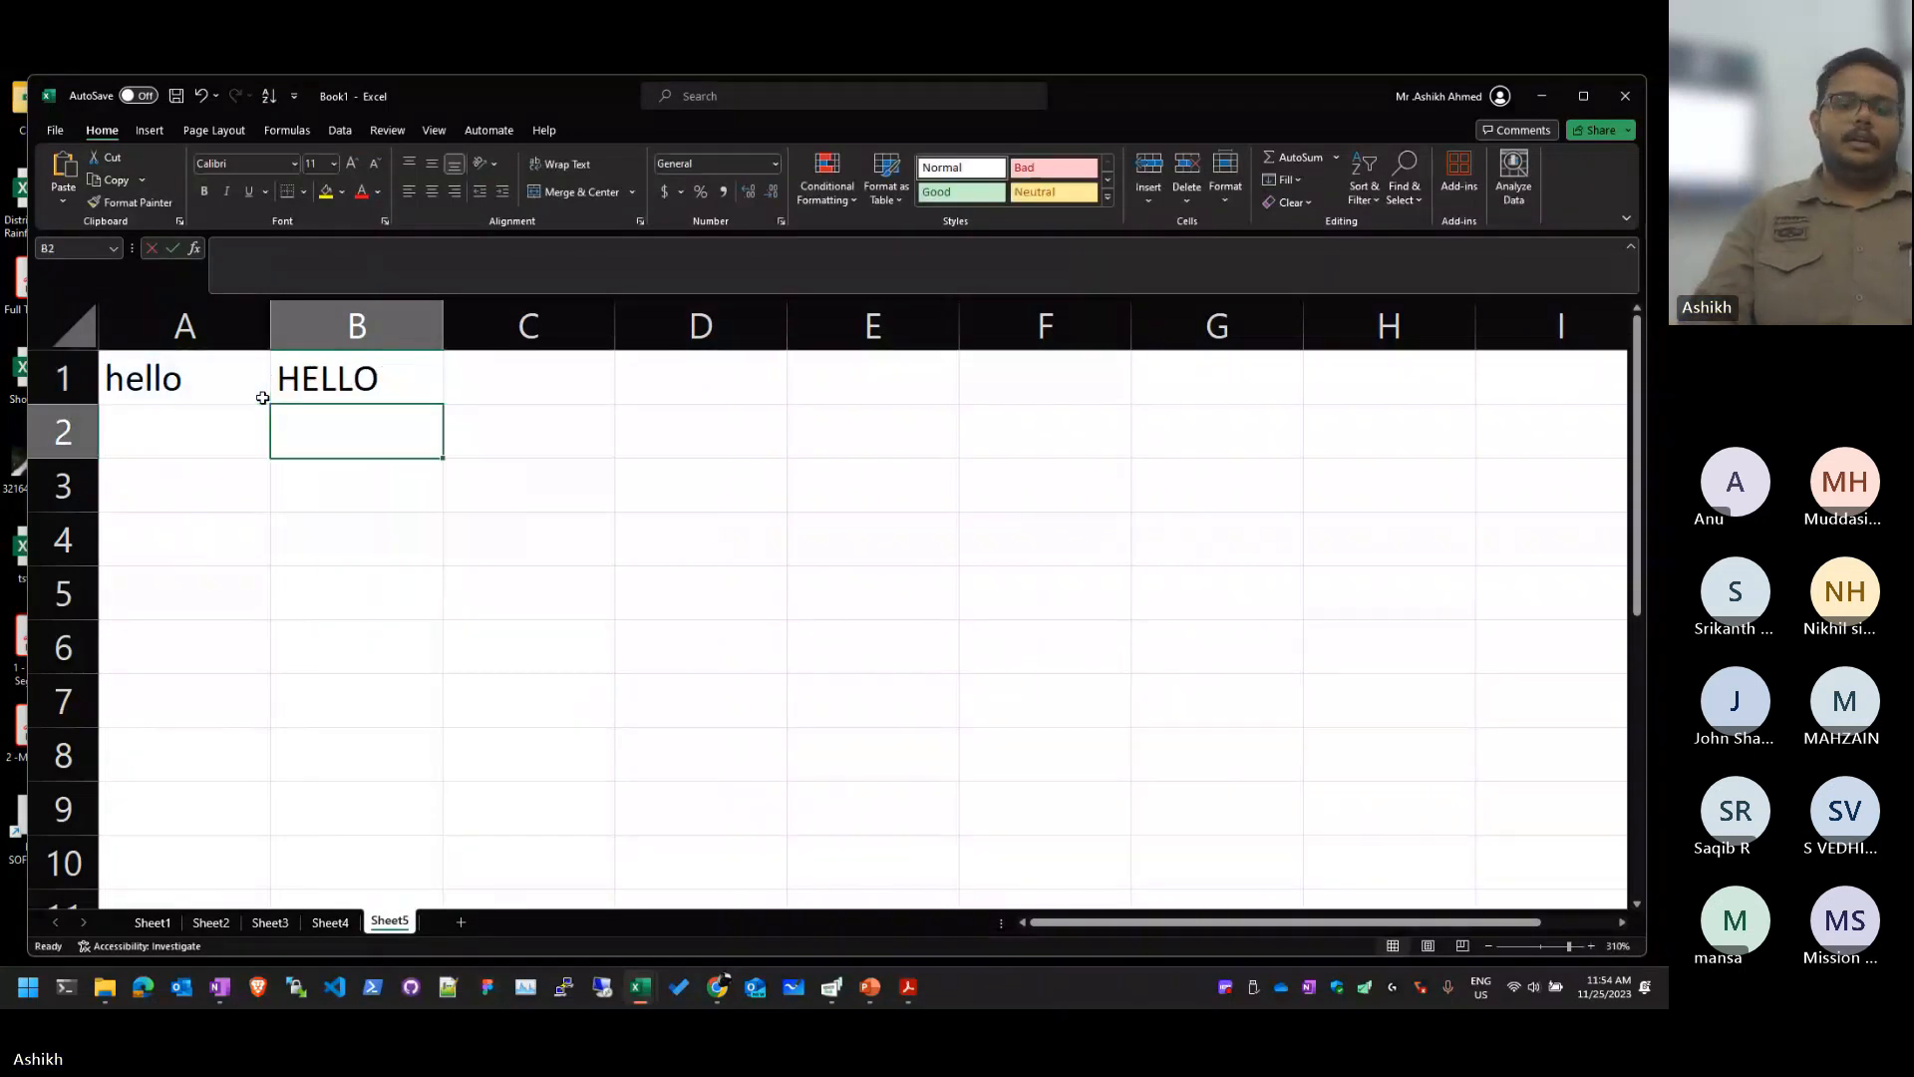
# Step: Enter a LOWER formula referencing A1 in cell B2 to convert the text to lowercase
pyautogui.write('=lo')
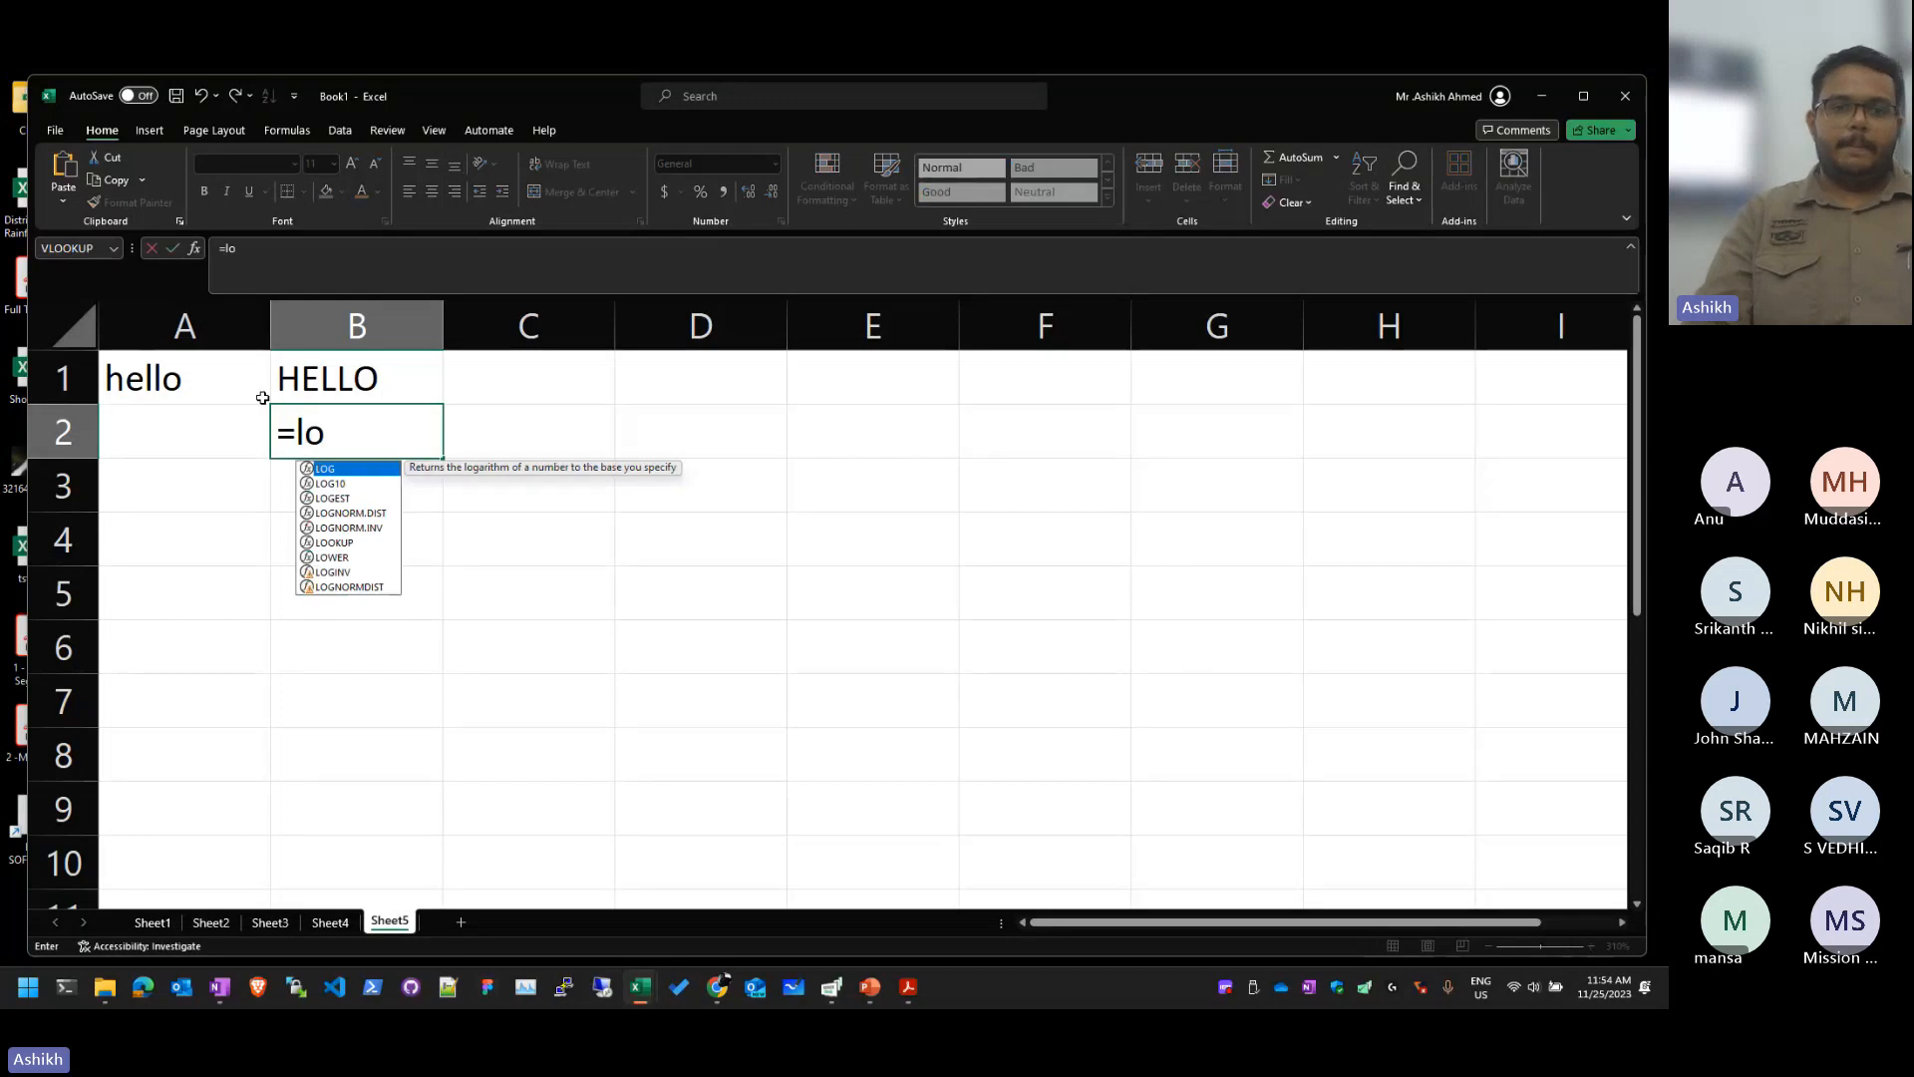
pyautogui.write('w')
pyautogui.press('Tab')
pyautogui.press('Left')
pyautogui.press('Up')
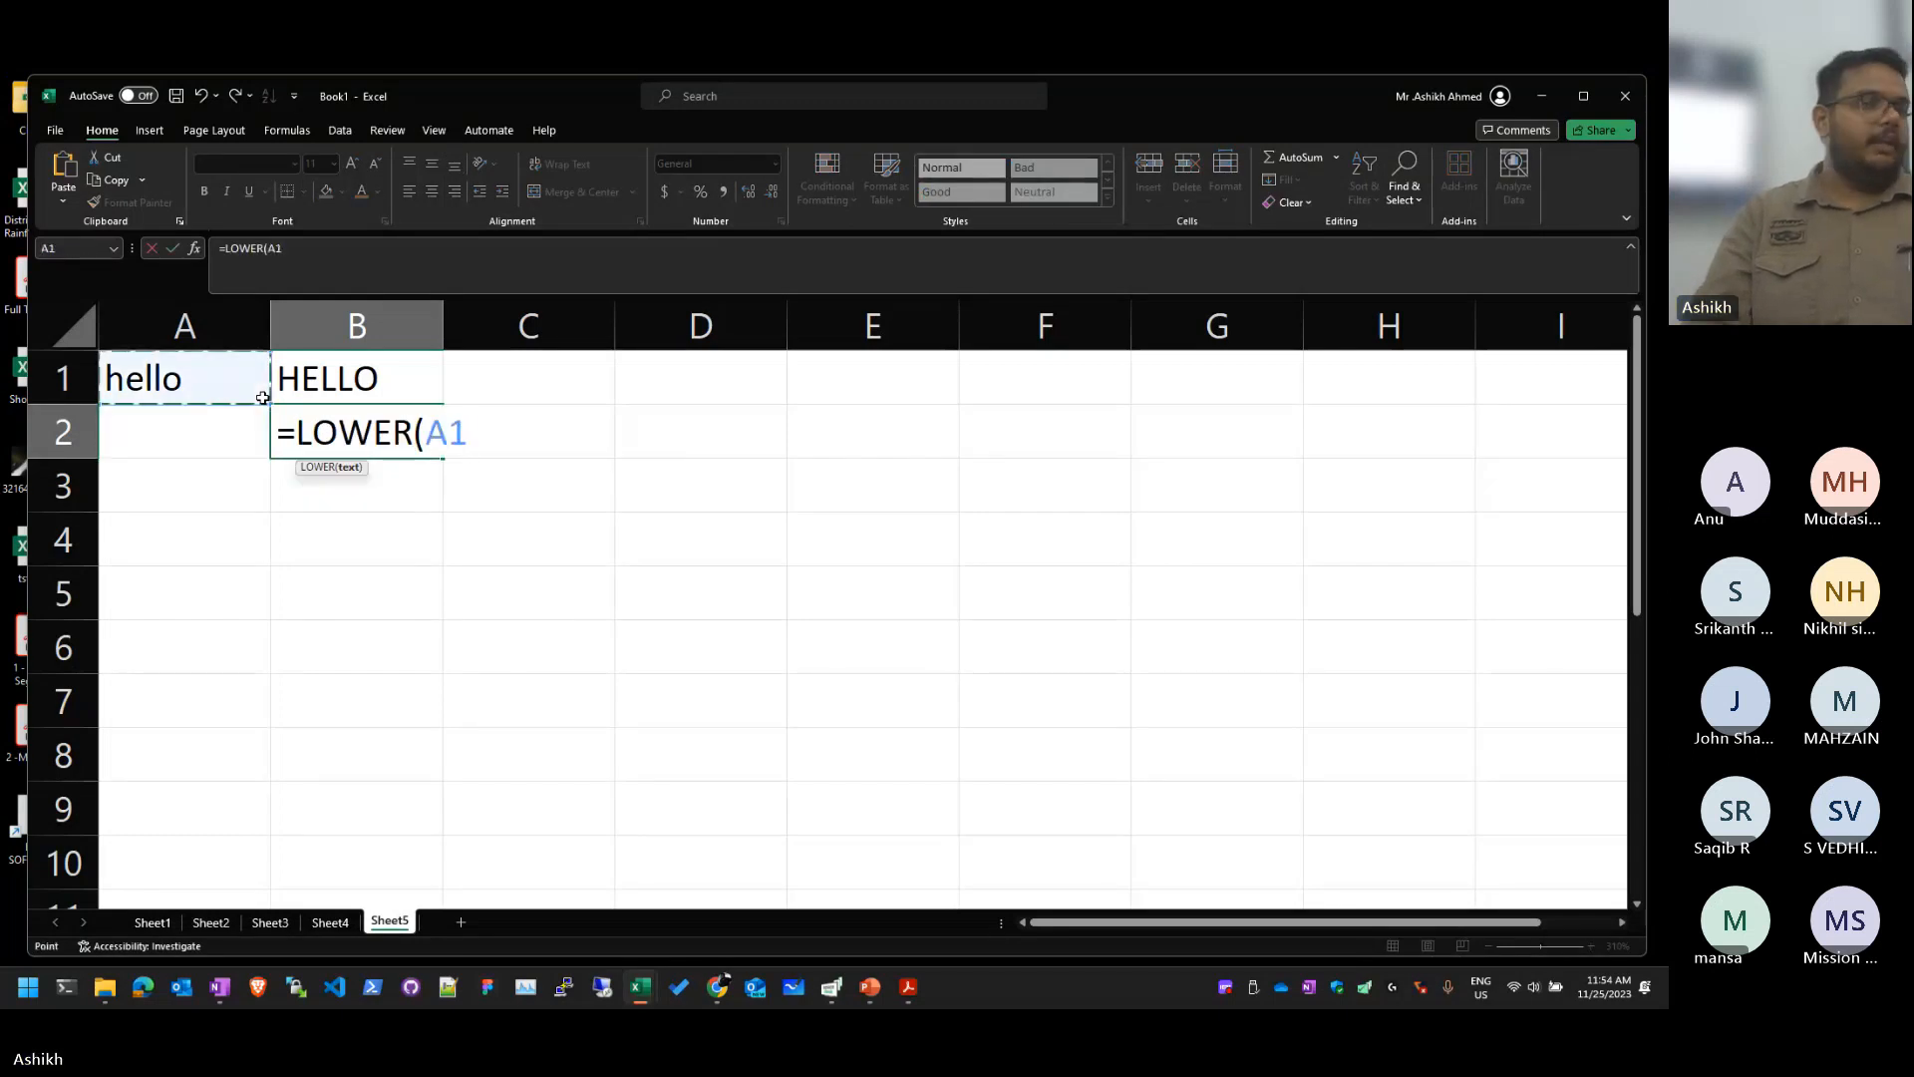
pyautogui.press('Return')
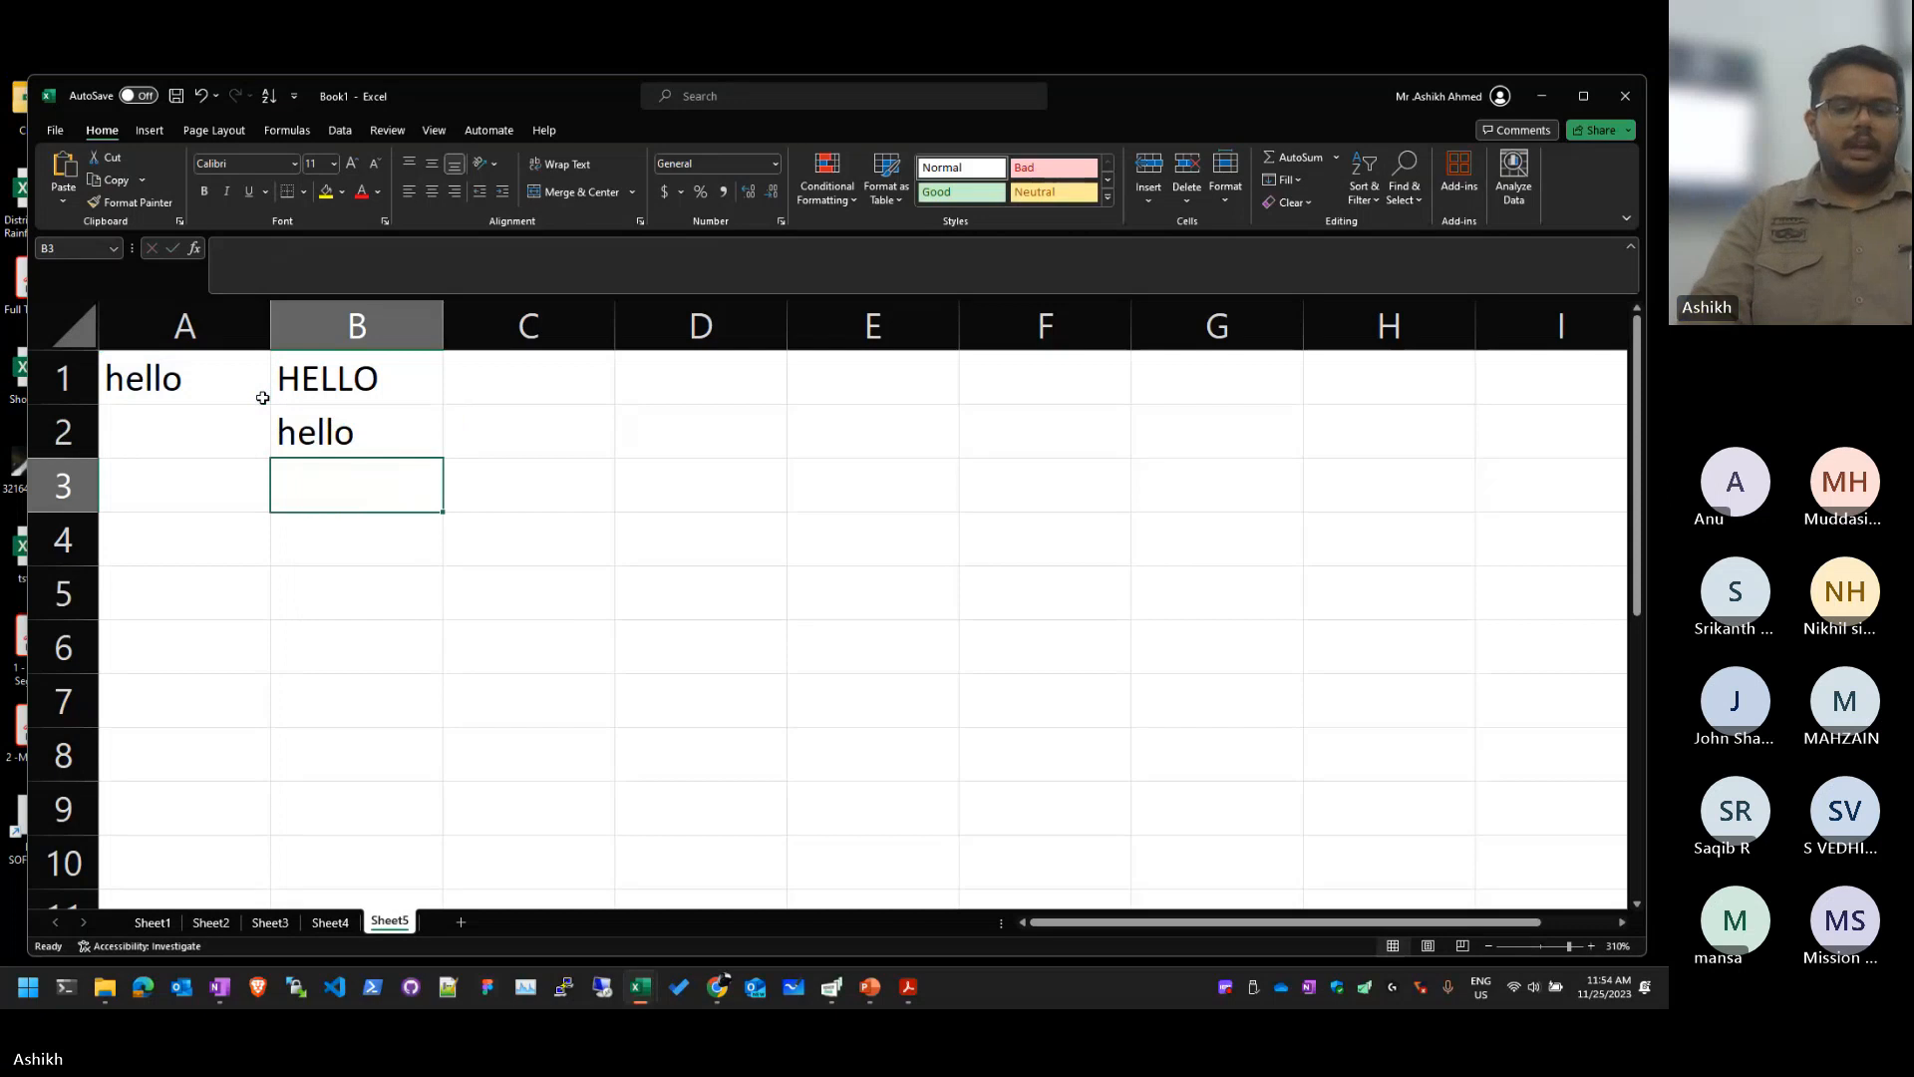
# Step: Start a PROPER formula in cell B3 with B2 as its text argument
pyautogui.write('=prop')
pyautogui.press('Tab')
pyautogui.press('Up')
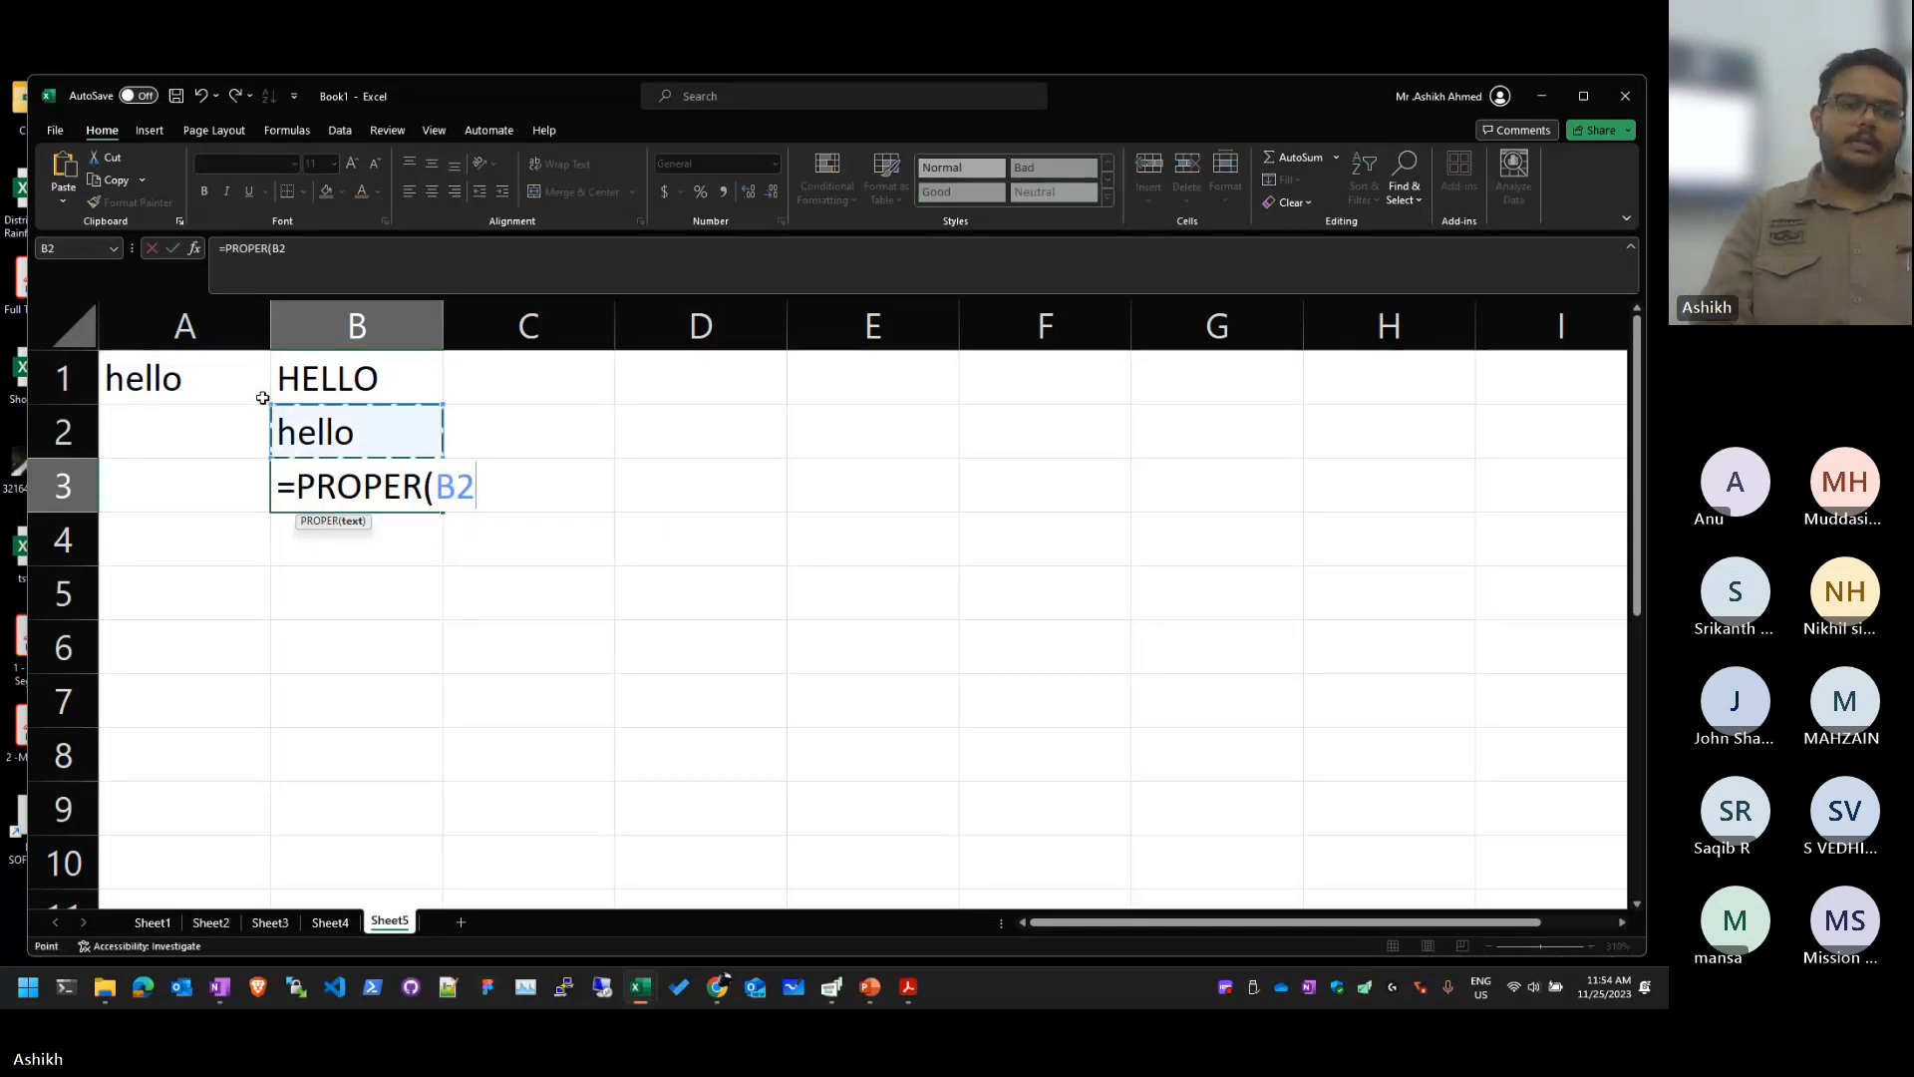
# Step: Finish the PROPER formula in B3 so that it converts the text of A1
pyautogui.press('Up')
pyautogui.press('Left')
pyautogui.press('Return')
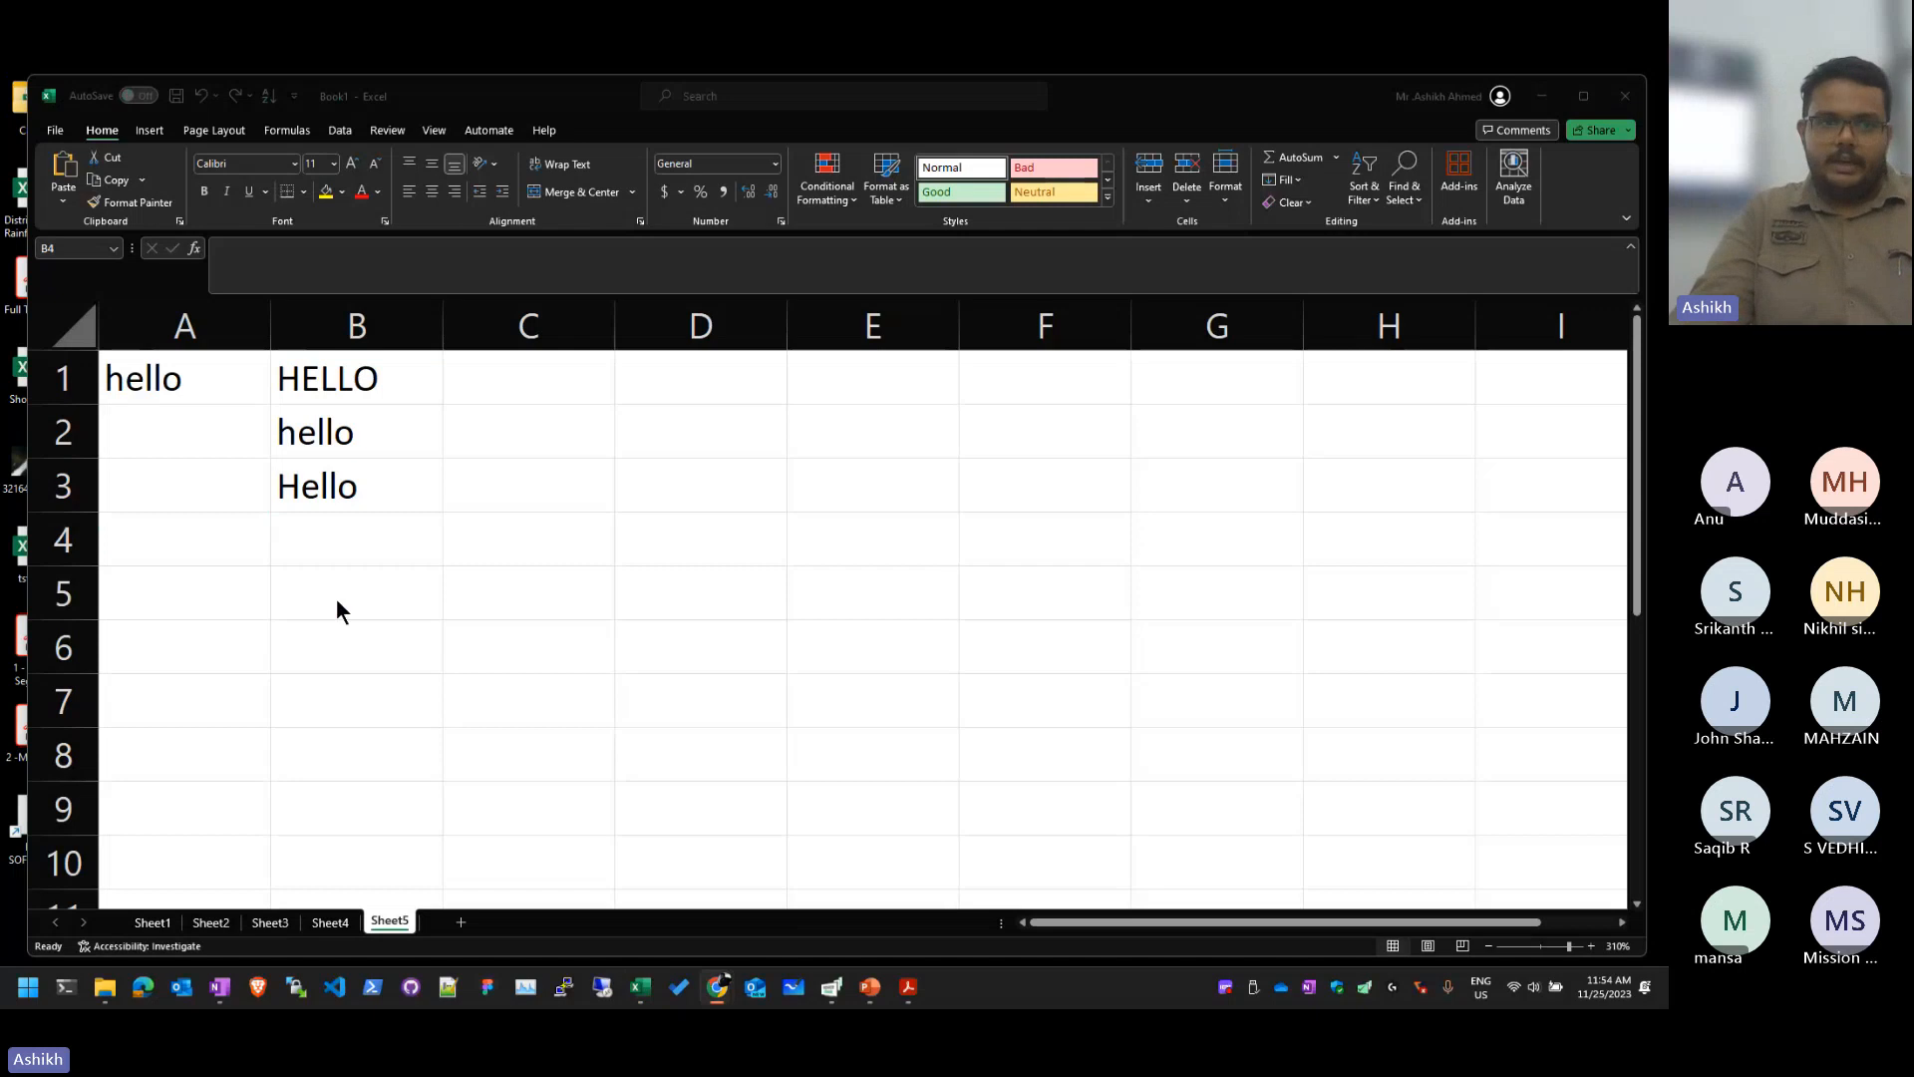
pyautogui.click(218, 393)
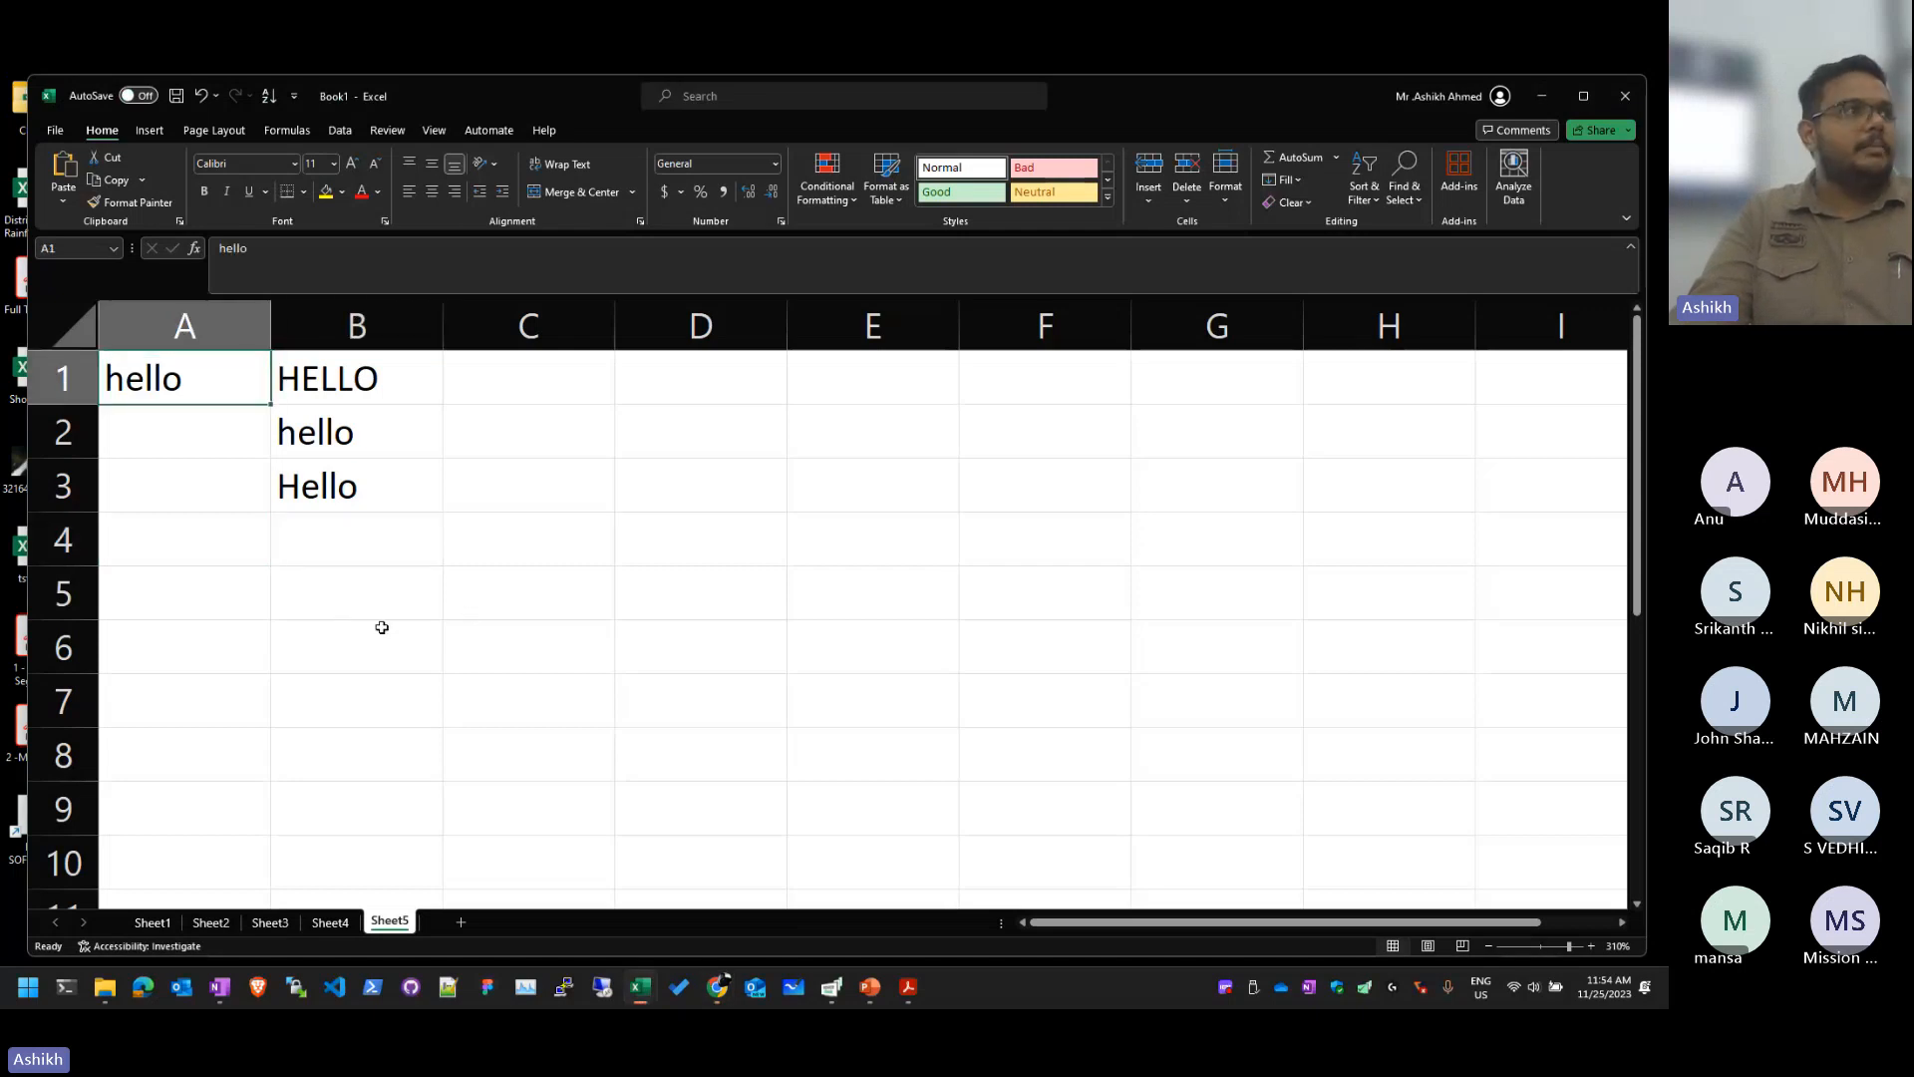
# Step: Count the characters of A1 with a LEN formula in B6
pyautogui.click(426, 628)
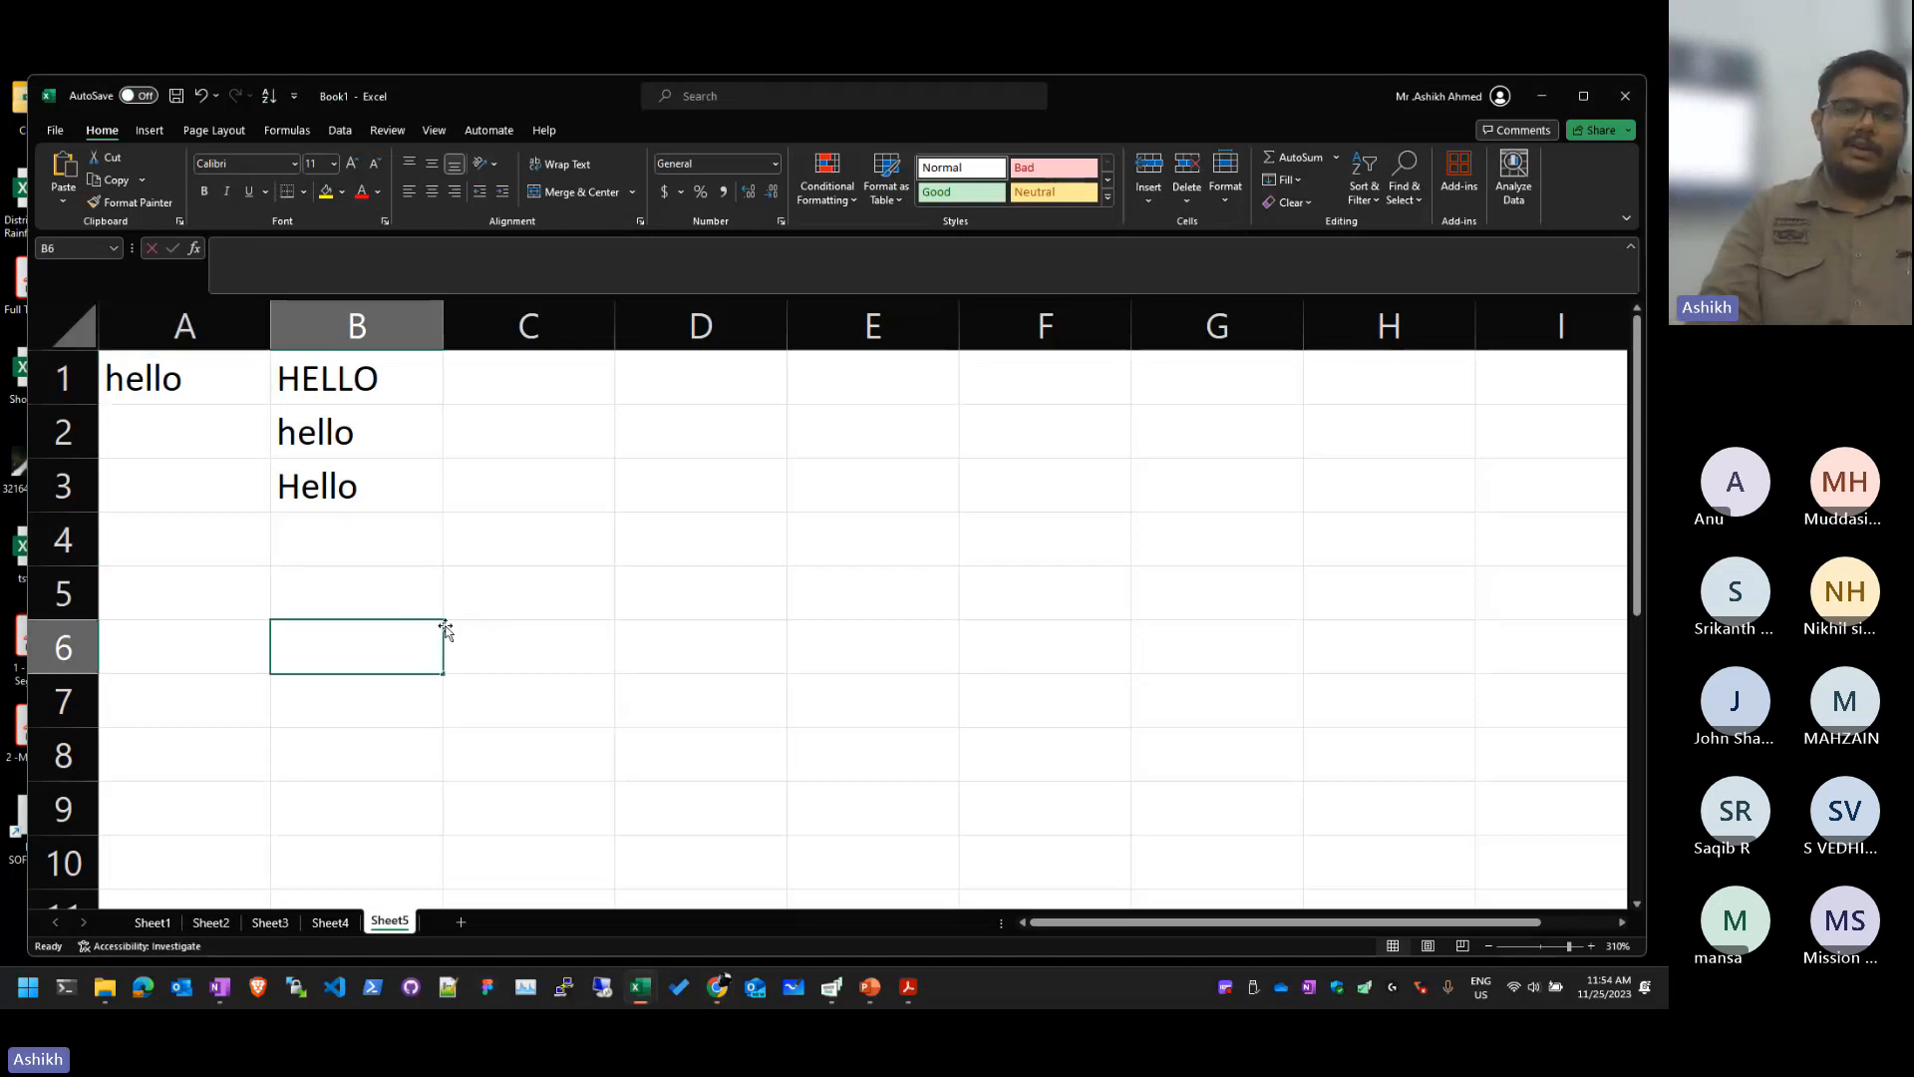
pyautogui.write('=len(')
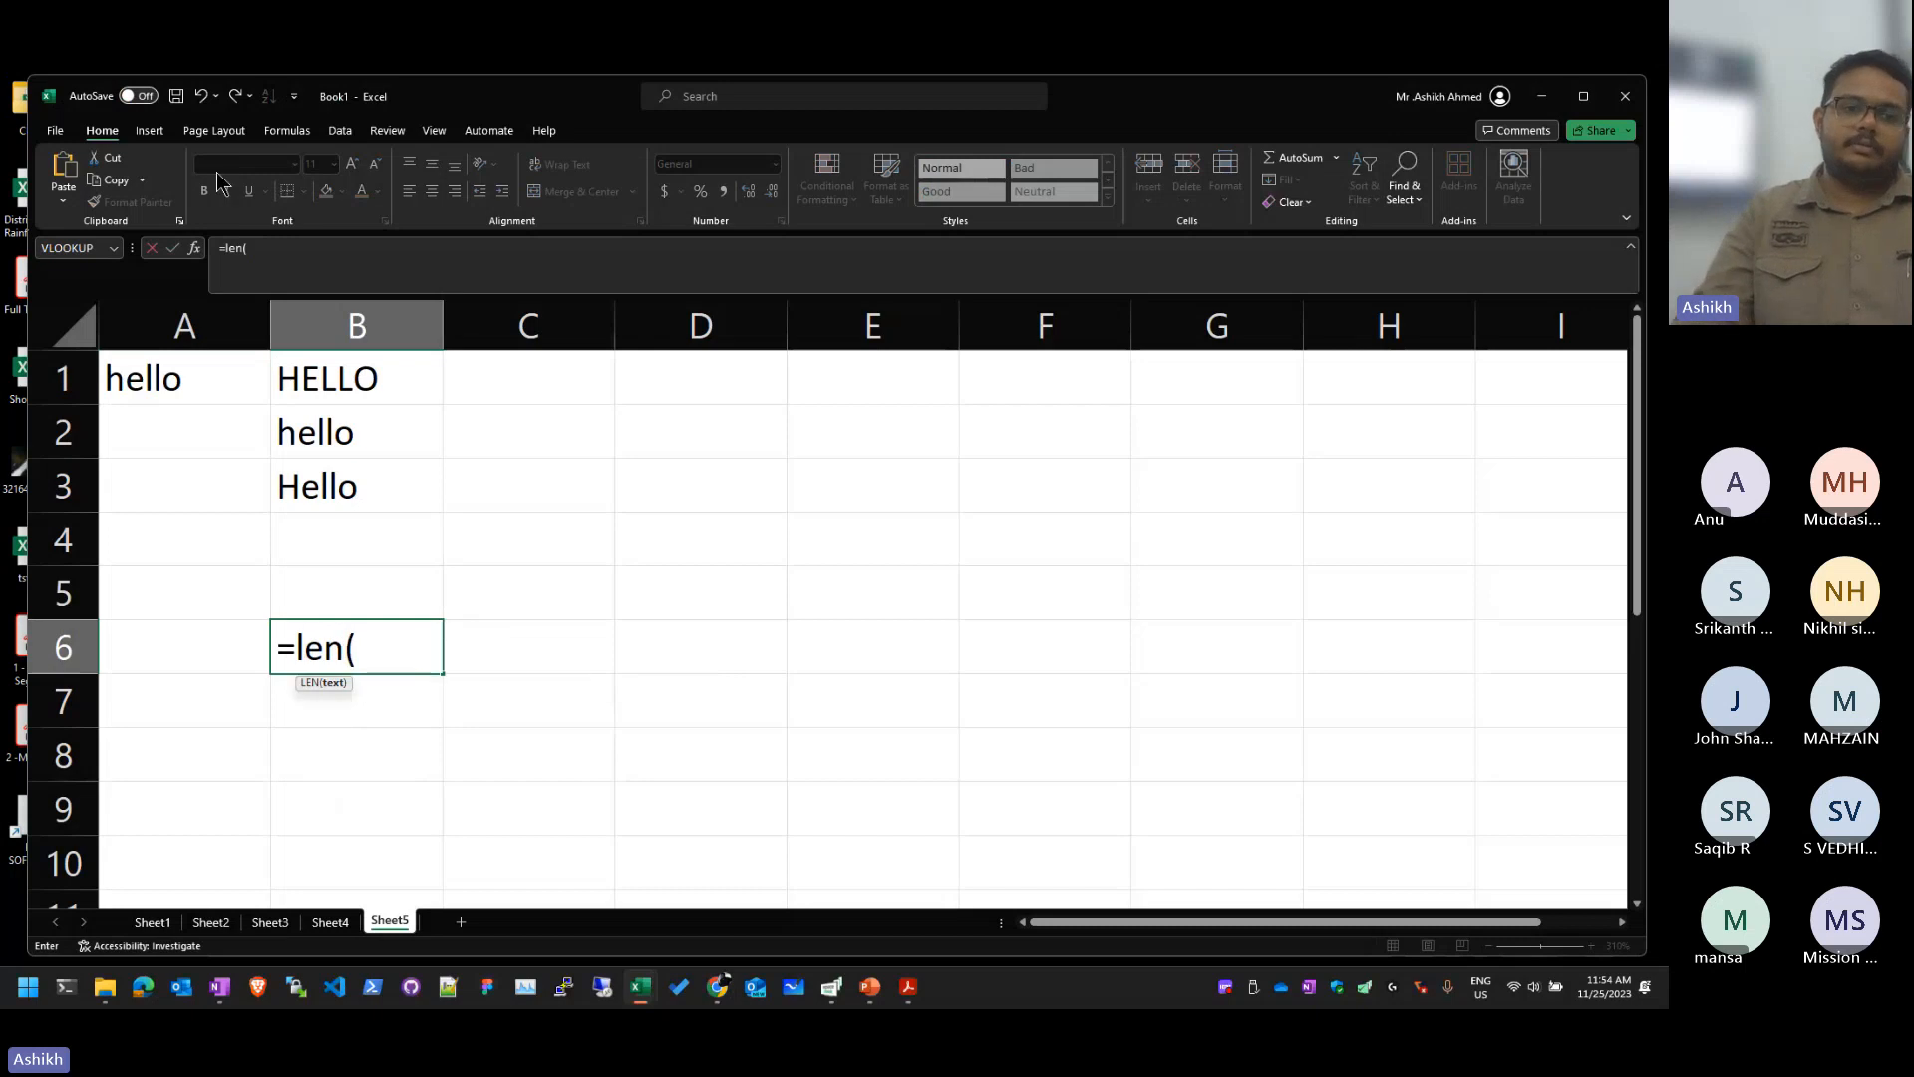
pyautogui.click(236, 385)
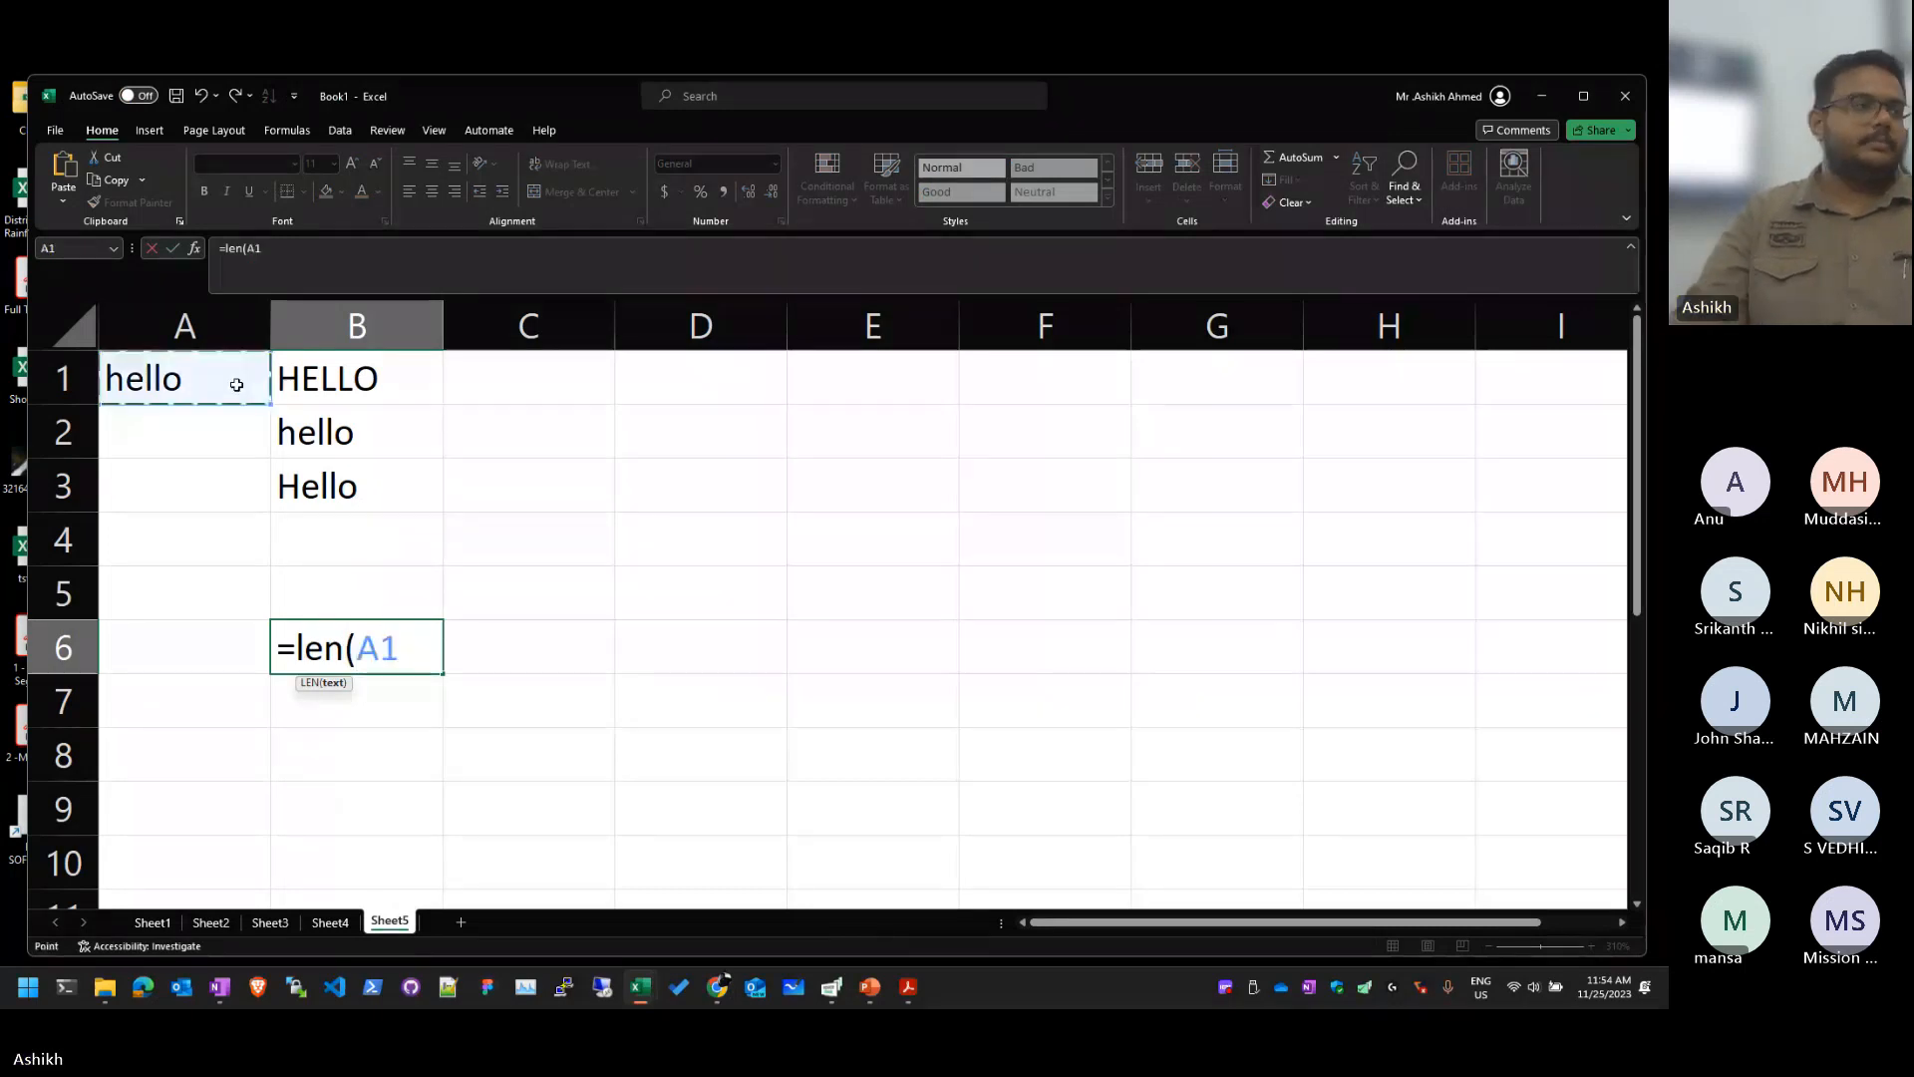
pyautogui.press('Return')
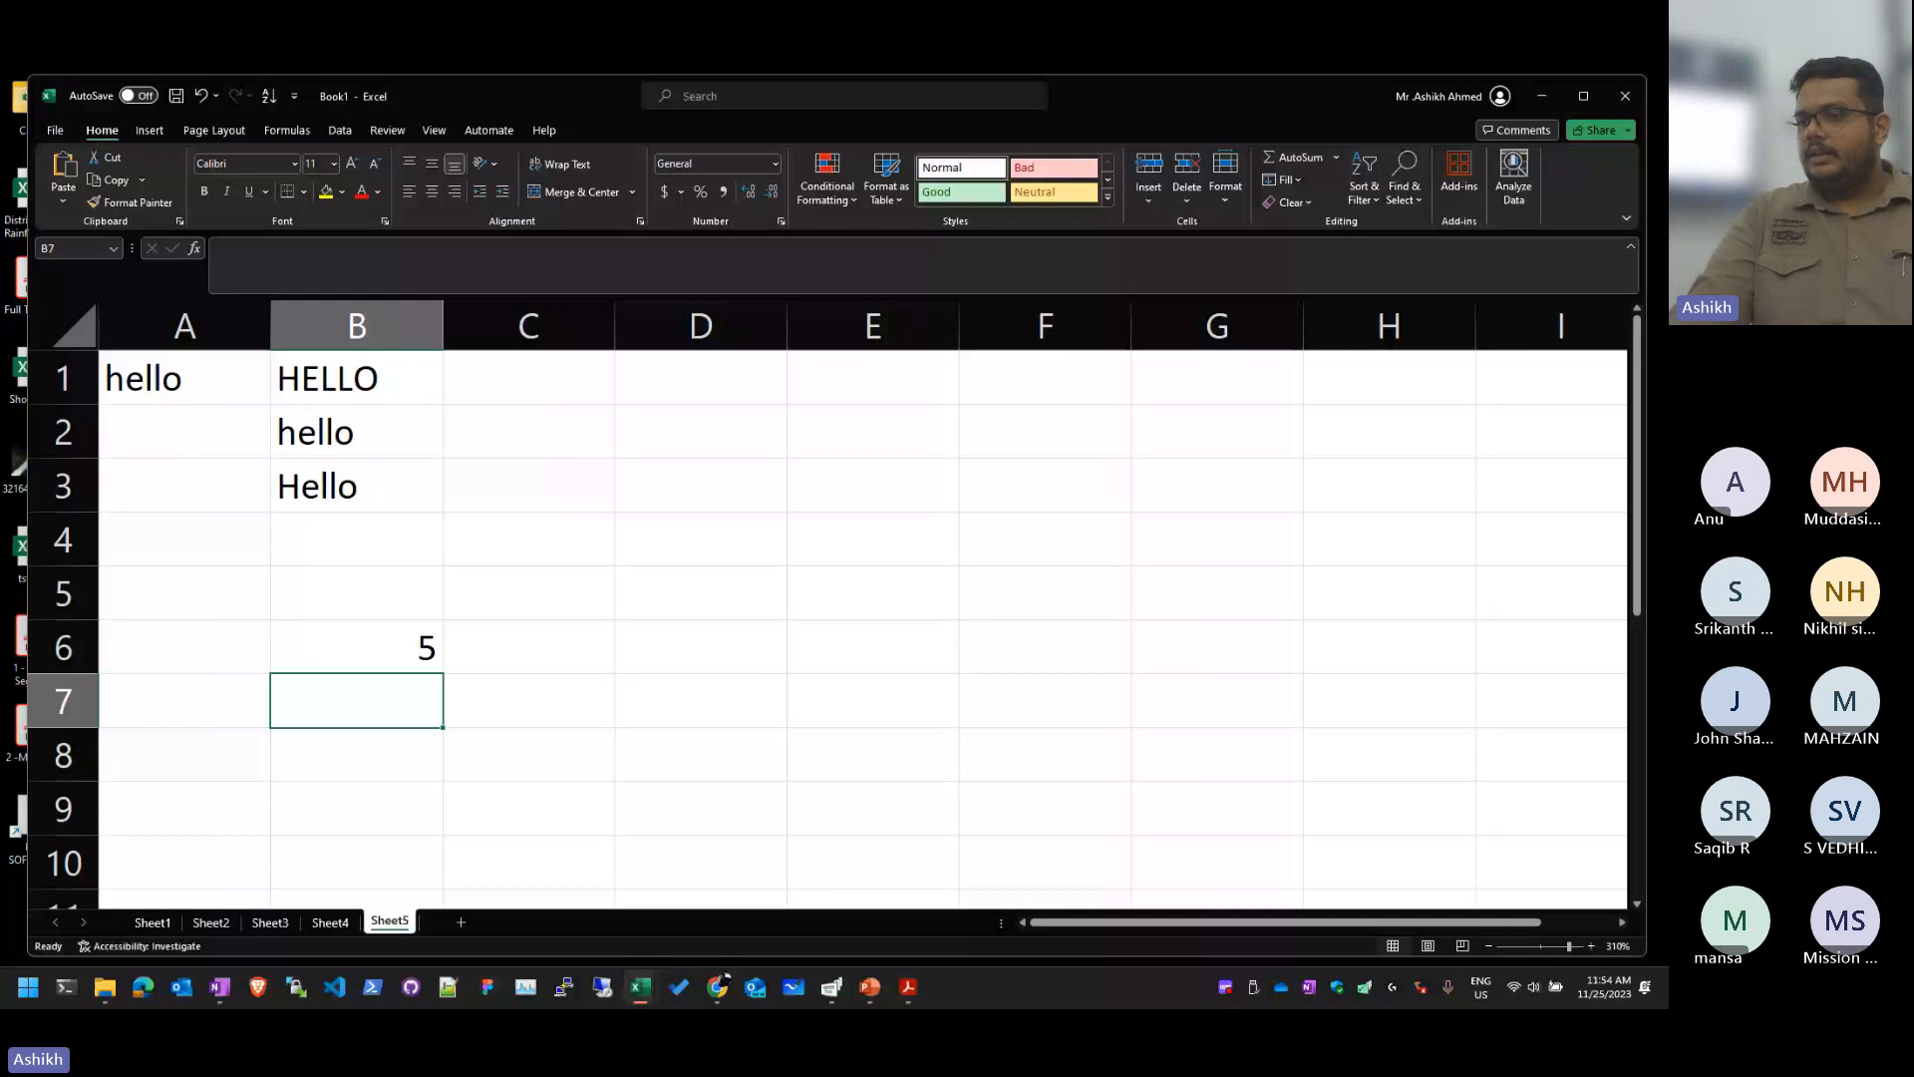
# Step: Review the Text Functions in Excel table in Excel Notes - D1.pdf and switch back to the Excel workbook
pyautogui.moveTo(1664, 219); pyautogui.dragTo(555, 143)
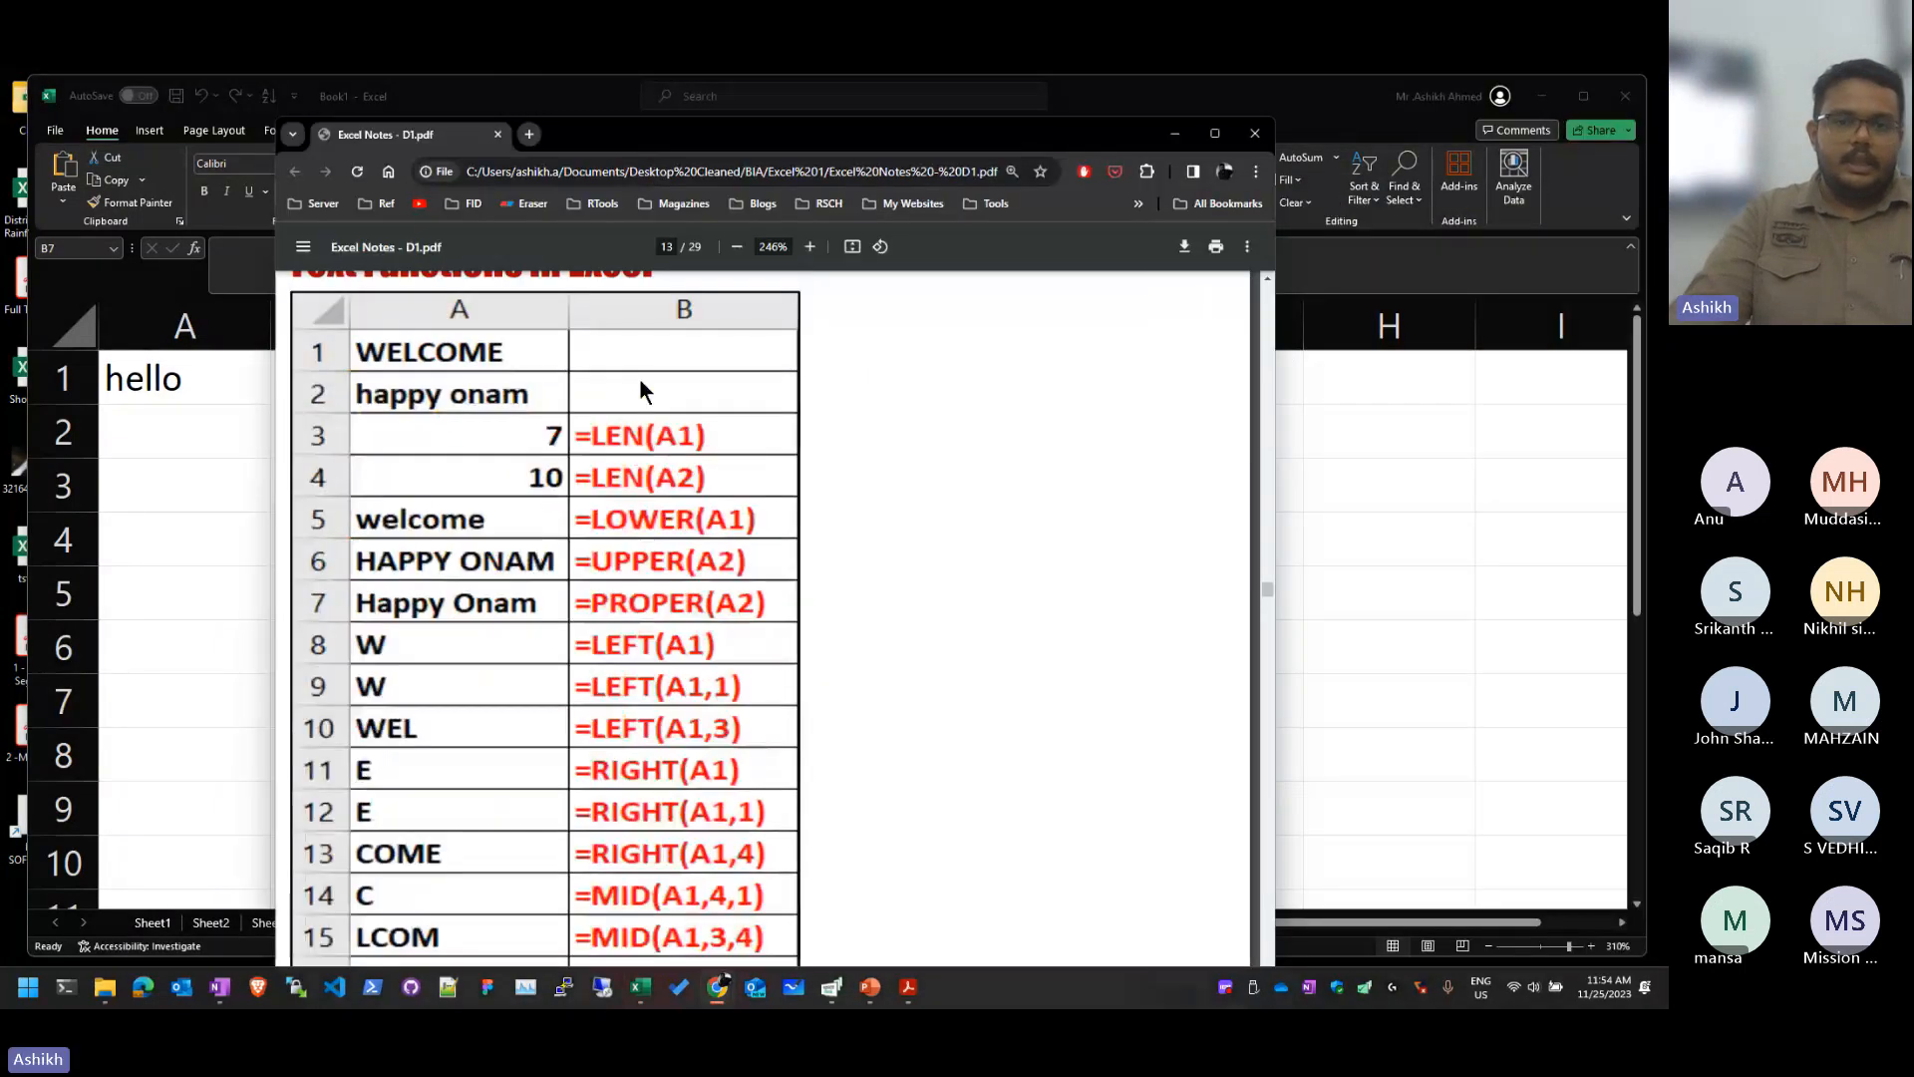
pyautogui.scroll(1, 643, 398)
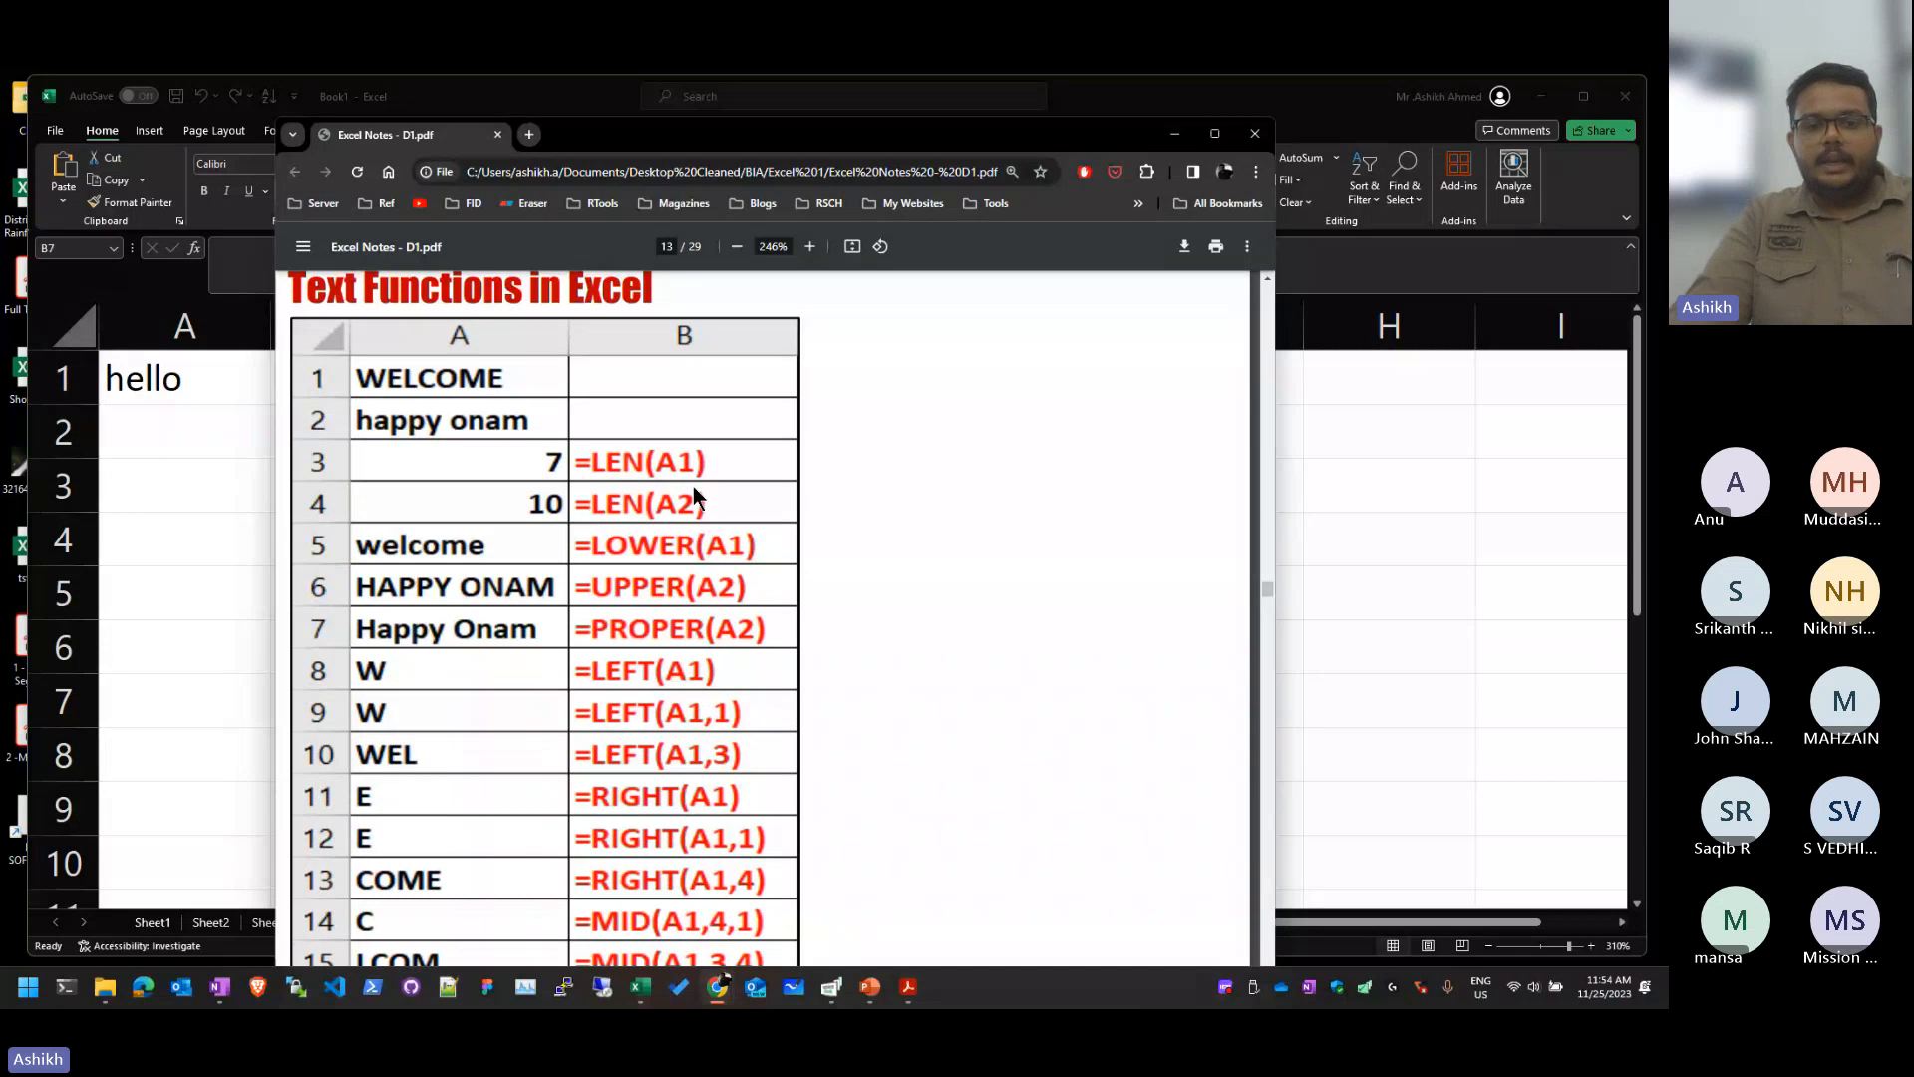
pyautogui.scroll(-3, 1216, 592)
pyautogui.hotkey('alt', 'Tab')
# Step: Clear all the practice text and formulas from Sheet5 and return to A1
pyautogui.click(543, 553)
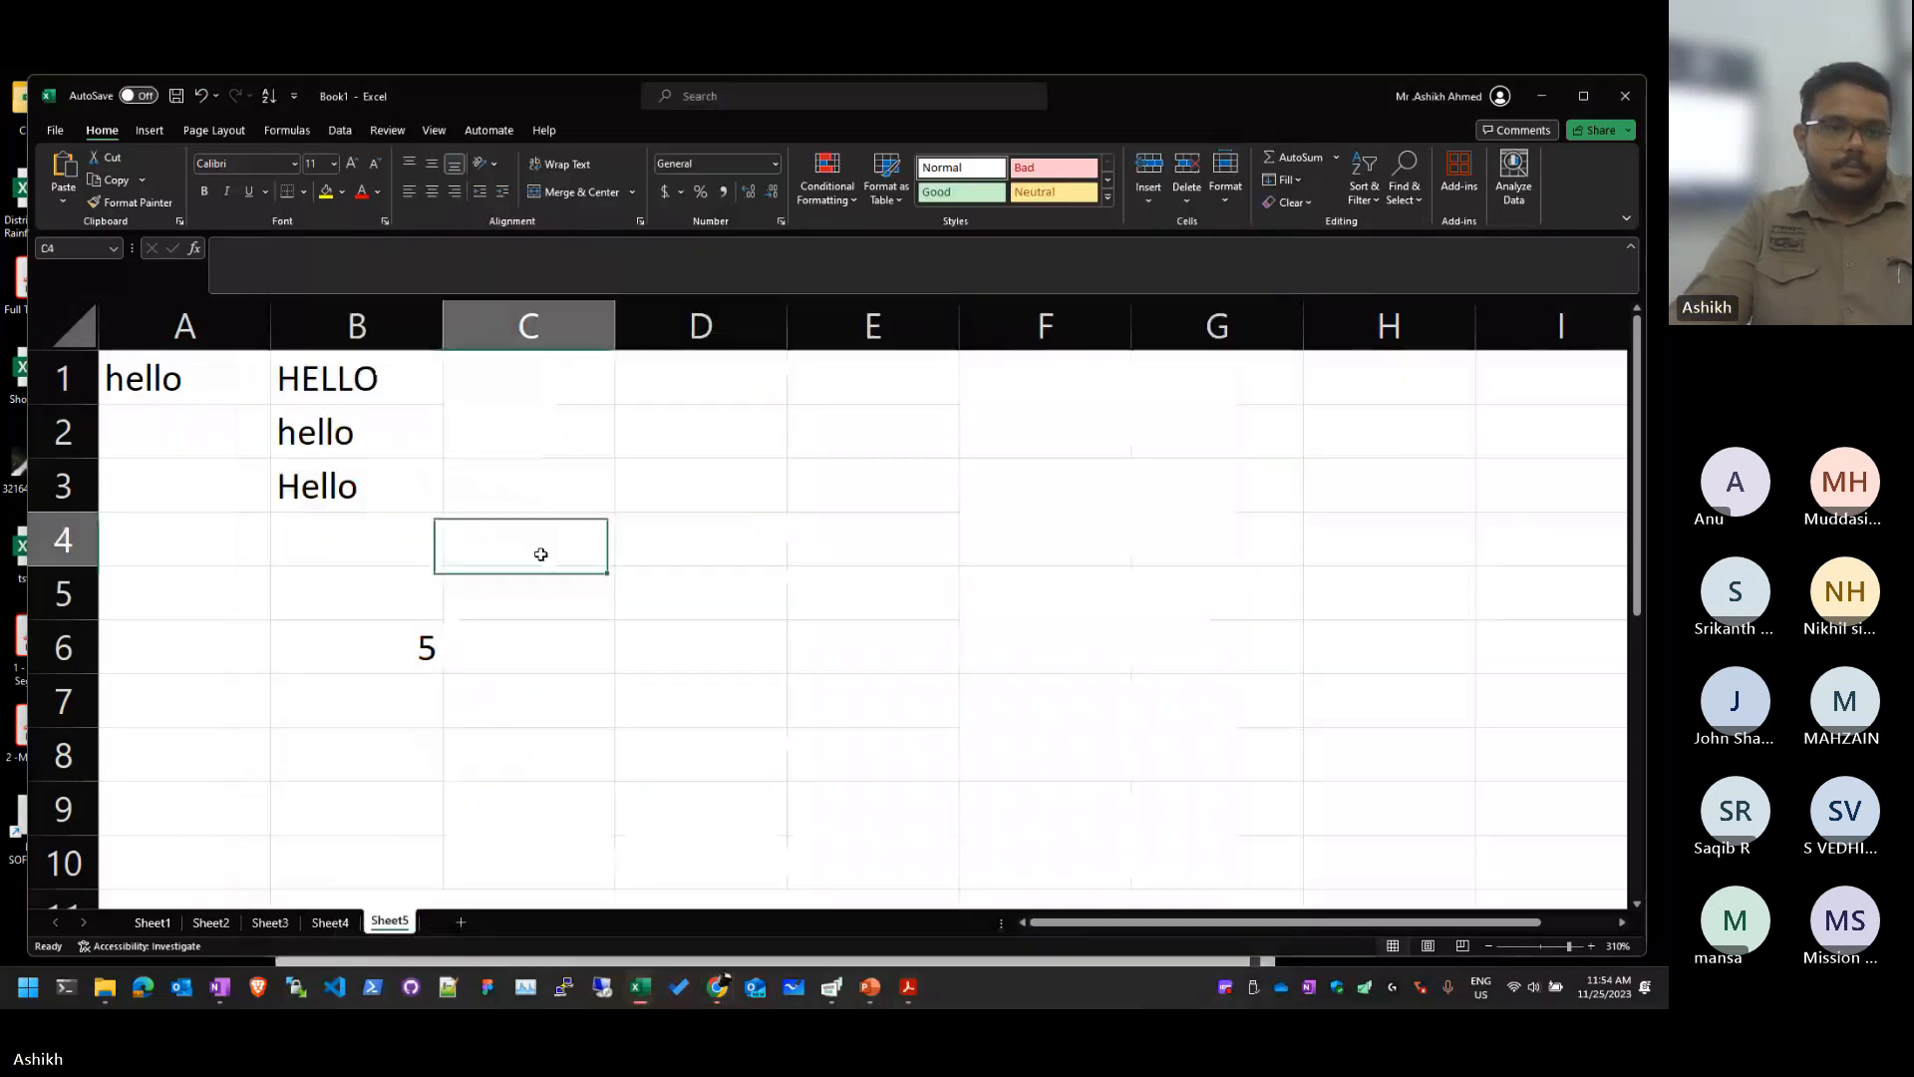
pyautogui.moveTo(528, 700); pyautogui.dragTo(2, 404)
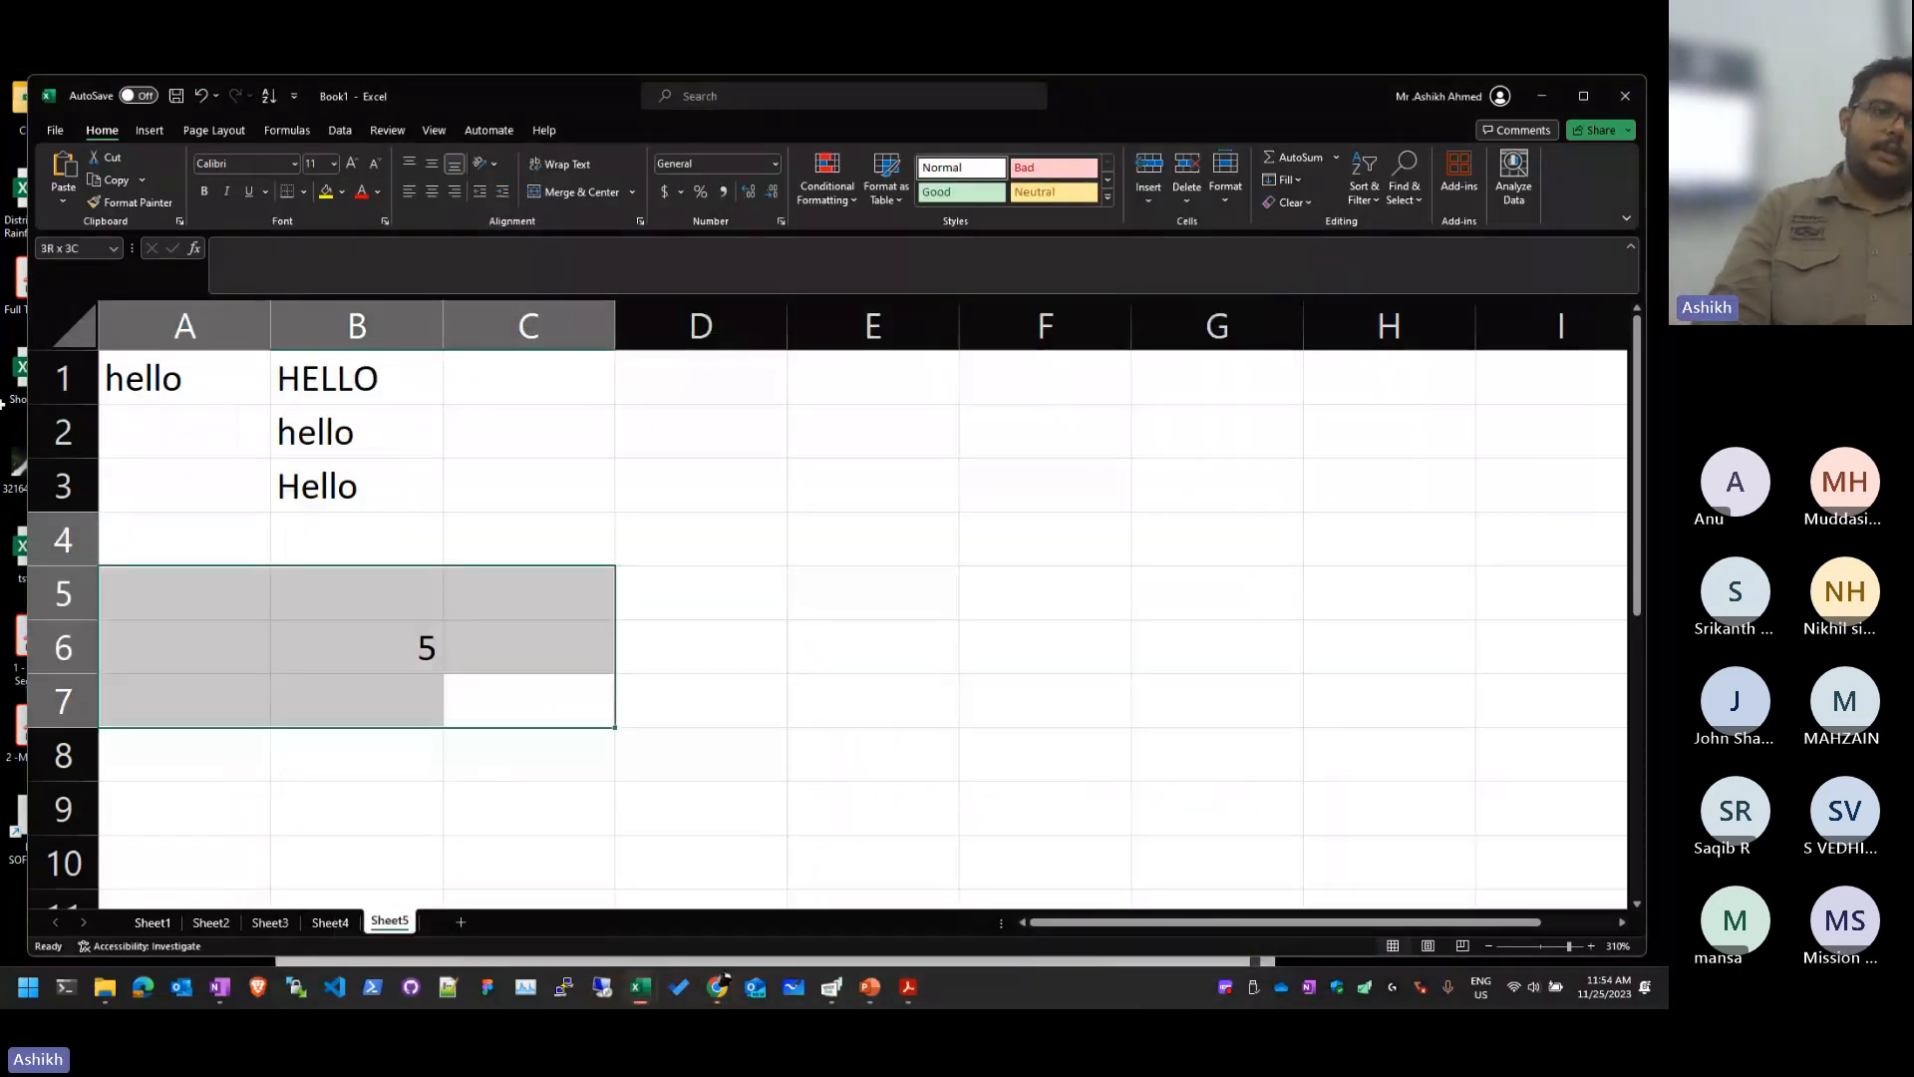
pyautogui.press('Delete')
pyautogui.hotkey('ctrl', 'Home')
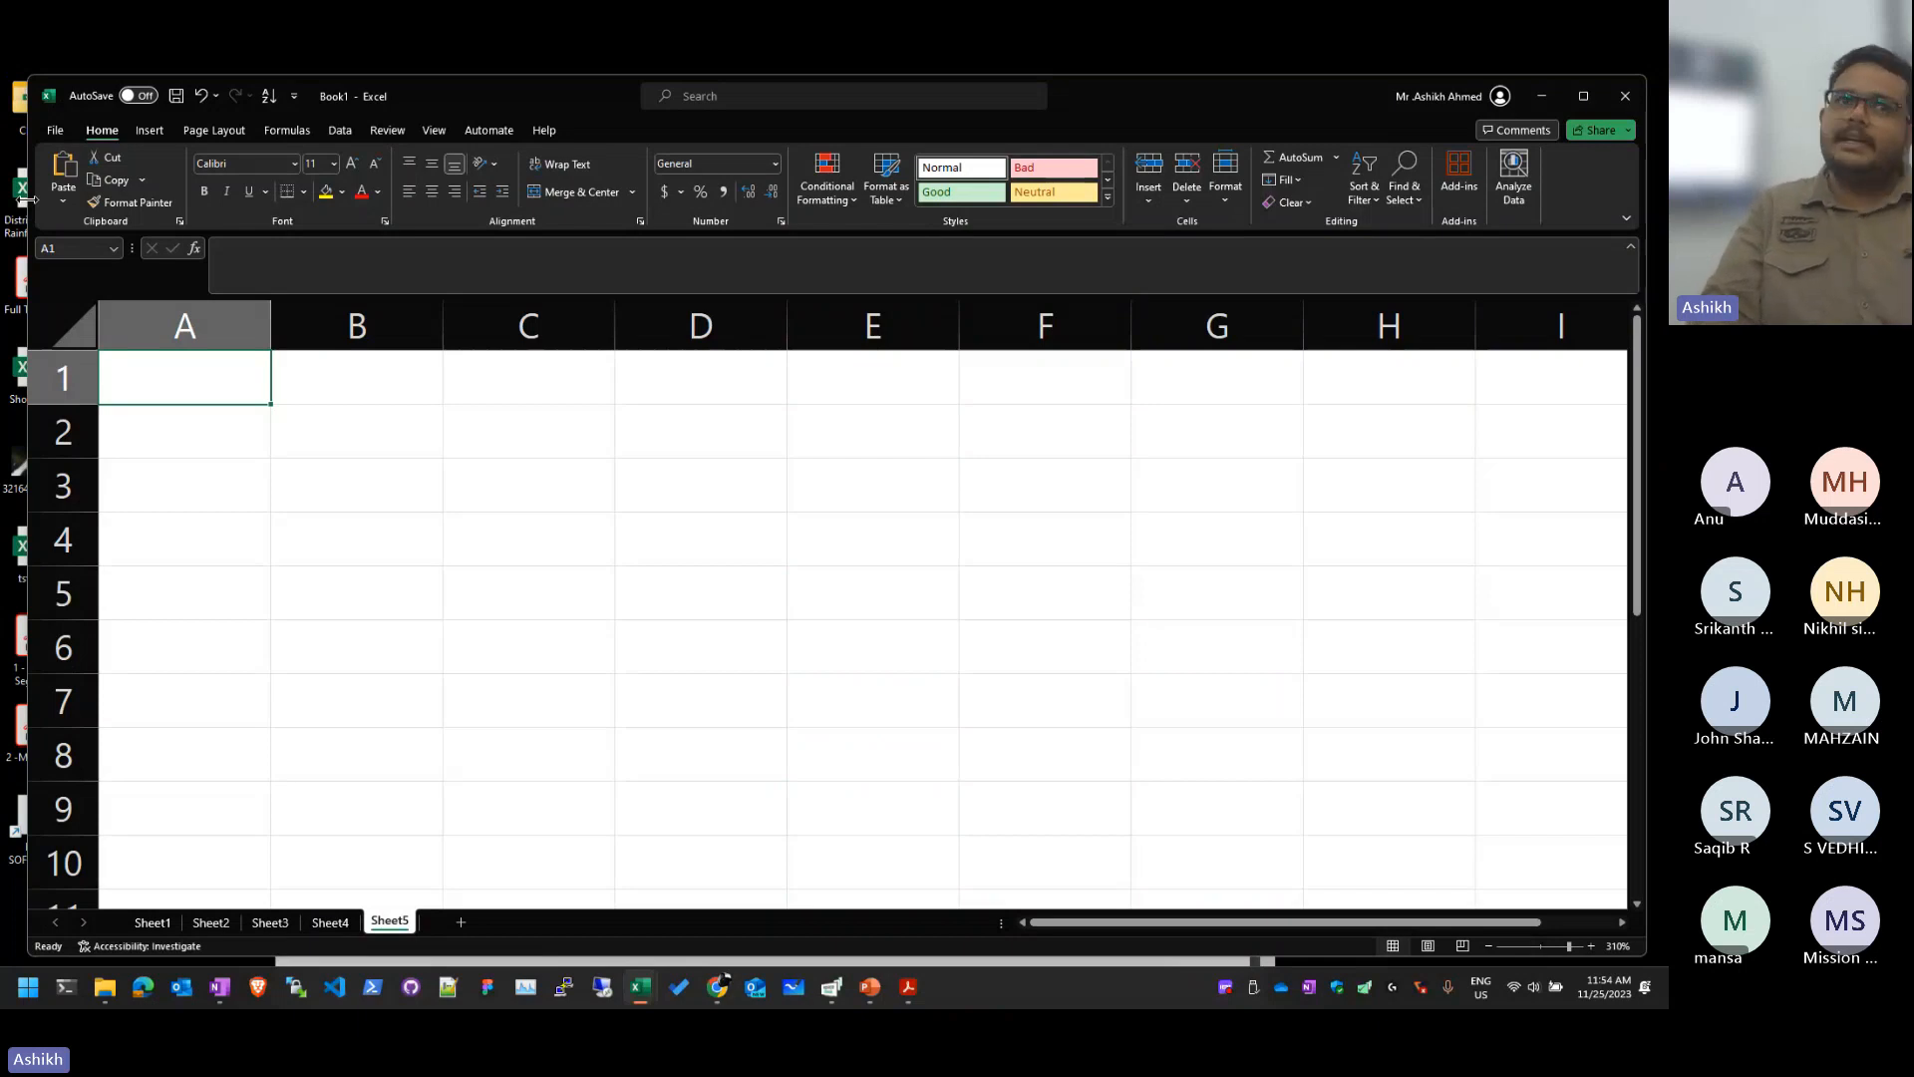
# Step: Enter "Happy Pongal" in A1 and autofit the width of column A
pyautogui.press('Right')
pyautogui.press('Left')
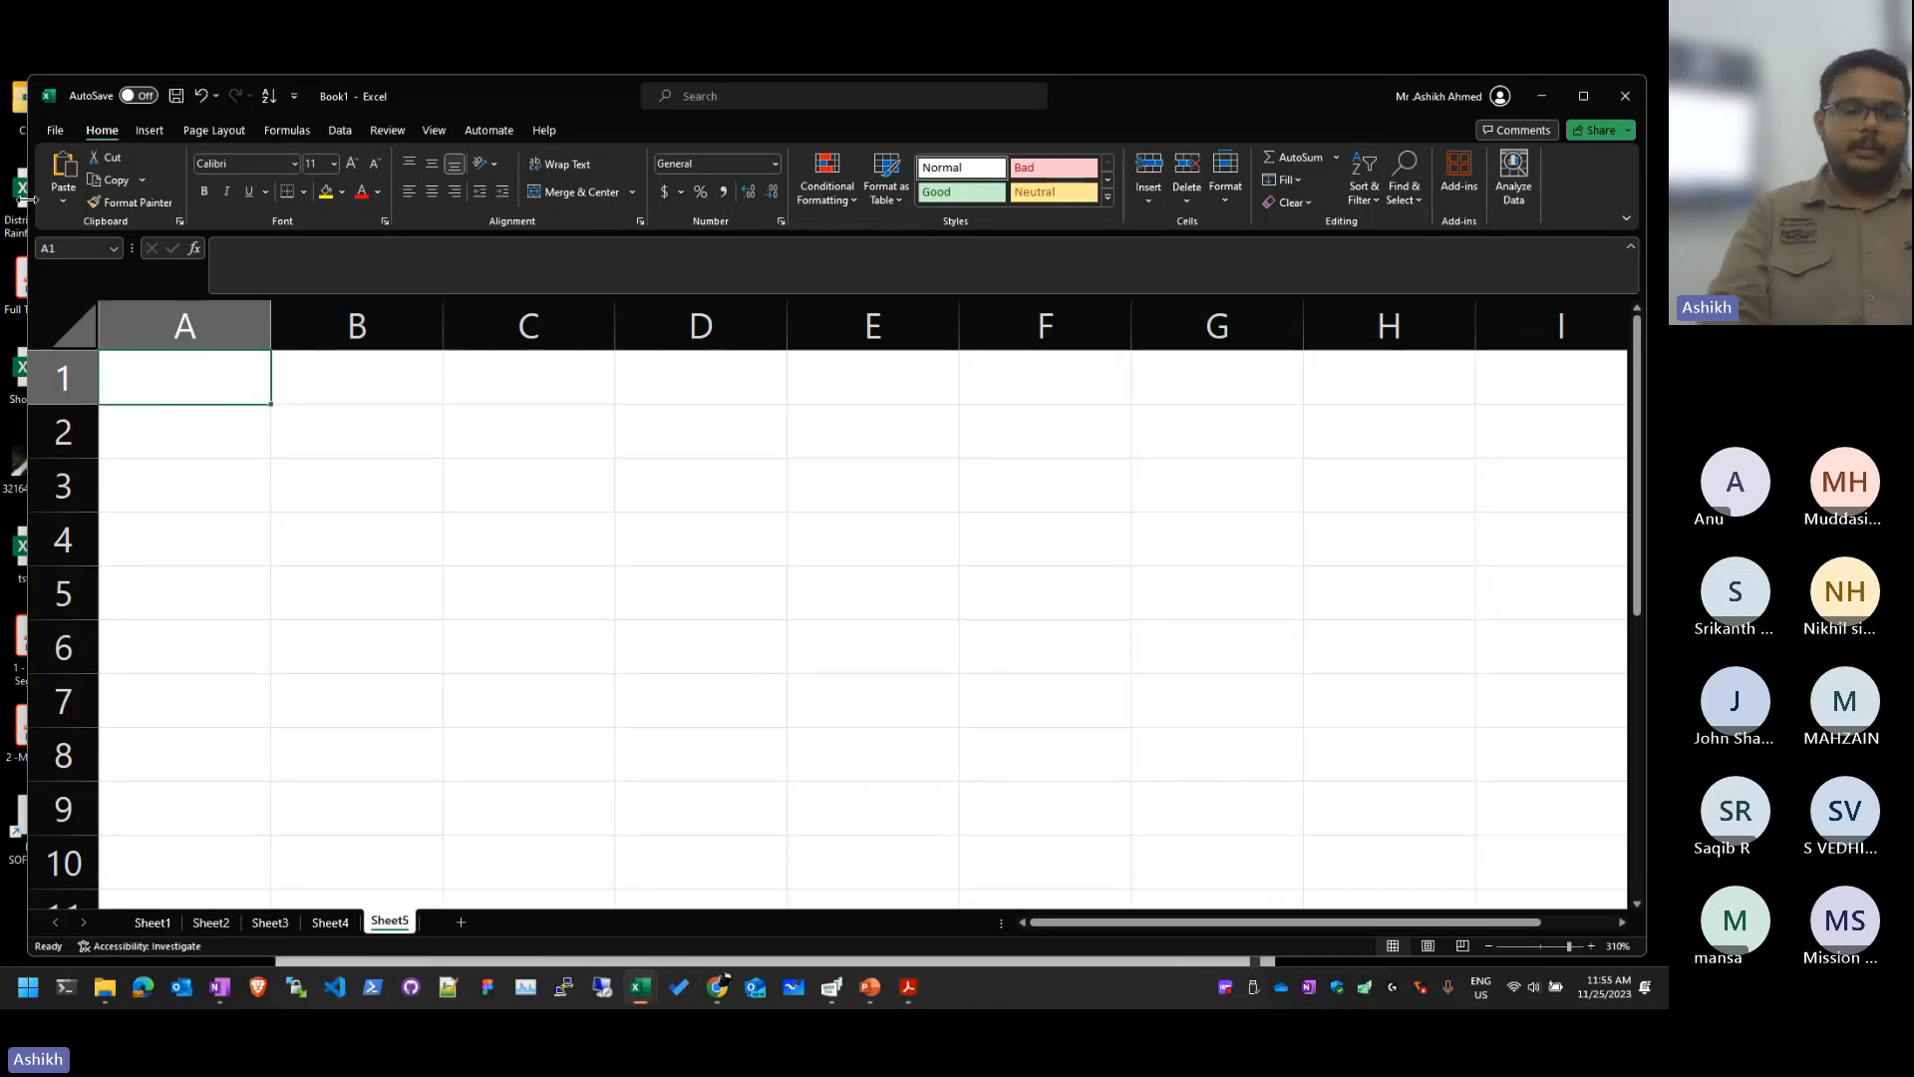
pyautogui.write('Happy')
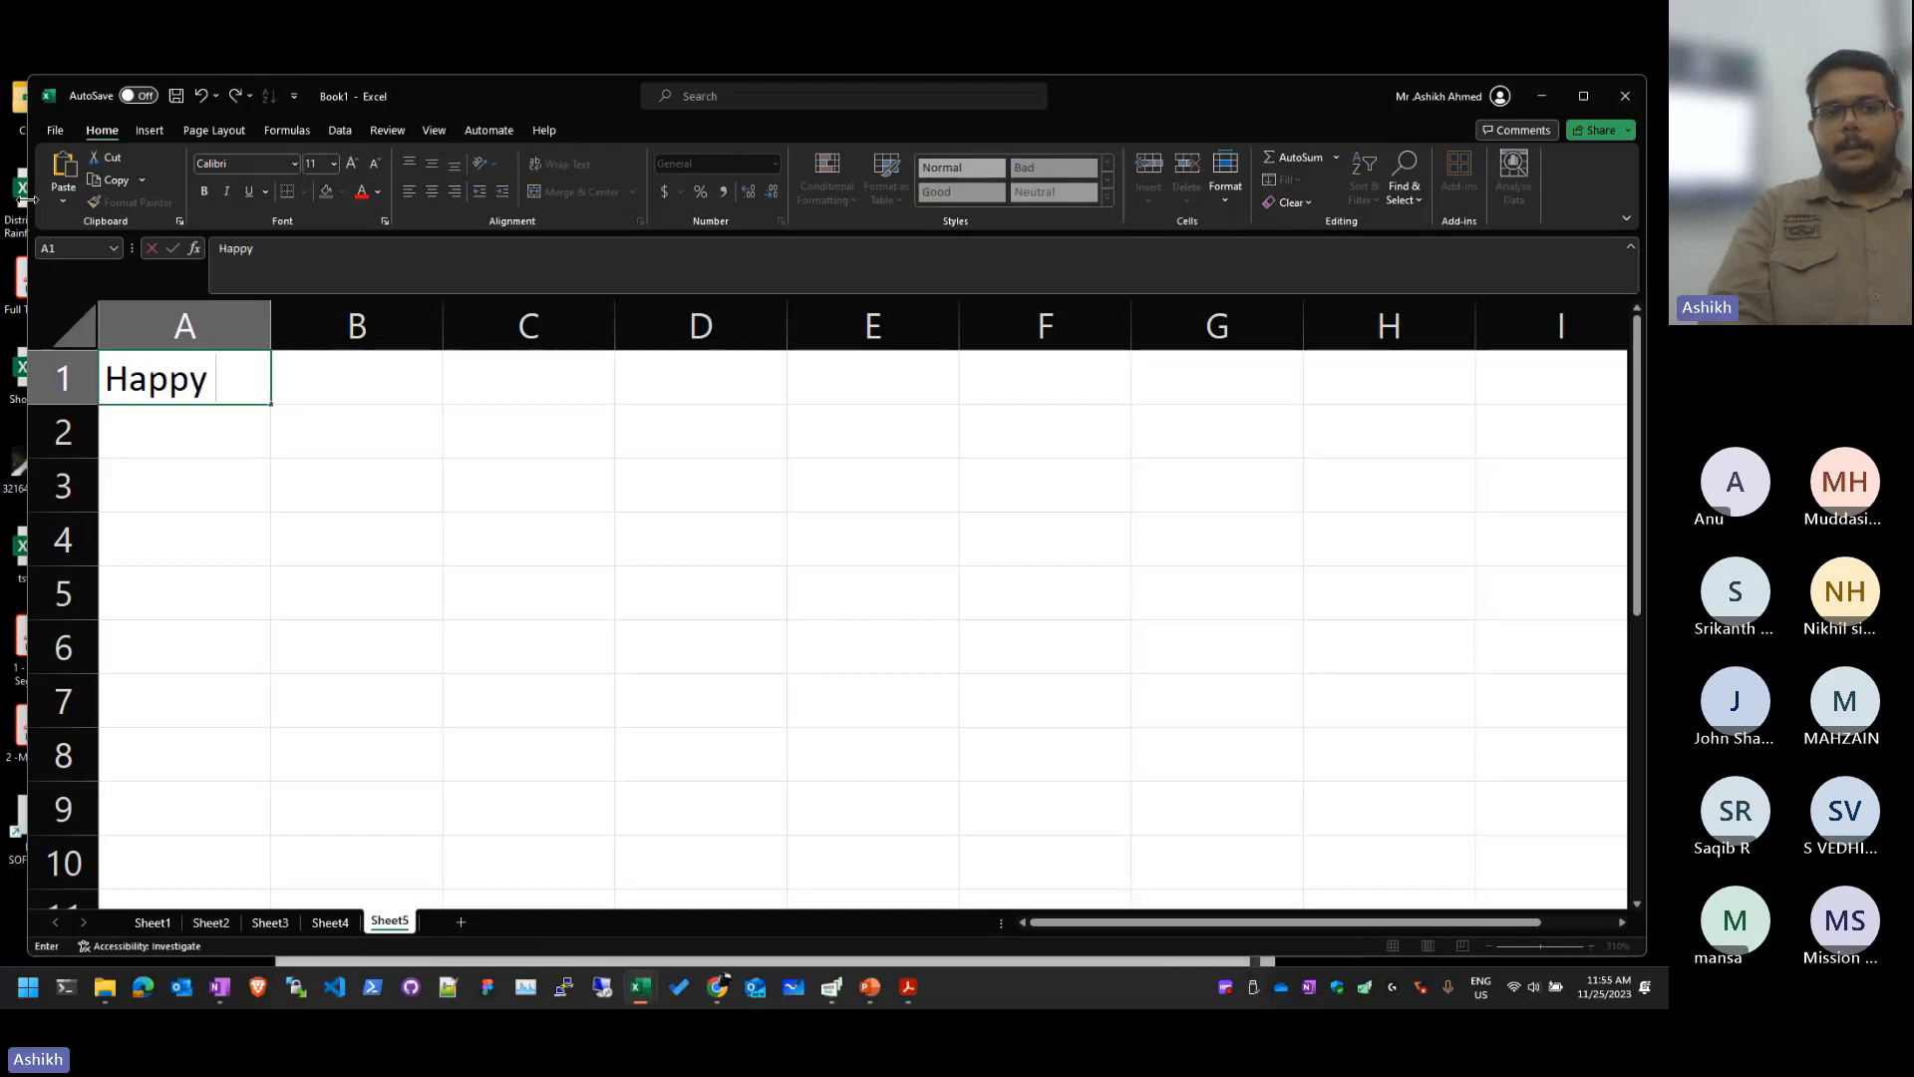
pyautogui.write(' O')
pyautogui.press('BackSpace')
pyautogui.write('Po')
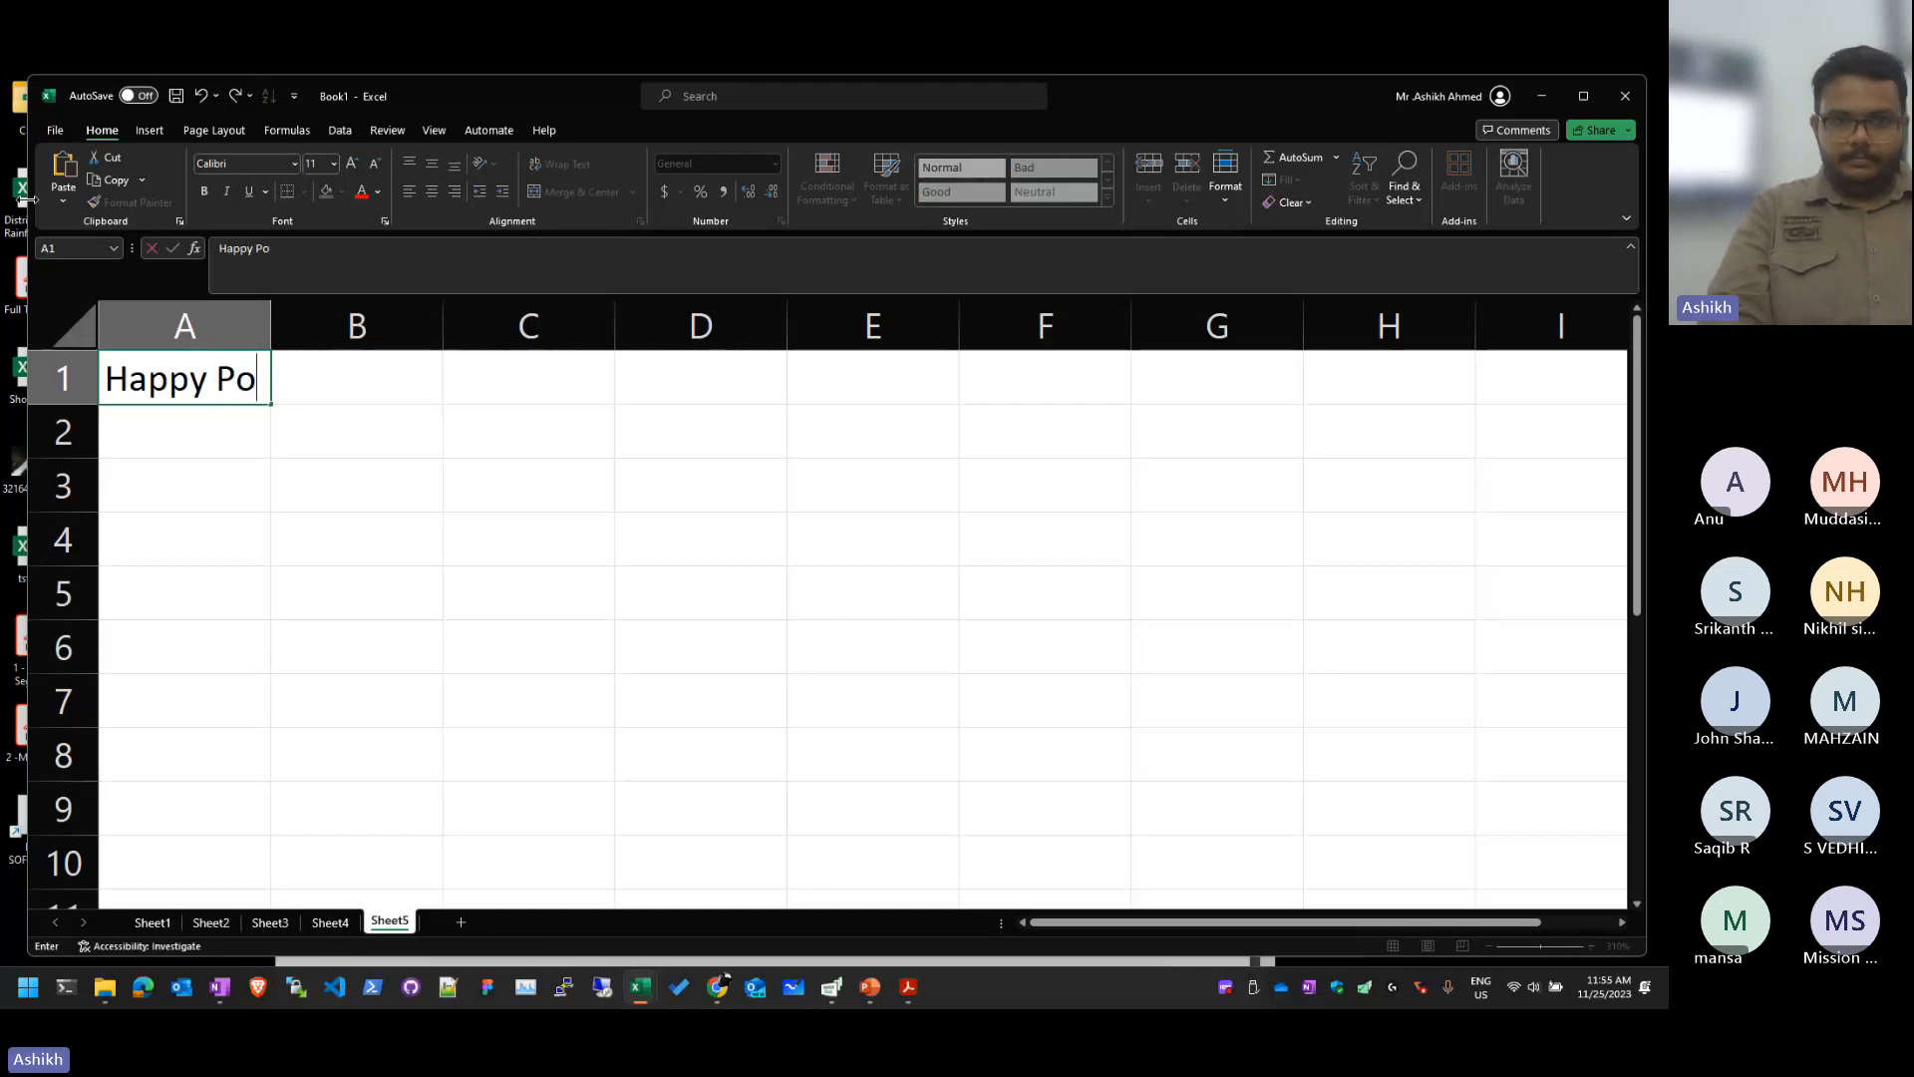
pyautogui.write('ngal')
pyautogui.press('Return')
pyautogui.press('Up')
pyautogui.hotkey('alt', 'h')
pyautogui.press('o')
pyautogui.press('i')
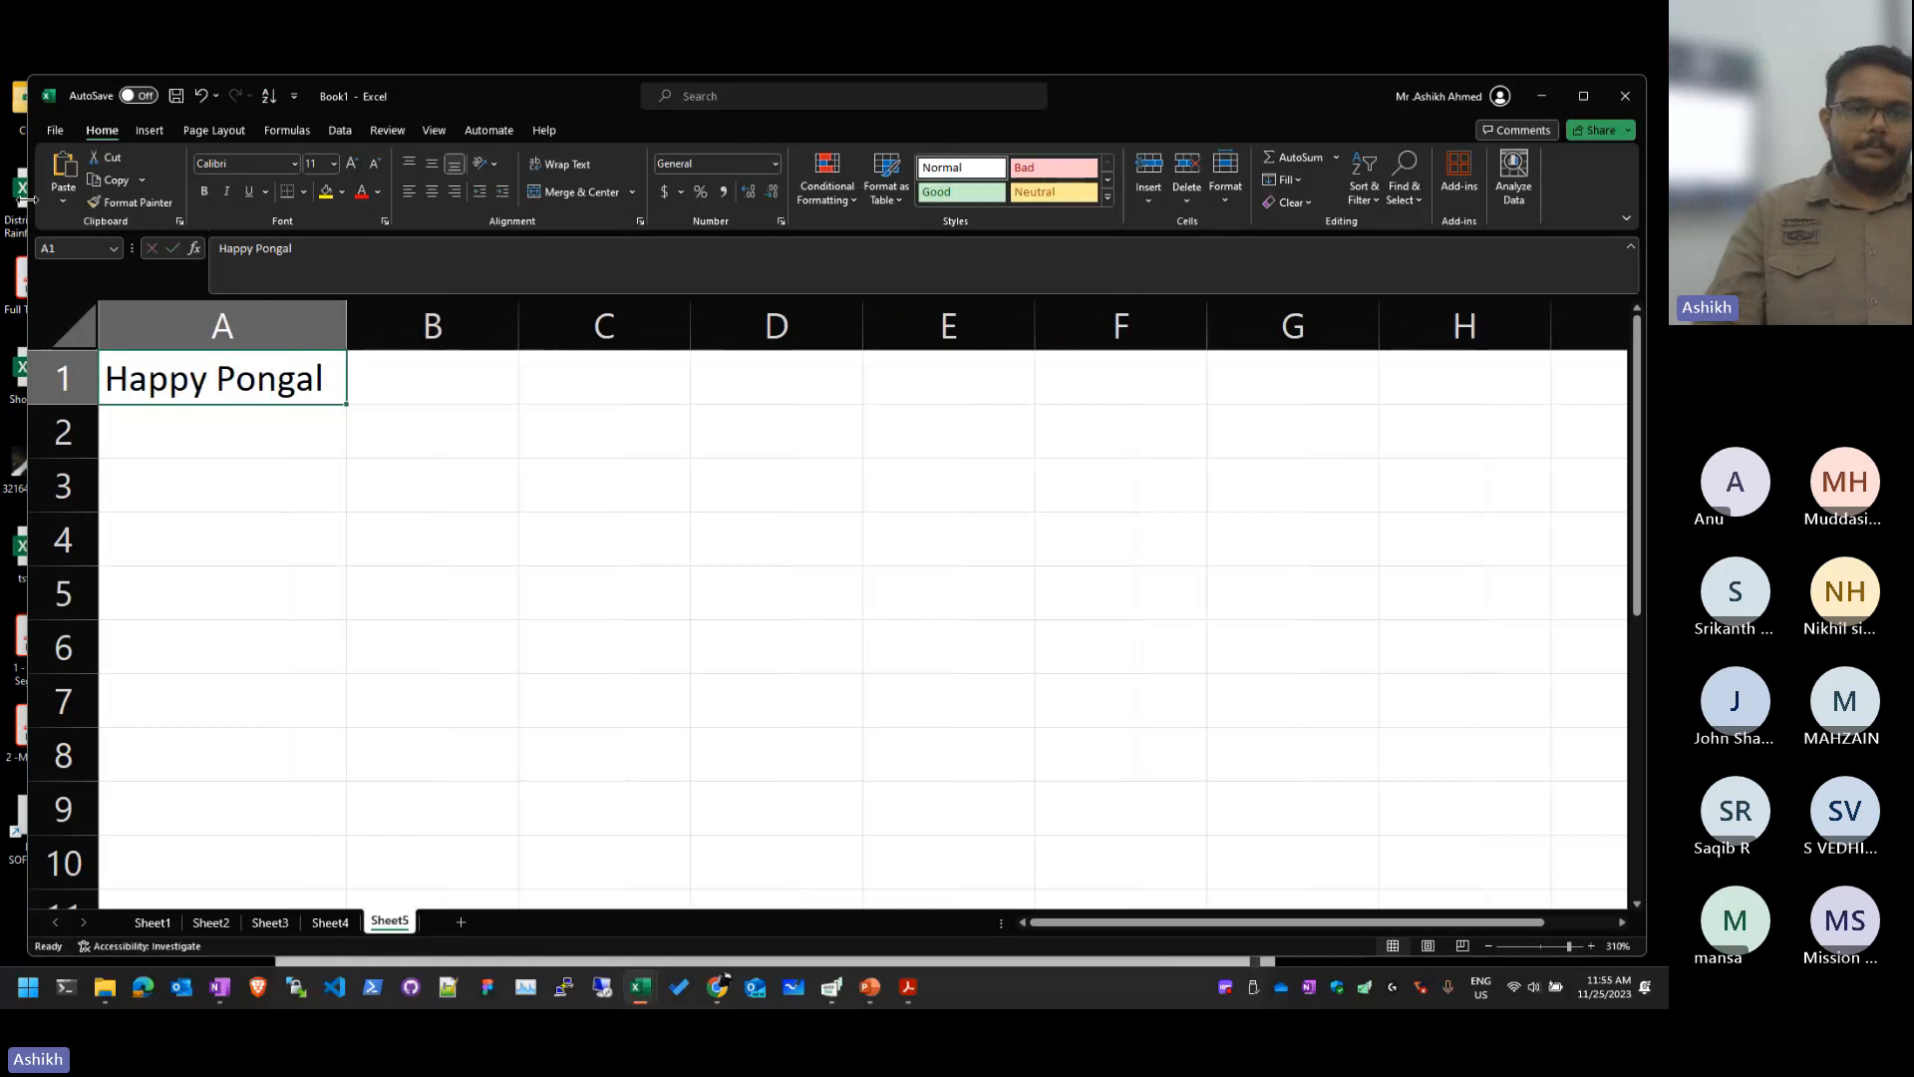
# Step: Enter =LEN(A1) in B1 to count the characters of the phrase
pyautogui.press('Right')
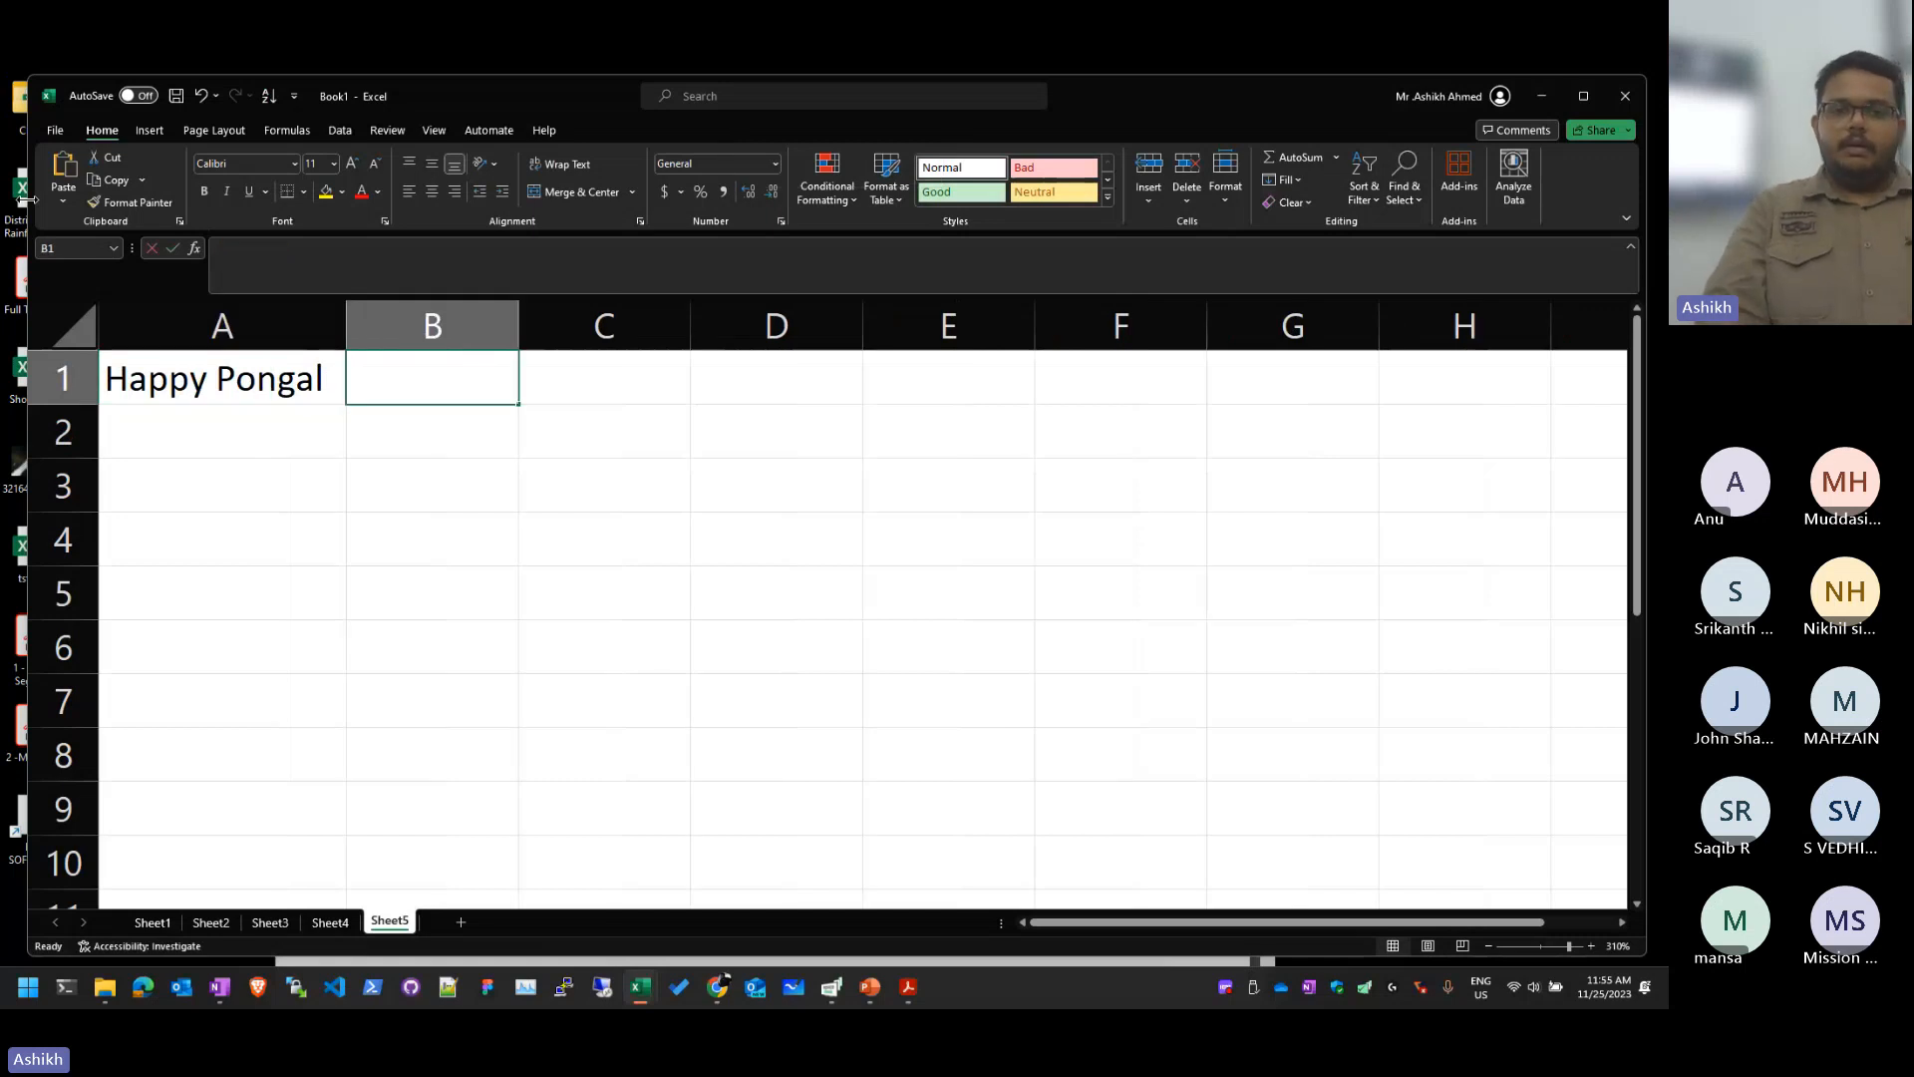
pyautogui.write('=len(')
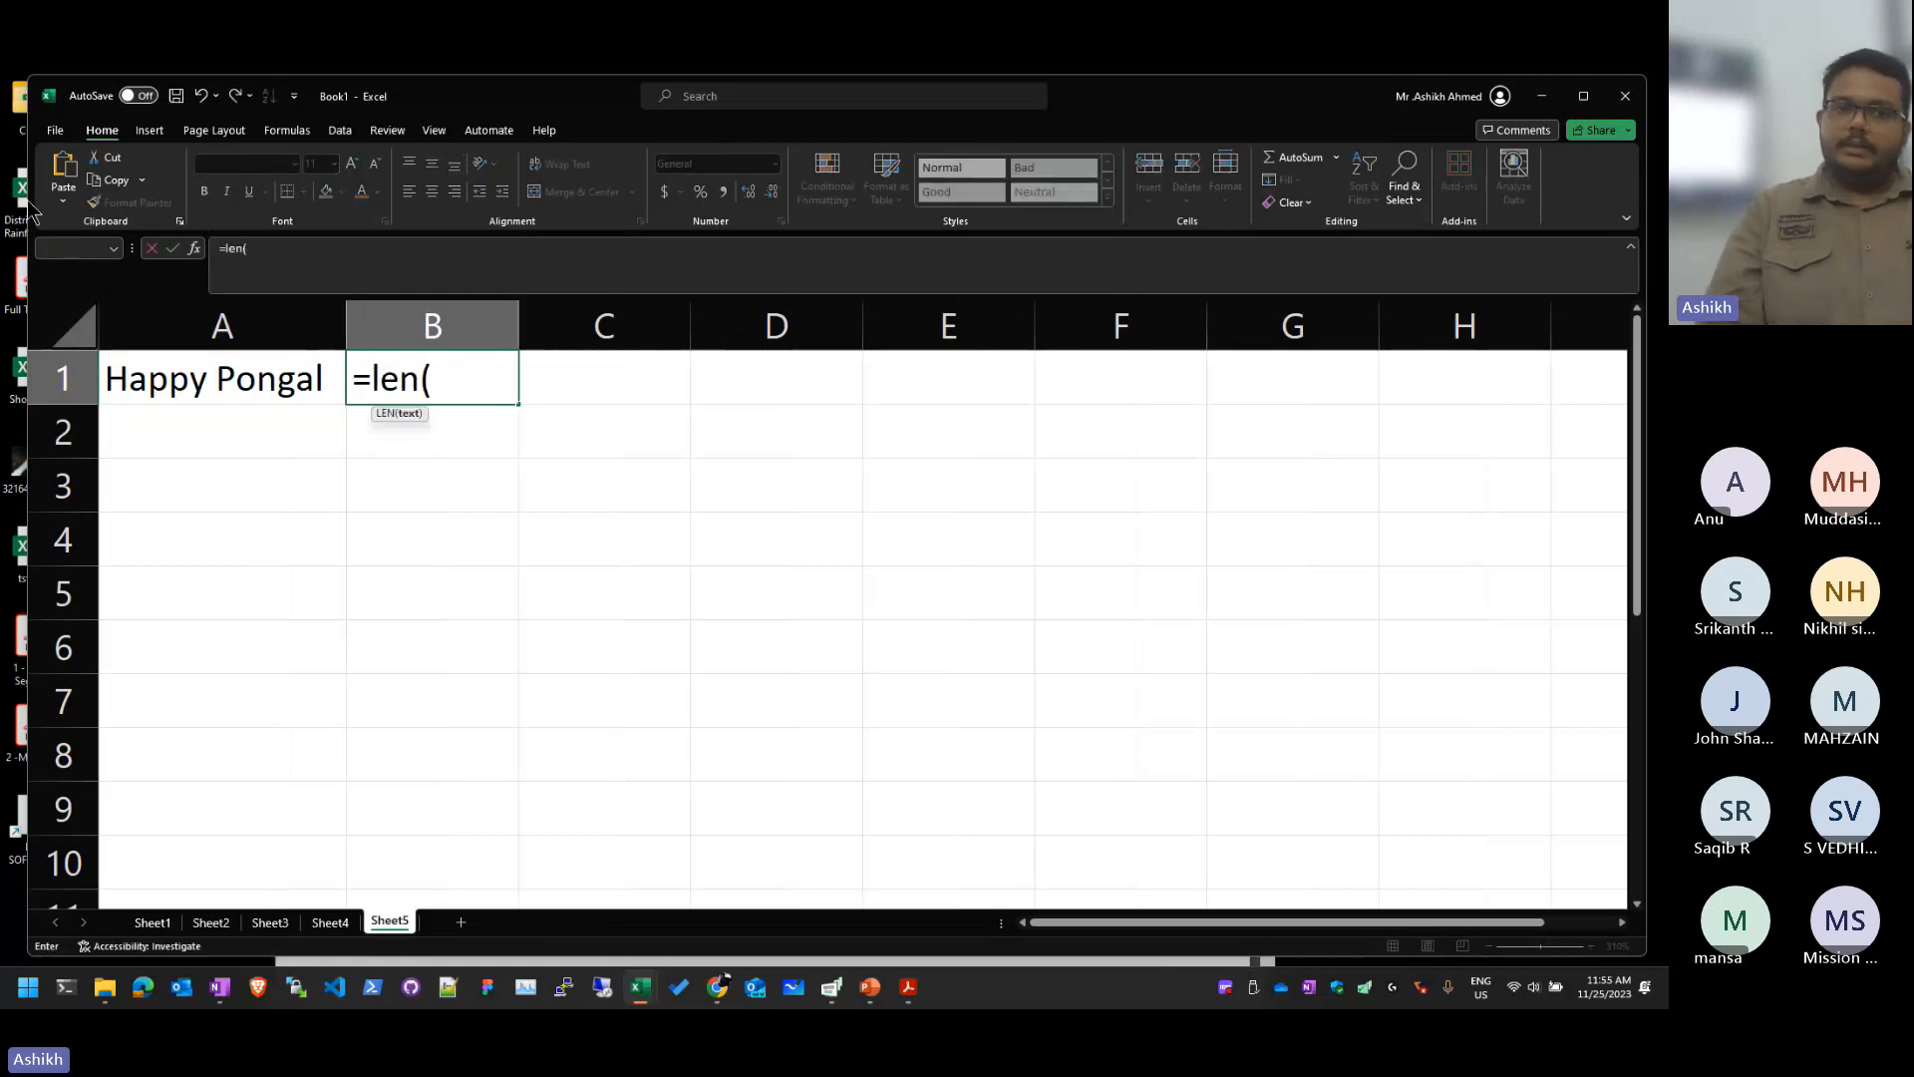
pyautogui.press('Return')
pyautogui.press('space')
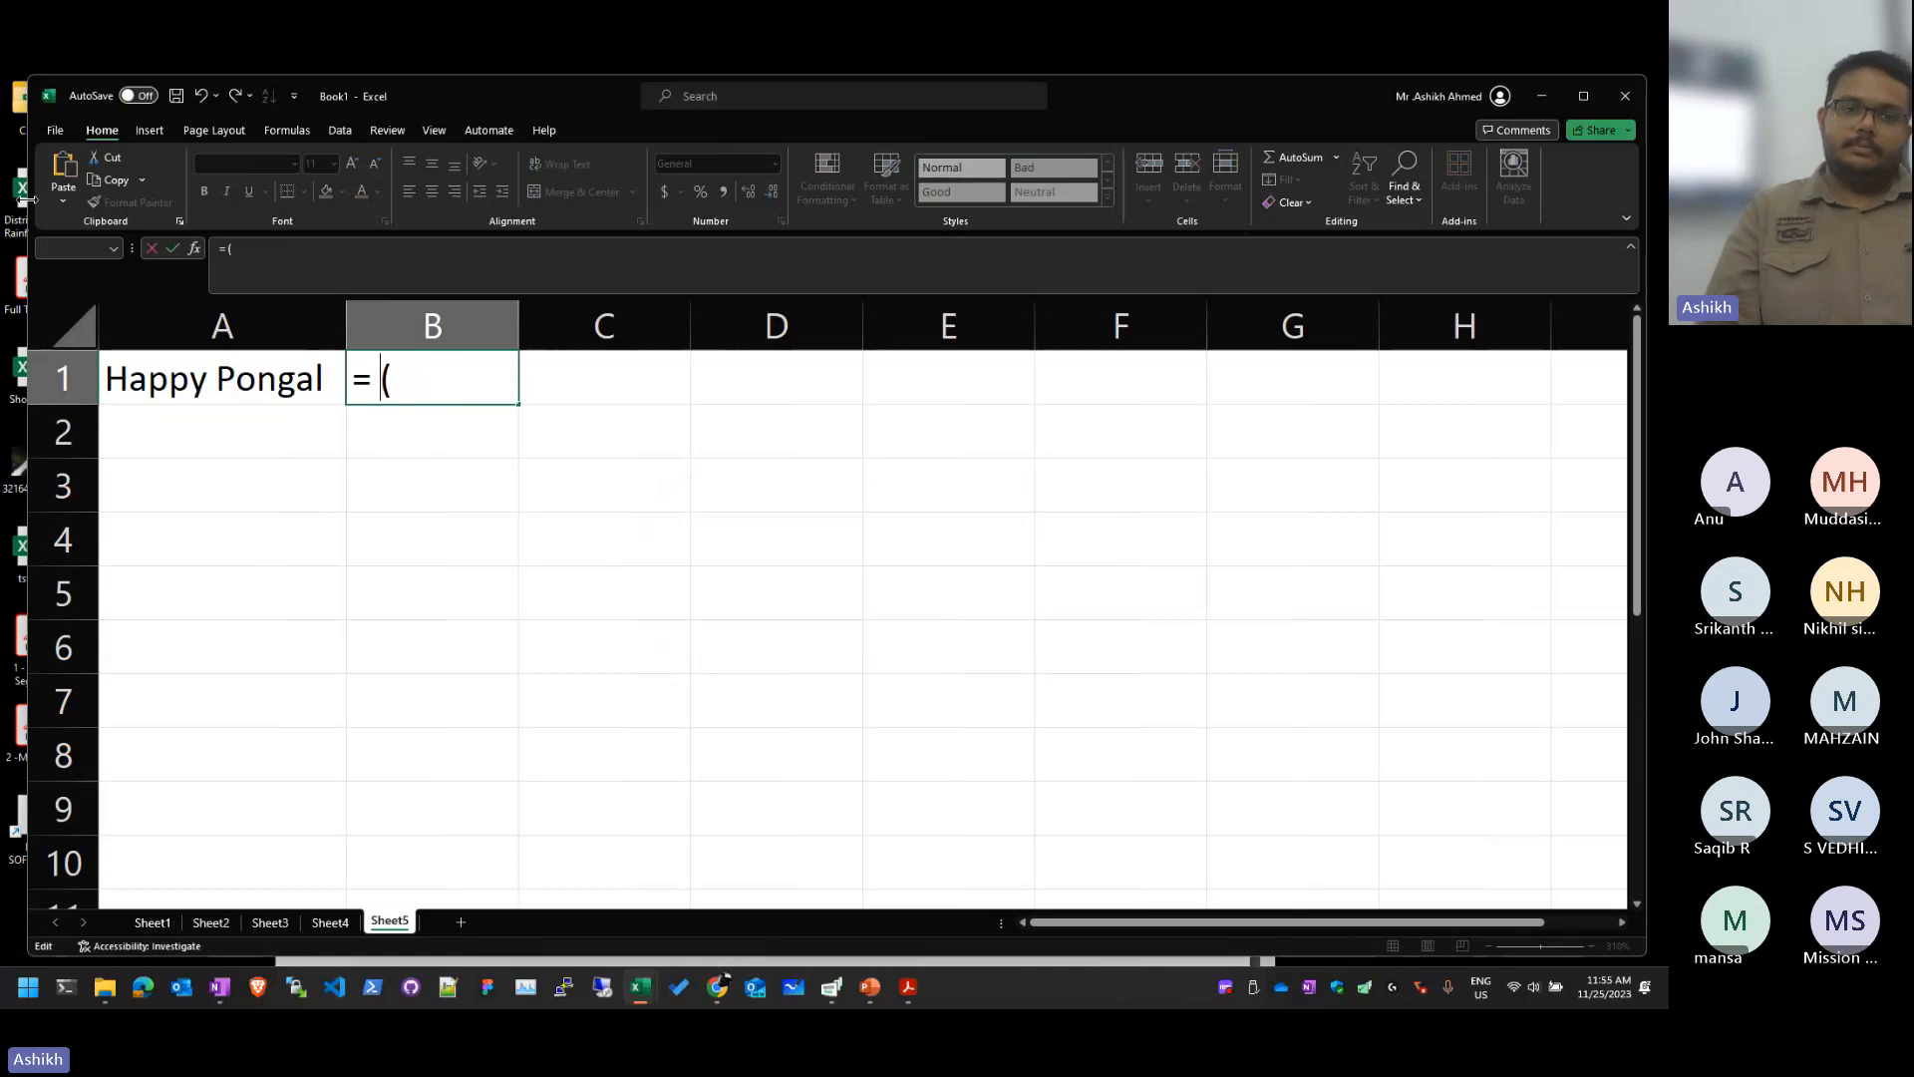
pyautogui.press('BackSpace')
pyautogui.press('BackSpace')
pyautogui.write('LEFT(')
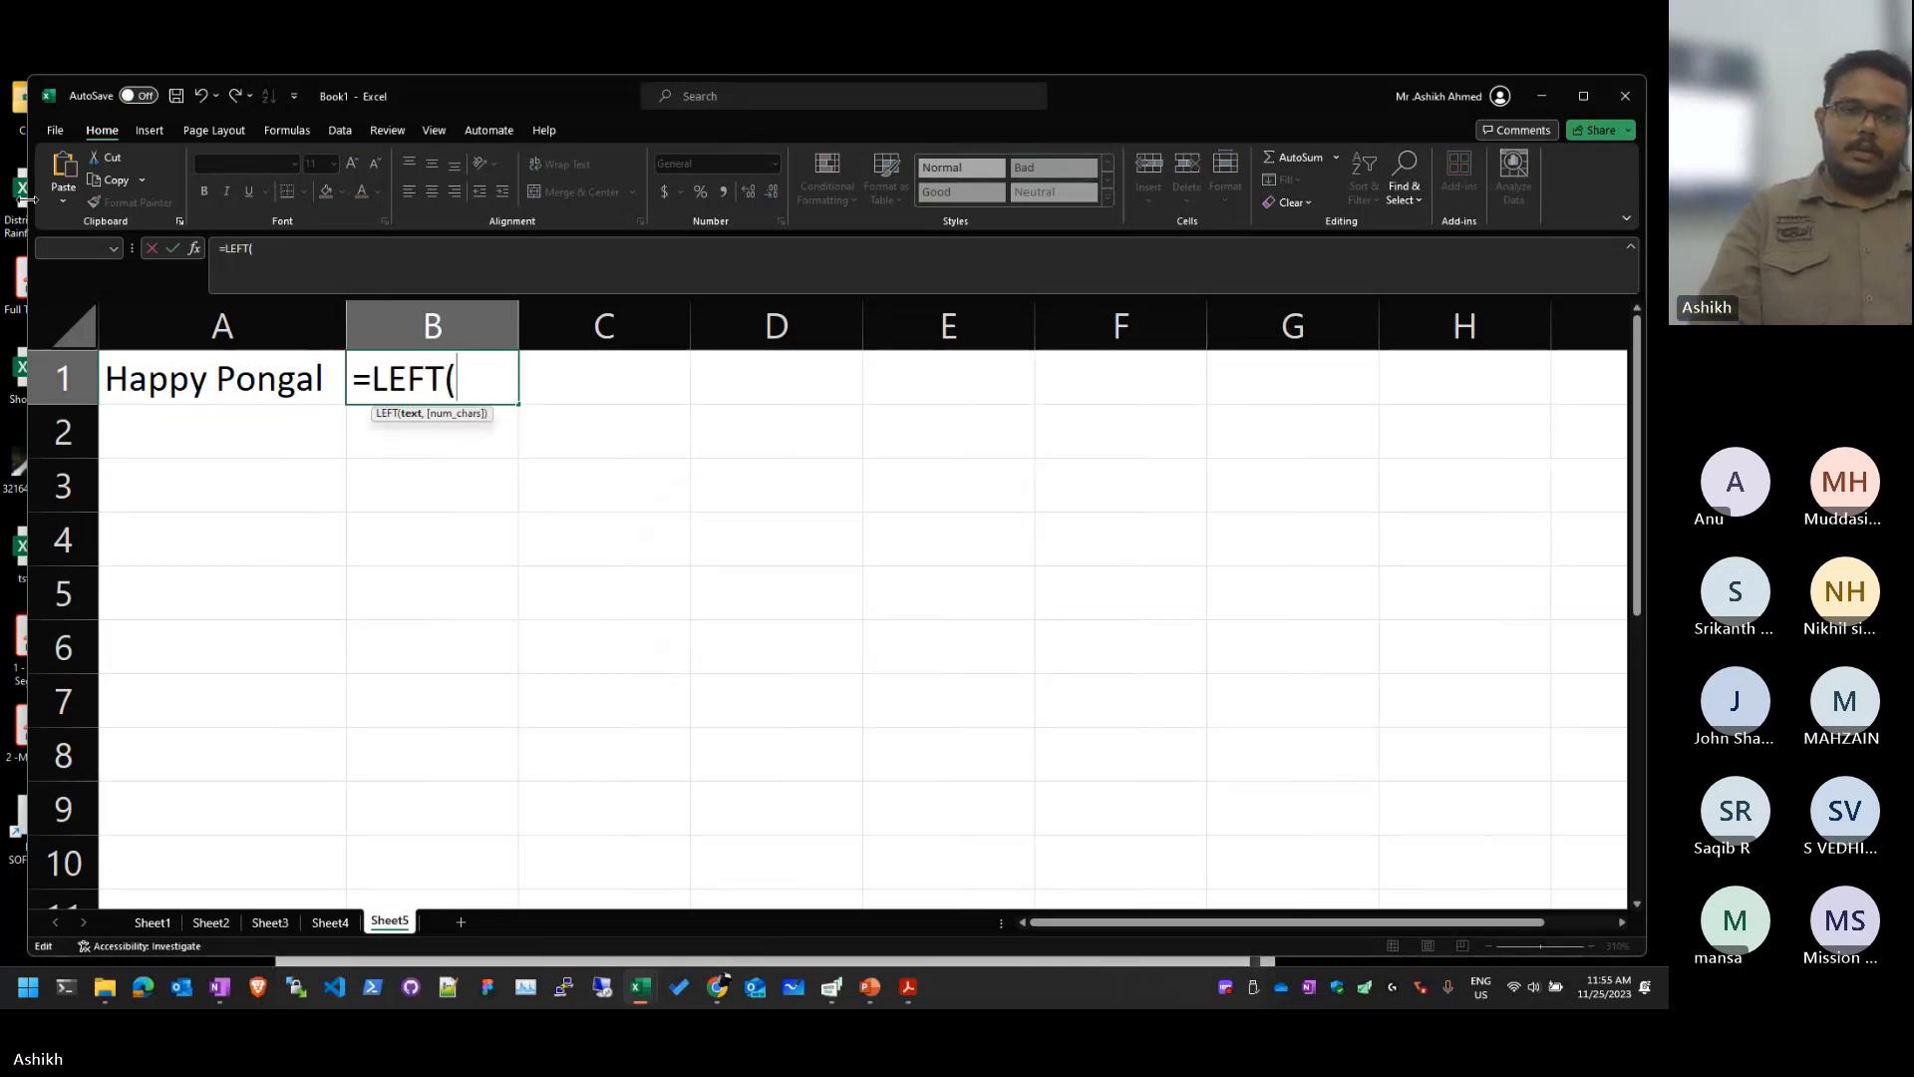
pyautogui.press('BackSpace')
pyautogui.press('BackSpace')
pyautogui.press('BackSpace')
pyautogui.write('n')
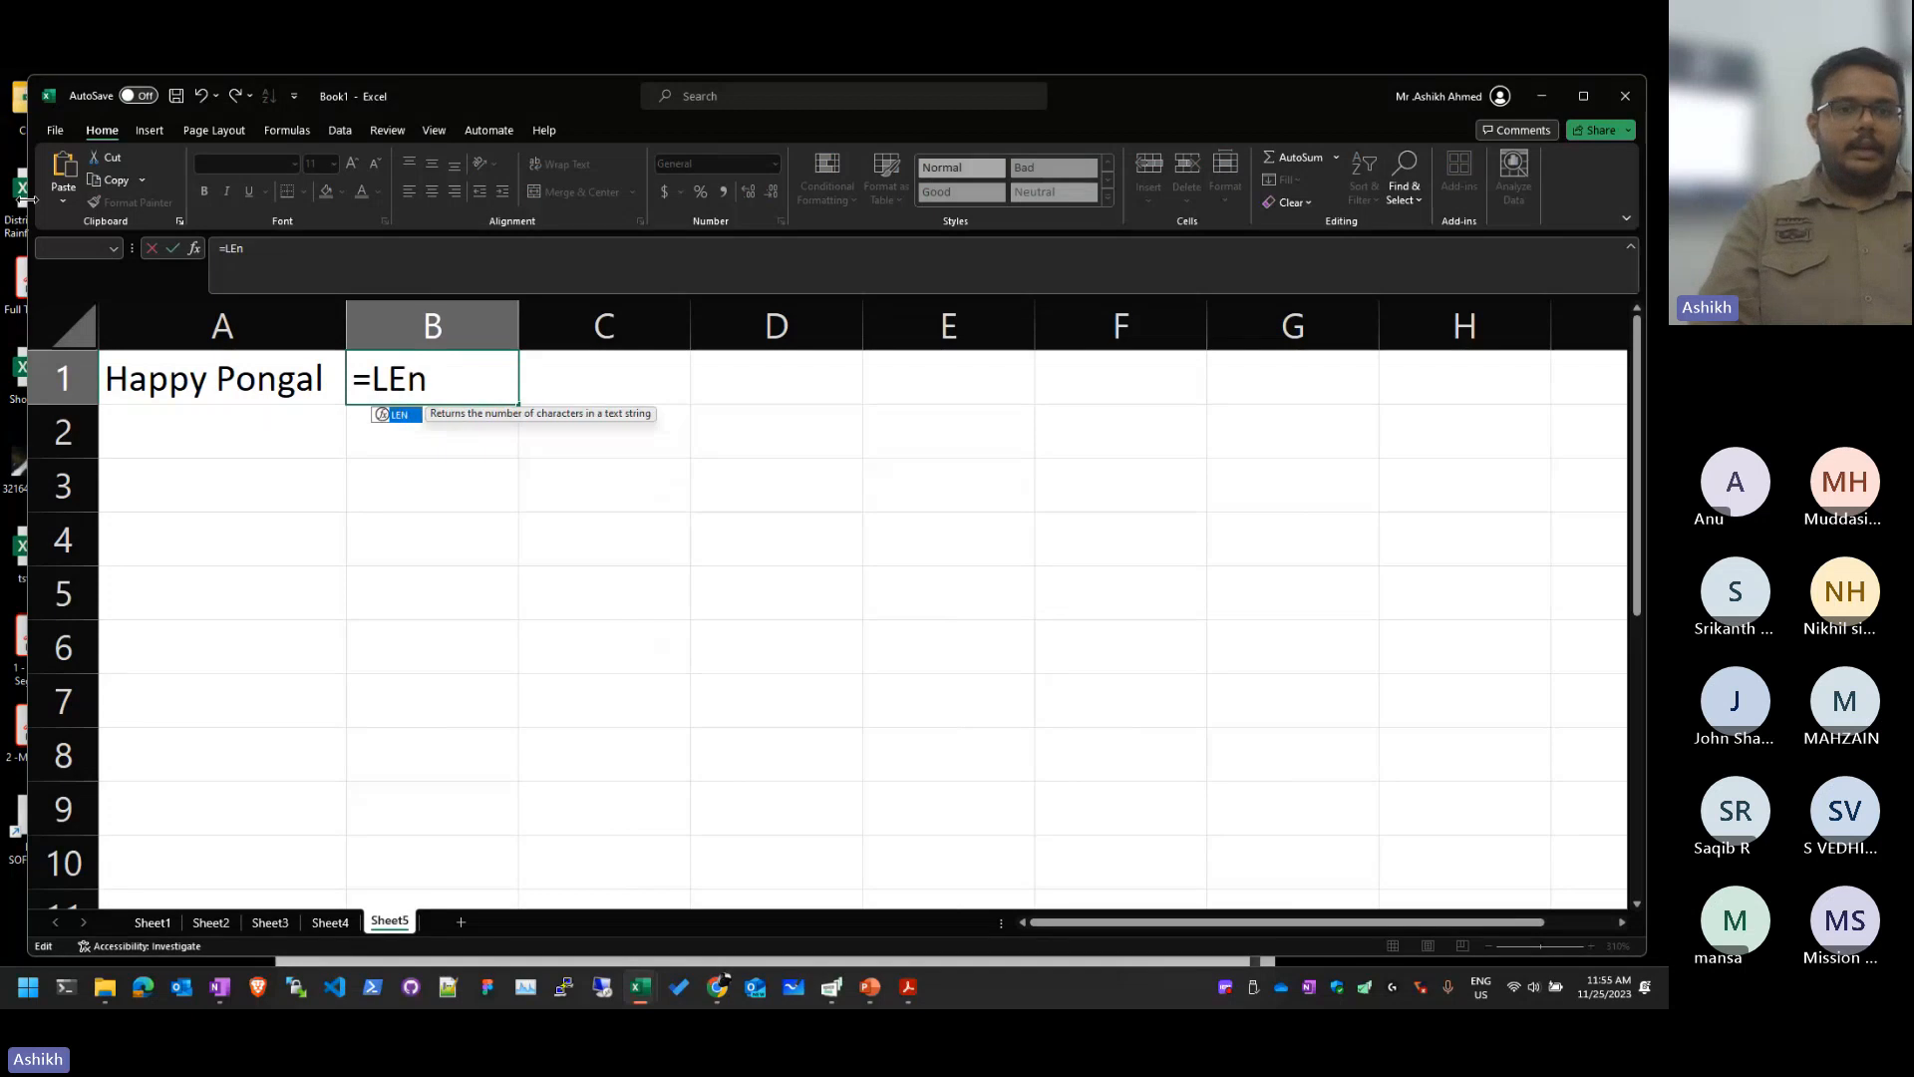
pyautogui.press('Tab')
pyautogui.write('a1)')
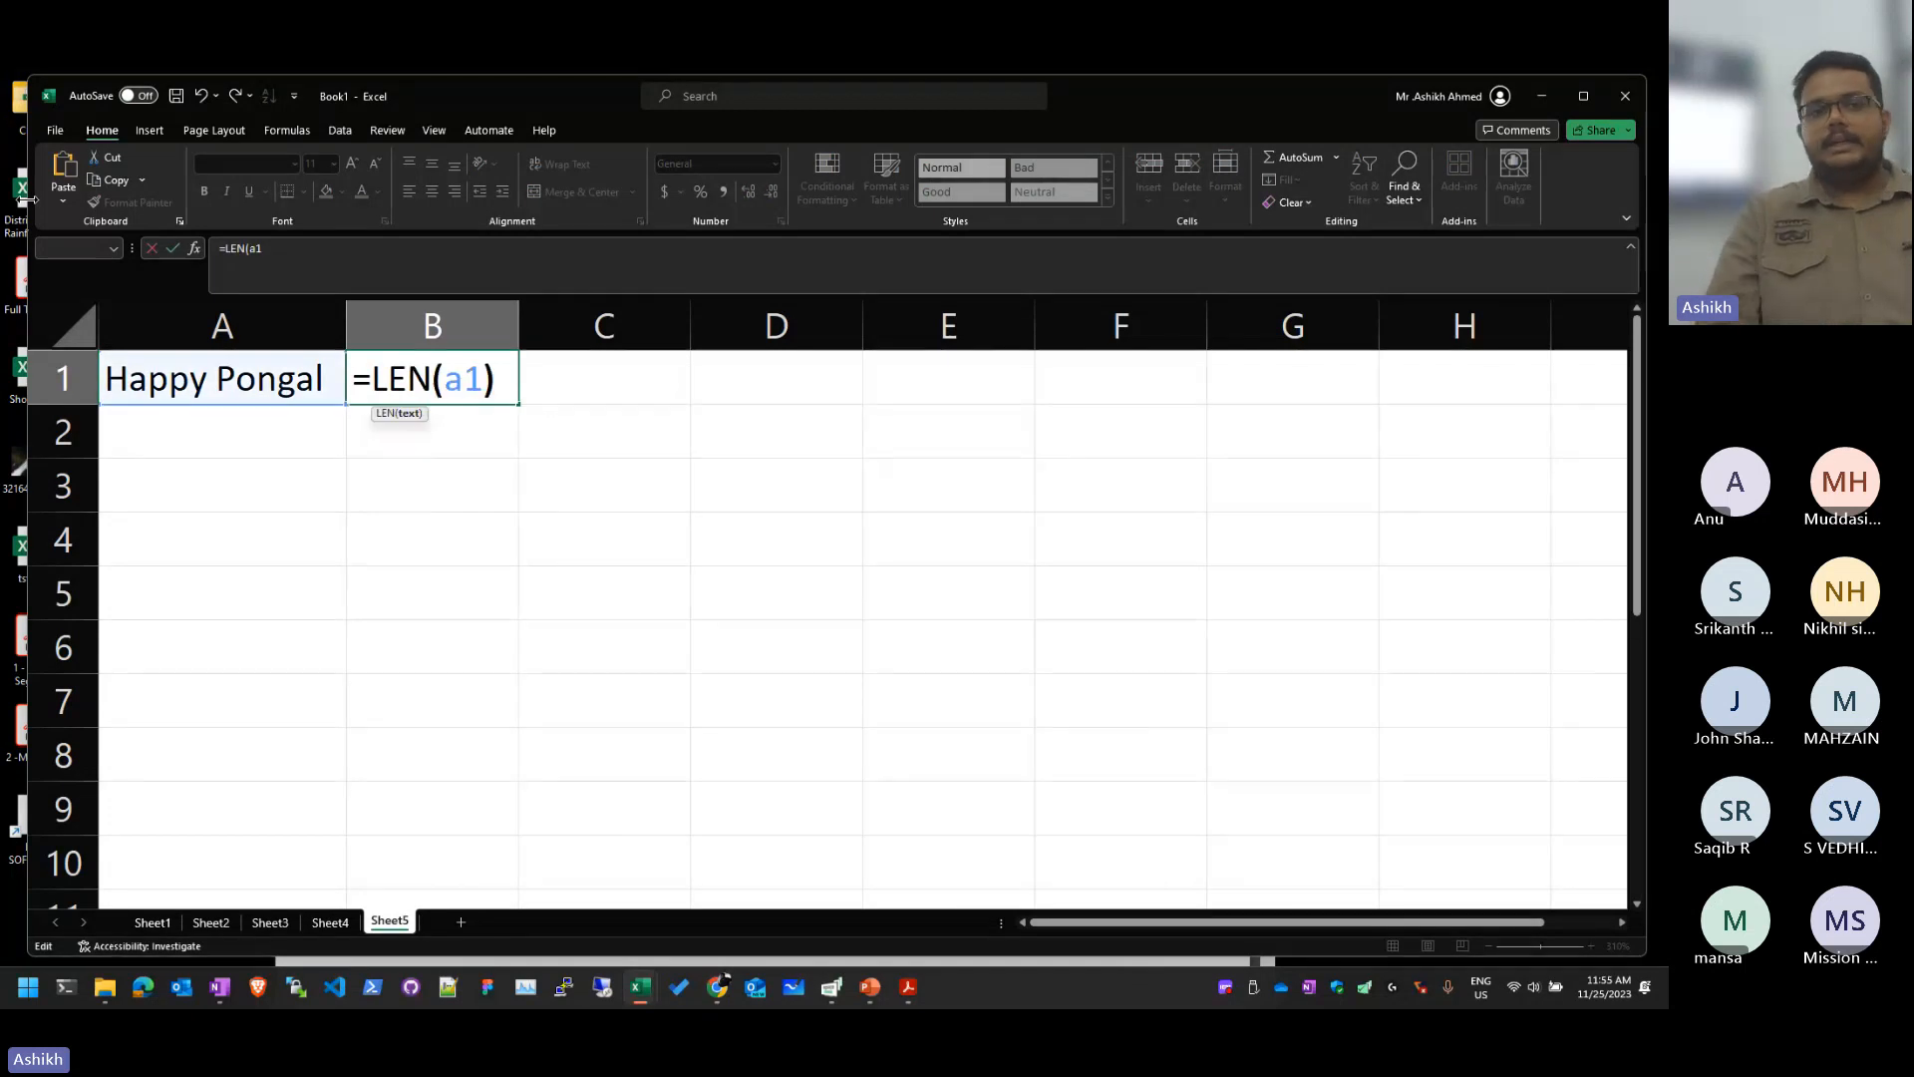
pyautogui.press('Return')
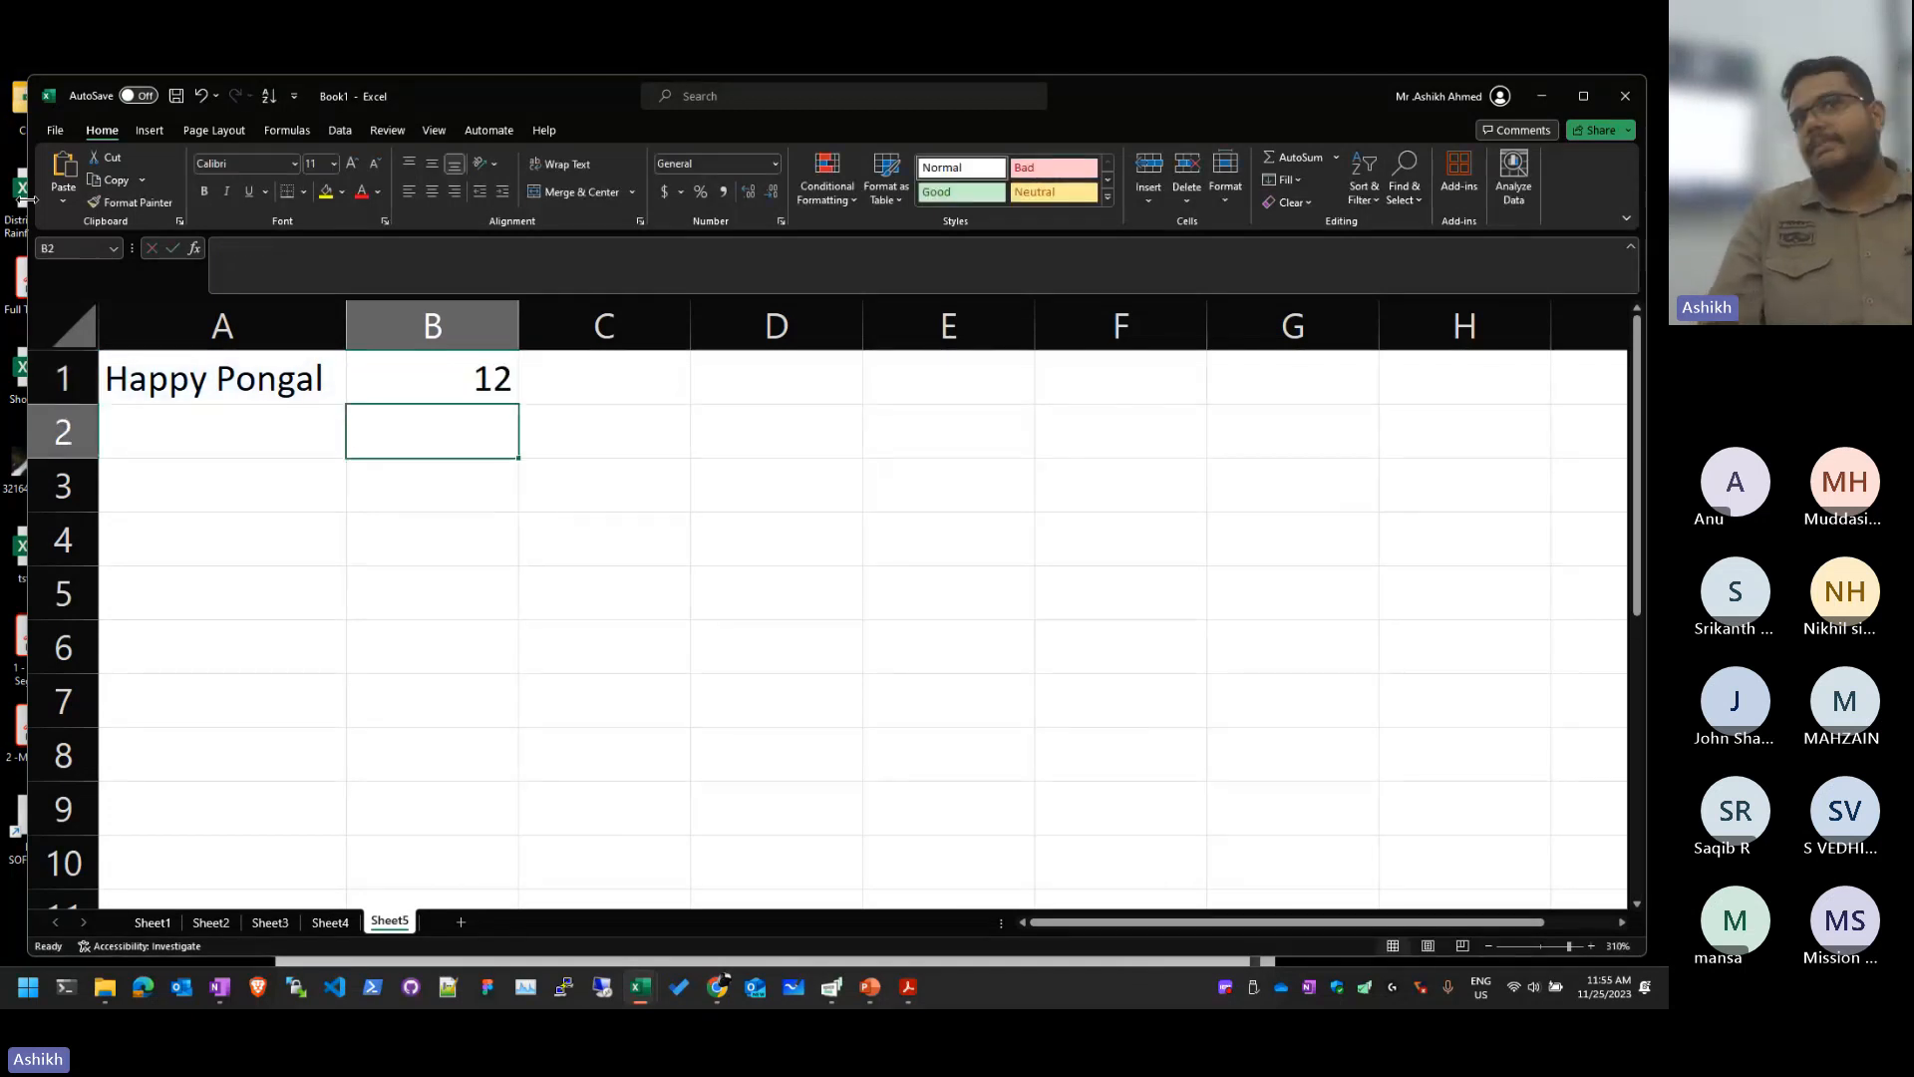
pyautogui.press('Up')
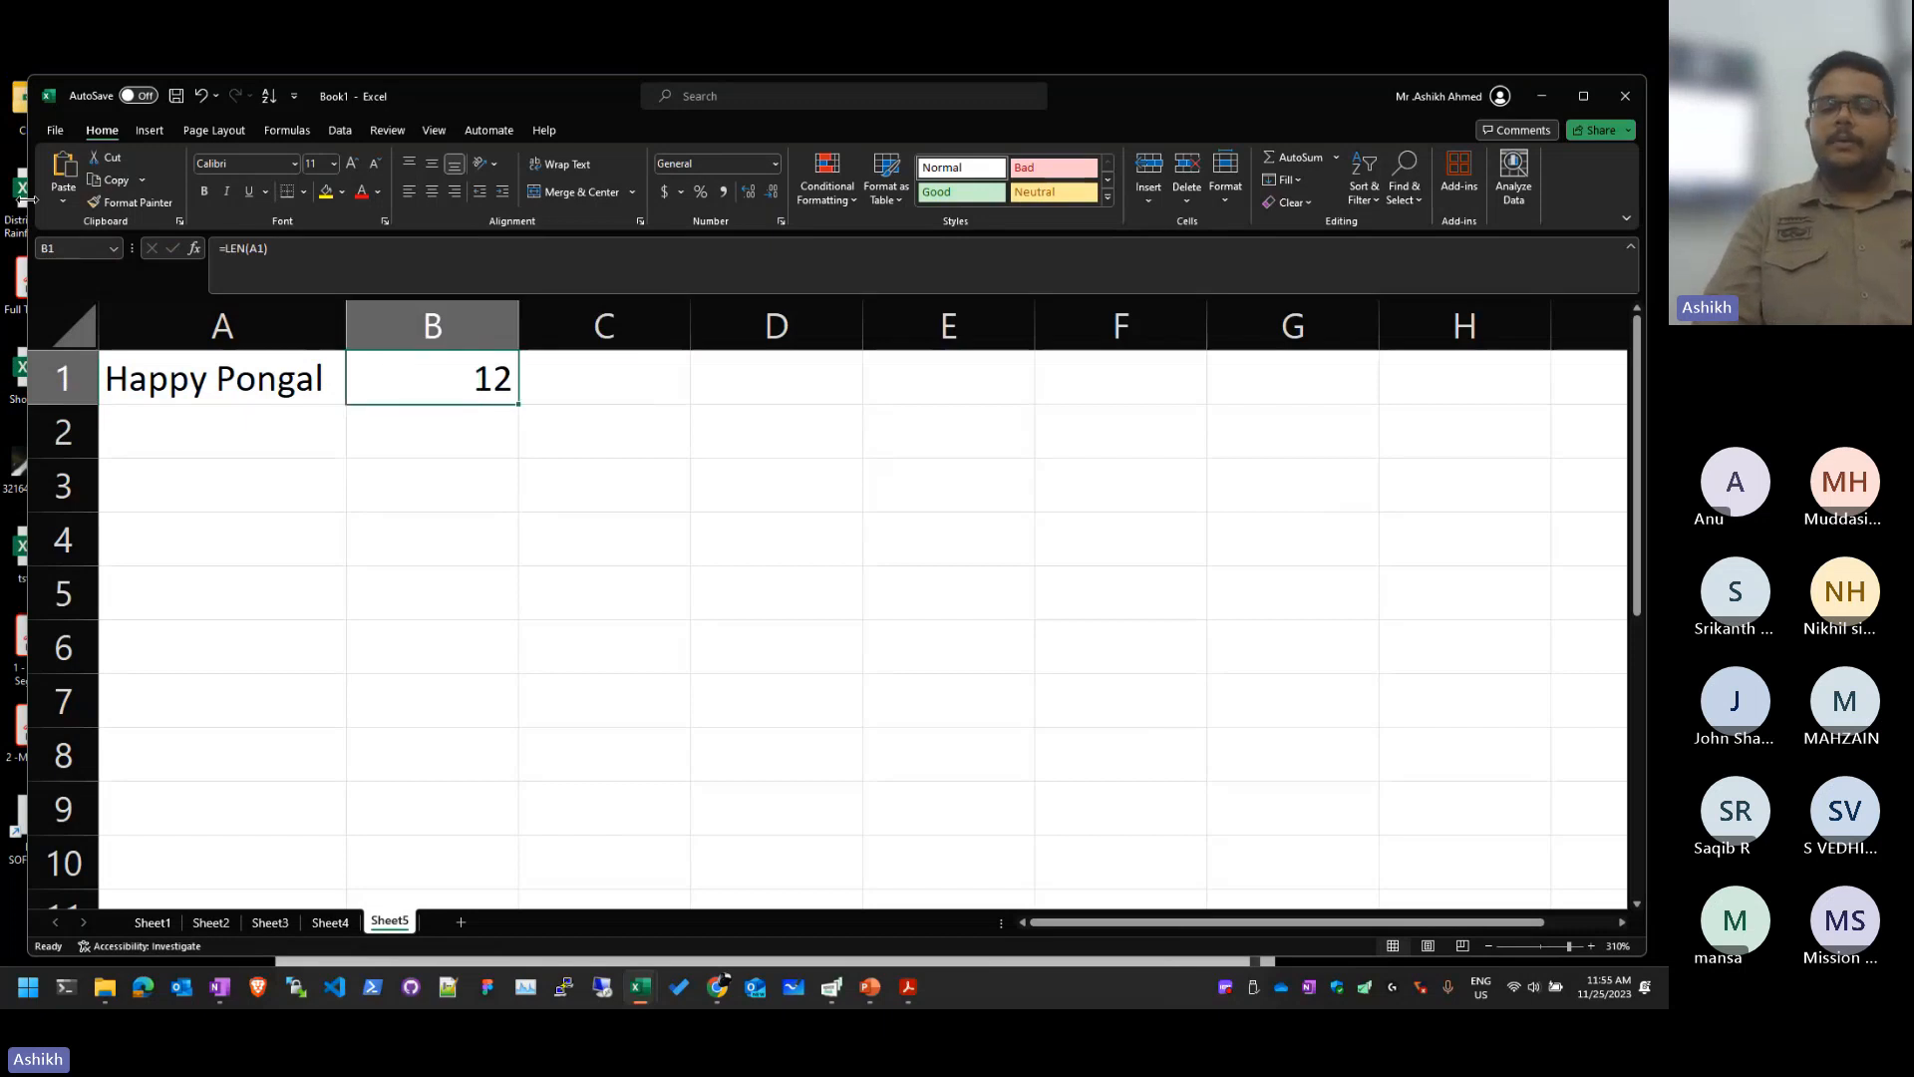
# Step: Enter a LEFT formula in B3 that extracts the first 5 characters of A1
pyautogui.press('Down')
pyautogui.press('Down')
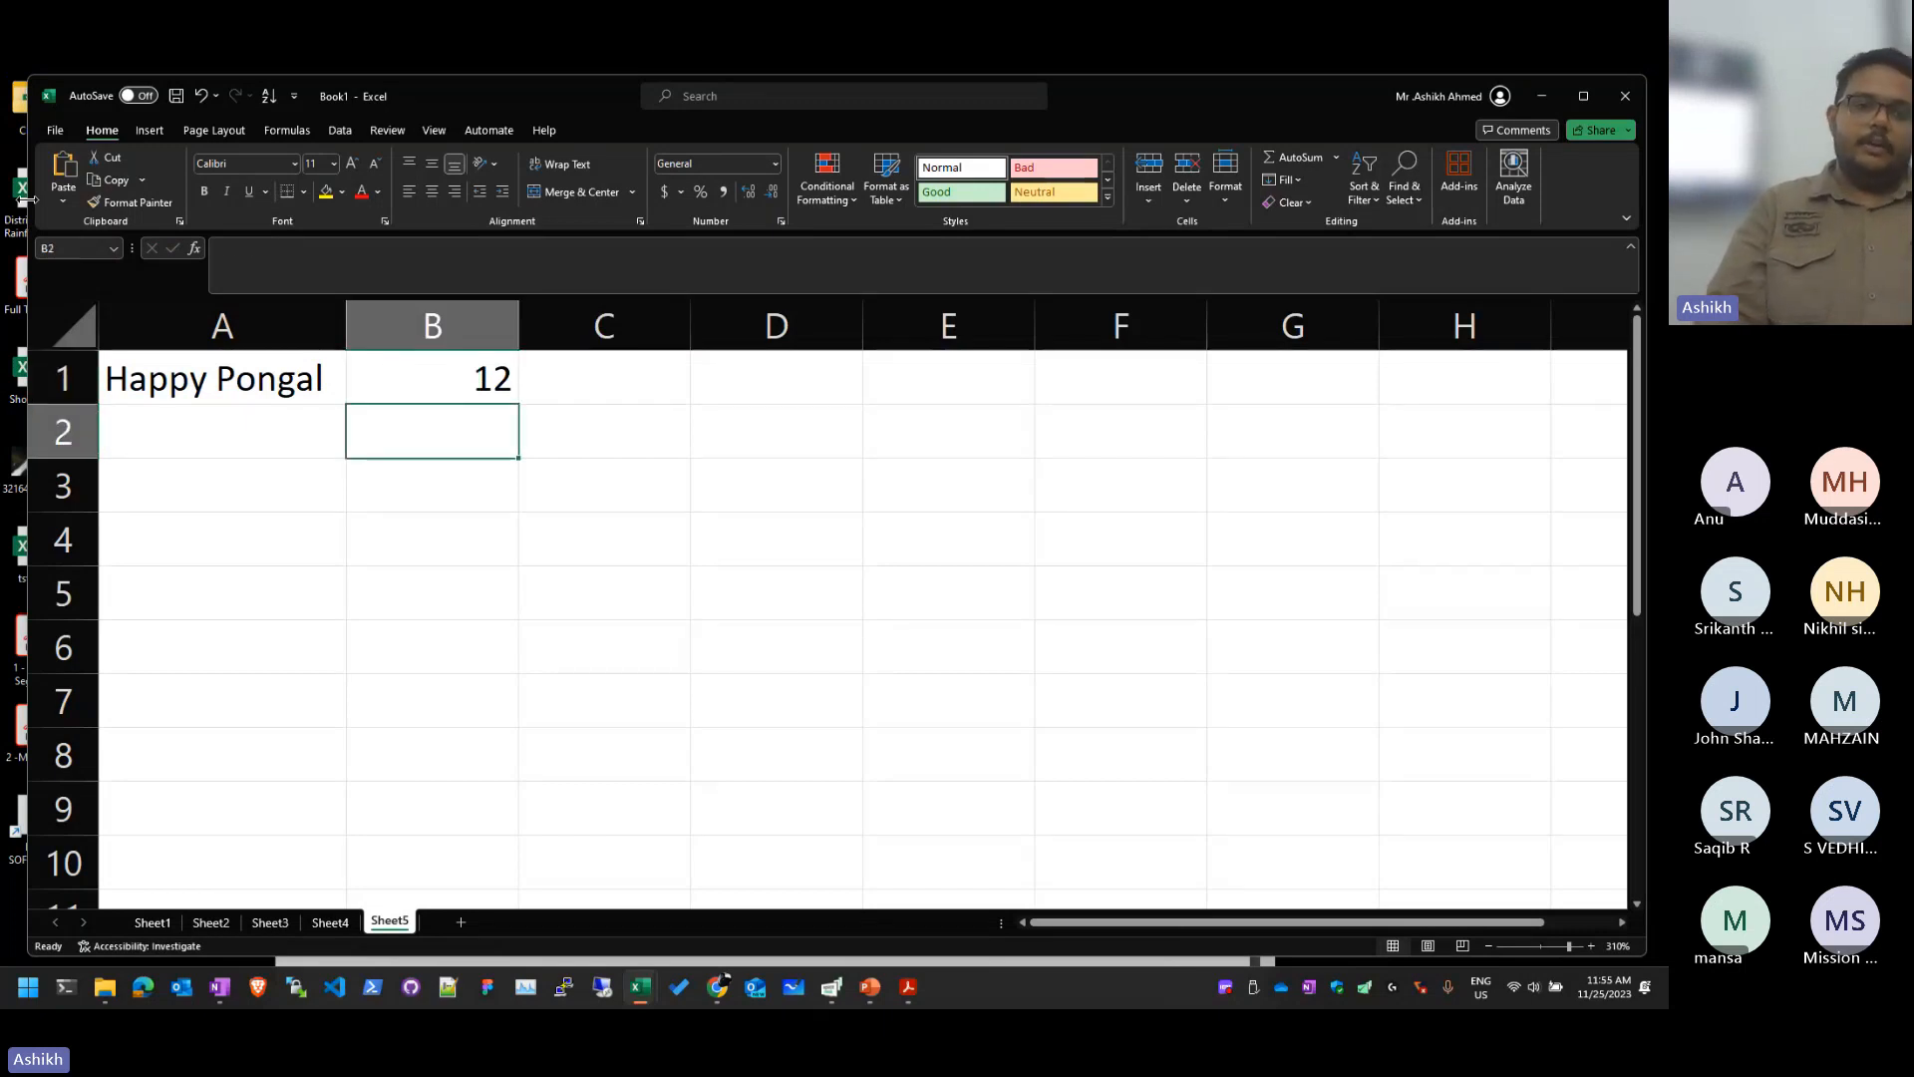
pyautogui.write('=')
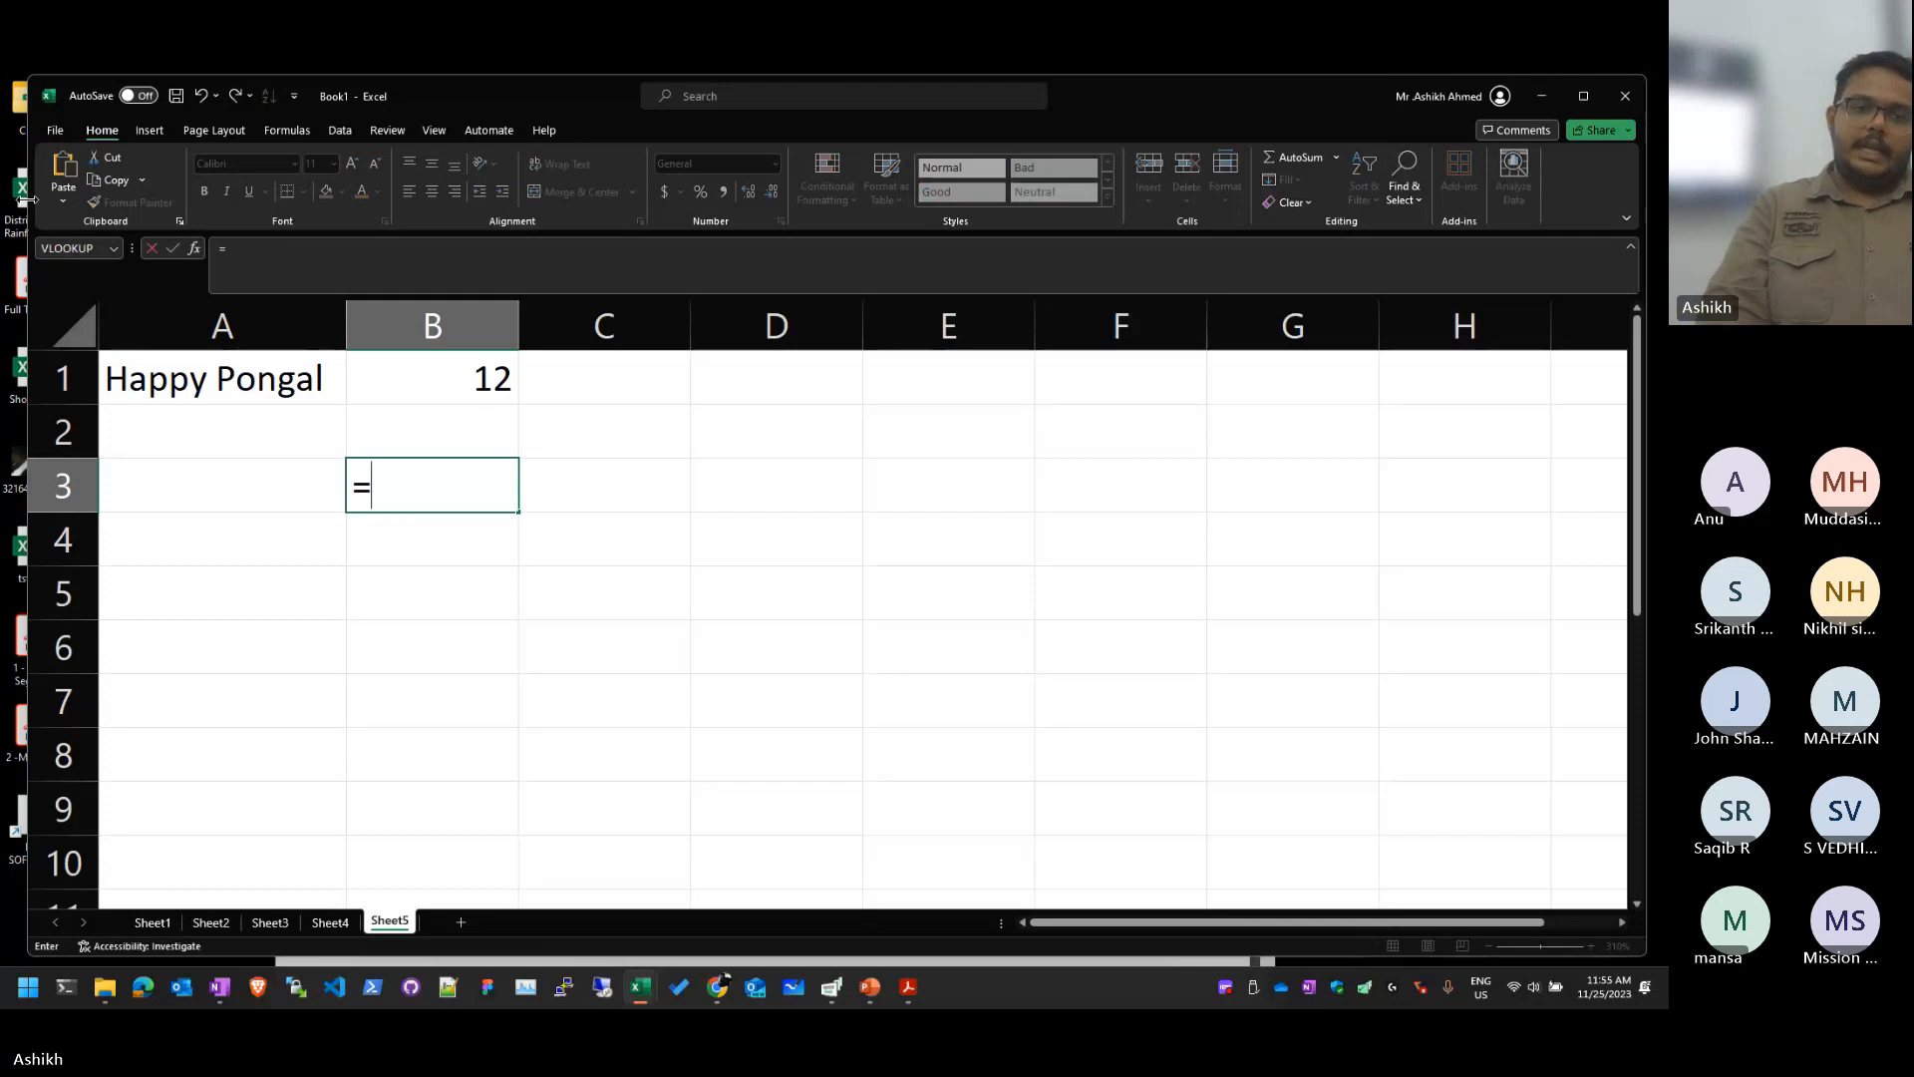
pyautogui.write('le')
pyautogui.press('Tab')
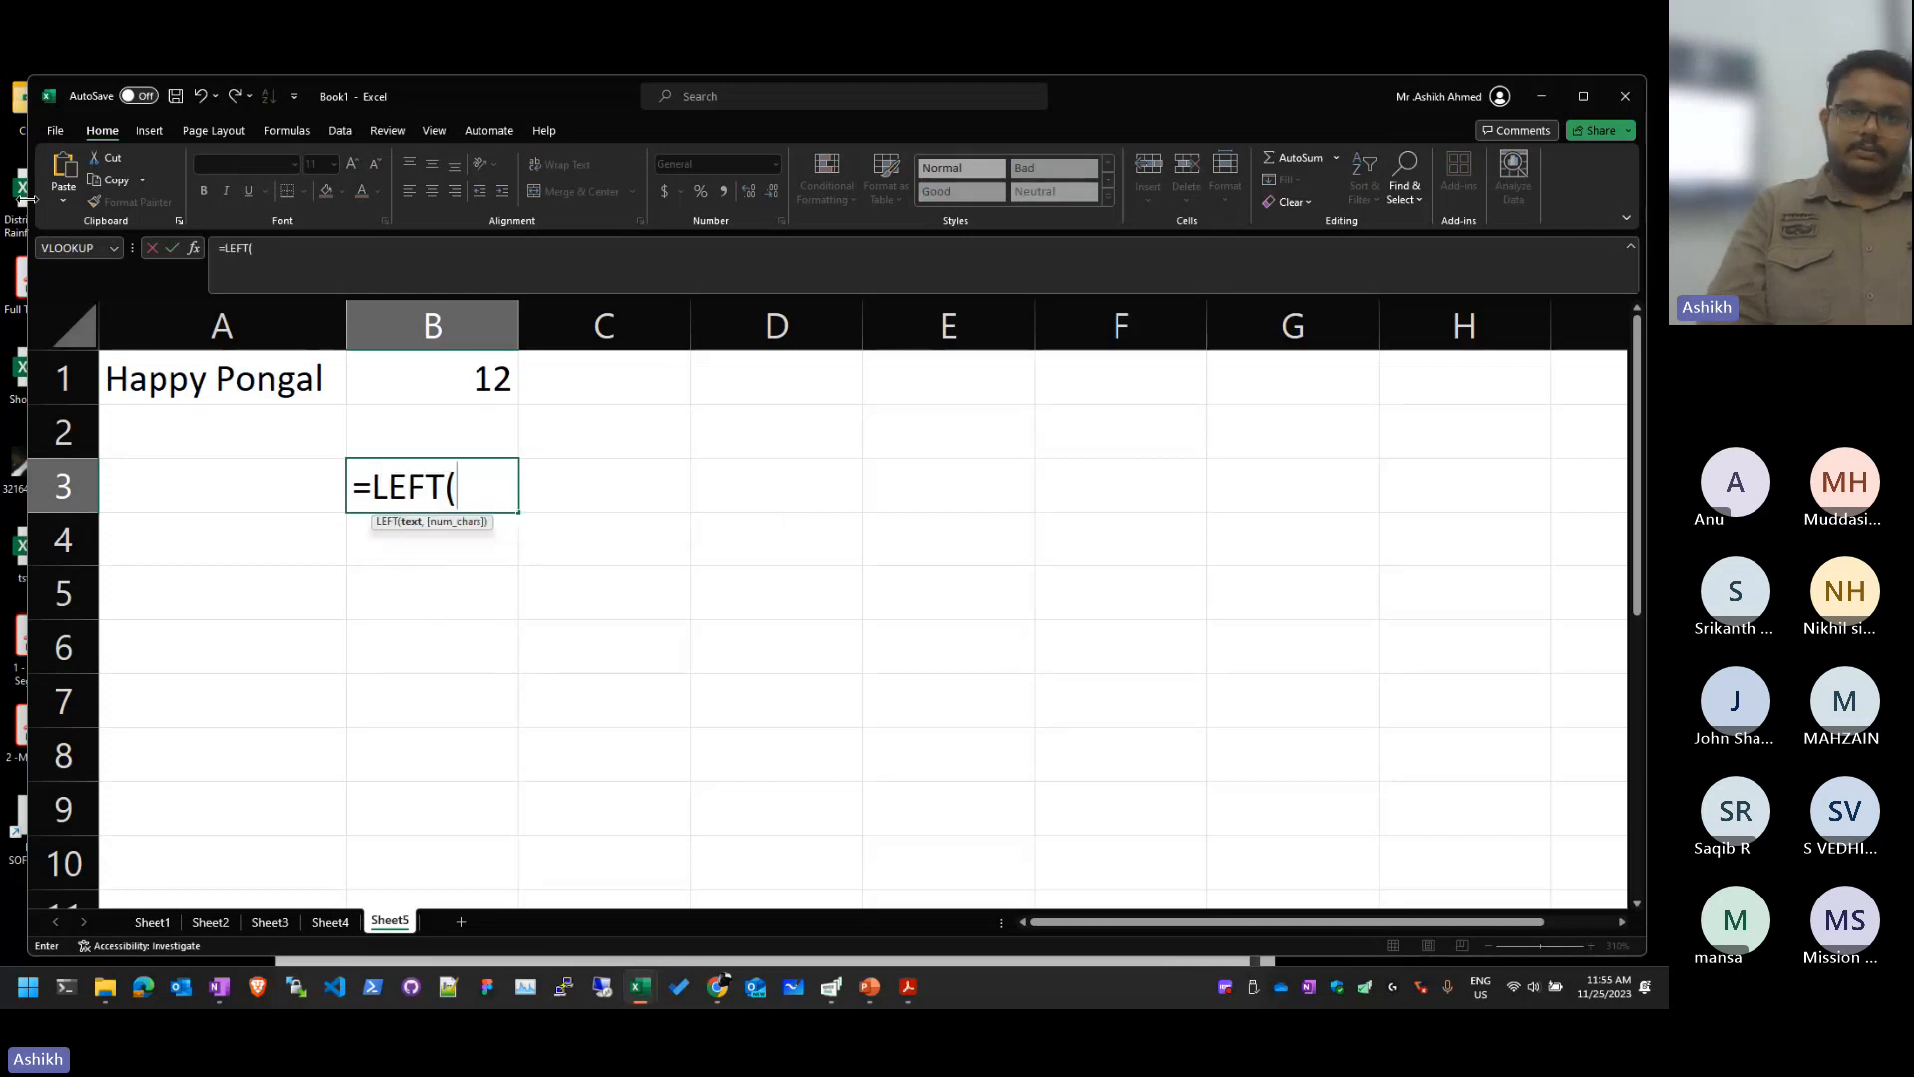
pyautogui.write('a1')
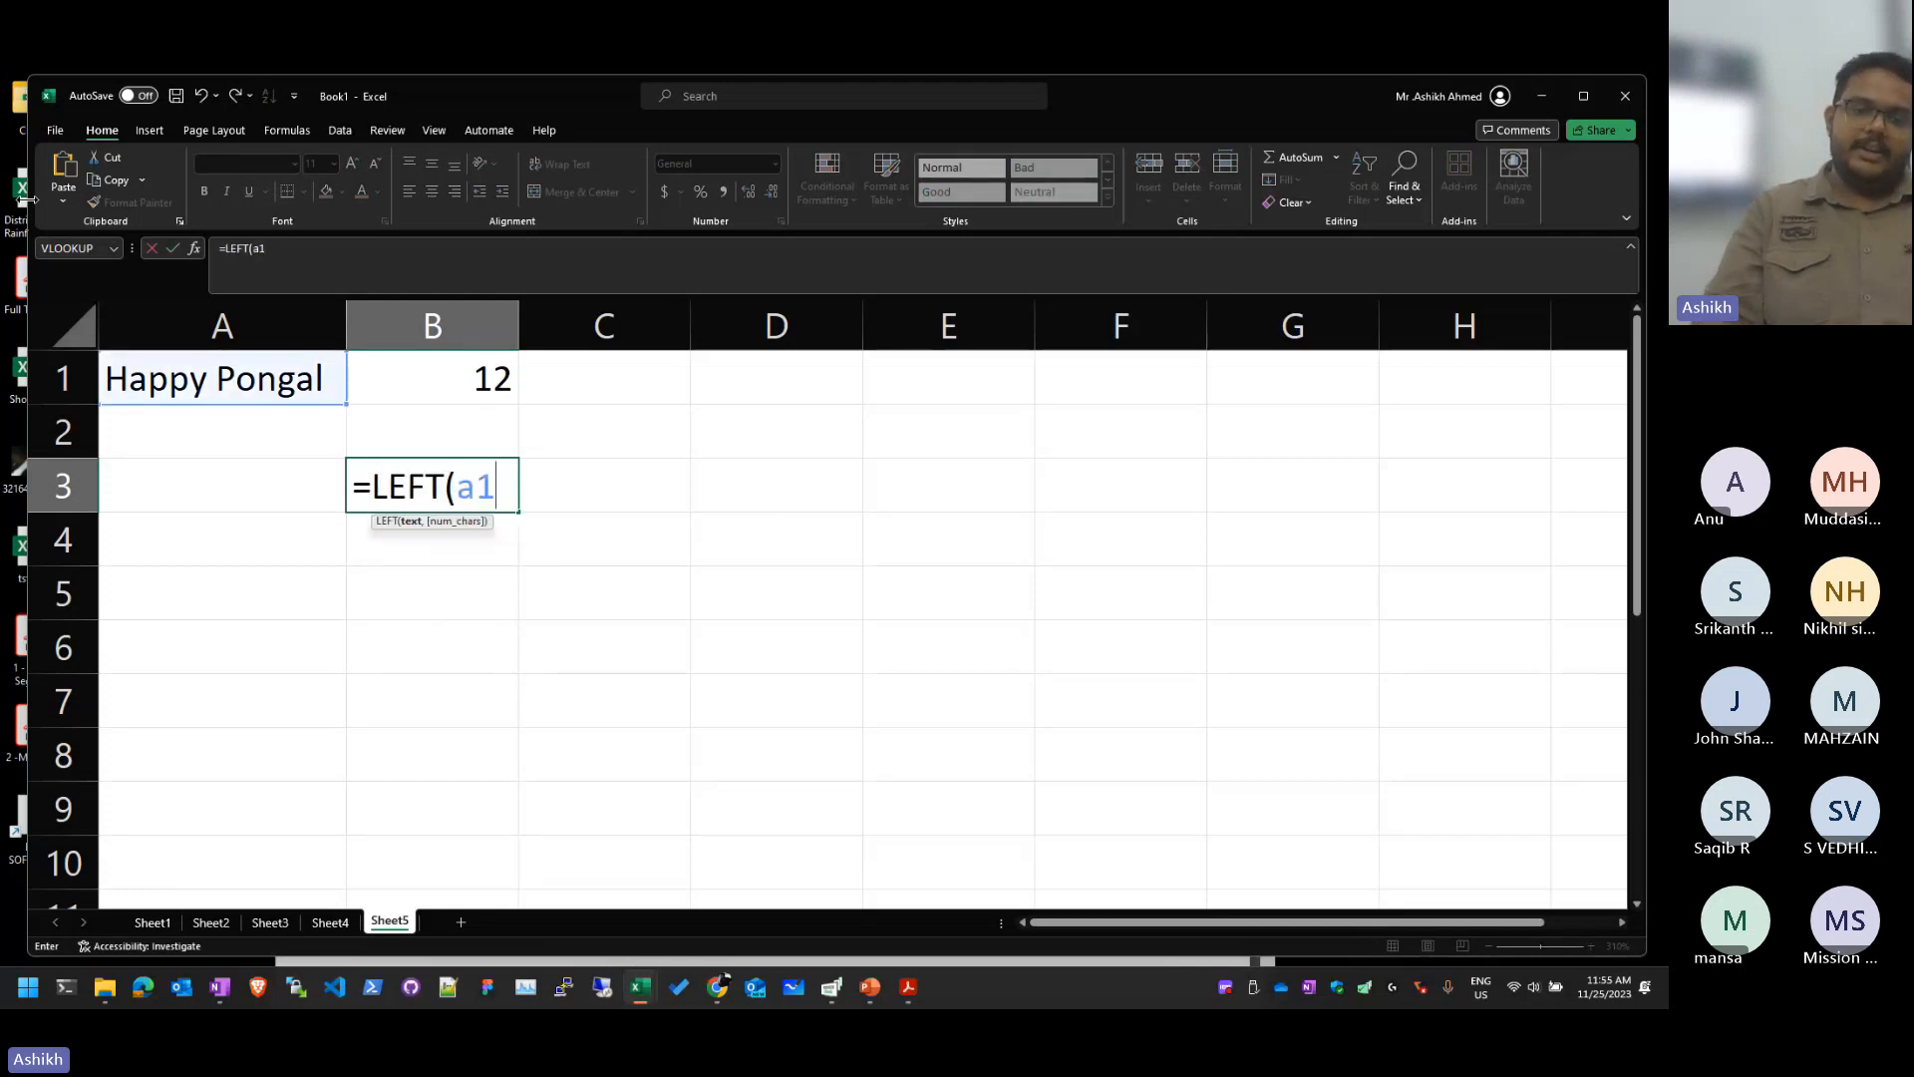
pyautogui.write(',6')
pyautogui.press('BackSpace')
pyautogui.write('5')
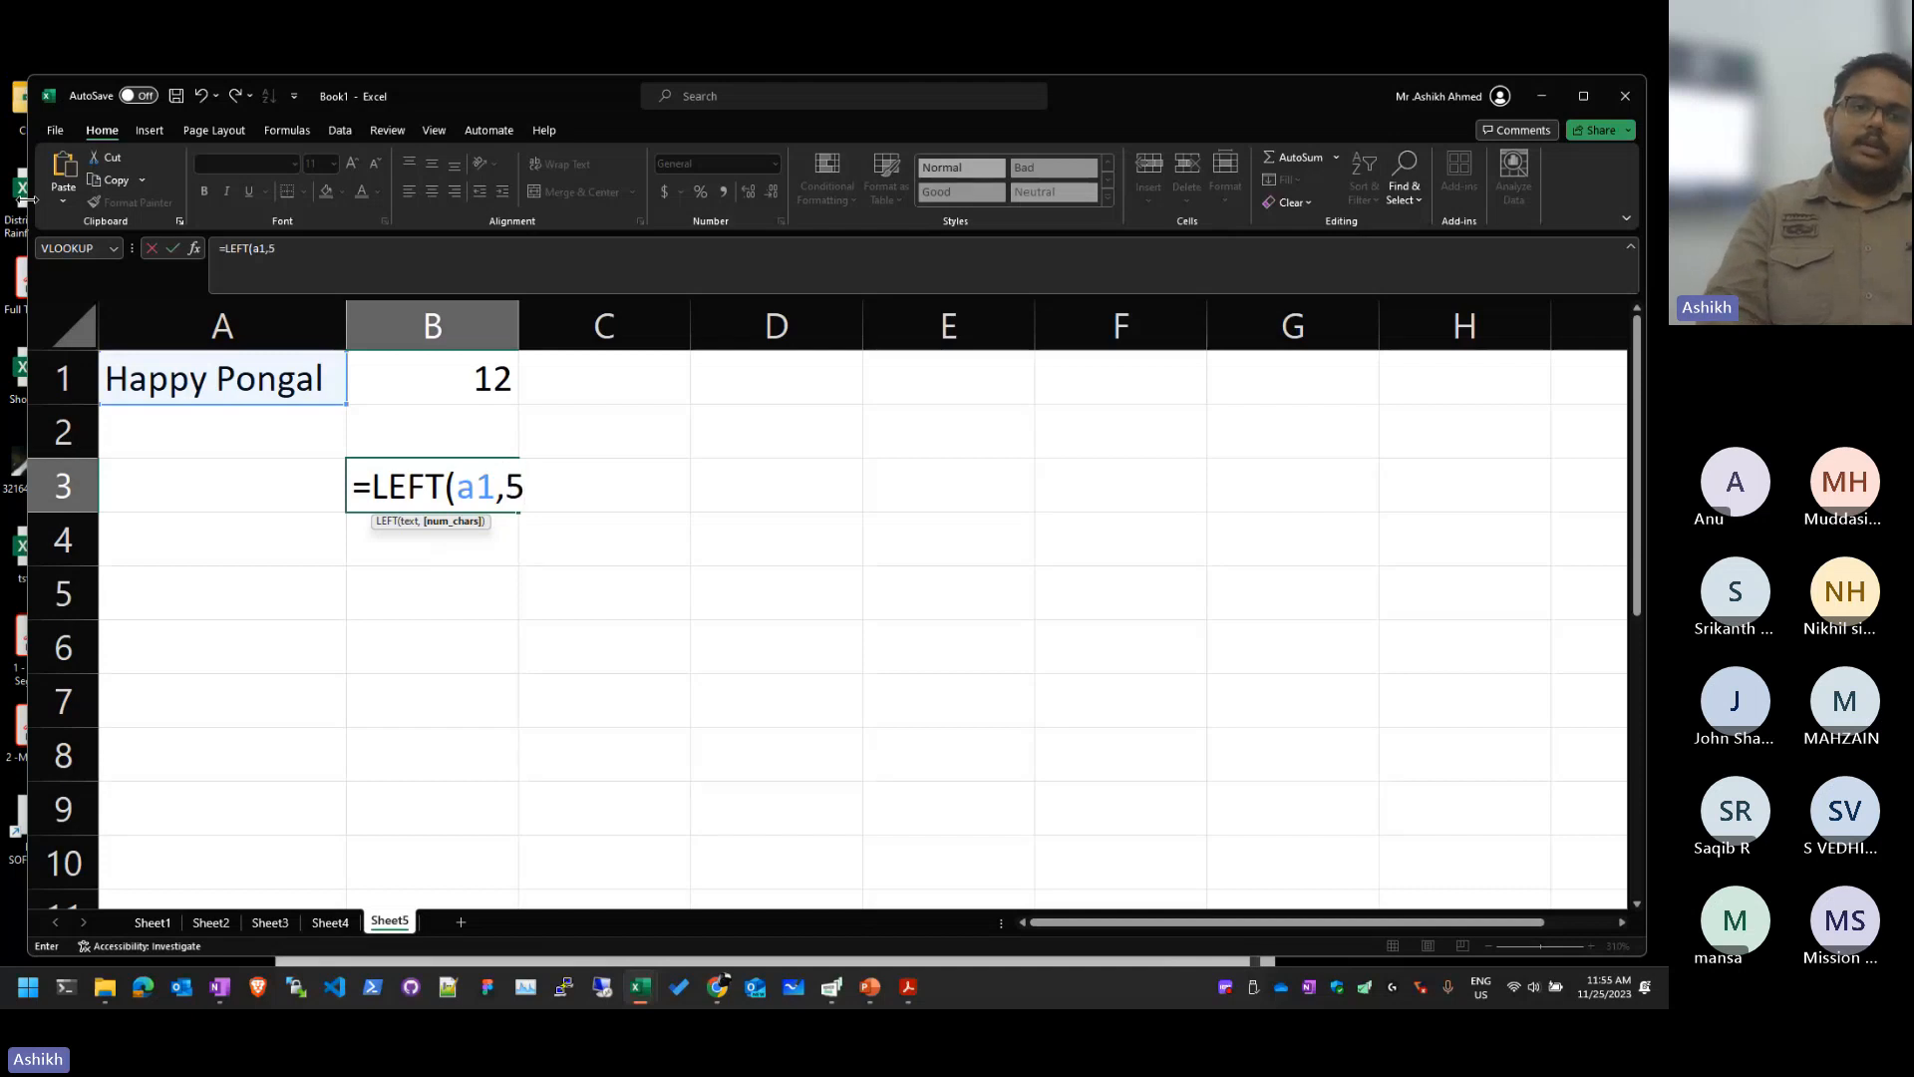
pyautogui.press('Return')
# Step: Change the number of characters in B3's LEFT formula to 4
pyautogui.press('Up')
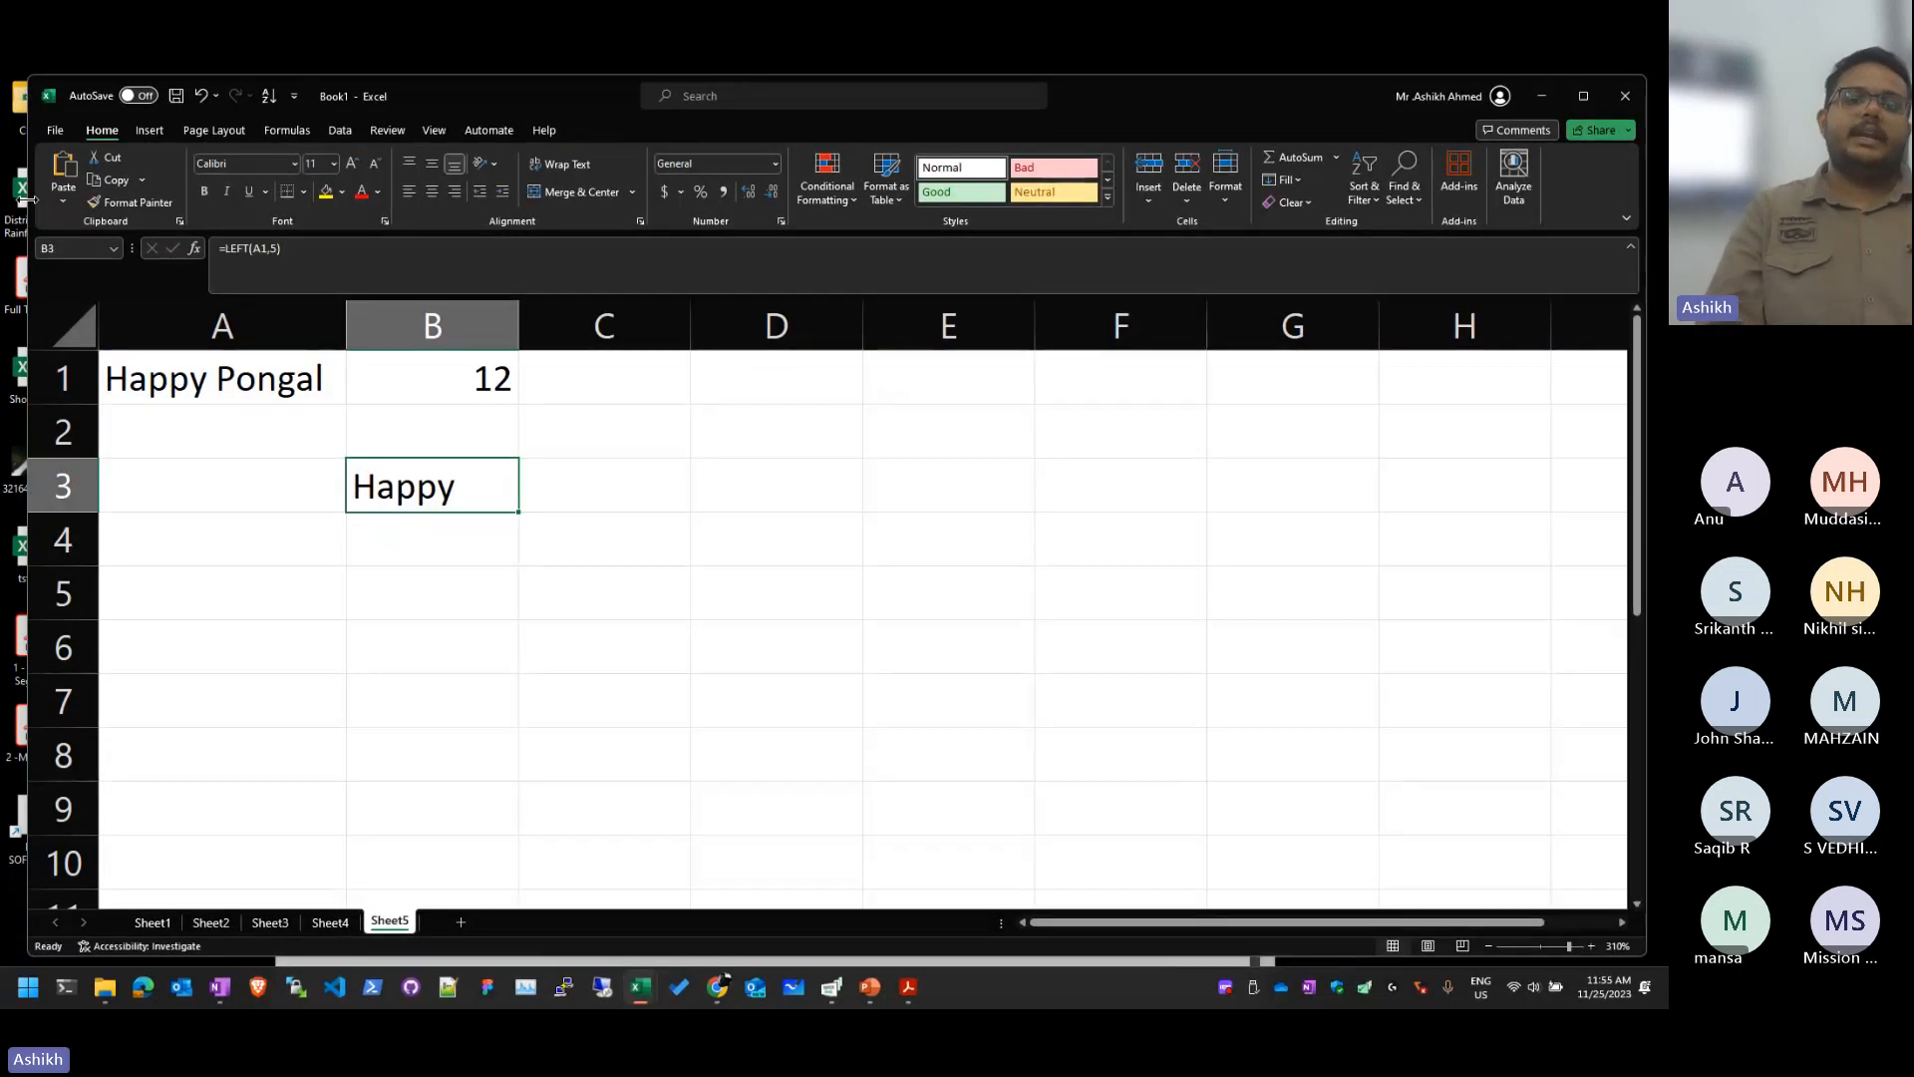
pyautogui.press('F2')
pyautogui.press('Left')
pyautogui.press('BackSpace')
pyautogui.write('4')
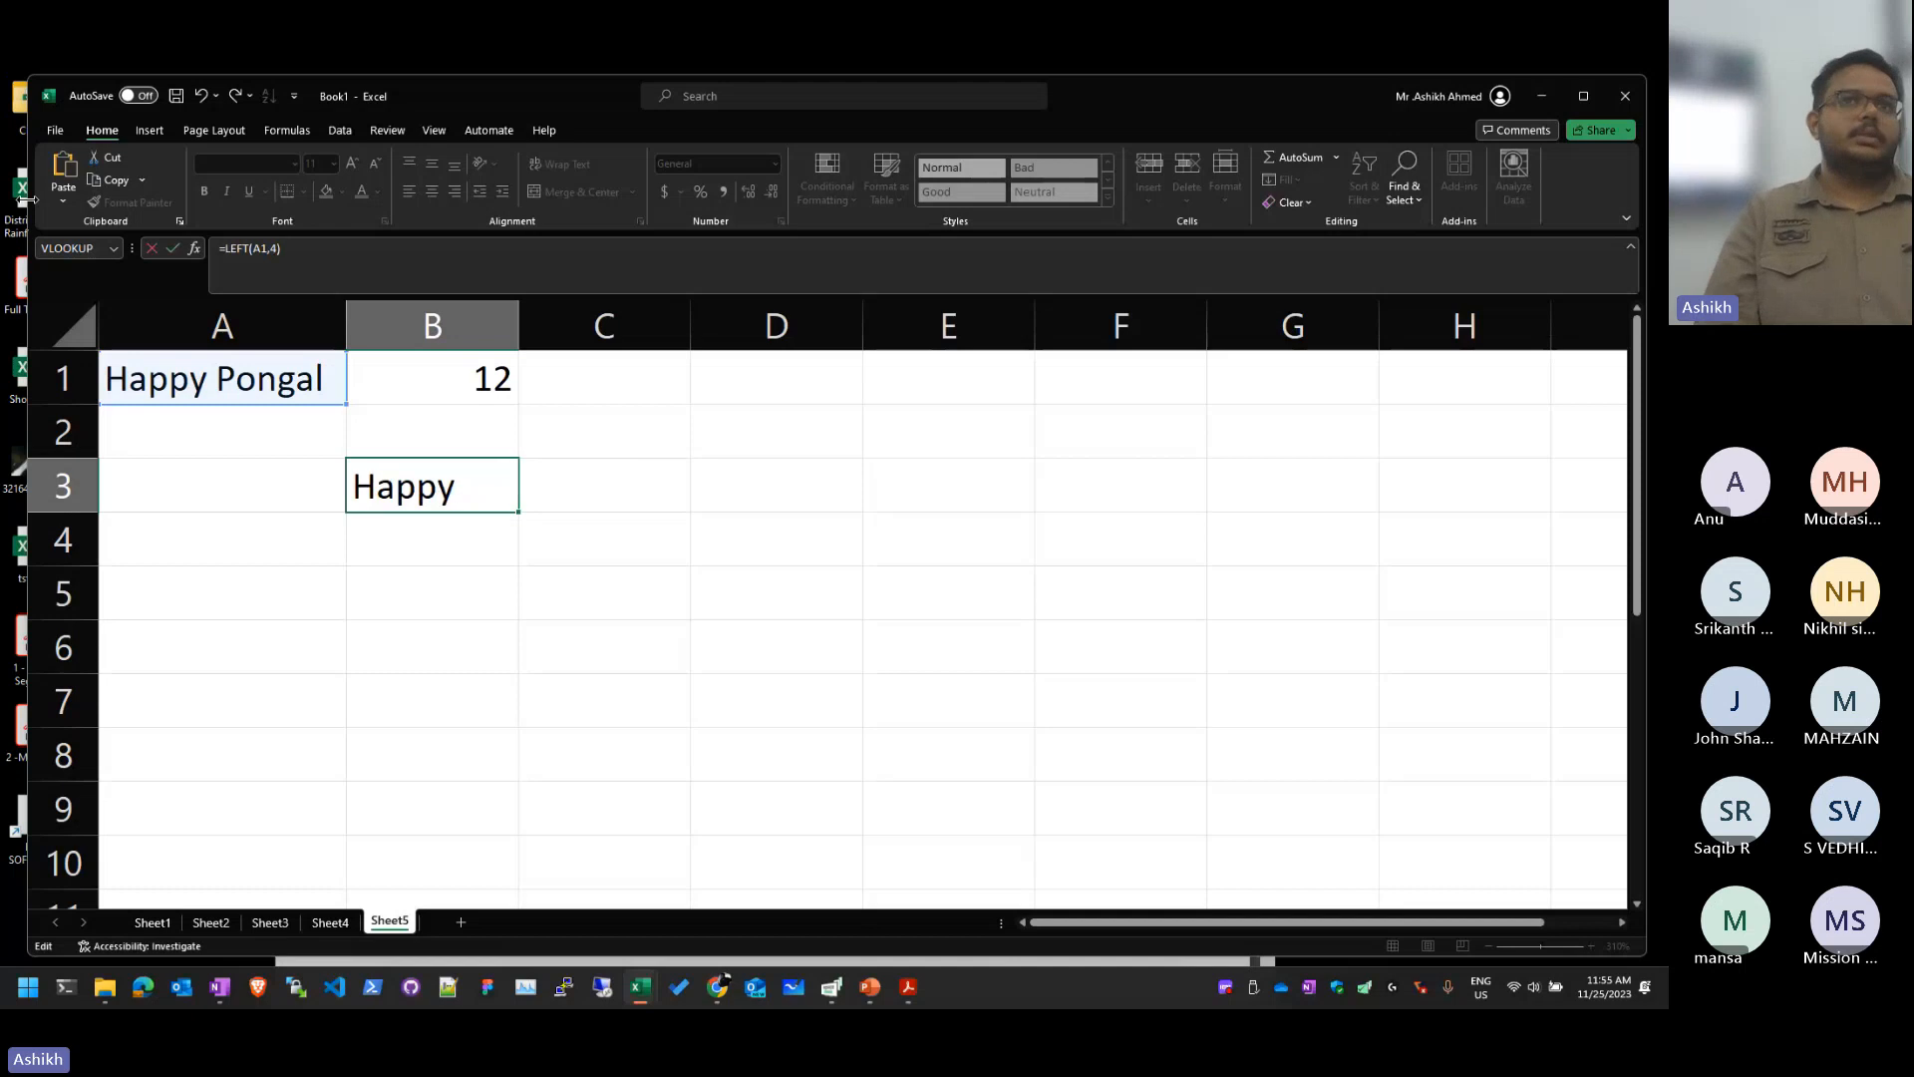
pyautogui.press('Return')
# Step: Set the number of characters in B3's LEFT formula back to 5
pyautogui.press('Up')
pyautogui.press('F2')
pyautogui.press('Left')
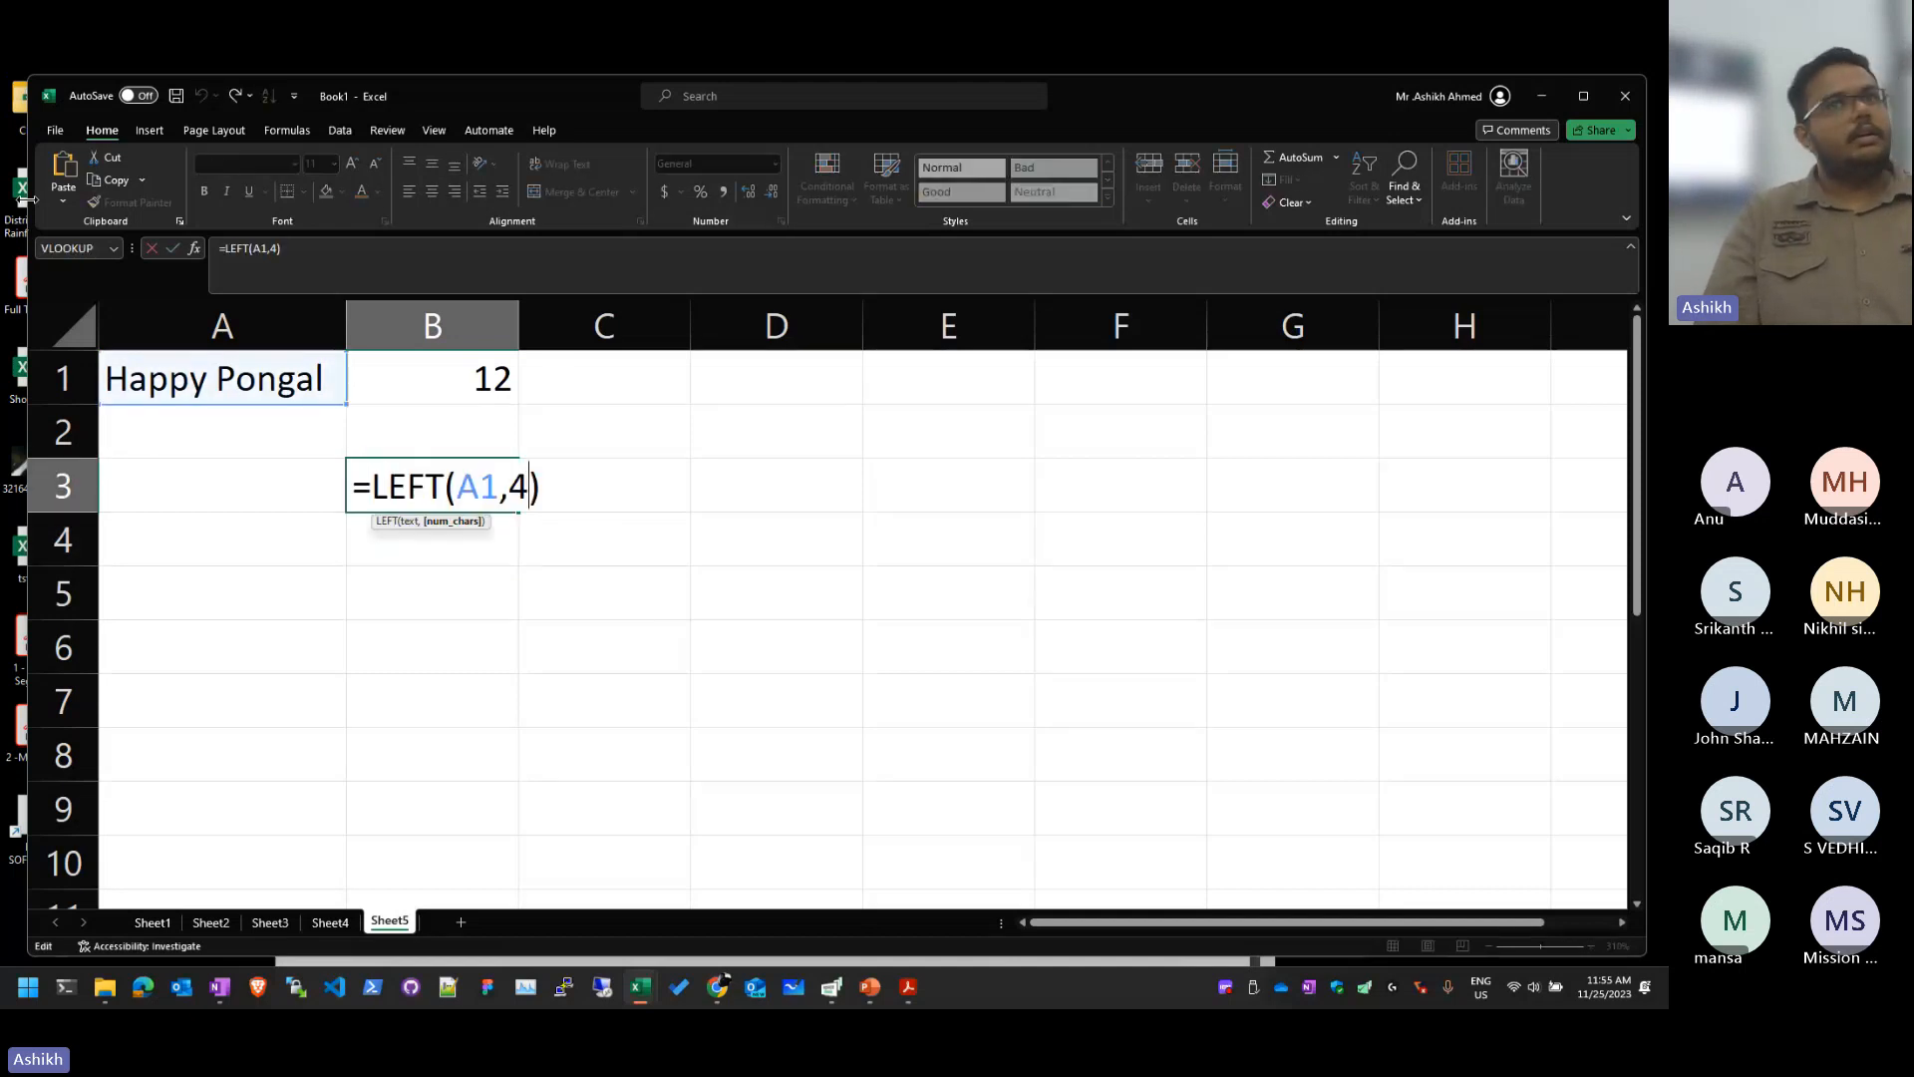
pyautogui.press('BackSpace')
pyautogui.write('5')
pyautogui.press('Return')
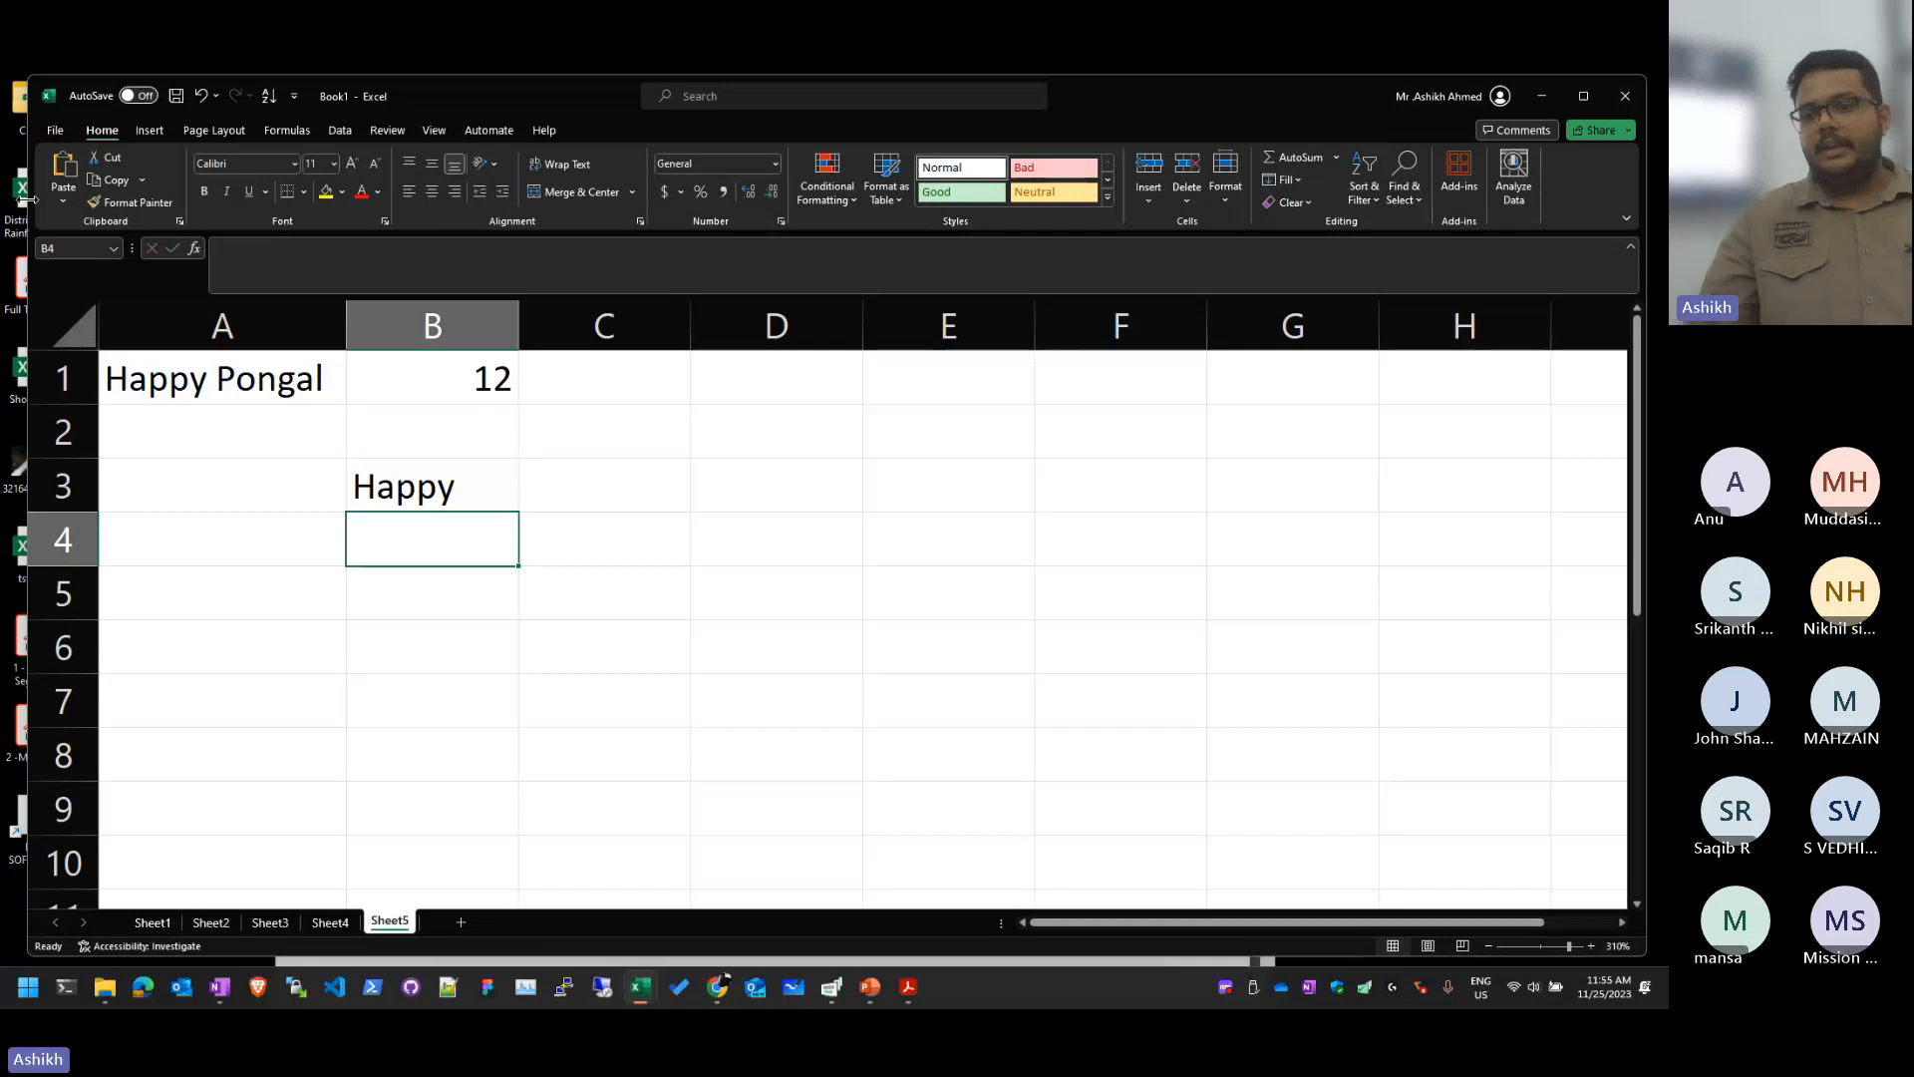
# Step: Narrow the Excel workbook window and move the Excel Notes - D1.pdf window alongside it
pyautogui.click(722, 419)
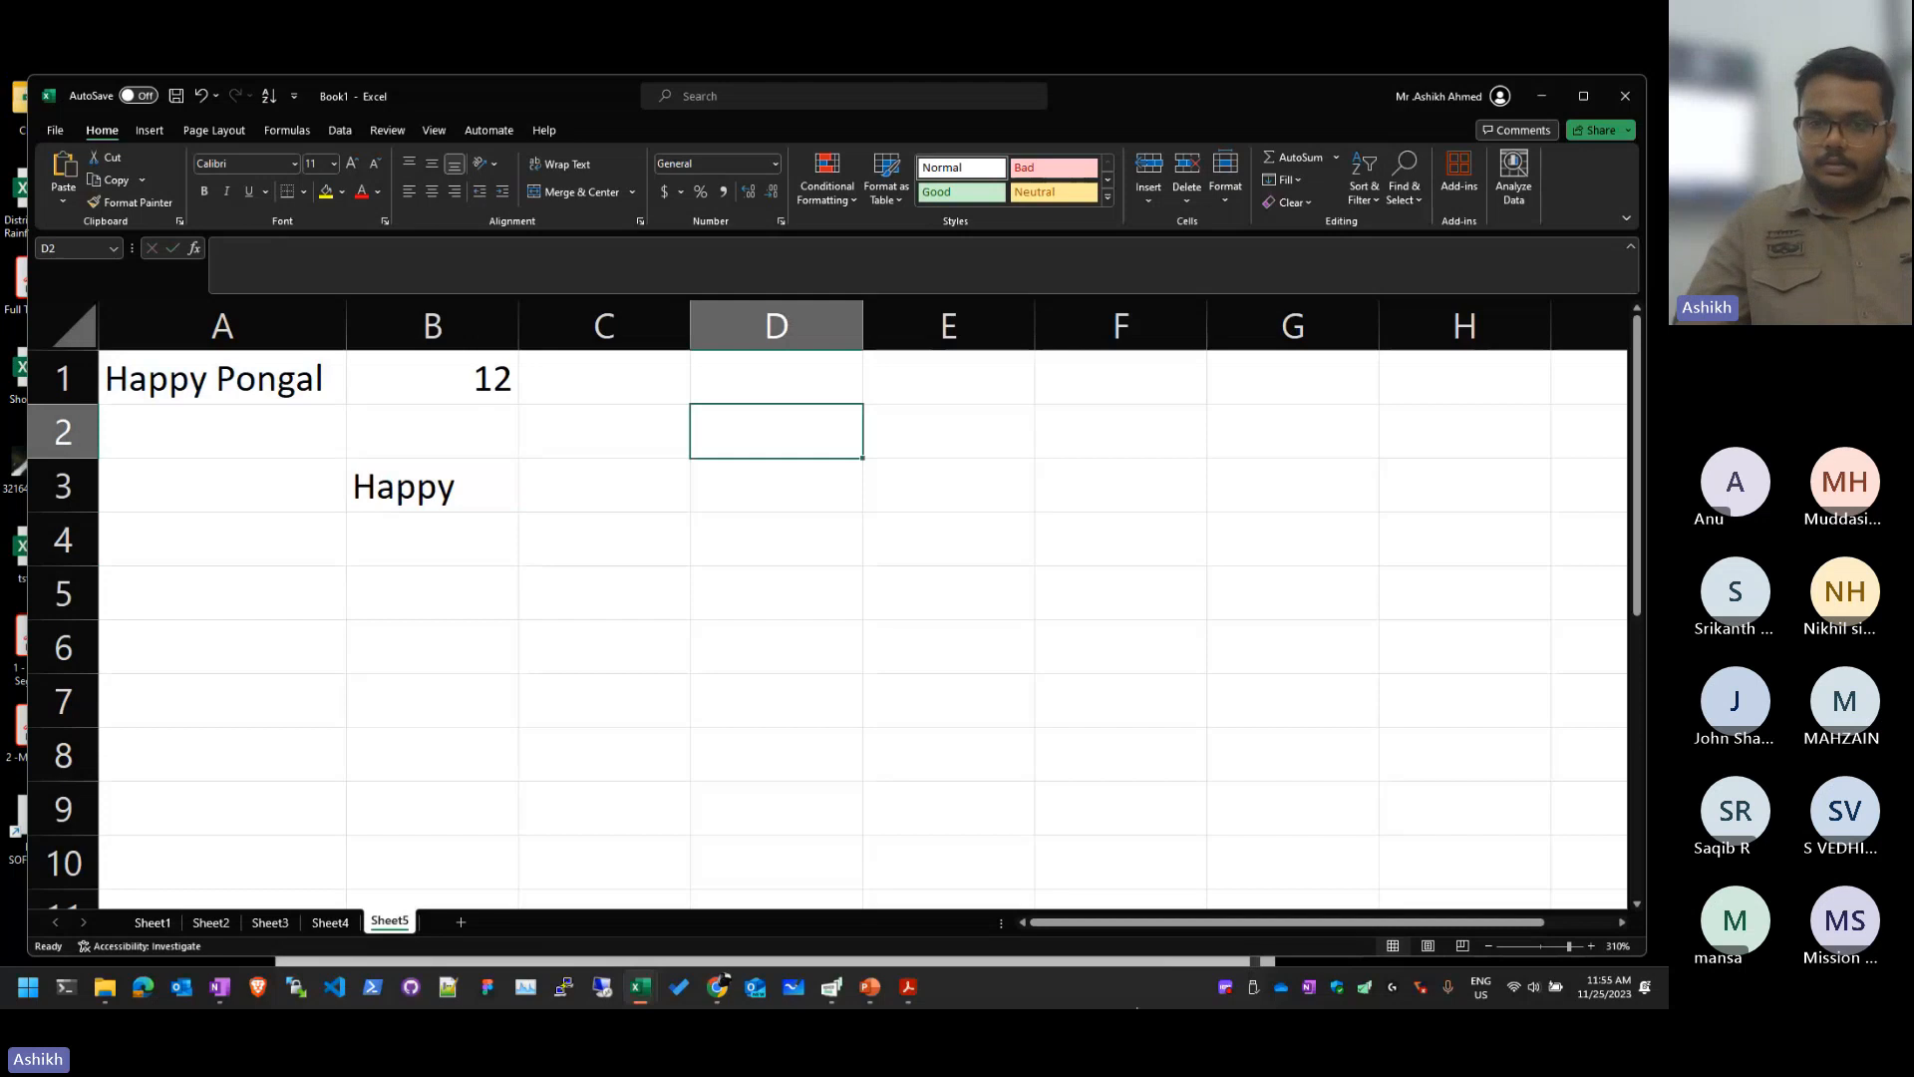
pyautogui.moveTo(1646, 684); pyautogui.dragTo(942, 658)
pyautogui.click(1145, 682)
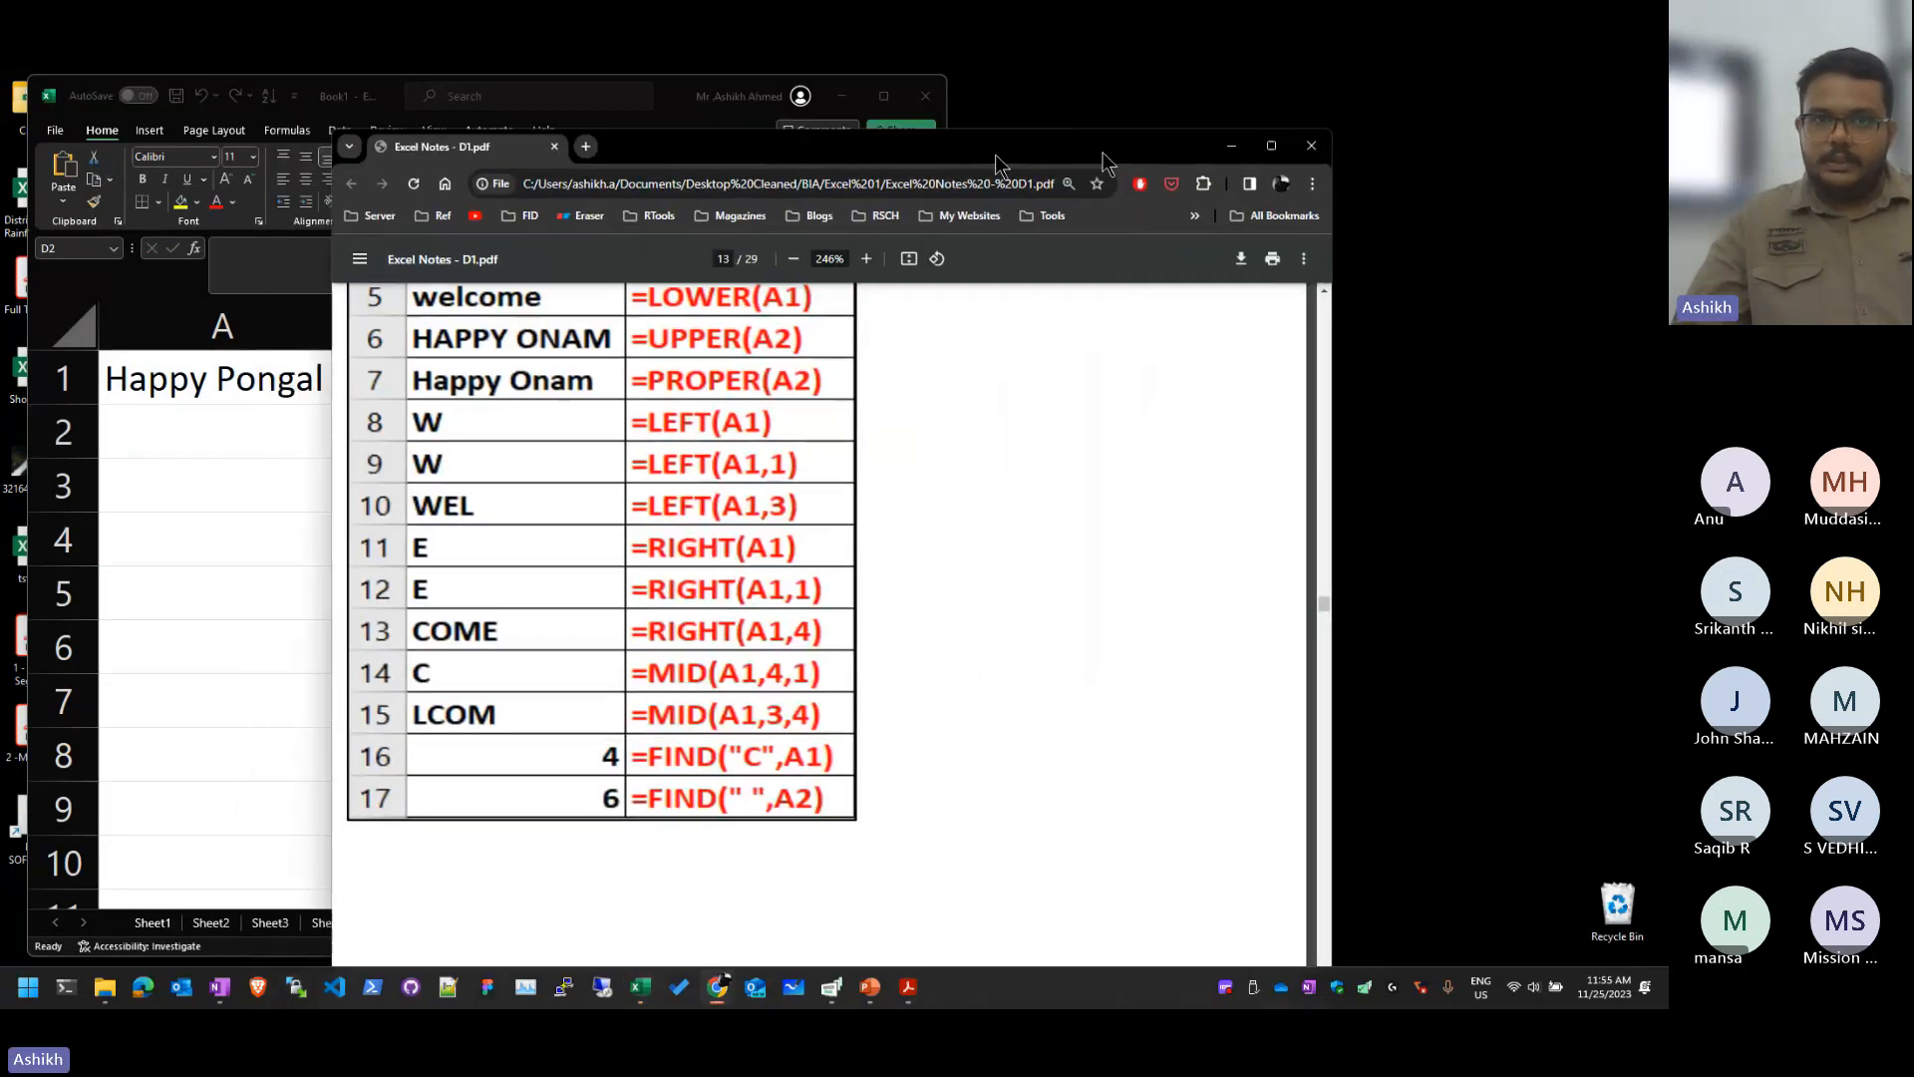
pyautogui.moveTo(995, 153); pyautogui.dragTo(1550, 378)
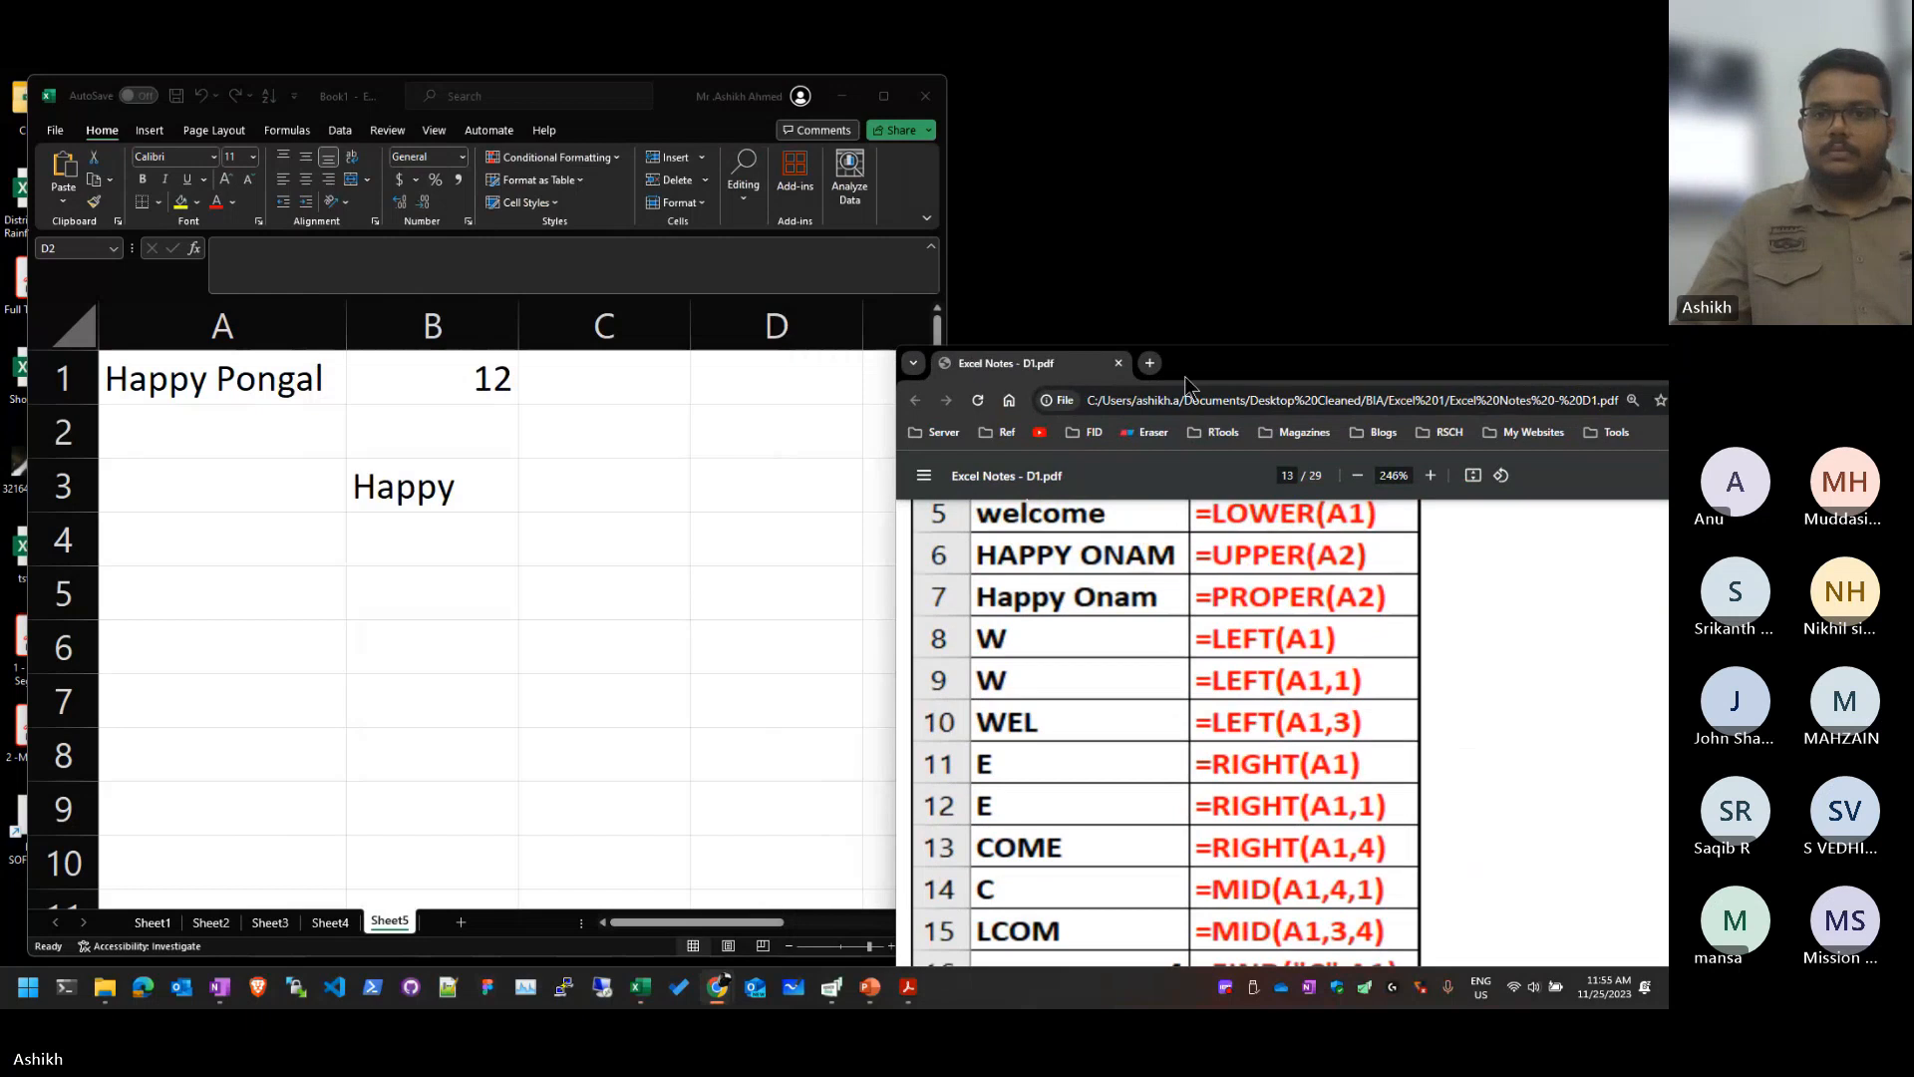
# Step: Move the PDF window clear of the workbook and replace the second word in A1 with Onam
pyautogui.moveTo(1186, 372); pyautogui.dragTo(1306, 209)
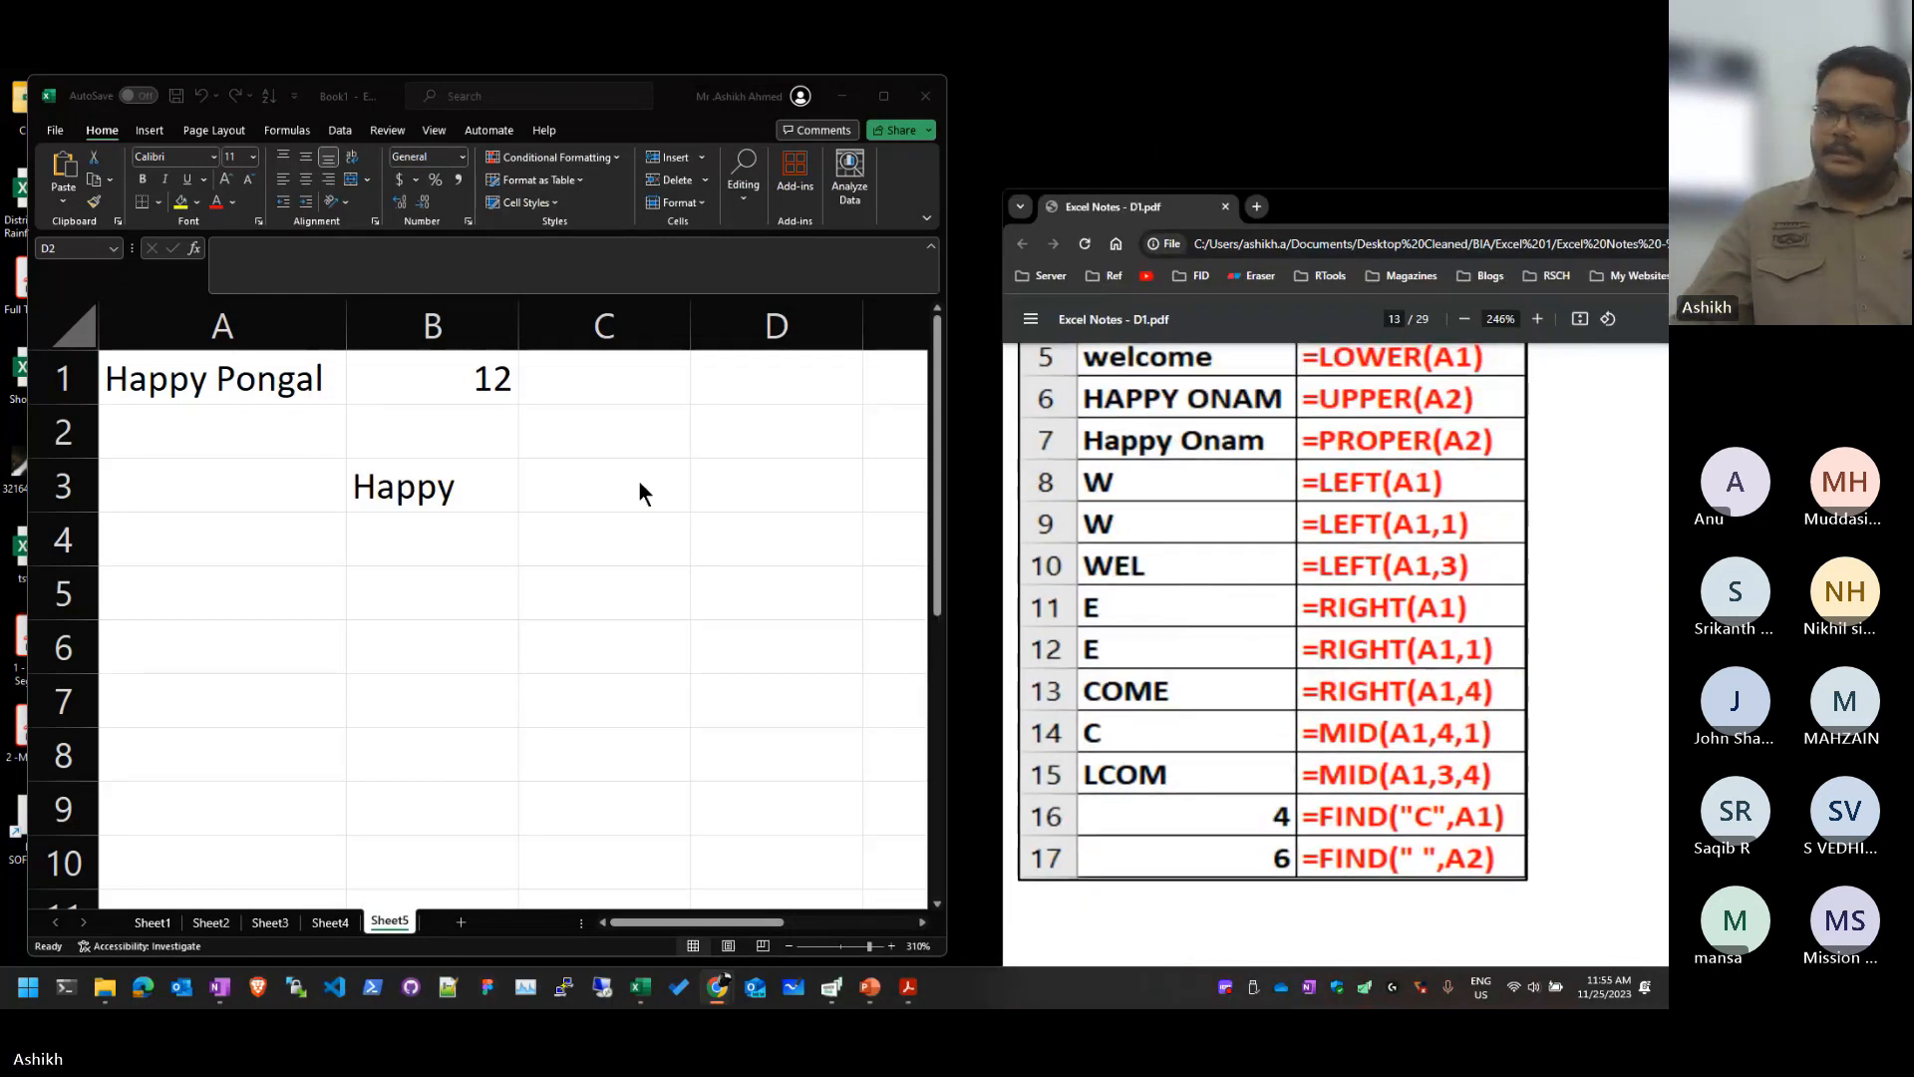
pyautogui.click(491, 485)
pyautogui.click(606, 500)
pyautogui.press('Left')
pyautogui.hotkey('ctrl', 'Home')
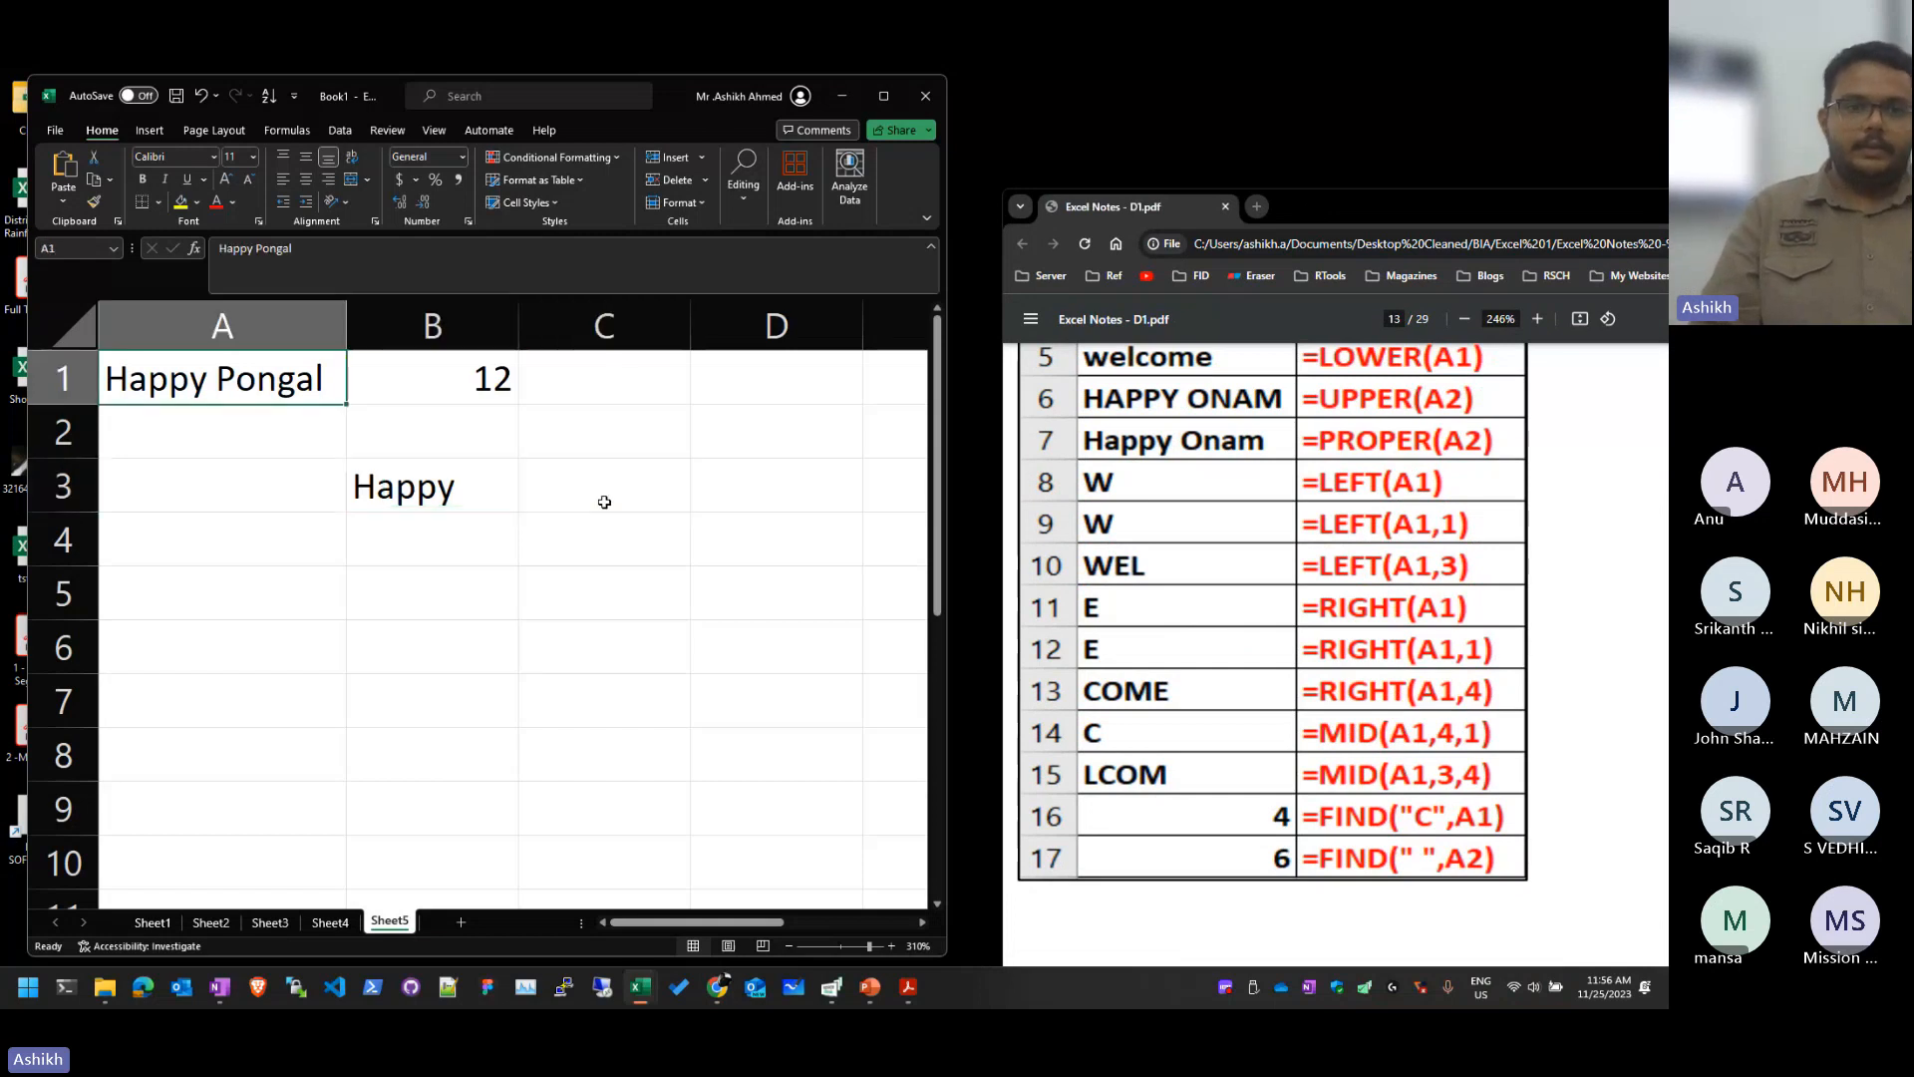
pyautogui.press('F1')
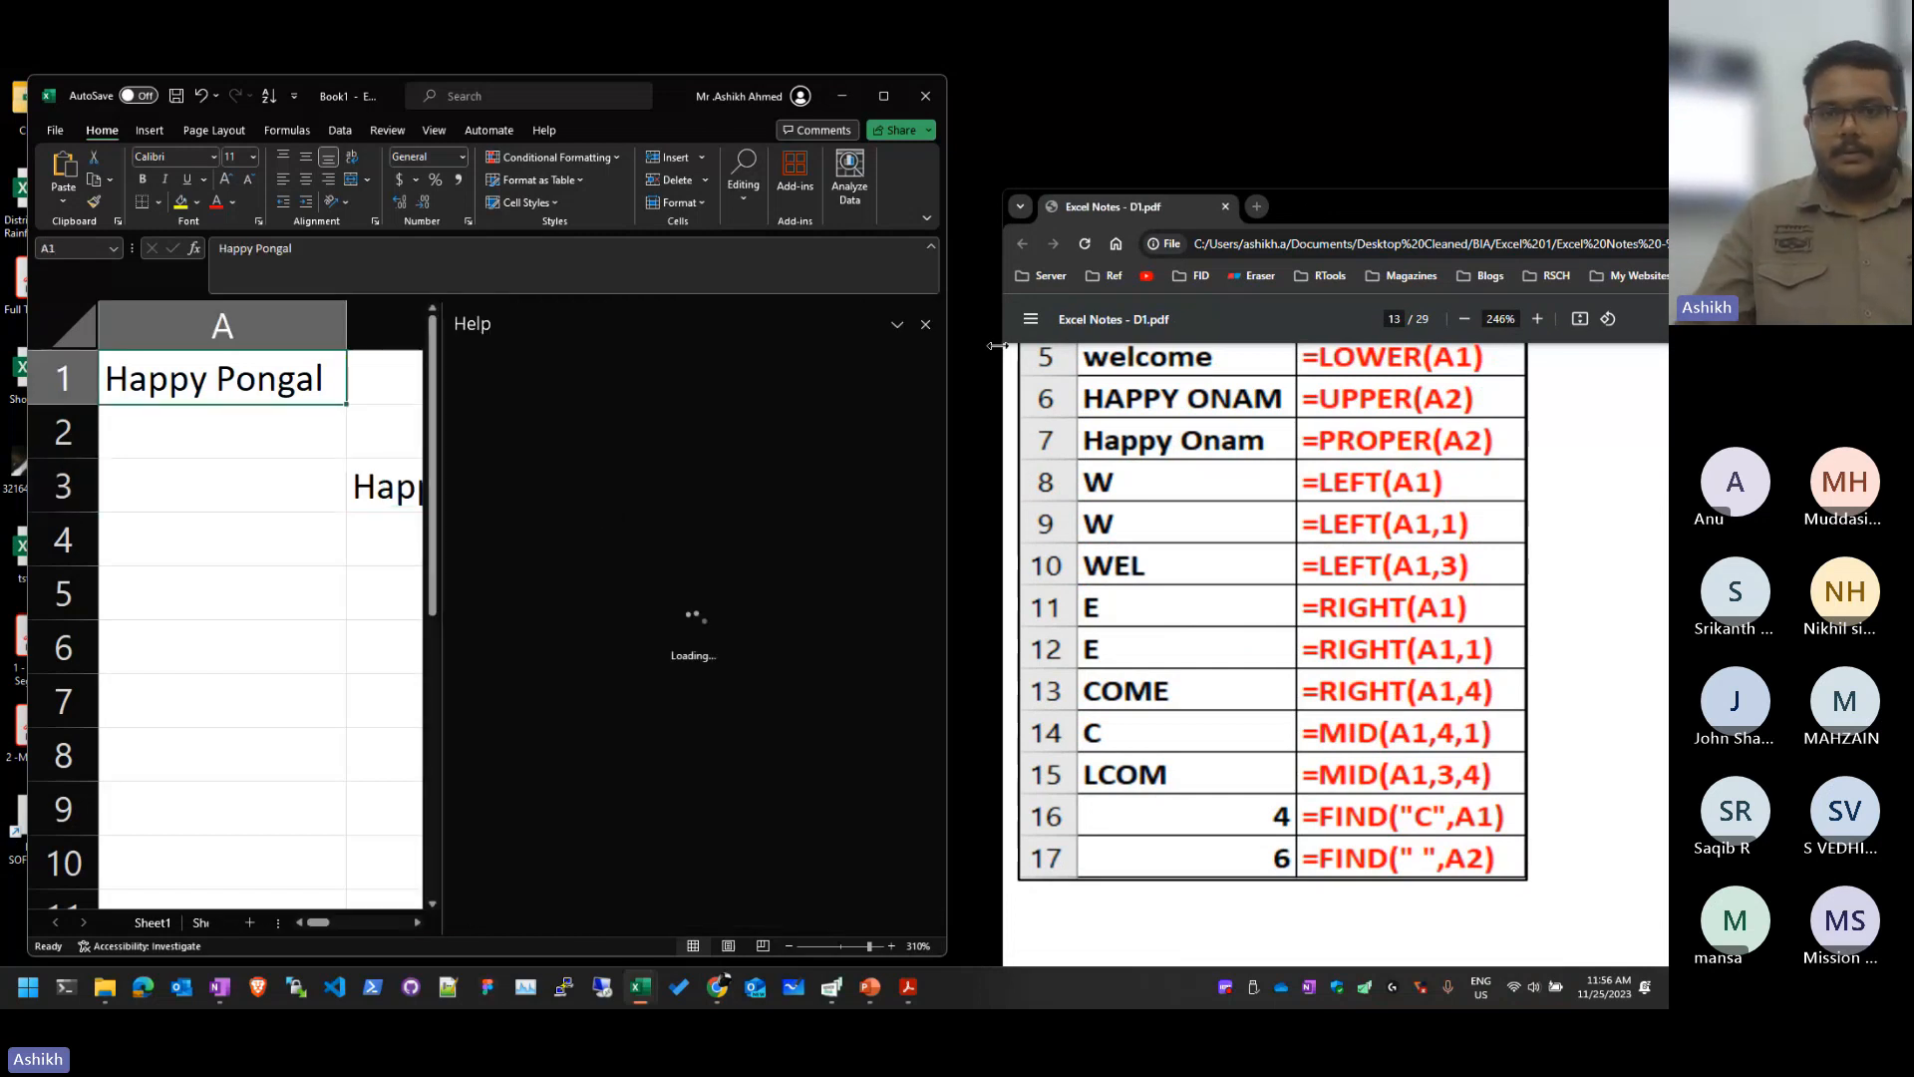
pyautogui.click(925, 324)
pyautogui.doubleClick(270, 385)
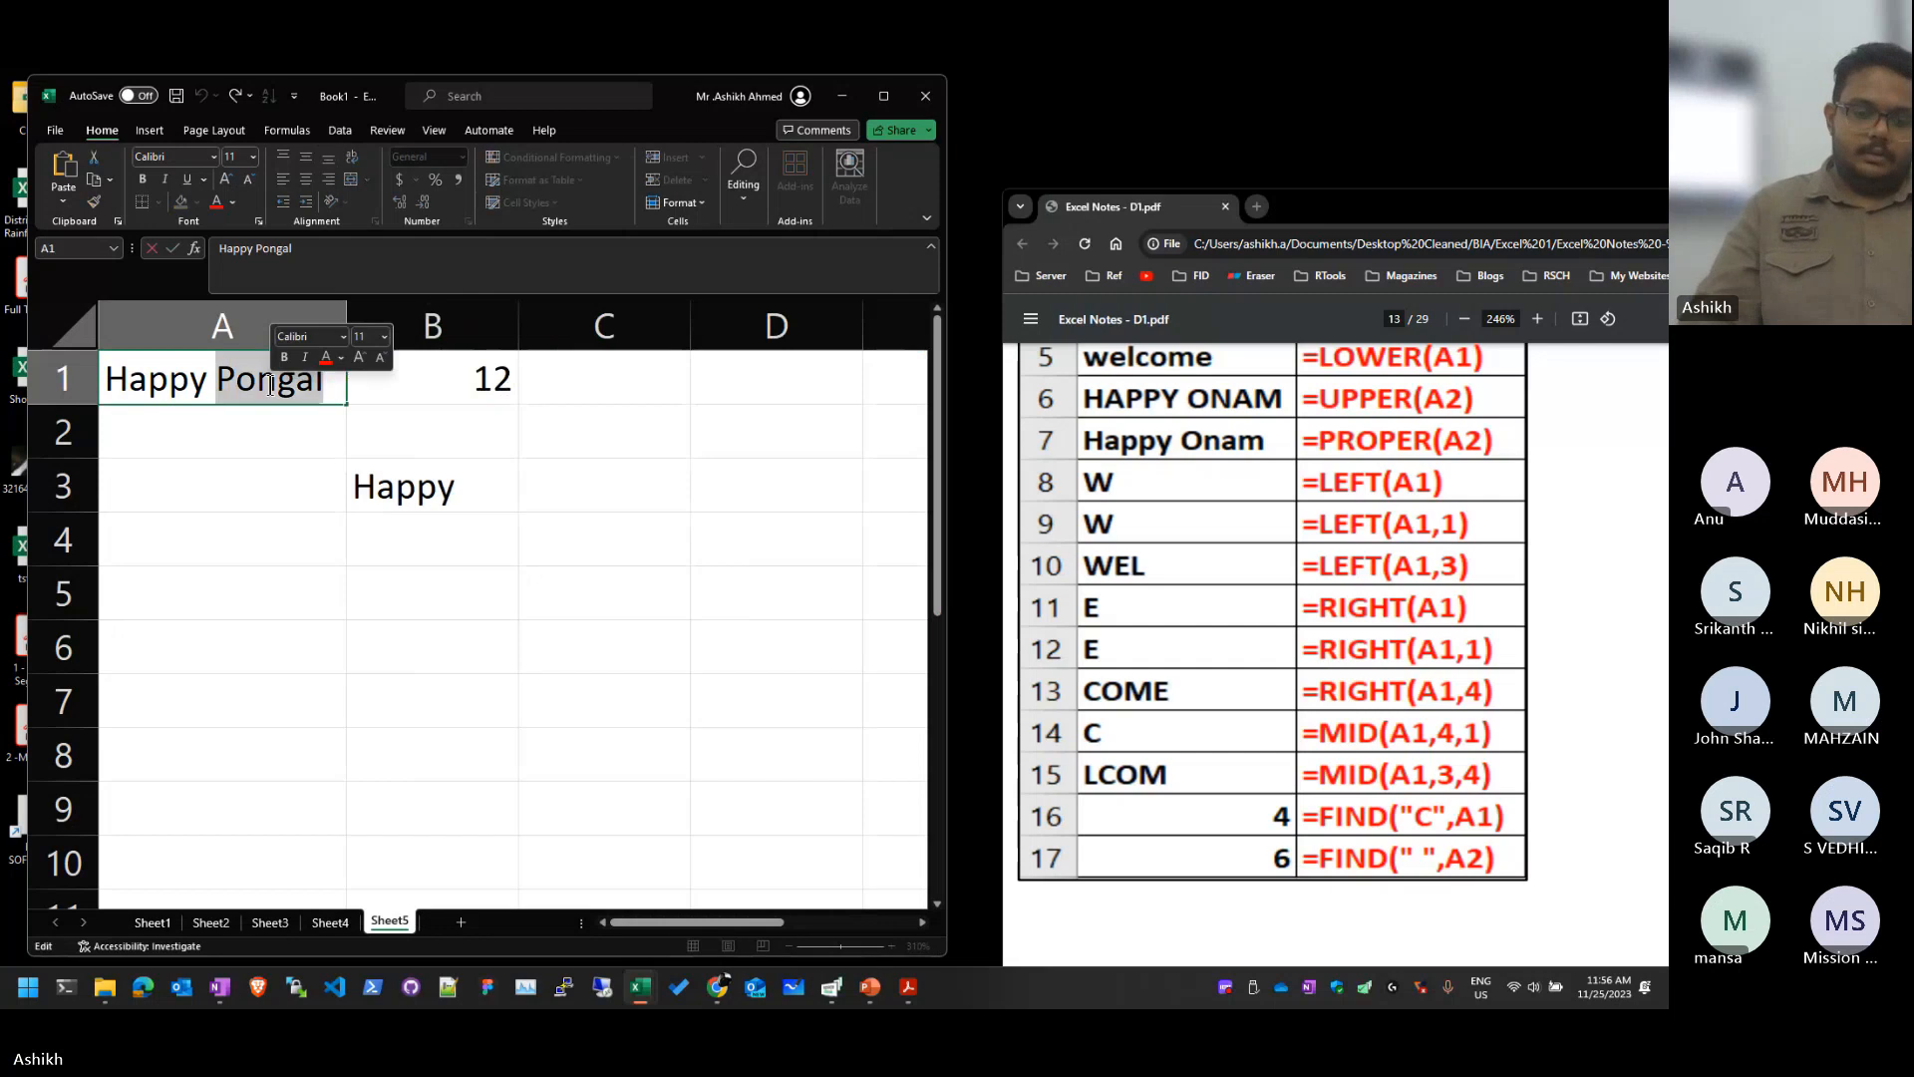
pyautogui.write('Onam')
pyautogui.press('Return')
# Step: Clear the formula from cell B3
pyautogui.press('Down')
pyautogui.press('Right')
pyautogui.press('Right')
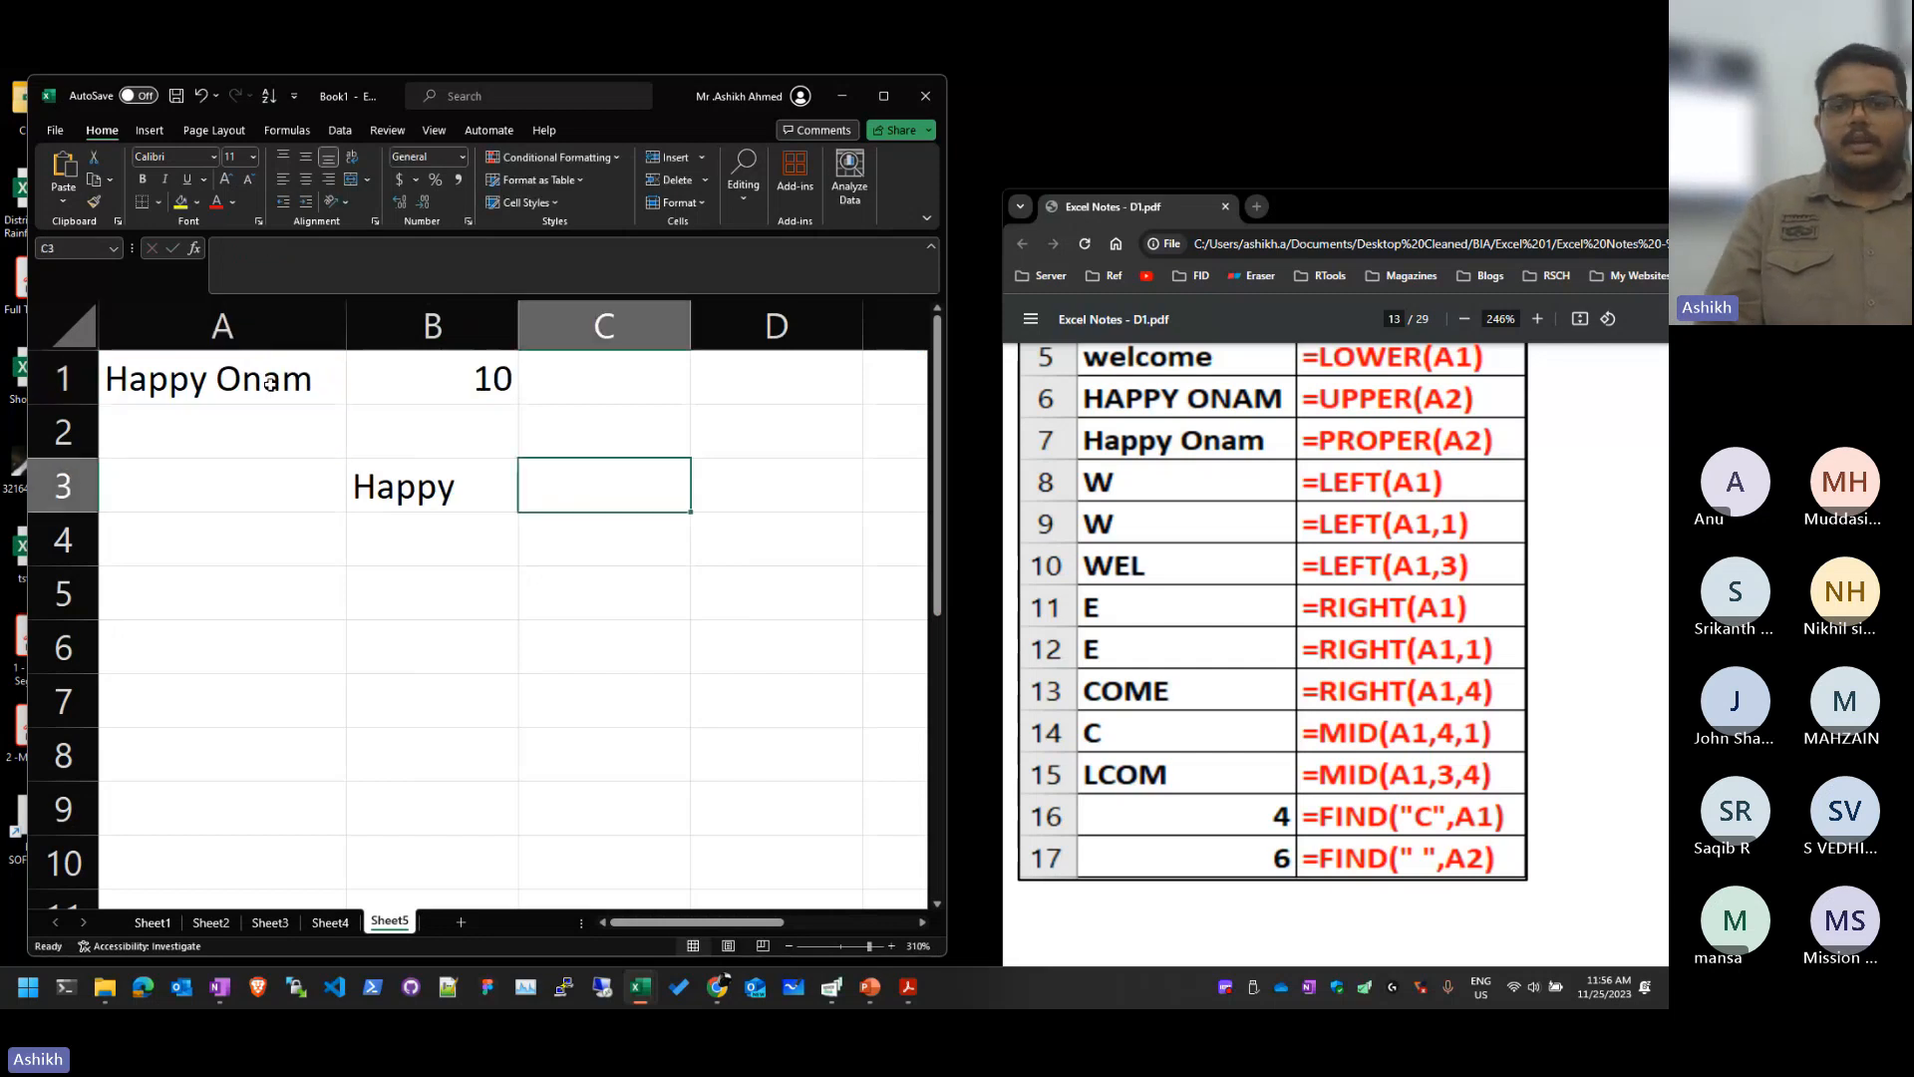
pyautogui.press('Left')
pyautogui.press('Delete')
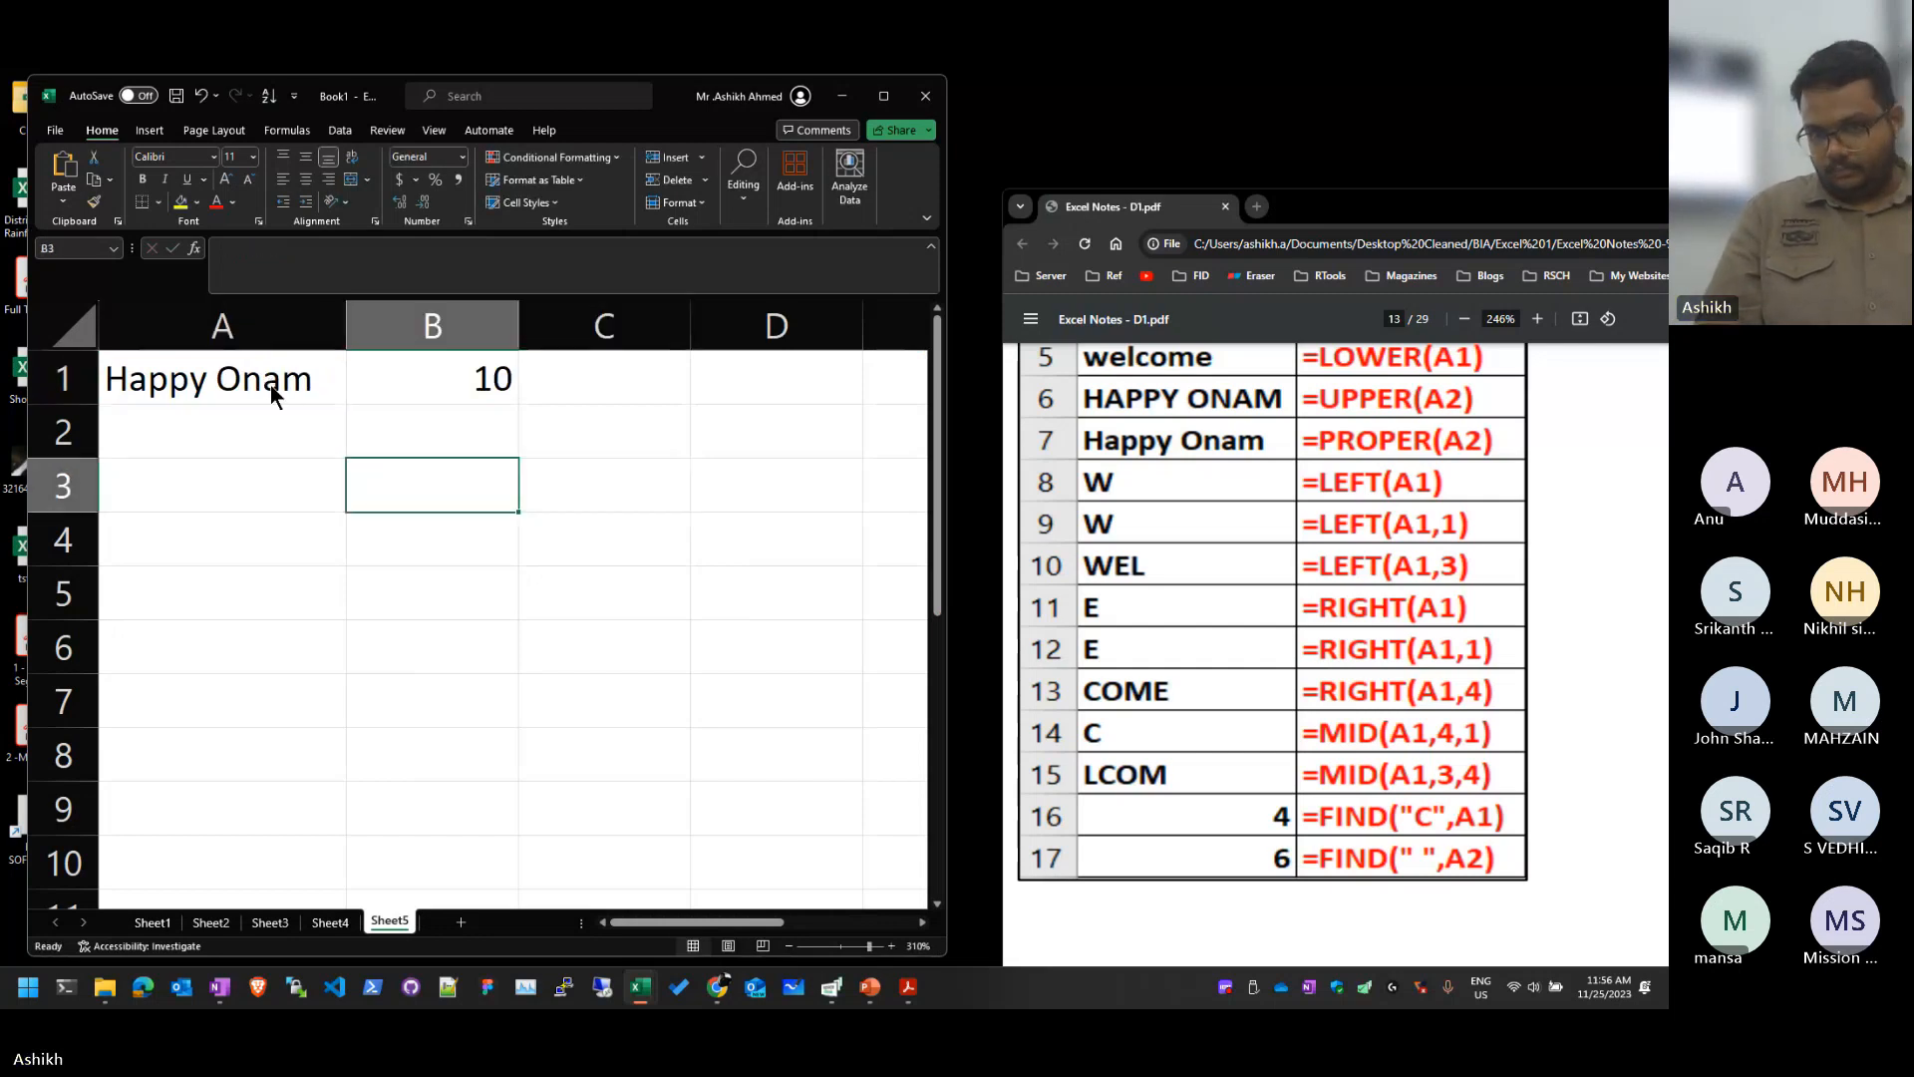
# Step: Enter the function names LEFT, RIGHT, MID and FIND as labels in cells B3 to B6
pyautogui.write('L')
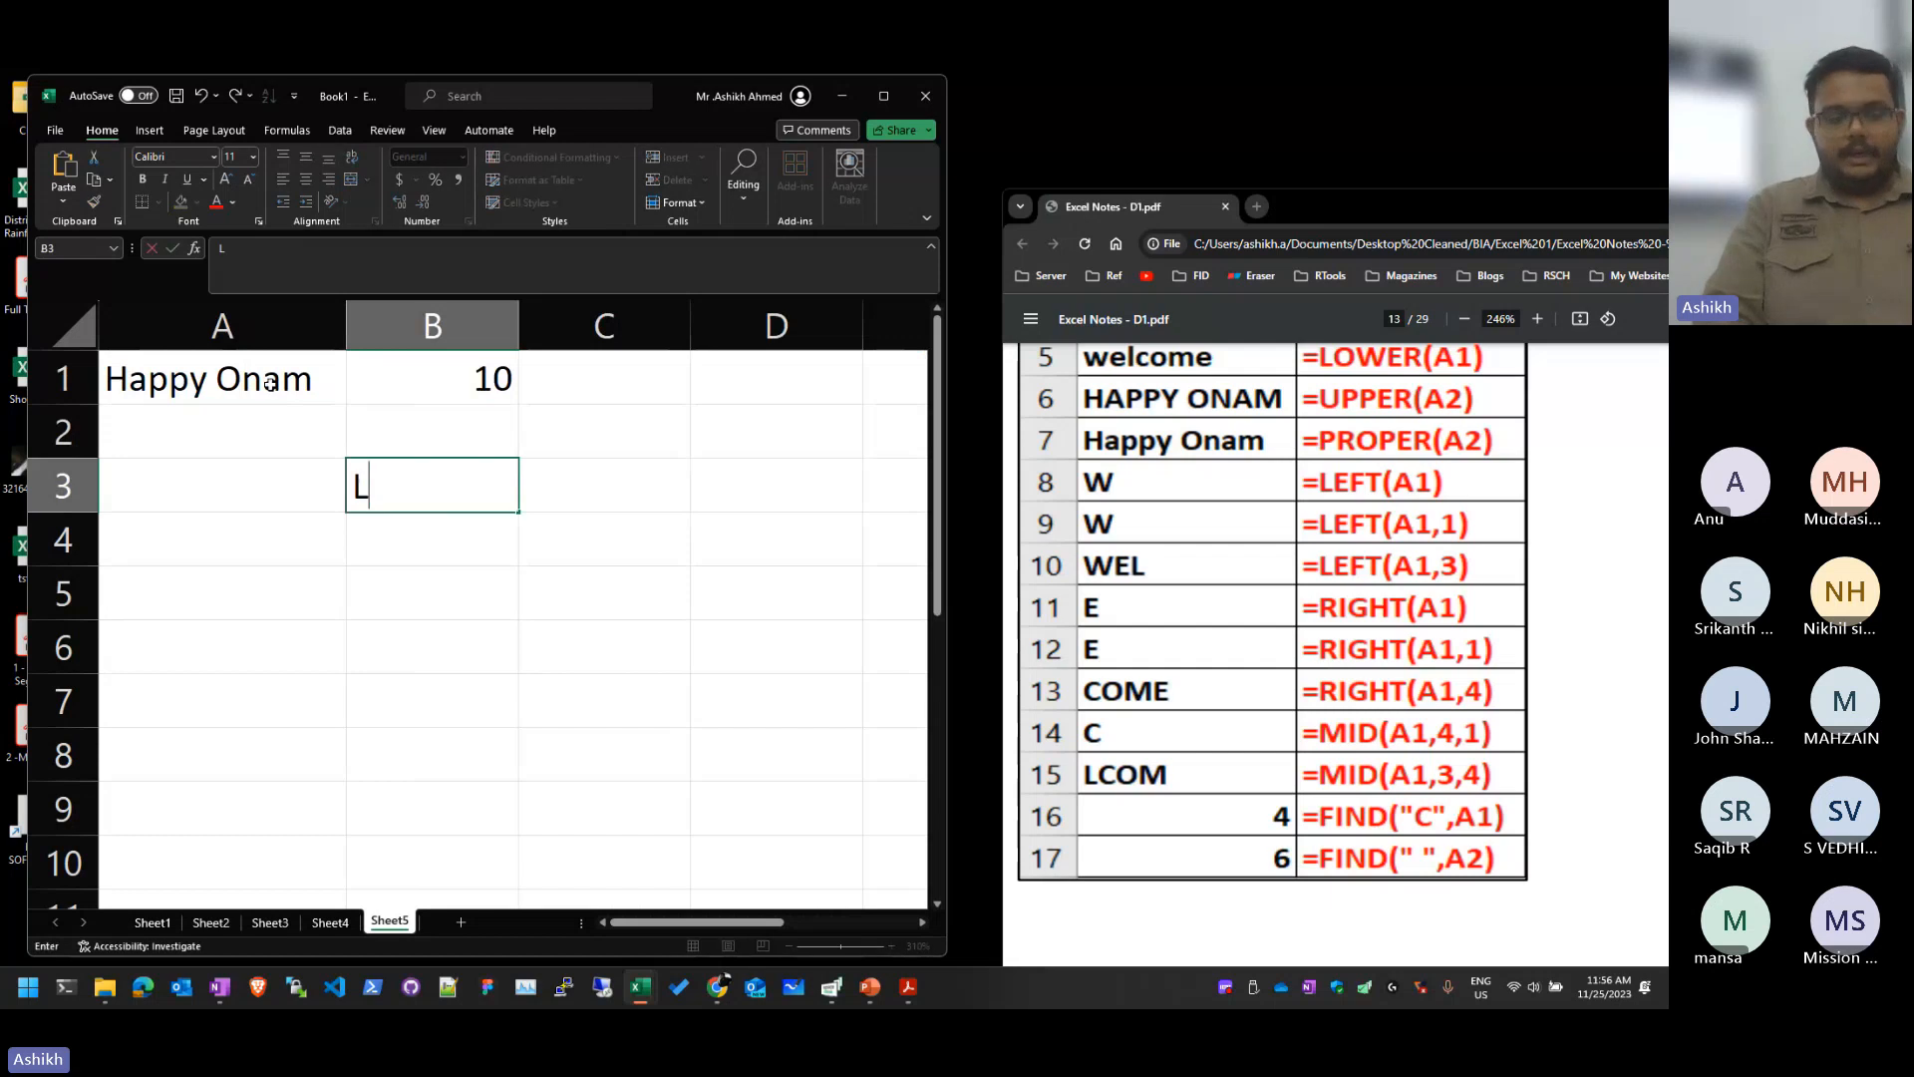
pyautogui.write('EFT')
pyautogui.press('Return')
pyautogui.write('R')
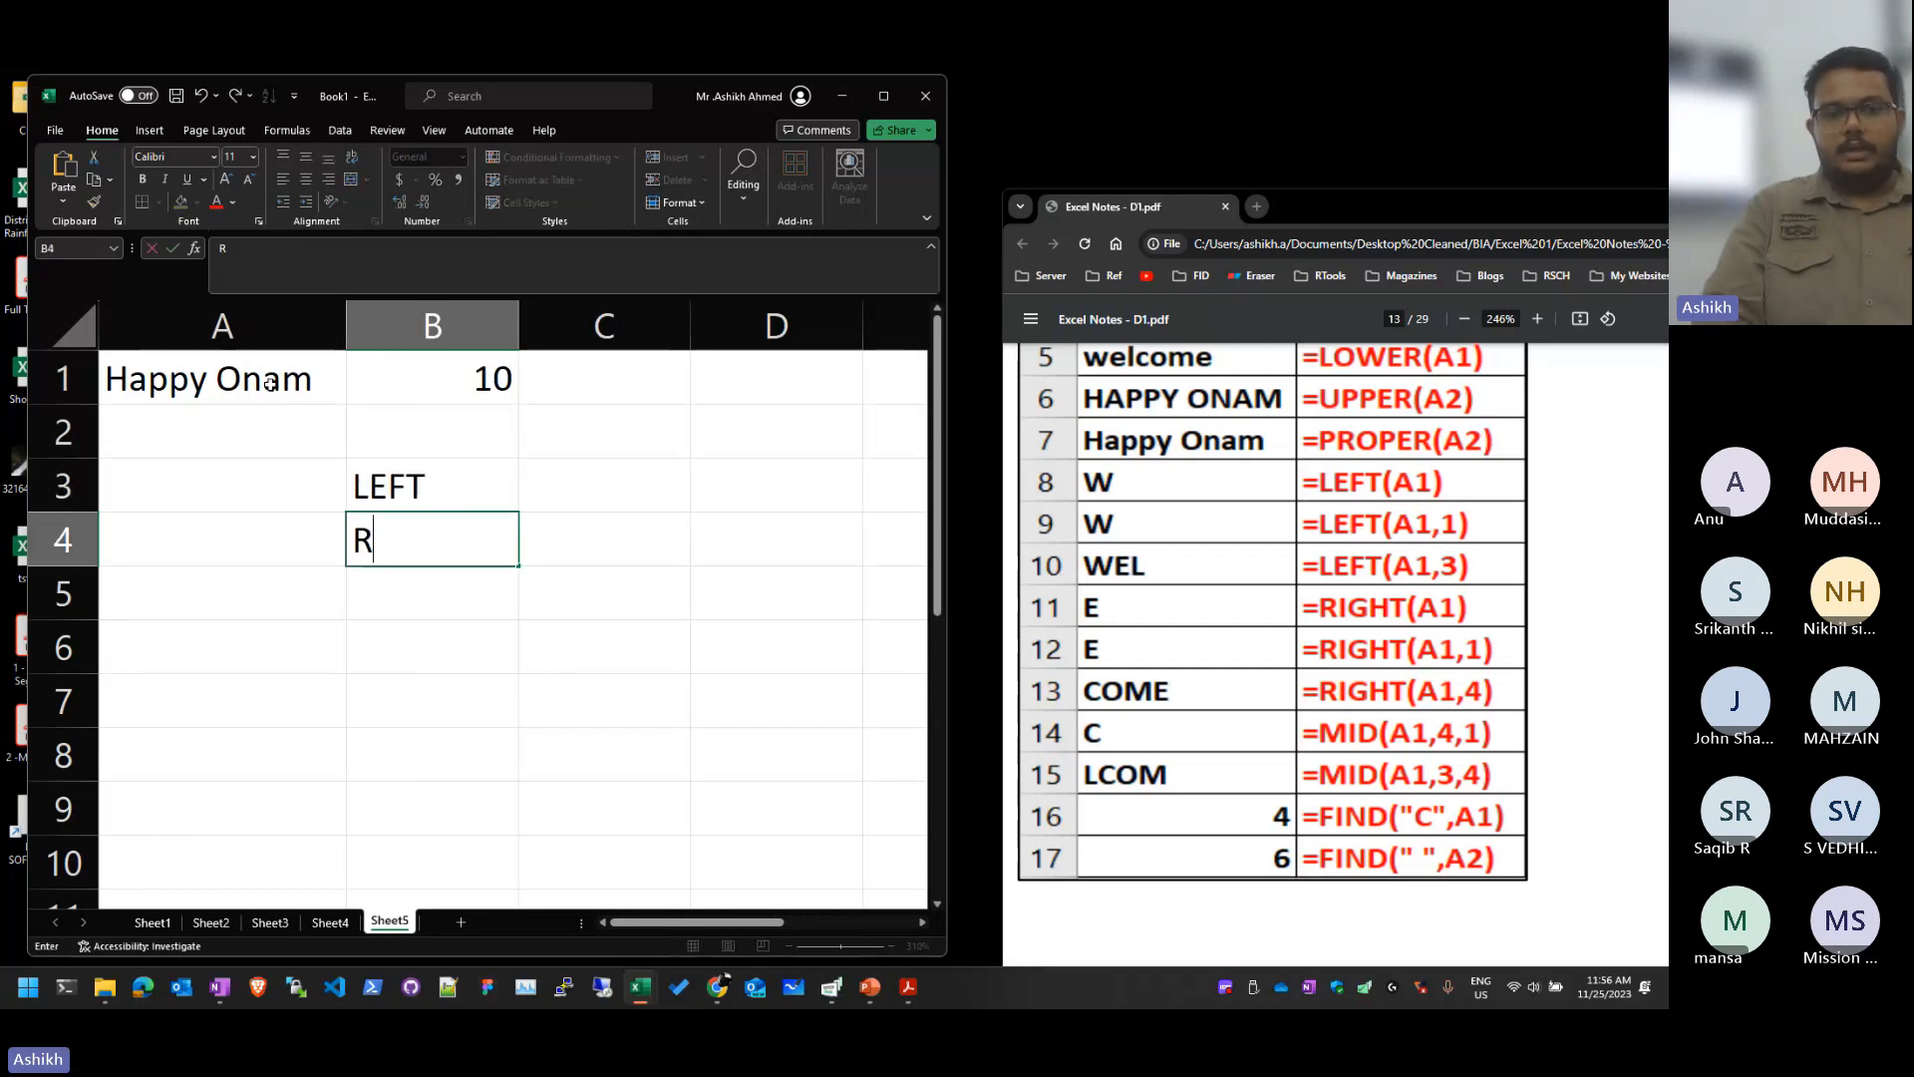
pyautogui.write('IGHT')
pyautogui.press('Return')
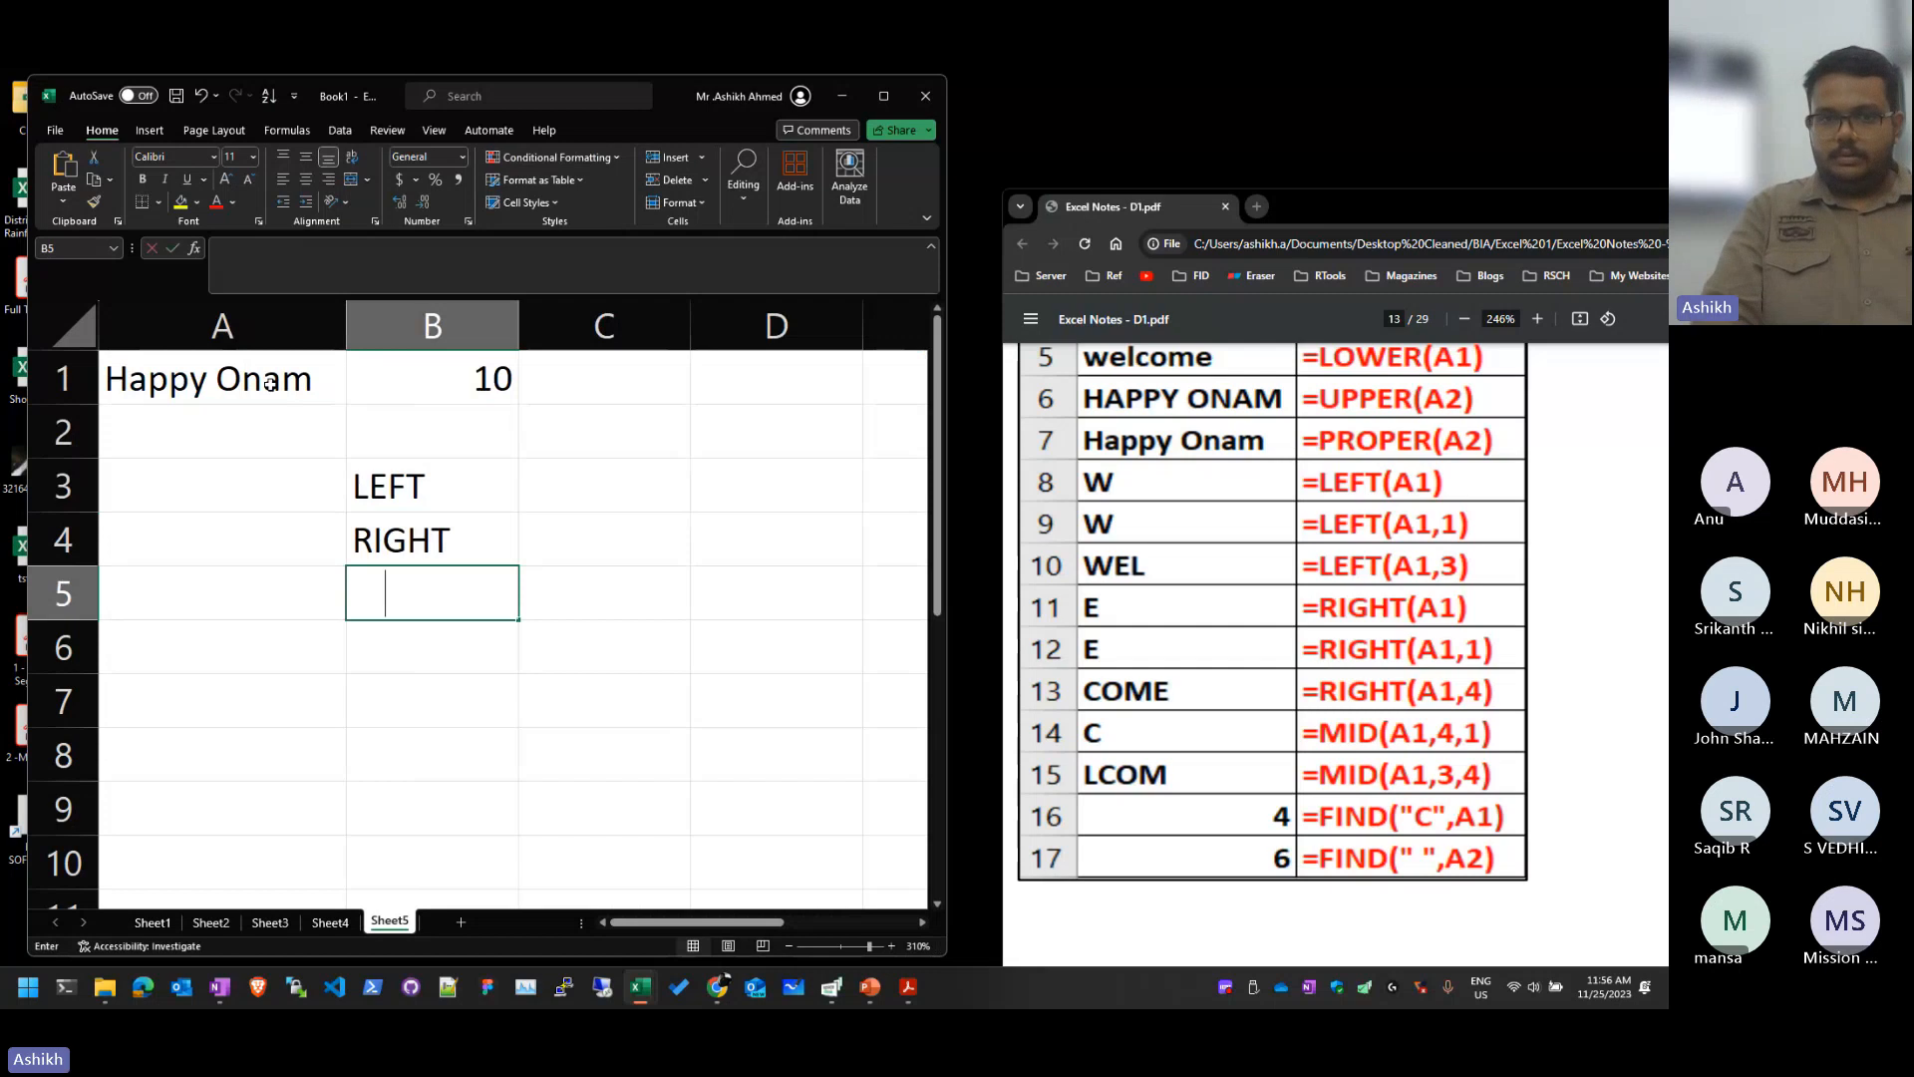
pyautogui.write('MID')
pyautogui.press('Return')
pyautogui.write('FION')
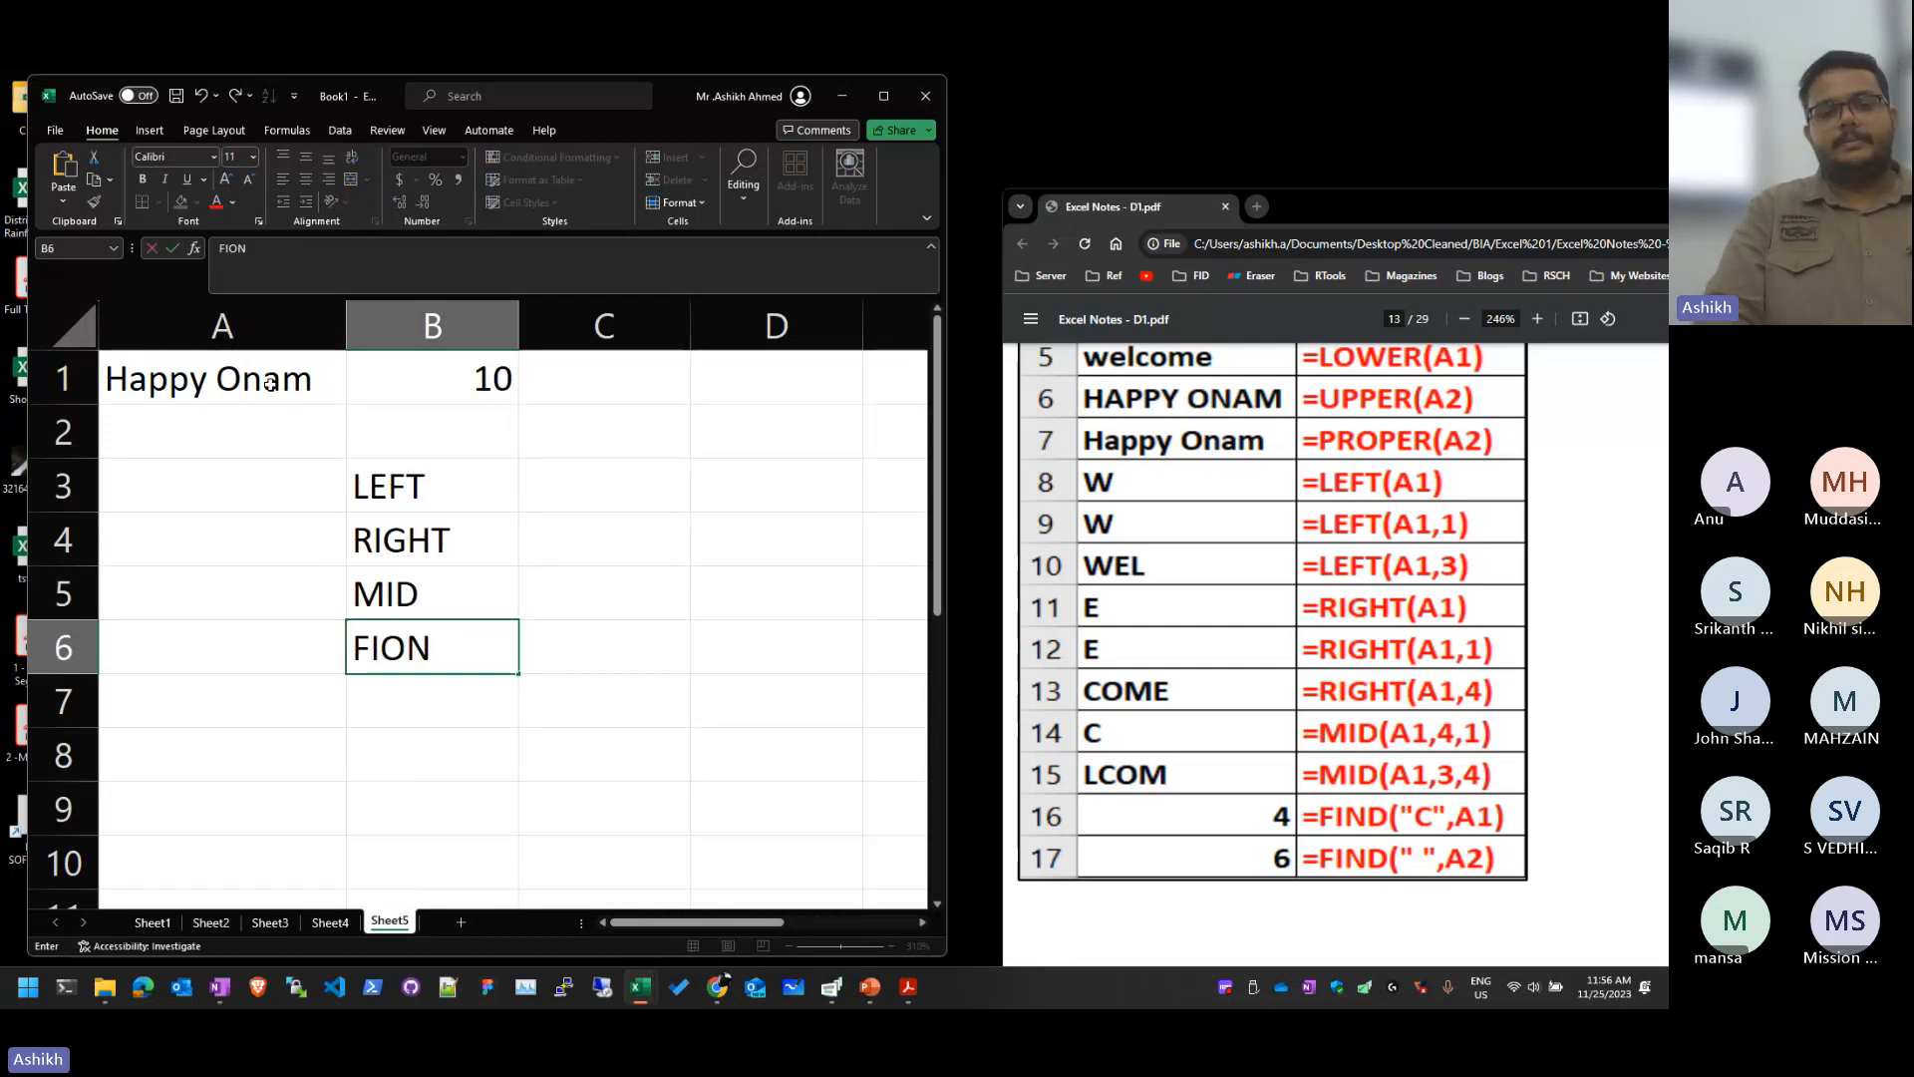
pyautogui.press('BackSpace')
pyautogui.press('BackSpace')
pyautogui.write('NG')
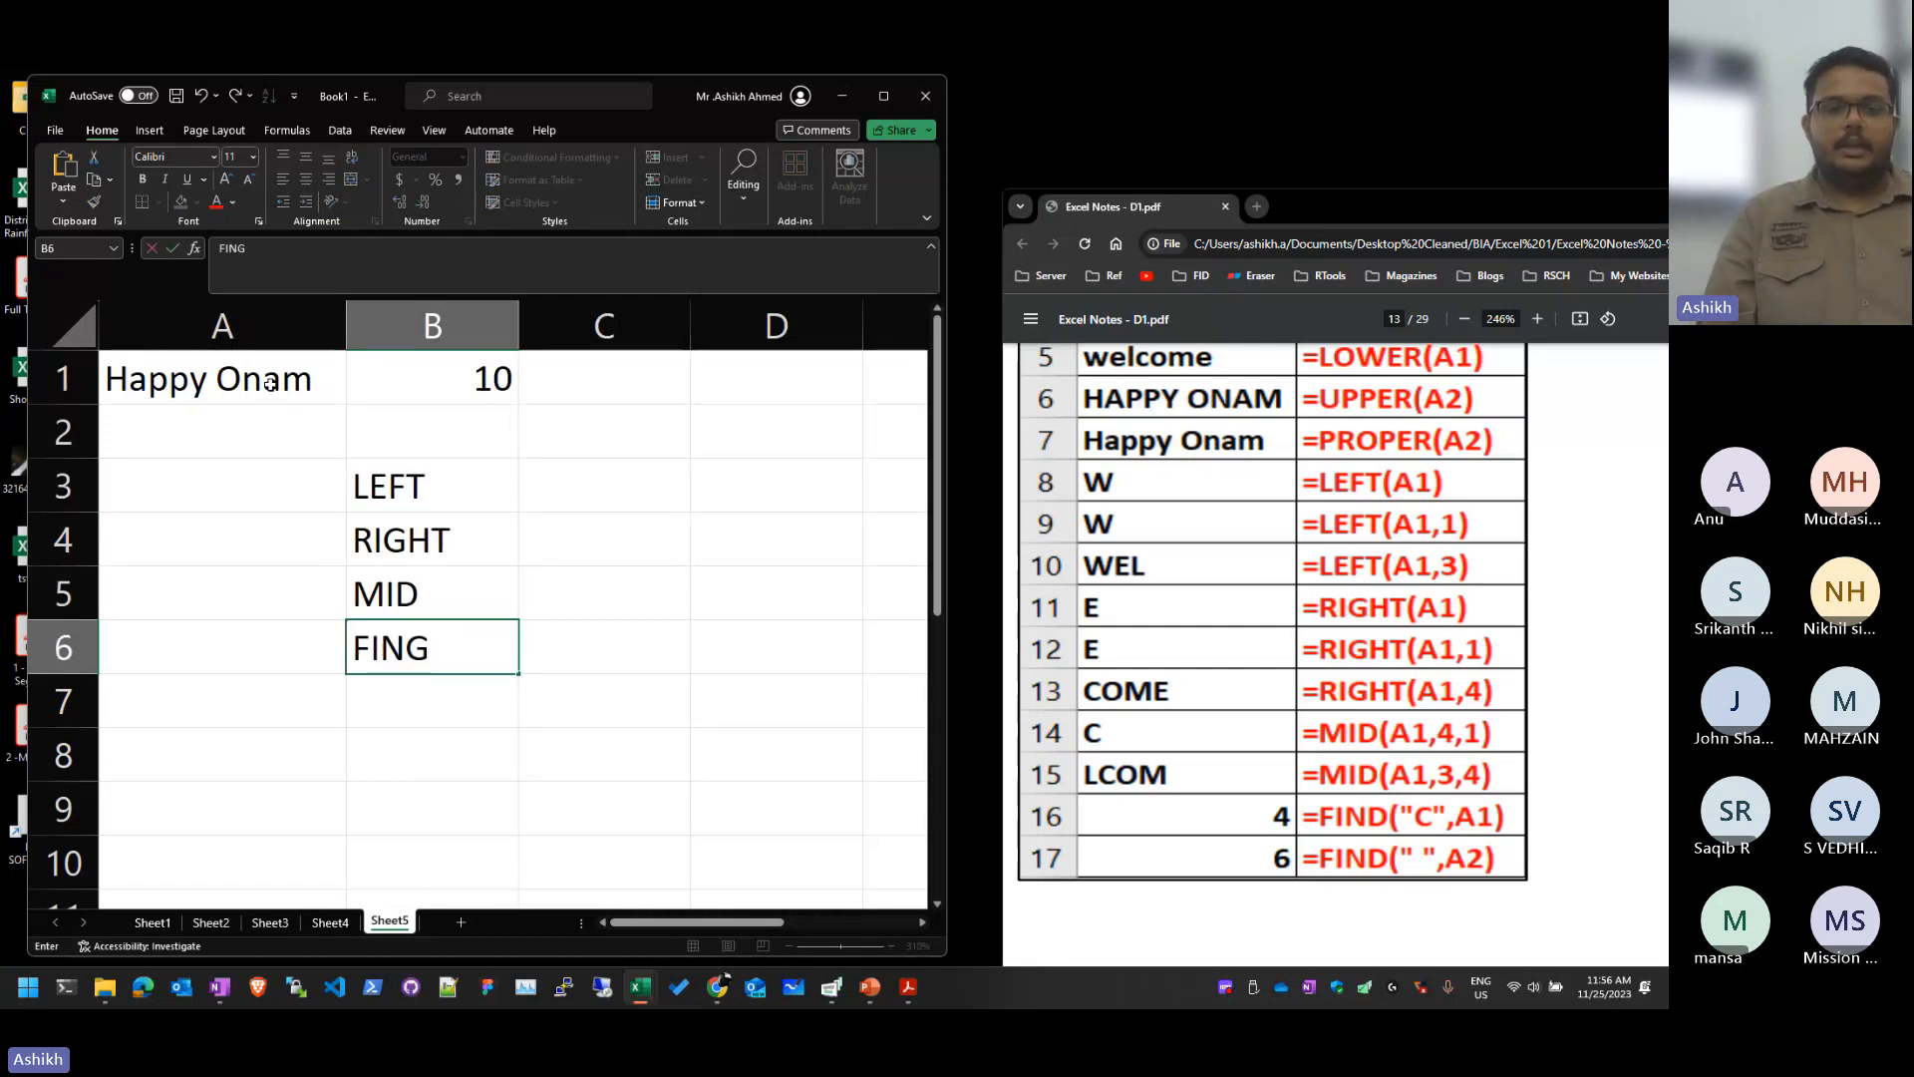
pyautogui.press('BackSpace')
pyautogui.write('D')
pyautogui.press('Tab')
# Step: Enter a LEFT formula in C3 that extracts the first 4 characters of A1
pyautogui.press('Up')
pyautogui.press('Up')
pyautogui.press('Up')
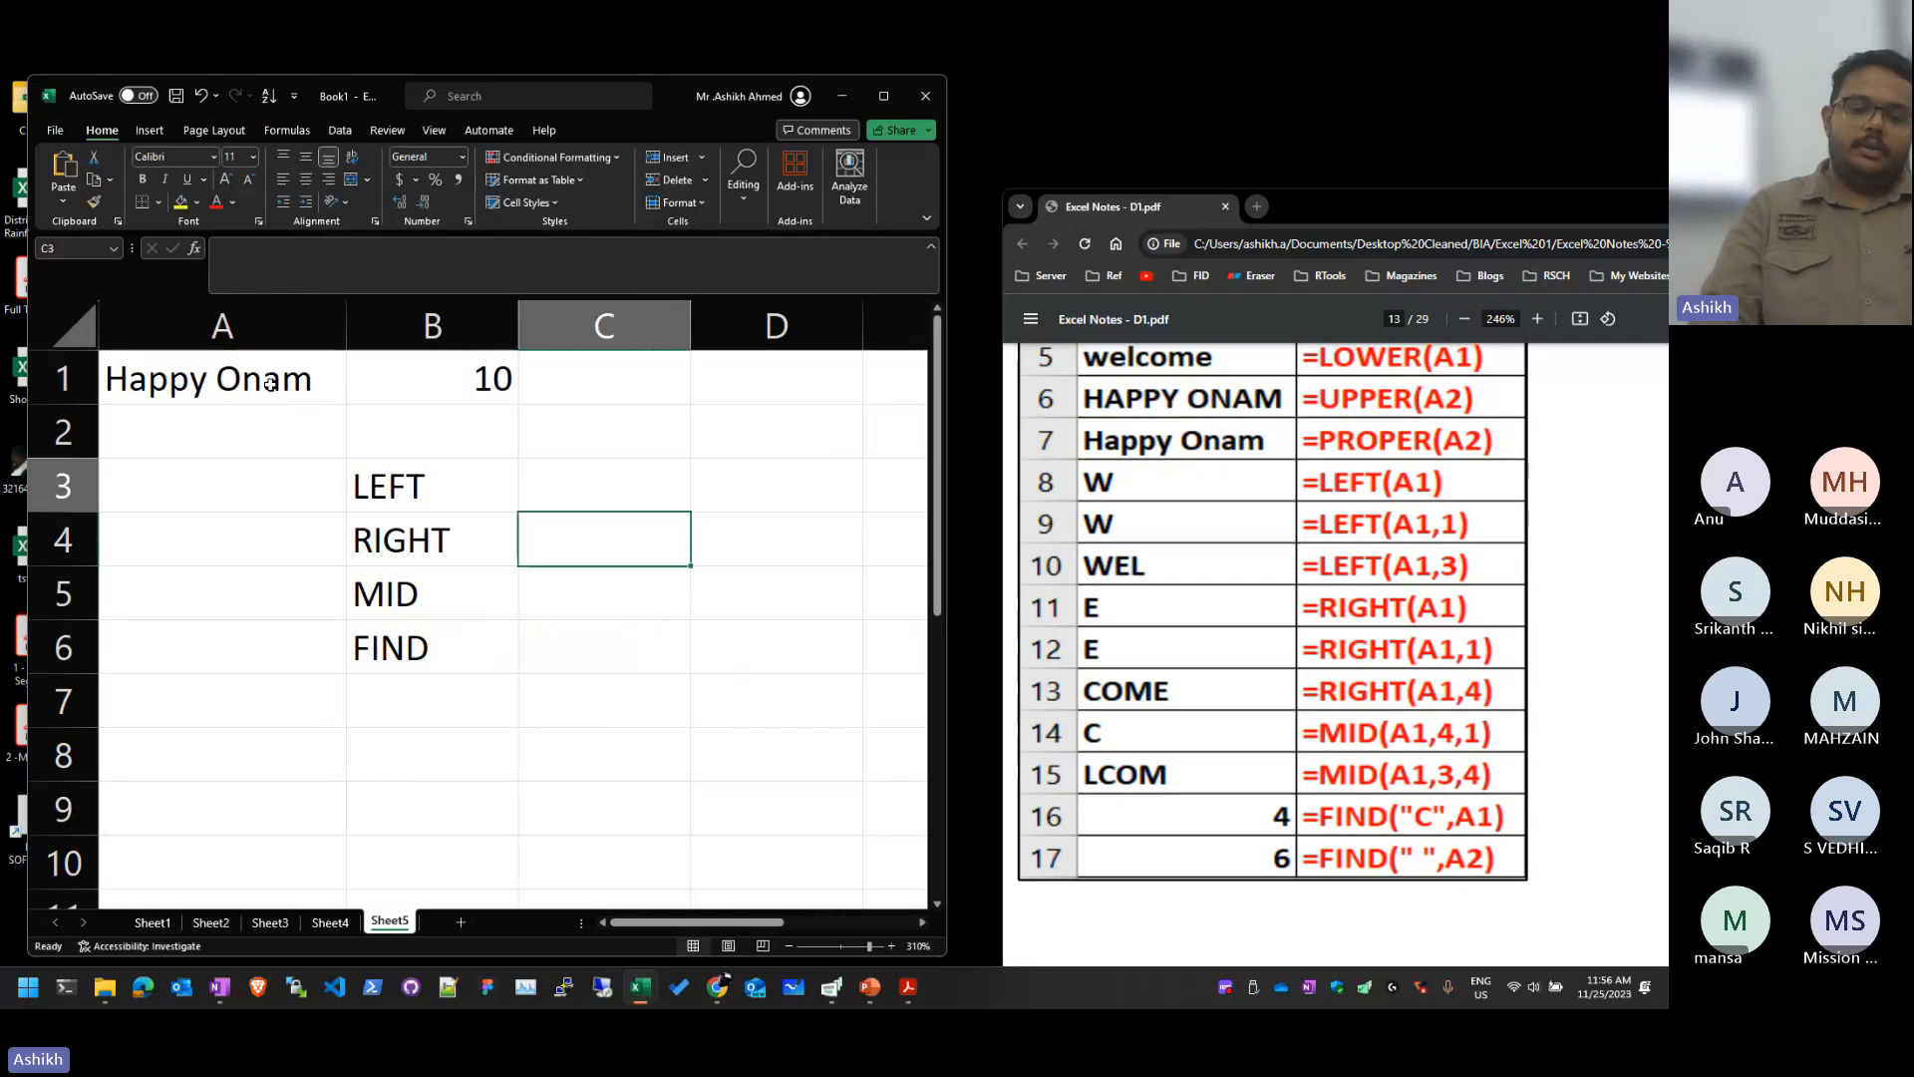
pyautogui.write('=le')
pyautogui.press('Tab')
pyautogui.write('a')
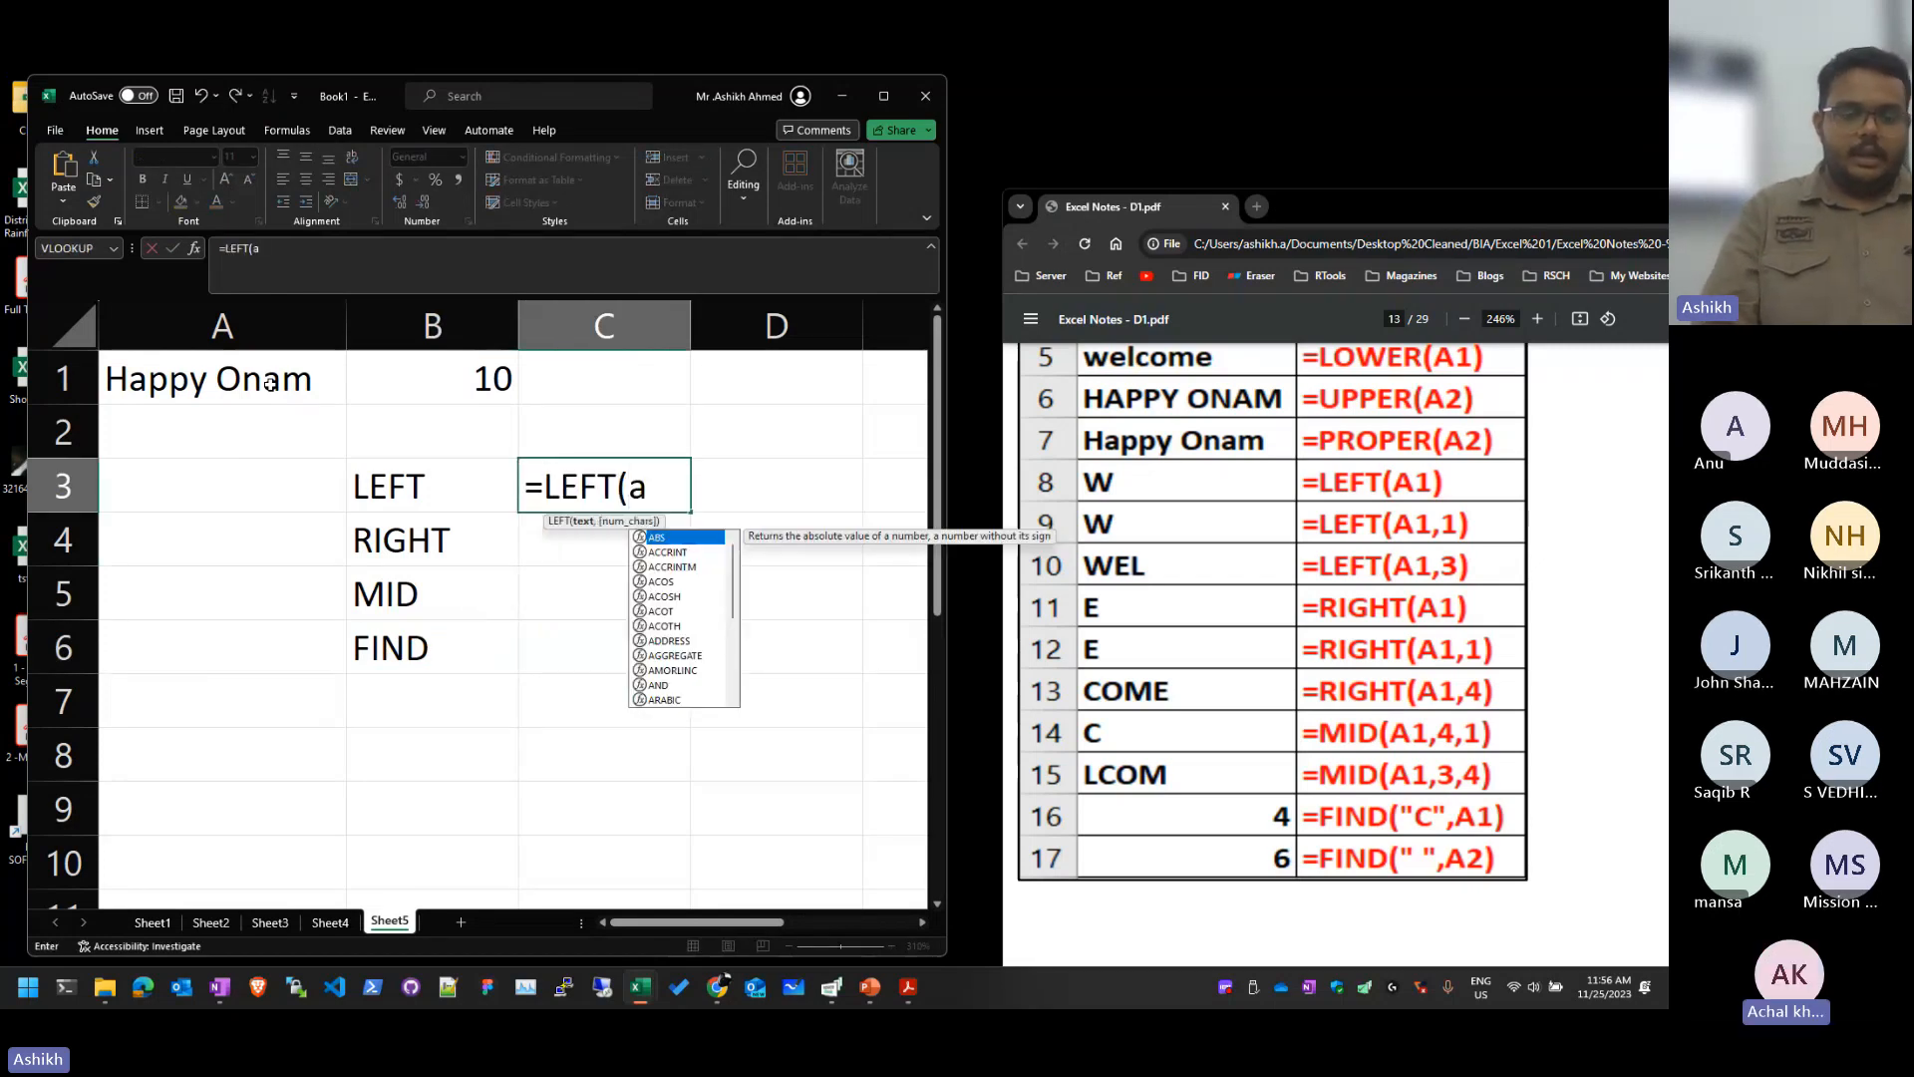
pyautogui.write('1,4')
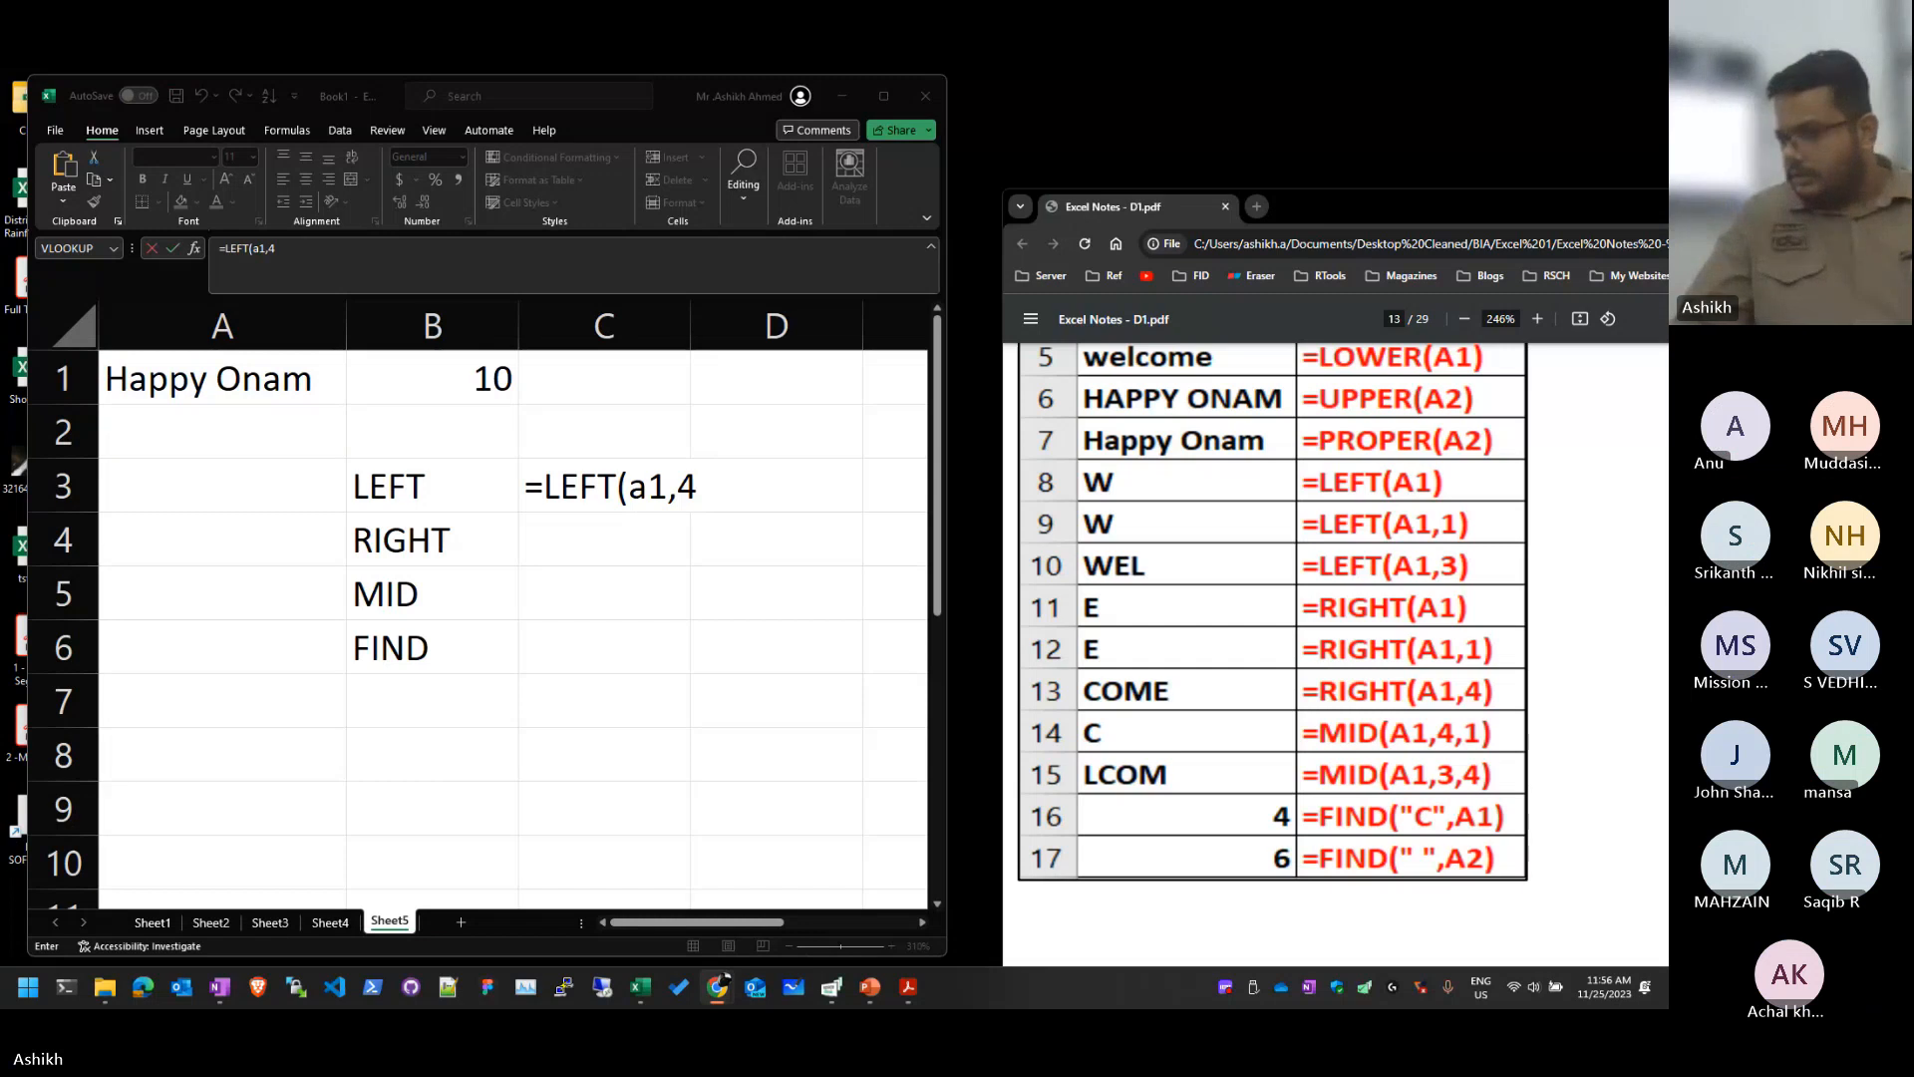
pyautogui.click(711, 483)
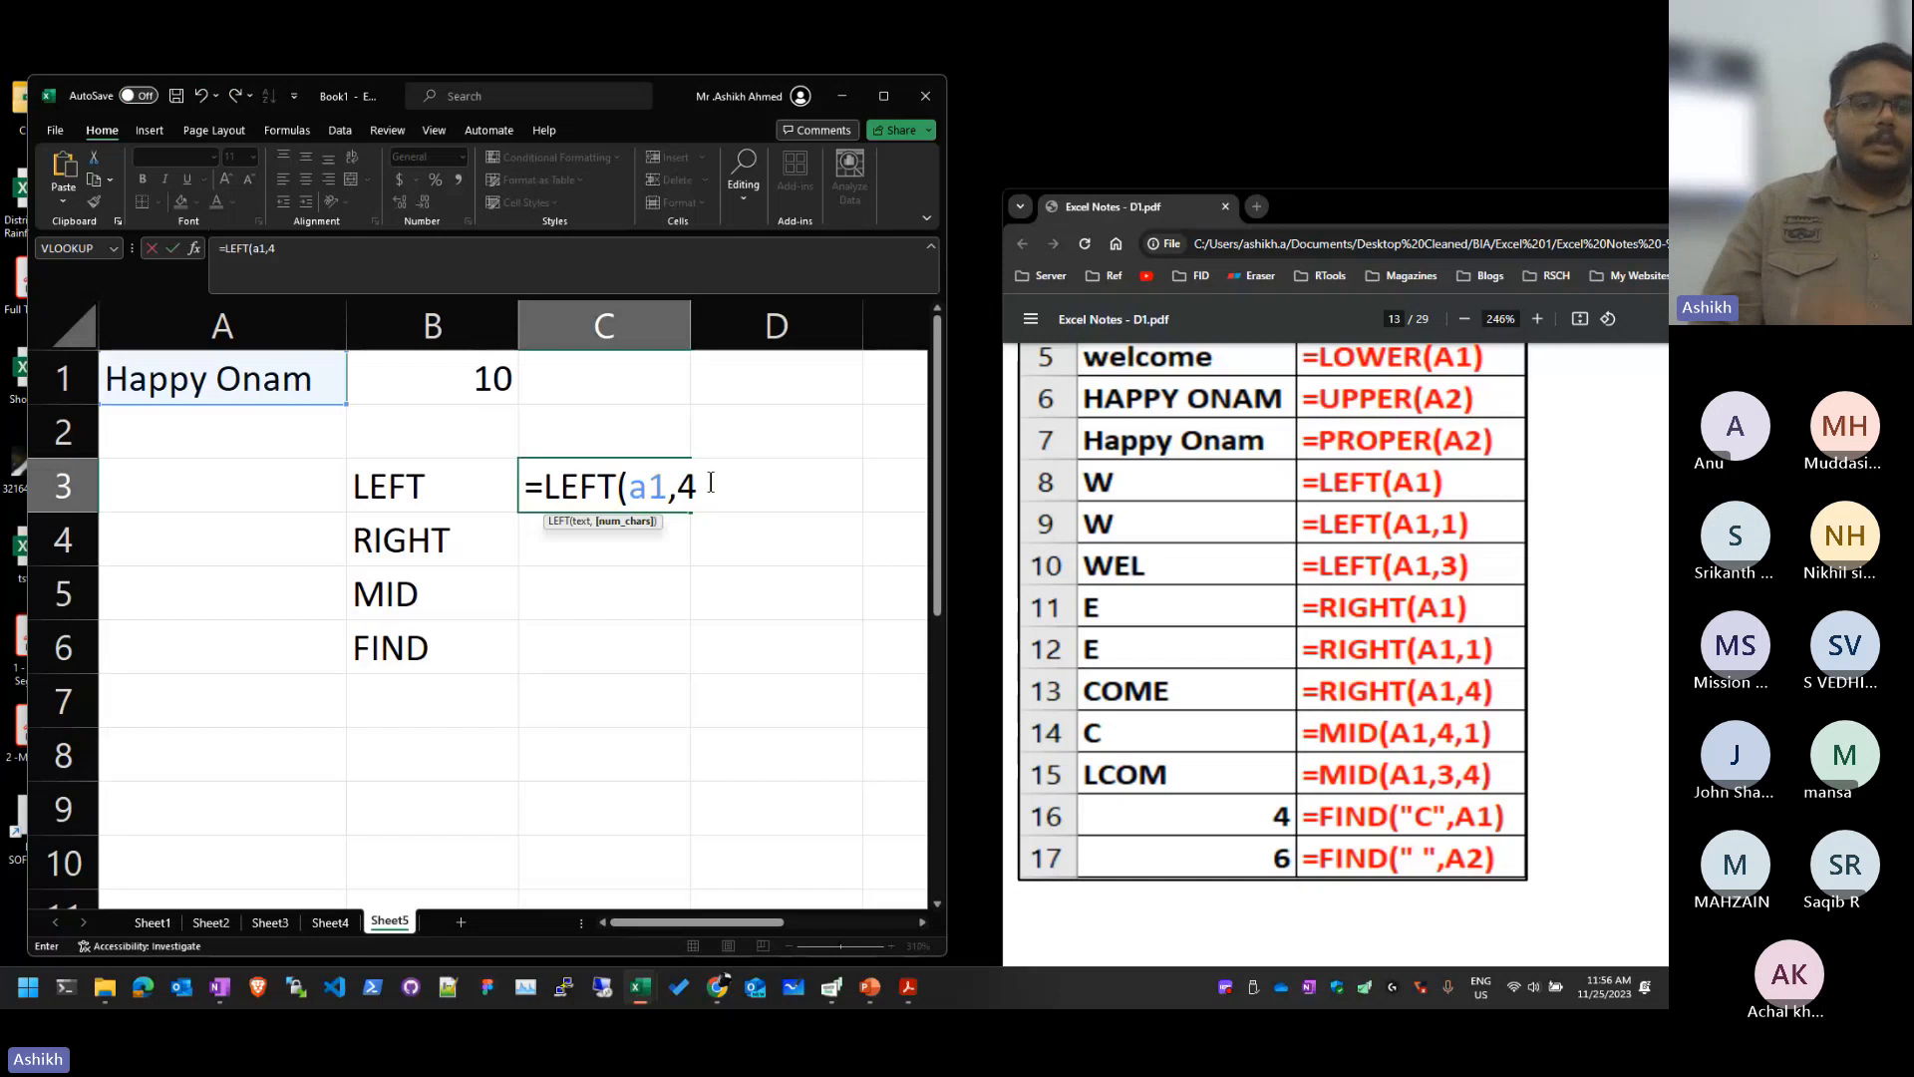
pyautogui.press('Return')
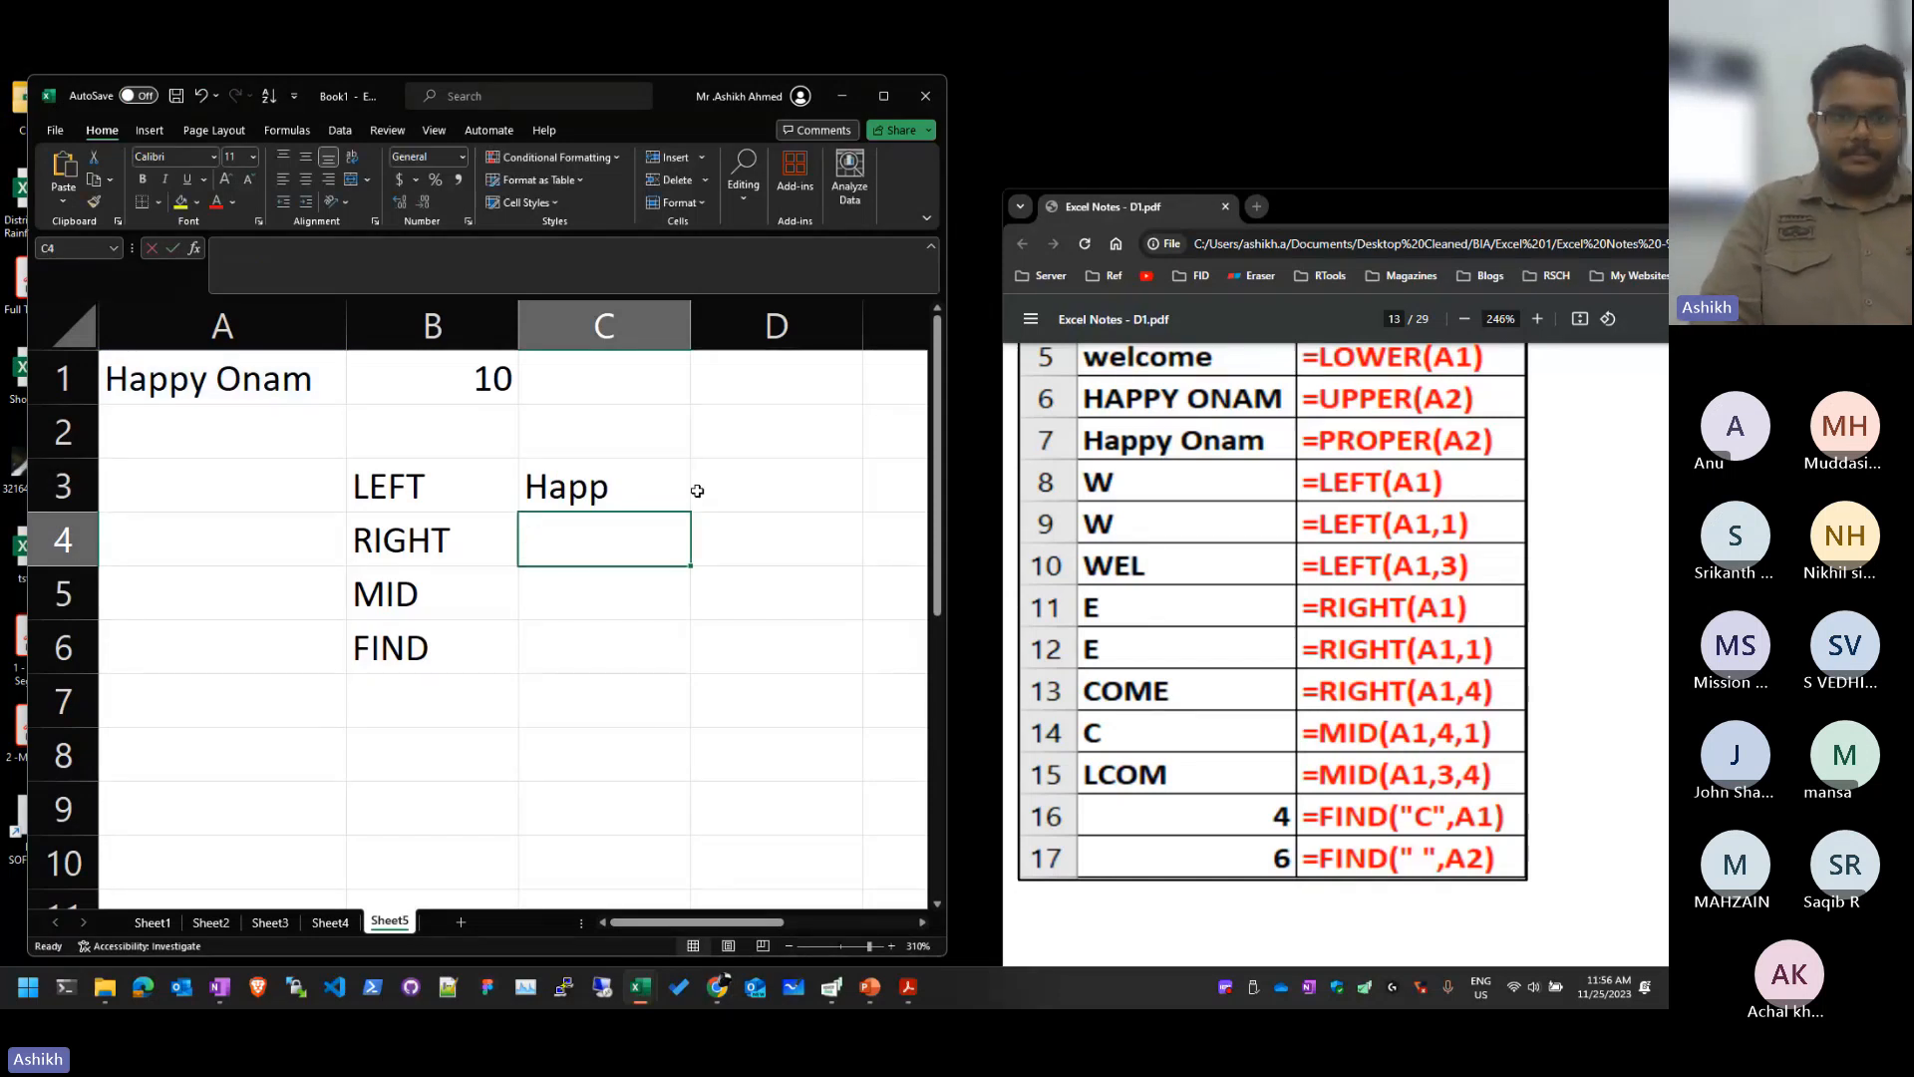
# Step: Enter the formula =RIGHT(A1,3) in C4 to extract the last 3 characters of A1
pyautogui.write('=RIGHT(')
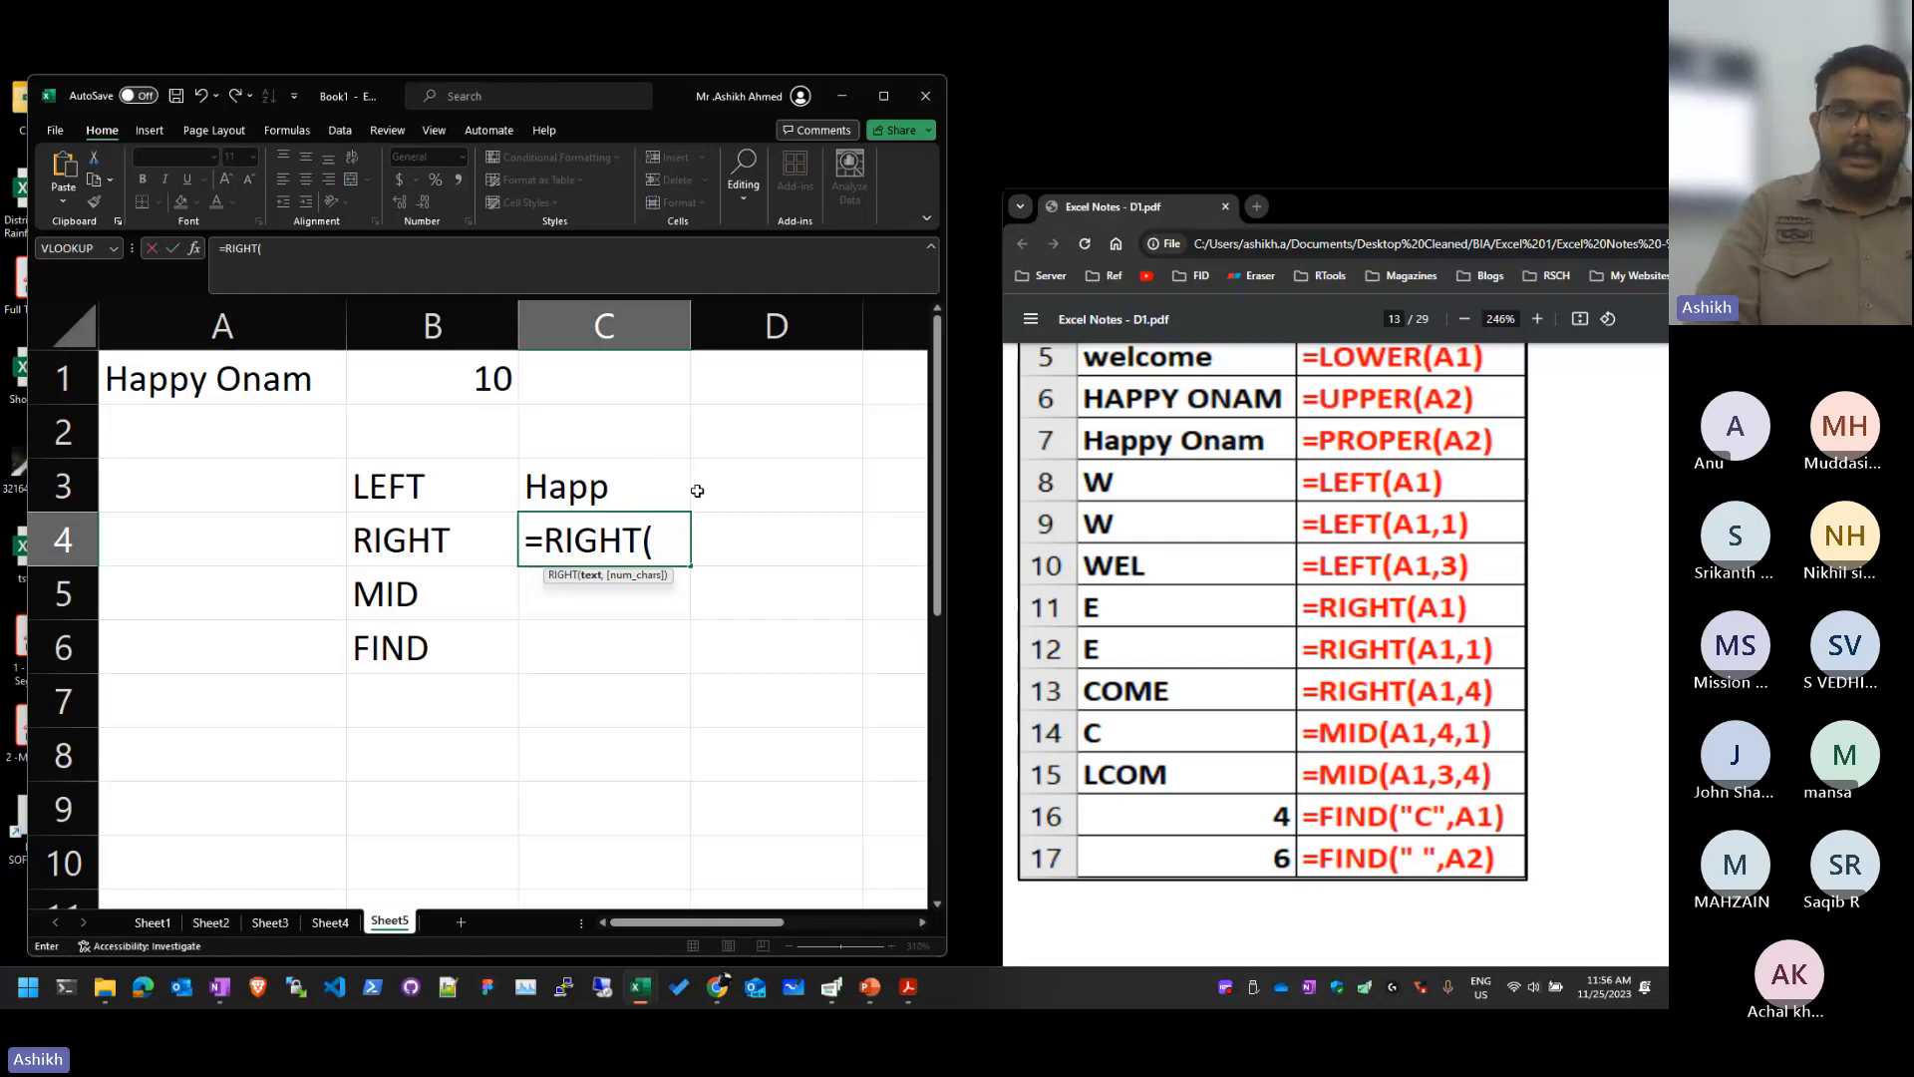
pyautogui.write('a1,')
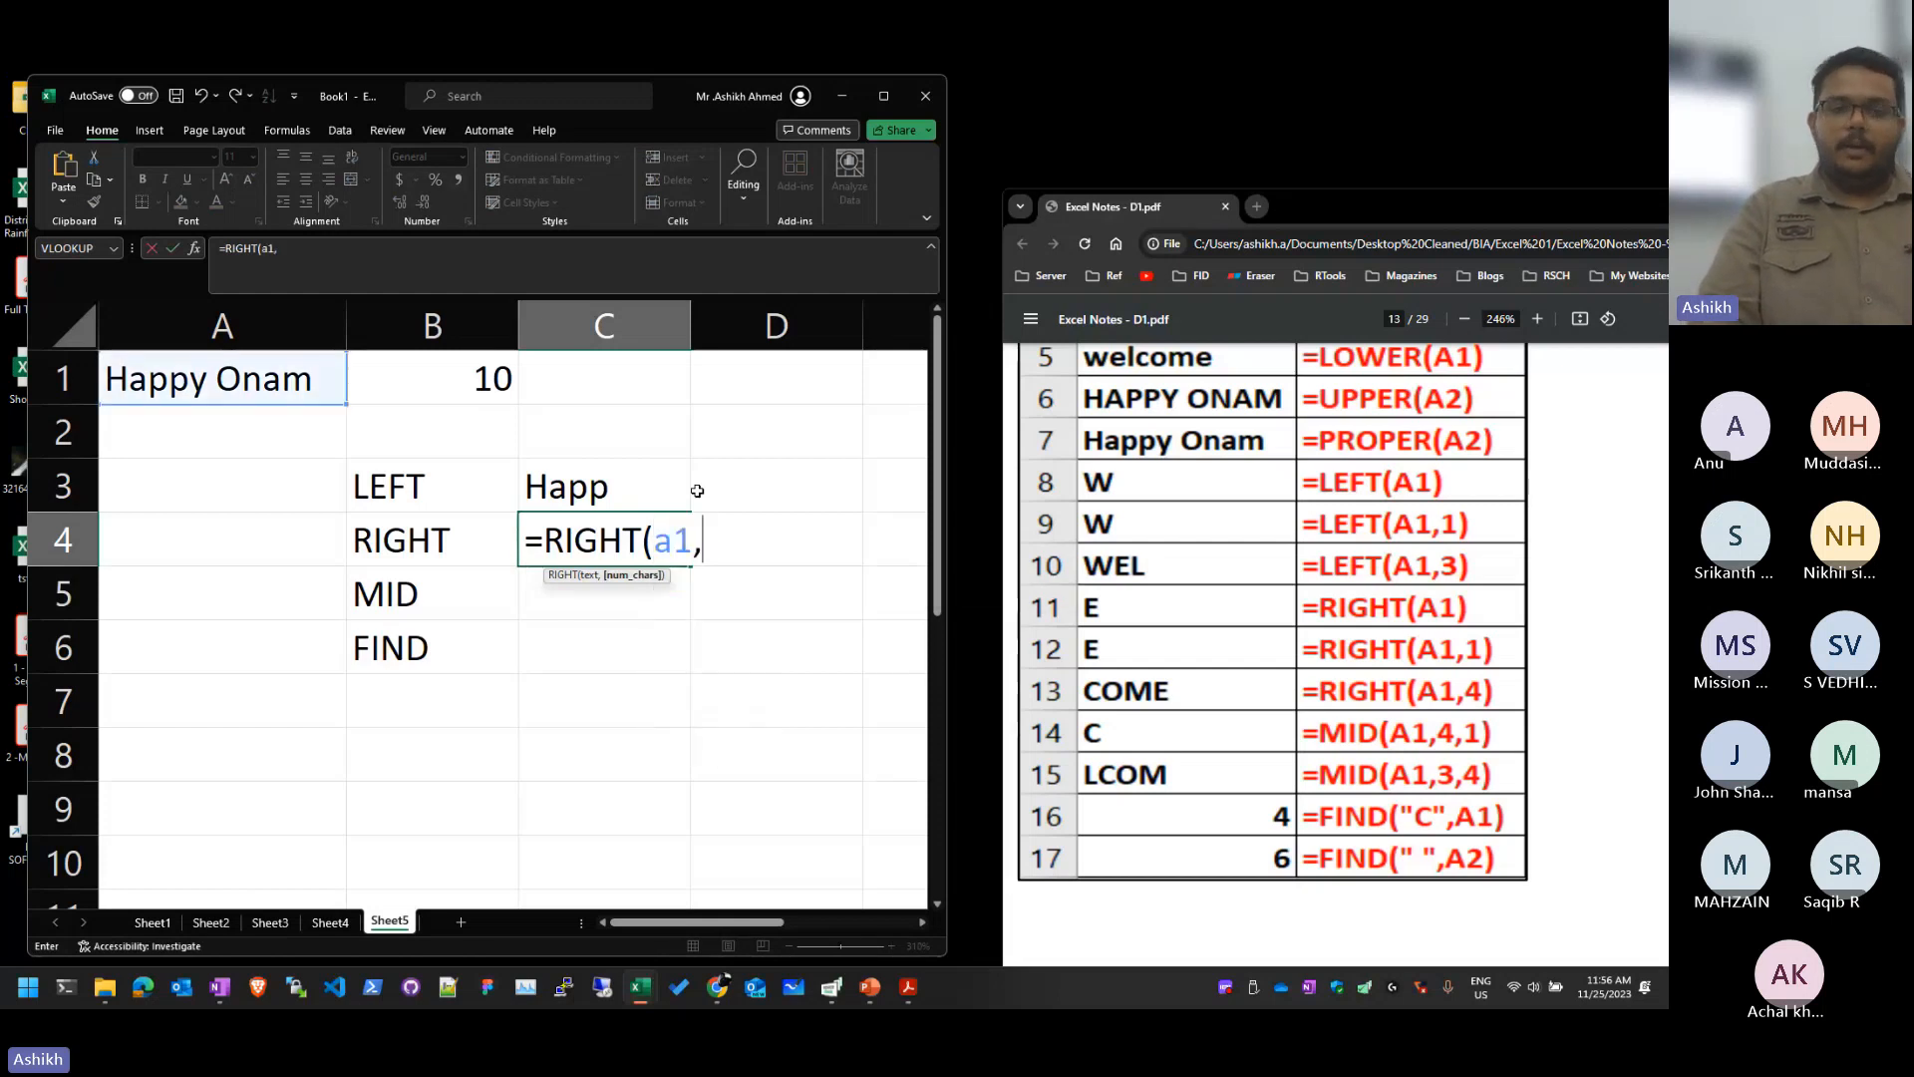
pyautogui.write('3')
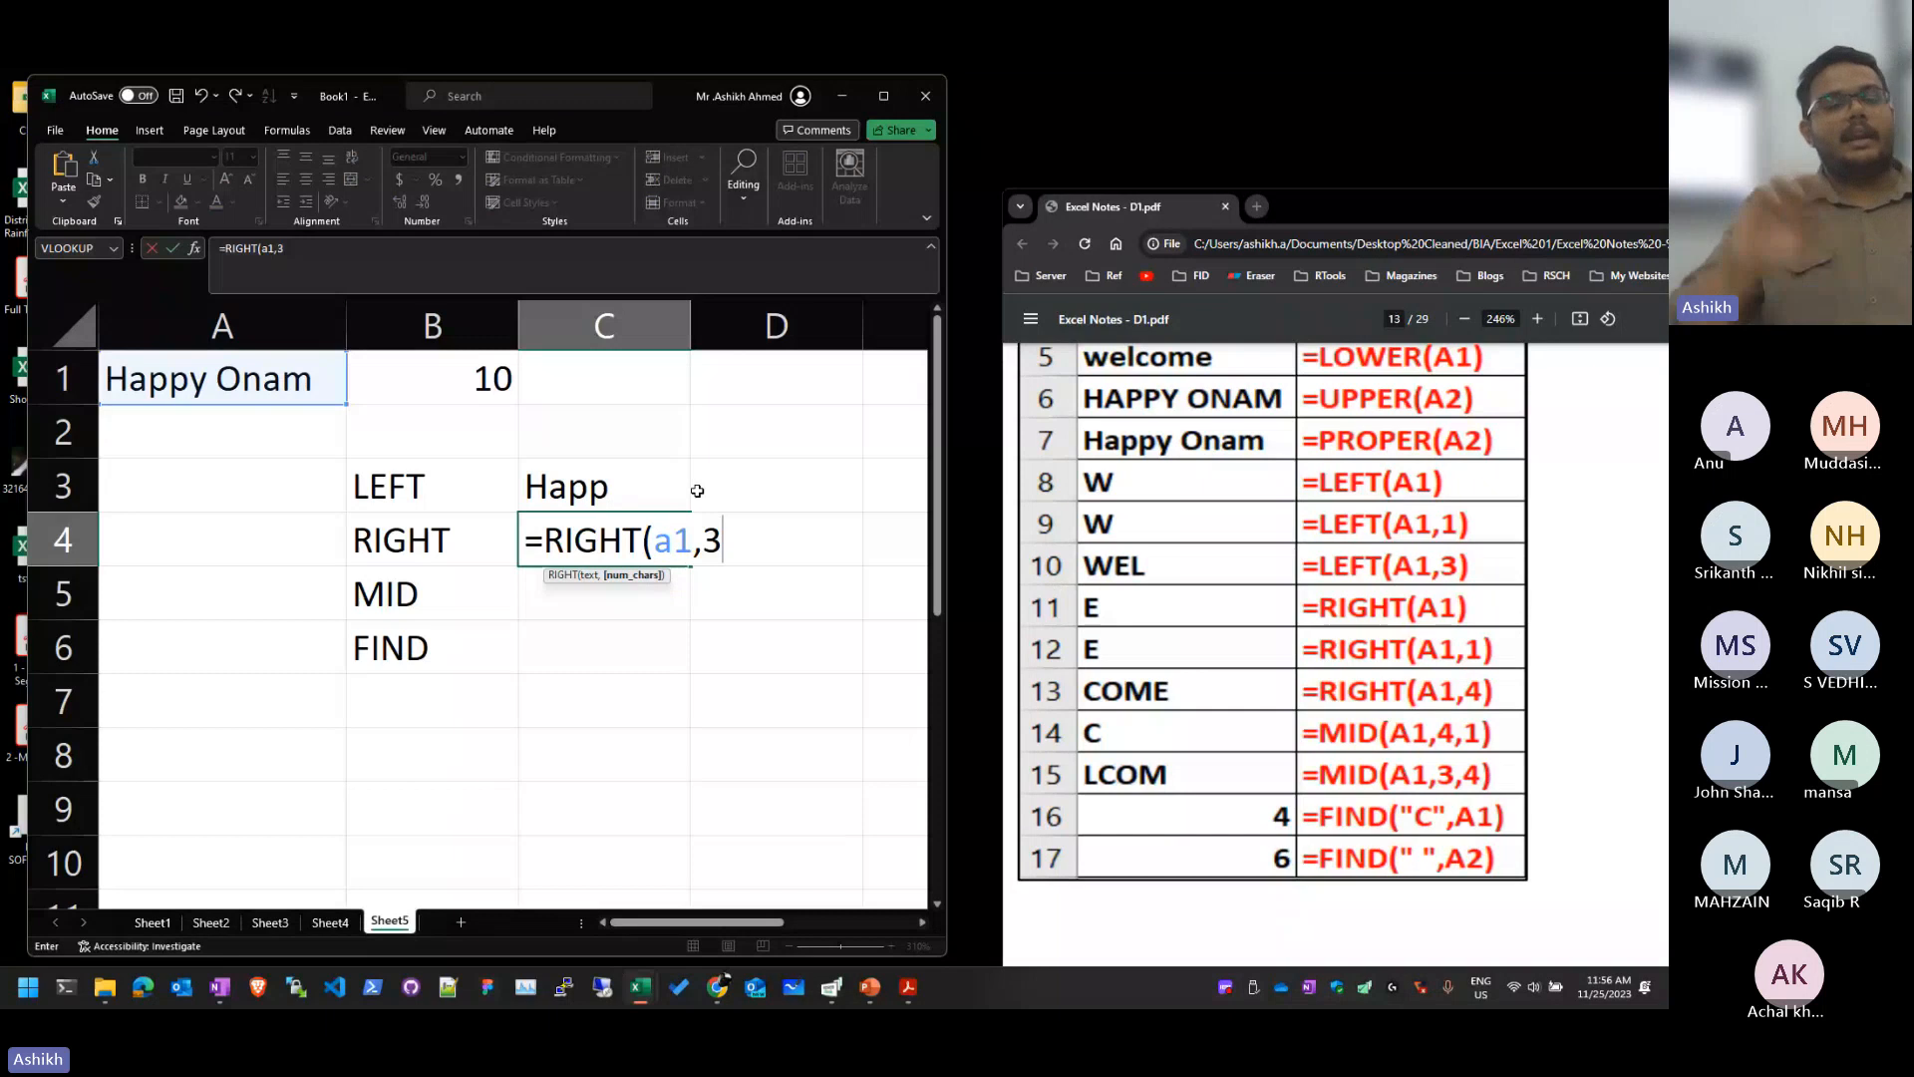
pyautogui.write(')')
pyautogui.press('Return')
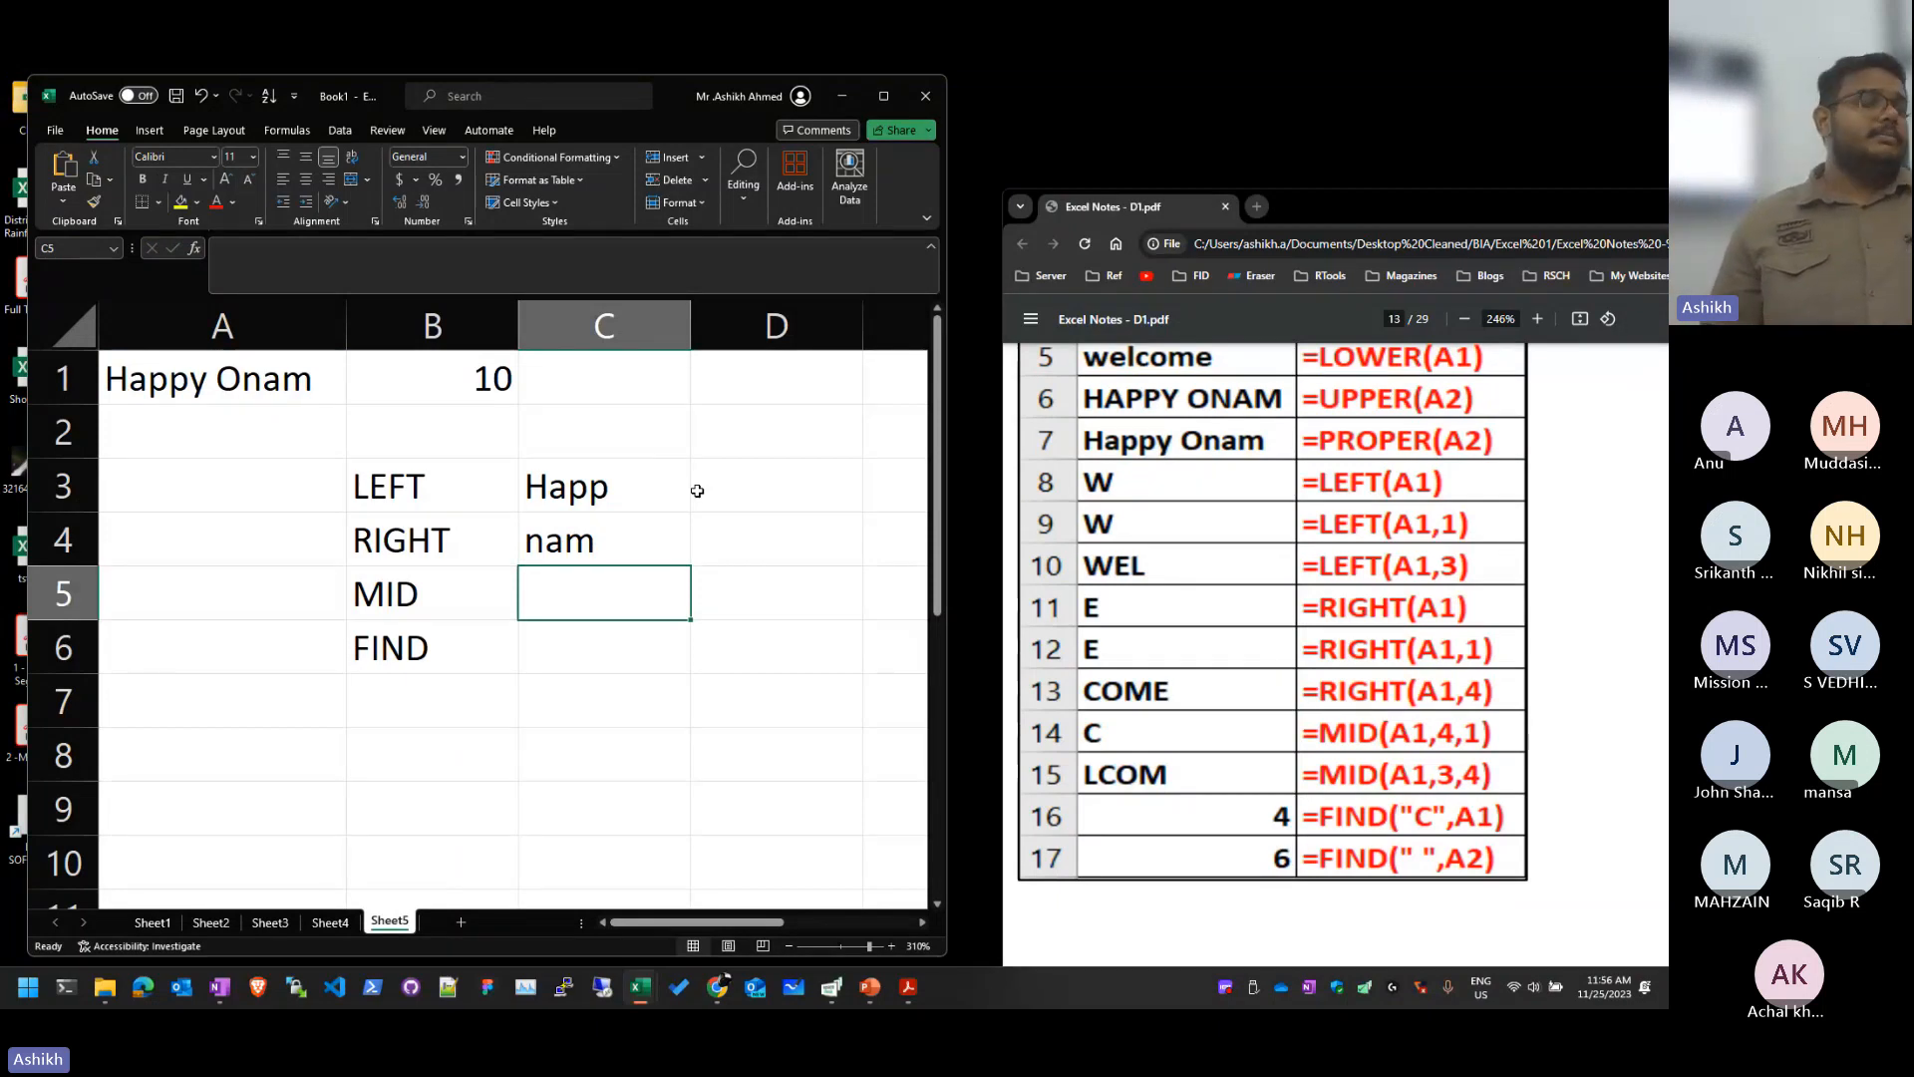
# Step: Review the LEFT formula in C3 and the RIGHT formula in C4, including their arguments
pyautogui.press('Up')
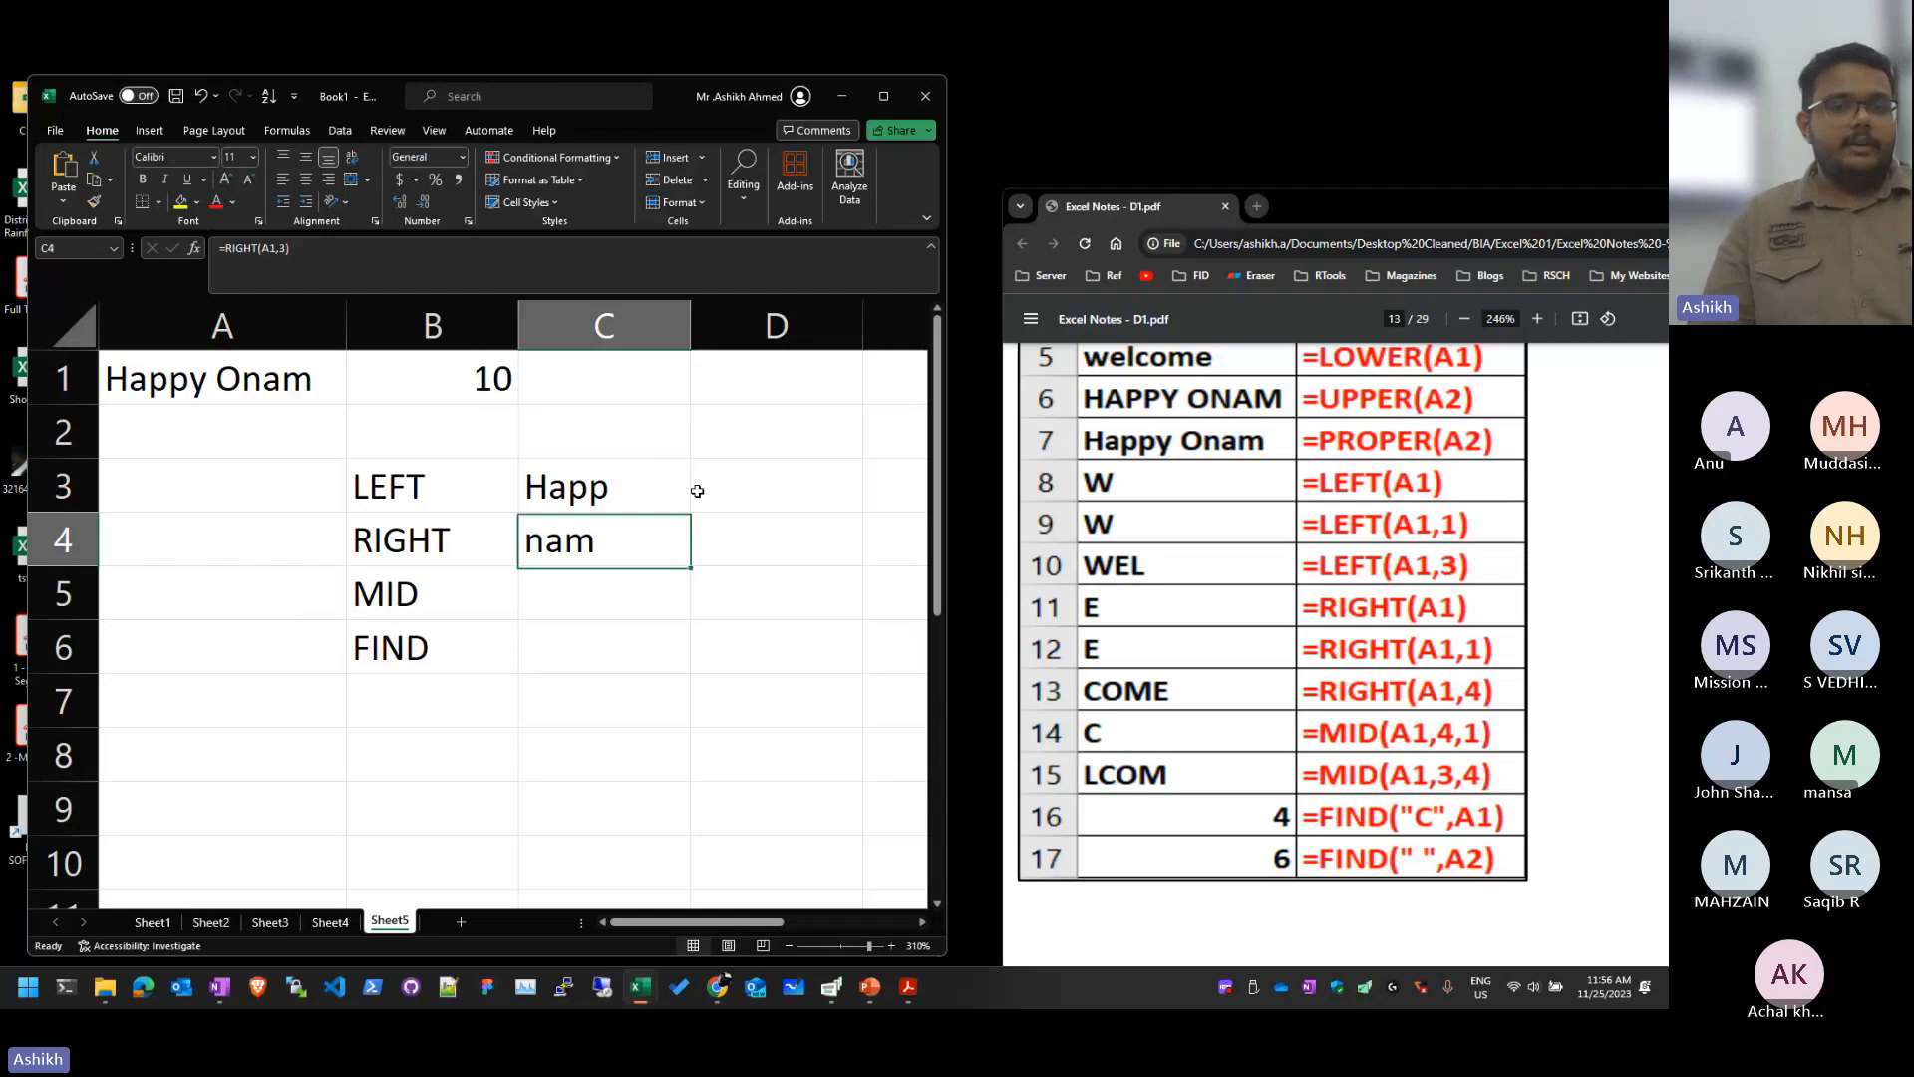
pyautogui.press('Up')
pyautogui.press('F2')
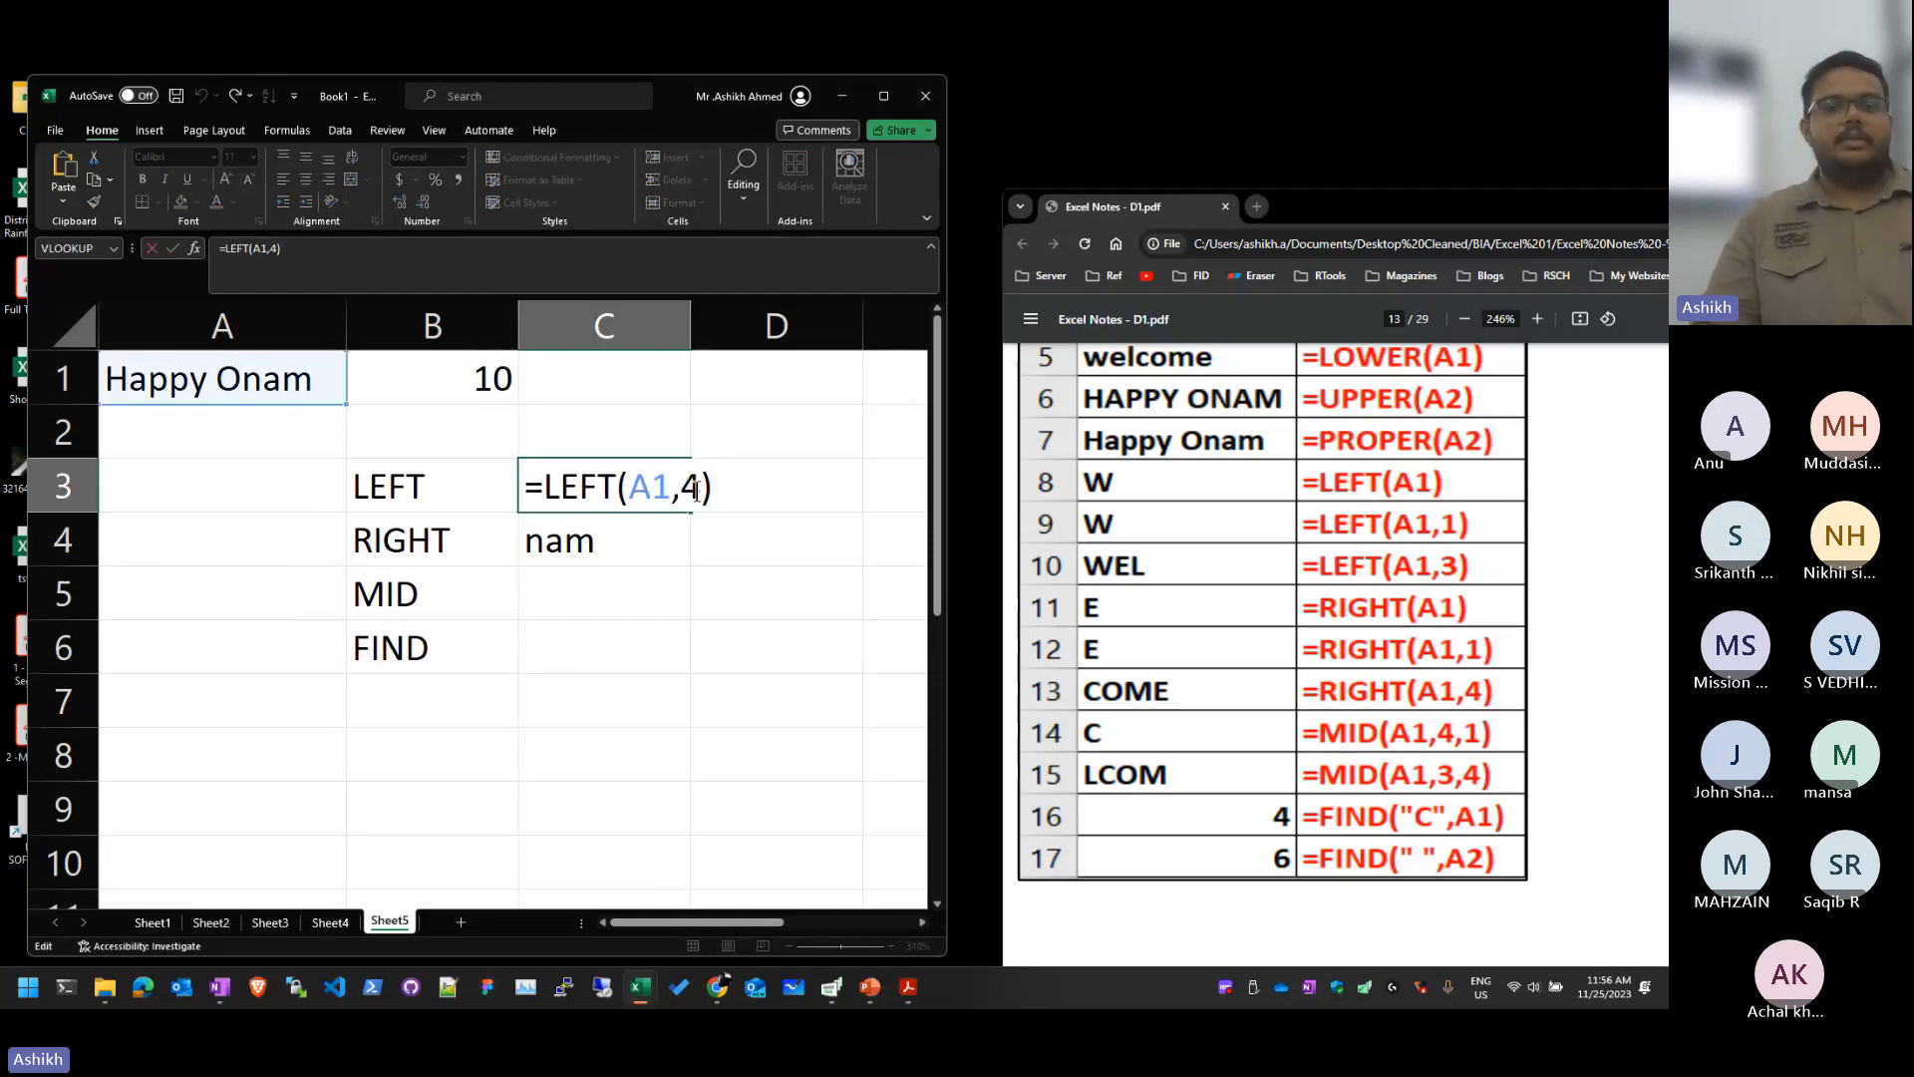
pyautogui.hotkey('shift', 'Return')
pyautogui.press('Down')
pyautogui.press('Down')
pyautogui.press('F2')
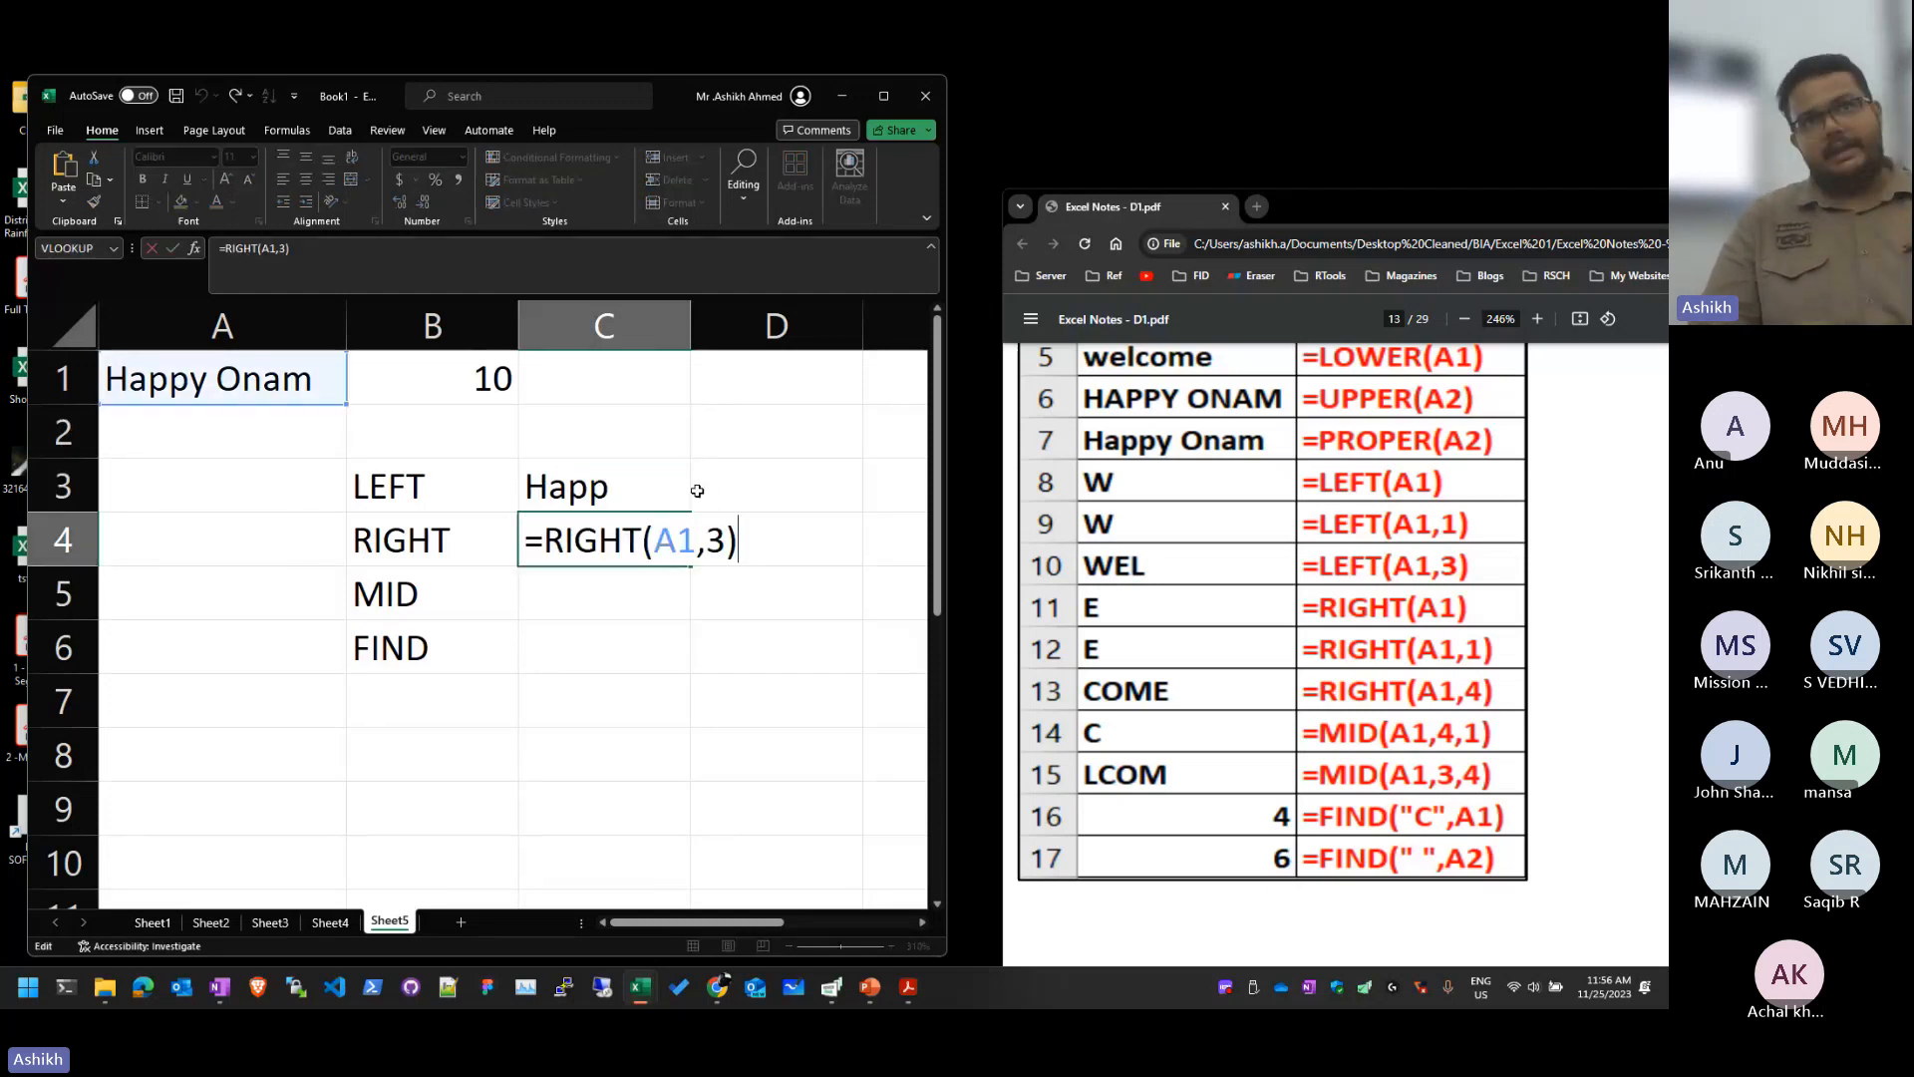
pyautogui.press('Return')
# Step: Enter a MID formula in C5 that extracts 5 characters of A1 starting at character 2
pyautogui.write('=mdi')
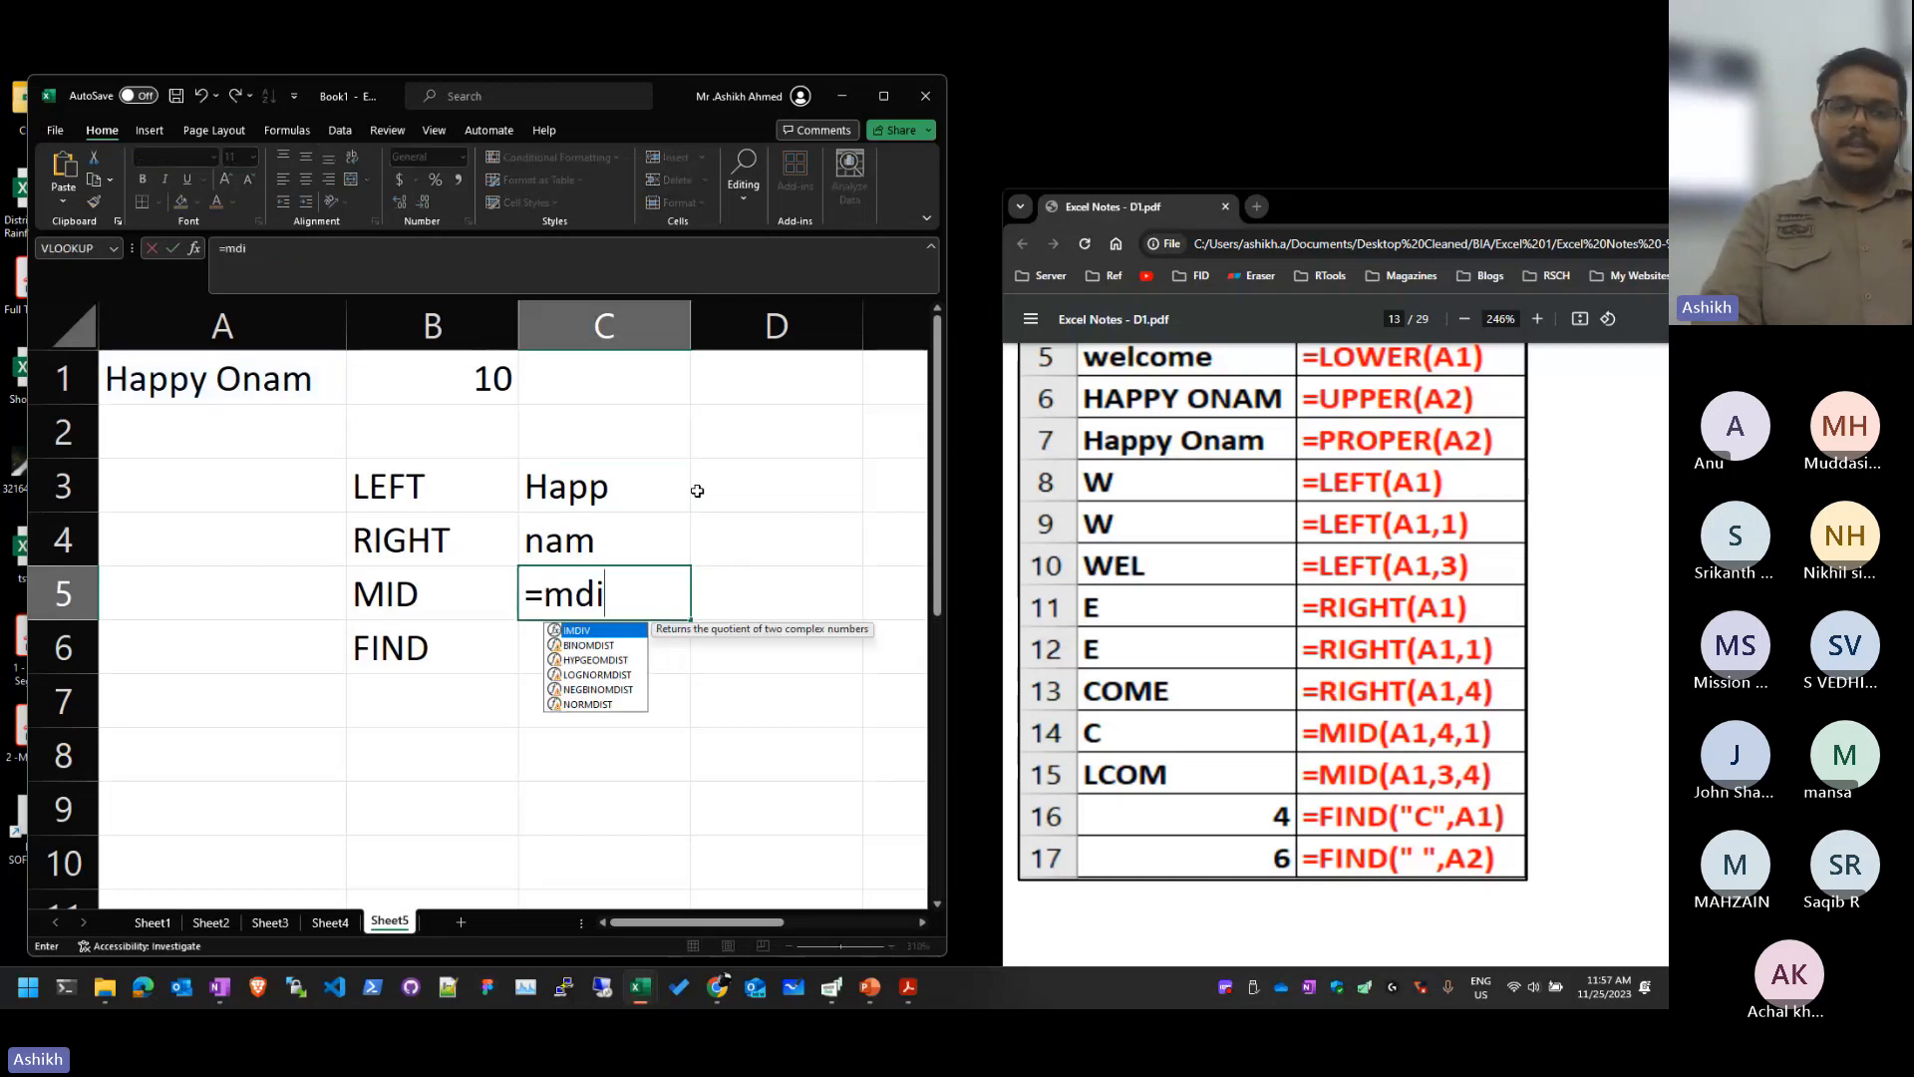
pyautogui.press('BackSpace')
pyautogui.write('id')
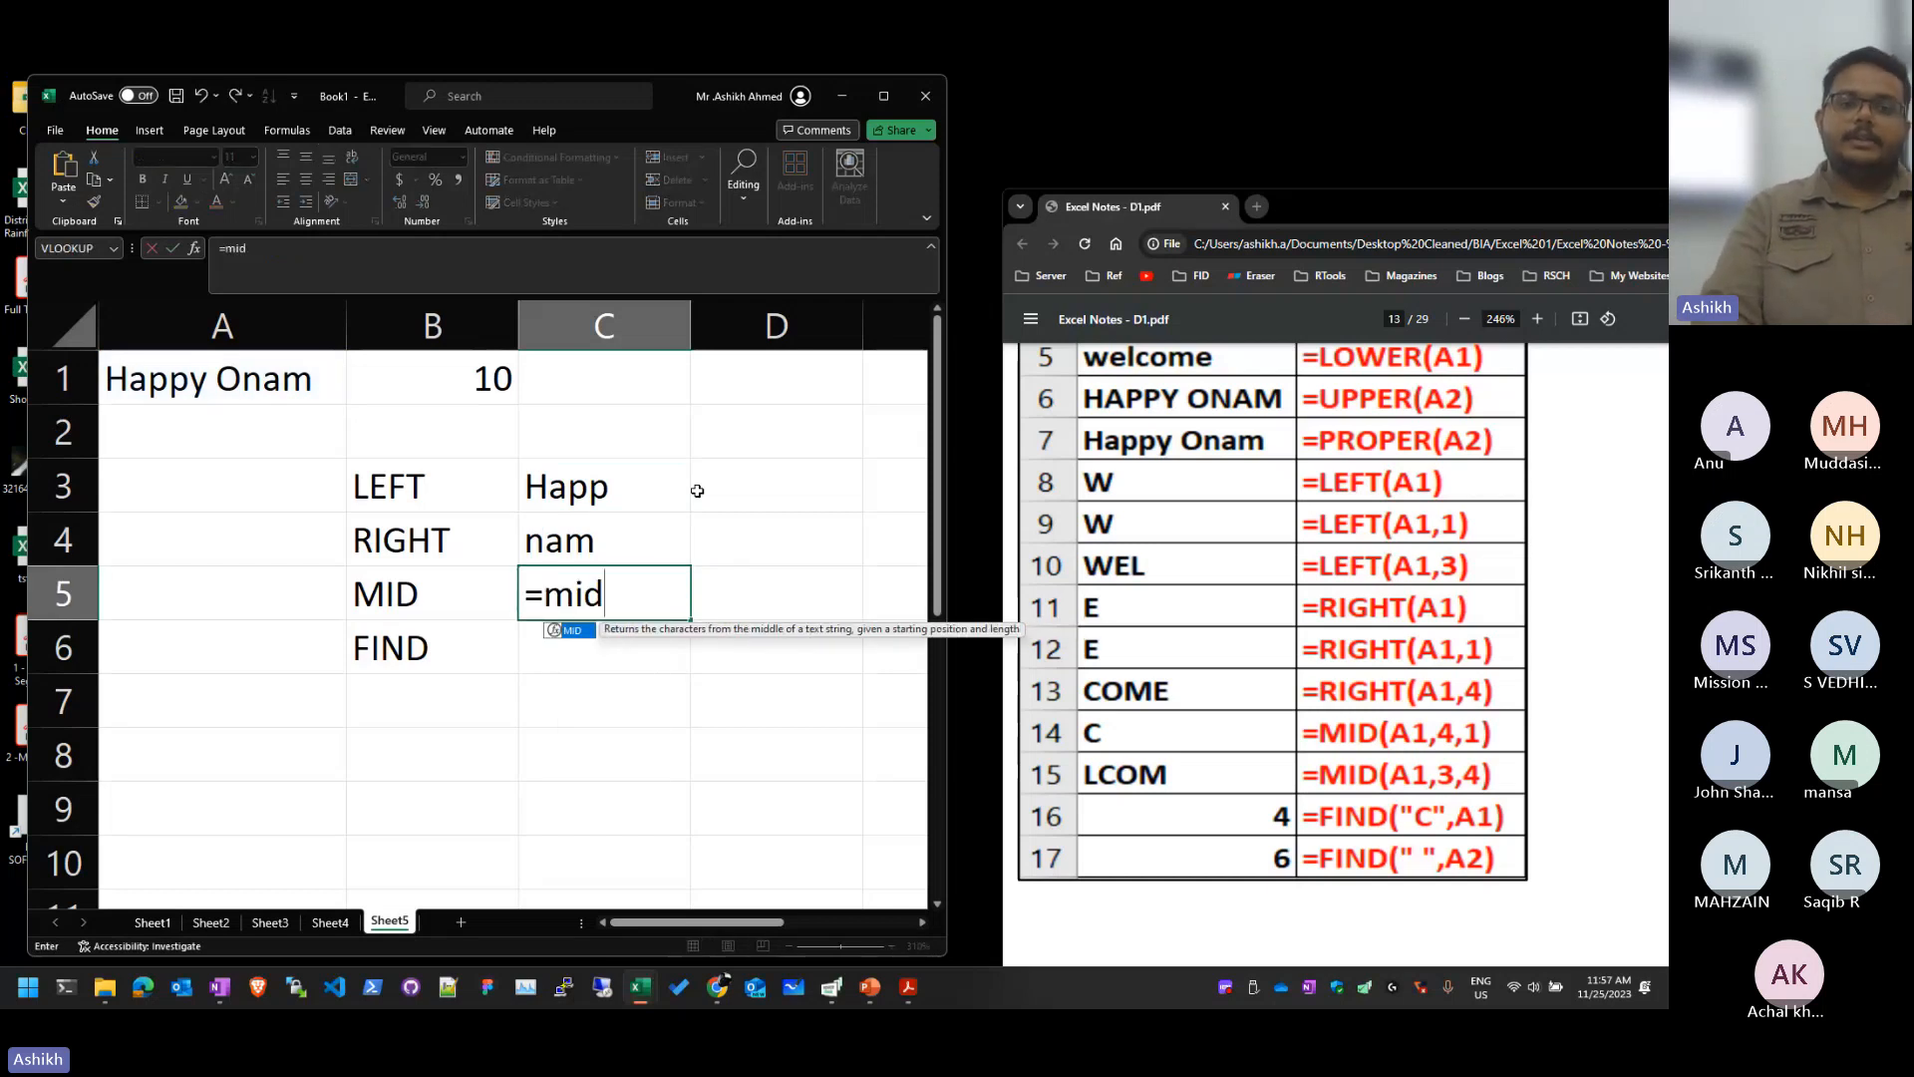
pyautogui.write('(a1,')
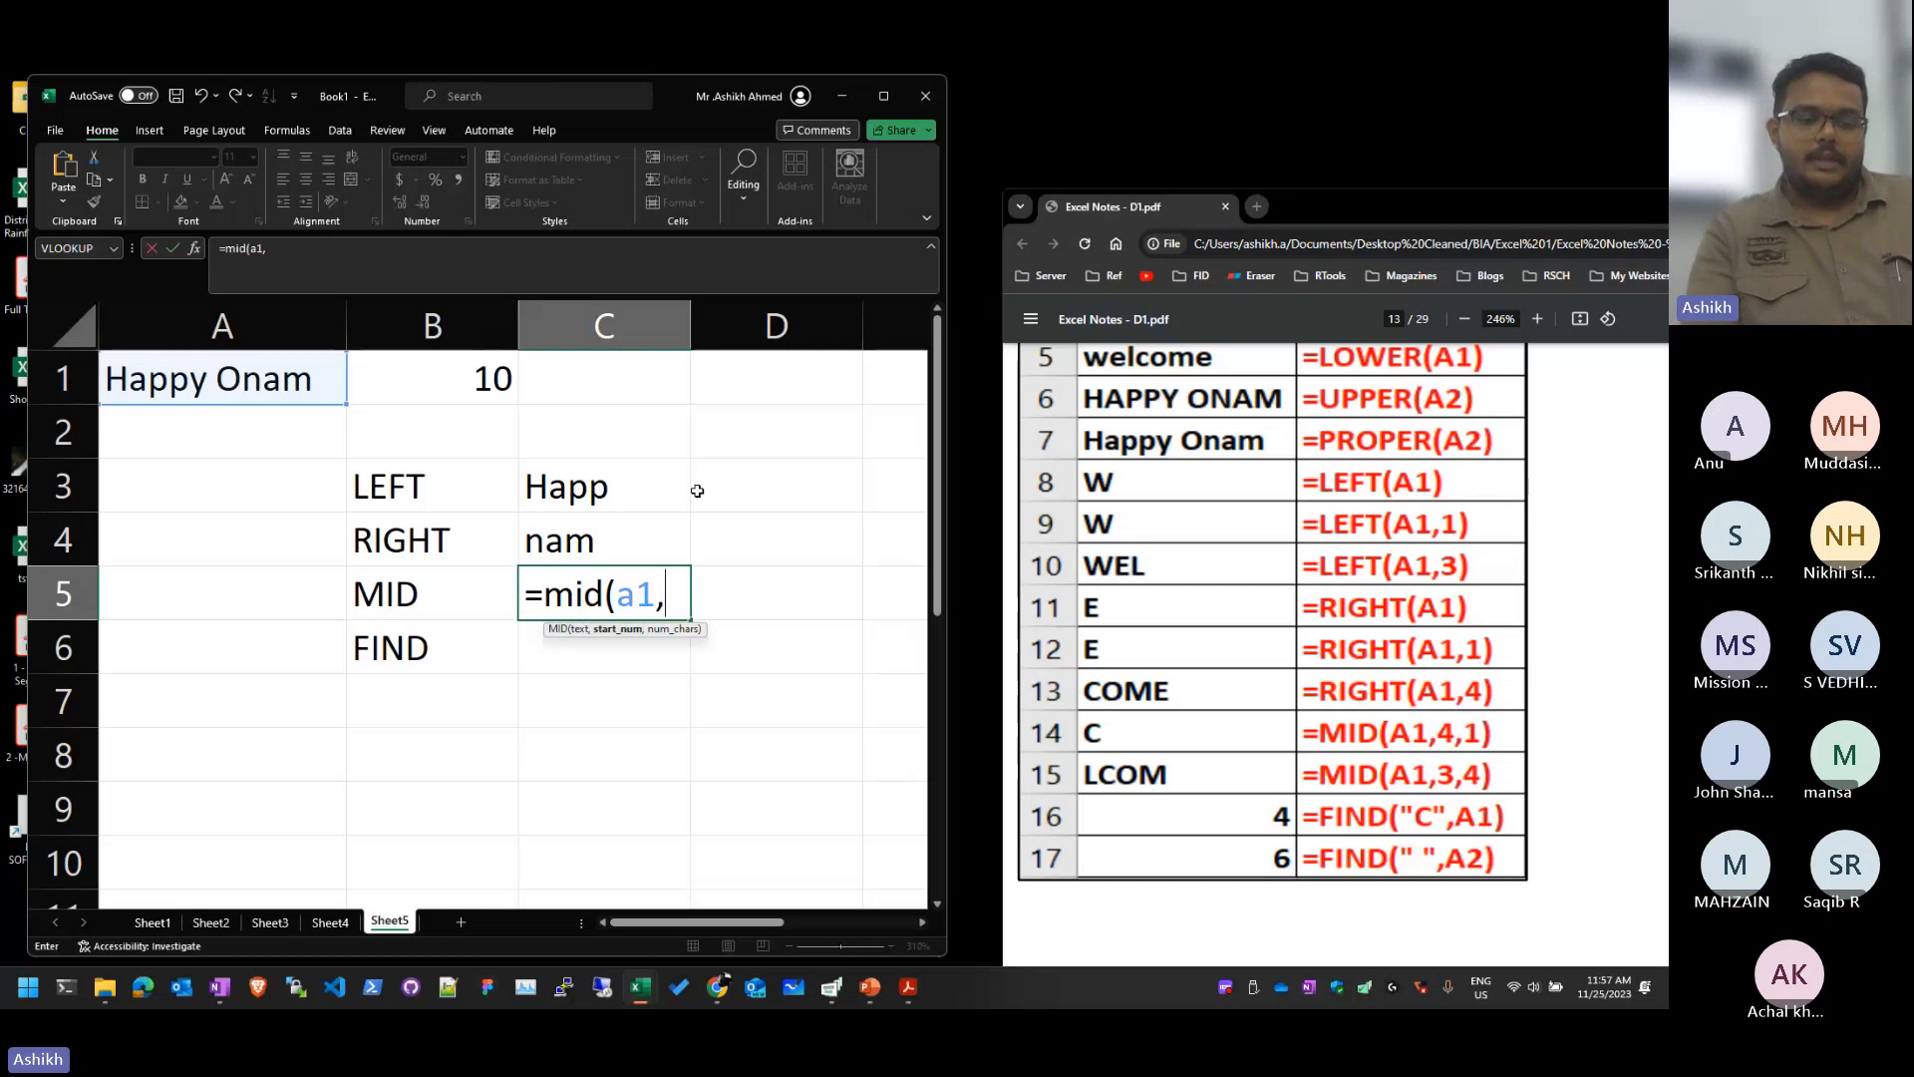
pyautogui.write('2,5')
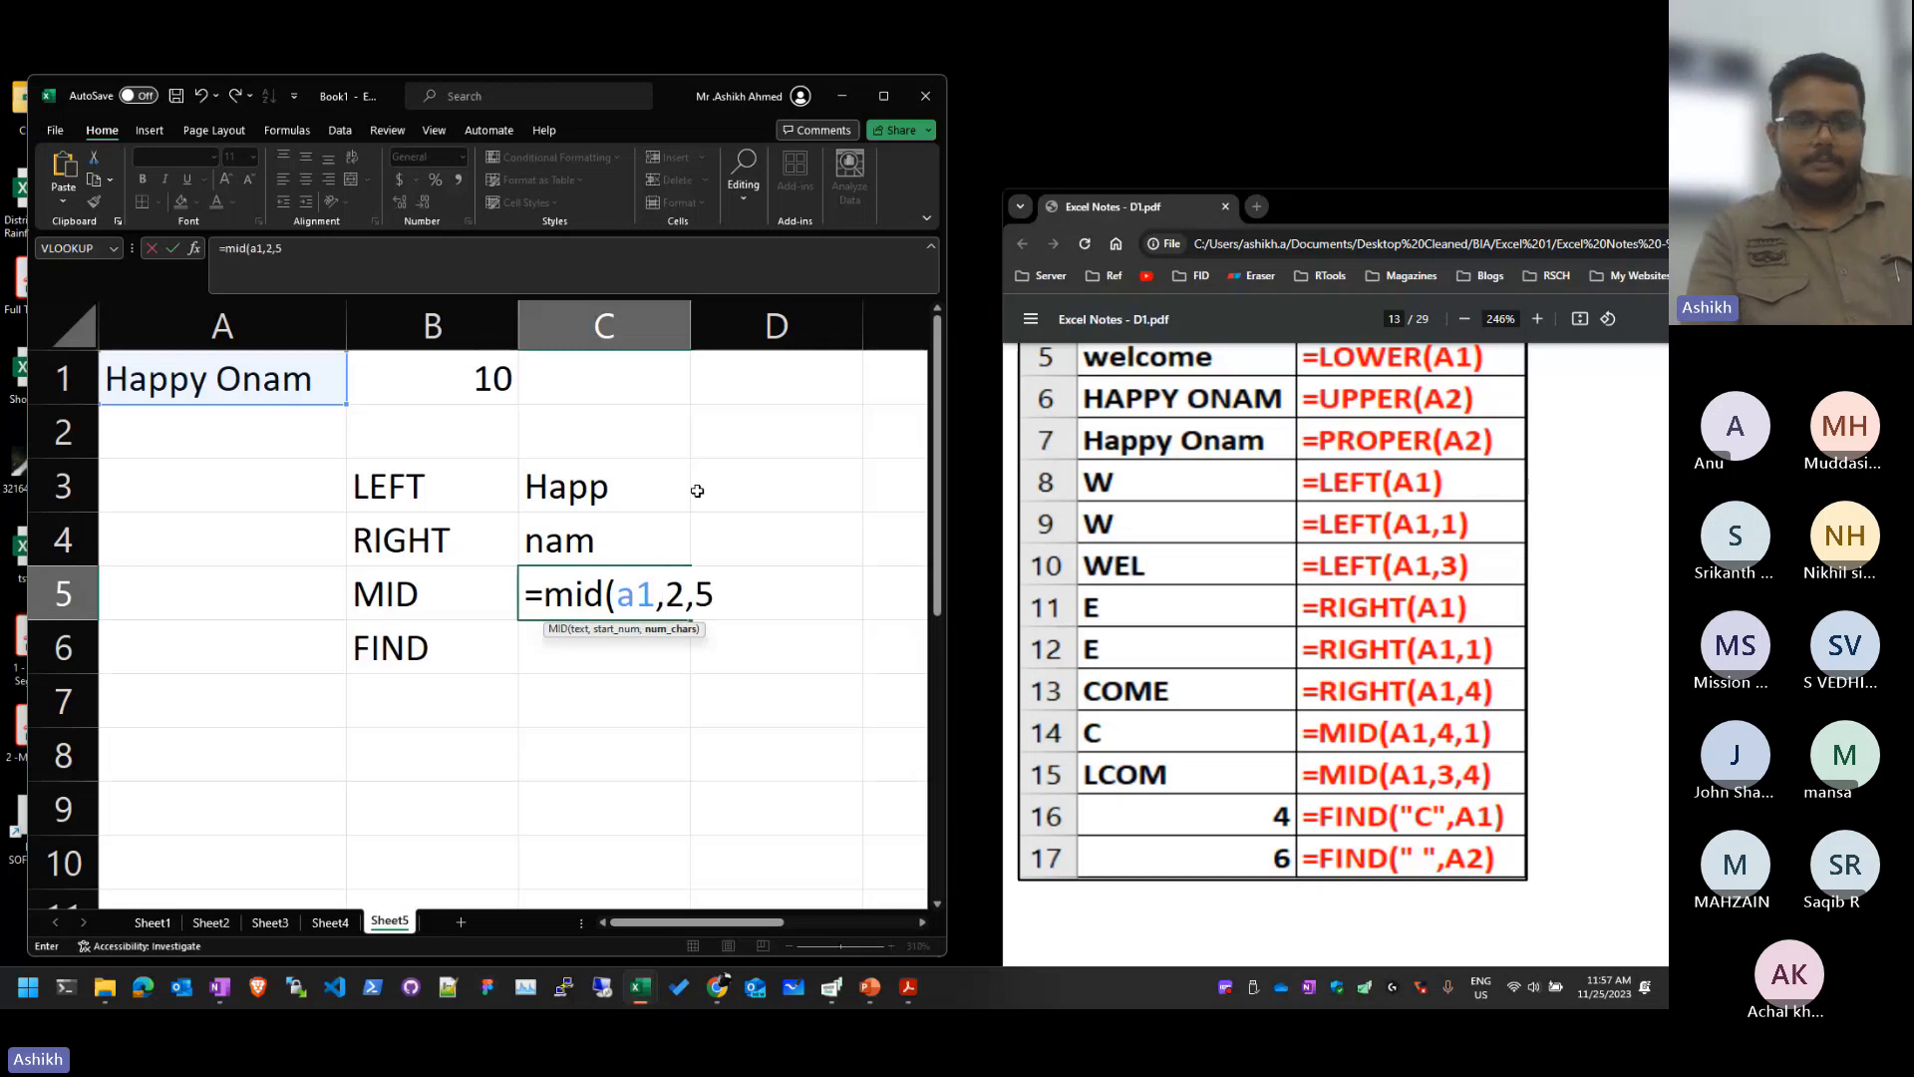
pyautogui.write(')')
pyautogui.press('Return')
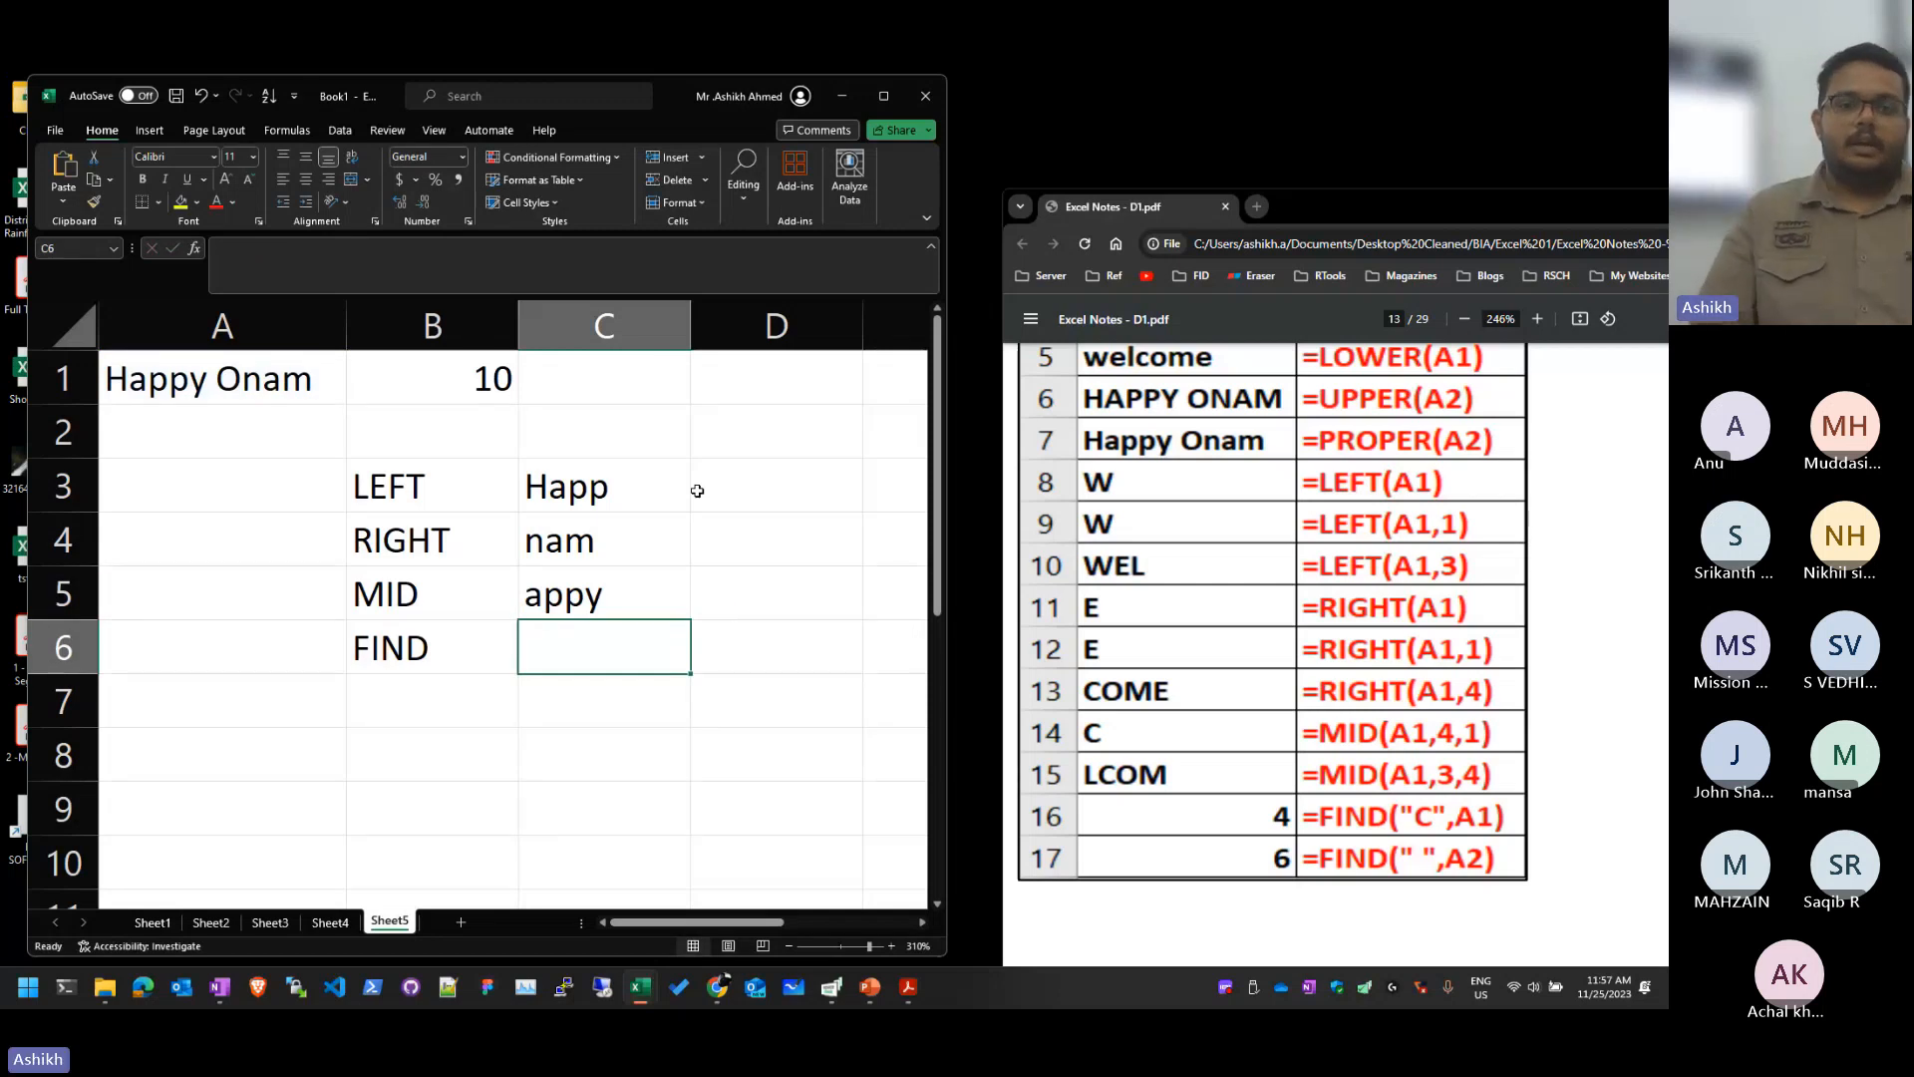
# Step: Change C5's MID formula to start at character 7 and return up to 10 characters
pyautogui.press('Up')
pyautogui.press('F2')
pyautogui.press('Left')
pyautogui.press('Left')
pyautogui.press('Left')
pyautogui.press('BackSpace')
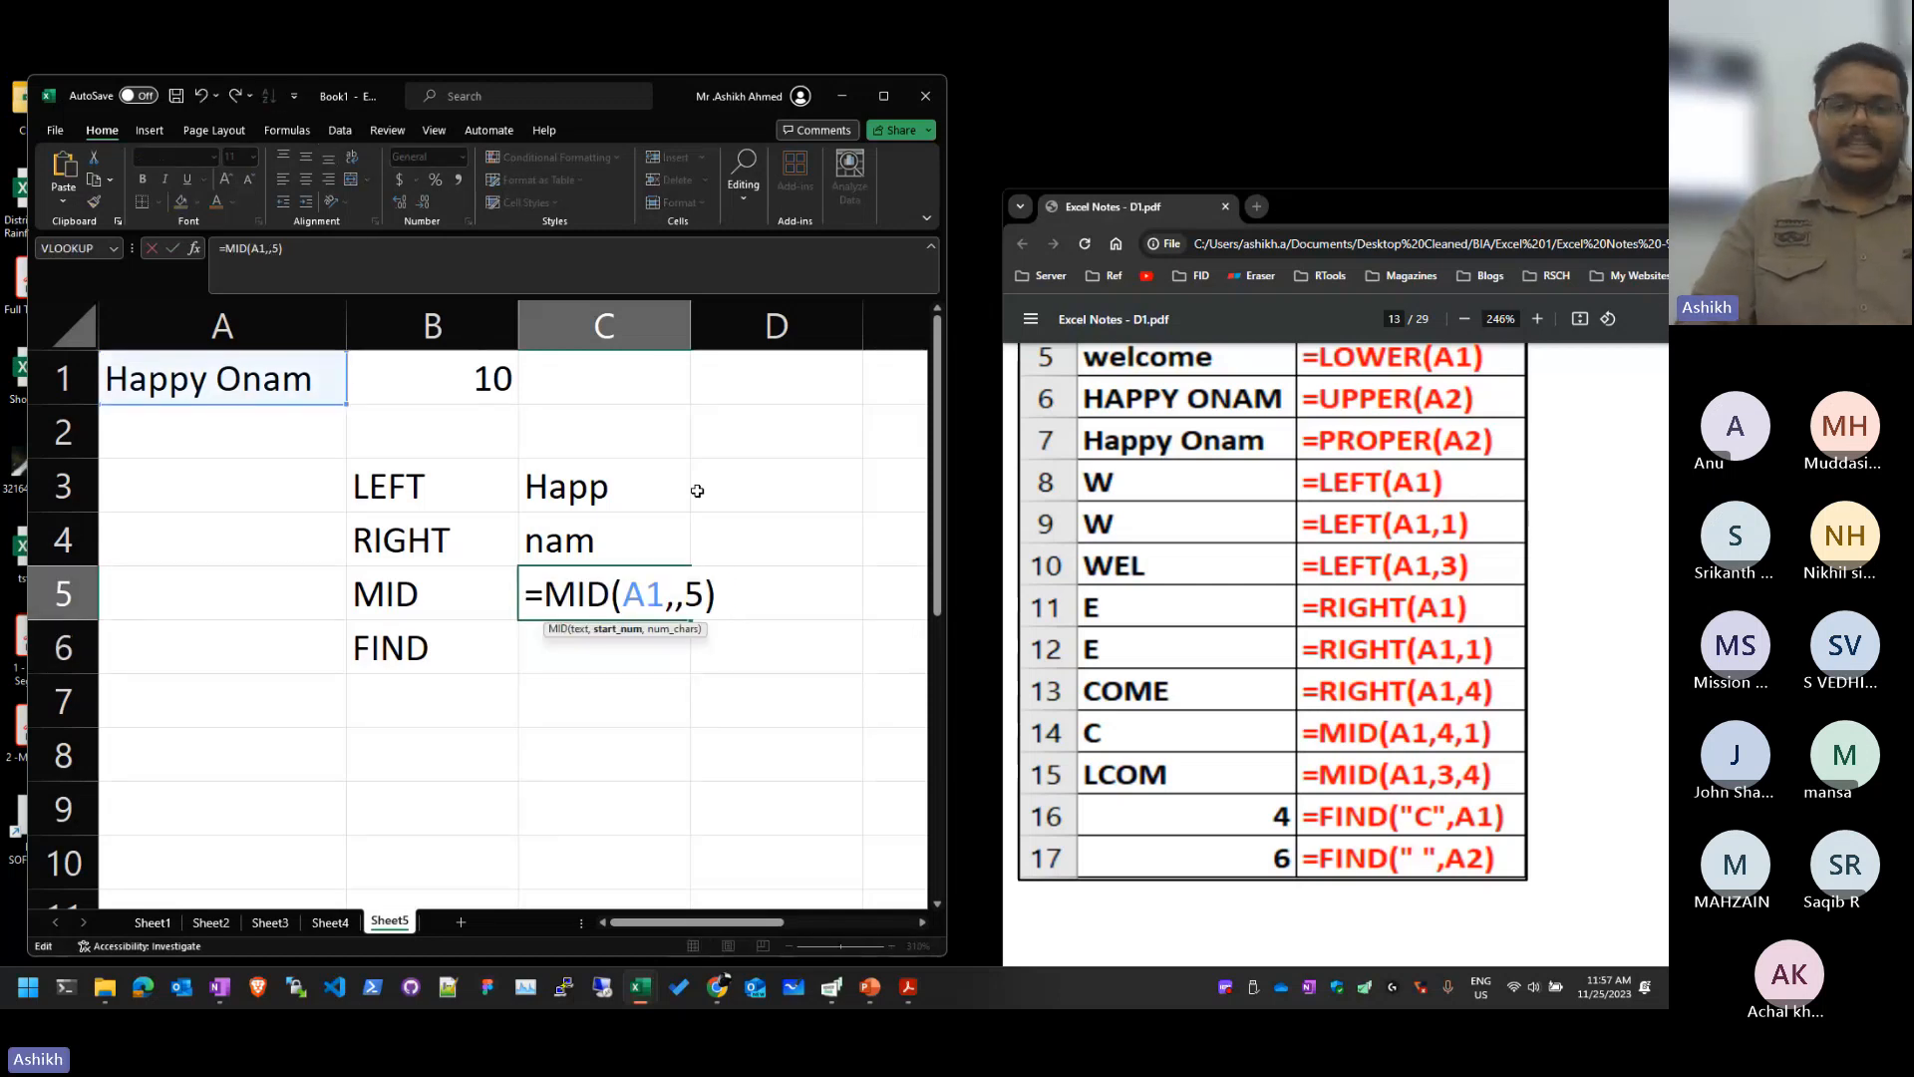
pyautogui.write('7')
pyautogui.press('Right')
pyautogui.press('Right')
pyautogui.press('BackSpace')
pyautogui.write('10')
pyautogui.press('Return')
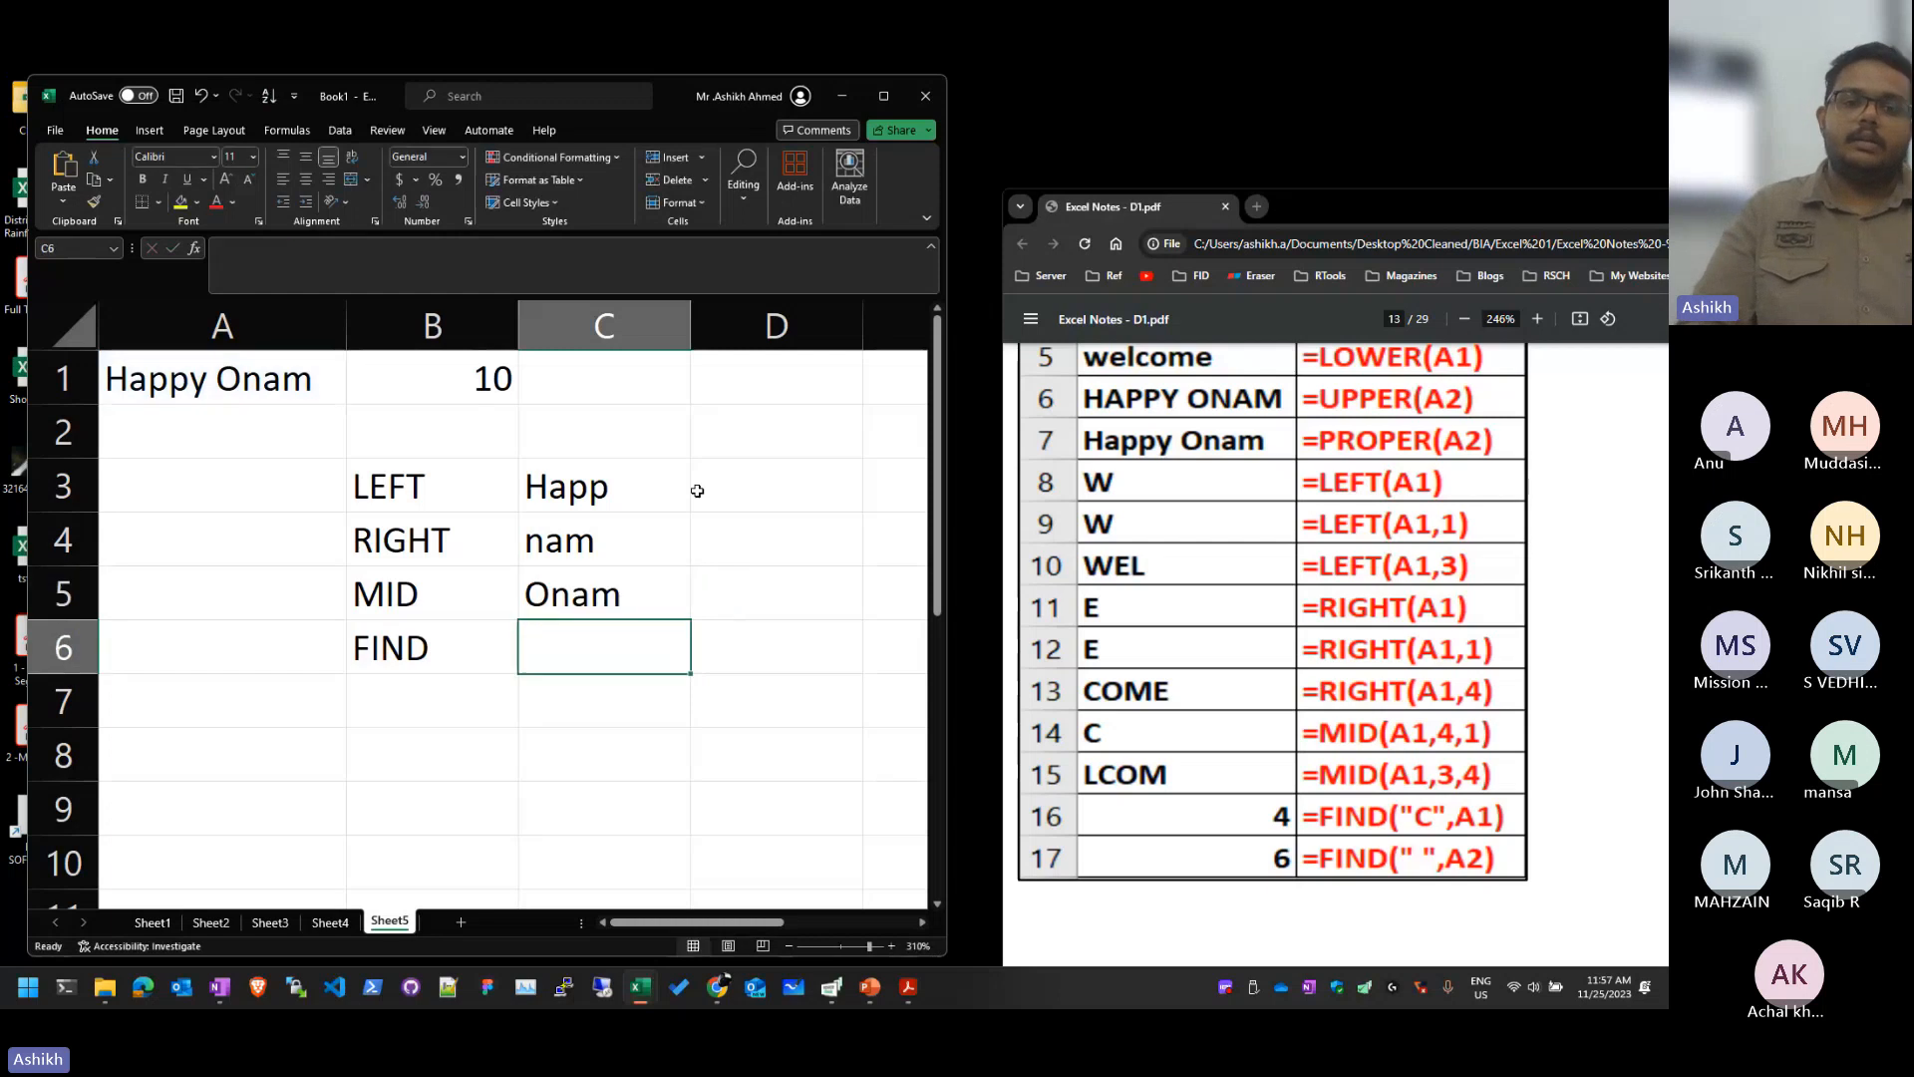
# Step: Enter the formula =FIND(" ",A1) in C6 to locate the space in A1's text
pyautogui.press('Up')
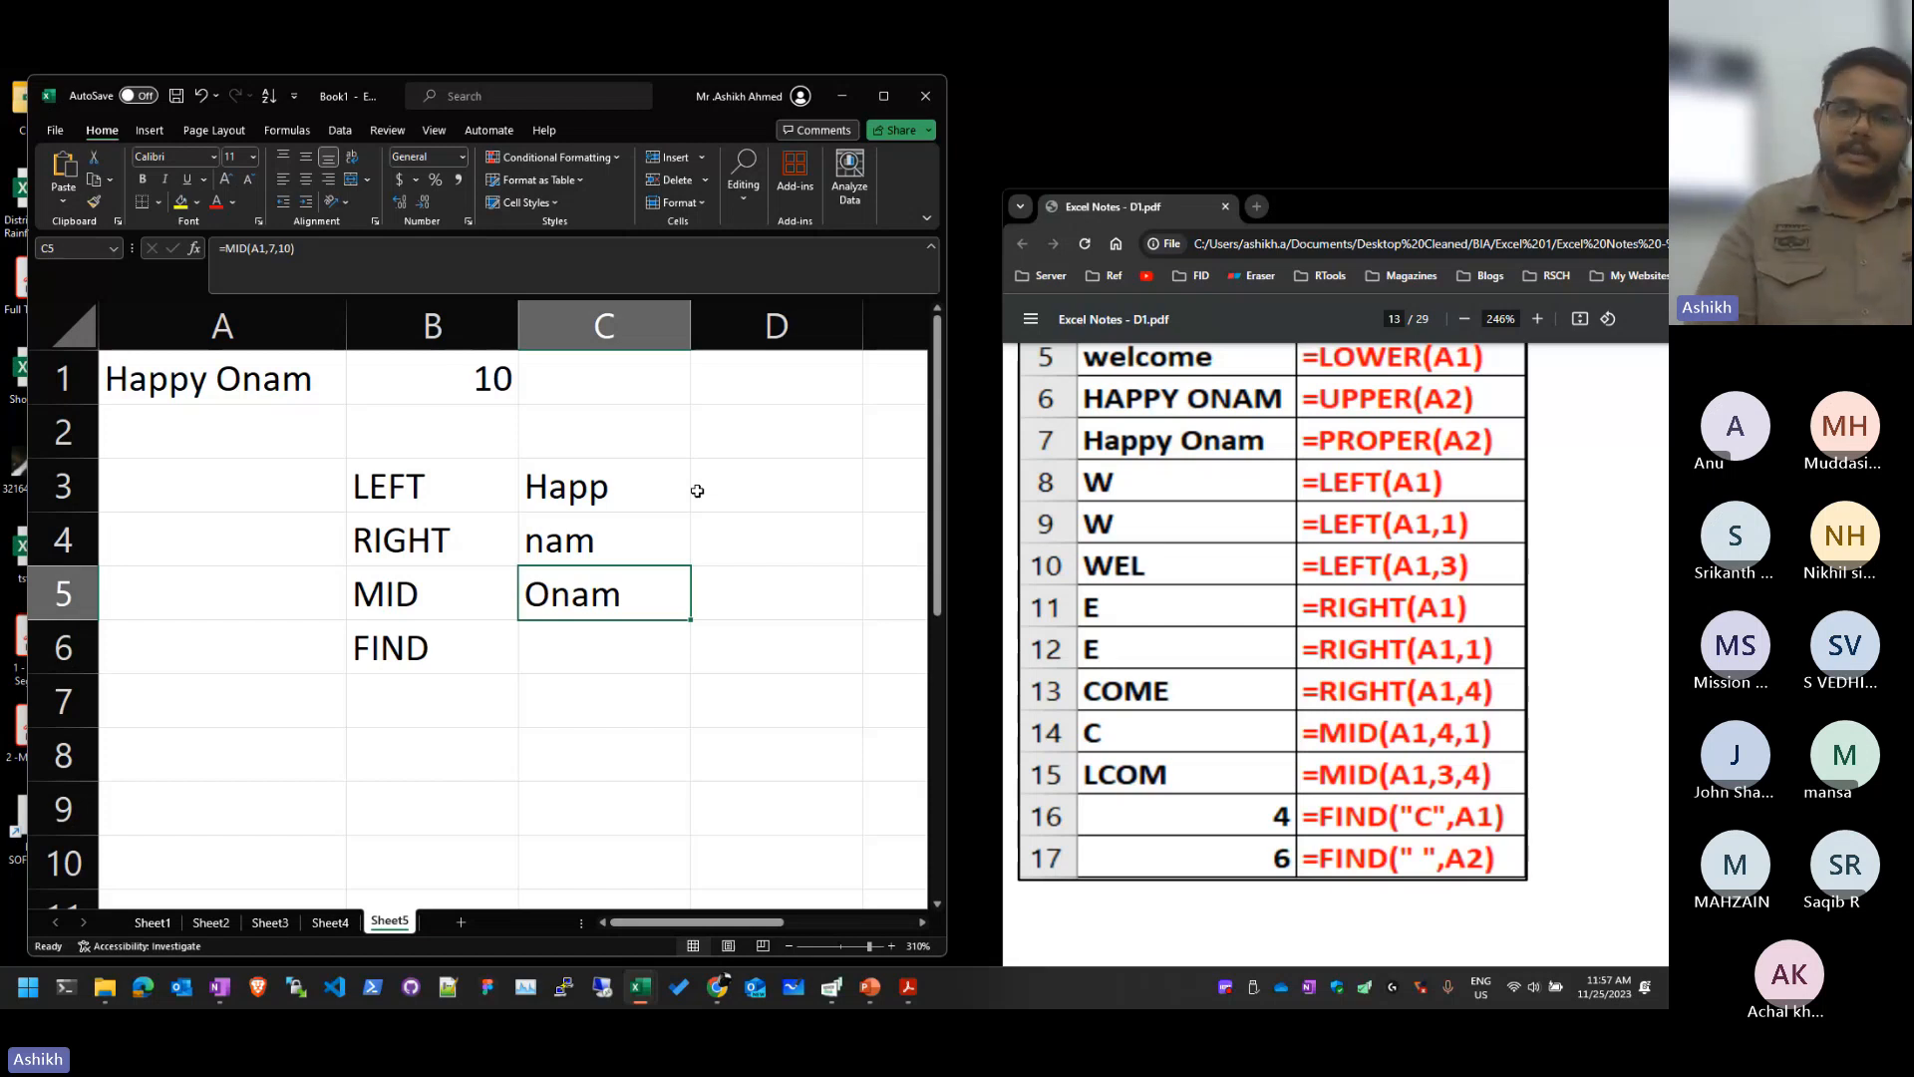
pyautogui.press('Down')
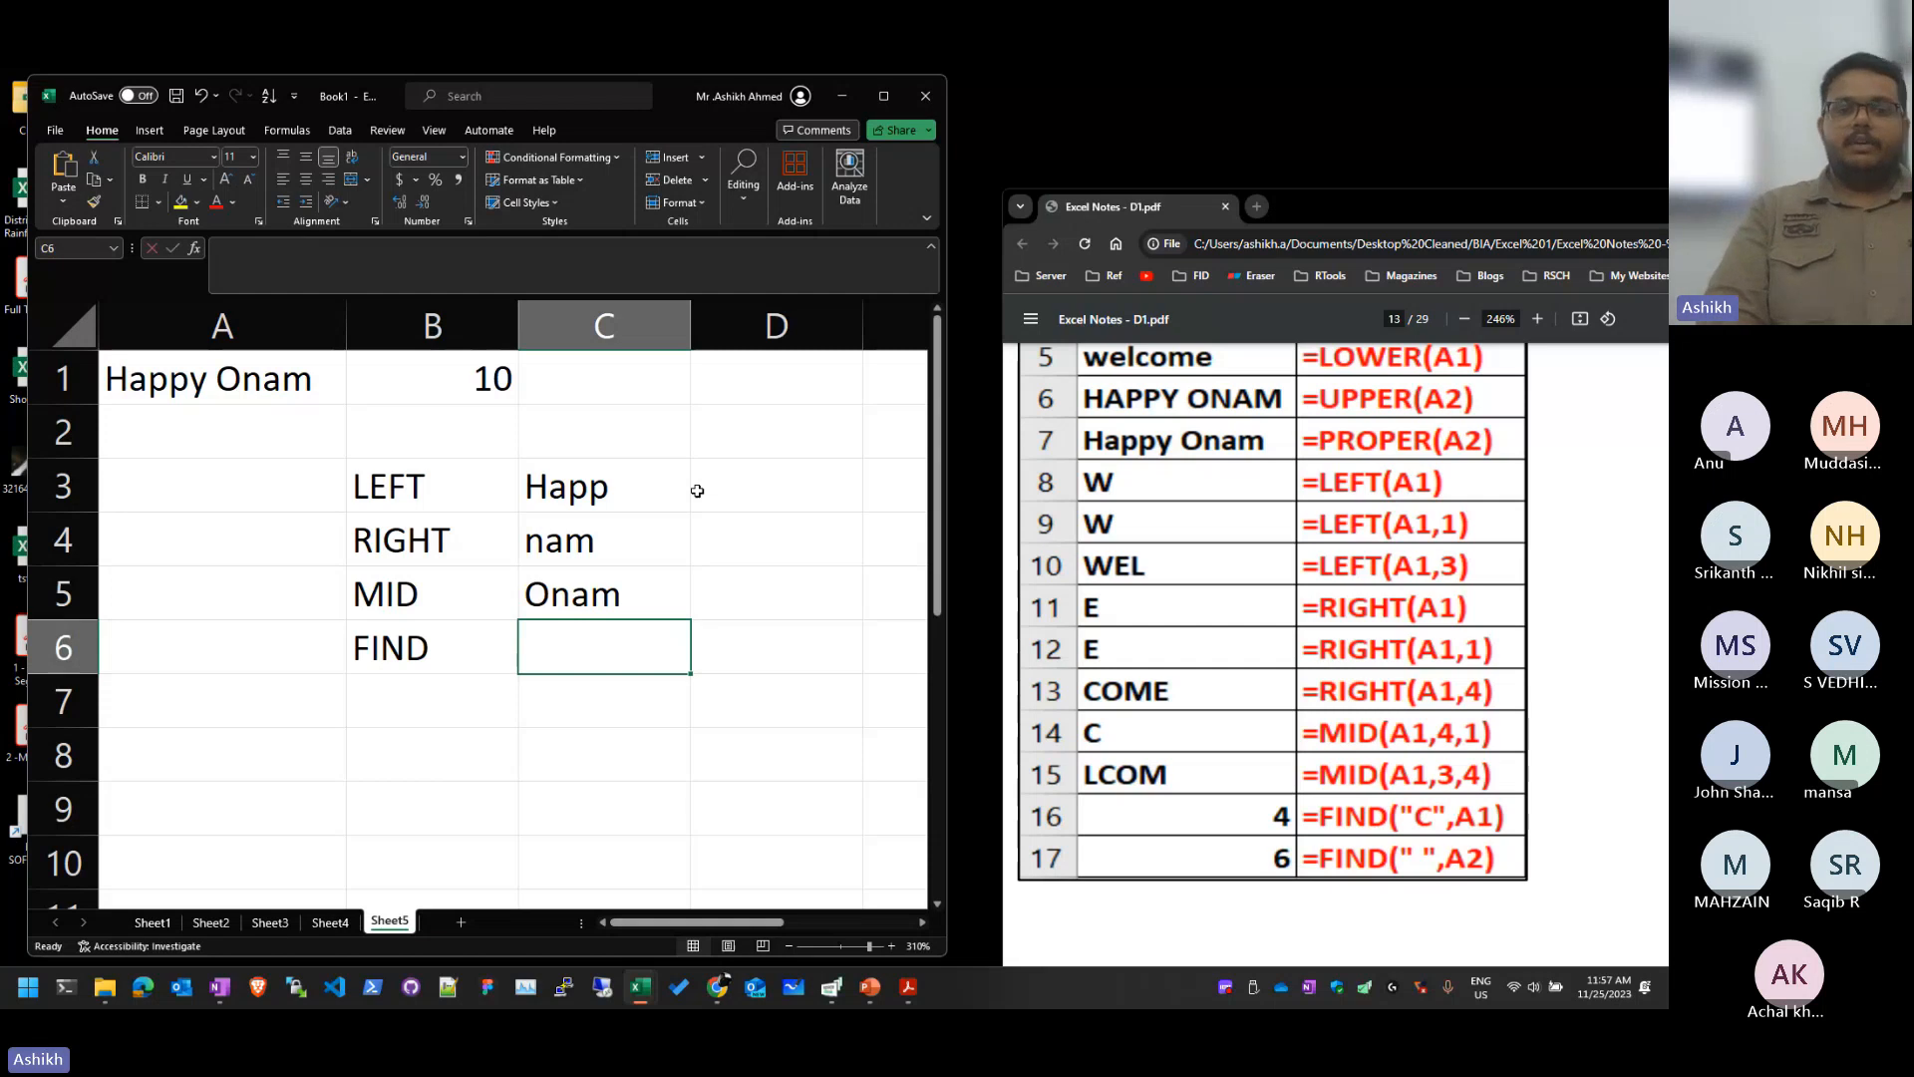
pyautogui.write('=')
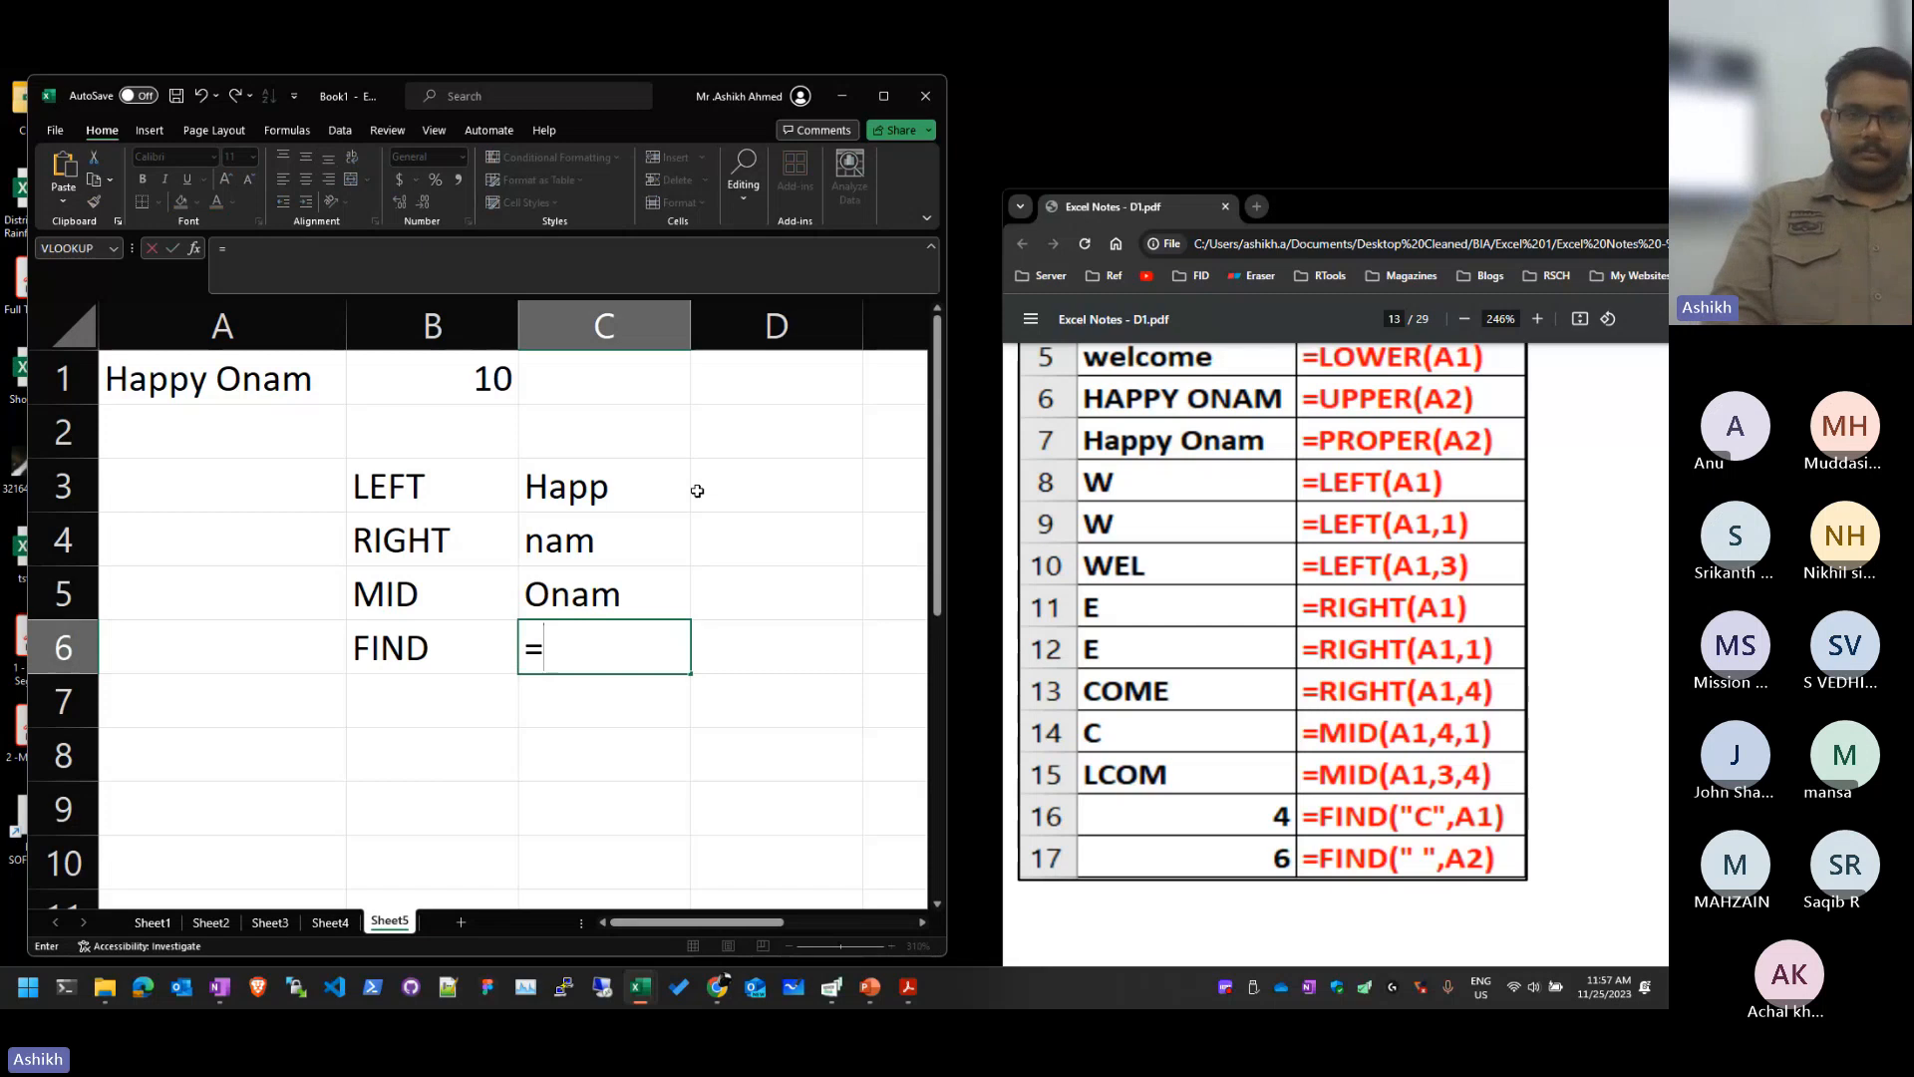
pyautogui.write('find(:')
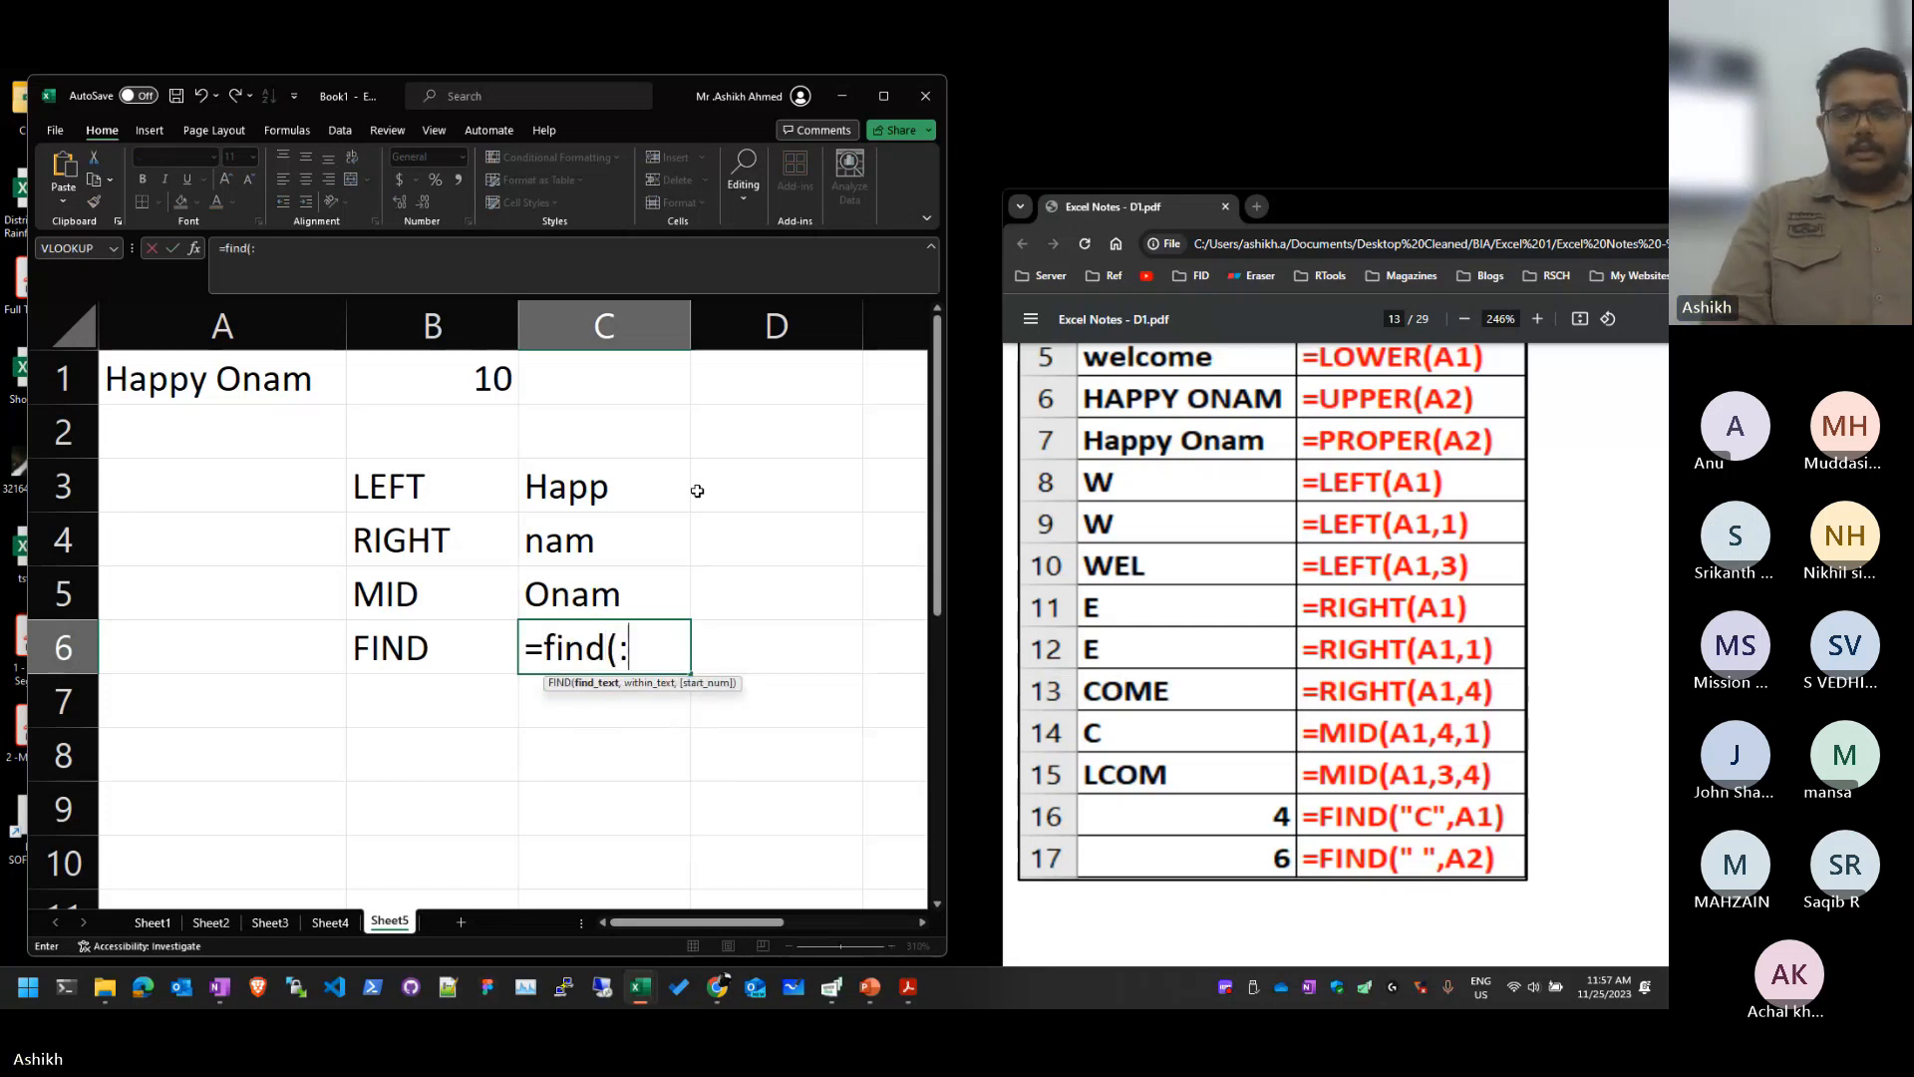
pyautogui.press('BackSpace')
pyautogui.write('"')
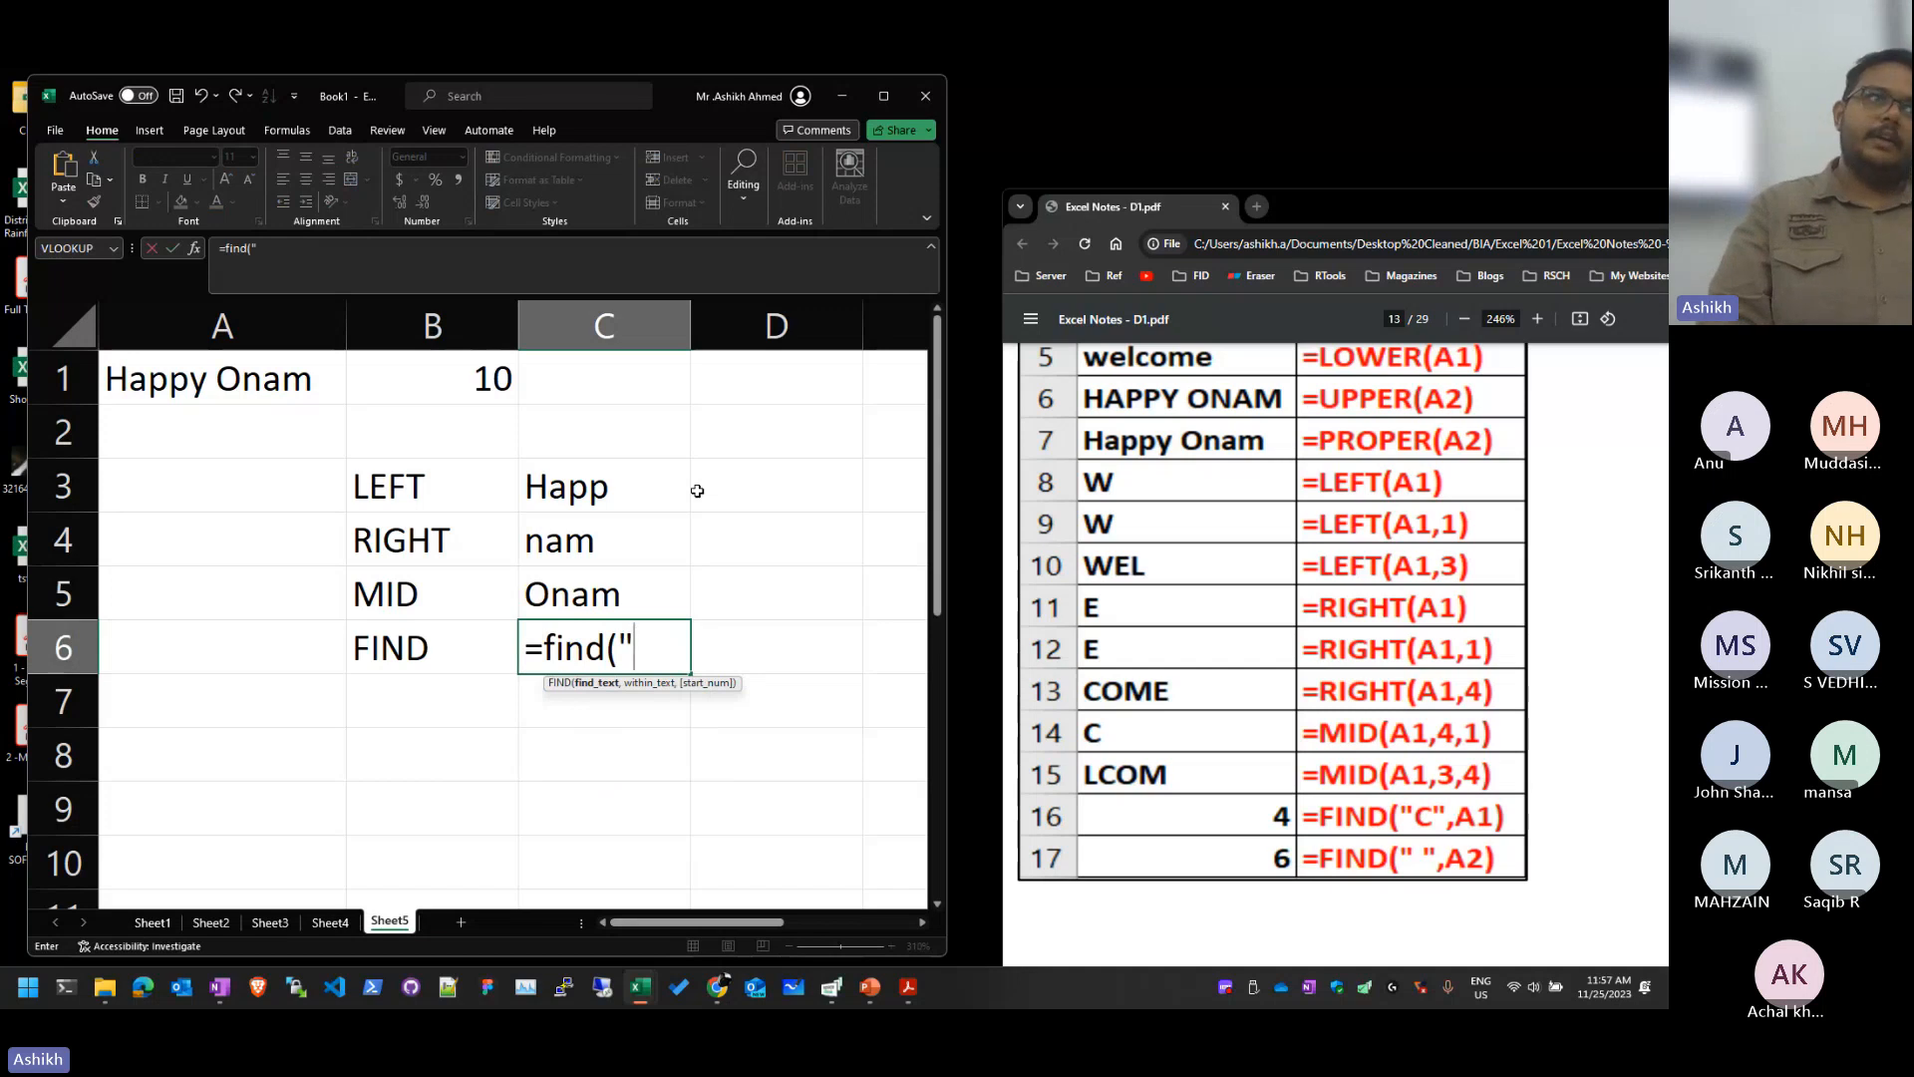
pyautogui.write(' "')
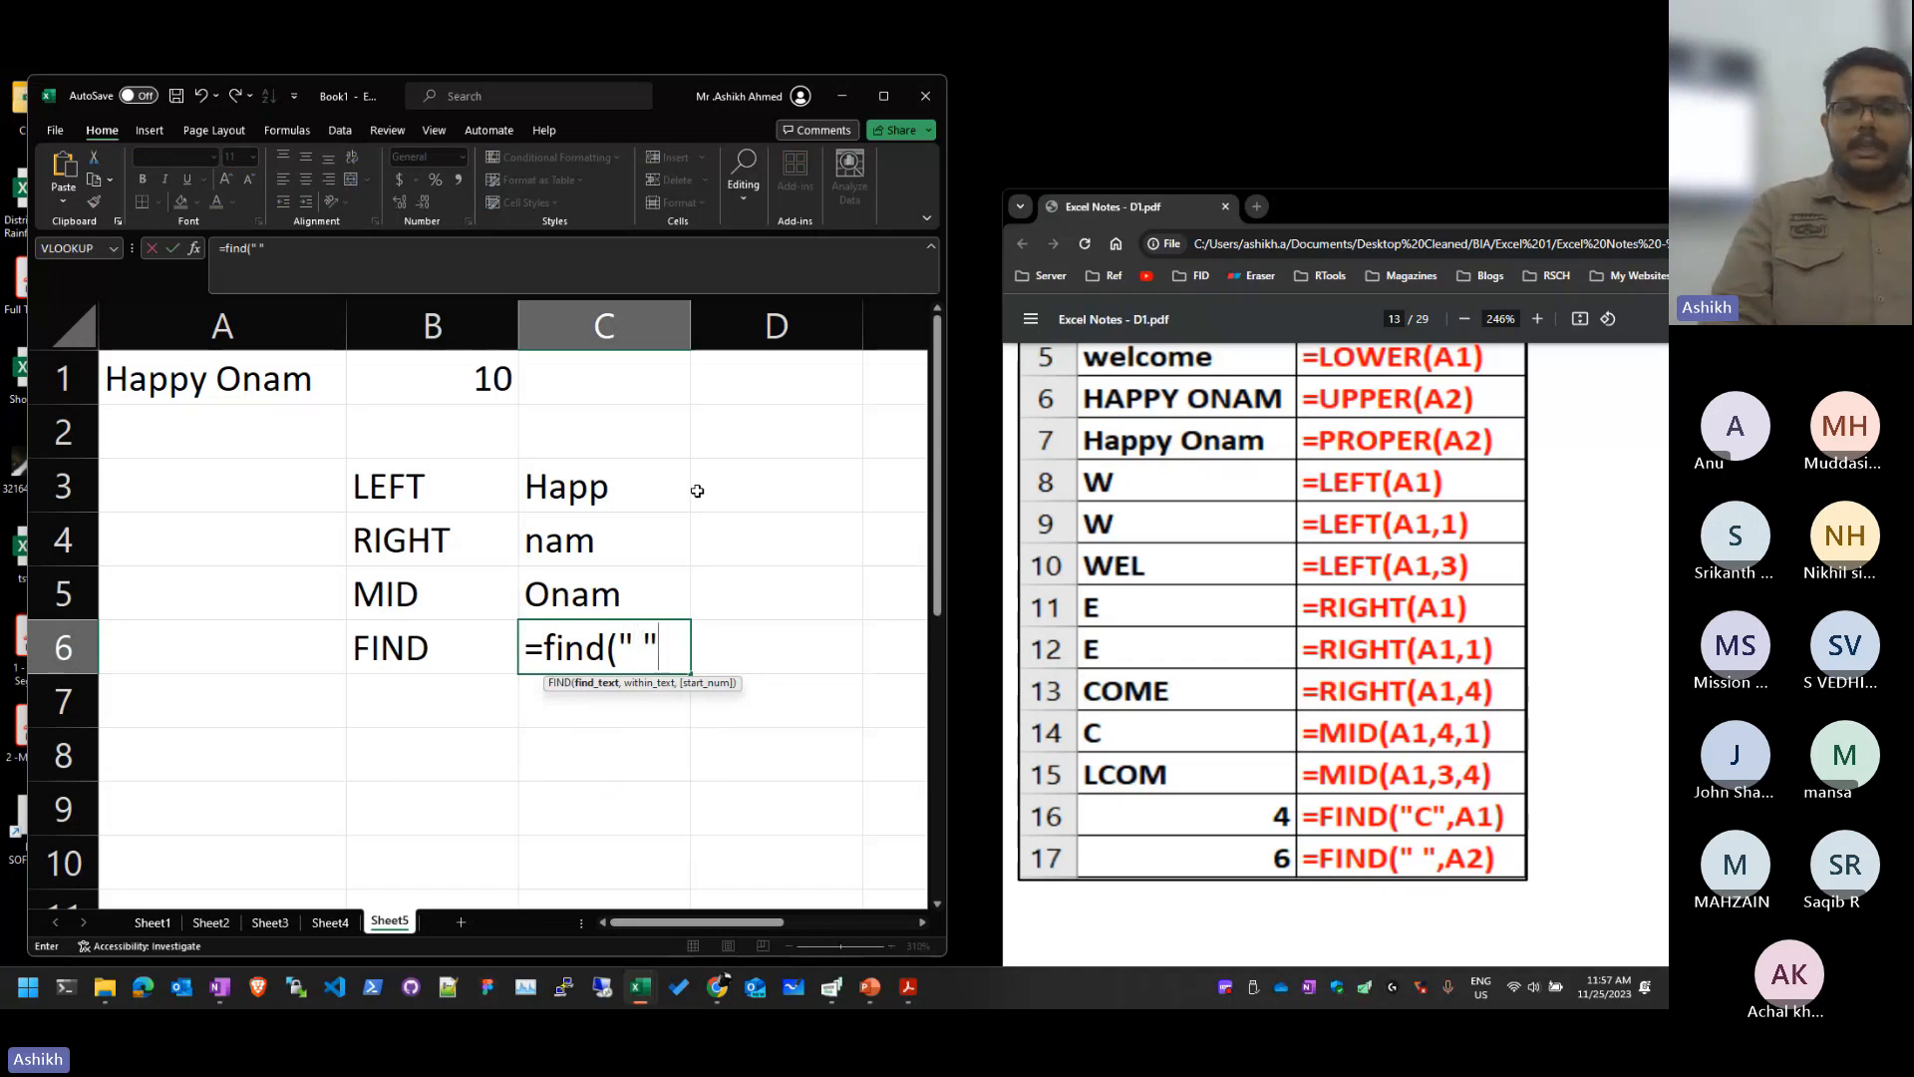
pyautogui.write(',a1')
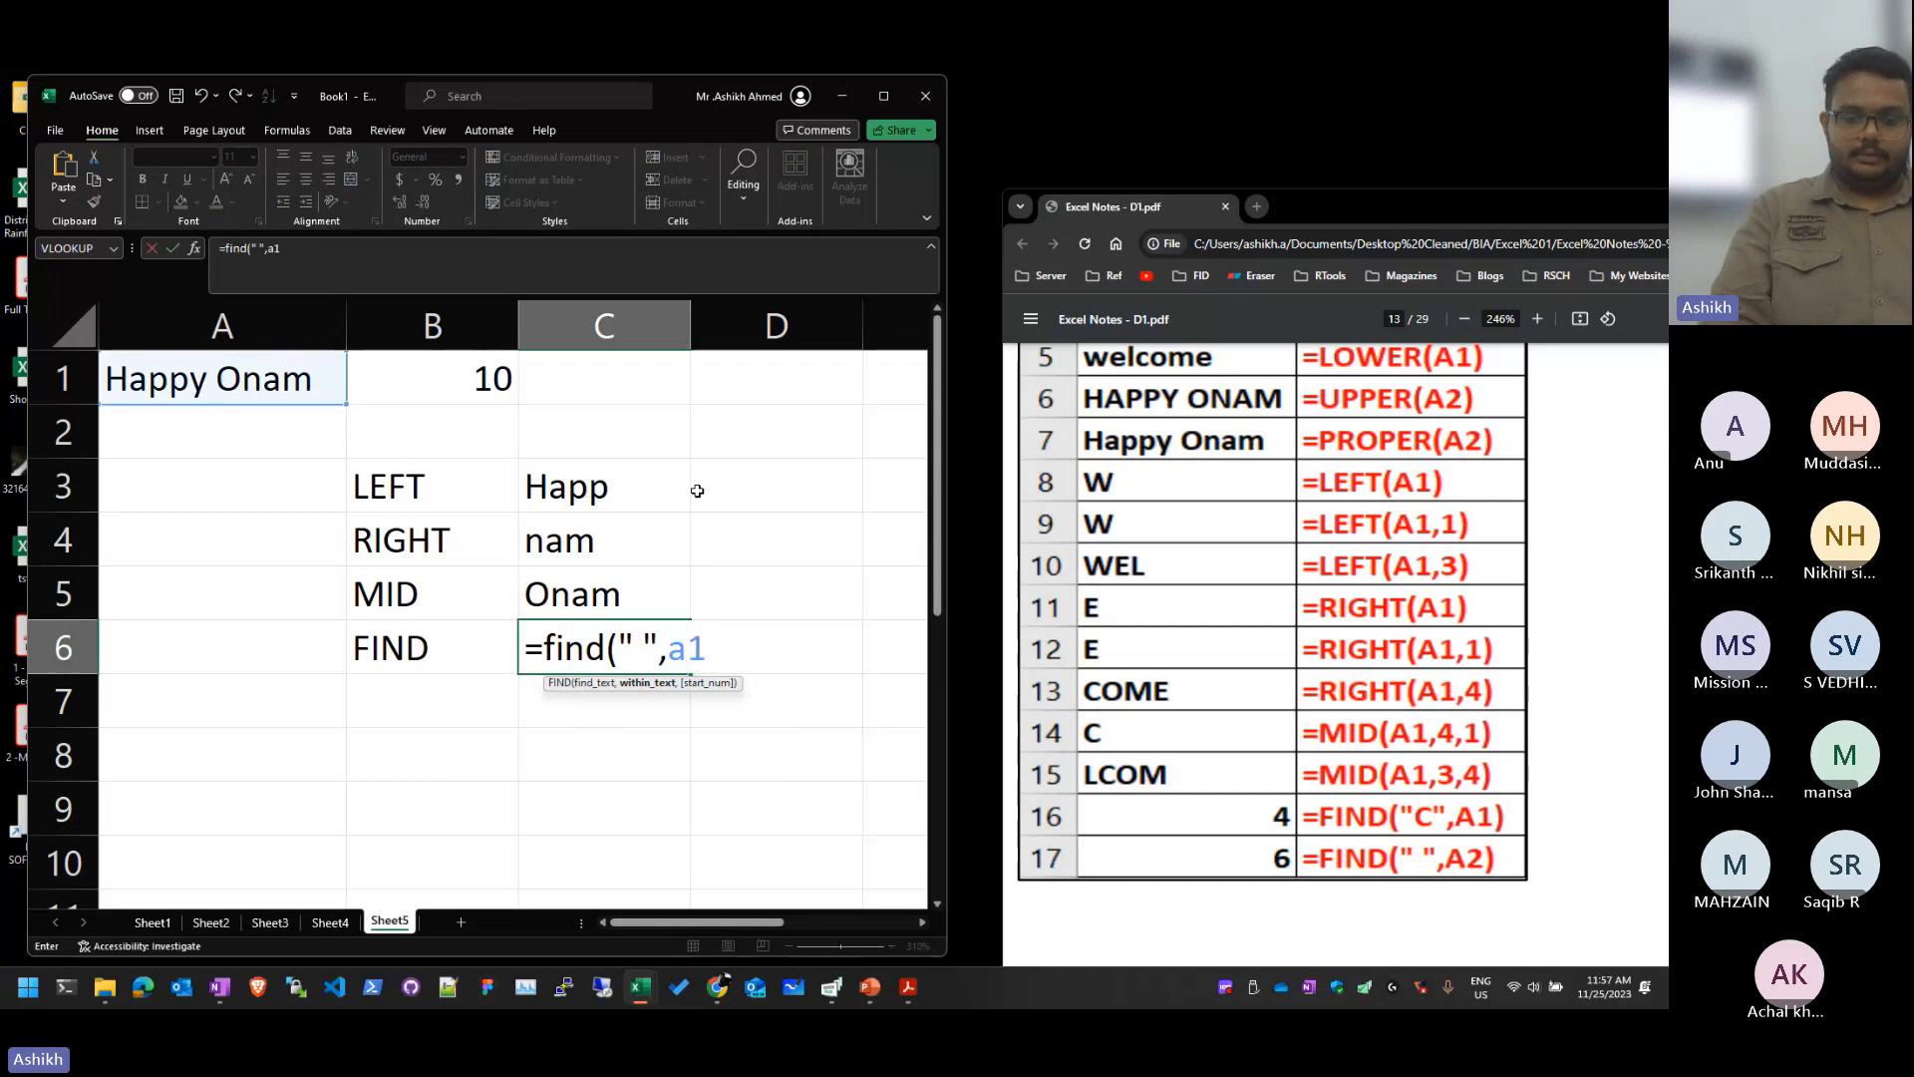
pyautogui.write(')')
pyautogui.press('Return')
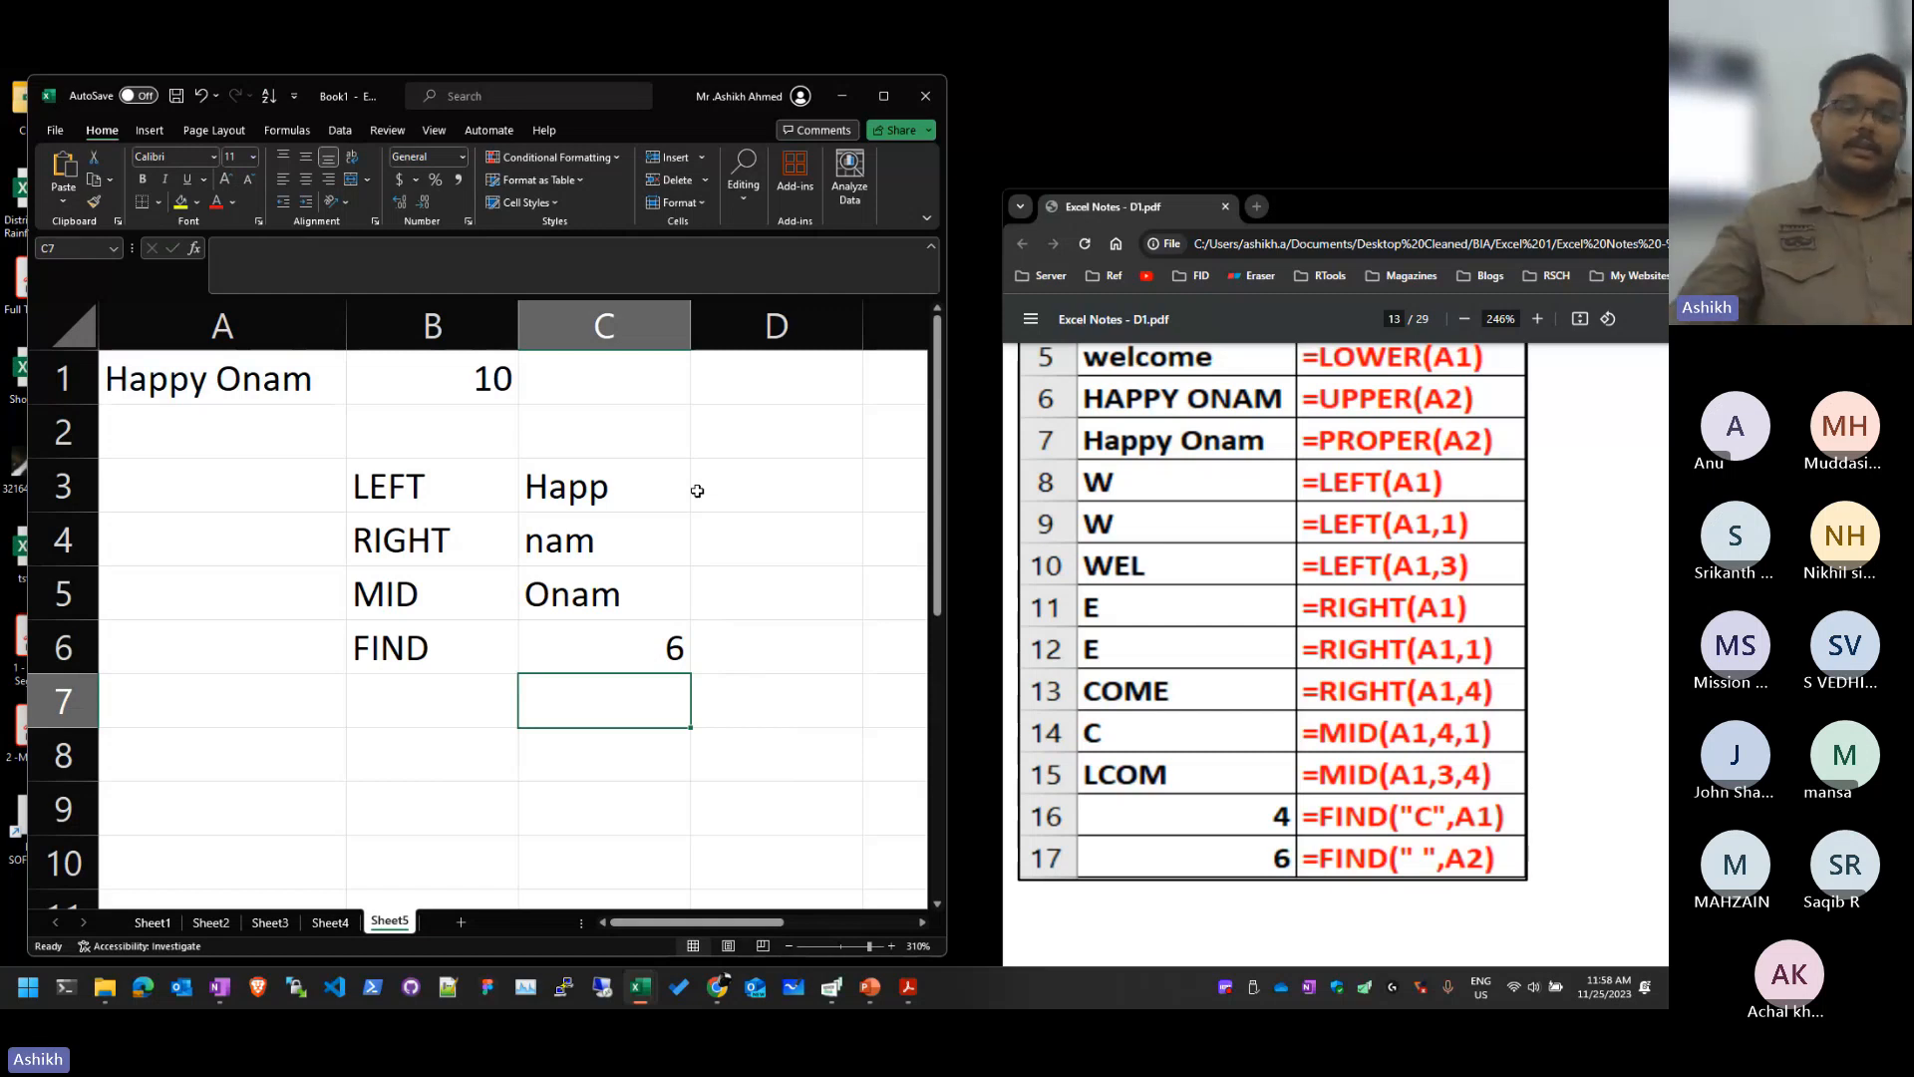
# Step: Add a new worksheet and enter a sample two-word full name in A1
pyautogui.click(461, 922)
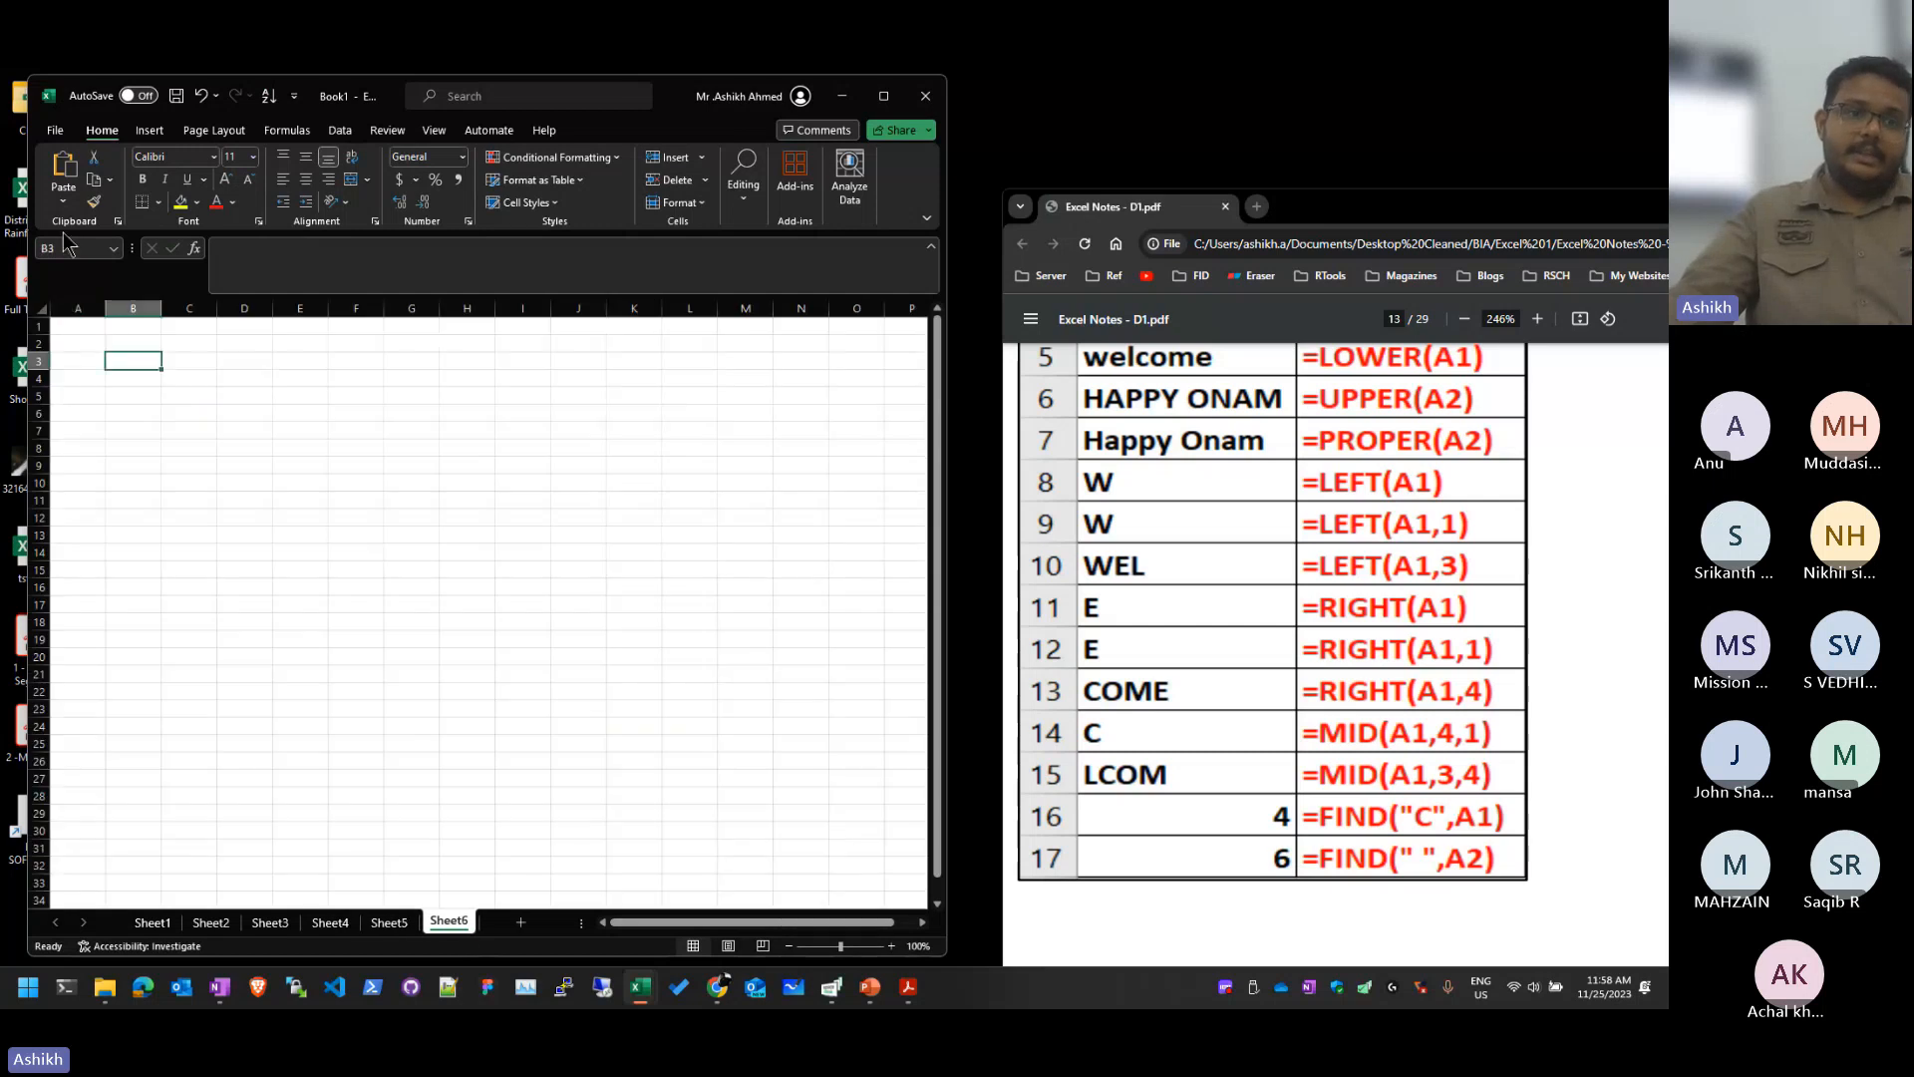
pyautogui.keyDown('ctrl'); pyautogui.scroll(10, 116, 345); pyautogui.keyUp('ctrl')
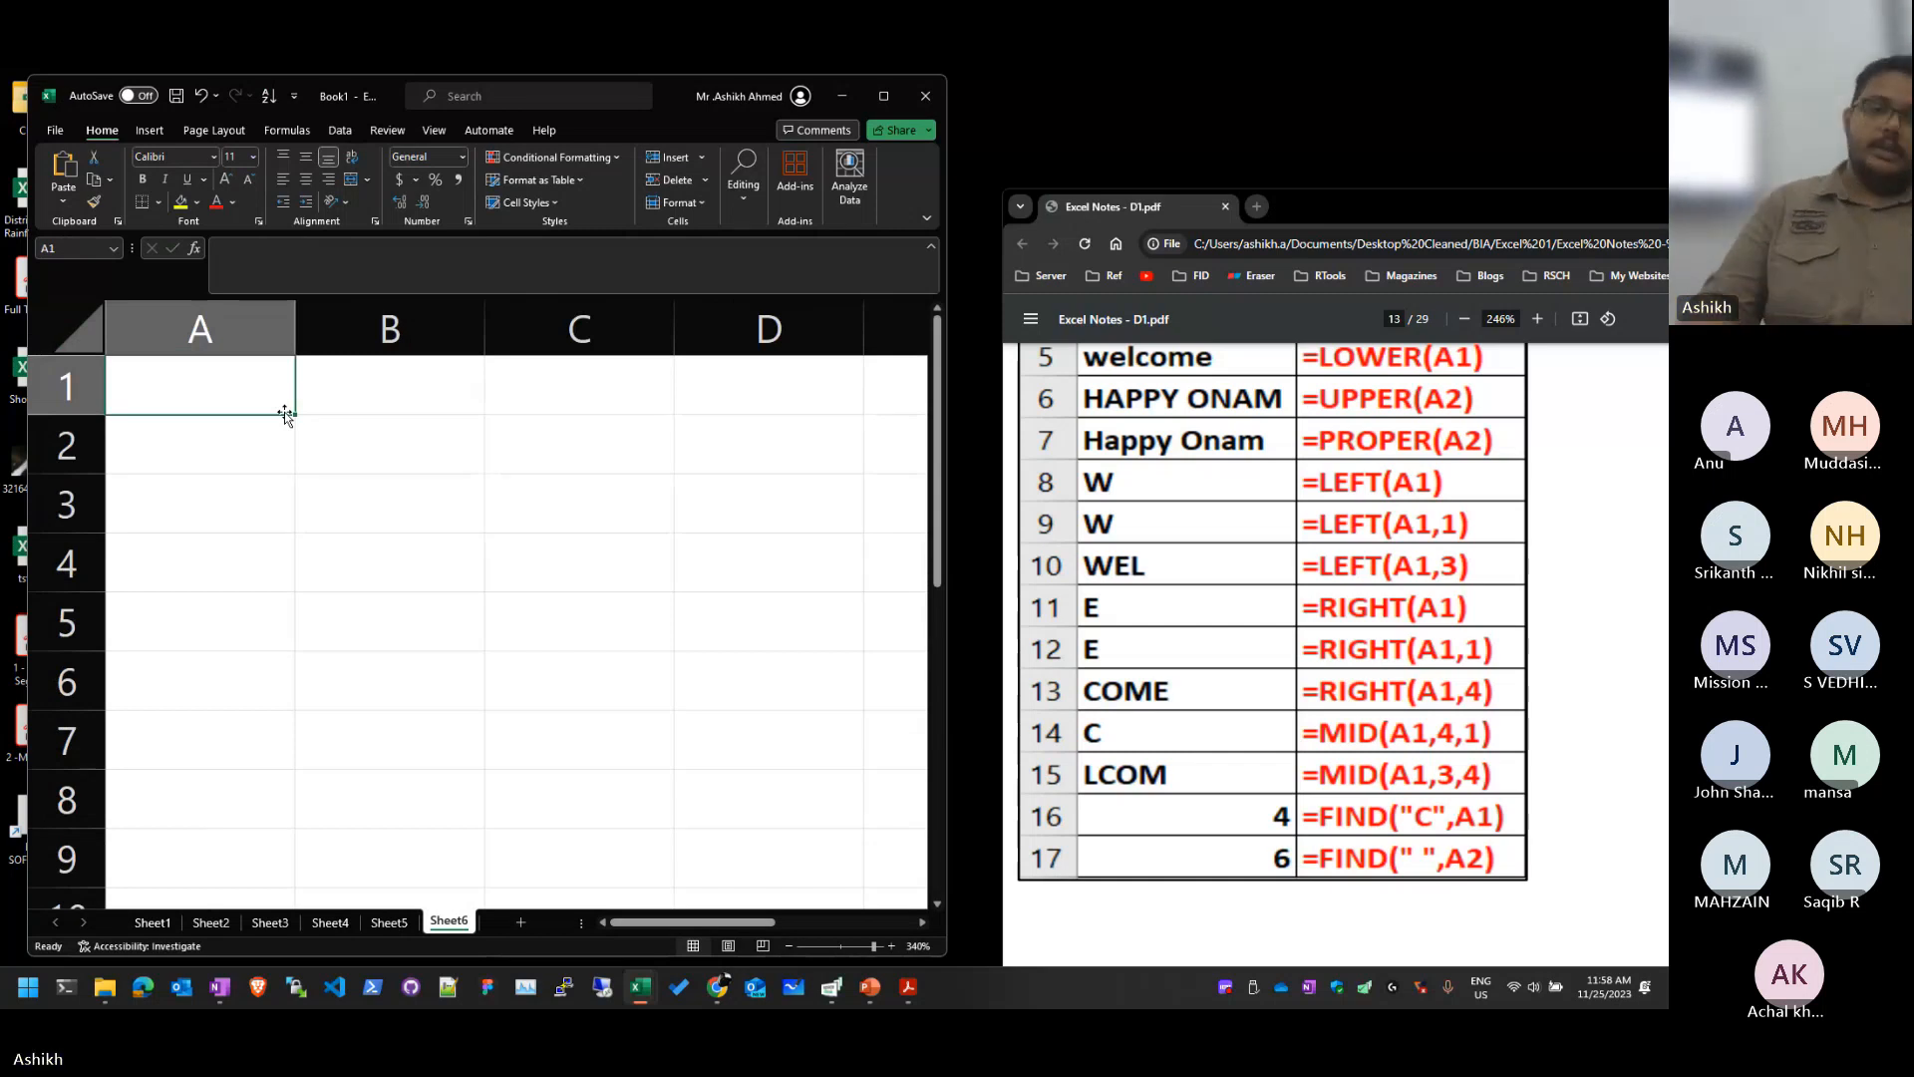
pyautogui.press('Right')
pyautogui.click(284, 411)
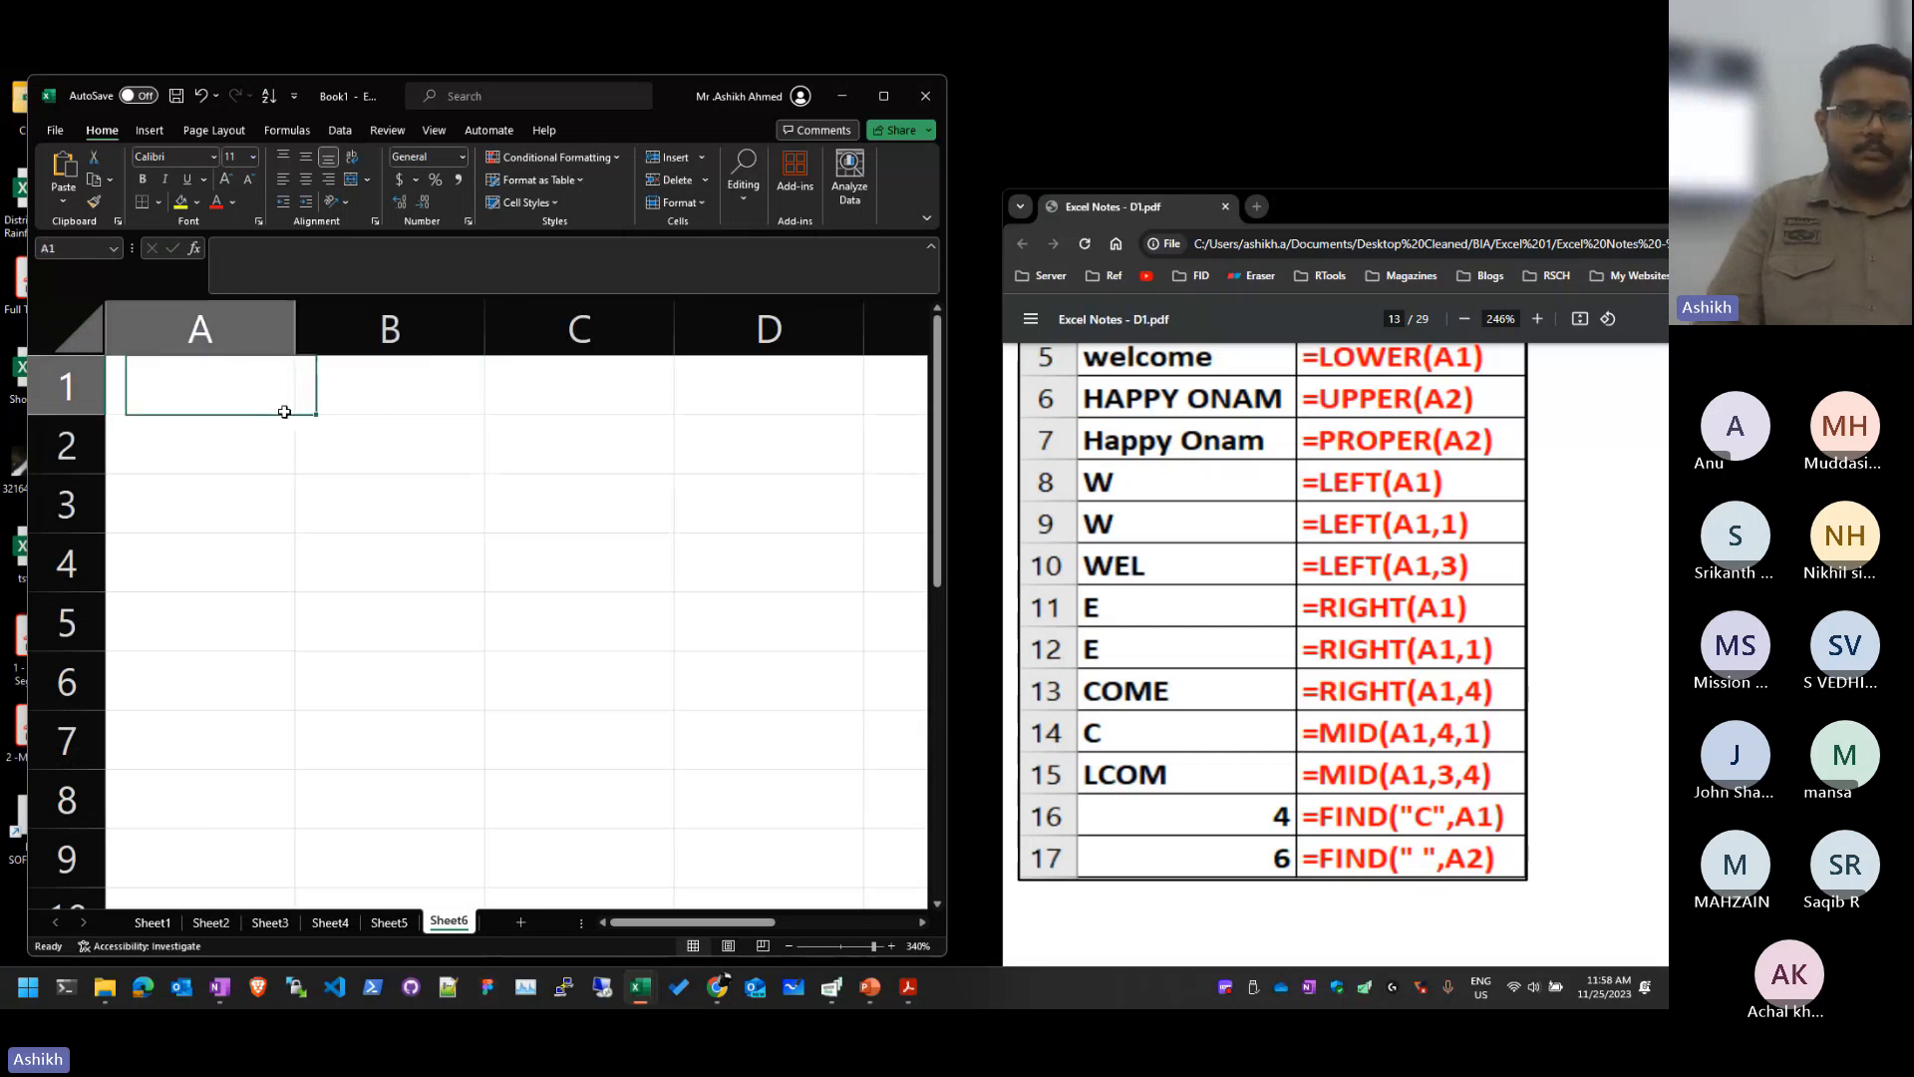
pyautogui.write('Allahj')
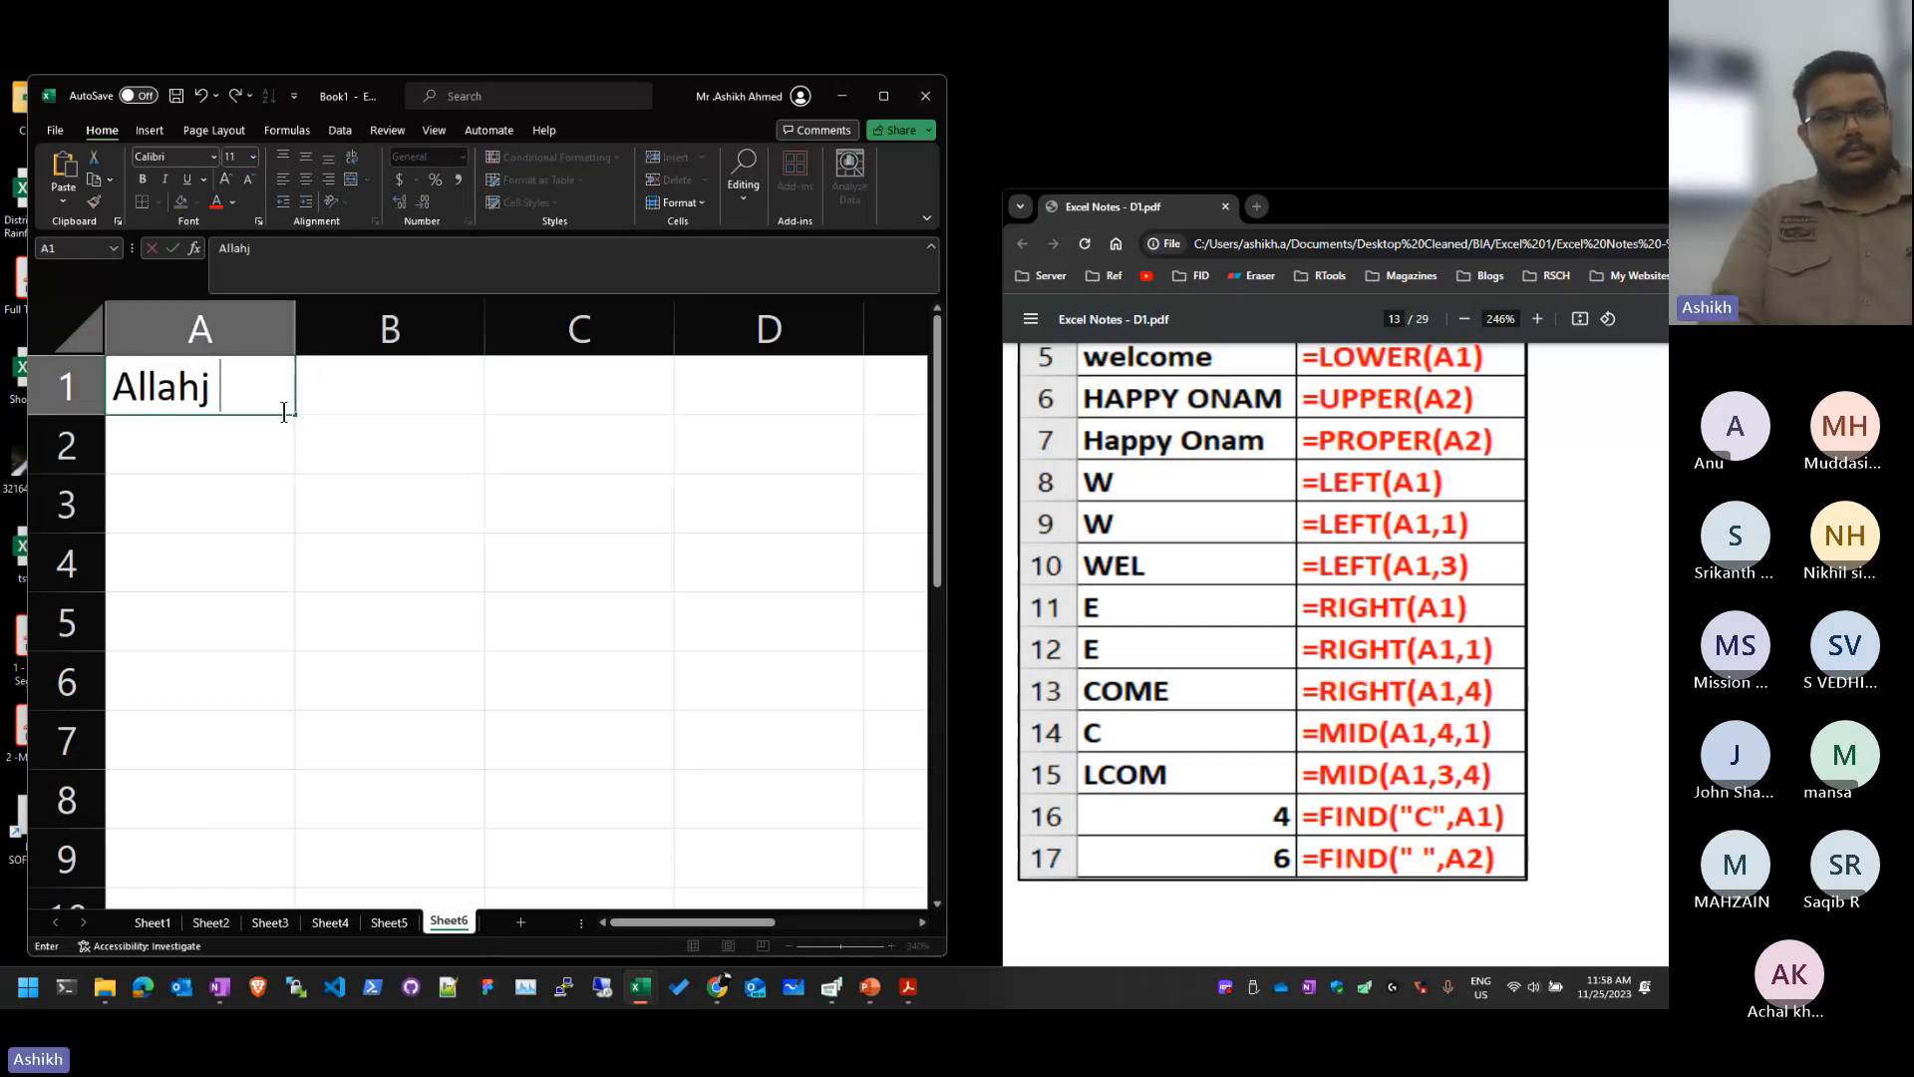
pyautogui.press('BackSpace')
pyautogui.write('Rakha')
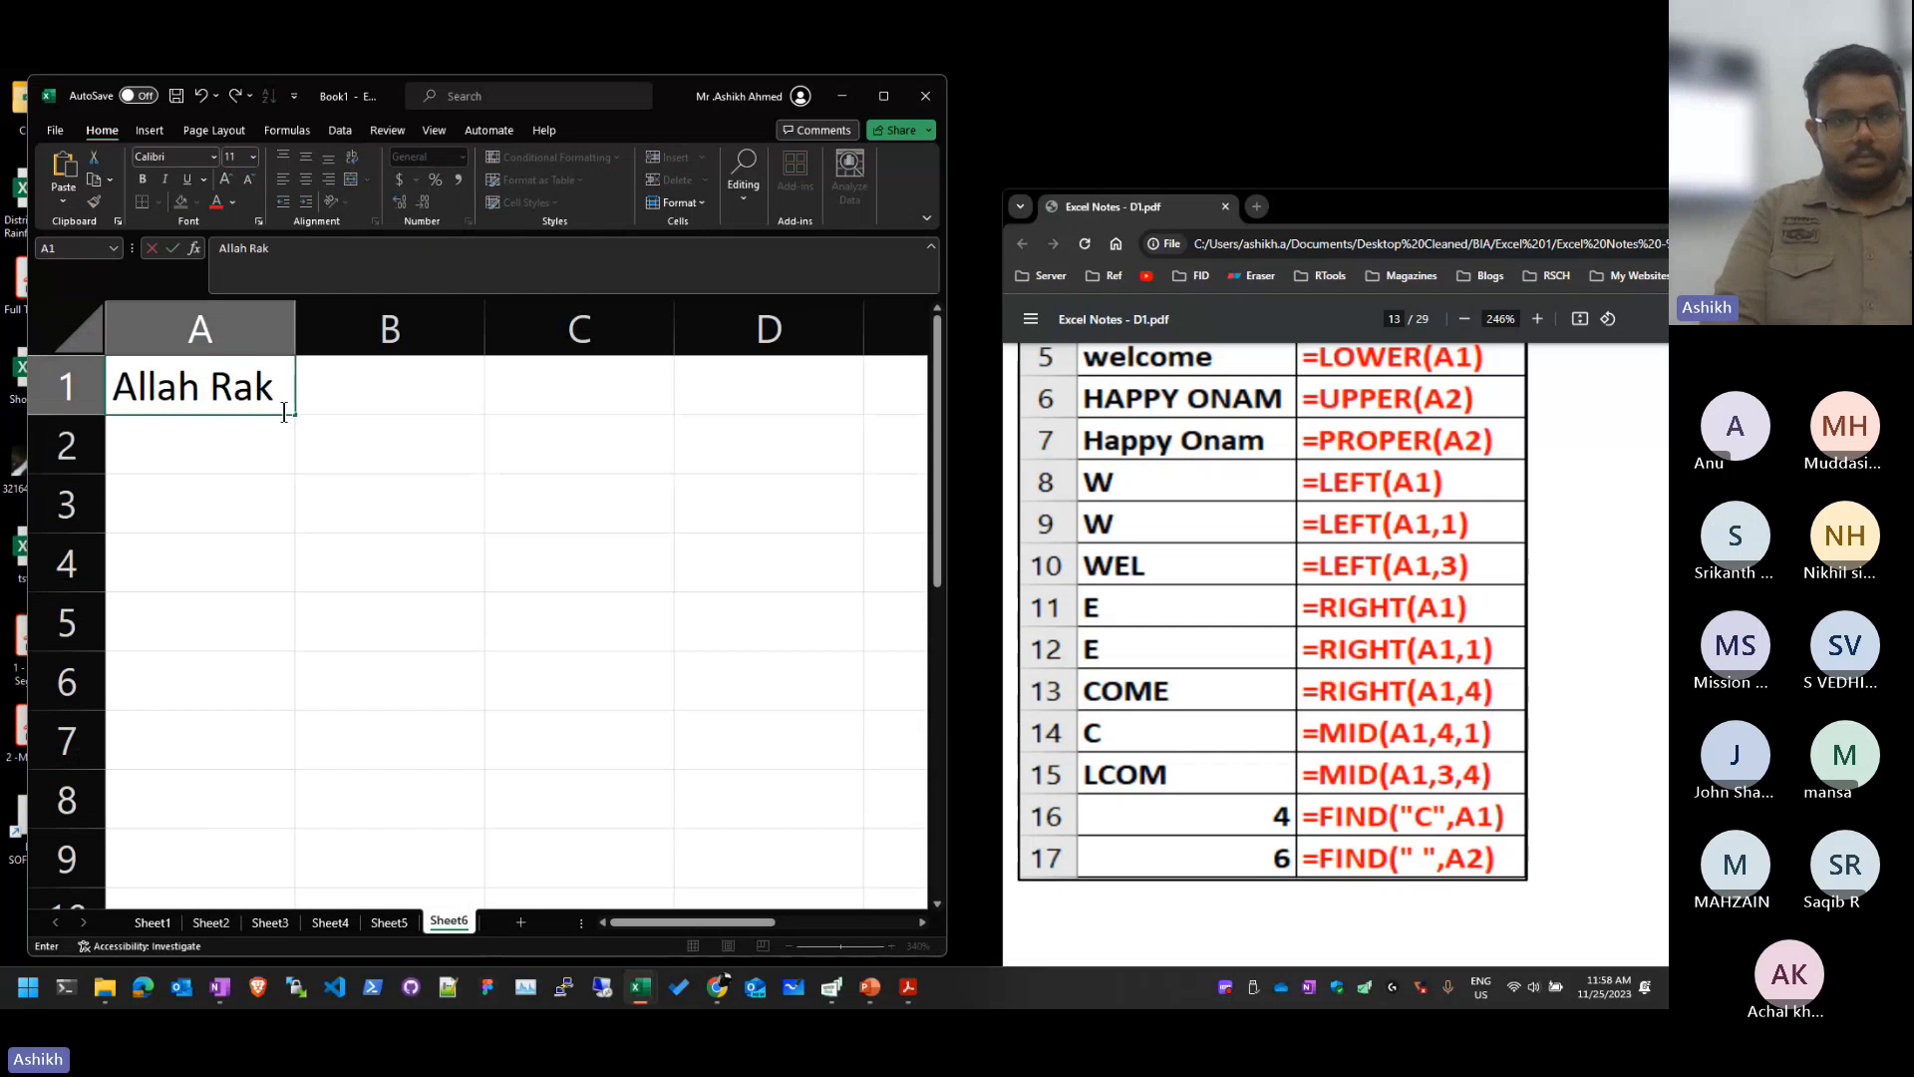
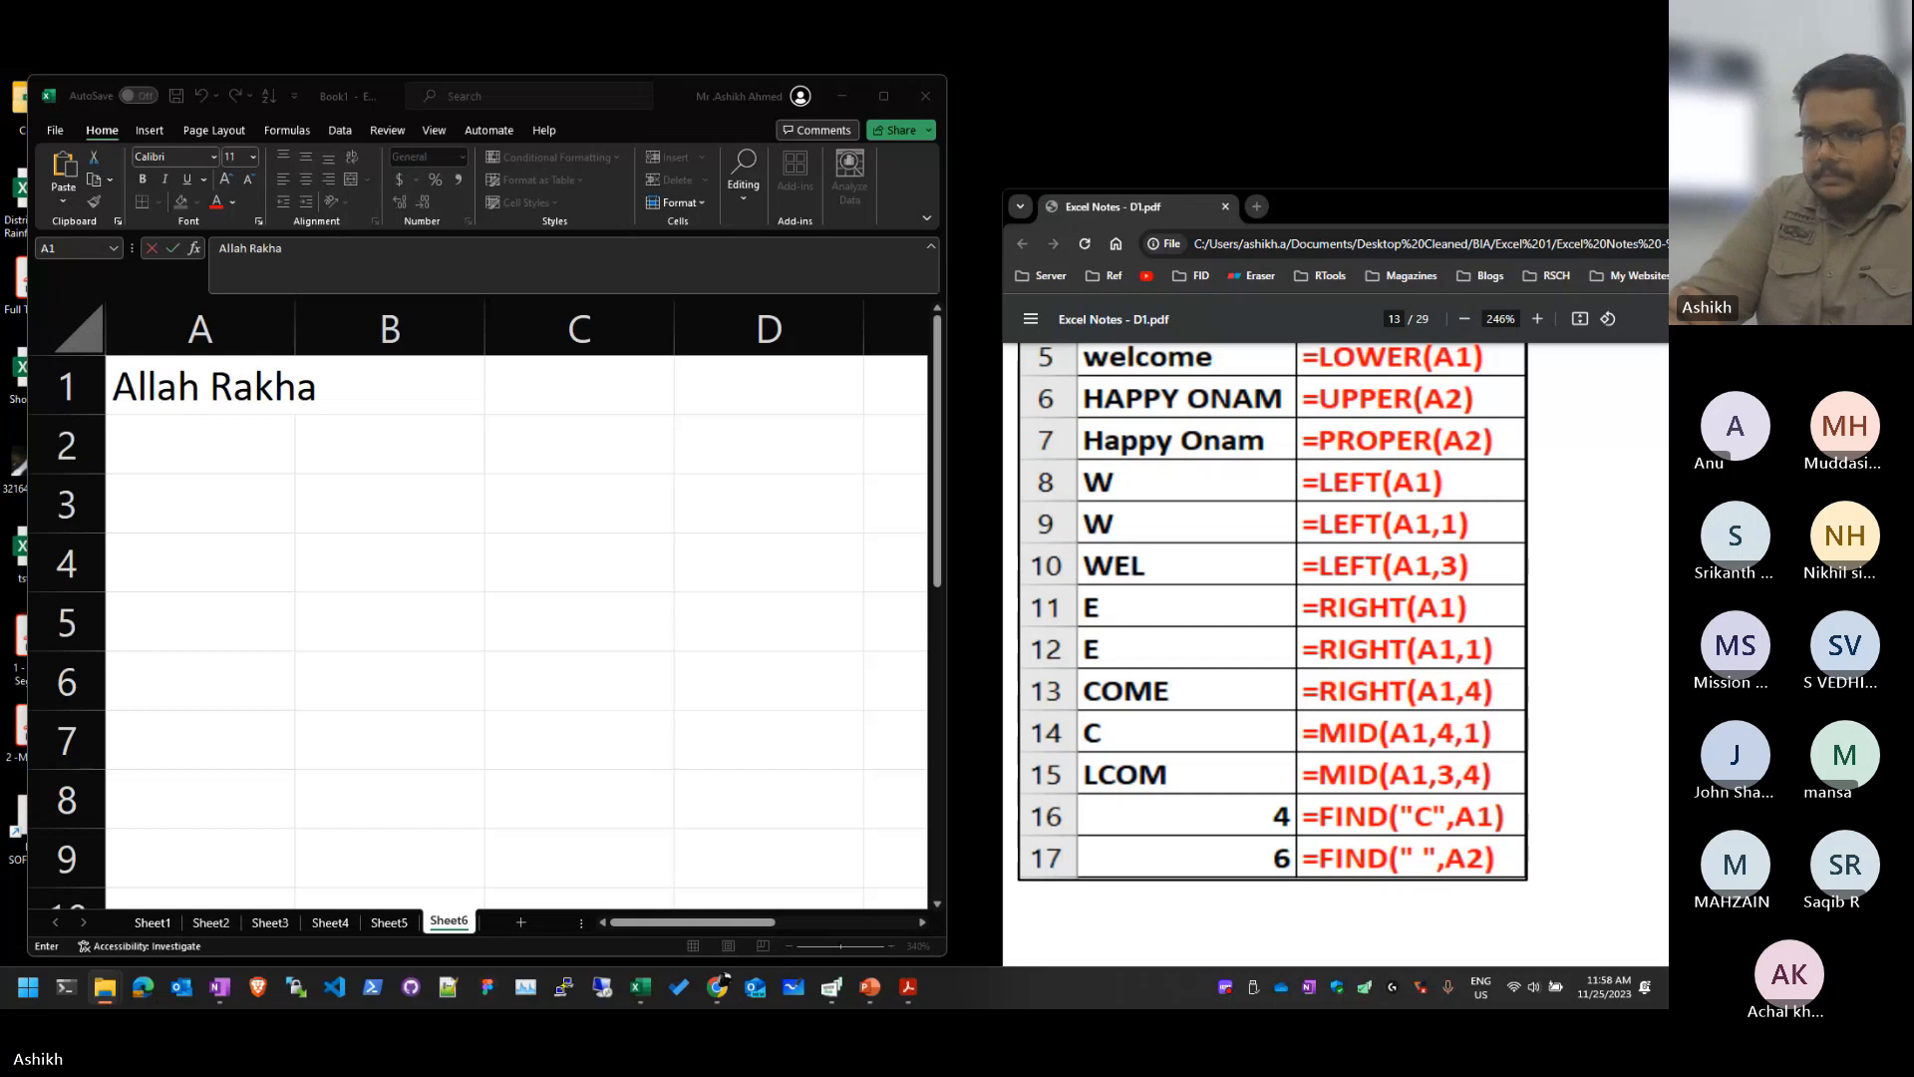
# Step: Close the Count.xlsx workbook without saving its changes
pyautogui.hotkey('alt', 'Tab')
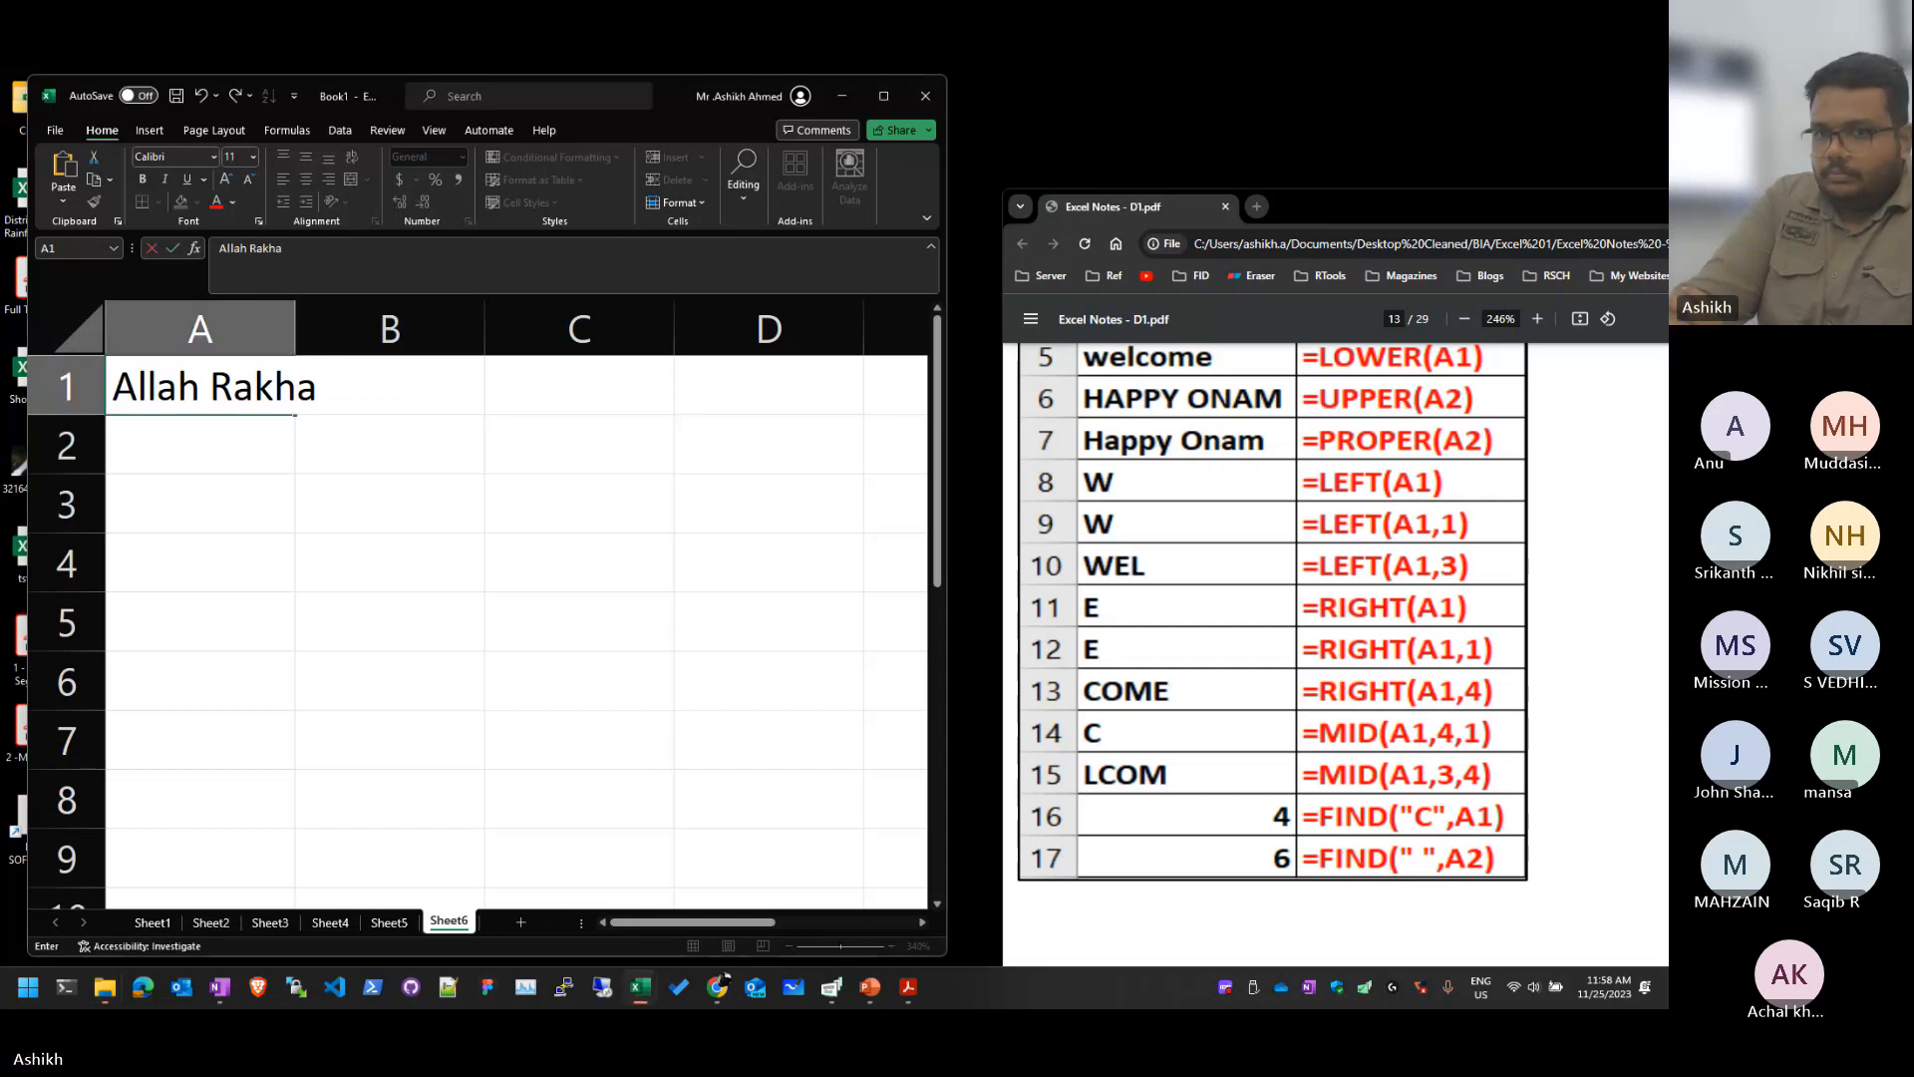
pyautogui.hotkey('alt', 'Tab')
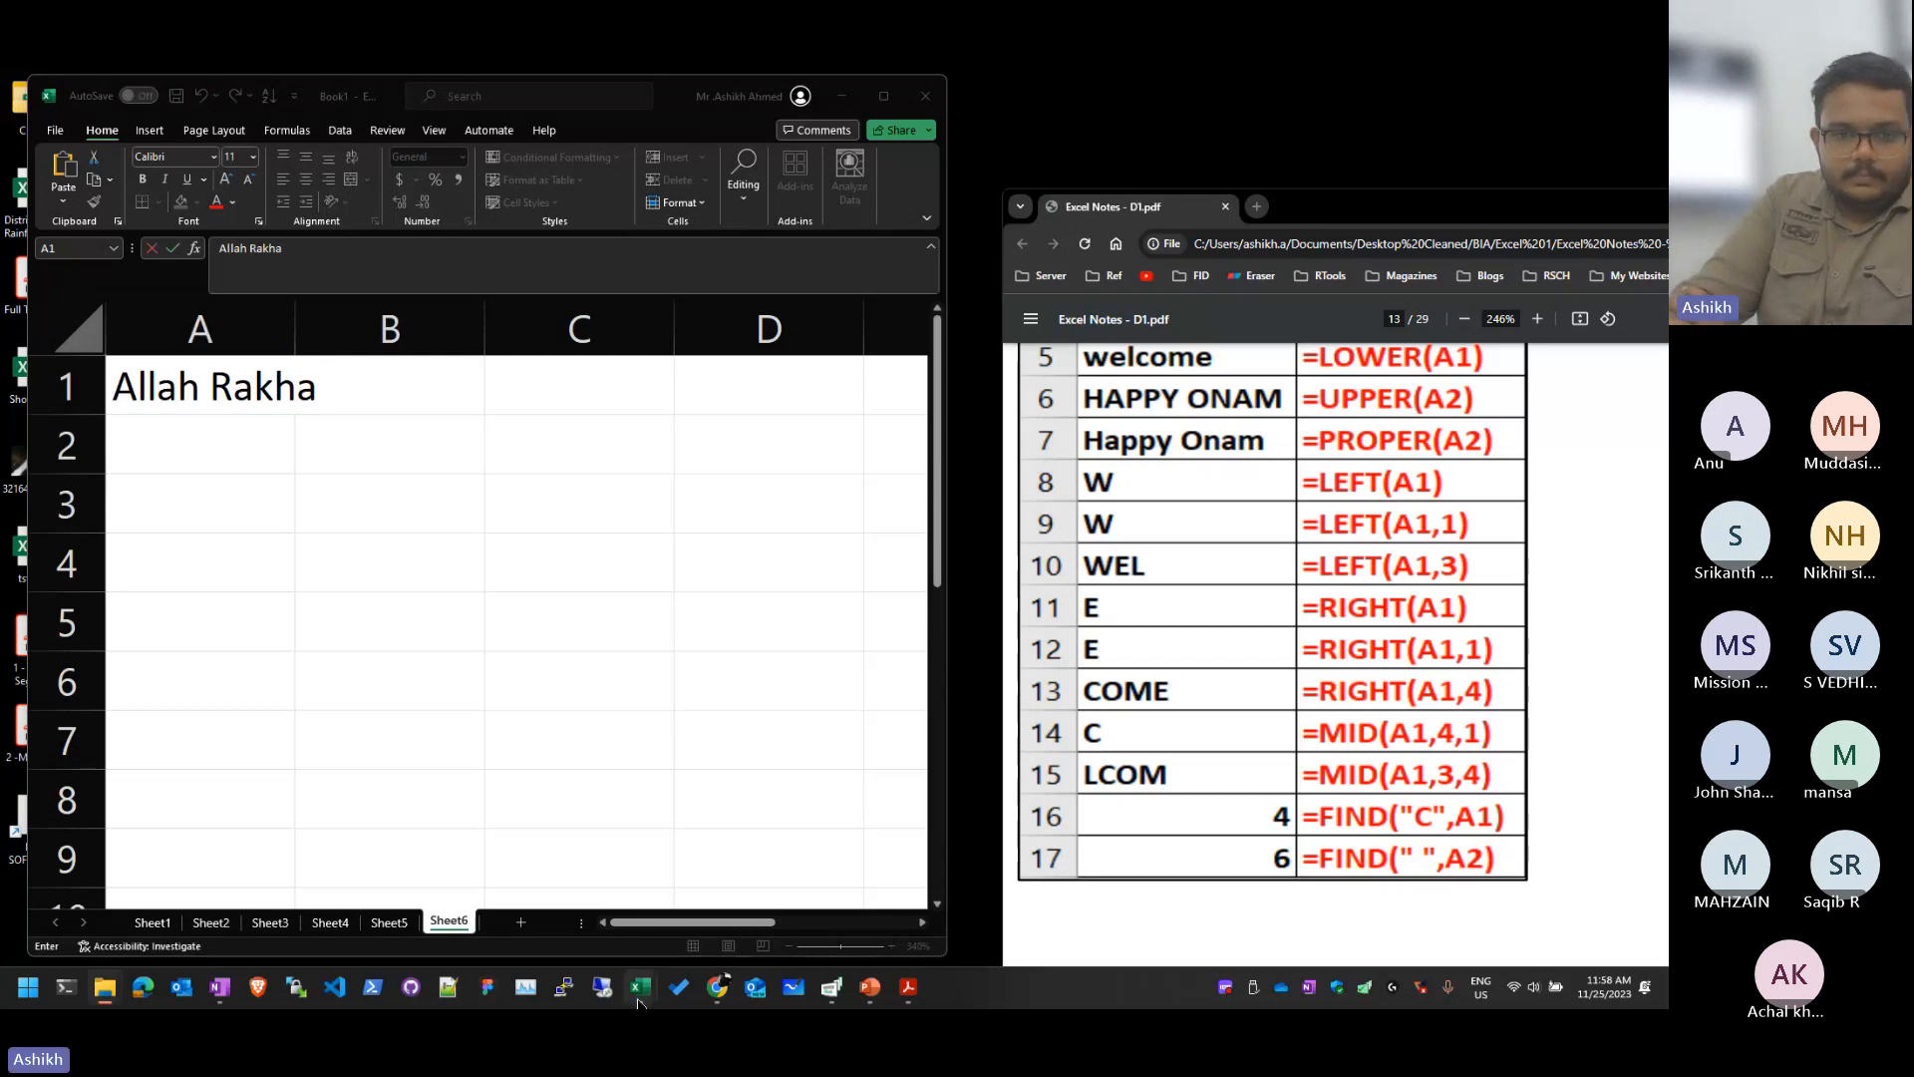
pyautogui.moveTo(638, 997)
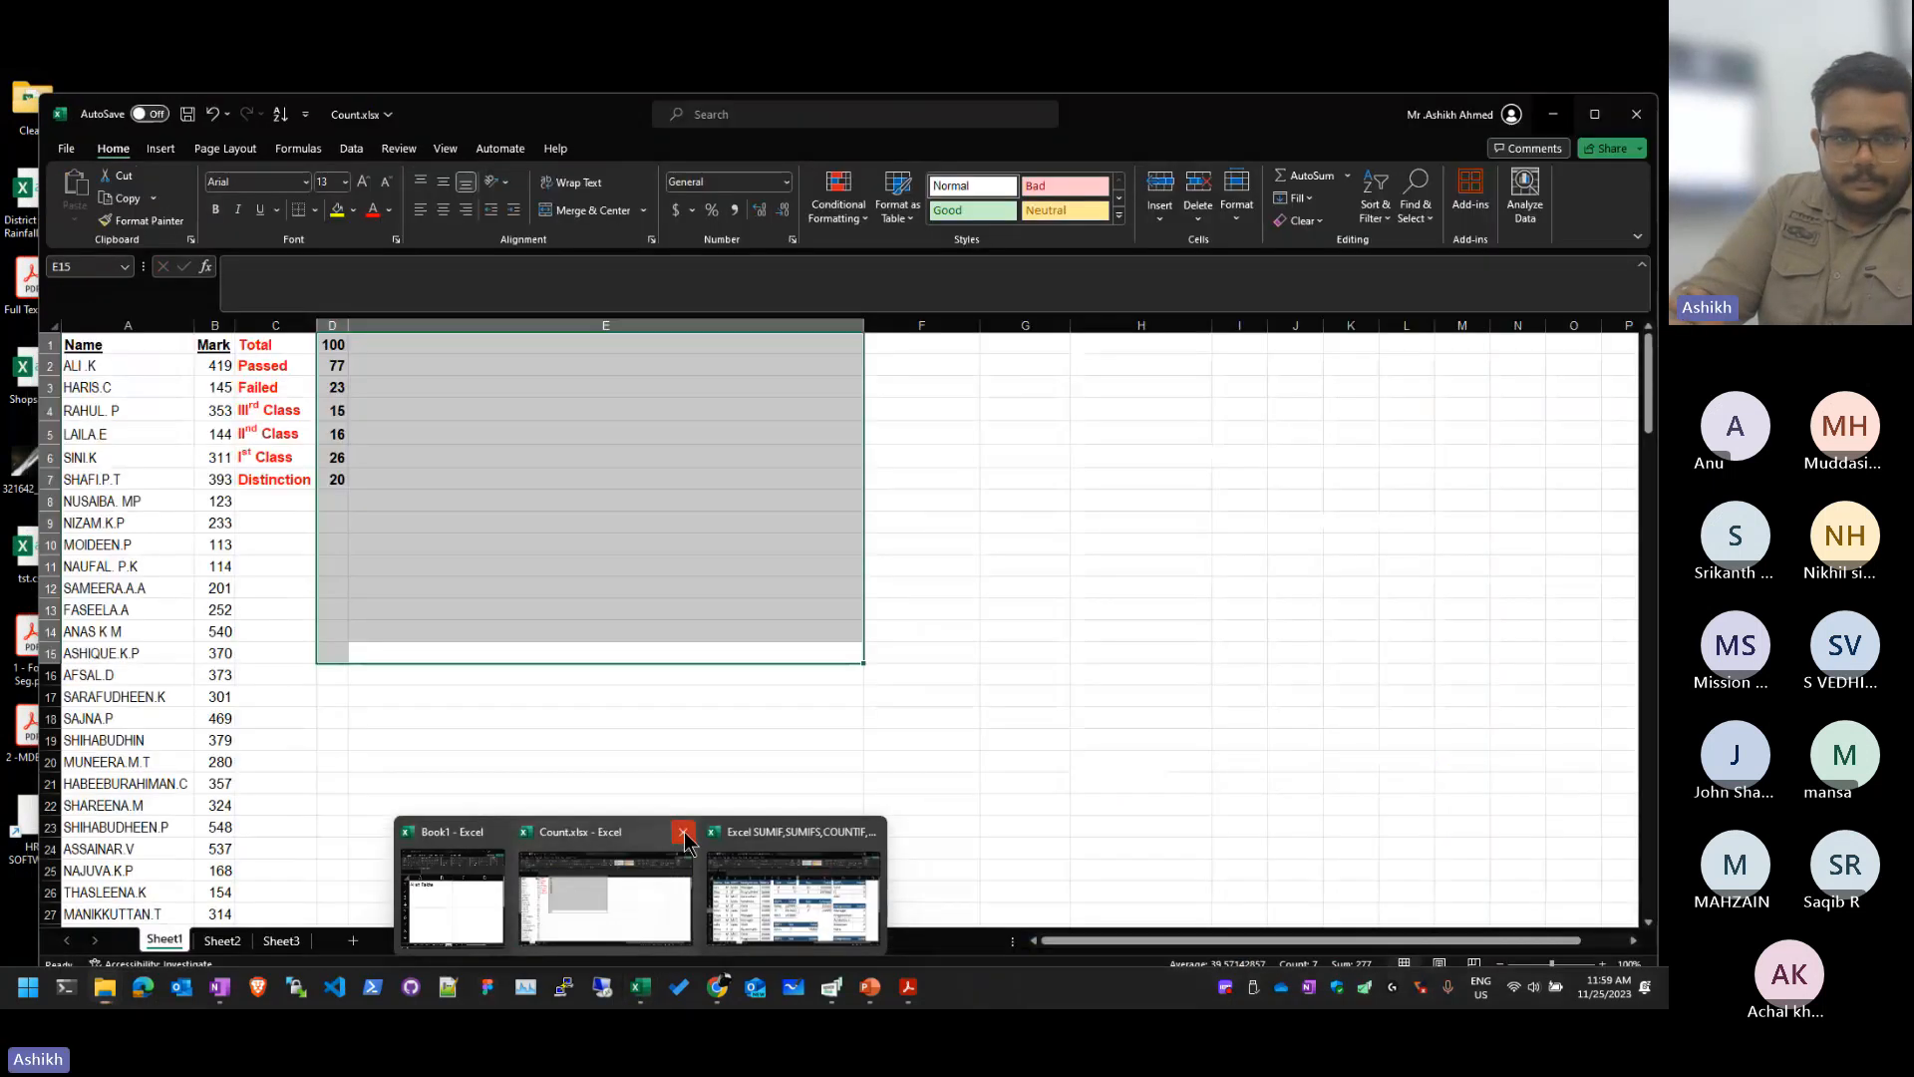
pyautogui.click(683, 832)
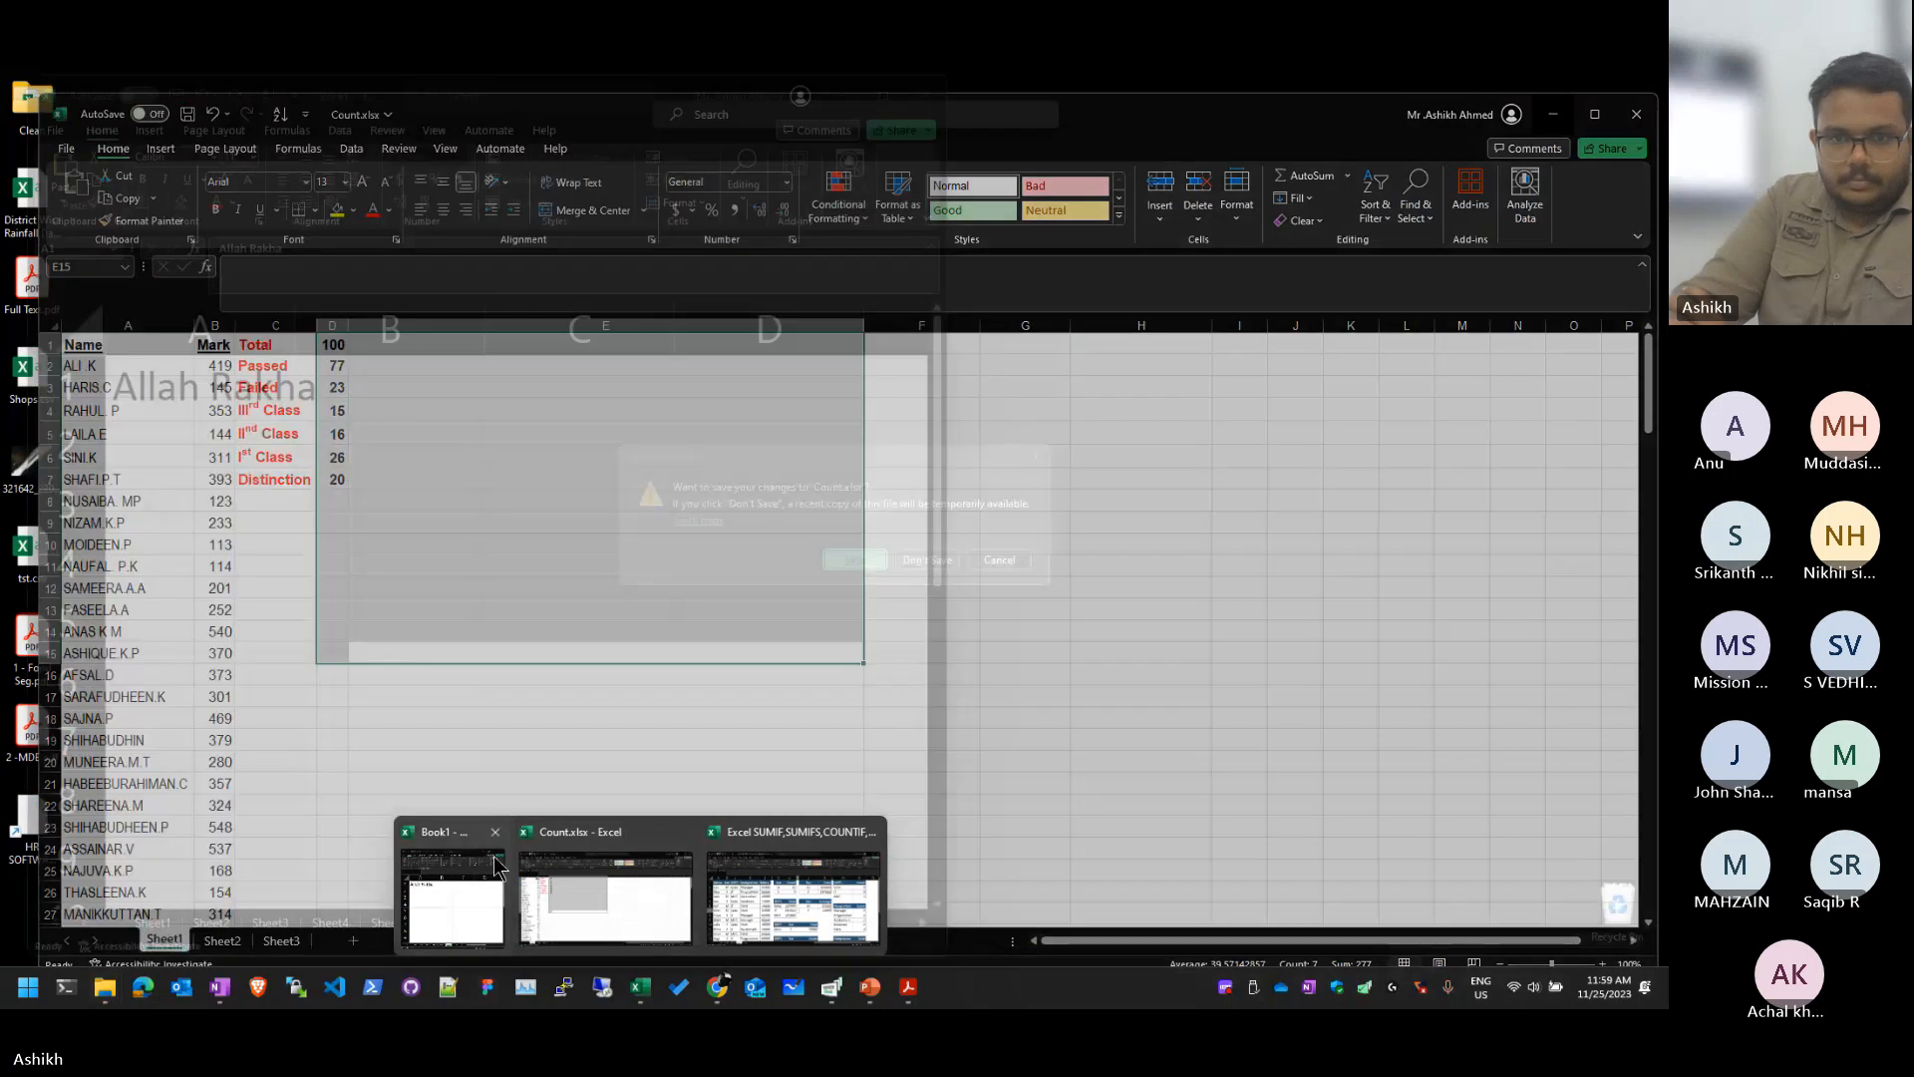
pyautogui.click(927, 560)
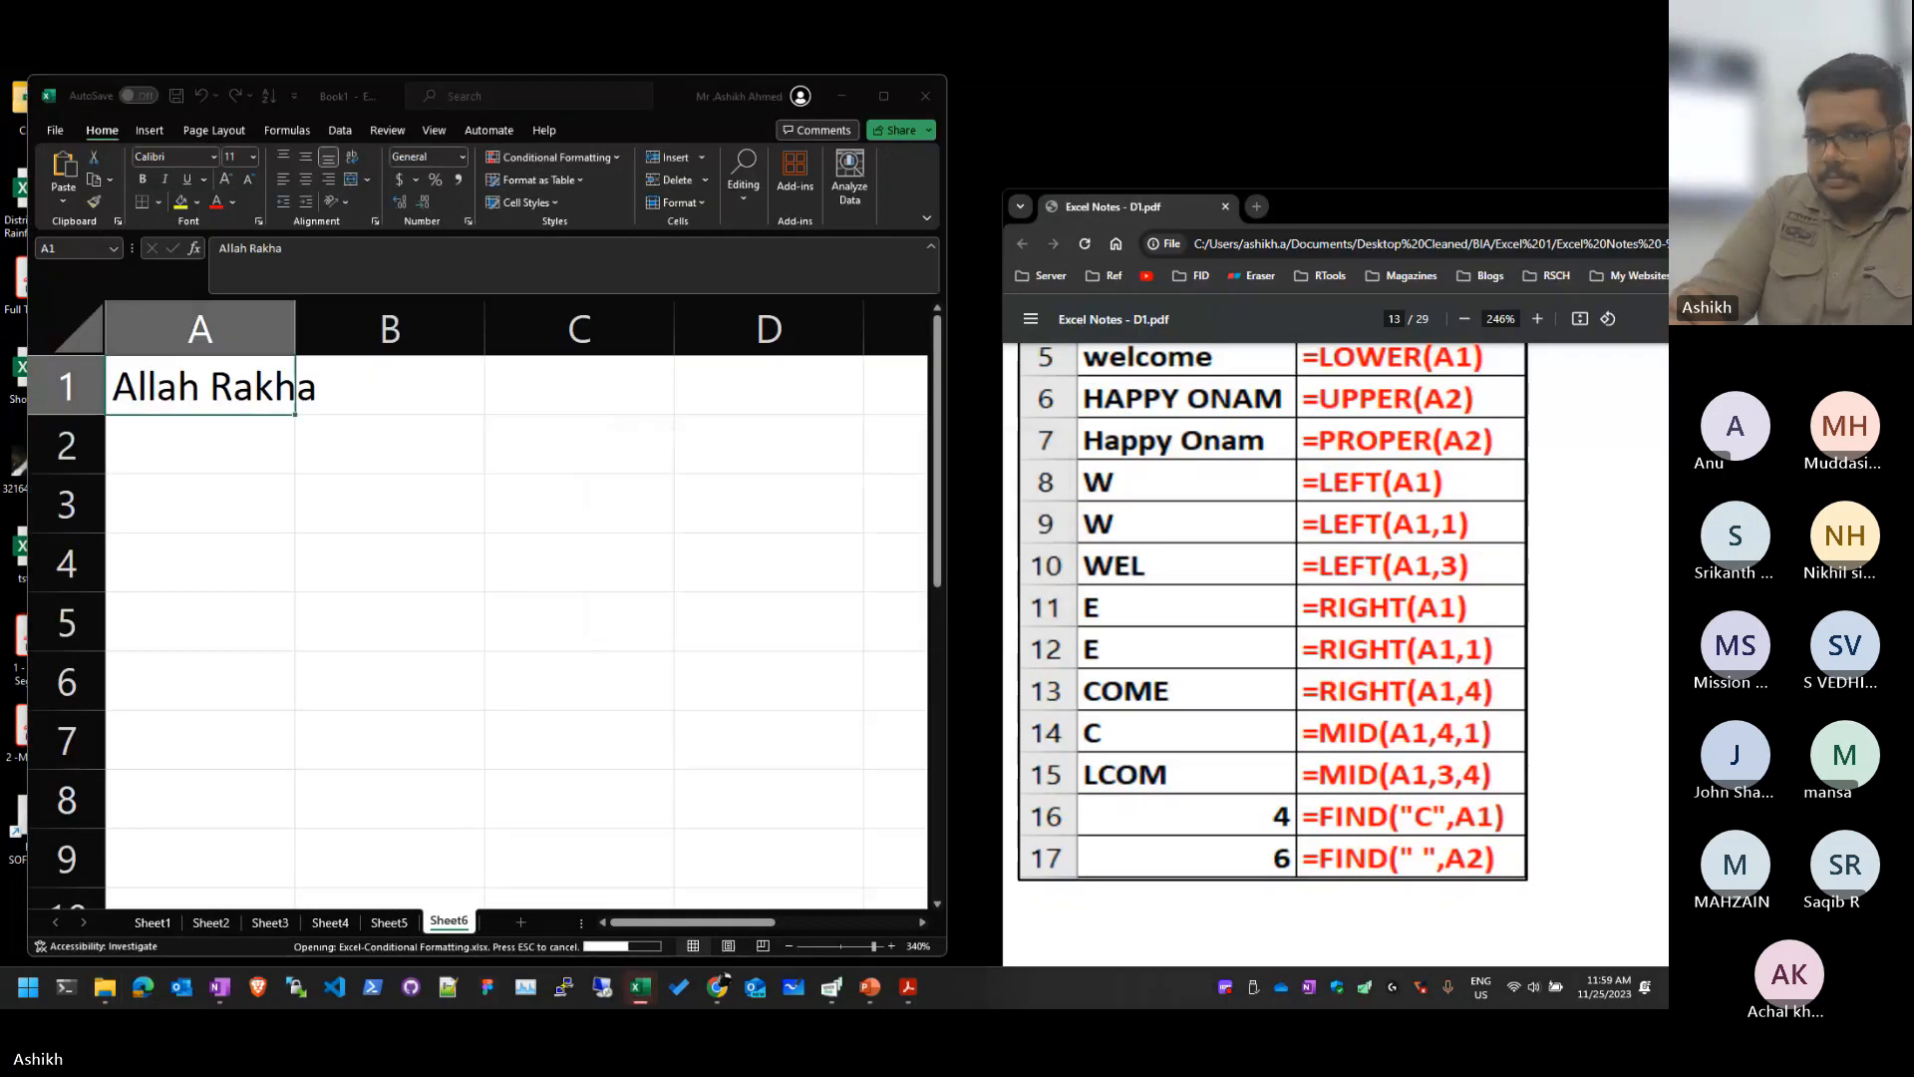
pyautogui.press('super+shift+Right')
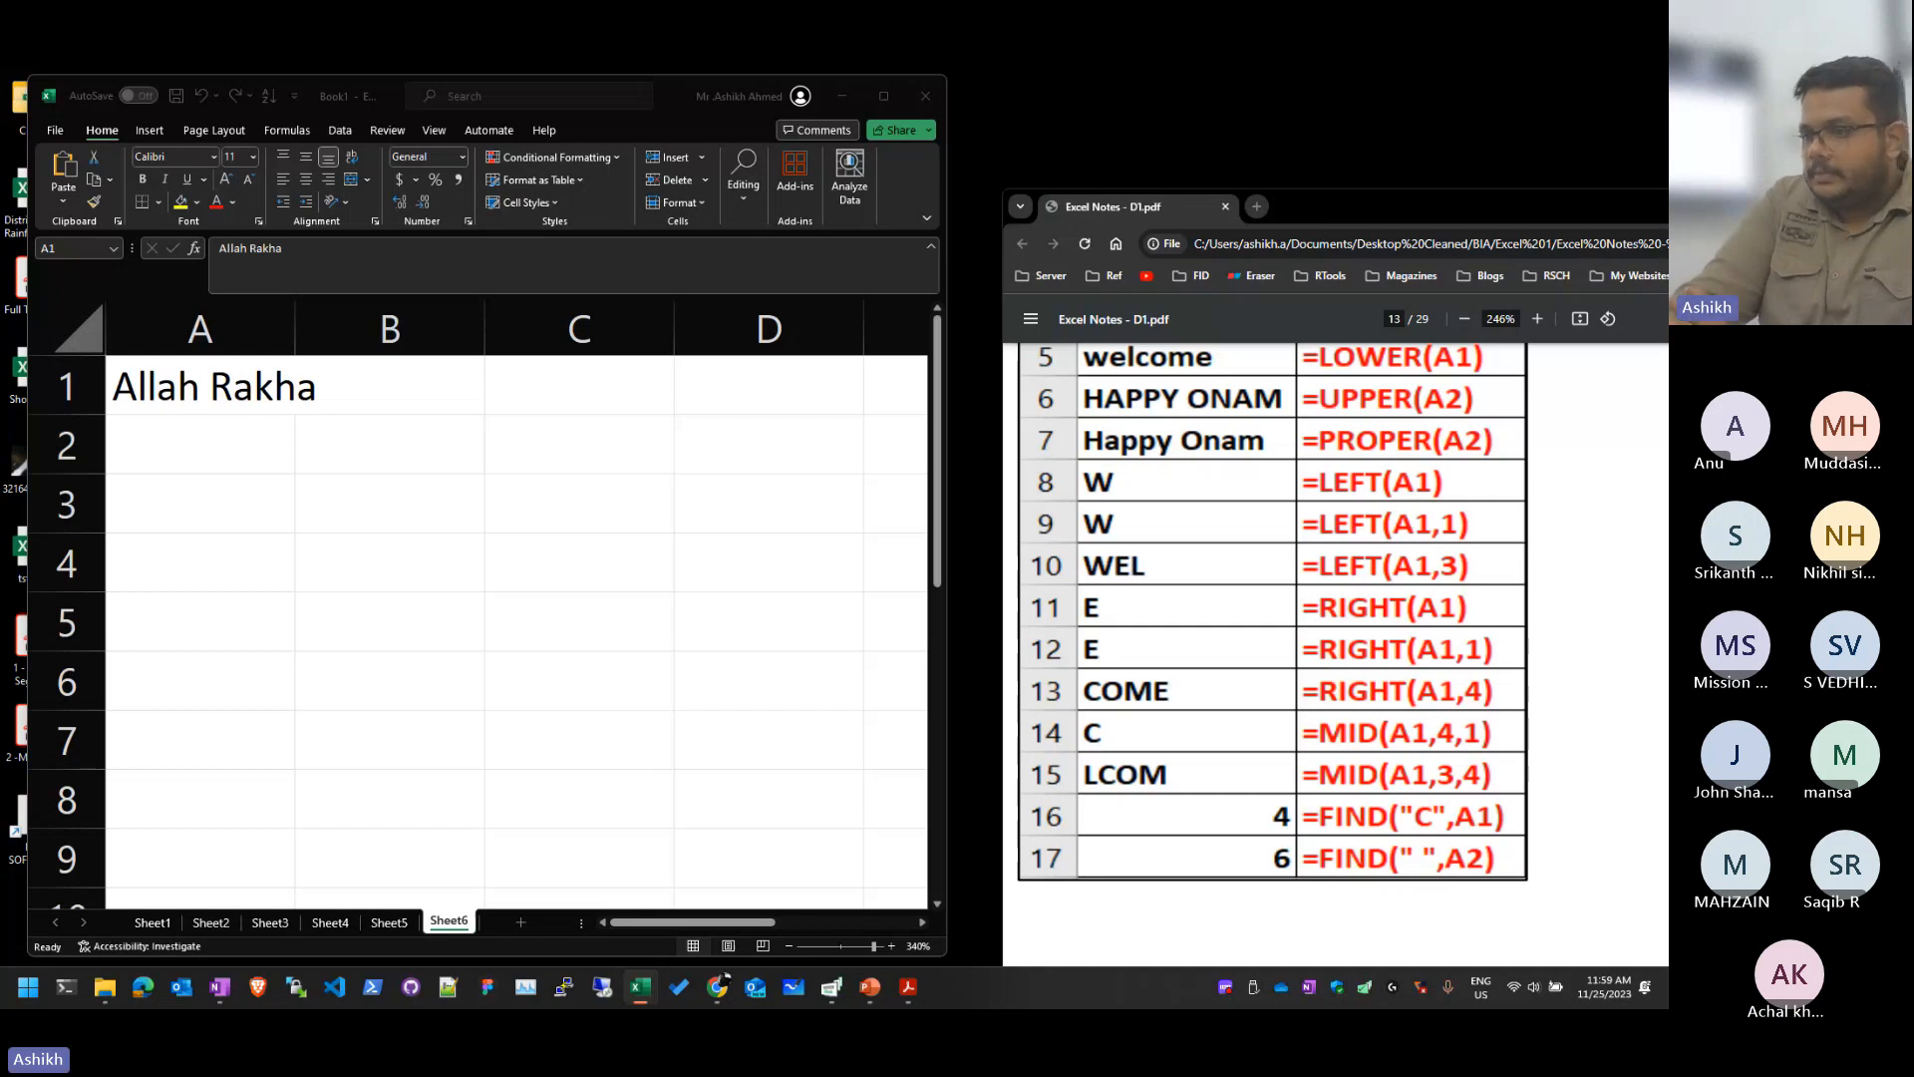
# Step: Replace the name in A1 with a different two-word full name and auto-fit column A to it
pyautogui.click(289, 479)
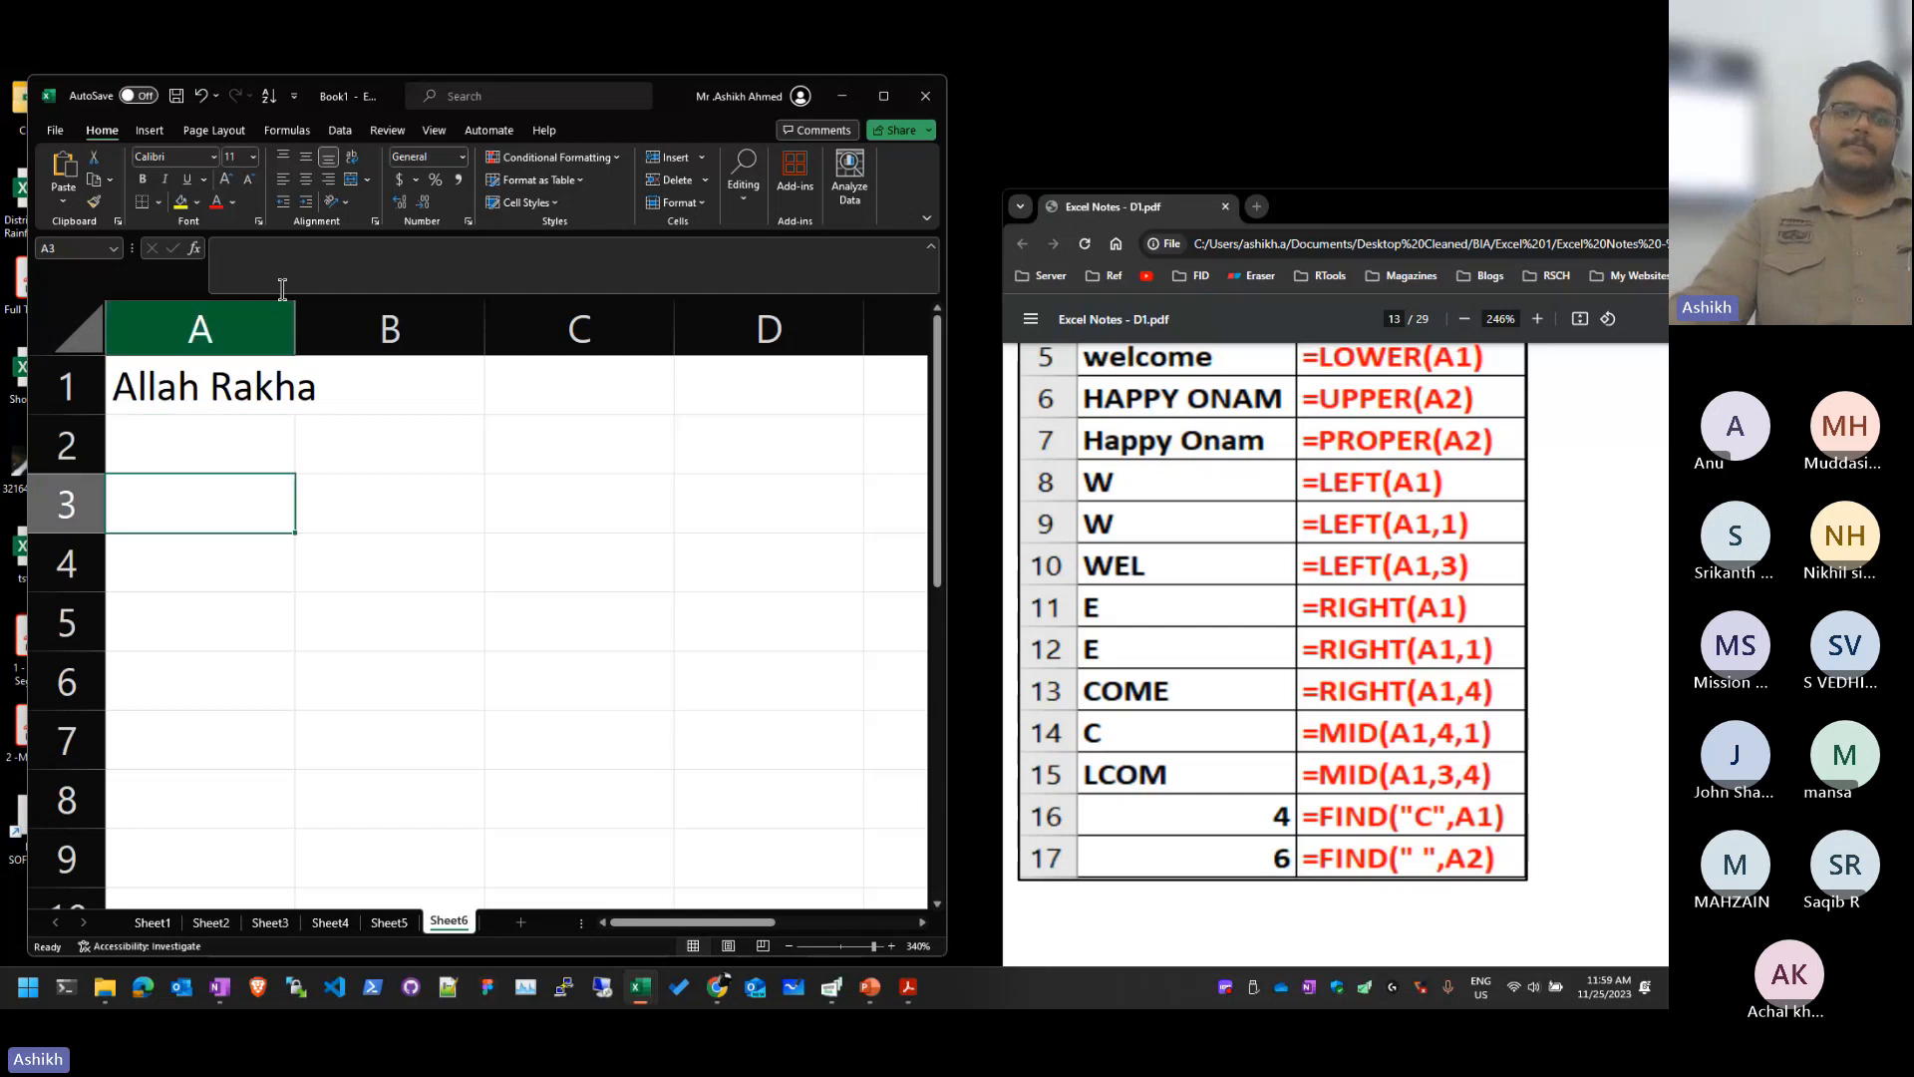
pyautogui.click(248, 394)
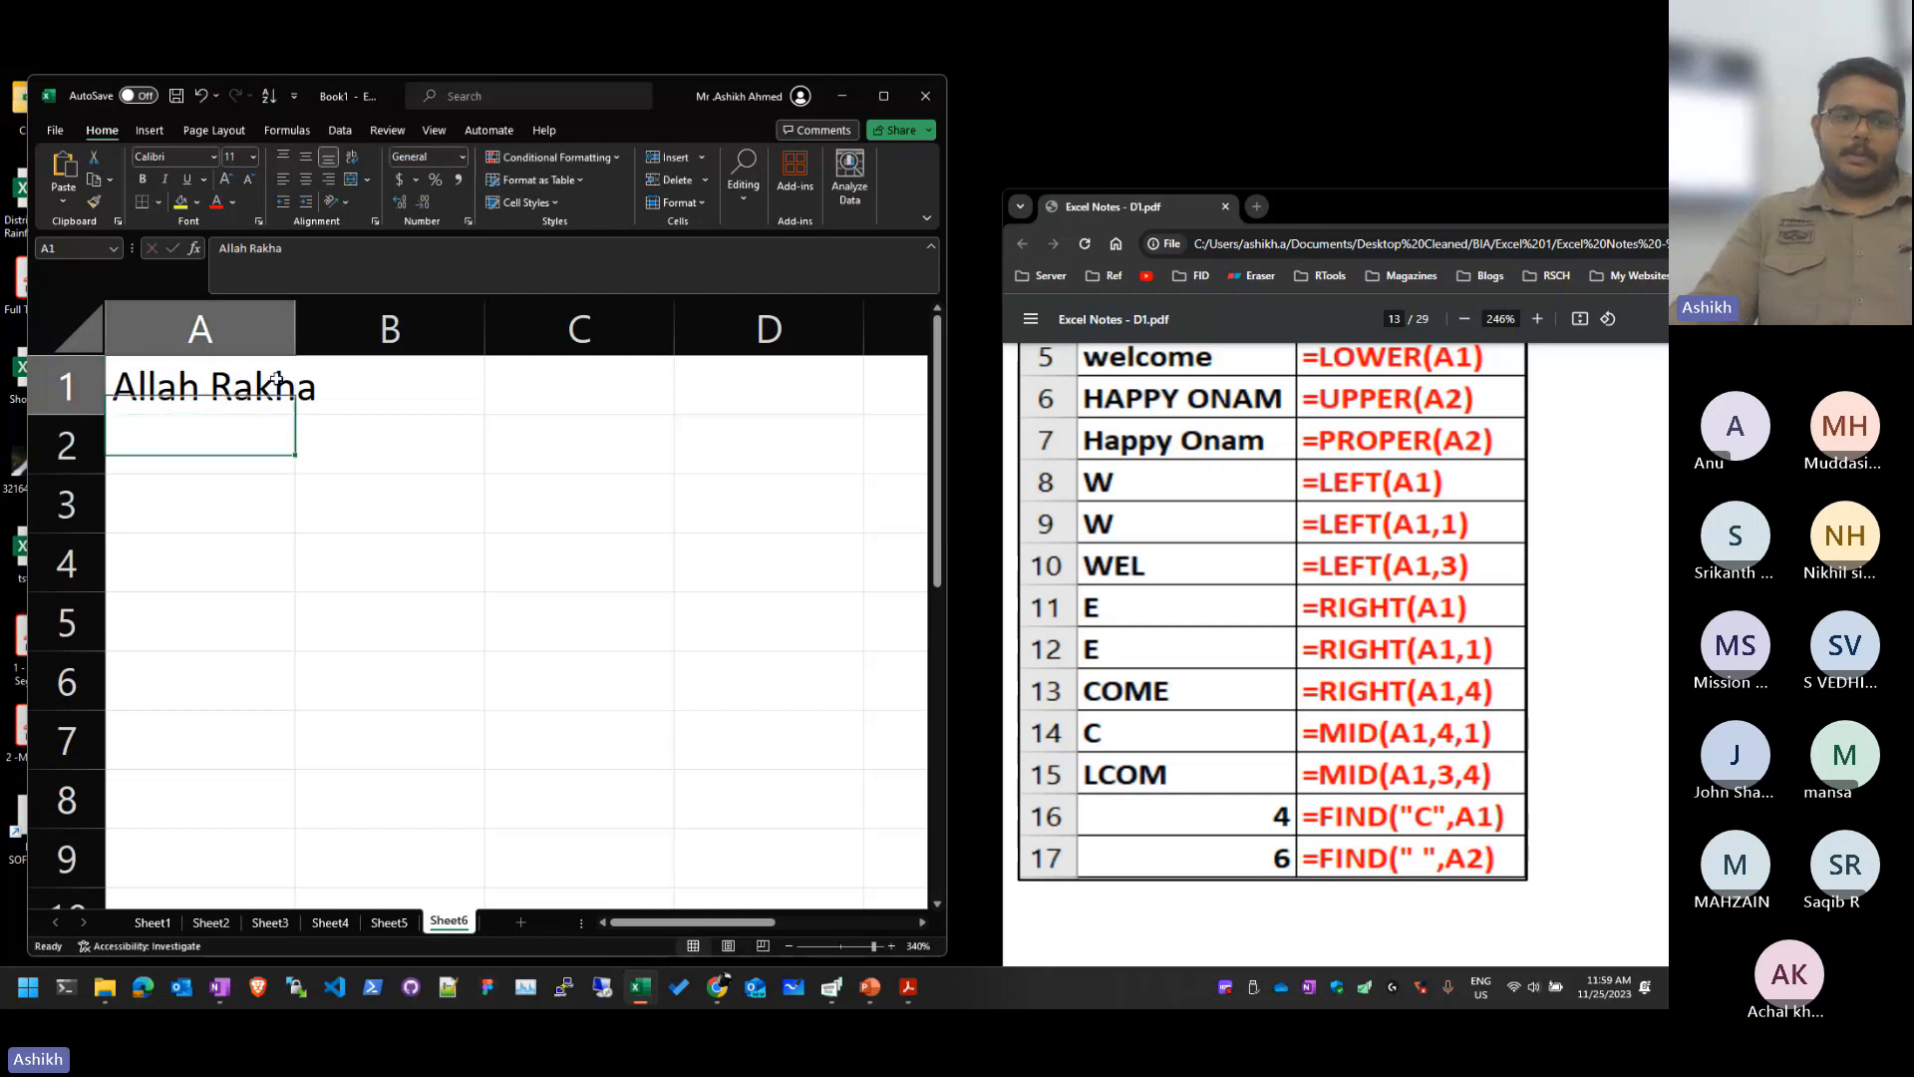
pyautogui.write('A')
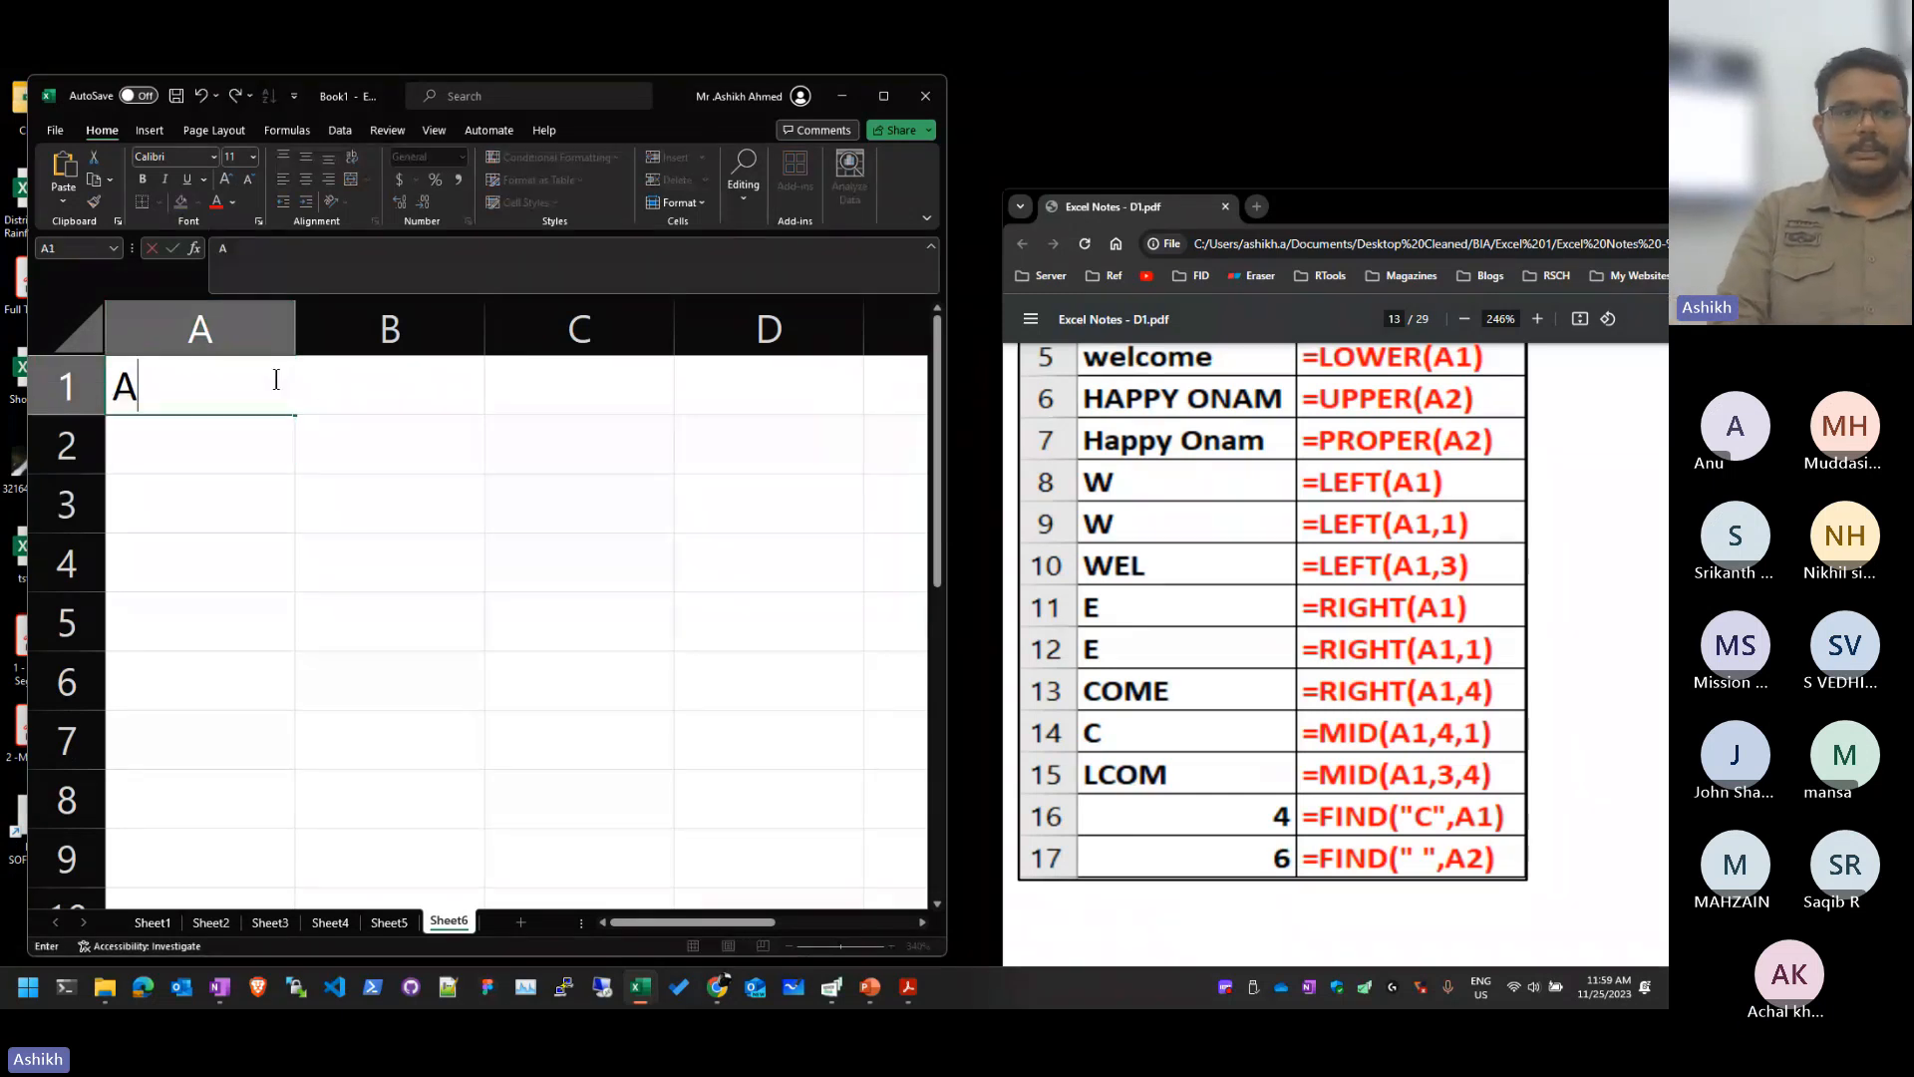
pyautogui.write('bdul Majeed')
pyautogui.press('Return')
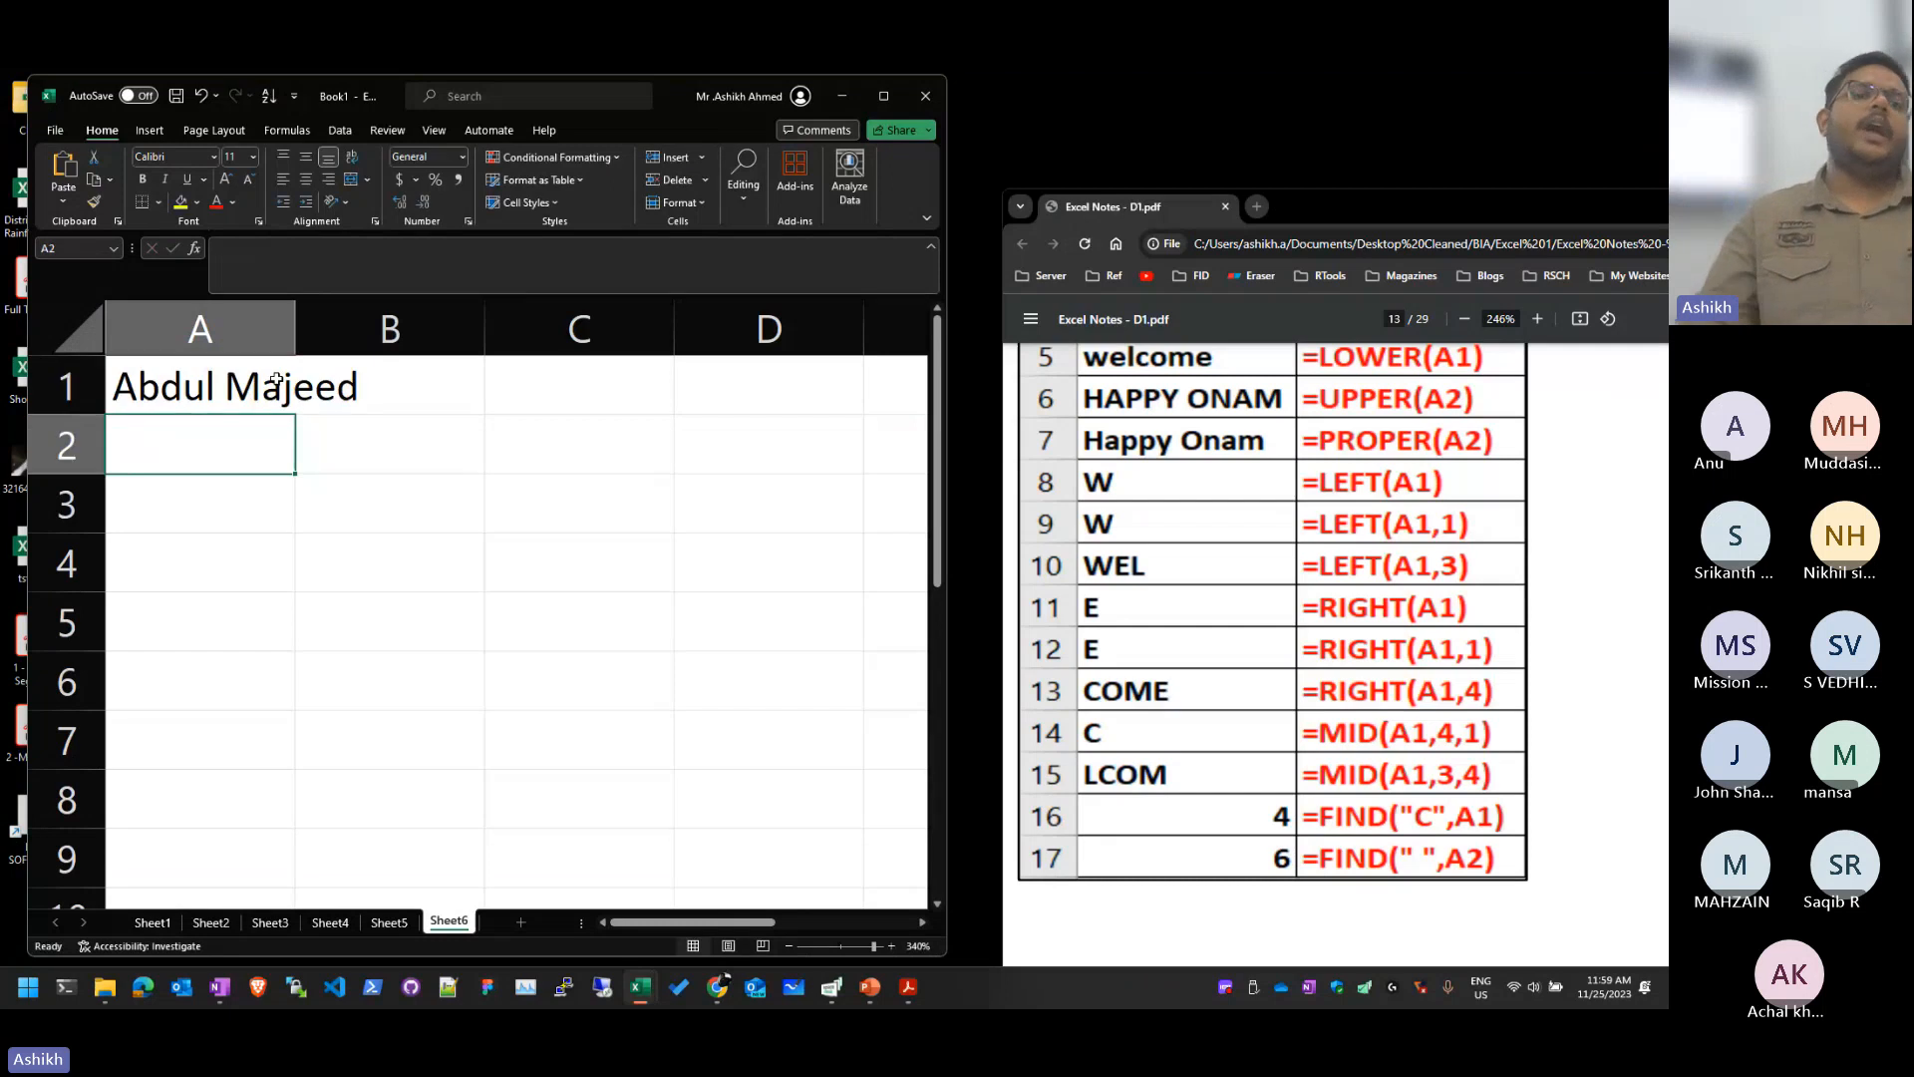
pyautogui.click(276, 381)
pyautogui.doubleClick(295, 330)
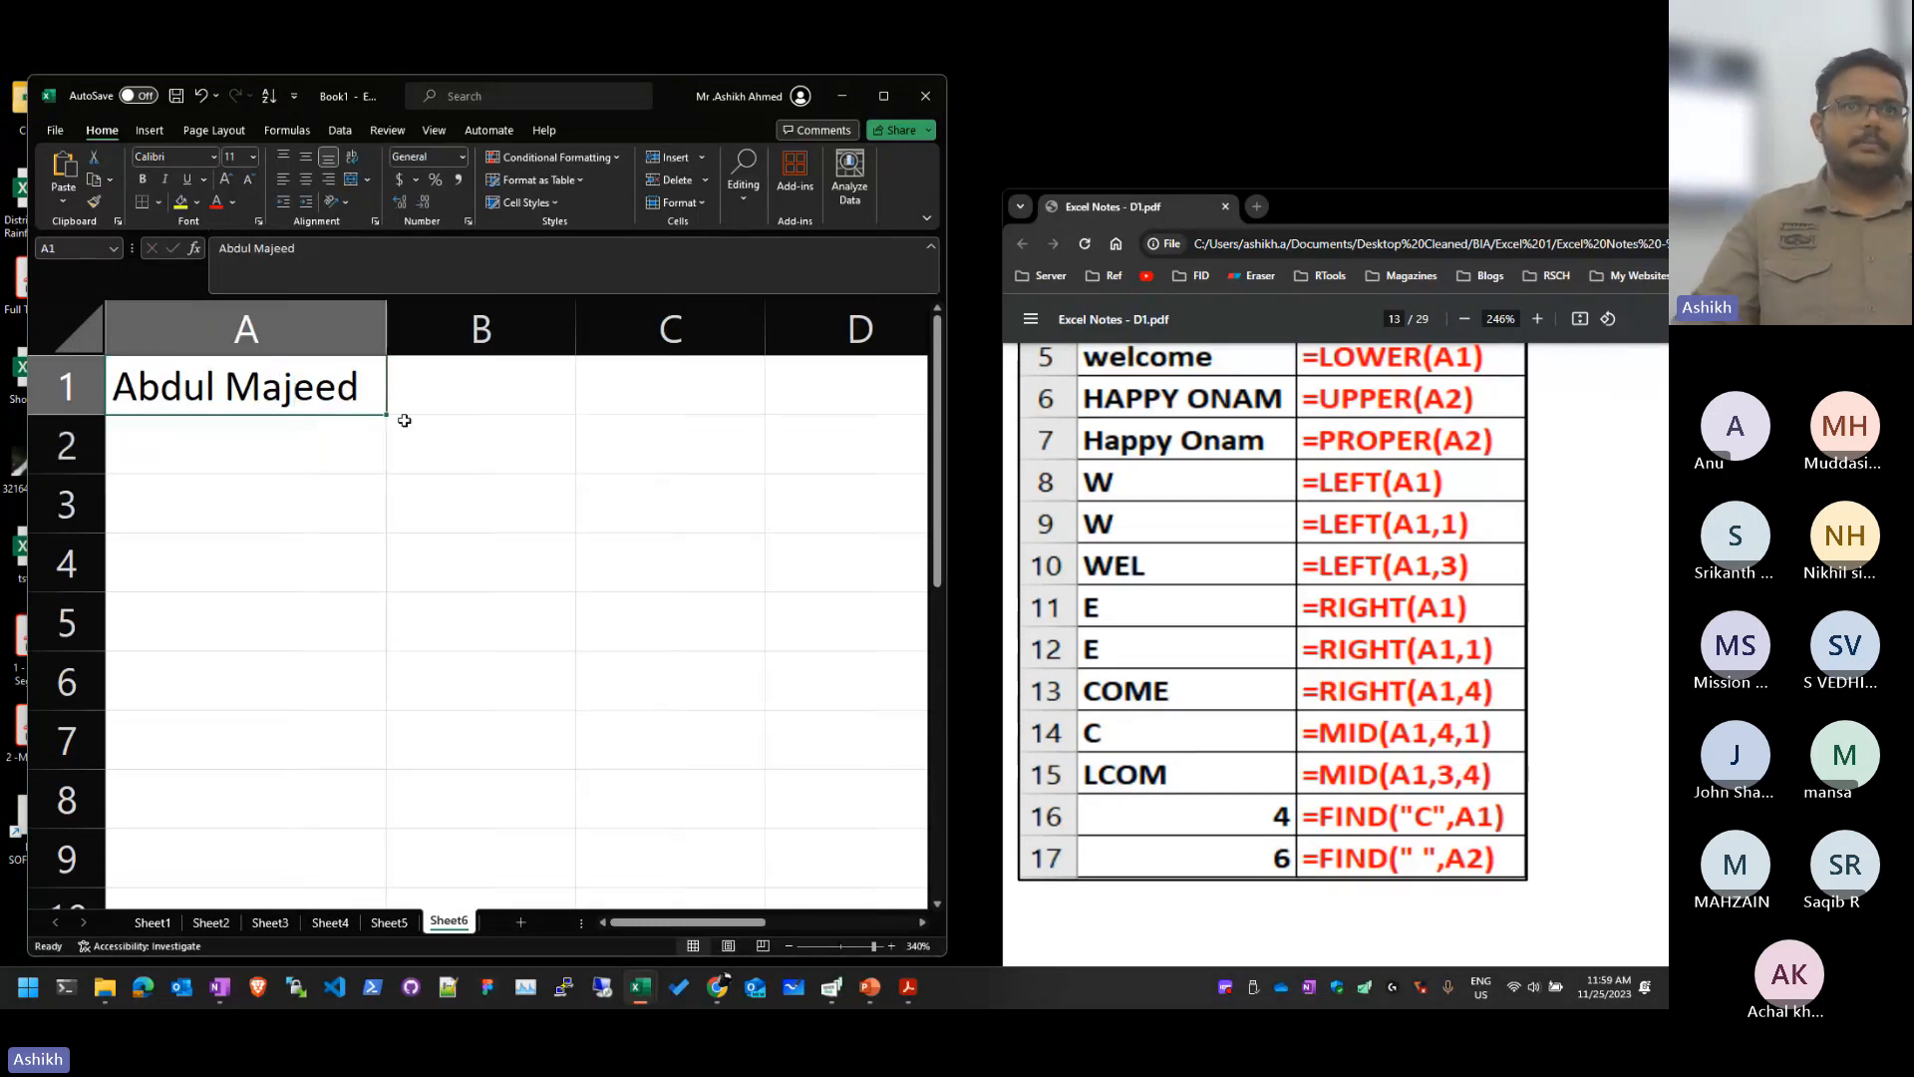
# Step: Enter the label First Name in B3
pyautogui.click(488, 368)
pyautogui.click(555, 509)
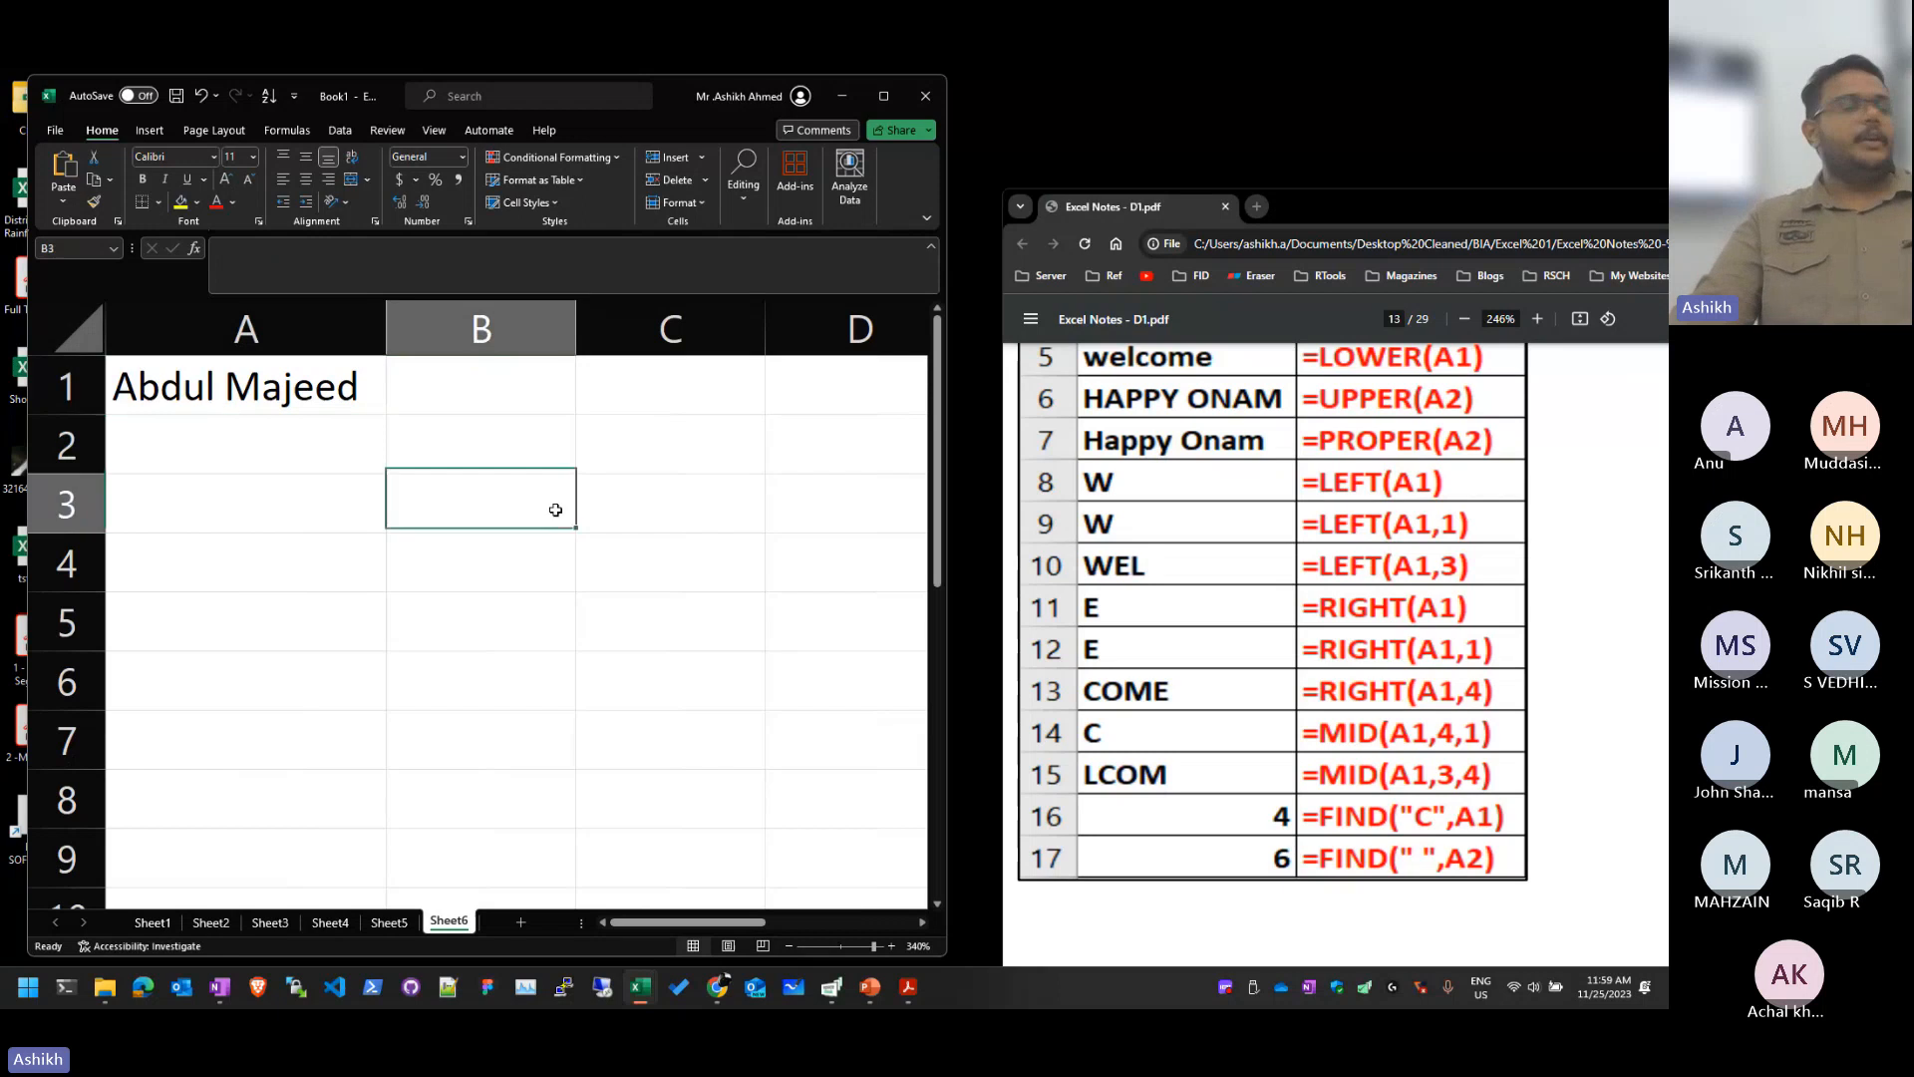
pyautogui.write('Firs')
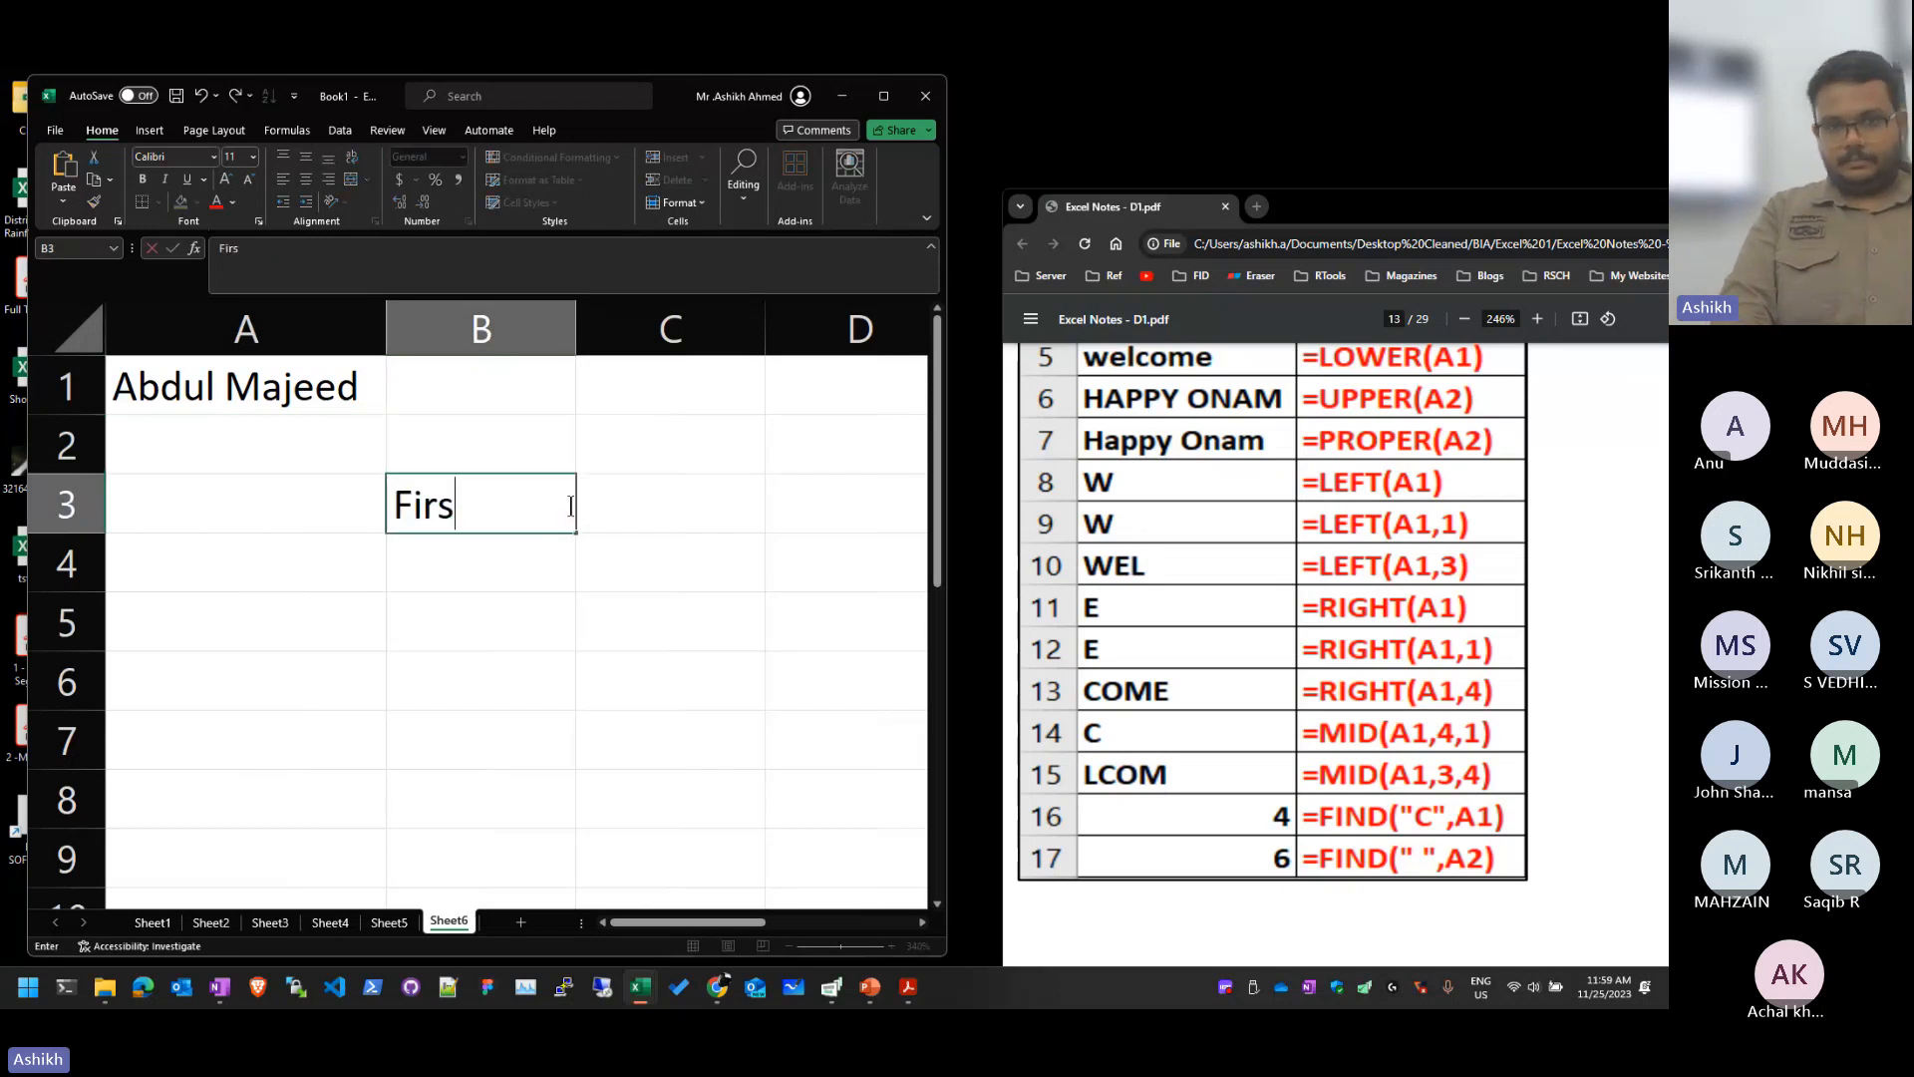
pyautogui.write('t Name')
pyautogui.press('Return')
# Step: Enter the label Last Name in B4, without a trailing apostrophe
pyautogui.write('Secon')
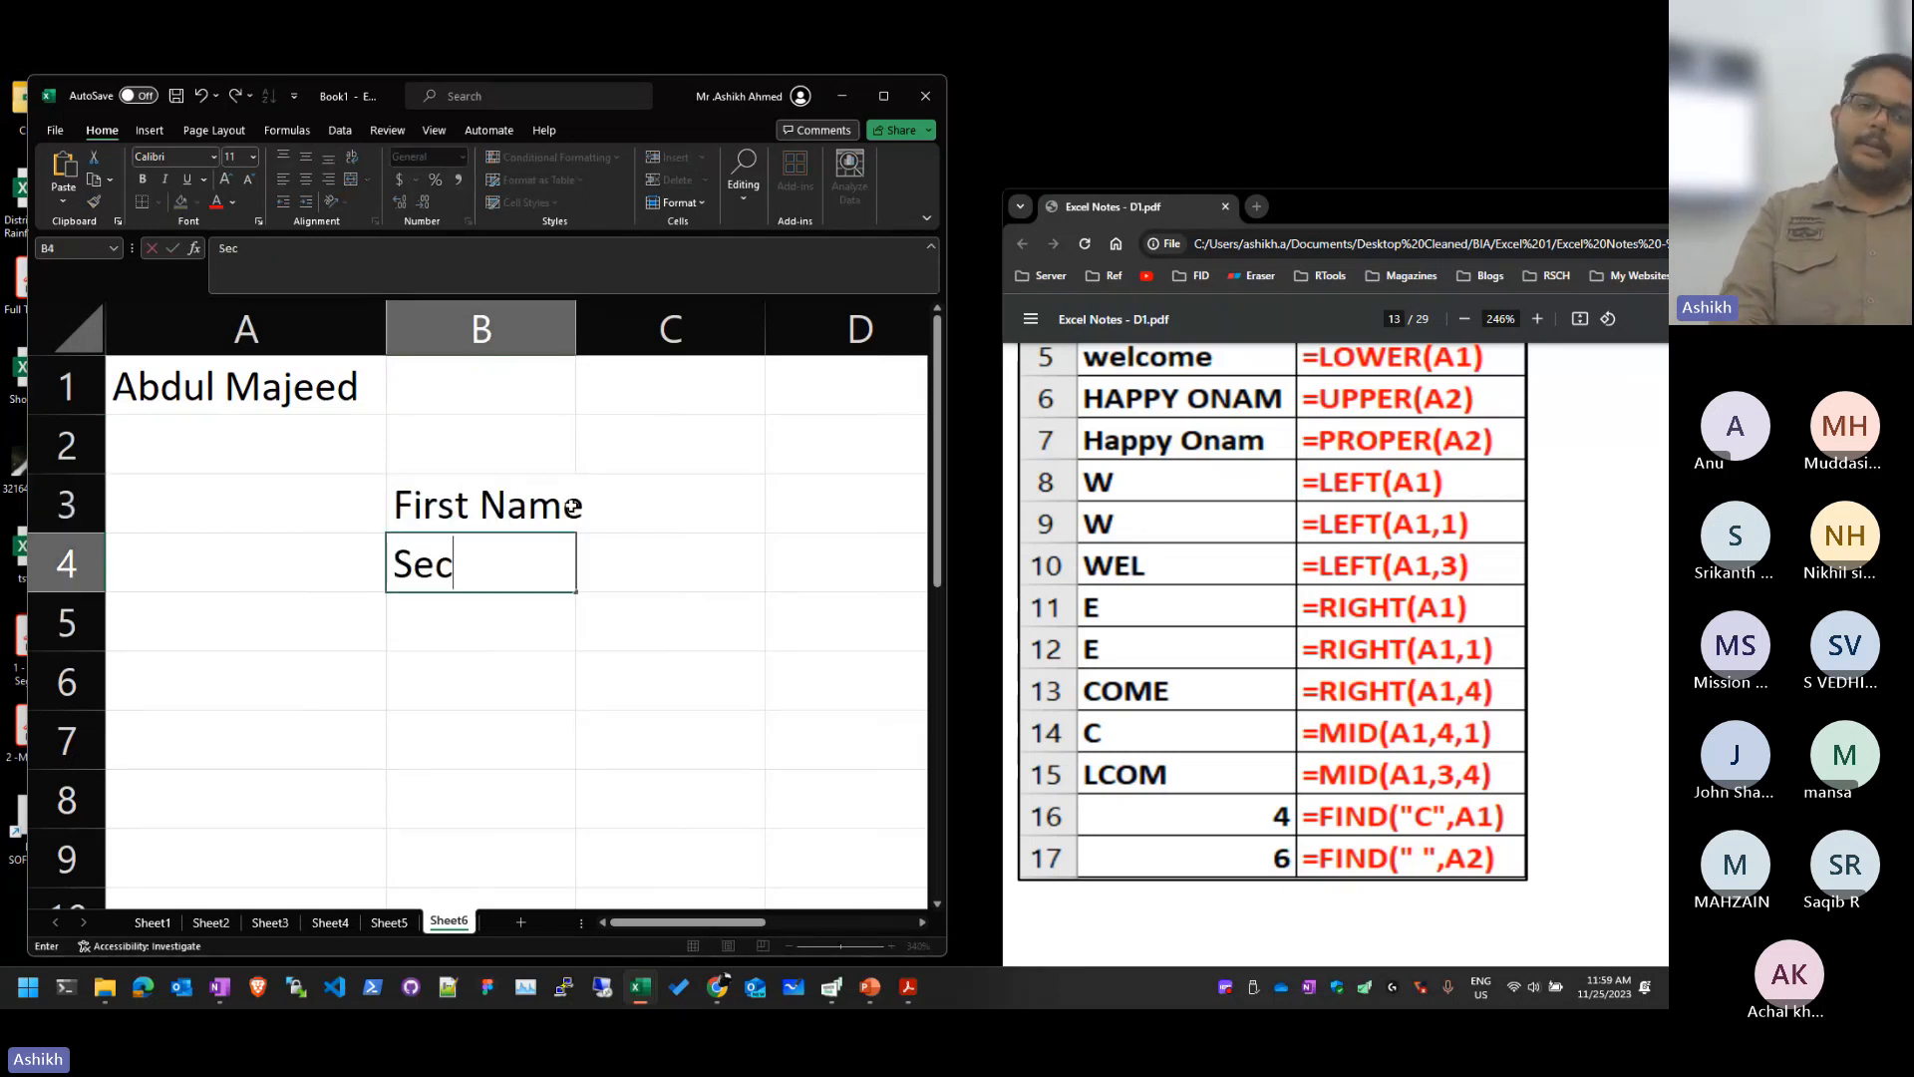
pyautogui.press('BackSpace')
pyautogui.press('BackSpace')
pyautogui.press('BackSpace')
pyautogui.press('BackSpace')
pyautogui.press('BackSpace')
pyautogui.write('lA')
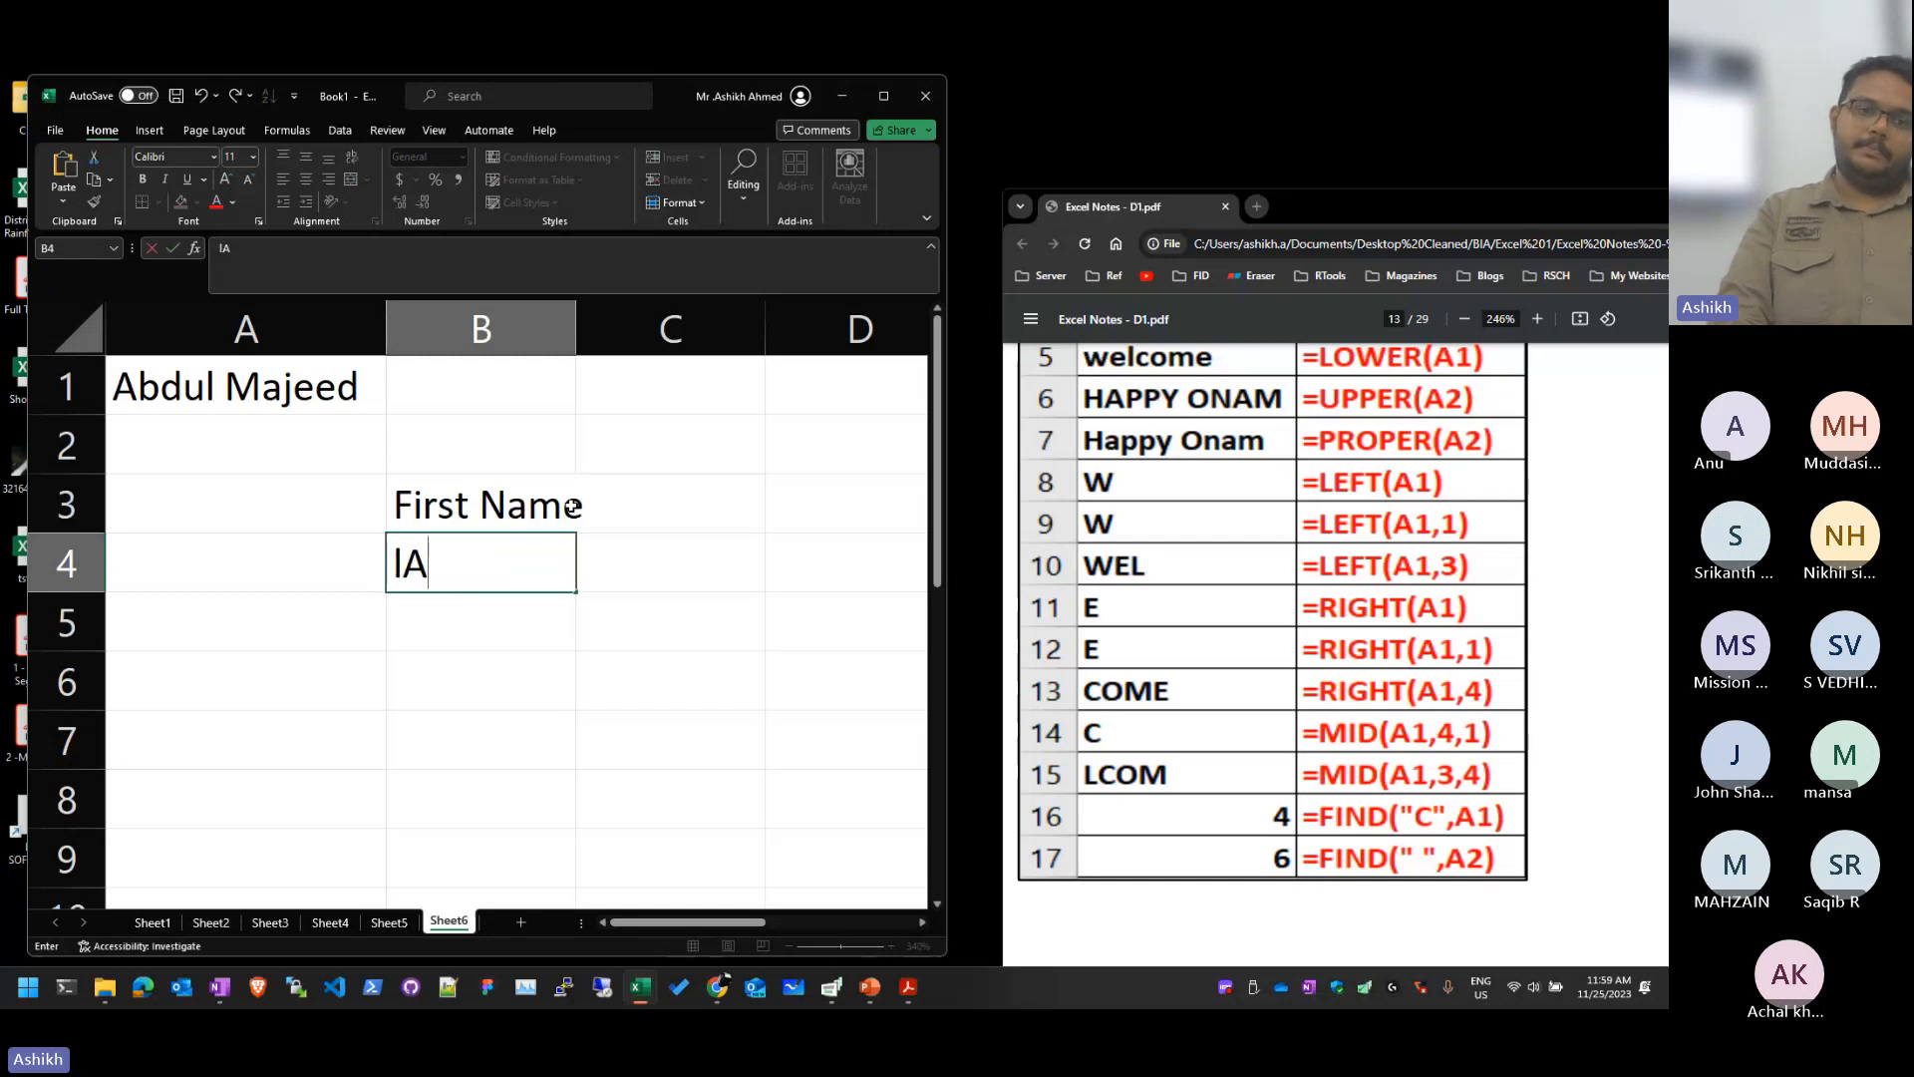
pyautogui.press('BackSpace')
pyautogui.press('BackSpace')
pyautogui.write("Last Name'")
pyautogui.press('Return')
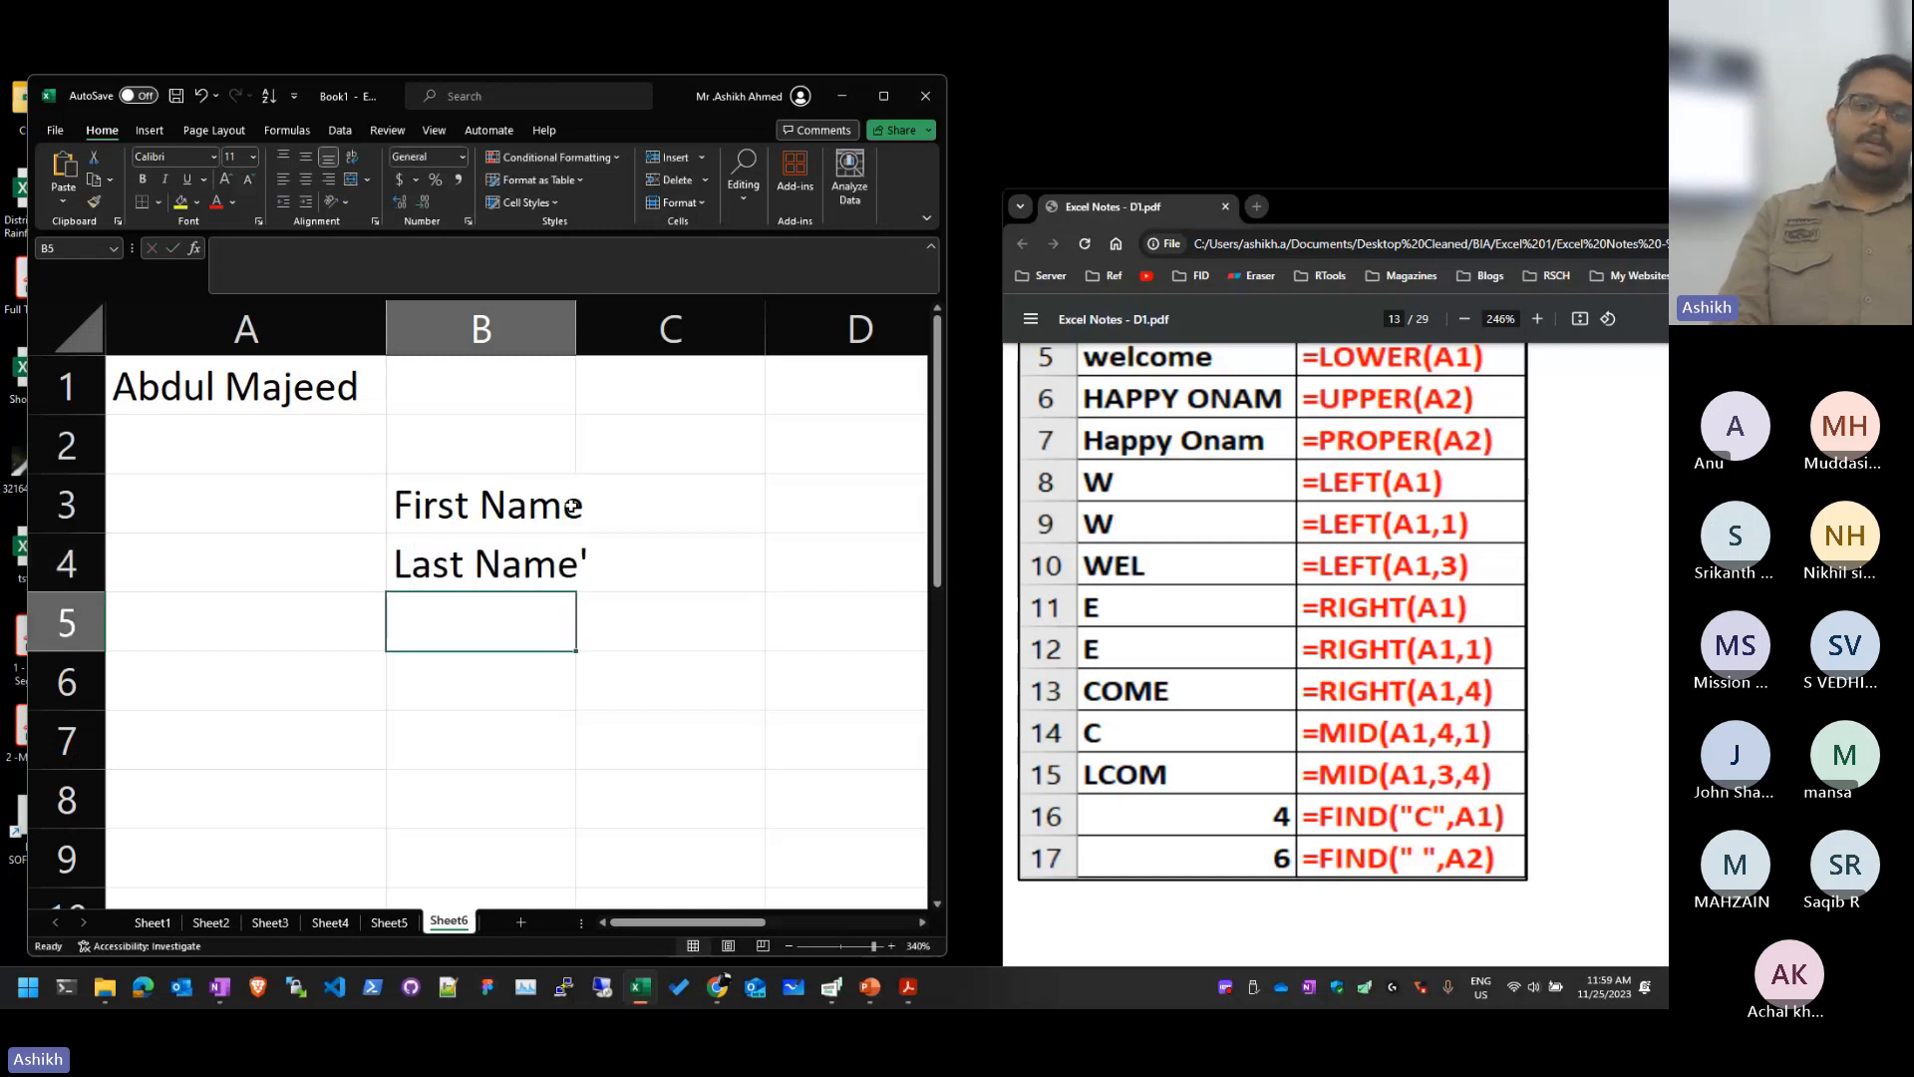
pyautogui.press('Up')
pyautogui.press('F2')
pyautogui.press('BackSpace')
pyautogui.press('Tab')
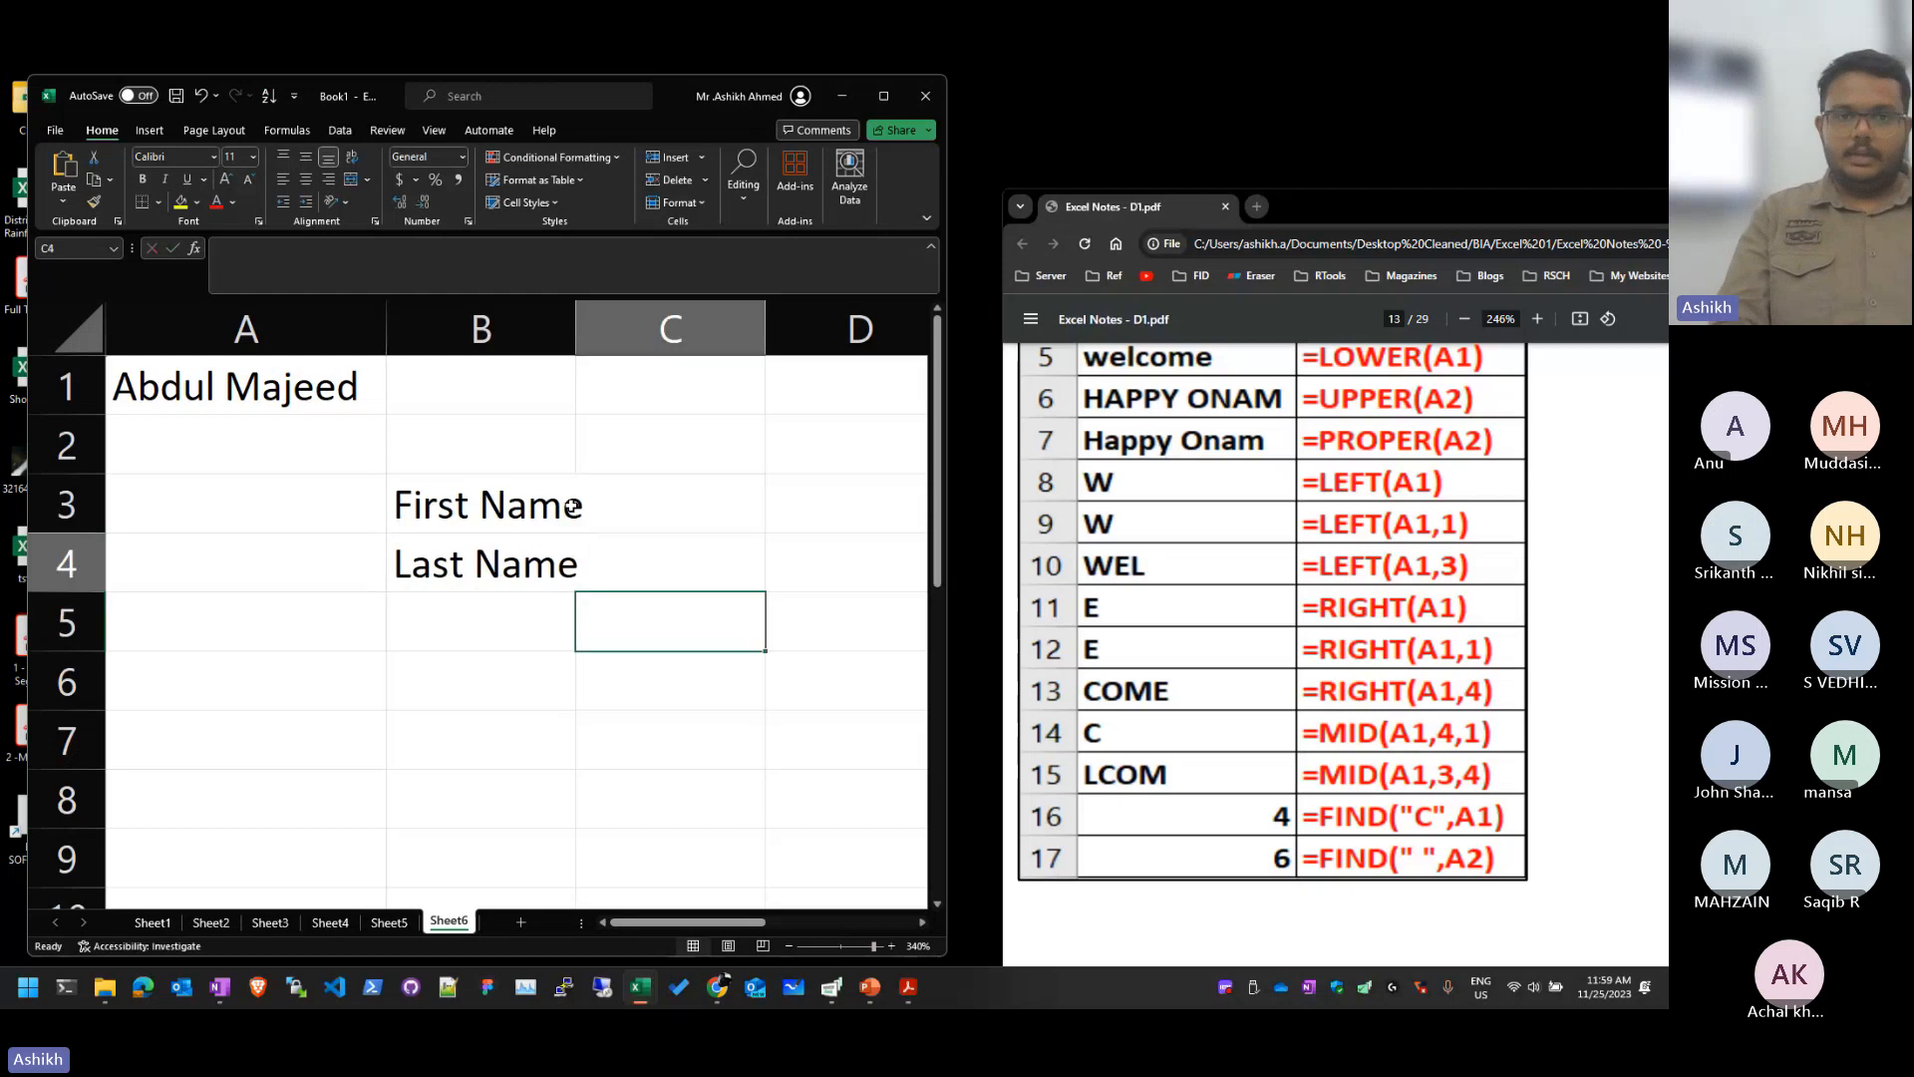
# Step: Enter the formula =LEFT(A1,FIND(" ",A1)) in C3 to extract the first name
pyautogui.press('Up')
pyautogui.write('=')
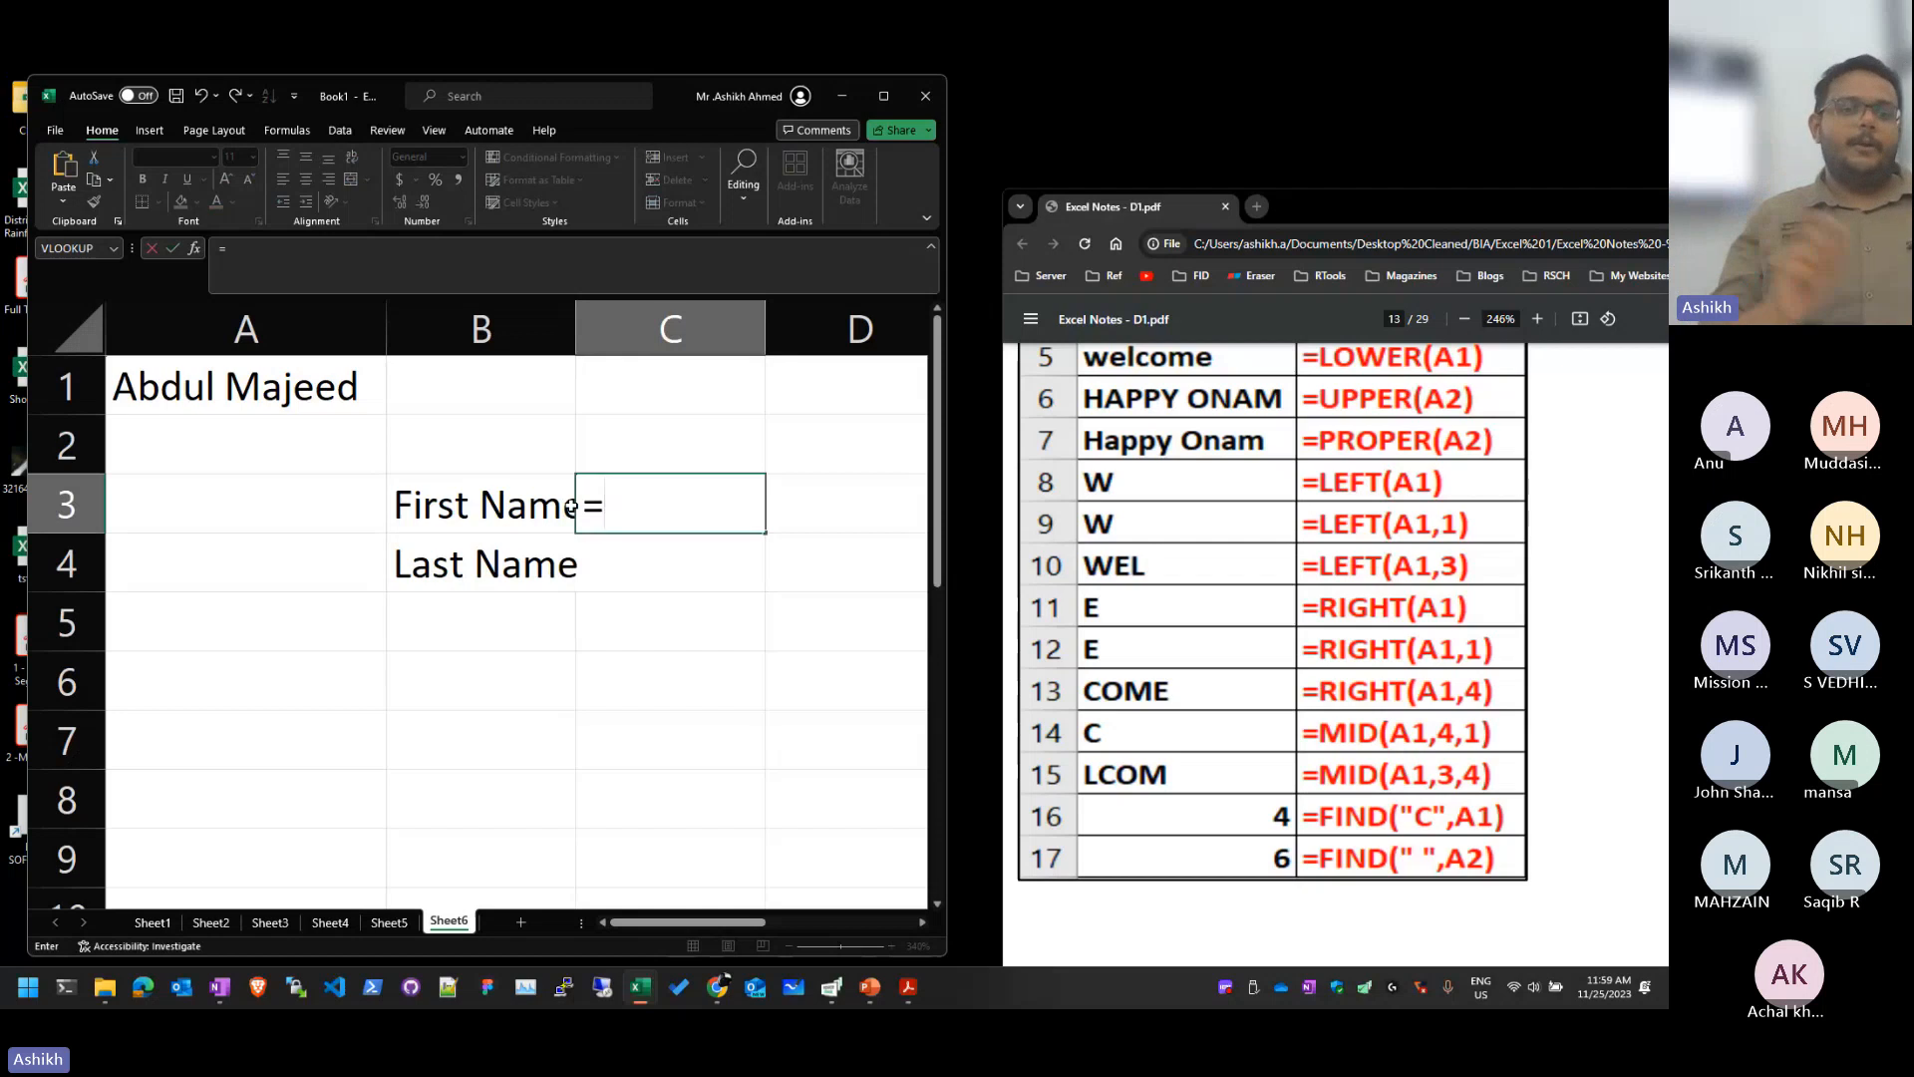
pyautogui.write('le')
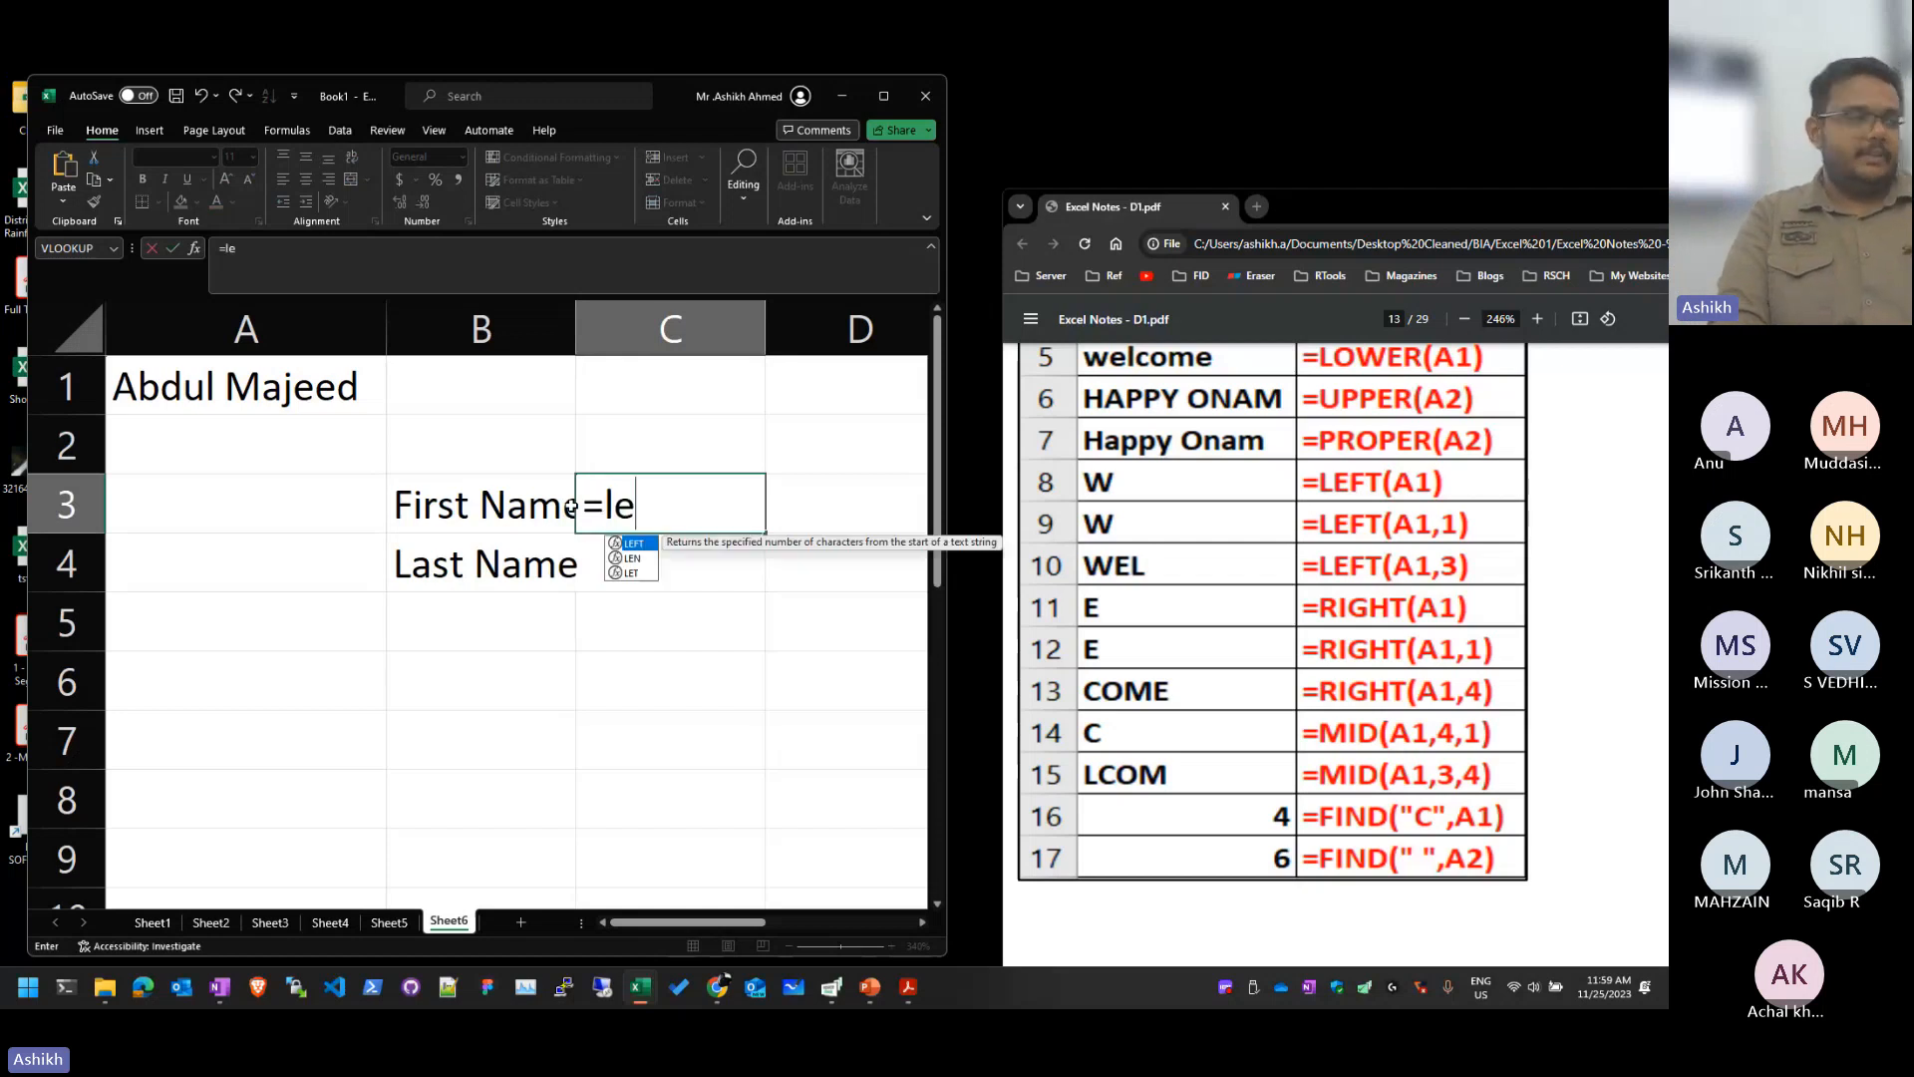
pyautogui.write('f')
pyautogui.press('Tab')
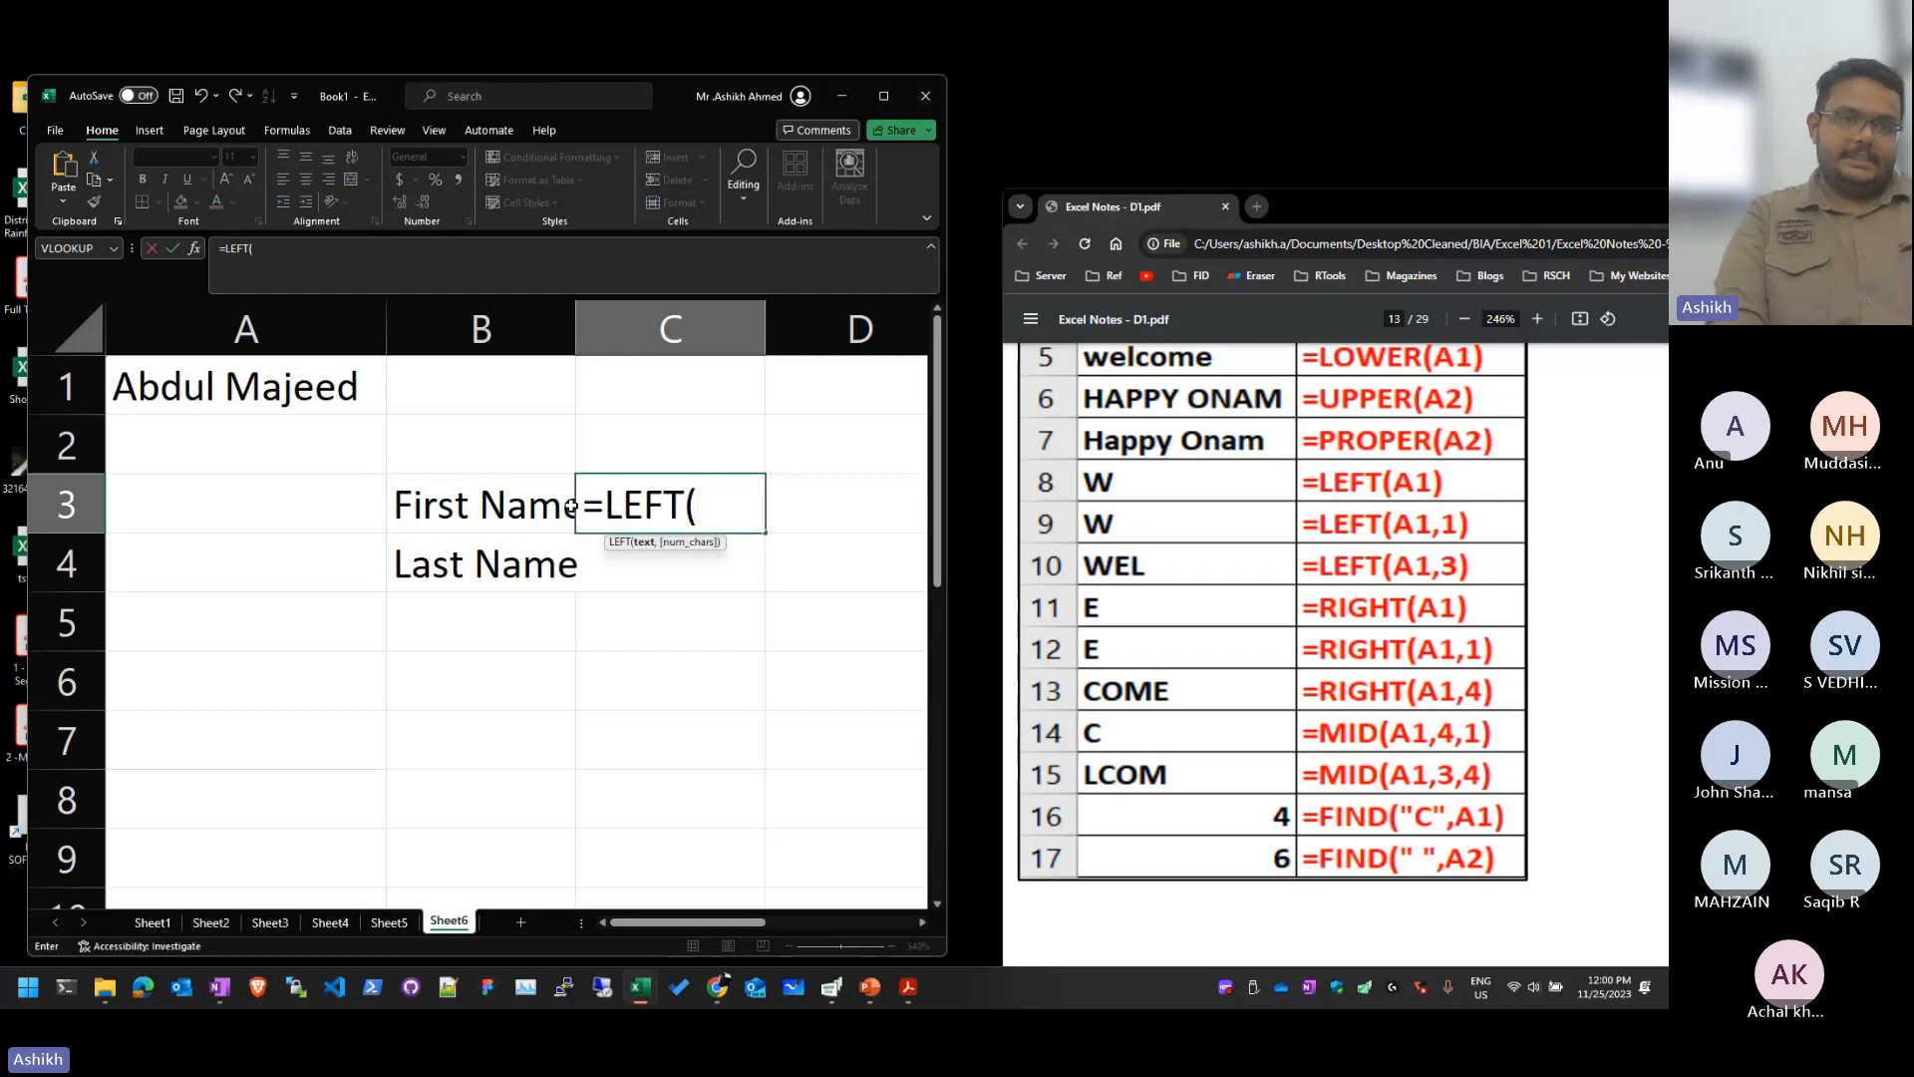
pyautogui.write('a1')
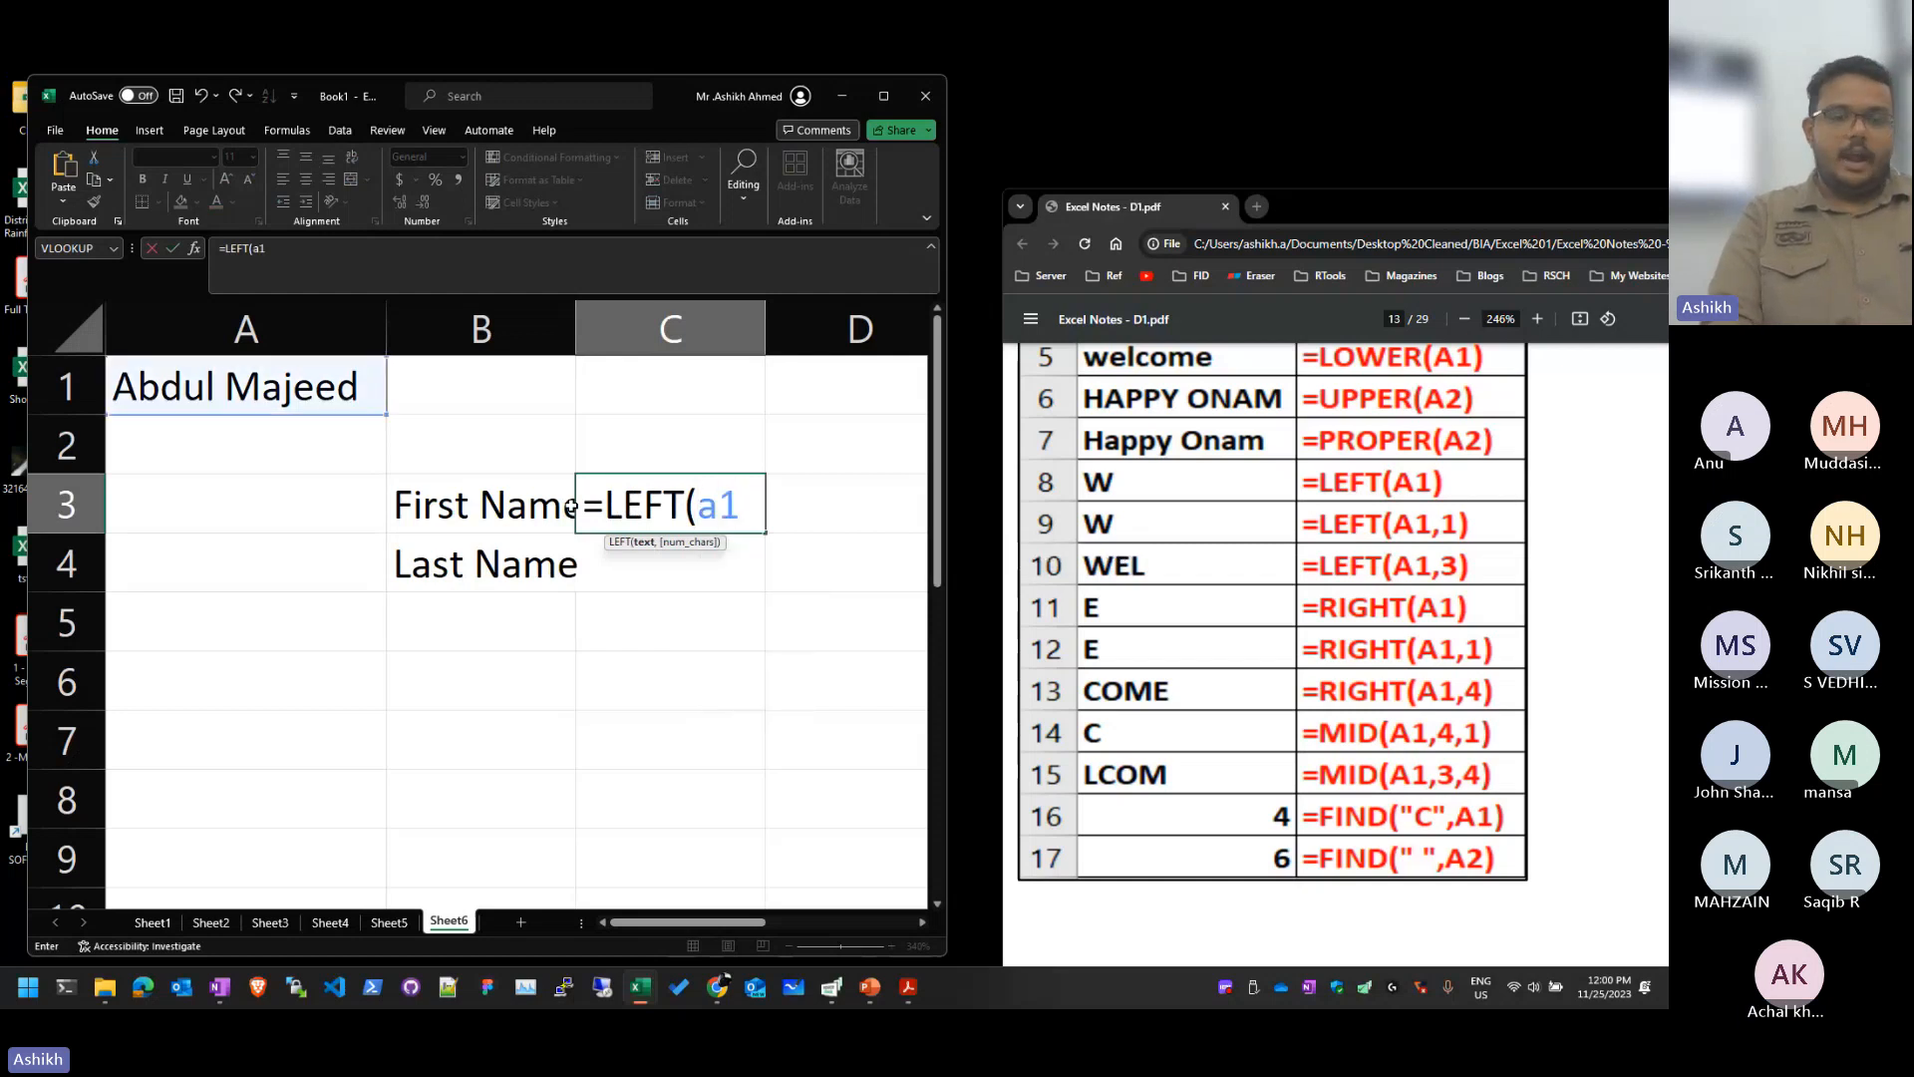
pyautogui.write(',')
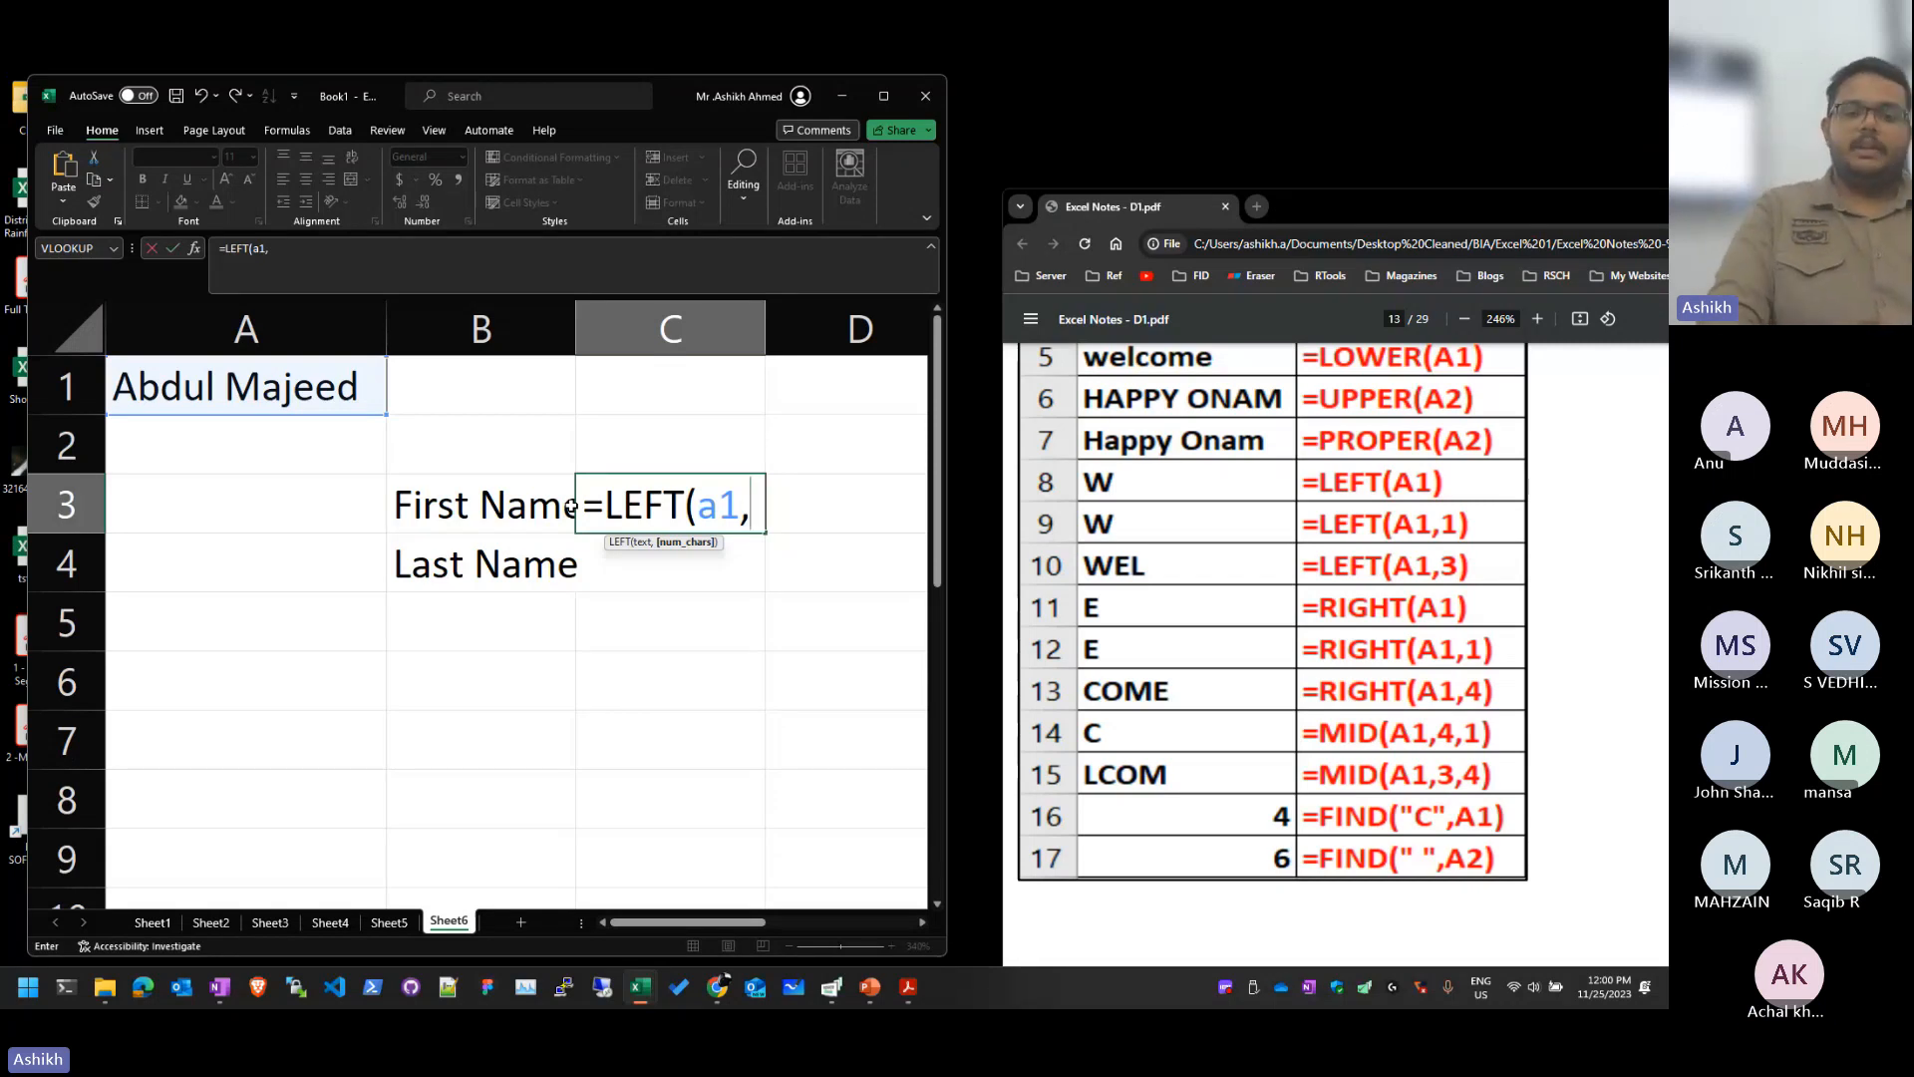
pyautogui.write('find(')
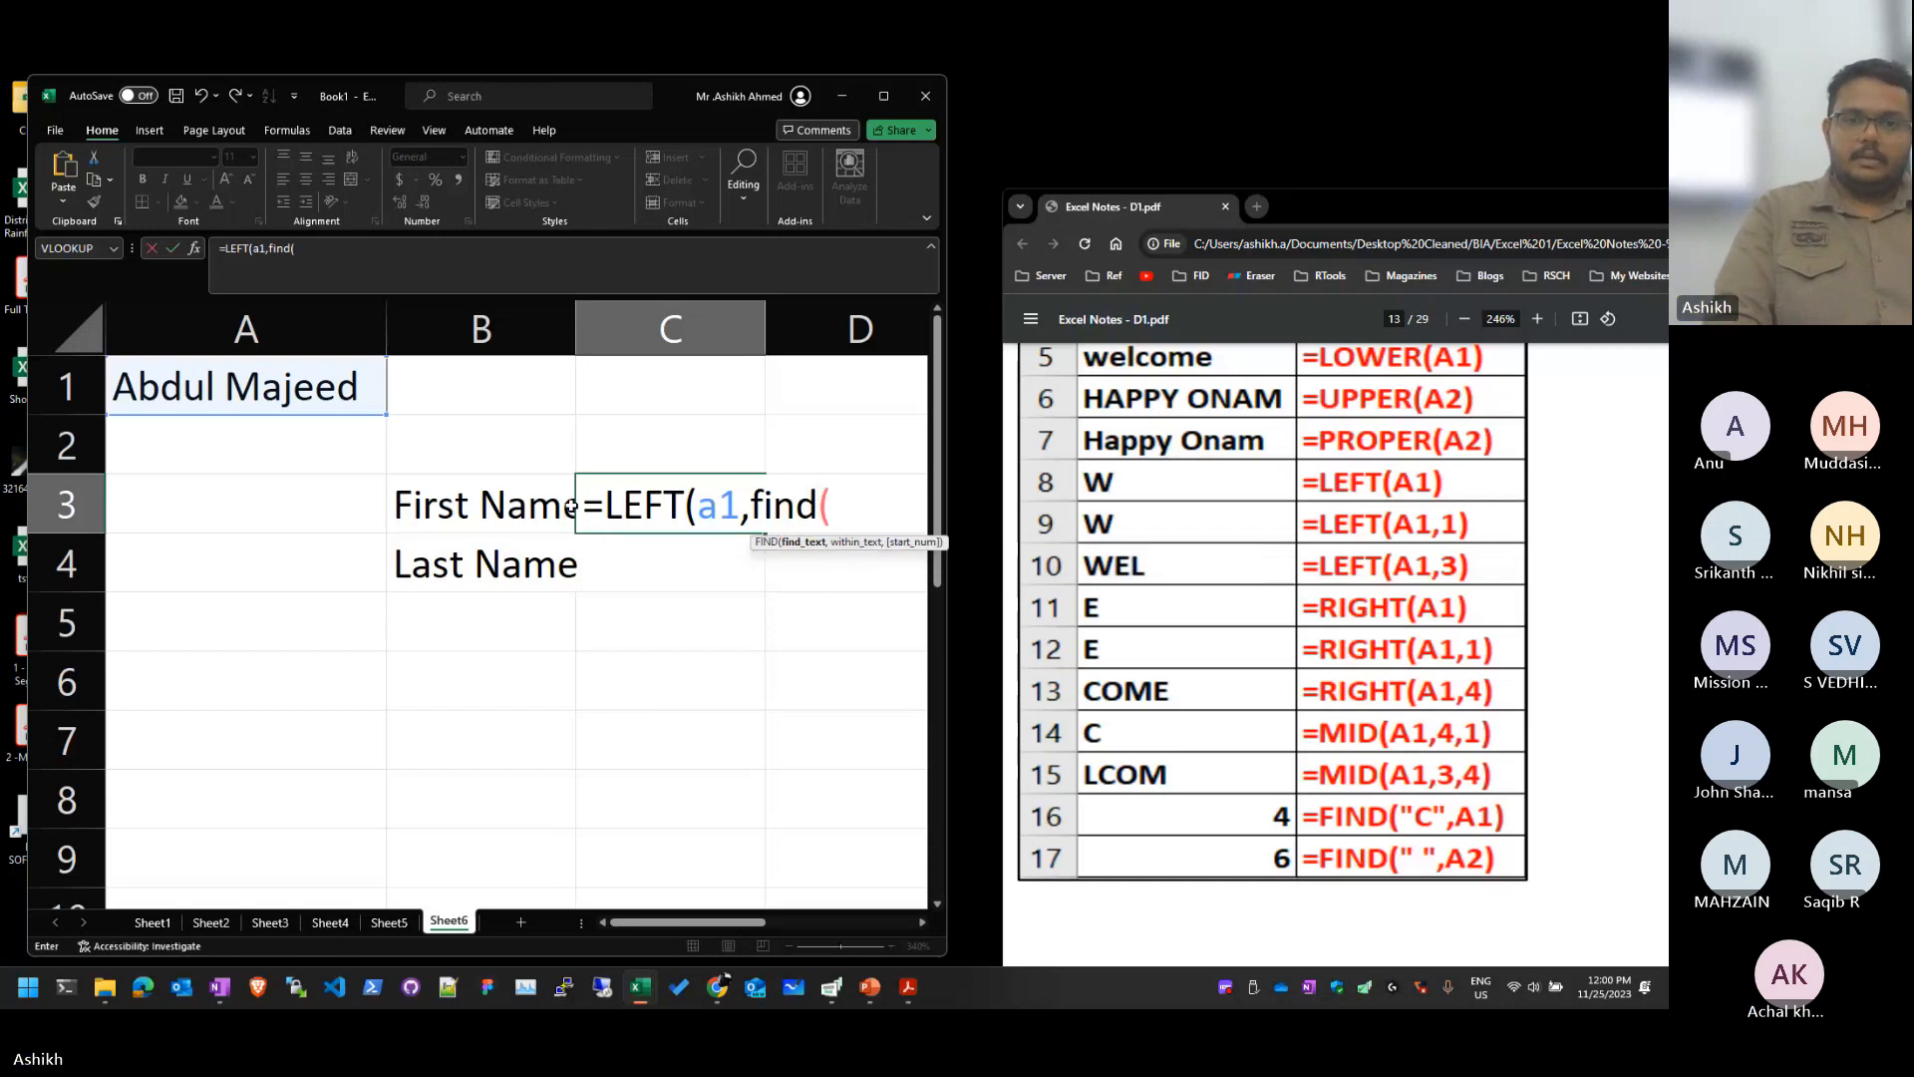
pyautogui.write('" ",')
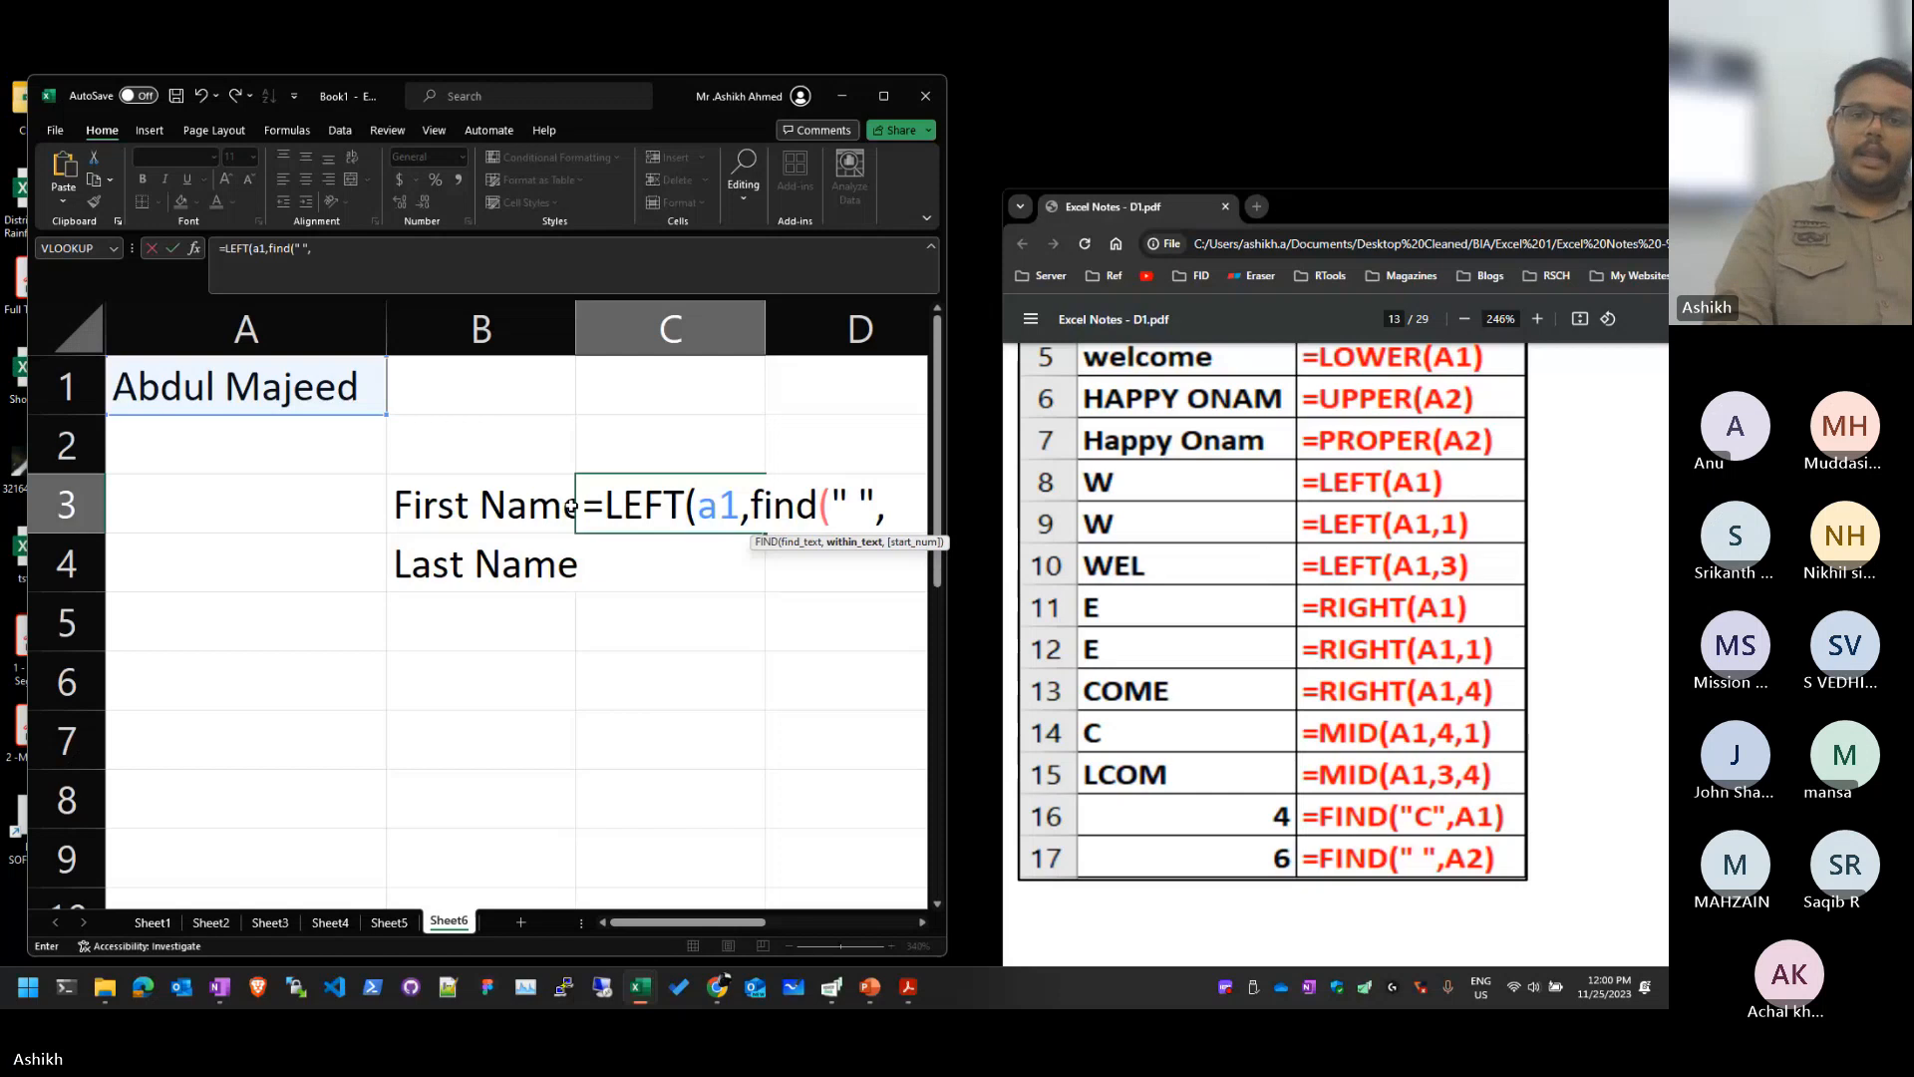
pyautogui.write('a1')
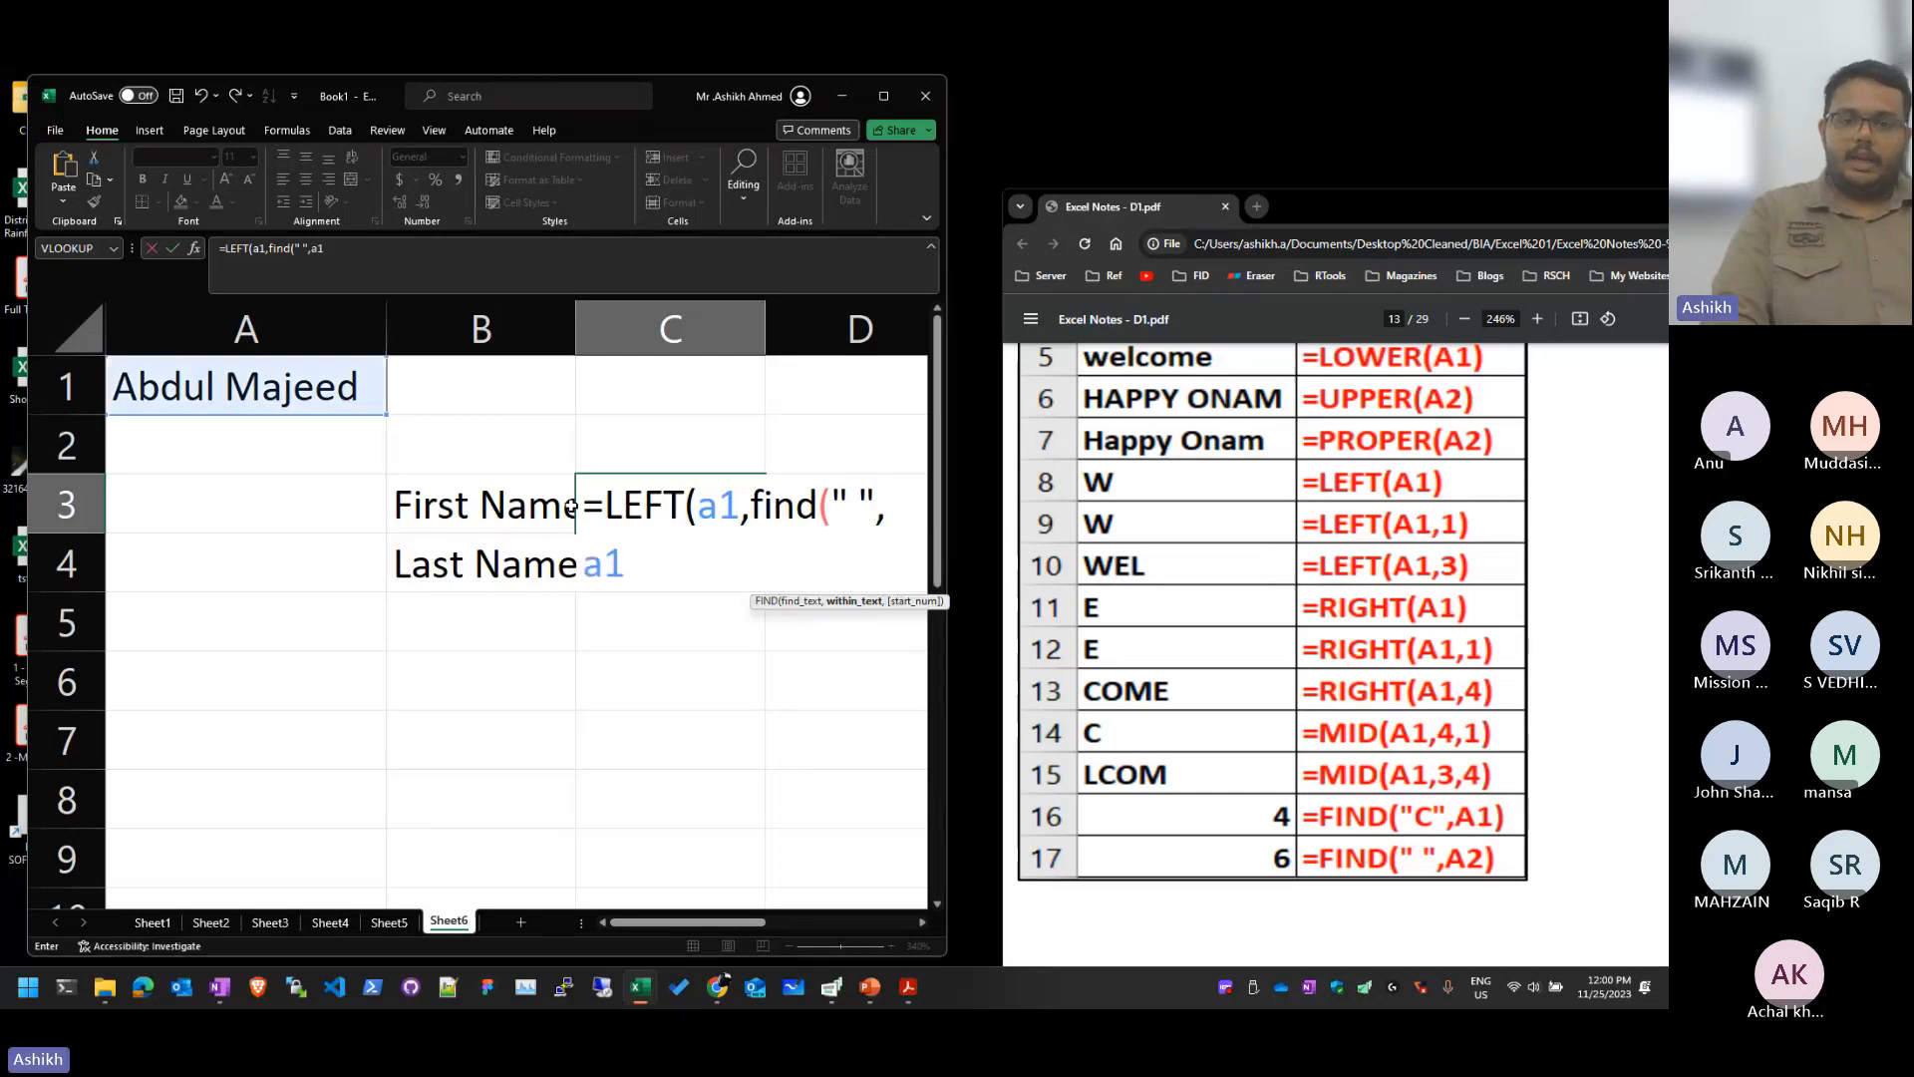
pyautogui.write('))')
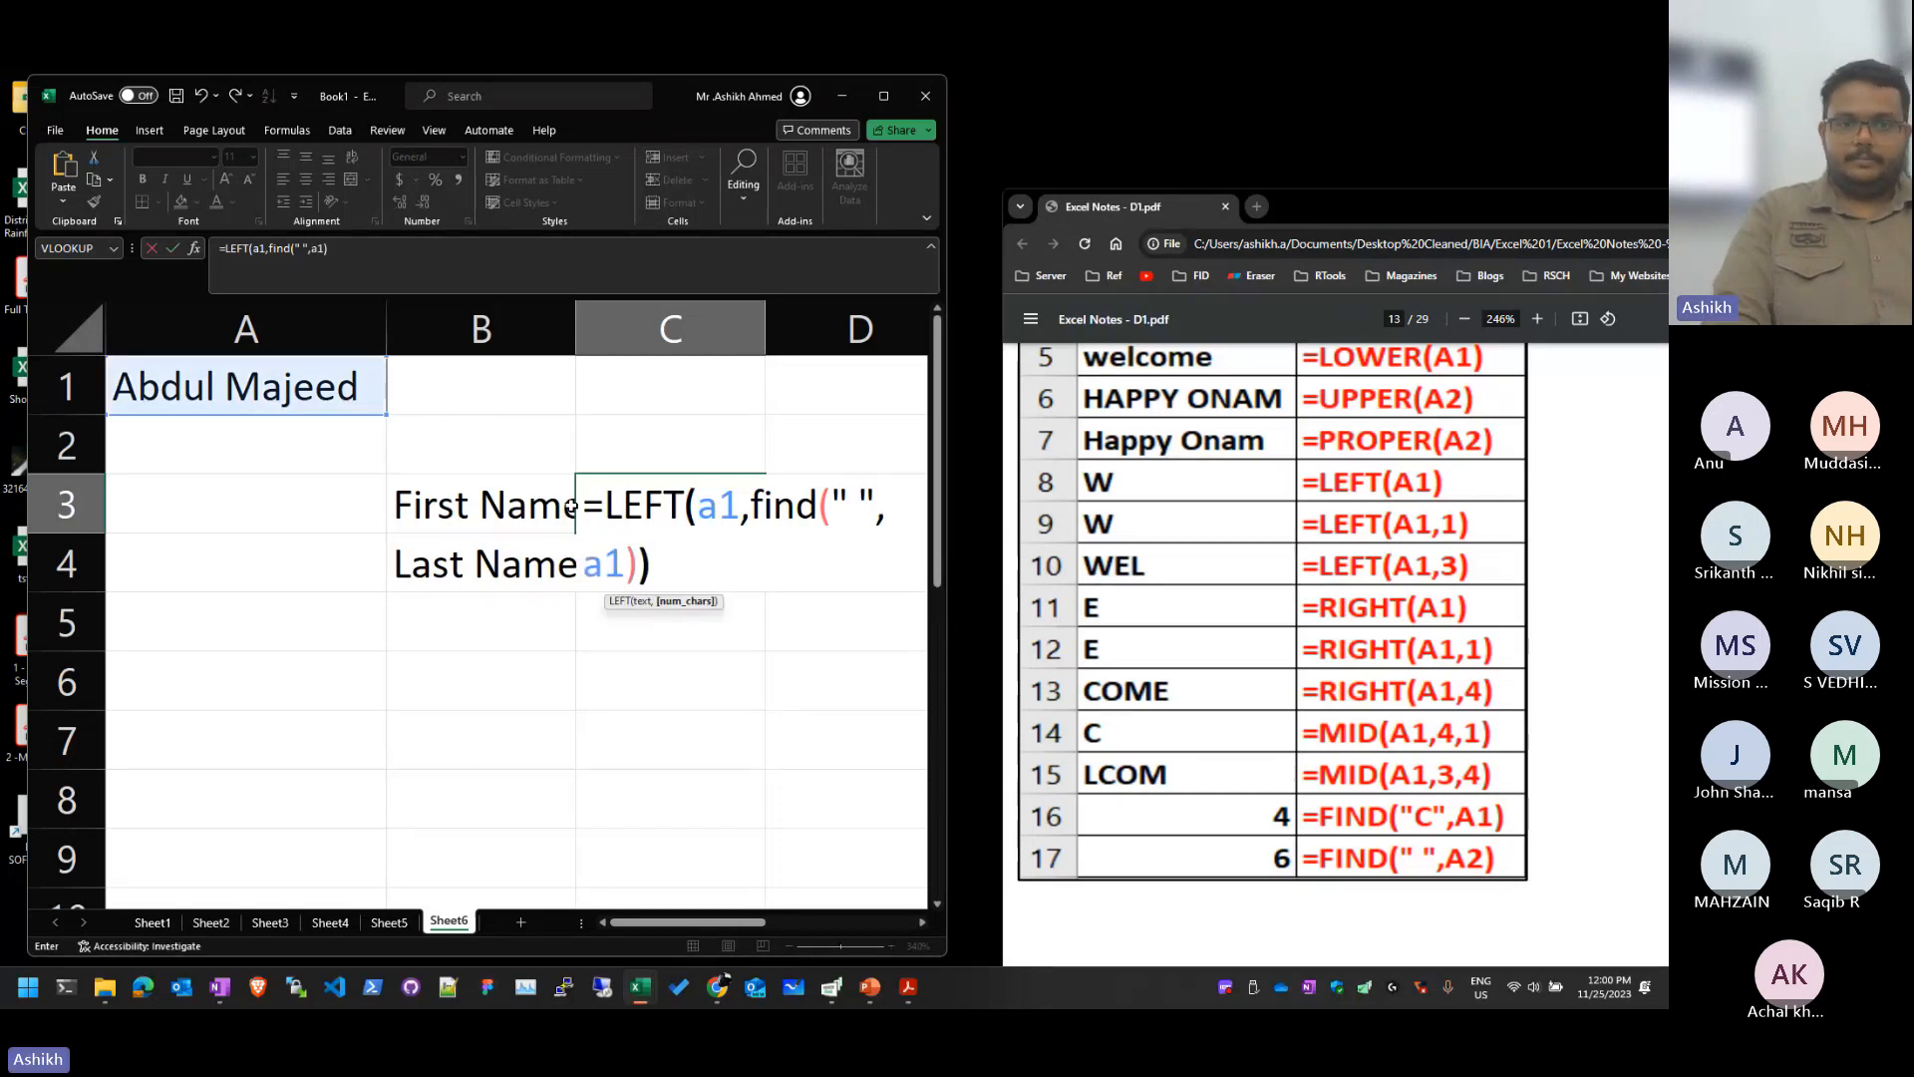
pyautogui.press('Return')
pyautogui.press('Up')
pyautogui.press('F2')
pyautogui.press('Escape')
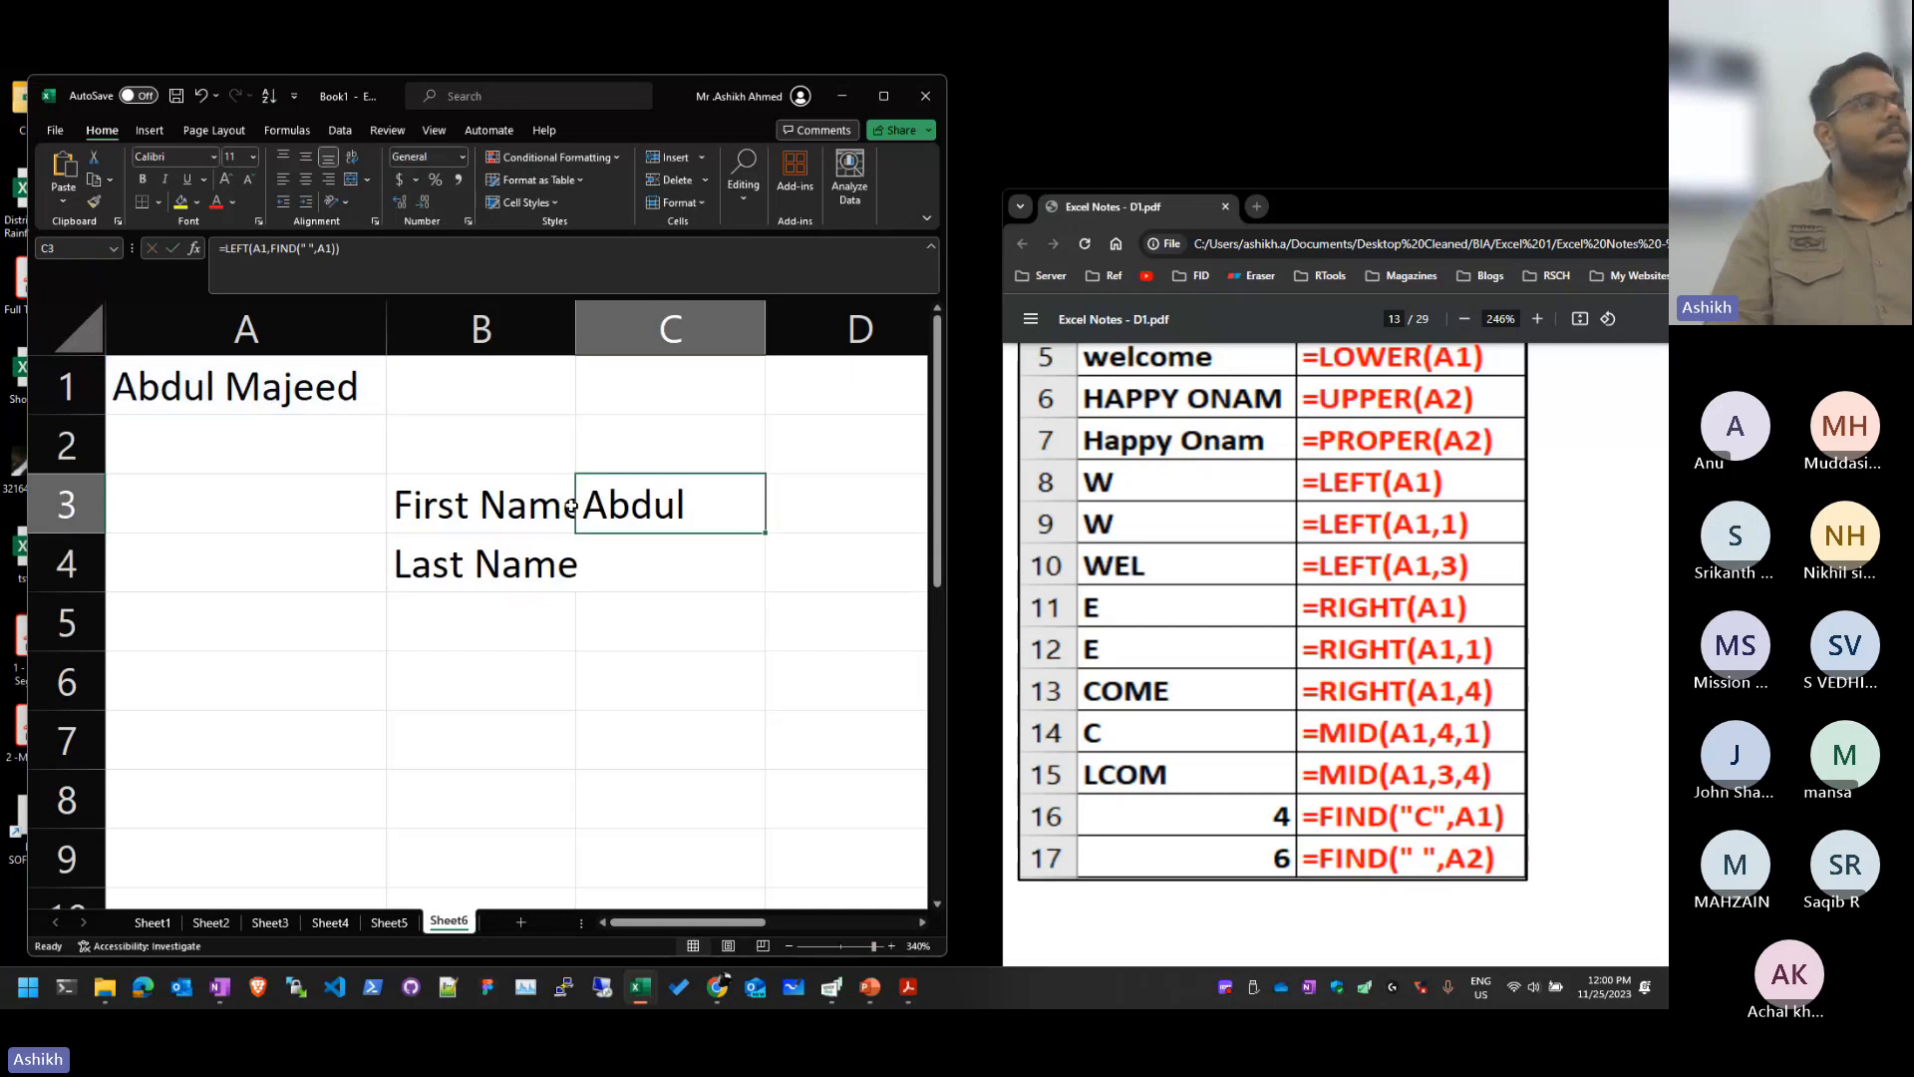
# Step: Replace the name in A1 with another two-word full name and auto-fit column B to its labels
pyautogui.click(179, 387)
pyautogui.moveTo(184, 357); pyautogui.dragTo(289, 382)
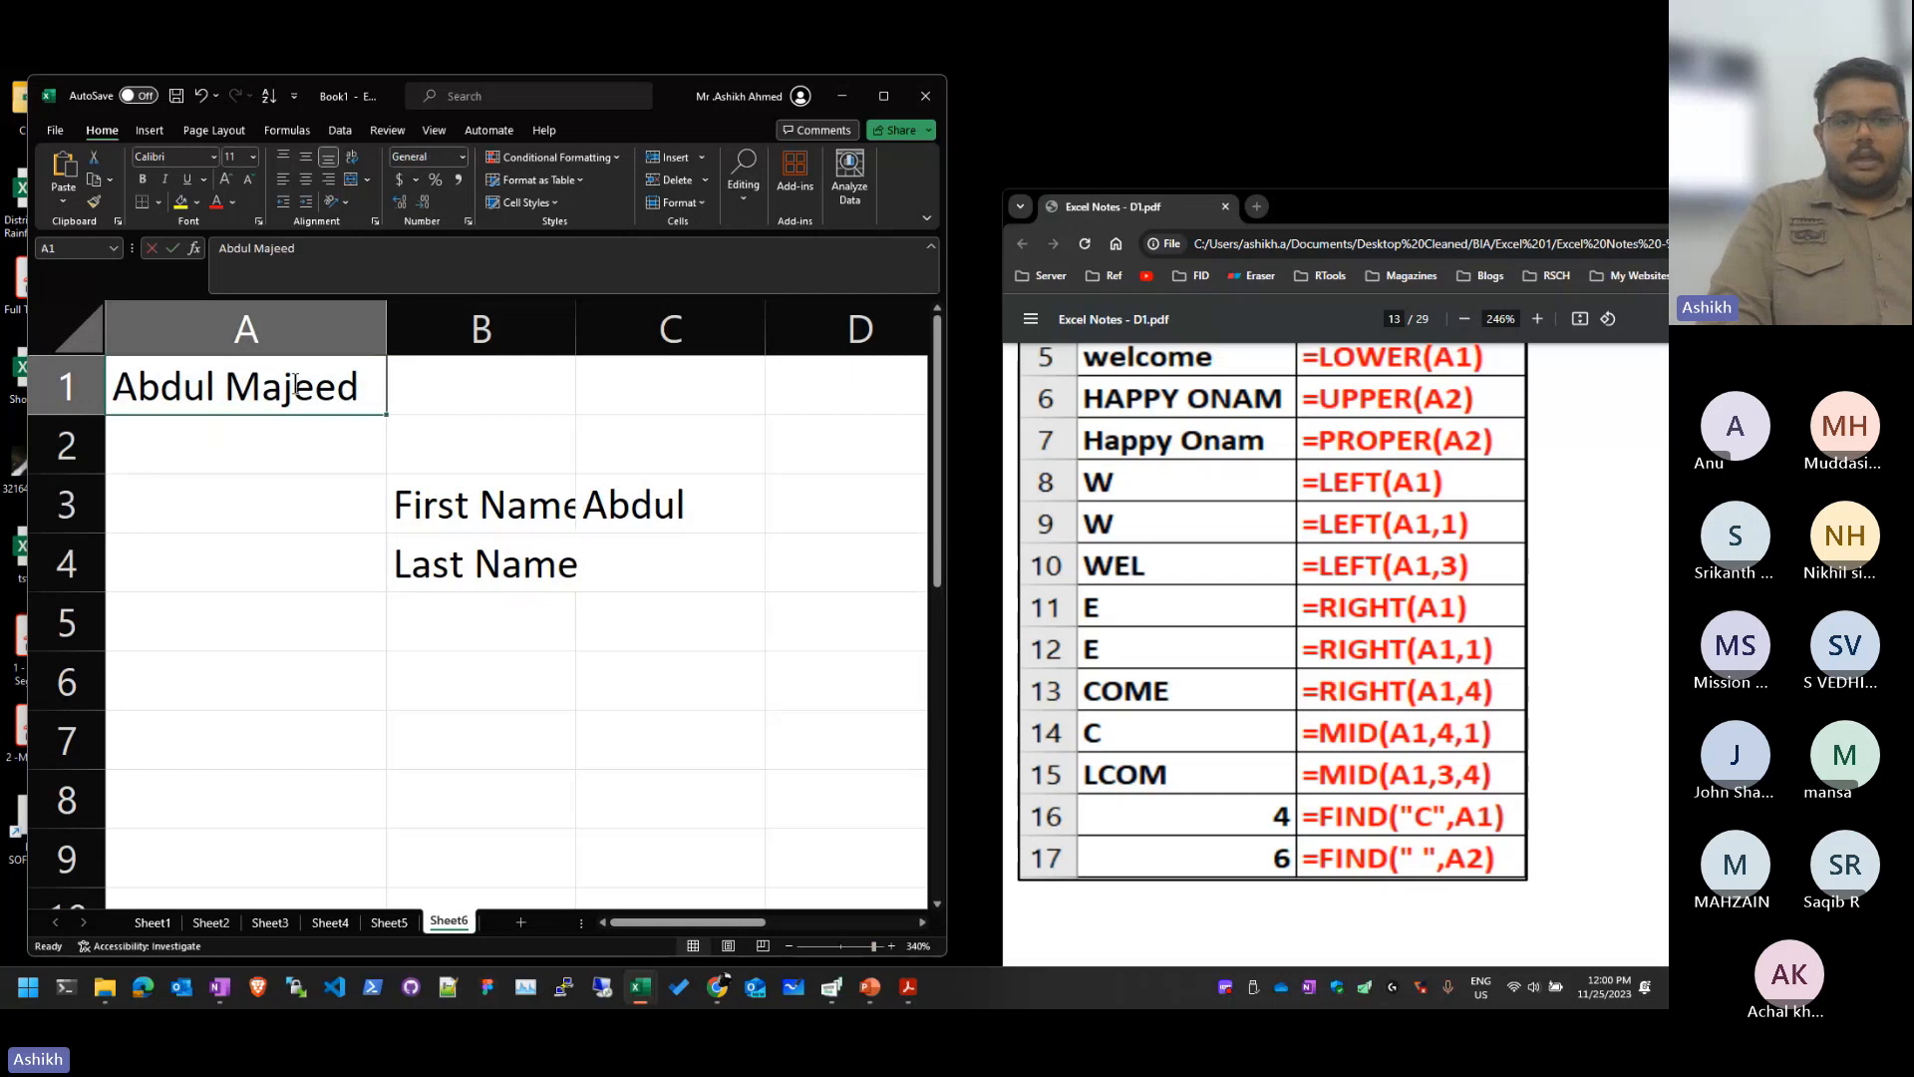
pyautogui.write('Raj Mohan')
pyautogui.press('Return')
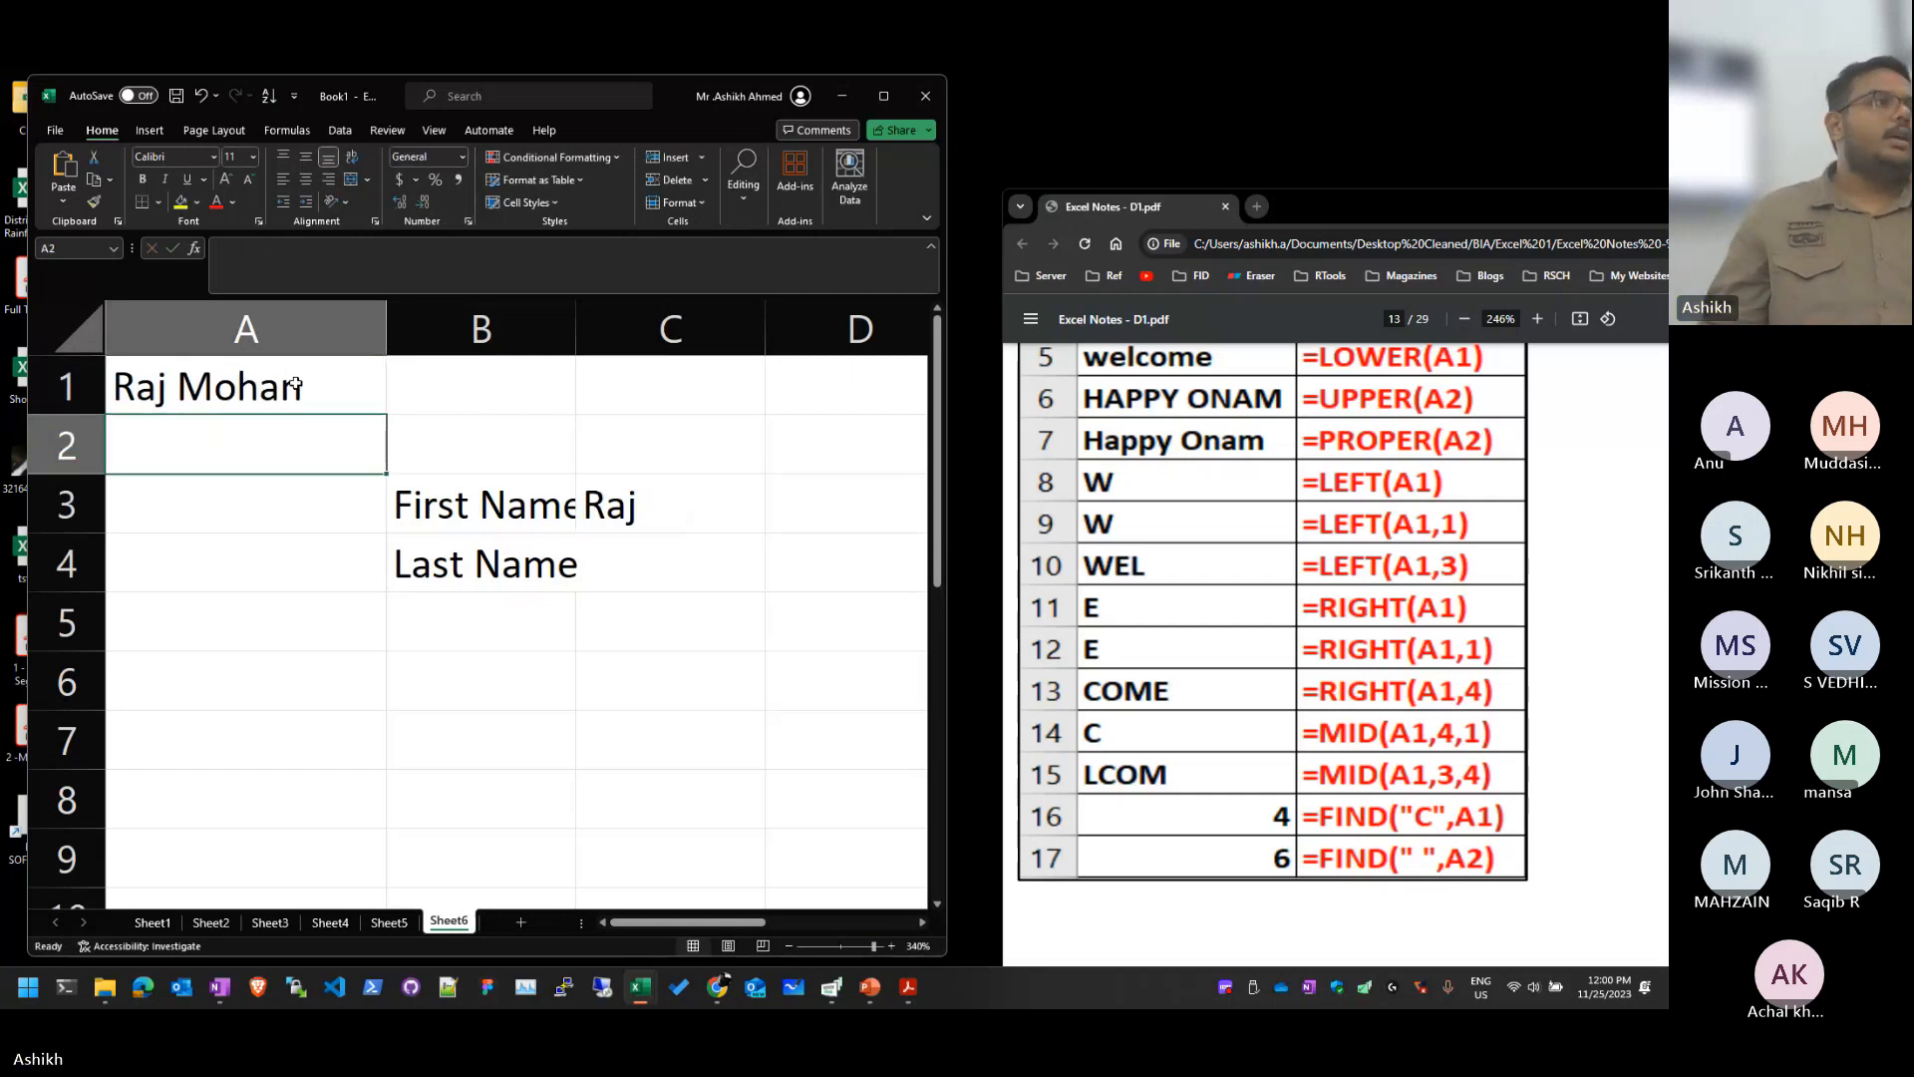
pyautogui.doubleClick(574, 331)
pyautogui.click(705, 536)
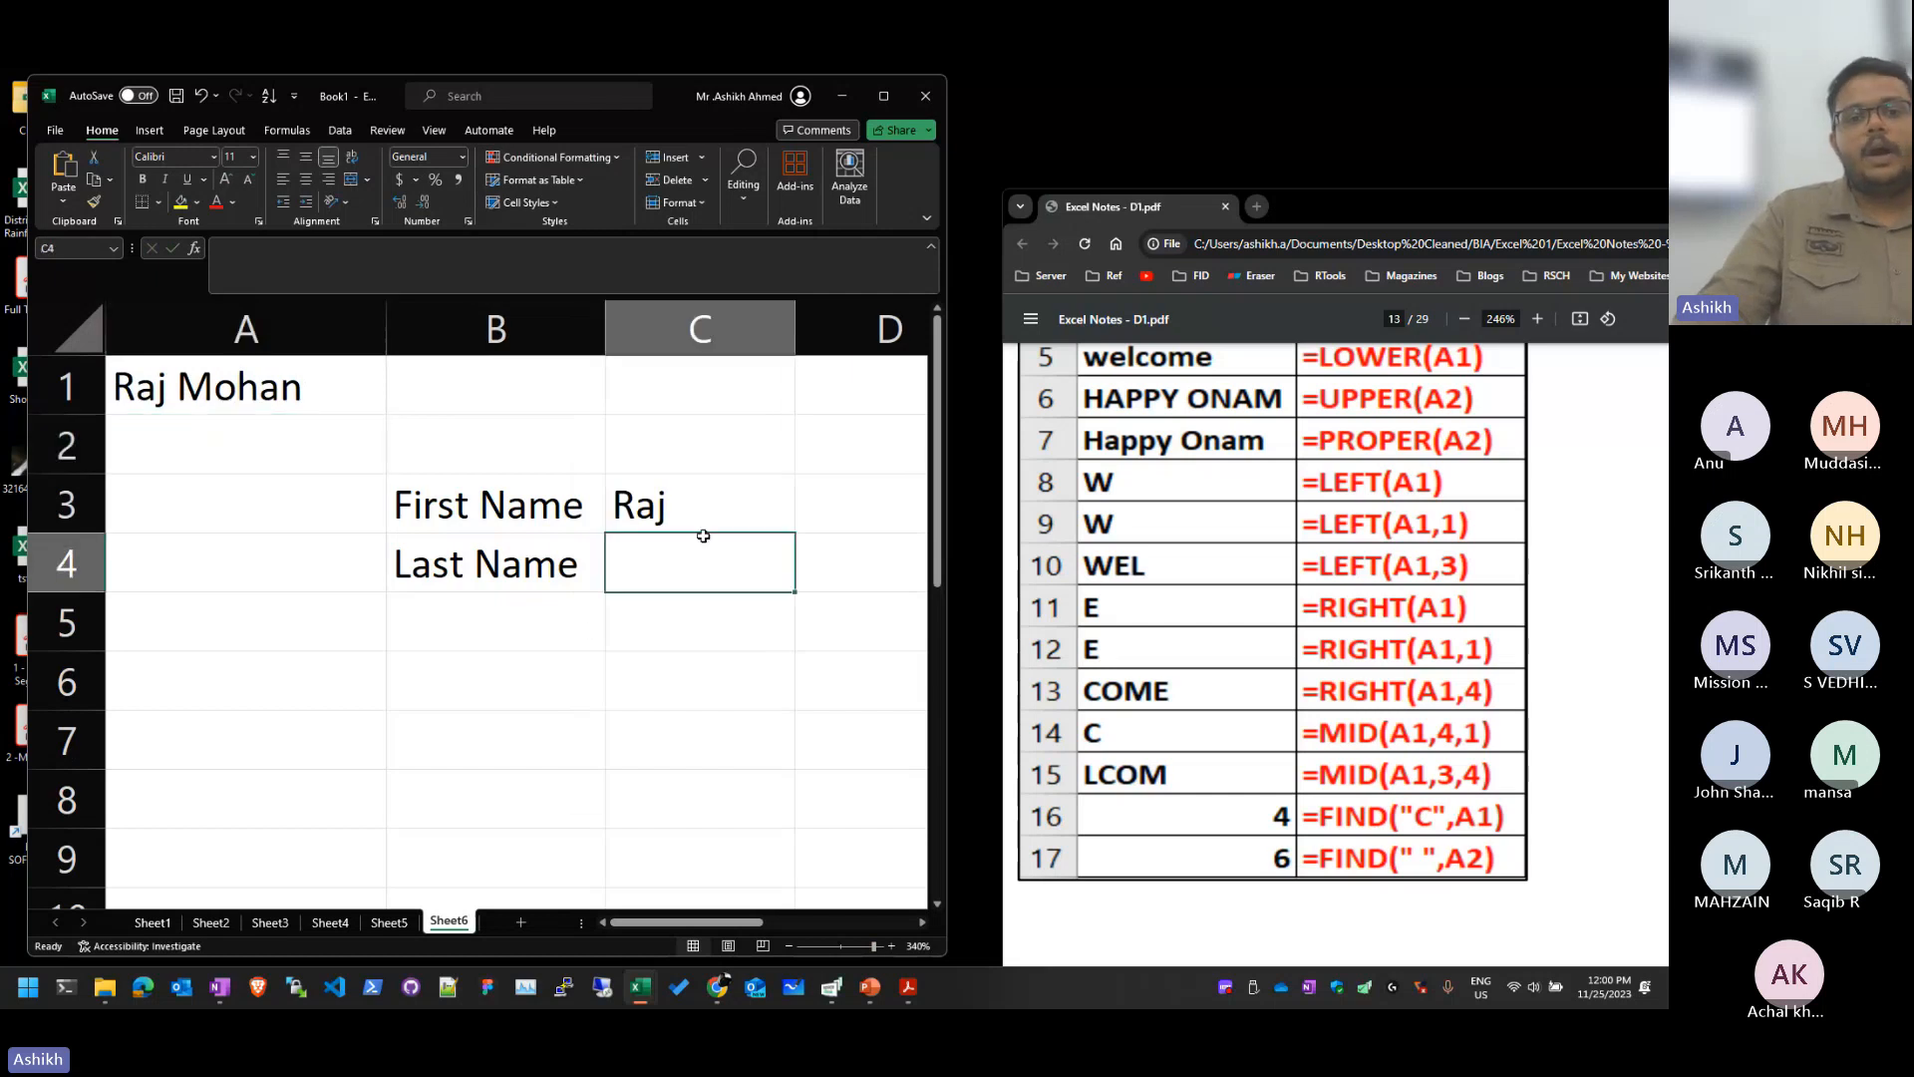
# Step: Copy the FIND(" ",A1) part out of the first-name formula in C3, leaving that formula as it is
pyautogui.click(714, 506)
pyautogui.doubleClick(714, 506)
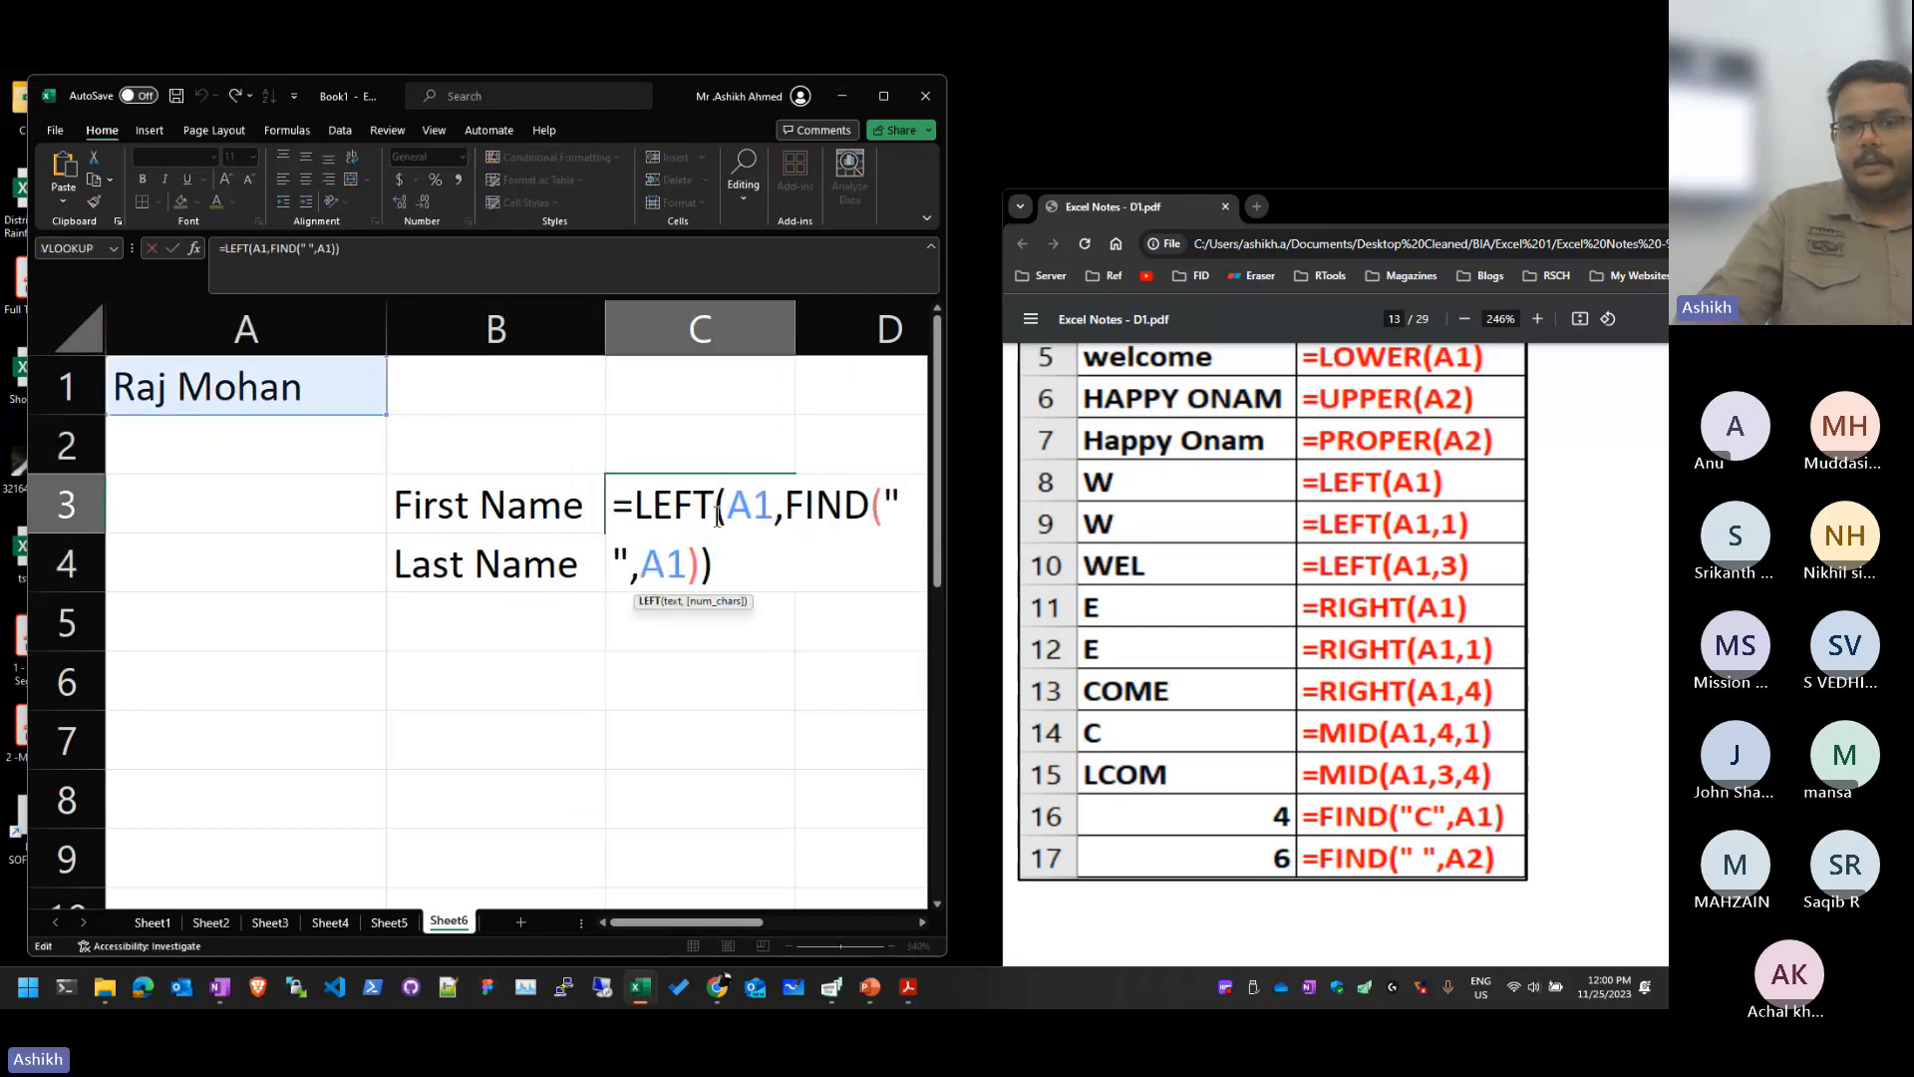
pyautogui.moveTo(785, 505); pyautogui.dragTo(701, 569)
pyautogui.hotkey('ctrl', 'c')
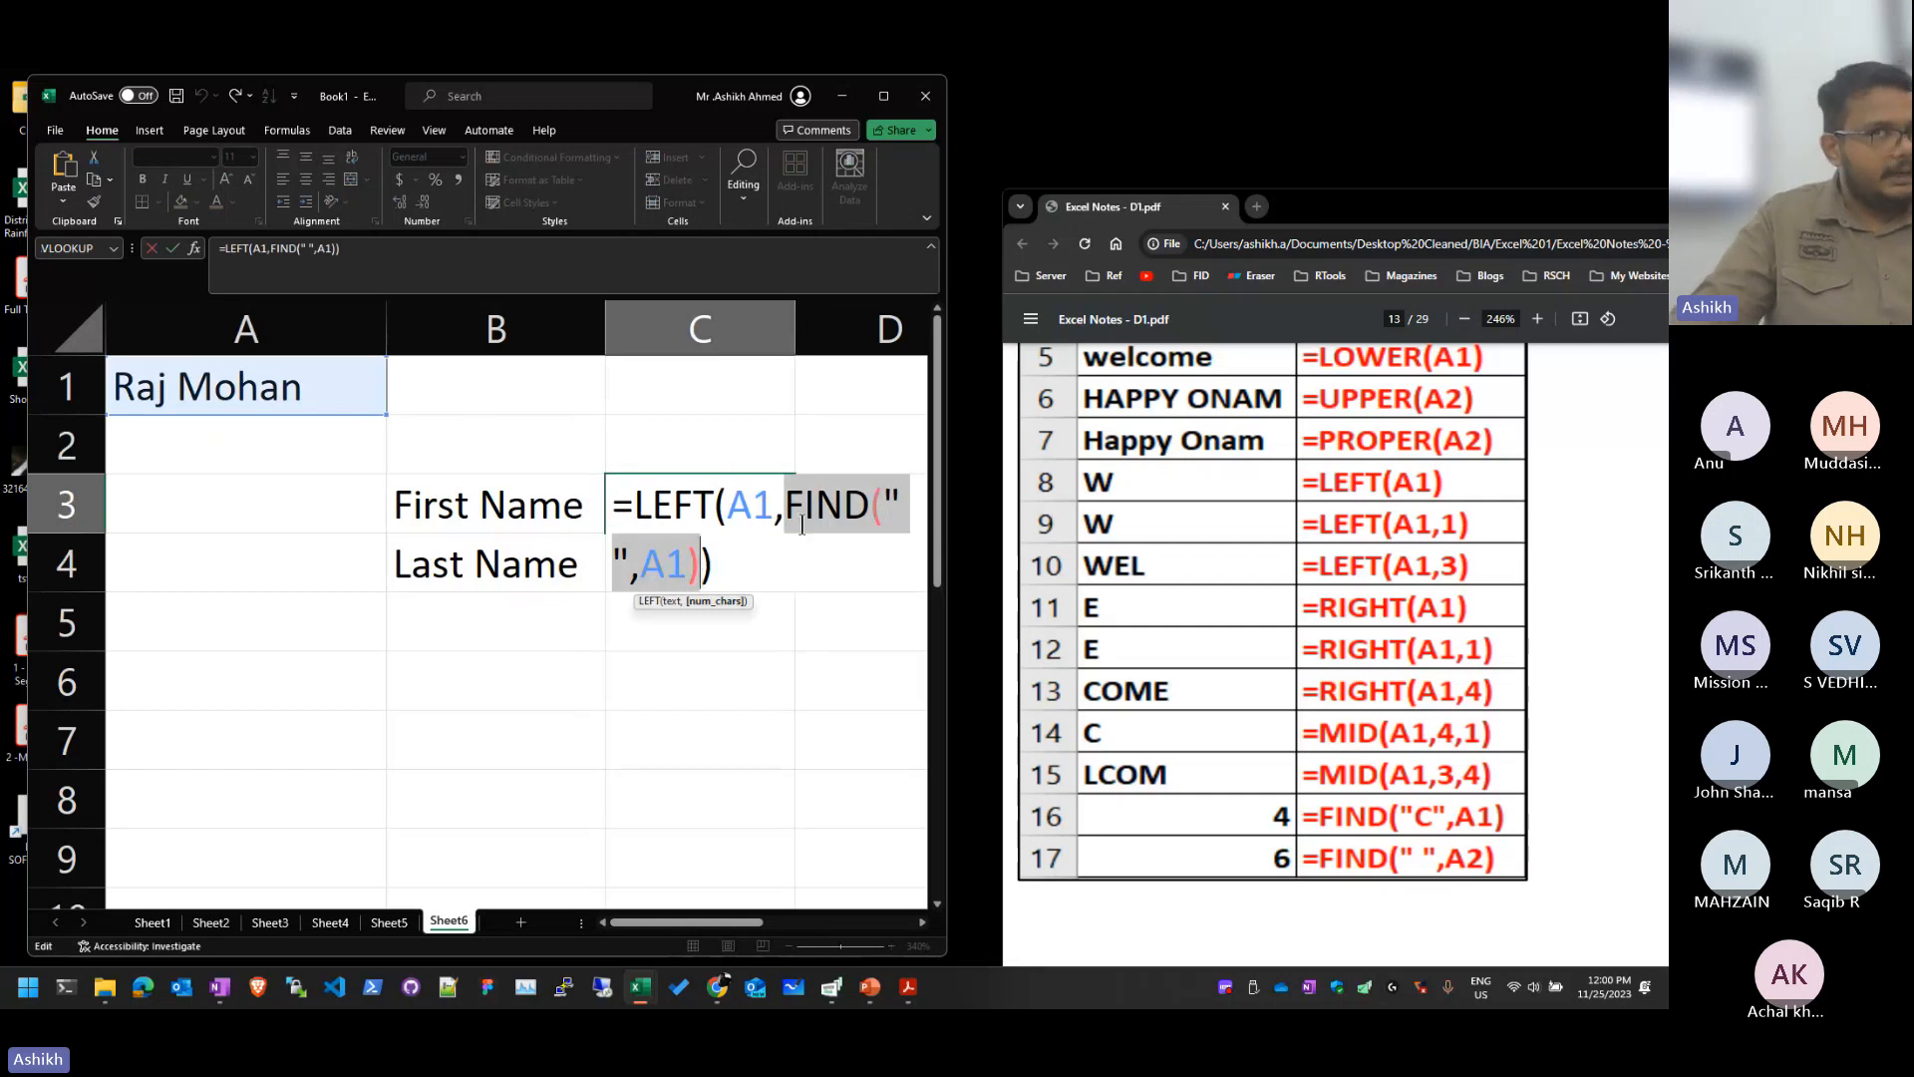
pyautogui.press('Return')
pyautogui.click(718, 511)
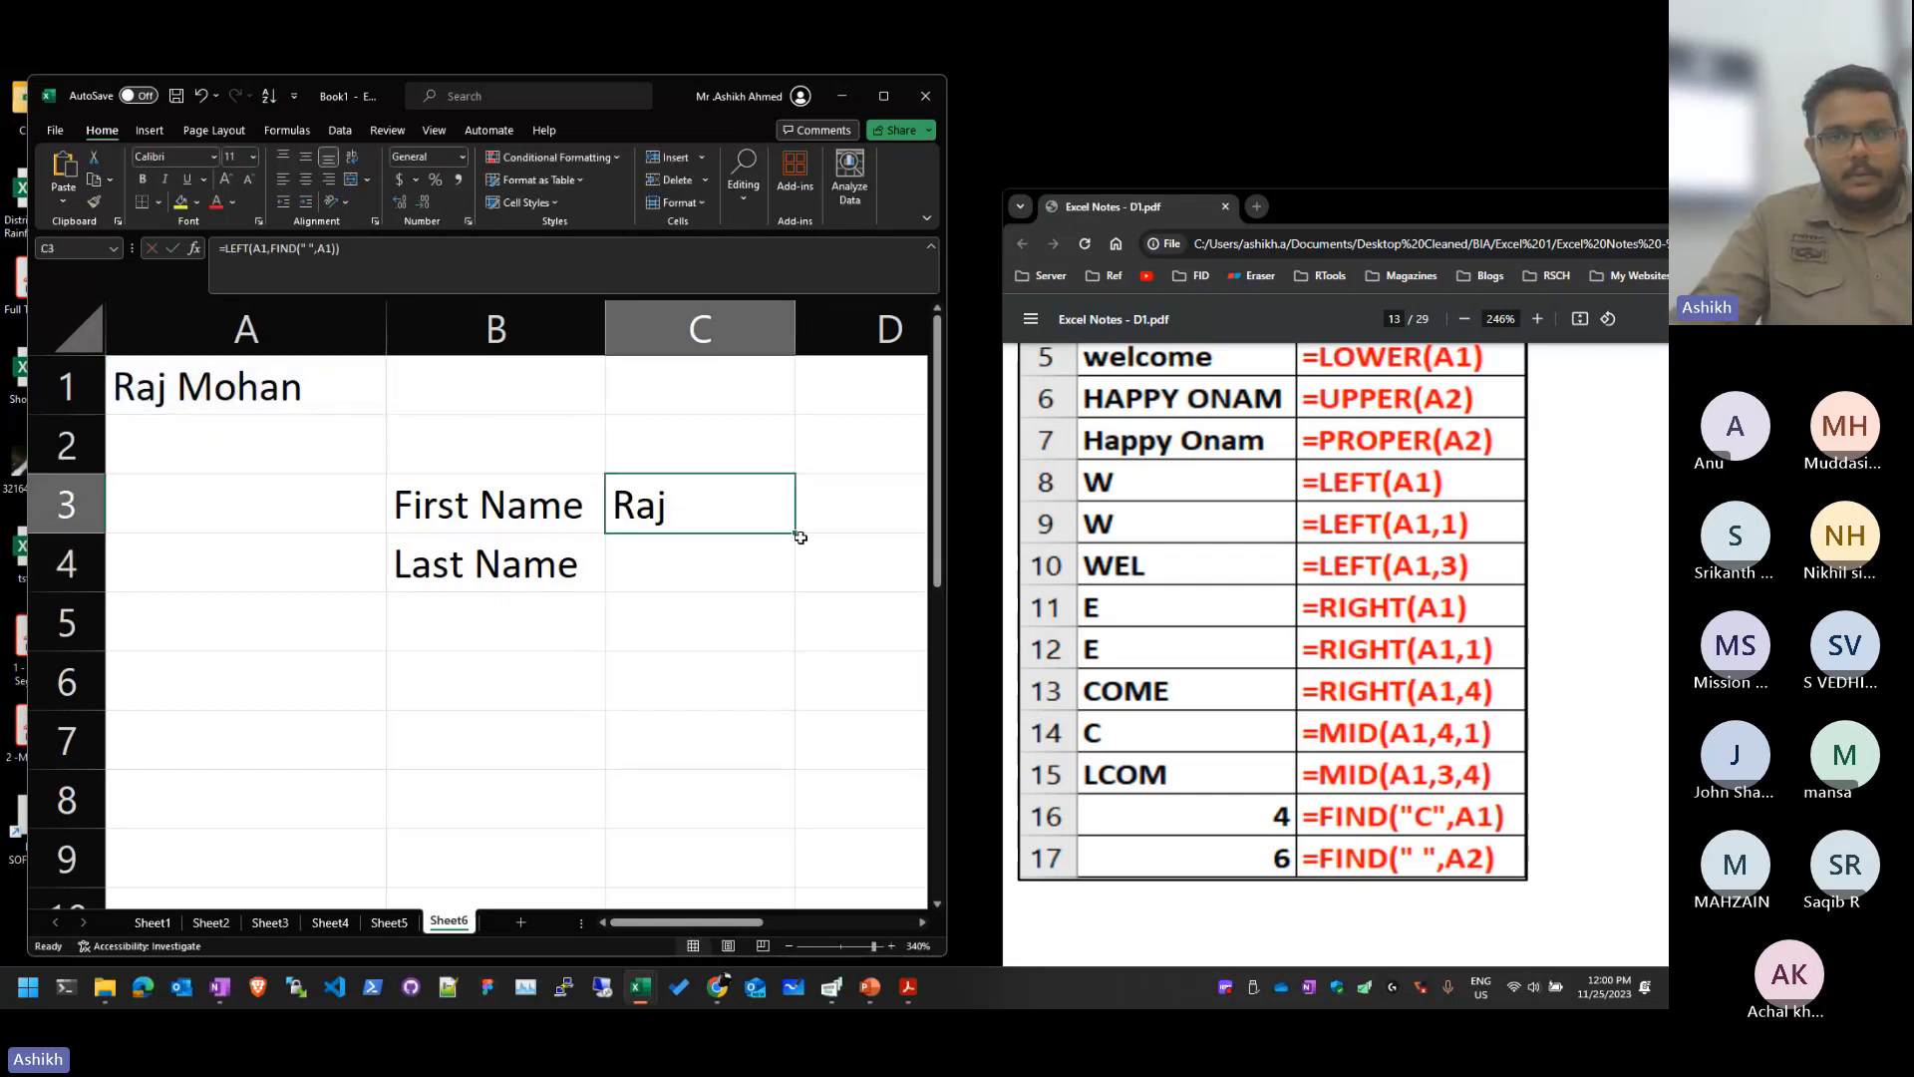
# Step: Paste the copied FIND text into C4, clear it, and start a RIGHT formula there instead
pyautogui.click(716, 568)
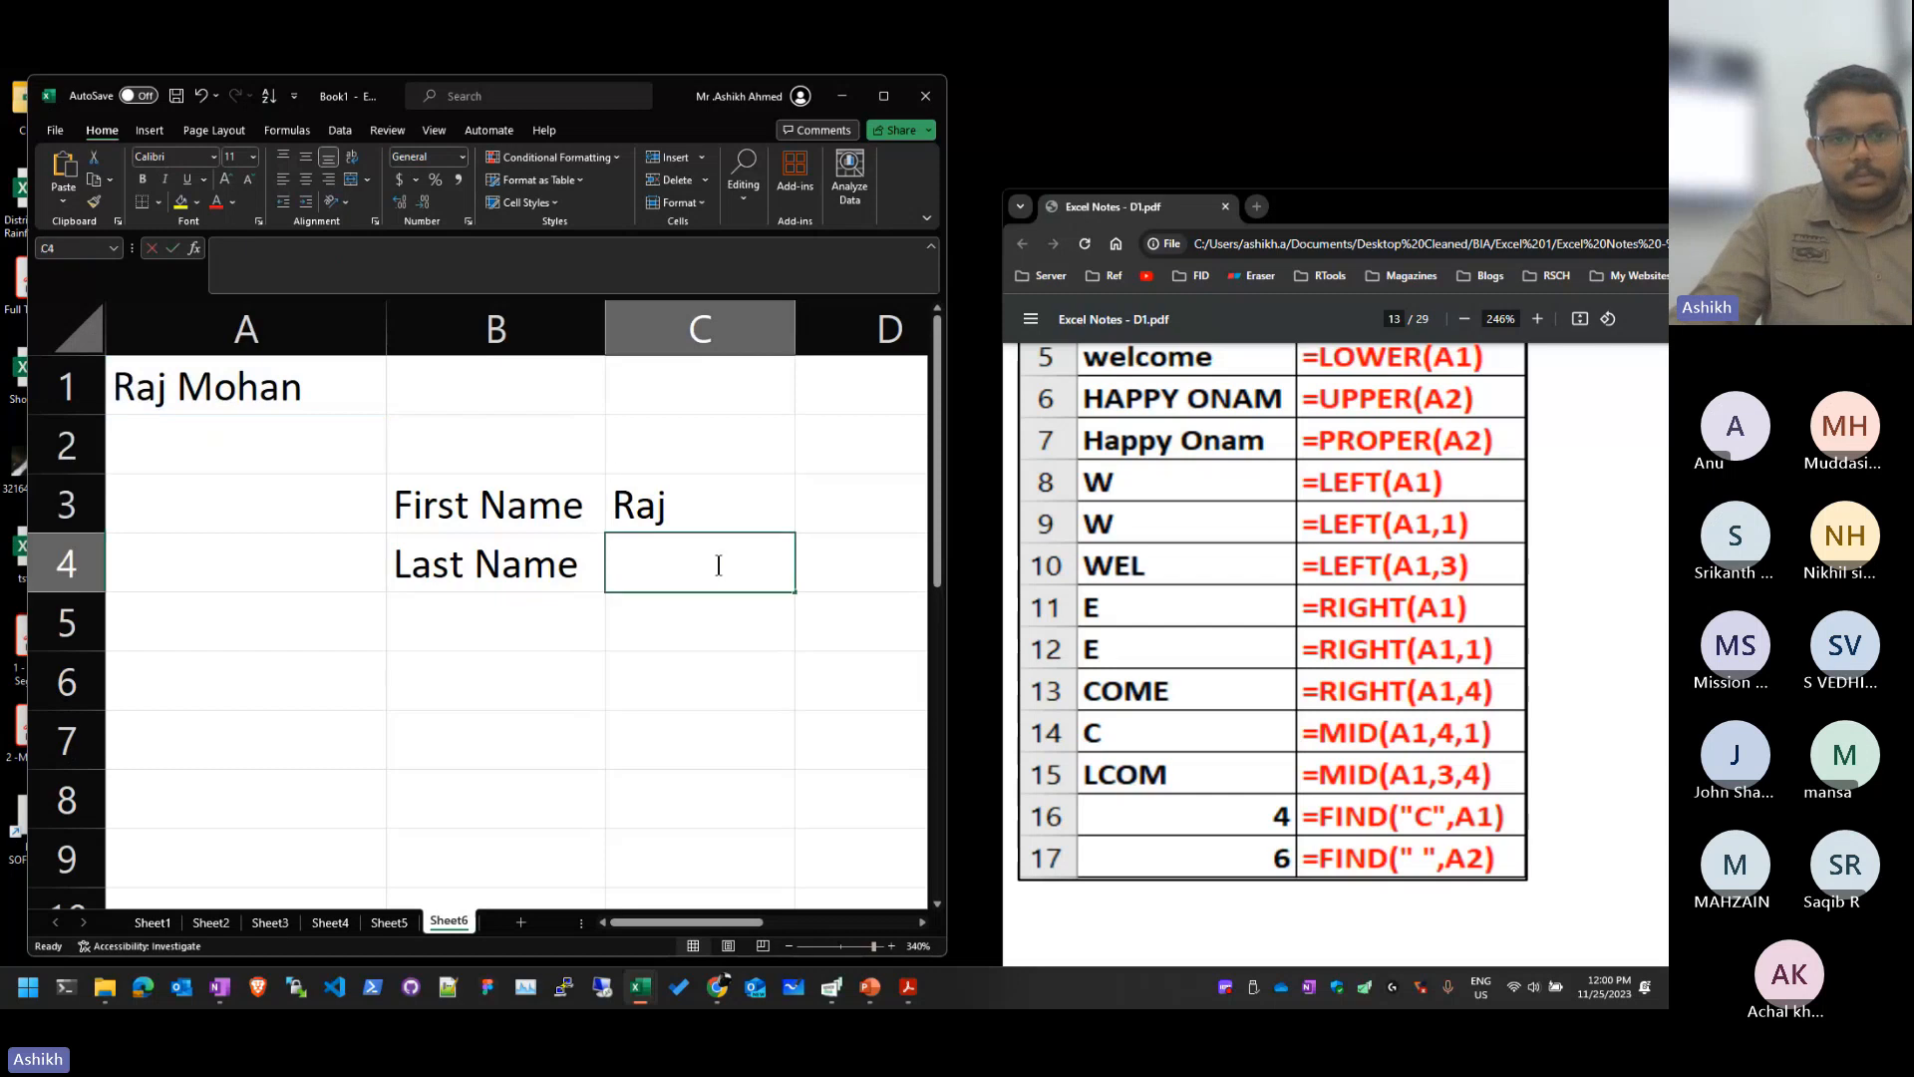
pyautogui.hotkey('ctrl', 'v')
pyautogui.moveTo(826, 581); pyautogui.dragTo(255, 456)
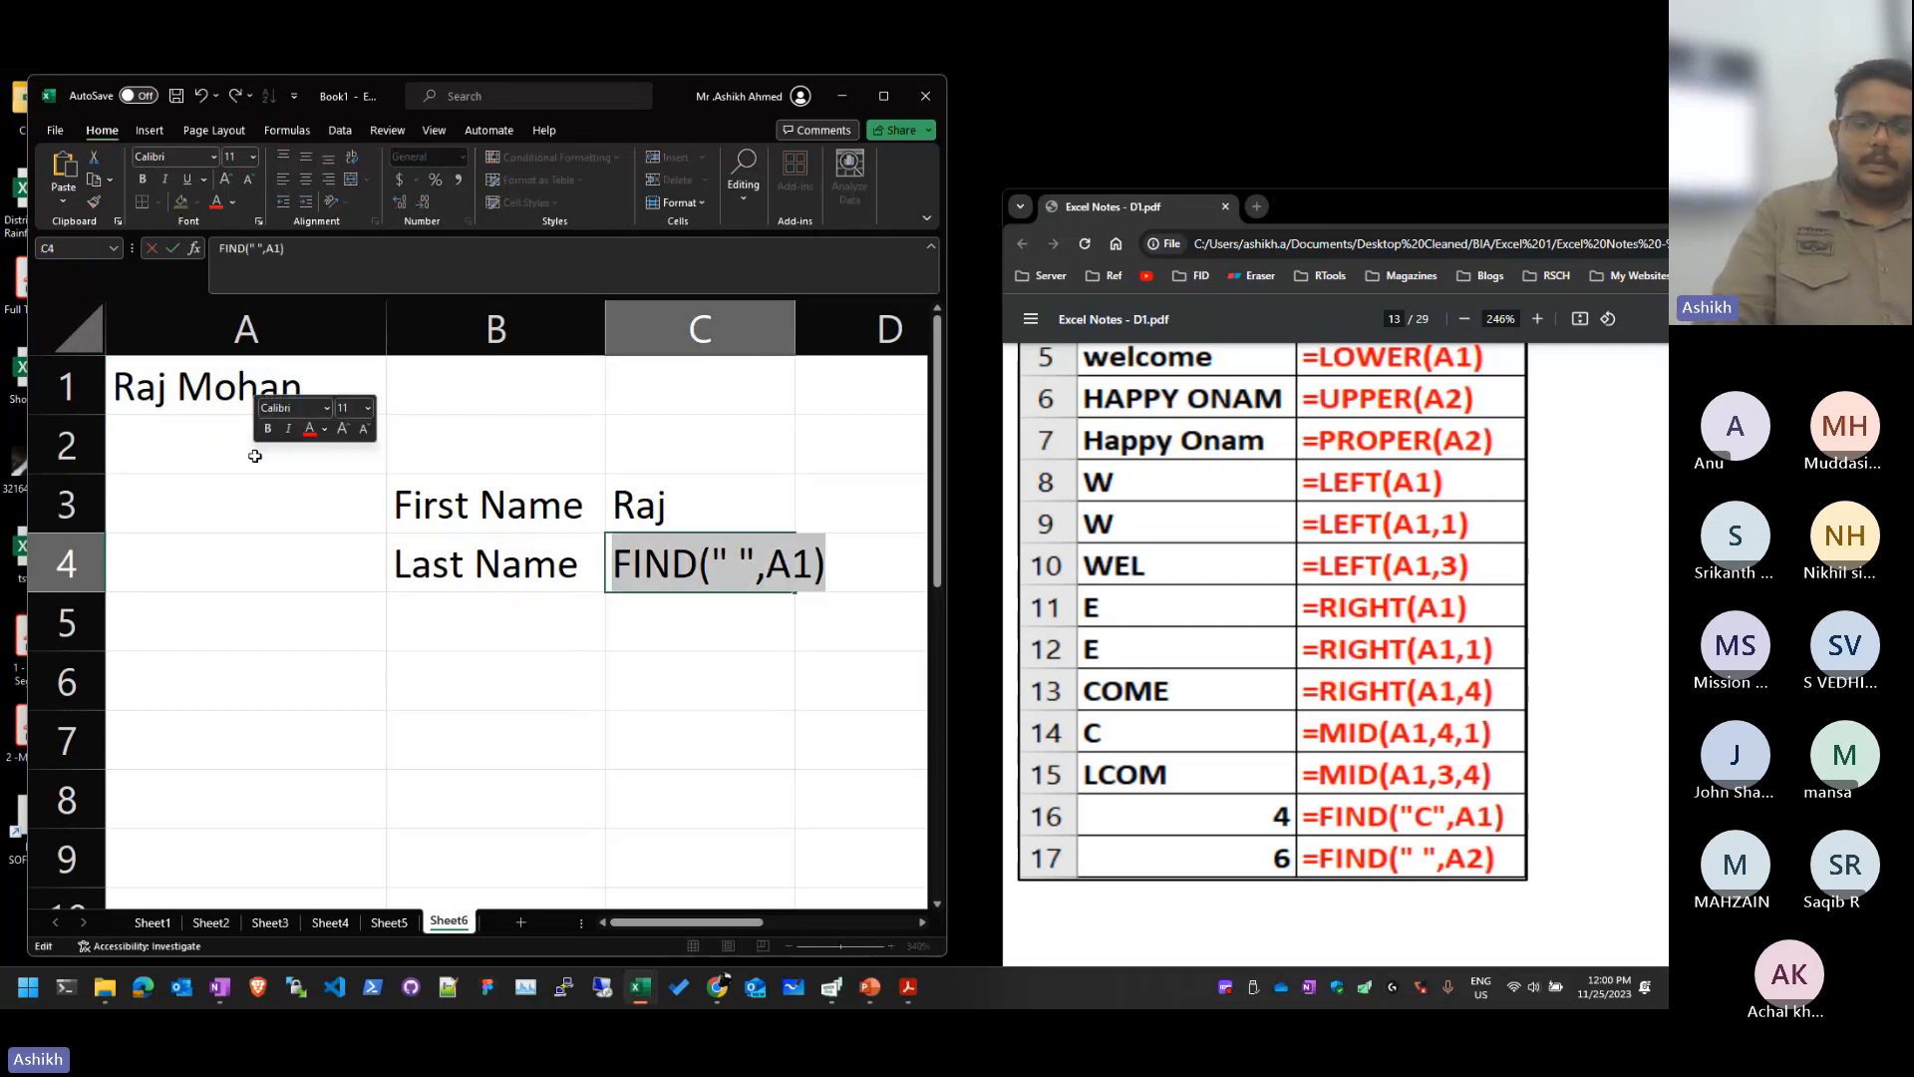
pyautogui.press('BackSpace')
pyautogui.write('=rig')
pyautogui.press('Tab')
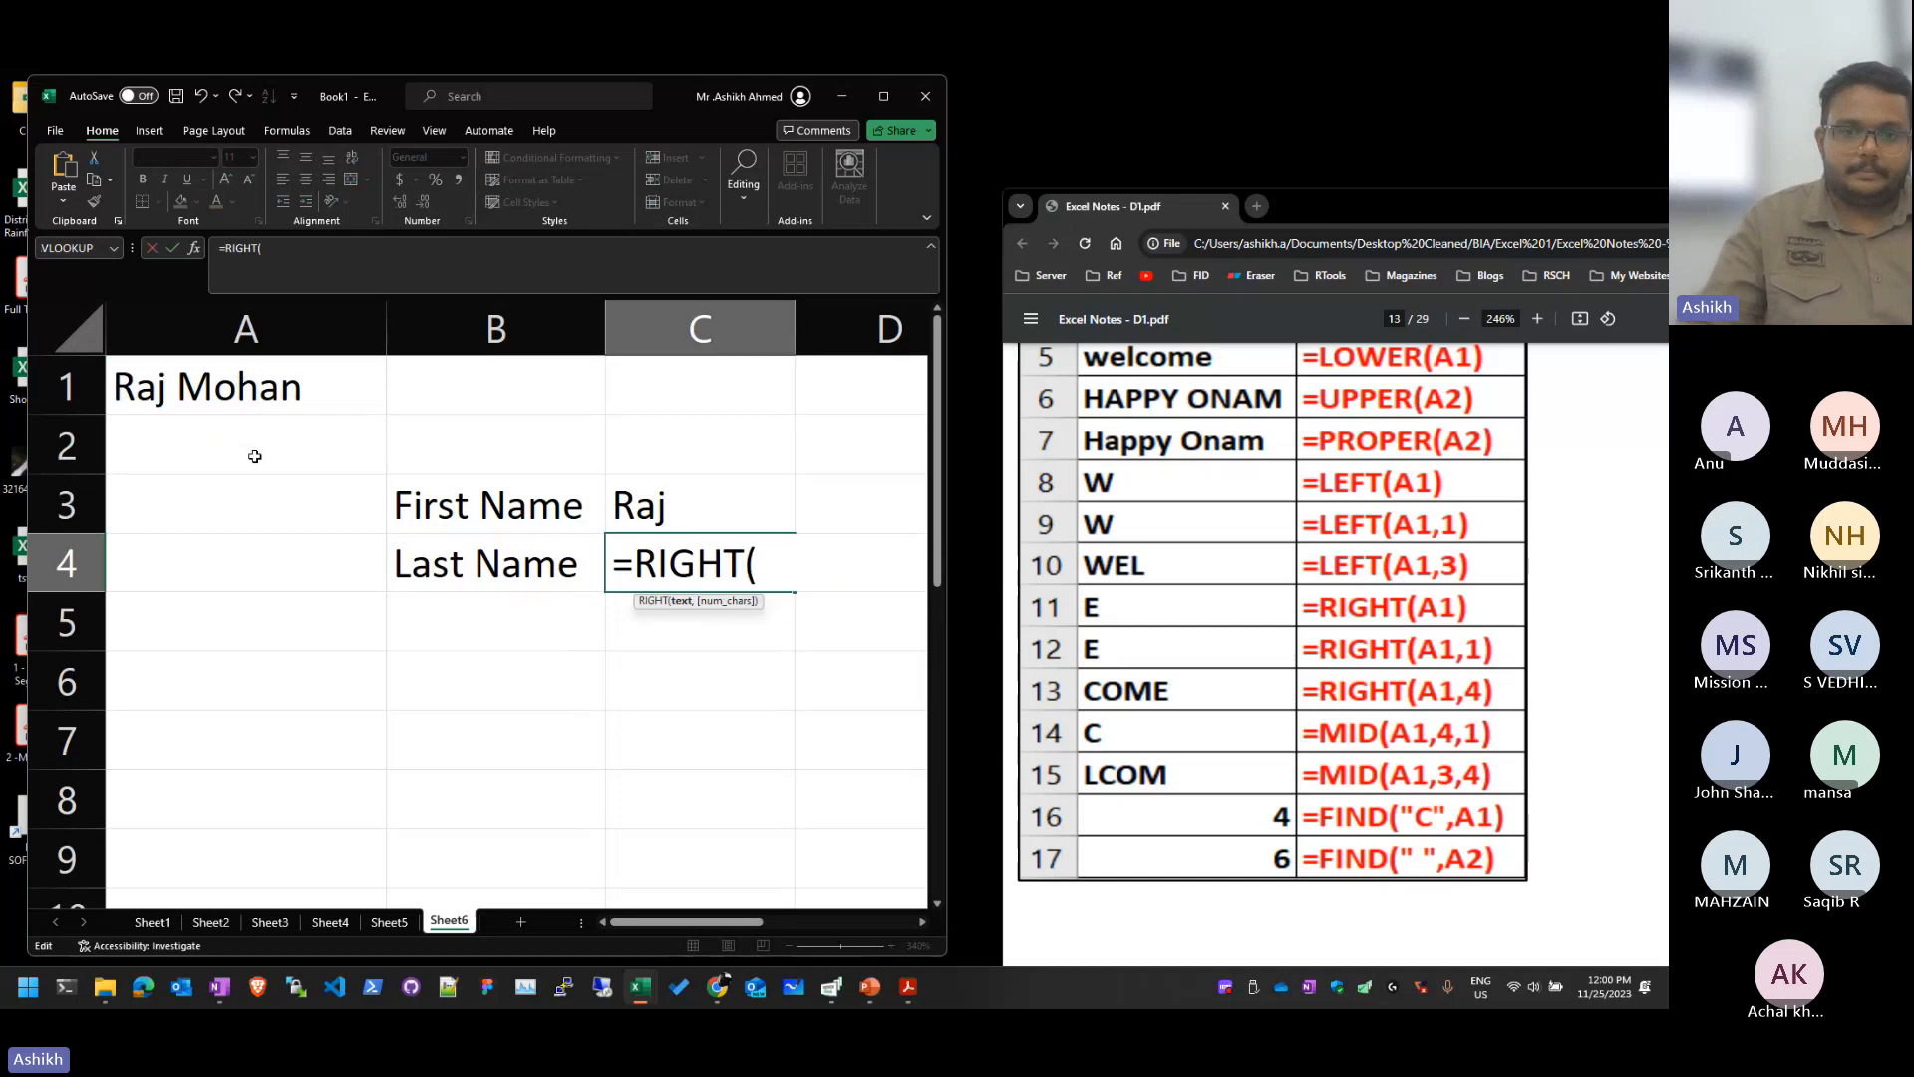
# Step: Close the Excel Notes PDF and widen the Excel window across the freed desktop space
pyautogui.click(1222, 205)
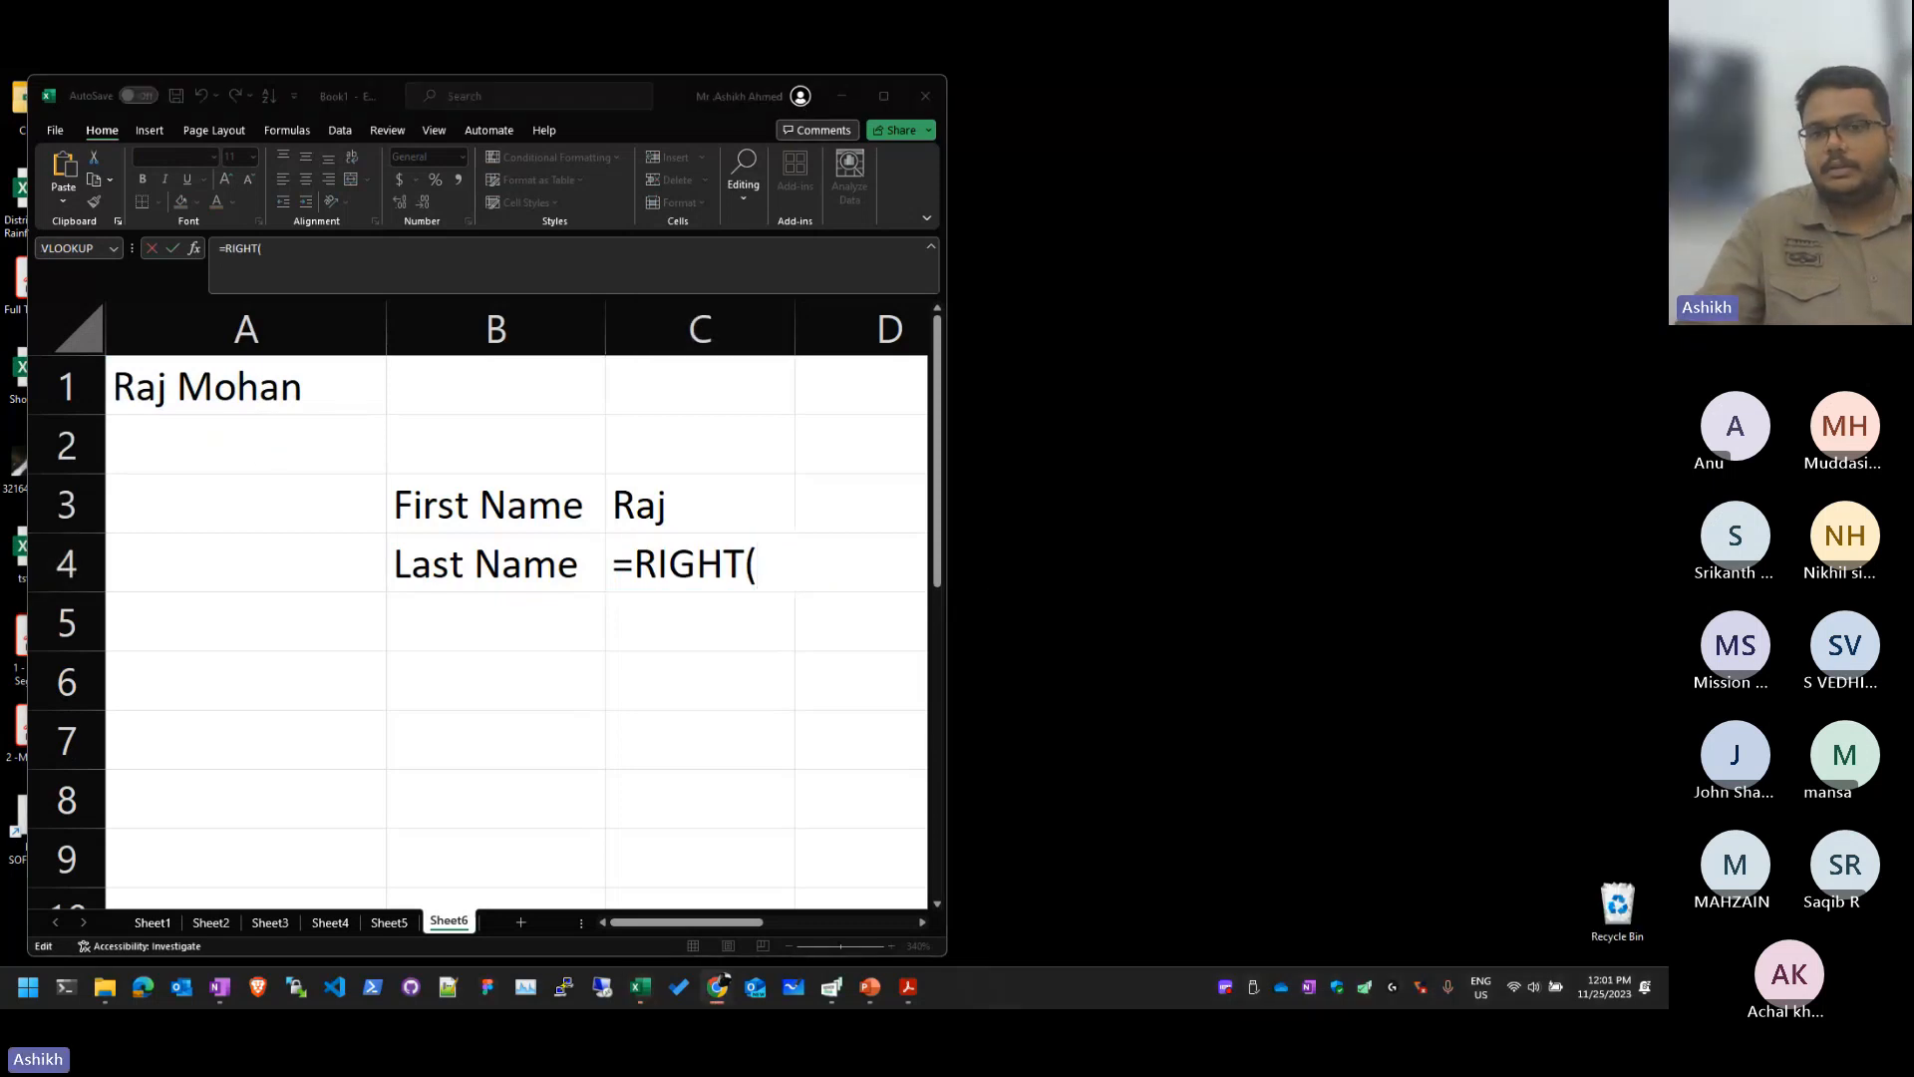
pyautogui.click(945, 292)
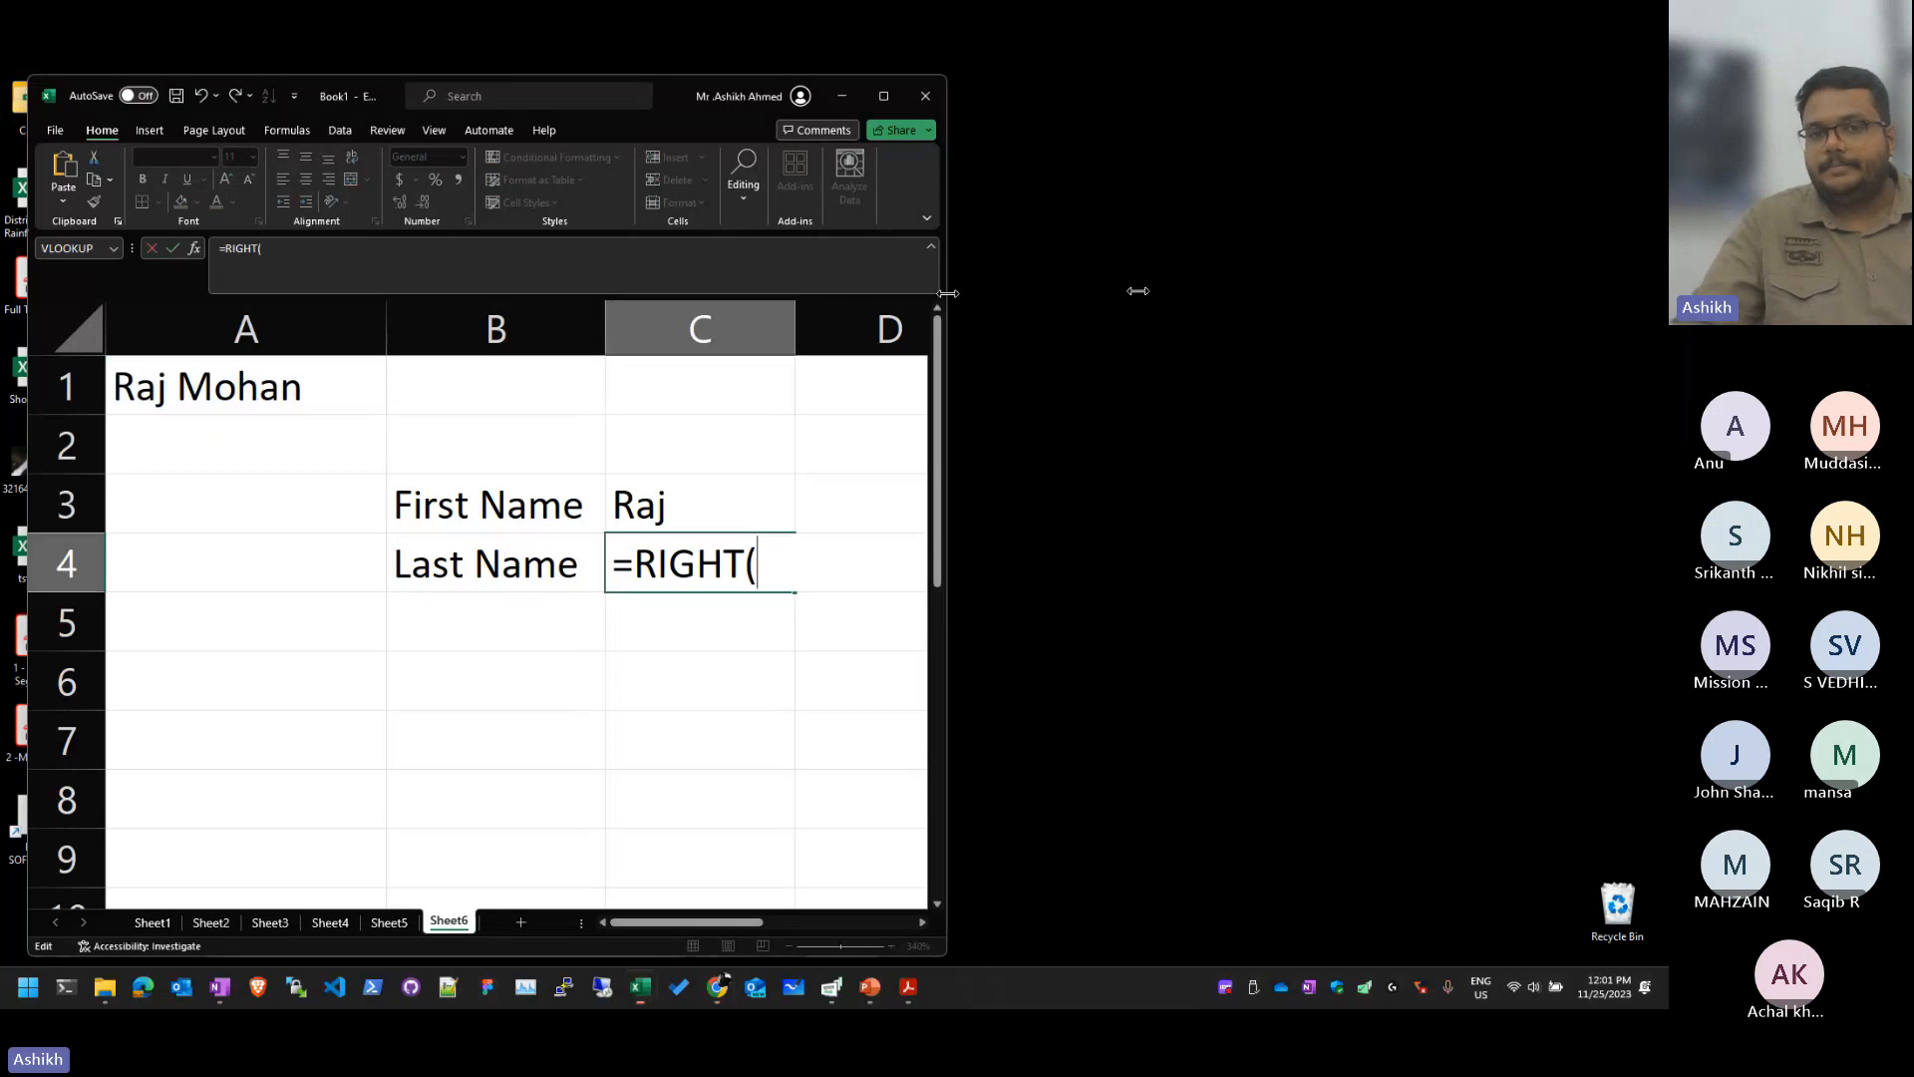
pyautogui.moveTo(948, 292); pyautogui.dragTo(1583, 293)
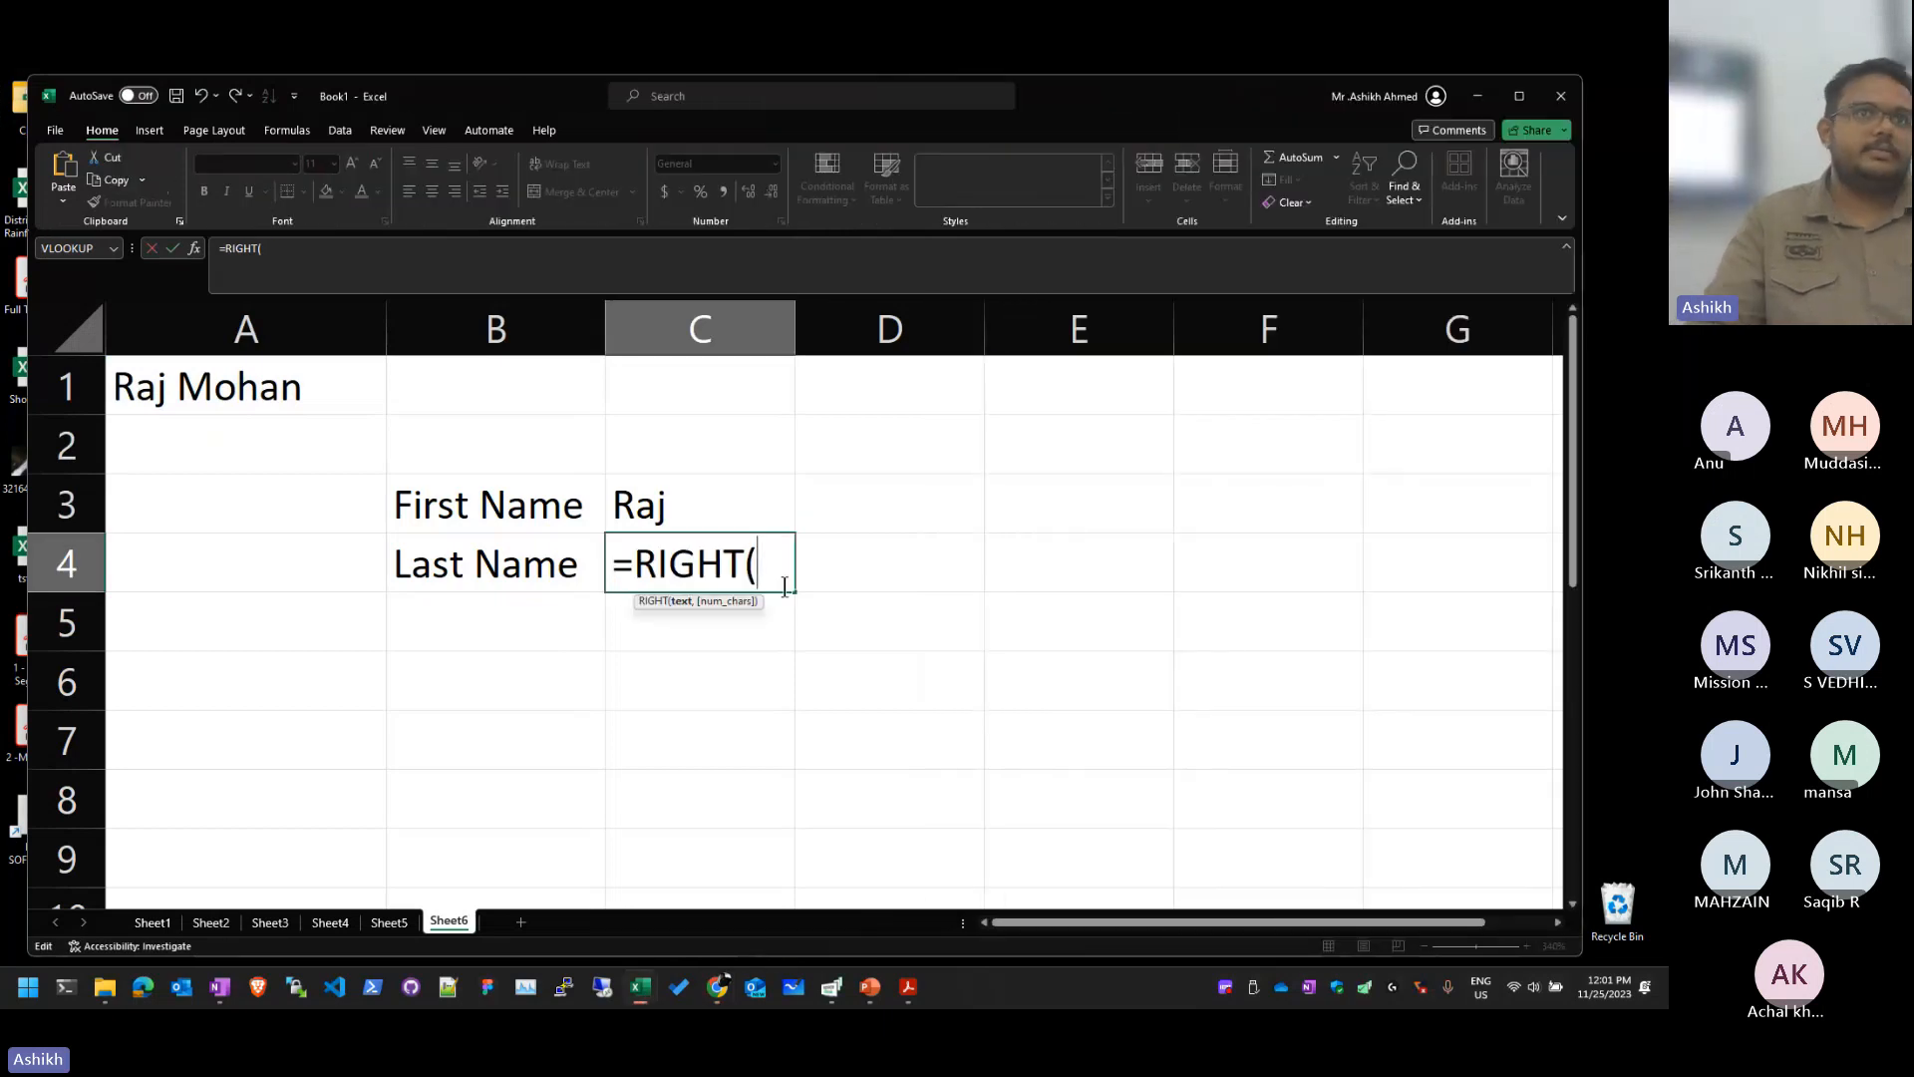
# Step: Complete the last-name formula in C4 as =RIGHT(A1,FIND(" ",A1))
pyautogui.write('=RIGHT(')
pyautogui.click(227, 384)
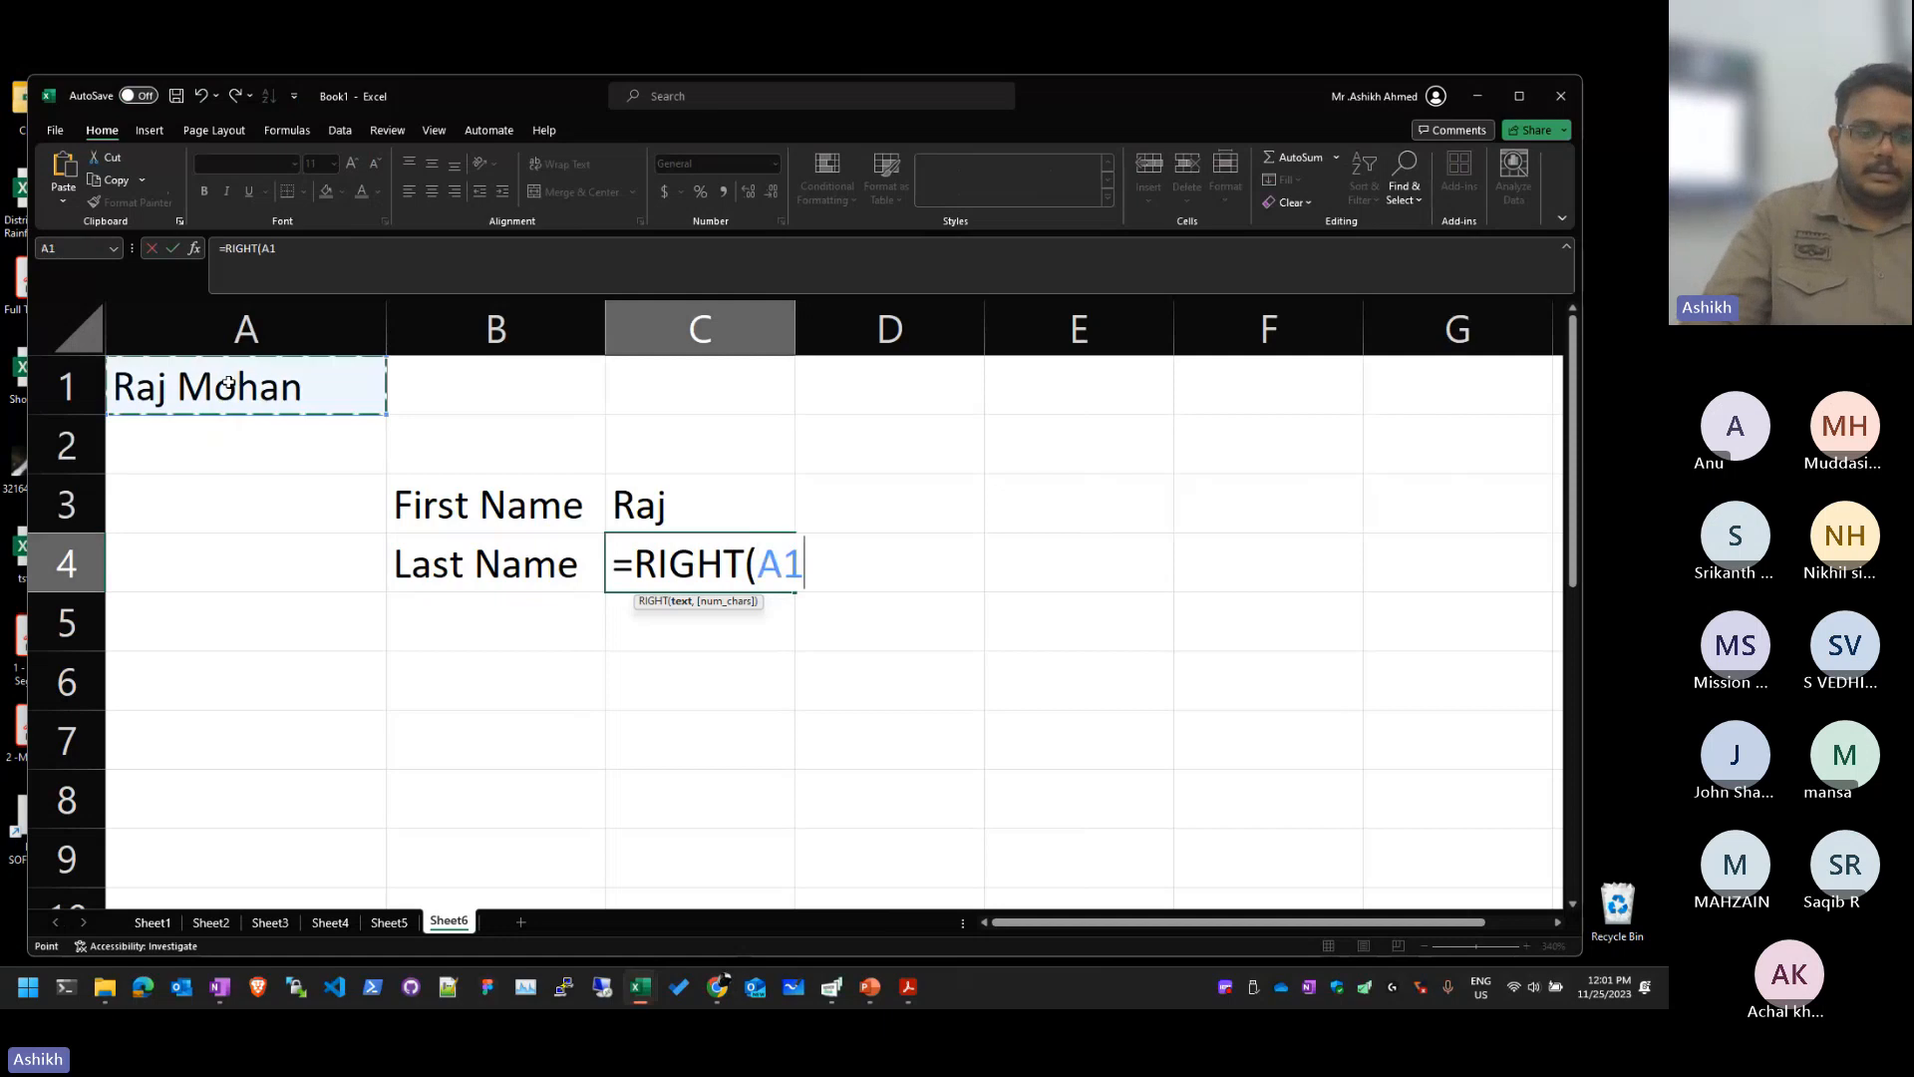
pyautogui.write(',')
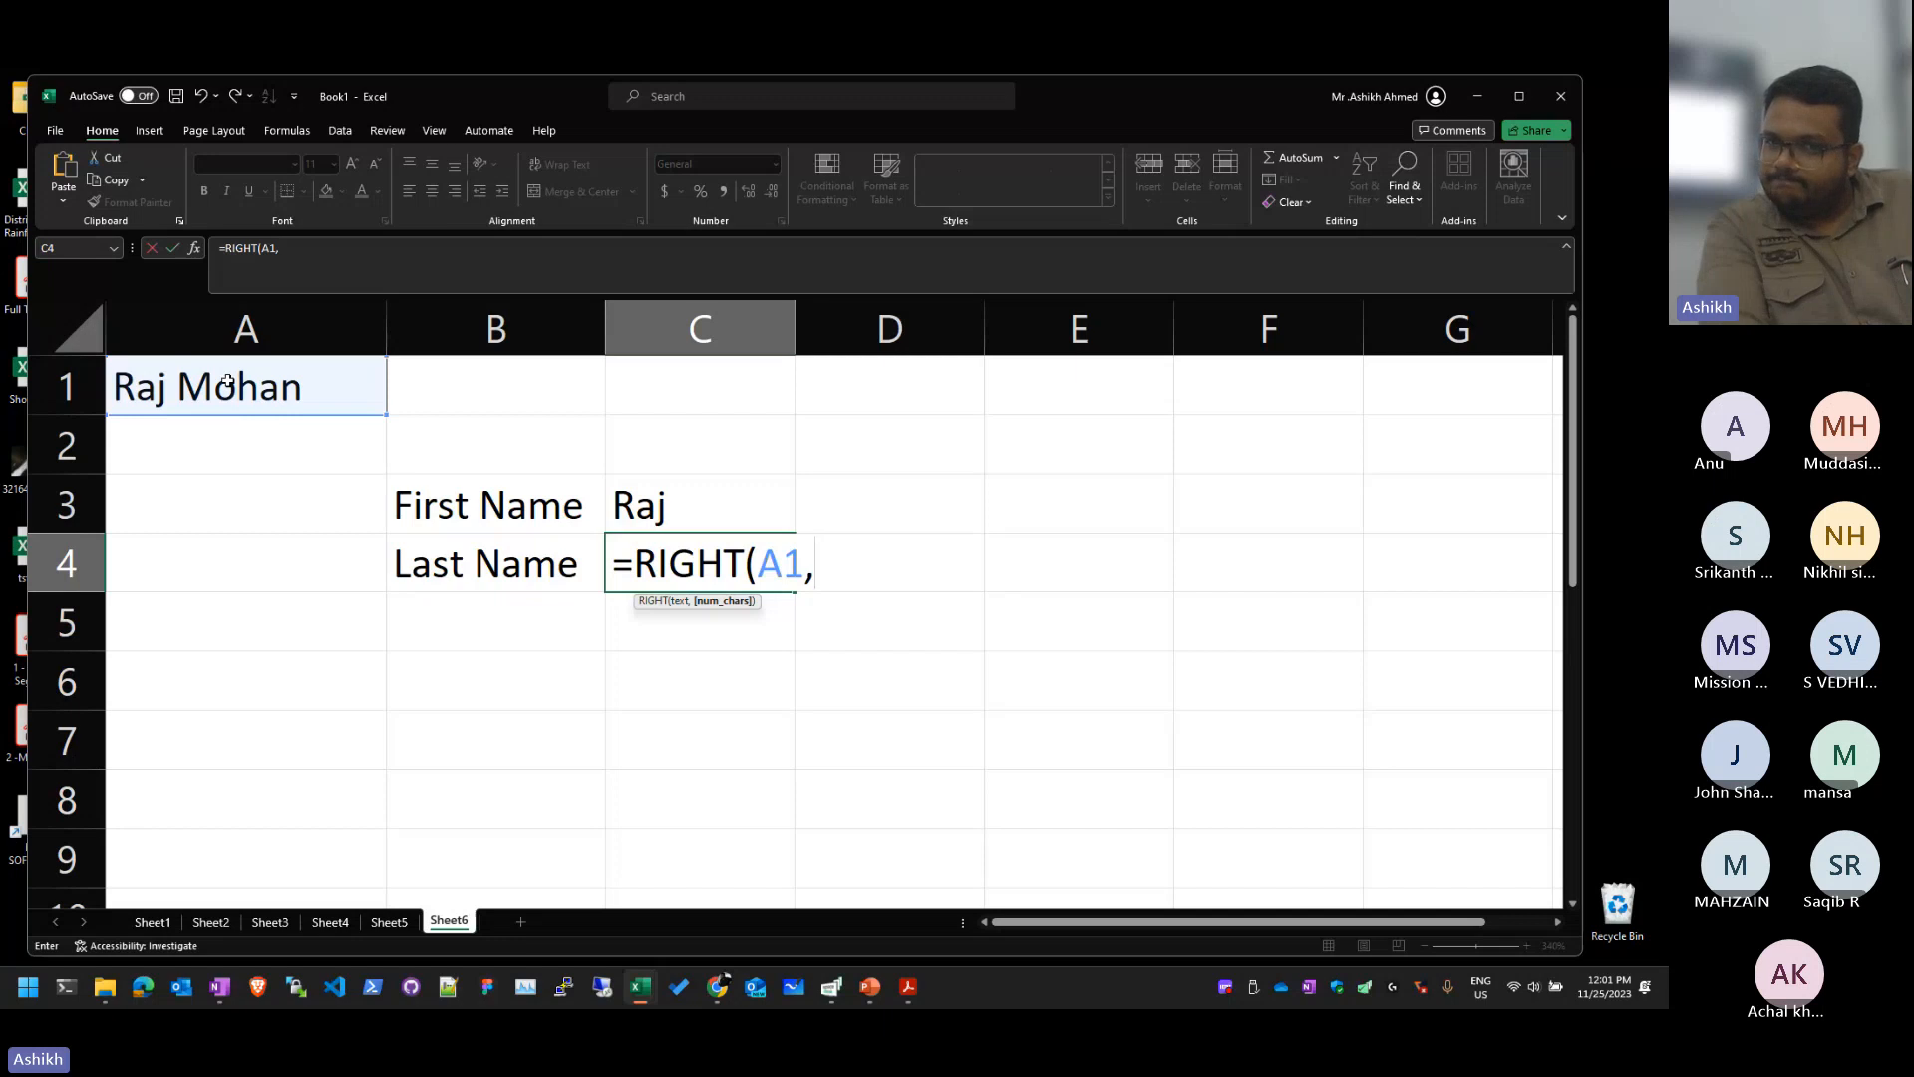
pyautogui.write('FIND(" ",A1)')
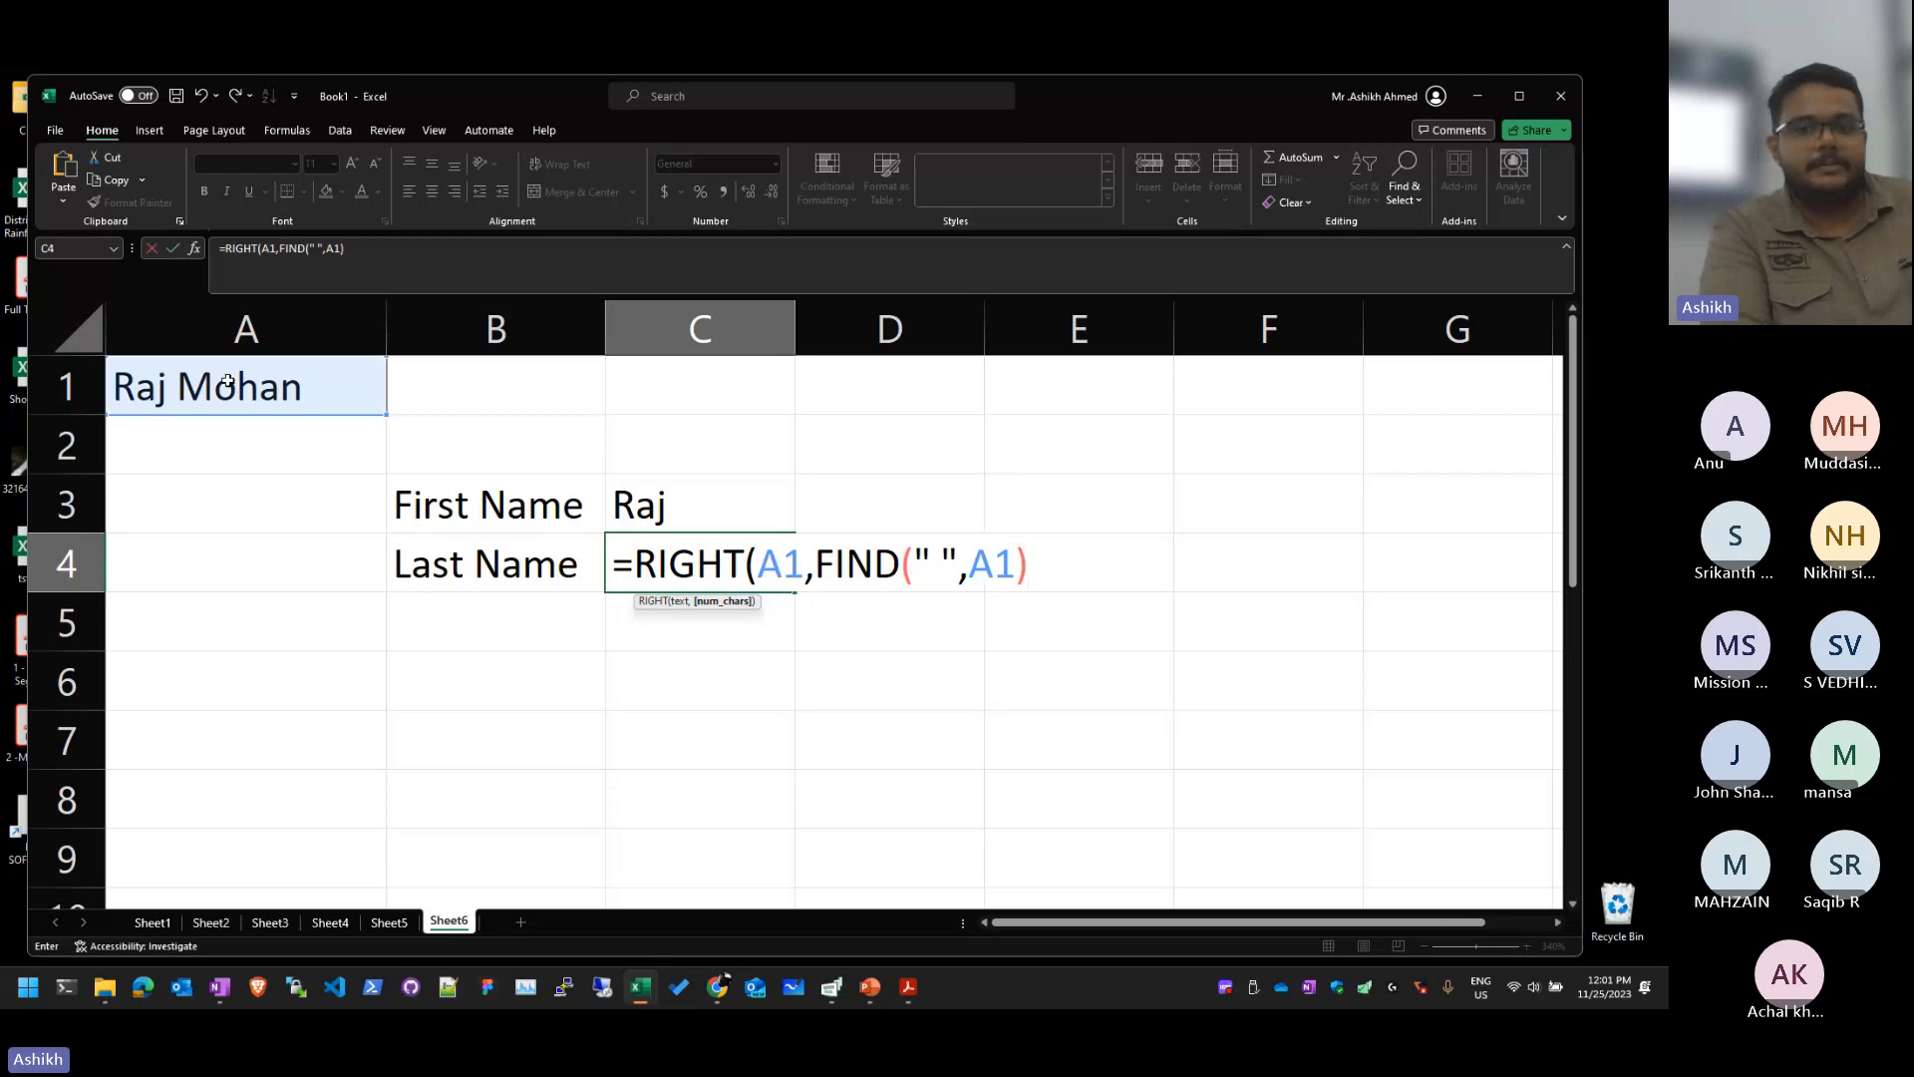
pyautogui.write(')')
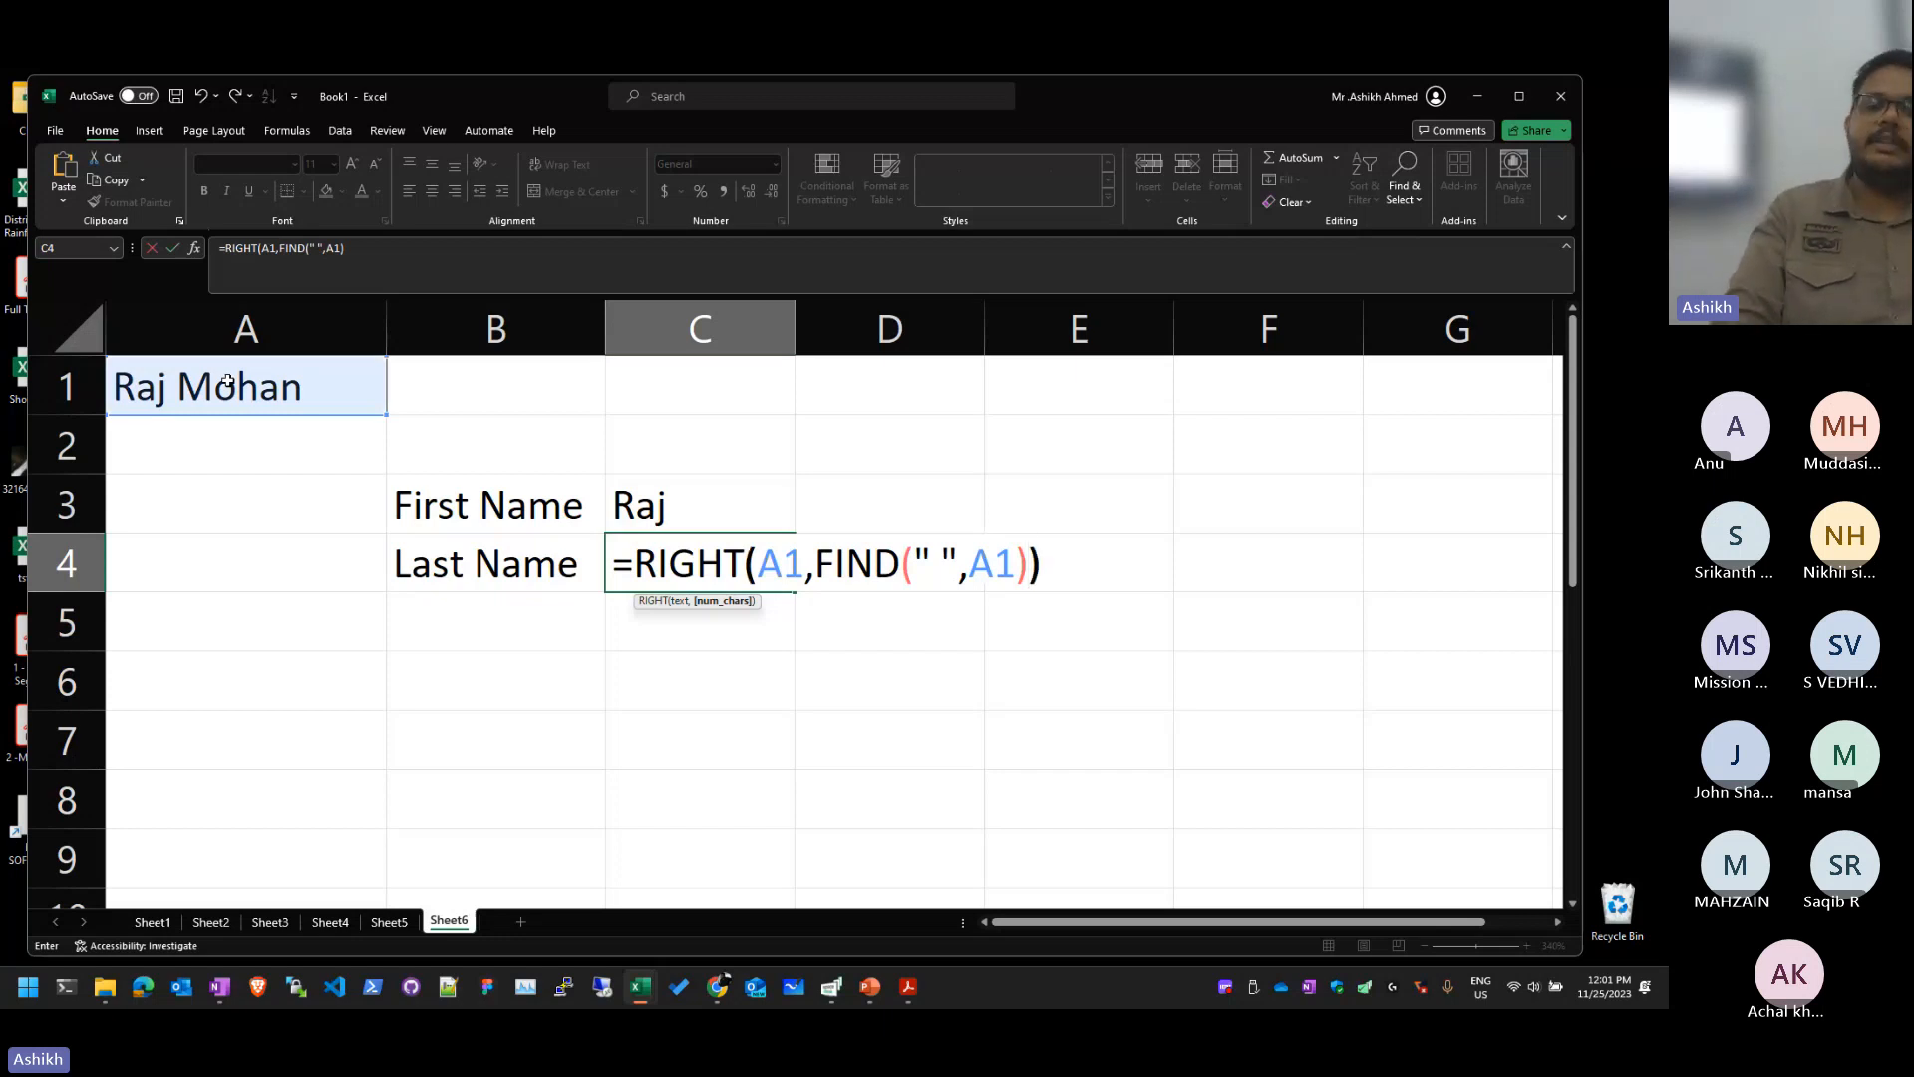
pyautogui.press('Return')
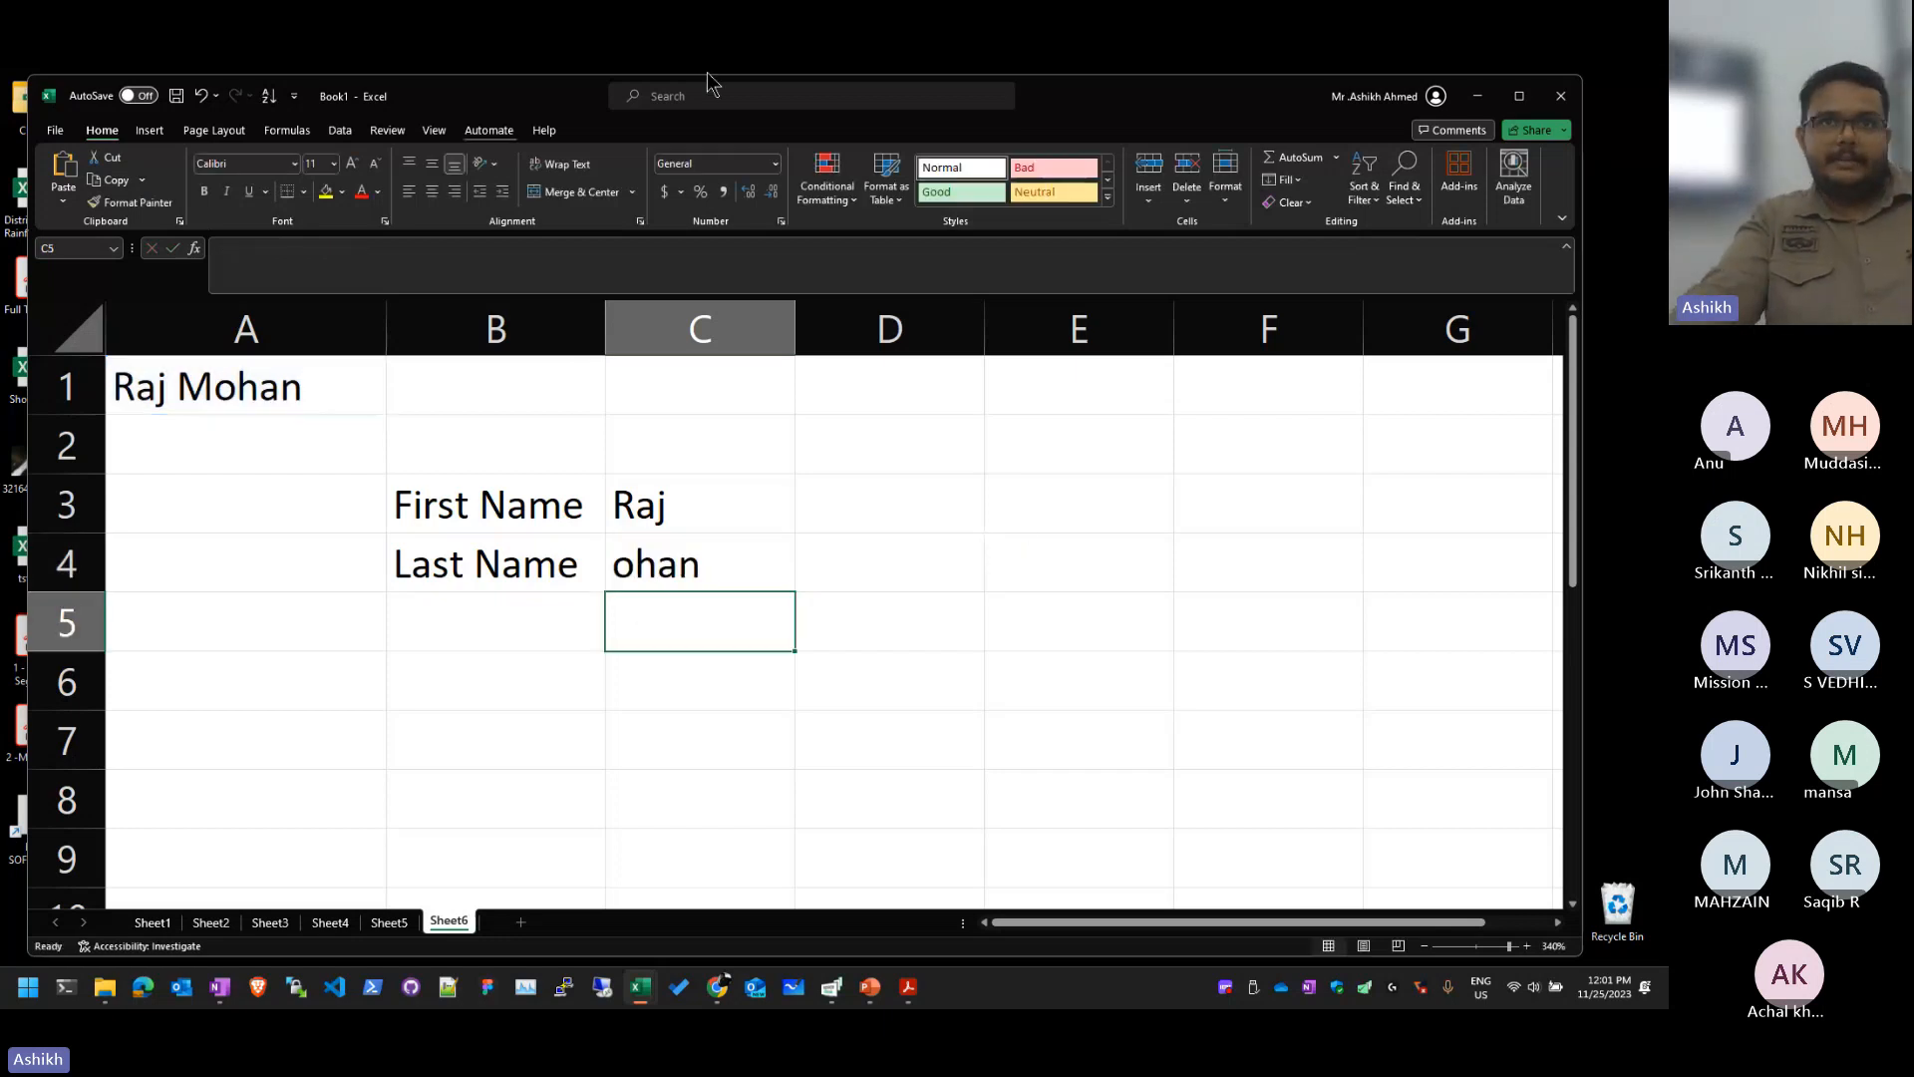
# Step: Change the last-name formula in C4 to =RIGHT(A1,LEN(A1)-FIND(" ",A1))
pyautogui.click(718, 560)
pyautogui.doubleClick(723, 563)
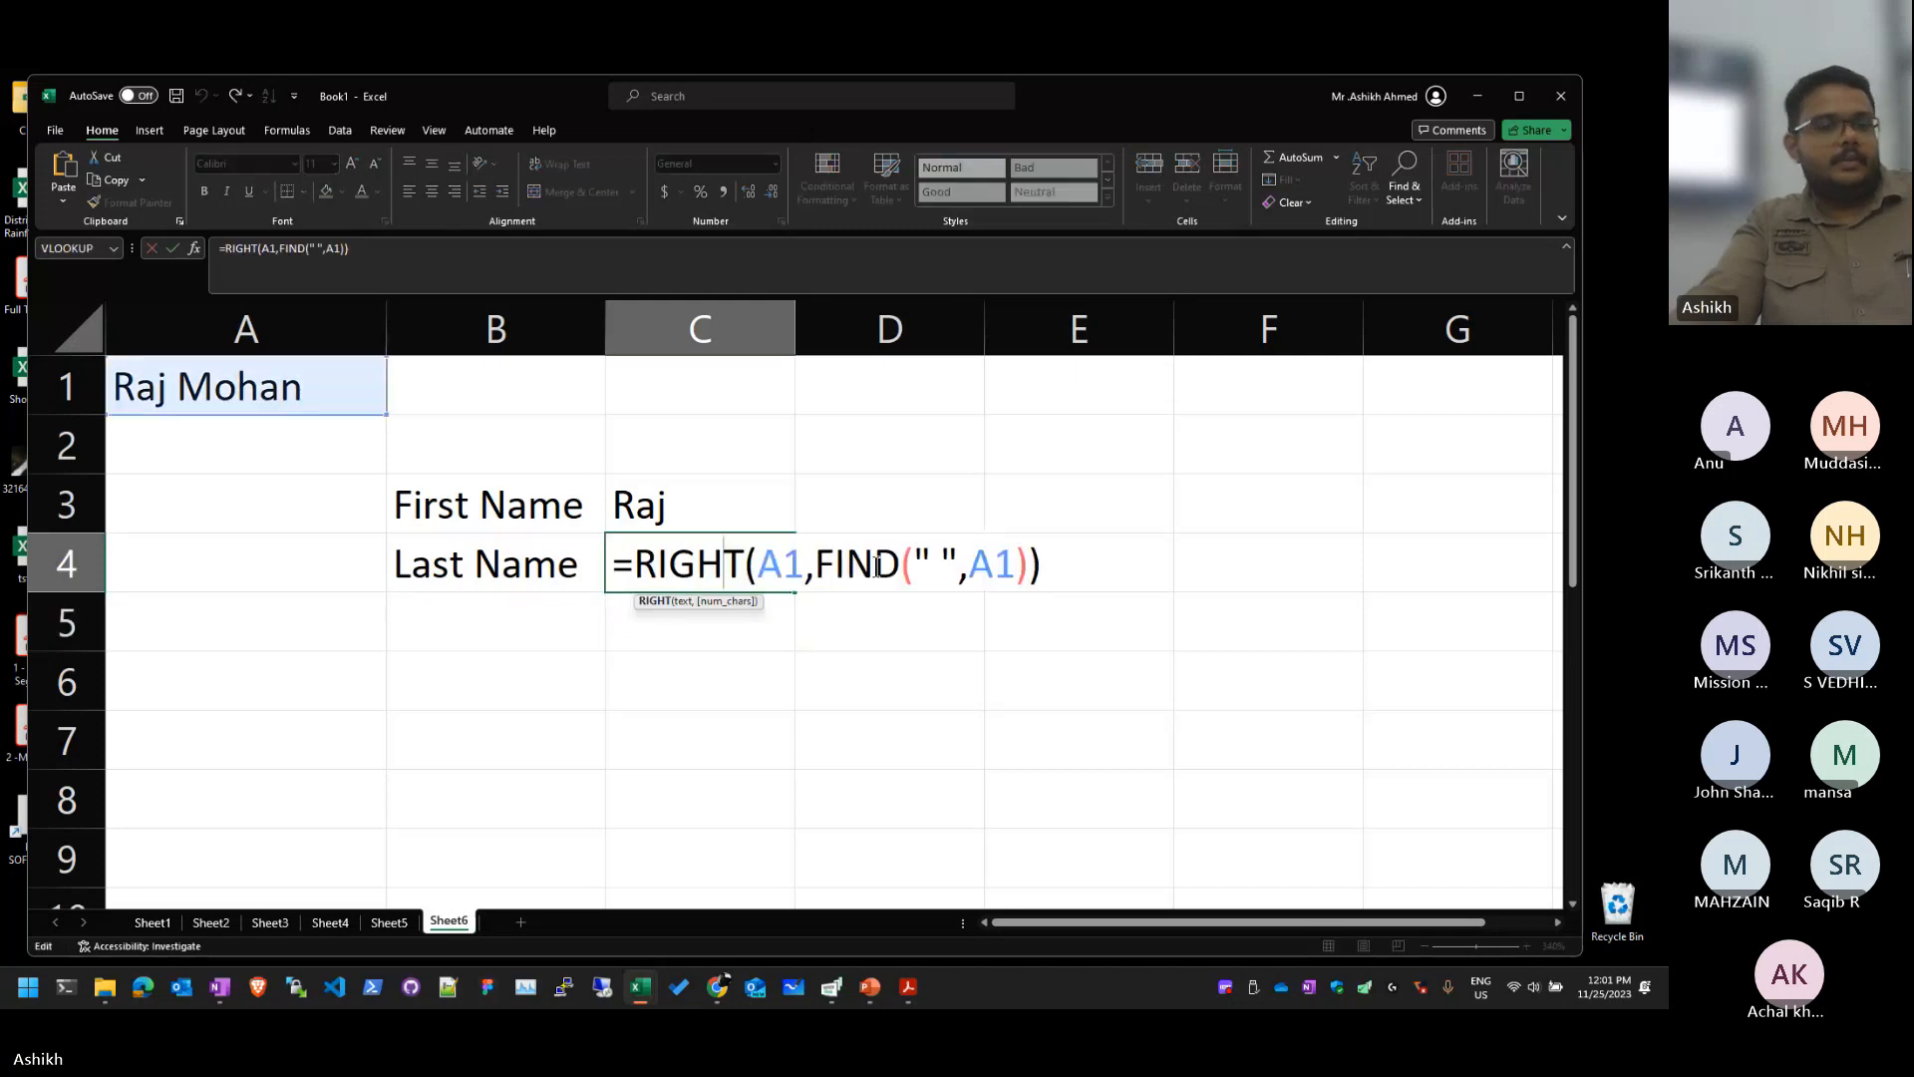
pyautogui.click(927, 564)
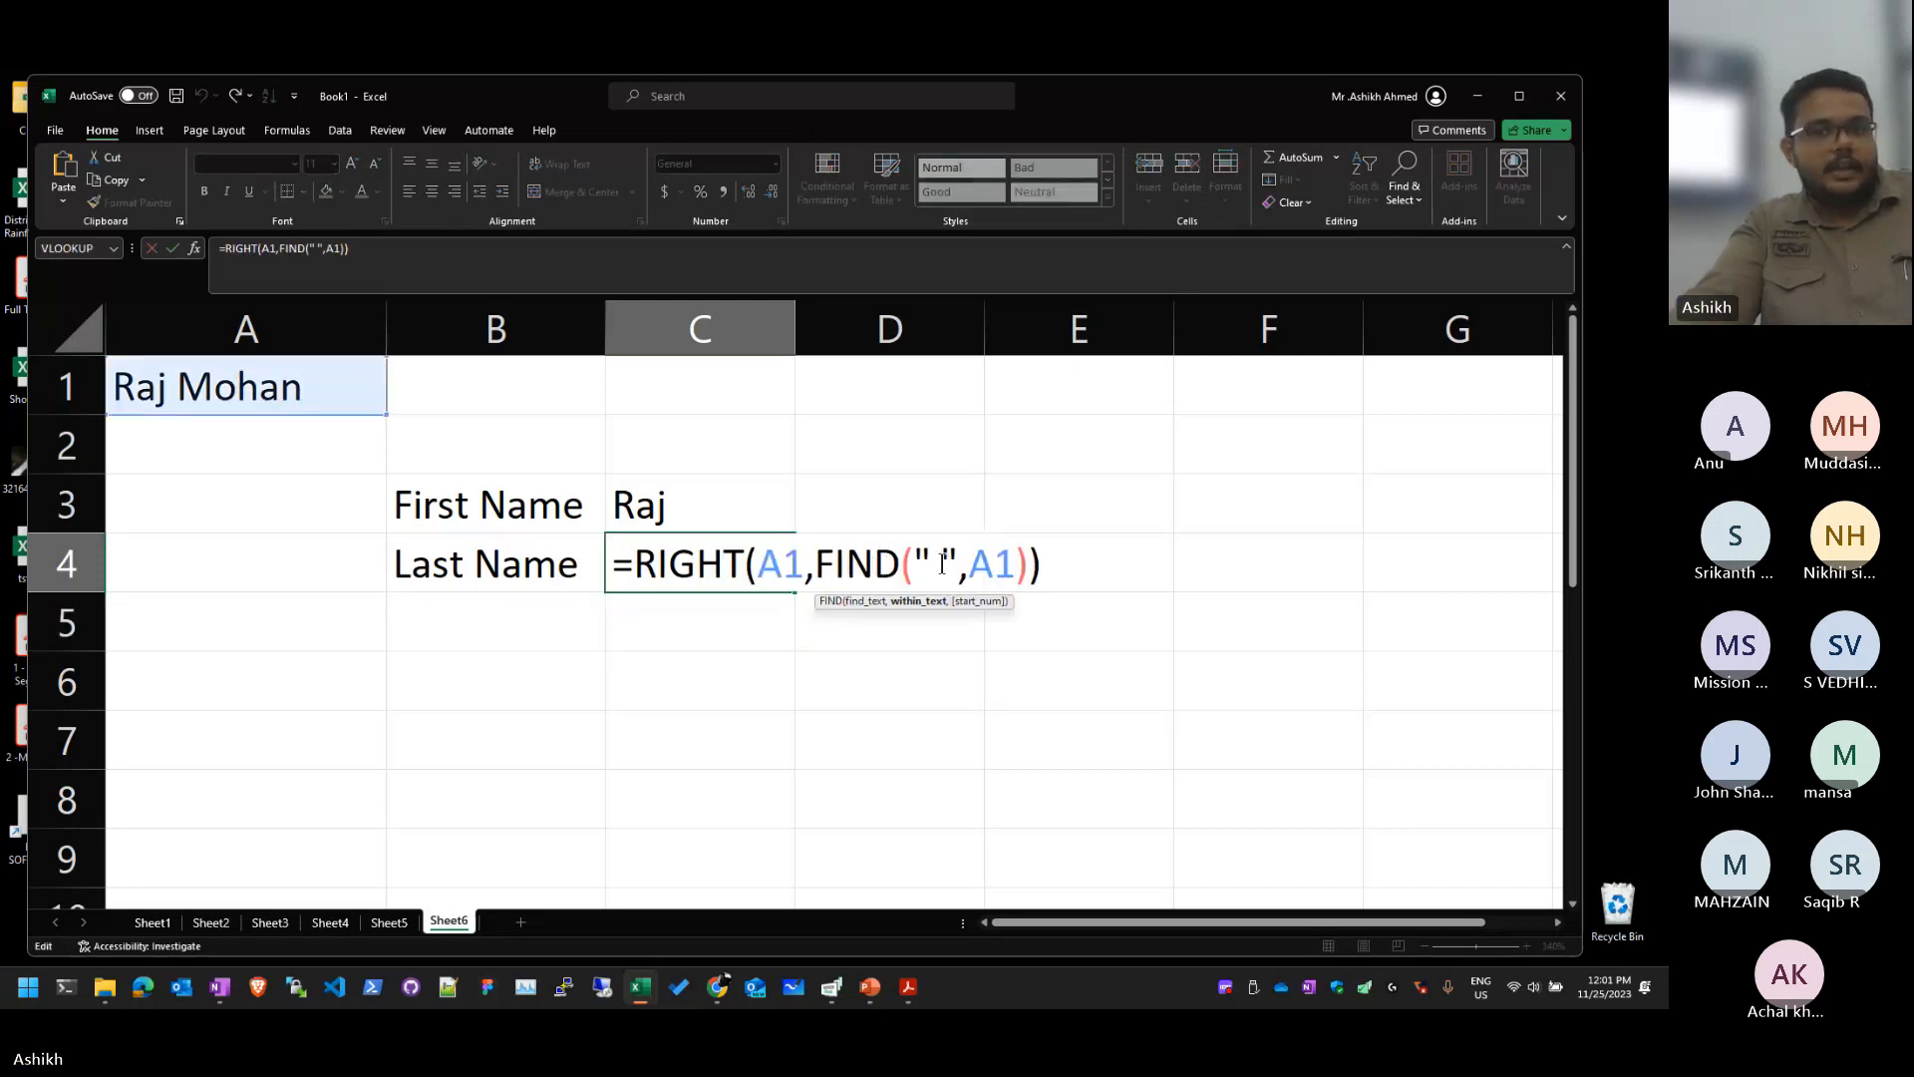
pyautogui.click(825, 564)
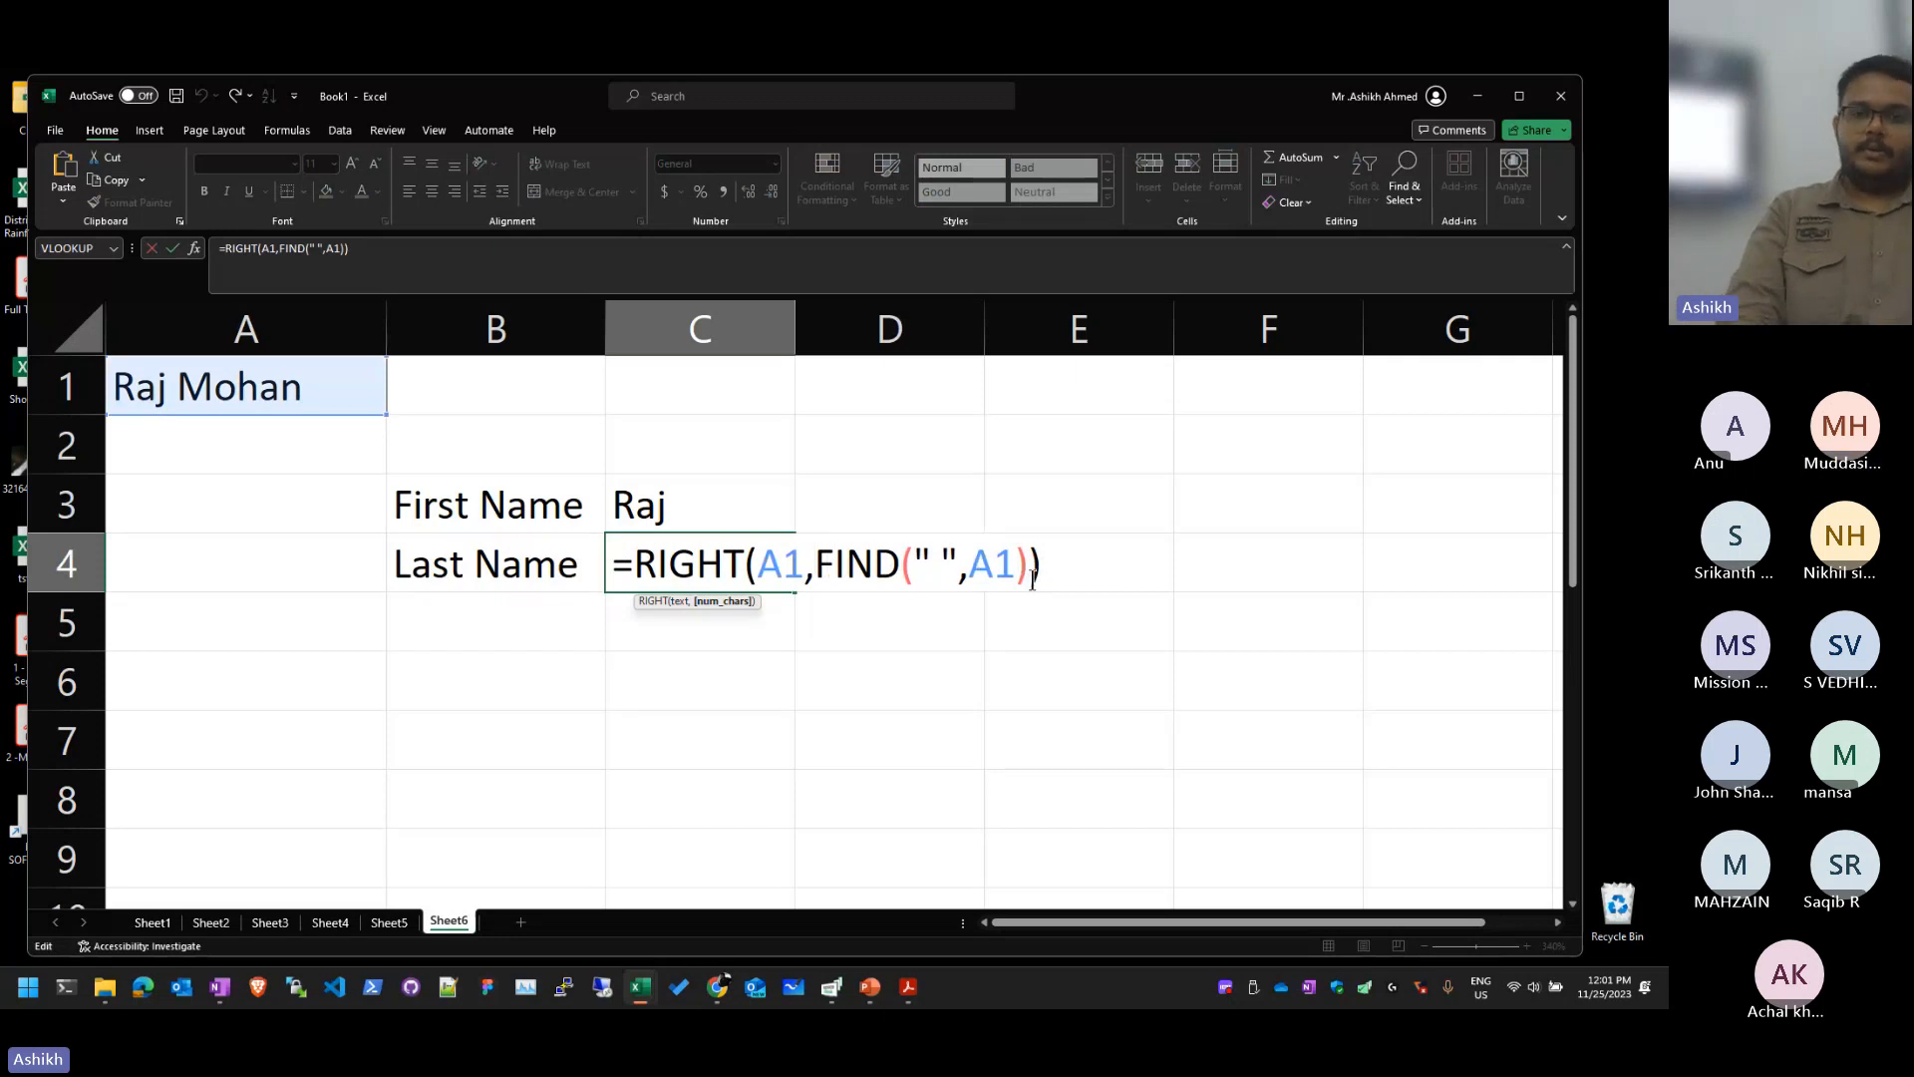
pyautogui.write('-')
pyautogui.press('Left')
pyautogui.write('len(')
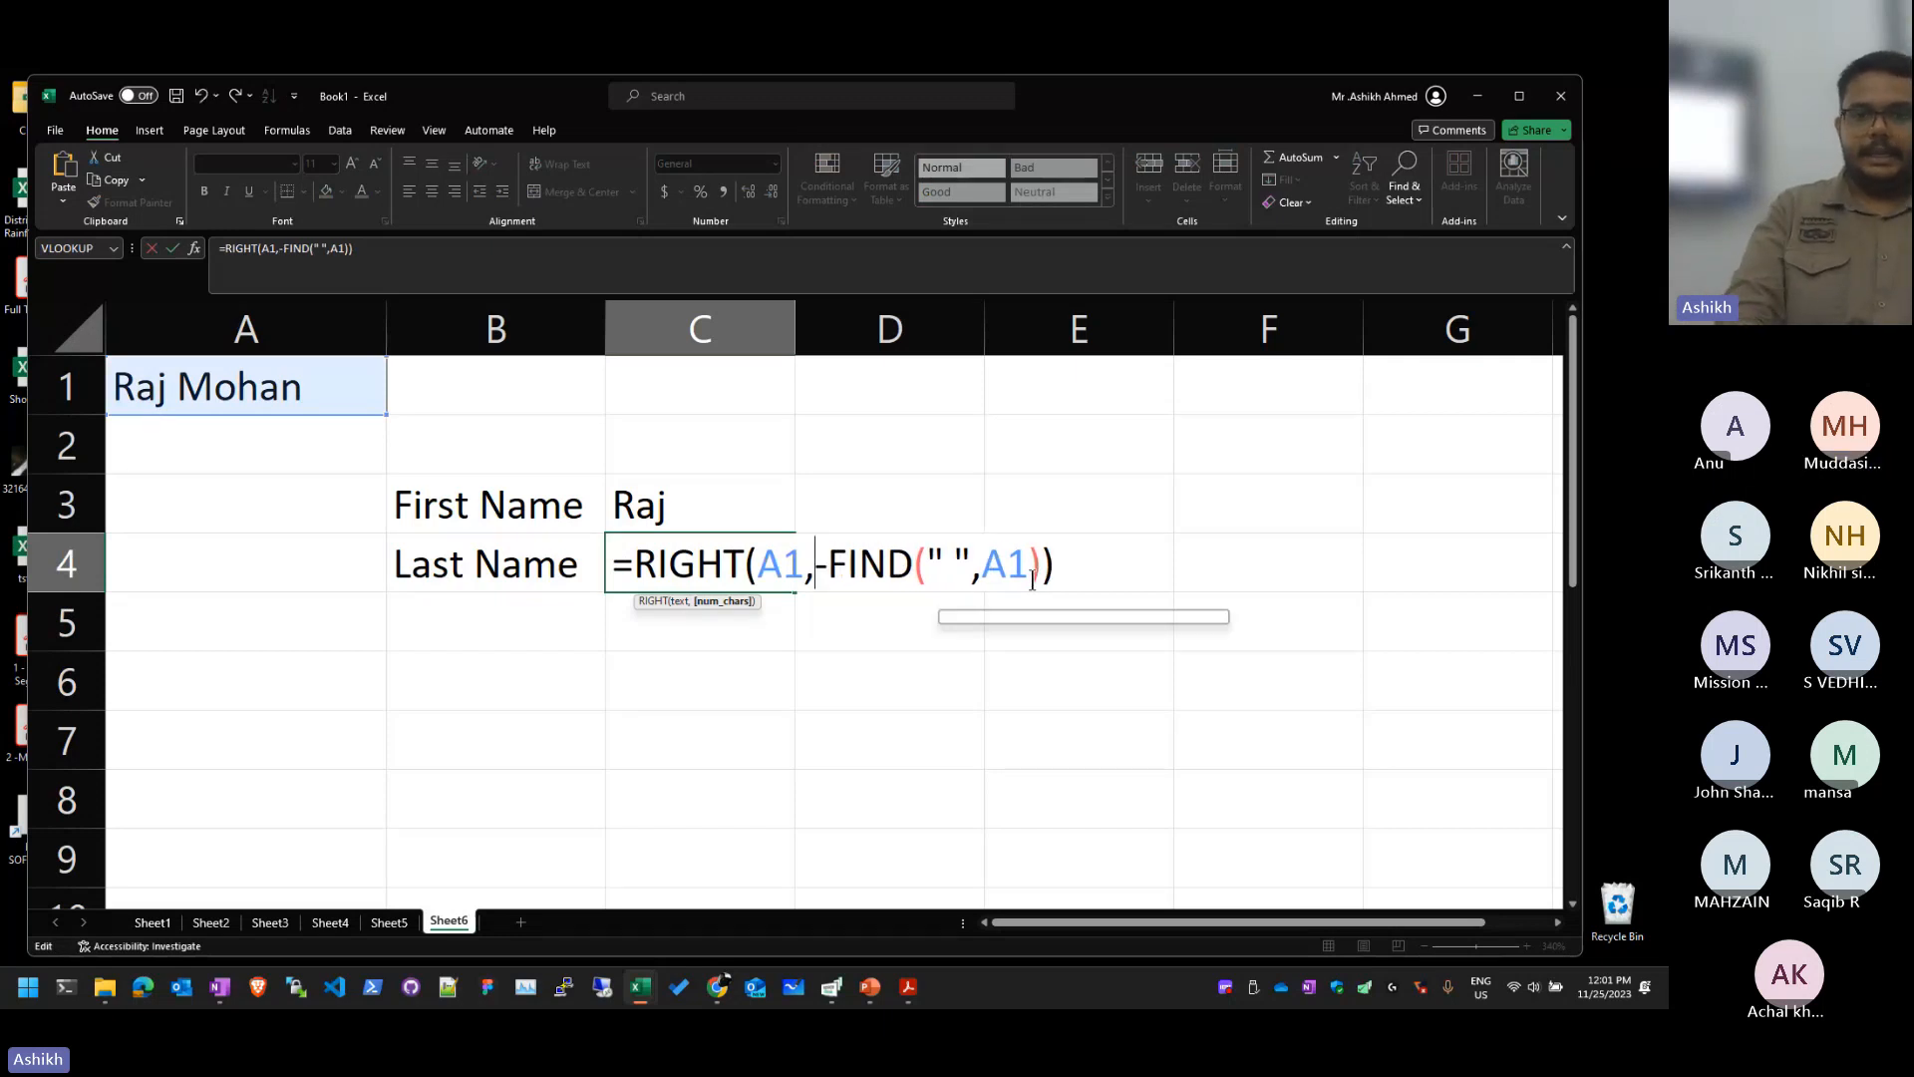
pyautogui.write('a')
pyautogui.press('BackSpace')
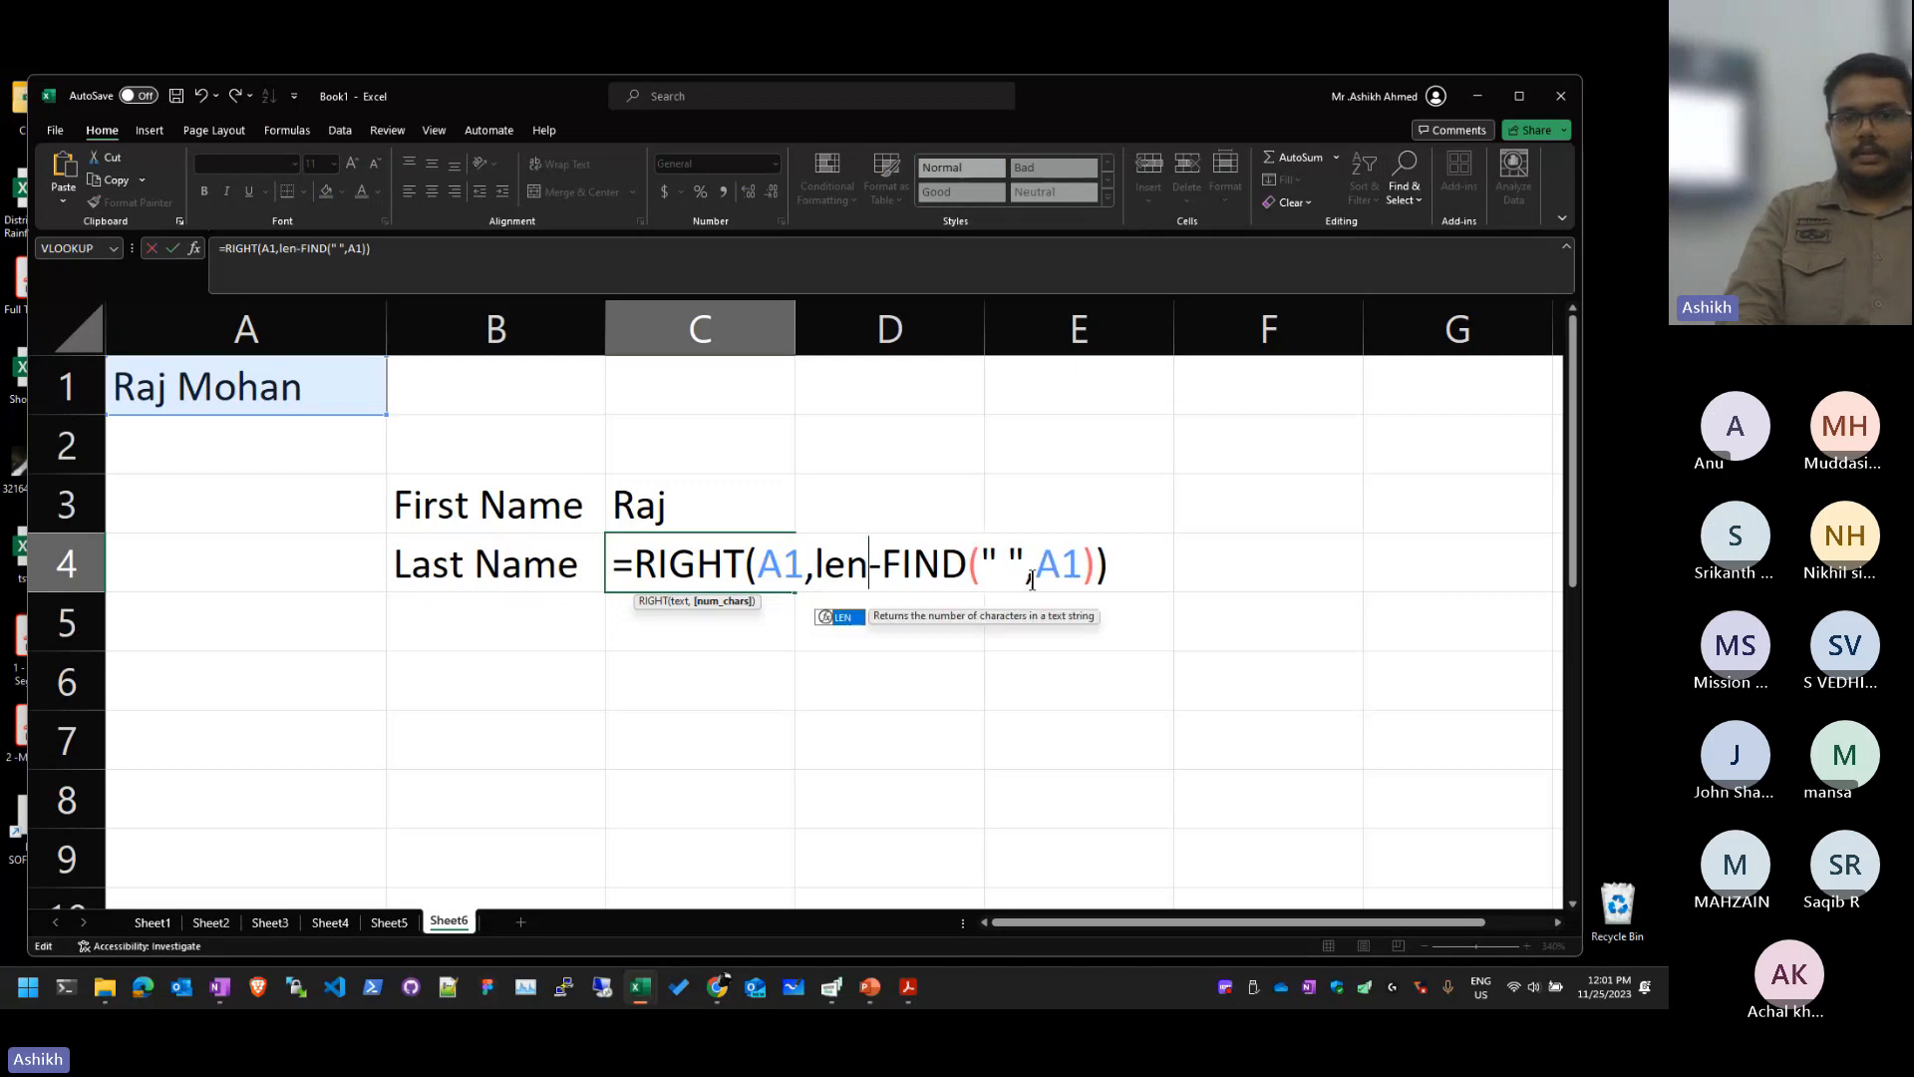
pyautogui.write('(a1)')
pyautogui.press('Return')
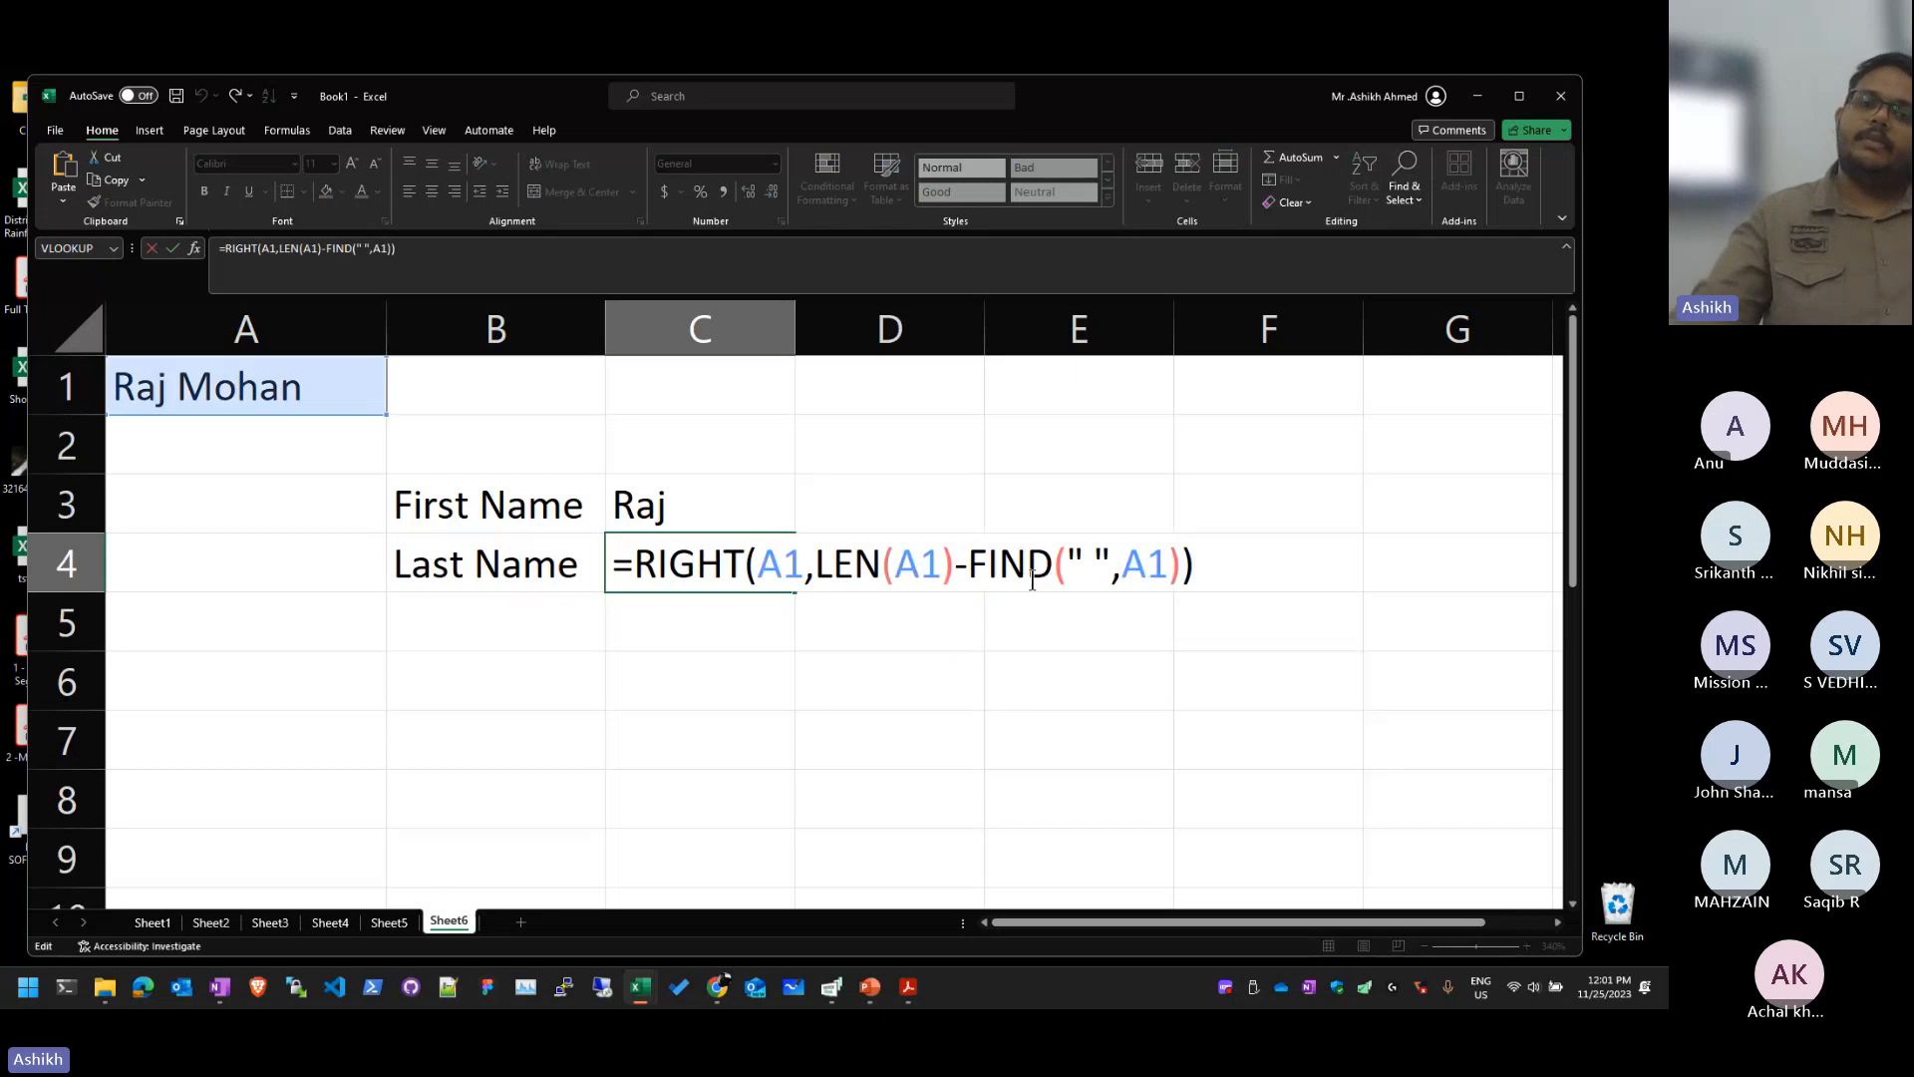
pyautogui.moveTo(780, 575); pyautogui.dragTo(765, 574)
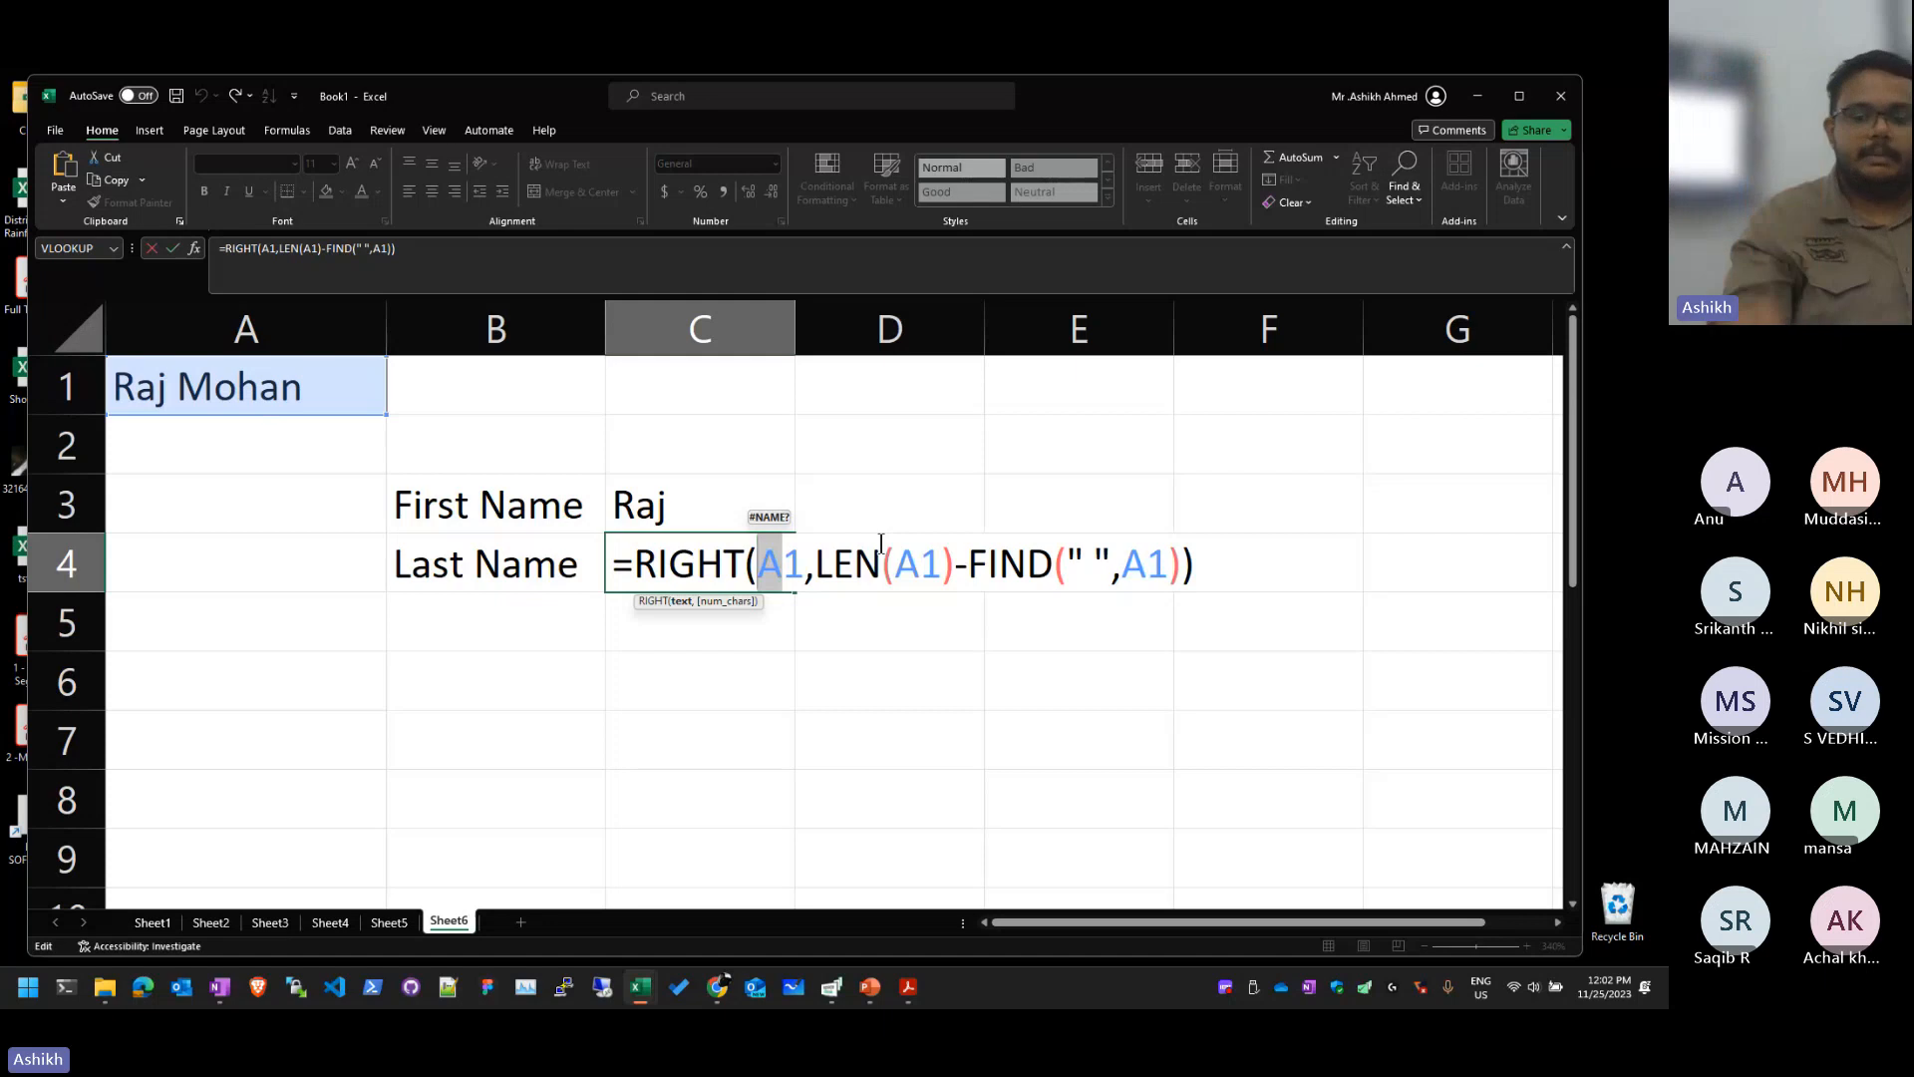
pyautogui.press('Return')
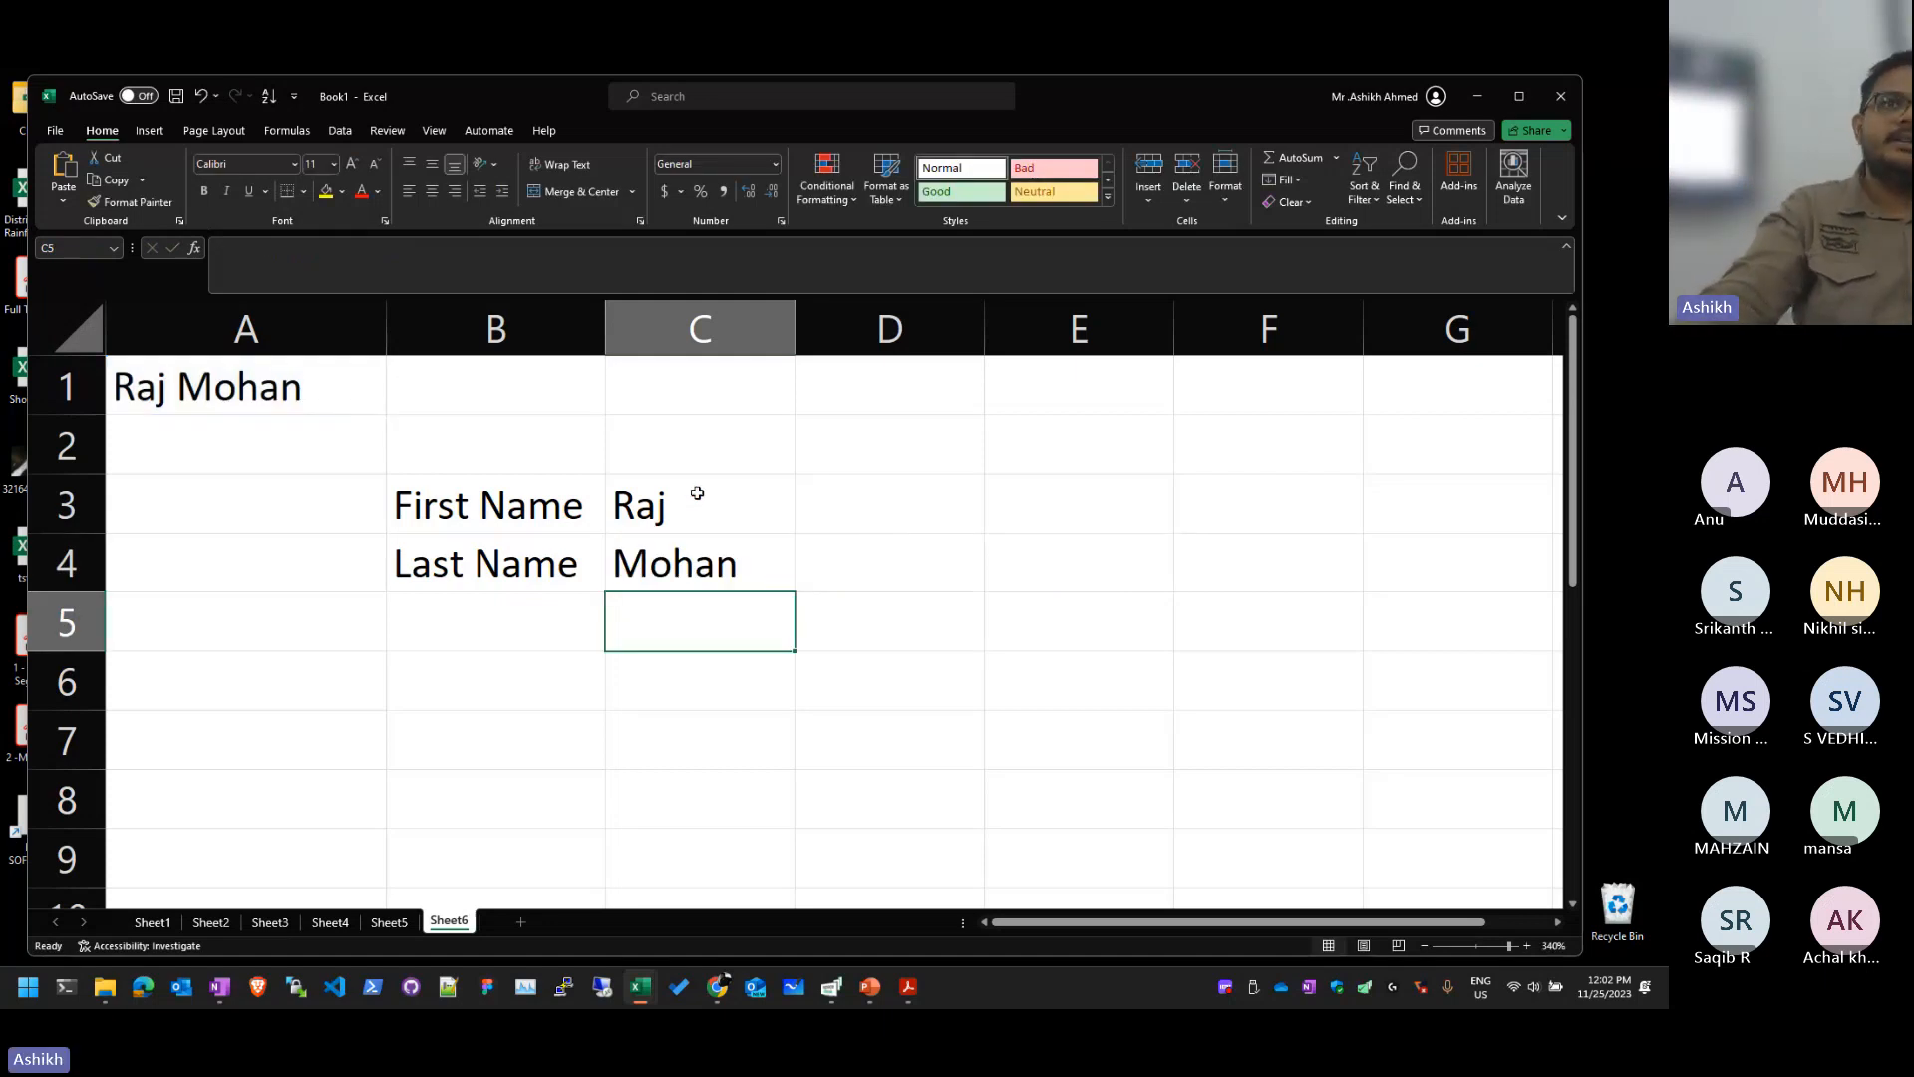
# Step: Review the last-name formula in C4, highlighting its FIND portion, and leave the formula as it is
pyautogui.doubleClick(662, 559)
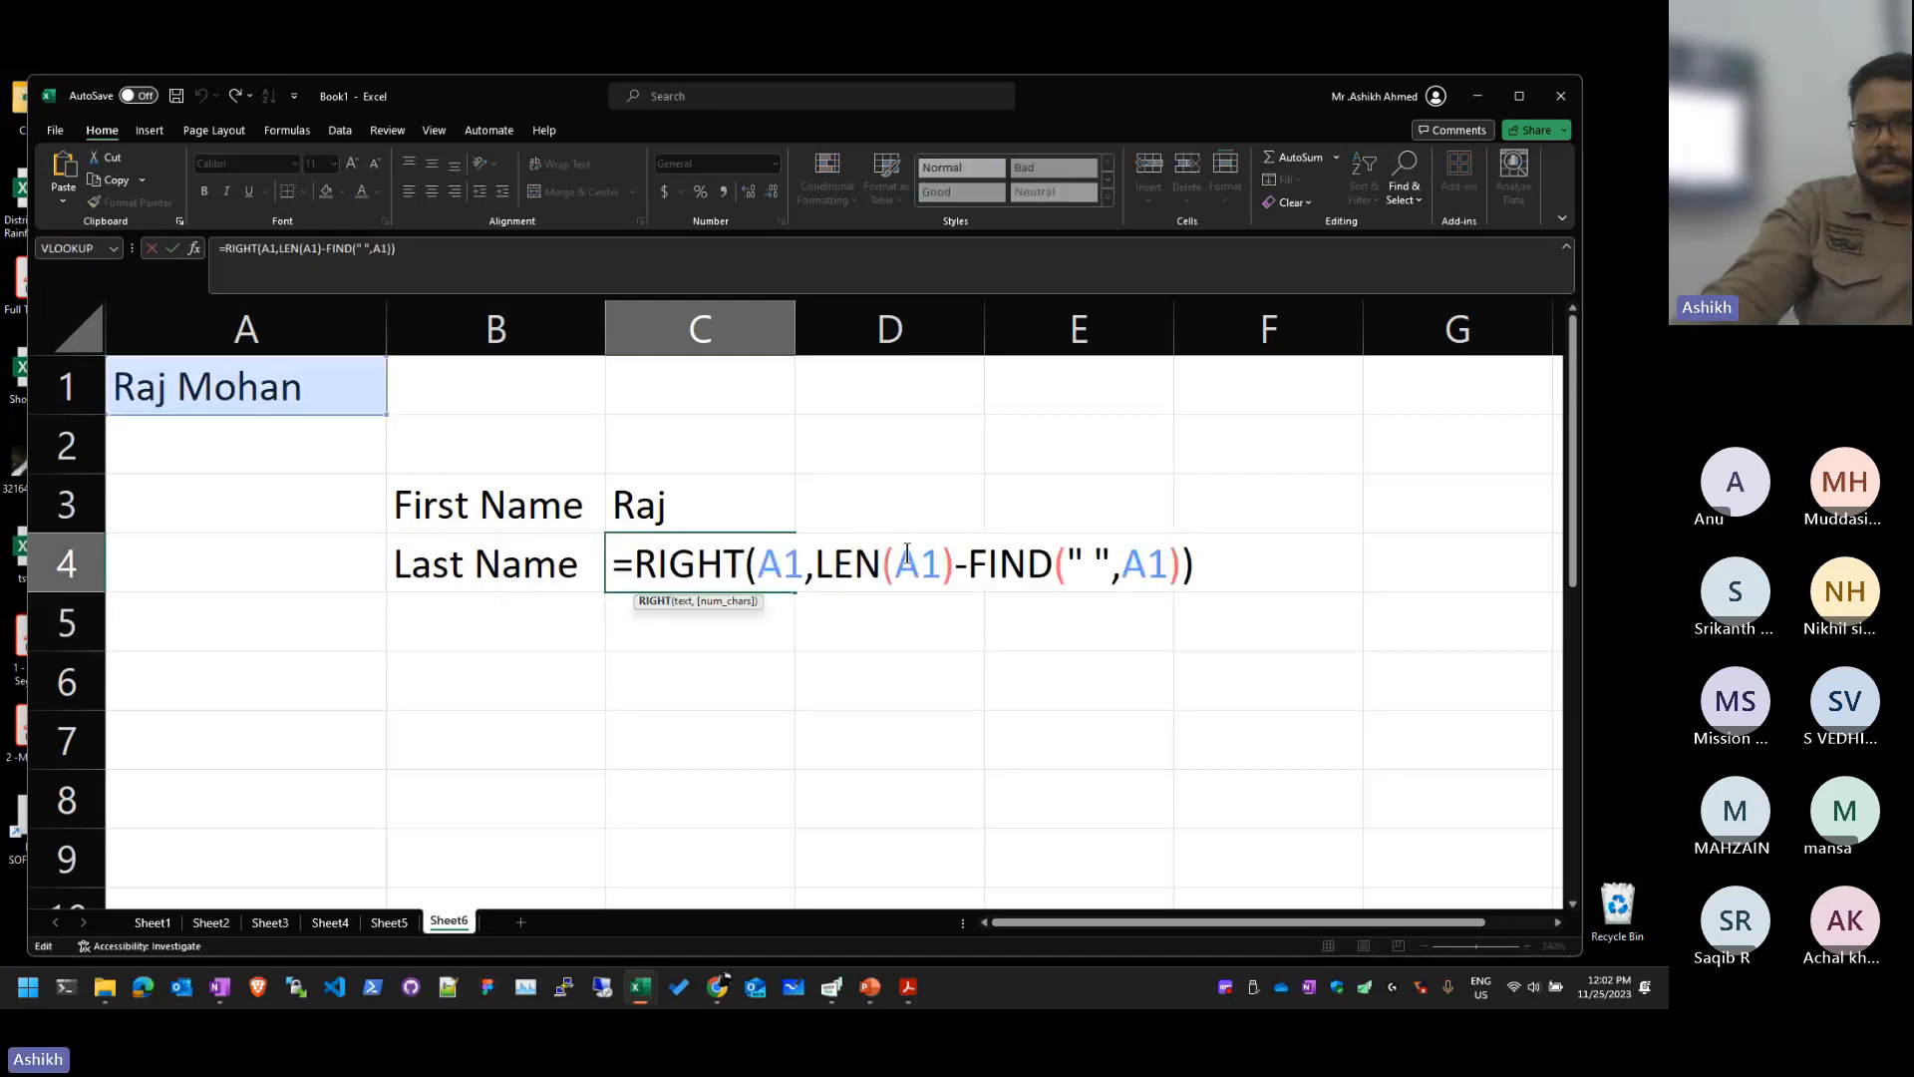
pyautogui.moveTo(989, 563); pyautogui.dragTo(1295, 578)
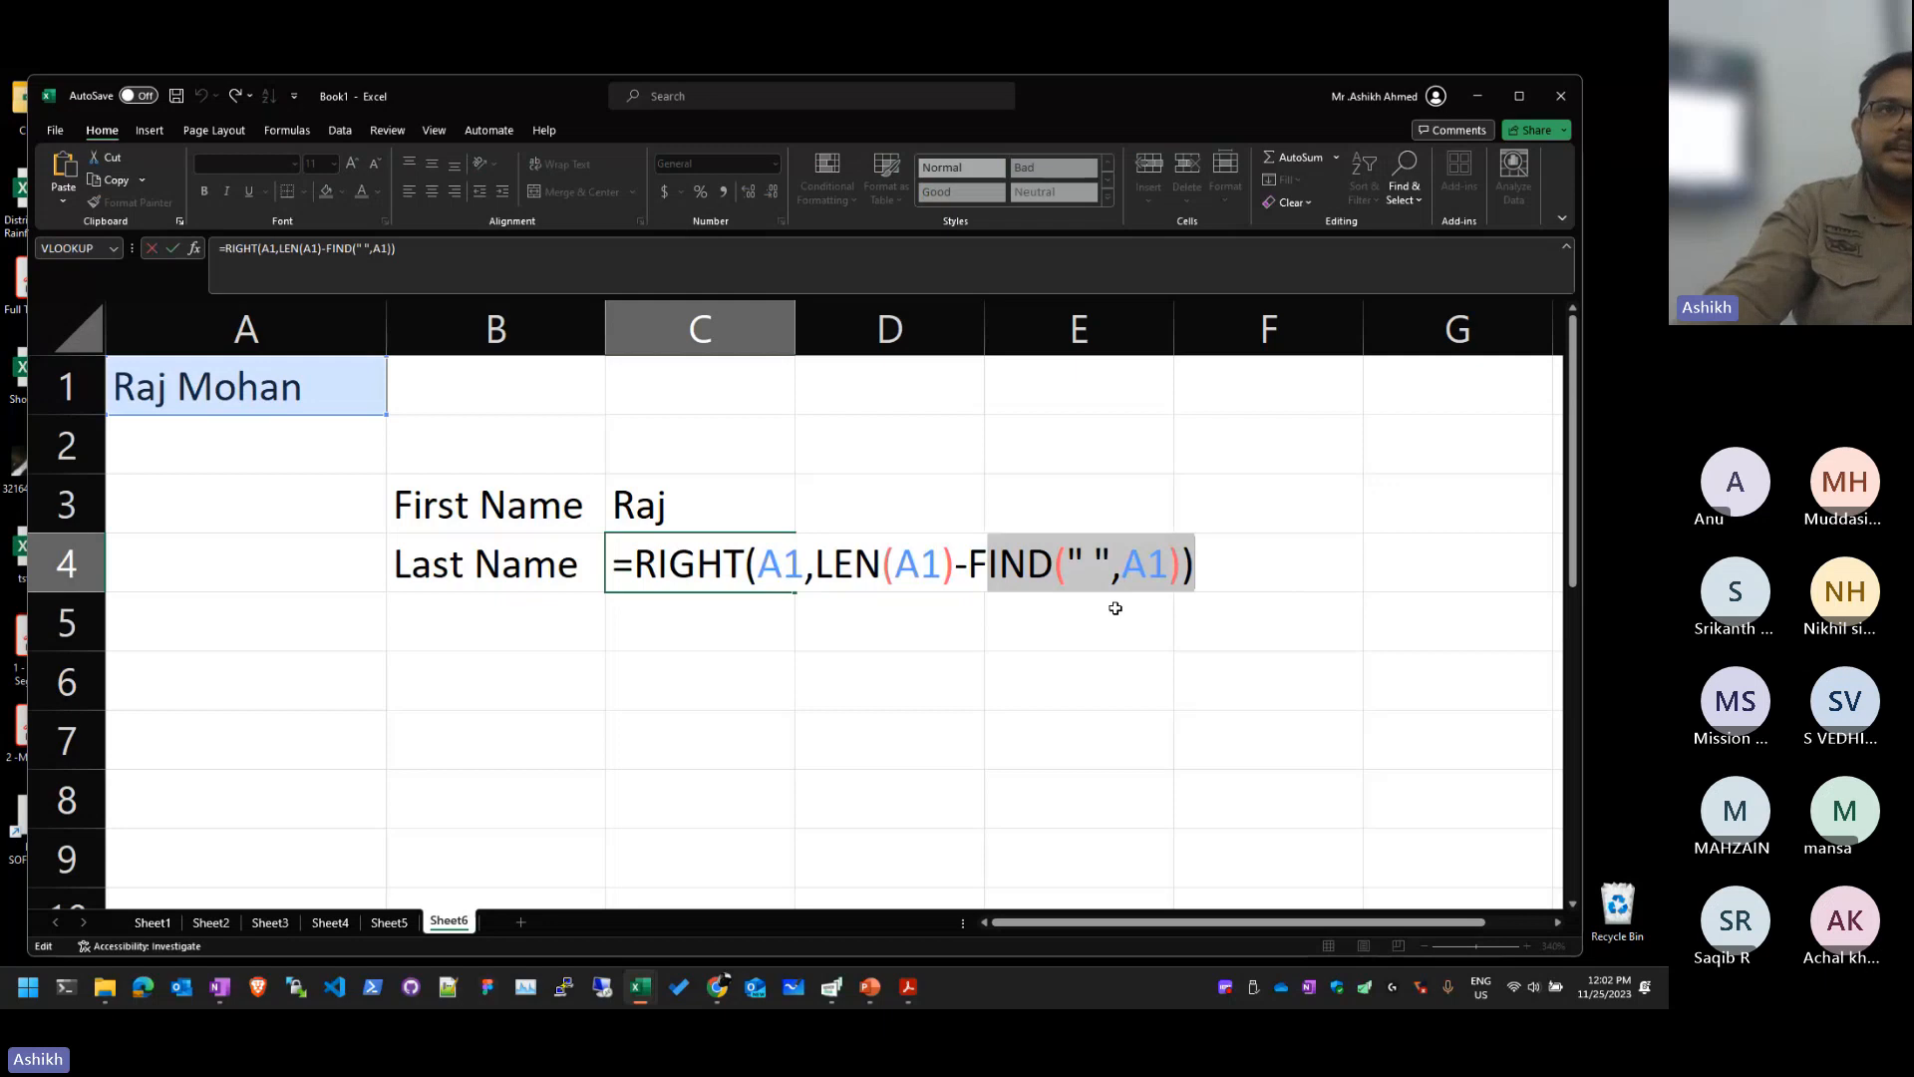
pyautogui.click(1065, 564)
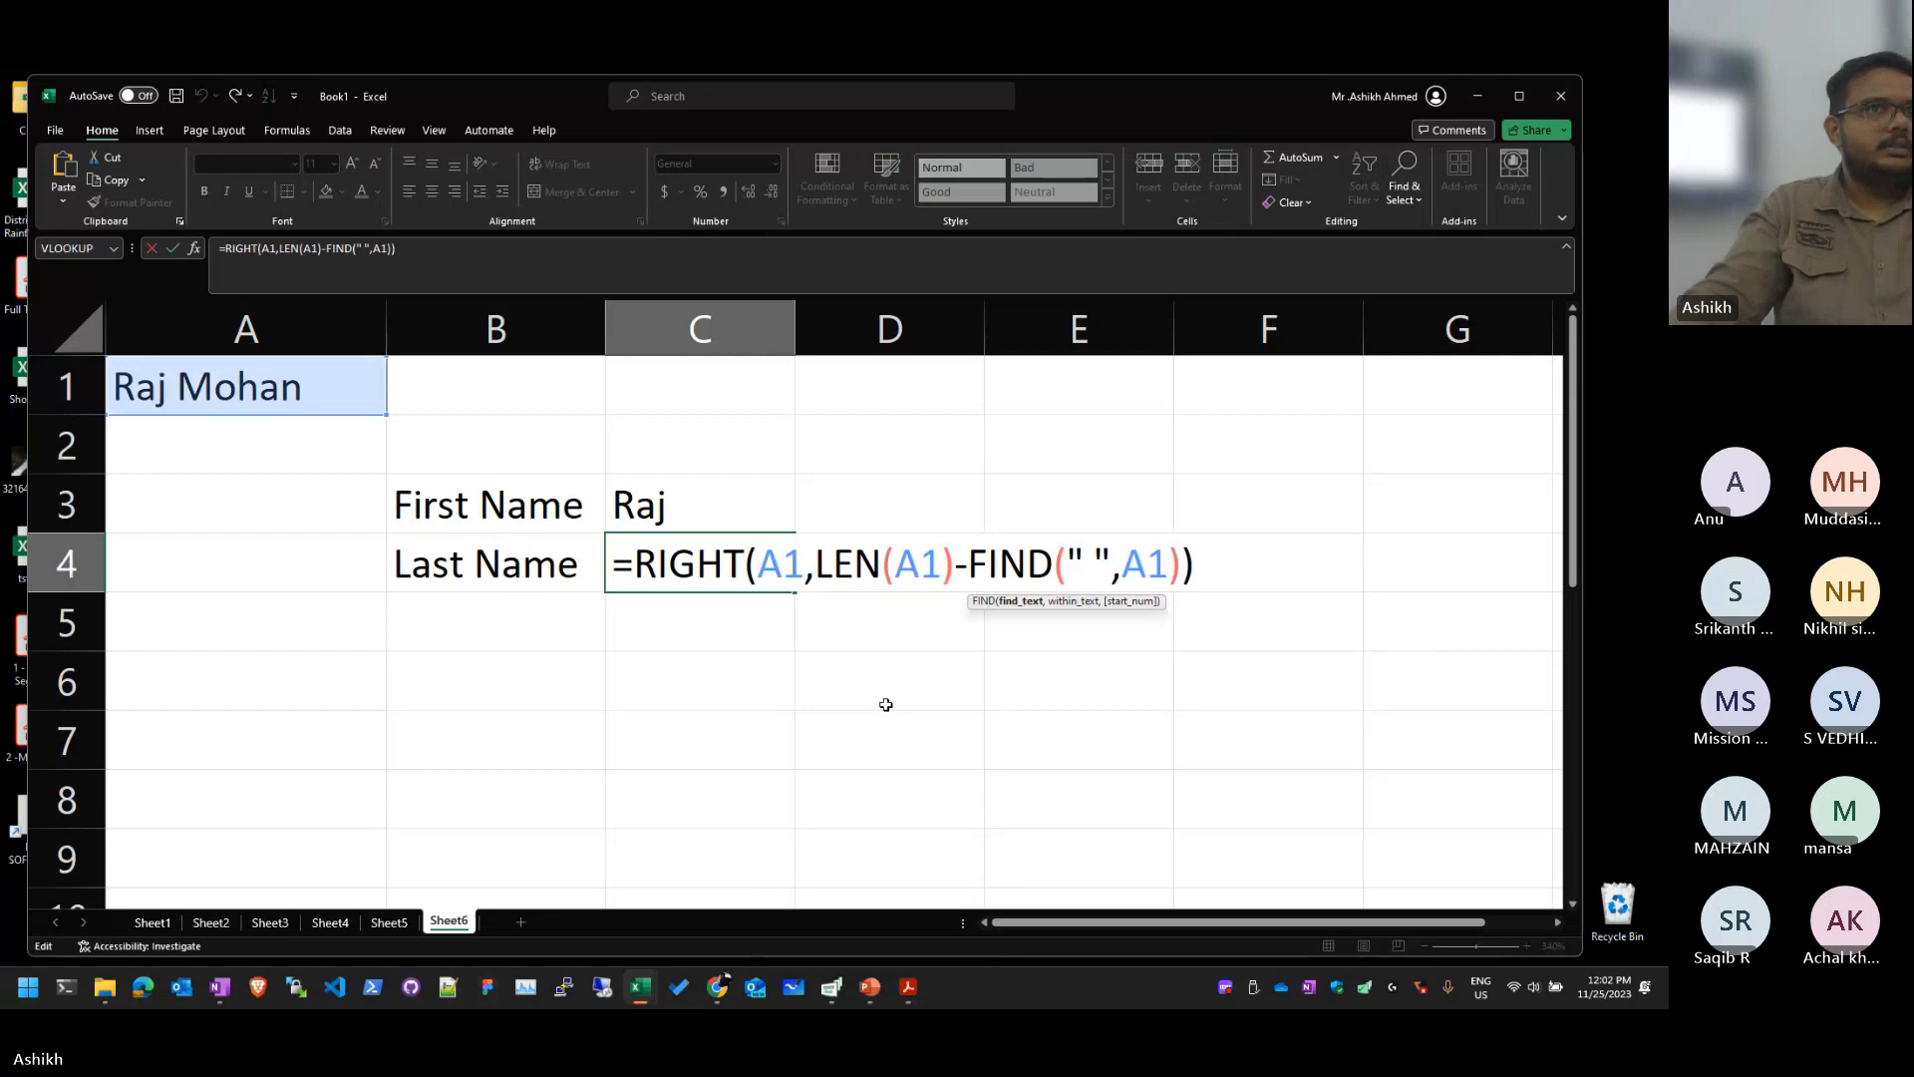
pyautogui.press('Return')
pyautogui.click(1624, 619)
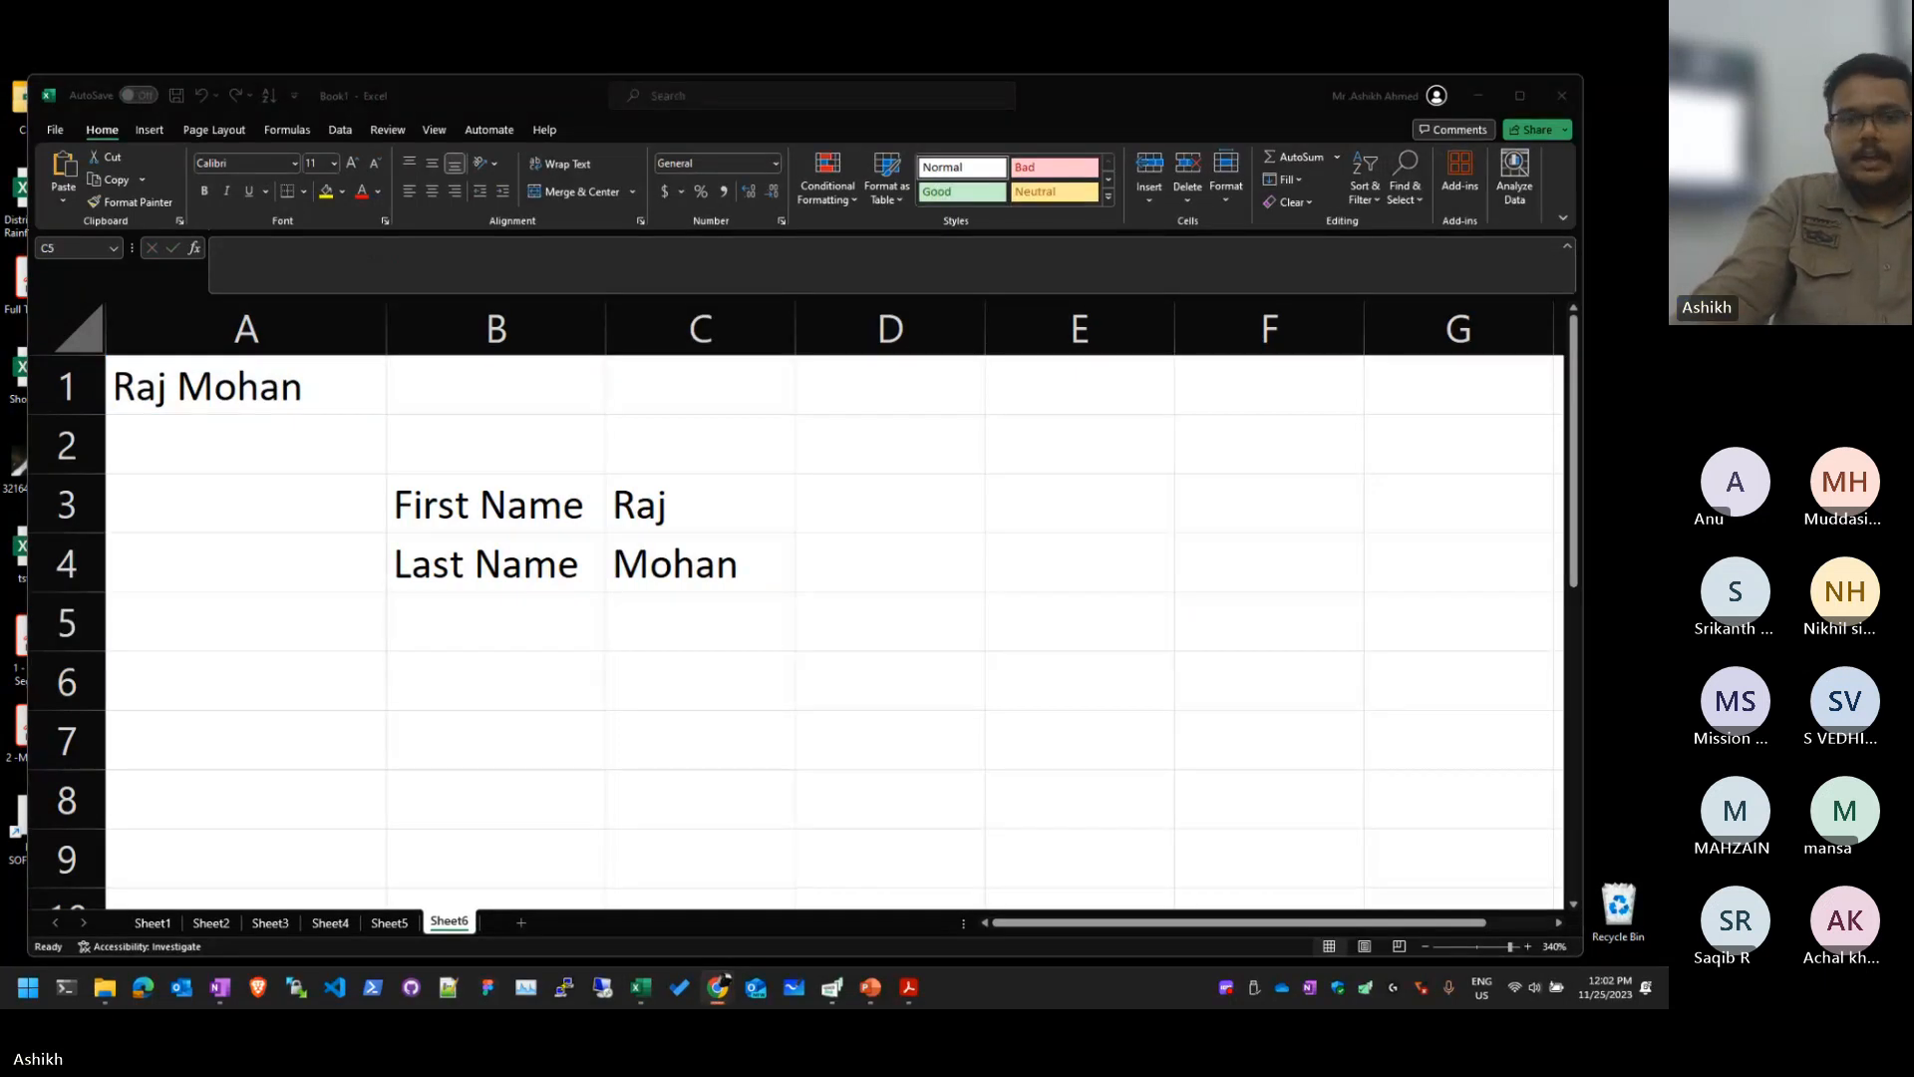
pyautogui.click(640, 626)
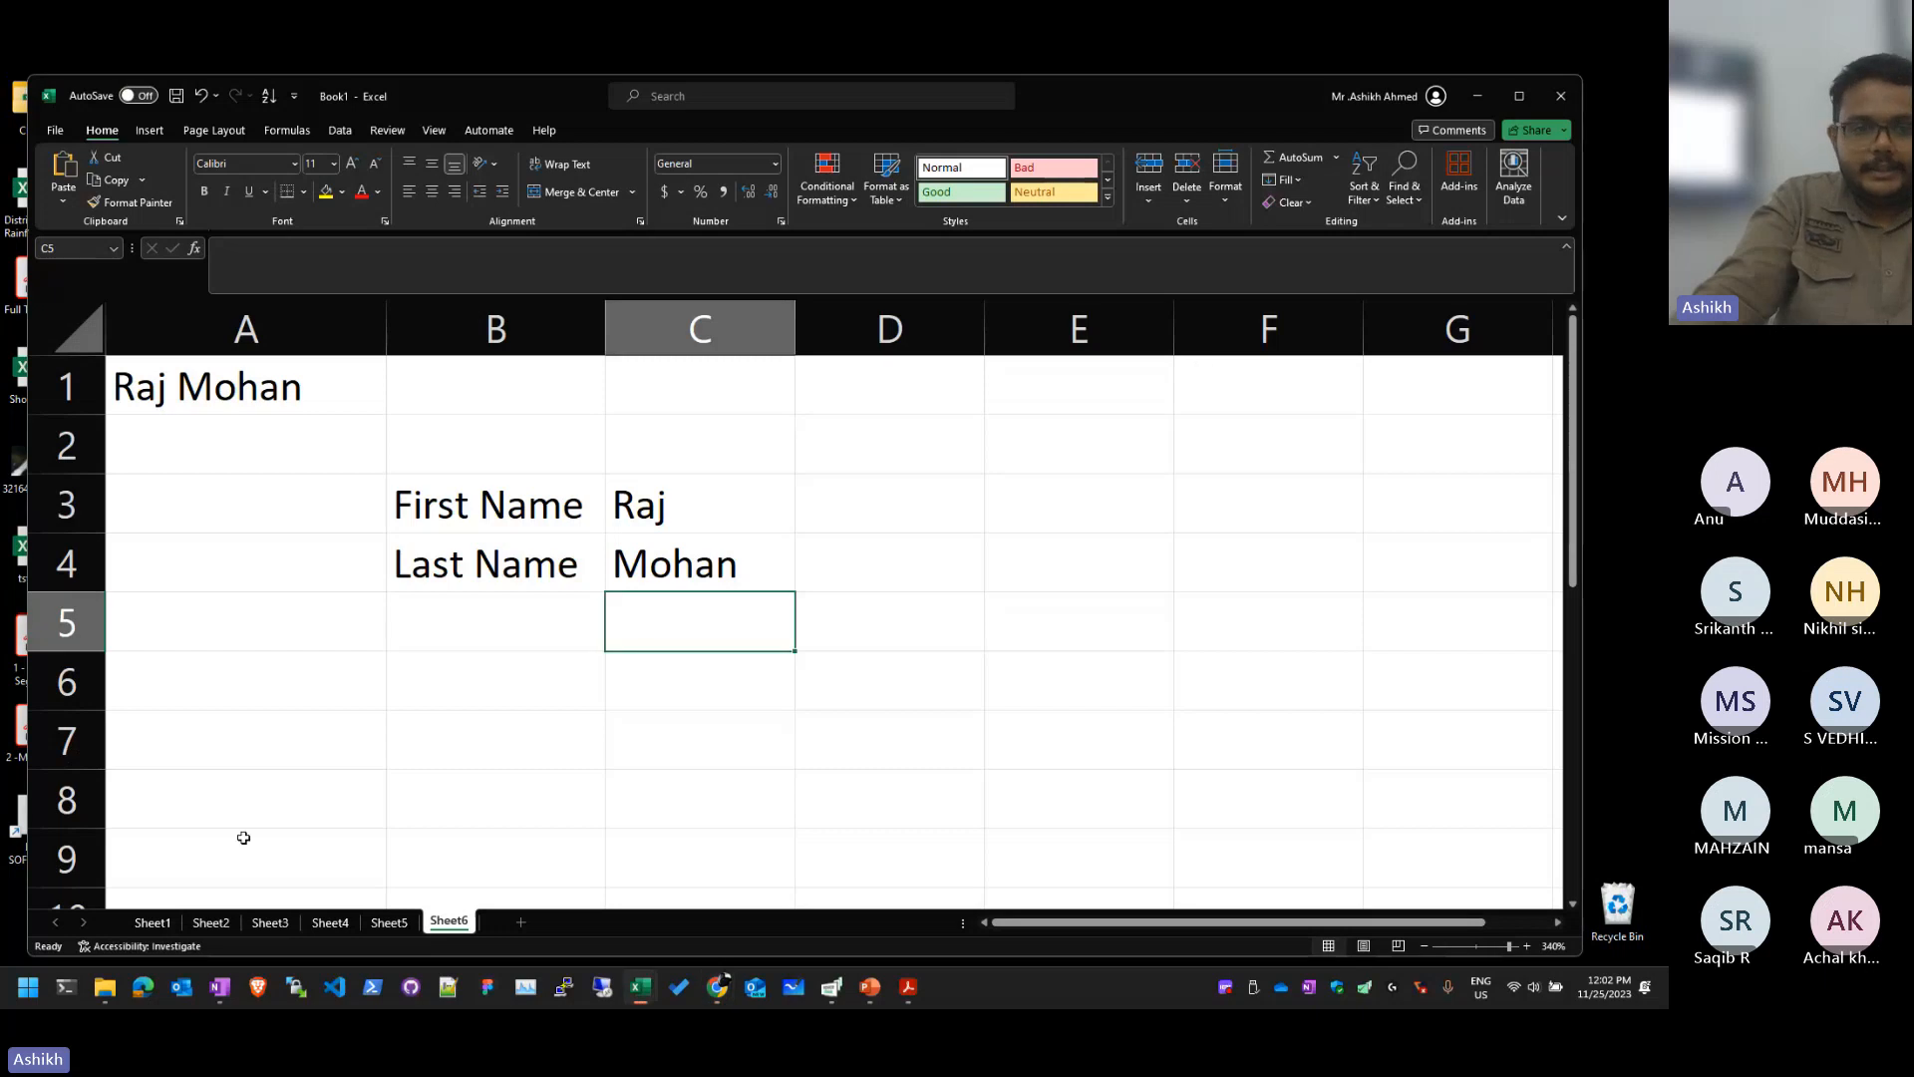
# Step: Look through the workbook's earlier sheets, including Sheet3 with the SUMIF and COUNT examples, and return to Sheet6
pyautogui.click(330, 922)
pyautogui.click(214, 922)
pyautogui.click(259, 923)
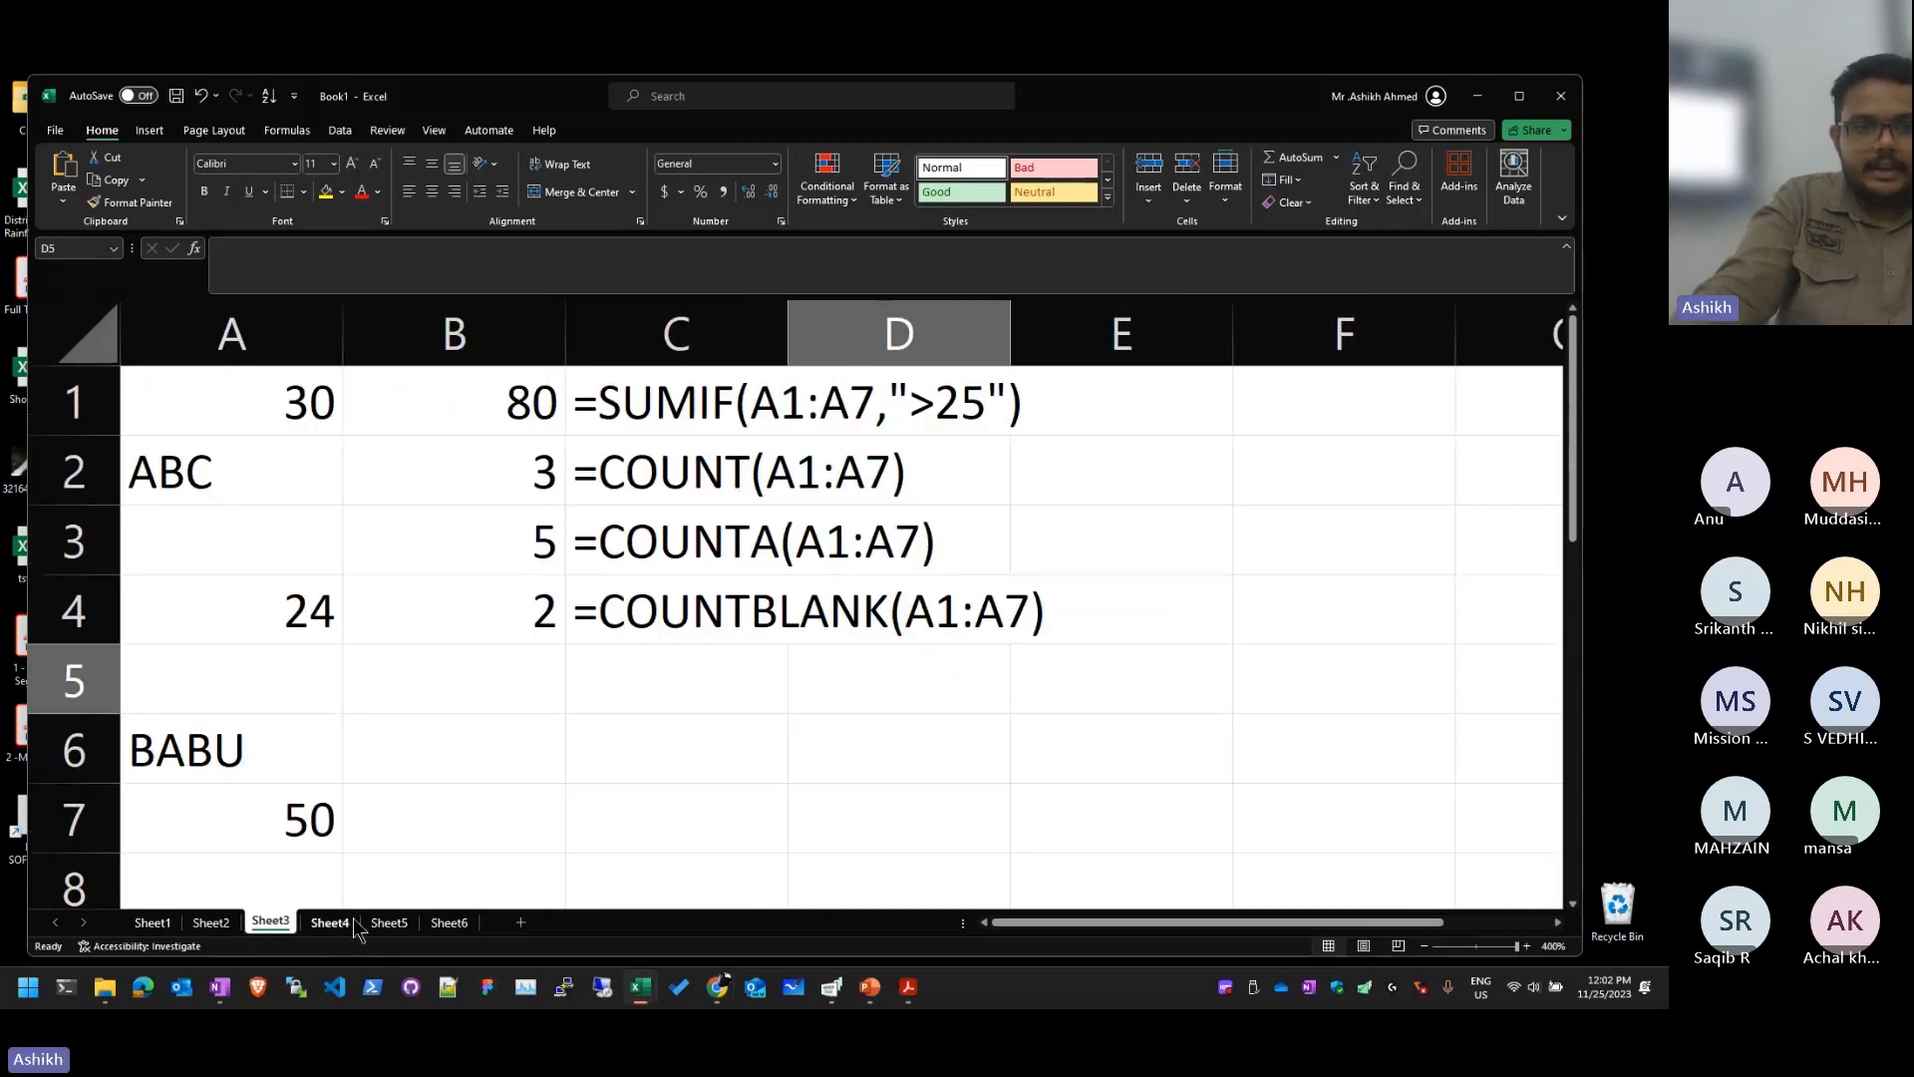
pyautogui.click(397, 923)
pyautogui.click(448, 922)
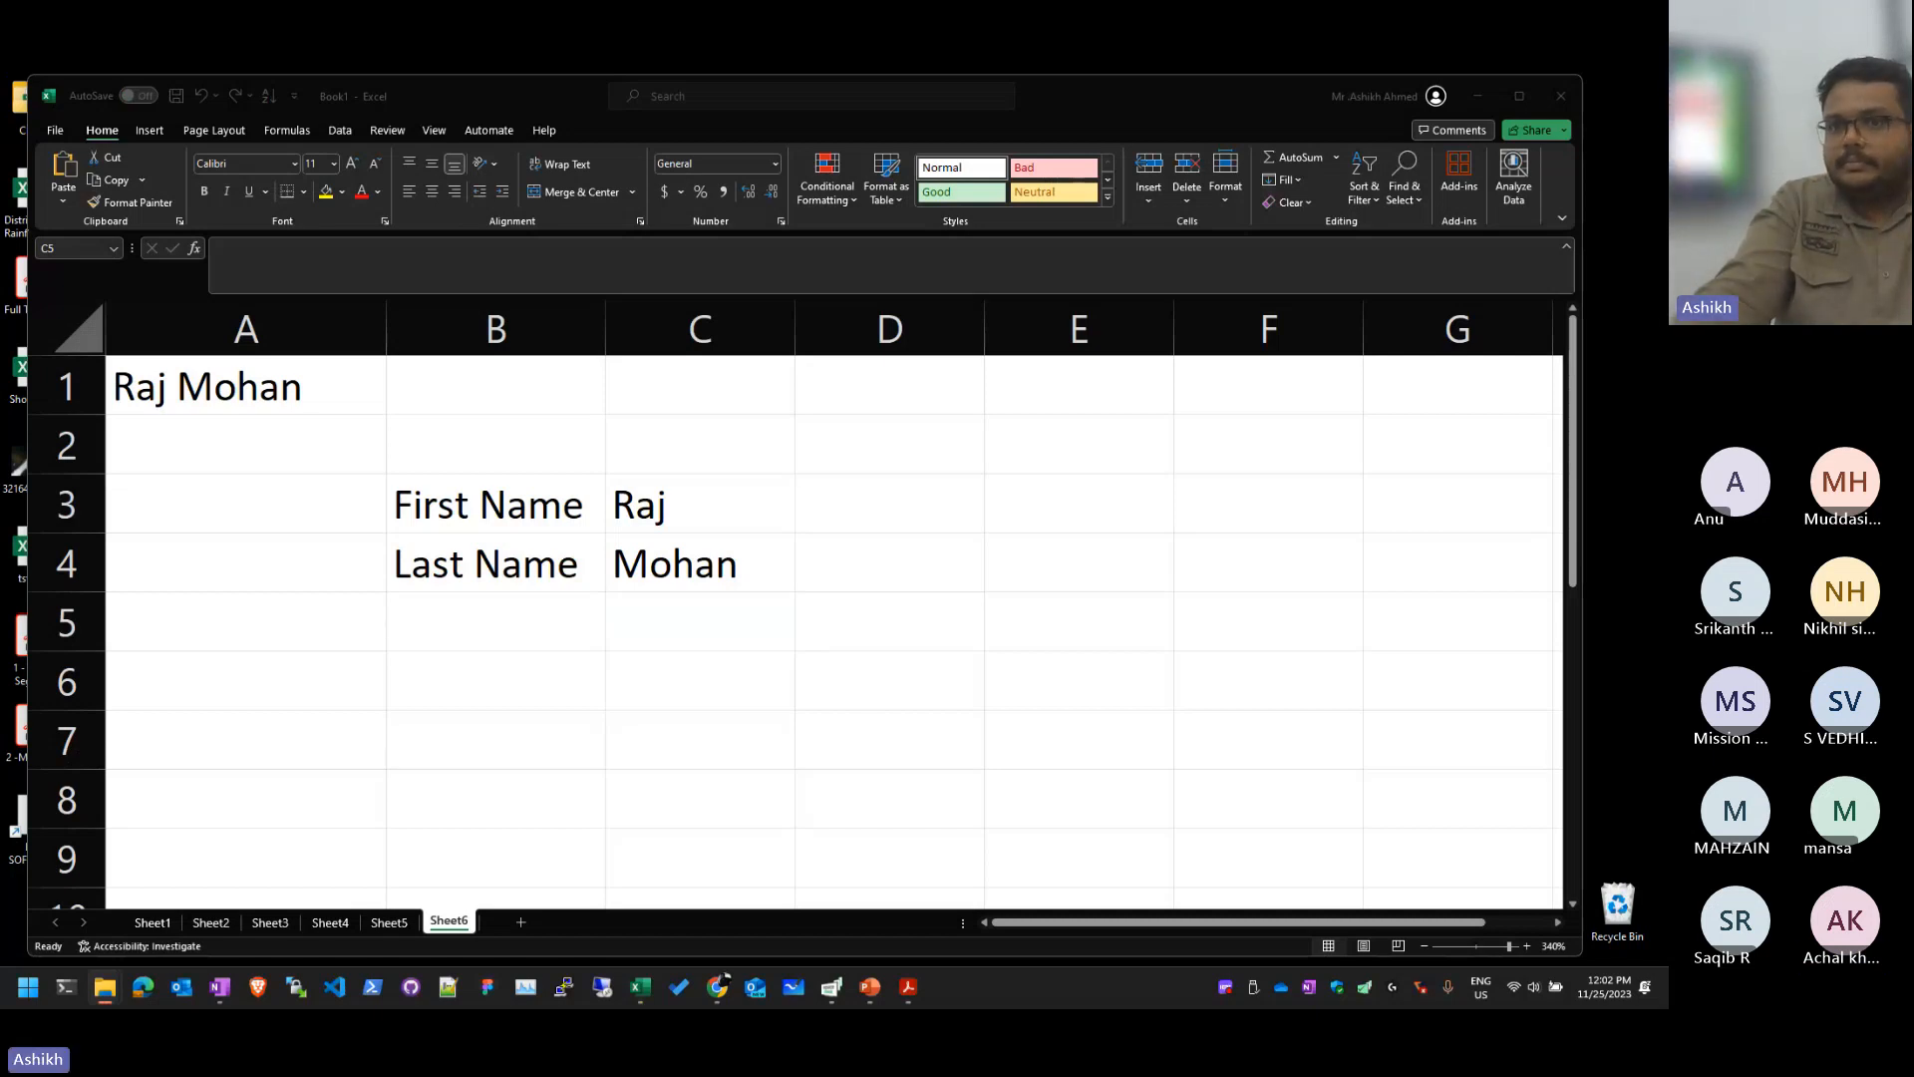
# Step: Switch to the Excel VLOOKUP, HLOOKUP.xlsx workbook, enable editing, and position its window to show the VL sheet and its sheet tabs
pyautogui.press('super+shift+Right')
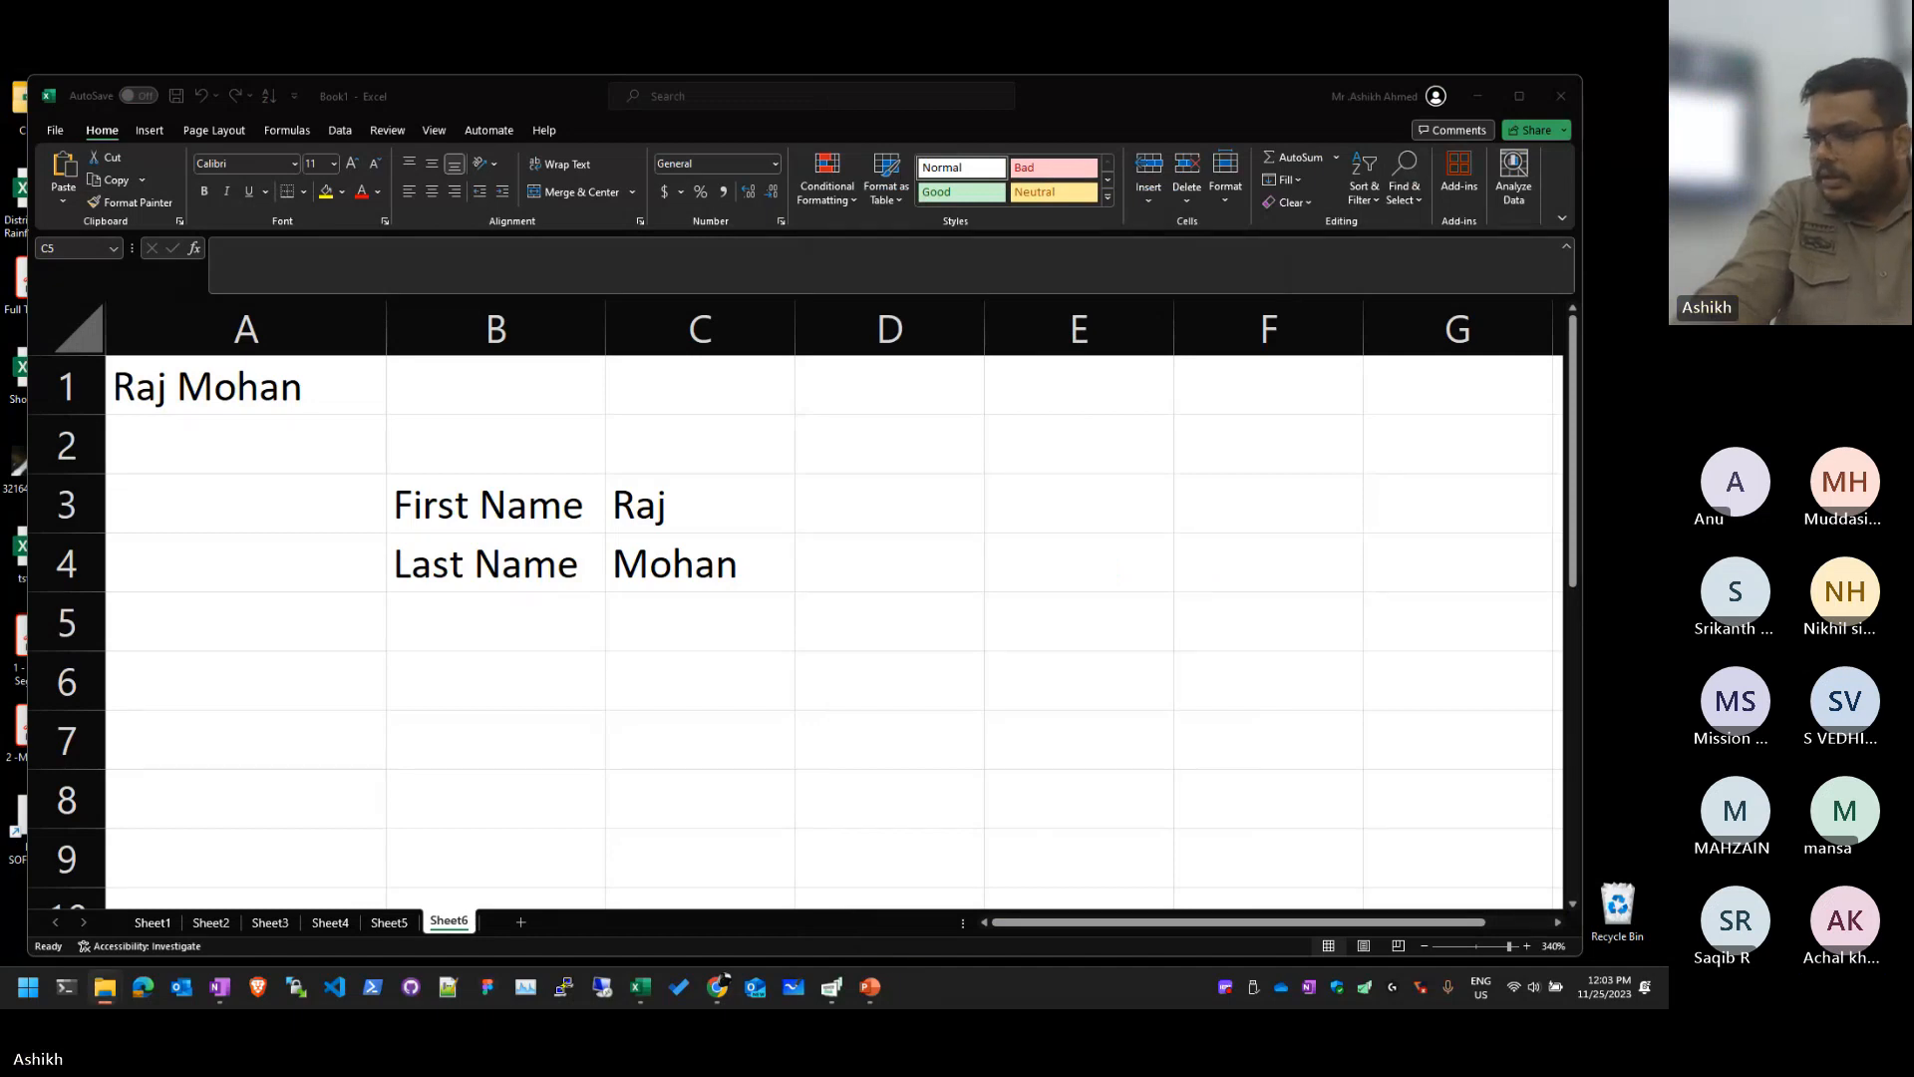
pyautogui.hotkey('alt', 'Tab')
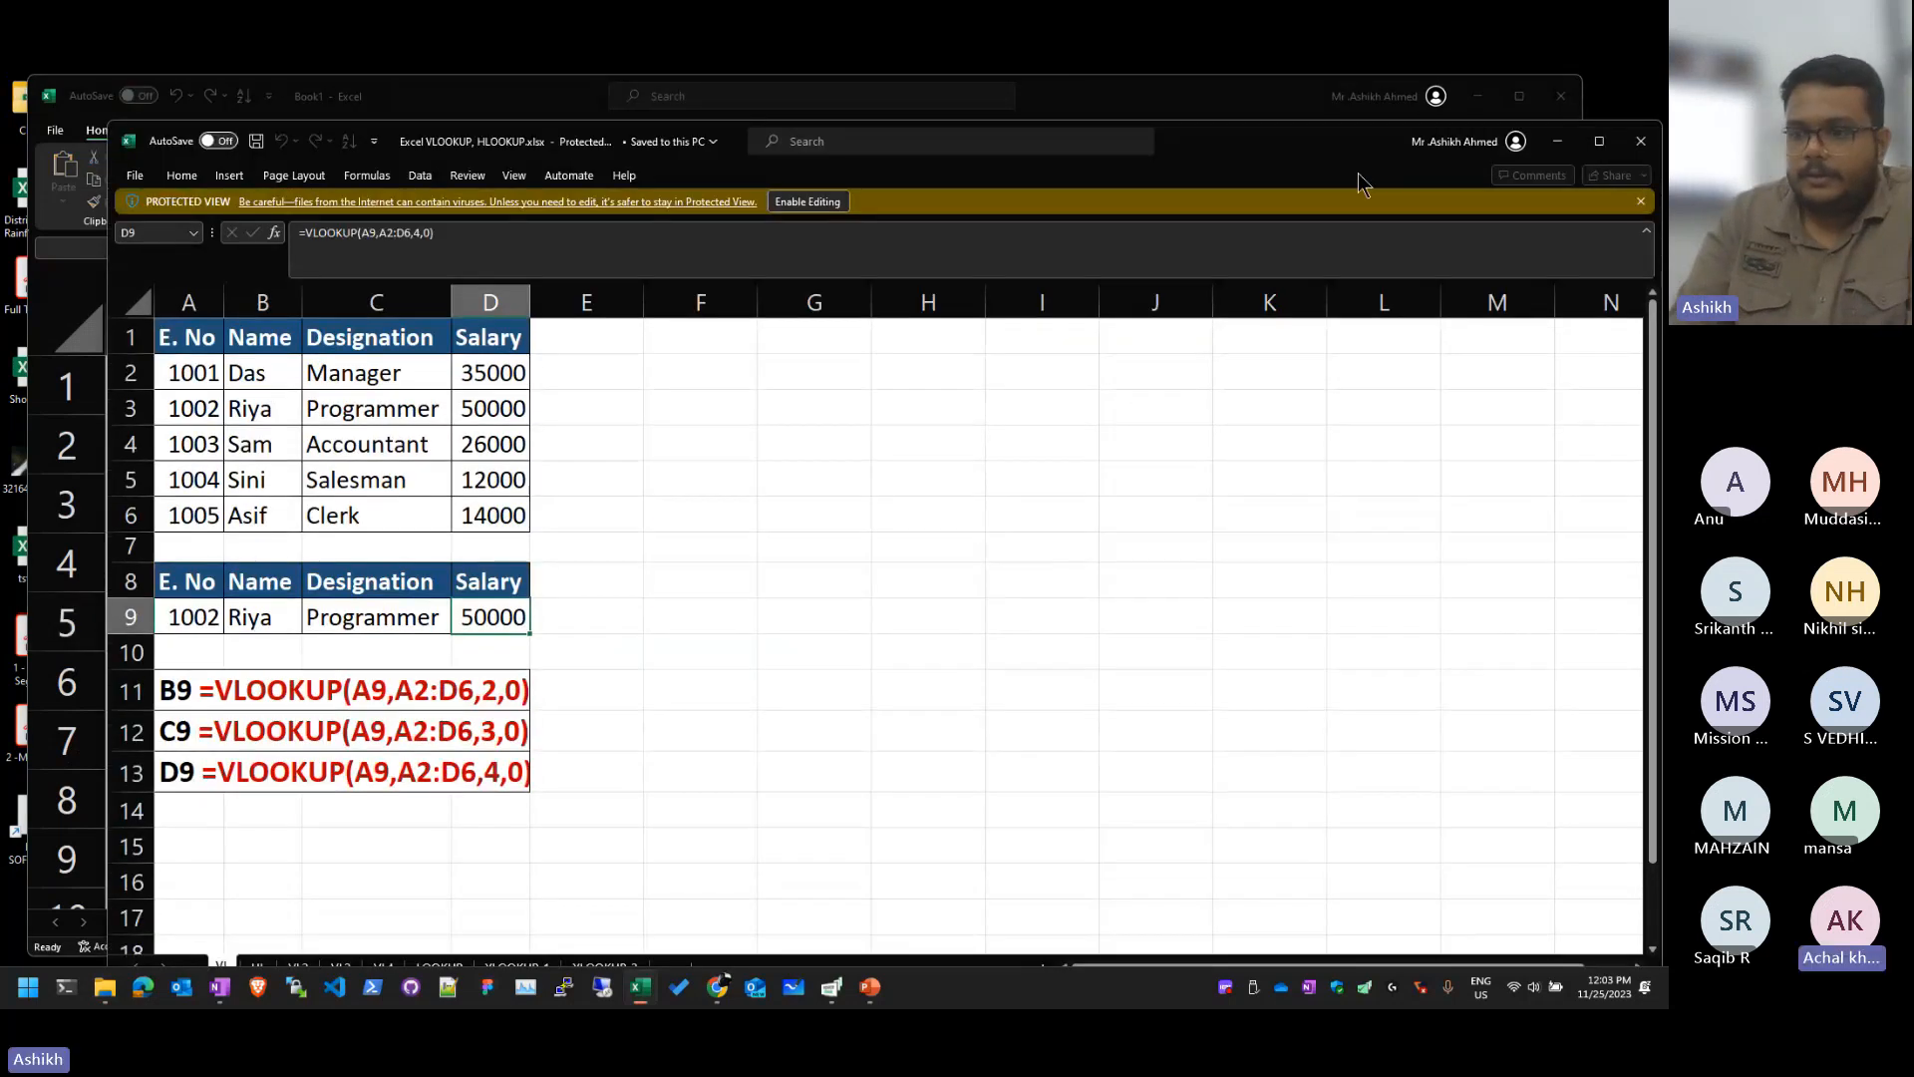
pyautogui.moveTo(1359, 174); pyautogui.dragTo(1667, 175)
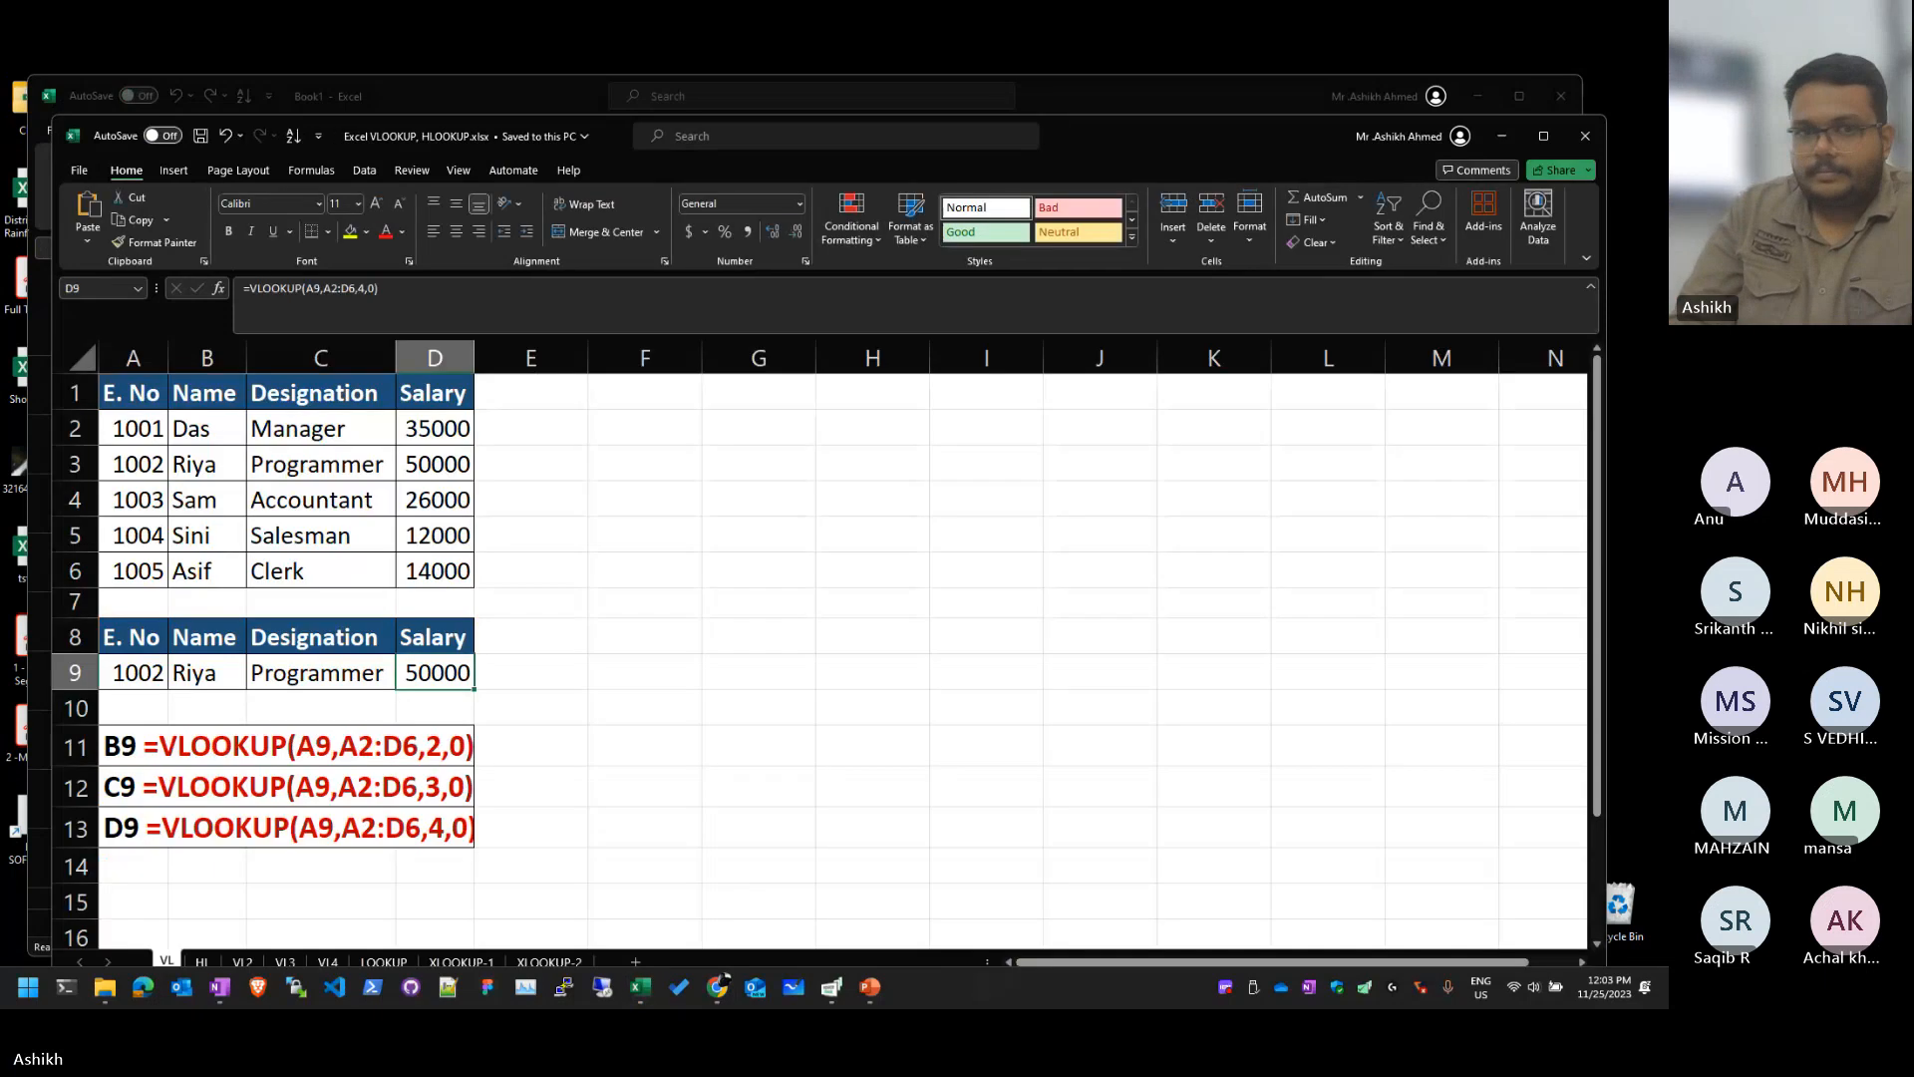
pyautogui.click(897, 529)
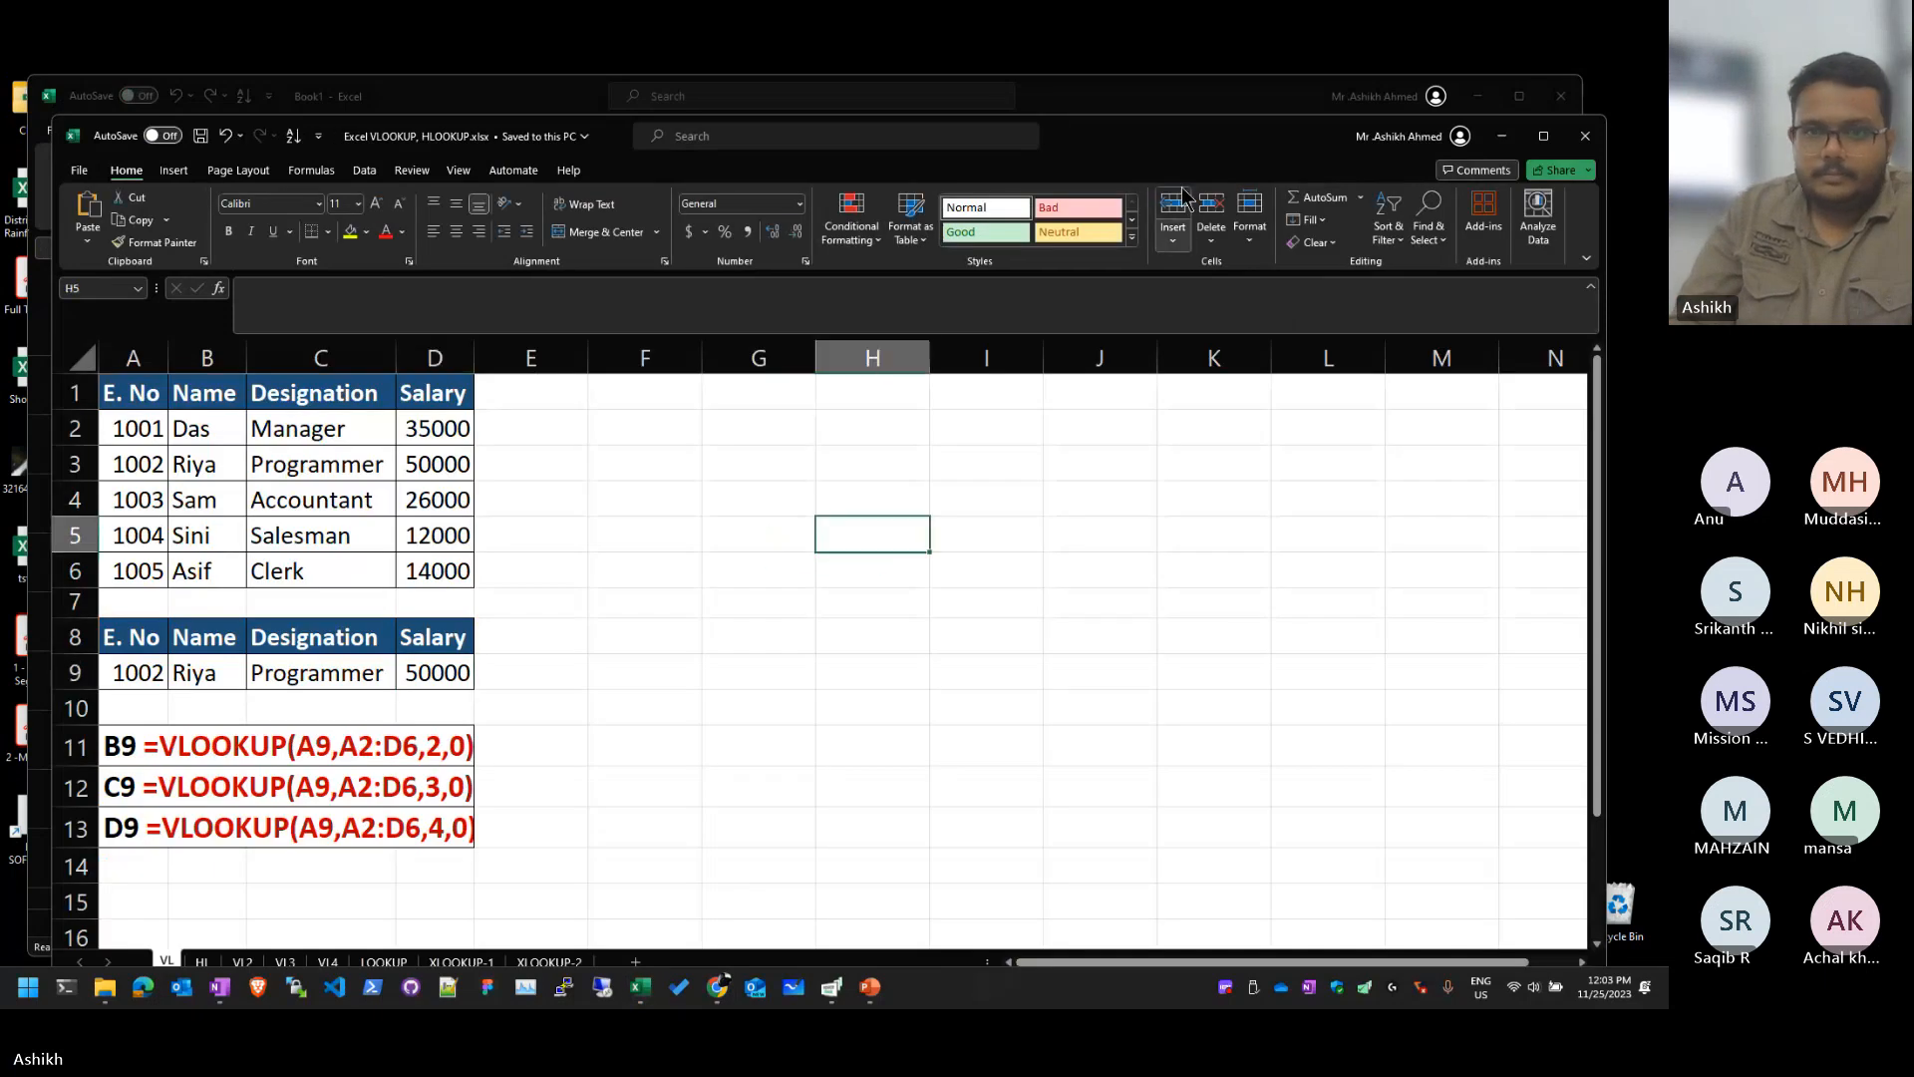
pyautogui.moveTo(1181, 153); pyautogui.dragTo(1143, 342)
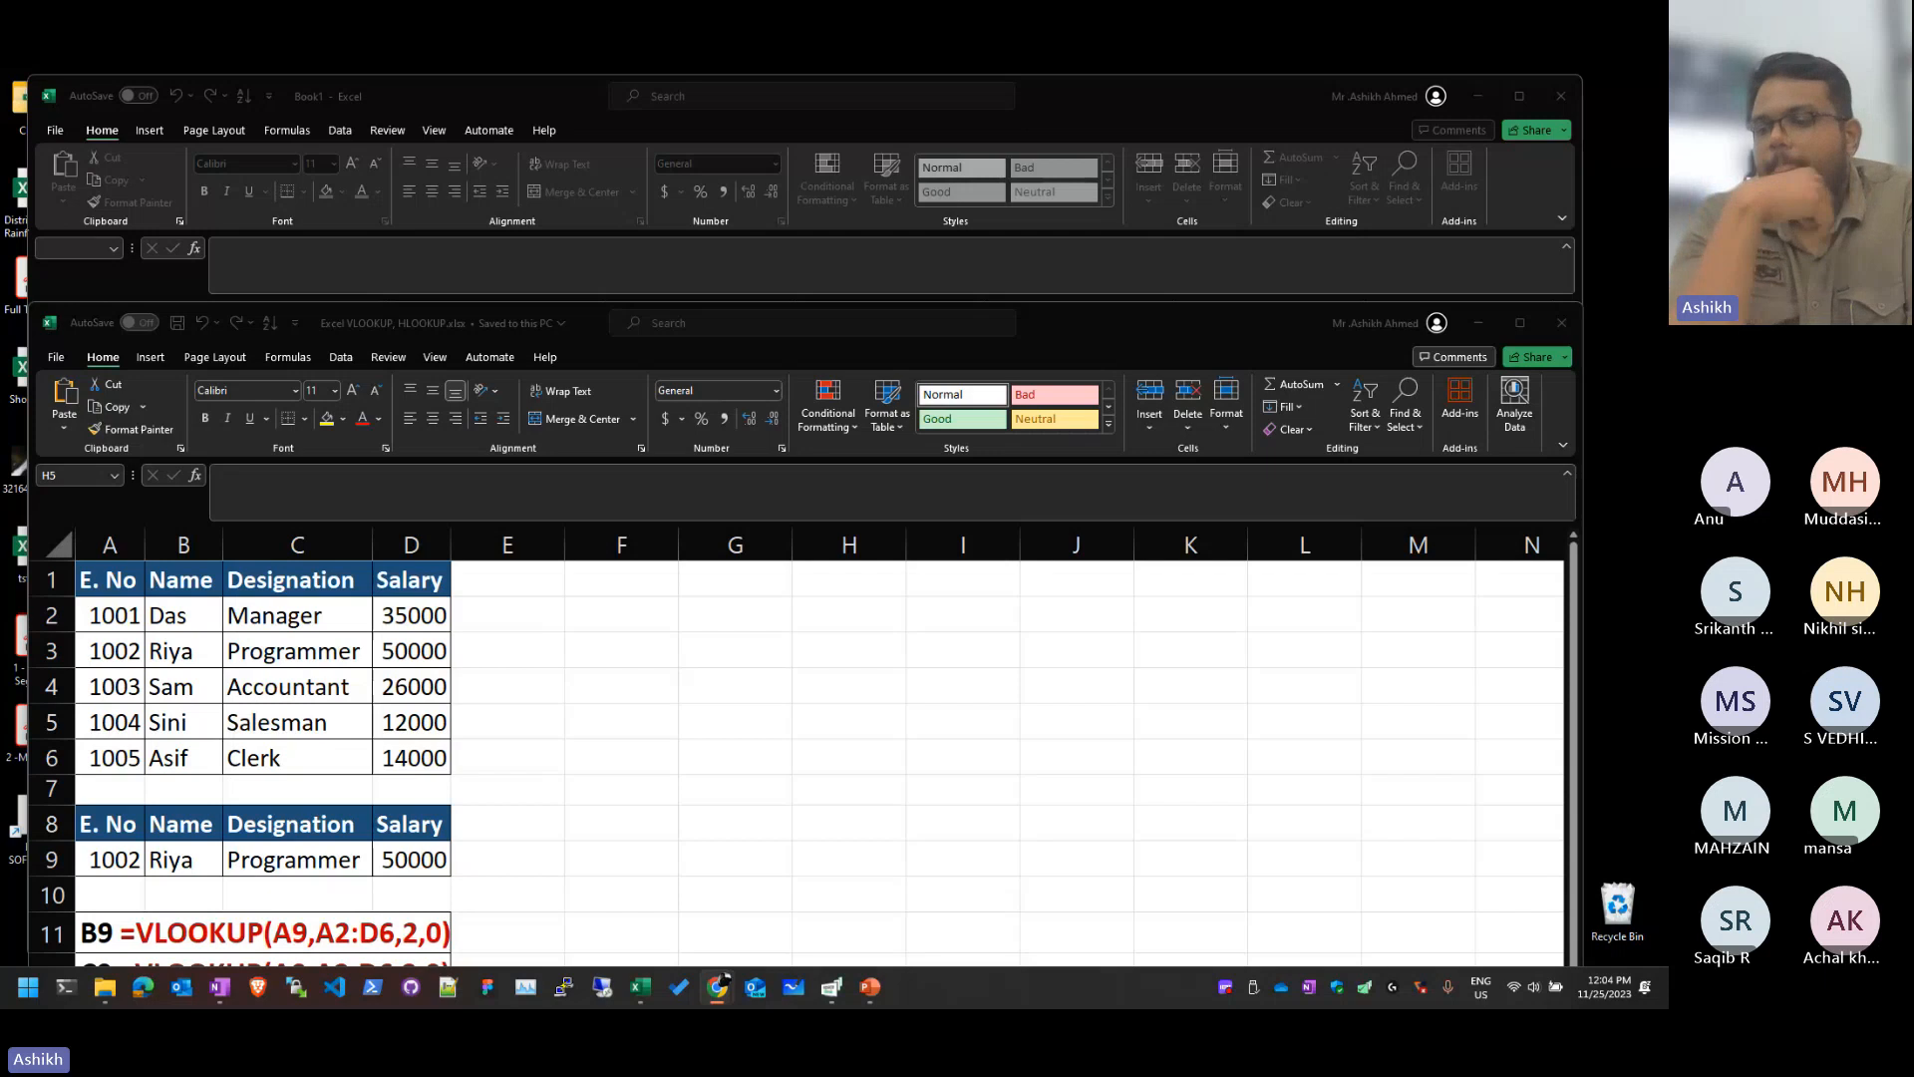
pyautogui.click(1125, 720)
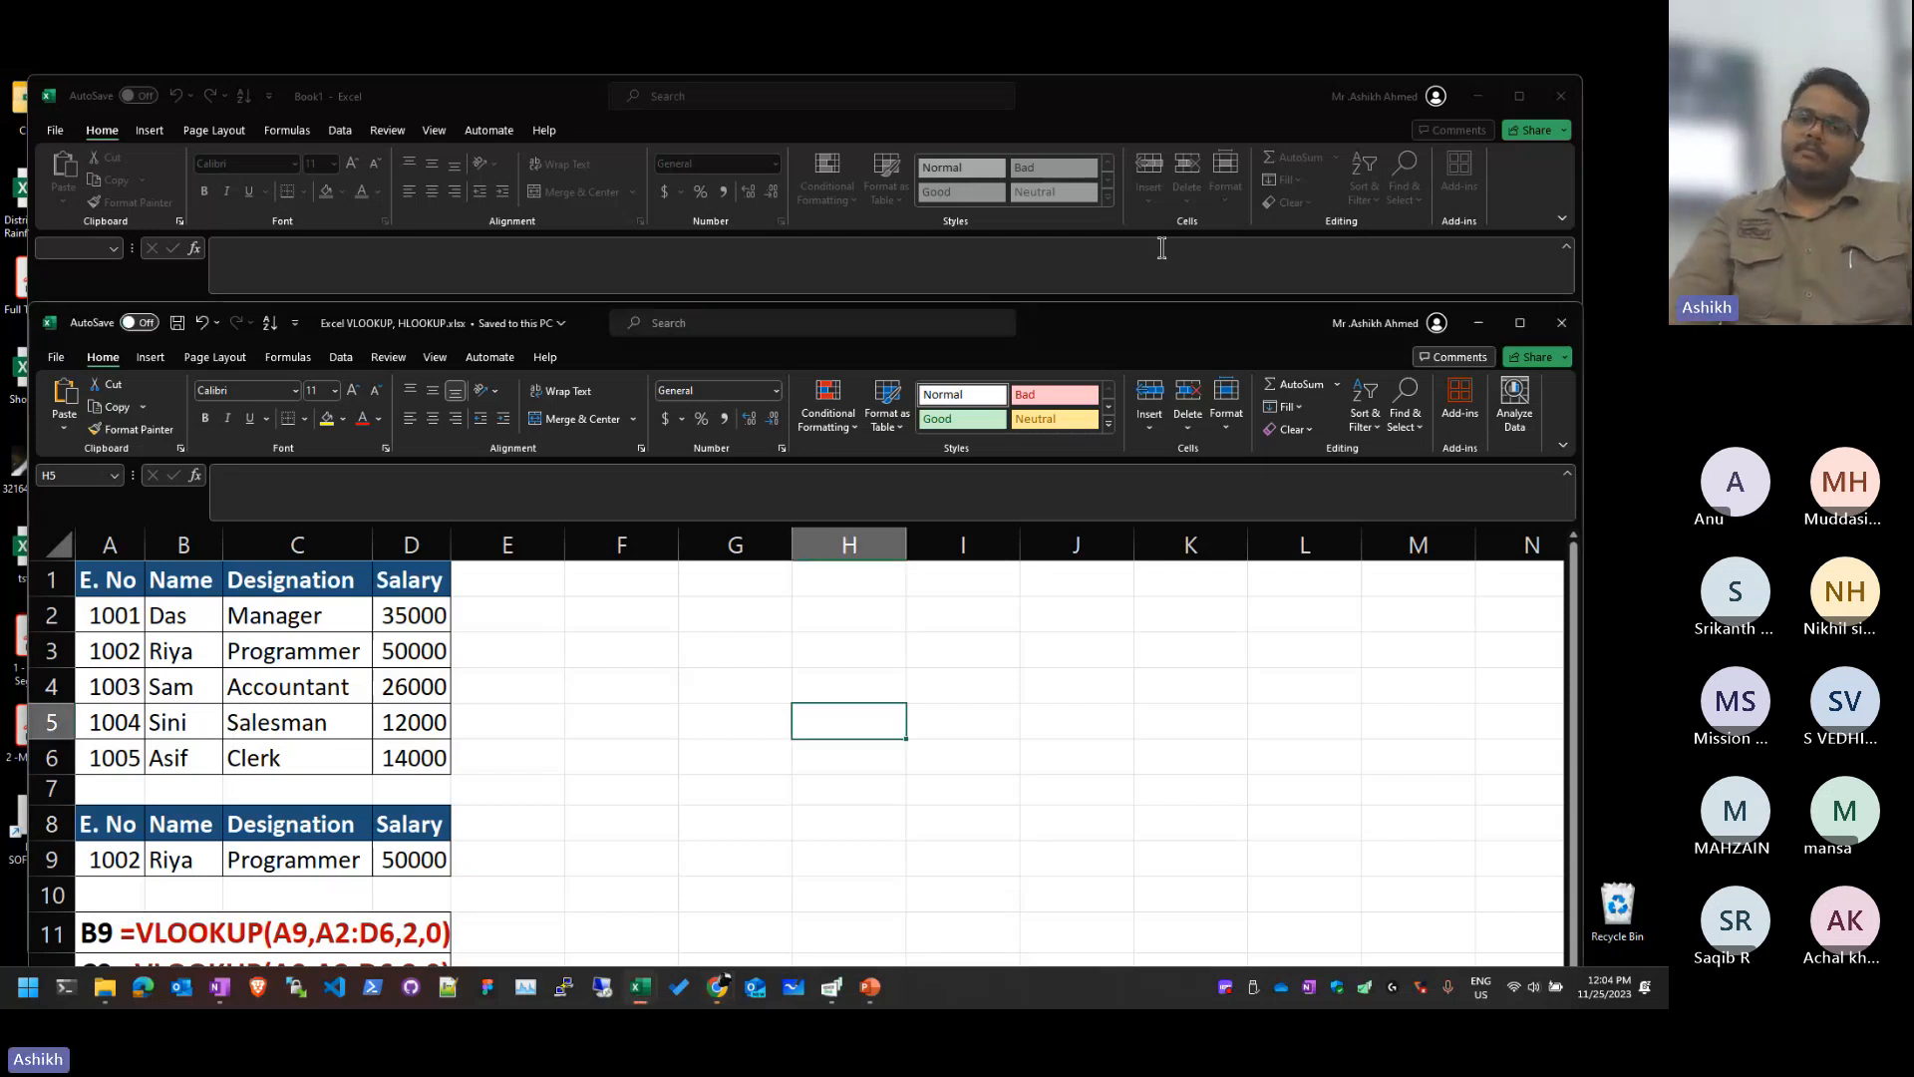
pyautogui.moveTo(1163, 315); pyautogui.dragTo(1194, 129)
# Step: Set the lookup E. No in A9 of the VL sheet to 1005
pyautogui.click(206, 589)
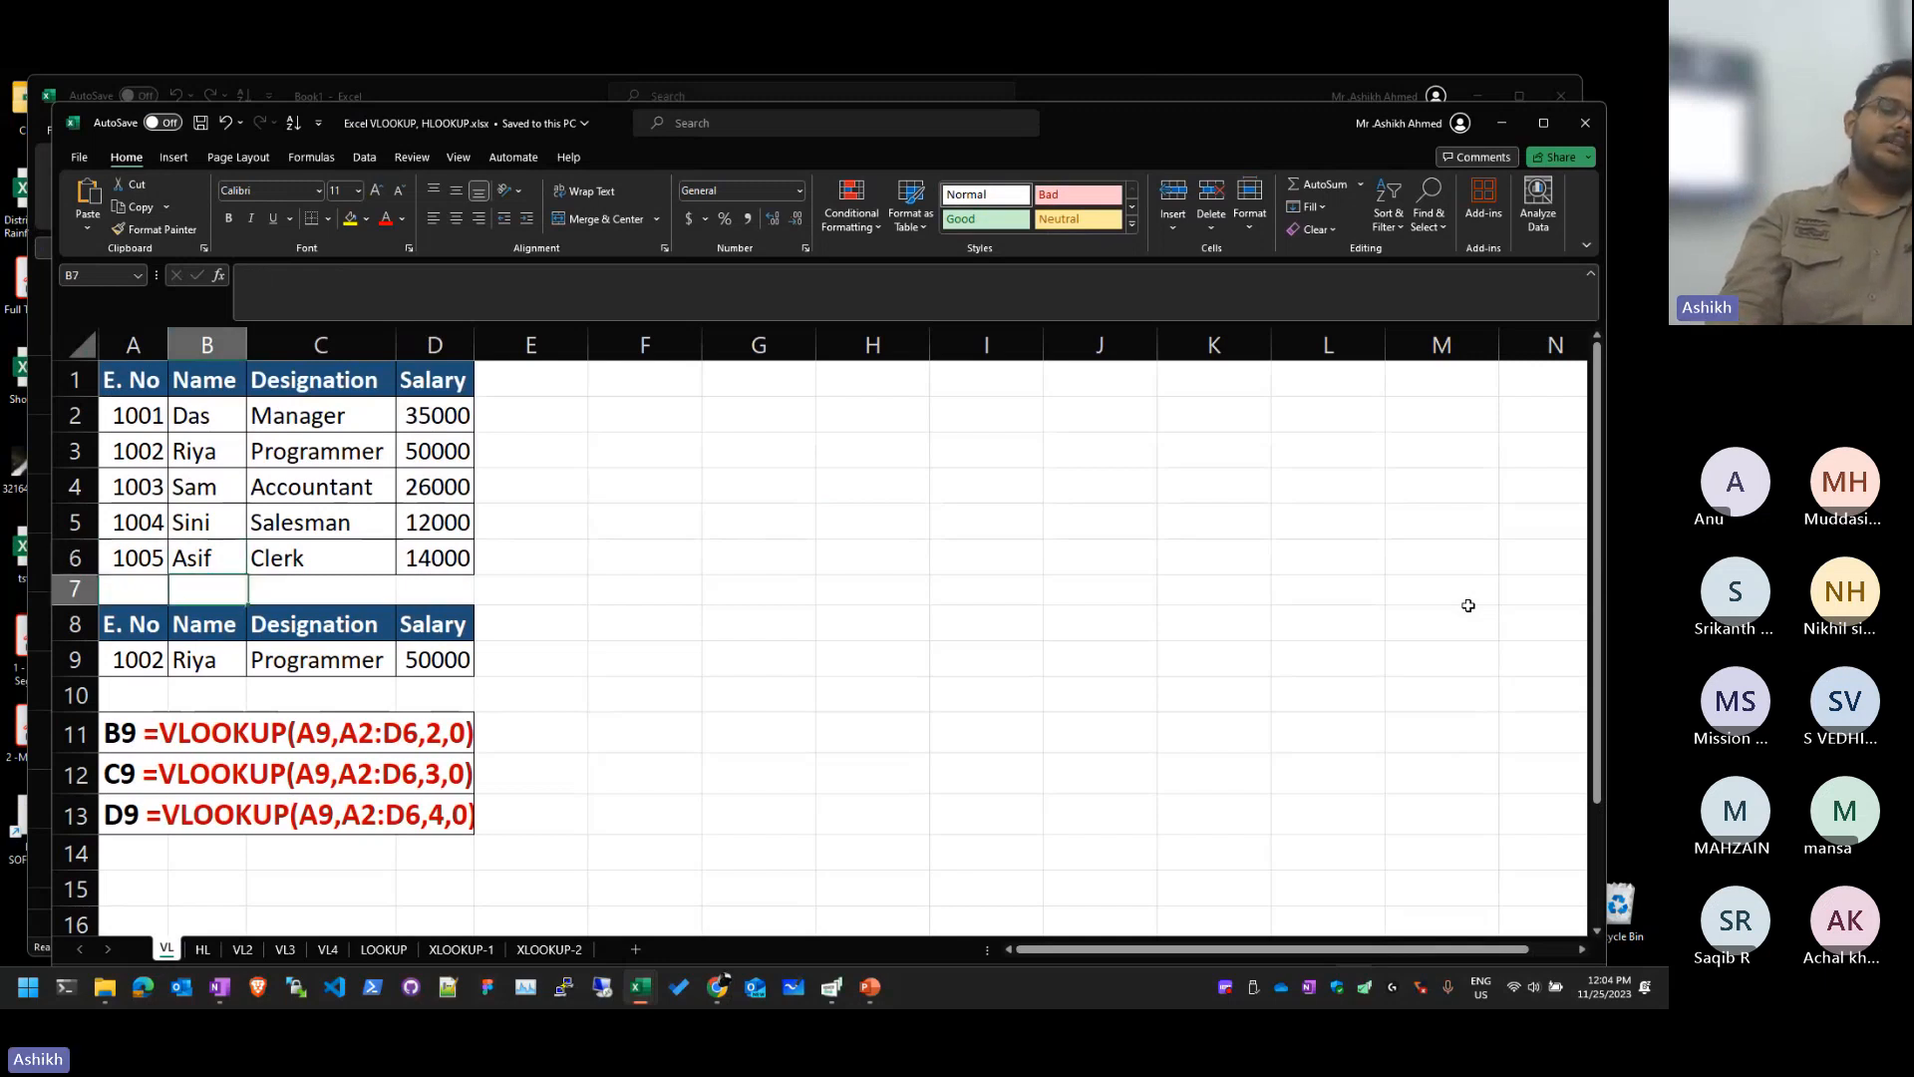
pyautogui.press('Down')
pyautogui.press('Down')
pyautogui.press('Left')
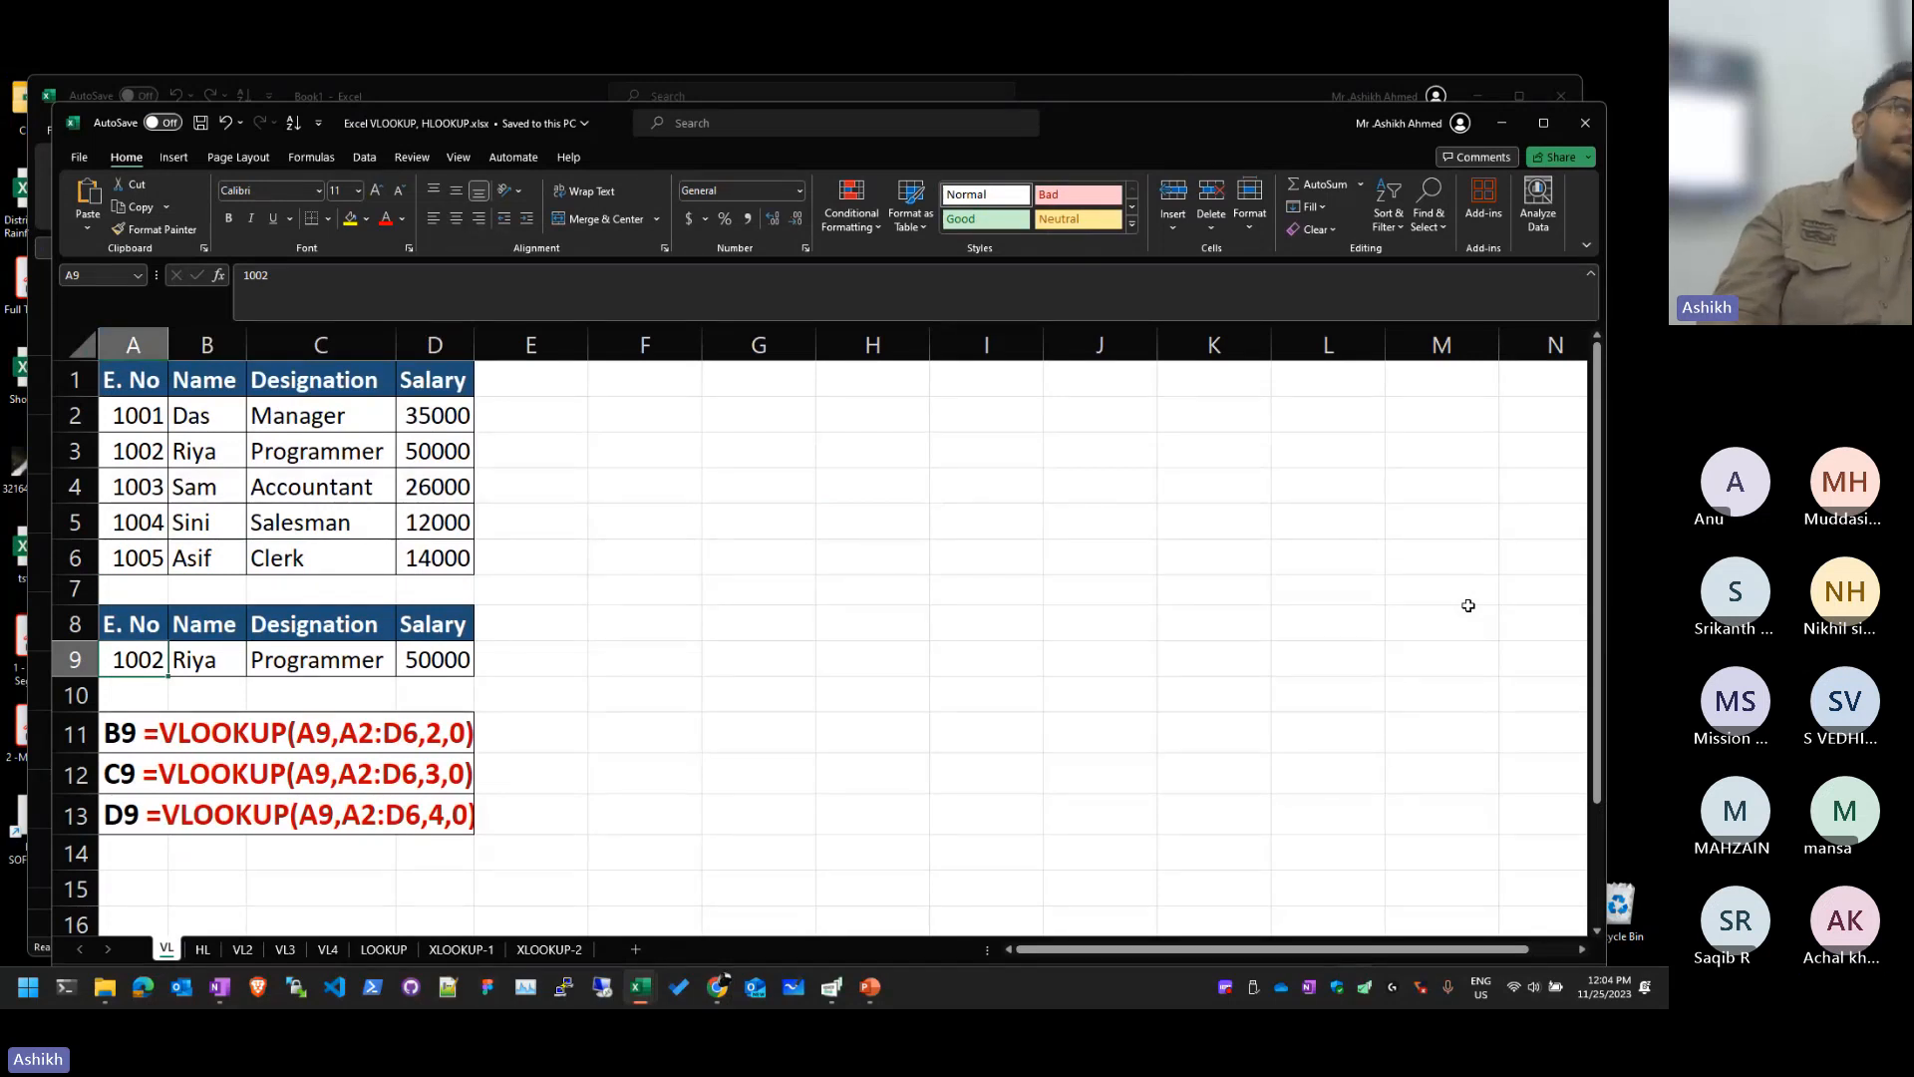
pyautogui.write('100')
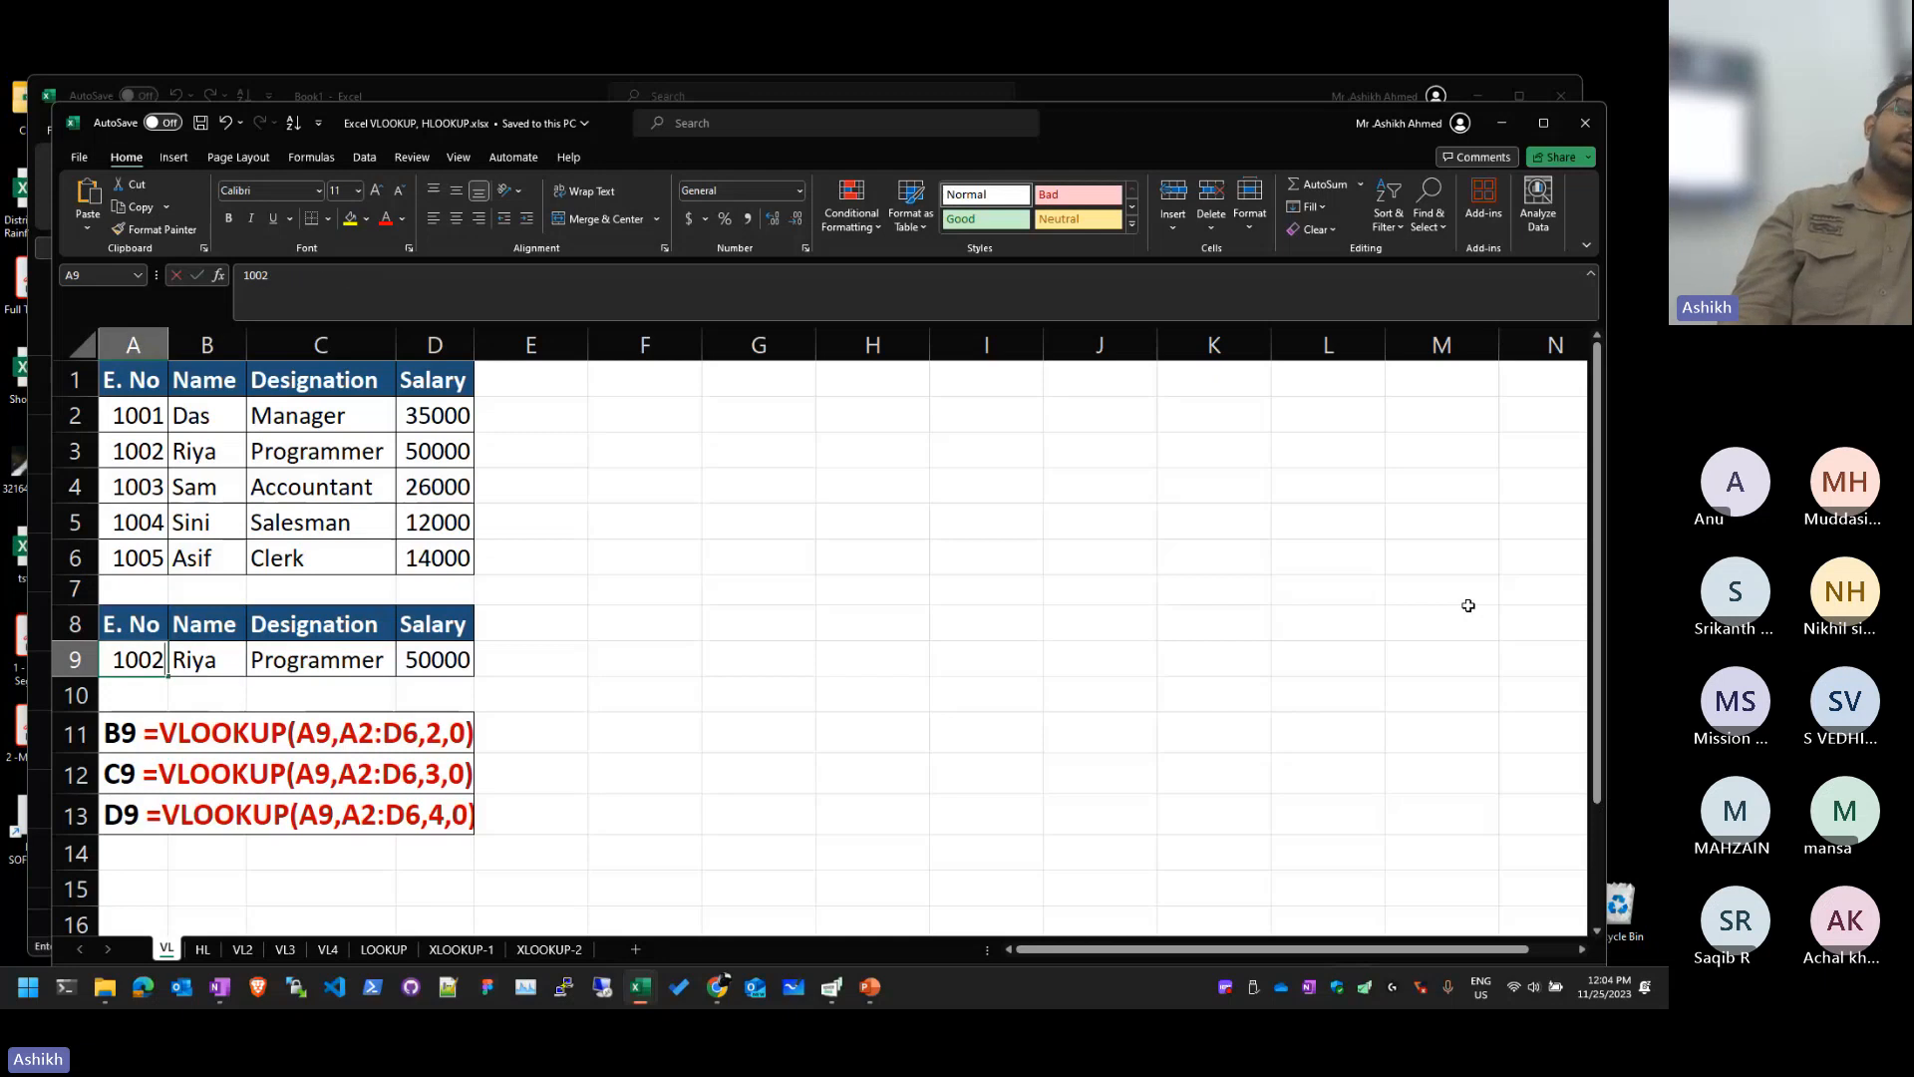
pyautogui.write('5')
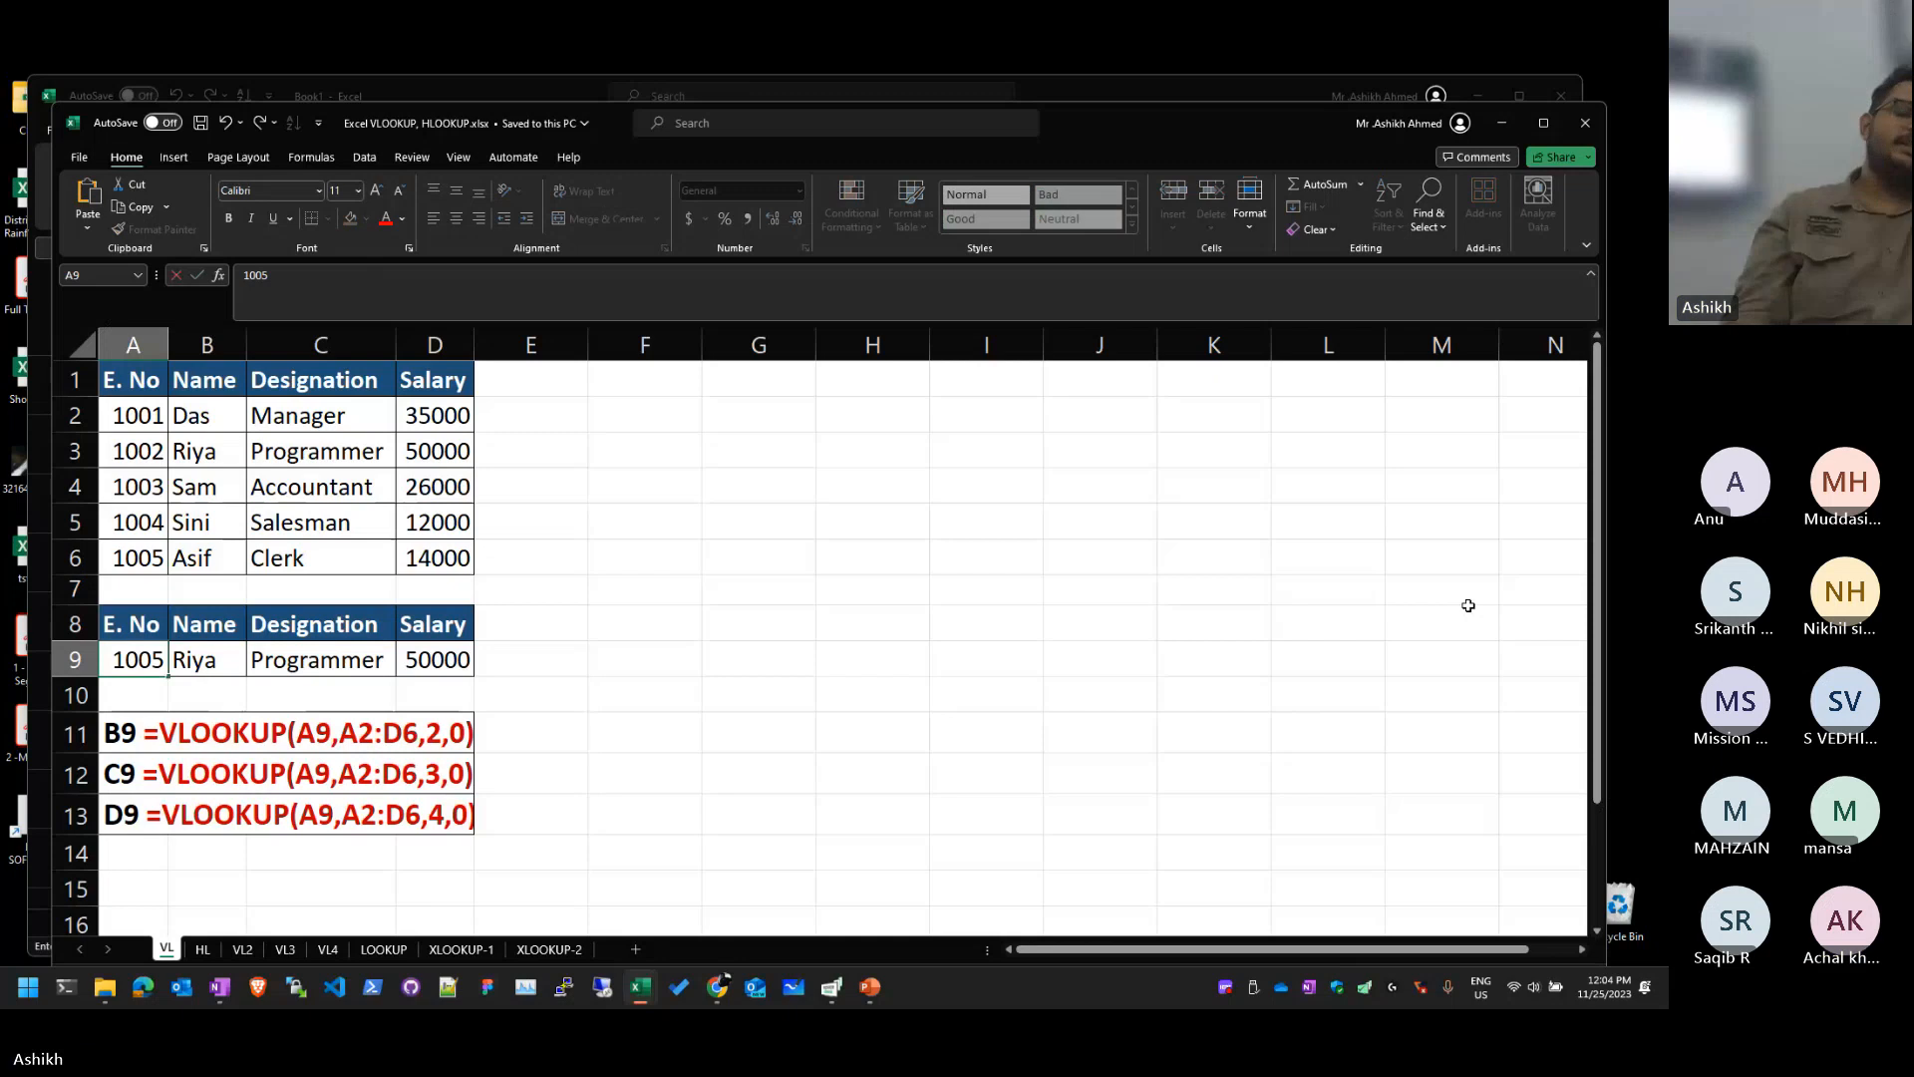
pyautogui.press('Return')
pyautogui.press('Up')
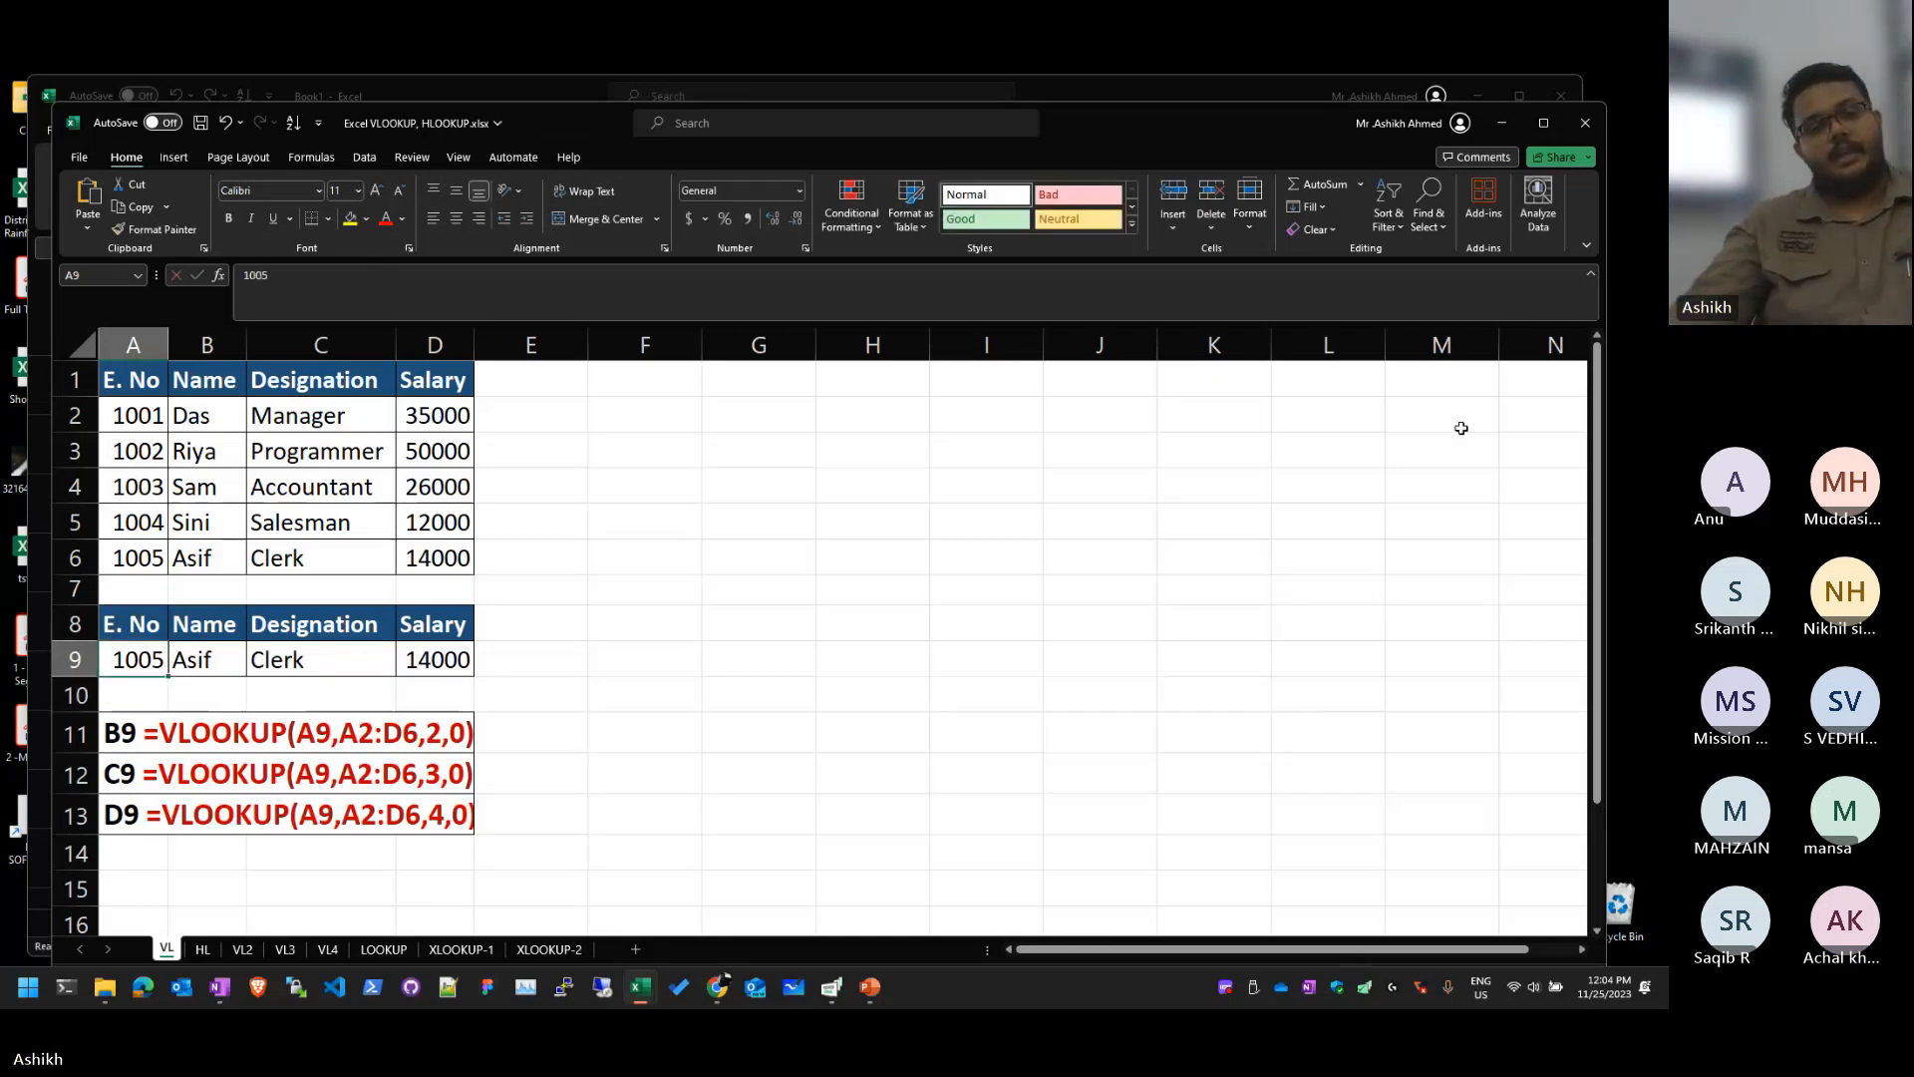
# Step: Enlarge the view of the employee tables and set the lookup E. No in A9 to 1001
pyautogui.scroll(1, 264, 396)
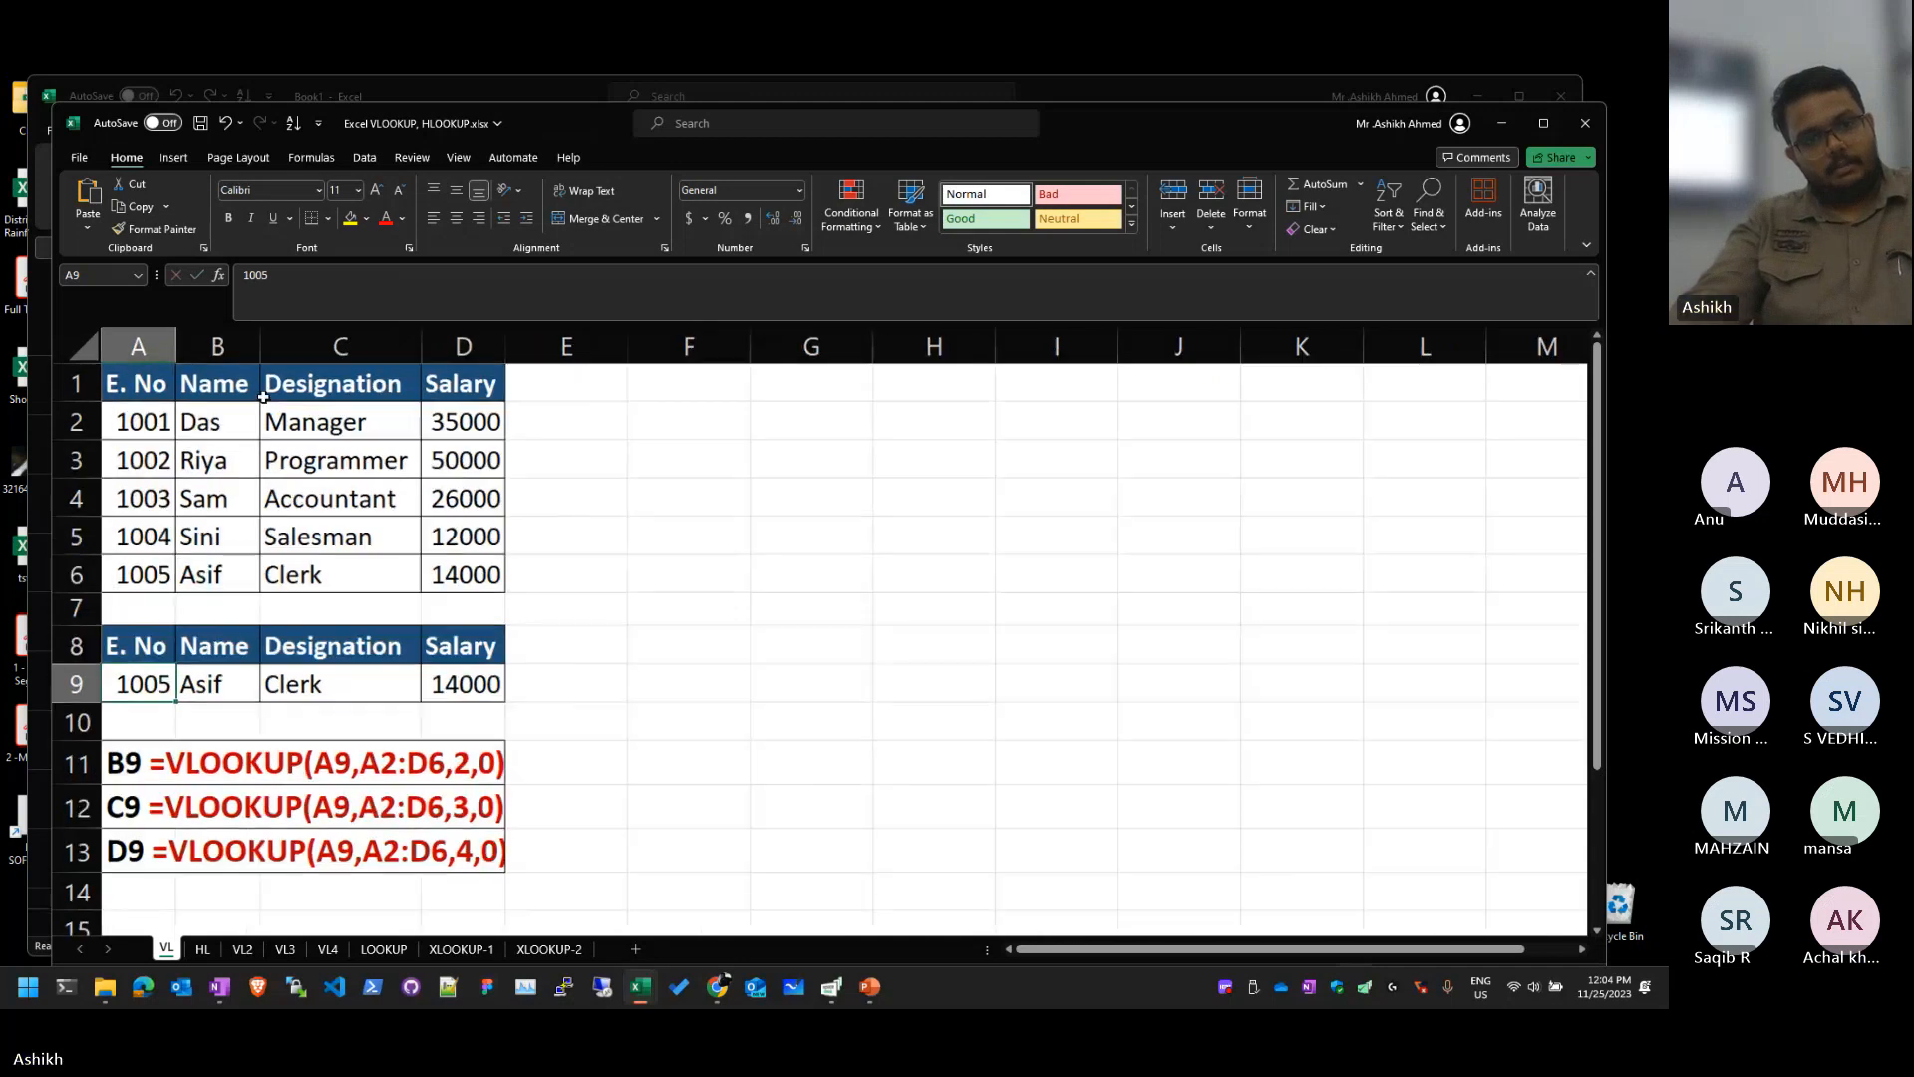
pyautogui.scroll(5, 263, 396)
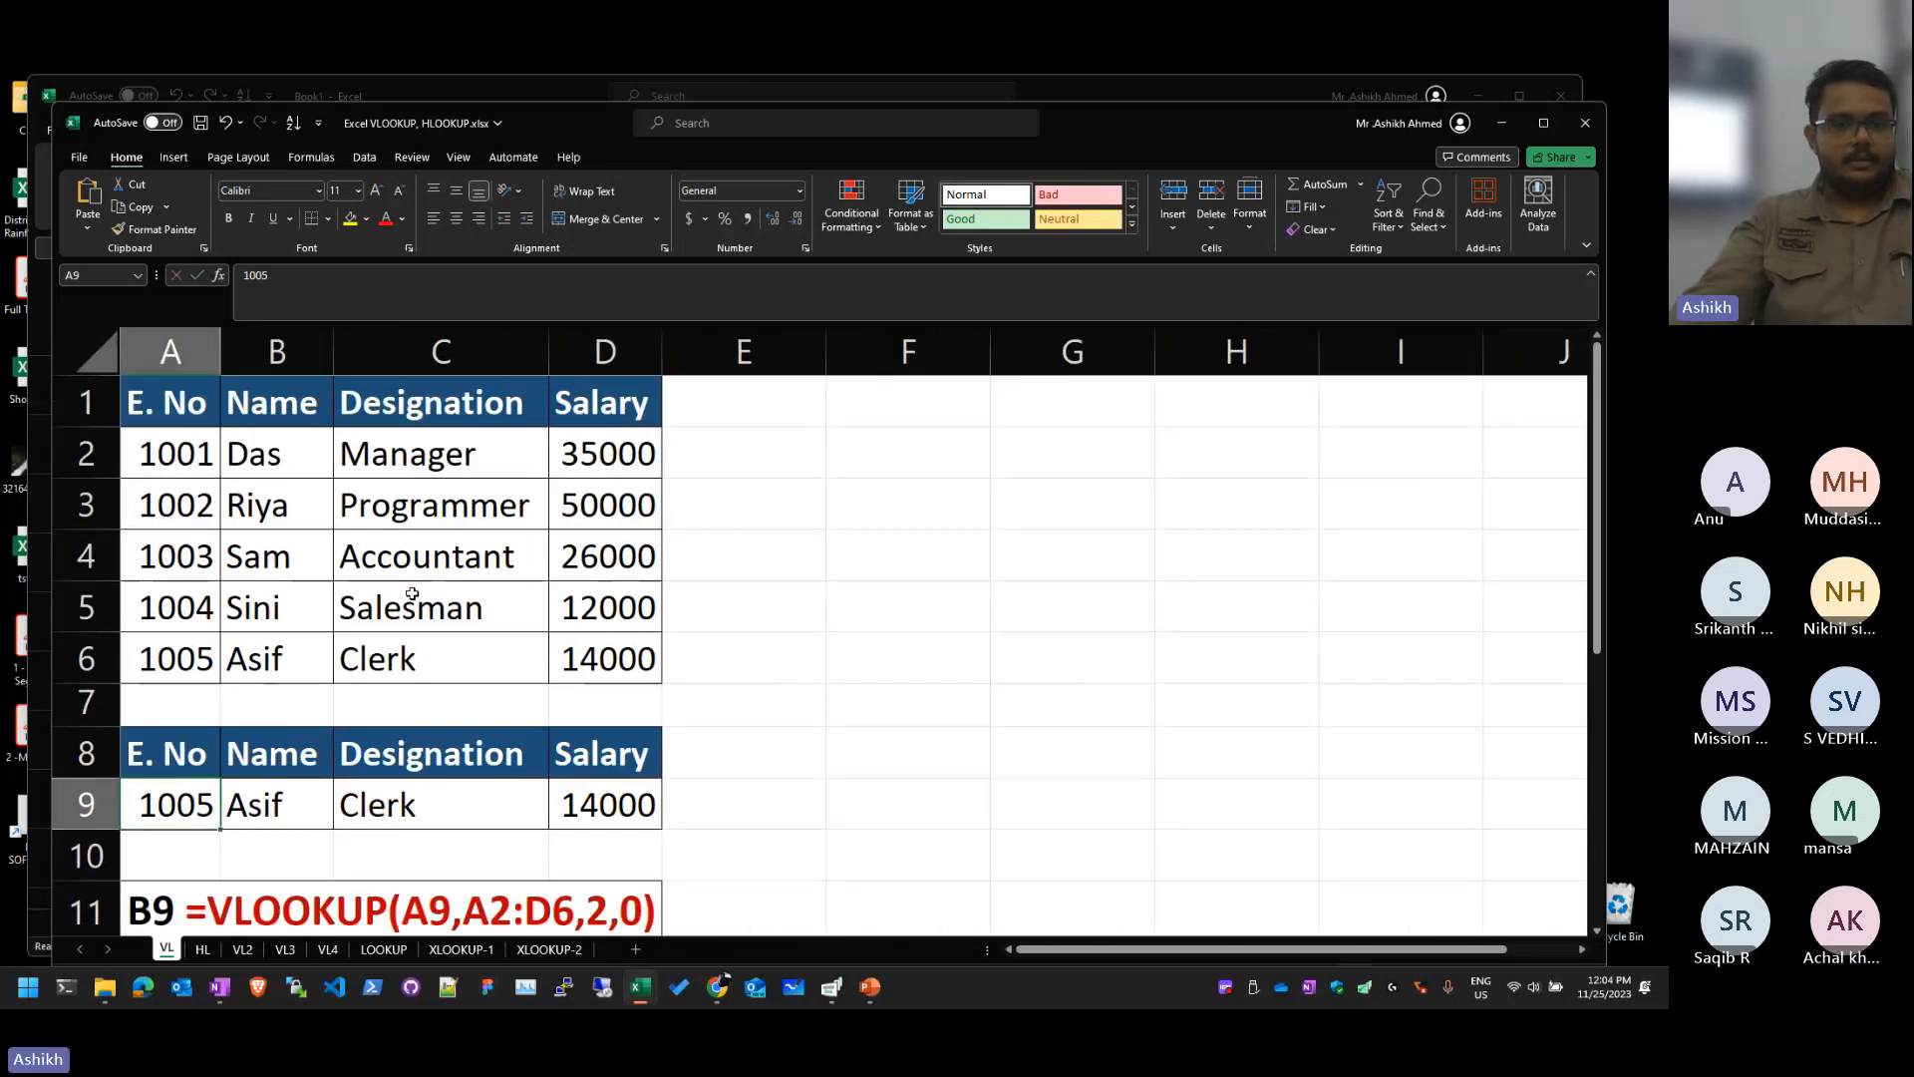
pyautogui.scroll(1, 419, 633)
pyautogui.scroll(1, 419, 633)
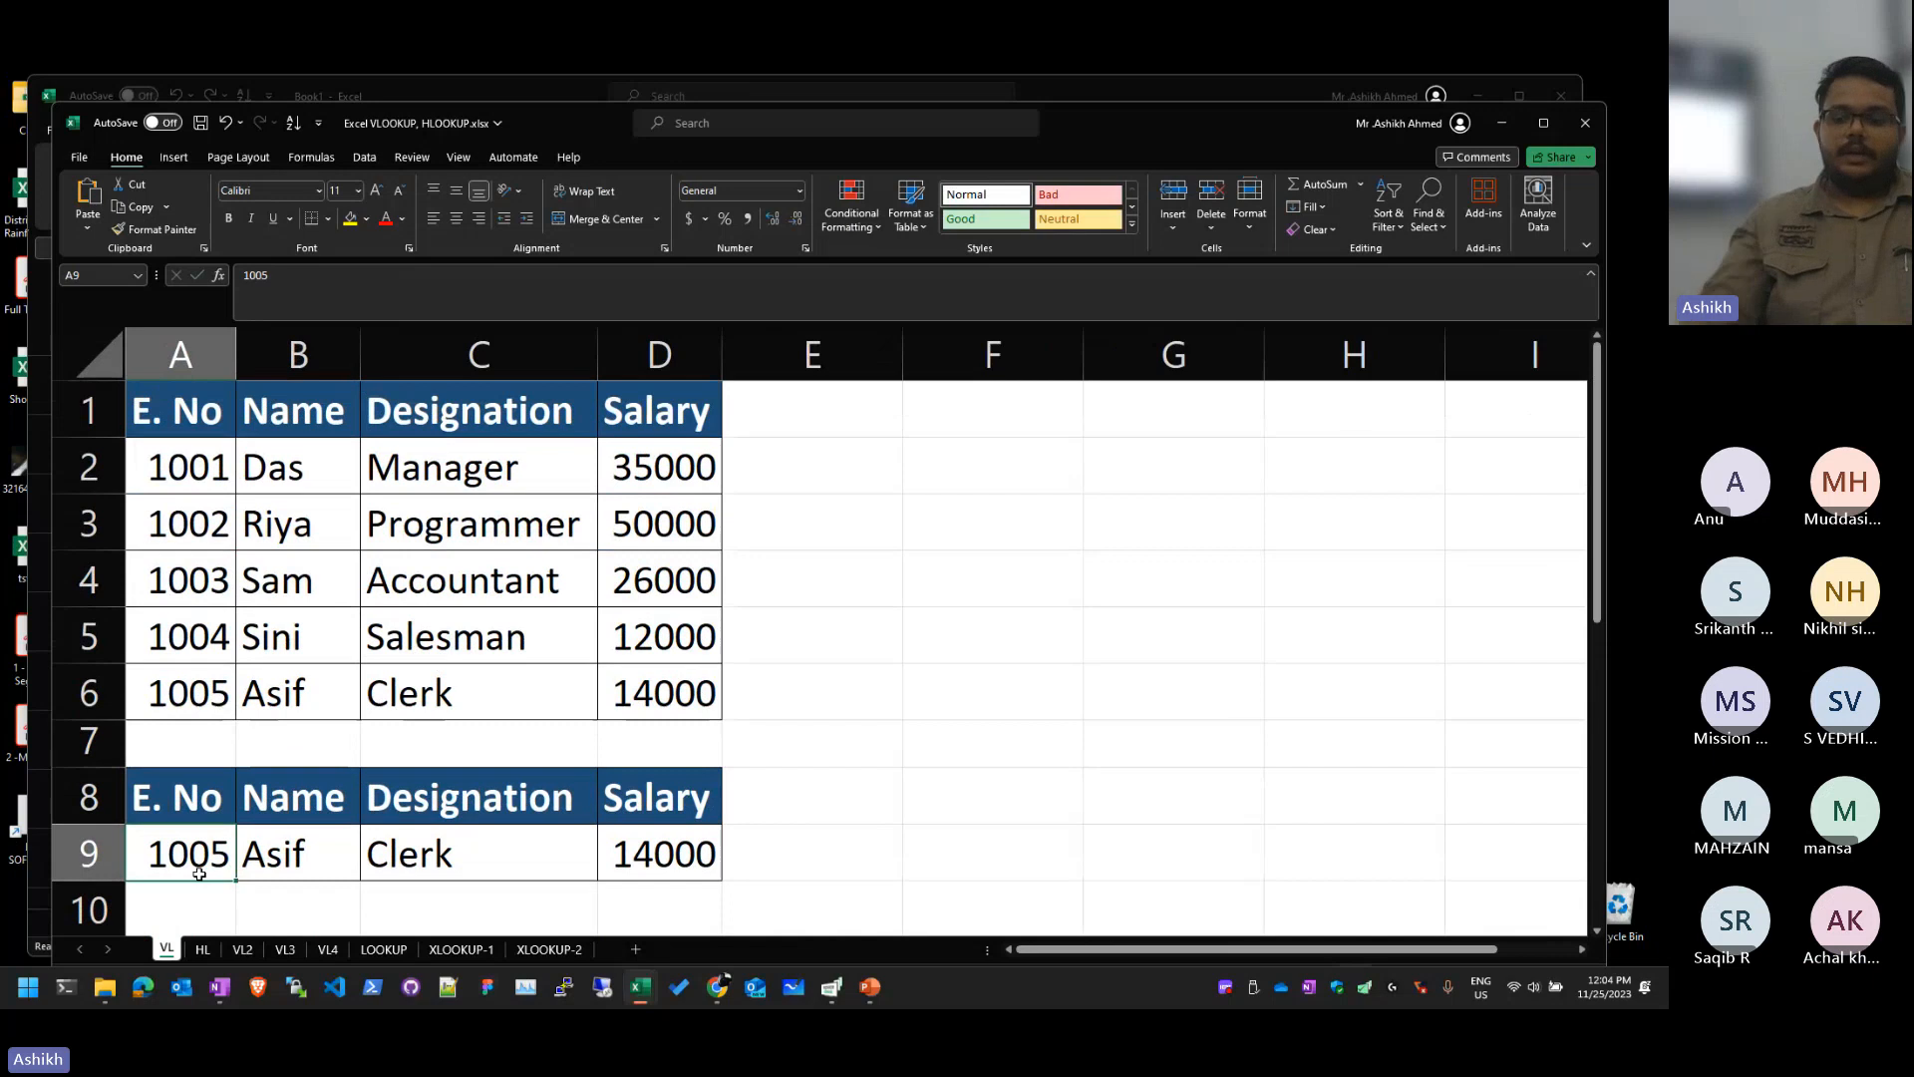
pyautogui.write('1101')
pyautogui.press('BackSpace')
pyautogui.press('BackSpace')
pyautogui.press('BackSpace')
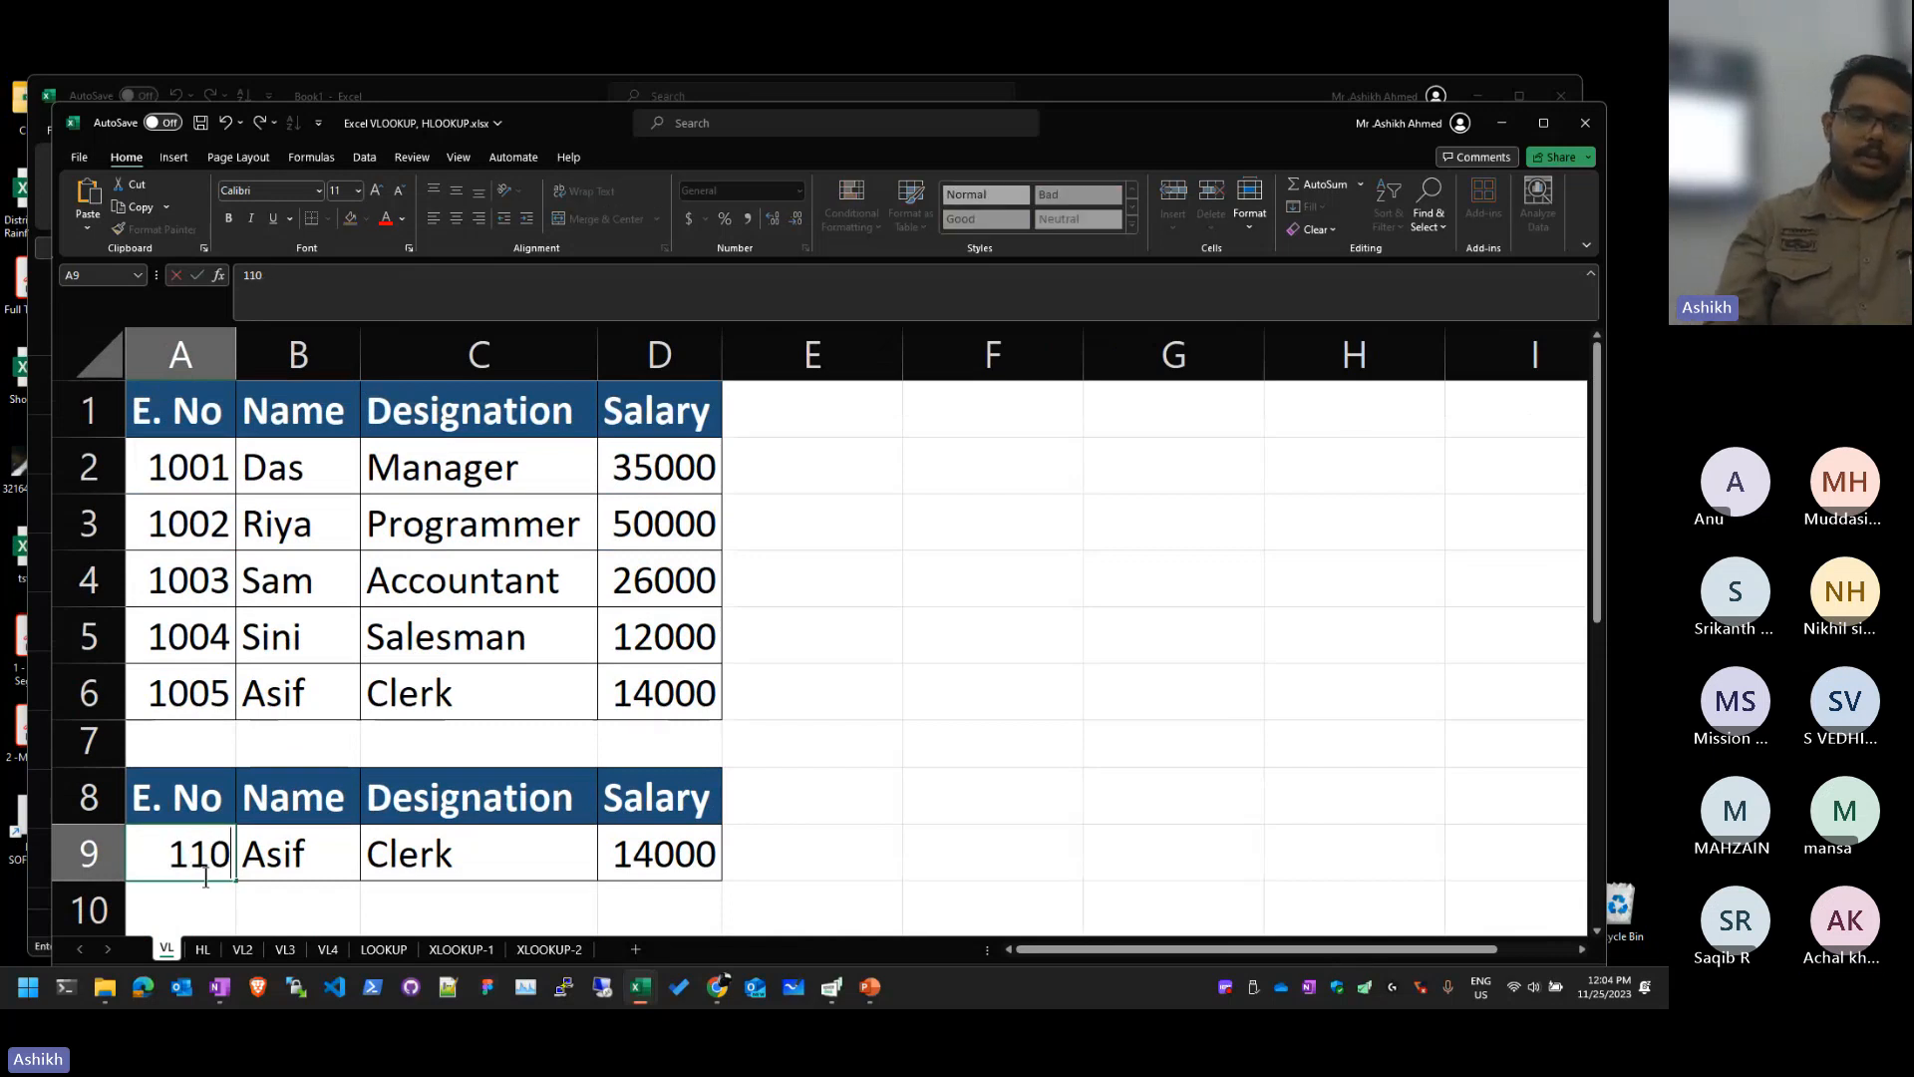
pyautogui.write('001')
pyautogui.press('Return')
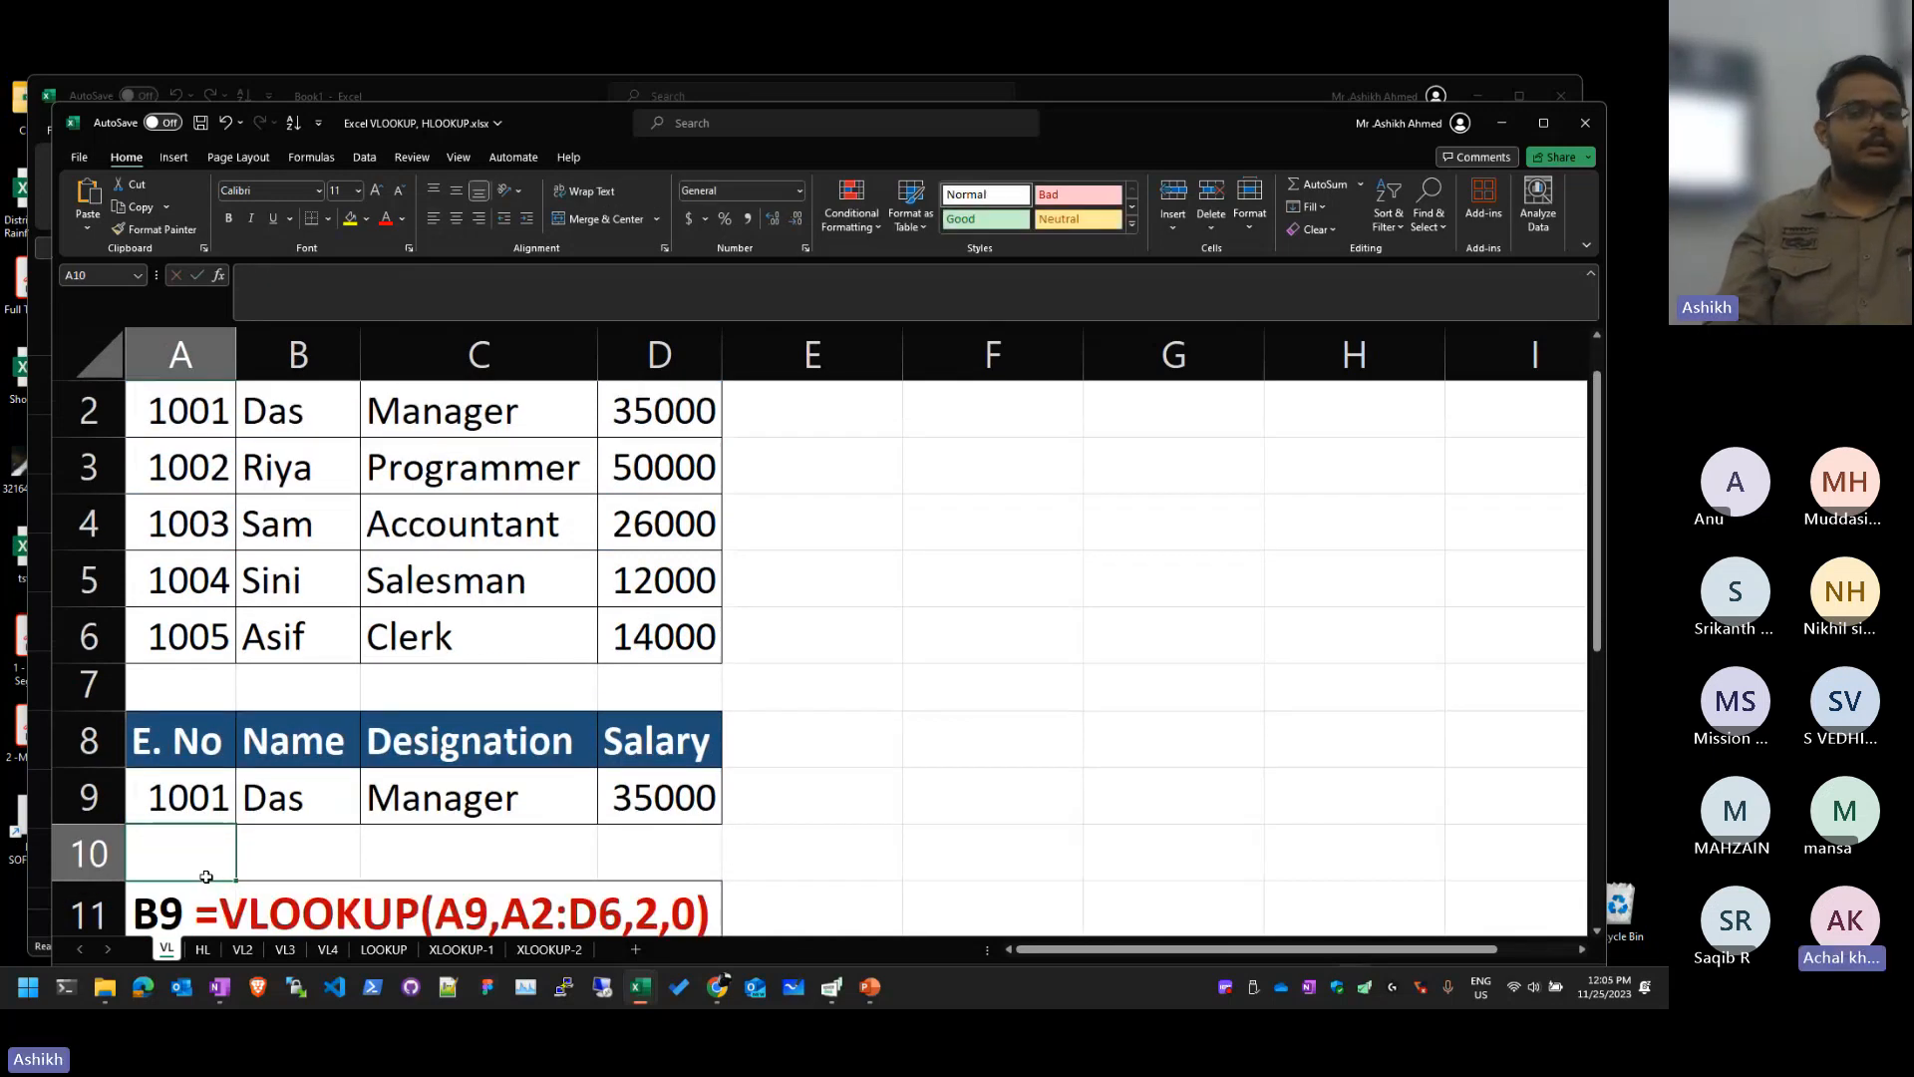
# Step: Set the lookup E. No in A9 to 1003
pyautogui.hotkey('ctrl', 'Up')
pyautogui.hotkey('ctrl', 'Up')
pyautogui.hotkey('ctrl', 'Up')
pyautogui.hotkey('ctrl', 'Up')
pyautogui.press('Down')
pyautogui.press('Down')
pyautogui.press('Down')
pyautogui.press('Down')
pyautogui.press('Down')
pyautogui.press('Down')
pyautogui.press('Down')
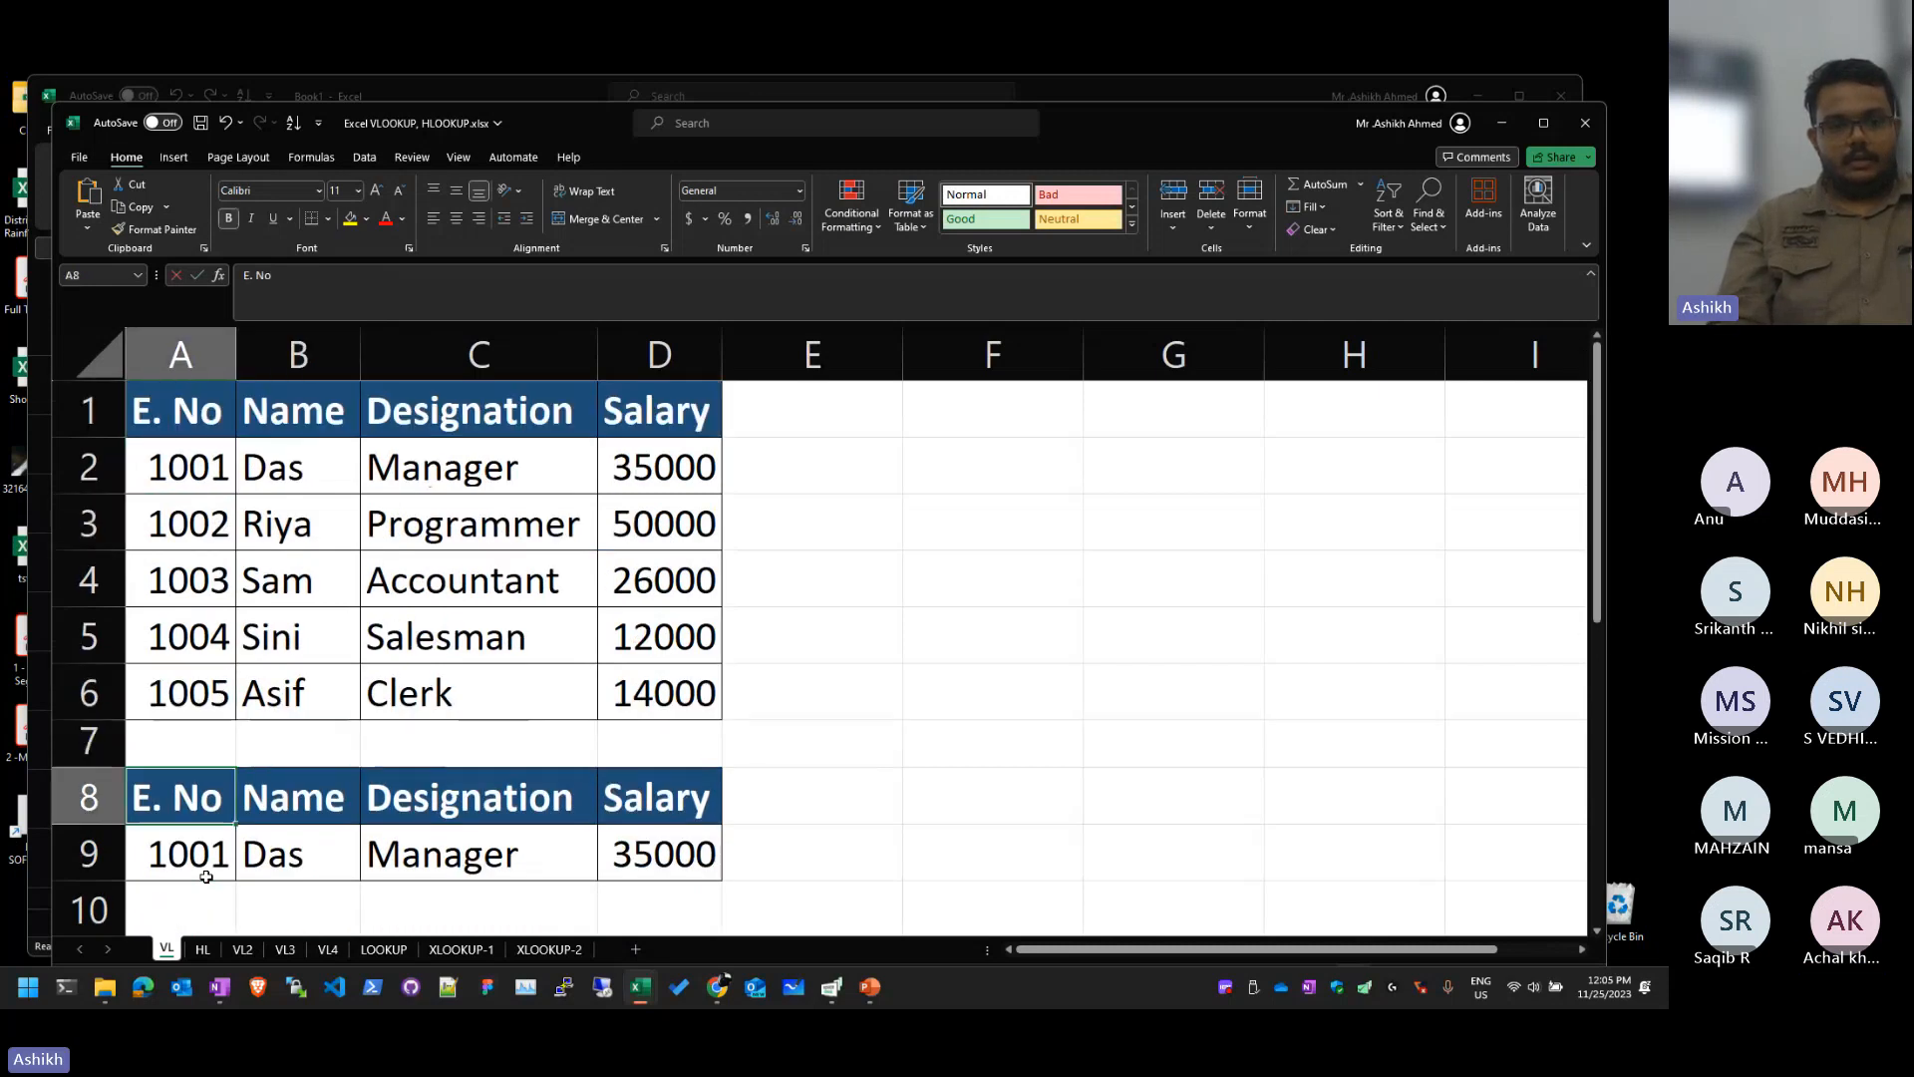
pyautogui.write('1')
pyautogui.press('Escape')
pyautogui.press('Down')
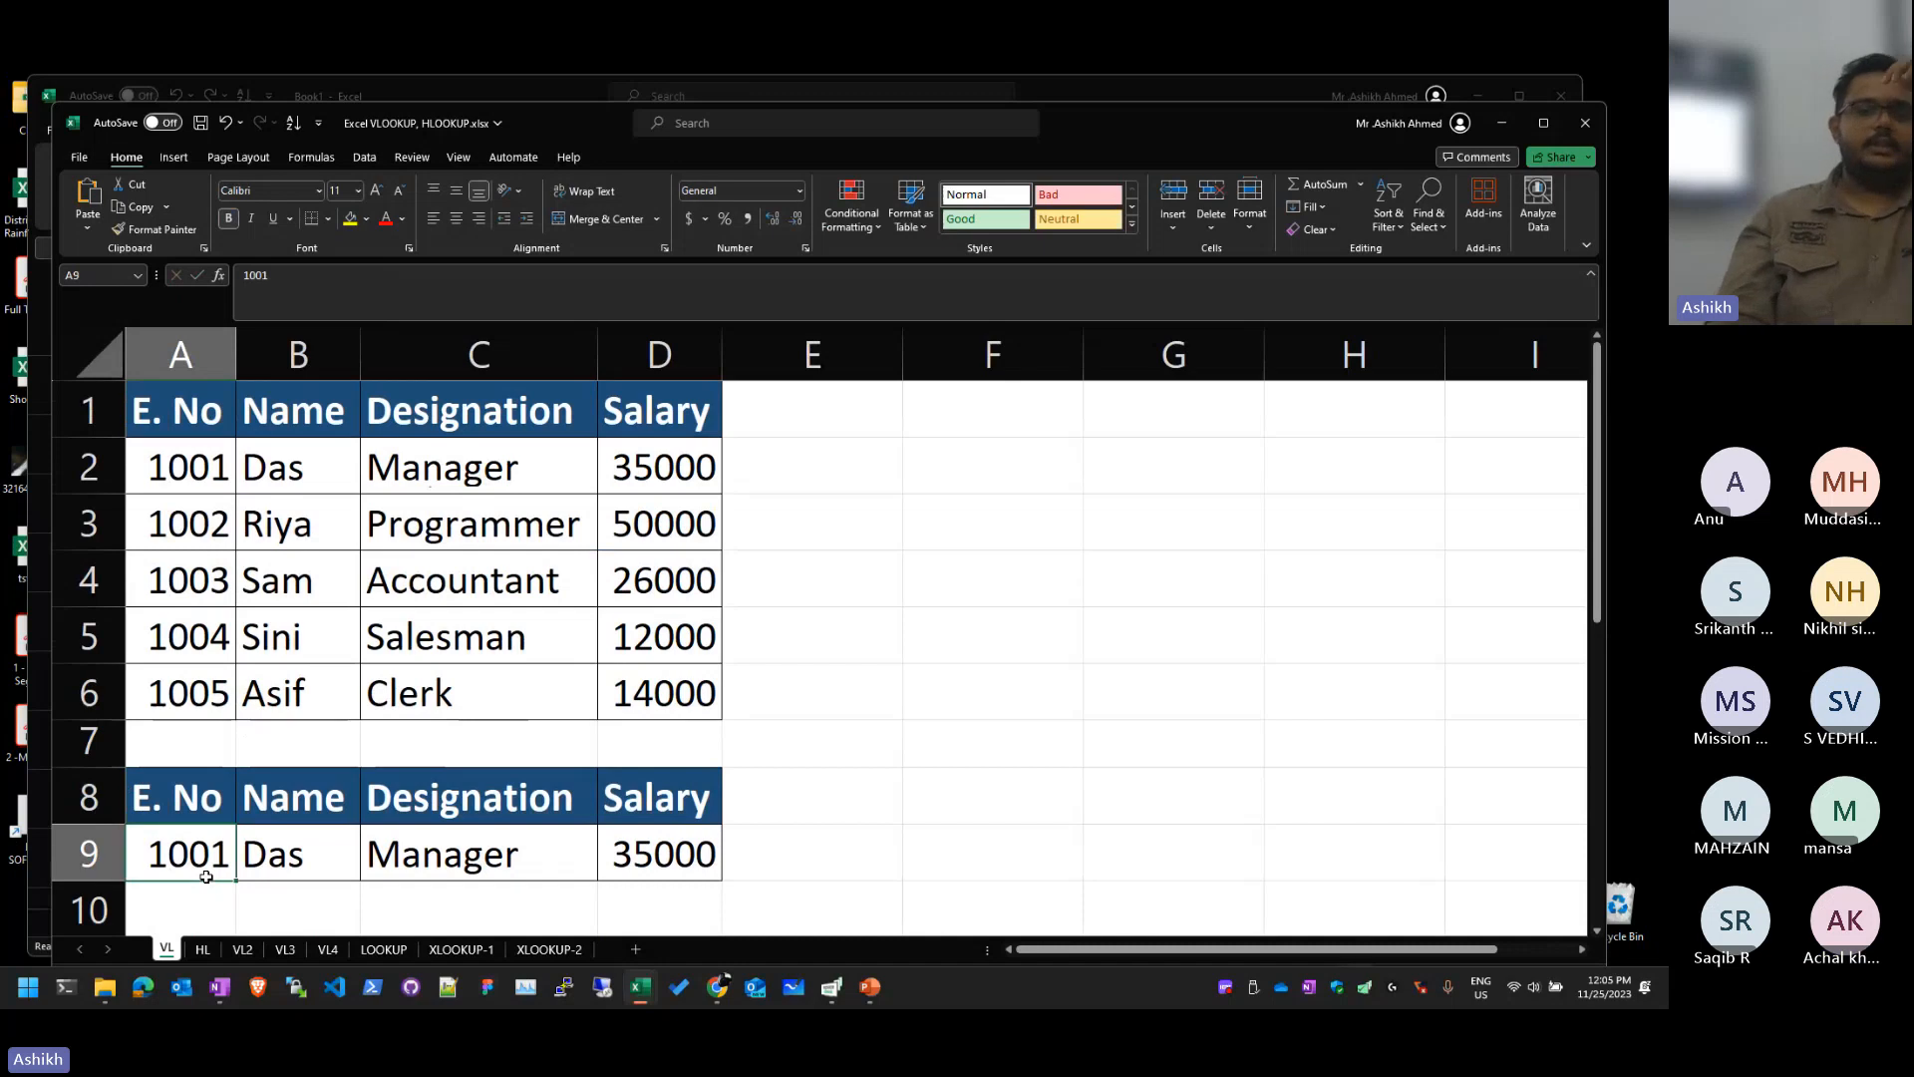
pyautogui.write('1003')
pyautogui.press('Return')
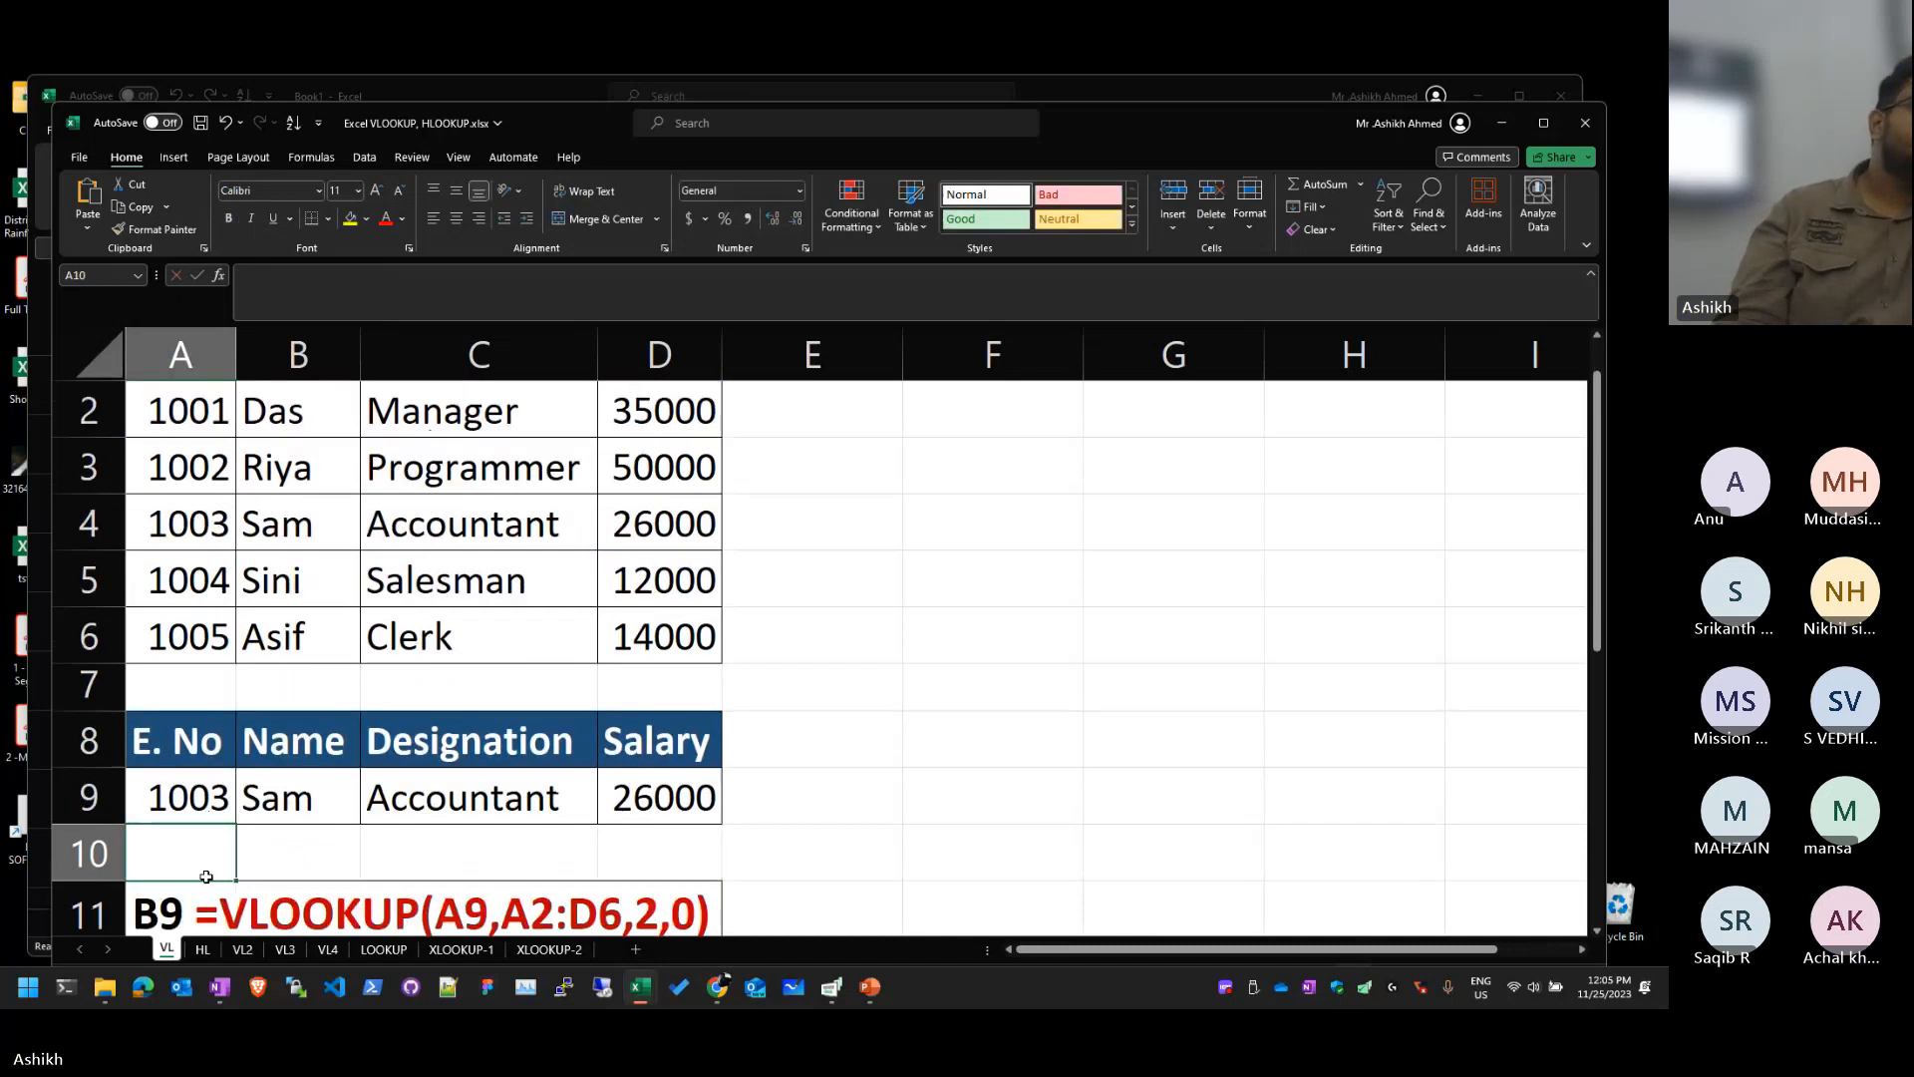
# Step: Clear the existing VLOOKUP formulas for Name, Designation and Salary from cells B9 to D9
pyautogui.press('Up')
pyautogui.press('Up')
pyautogui.press('Up')
pyautogui.press('Up')
pyautogui.press('Up')
pyautogui.press('Up')
pyautogui.press('Up')
pyautogui.press('Up')
pyautogui.press('Up')
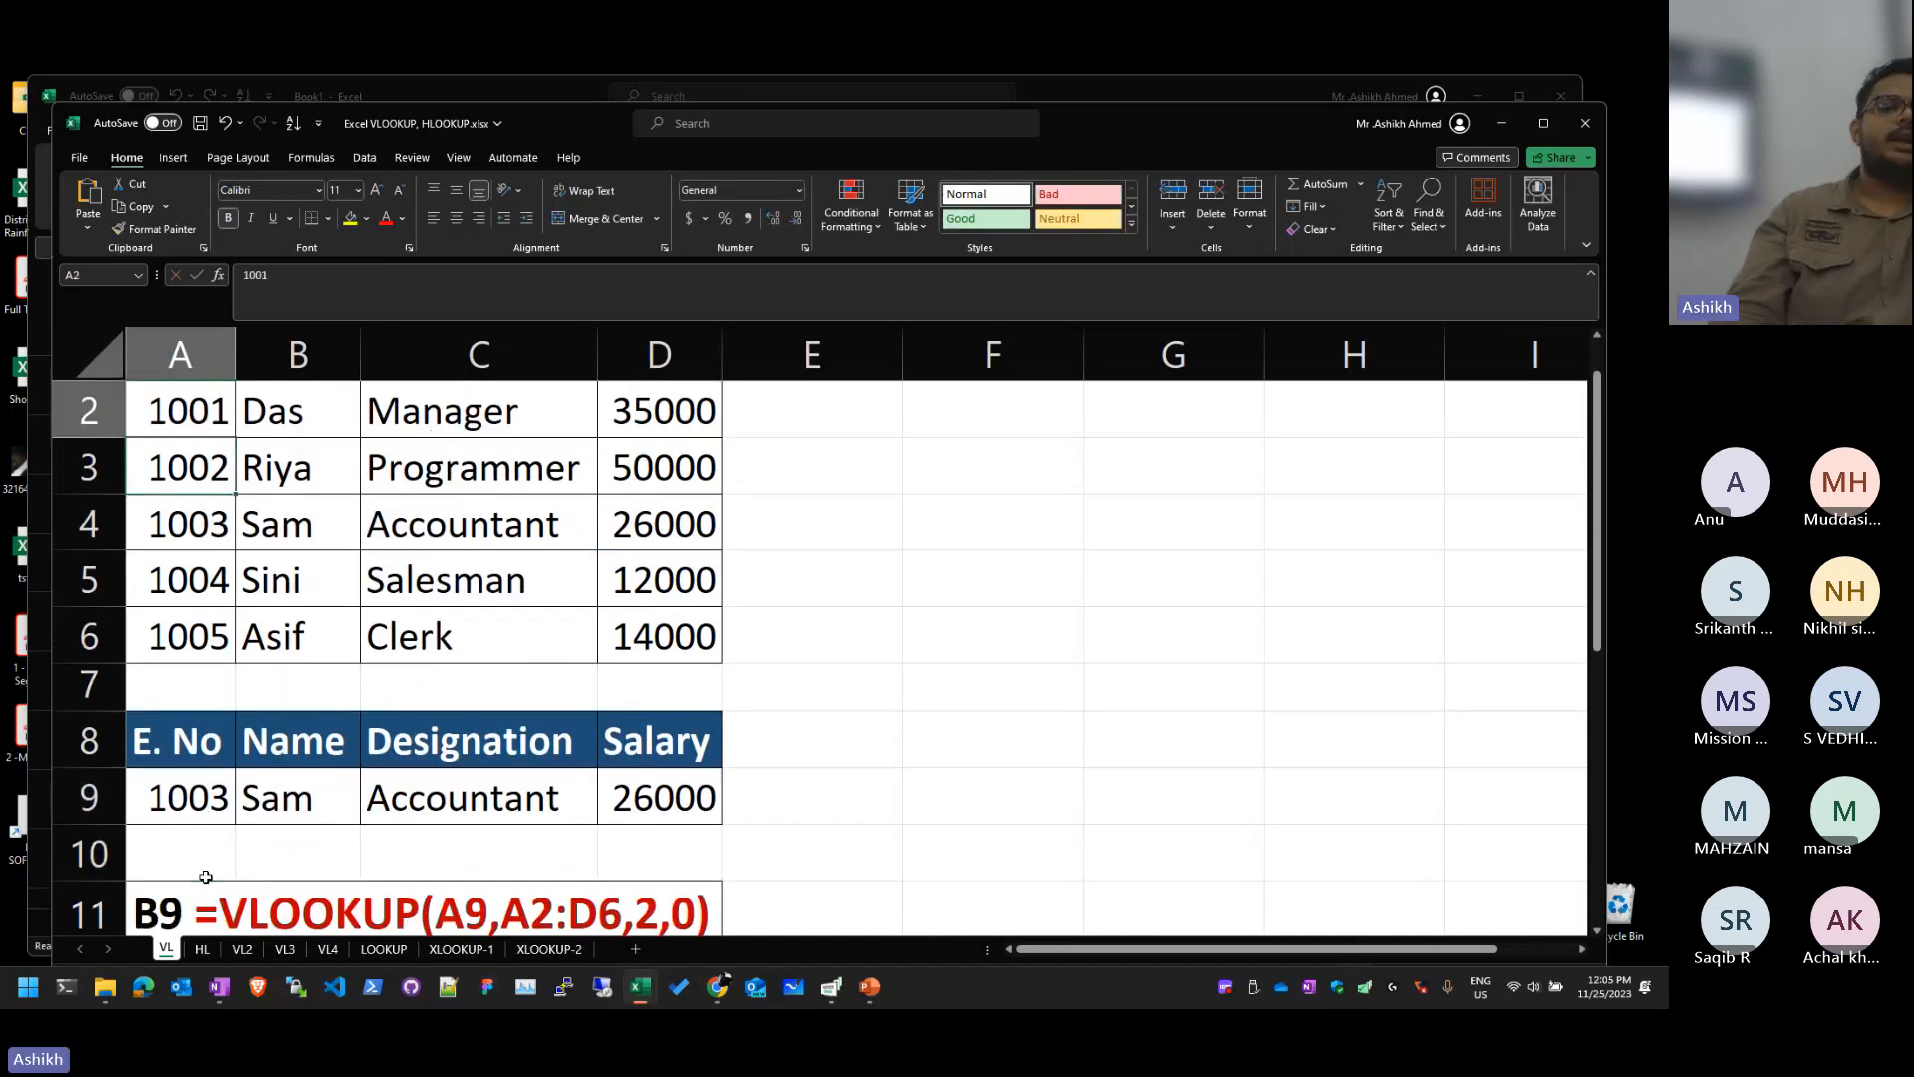
pyautogui.press('Down')
pyautogui.press('Down')
pyautogui.press('Down')
pyautogui.press('Right')
pyautogui.press('Down')
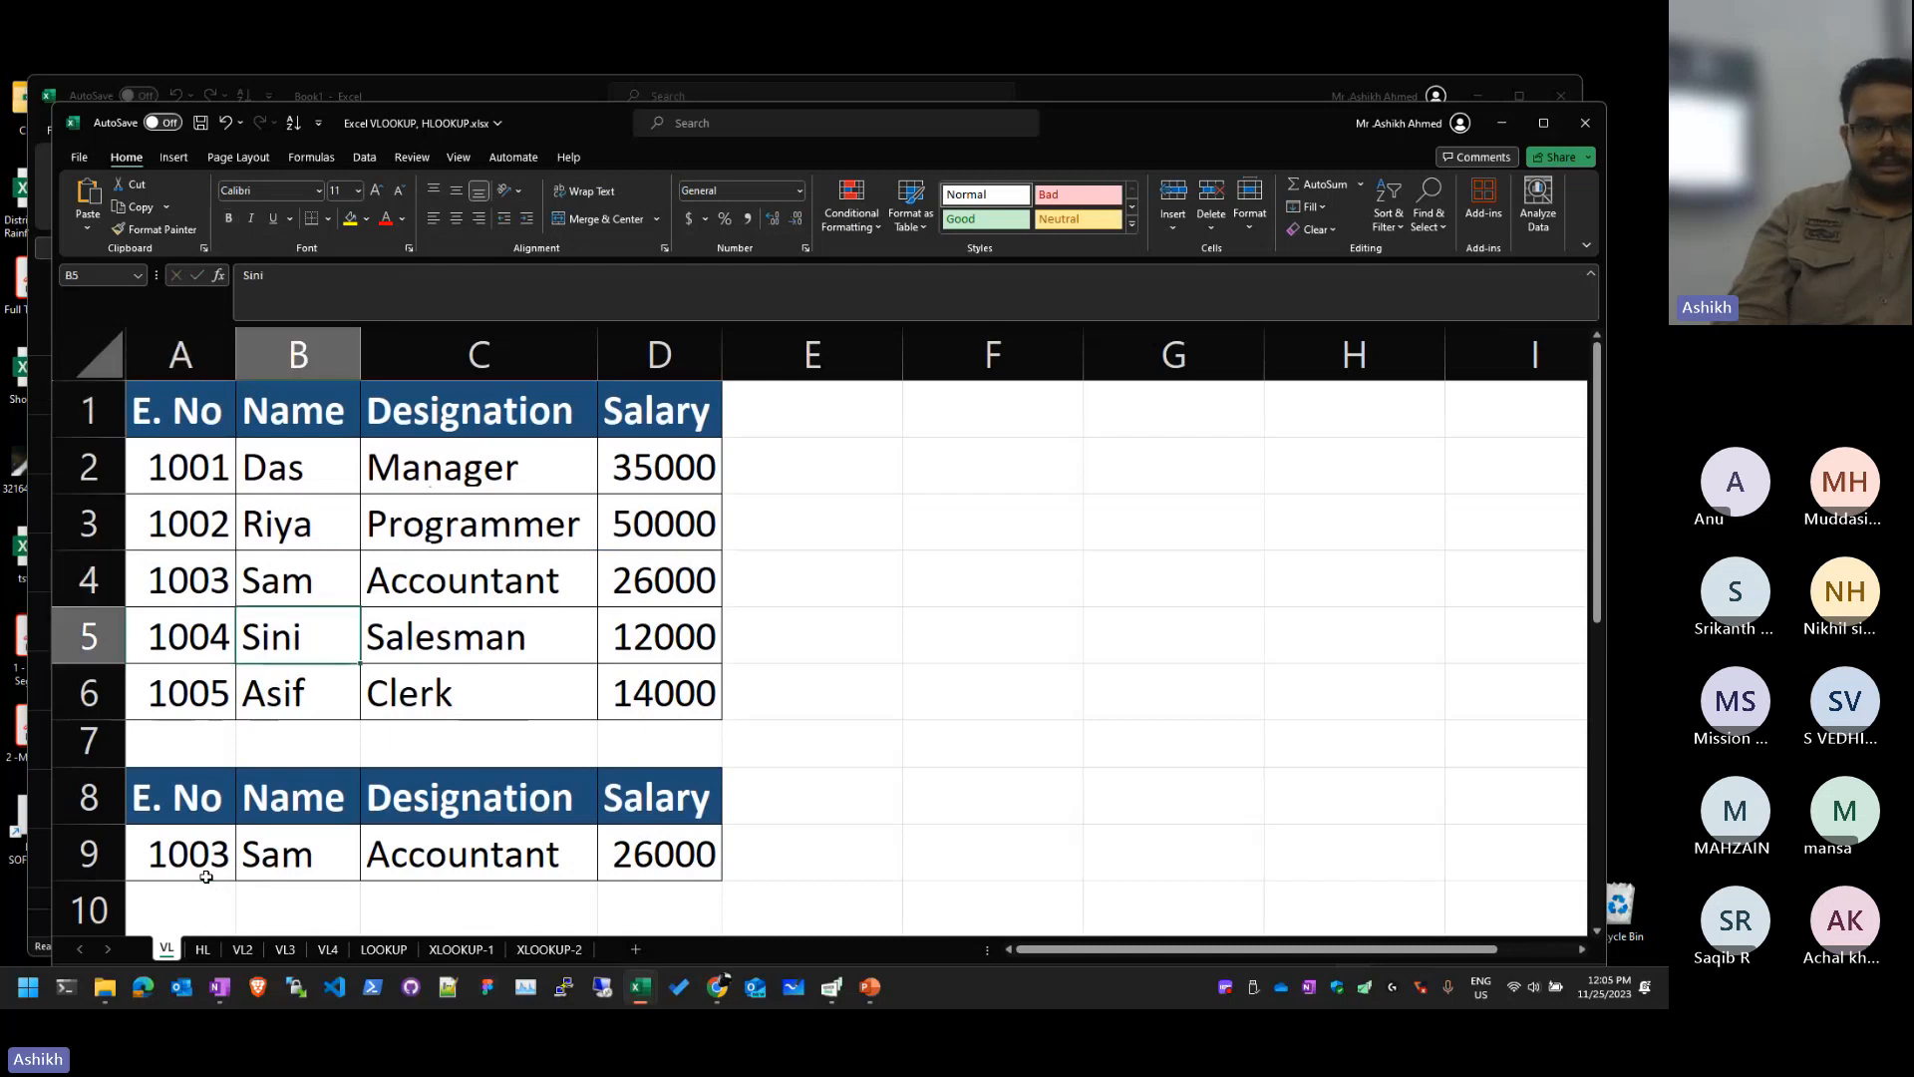
pyautogui.press('Down')
pyautogui.press('Down')
pyautogui.press('Down')
pyautogui.press('Right')
pyautogui.press('Left')
pyautogui.press('Down')
pyautogui.press('Delete')
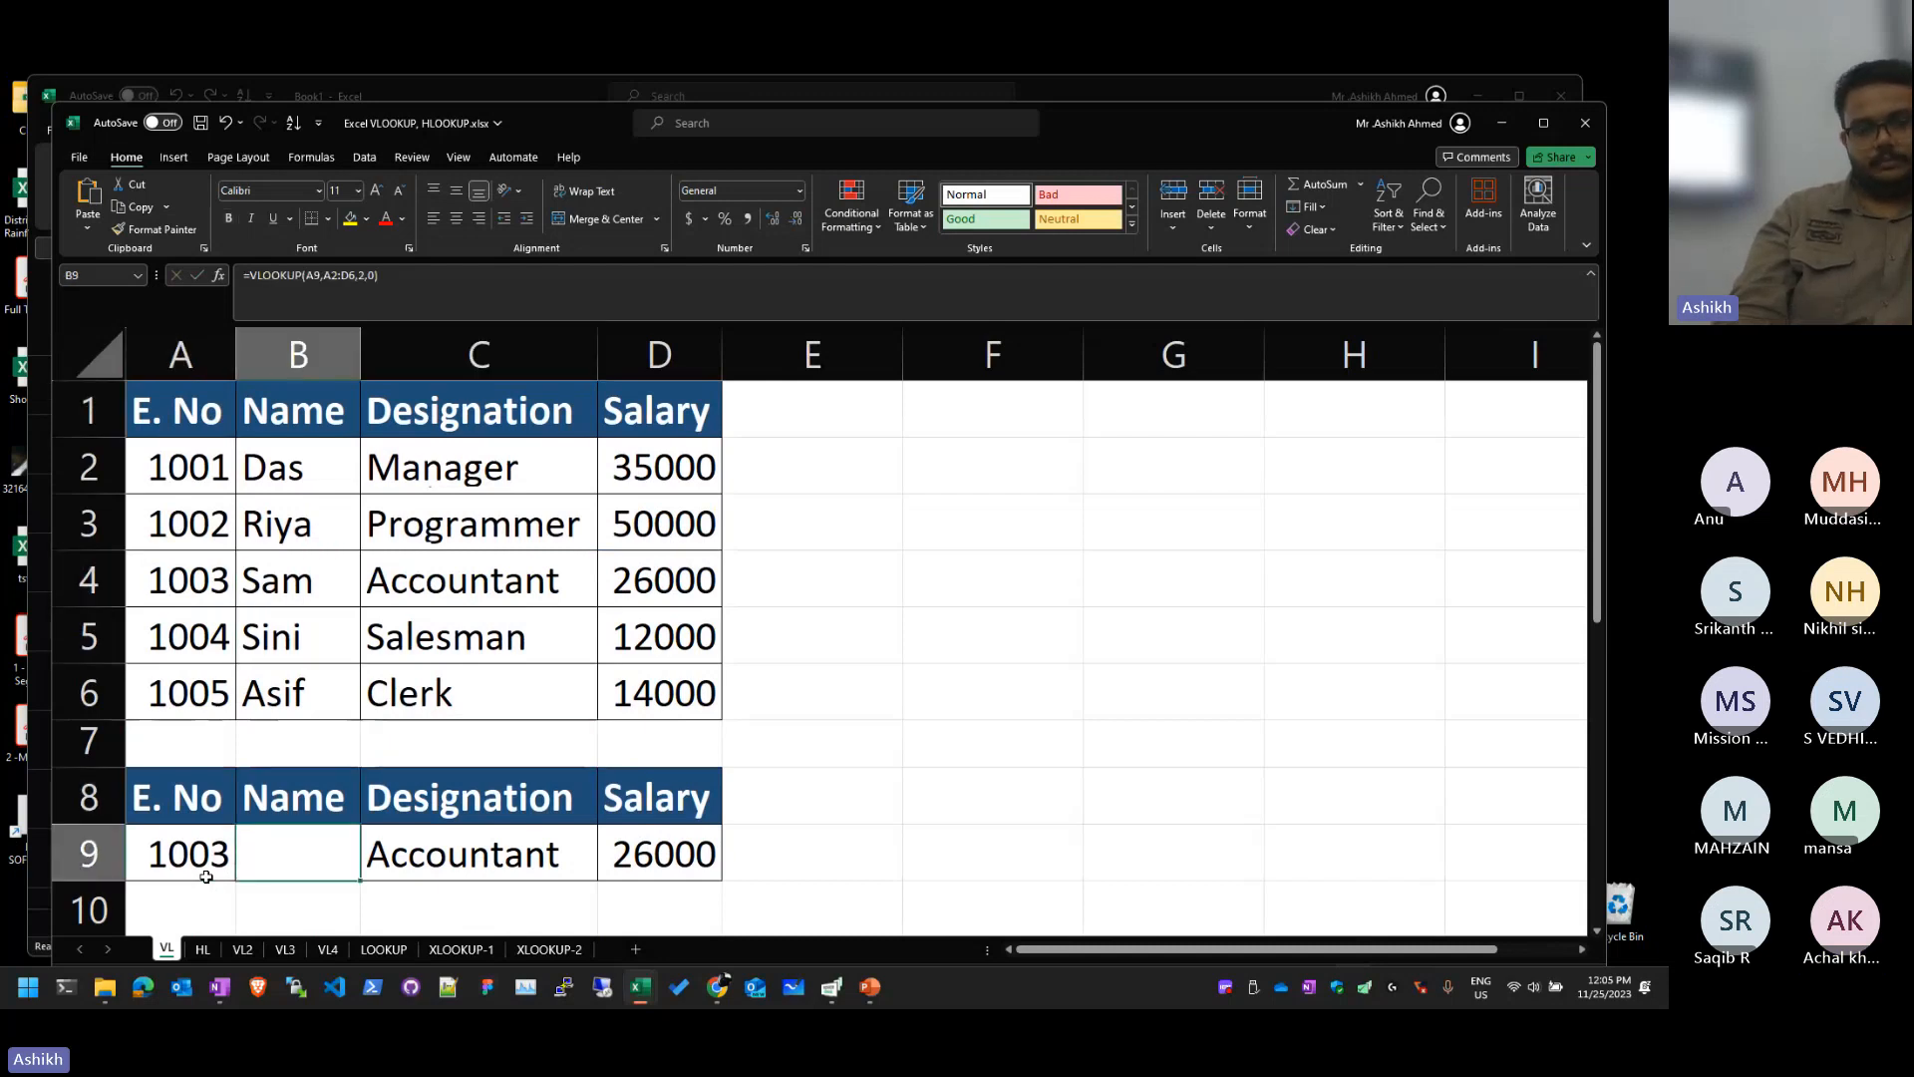
pyautogui.press('Right')
pyautogui.press('Delete')
pyautogui.press('Right')
pyautogui.hotkey('shift', 'Left')
pyautogui.hotkey('shift', 'Left')
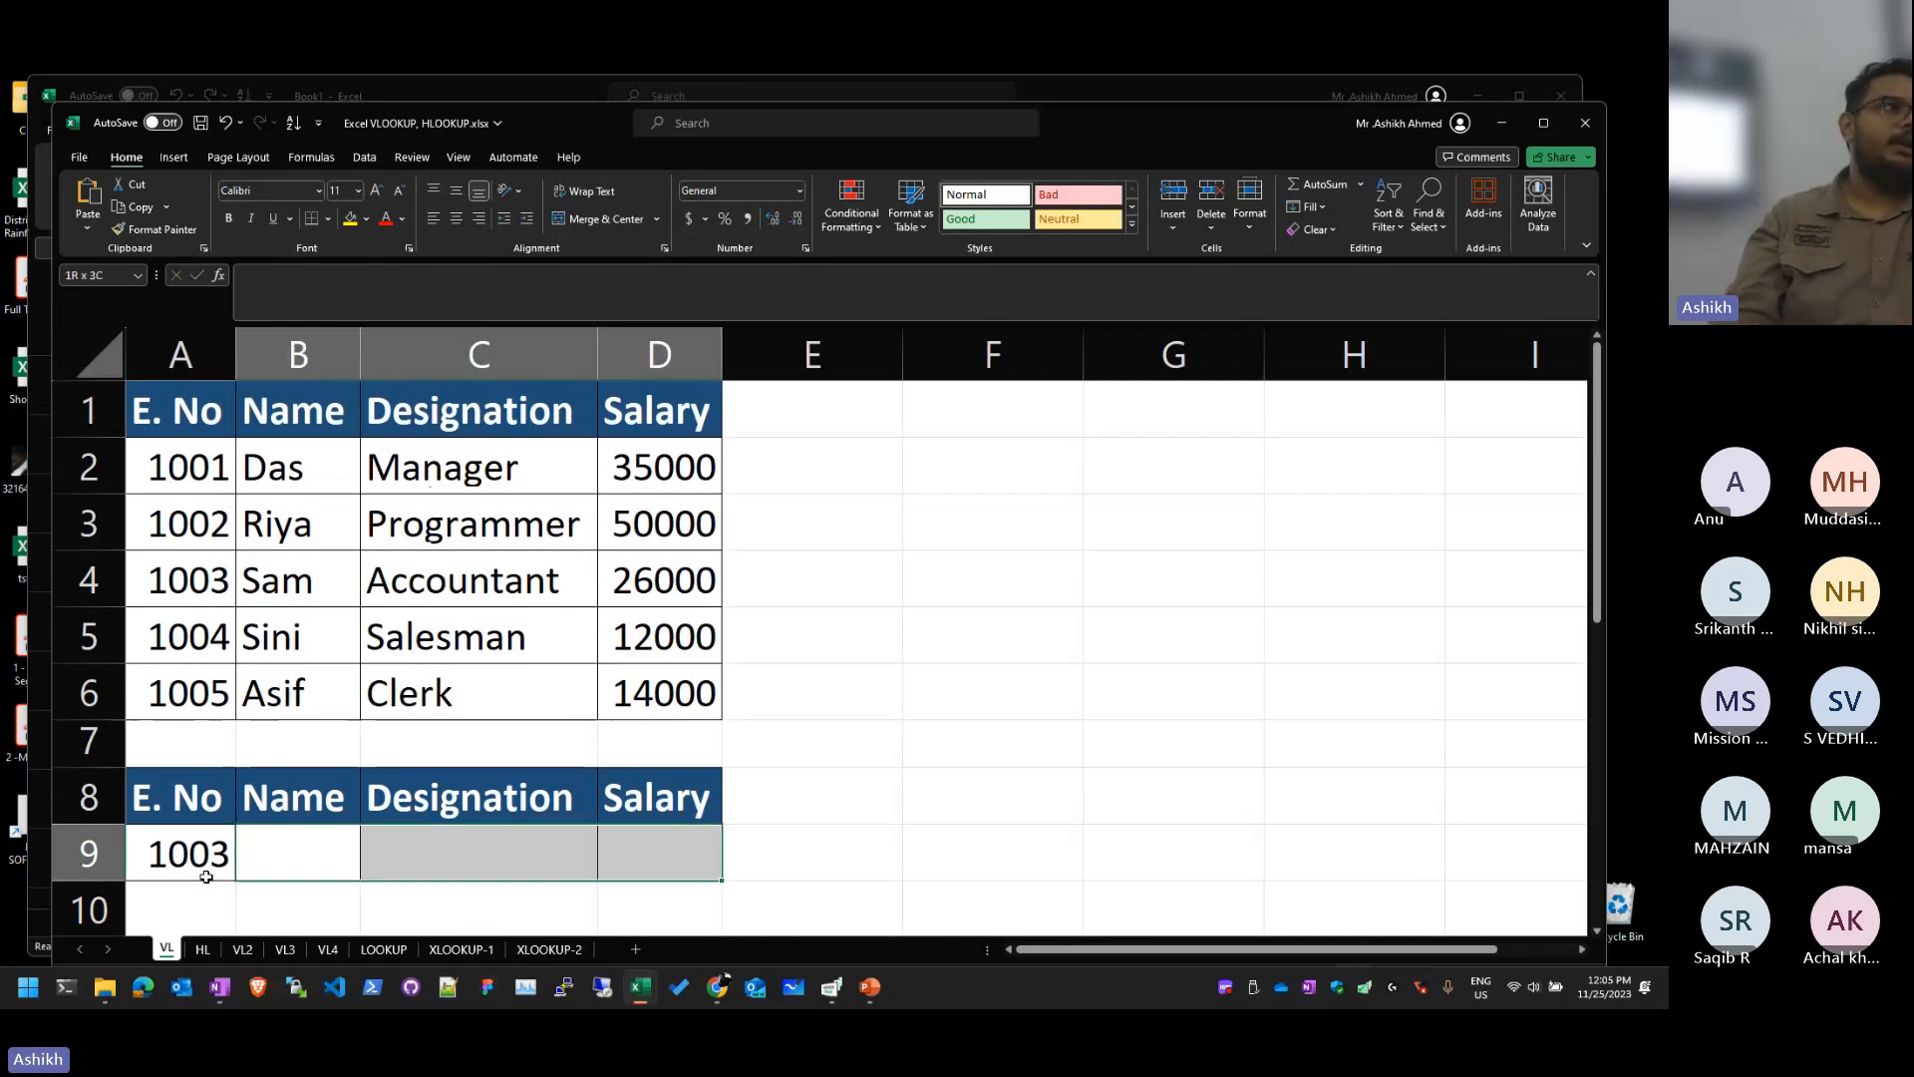
pyautogui.press('Left')
pyautogui.press('Right')
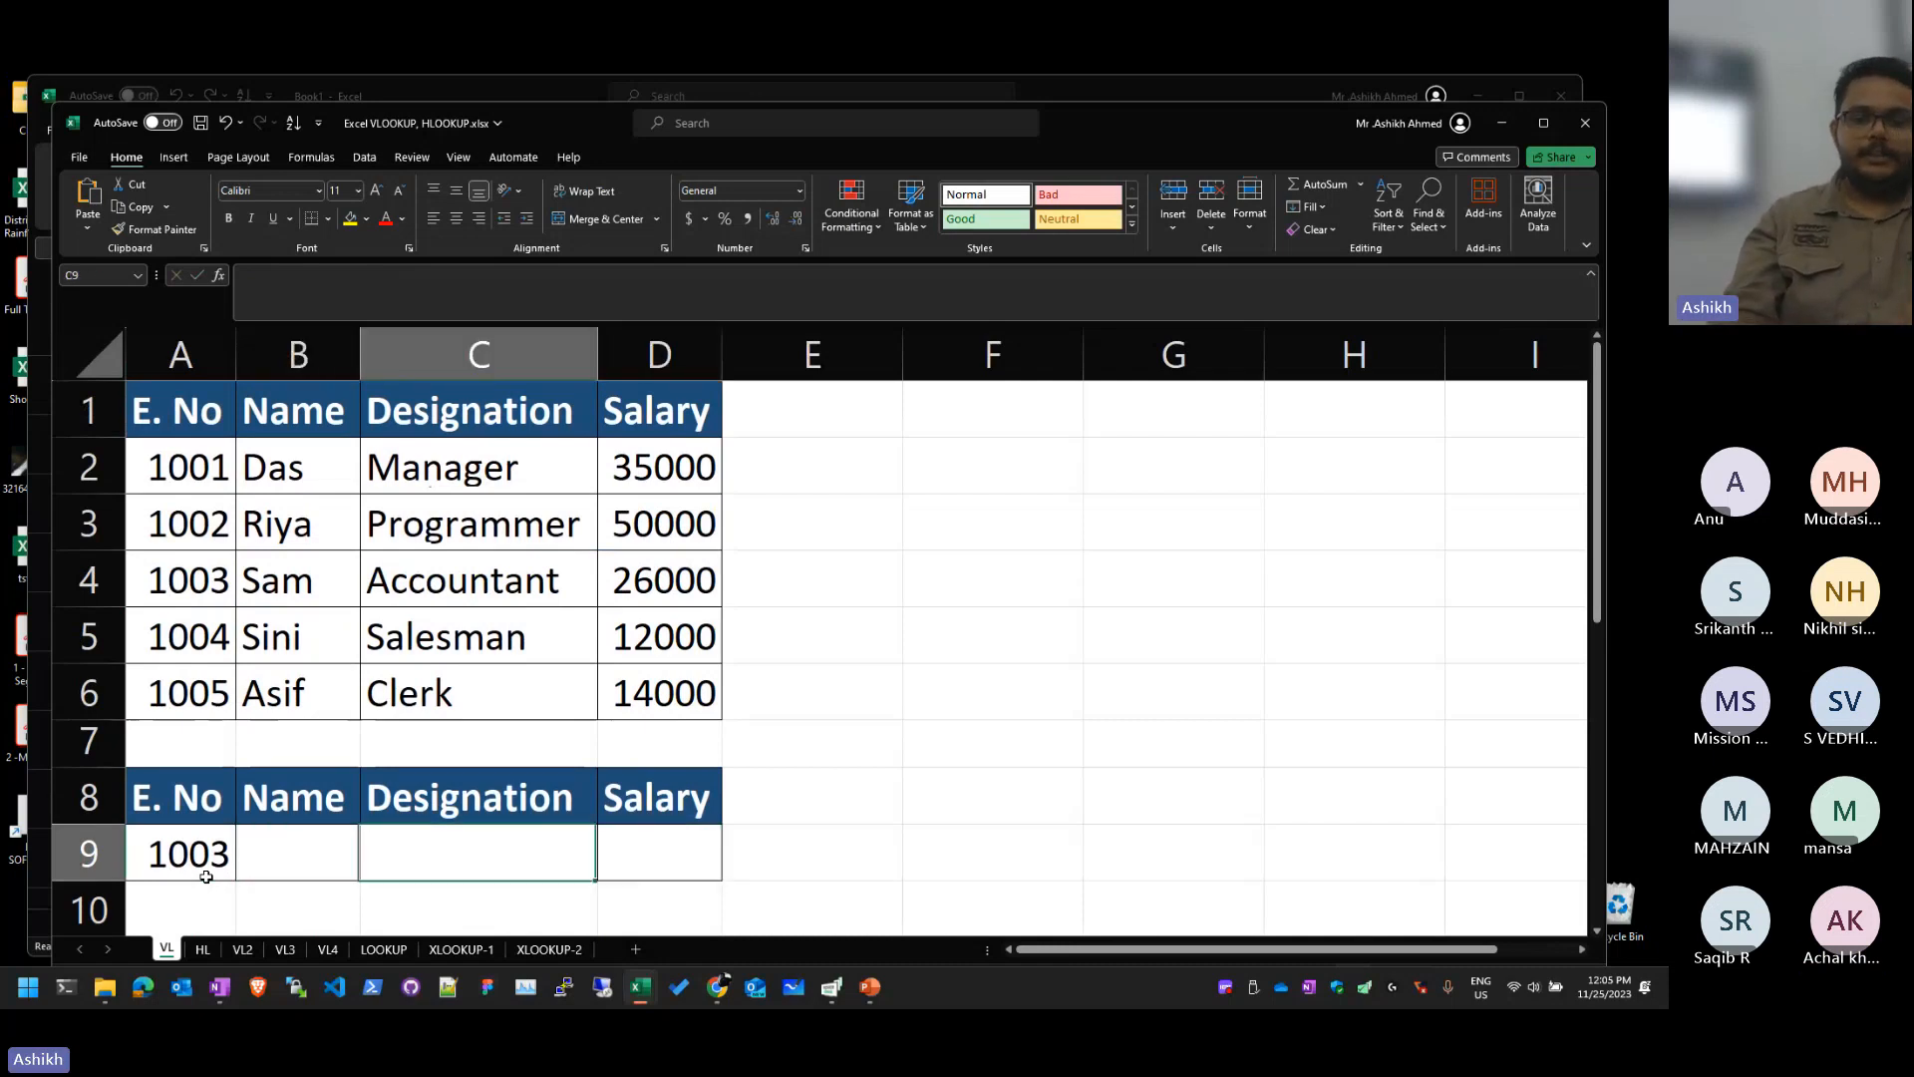
# Step: Enter =VLOOKUP(A9,A2:D6,2) in B9 to look up the employee's Name from the E. No
pyautogui.press('Left')
pyautogui.write('=')
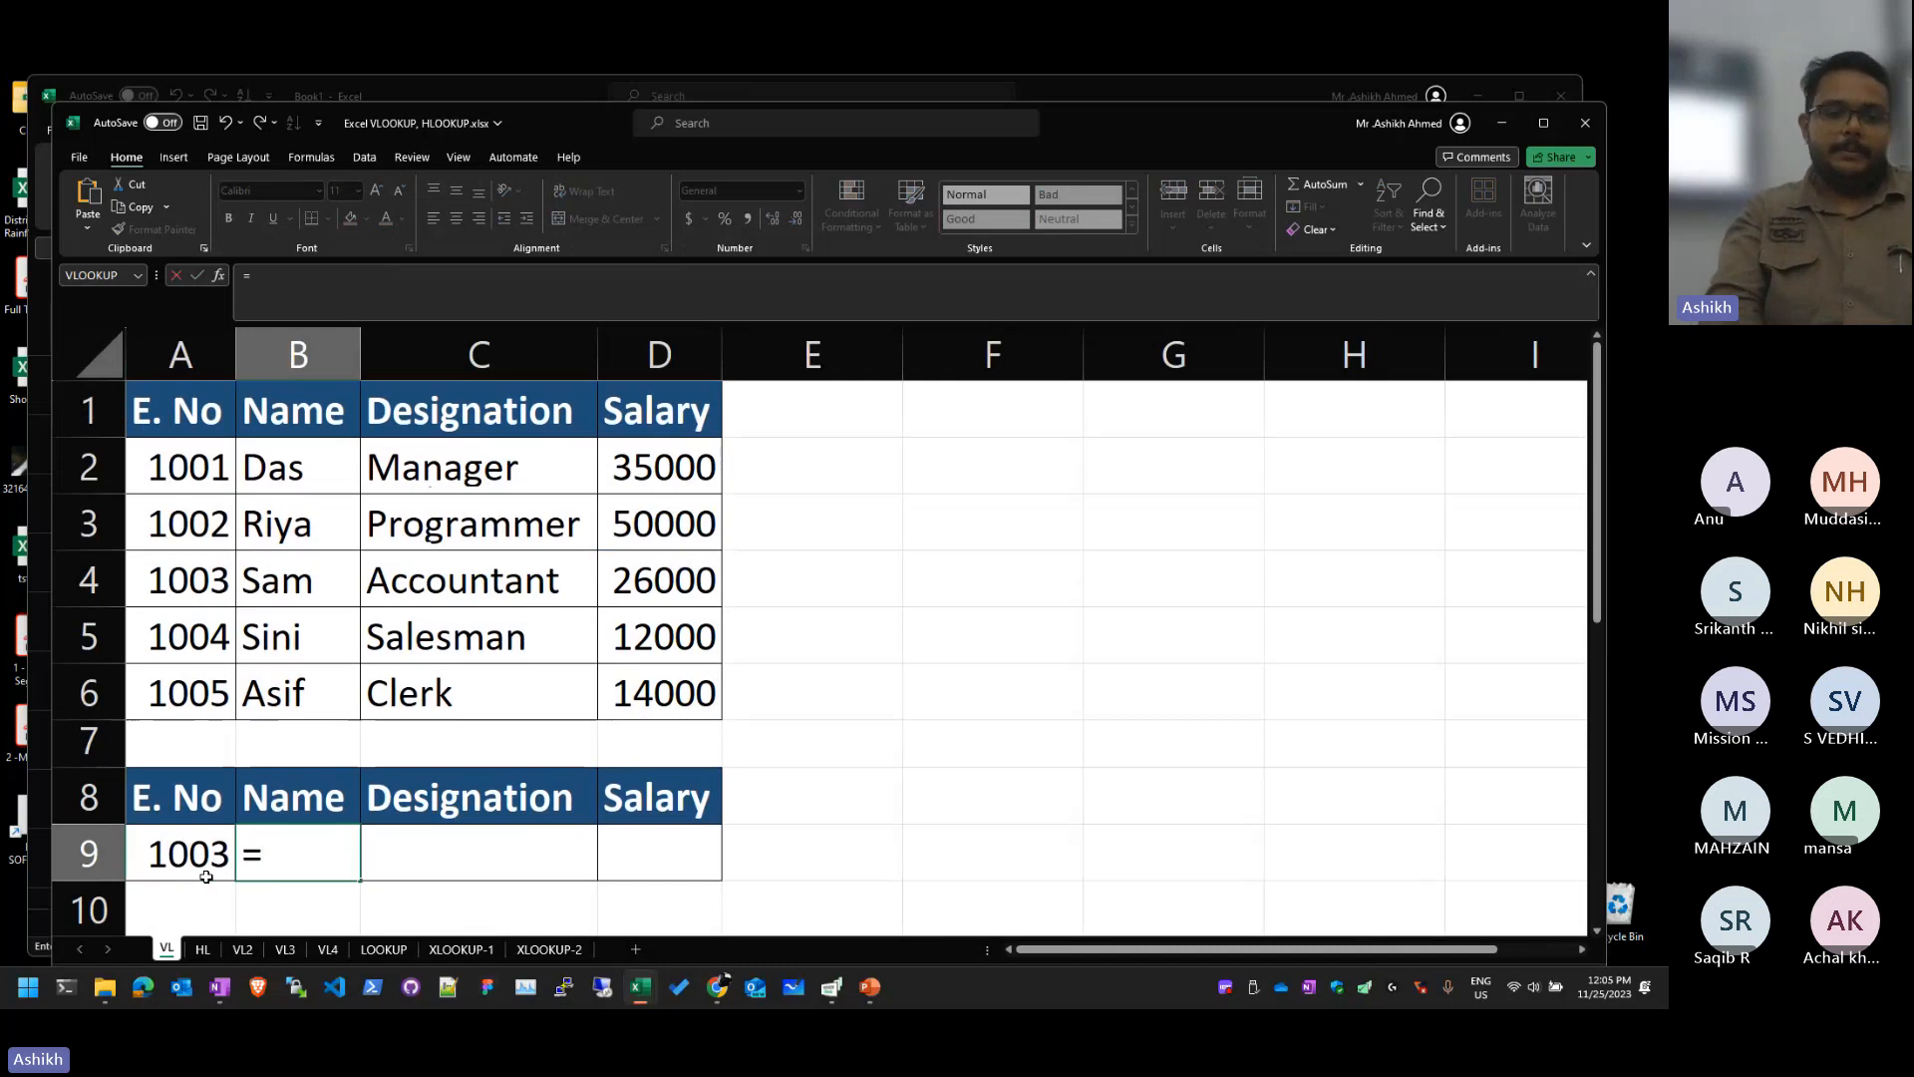
pyautogui.write('vlo')
pyautogui.press('Tab')
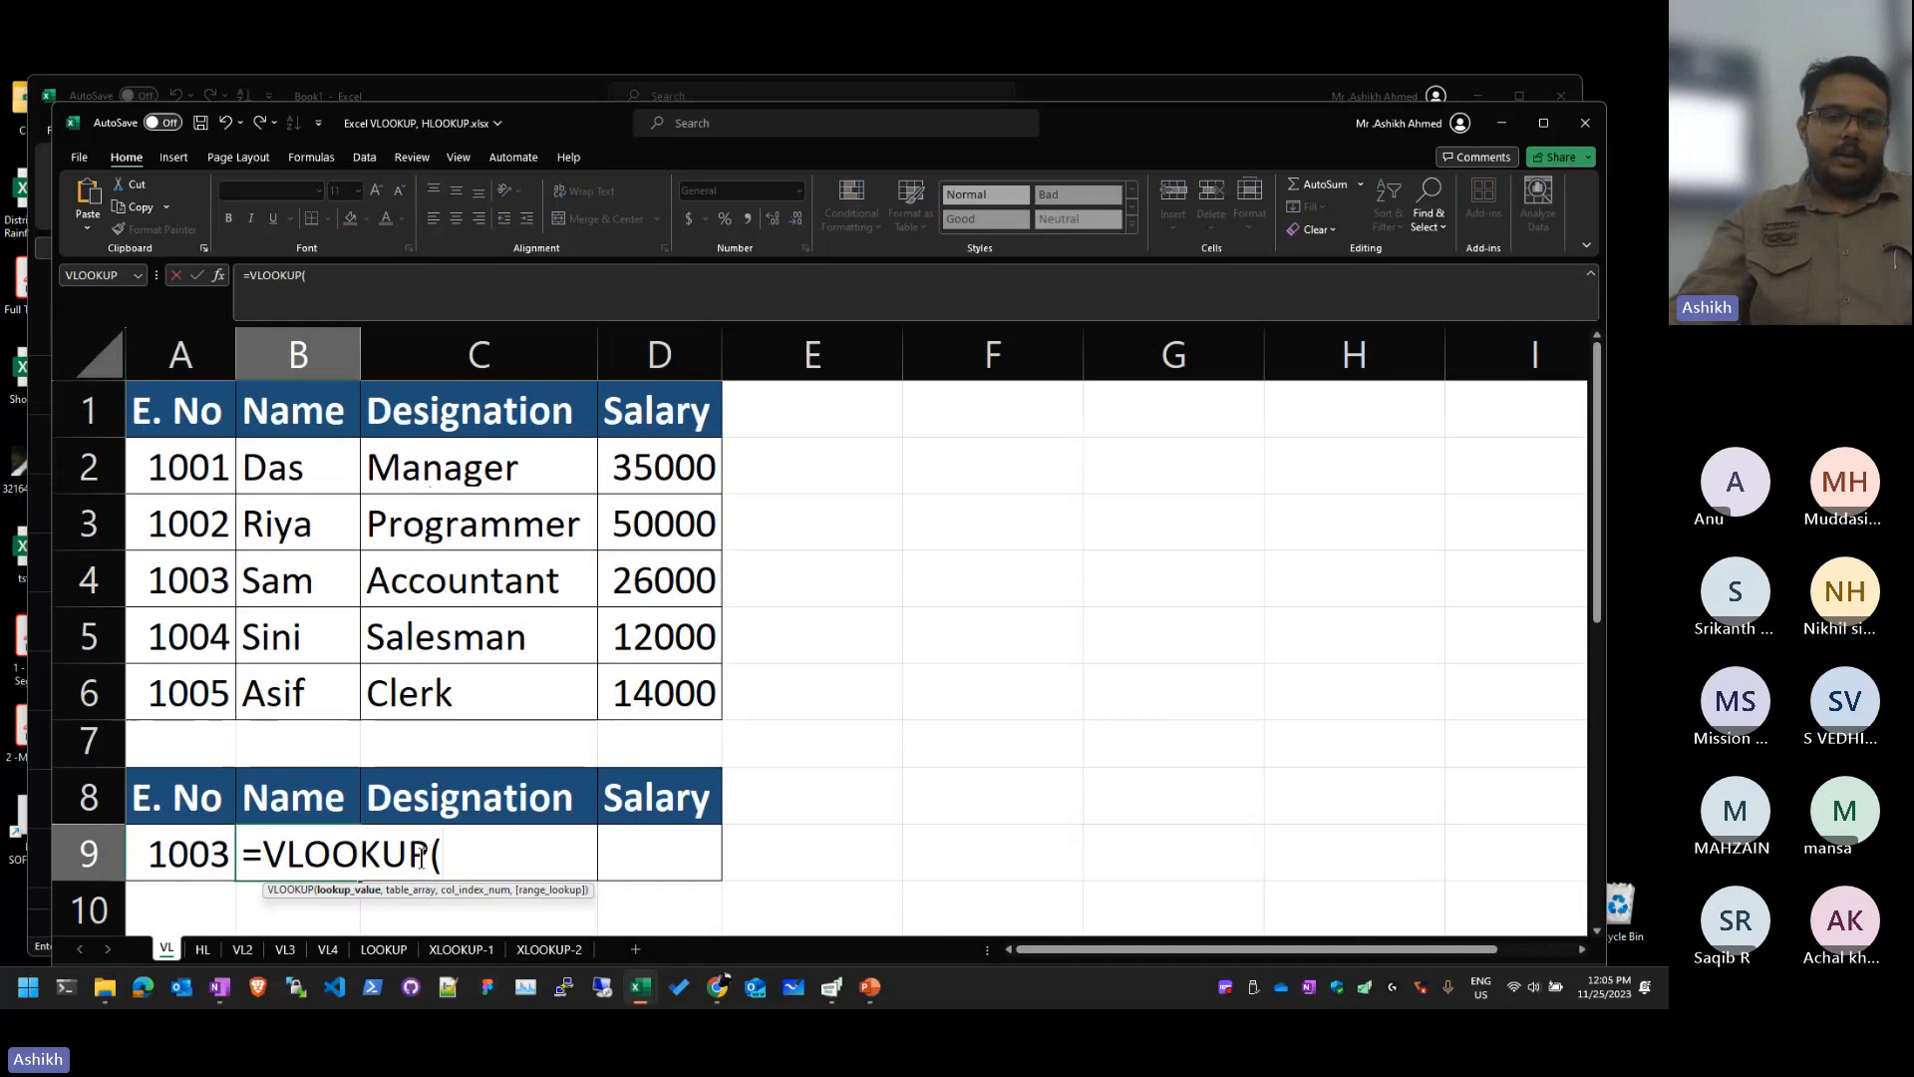
pyautogui.click(202, 860)
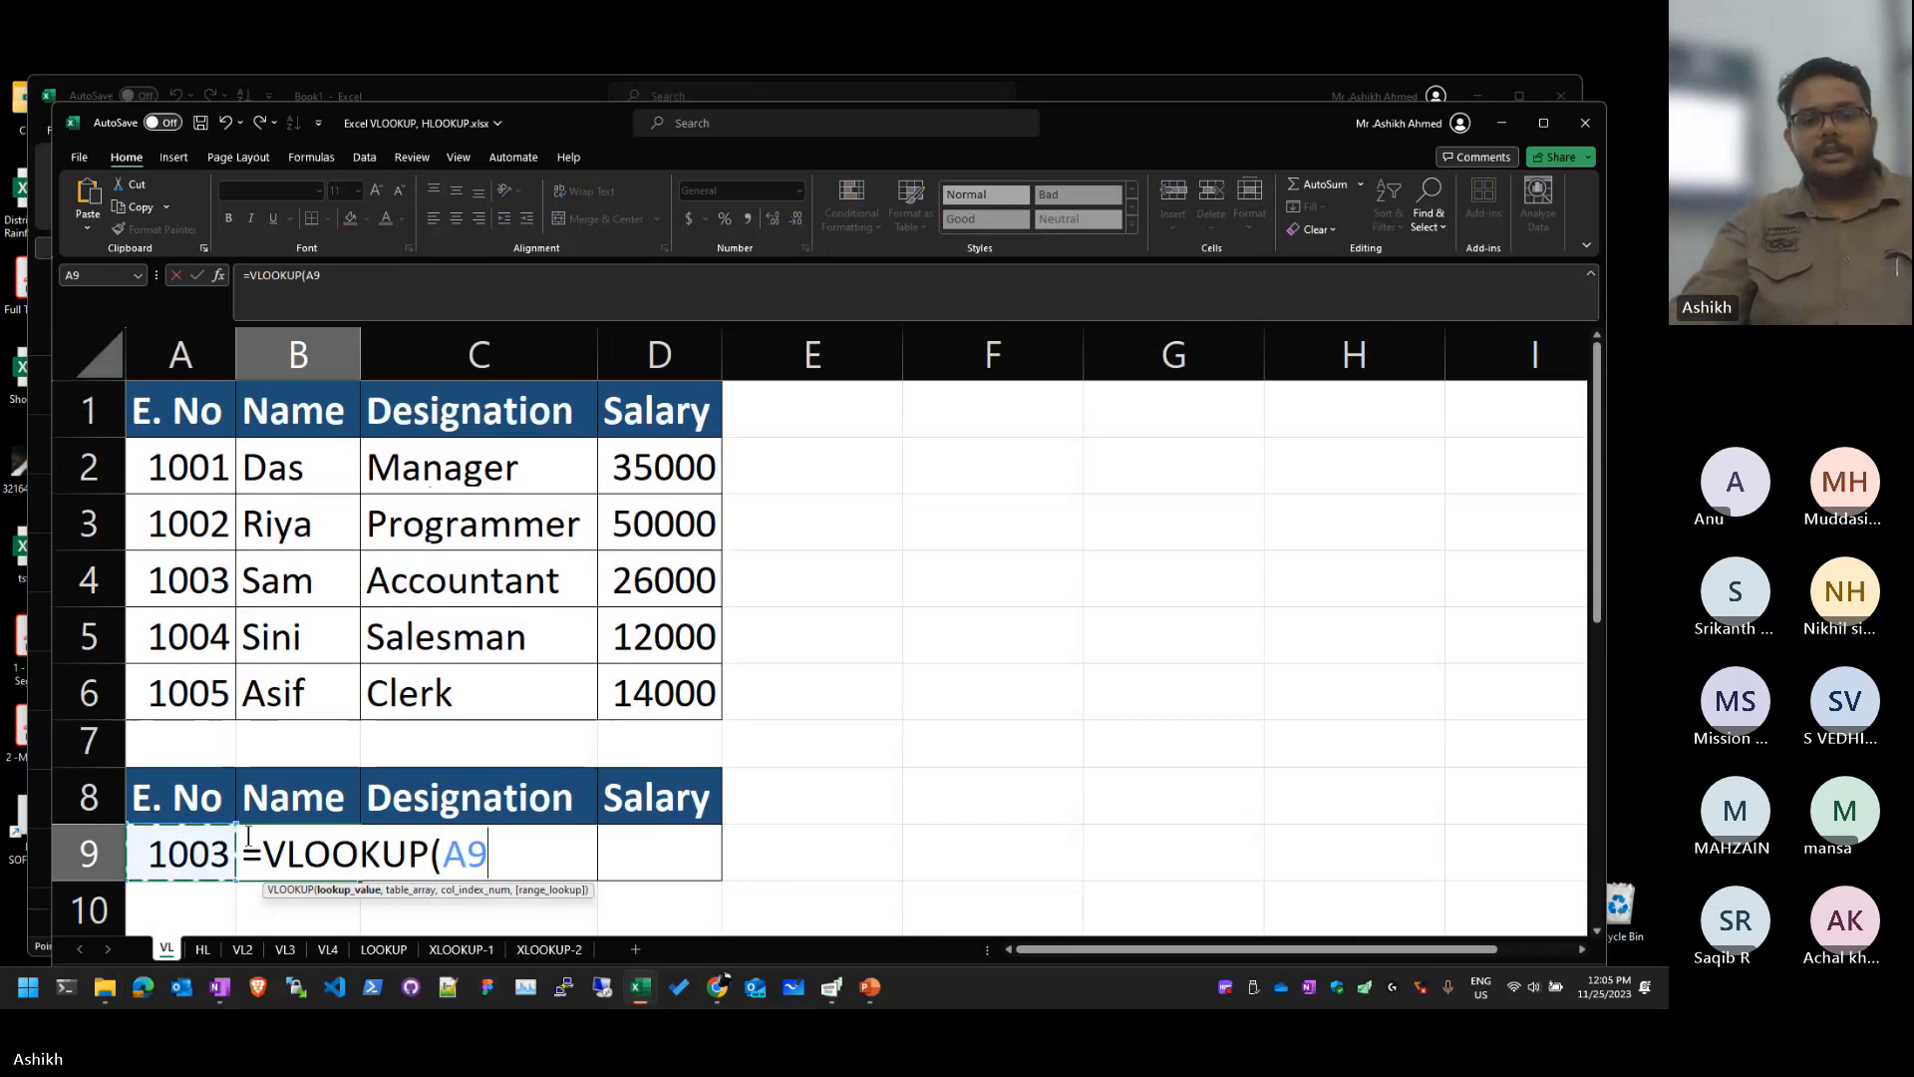
pyautogui.write(',')
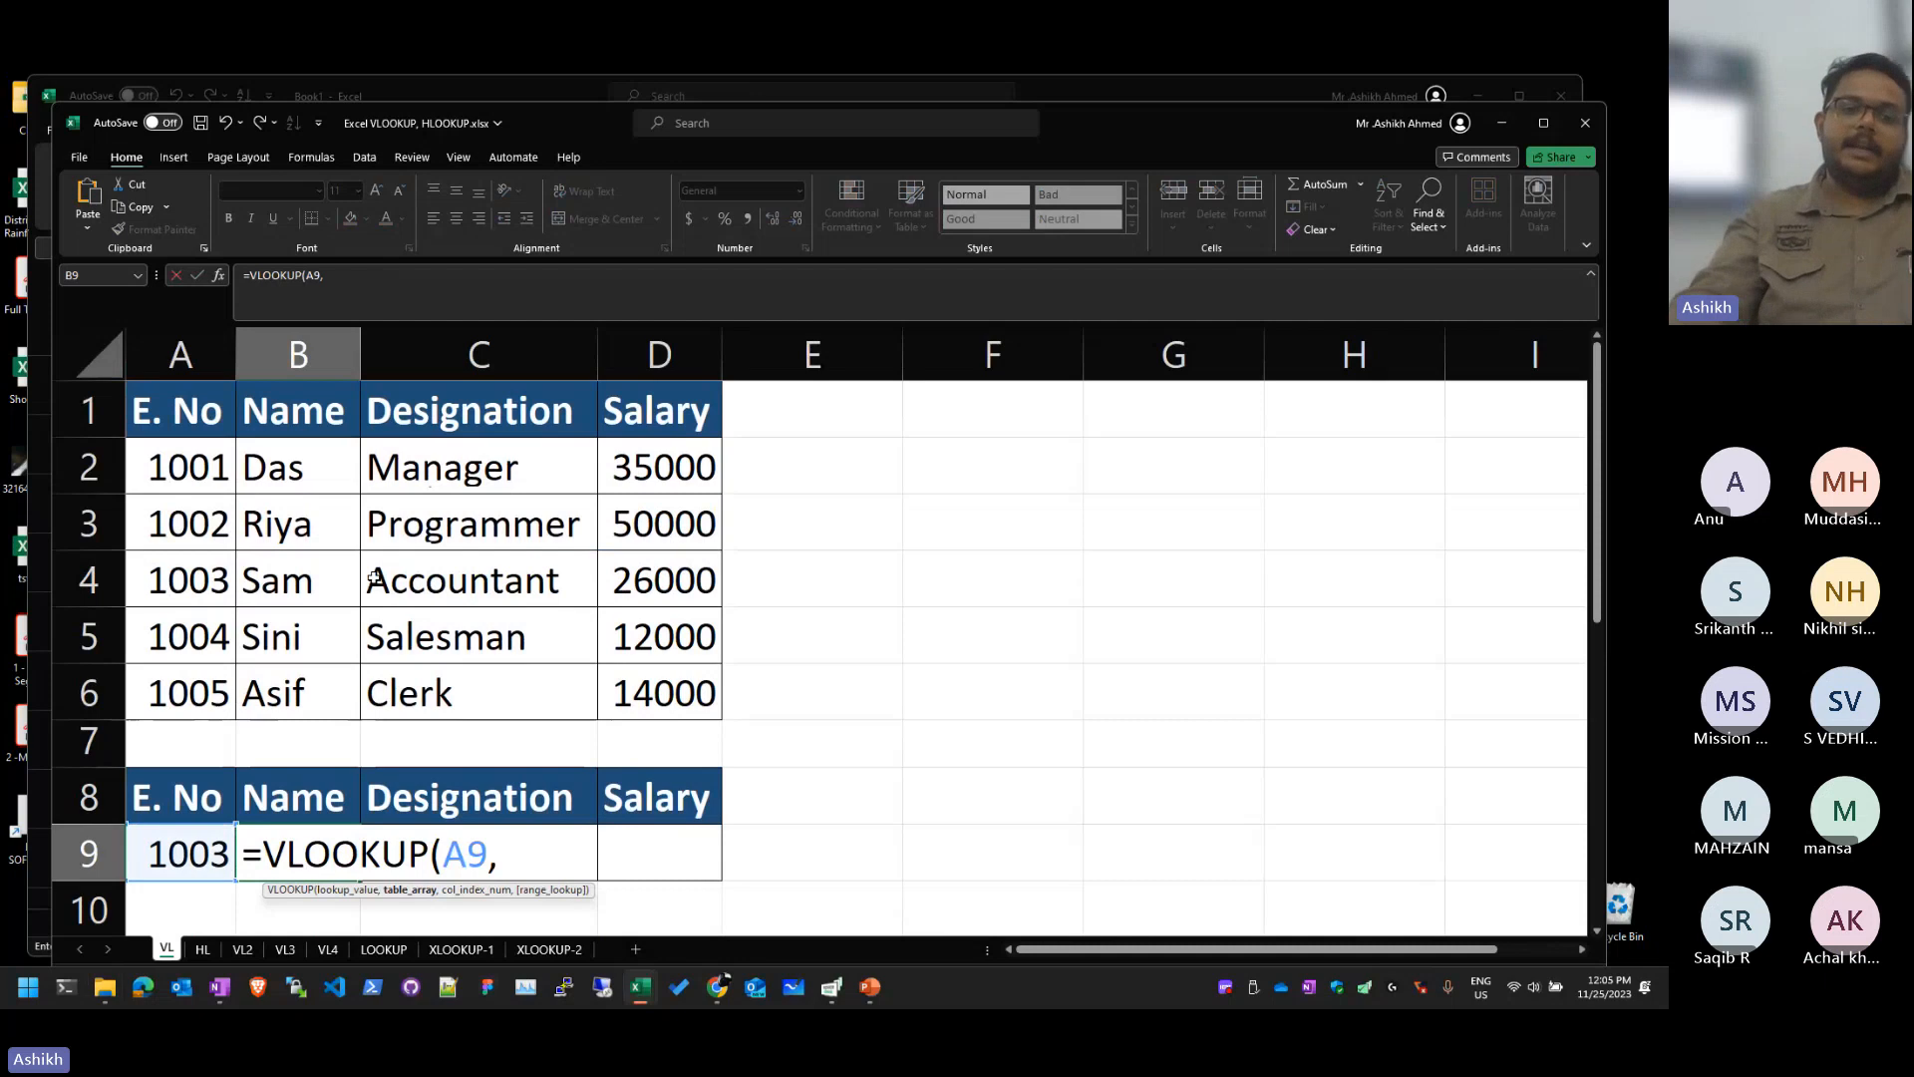
pyautogui.scroll(-1, 374, 579)
pyautogui.scroll(1, 723, 460)
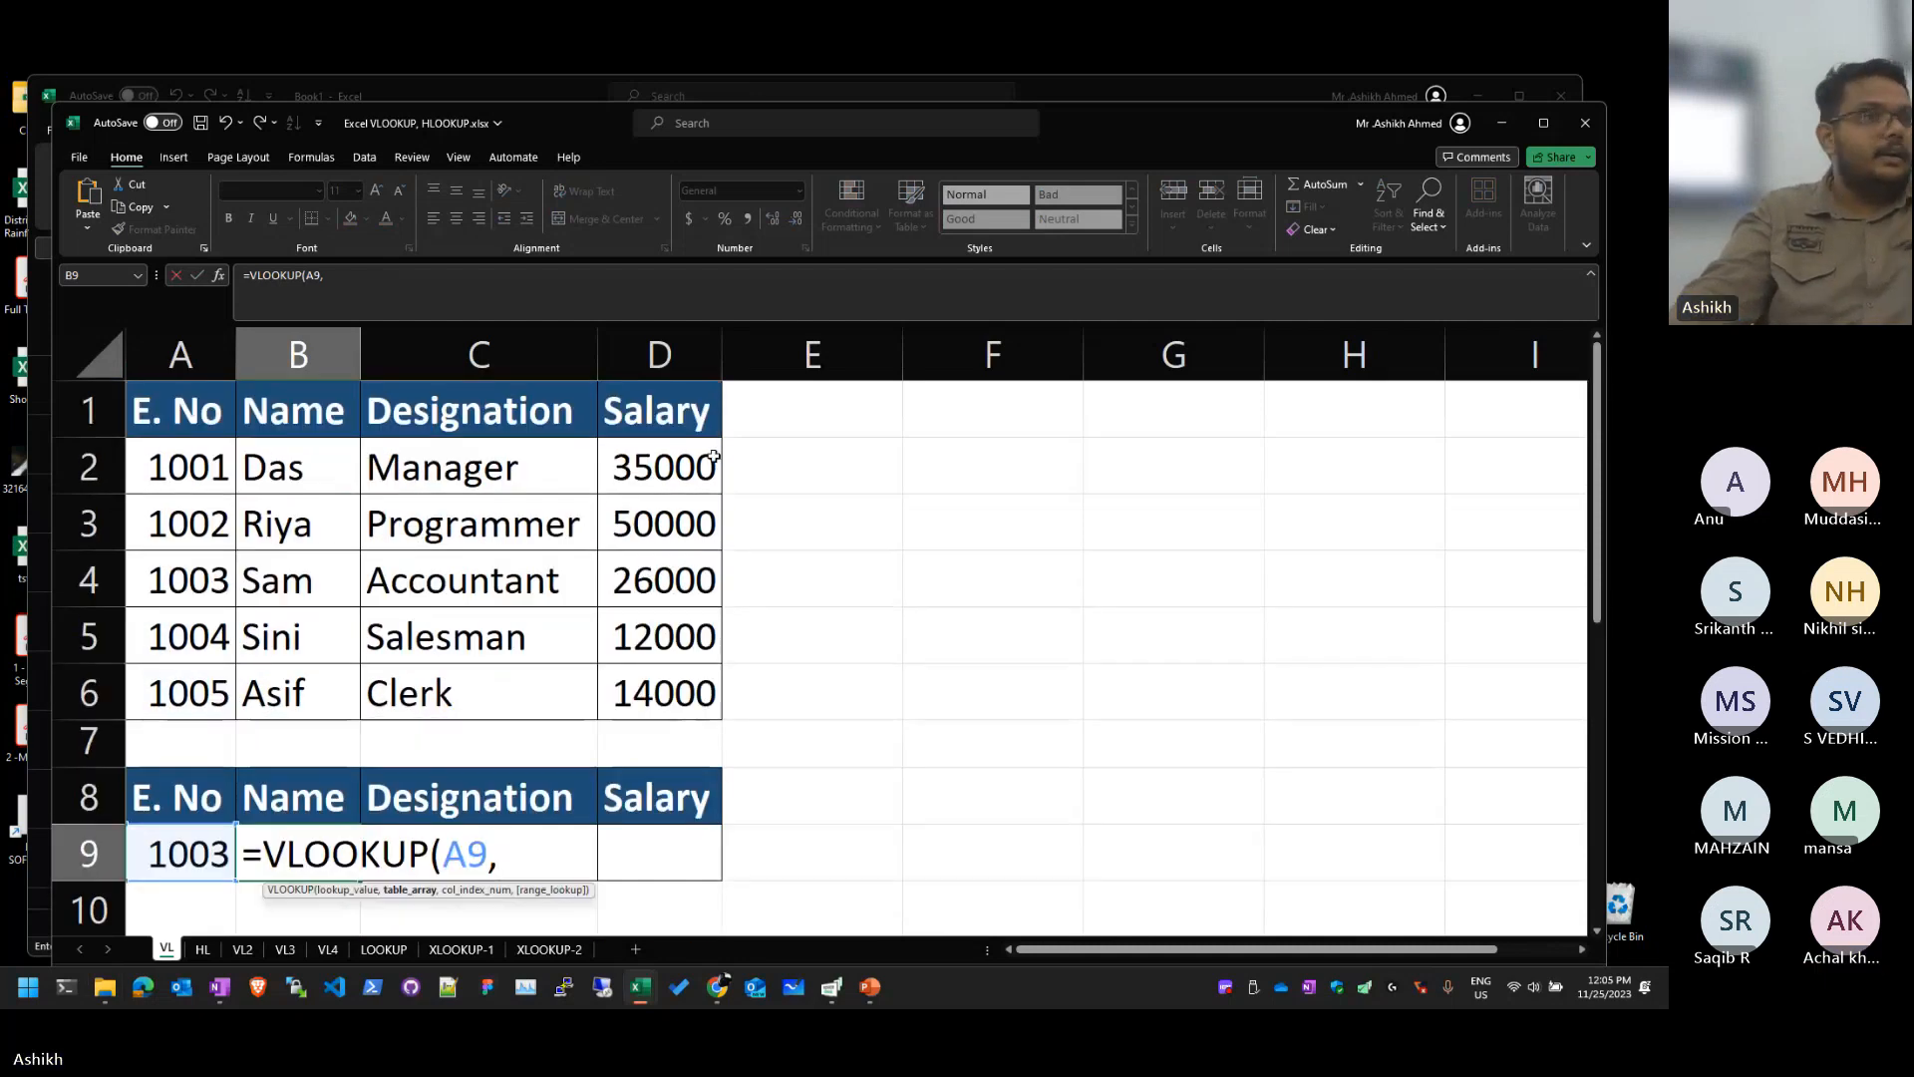
pyautogui.moveTo(180, 463); pyautogui.dragTo(617, 698)
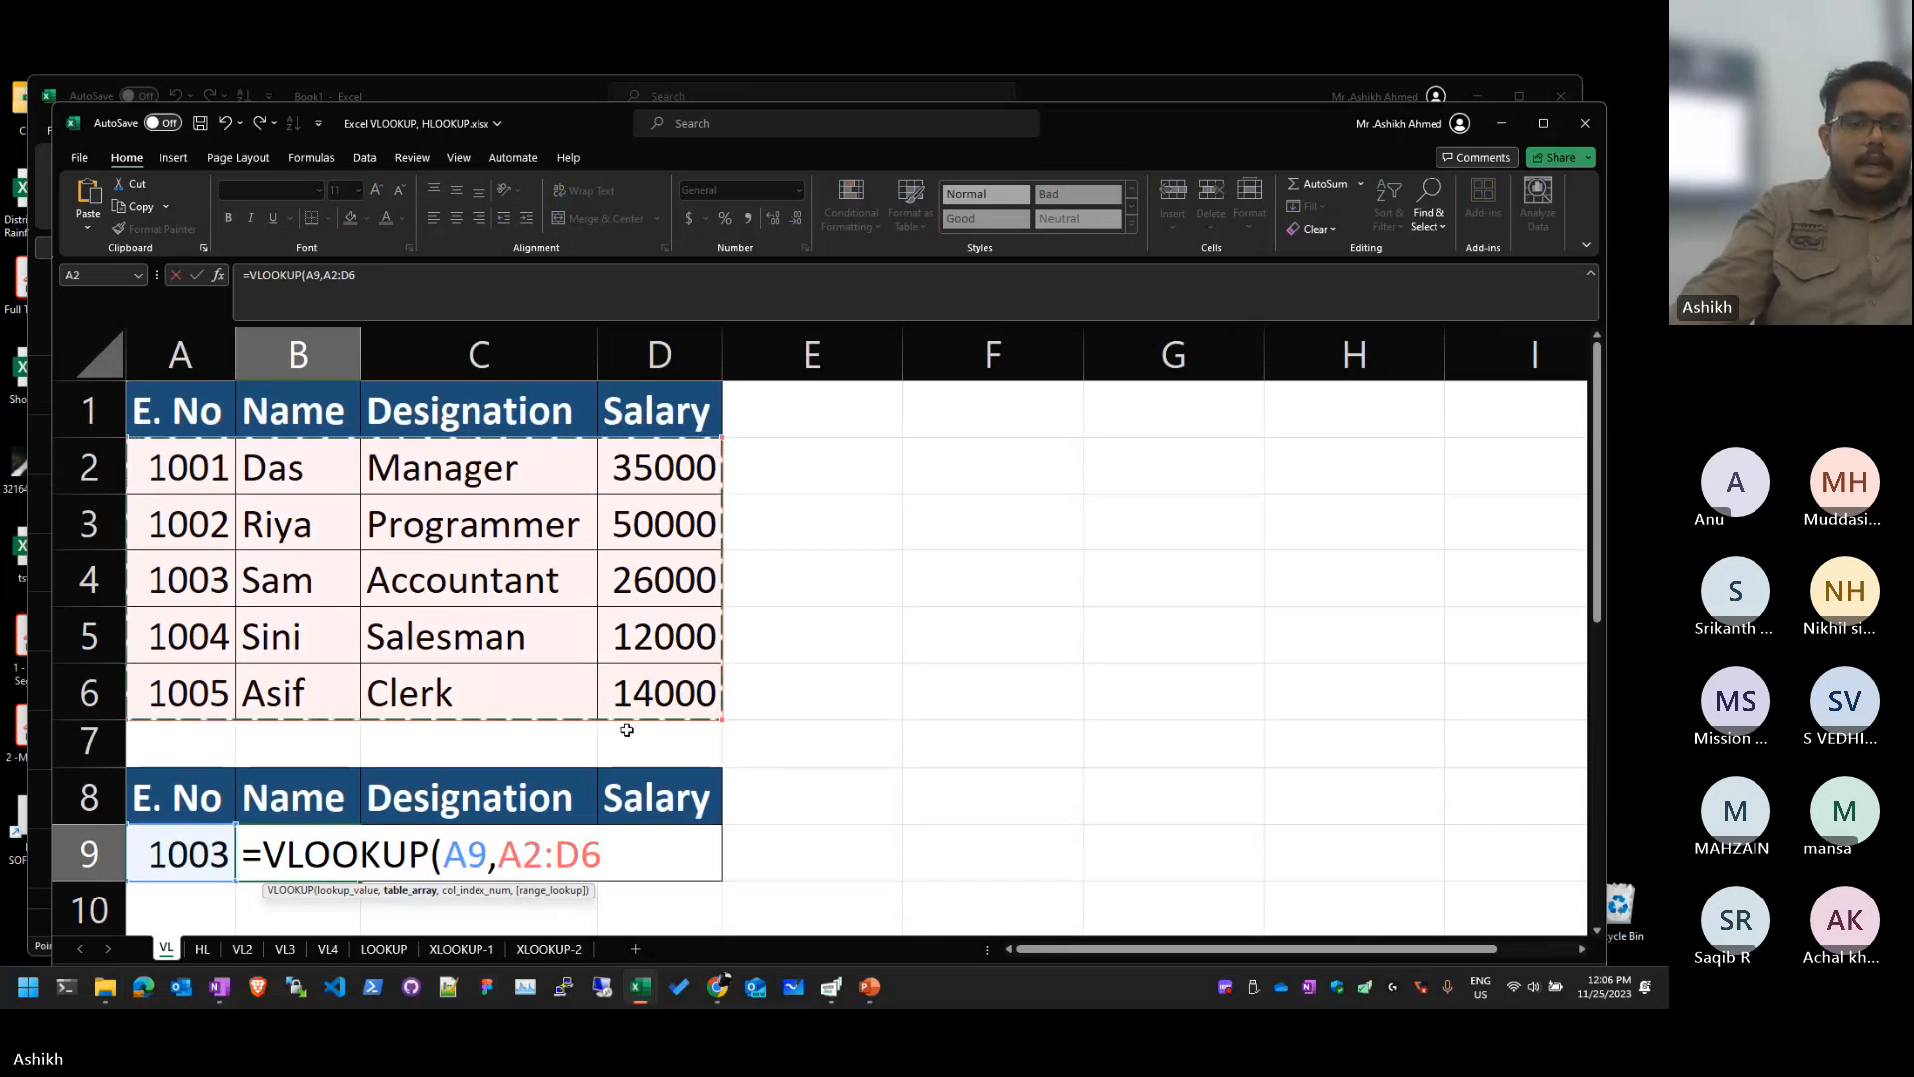
pyautogui.write(',')
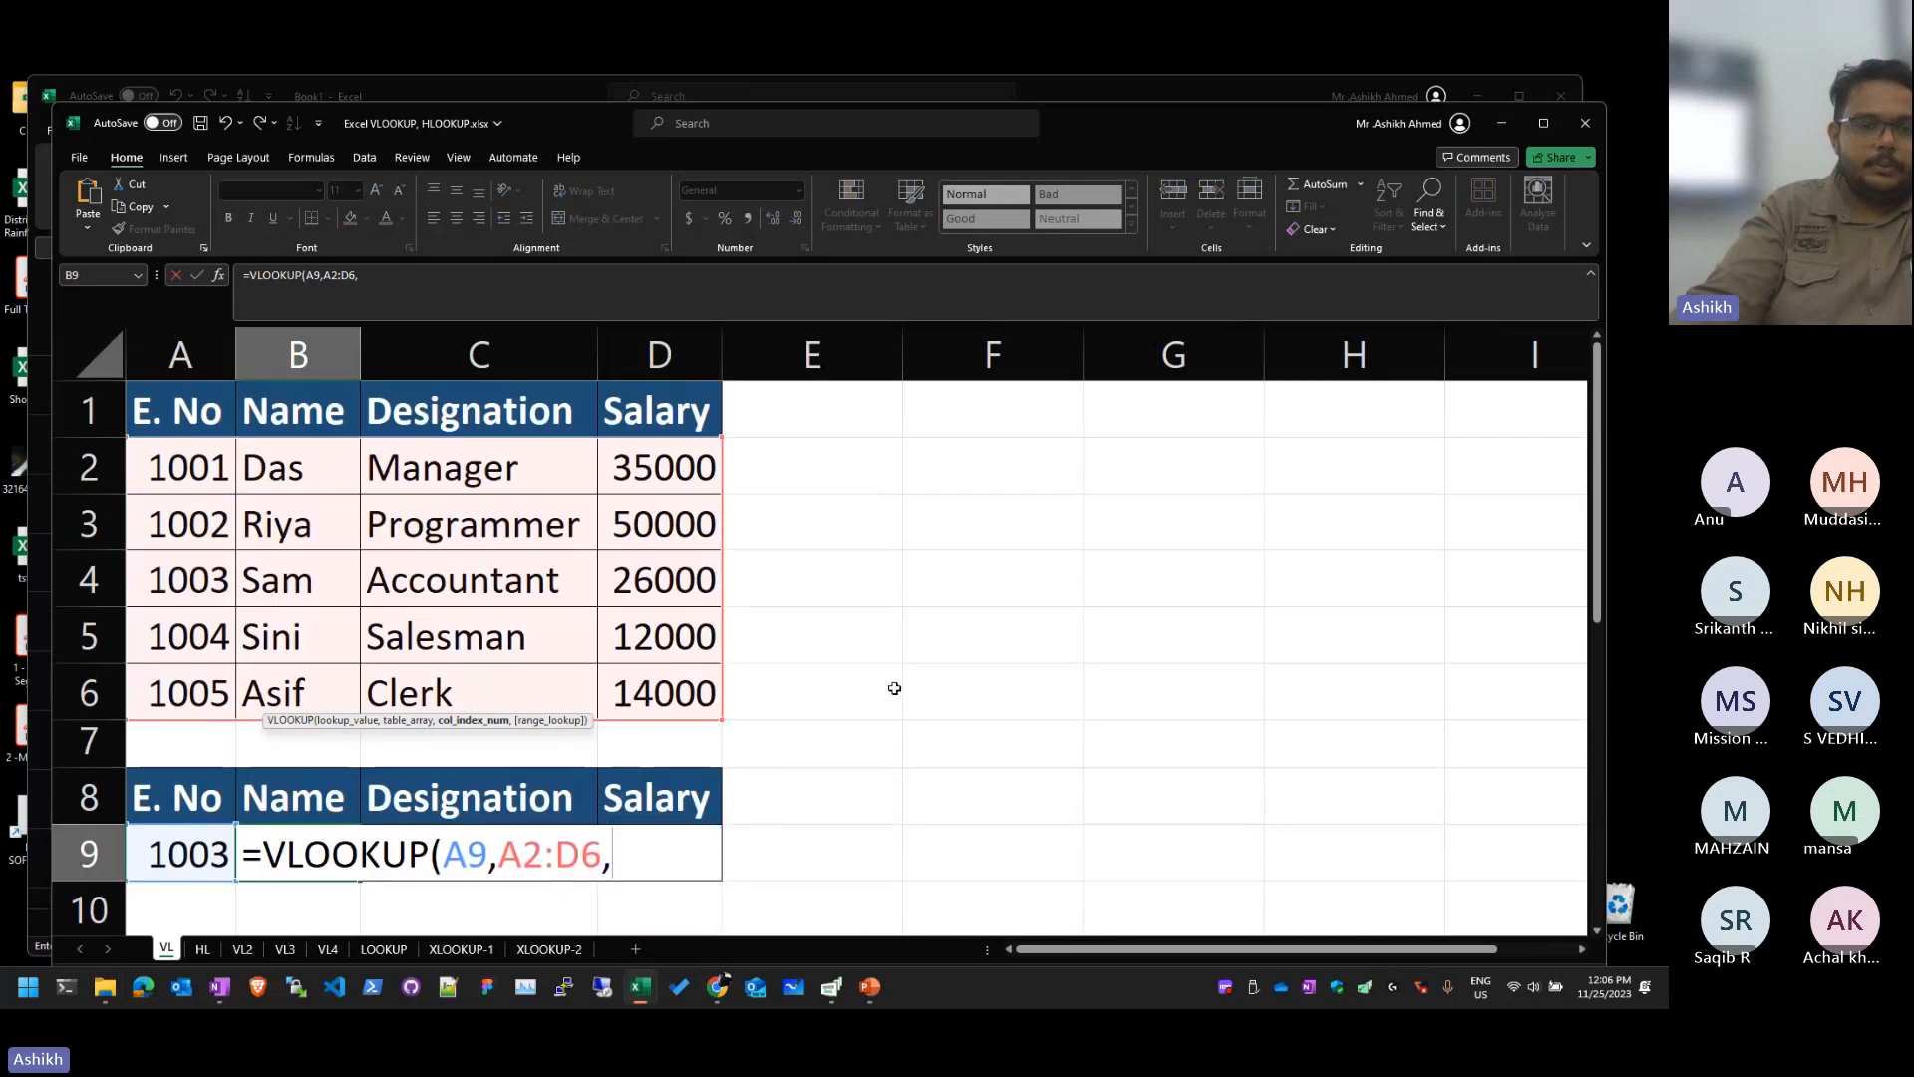
pyautogui.write('2')
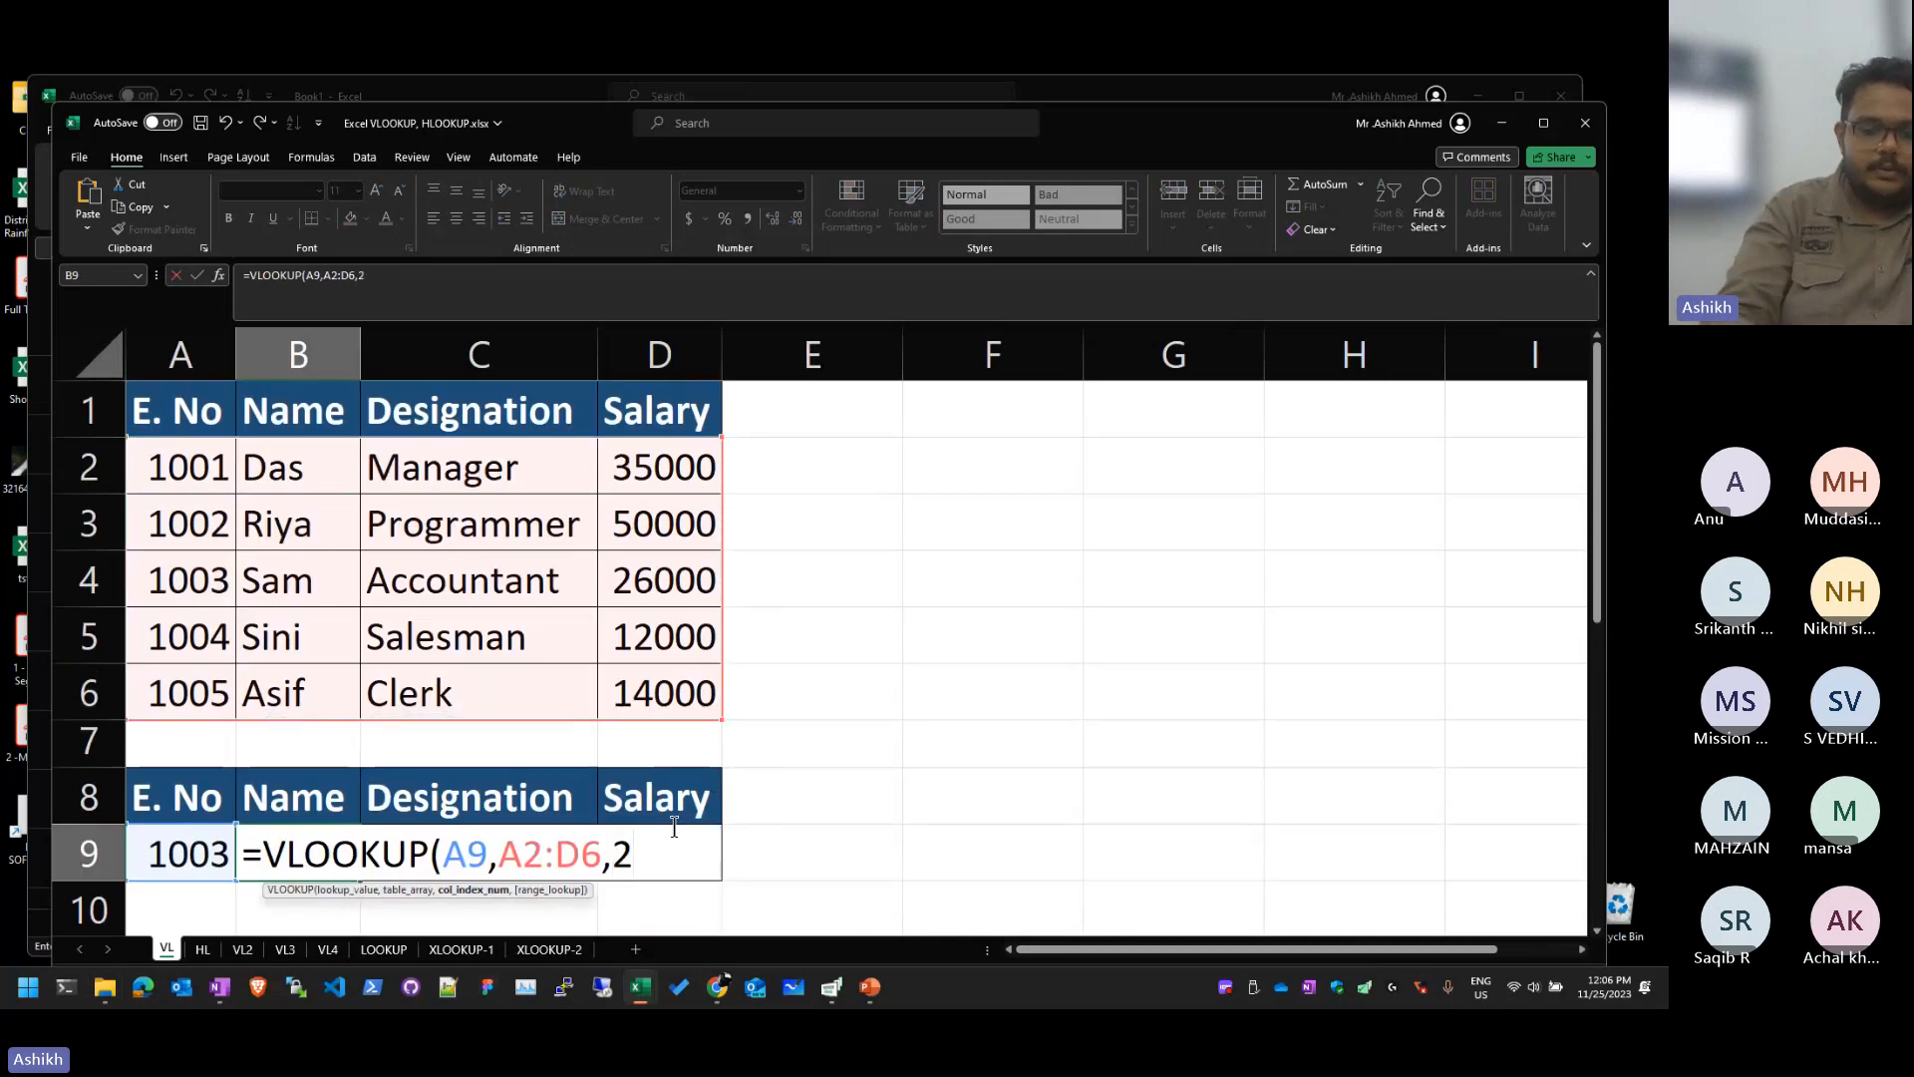
pyautogui.press('Return')
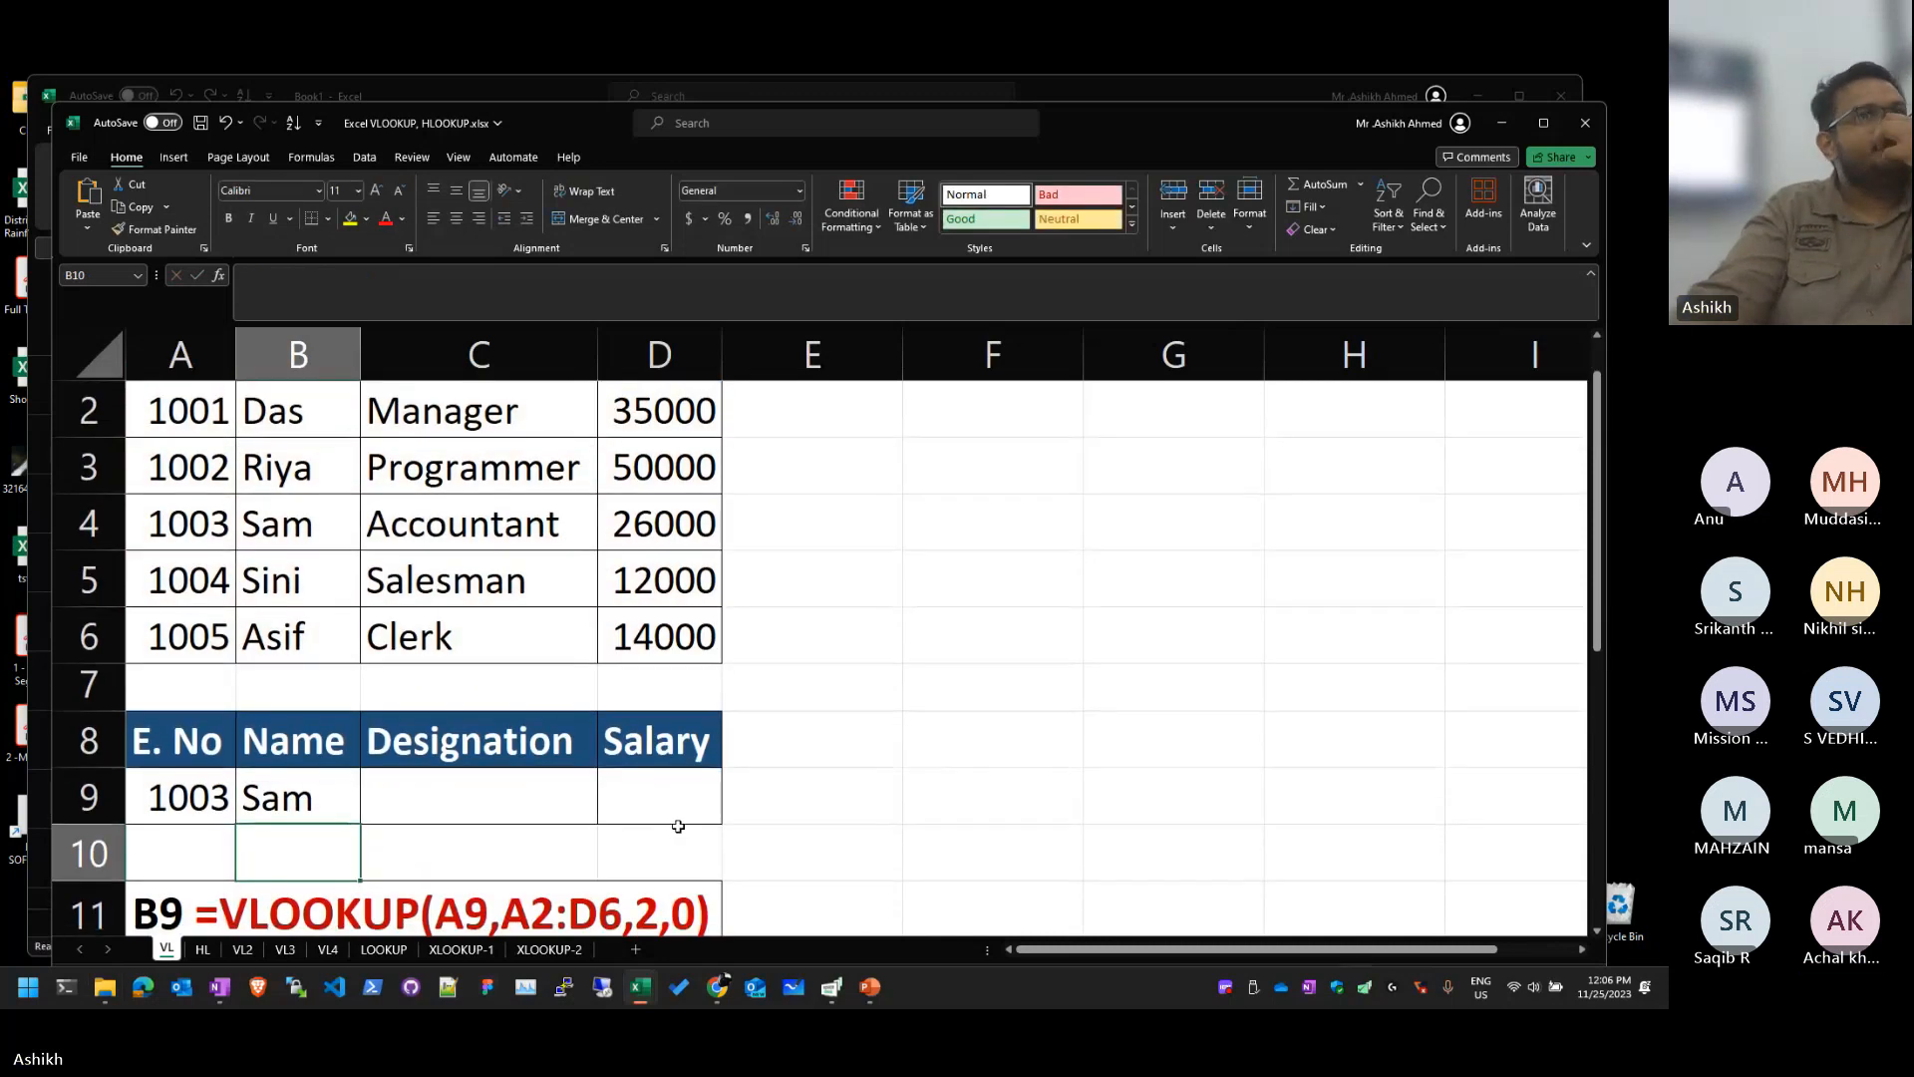
# Step: Compare the reference VLOOKUP formula written in row 11 with the formula in the Name cell B9
pyautogui.scroll(-2, 340, 869)
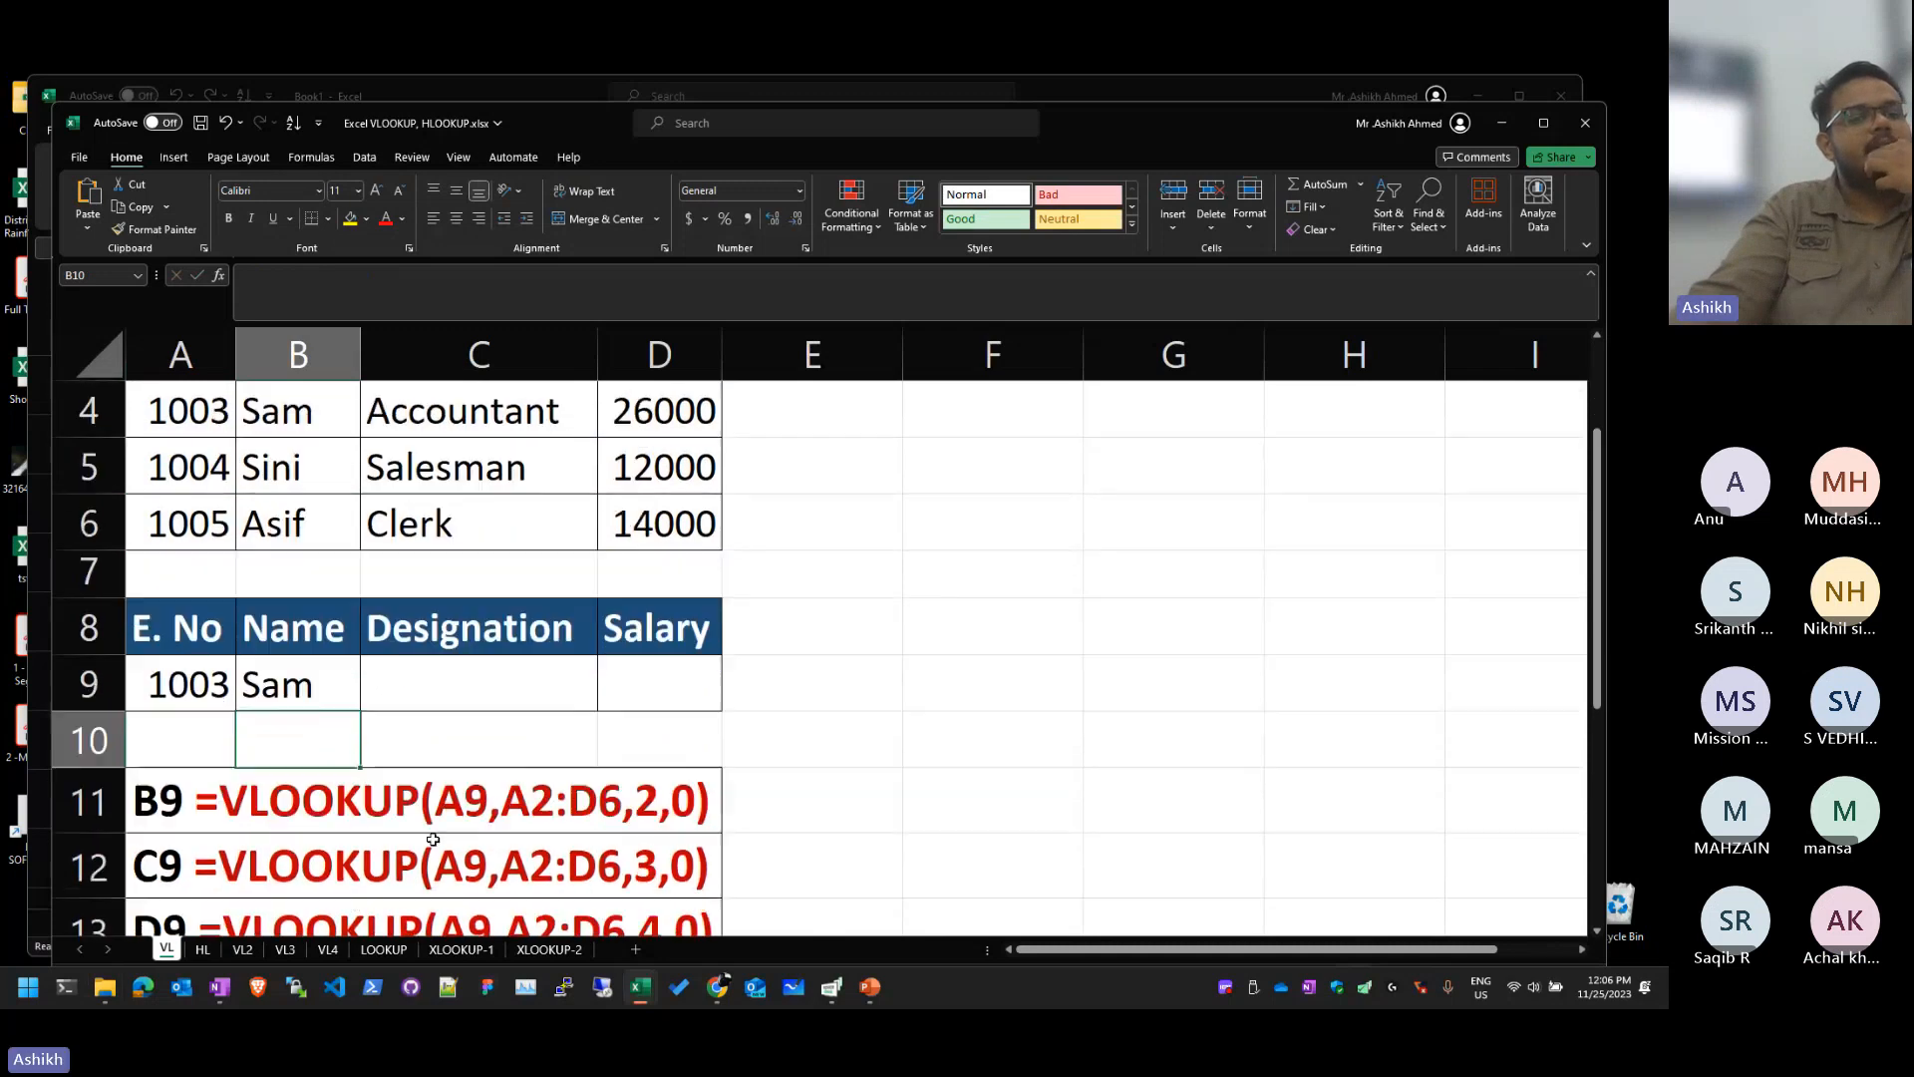
pyautogui.click(541, 795)
pyautogui.scroll(1, 542, 795)
pyautogui.scroll(-1, 542, 795)
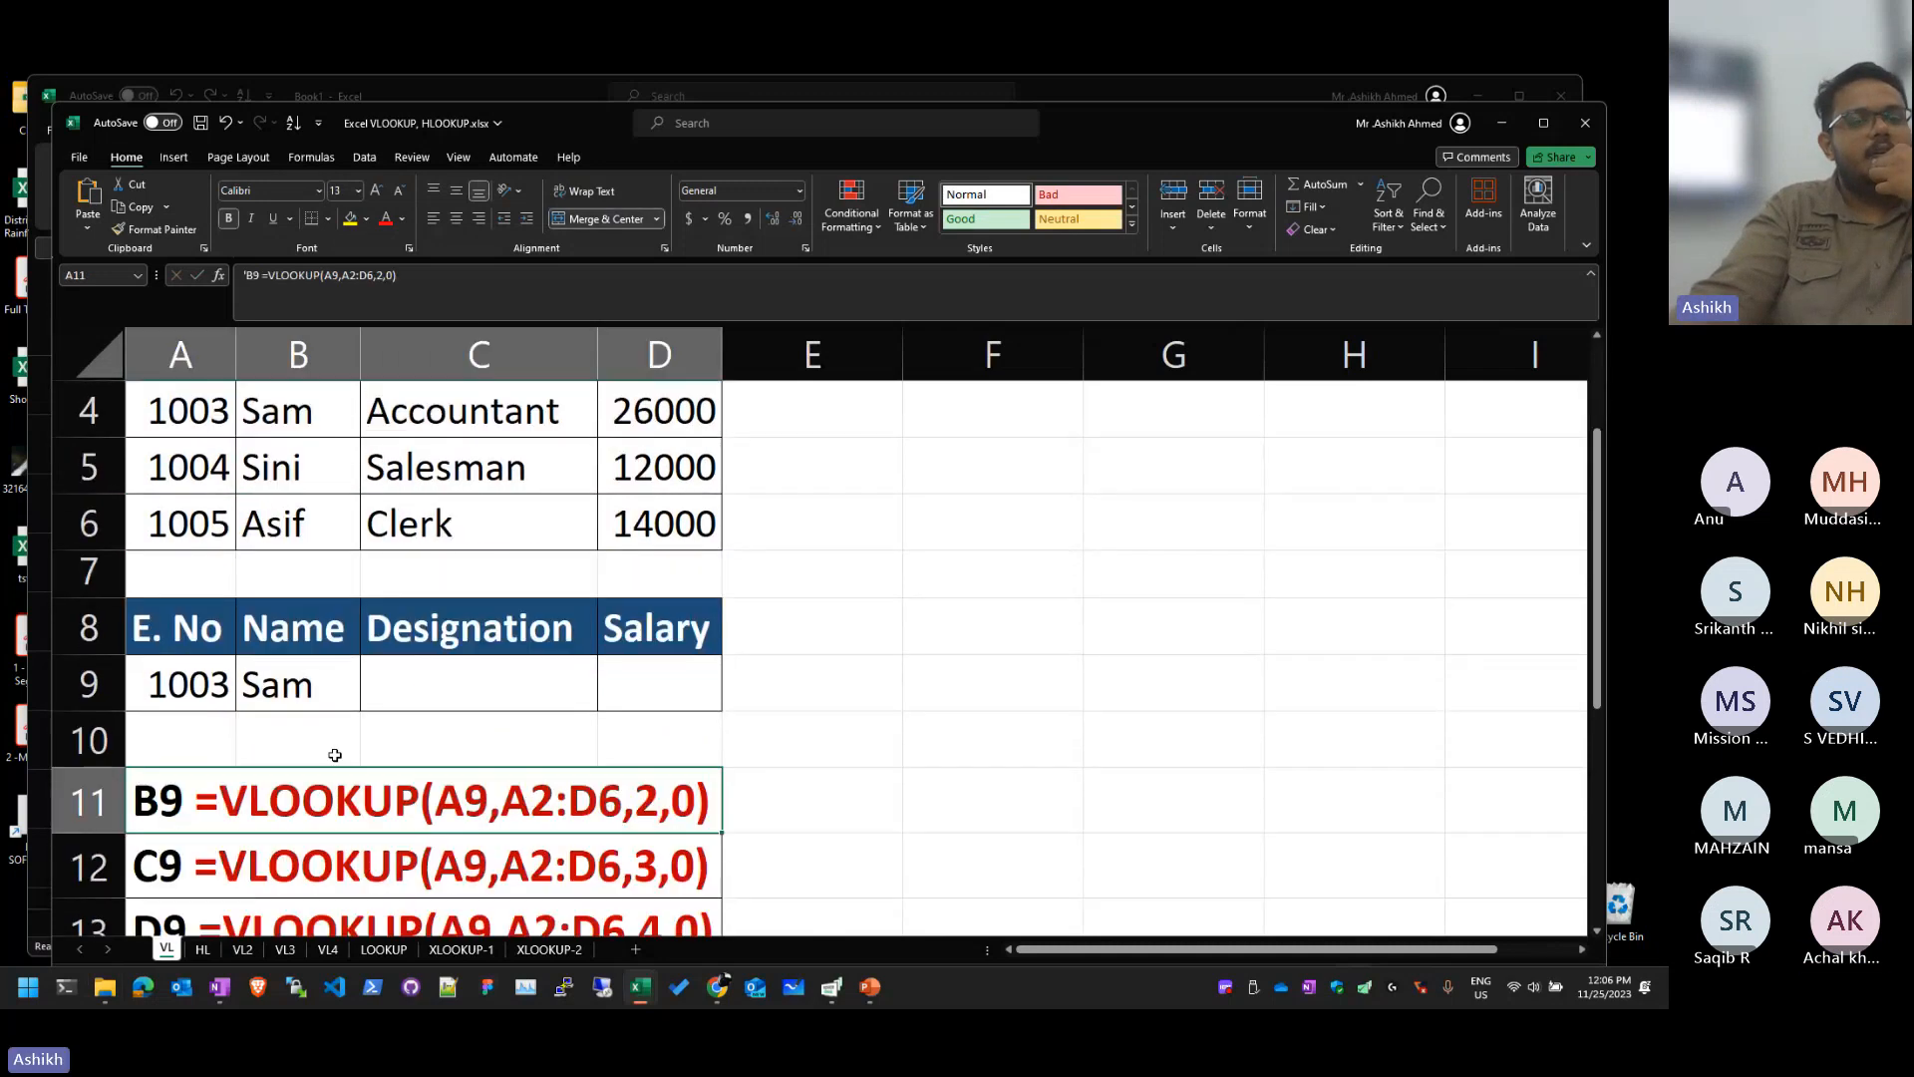
pyautogui.click(303, 703)
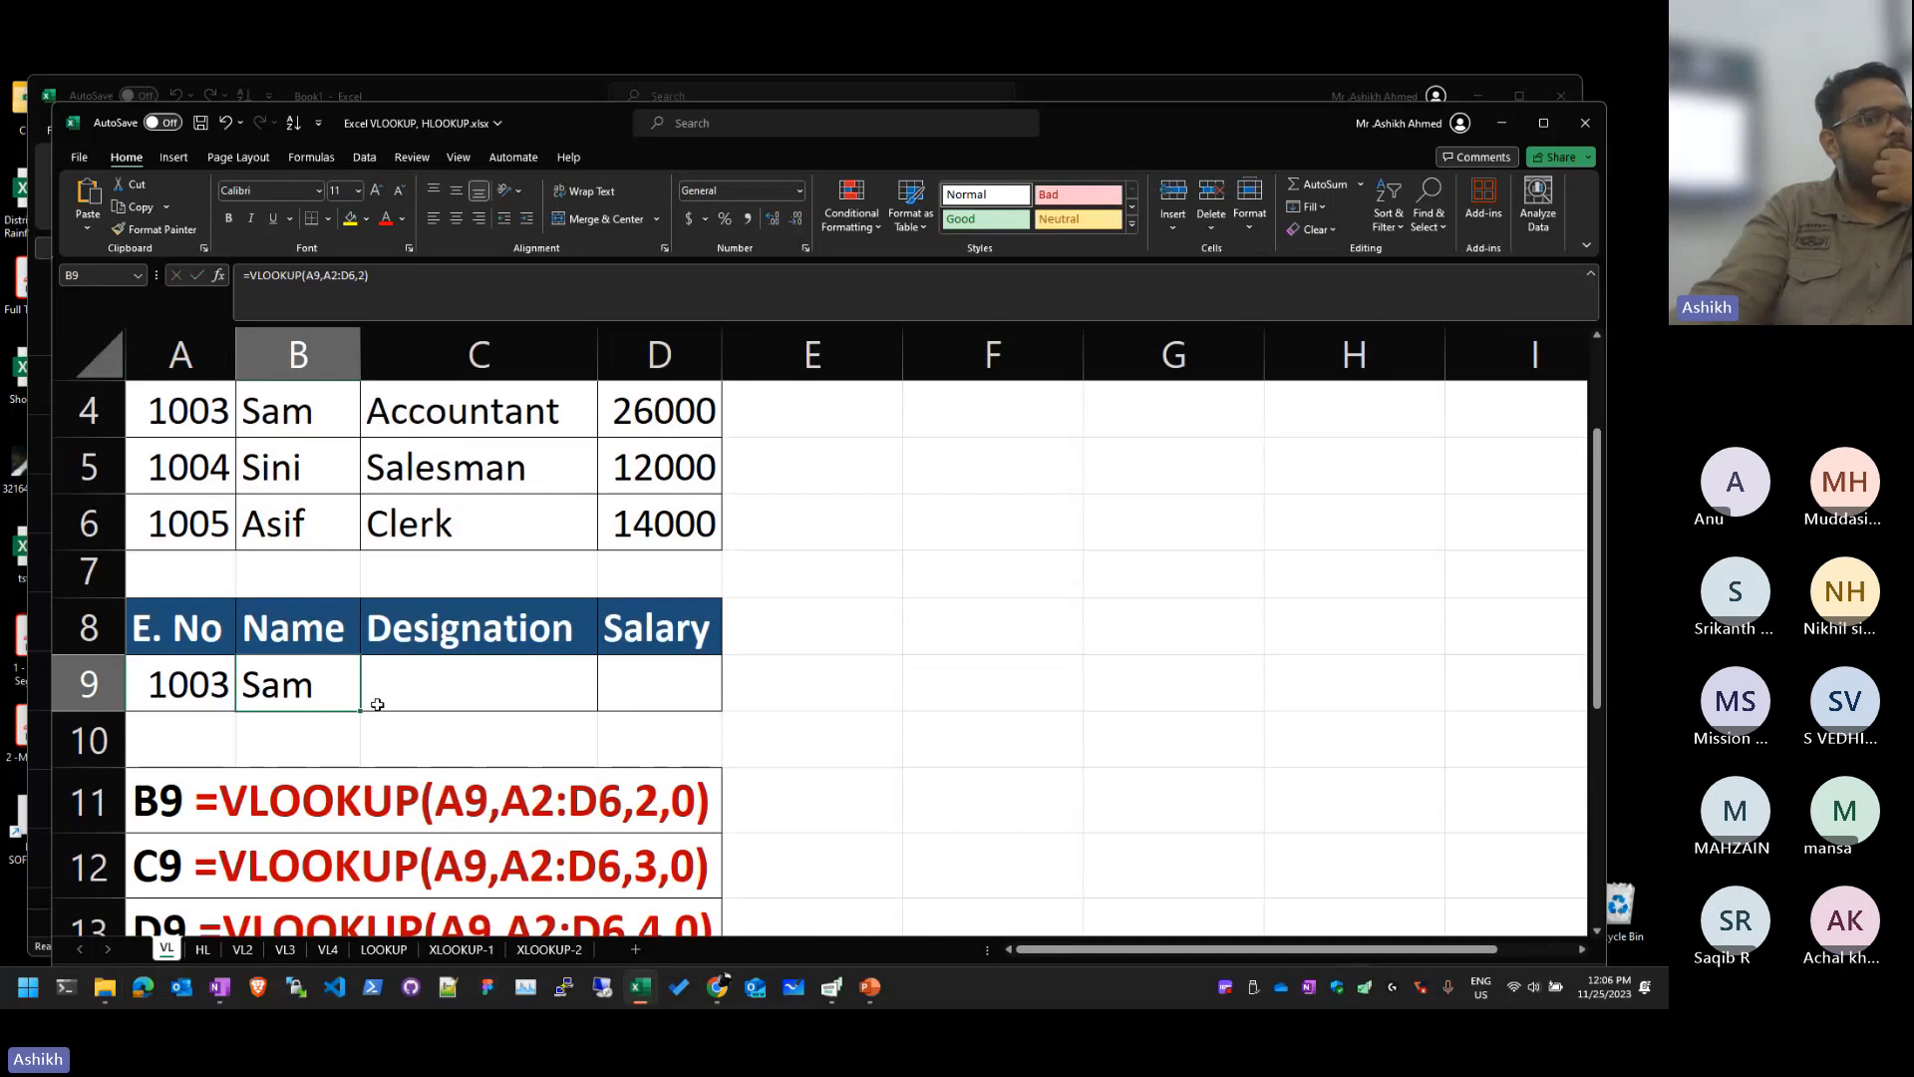
# Step: Enter =VLOOKUP(A9,A2:D6,3) in C9 to look up the employee's Designation
pyautogui.click(459, 670)
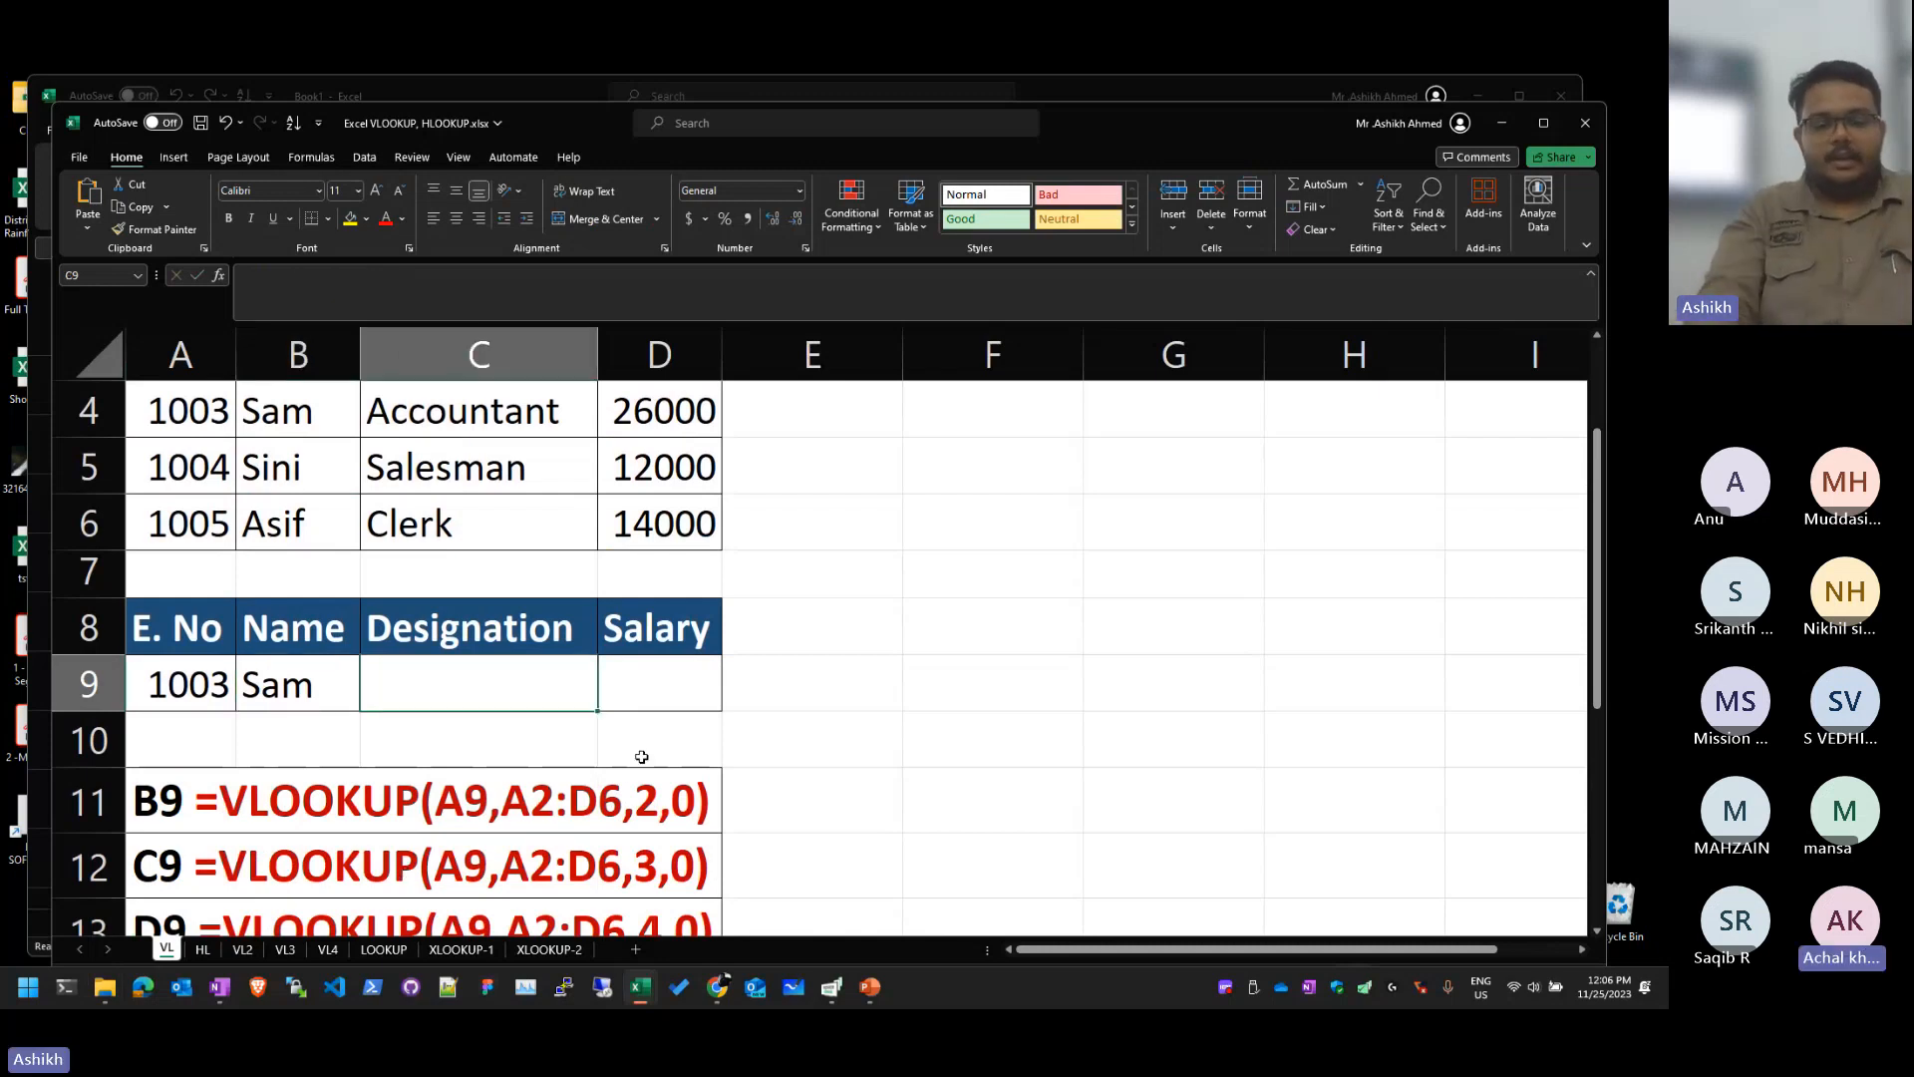
pyautogui.write('=vl')
pyautogui.press('Tab')
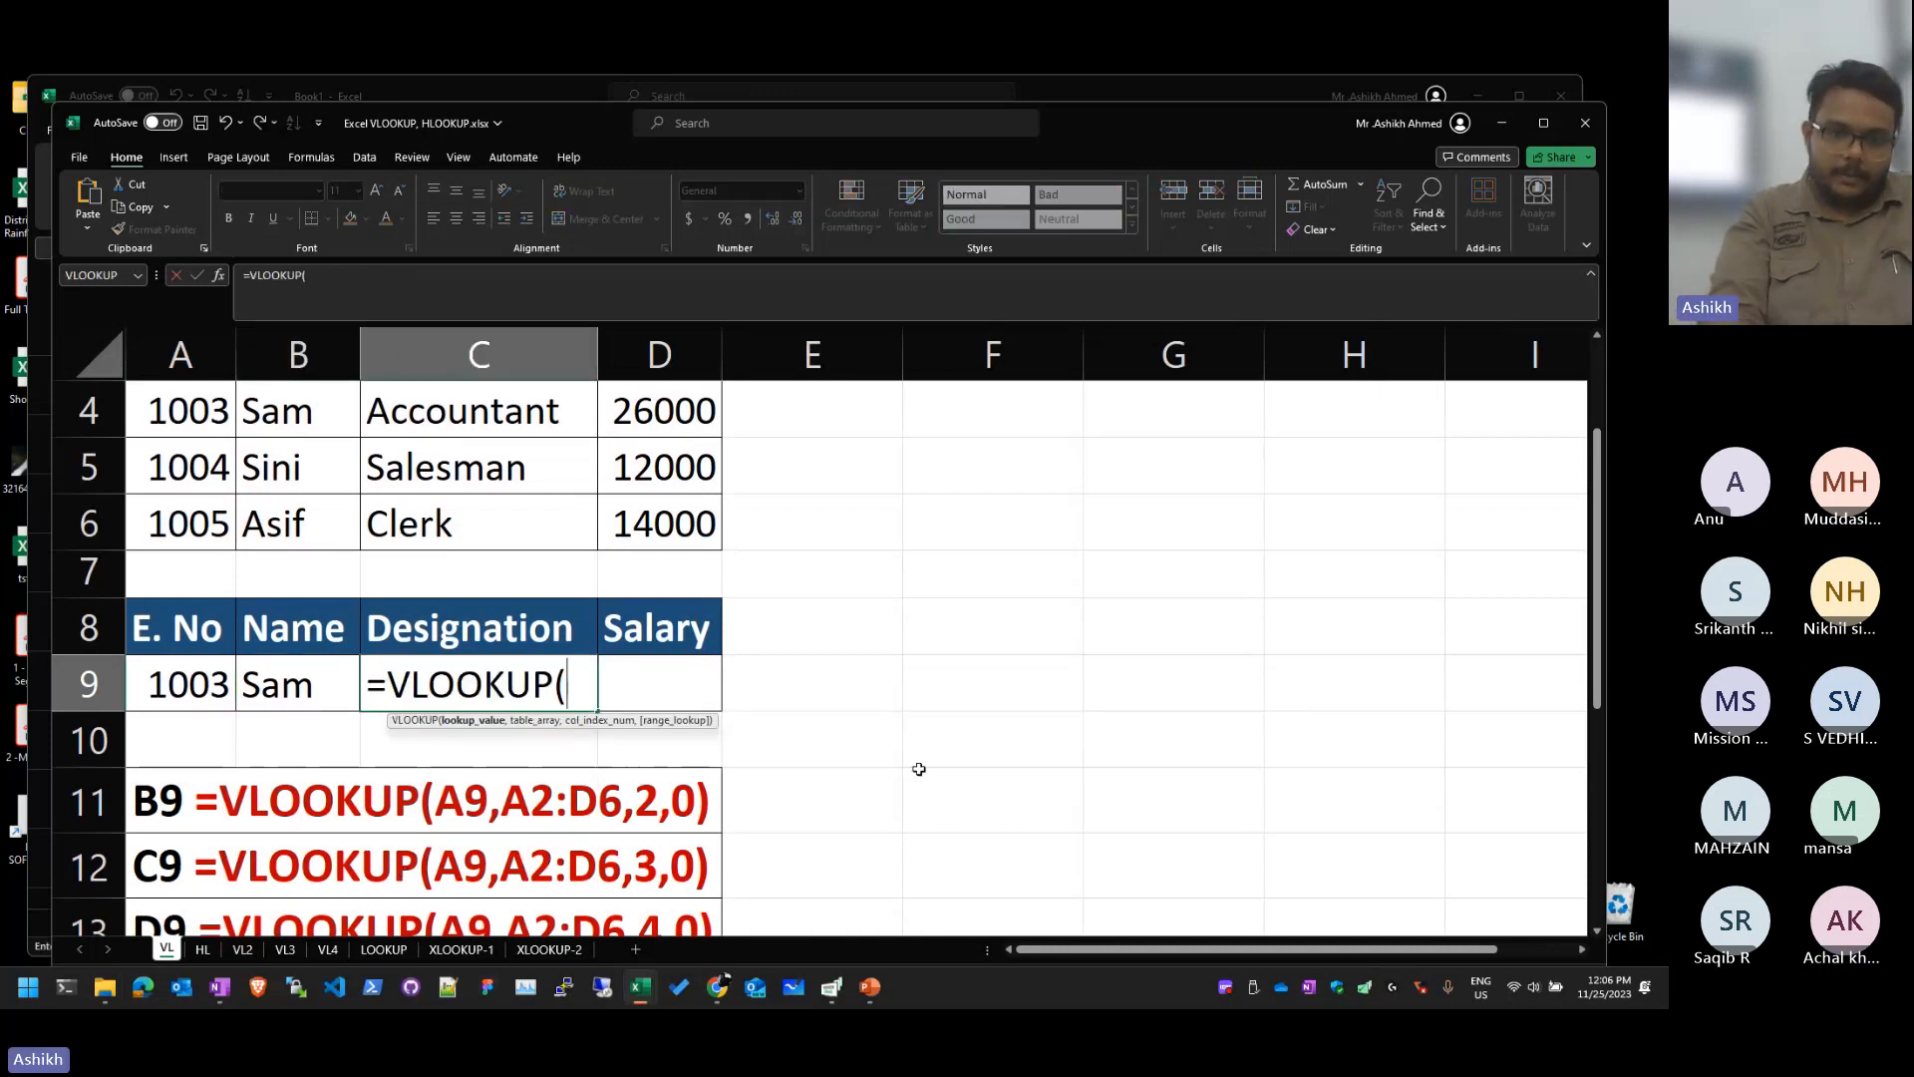
pyautogui.write('a9')
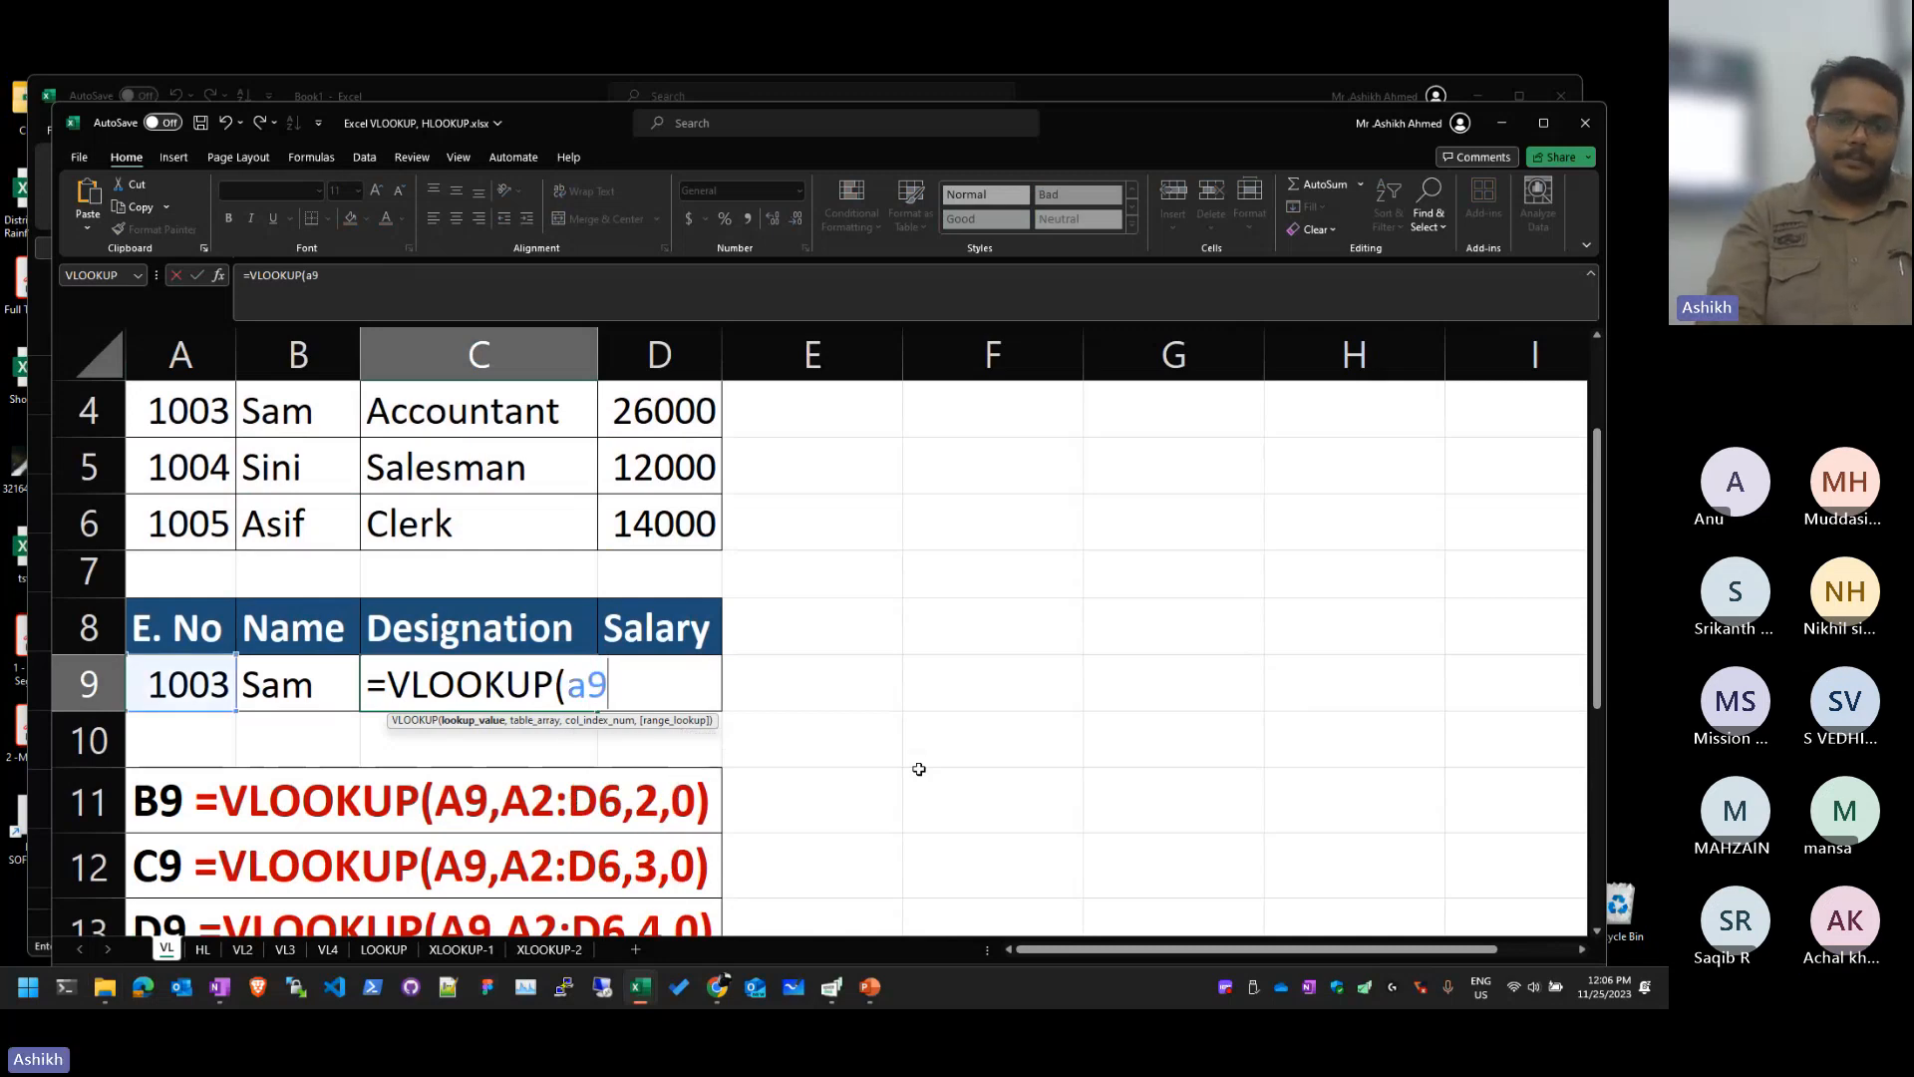
pyautogui.write('m')
pyautogui.press('BackSpace')
pyautogui.write(',')
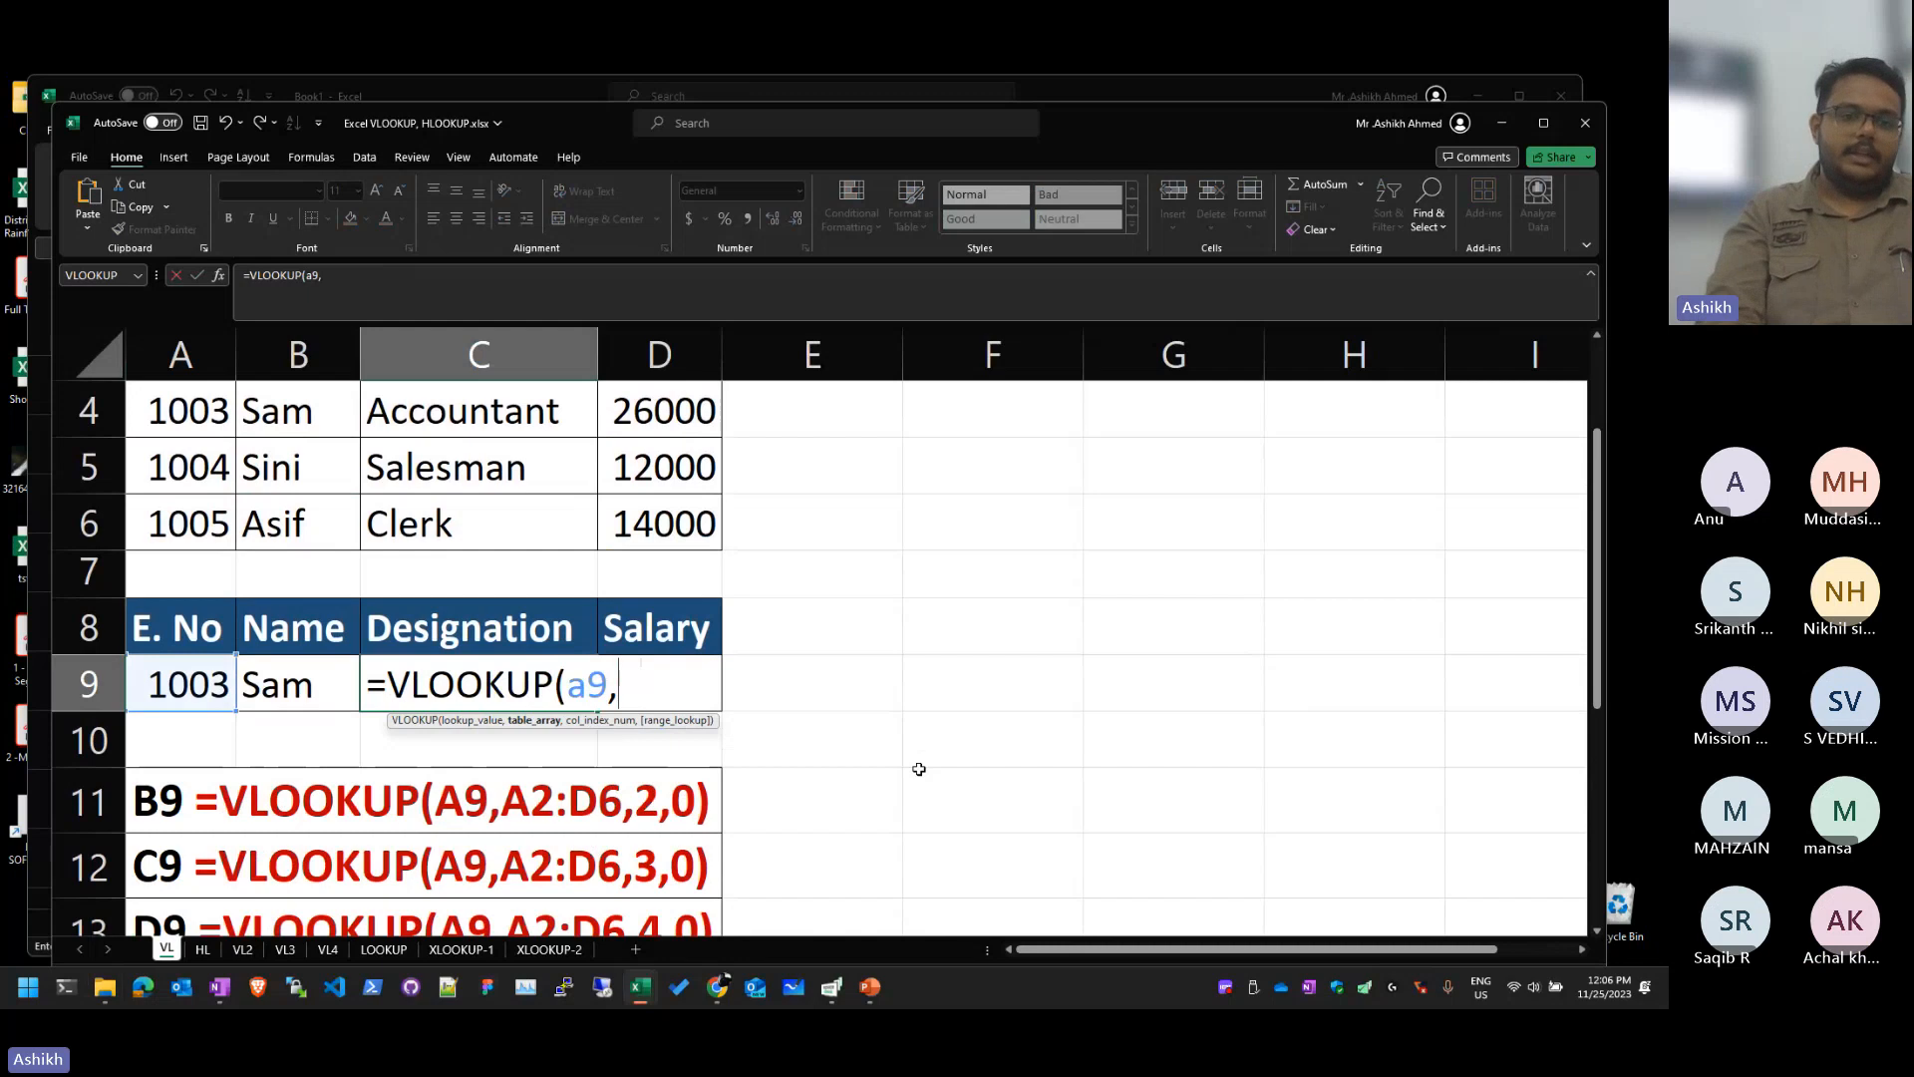
pyautogui.scroll(1, 203, 488)
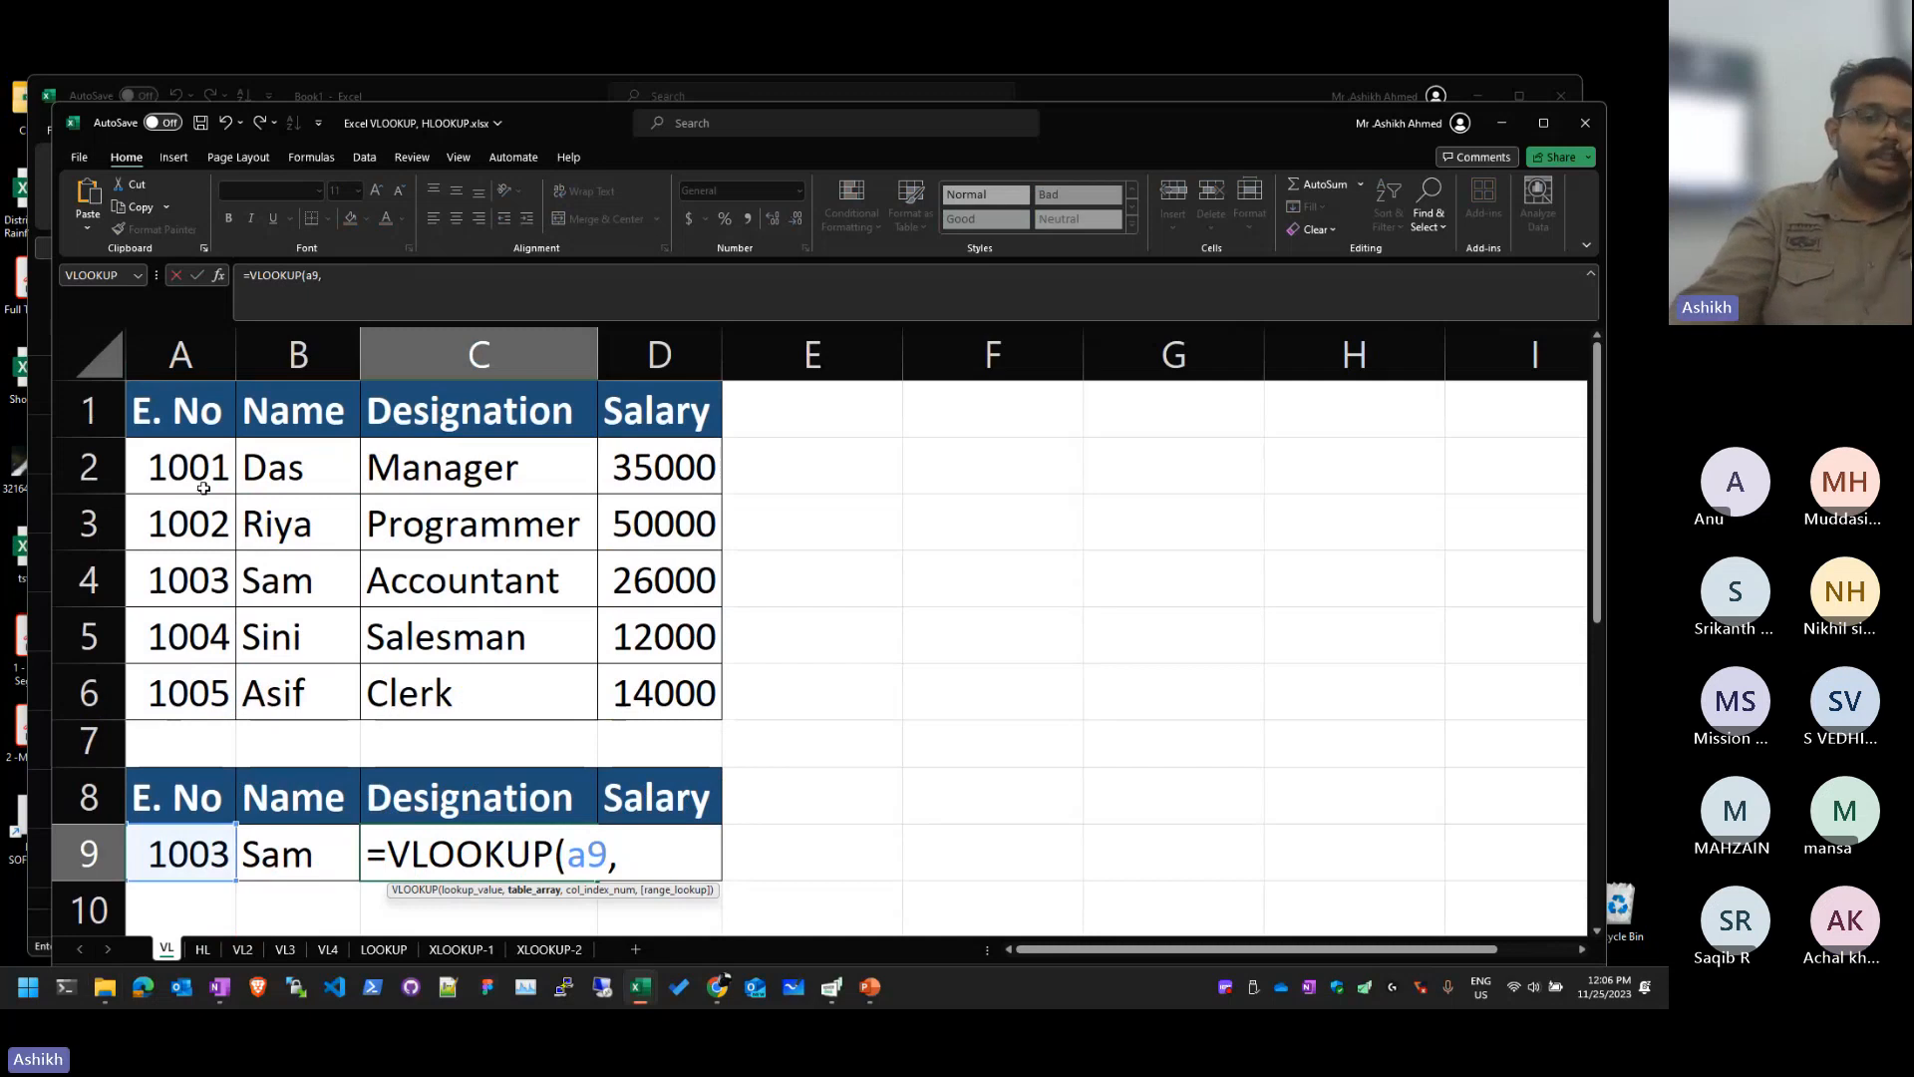
pyautogui.moveTo(204, 487); pyautogui.dragTo(688, 698)
pyautogui.write(',')
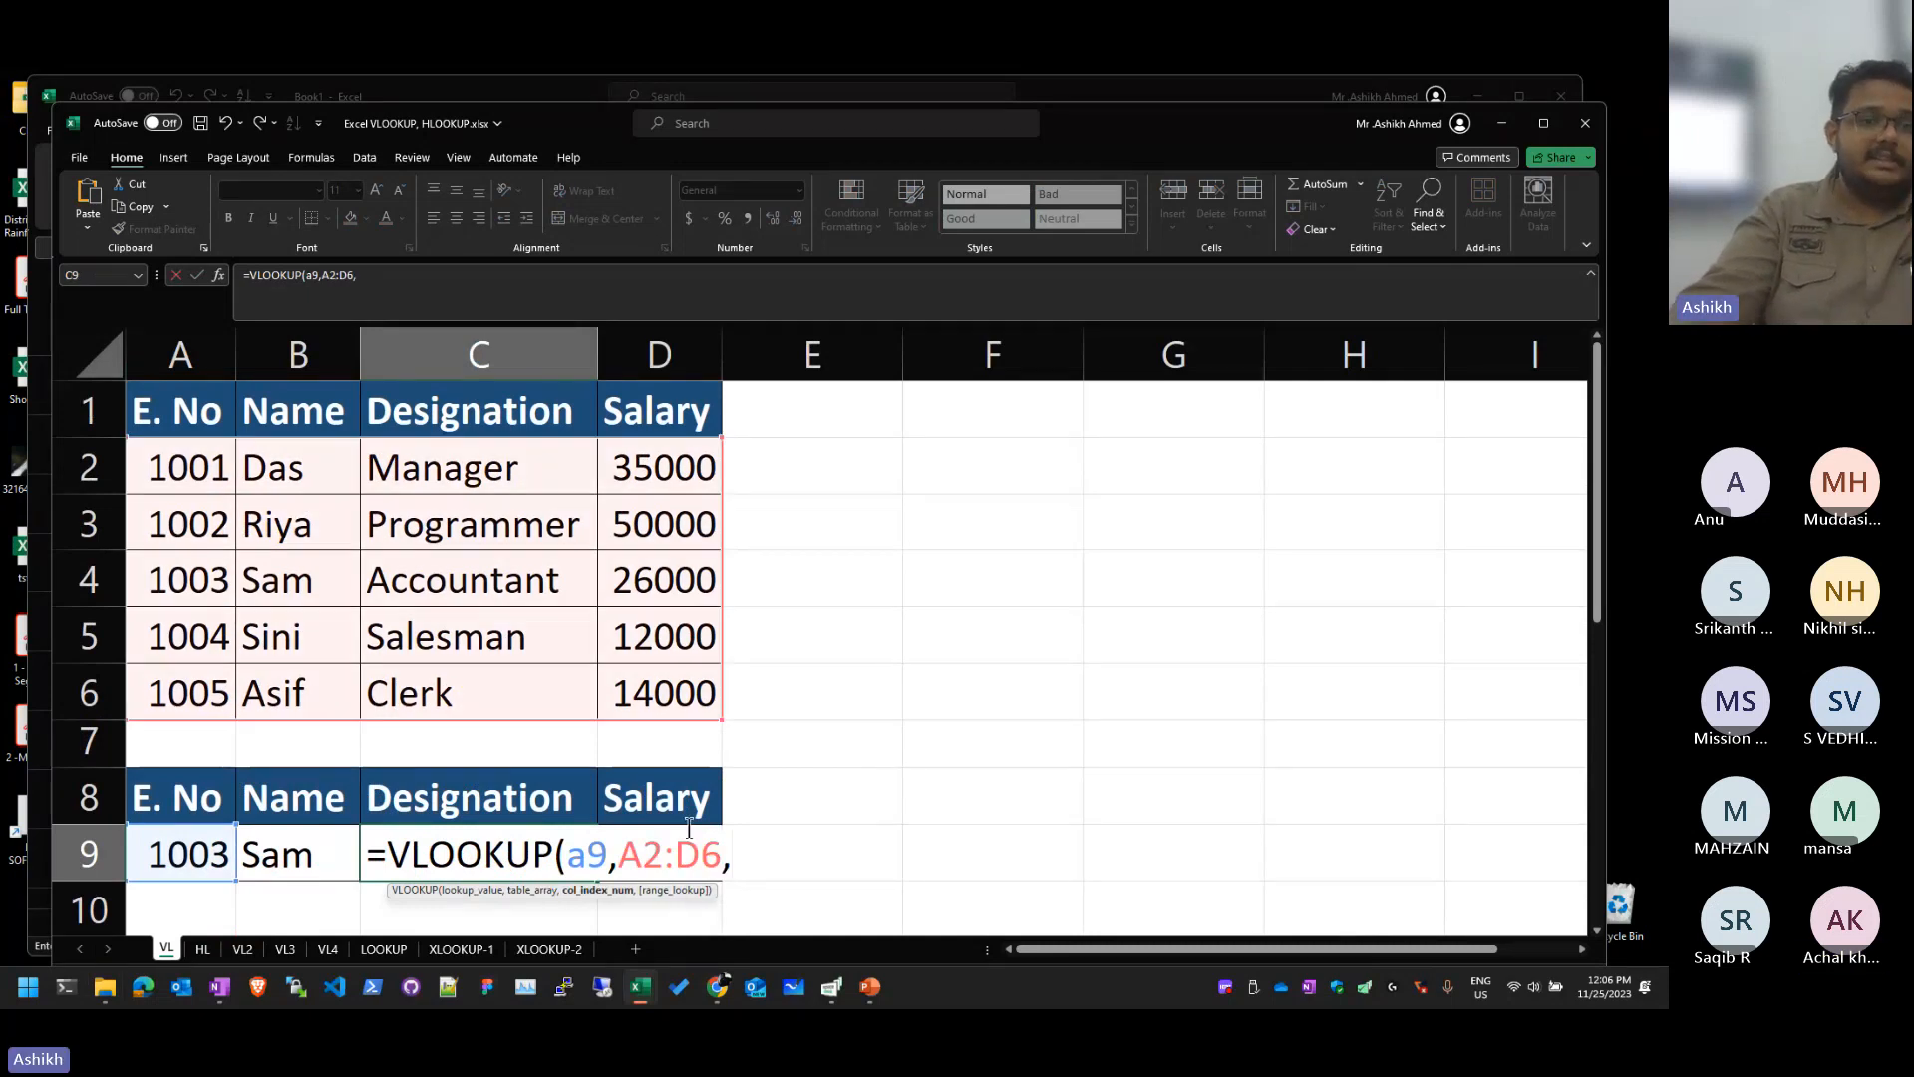
pyautogui.write('3')
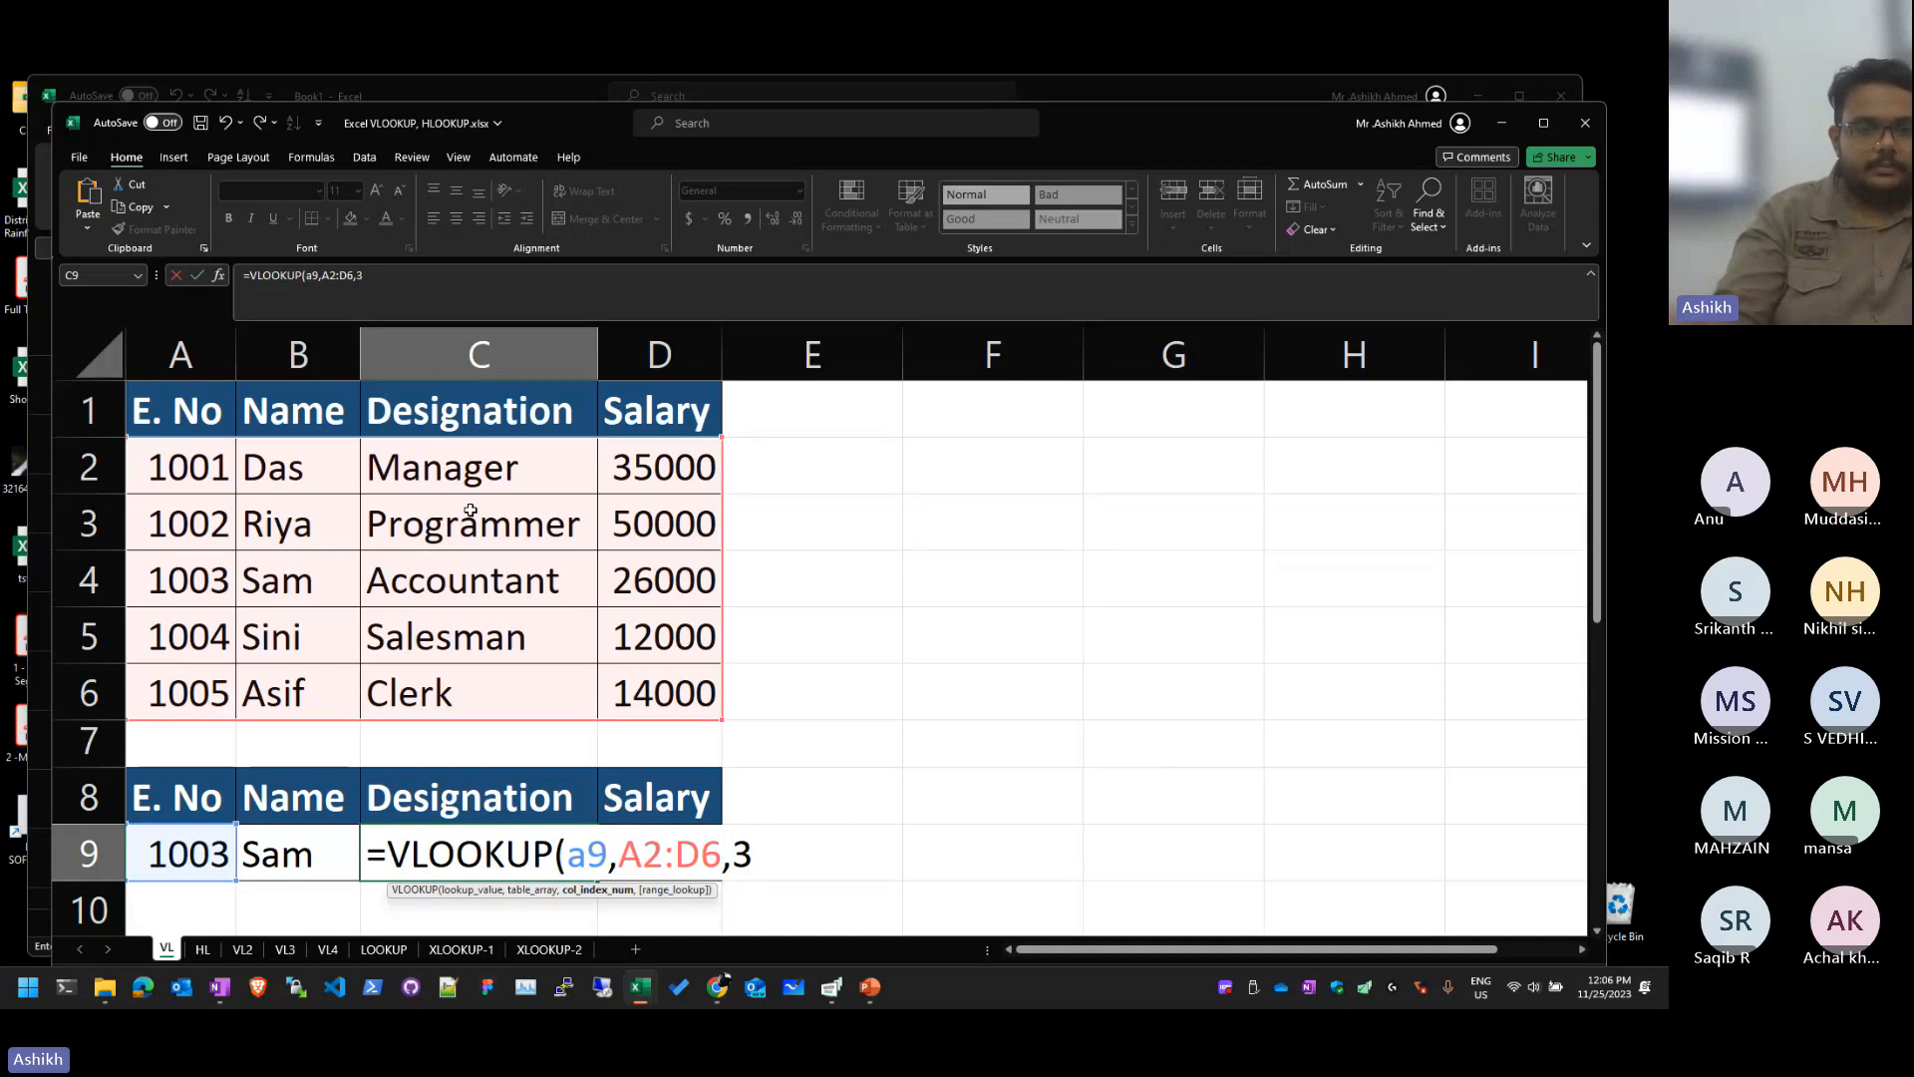
pyautogui.press('Return')
# Step: Enter =VLOOKUP(A9,A2:D6,4) in D9 to look up the employee's Salary
pyautogui.scroll(1, 794, 482)
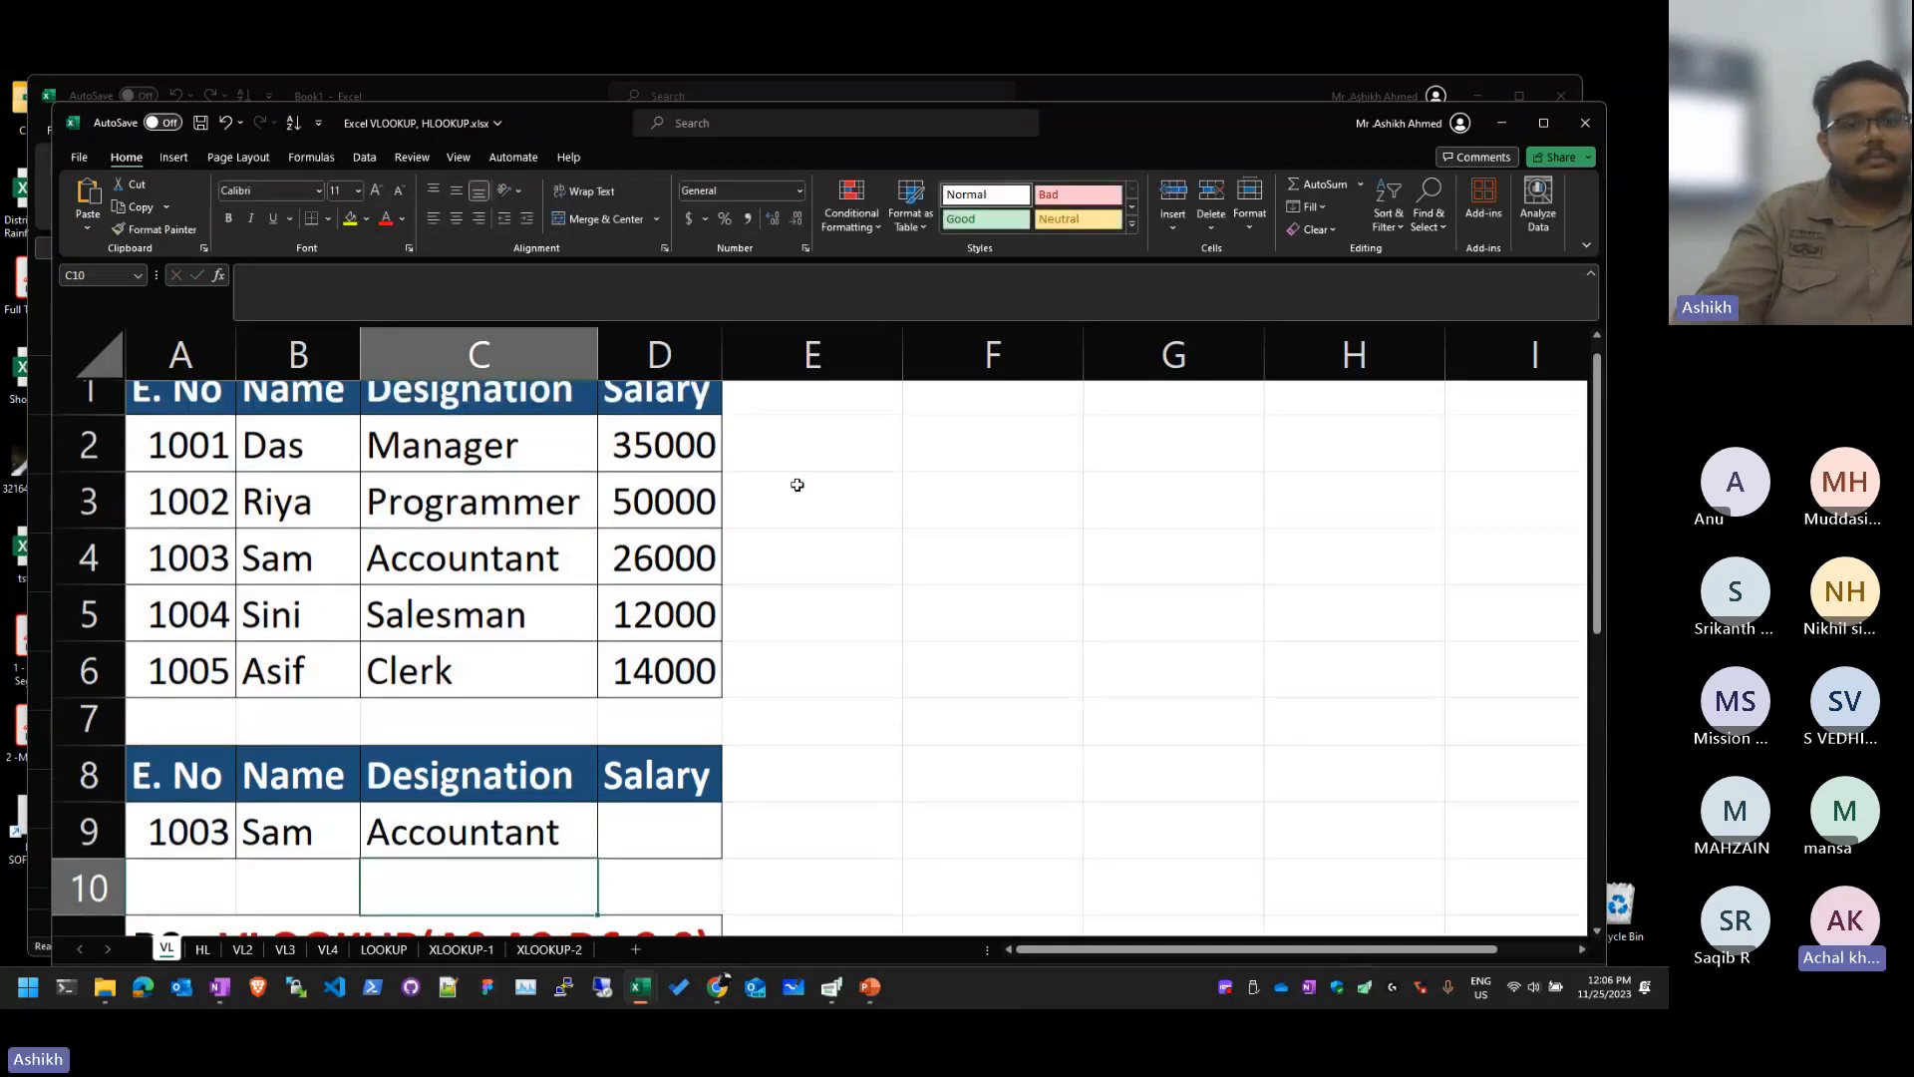
pyautogui.click(627, 843)
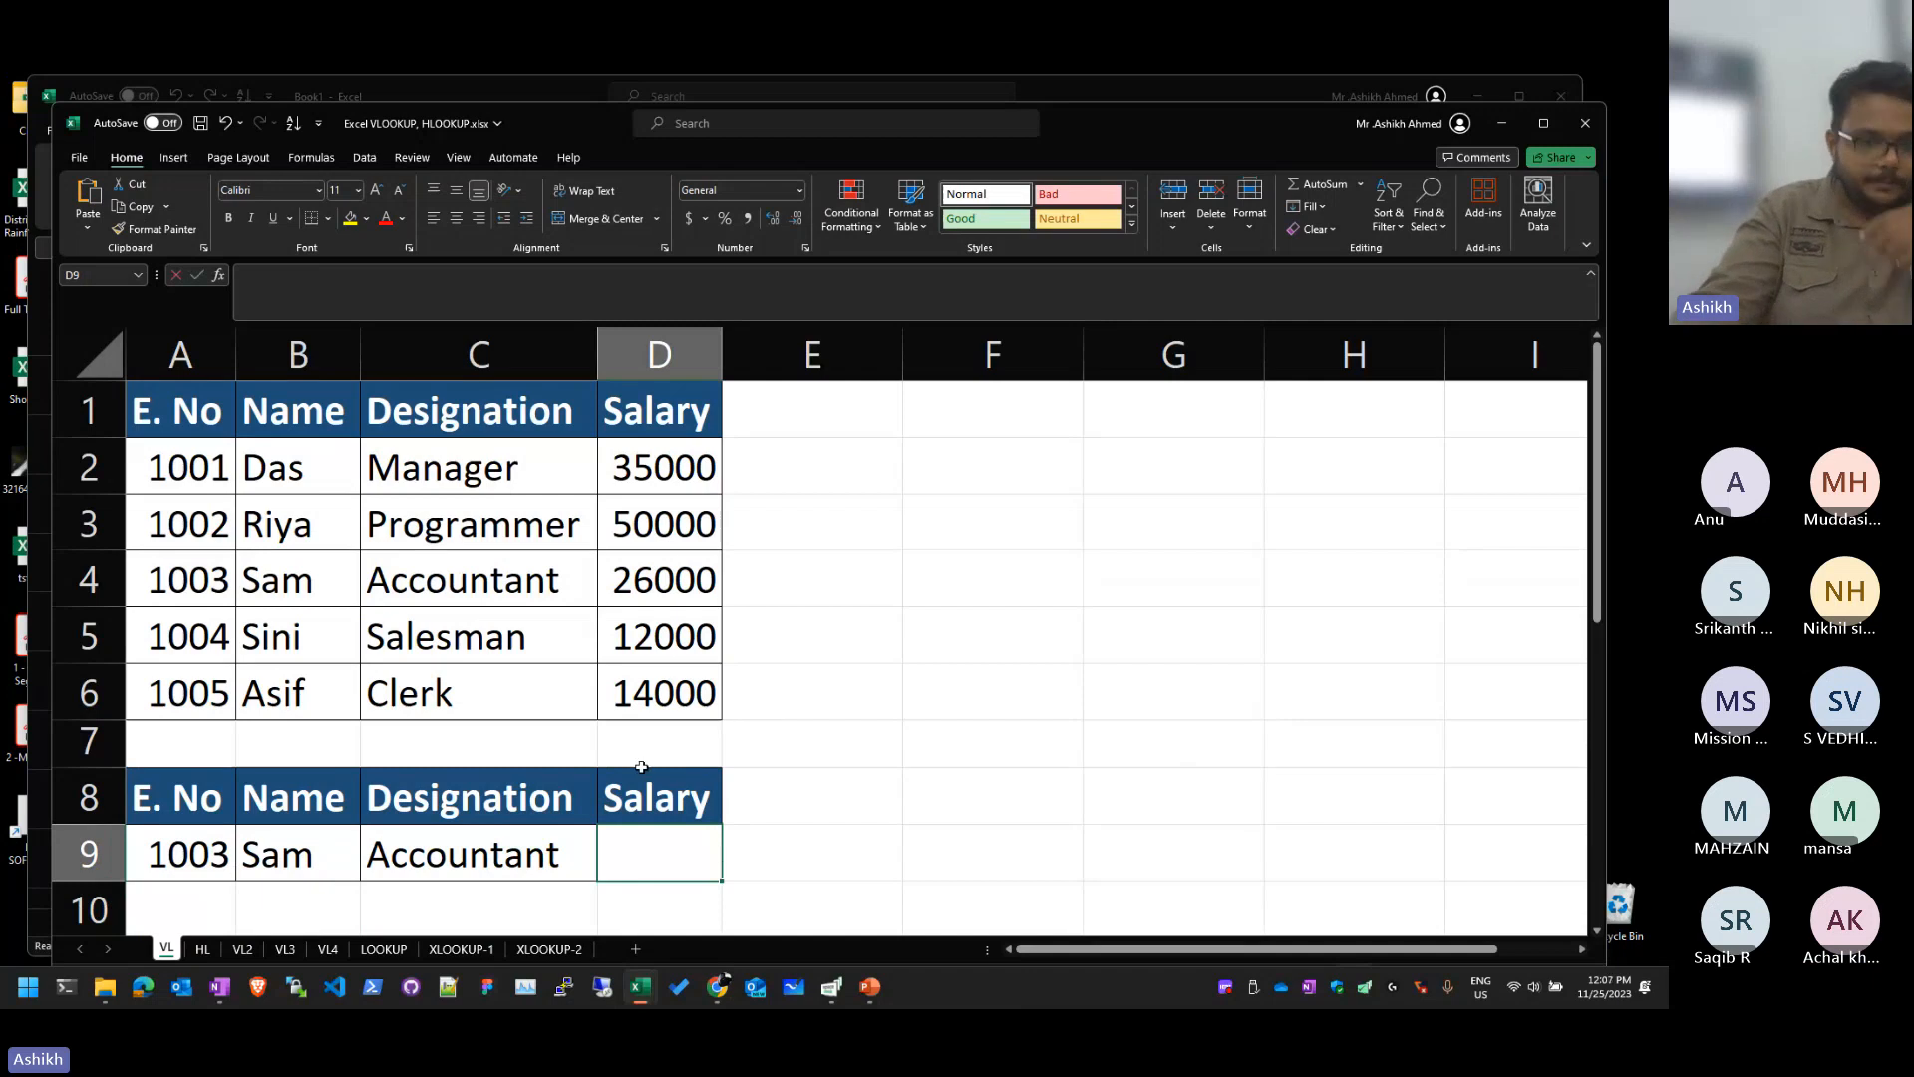
pyautogui.write('=')
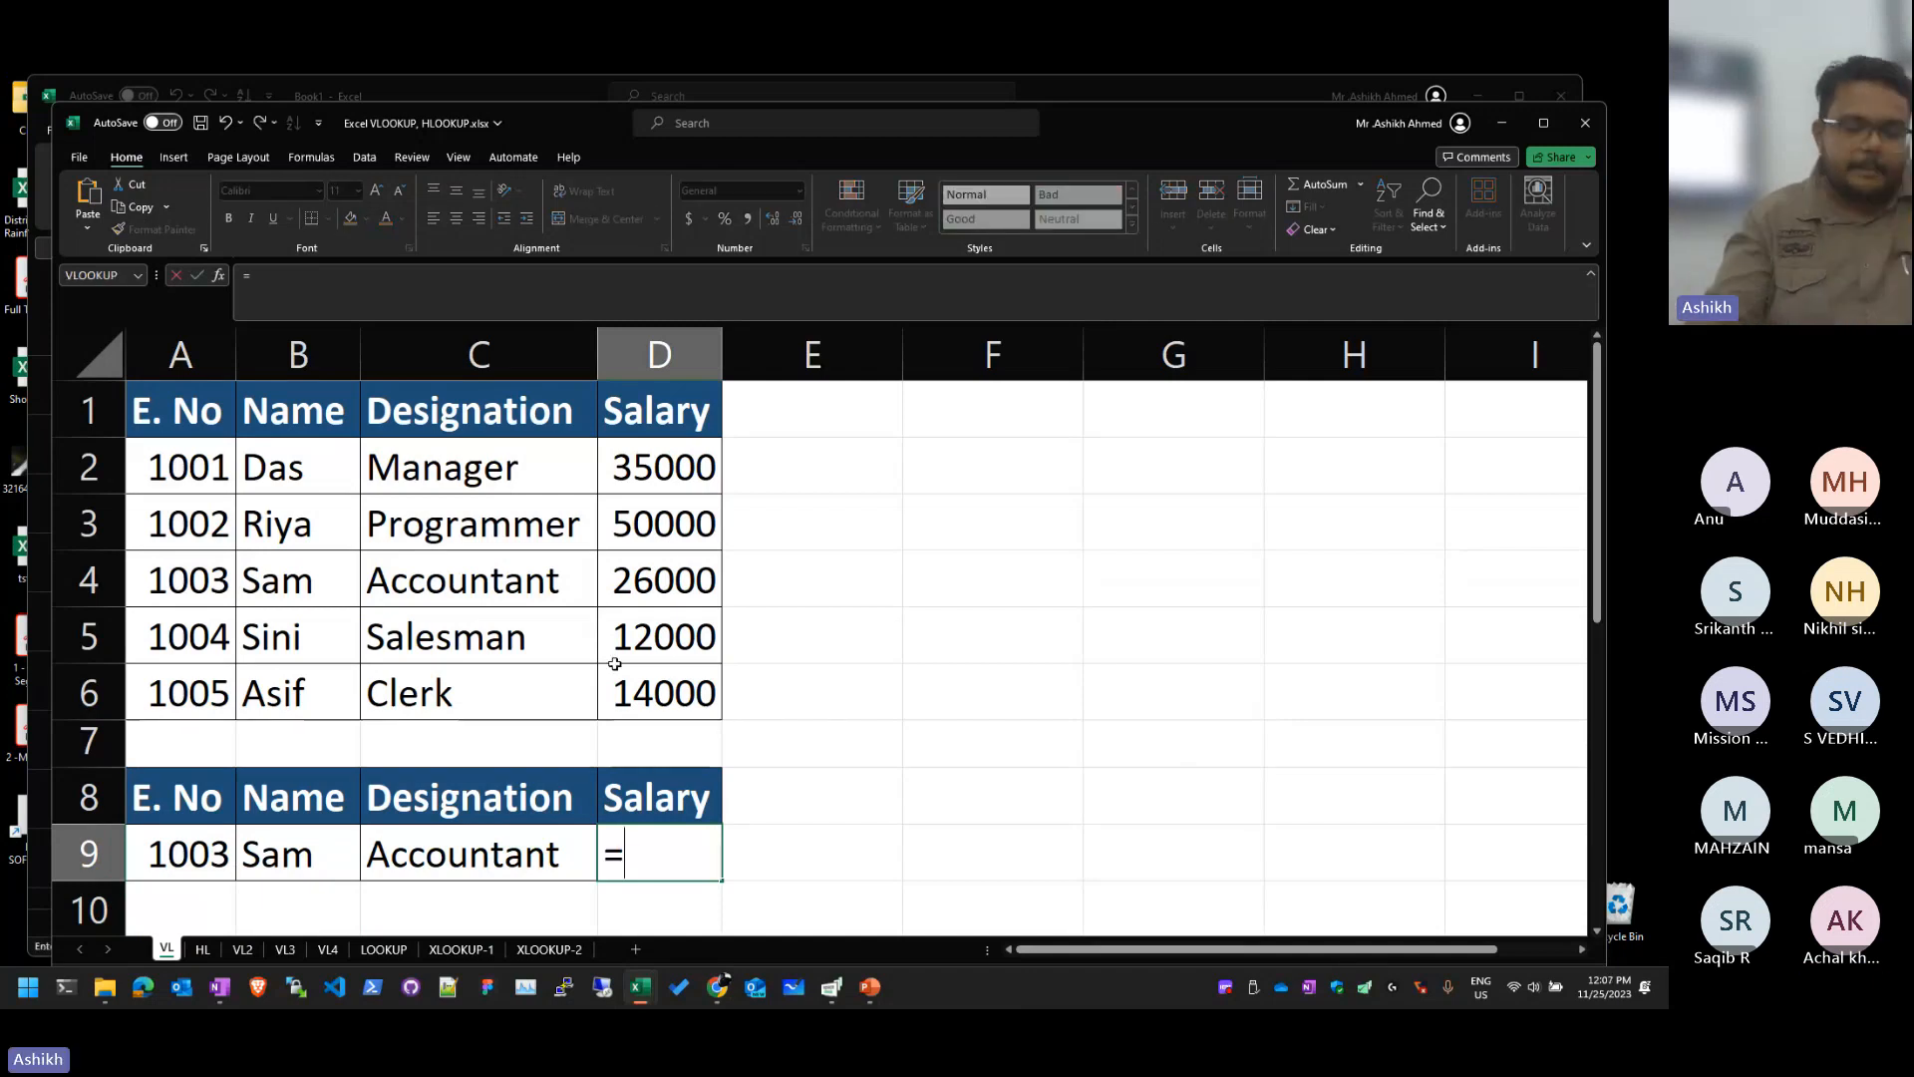
pyautogui.write('vlo')
pyautogui.press('Tab')
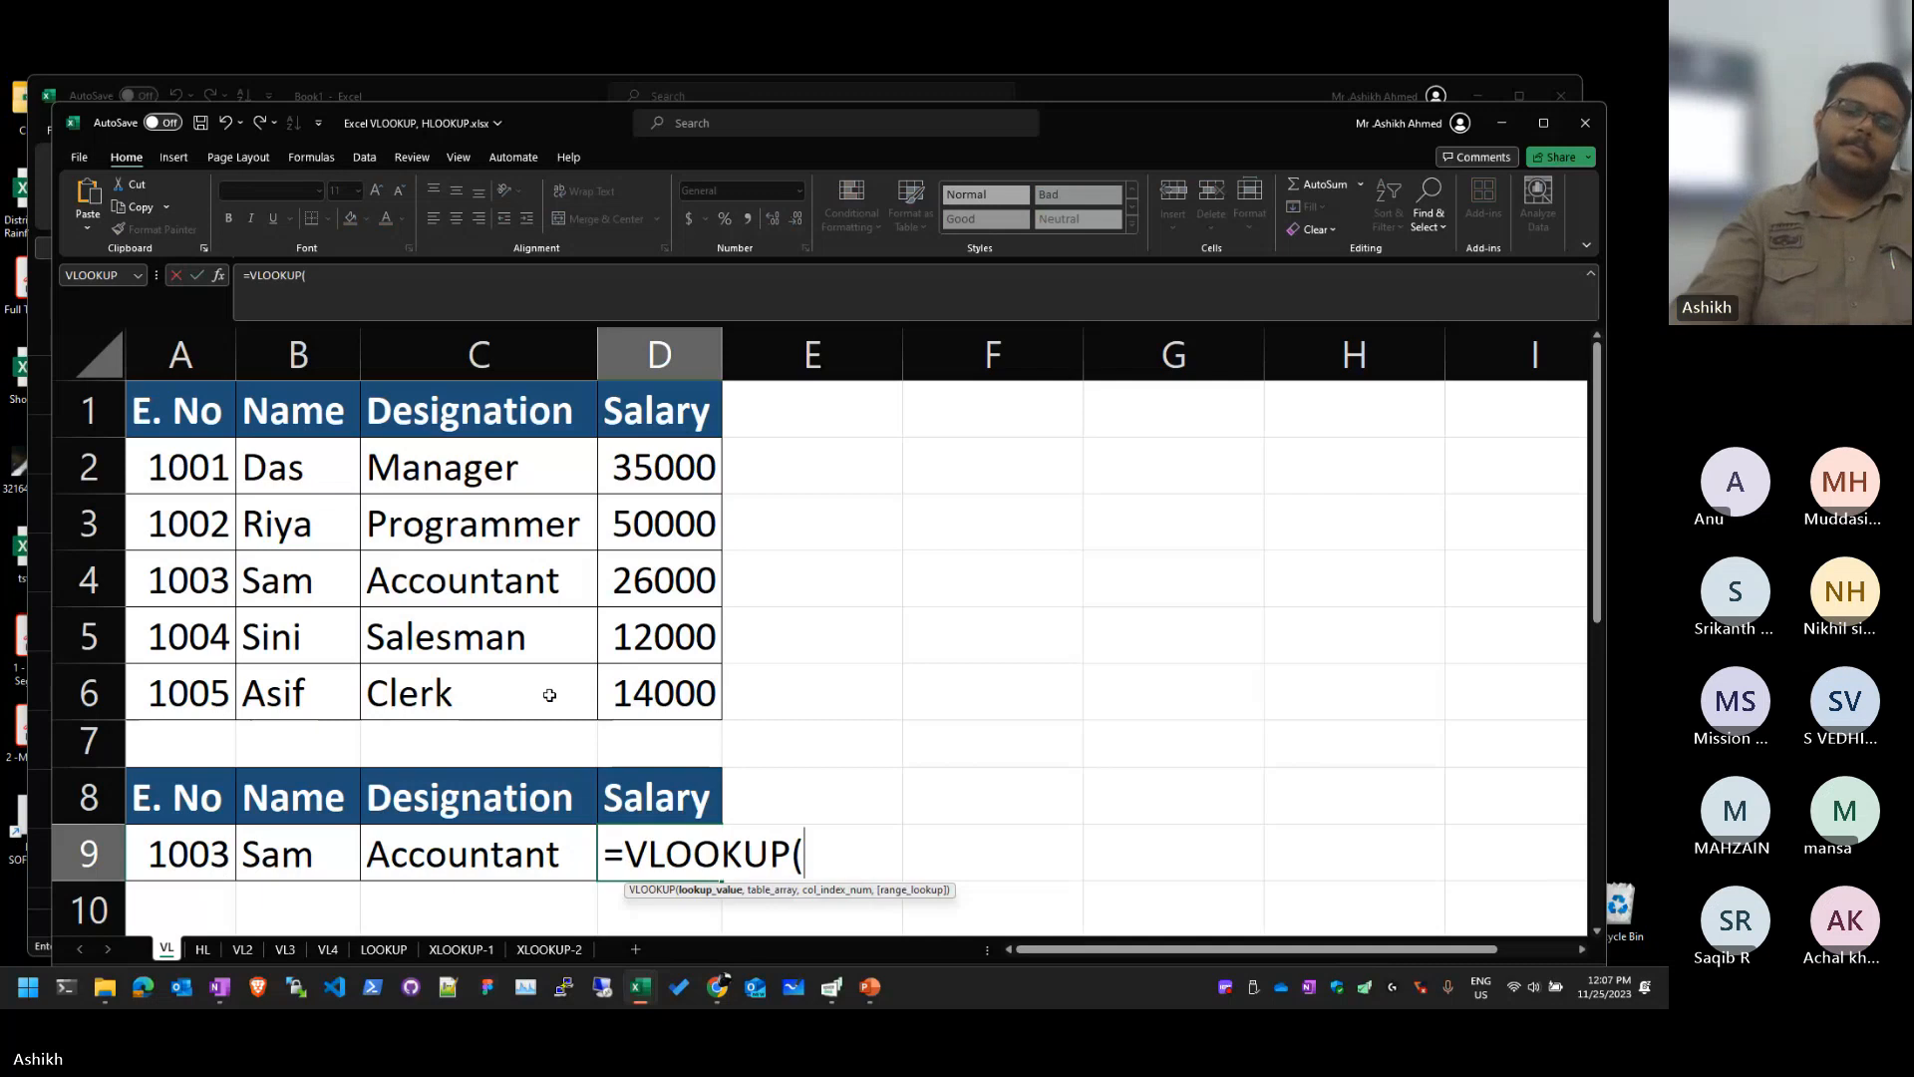
pyautogui.click(221, 849)
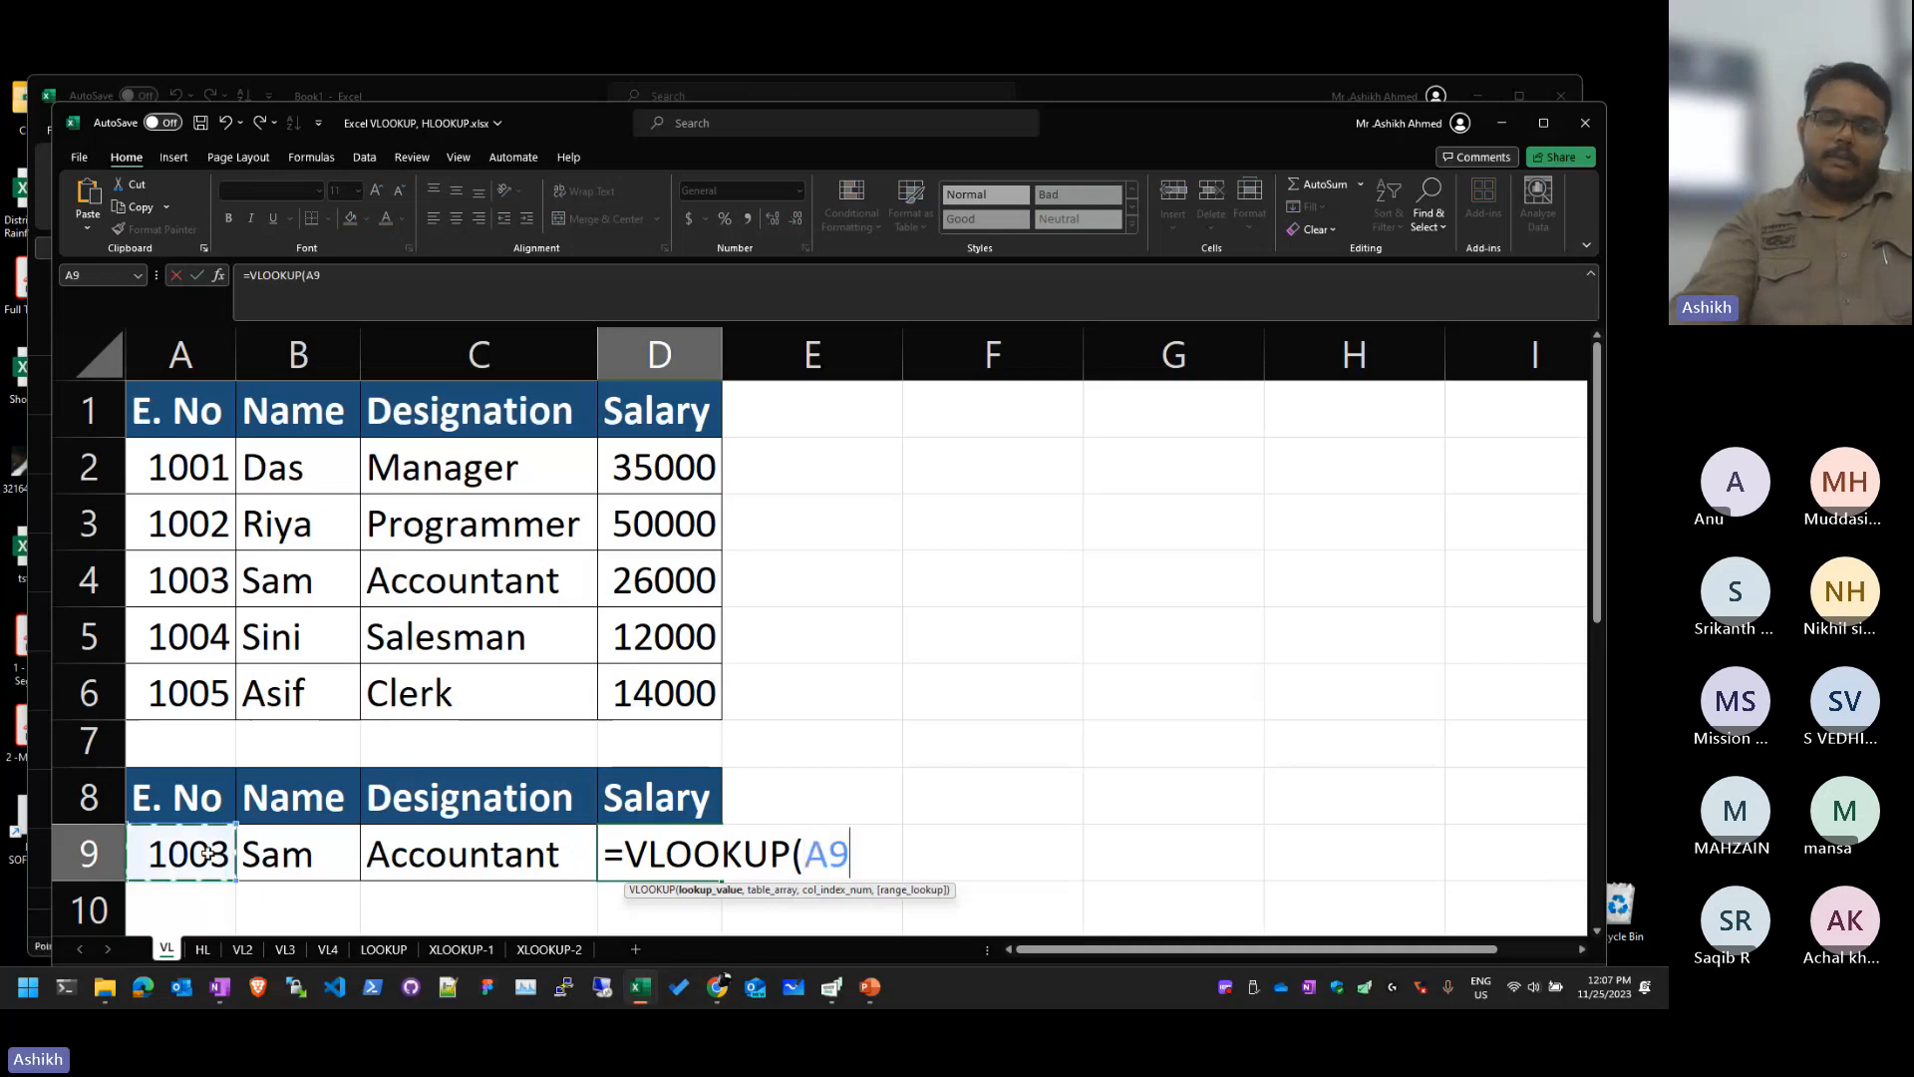
pyautogui.write(',')
pyautogui.moveTo(180, 466); pyautogui.dragTo(709, 711)
pyautogui.write('m')
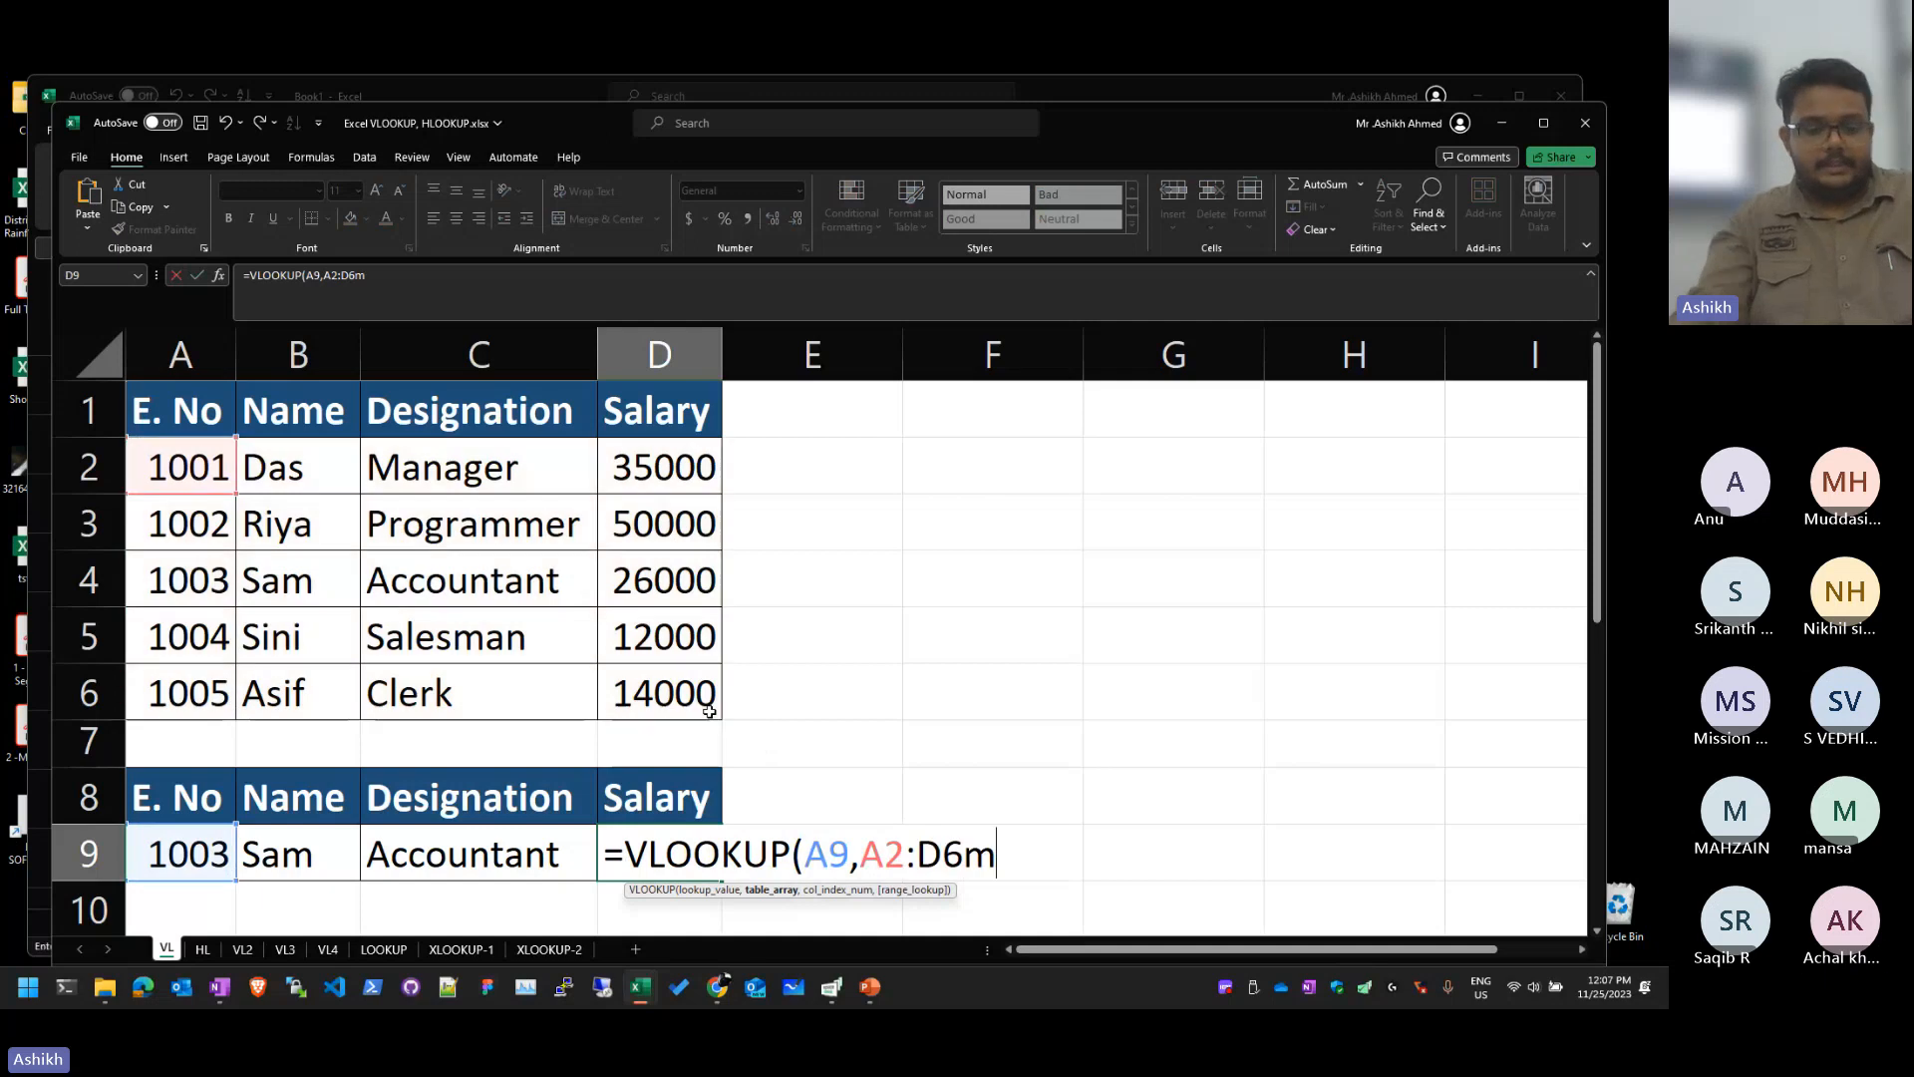
pyautogui.press('BackSpace')
pyautogui.write(',')
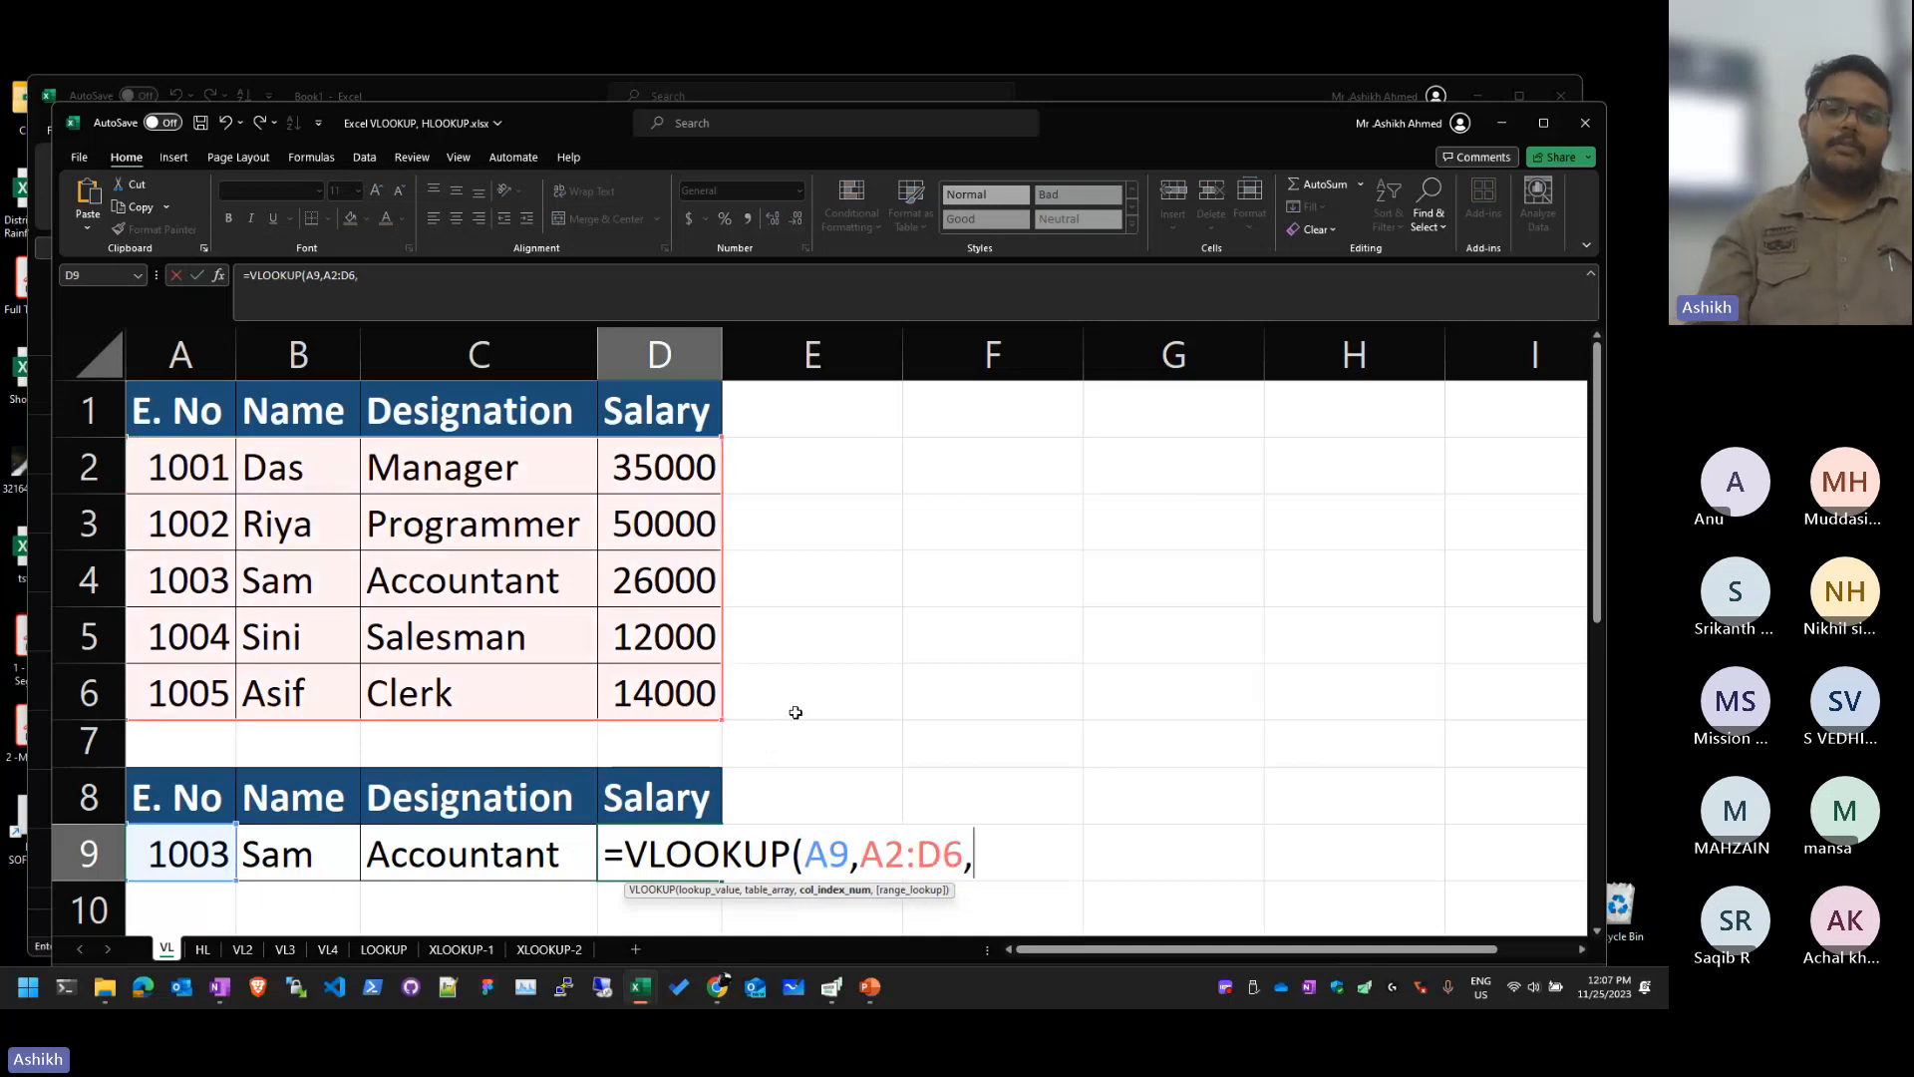
pyautogui.write('4)')
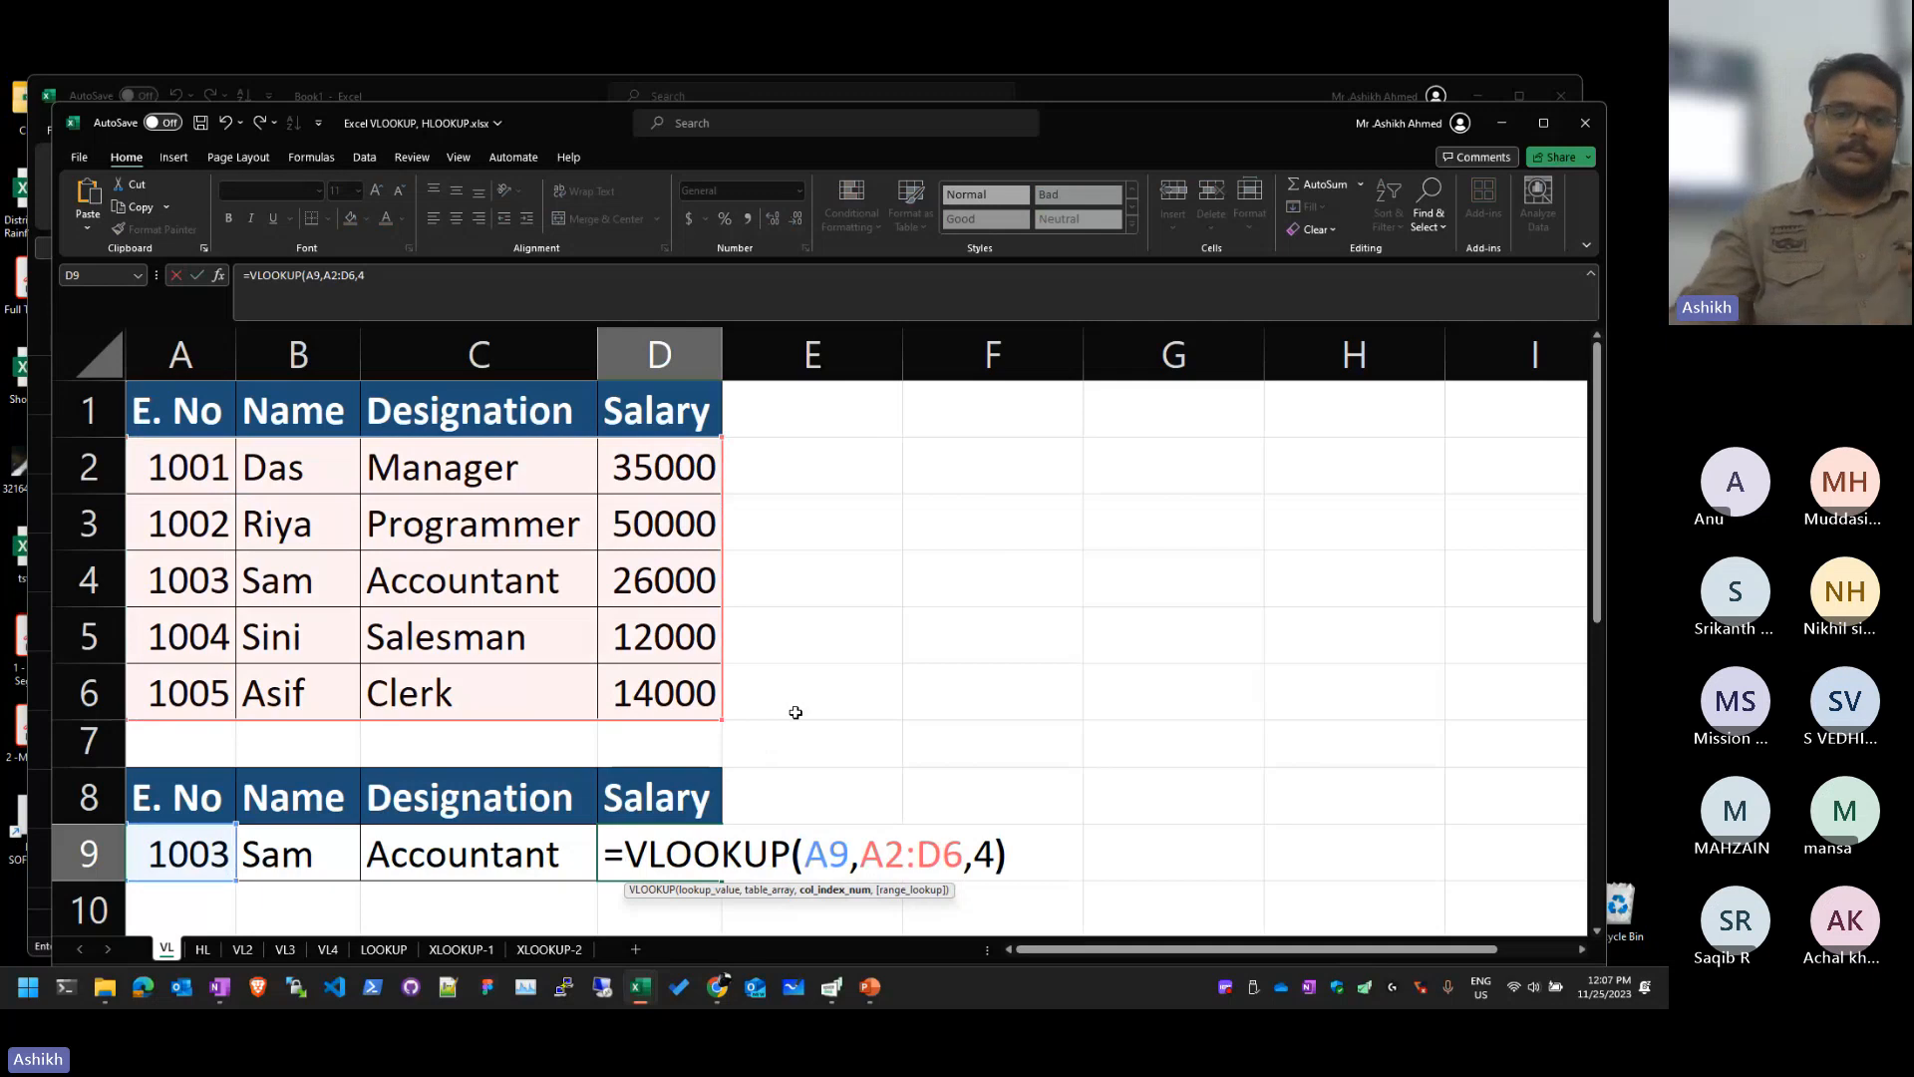
pyautogui.press('Return')
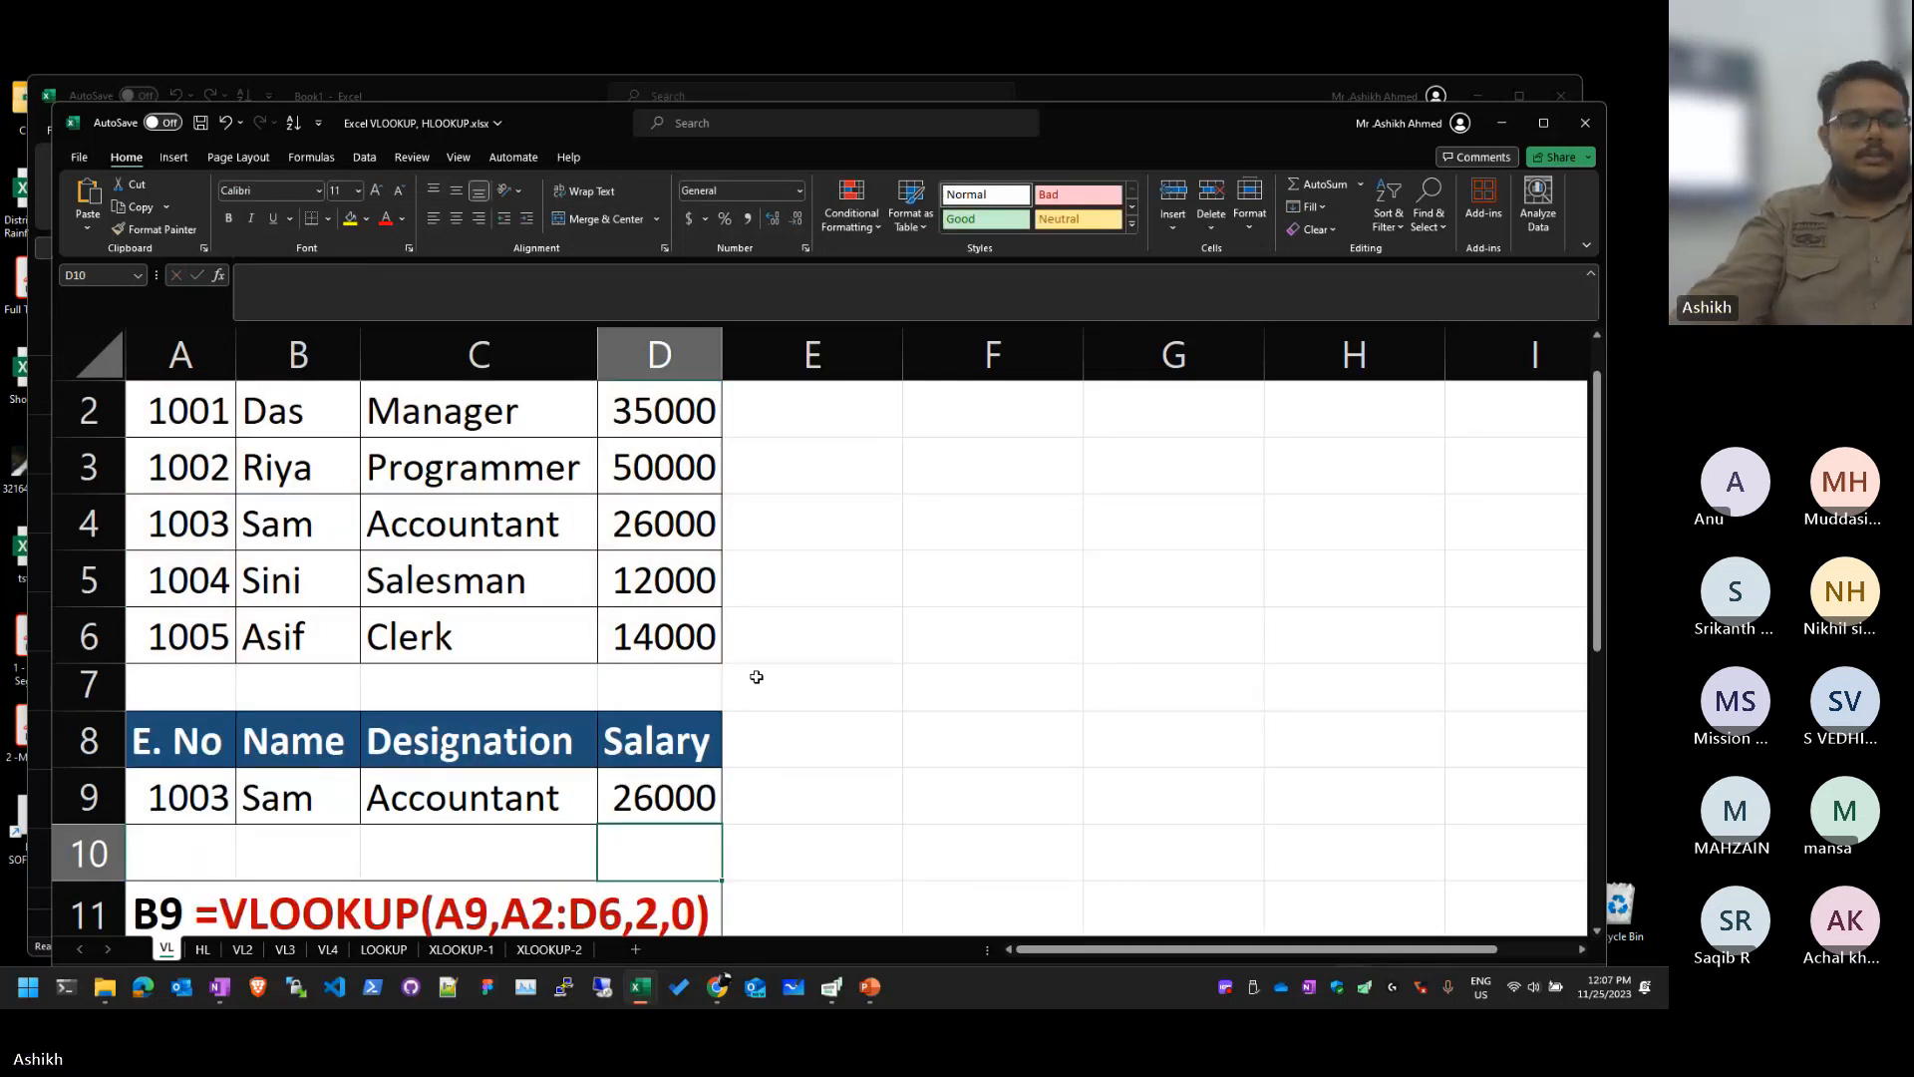
# Step: Widen column D so the reference formulas in rows 11 to 13 fit fully inside their cells
pyautogui.scroll(-1, 746, 638)
pyautogui.scroll(-2, 748, 605)
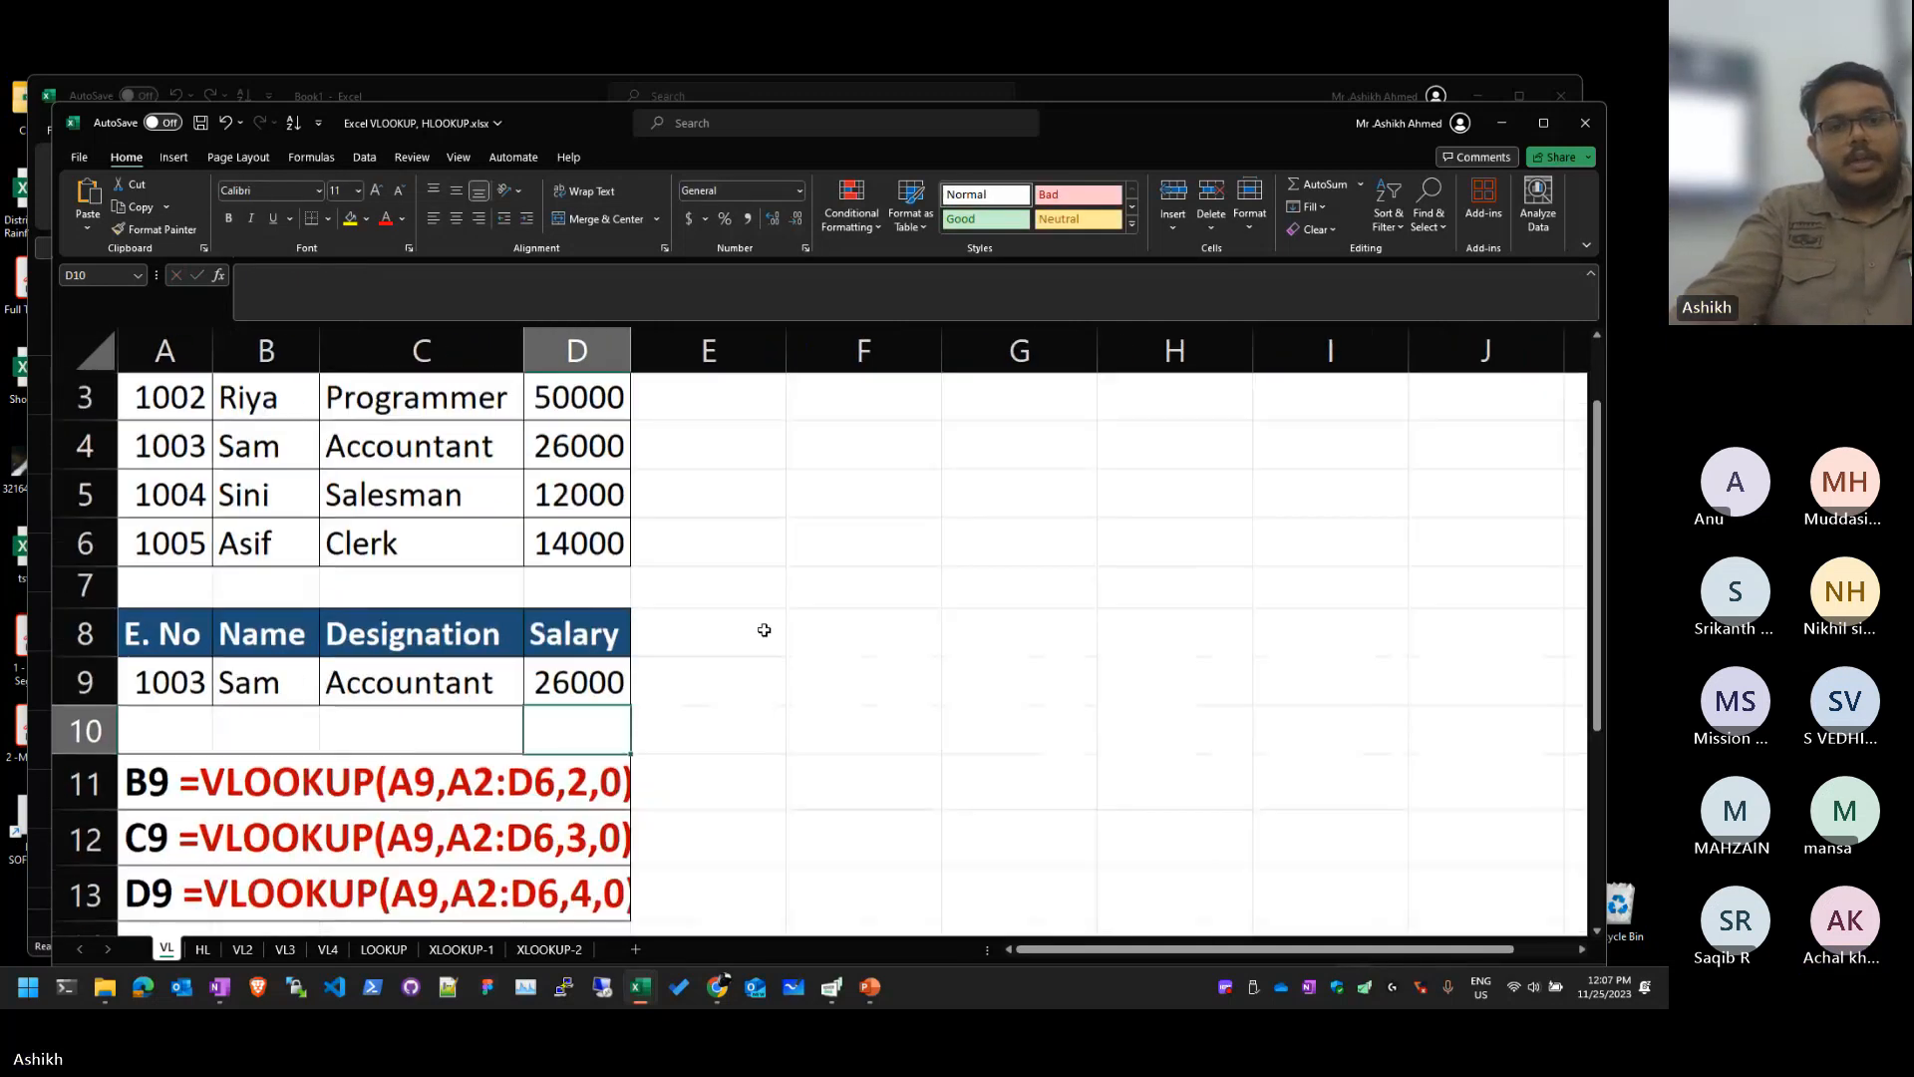
pyautogui.scroll(-1, 764, 630)
pyautogui.scroll(-1, 763, 630)
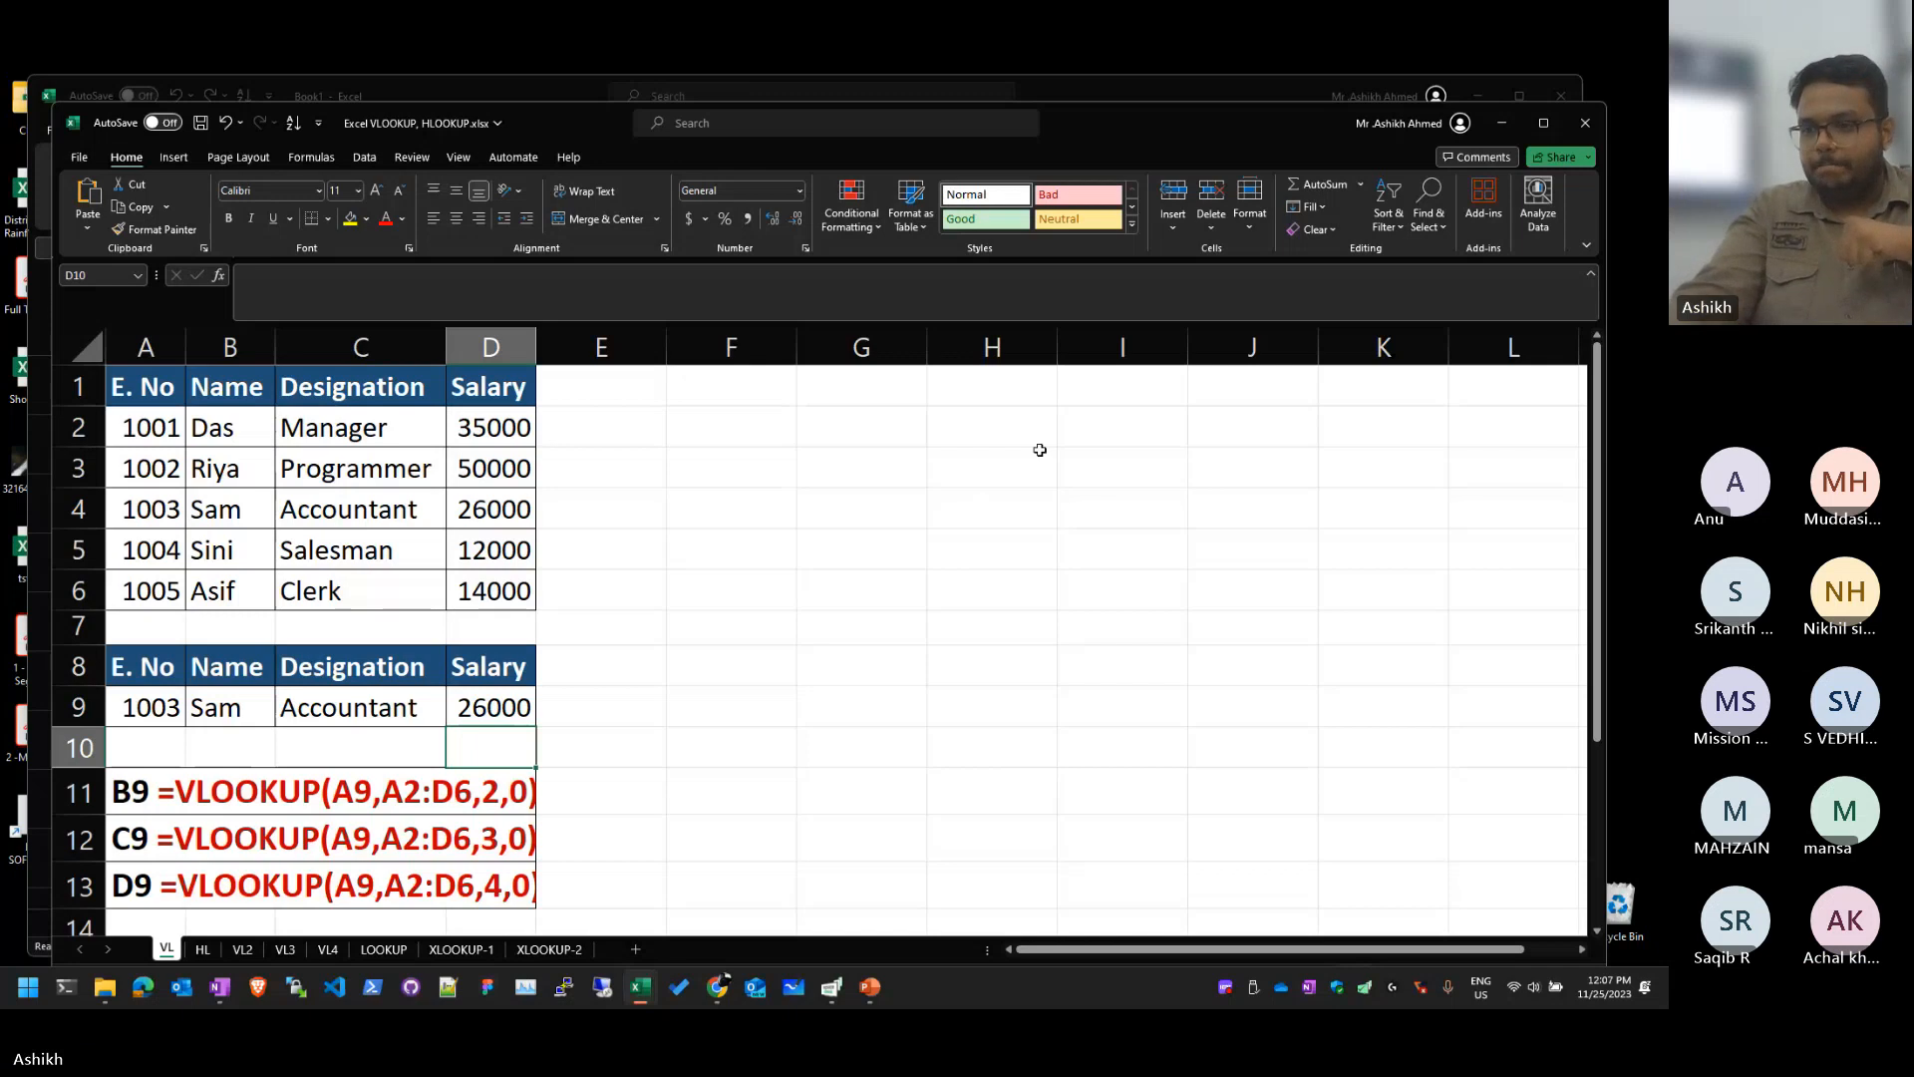
pyautogui.click(1016, 664)
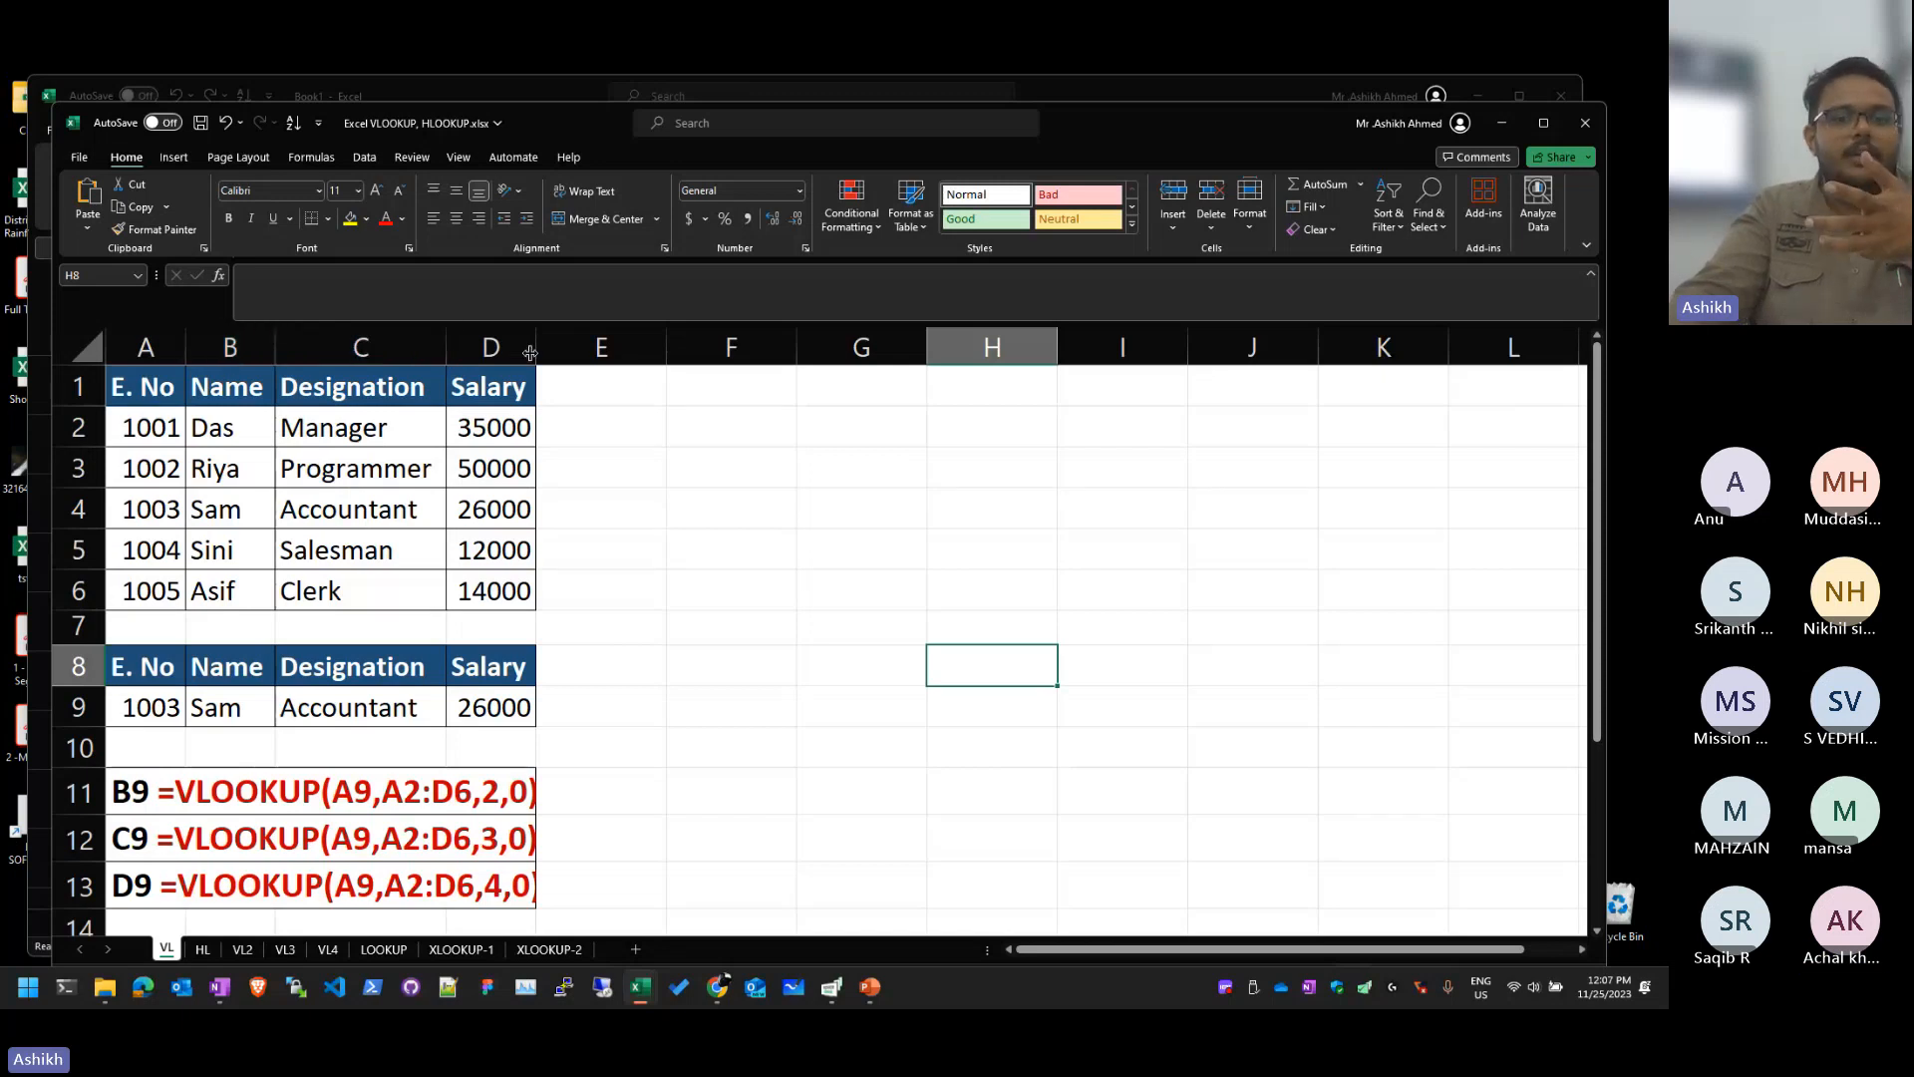
pyautogui.moveTo(531, 352); pyautogui.dragTo(582, 353)
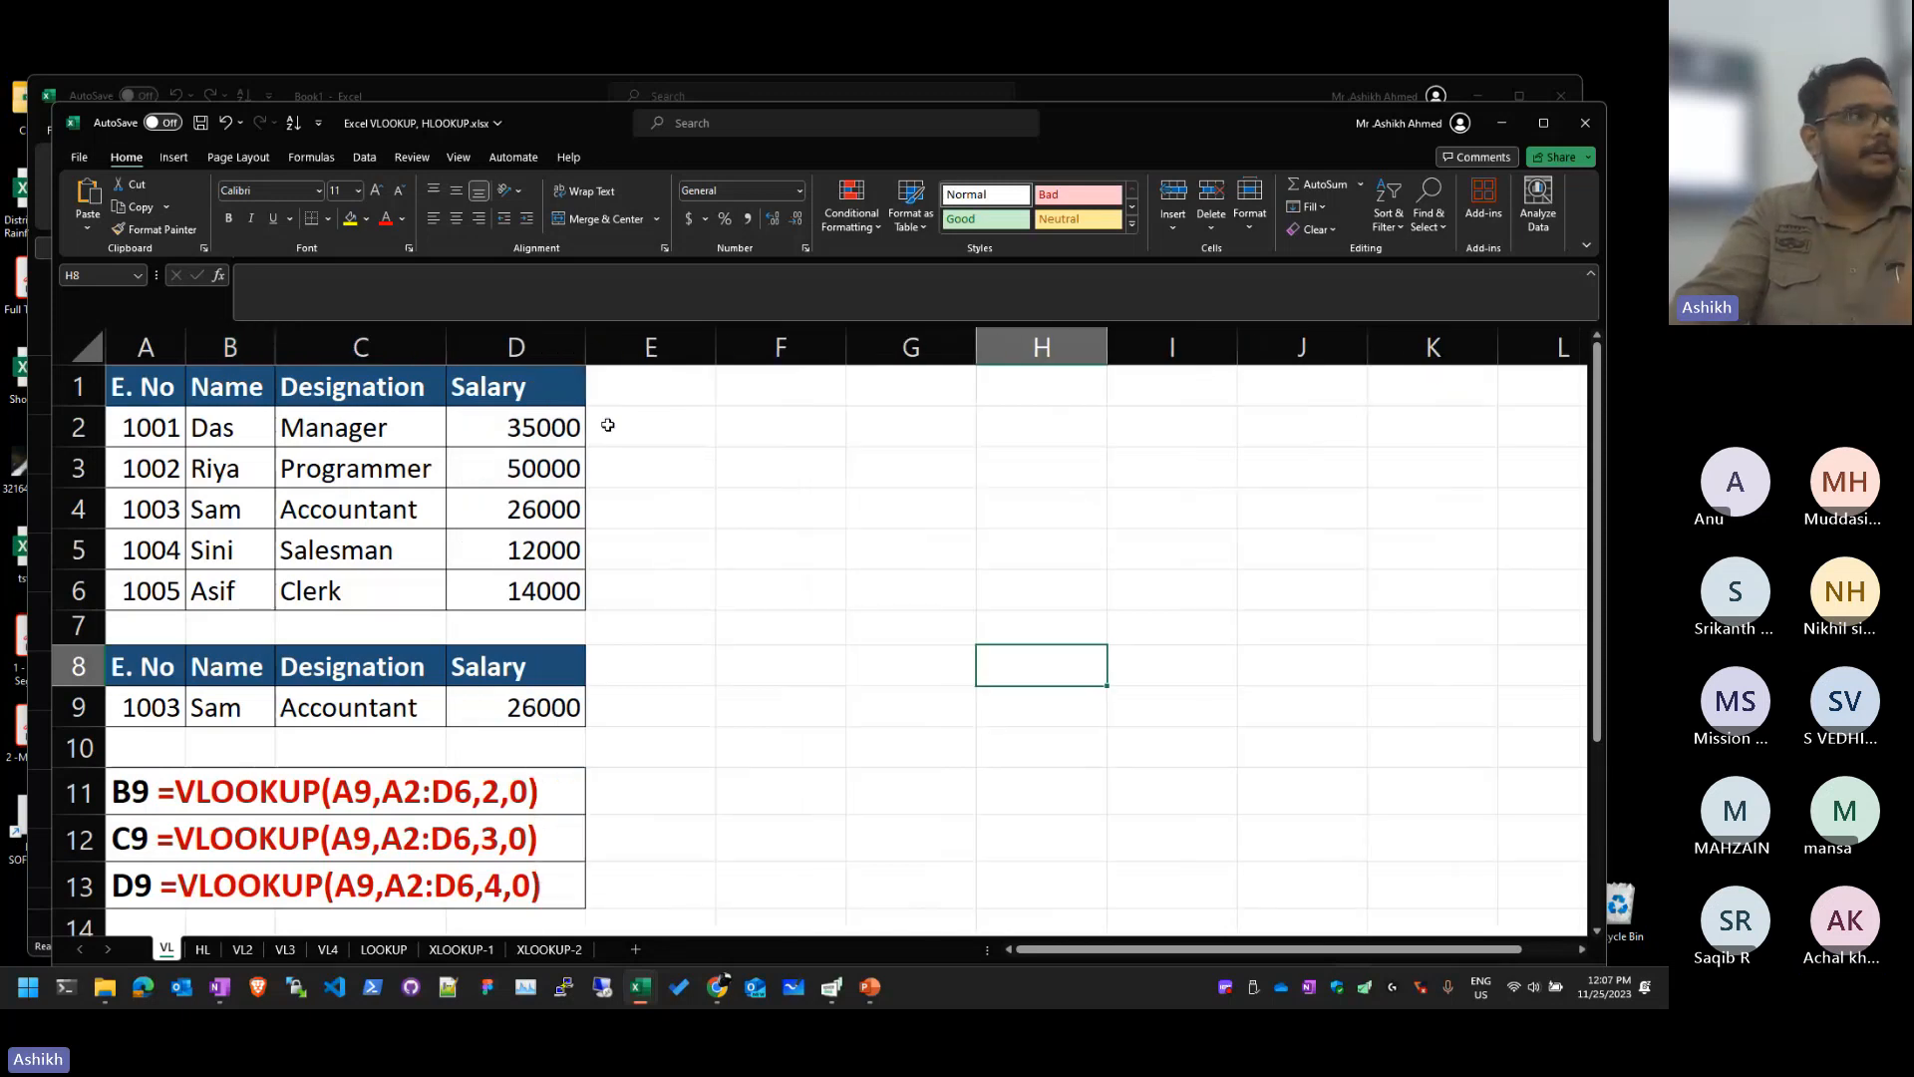
# Step: Open the HL sheet and select the reference HLOOKUP formula for Designation in C8
pyautogui.click(204, 947)
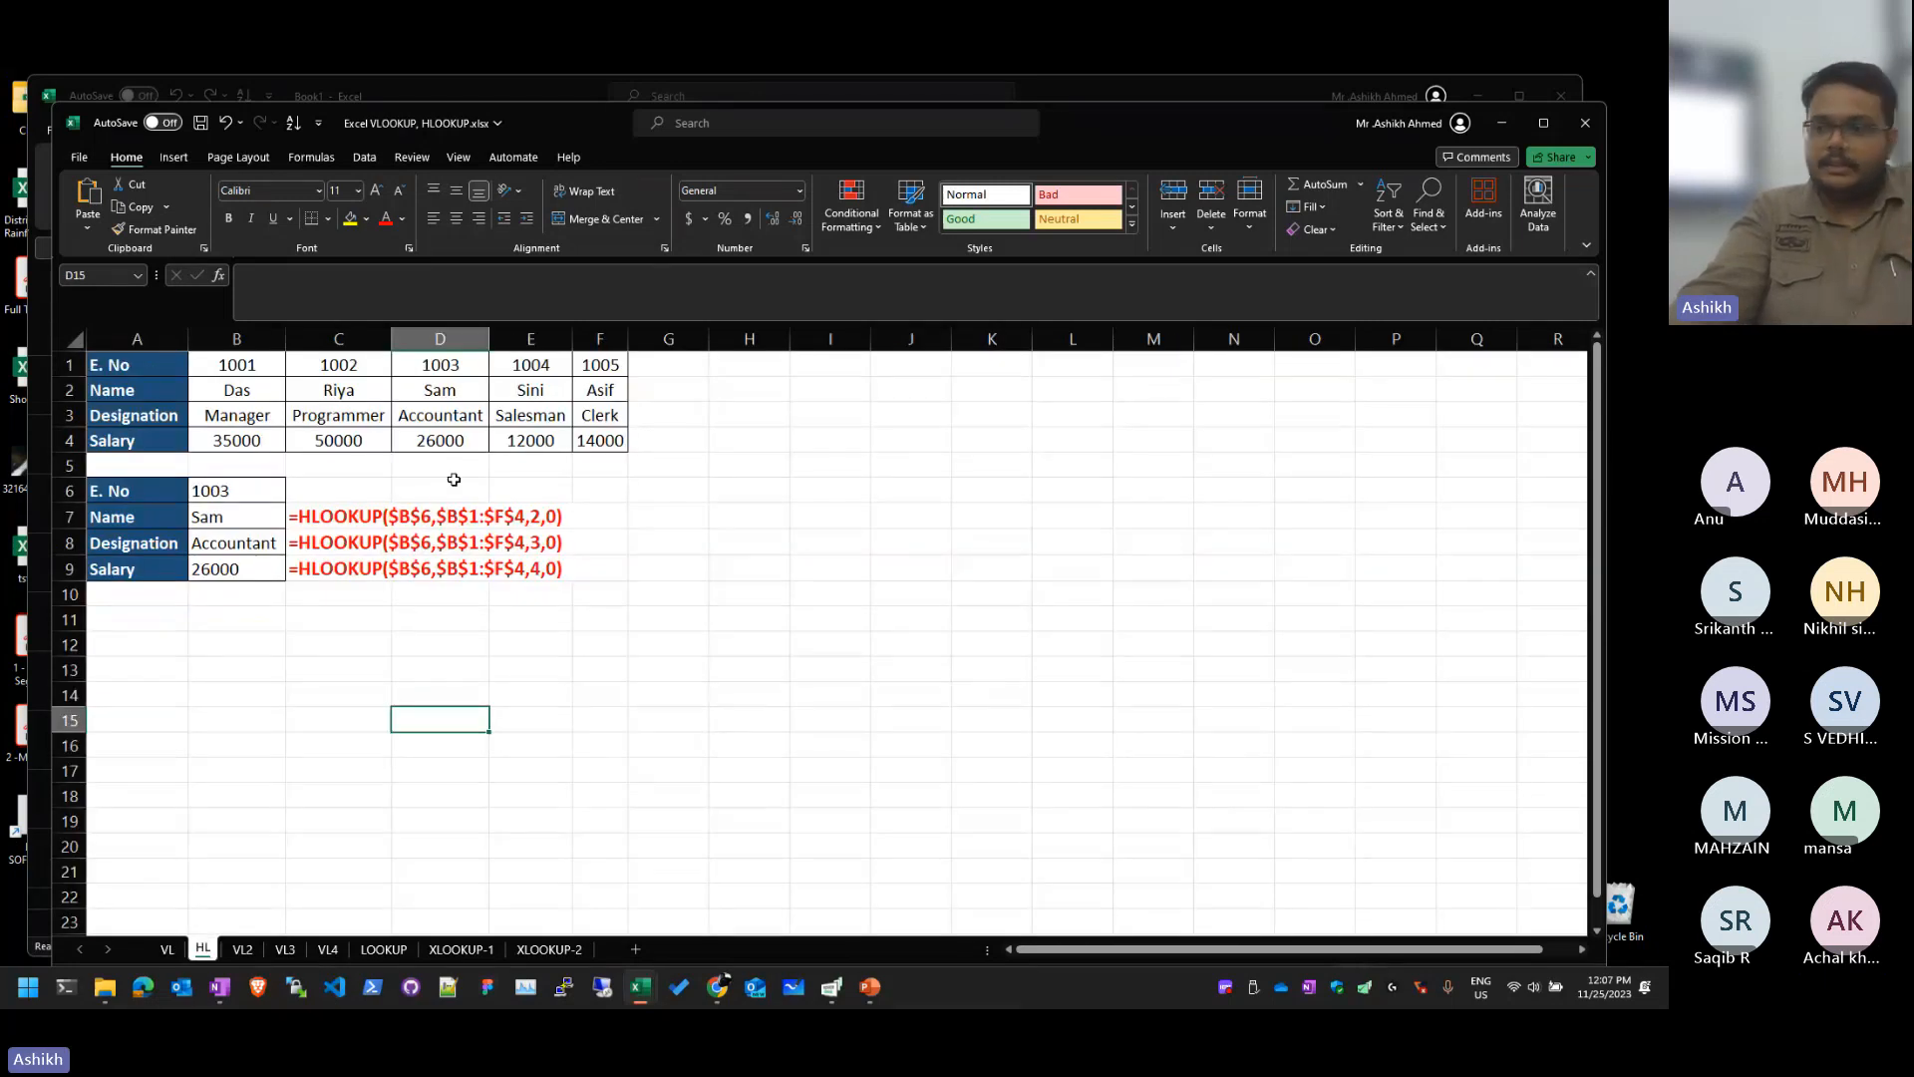
pyautogui.click(512, 543)
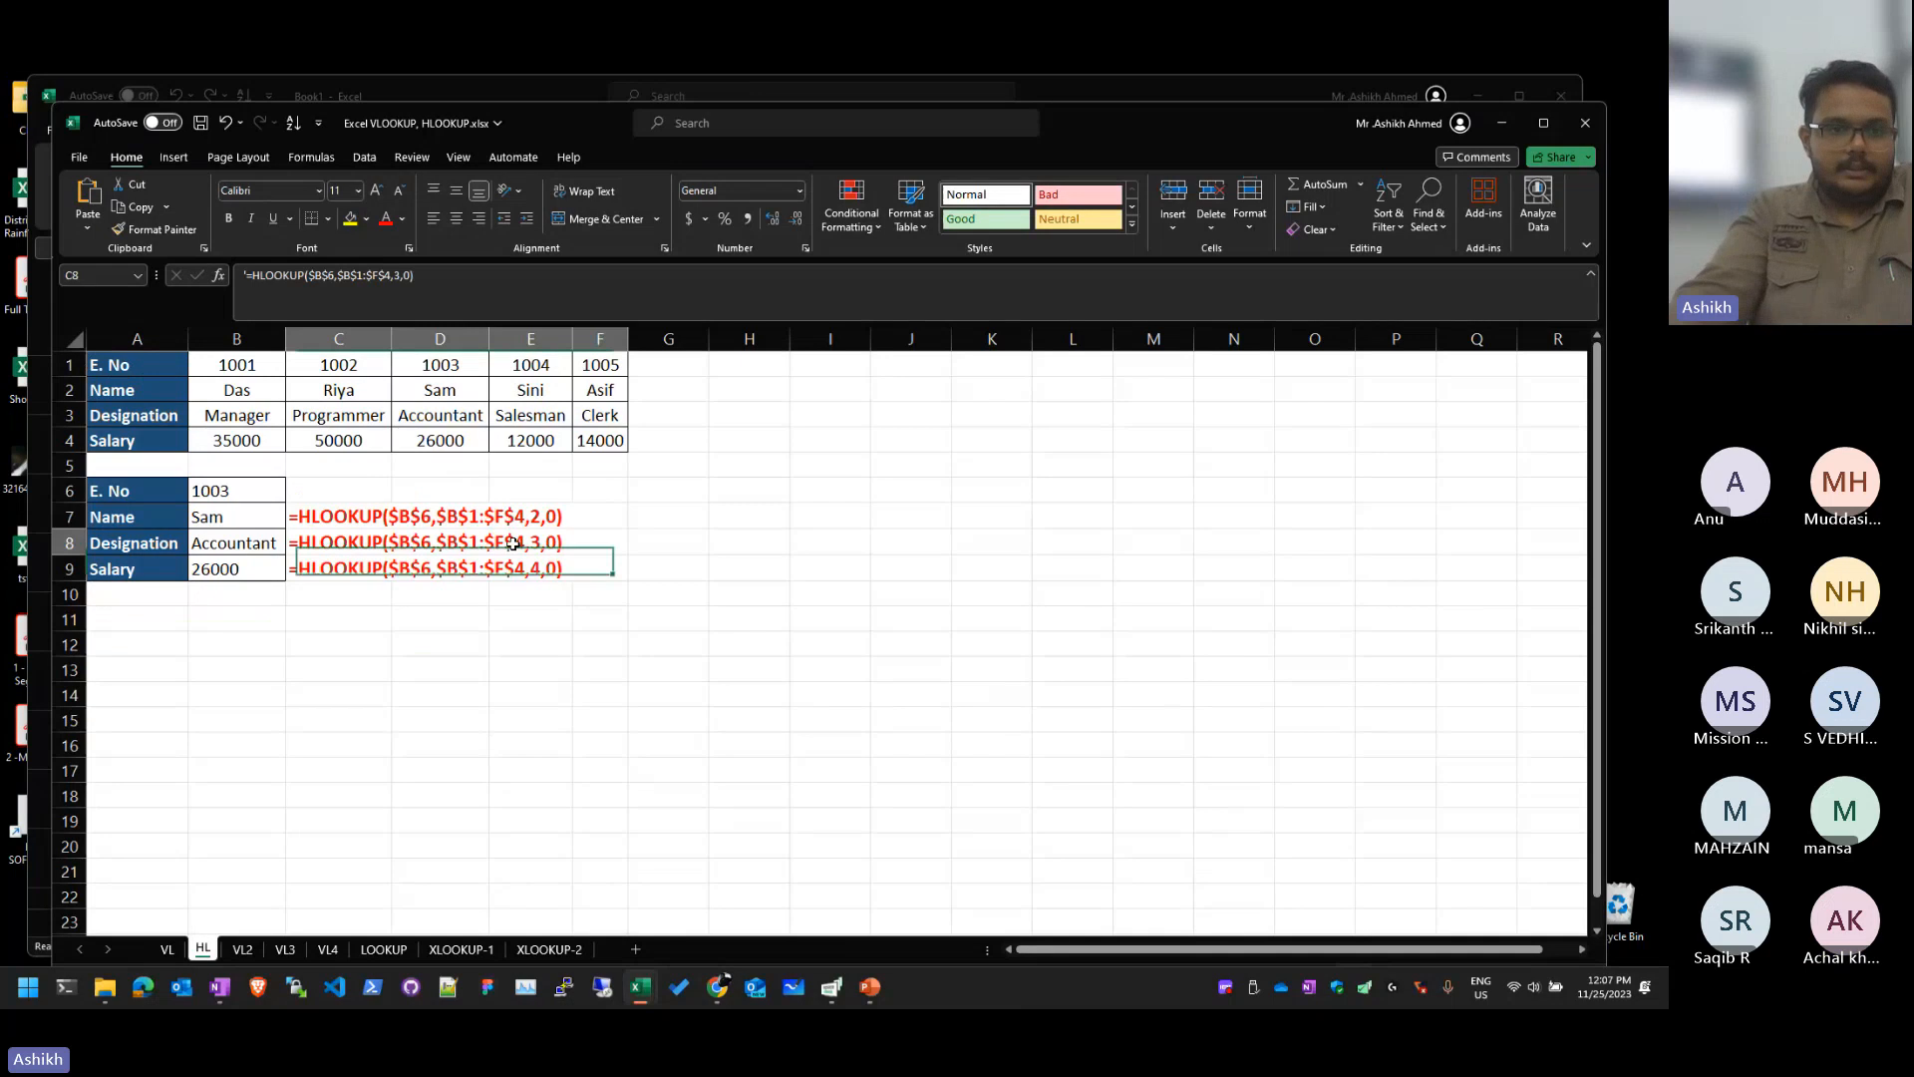
pyautogui.press('super')
pyautogui.press('super')
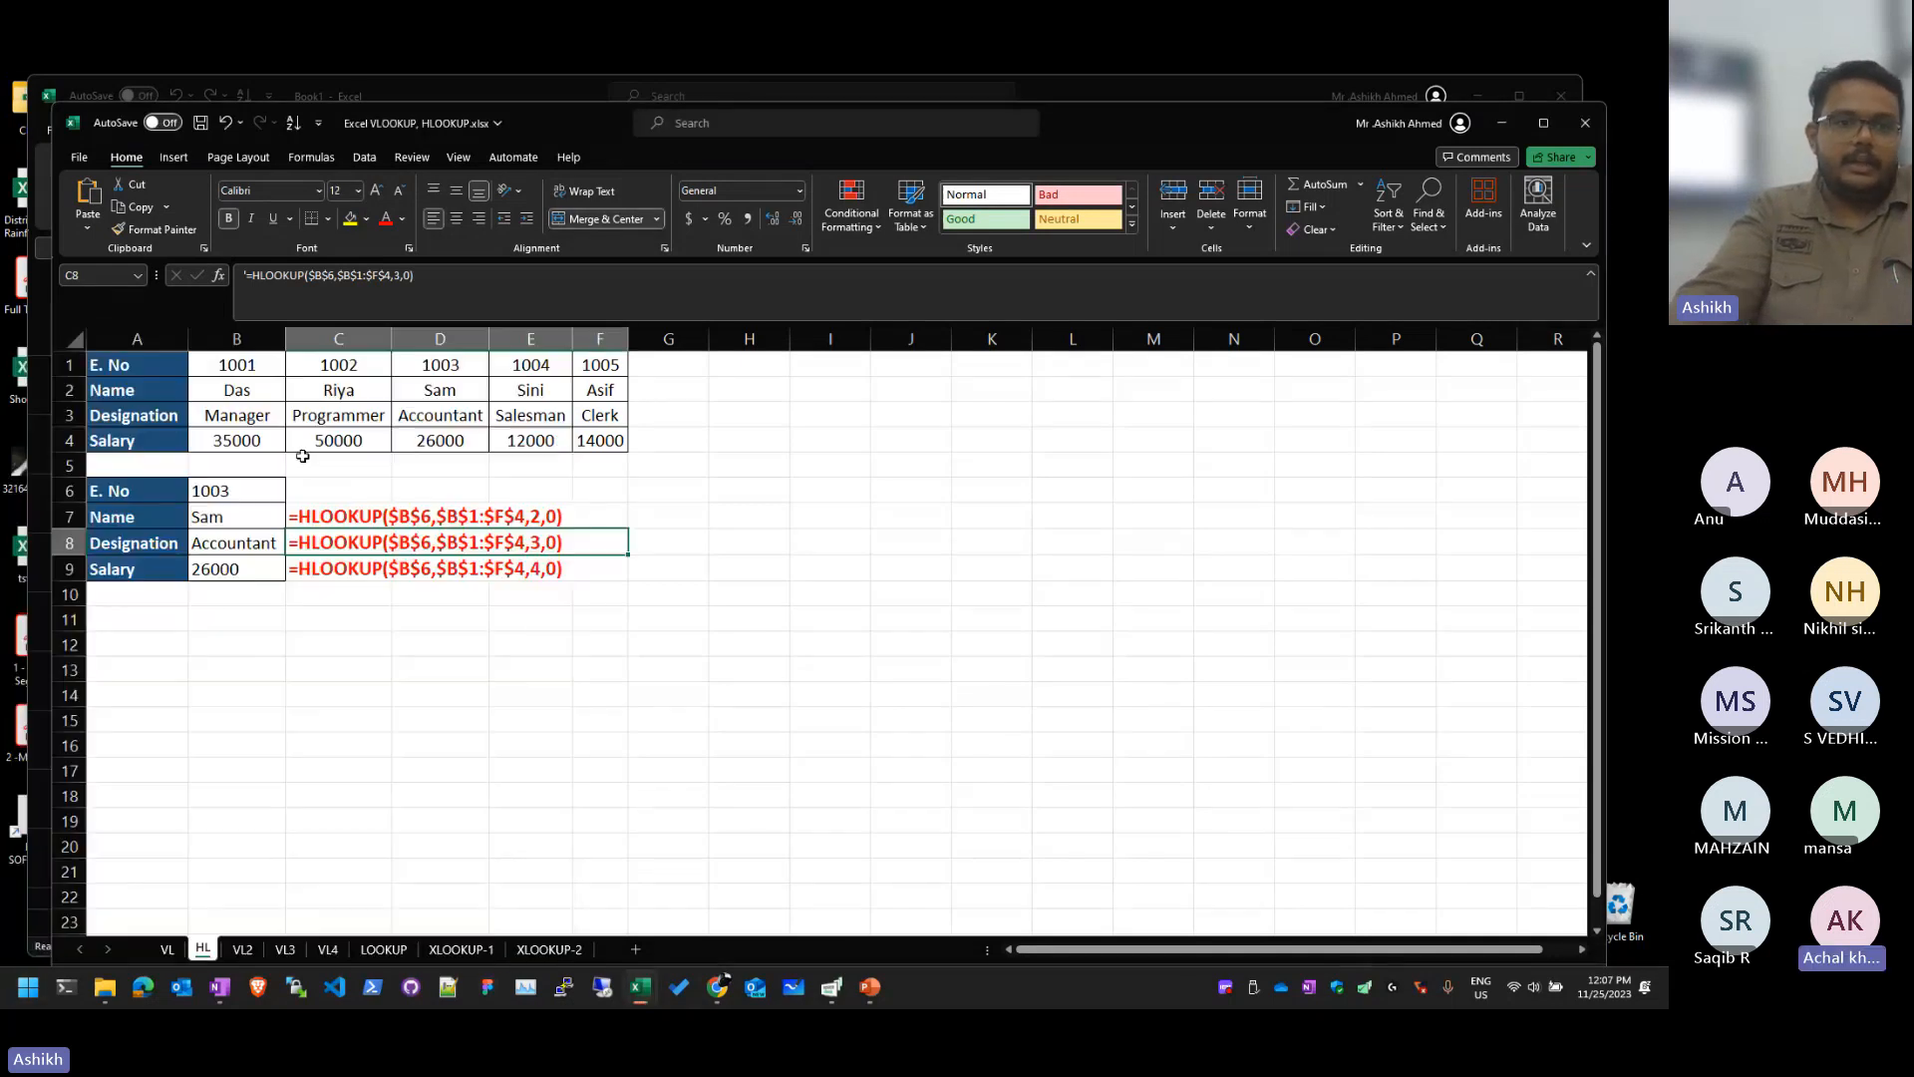
# Step: Examine the employee table in A1:F4 and the lookup value argument in the reference HLOOKUP formula in C7
pyautogui.scroll(6, 299, 455)
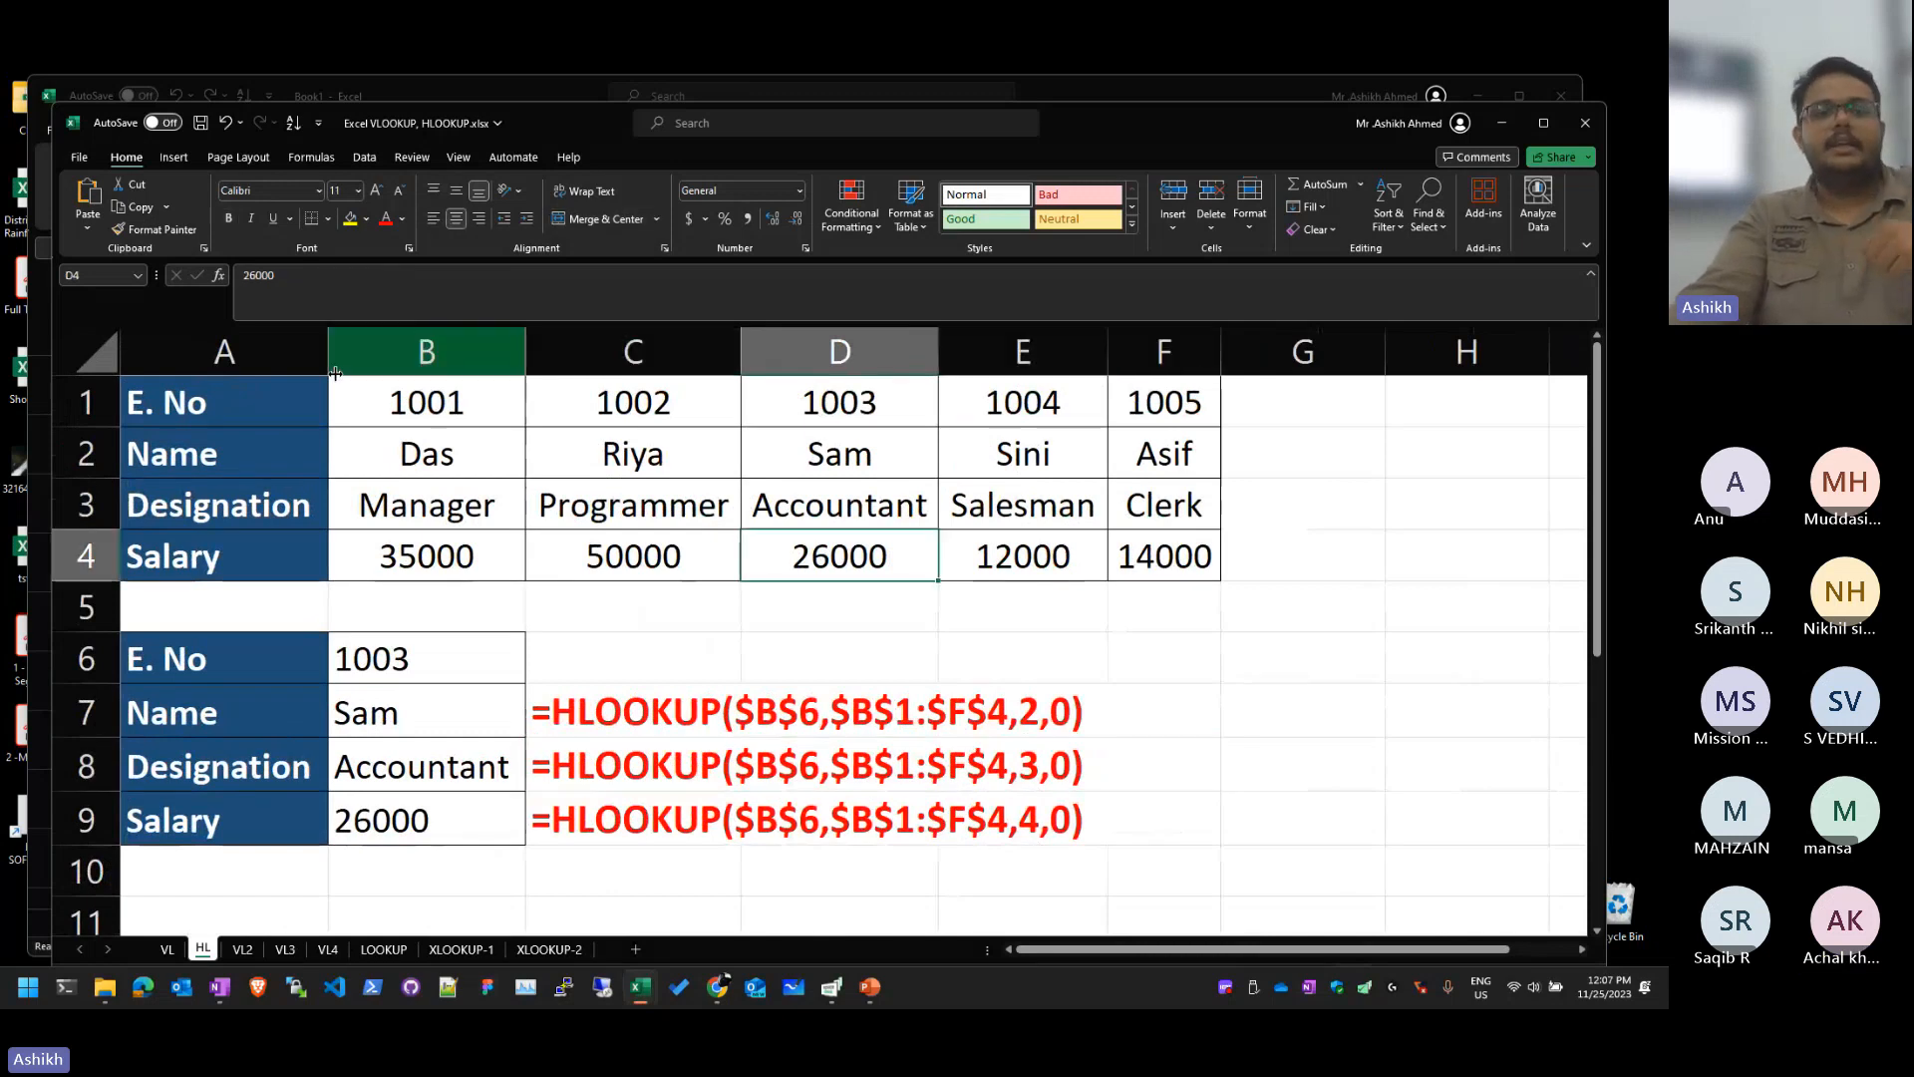
pyautogui.moveTo(290, 402); pyautogui.dragTo(1122, 554)
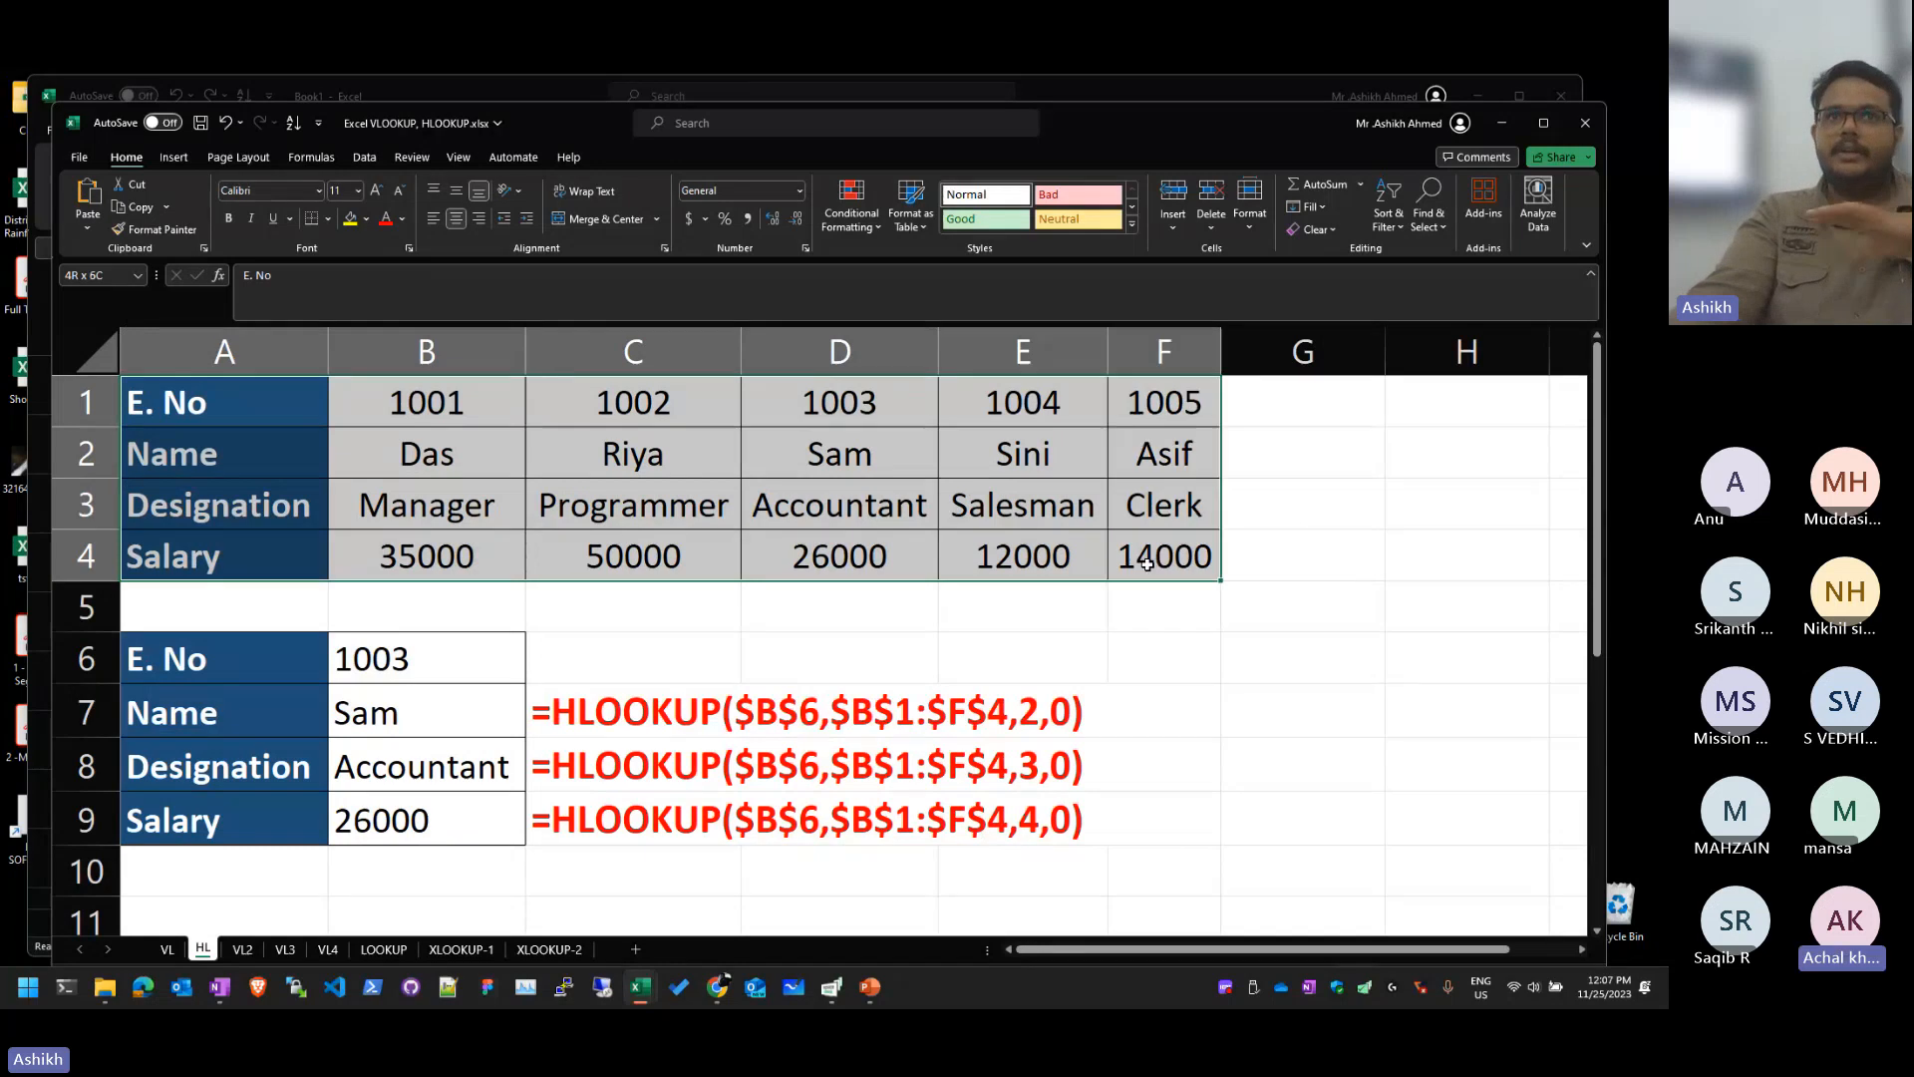
pyautogui.click(1279, 660)
pyautogui.click(783, 711)
pyautogui.doubleClick(782, 711)
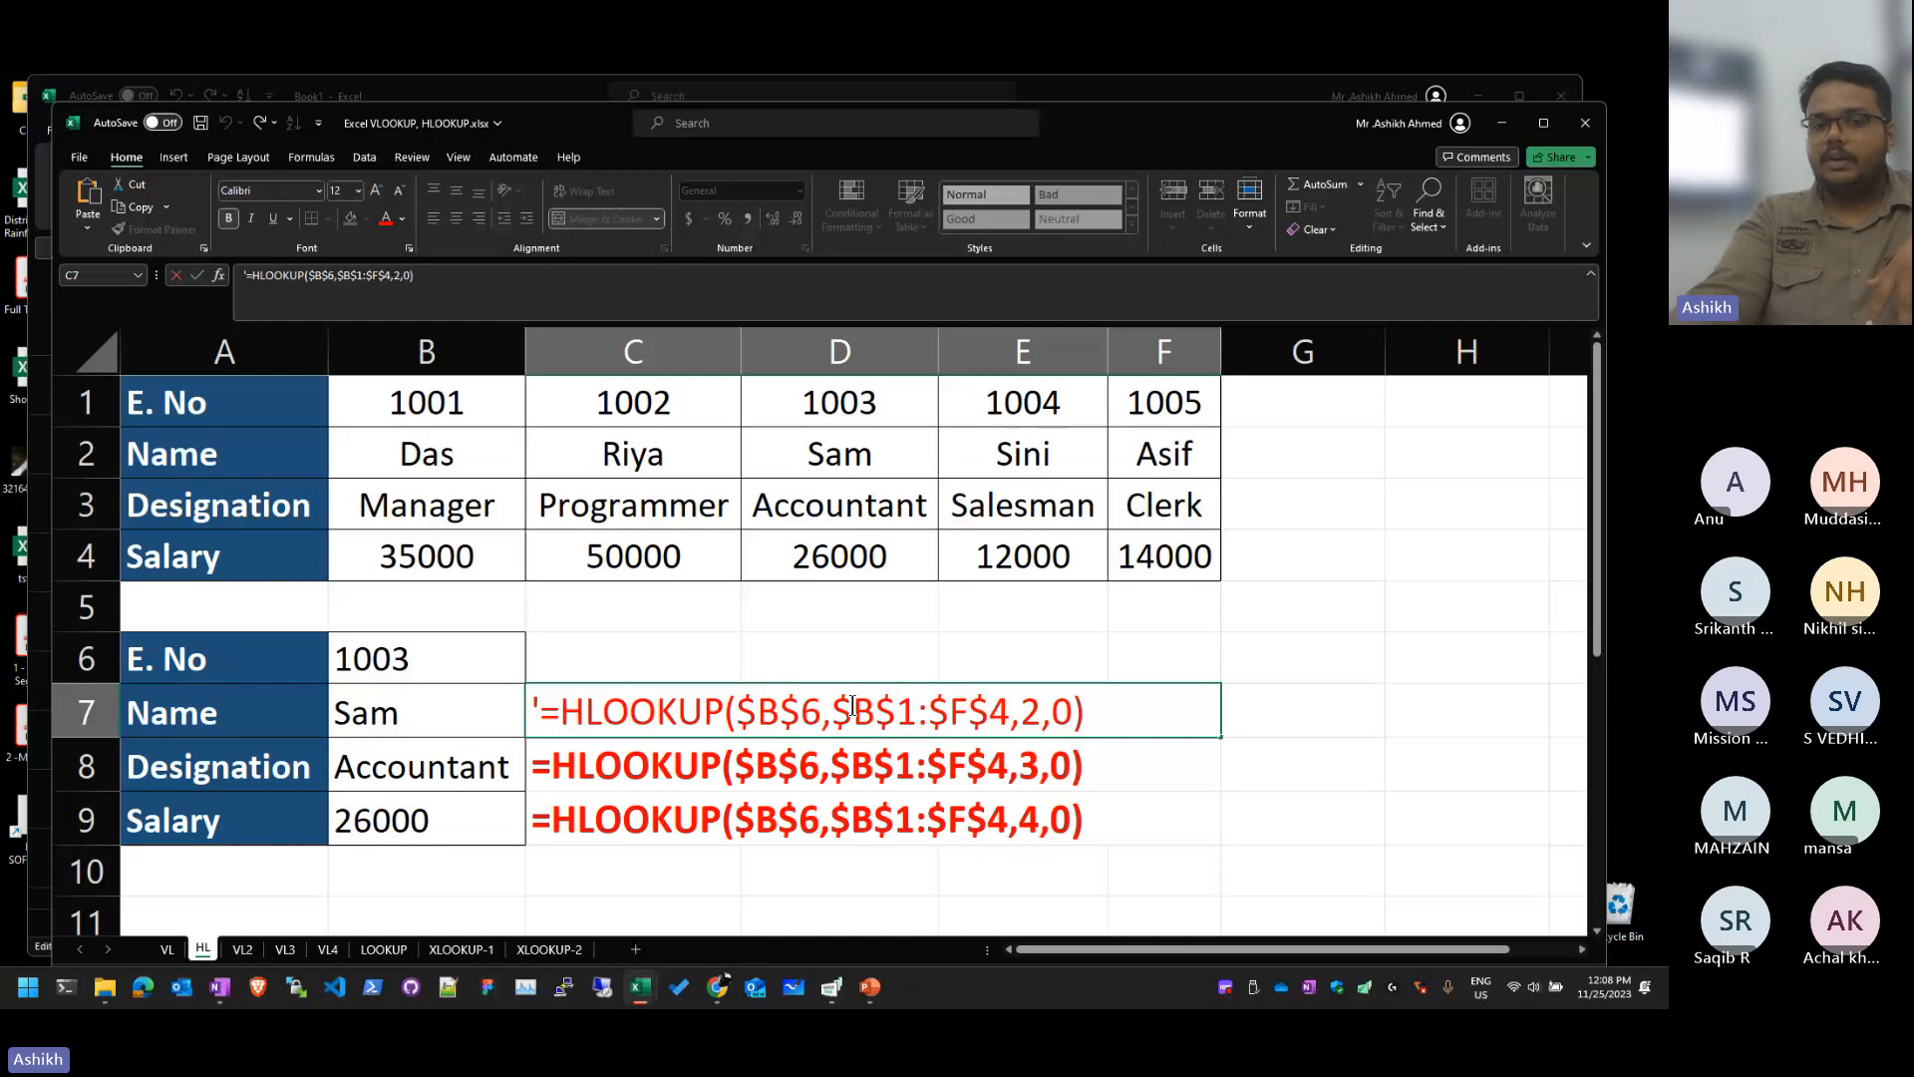
pyautogui.moveTo(735, 711); pyautogui.dragTo(819, 711)
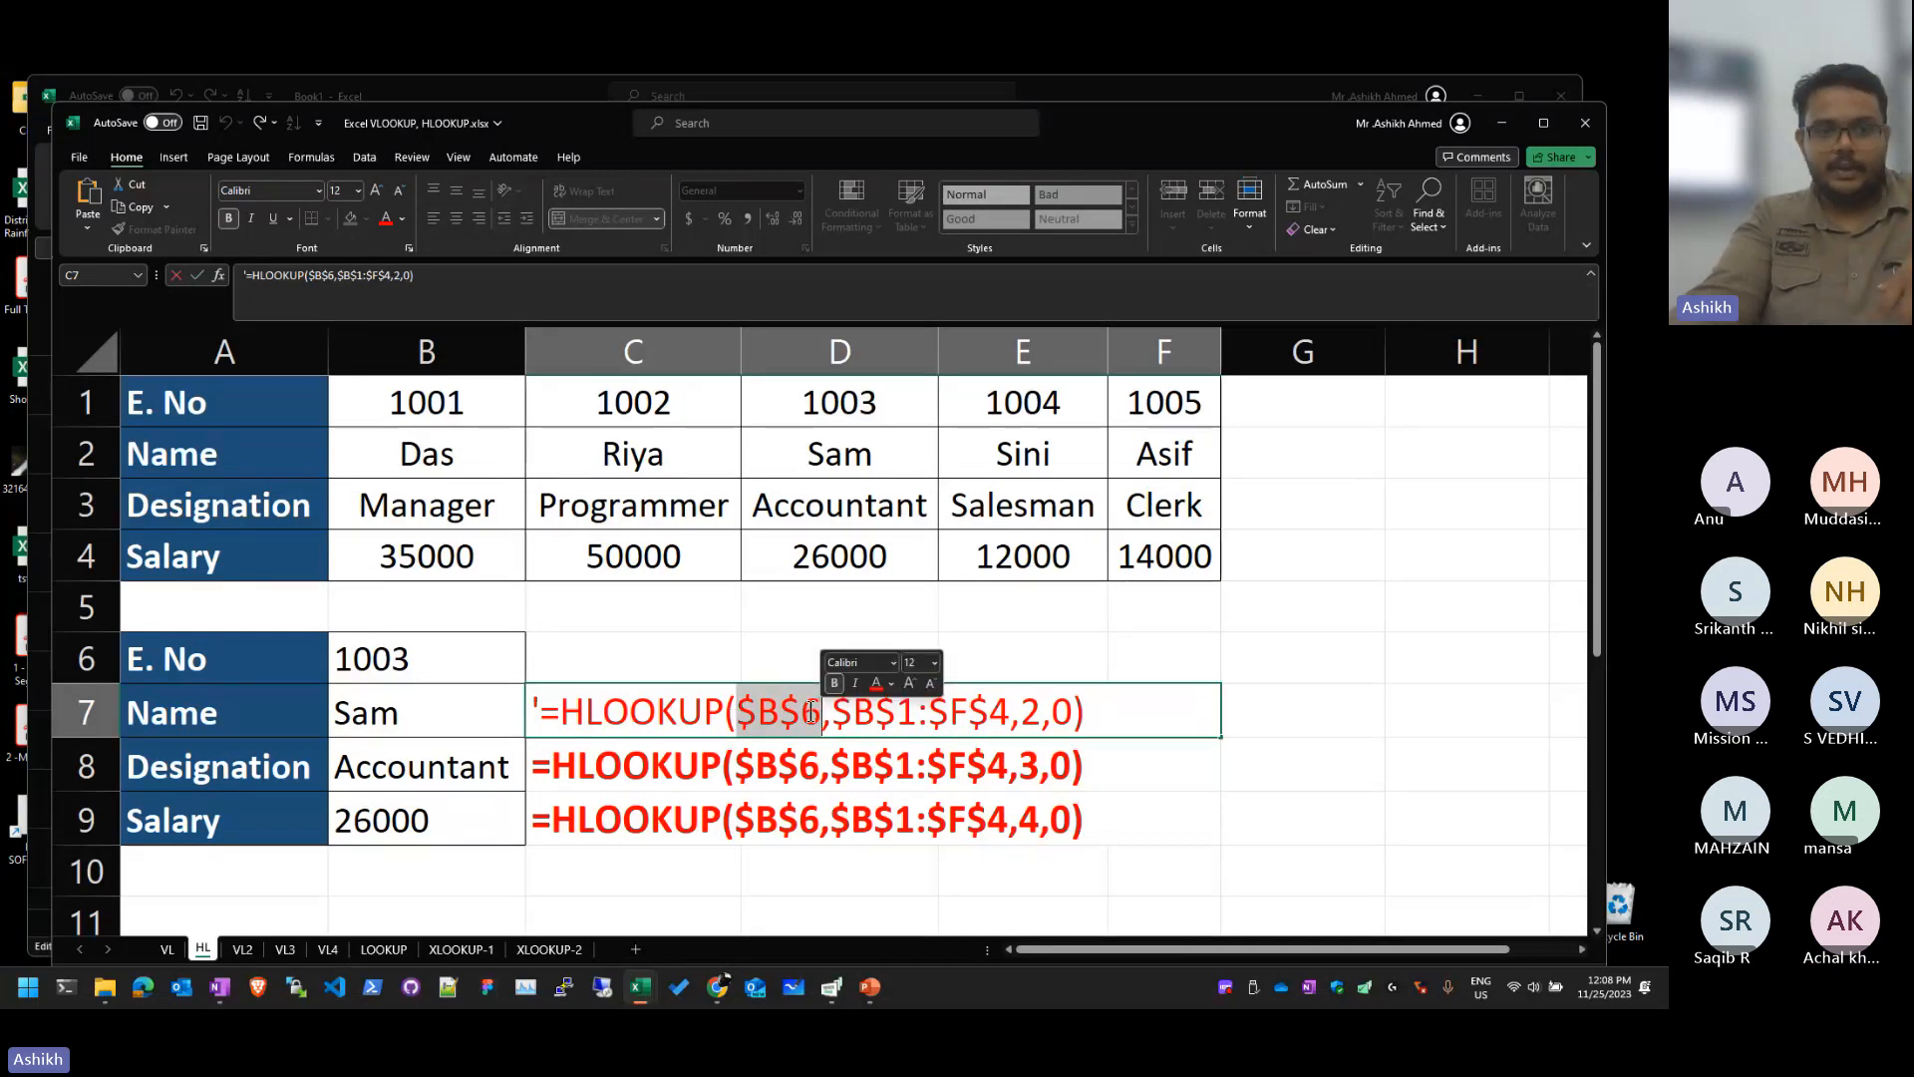
# Step: Clear the Name, Designation and Salary lookup results in B7:B9
pyautogui.click(438, 713)
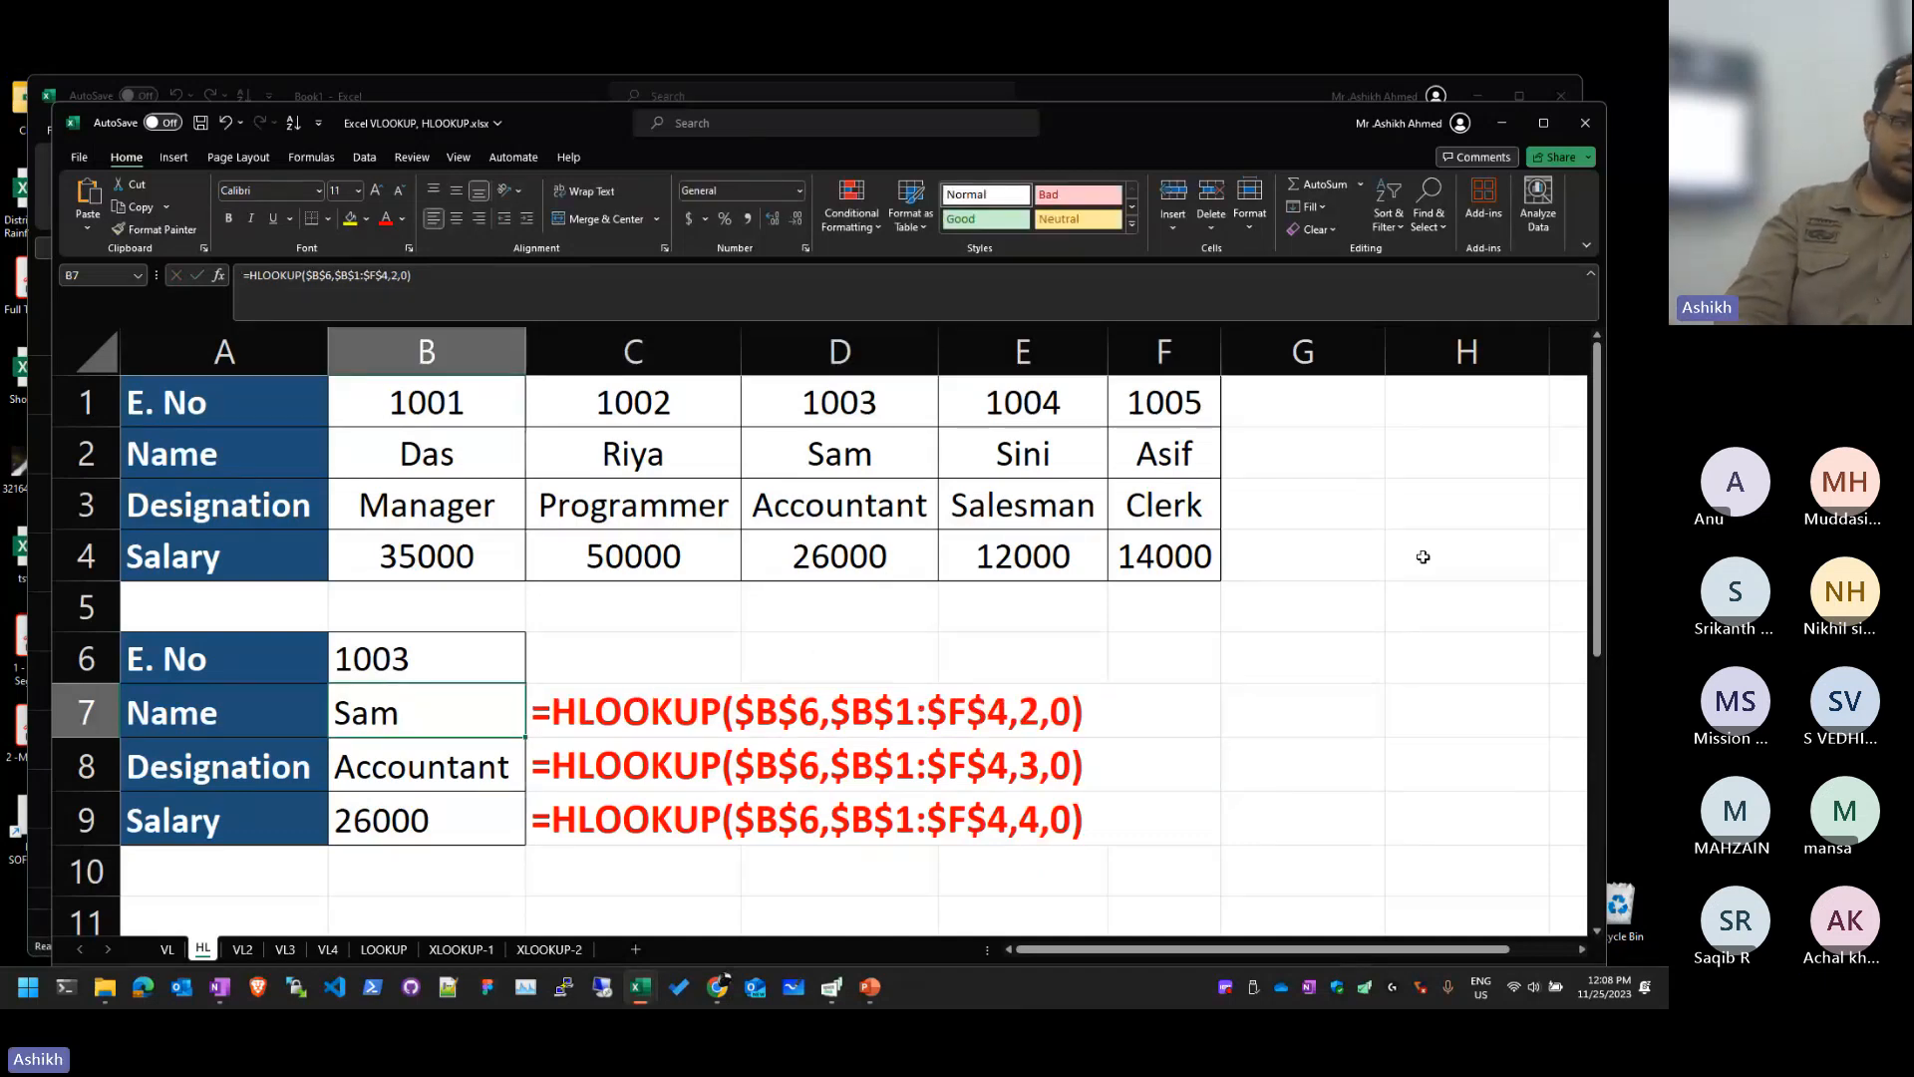
pyautogui.press('Delete')
pyautogui.press('Down')
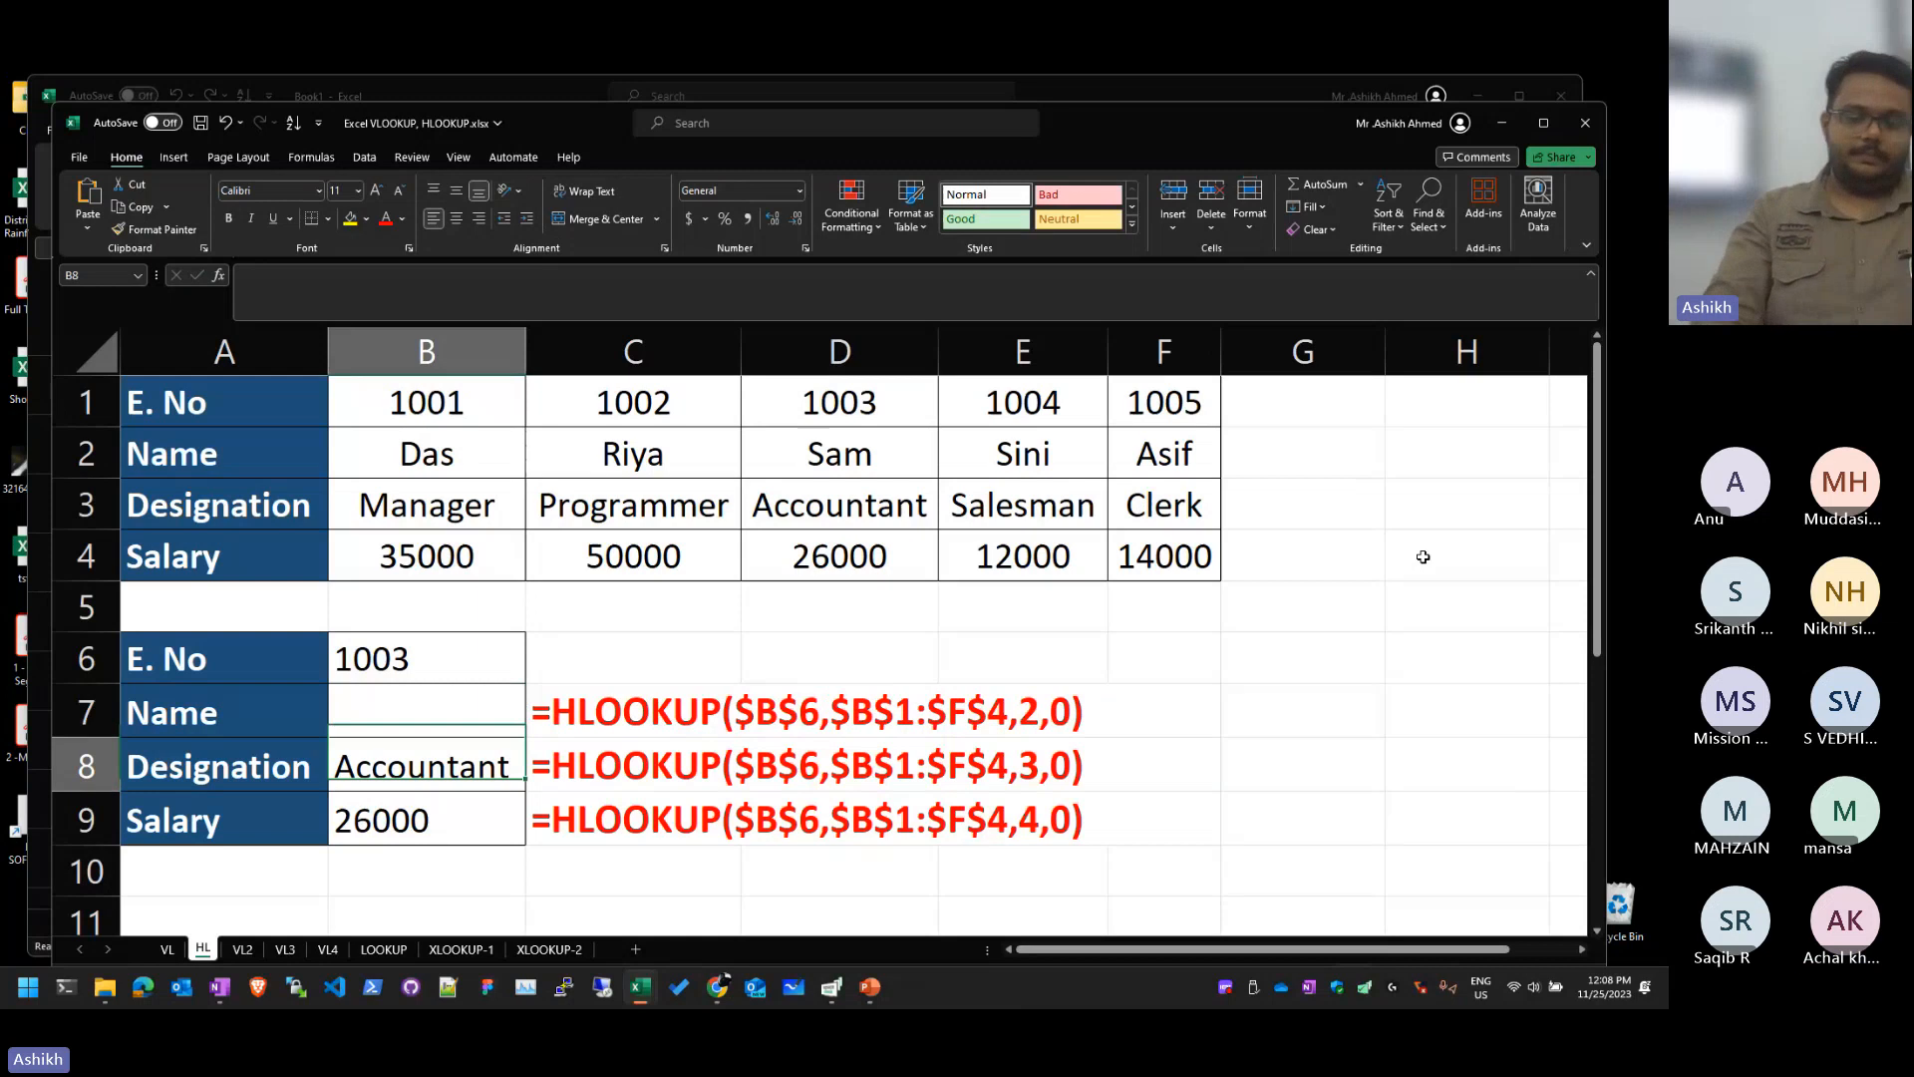
pyautogui.press('Delete')
pyautogui.press('Down')
pyautogui.press('Delete')
pyautogui.press('Up')
pyautogui.press('Up')
pyautogui.write('=')
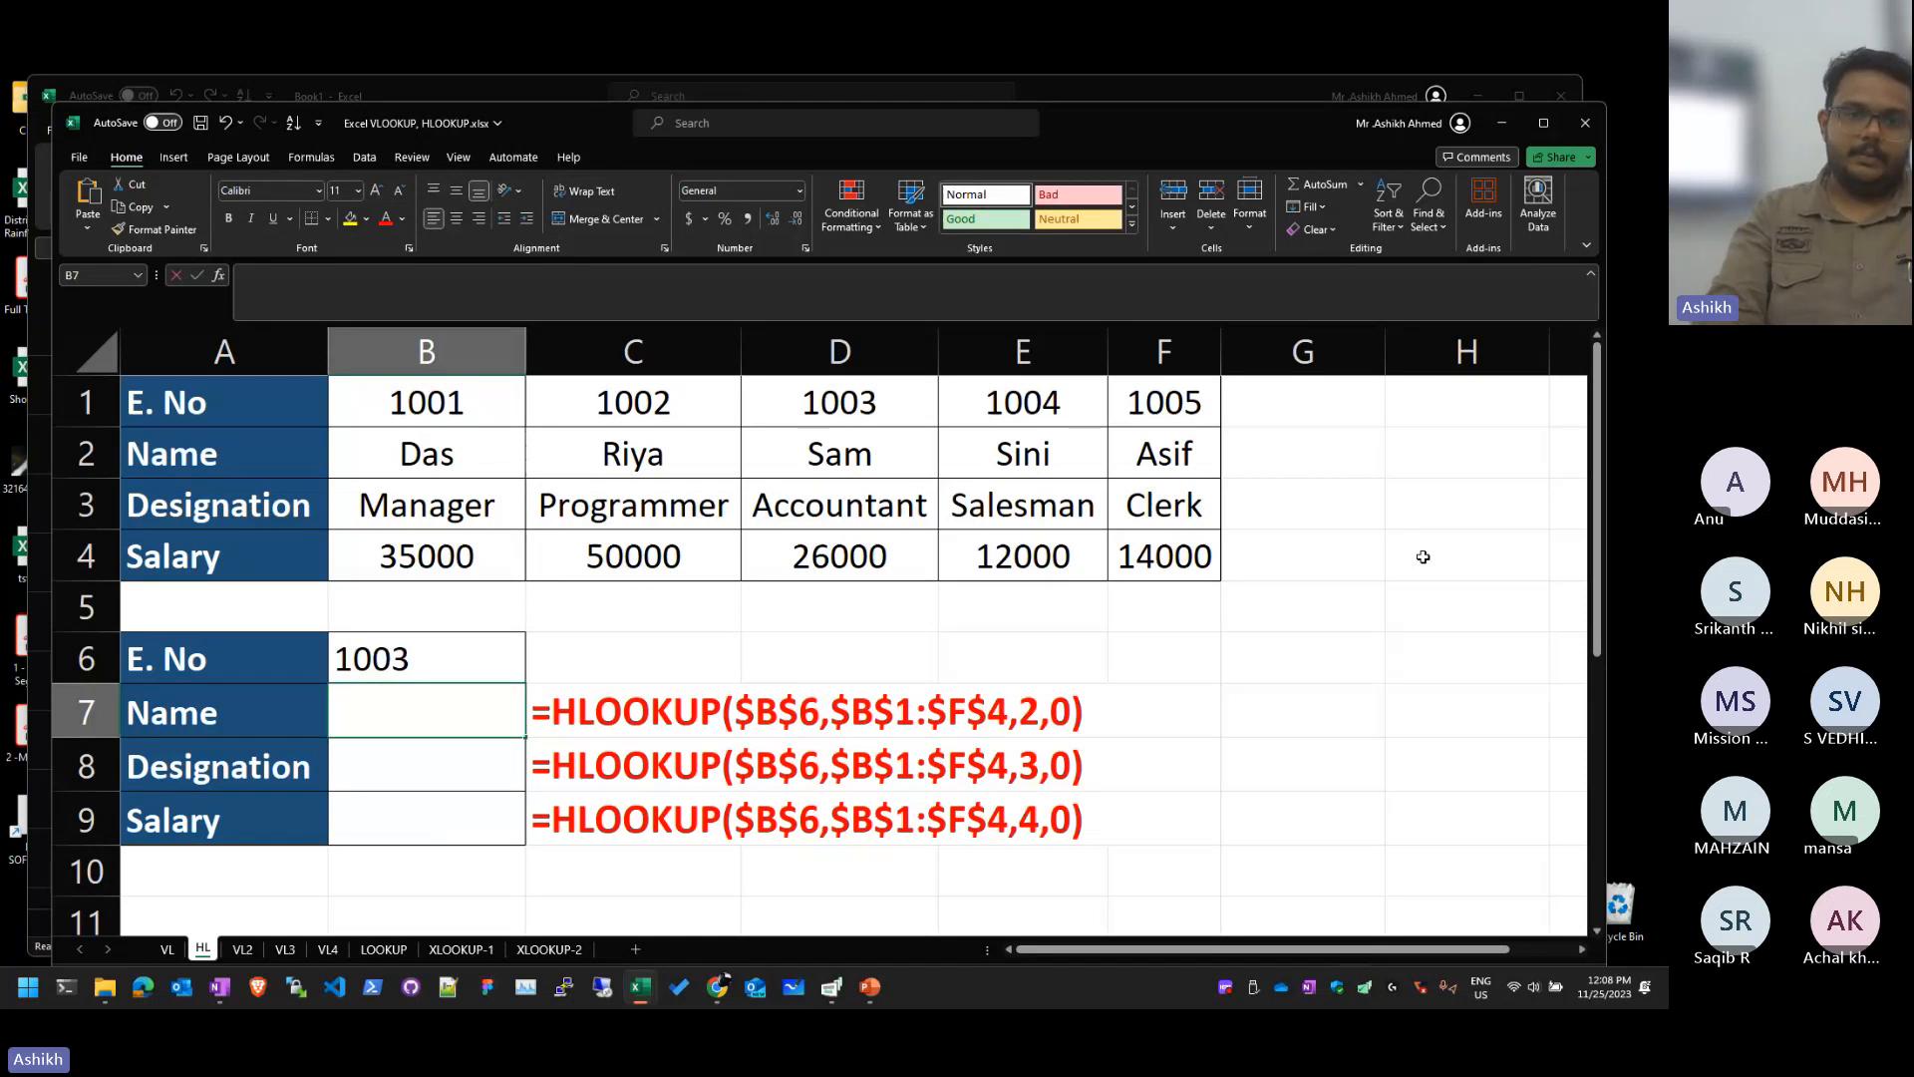
pyautogui.write('HLOOKUP')
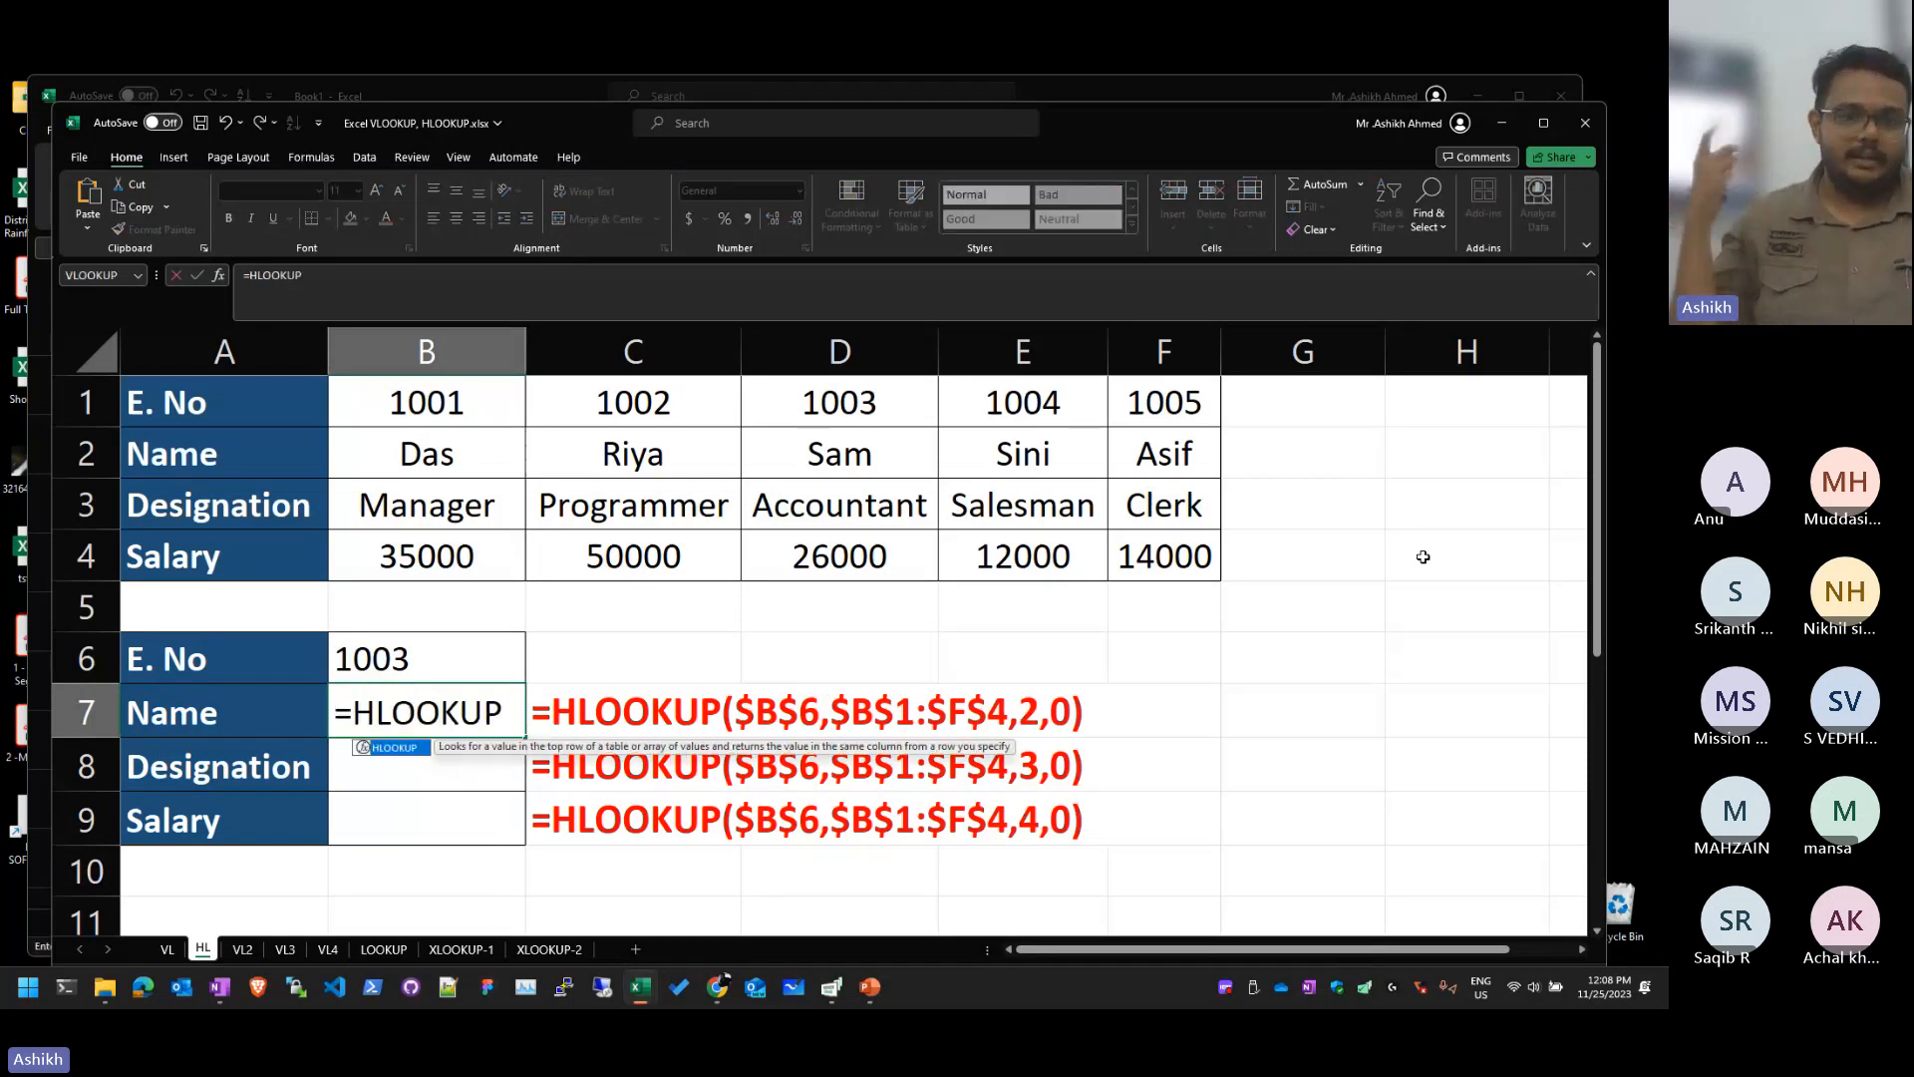
pyautogui.write('(')
pyautogui.press('Return')
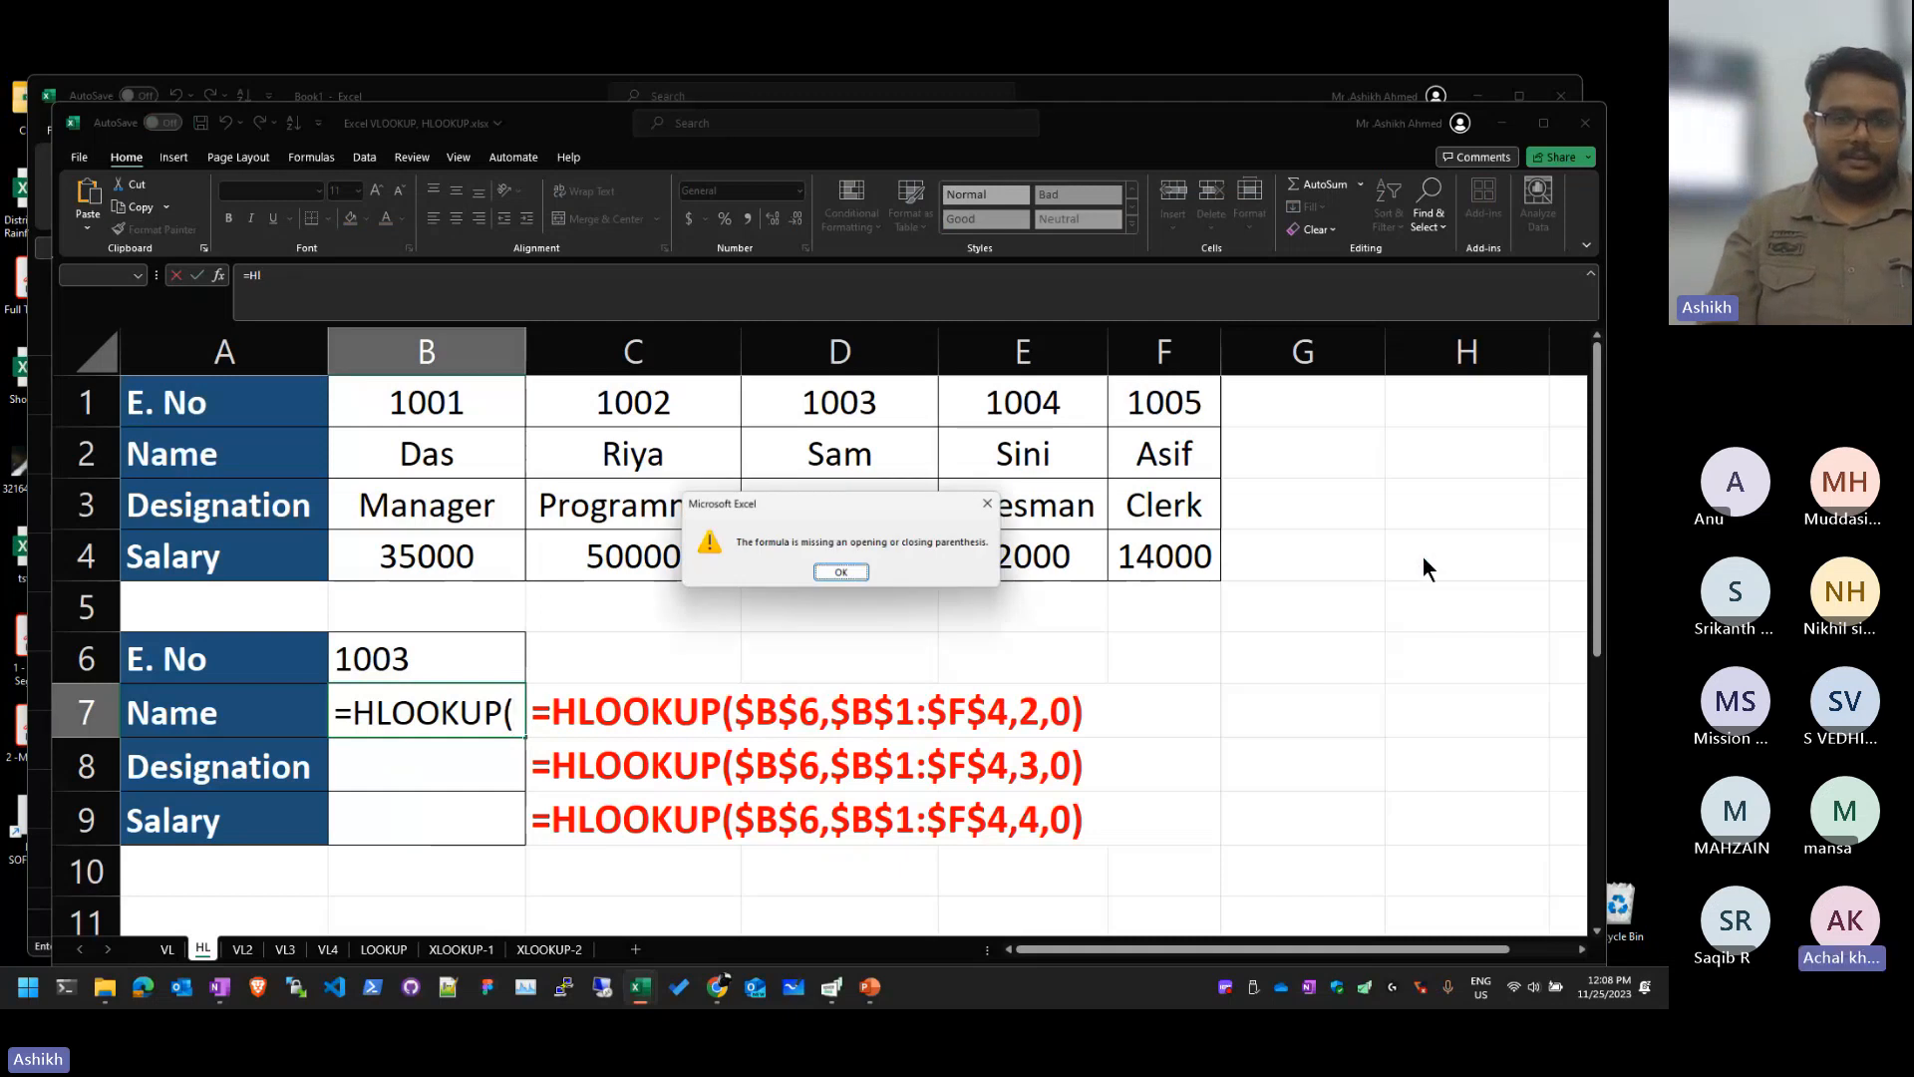
pyautogui.press('Escape')
pyautogui.press('Escape')
# Step: Undo the deletions in B7:B9 to restore the HLOOKUP formulas
pyautogui.press('Down')
pyautogui.press('Down')
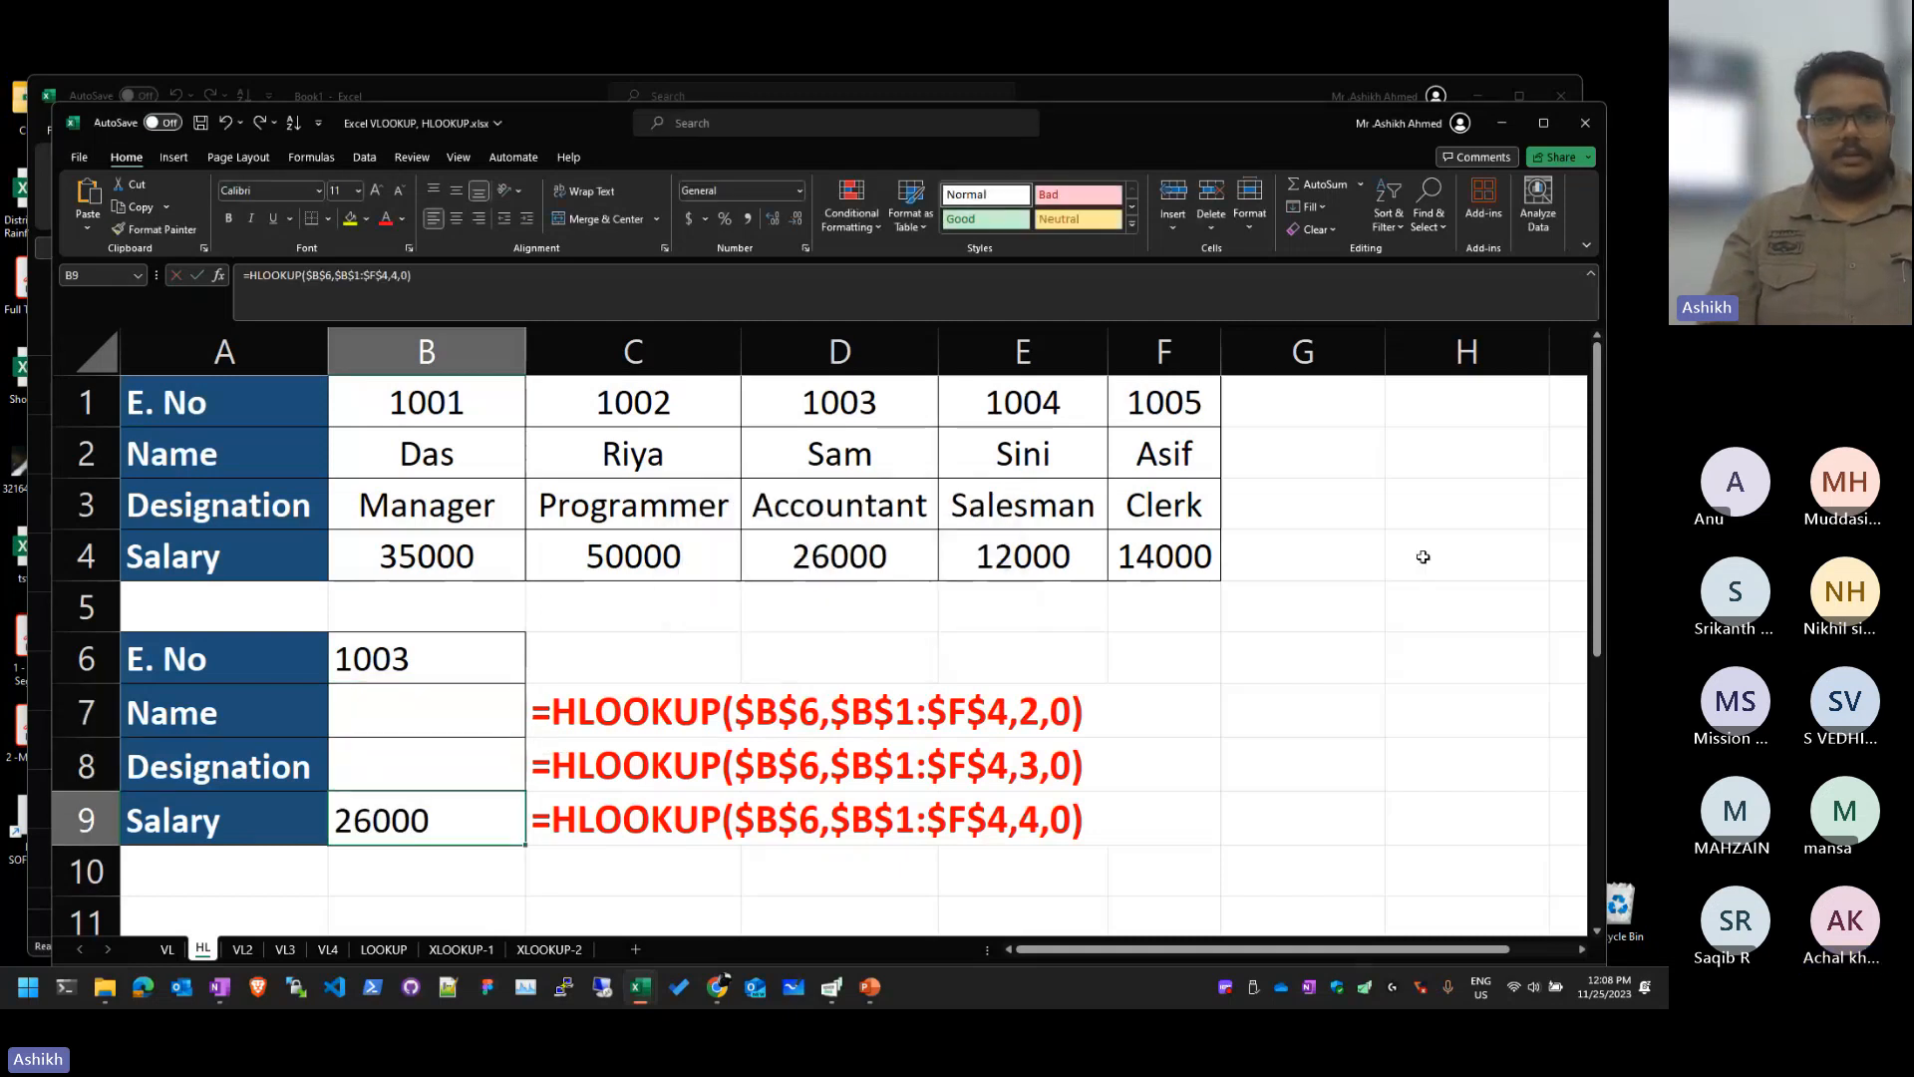
pyautogui.hotkey('ctrl', 'z')
pyautogui.hotkey('ctrl', 'z')
pyautogui.press('Up')
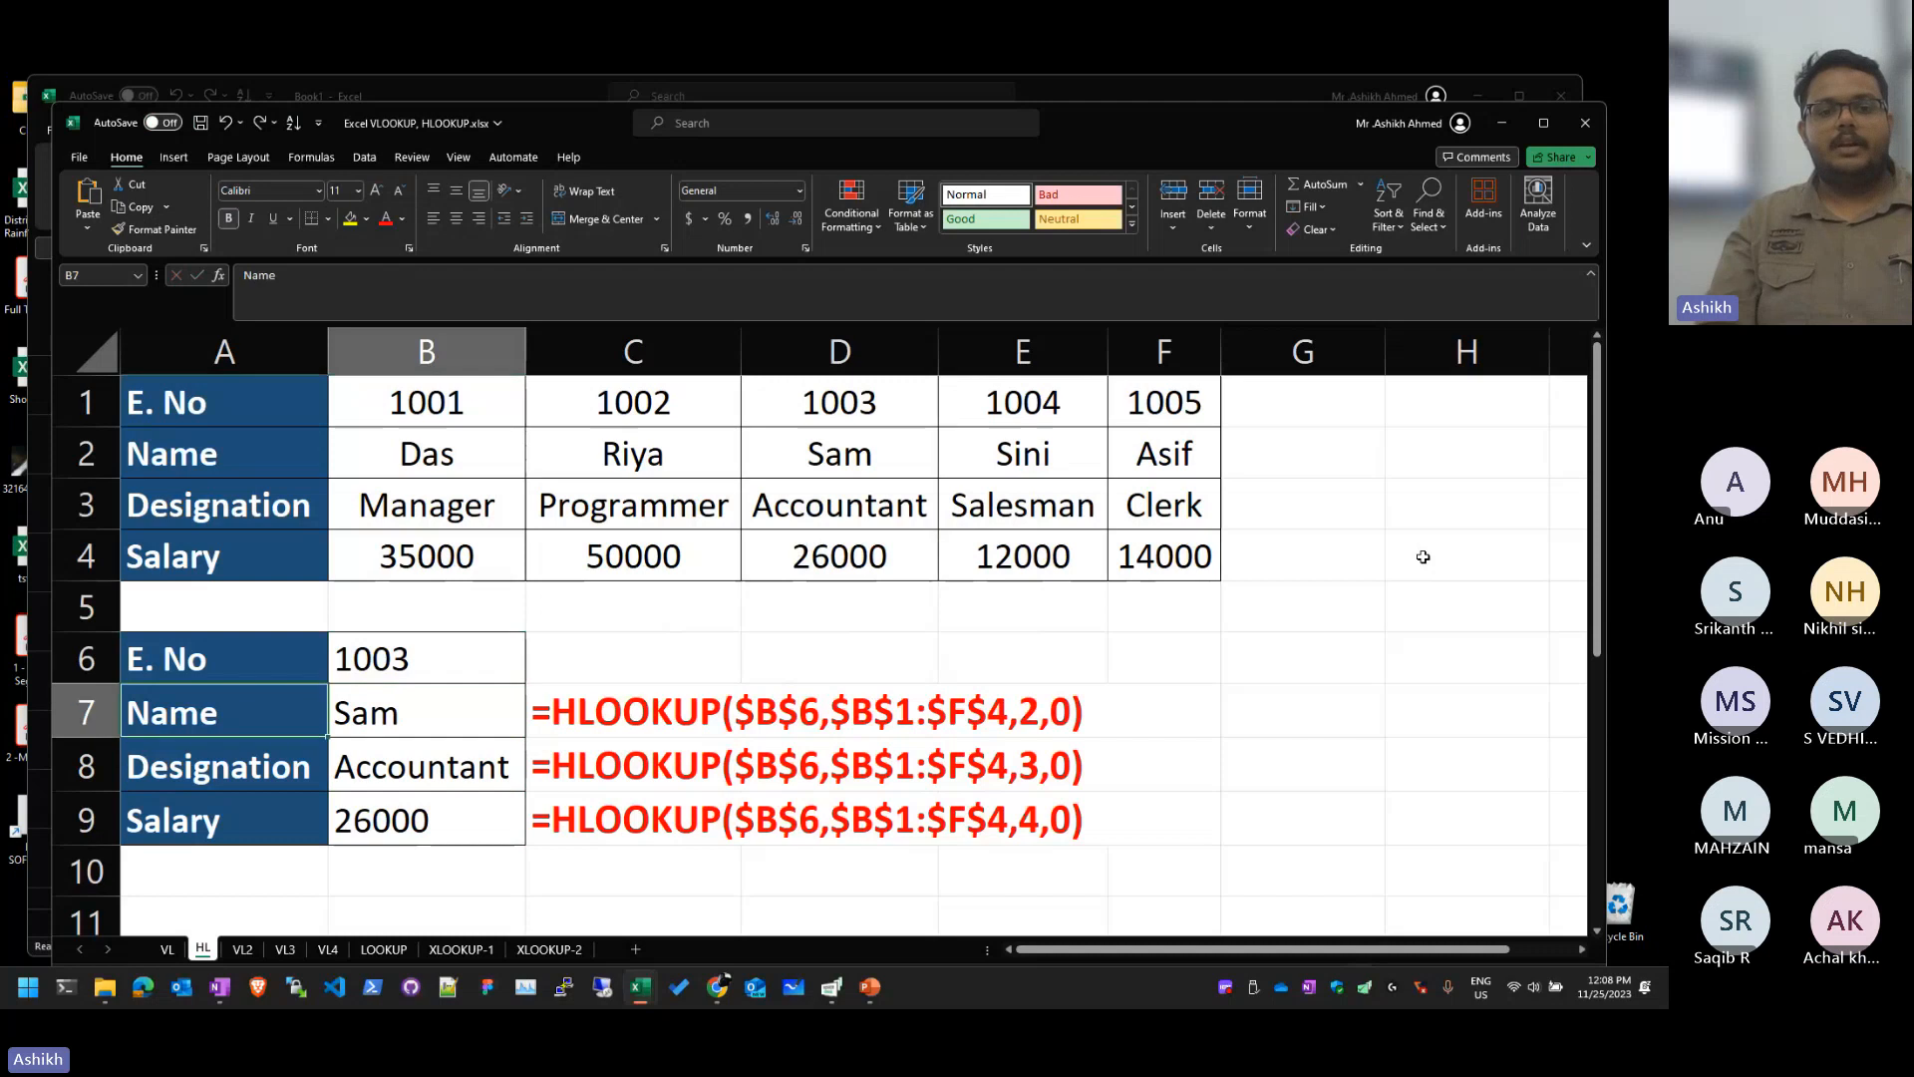
# Step: Examine the table array and row index arguments of the HLOOKUP formula in B7, and compare the layout with the VL sheet
pyautogui.press('Down')
pyautogui.press('F2')
pyautogui.hotkey('shift', 'Home')
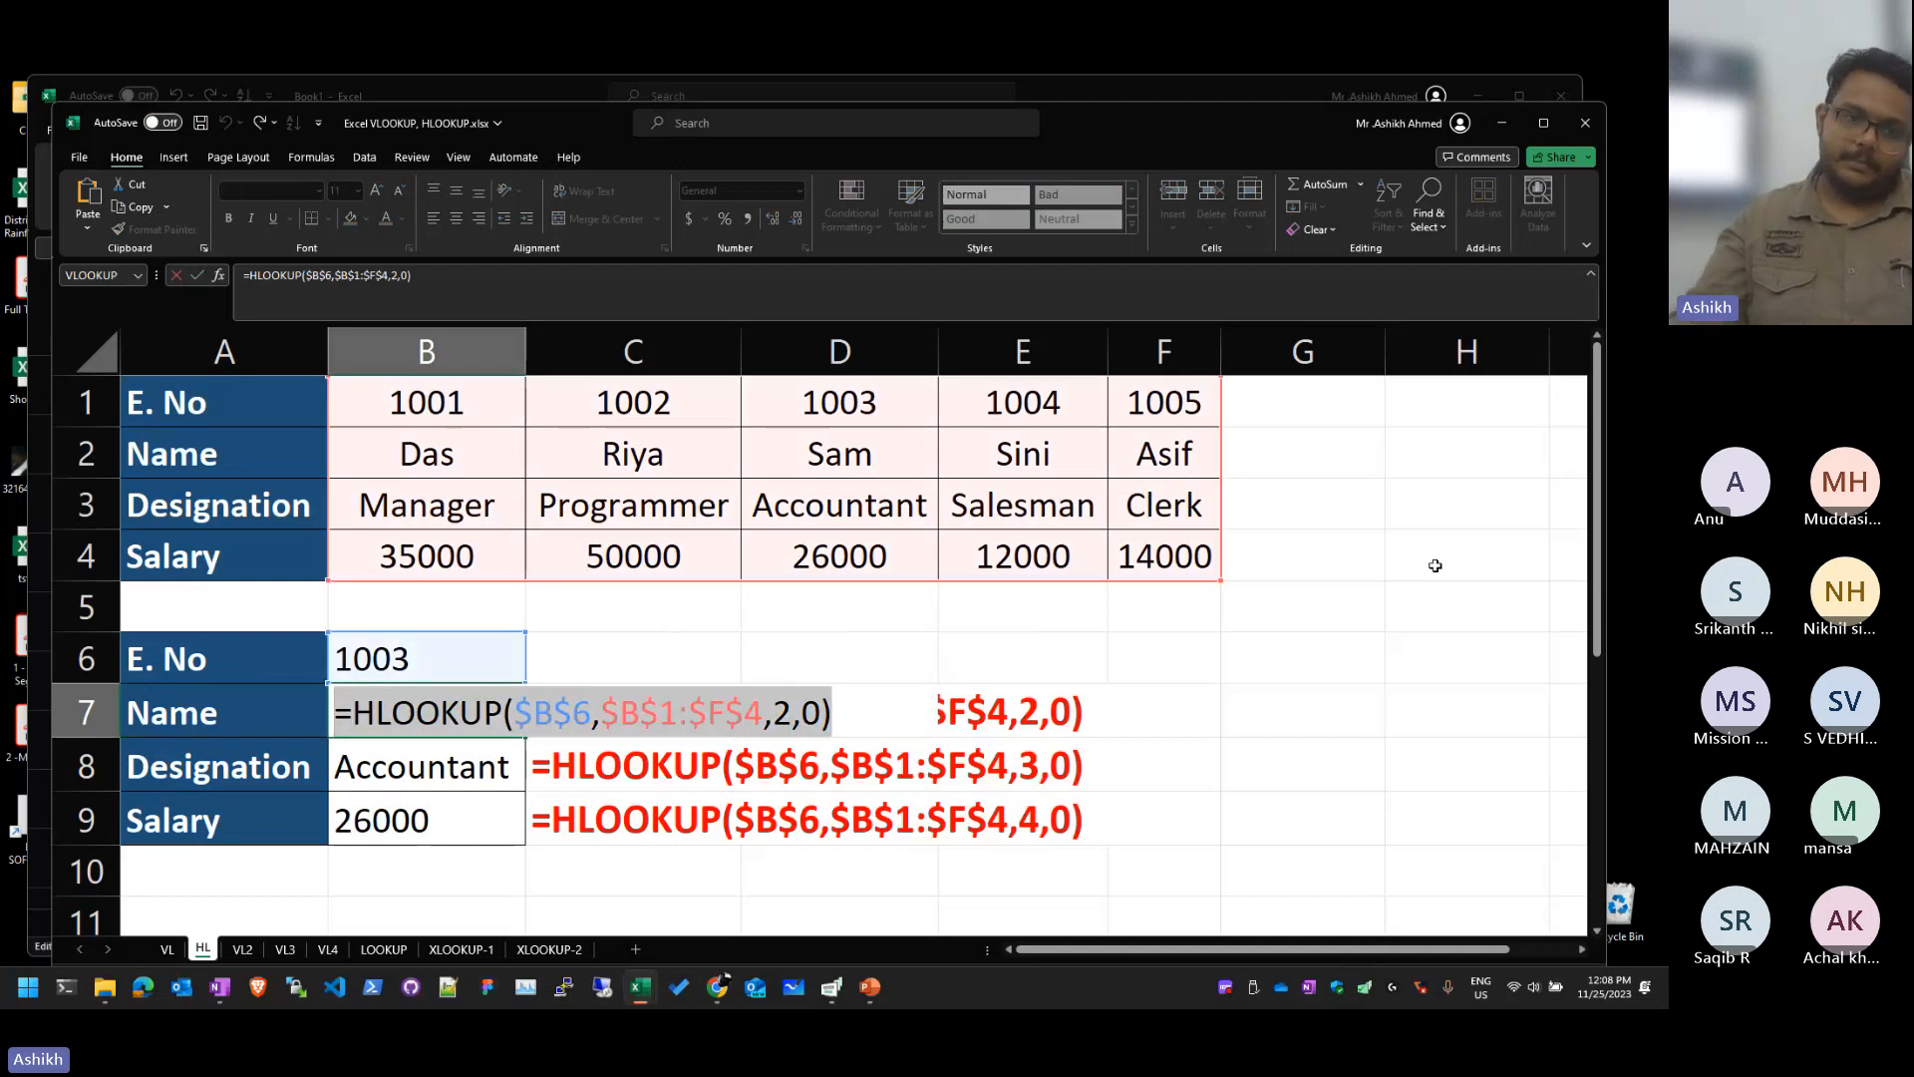
pyautogui.doubleClick(551, 712)
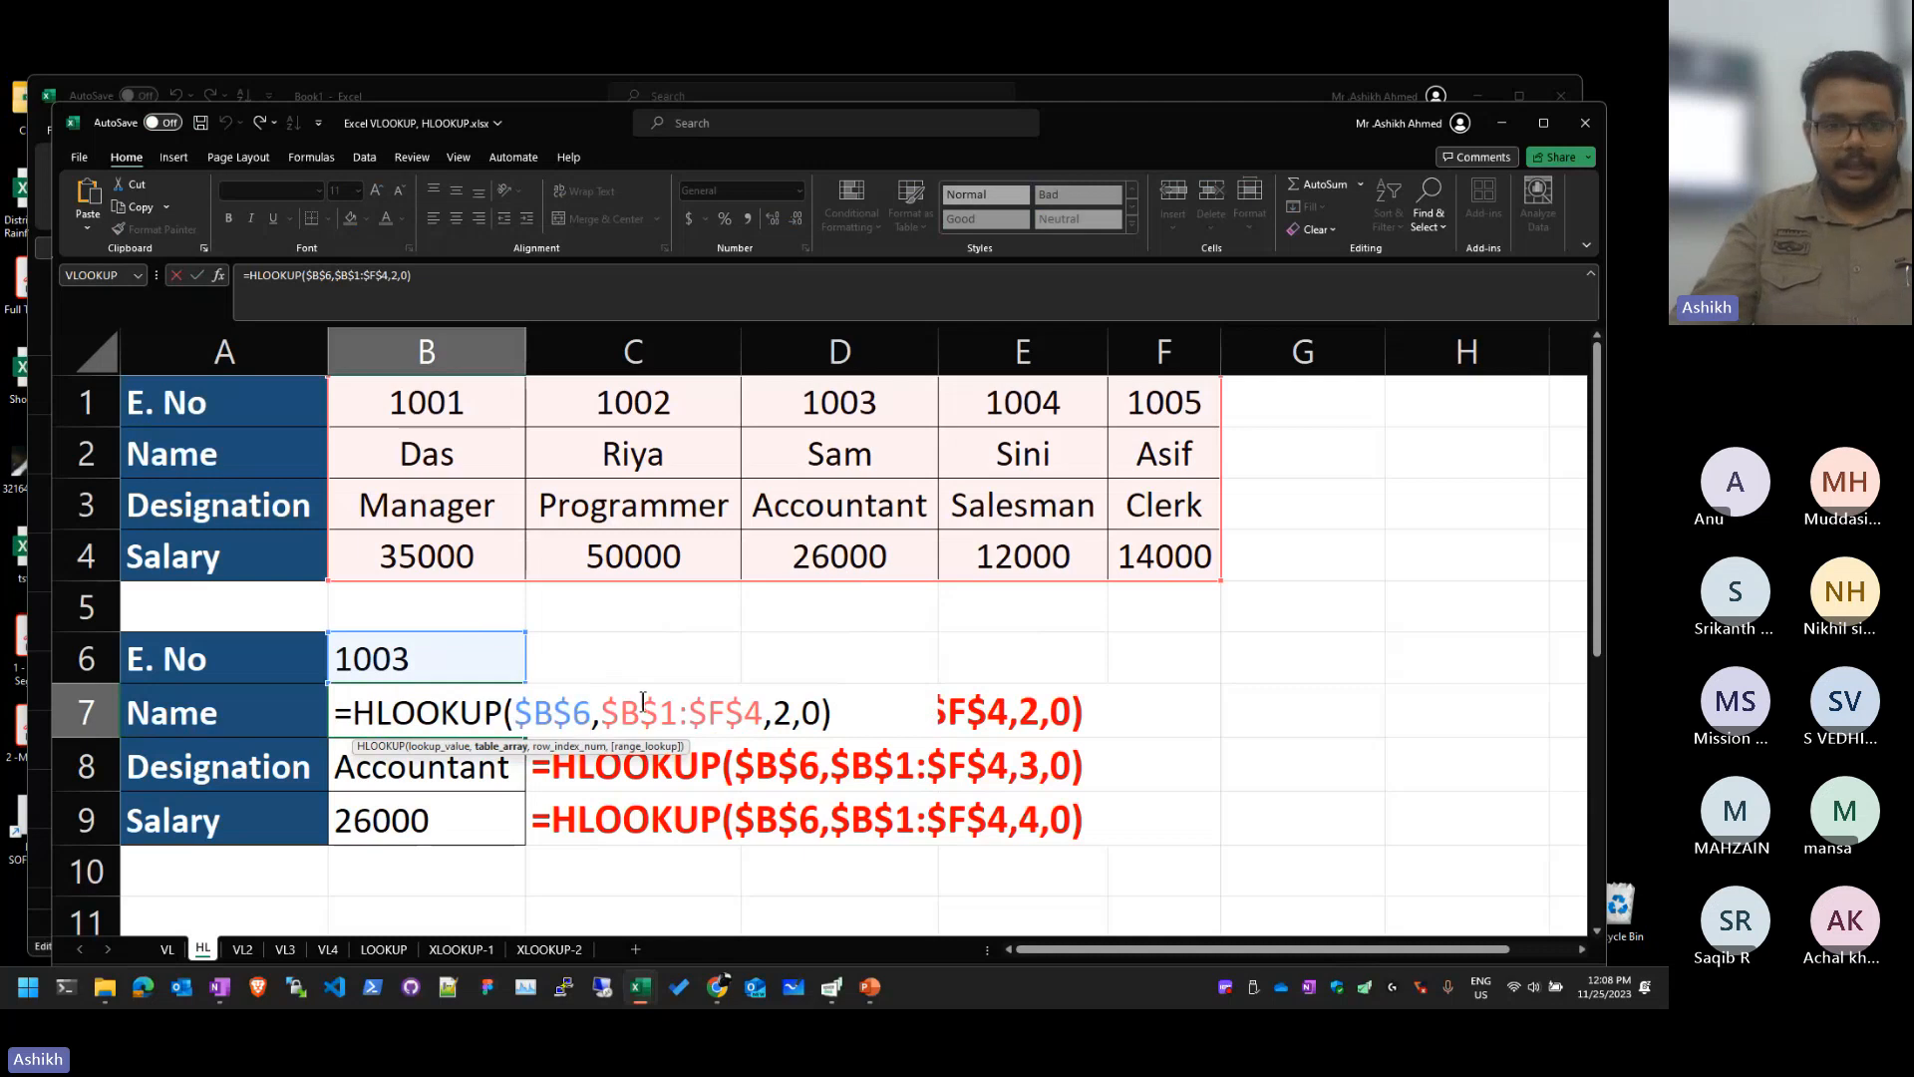
pyautogui.moveTo(603, 712); pyautogui.dragTo(762, 711)
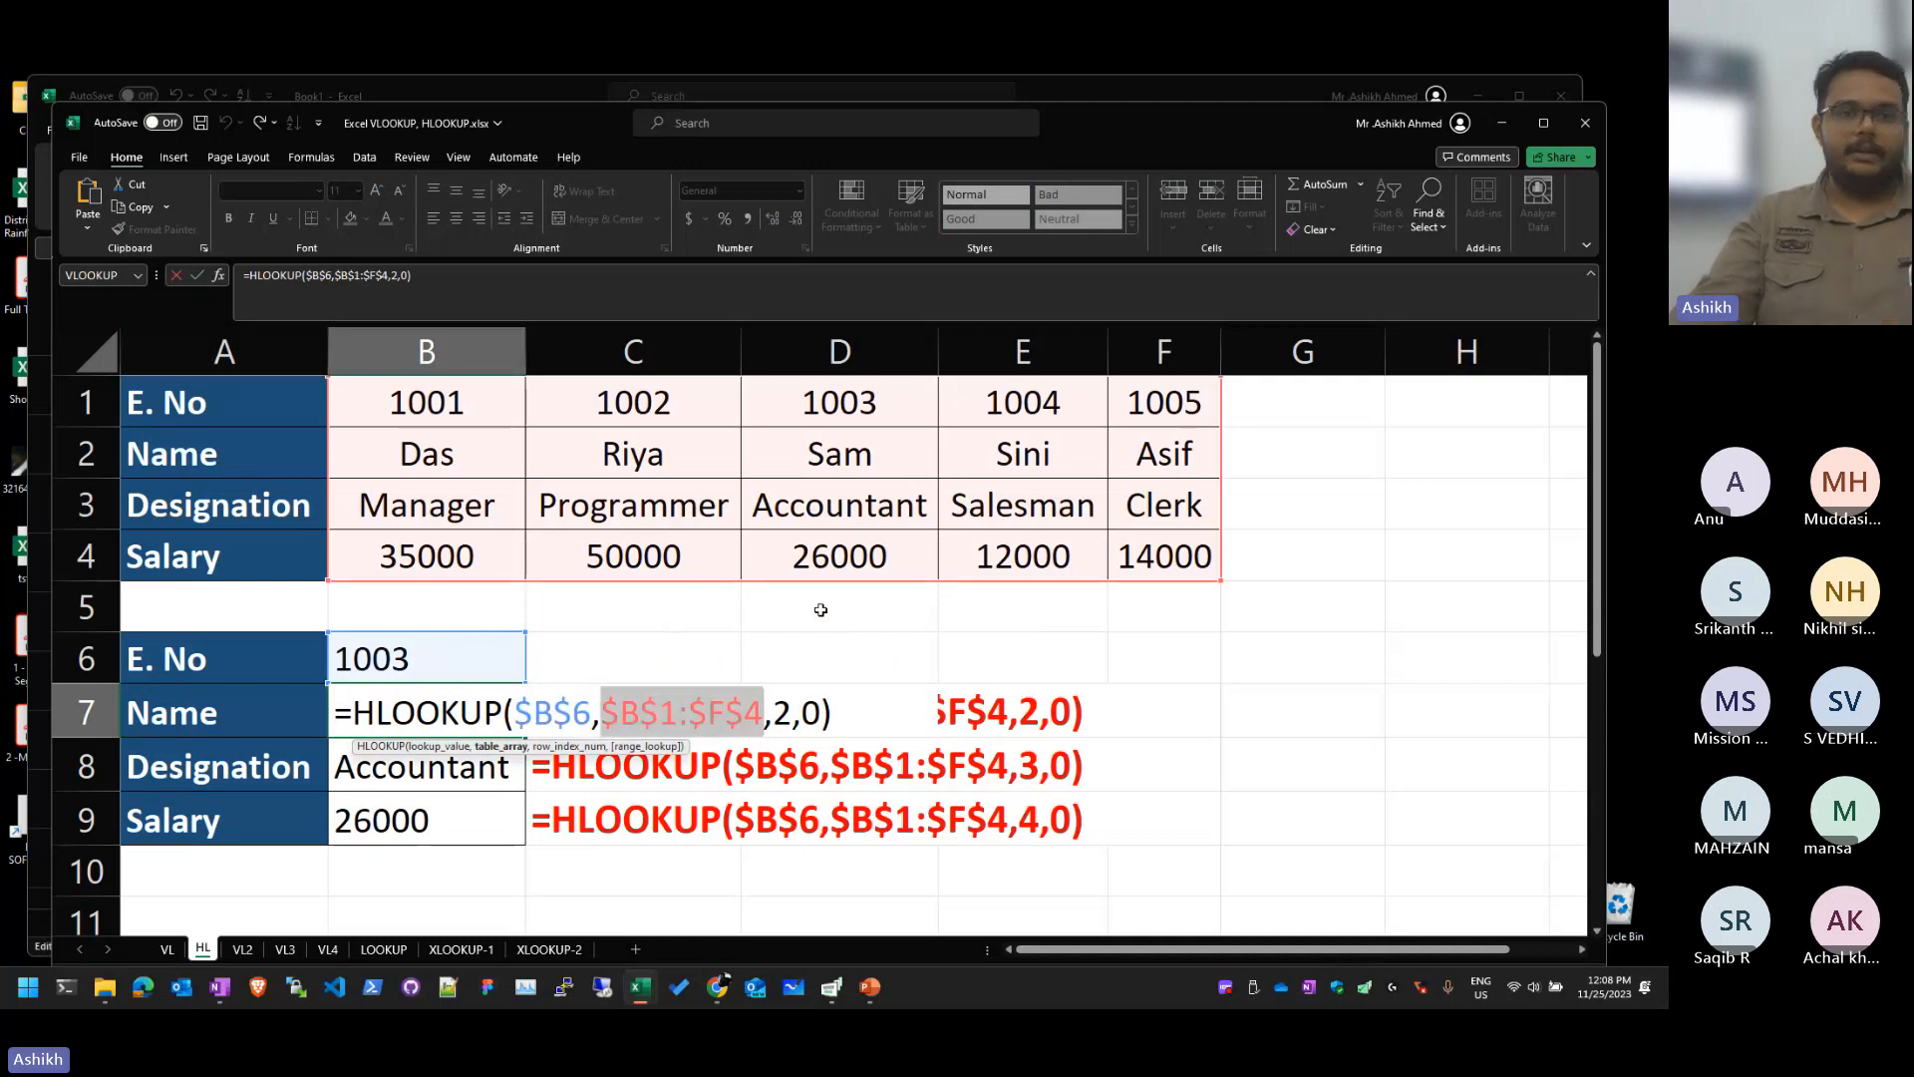
pyautogui.doubleClick(775, 711)
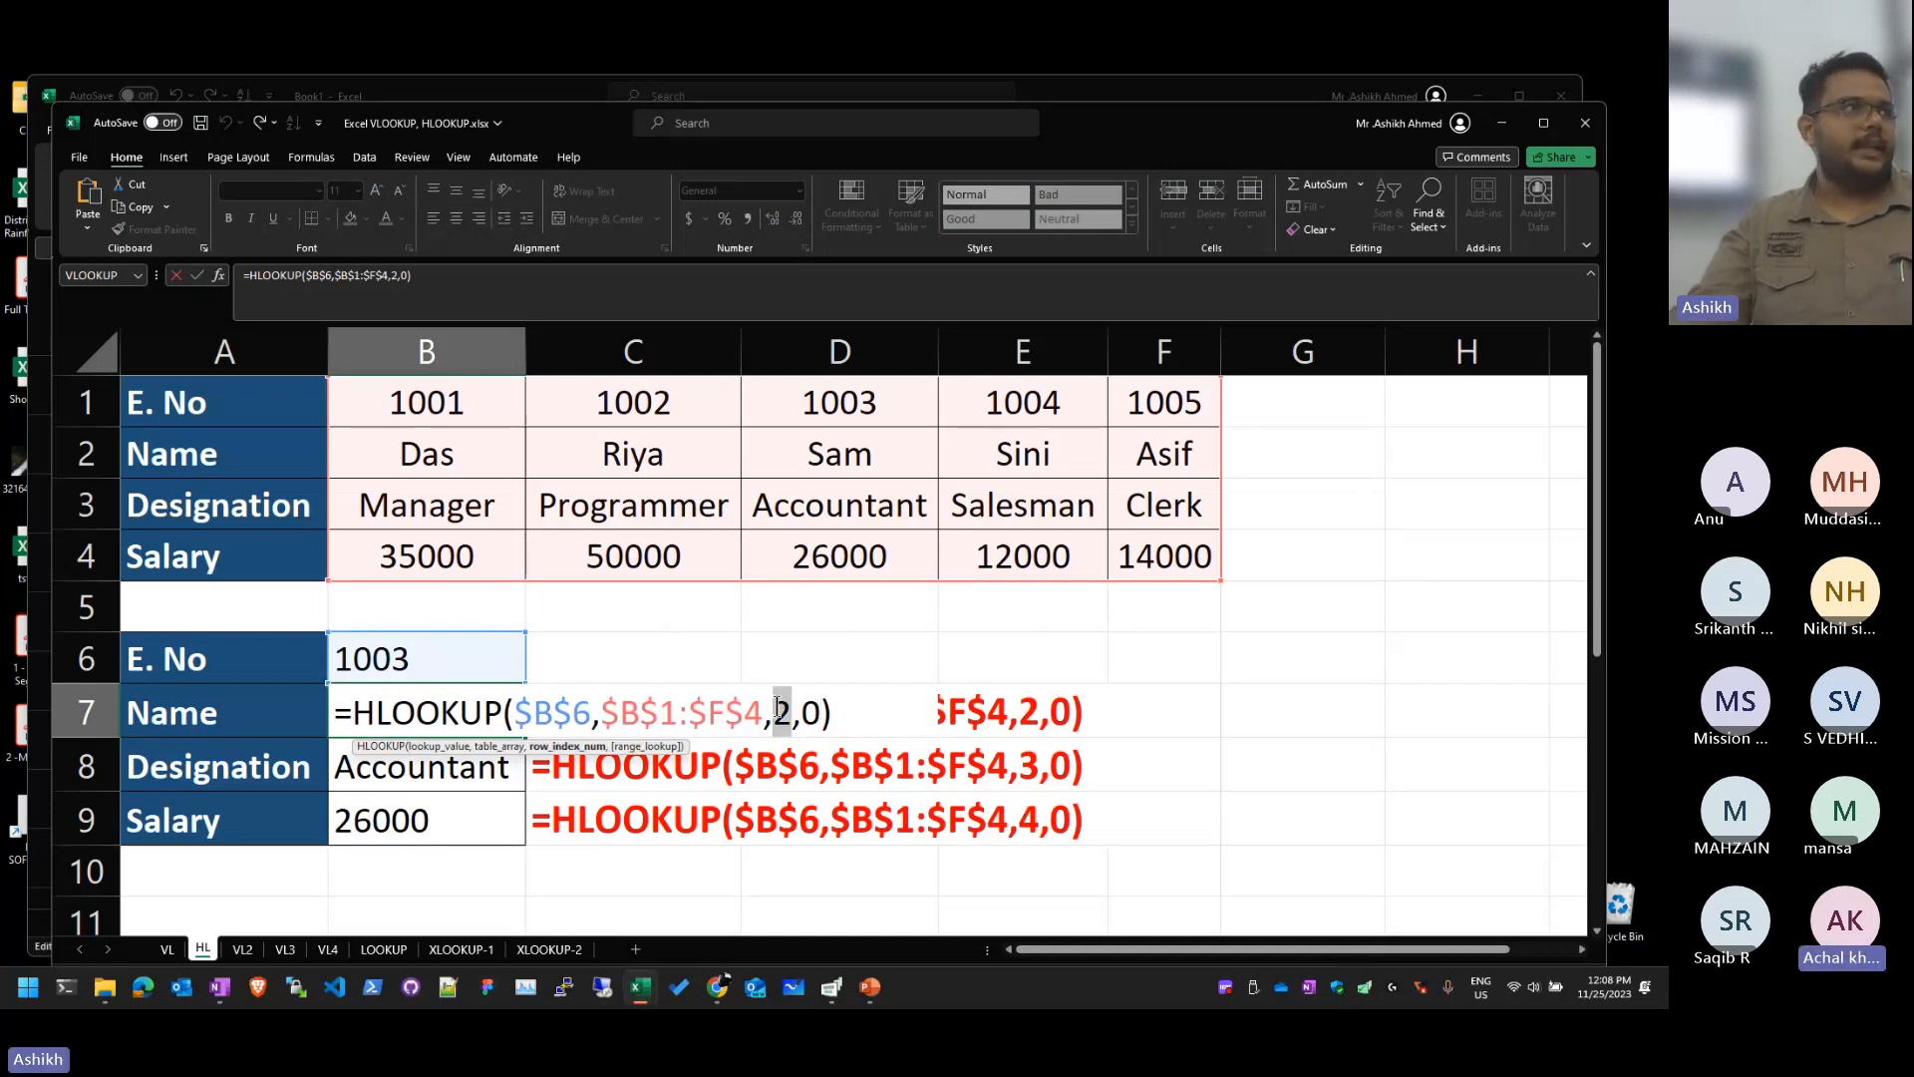
pyautogui.press('Return')
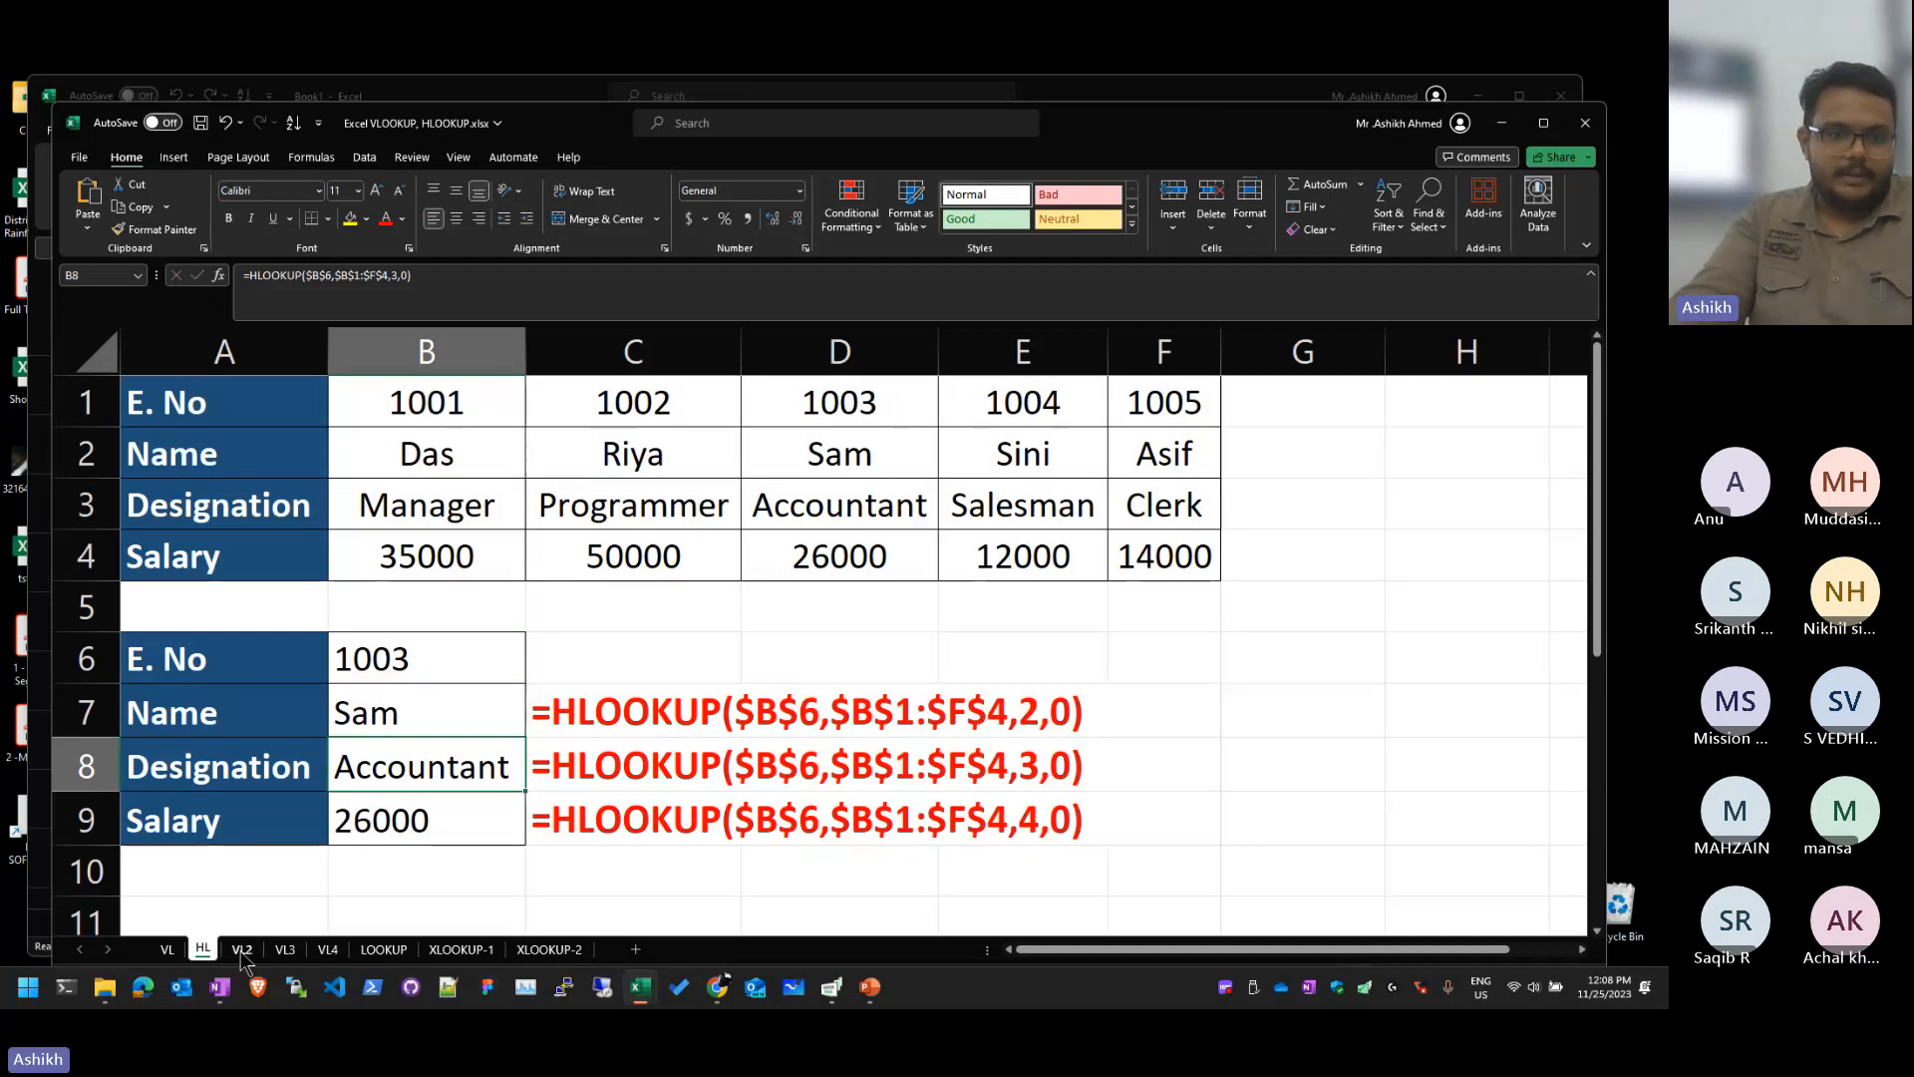
pyautogui.click(170, 952)
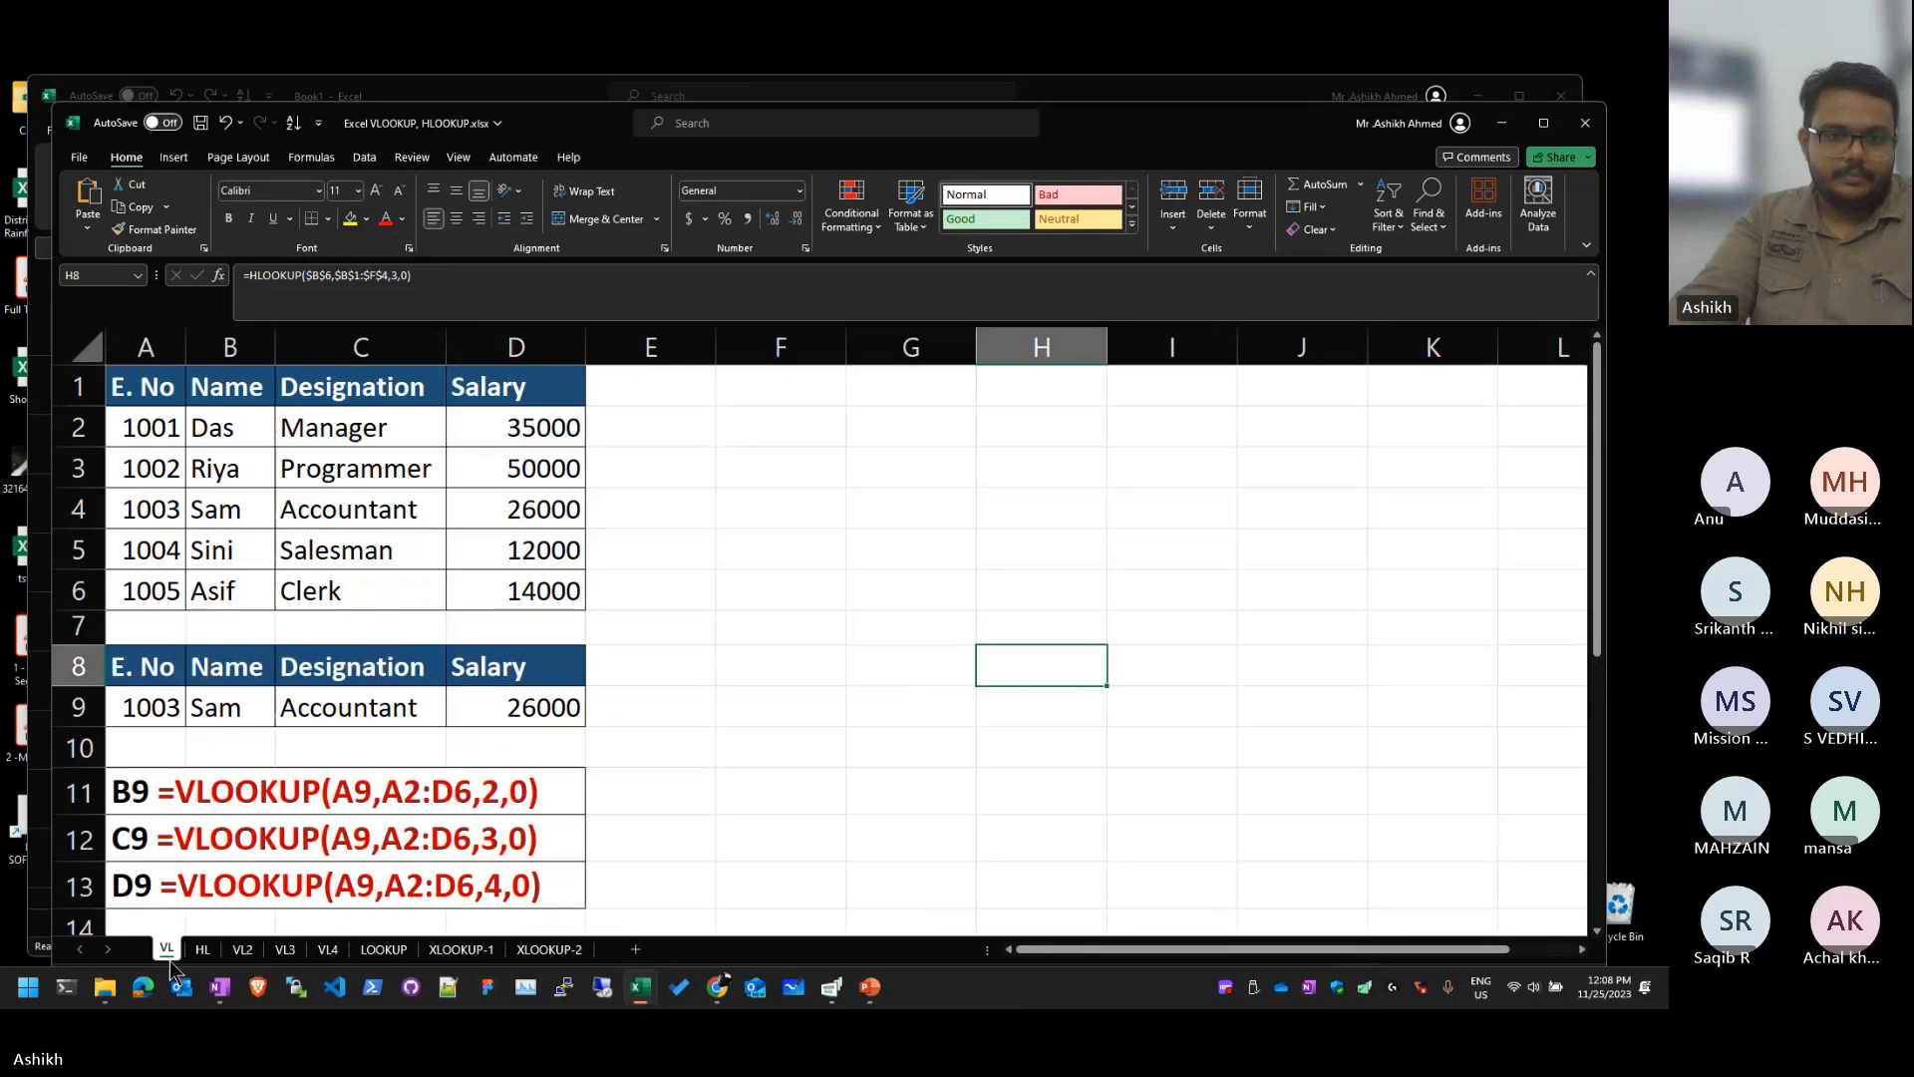
pyautogui.click(209, 953)
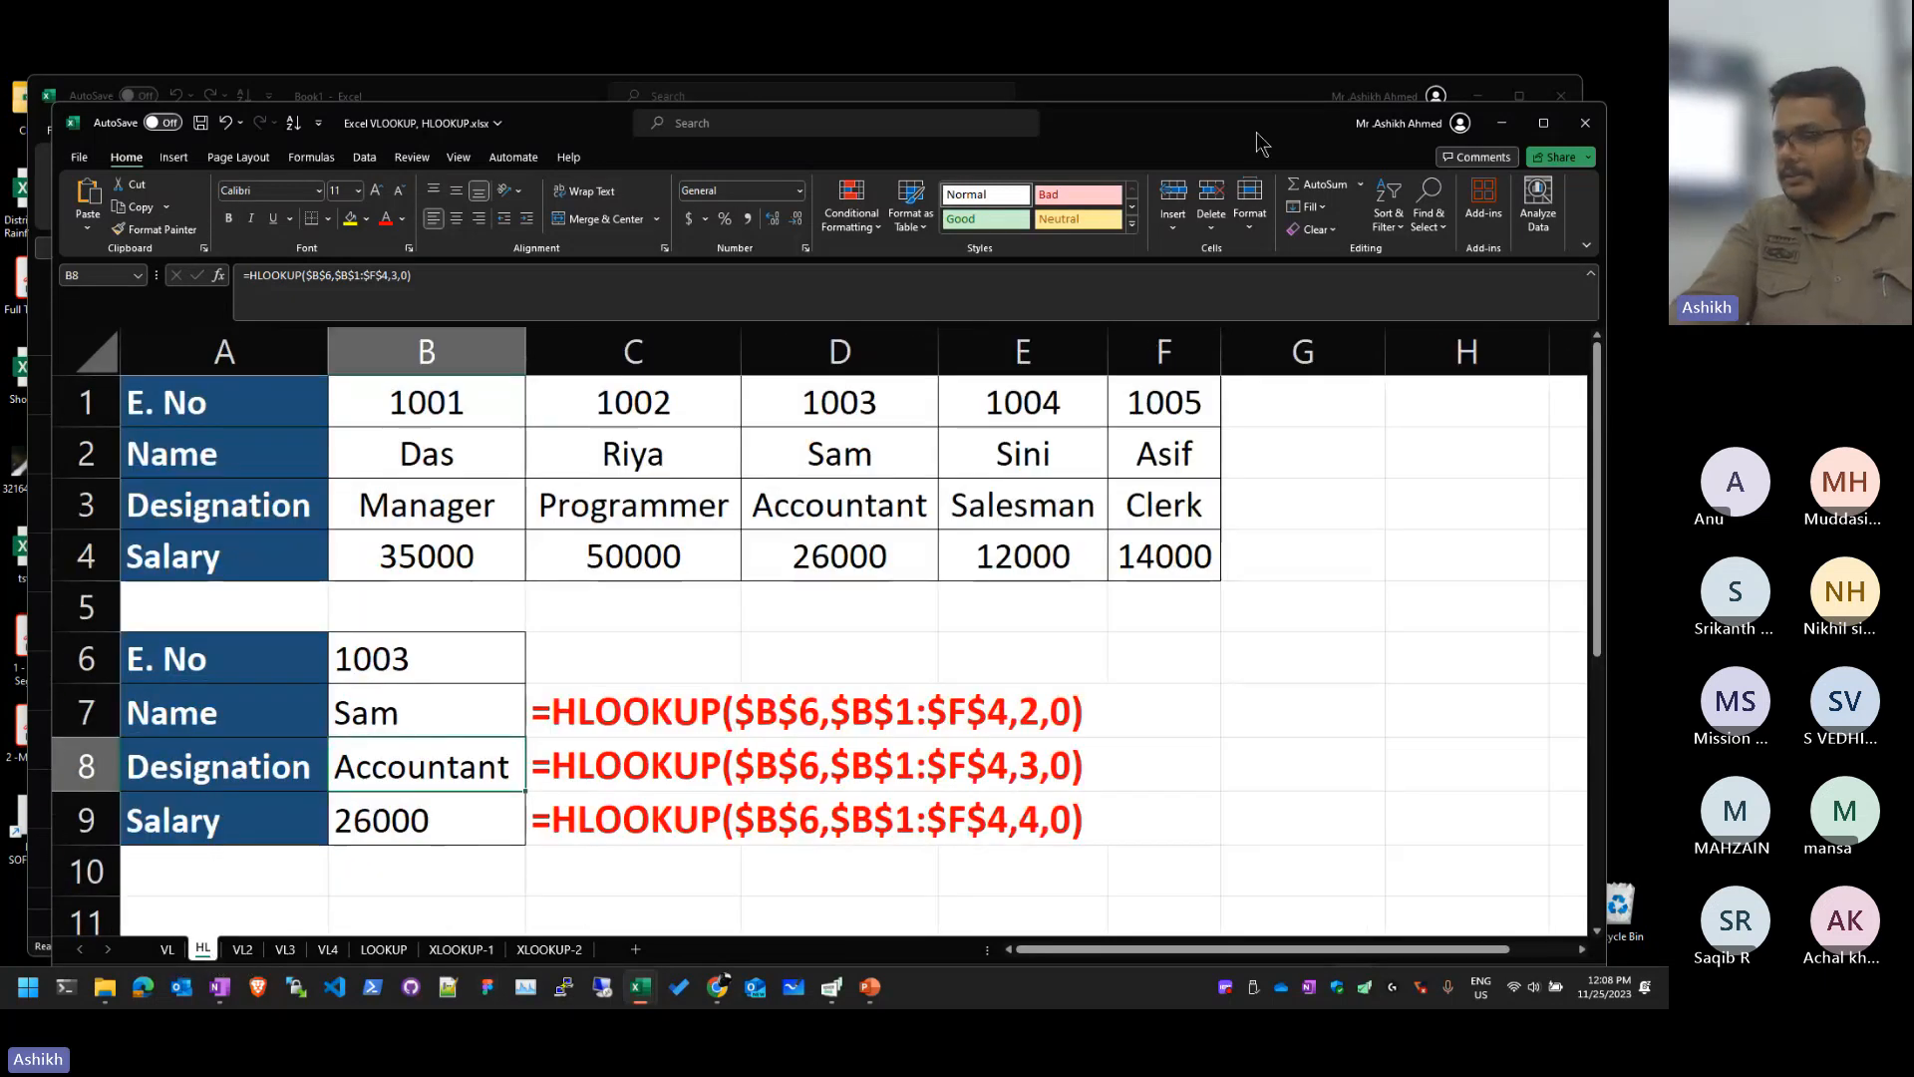
# Step: Switch to the Example Data - FILMS.xlsx workbook and move its window fully into view
pyautogui.moveTo(1259, 132); pyautogui.dragTo(1666, 132)
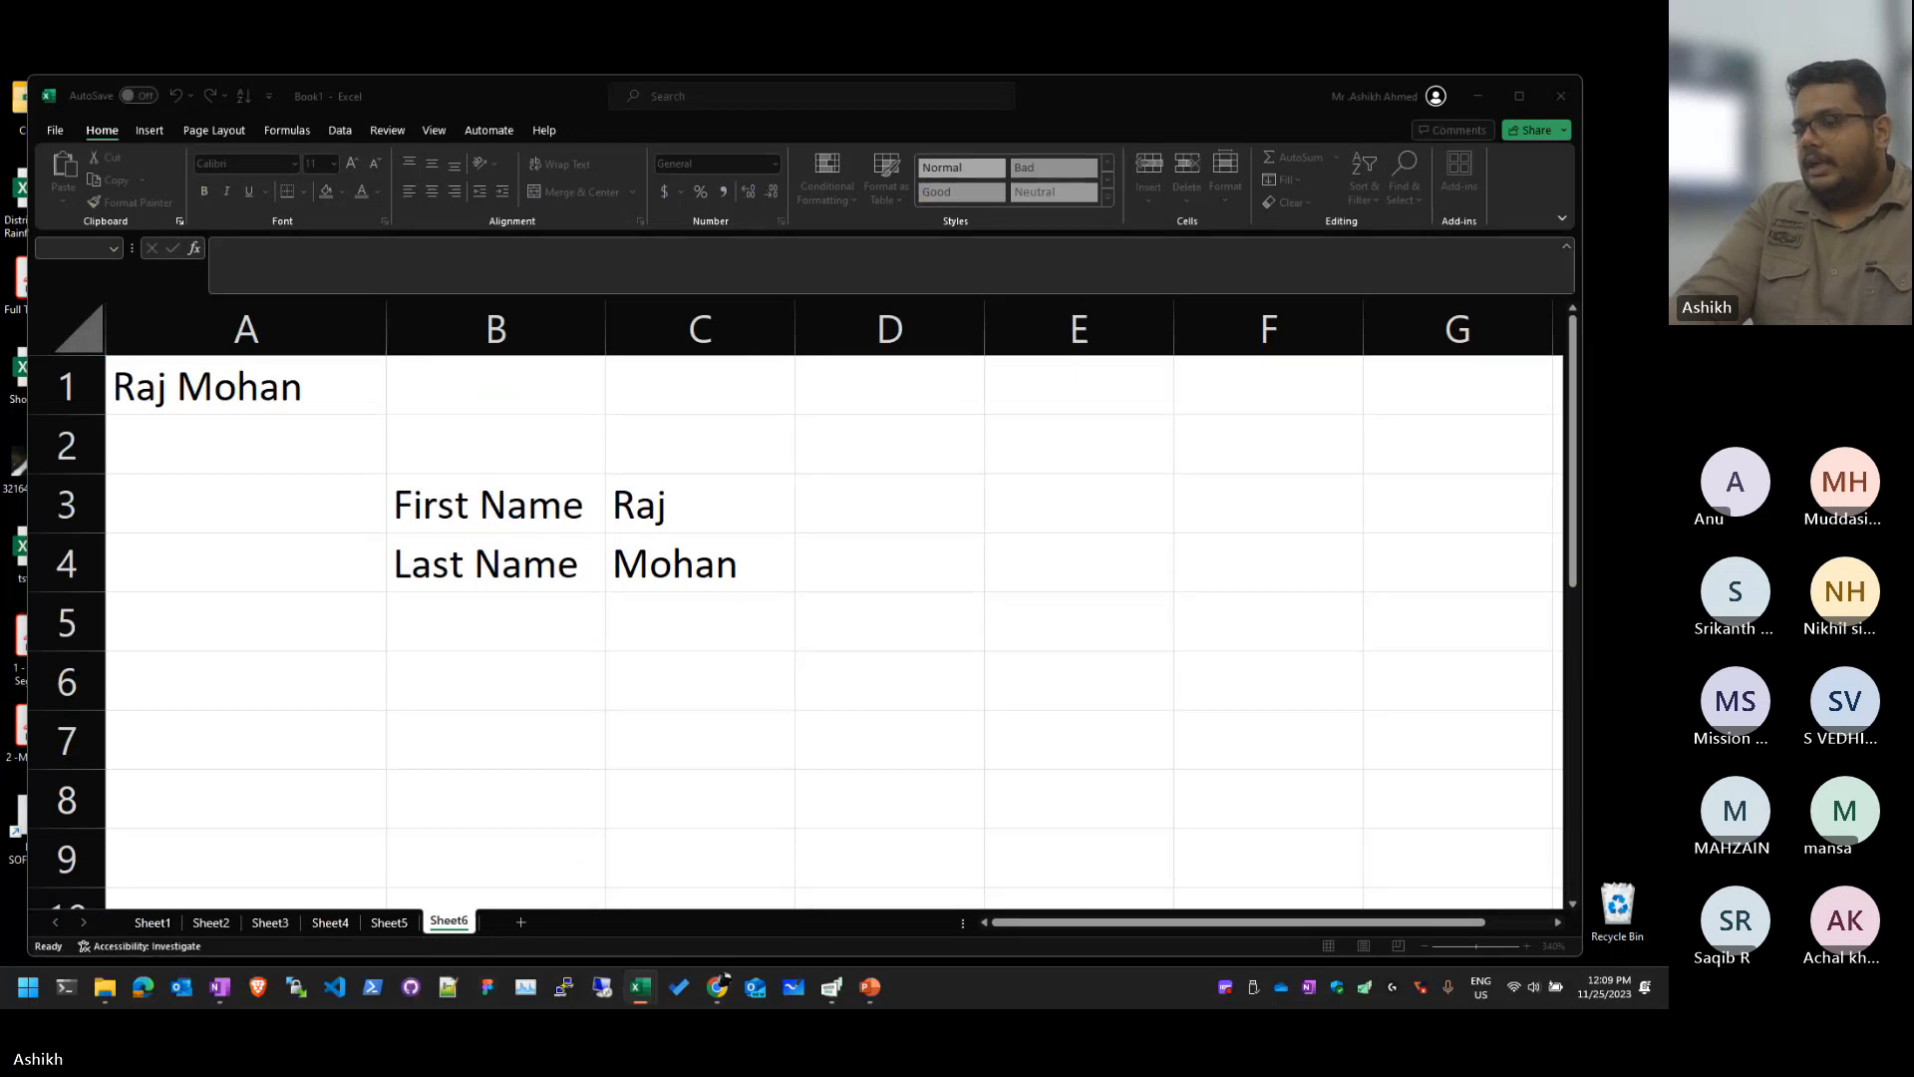
pyautogui.hotkey('alt', 'Tab')
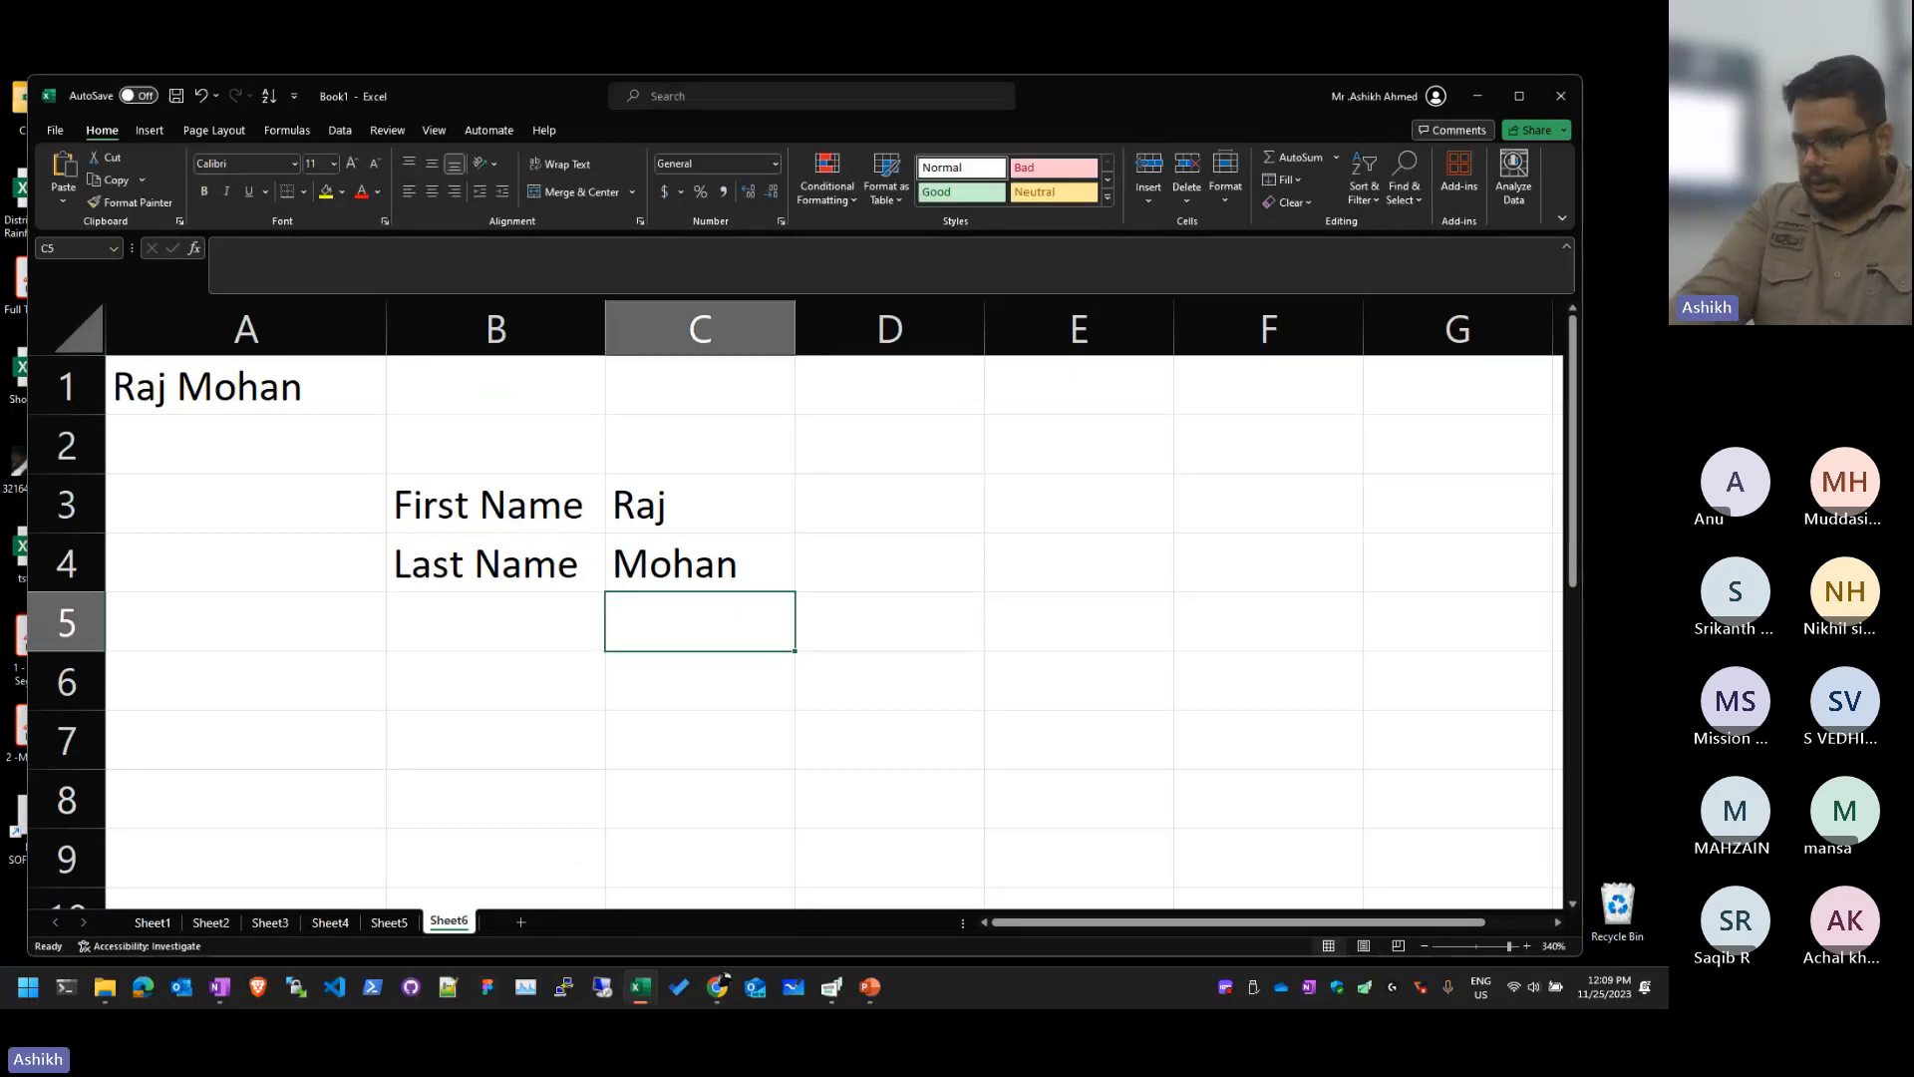
pyautogui.hotkey('alt', 'Tab')
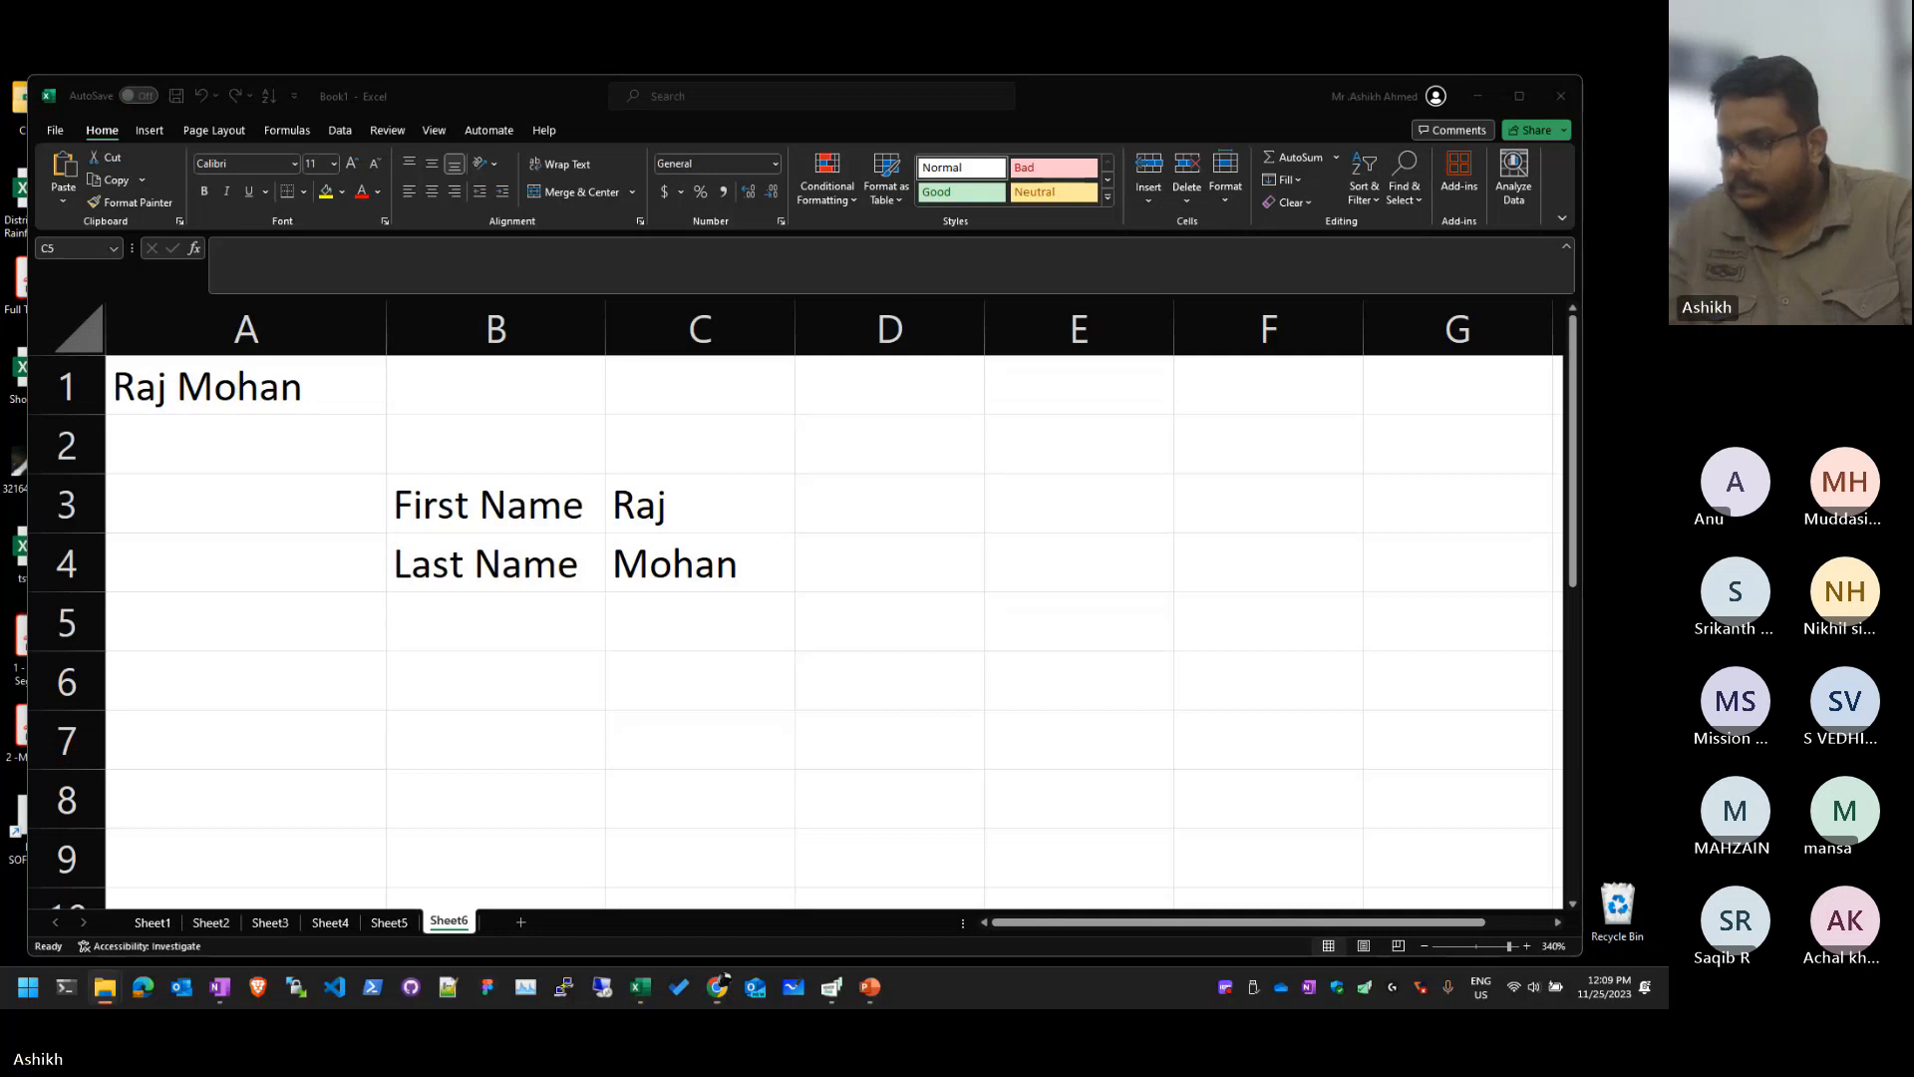
pyautogui.hotkey('alt', 'Tab')
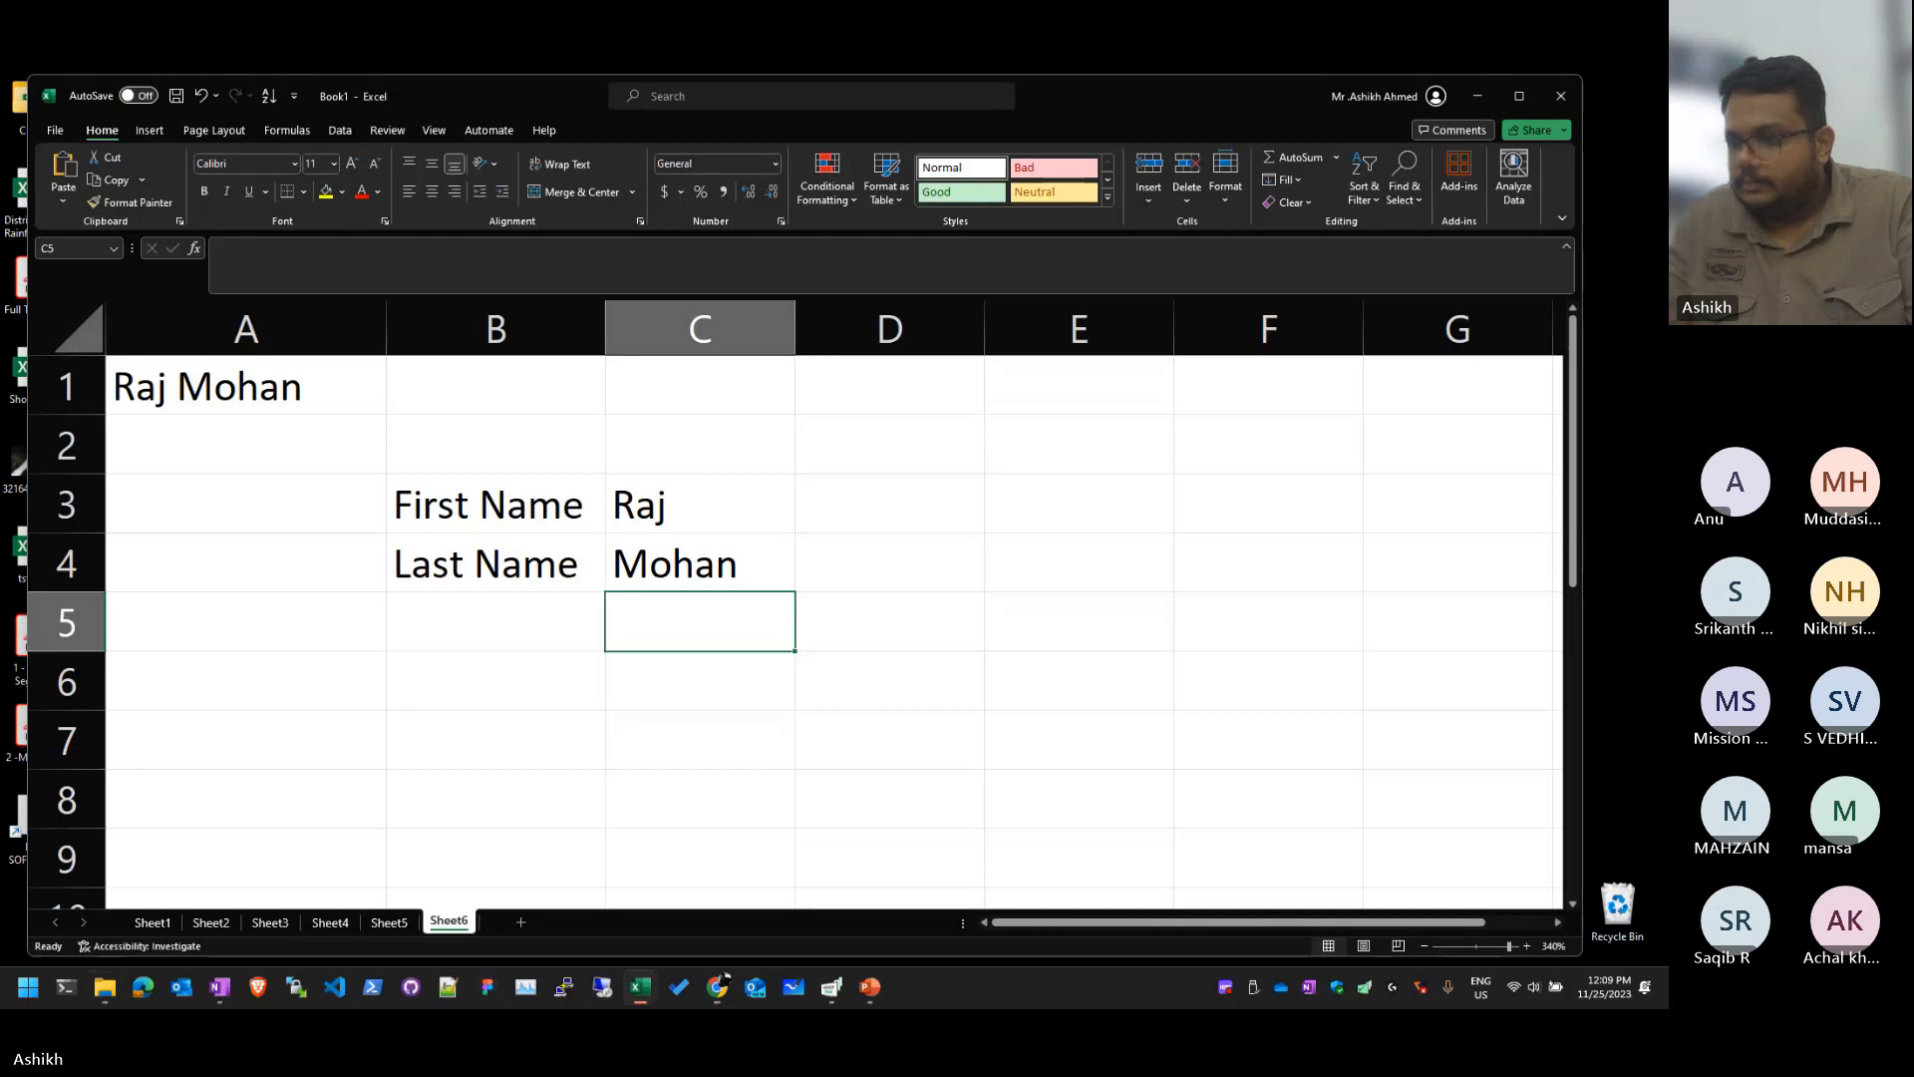
pyautogui.hotkey('alt', 'Tab')
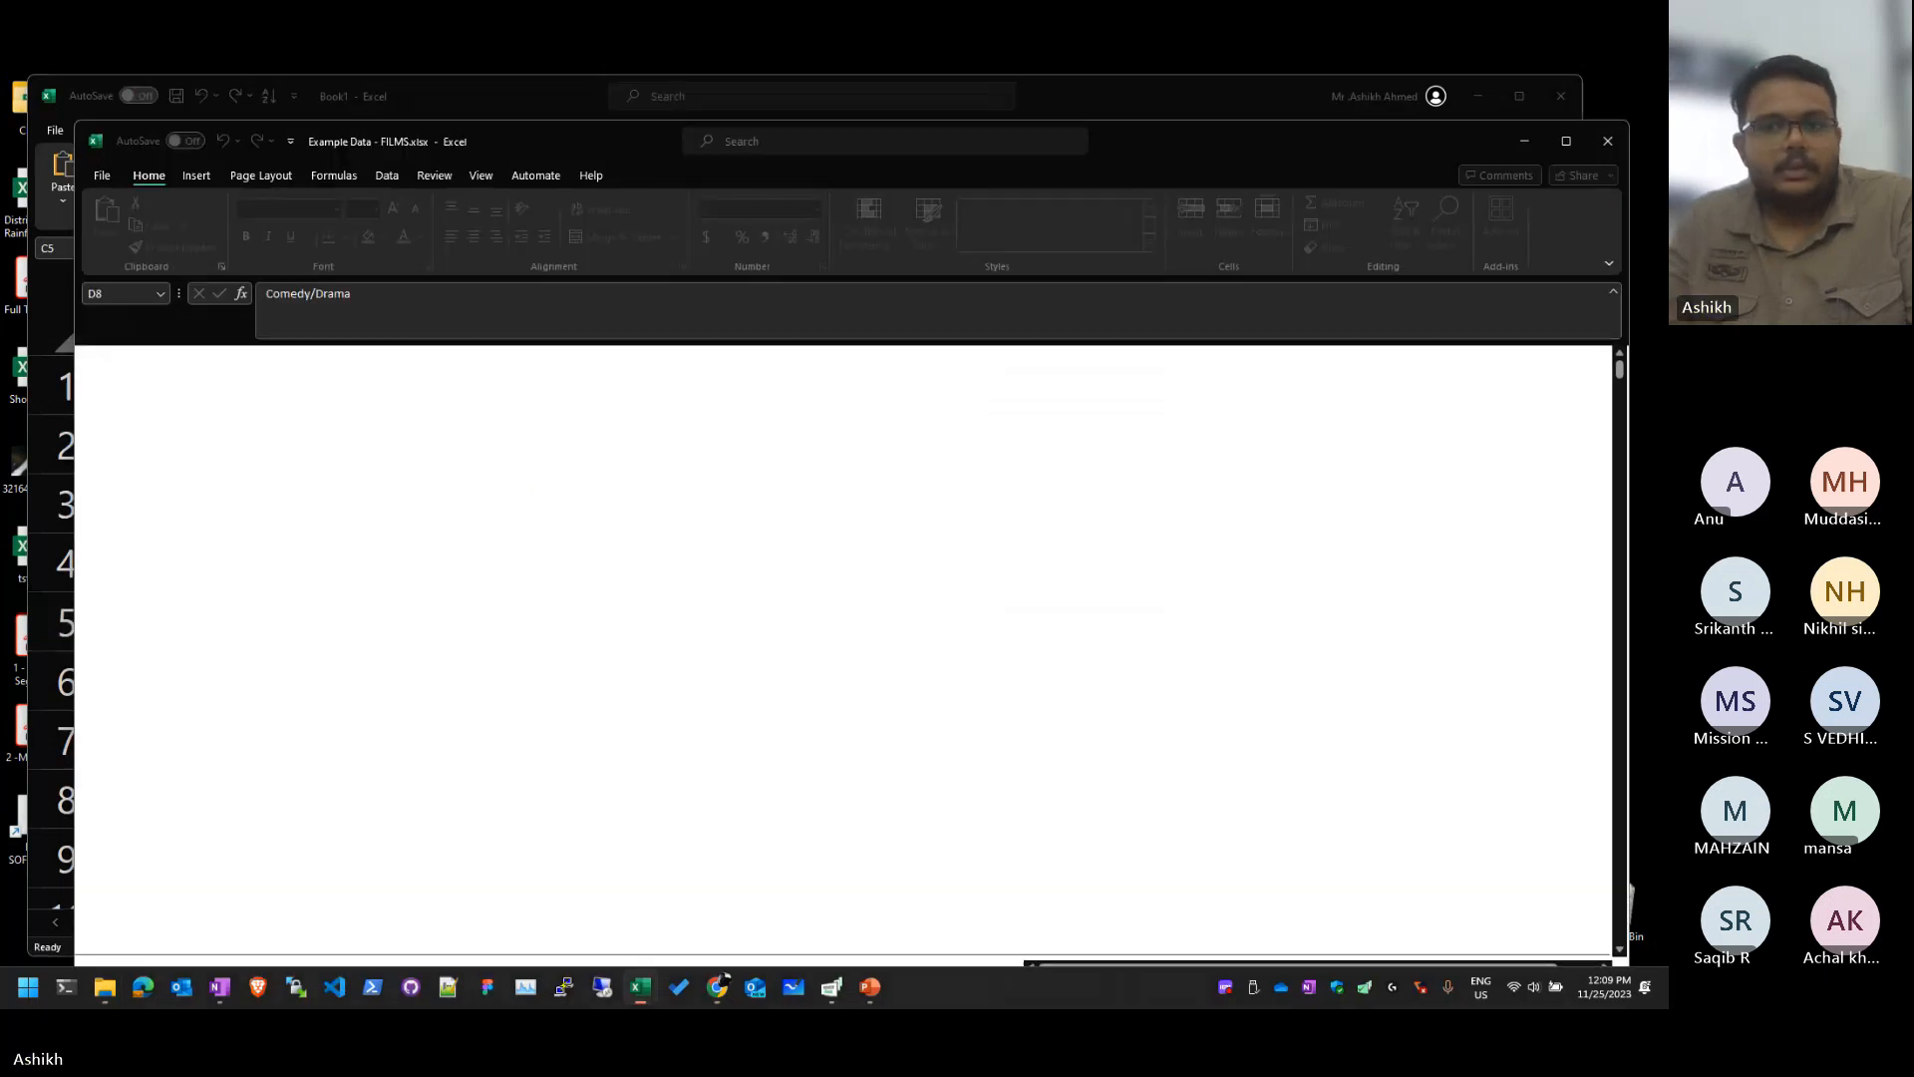
pyautogui.moveTo(1566, 148)
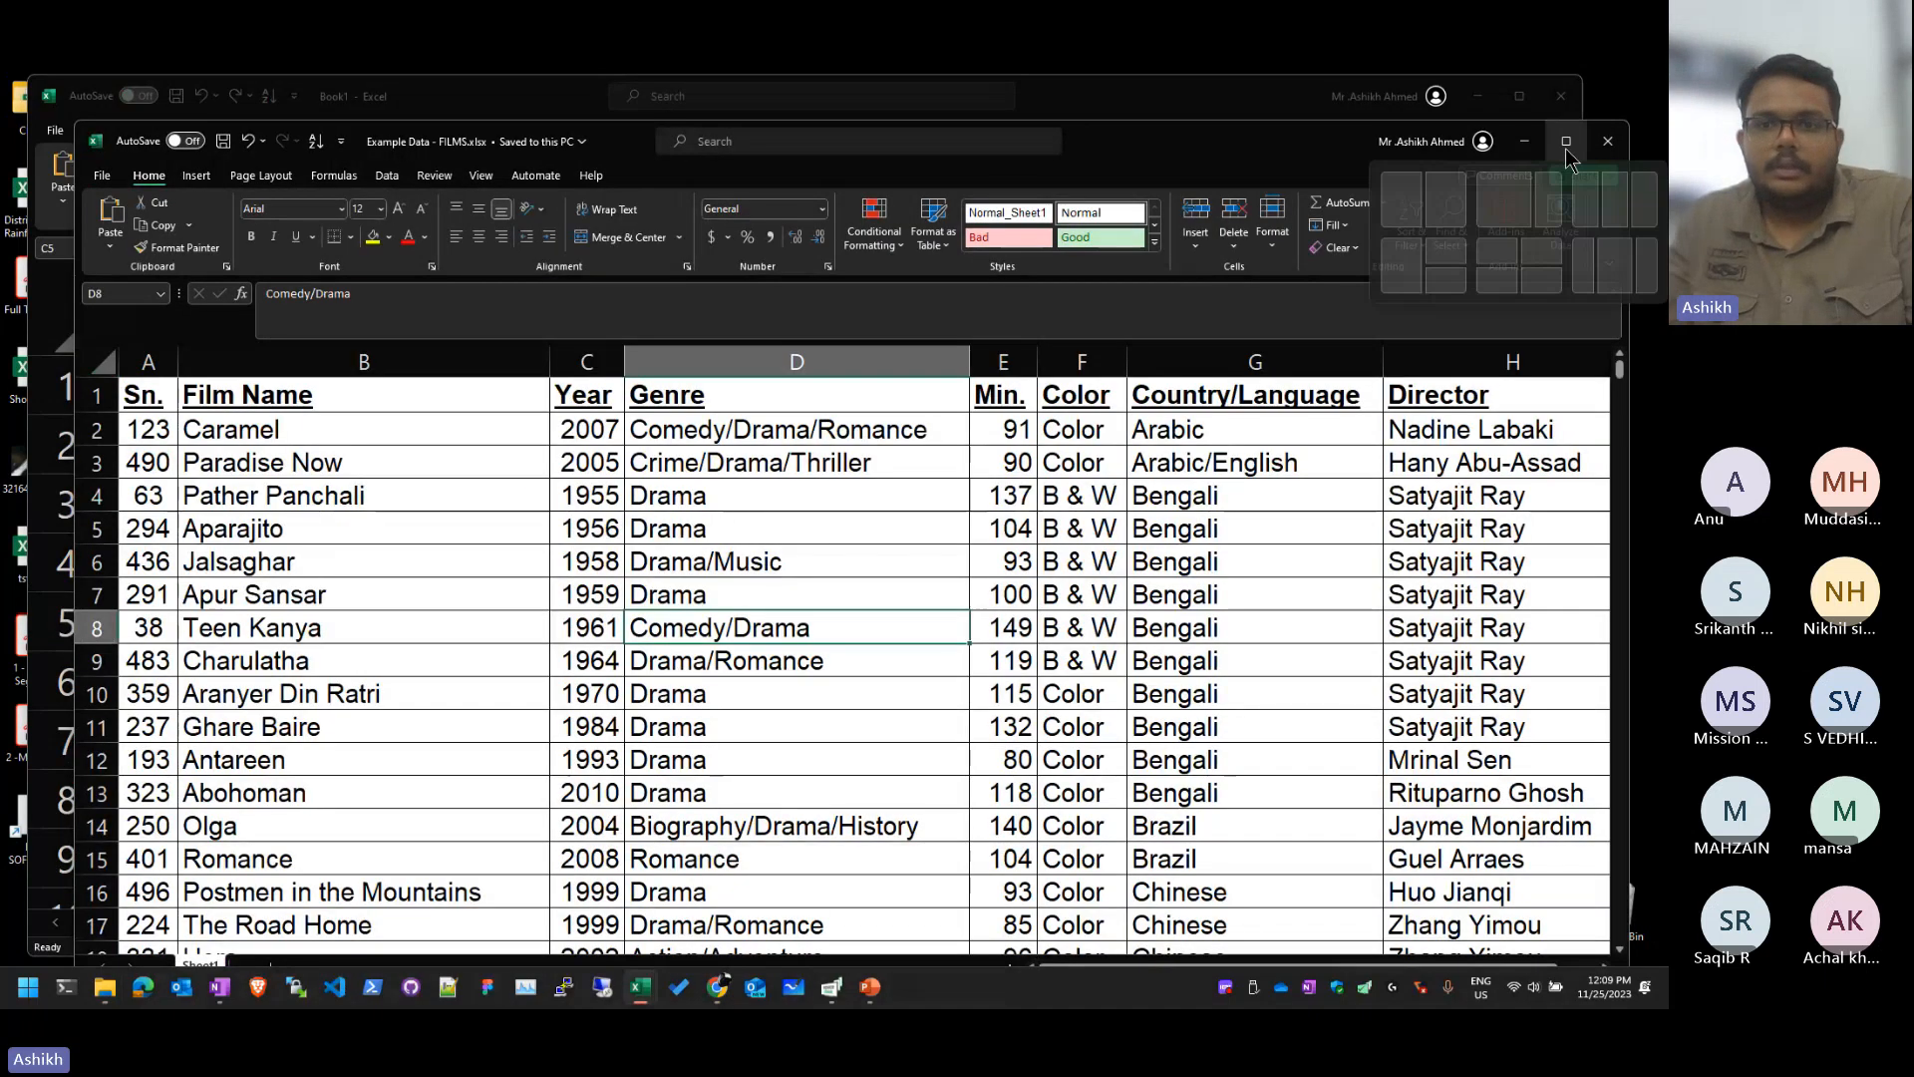
pyautogui.moveTo(1417, 137); pyautogui.dragTo(1376, 132)
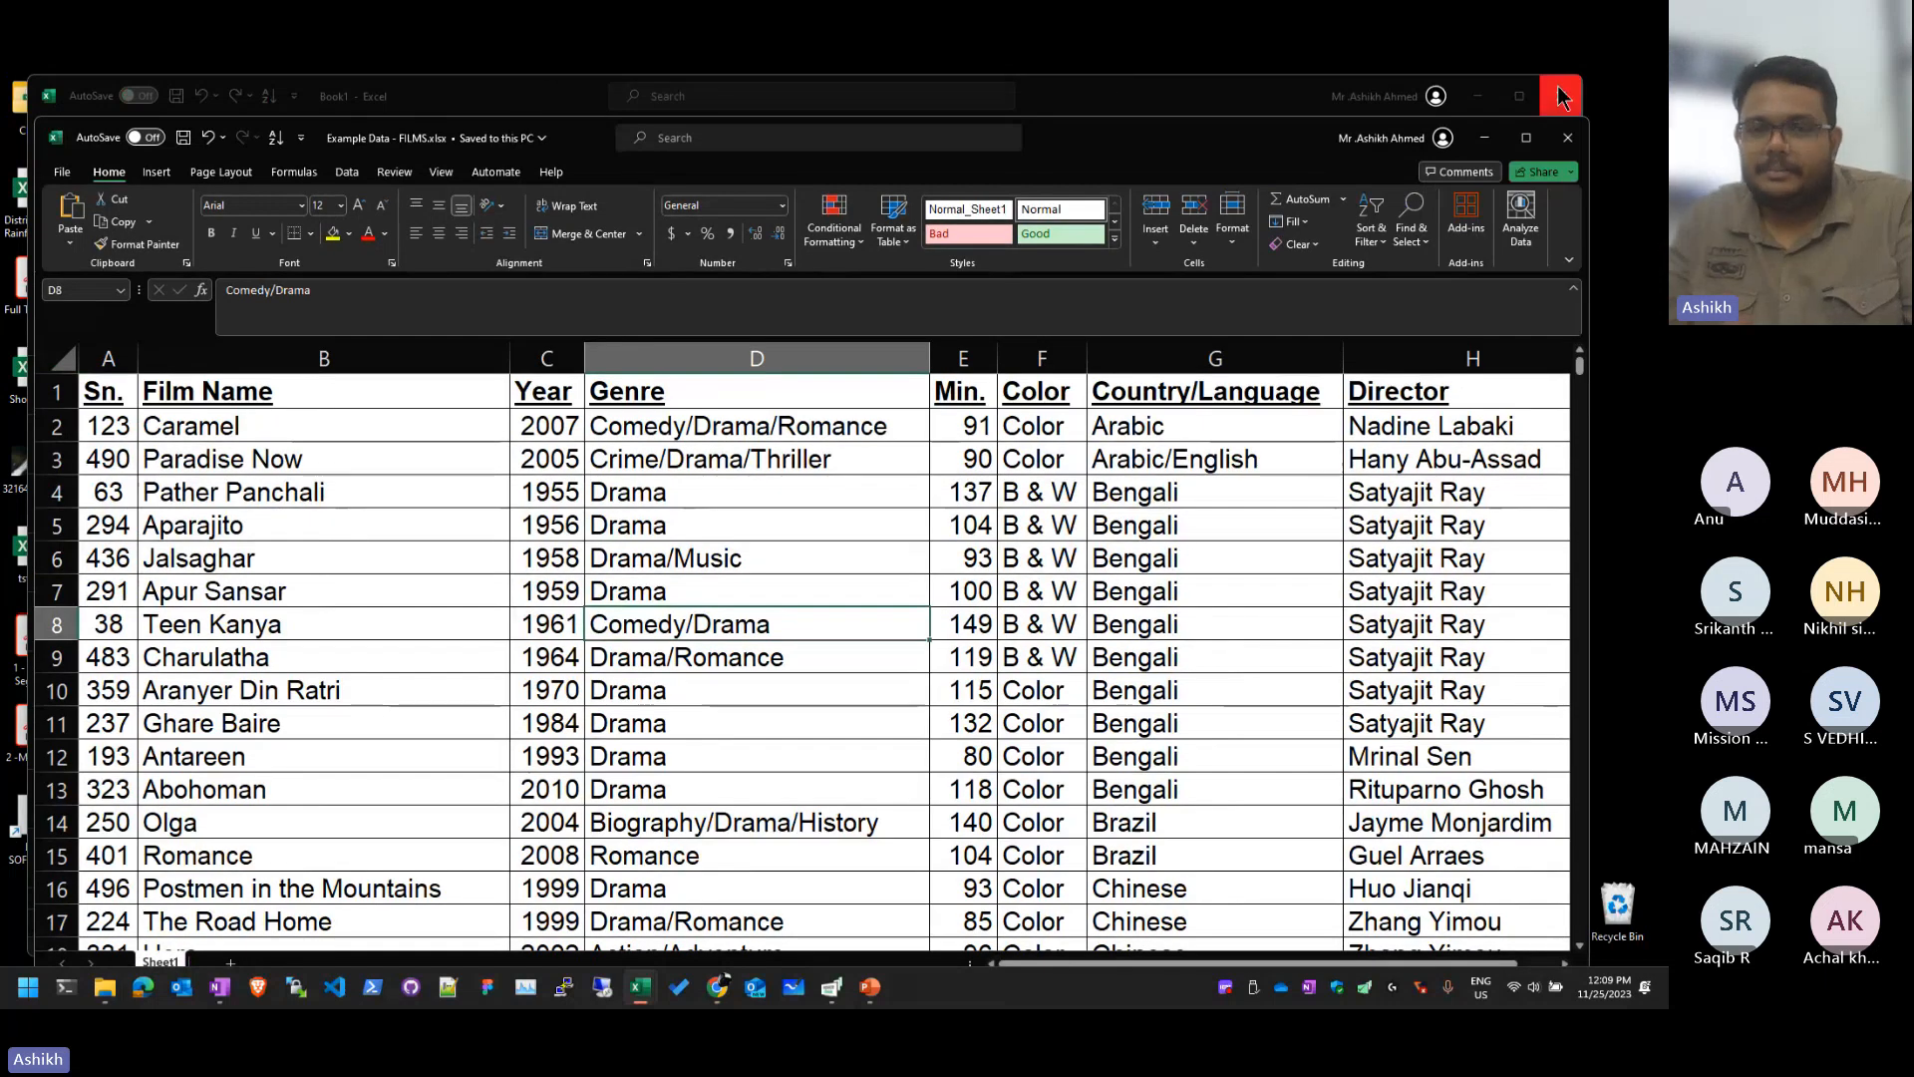
# Step: Close the Book1 workbook without saving and bring Example Data - FILMS.xlsx back to the front
pyautogui.click(1561, 97)
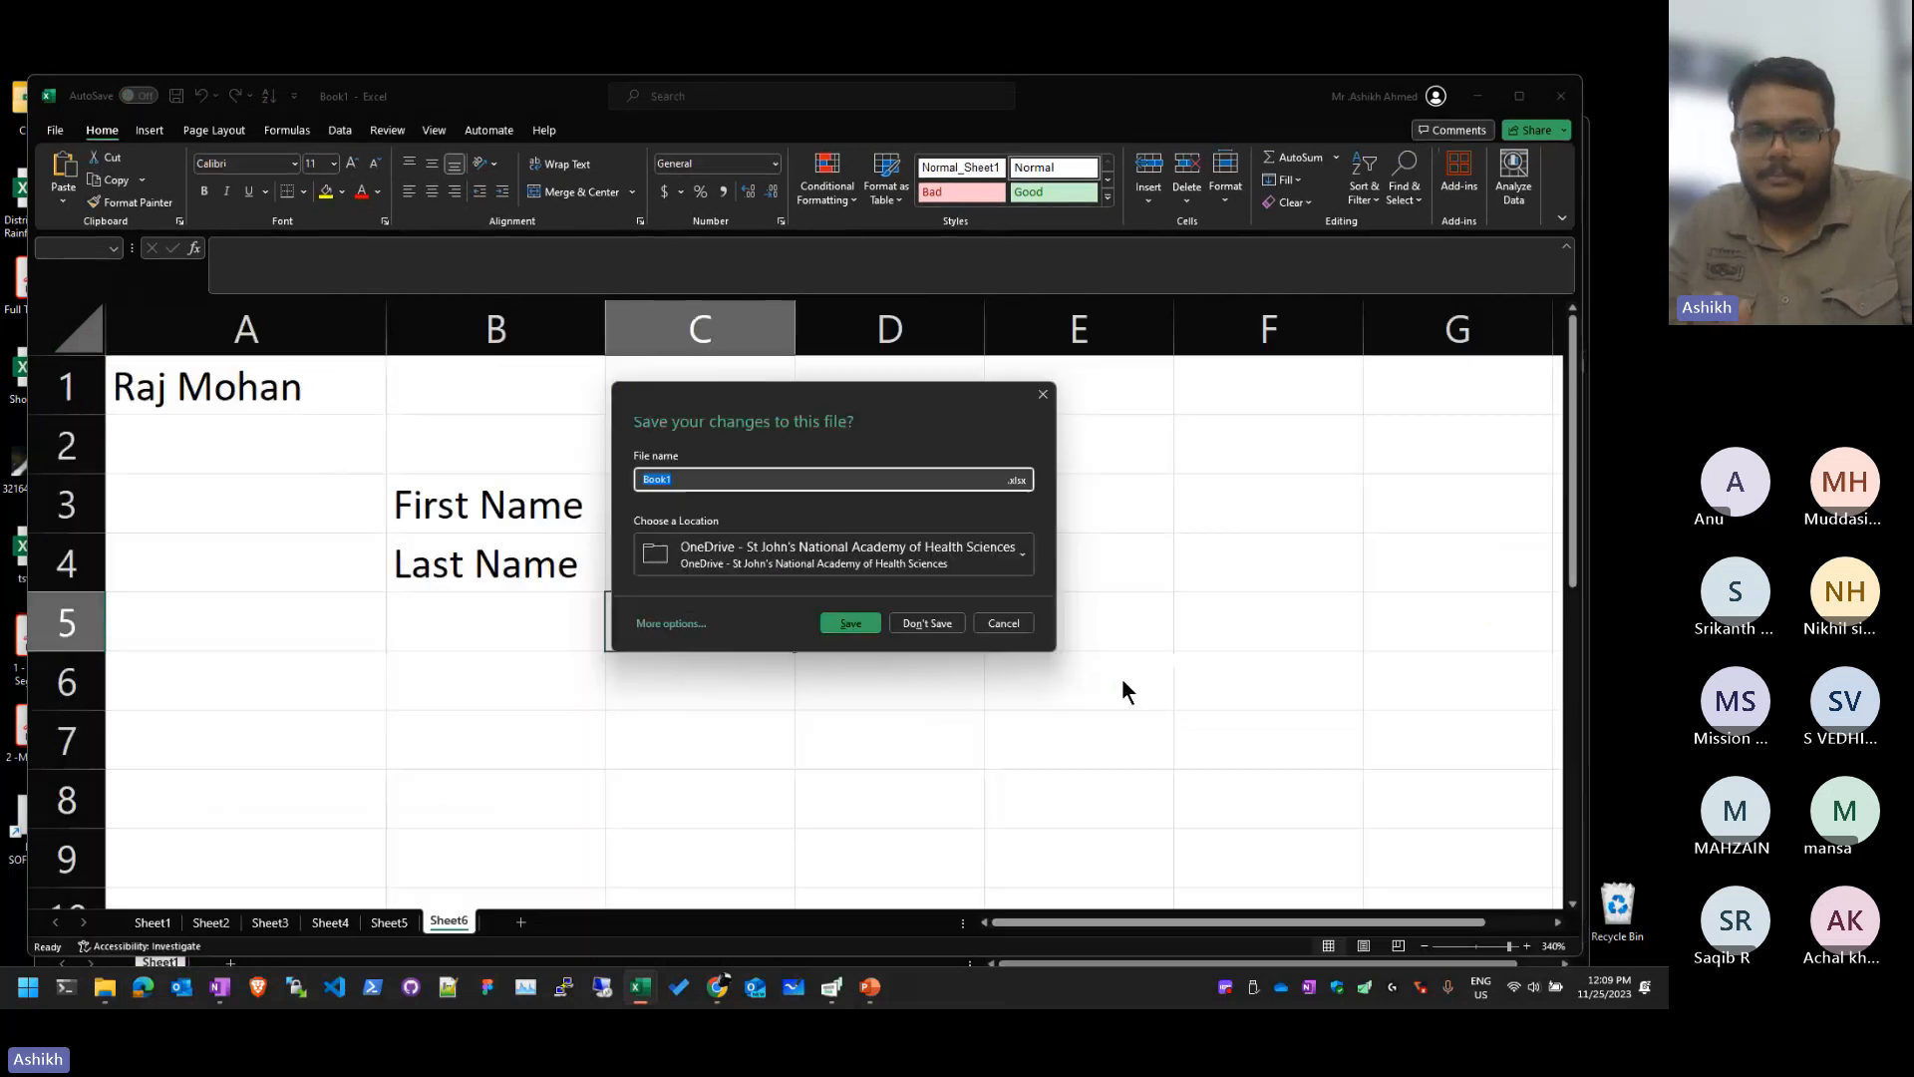
pyautogui.click(921, 623)
pyautogui.press('Return')
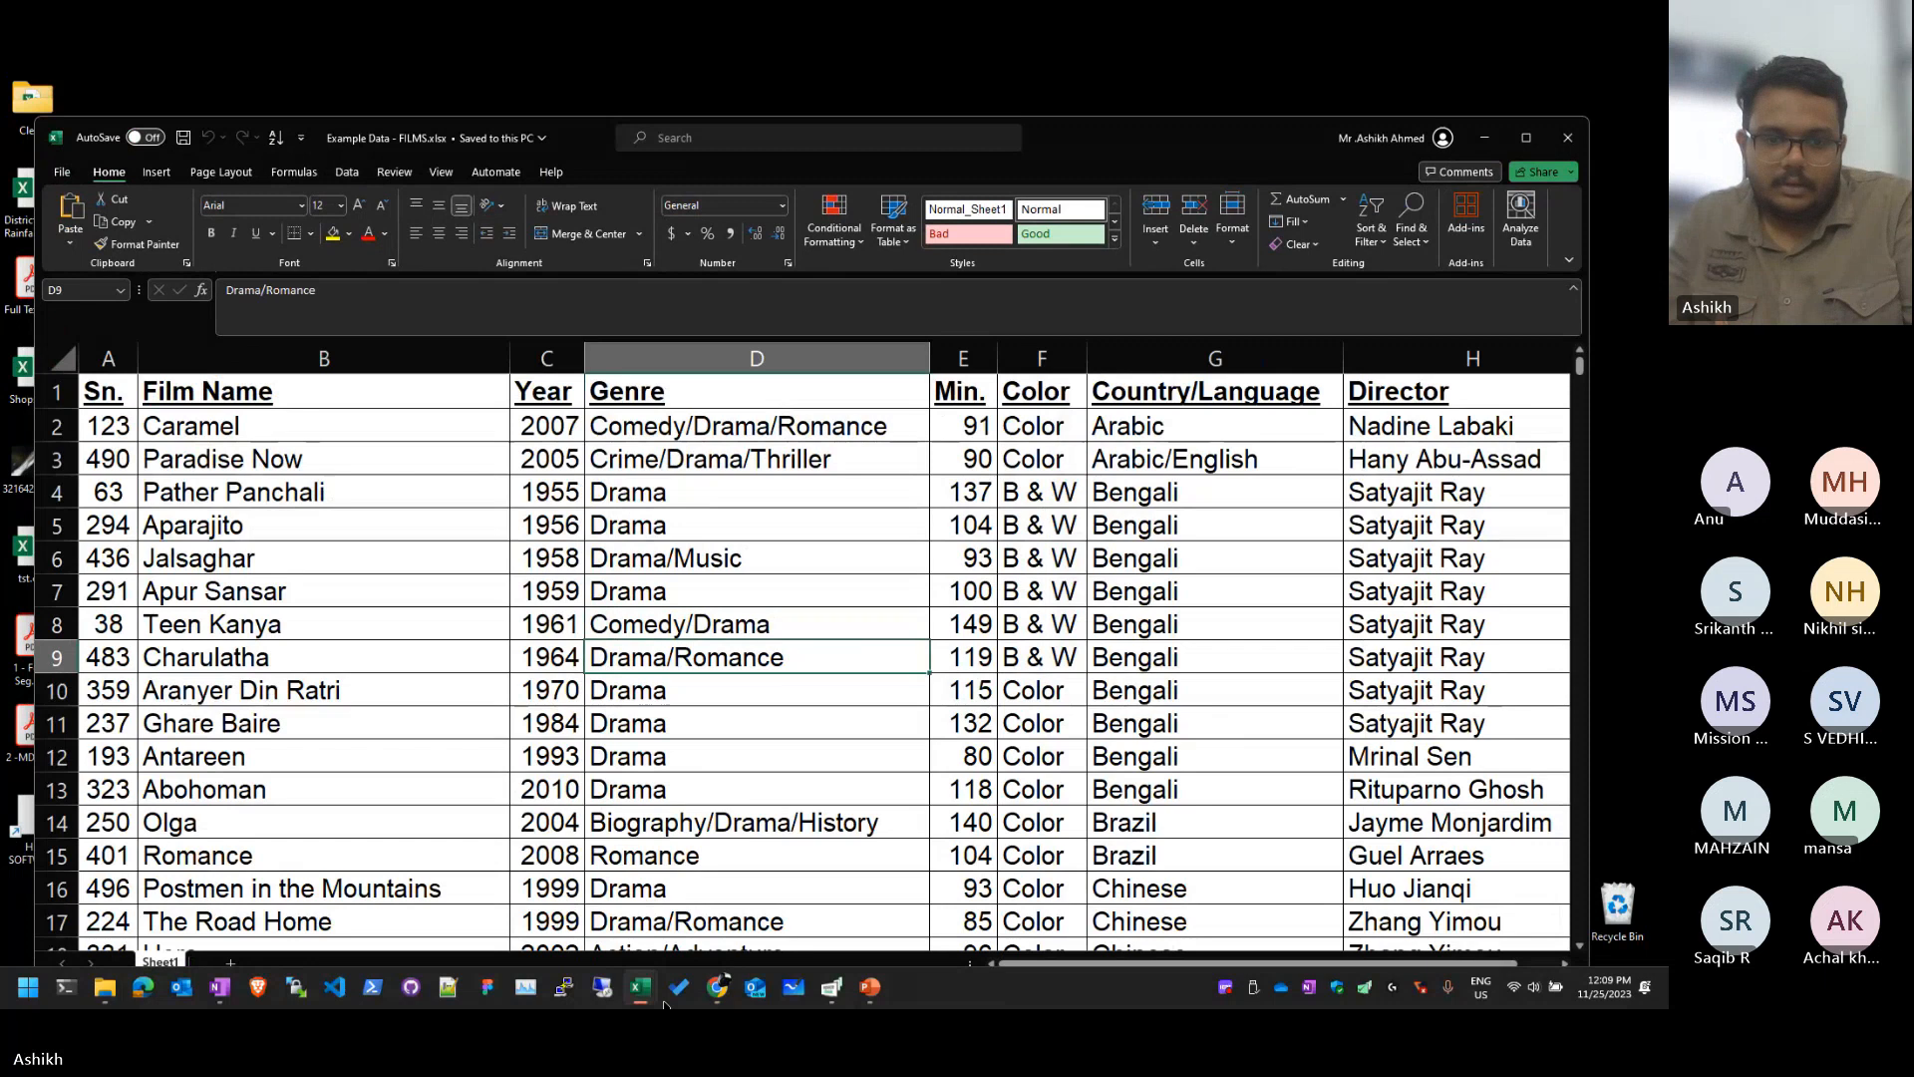
pyautogui.moveTo(643, 1002)
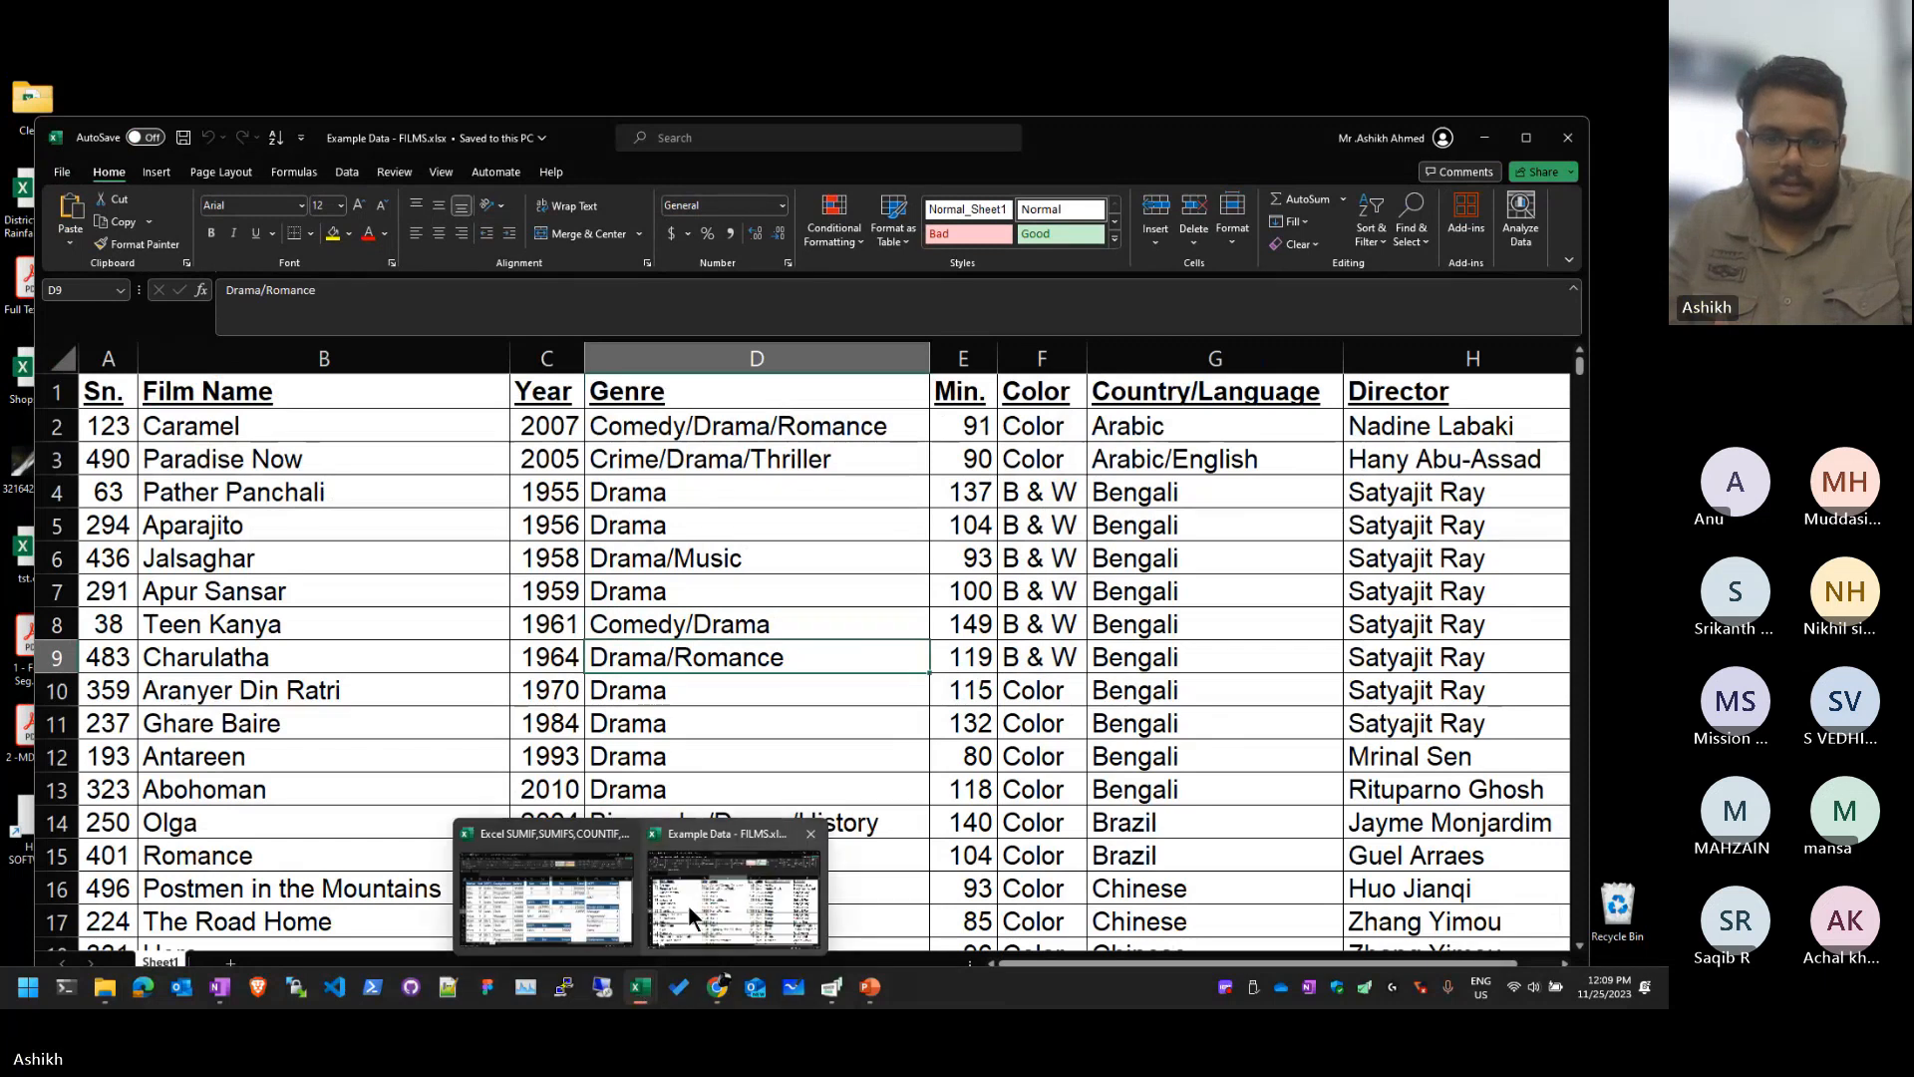
pyautogui.moveTo(622, 840)
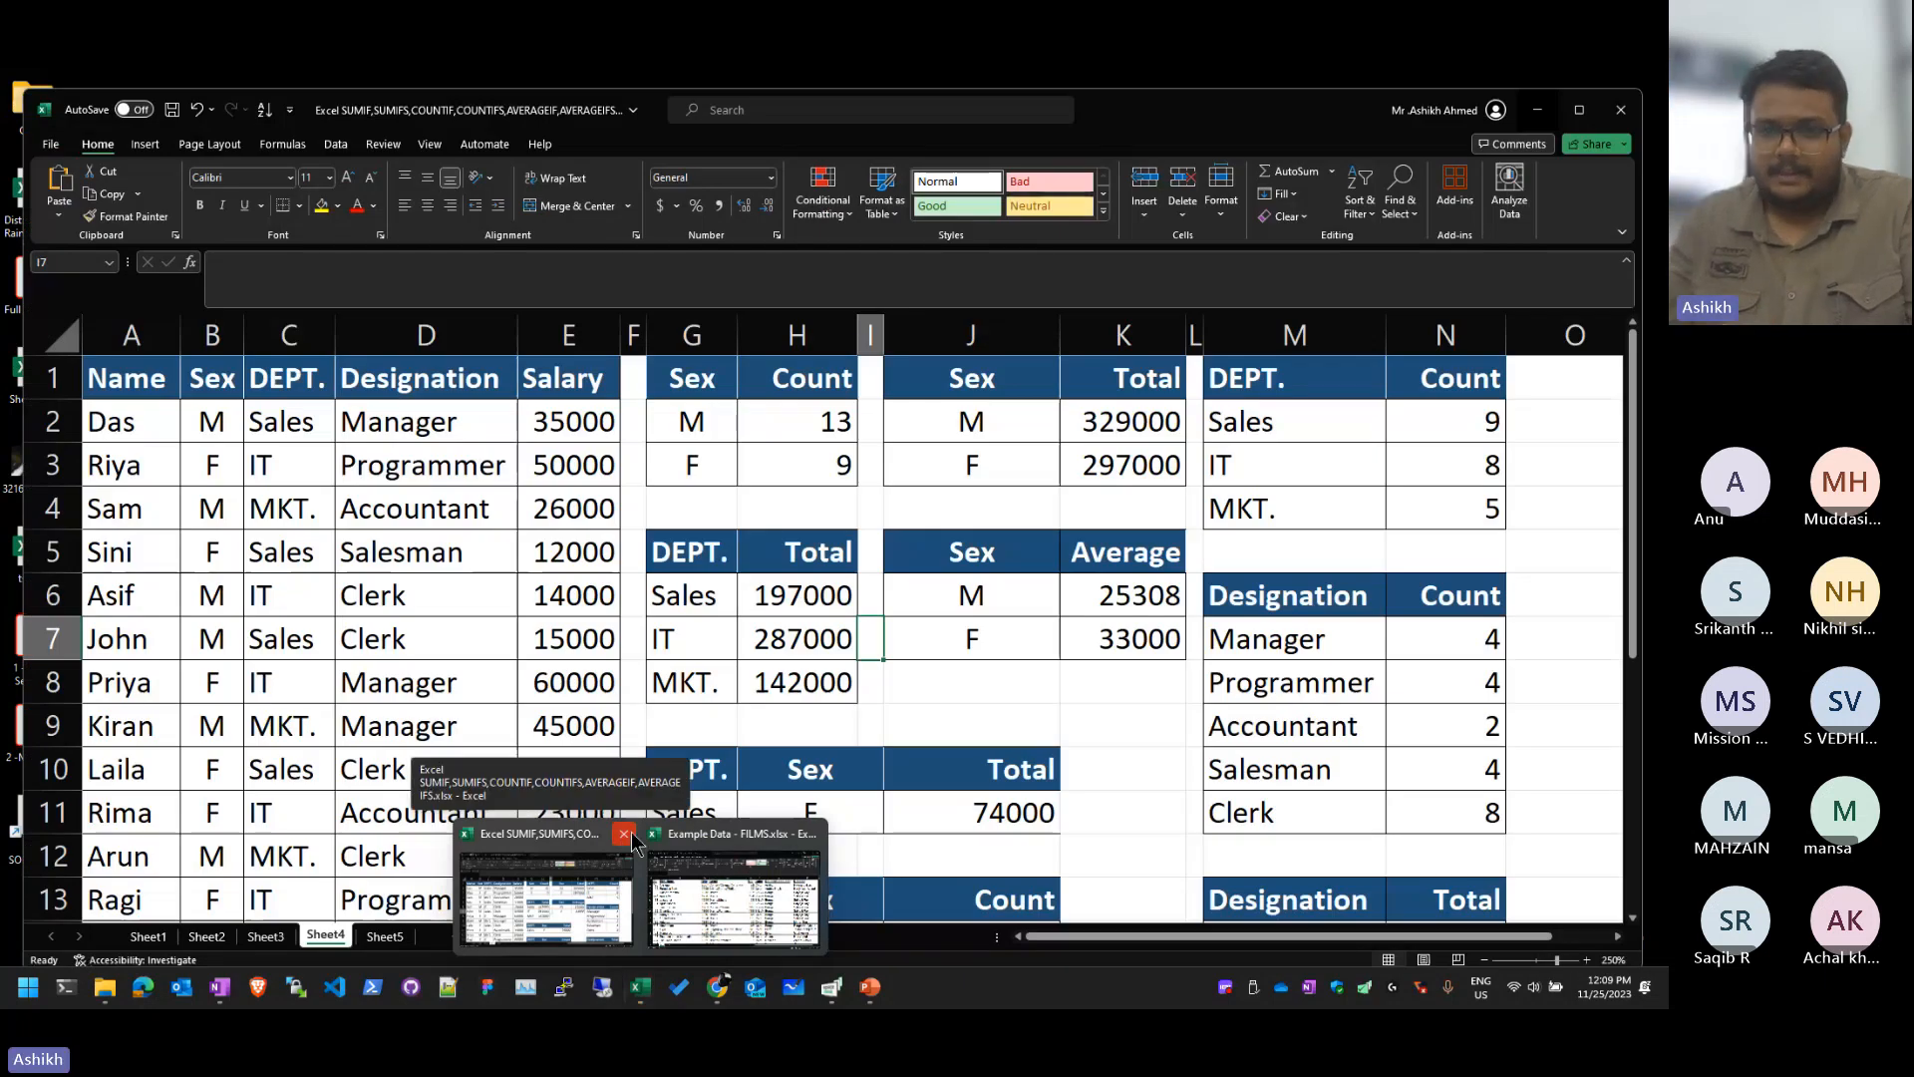
pyautogui.click(734, 888)
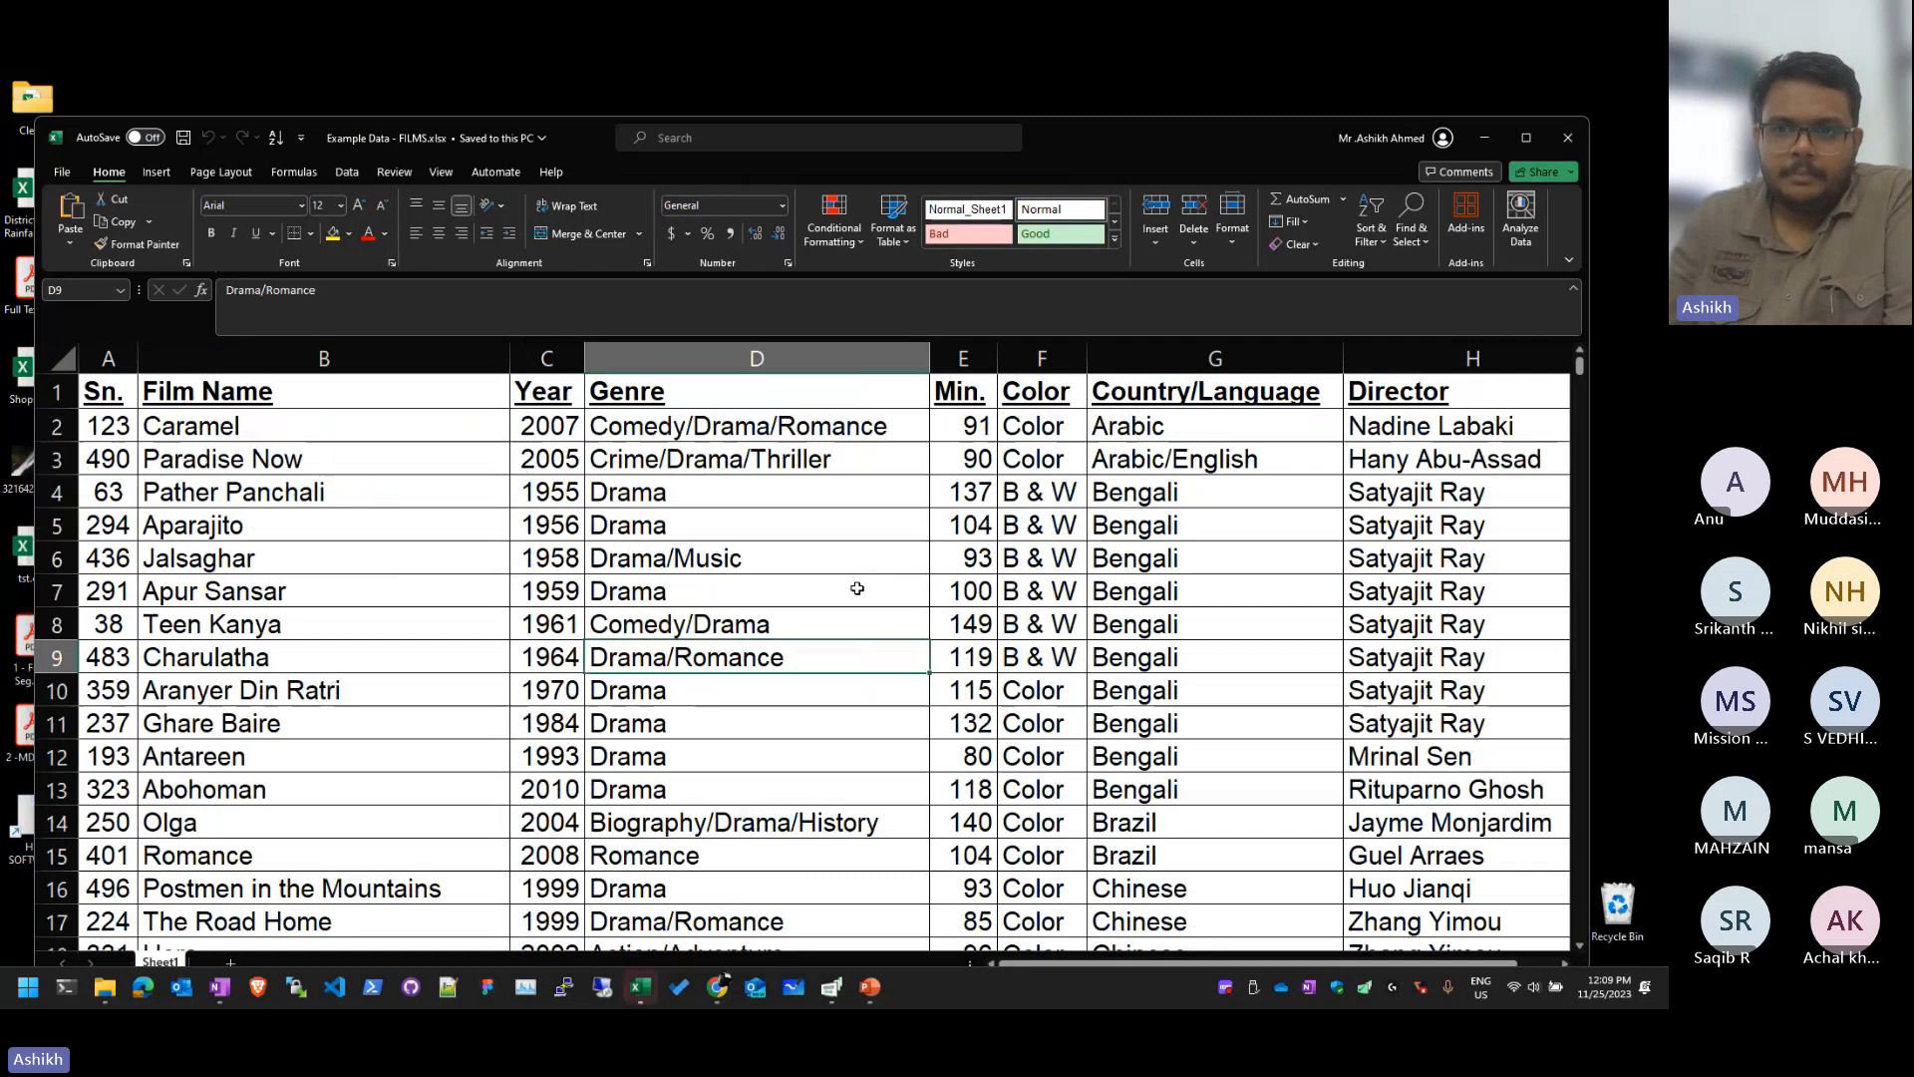
# Step: Look through the film list down to its last row, return to the headers and select the first film's year in C2
pyautogui.click(369, 460)
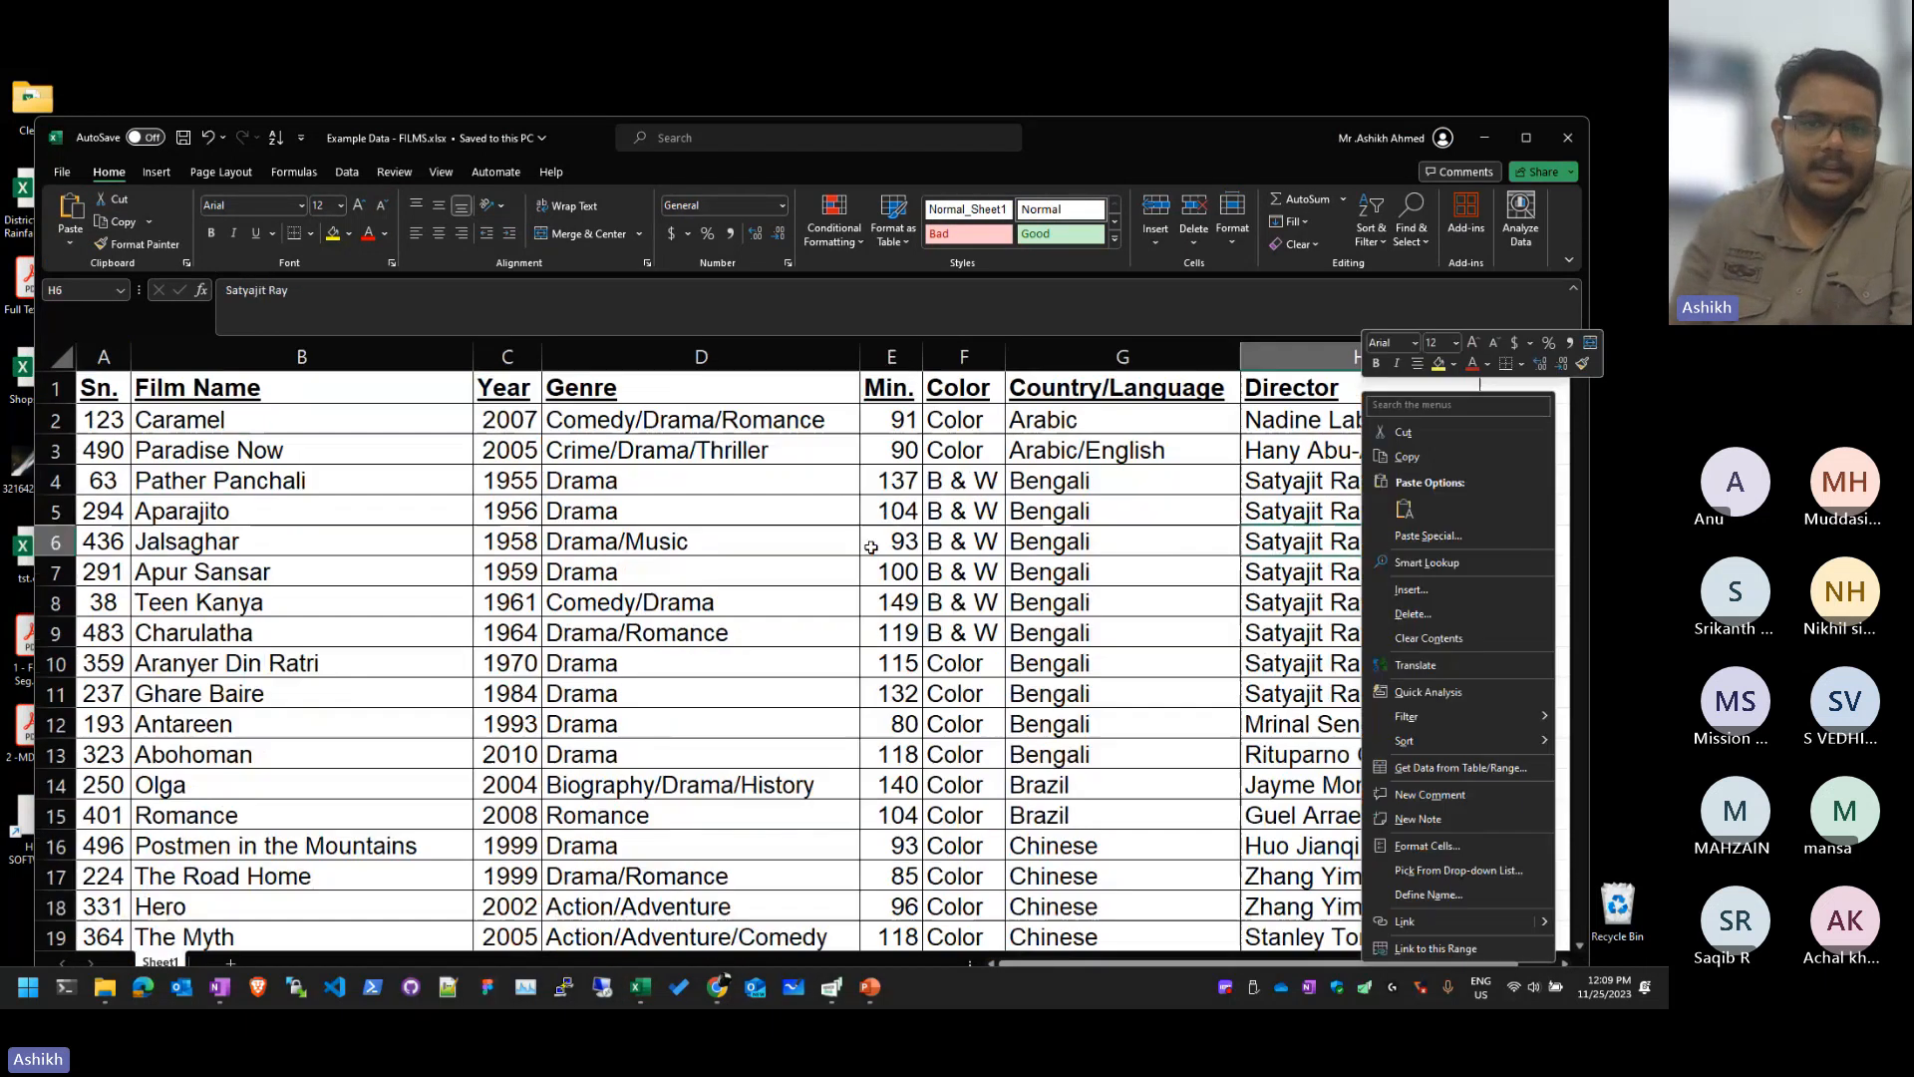
pyautogui.click(870, 546)
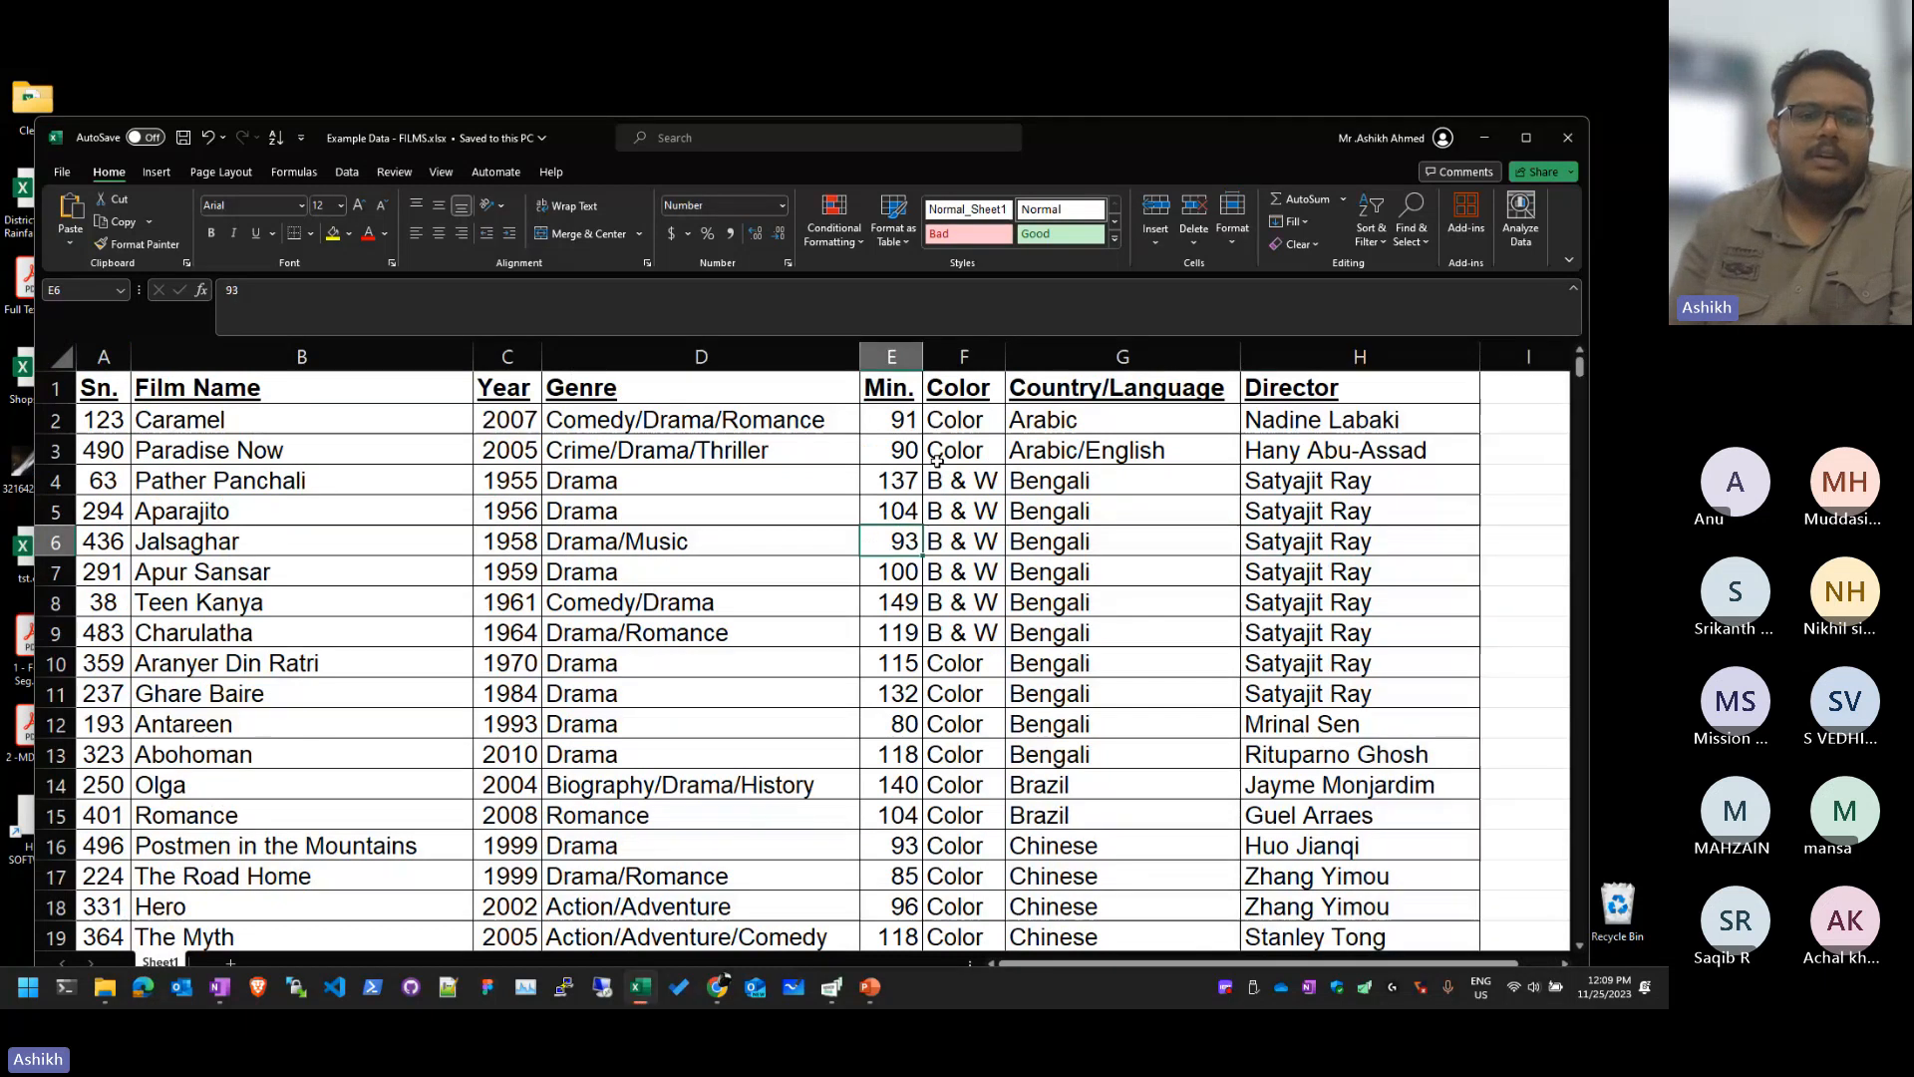
pyautogui.scroll(-2, 937, 459)
pyautogui.hotkey('ctrl', 'Down')
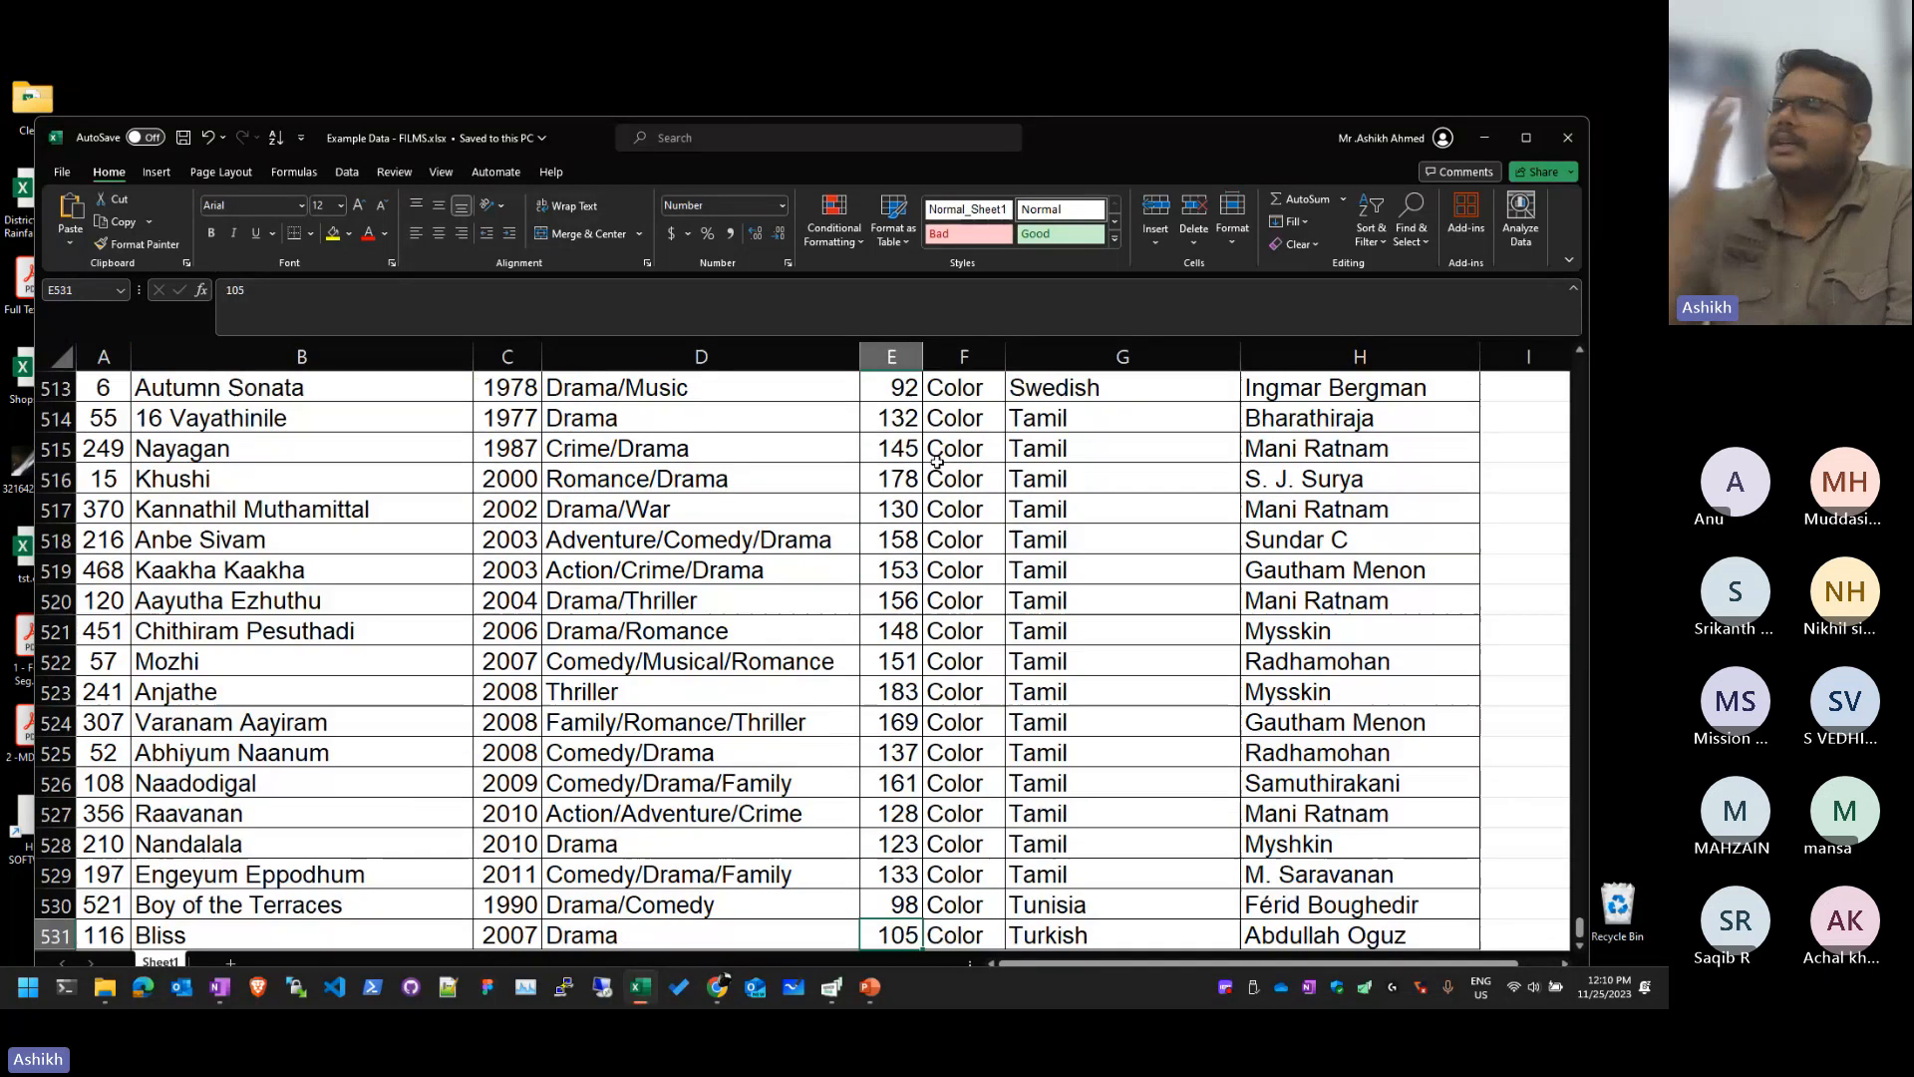
pyautogui.hotkey('ctrl', 'Up')
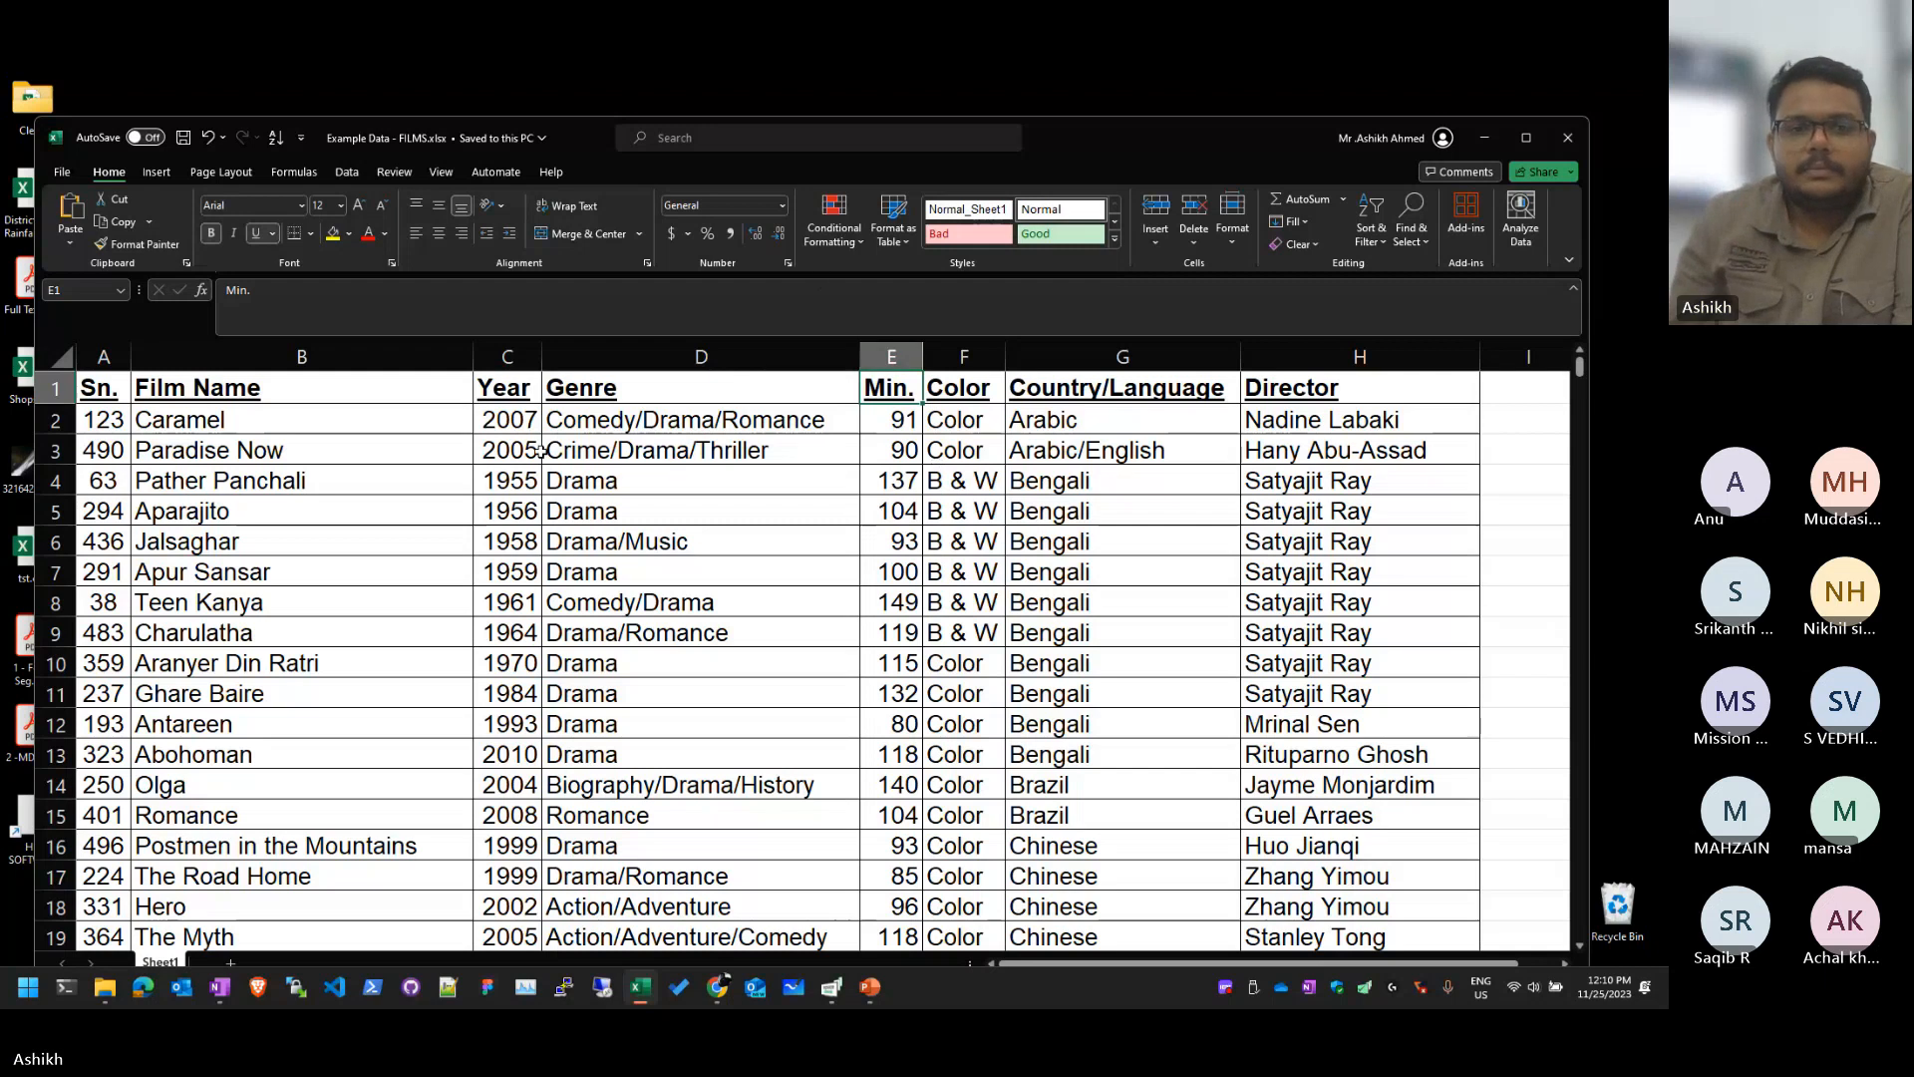
pyautogui.press('Left')
pyautogui.press('Left')
pyautogui.press('Down')
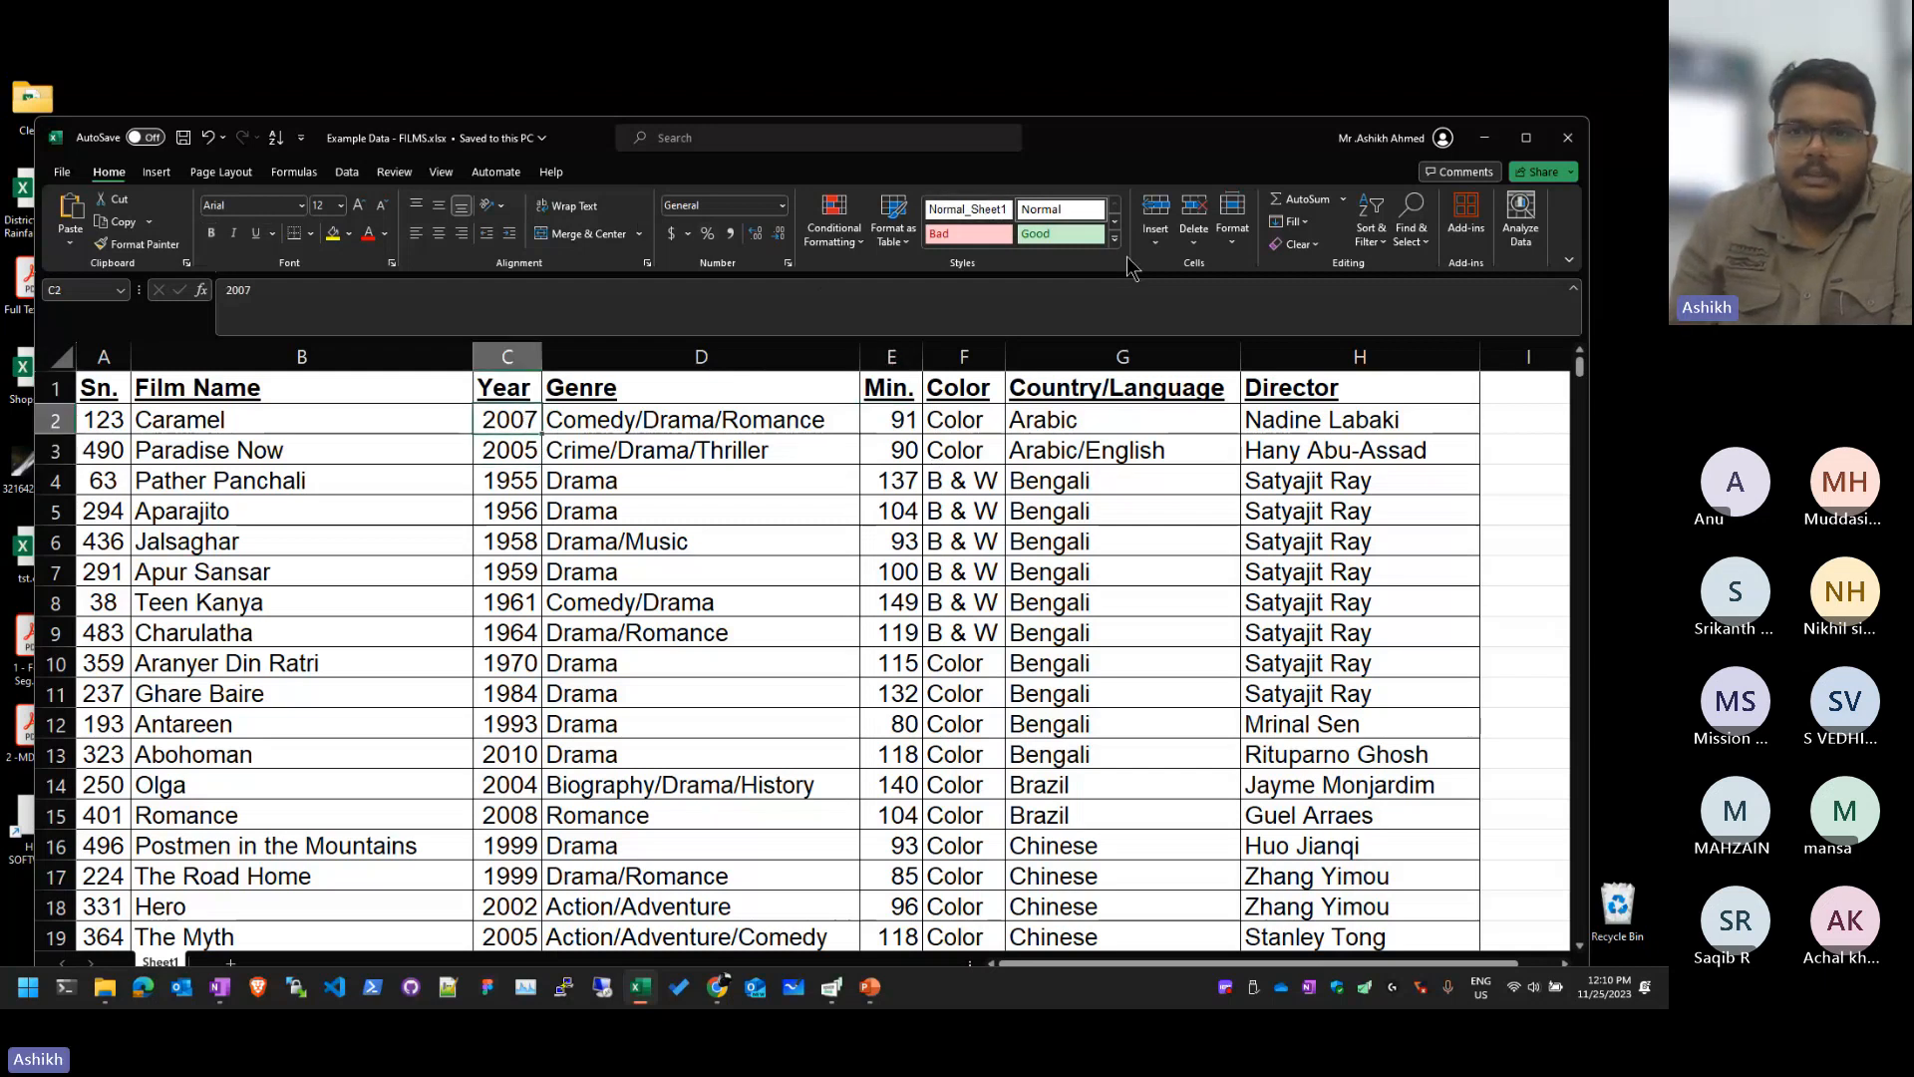
# Step: Sort the film list by Year from largest to smallest and check the order down to the last row
pyautogui.click(1387, 208)
pyautogui.click(1384, 290)
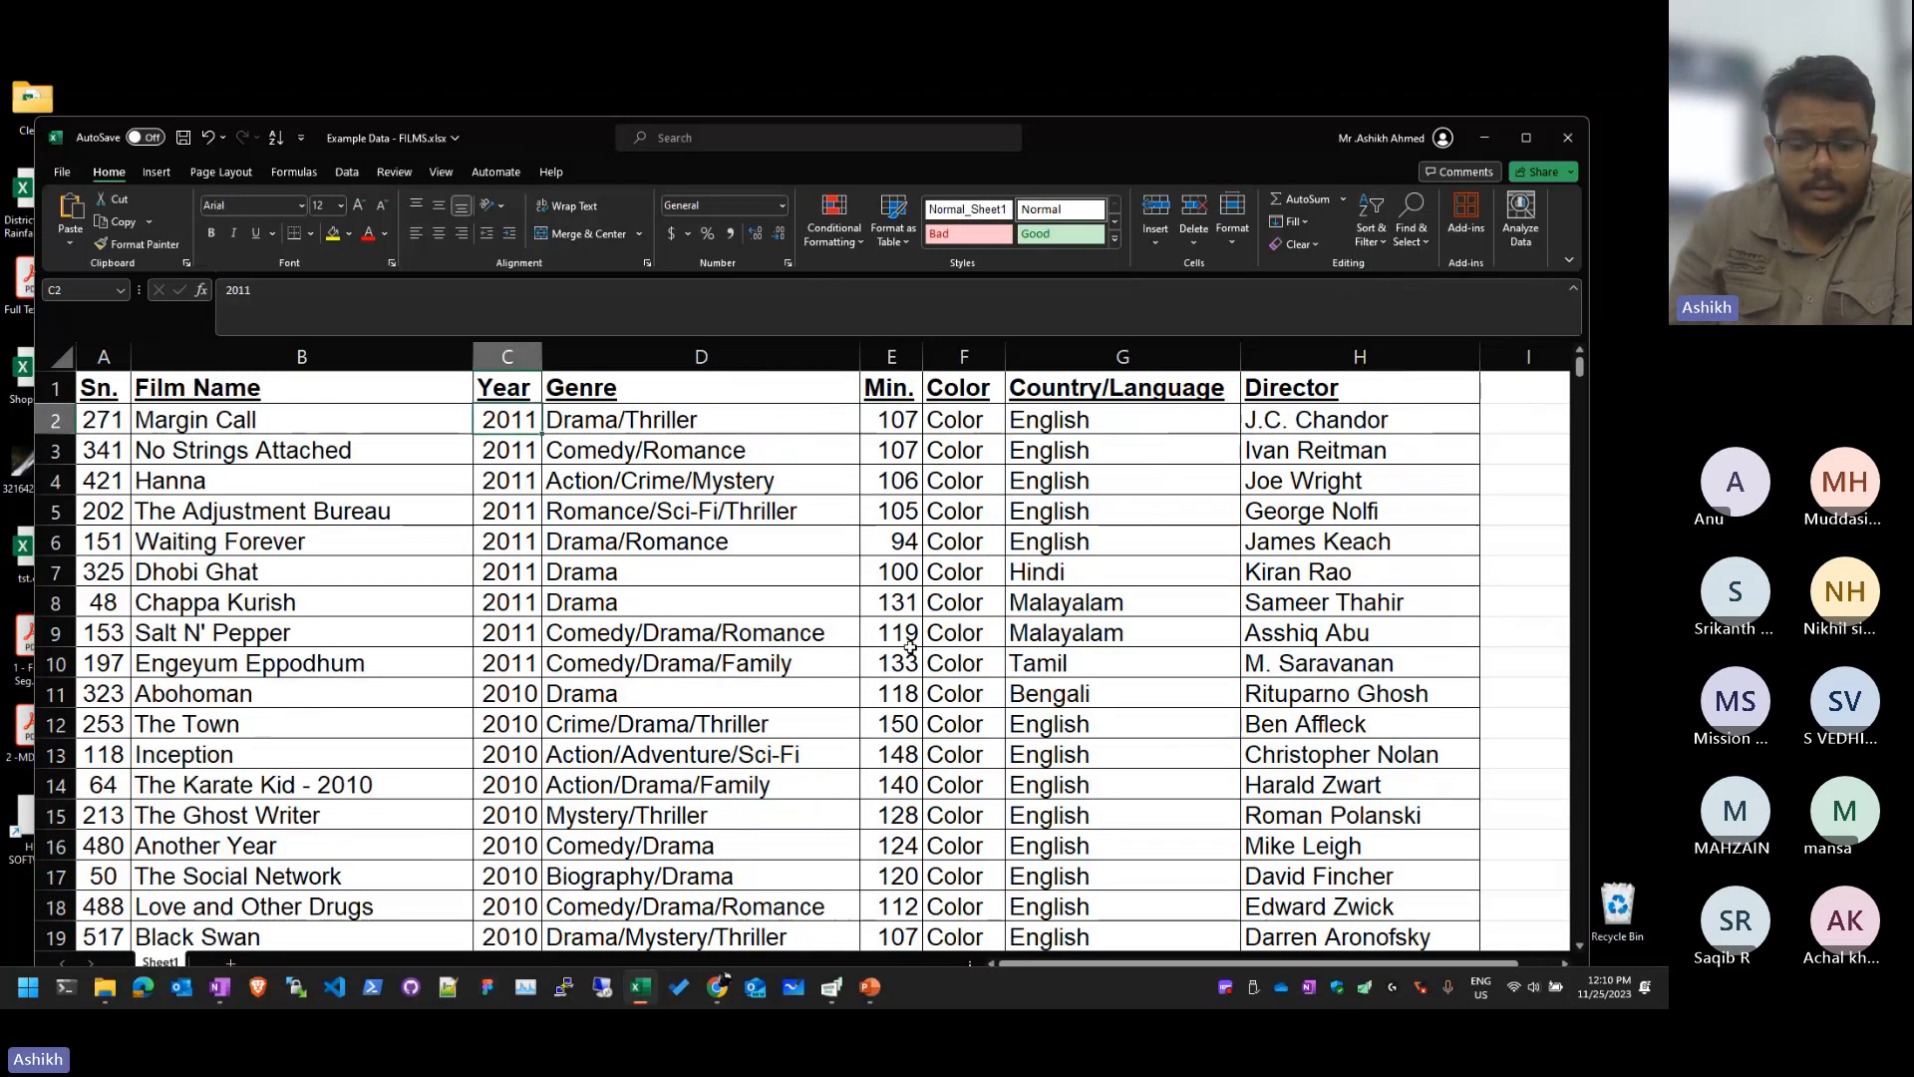
pyautogui.scroll(-3, 910, 648)
pyautogui.hotkey('ctrl', 'Down')
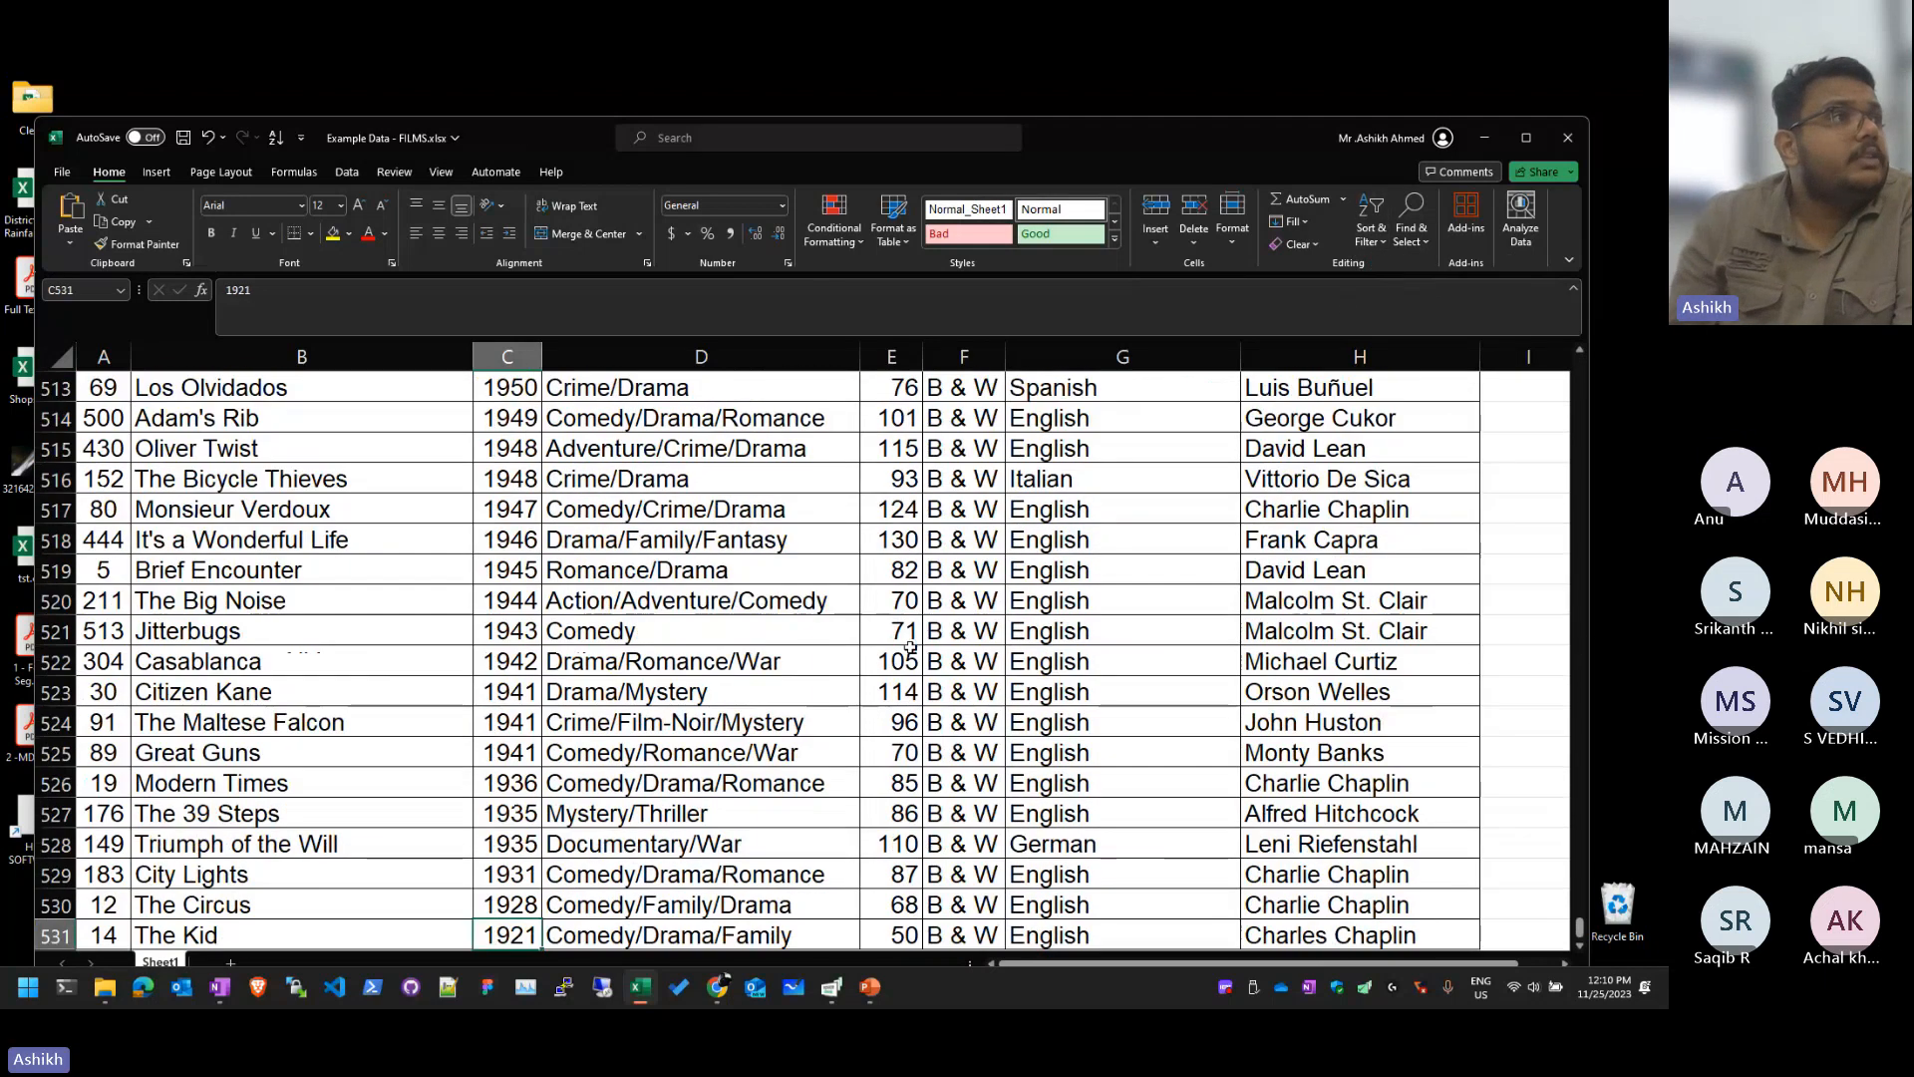
pyautogui.hotkey('ctrl', 'Up')
pyautogui.press('Down')
pyautogui.press('Right')
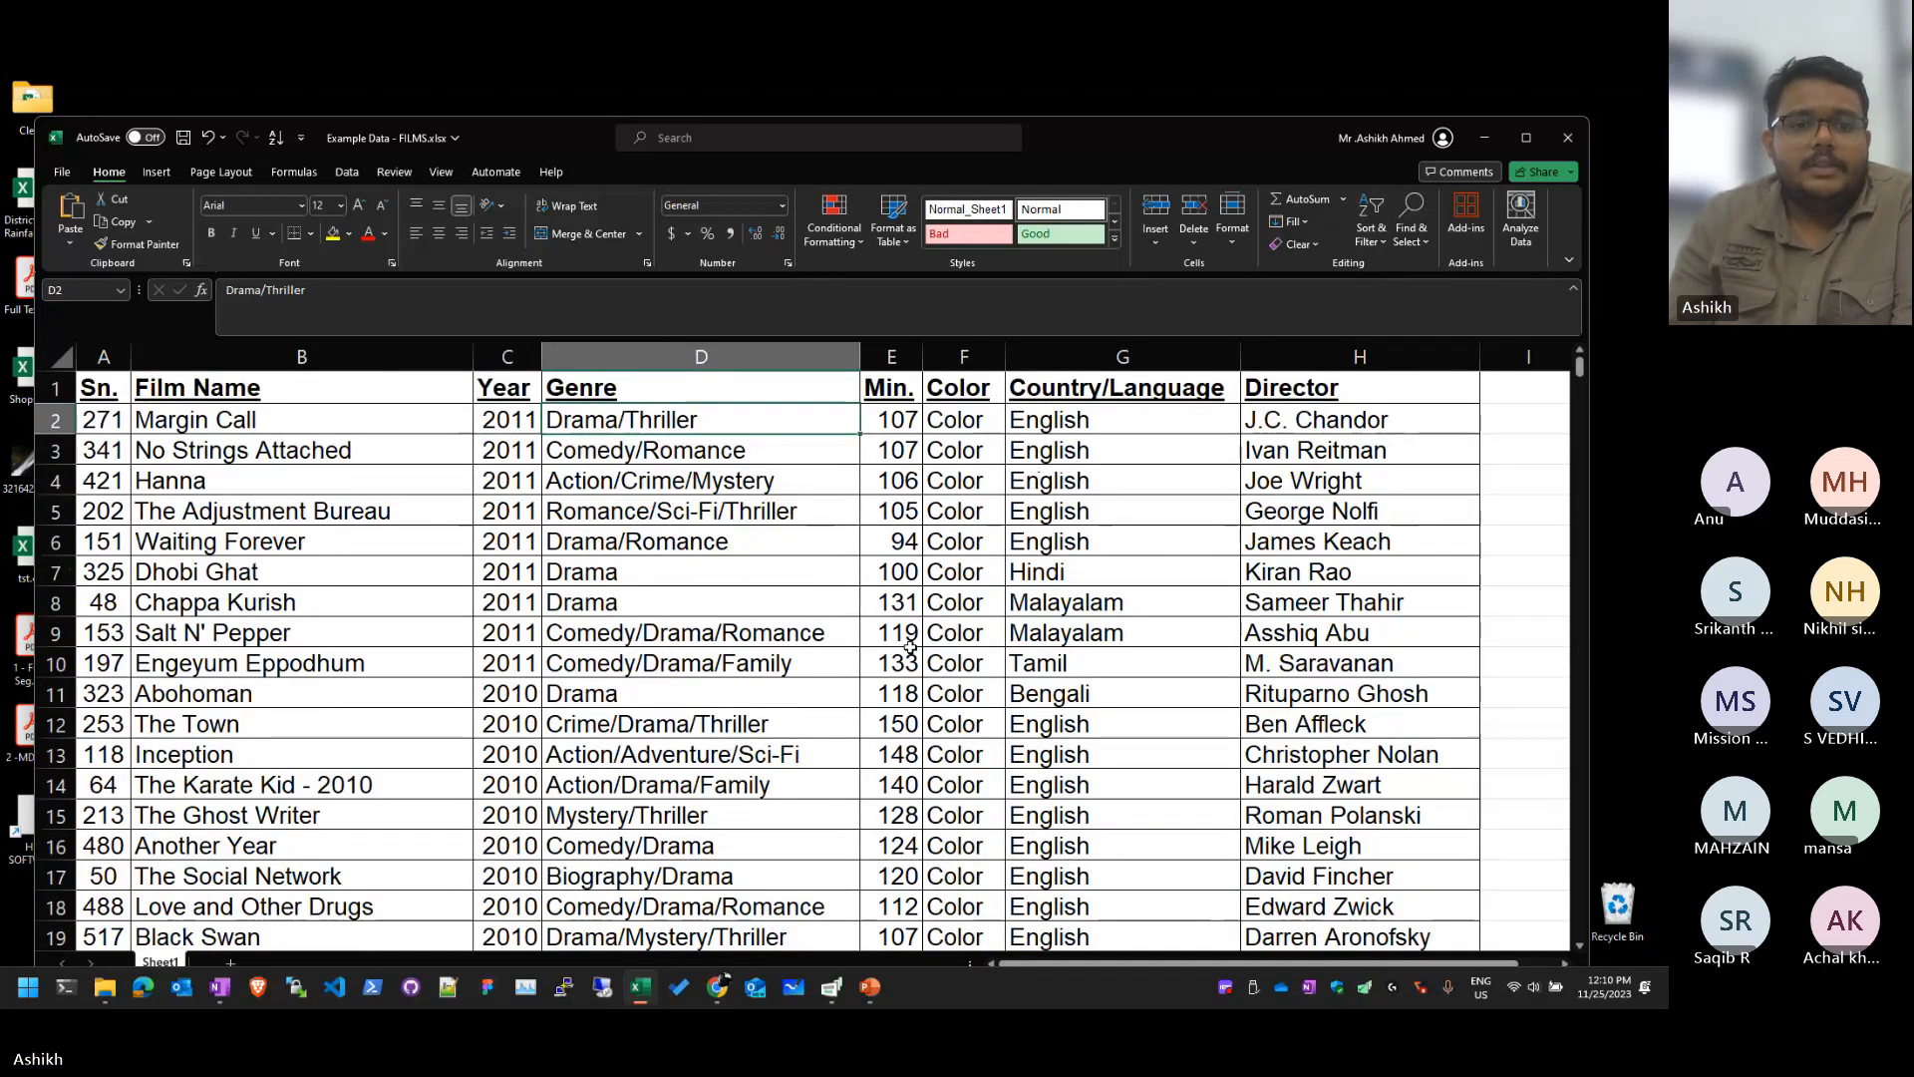
# Step: Go over the column headers and undo the sort by Year
pyautogui.press('Up')
pyautogui.press('Left')
pyautogui.press('Left')
pyautogui.press('Left')
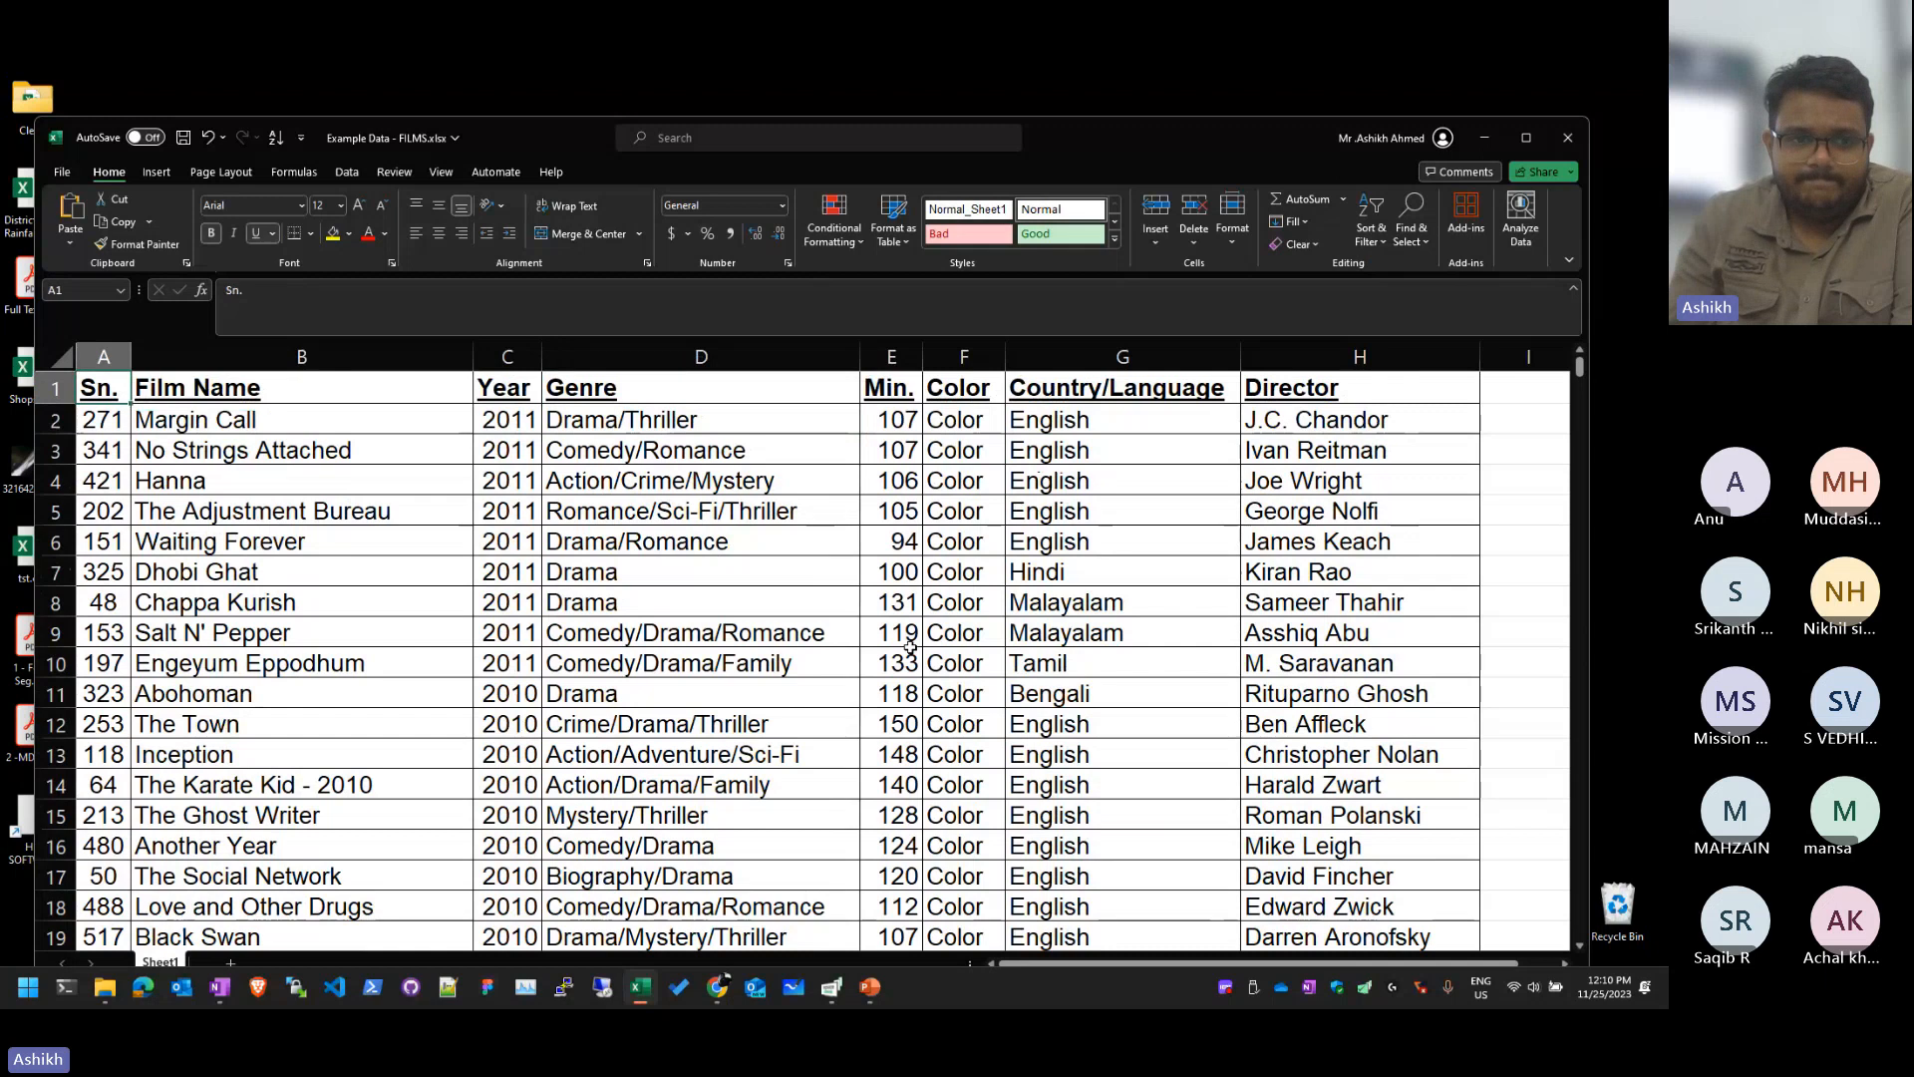
pyautogui.press('Right')
pyautogui.press('Right')
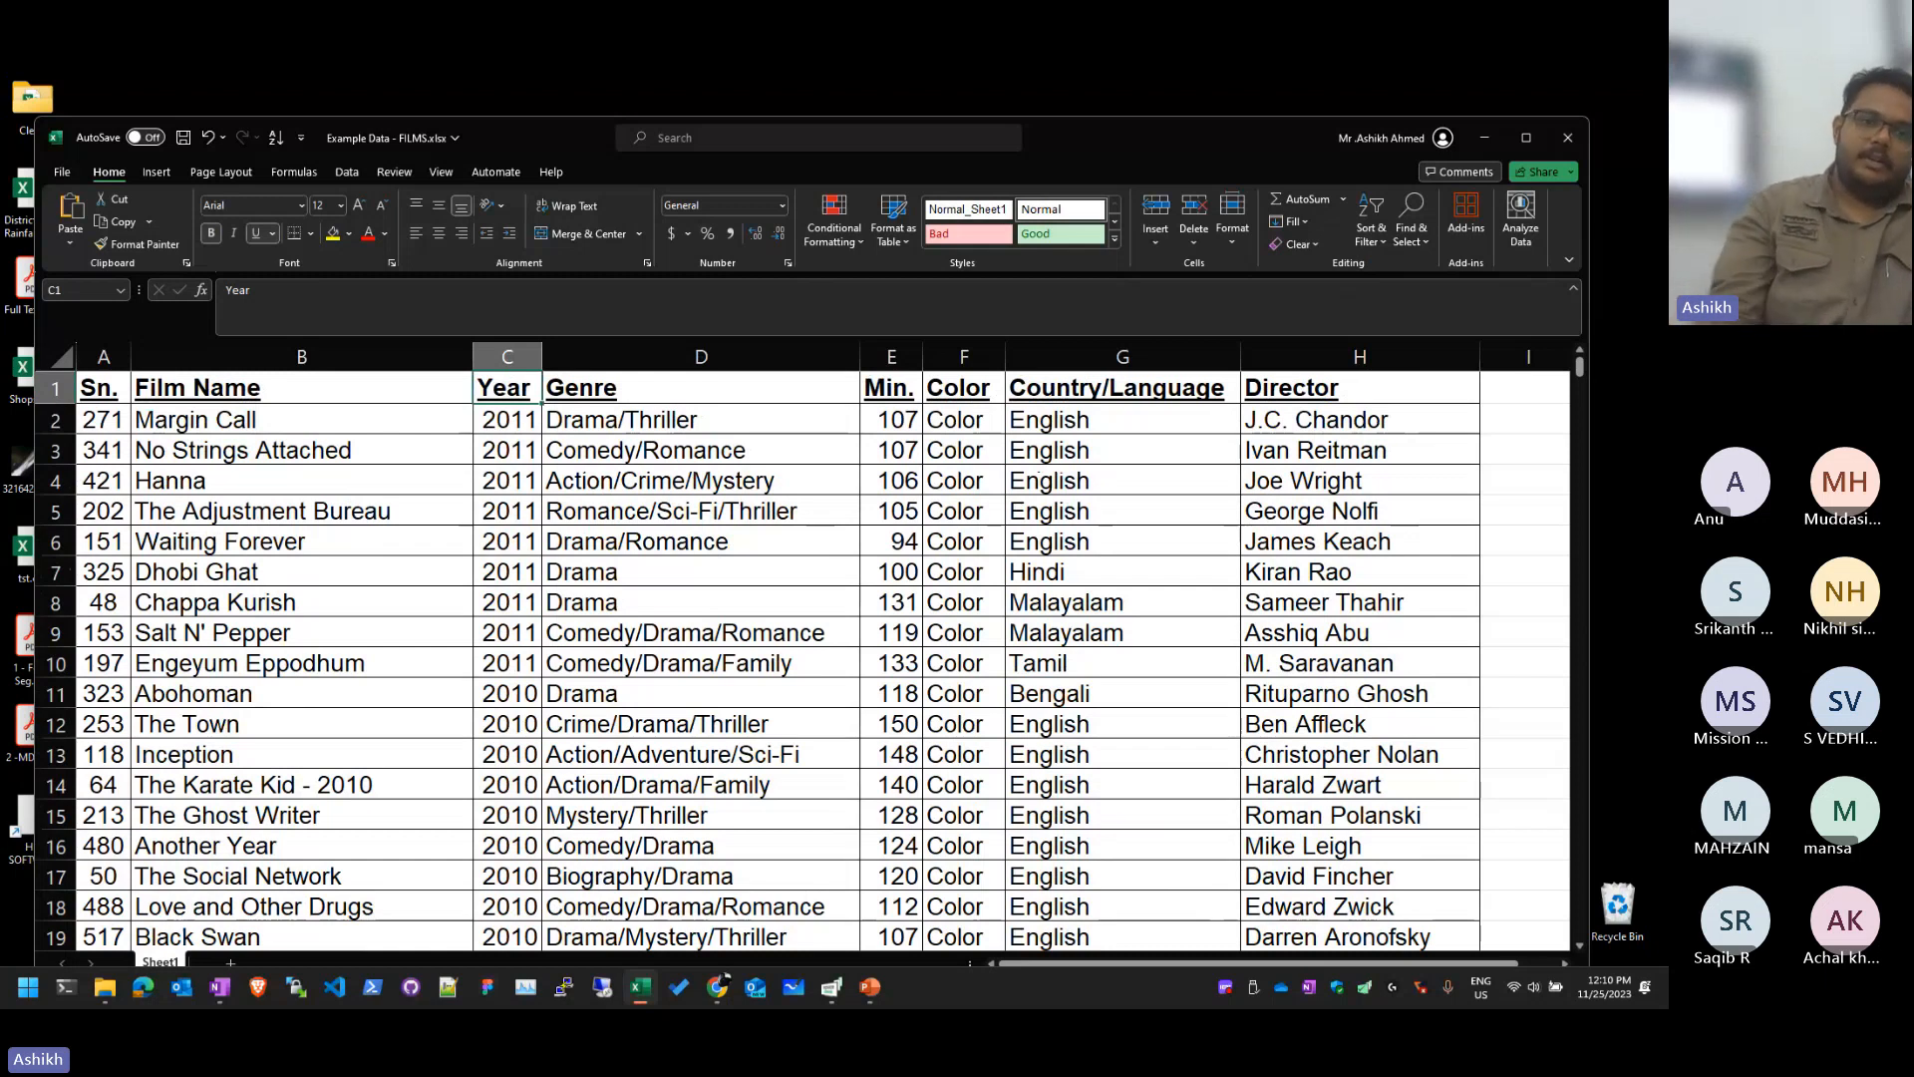
pyautogui.hotkey('ctrl', 'z')
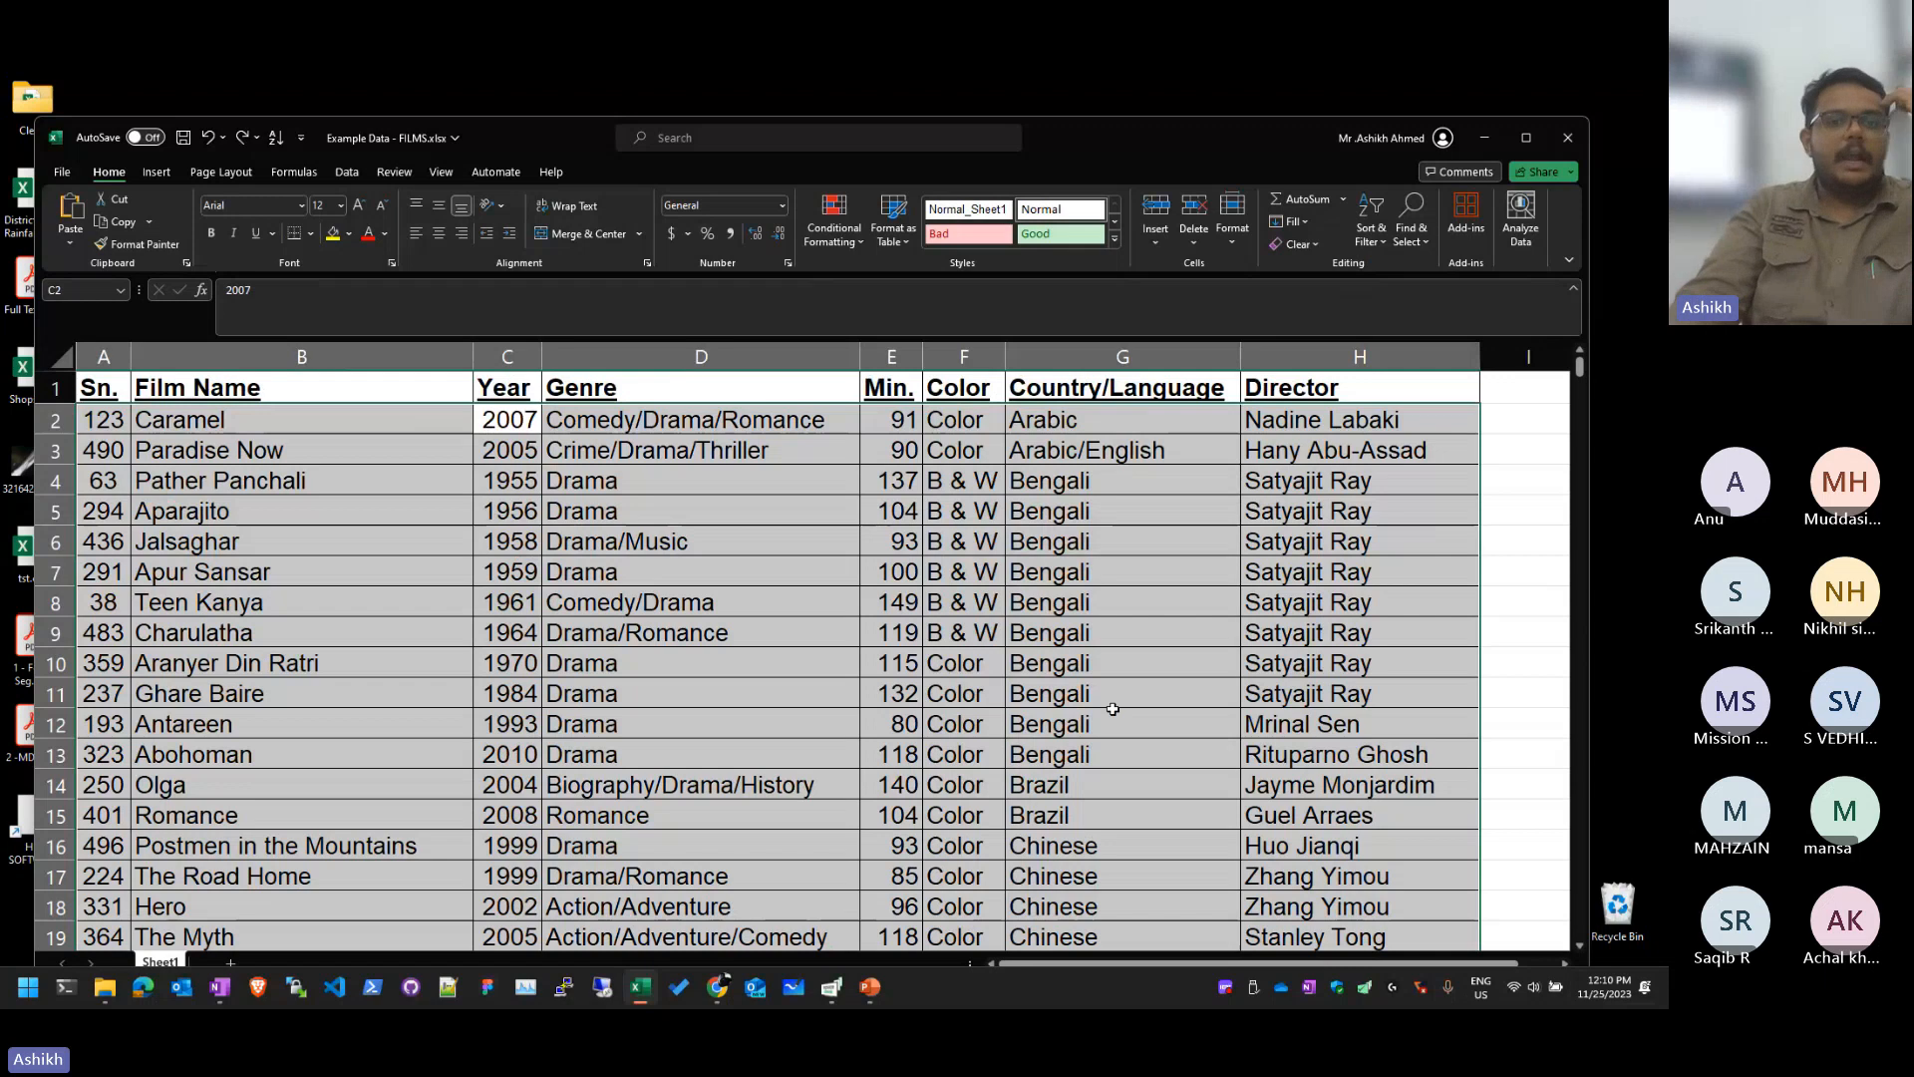
# Step: Sort the film list by the Year column from largest to smallest, starting from C2
pyautogui.click(977, 692)
pyautogui.click(496, 417)
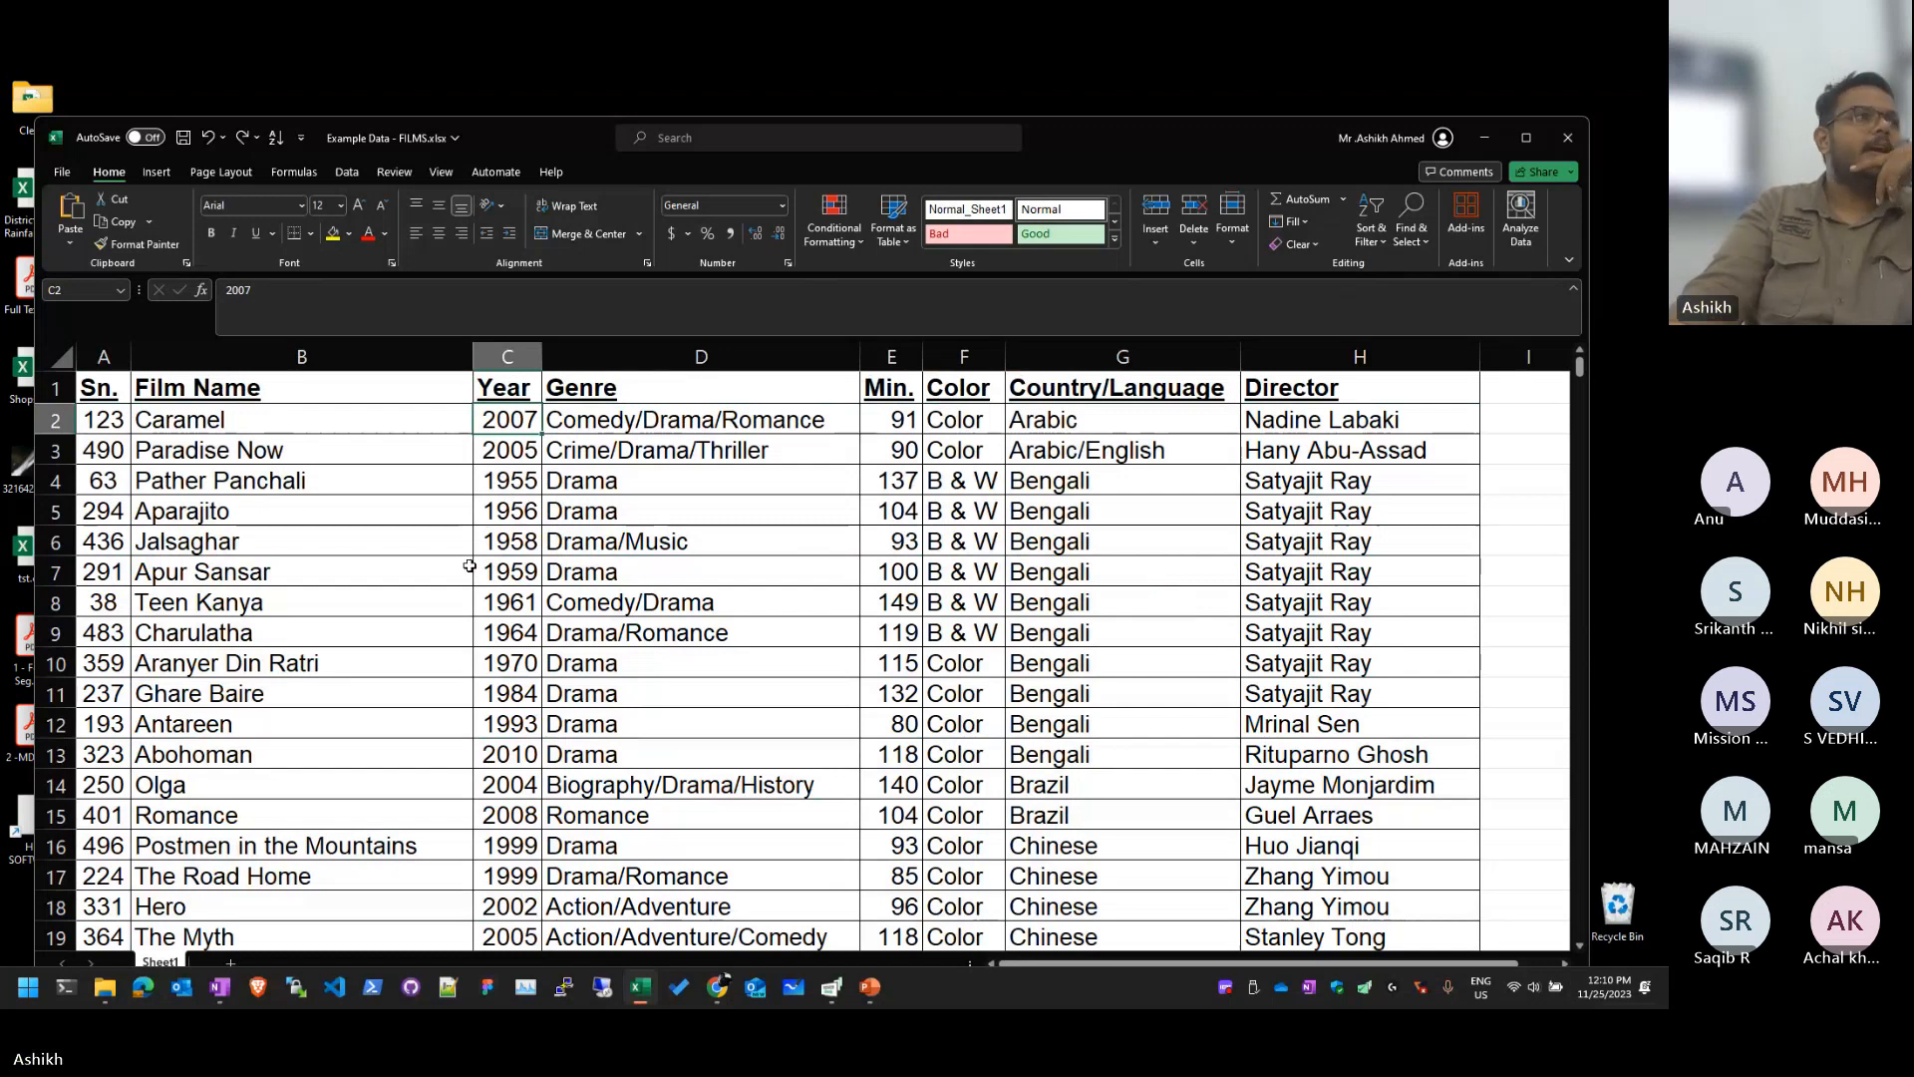
pyautogui.click(670, 633)
pyautogui.click(507, 424)
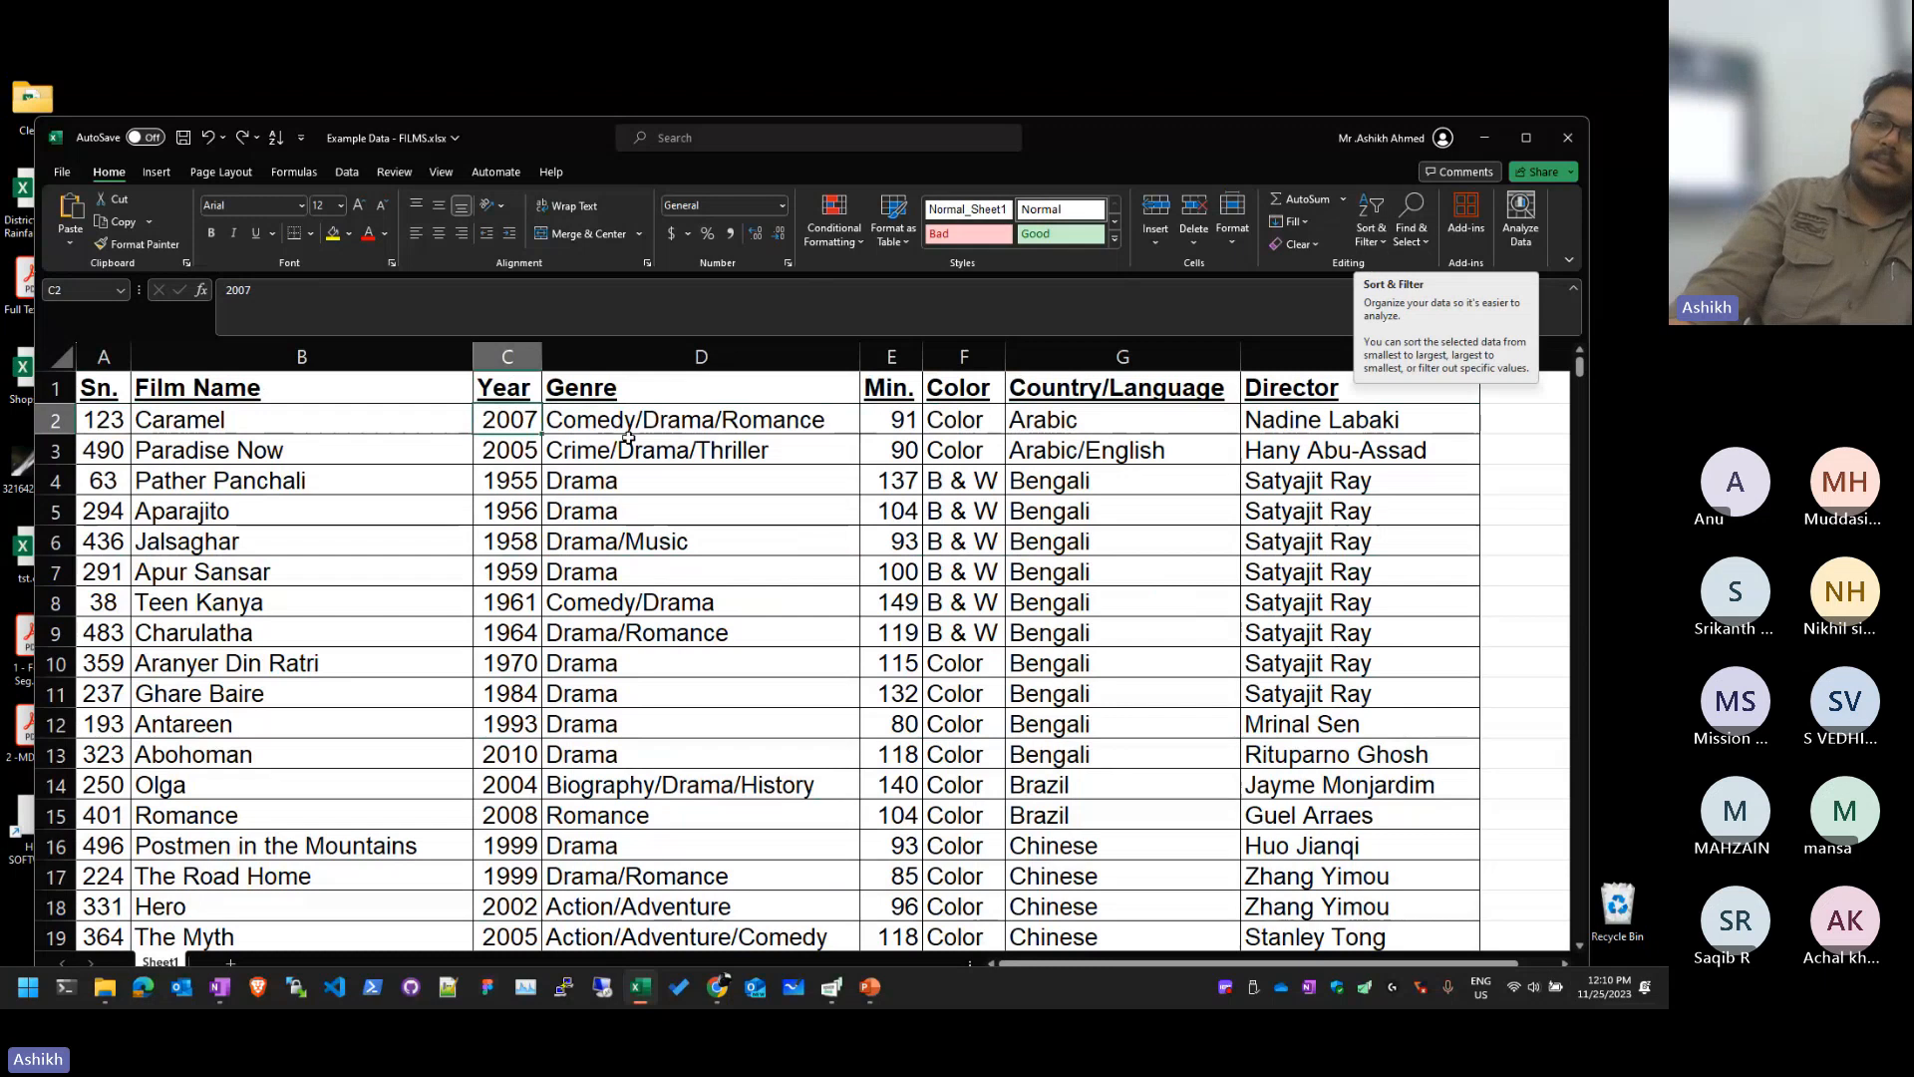
pyautogui.click(1368, 239)
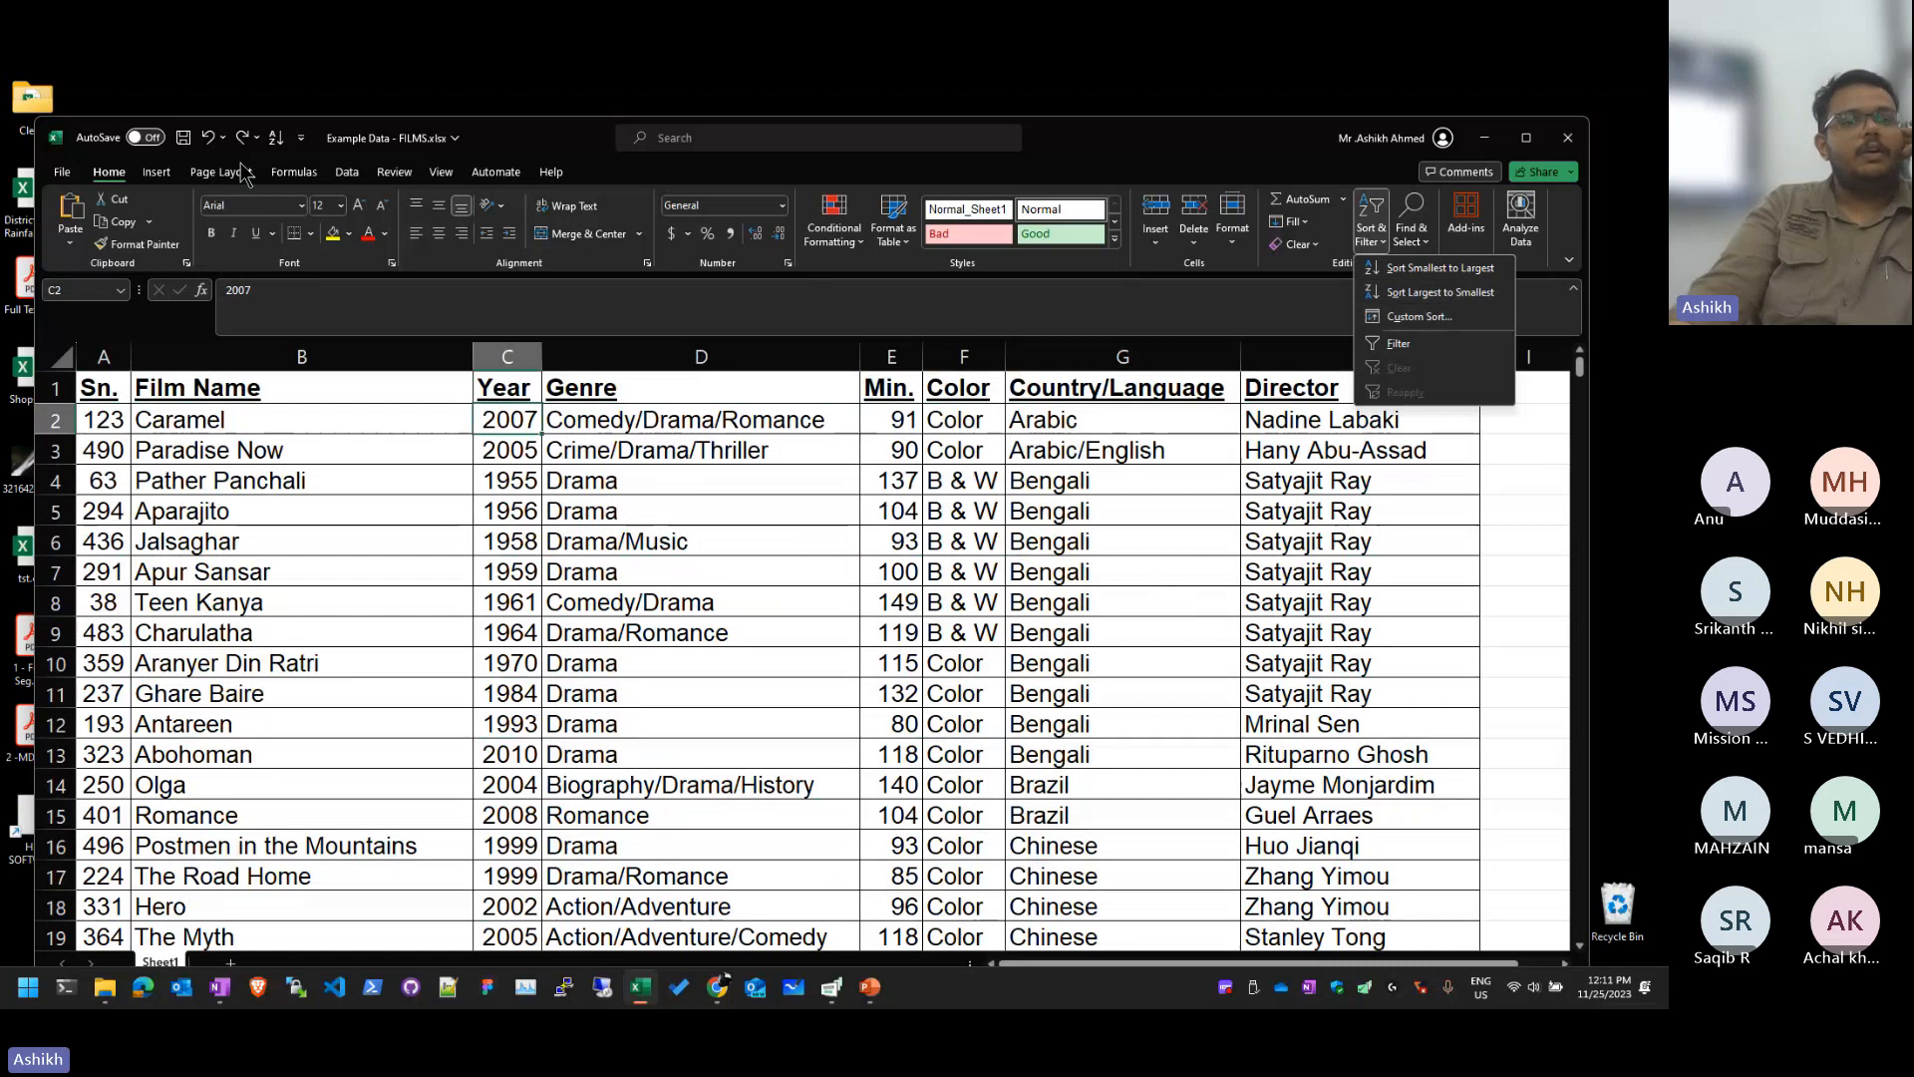
pyautogui.click(347, 172)
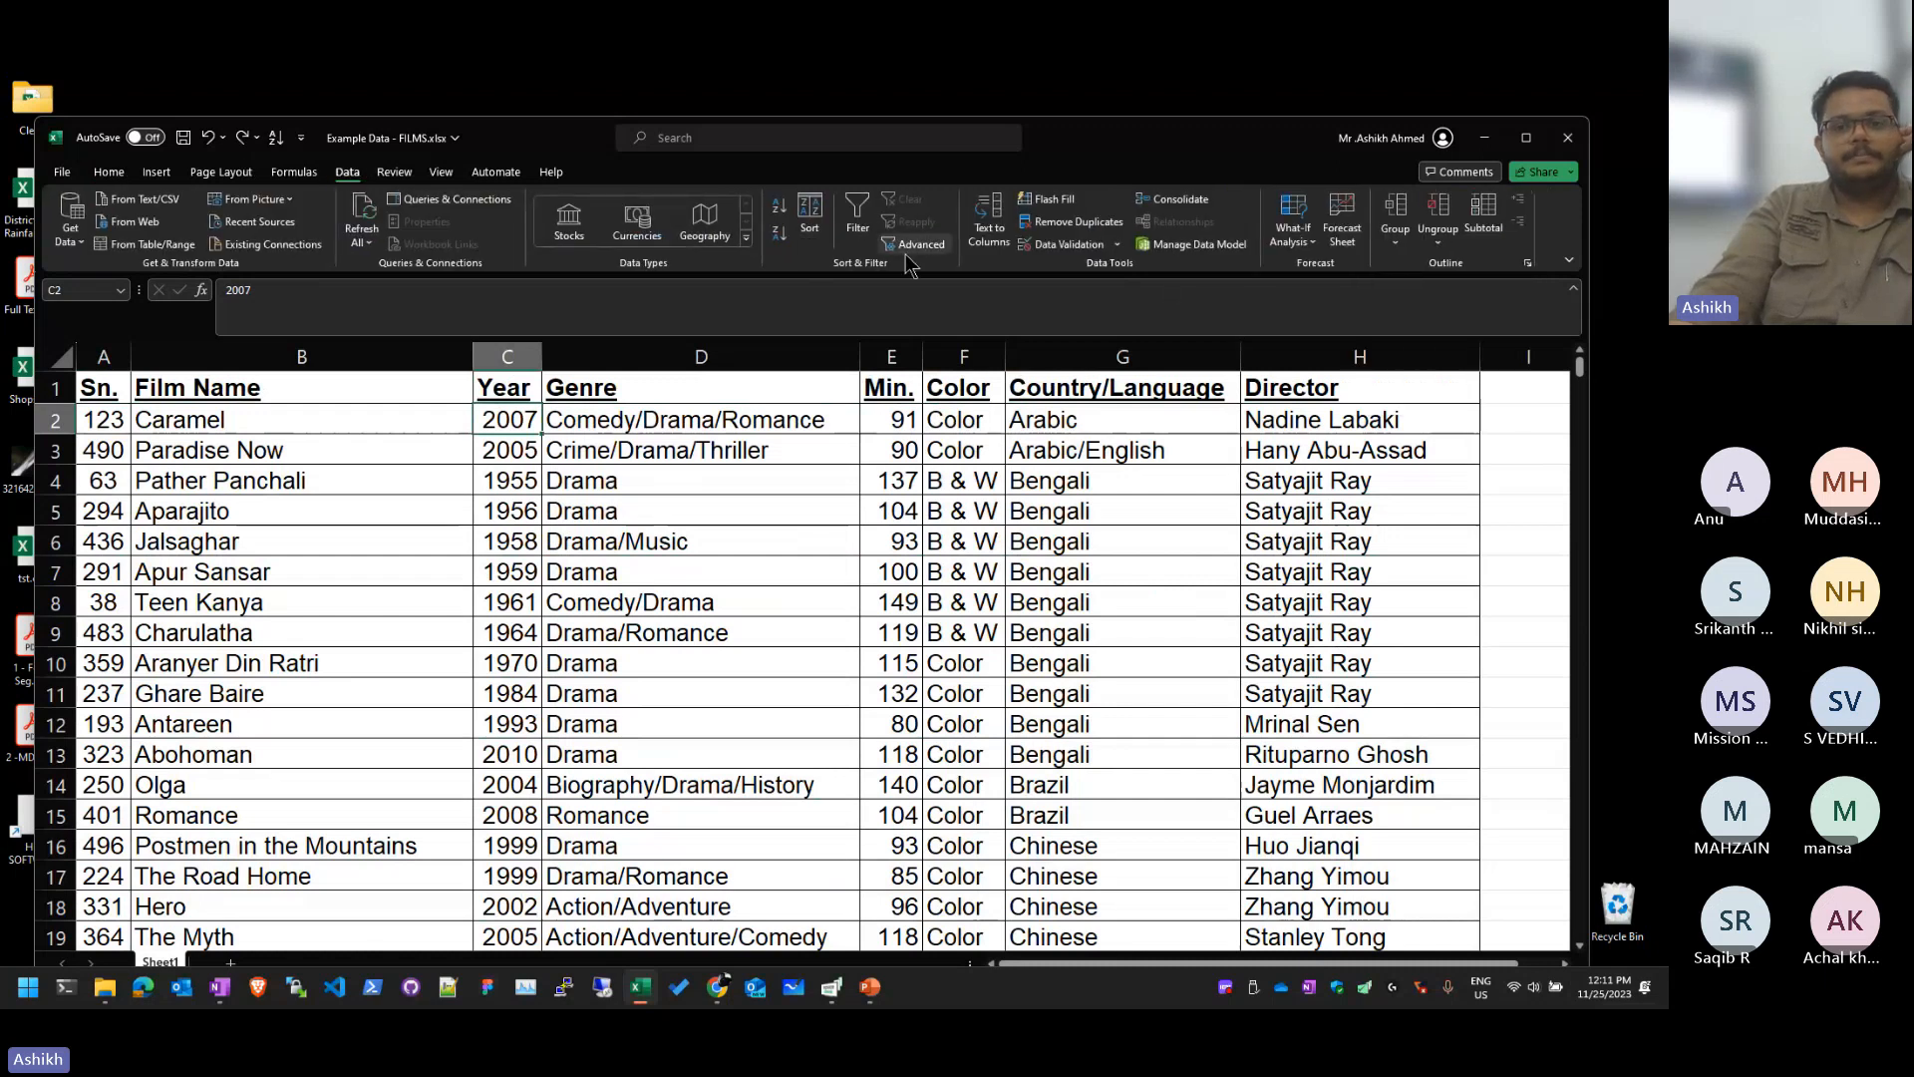
pyautogui.click(782, 236)
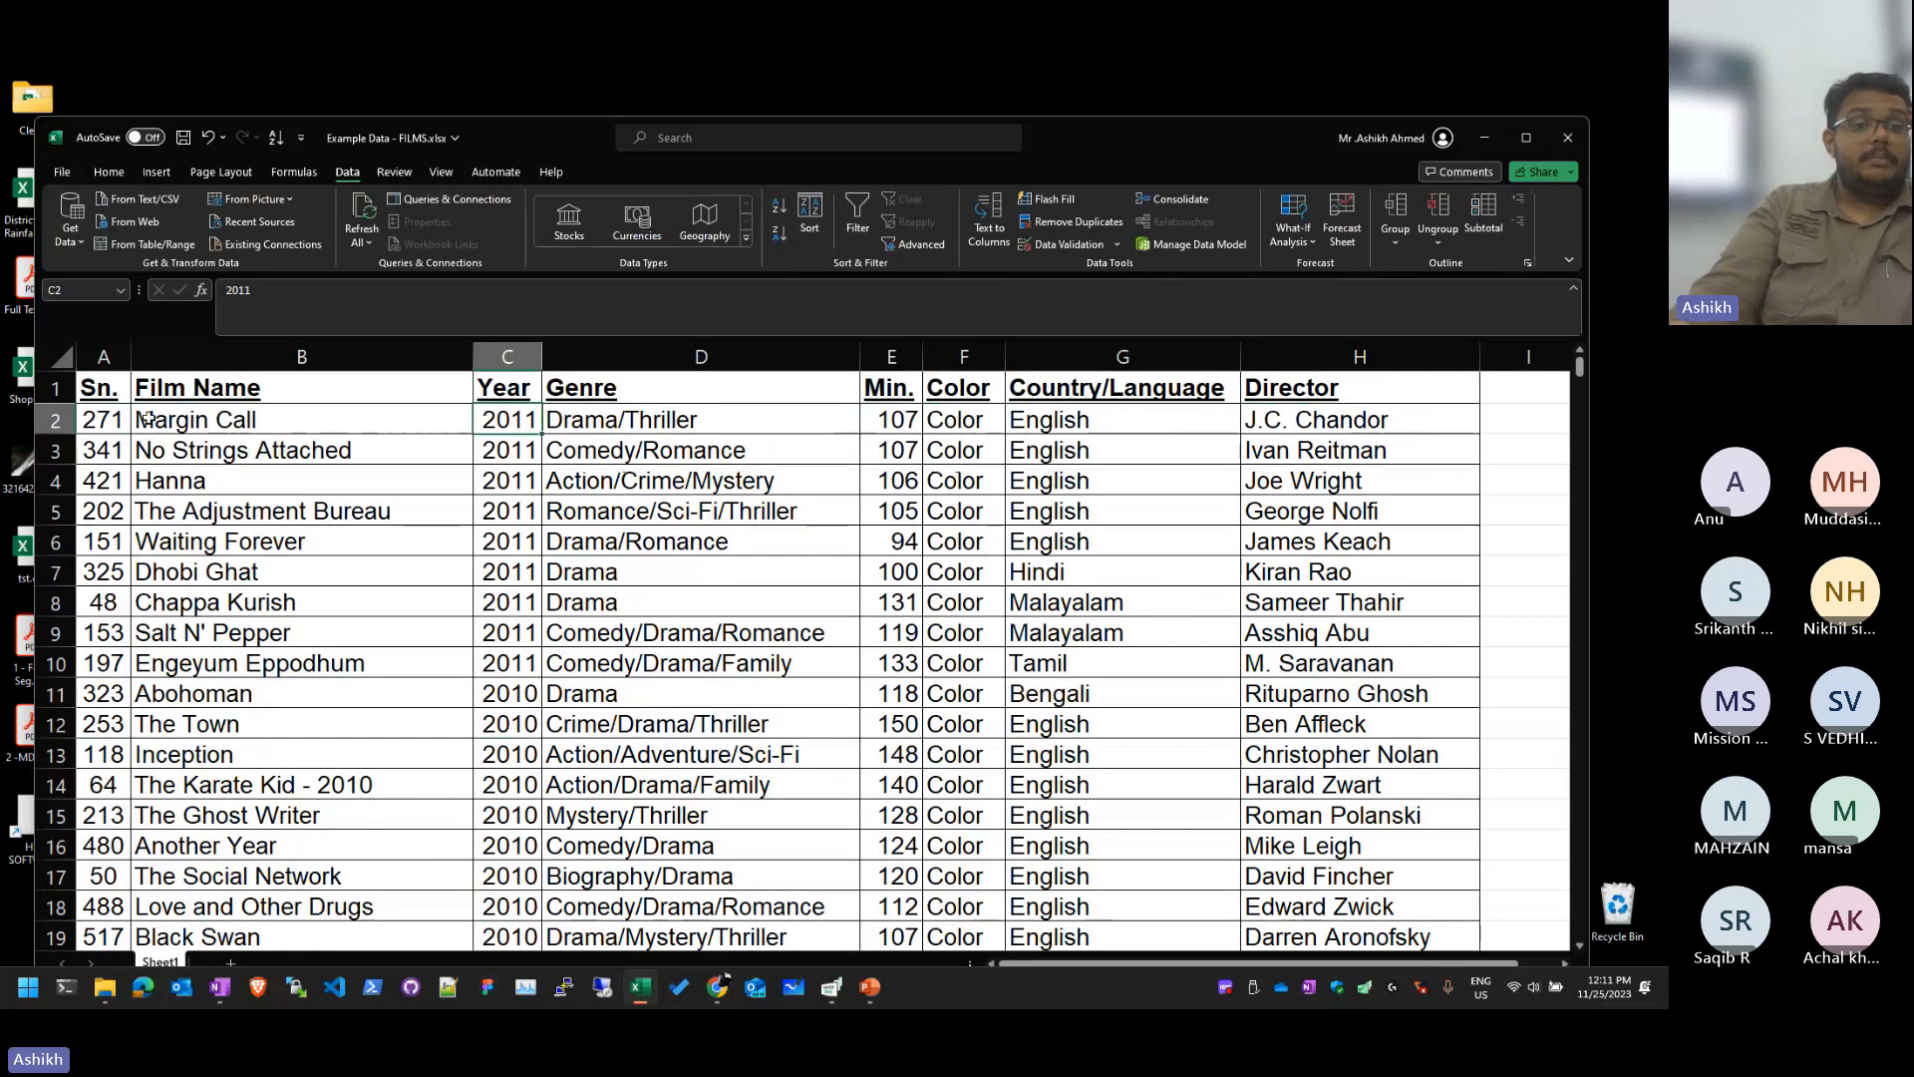
# Step: Sort the film list by Sn. from smallest to largest, followed by Year from smallest to largest
pyautogui.press('Home')
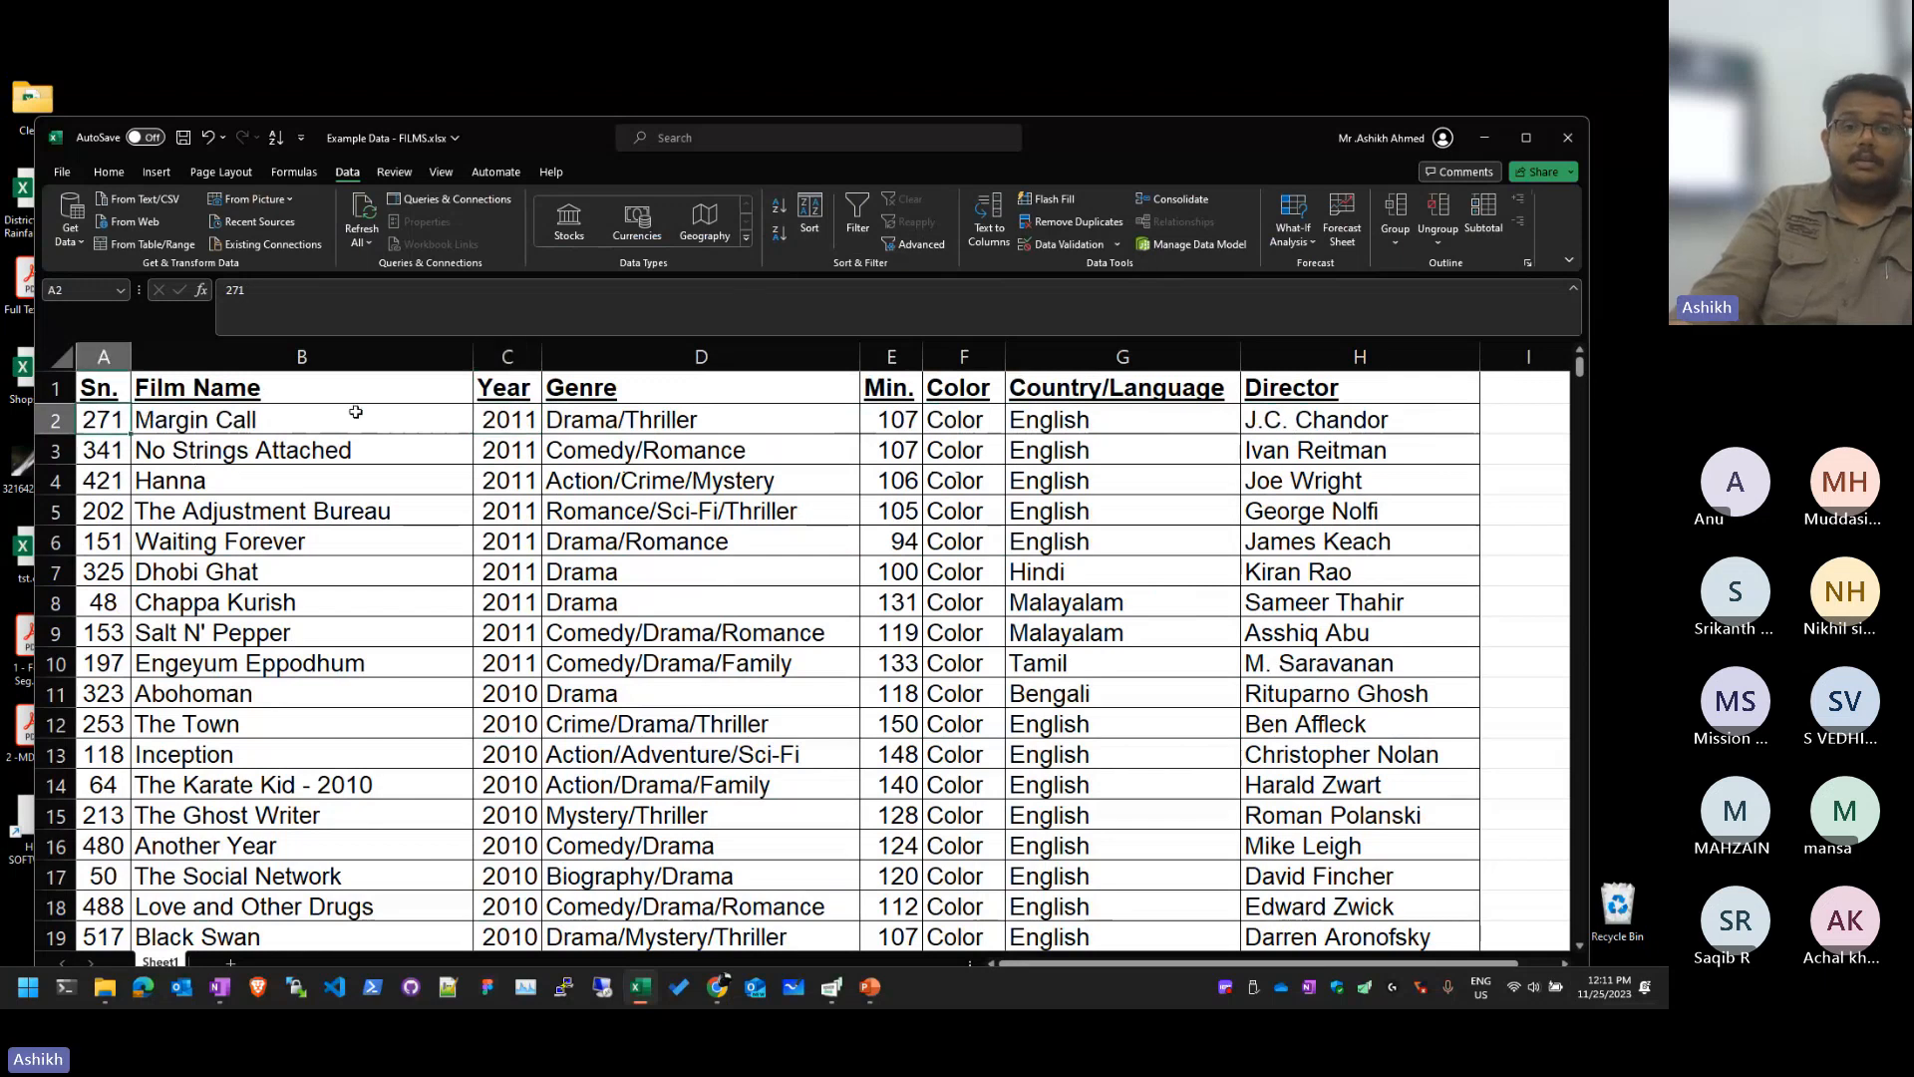
pyautogui.click(781, 211)
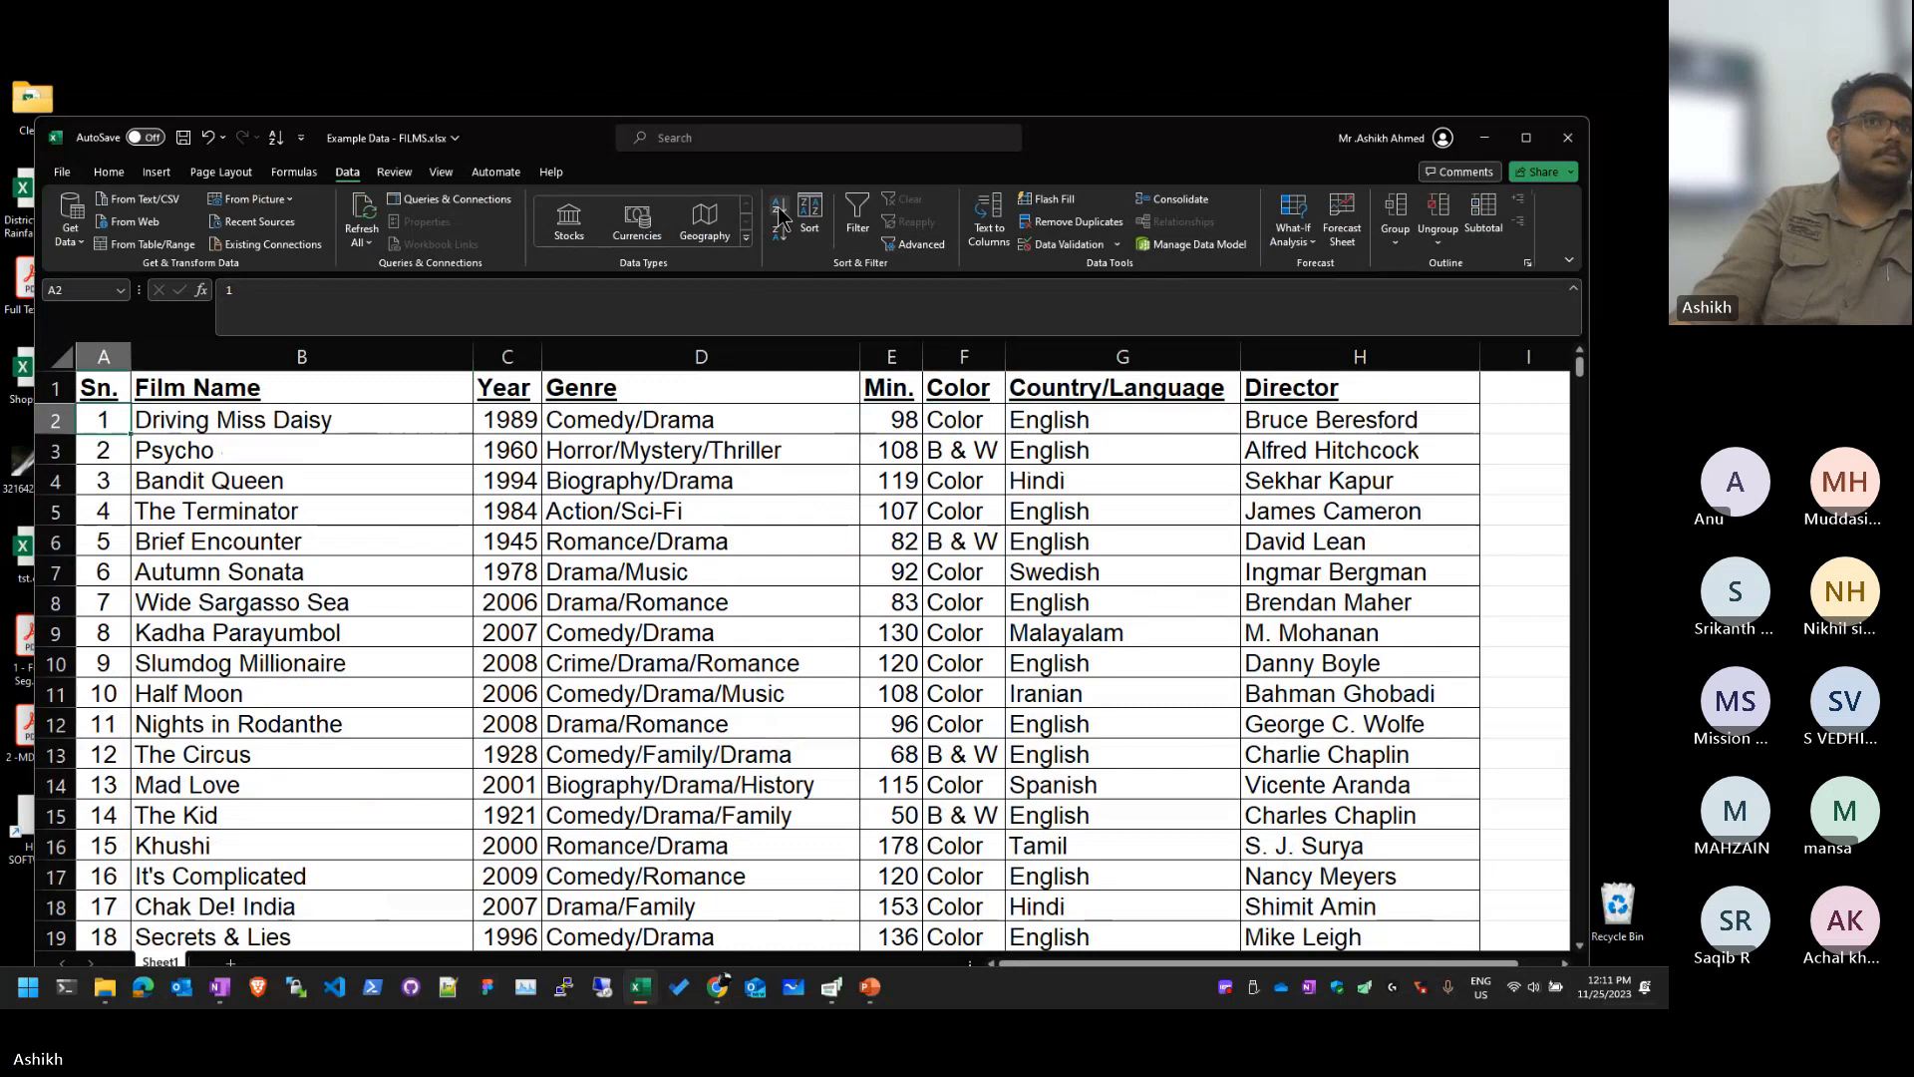
pyautogui.press('Right')
pyautogui.press('Right')
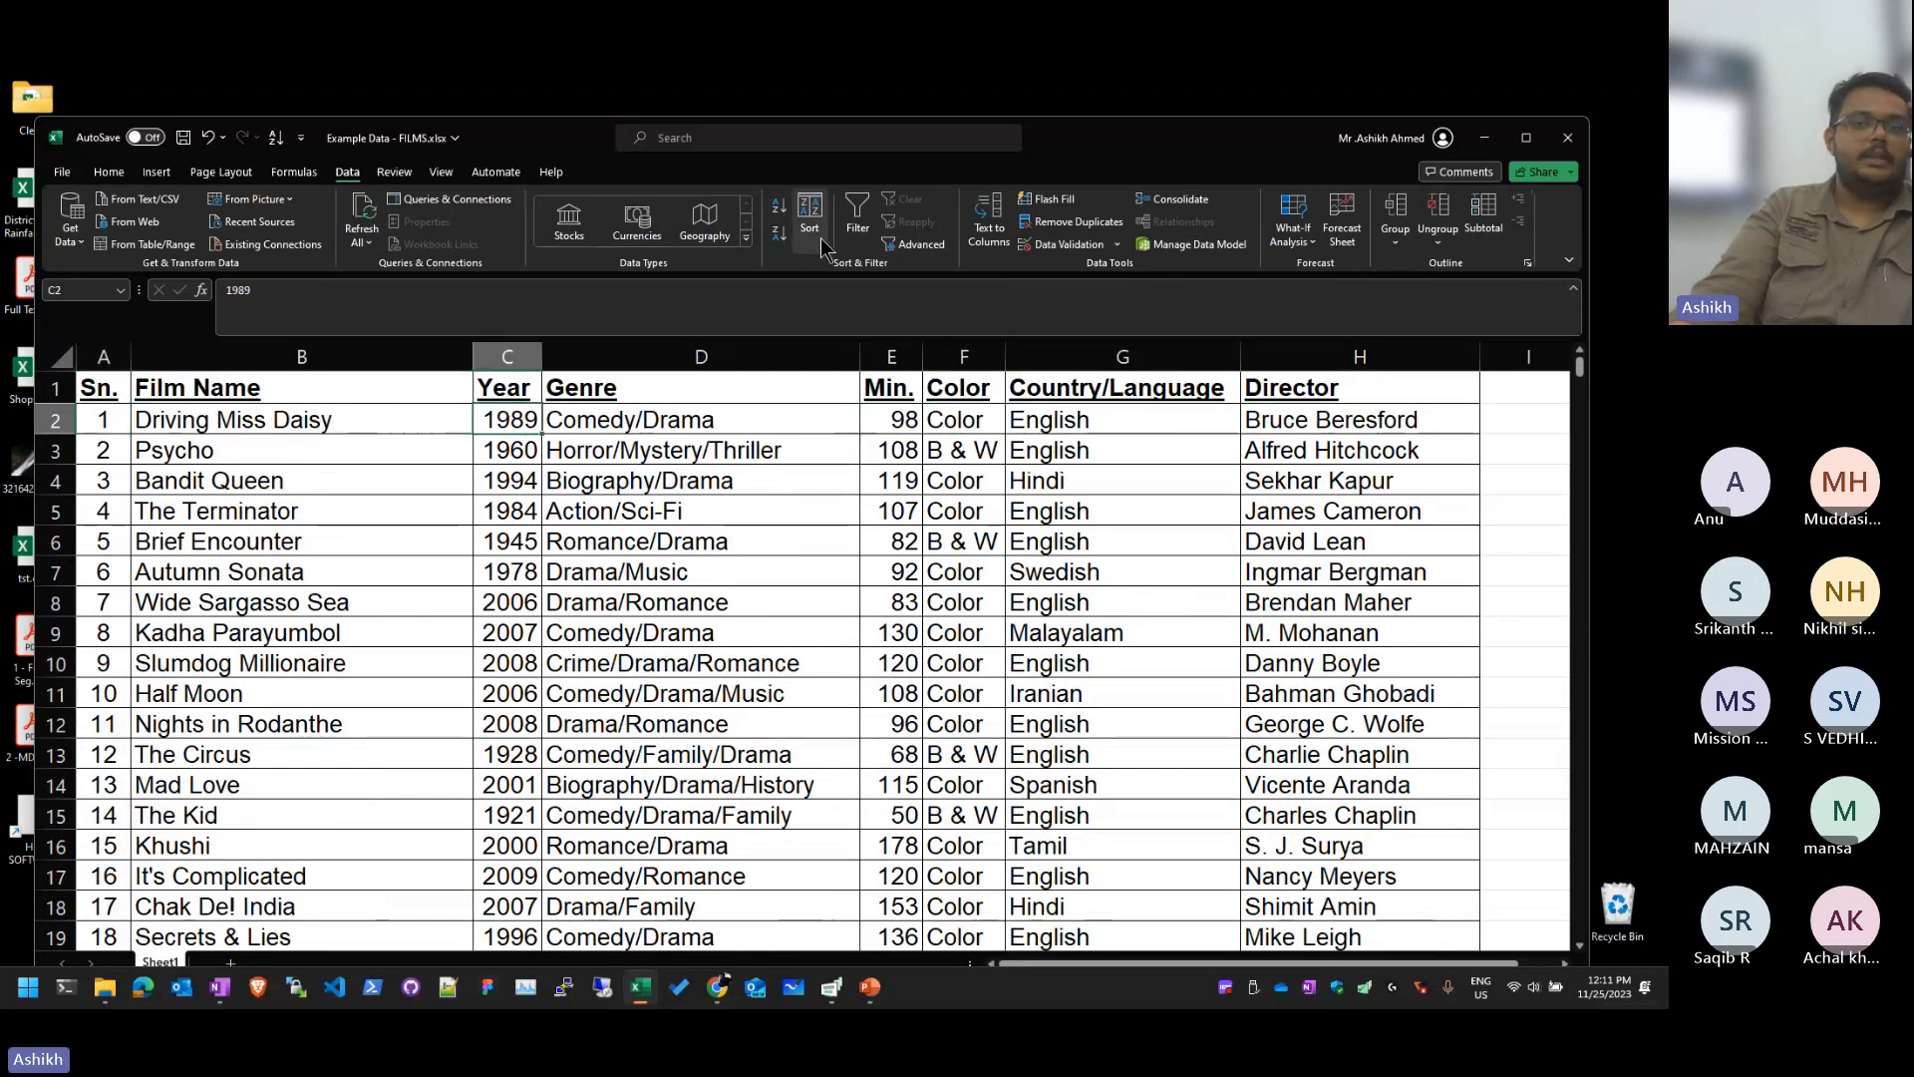
pyautogui.click(782, 210)
# Step: Sort the film list by Genre from A to Z, followed by Min. from smallest to largest
pyautogui.press('Right')
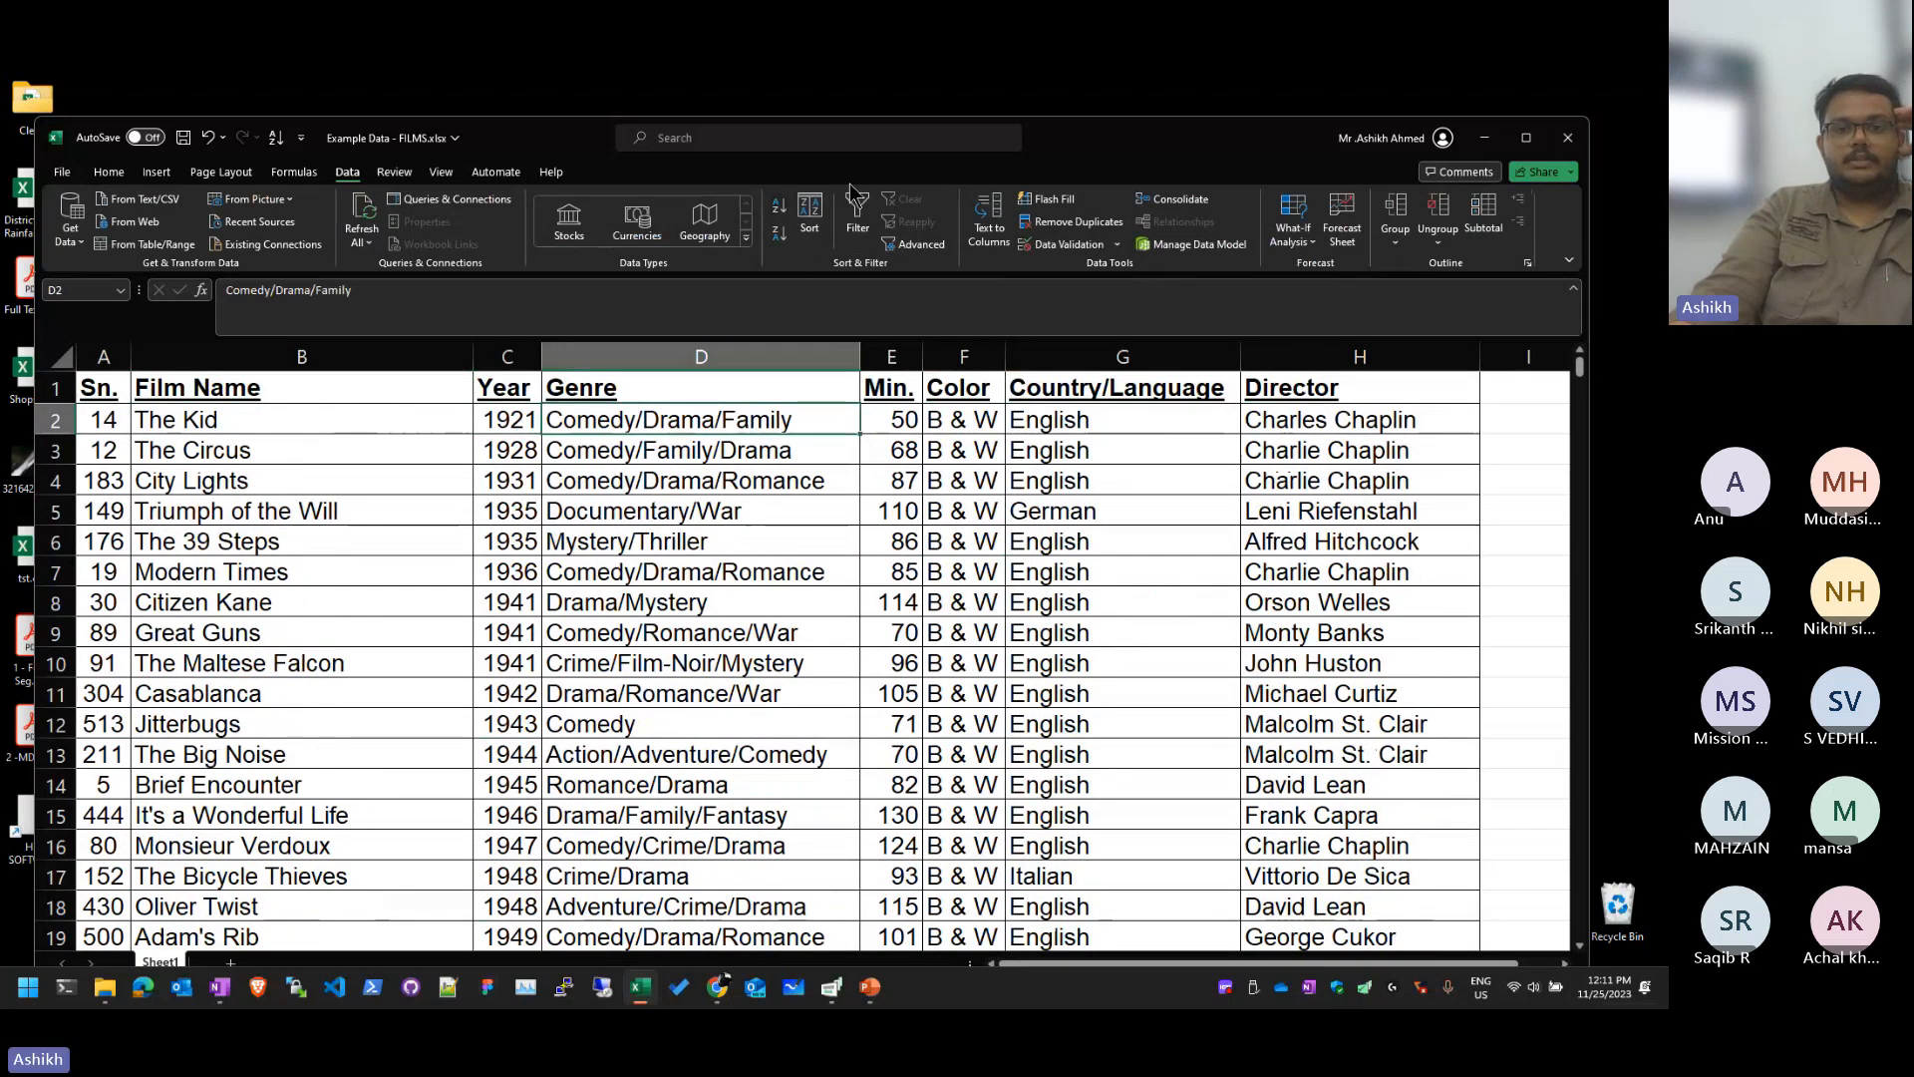
pyautogui.click(776, 207)
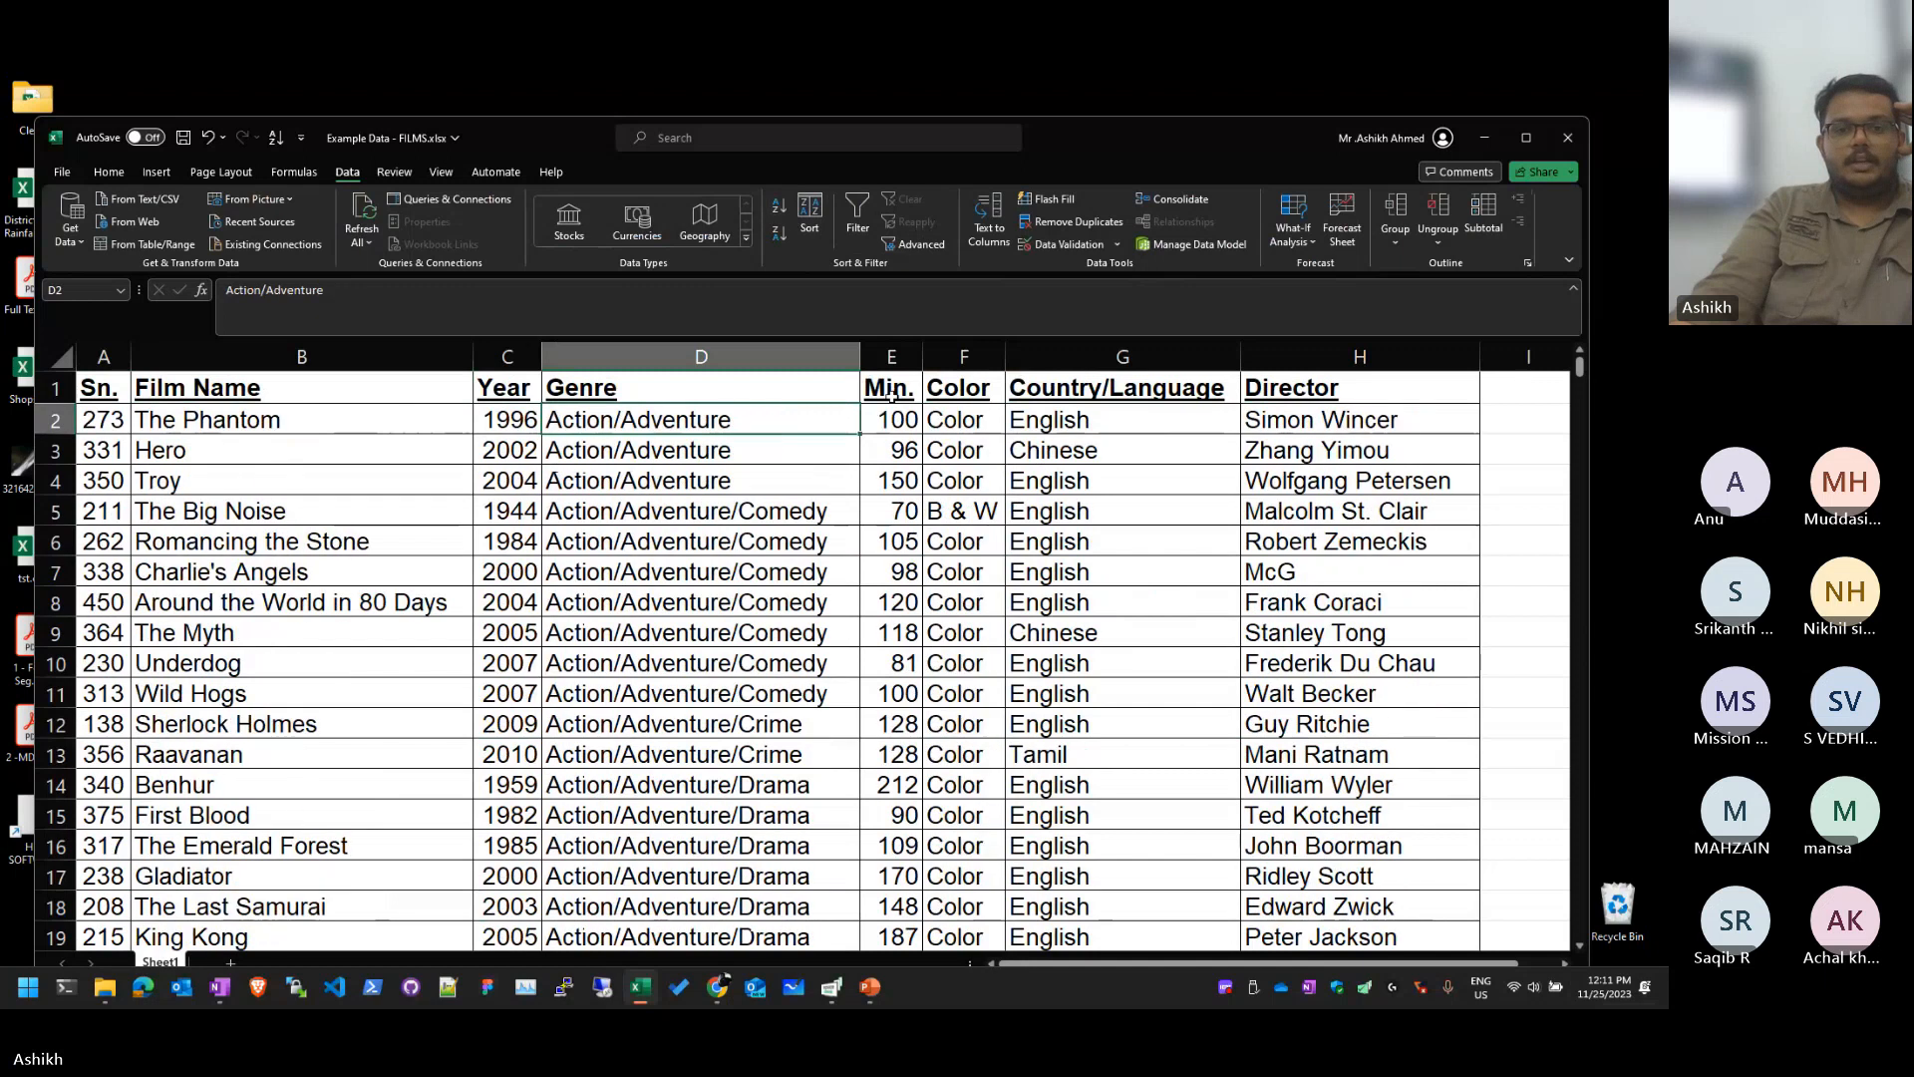
pyautogui.press('Right')
pyautogui.click(779, 207)
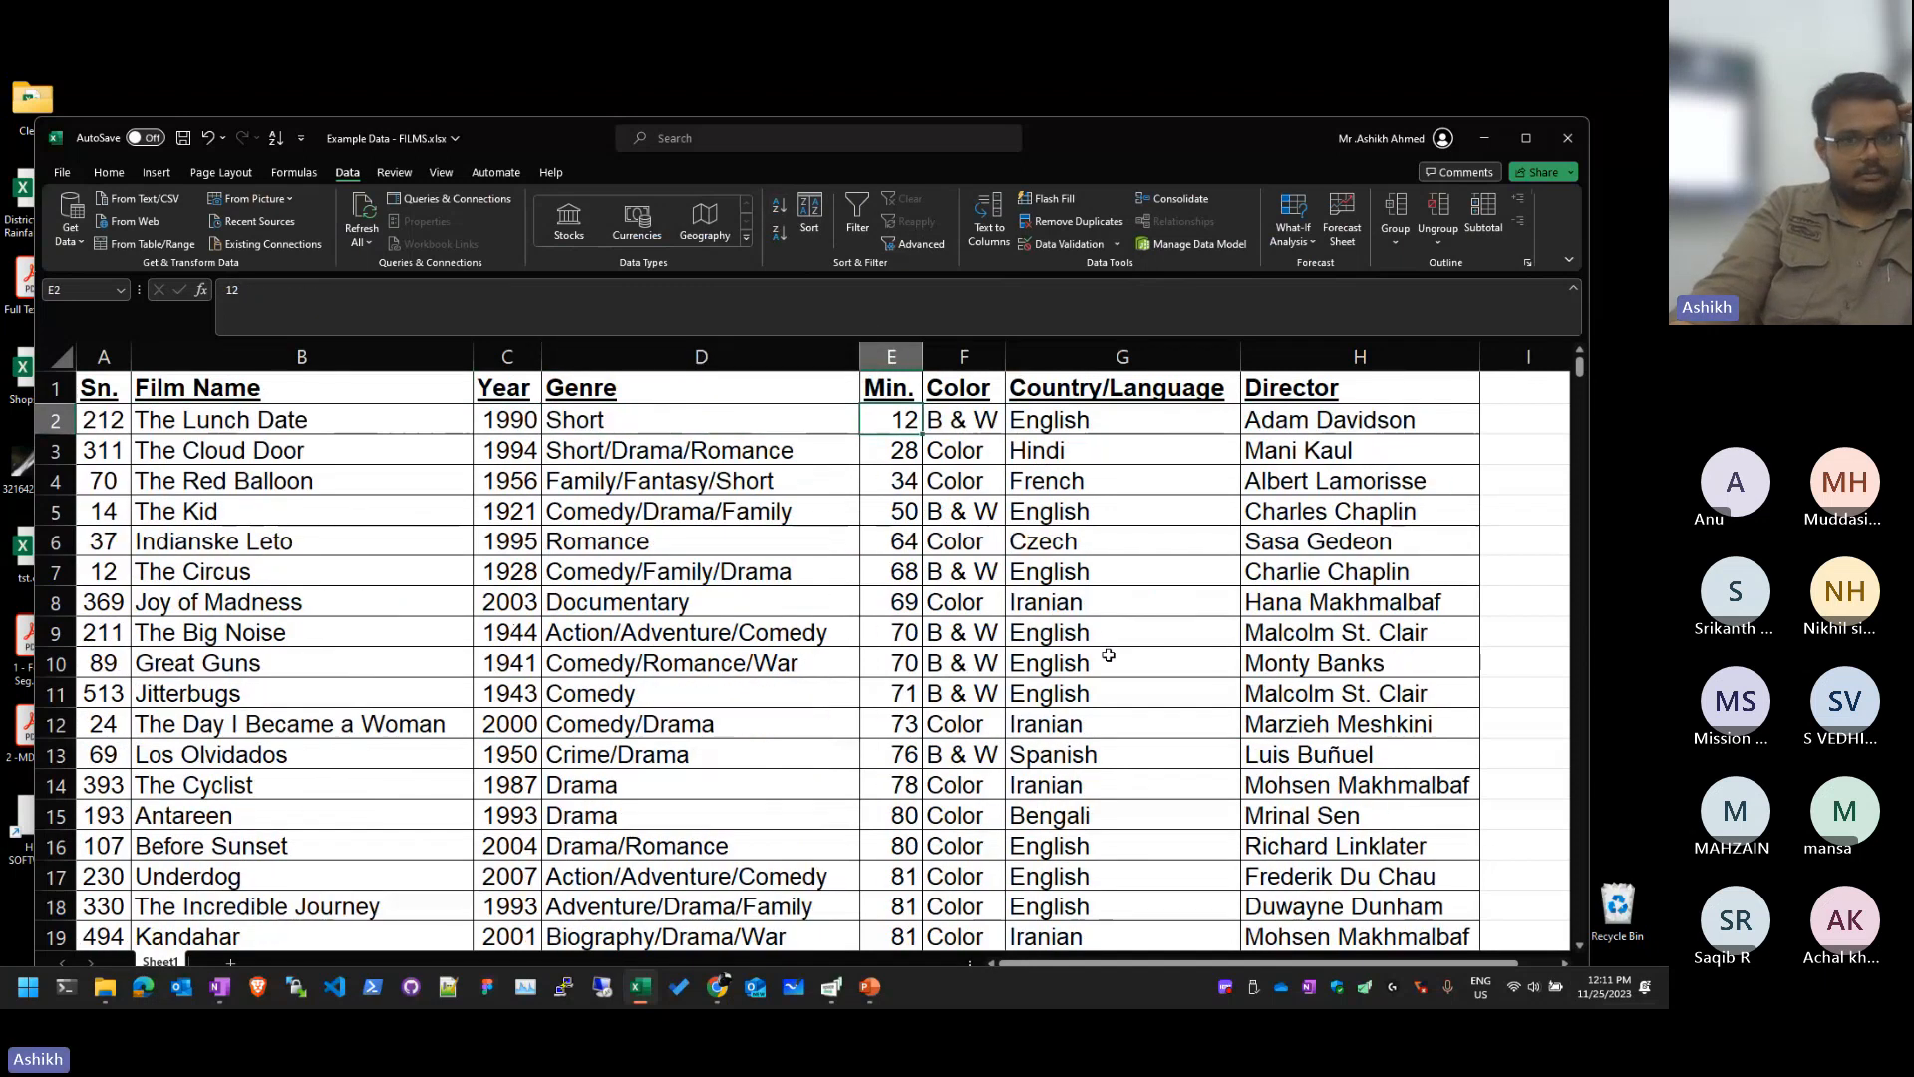
# Step: Check the shortest running times, sort the list by Min. from largest to smallest, and return it to smallest to largest
pyautogui.moveTo(877, 421)
pyautogui.mouseDown()
pyautogui.moveTo(882, 814)
pyautogui.moveTo(882, 430)
pyautogui.mouseUp()
pyautogui.click(881, 512)
pyautogui.press('Up')
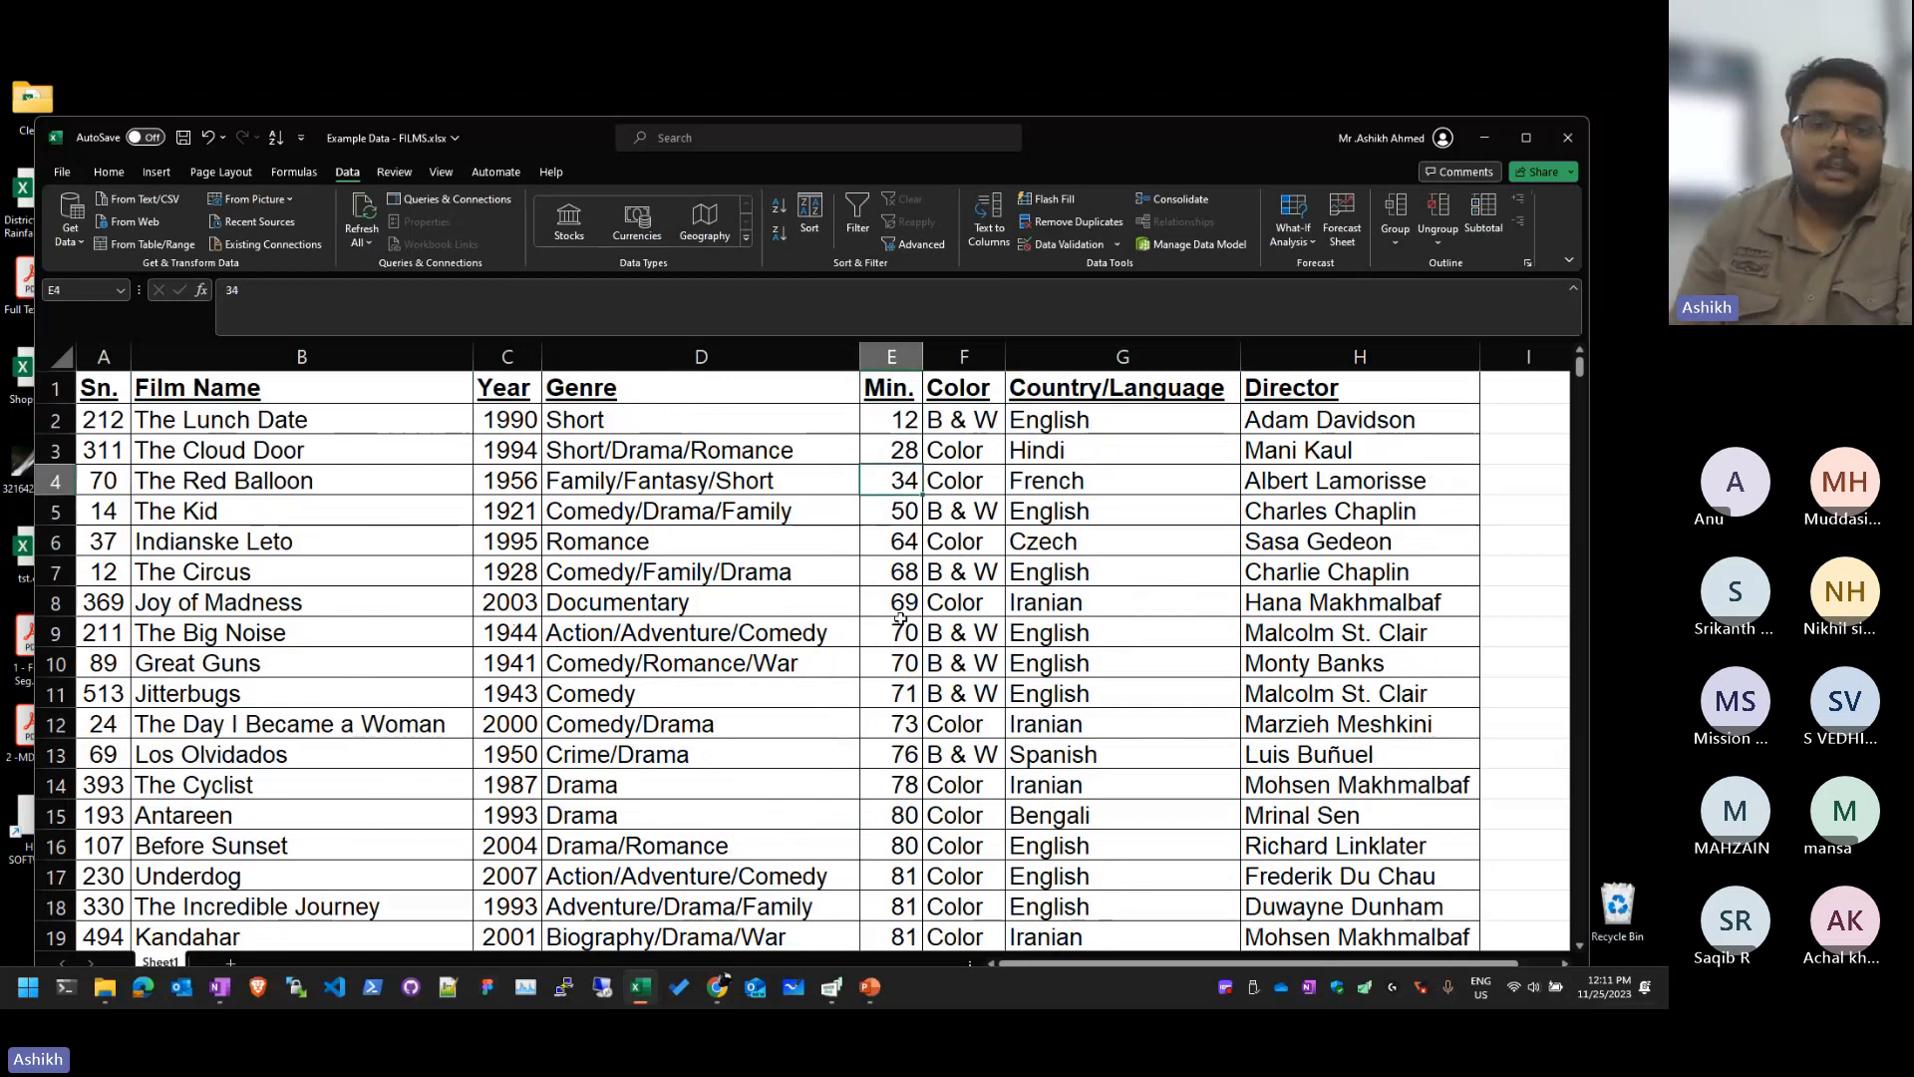
pyautogui.press('Up')
pyautogui.press('Up')
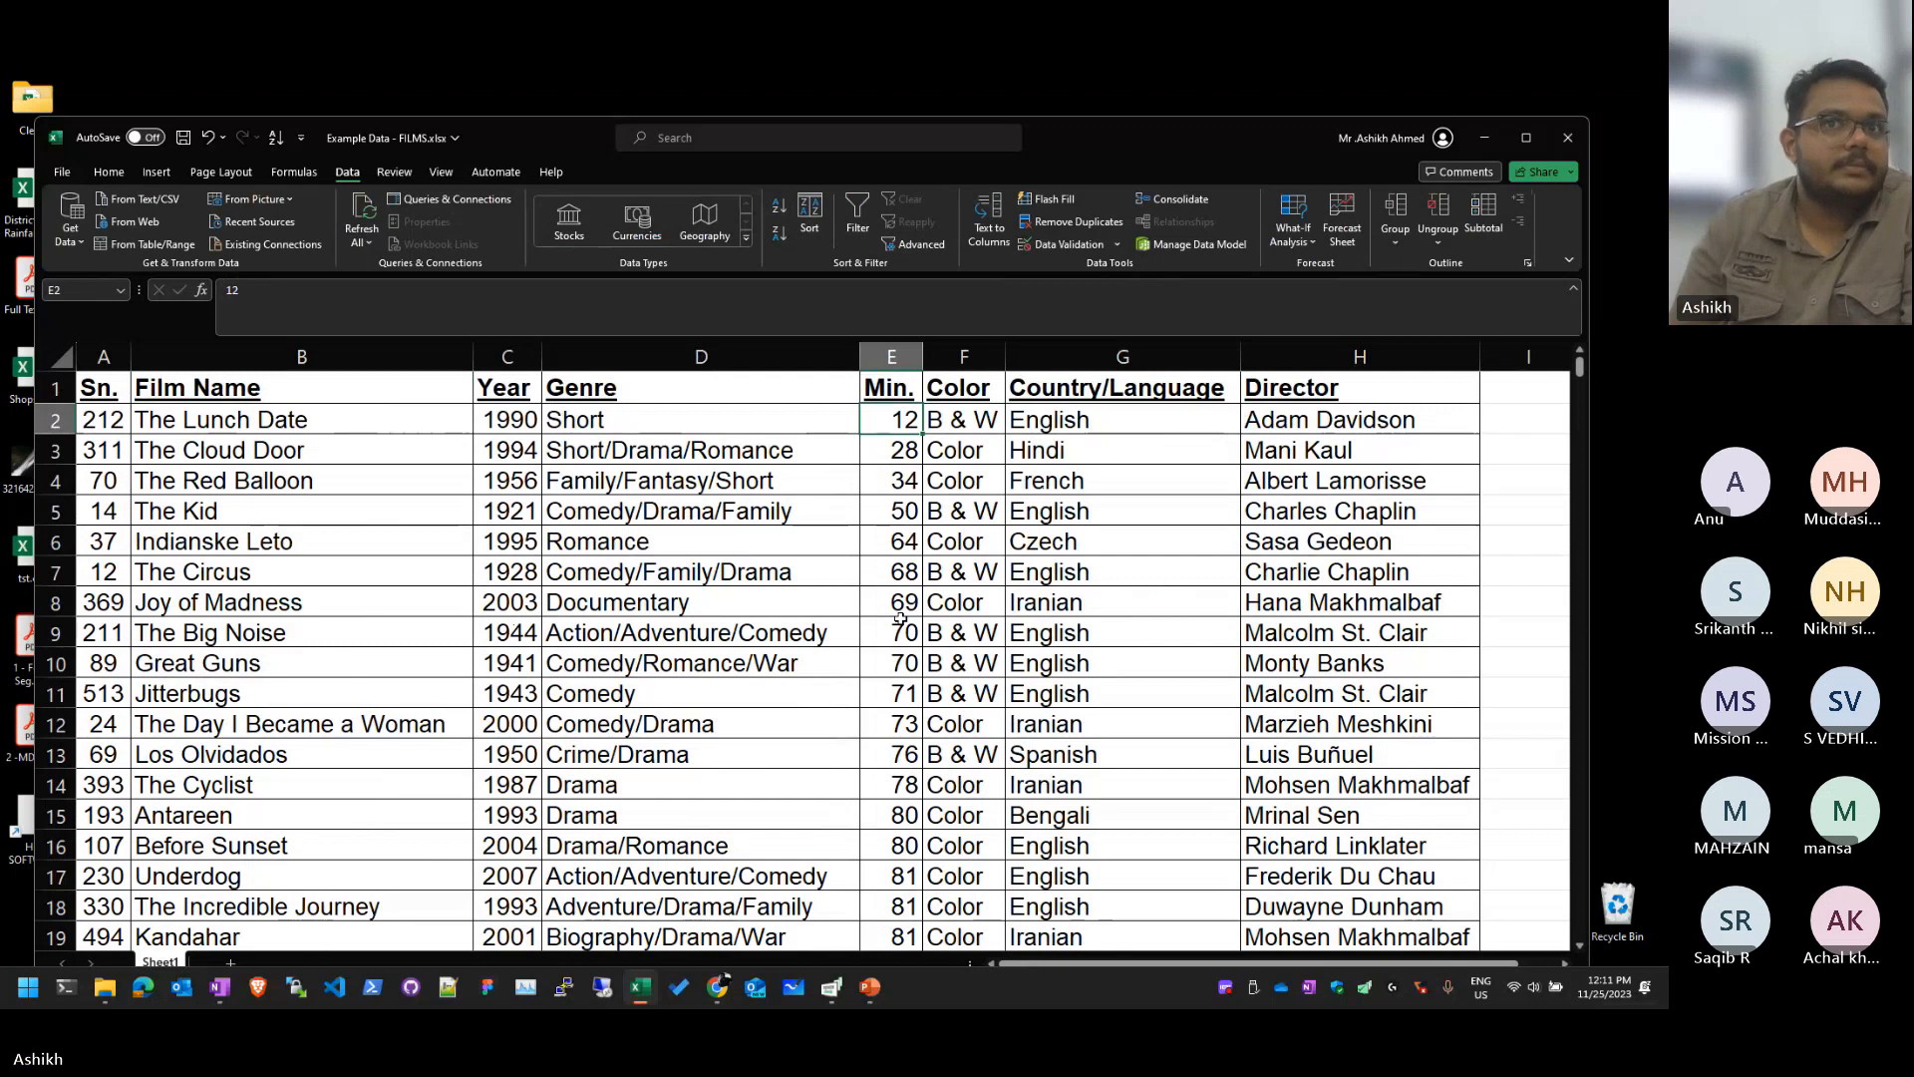
pyautogui.click(780, 230)
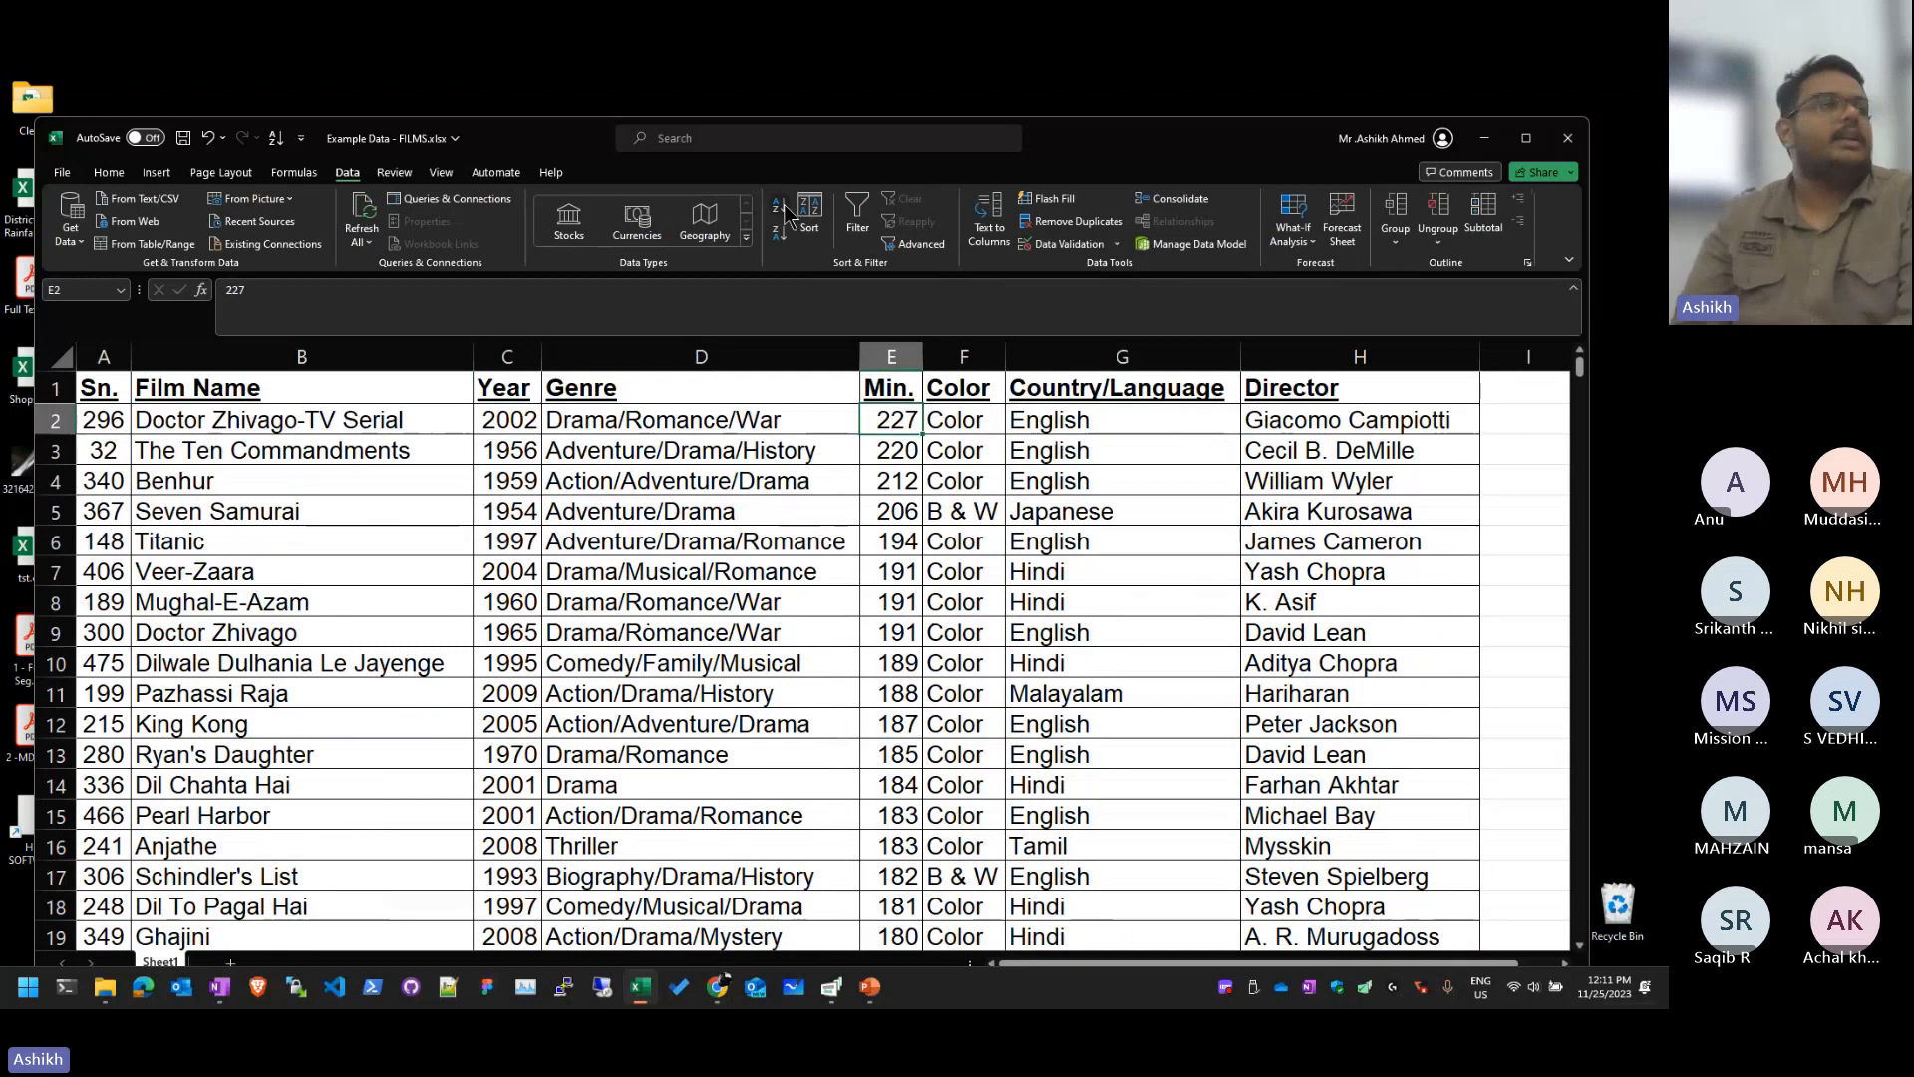
pyautogui.click(782, 206)
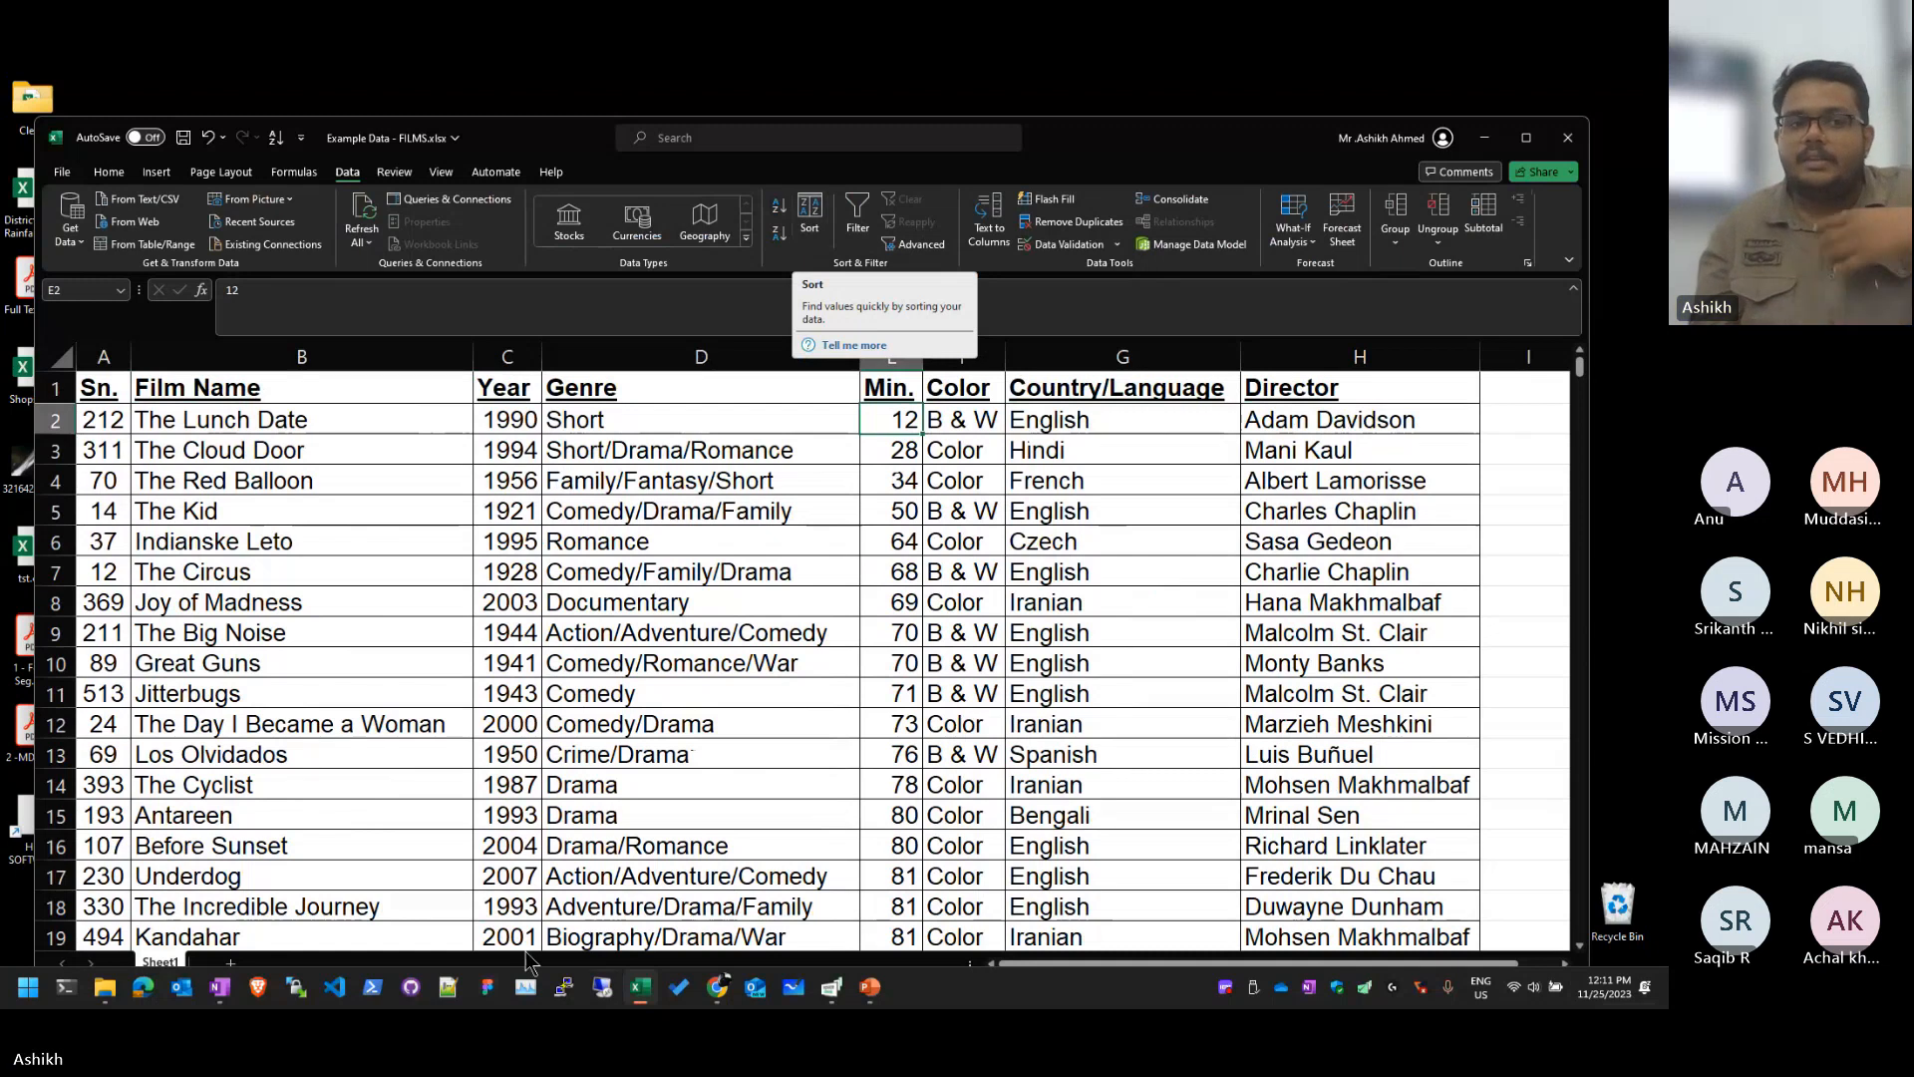
# Step: Put the film list back in serial number order by sorting Sn. from smallest to largest
pyautogui.click(103, 420)
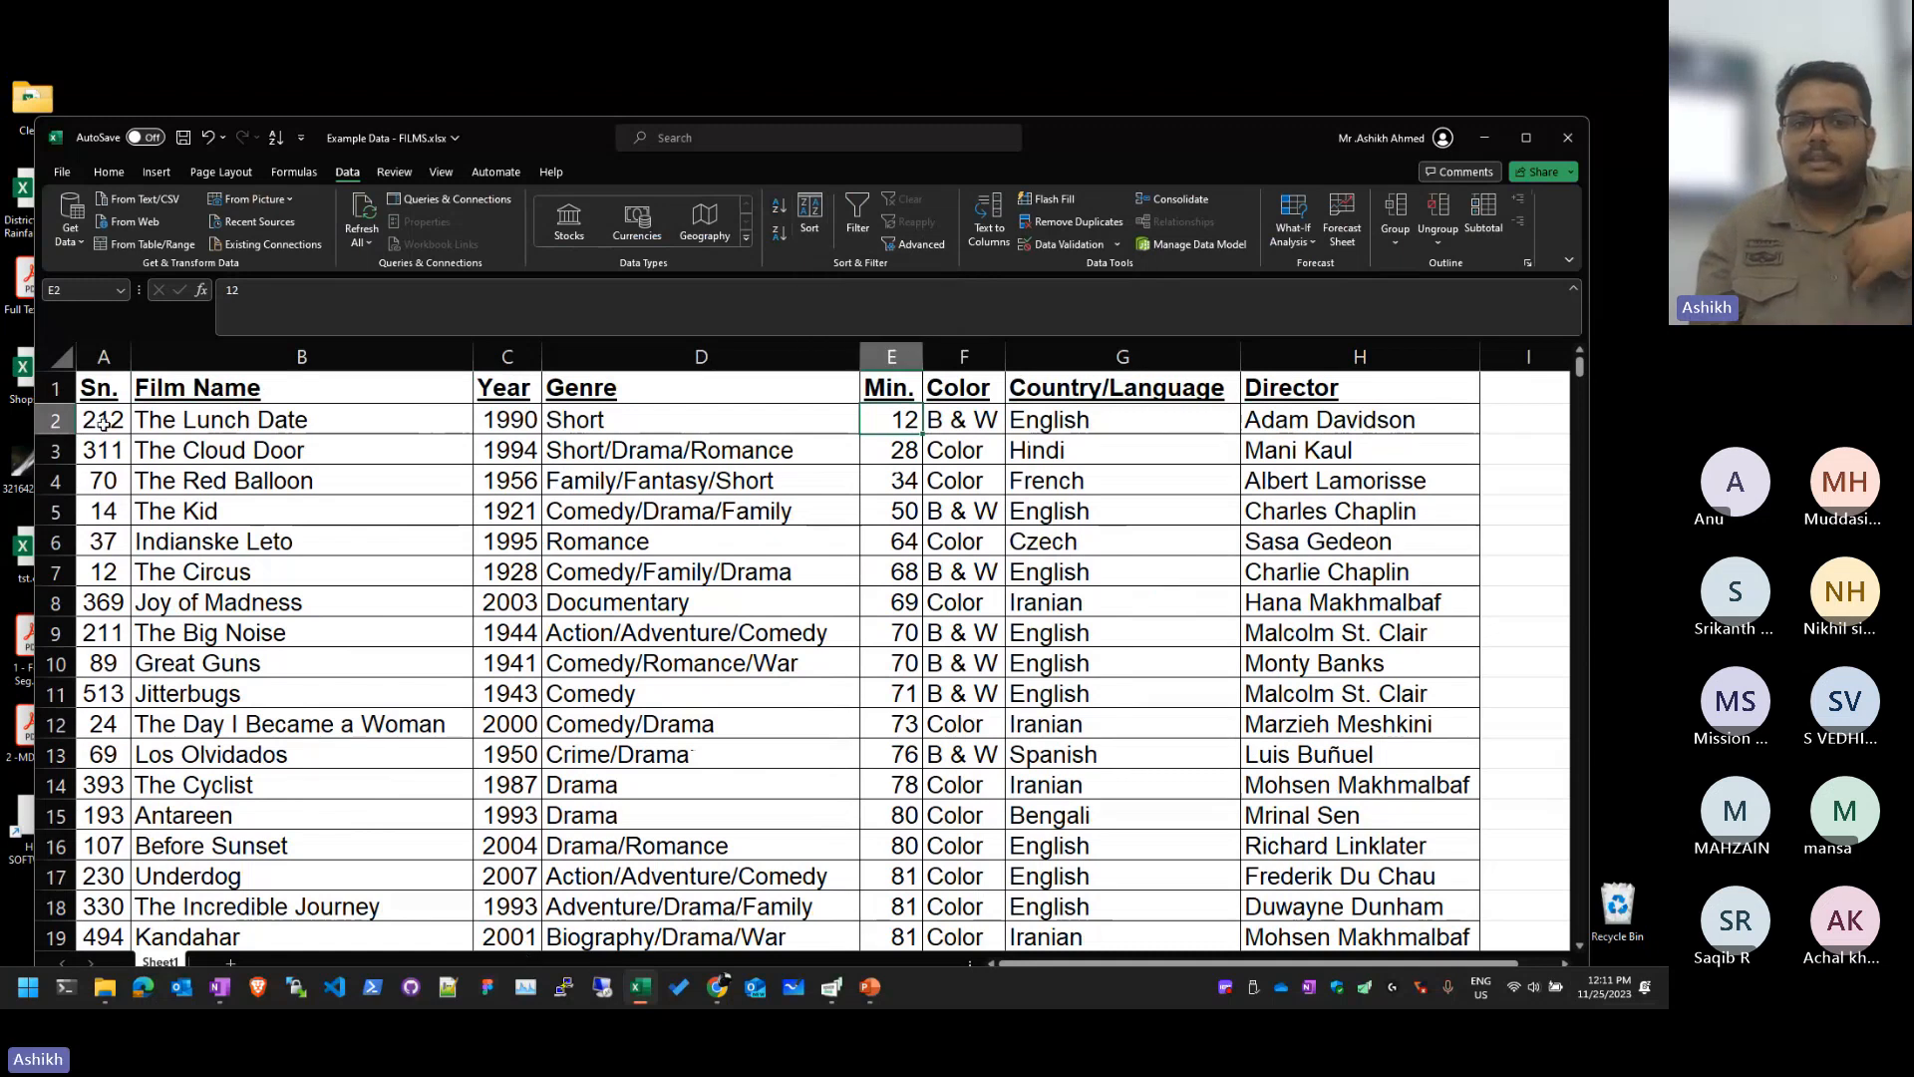
pyautogui.click(780, 206)
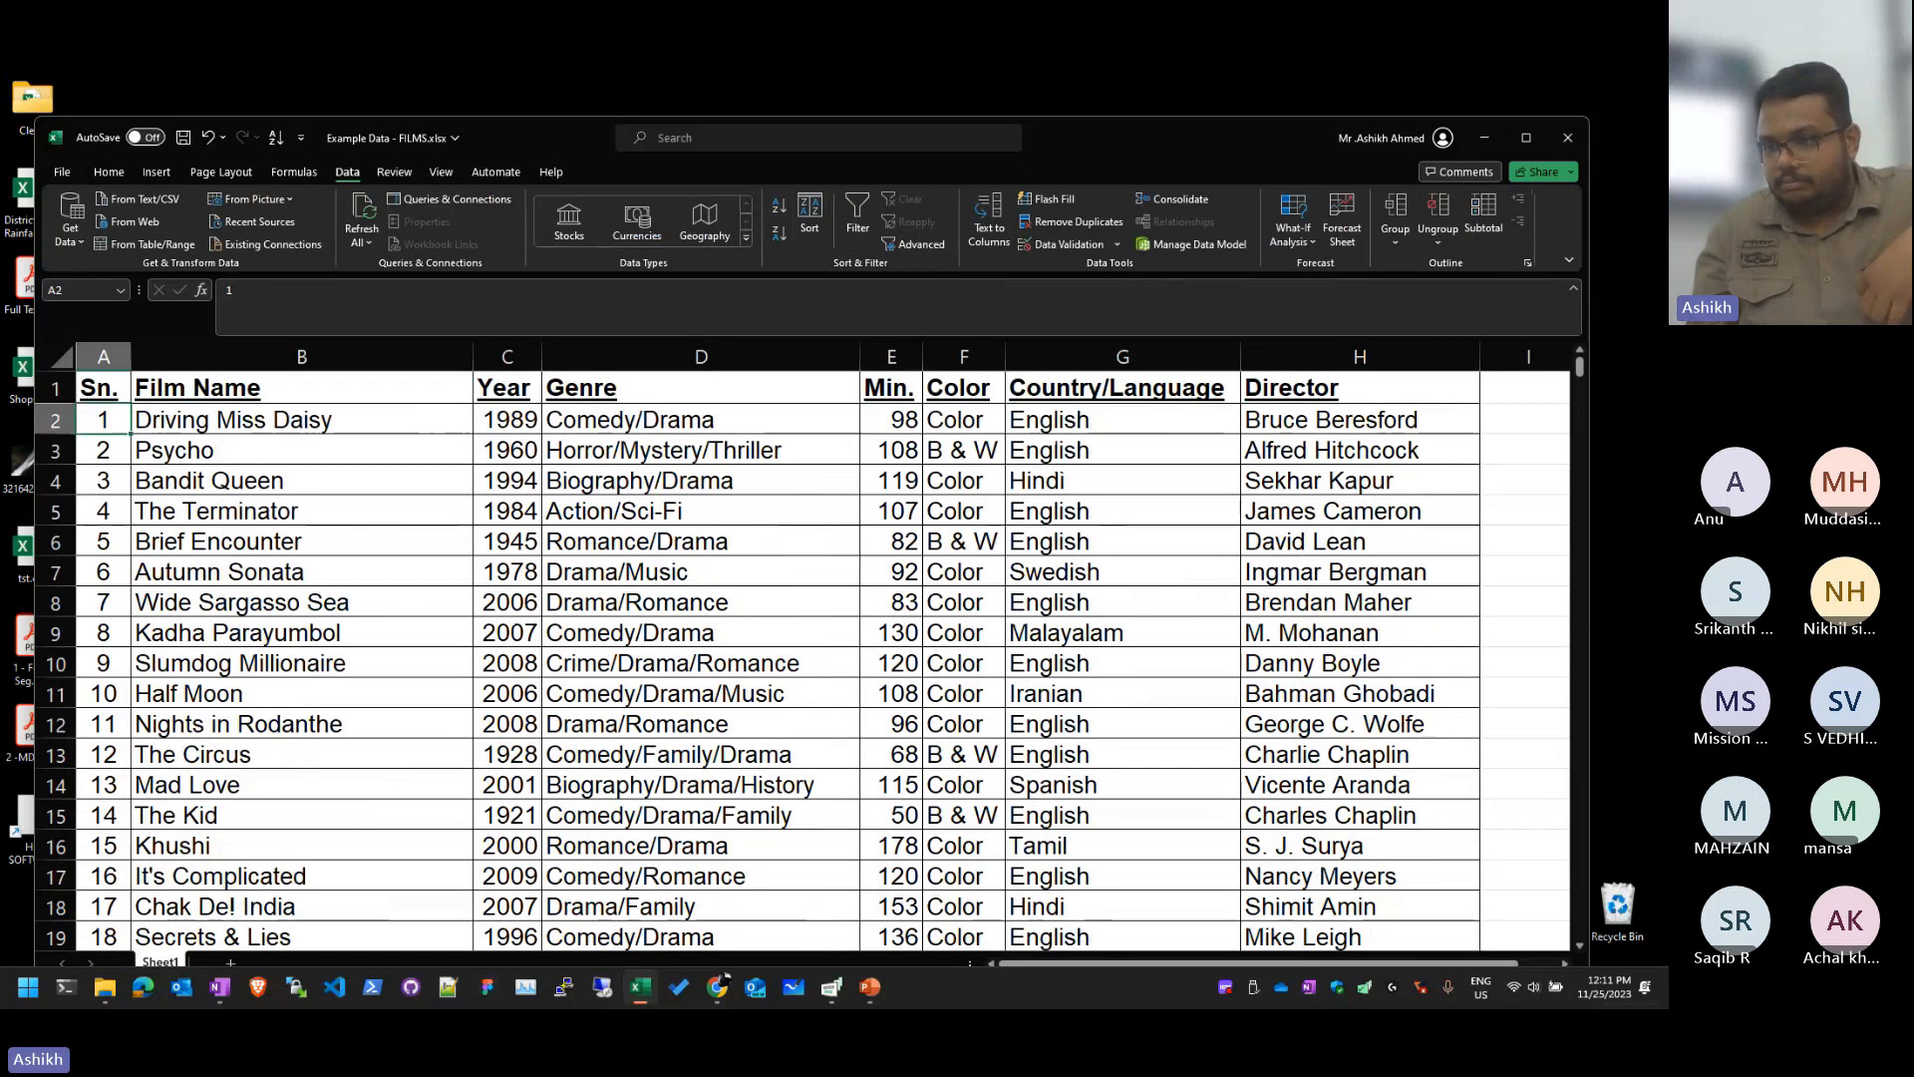
pyautogui.hotkey('alt', 'Tab')
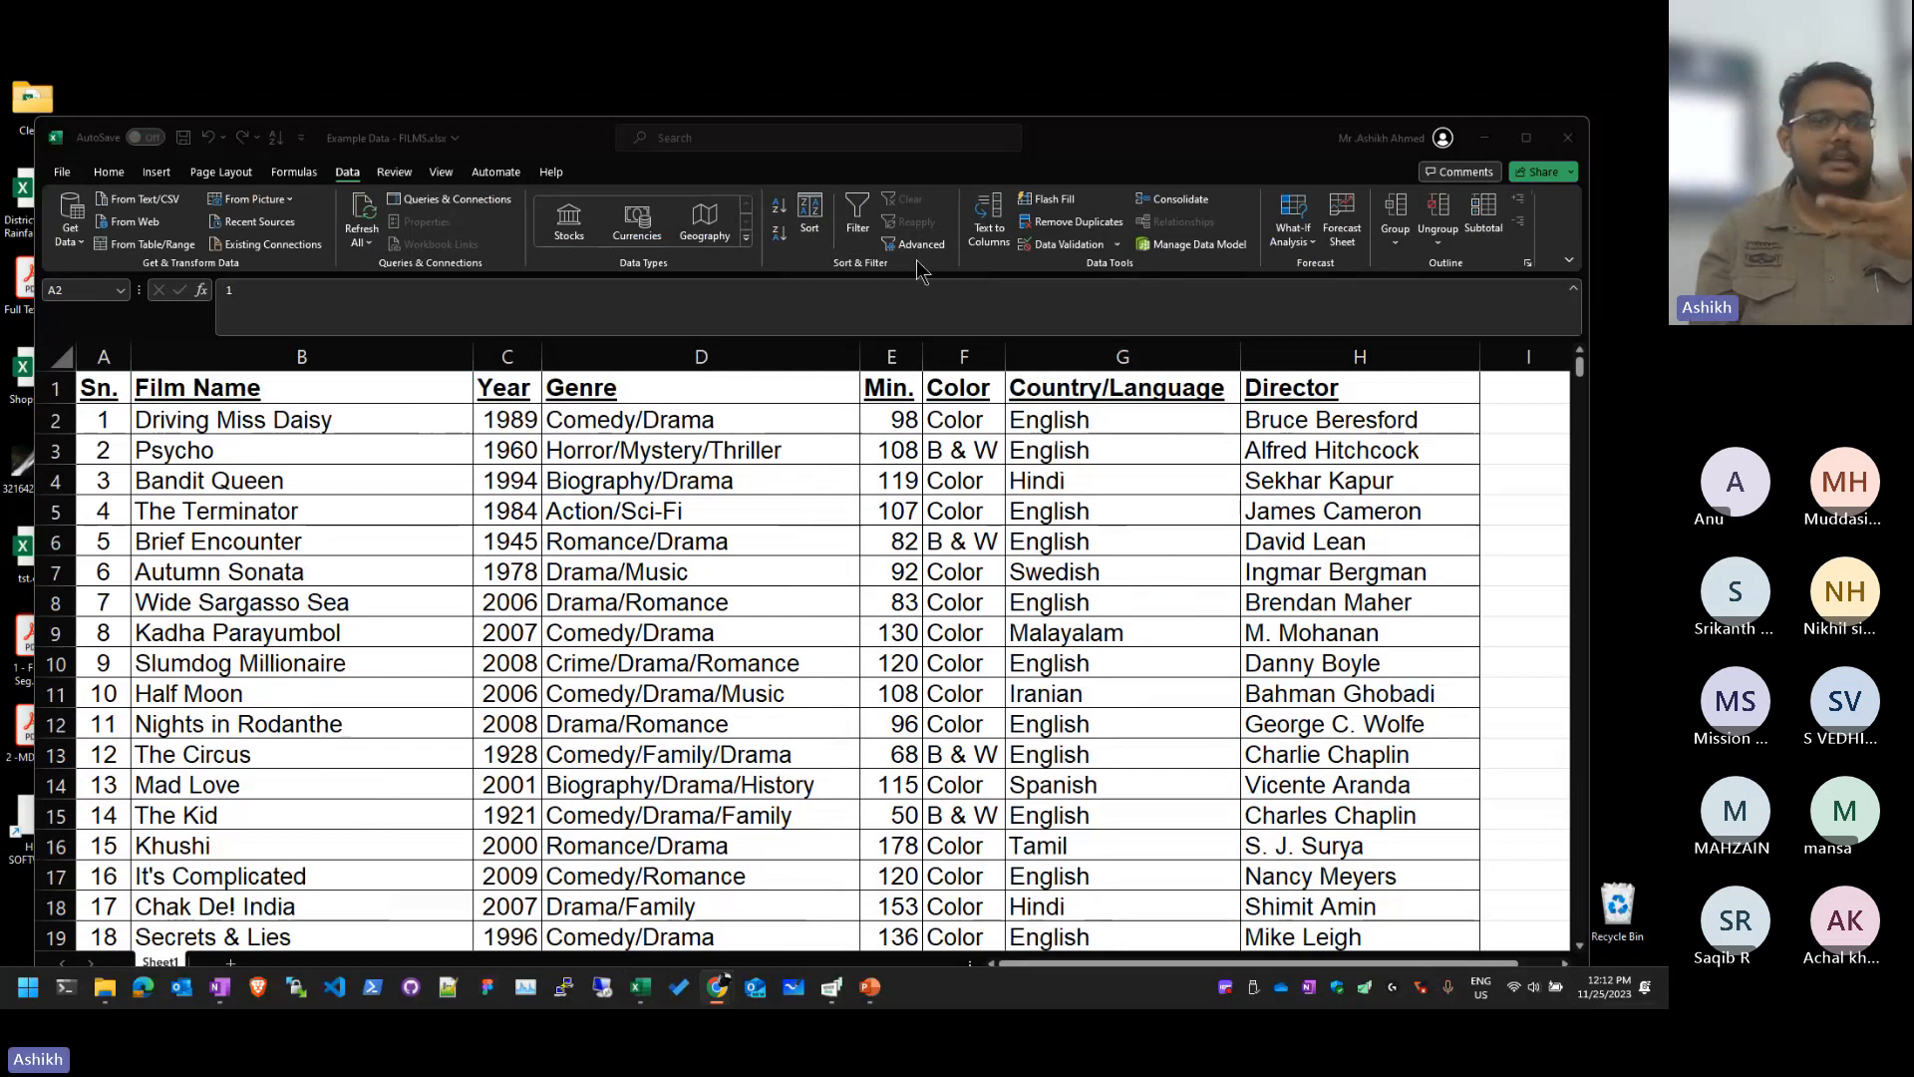
# Step: Sort the film list by Director from A to Z, reverse it to Z to A, and return it to A to Z
pyautogui.click(1387, 418)
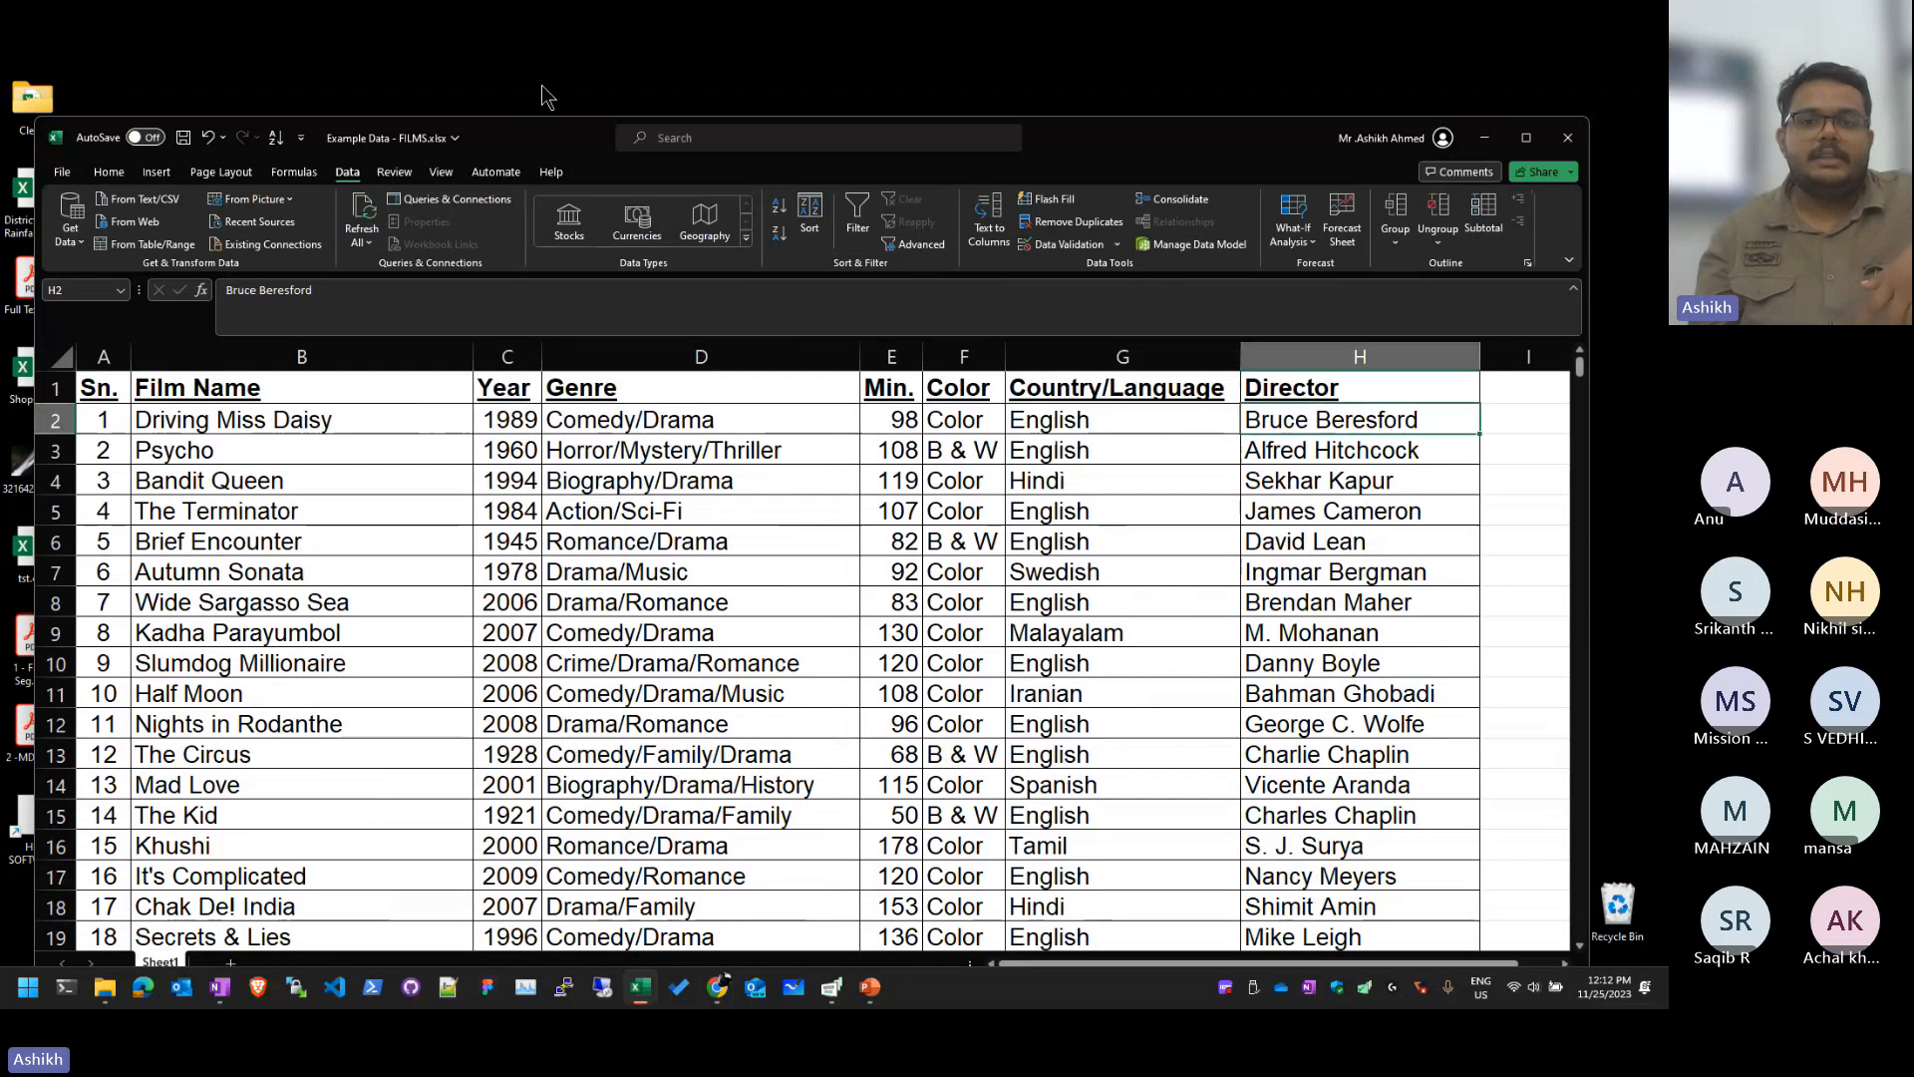
pyautogui.click(778, 209)
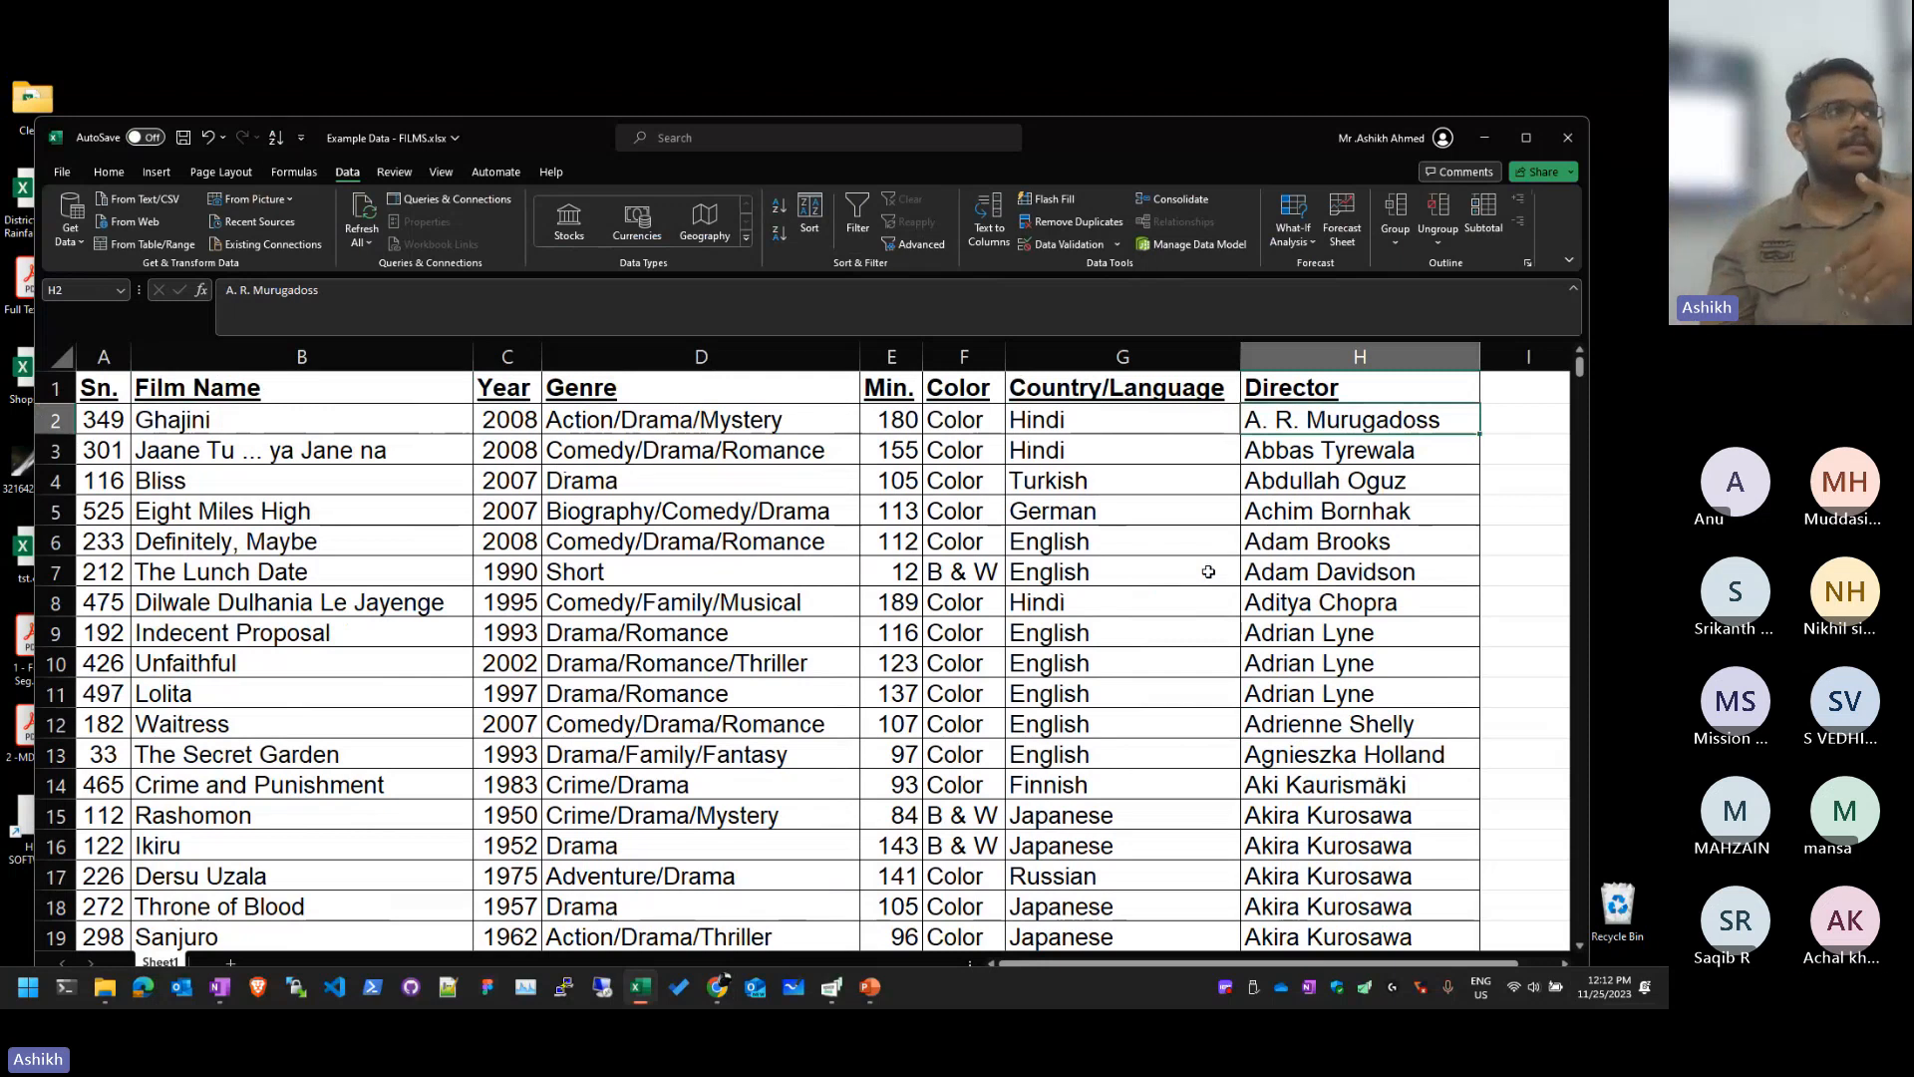
pyautogui.click(783, 239)
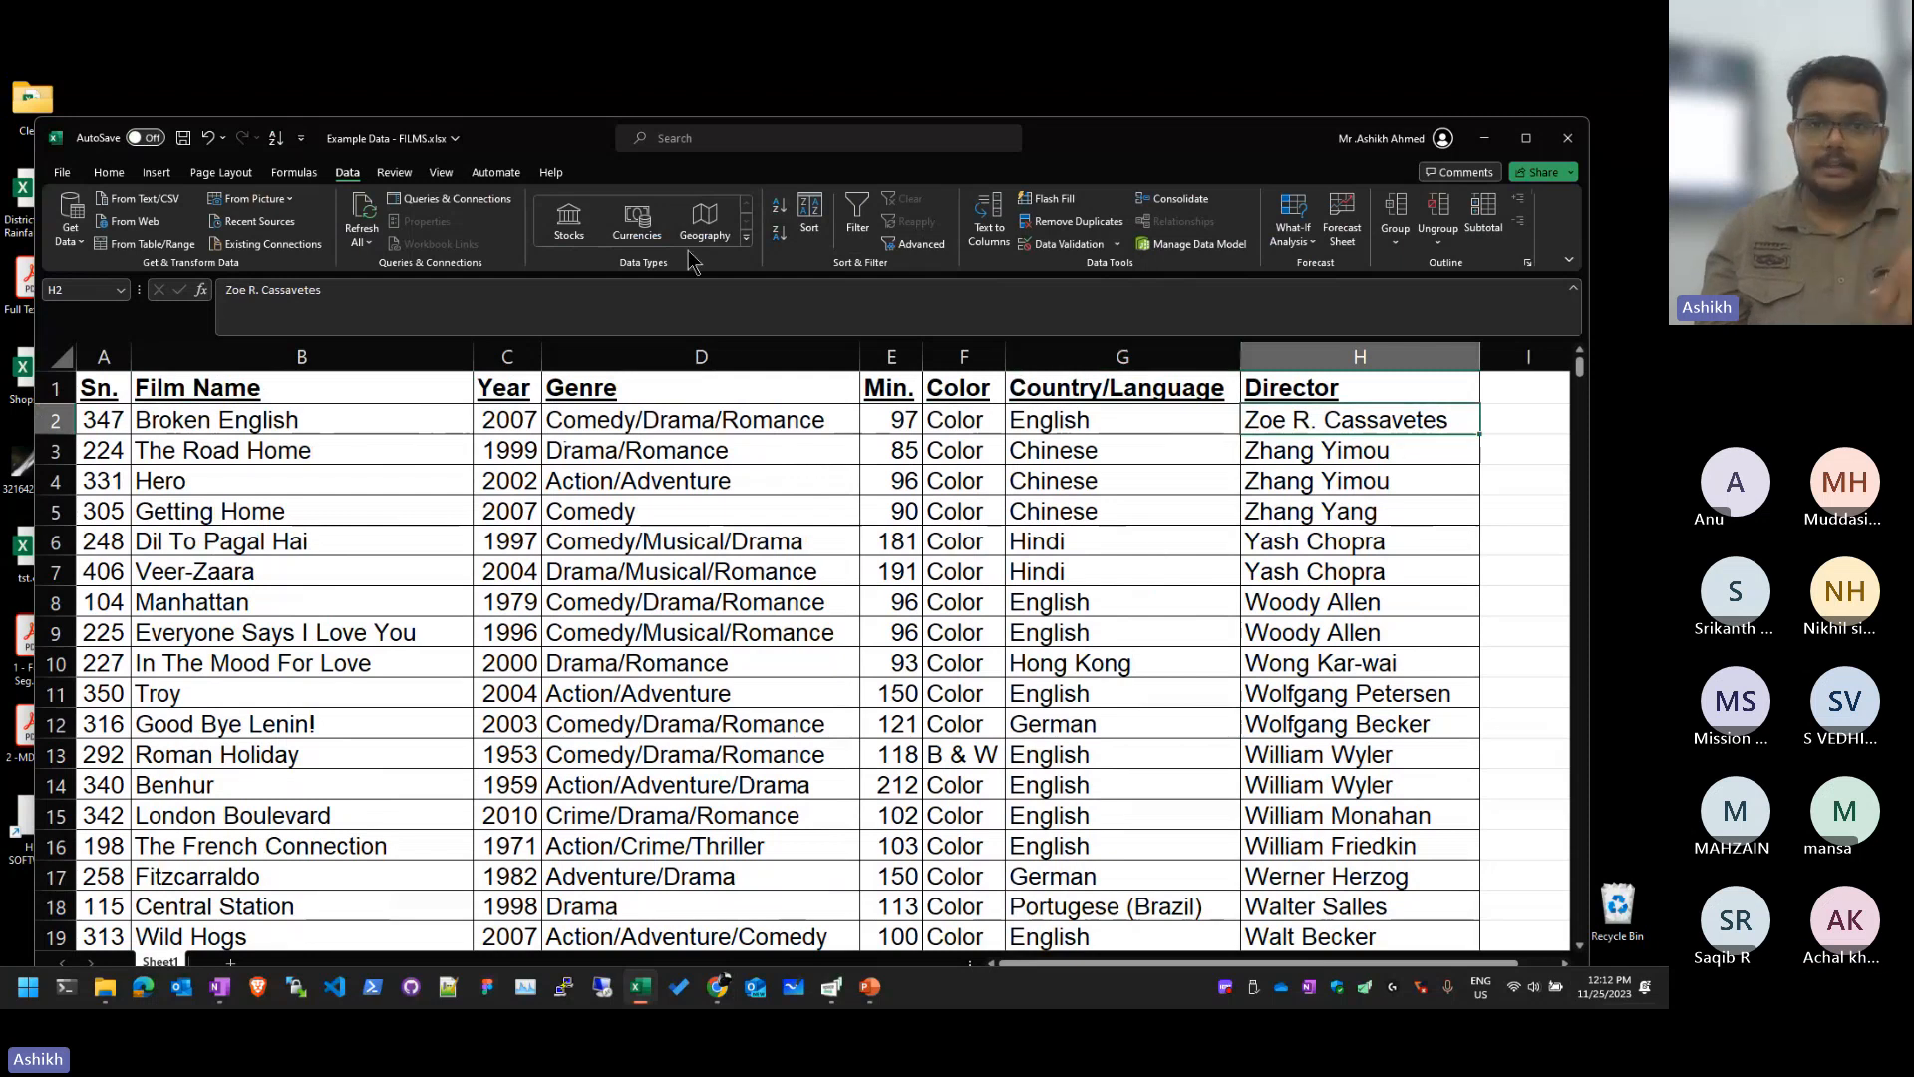
pyautogui.click(782, 208)
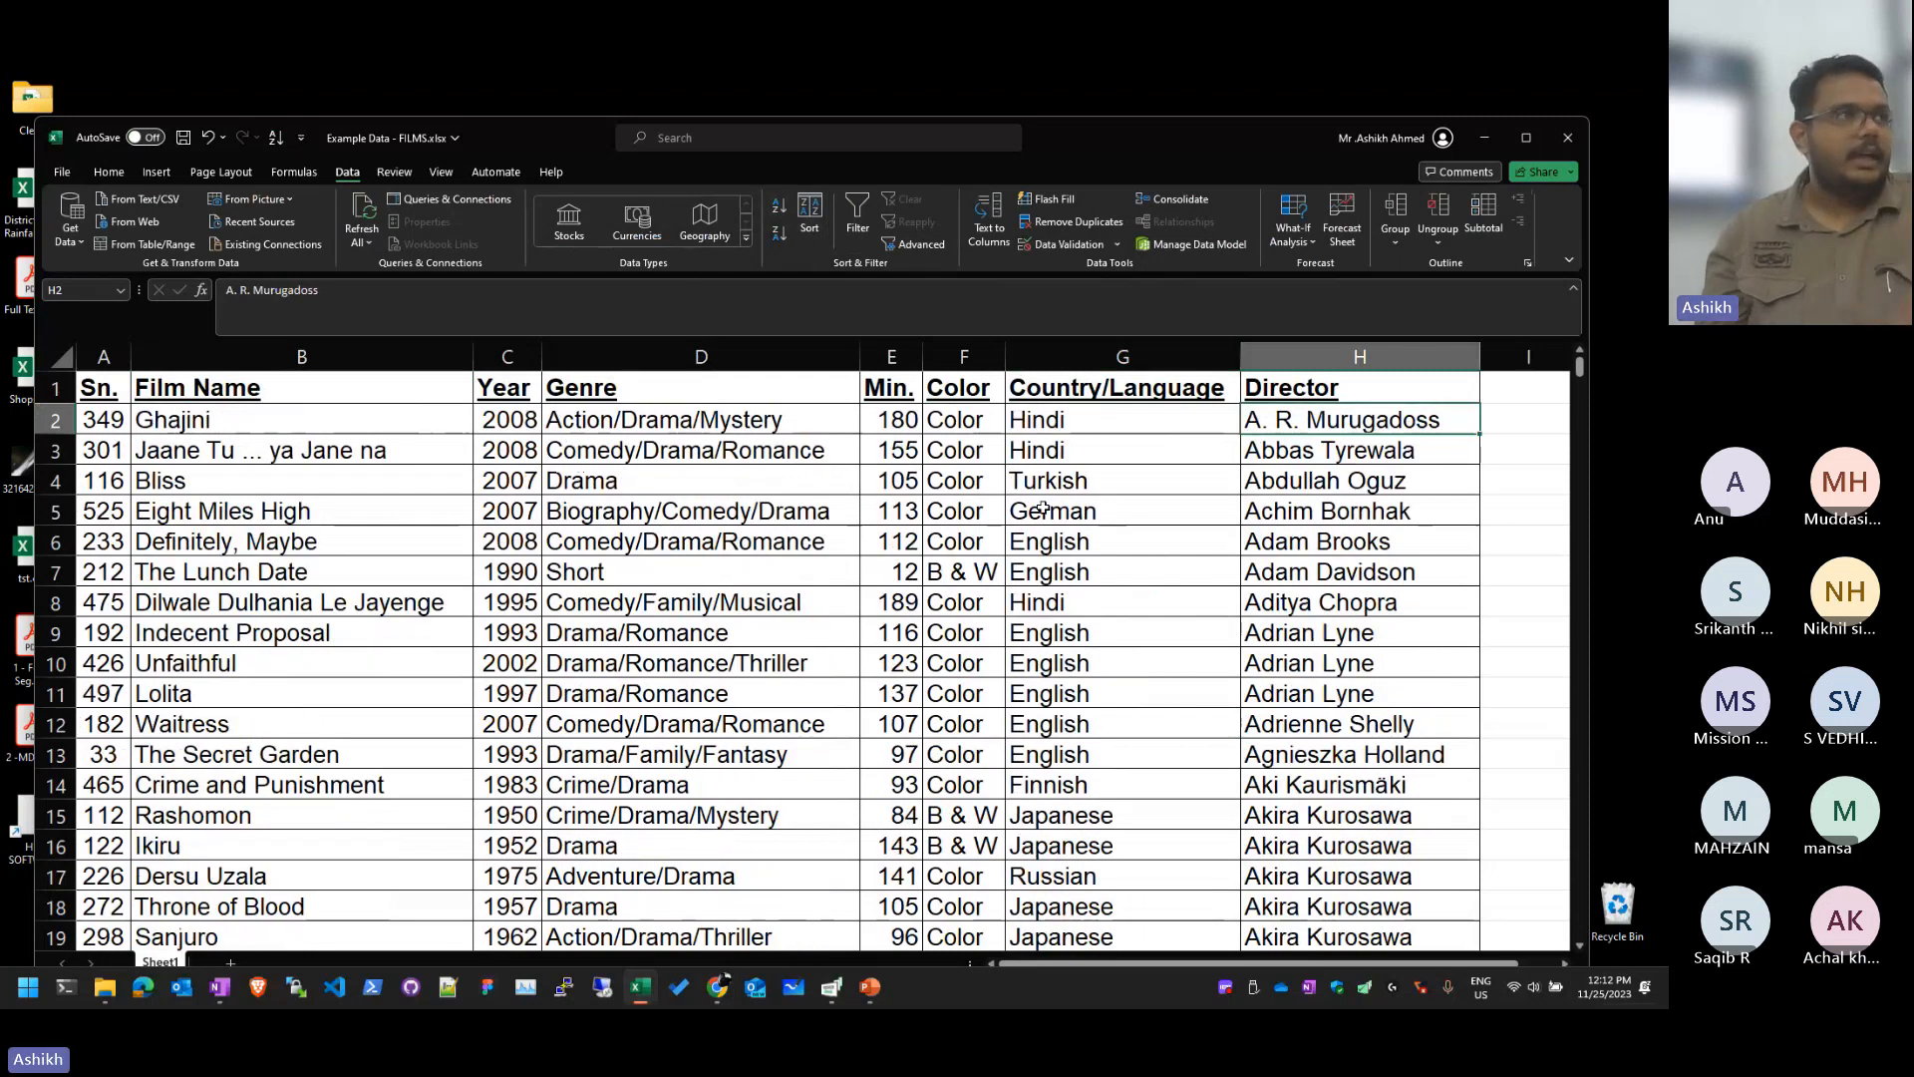
pyautogui.click(1291, 580)
pyautogui.click(1326, 449)
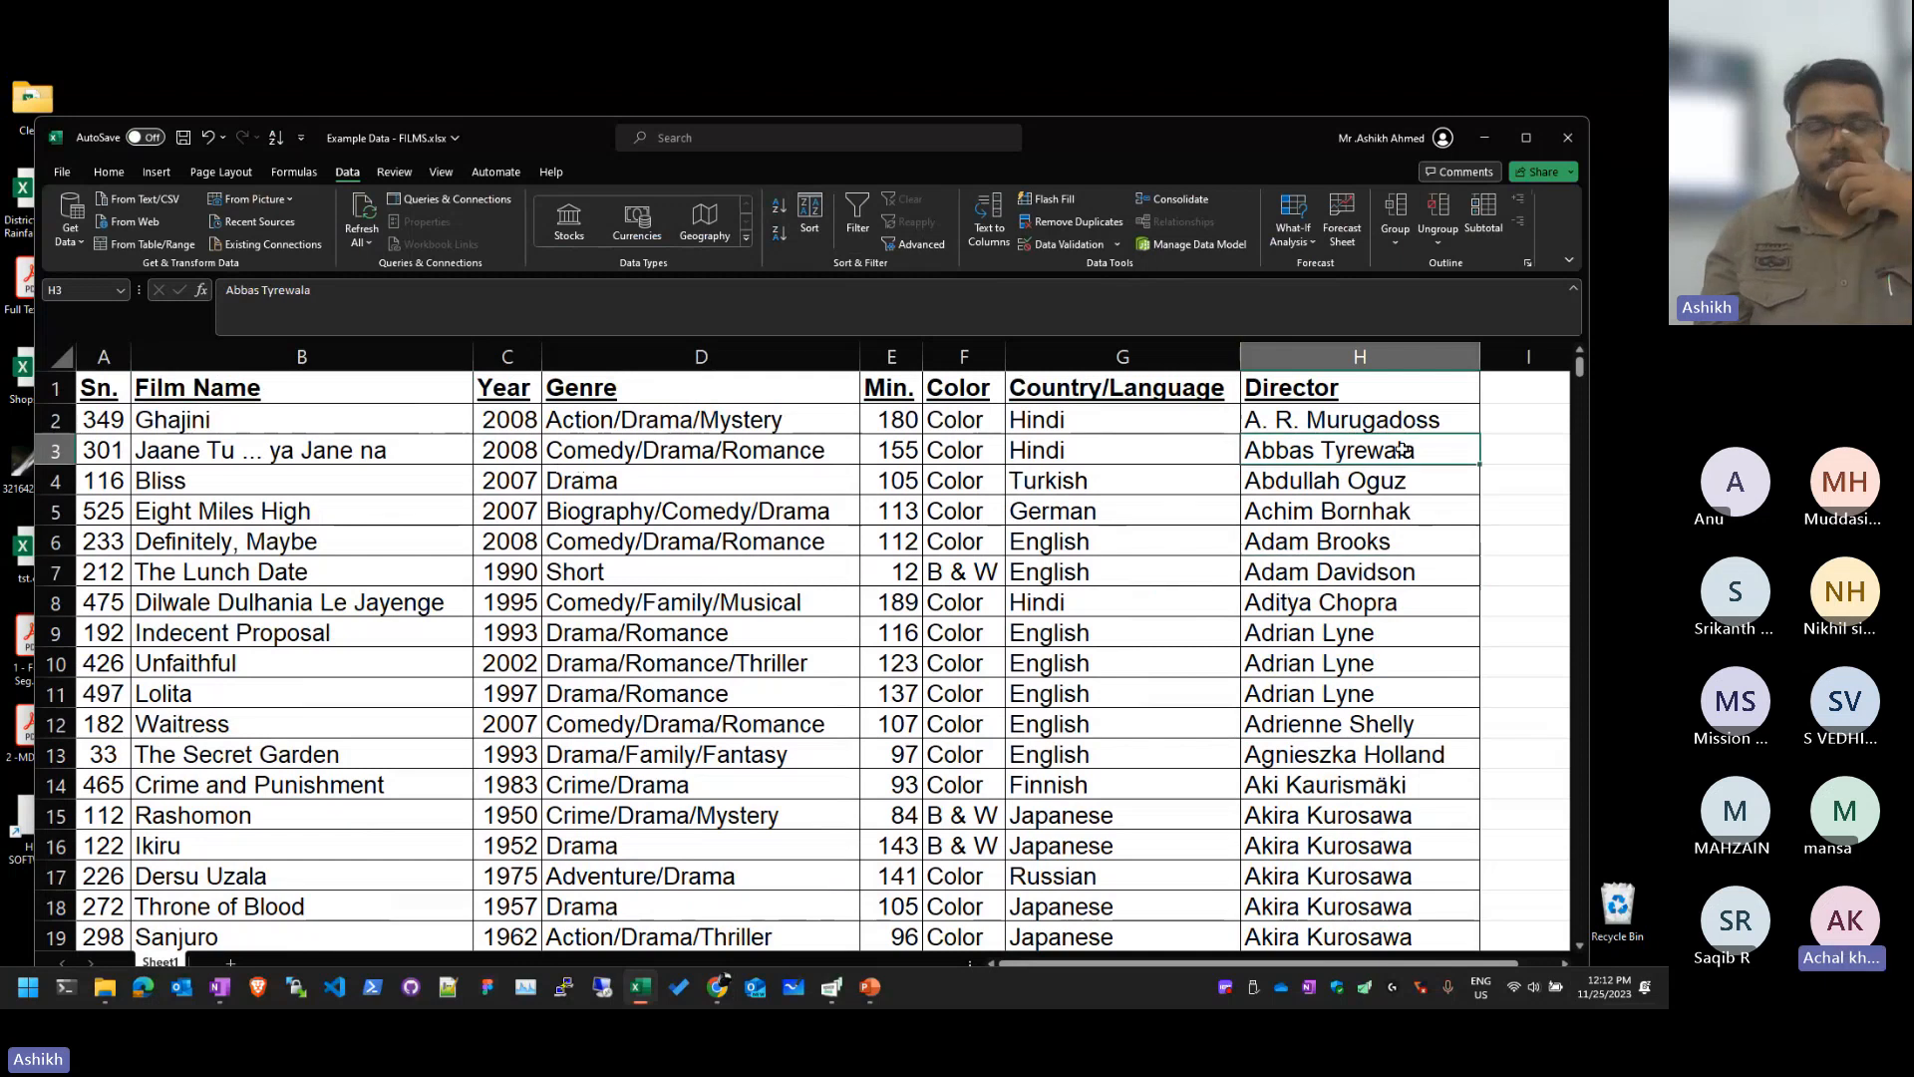
pyautogui.click(1354, 384)
pyautogui.click(1351, 417)
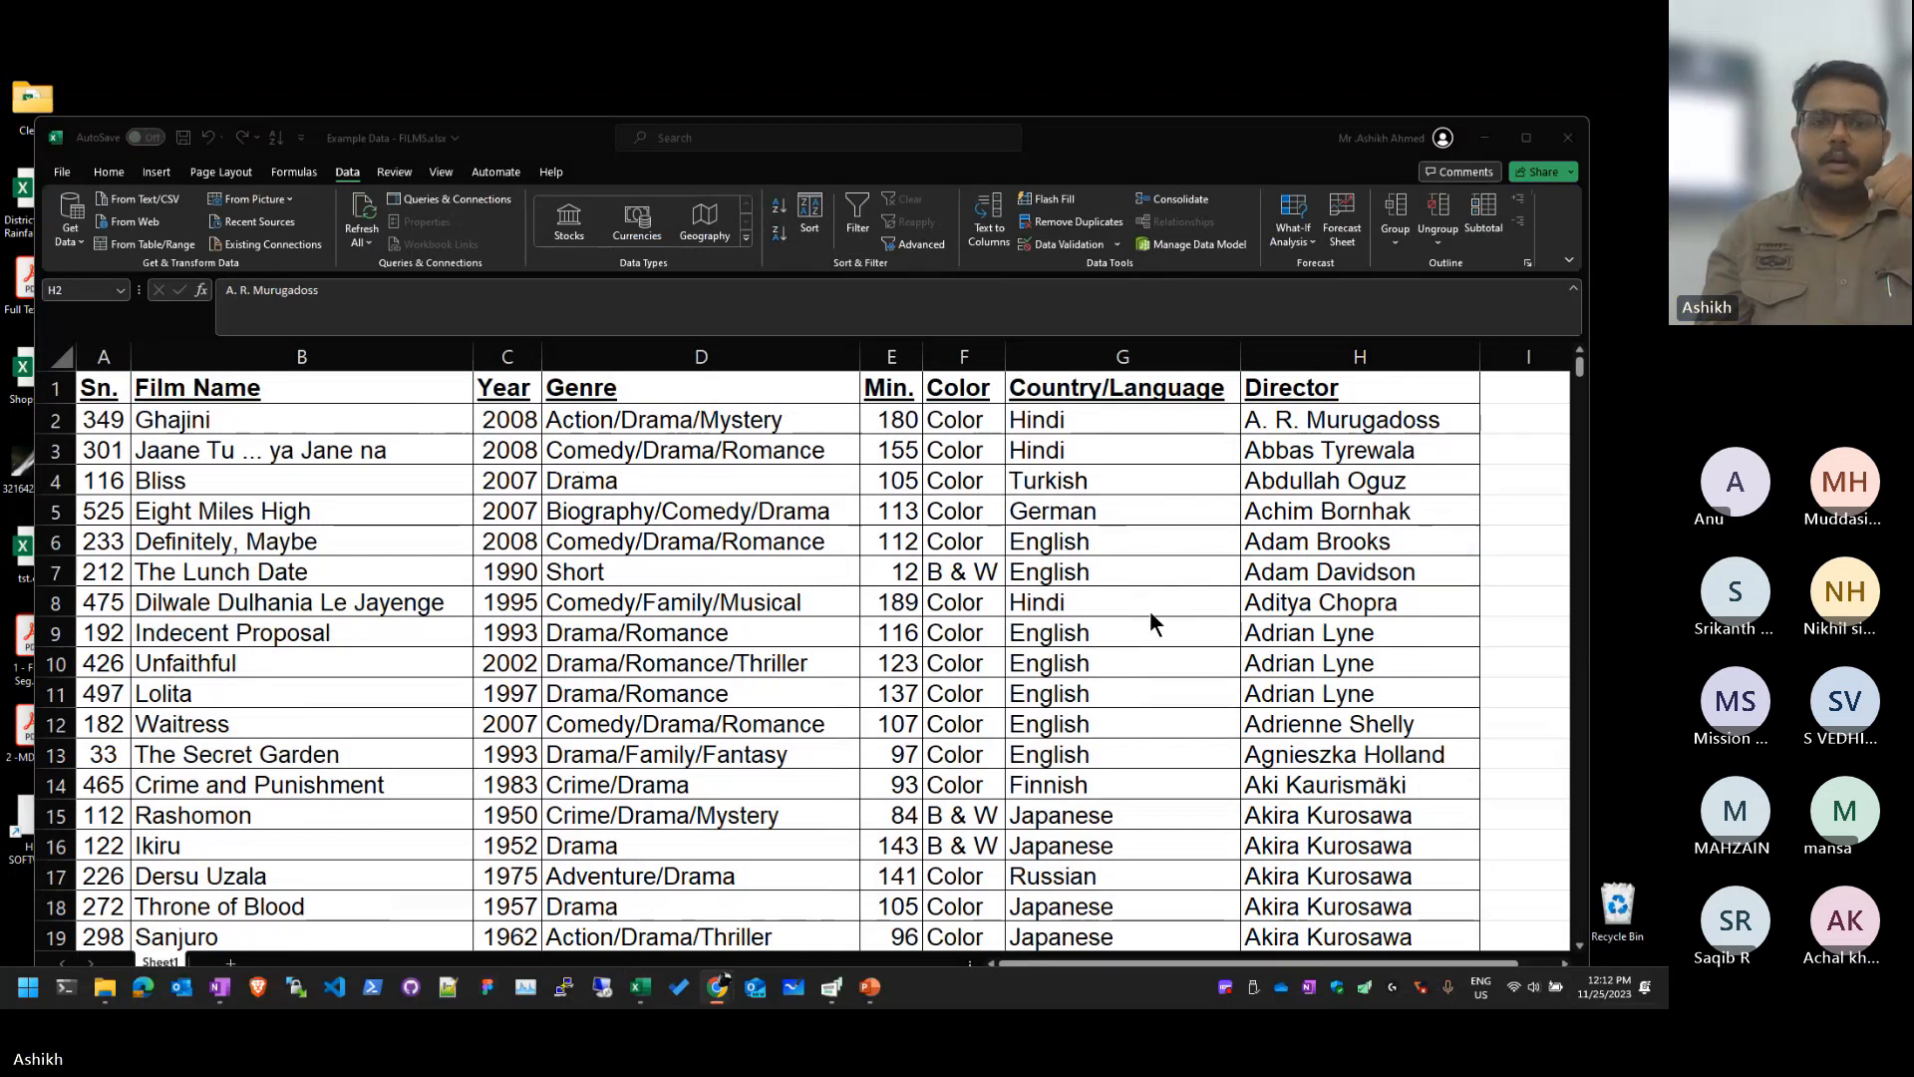
# Step: Sort the film list by Year so the oldest films come first
pyautogui.click(898, 480)
pyautogui.click(1179, 445)
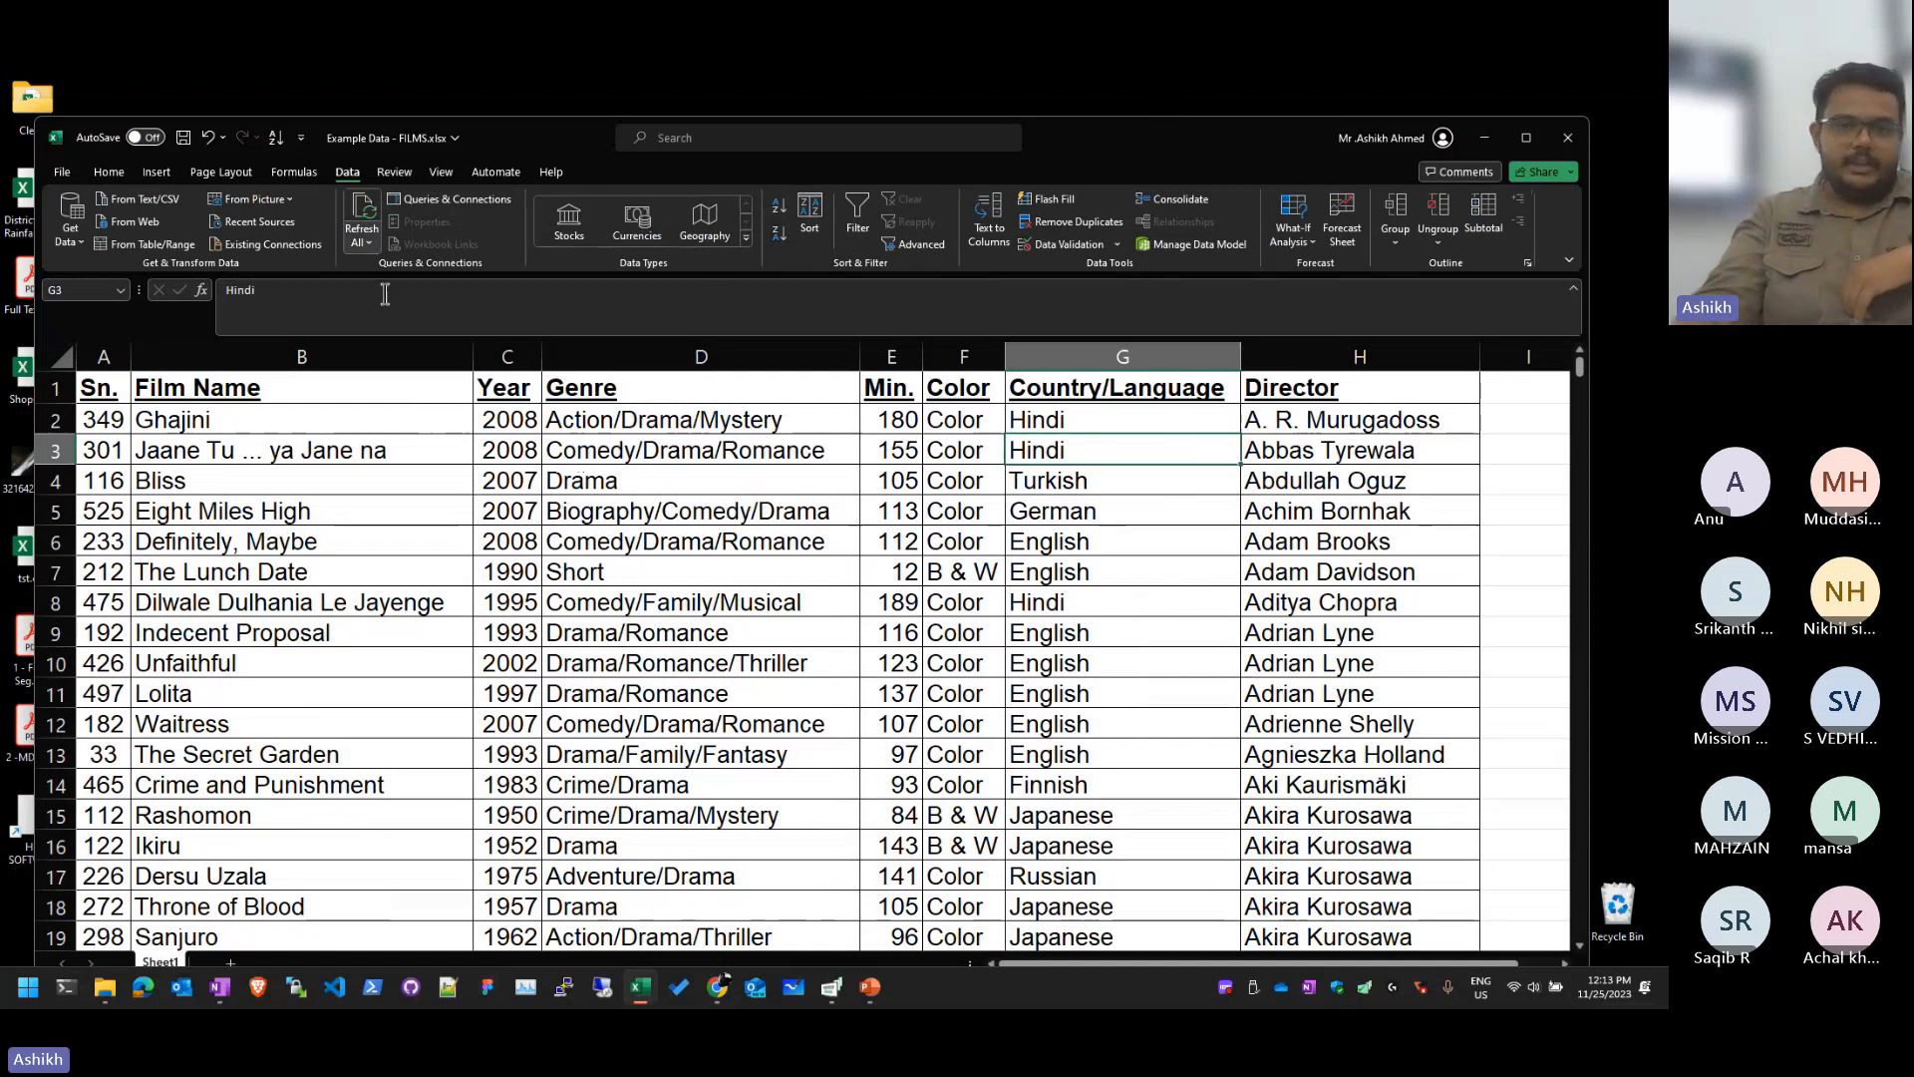
pyautogui.click(505, 415)
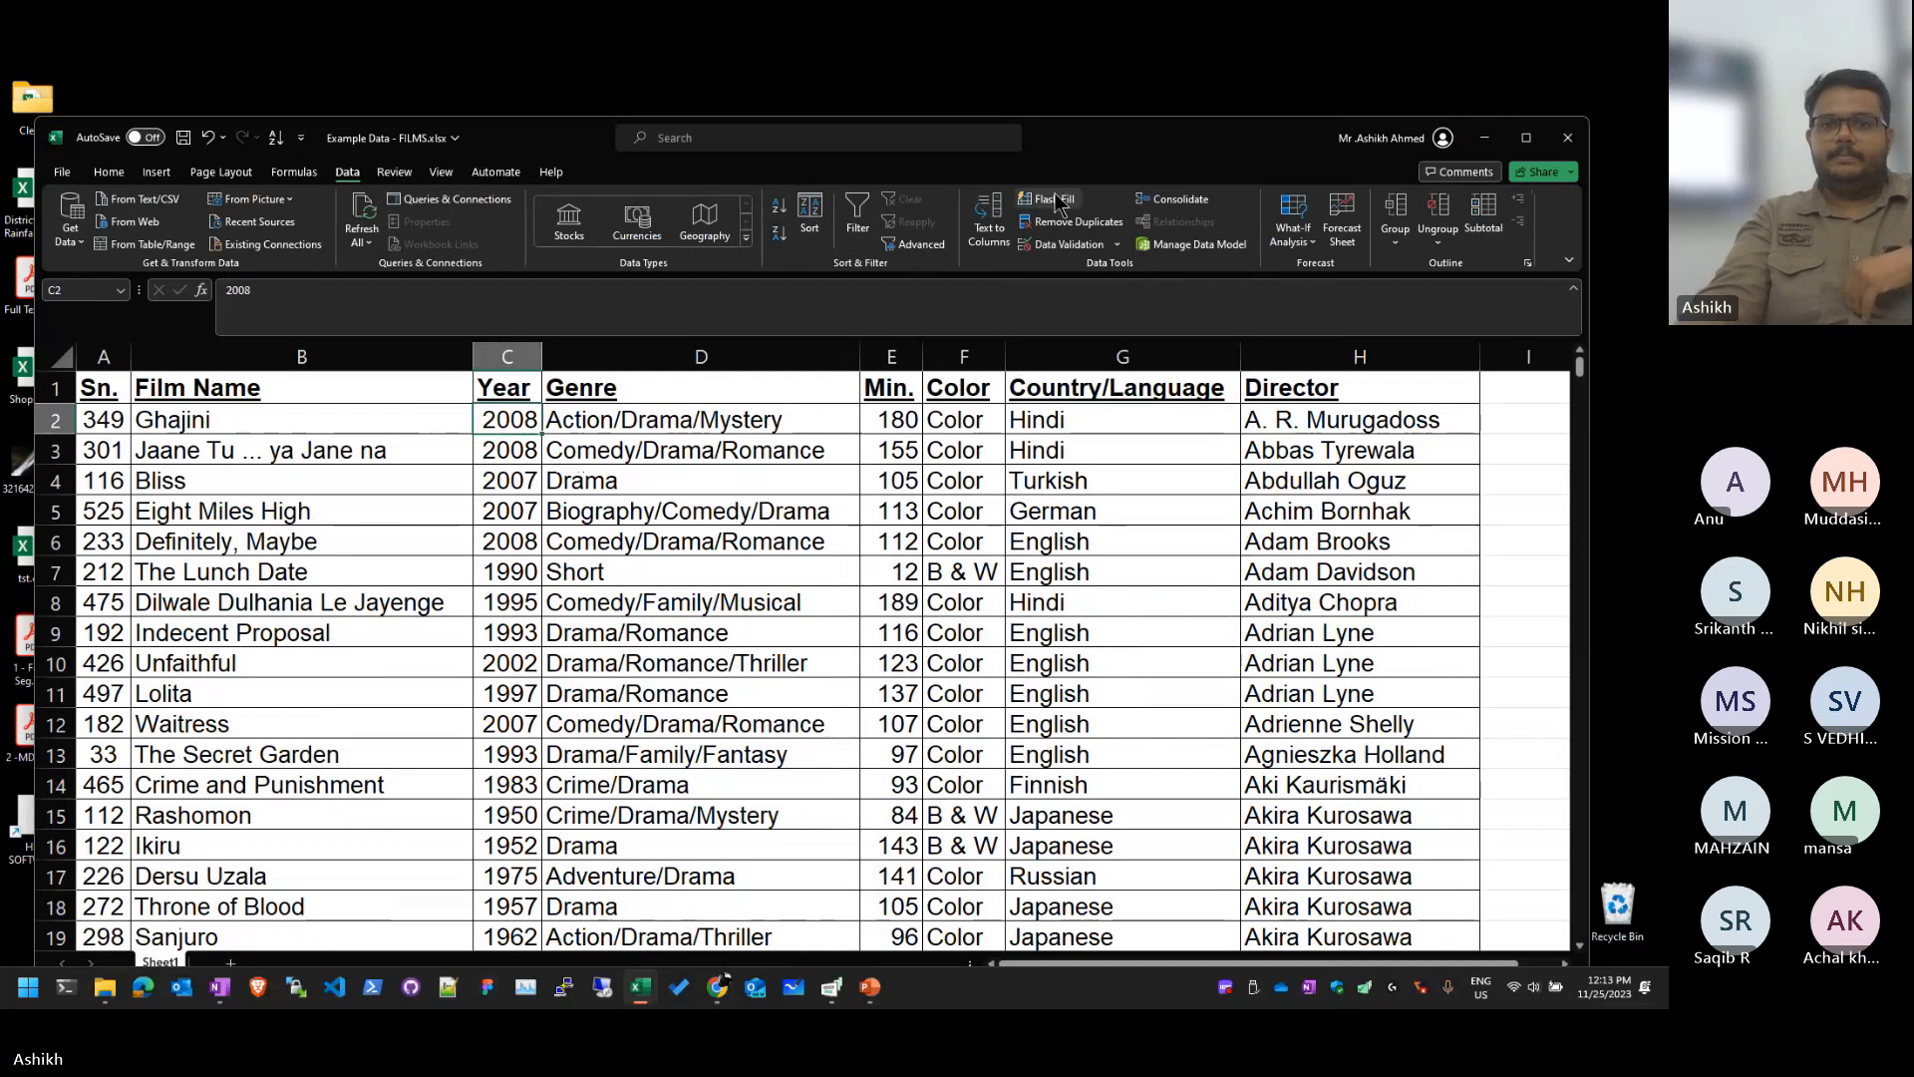
pyautogui.click(779, 206)
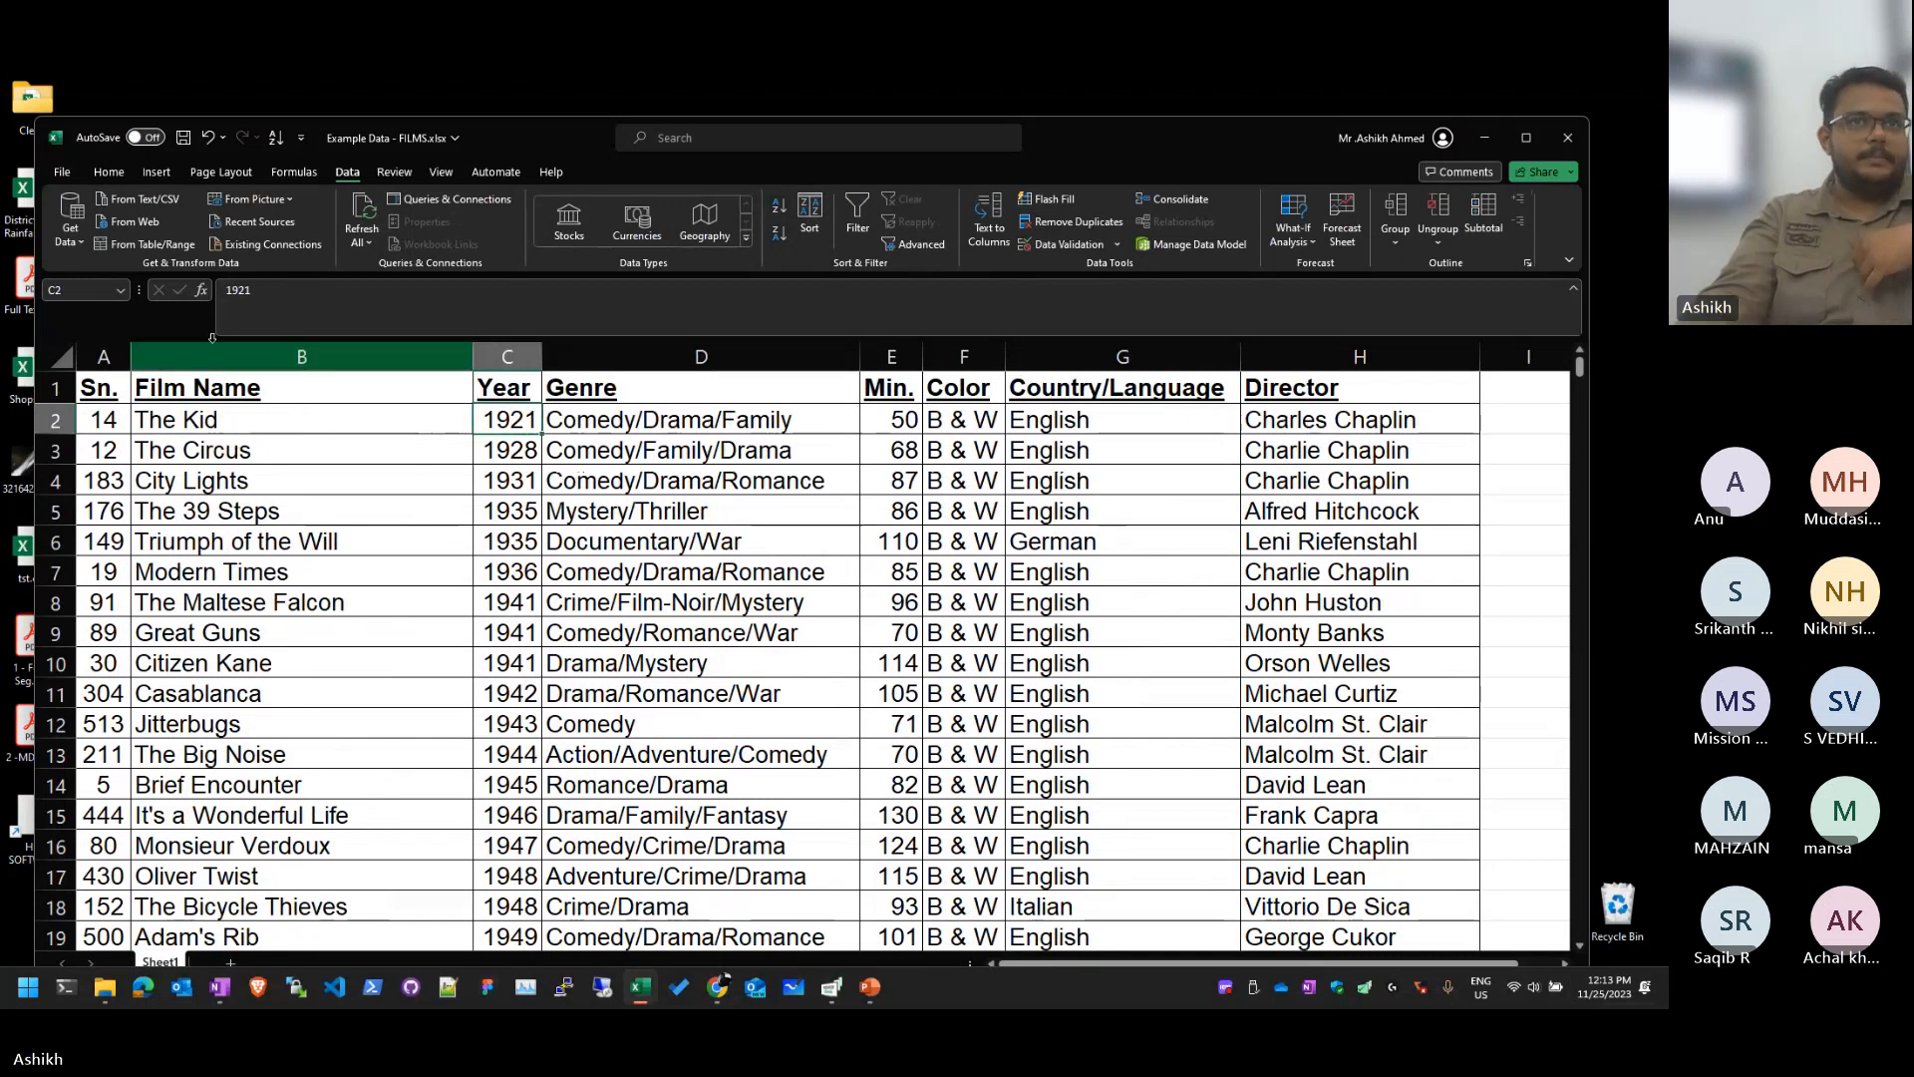
# Step: Sort the film list alphabetically by Film Name from A to Z
pyautogui.click(280, 394)
pyautogui.click(286, 424)
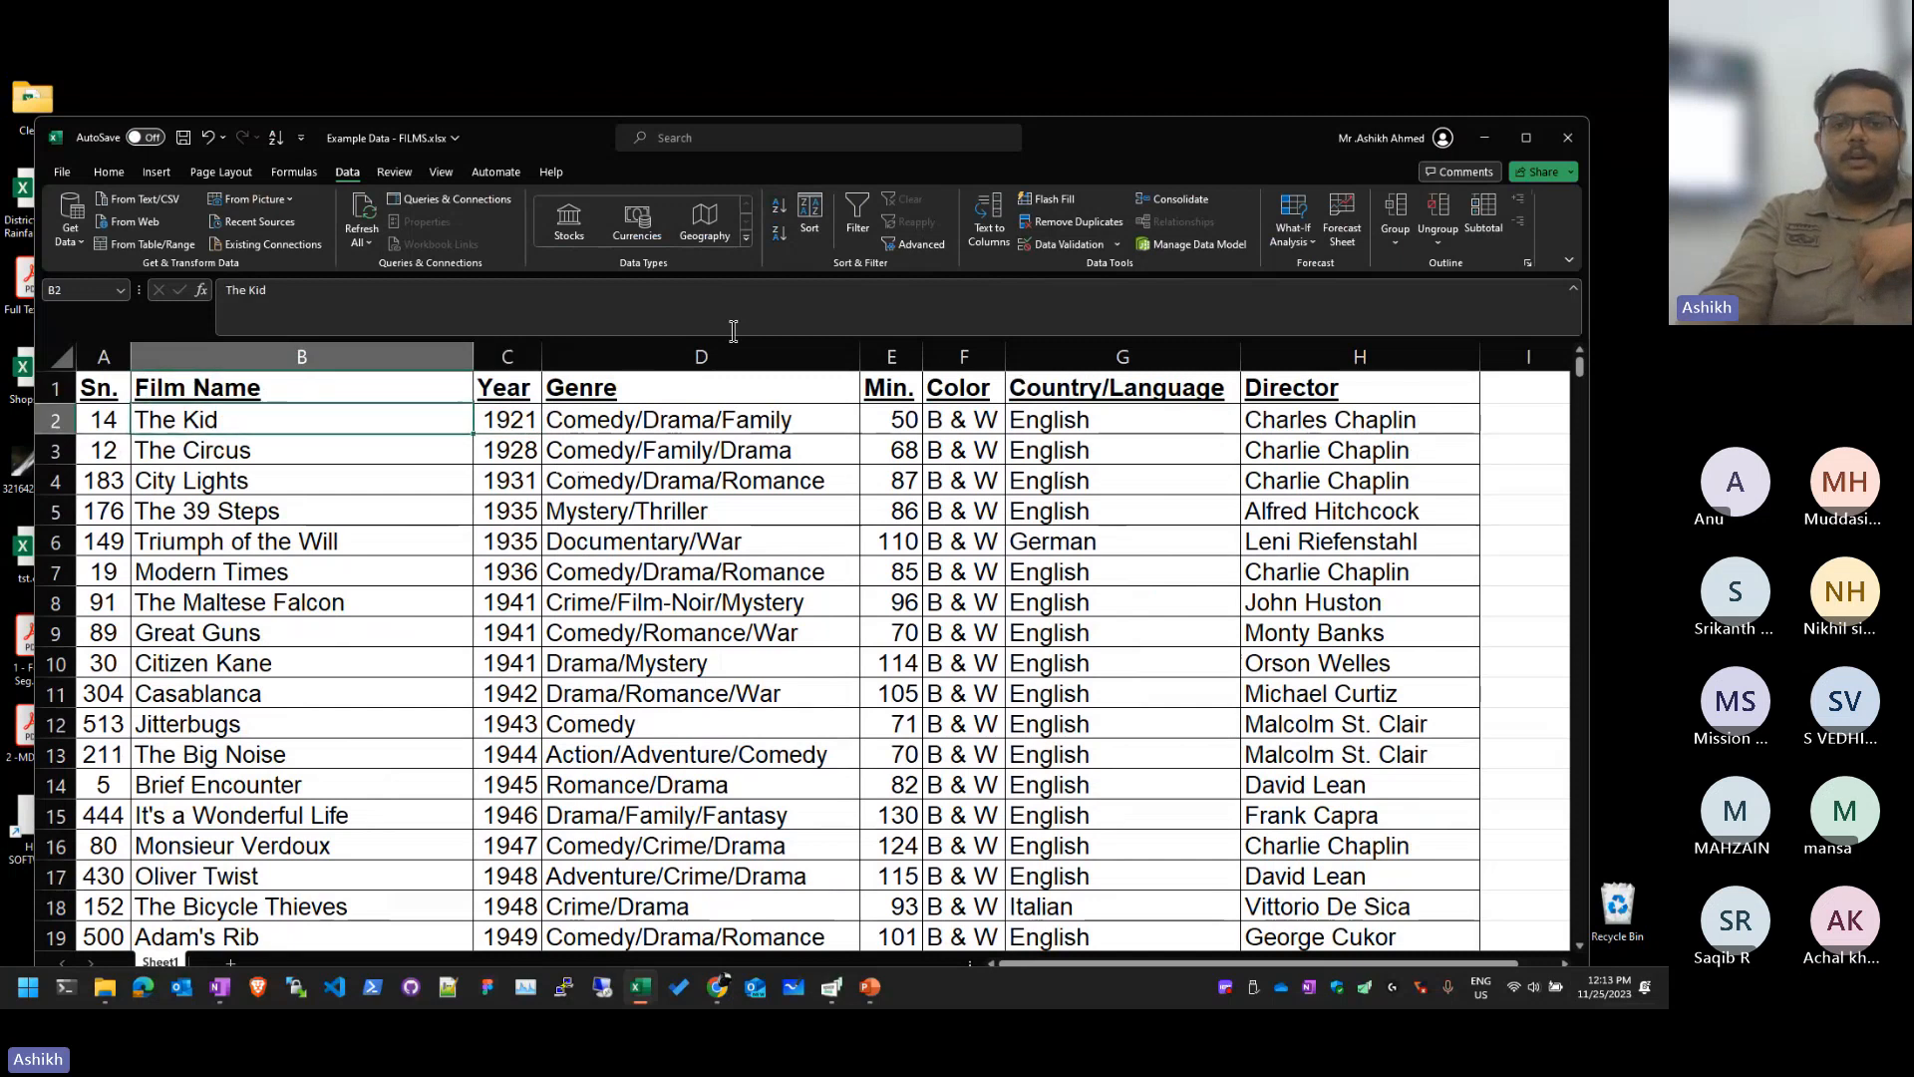
pyautogui.click(781, 211)
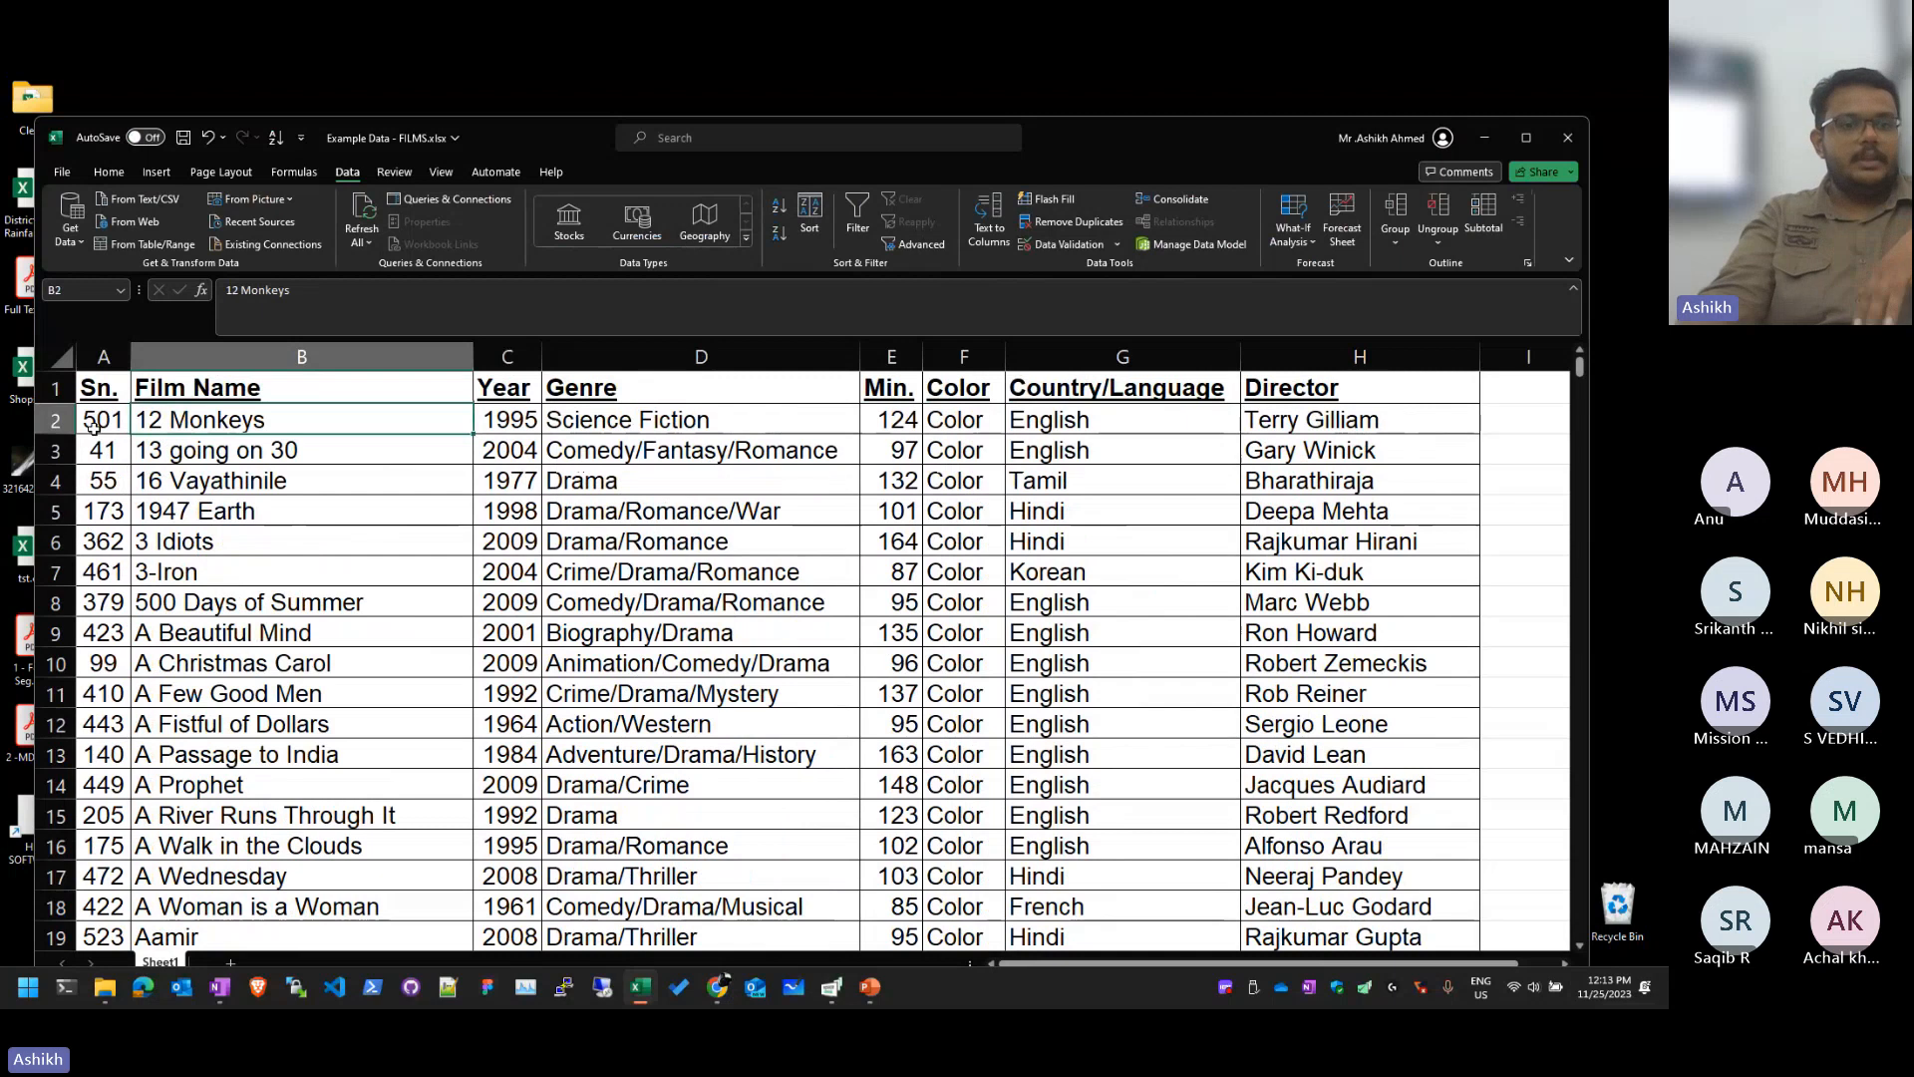
# Step: Examine the Film Name column to see how titles starting with numbers and letters are ordered
pyautogui.press('Down')
pyautogui.press('Down')
pyautogui.press('Down')
pyautogui.press('Down')
pyautogui.press('Down')
pyautogui.press('Down')
pyautogui.press('Down')
pyautogui.press('Down')
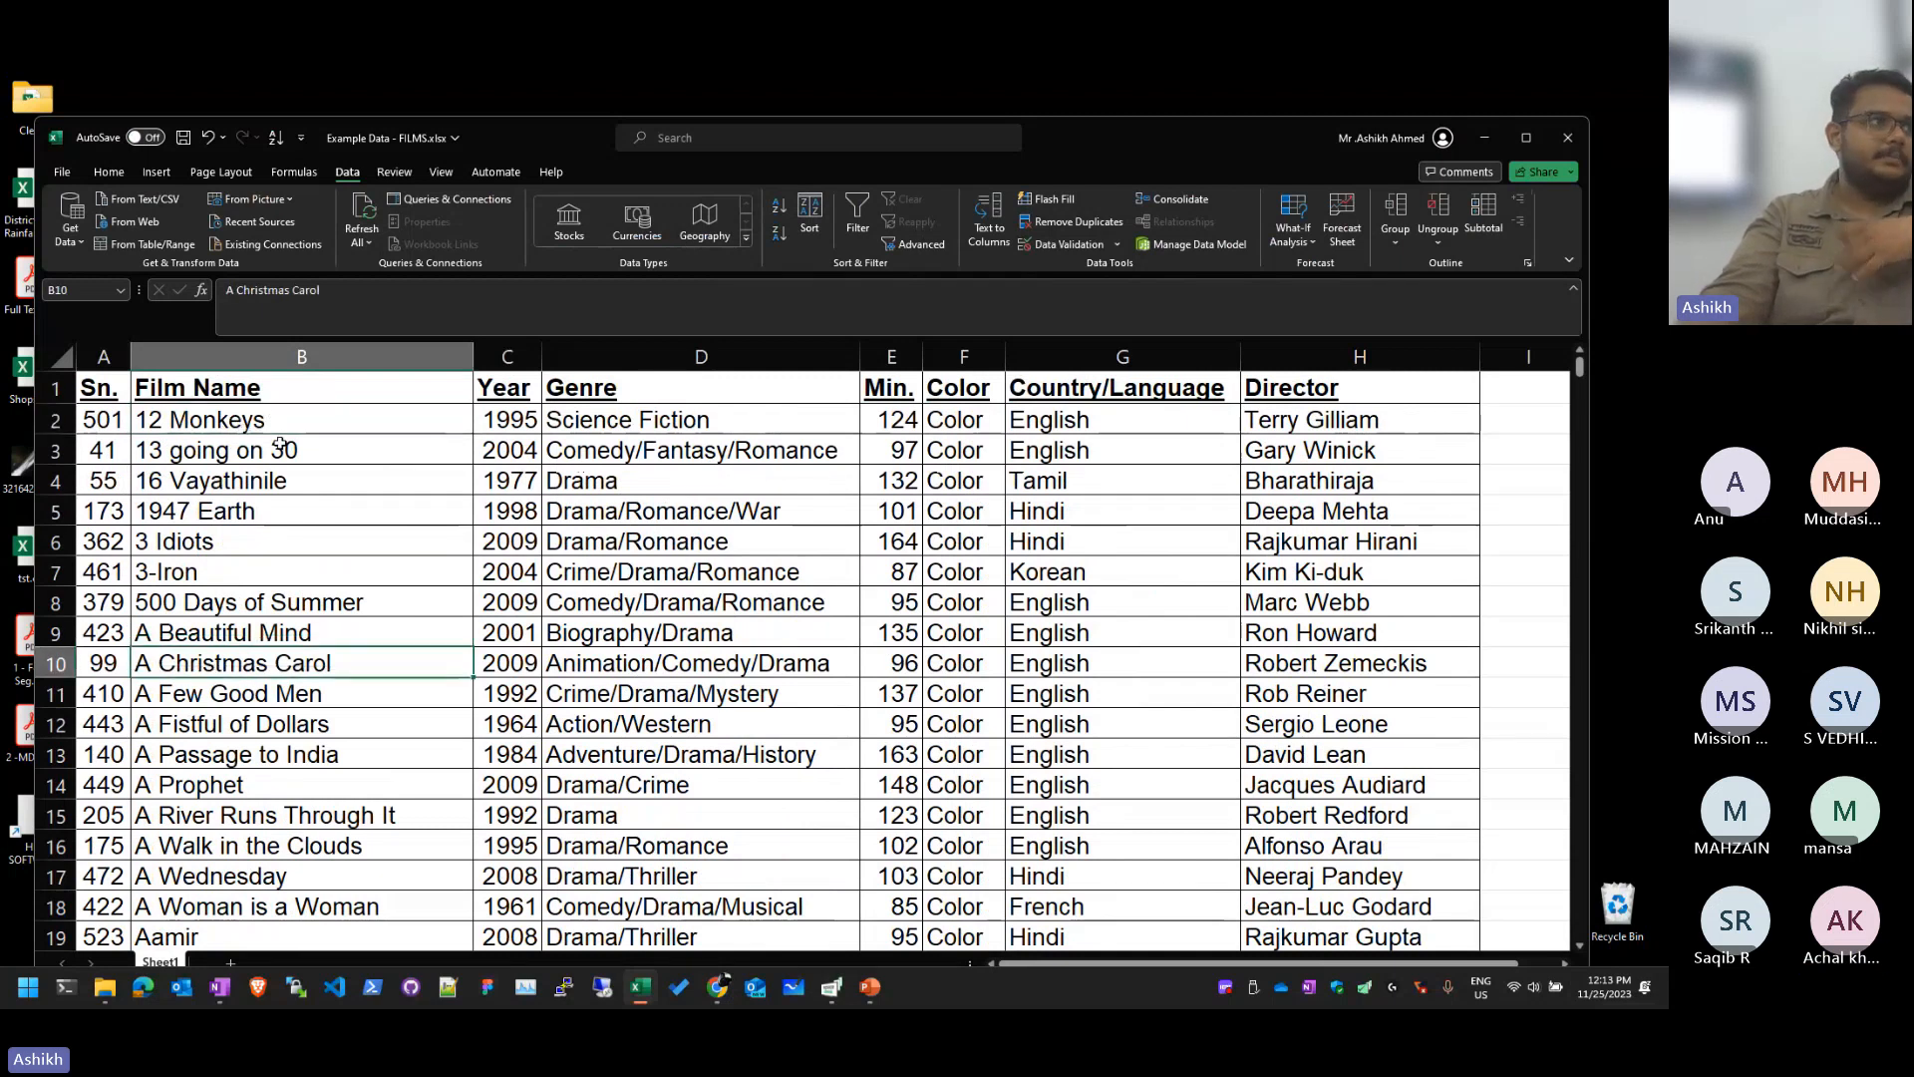
pyautogui.press('Up')
pyautogui.press('Up')
pyautogui.moveTo(262, 632); pyautogui.dragTo(334, 841)
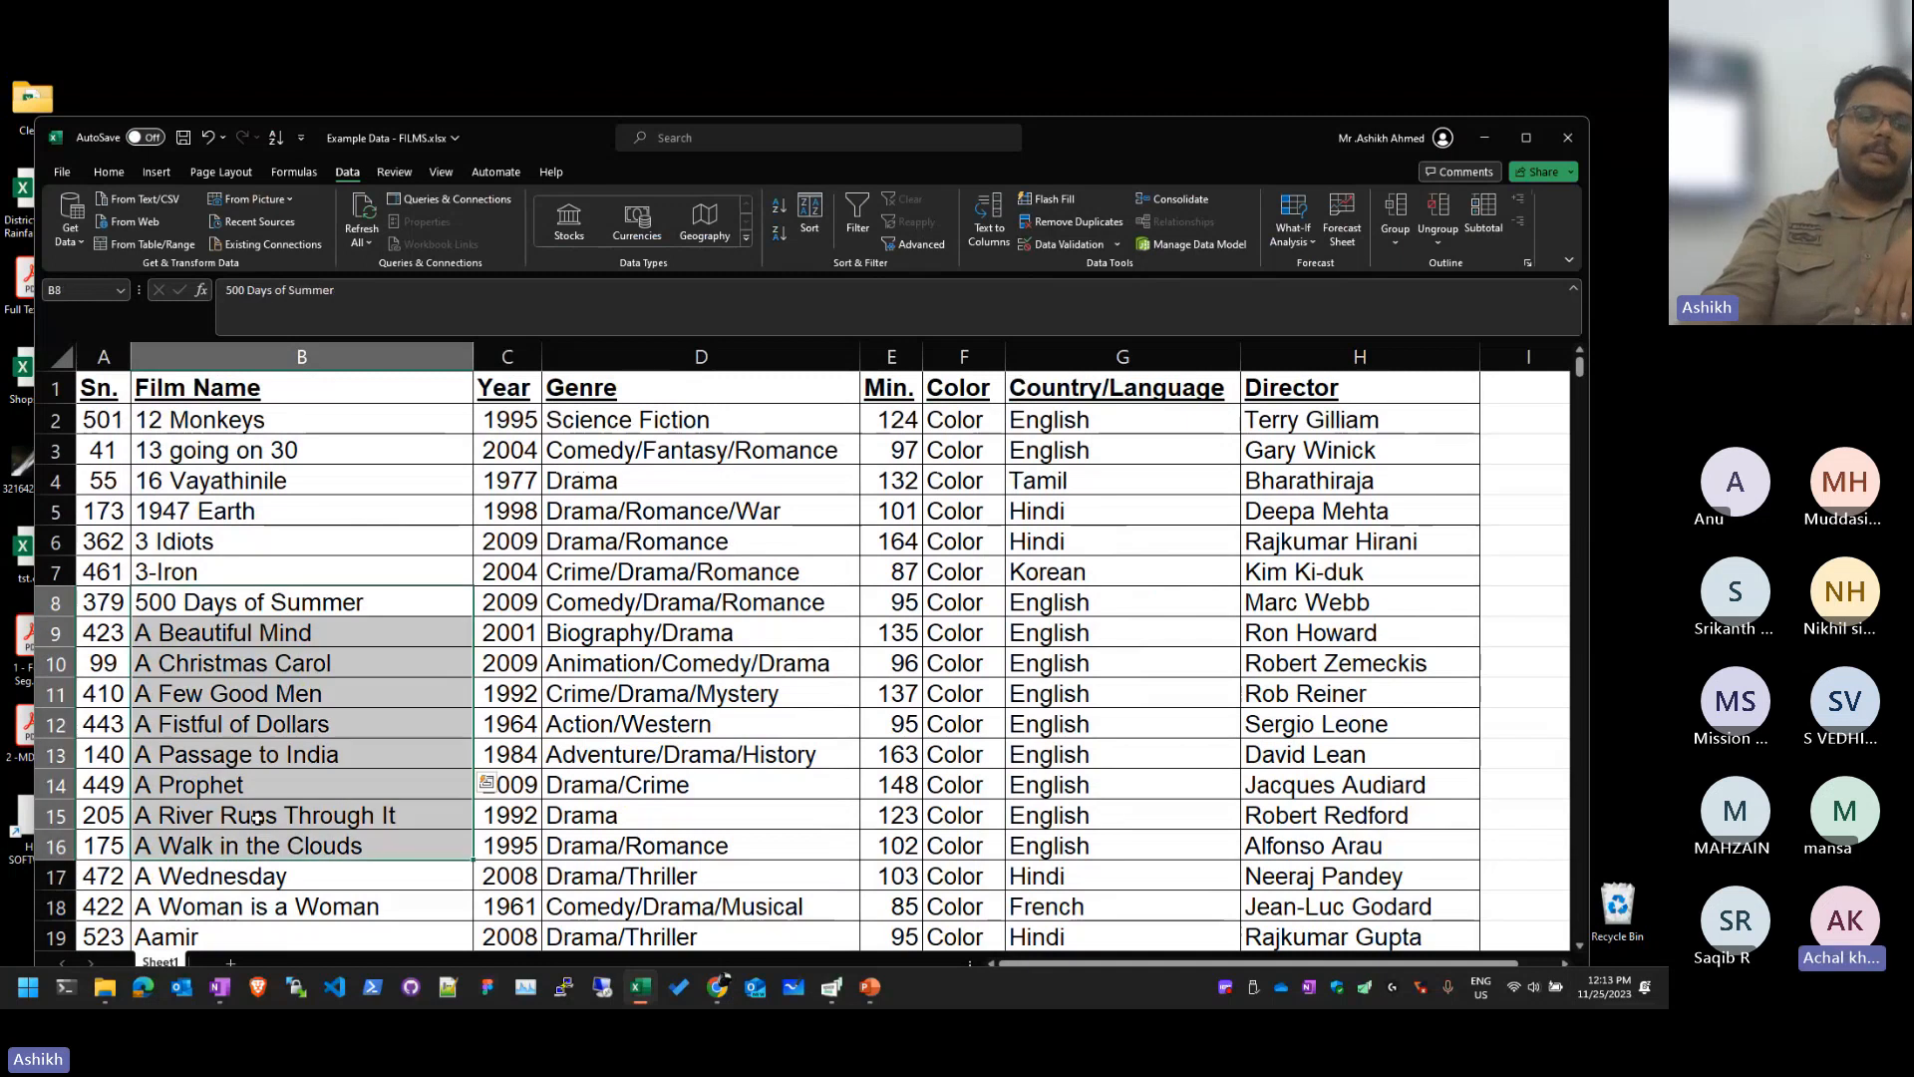
pyautogui.scroll(-20, 275, 774)
pyautogui.scroll(7, 361, 758)
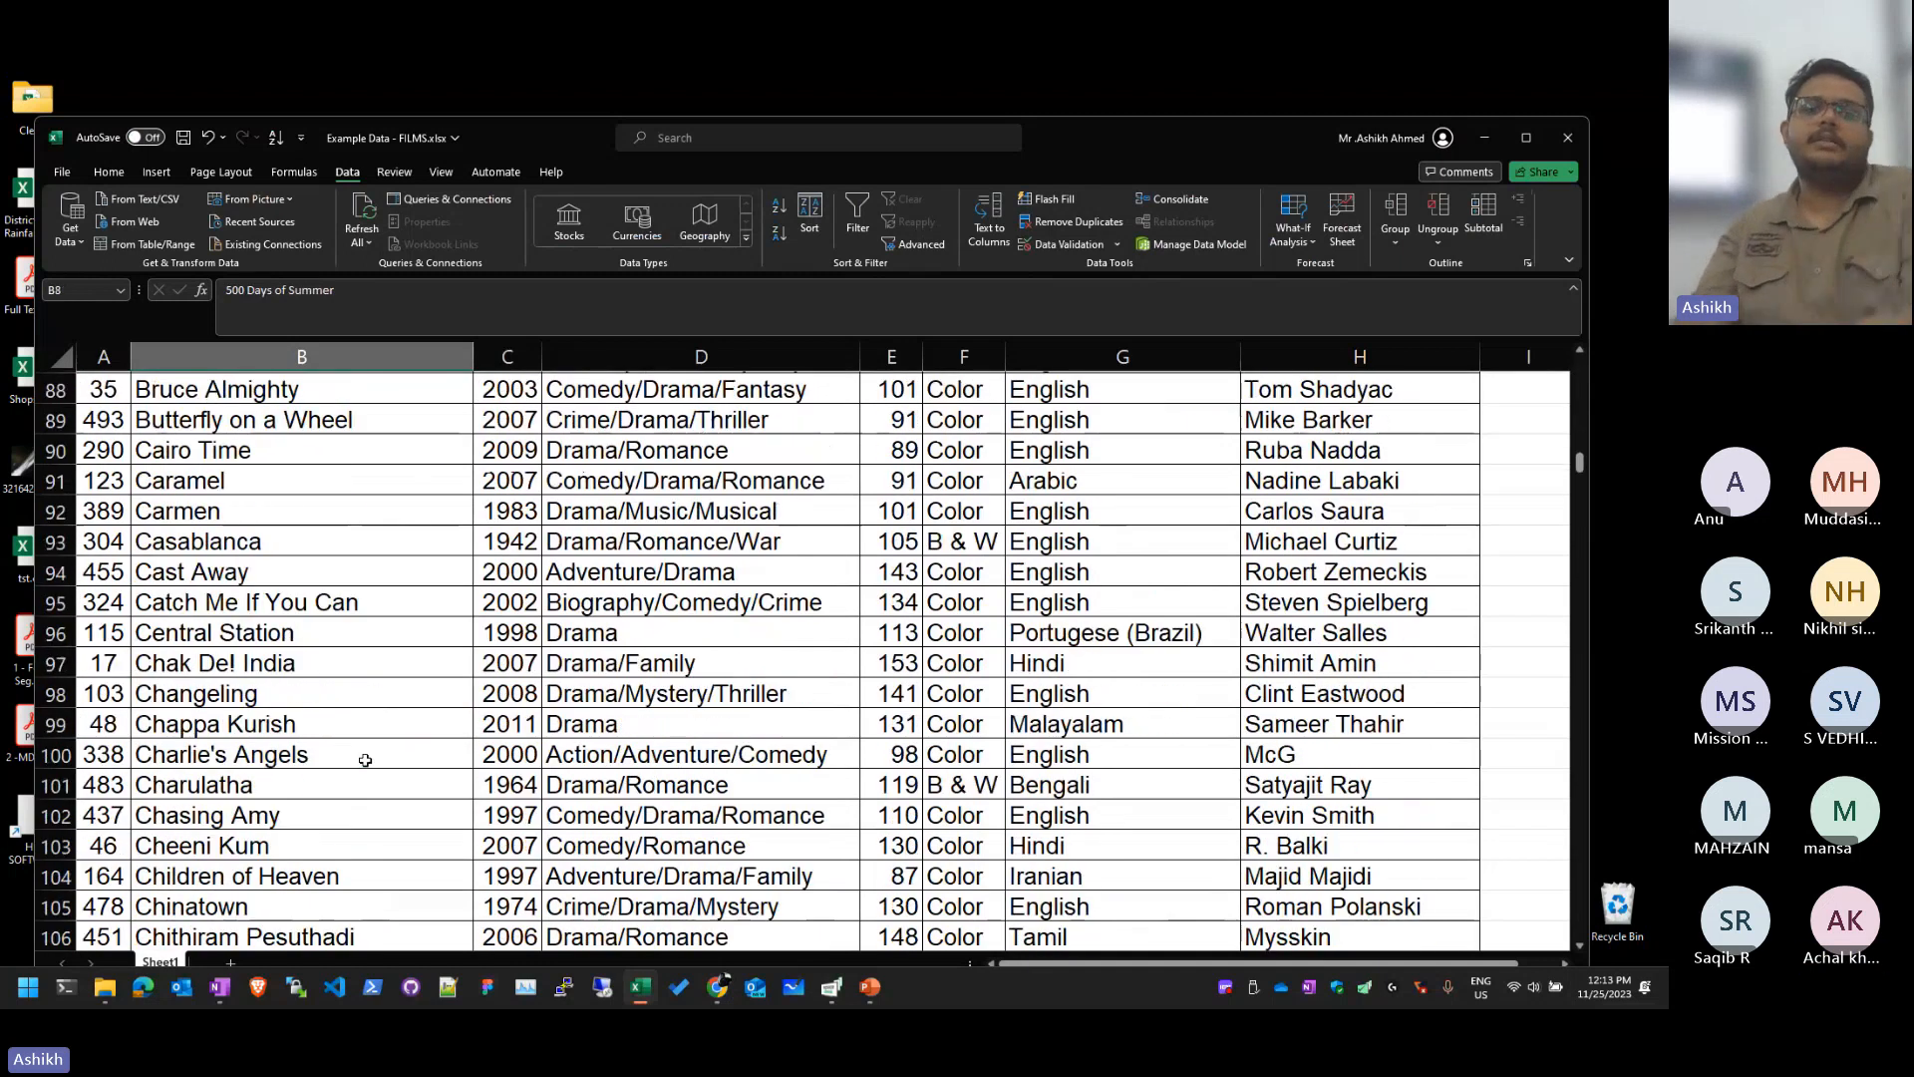
pyautogui.scroll(20, 365, 760)
# Step: Sort the film list by Year from smallest to largest and highlight the earliest years and their film names
pyautogui.click(528, 420)
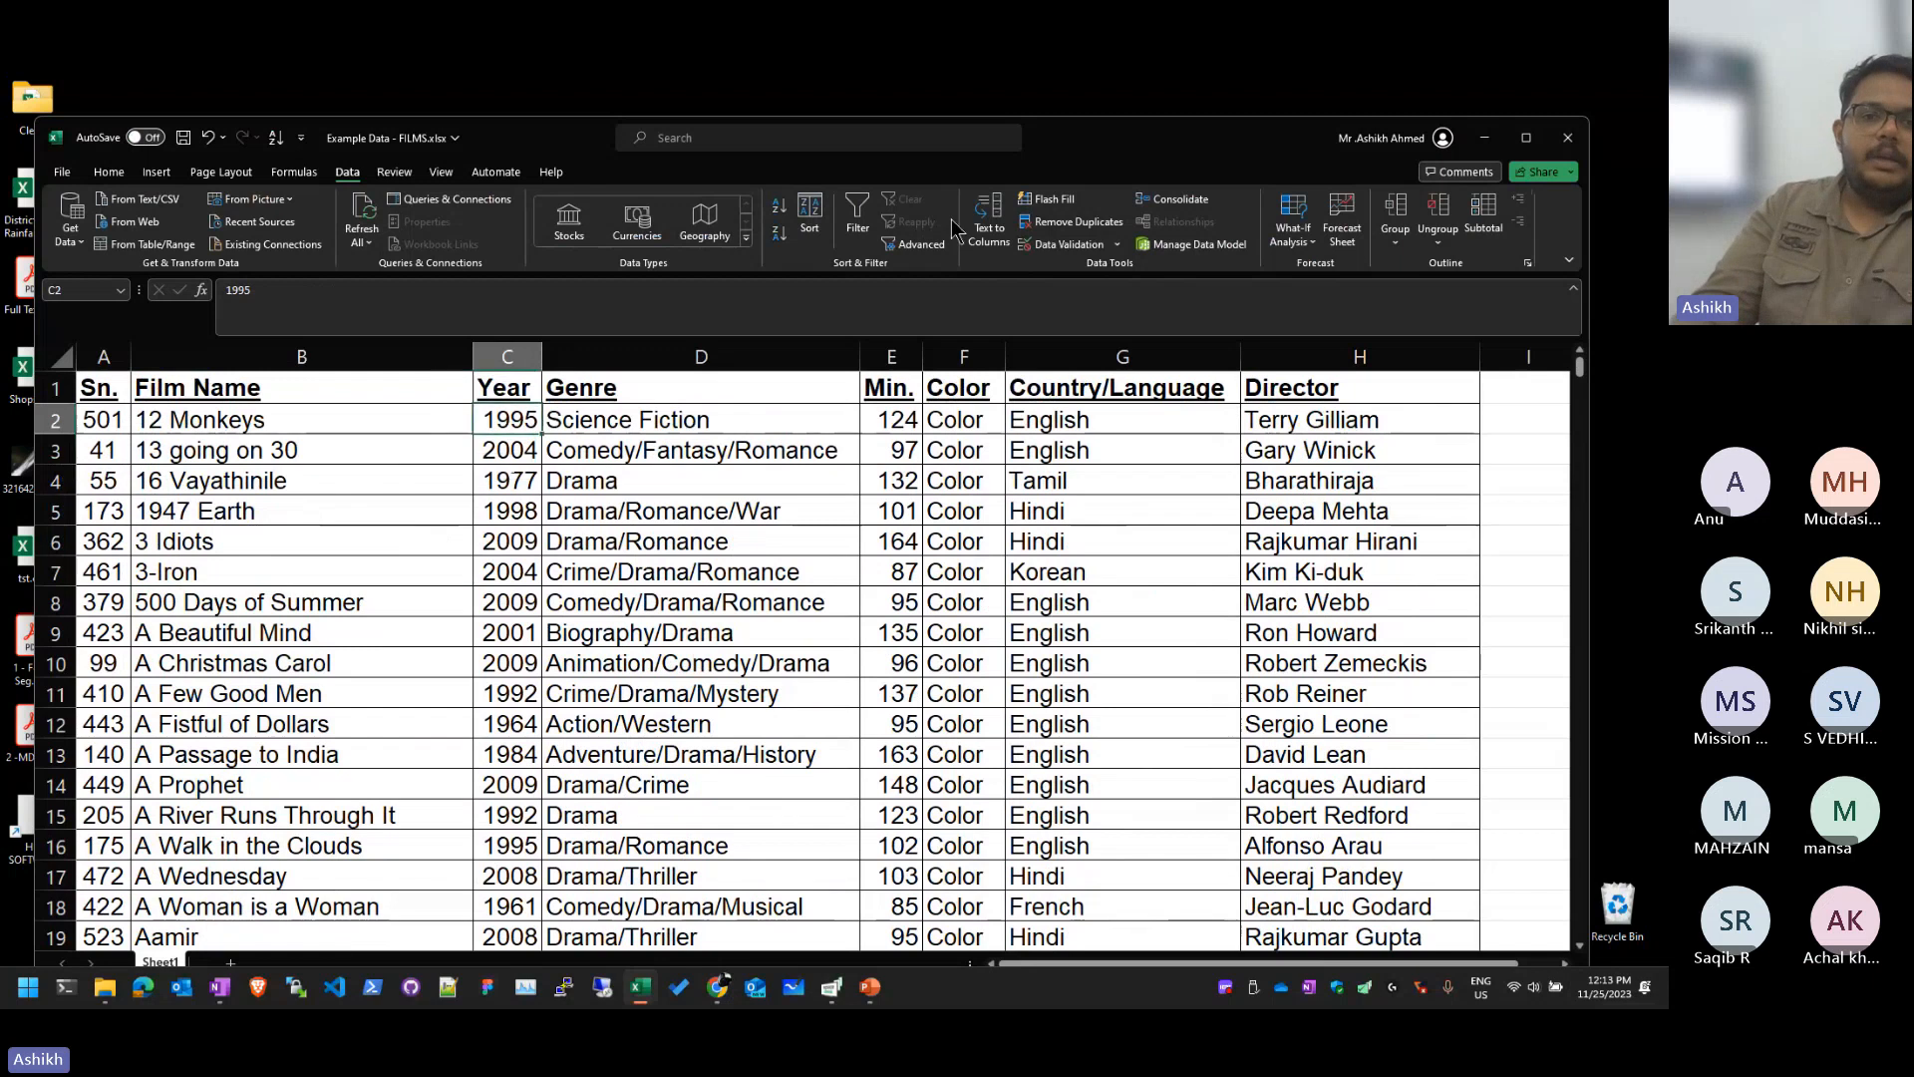
pyautogui.click(780, 207)
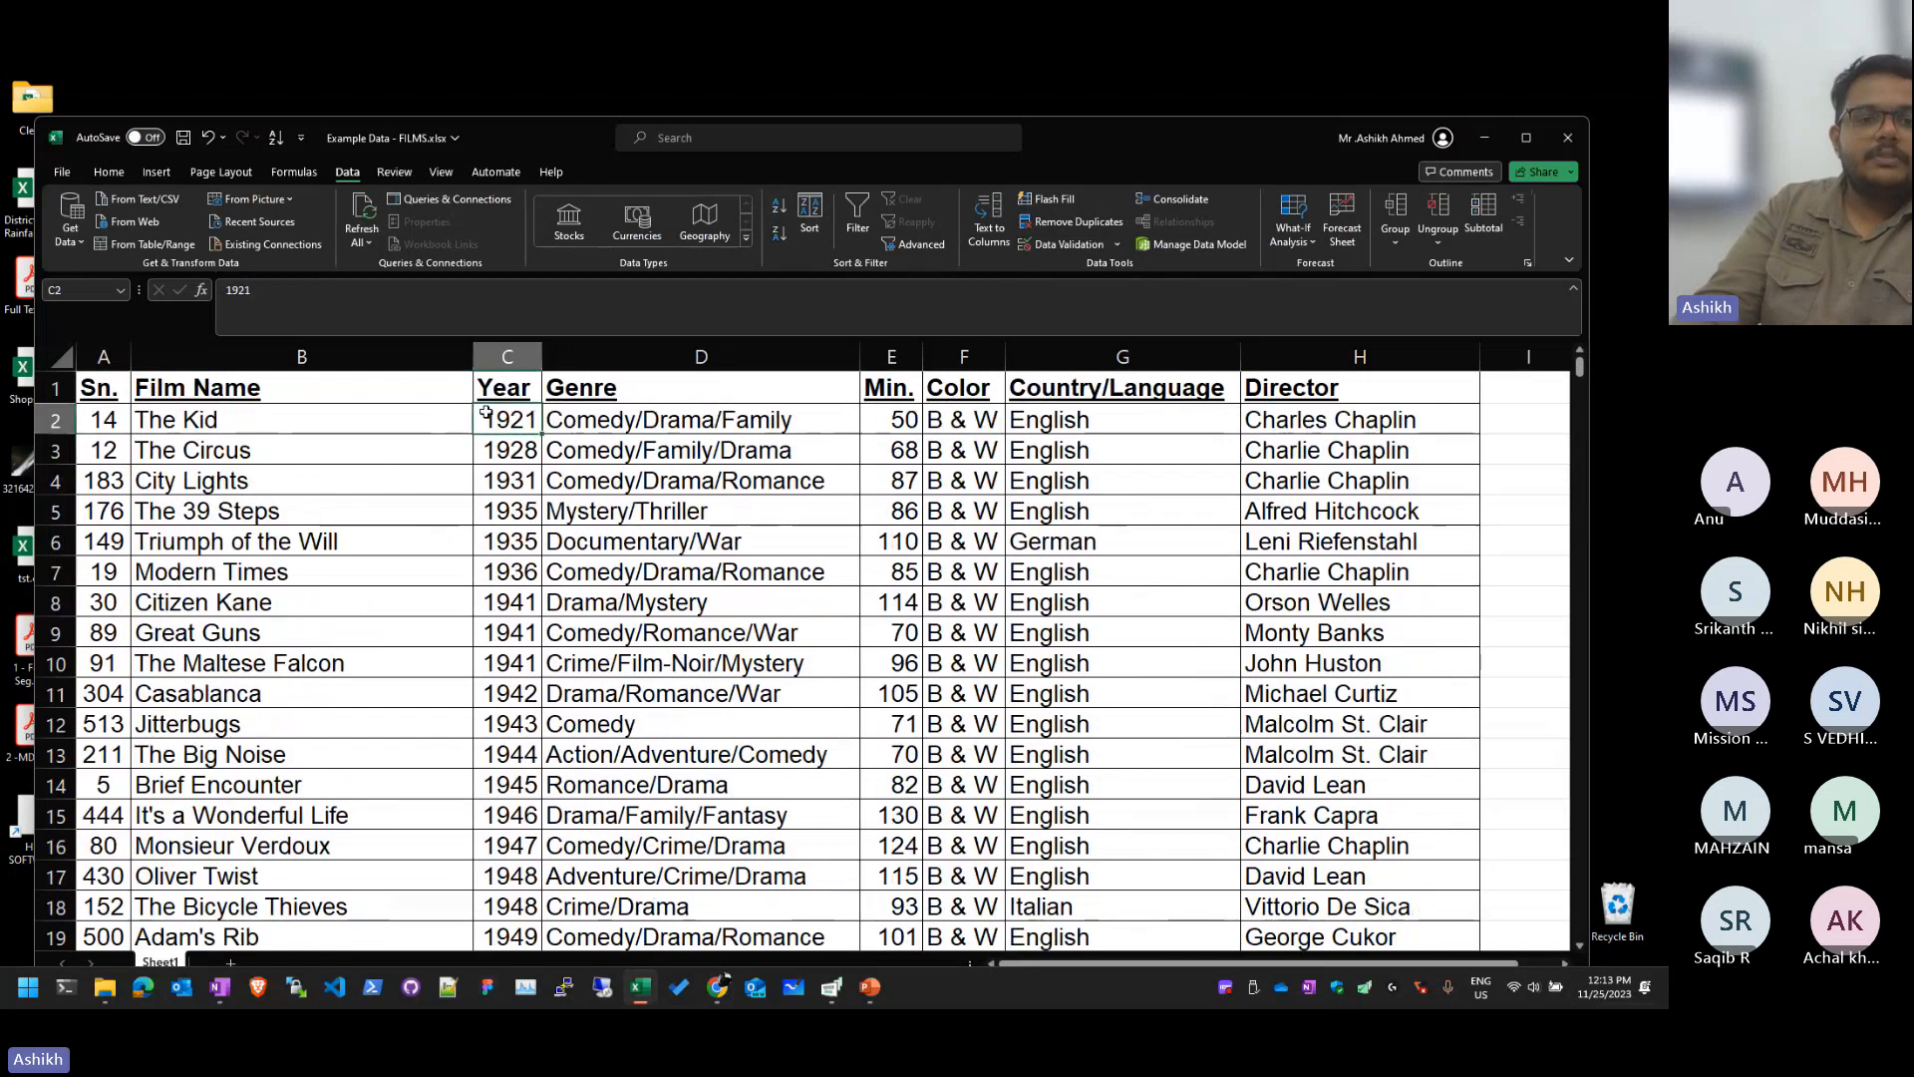
pyautogui.moveTo(501, 410); pyautogui.dragTo(537, 638)
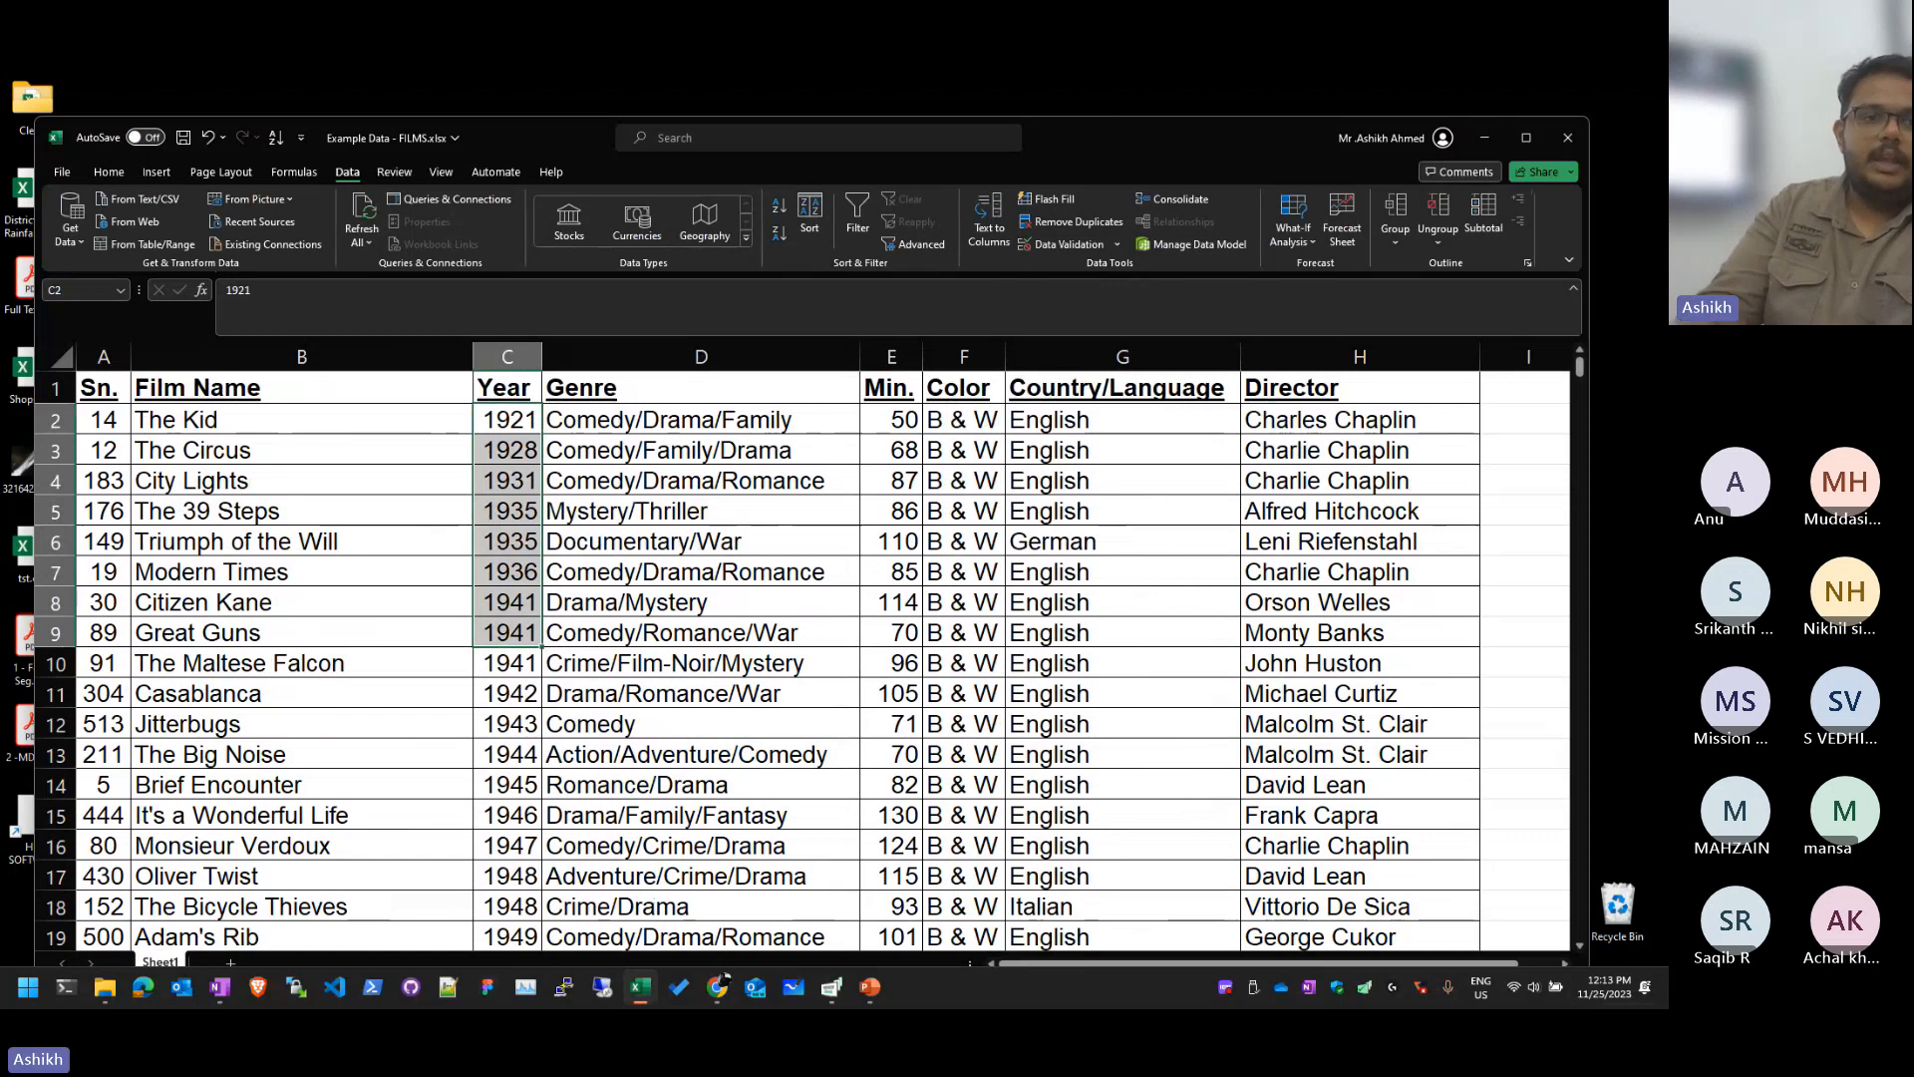
pyautogui.moveTo(333, 419); pyautogui.dragTo(280, 637)
pyautogui.moveTo(256, 773); pyautogui.dragTo(267, 848)
pyautogui.click(767, 563)
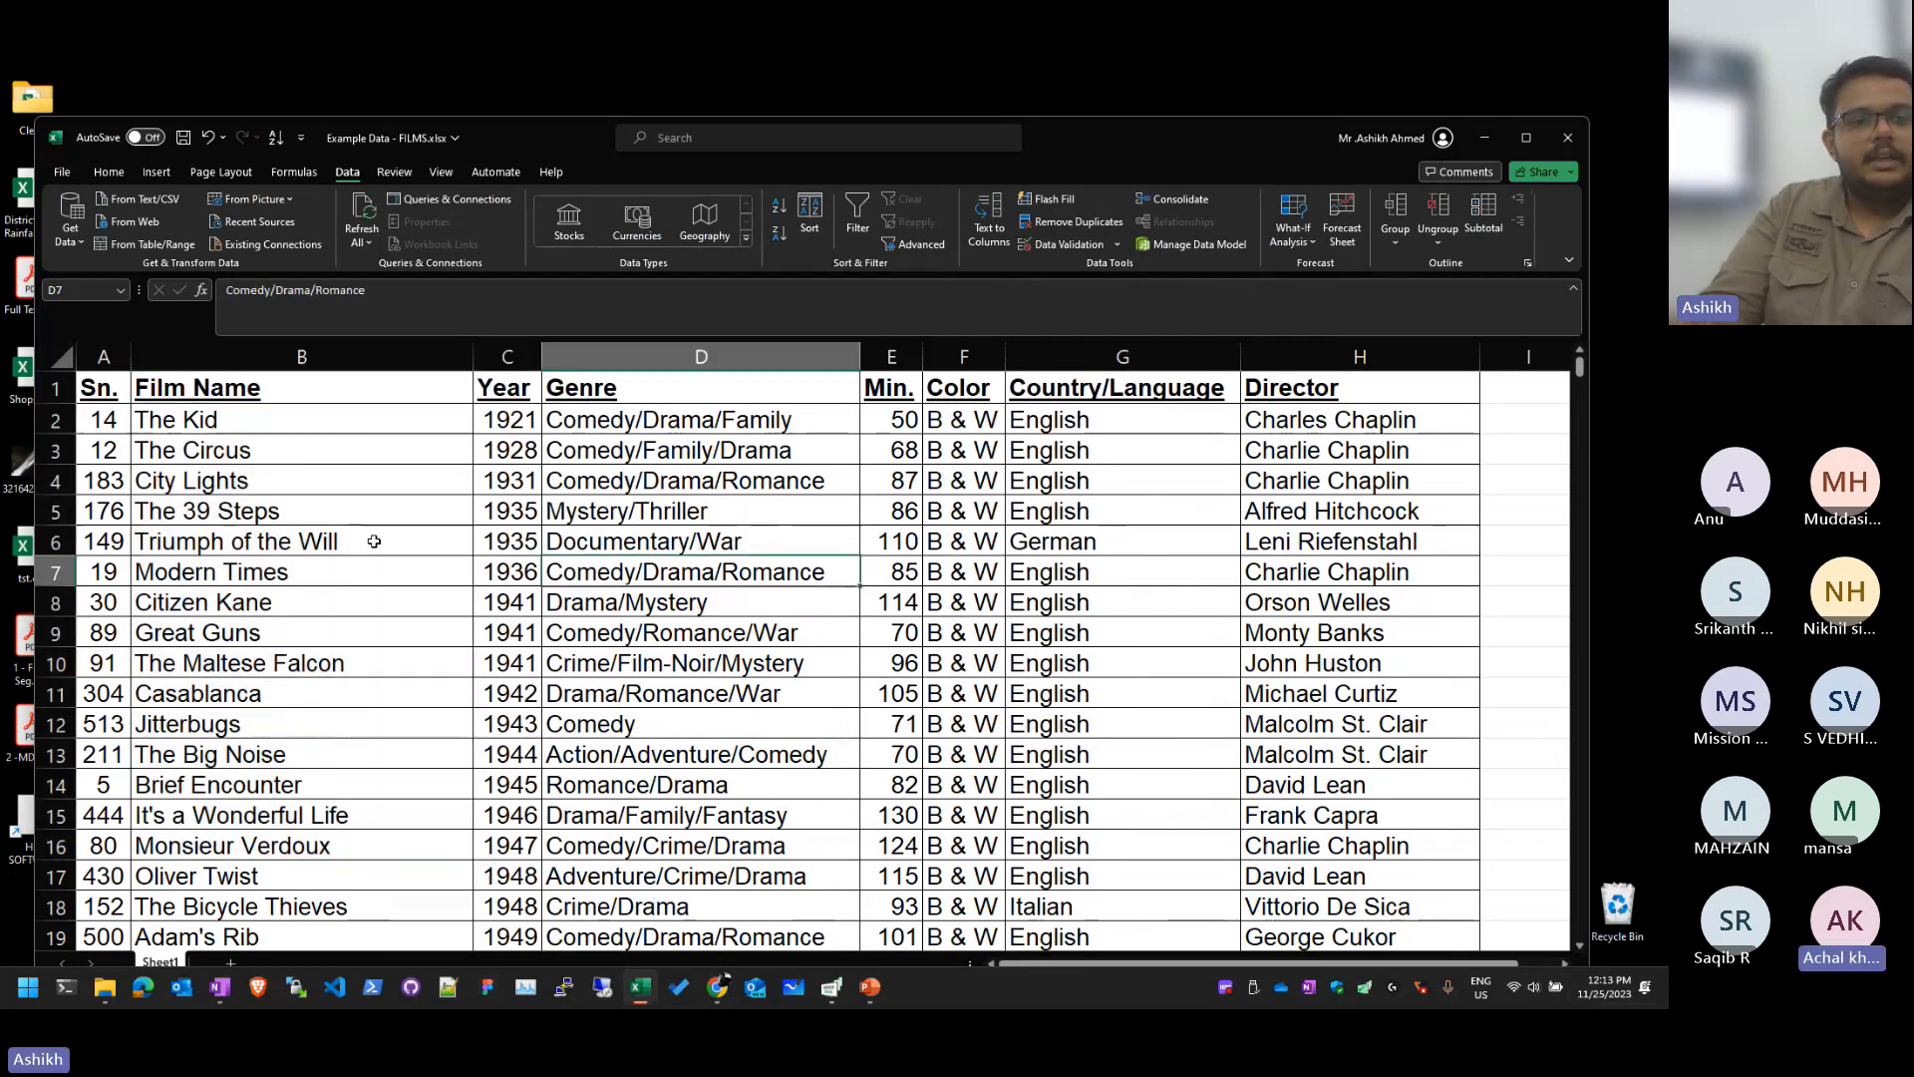
pyautogui.click(506, 418)
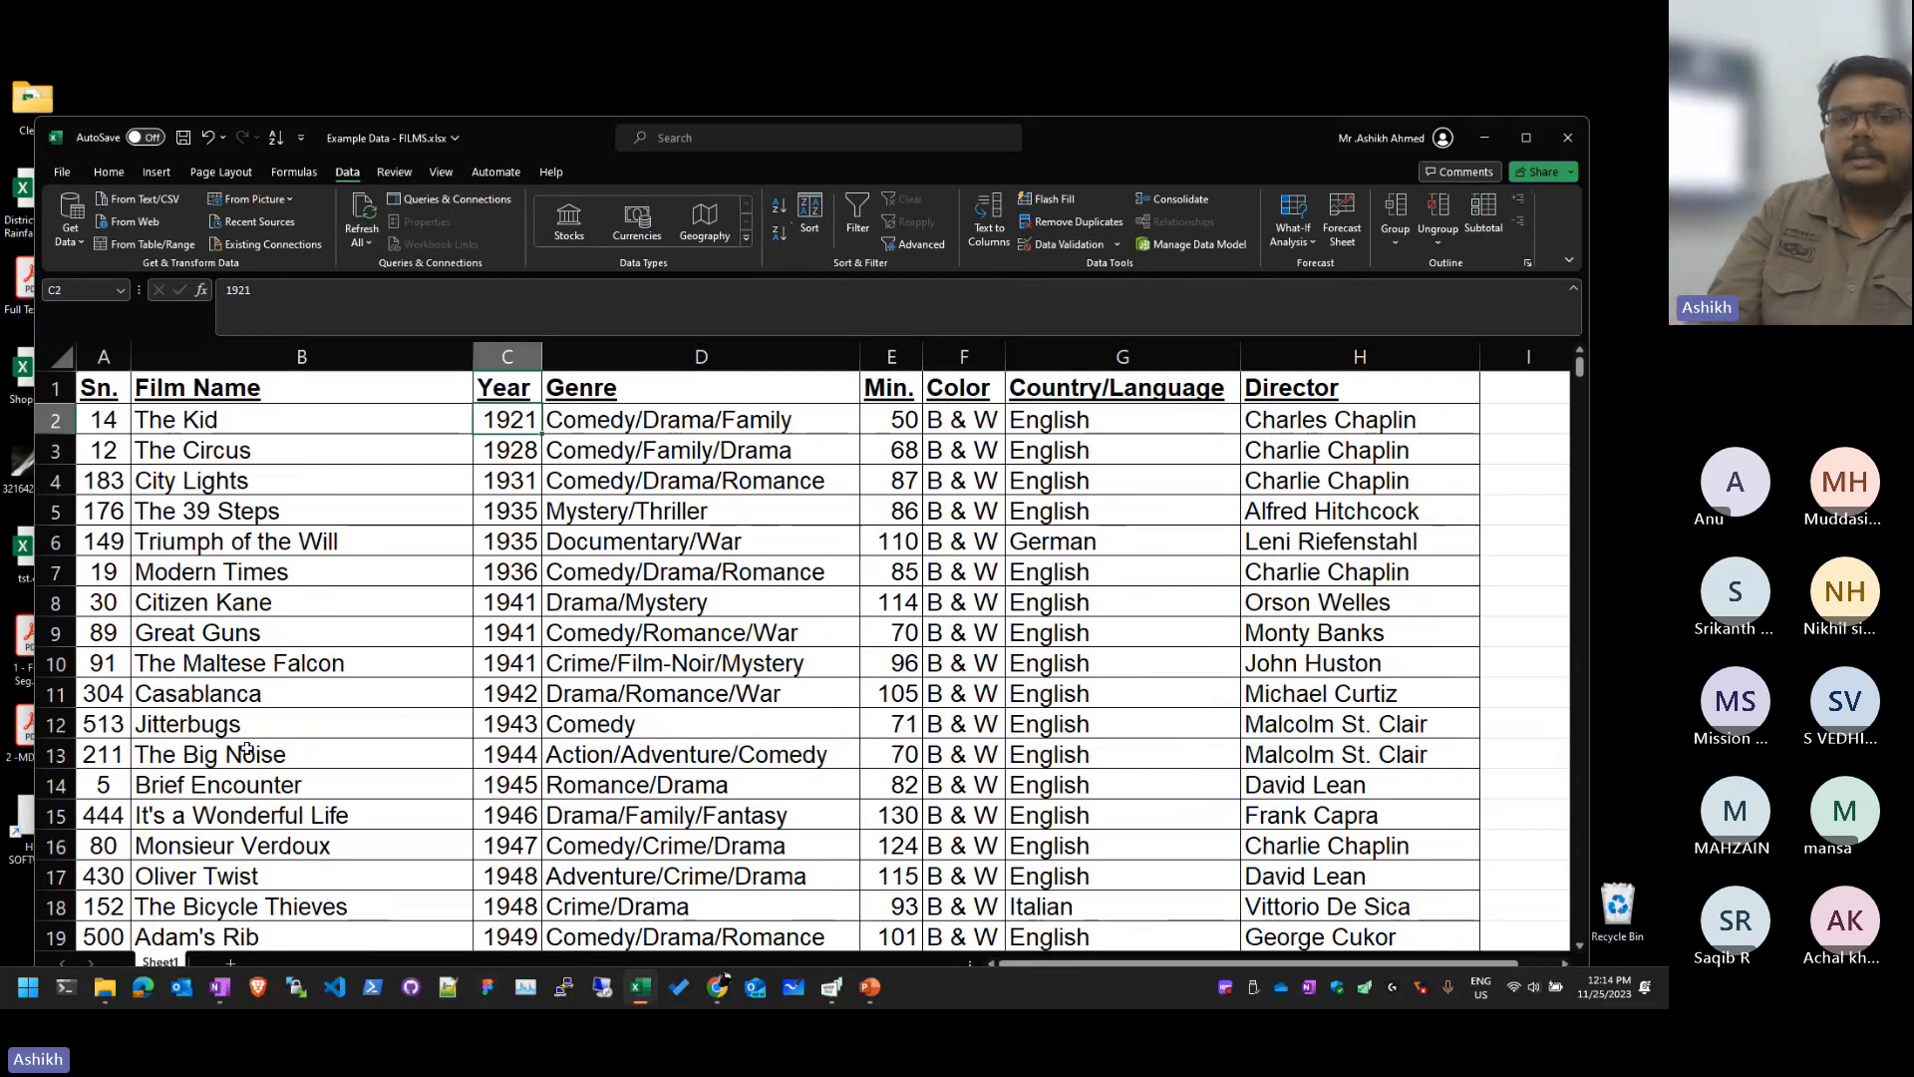
# Step: Sort the film list by Country/Language from A to Z
pyautogui.click(1165, 472)
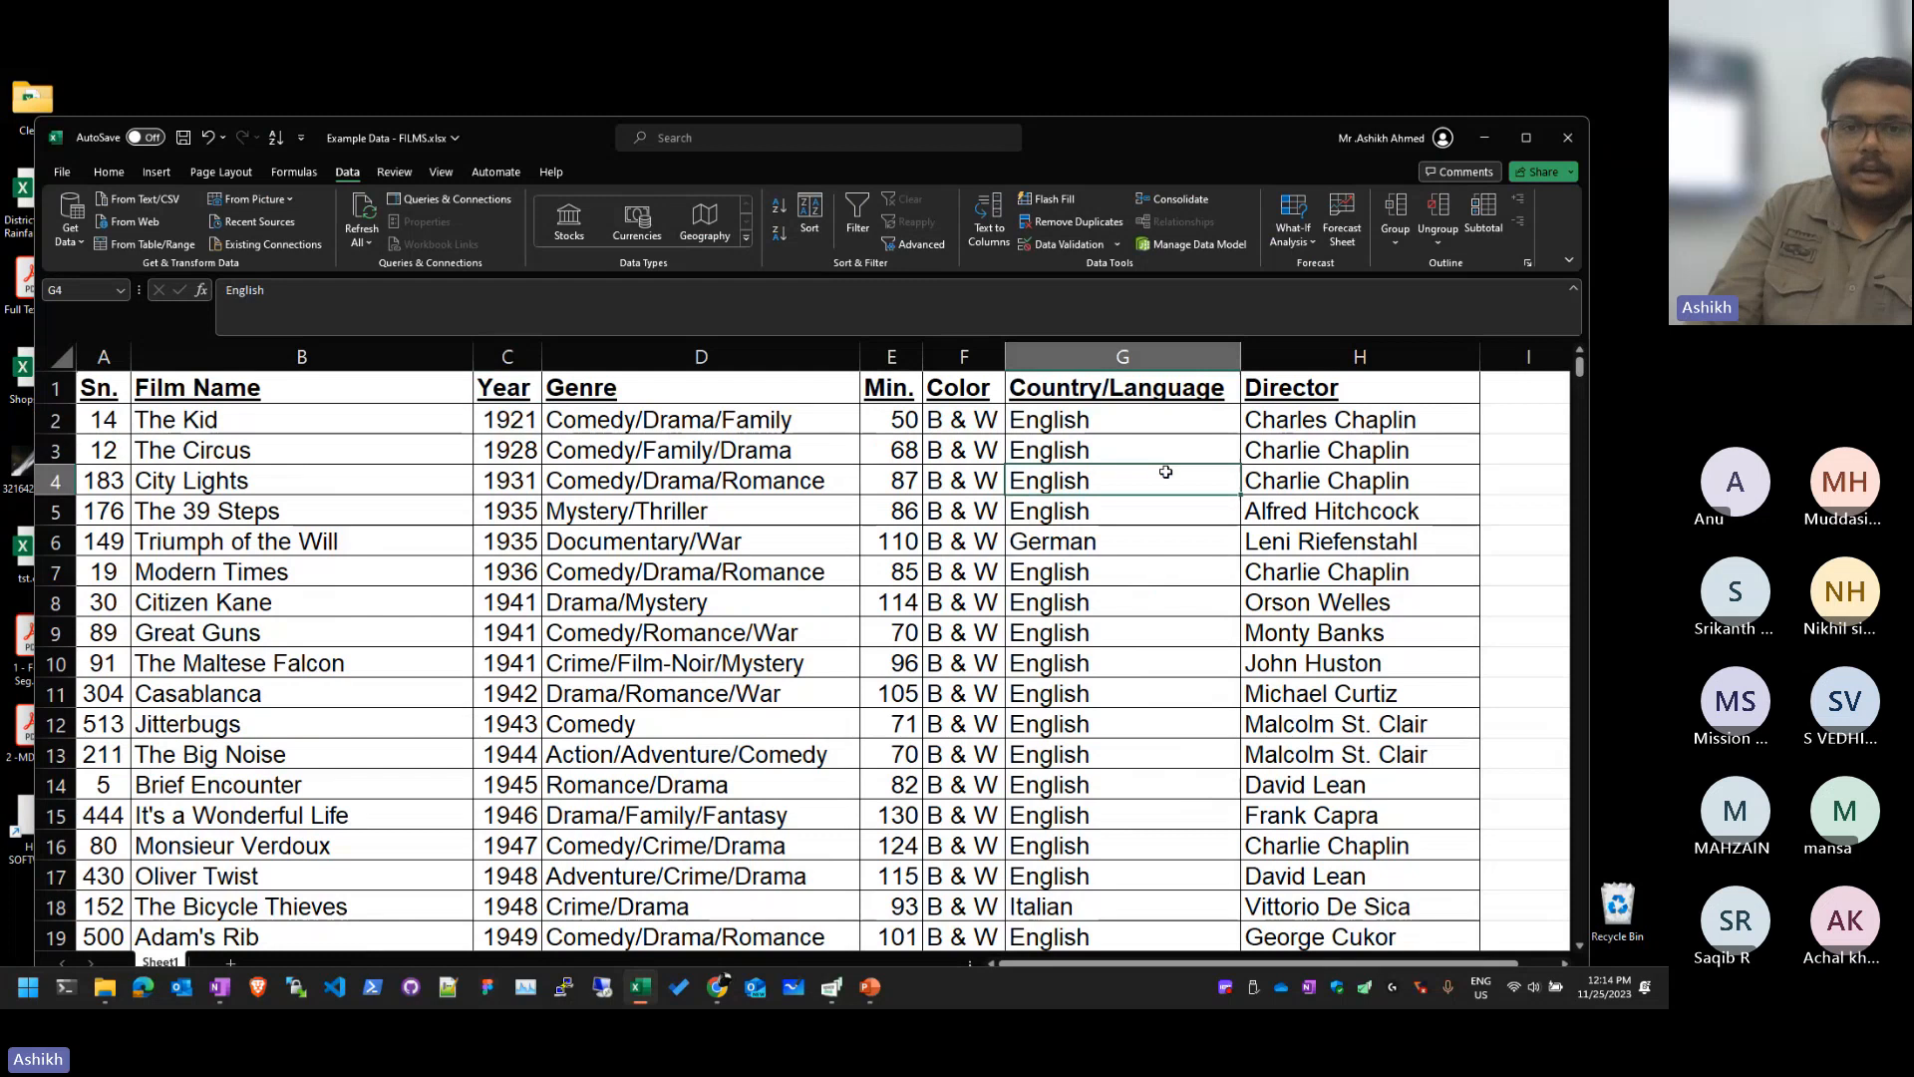
pyautogui.click(1122, 412)
pyautogui.click(780, 207)
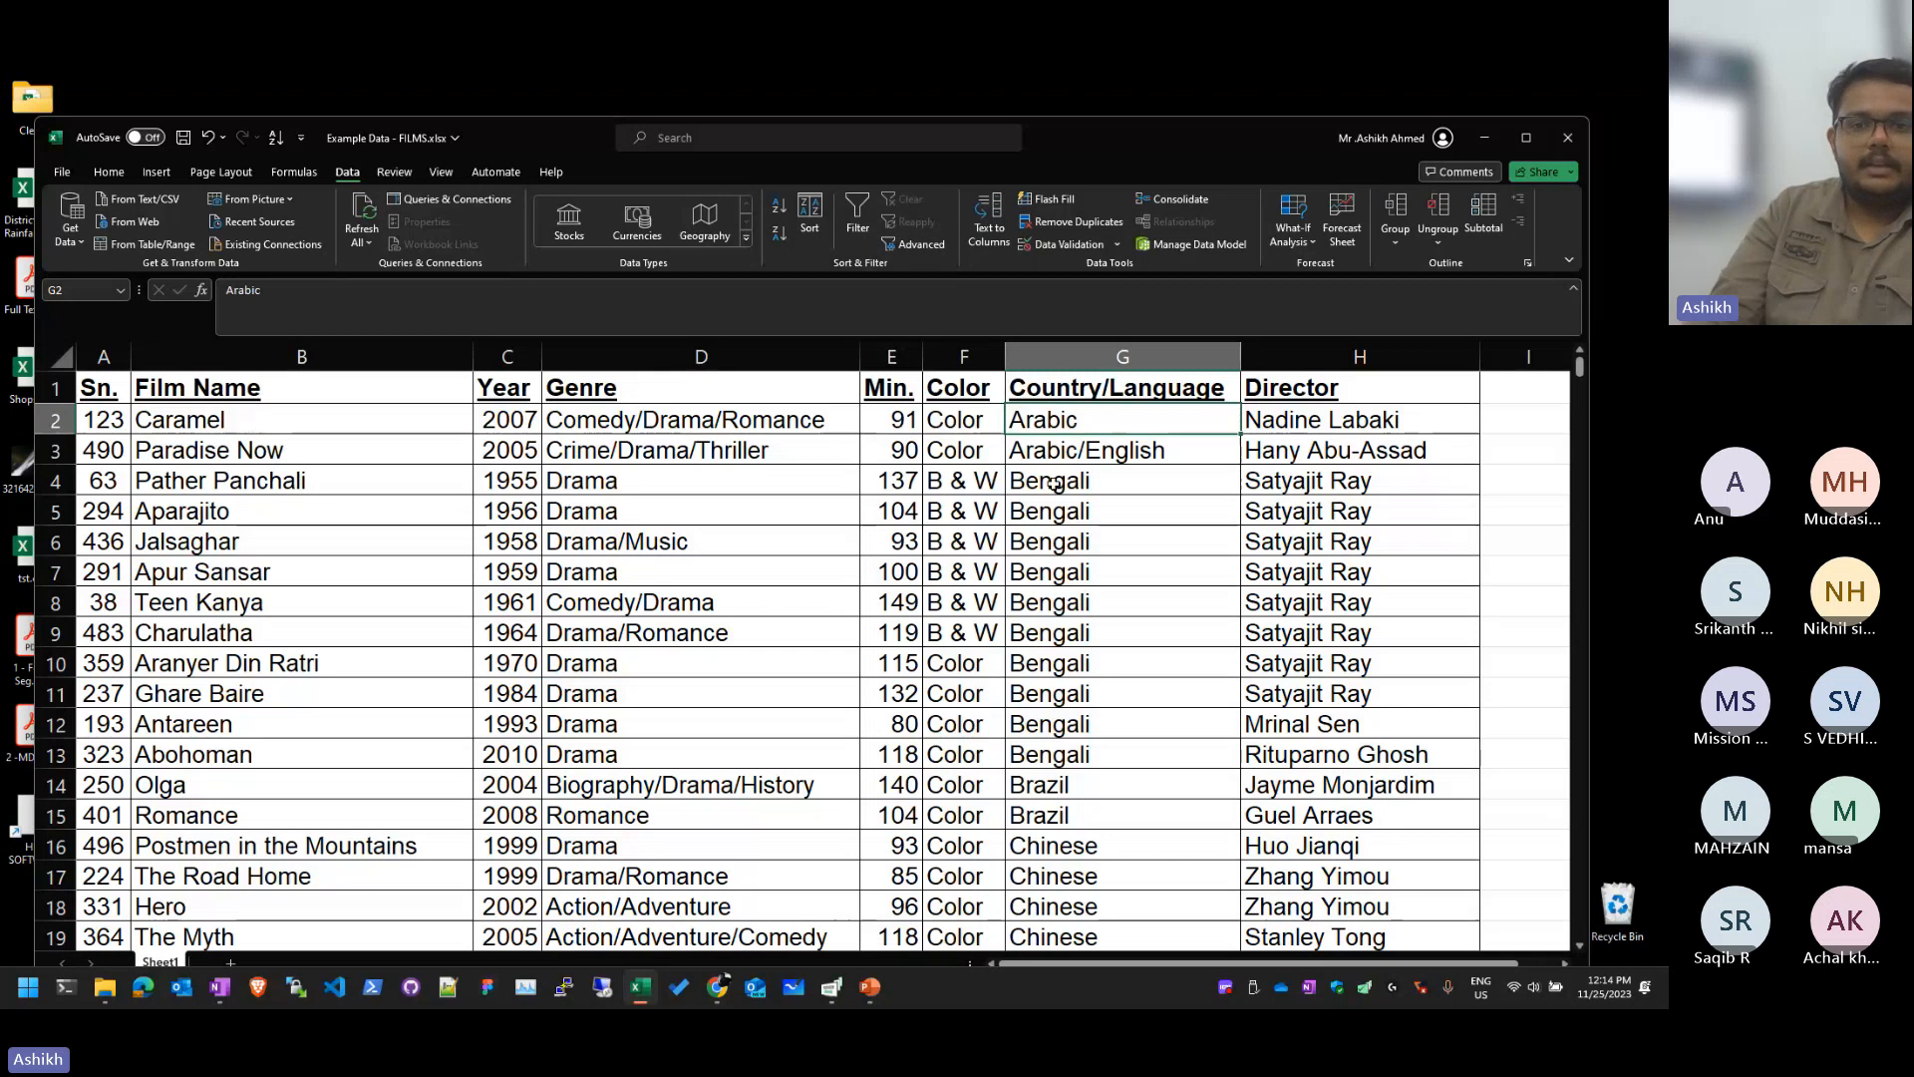
# Step: Examine the group of Bengali films by highlighting their Country/Language entries and matching film names
pyautogui.press('Down')
pyautogui.press('Down')
pyautogui.press('Down')
pyautogui.moveTo(1090, 484); pyautogui.dragTo(1122, 754)
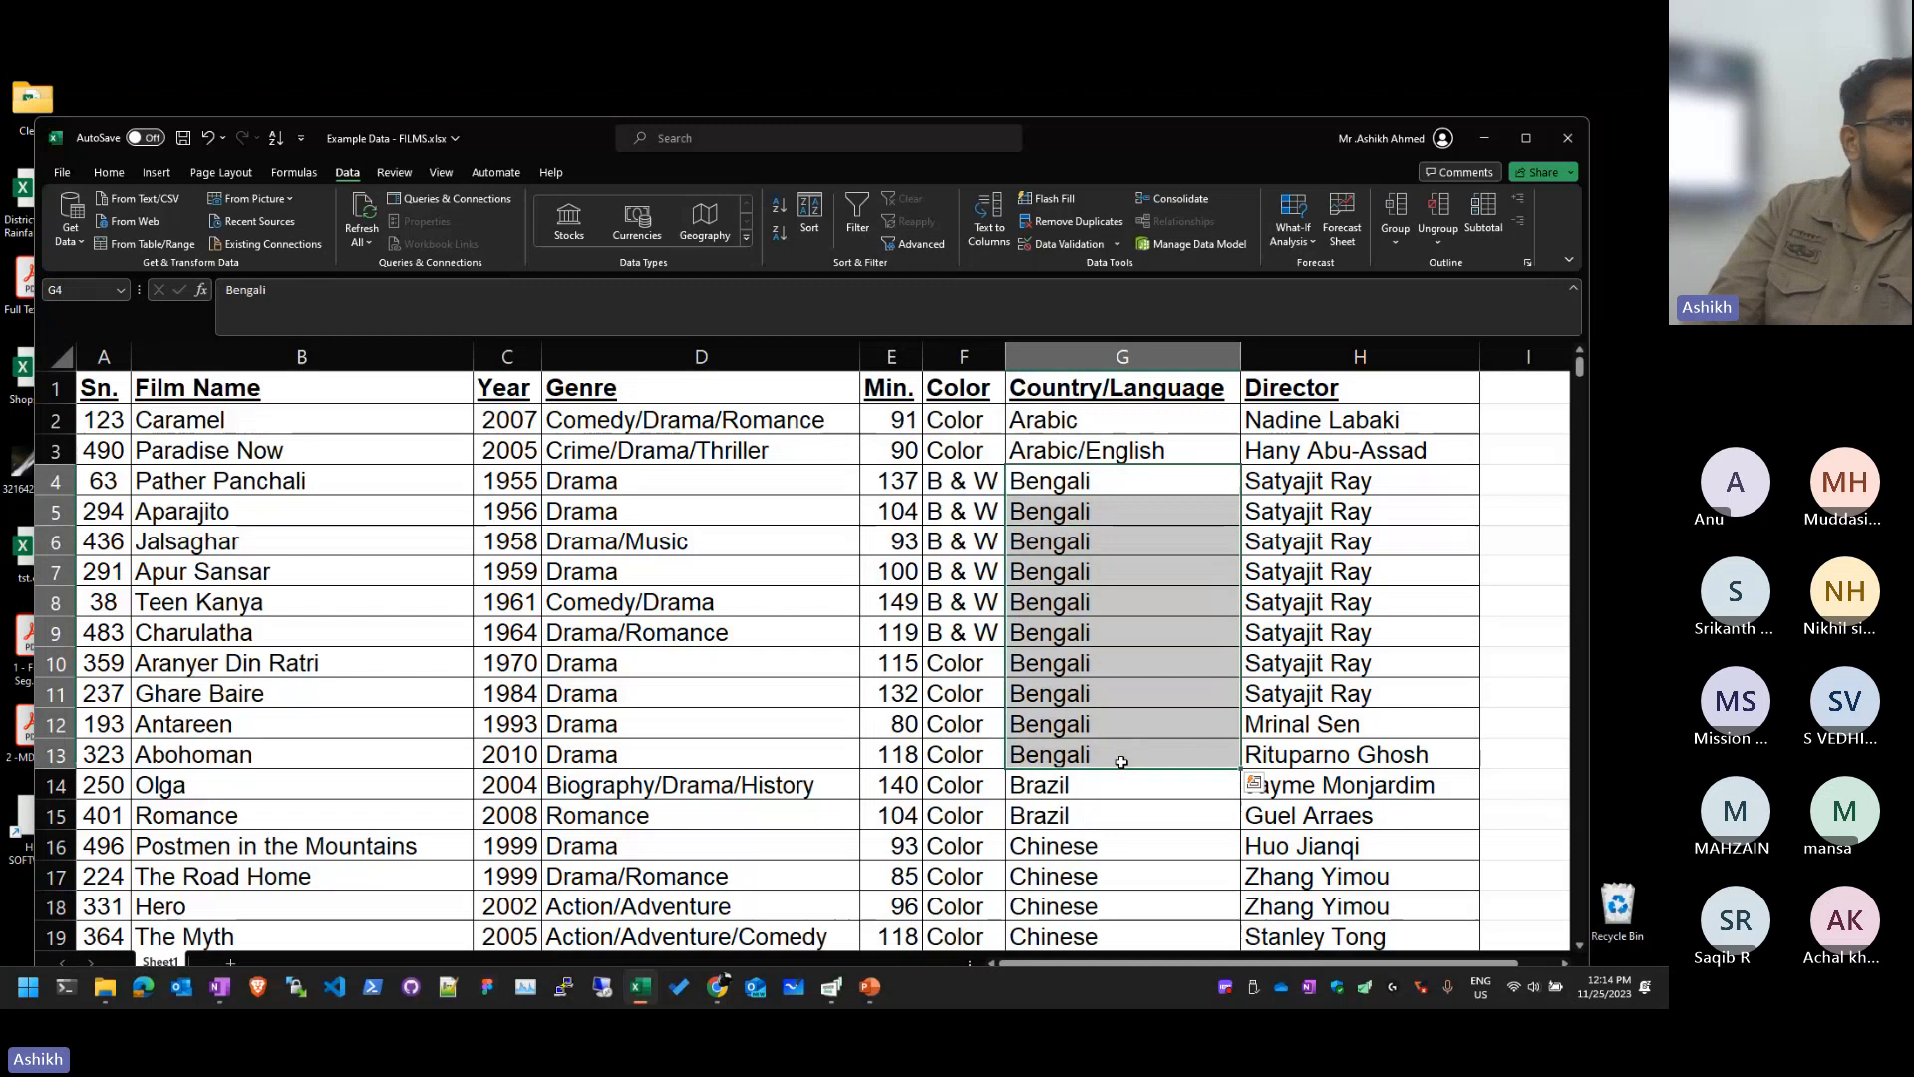
pyautogui.click(1107, 753)
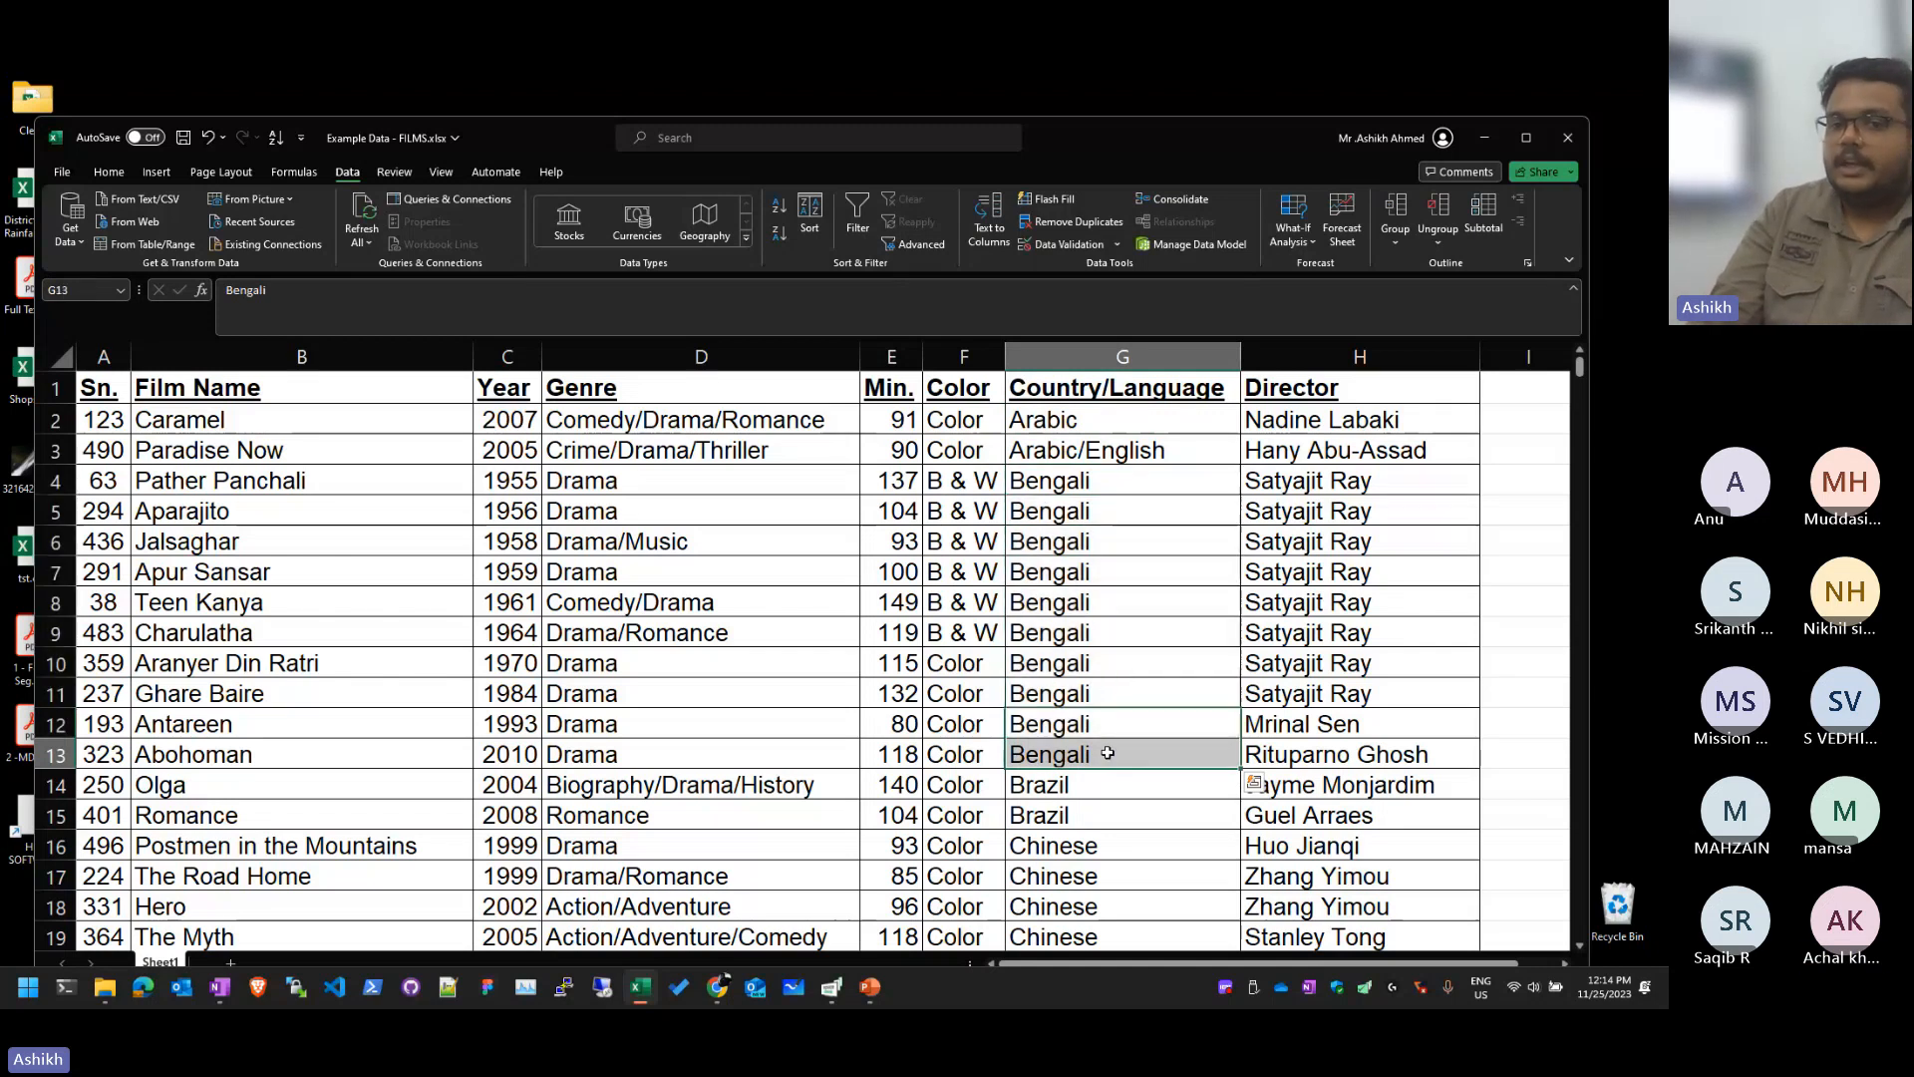
pyautogui.moveTo(1107, 754); pyautogui.dragTo(1047, 483)
pyautogui.moveTo(342, 483); pyautogui.dragTo(378, 749)
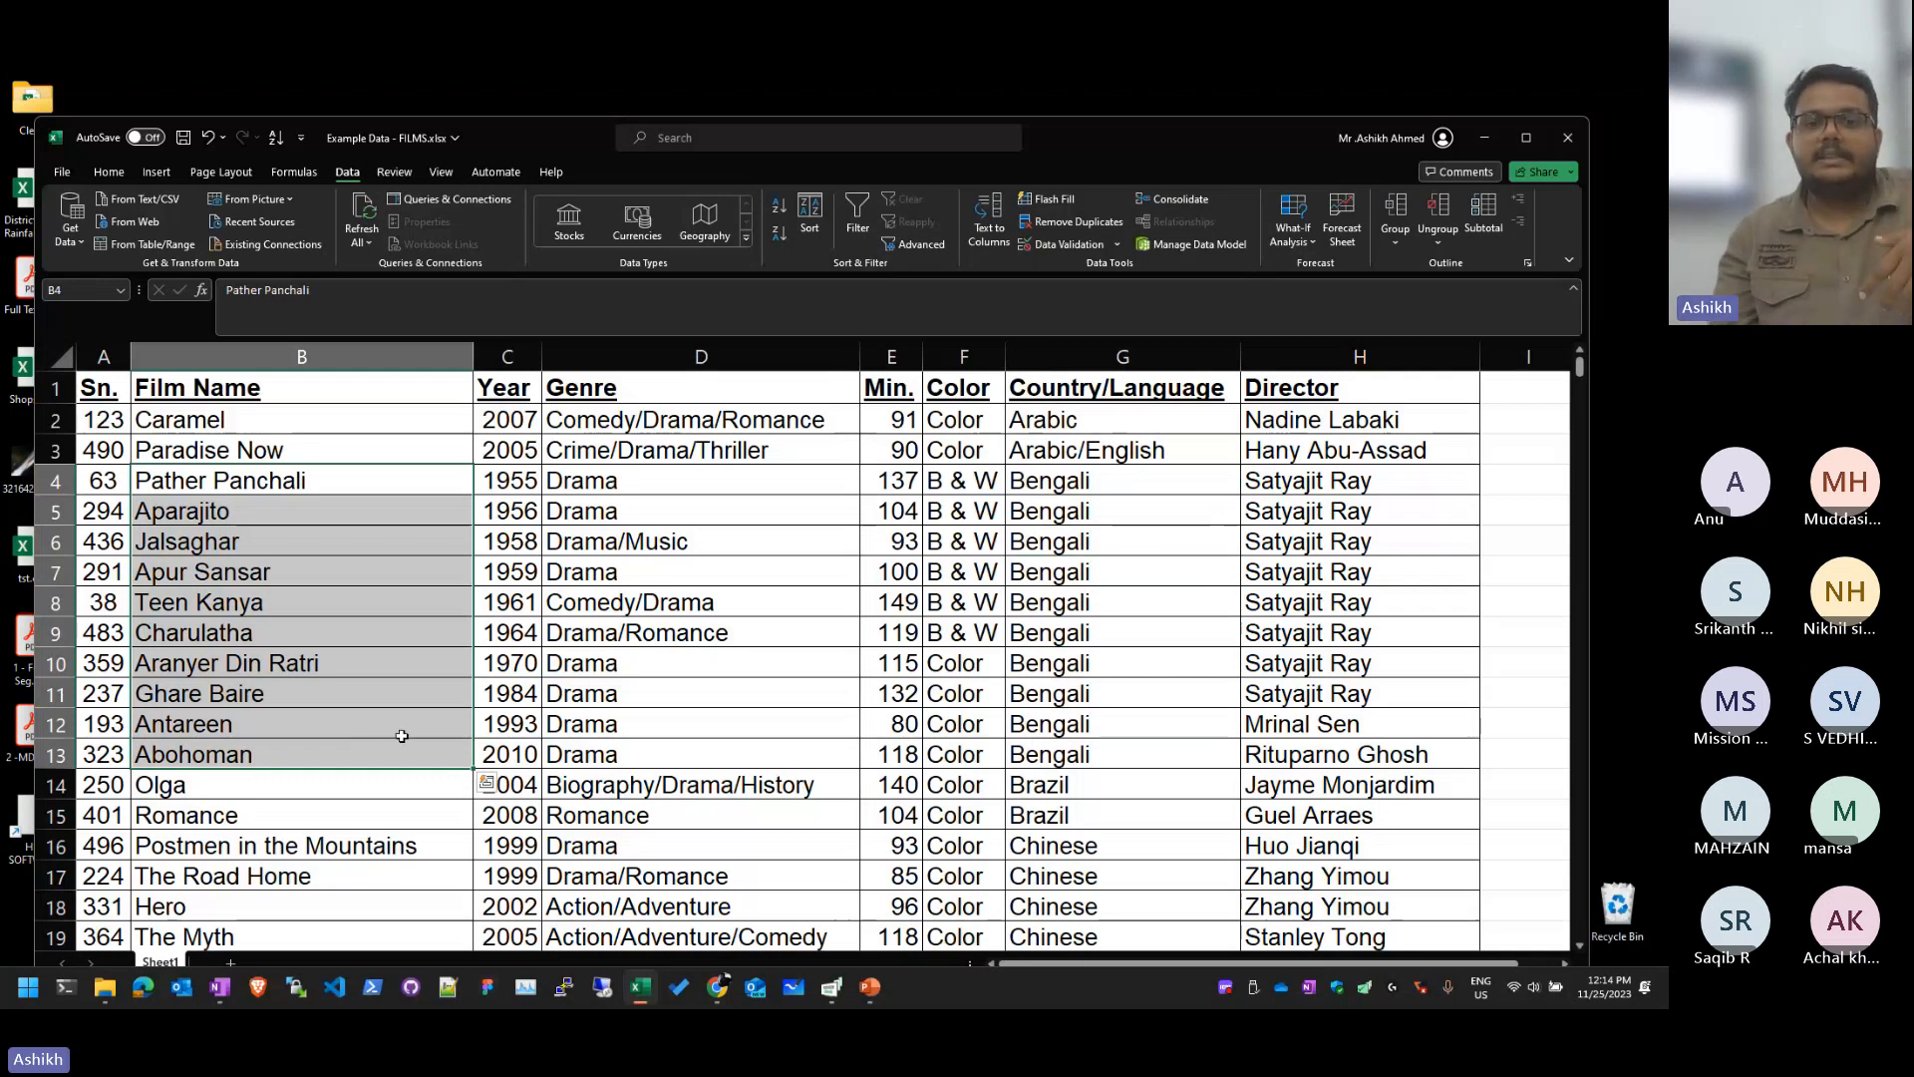
pyautogui.click(891, 542)
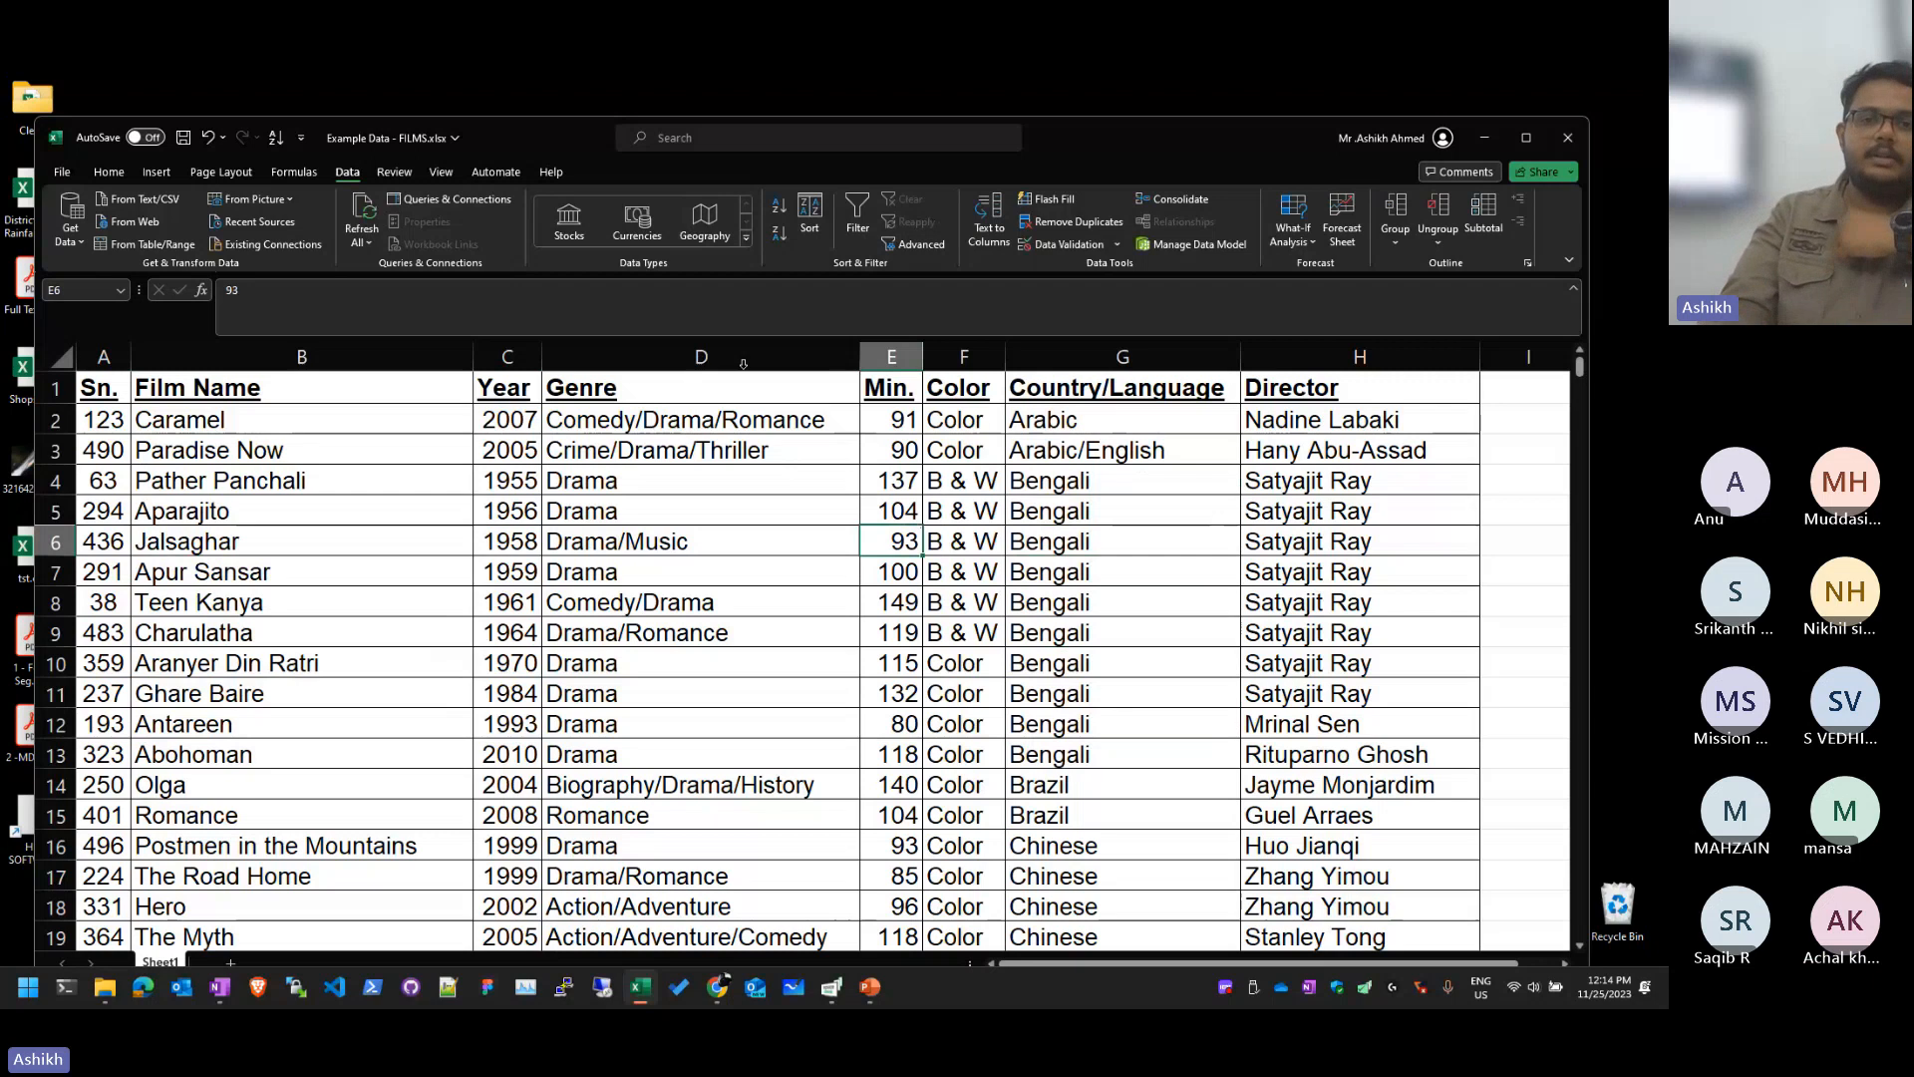
# Step: Open the custom Sort settings for the film list and review the order options of the Country/Language level, keeping A to Z
pyautogui.click(849, 523)
pyautogui.click(927, 483)
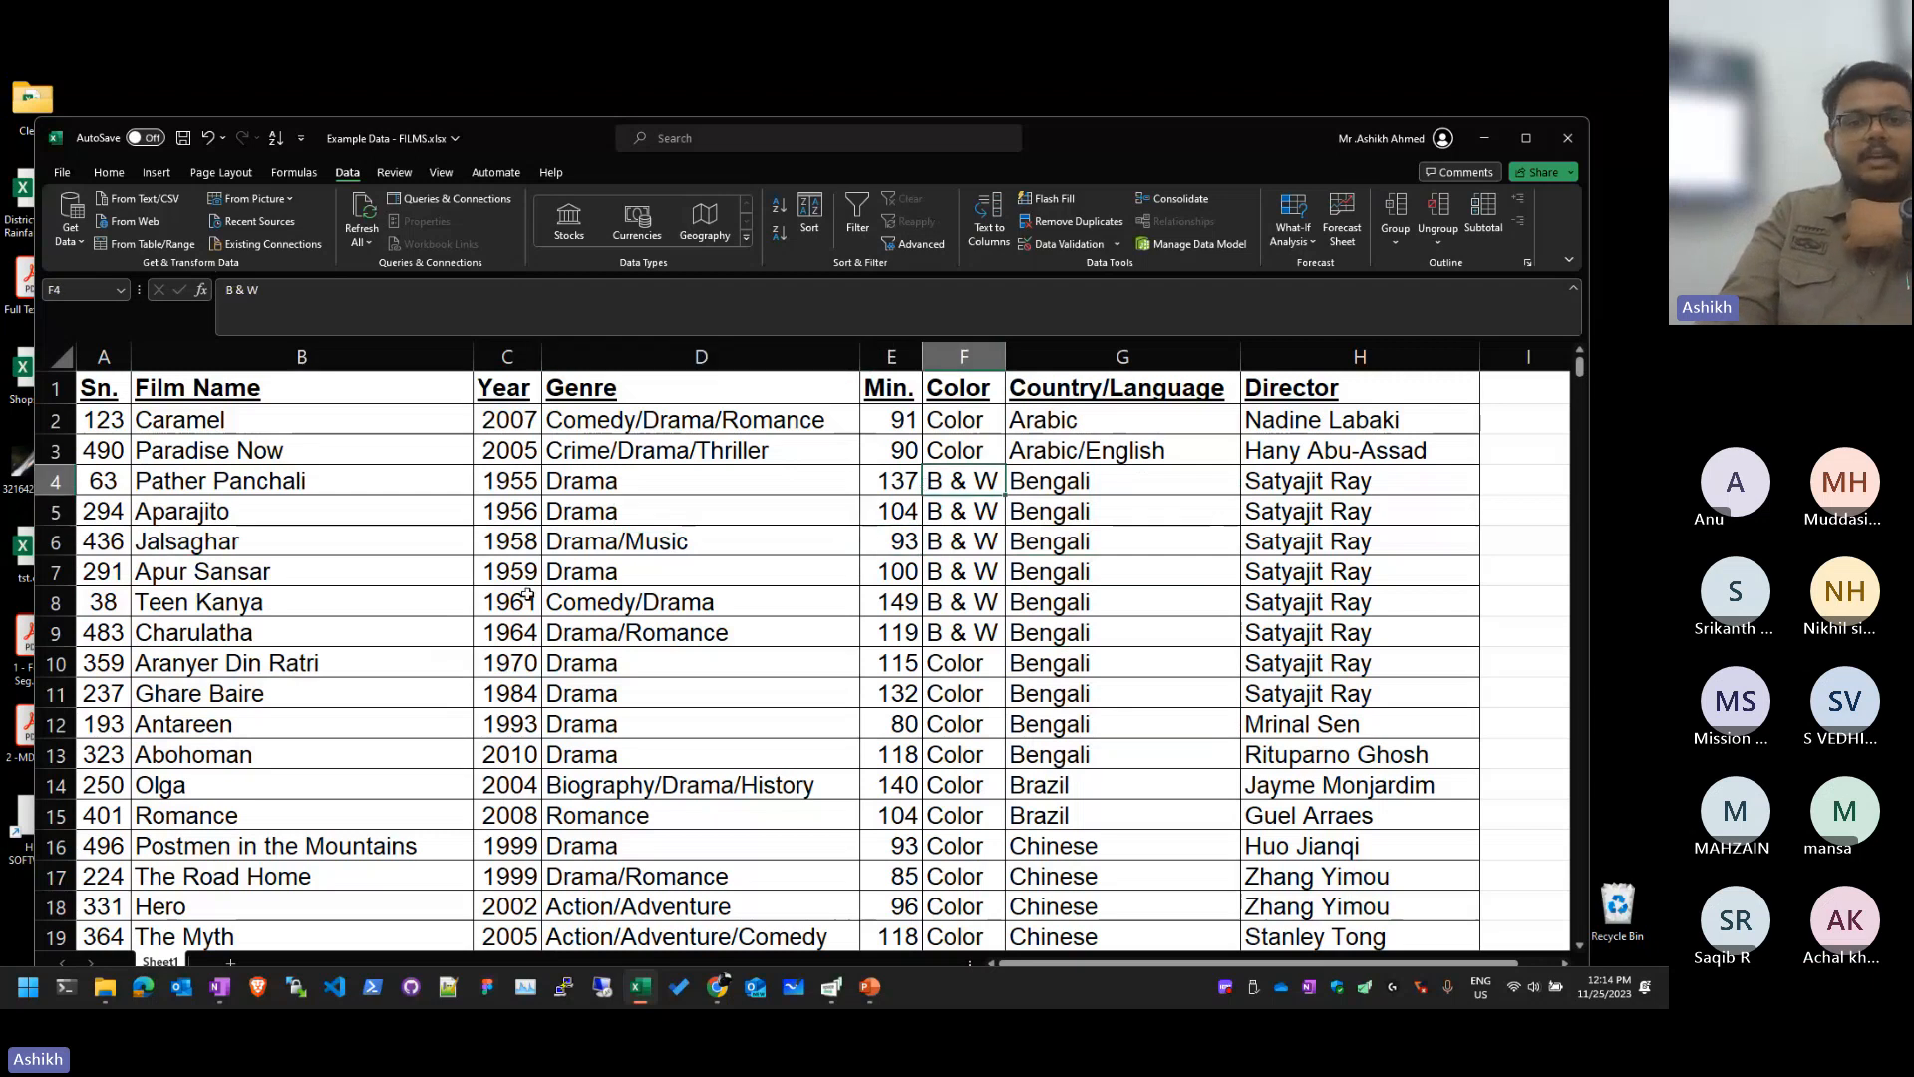
pyautogui.click(848, 512)
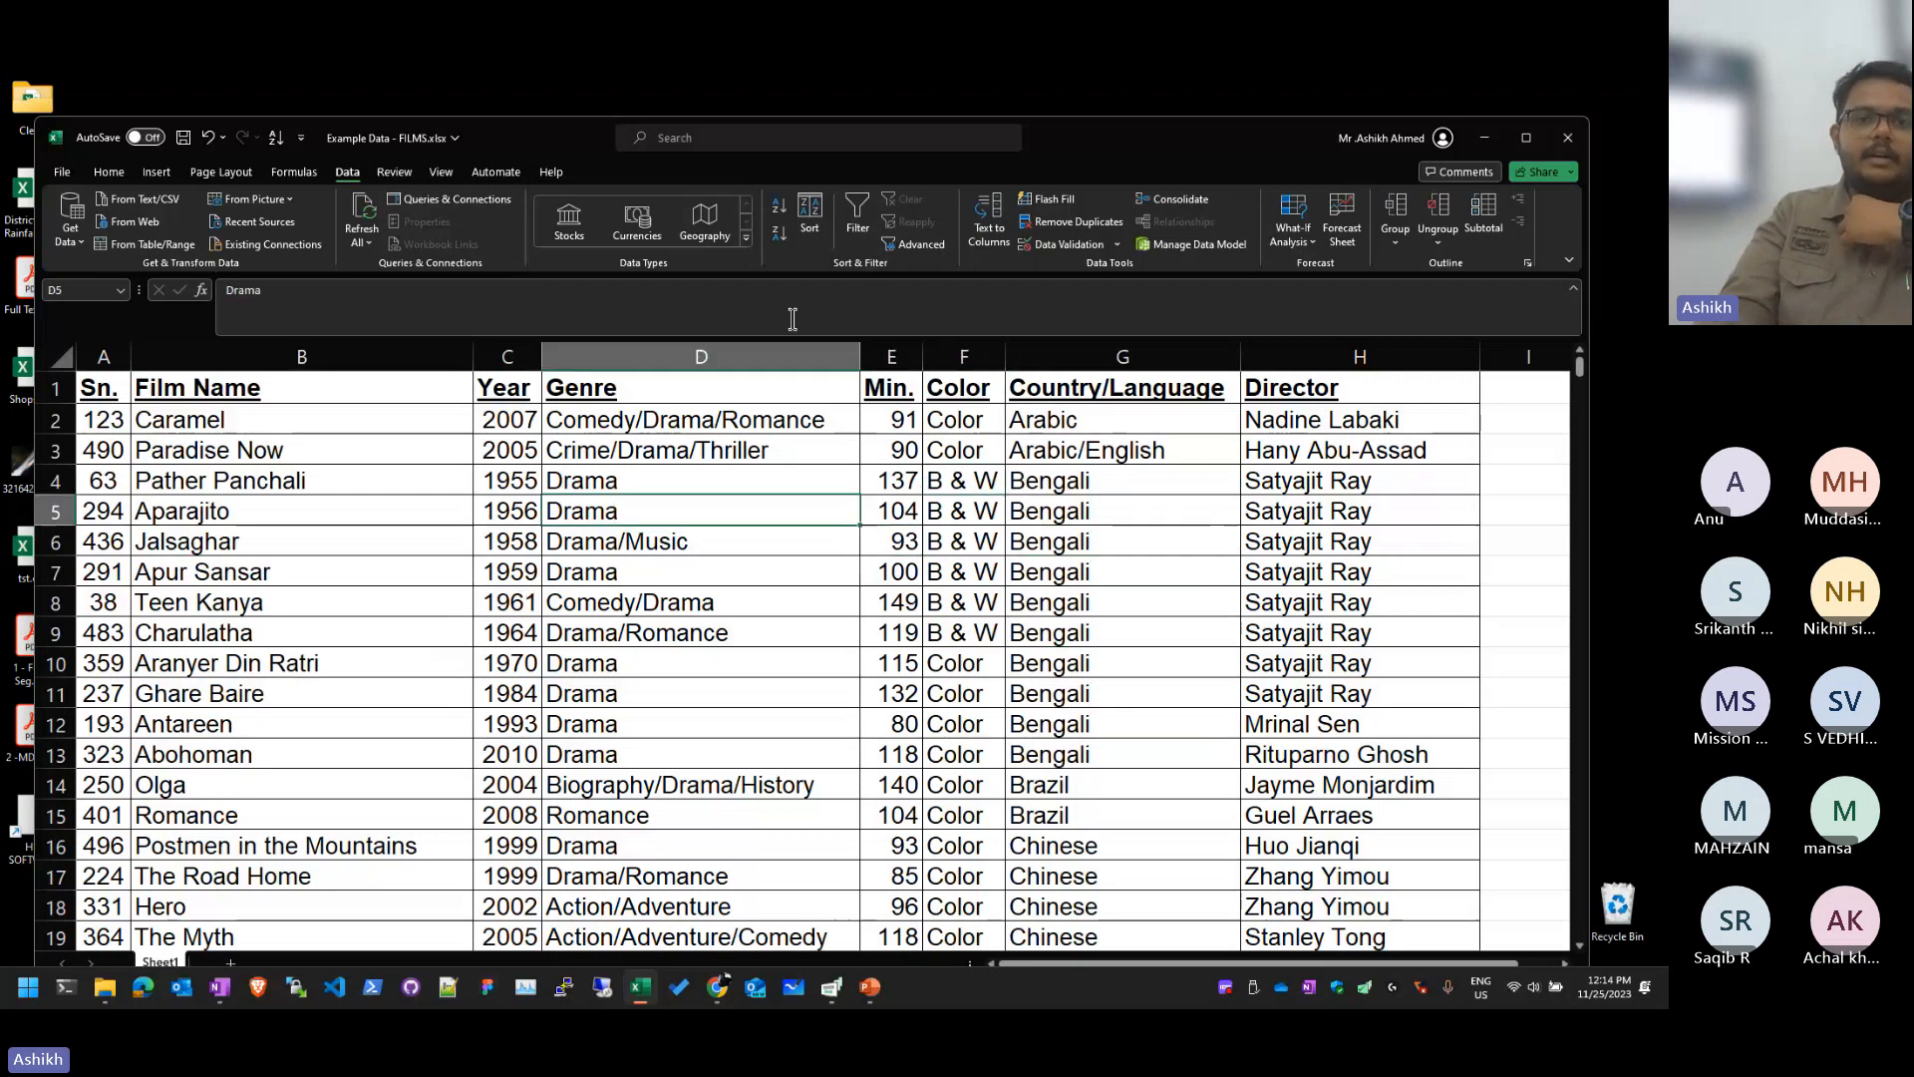
pyautogui.click(810, 221)
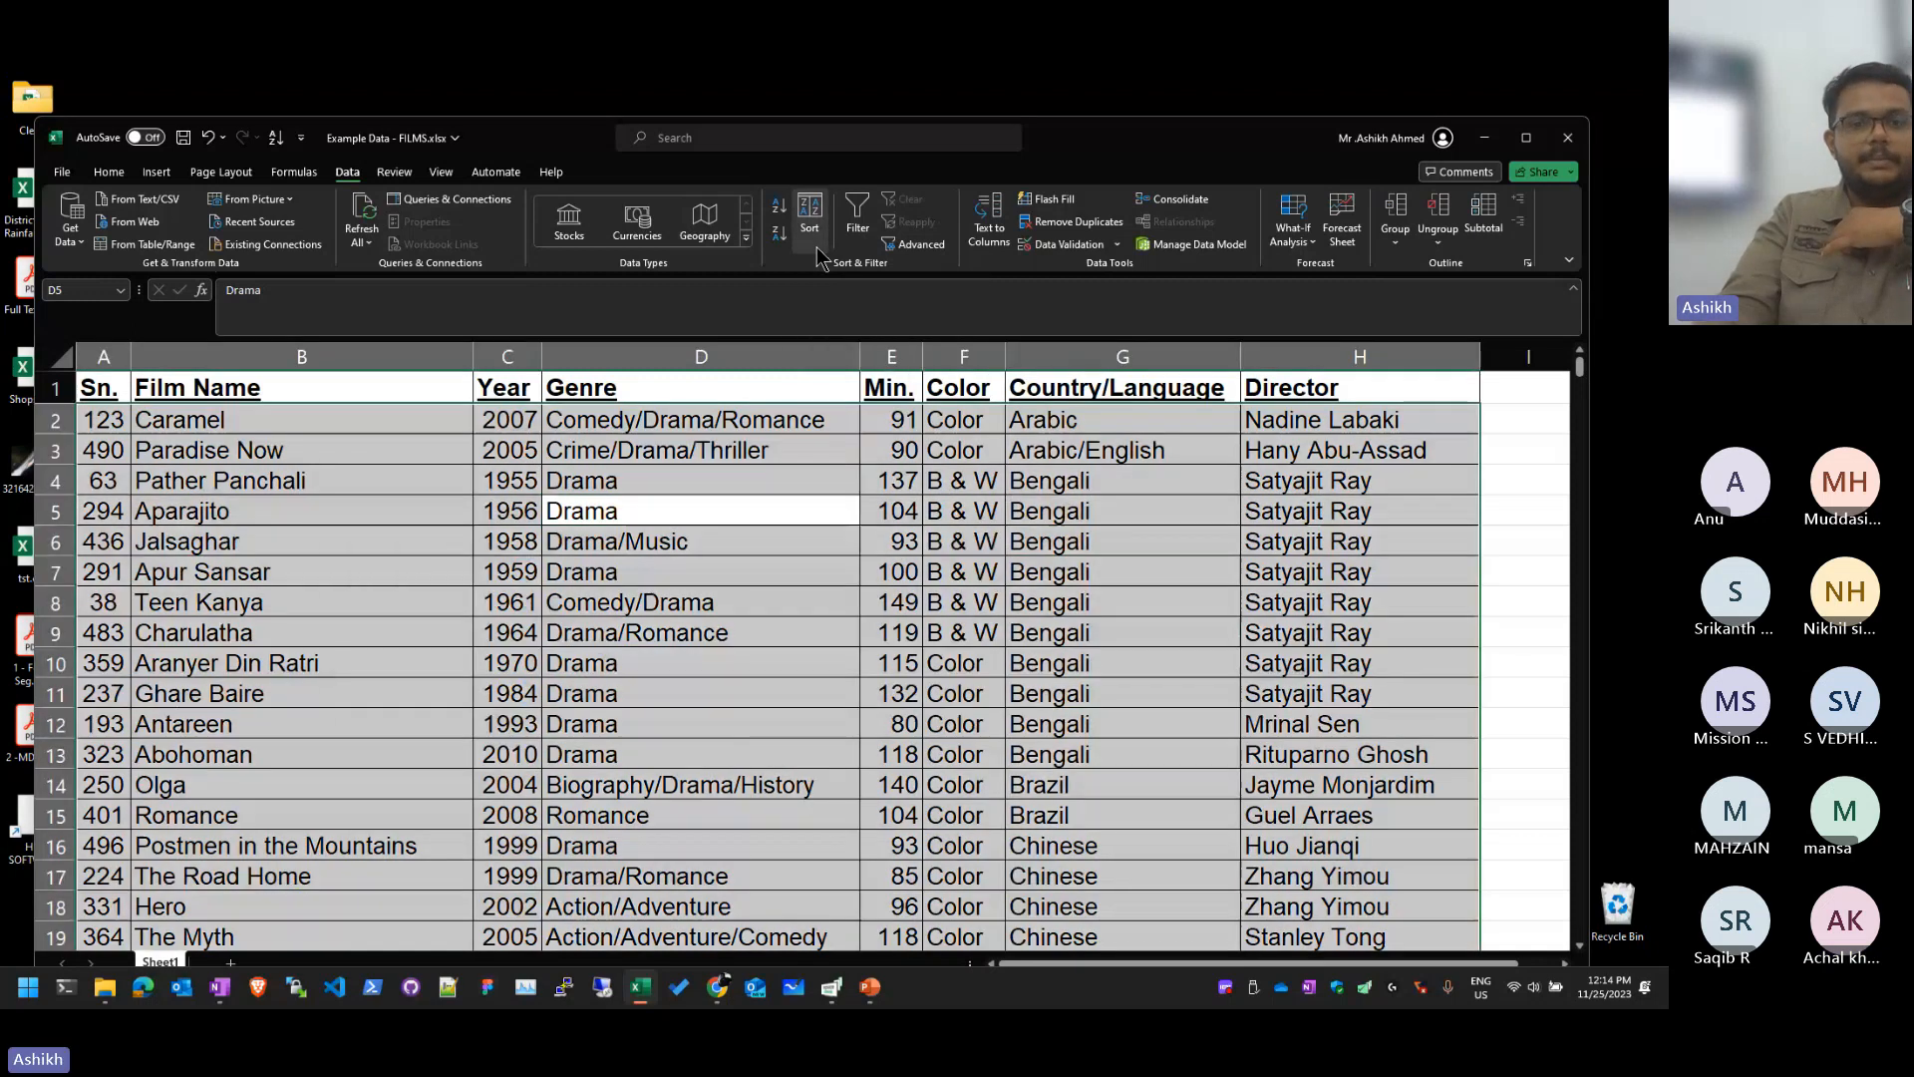
pyautogui.moveTo(731, 451); pyautogui.dragTo(912, 462)
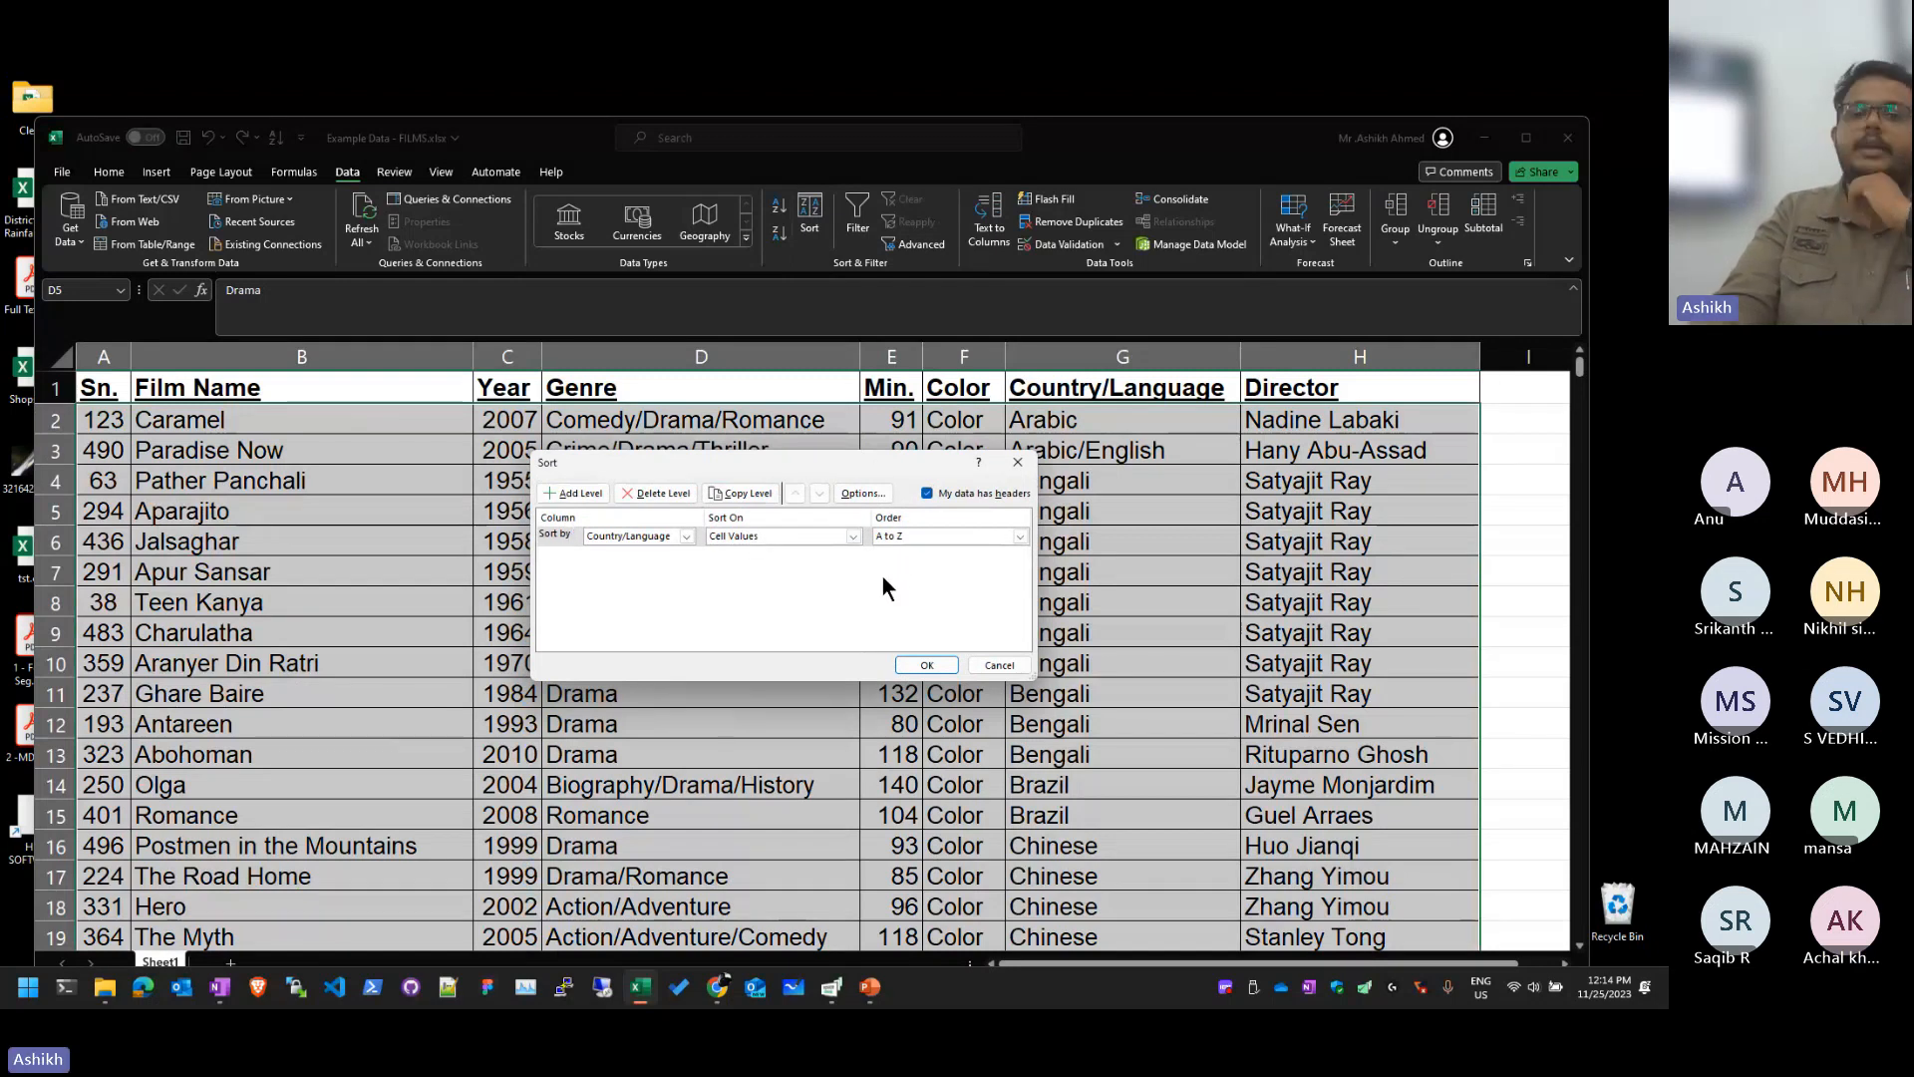
pyautogui.click(575, 537)
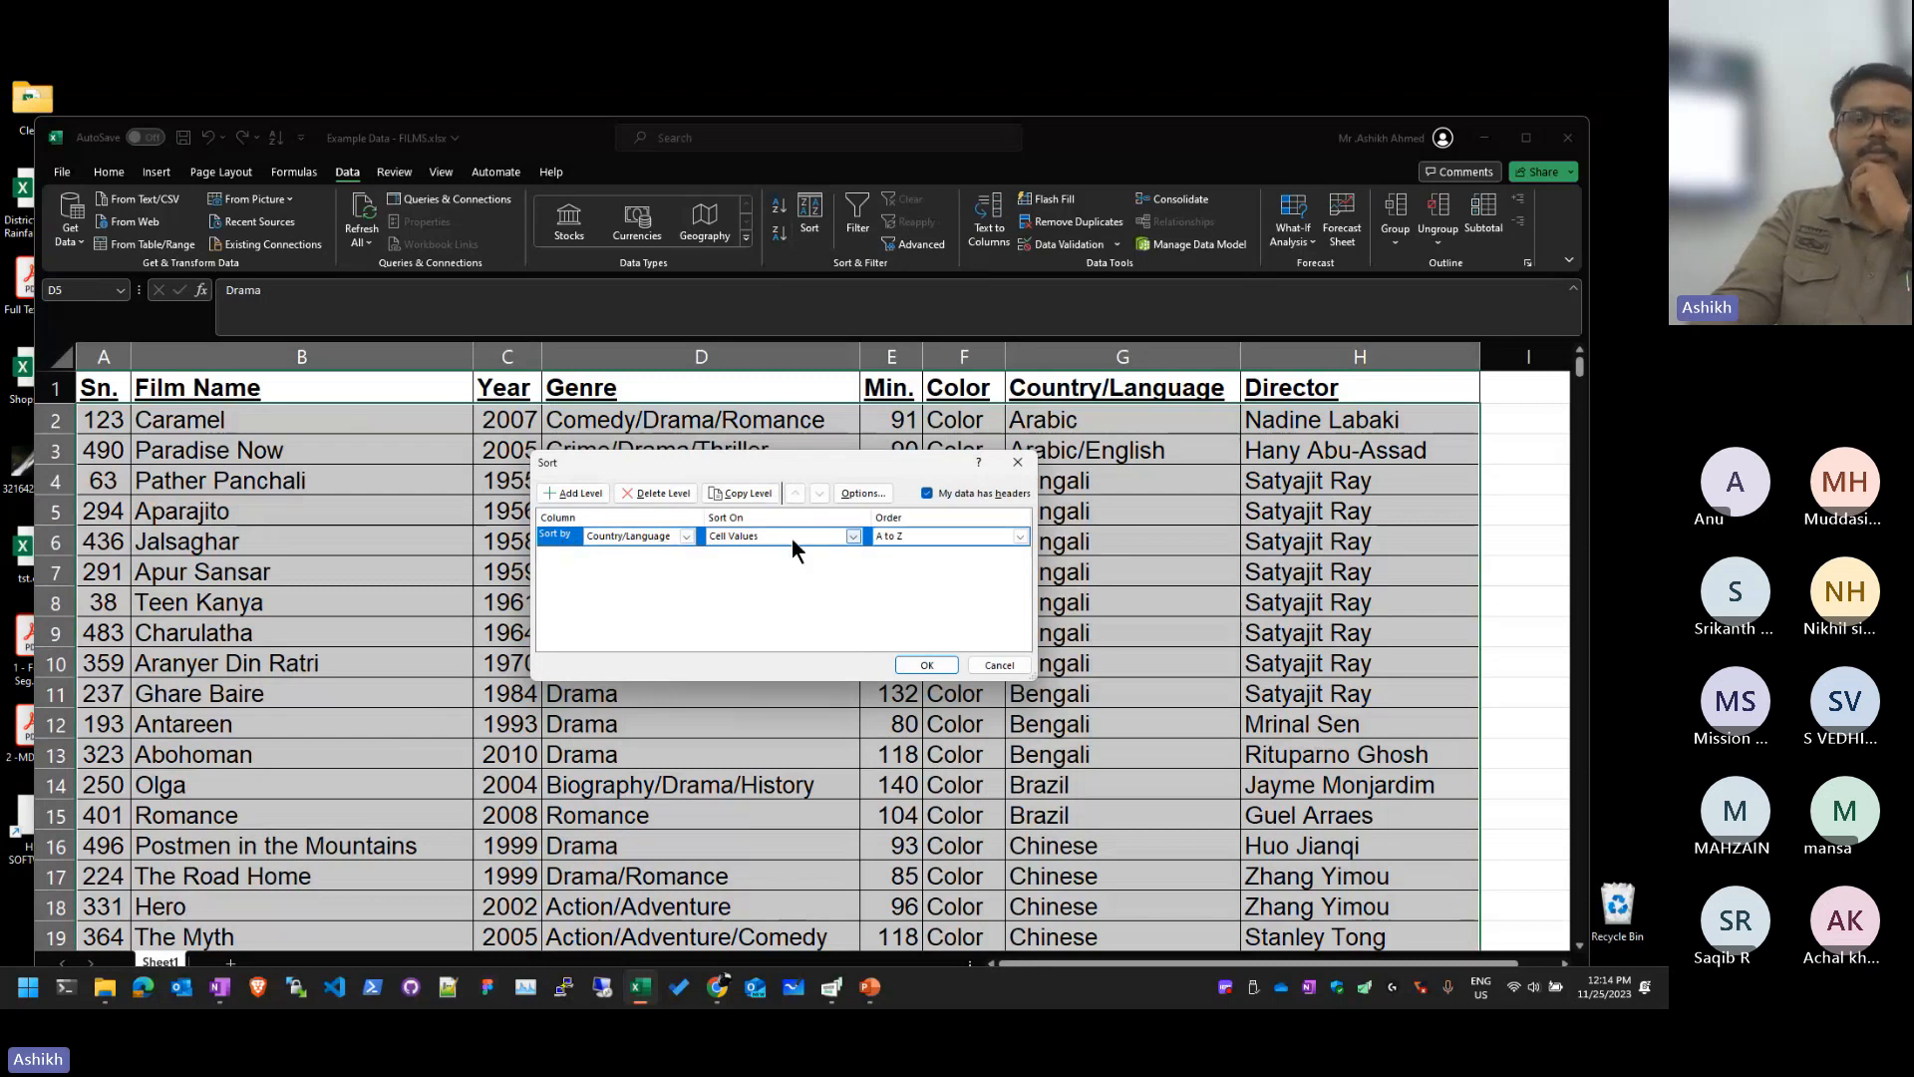
pyautogui.click(931, 538)
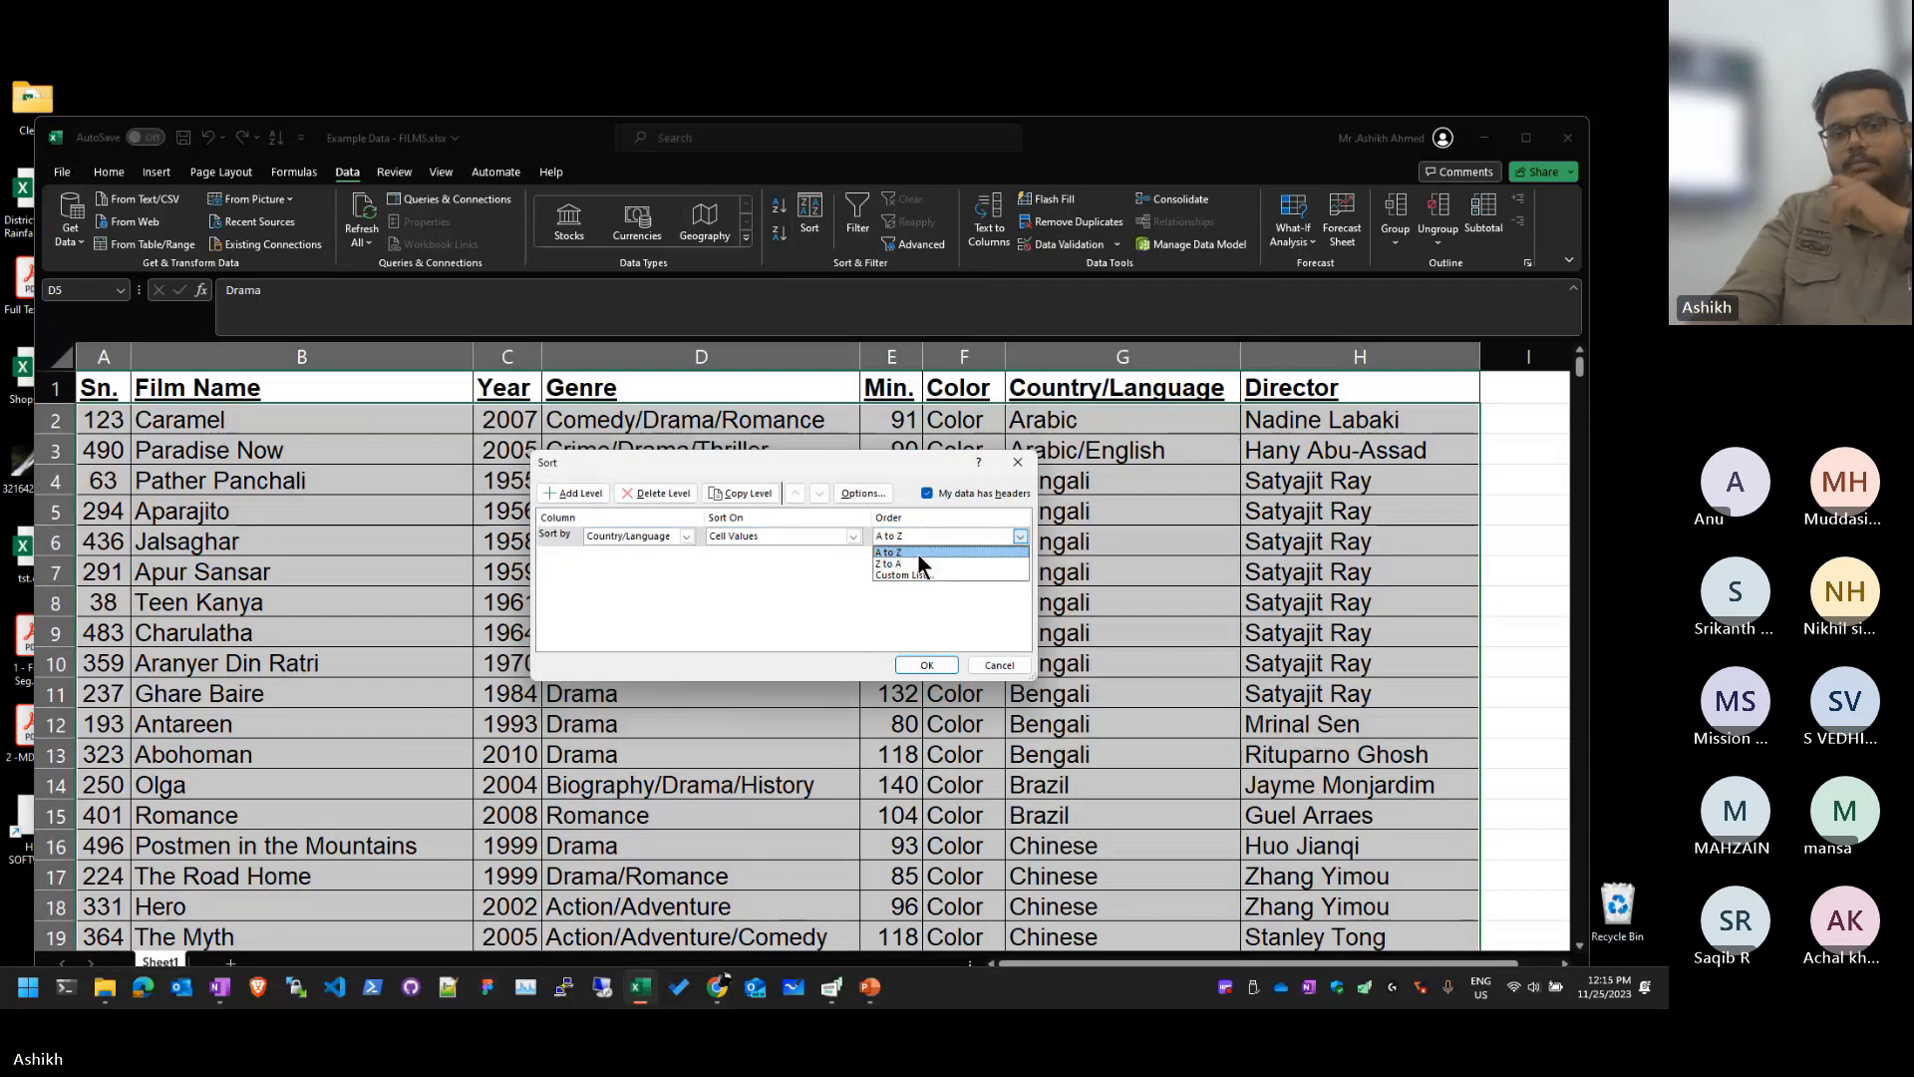
pyautogui.press('Escape')
# Step: Add a second sort level on Color, below Country/Language, using cell values from A to Z
pyautogui.click(574, 494)
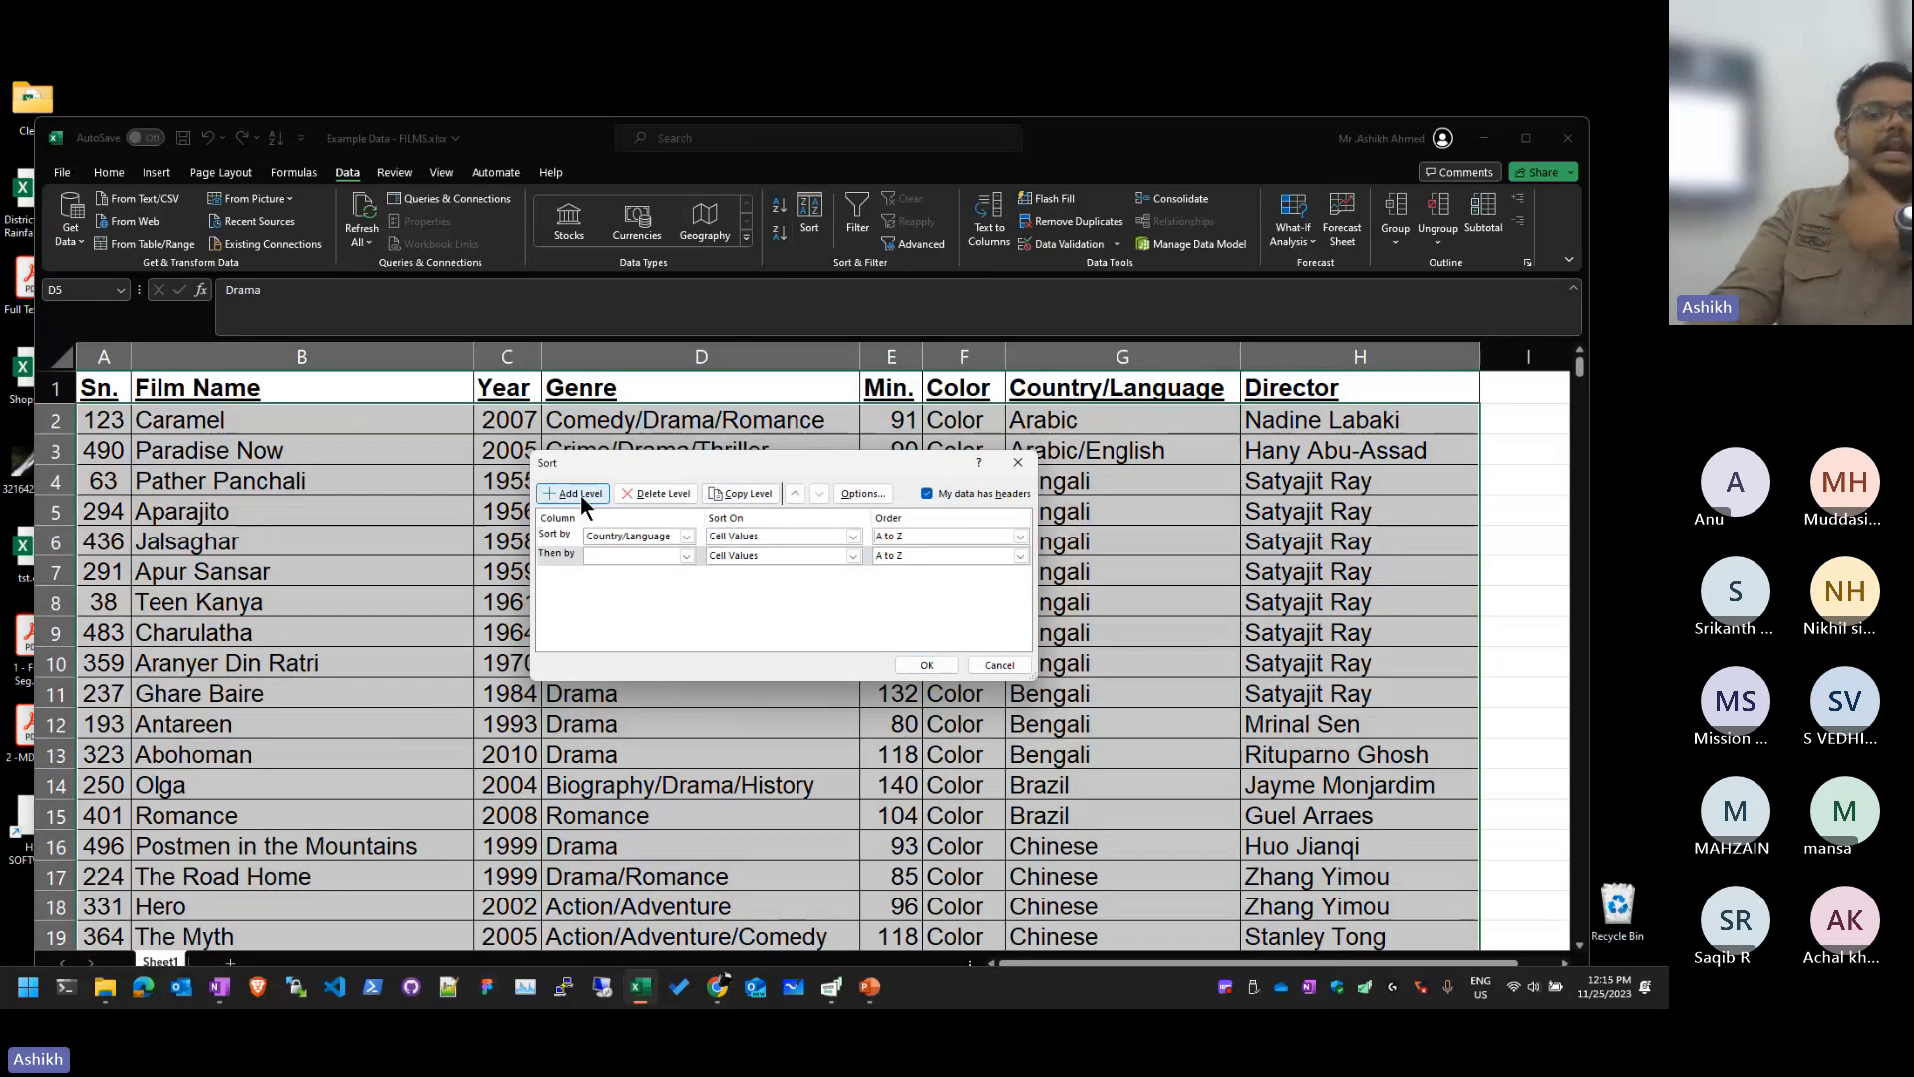
pyautogui.moveTo(706, 460); pyautogui.dragTo(1097, 351)
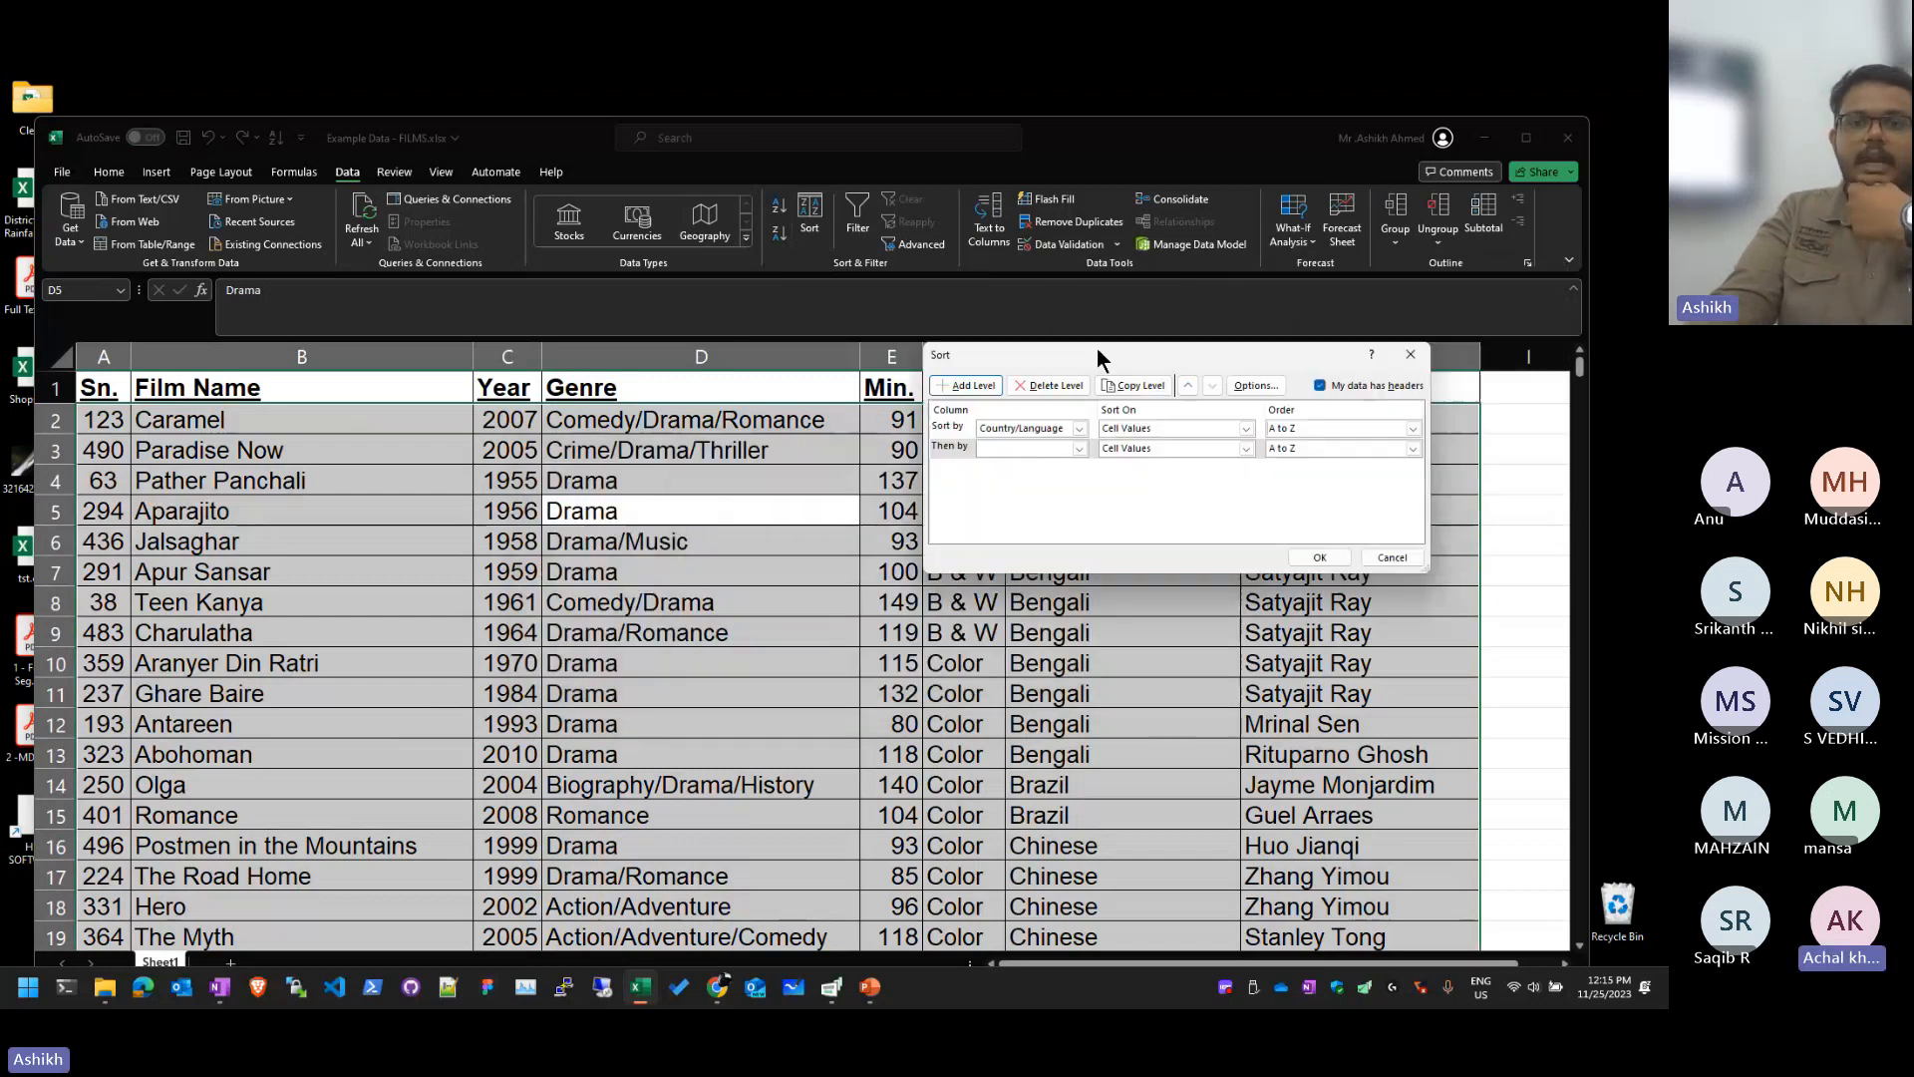
pyautogui.click(1015, 447)
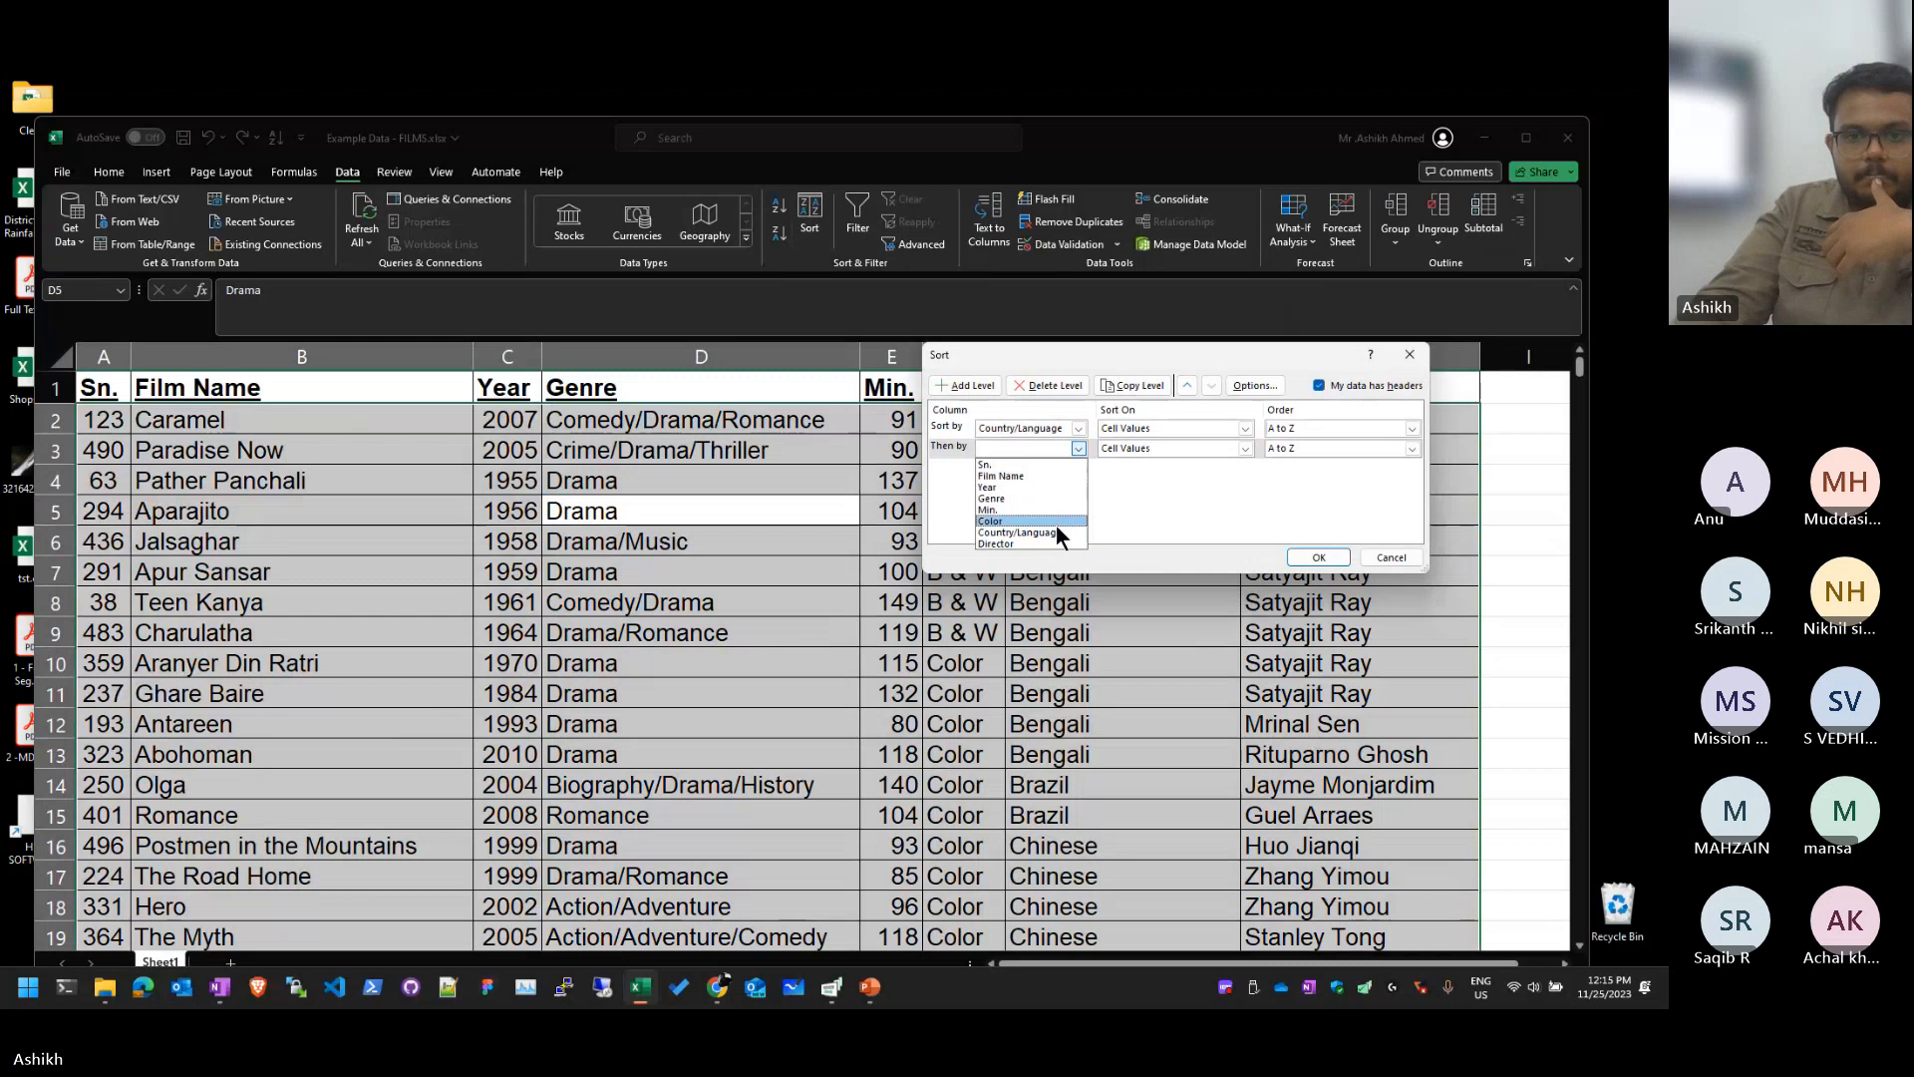
pyautogui.click(1056, 522)
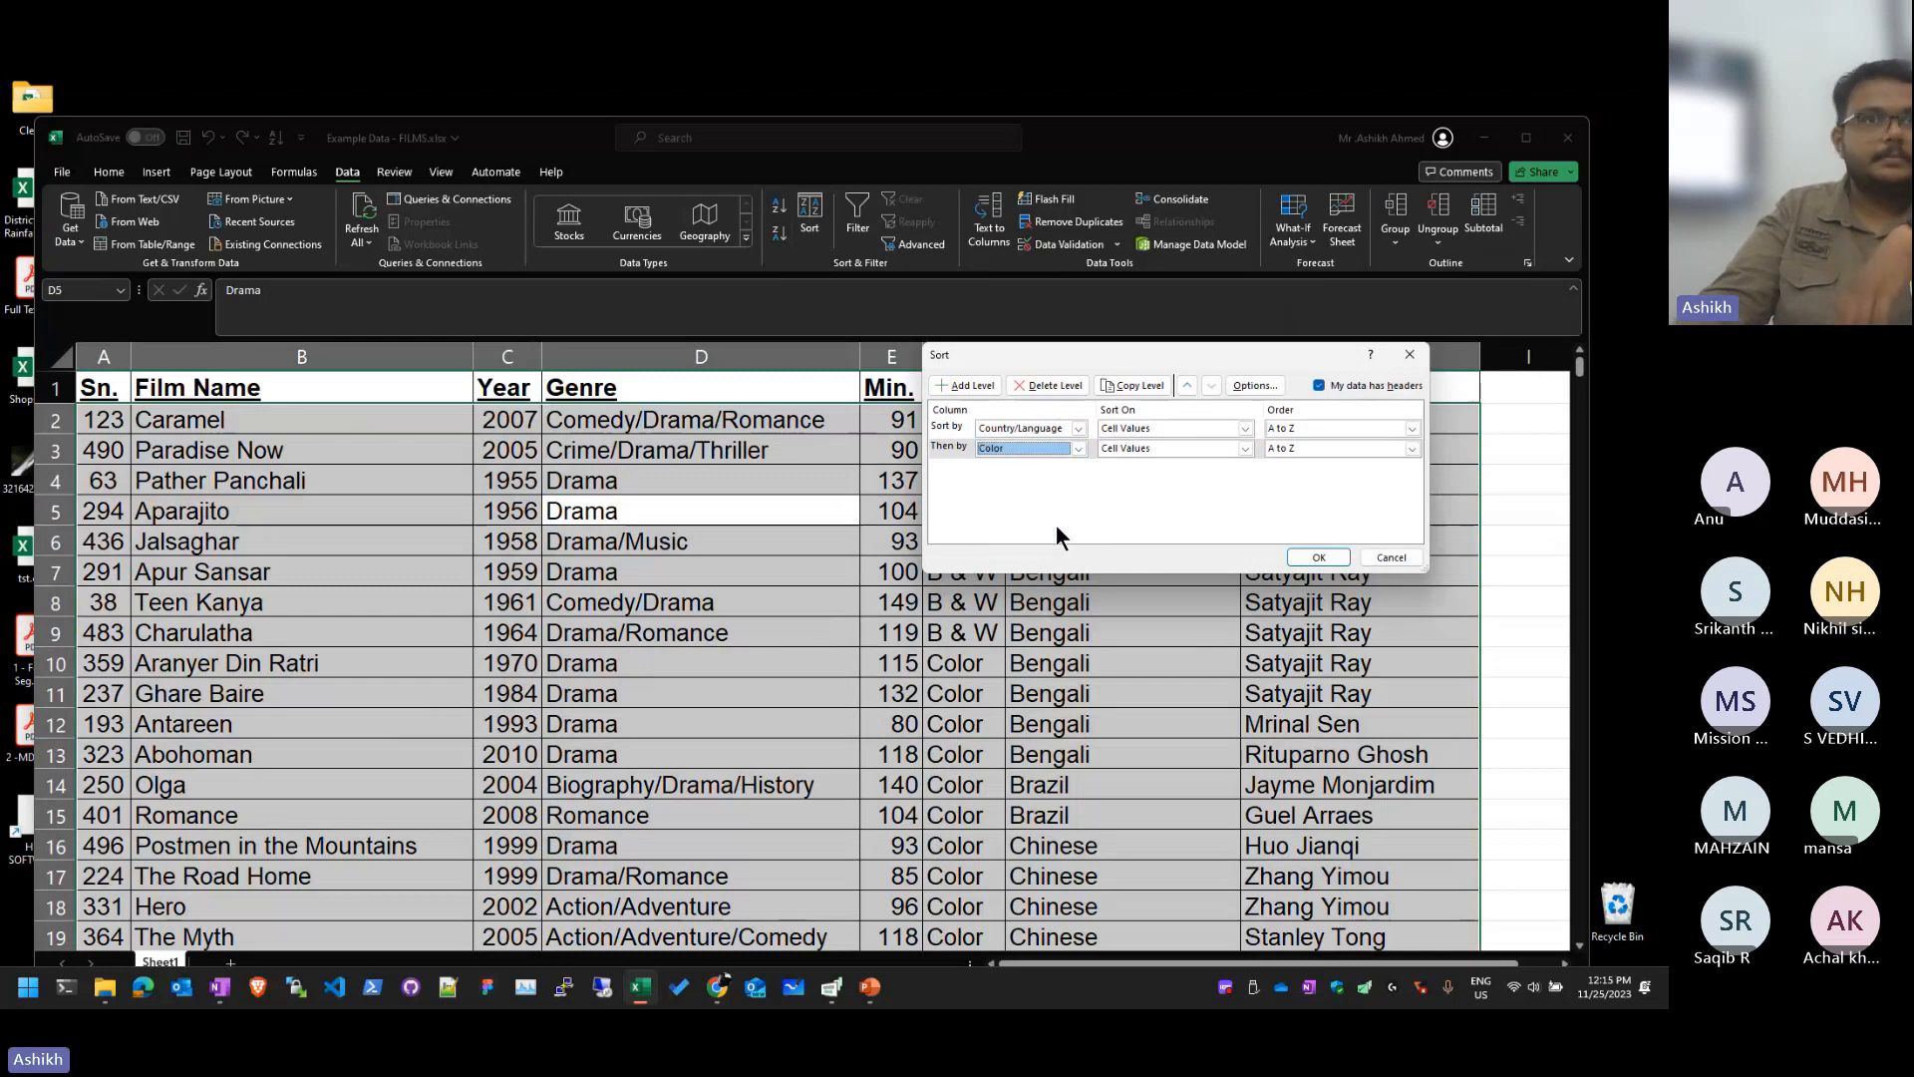
# Step: Add a third sort level on Director, using cell values from A to Z
pyautogui.click(935, 395)
pyautogui.click(1005, 468)
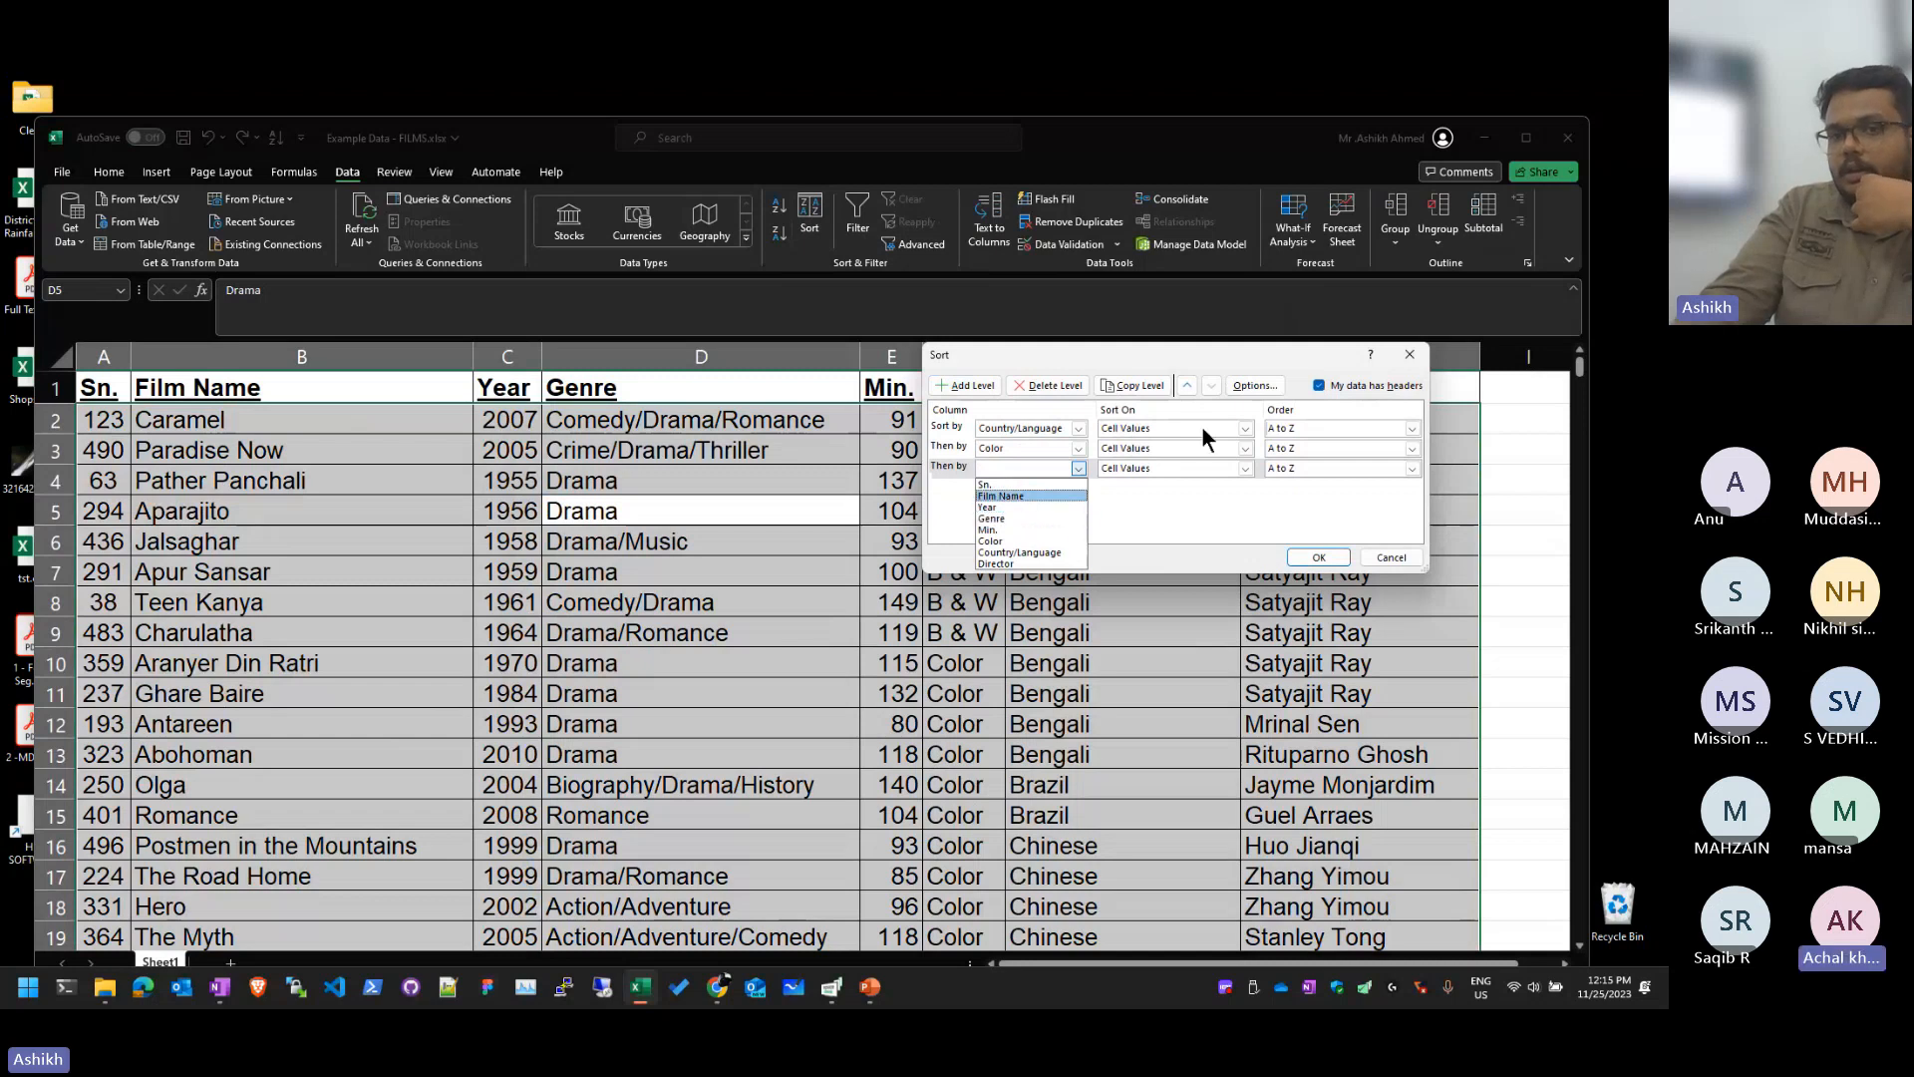
pyautogui.click(1050, 470)
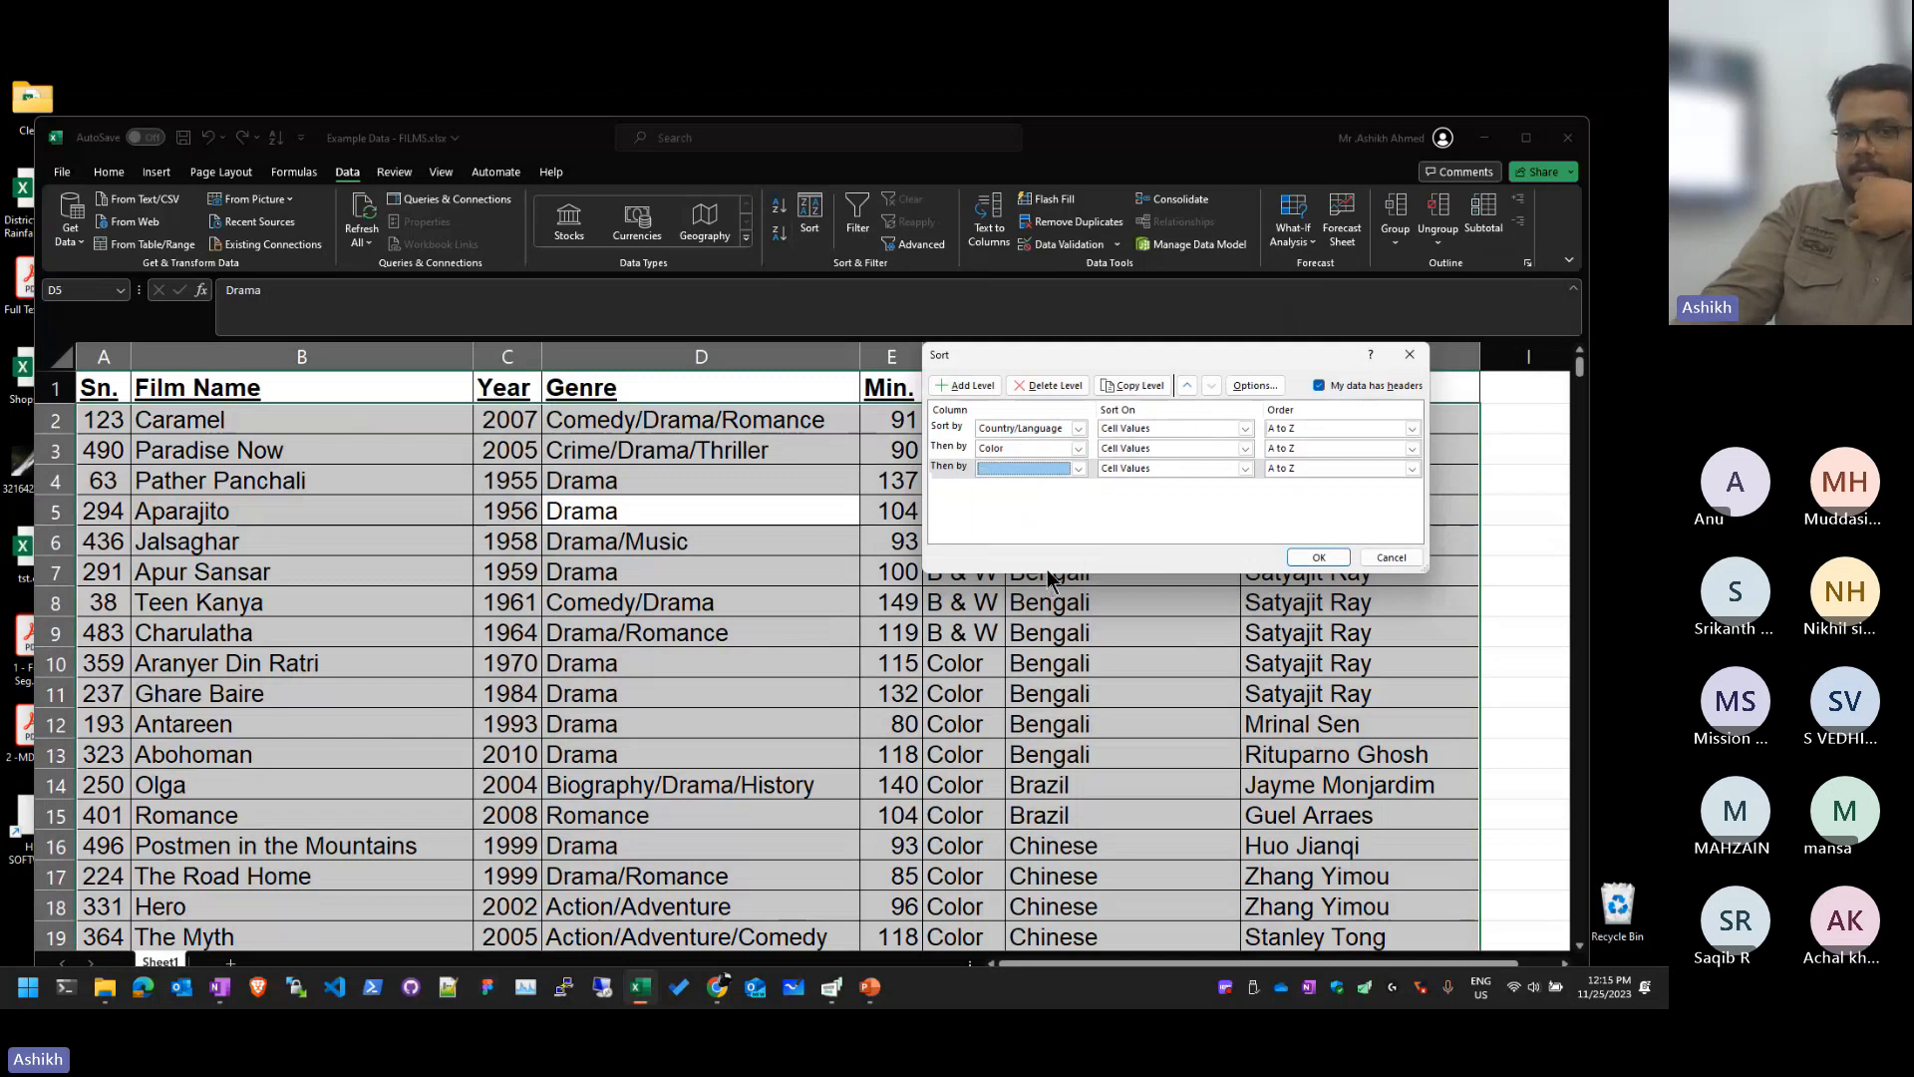
pyautogui.click(1050, 470)
pyautogui.click(1037, 569)
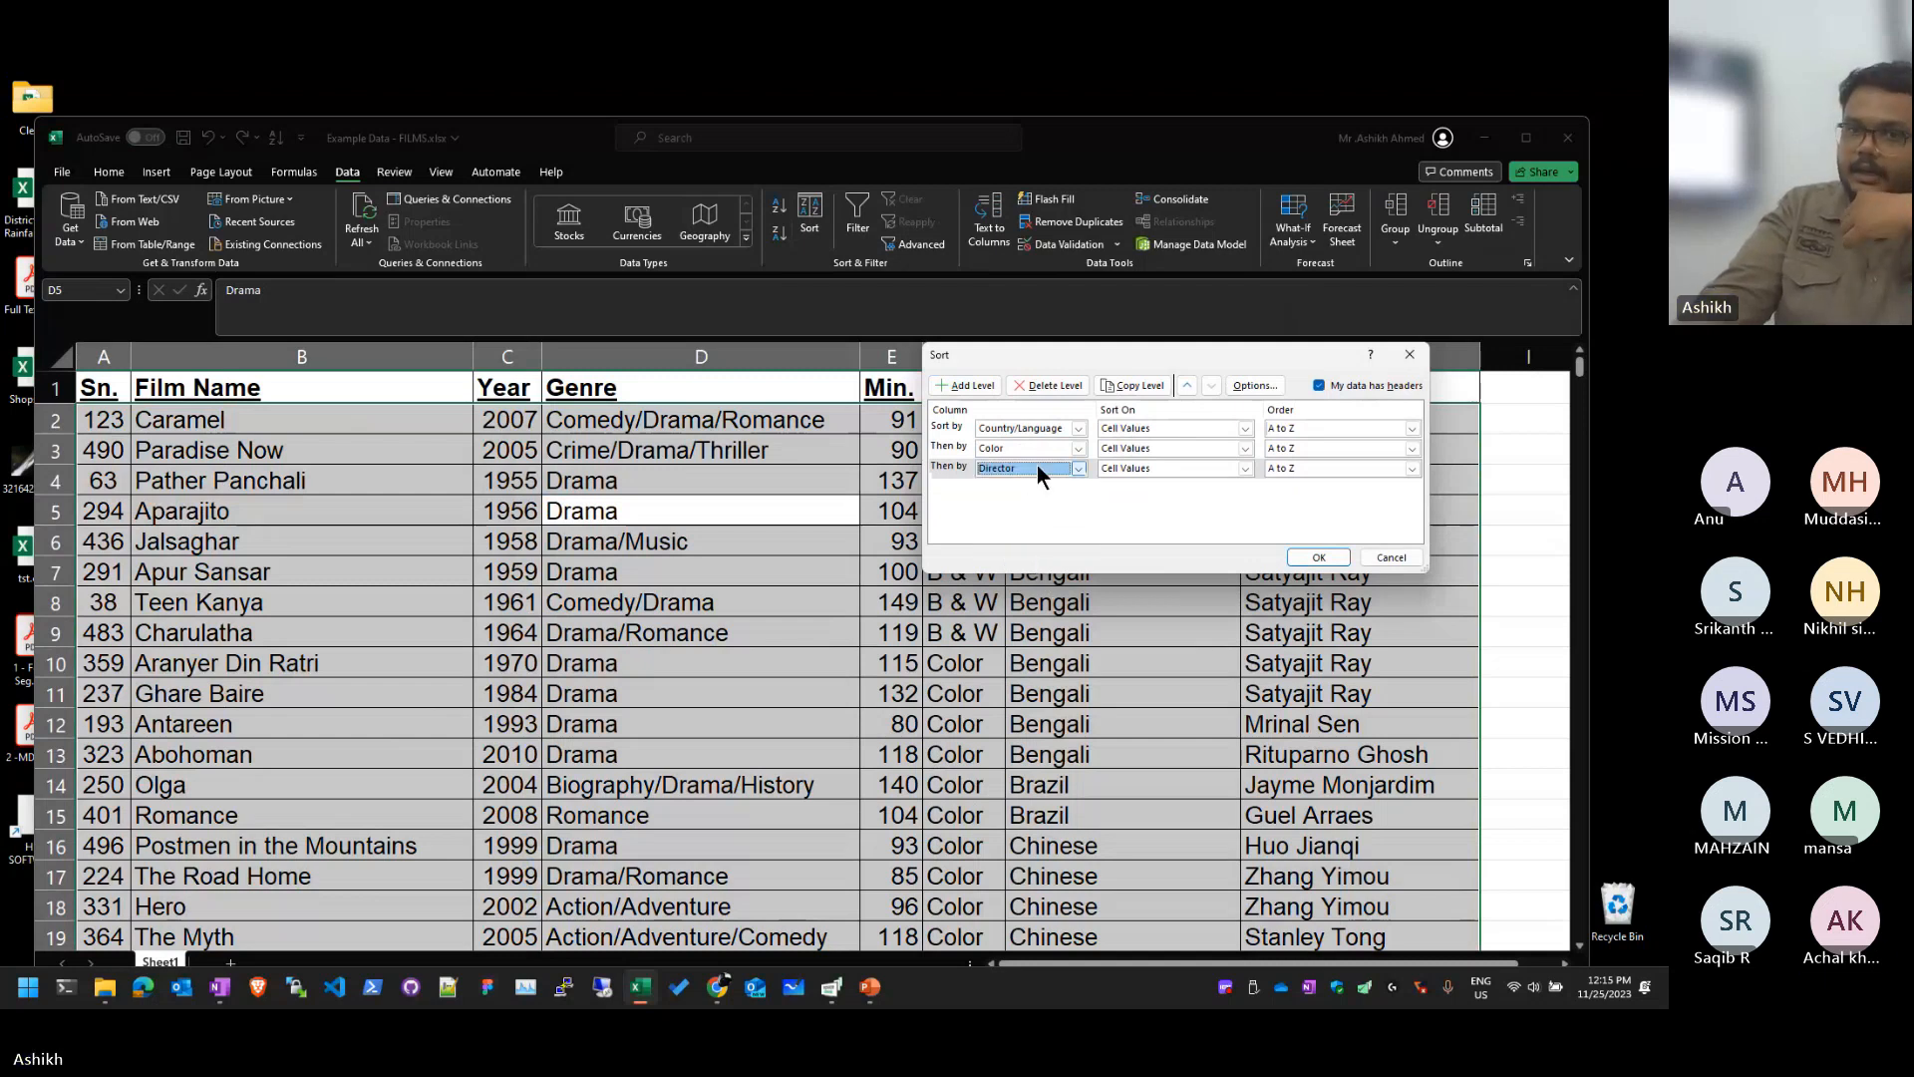
# Step: Add a fourth sort level on Year from smallest to largest and apply the multi-level sort to the film list
pyautogui.click(985, 385)
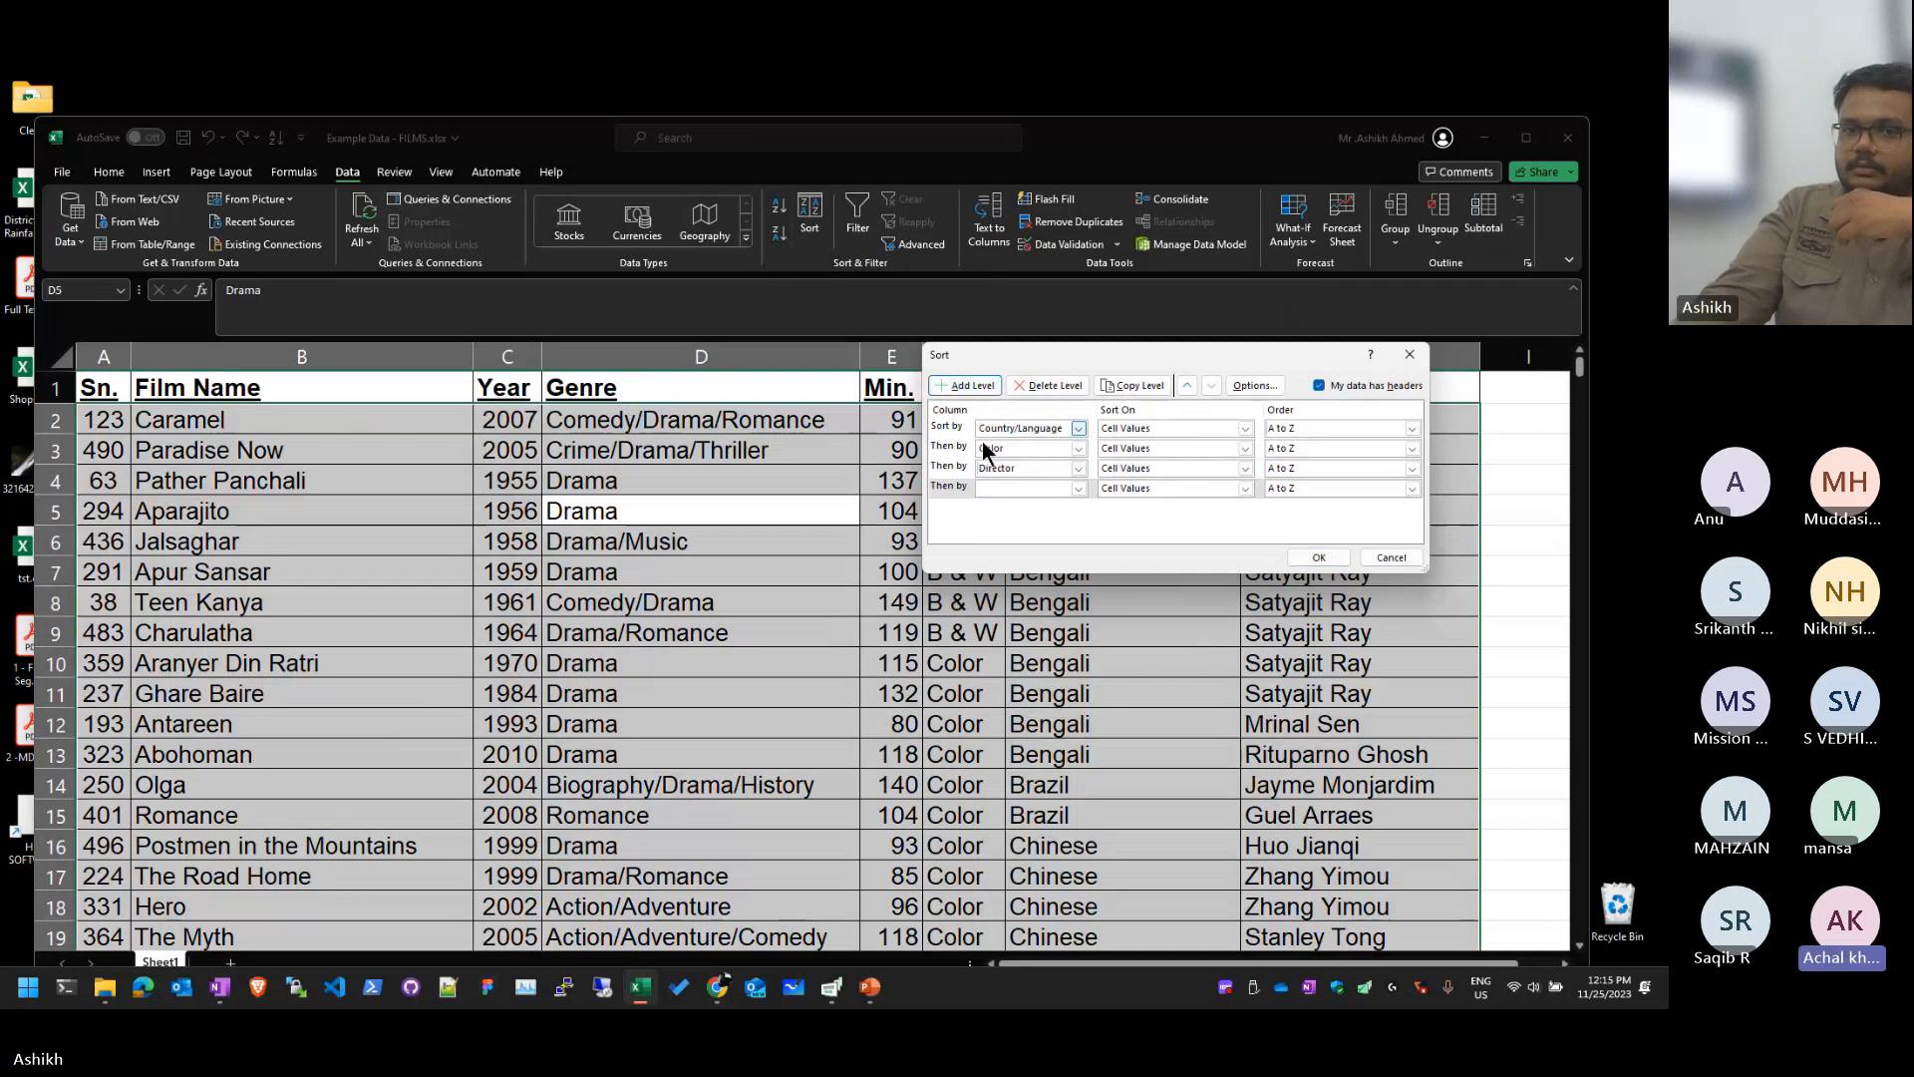
pyautogui.click(1019, 478)
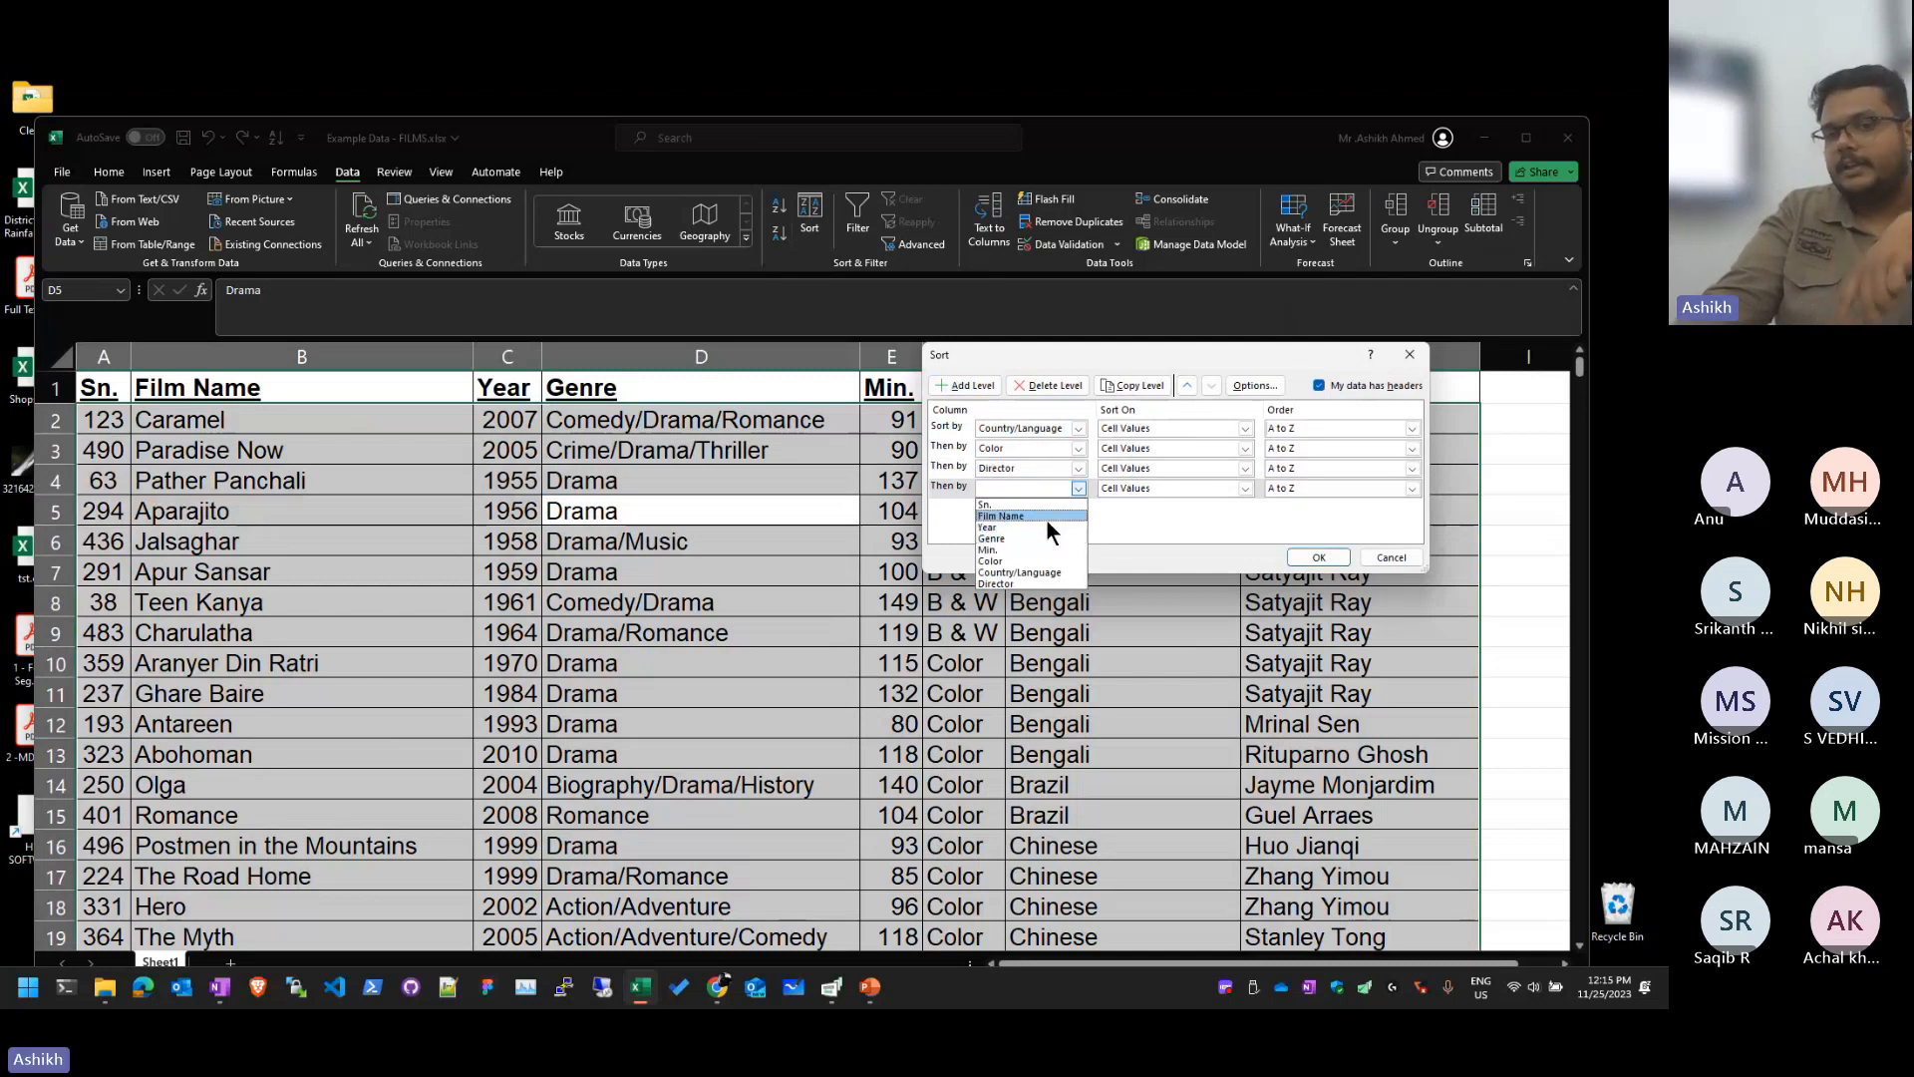
pyautogui.click(1044, 523)
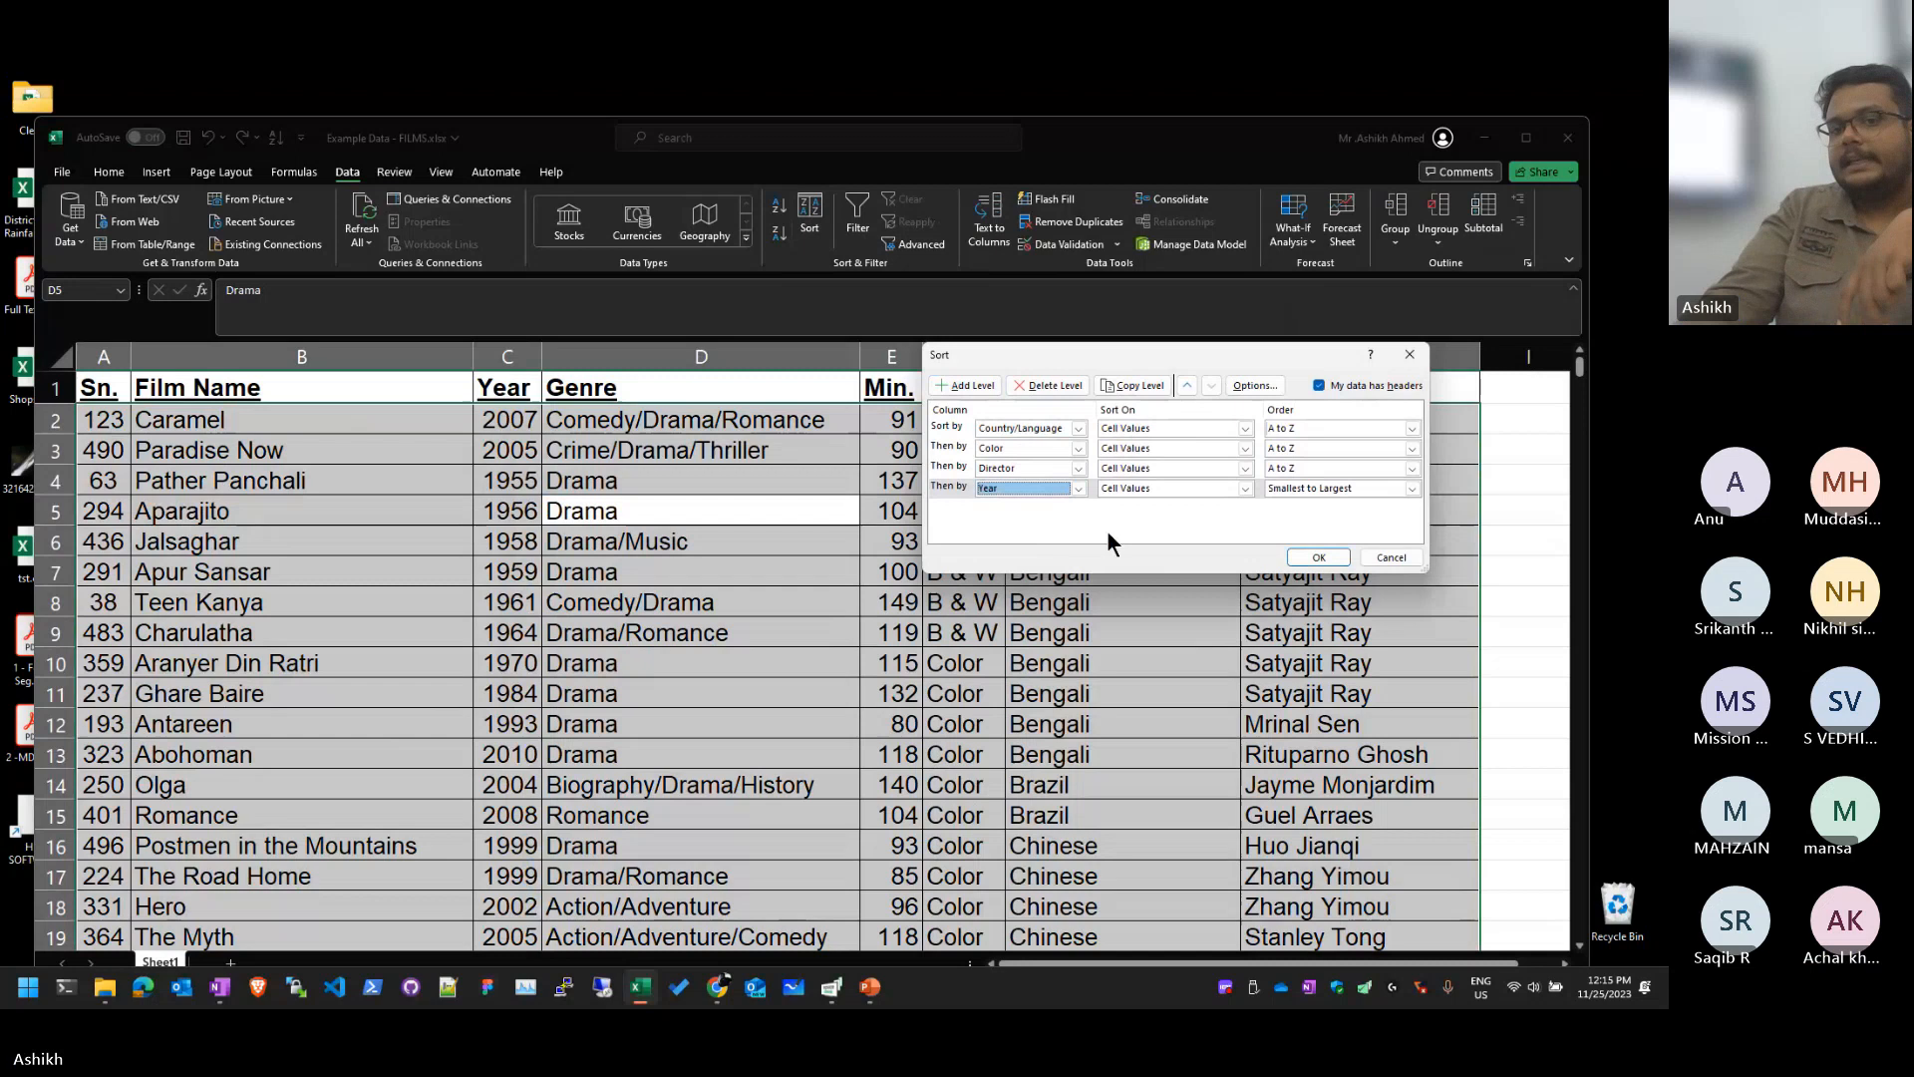
pyautogui.click(1318, 556)
pyautogui.click(1106, 443)
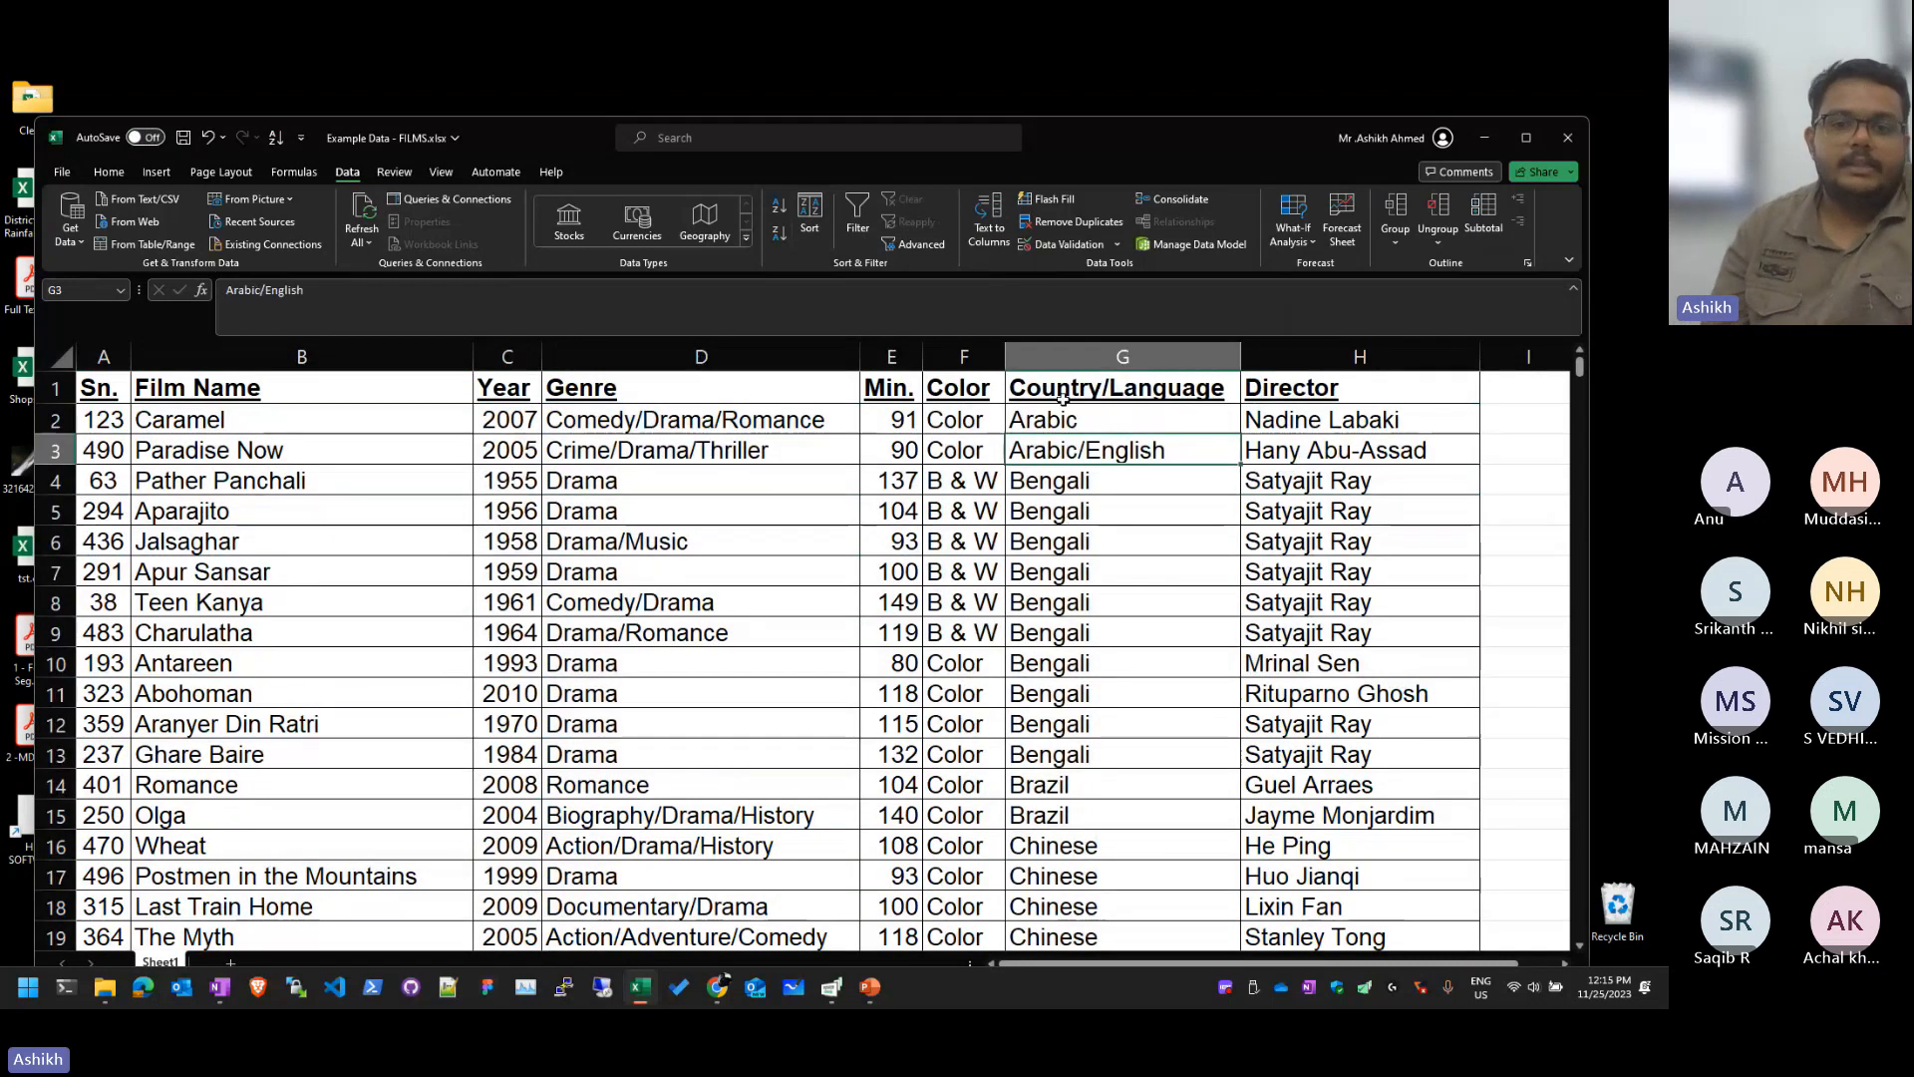
# Step: Highlight the Bengali entries and reopen the custom Sort settings to review the four sort levels of the film list
pyautogui.moveTo(1125, 481); pyautogui.dragTo(1131, 764)
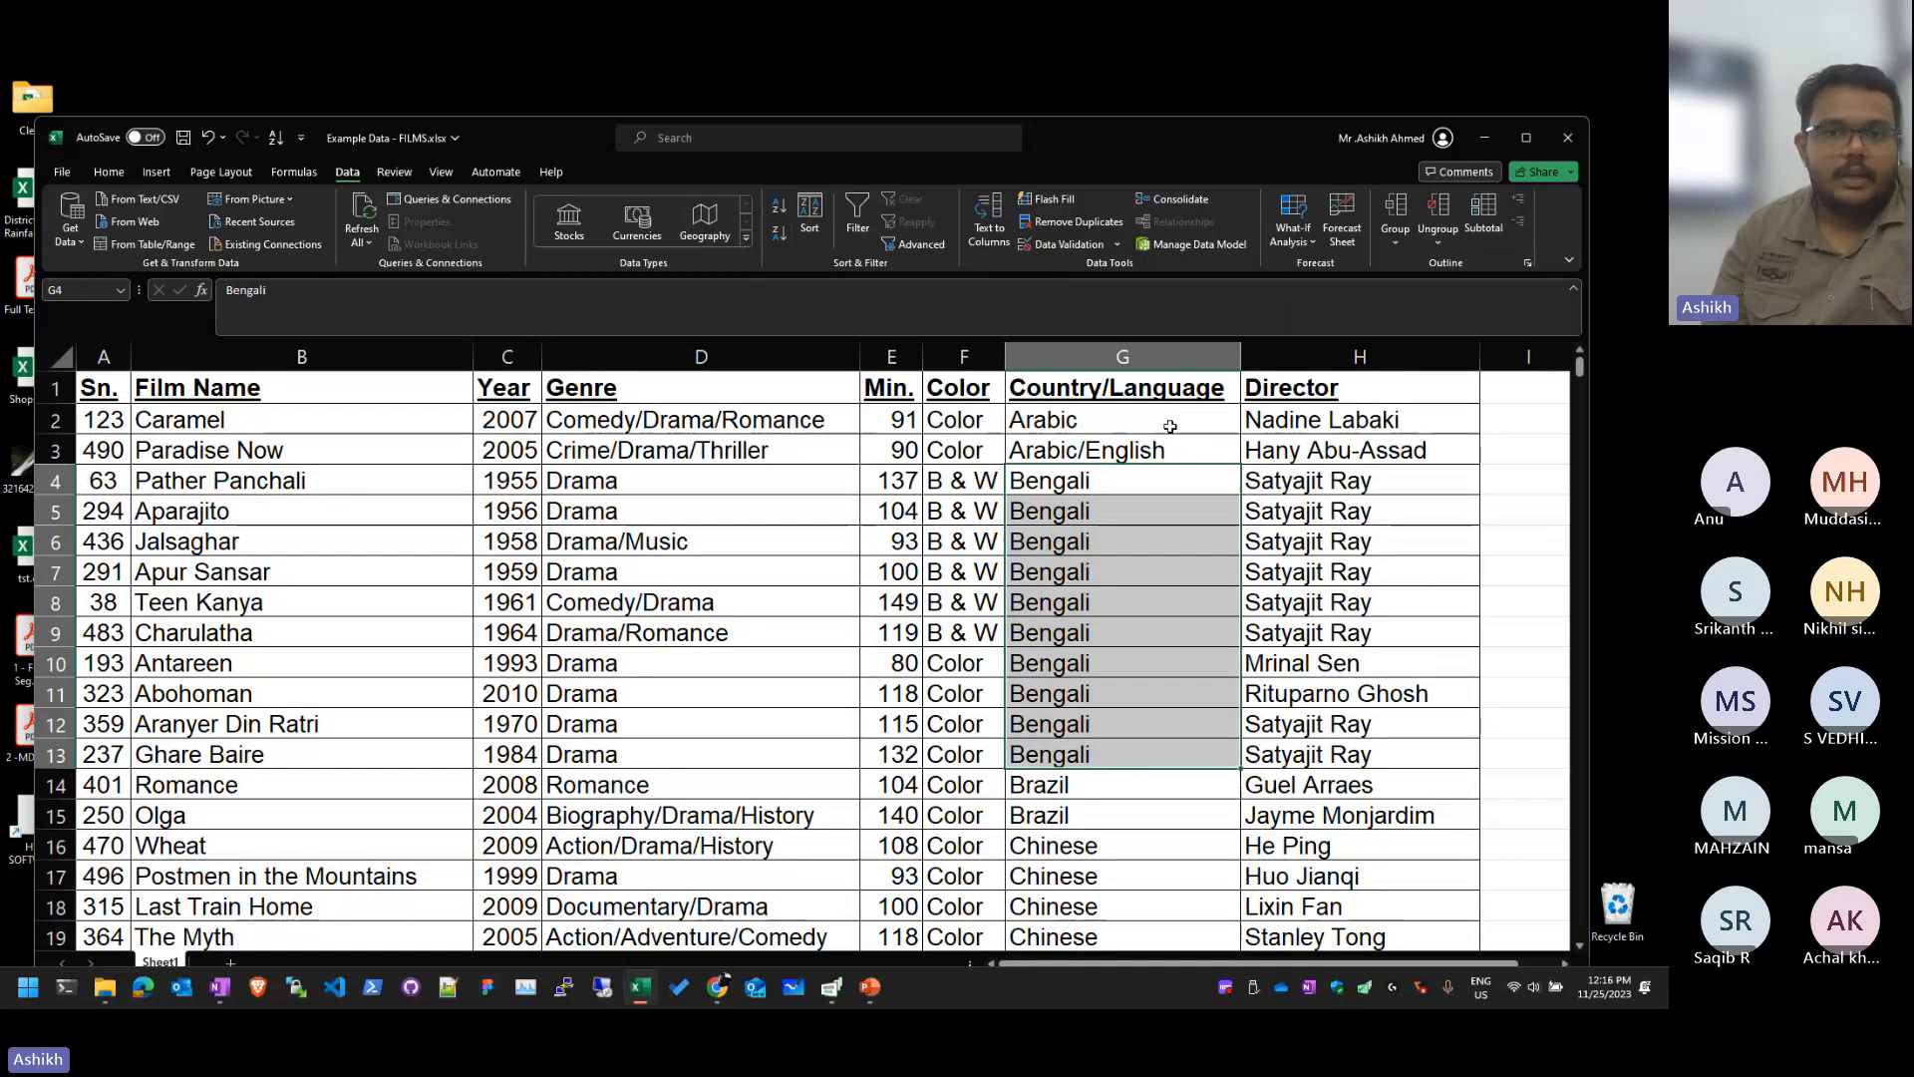
pyautogui.click(809, 218)
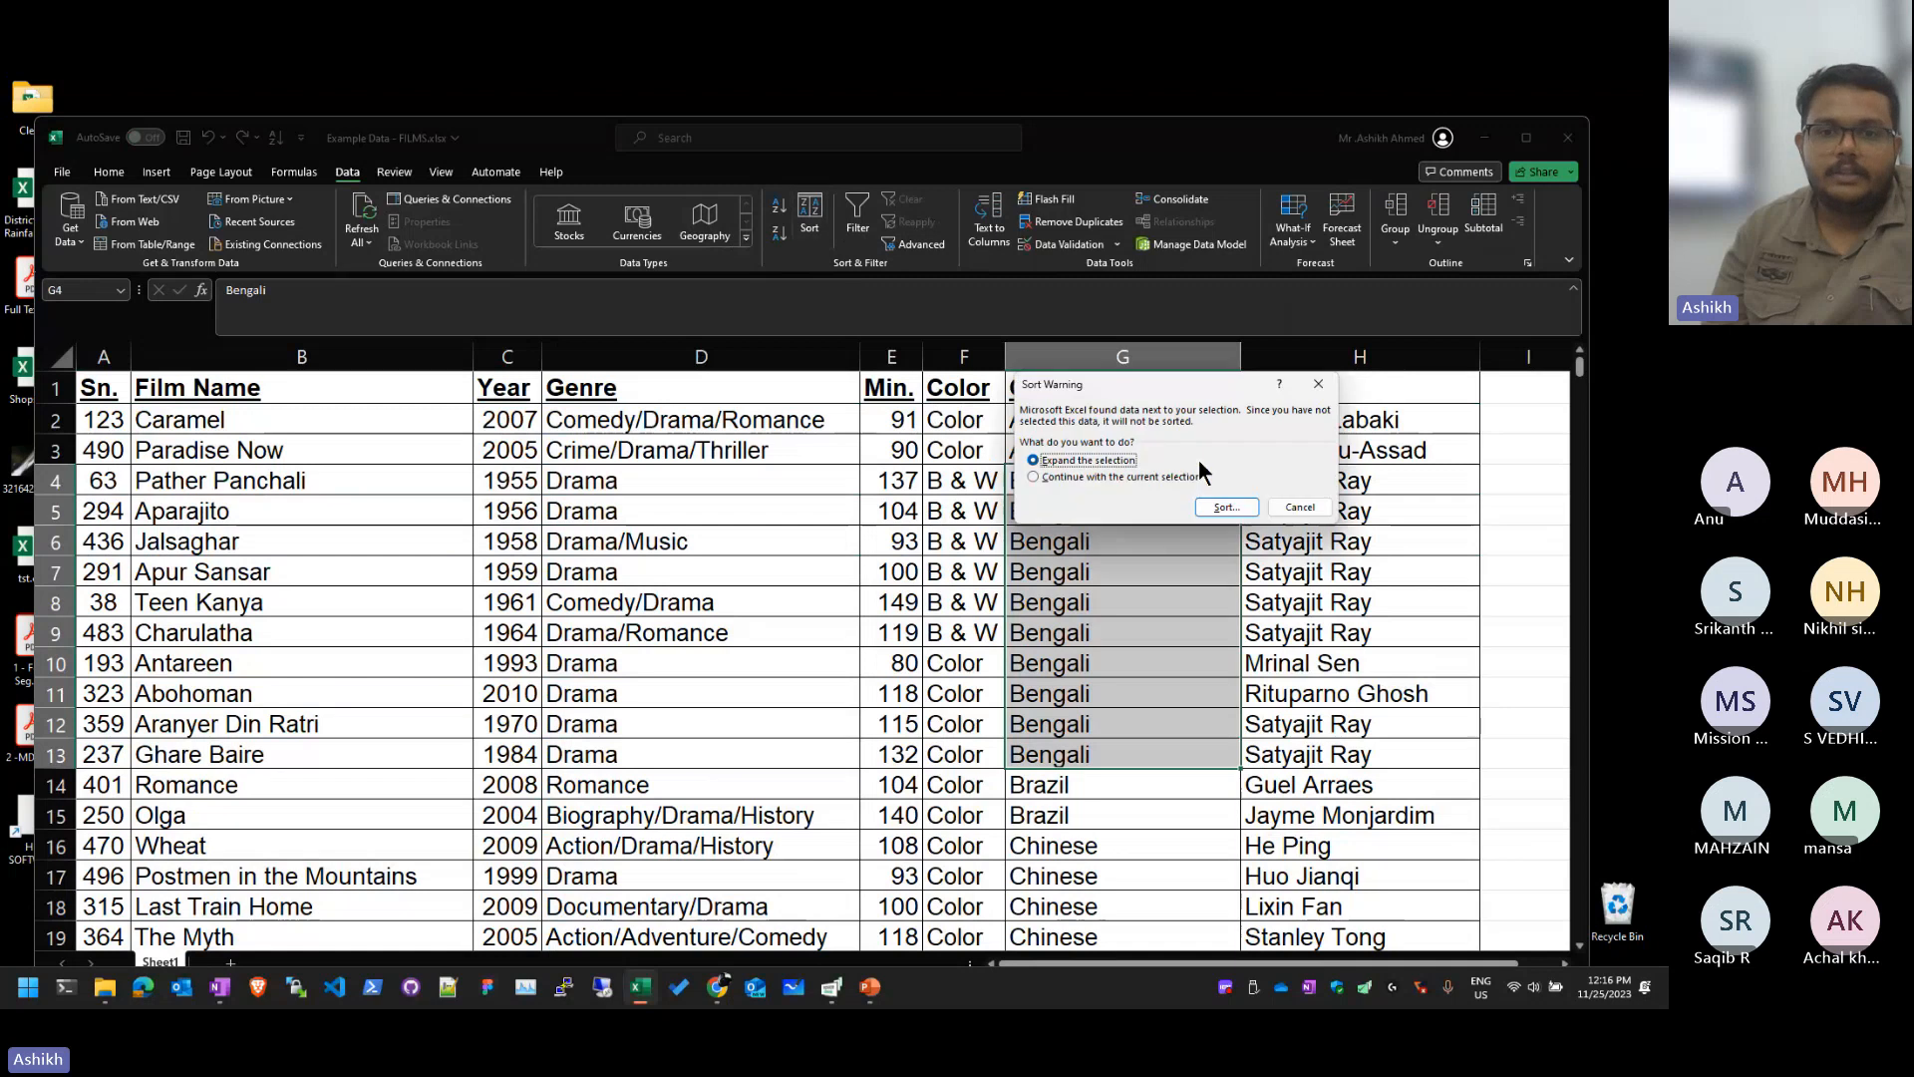
pyautogui.click(1299, 507)
pyautogui.click(962, 571)
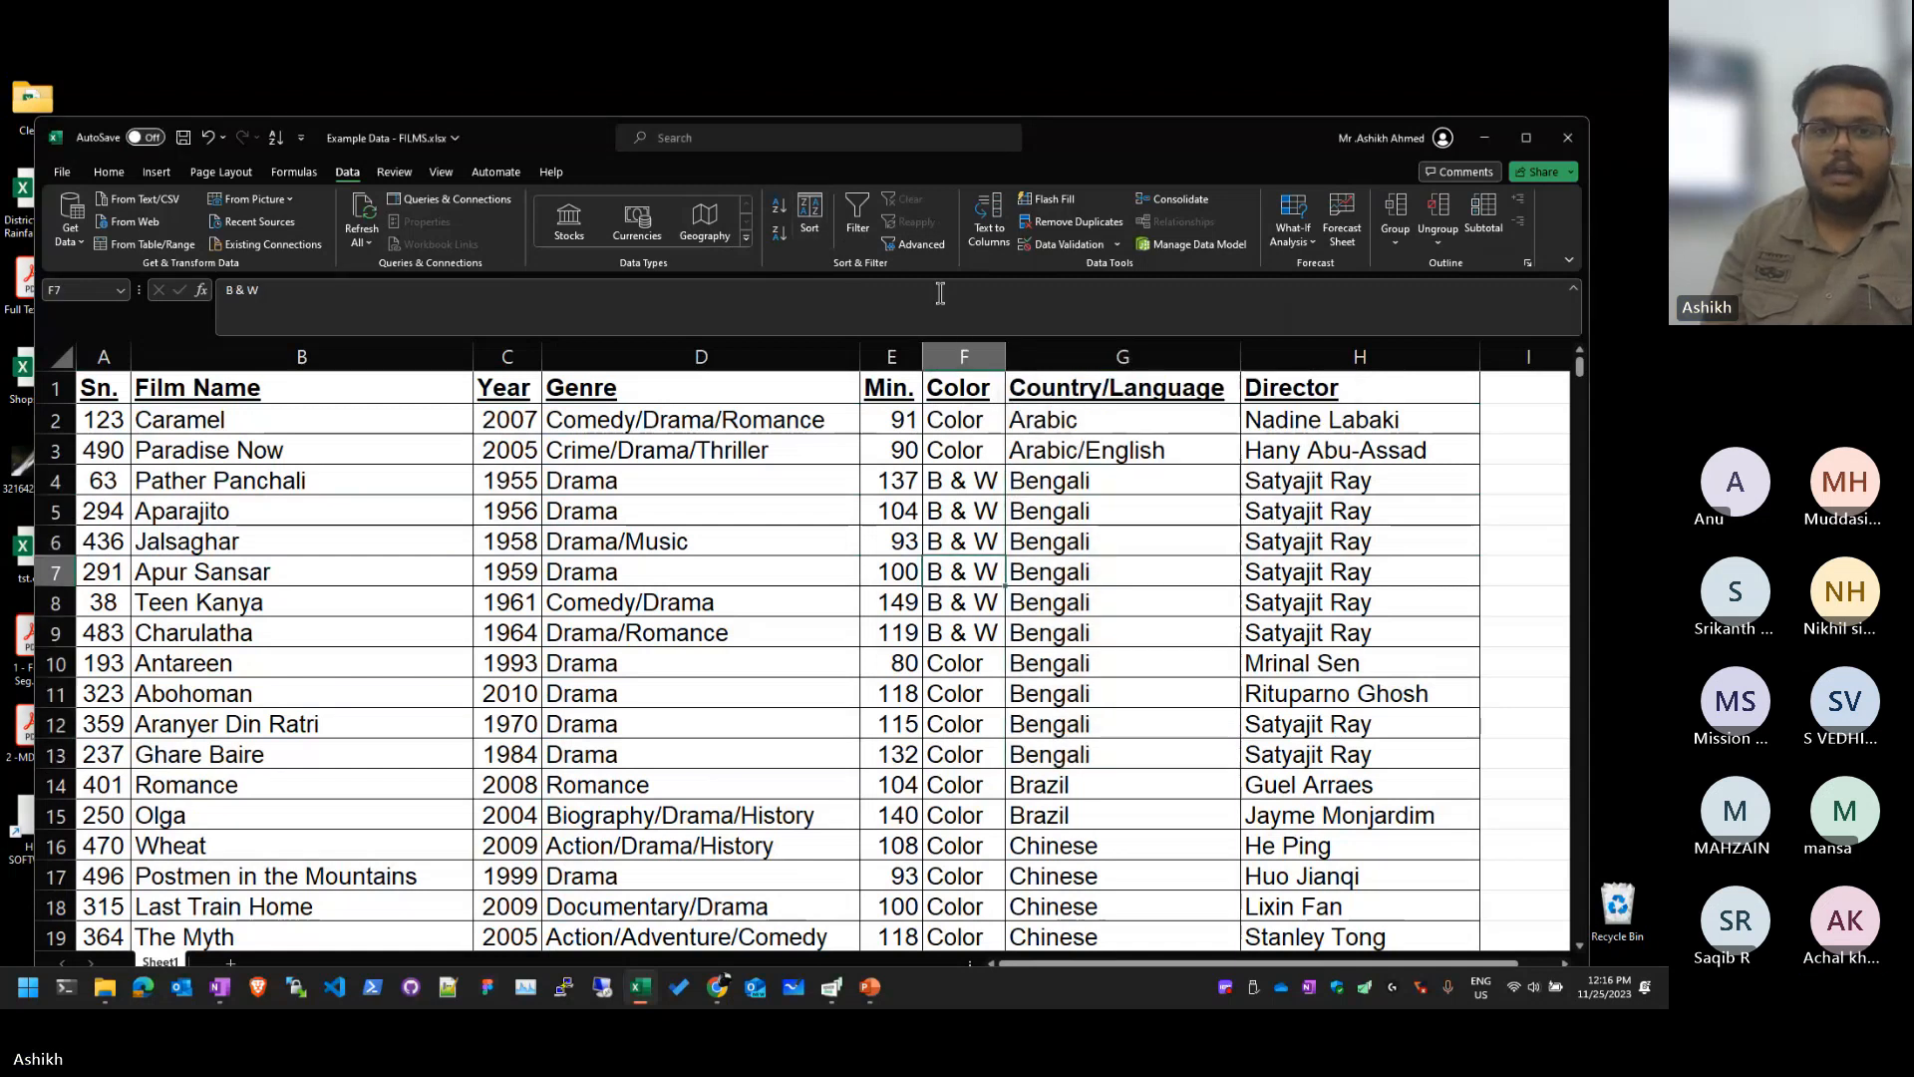
pyautogui.click(809, 217)
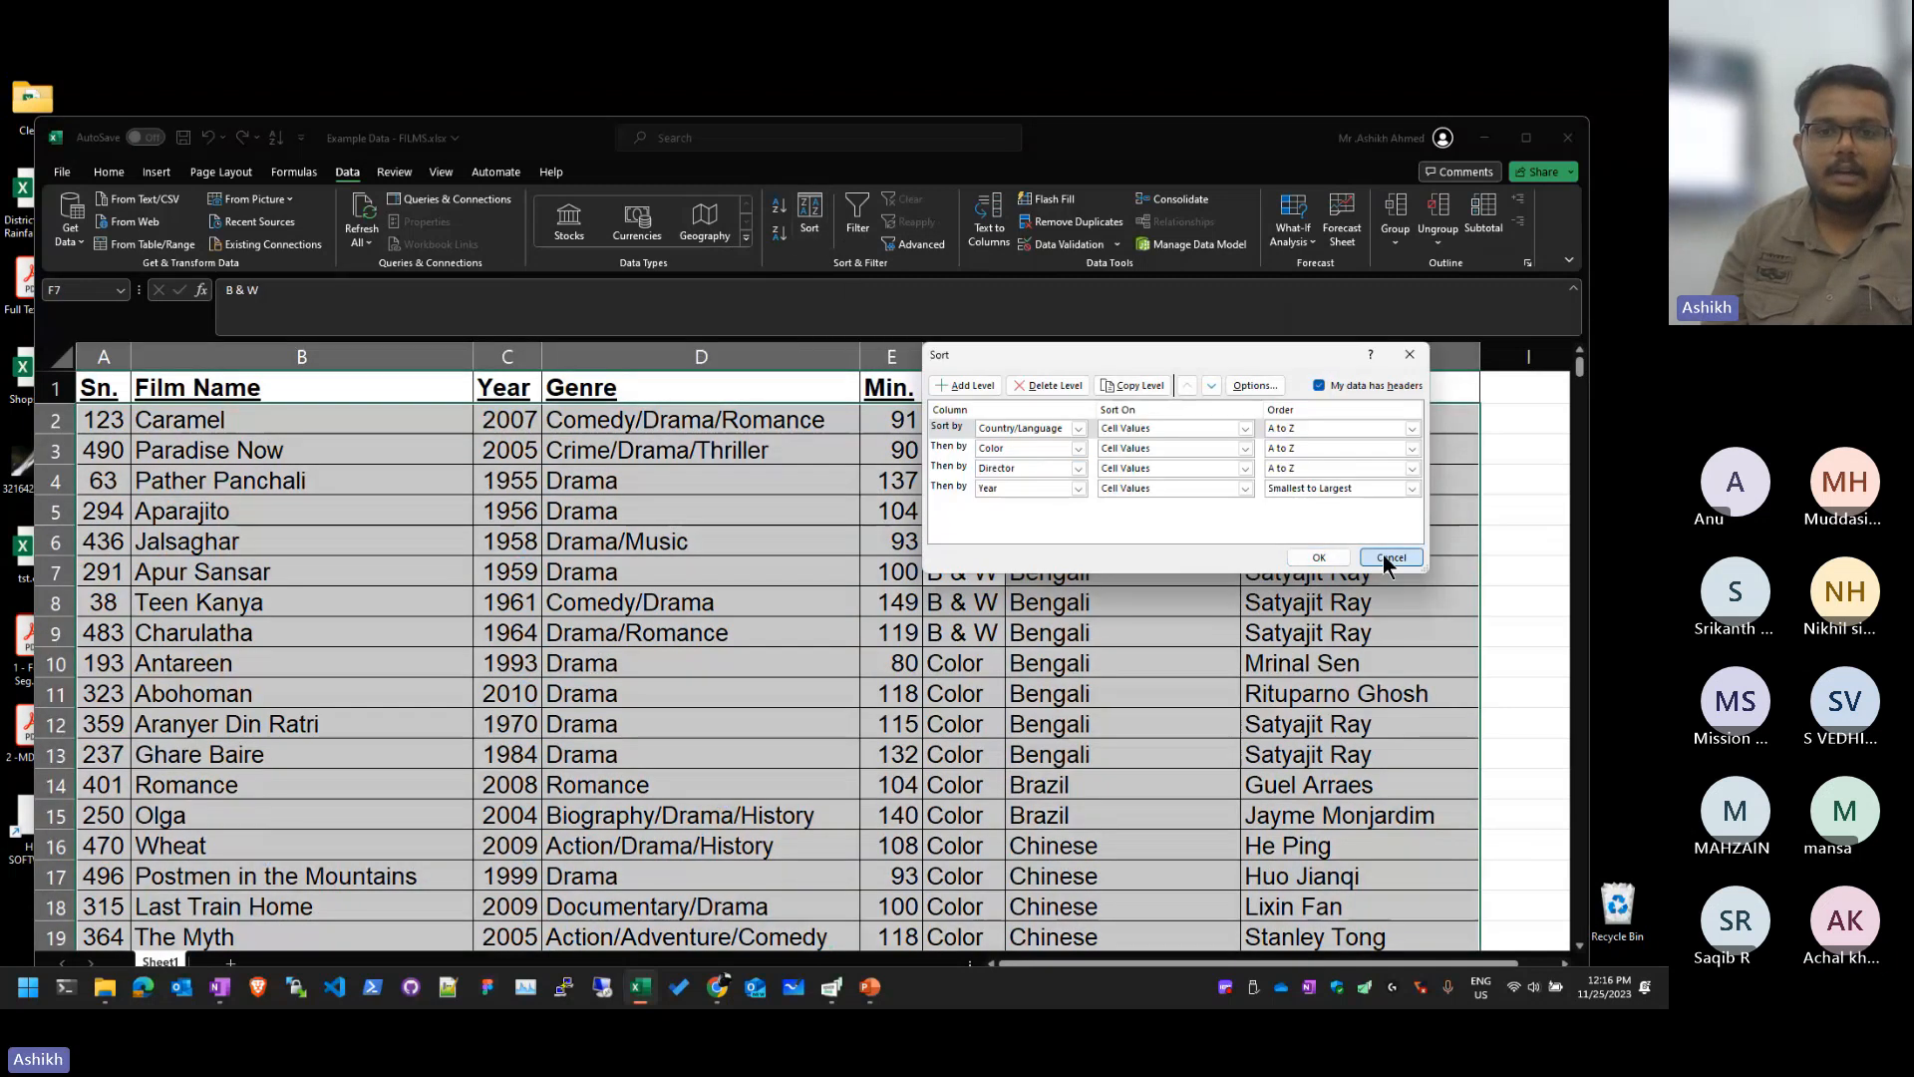
# Step: Close the Sort settings unchanged and examine the Color column and the full Bengali block in rows 4 to 13
pyautogui.click(1384, 555)
pyautogui.click(1368, 662)
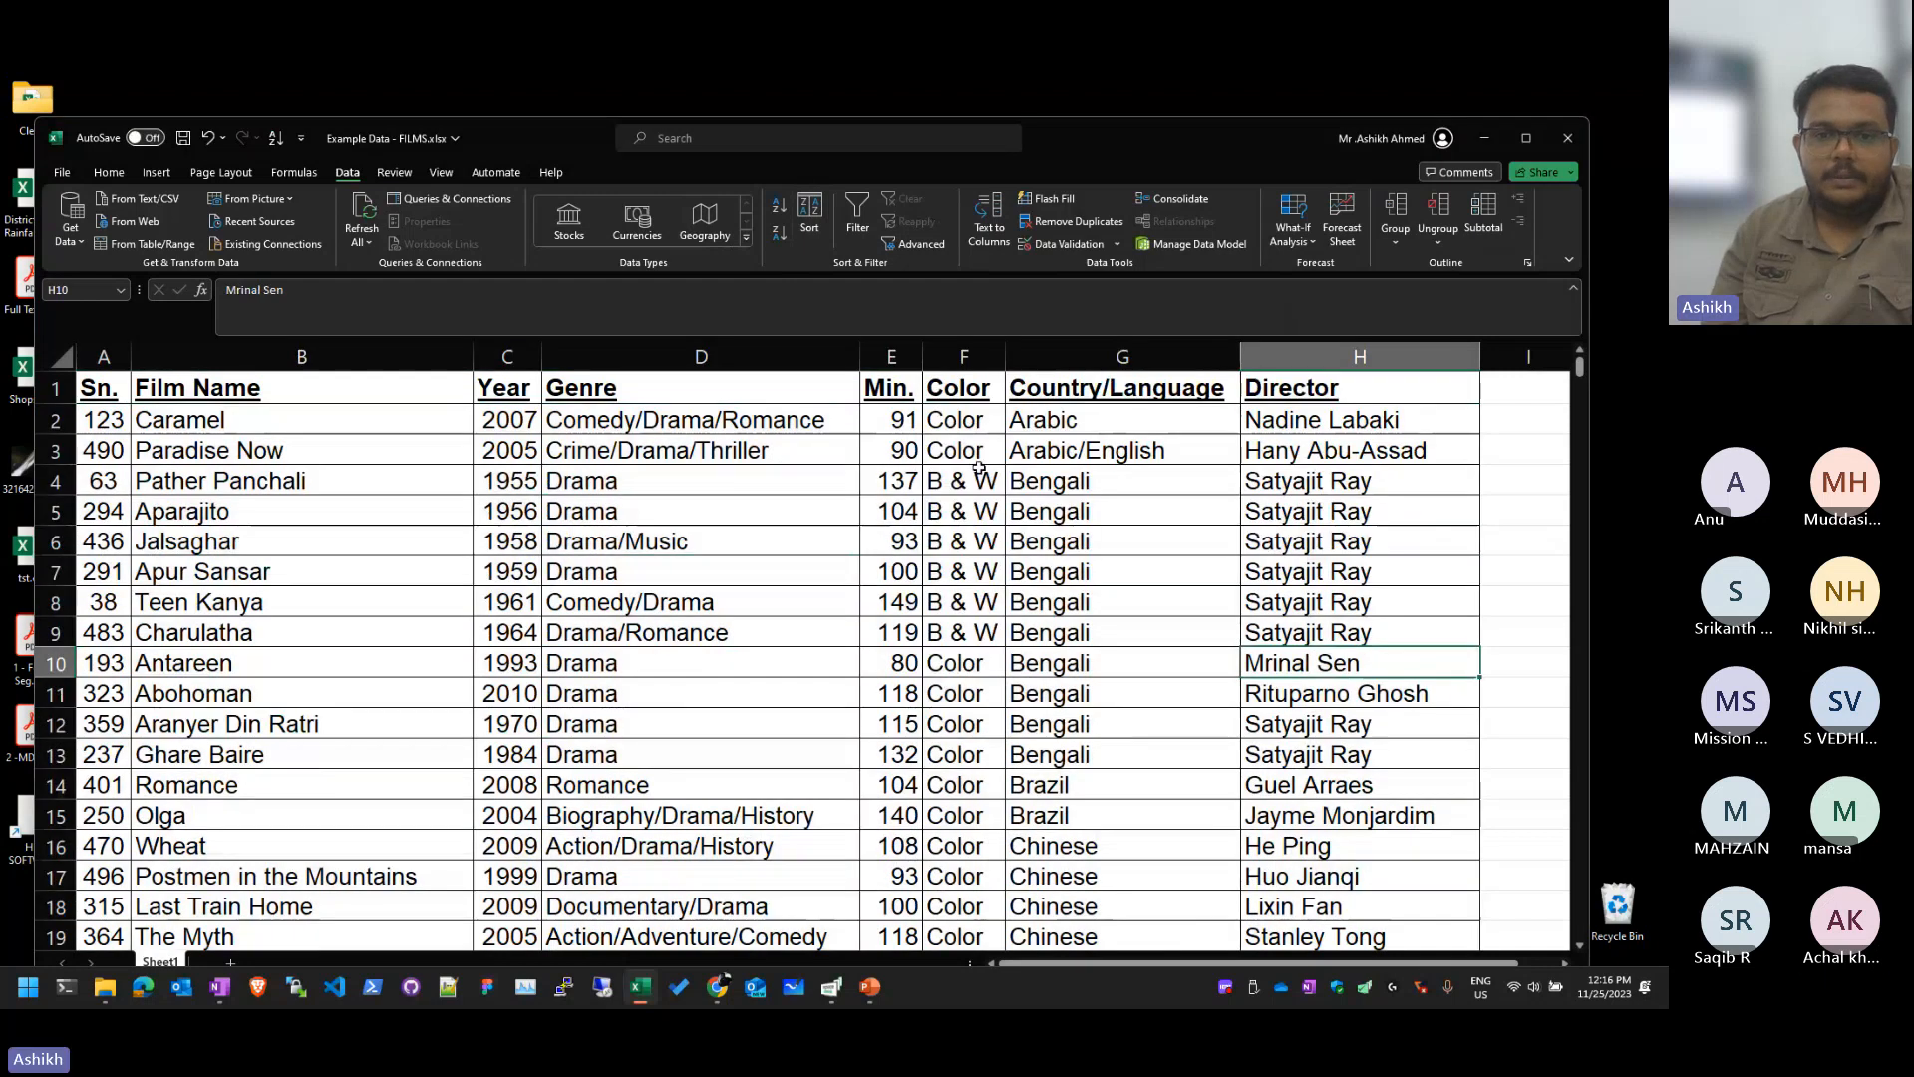
pyautogui.moveTo(980, 469); pyautogui.dragTo(972, 860)
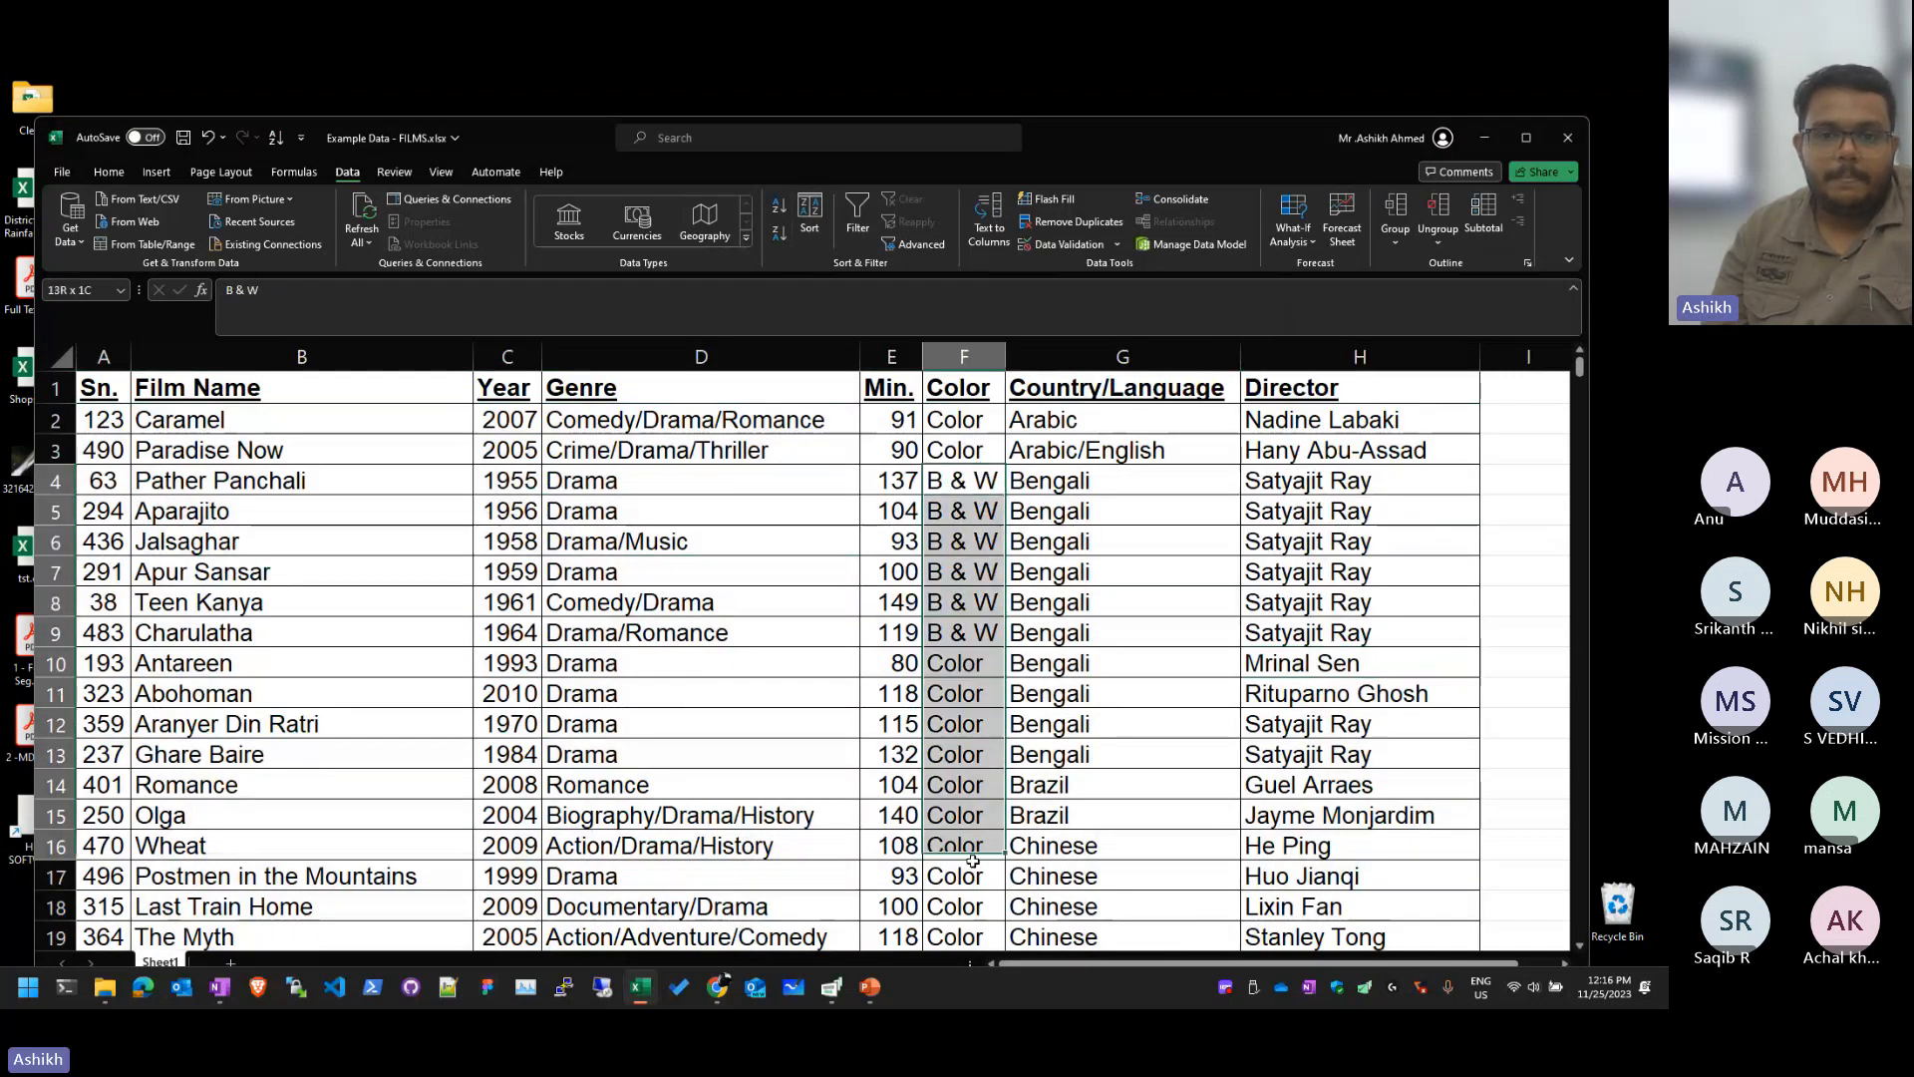
pyautogui.click(974, 818)
pyautogui.moveTo(1015, 755); pyautogui.dragTo(989, 725)
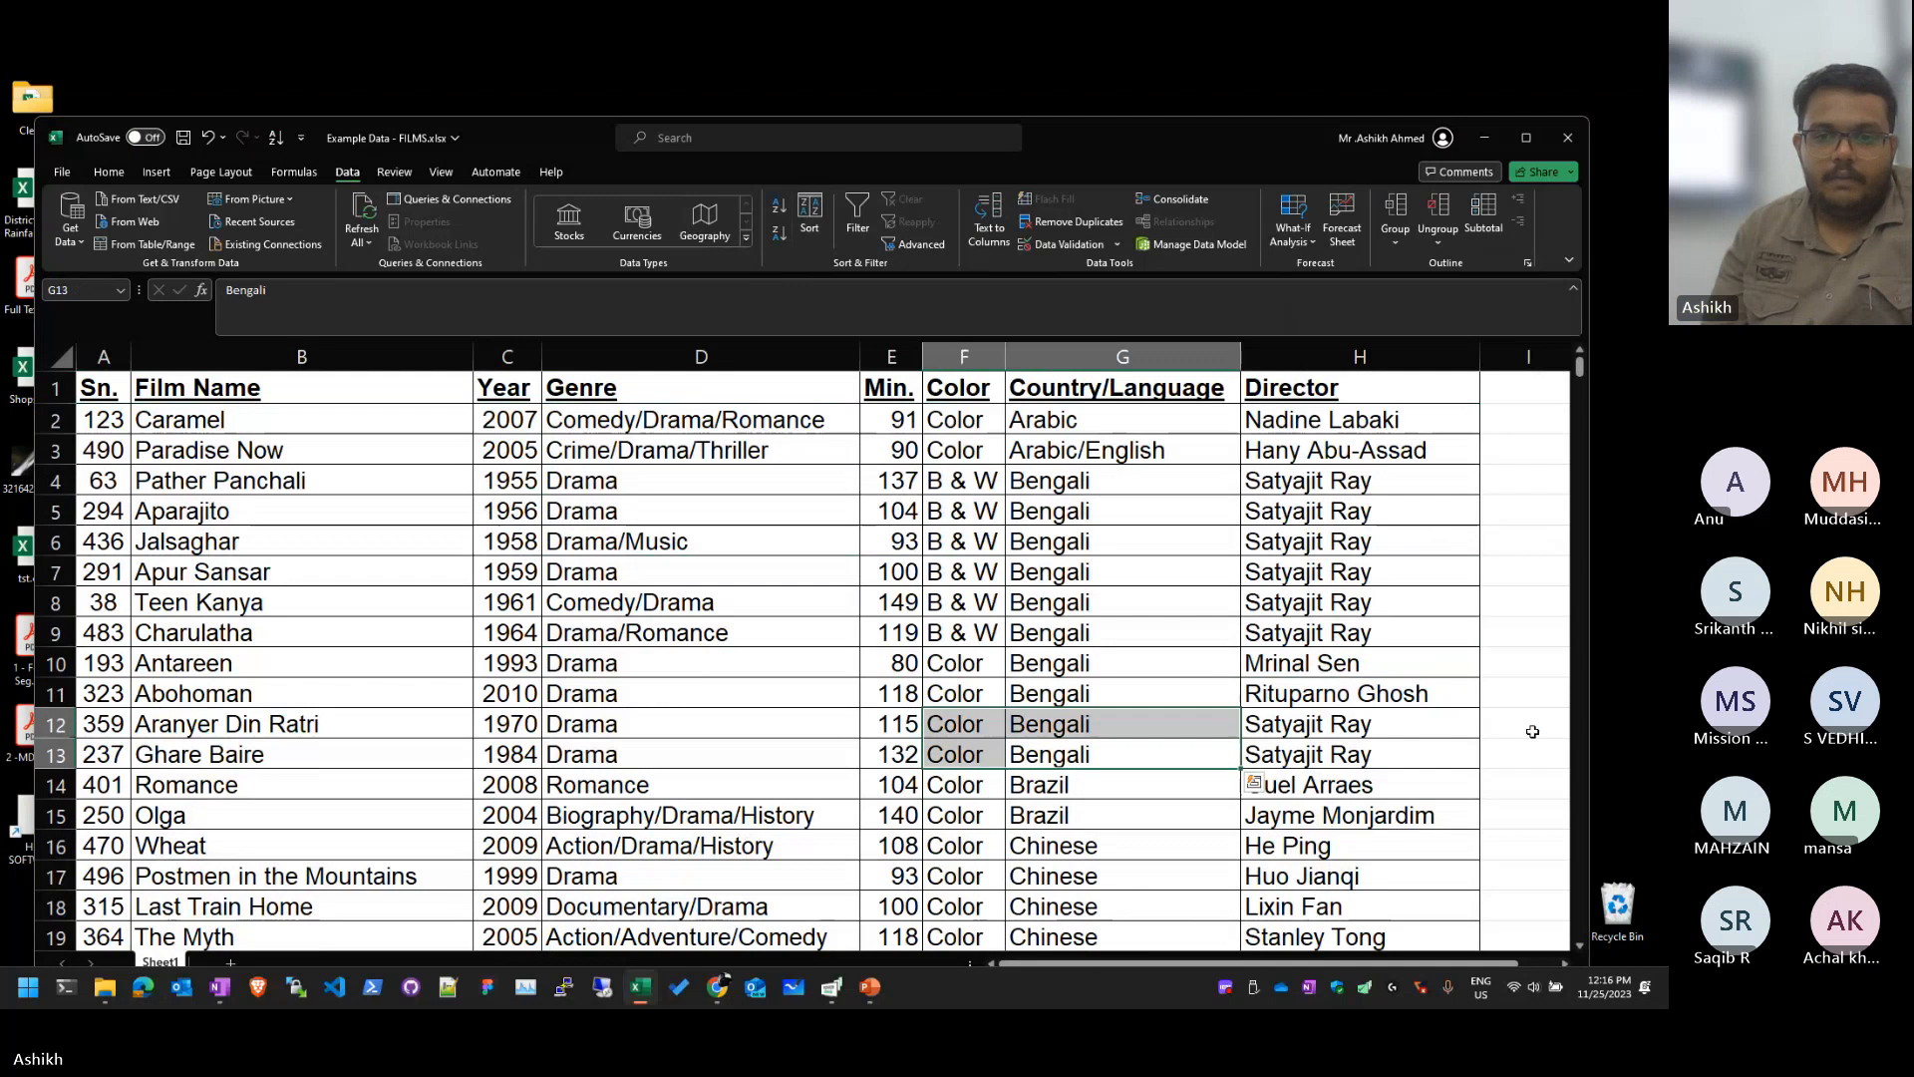
pyautogui.moveTo(1465, 754); pyautogui.dragTo(33, 483)
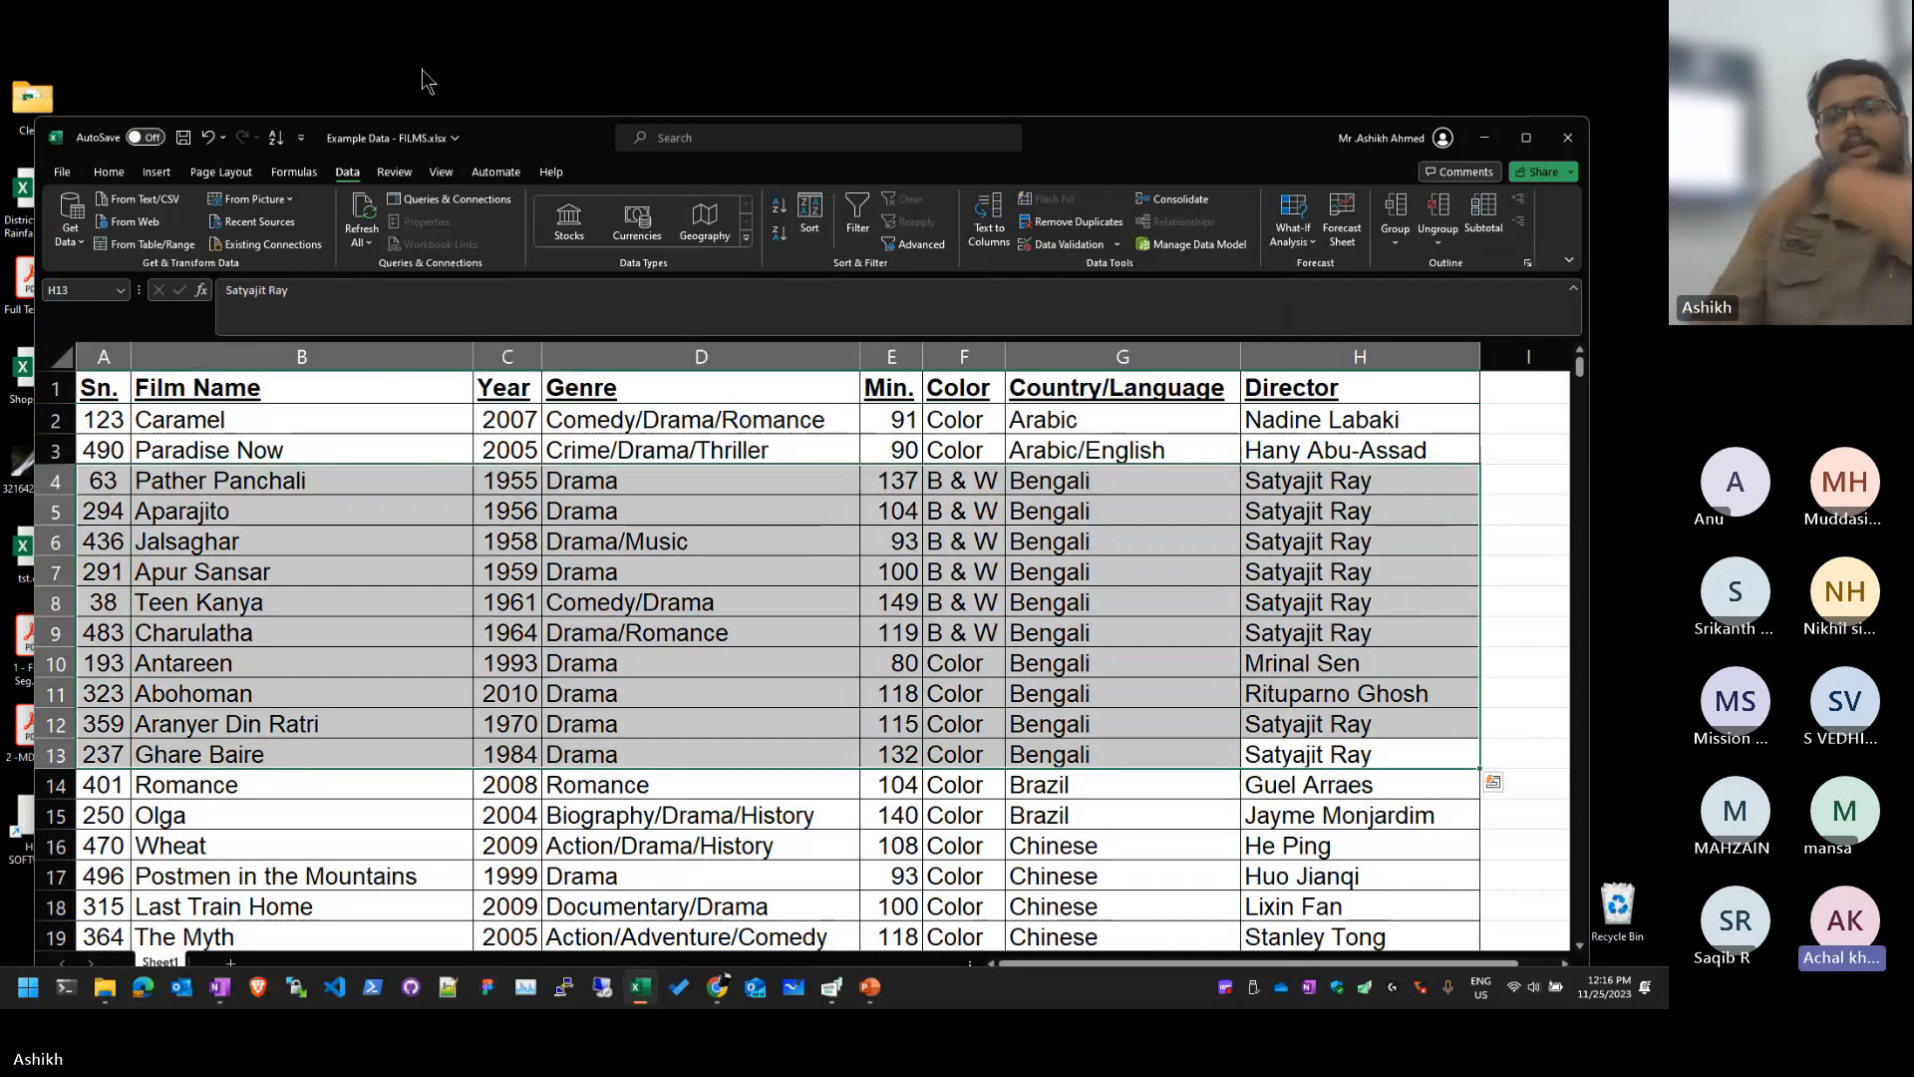
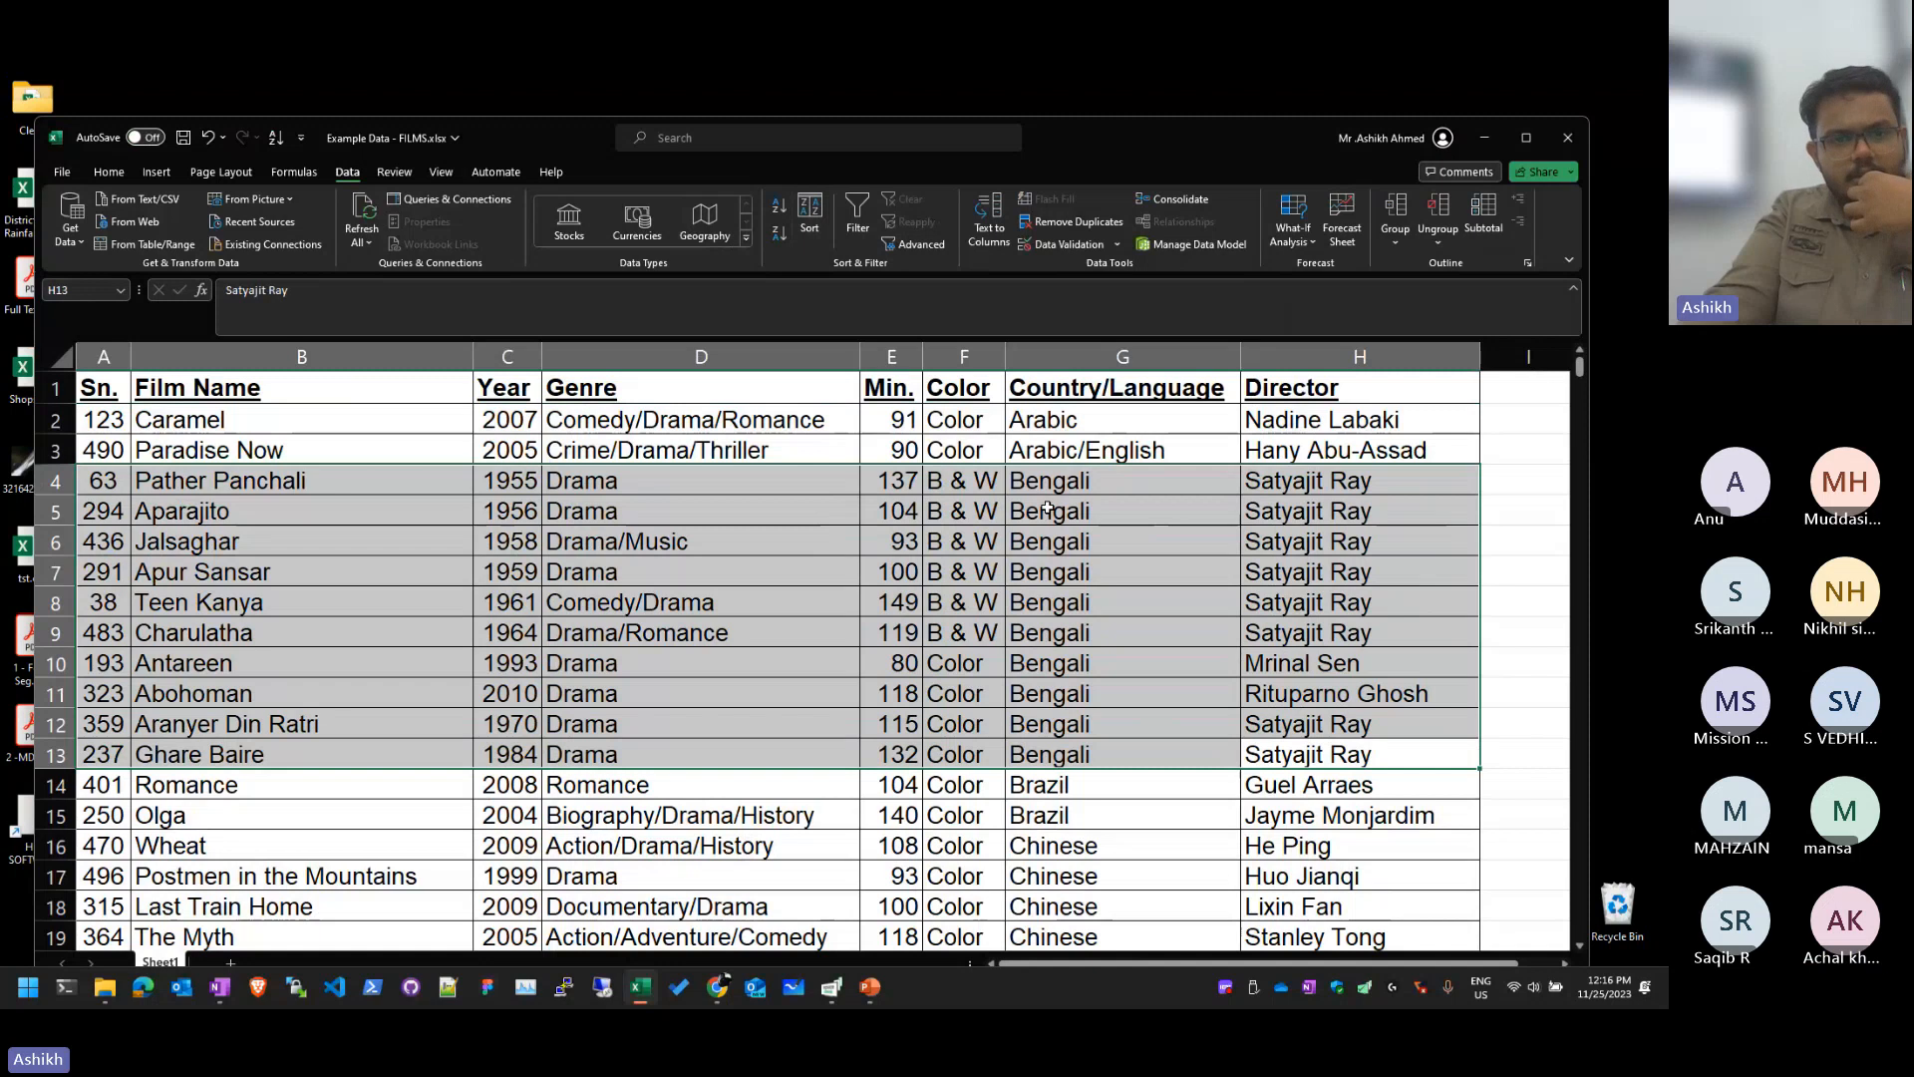
# Step: Review the custom sort levels again and check them against the Color and Director entries of the Bengali films
pyautogui.click(823, 481)
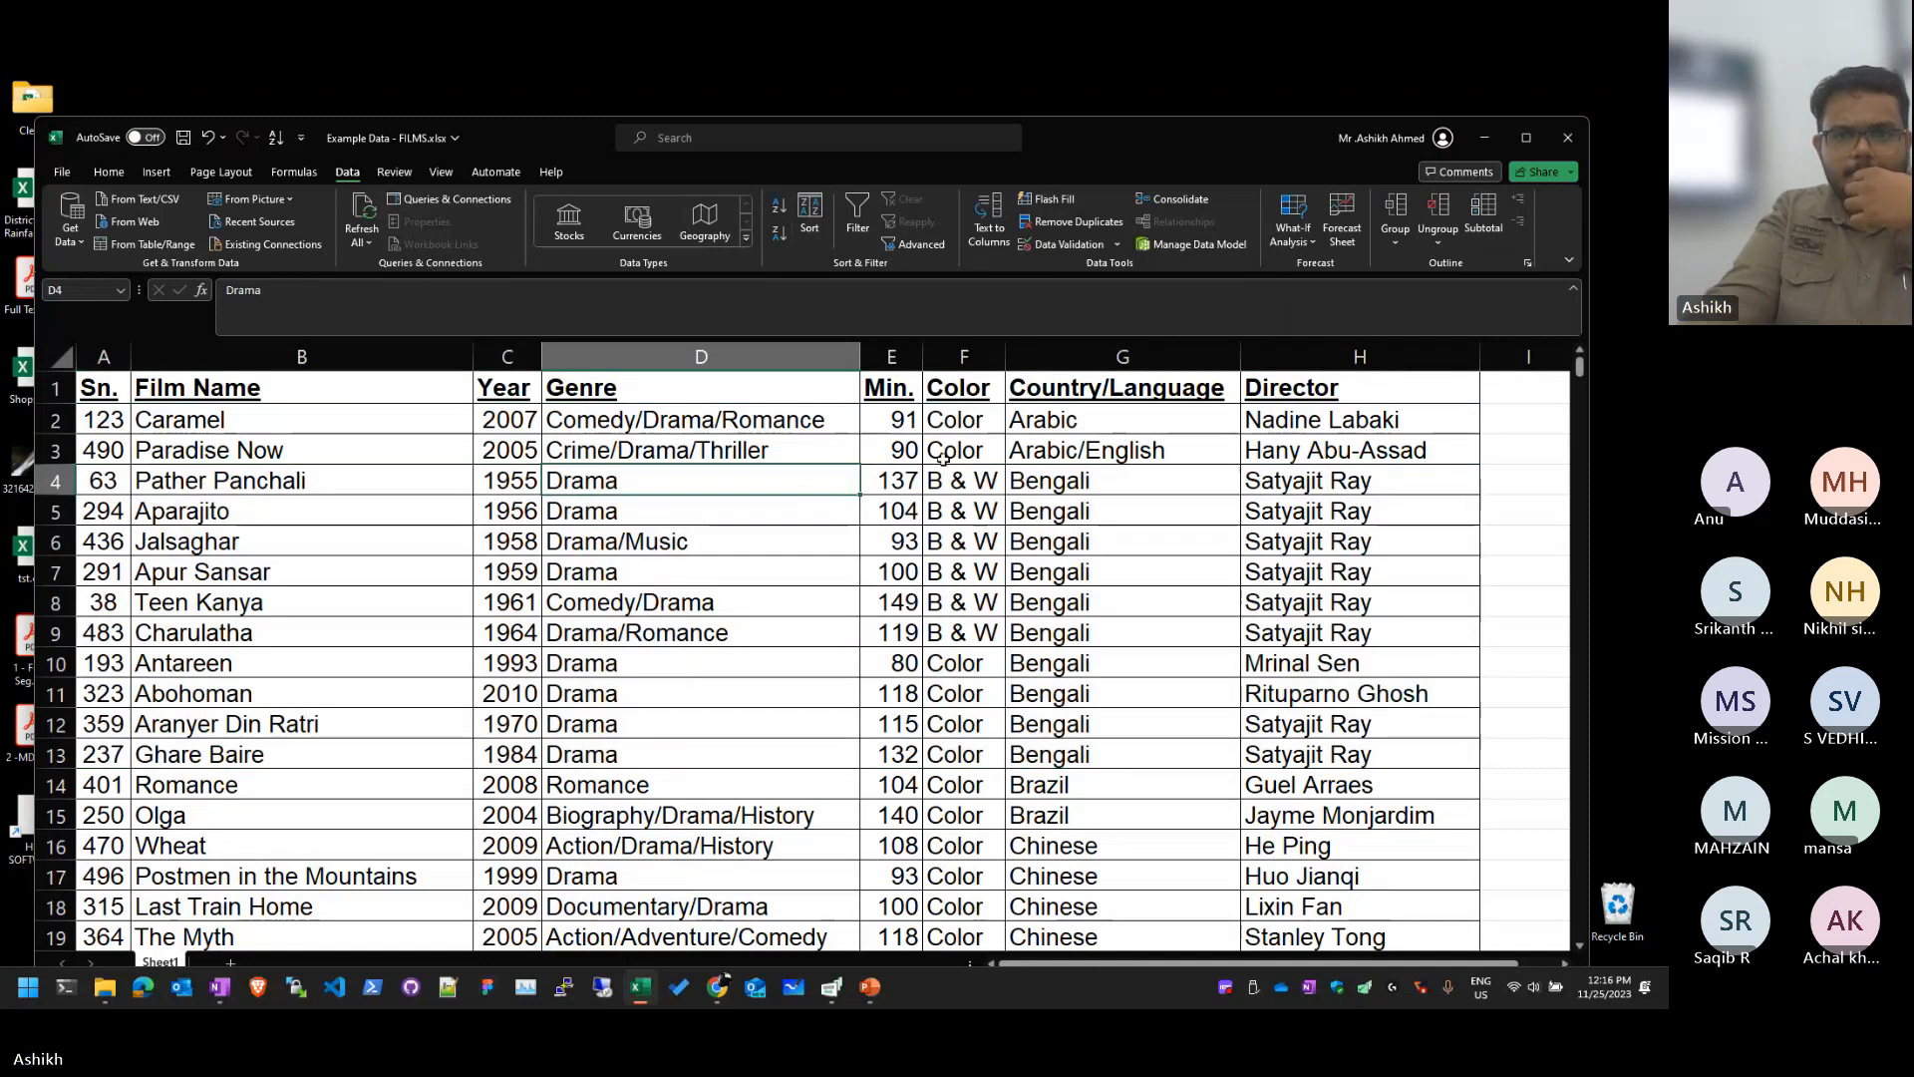
pyautogui.moveTo(965, 478); pyautogui.dragTo(1011, 639)
pyautogui.click(844, 533)
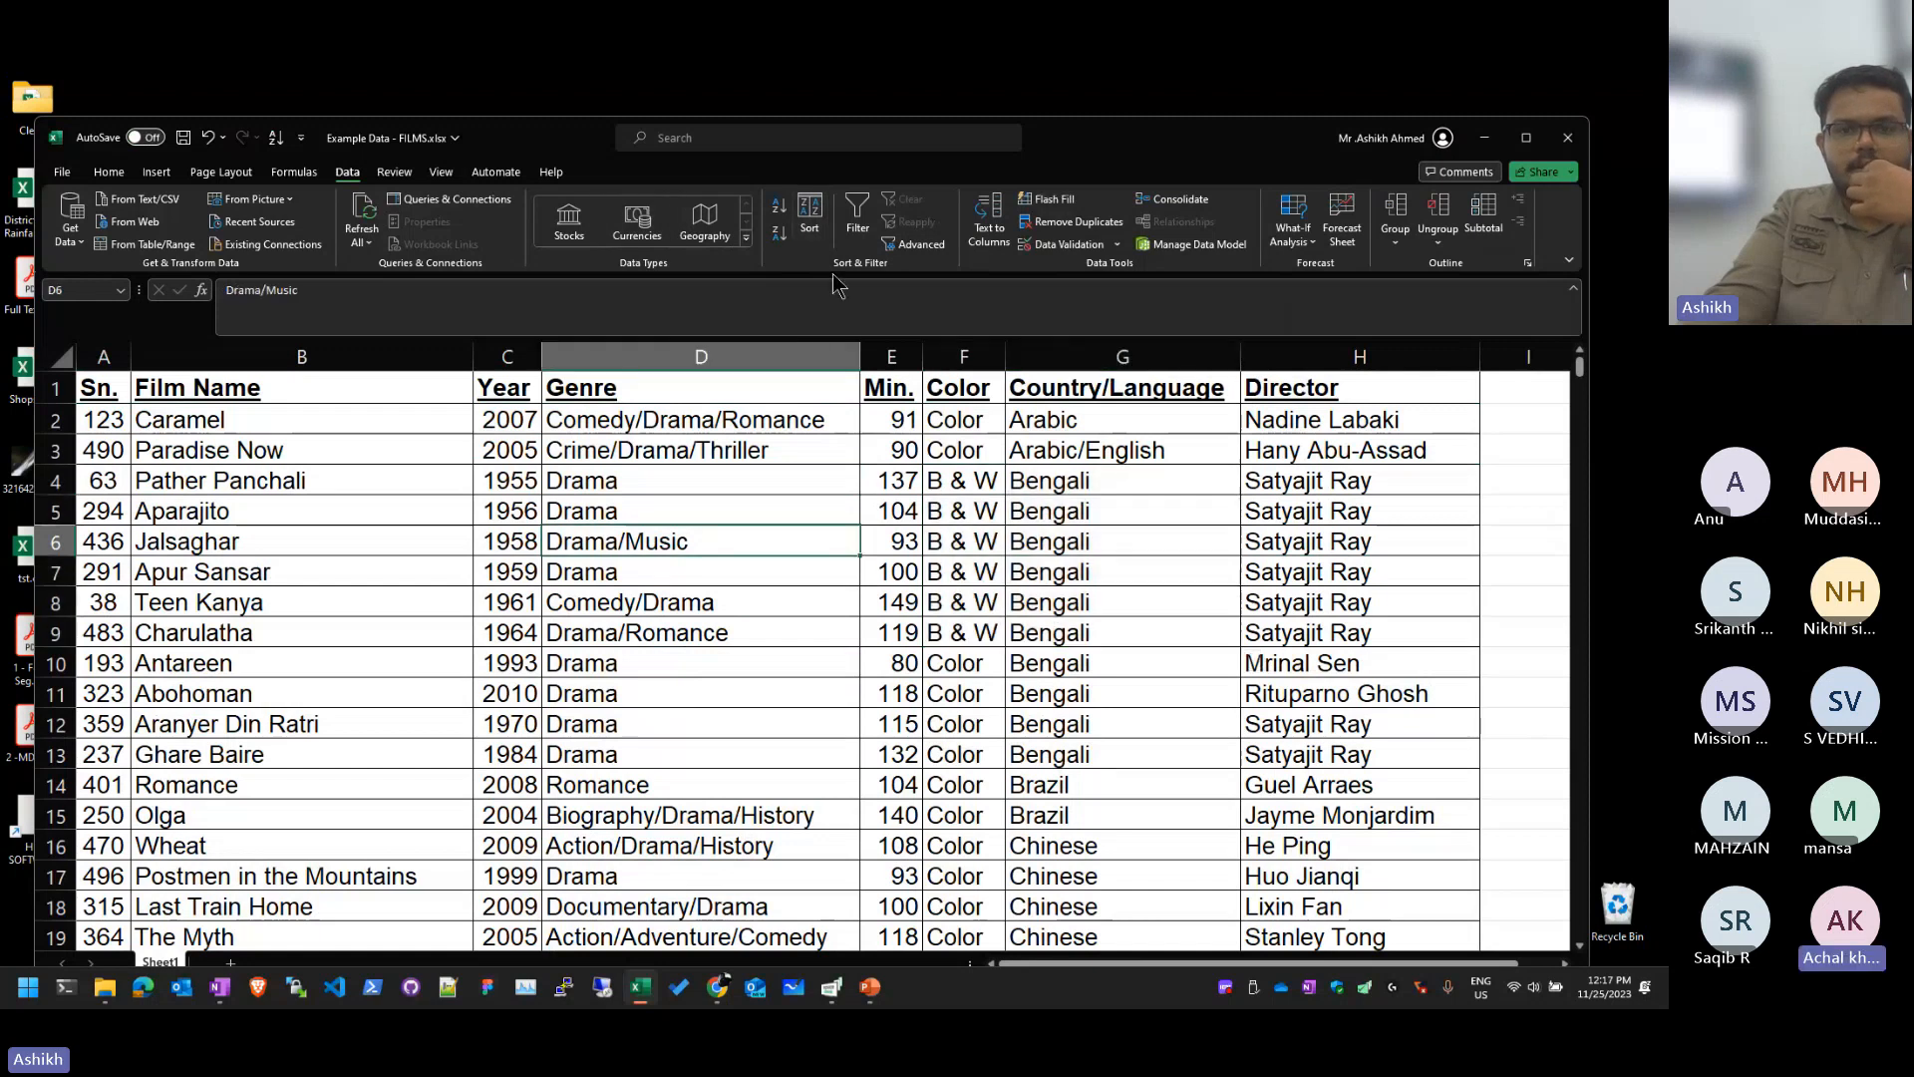
pyautogui.hotkey('ctrl', 'a')
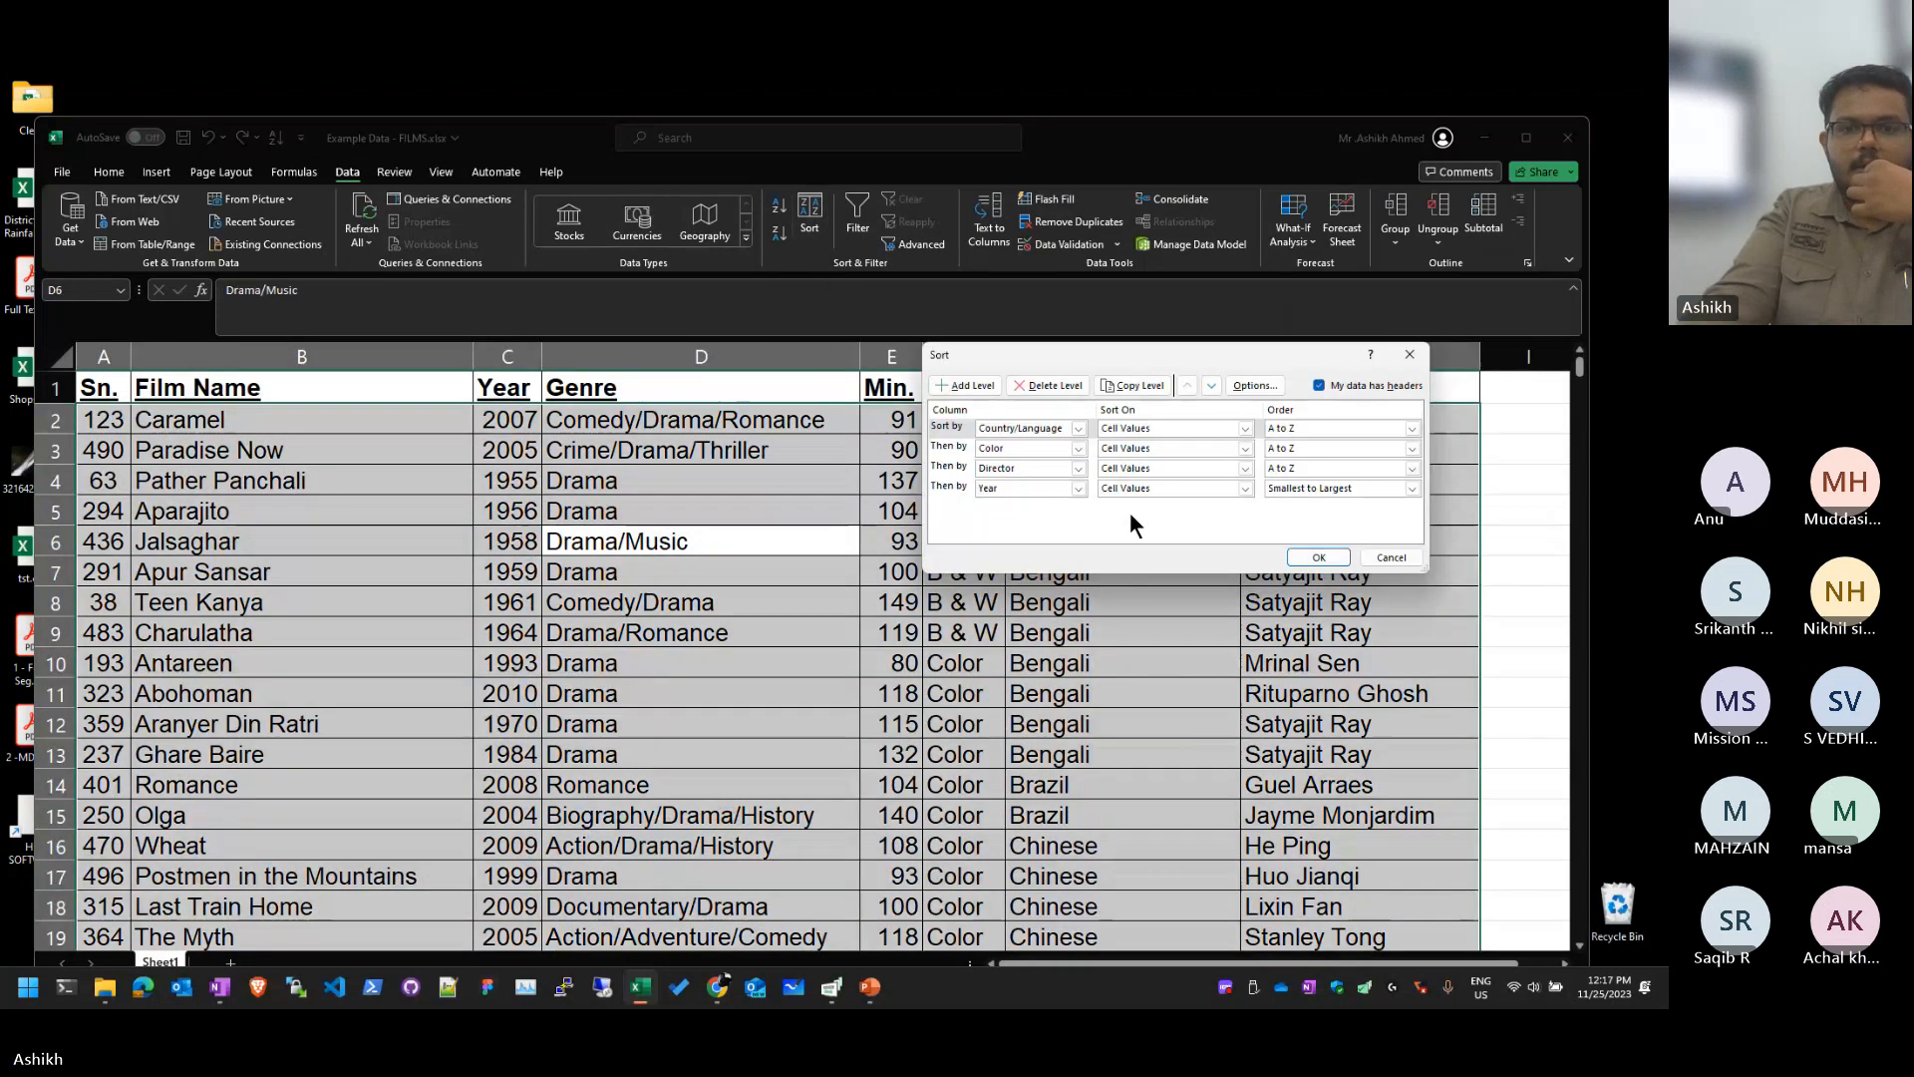
pyautogui.click(1390, 558)
pyautogui.moveTo(1325, 482); pyautogui.dragTo(1343, 646)
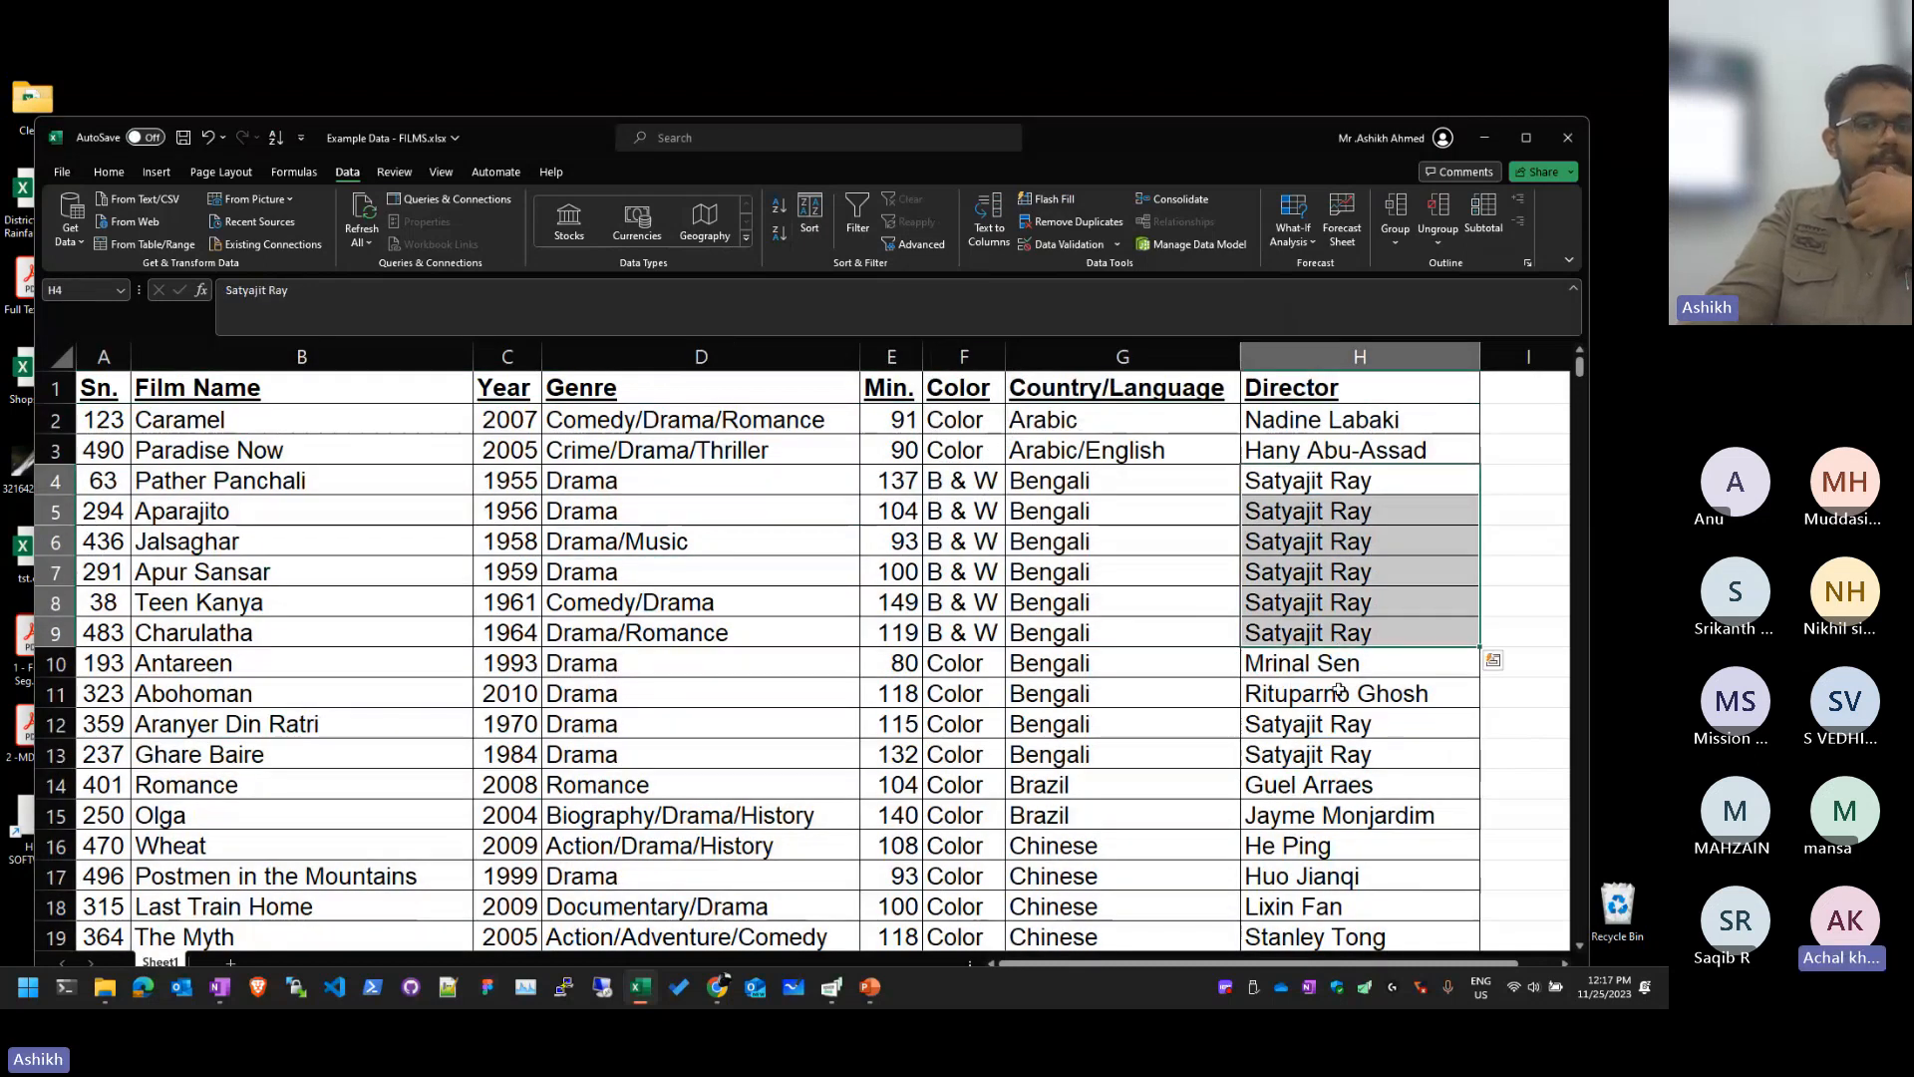
pyautogui.moveTo(1346, 722)
pyautogui.mouseDown()
pyautogui.moveTo(1354, 785)
pyautogui.moveTo(1357, 737)
pyautogui.mouseUp()
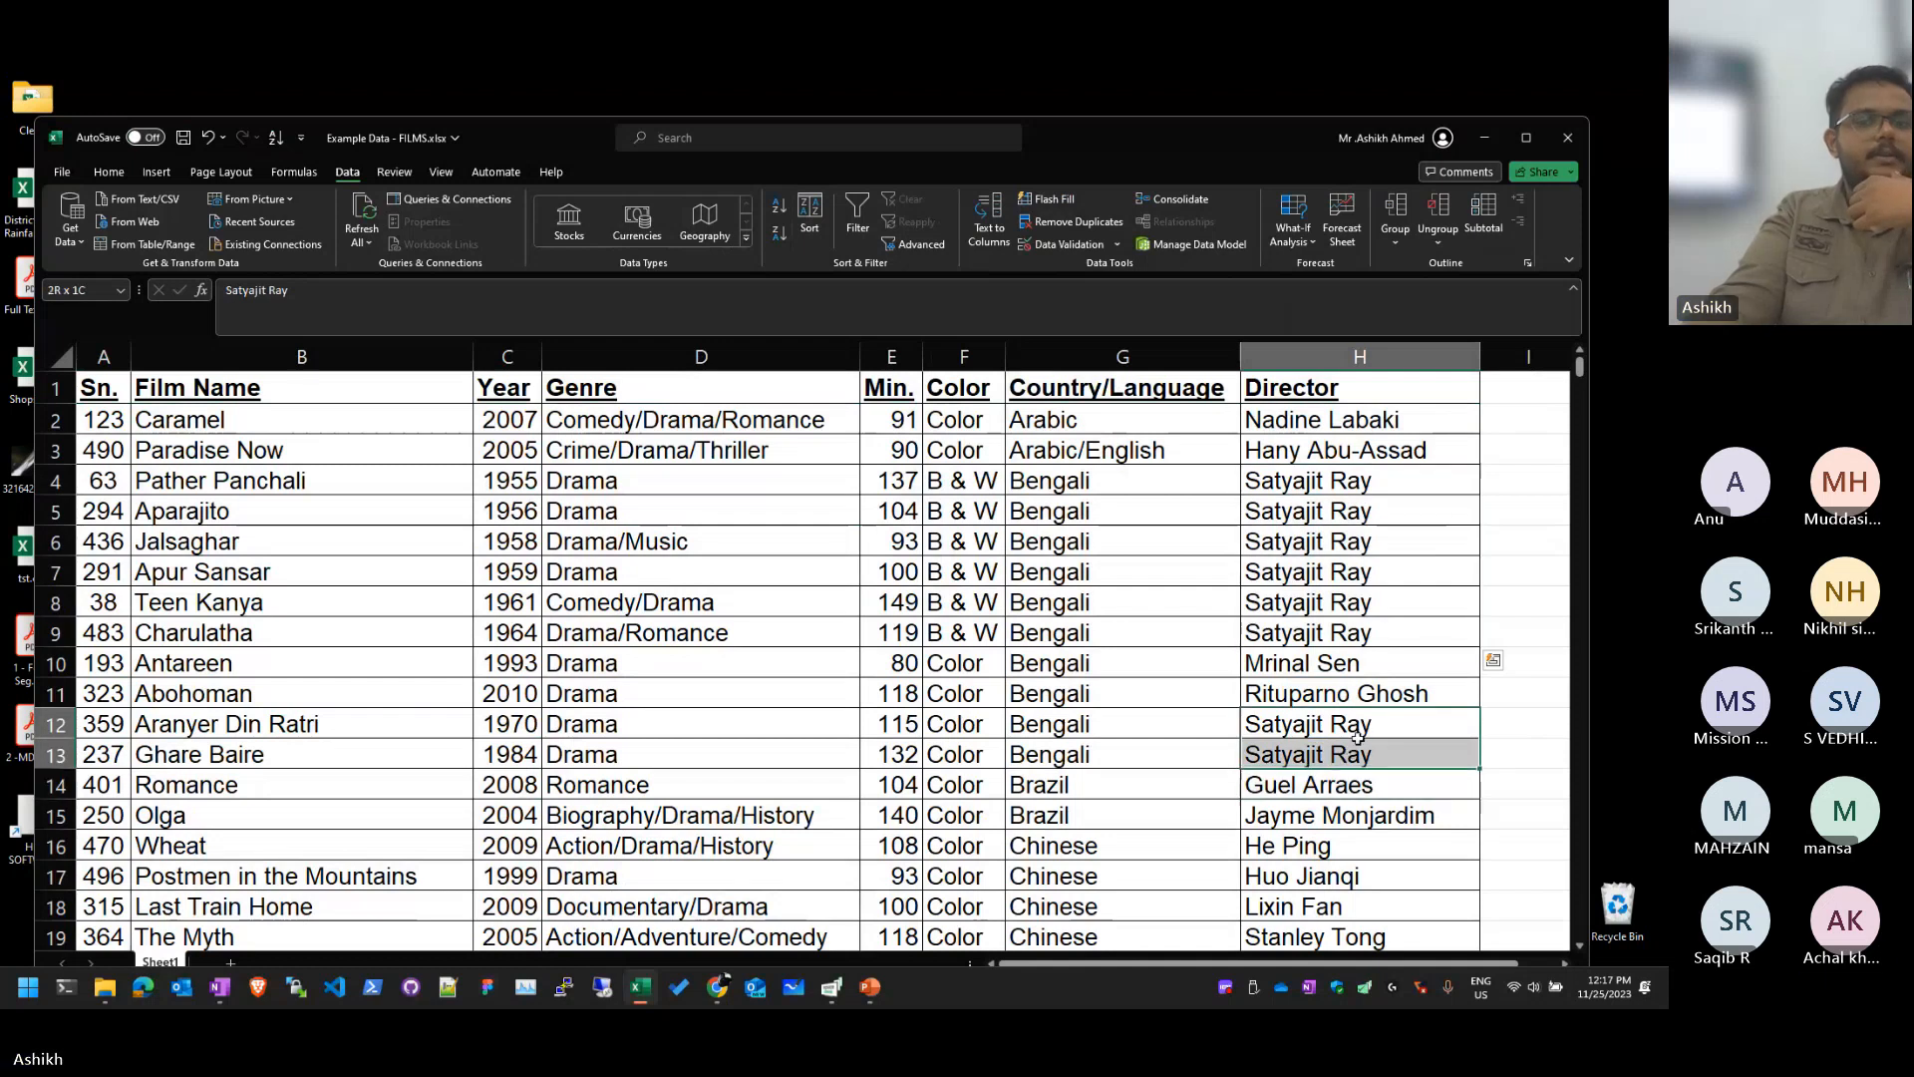
# Step: Examine how the Bengali films are grouped into B & W and Color entries
pyautogui.click(1096, 693)
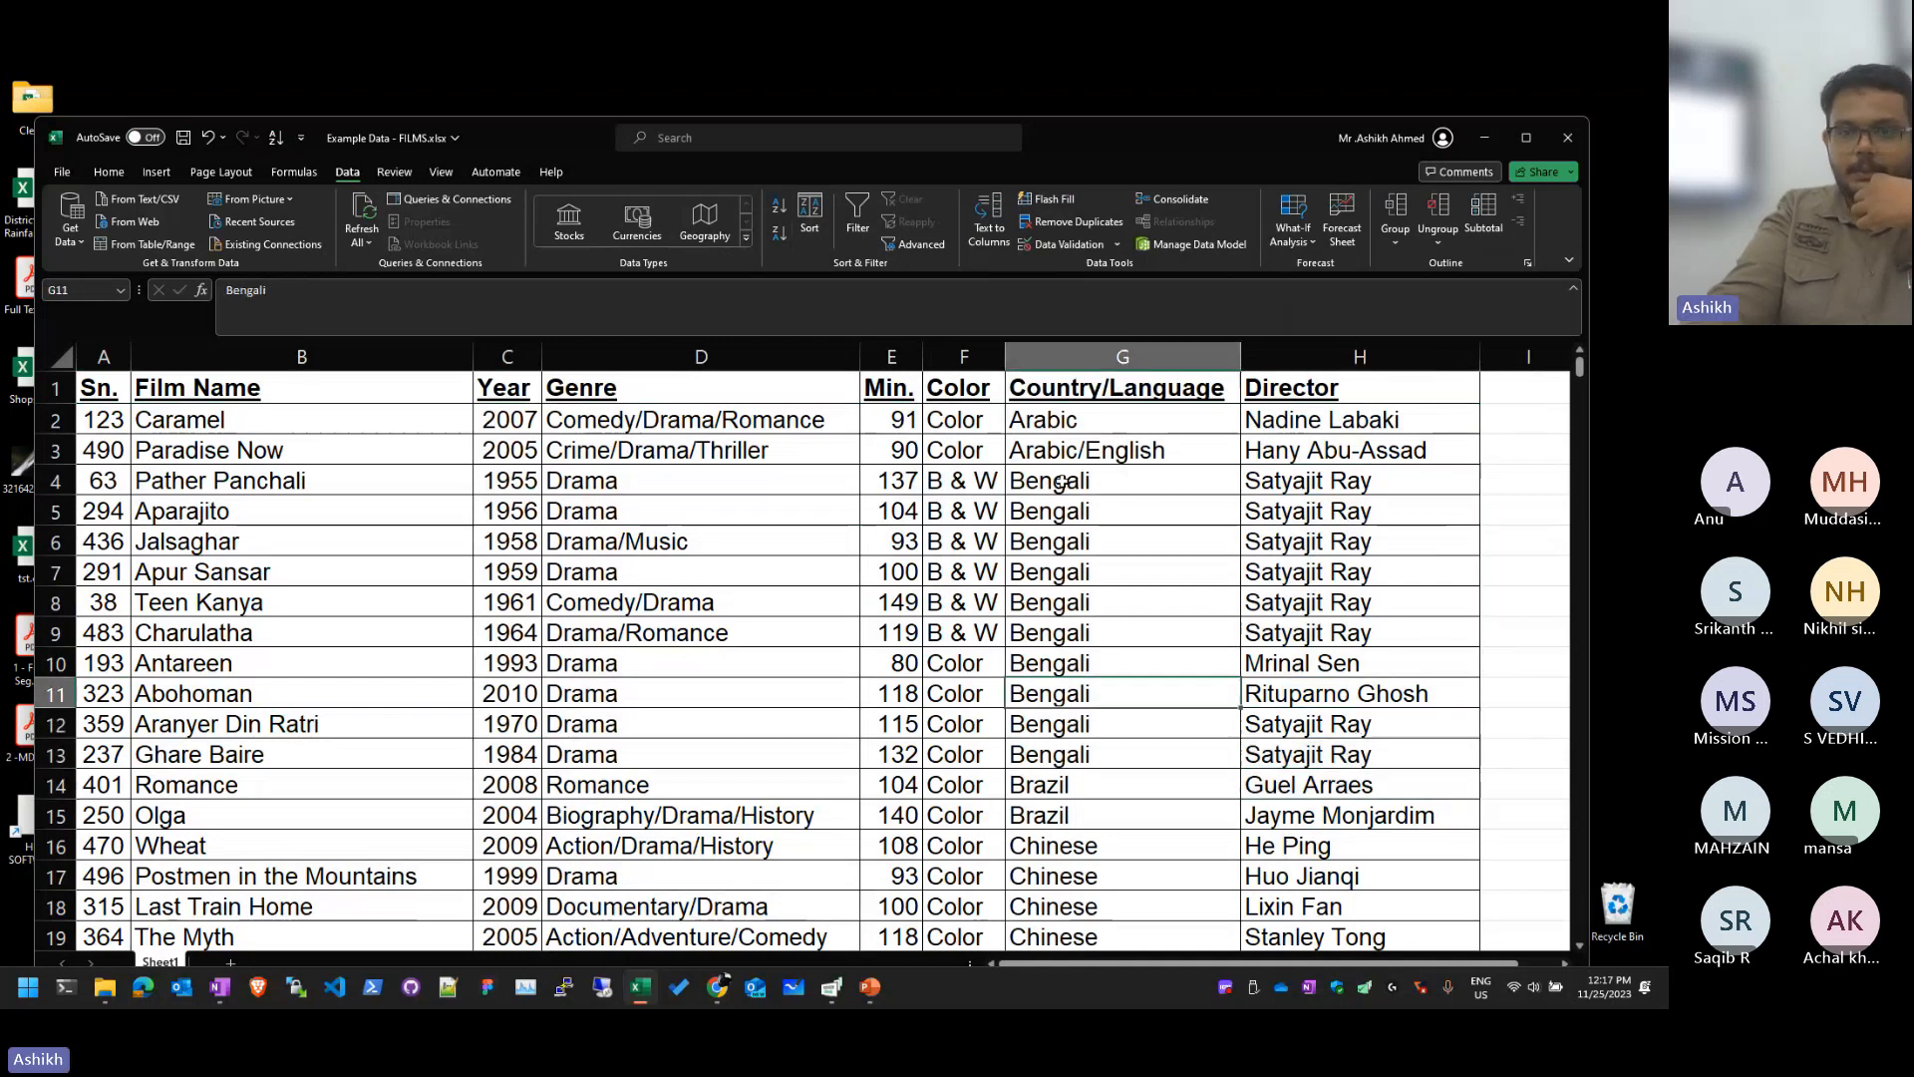
pyautogui.moveTo(1060, 484); pyautogui.dragTo(1102, 741)
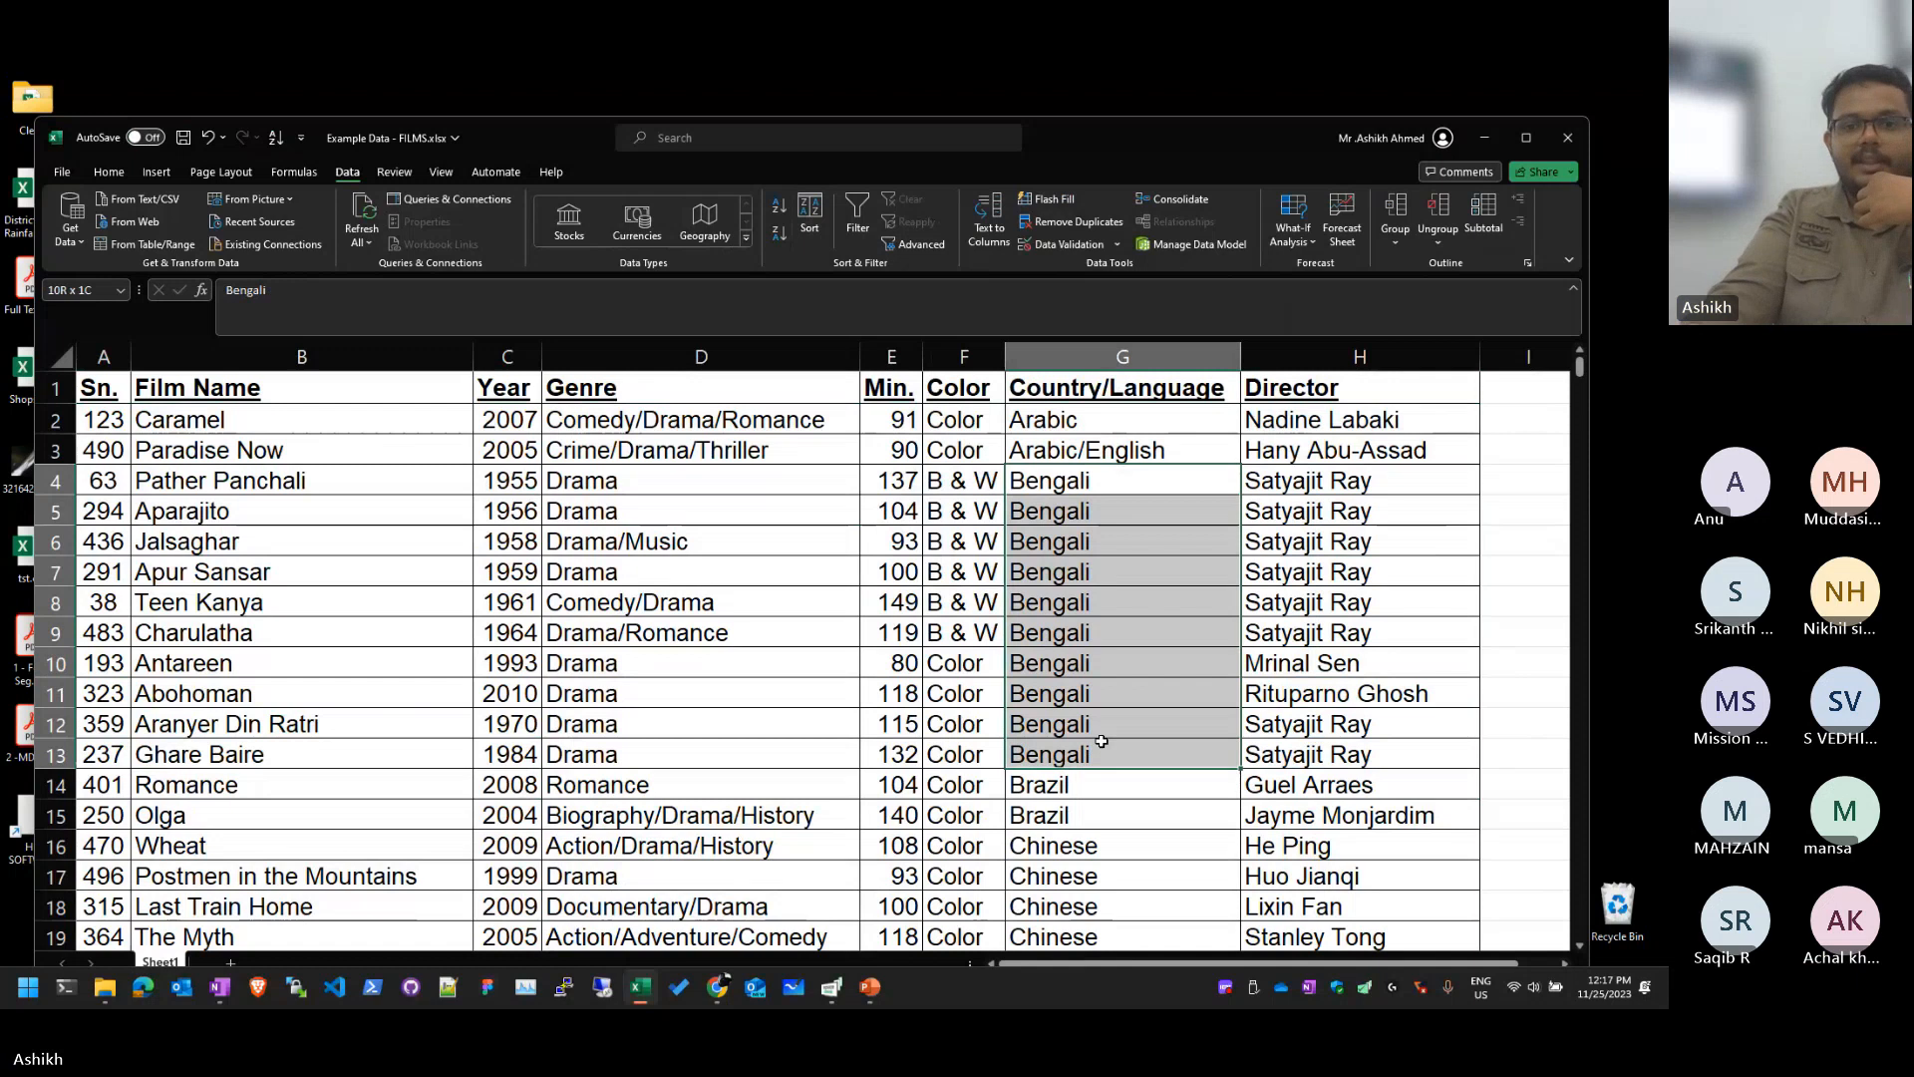
pyautogui.moveTo(948, 480); pyautogui.dragTo(978, 636)
pyautogui.click(965, 671)
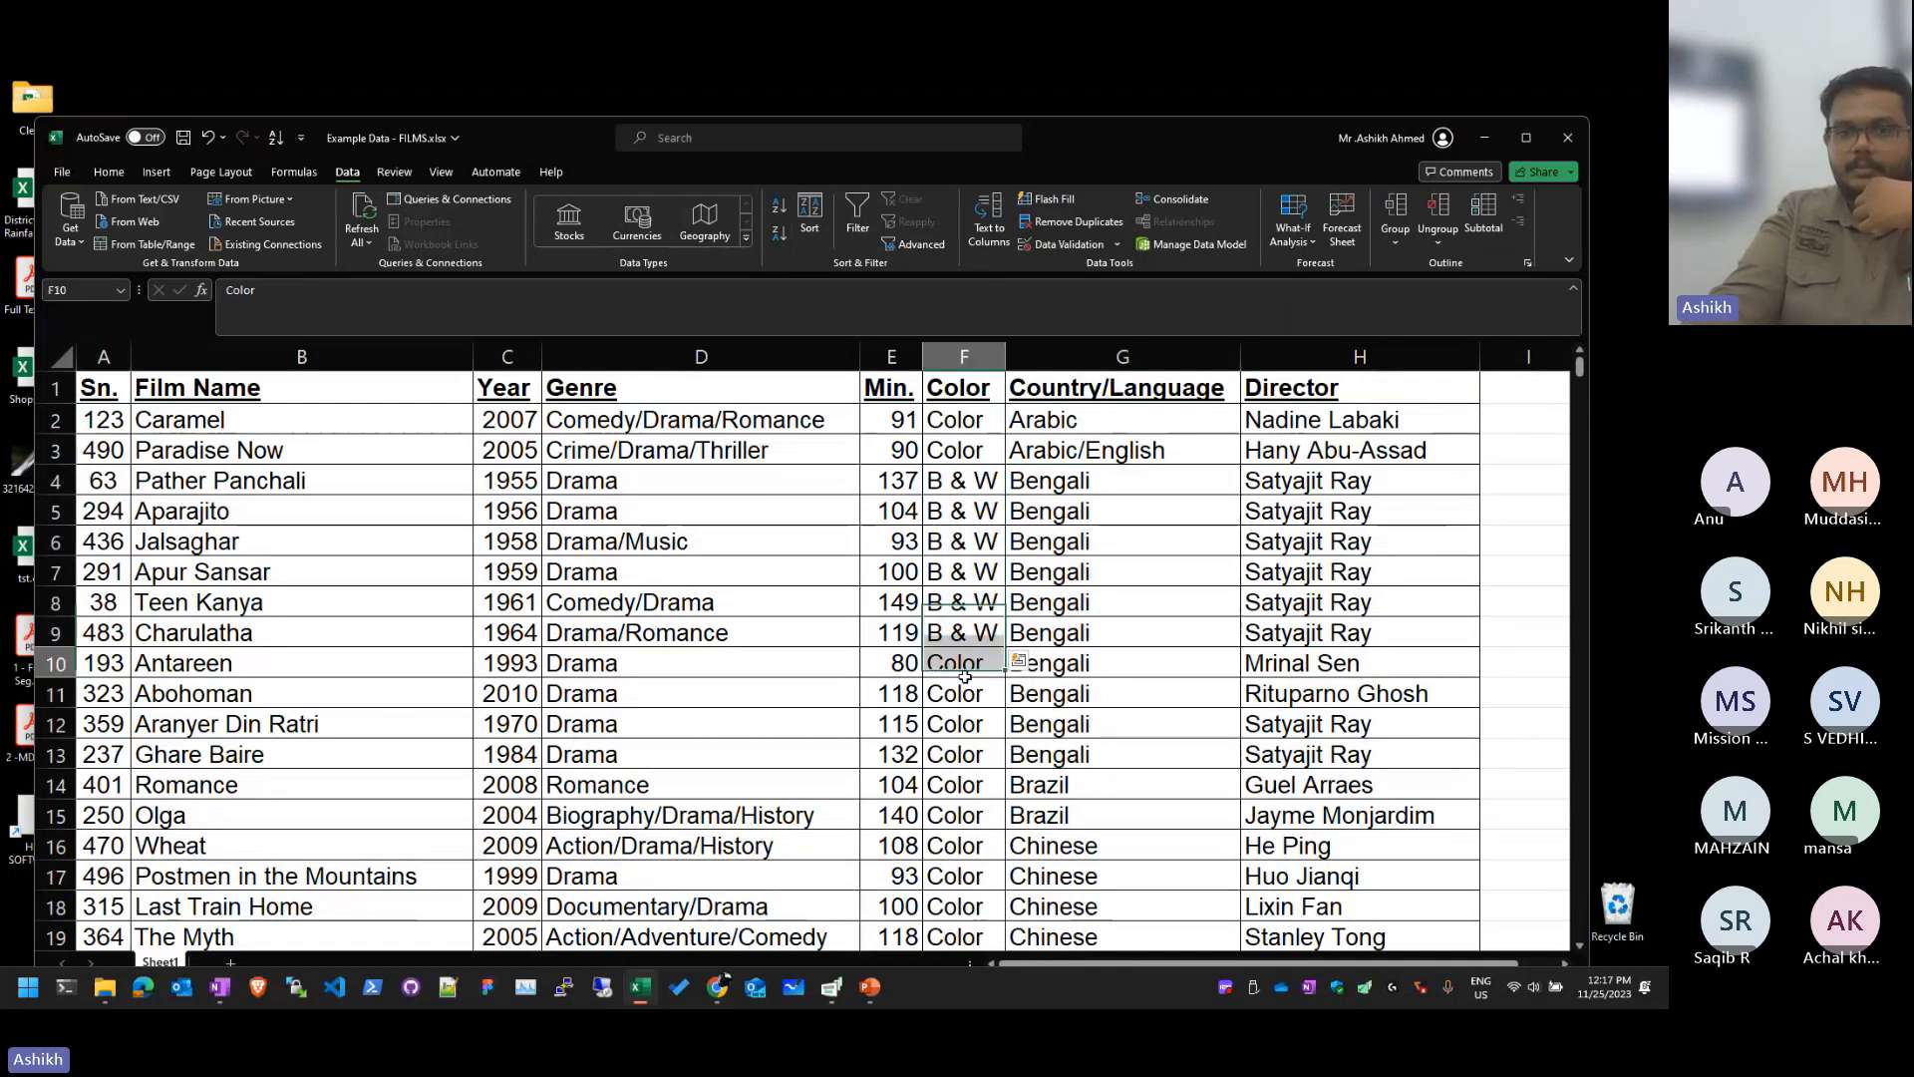
pyautogui.click(938, 493)
pyautogui.moveTo(939, 500); pyautogui.dragTo(982, 633)
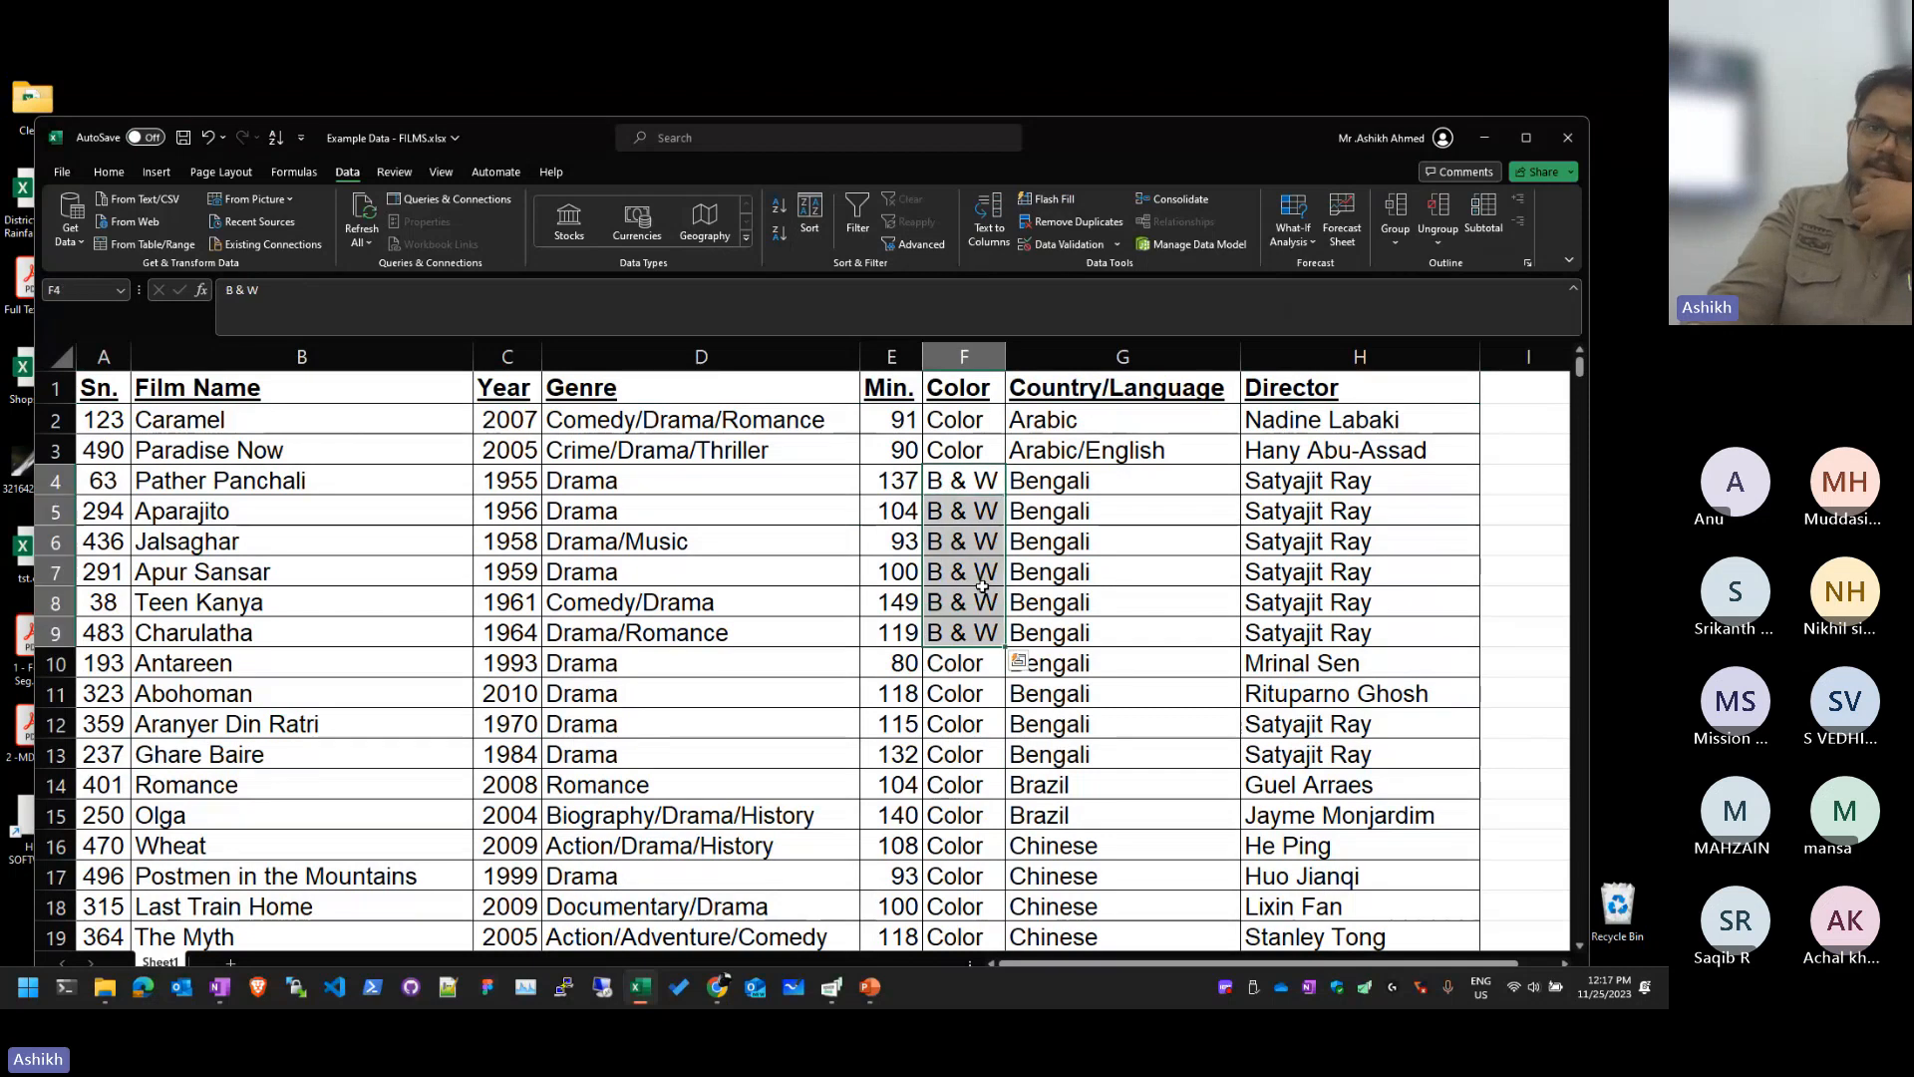
pyautogui.click(1171, 835)
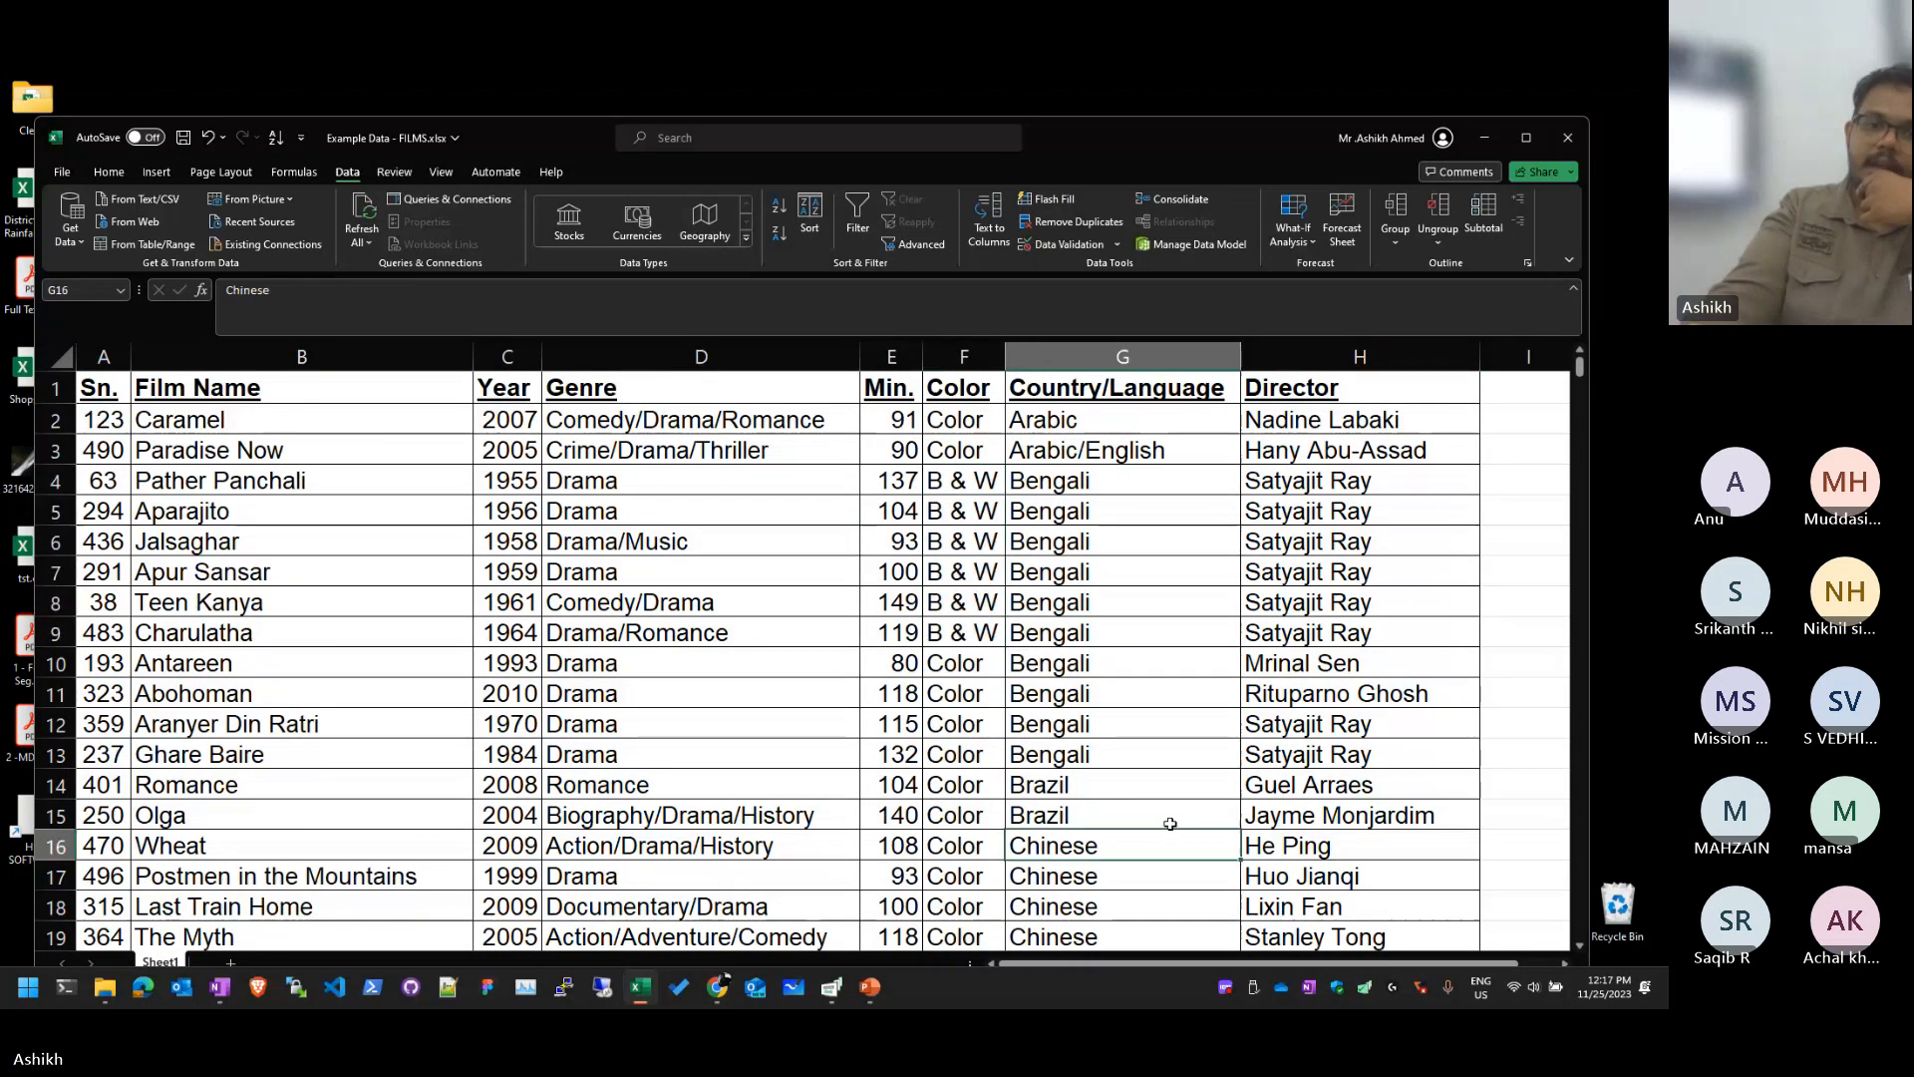
pyautogui.moveTo(930, 658); pyautogui.dragTo(992, 763)
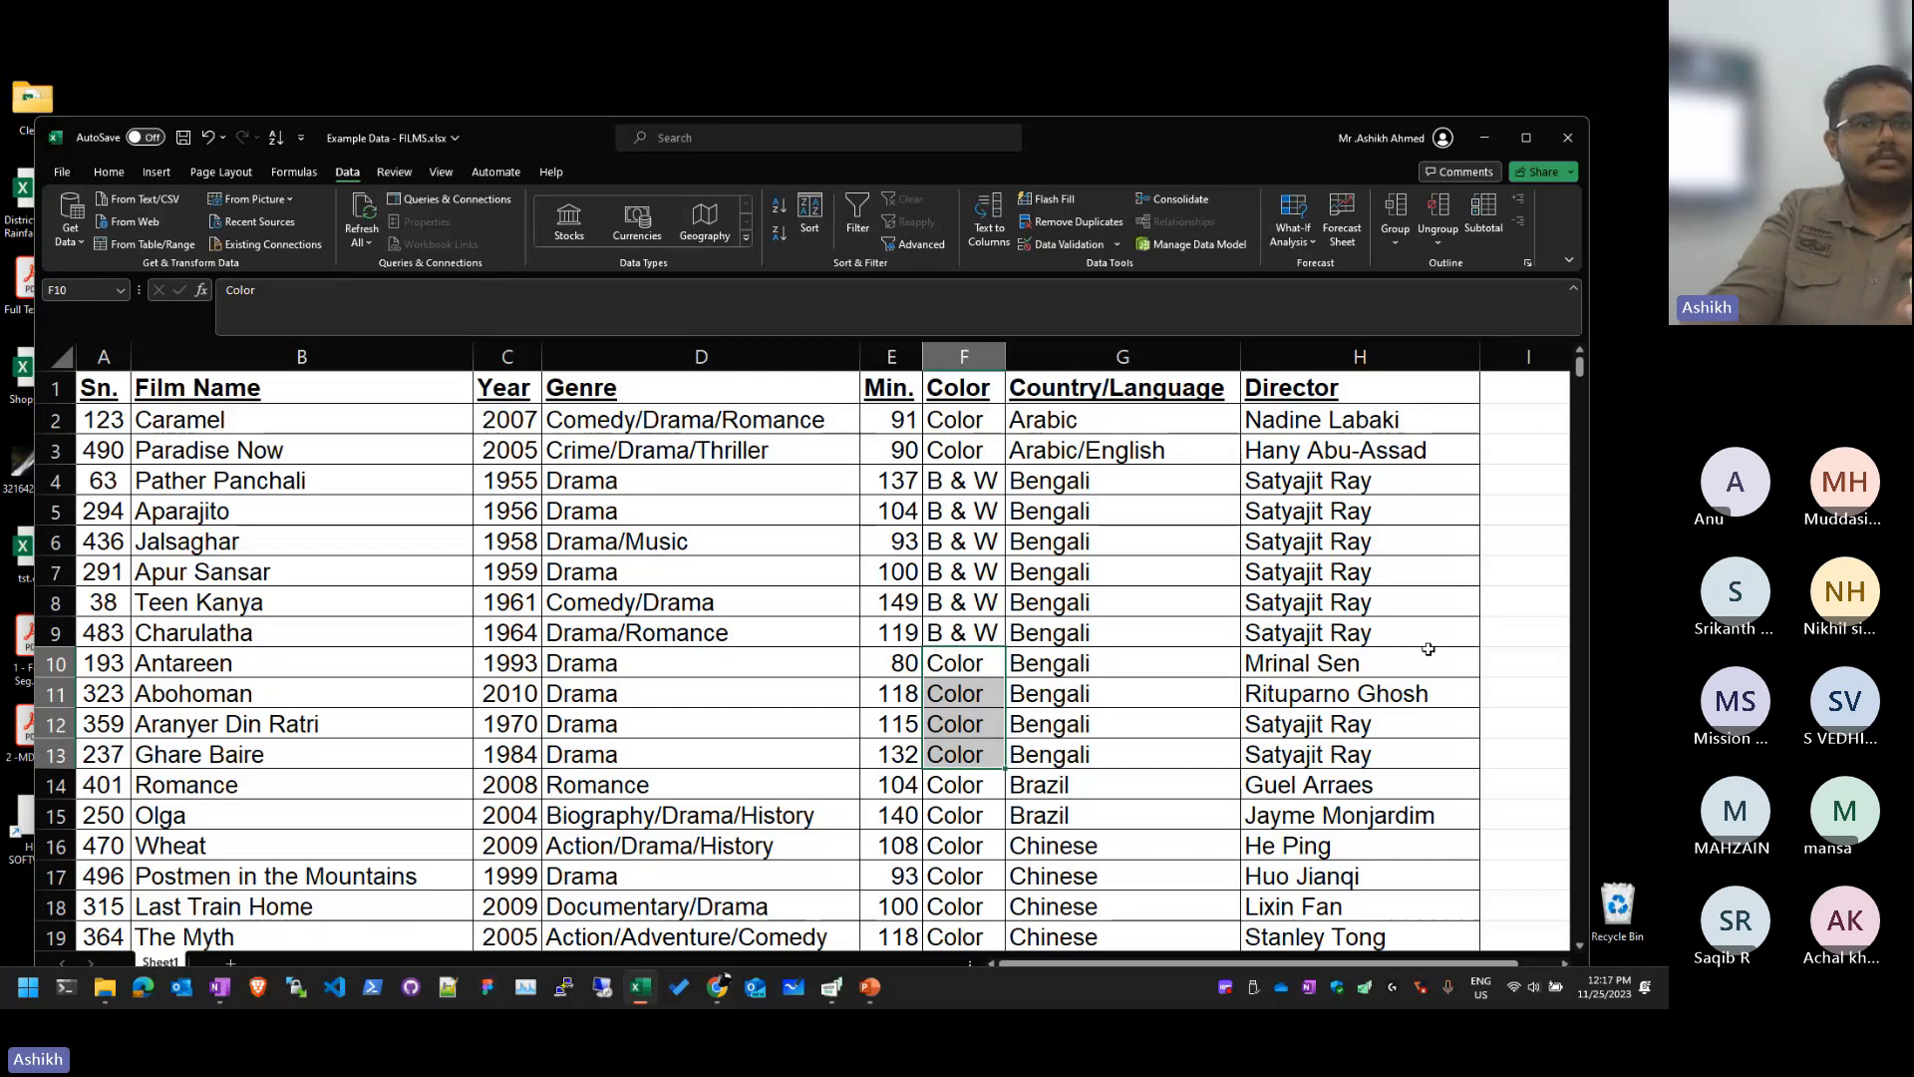
# Step: Look through the English films further down the list to check their Color and Director order, returning to the first rows
pyautogui.click(1057, 539)
pyautogui.scroll(-7, 1058, 510)
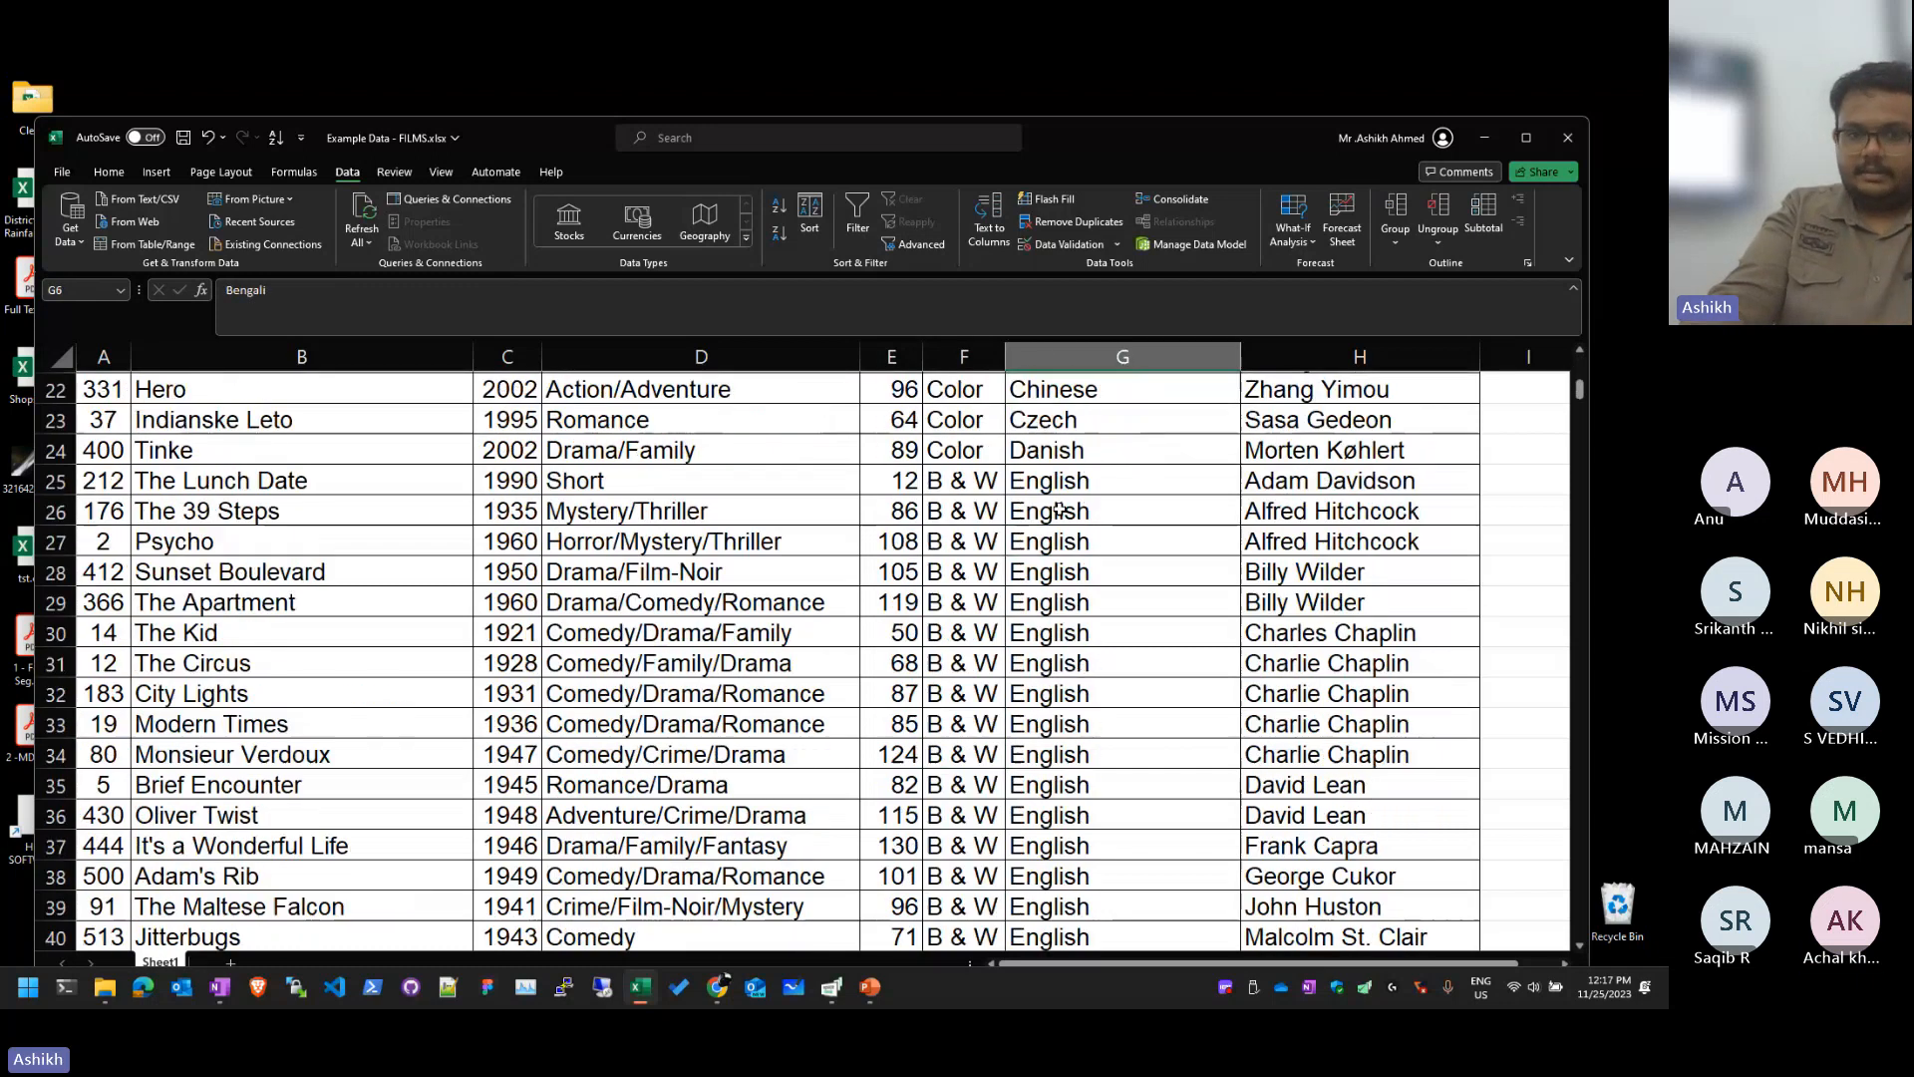
pyautogui.scroll(-20, 1059, 509)
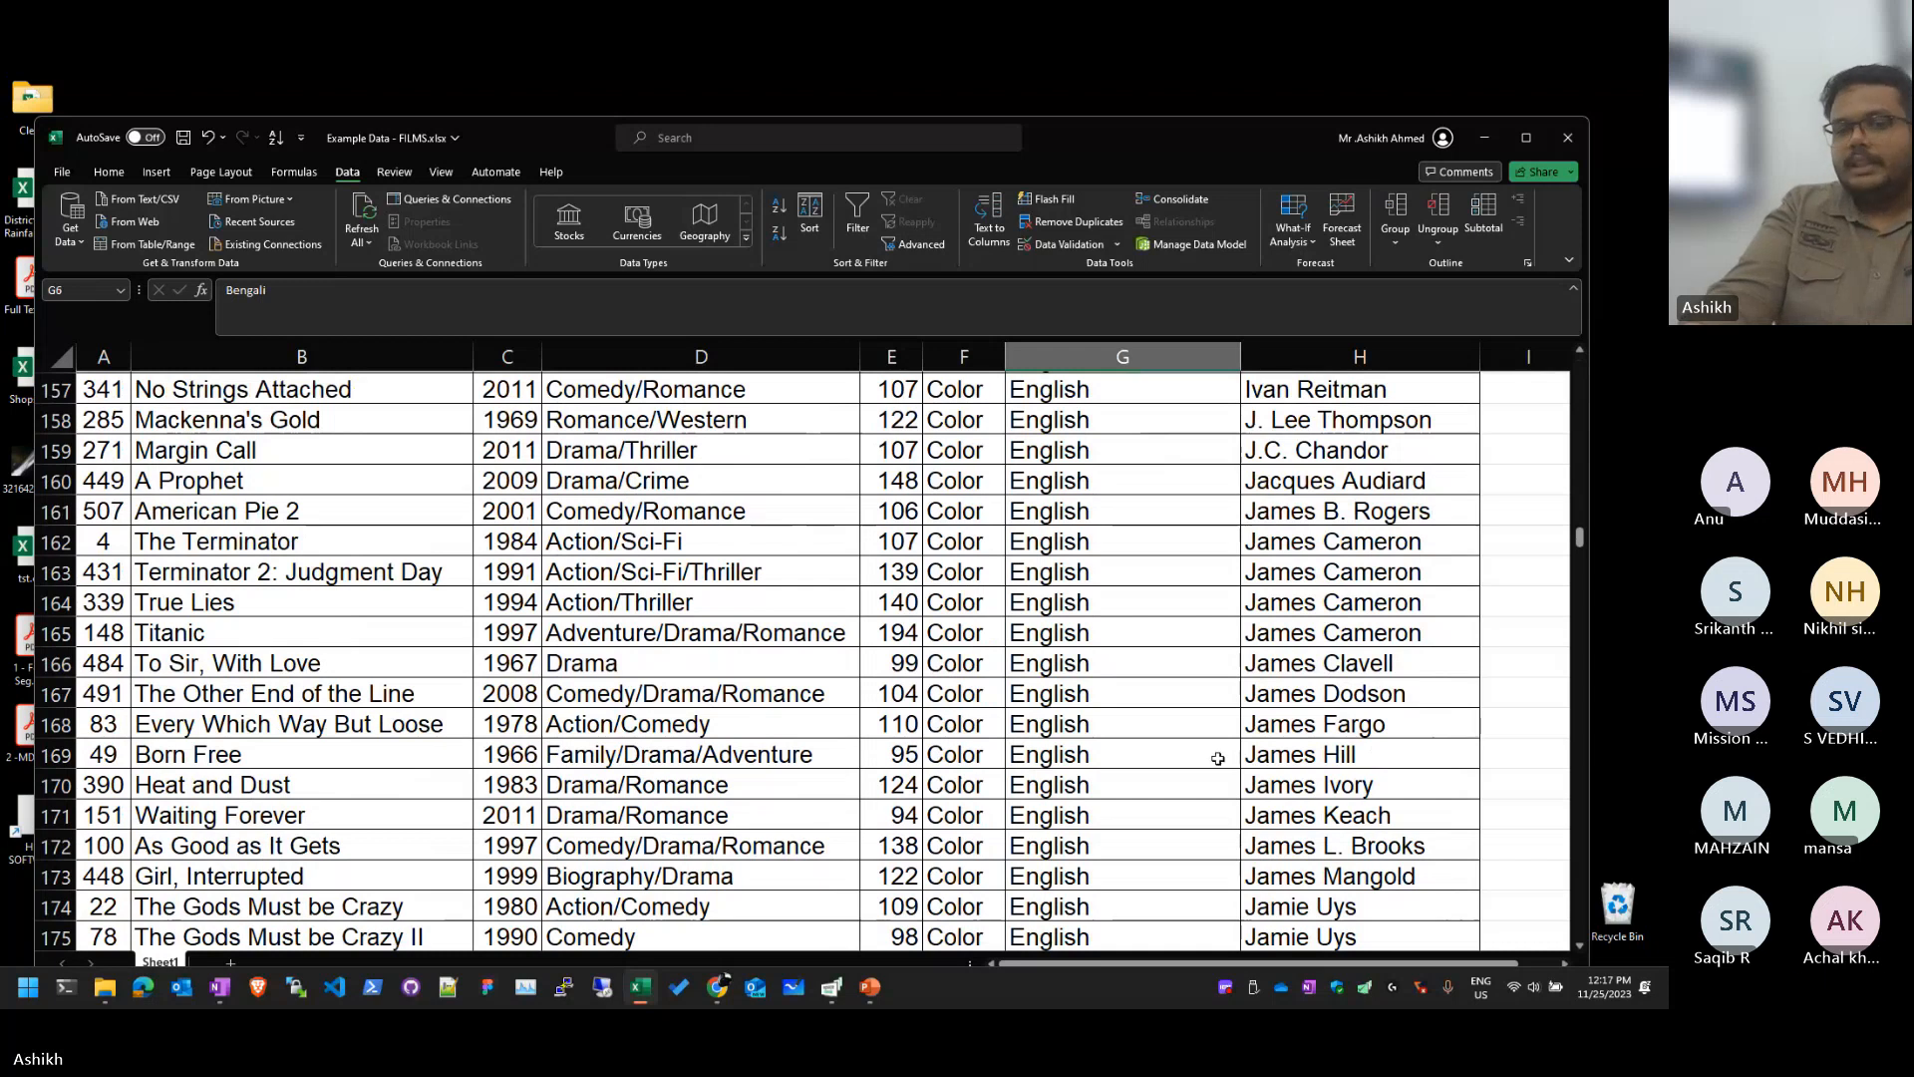
pyautogui.click(1176, 726)
pyautogui.scroll(2, 719, 560)
pyautogui.scroll(20, 720, 560)
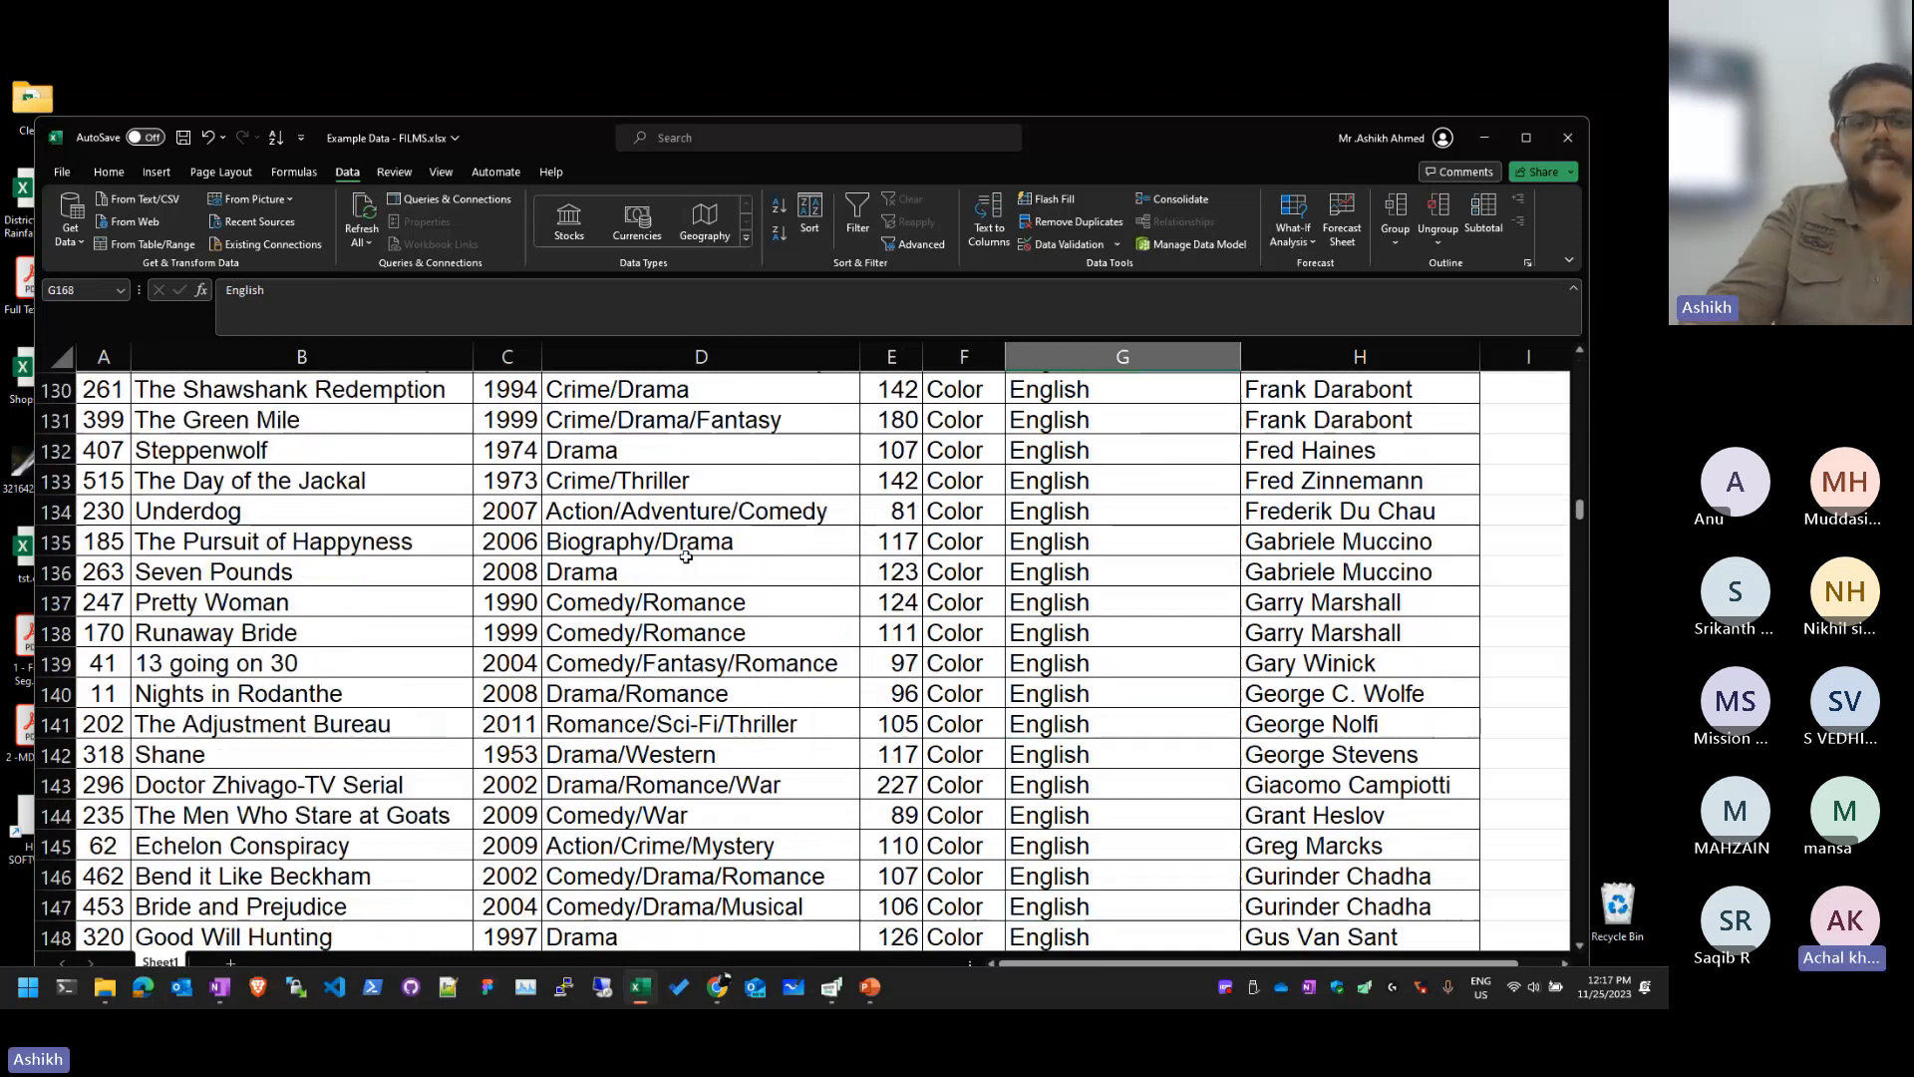
pyautogui.scroll(17, 1082, 559)
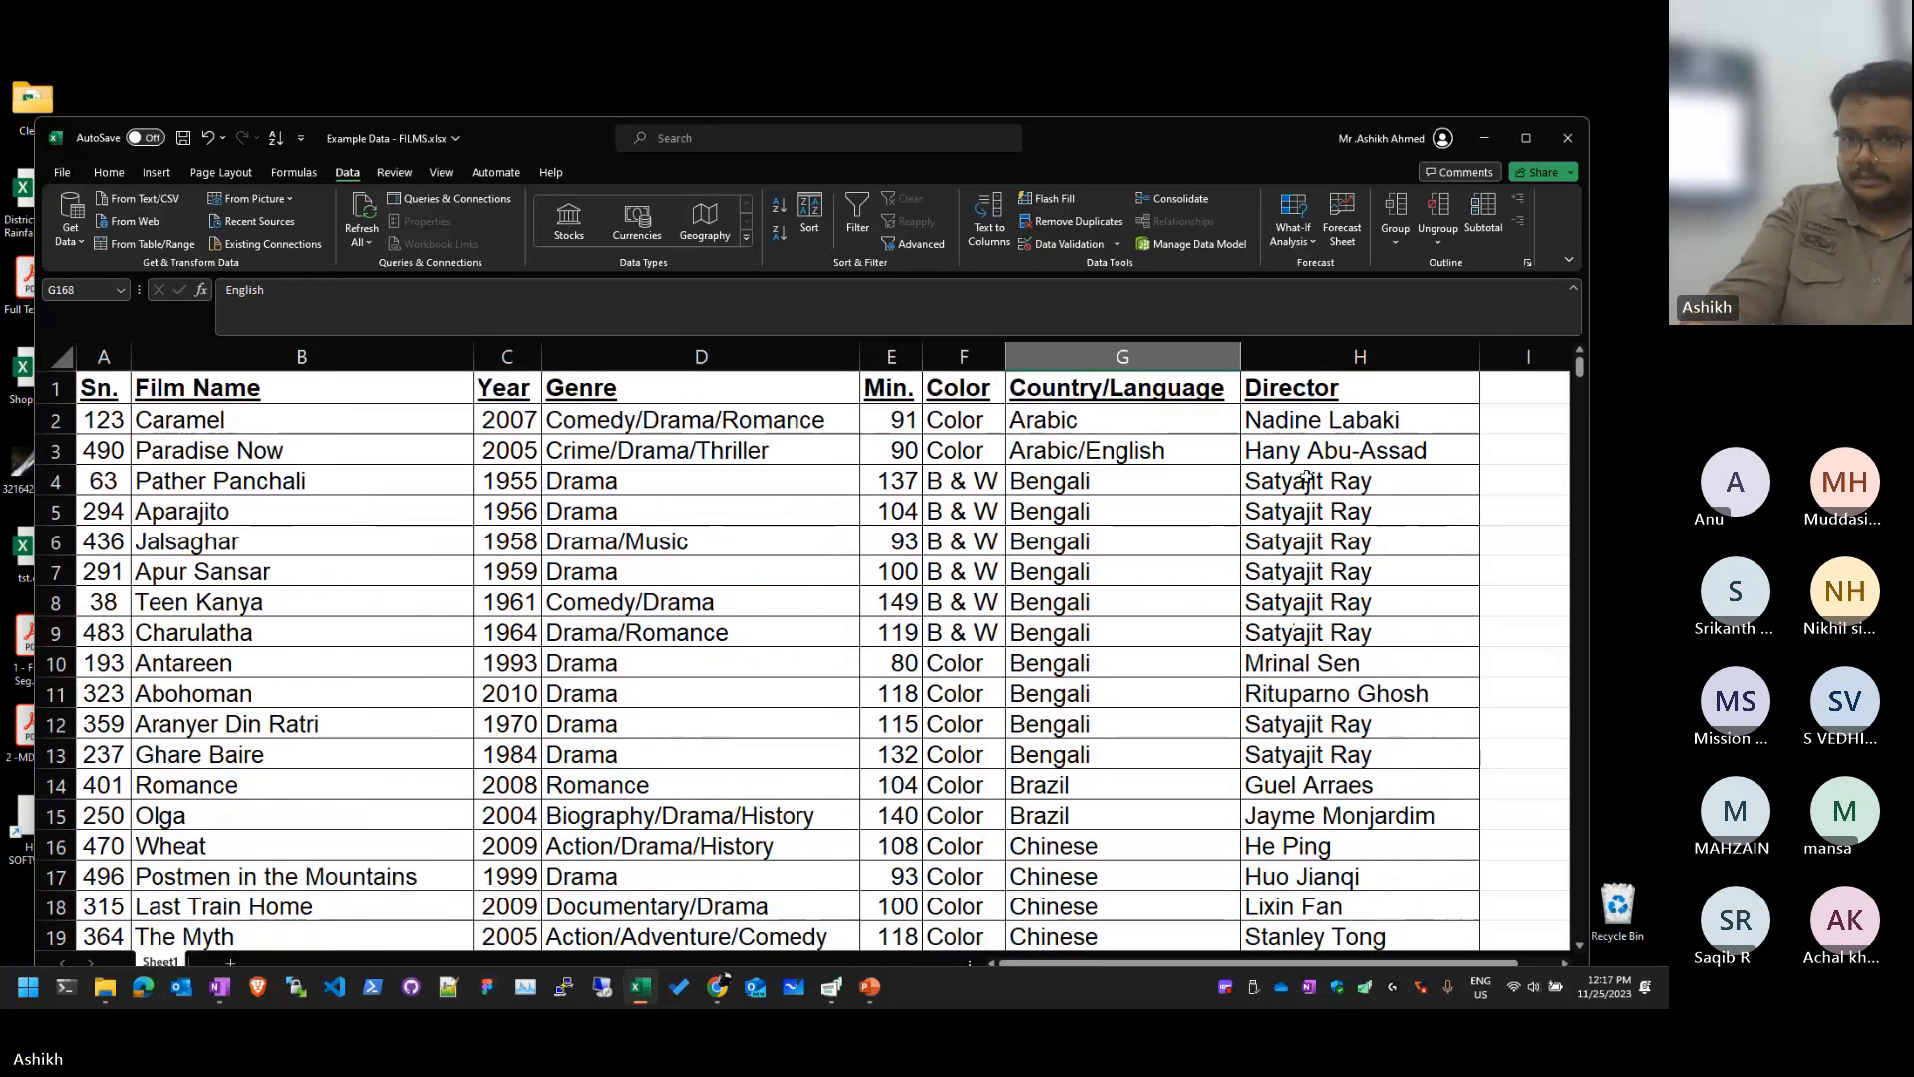
# Step: Examine the language, color, director and year order of the Bengali B & W films in rows 4 to 9
pyautogui.moveTo(1306, 481); pyautogui.dragTo(1343, 623)
pyautogui.moveTo(1116, 481); pyautogui.dragTo(1132, 629)
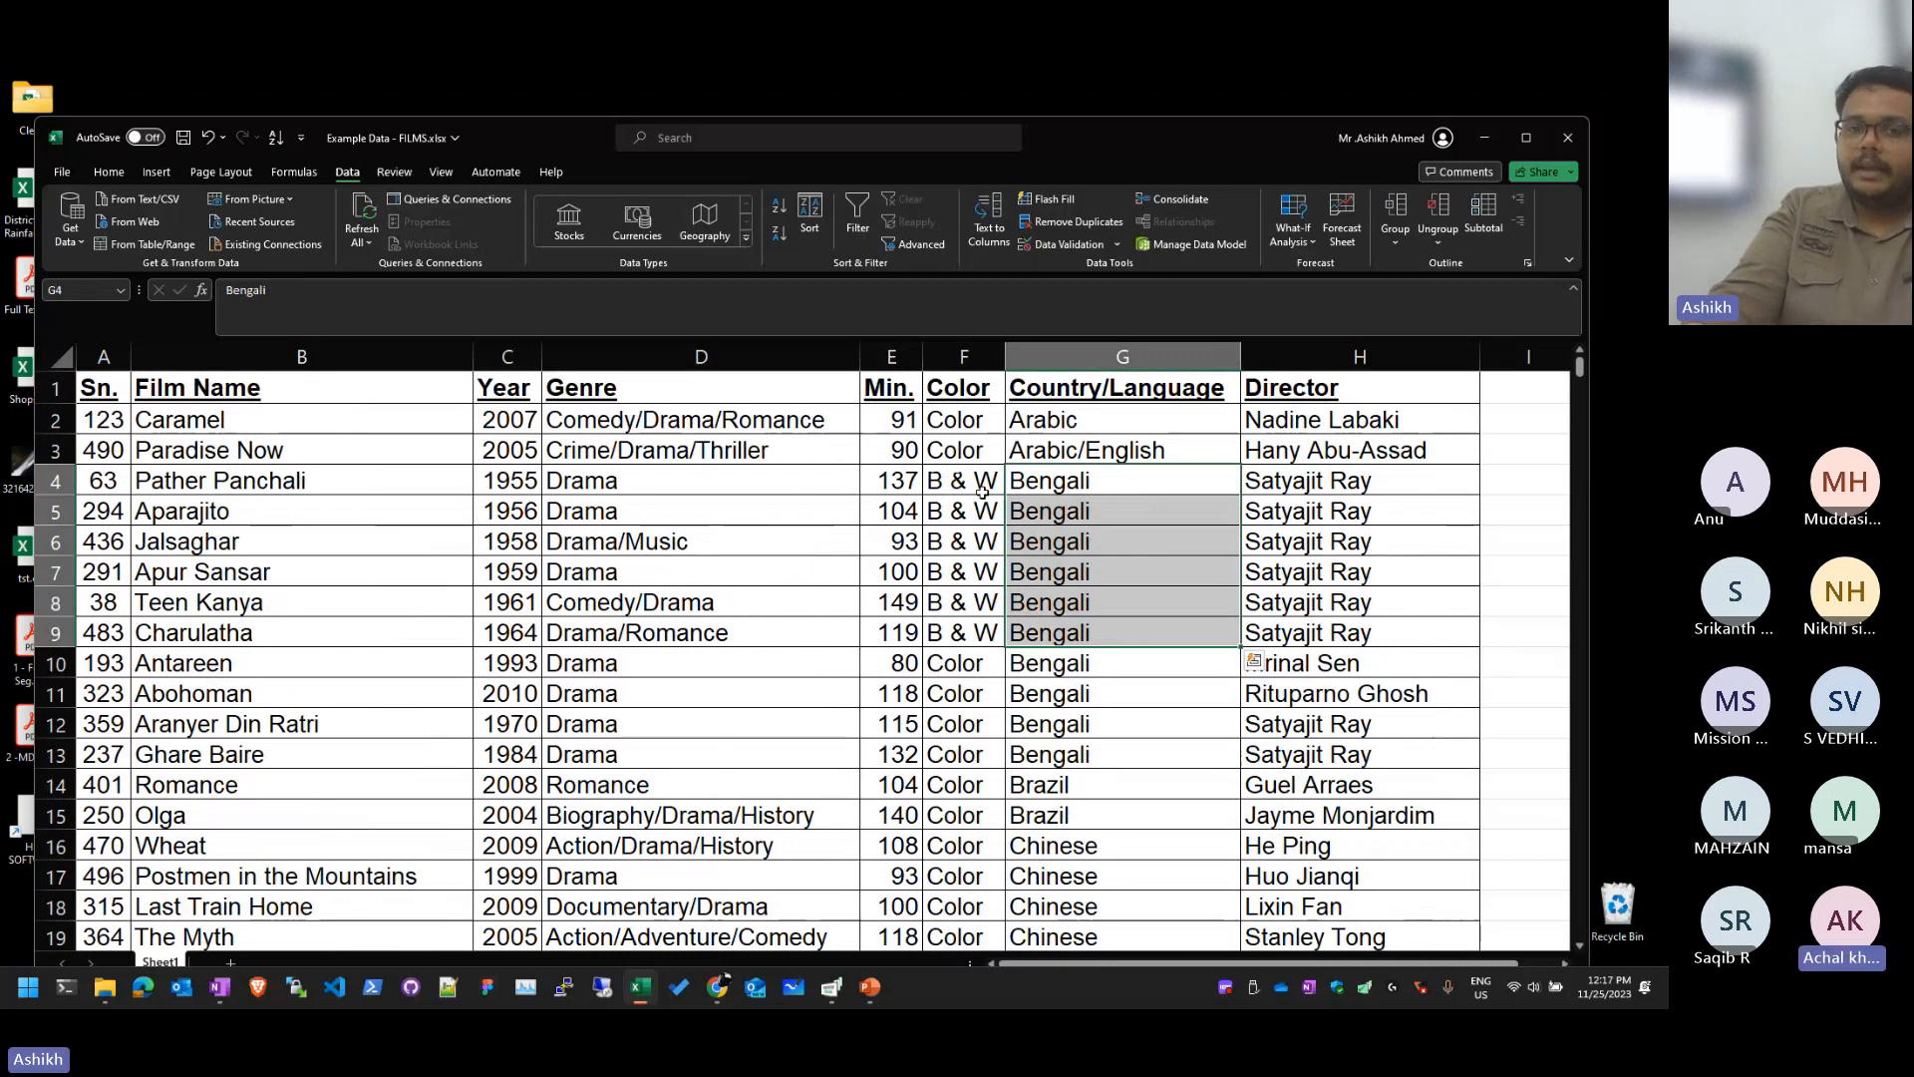
pyautogui.moveTo(959, 481); pyautogui.dragTo(964, 662)
pyautogui.moveTo(1306, 481); pyautogui.dragTo(1337, 630)
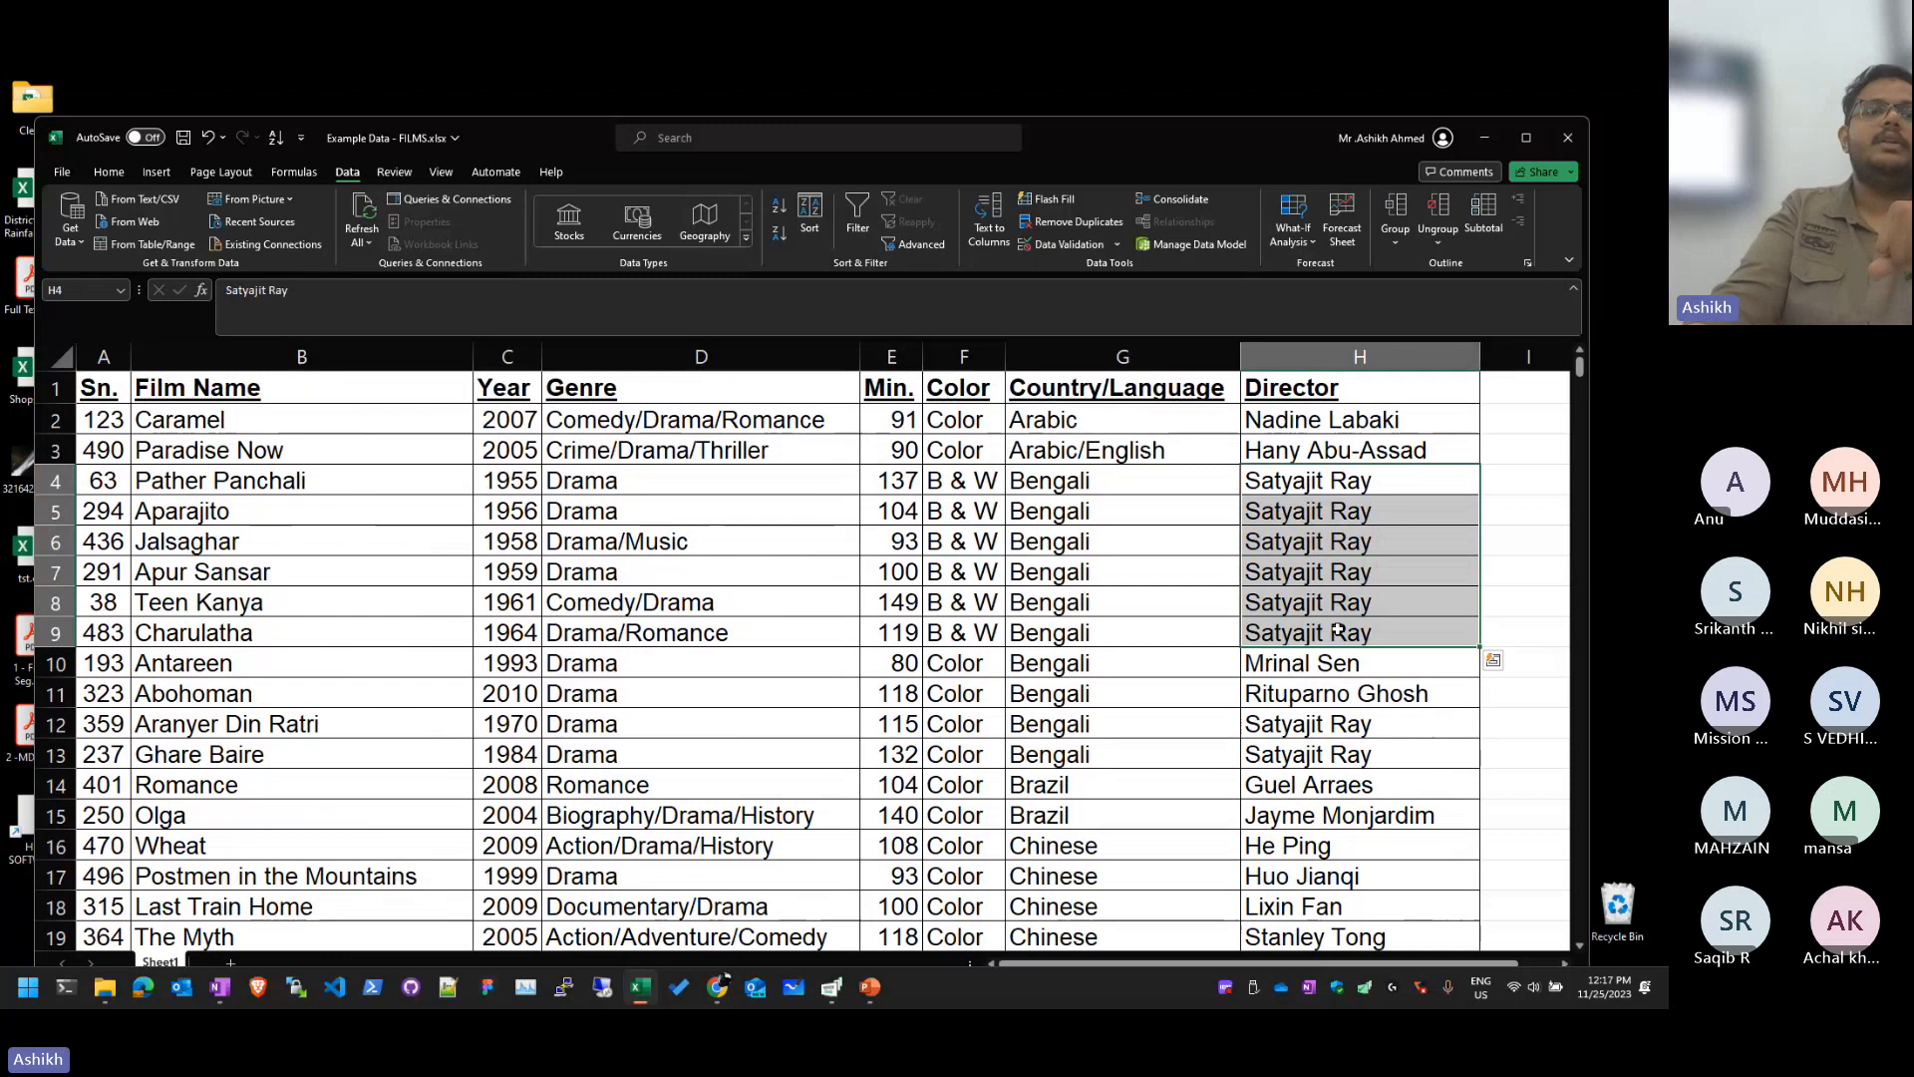
pyautogui.moveTo(511, 493); pyautogui.dragTo(1334, 640)
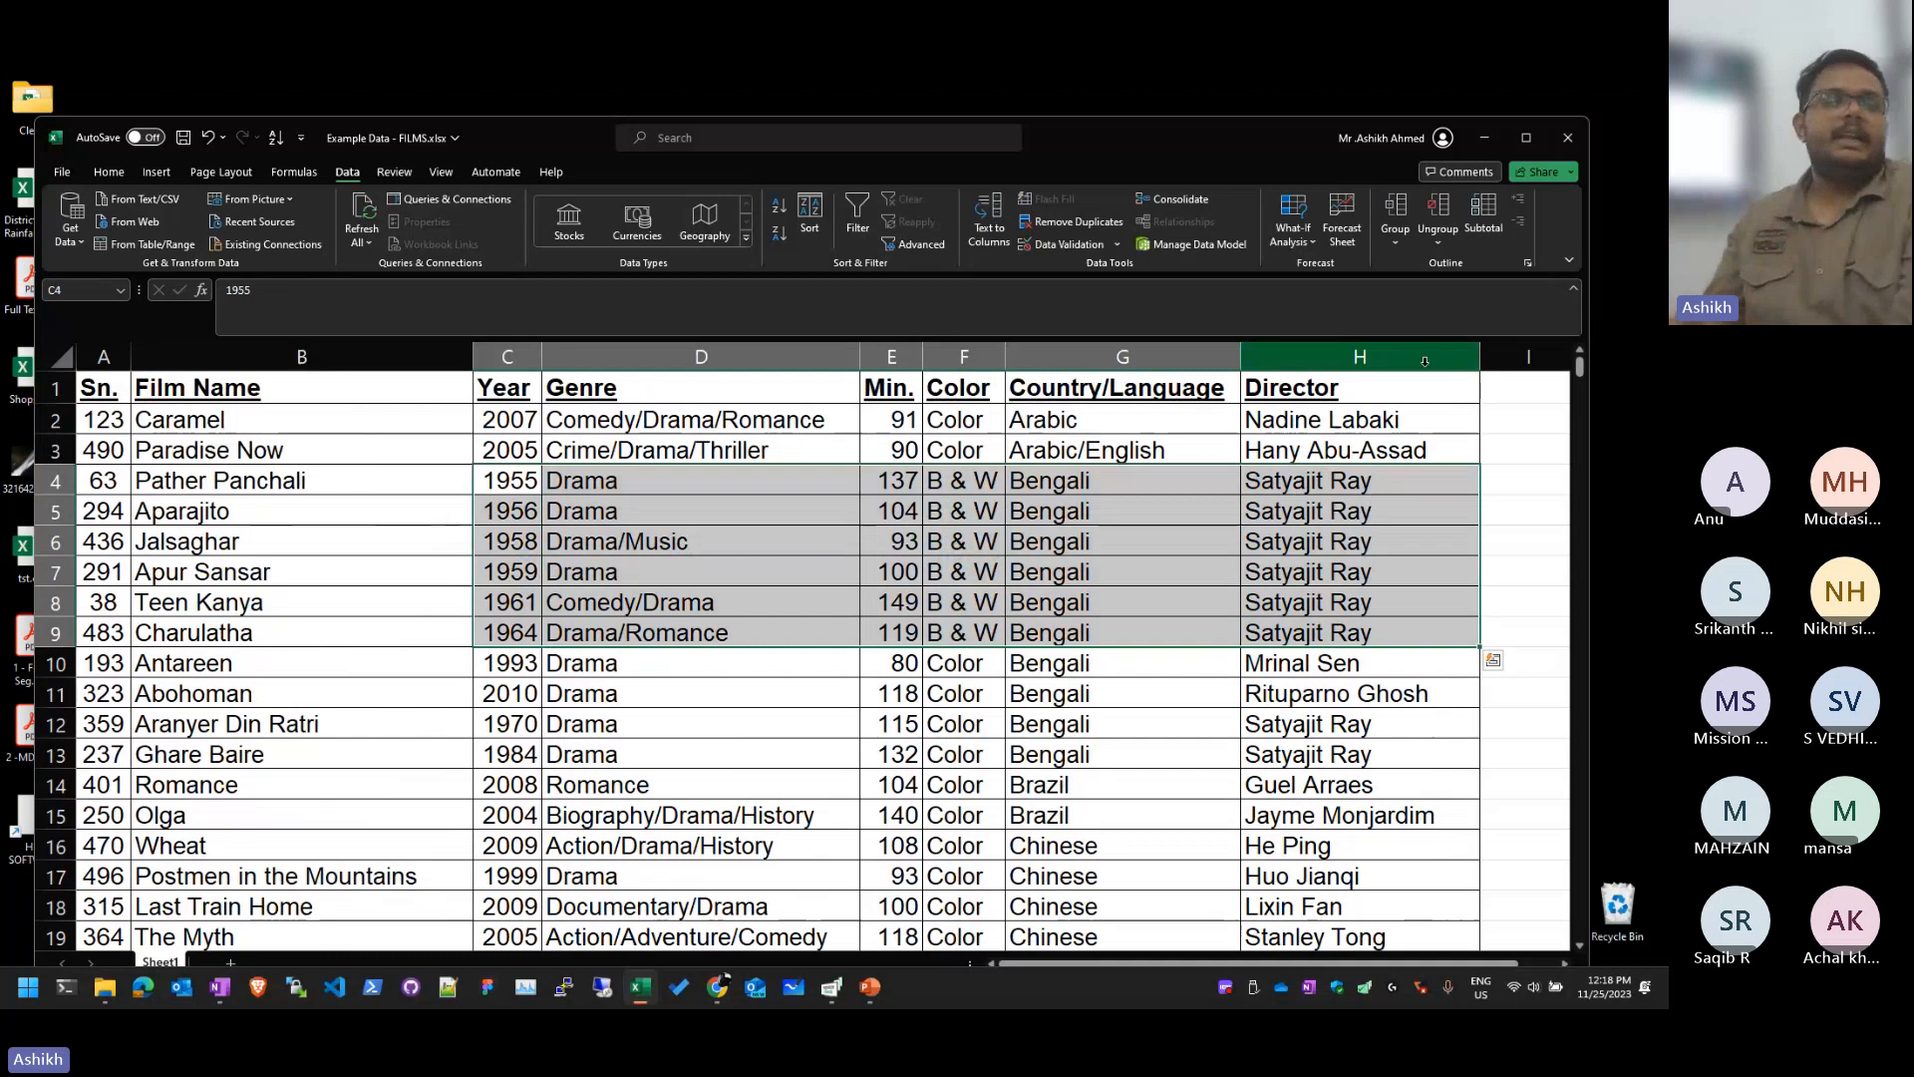
pyautogui.press('Return')
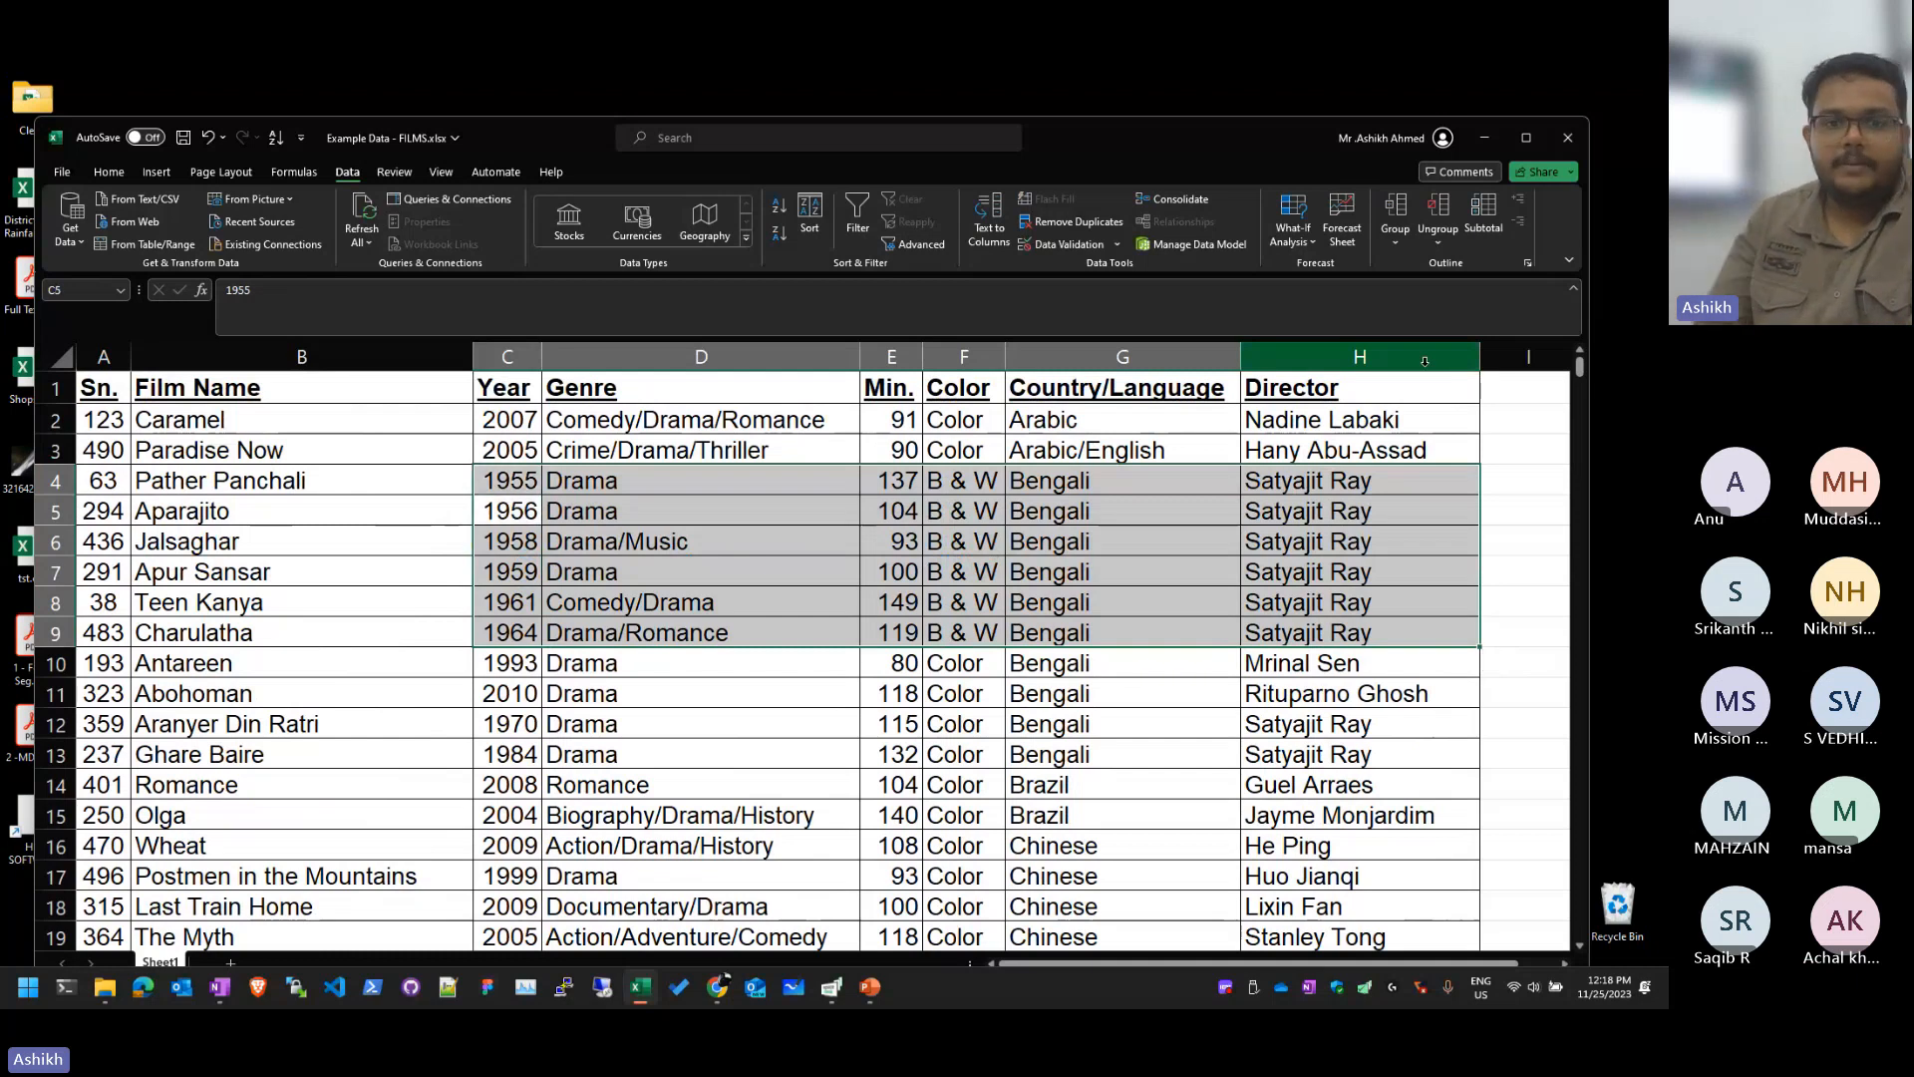
pyautogui.rightClick(1424, 361)
pyautogui.click(1194, 529)
pyautogui.click(1193, 478)
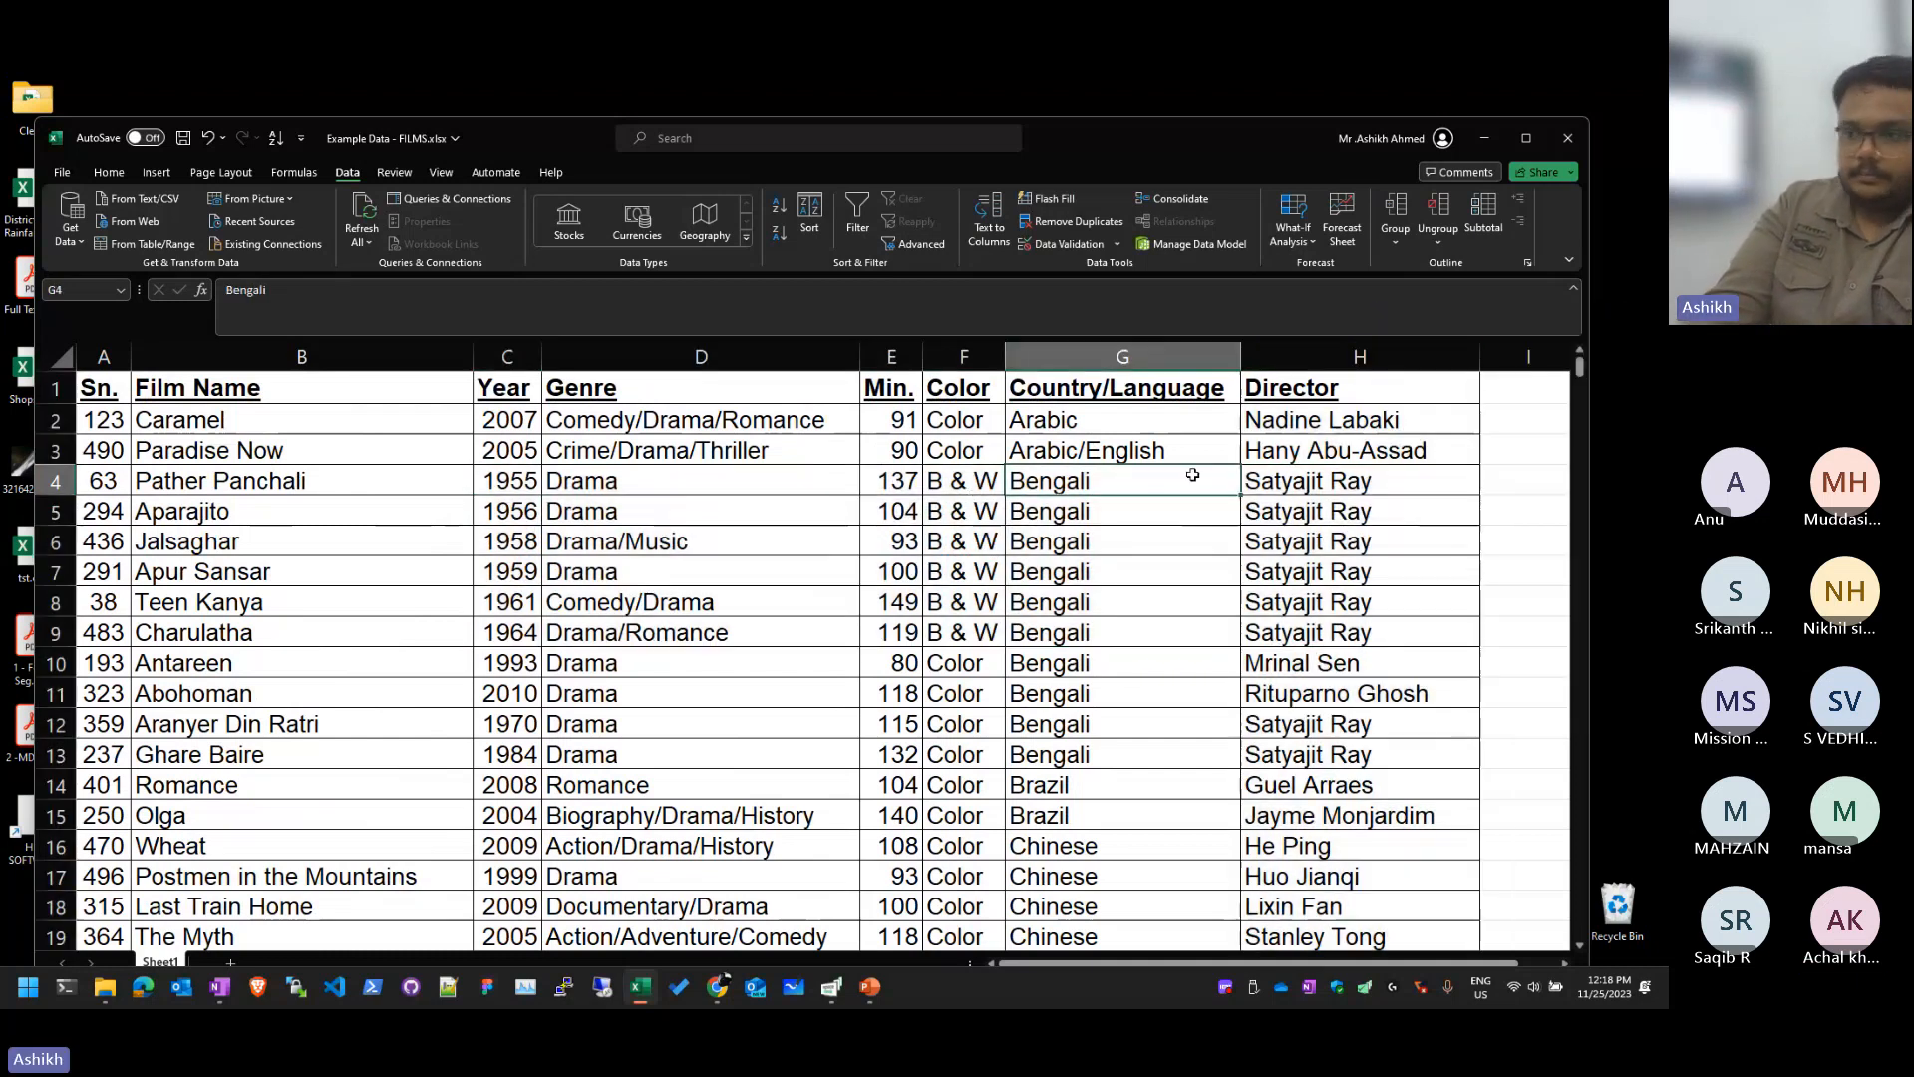
pyautogui.press('Right')
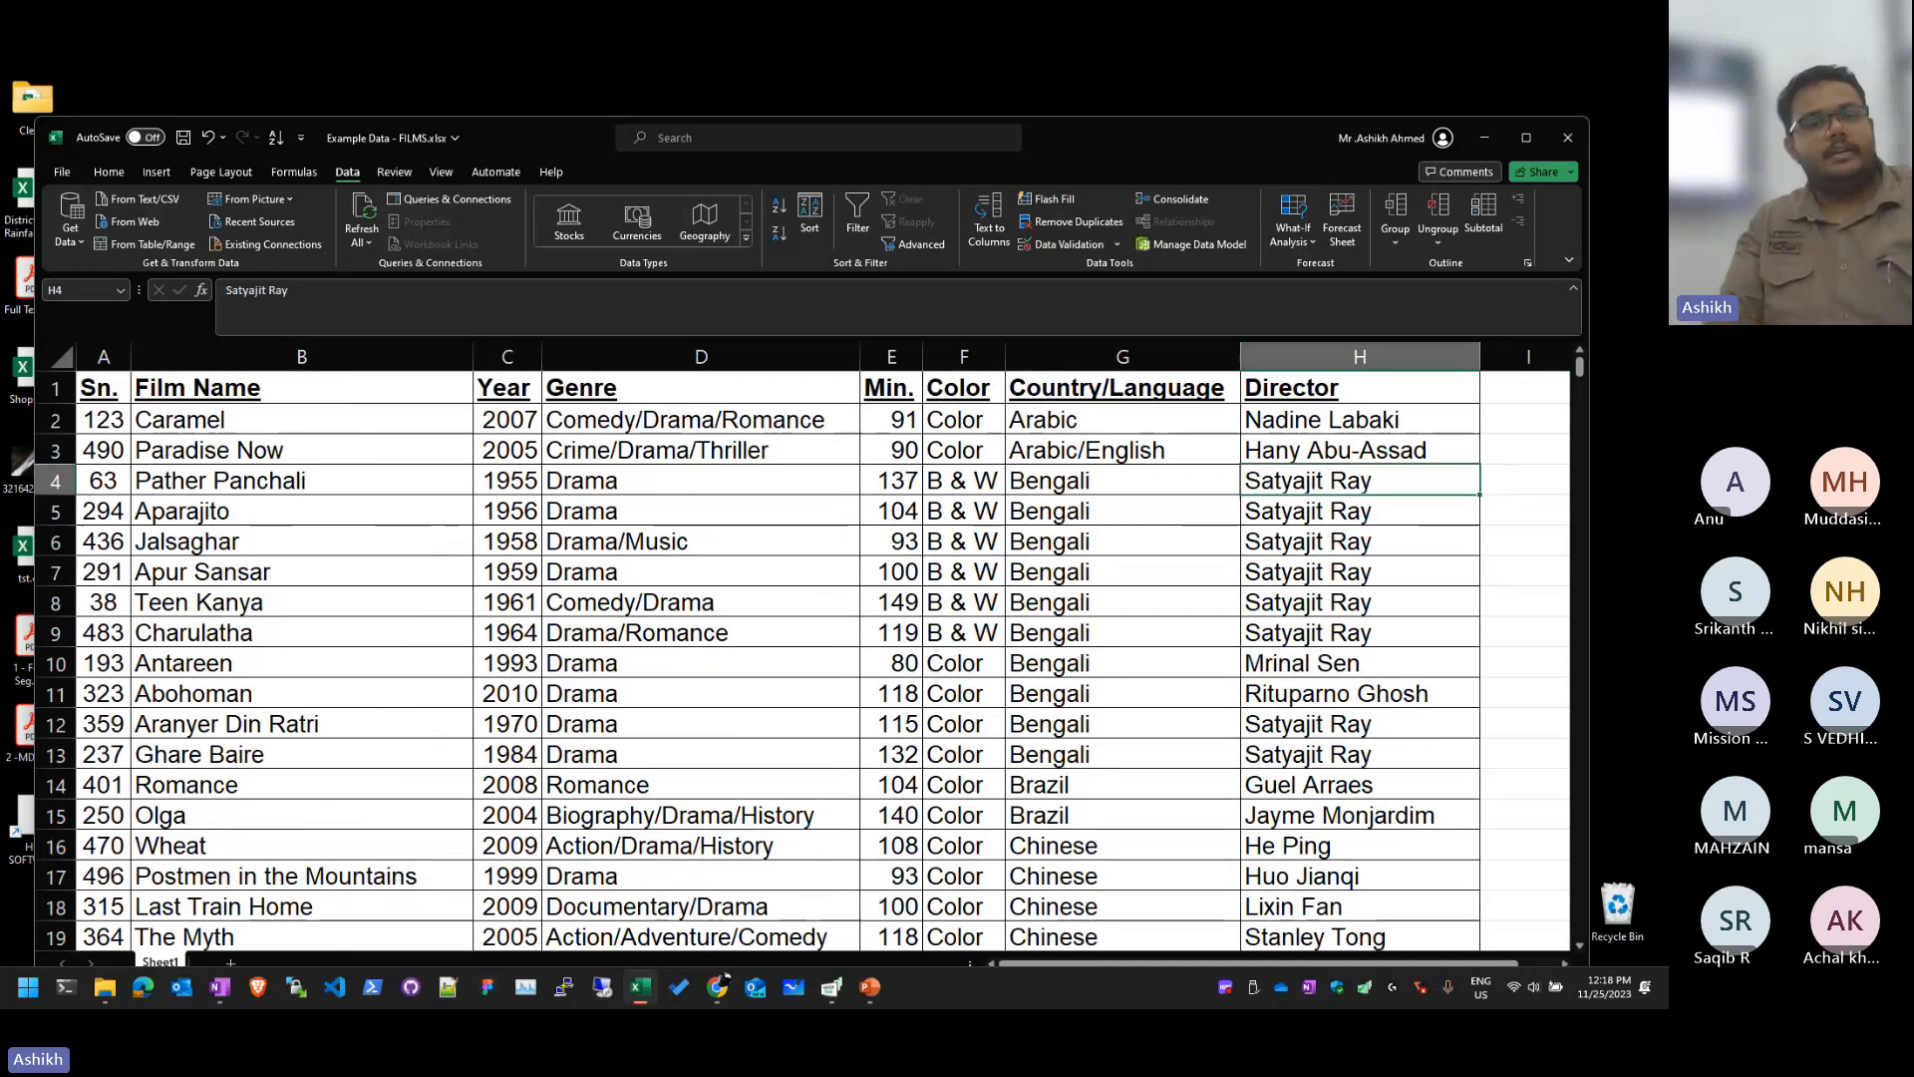
pyautogui.press('Left')
pyautogui.press('Left')
pyautogui.press('Left')
pyautogui.press('Left')
pyautogui.press('Left')
pyautogui.press('Left')
pyautogui.press('Up')
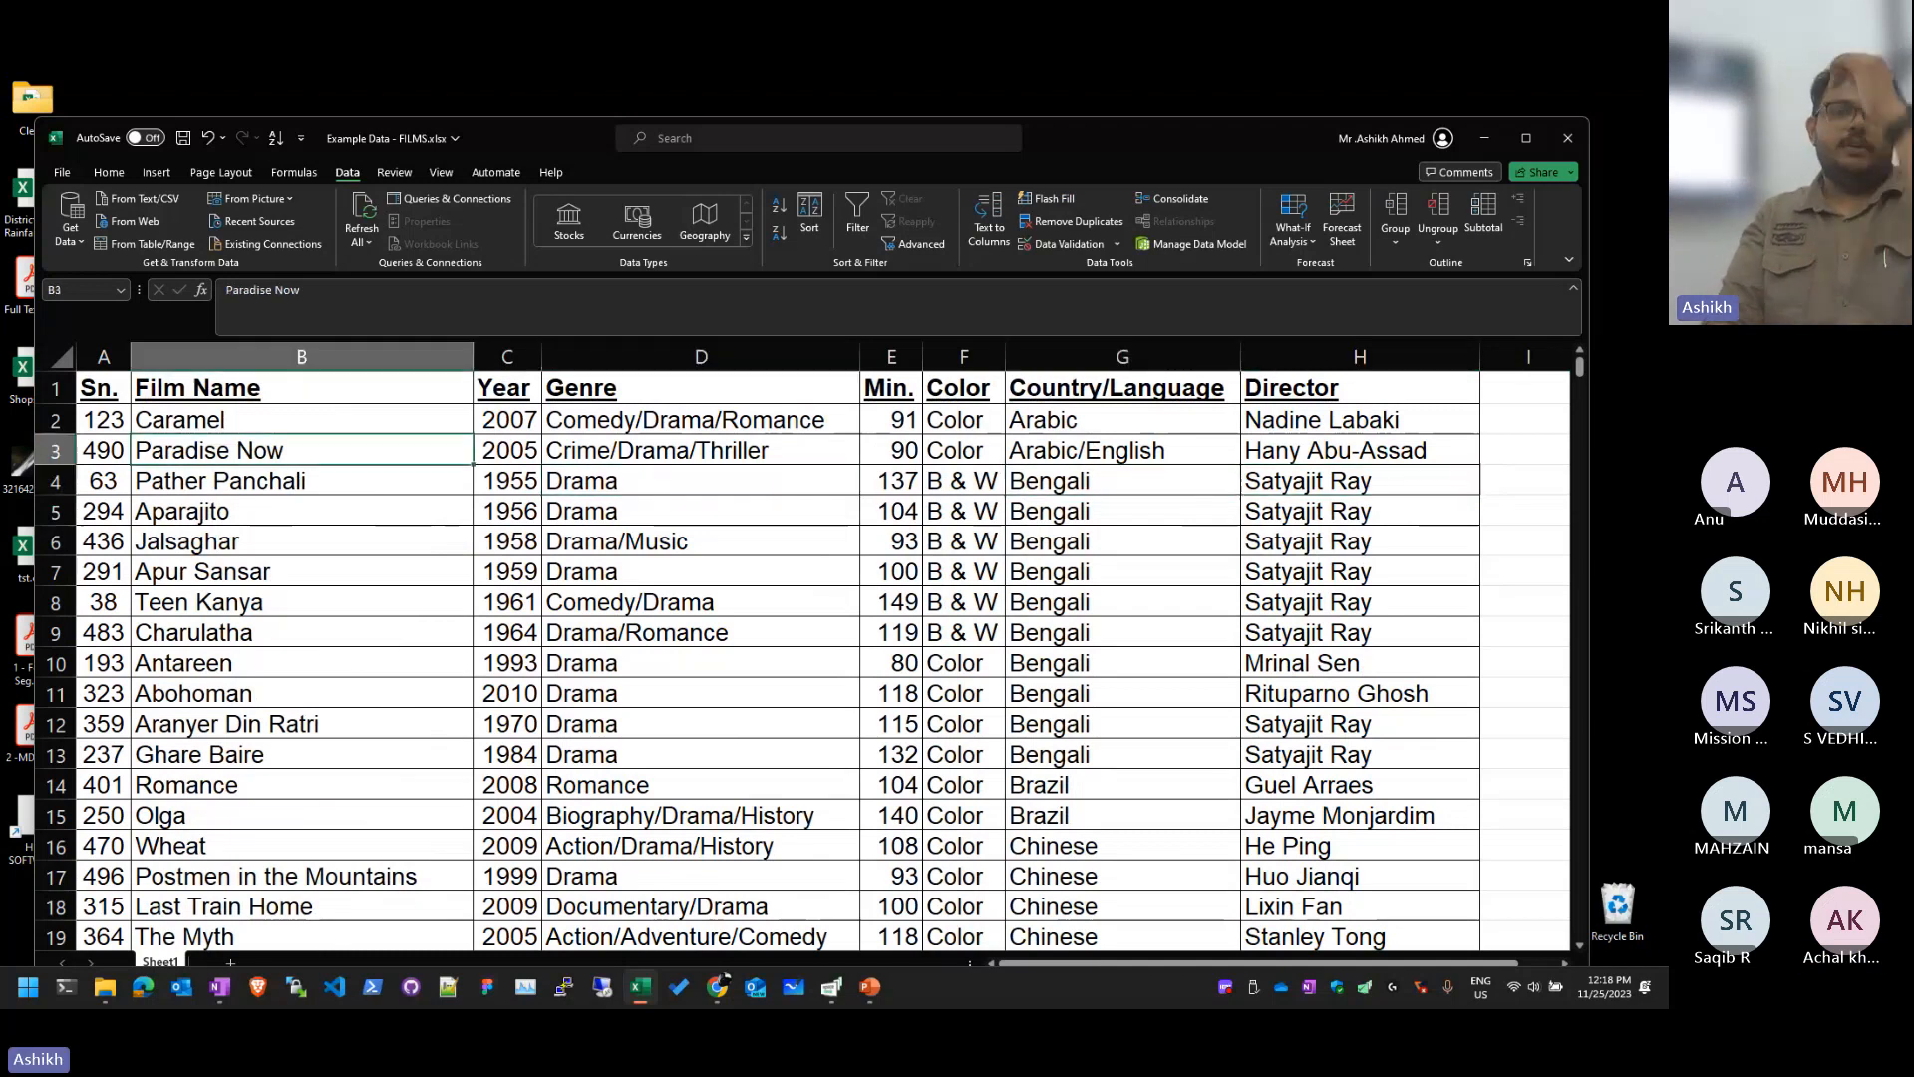
pyautogui.press('Up')
pyautogui.press('Right')
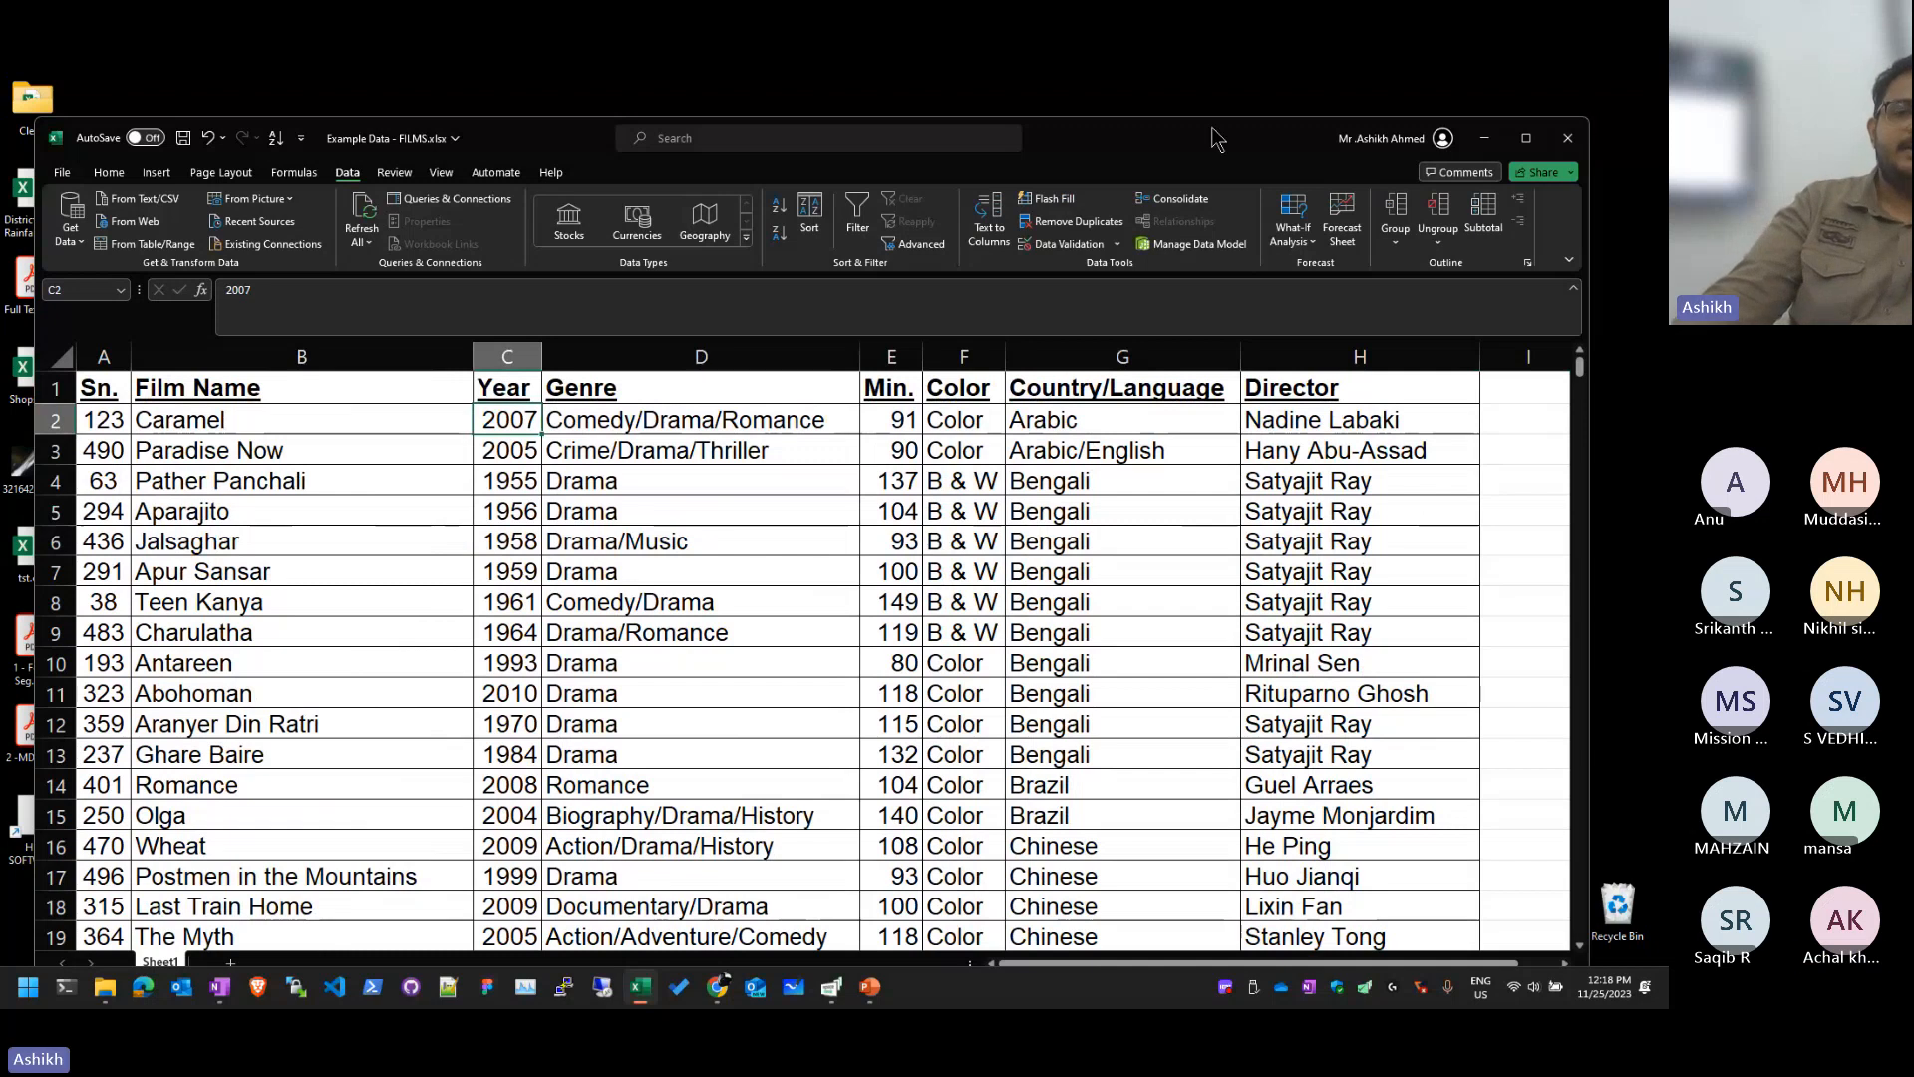
# Step: Add a new worksheet and enter the formula =TODAY() in cell A1
pyautogui.moveTo(1213, 128); pyautogui.dragTo(1203, 92)
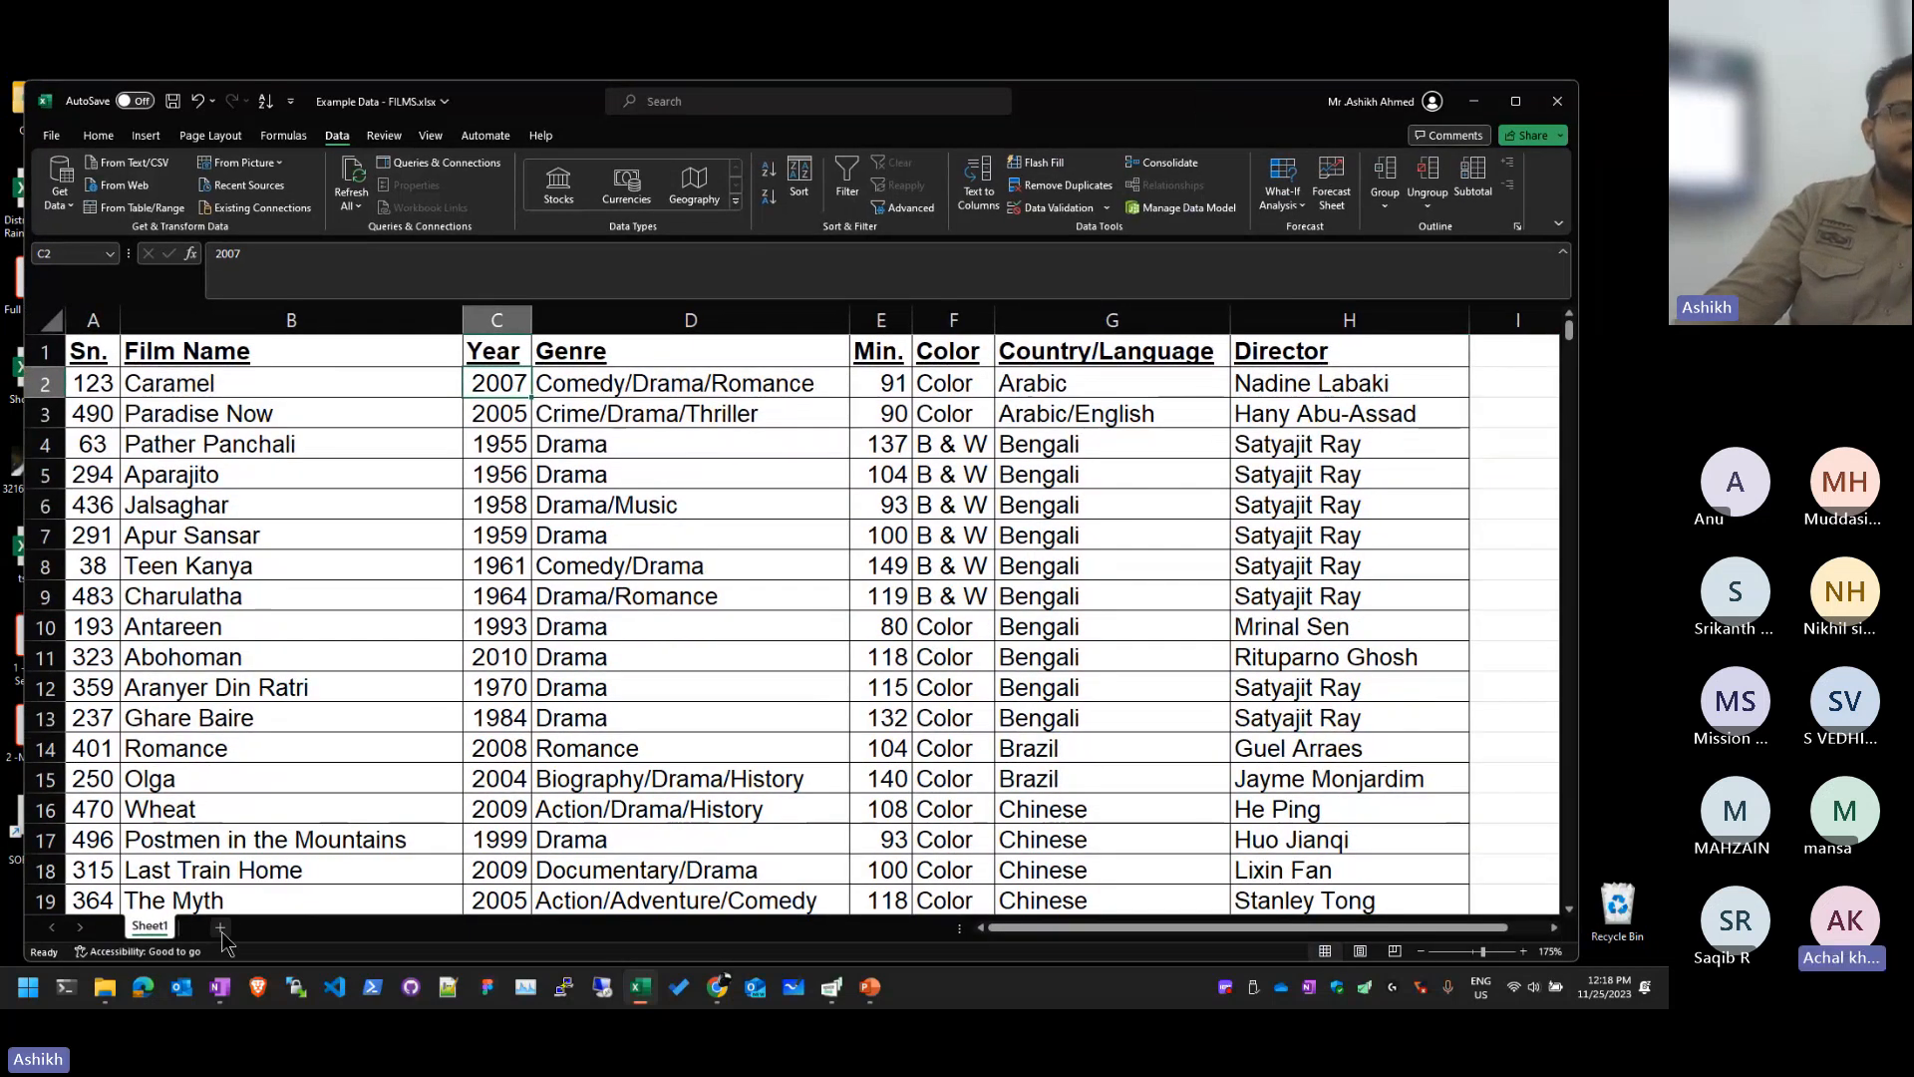
pyautogui.click(221, 927)
pyautogui.scroll(8, 70, 504)
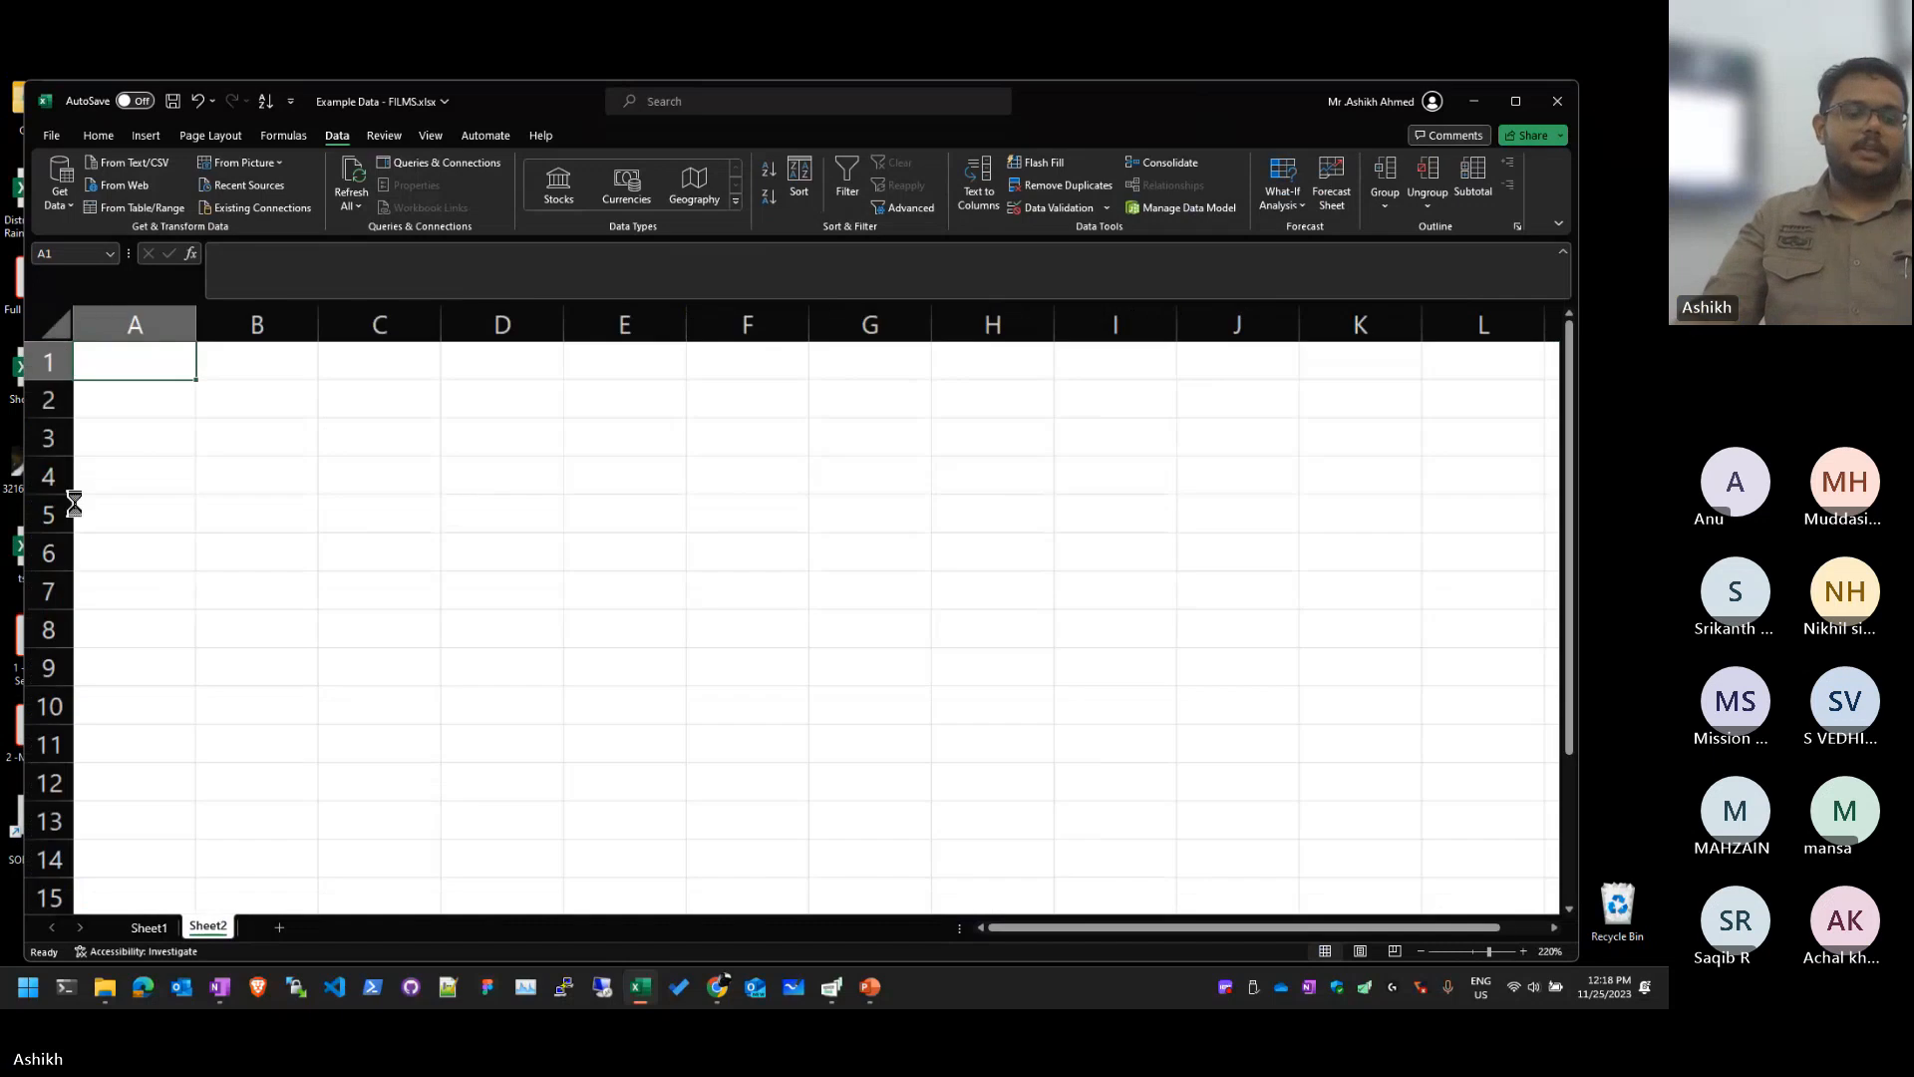
pyautogui.scroll(6, 342, 471)
pyautogui.write('=tod')
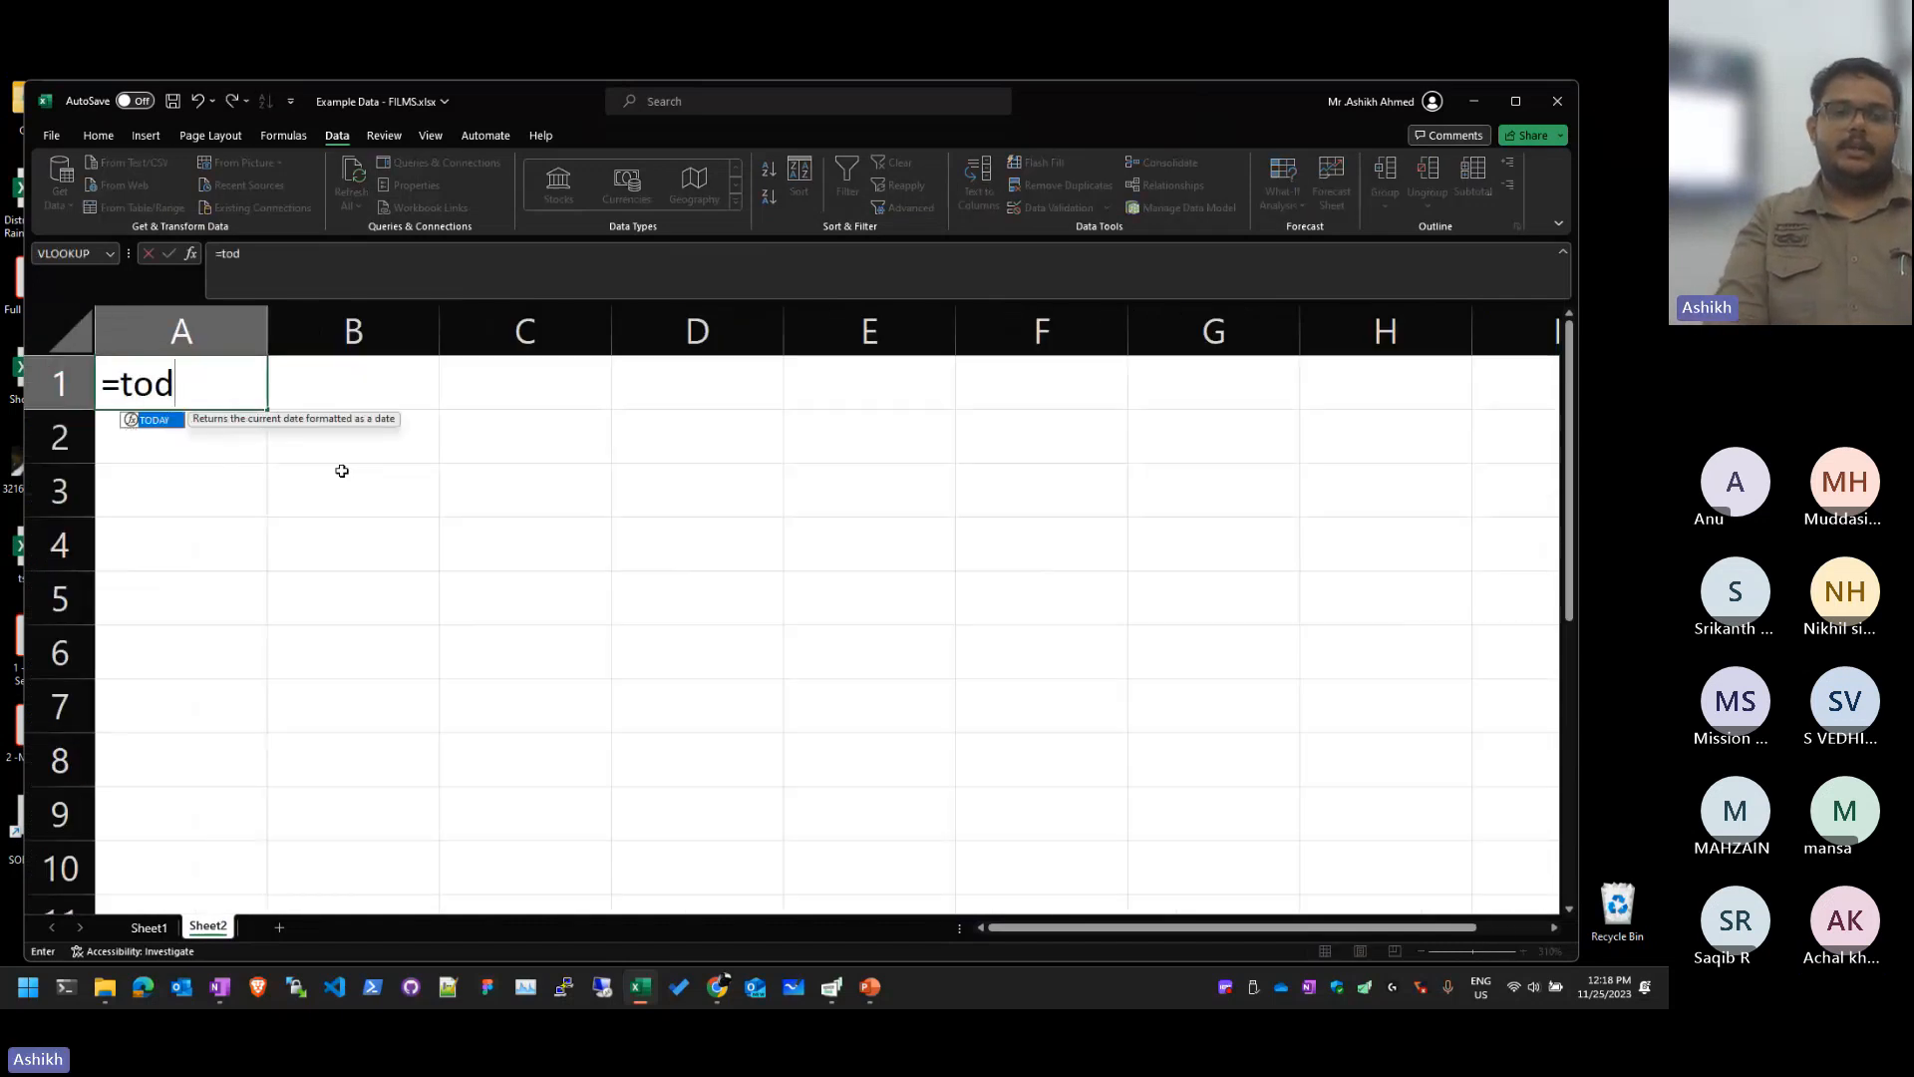
pyautogui.press('Tab')
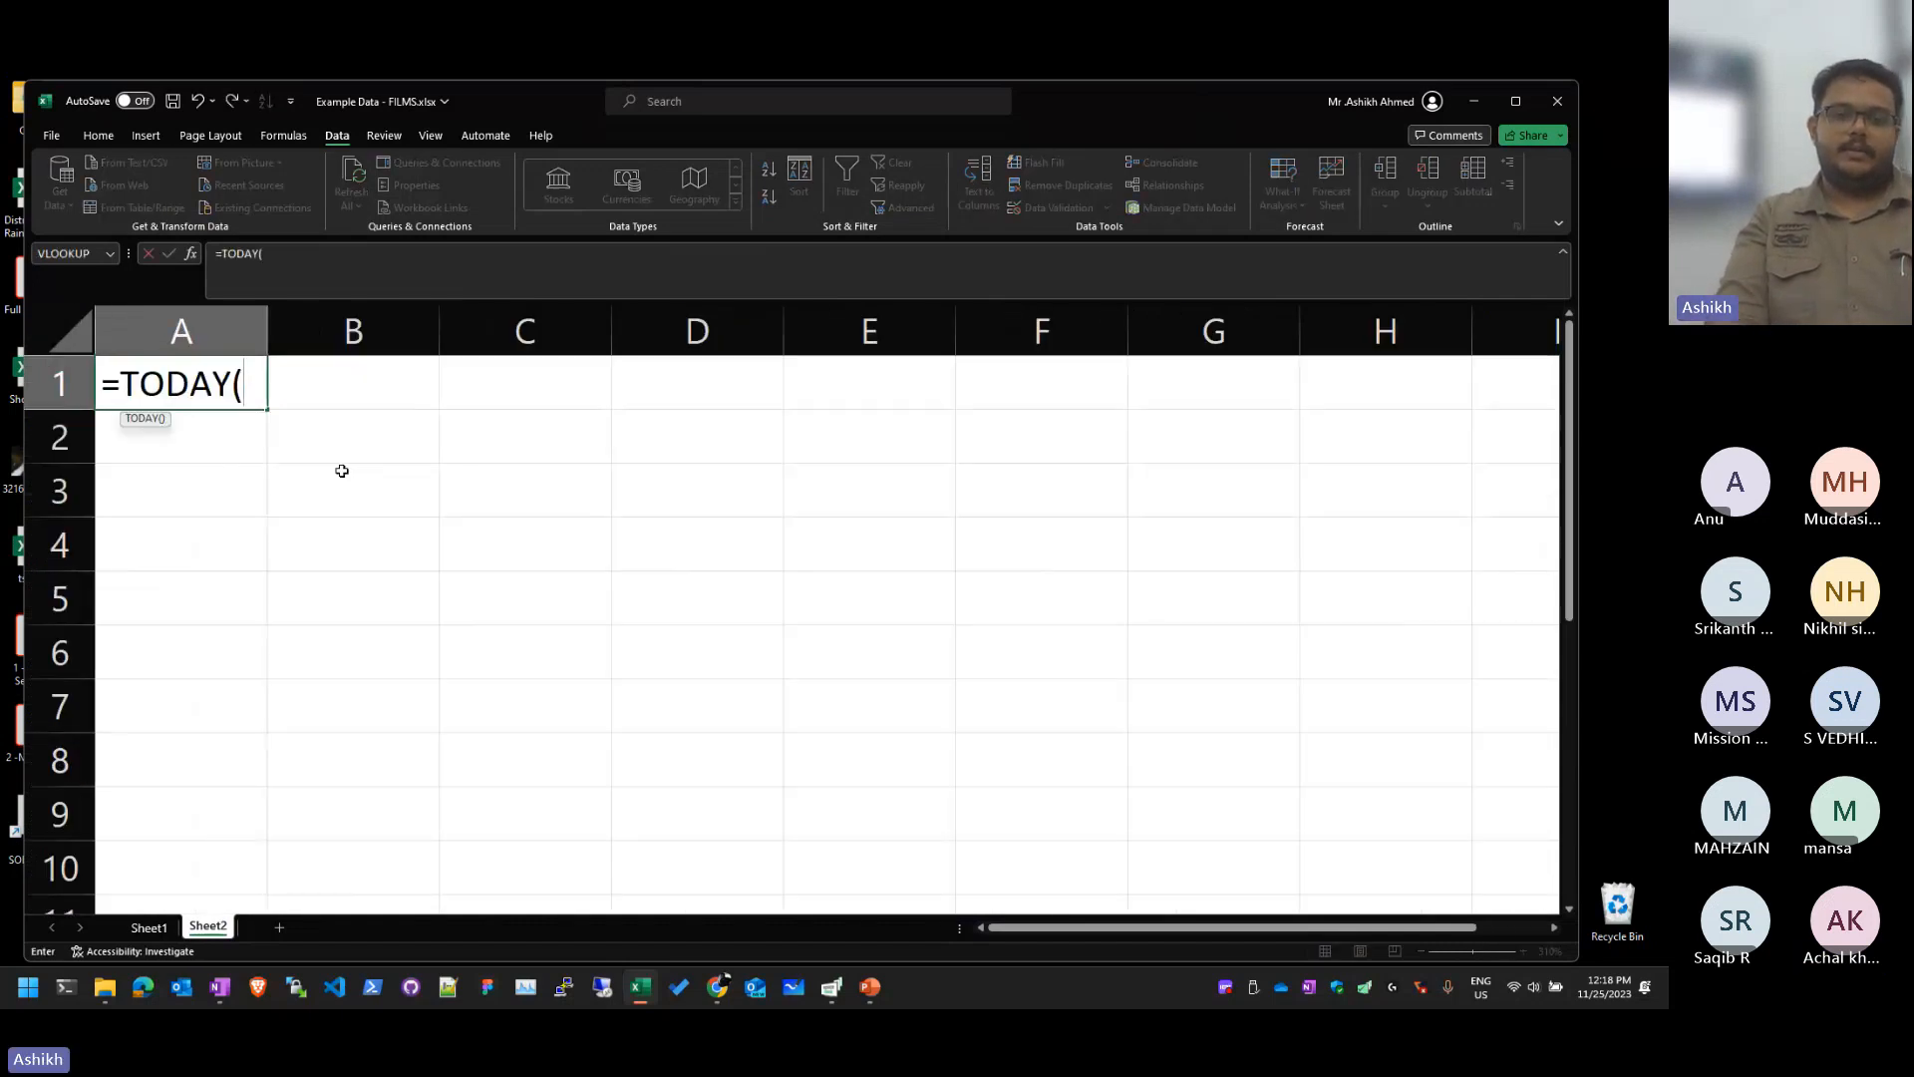
pyautogui.press('Return')
# Step: Fill the TODAY formula from A1 down to A8 and select A2
pyautogui.click(255, 370)
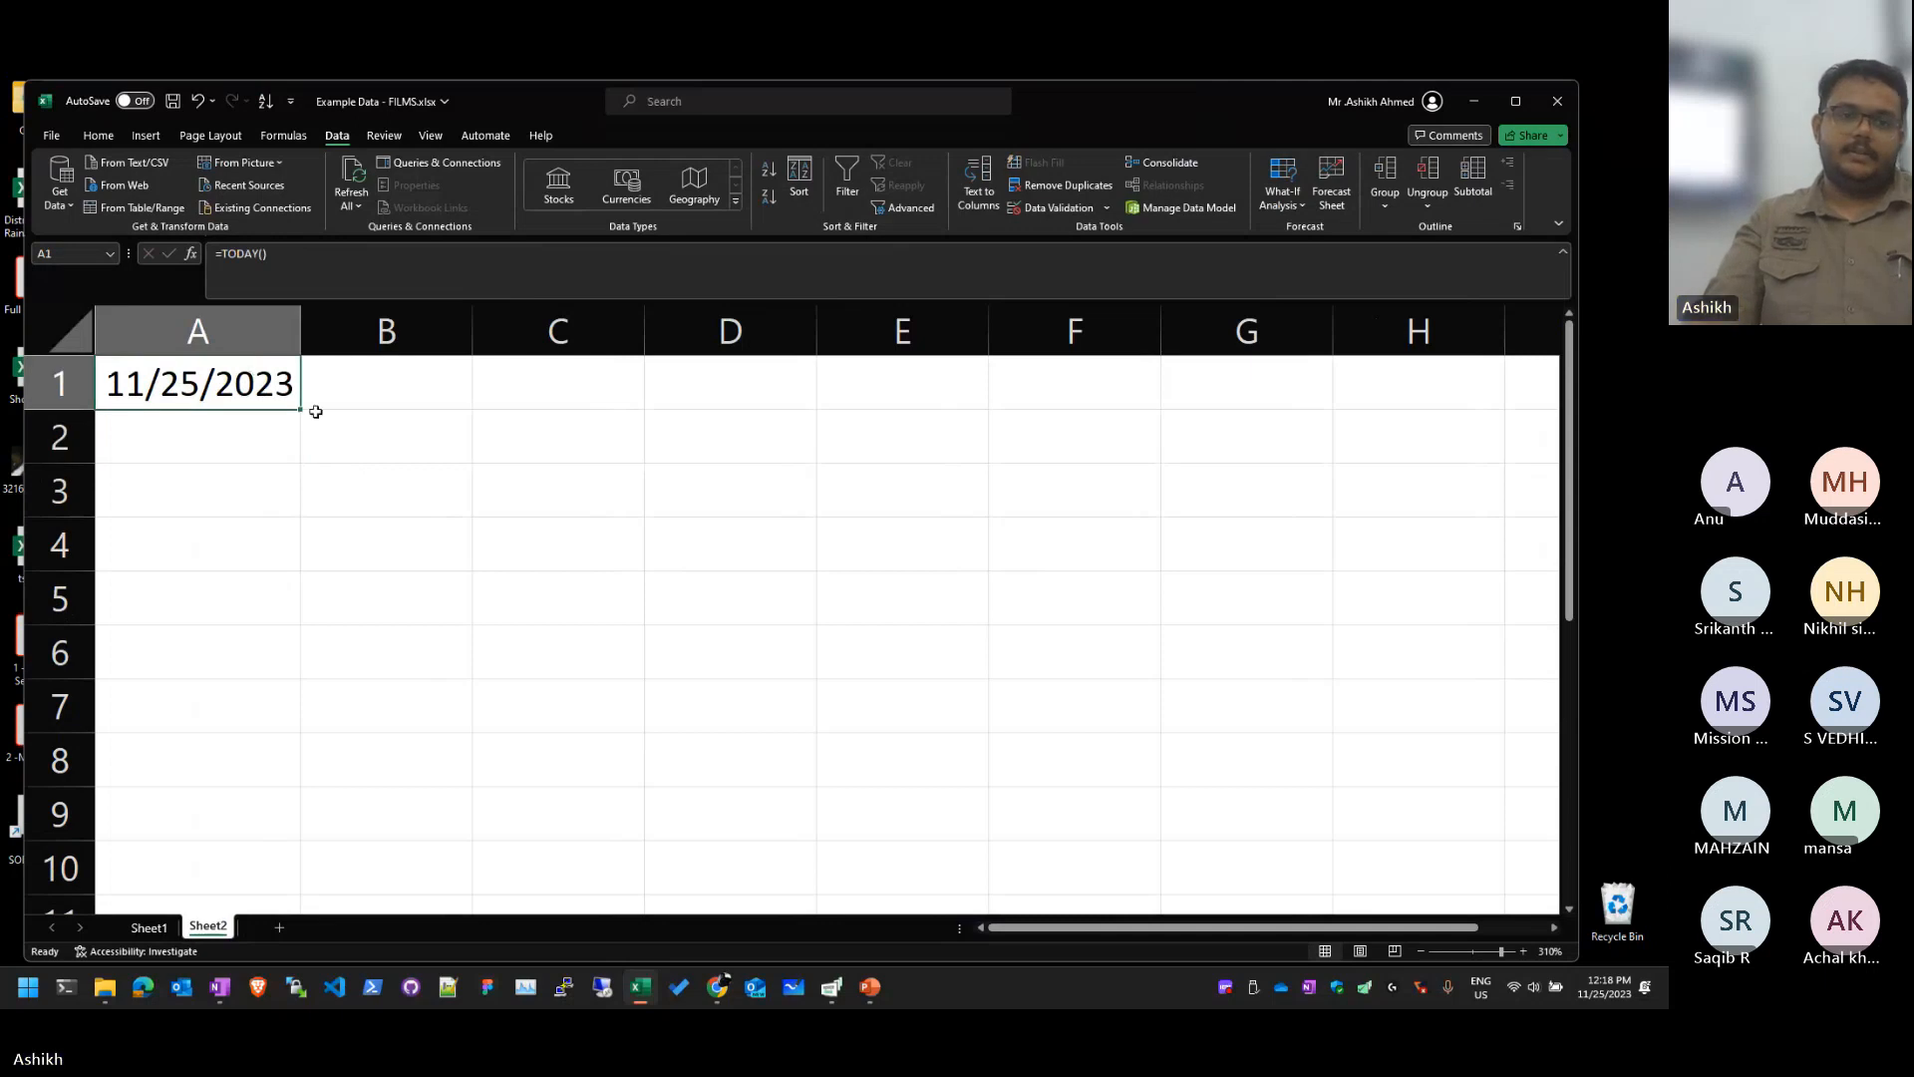
pyautogui.moveTo(300, 408); pyautogui.dragTo(344, 761)
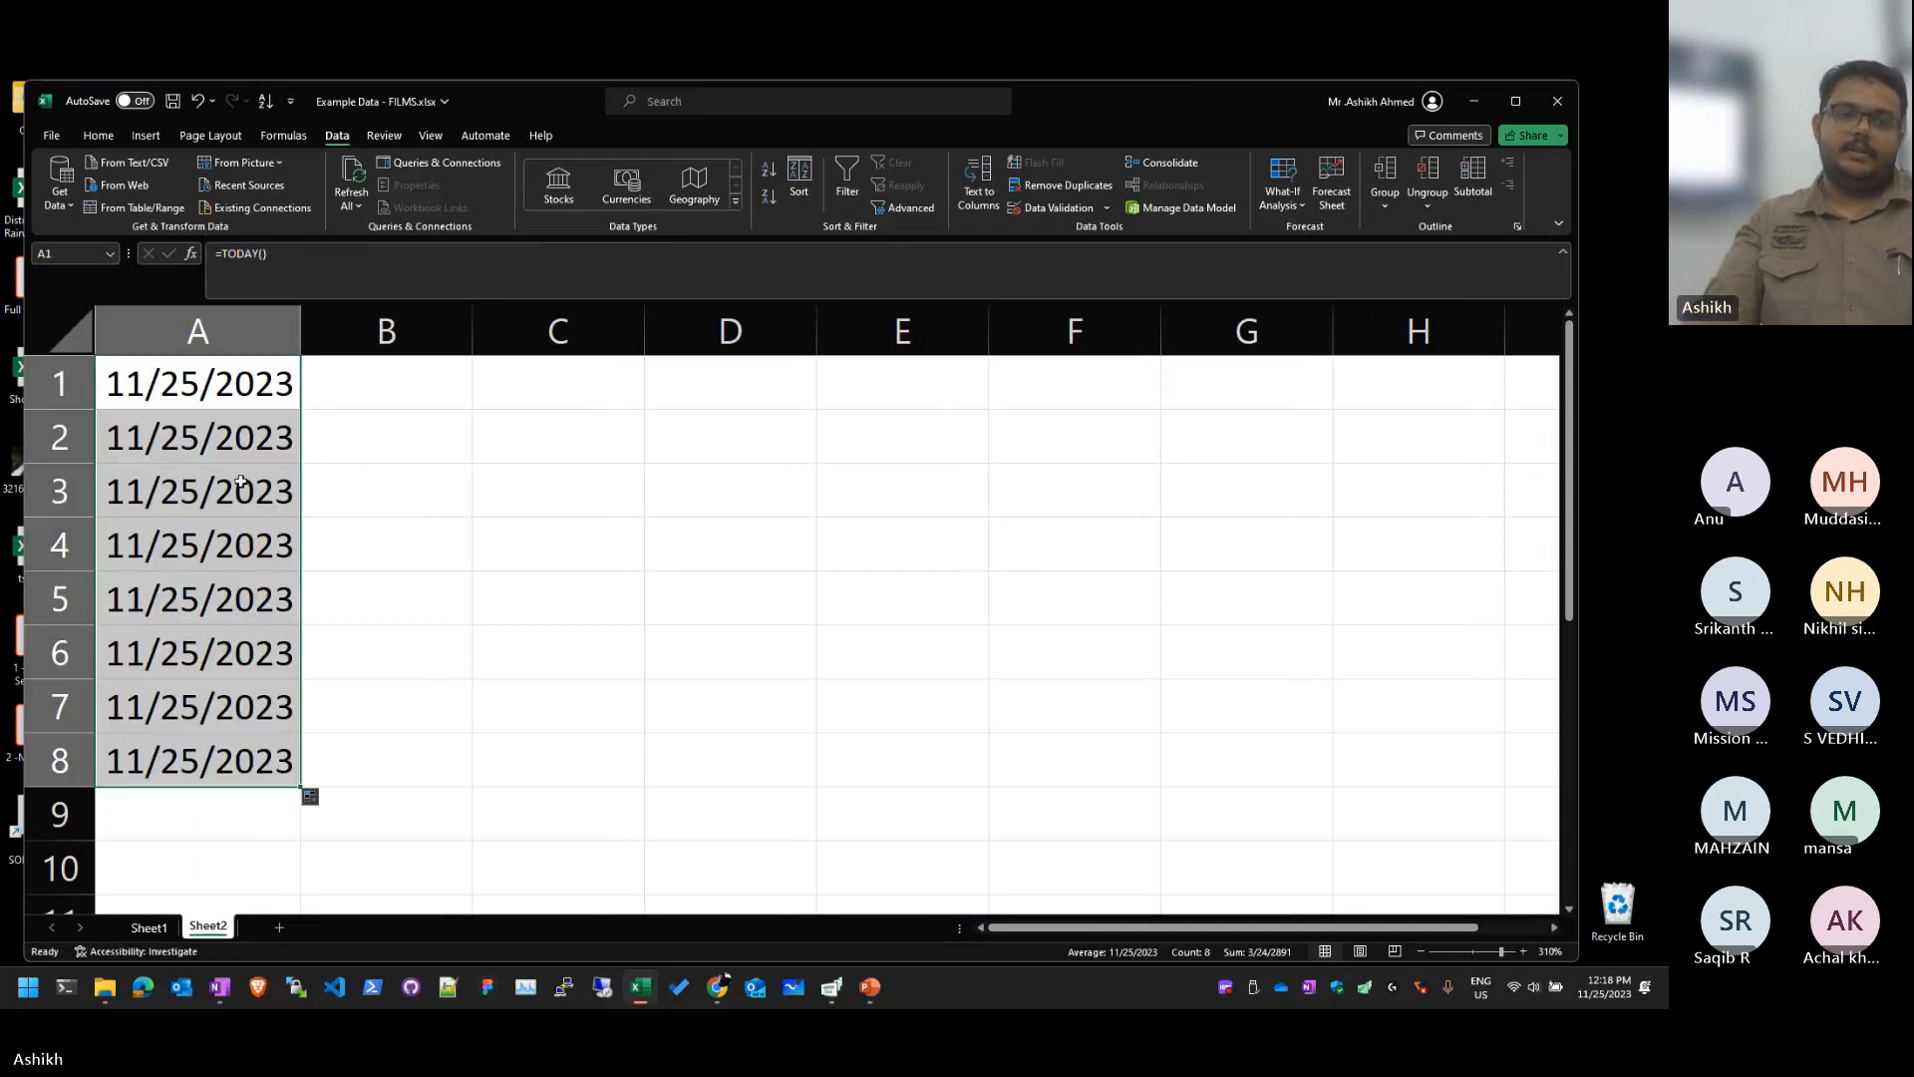
pyautogui.click(244, 428)
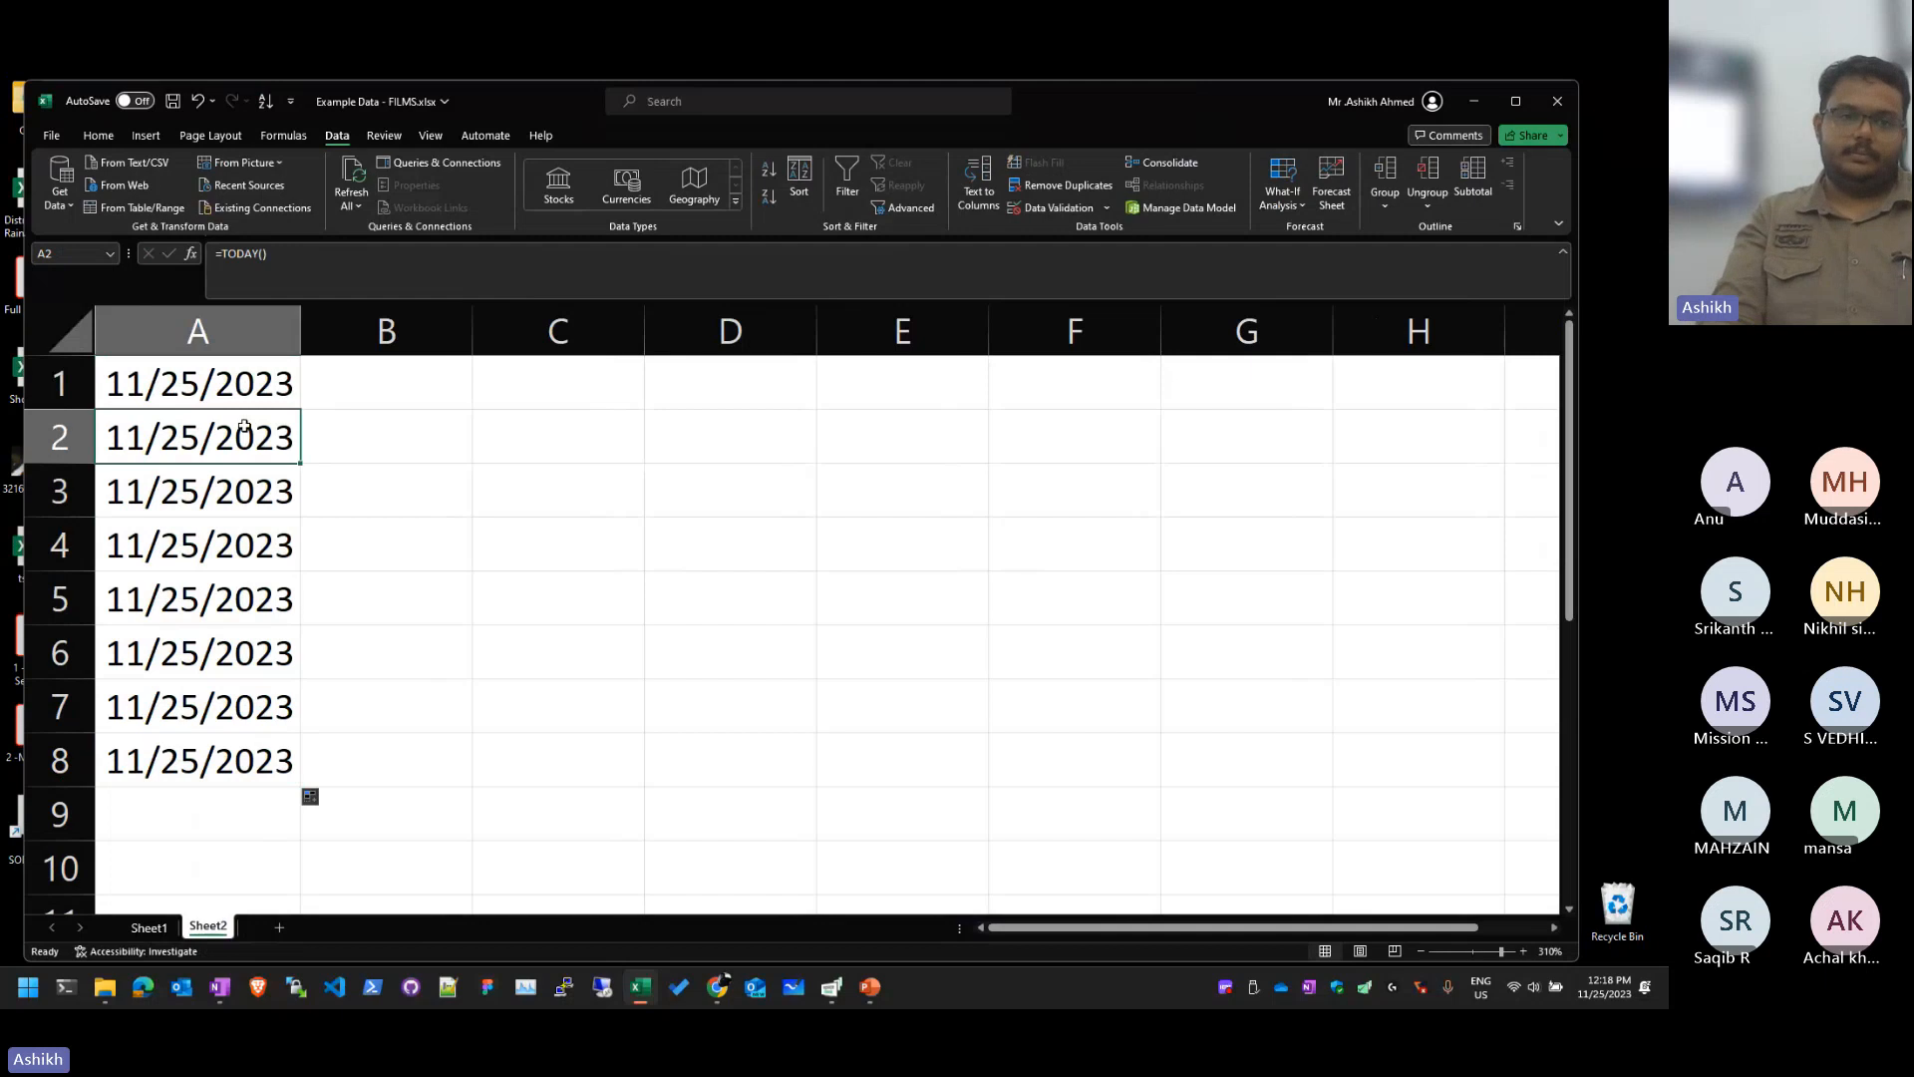
# Step: Enter =A1+1 in cell A2 and fill the formula down to A9
pyautogui.write('=A1+1')
pyautogui.press('Return')
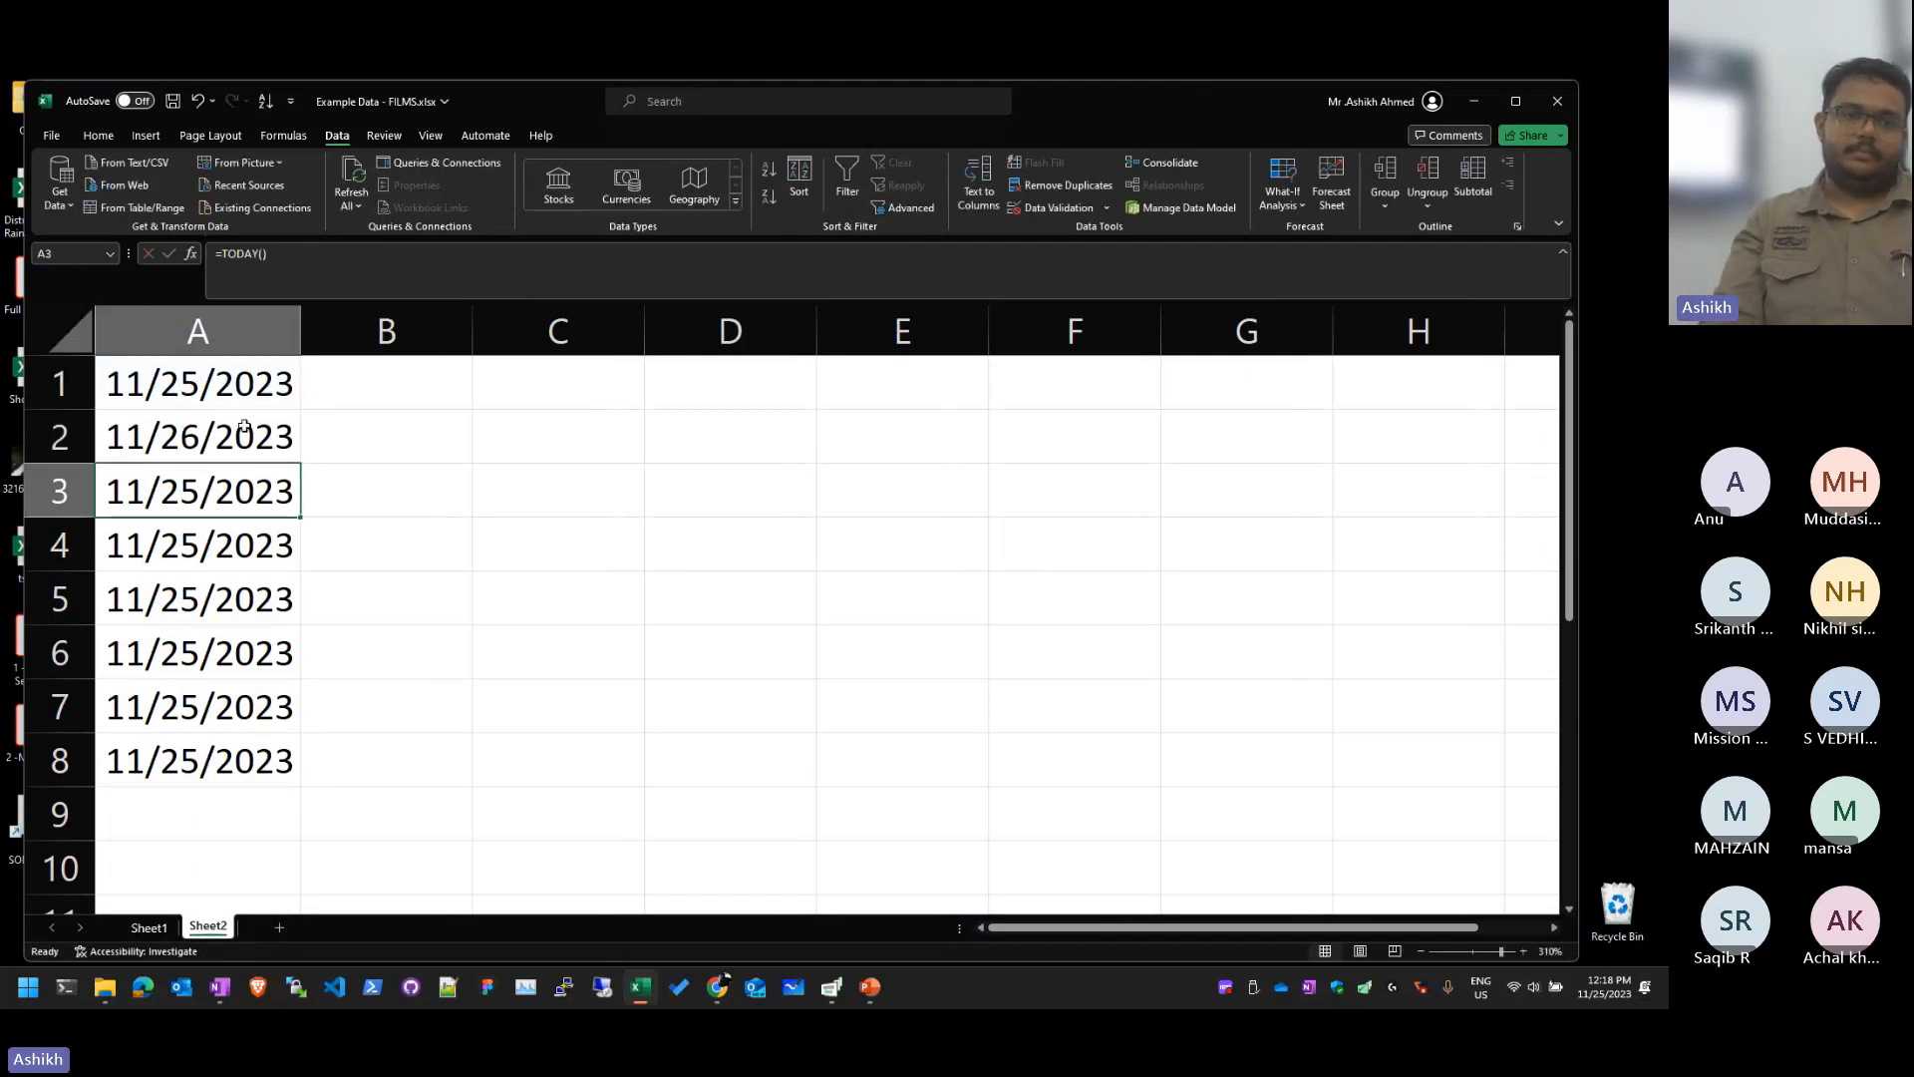
pyautogui.click(245, 426)
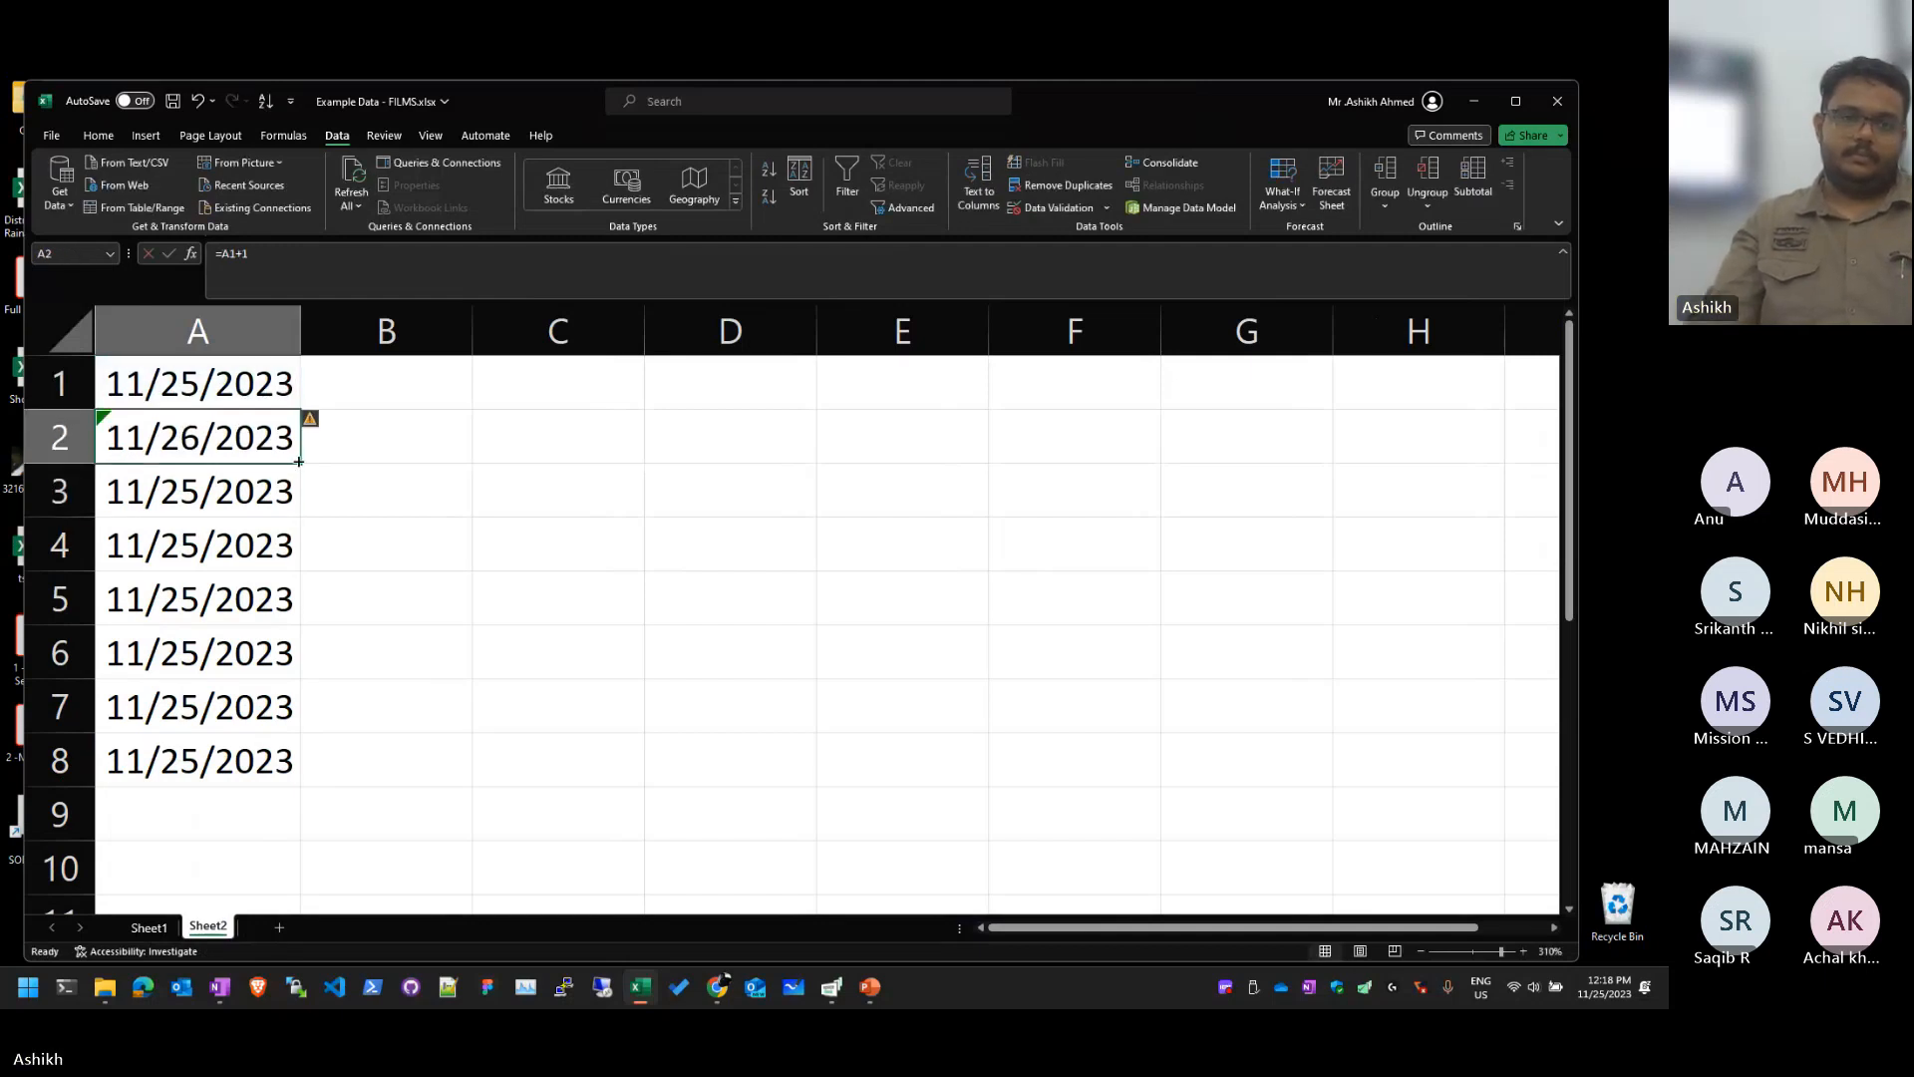
pyautogui.moveTo(299, 463); pyautogui.dragTo(257, 828)
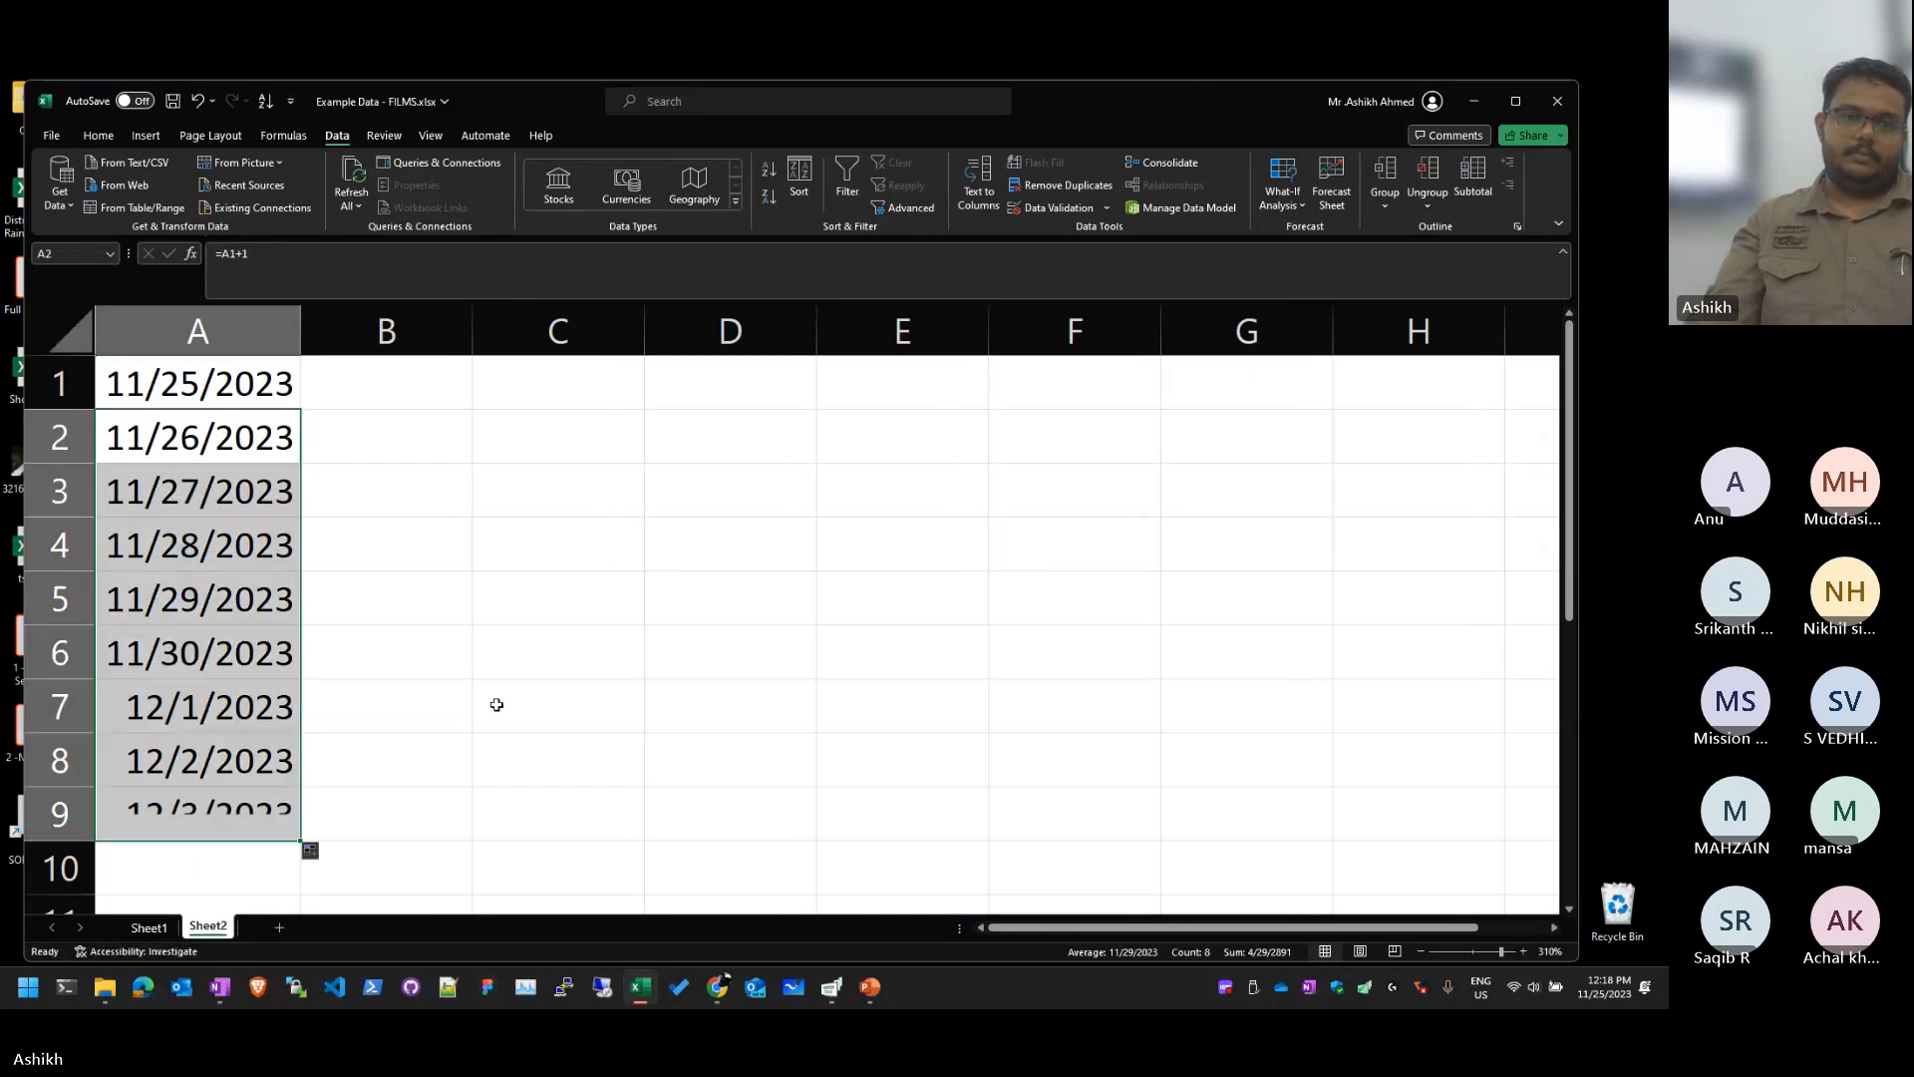
# Step: Enter =TEXT(A1,"dddd") in cell C1 and fill the formula down to C9
pyautogui.click(646, 688)
pyautogui.click(574, 371)
pyautogui.write('=te')
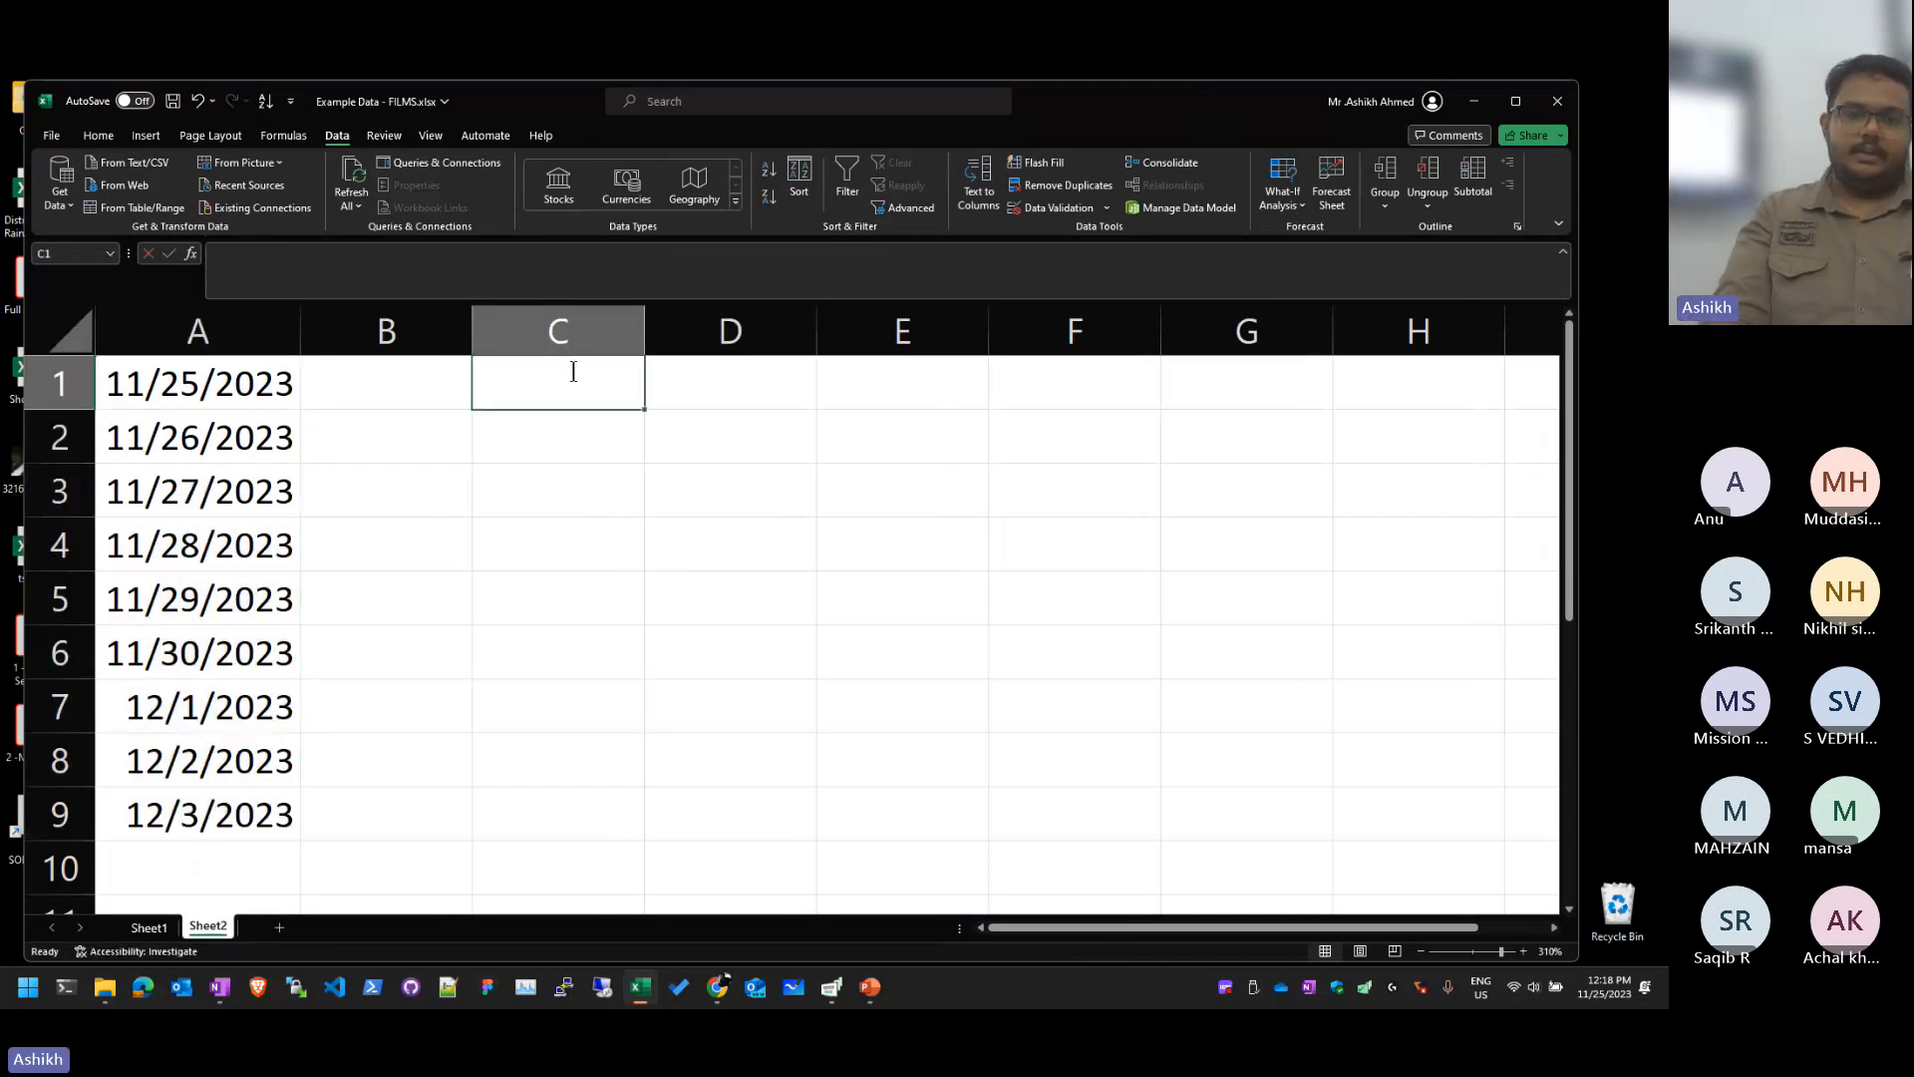
pyautogui.press('Tab')
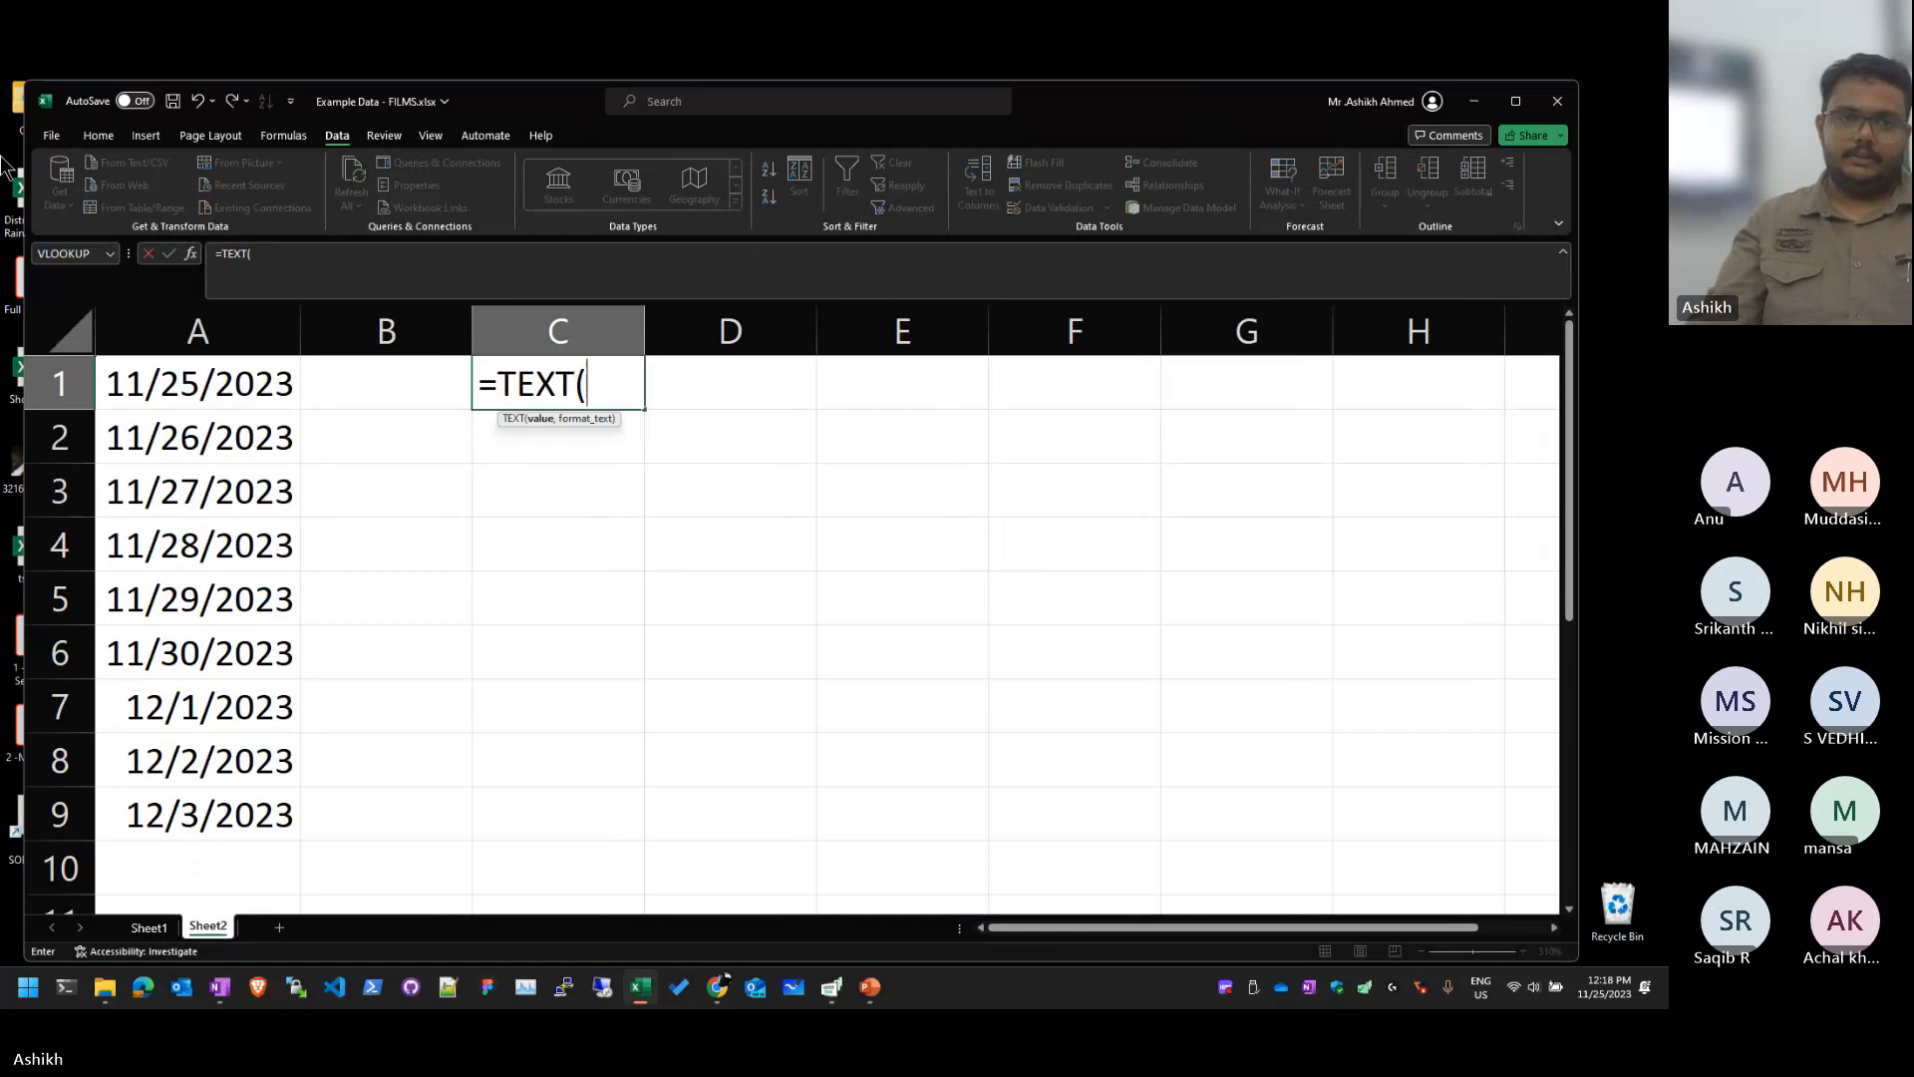
pyautogui.moveTo(178, 396); pyautogui.dragTo(249, 652)
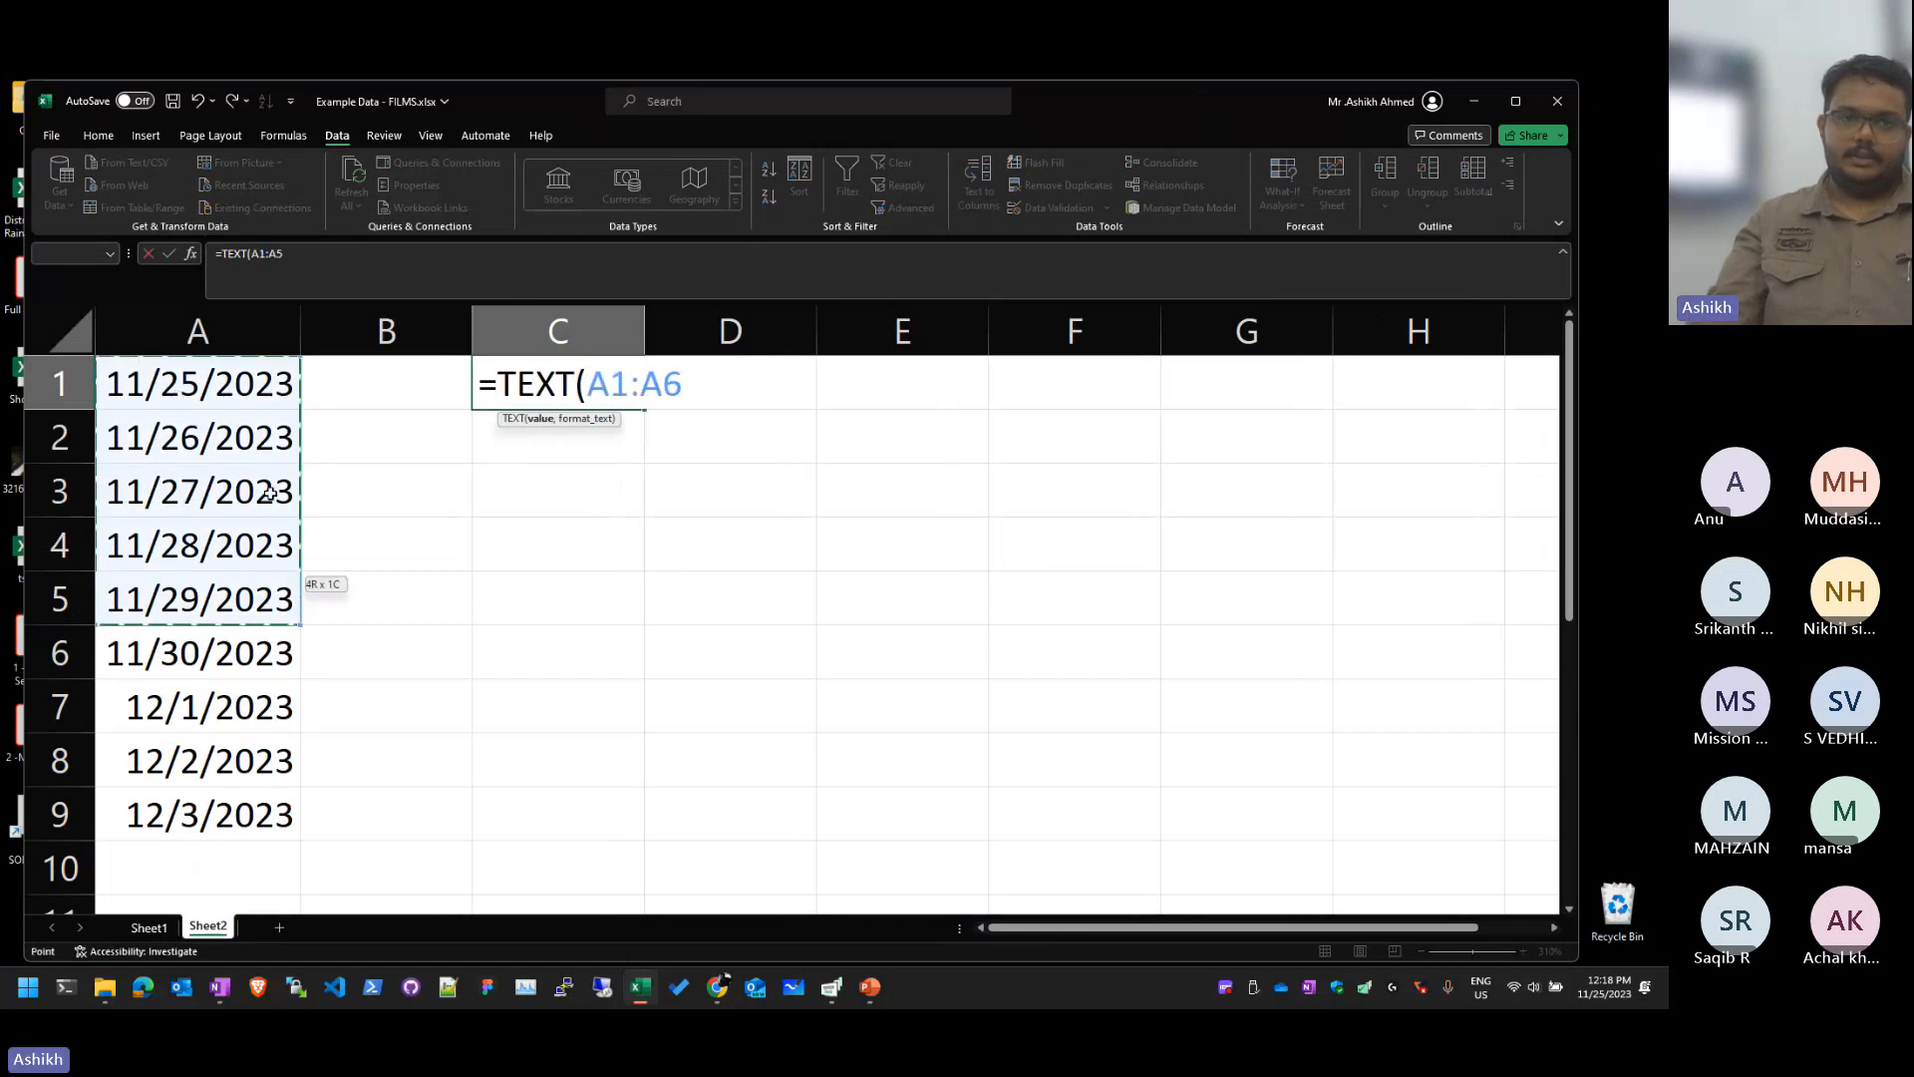
pyautogui.click(235, 383)
pyautogui.write(',"')
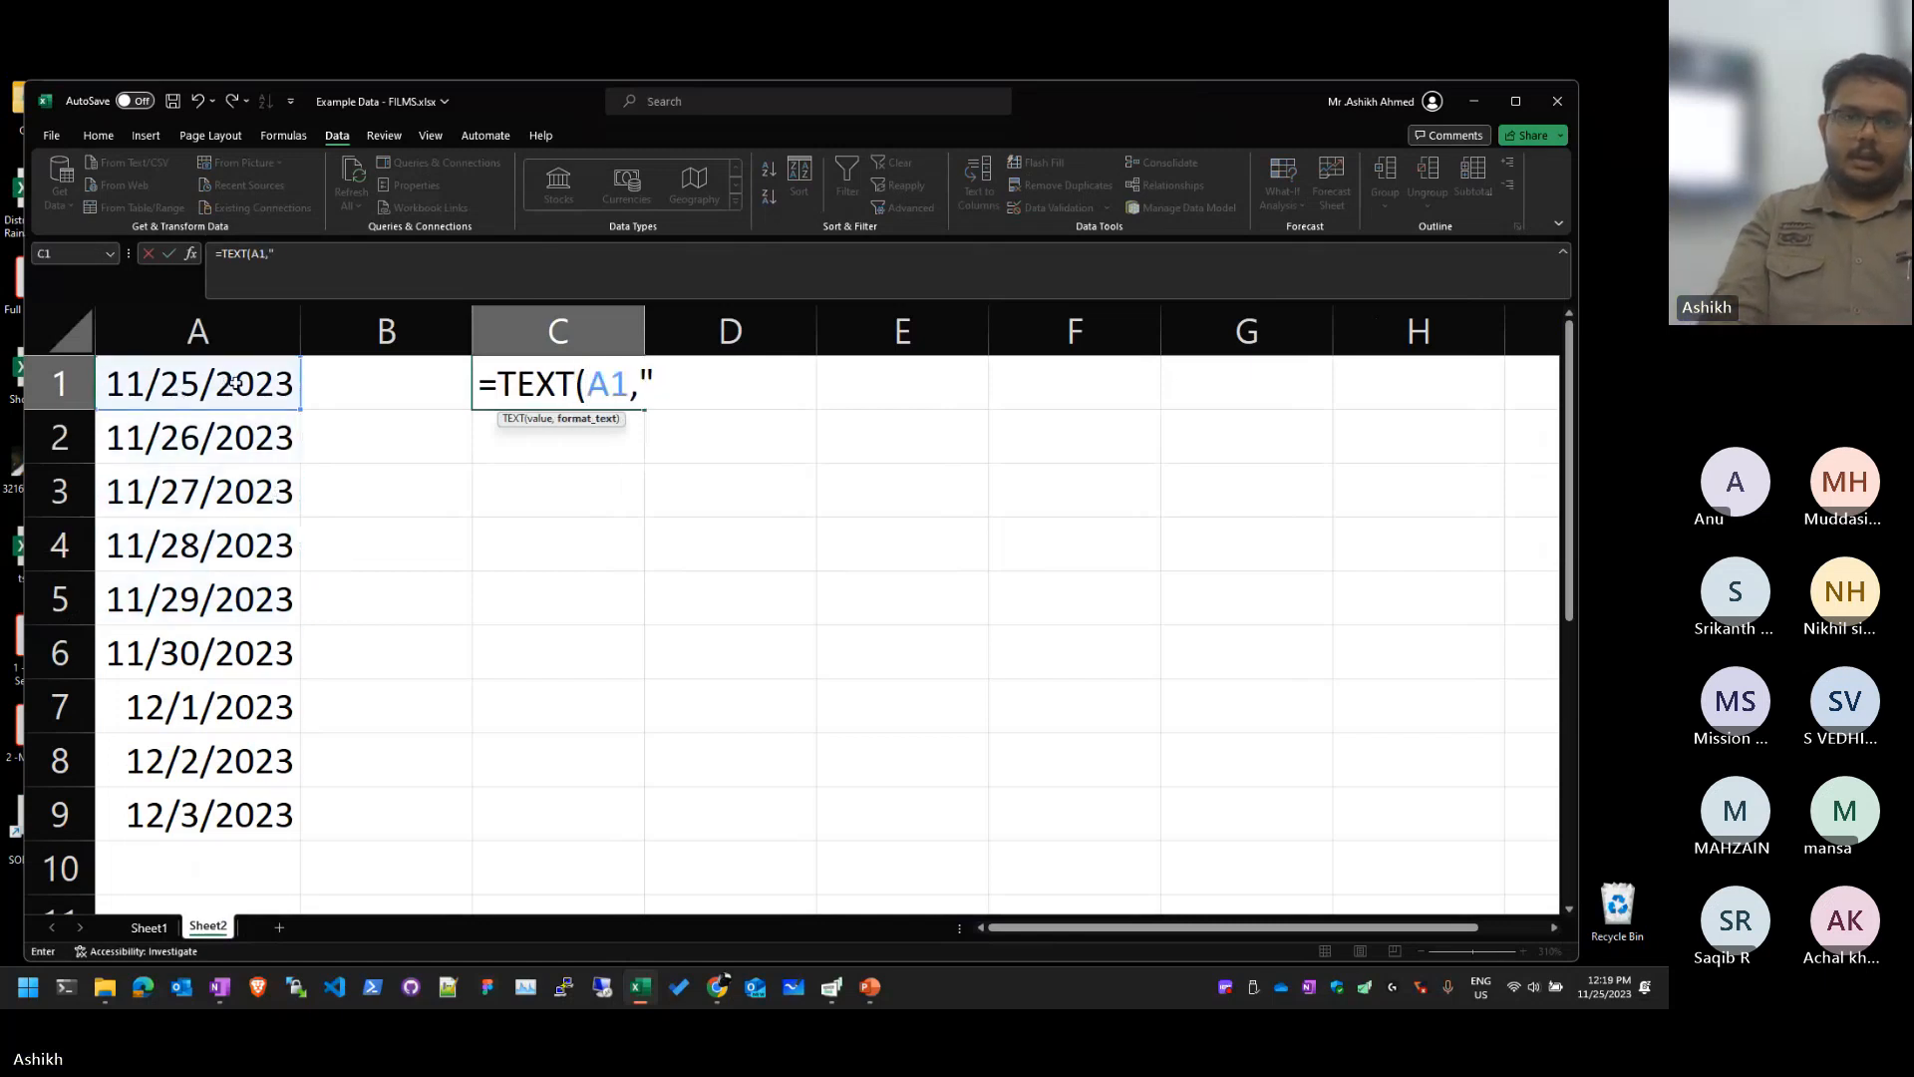
pyautogui.write('dddd")')
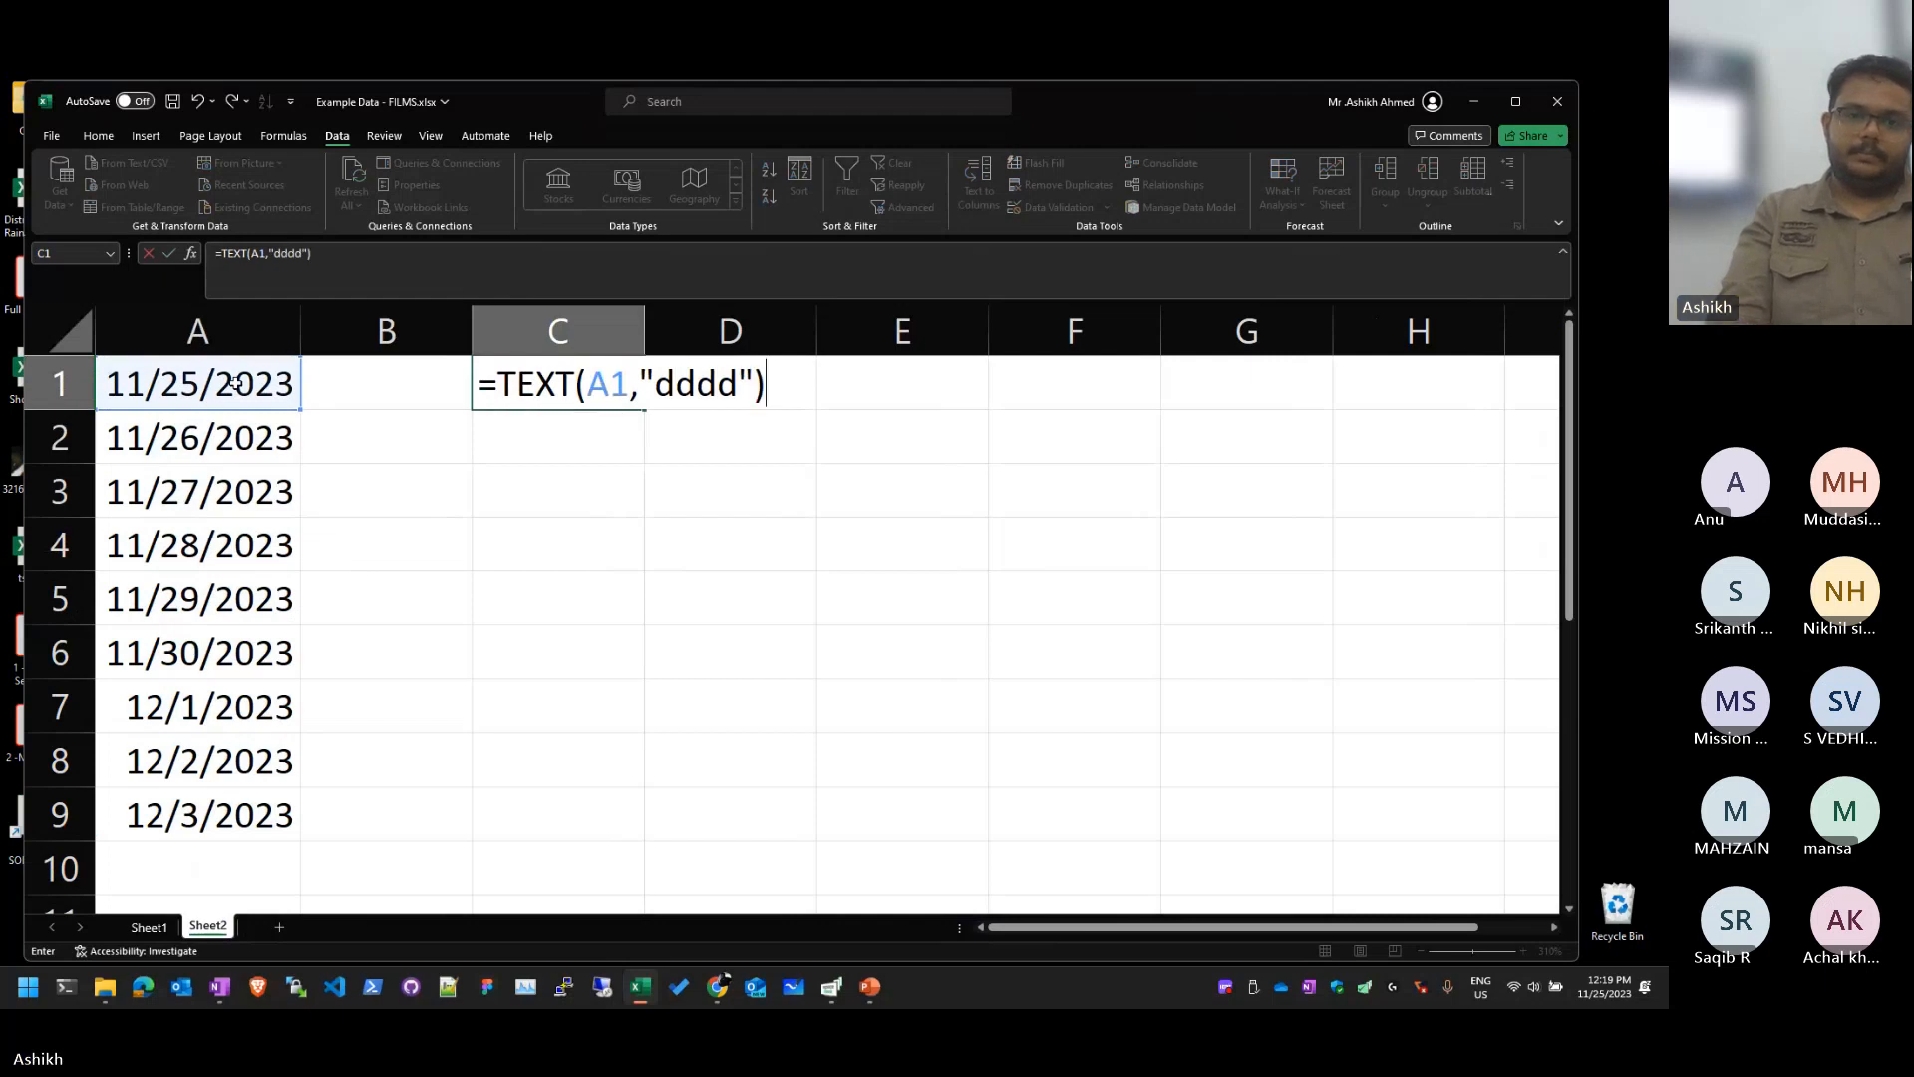
pyautogui.press('Return')
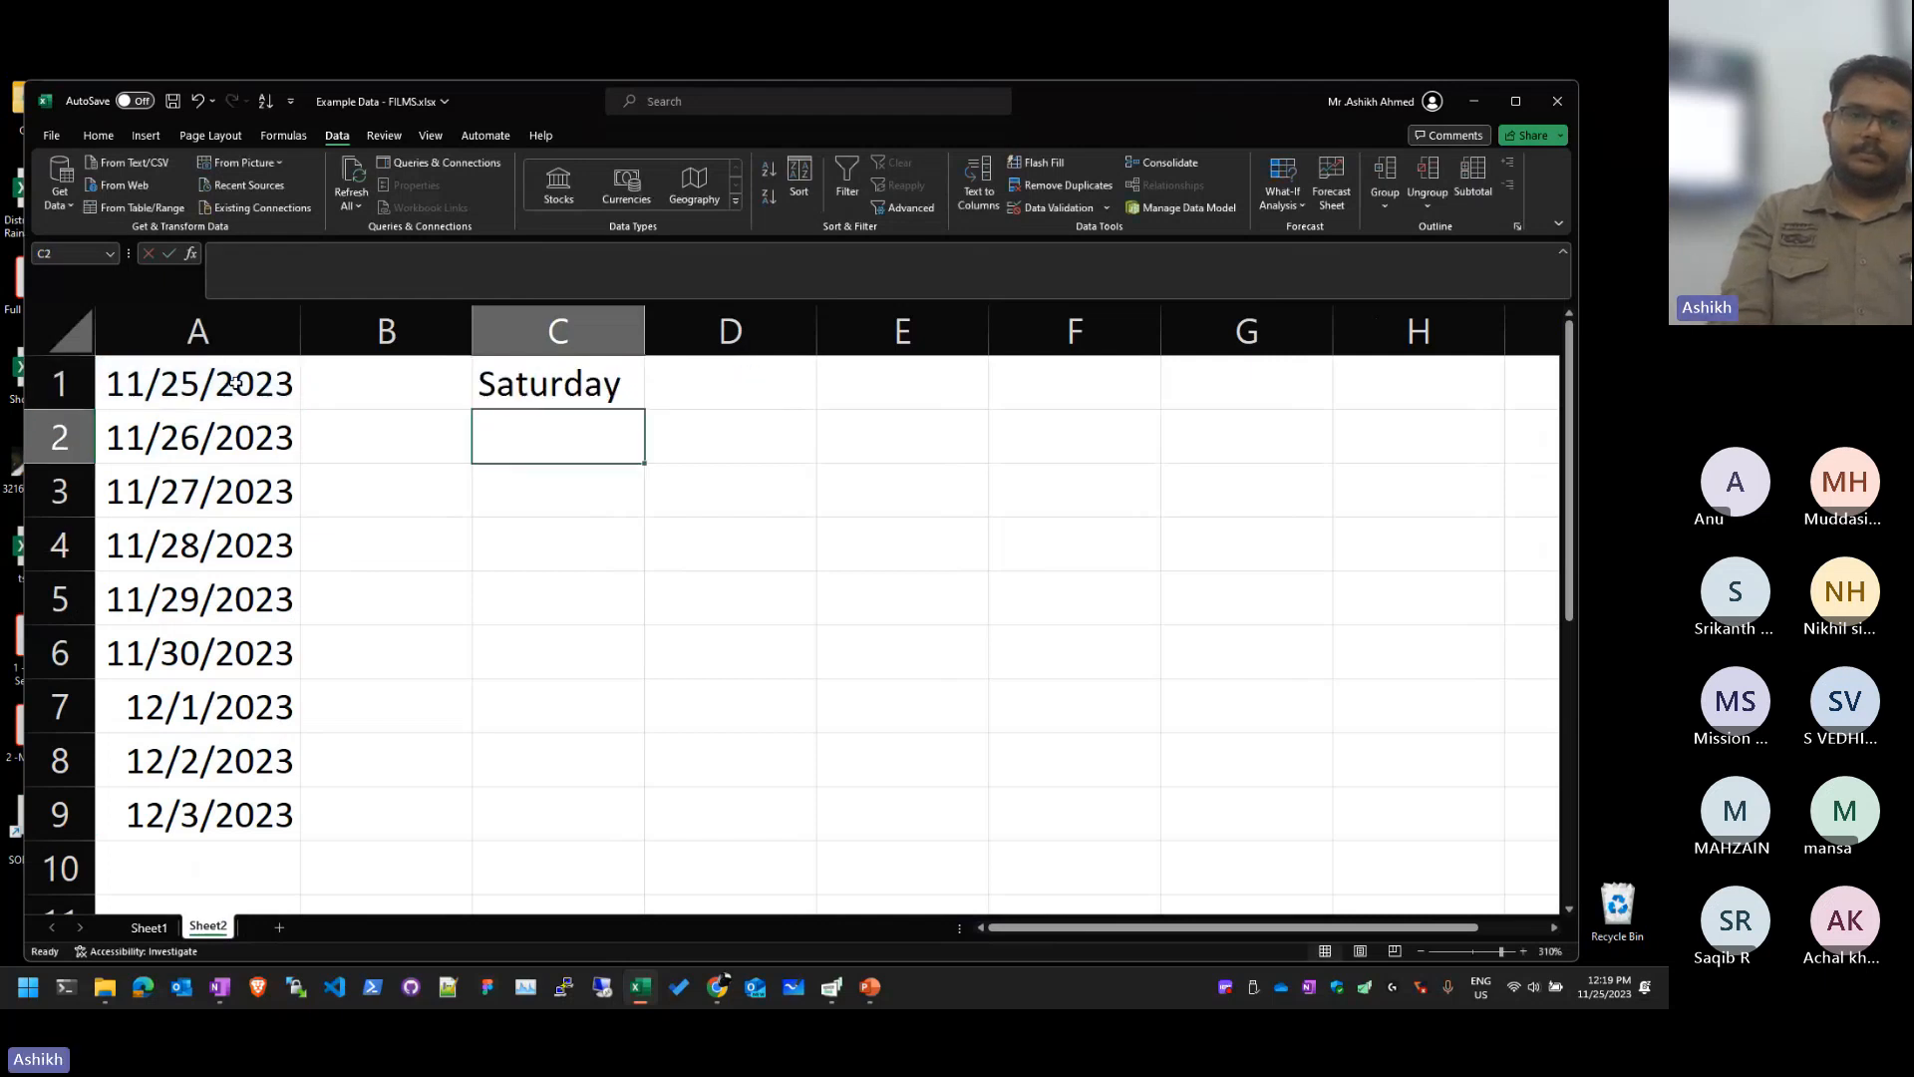
pyautogui.press('Up')
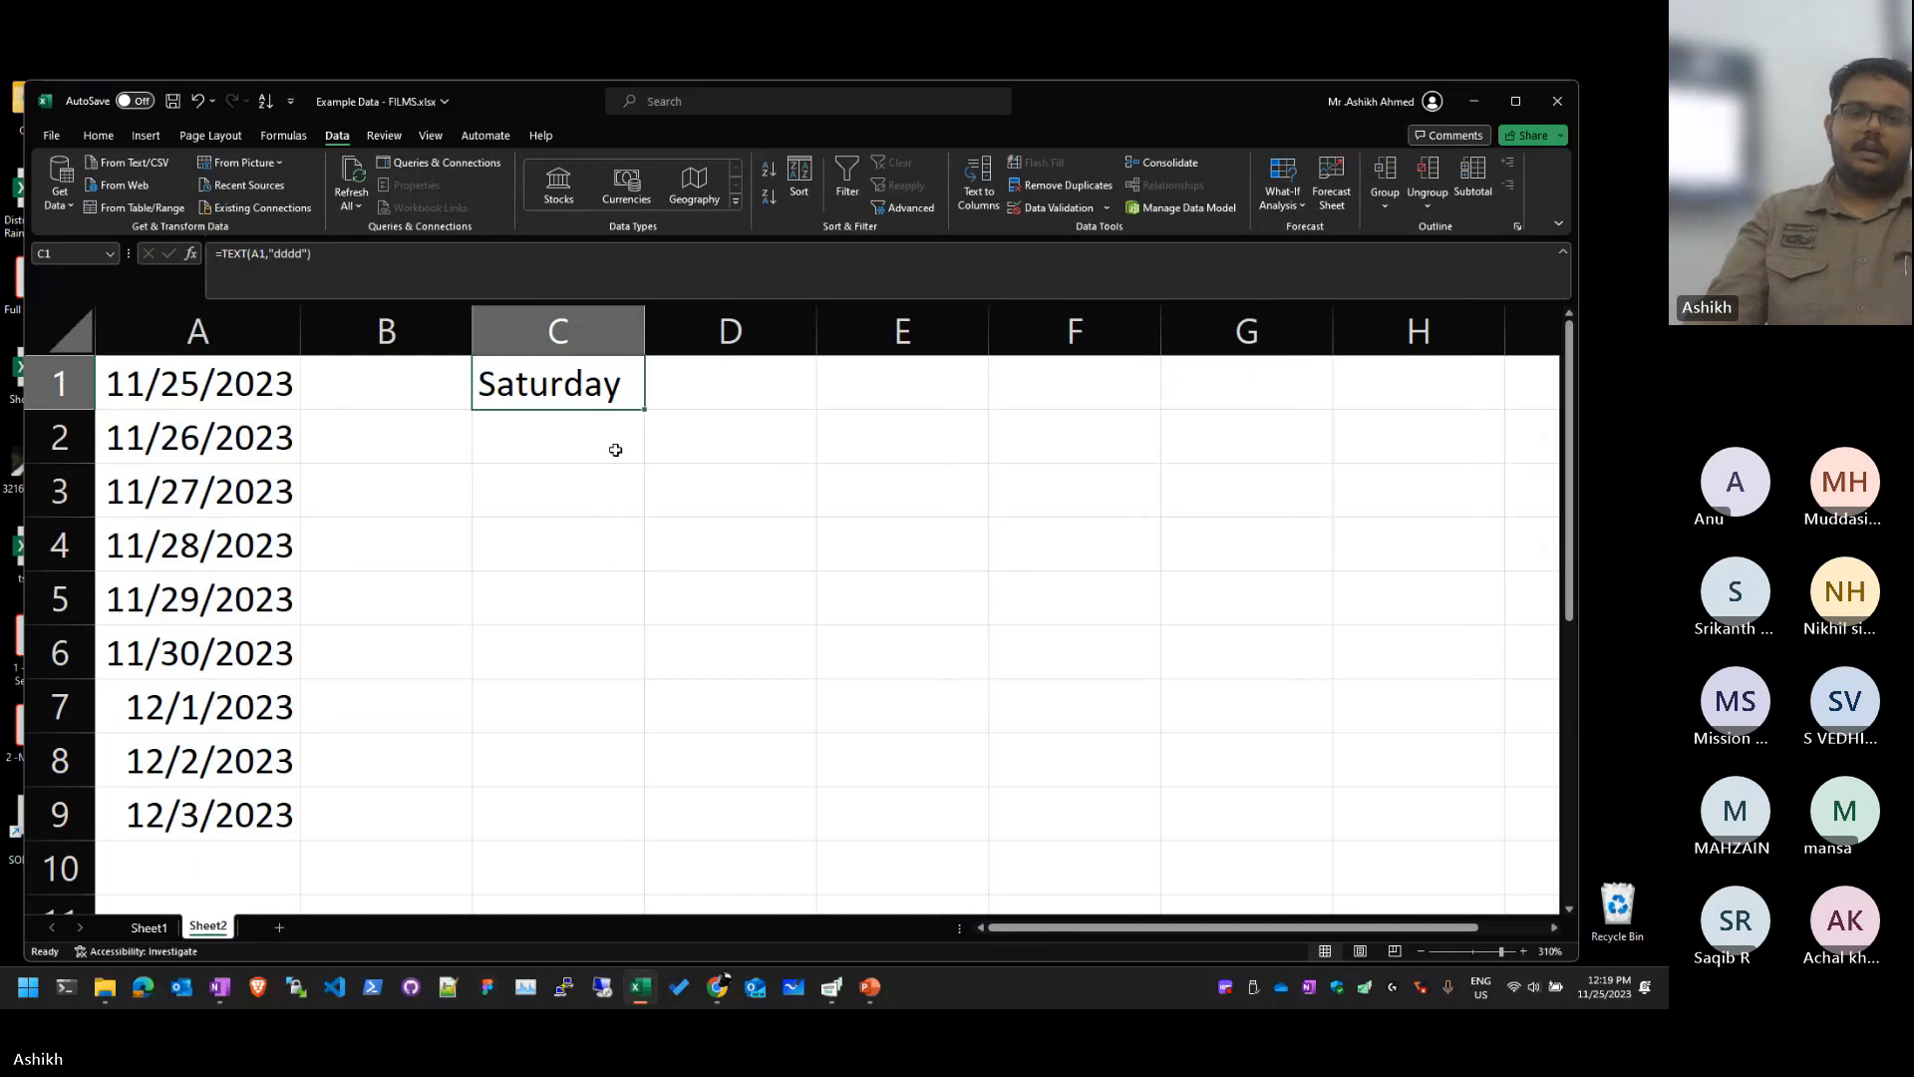
pyautogui.moveTo(644, 408); pyautogui.dragTo(646, 840)
pyautogui.hotkey('ctrl', 'c')
pyautogui.hotkey('ctrl', 'alt', 'v')
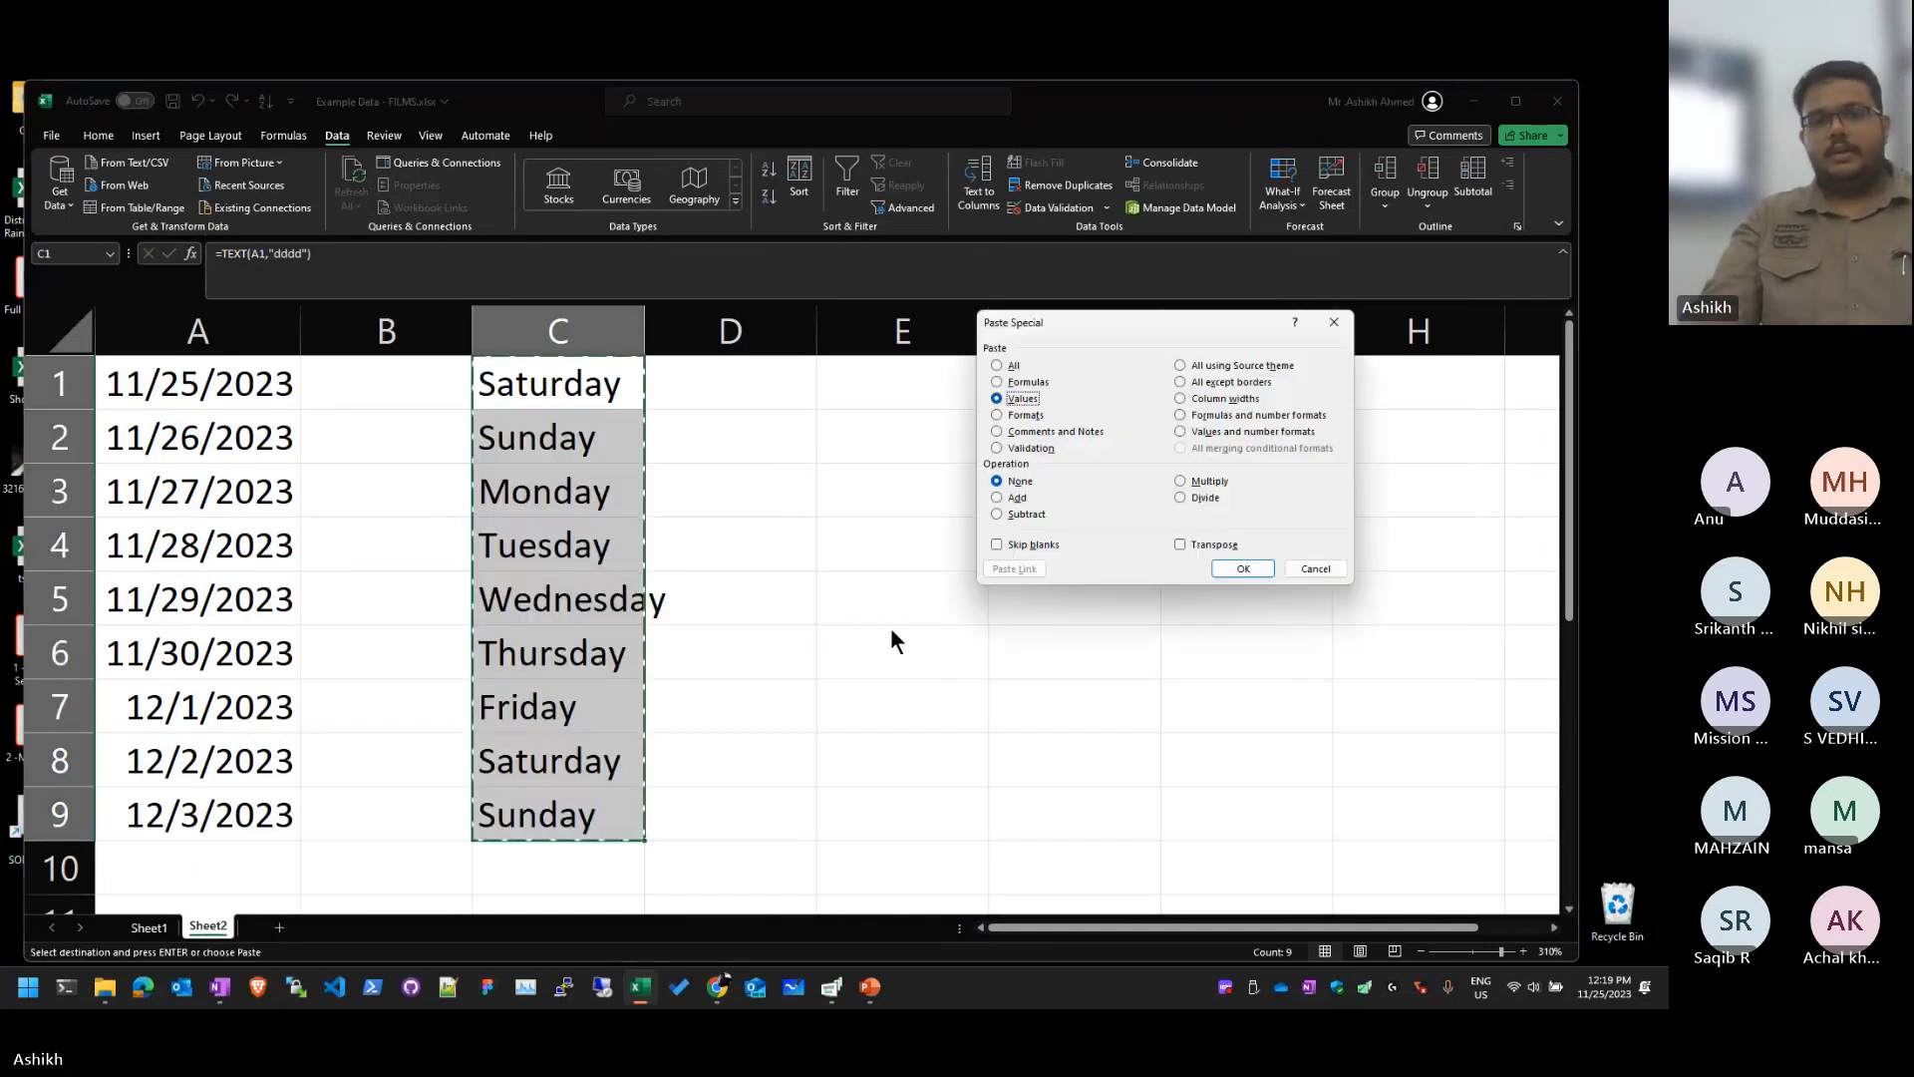
pyautogui.press('Escape')
pyautogui.press('Escape')
# Step: Check the formulas behind the weekday names in column C, inspecting the one in C3 without changing it
pyautogui.click(628, 491)
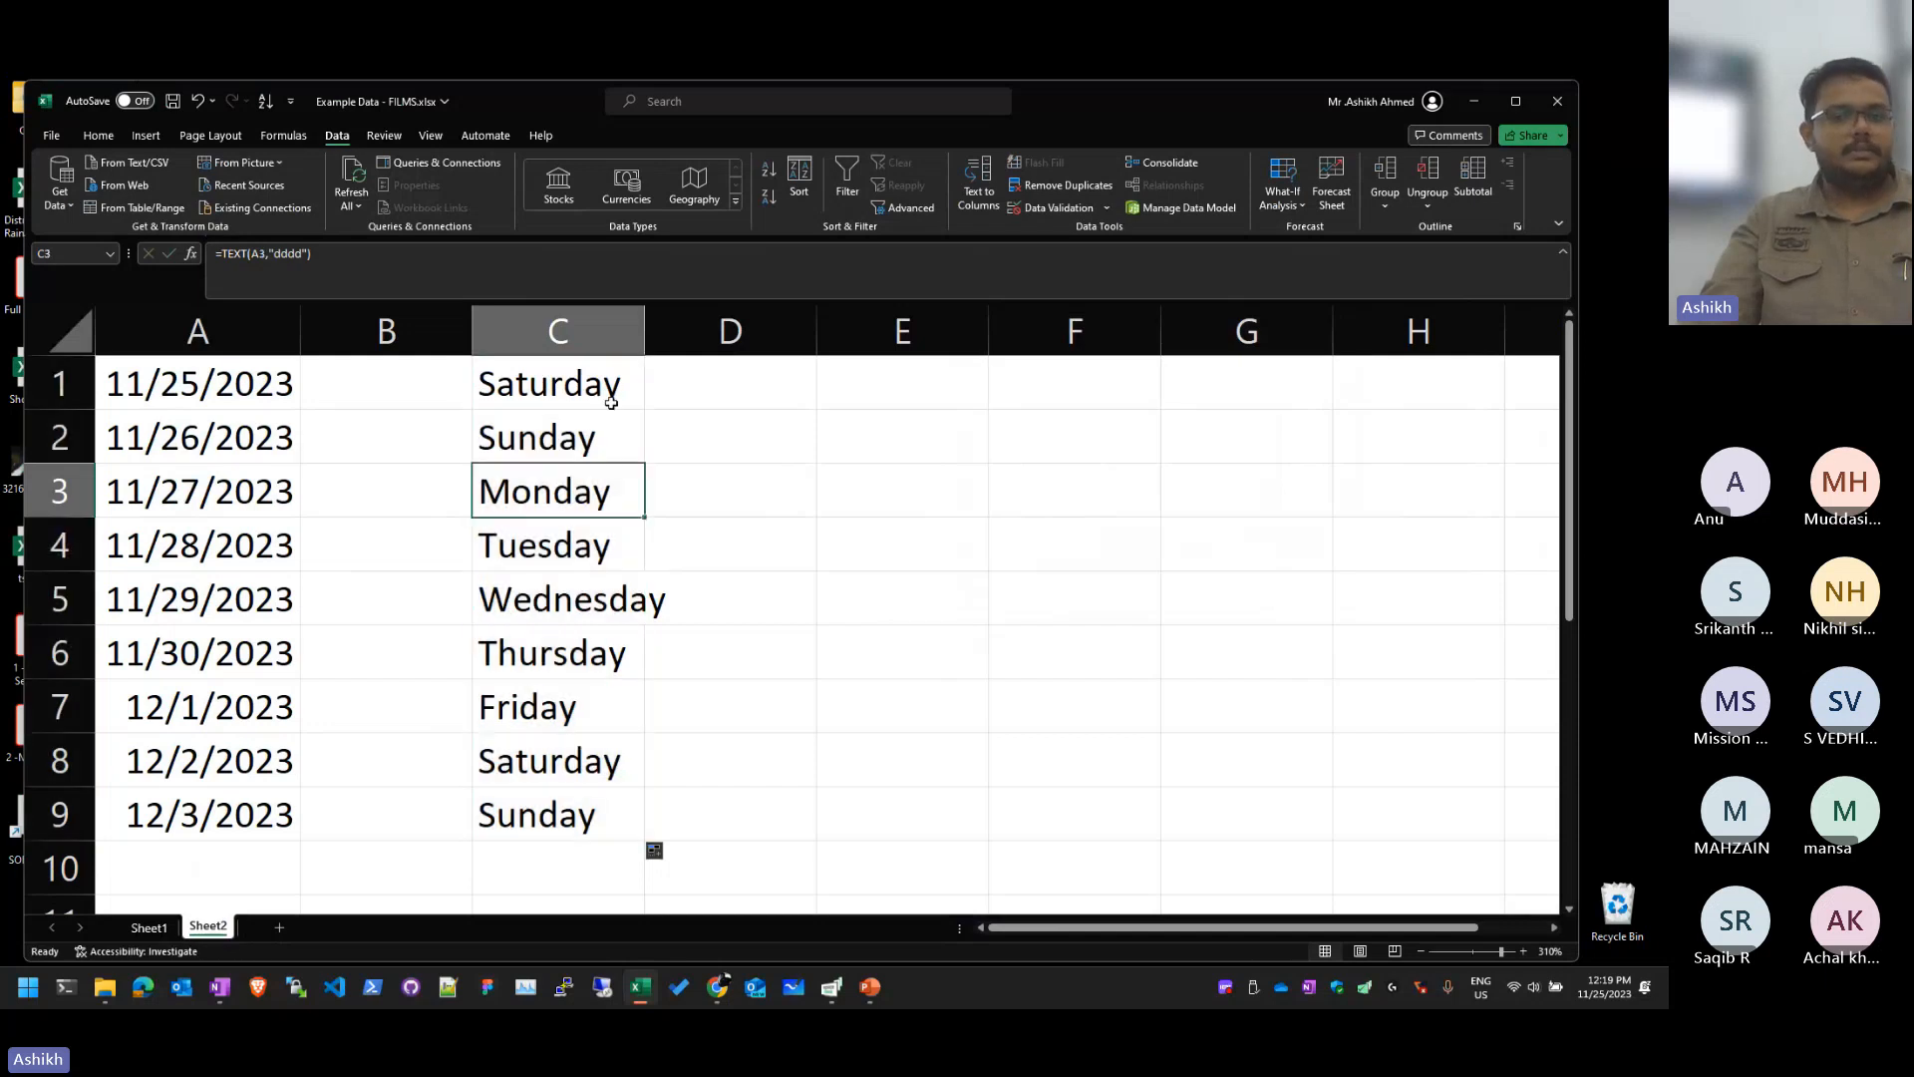
pyautogui.click(611, 402)
pyautogui.hotkey('ctrl', 'shift', 'Down')
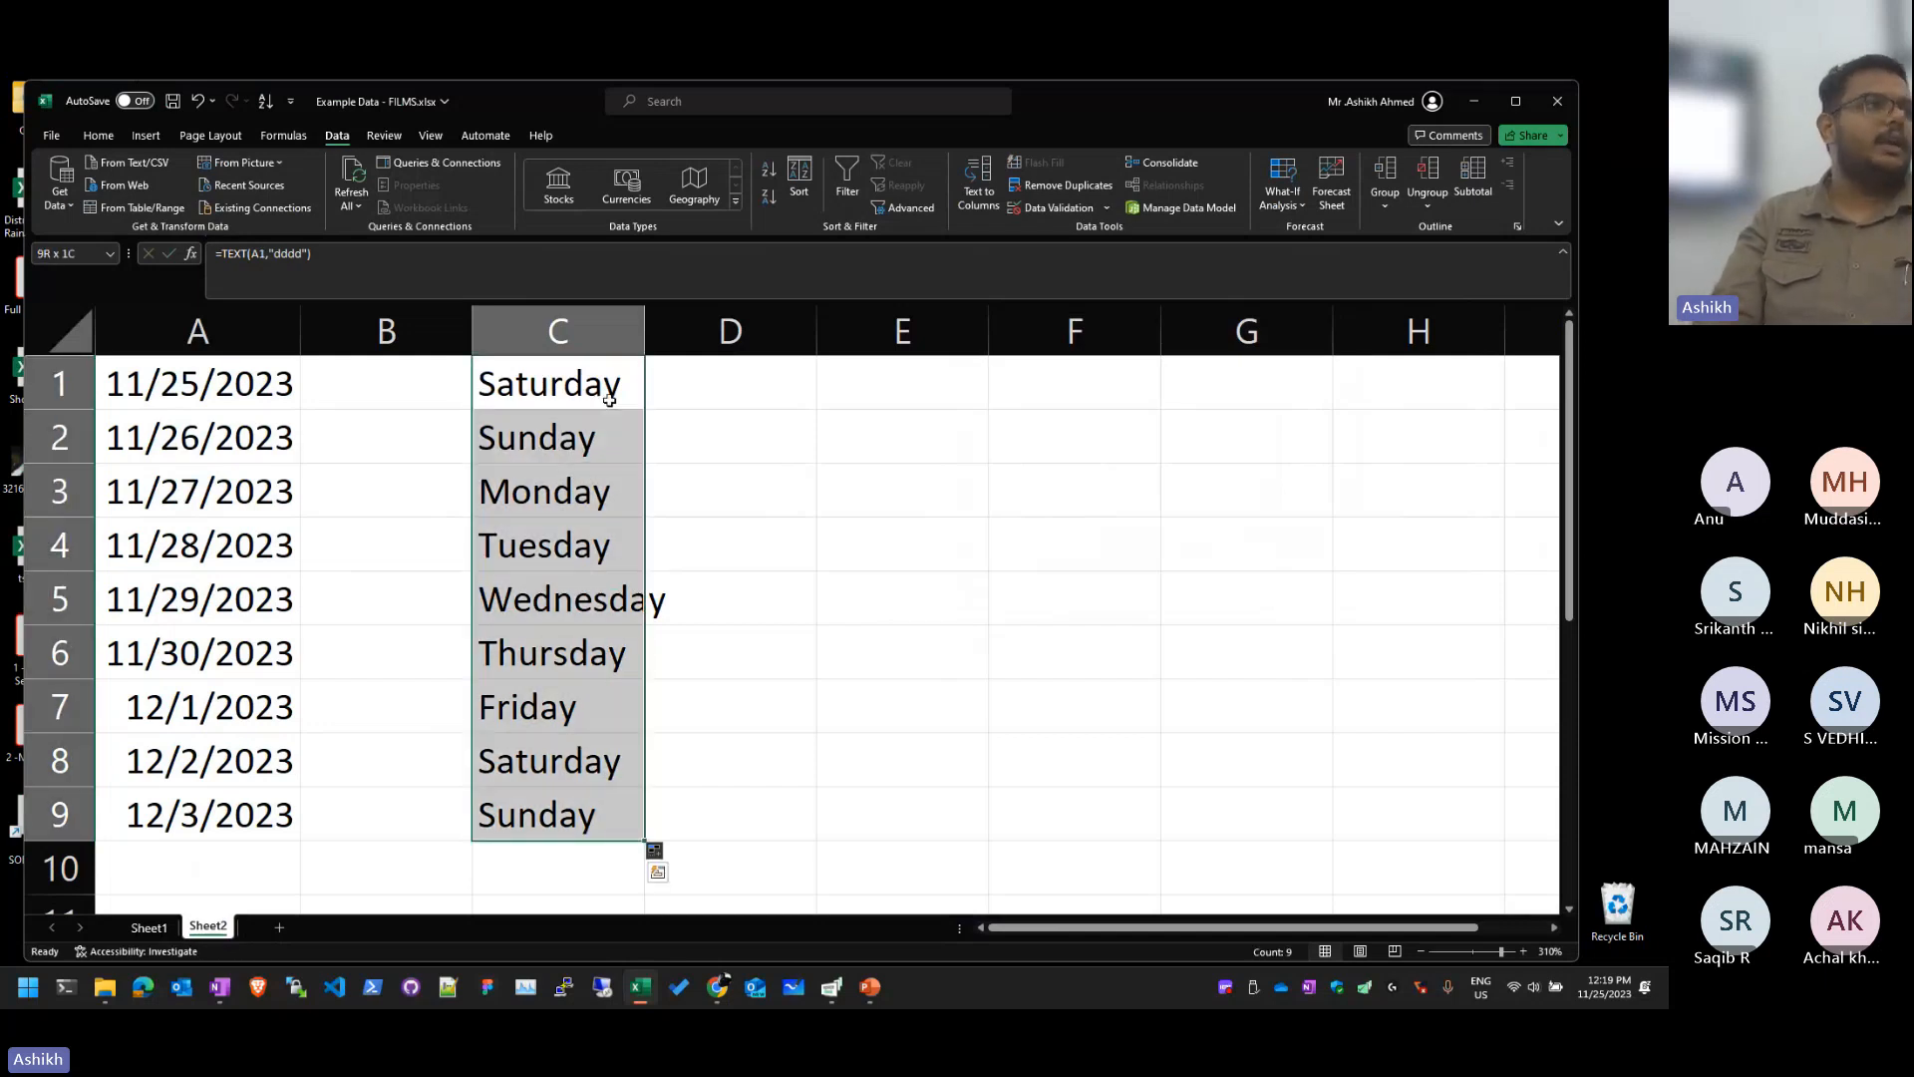
pyautogui.press('ctrl')
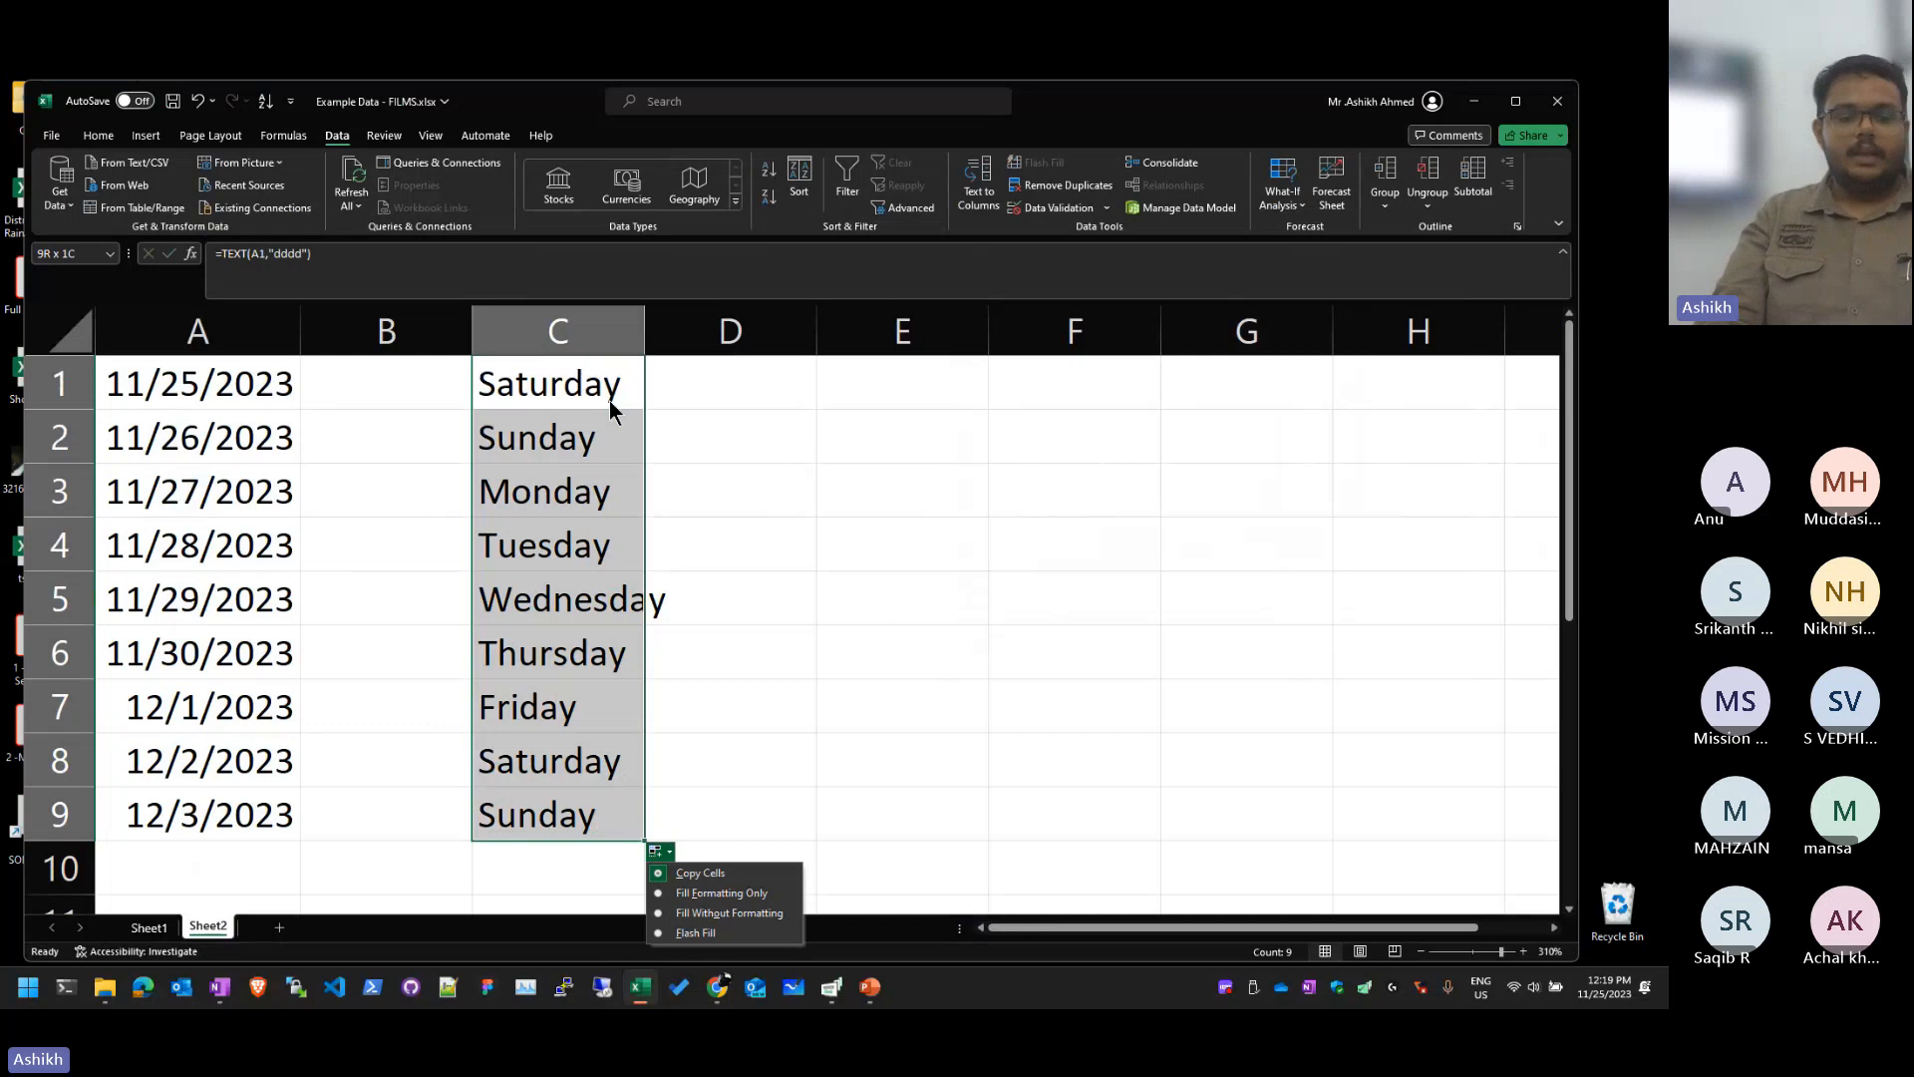
pyautogui.click(949, 590)
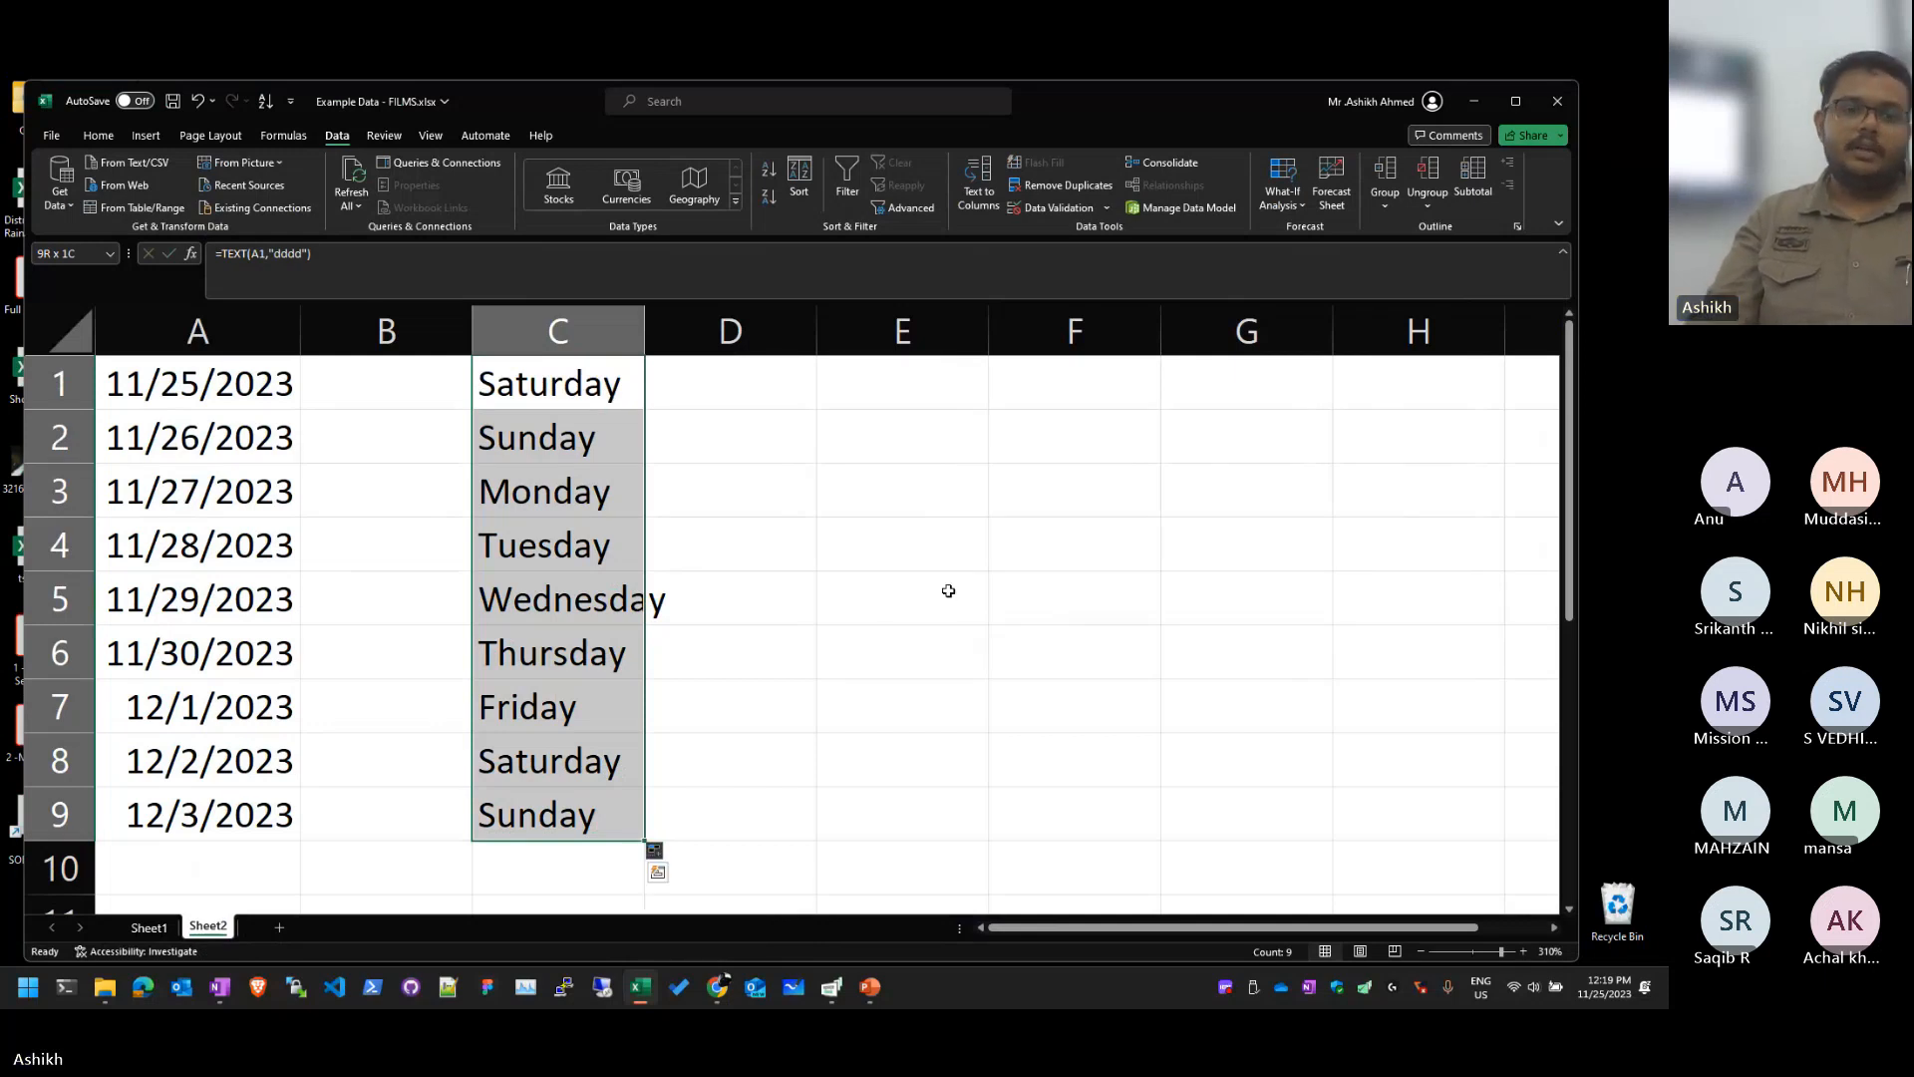
pyautogui.click(949, 591)
pyautogui.moveTo(610, 391); pyautogui.dragTo(619, 693)
pyautogui.click(610, 394)
pyautogui.doubleClick(610, 490)
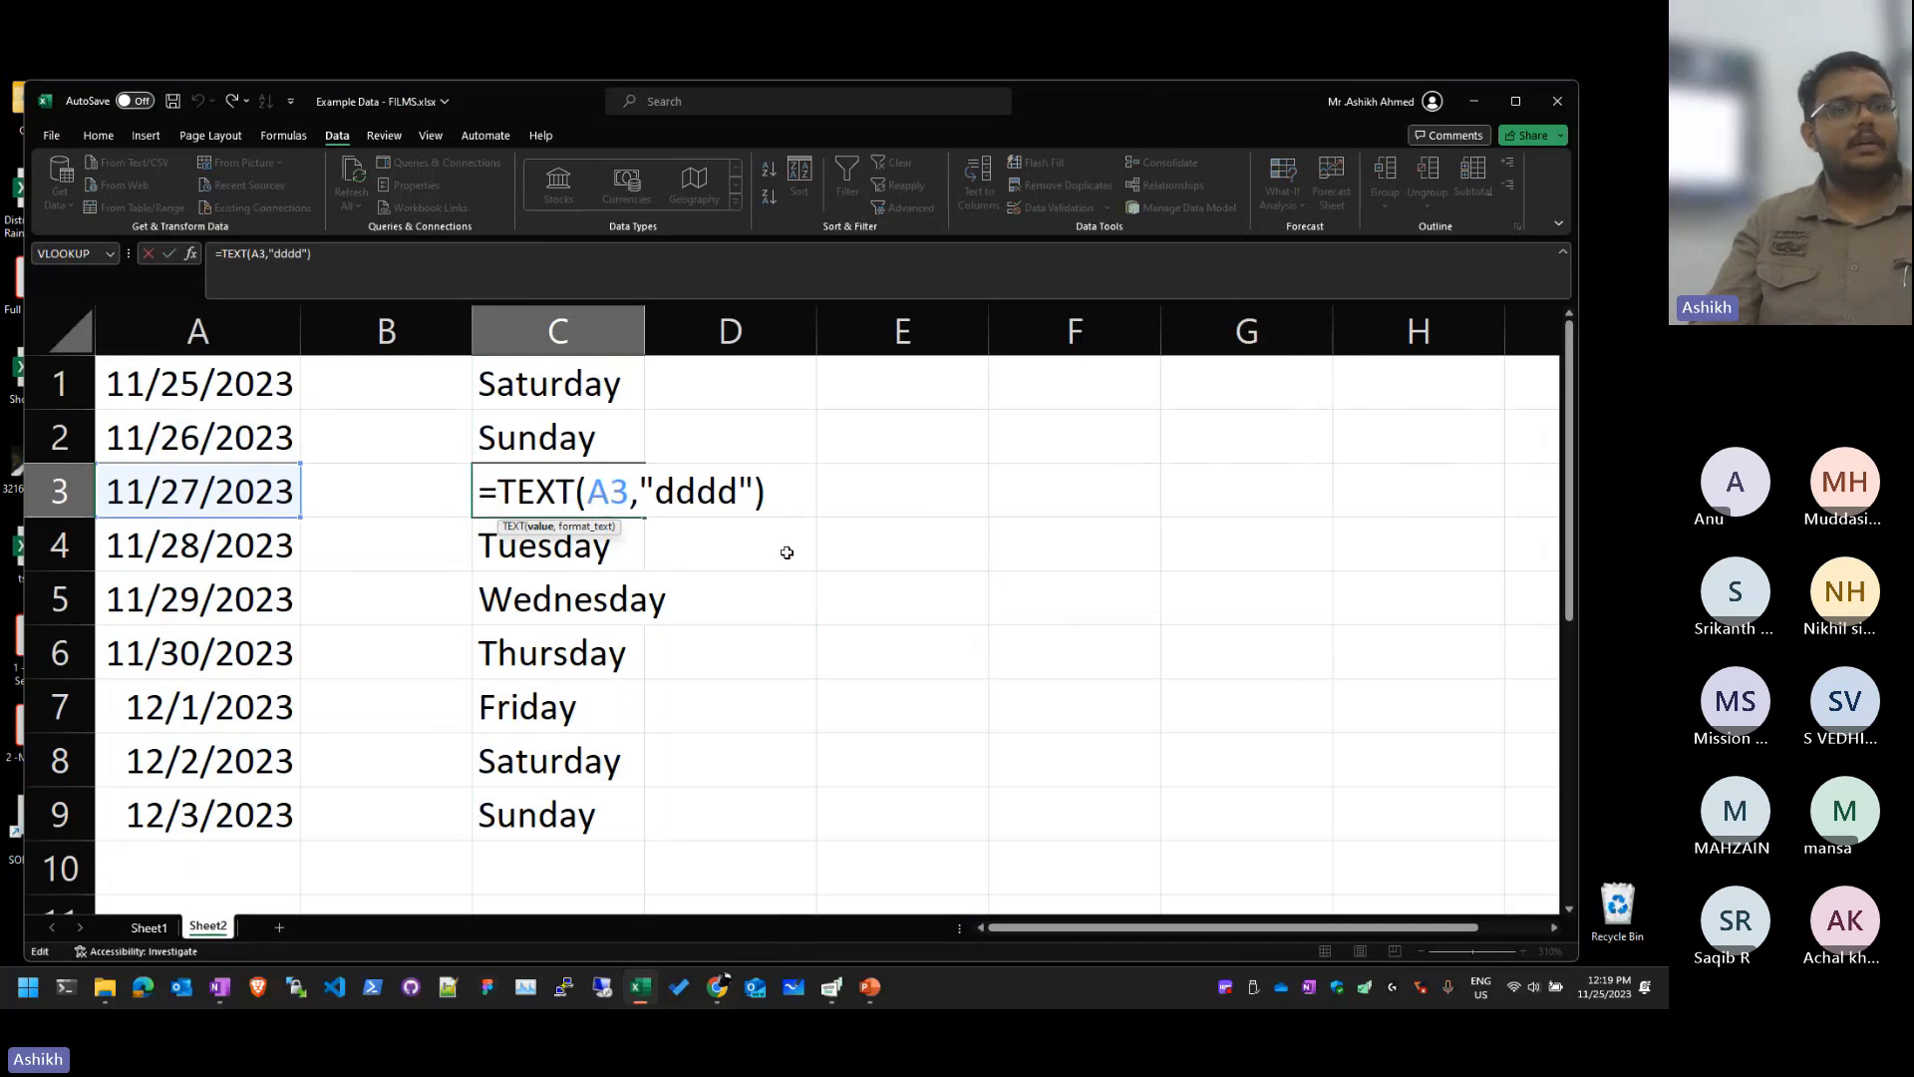
pyautogui.press('Escape')
# Step: Replace the weekday formulas in C1 to C9 with their values using Paste Special Values
pyautogui.moveTo(611, 393); pyautogui.dragTo(601, 815)
pyautogui.hotkey('ctrl', 'c')
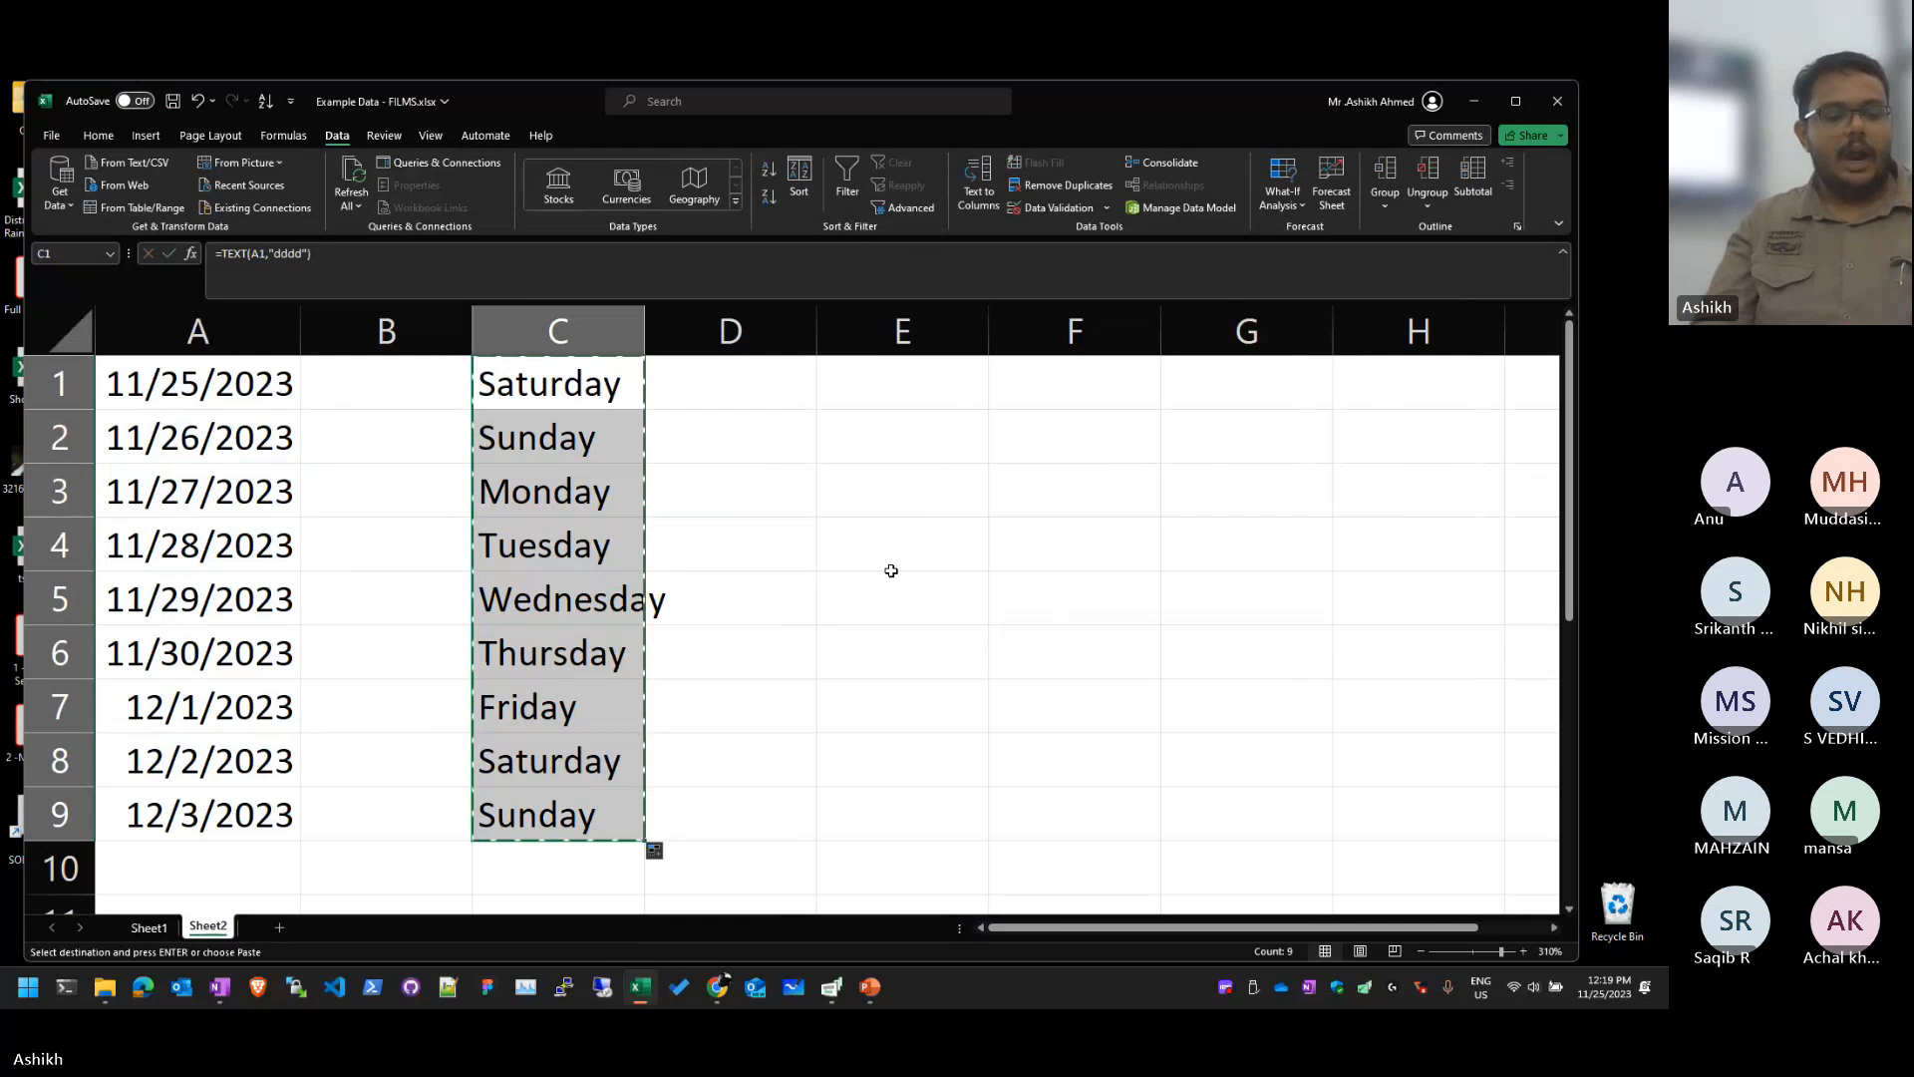
pyautogui.hotkey('alt', 'e')
pyautogui.press('s')
pyautogui.press('v')
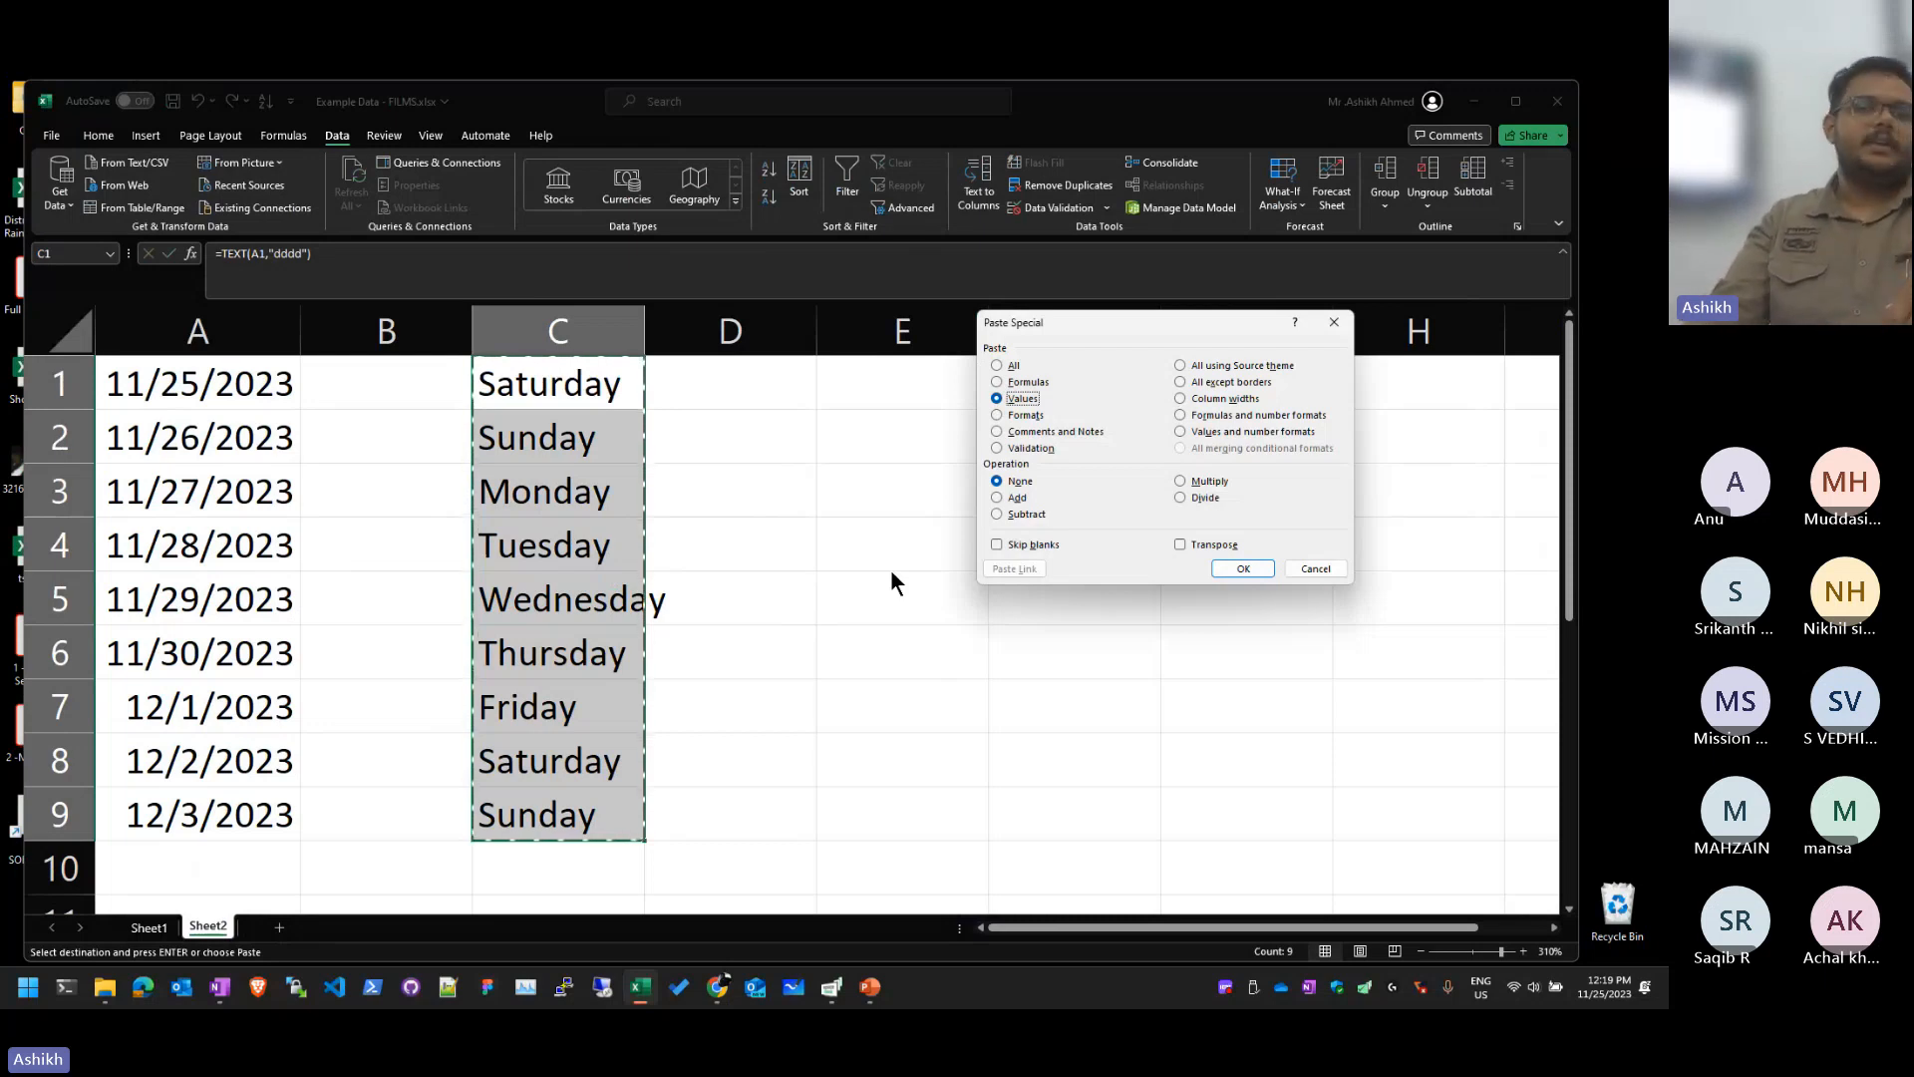
pyautogui.press('Return')
pyautogui.press('Escape')
pyautogui.click(889, 564)
# Step: Clear the dates from cells A1 to A9
pyautogui.moveTo(200, 383); pyautogui.dragTo(227, 815)
pyautogui.press('Delete')
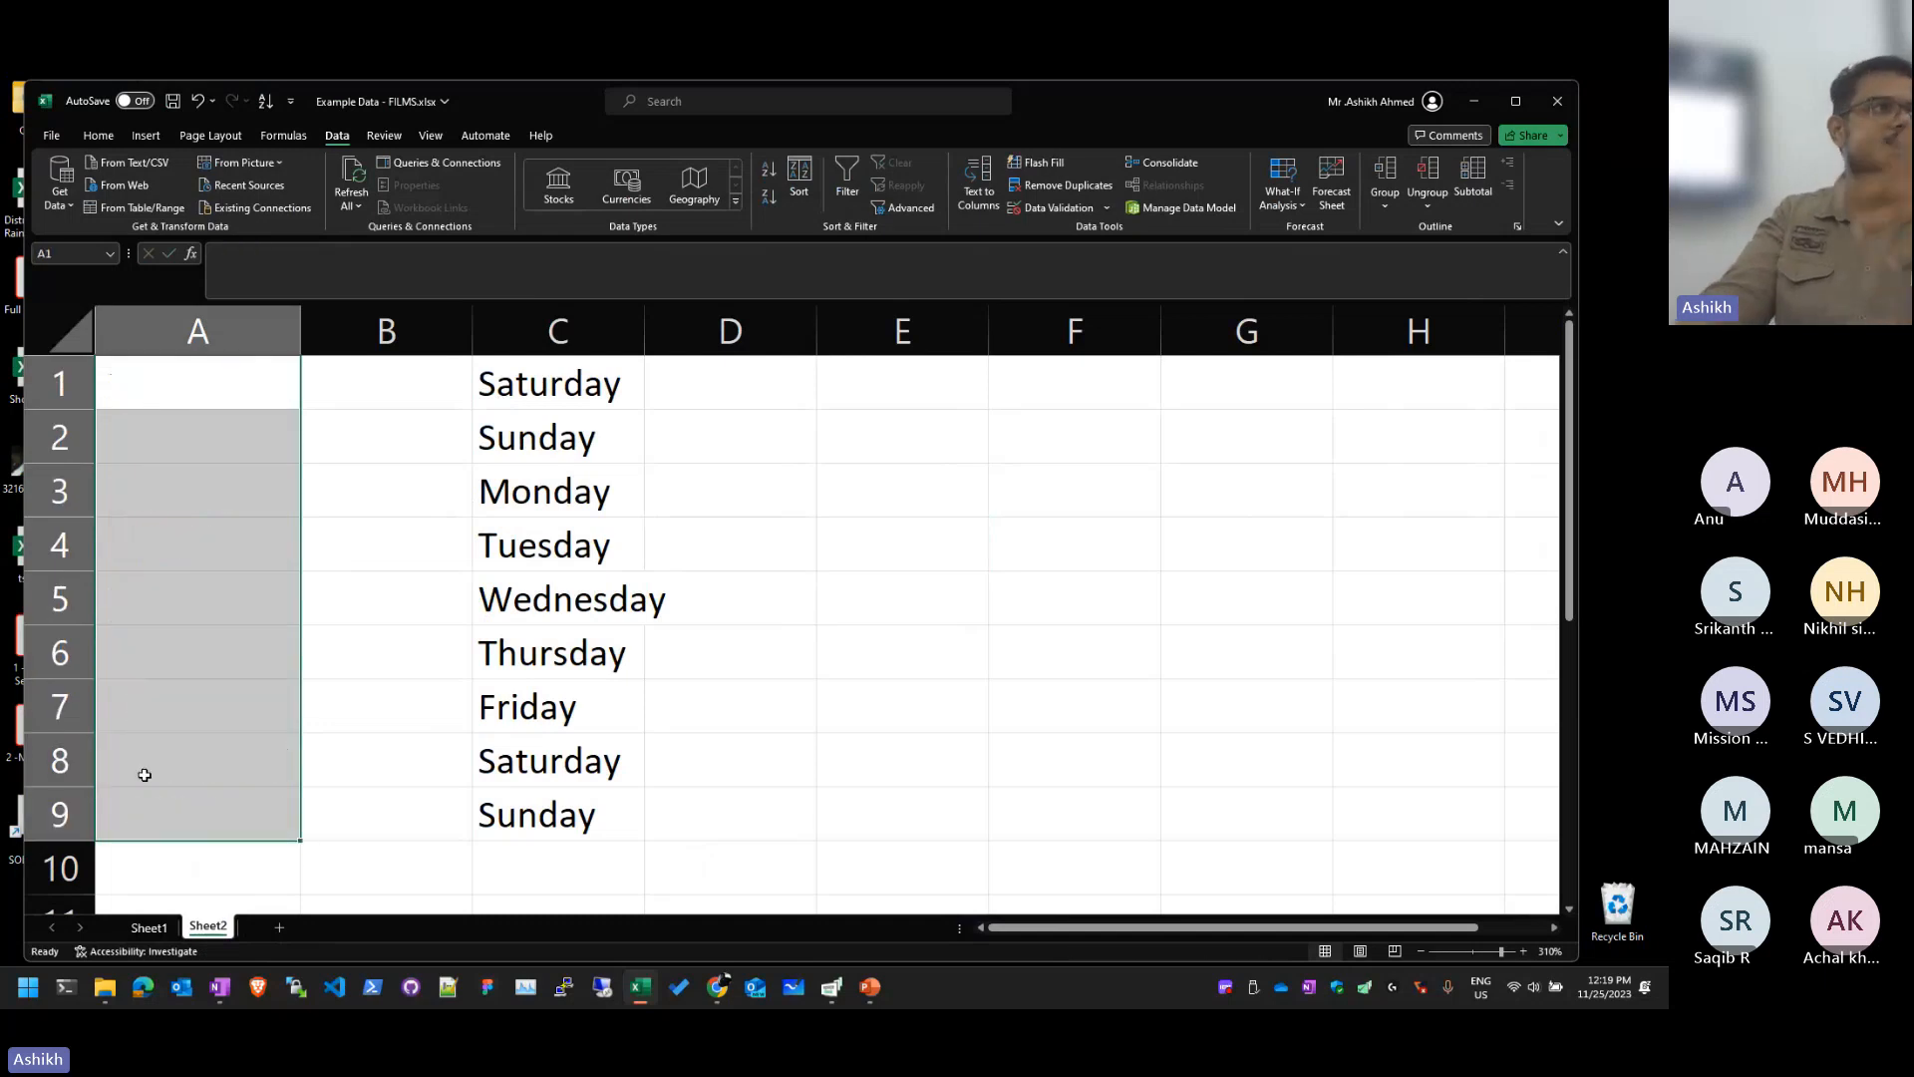
pyautogui.click(590, 567)
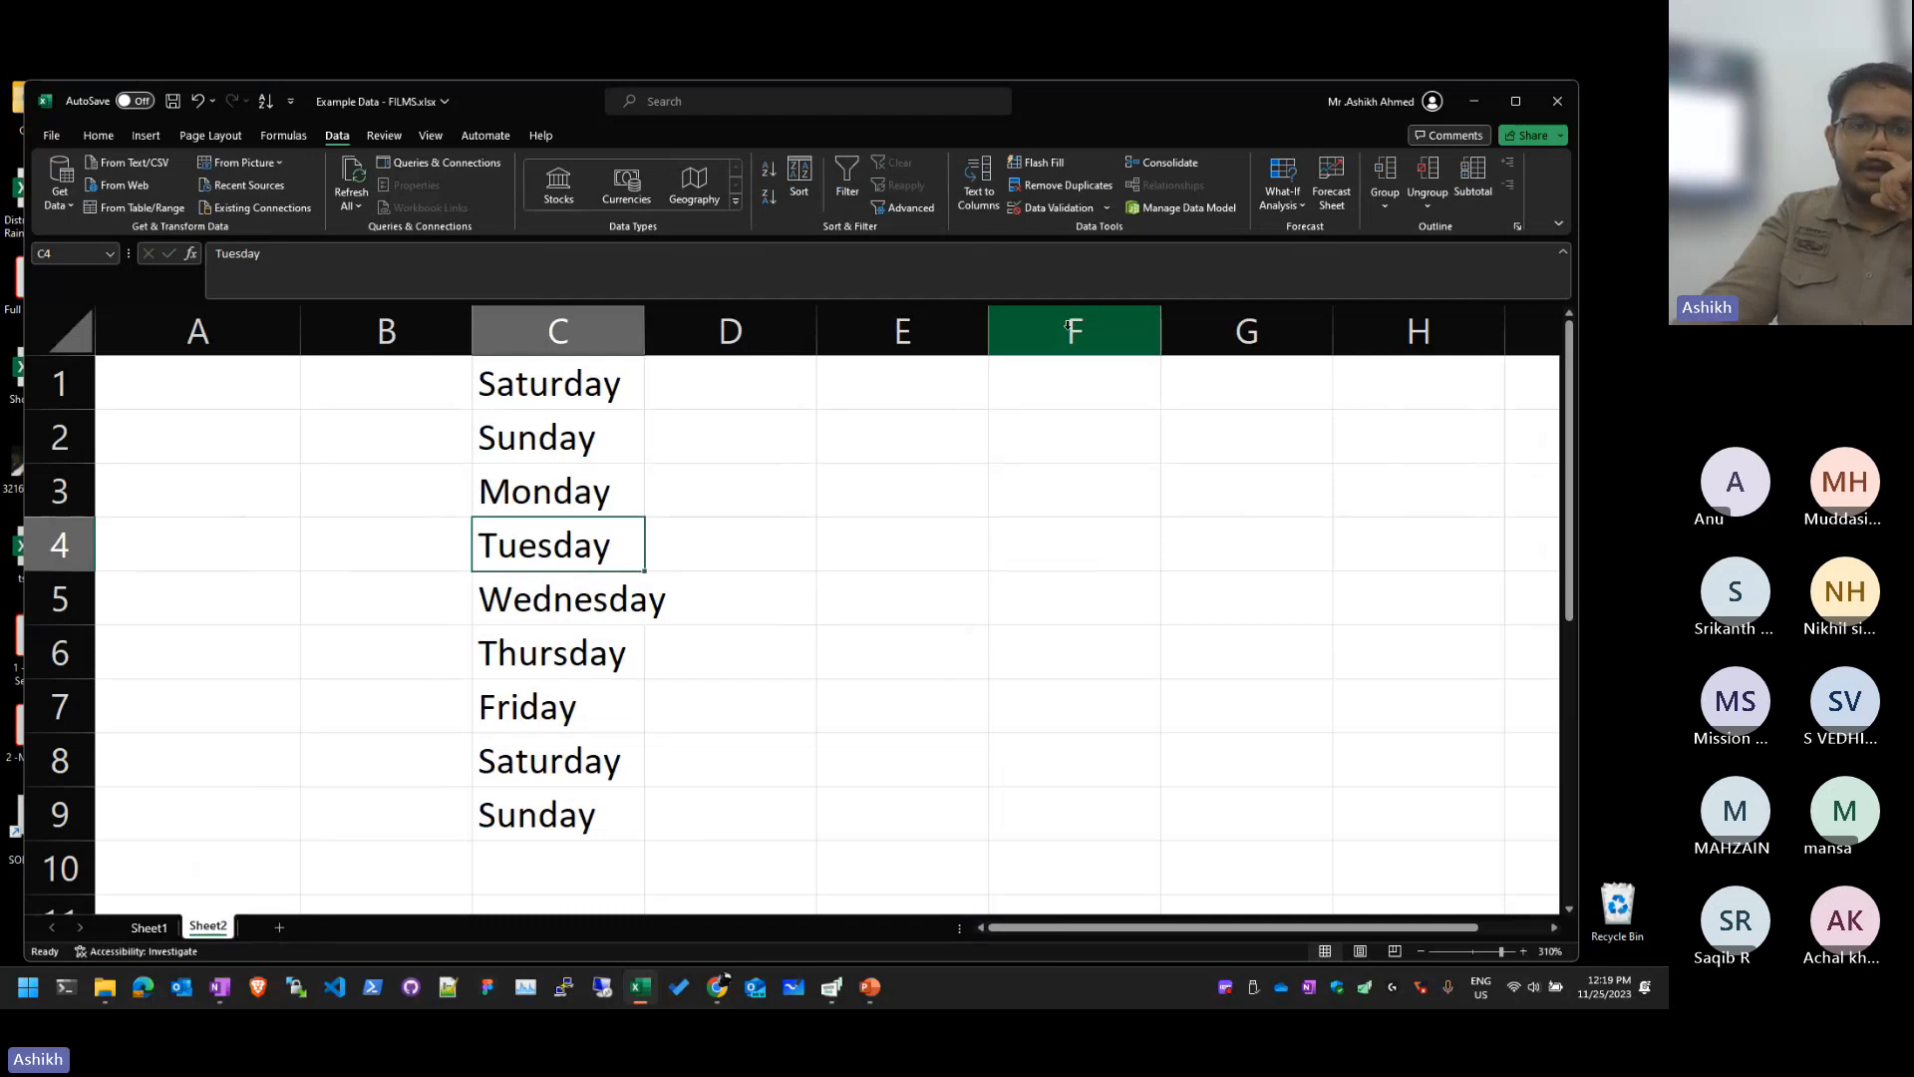
# Step: Enter Jan, Feb and Mar in A1 to A3 and fill the month series down column A through Dec
pyautogui.click(216, 383)
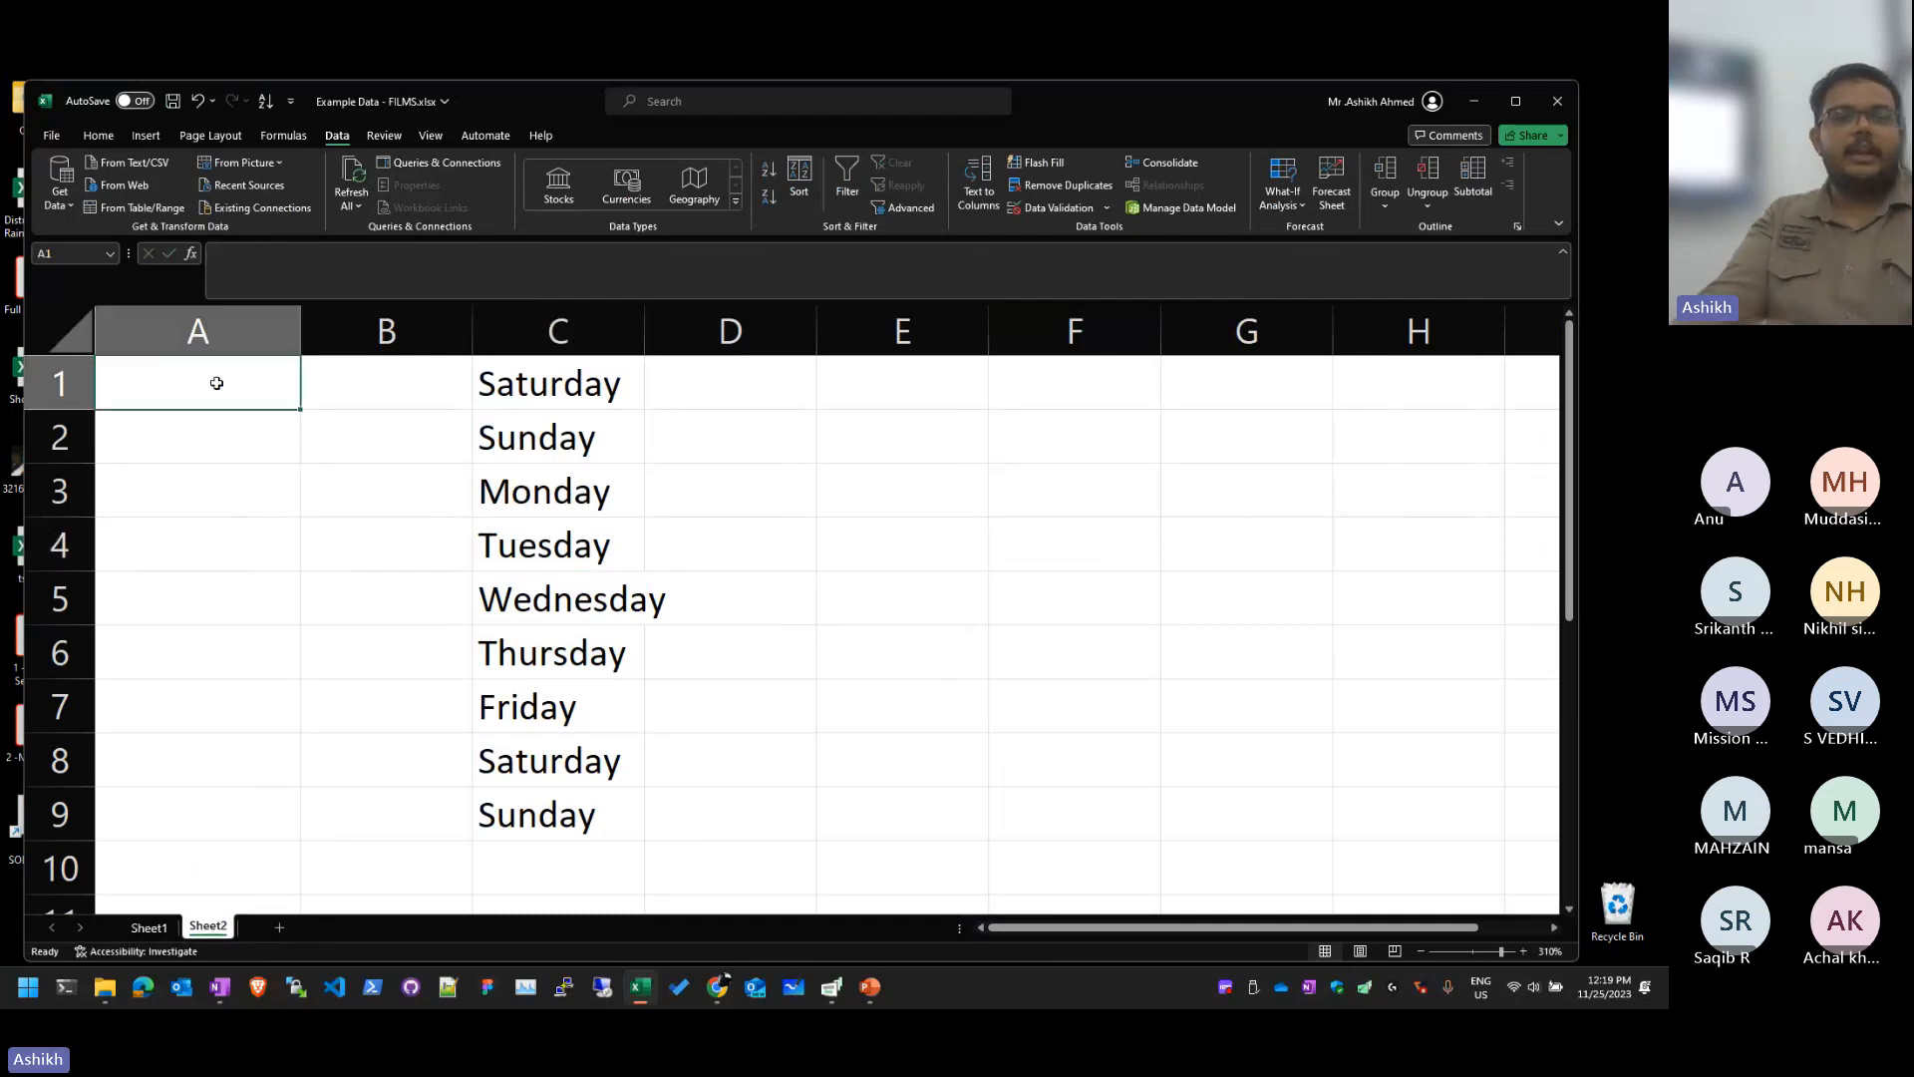
pyautogui.write('Jan')
pyautogui.press('Return')
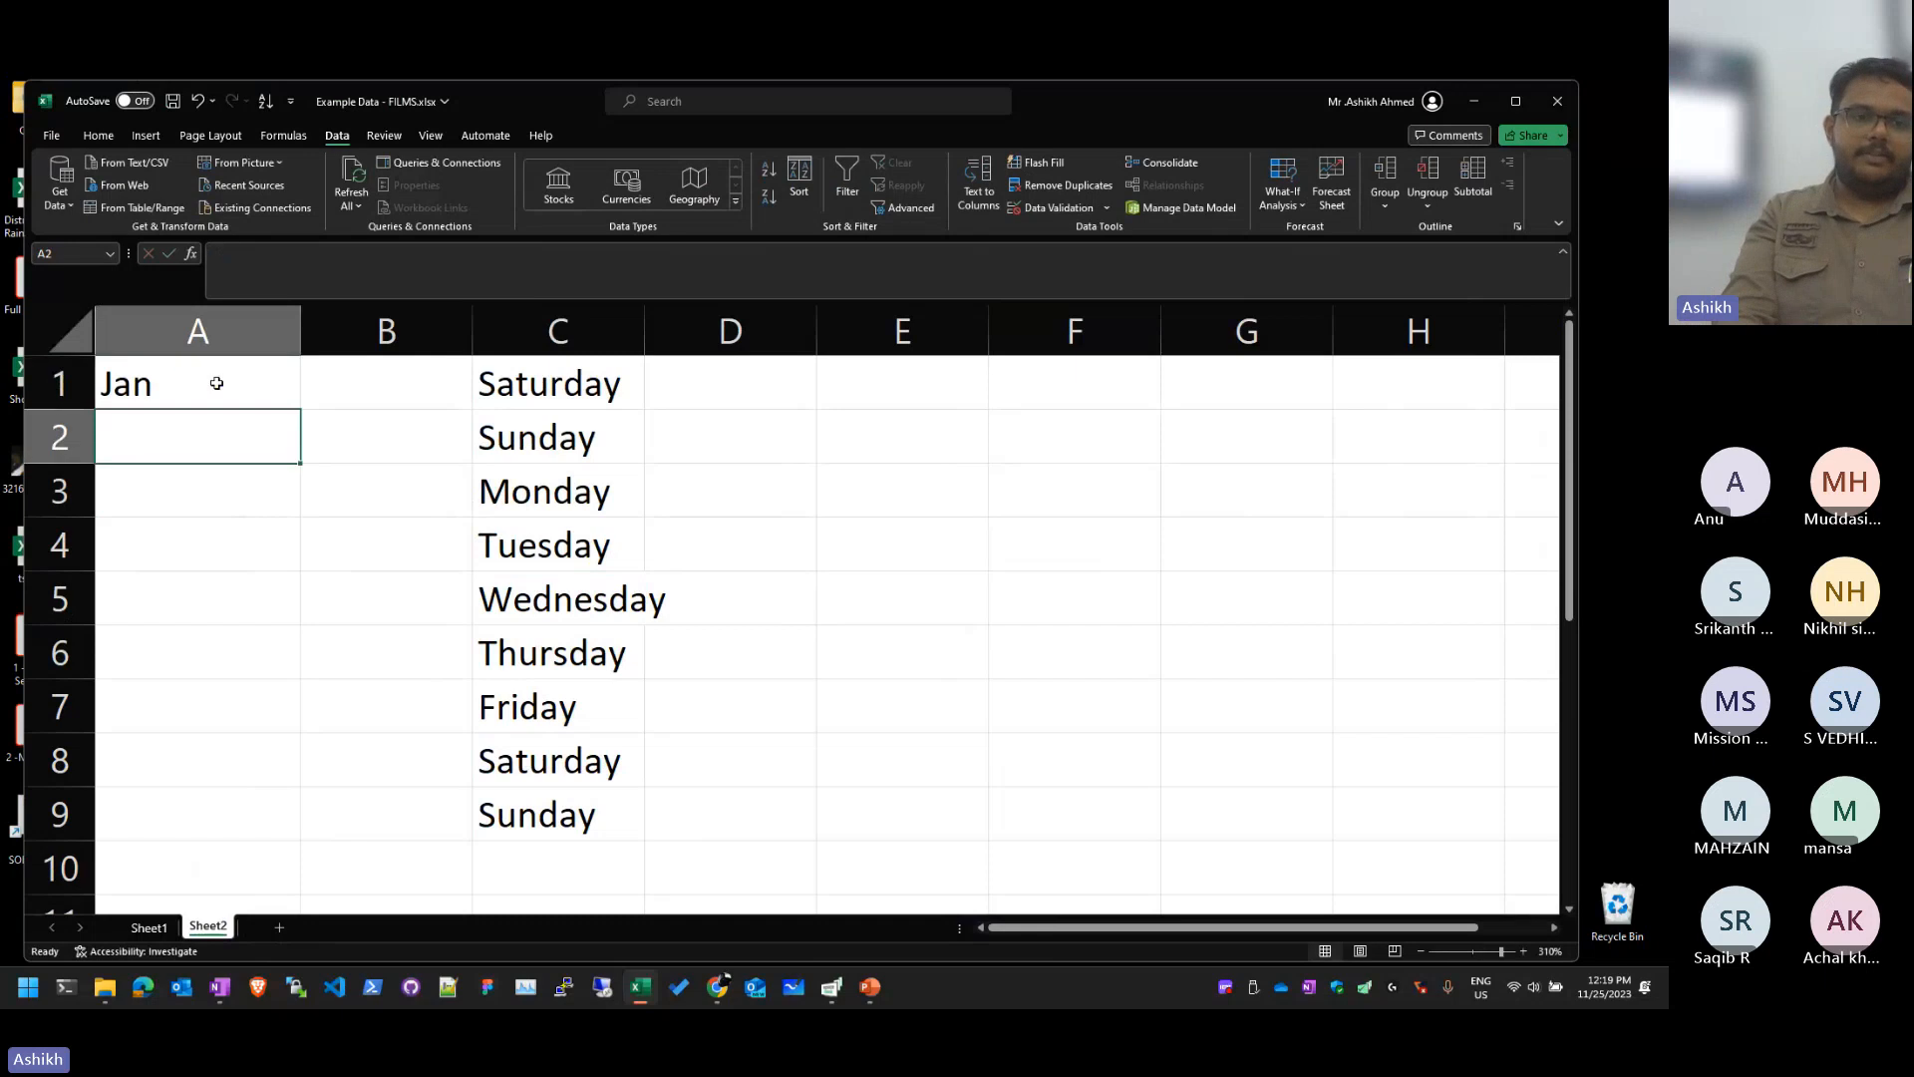
pyautogui.write('Feb')
pyautogui.press('Return')
pyautogui.write('Mar')
pyautogui.press('Return')
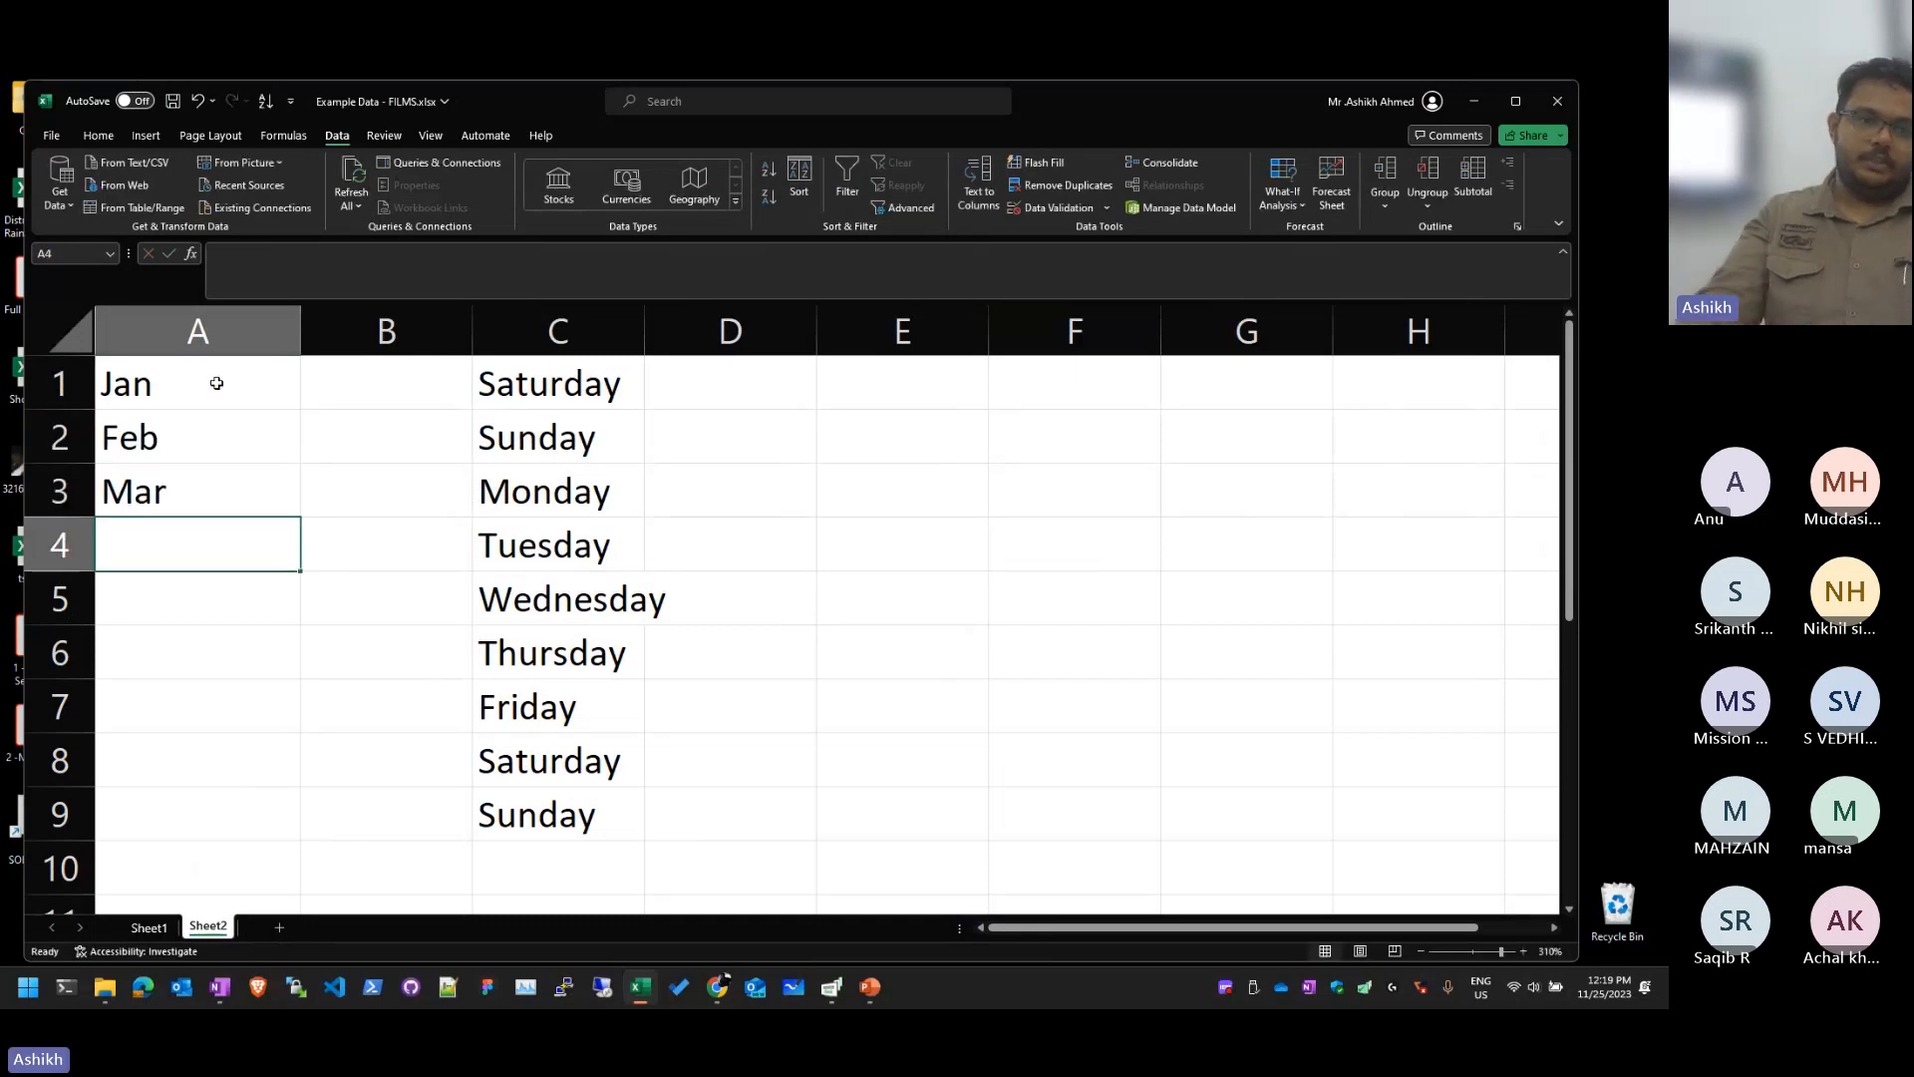
pyautogui.moveTo(217, 383); pyautogui.dragTo(239, 710)
pyautogui.scroll(2, 738, 555)
pyautogui.click(461, 499)
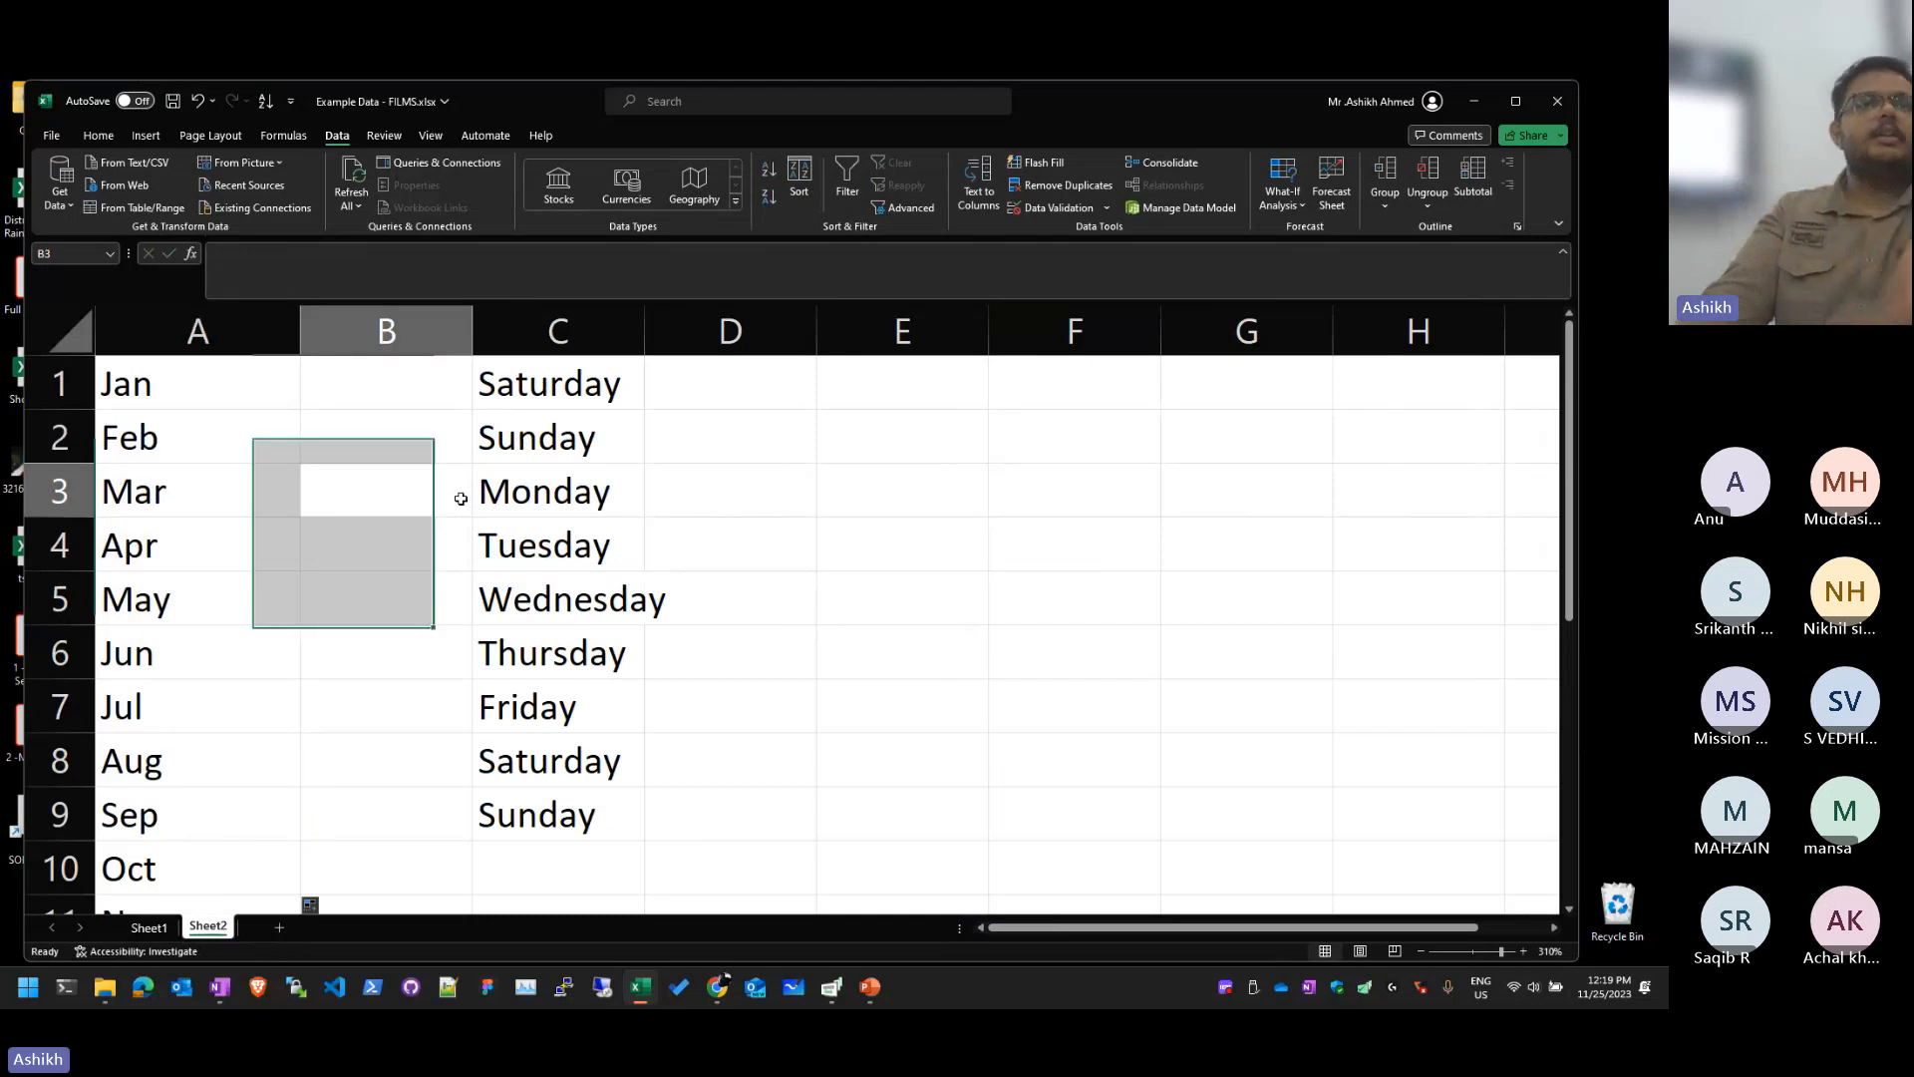
# Step: Extend the weekday names in column C down to row 12 alongside the months
pyautogui.click(544, 598)
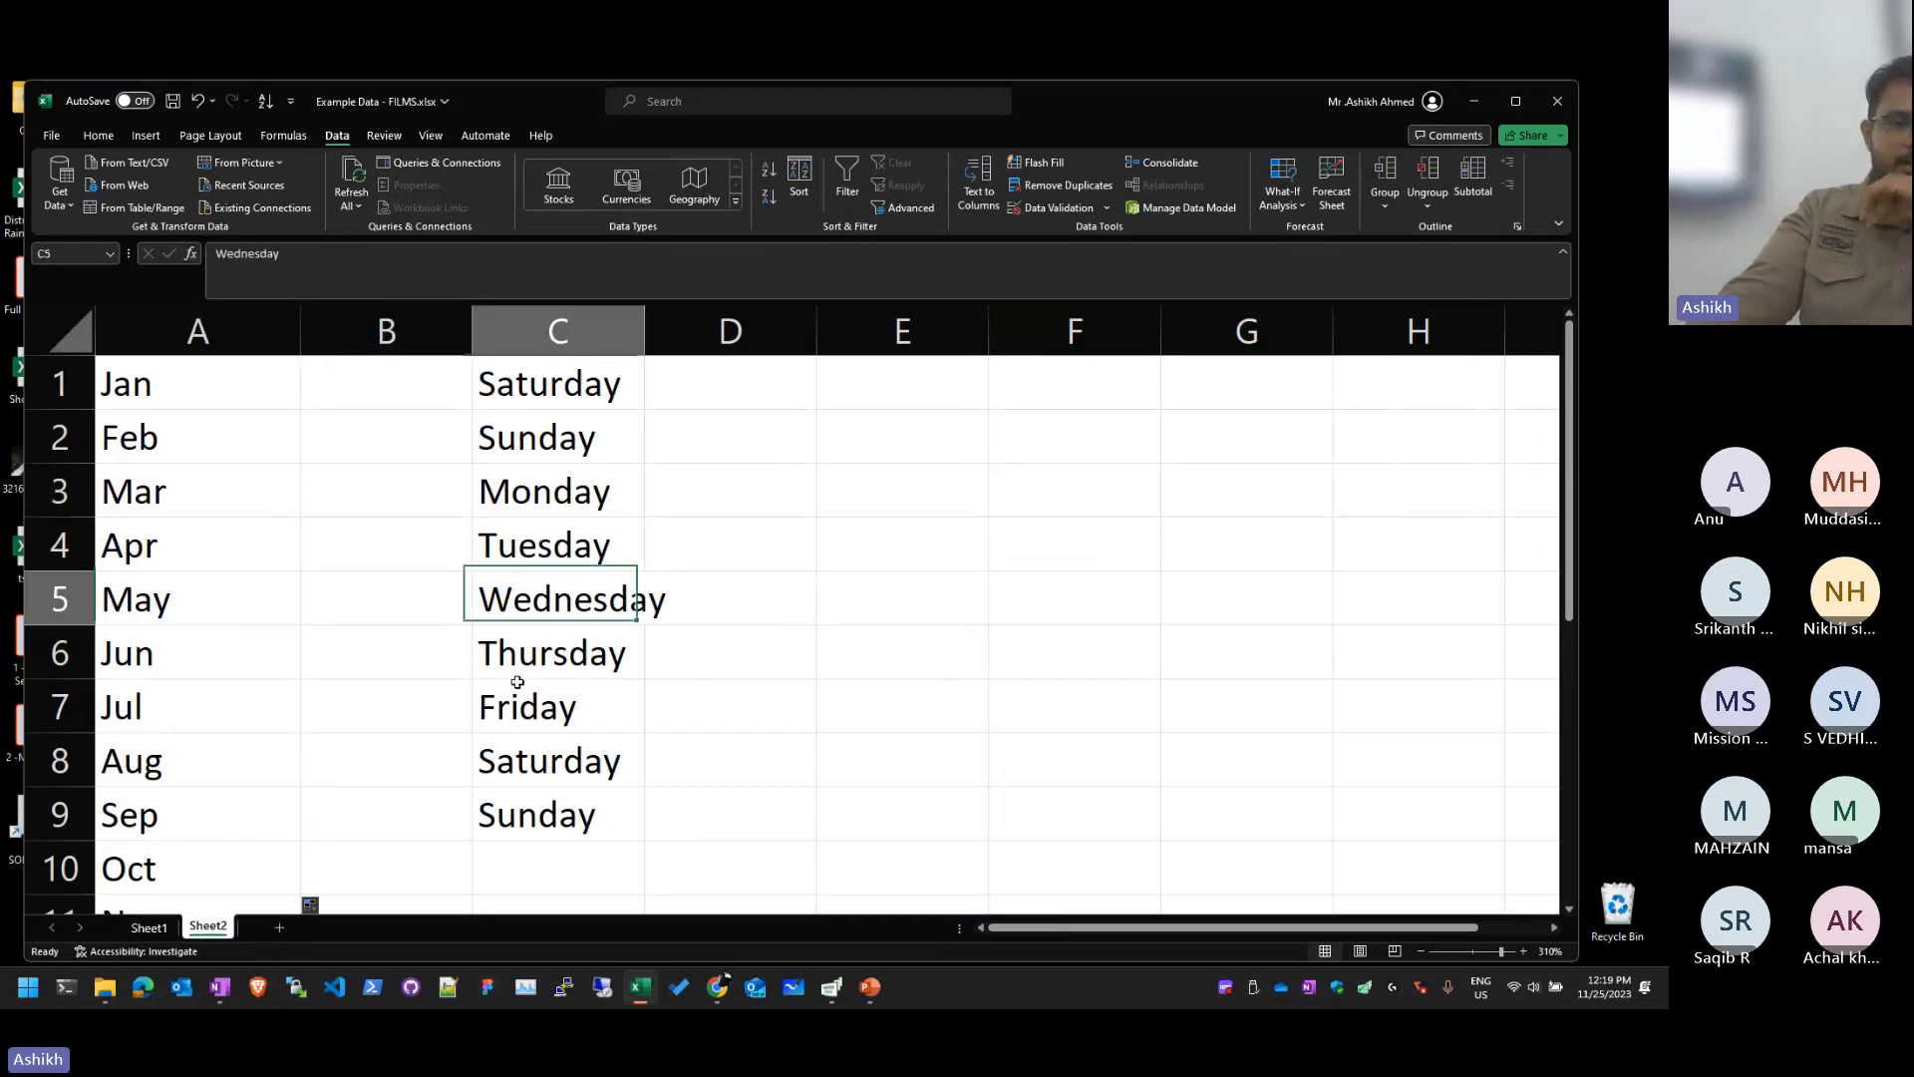
pyautogui.moveTo(517, 682); pyautogui.dragTo(620, 820)
pyautogui.click(887, 658)
pyautogui.scroll(1, 858, 638)
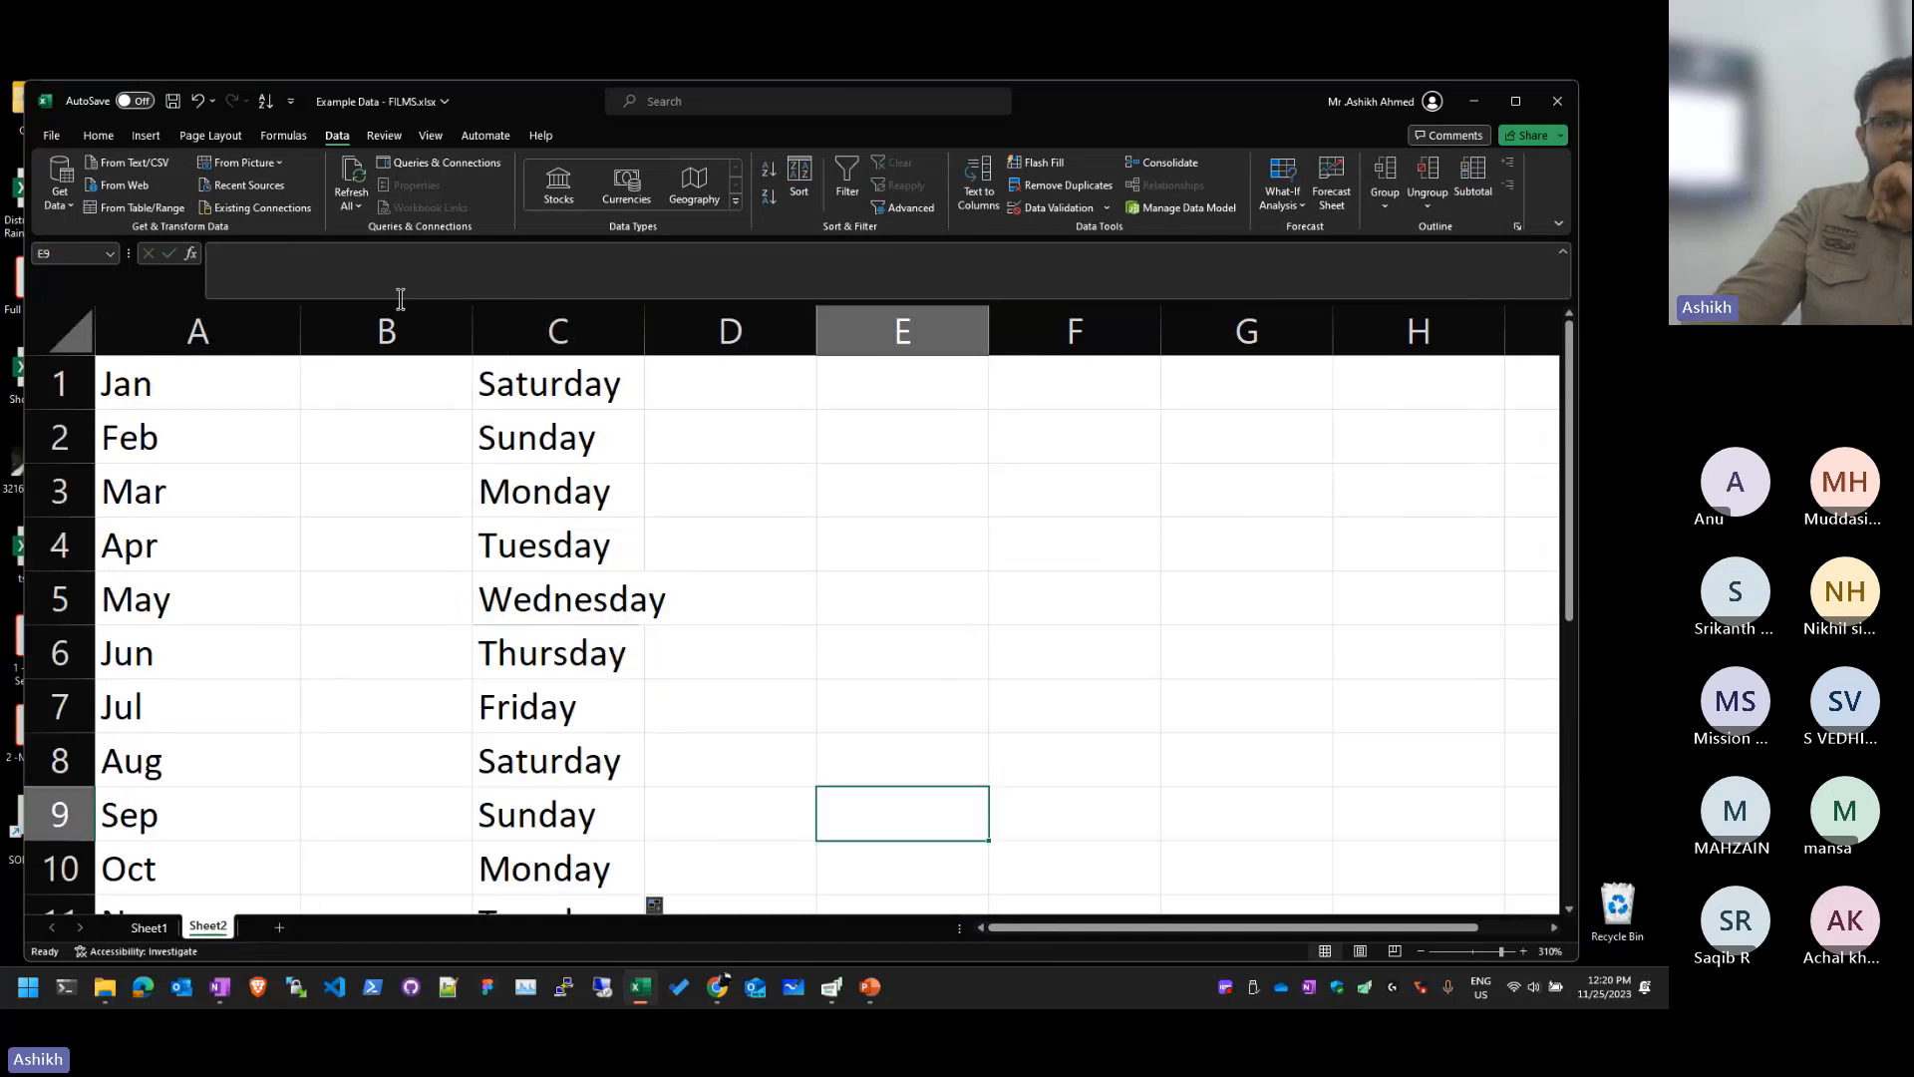
# Step: Delete the empty column B between the months and the weekdays
pyautogui.rightClick(381, 329)
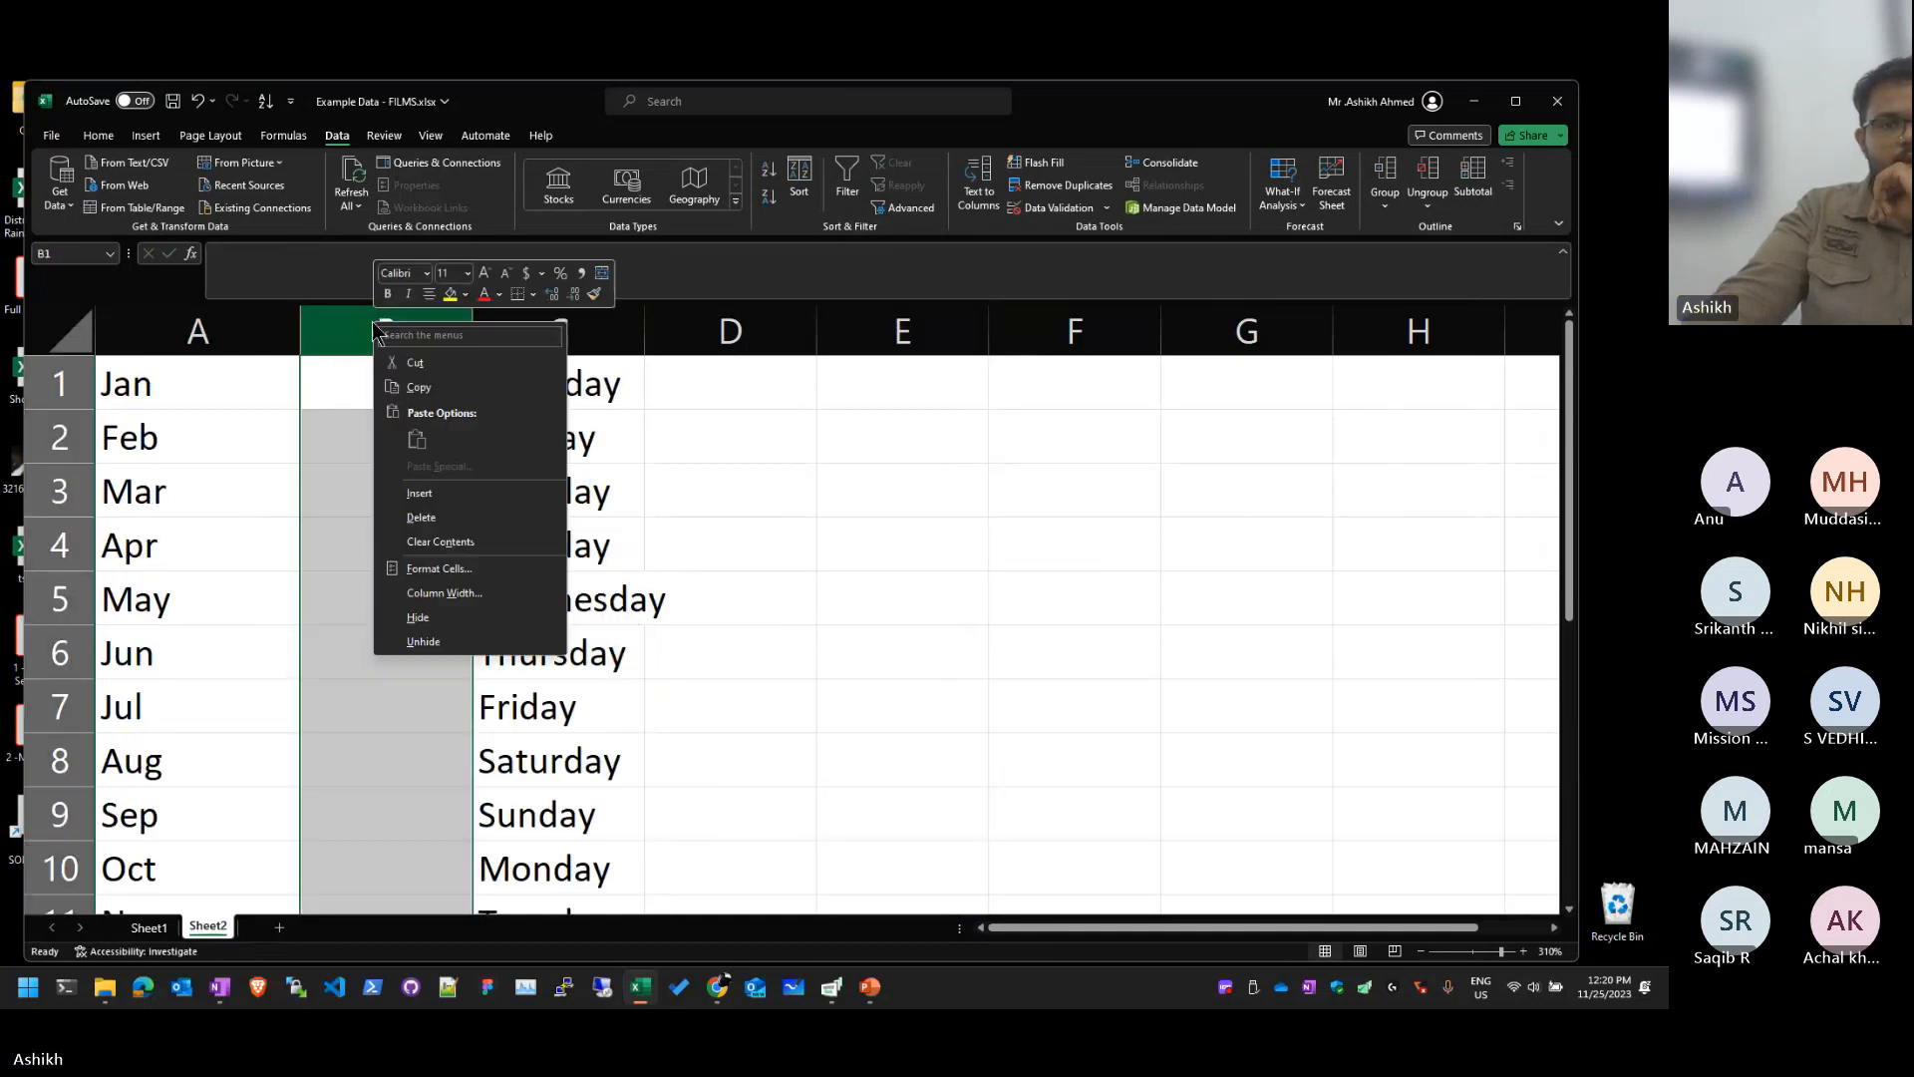
pyautogui.click(479, 518)
pyautogui.press('Down')
pyautogui.press('Left')
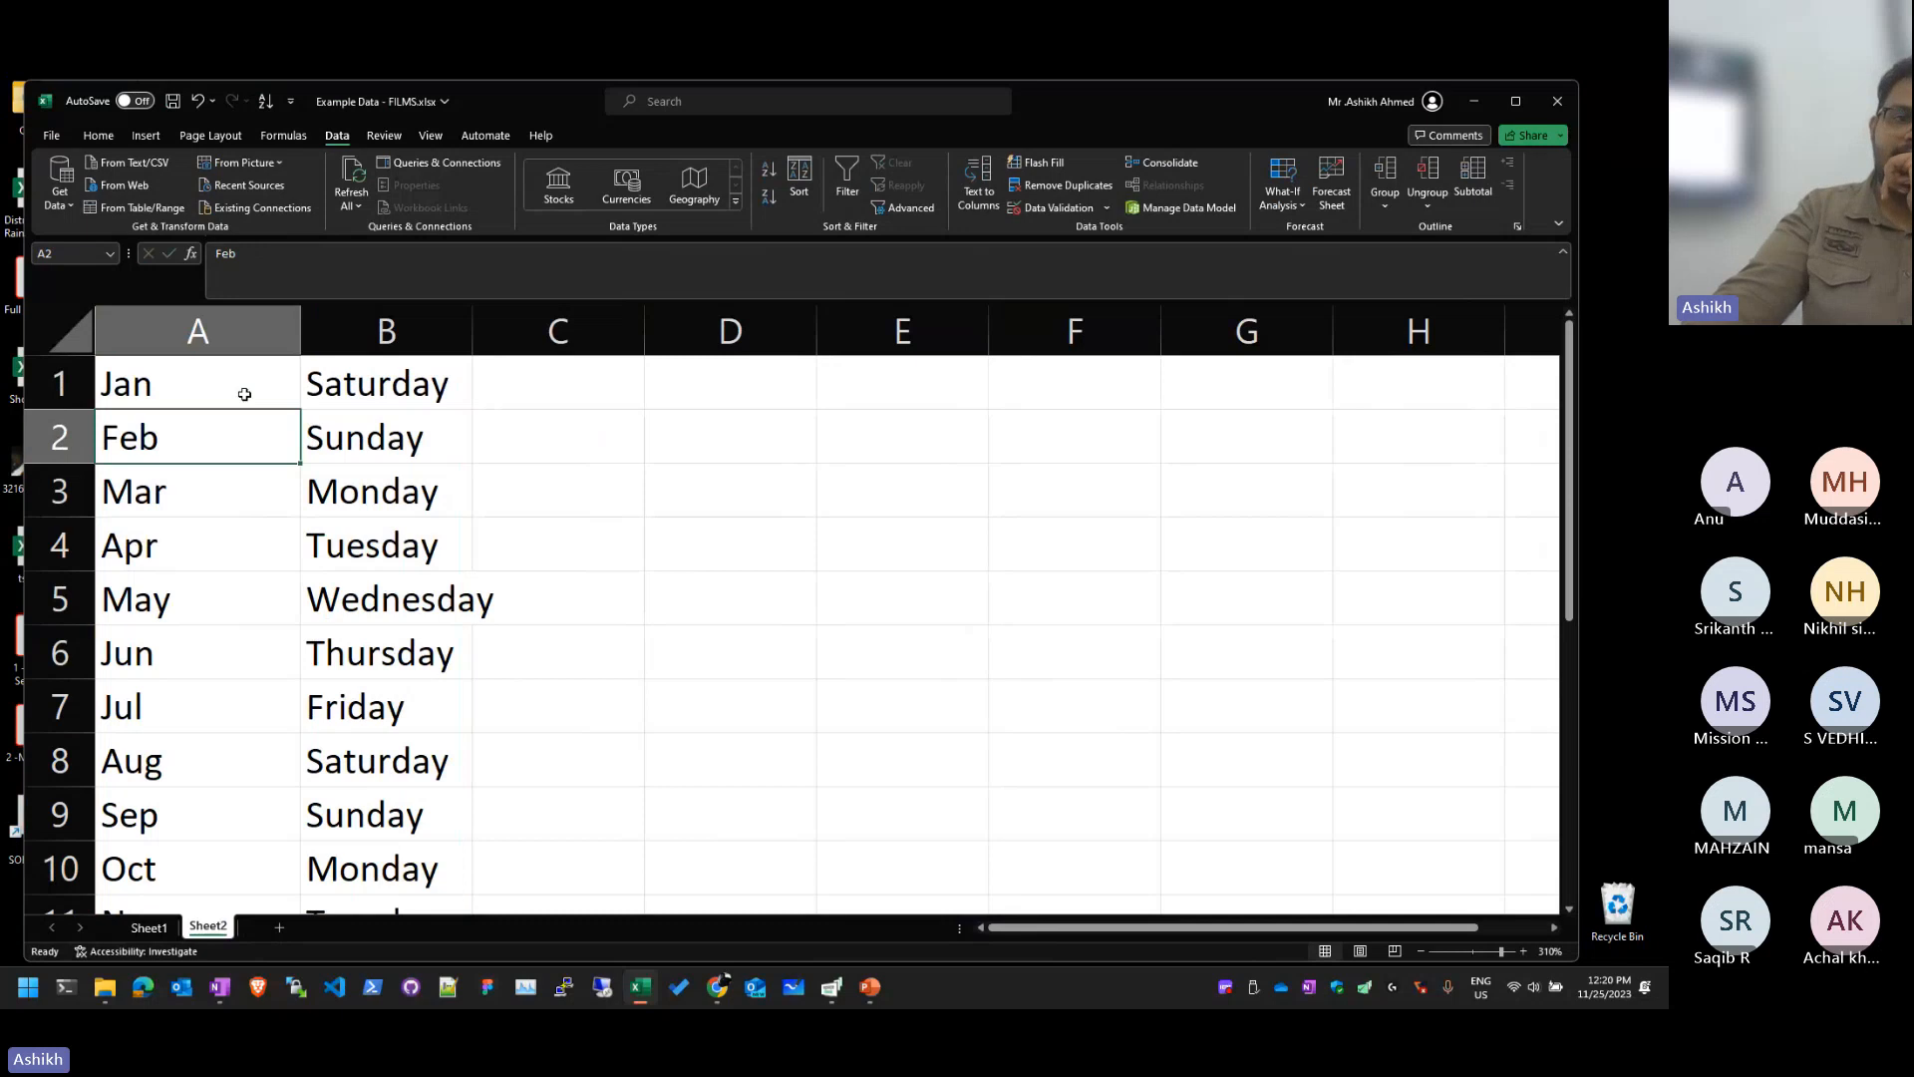
# Step: Sort the data A to Z by the month column, and again A to Z by the weekday column
pyautogui.click(244, 394)
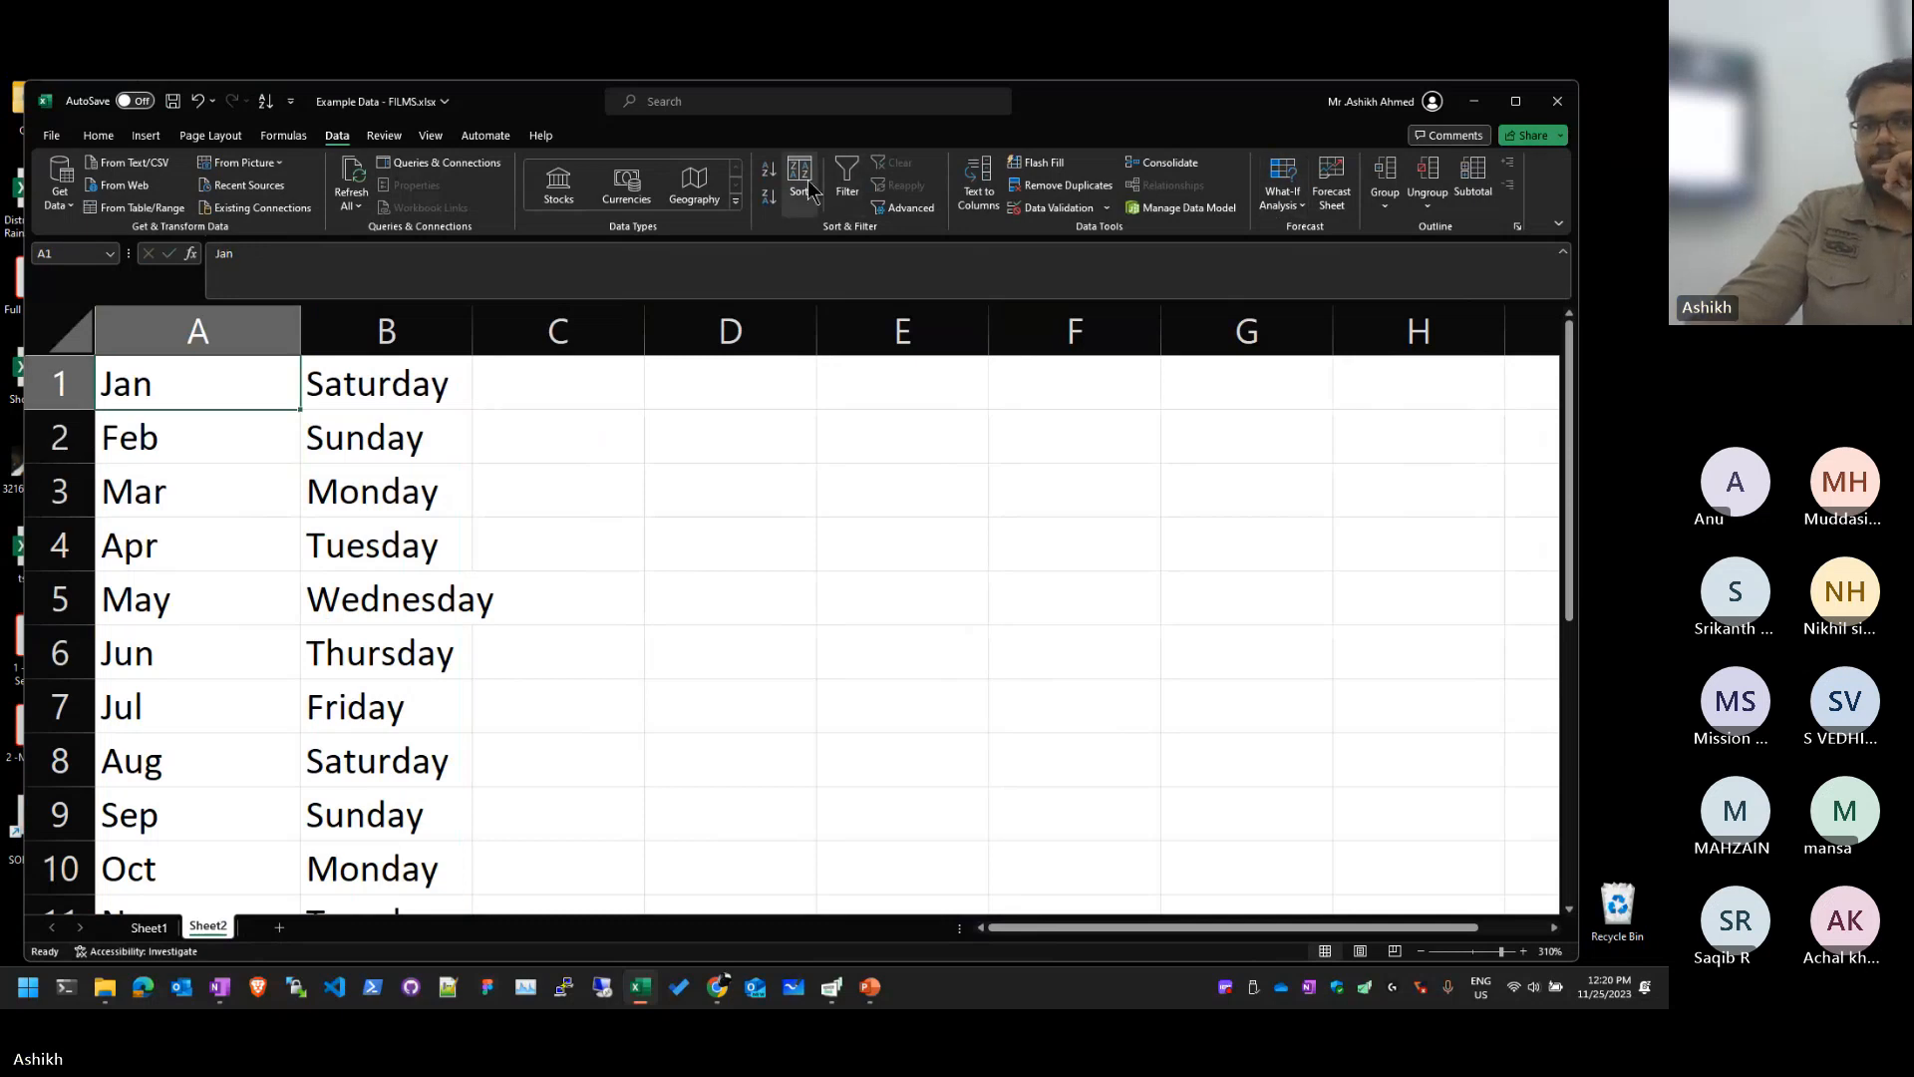
pyautogui.click(775, 172)
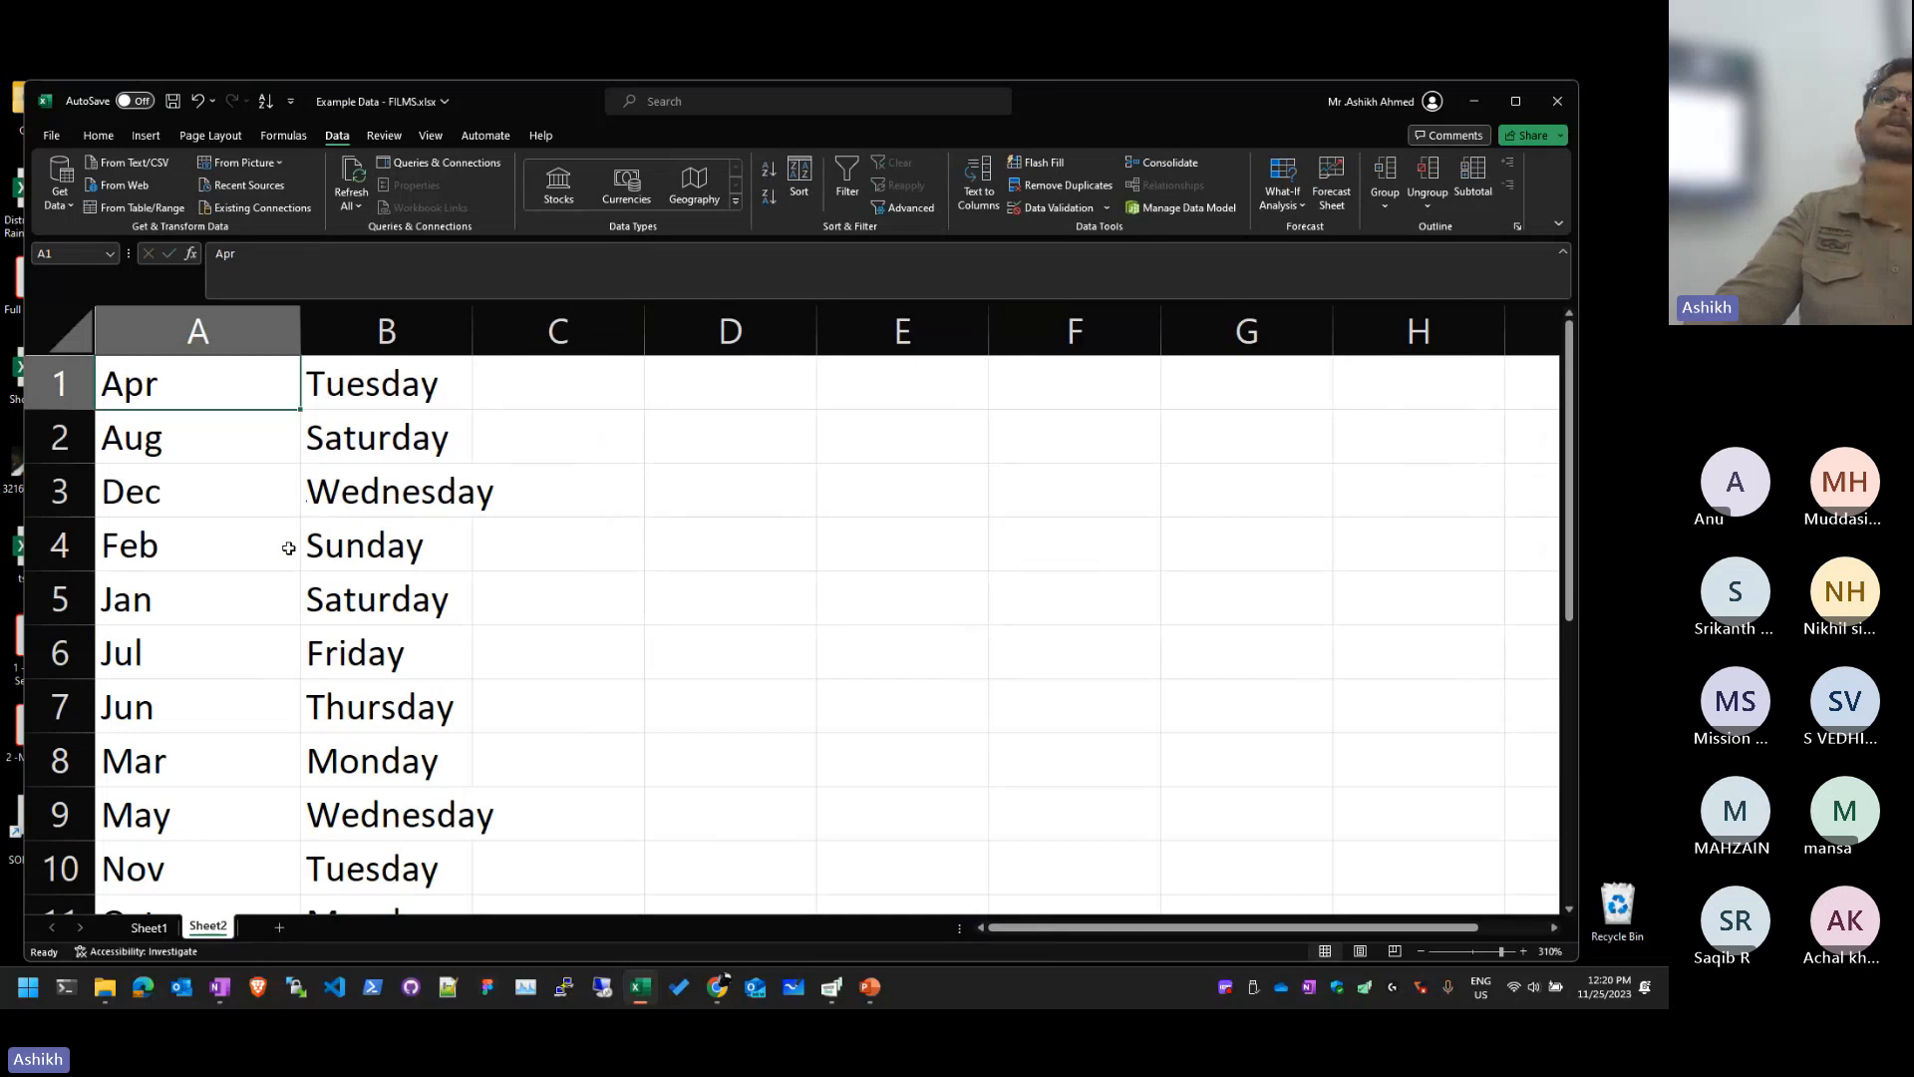
pyautogui.click(466, 504)
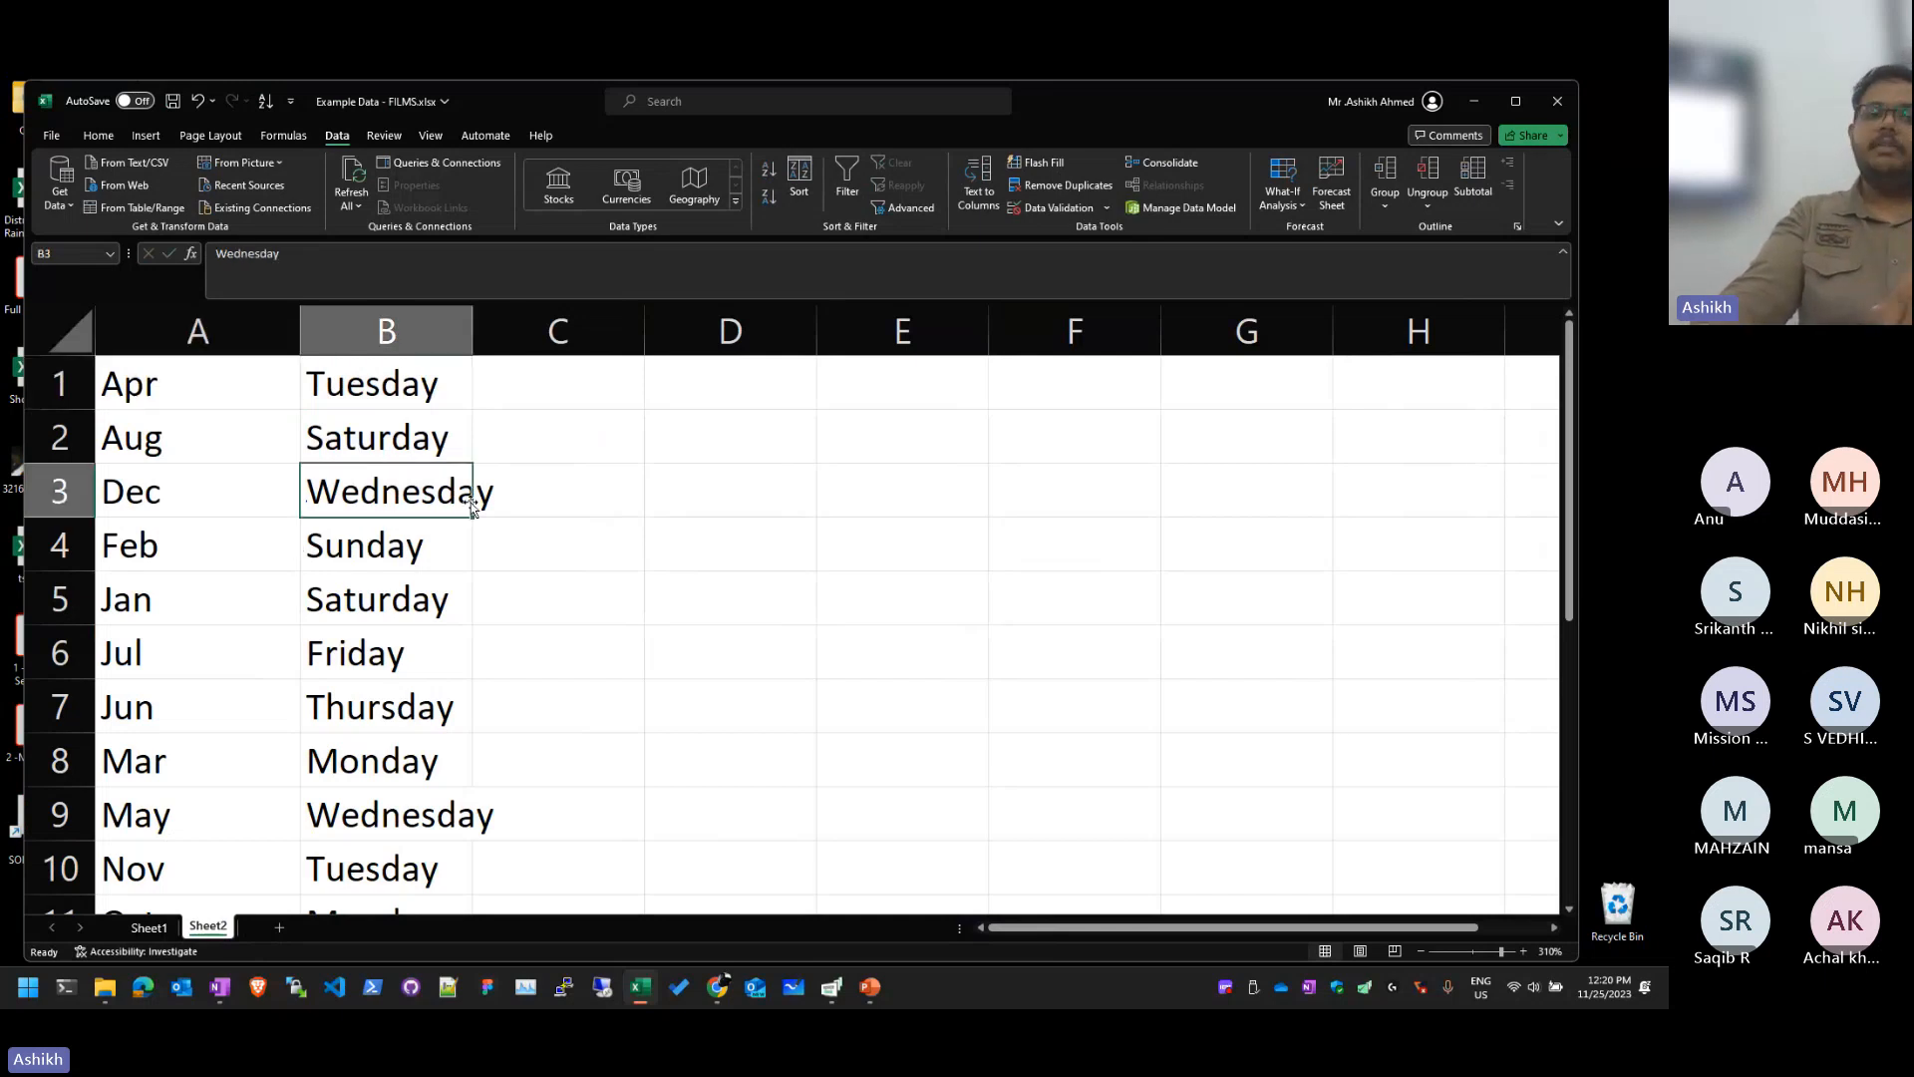
pyautogui.click(770, 170)
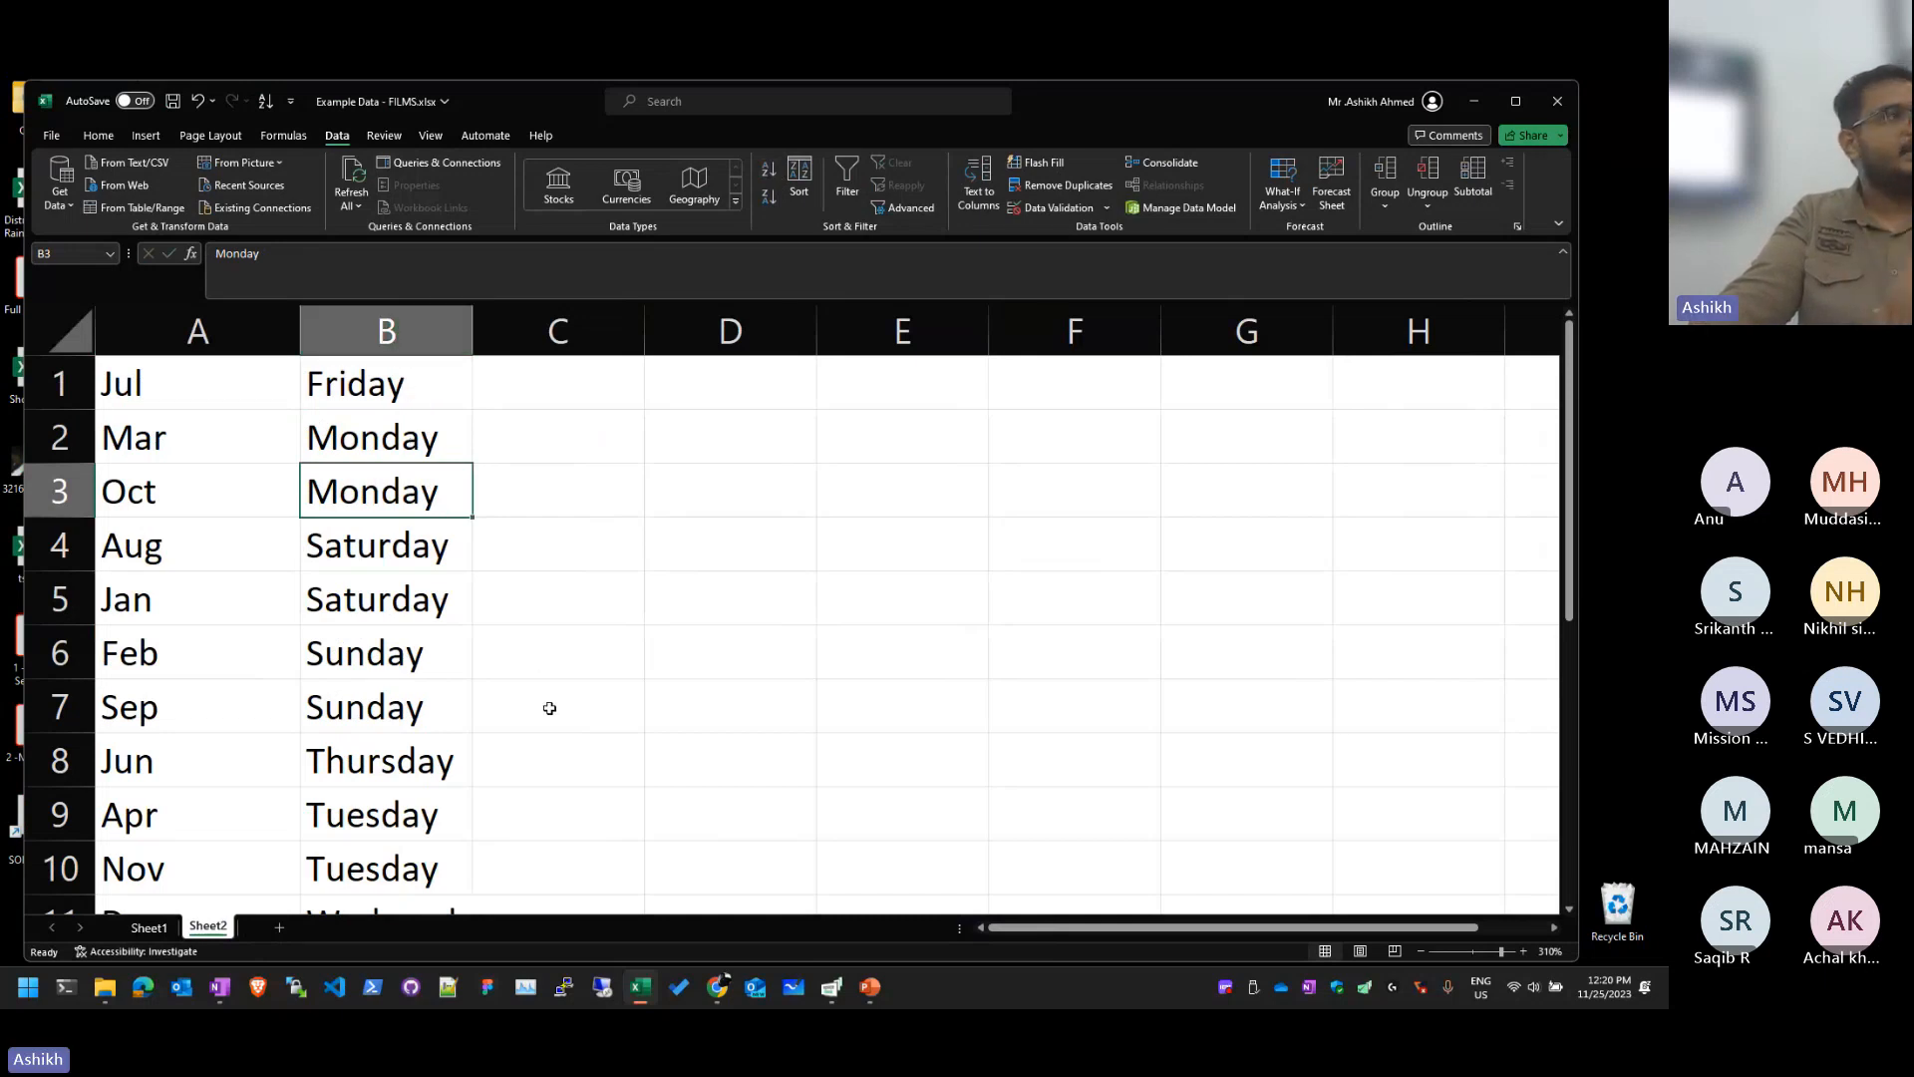
# Step: Sort the data by column B using the custom list of full weekday names, Sunday, Monday, Tuesday and so on
pyautogui.click(234, 434)
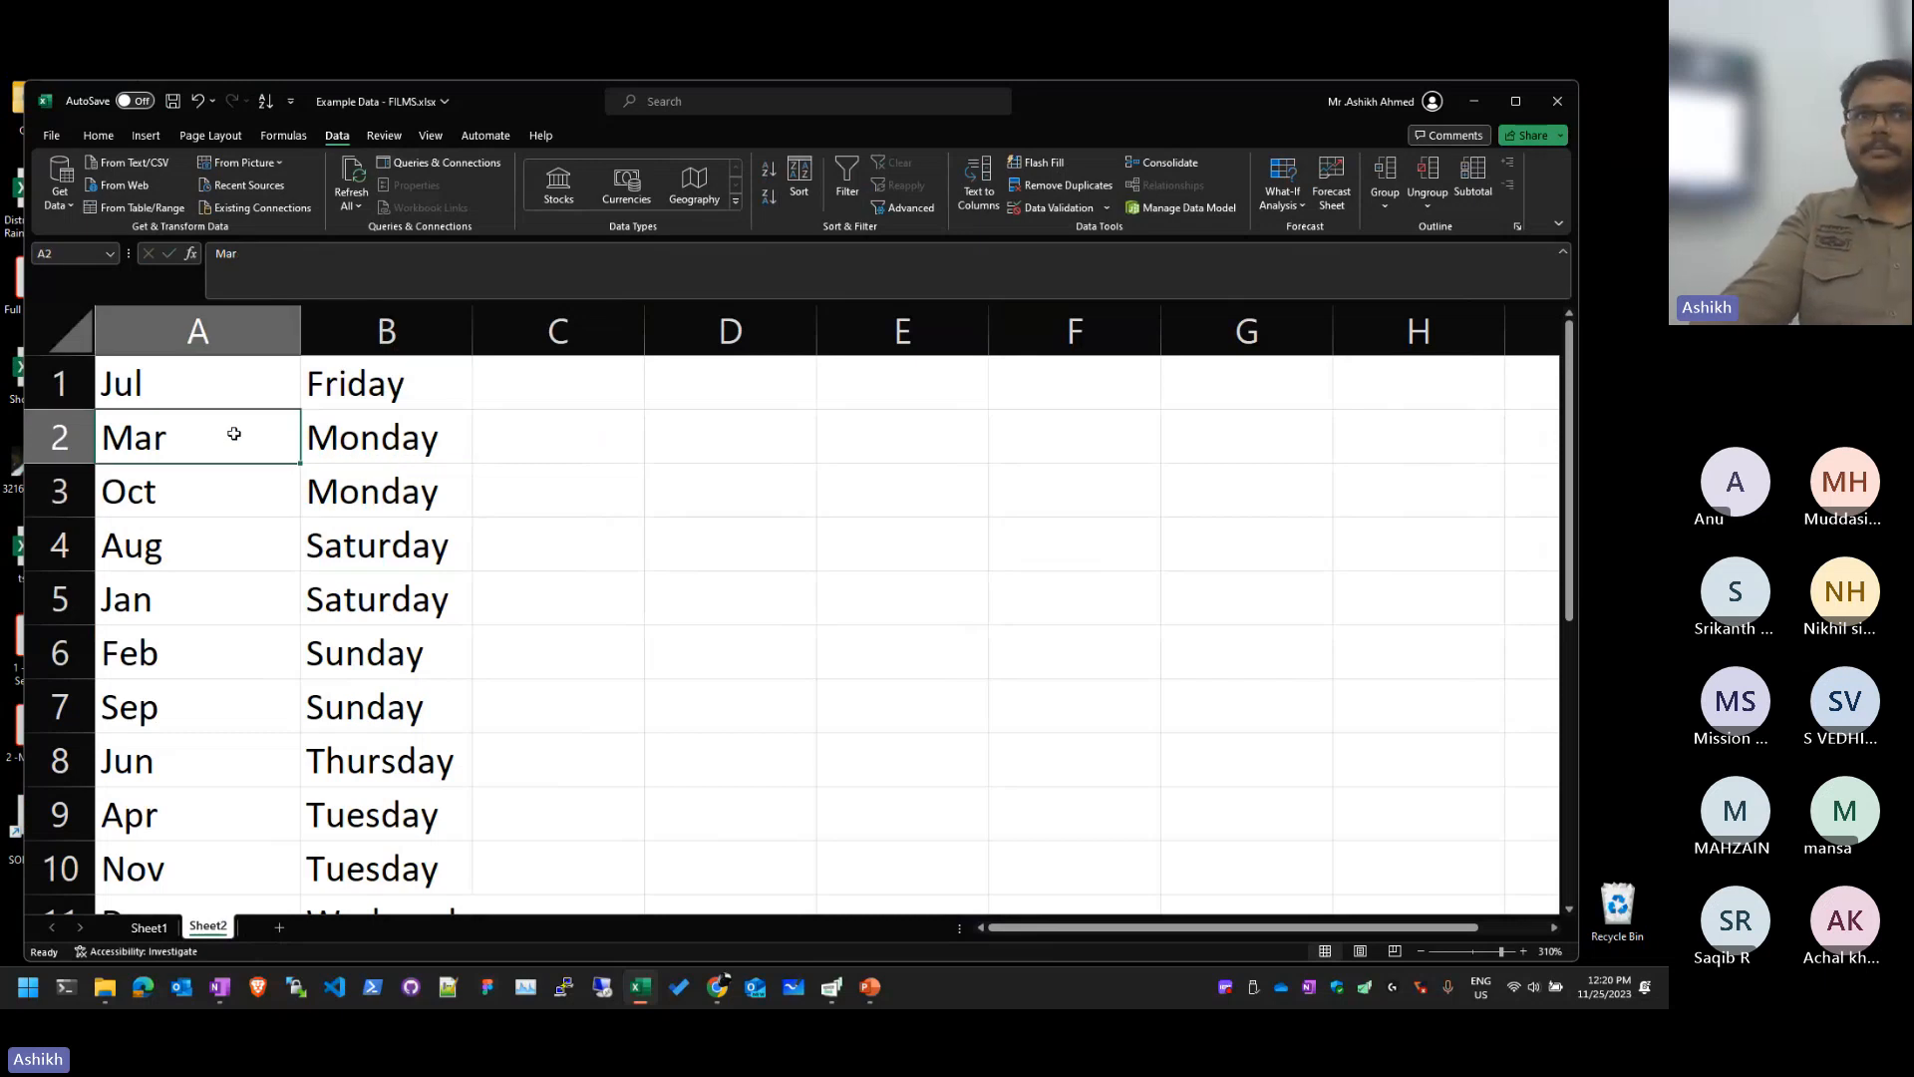
pyautogui.click(800, 189)
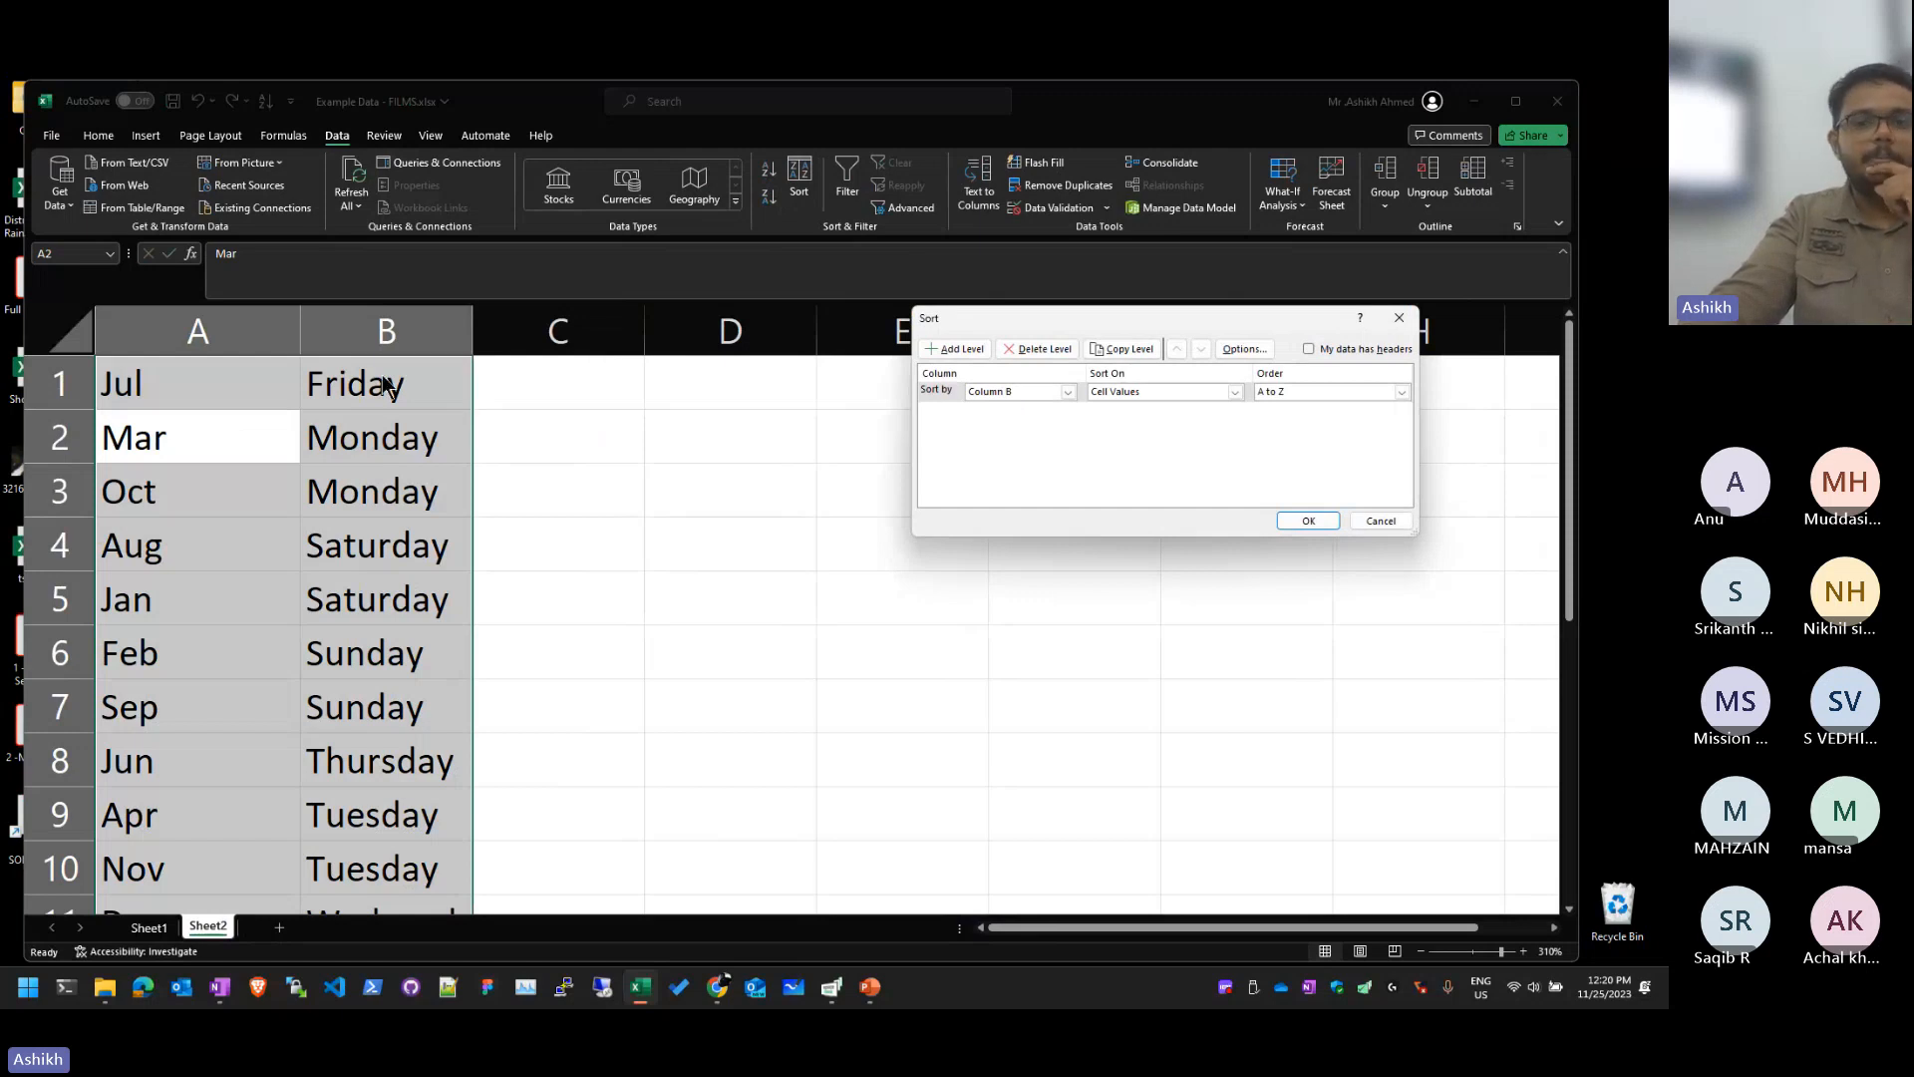
pyautogui.click(1342, 395)
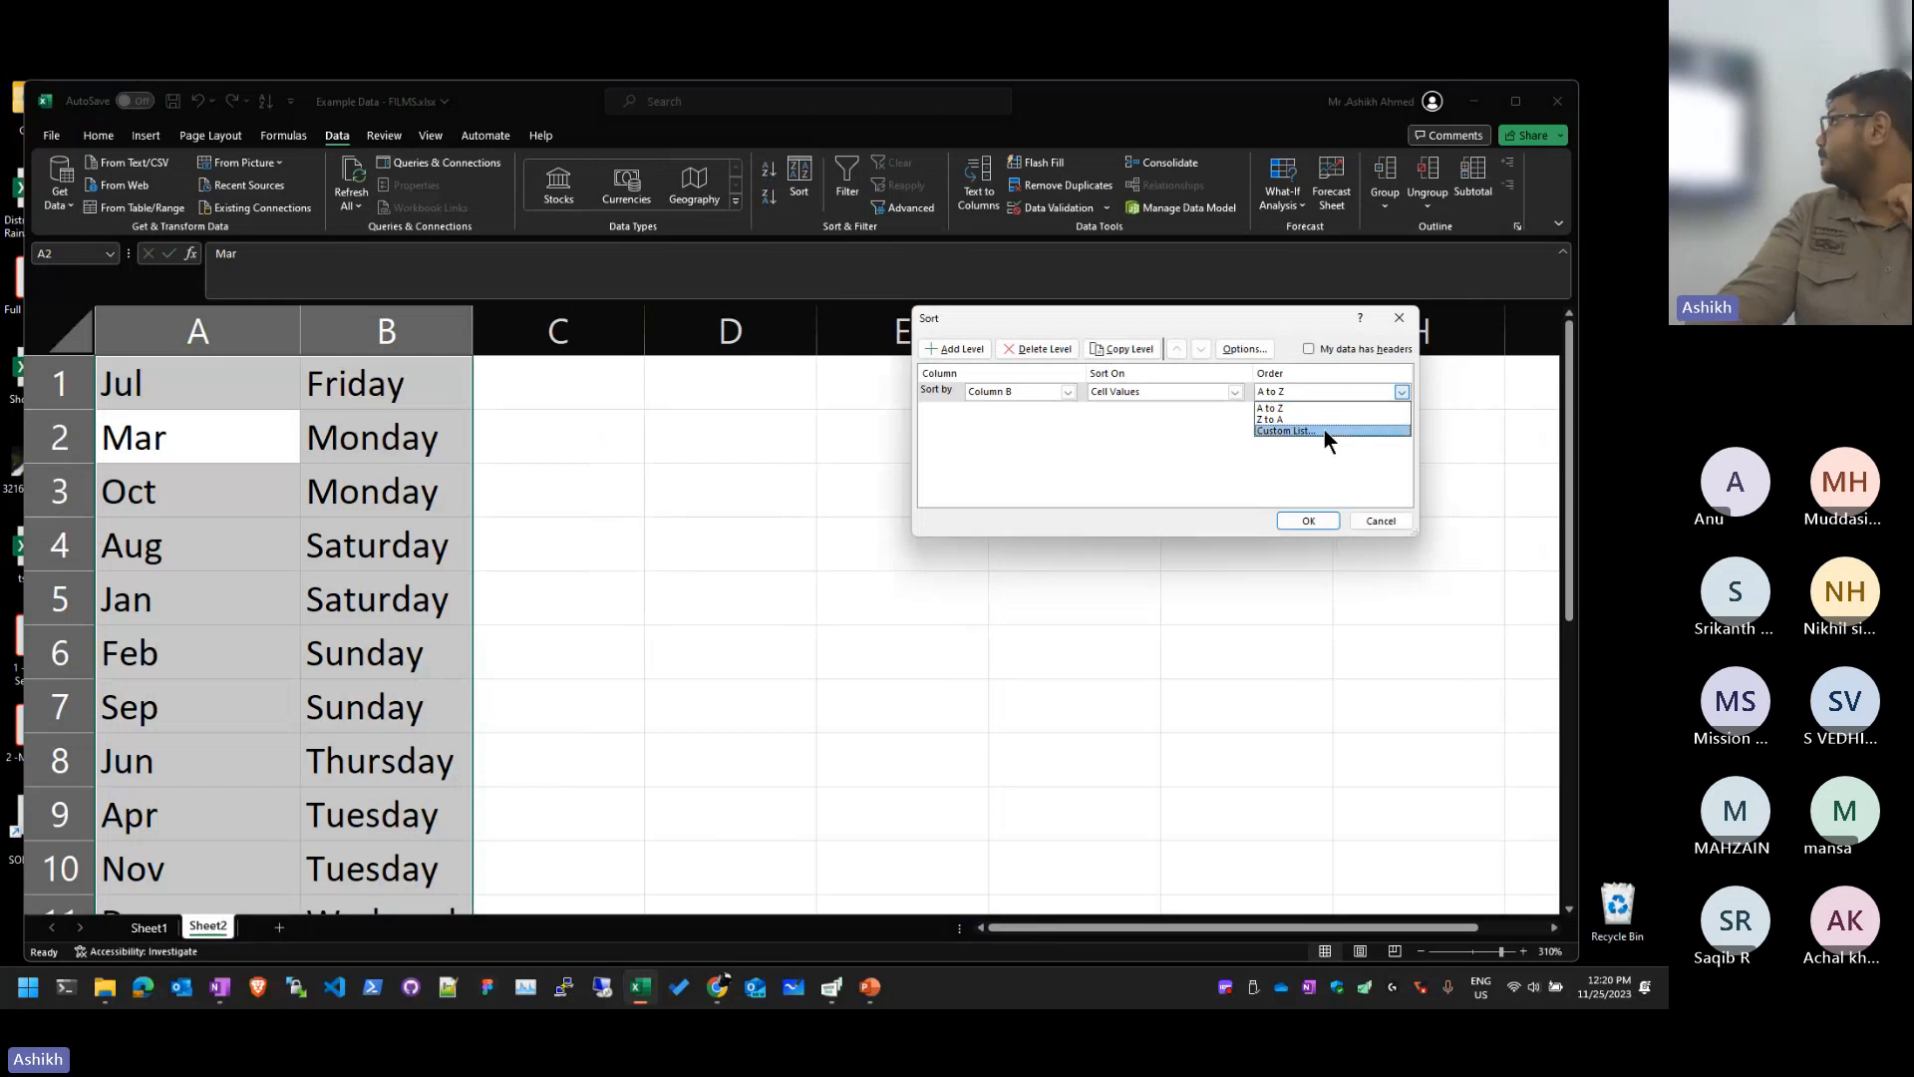
pyautogui.click(1316, 430)
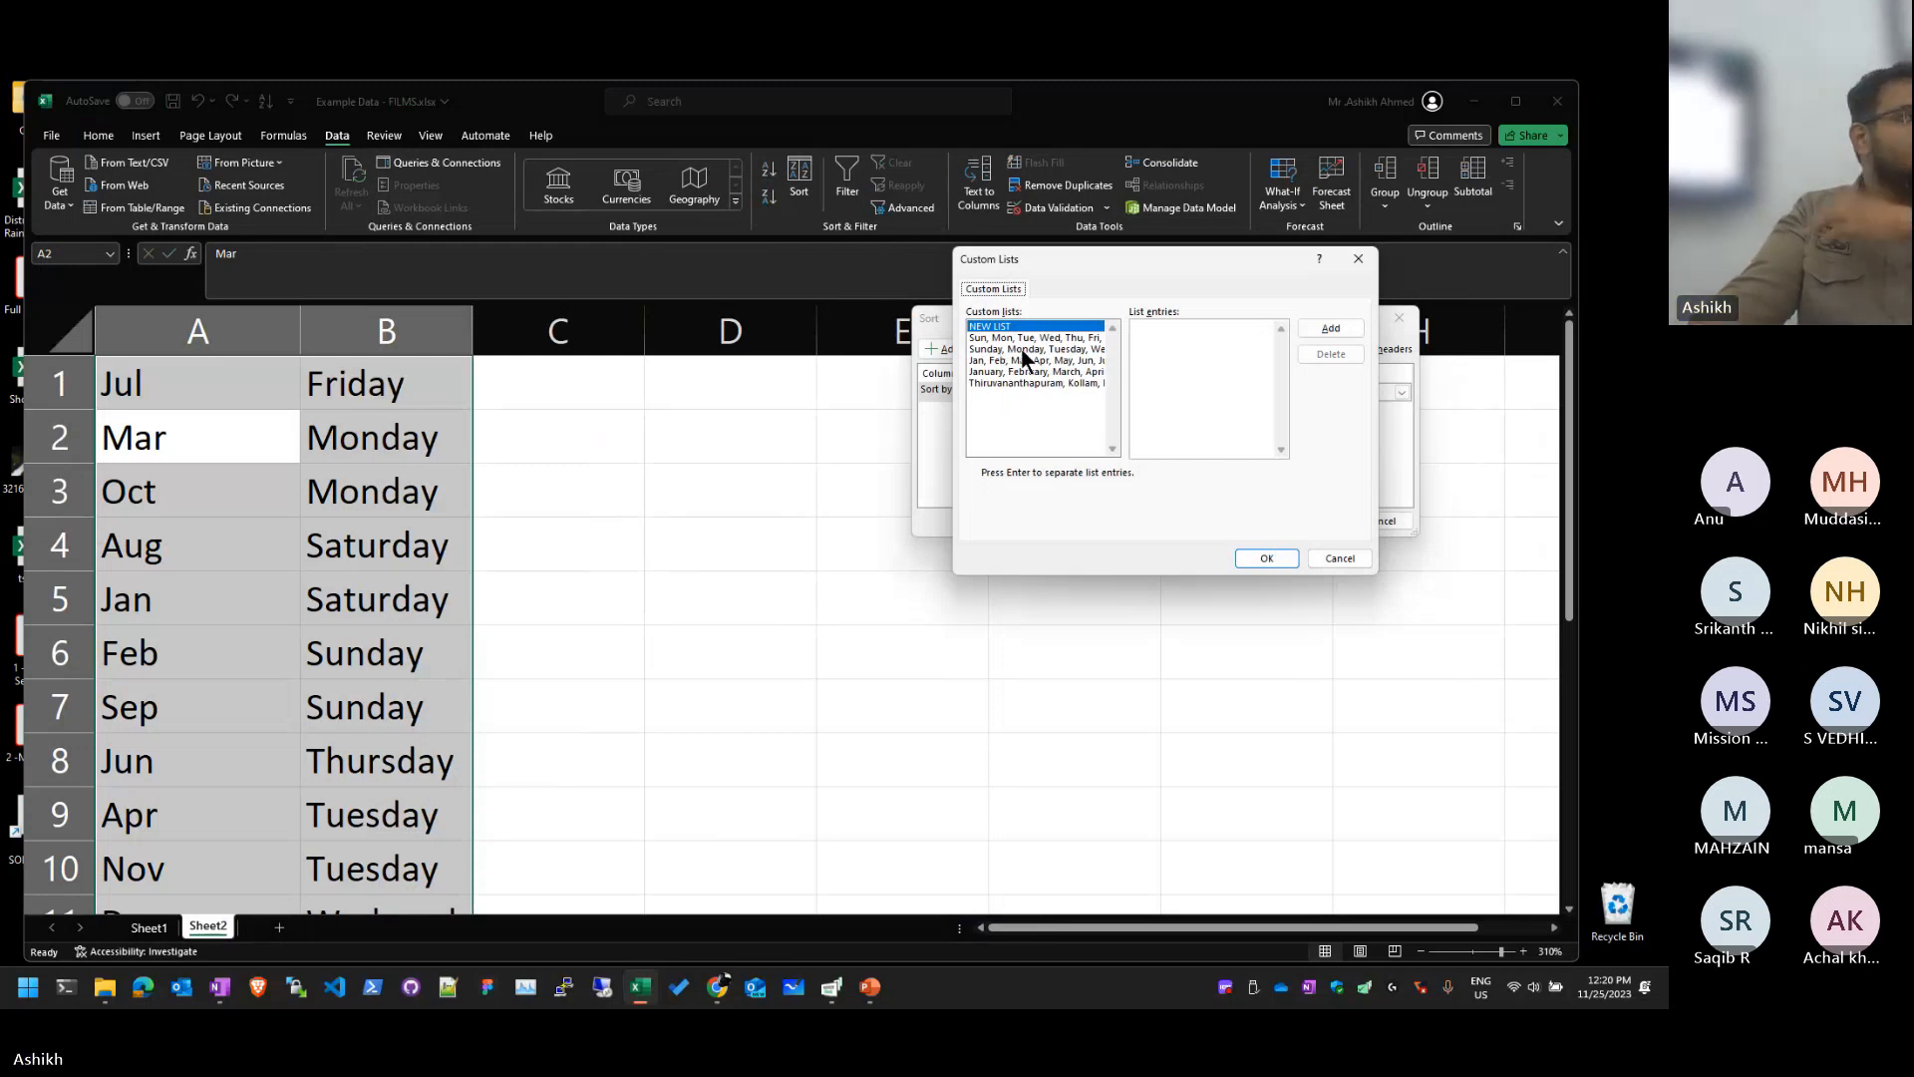
pyautogui.click(1061, 339)
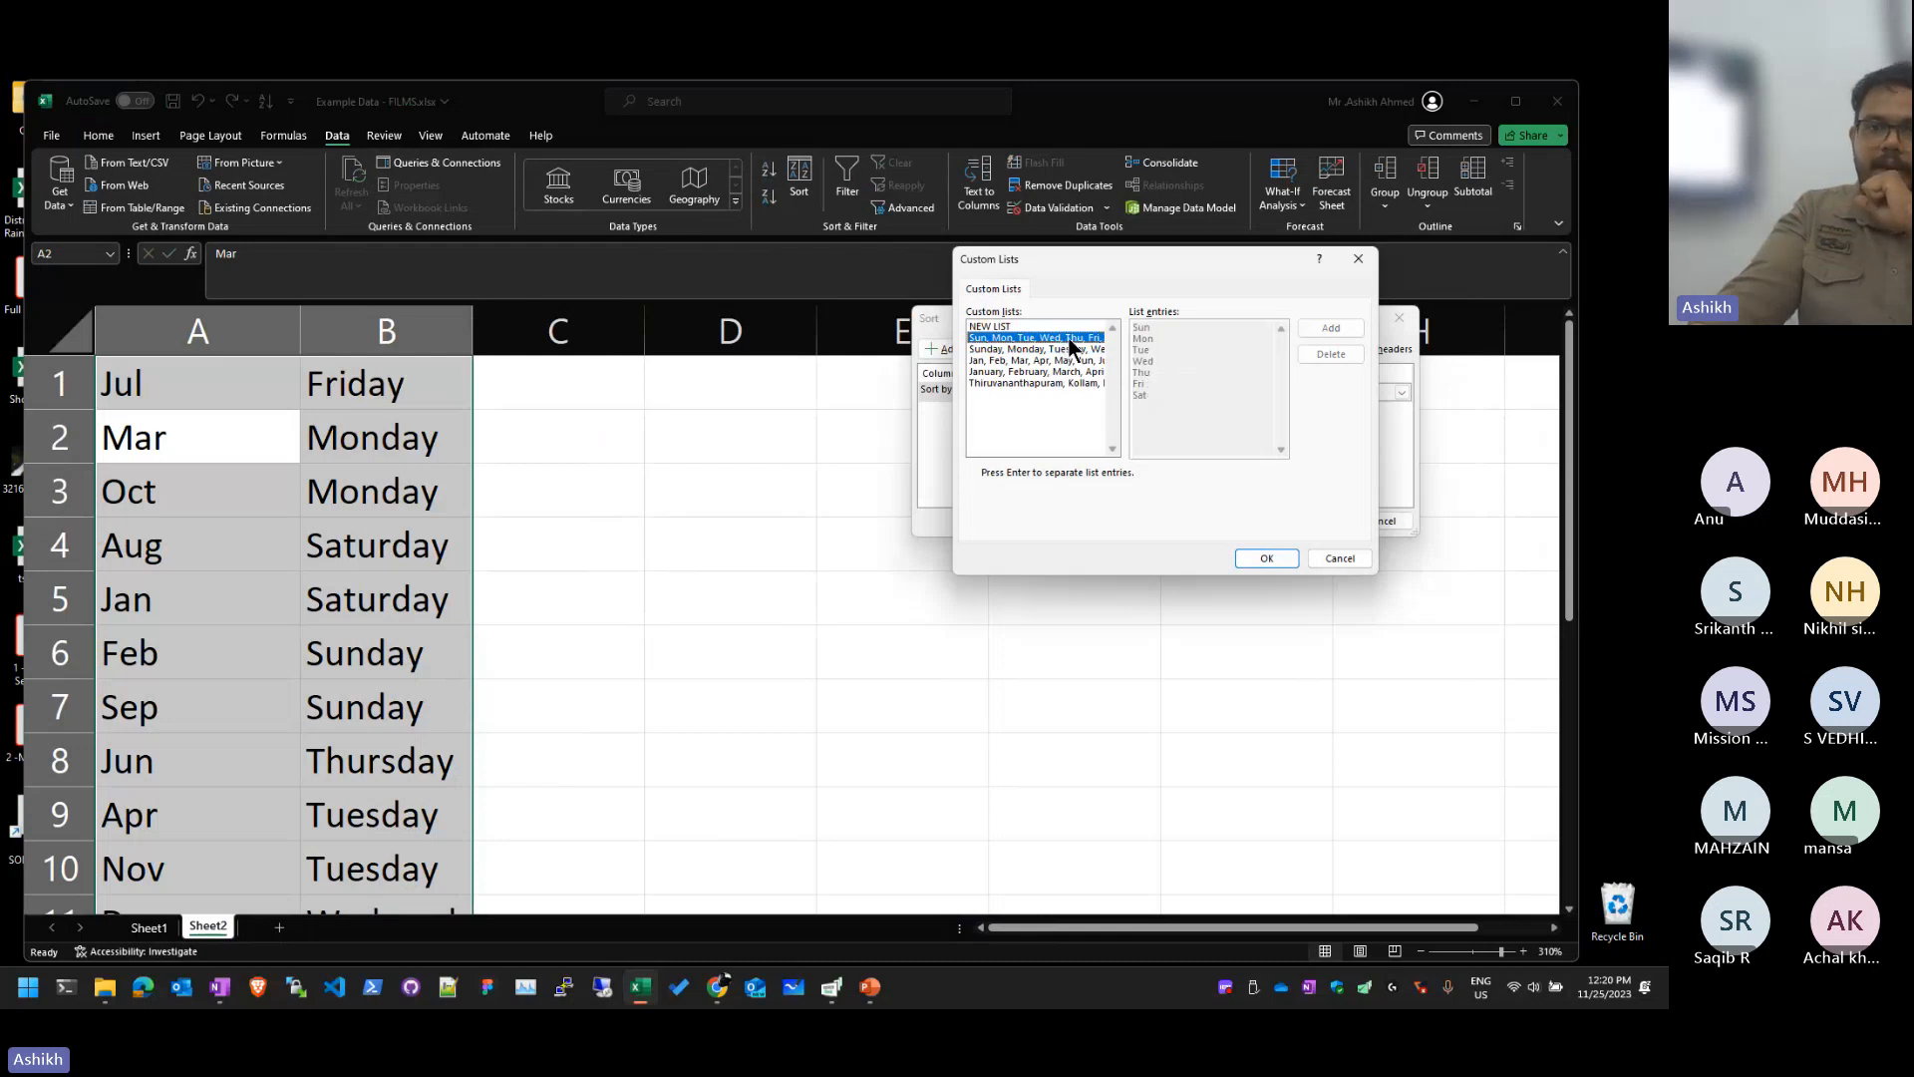
pyautogui.click(1066, 349)
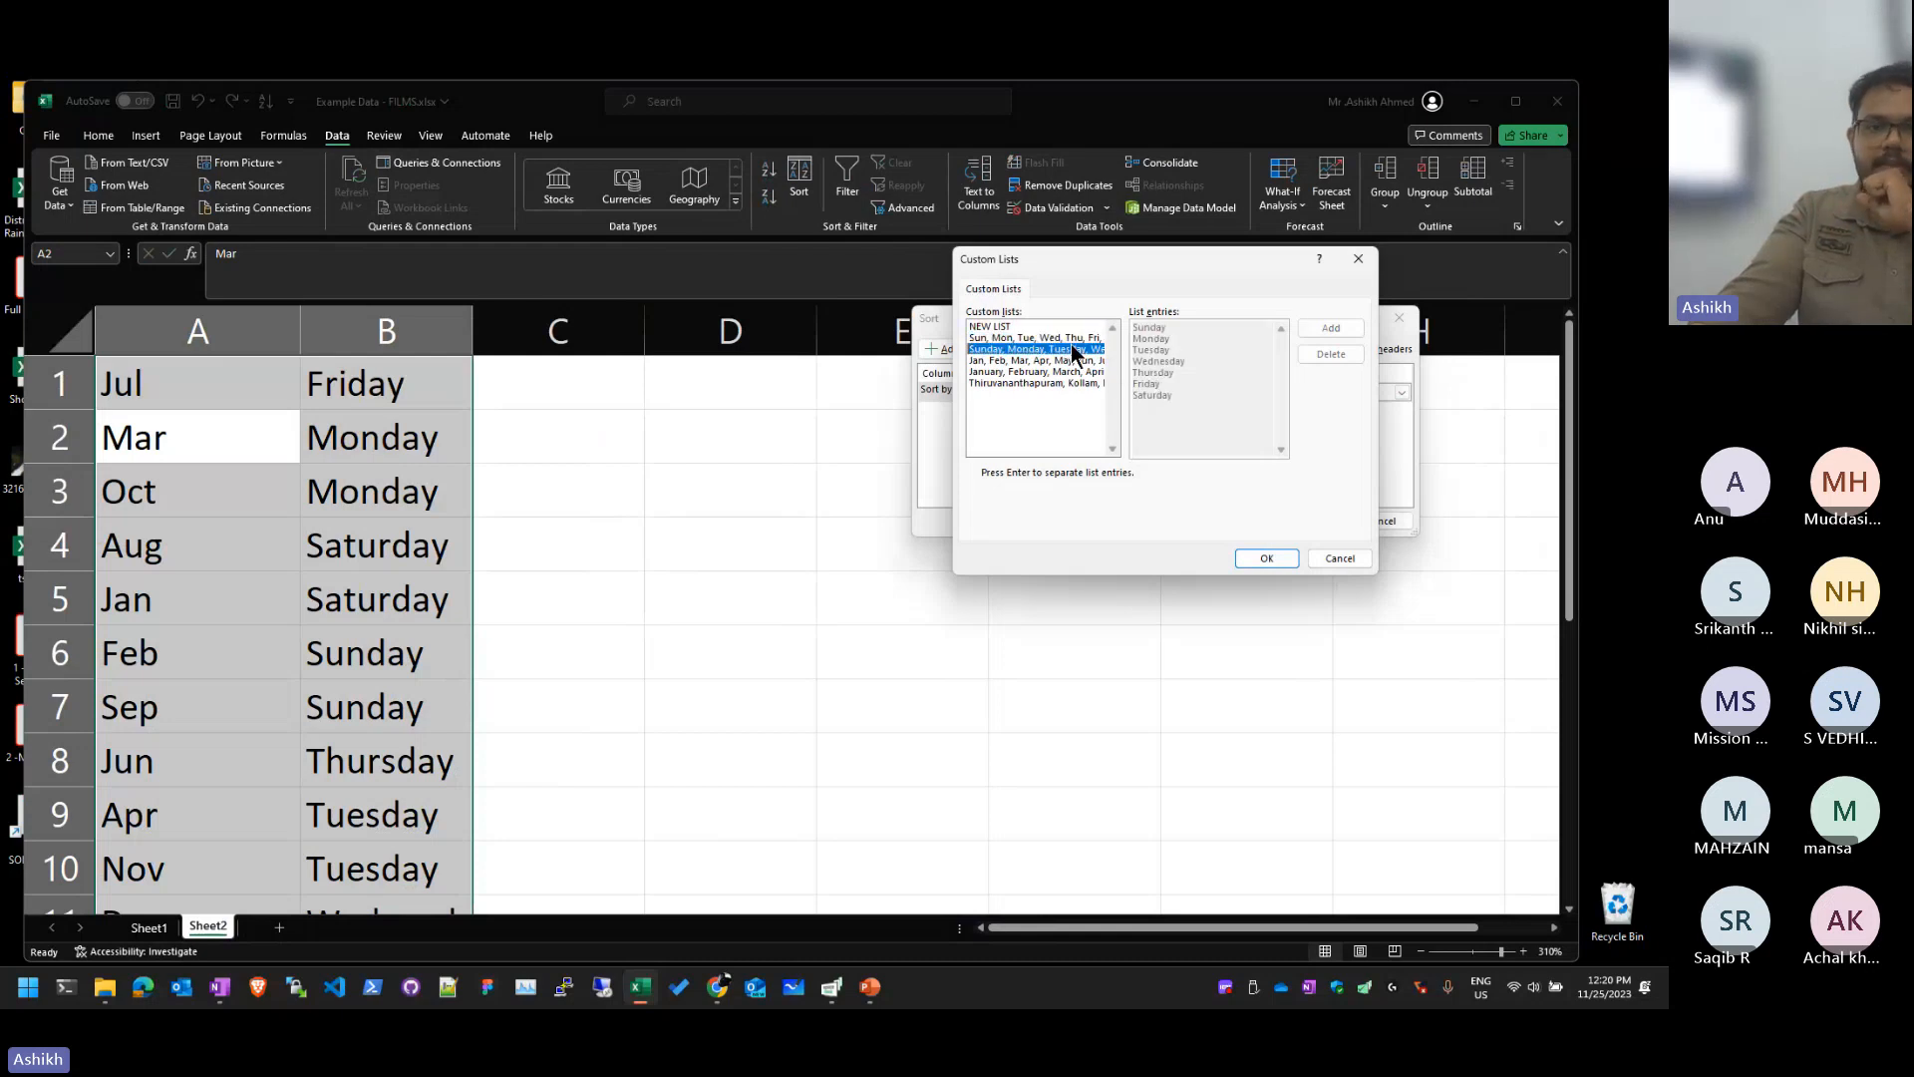
pyautogui.click(1267, 557)
pyautogui.click(1305, 520)
pyautogui.click(479, 428)
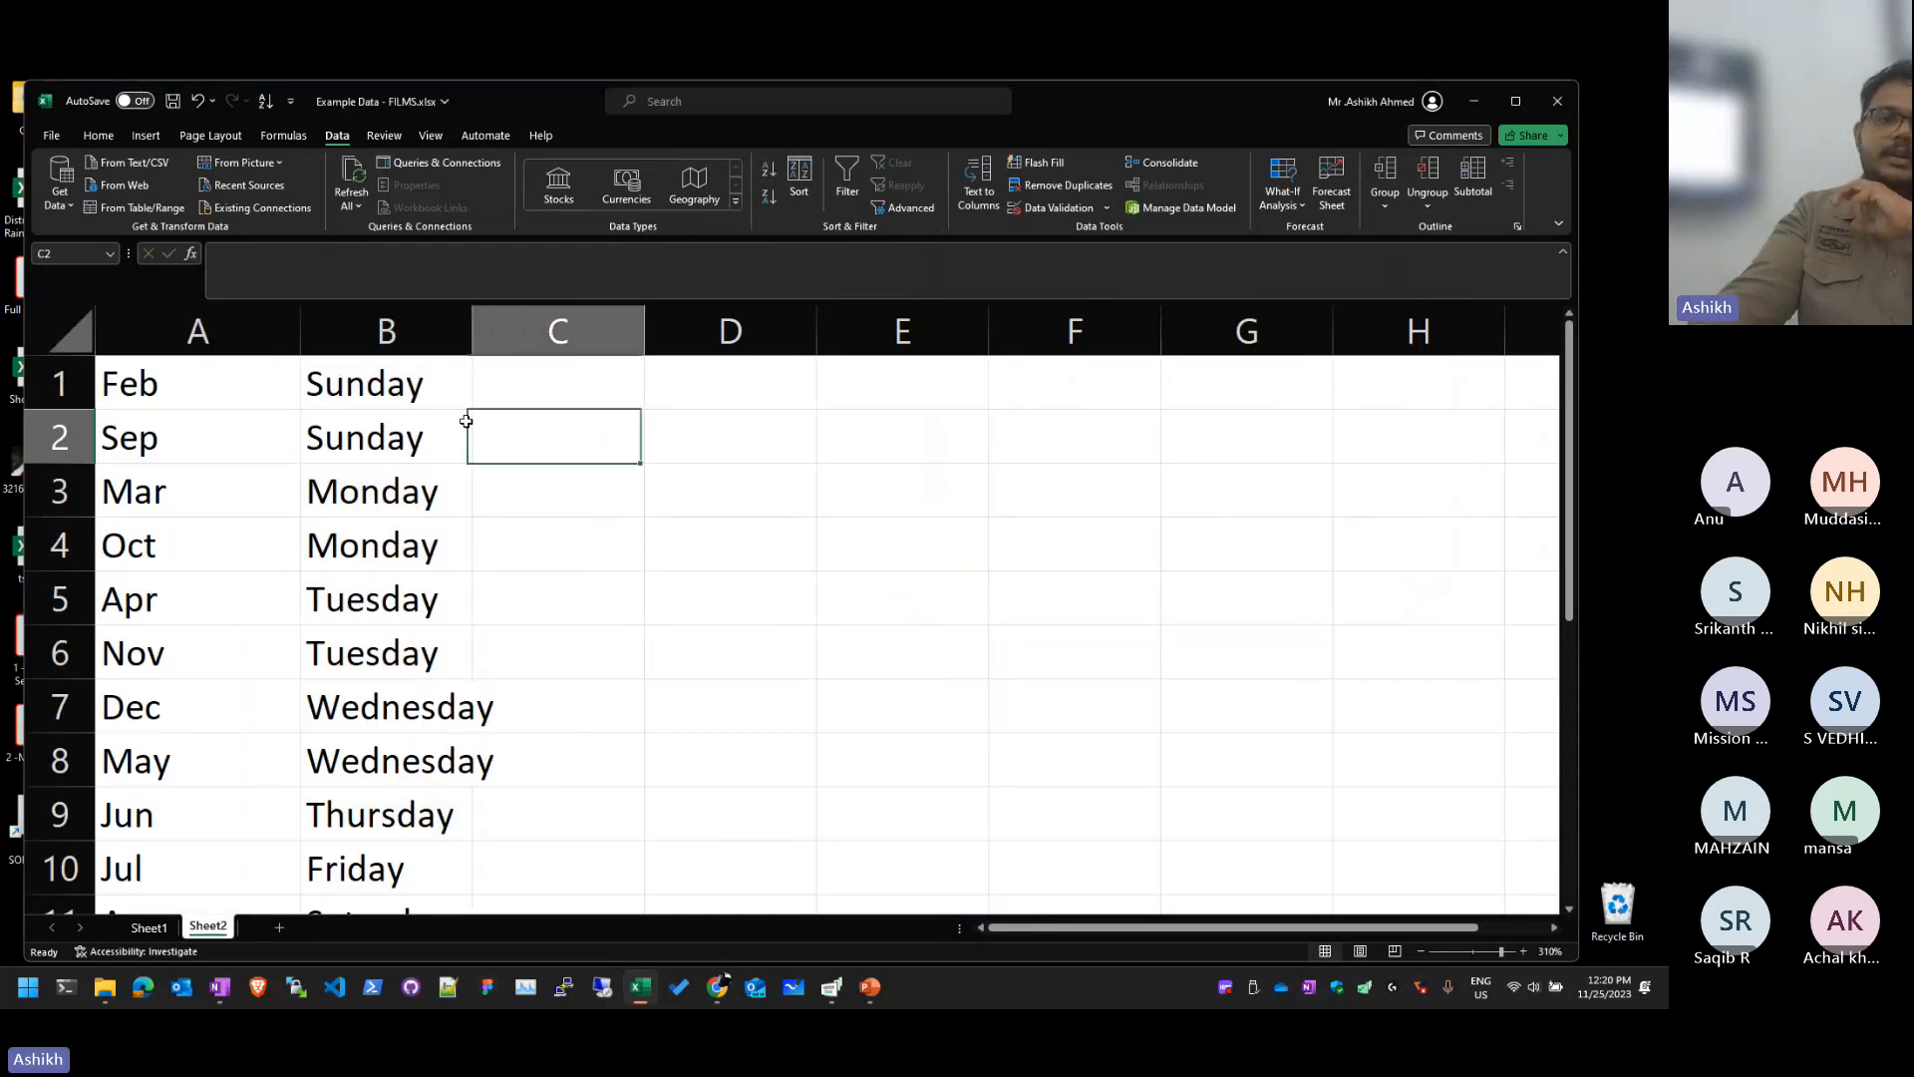
pyautogui.moveTo(314, 384); pyautogui.dragTo(309, 718)
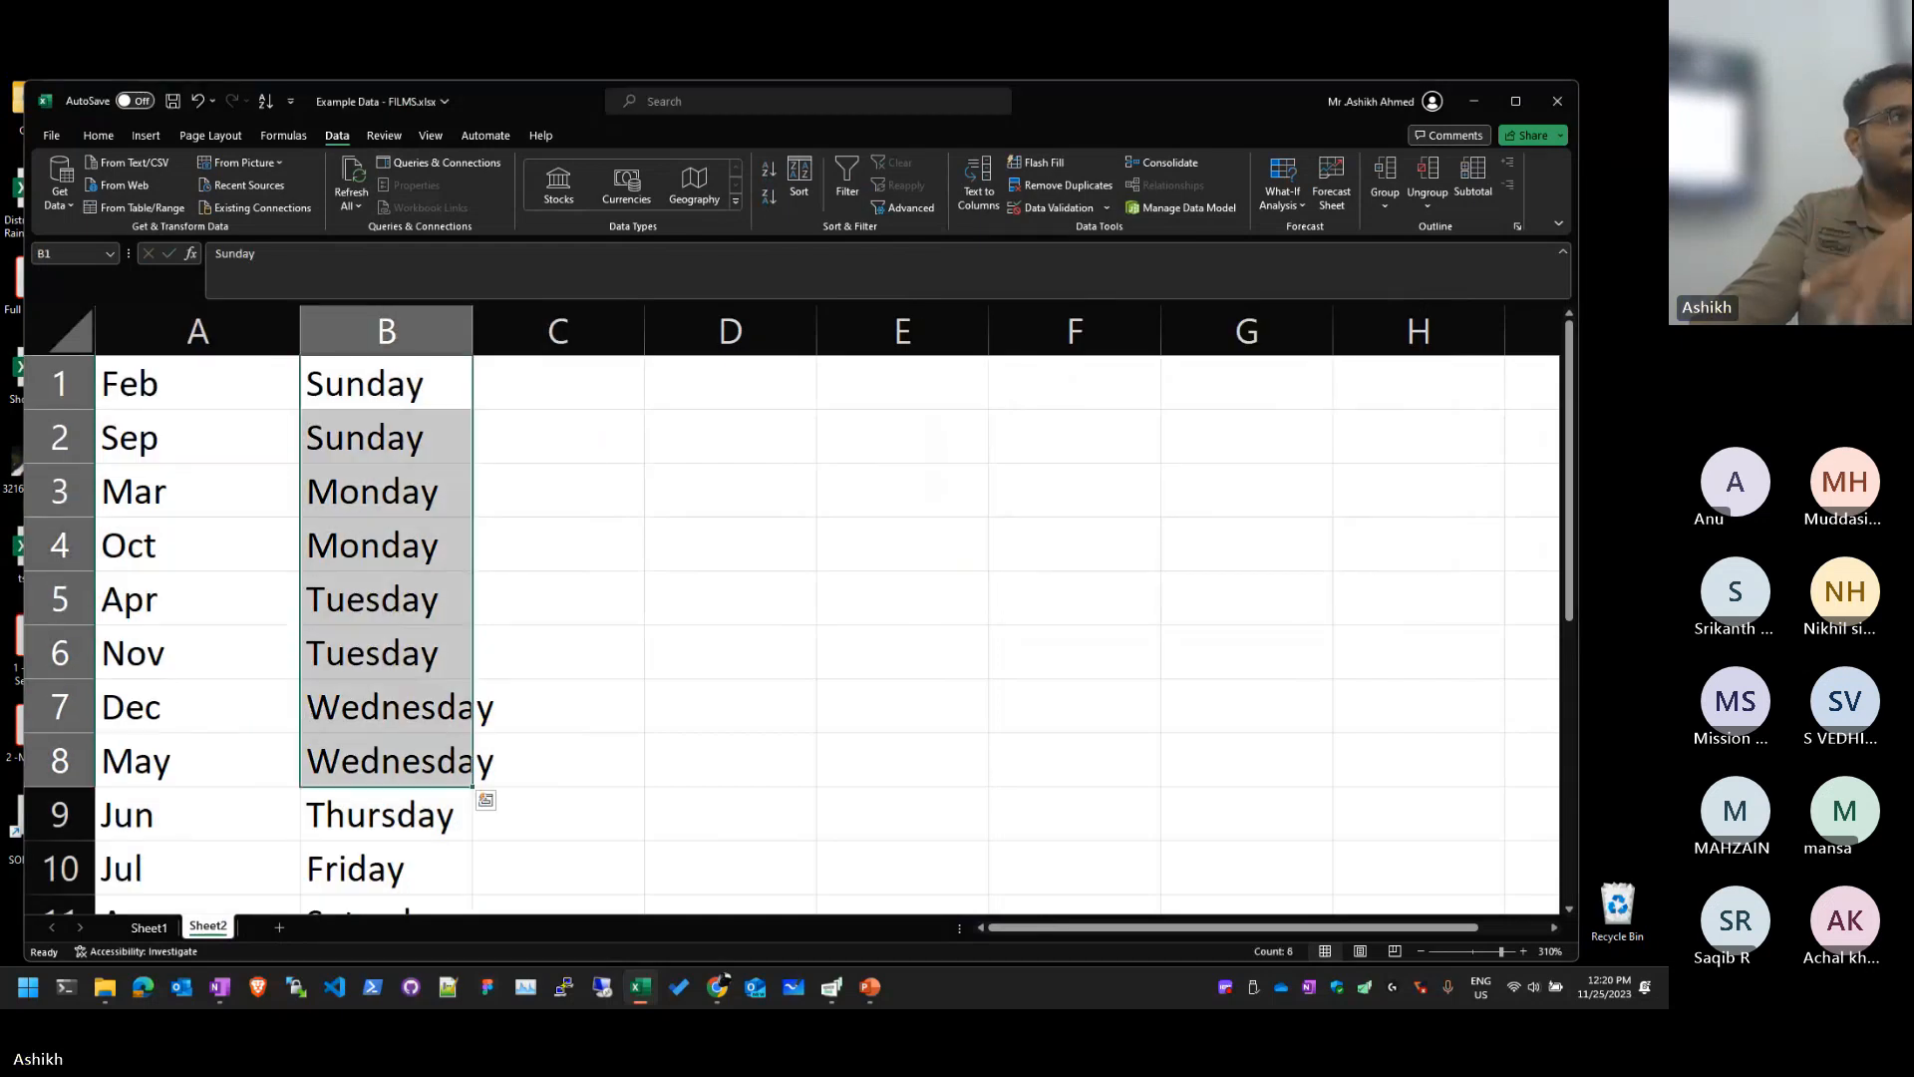
pyautogui.moveTo(204, 388)
pyautogui.mouseDown()
pyautogui.moveTo(277, 457)
pyautogui.moveTo(229, 439)
pyautogui.moveTo(211, 398)
pyautogui.mouseUp()
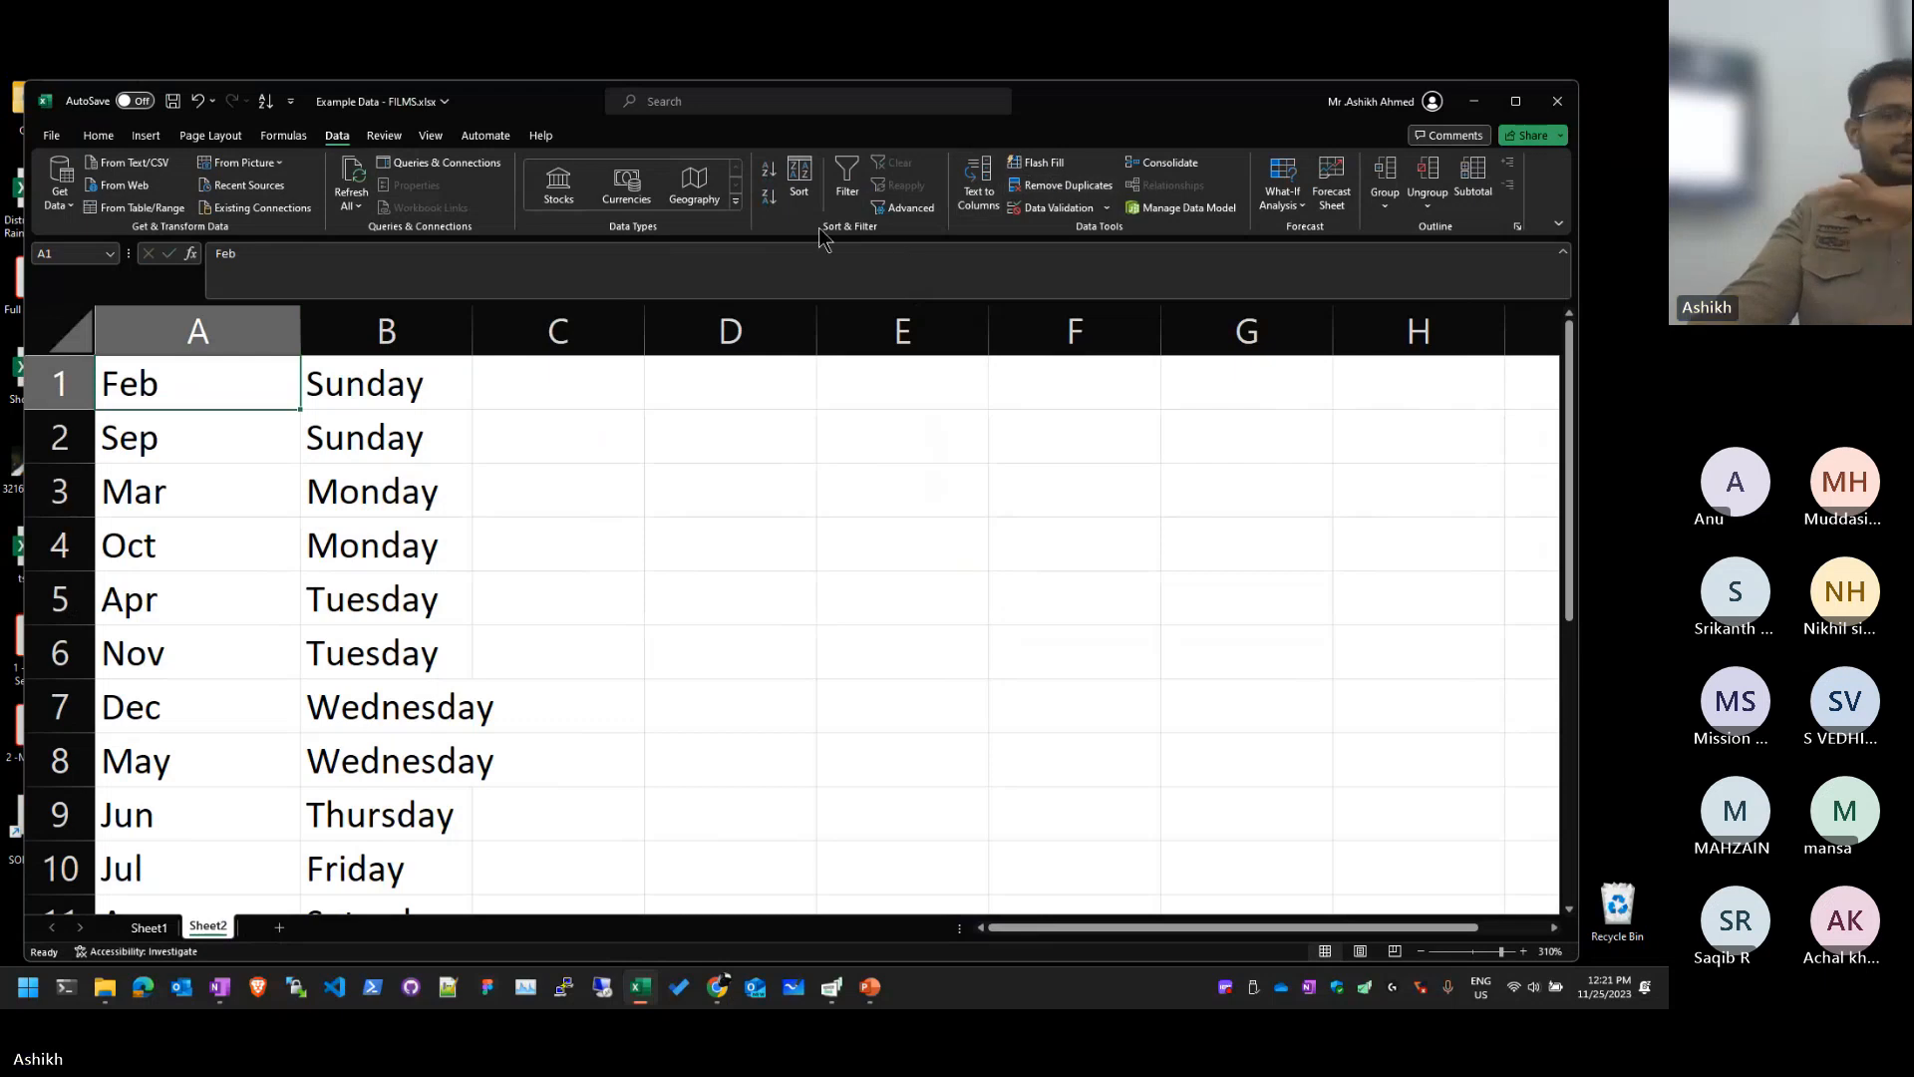
# Step: Open the custom lists for column B's sort order and examine the built-in lists, the new list option and the Thiruvananthapuram, Kollam list
pyautogui.click(379, 490)
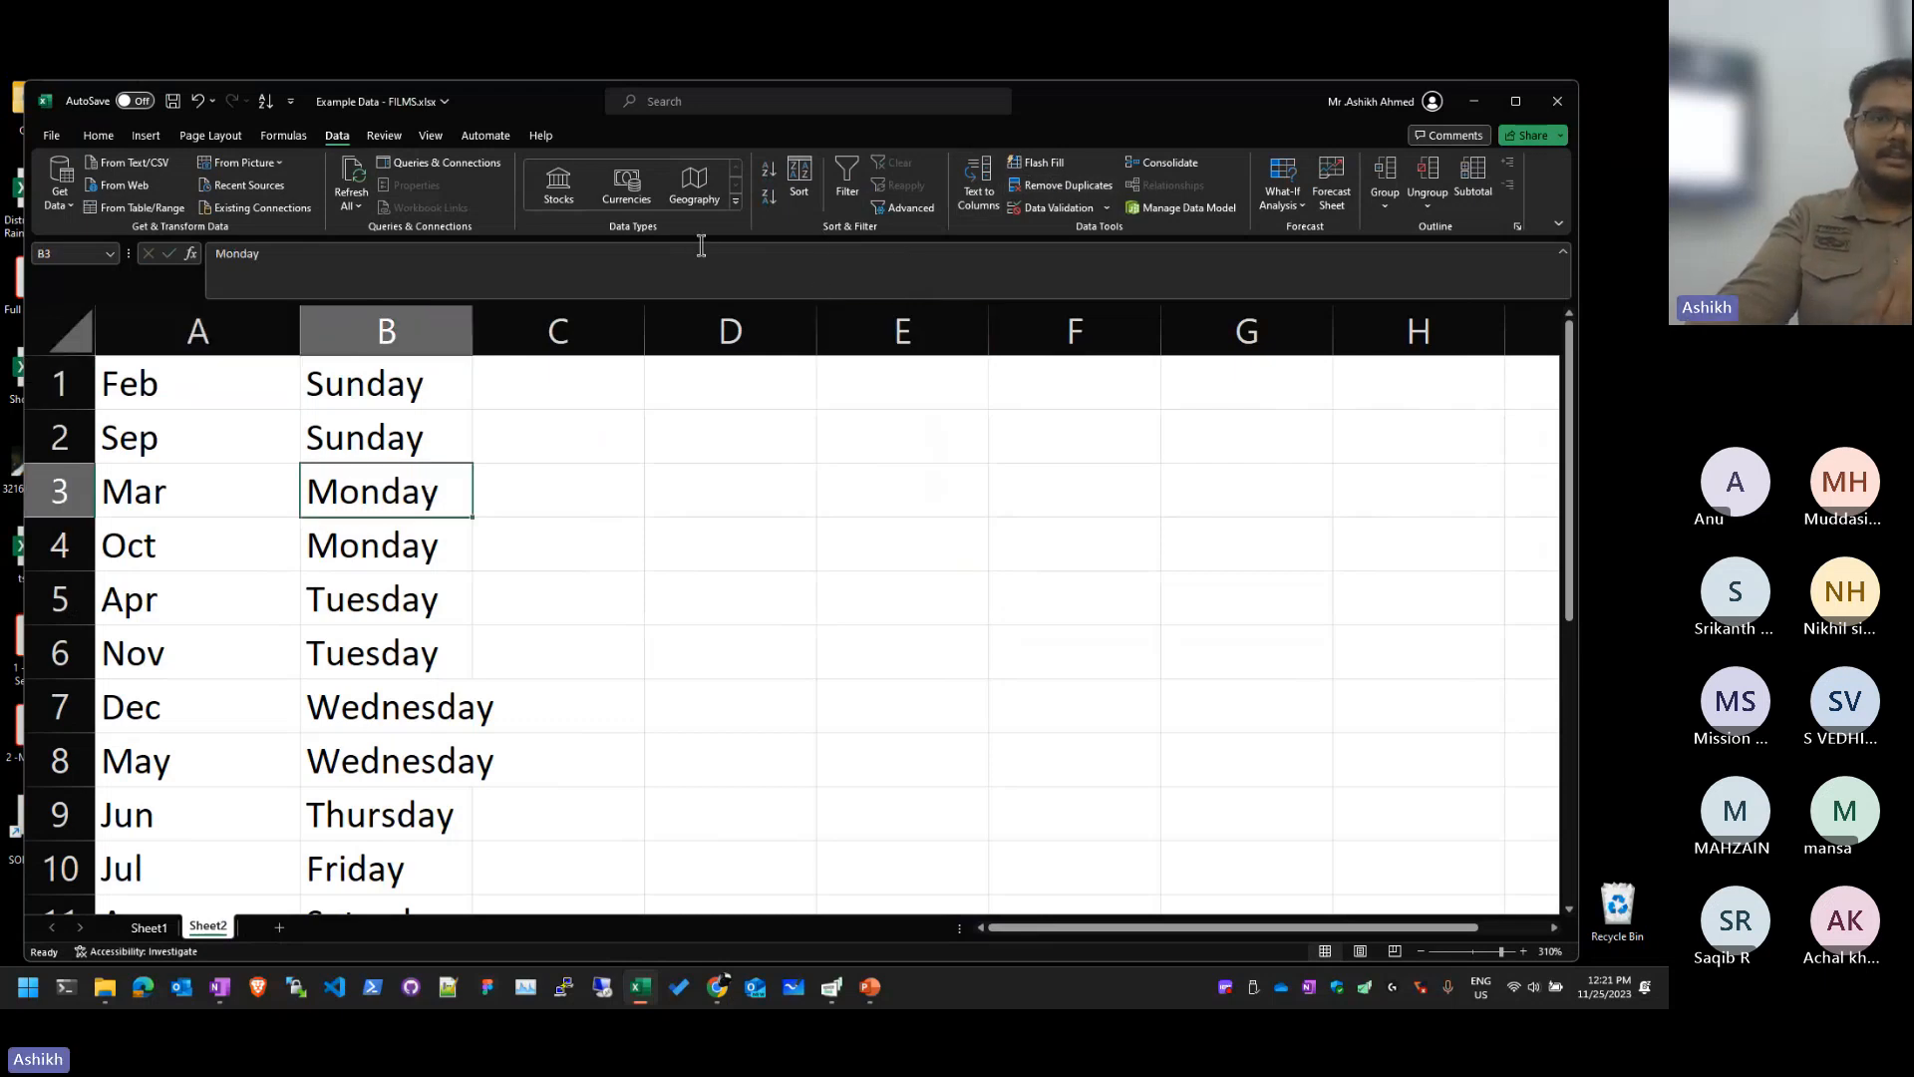
pyautogui.click(799, 185)
pyautogui.click(1337, 397)
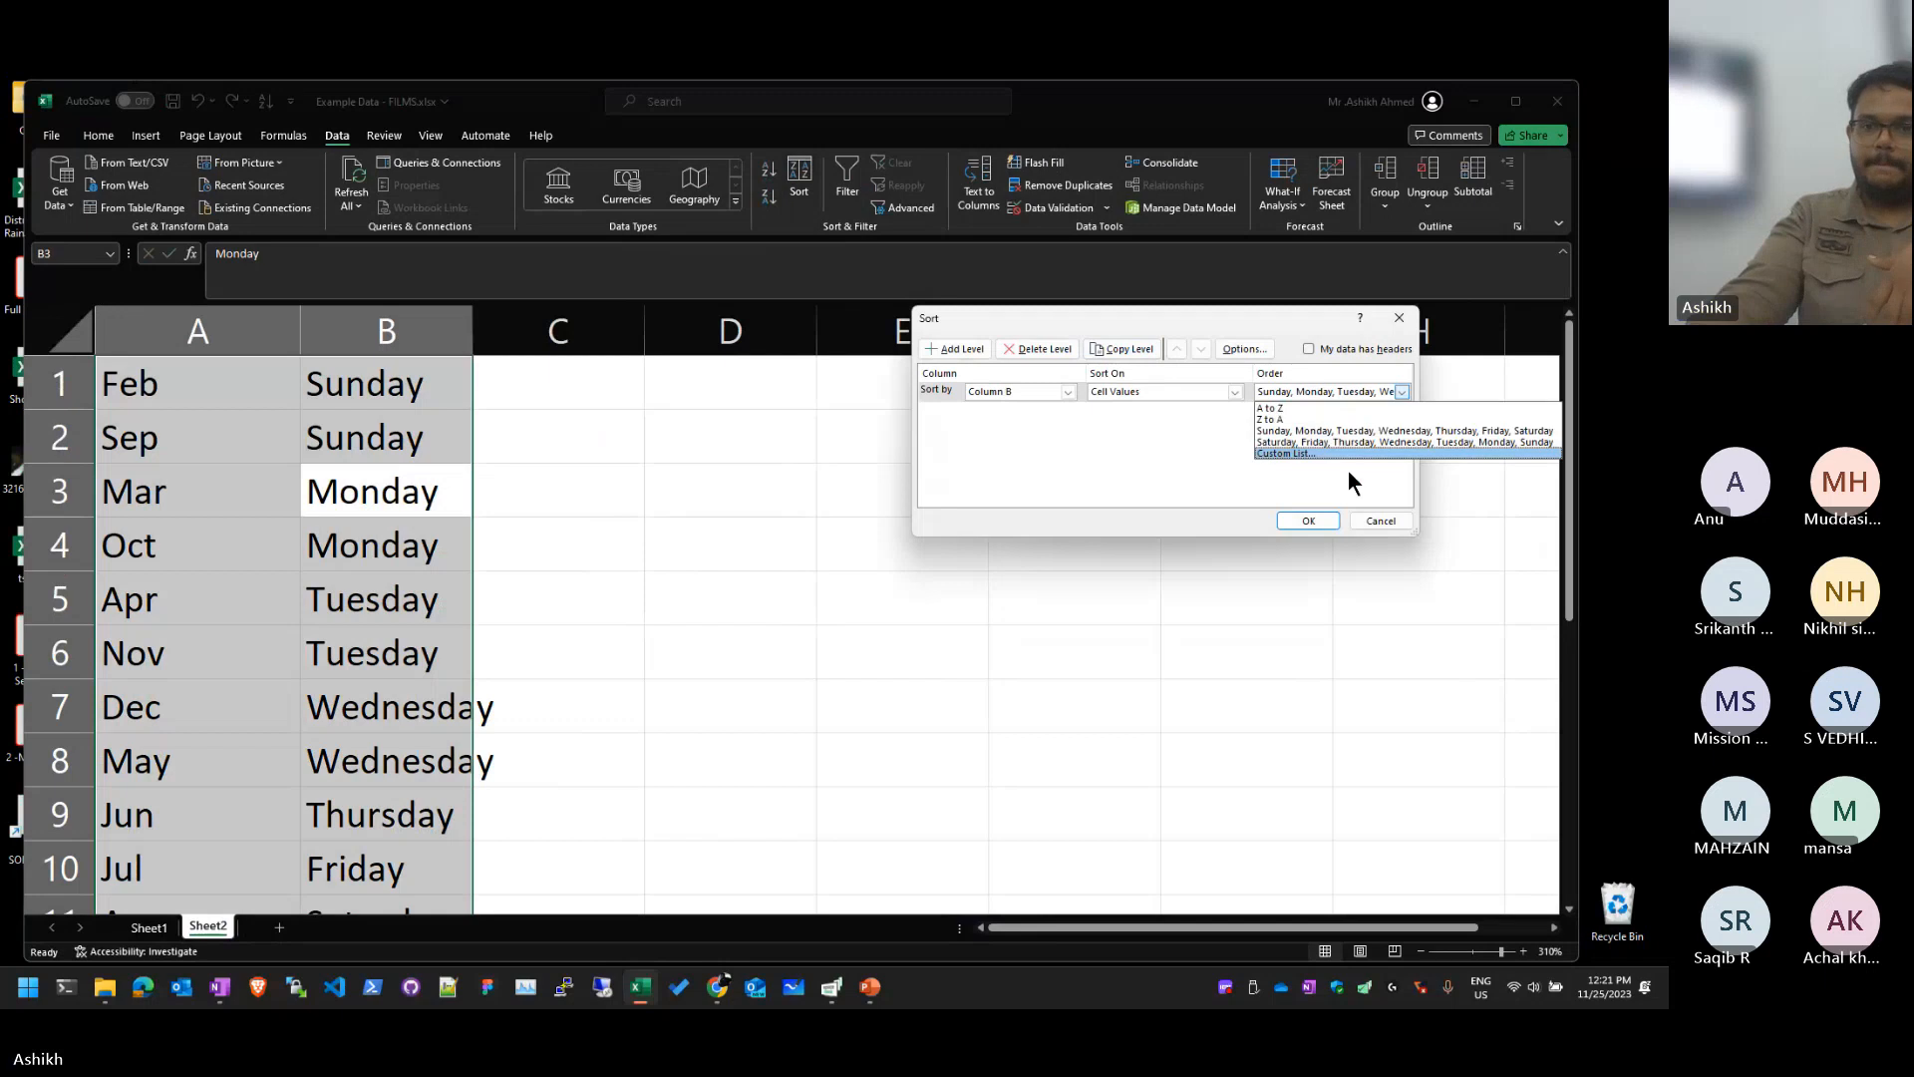
pyautogui.click(1348, 456)
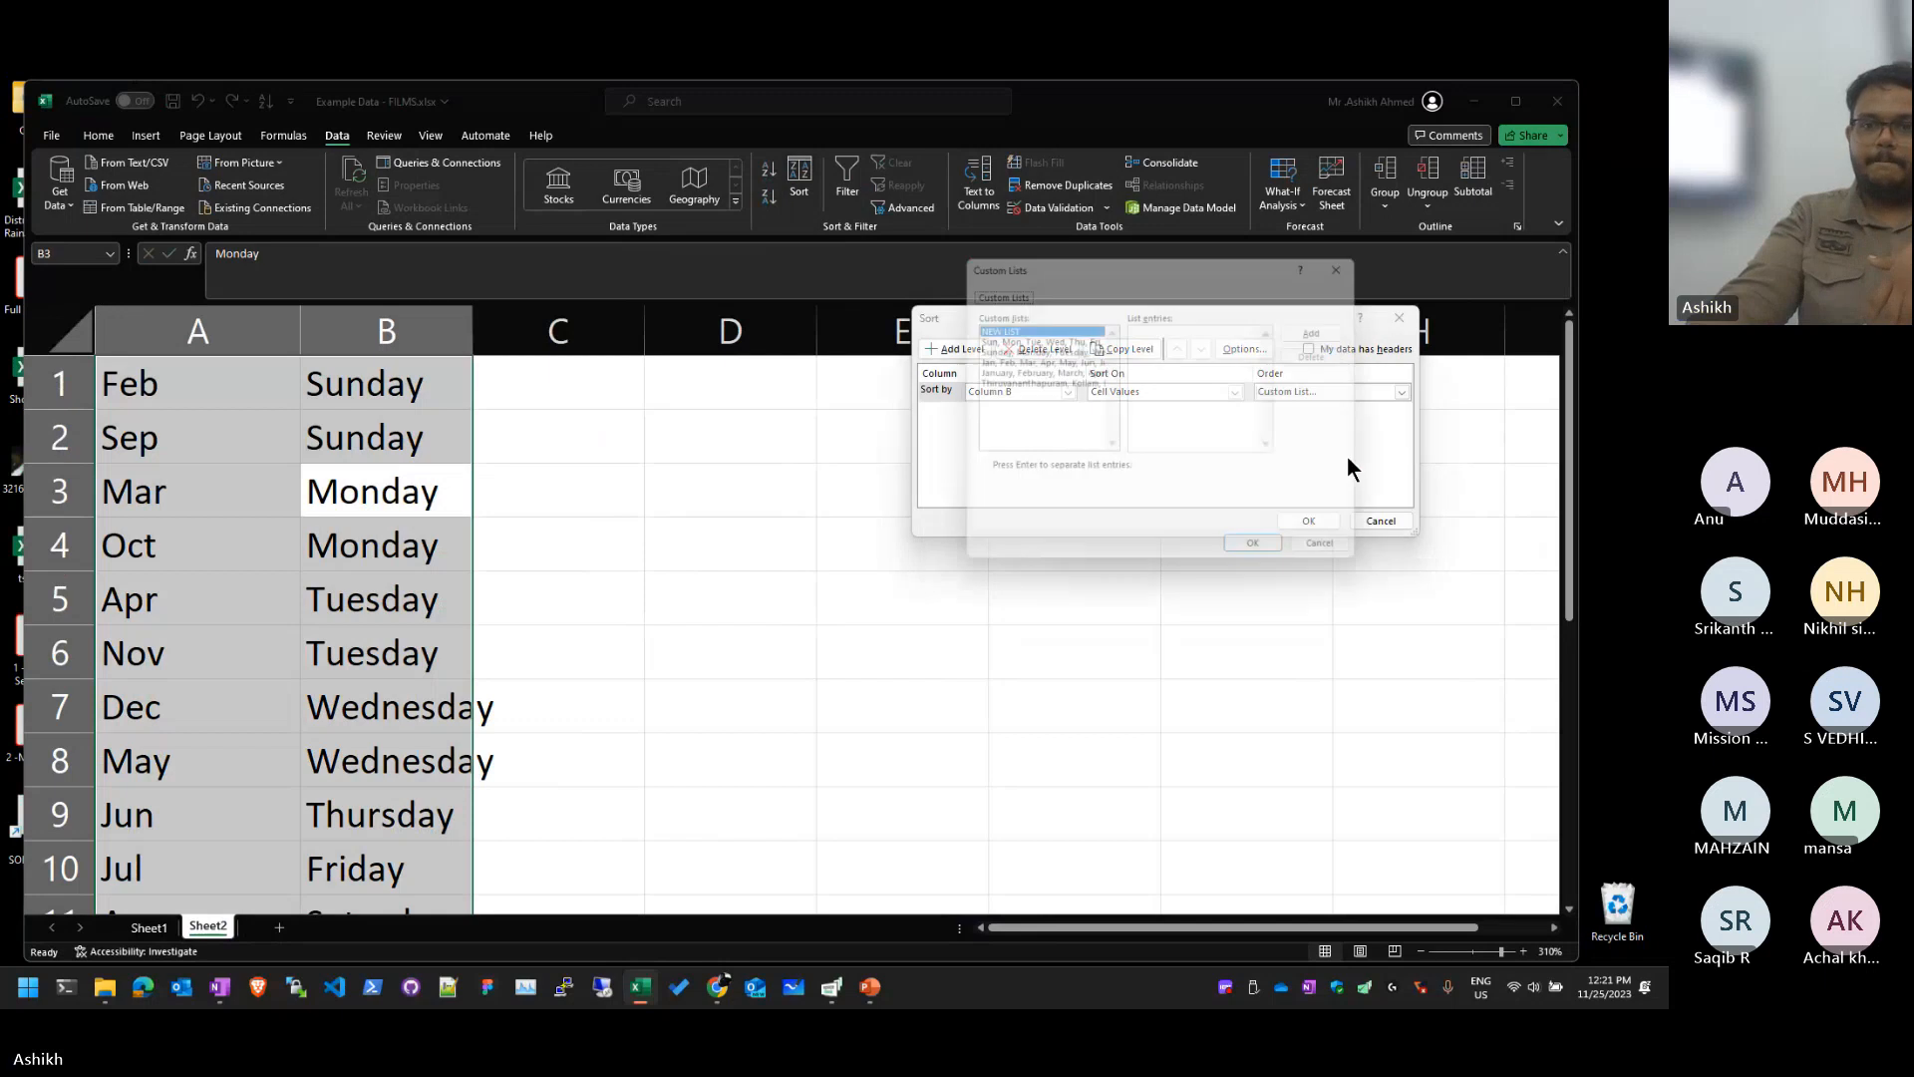
pyautogui.click(1053, 361)
pyautogui.click(1017, 327)
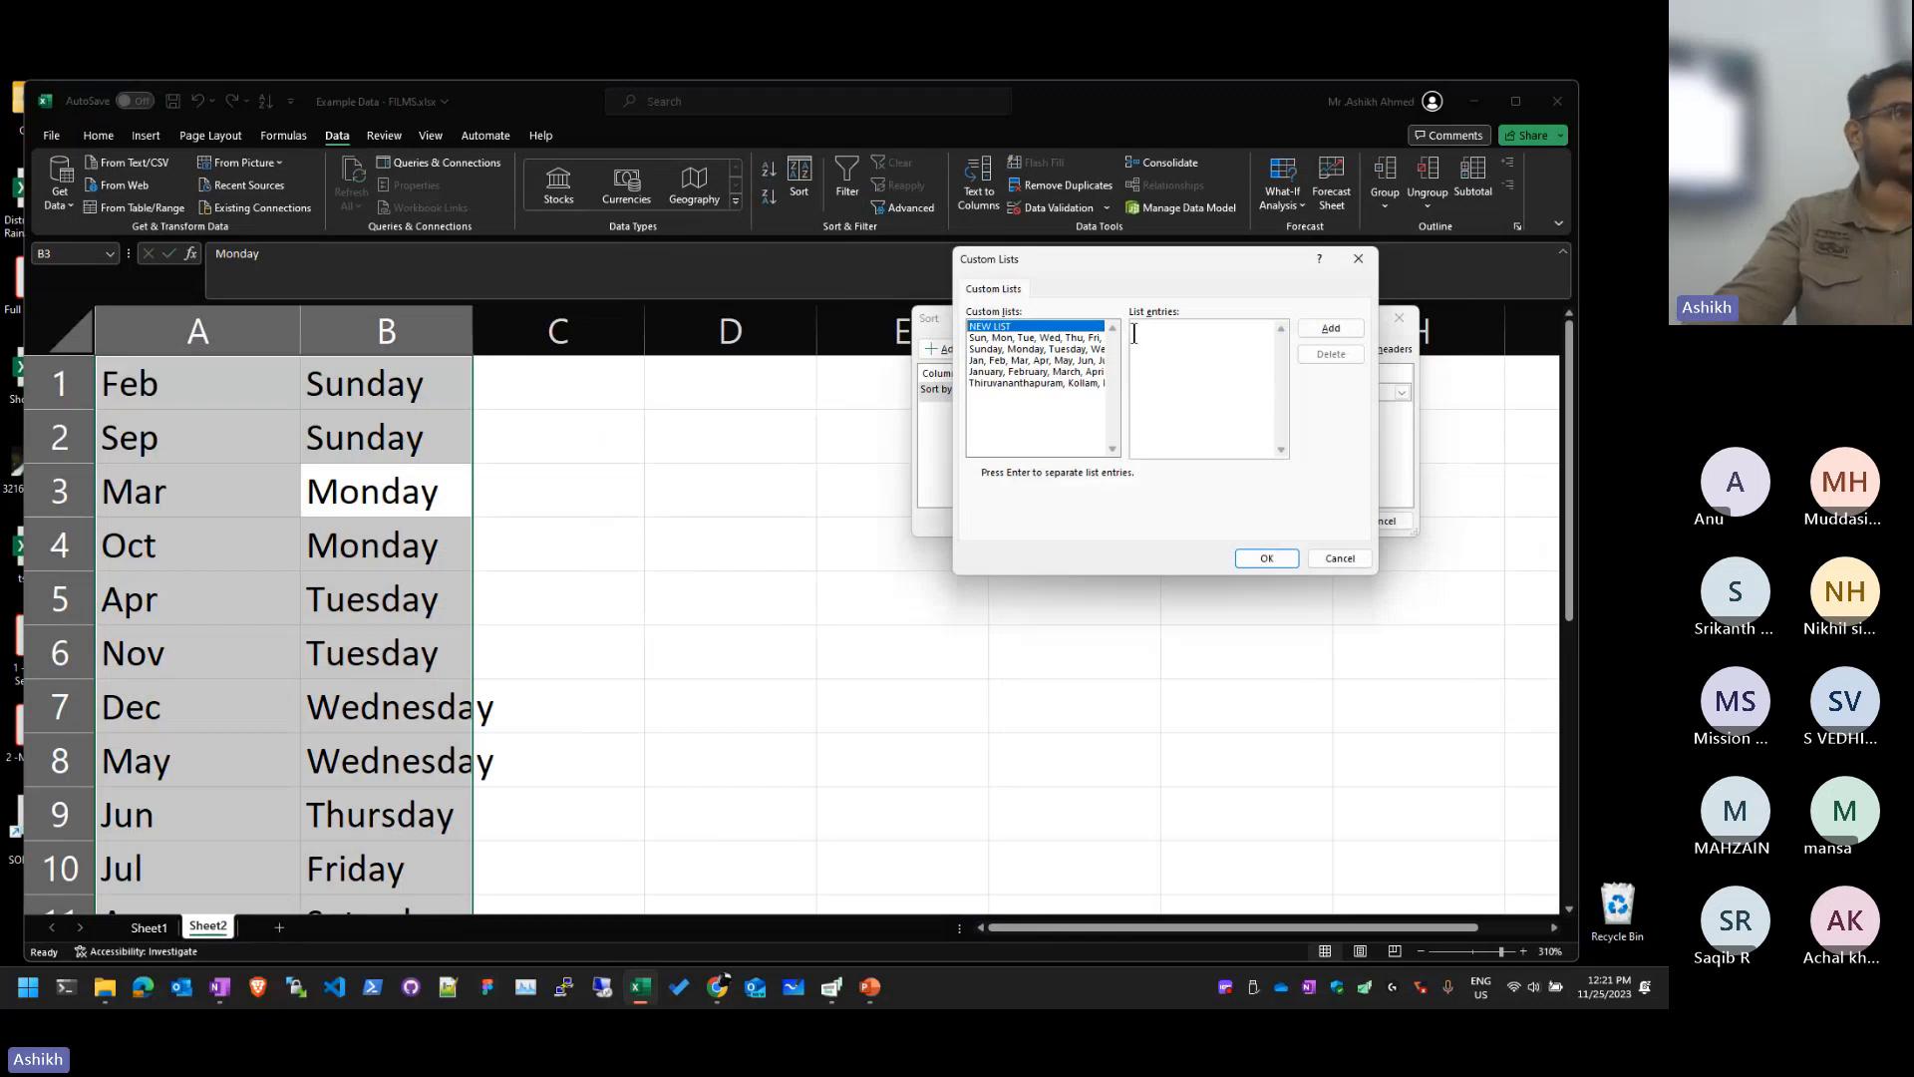
pyautogui.click(1032, 351)
pyautogui.click(1061, 327)
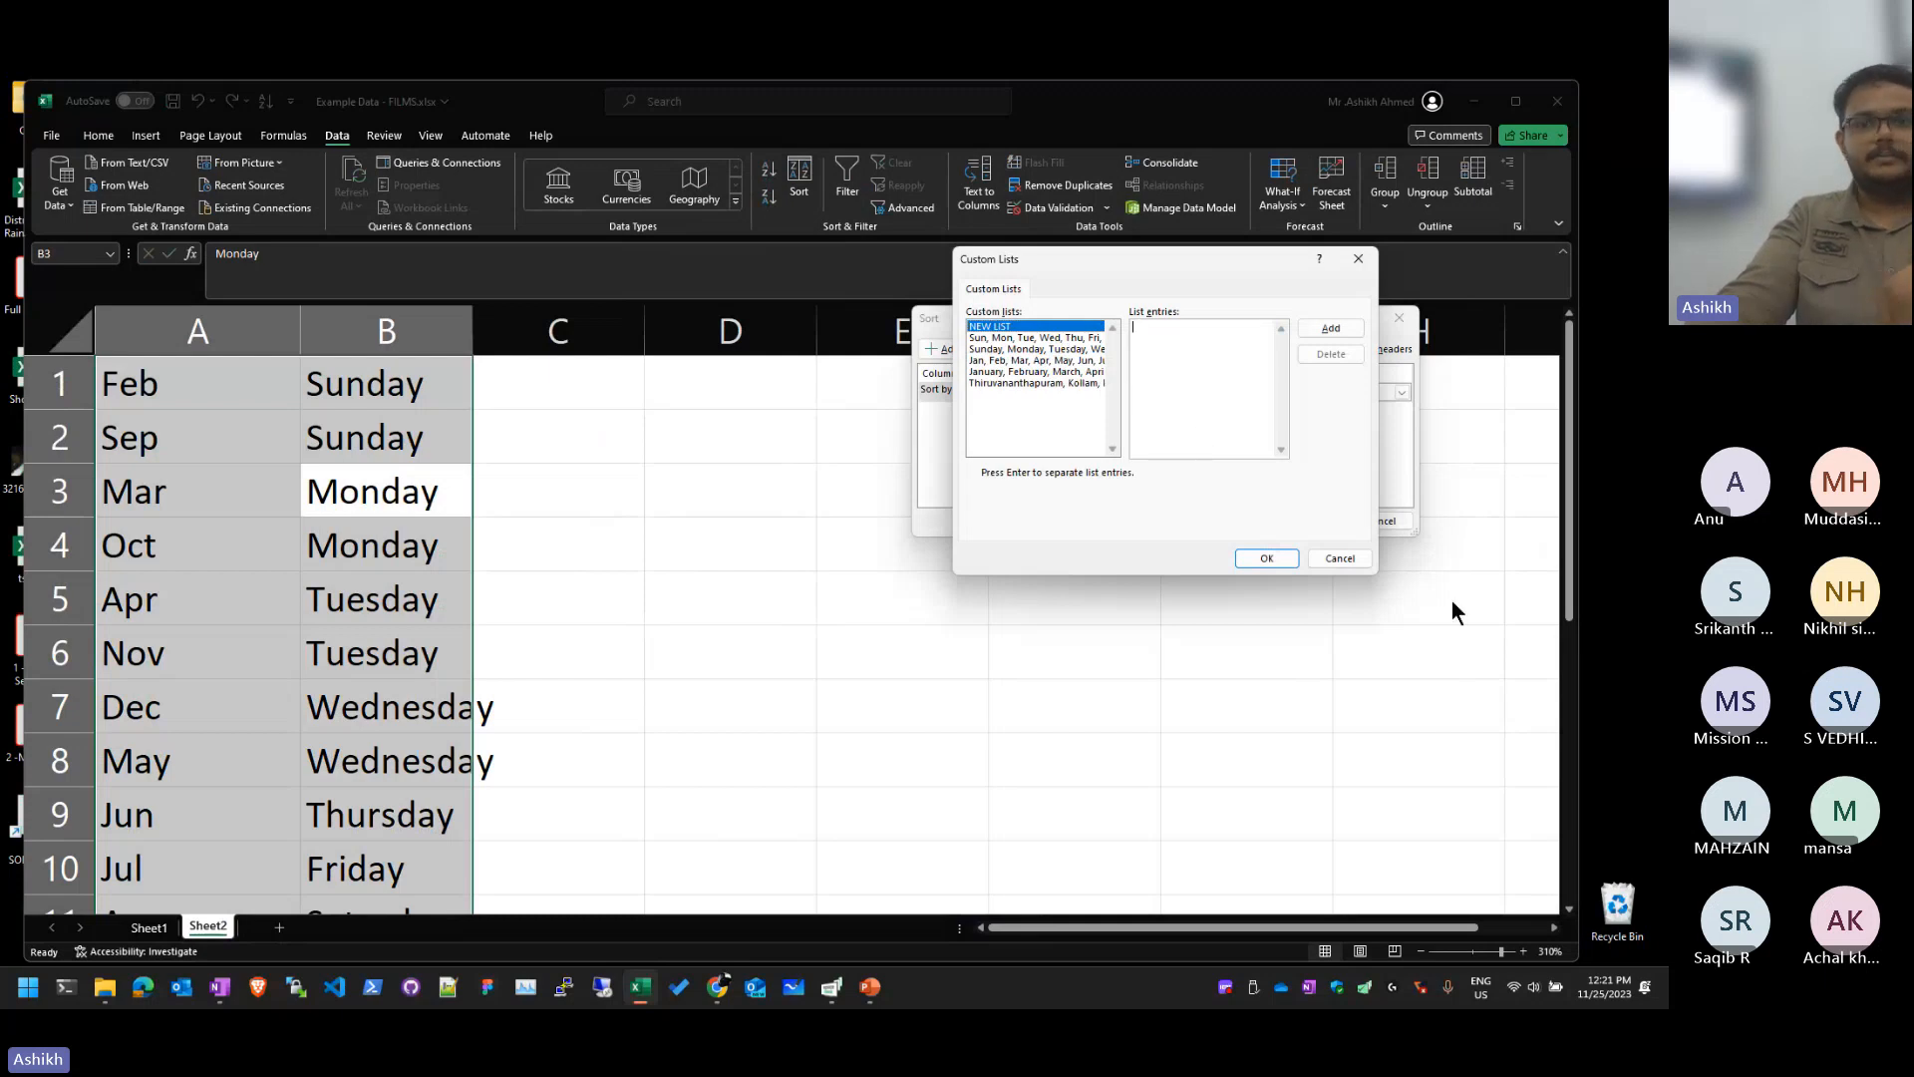
pyautogui.click(1054, 382)
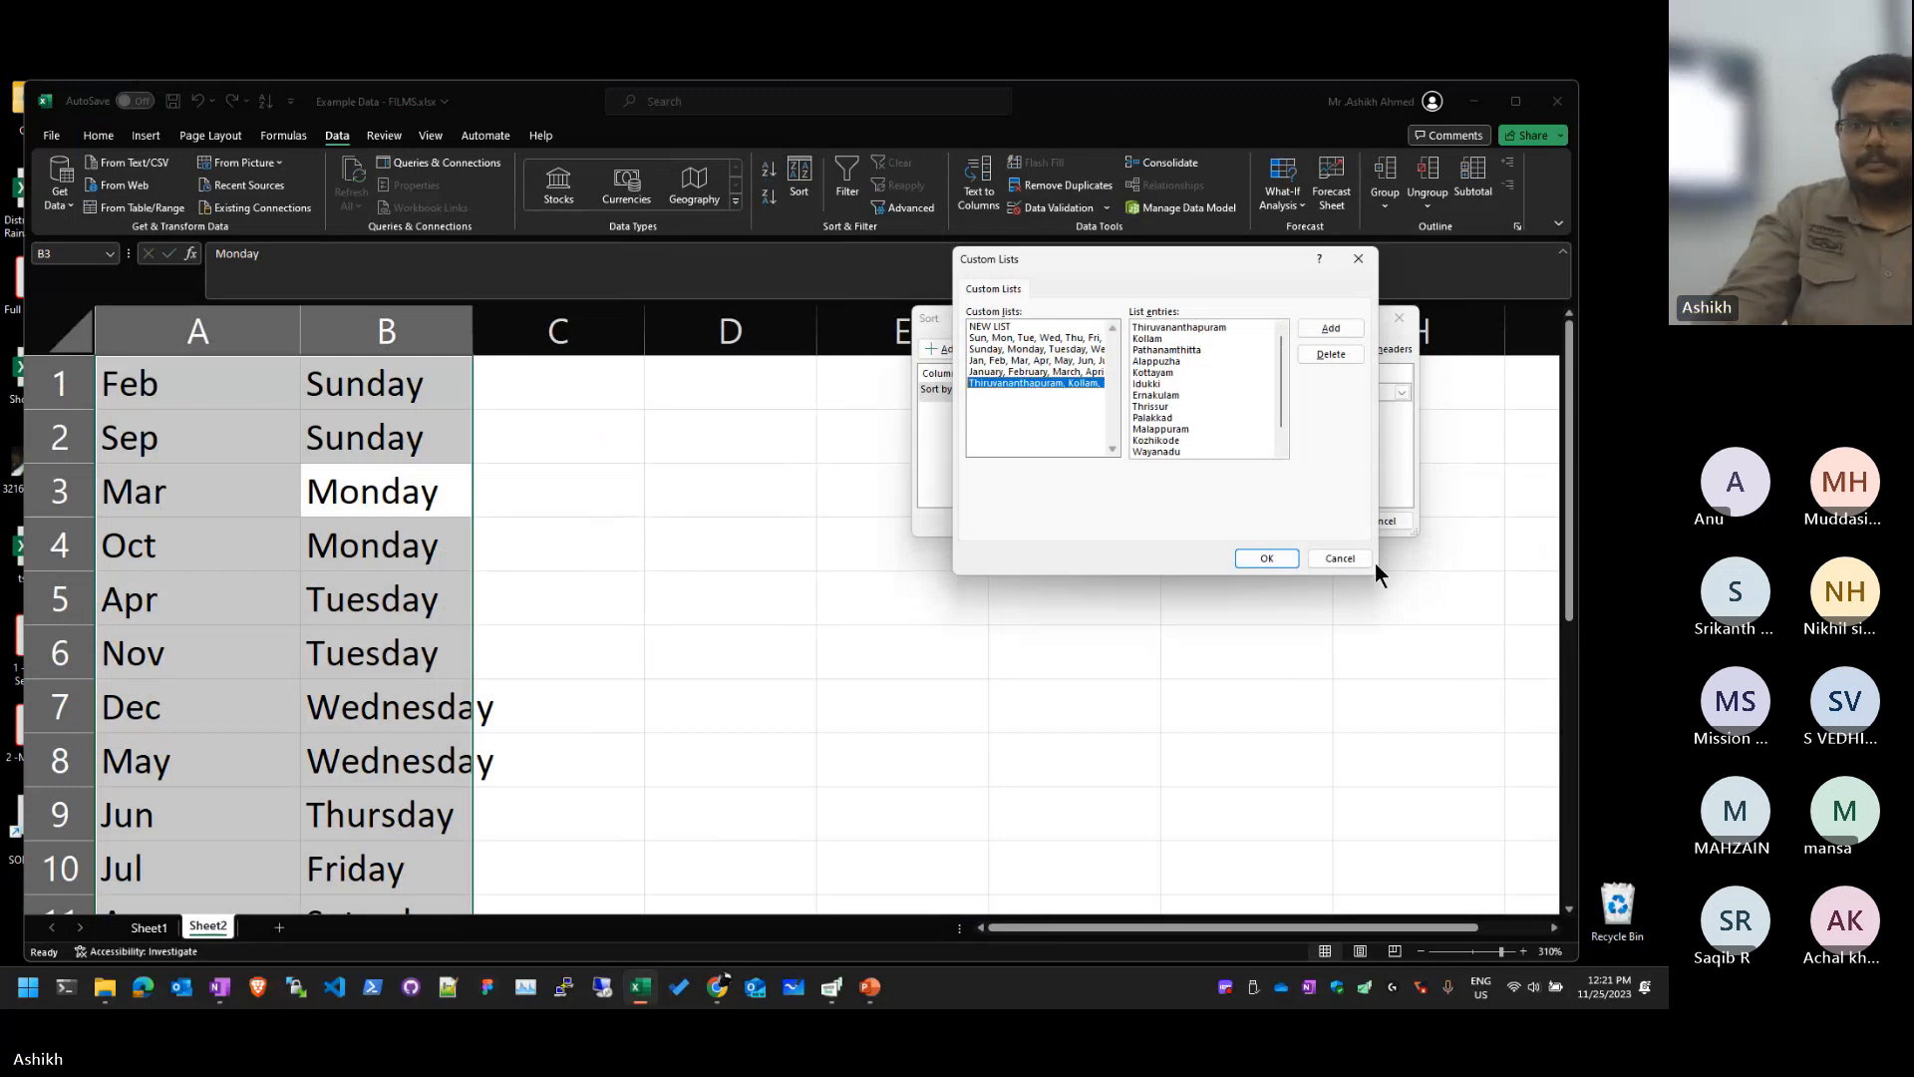
# Step: Cancel the Custom Lists and Sort dialogs and switch to Sheet1 with the film data
pyautogui.click(1346, 556)
pyautogui.click(1326, 524)
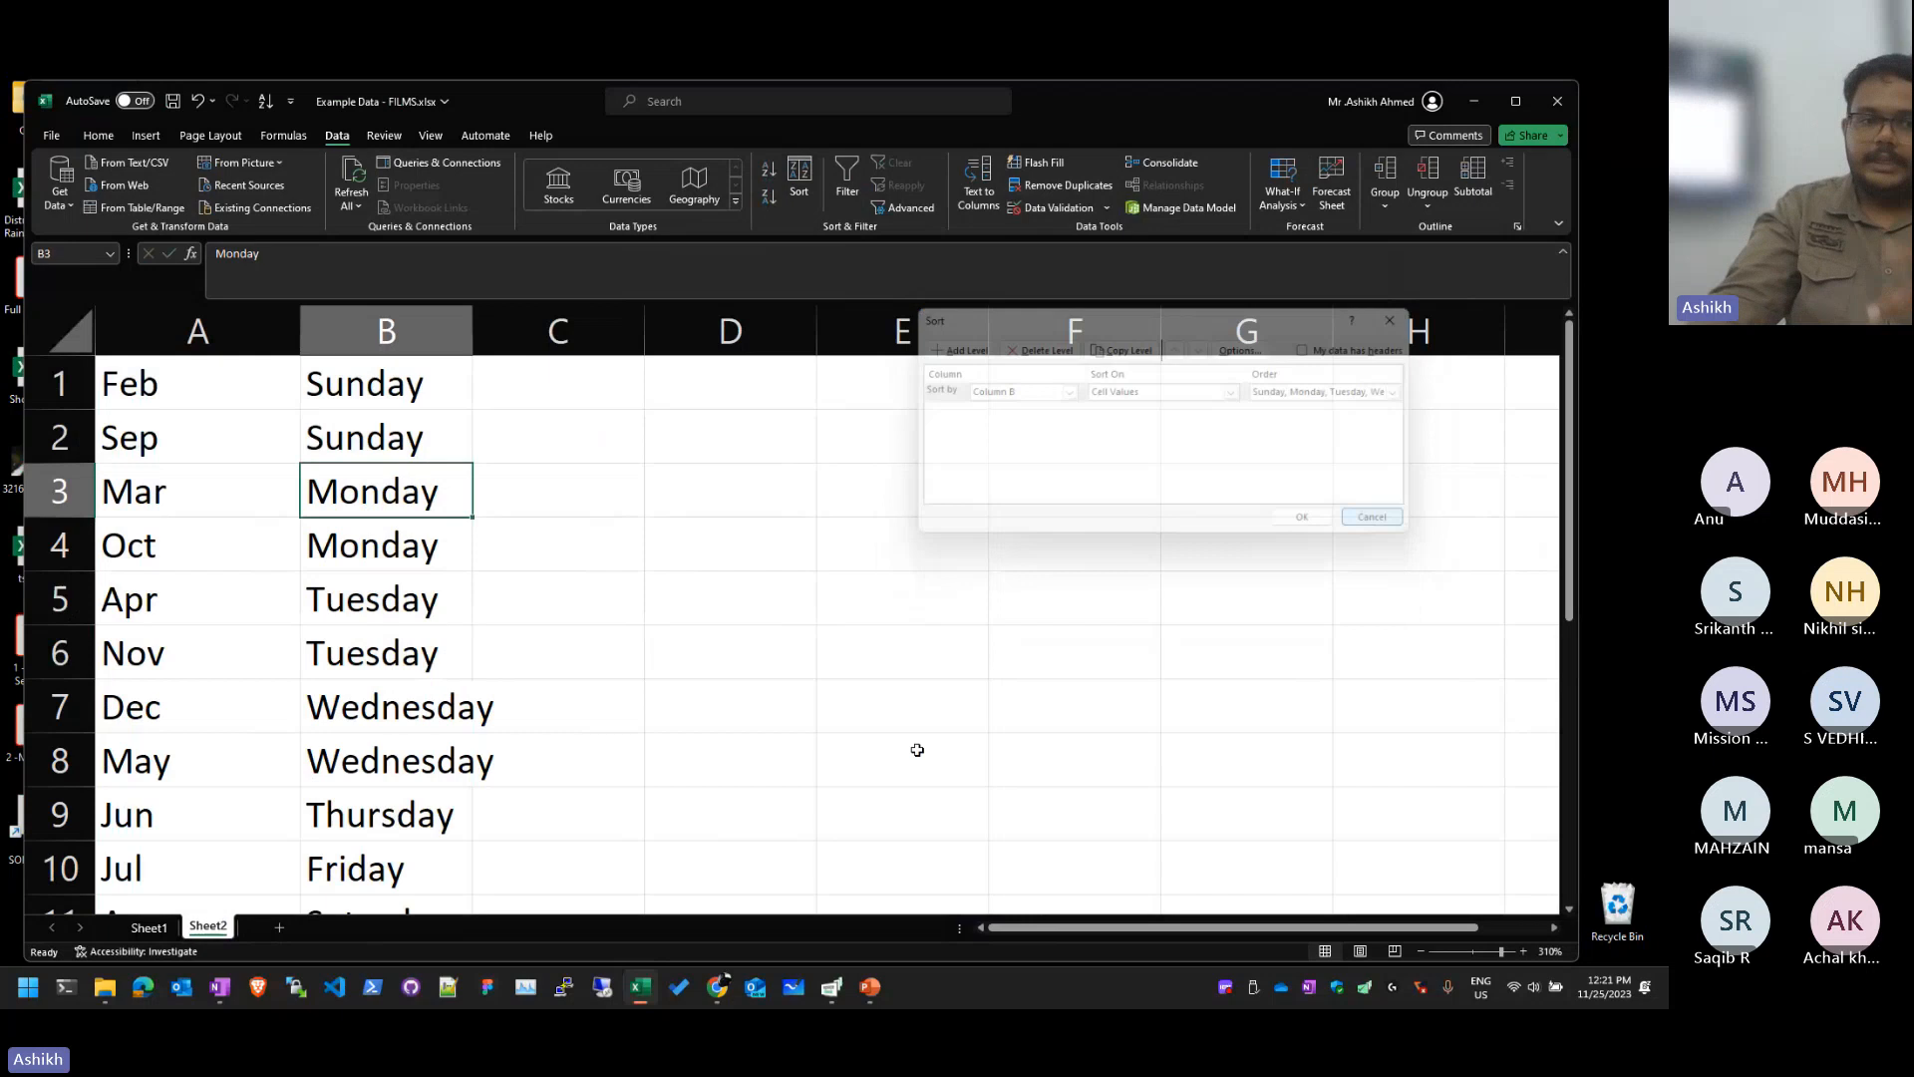
pyautogui.click(145, 926)
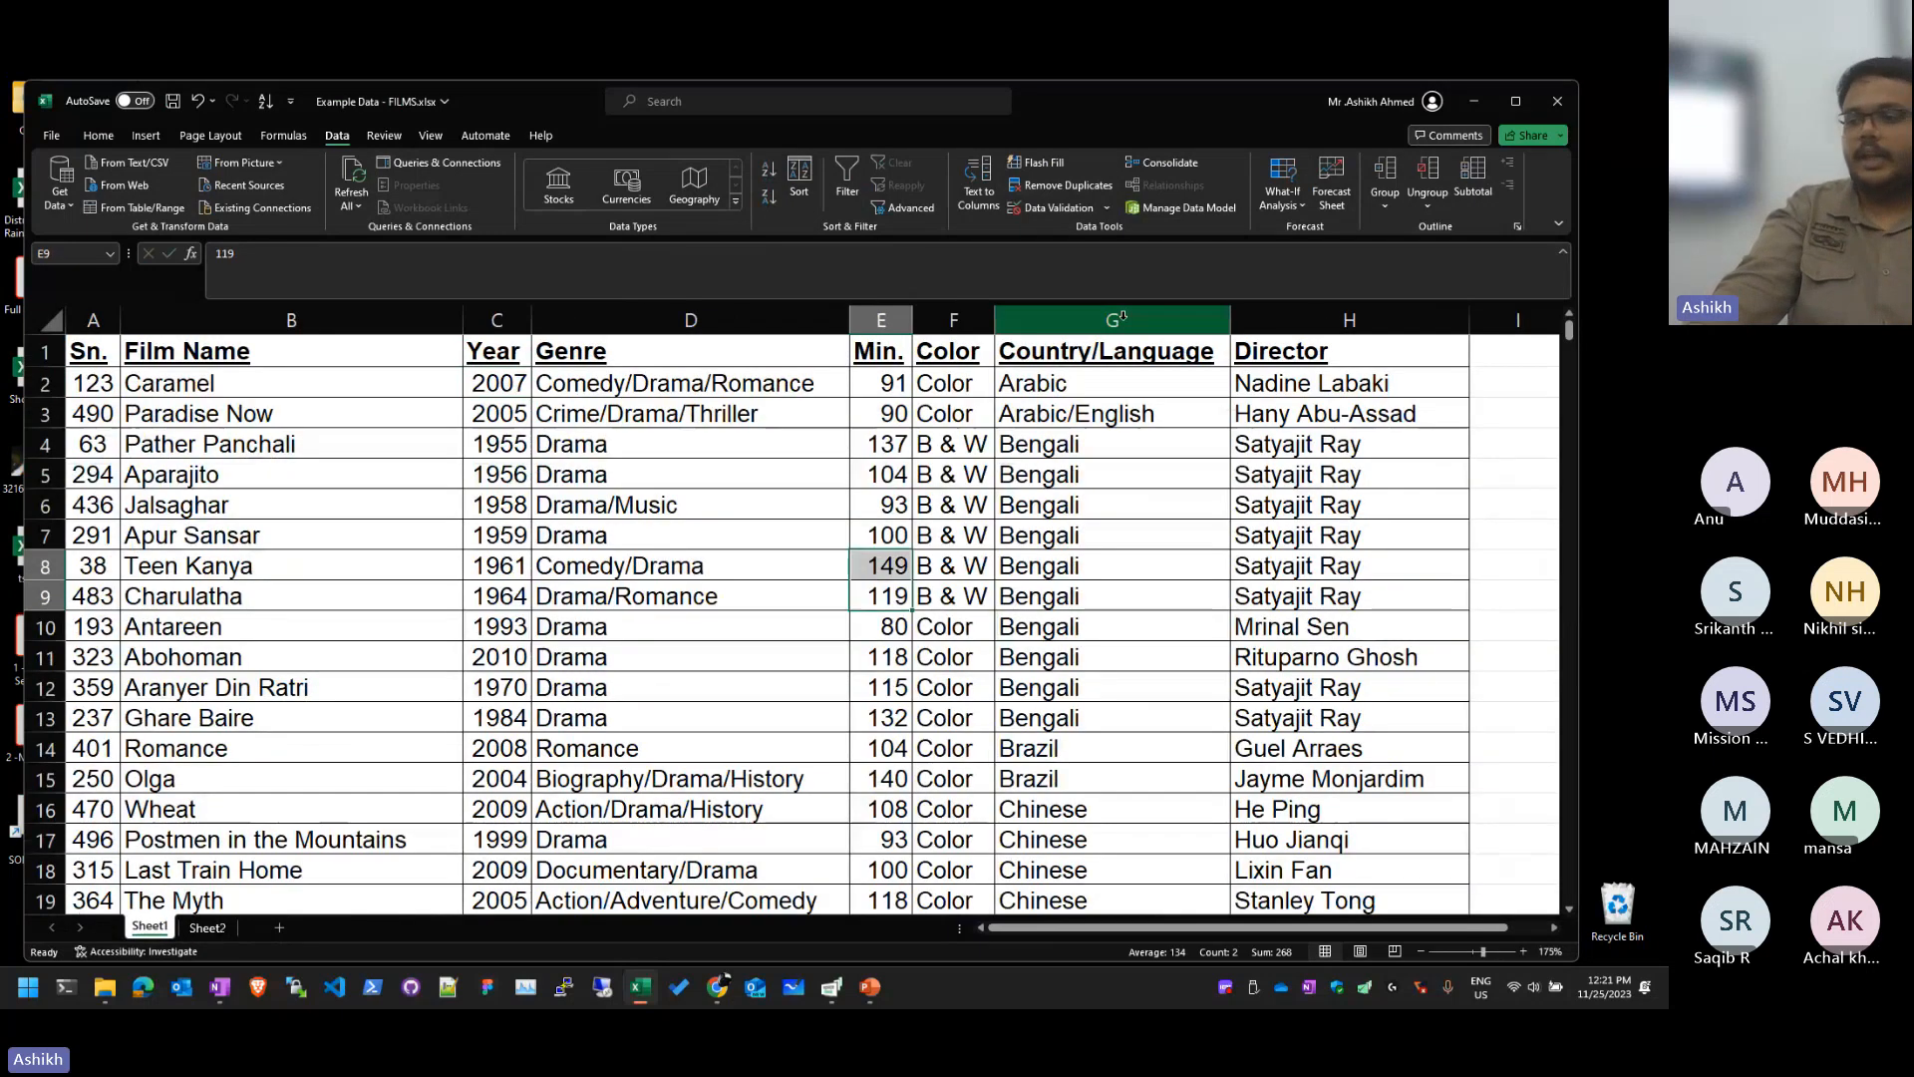
# Step: Examine the film records on Sheet1, including the genre, year and color entries and the rows further down
pyautogui.click(886, 421)
pyautogui.click(954, 473)
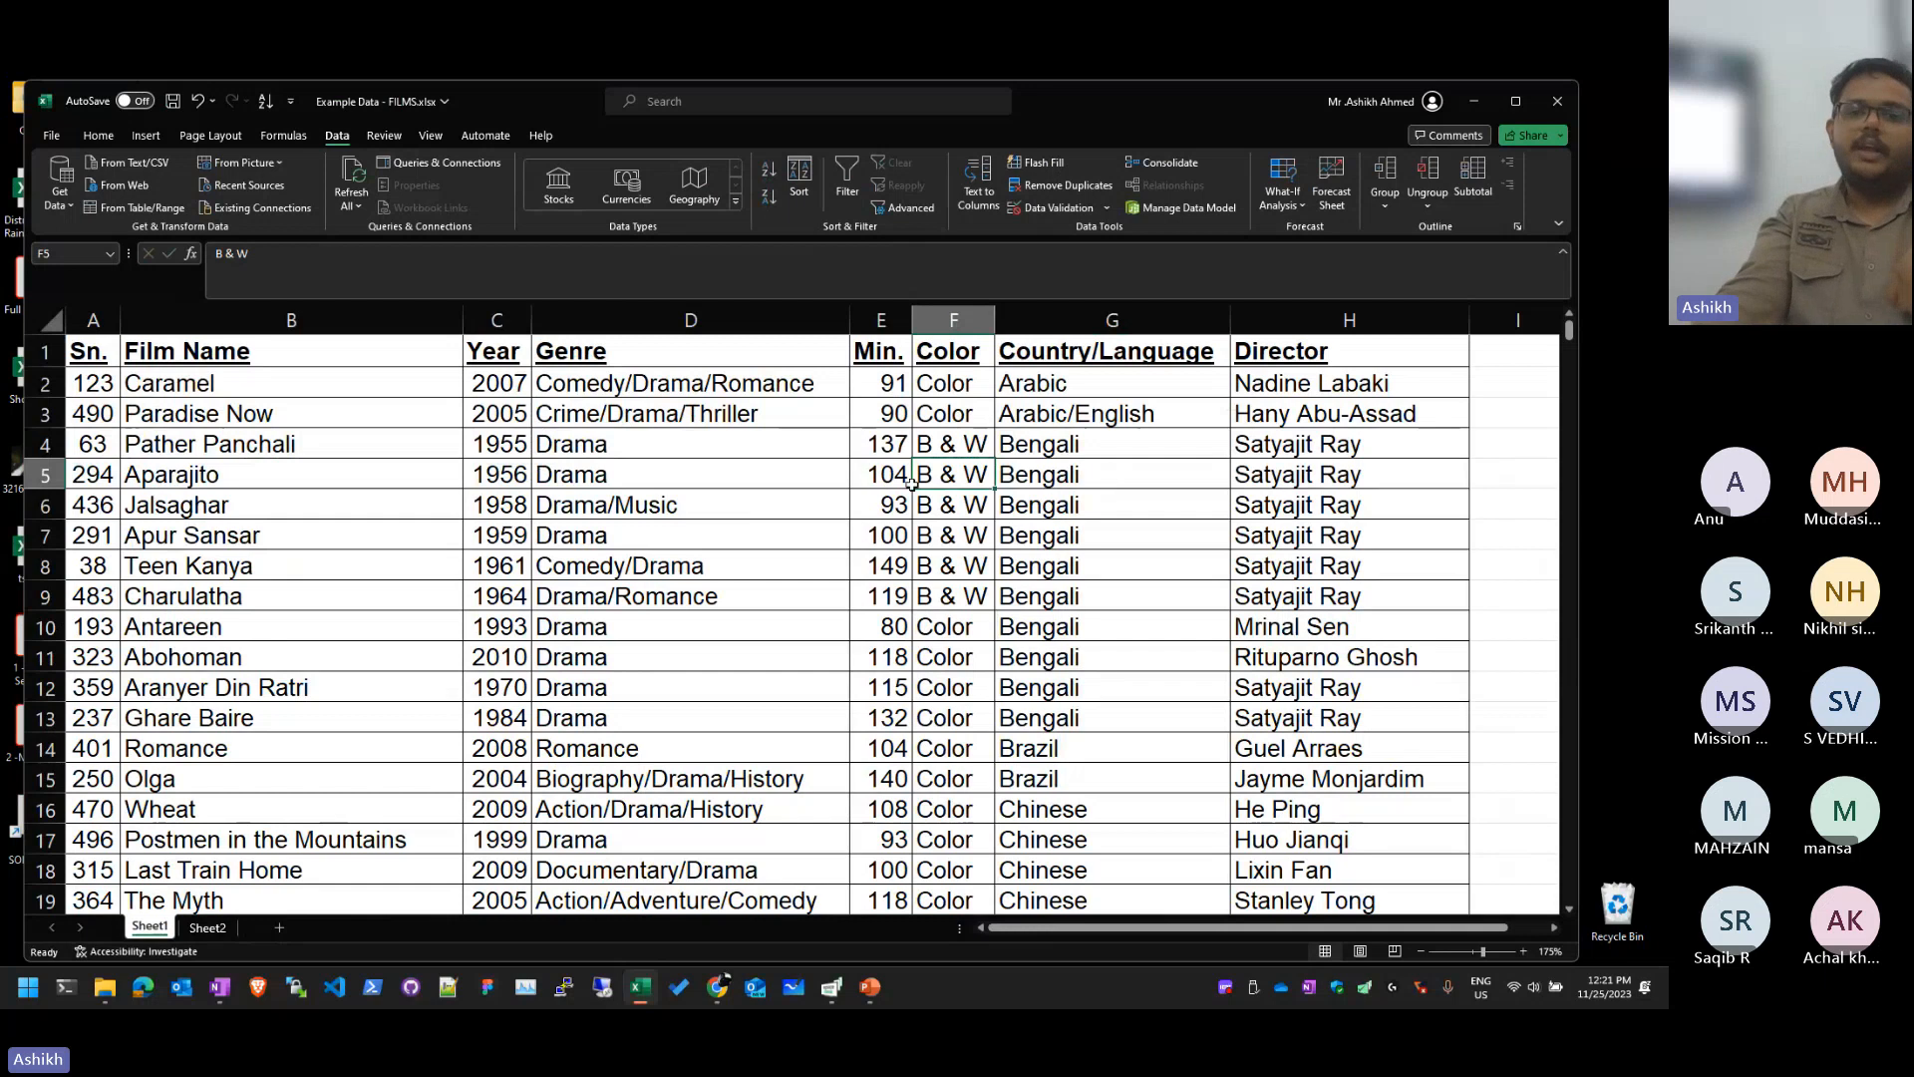
pyautogui.scroll(-20, 912, 482)
pyautogui.scroll(7, 860, 503)
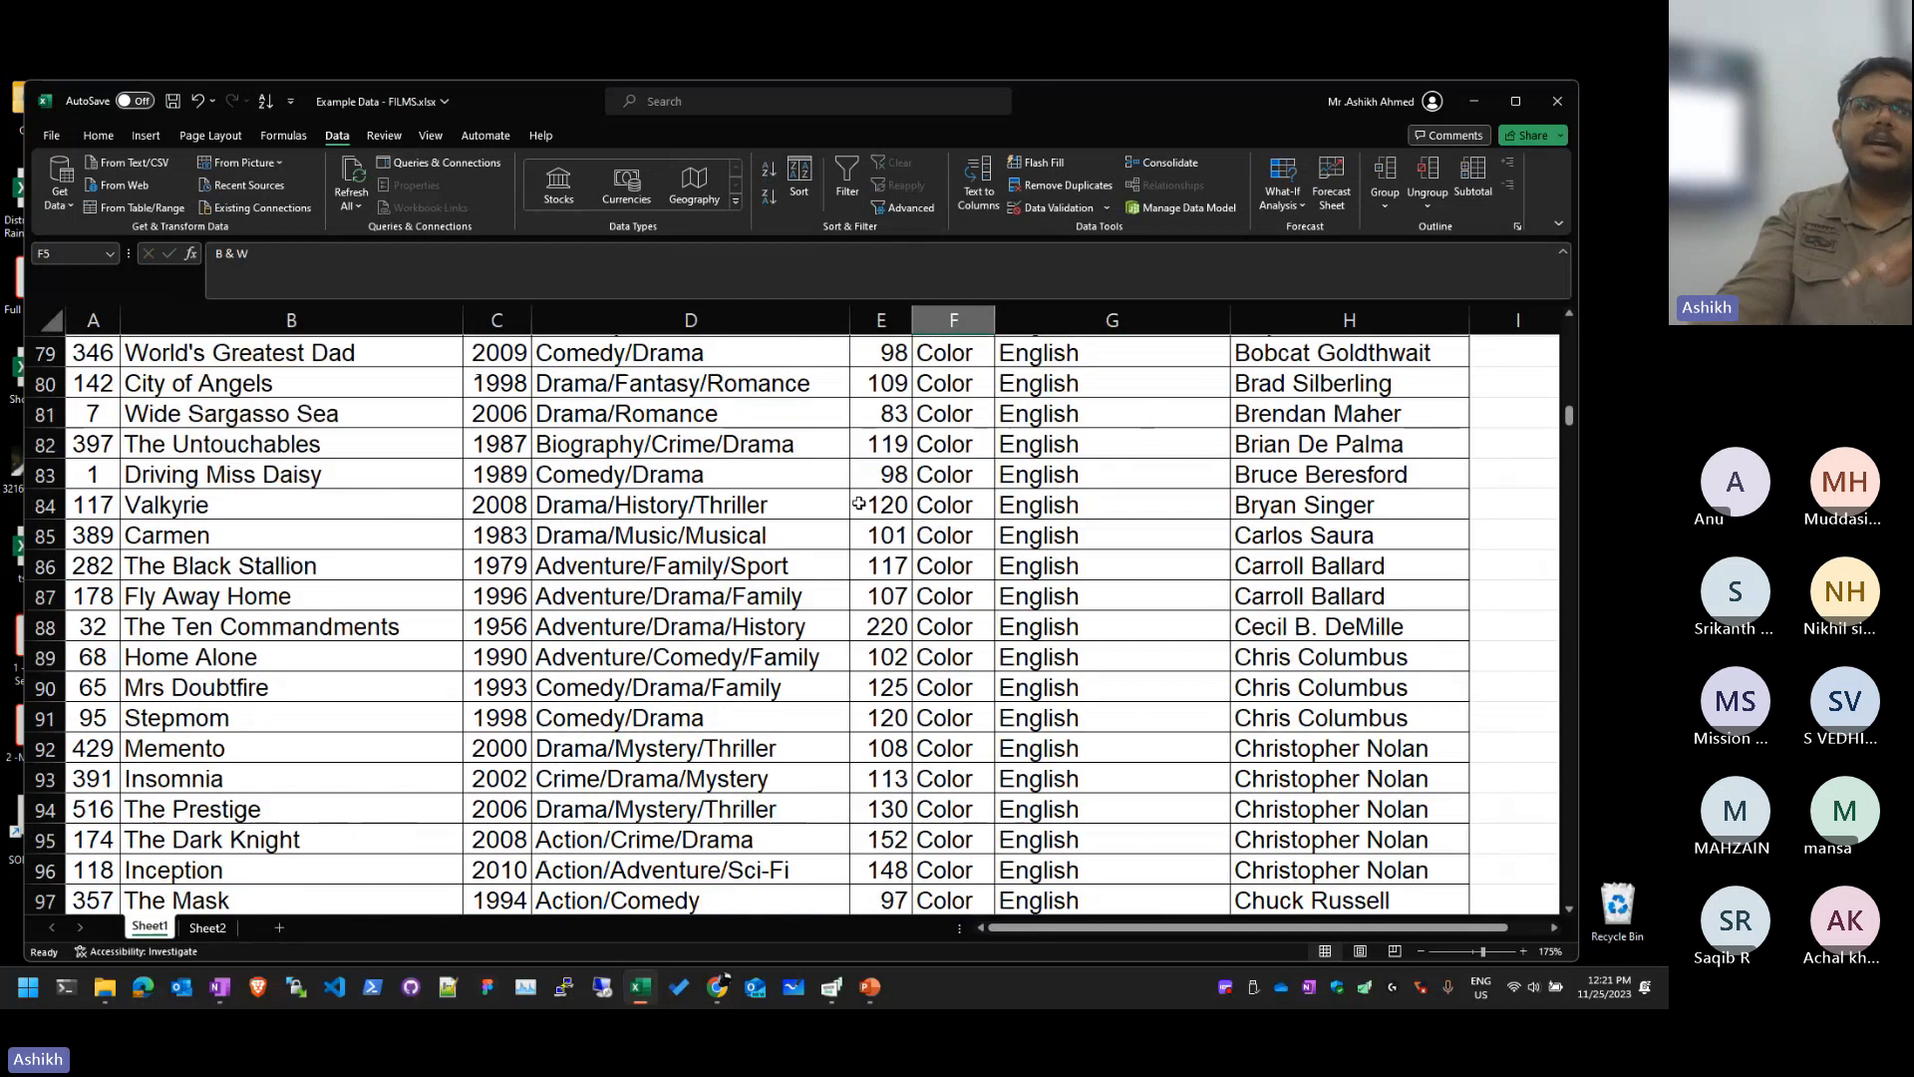
pyautogui.scroll(14, 860, 503)
pyautogui.scroll(12, 859, 503)
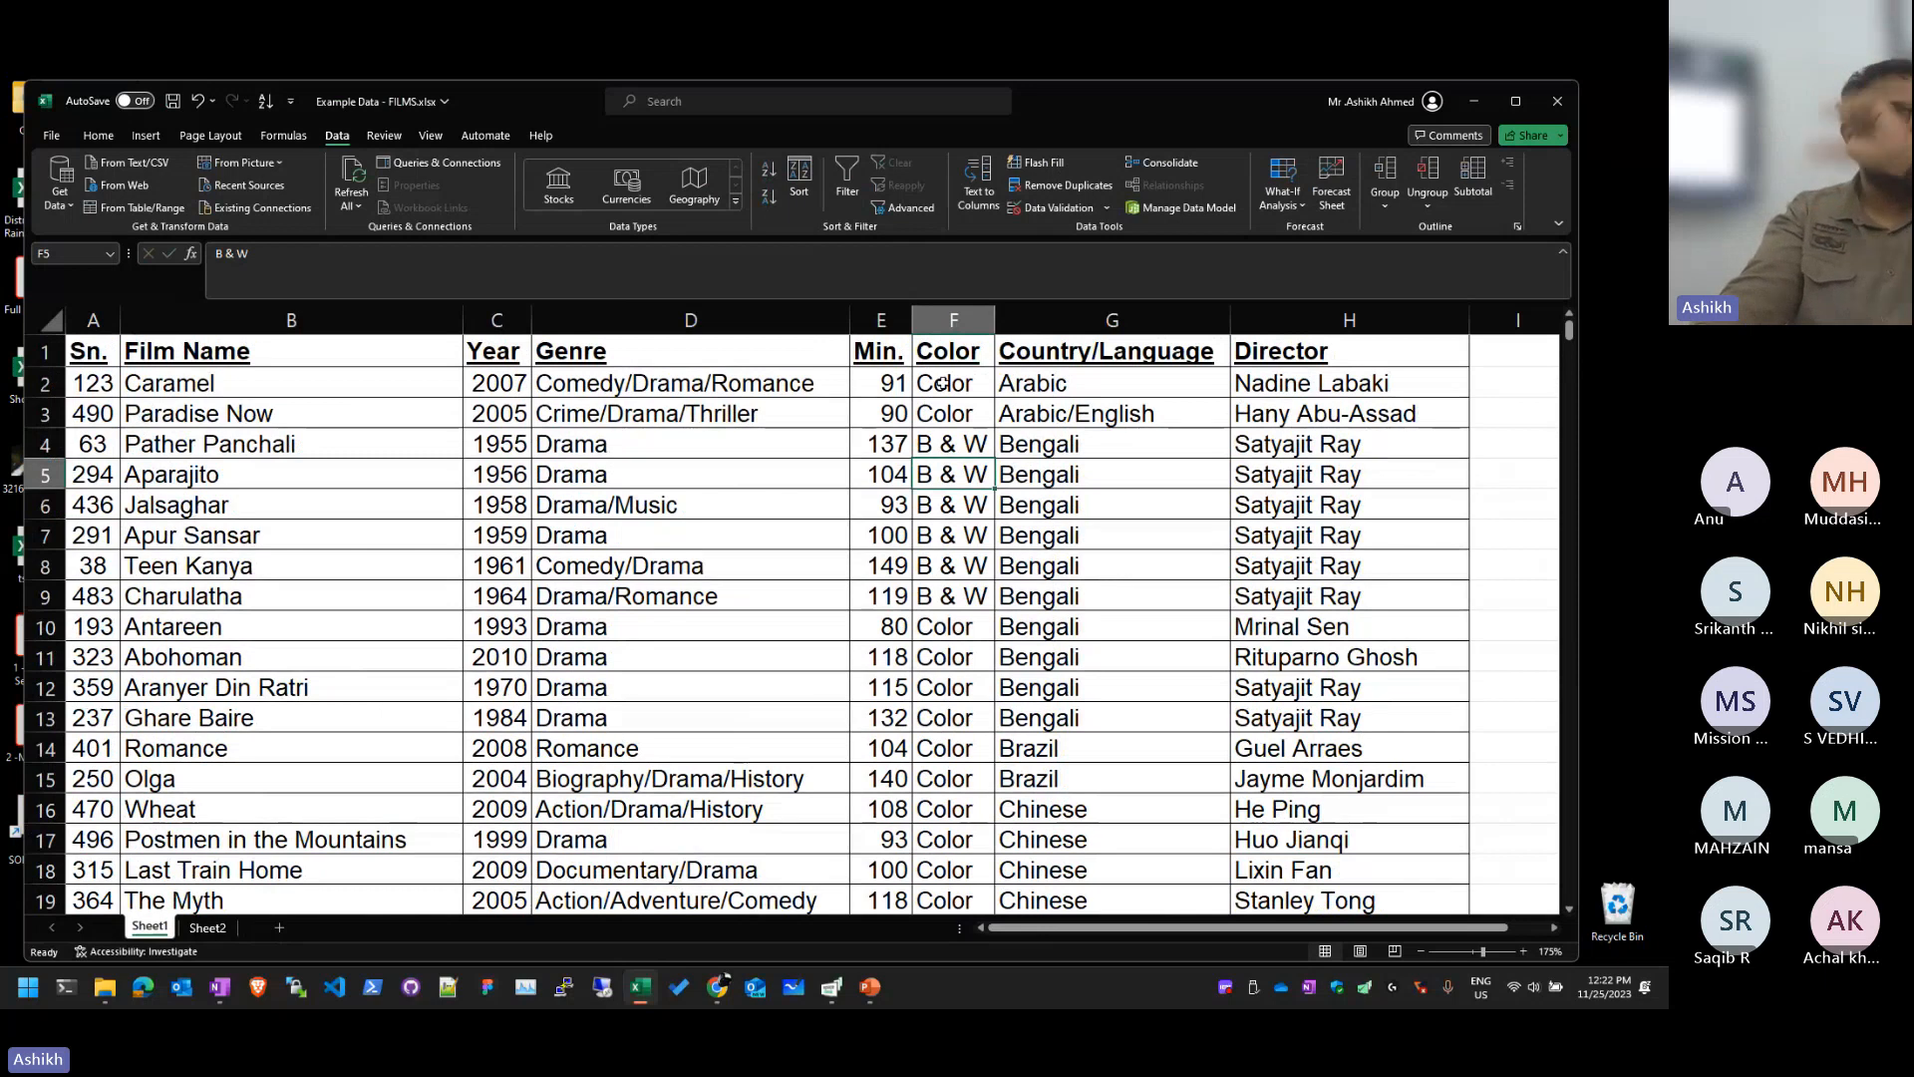
pyautogui.click(620, 439)
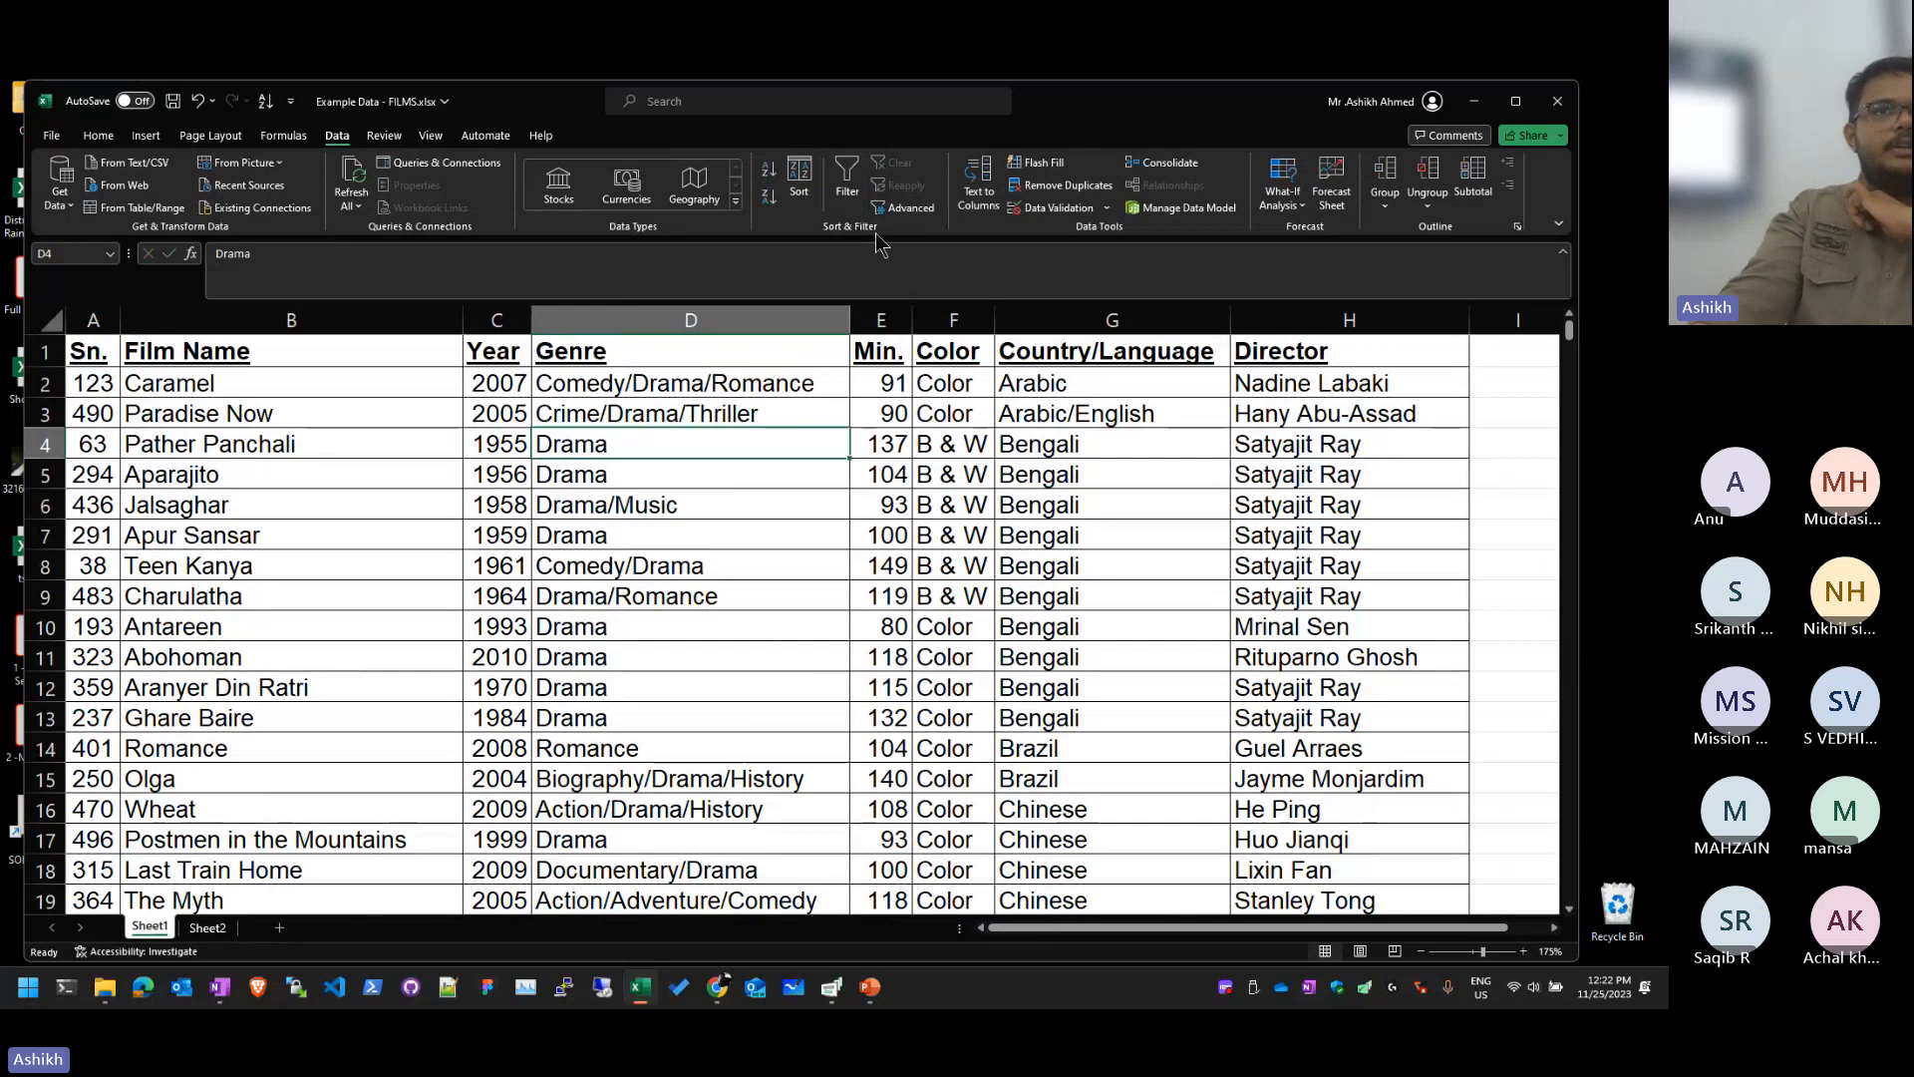
pyautogui.click(978, 496)
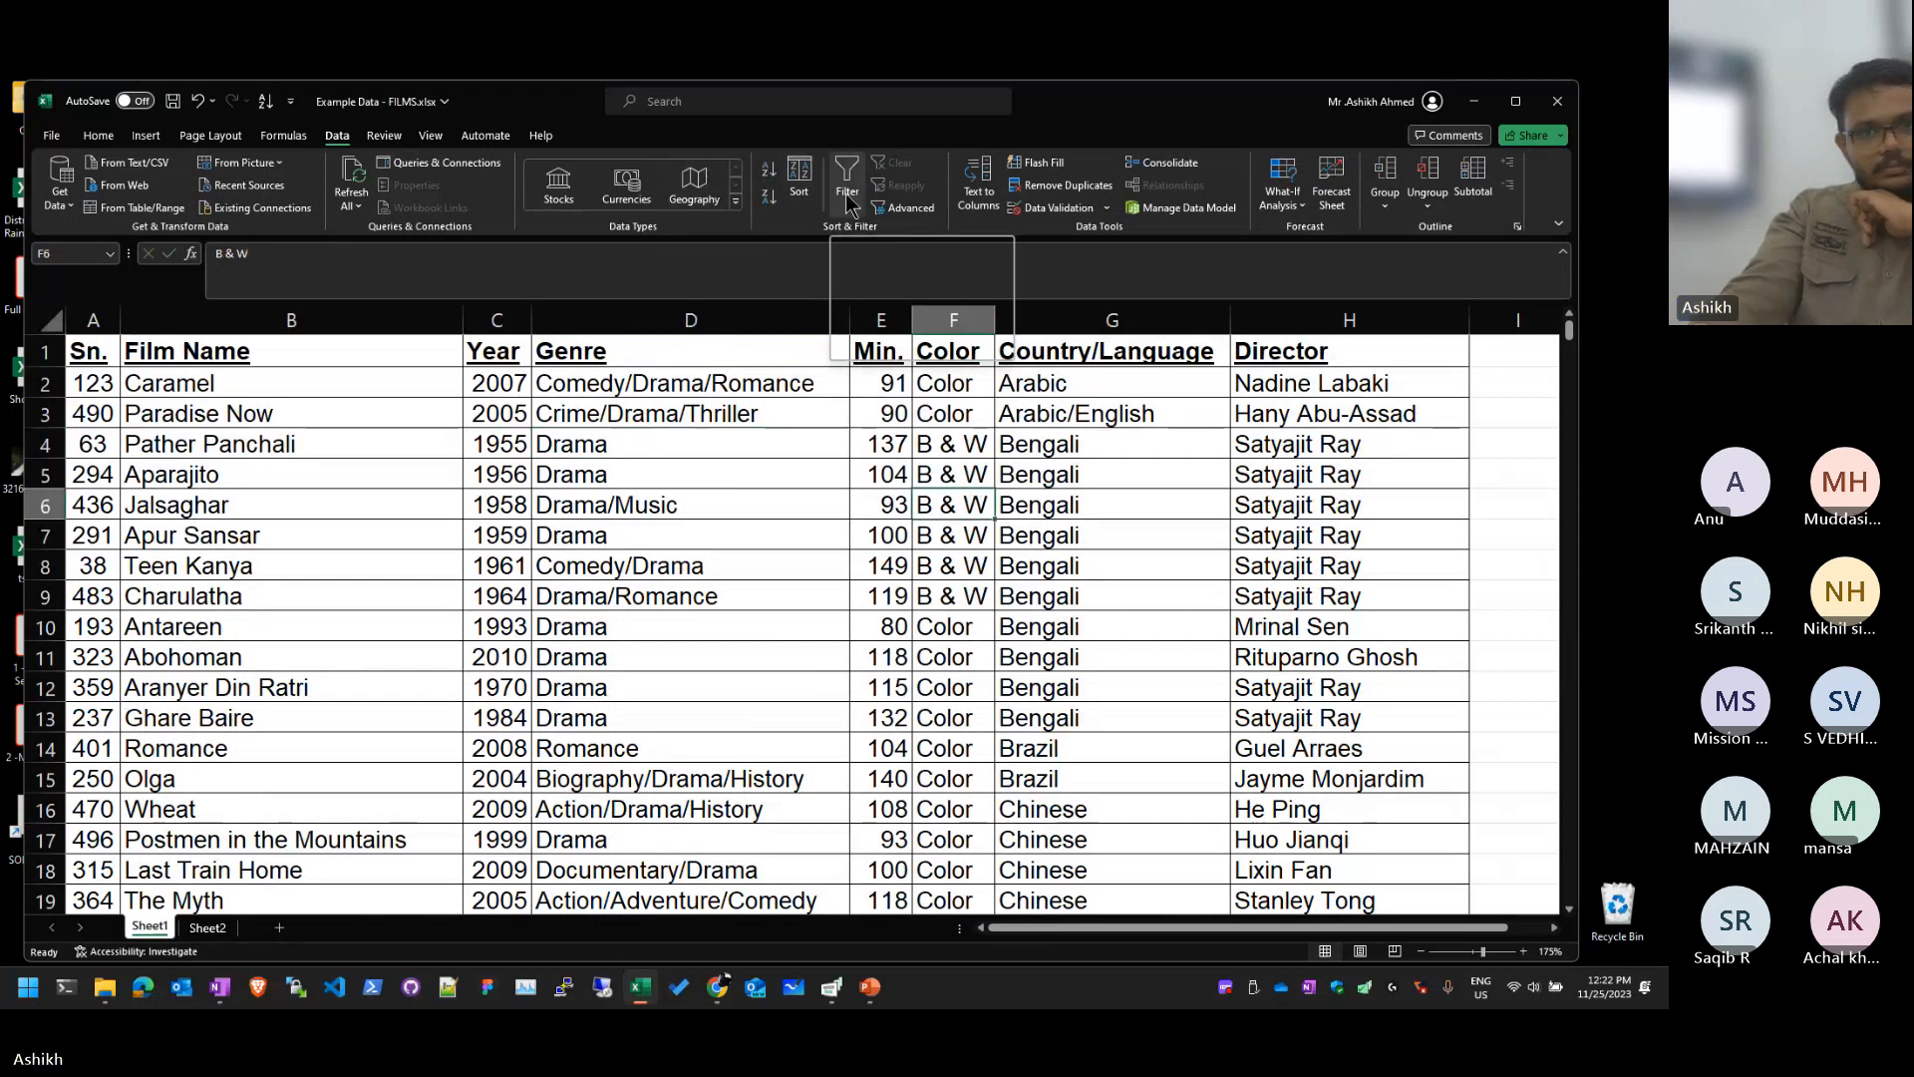
pyautogui.click(482, 684)
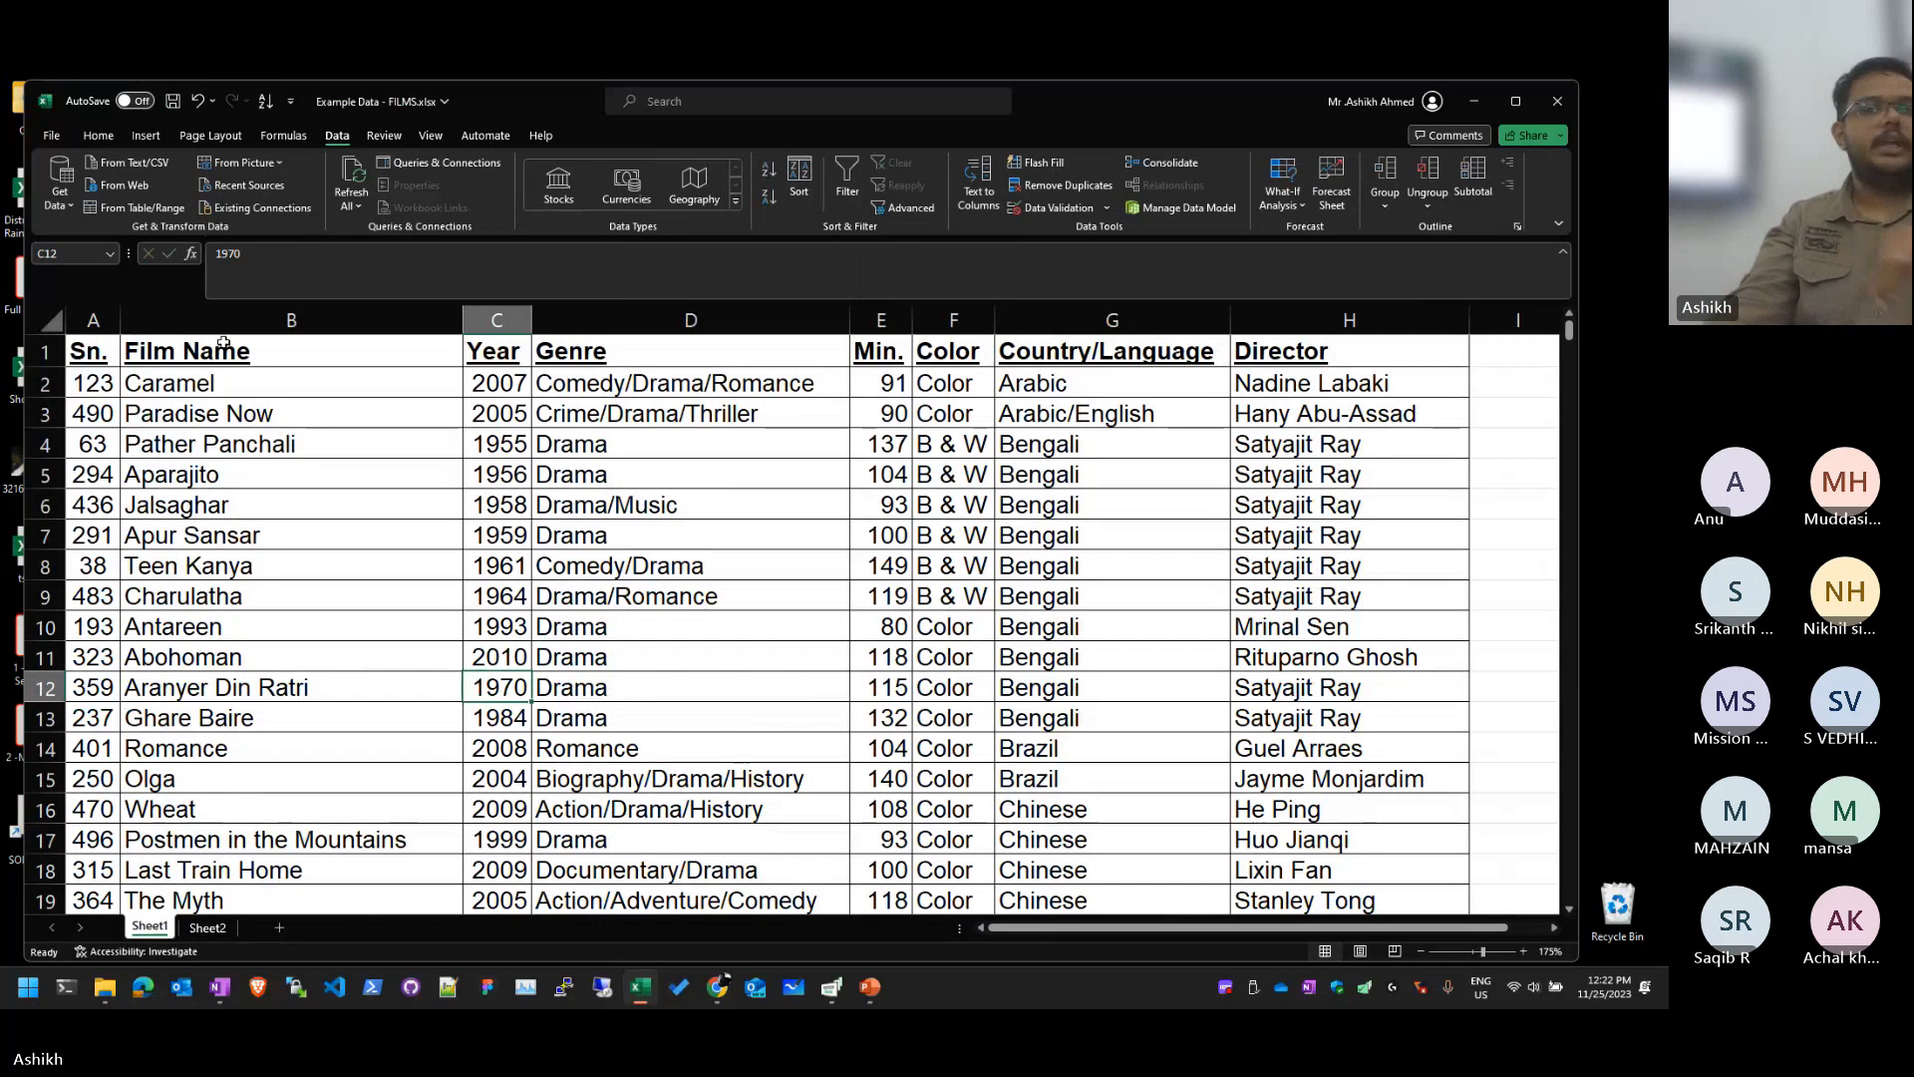
# Step: Toggle Filter on and off for the film table, leaving the filter controls on in its header row
pyautogui.click(794, 538)
pyautogui.click(848, 185)
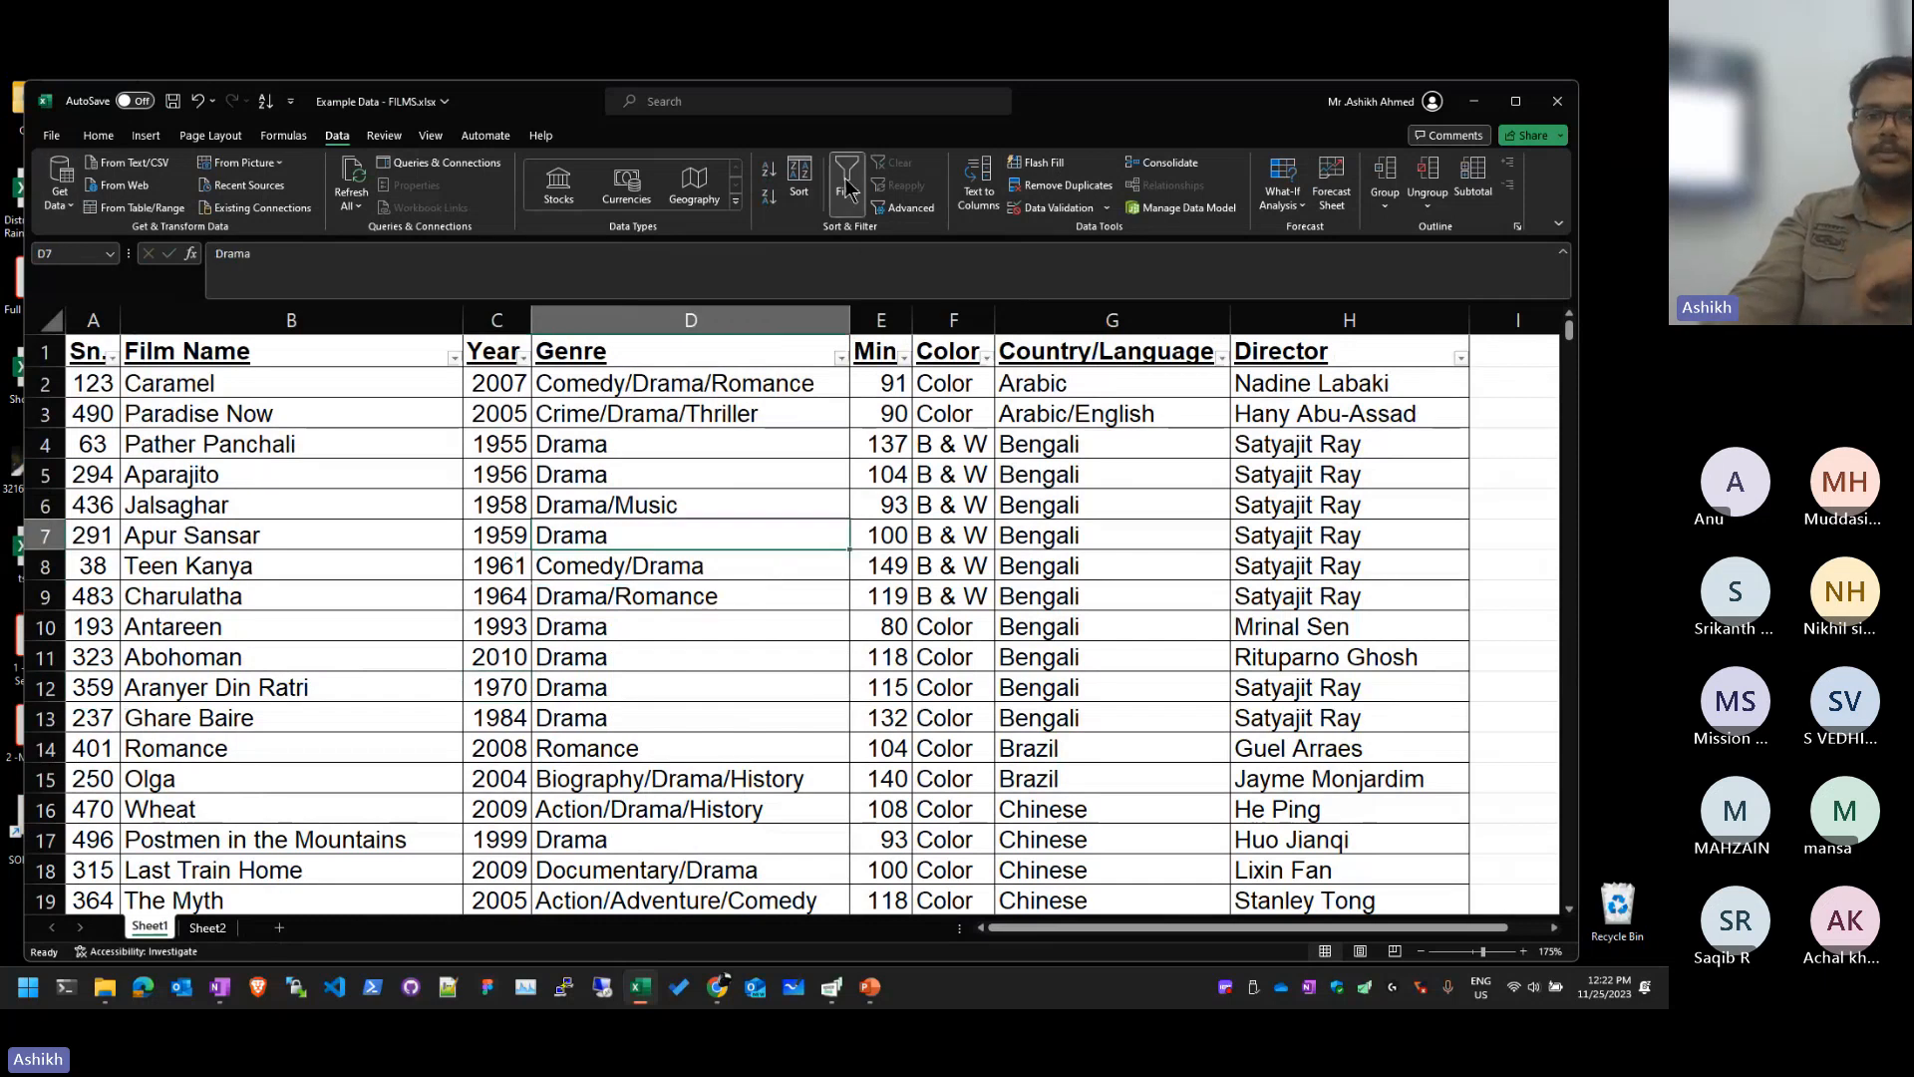
pyautogui.click(852, 200)
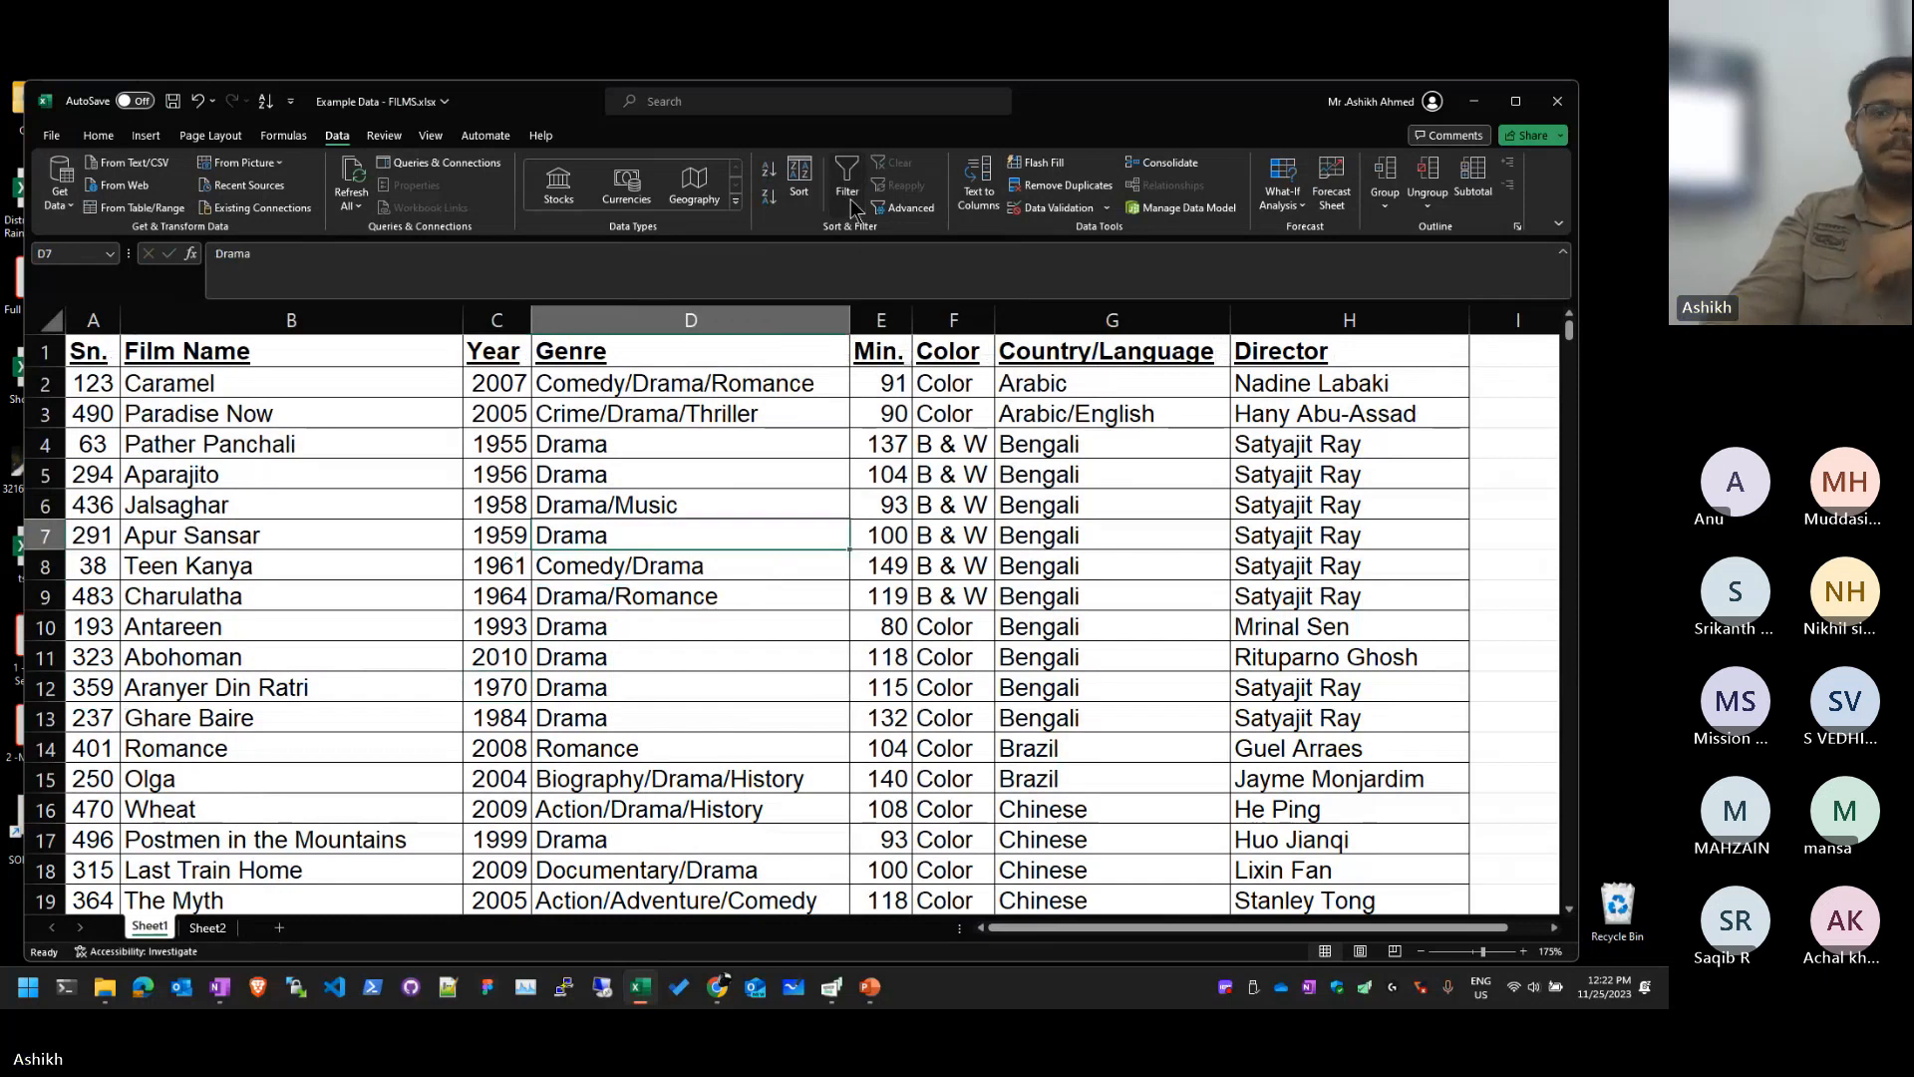
pyautogui.click(851, 199)
pyautogui.click(851, 199)
pyautogui.click(852, 200)
pyautogui.click(851, 199)
pyautogui.click(852, 199)
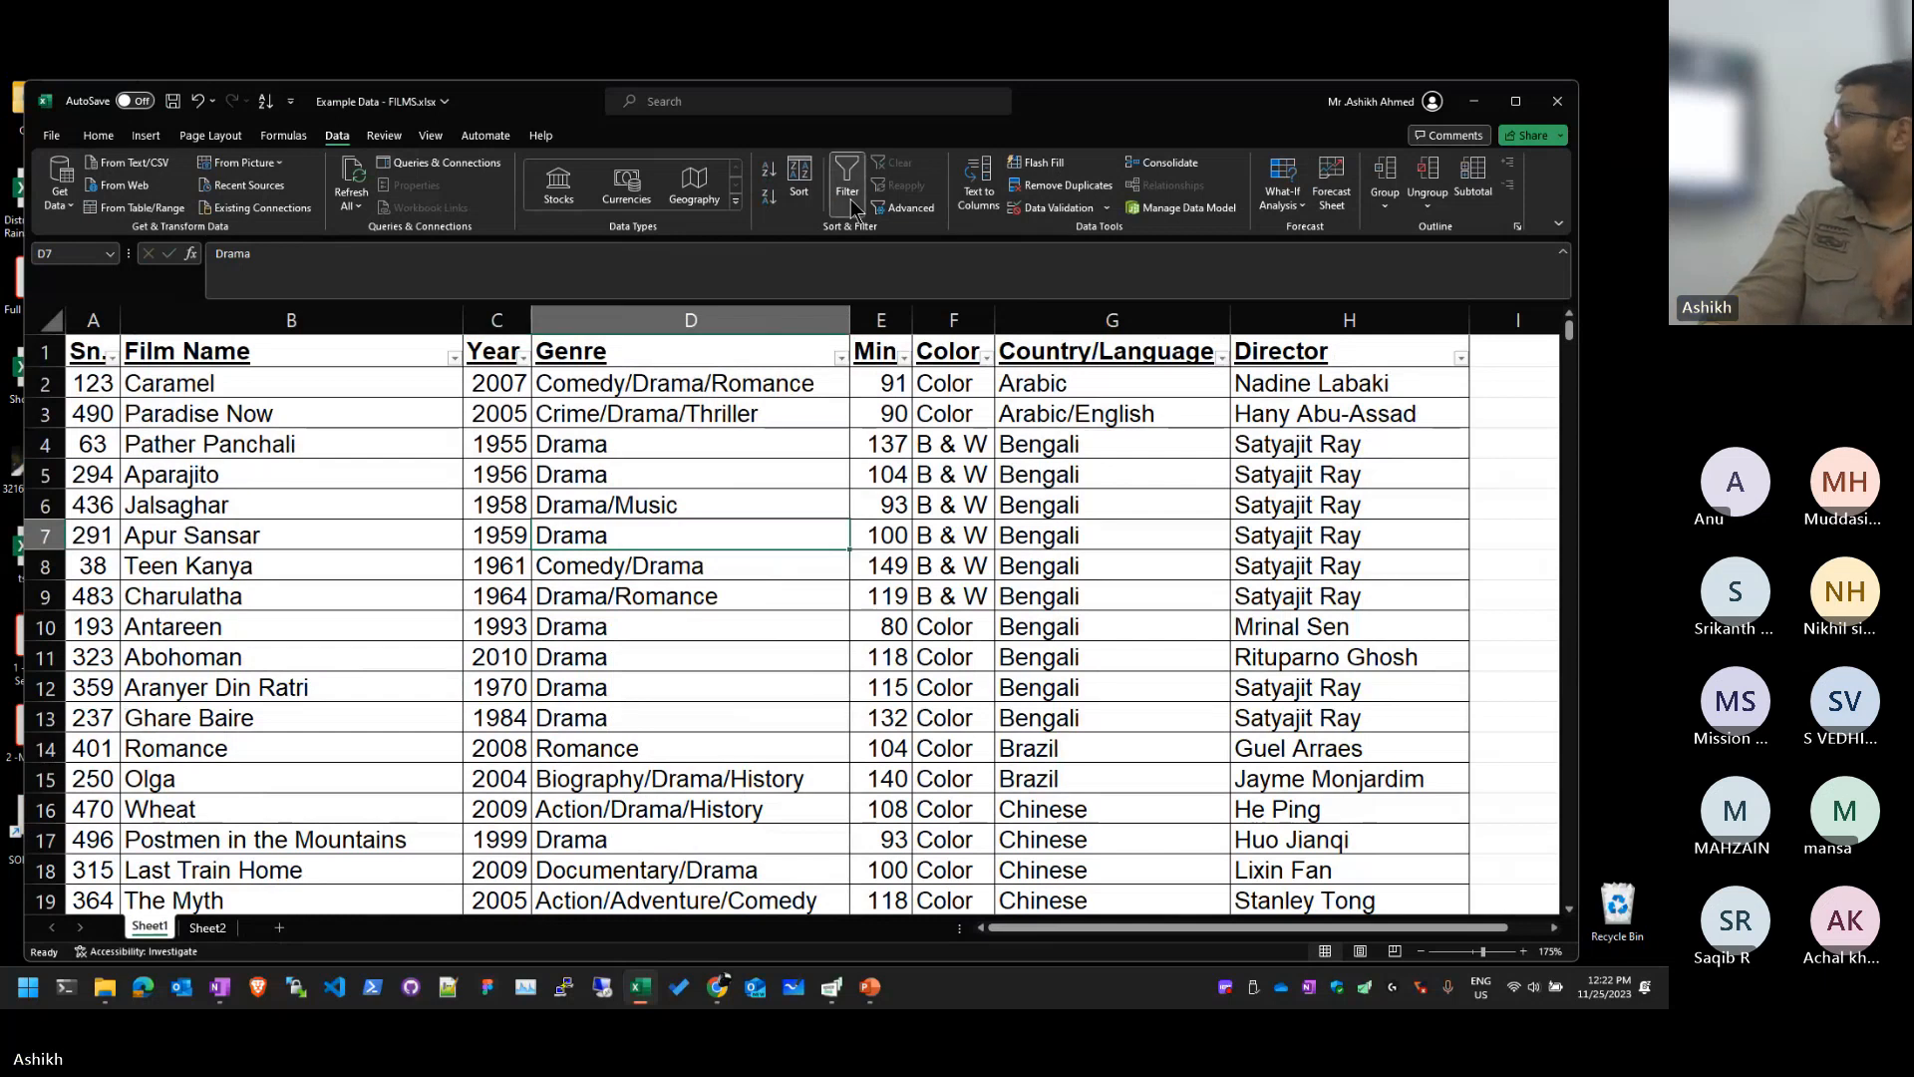
pyautogui.click(851, 199)
pyautogui.click(851, 199)
pyautogui.click(851, 200)
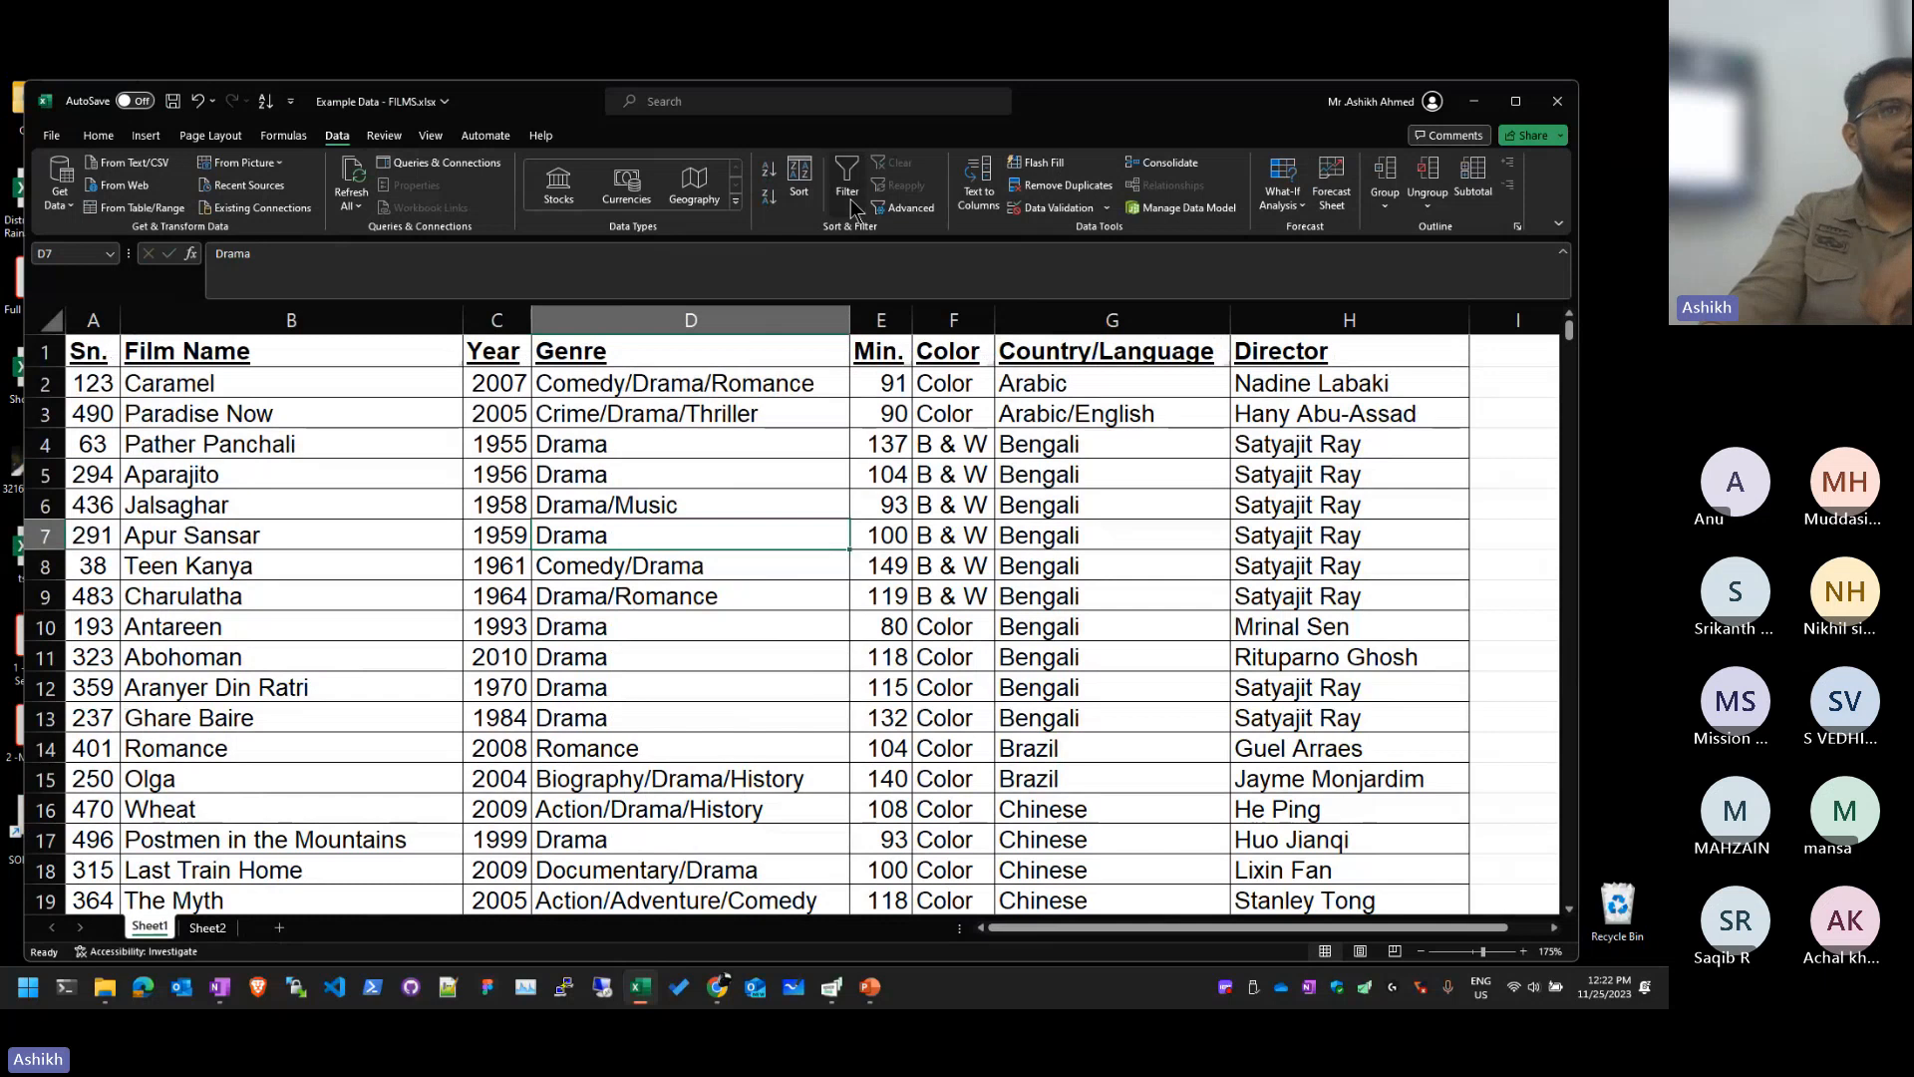
pyautogui.click(851, 200)
pyautogui.click(852, 199)
pyautogui.click(851, 199)
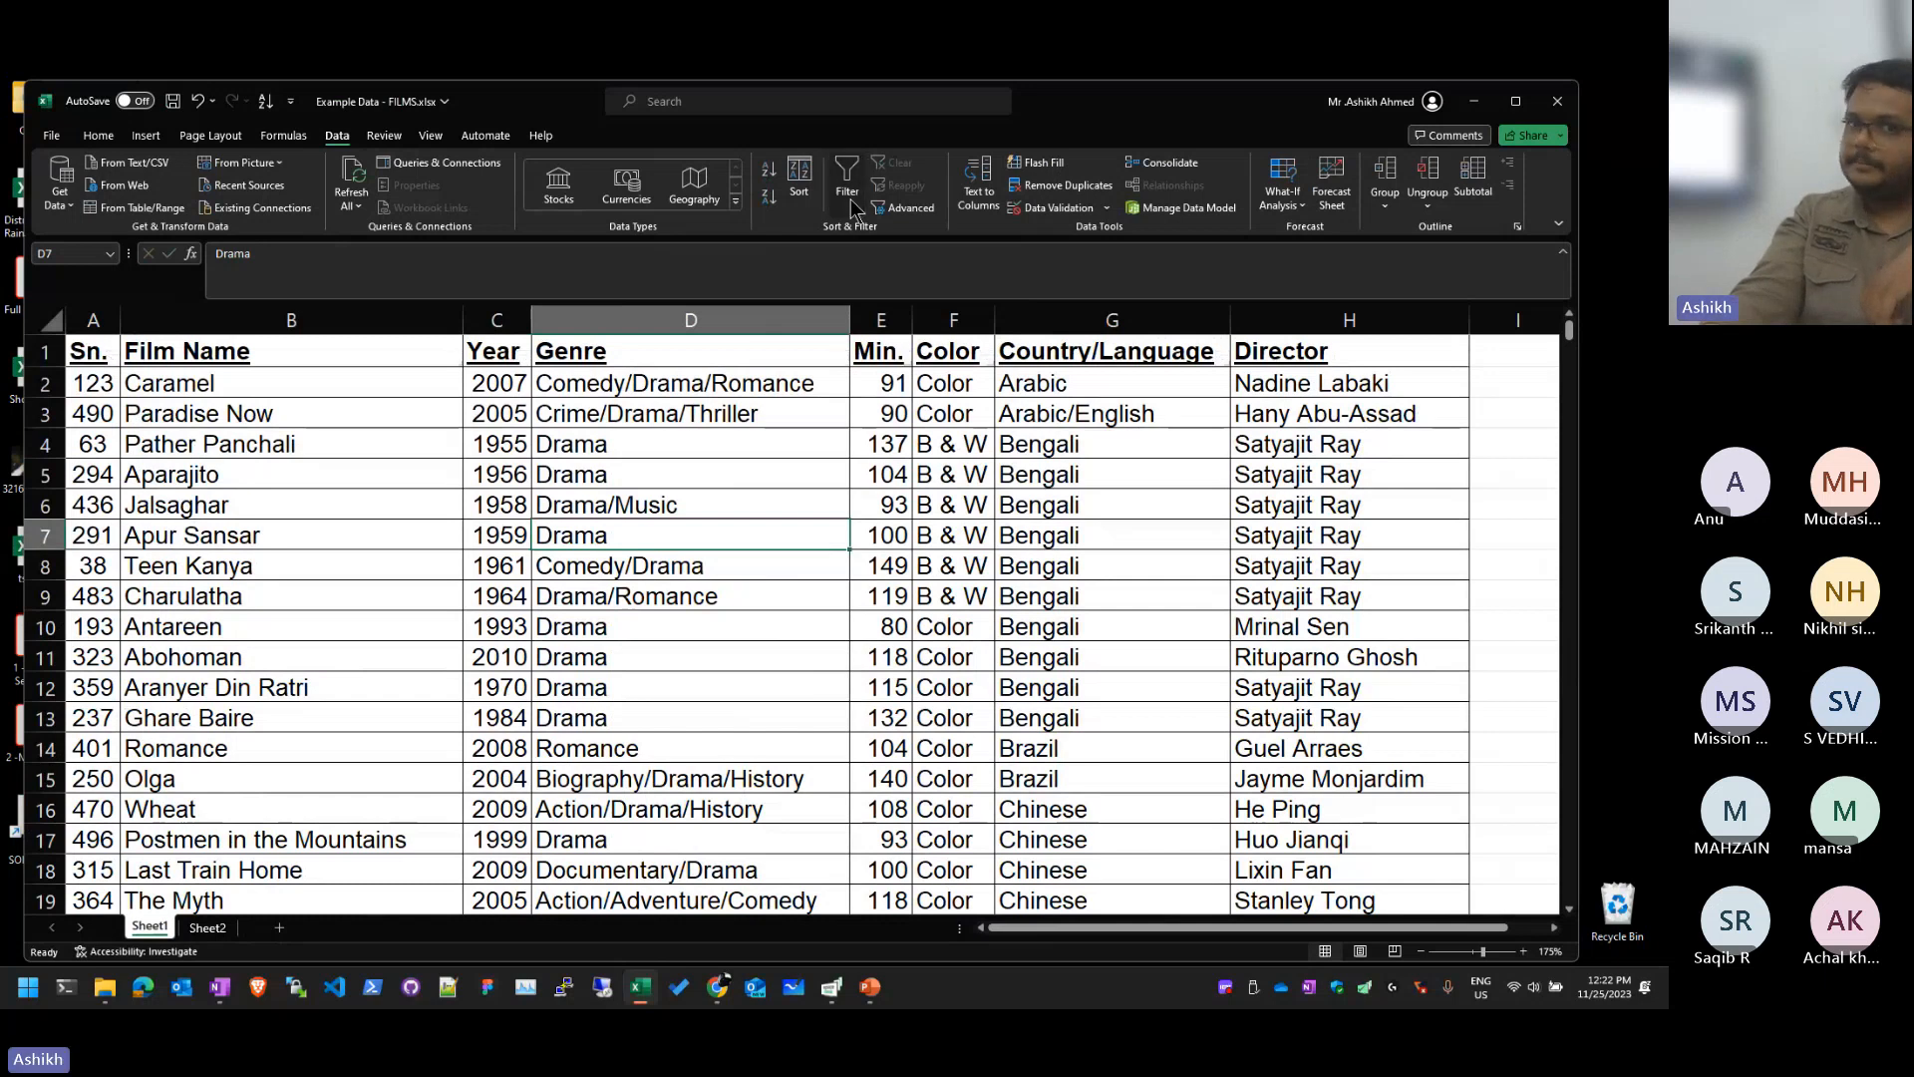
pyautogui.click(851, 200)
pyautogui.click(851, 199)
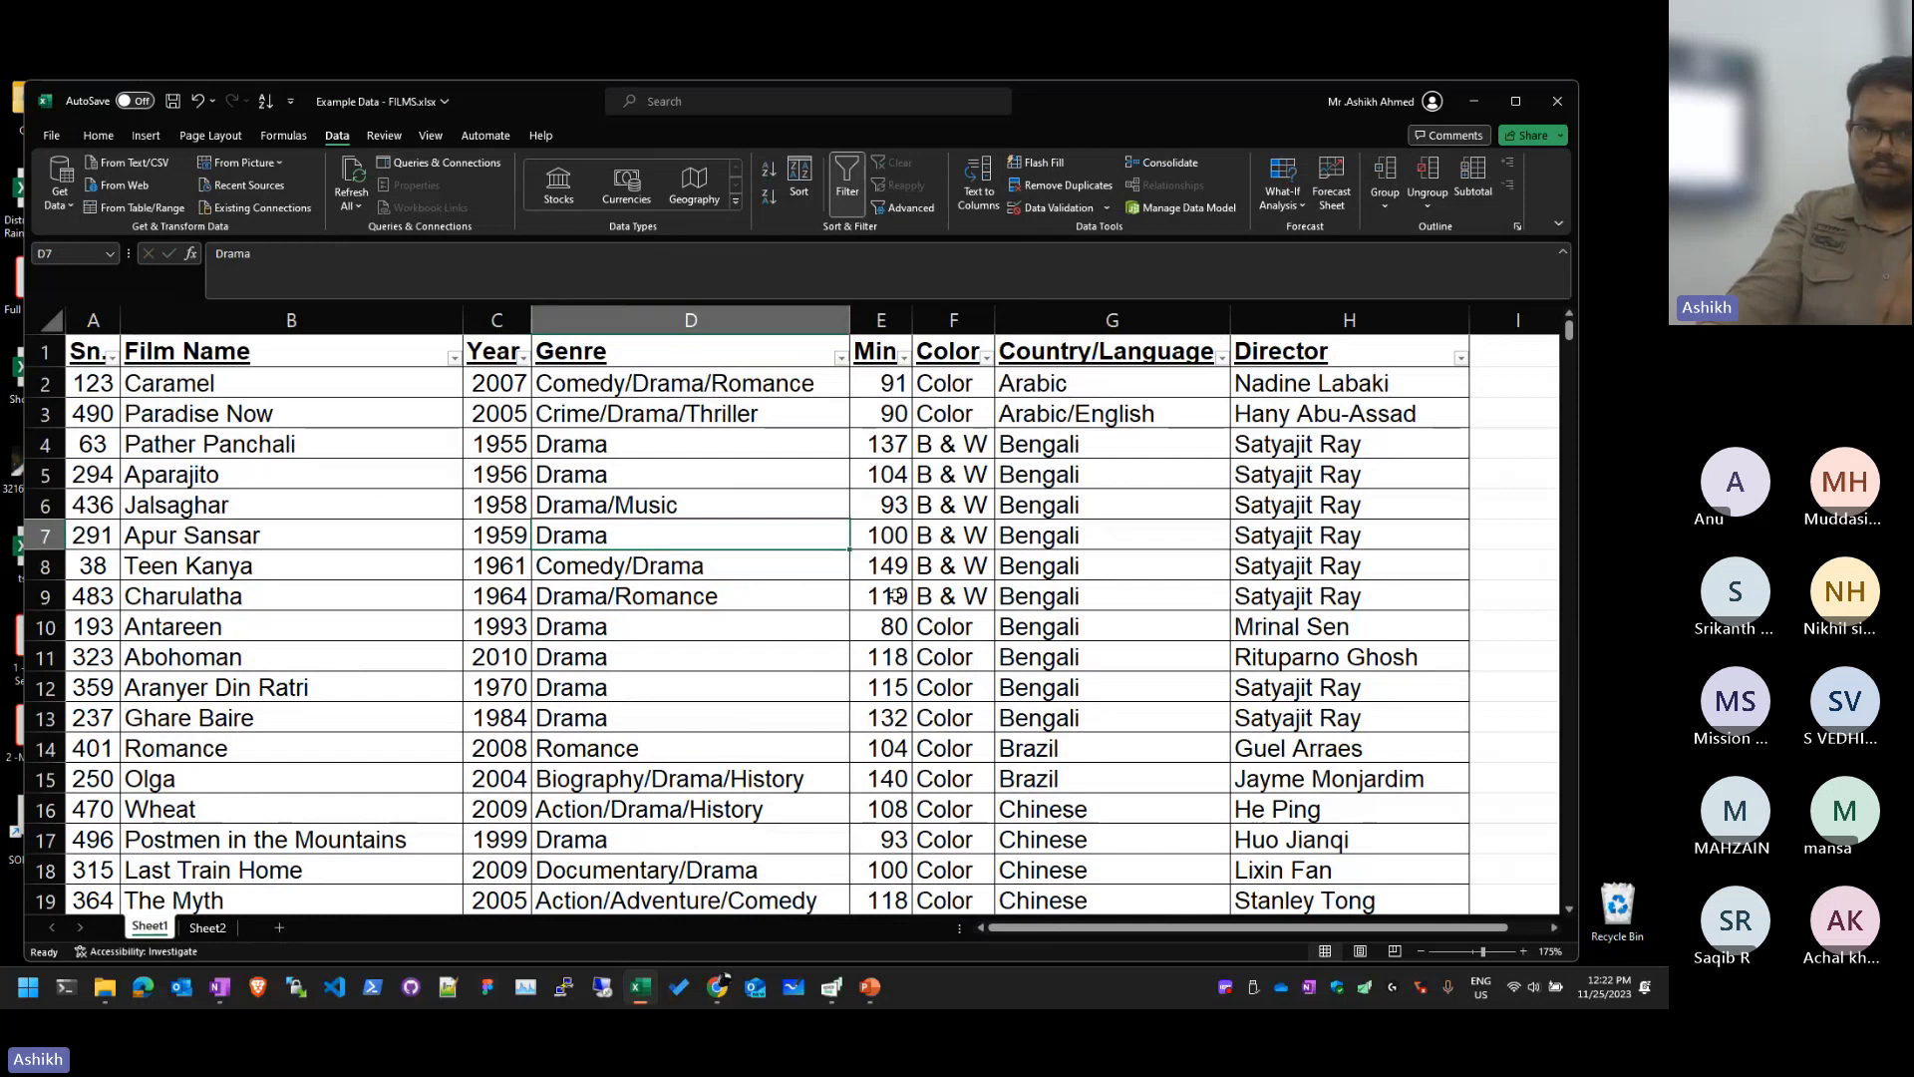
pyautogui.click(1222, 358)
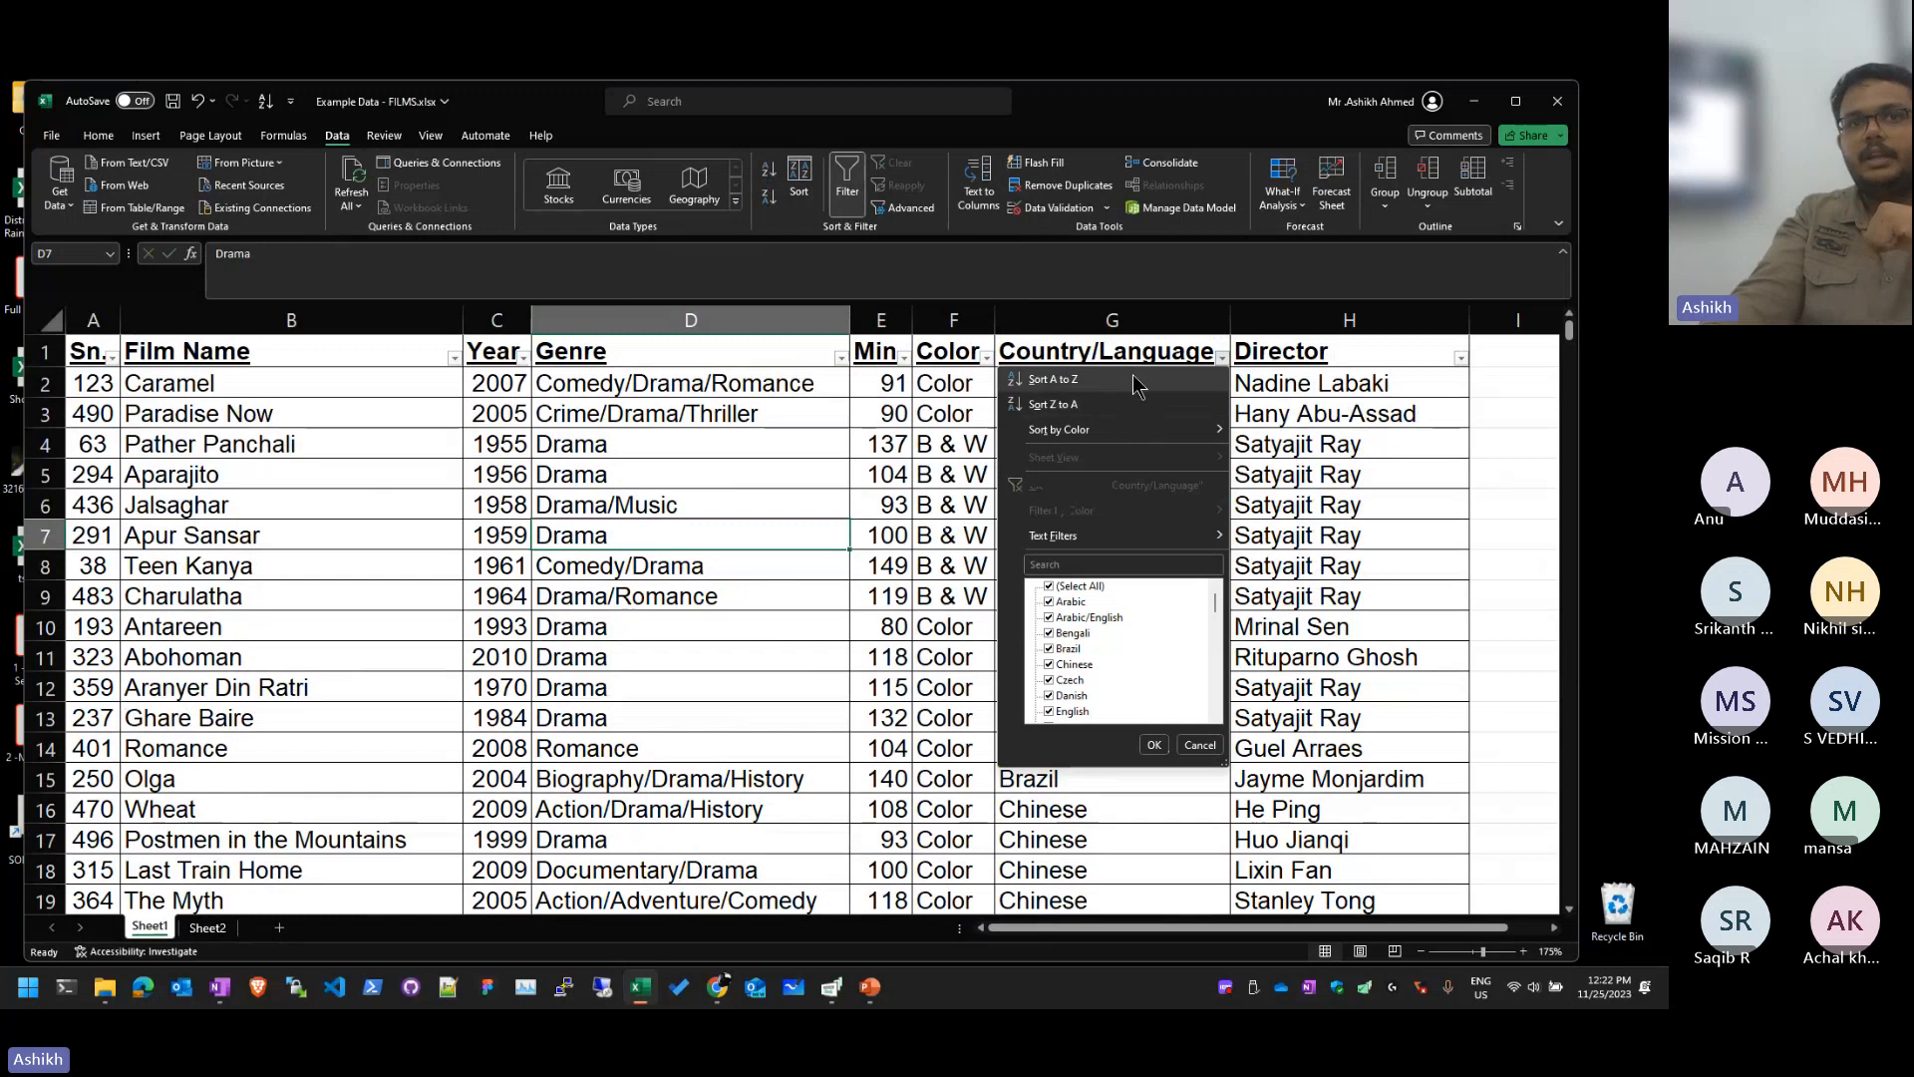
pyautogui.press('super+Tab')
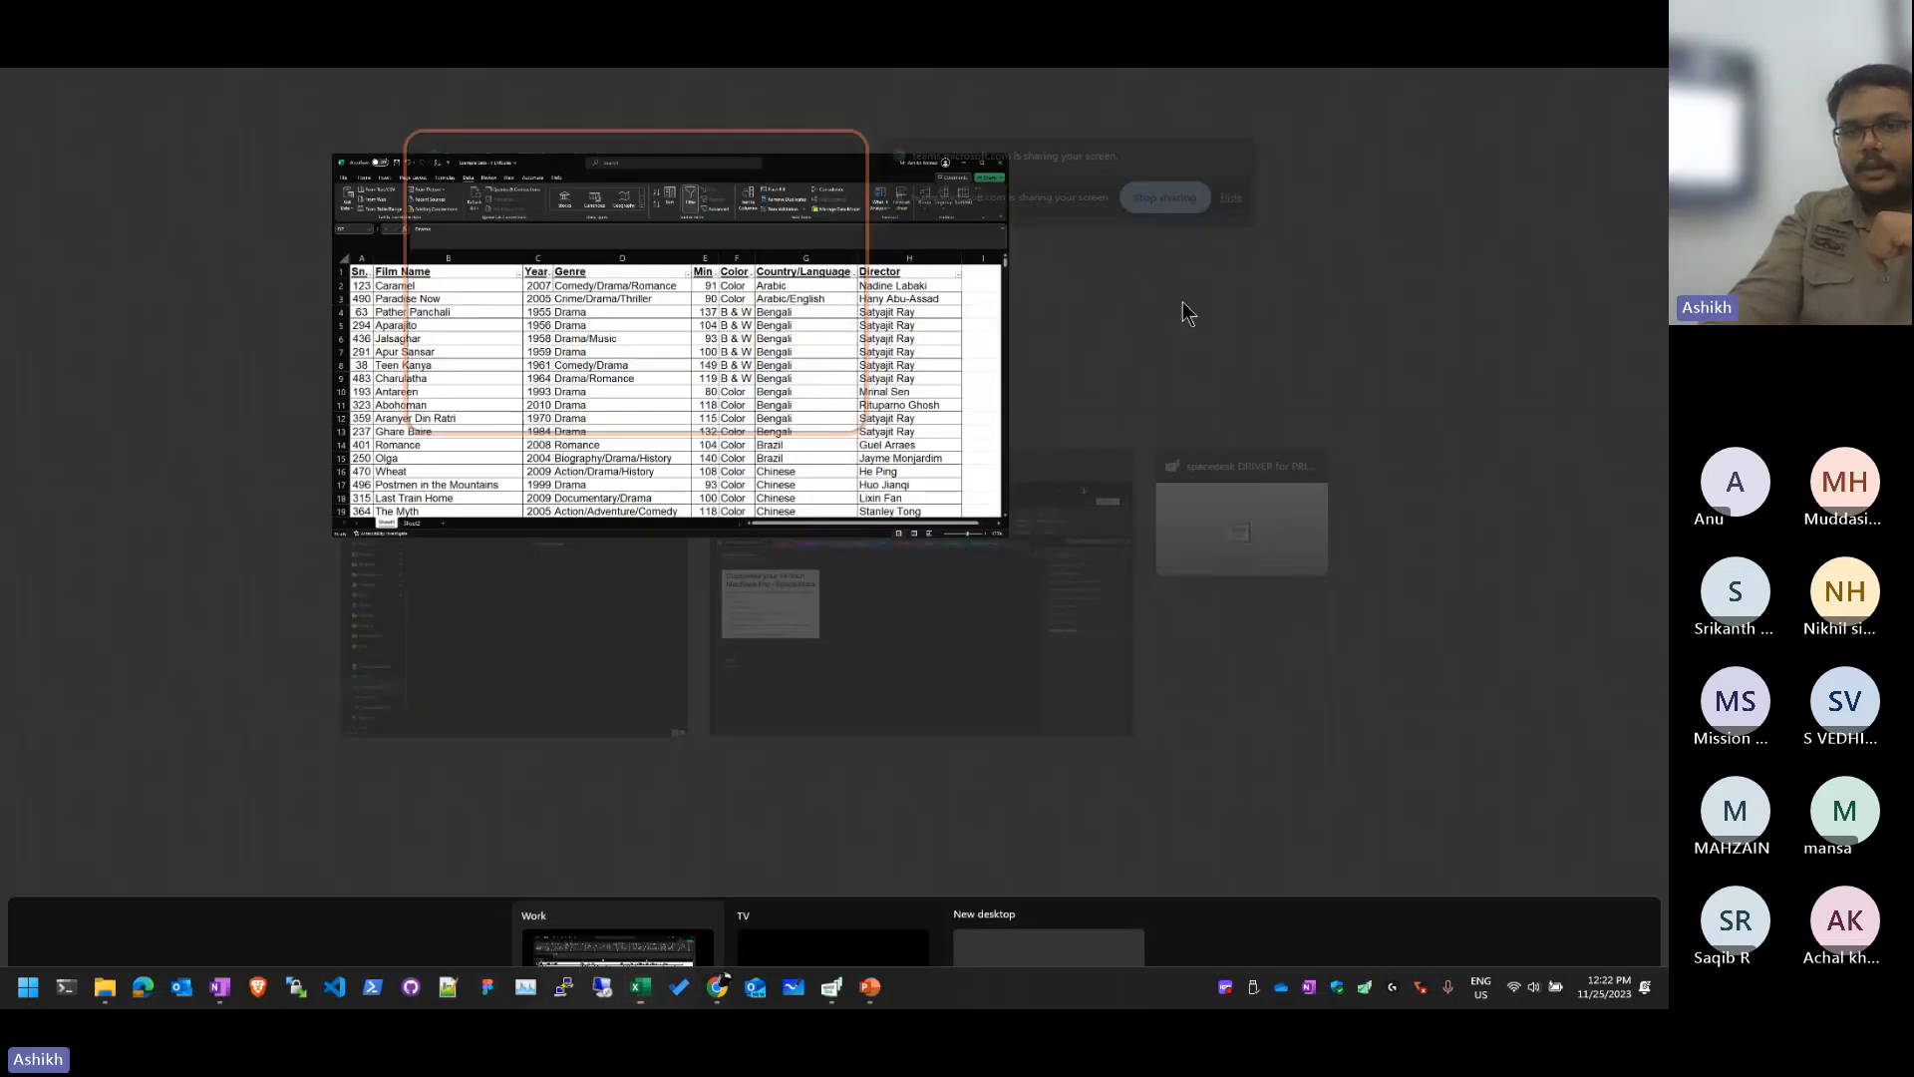
pyautogui.click(726, 297)
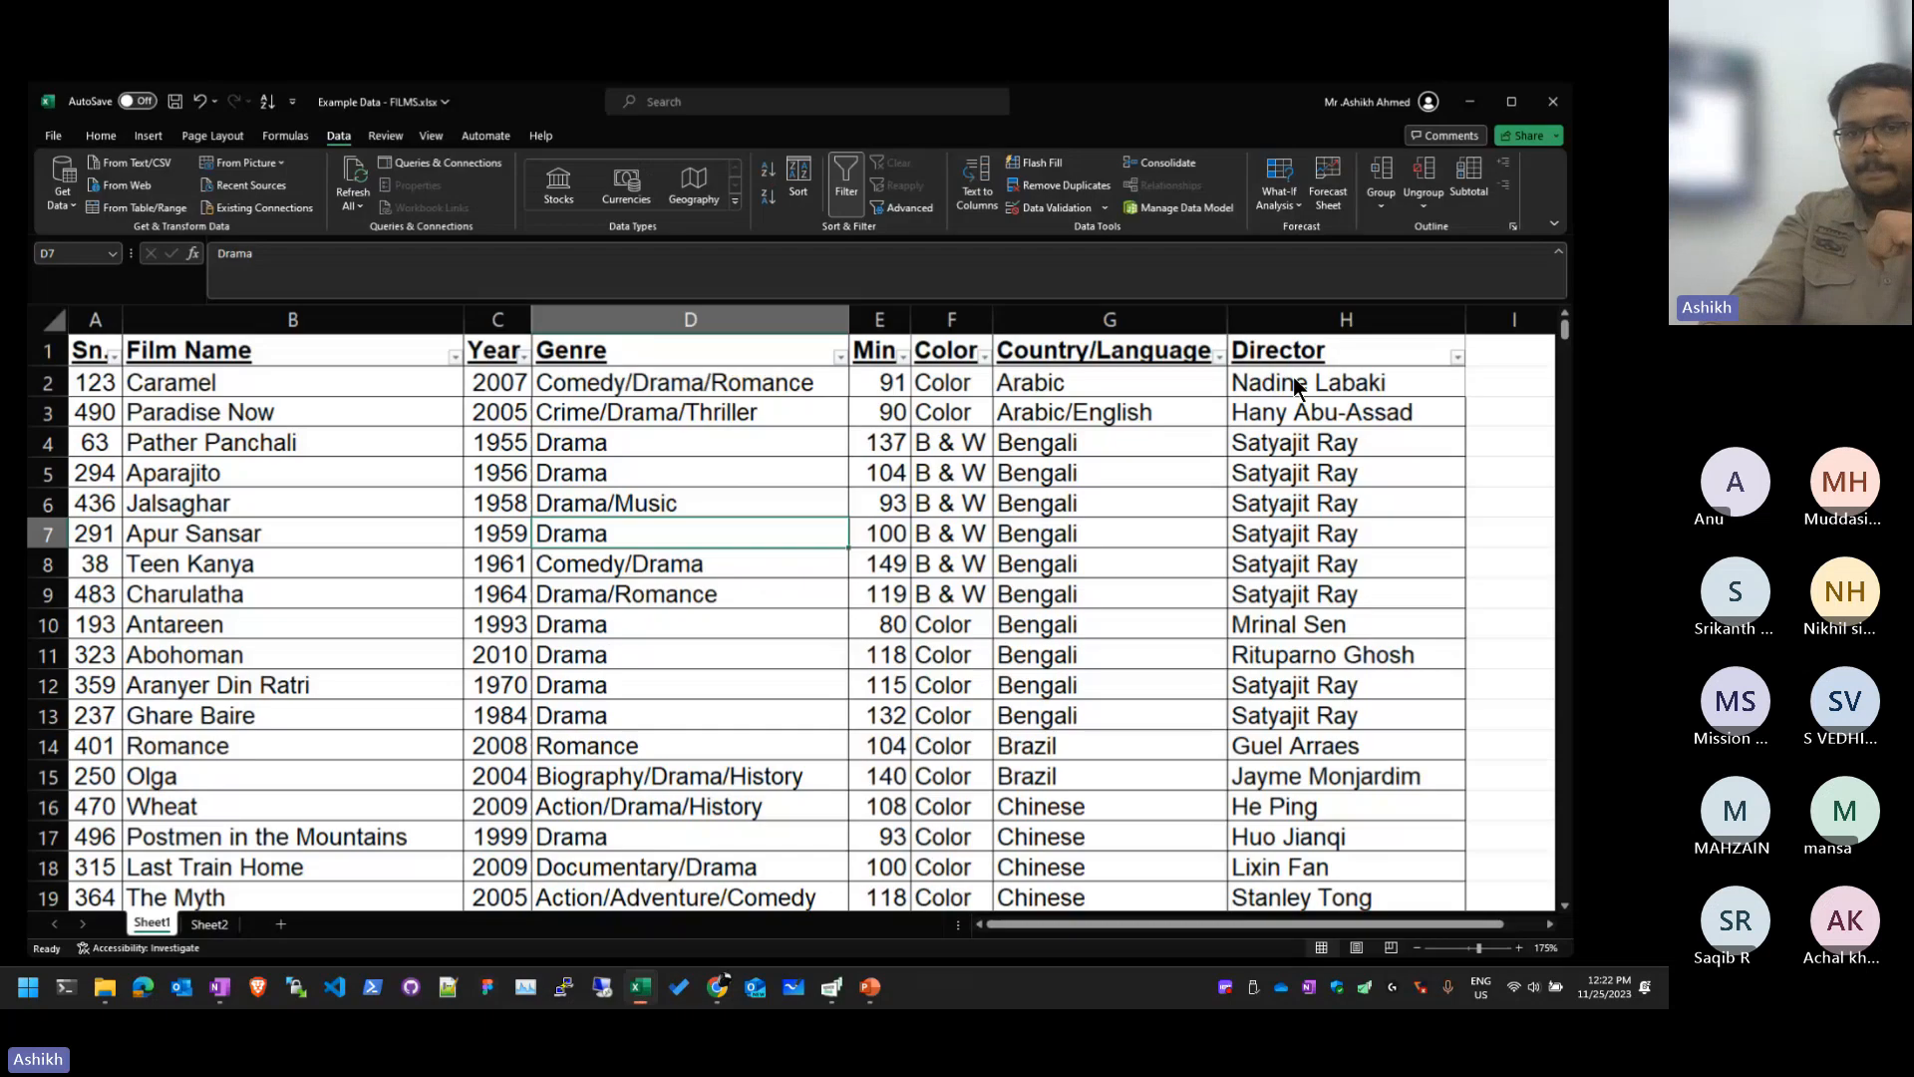
# Step: Filter the Country/Language column to show only English by deselecting all values and selecting that one
pyautogui.click(1222, 356)
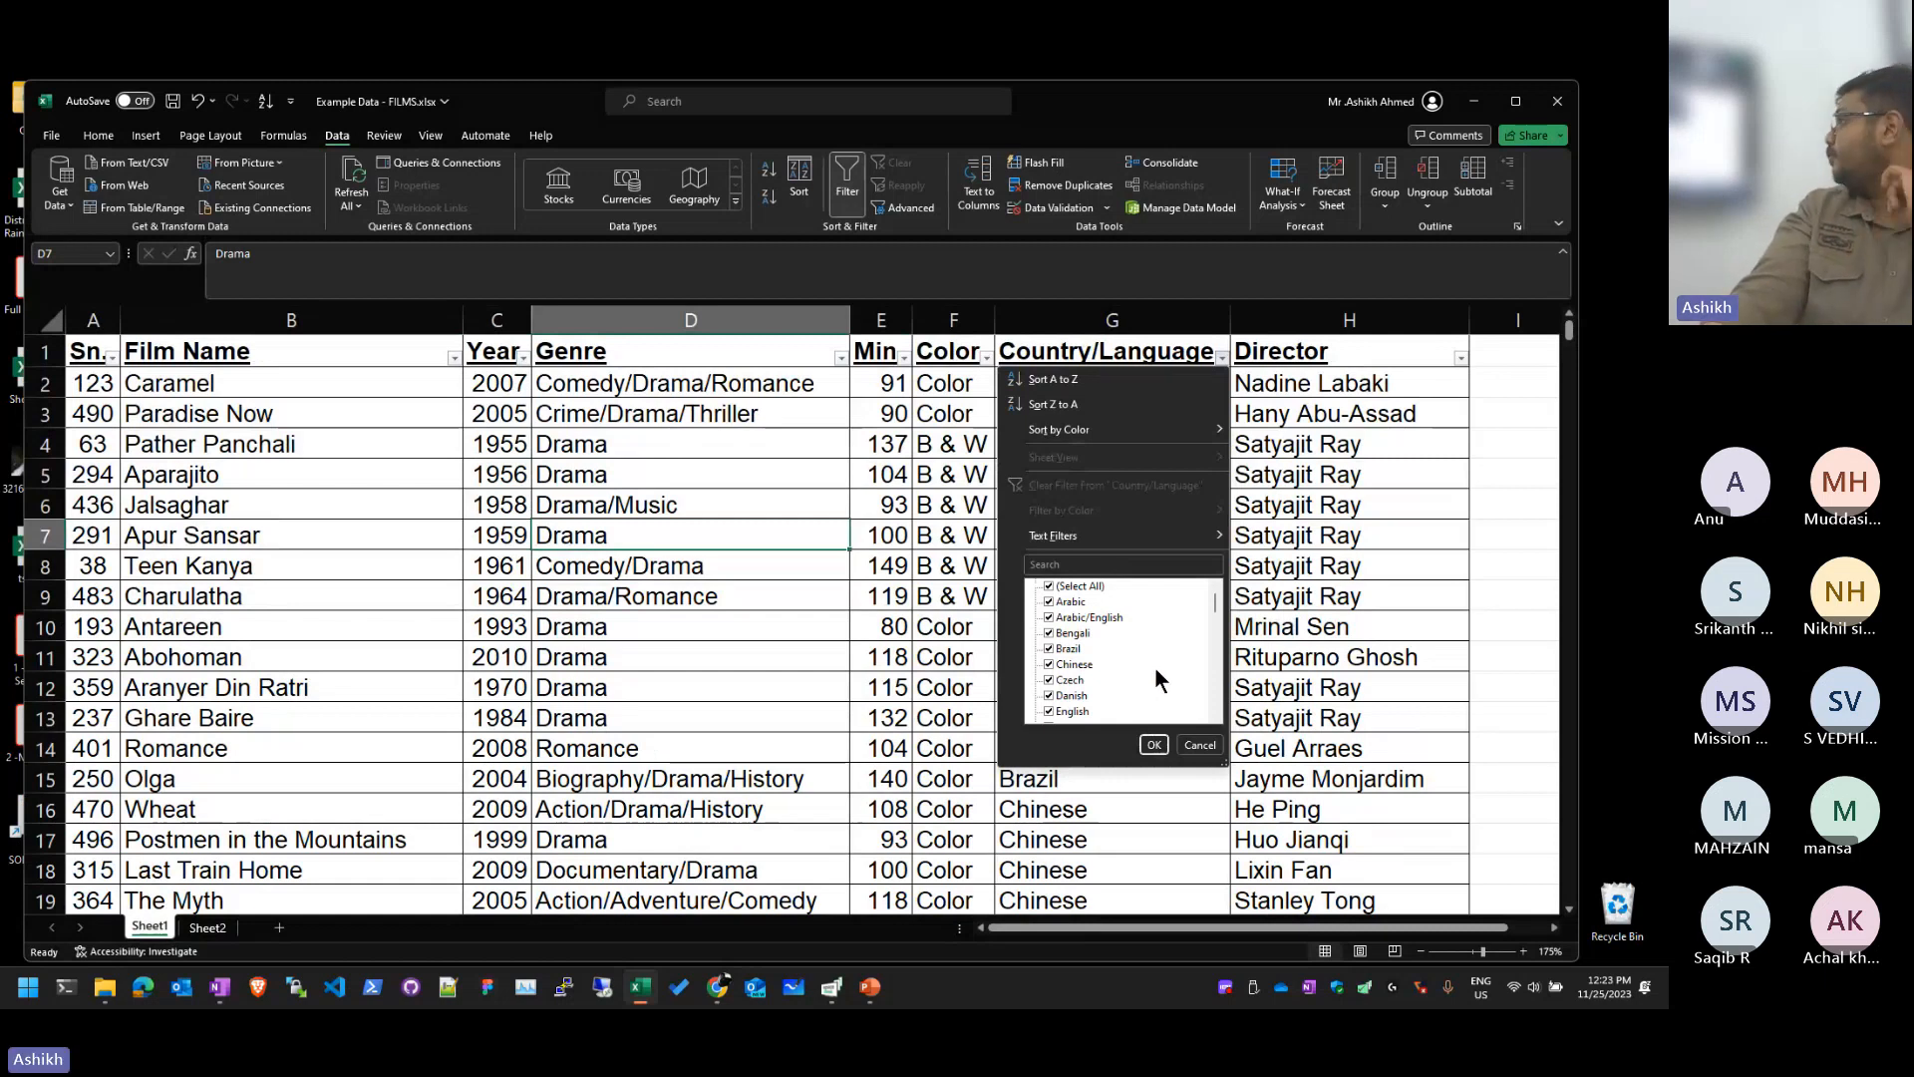
pyautogui.click(1049, 588)
pyautogui.scroll(-1, 1054, 674)
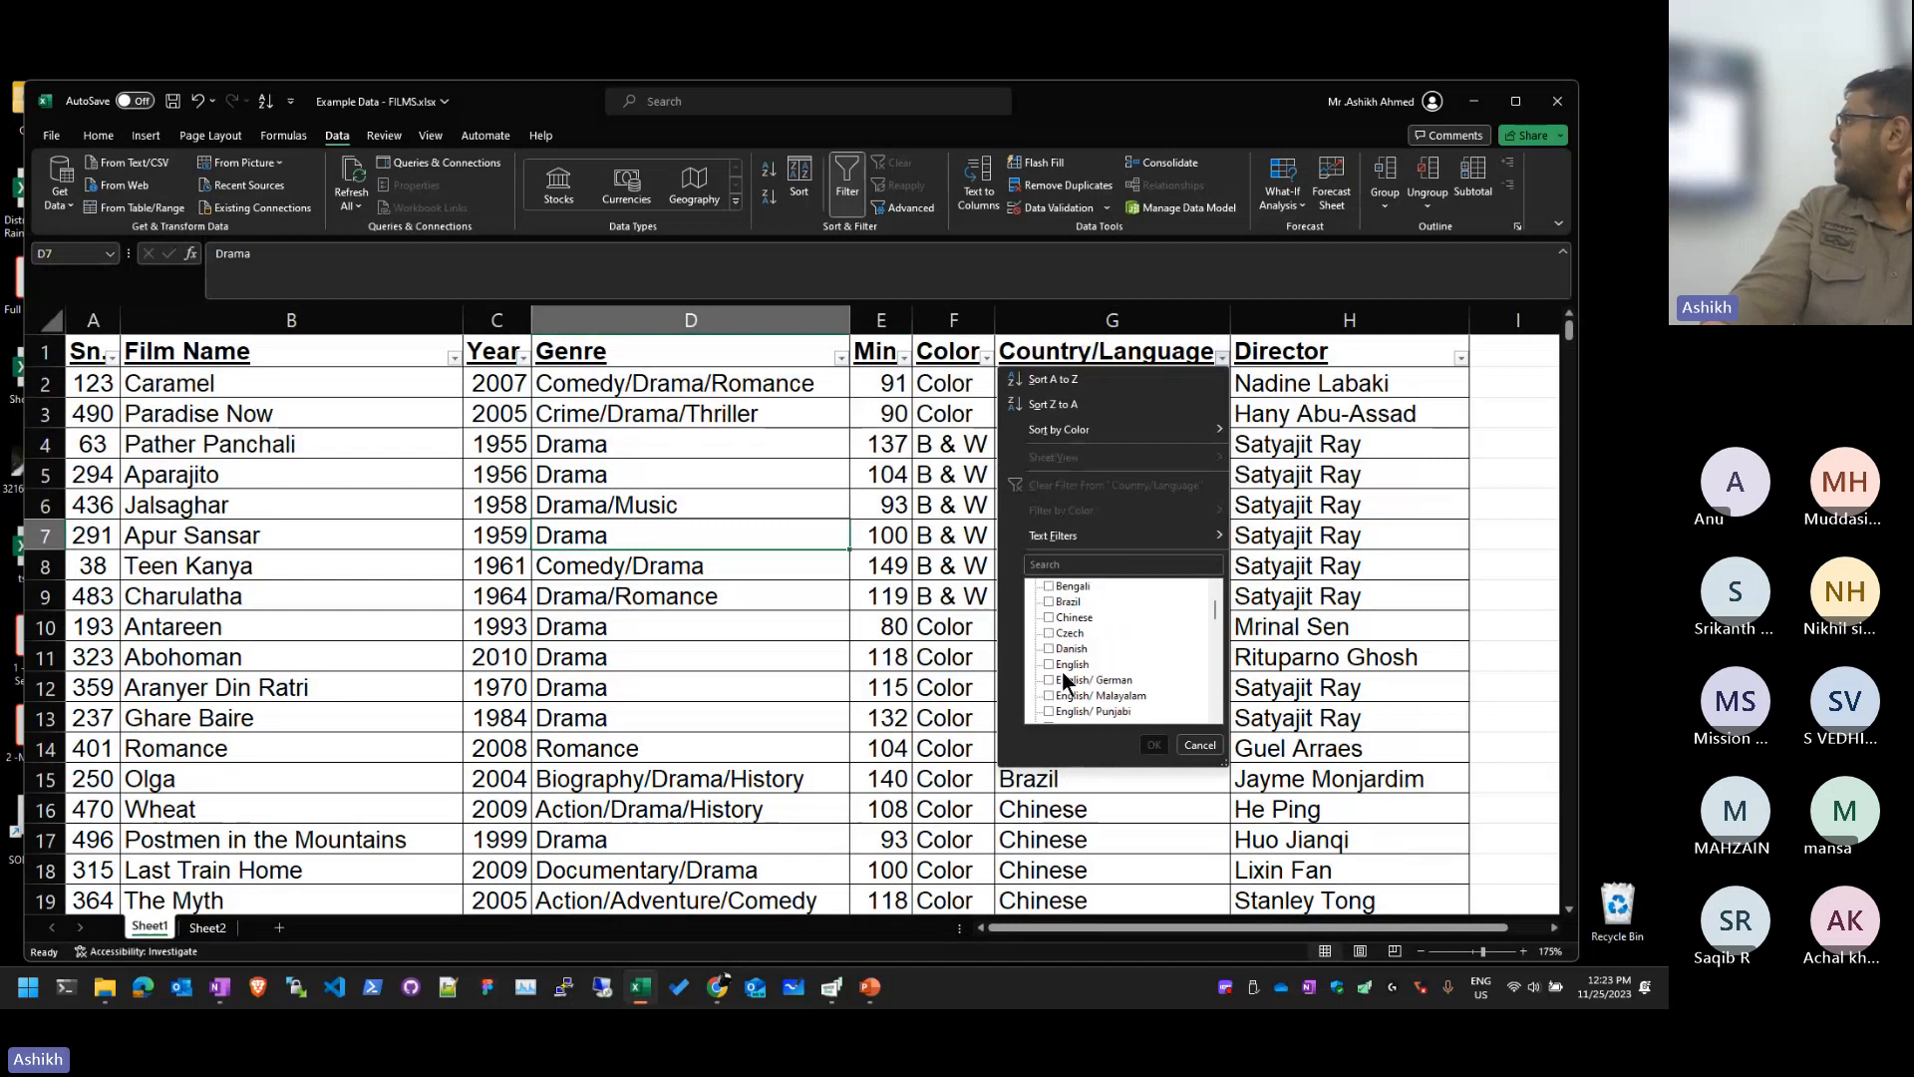
pyautogui.click(1063, 668)
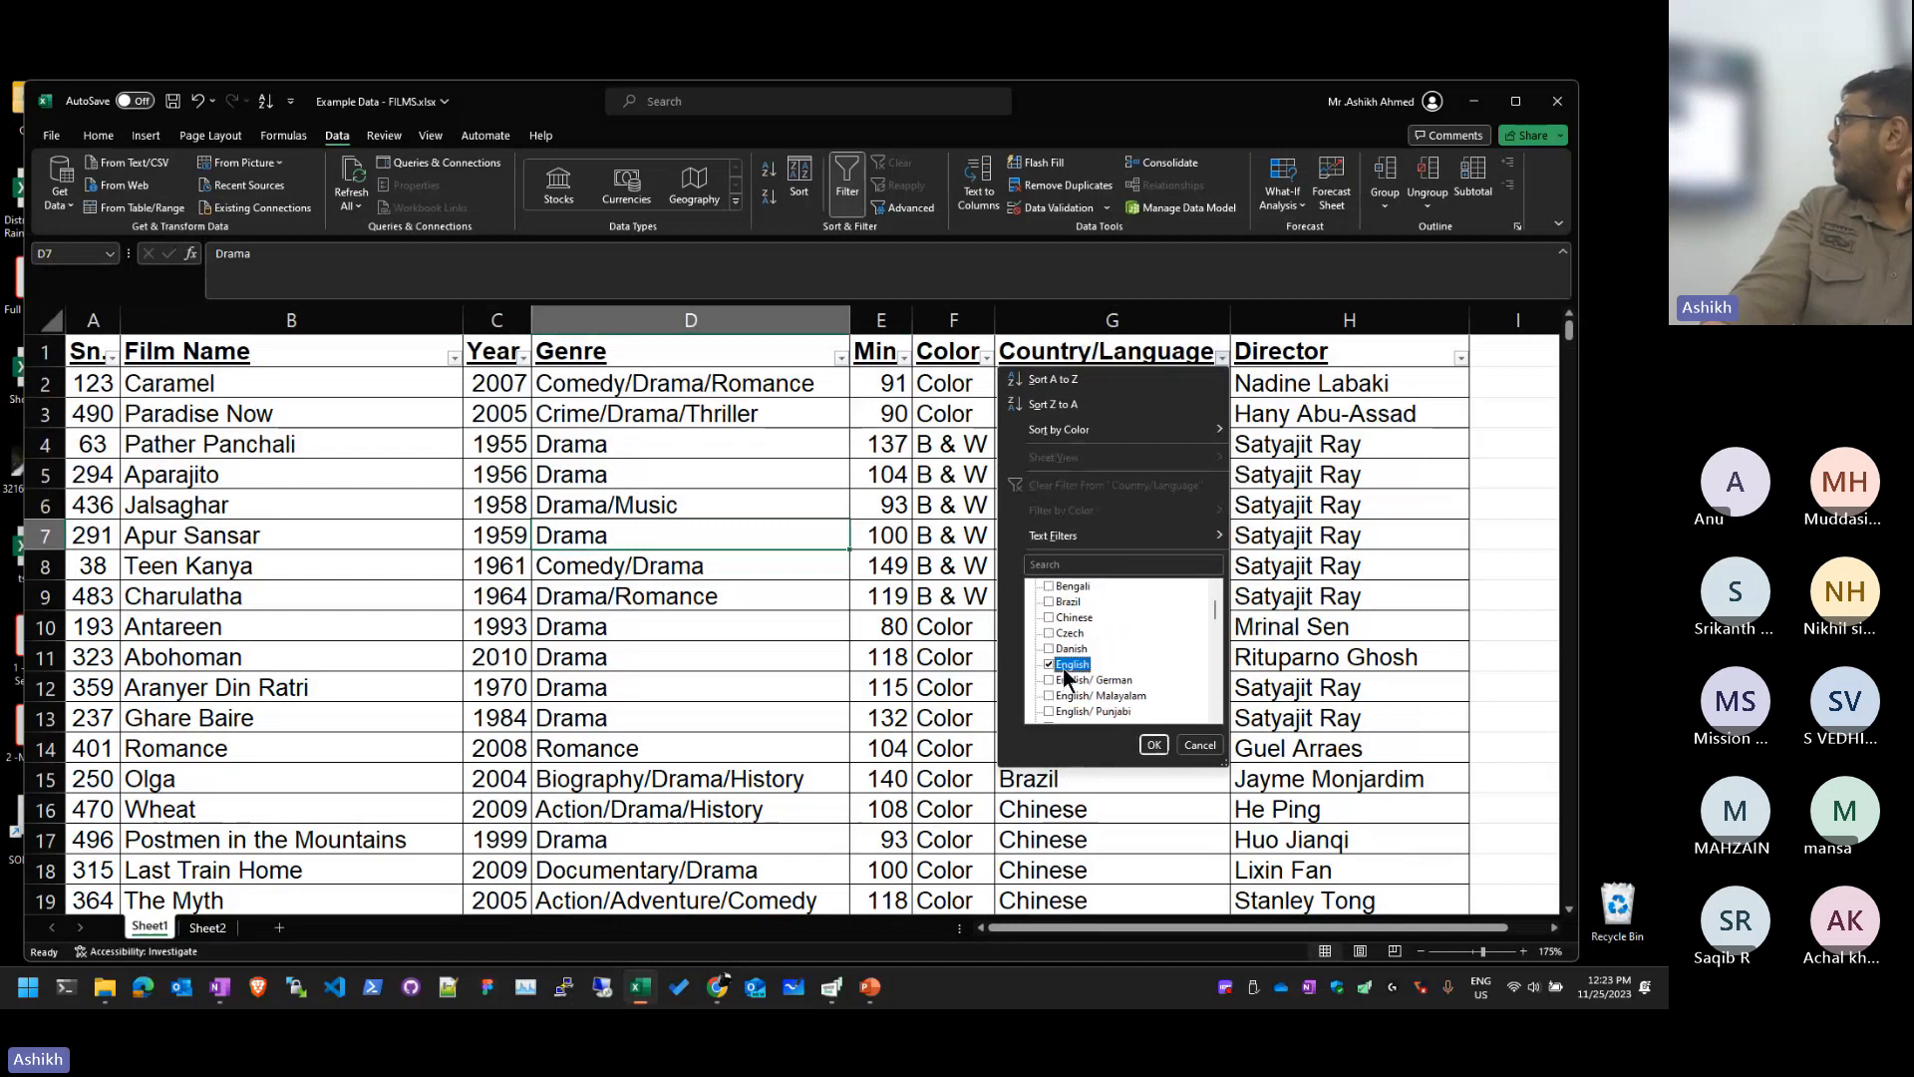
pyautogui.click(1153, 745)
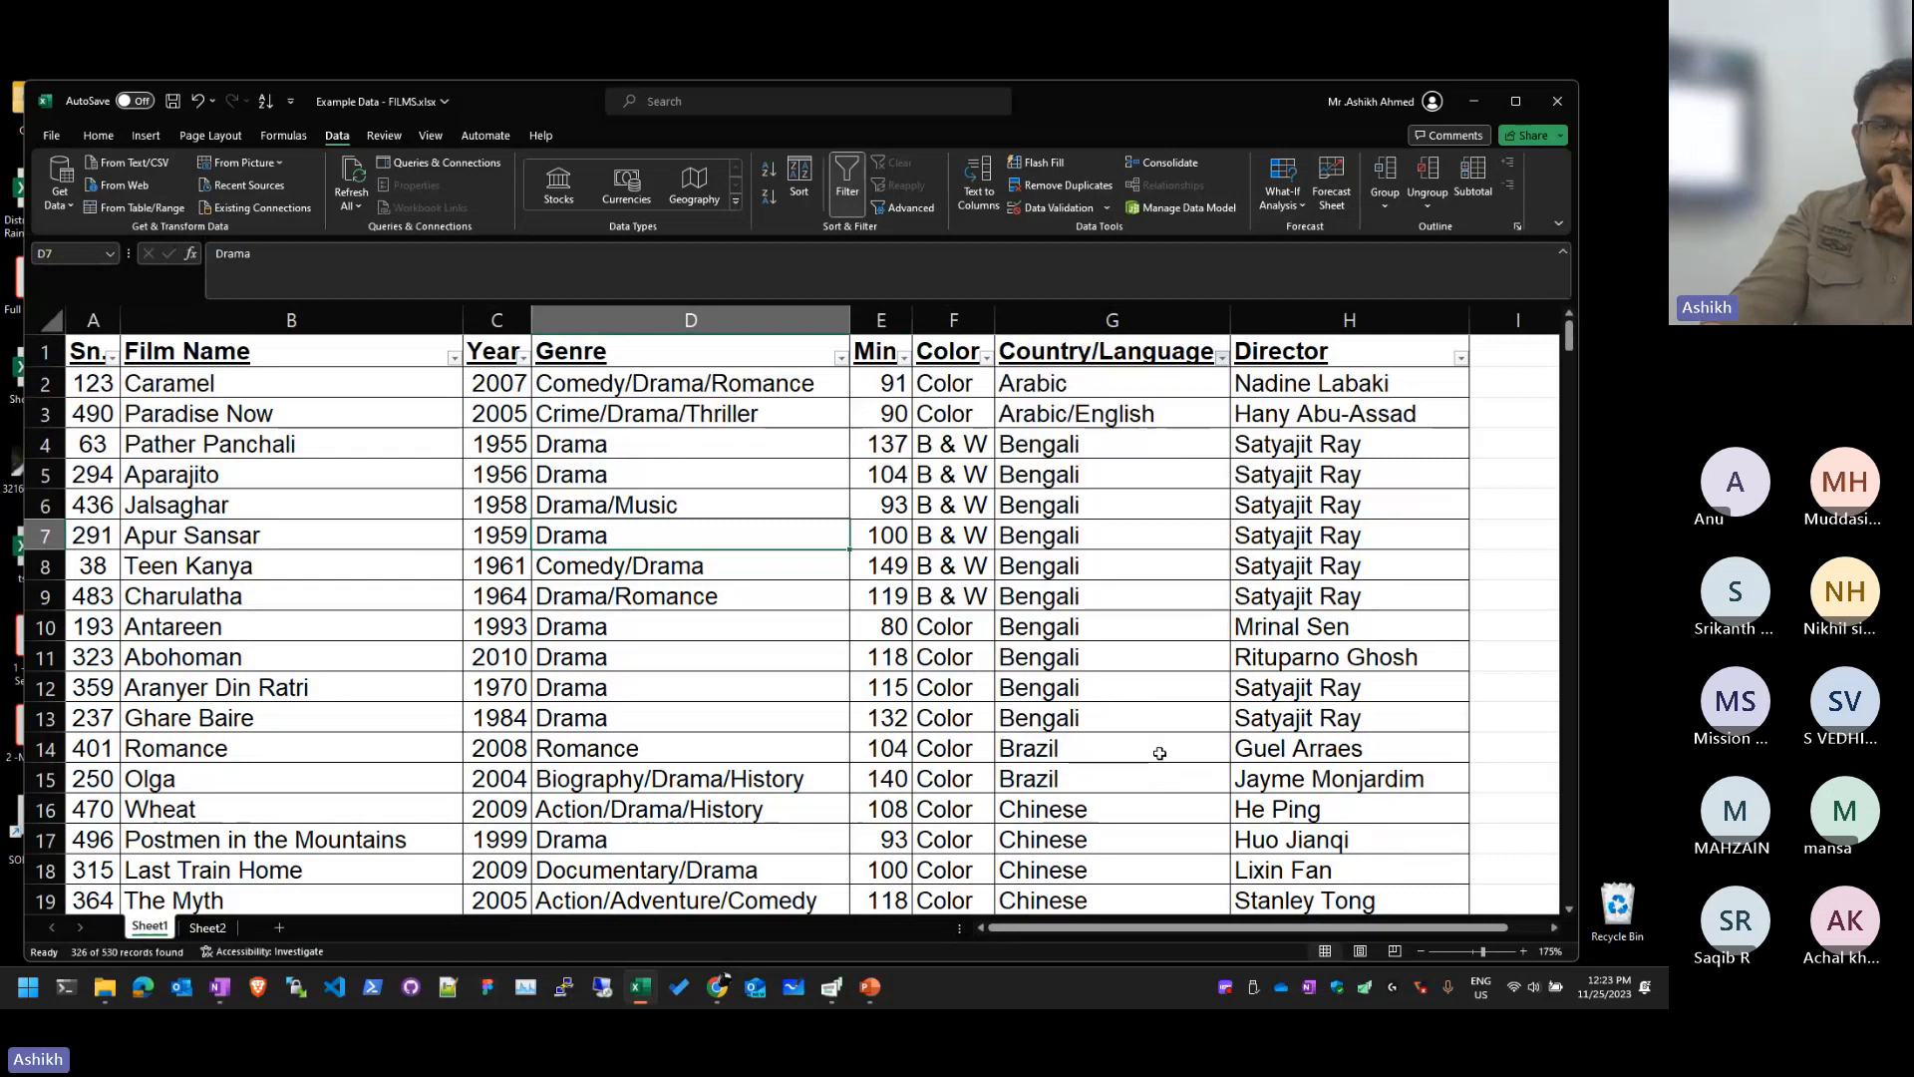
# Step: Look through the filtered film list to check the Country/Language values of its rows
pyautogui.scroll(-3, 1161, 752)
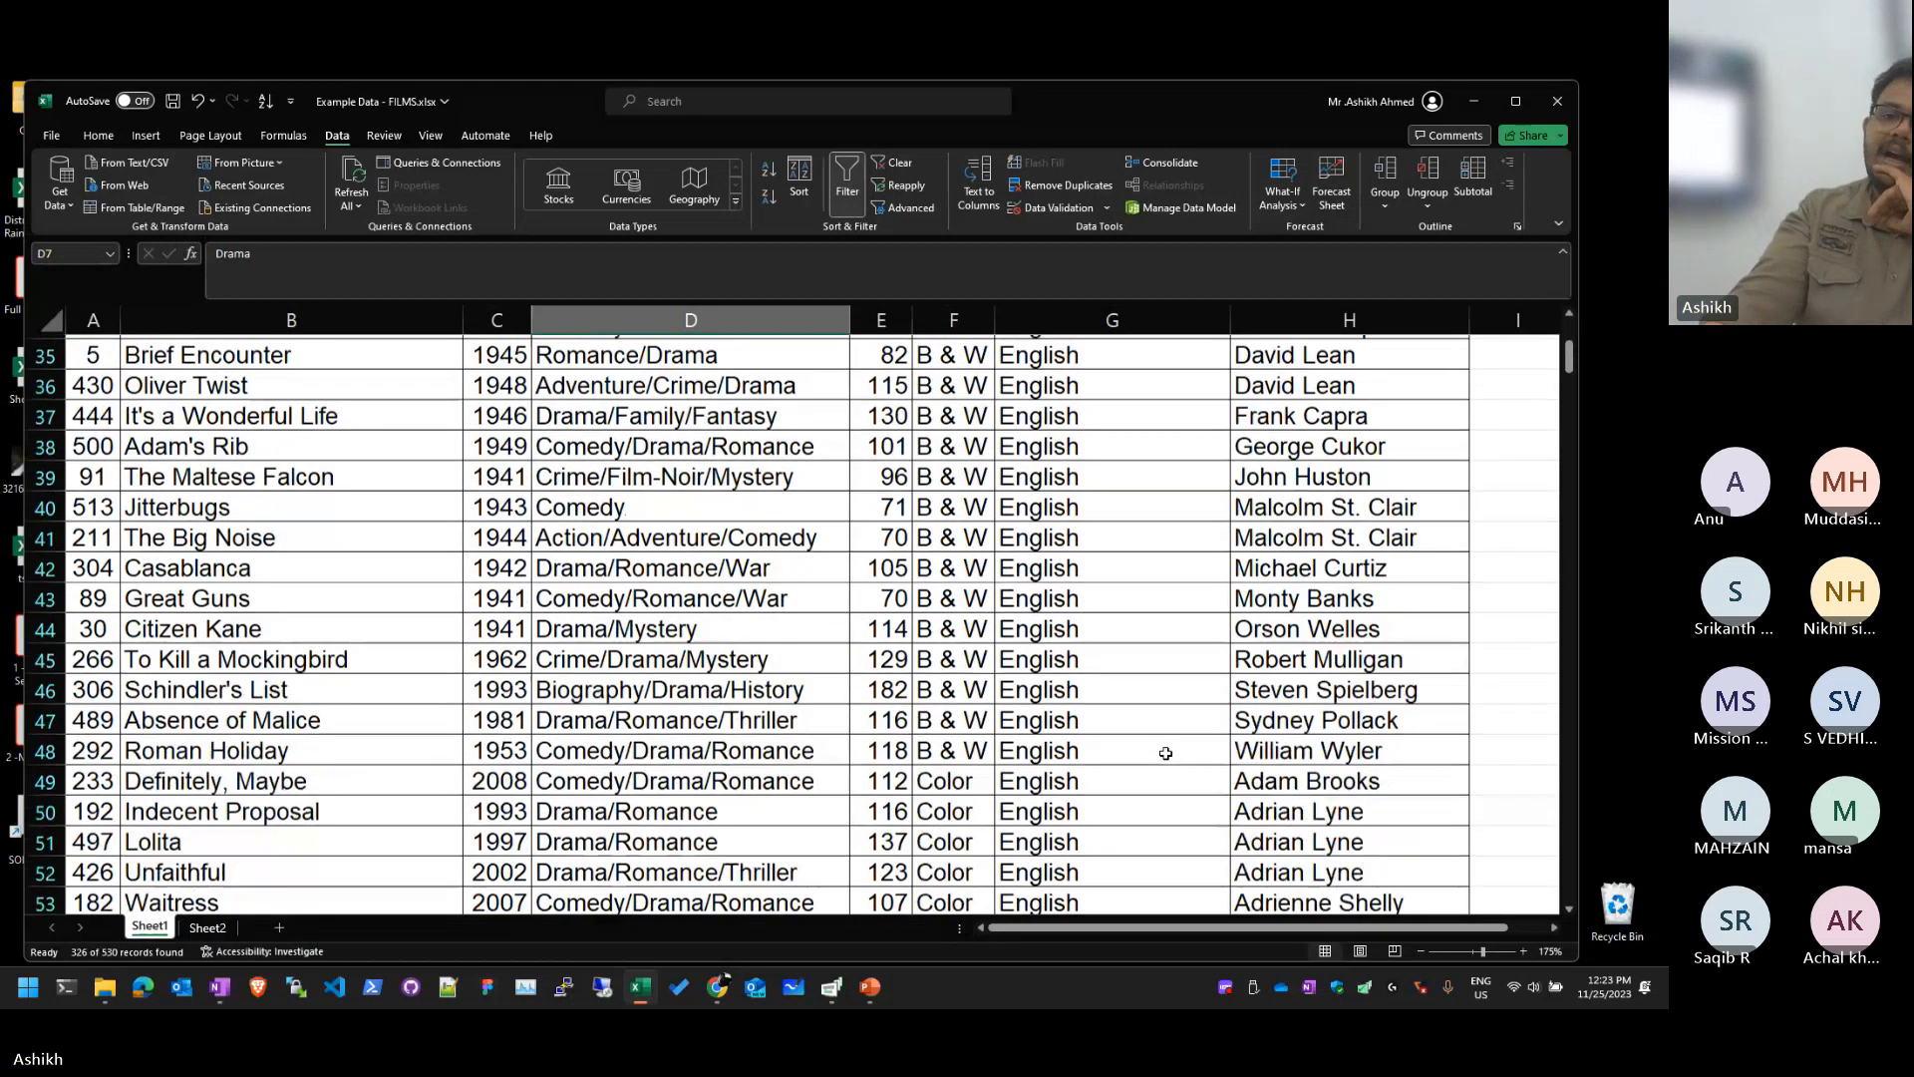
pyautogui.scroll(-20, 1165, 752)
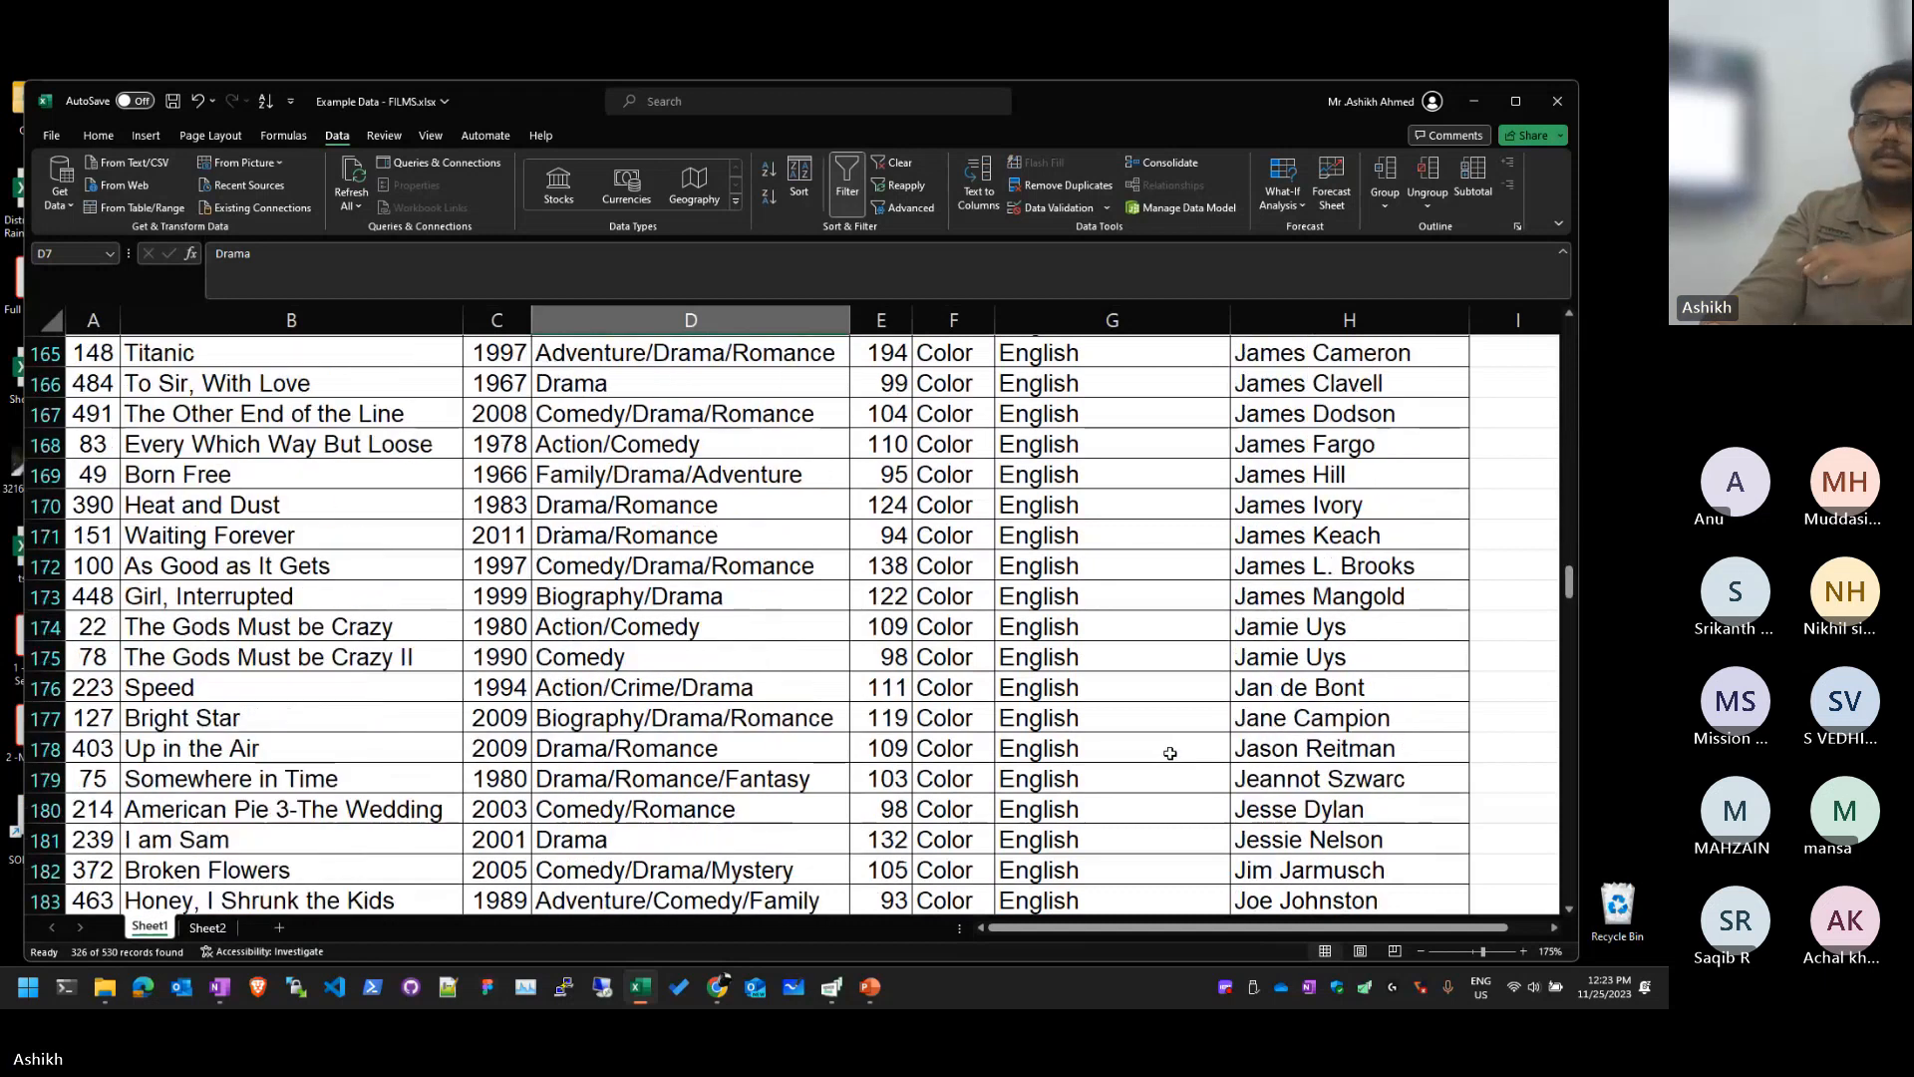
pyautogui.scroll(-20, 1161, 698)
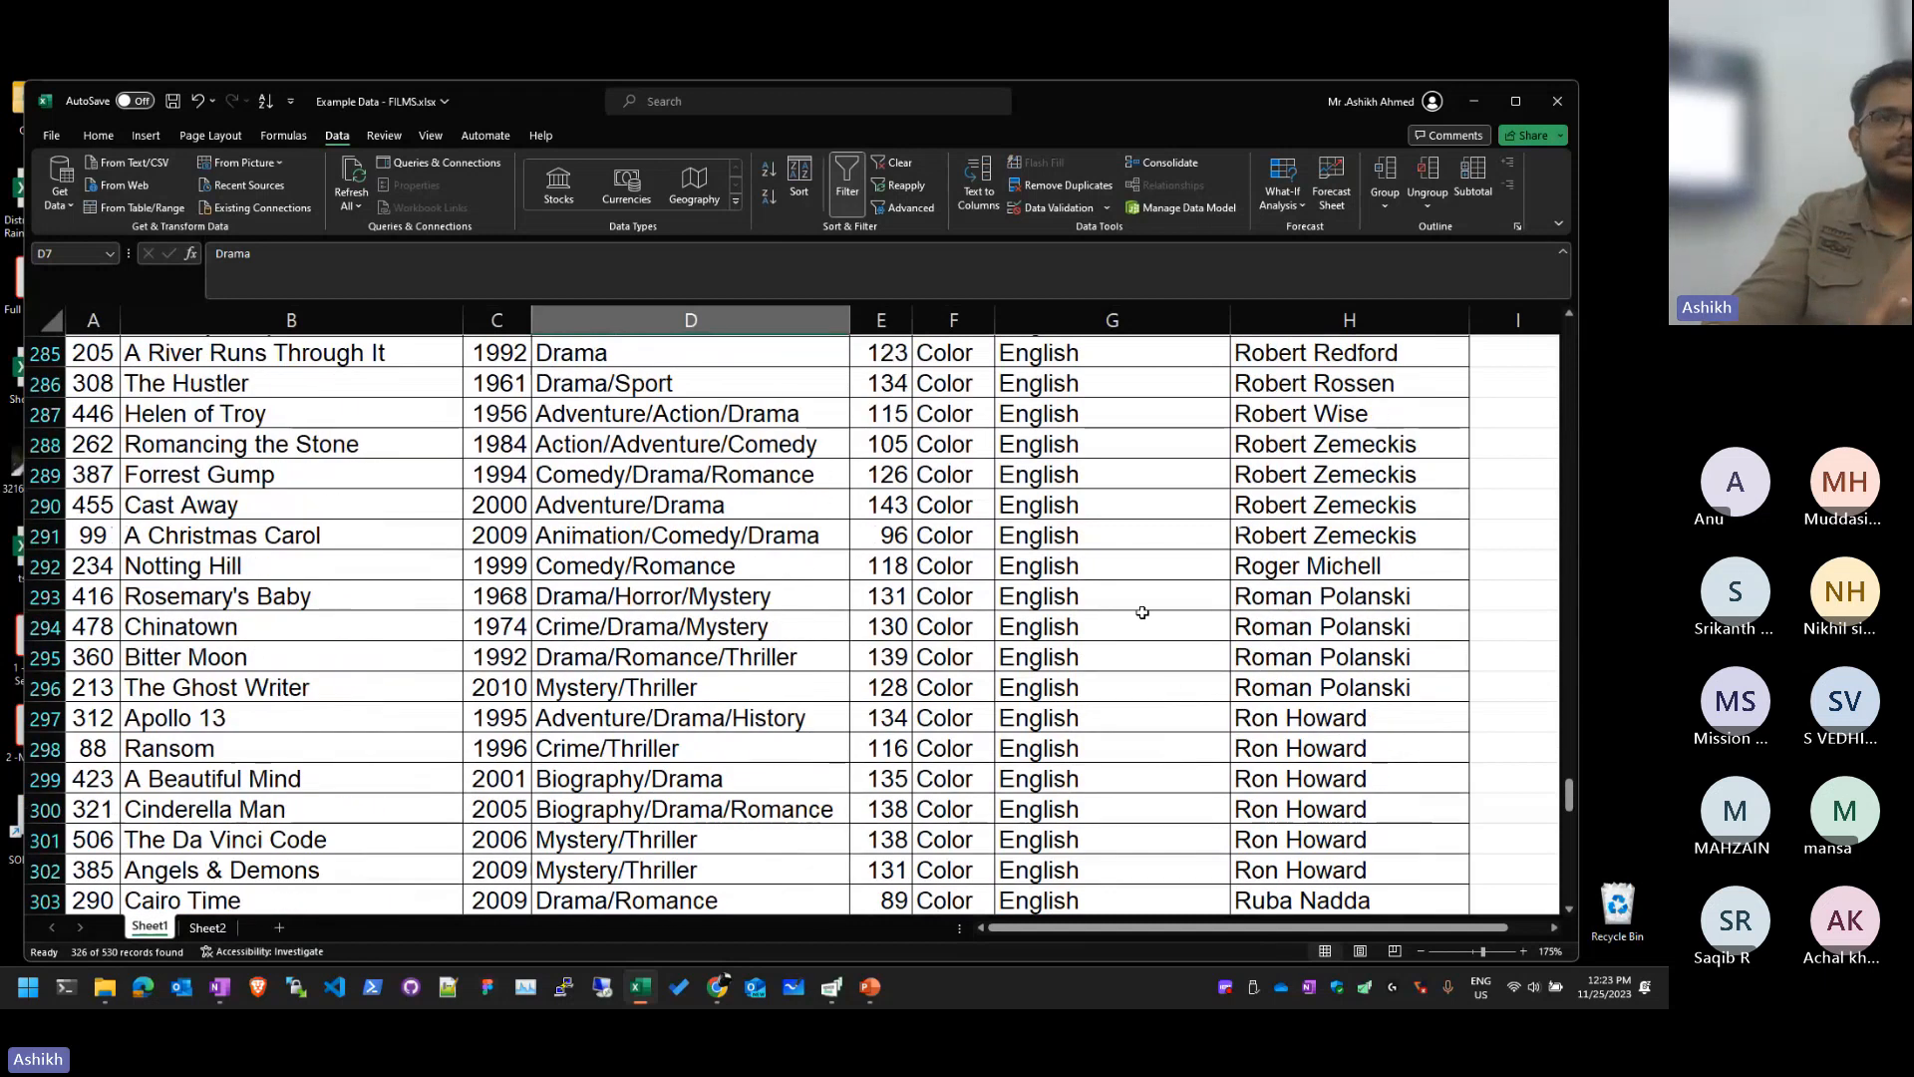
pyautogui.scroll(-10, 1142, 612)
pyautogui.scroll(20, 1142, 612)
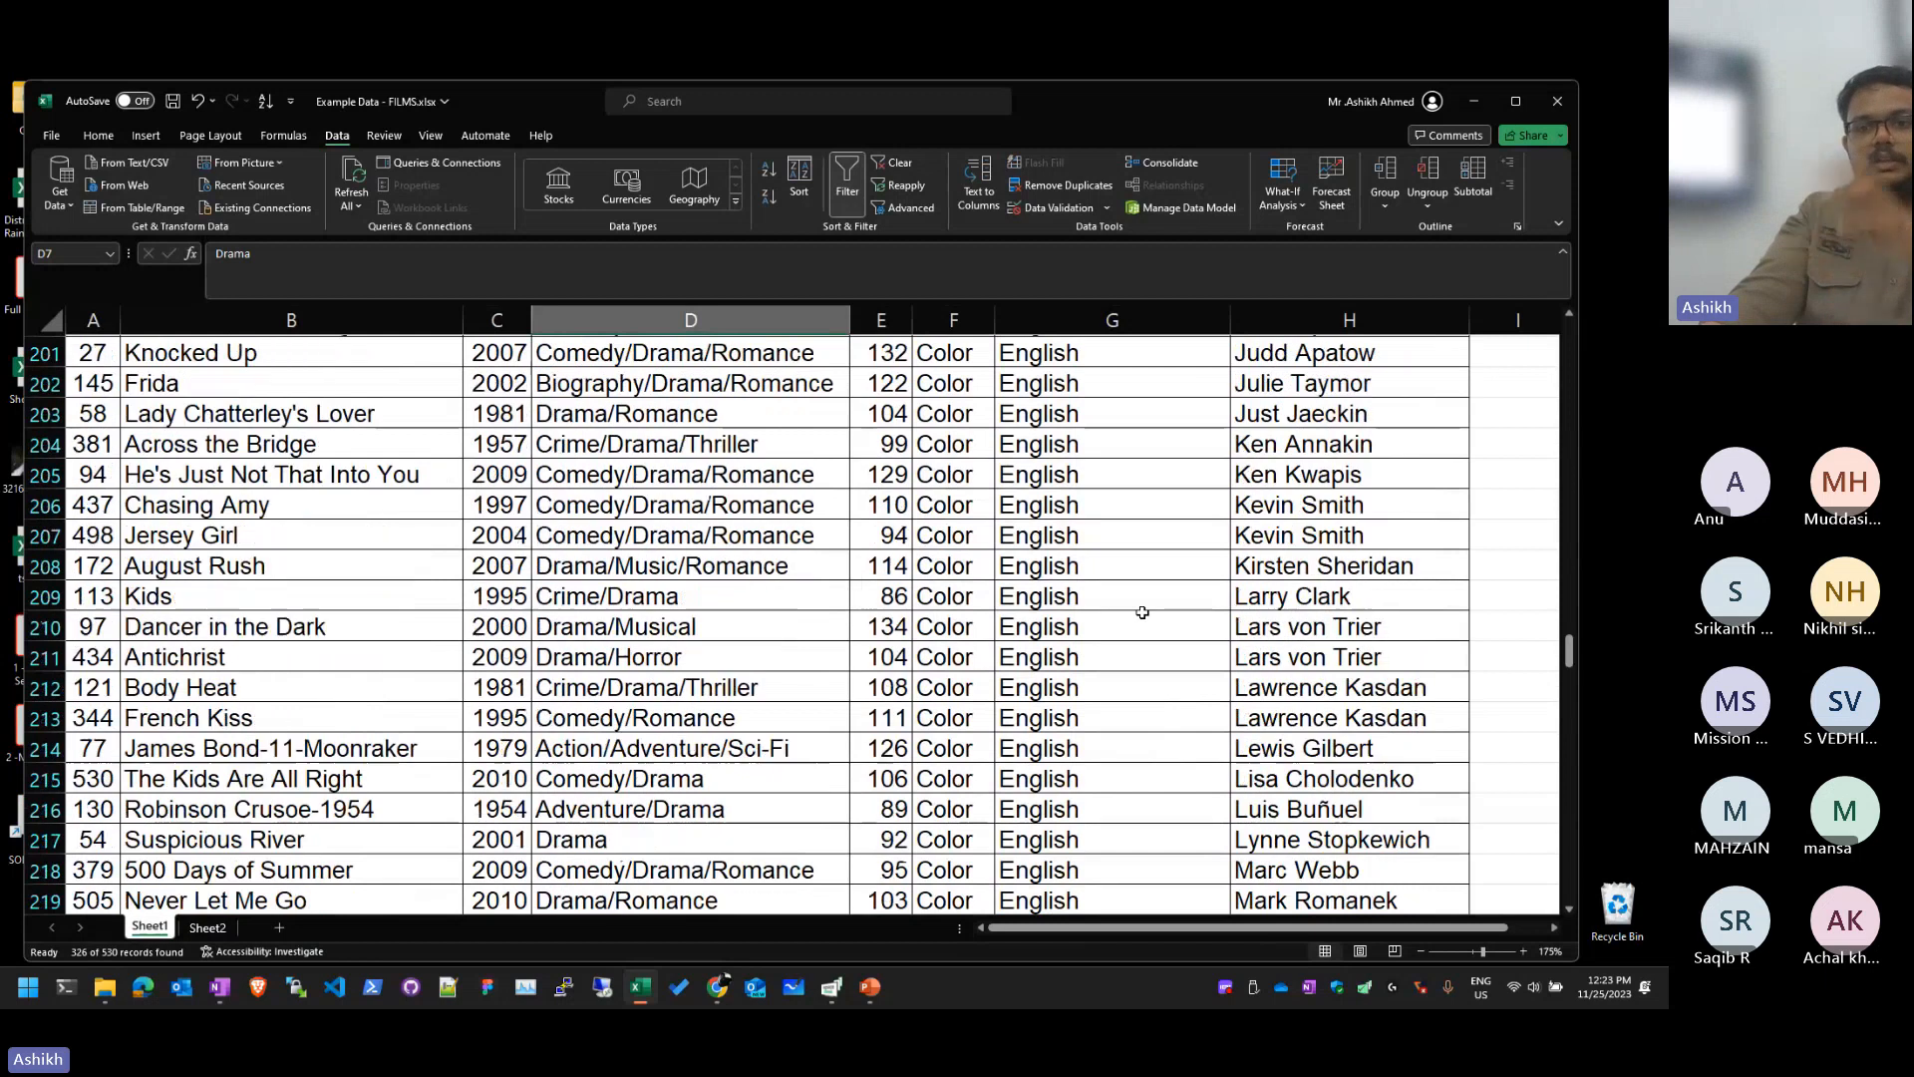
pyautogui.scroll(20, 1143, 612)
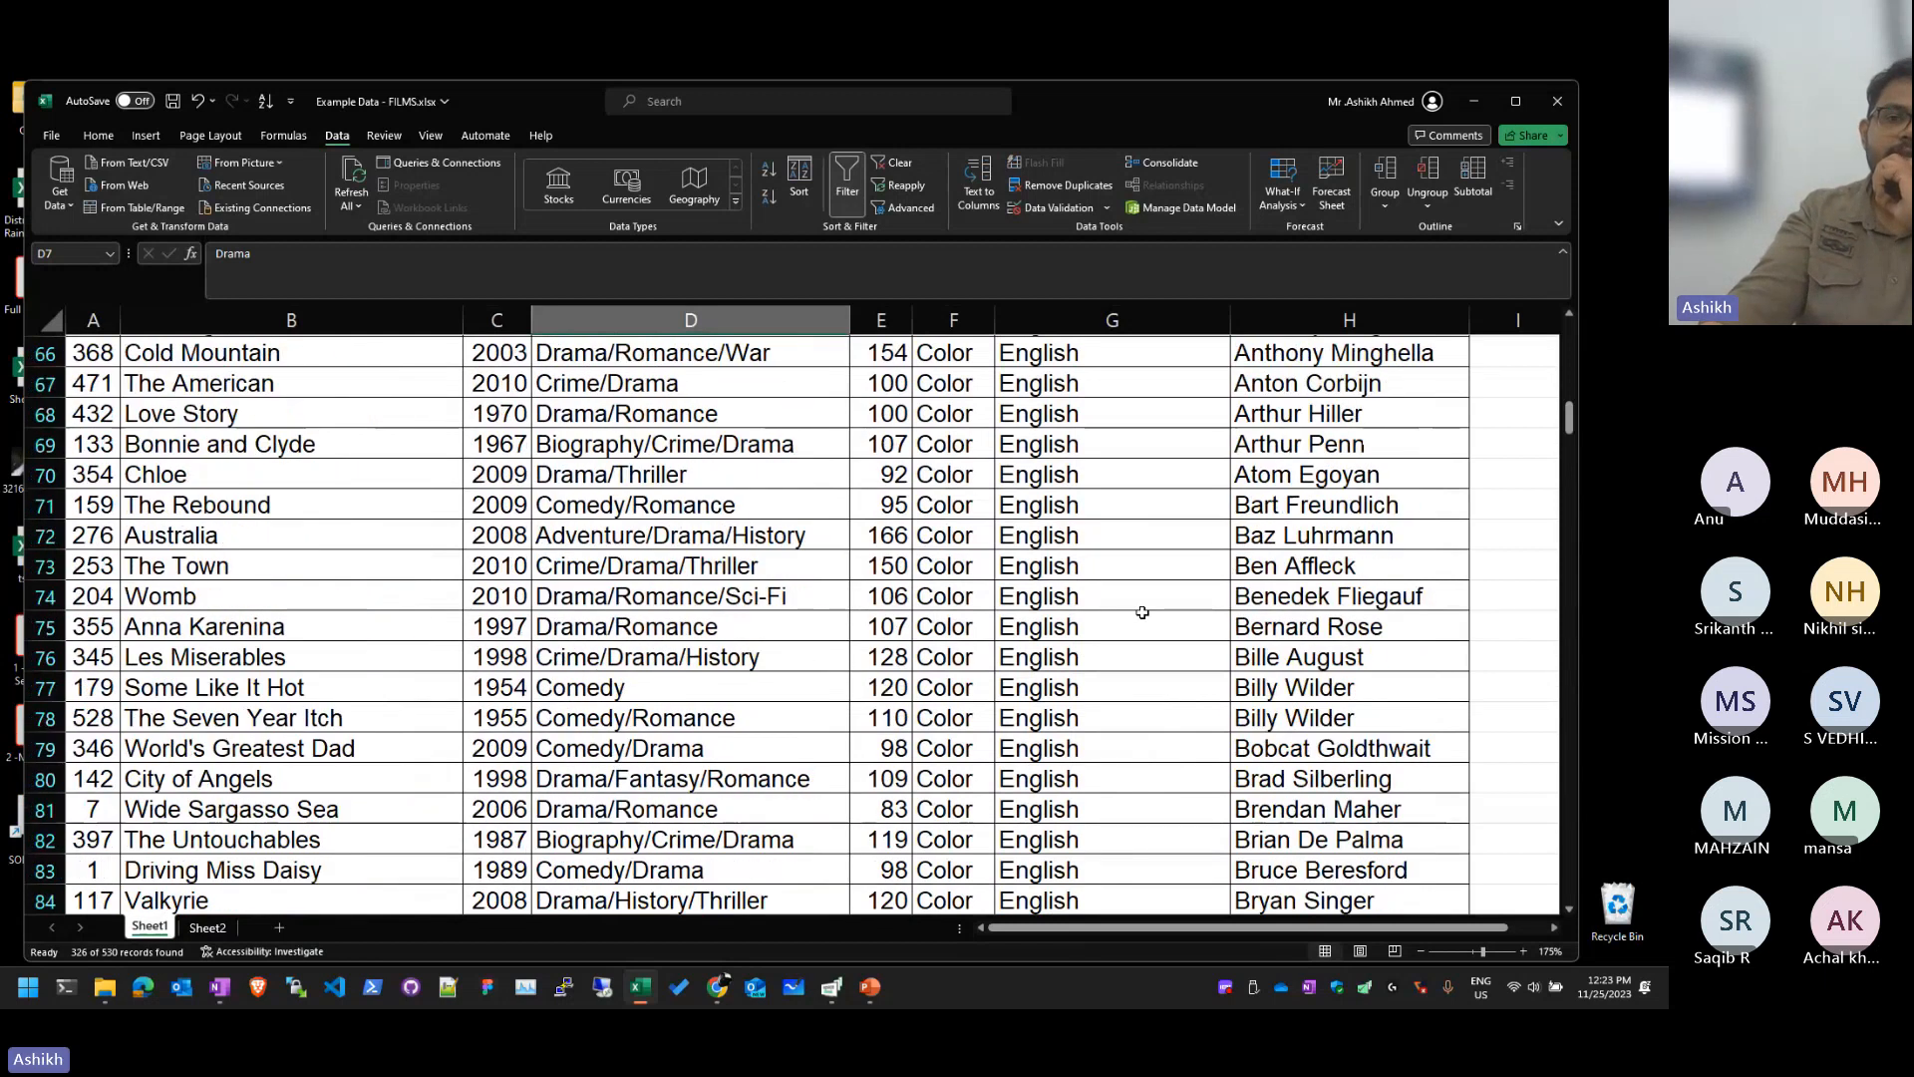
pyautogui.scroll(15, 1143, 612)
# Step: Clear the filter from the Country/Language column
pyautogui.click(1222, 357)
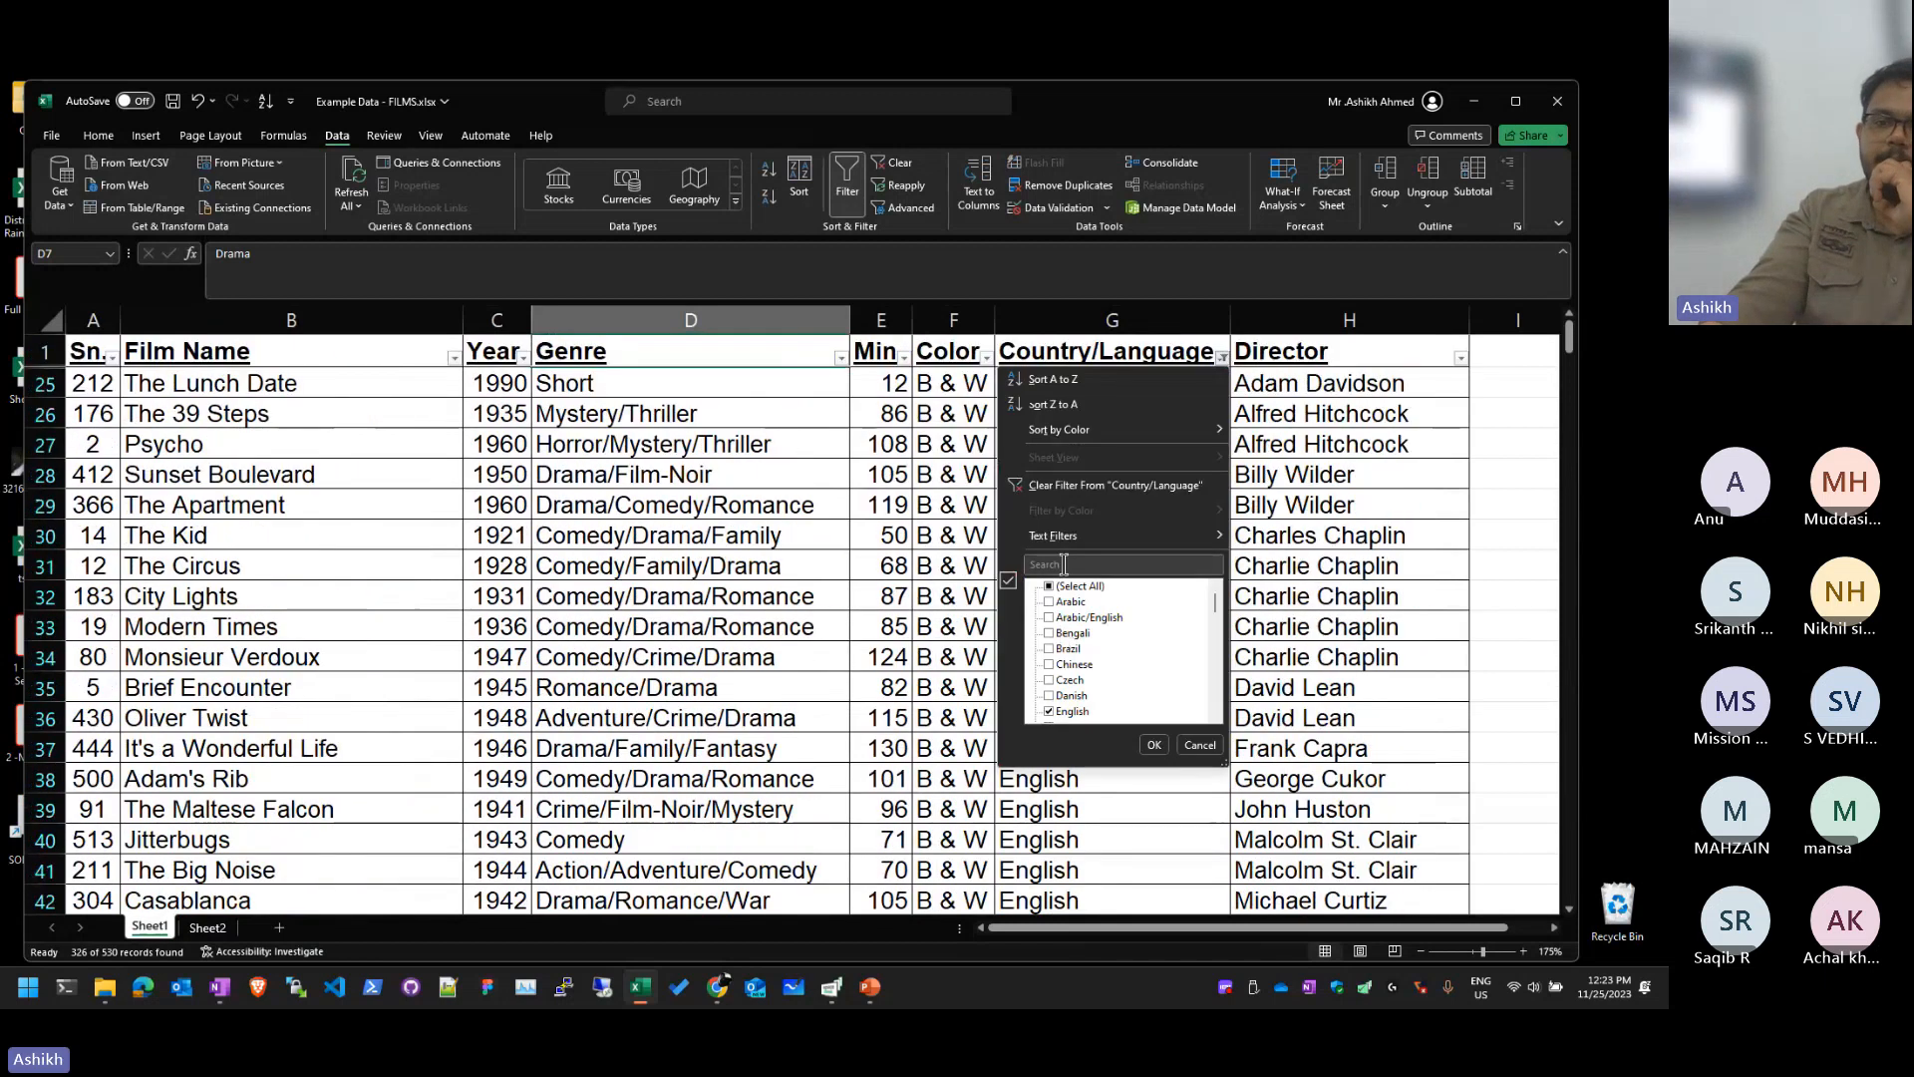
pyautogui.click(1111, 488)
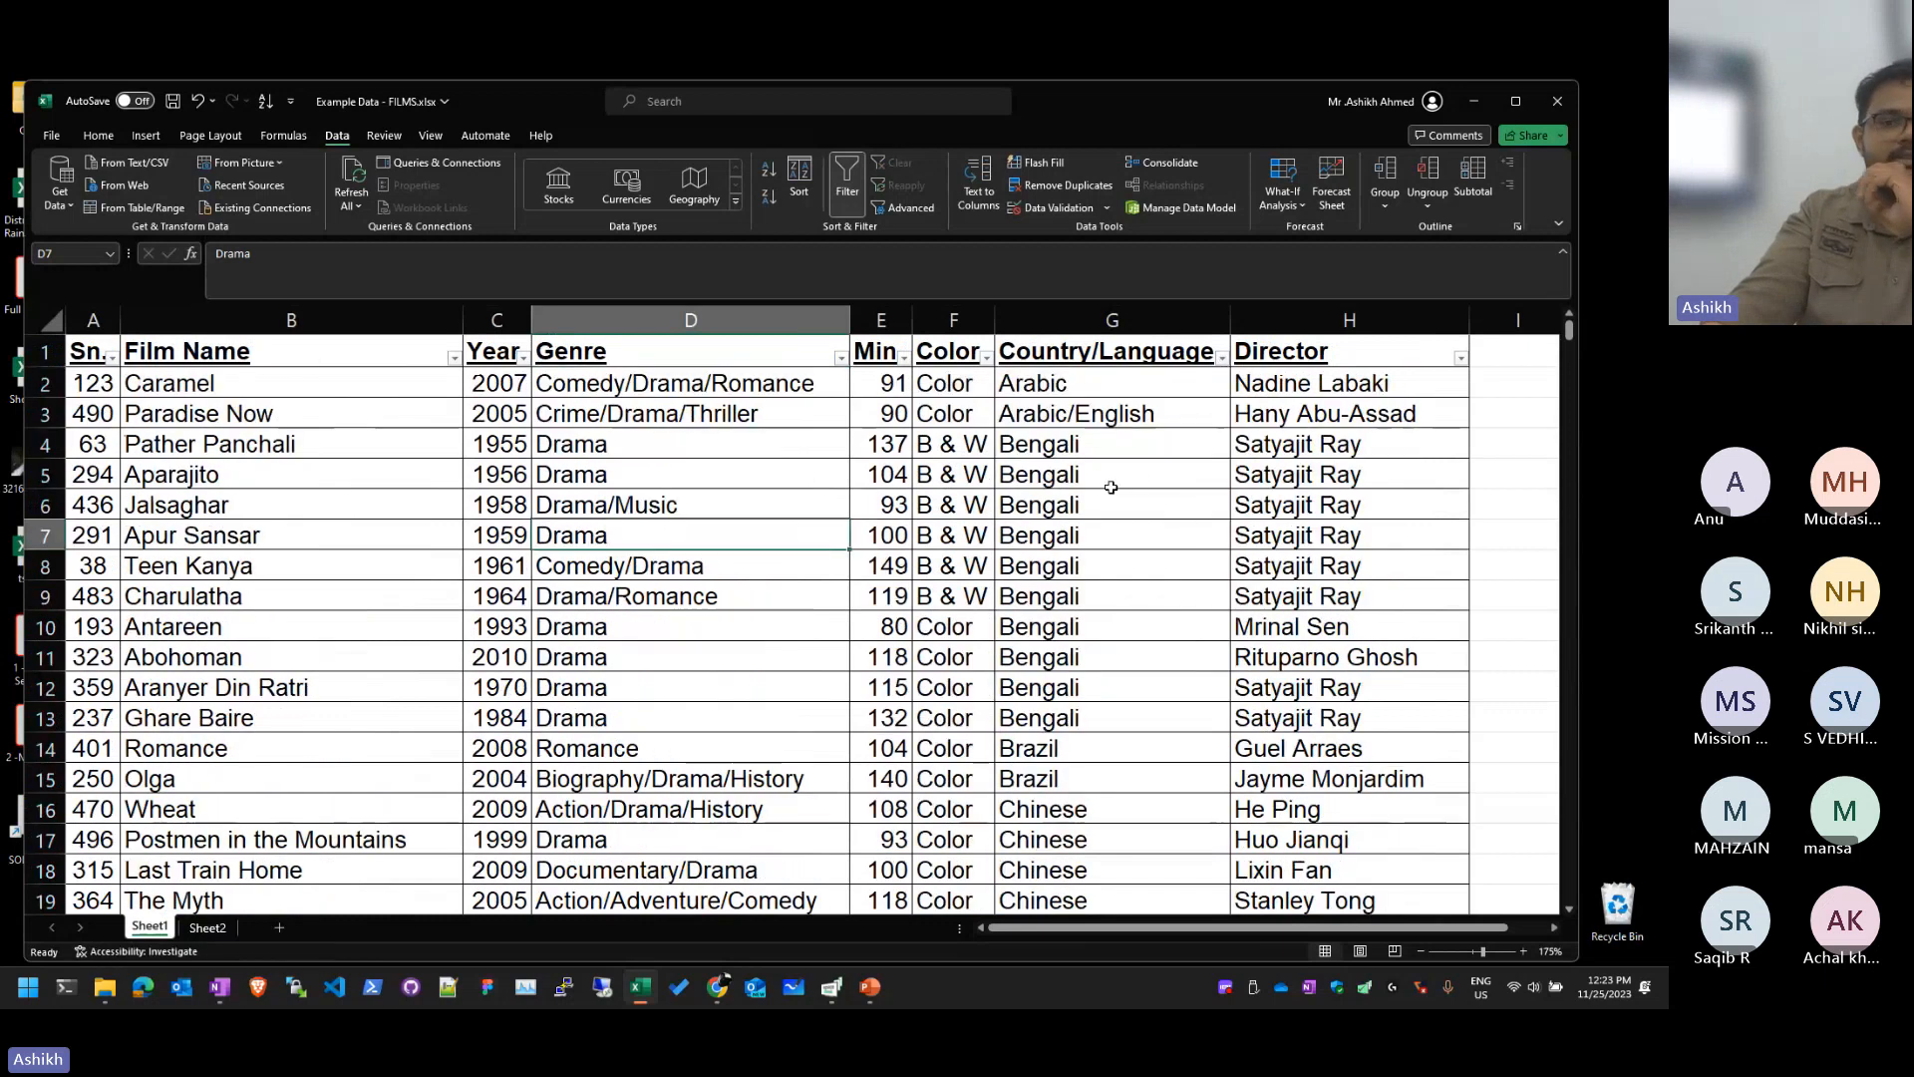
pyautogui.click(1157, 444)
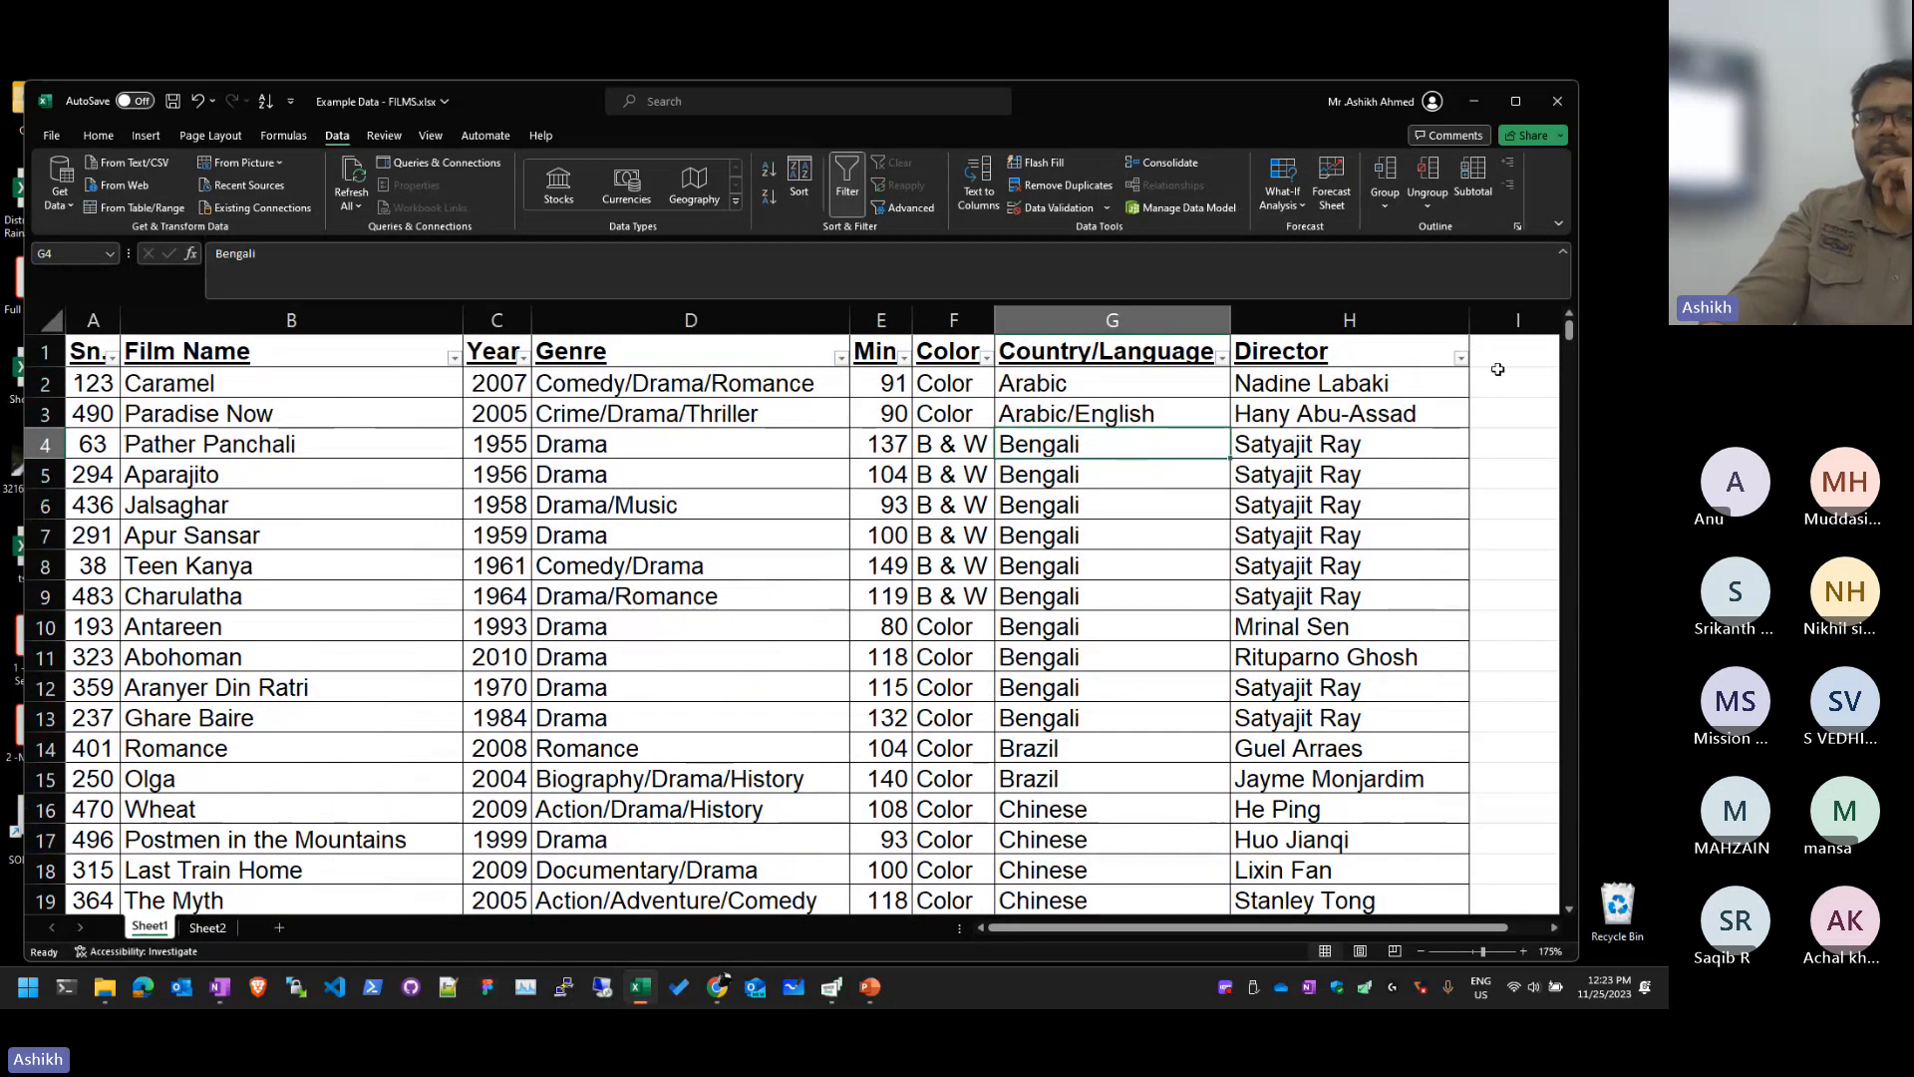
# Step: Filter the Director column to show only Christopher Nolan by searching its values for "nol" and deselecting George Nolfi
pyautogui.click(1457, 381)
pyautogui.click(1460, 356)
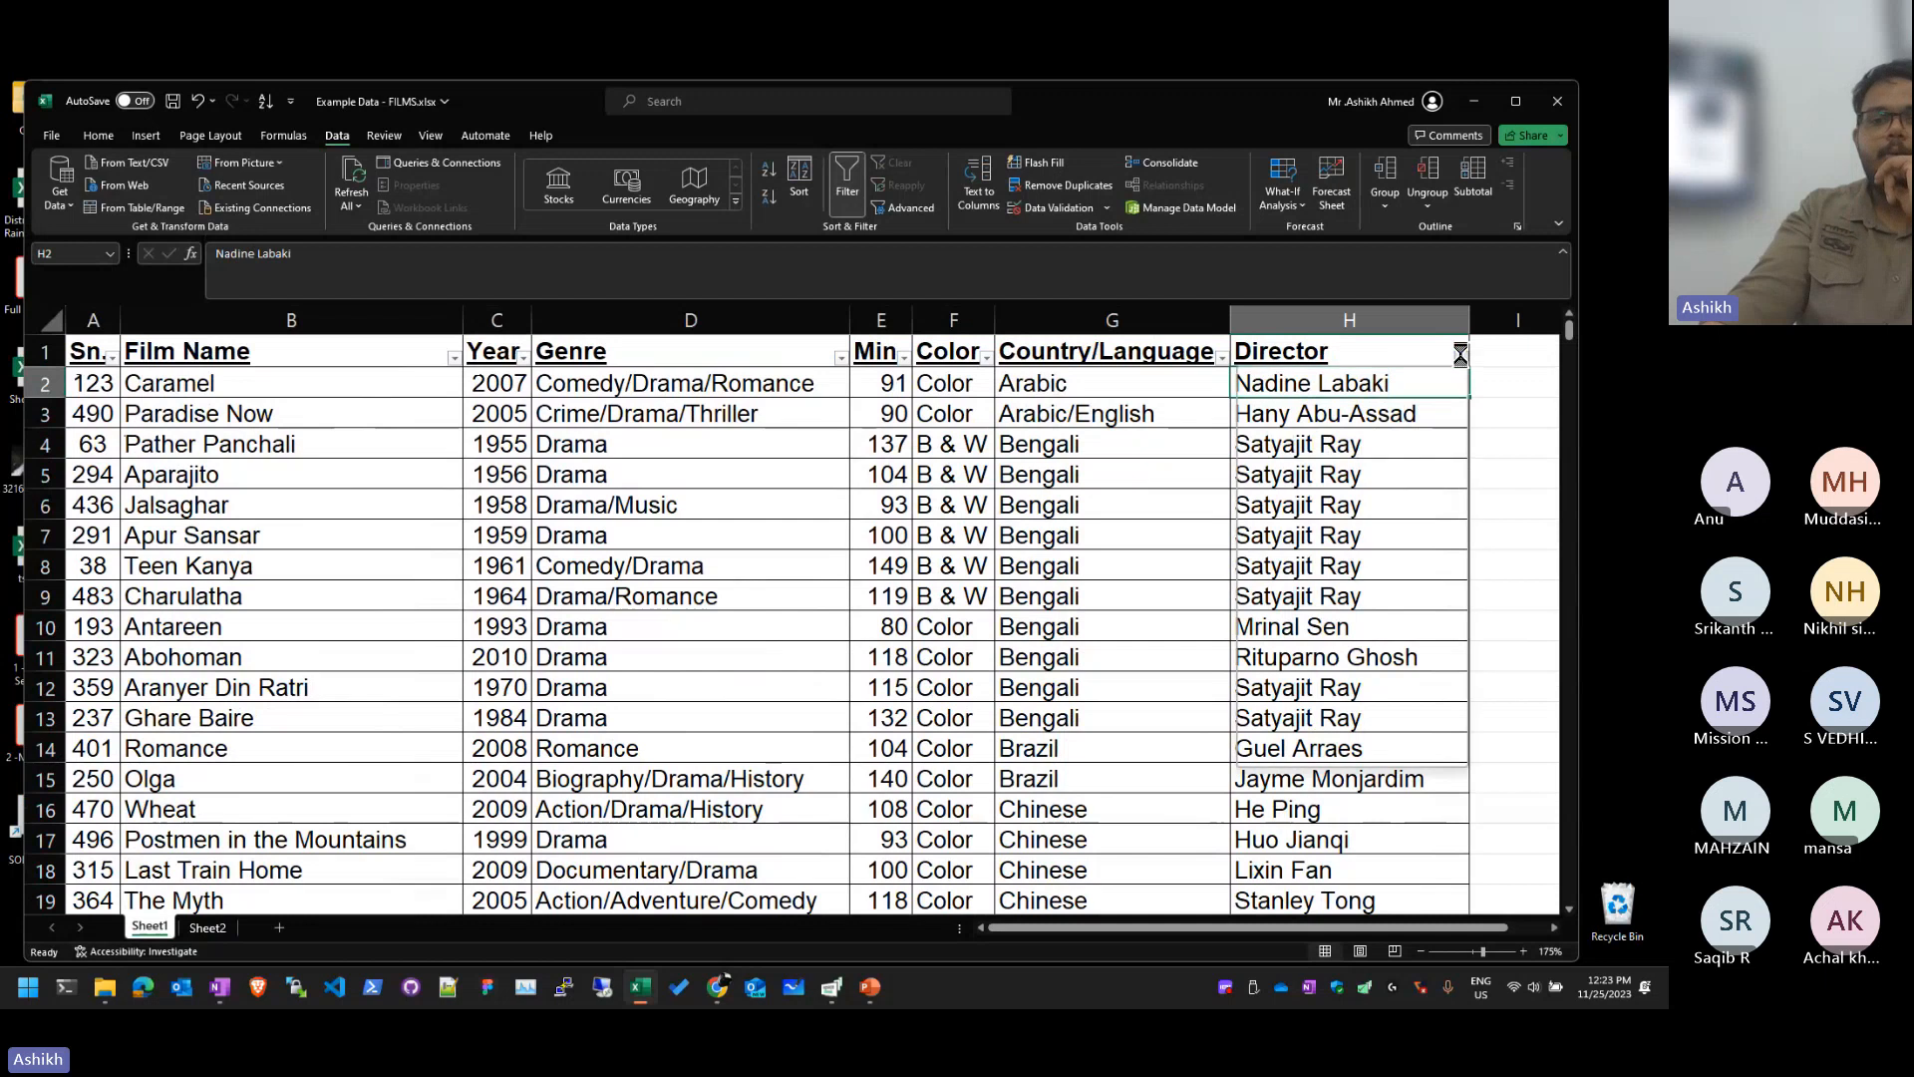
pyautogui.click(1318, 577)
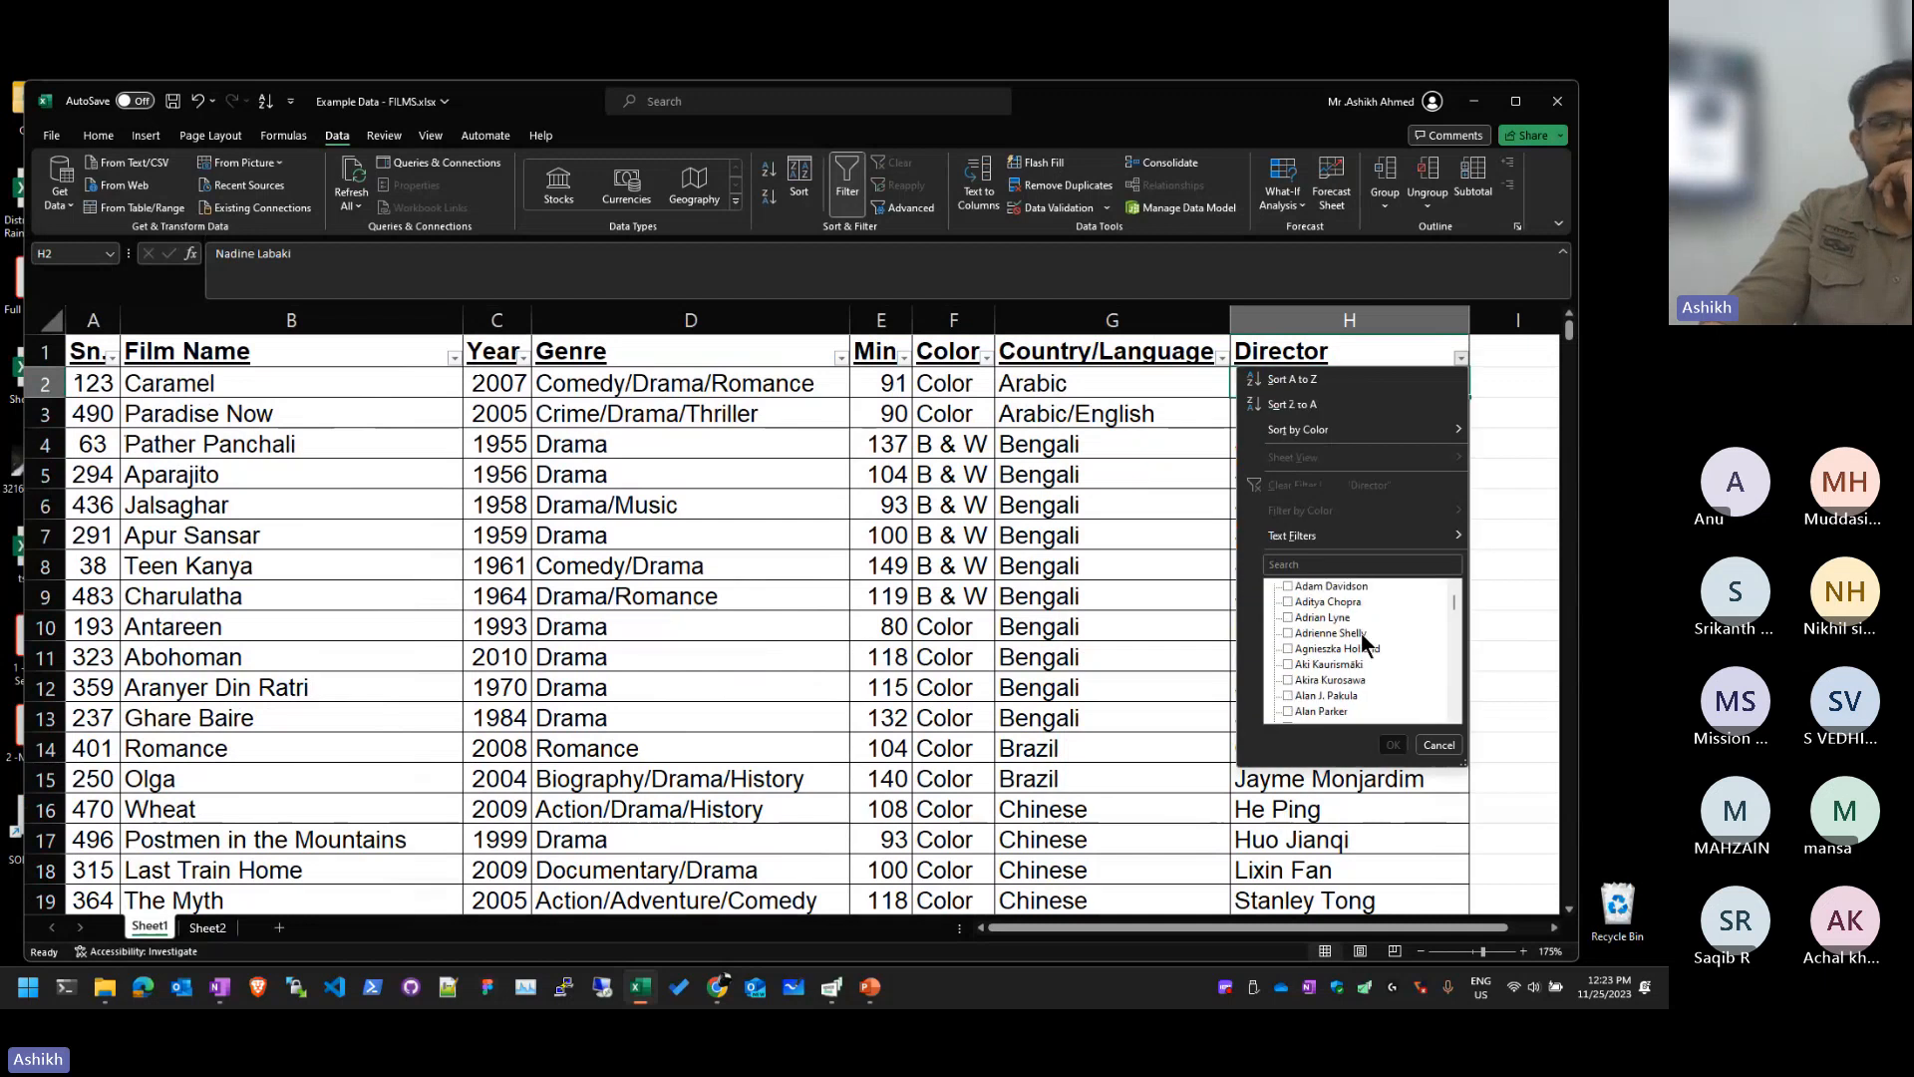
pyautogui.scroll(-3, 1362, 635)
pyautogui.scroll(-15, 1366, 668)
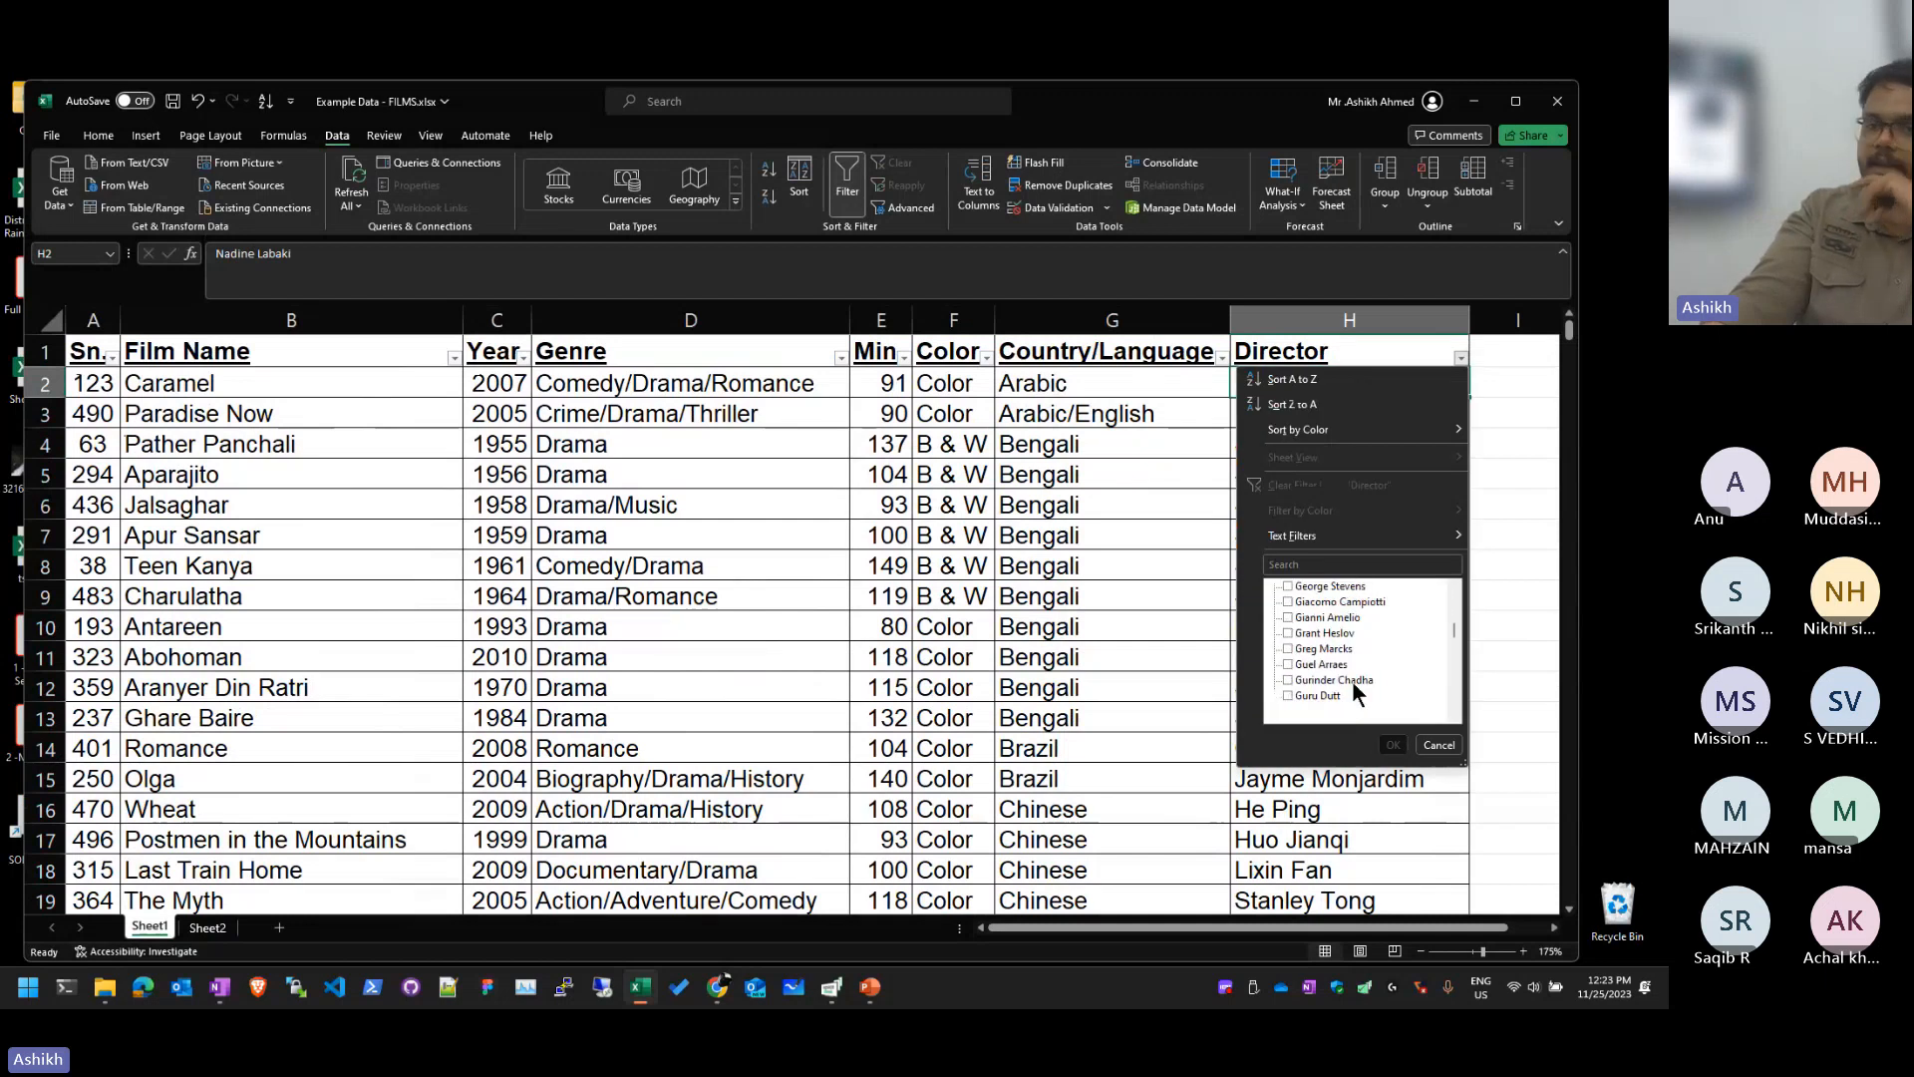
pyautogui.click(1367, 565)
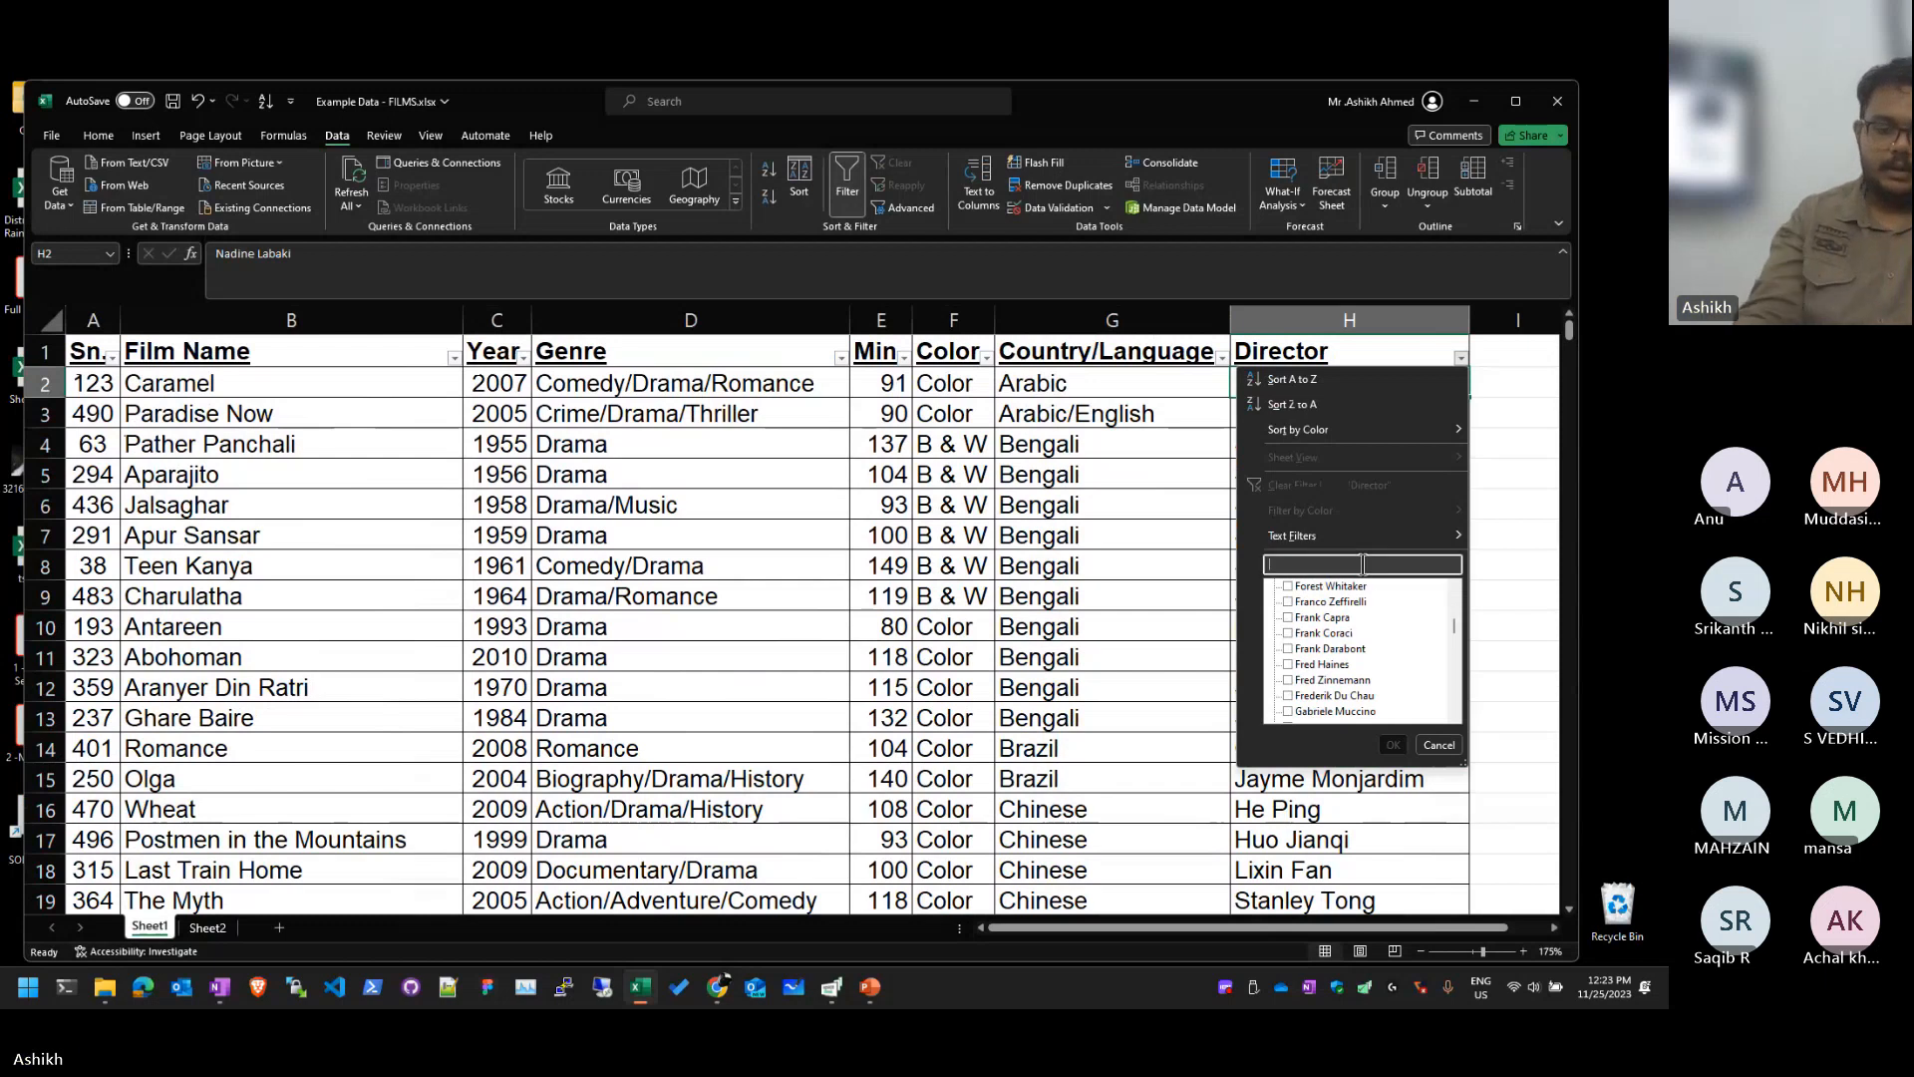
pyautogui.write('nols')
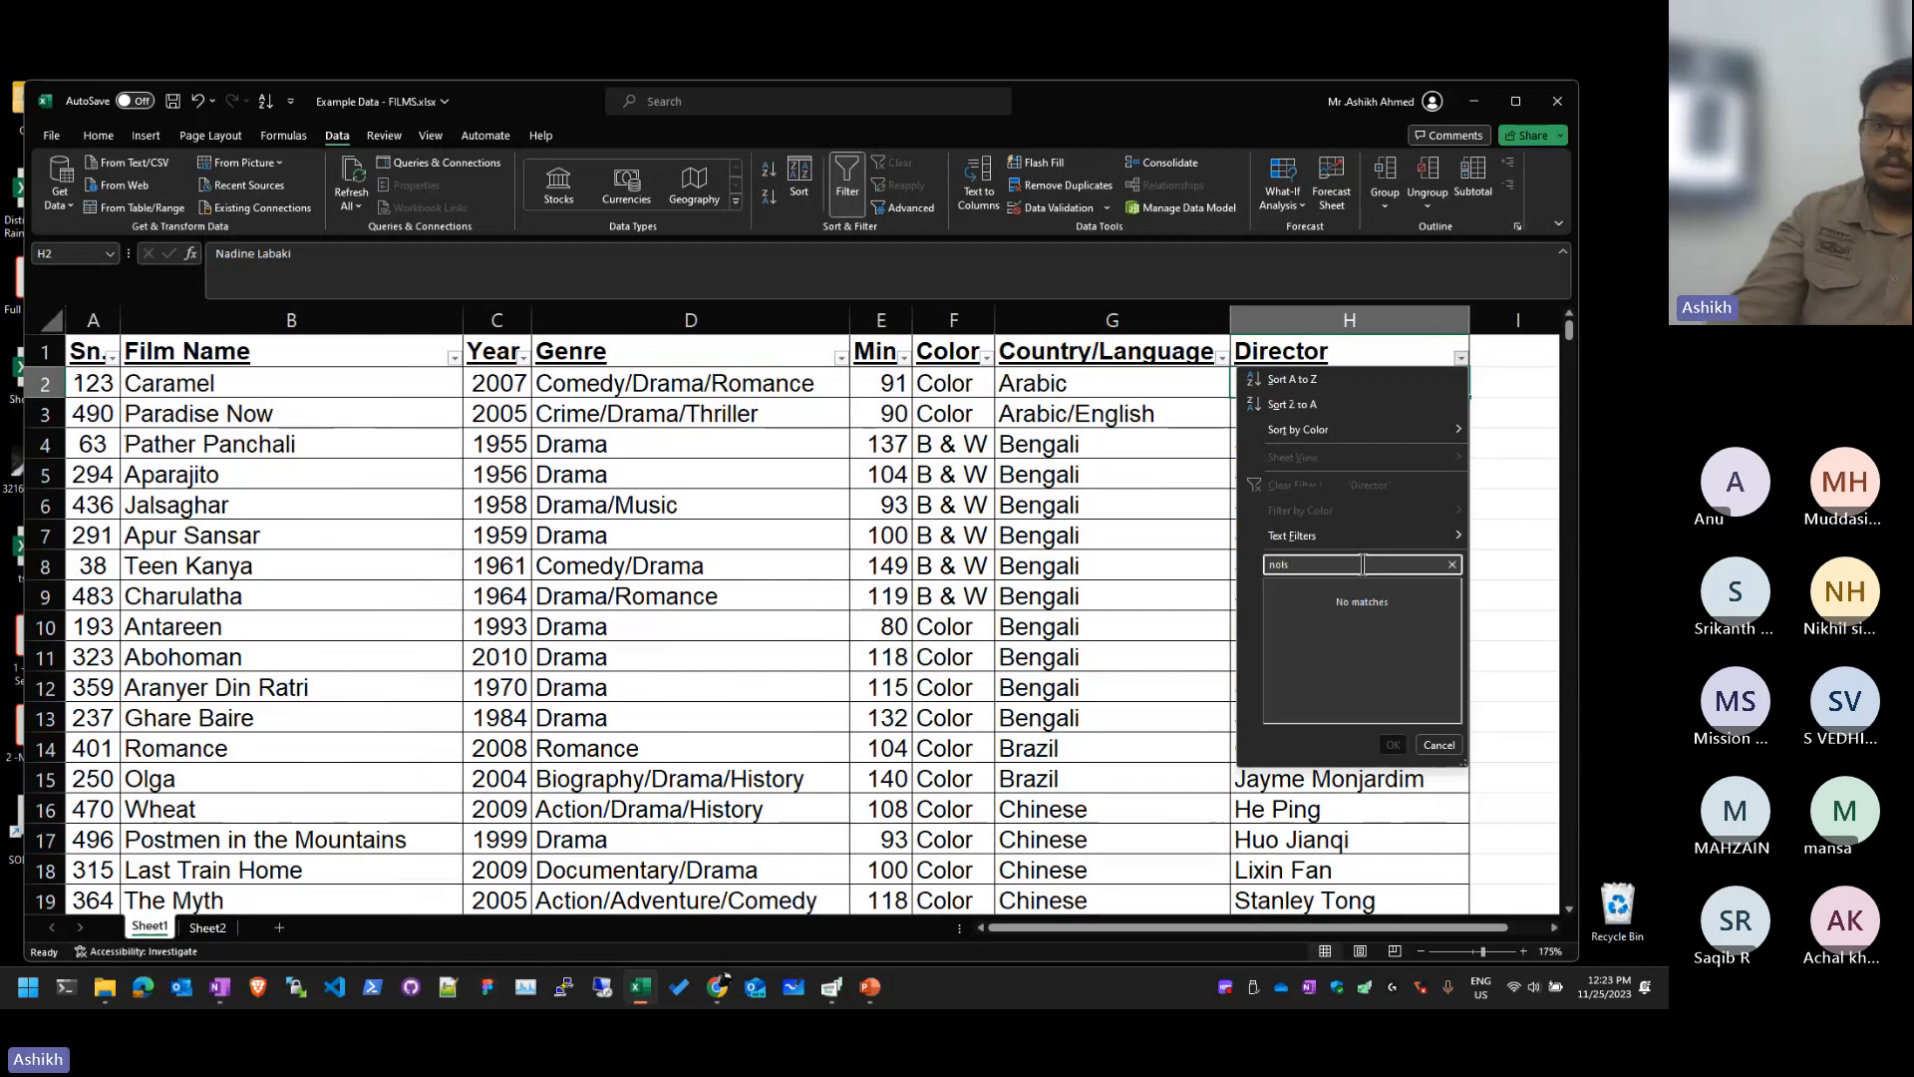
pyautogui.press('BackSpace')
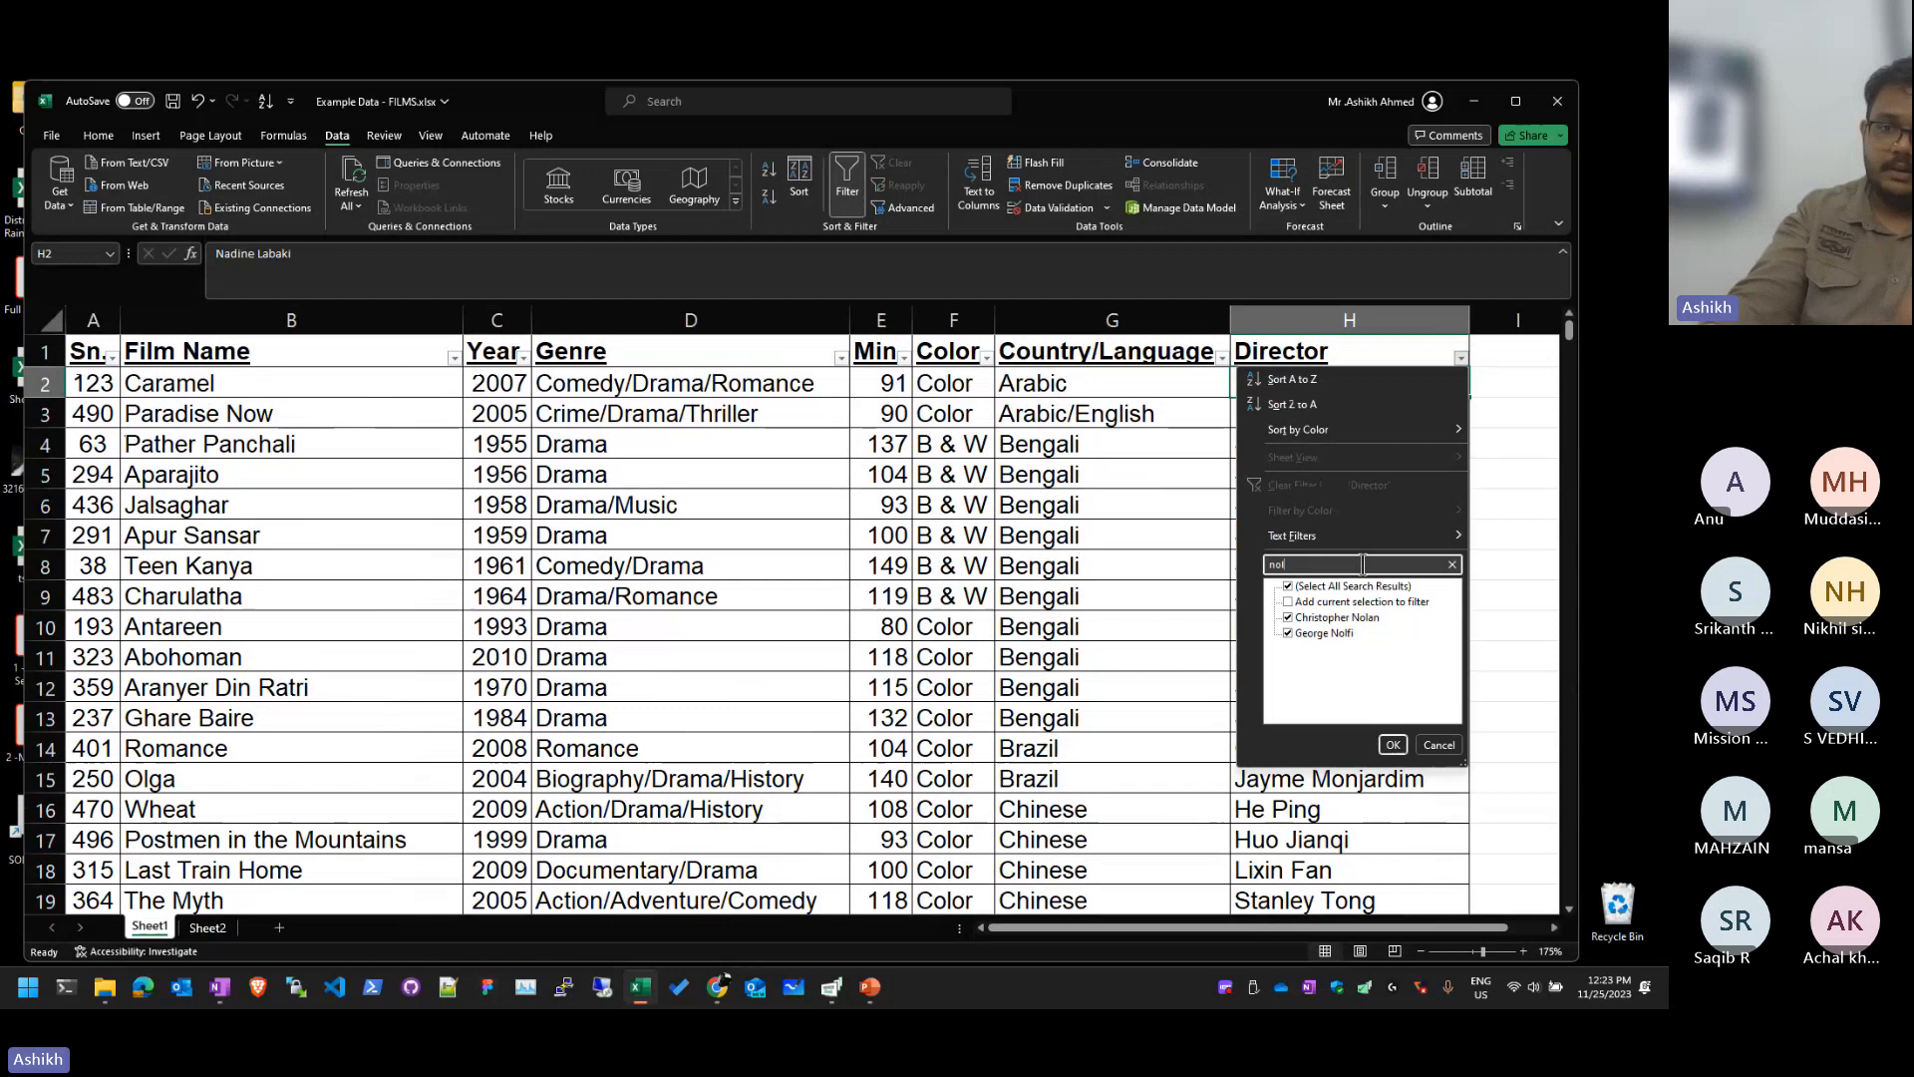
pyautogui.click(1323, 633)
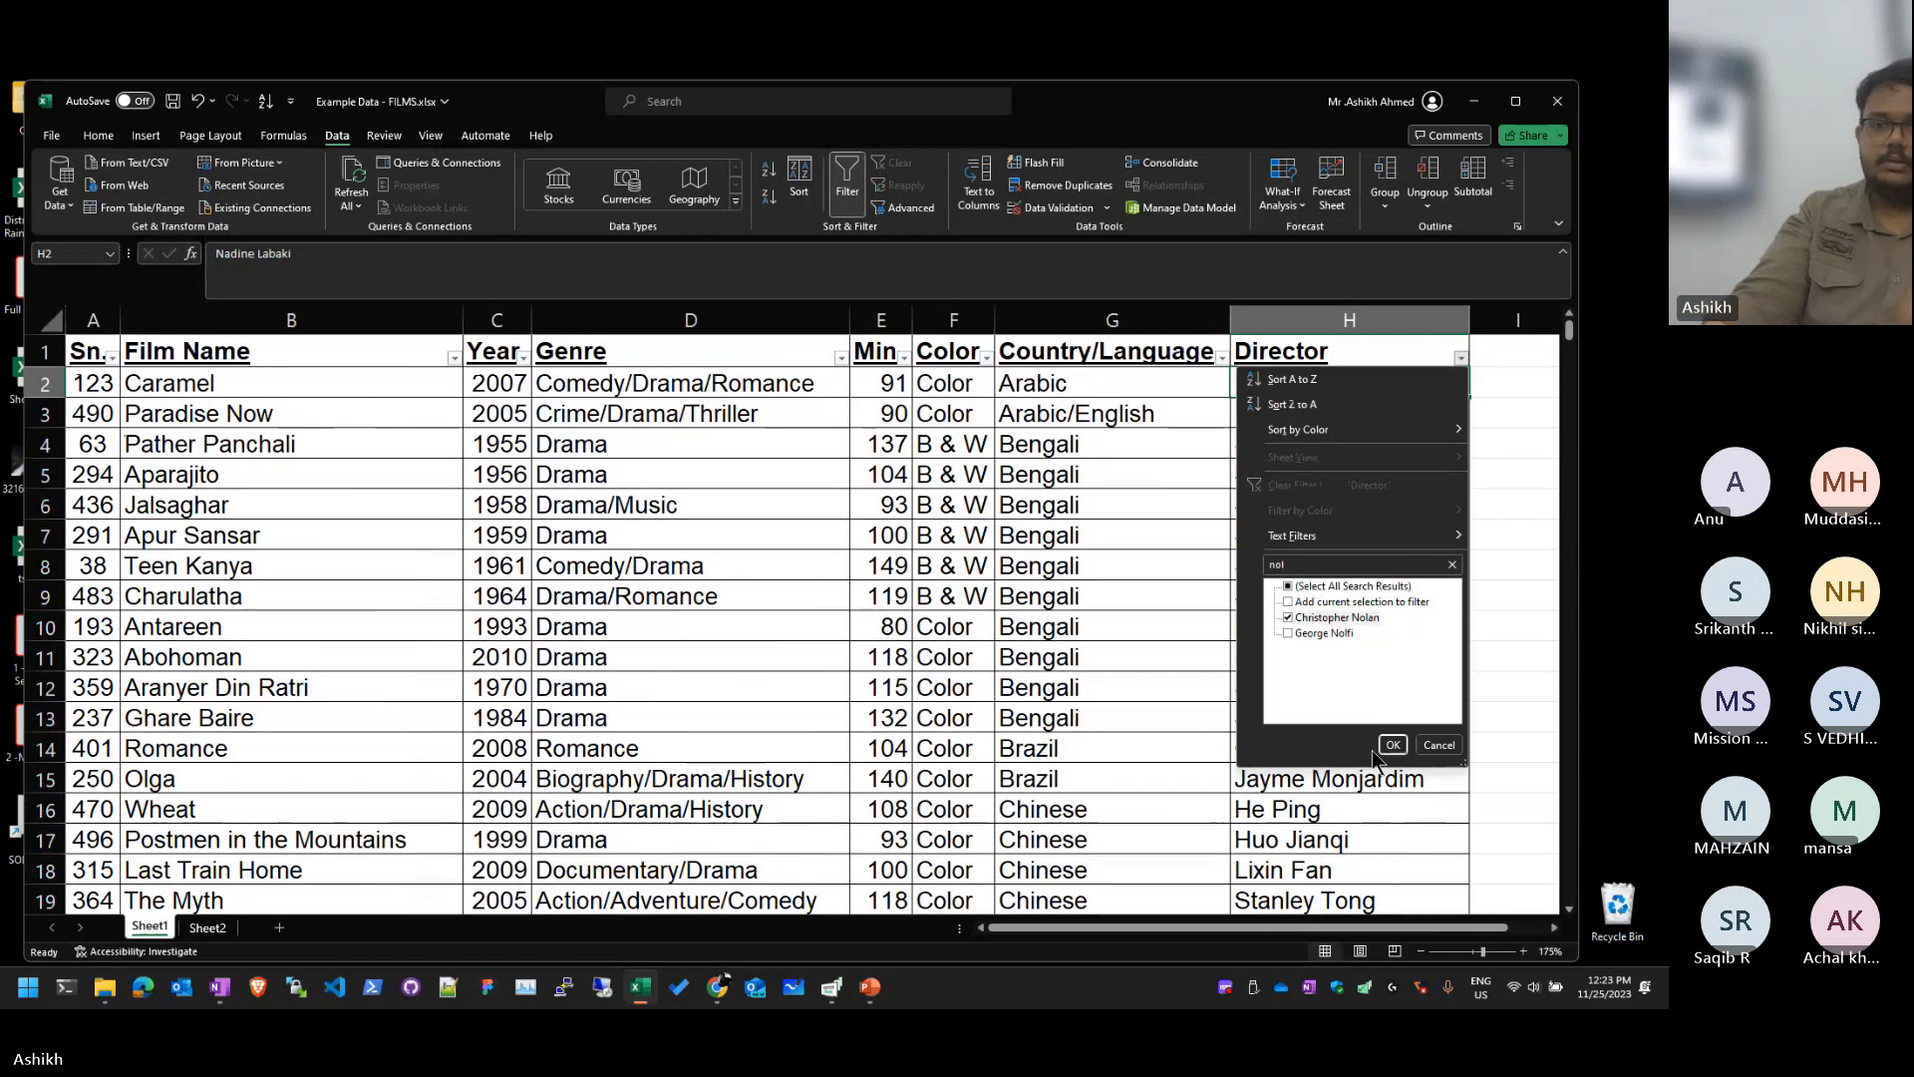
pyautogui.click(1391, 746)
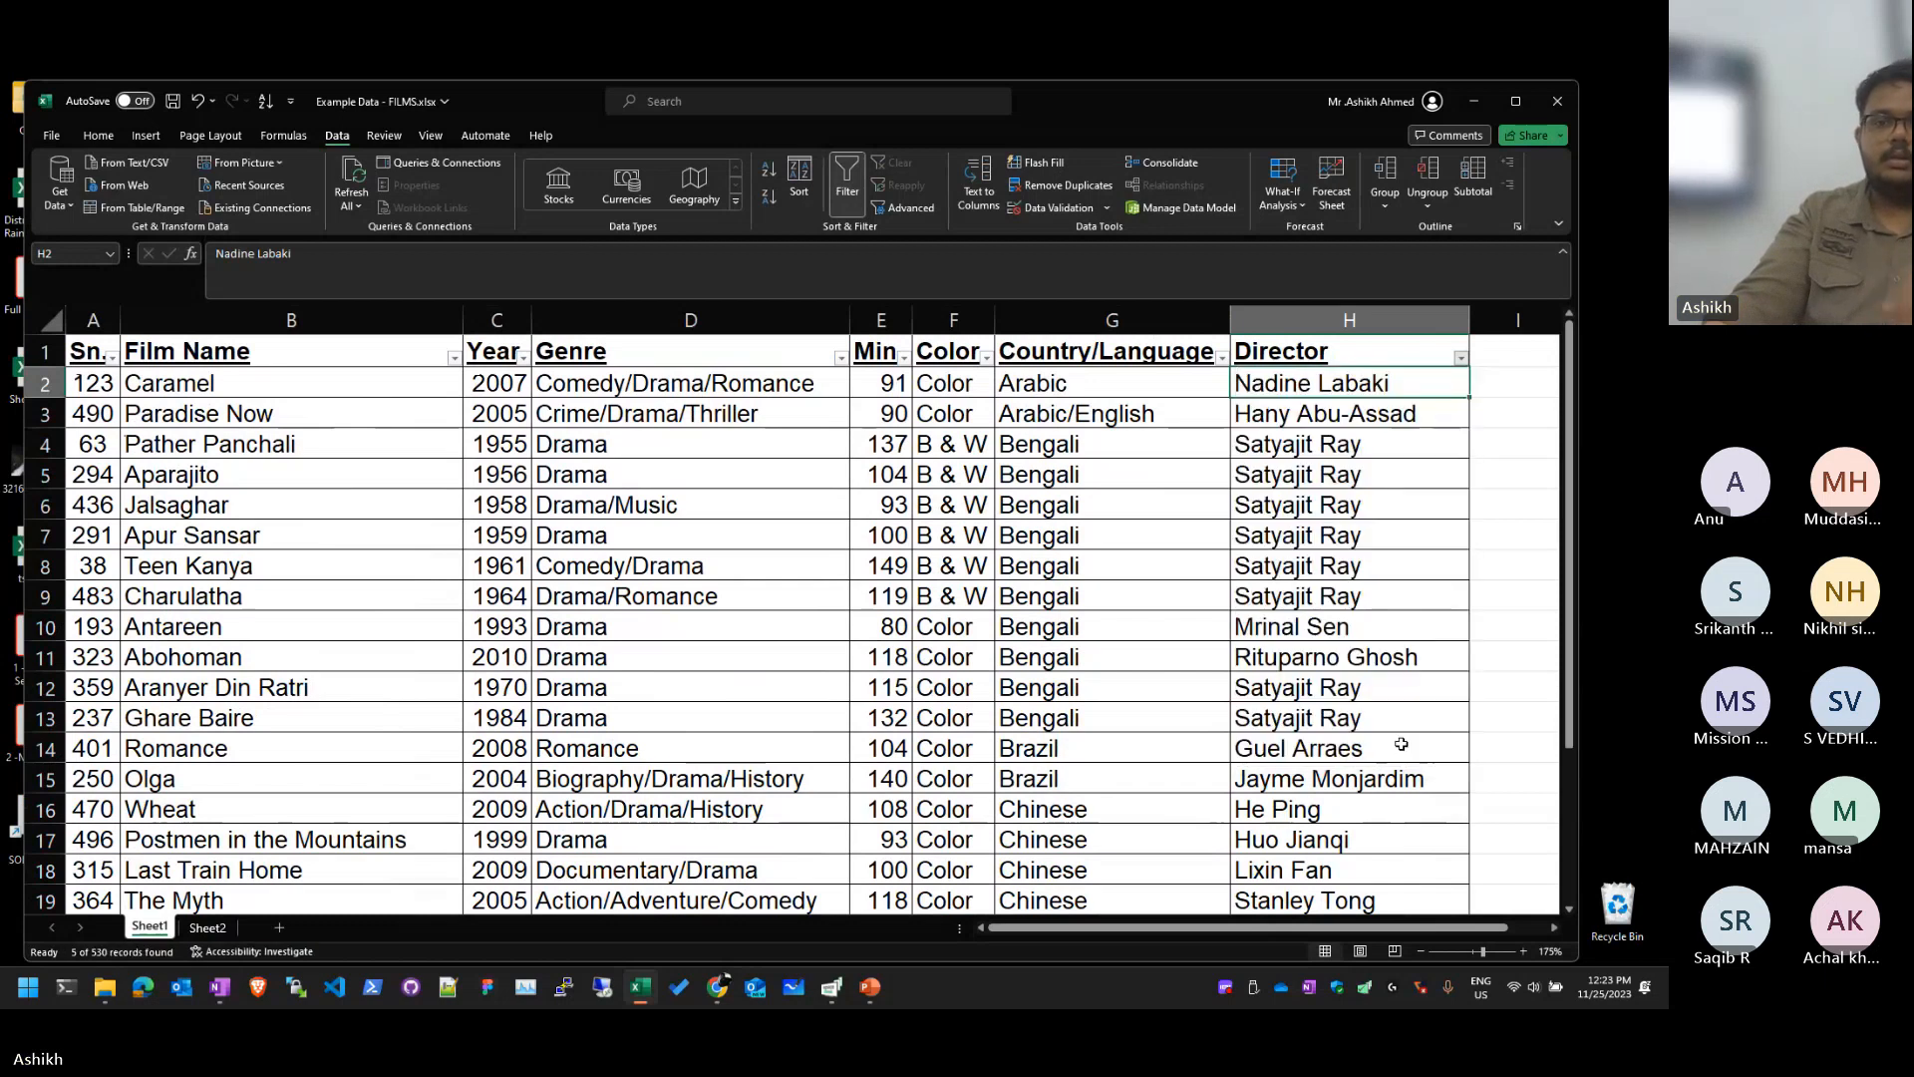
# Step: Select all the filtered Christopher Nolan rows to highlight them, and clear the filter from the Director column
pyautogui.moveTo(1324, 387); pyautogui.dragTo(35, 504)
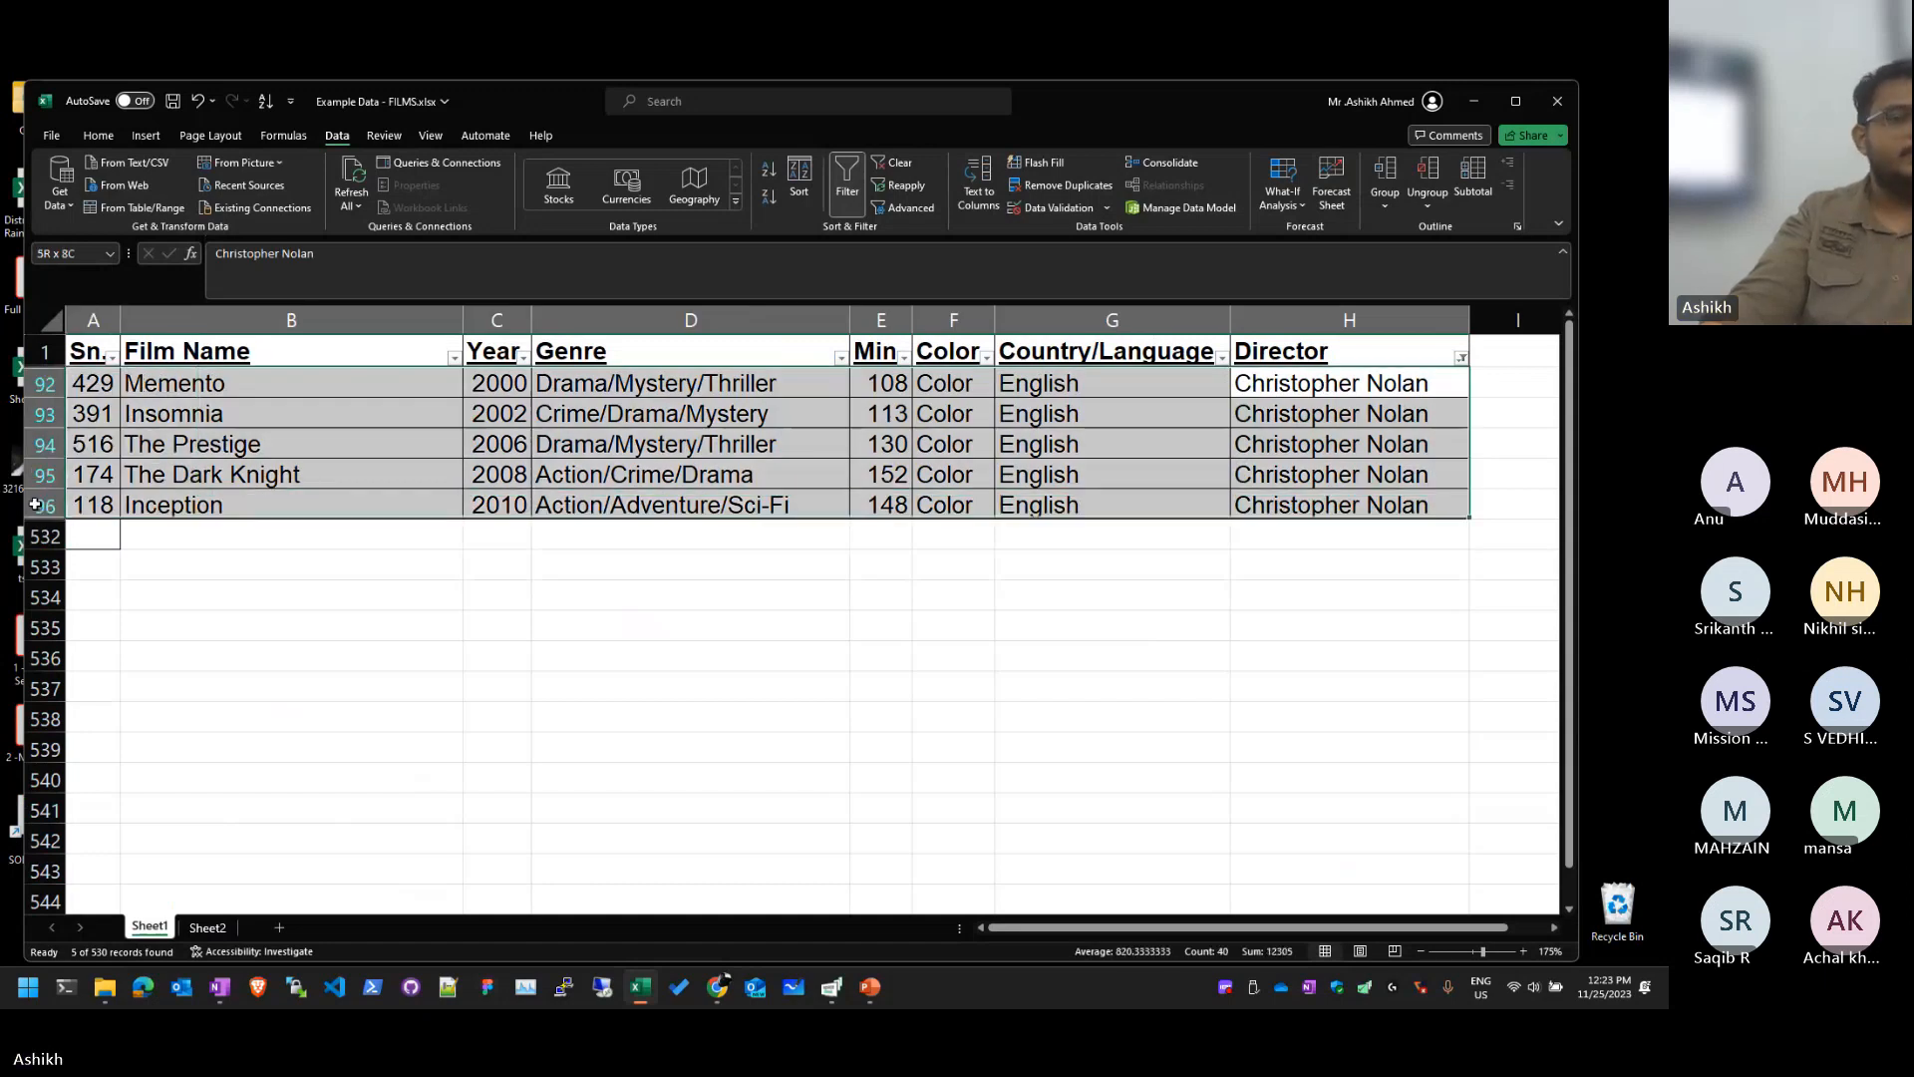
pyautogui.click(1244, 568)
pyautogui.click(1461, 358)
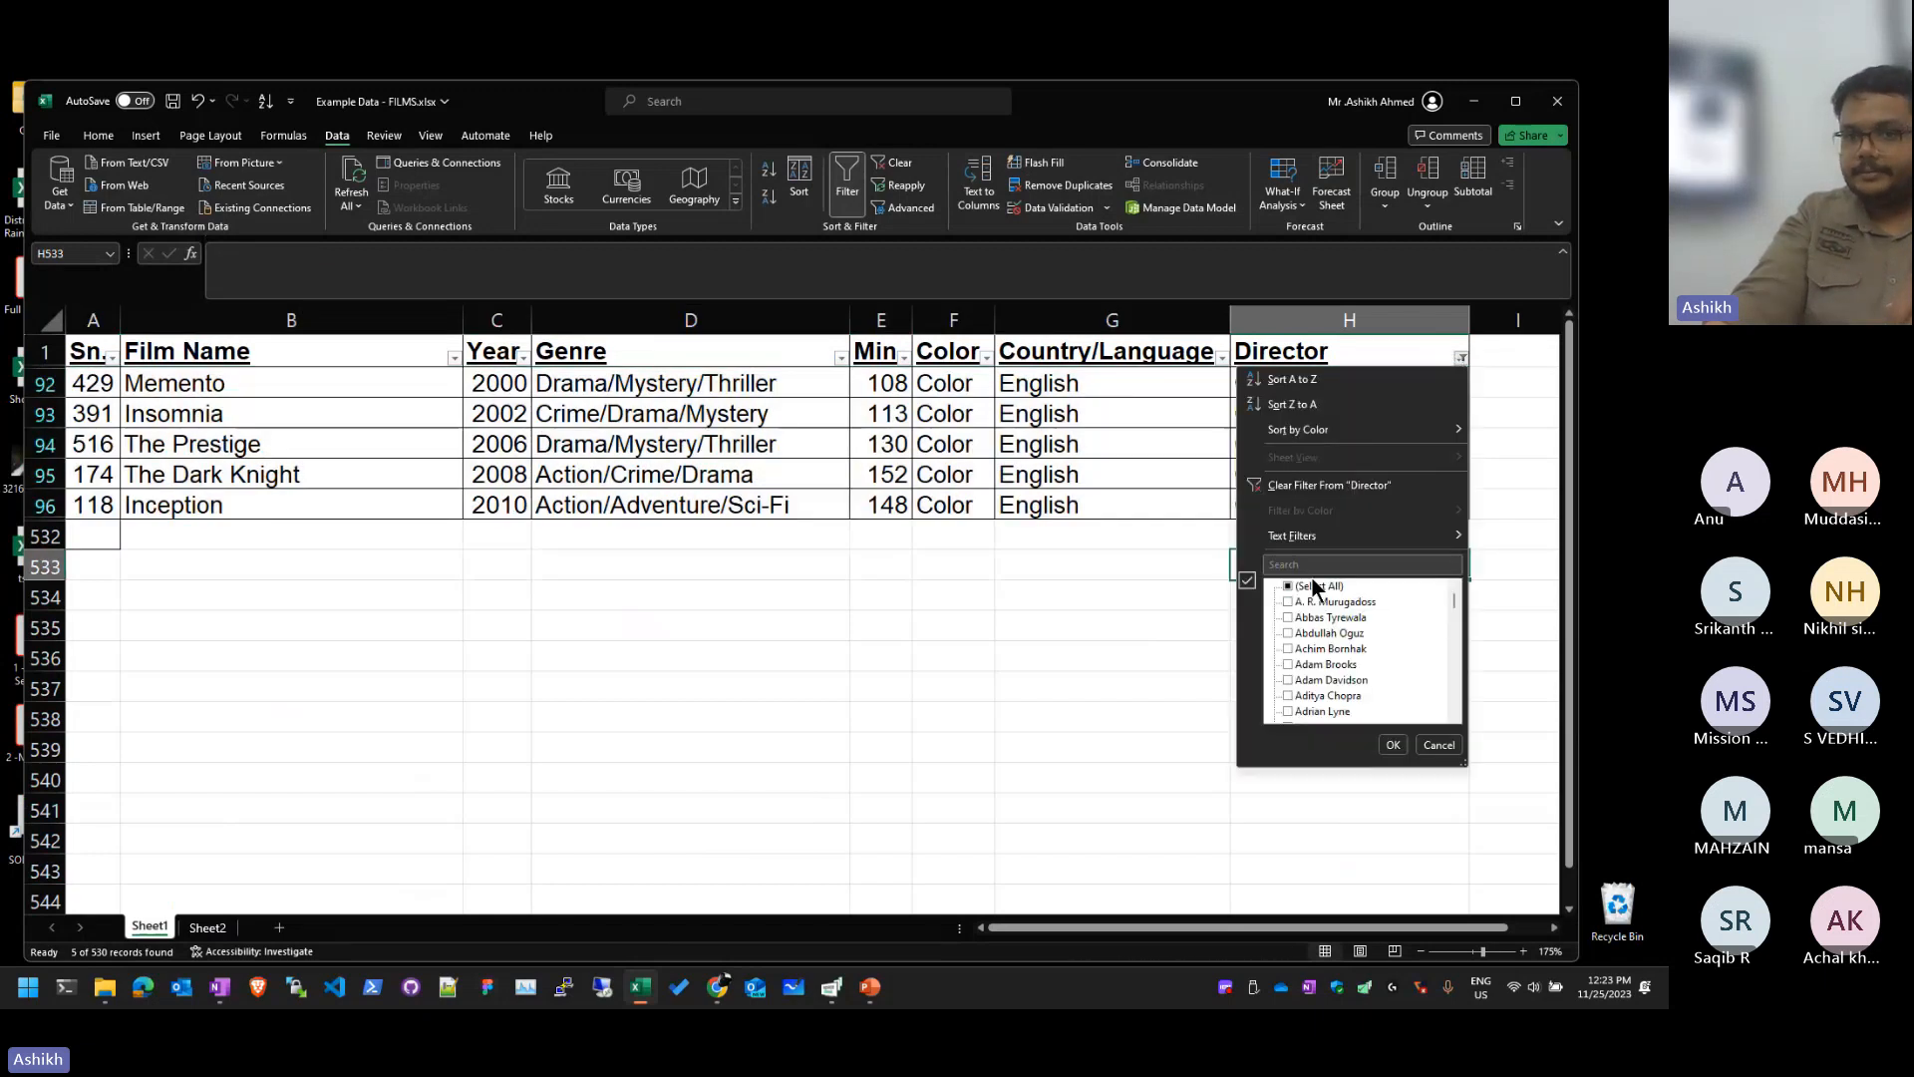
pyautogui.click(1329, 485)
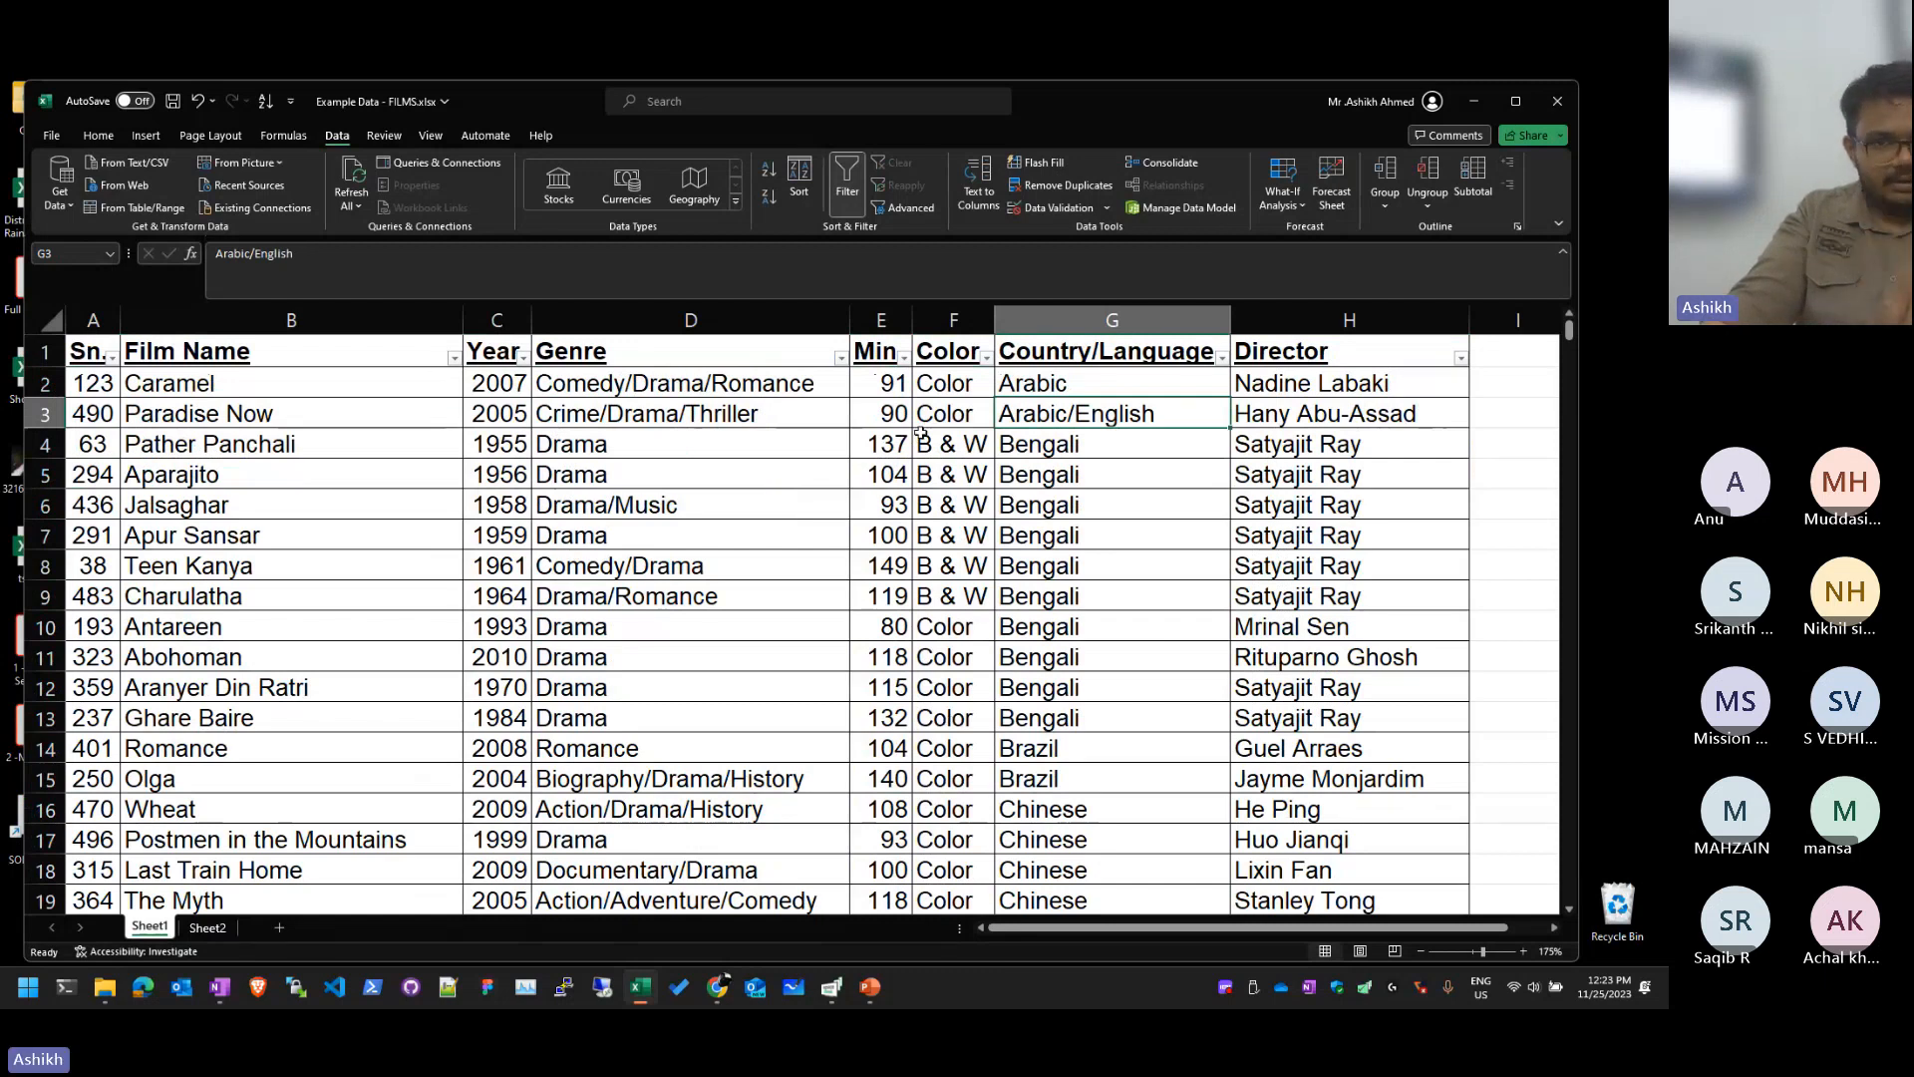
# Step: Filter the Genre column to show only Short by deselecting all values and selecting that one
pyautogui.click(841, 358)
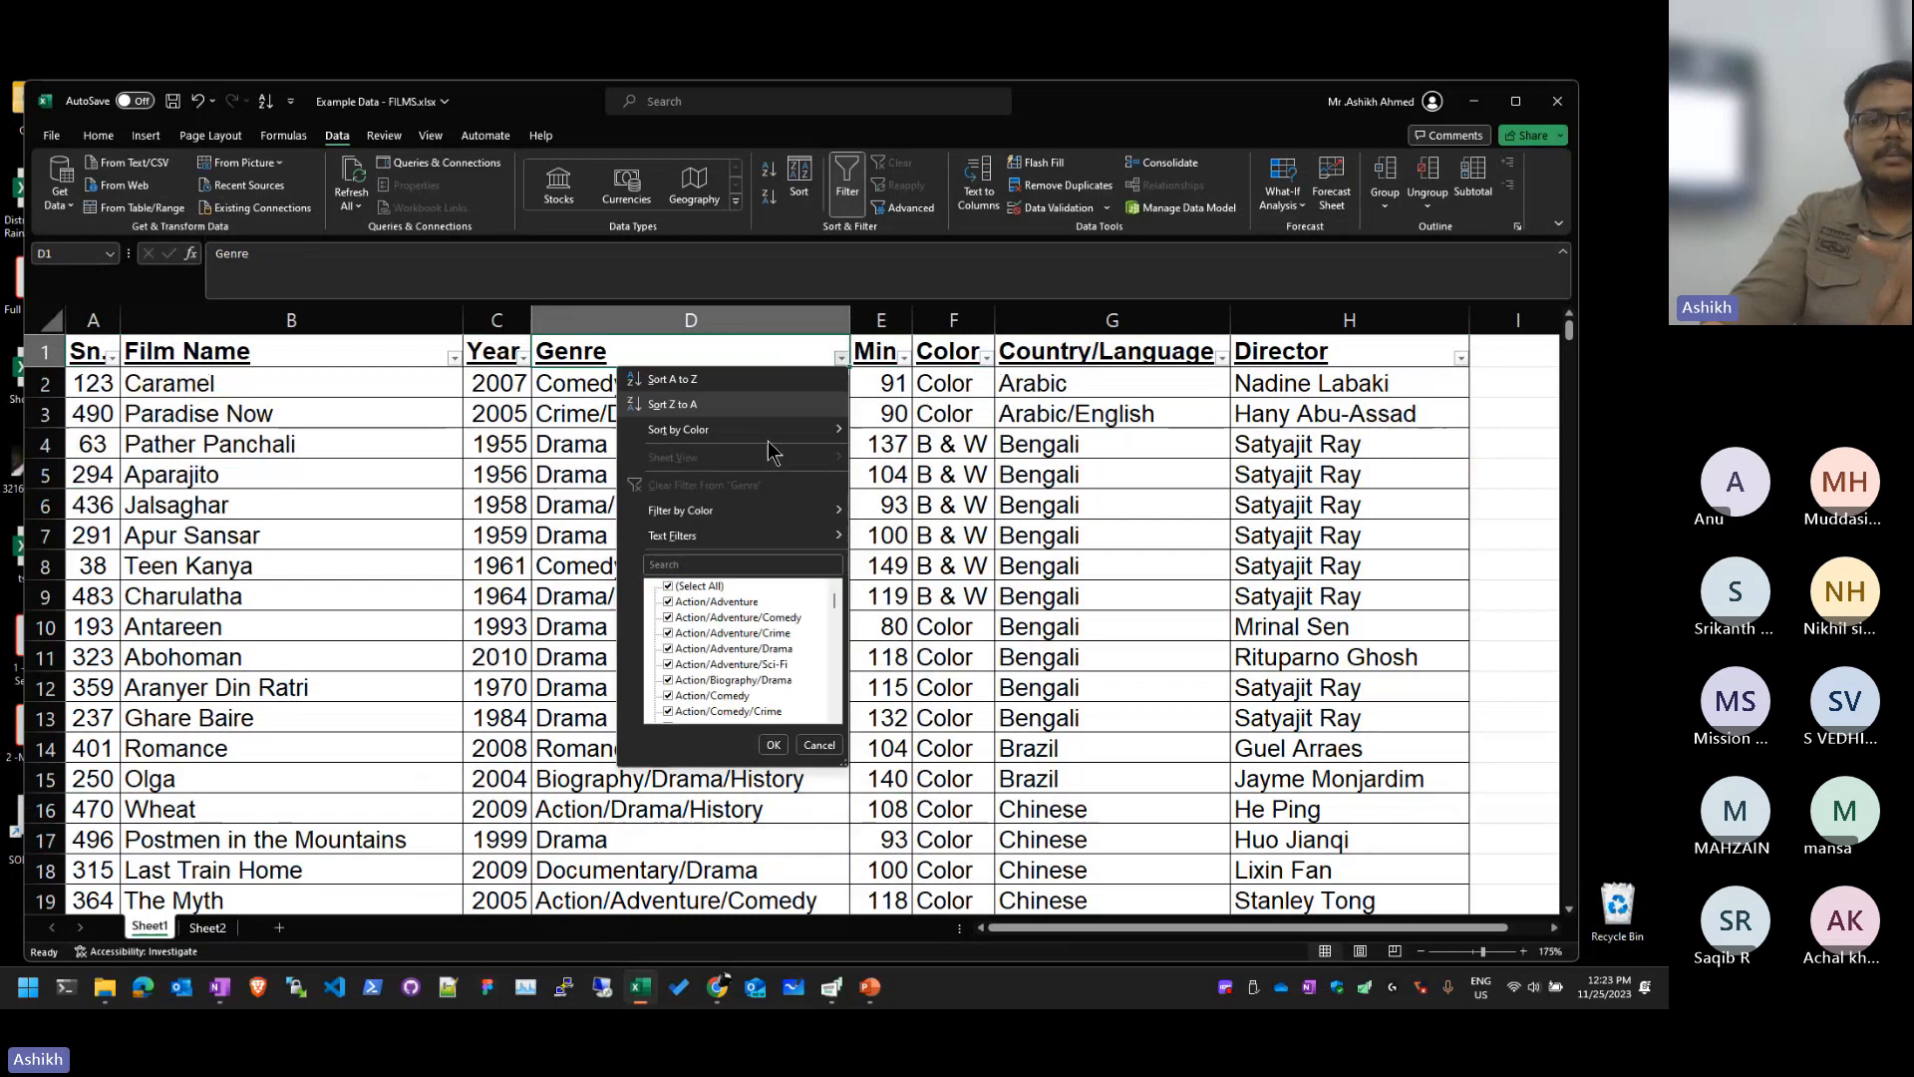
pyautogui.click(684, 588)
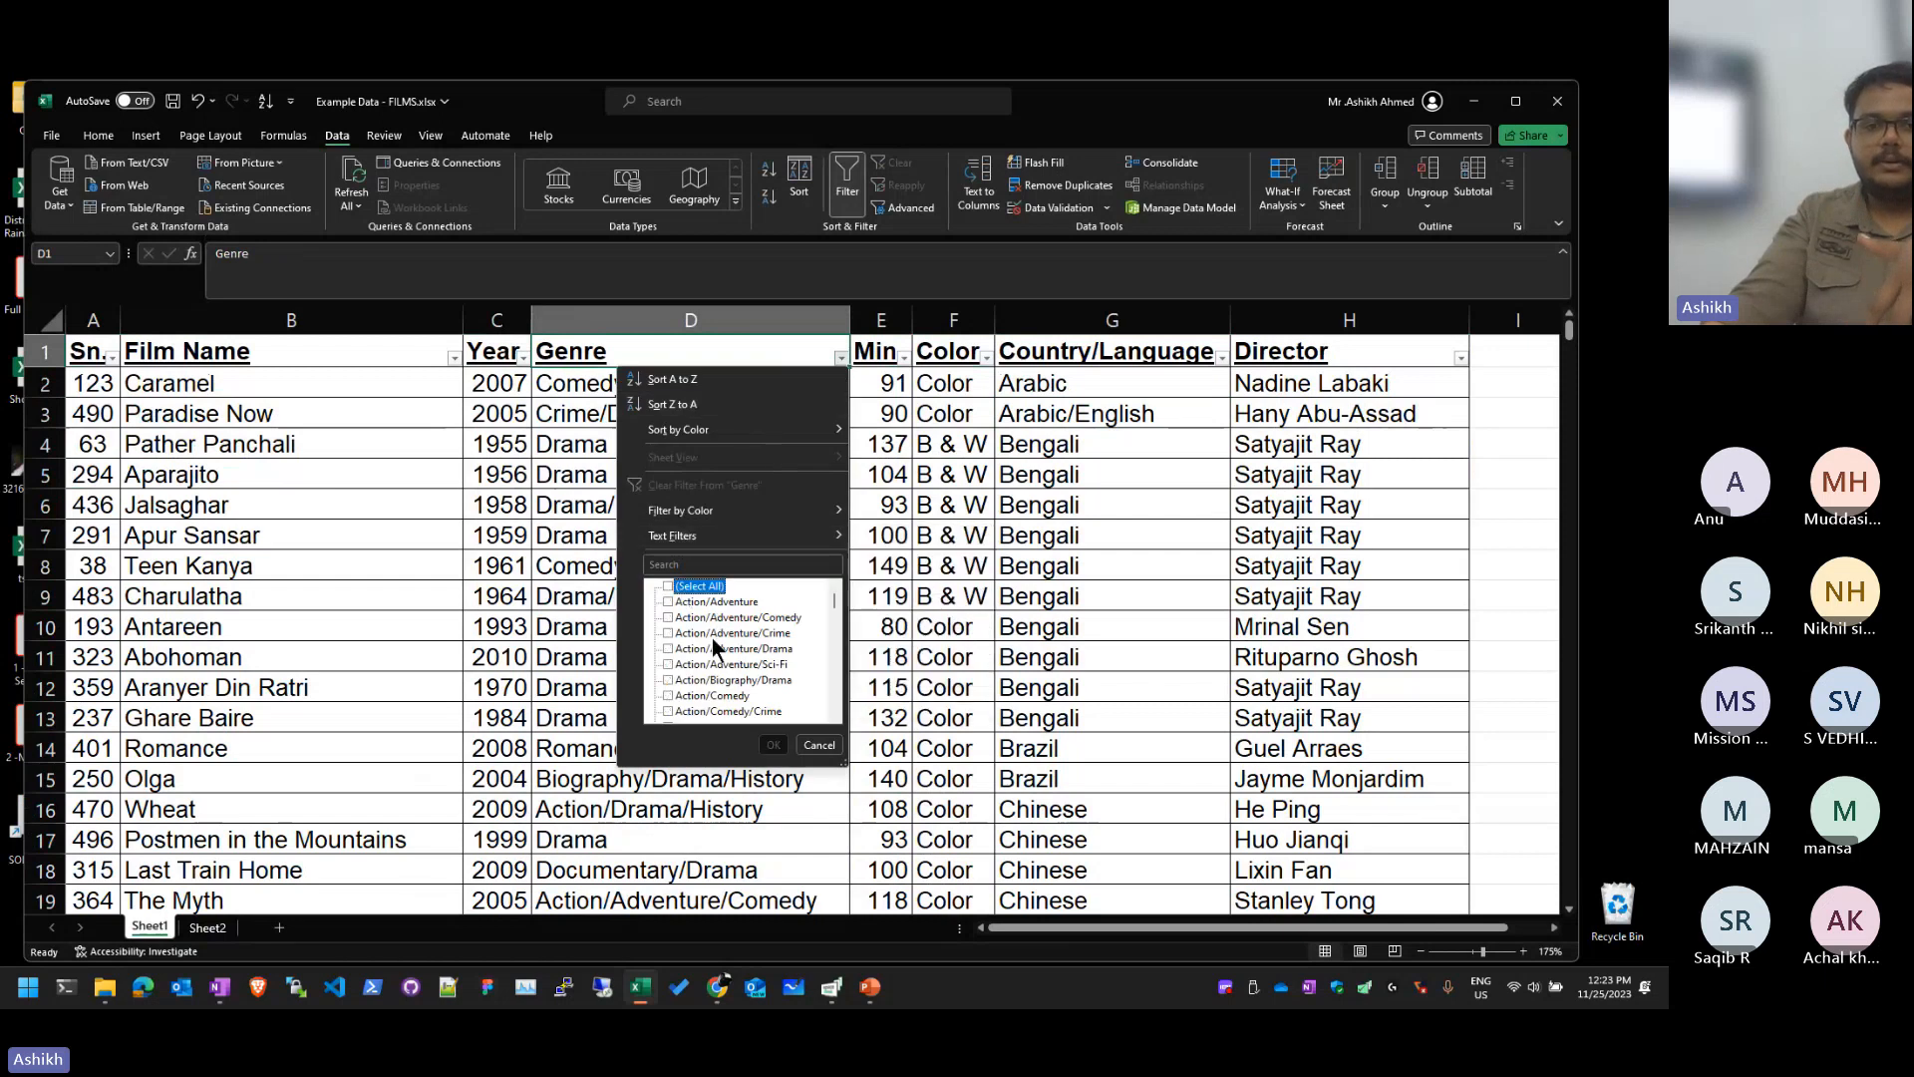
pyautogui.scroll(-10, 720, 717)
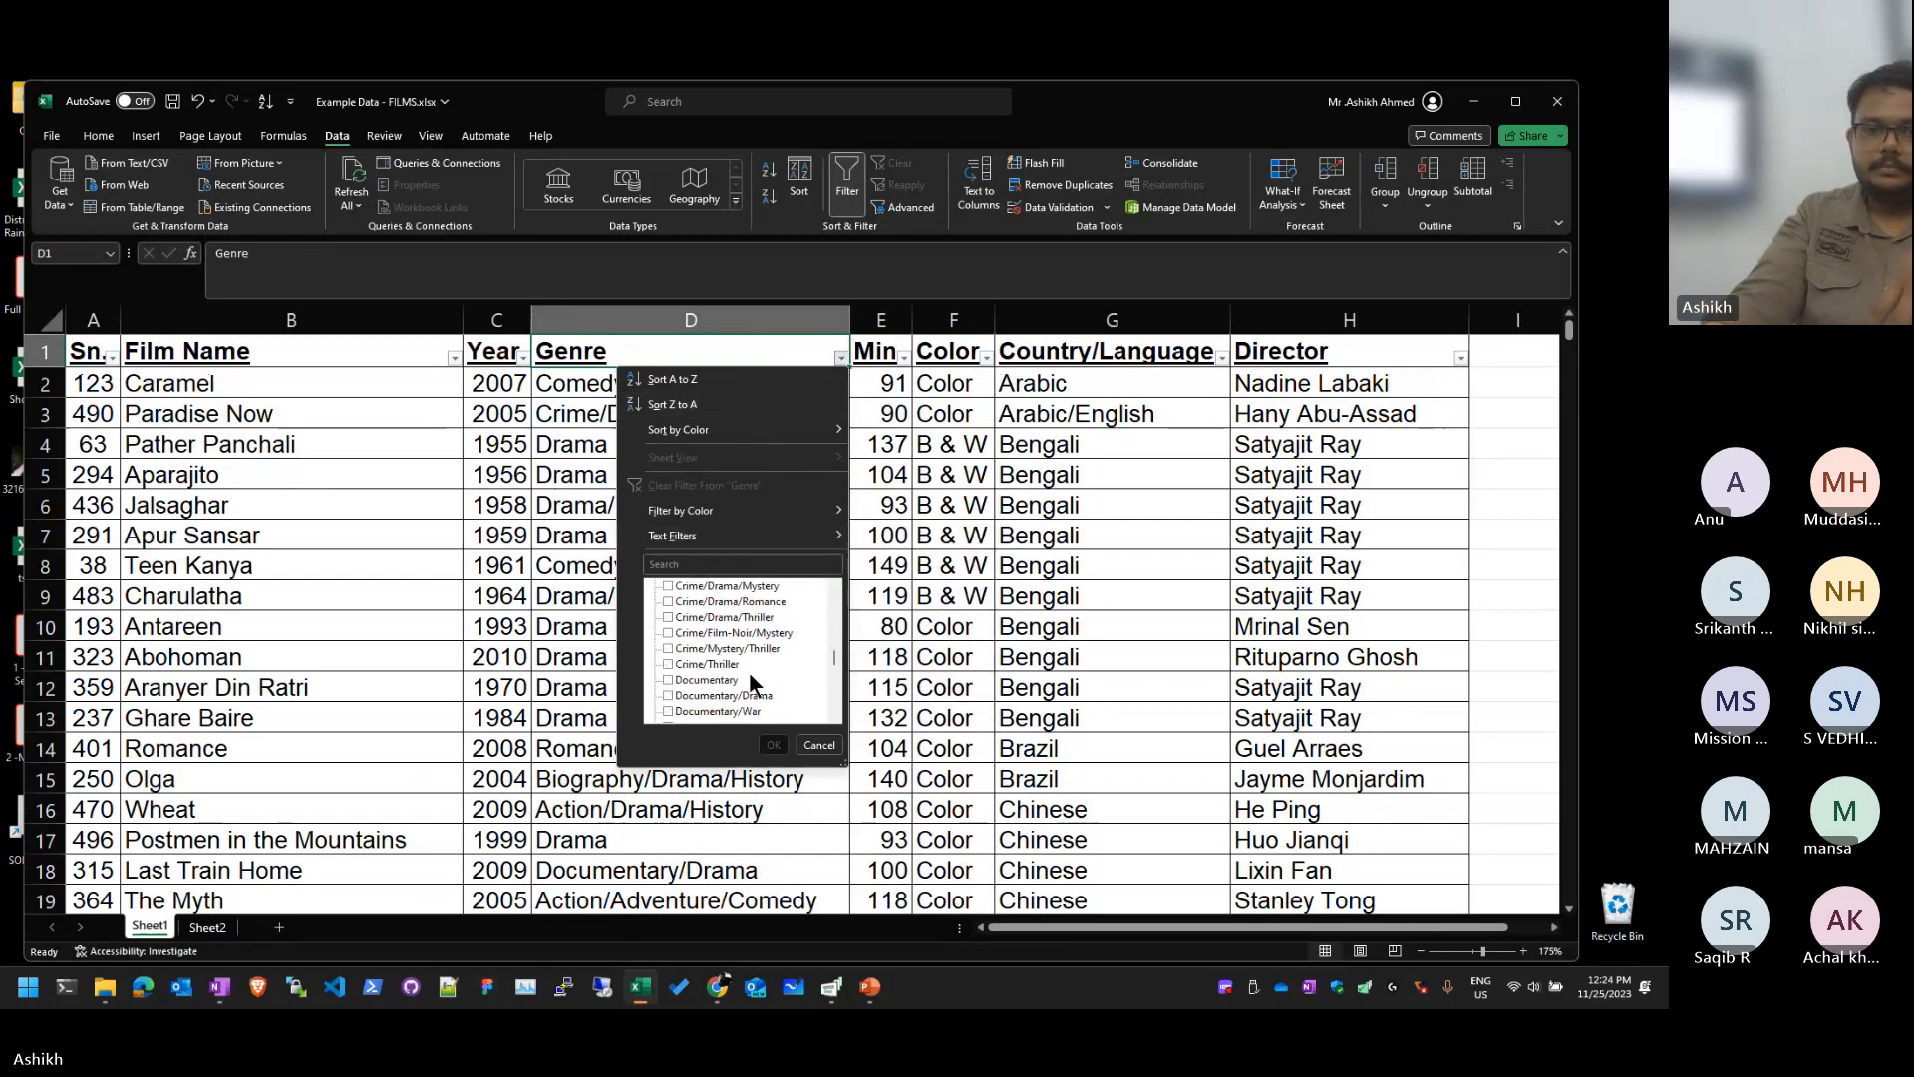
pyautogui.scroll(-10, 738, 664)
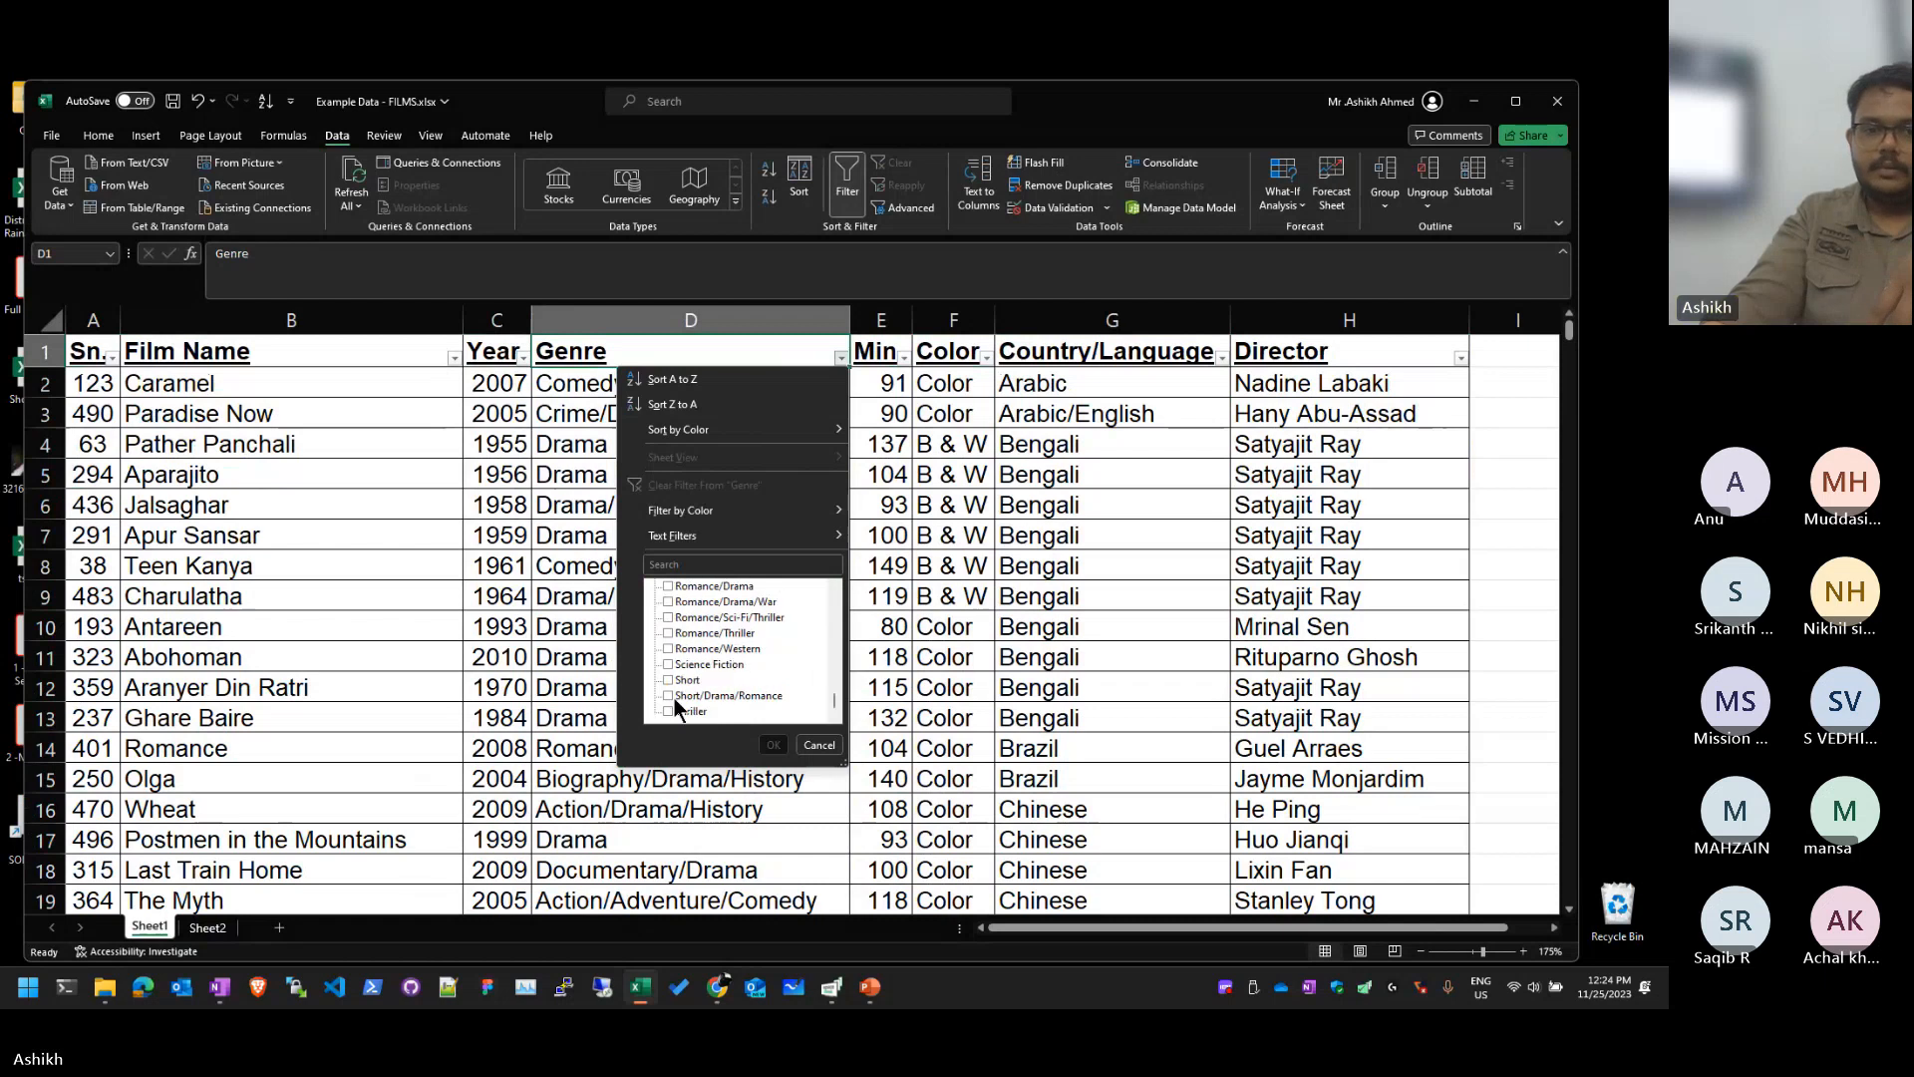
pyautogui.click(672, 680)
pyautogui.click(772, 744)
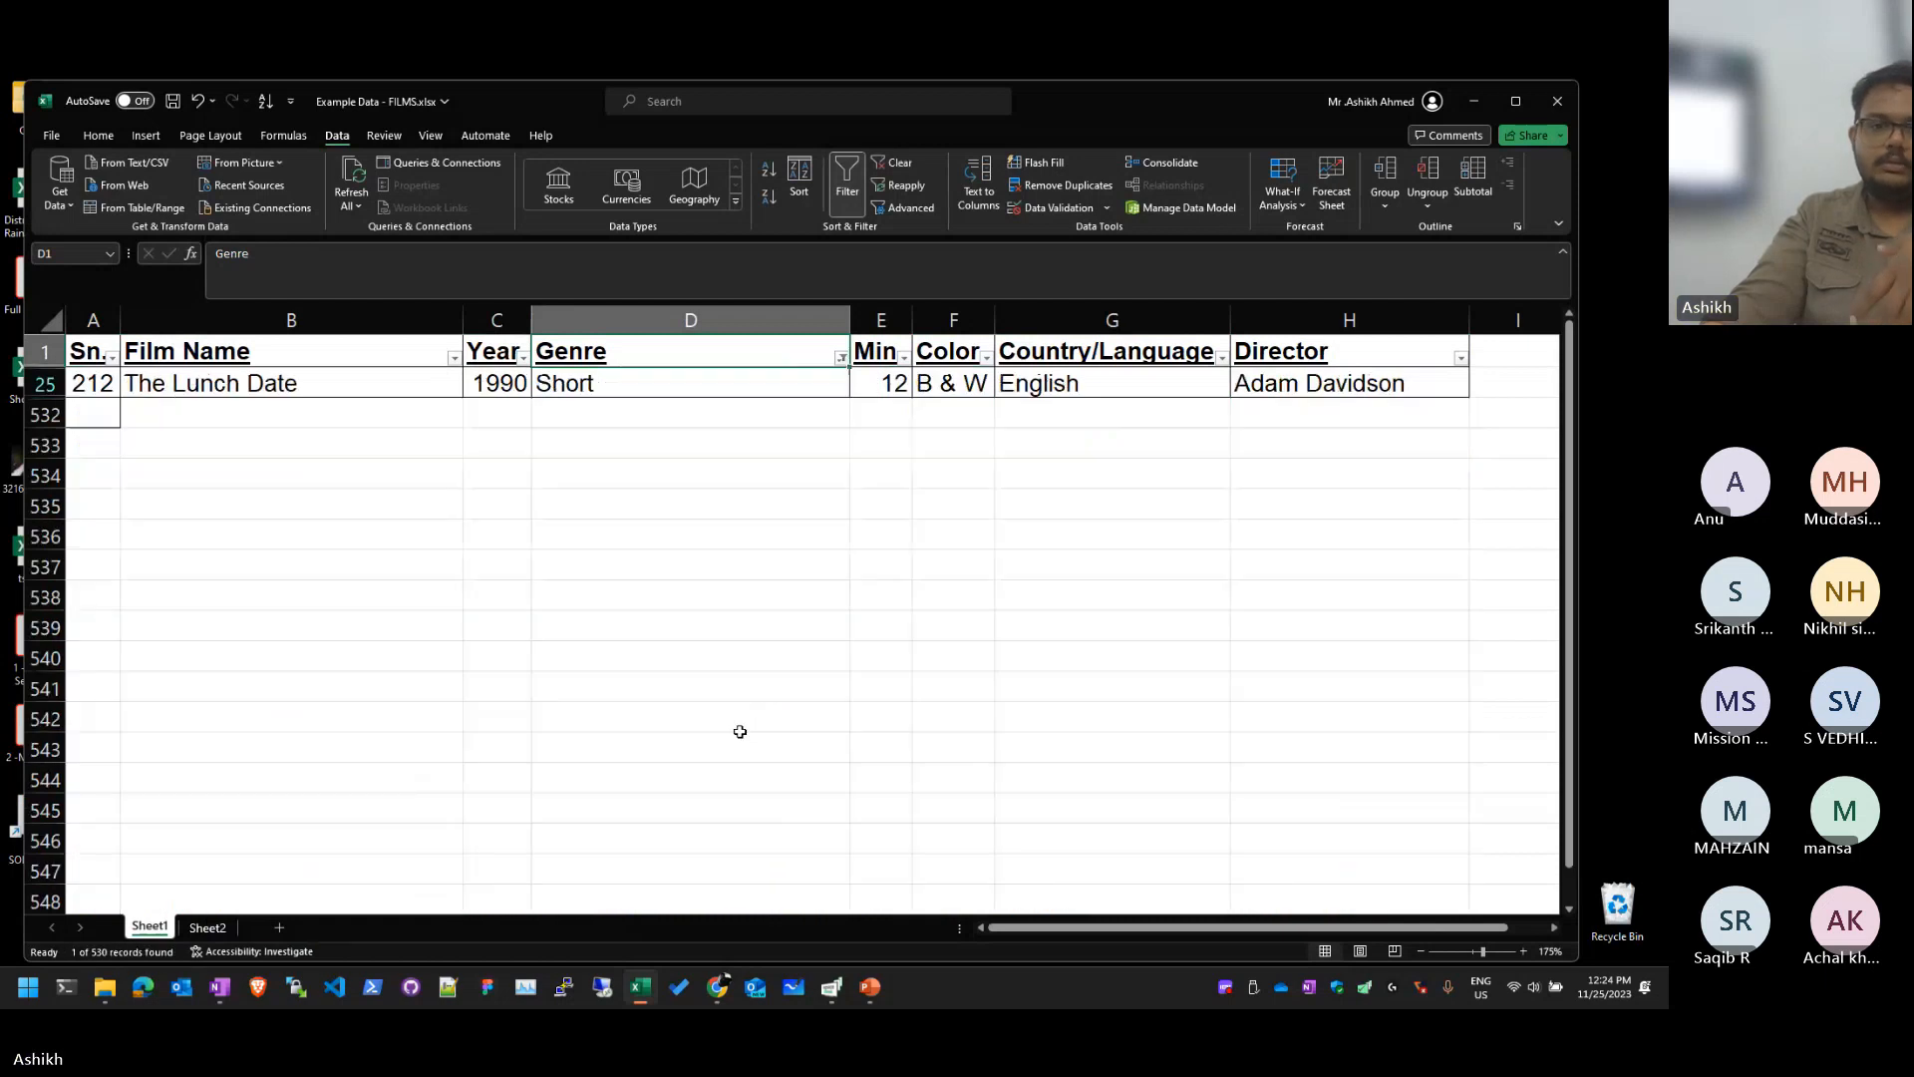
# Step: Clear the filter from the Genre column
pyautogui.click(841, 357)
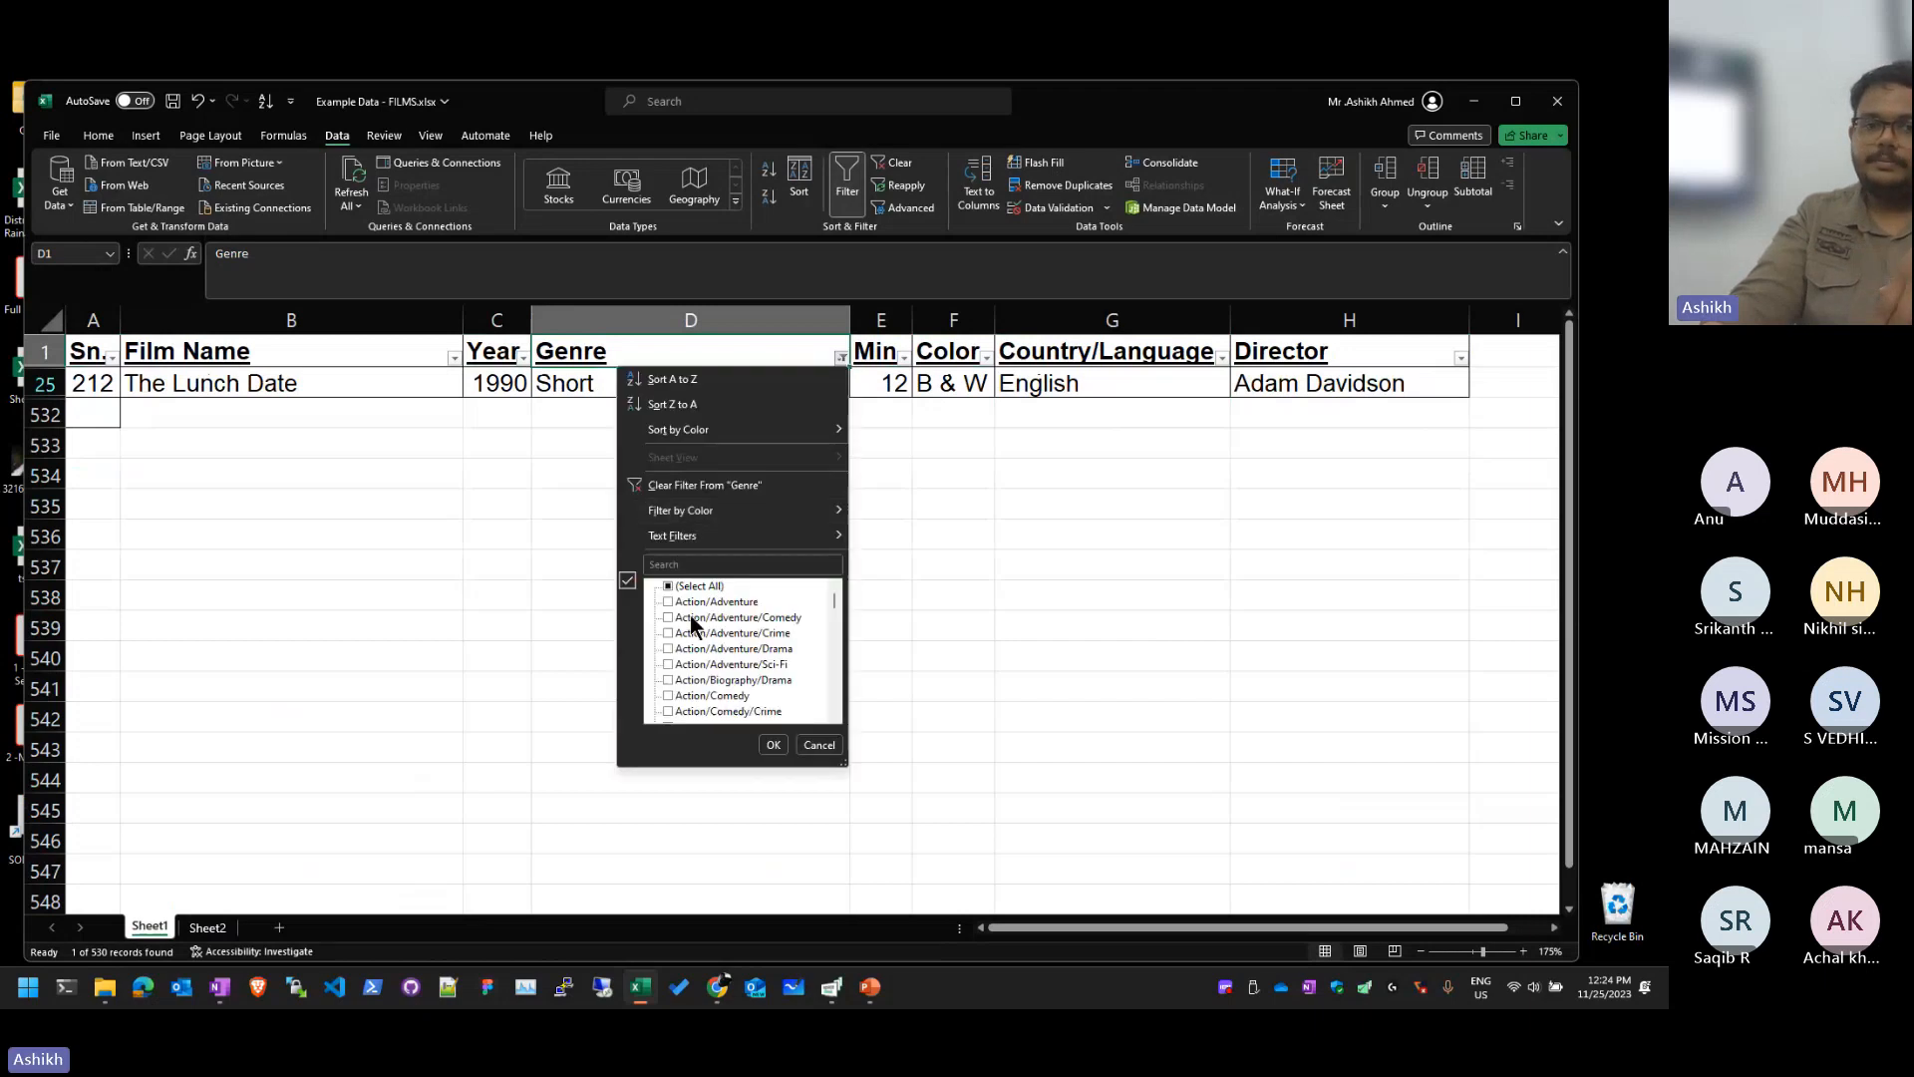
pyautogui.click(711, 489)
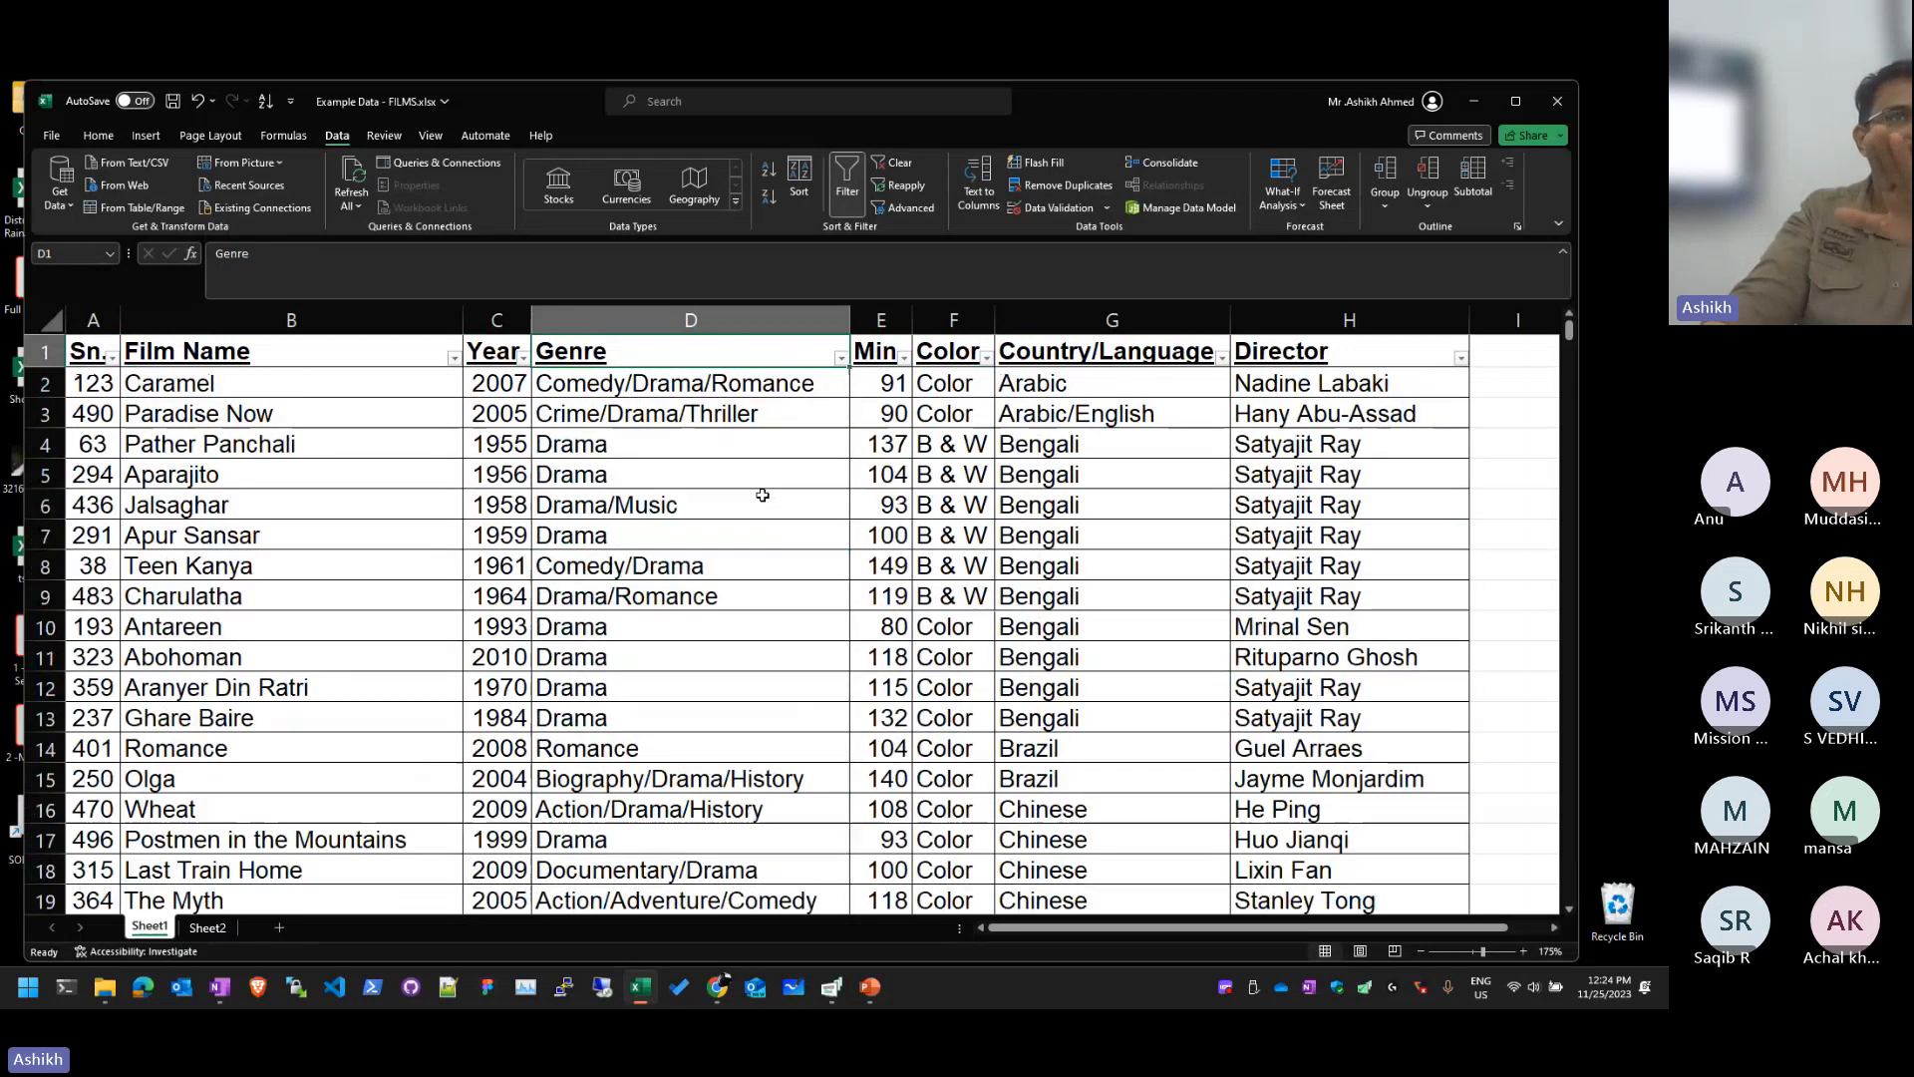
pyautogui.click(881, 504)
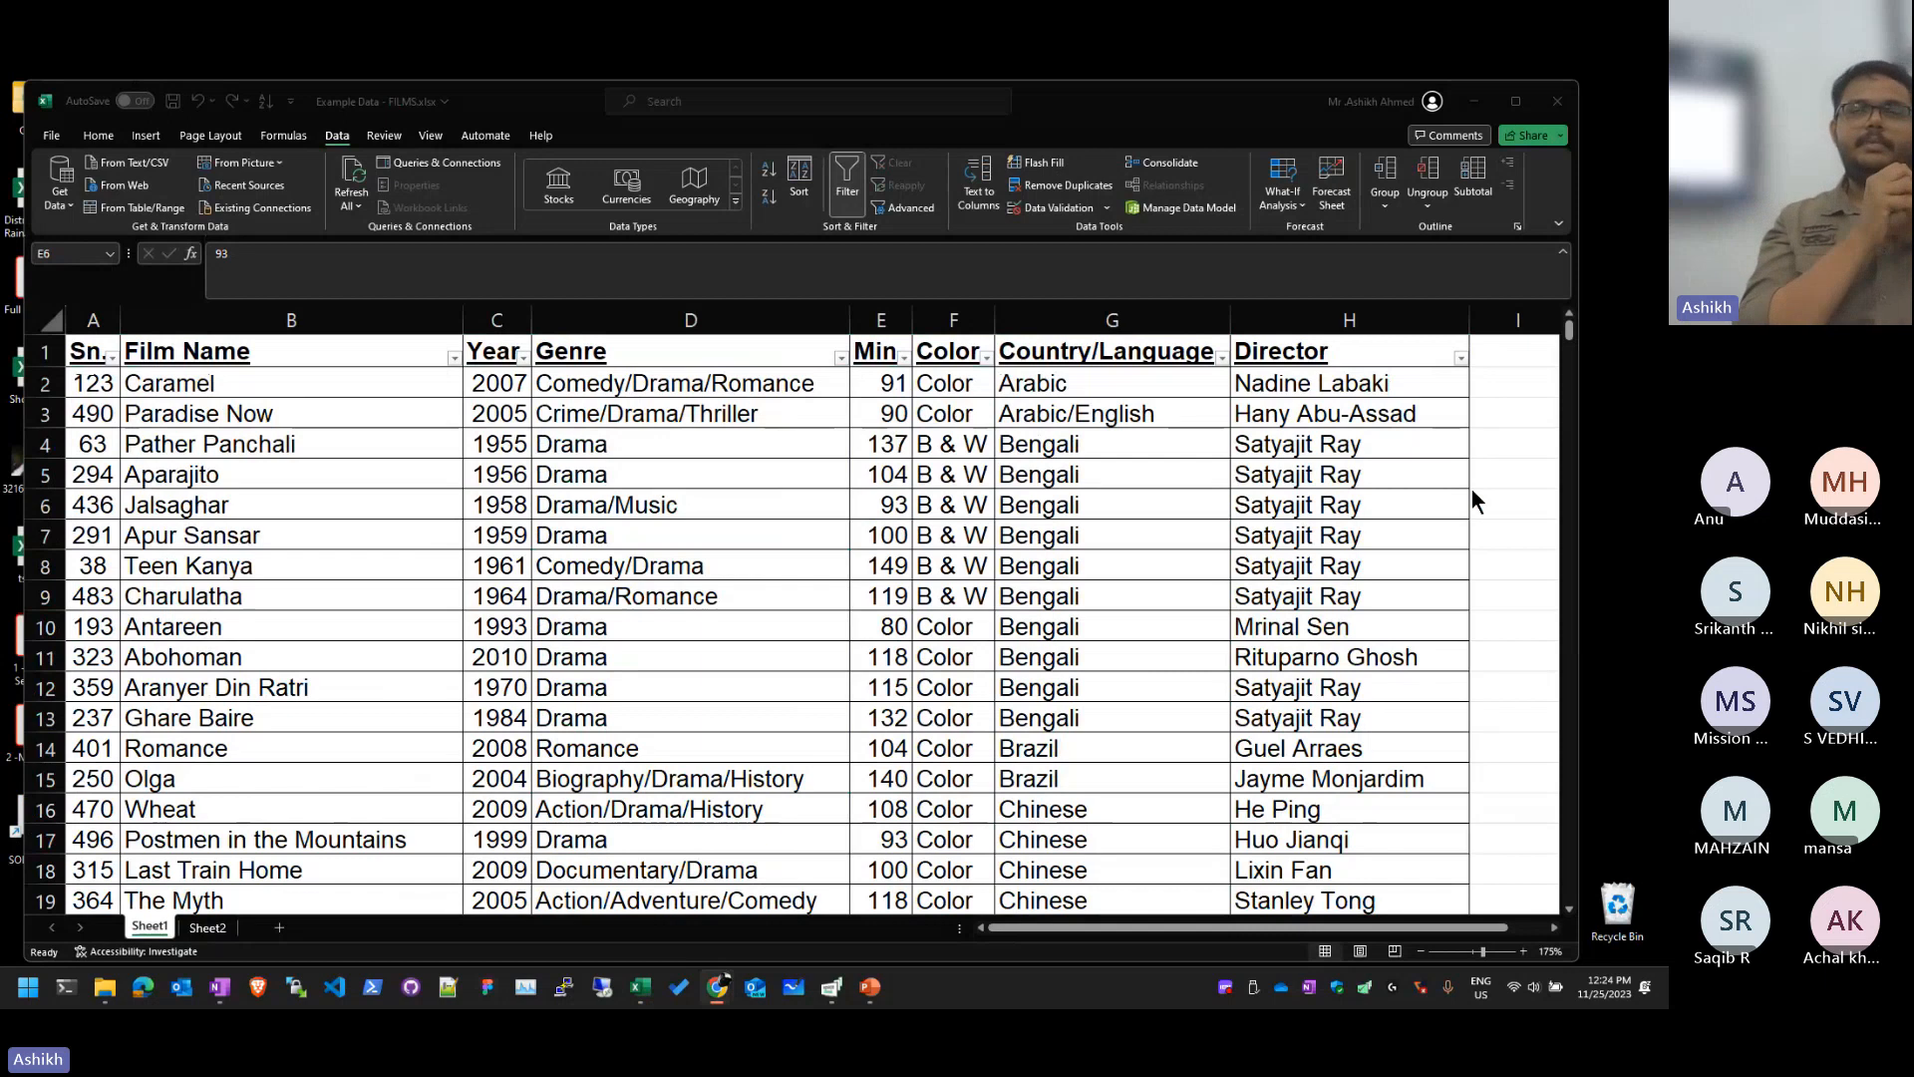
# Step: Apply a Between number filter to the Year column to show films from 1950 to 1960
pyautogui.click(679, 442)
pyautogui.click(489, 409)
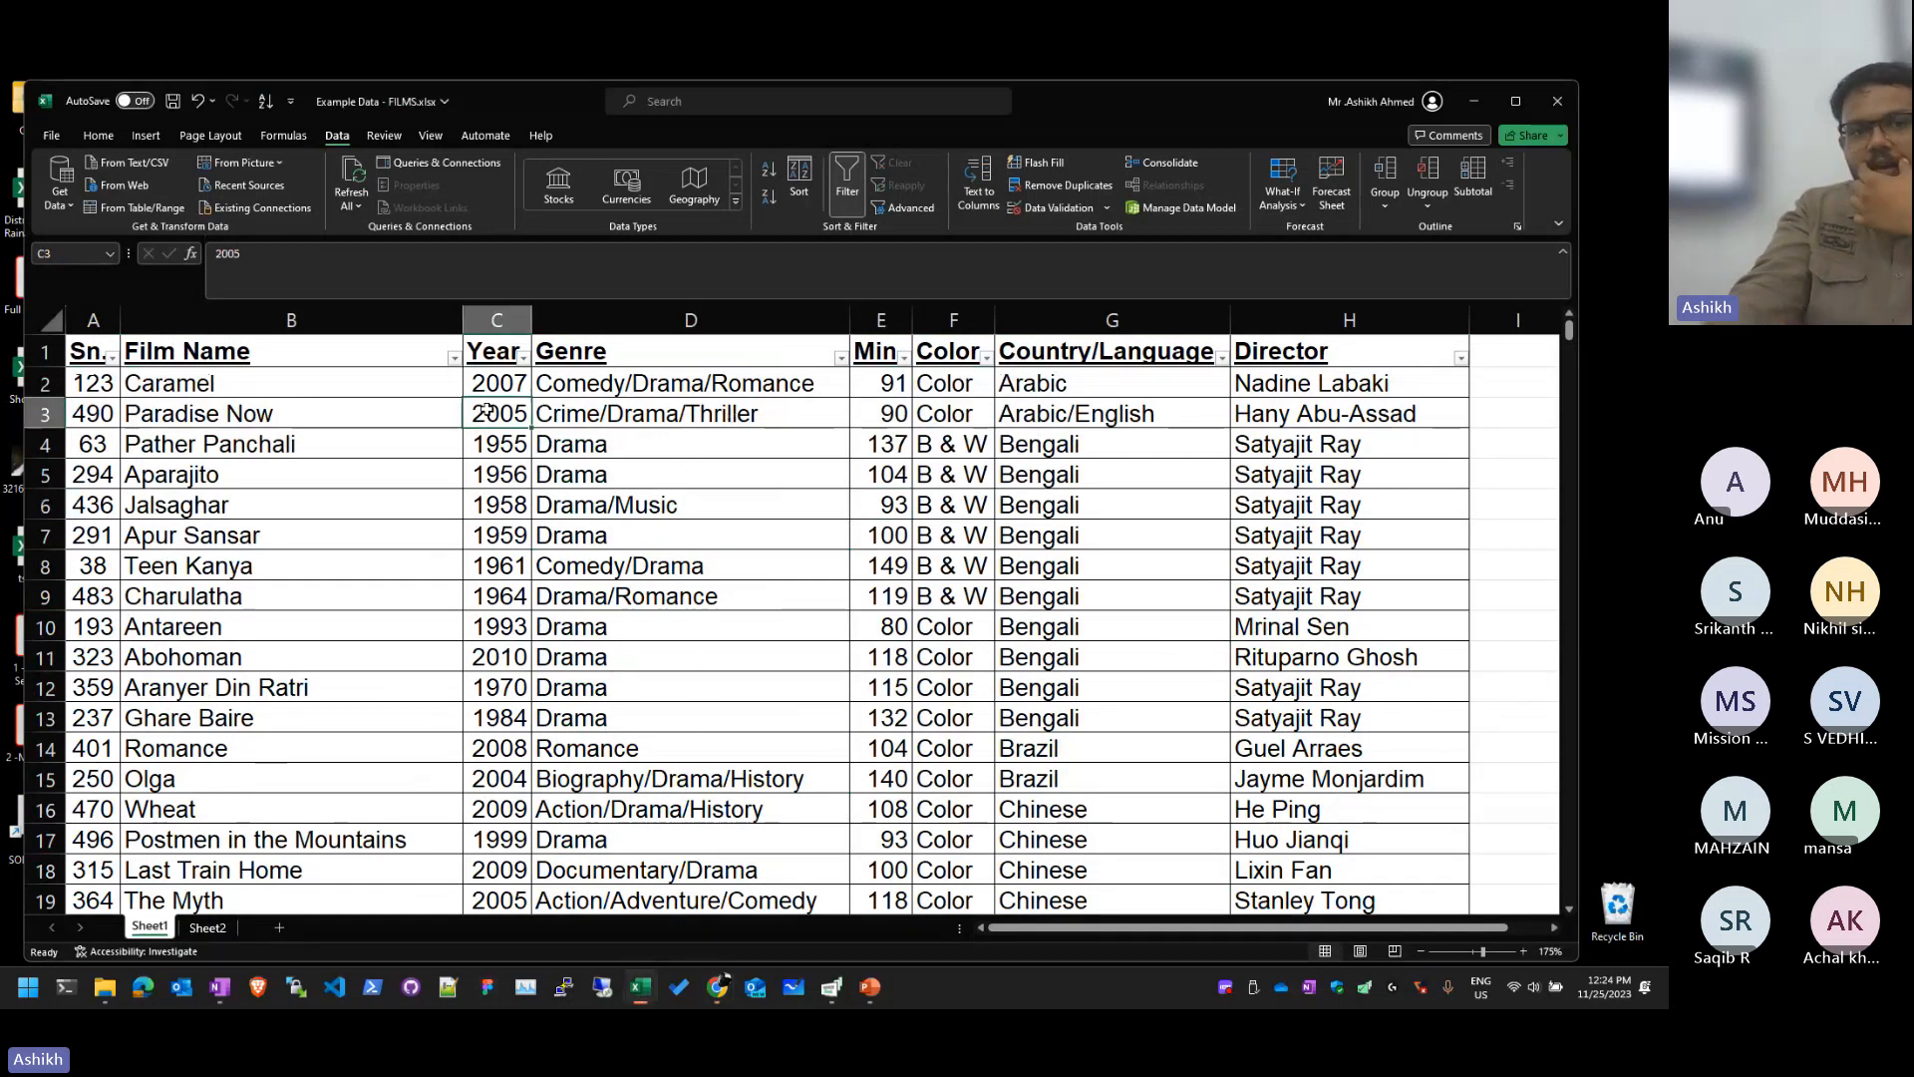
pyautogui.click(519, 359)
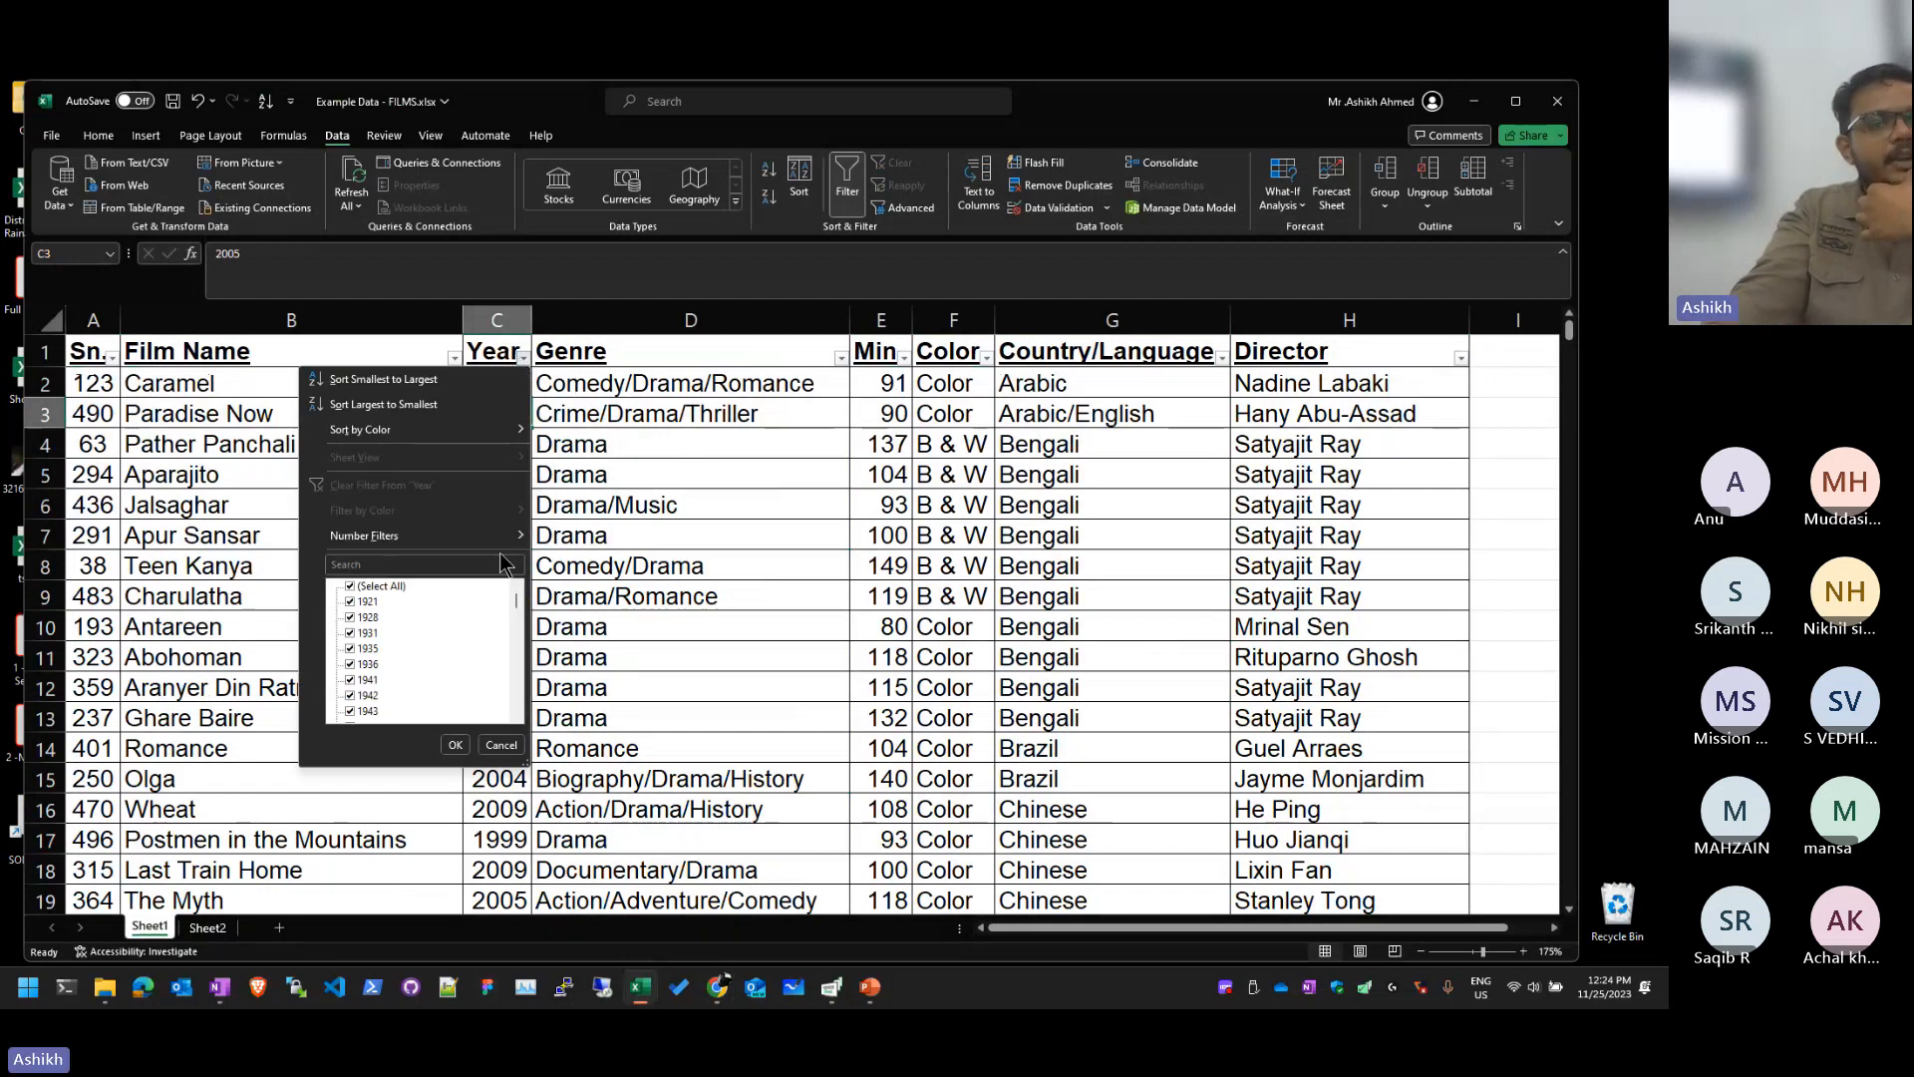
pyautogui.moveTo(498, 536)
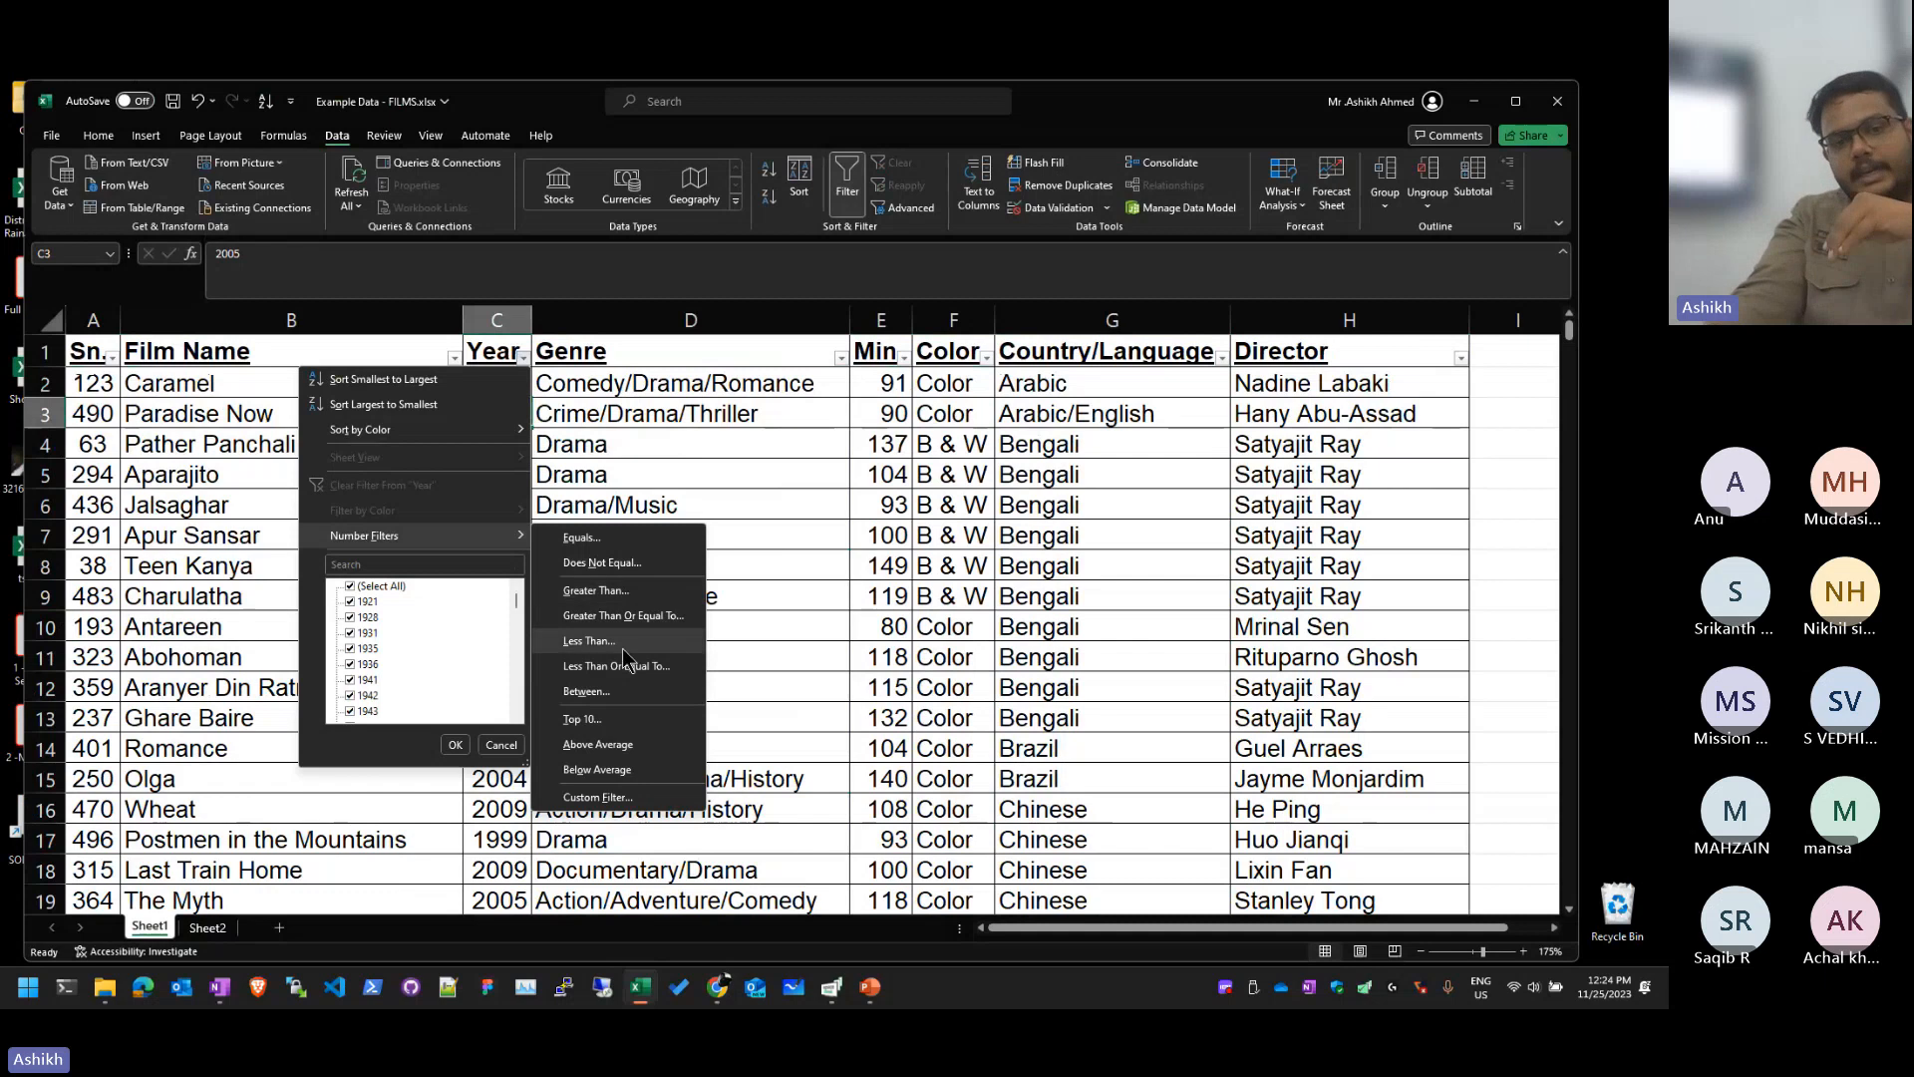
pyautogui.click(588, 691)
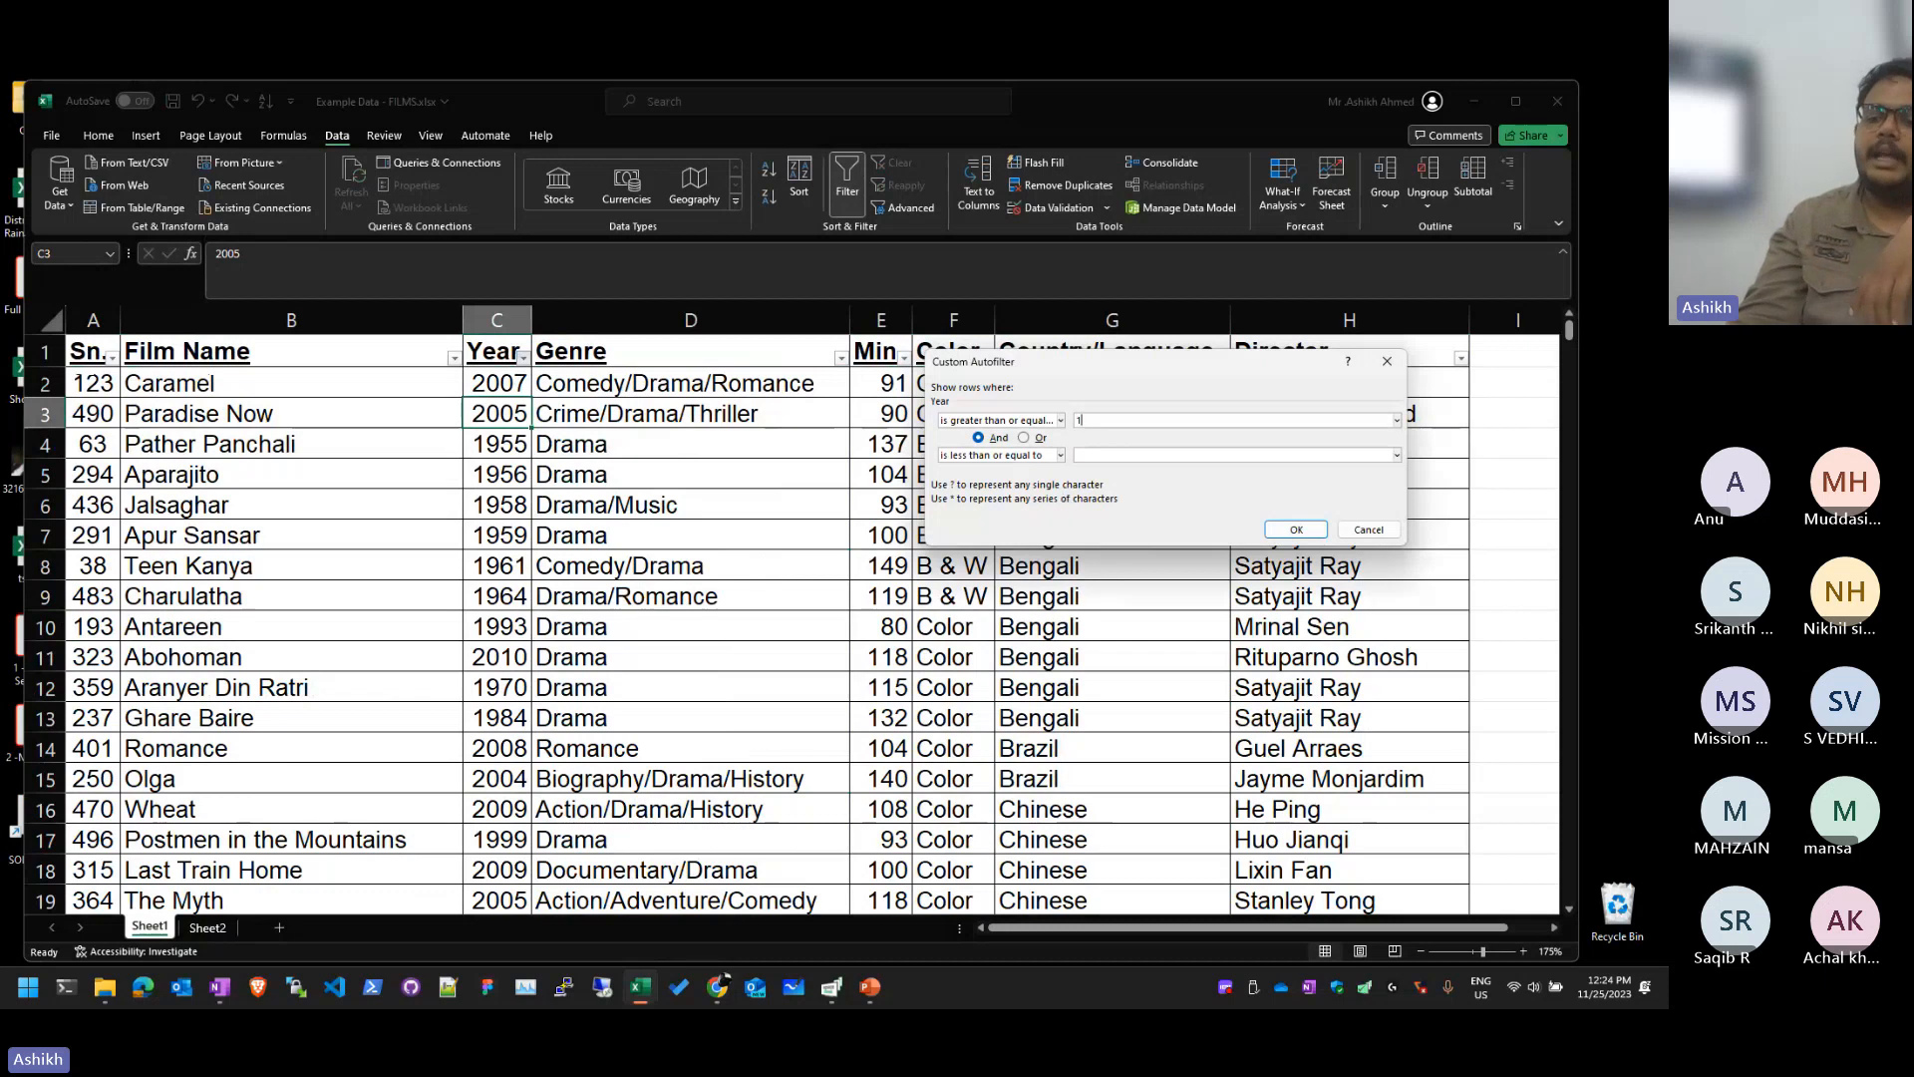
pyautogui.write('1950')
pyautogui.click(1172, 458)
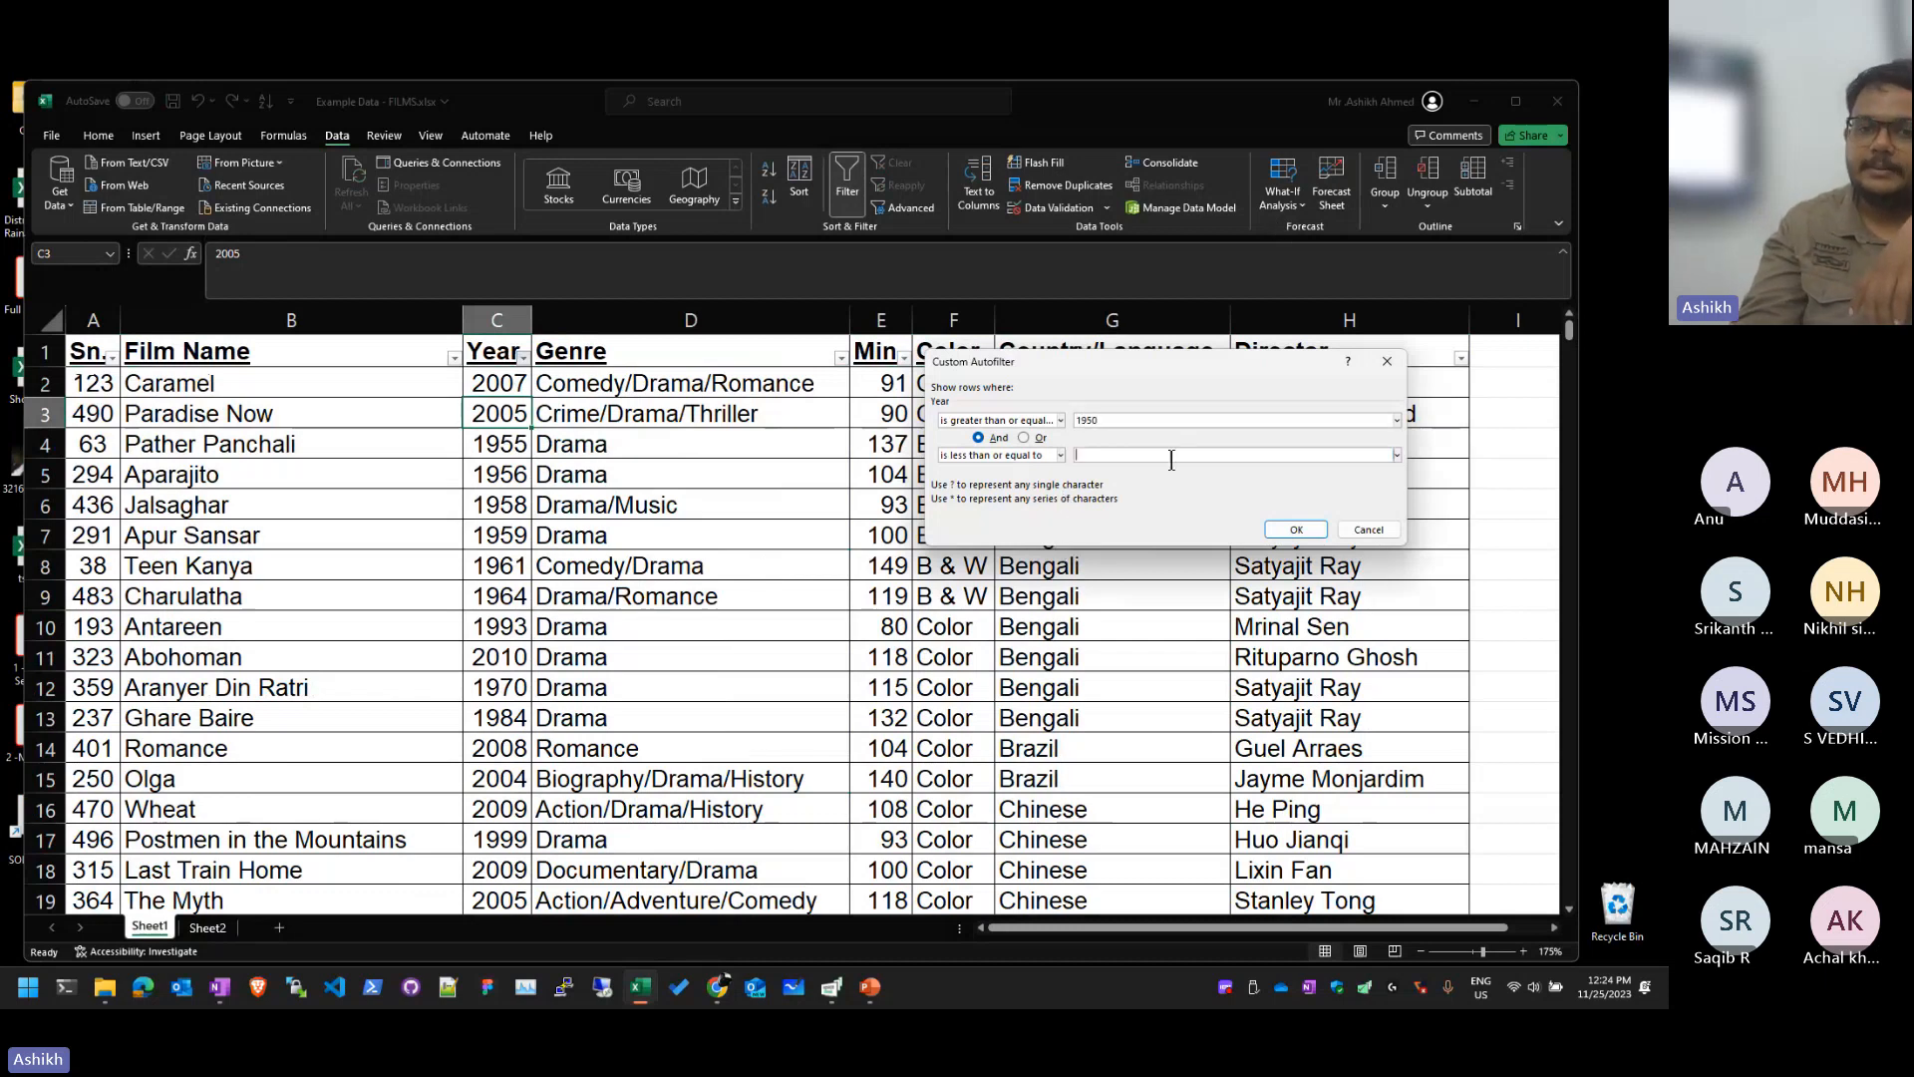
pyautogui.write('1960')
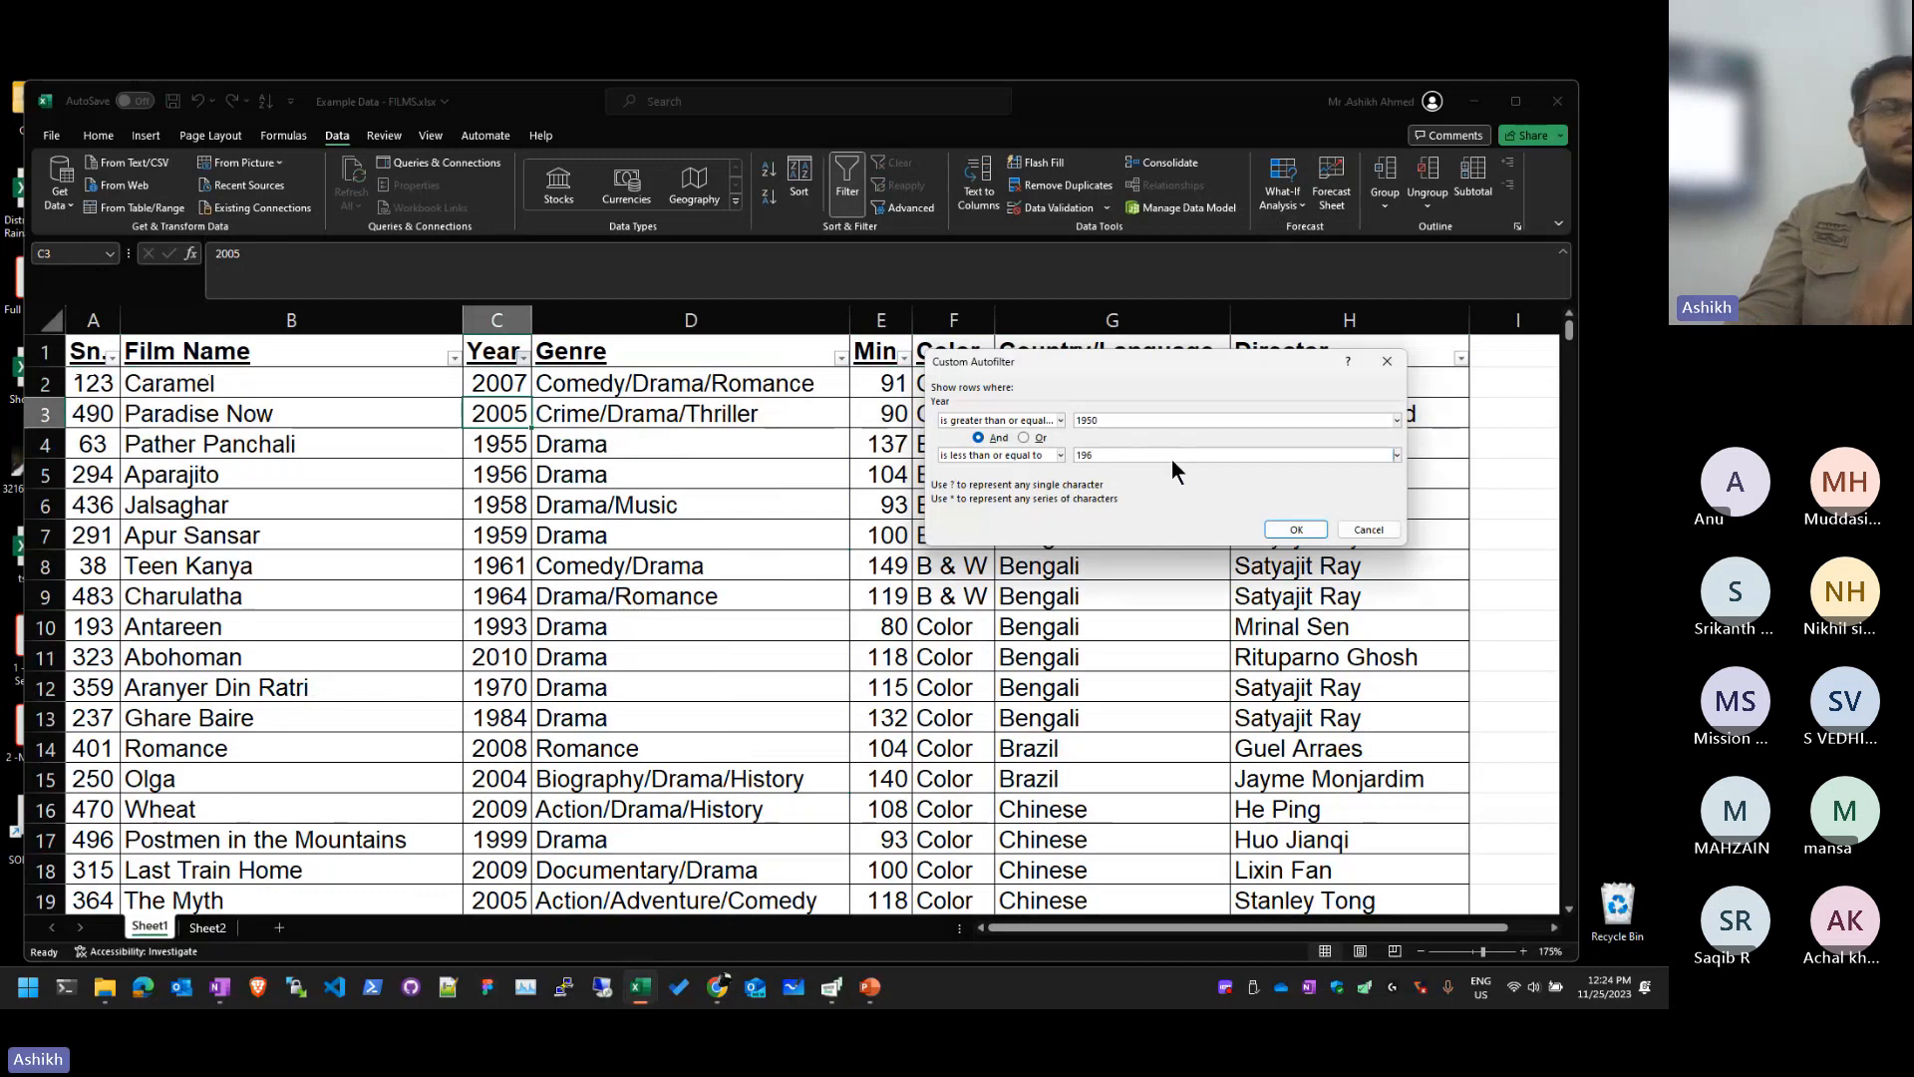
pyautogui.press('Return')
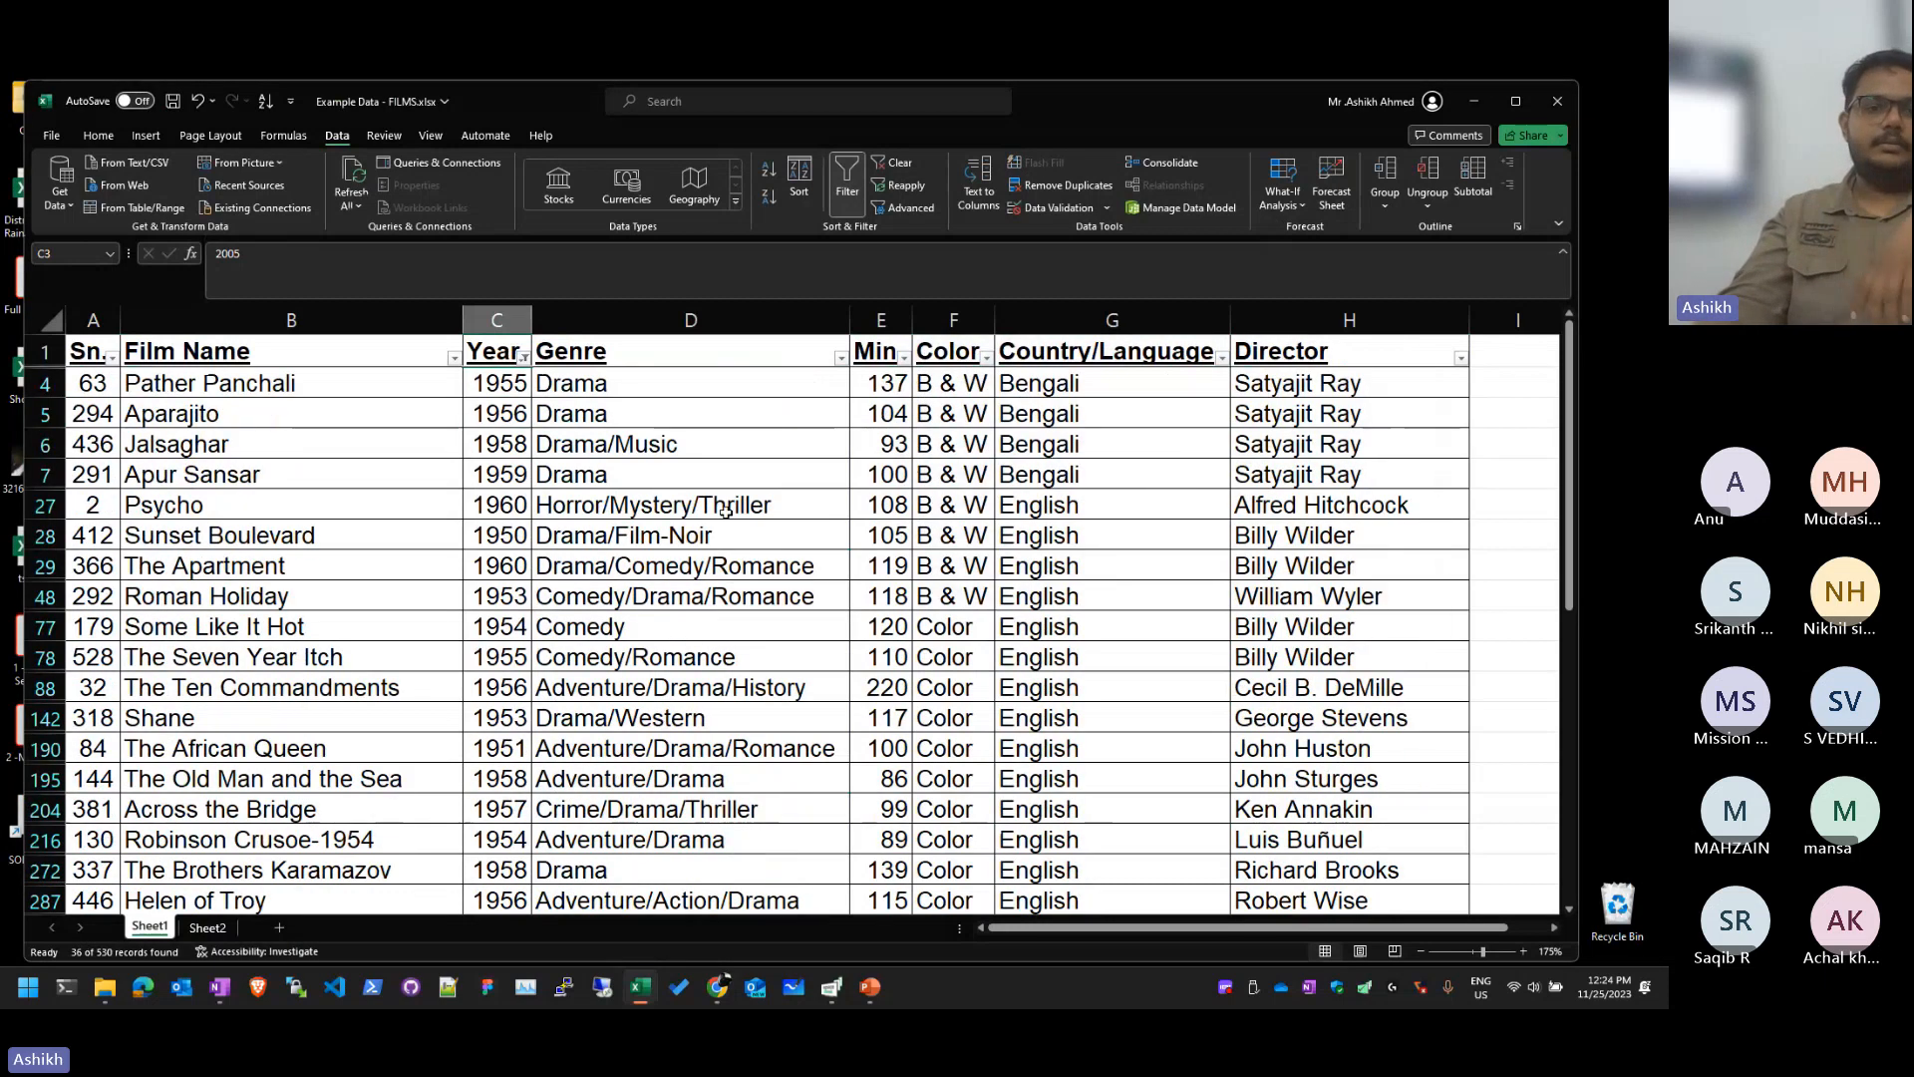
# Step: Look through the films filtered by year, and reset the table by turning Filter off and on again
pyautogui.scroll(-15, 756, 623)
pyautogui.scroll(2, 775, 606)
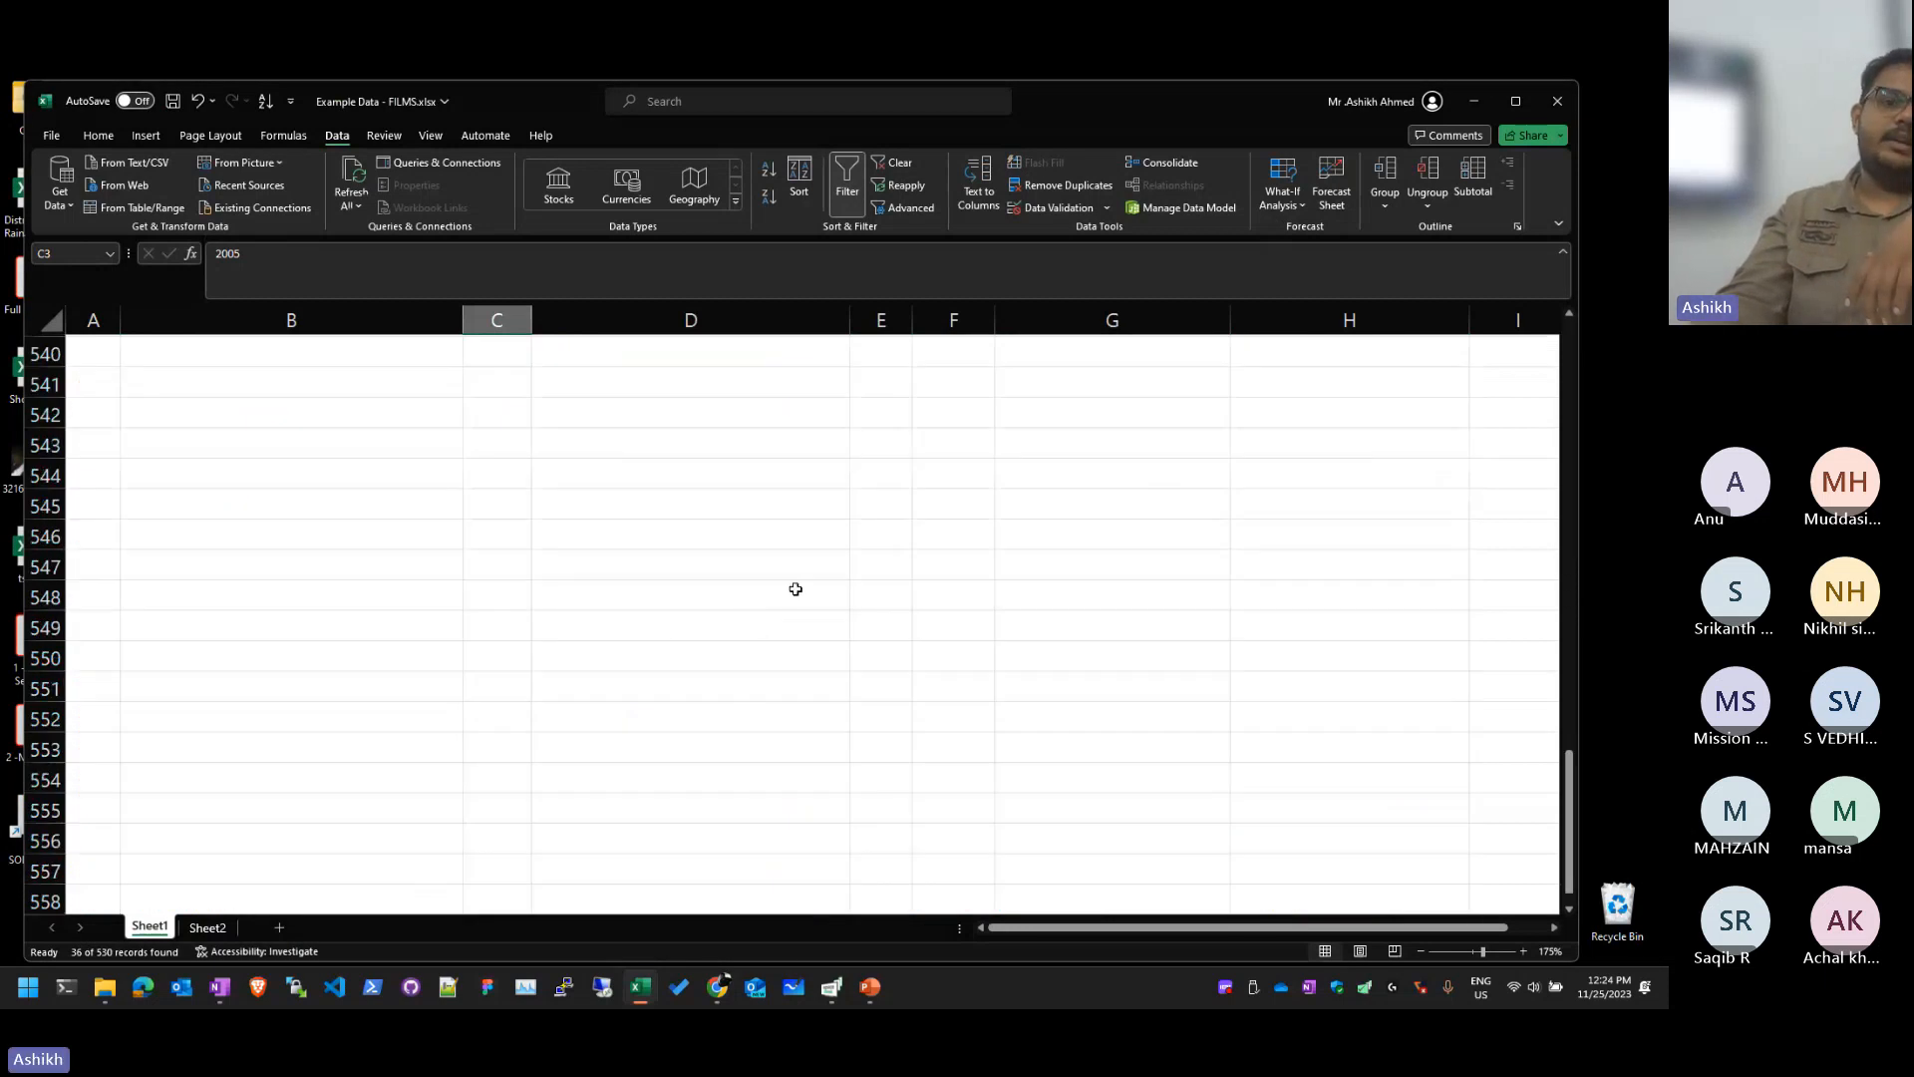
pyautogui.scroll(15, 796, 589)
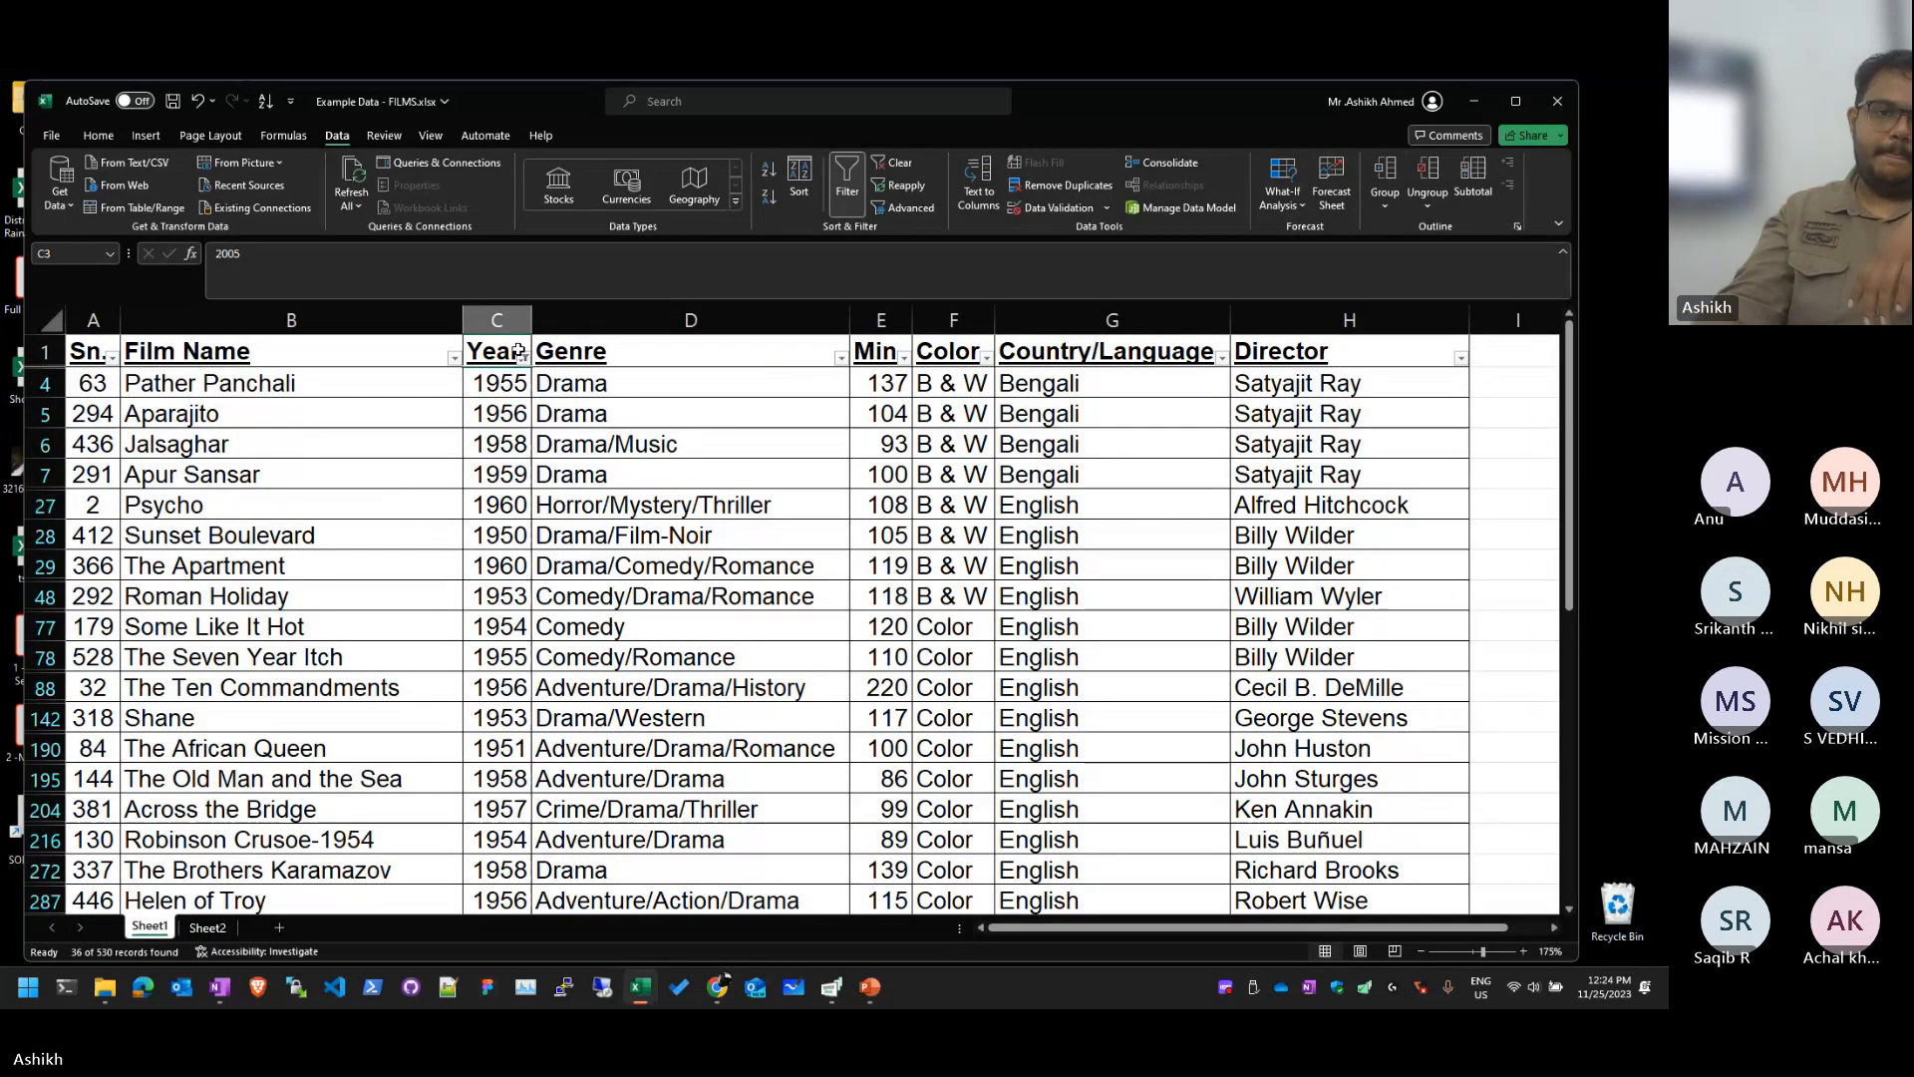
pyautogui.hotkey('ctrl', 'shift', 'l')
pyautogui.hotkey('ctrl', 'shift', 'l')
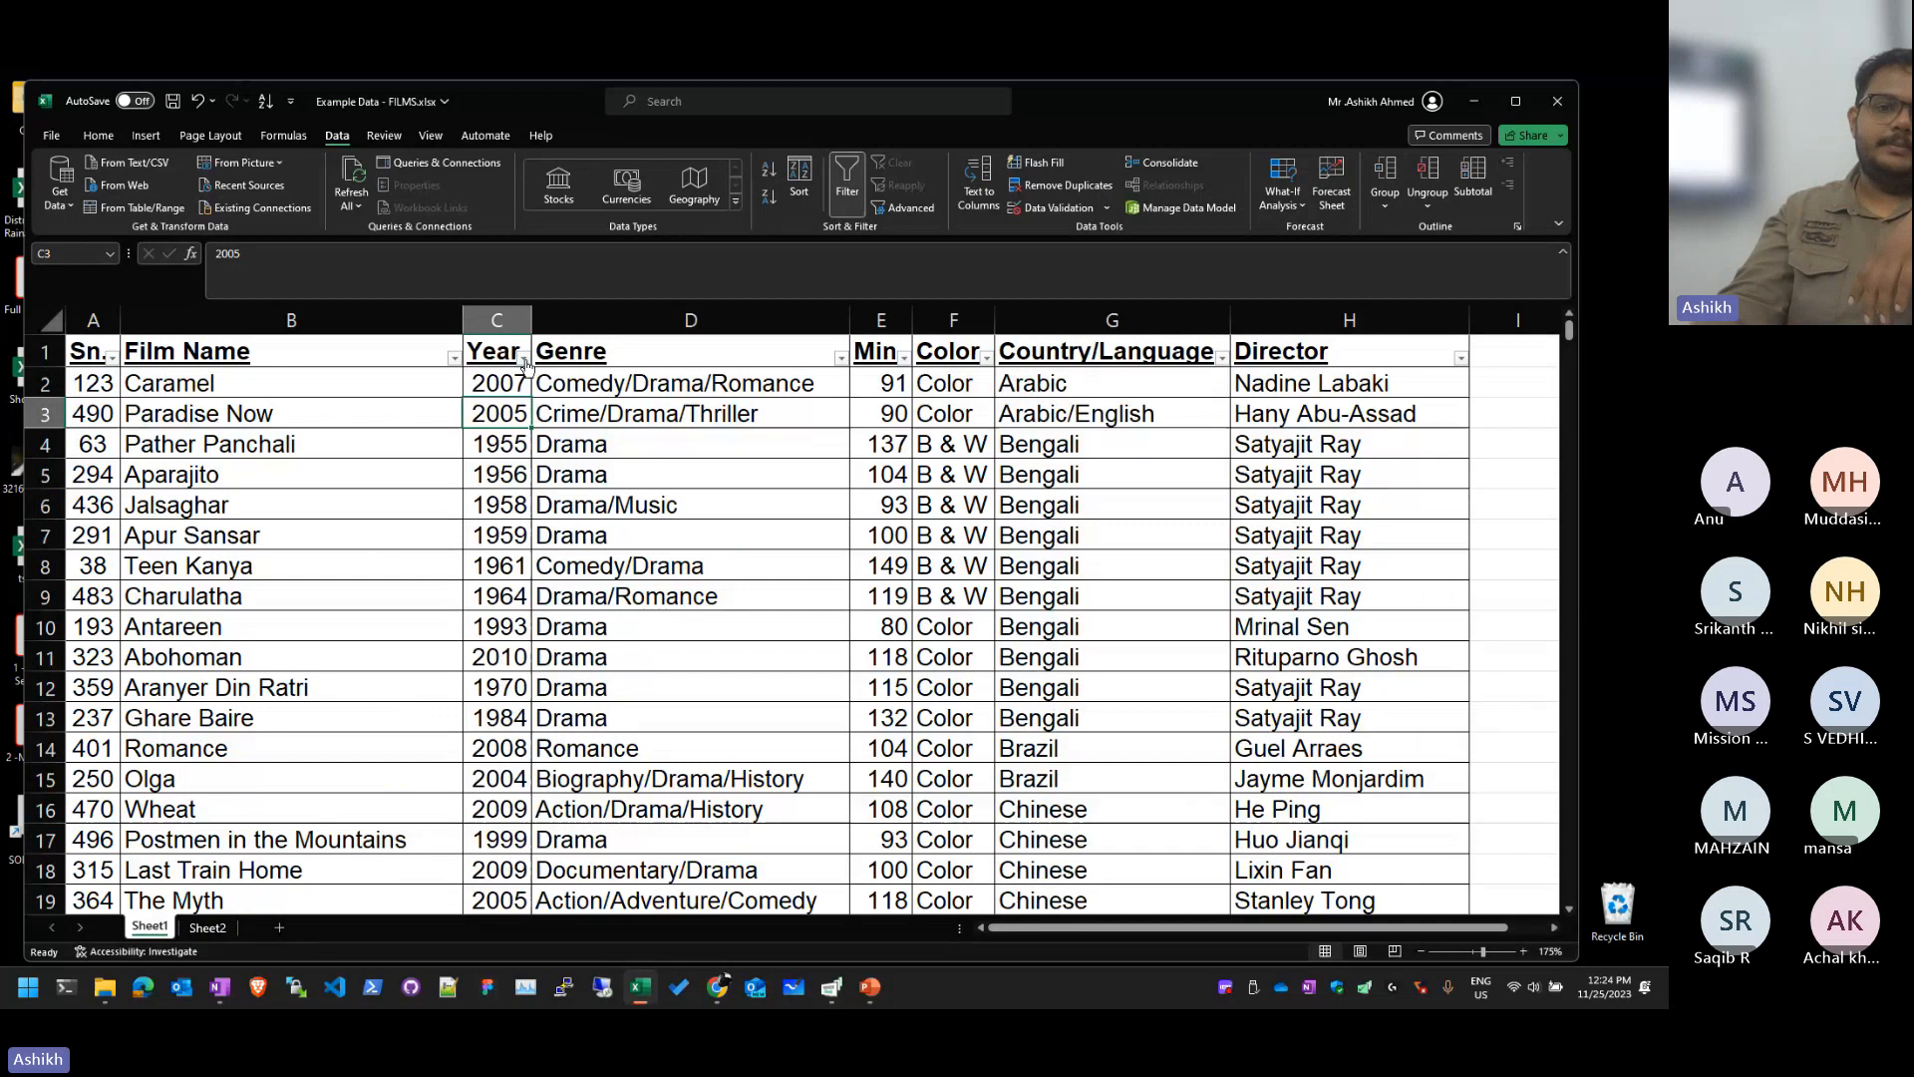
# Step: Apply a Top 10 Items number filter to the Year column and look through the filtered films
pyautogui.click(523, 358)
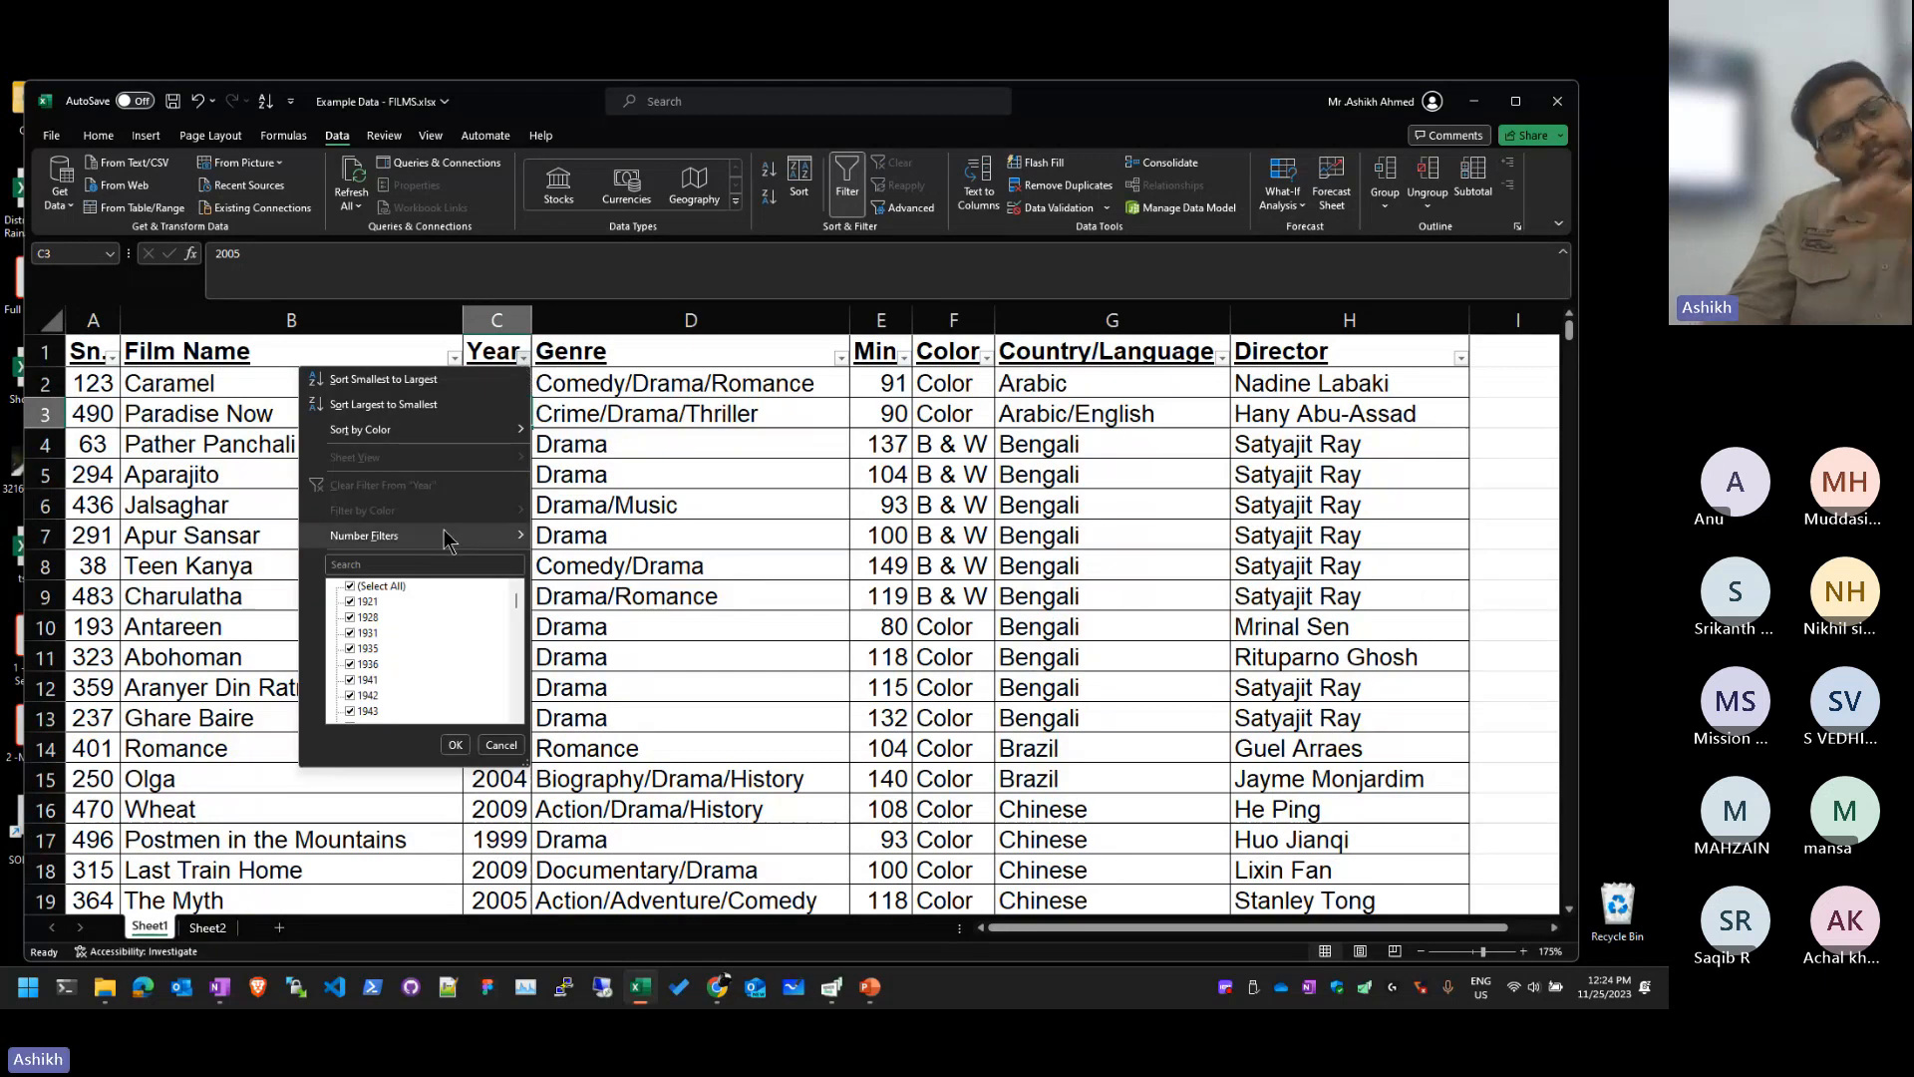
pyautogui.click(399, 535)
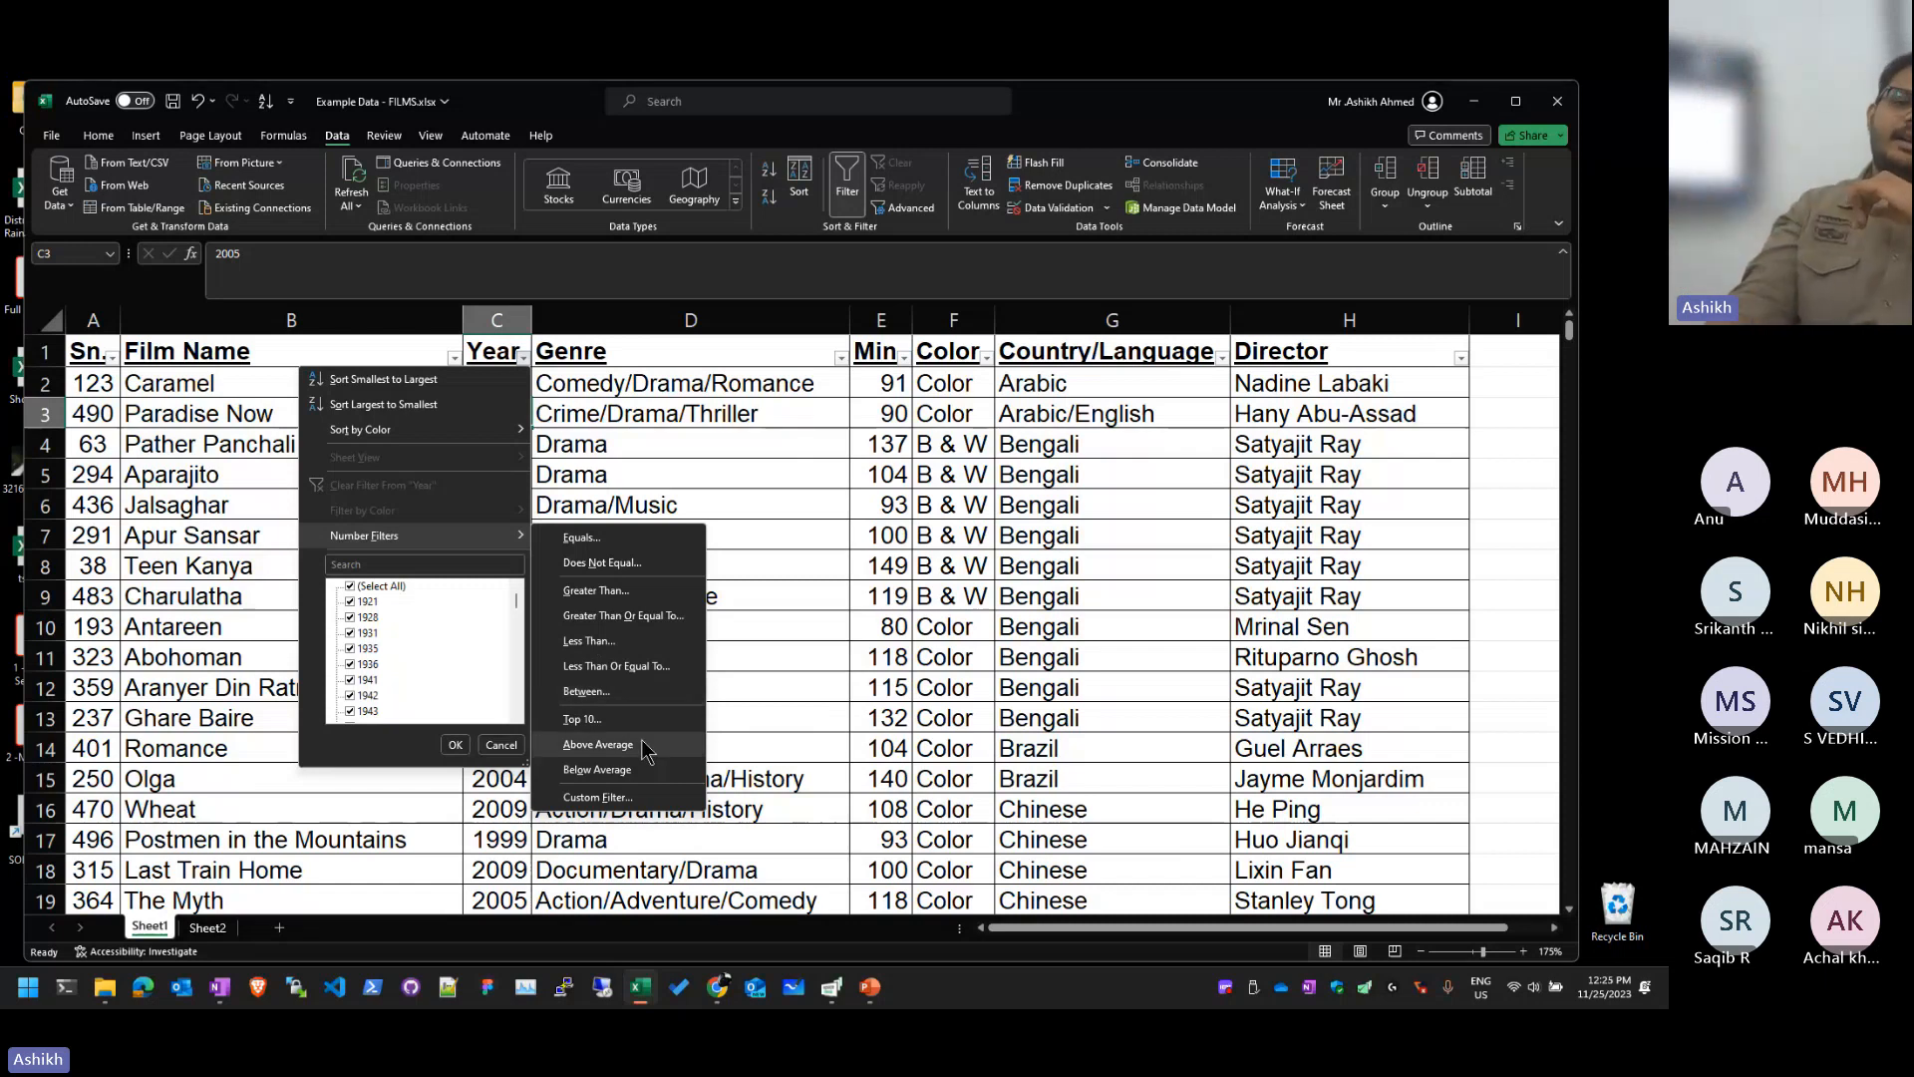
pyautogui.click(612, 718)
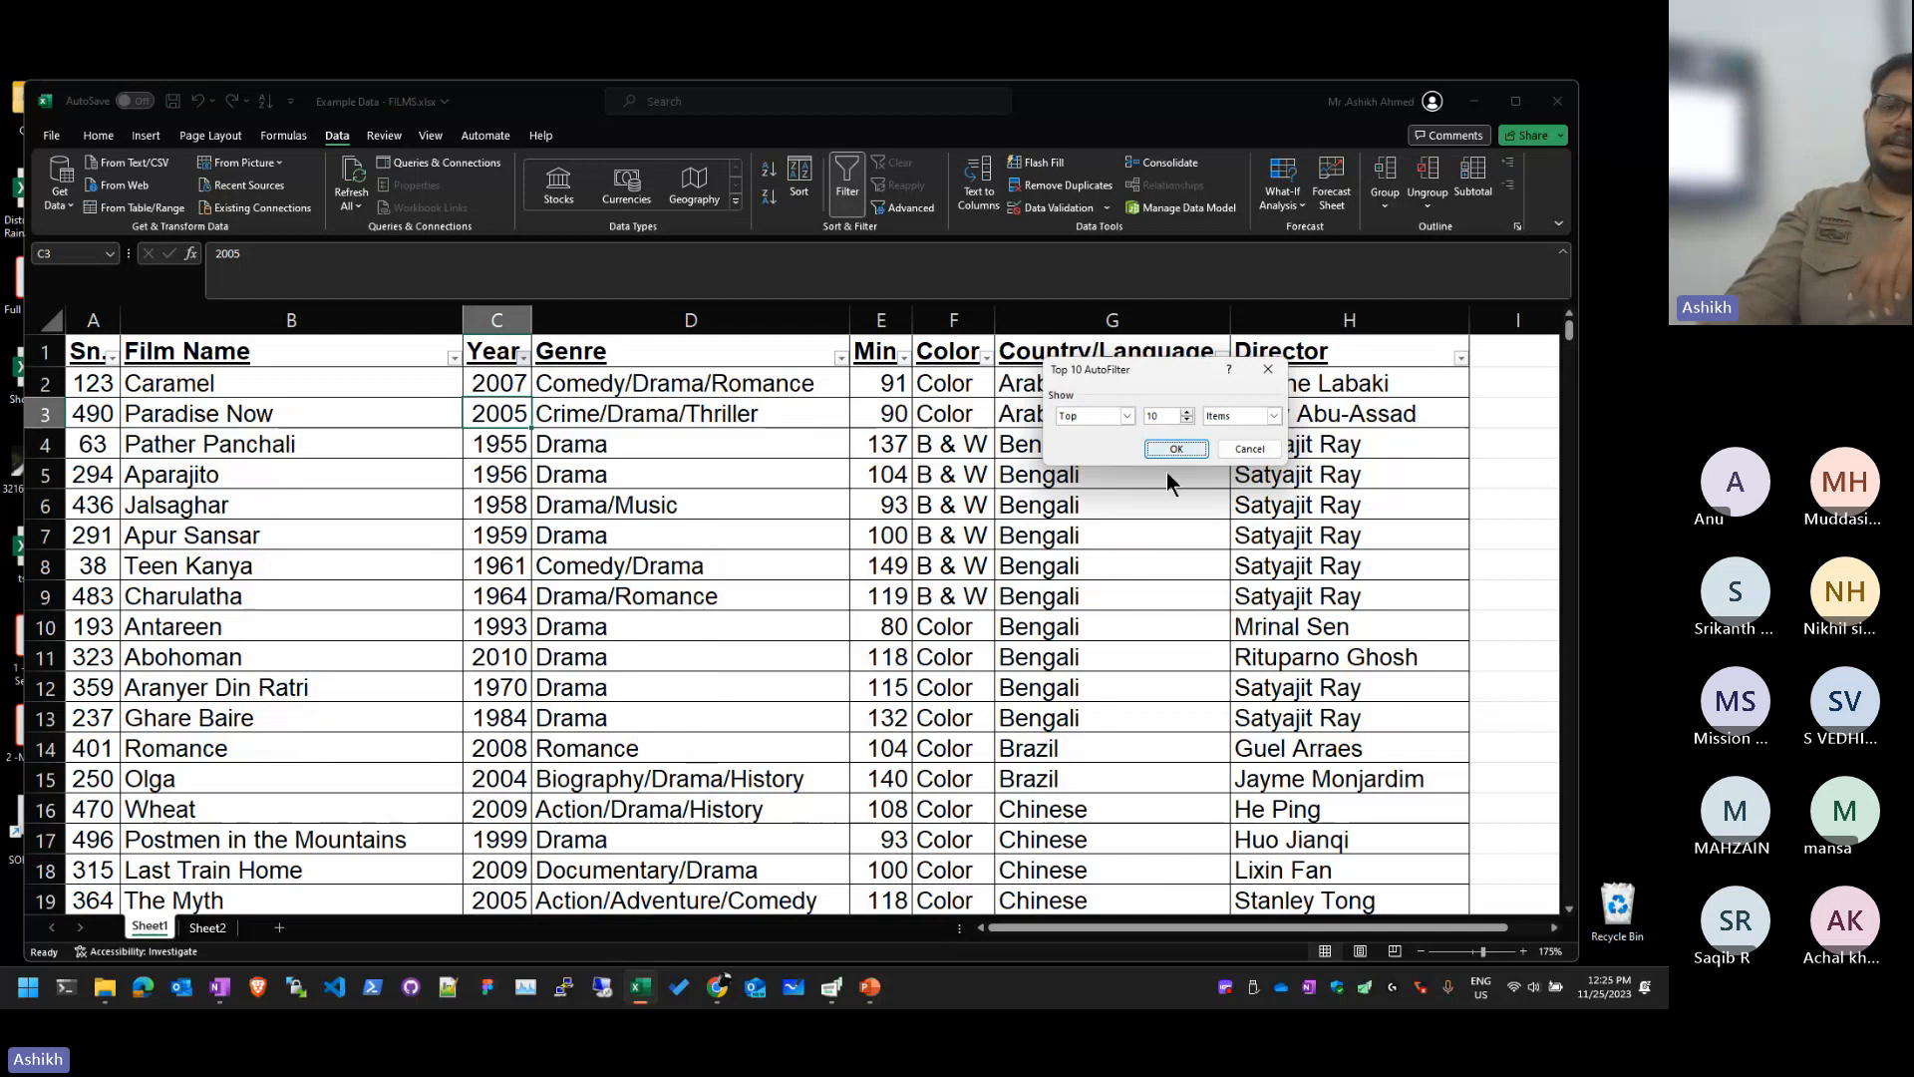
pyautogui.click(1176, 448)
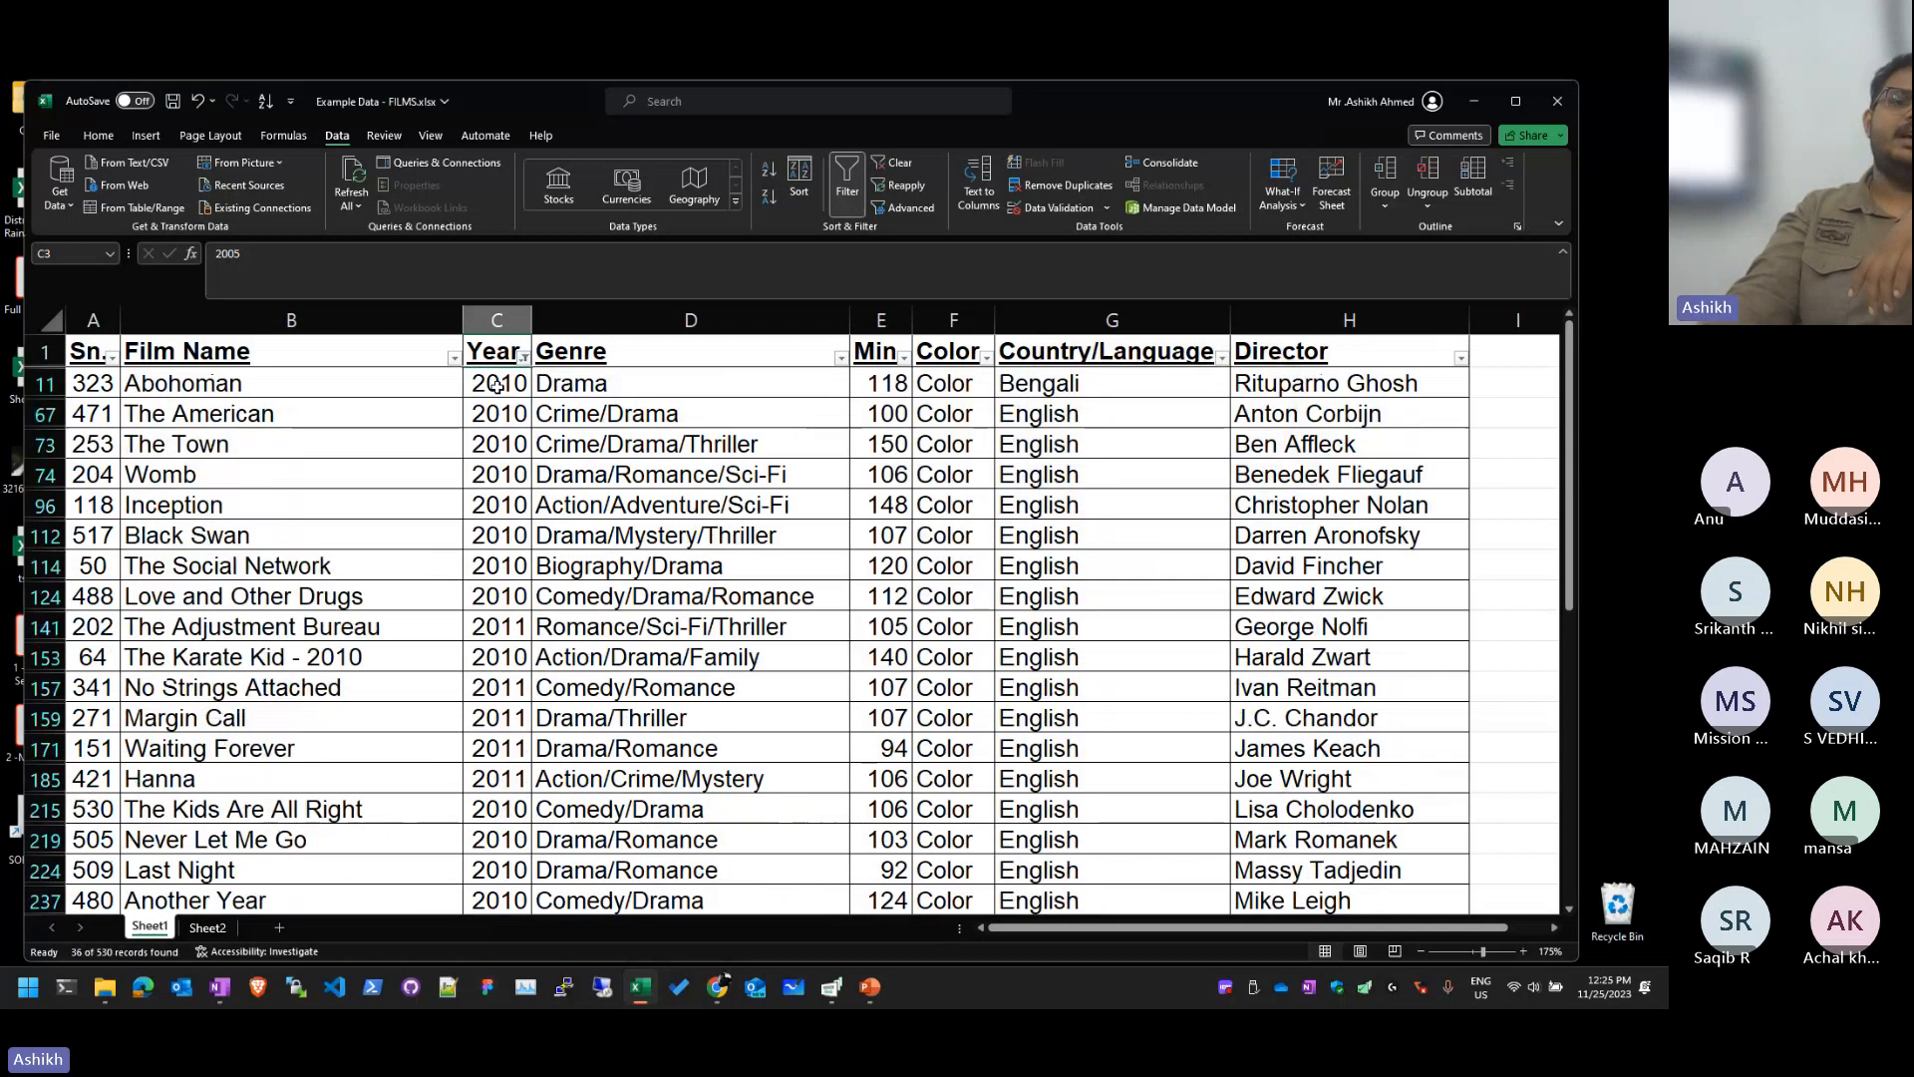
pyautogui.scroll(-4, 551, 534)
pyautogui.scroll(-4, 551, 534)
pyautogui.scroll(8, 551, 534)
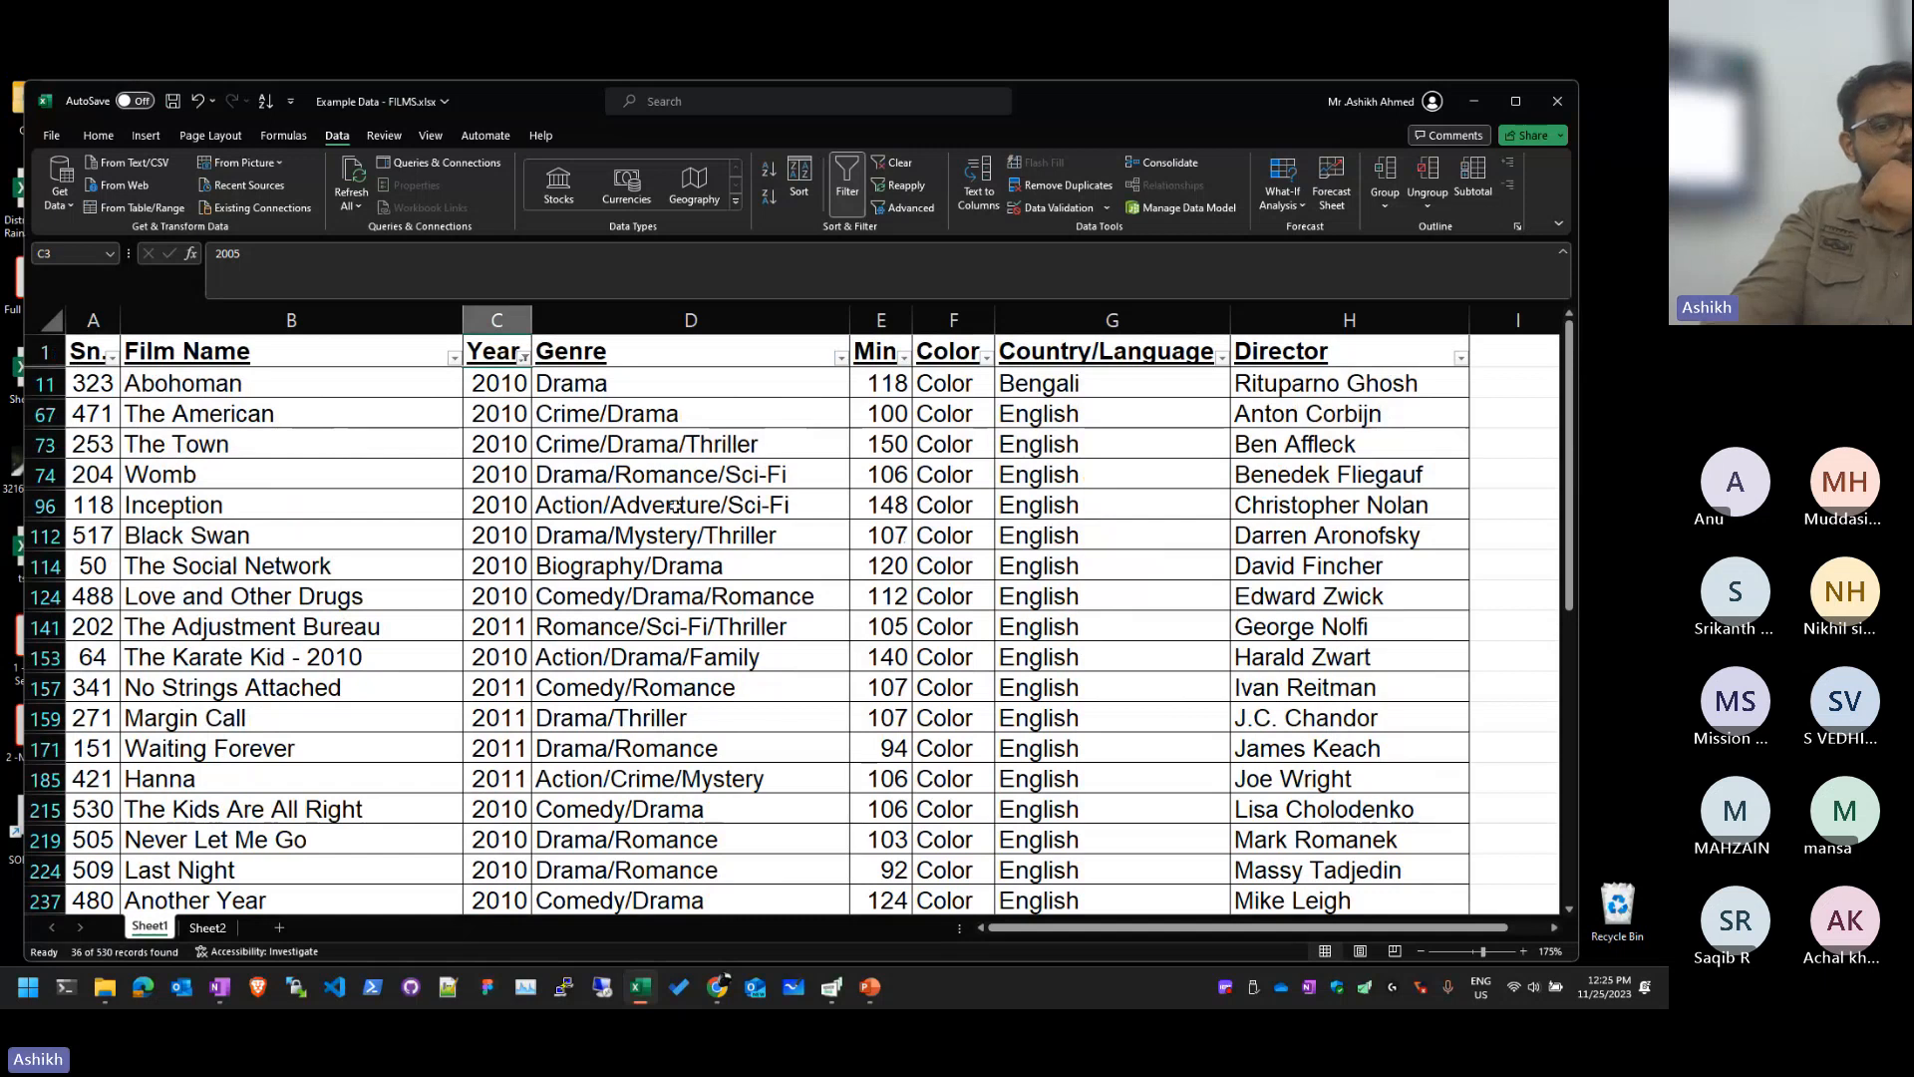
pyautogui.scroll(-8, 674, 505)
pyautogui.scroll(8, 675, 506)
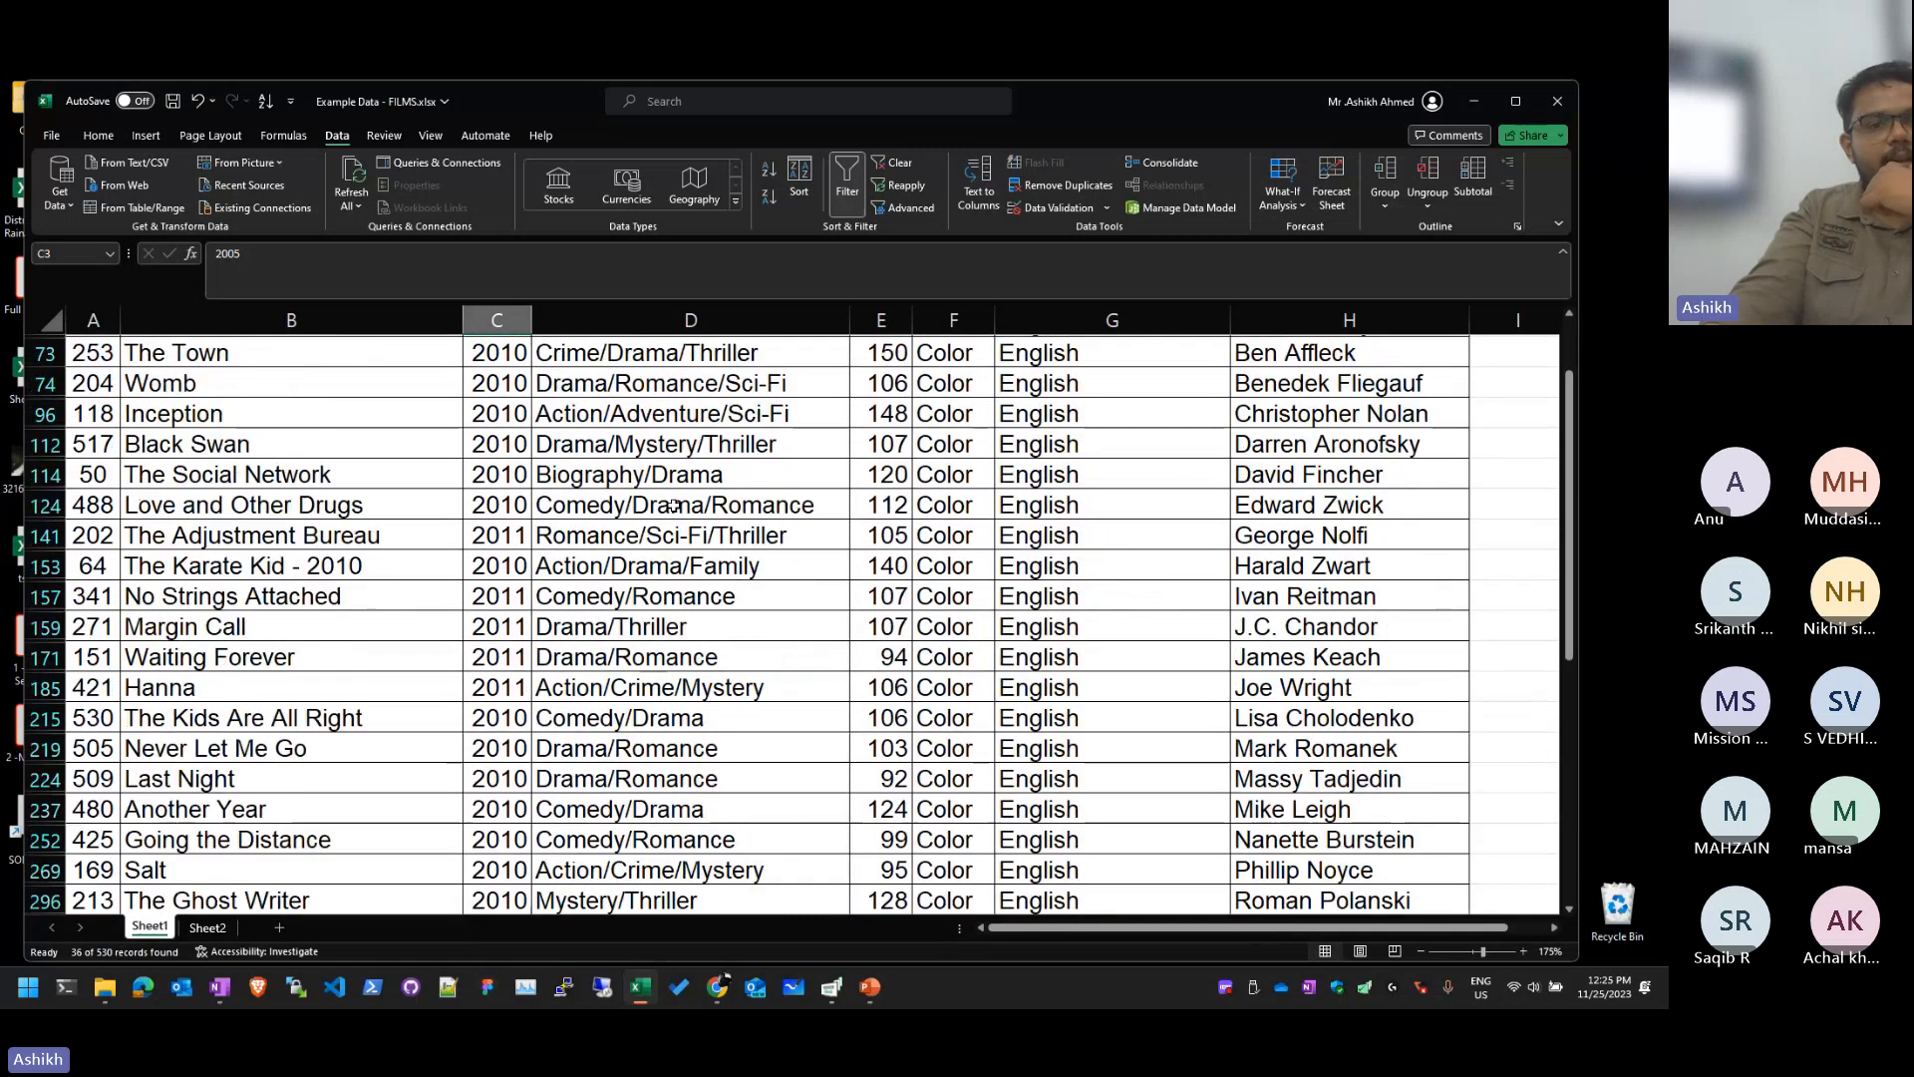
# Step: Apply an Above Average number filter to the Year column, and clear the Year filter
pyautogui.click(523, 357)
pyautogui.moveTo(408, 544)
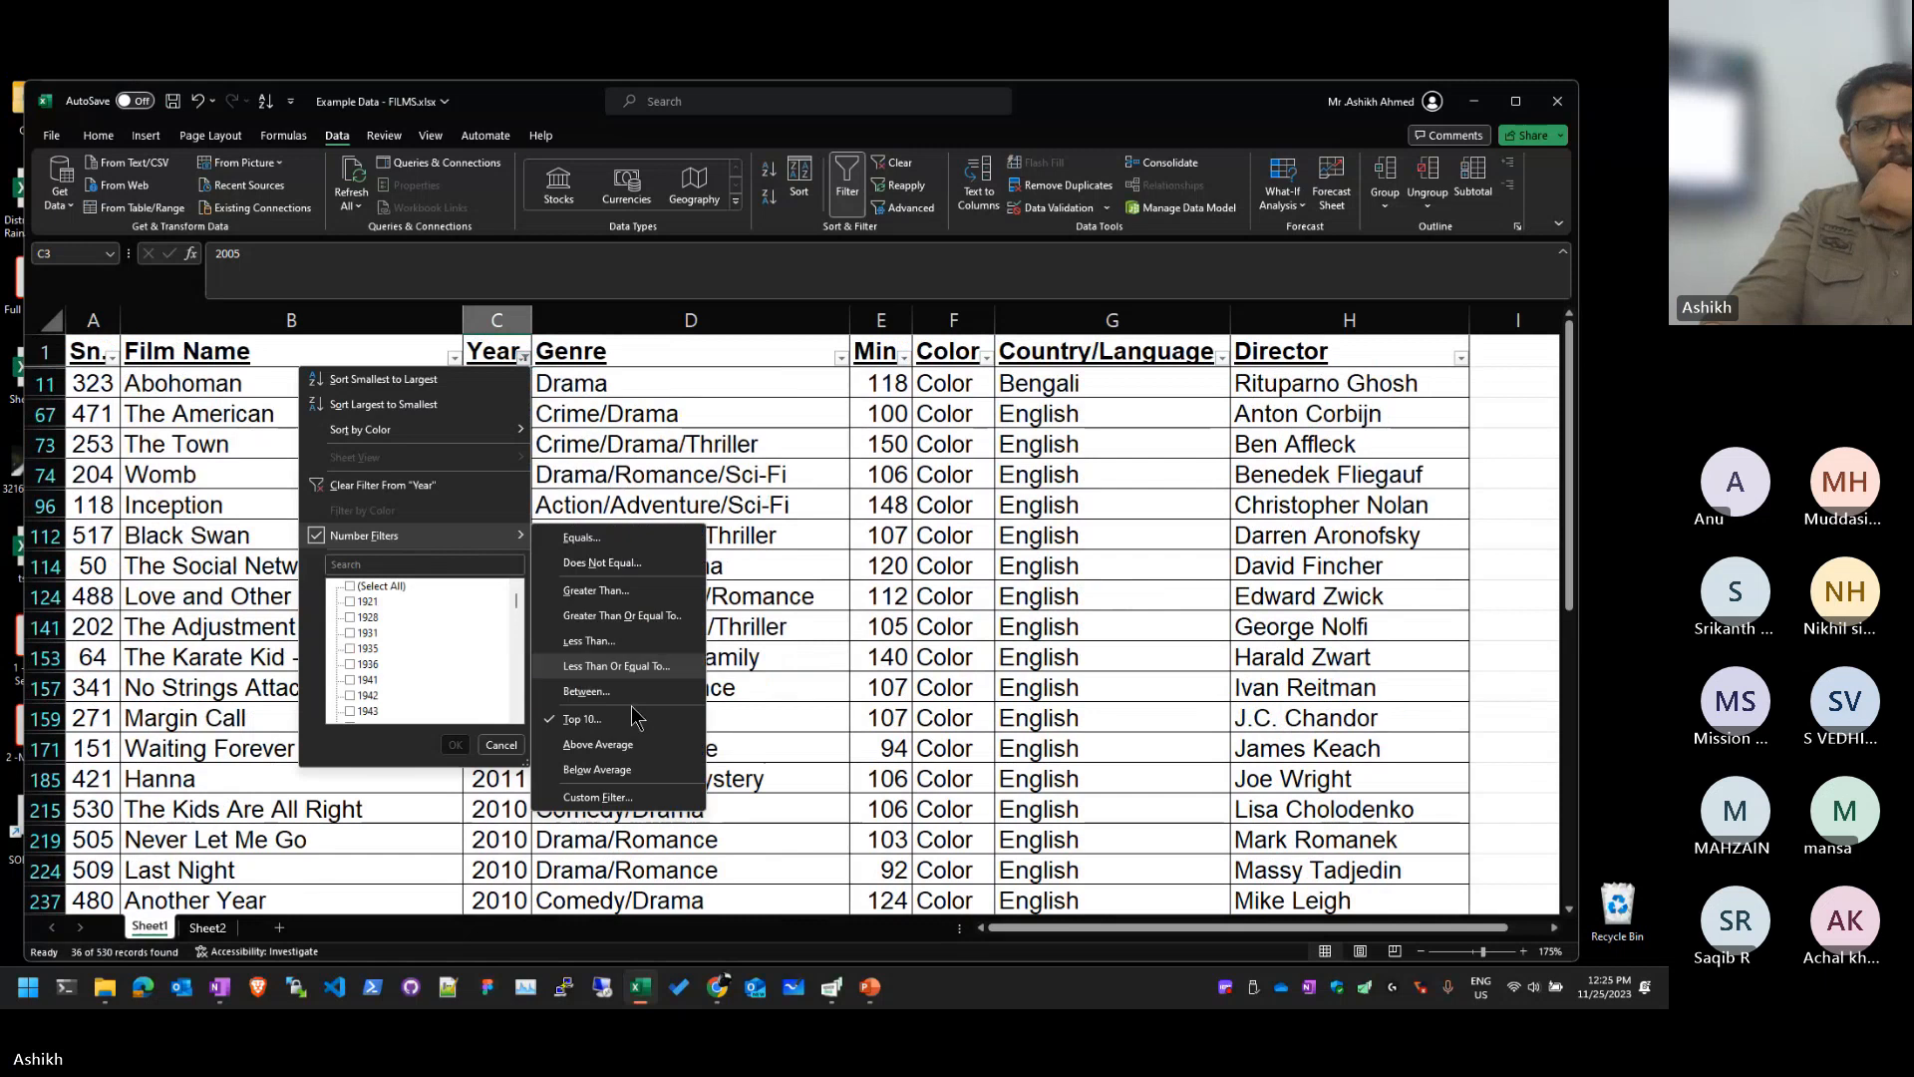
pyautogui.click(650, 760)
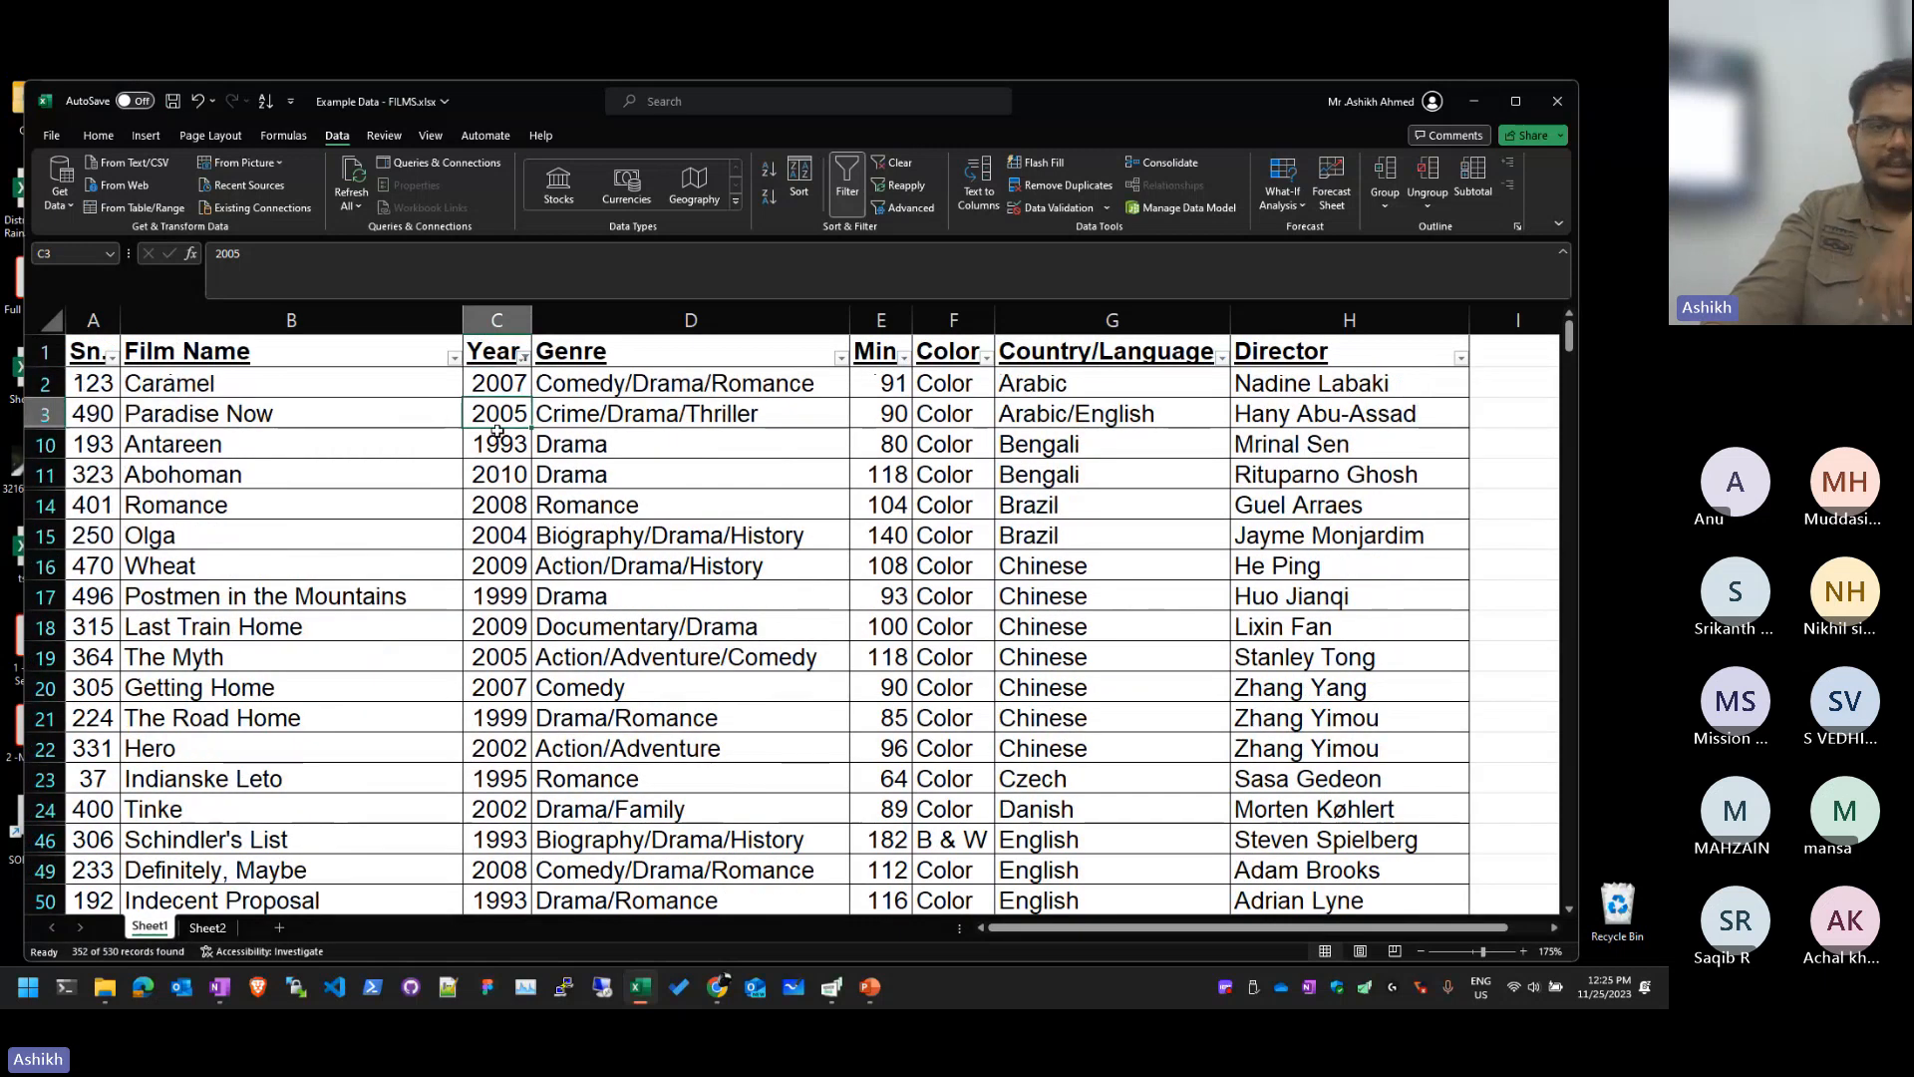
pyautogui.click(524, 357)
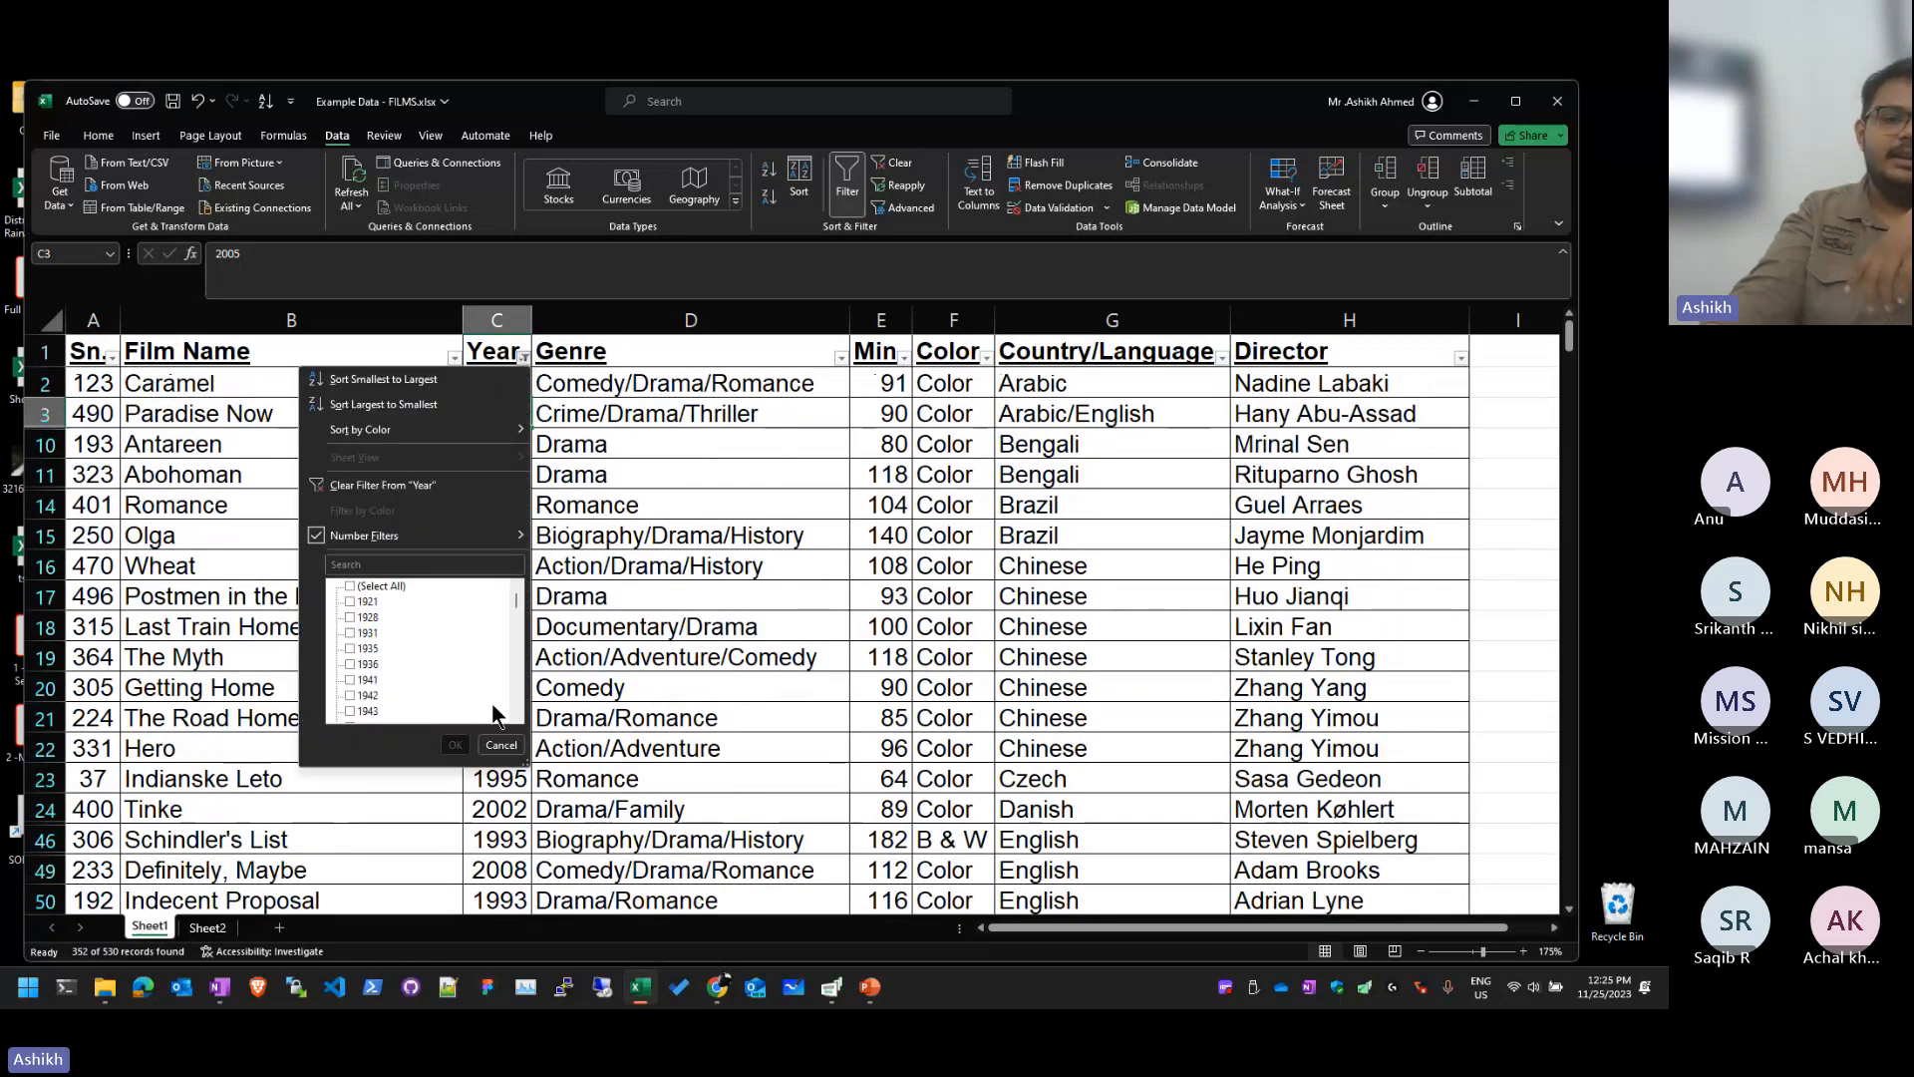
pyautogui.click(361, 478)
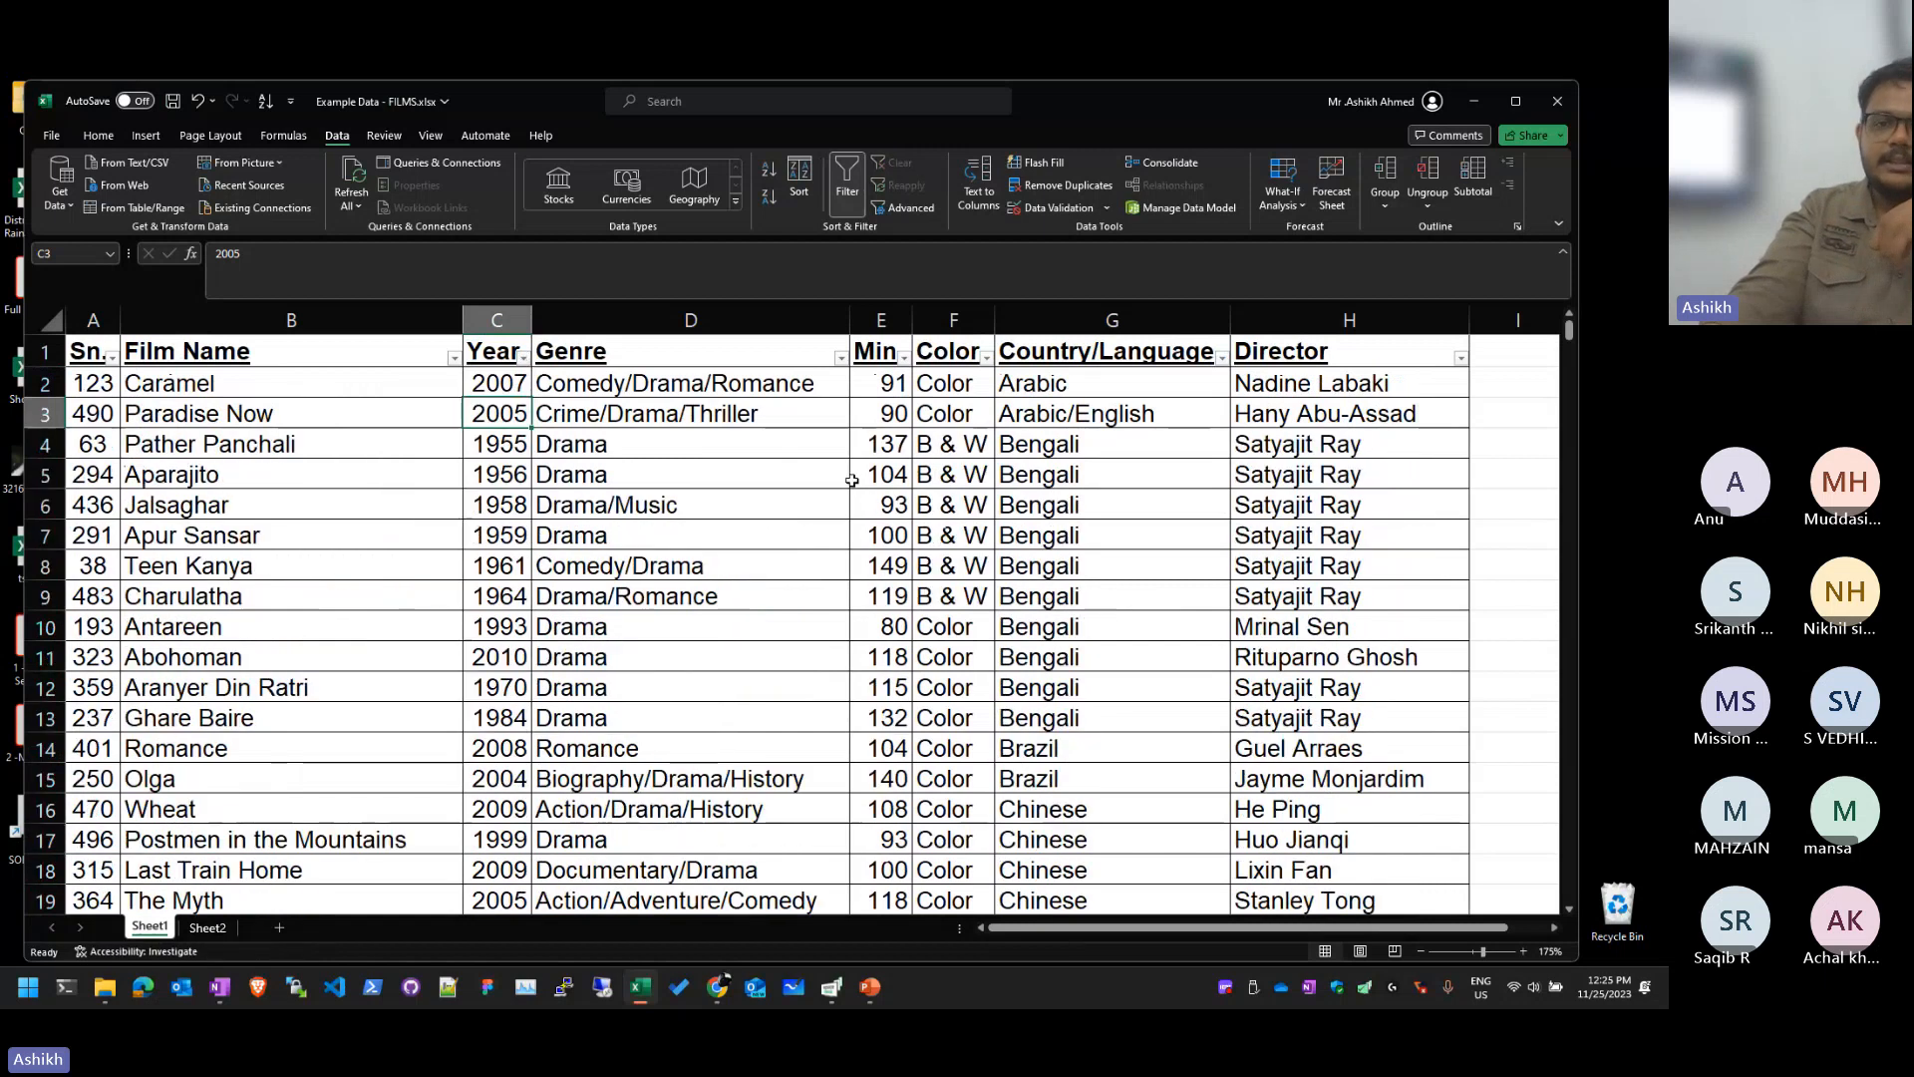
# Step: Apply a Top 10 Items number filter to the Min. column and select the filtered durations
pyautogui.click(873, 359)
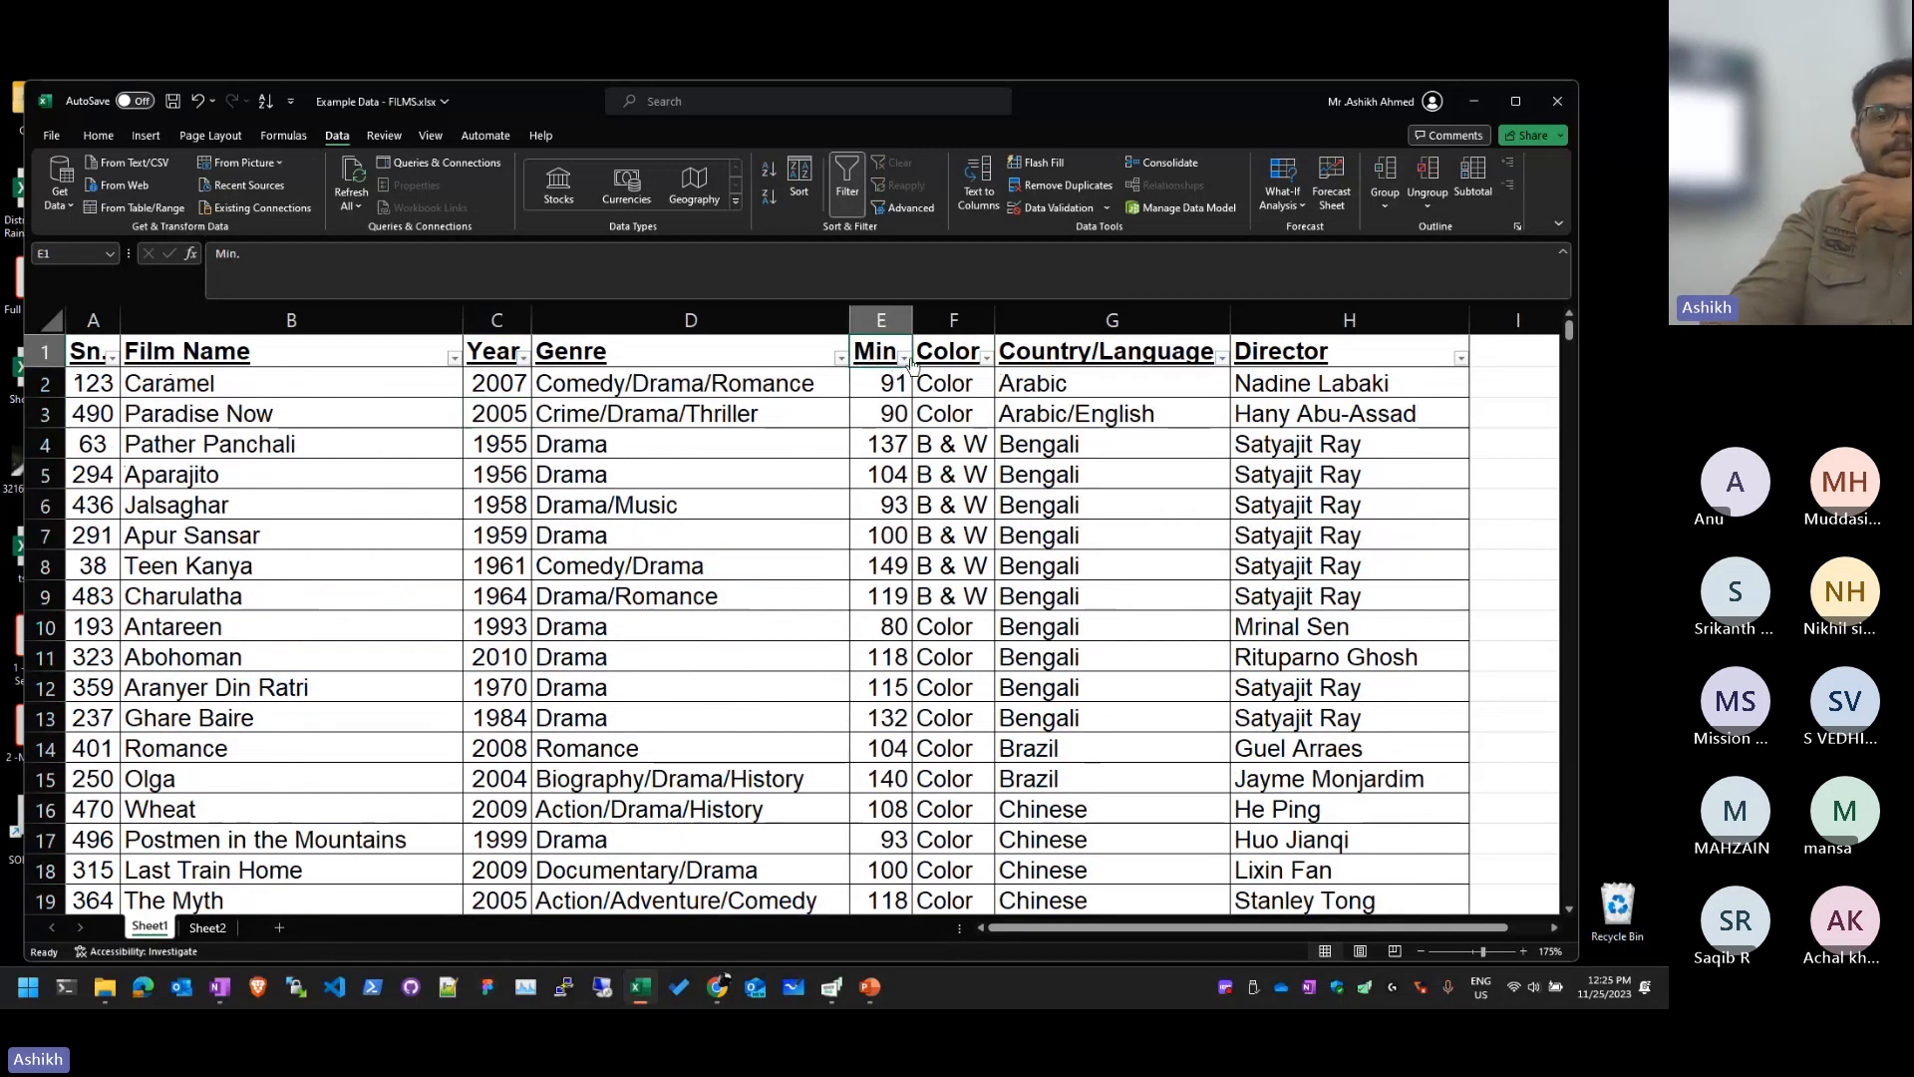
pyautogui.click(907, 360)
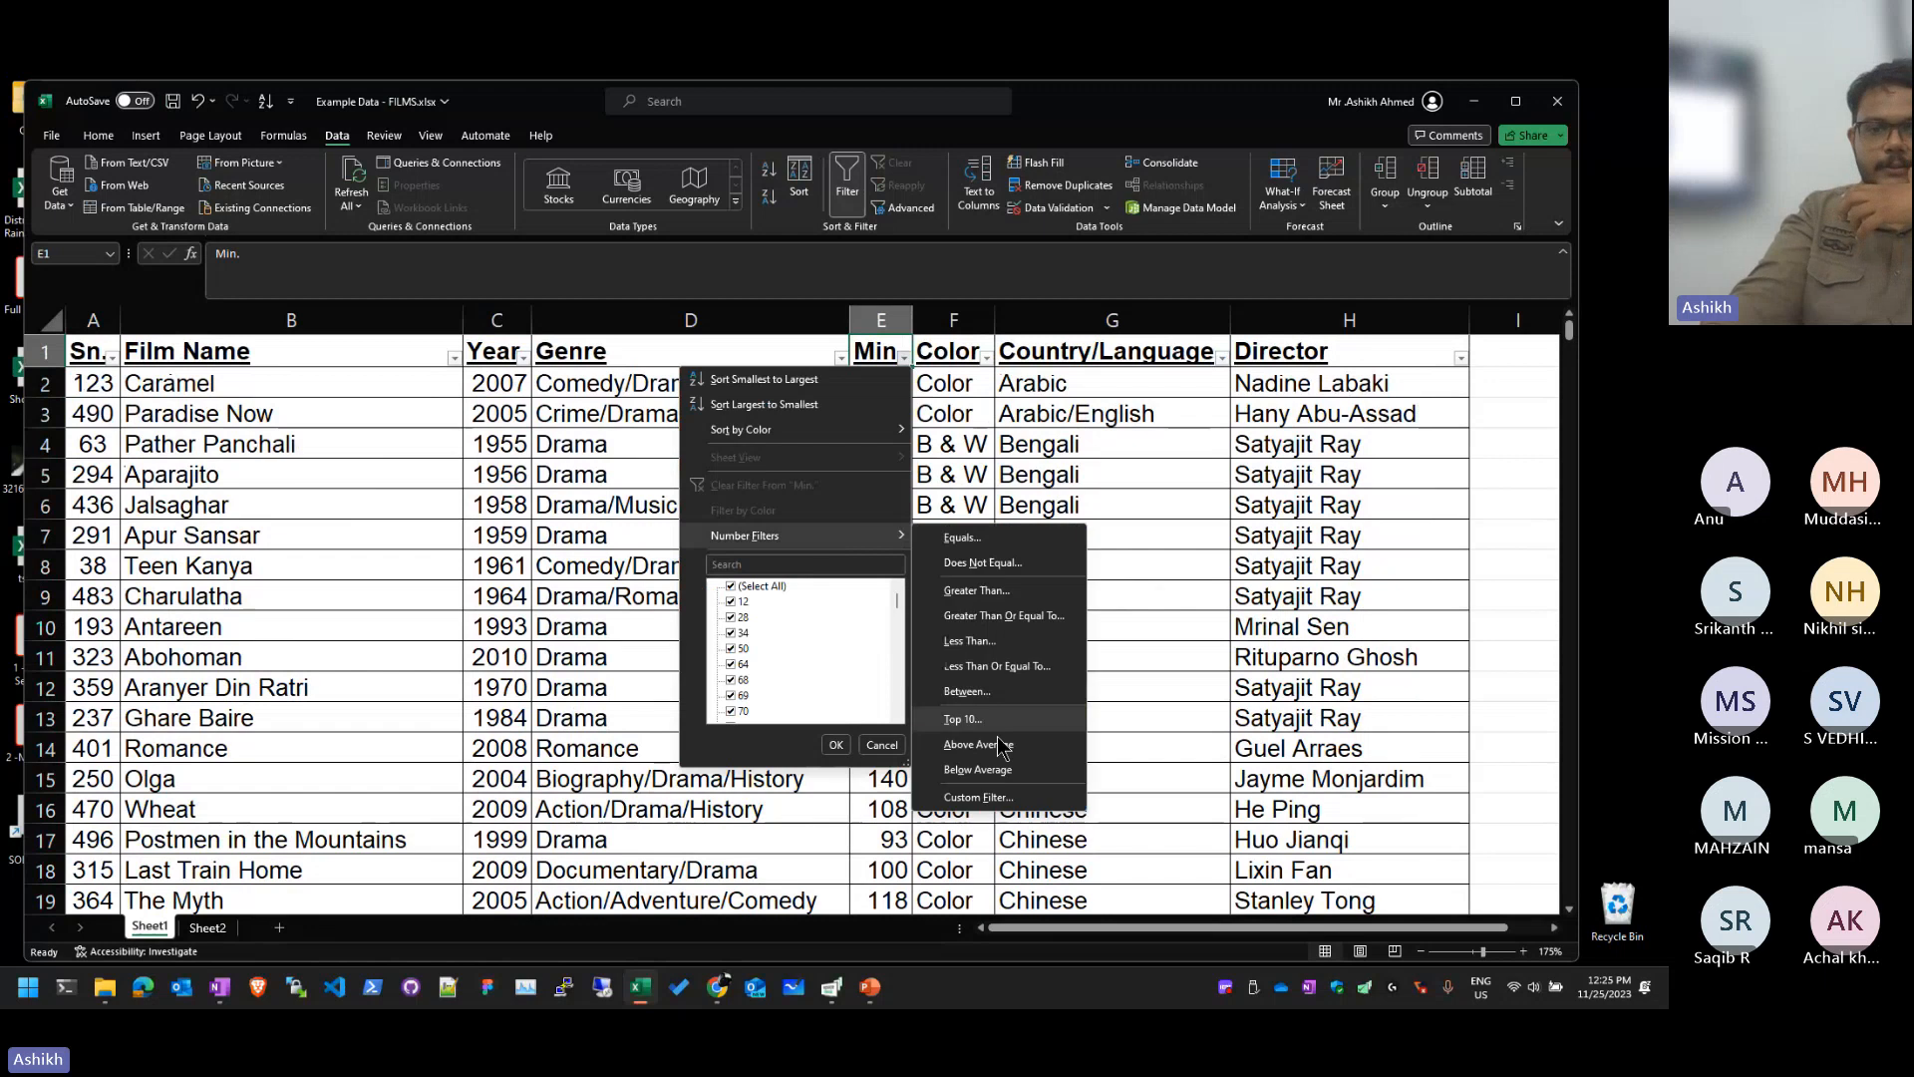
pyautogui.click(997, 733)
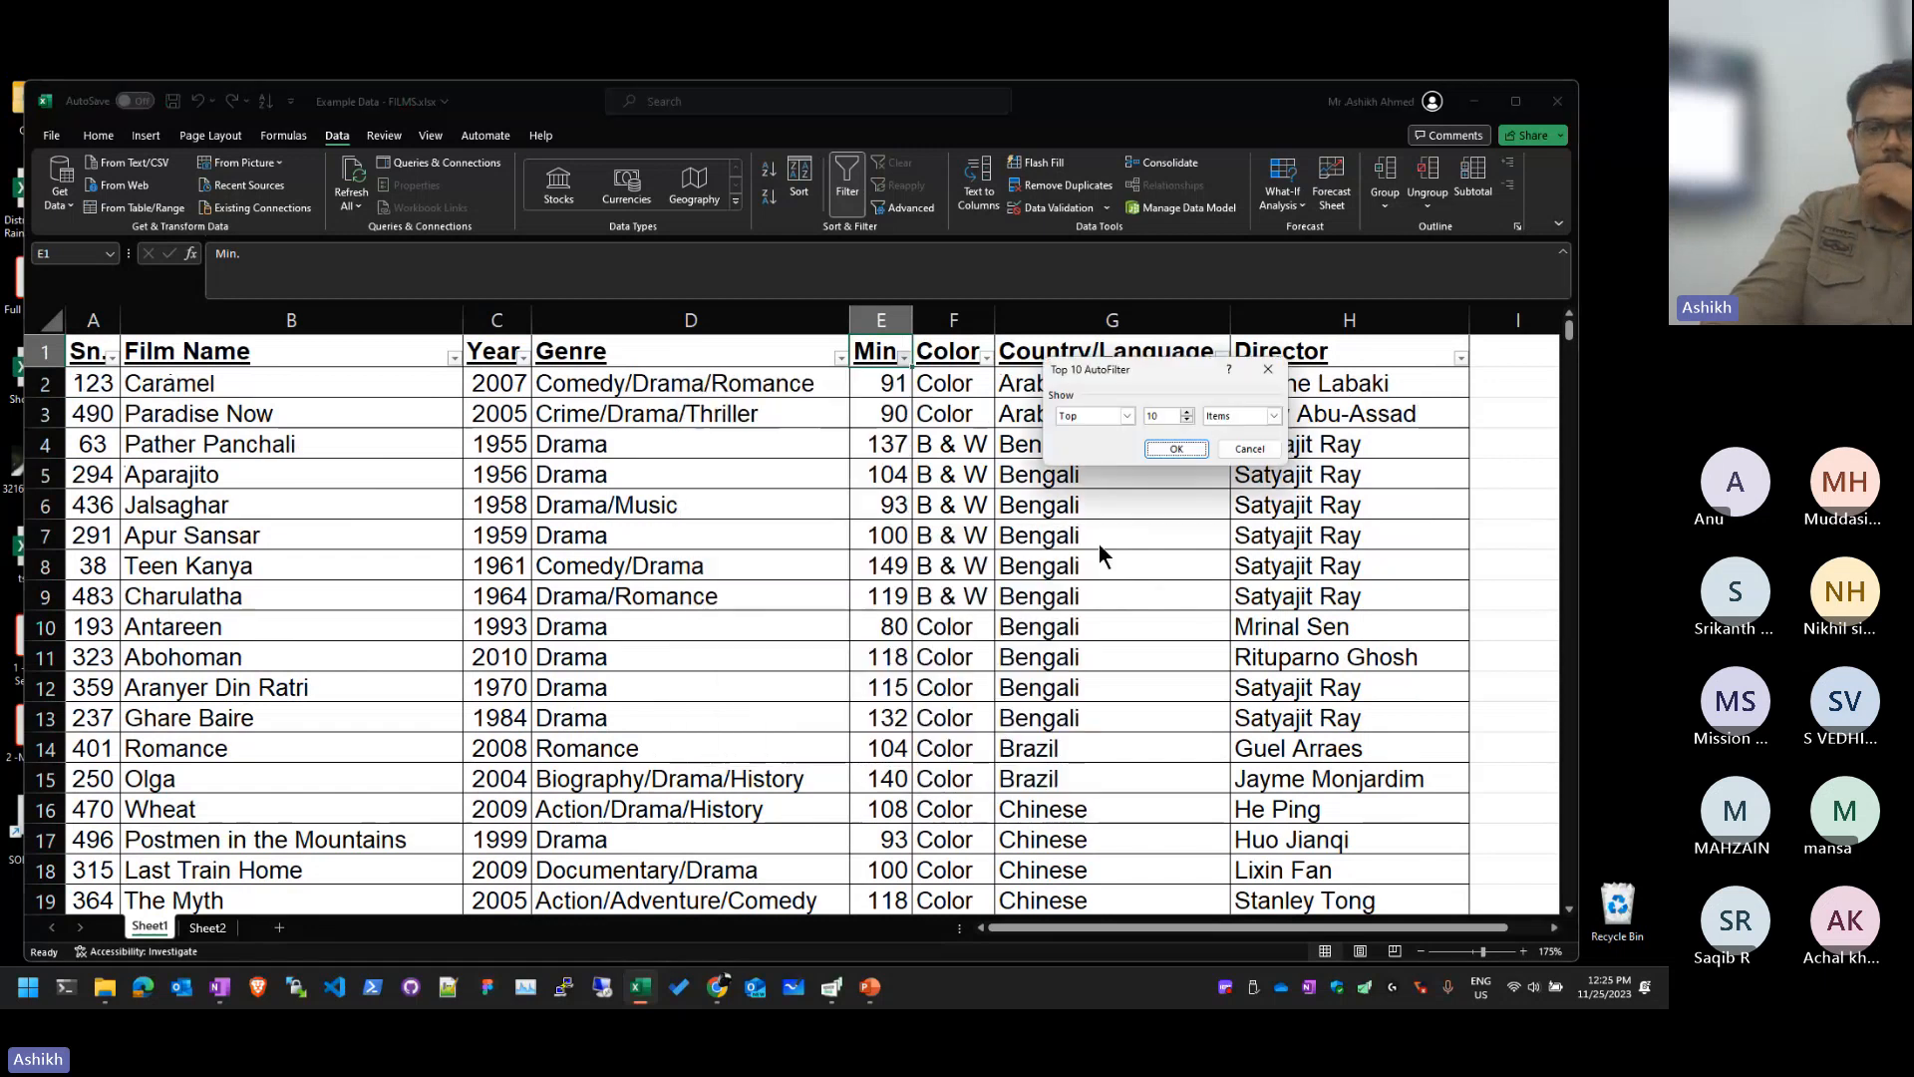
pyautogui.click(1169, 447)
pyautogui.moveTo(873, 396); pyautogui.dragTo(897, 672)
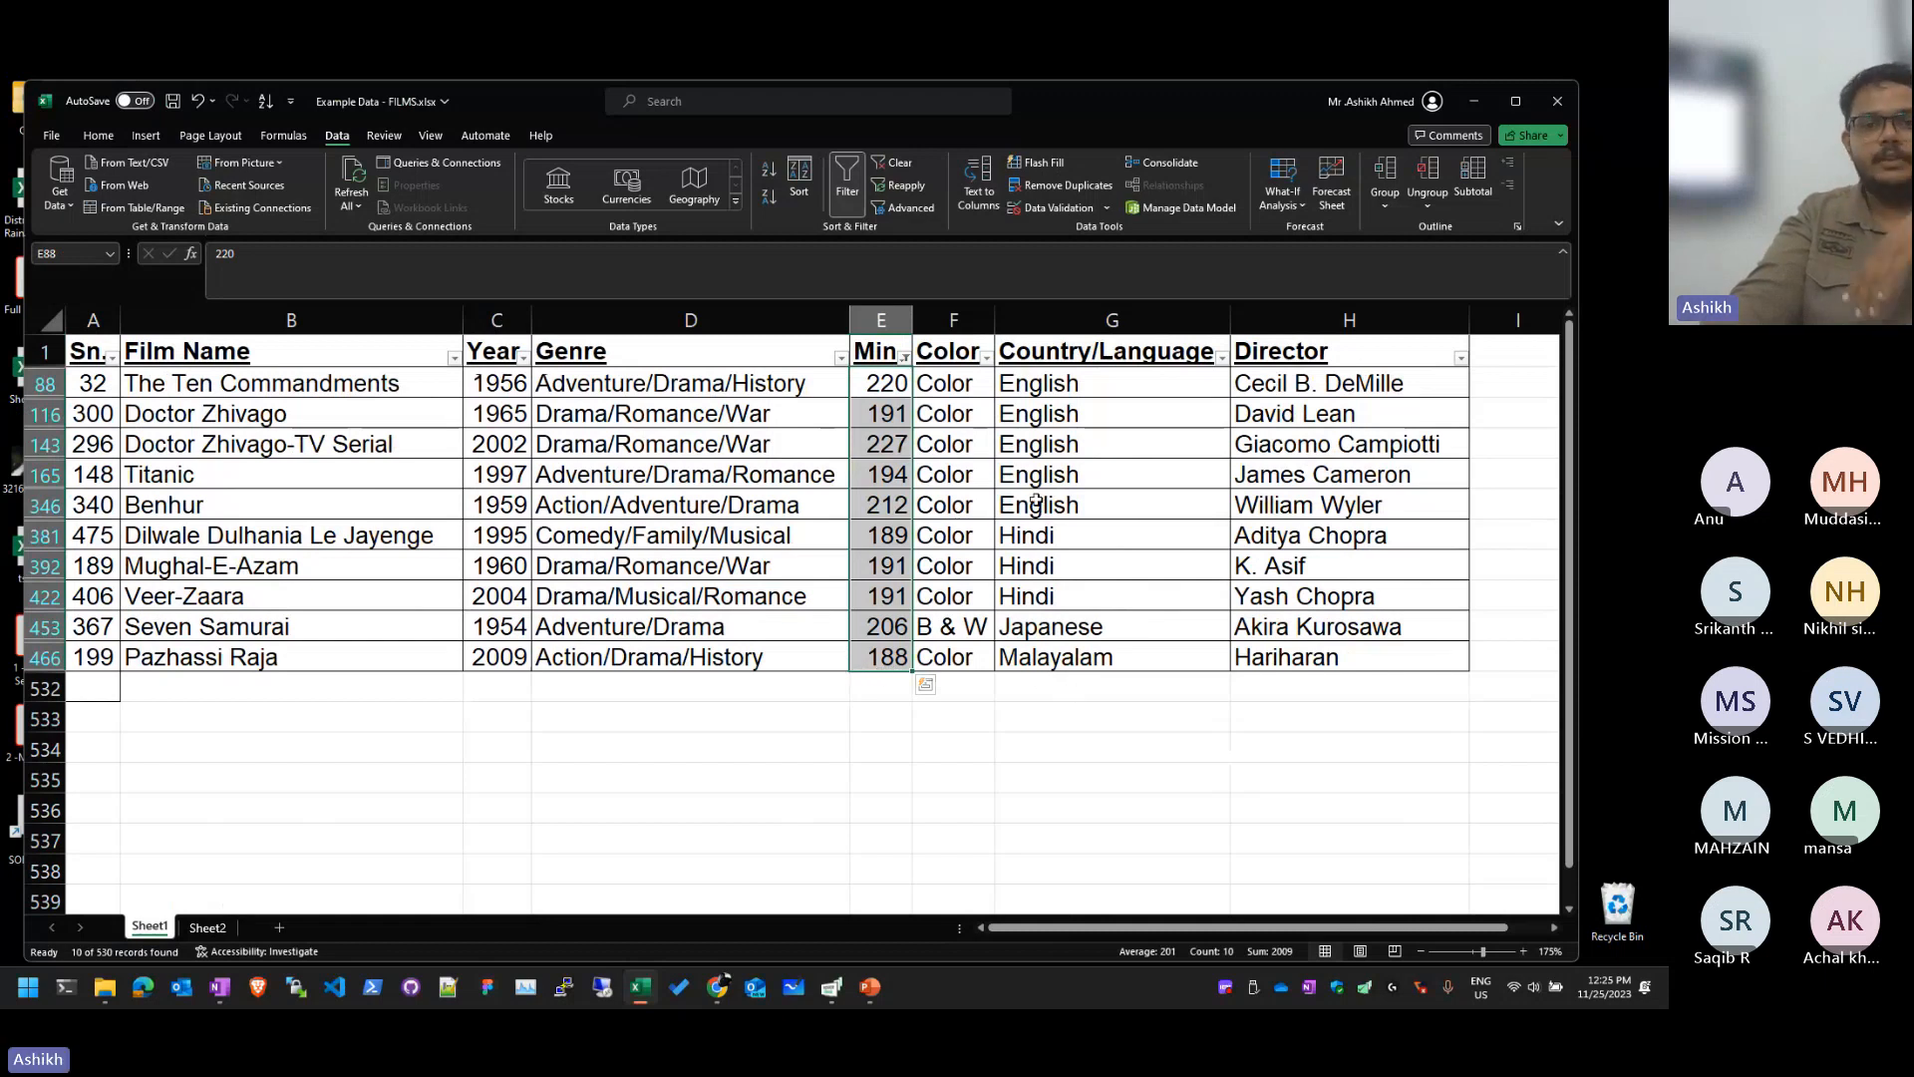
# Step: Apply an Above Average number filter to the Min. column and look through the filtered films
pyautogui.click(904, 357)
pyautogui.moveTo(844, 538)
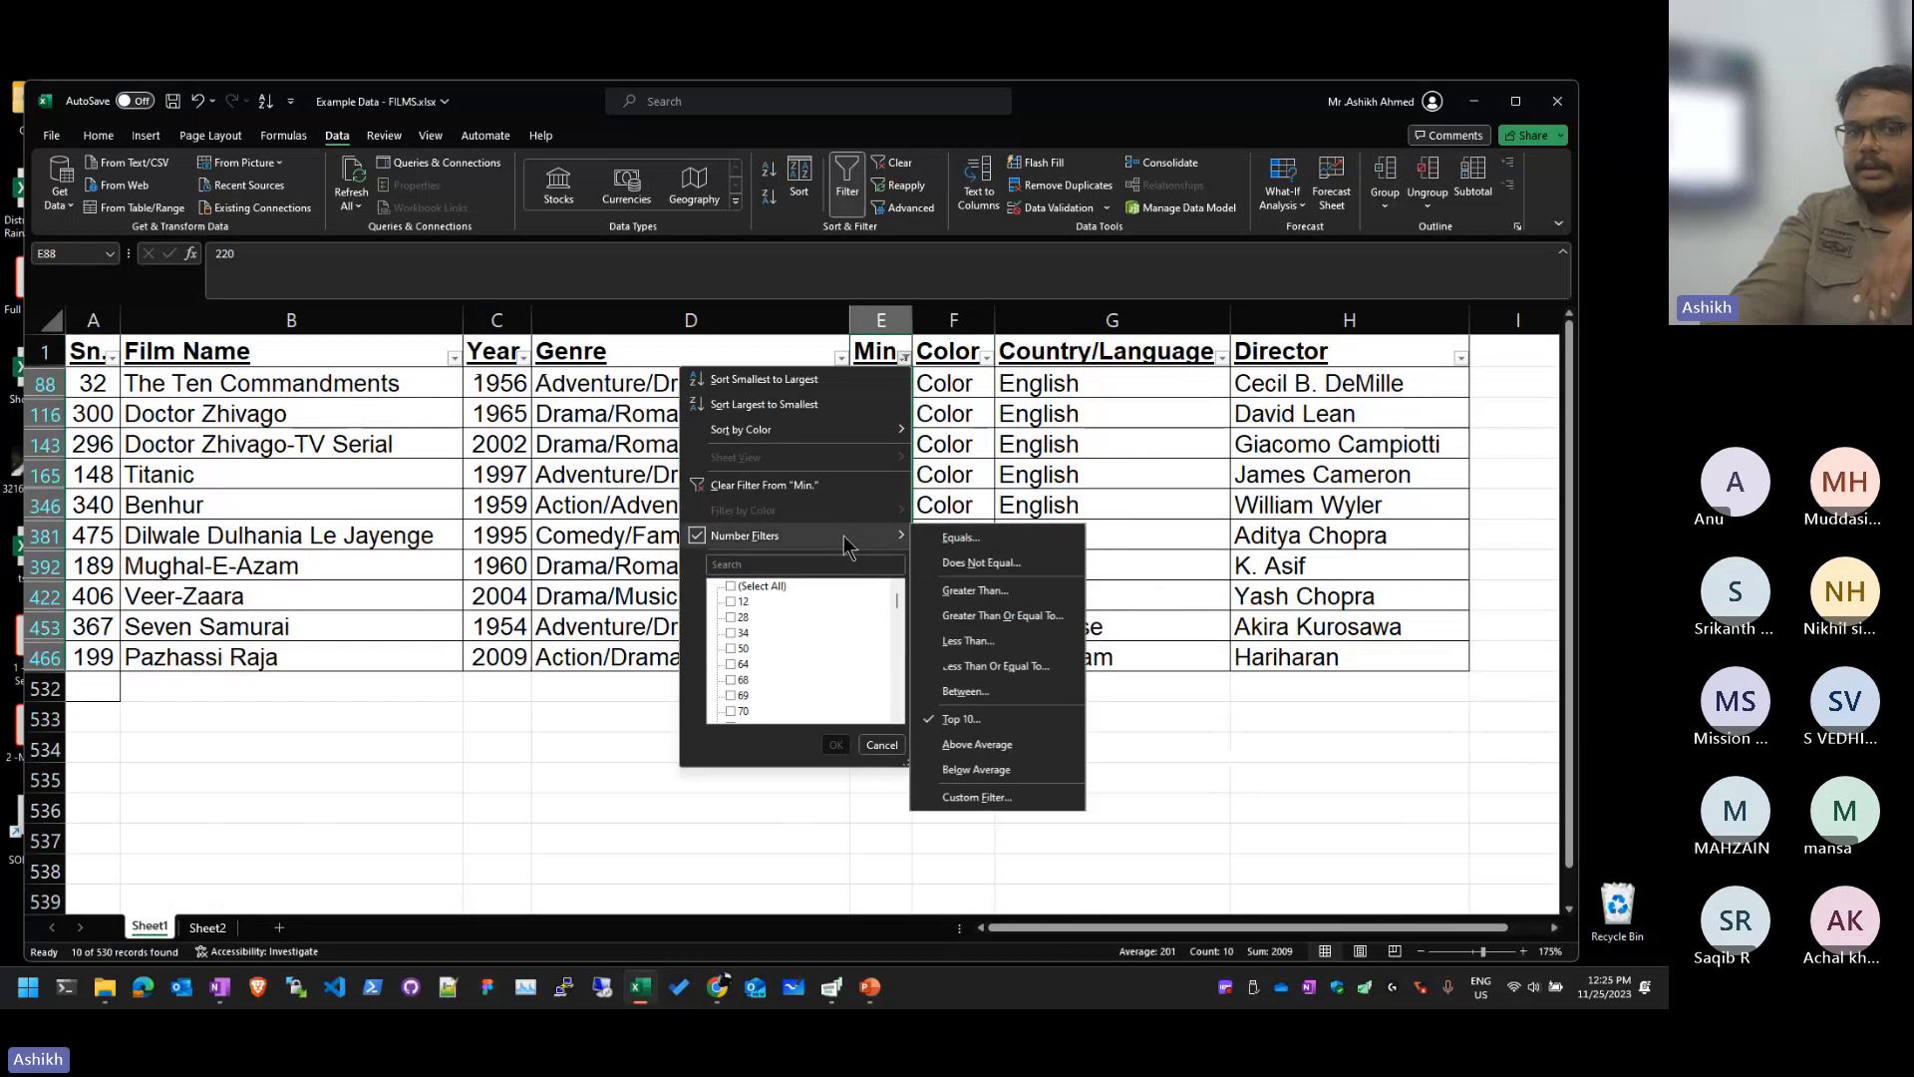
pyautogui.click(1005, 749)
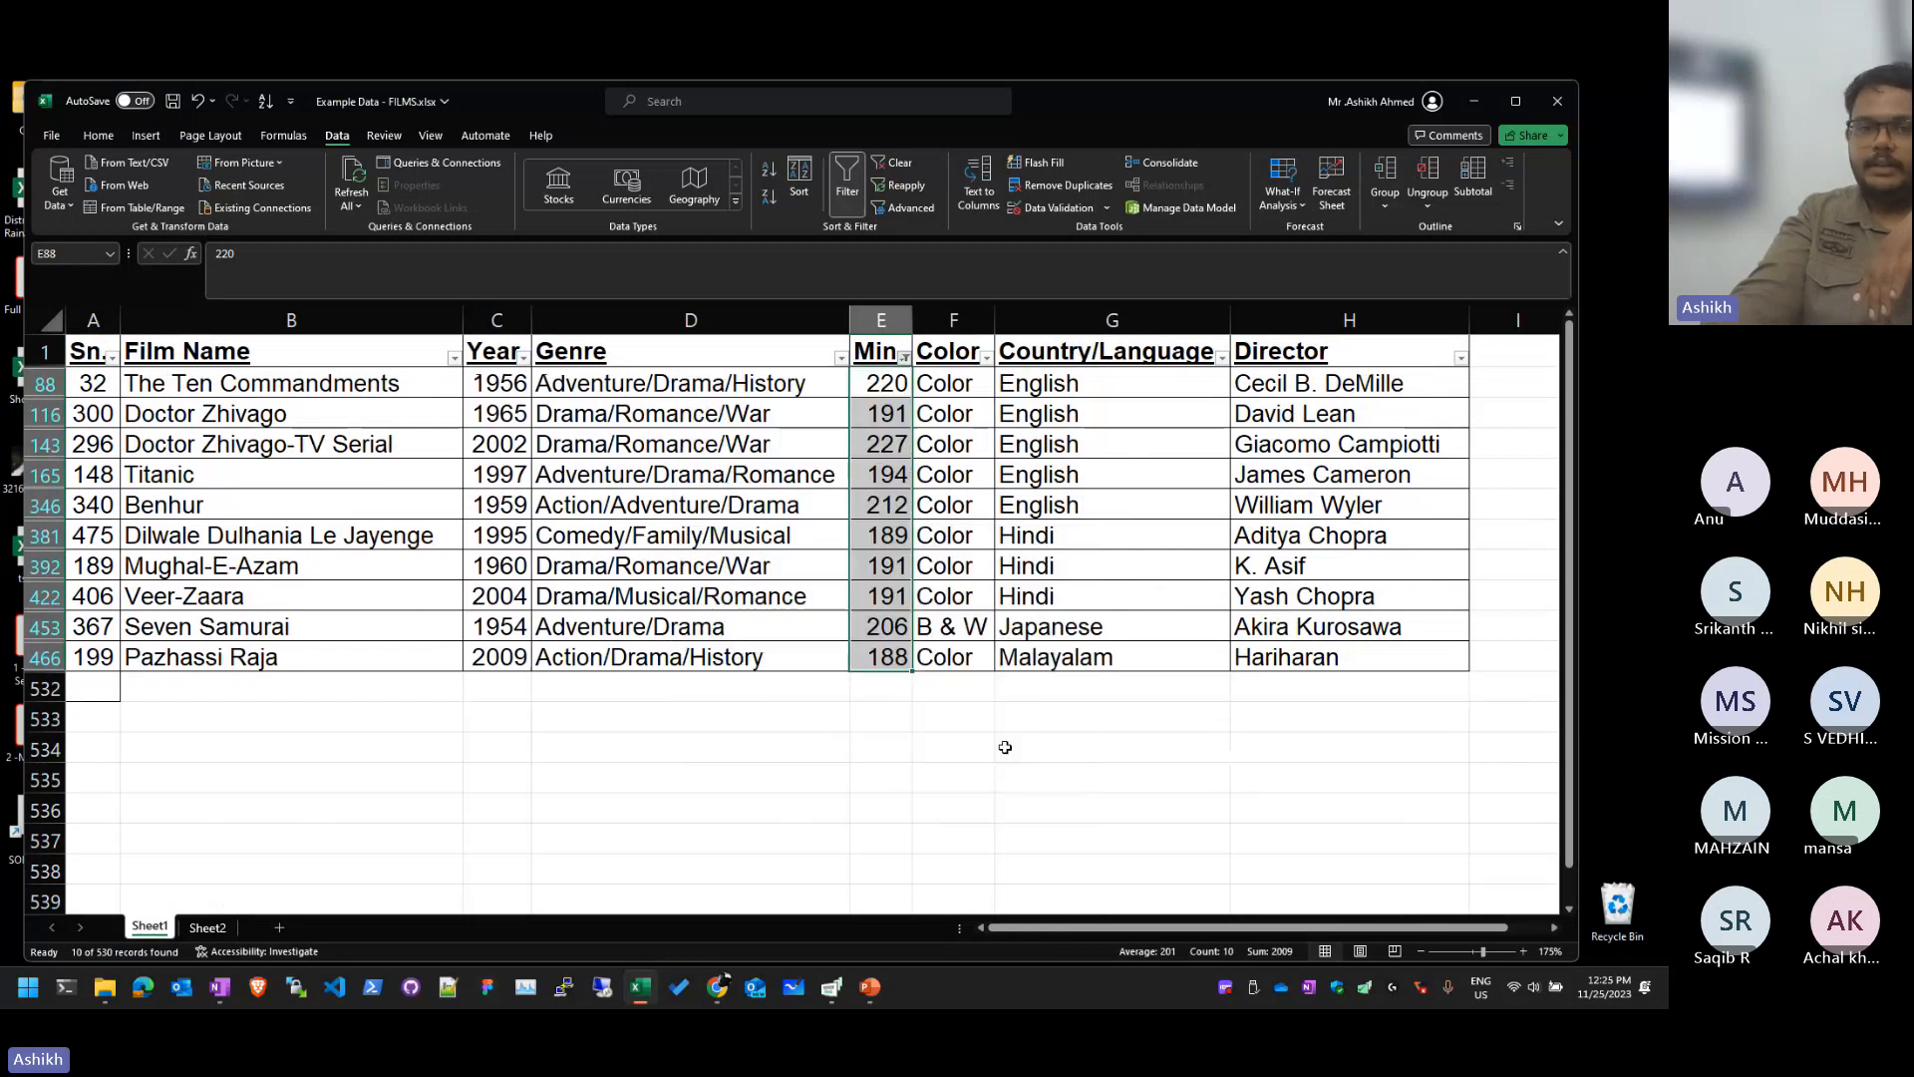
pyautogui.click(1007, 565)
pyautogui.scroll(-20, 1009, 683)
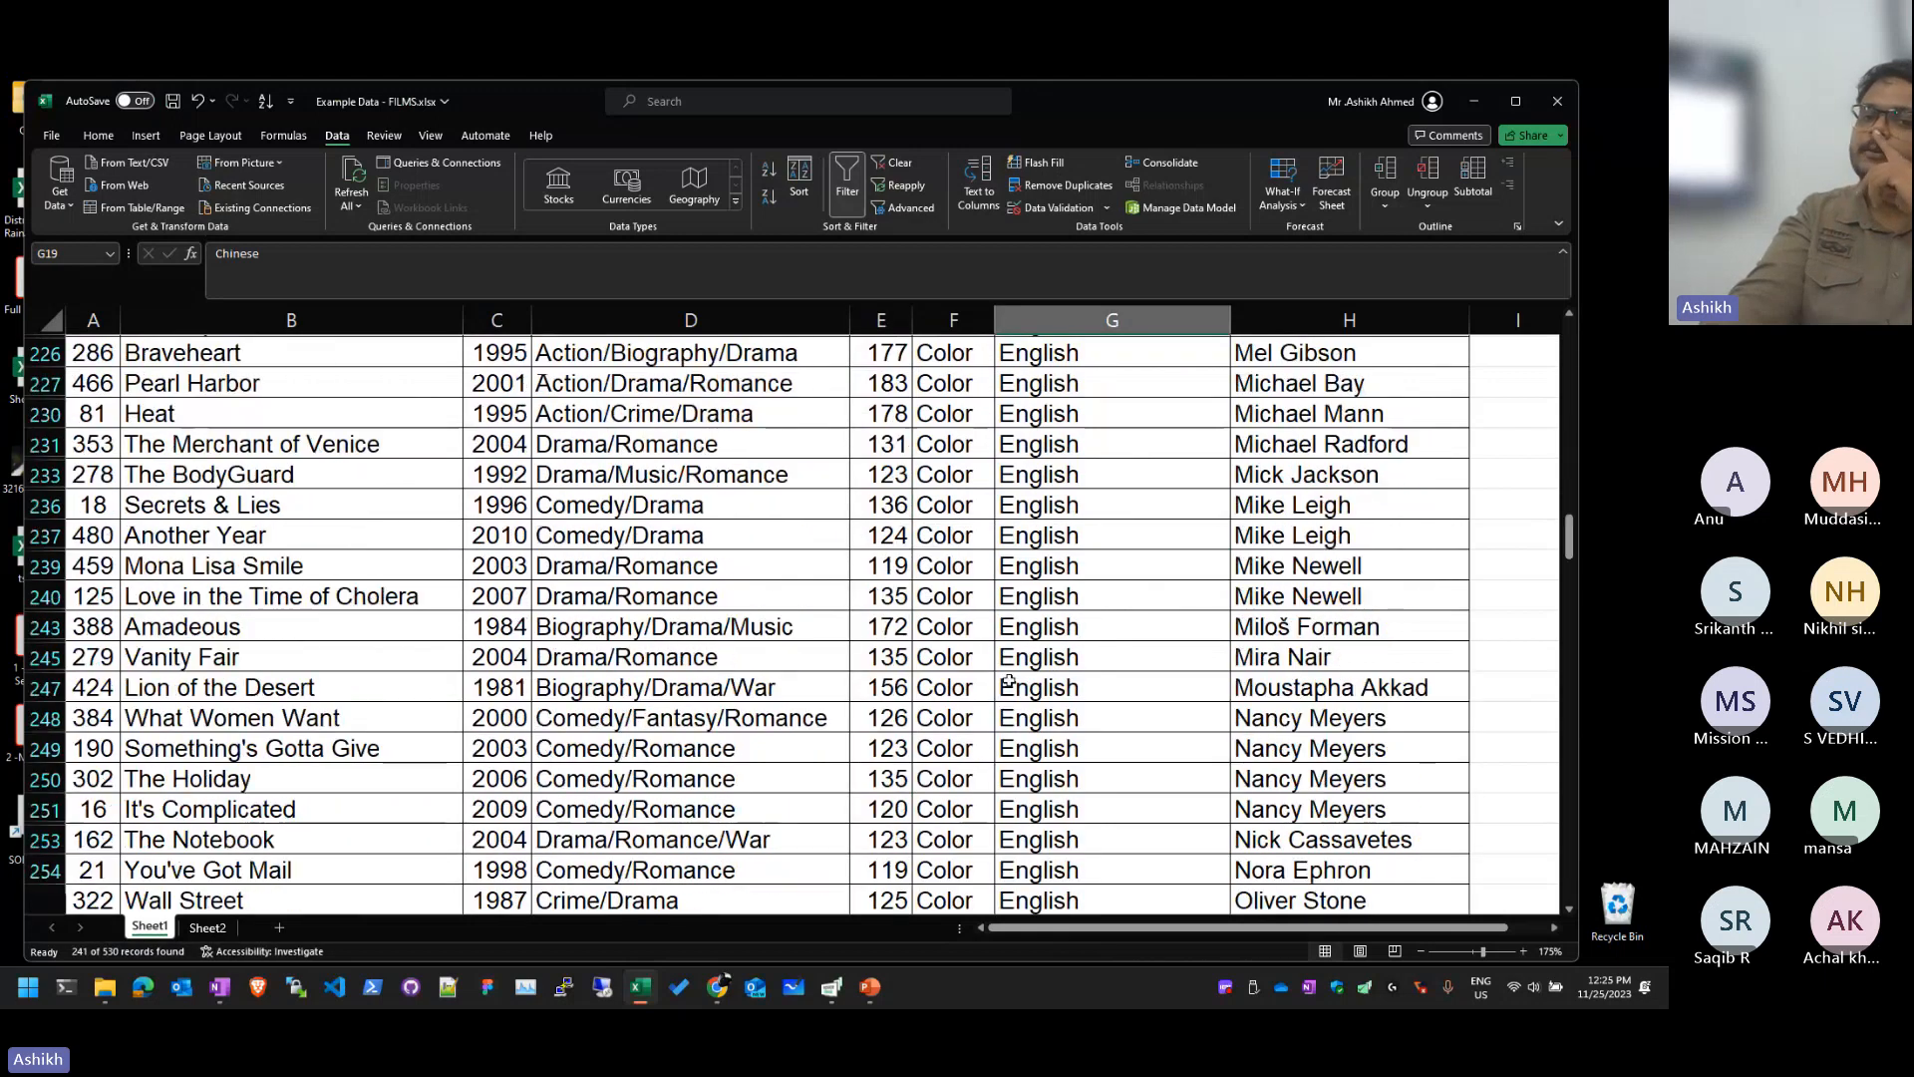
pyautogui.scroll(-20, 997, 698)
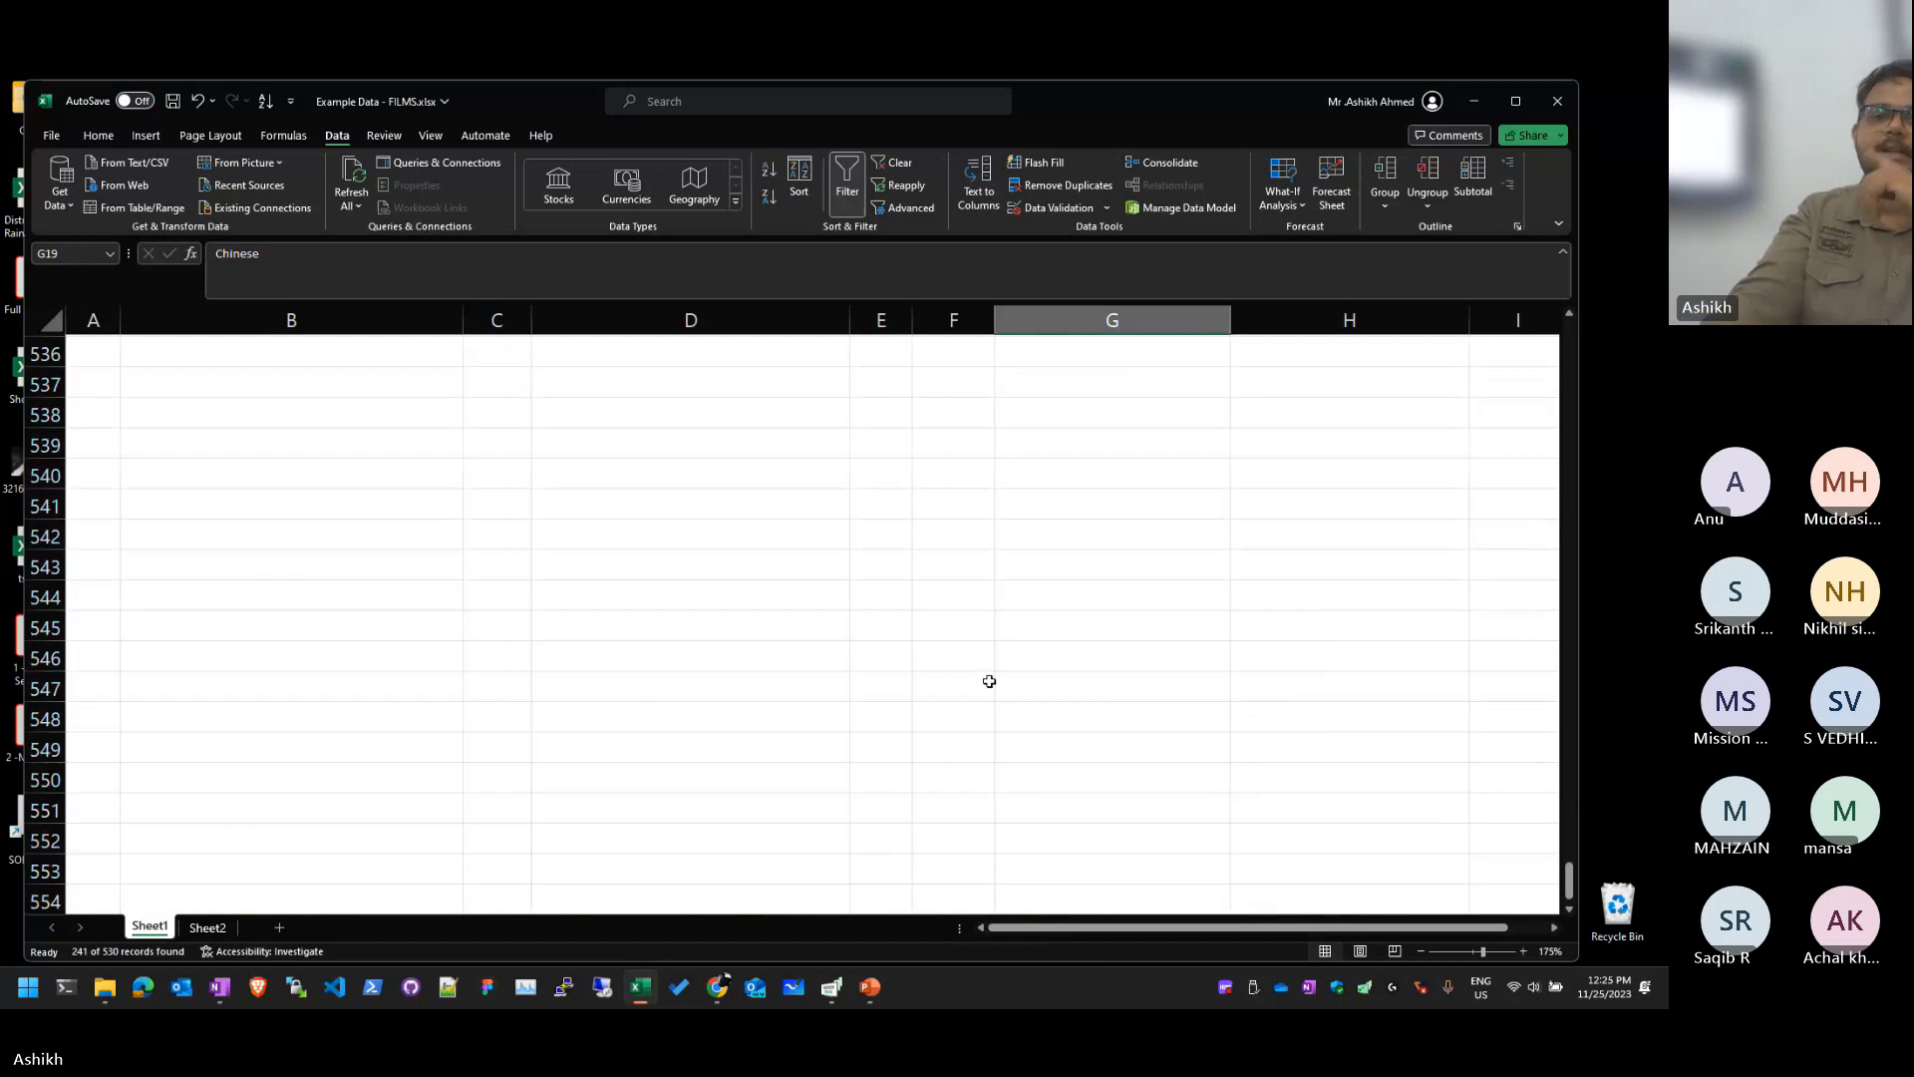
pyautogui.scroll(15, 989, 681)
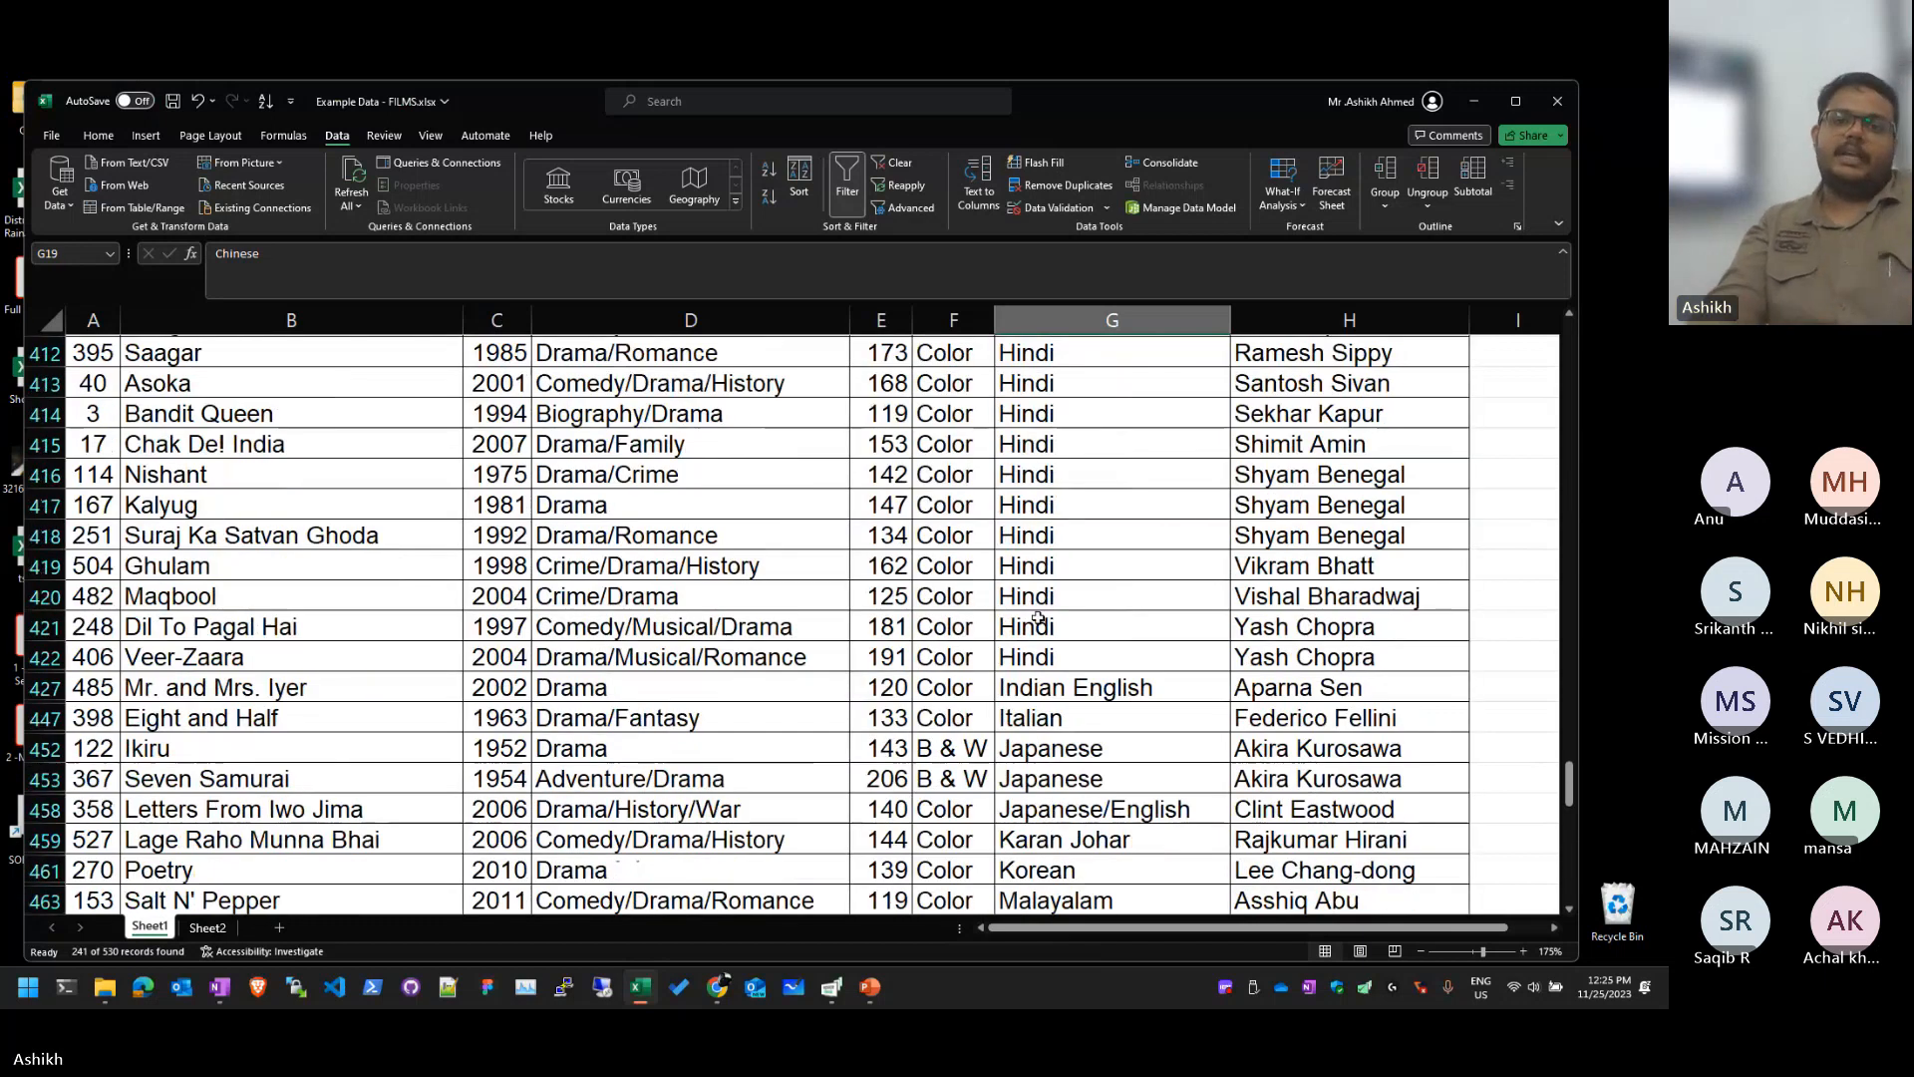
pyautogui.click(1084, 551)
pyautogui.scroll(15, 1085, 551)
pyautogui.scroll(20, 1085, 552)
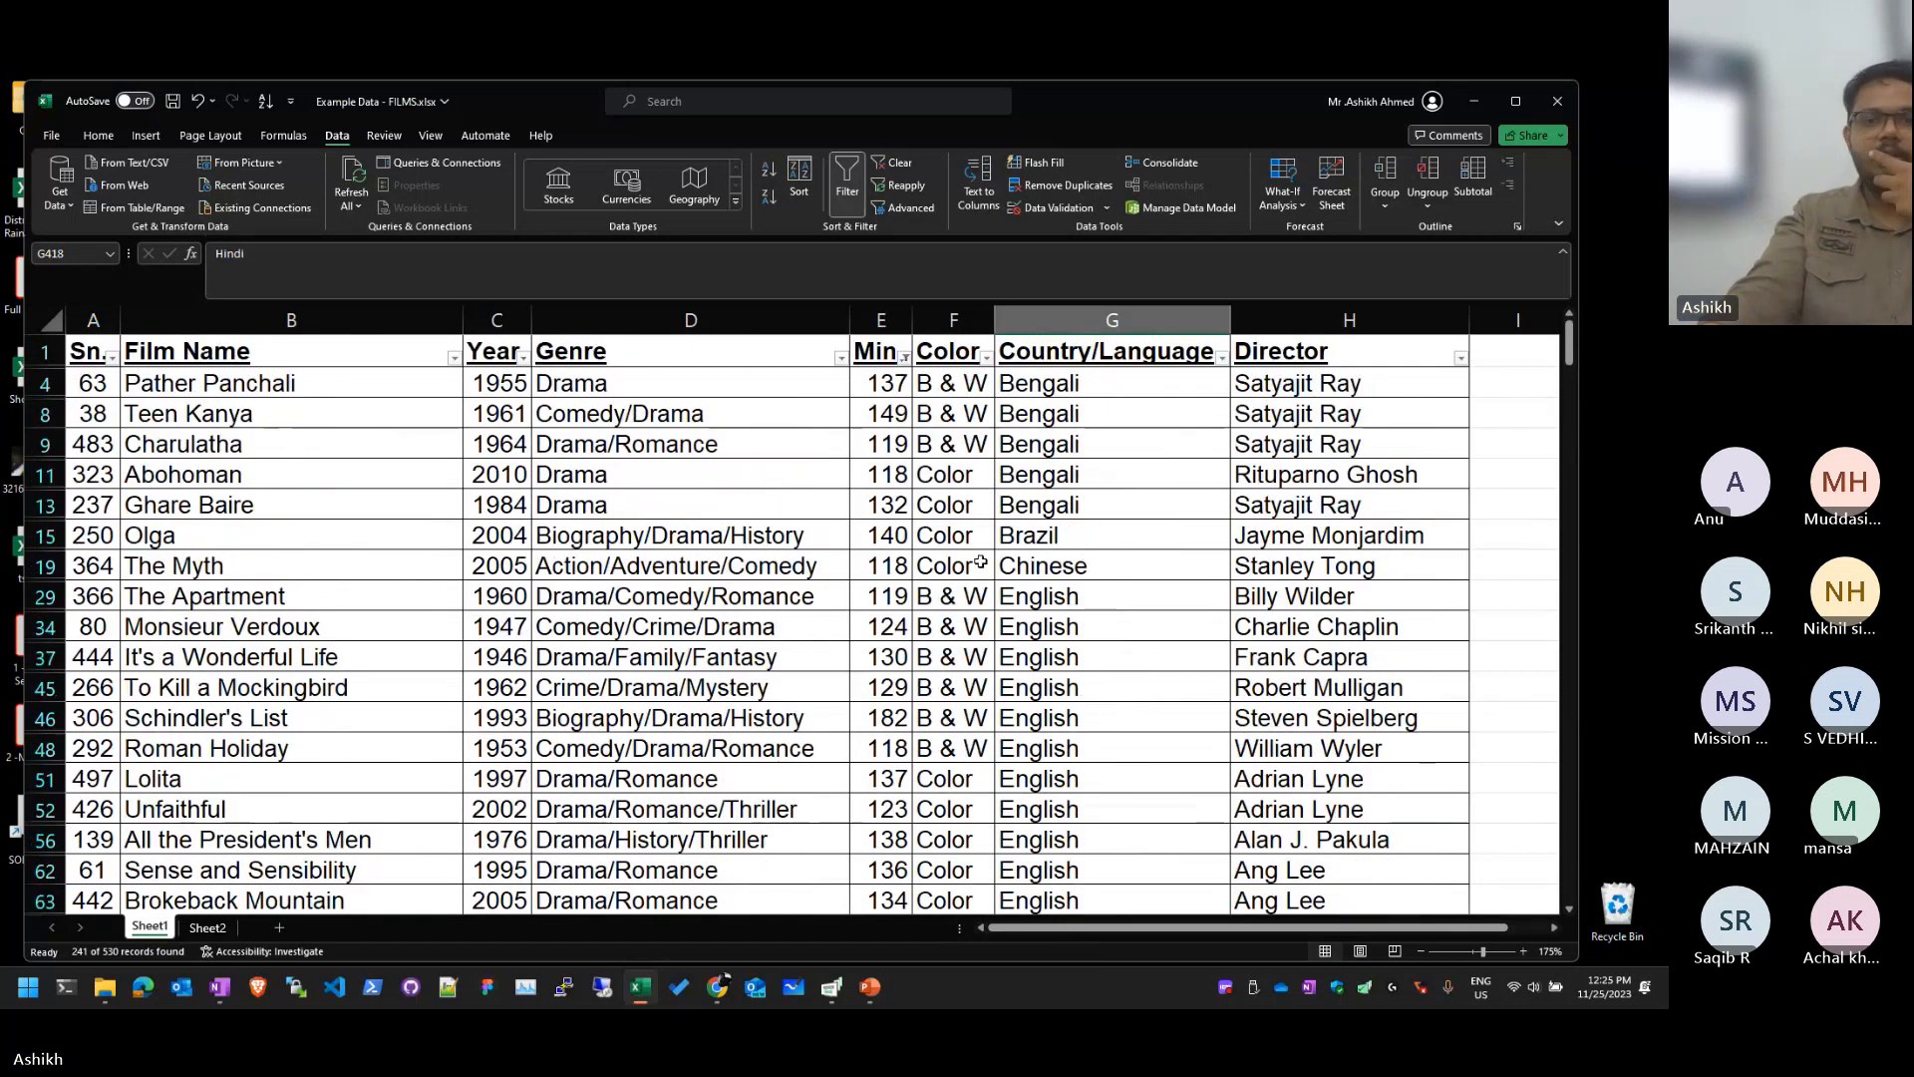
# Step: View the Custom Autofilter settings for the Min. column and close them without changes
pyautogui.click(906, 359)
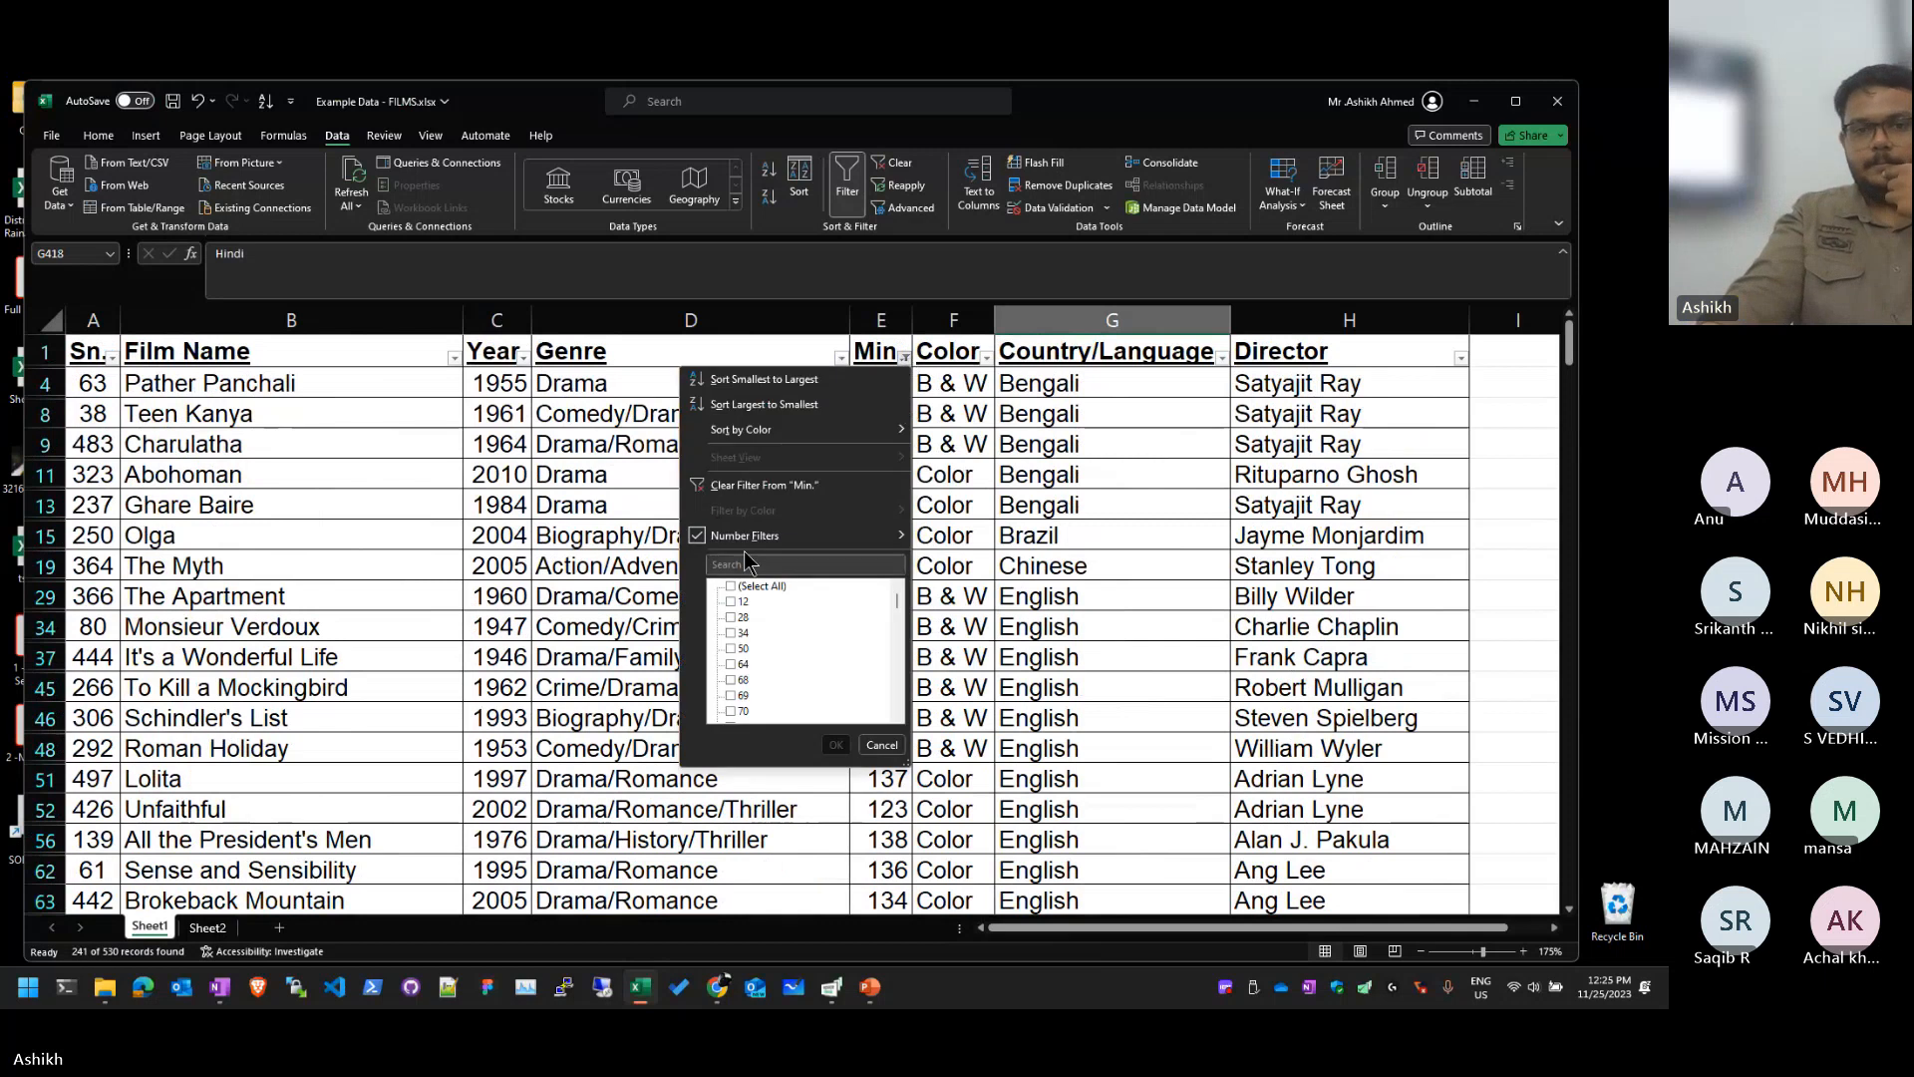
pyautogui.moveTo(745, 540)
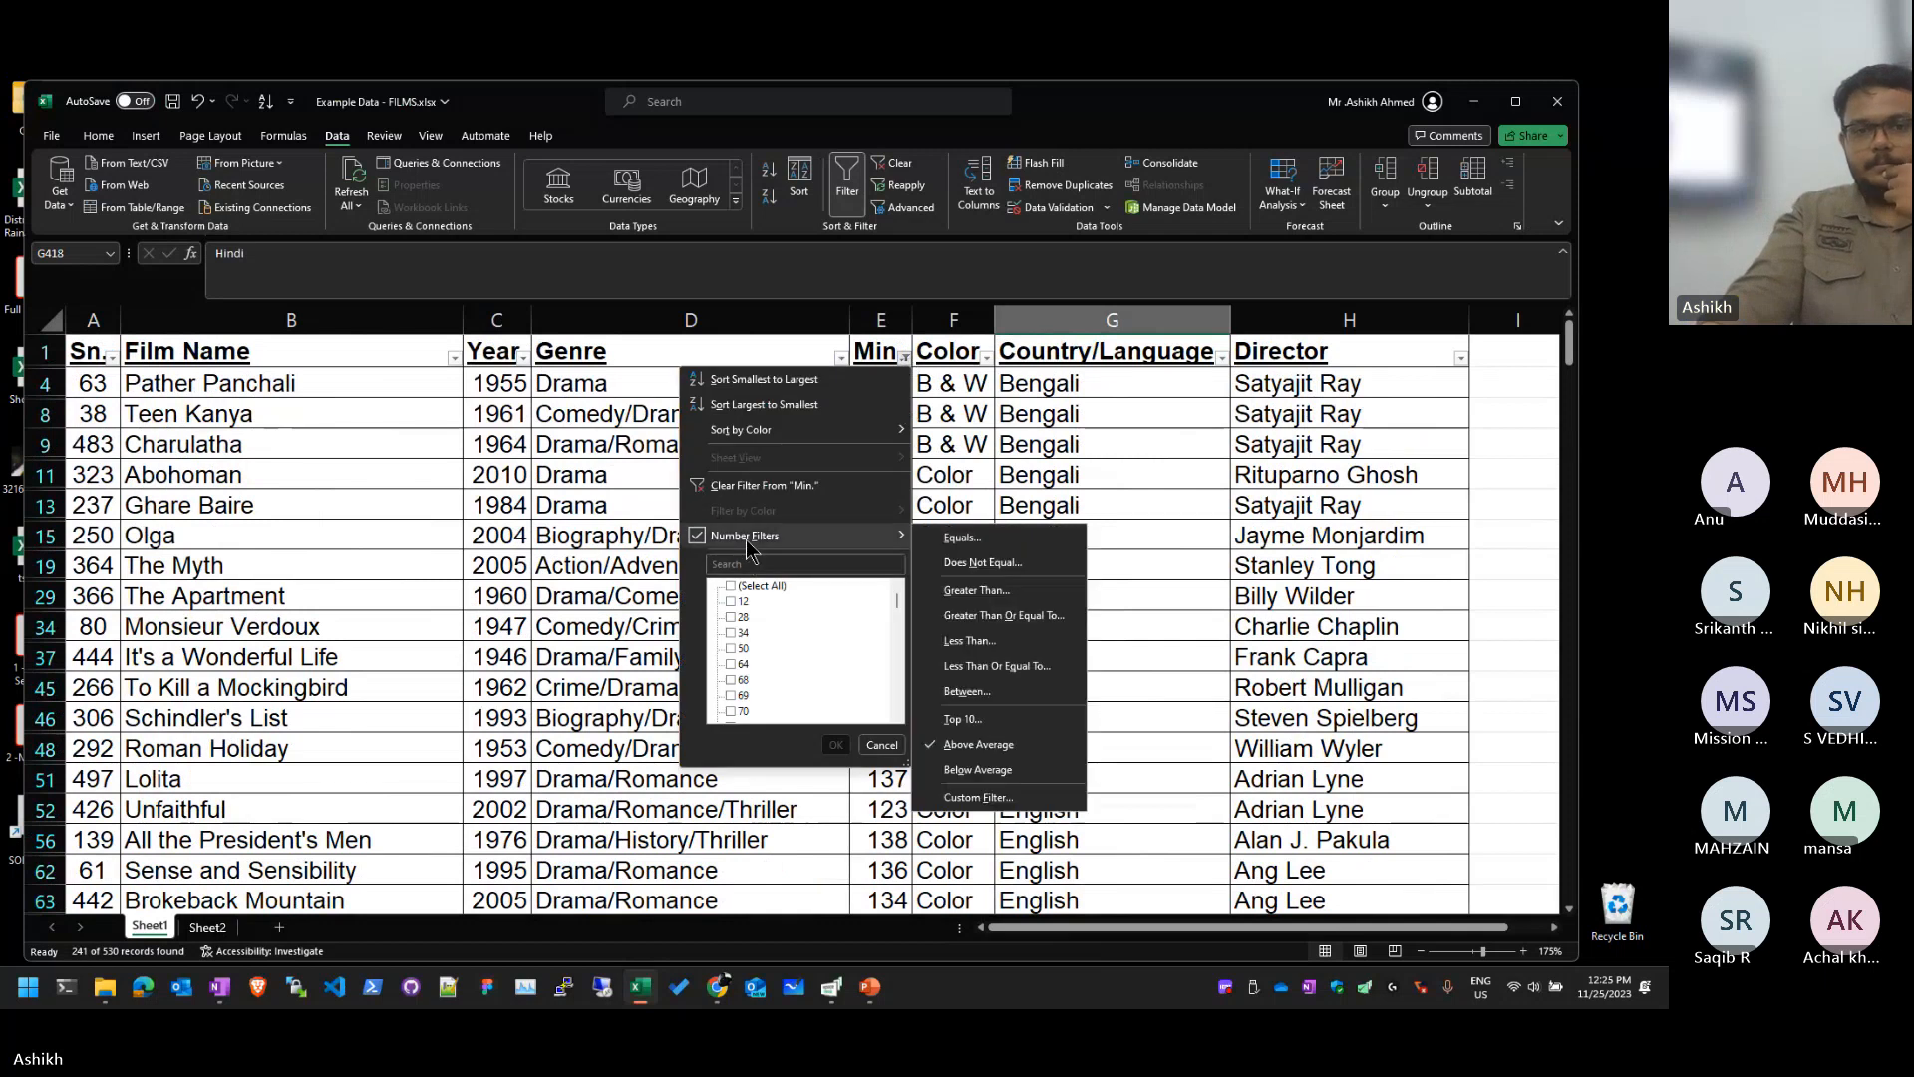
pyautogui.click(1000, 798)
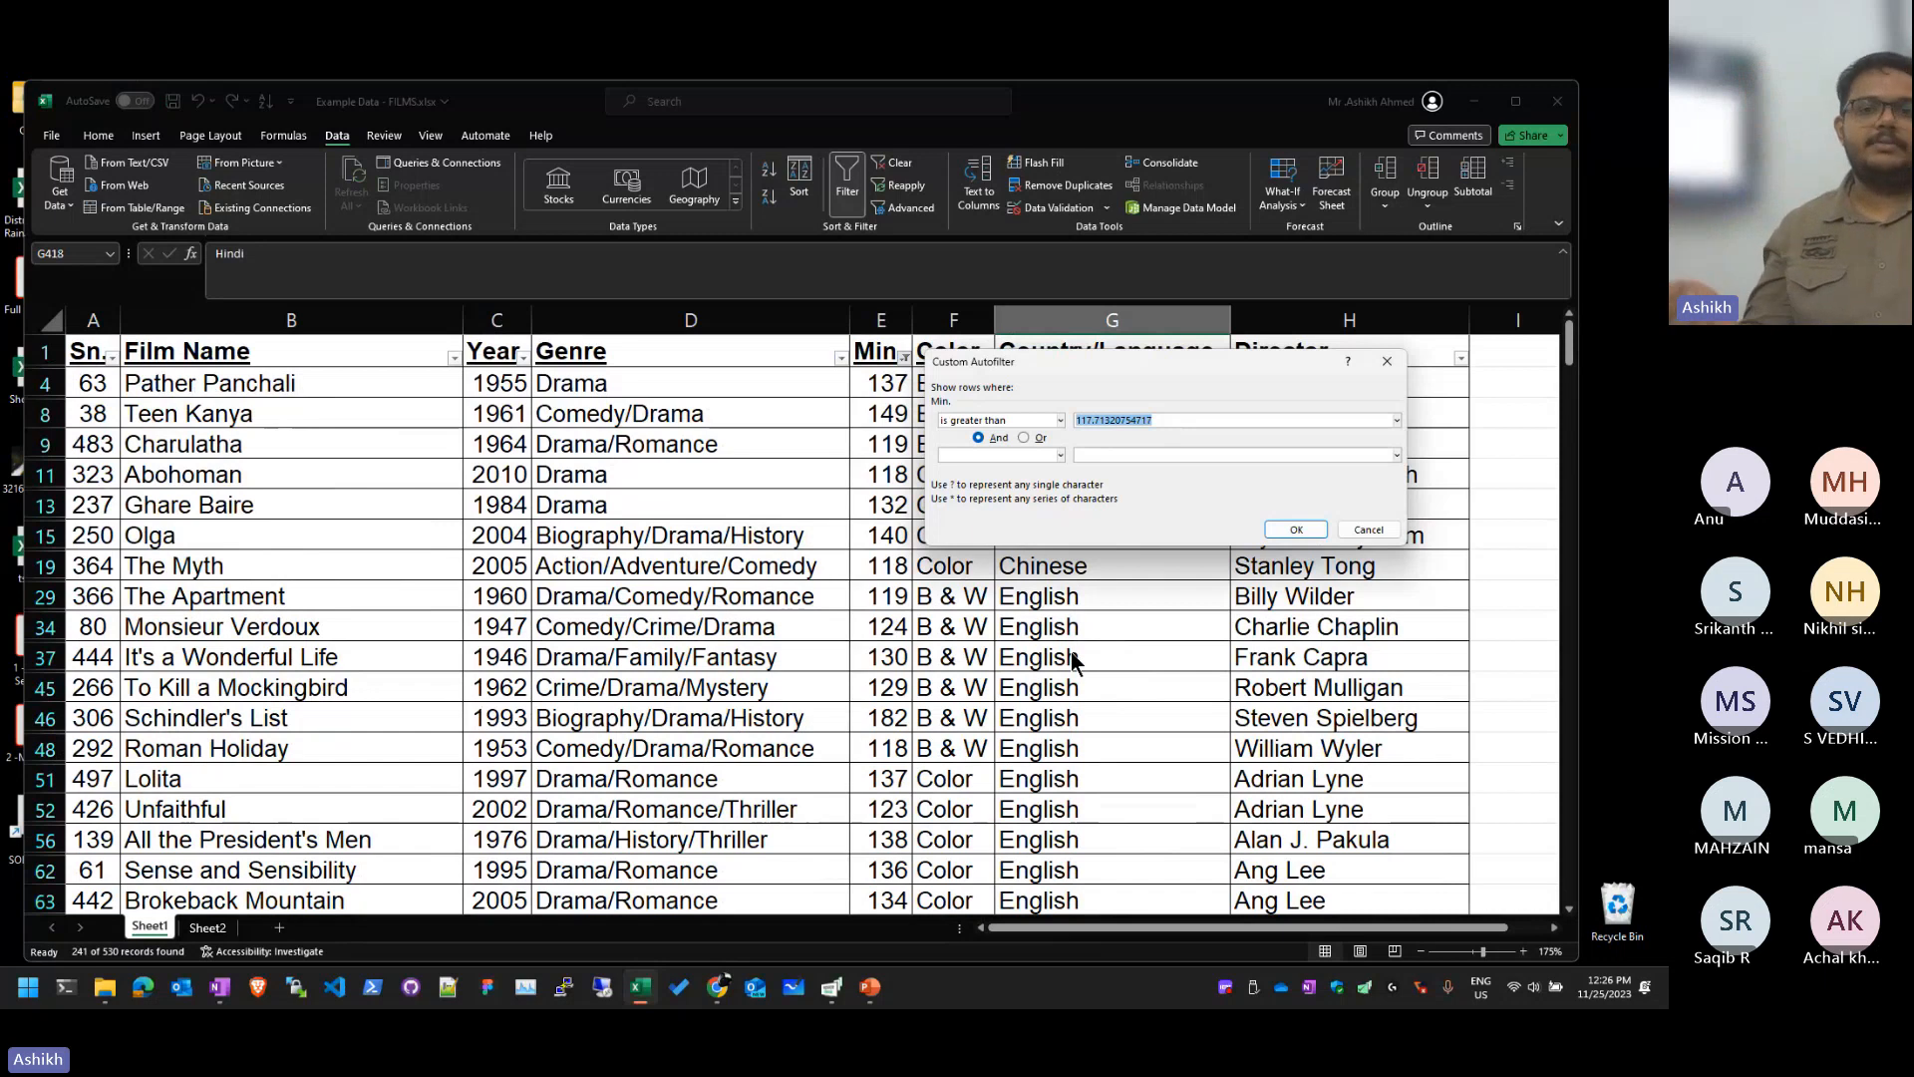
pyautogui.press('Escape')
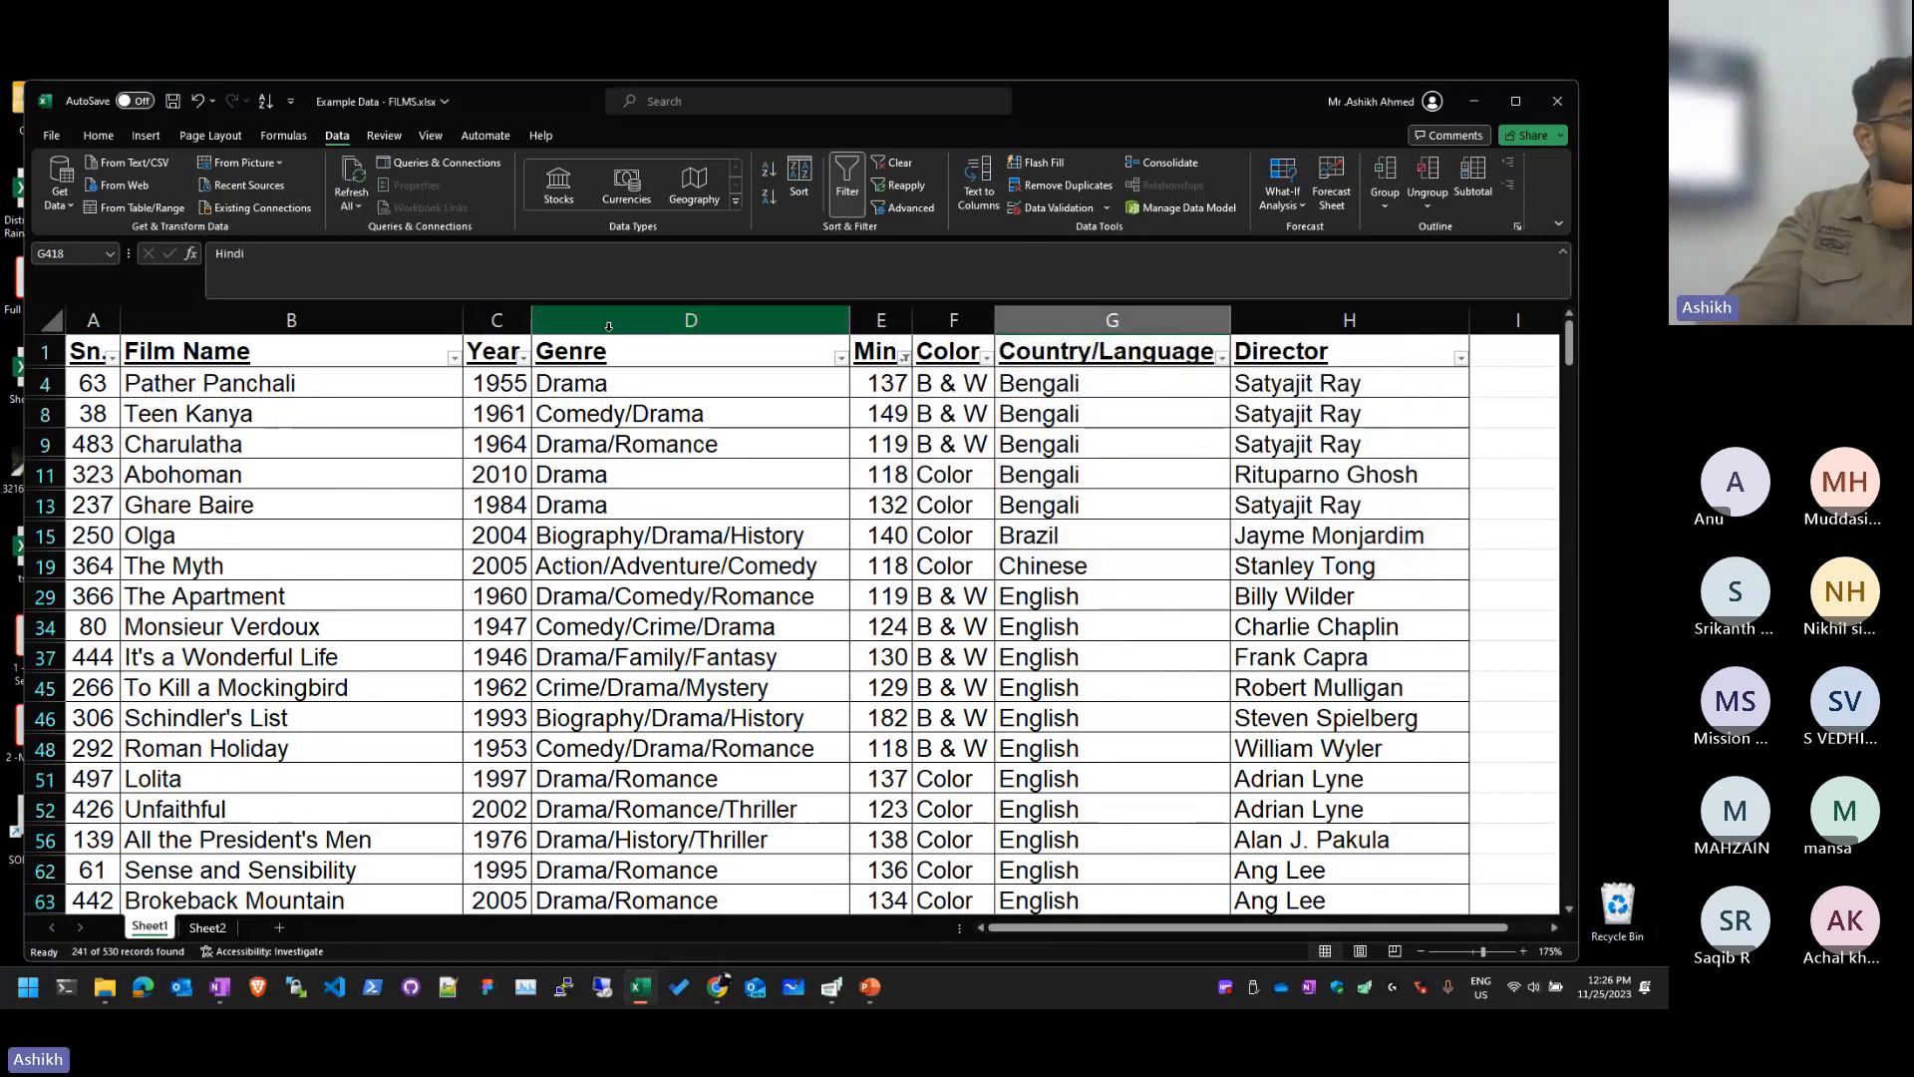
# Step: Clear the filter from the Min. column
pyautogui.click(903, 356)
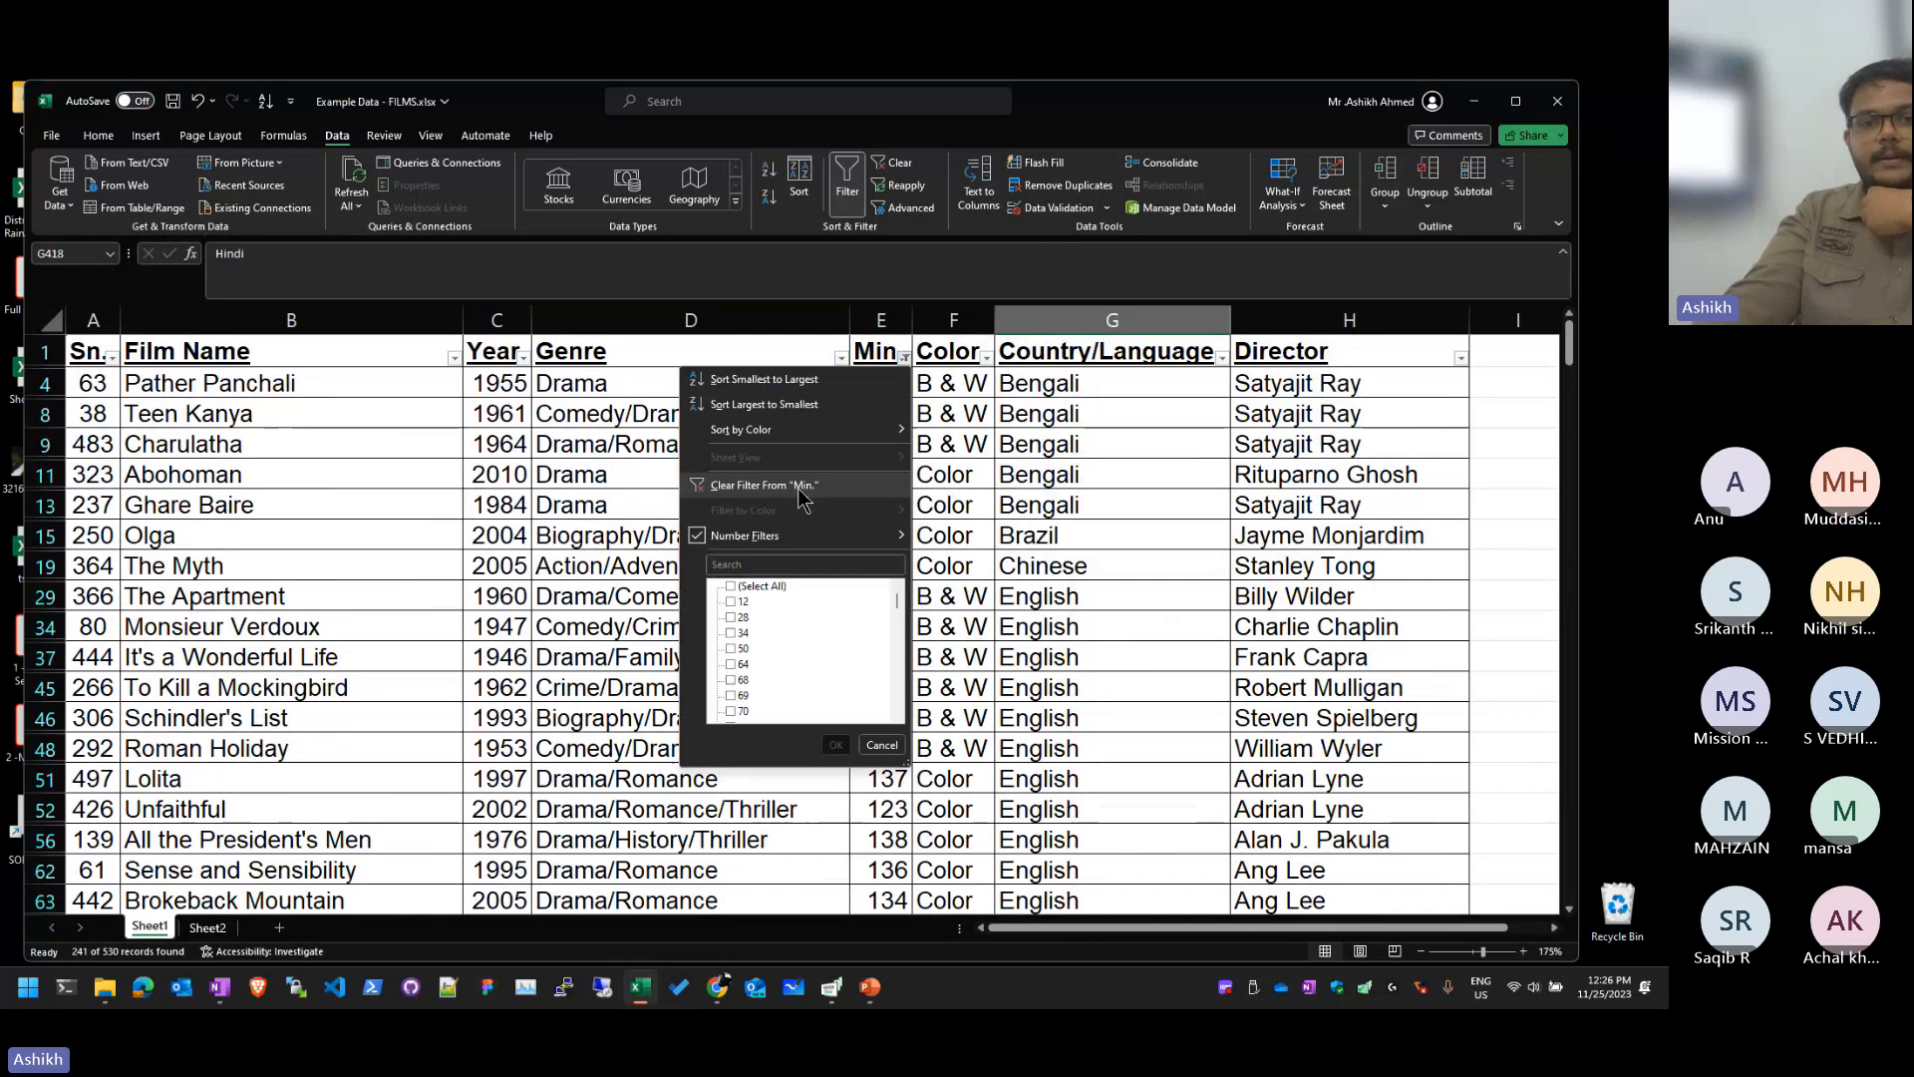
pyautogui.click(763, 486)
pyautogui.click(954, 473)
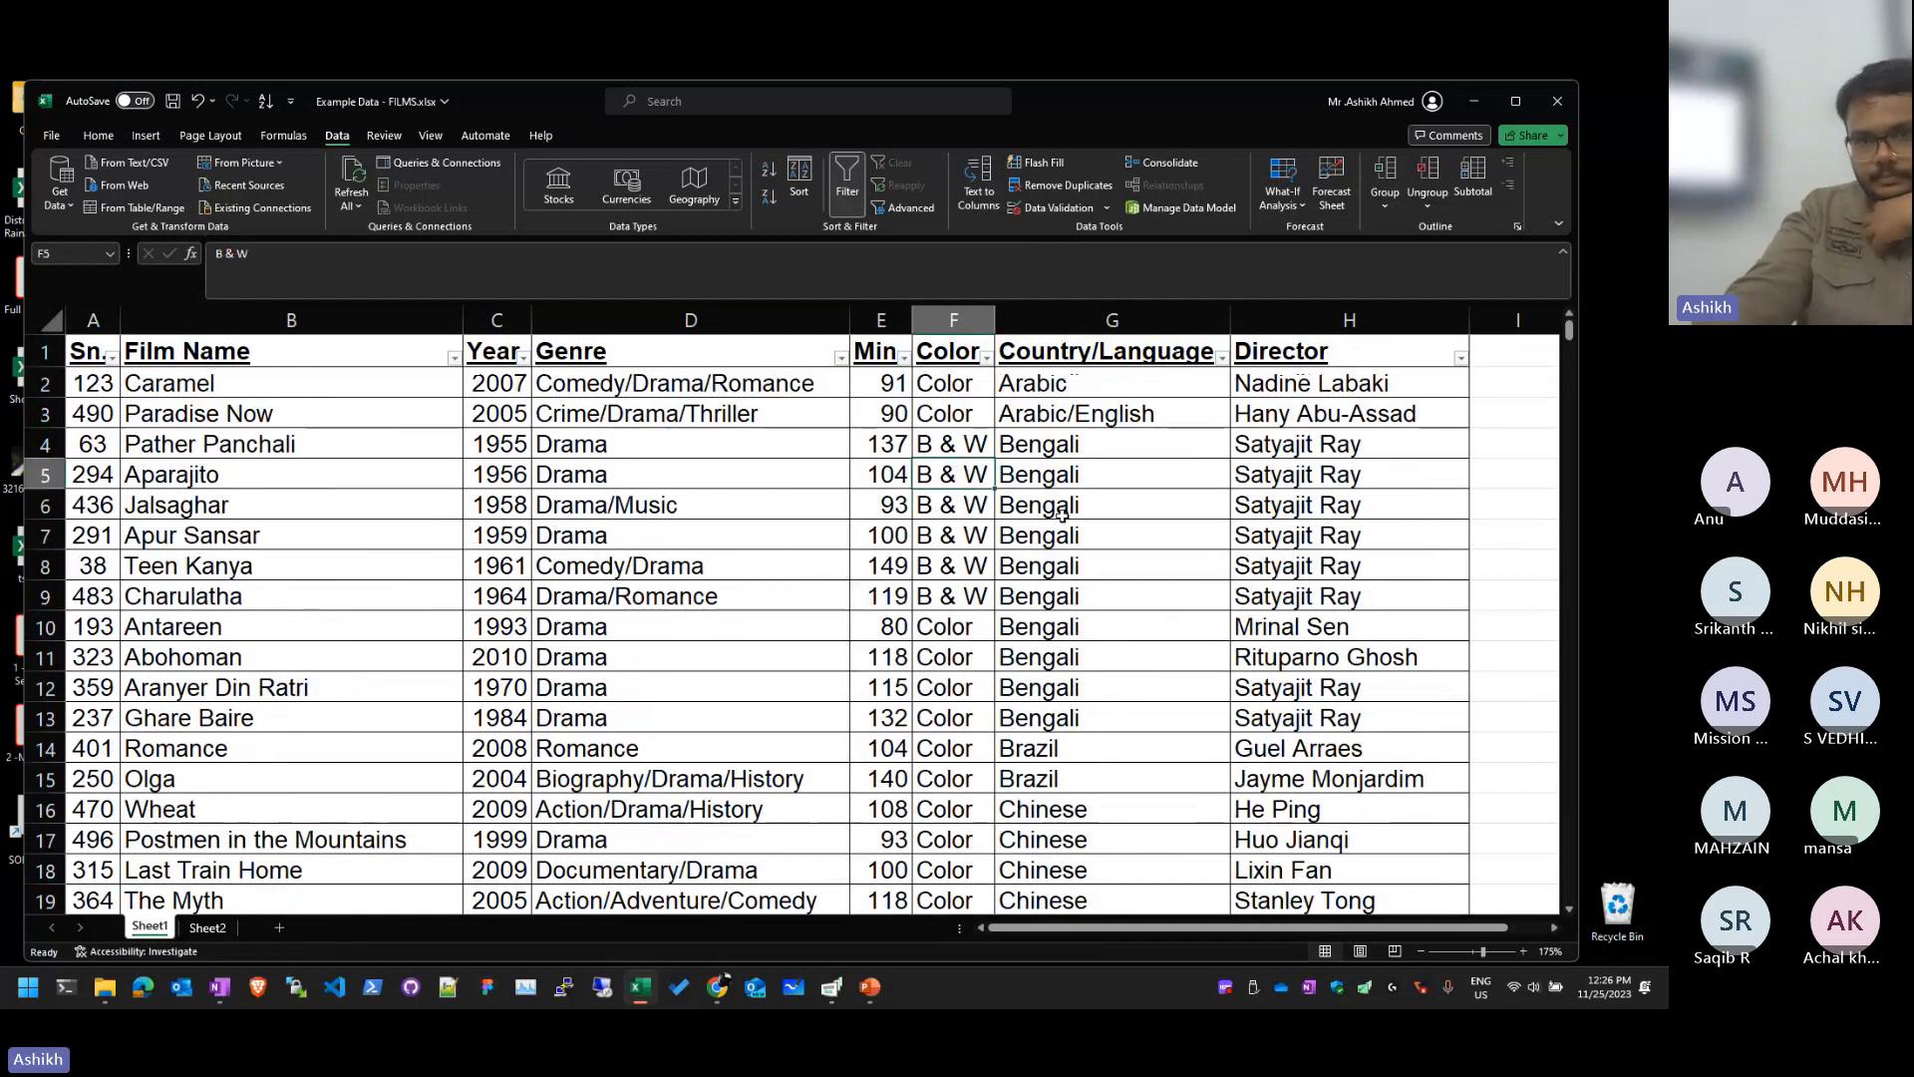
pyautogui.click(1154, 392)
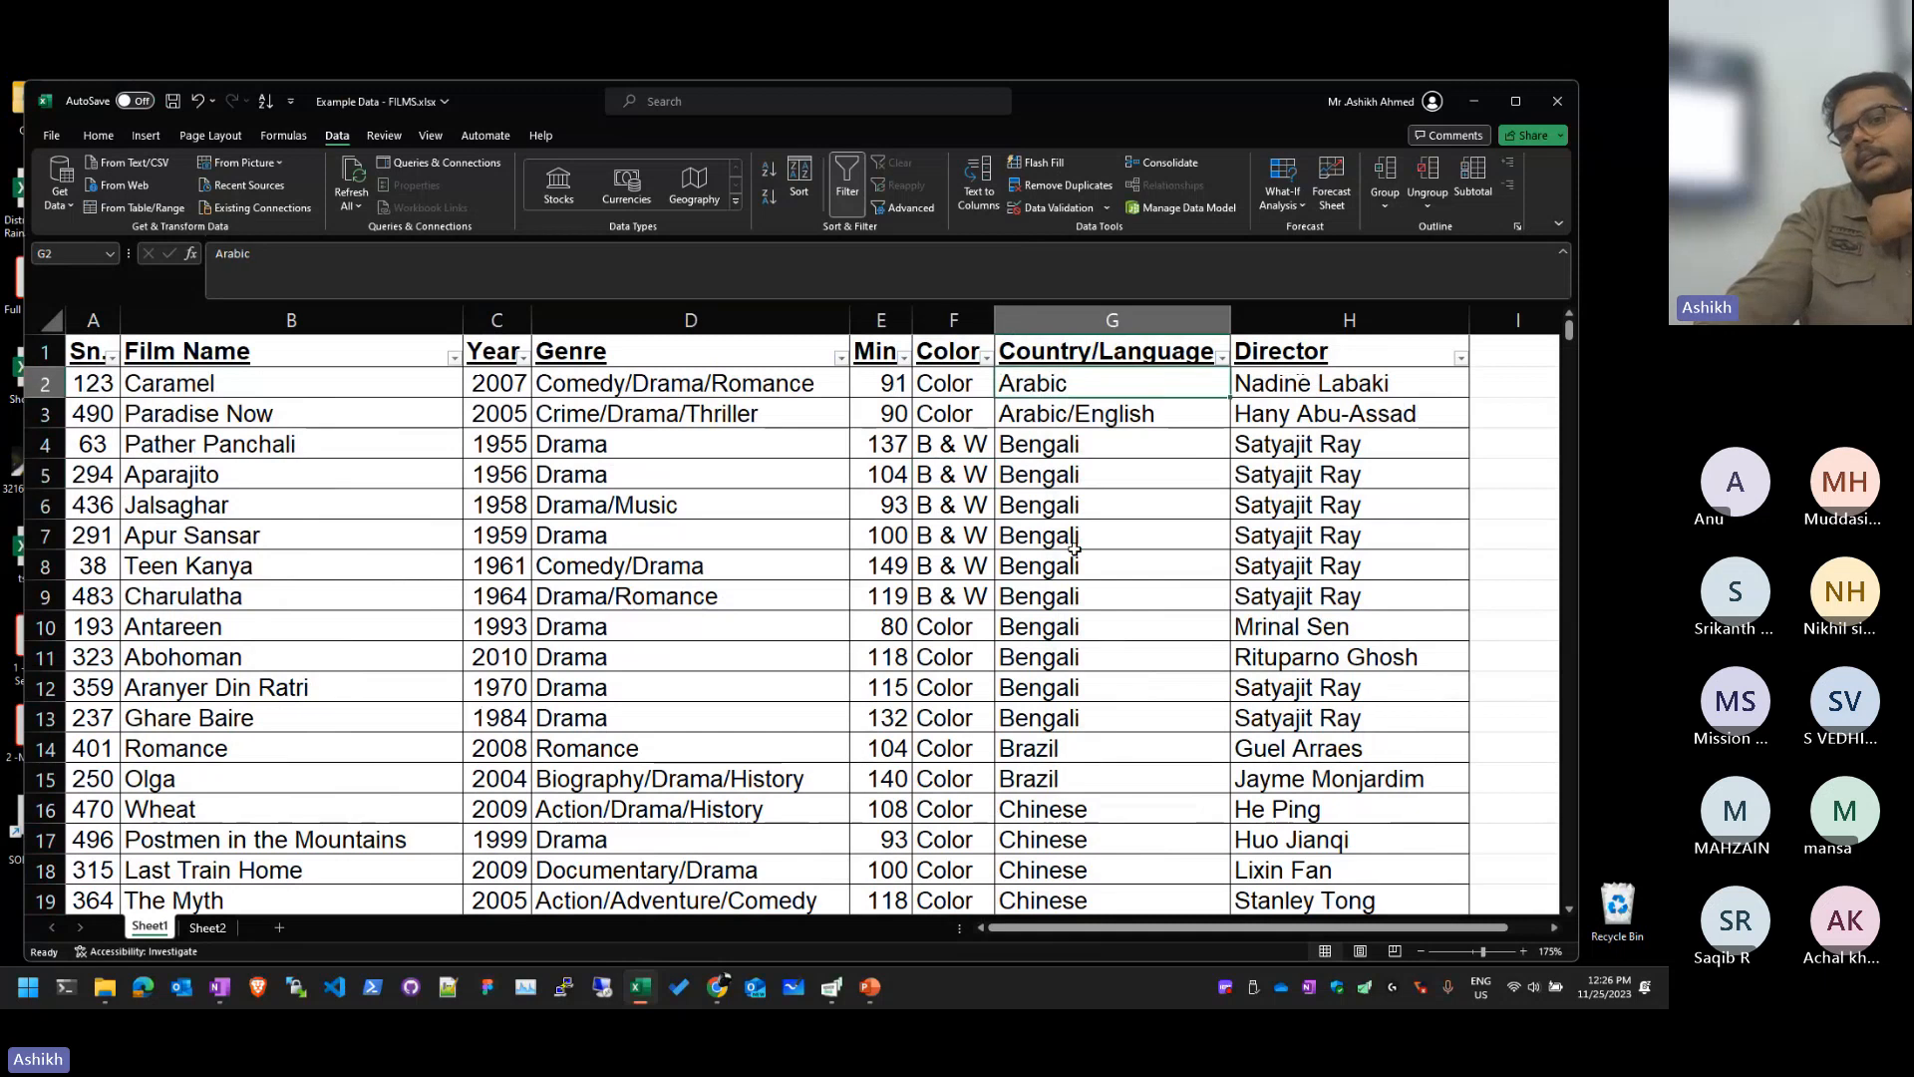
pyautogui.click(799, 671)
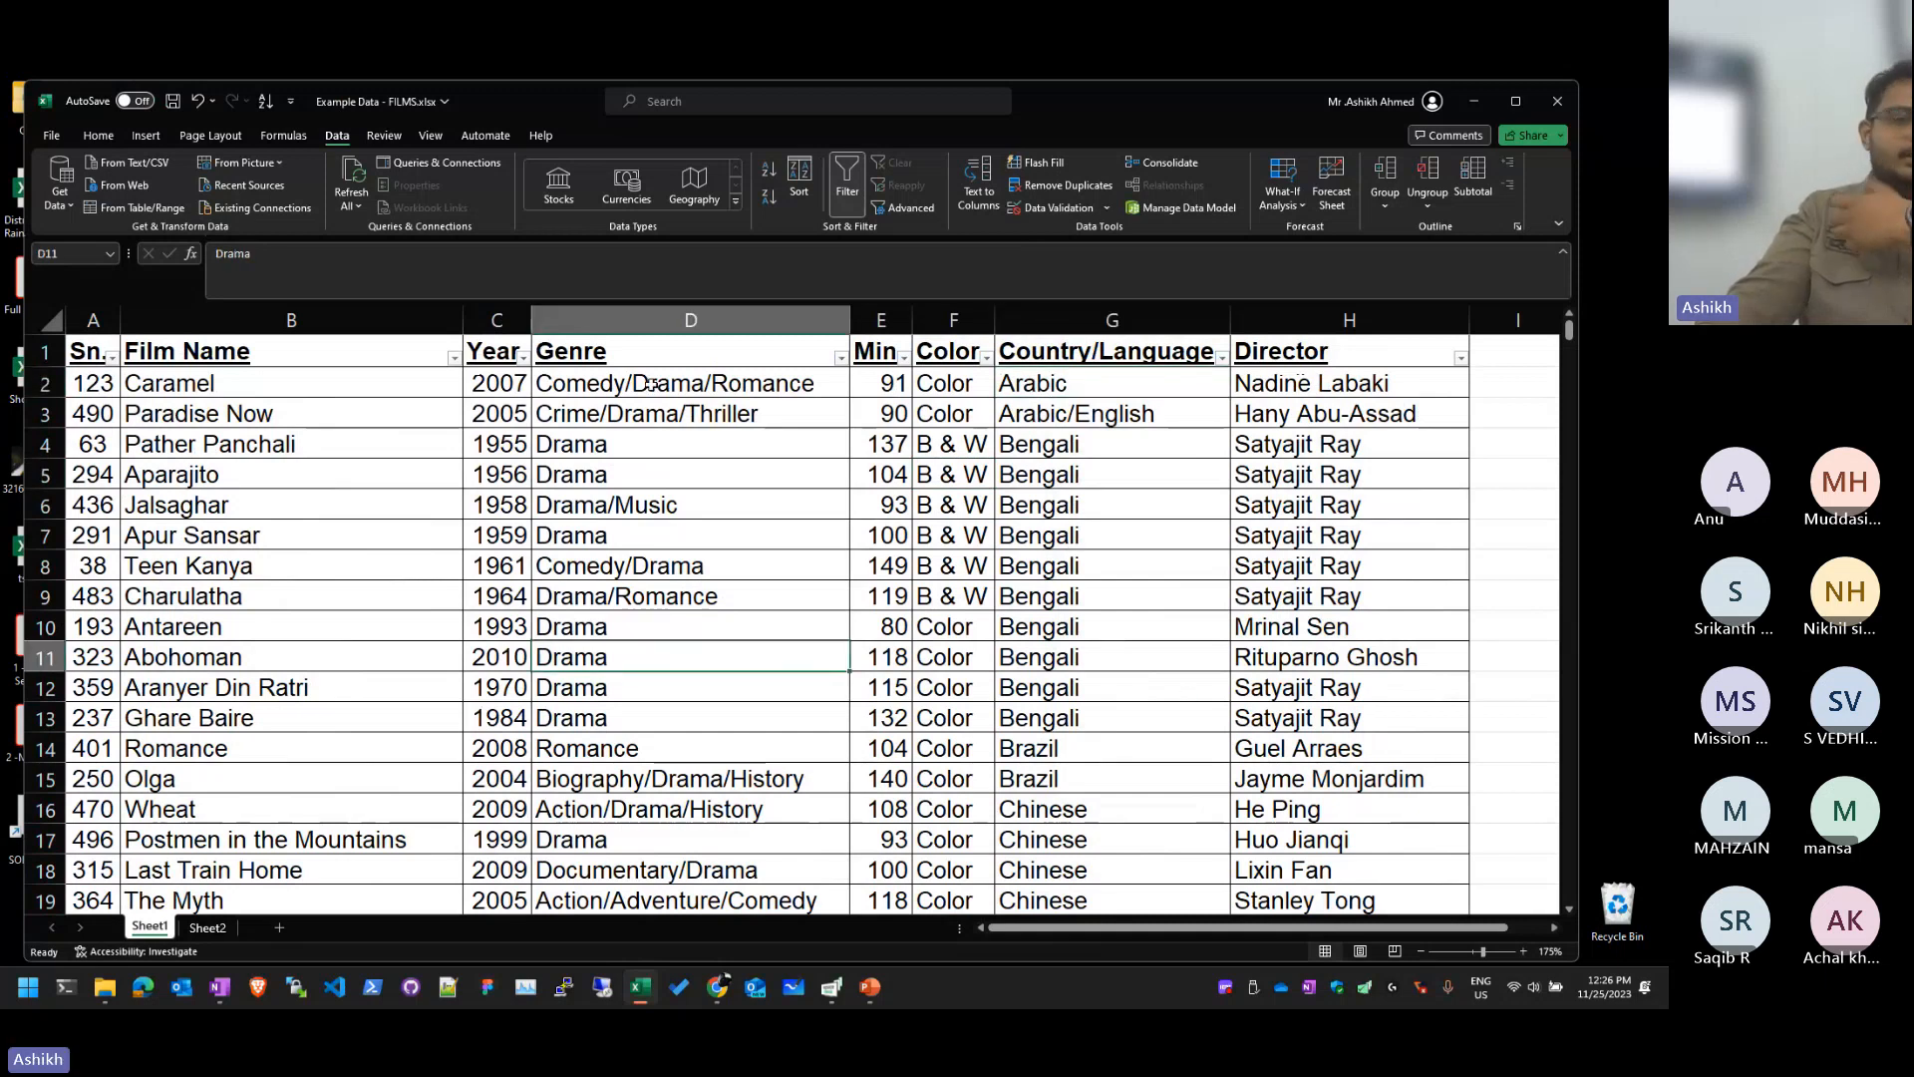
# Step: Sort the film table by Genre from A to Z and look through the sorted genres
pyautogui.click(785, 347)
pyautogui.press('Down')
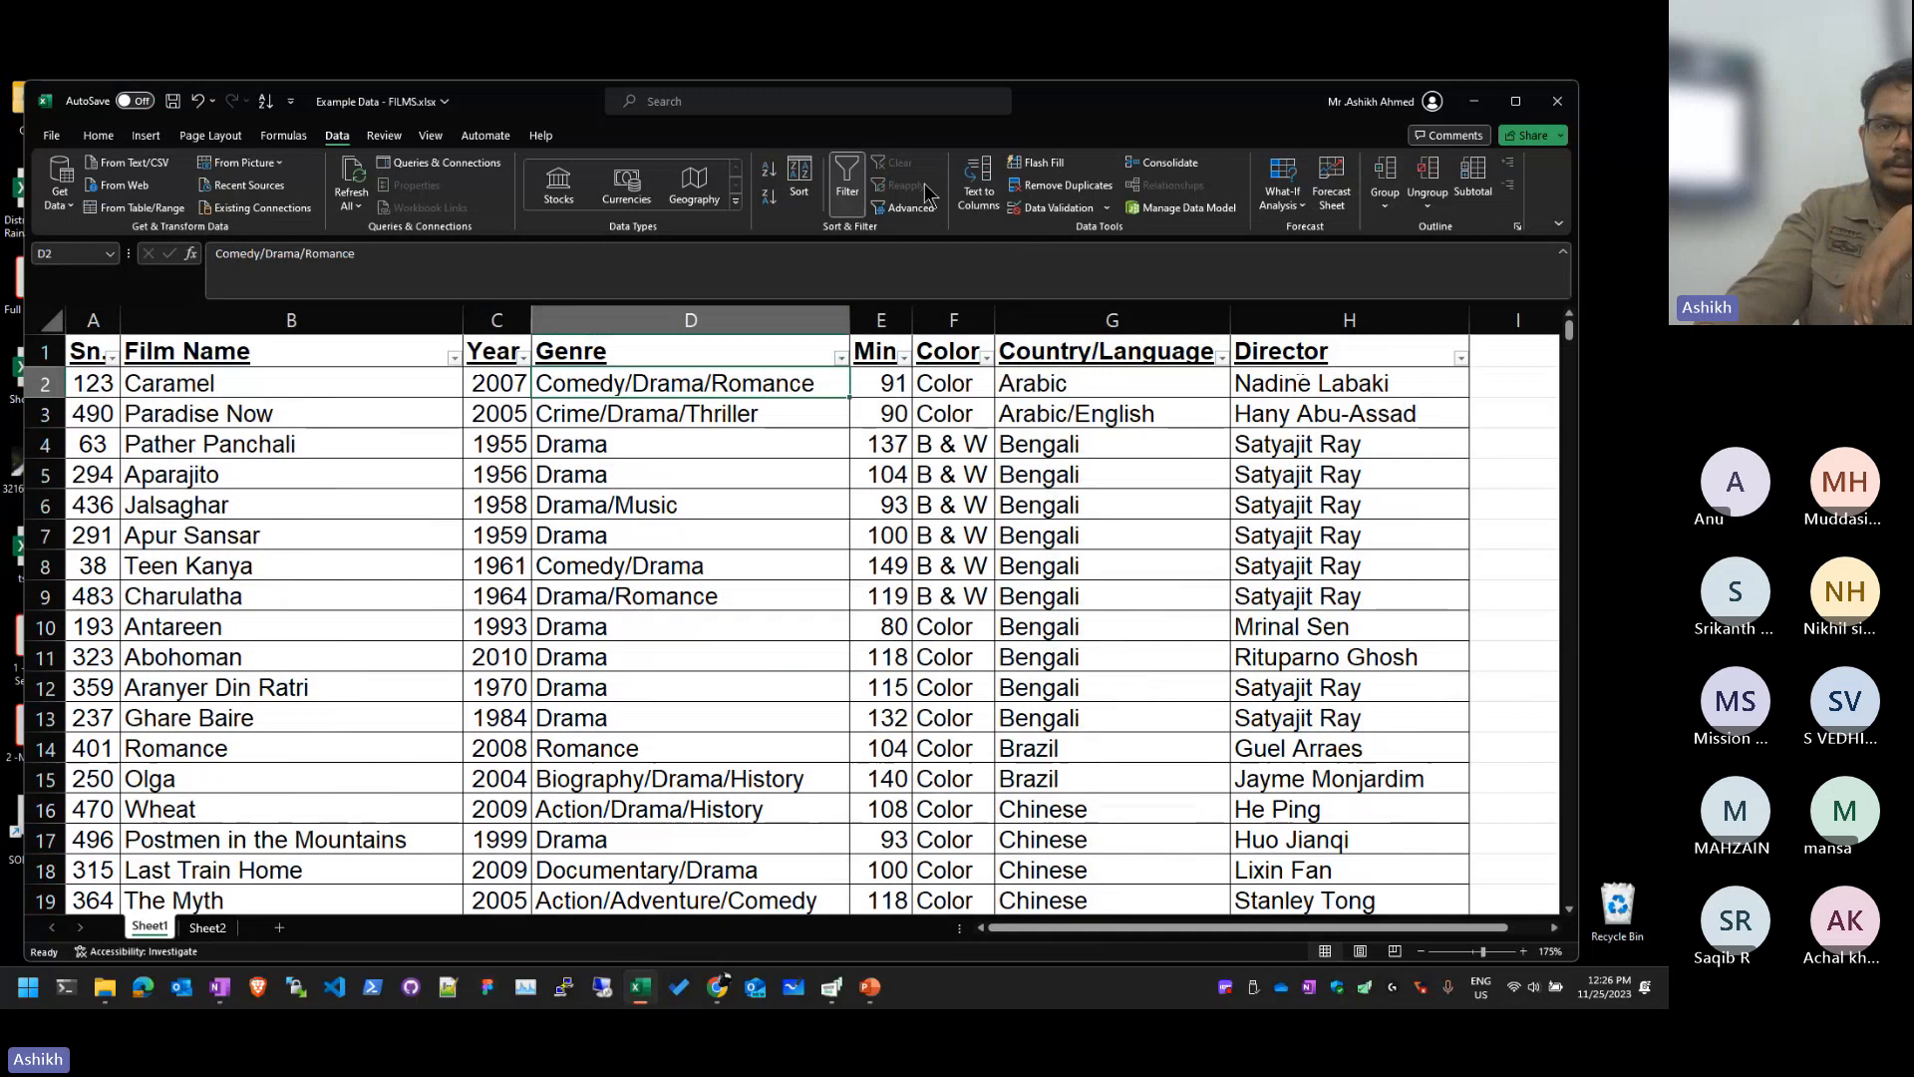
pyautogui.click(782, 169)
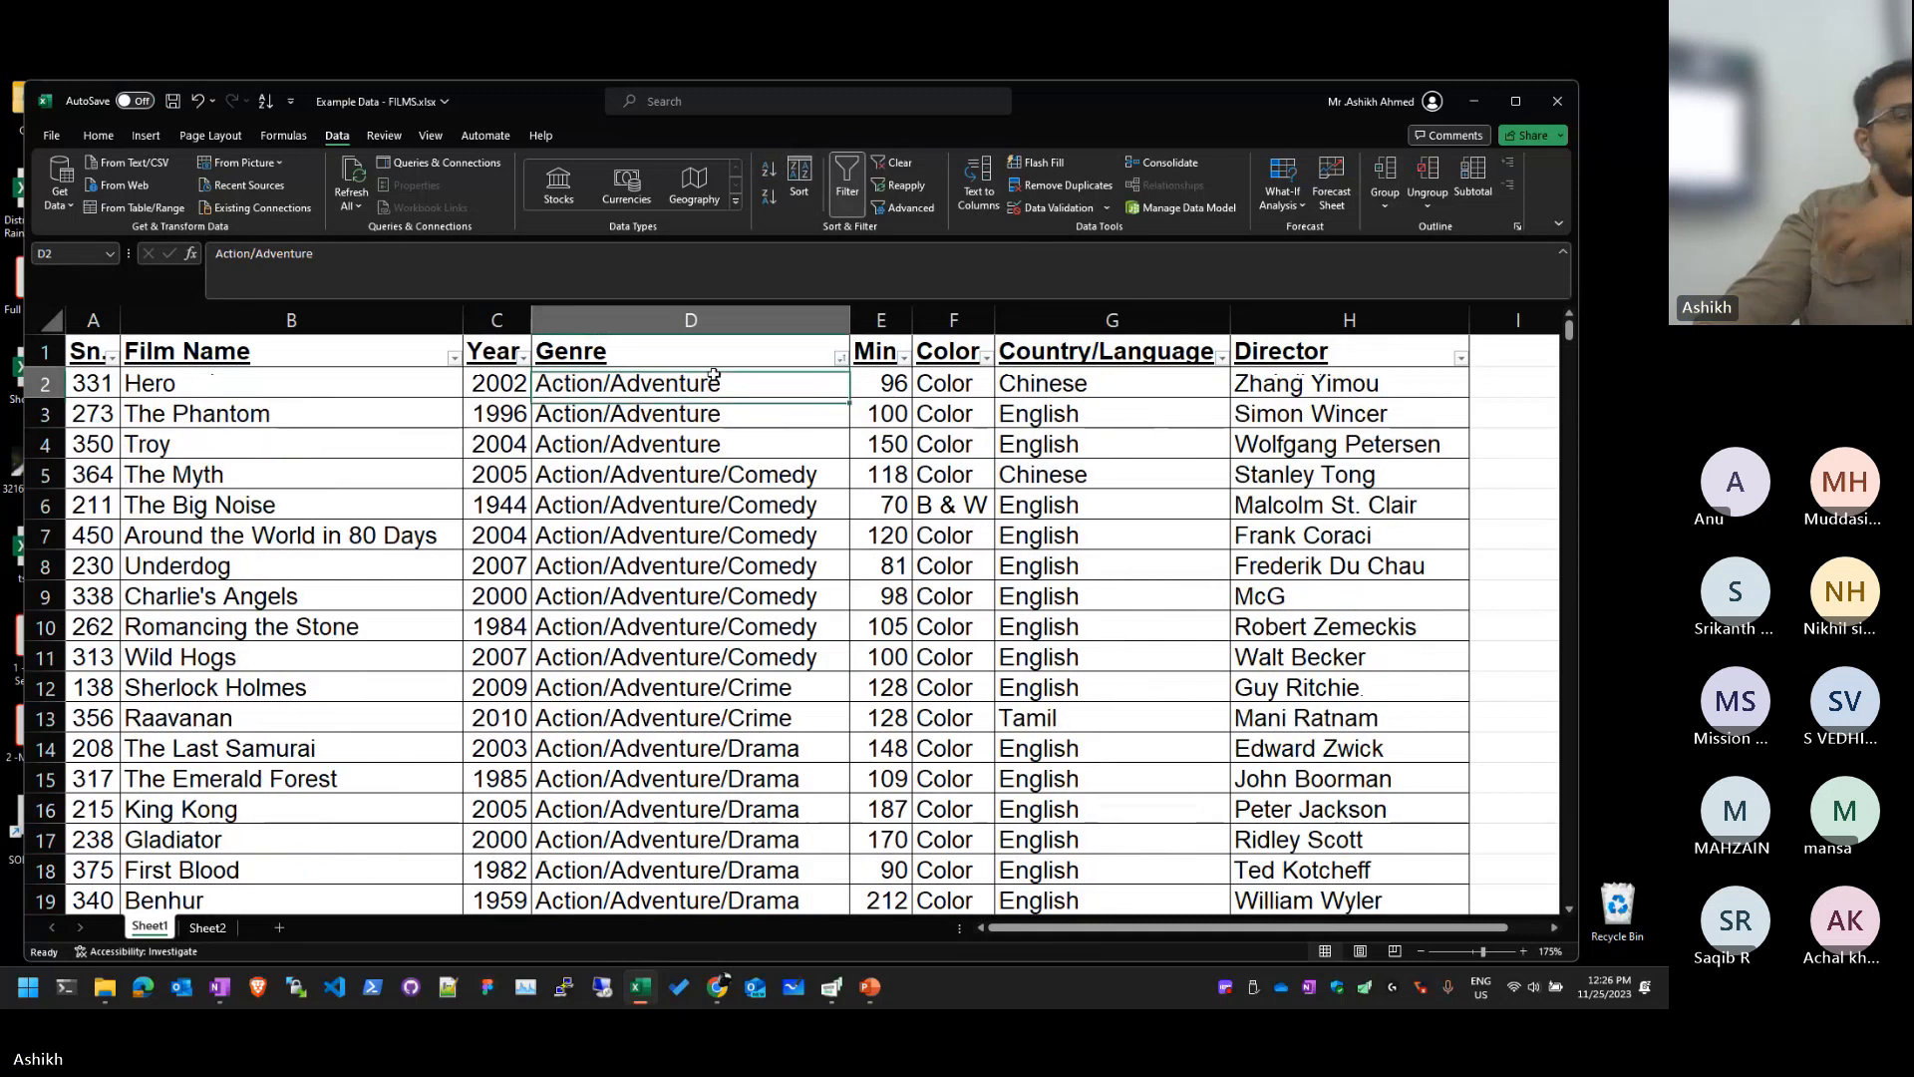
pyautogui.scroll(-20, 674, 558)
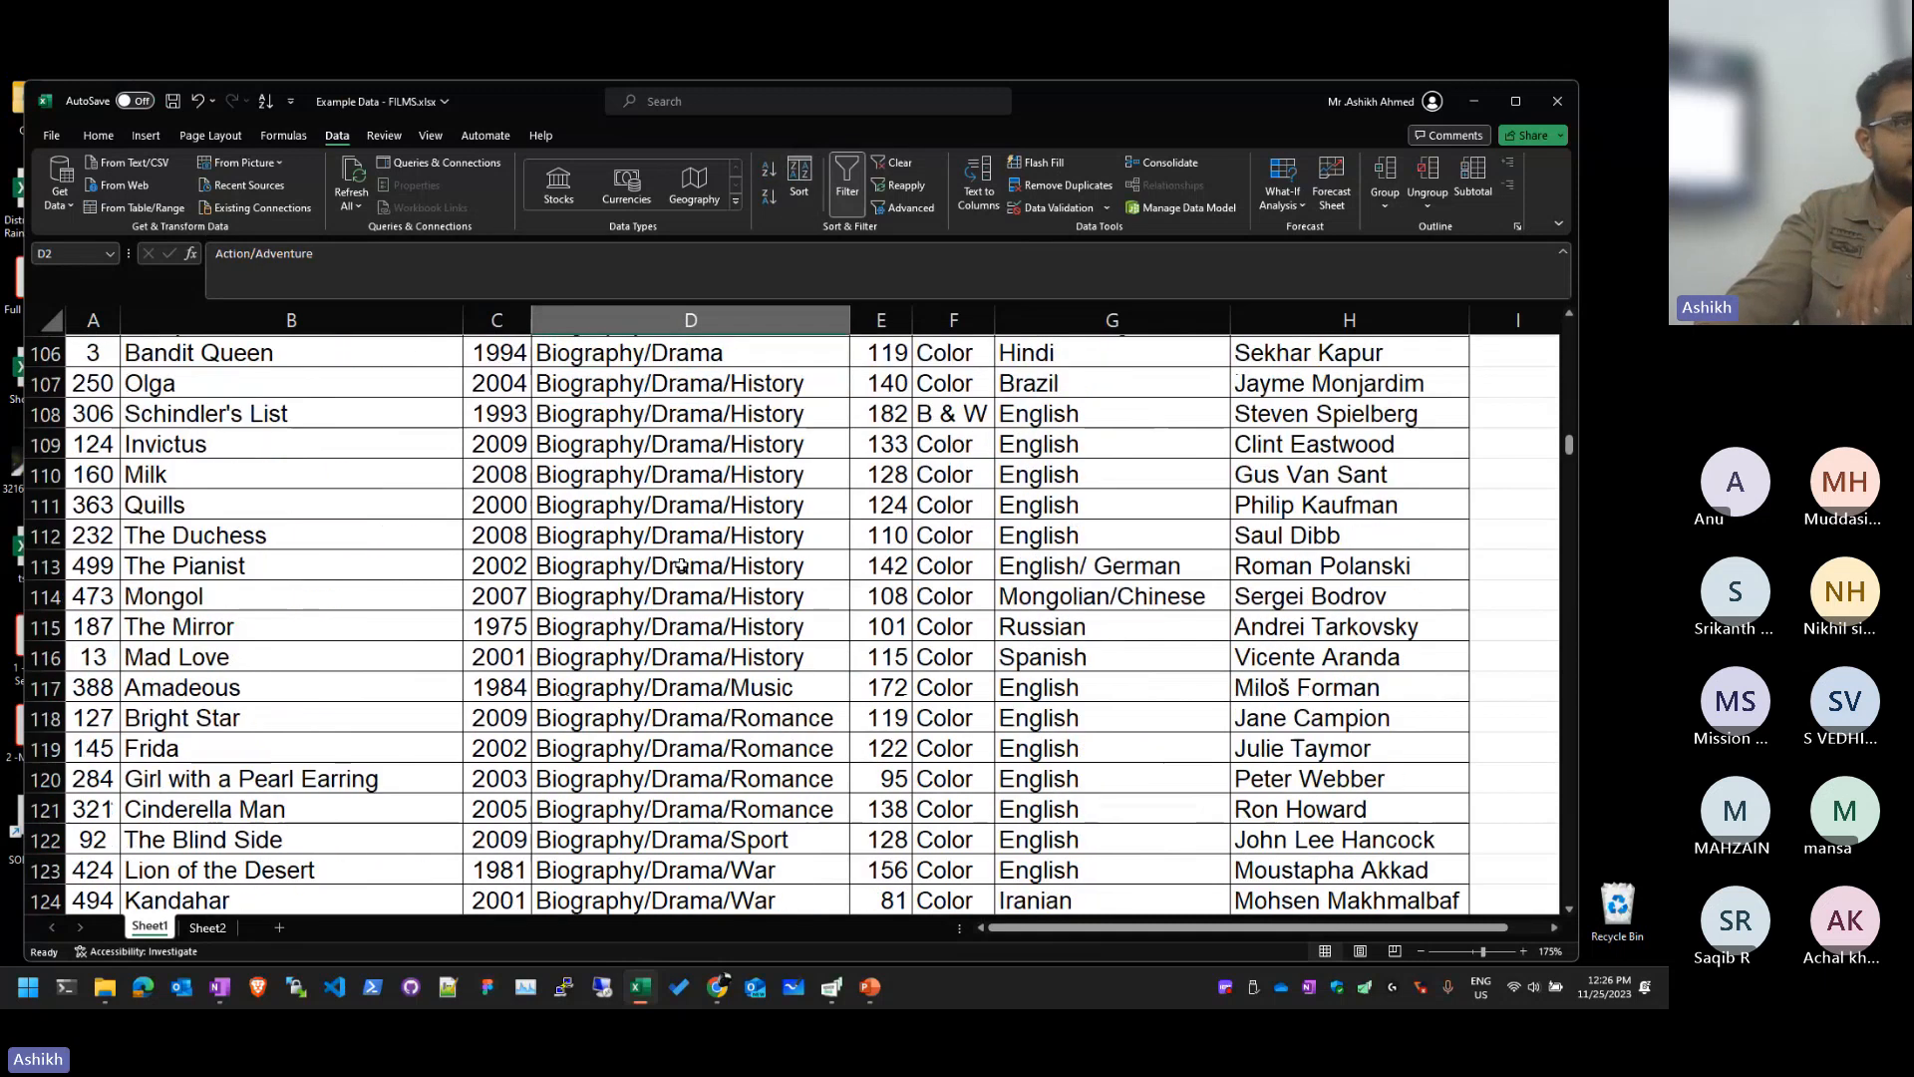
pyautogui.scroll(20, 689, 578)
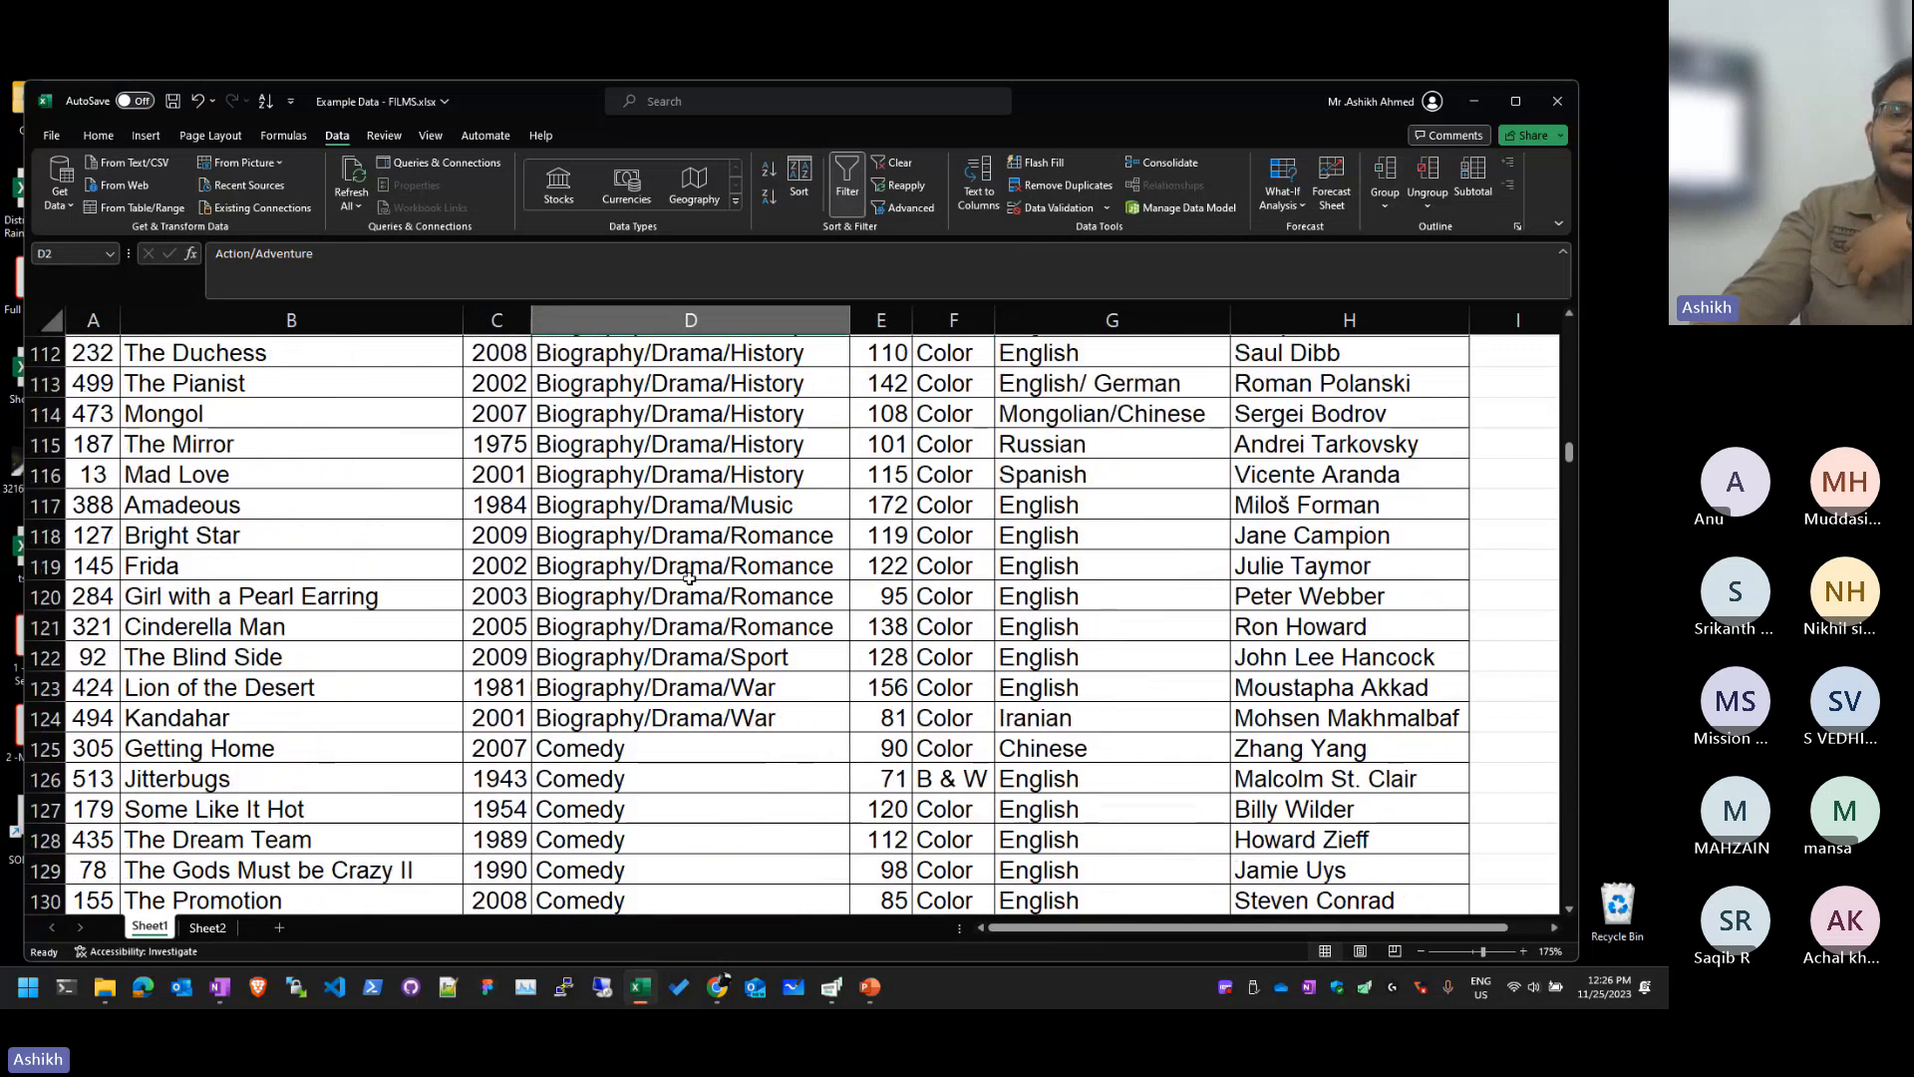
pyautogui.scroll(15, 689, 578)
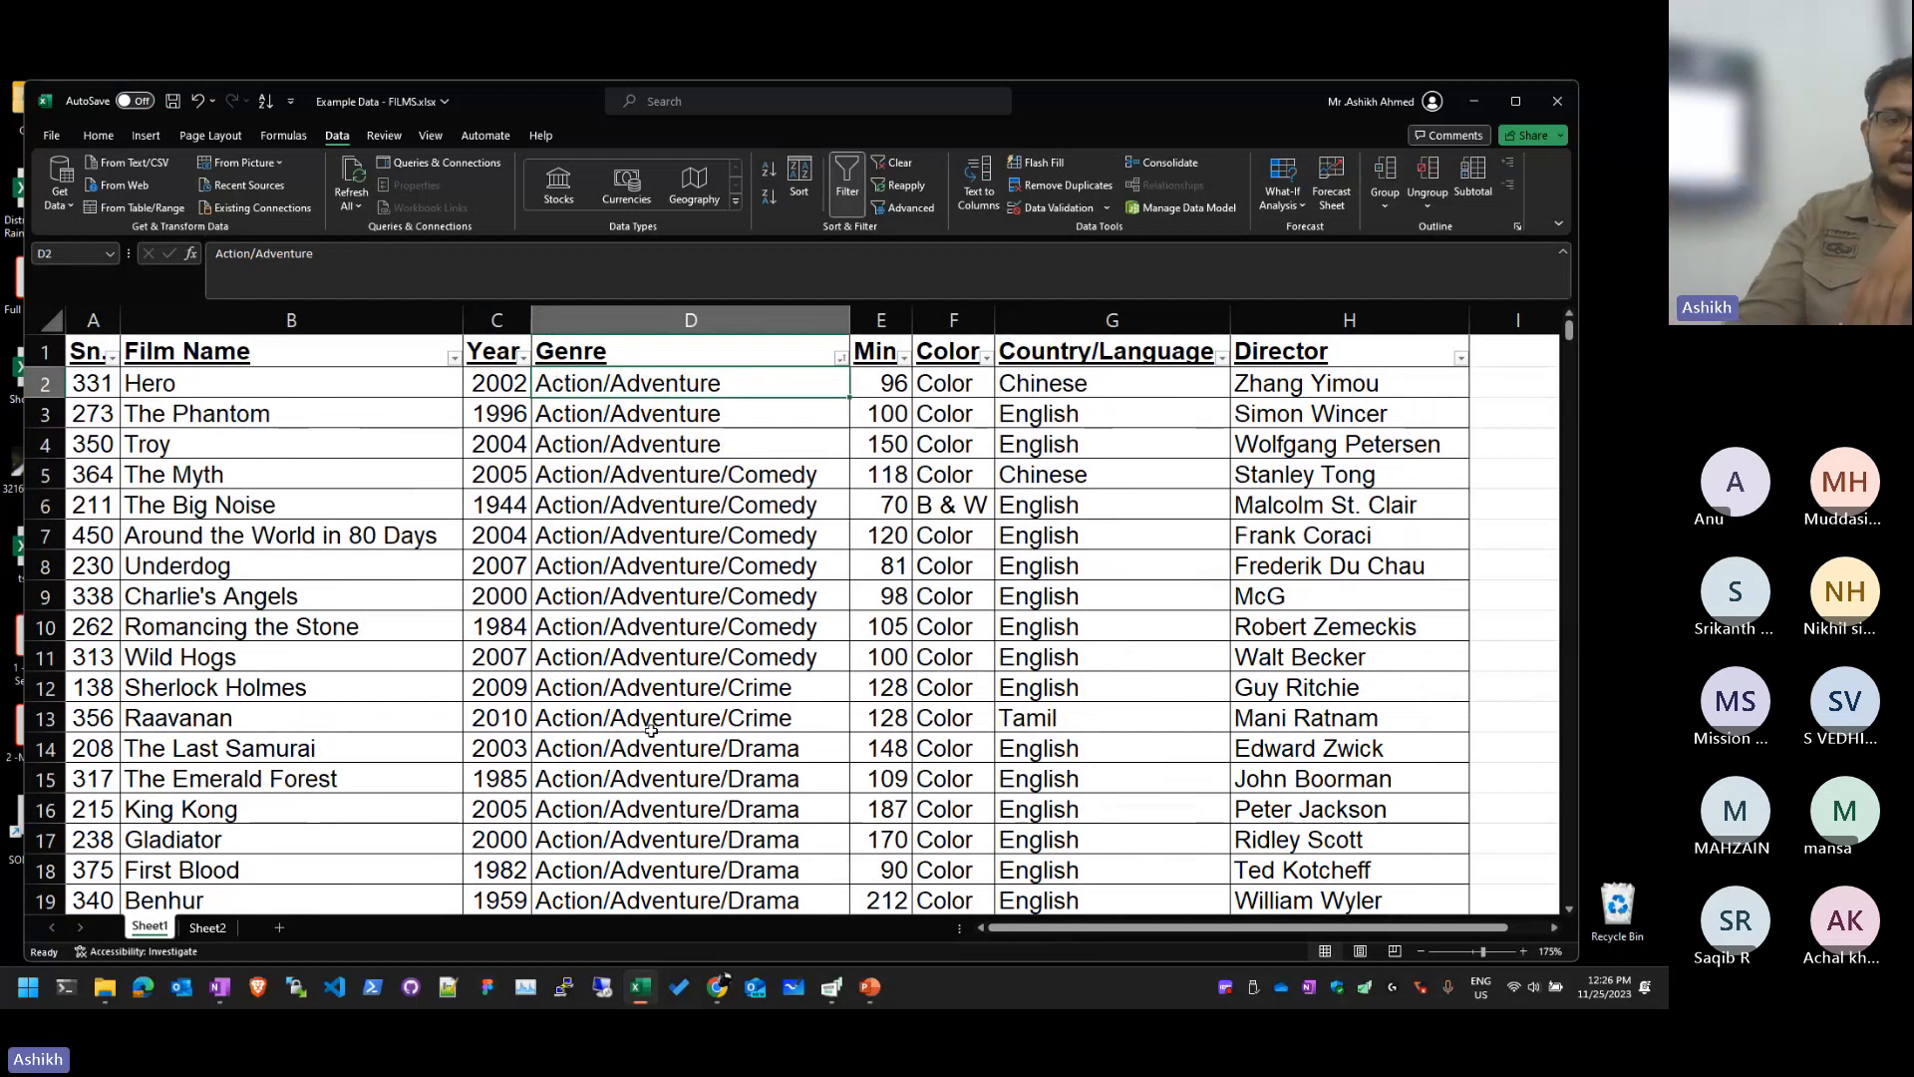
pyautogui.click(650, 844)
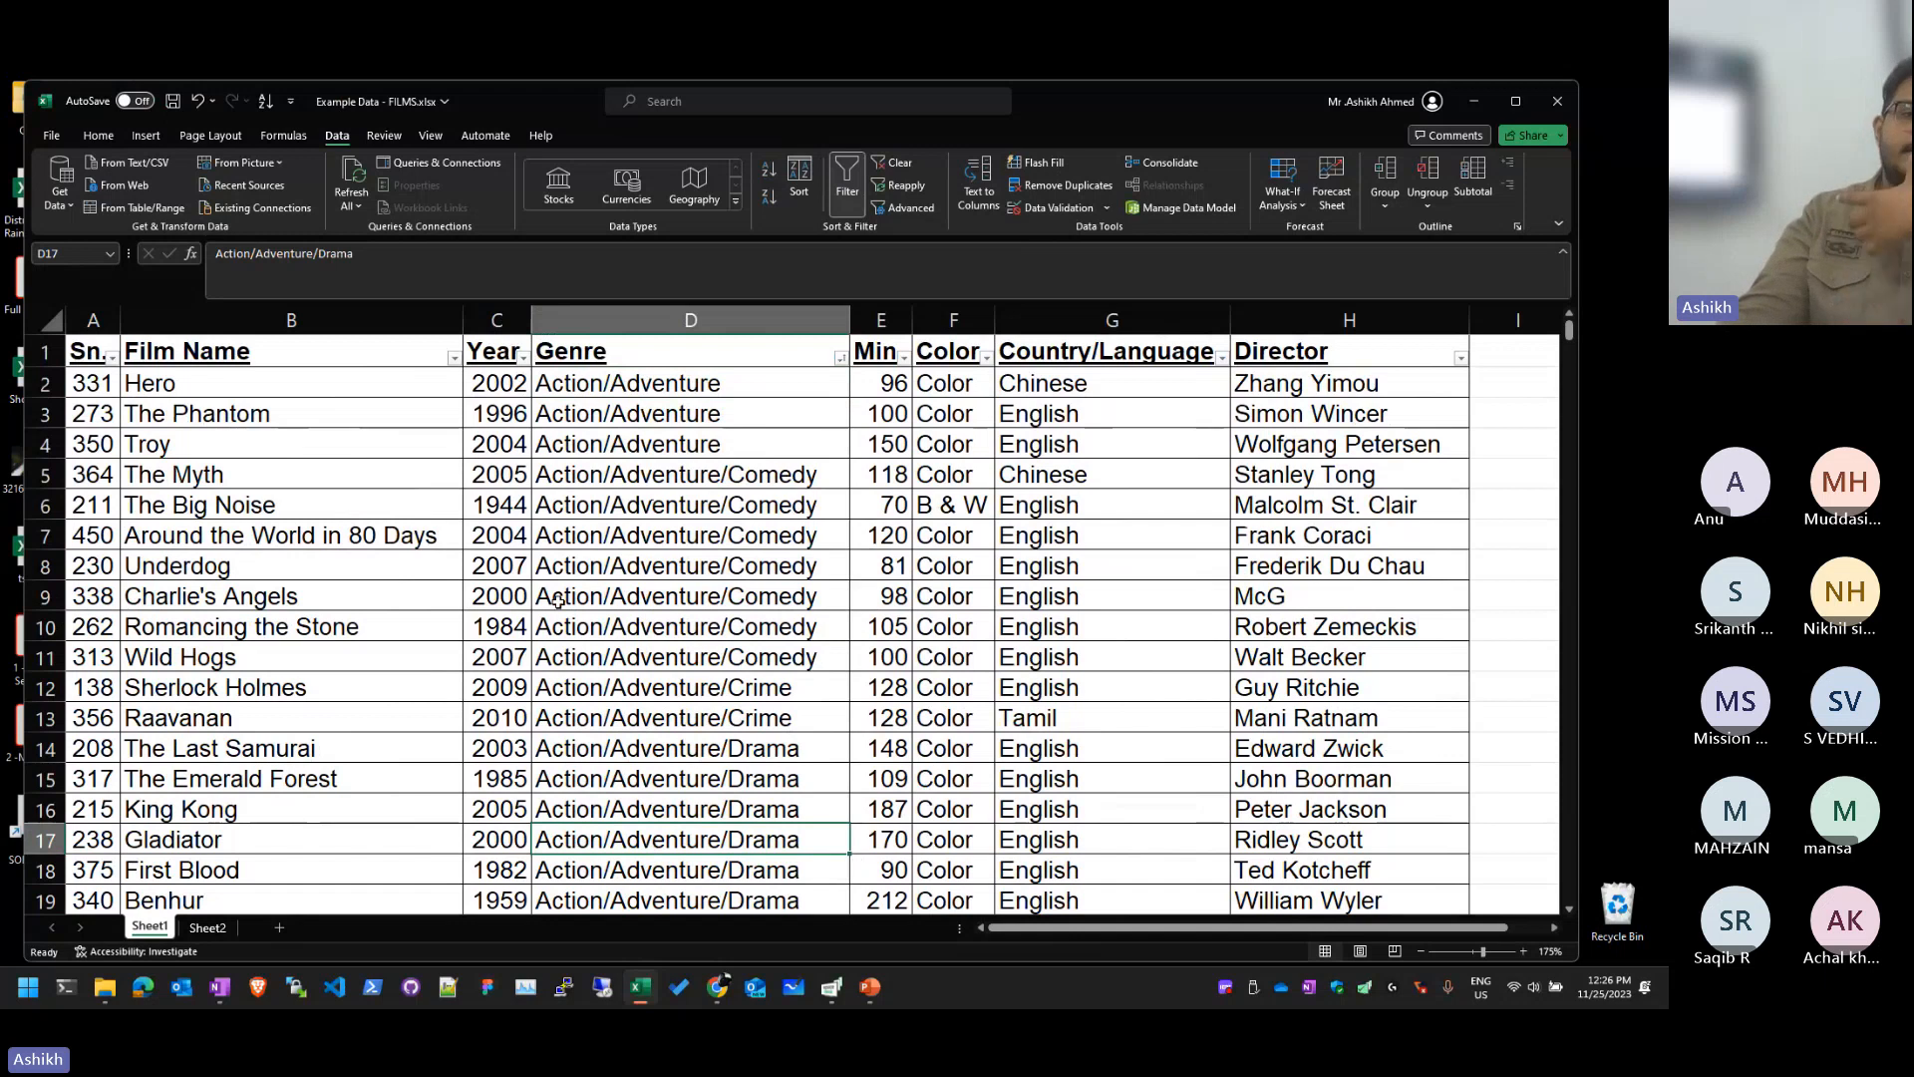
pyautogui.click(610, 720)
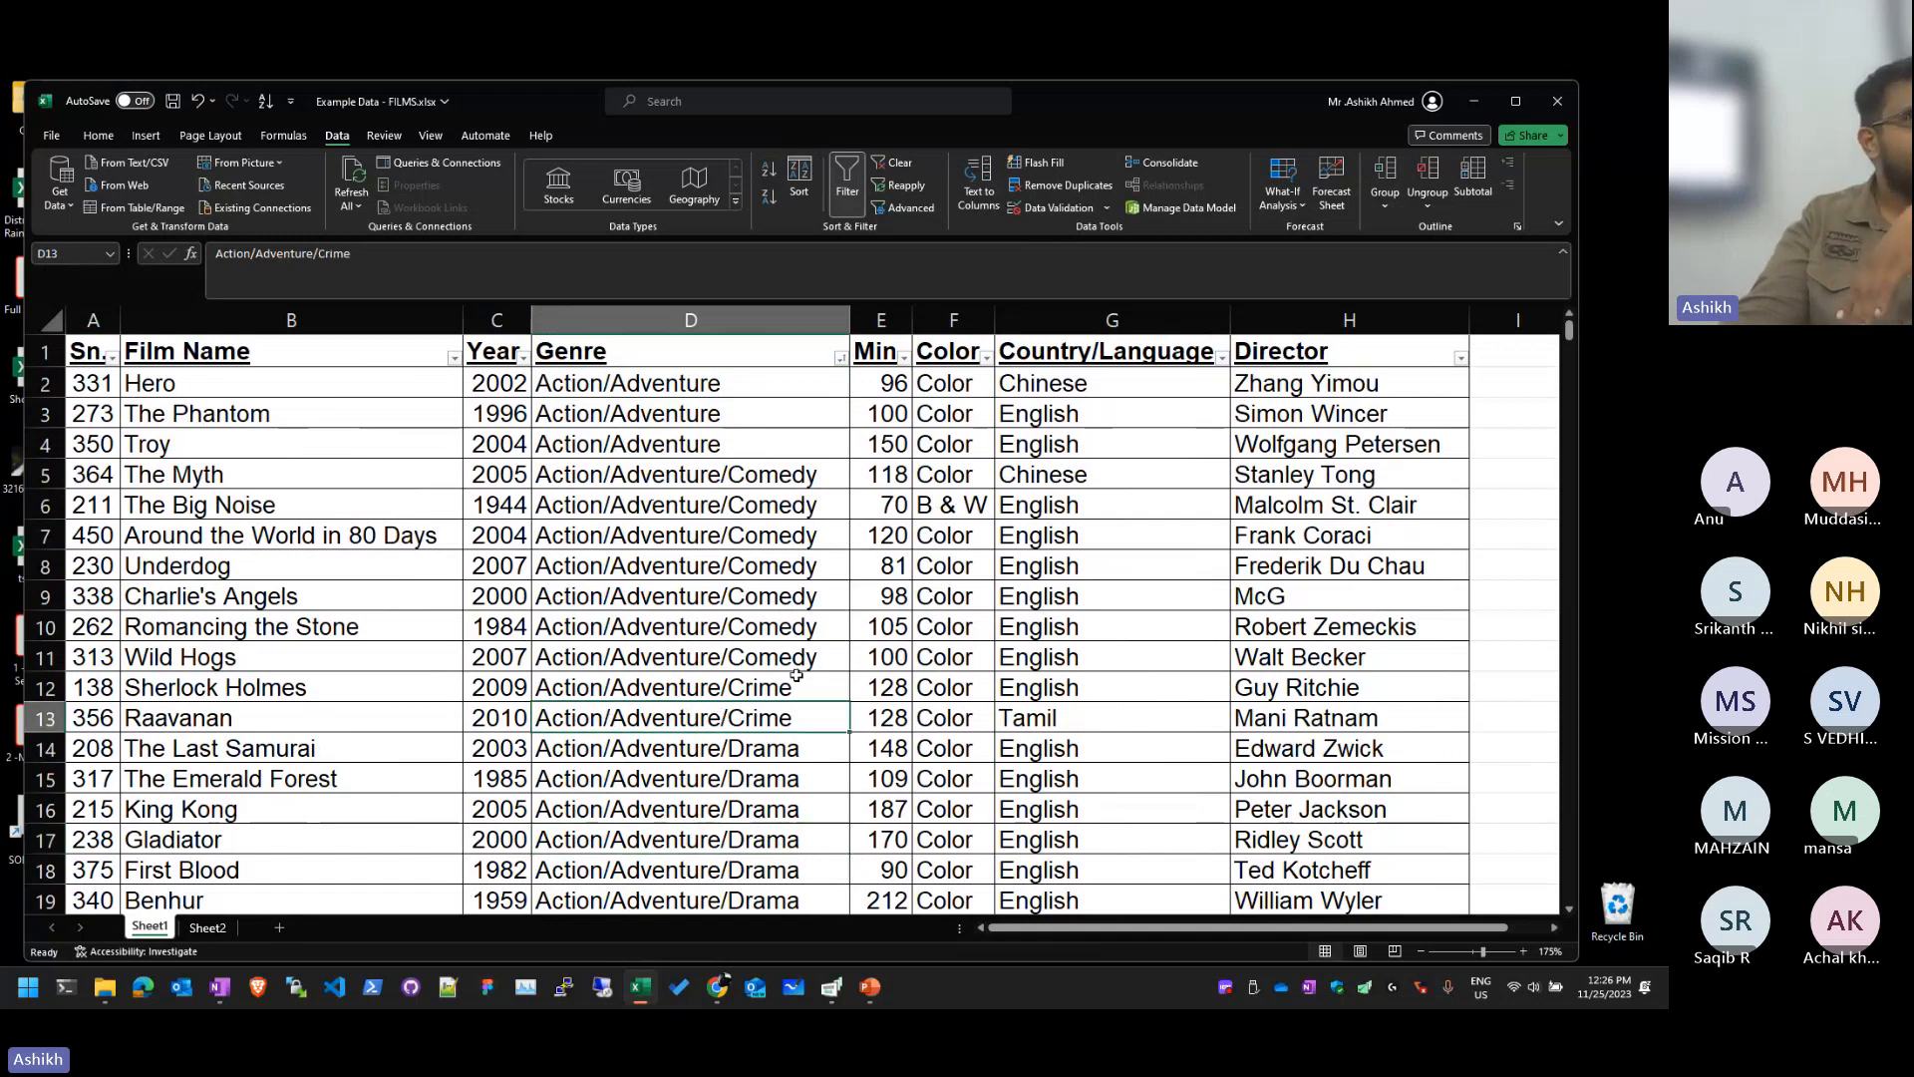
pyautogui.click(853, 379)
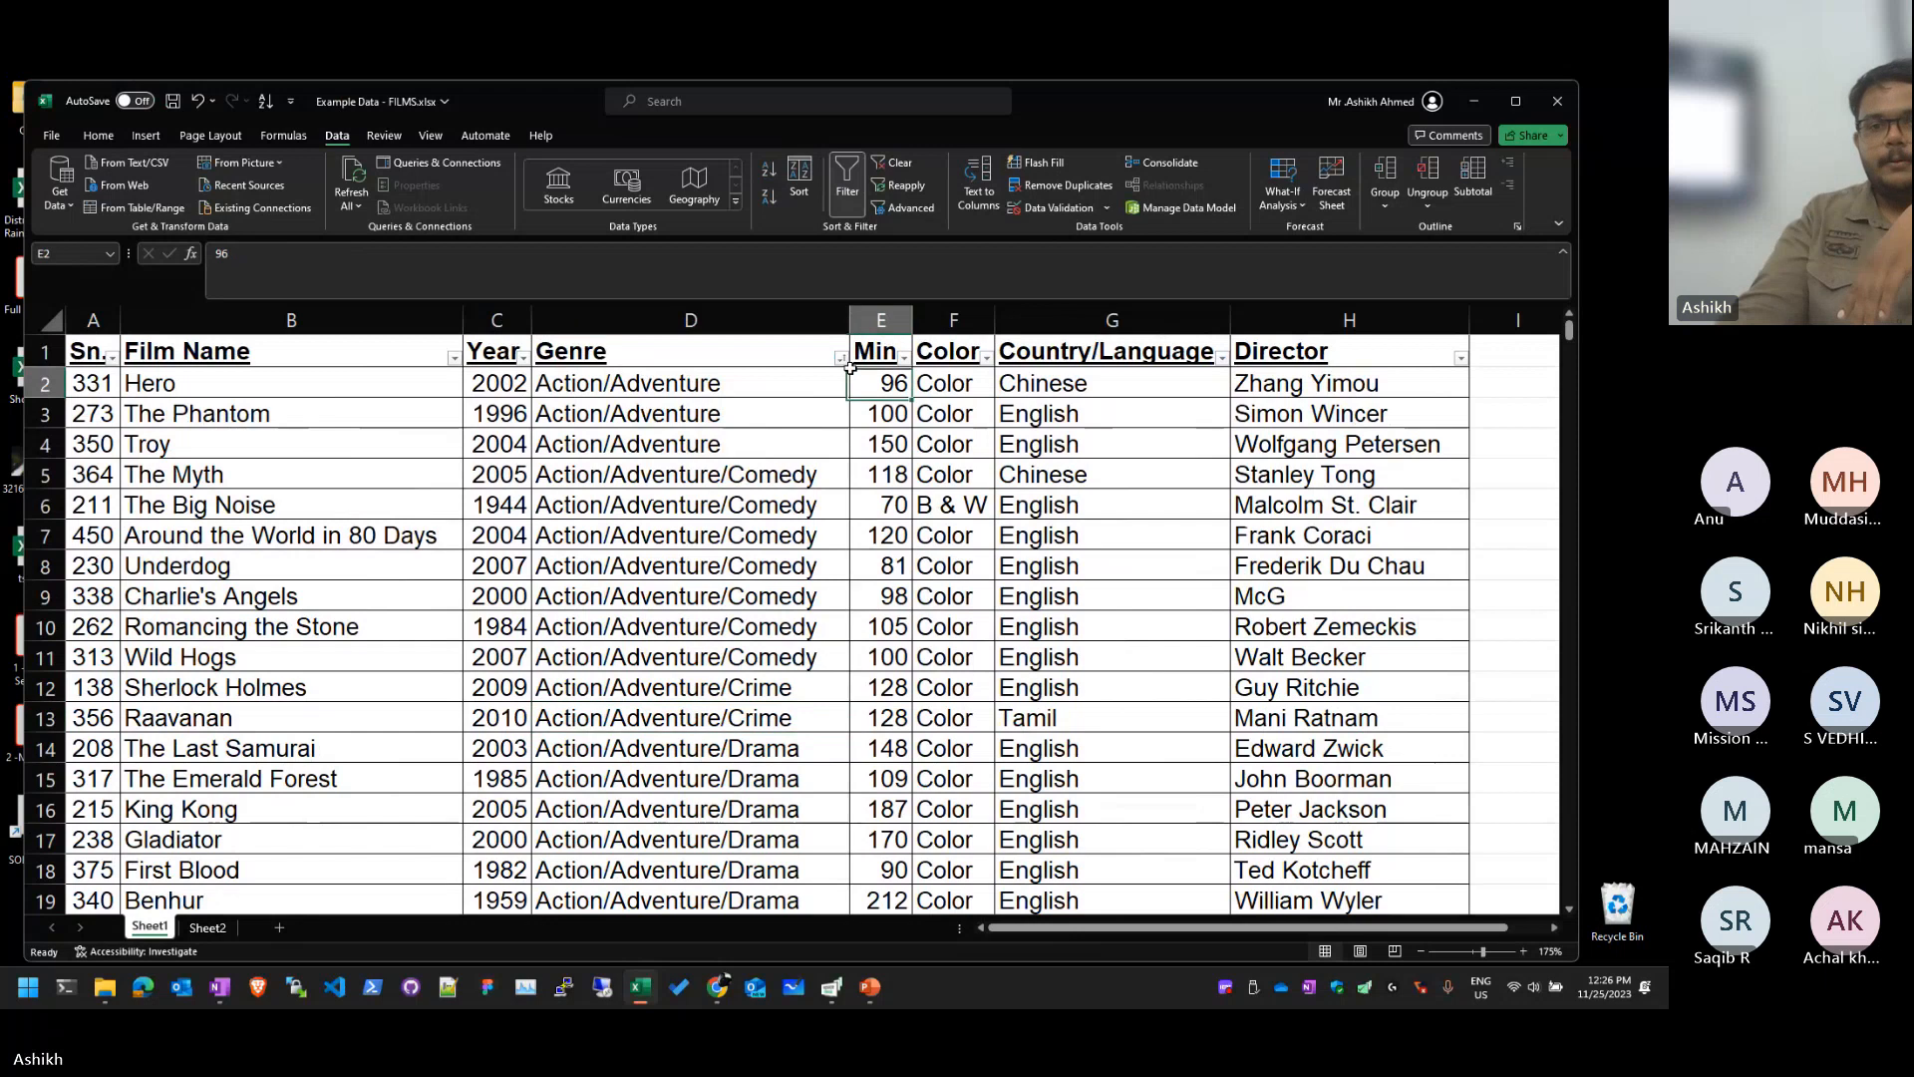
# Step: Deselect all values in the Genre filter list and look through the available genres
pyautogui.click(841, 358)
pyautogui.click(677, 588)
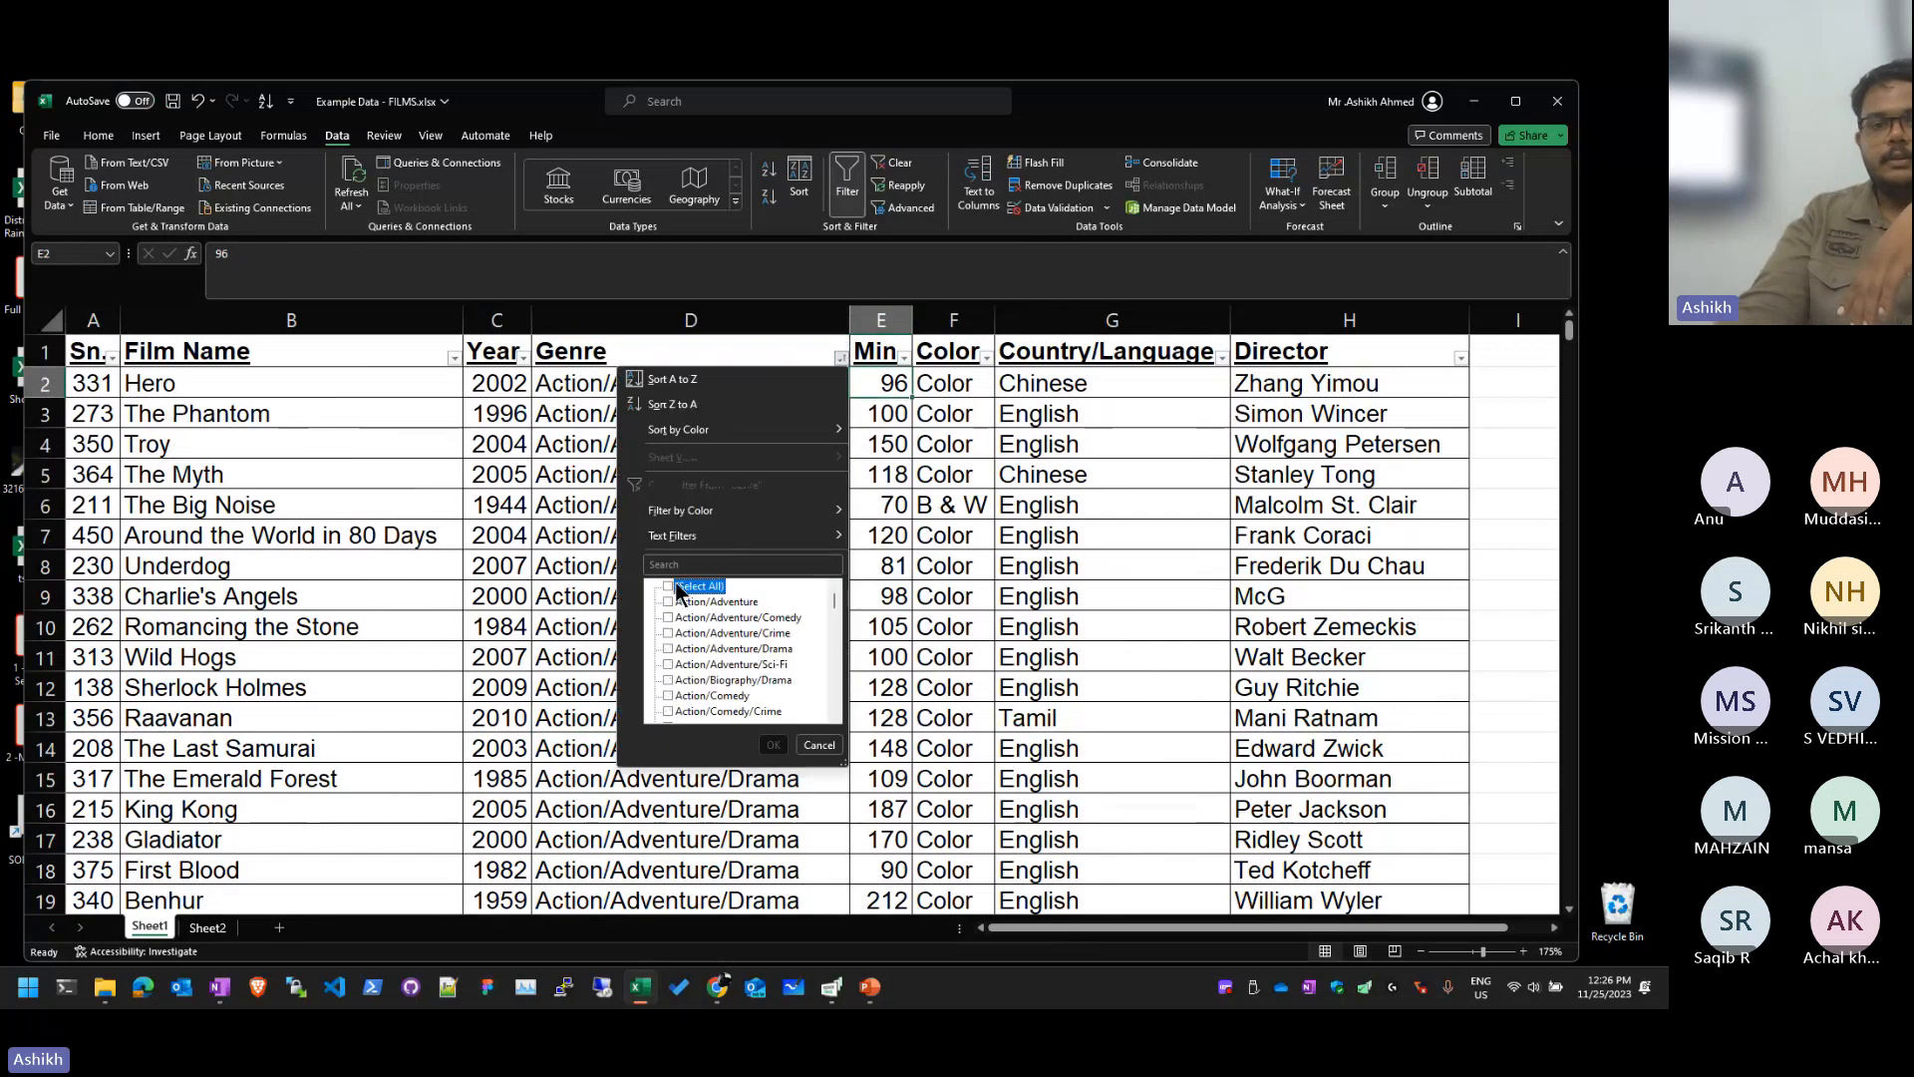
pyautogui.scroll(-10, 752, 680)
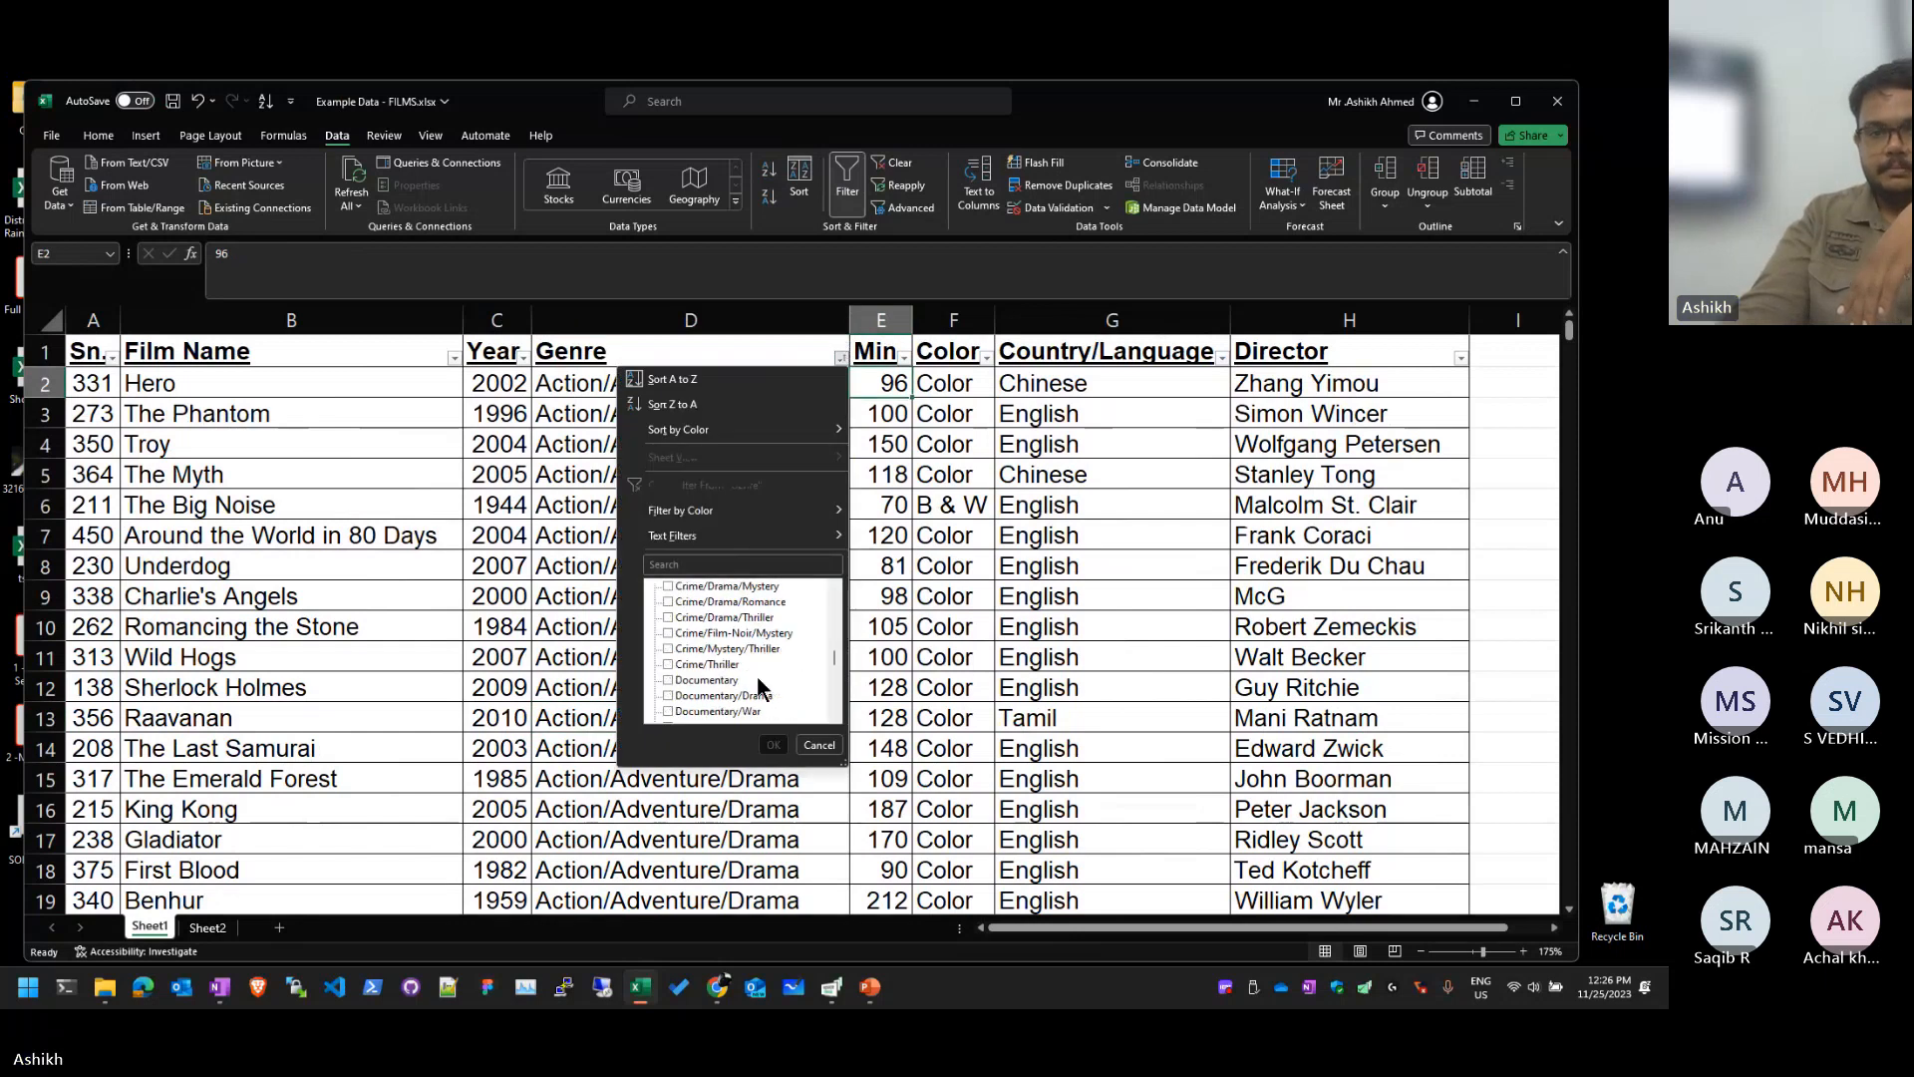
pyautogui.scroll(3, 759, 683)
pyautogui.scroll(-10, 765, 680)
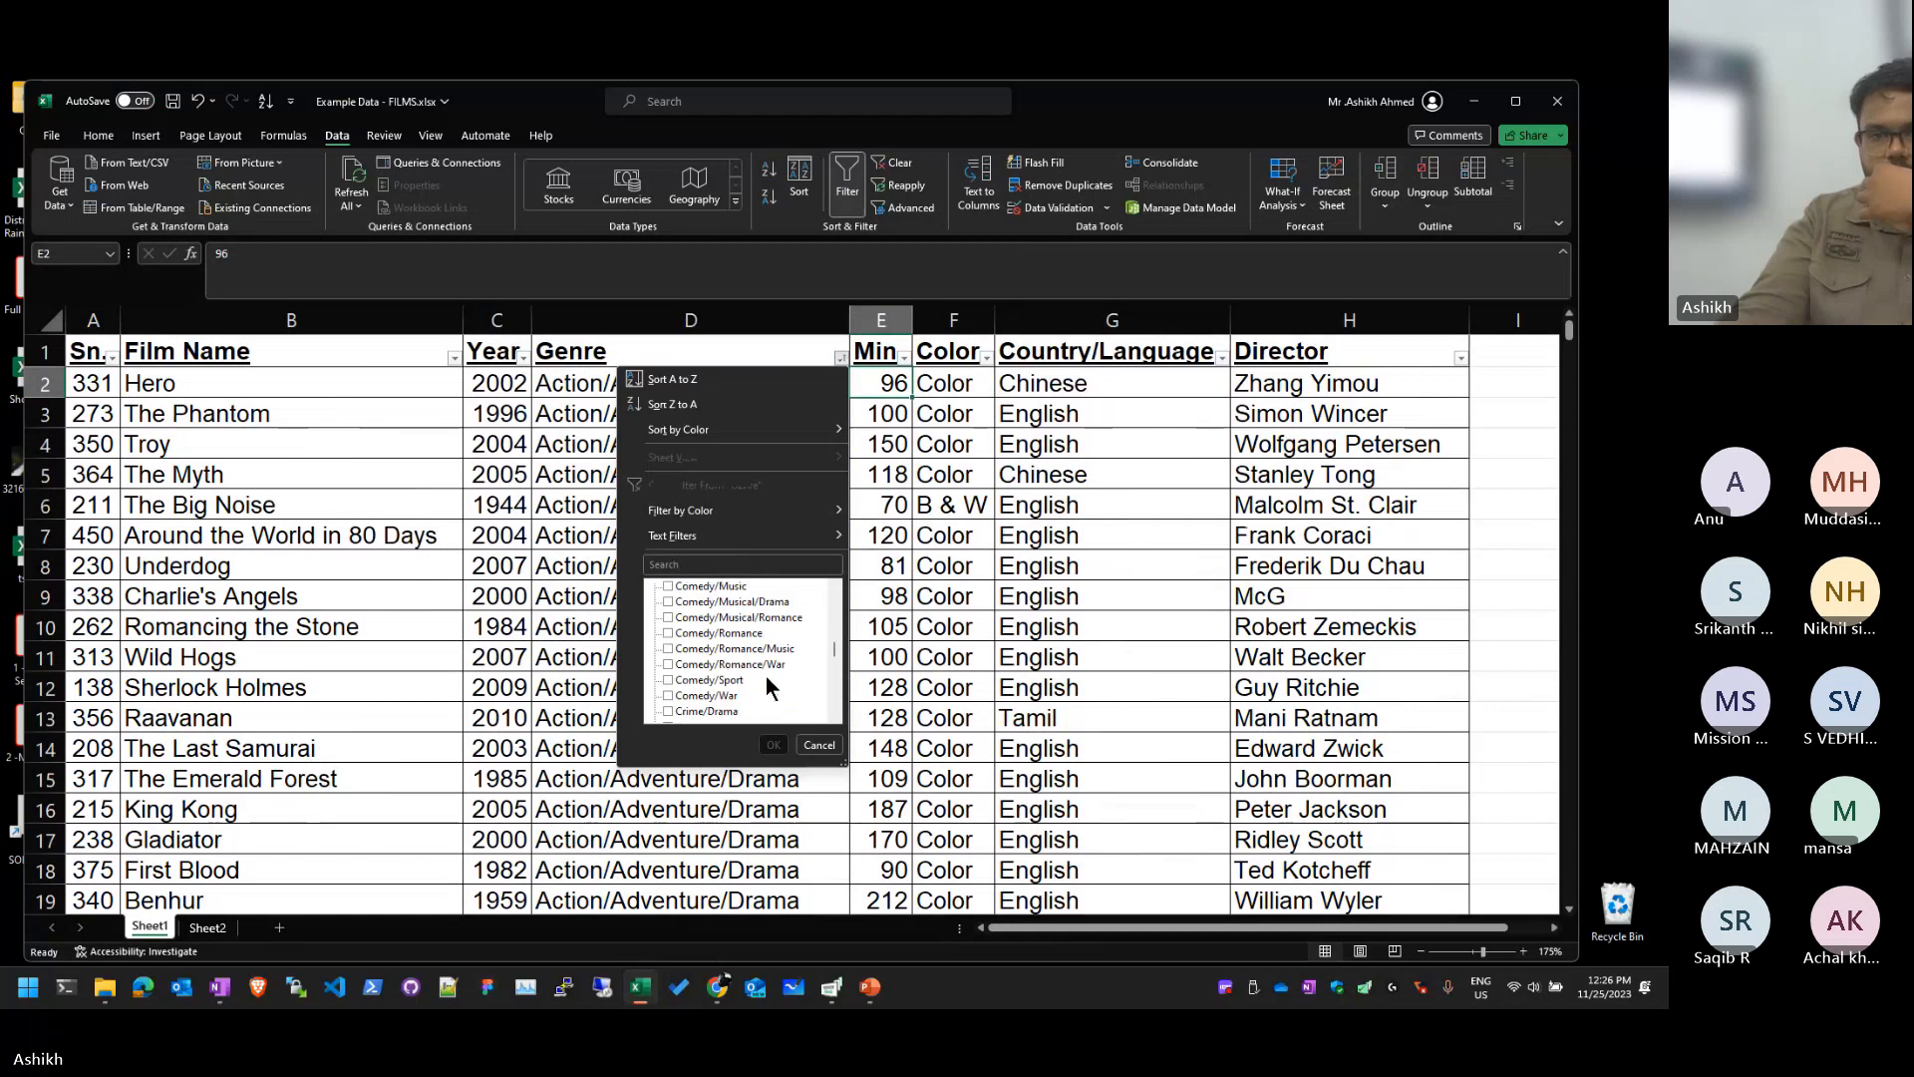
pyautogui.scroll(-10, 767, 680)
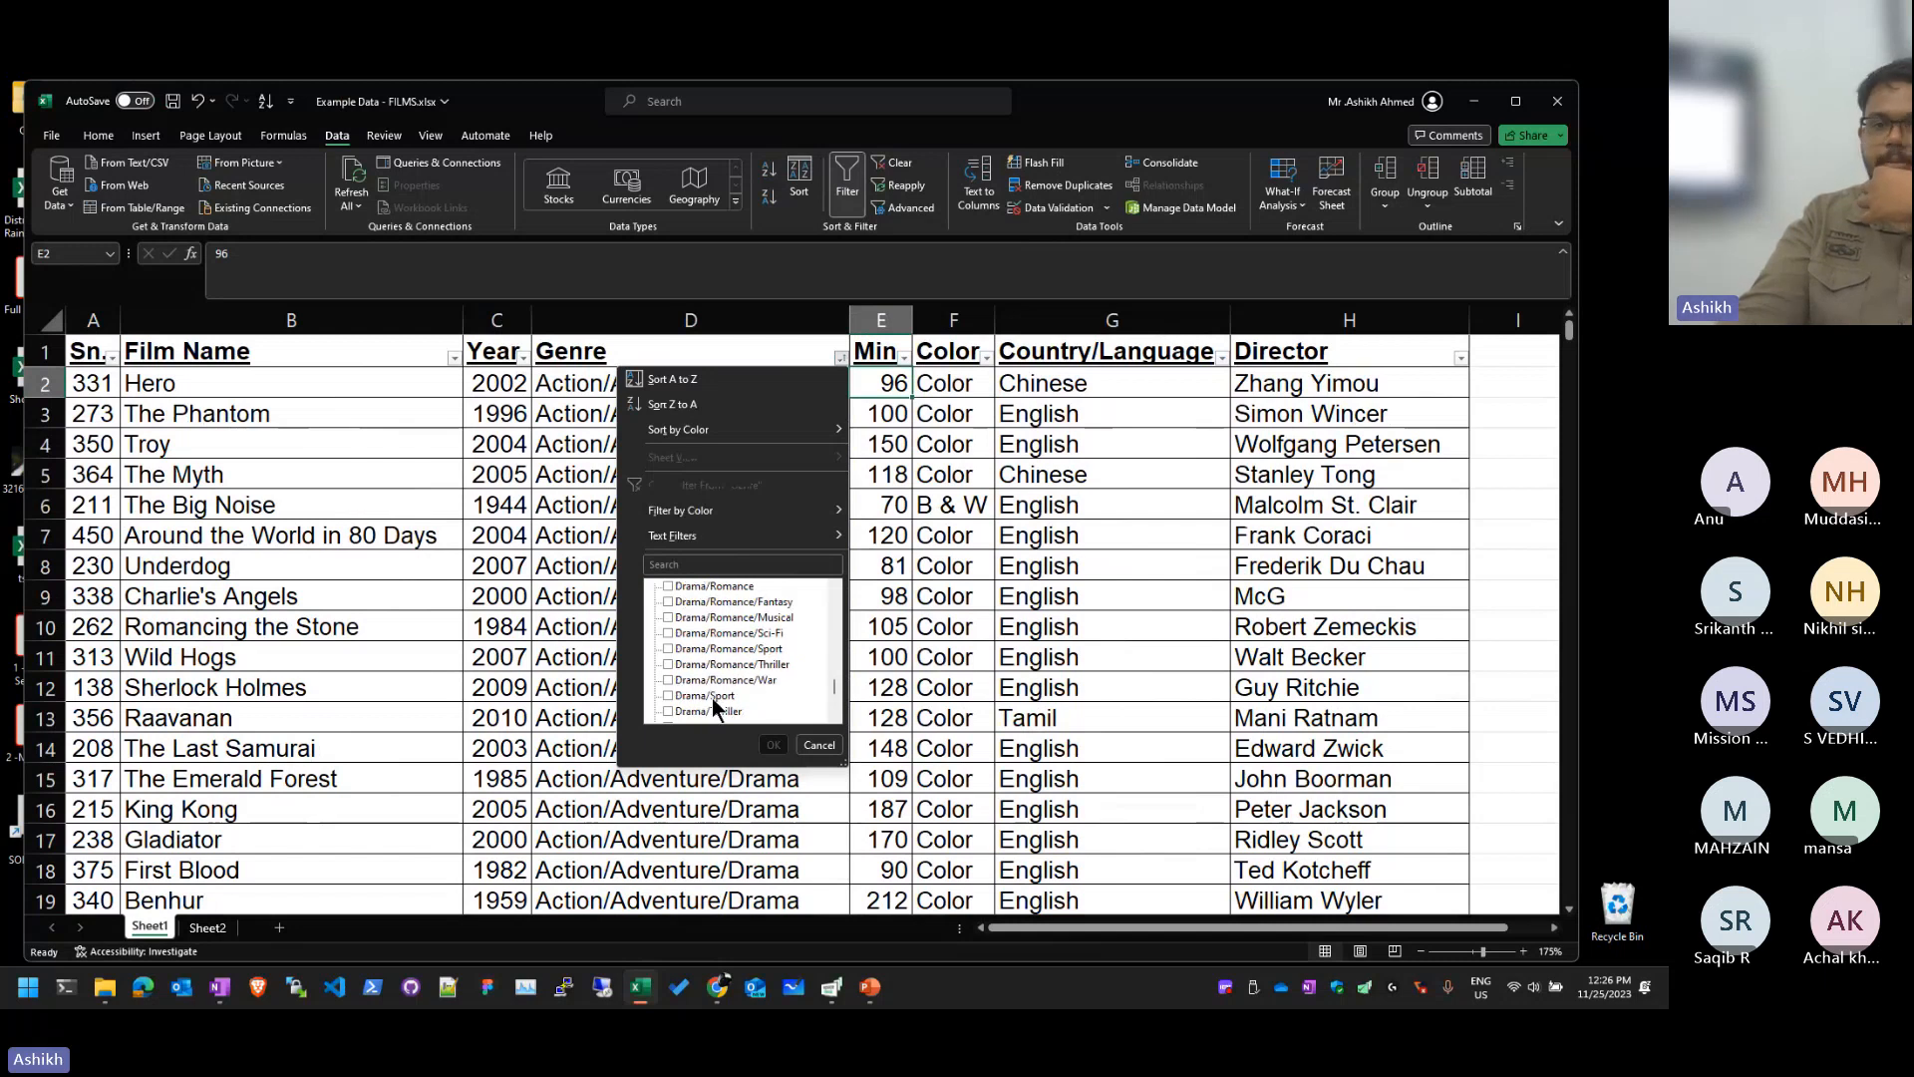
pyautogui.scroll(15, 712, 698)
pyautogui.scroll(2, 712, 698)
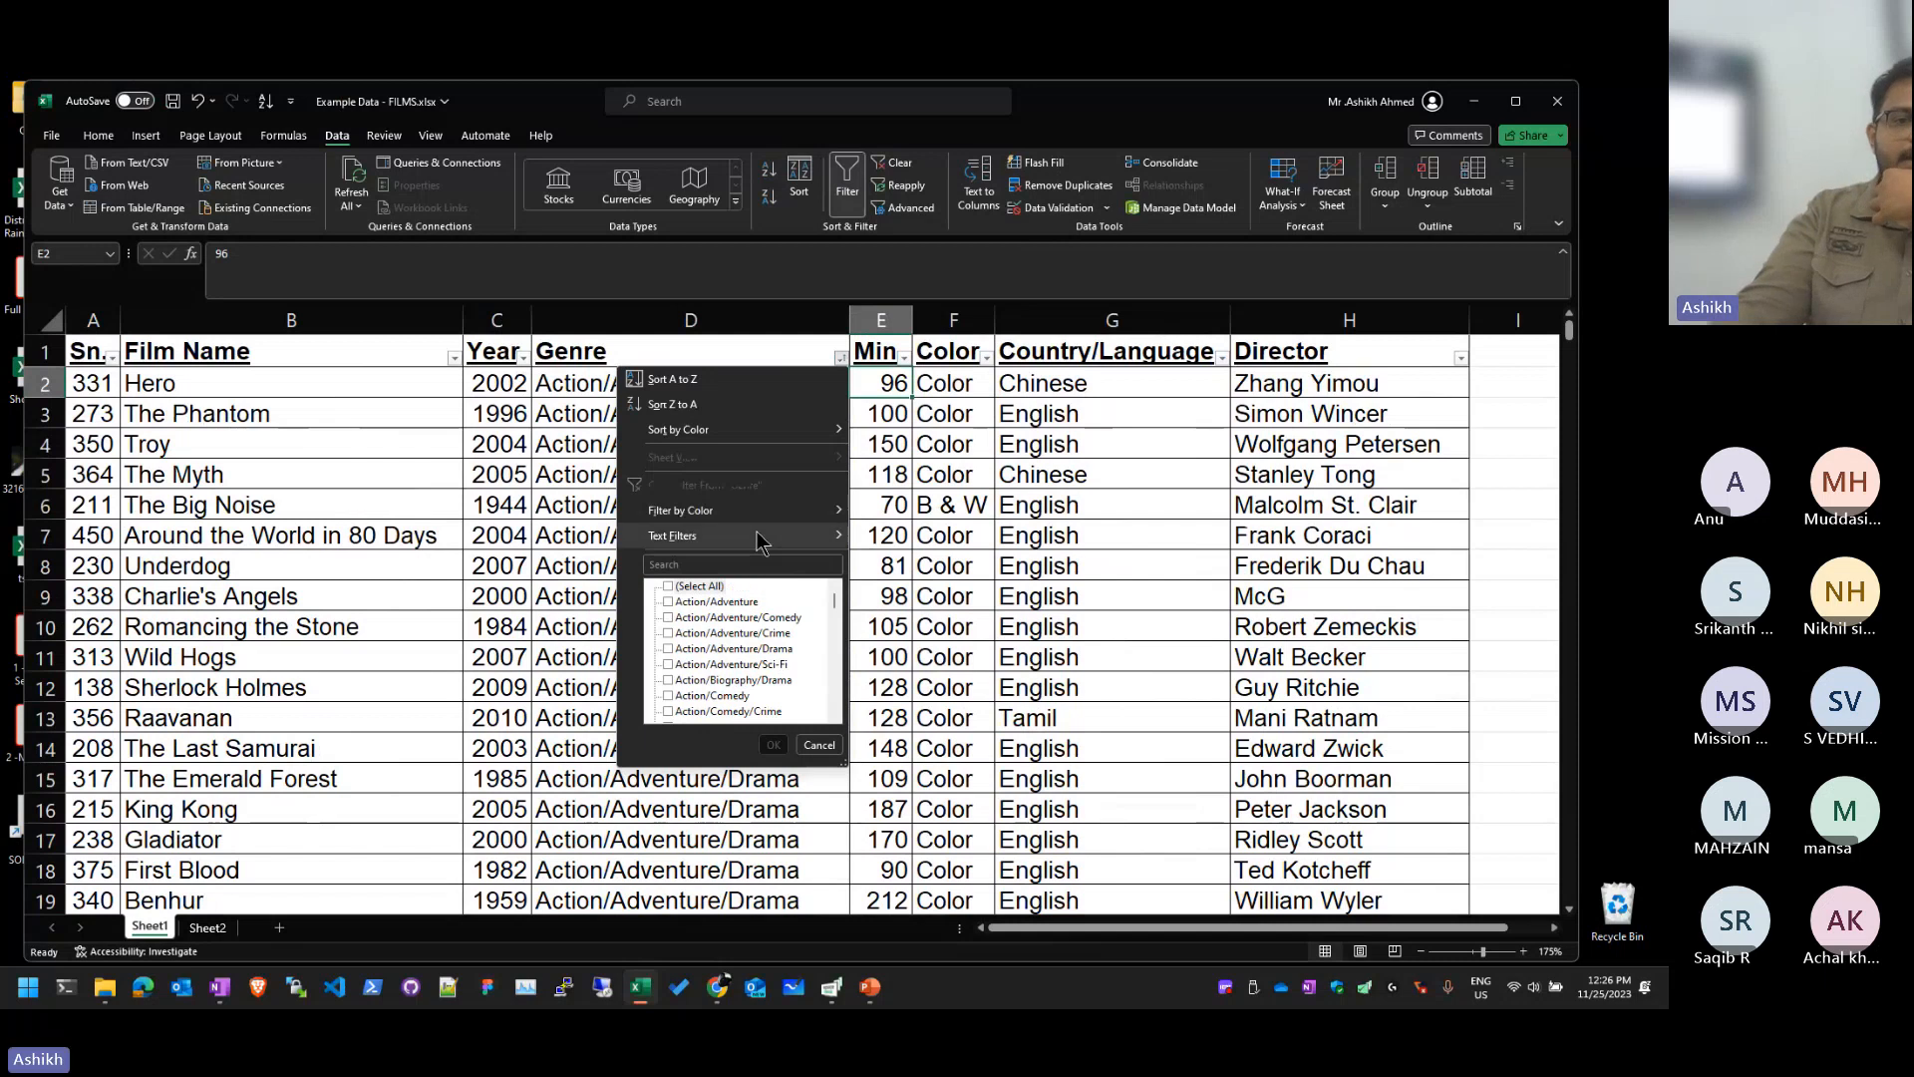
# Step: Filter the Genre column to genres containing "Horror", then clear that filter
pyautogui.moveTo(756, 531)
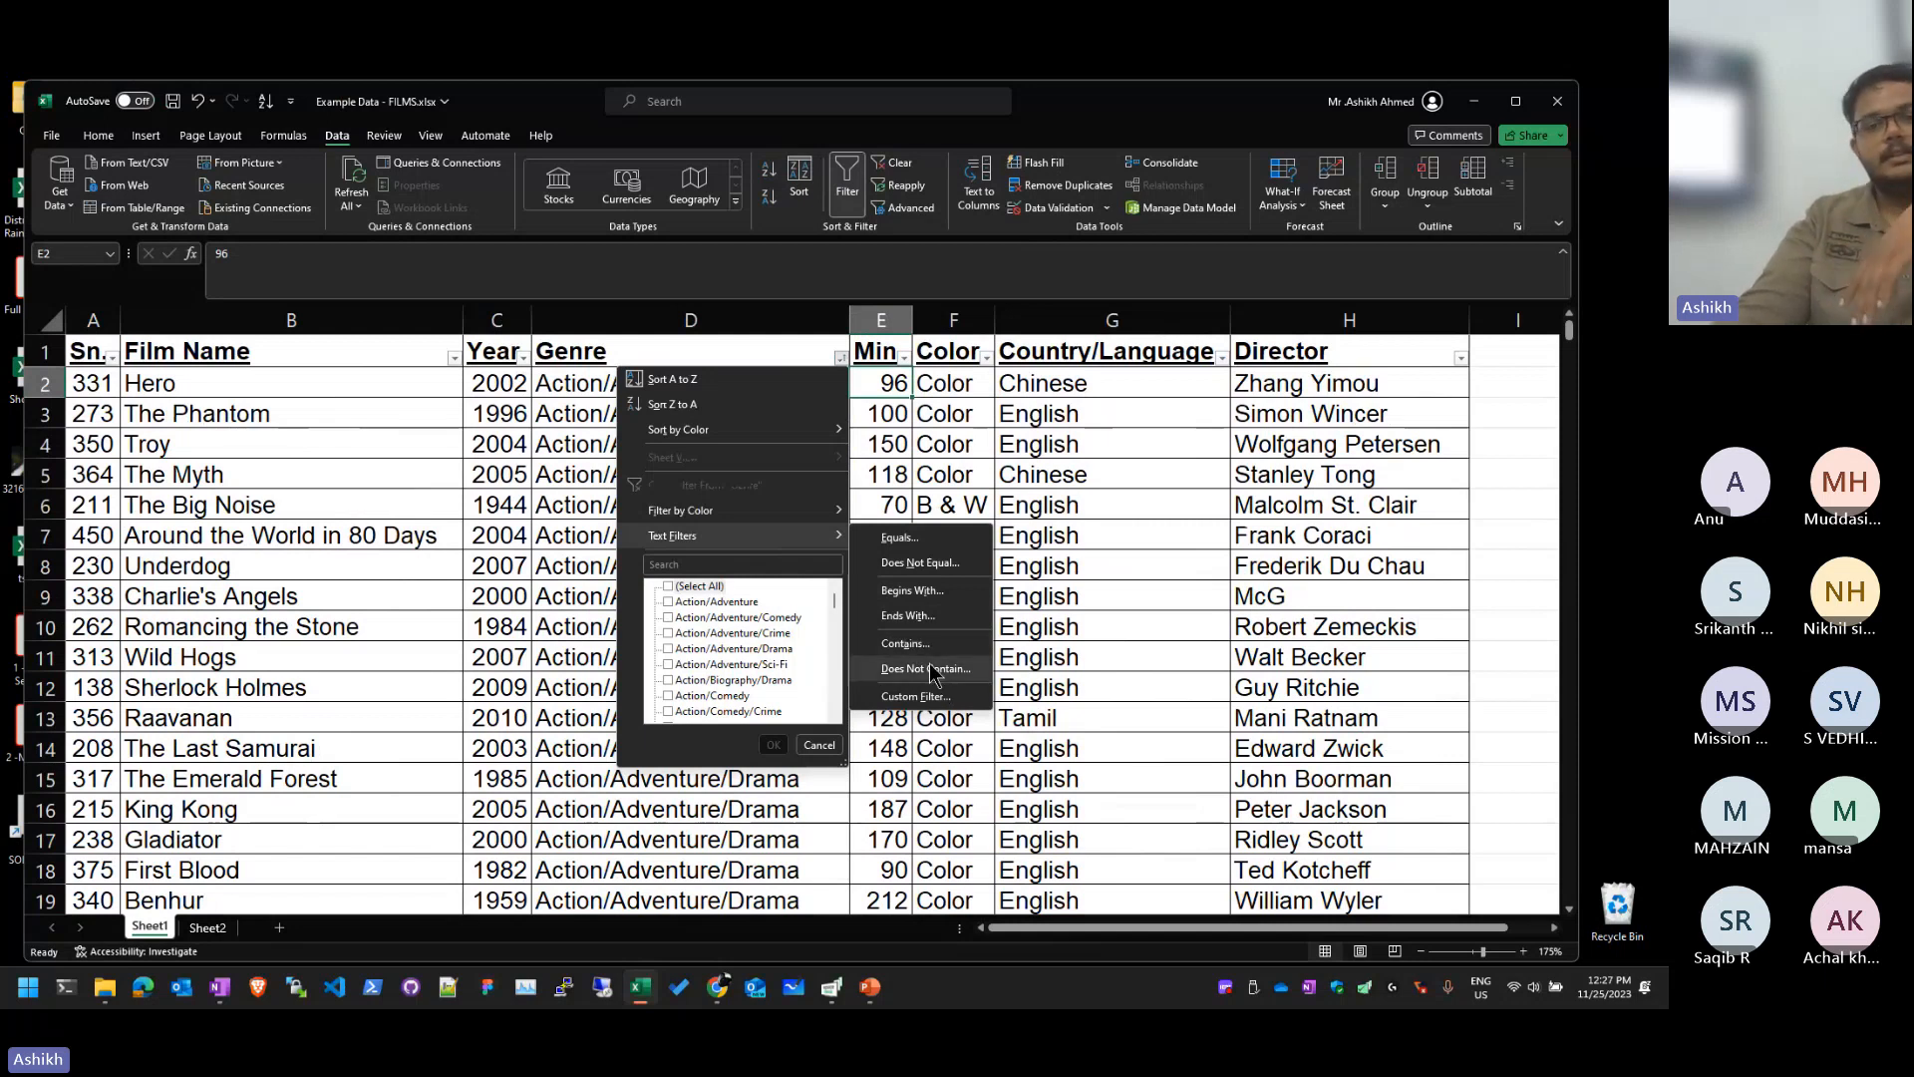
pyautogui.click(908, 643)
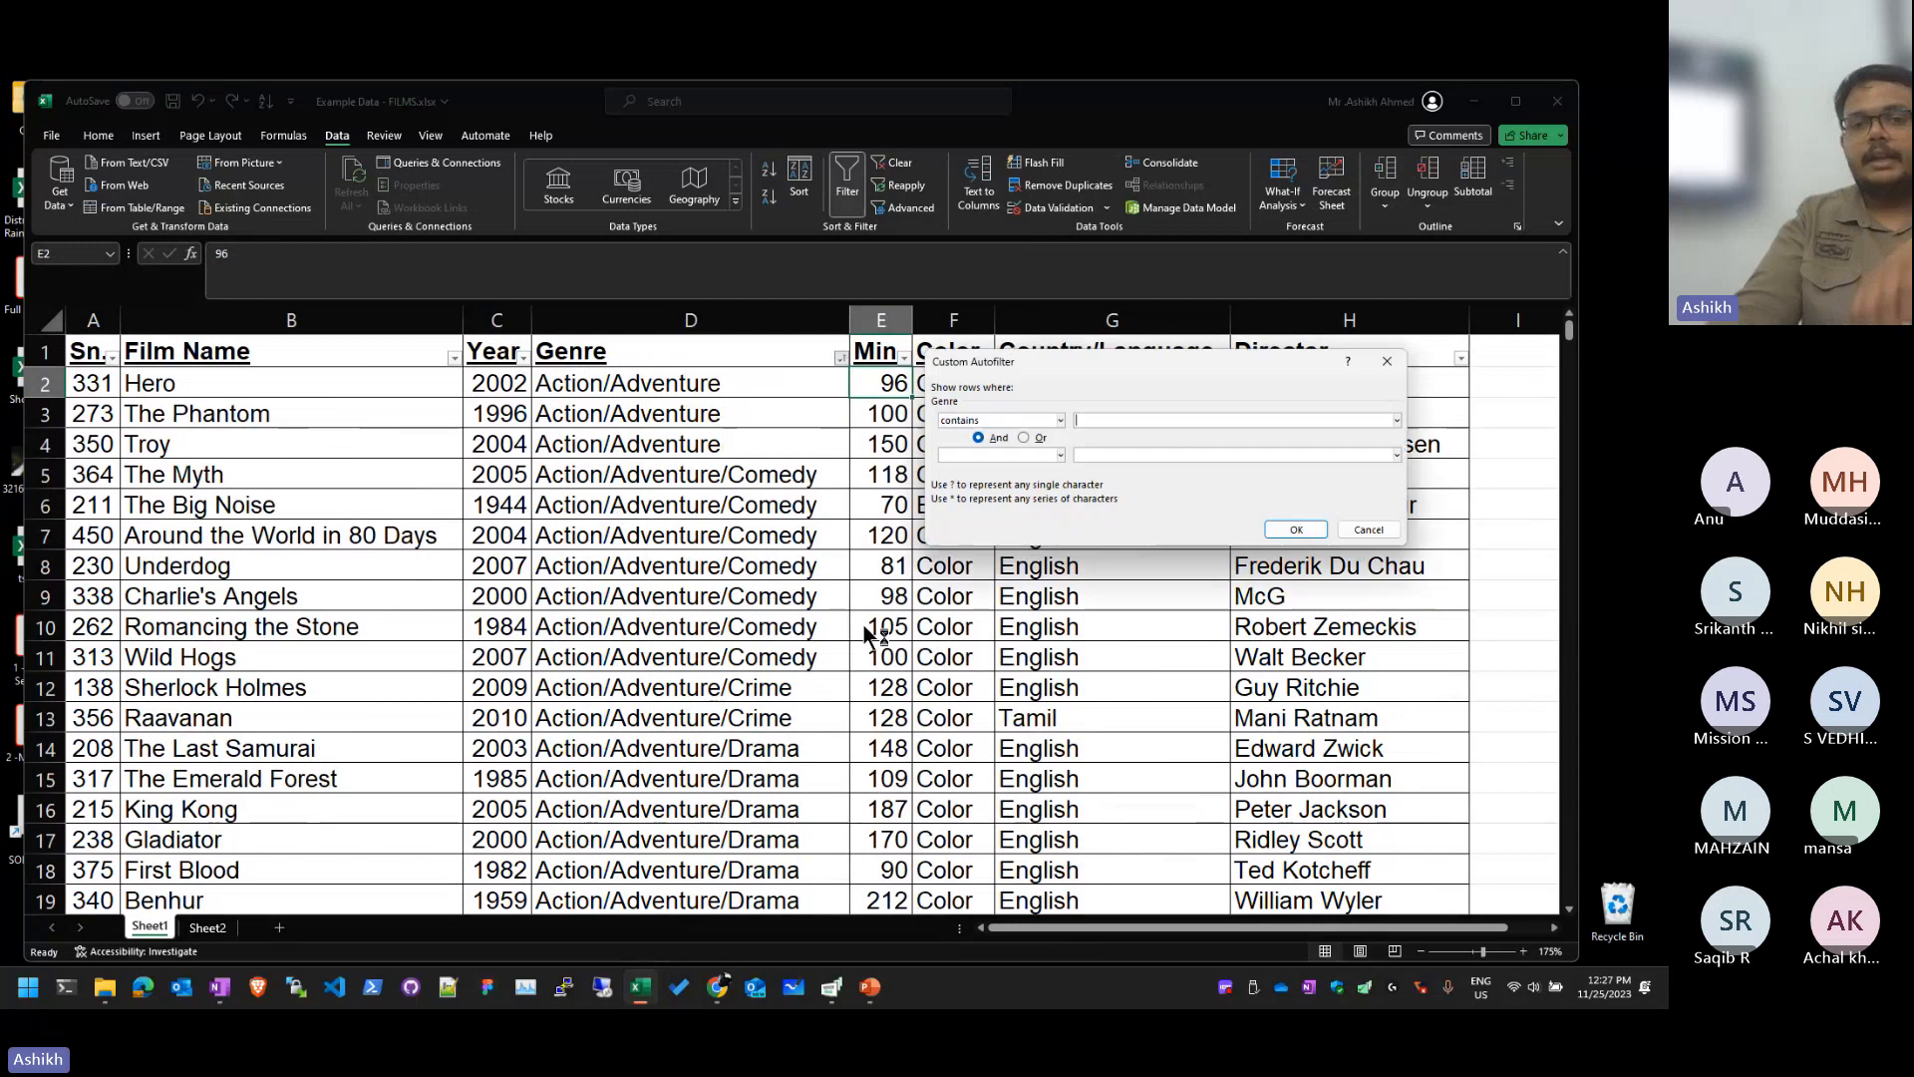
pyautogui.write('Horror')
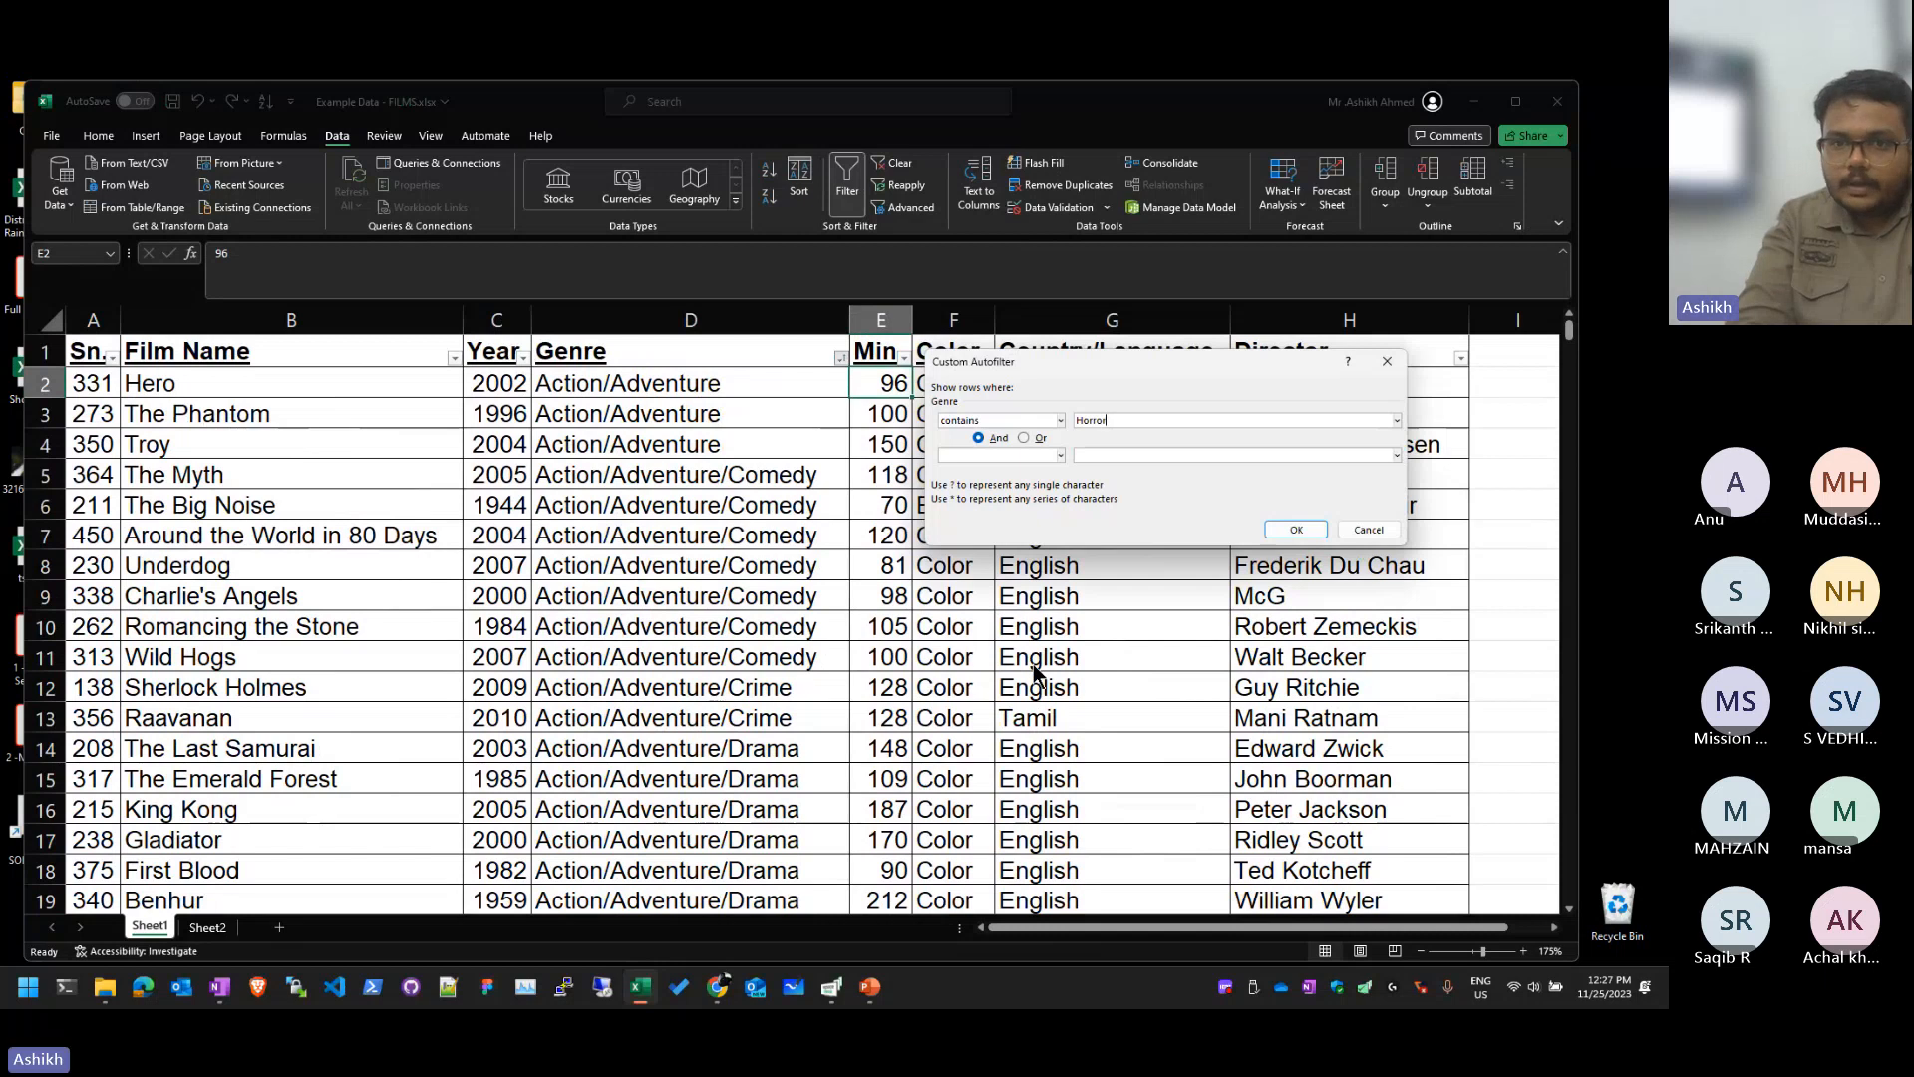
pyautogui.press('Return')
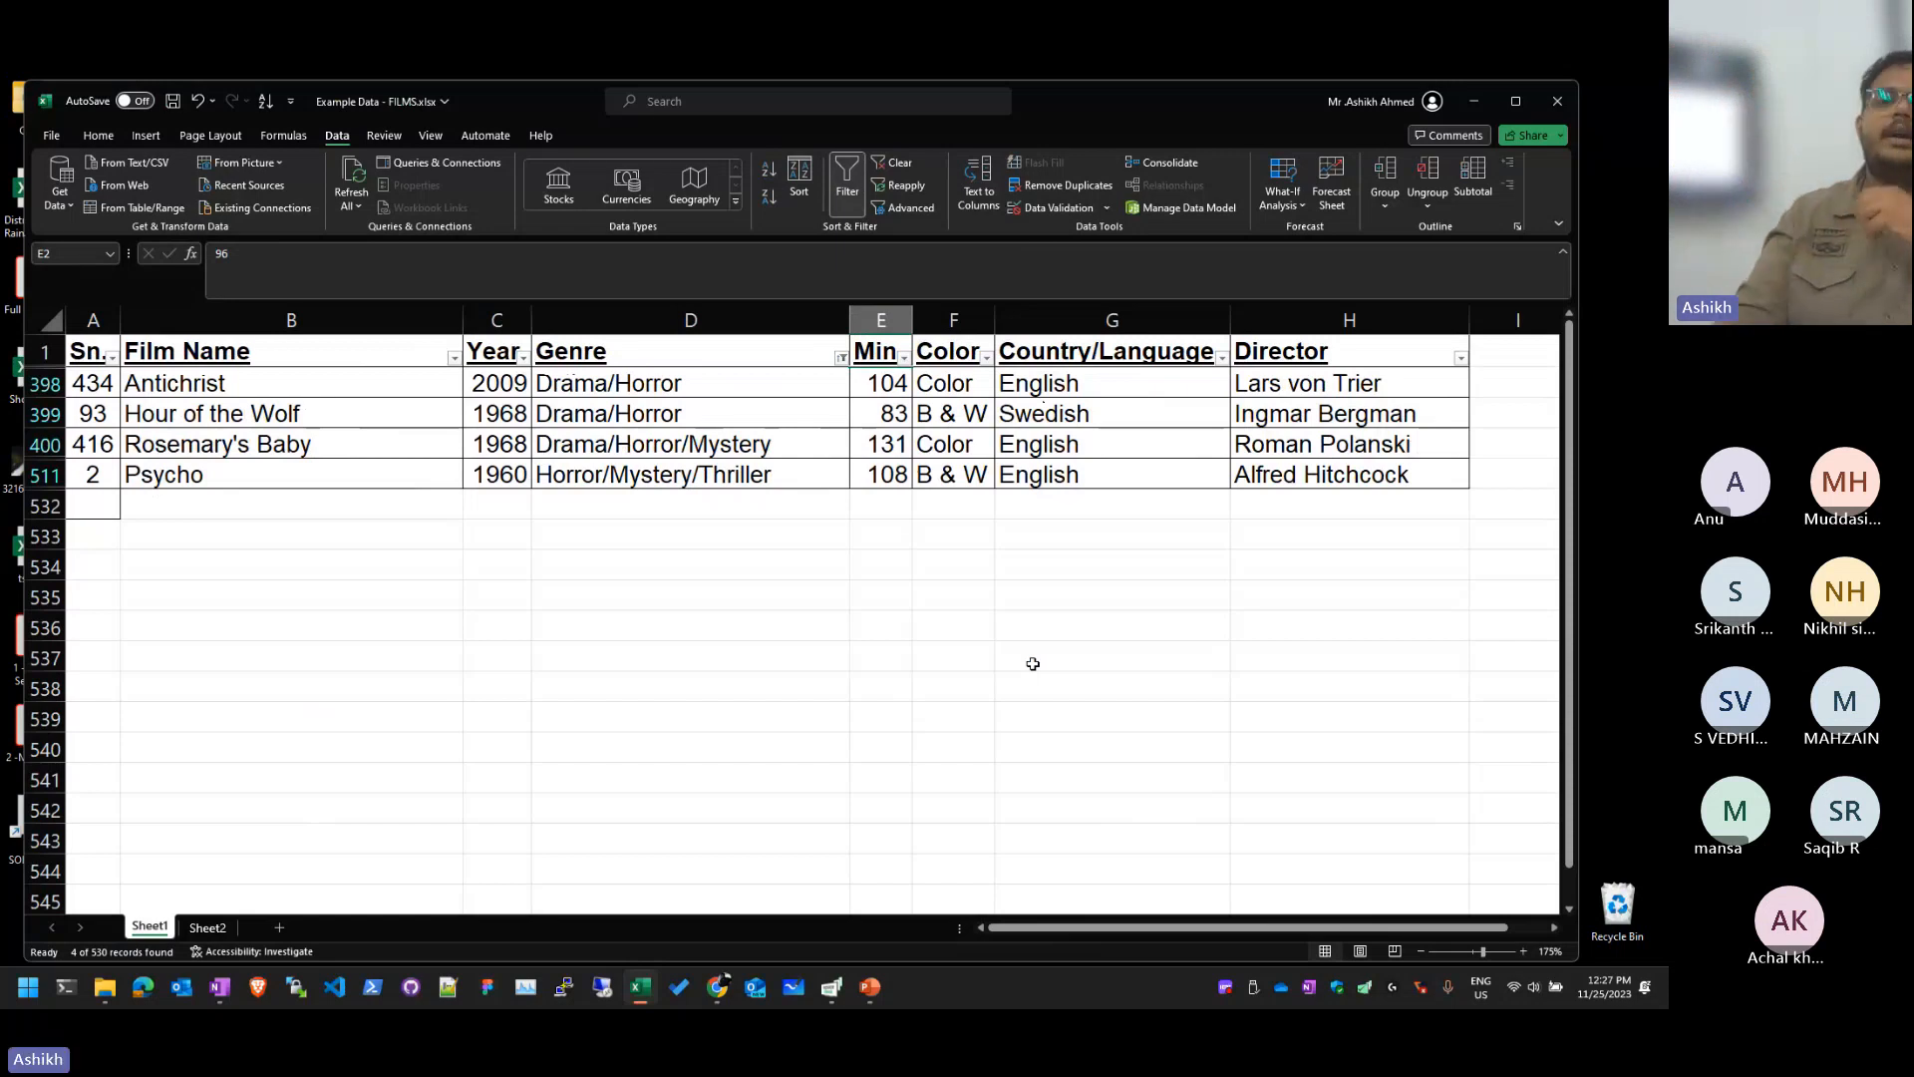
pyautogui.click(842, 357)
pyautogui.click(705, 485)
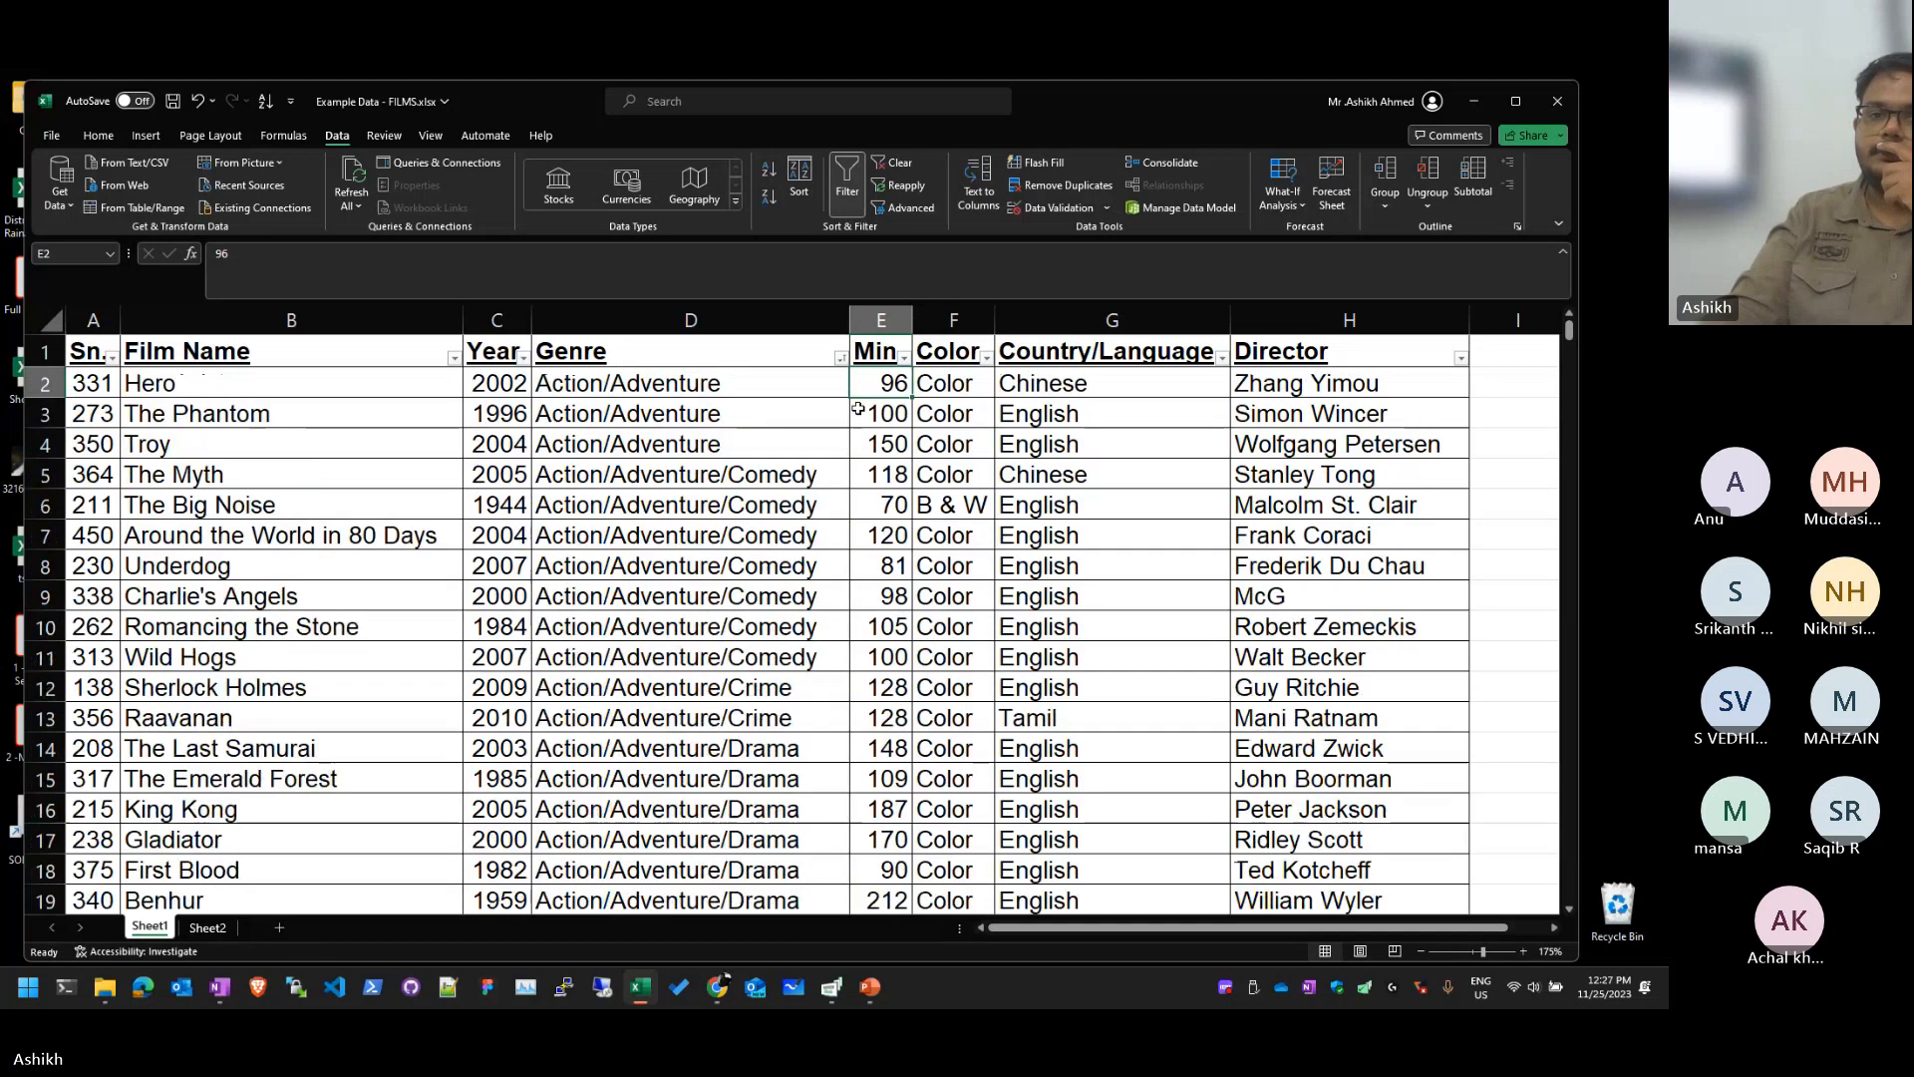
# Step: Filter the Genre column to genres containing "Action" and look through the filtered films
pyautogui.click(842, 357)
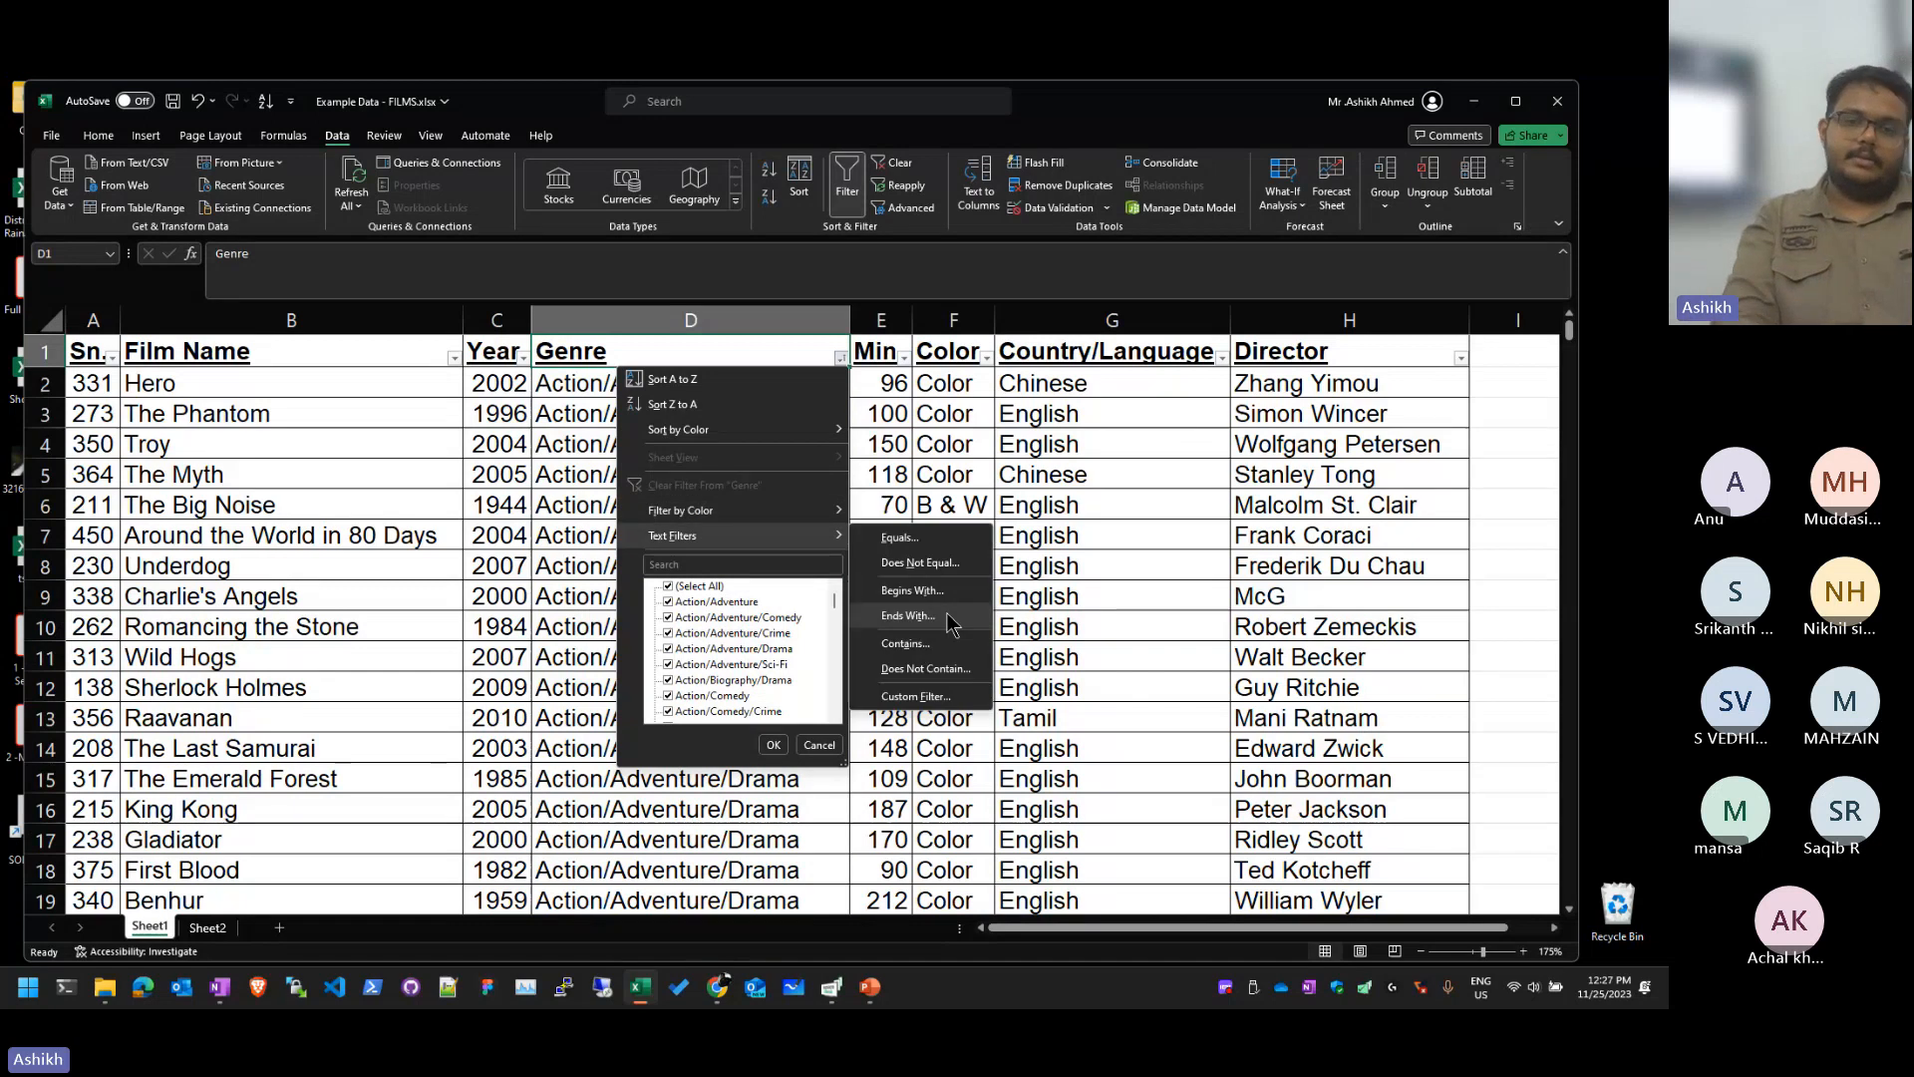
pyautogui.click(907, 643)
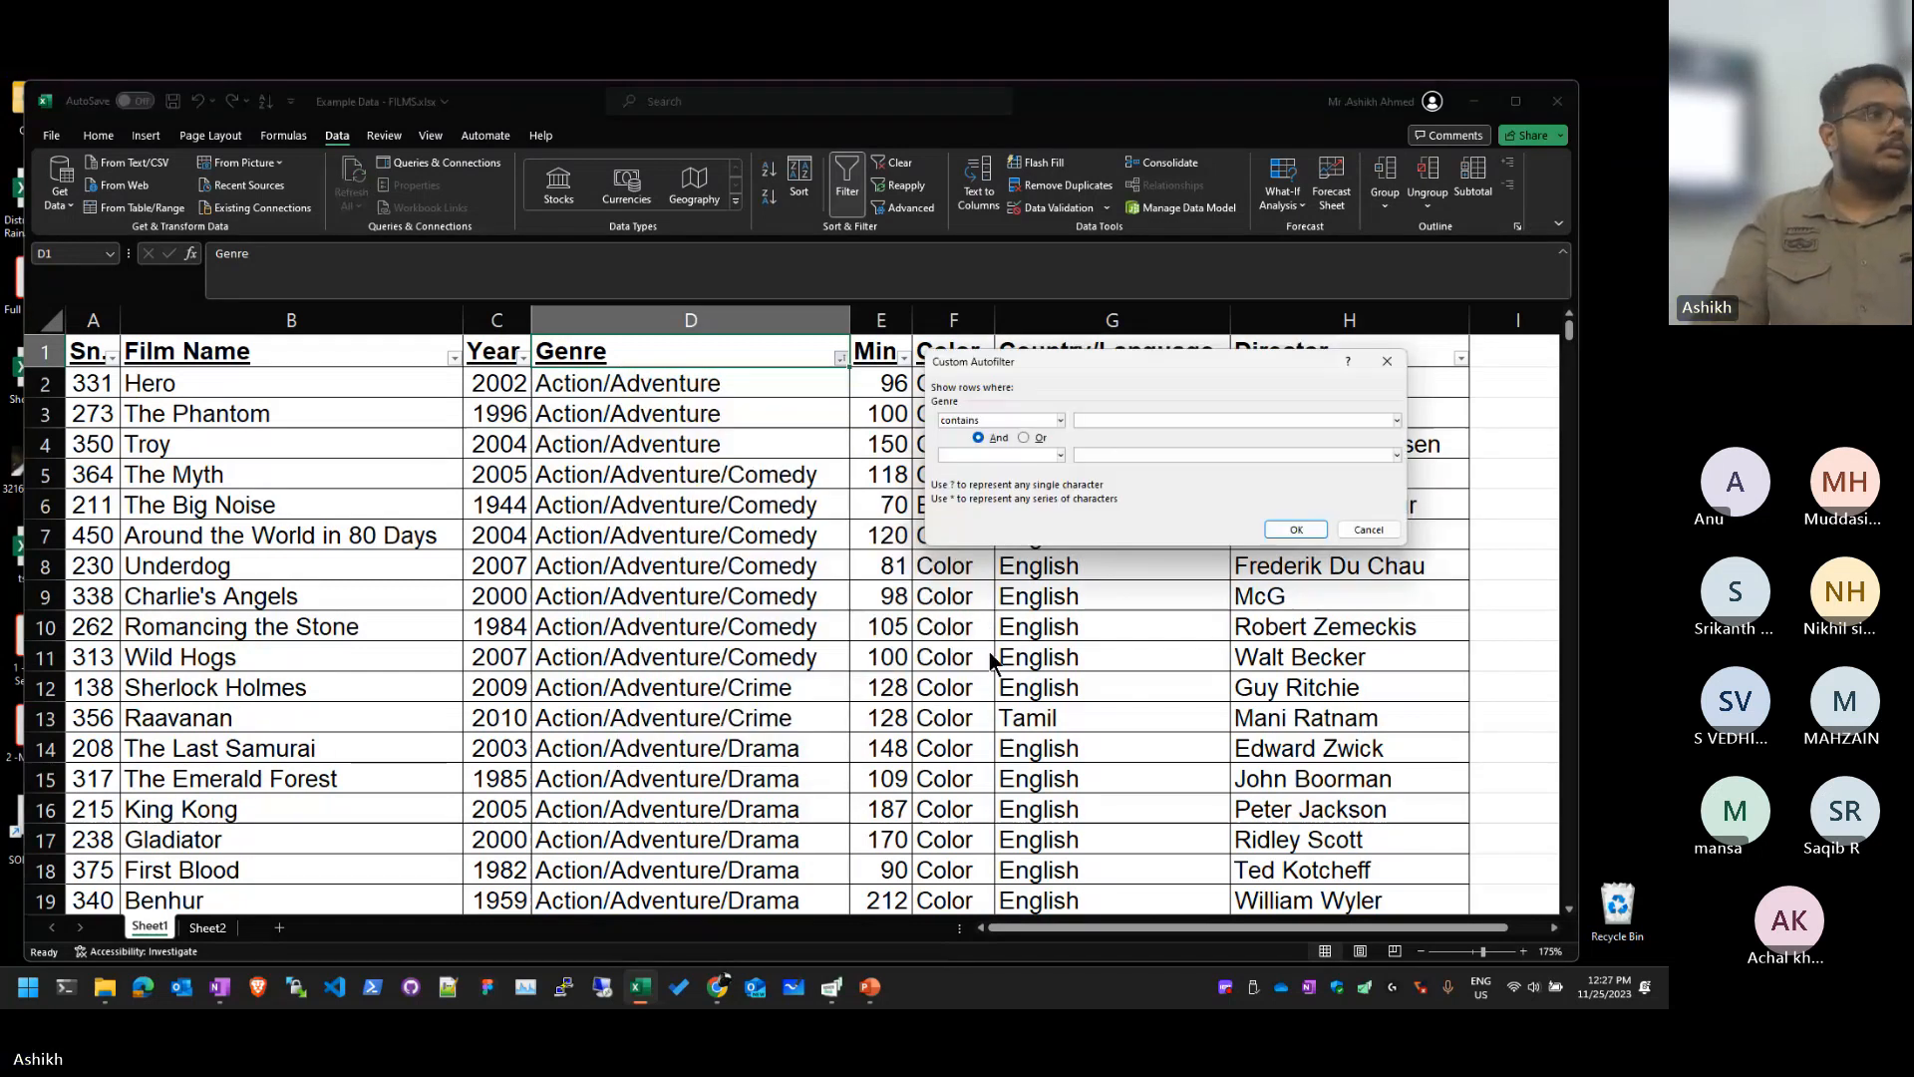
pyautogui.press('Return')
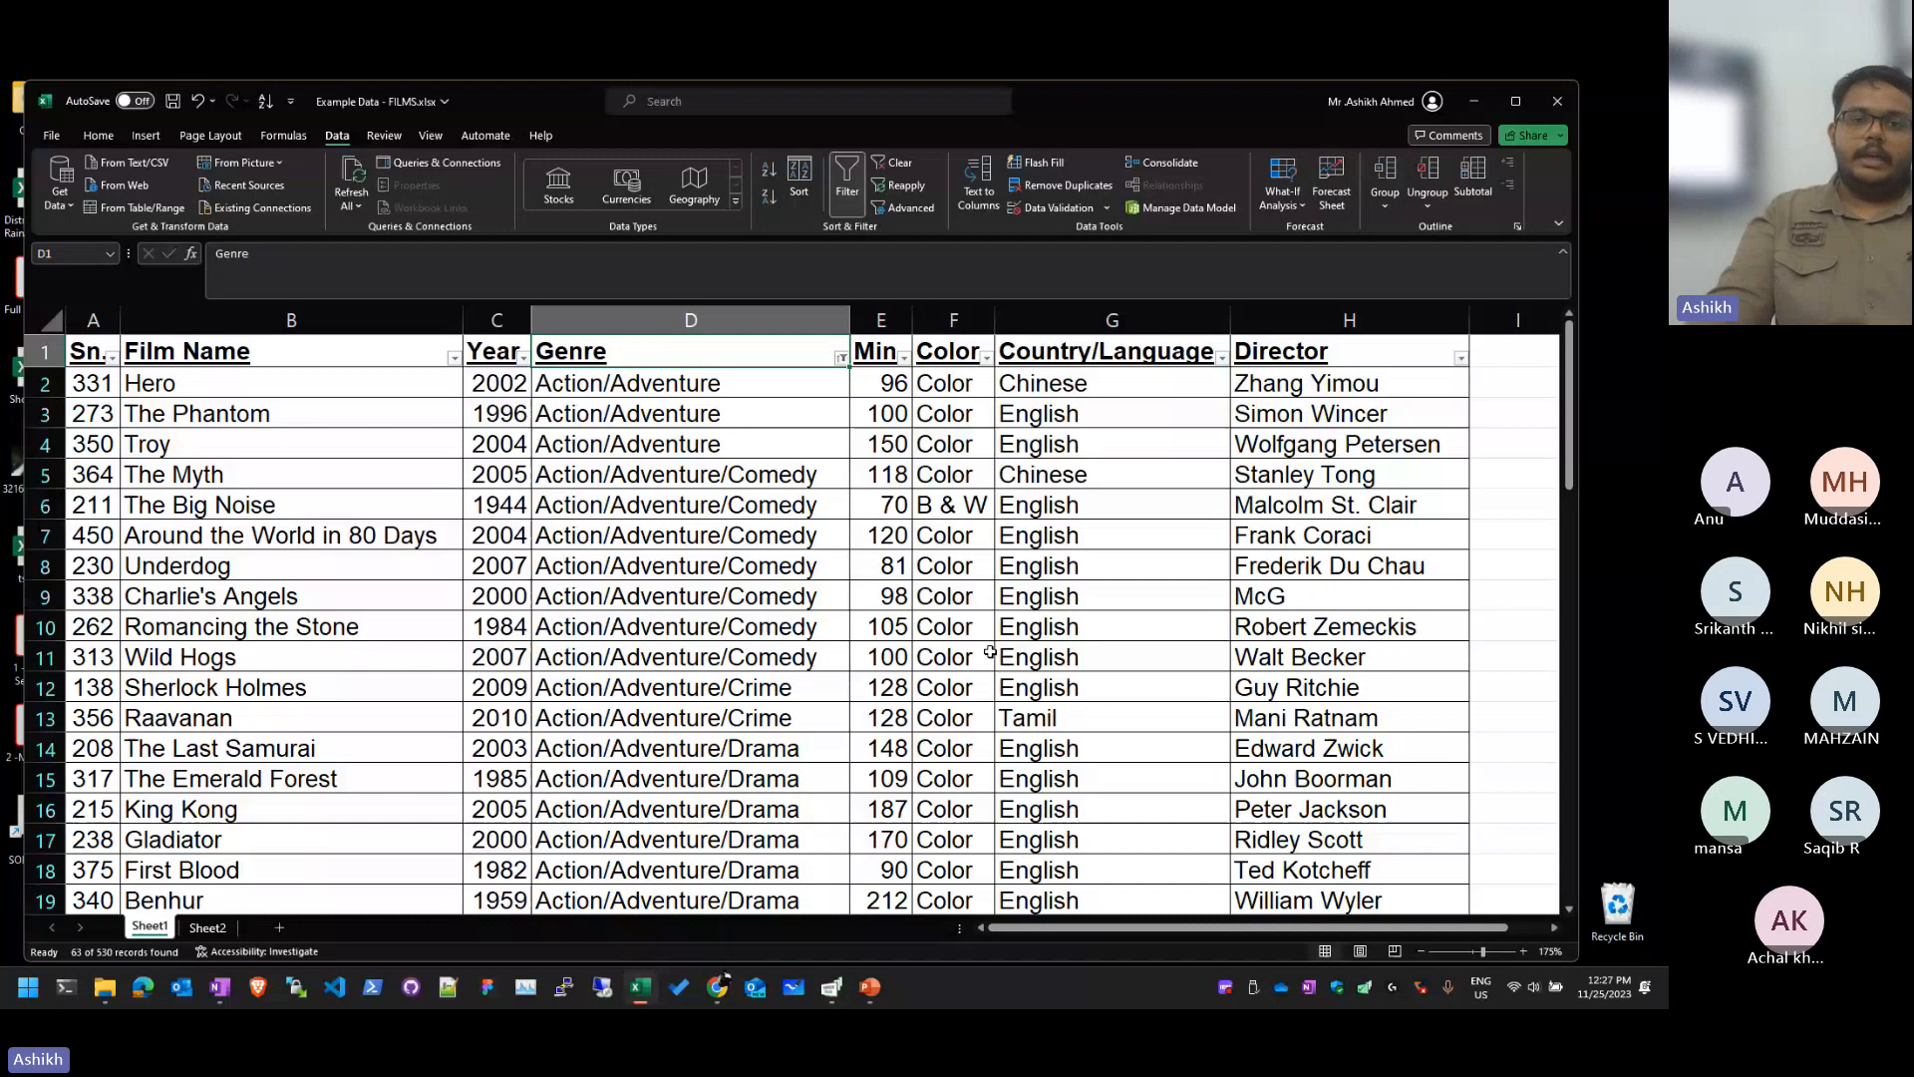
pyautogui.scroll(-9, 990, 653)
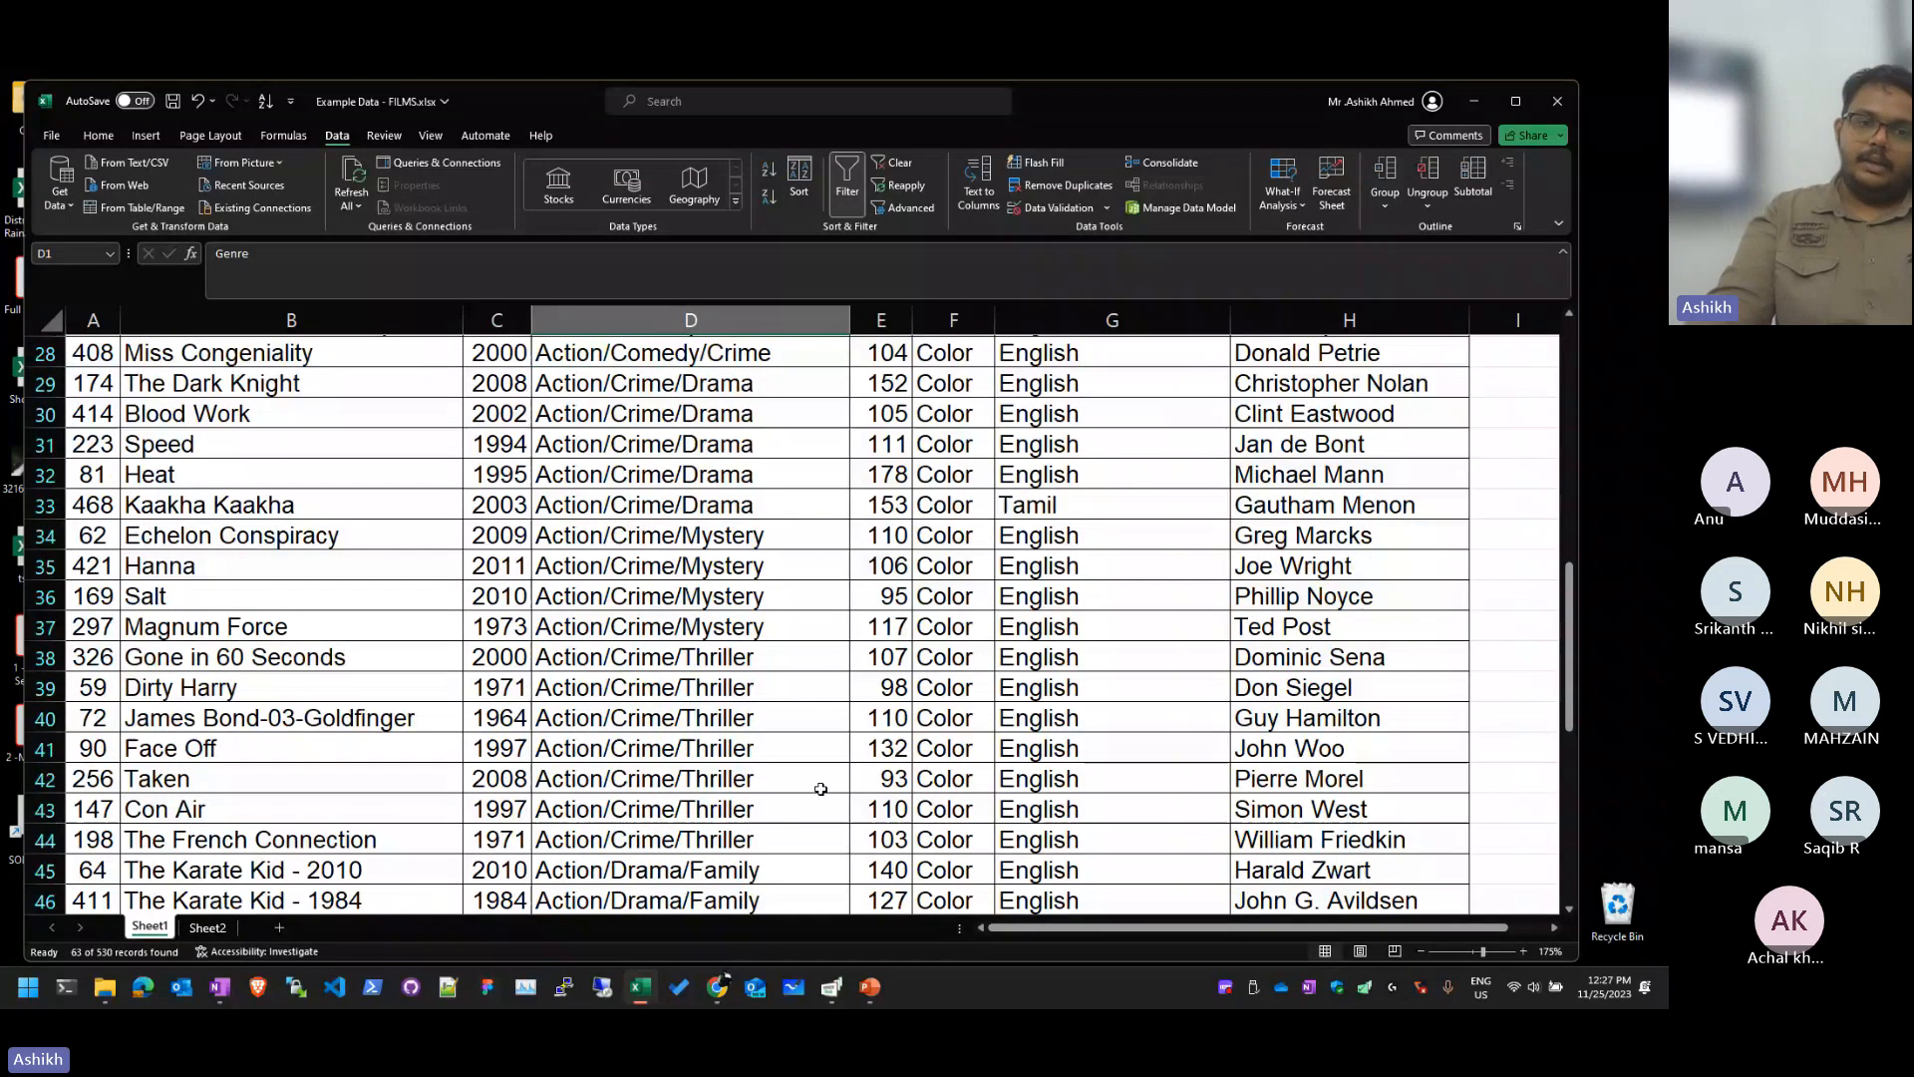
pyautogui.scroll(-7, 769, 559)
pyautogui.scroll(-1, 635, 688)
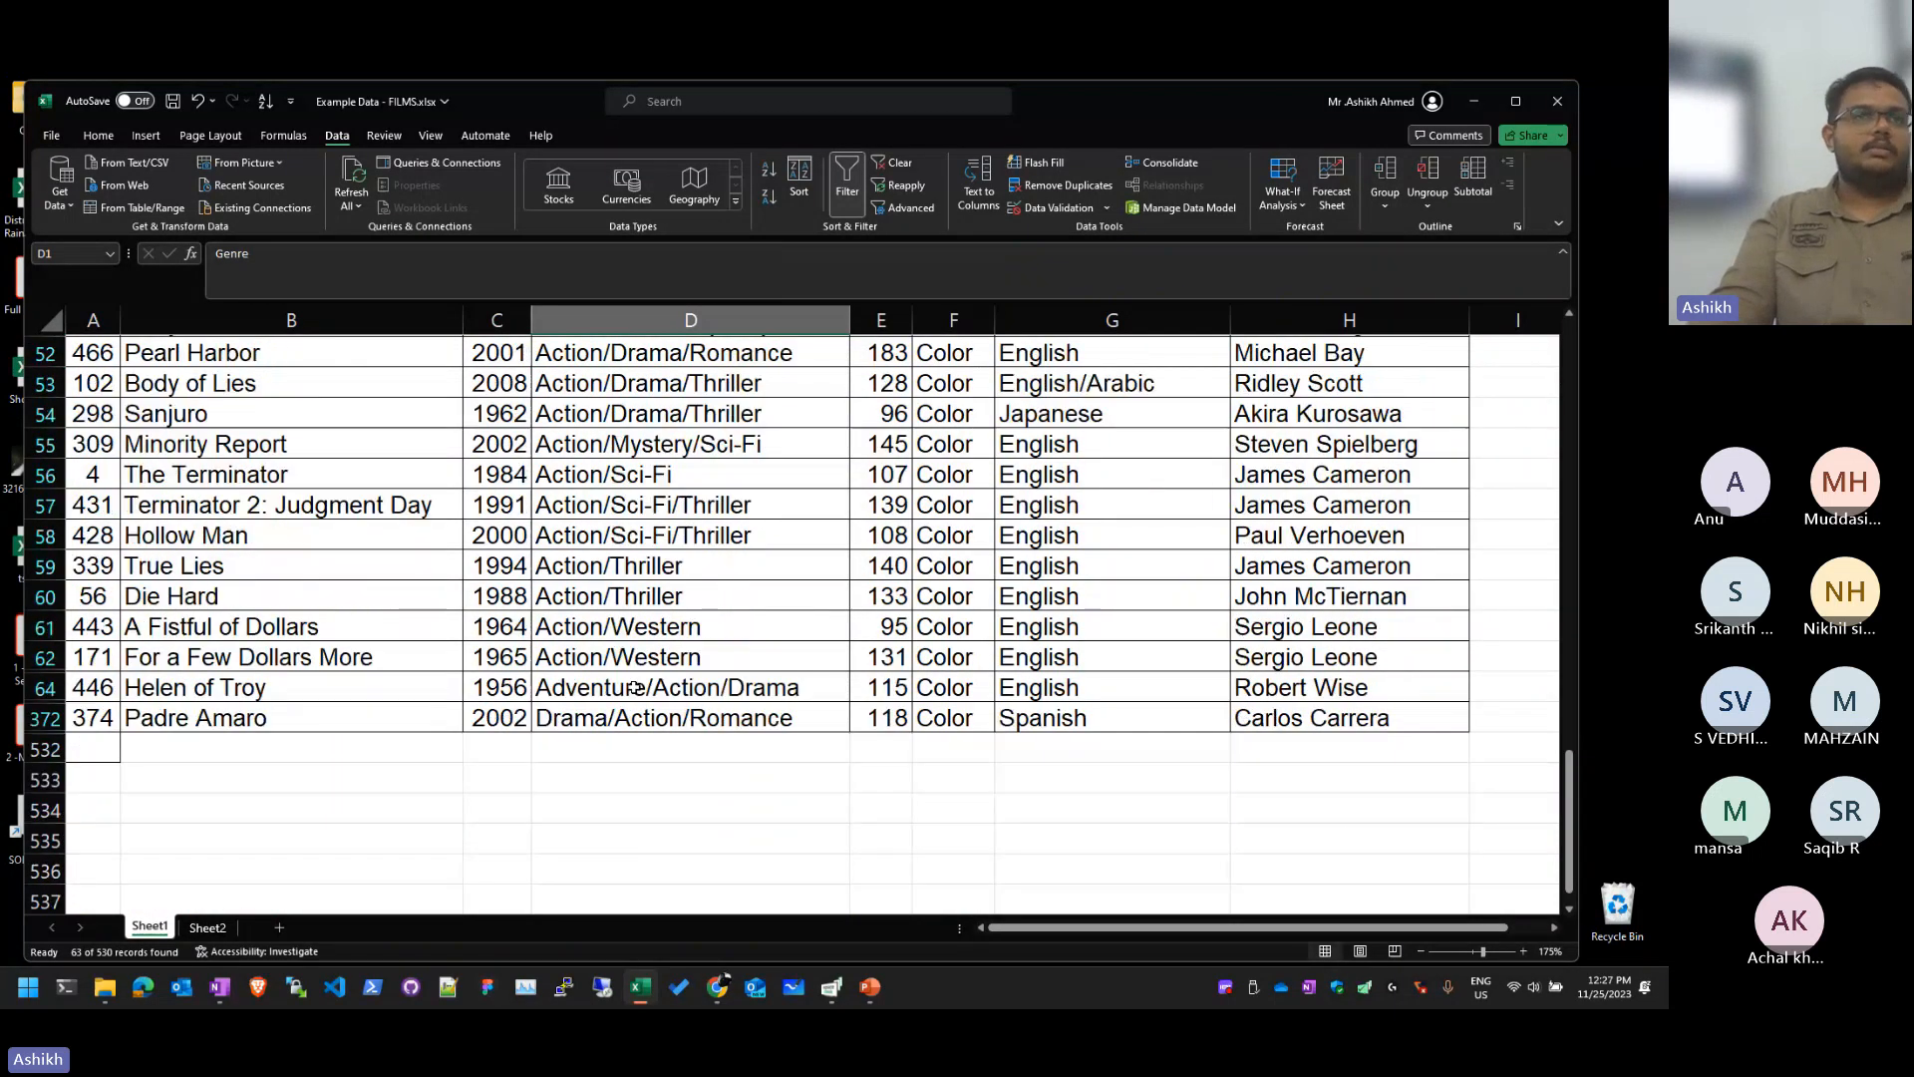
pyautogui.scroll(8, 635, 688)
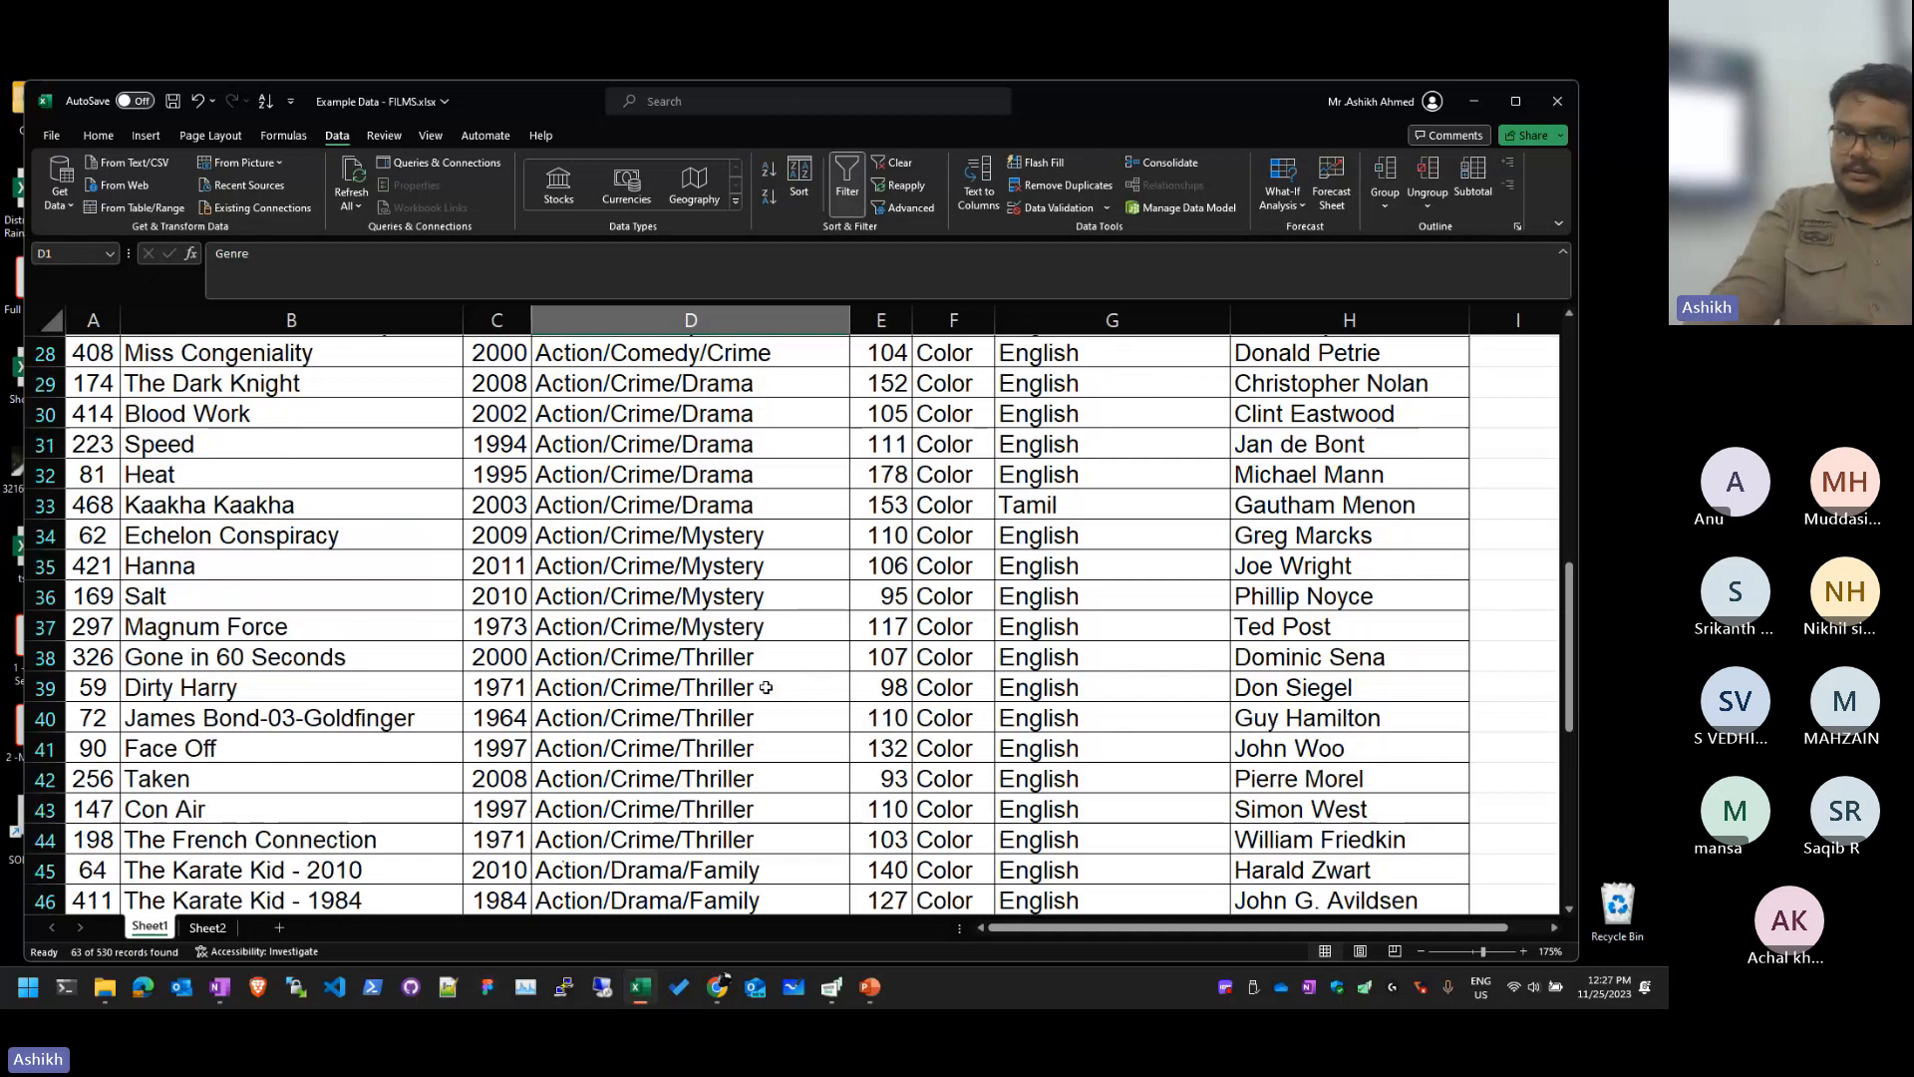
pyautogui.scroll(9, 766, 687)
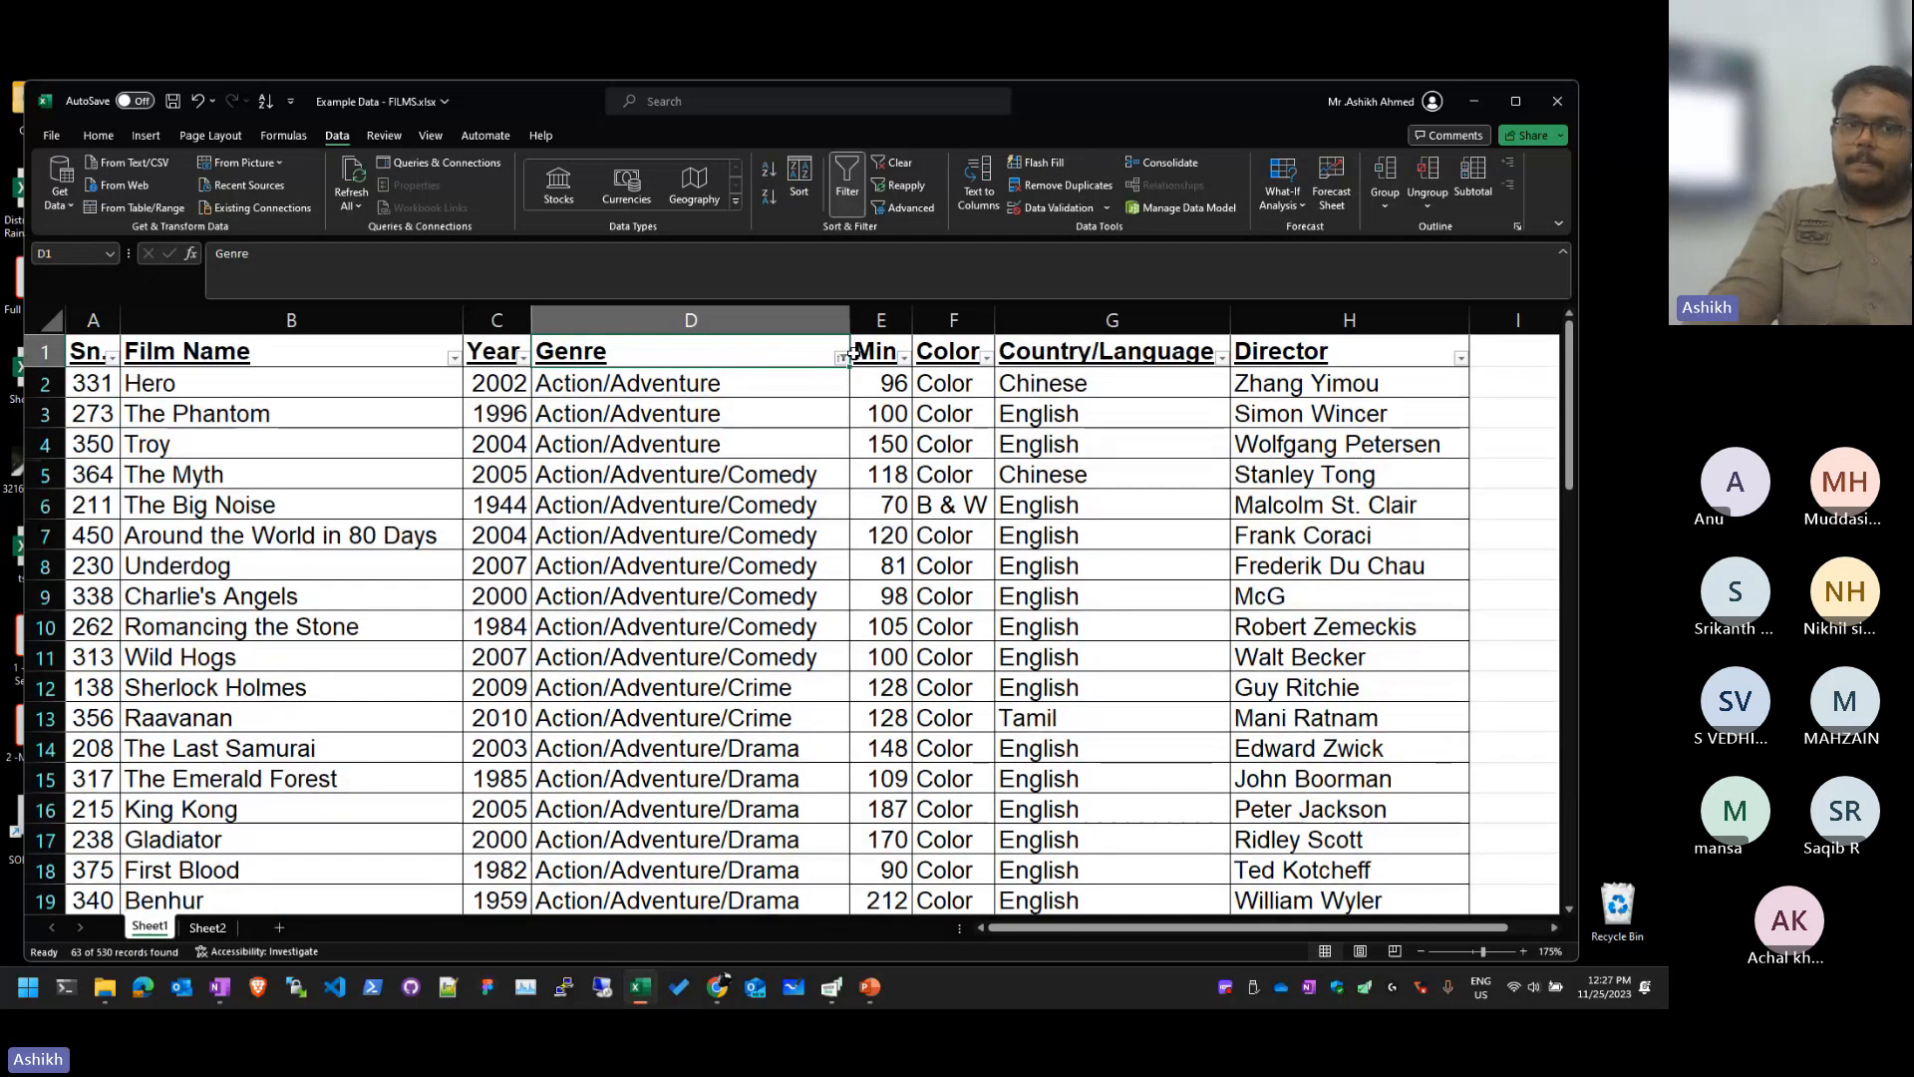
# Step: Clear the filter from the Genre column
pyautogui.click(844, 356)
pyautogui.click(697, 478)
pyautogui.click(791, 454)
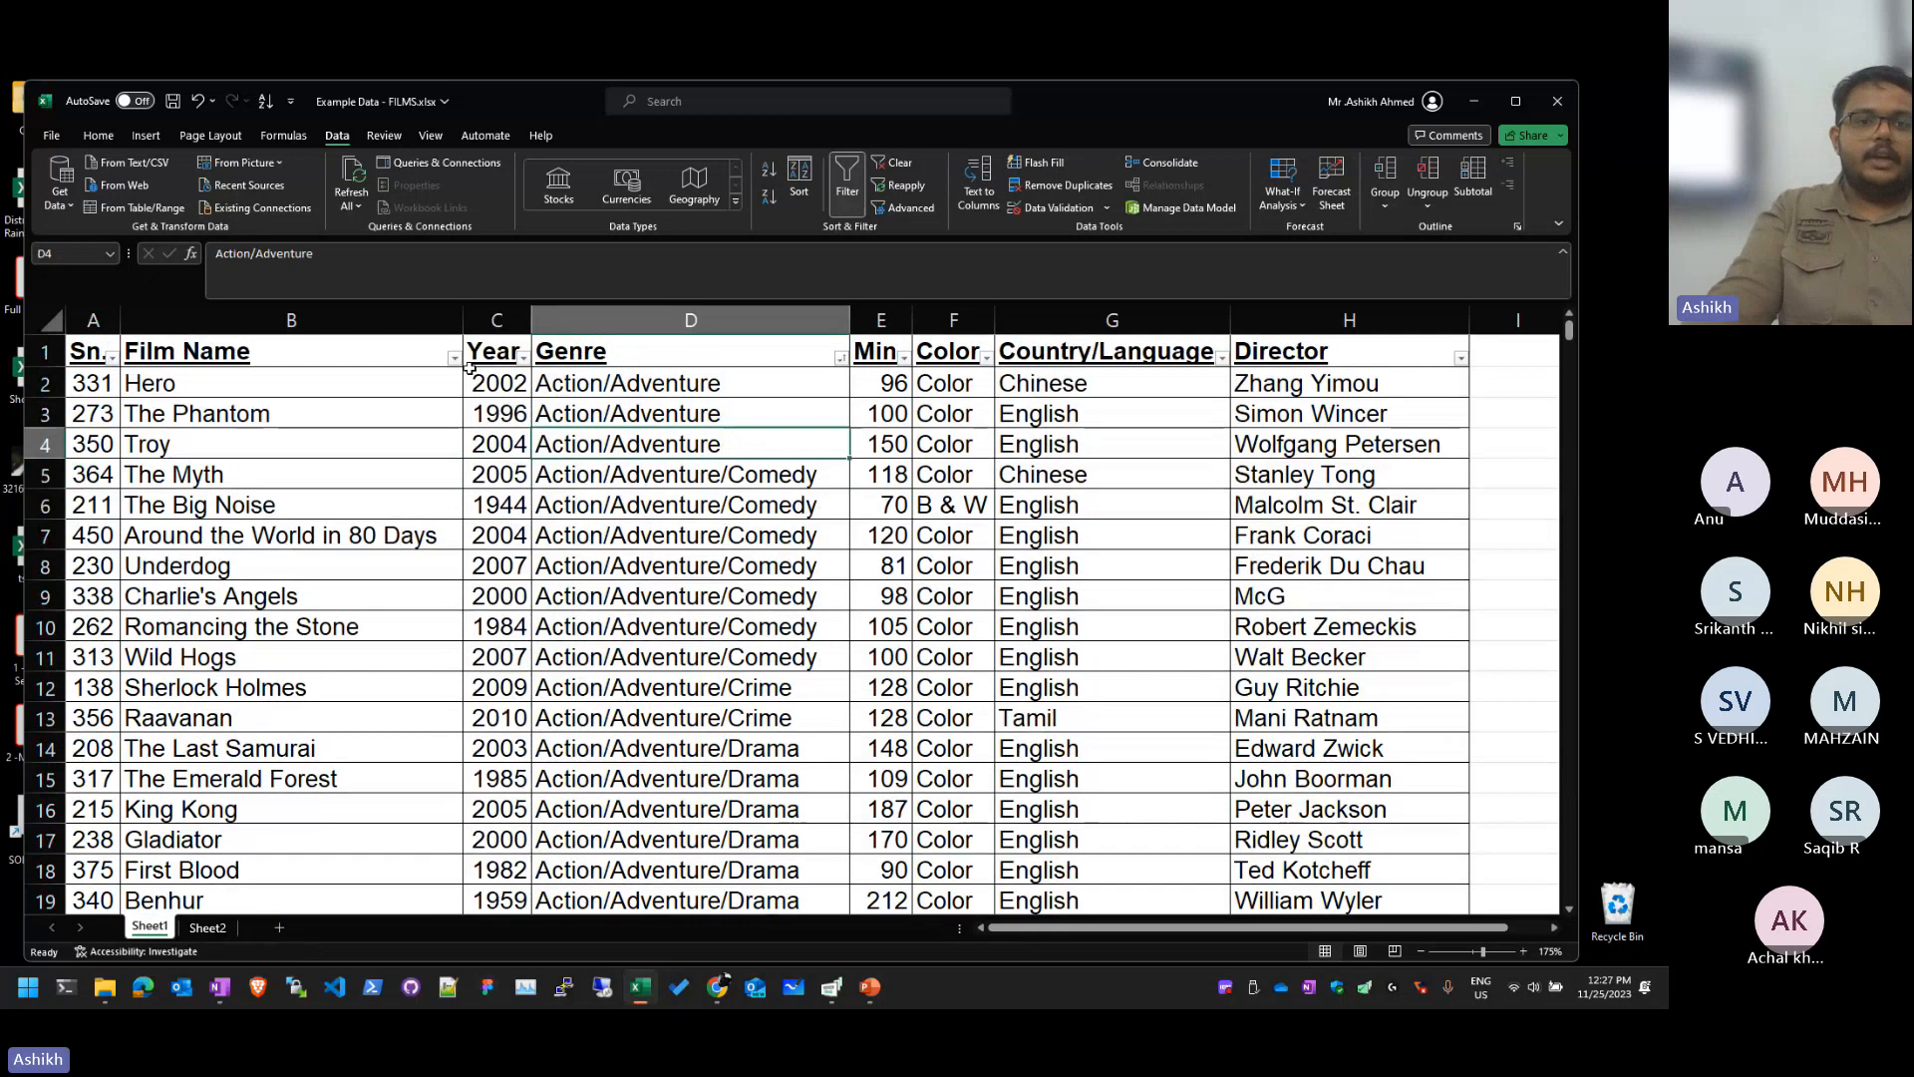
pyautogui.click(453, 358)
pyautogui.press('Escape')
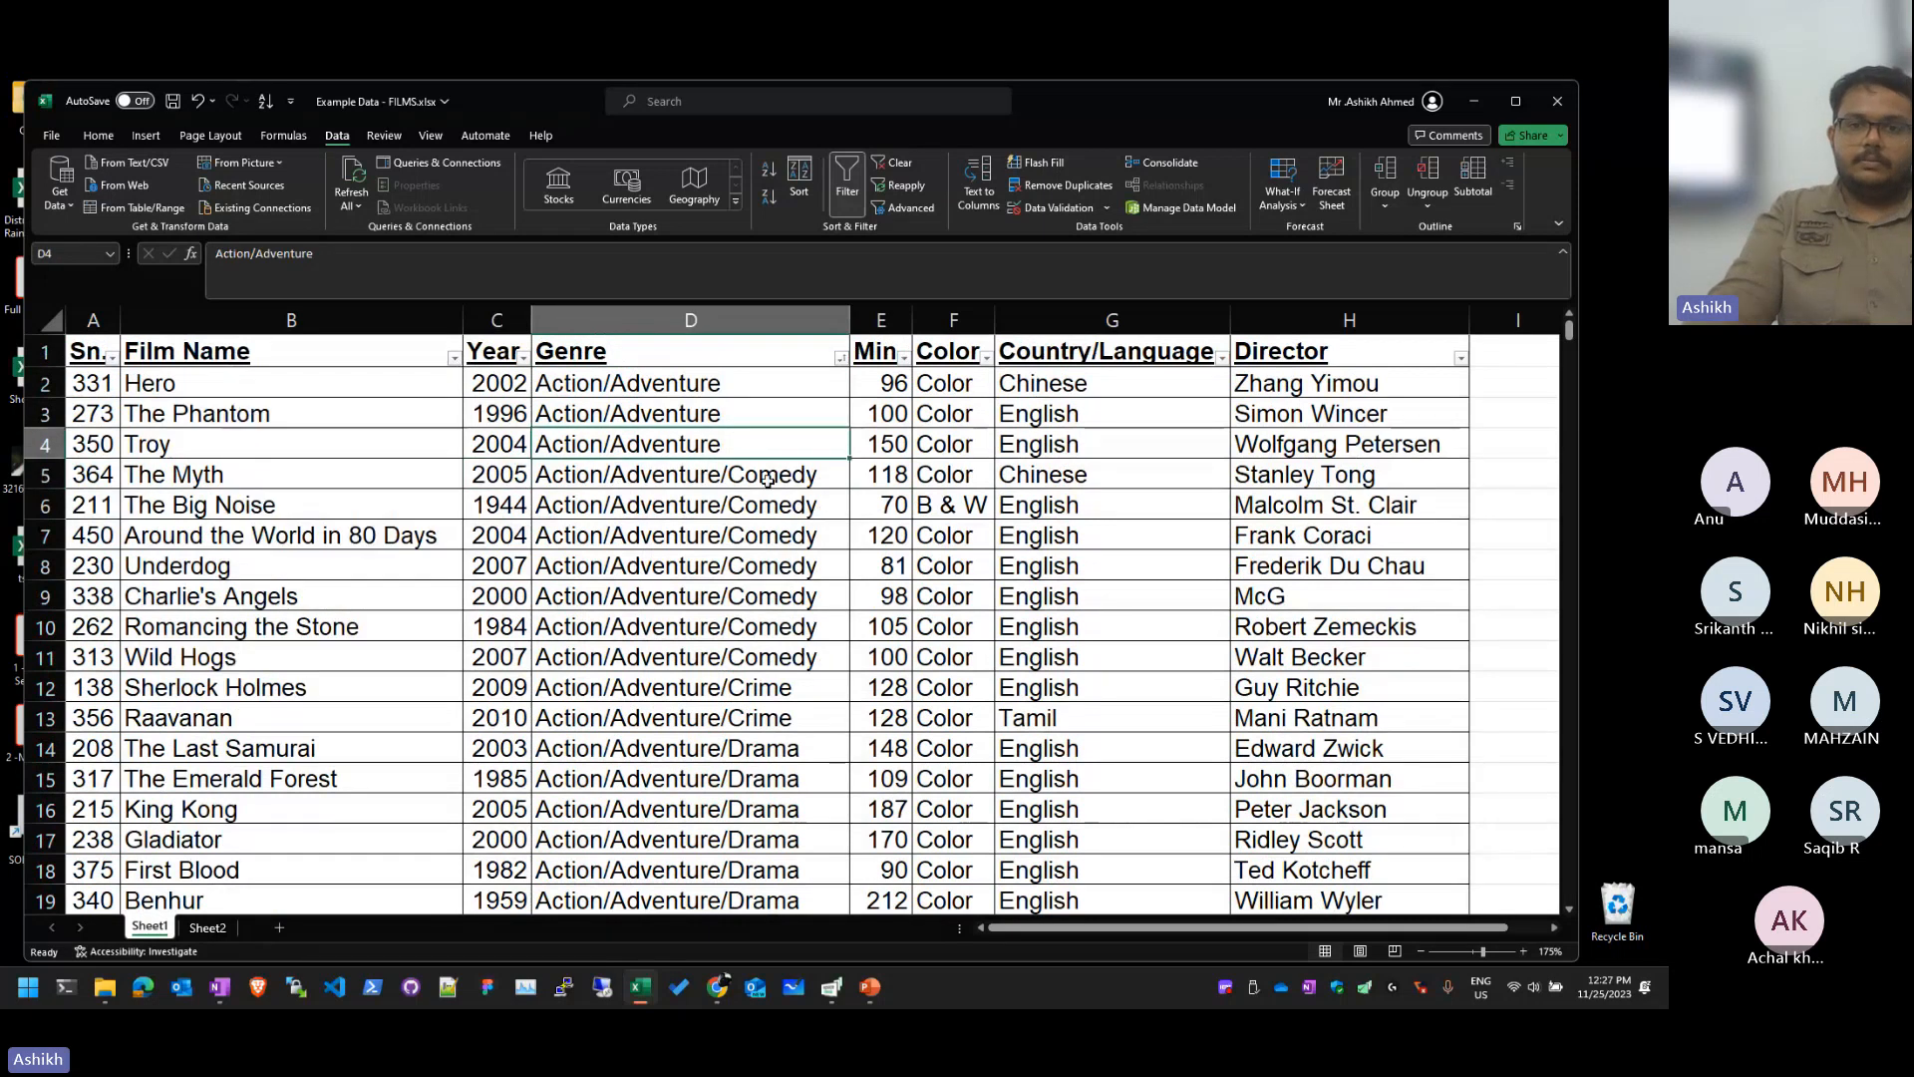
pyautogui.click(839, 359)
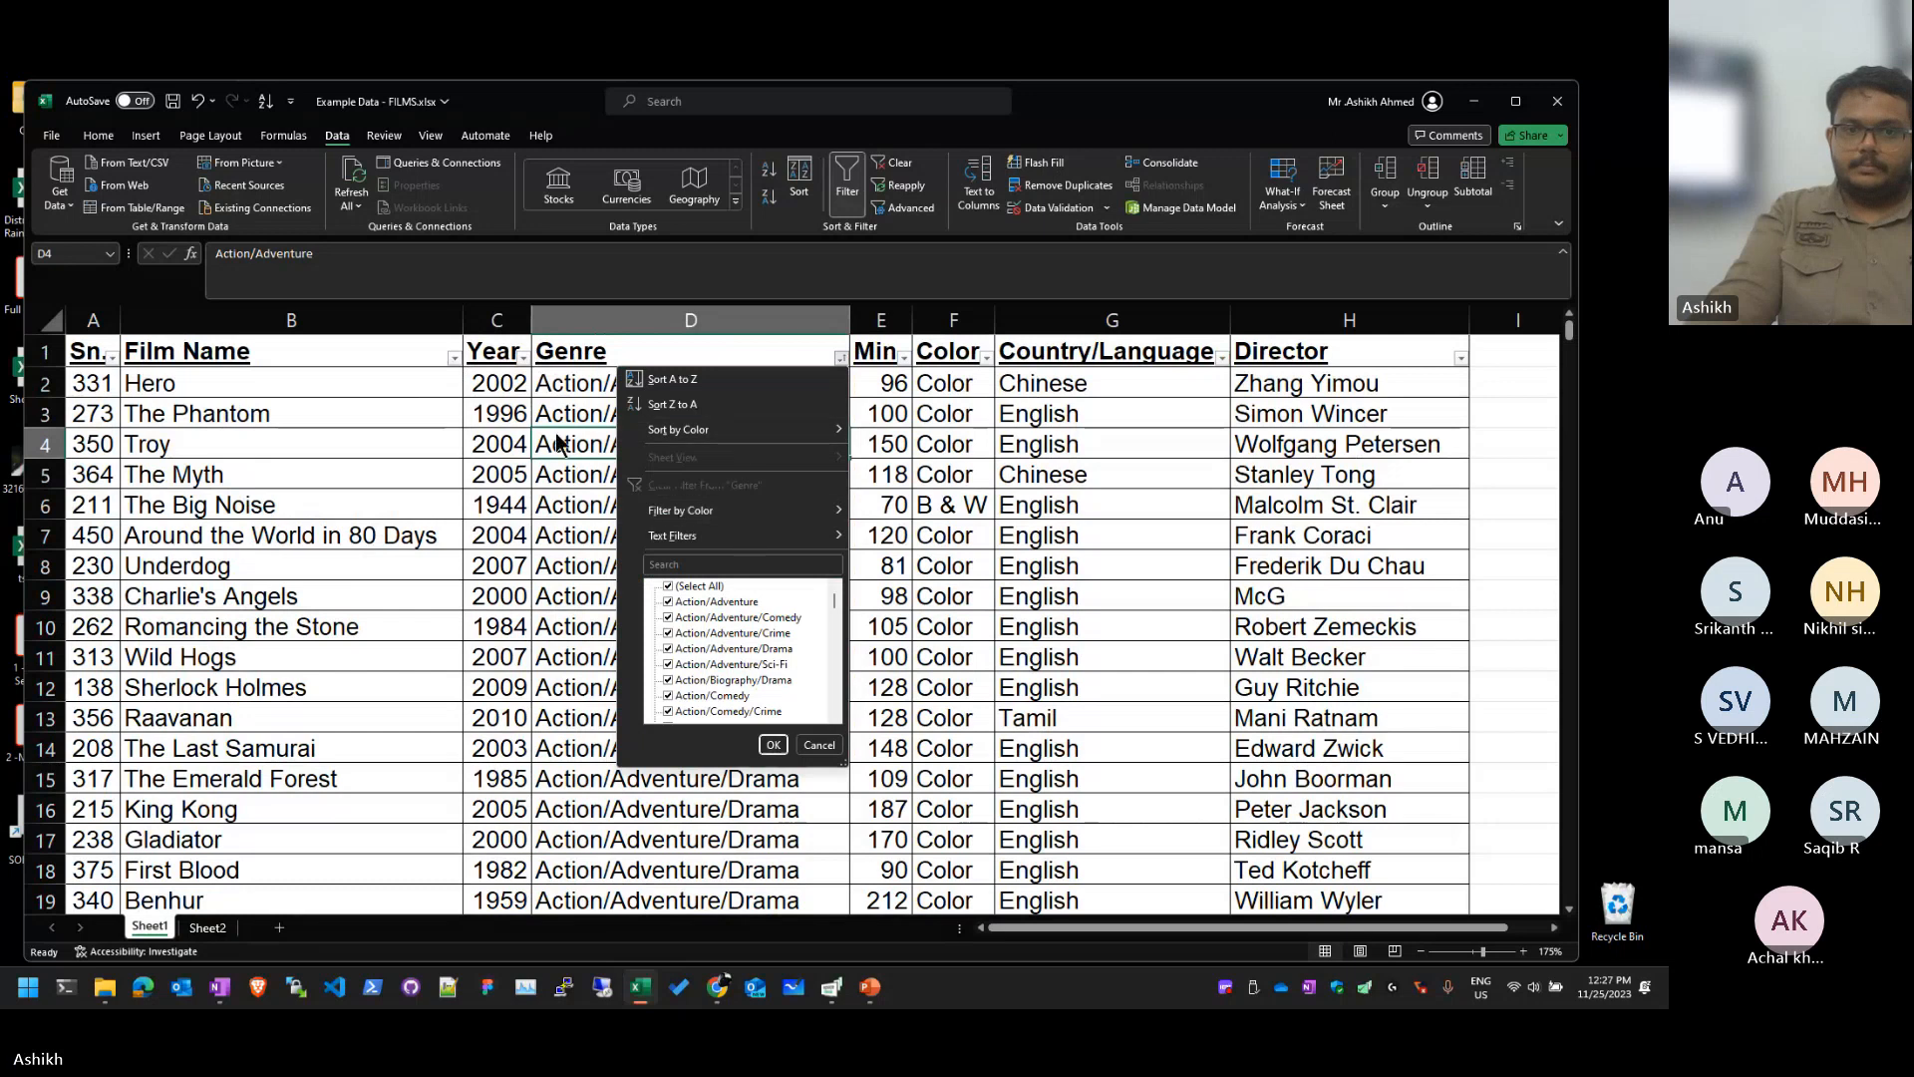
pyautogui.press('Escape')
pyautogui.click(454, 359)
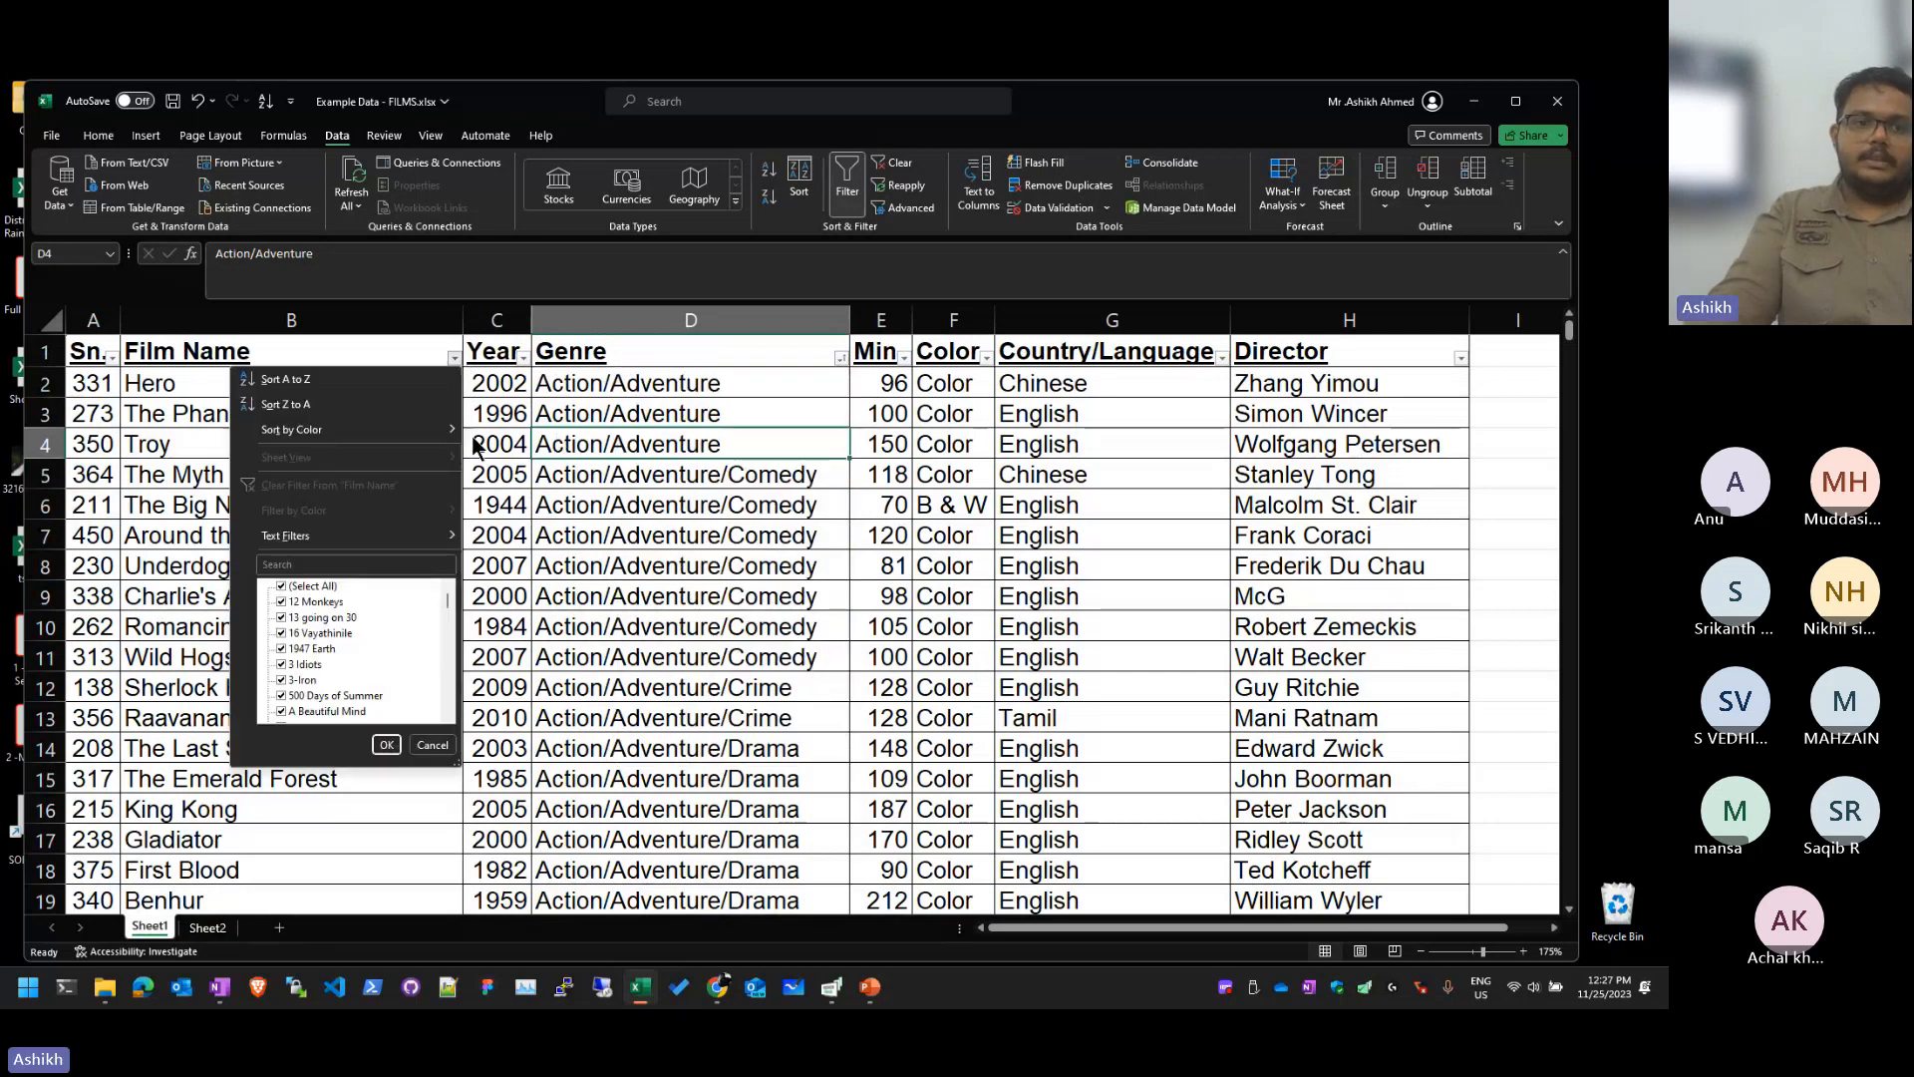
pyautogui.moveTo(429, 536)
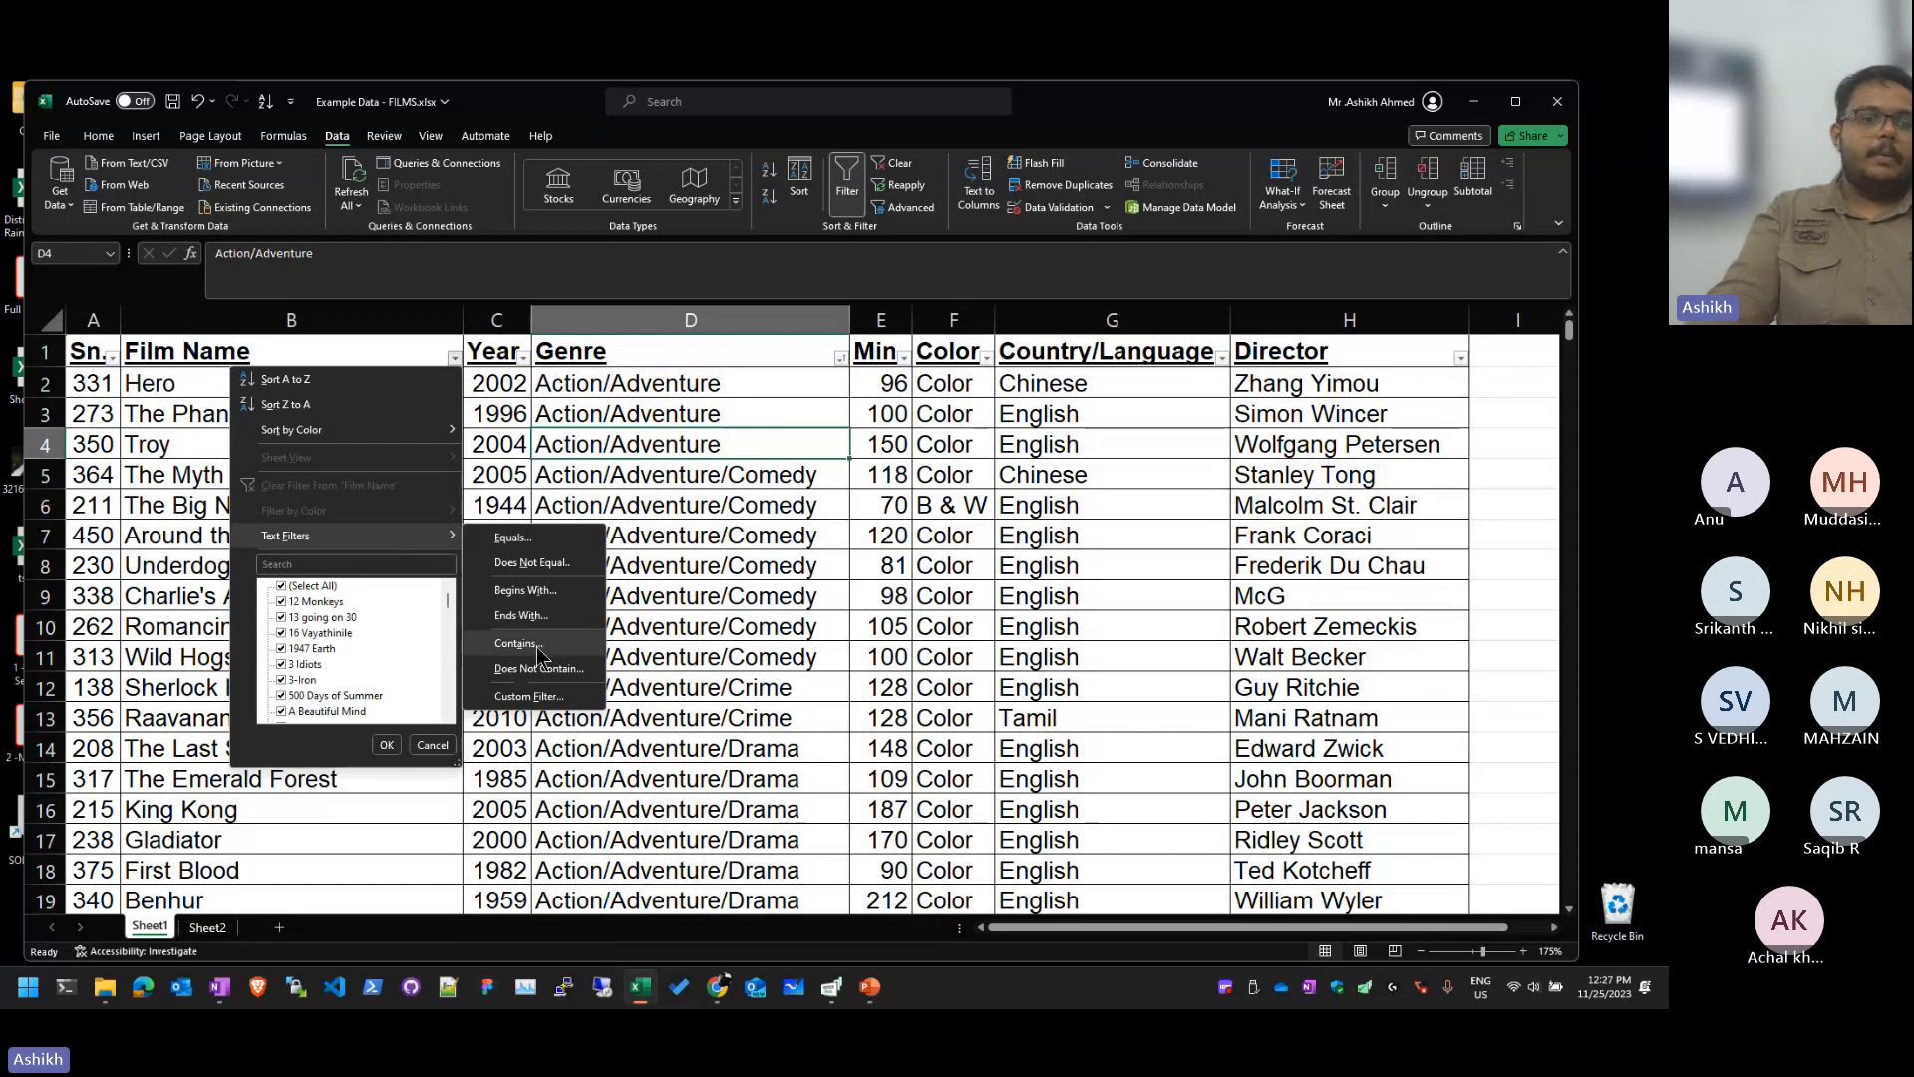
pyautogui.click(537, 650)
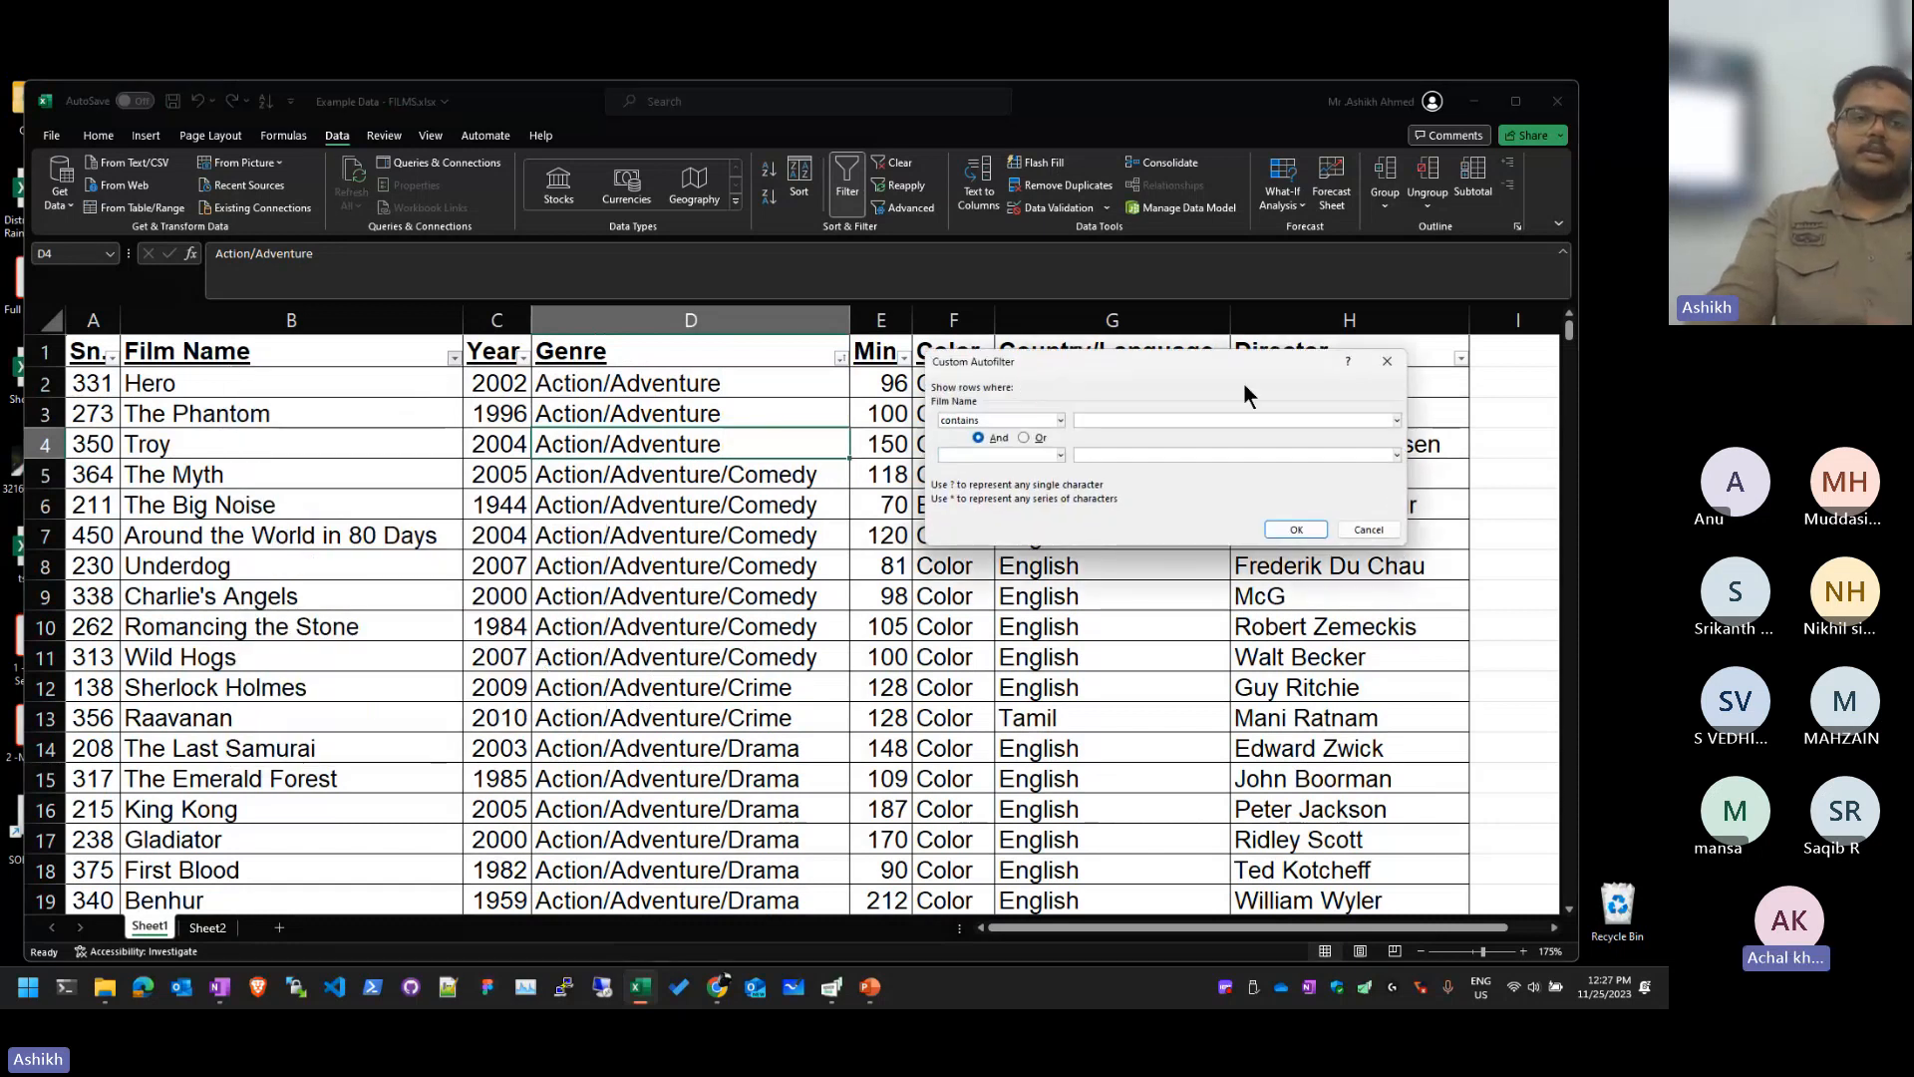
pyautogui.press('Escape')
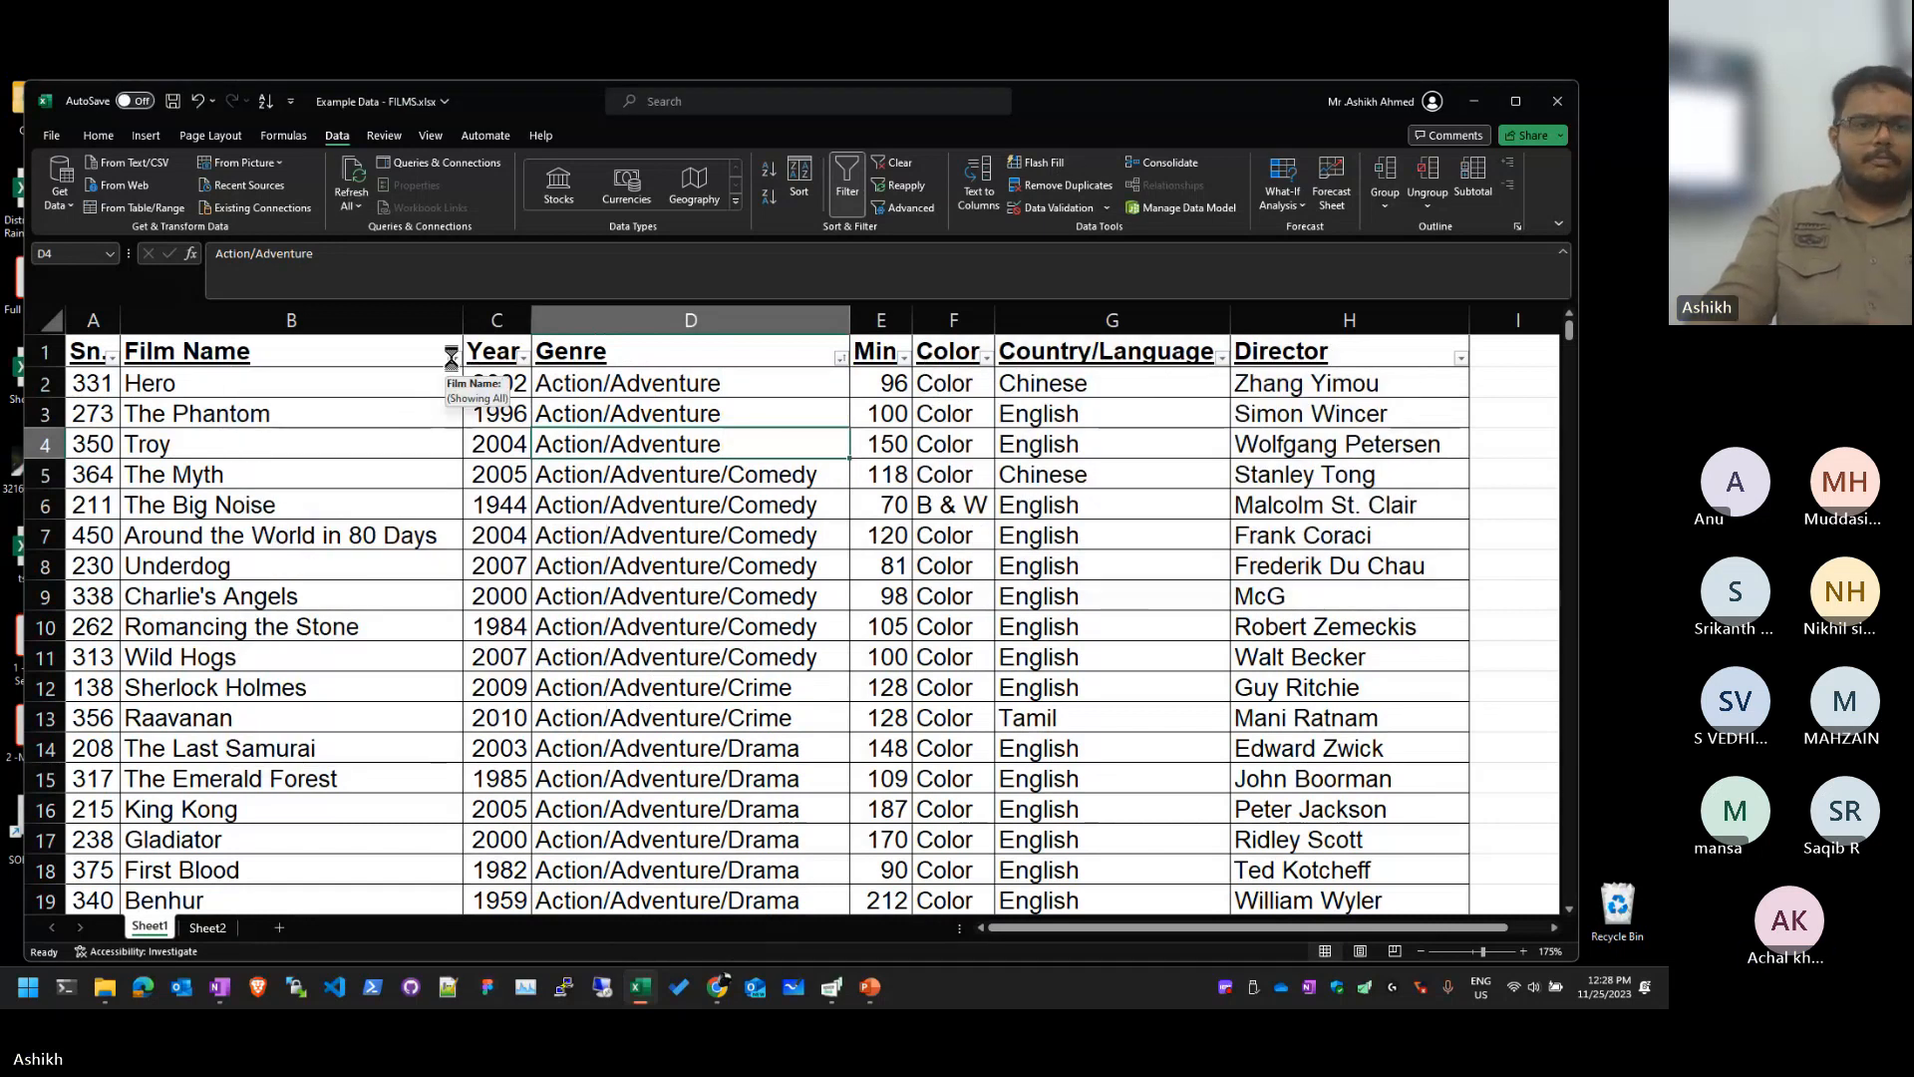
# Step: Filter the Film Name column to names beginning with "The" and look through the filtered films
pyautogui.click(455, 361)
pyautogui.moveTo(428, 536)
pyautogui.click(586, 593)
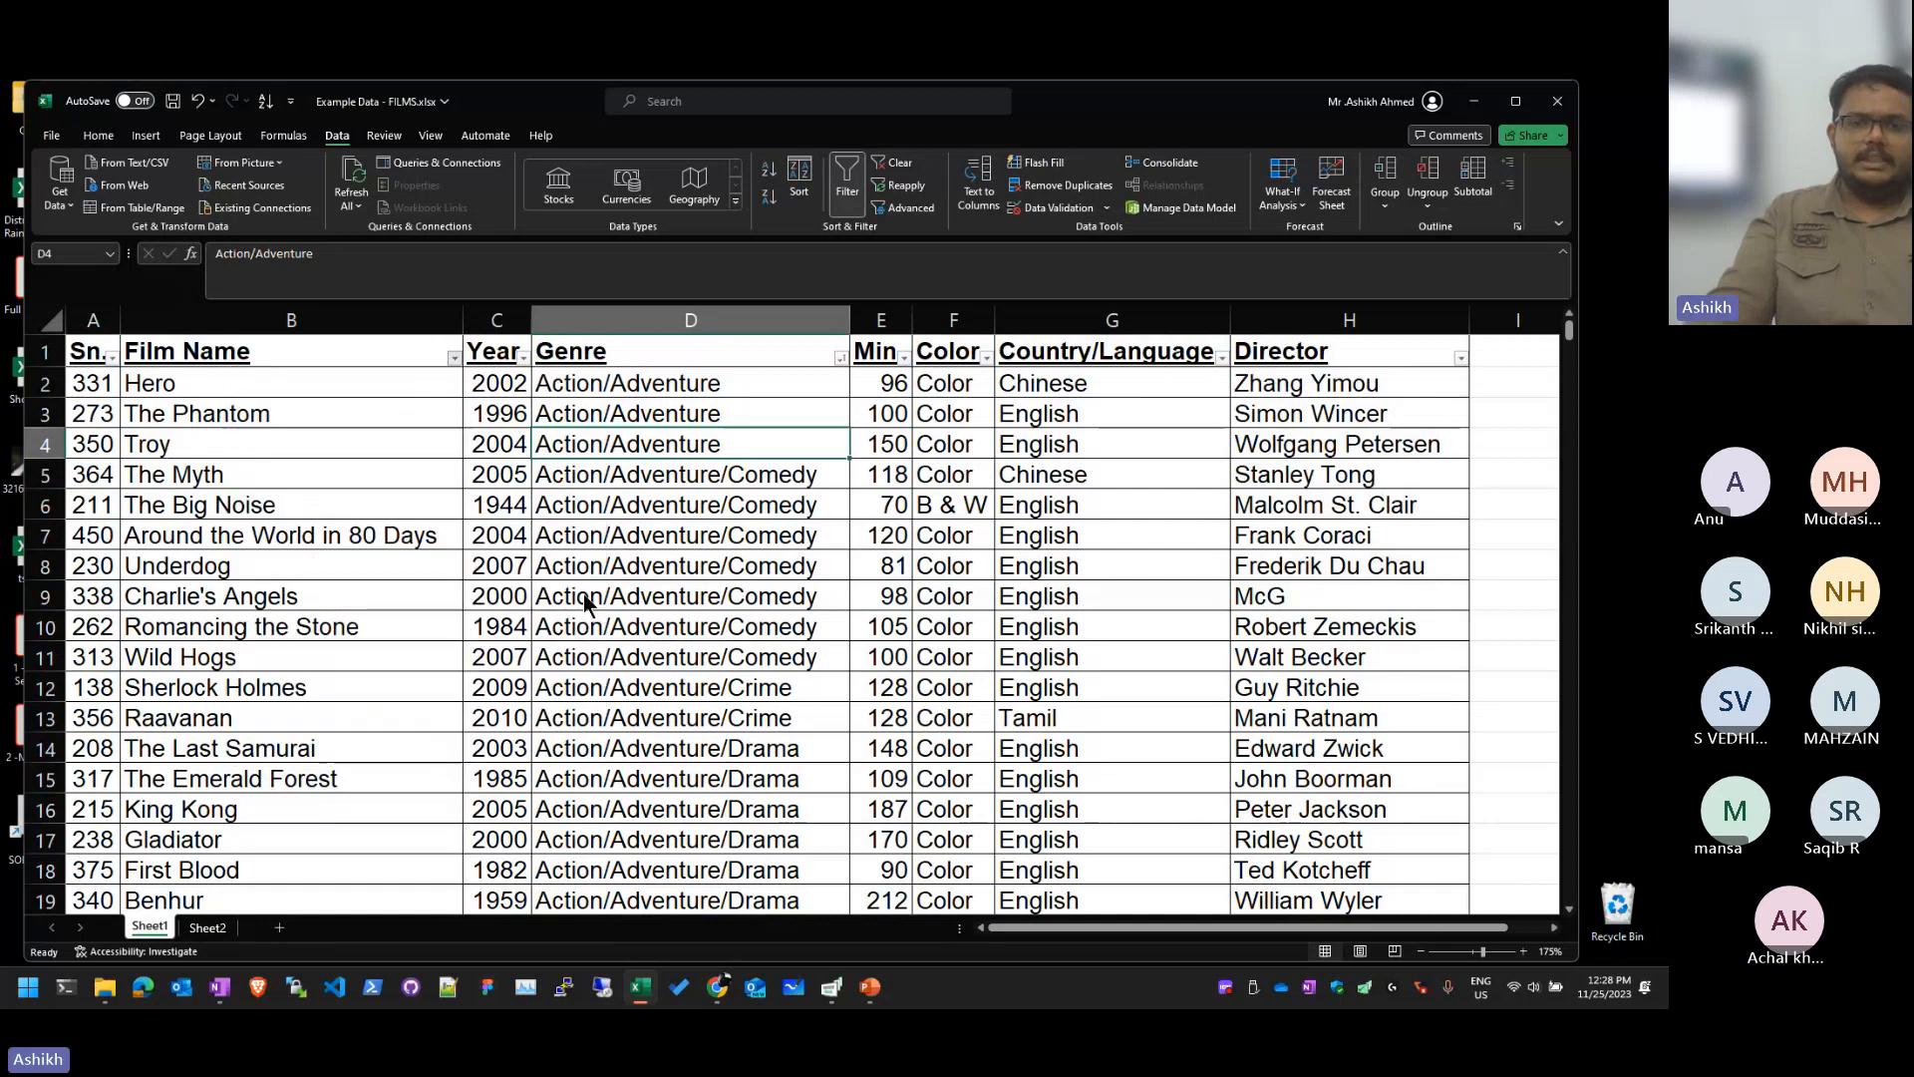
pyautogui.write('The')
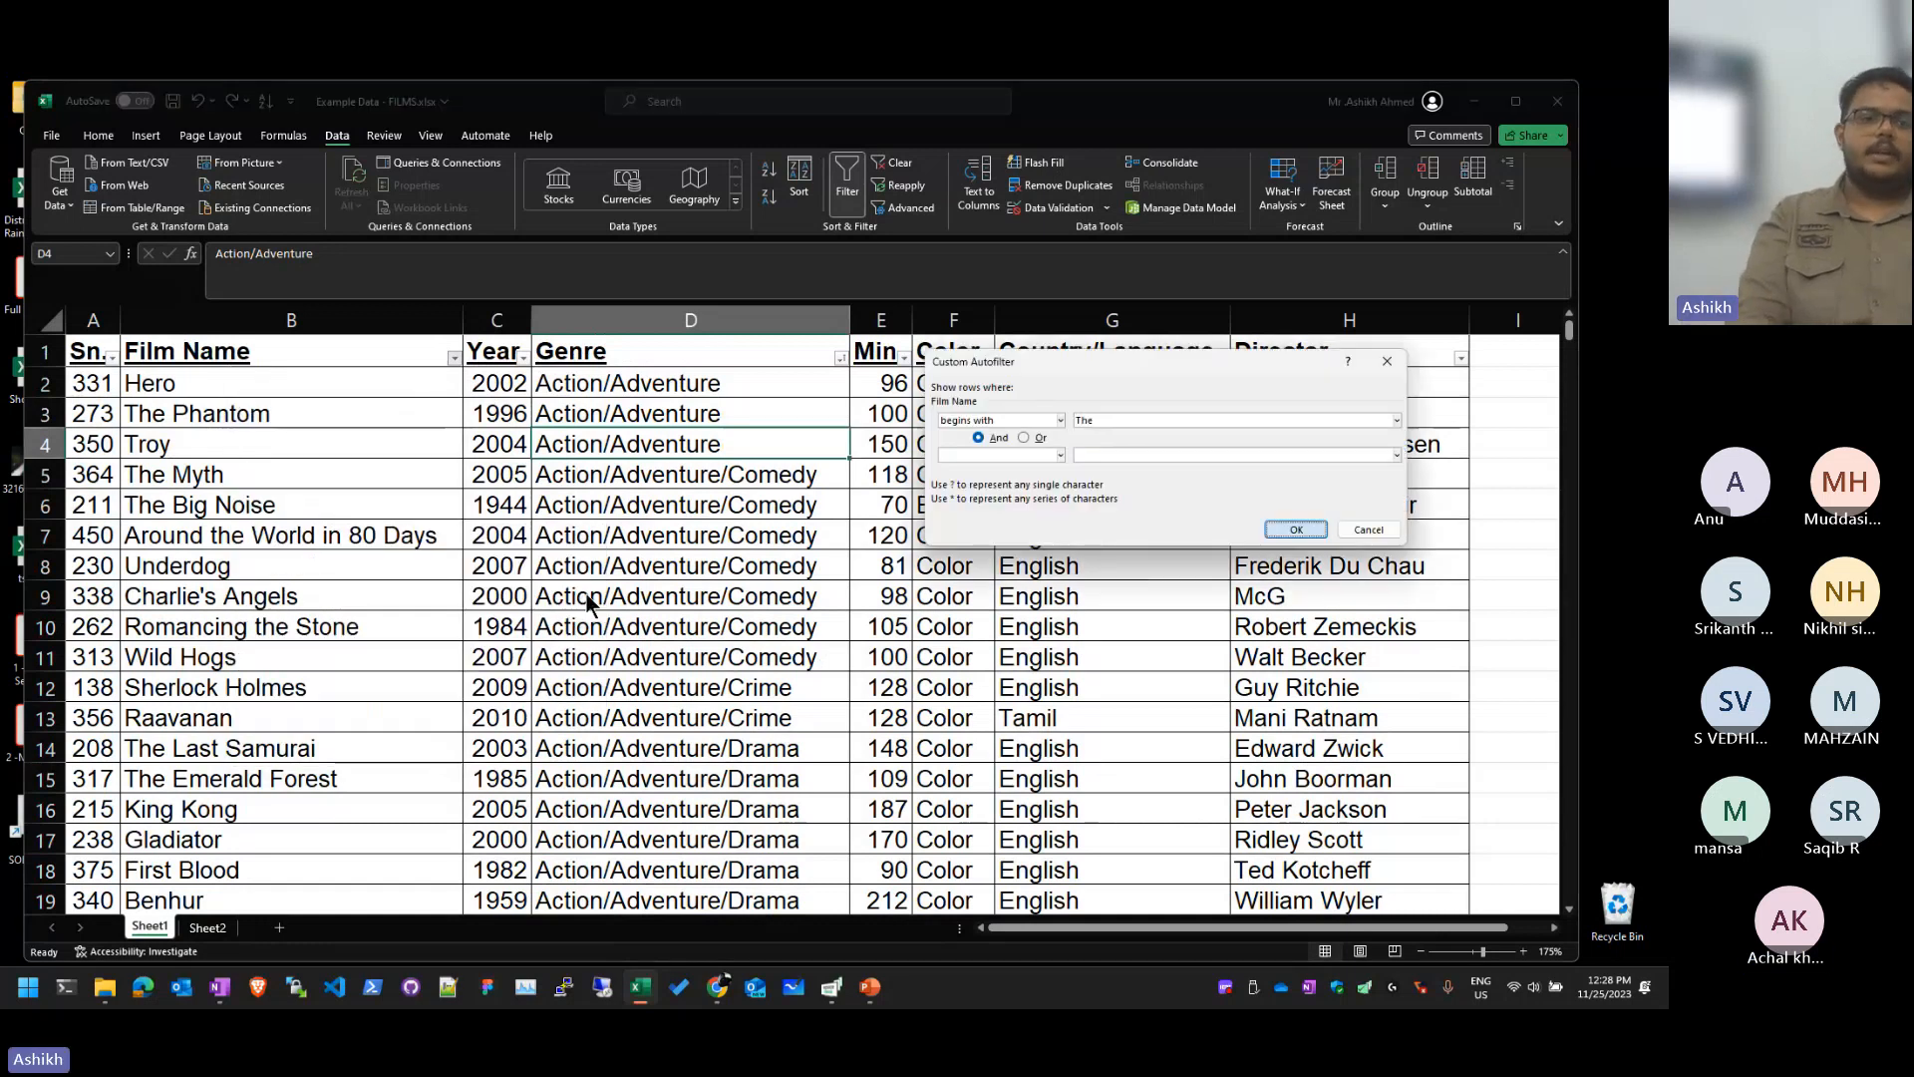
pyautogui.press('Return')
pyautogui.scroll(-10, 546, 601)
pyautogui.scroll(-20, 738, 589)
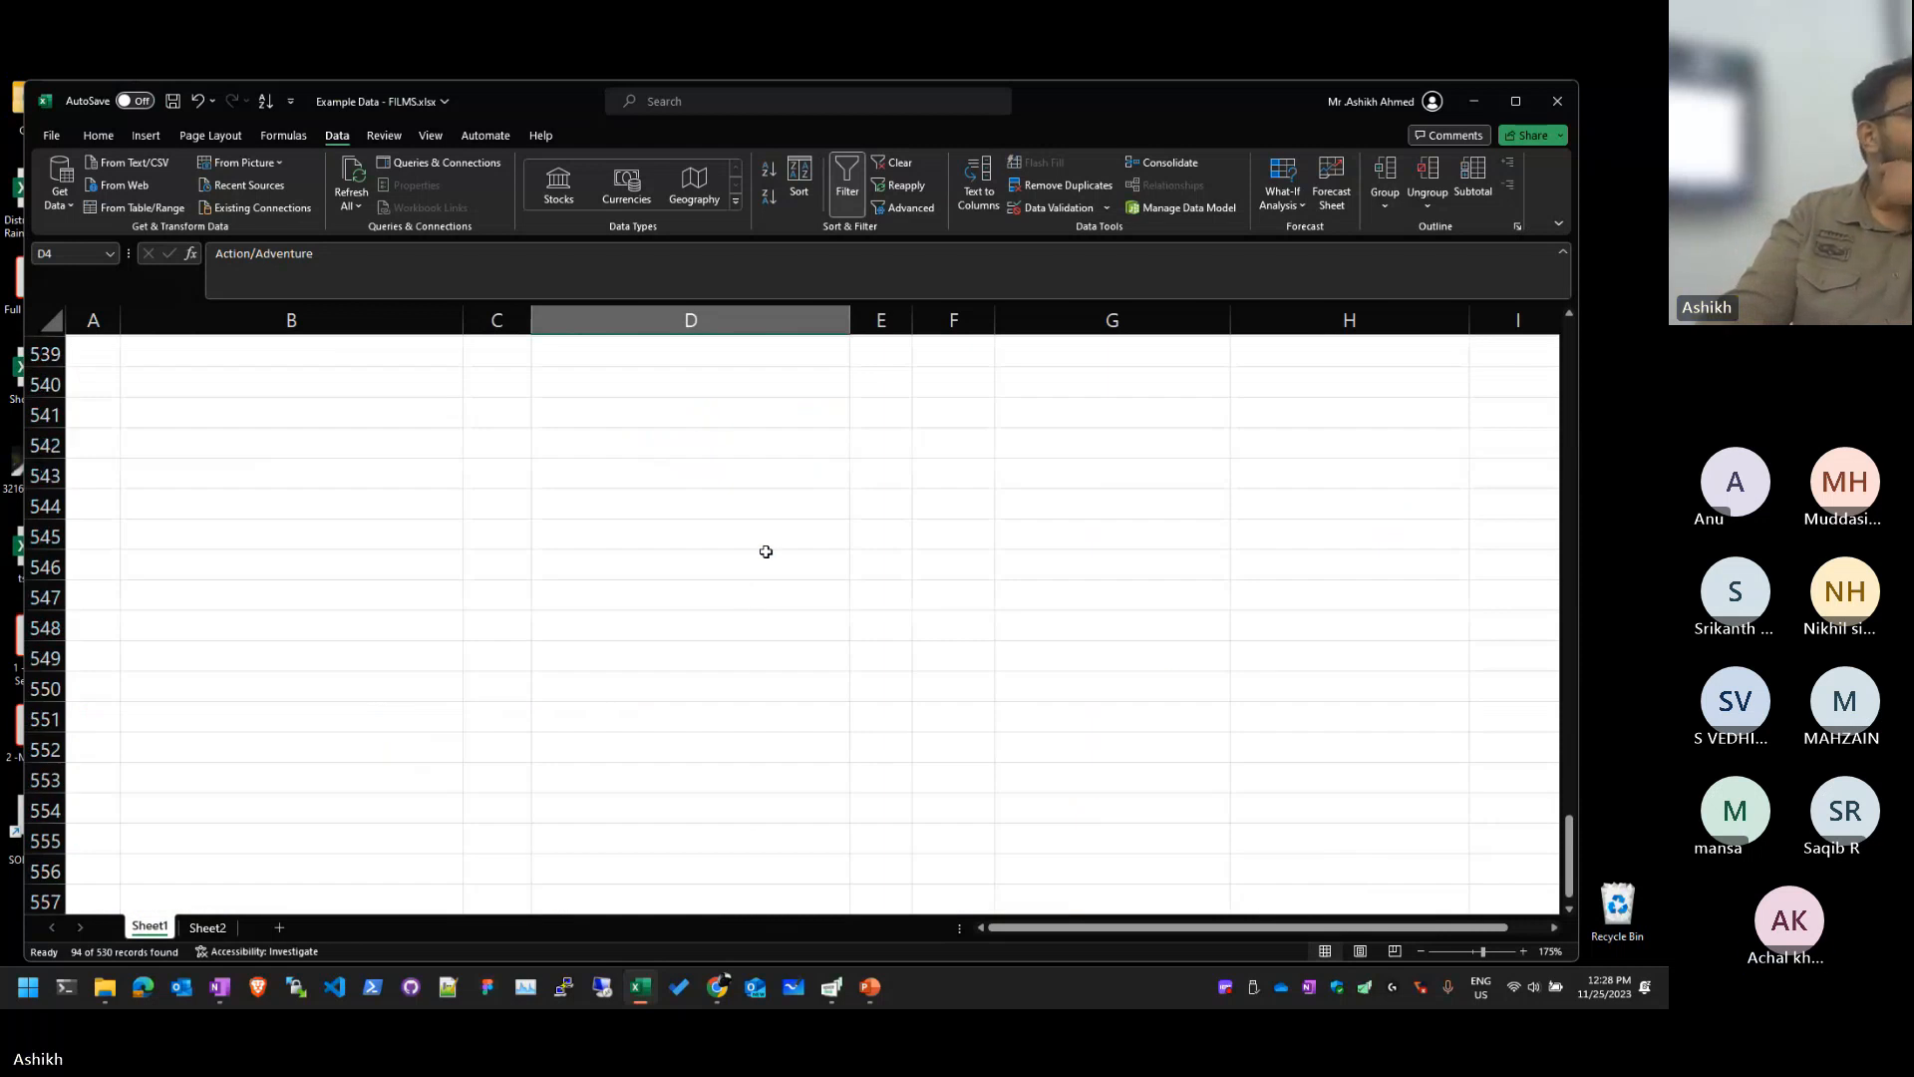
pyautogui.scroll(20, 768, 550)
pyautogui.rightClick(773, 545)
pyautogui.click(745, 524)
pyautogui.scroll(7, 745, 525)
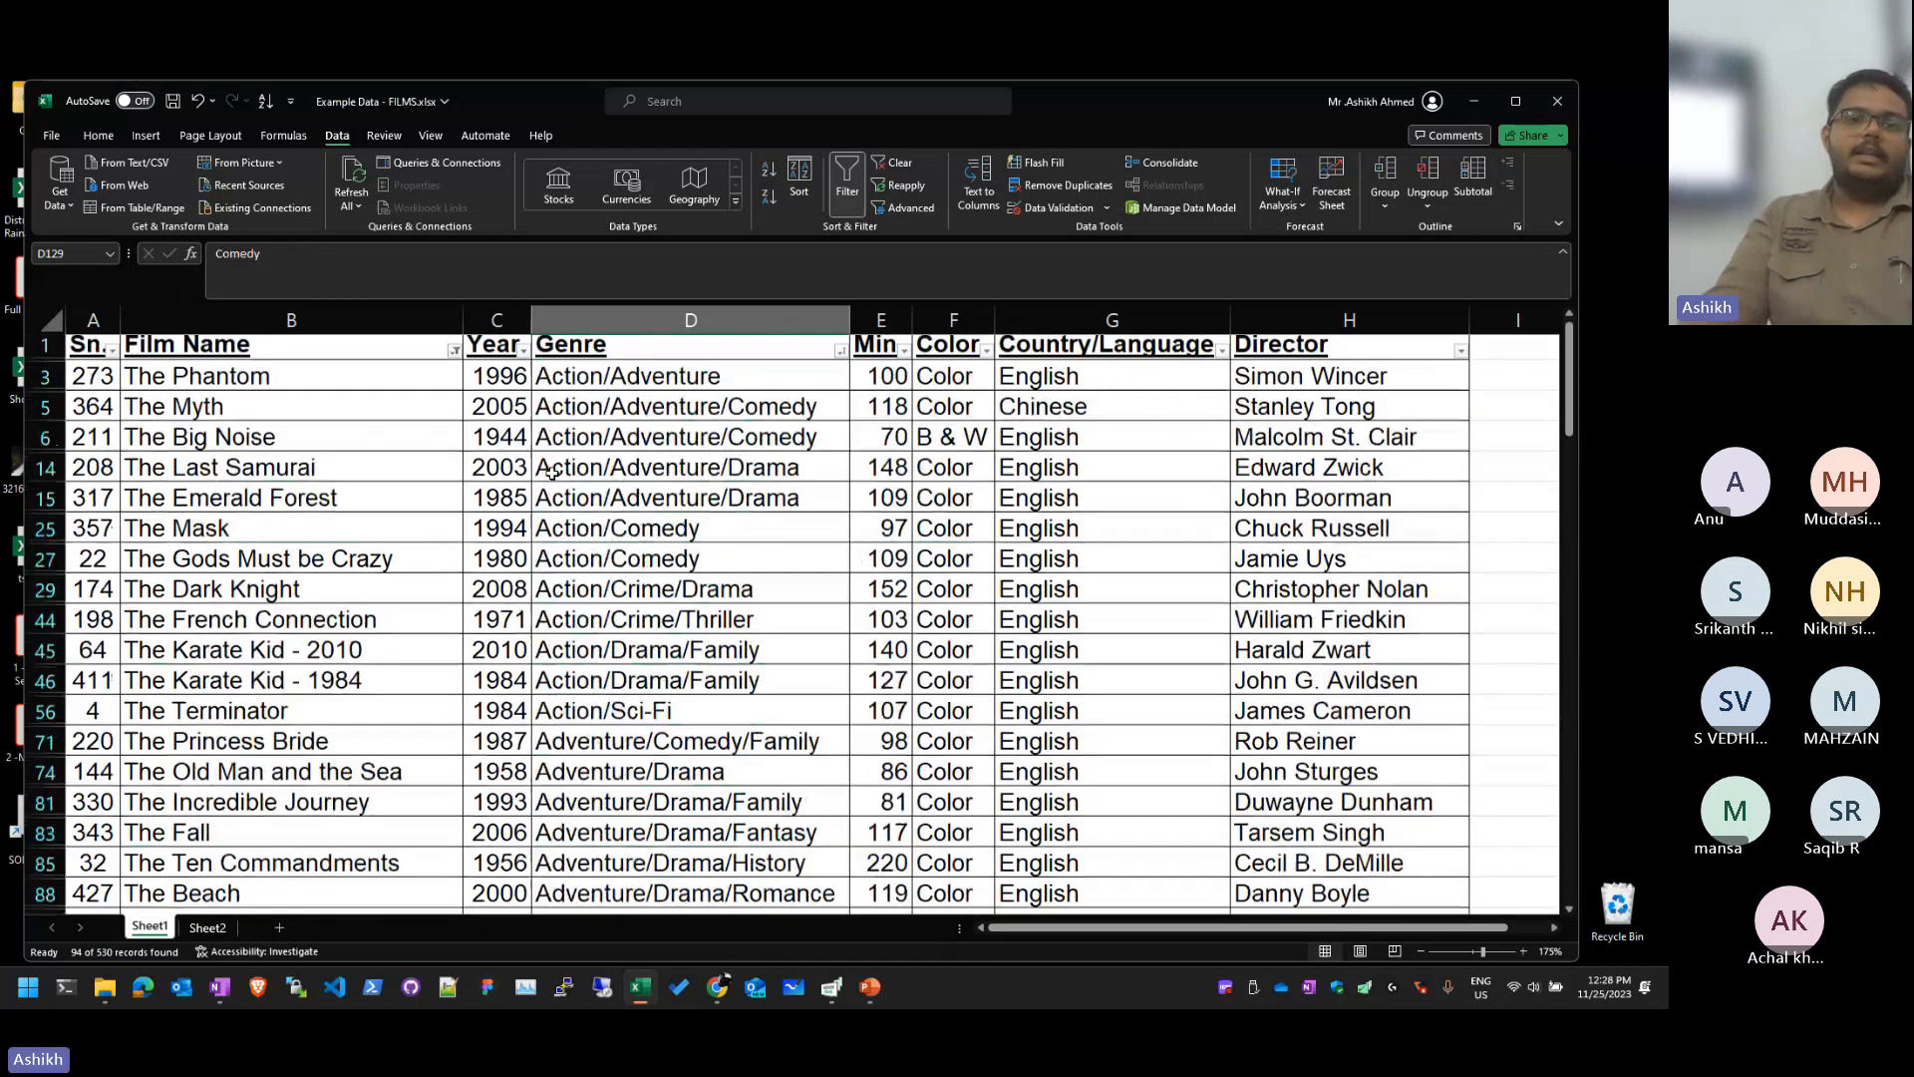
# Step: Replace the Film Name filter with a text filter for names containing "Love"
pyautogui.click(453, 357)
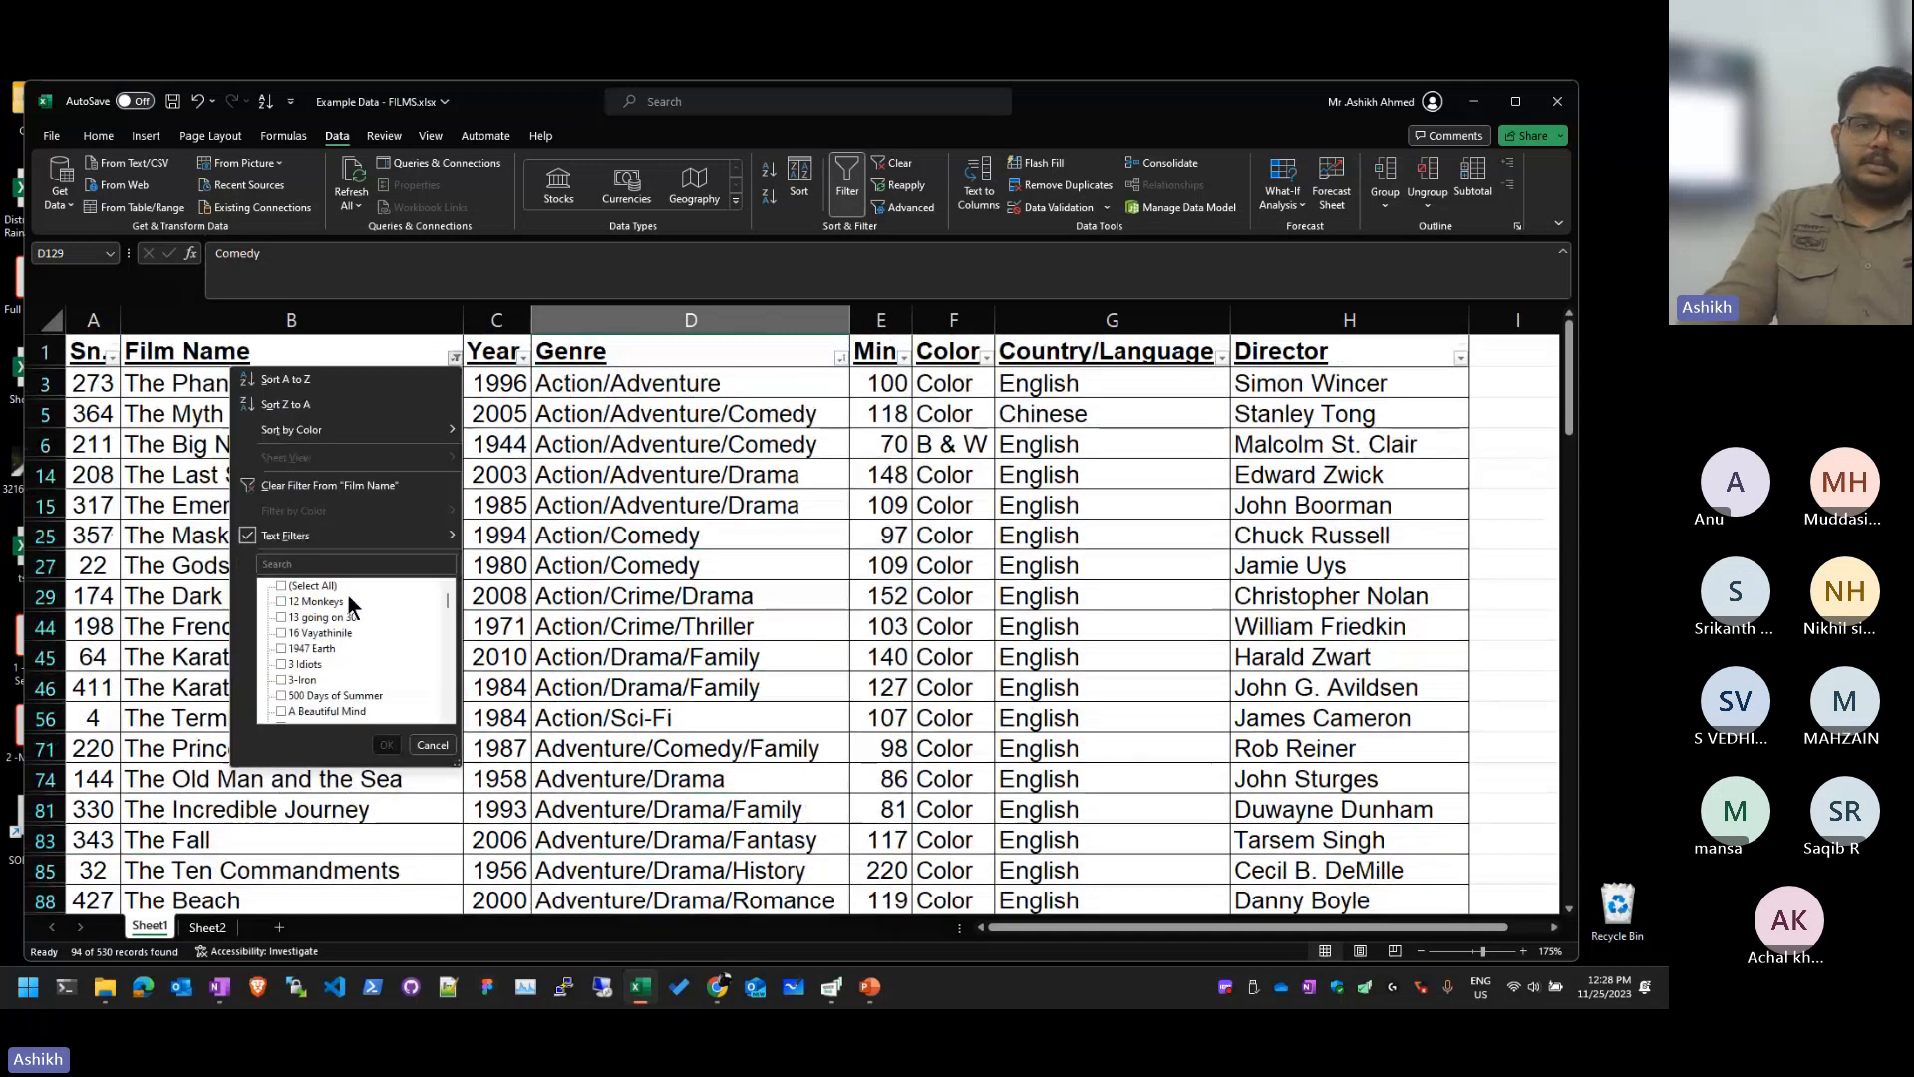
pyautogui.click(370, 486)
pyautogui.click(454, 357)
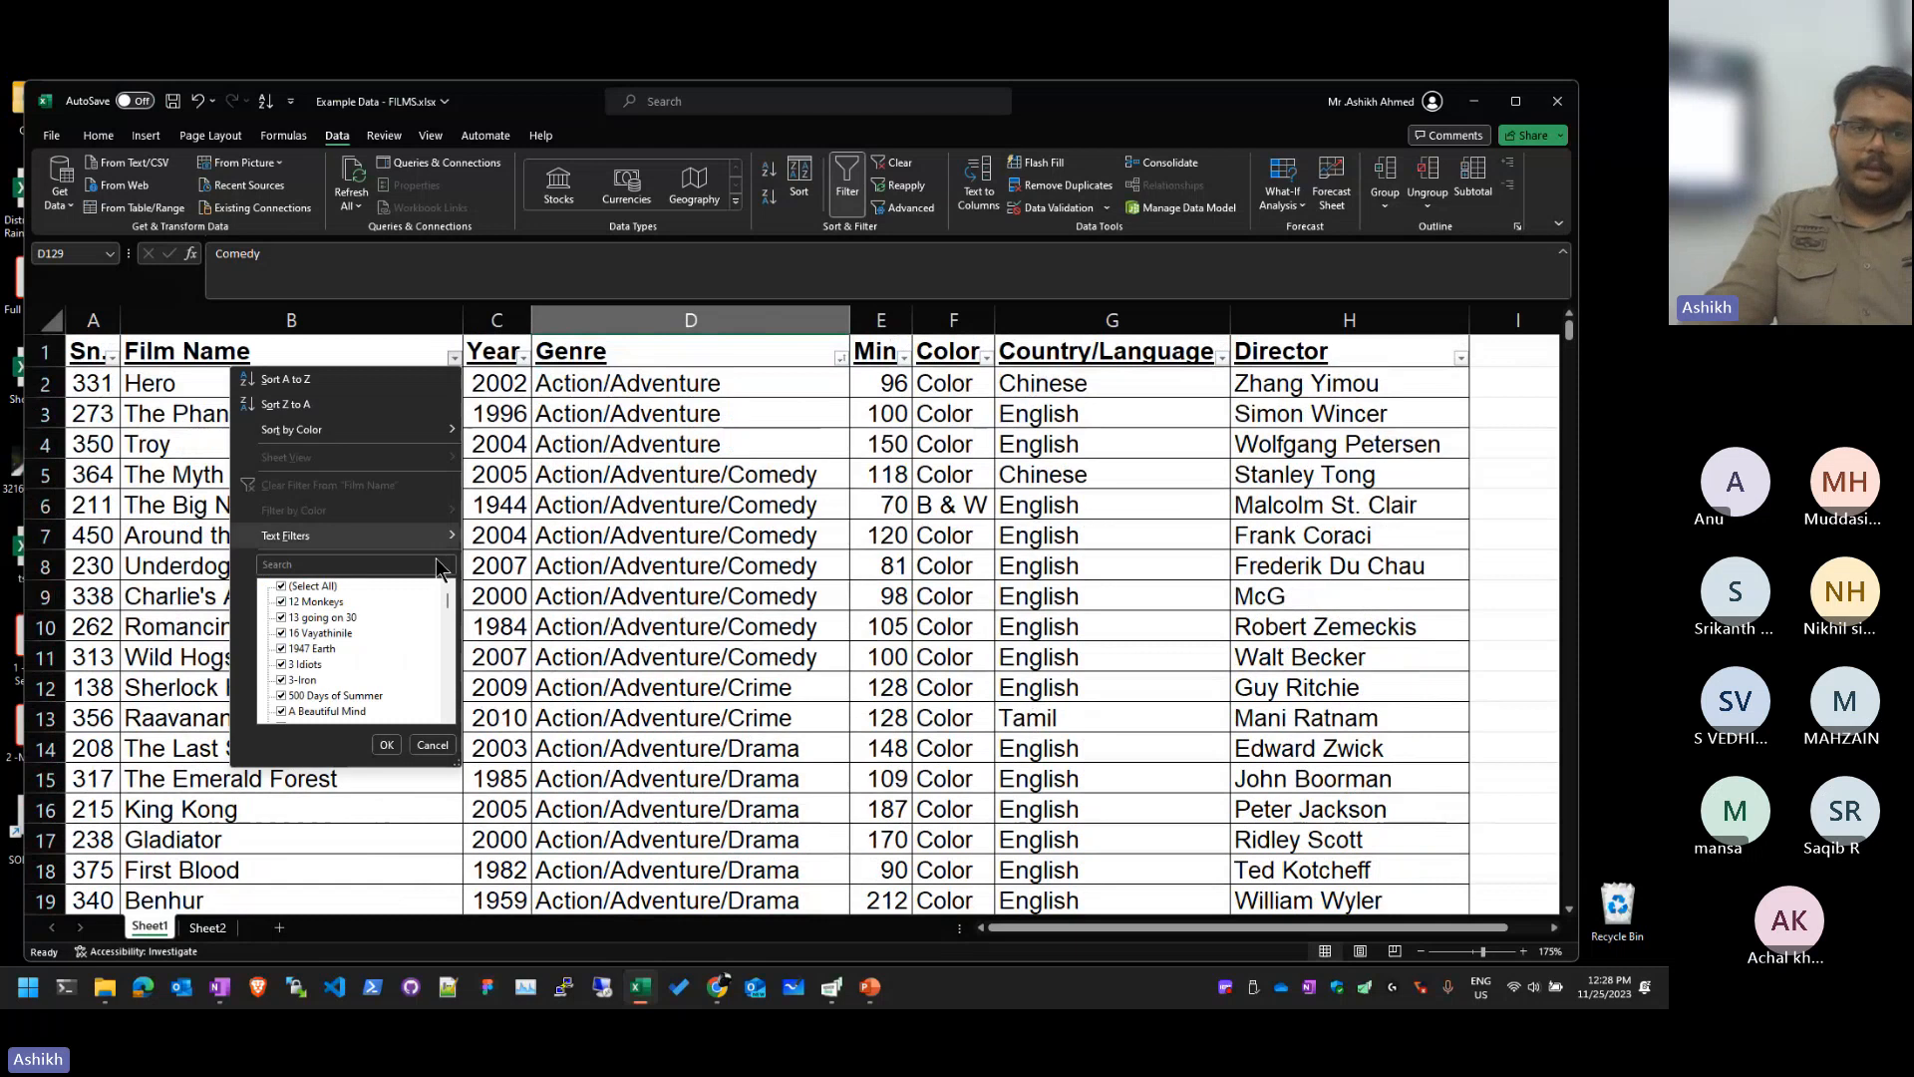
pyautogui.moveTo(329, 535)
pyautogui.click(518, 643)
pyautogui.write('love')
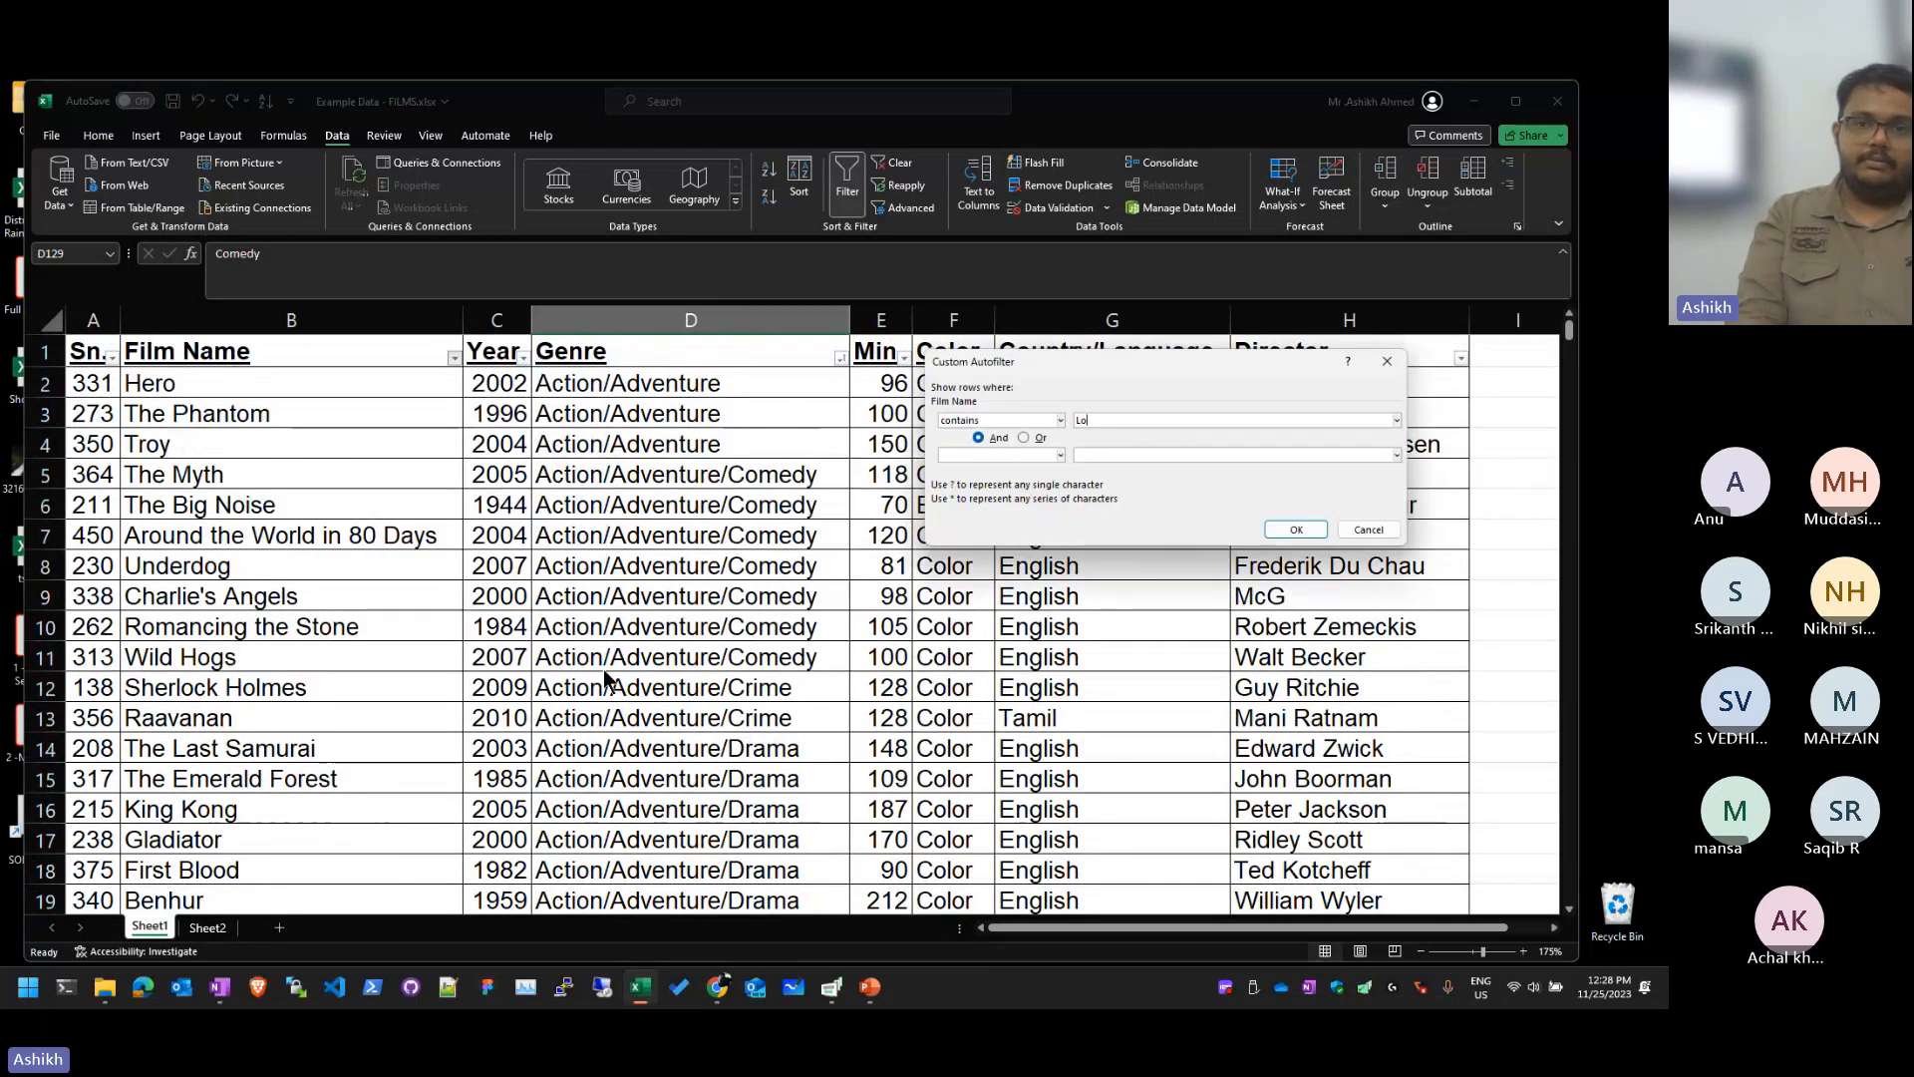
pyautogui.press('Return')
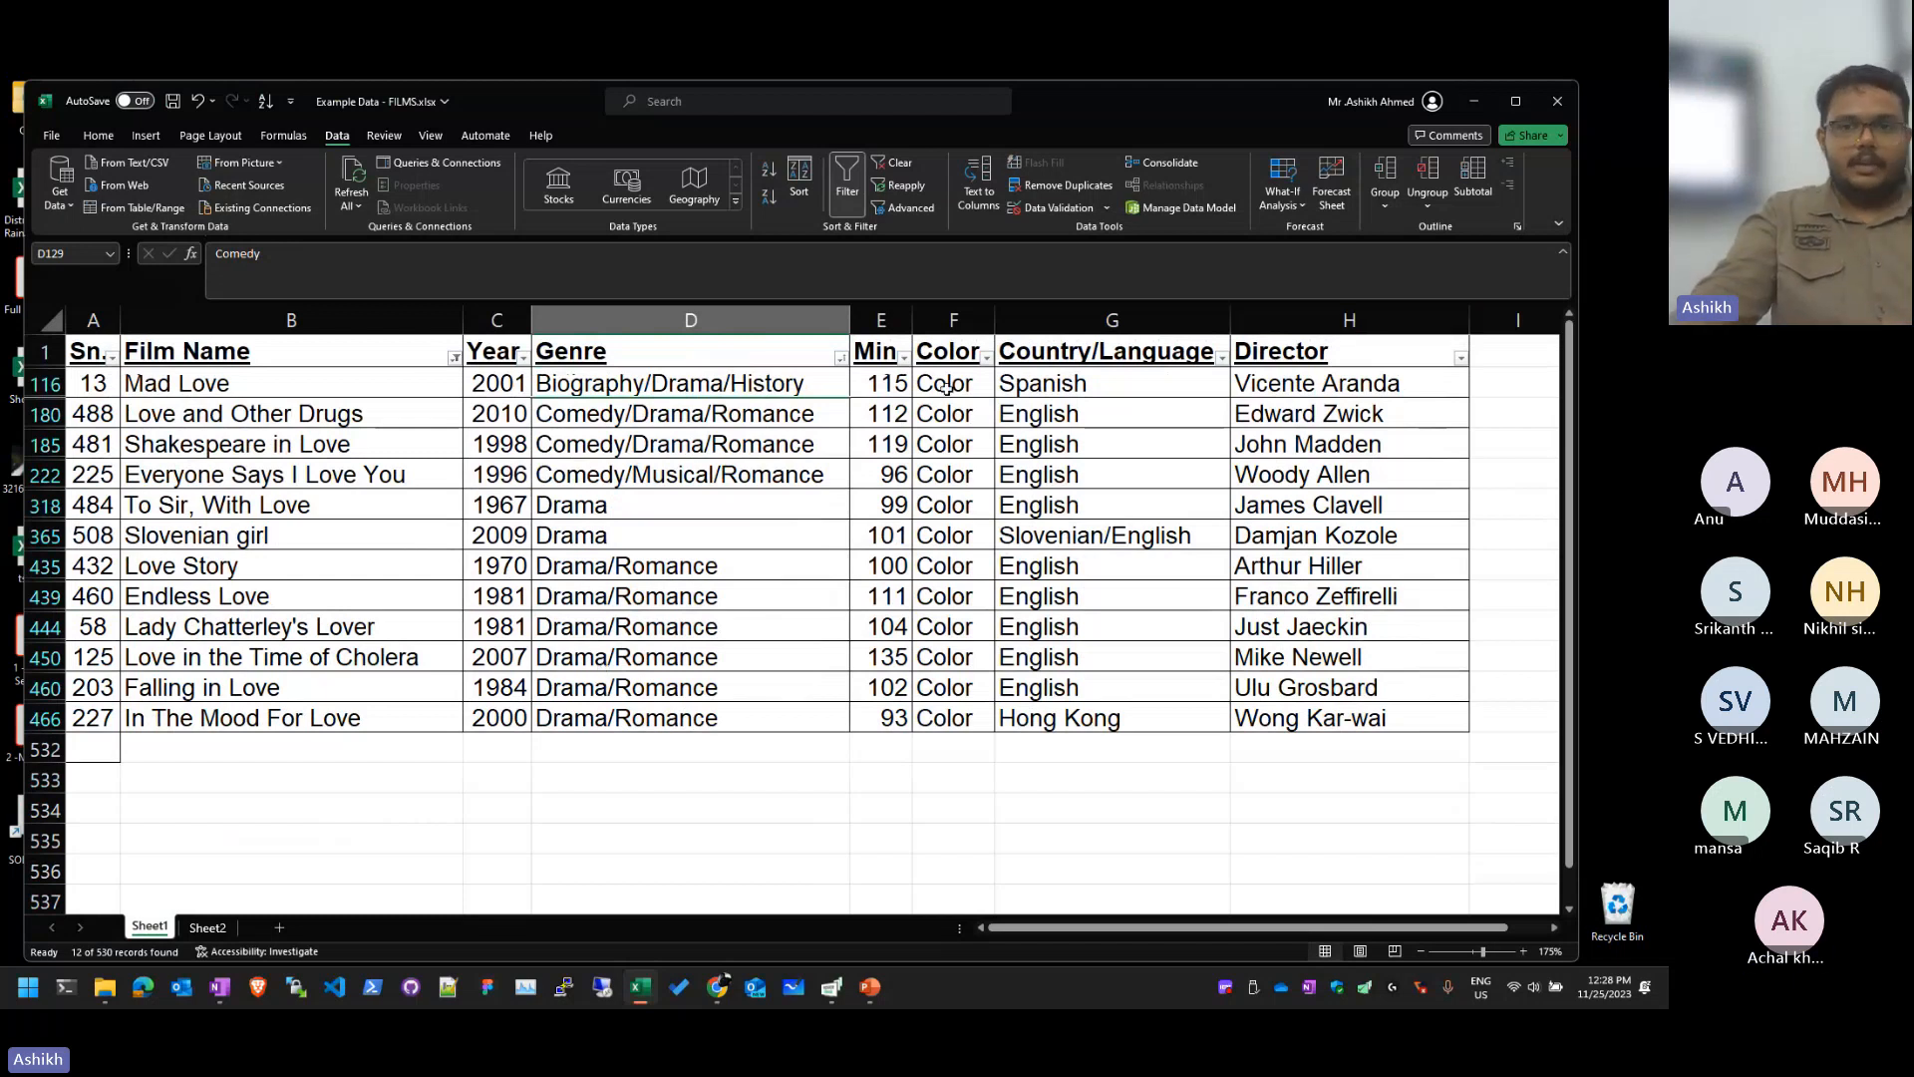
# Step: Clear the filter from the Film Name column and select the film name in row 7
pyautogui.click(455, 357)
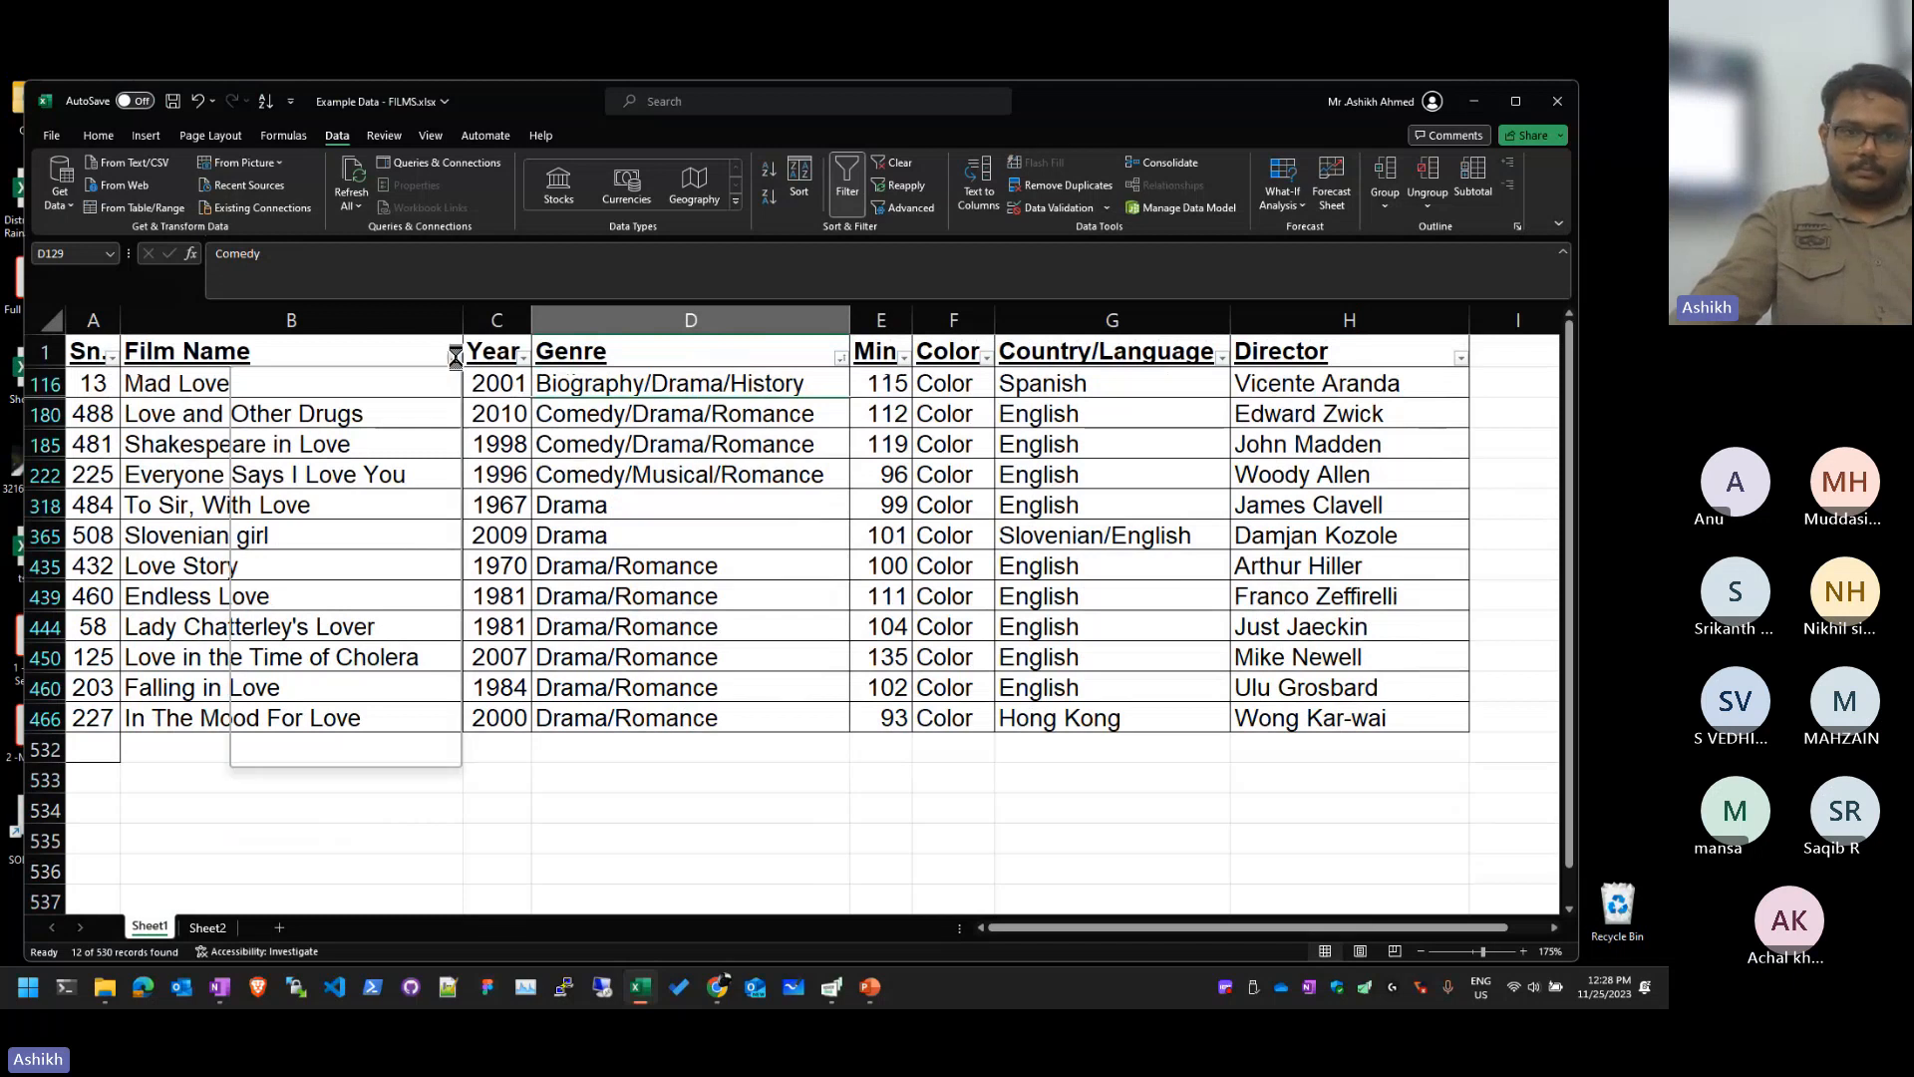
pyautogui.click(380, 489)
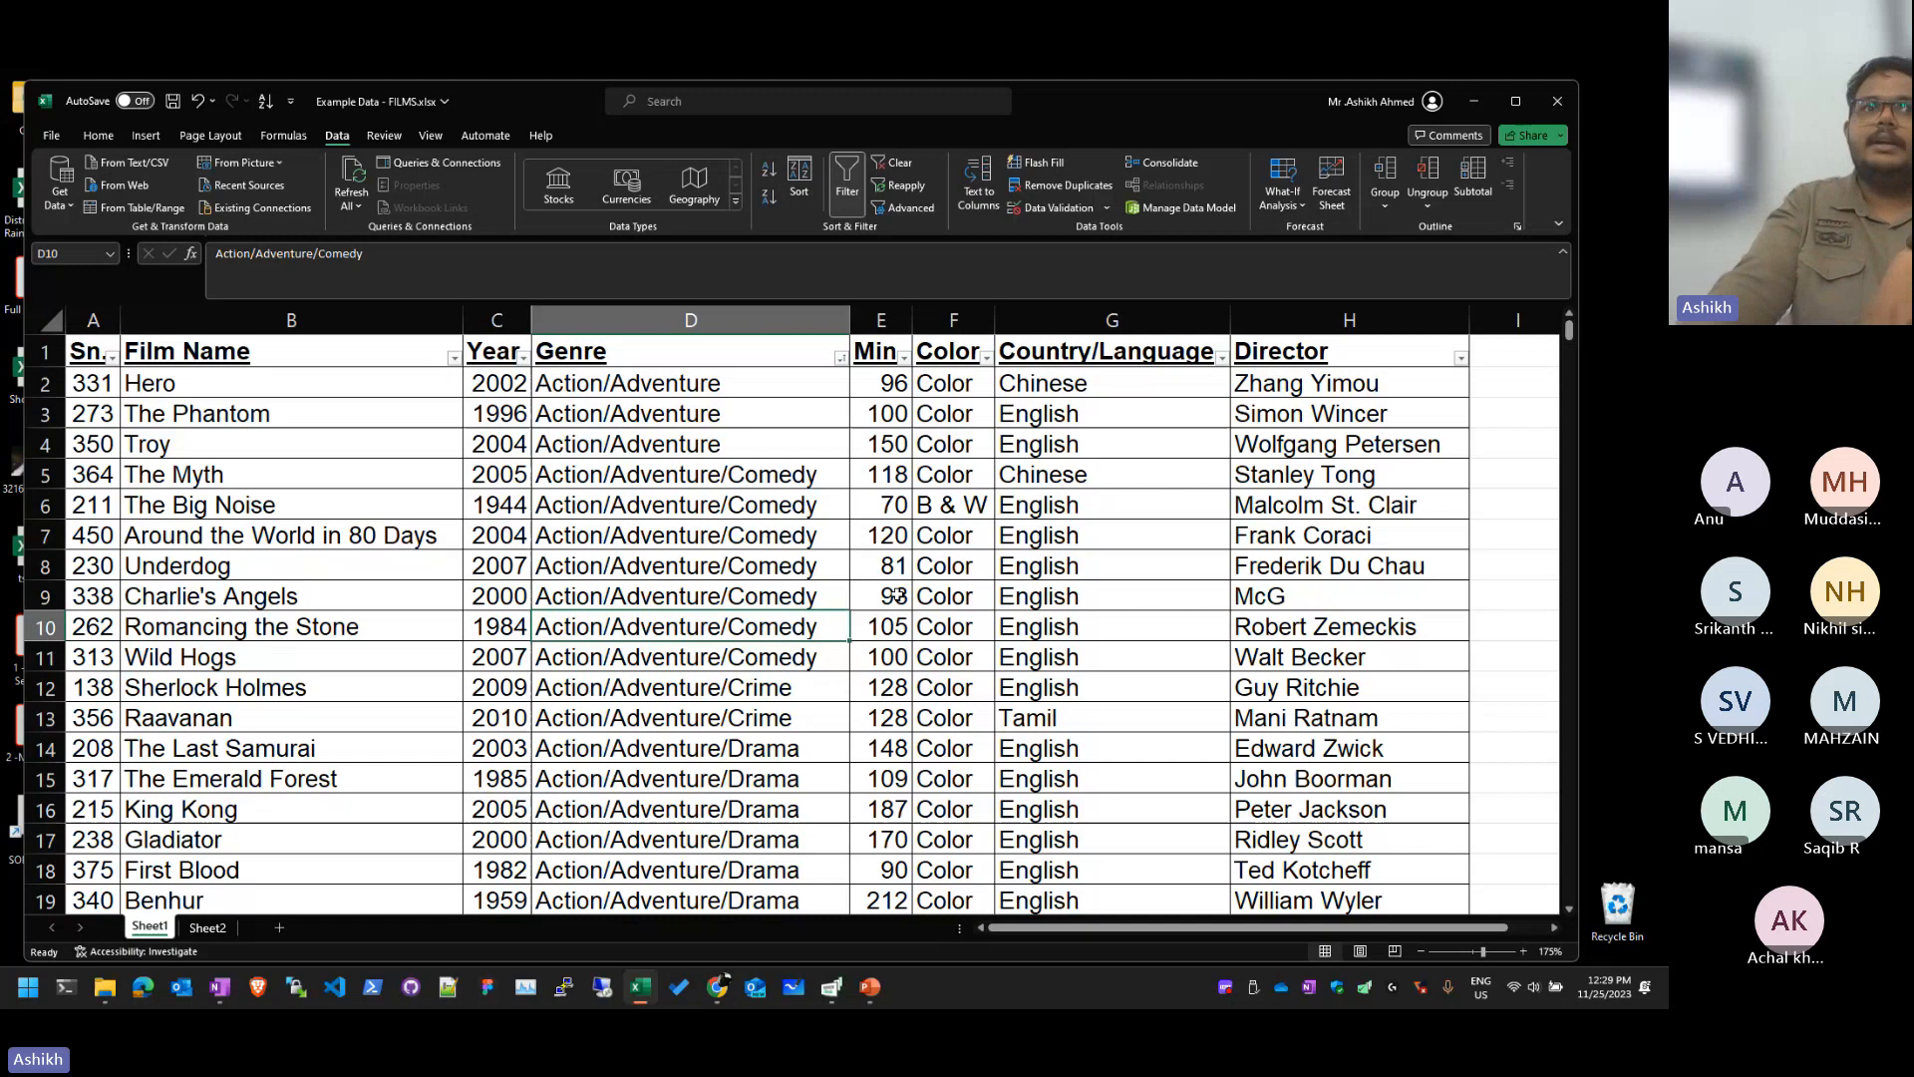
pyautogui.click(372, 537)
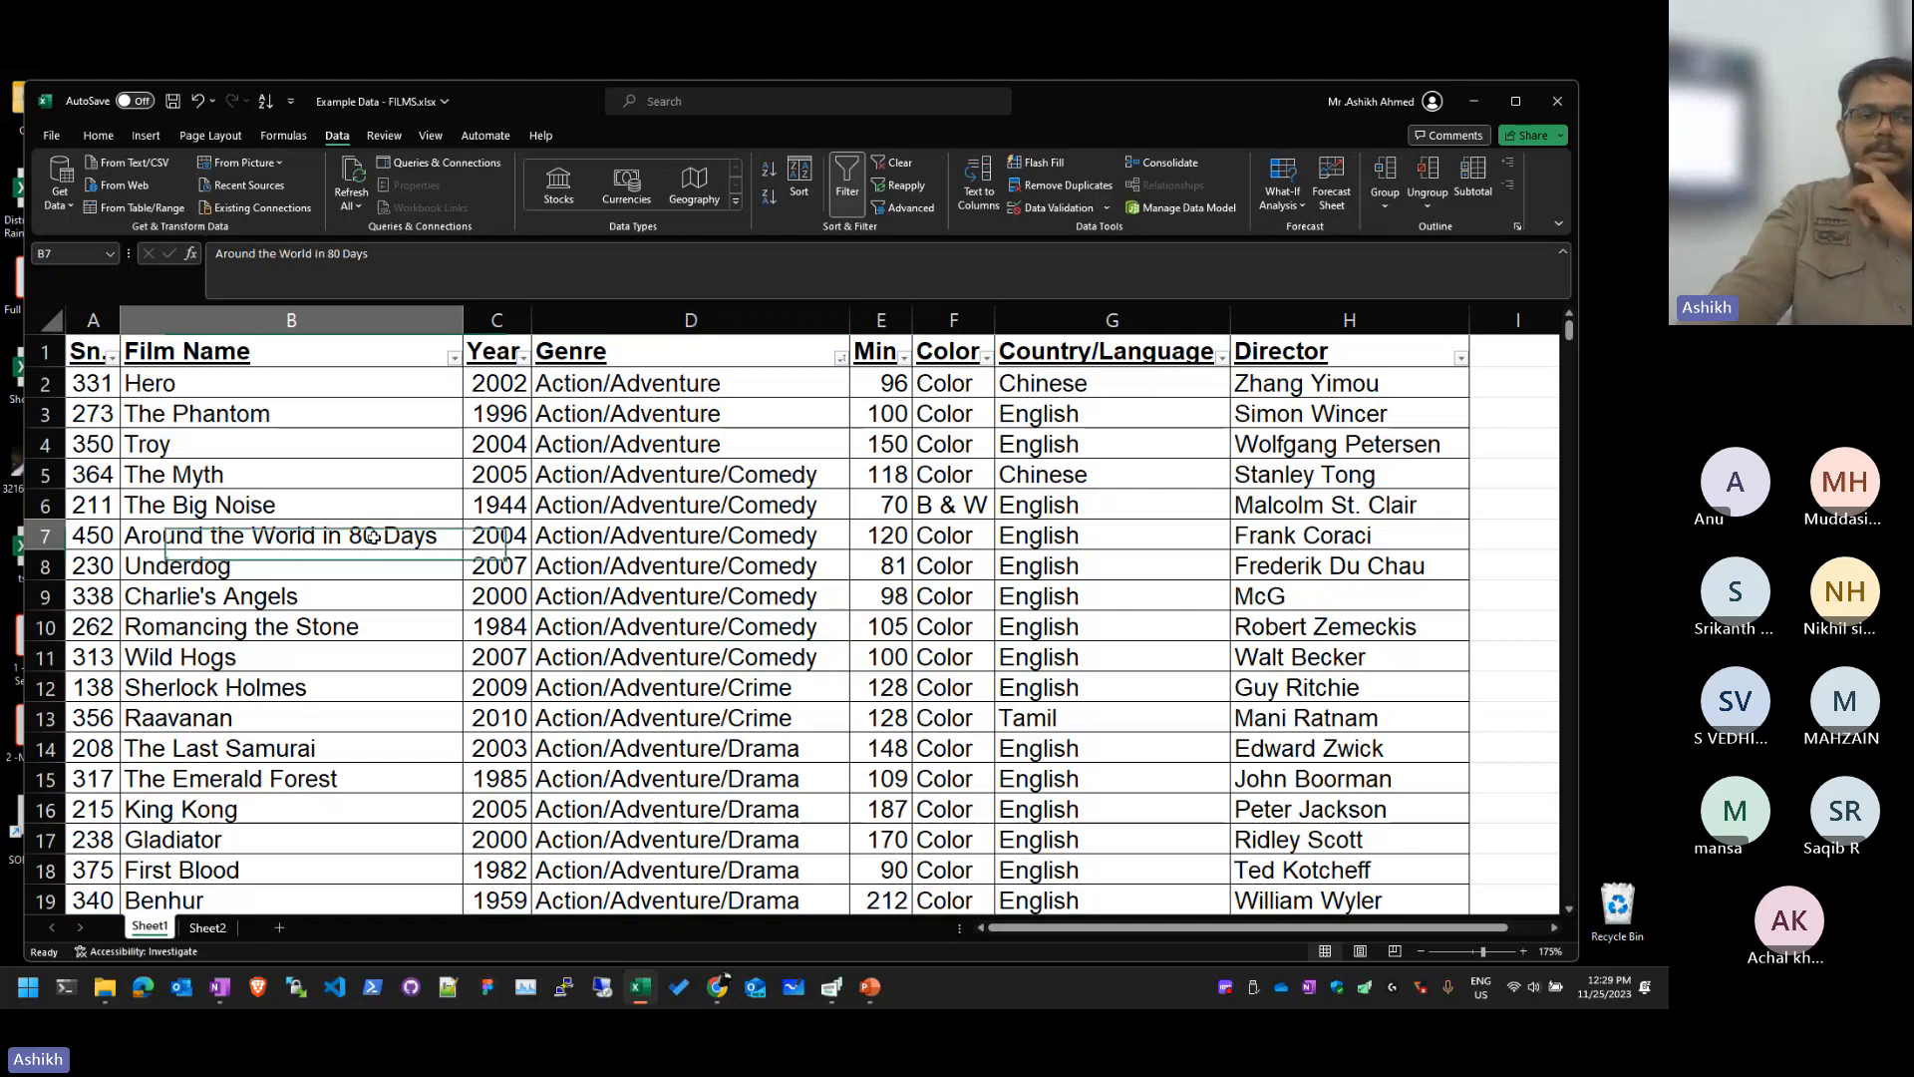
# Step: Check the Film Name filter options without changing them, then look through the film table's rows and return to its top
pyautogui.click(456, 358)
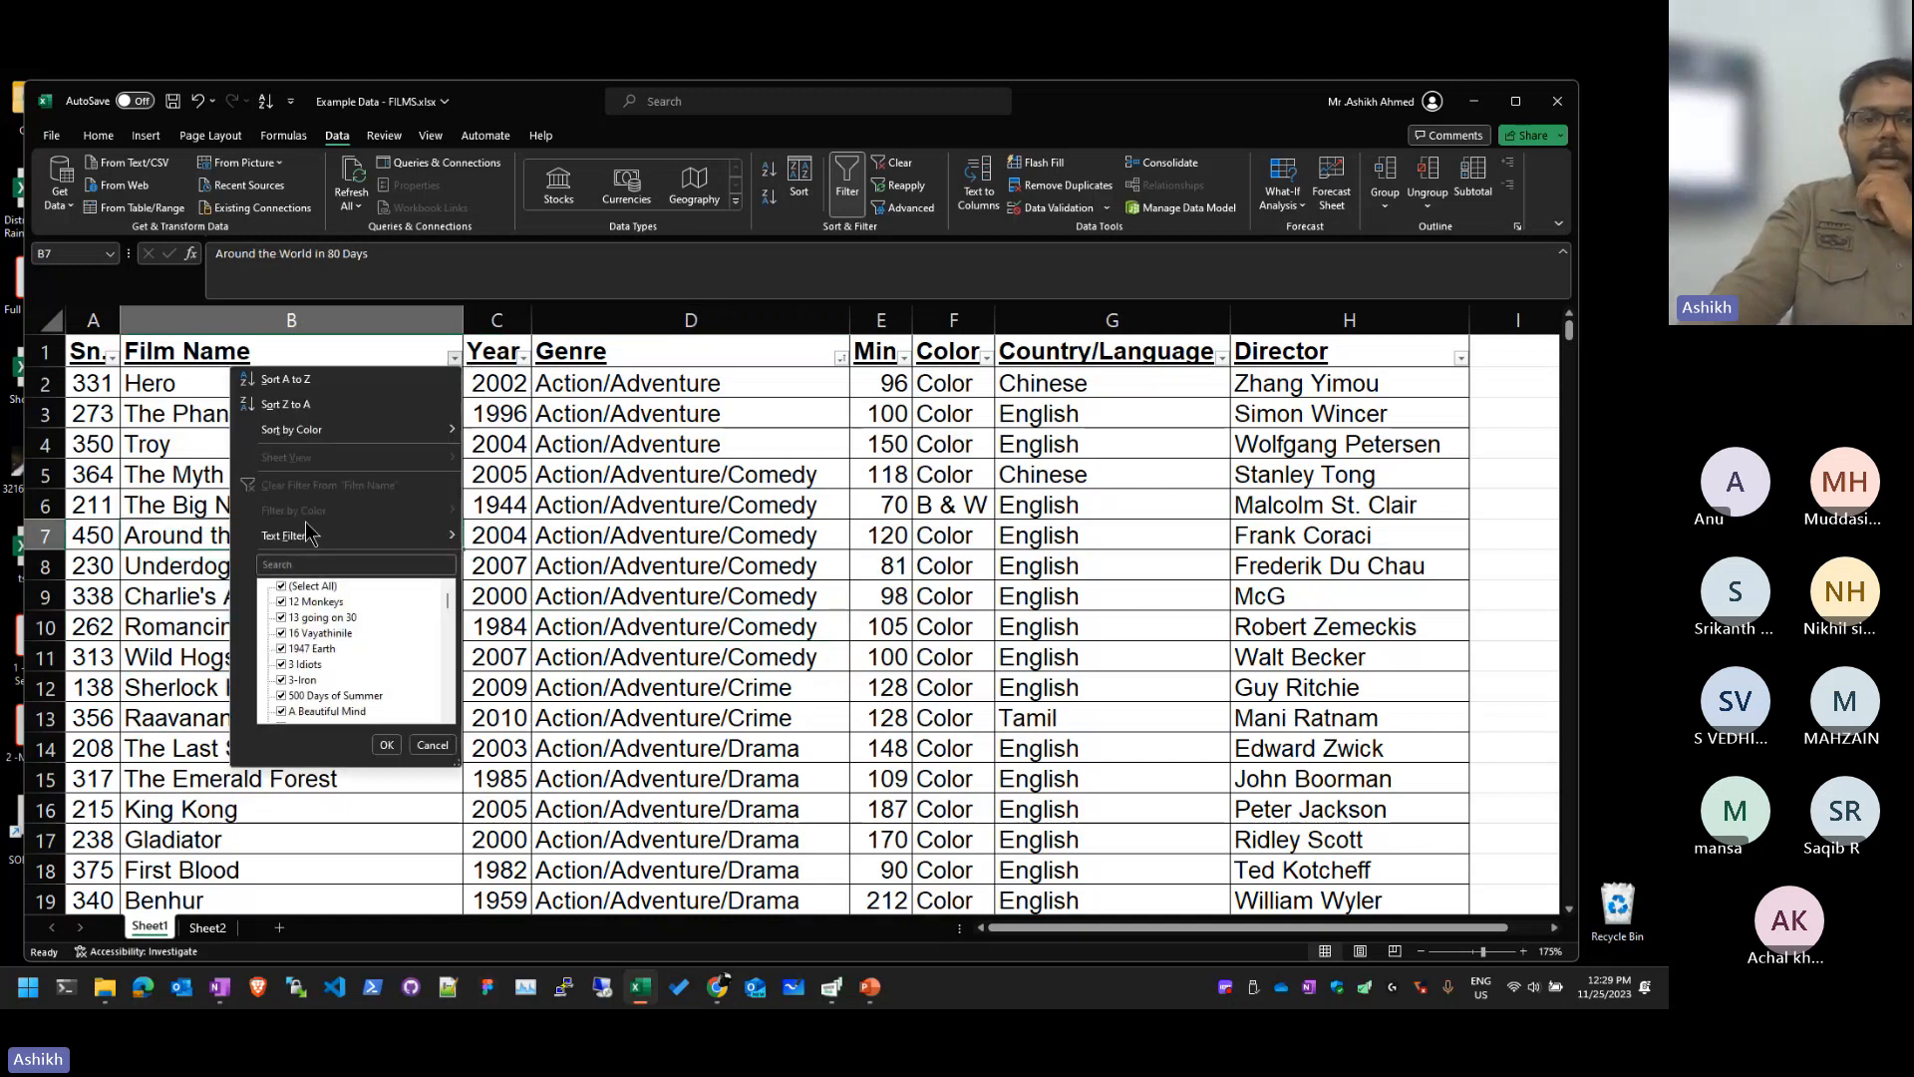
pyautogui.press('Escape')
pyautogui.scroll(-2, 781, 508)
pyautogui.scroll(-12, 781, 558)
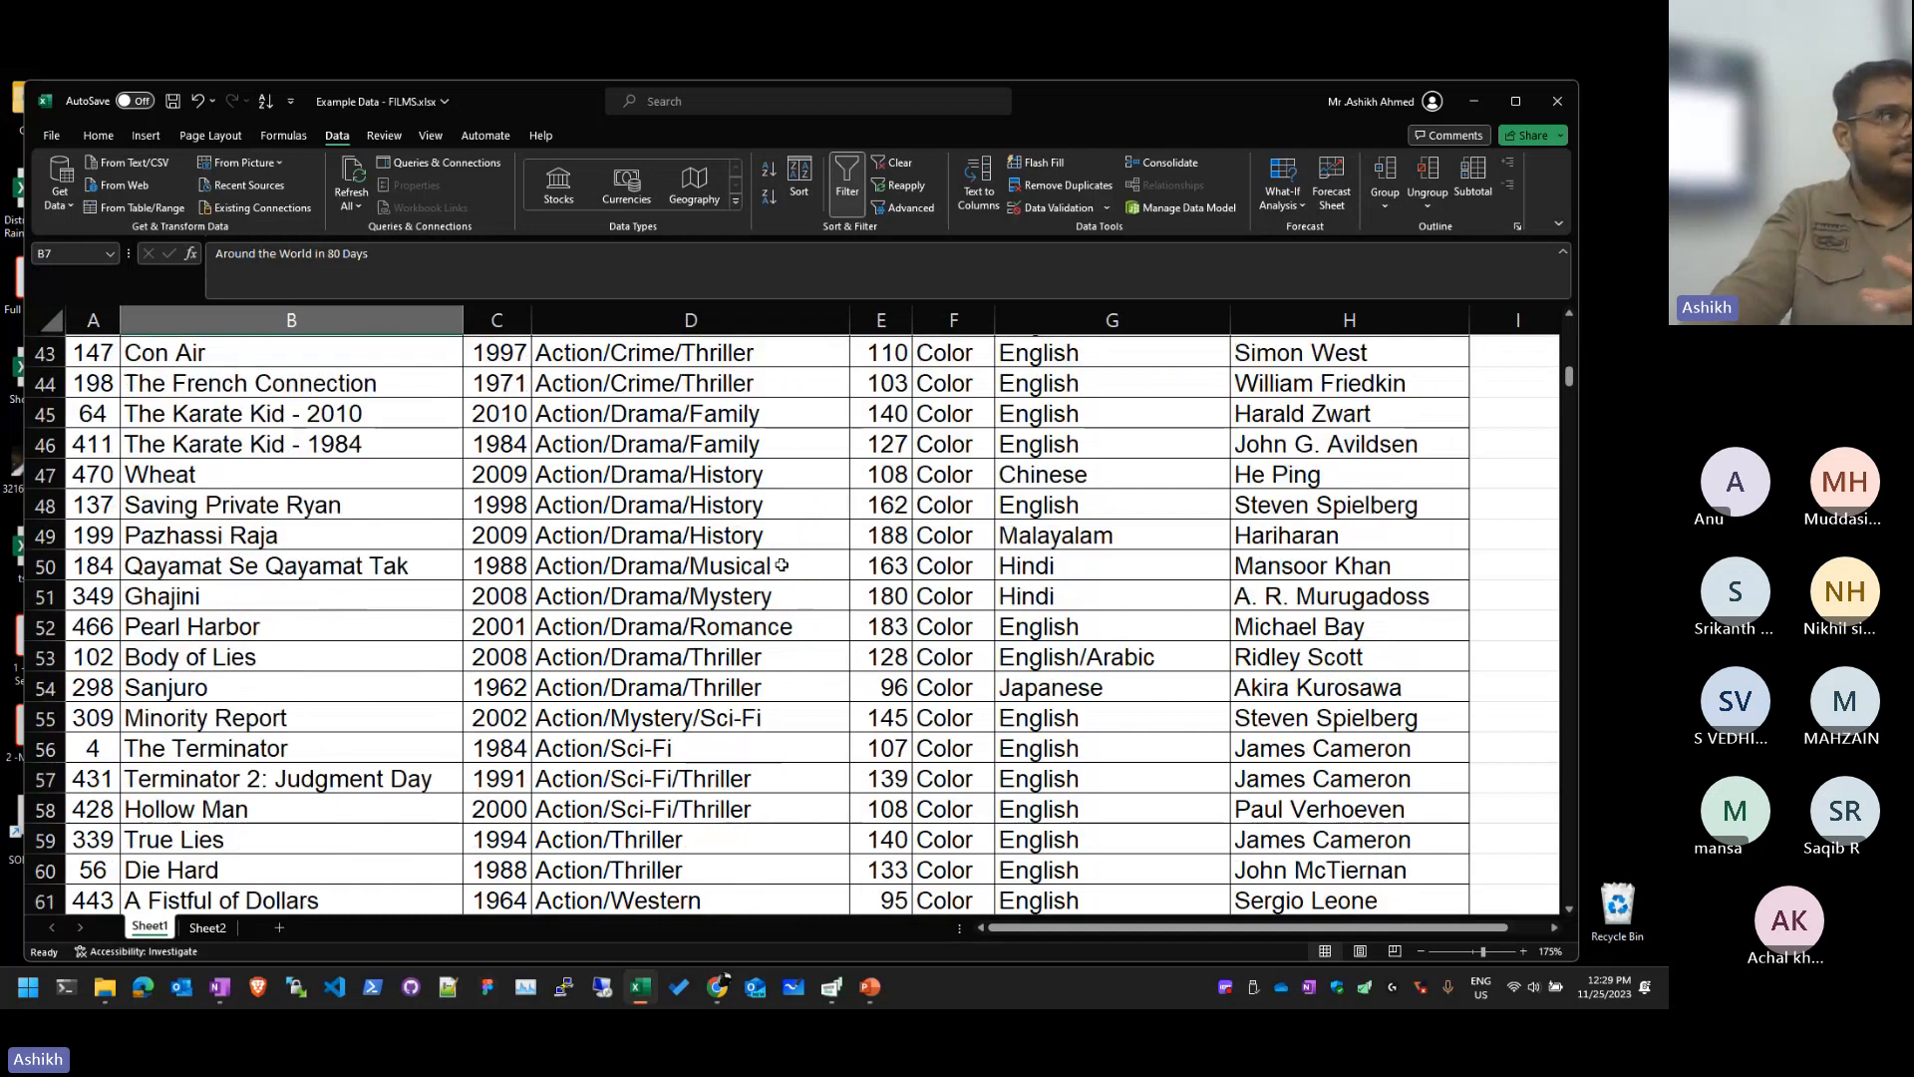
pyautogui.scroll(-1, 778, 568)
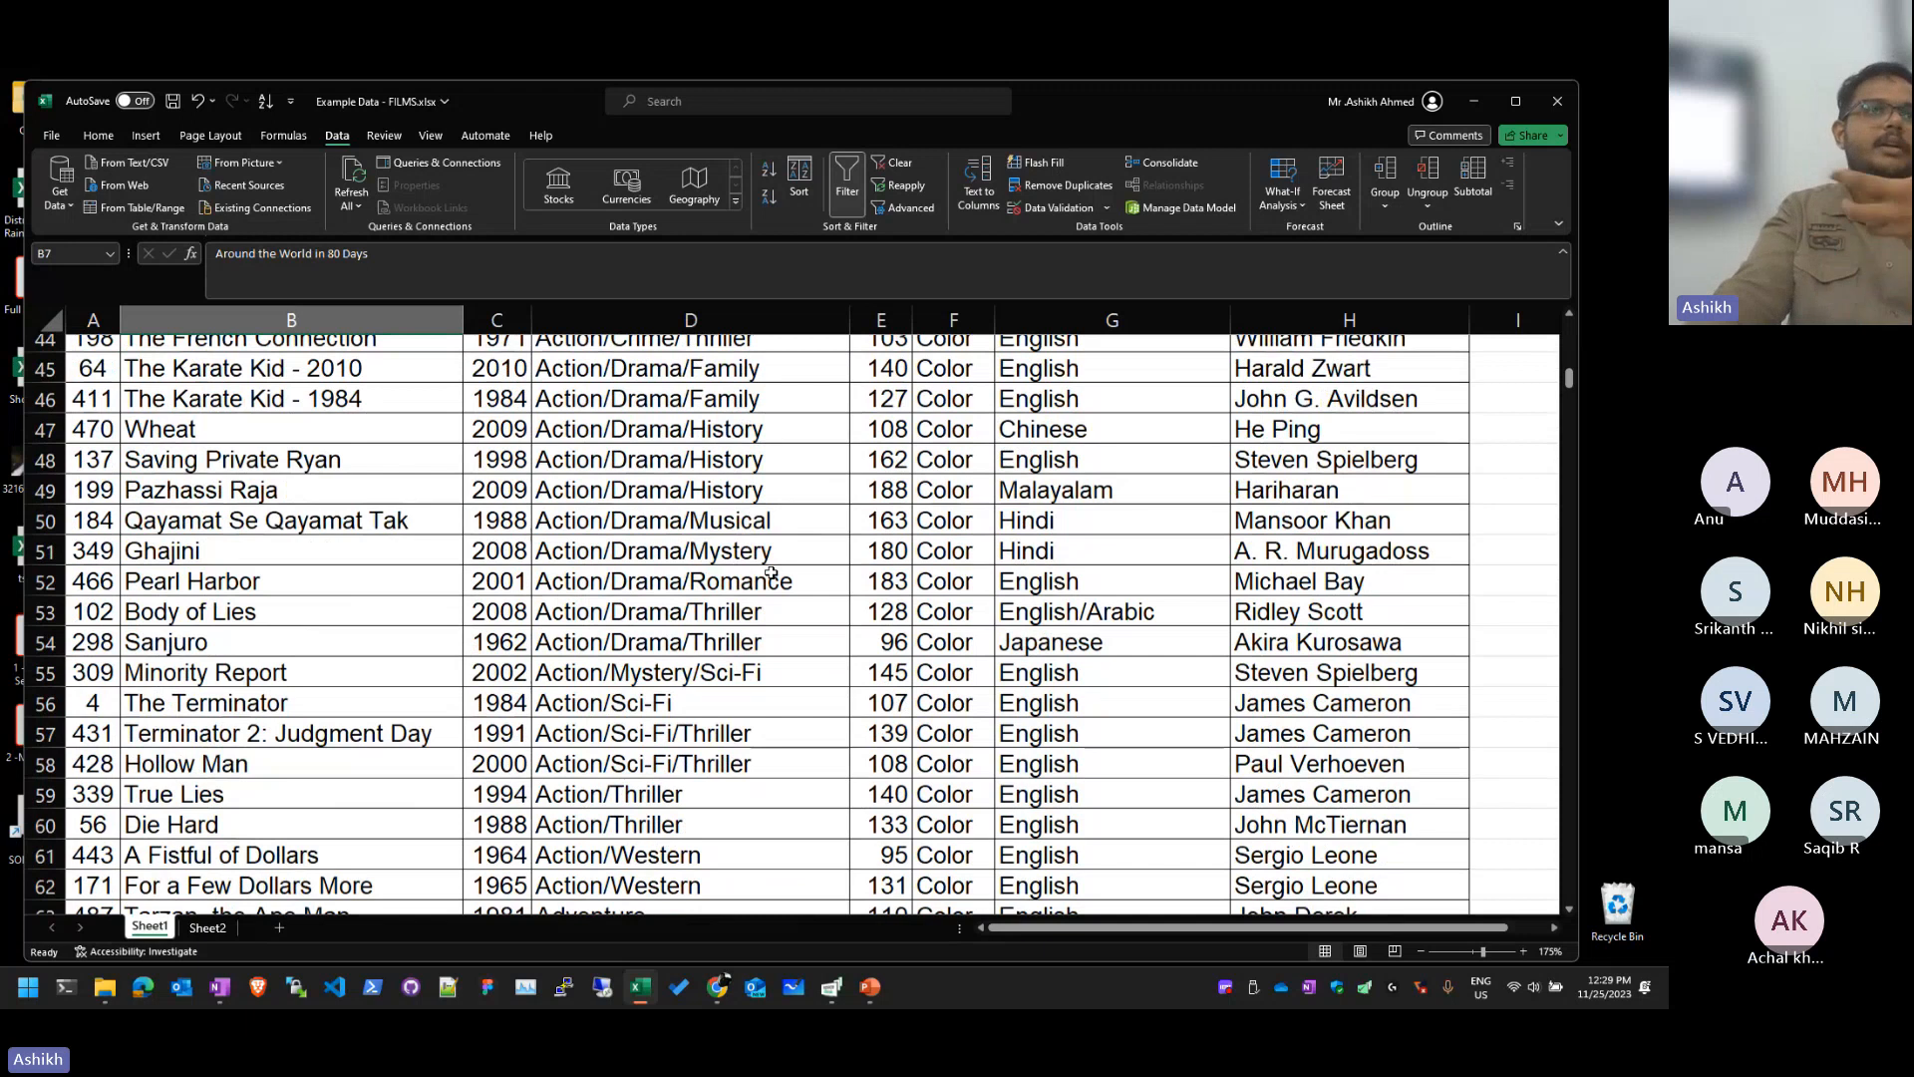
pyautogui.scroll(-18, 771, 573)
pyautogui.click(773, 688)
pyautogui.scroll(-2, 882, 723)
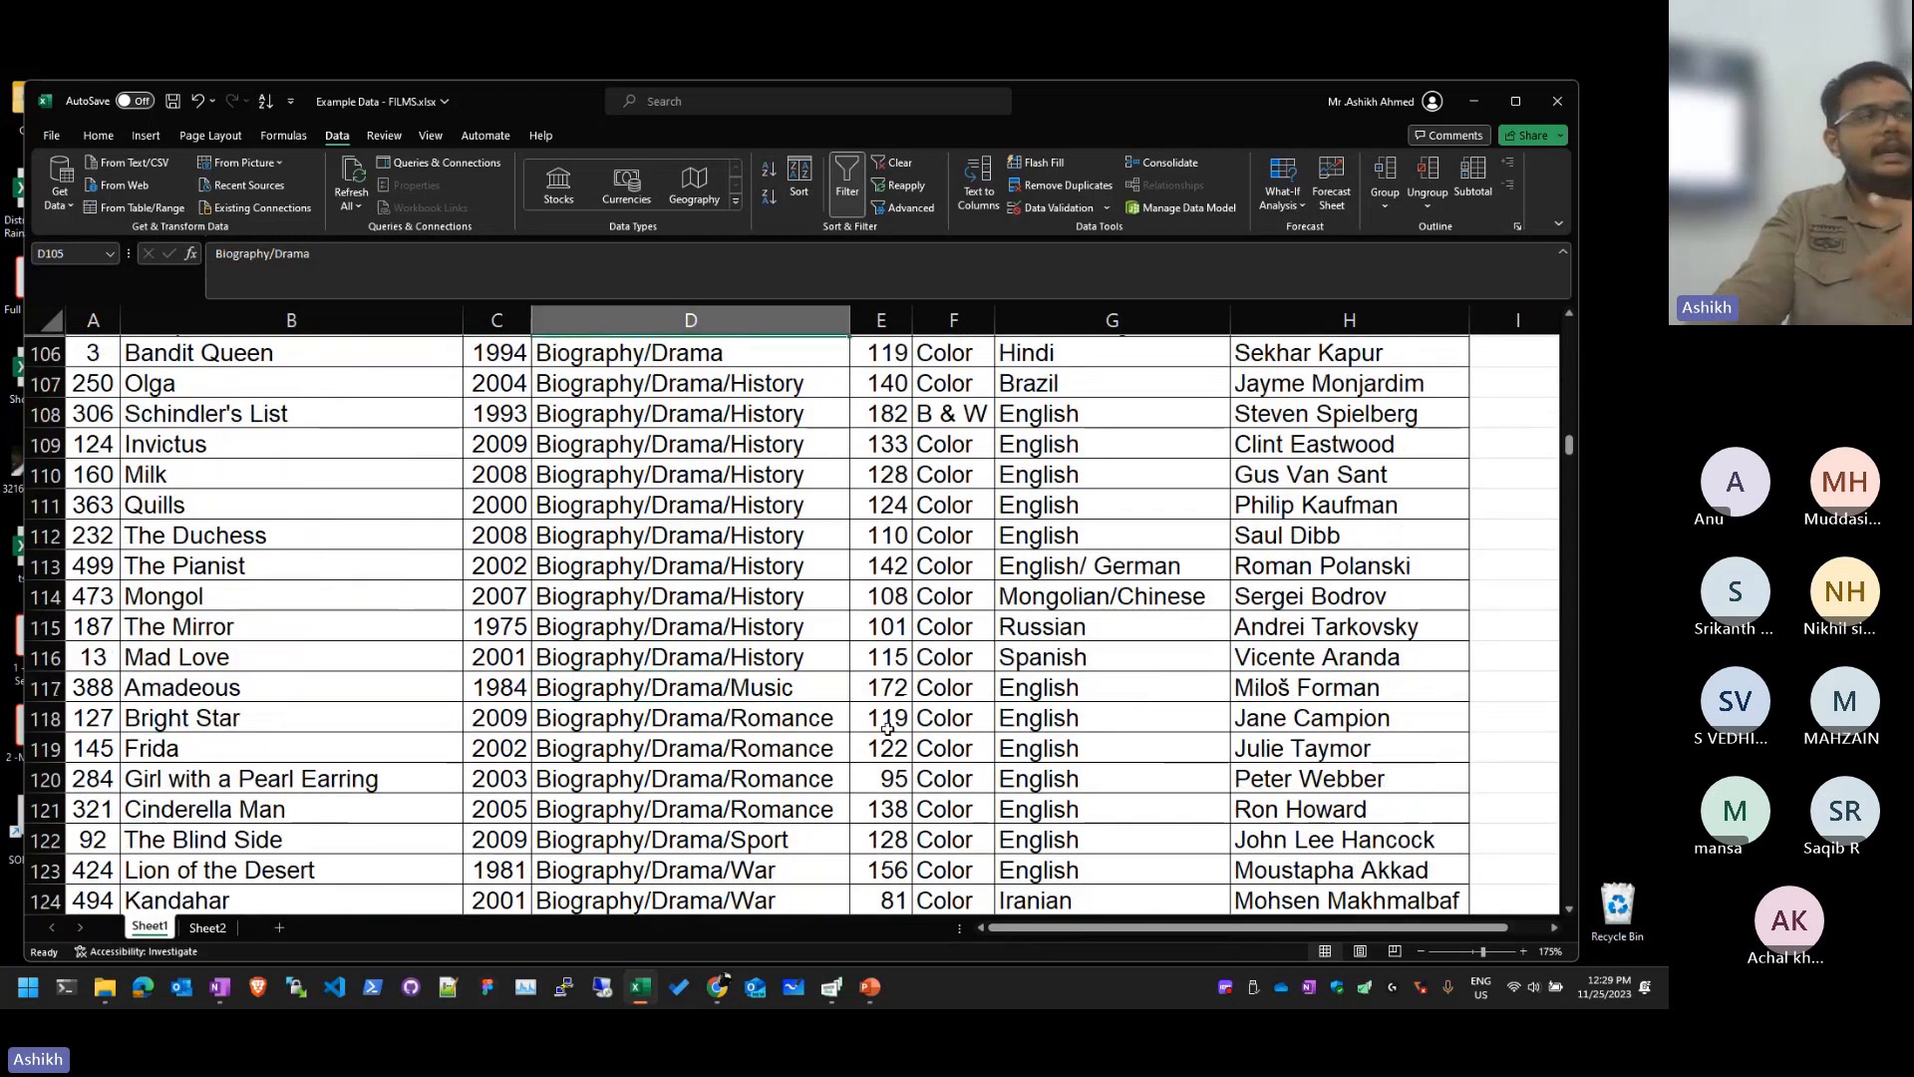
pyautogui.scroll(-2, 916, 740)
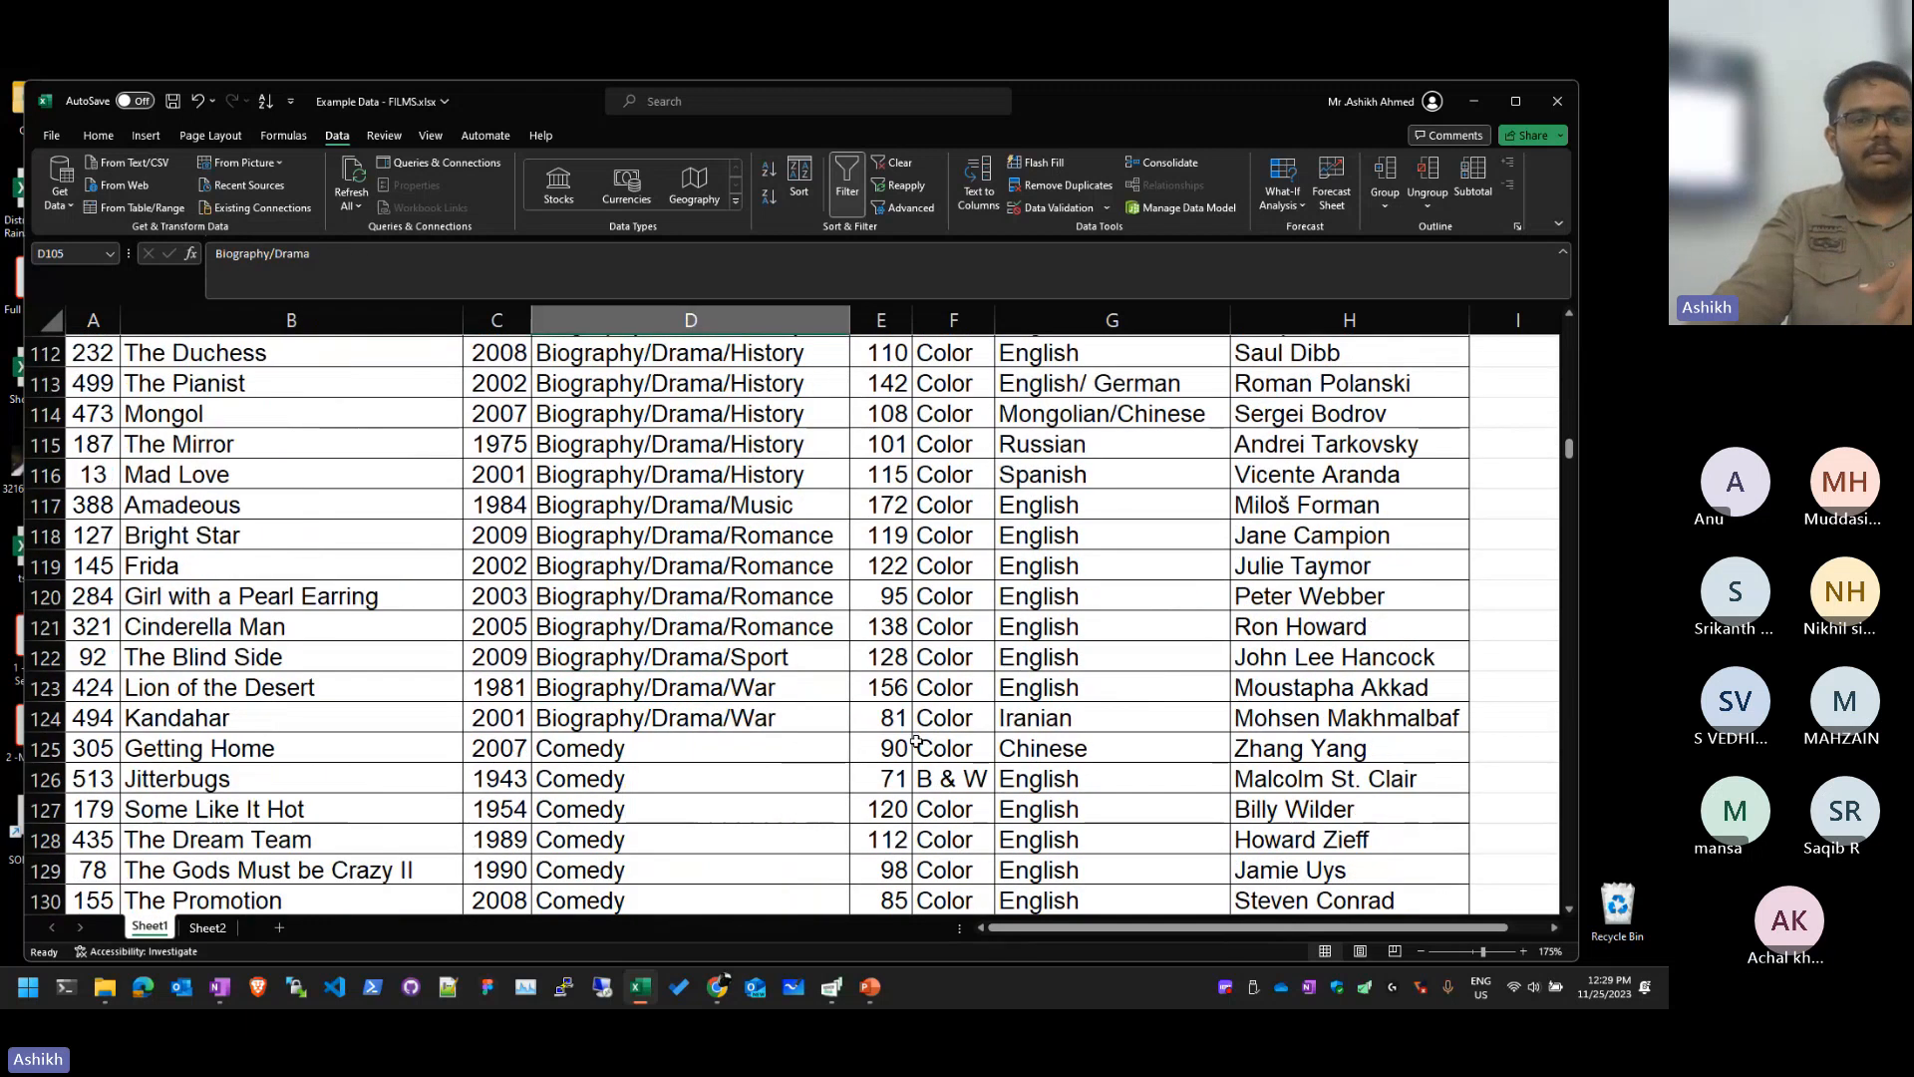
pyautogui.scroll(-17, 915, 740)
pyautogui.scroll(15, 855, 554)
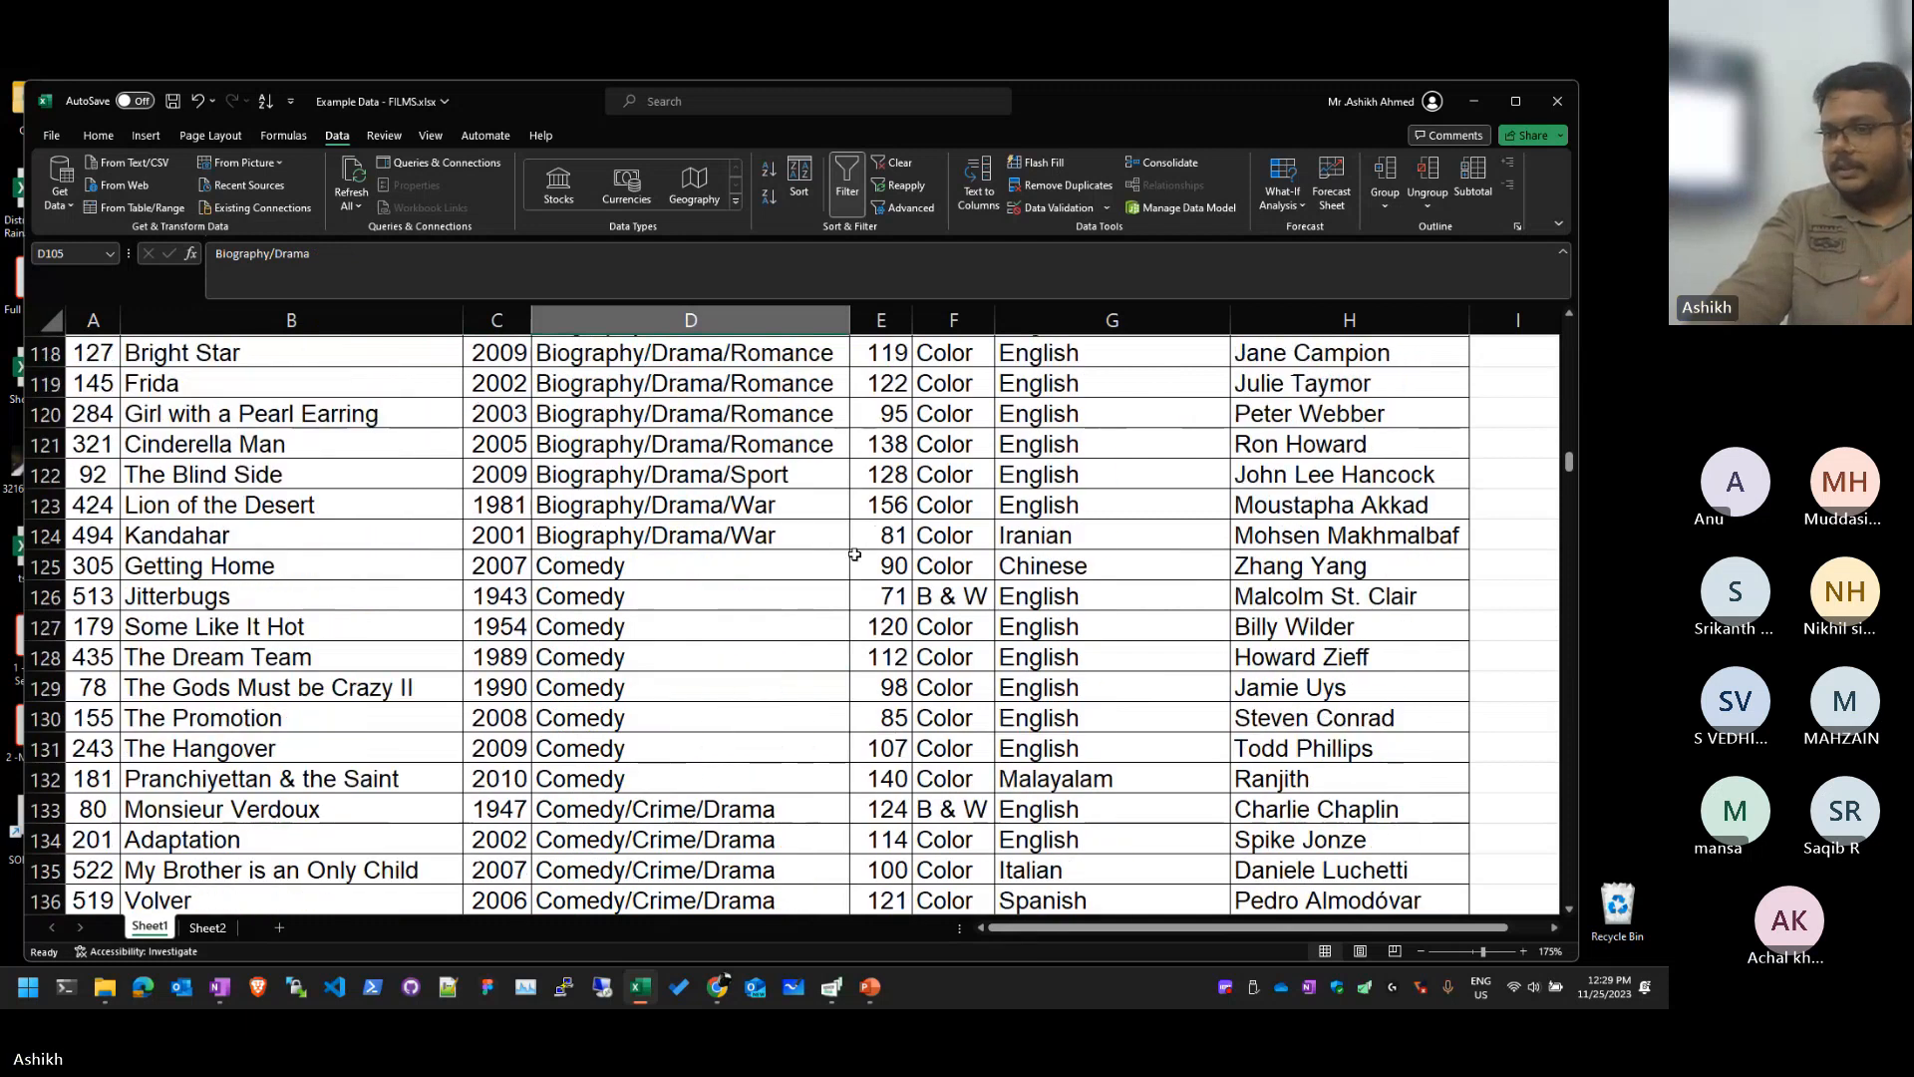
pyautogui.scroll(20, 854, 554)
pyautogui.click(1112, 565)
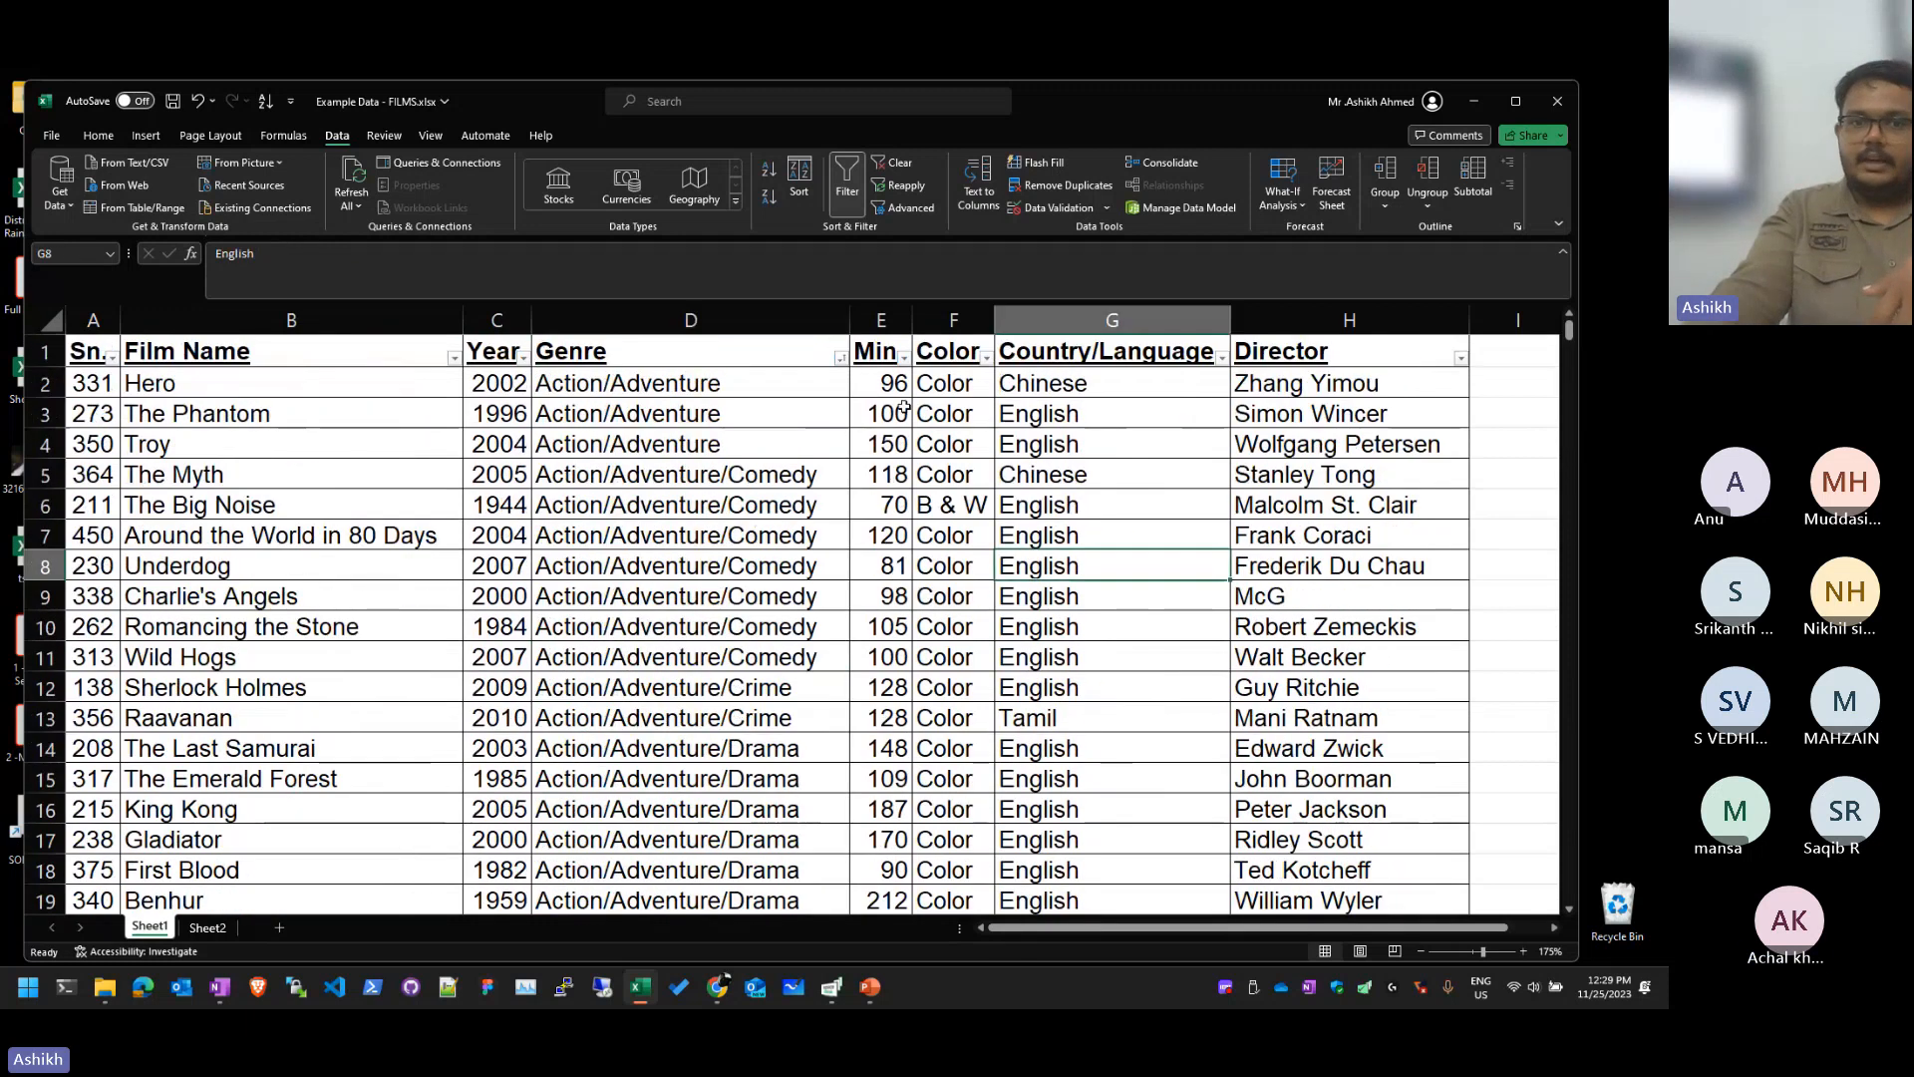
# Step: View the number filter and sort options of the Min column without applying any
pyautogui.click(927, 352)
pyautogui.click(903, 357)
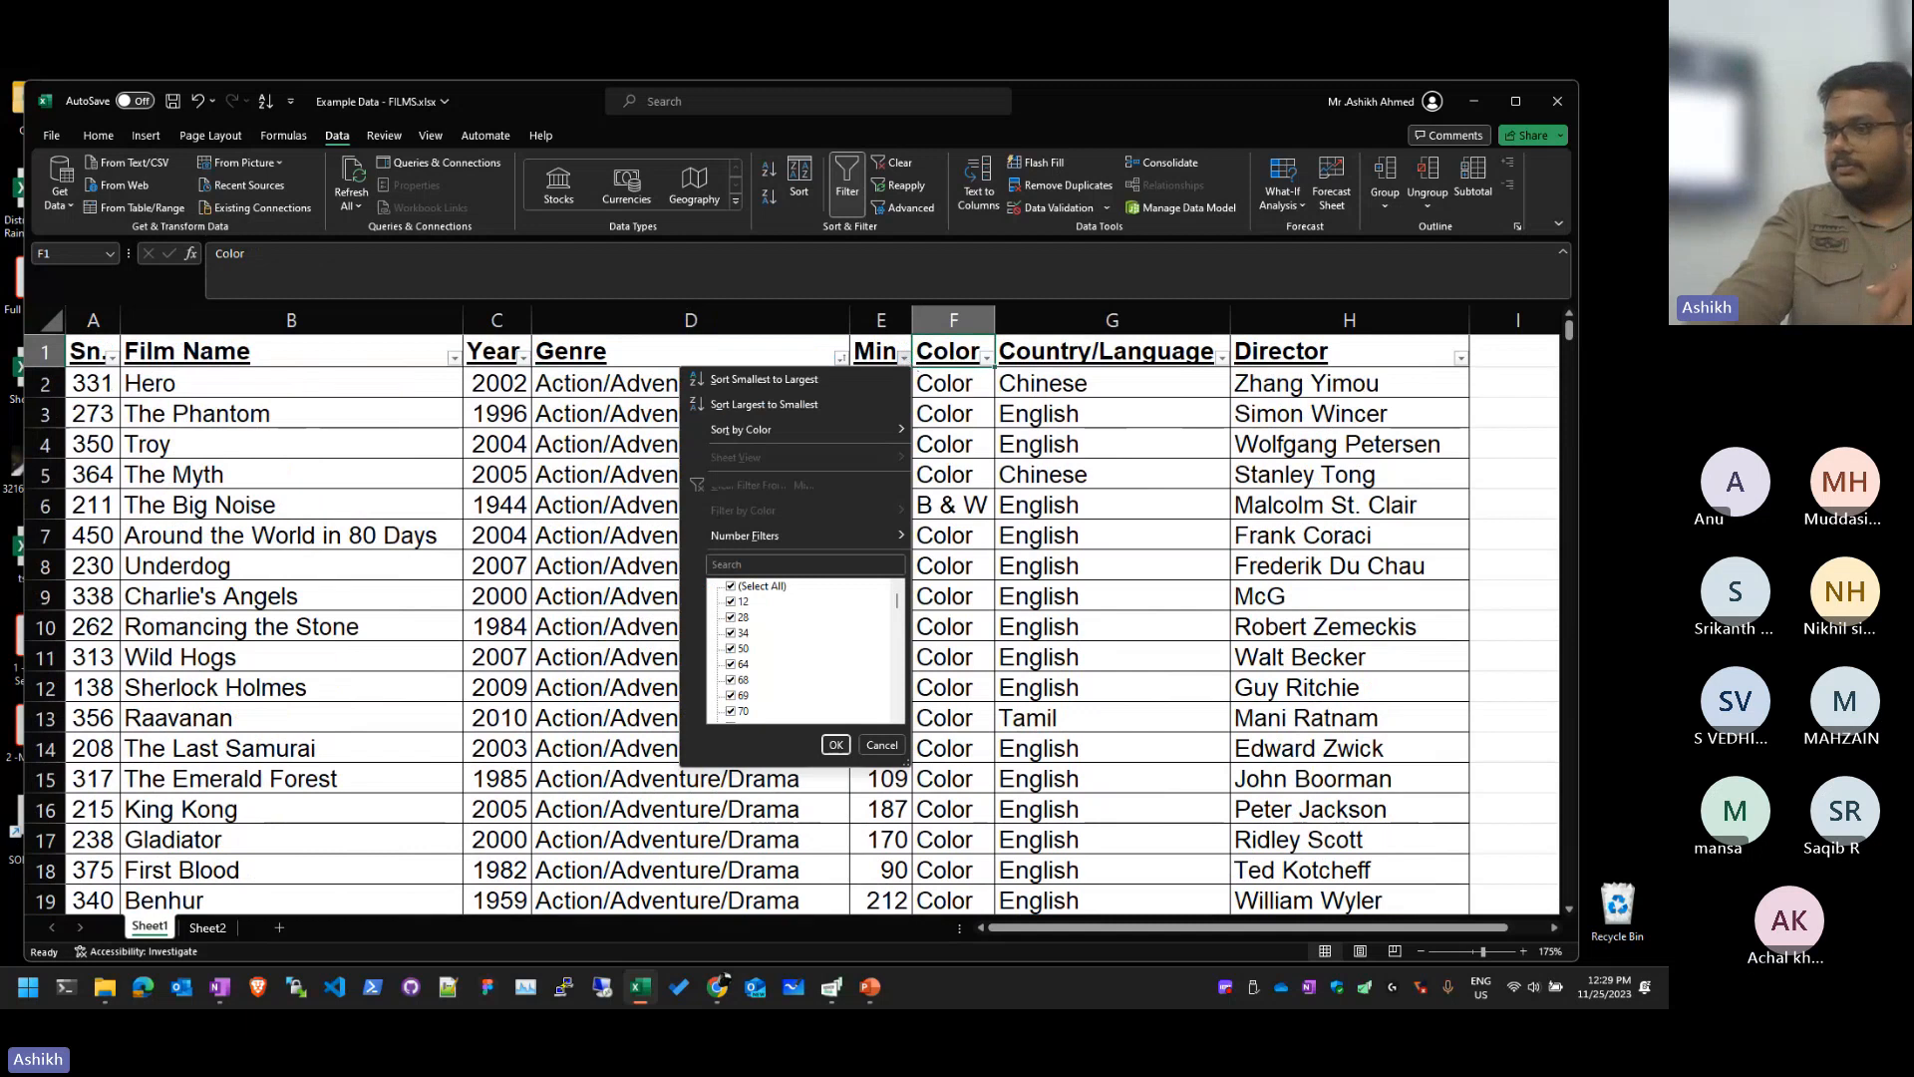
pyautogui.hotkey('alt', 'Tab')
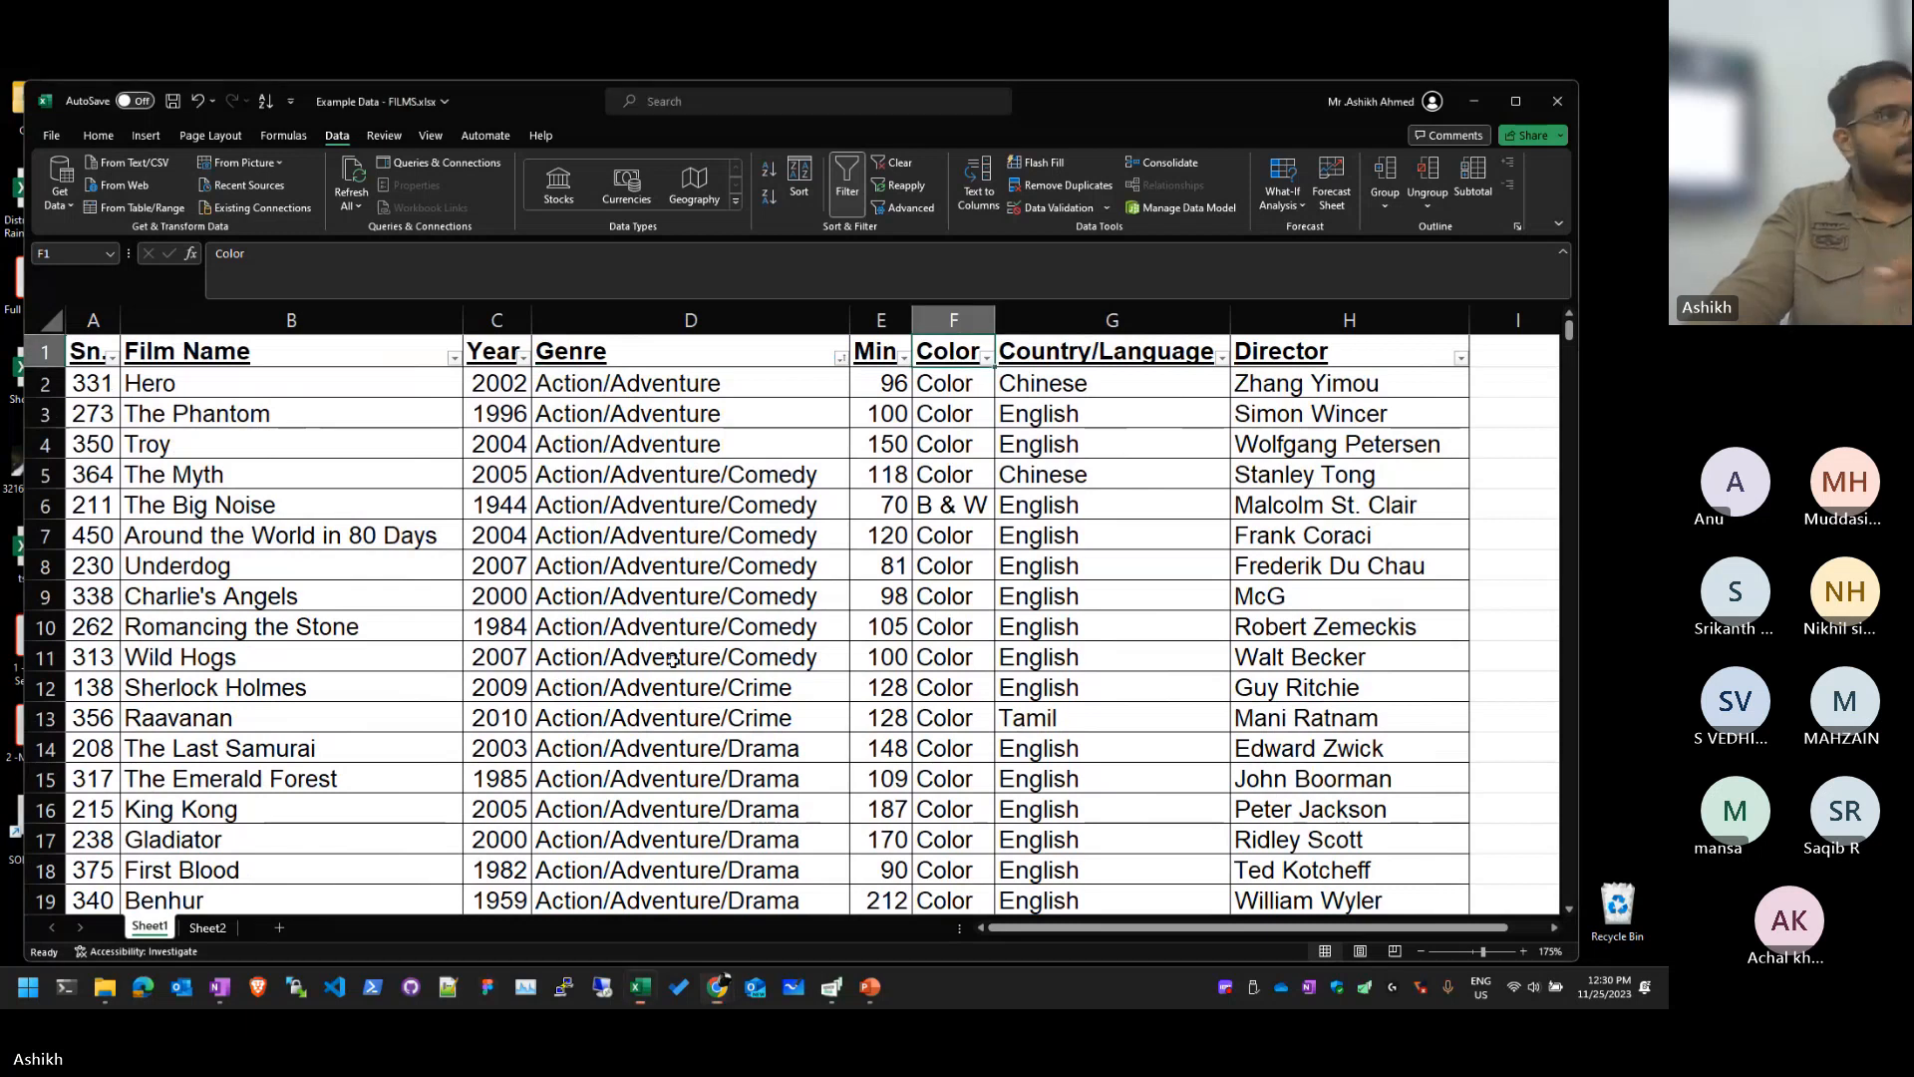
pyautogui.click(1252, 570)
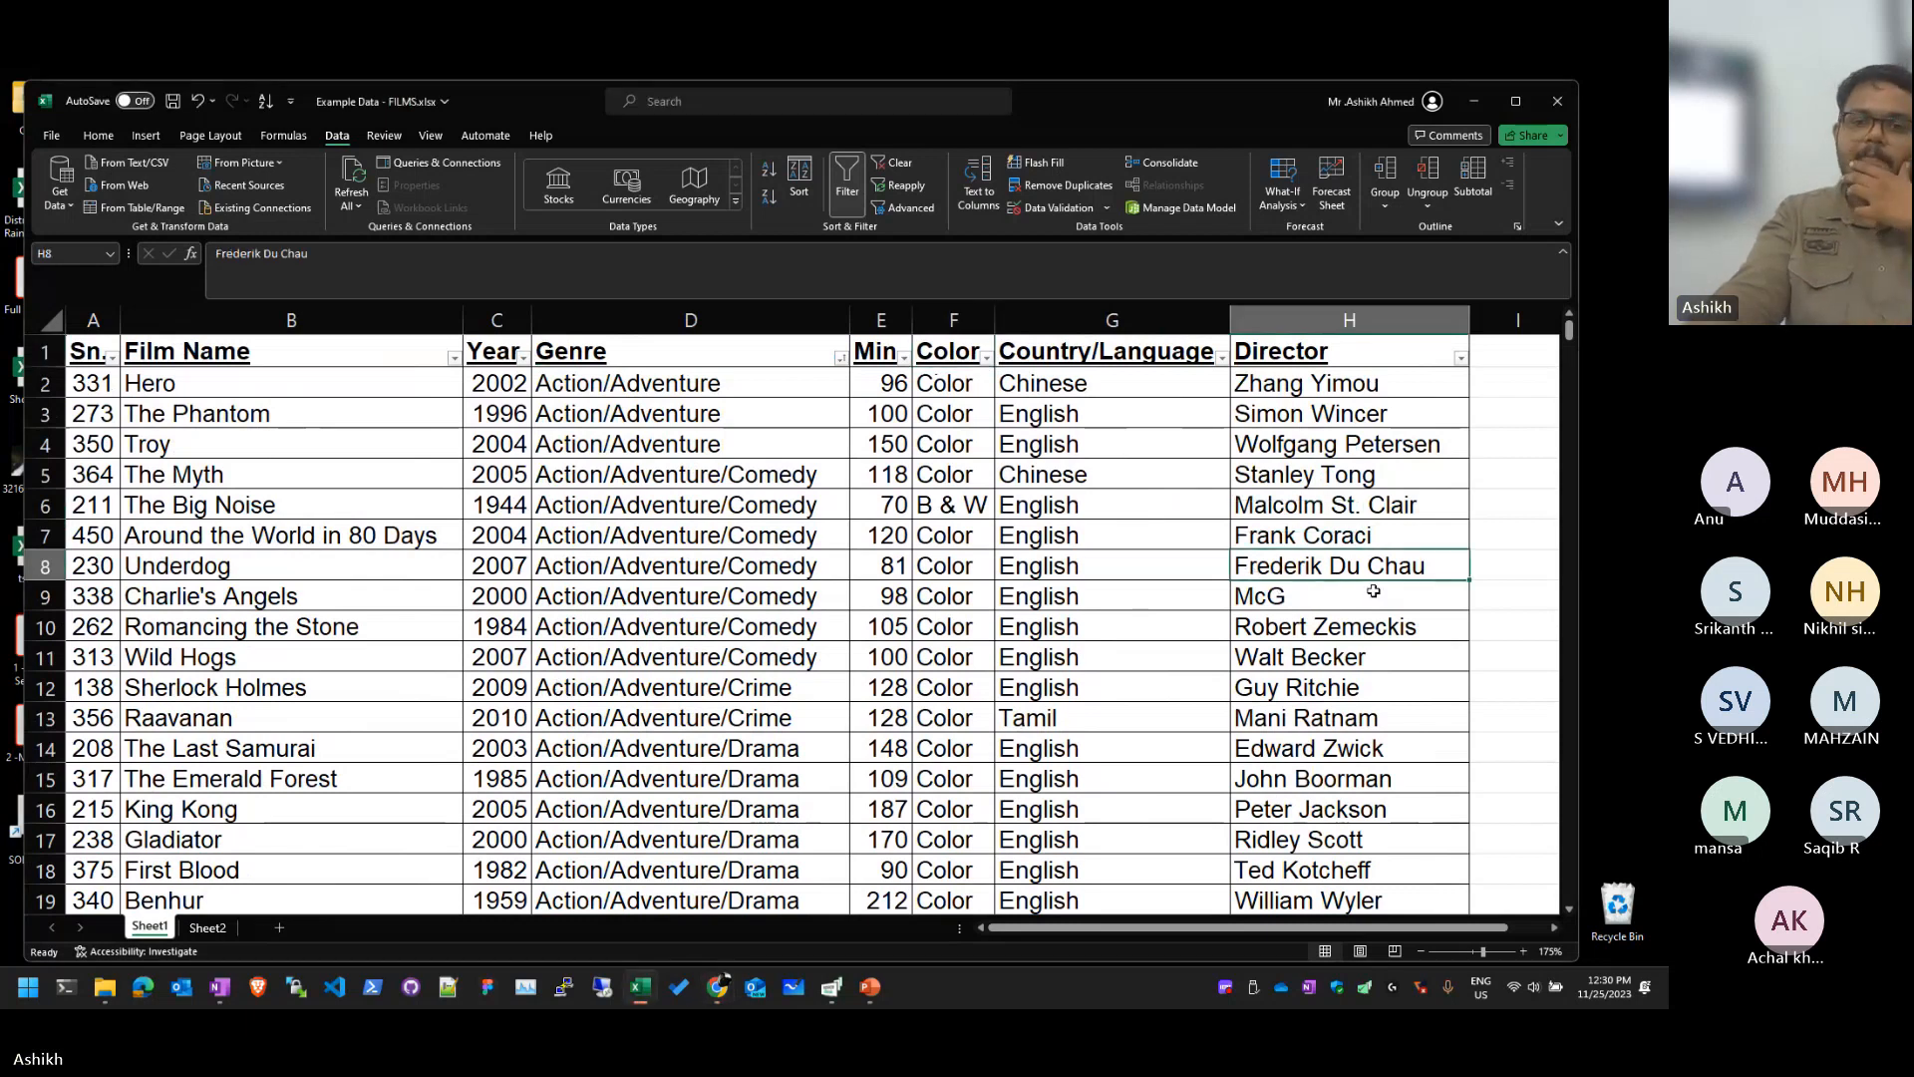
pyautogui.click(1391, 396)
pyautogui.click(581, 479)
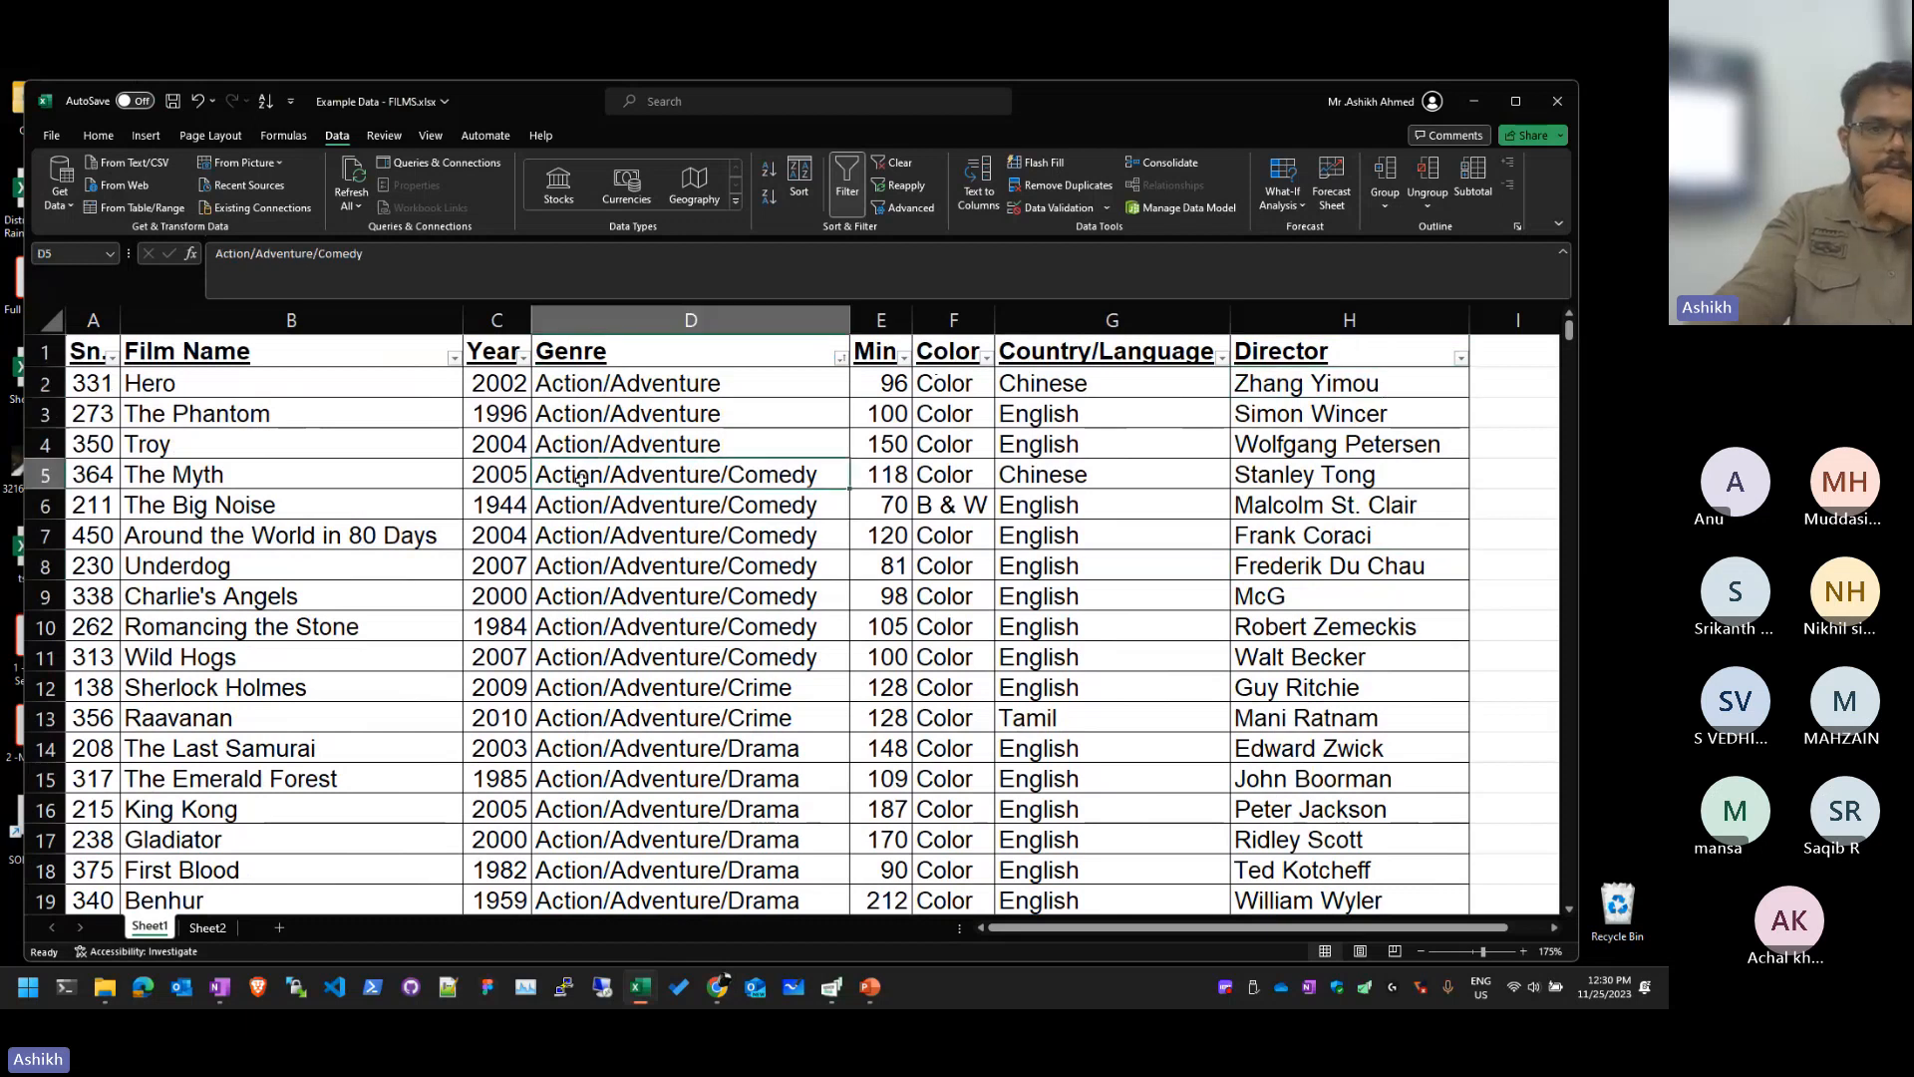
pyautogui.moveTo(249, 387); pyautogui.dragTo(743, 566)
pyautogui.click(1222, 627)
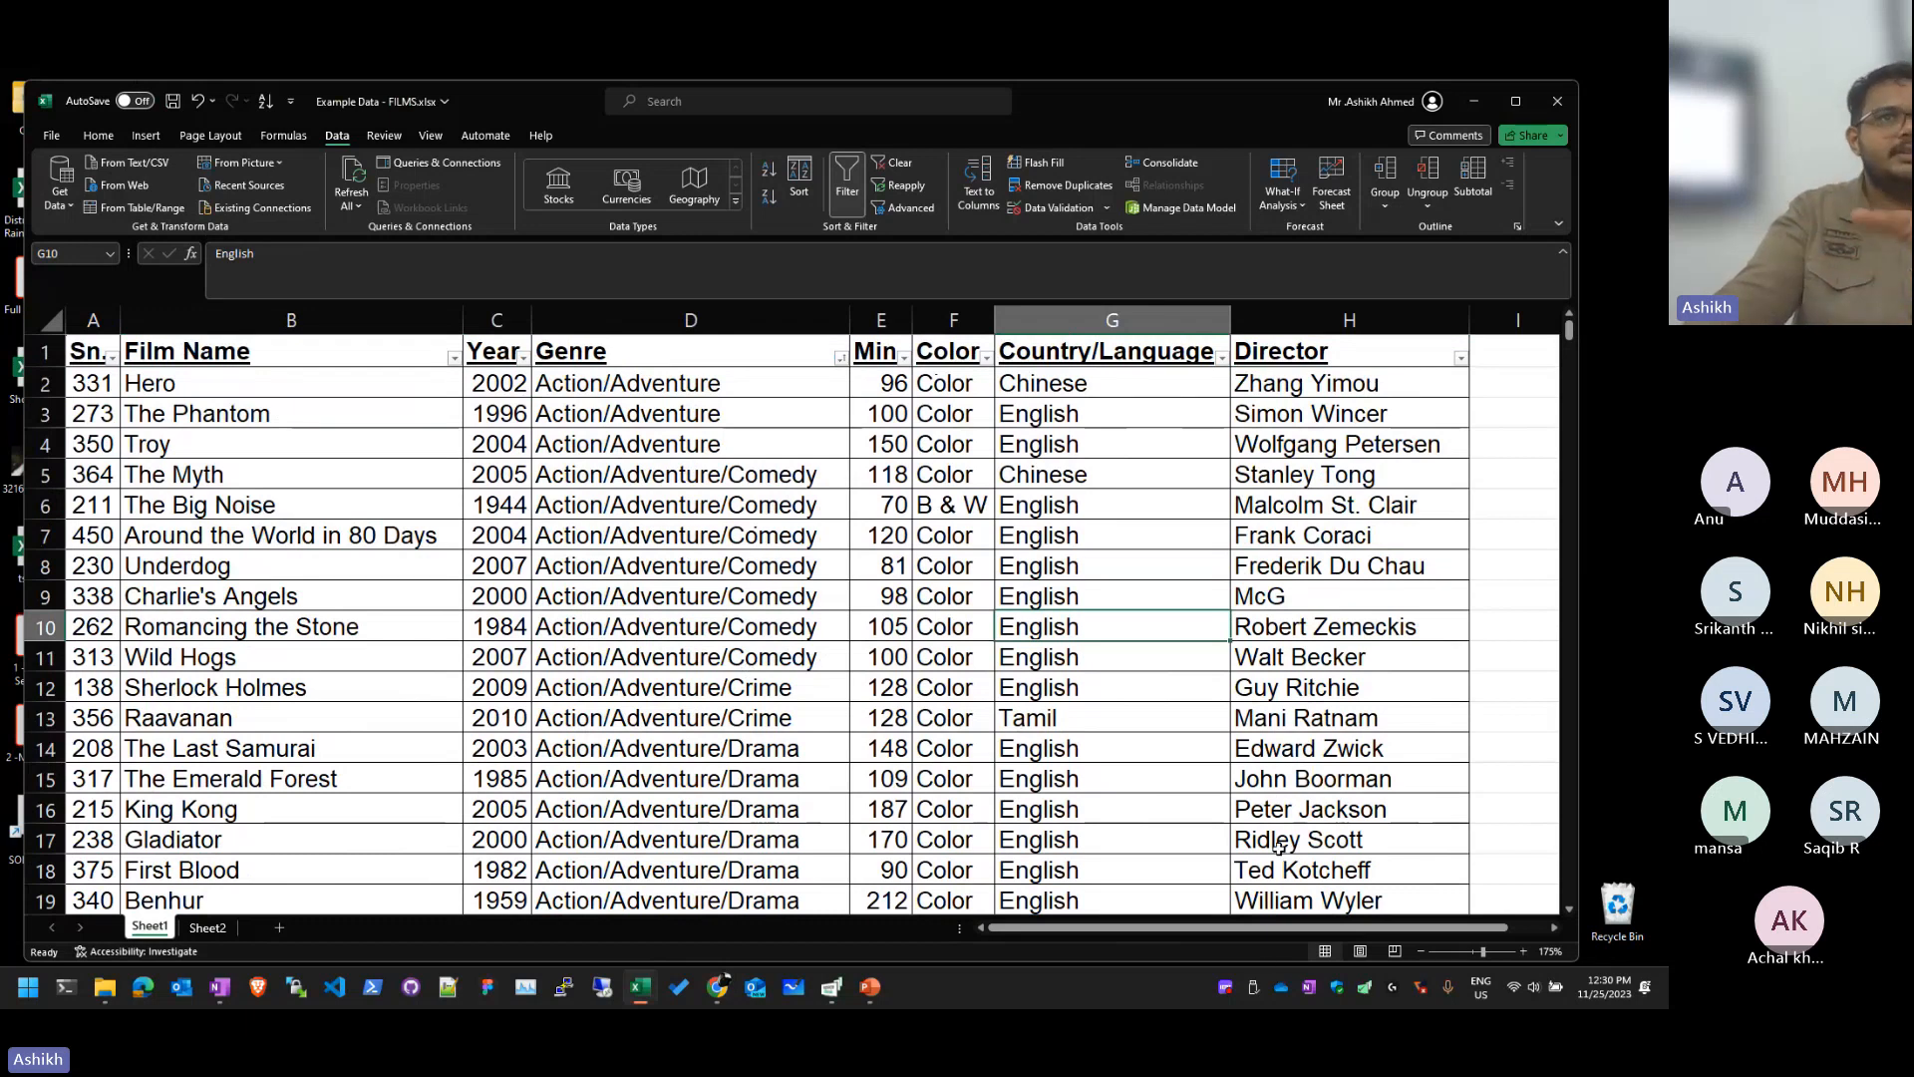
# Step: Look through the full film table down to the Drama/Romance films
pyautogui.scroll(-13, 555, 612)
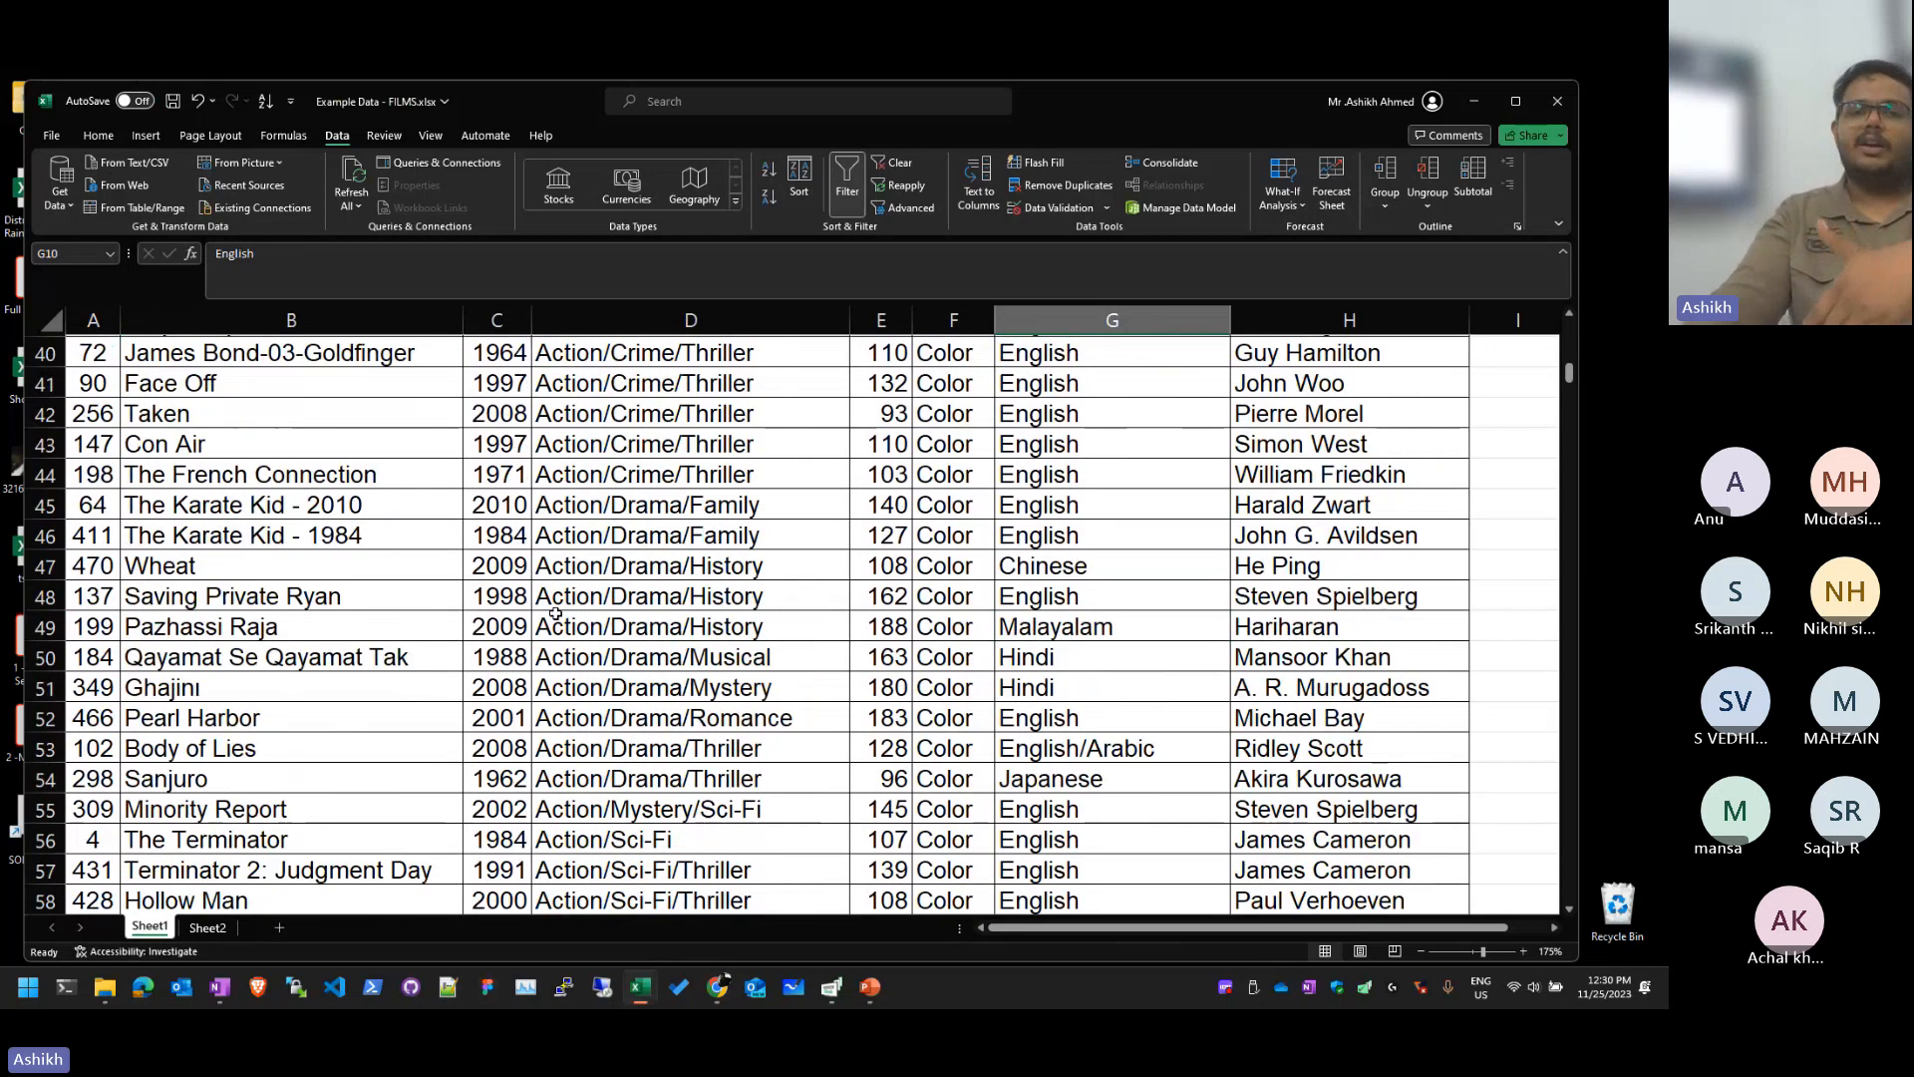
pyautogui.scroll(-15, 555, 612)
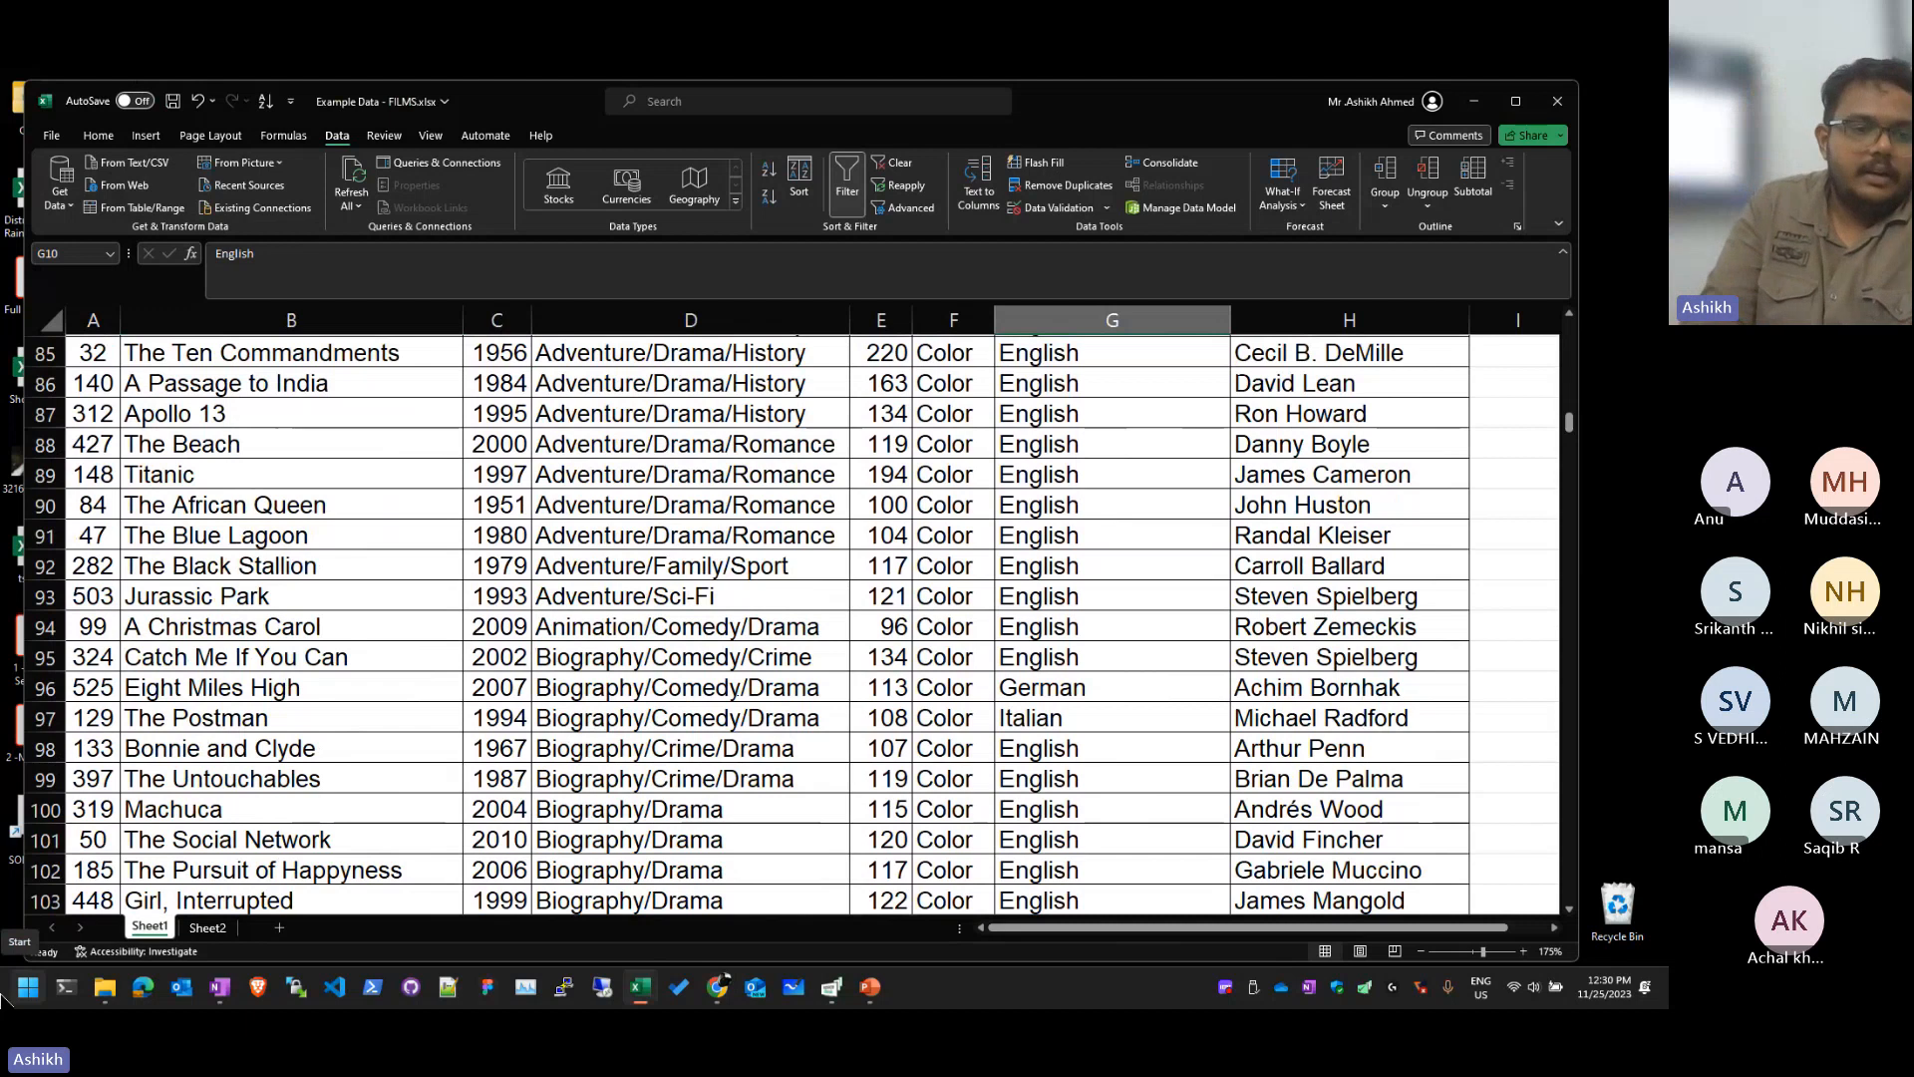
pyautogui.scroll(-20, 367, 599)
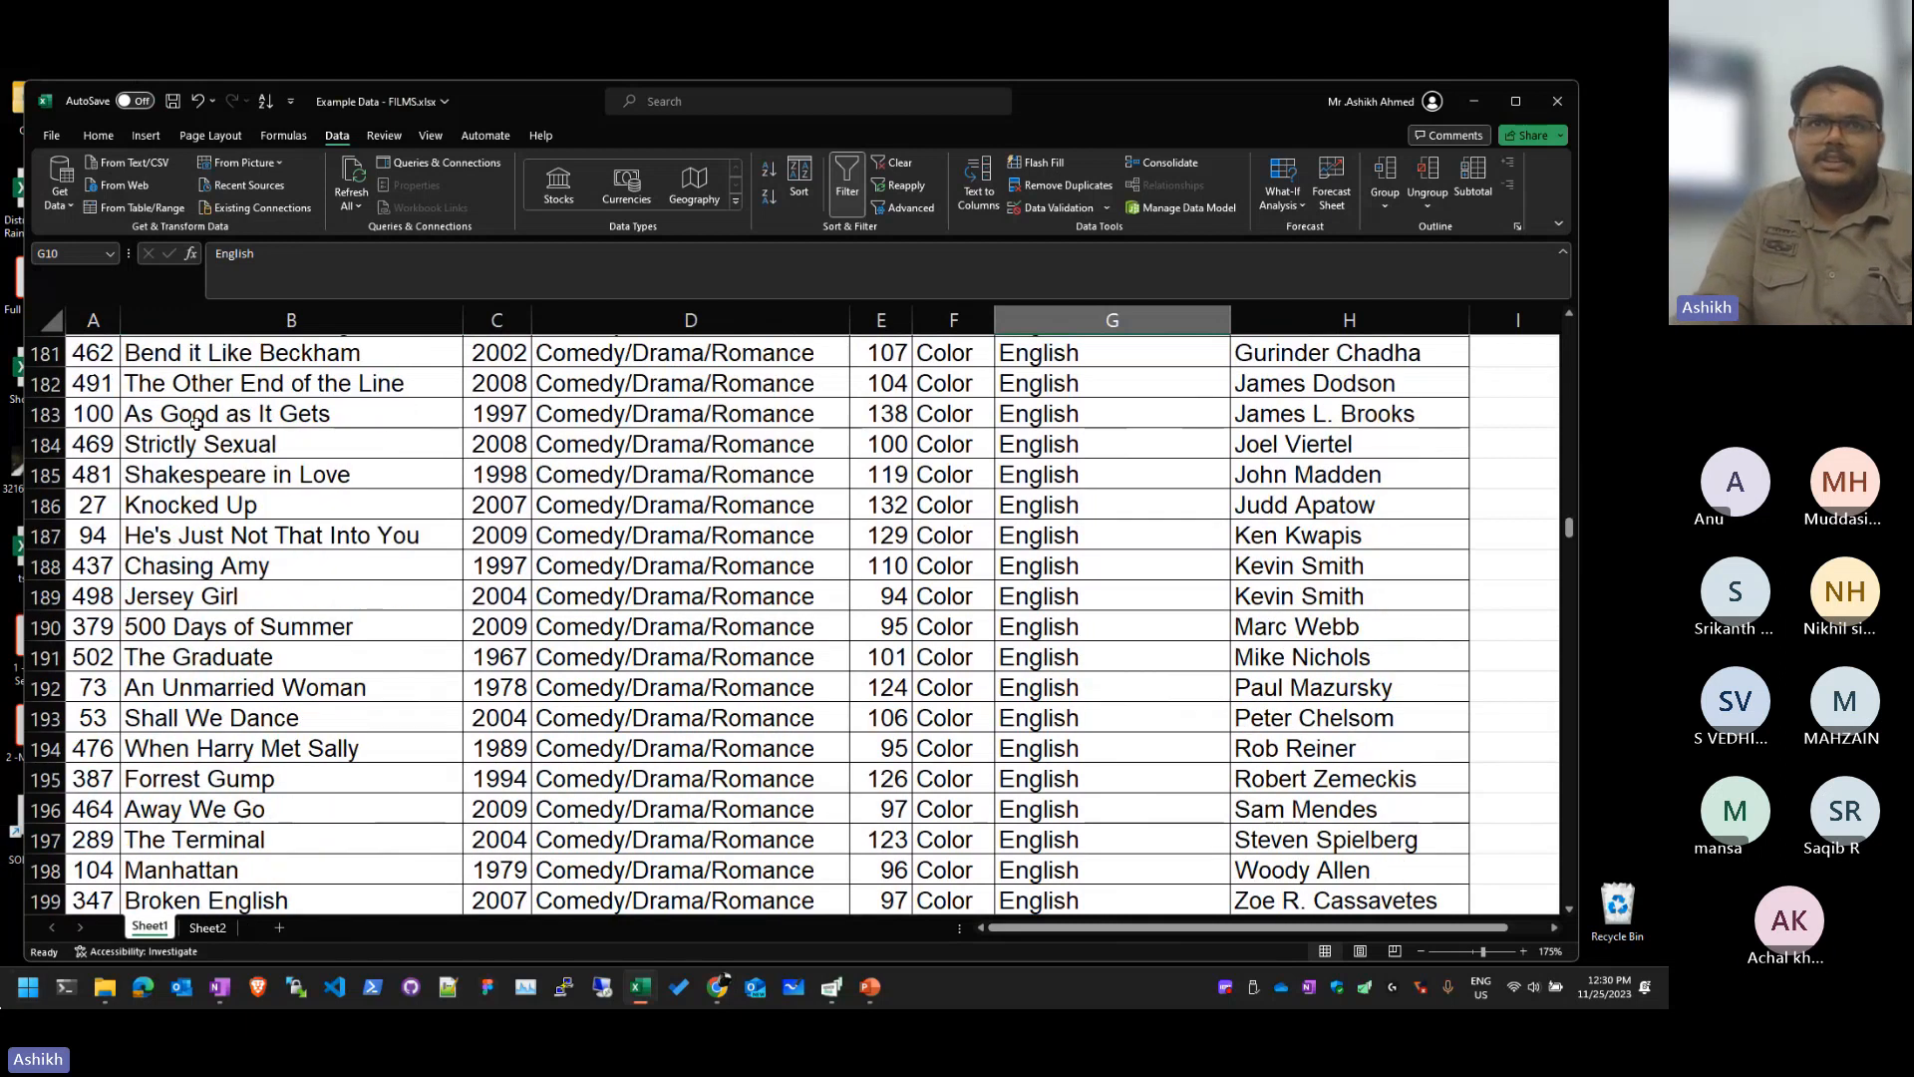
pyautogui.scroll(-18, 661, 535)
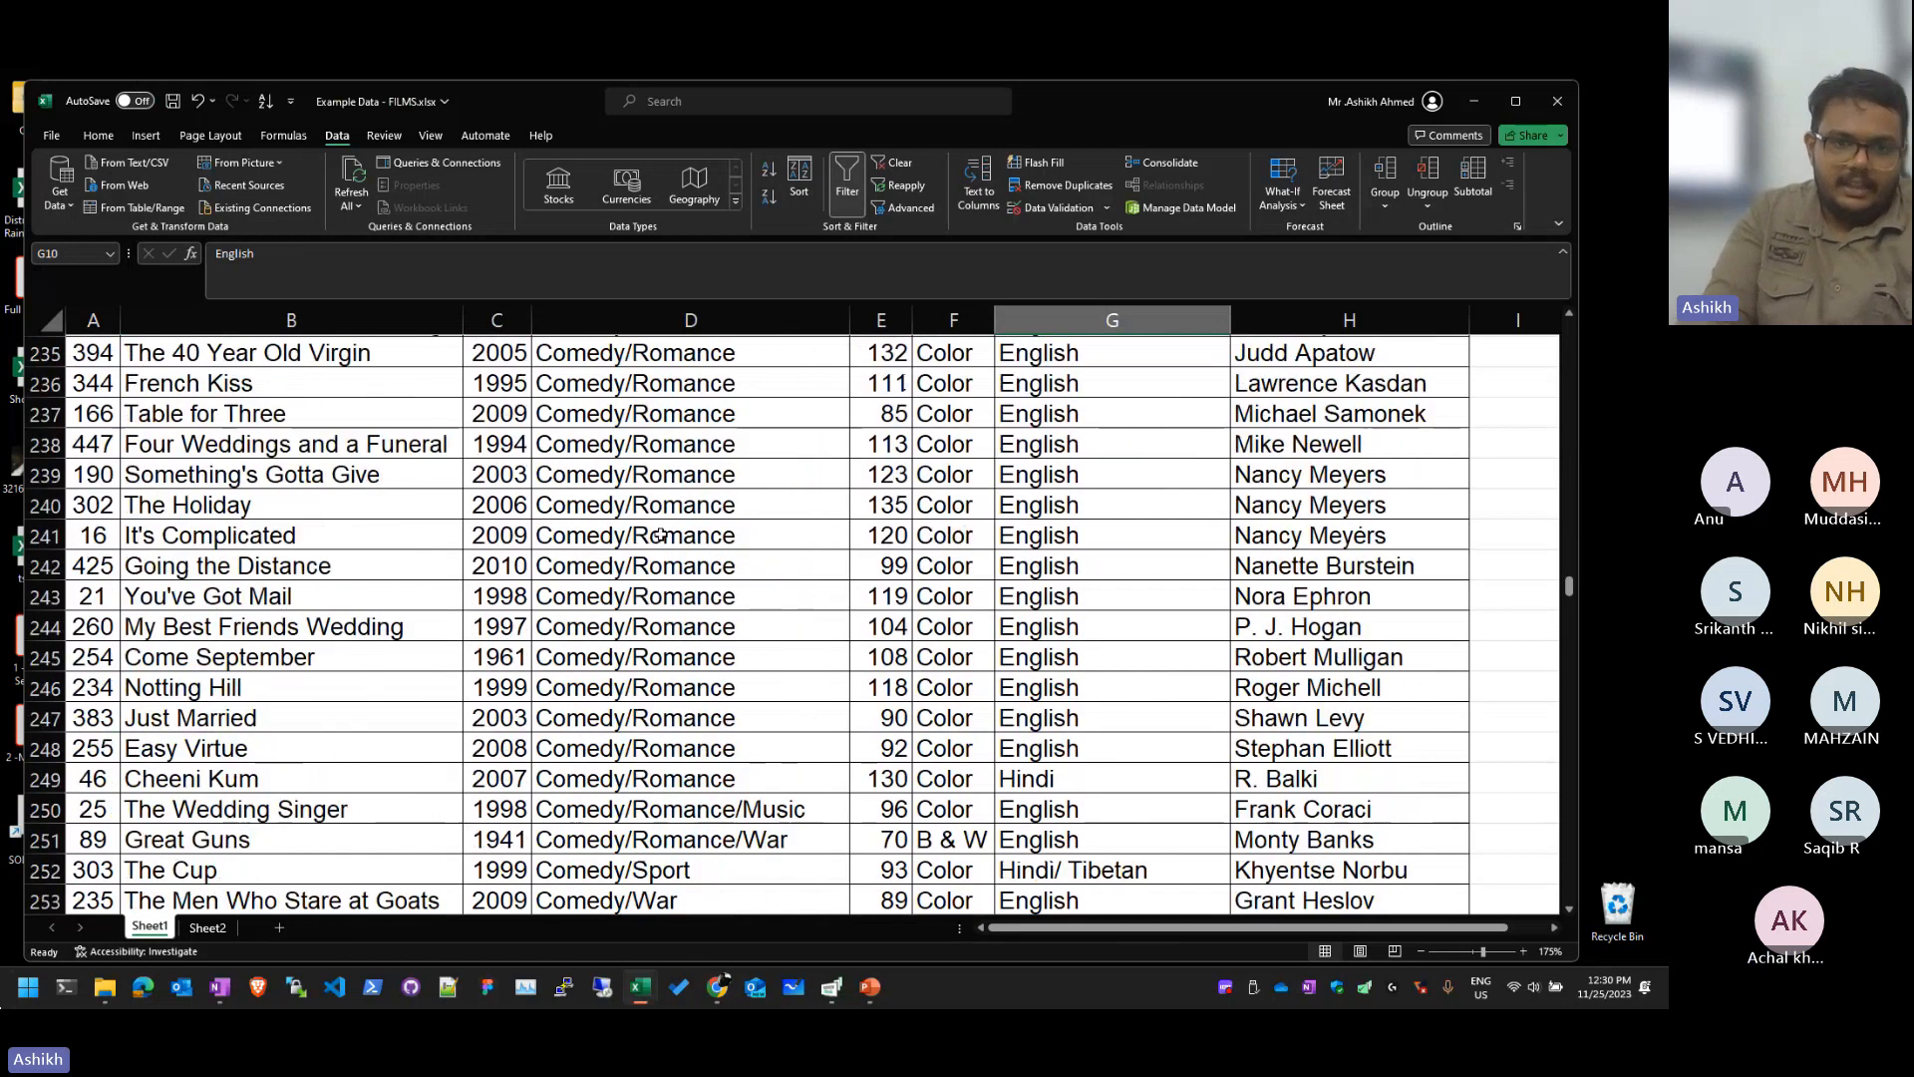
pyautogui.scroll(-20, 661, 536)
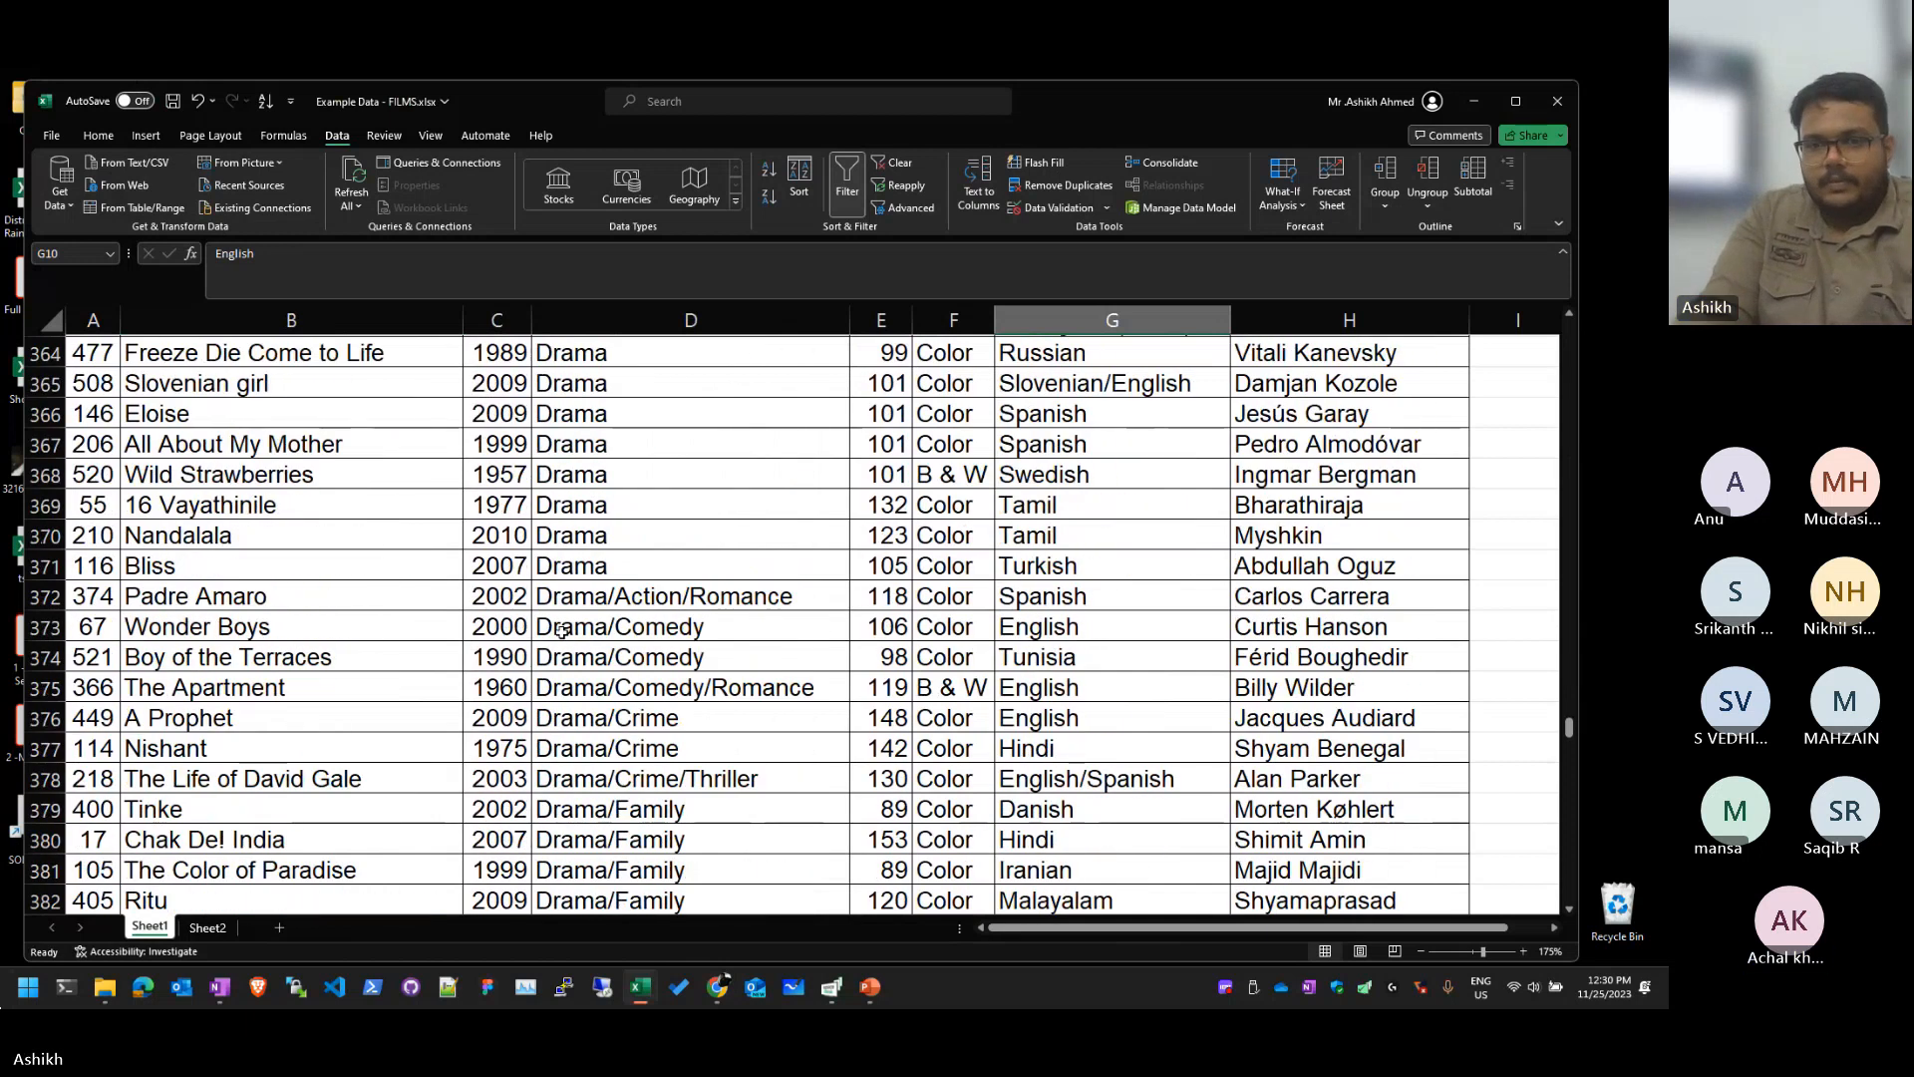
pyautogui.scroll(-13, 764, 751)
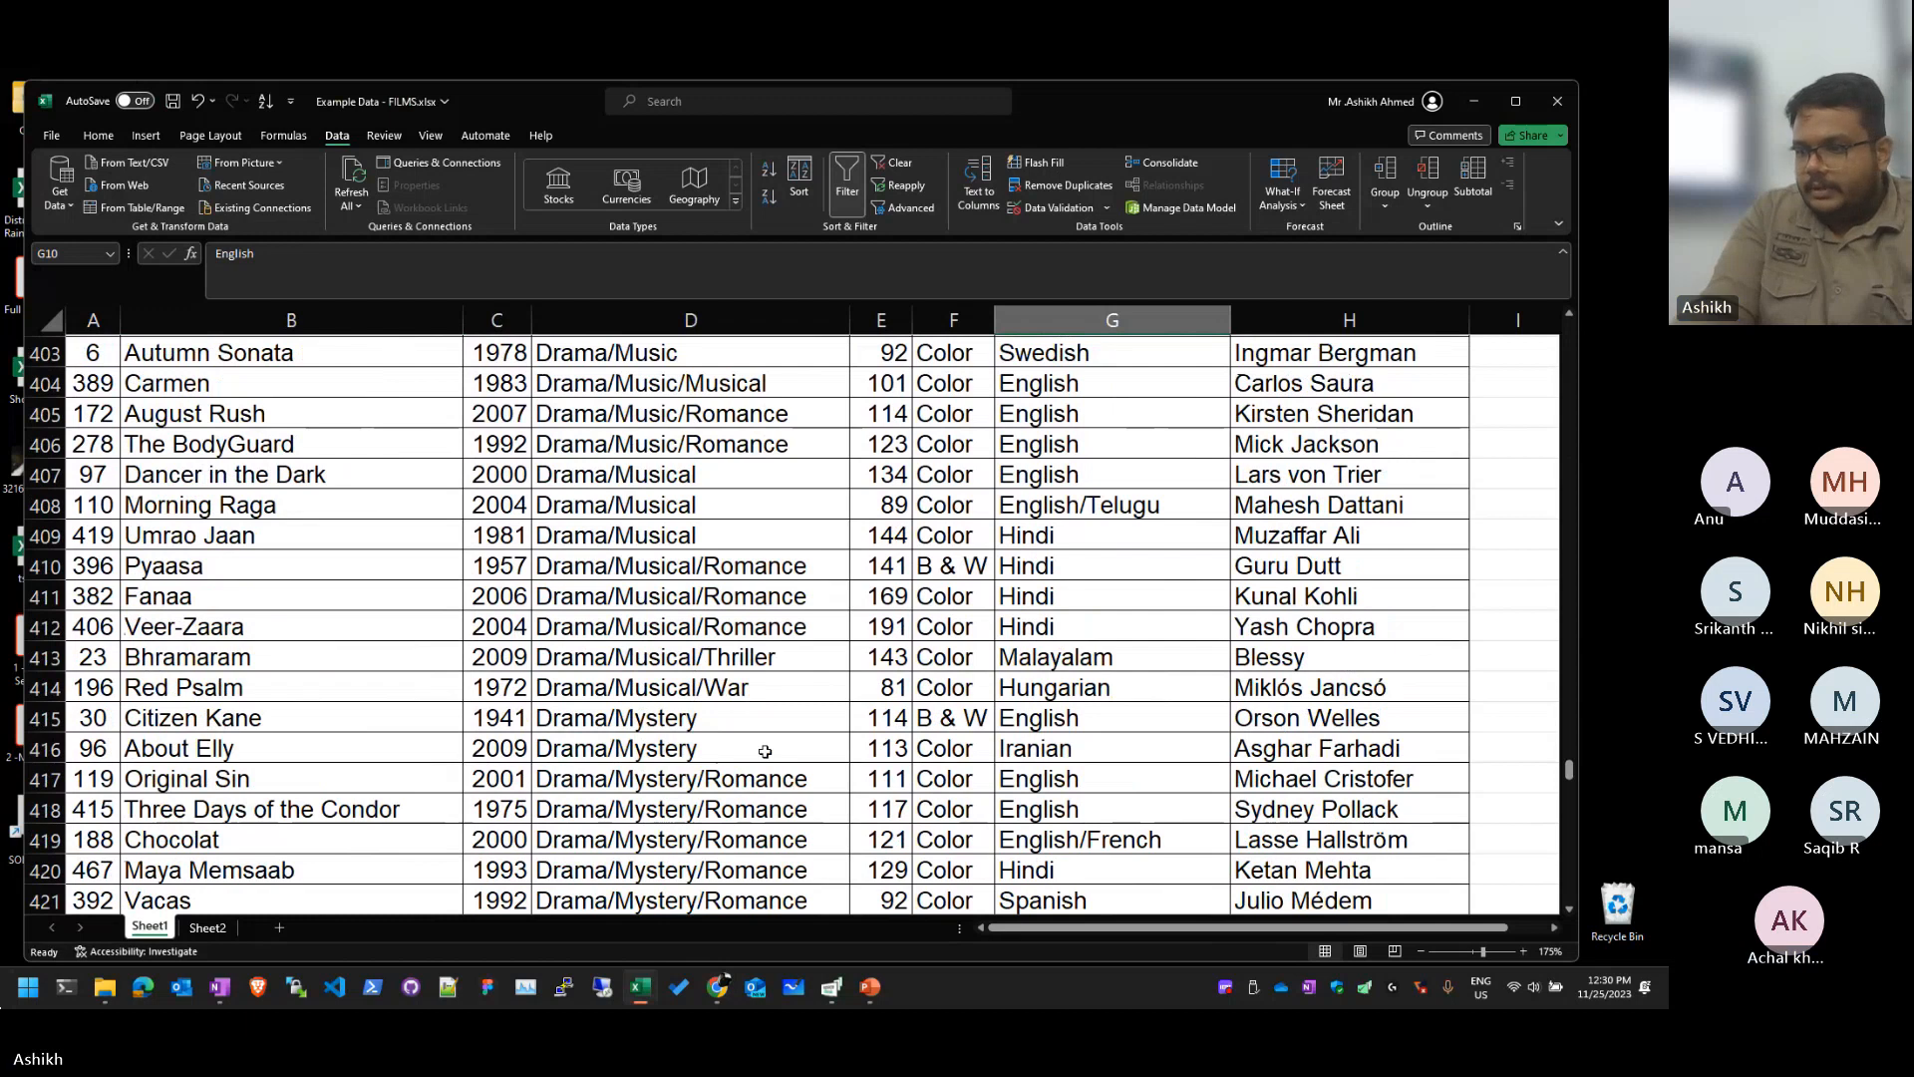
pyautogui.scroll(-6, 764, 751)
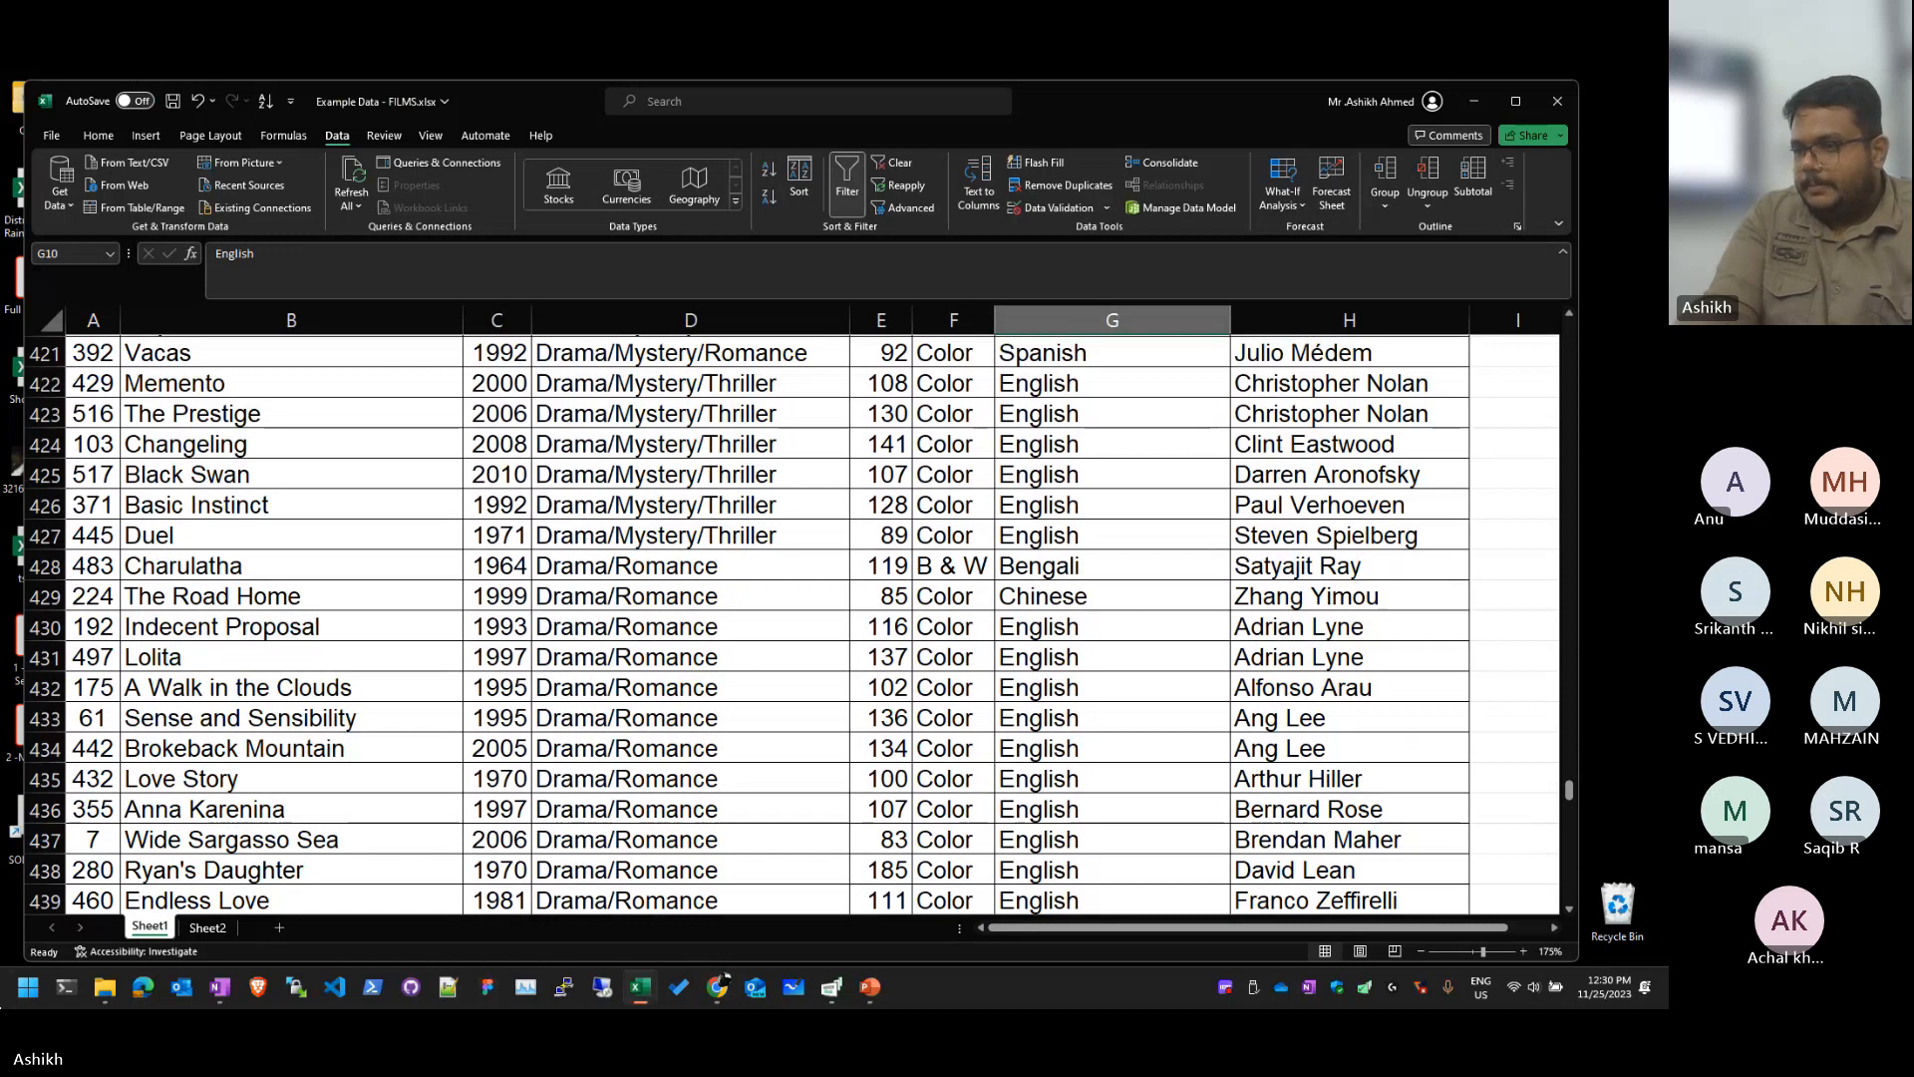
pyautogui.hotkey('alt', 'Tab')
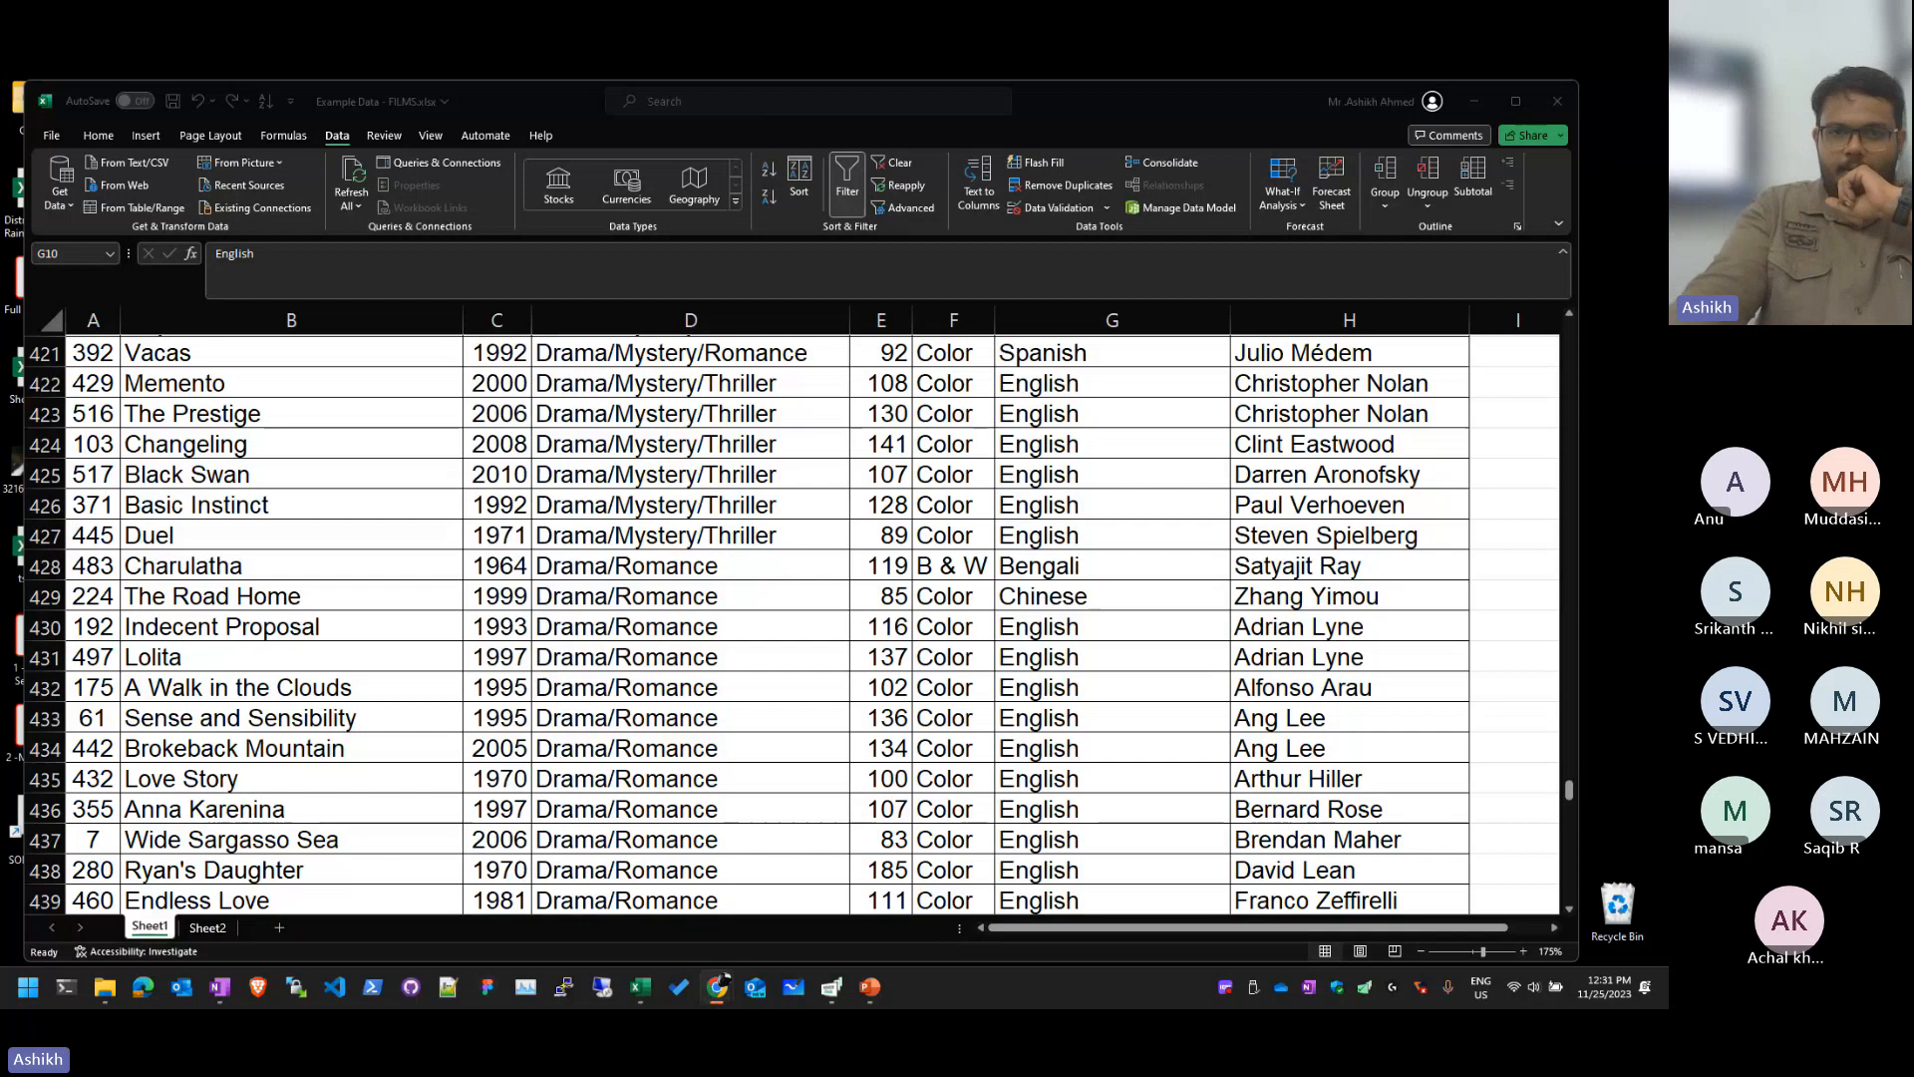
# Step: Close the Example Data - FILMS.xlsx workbook without saving its changes
pyautogui.scroll(1, 1111, 618)
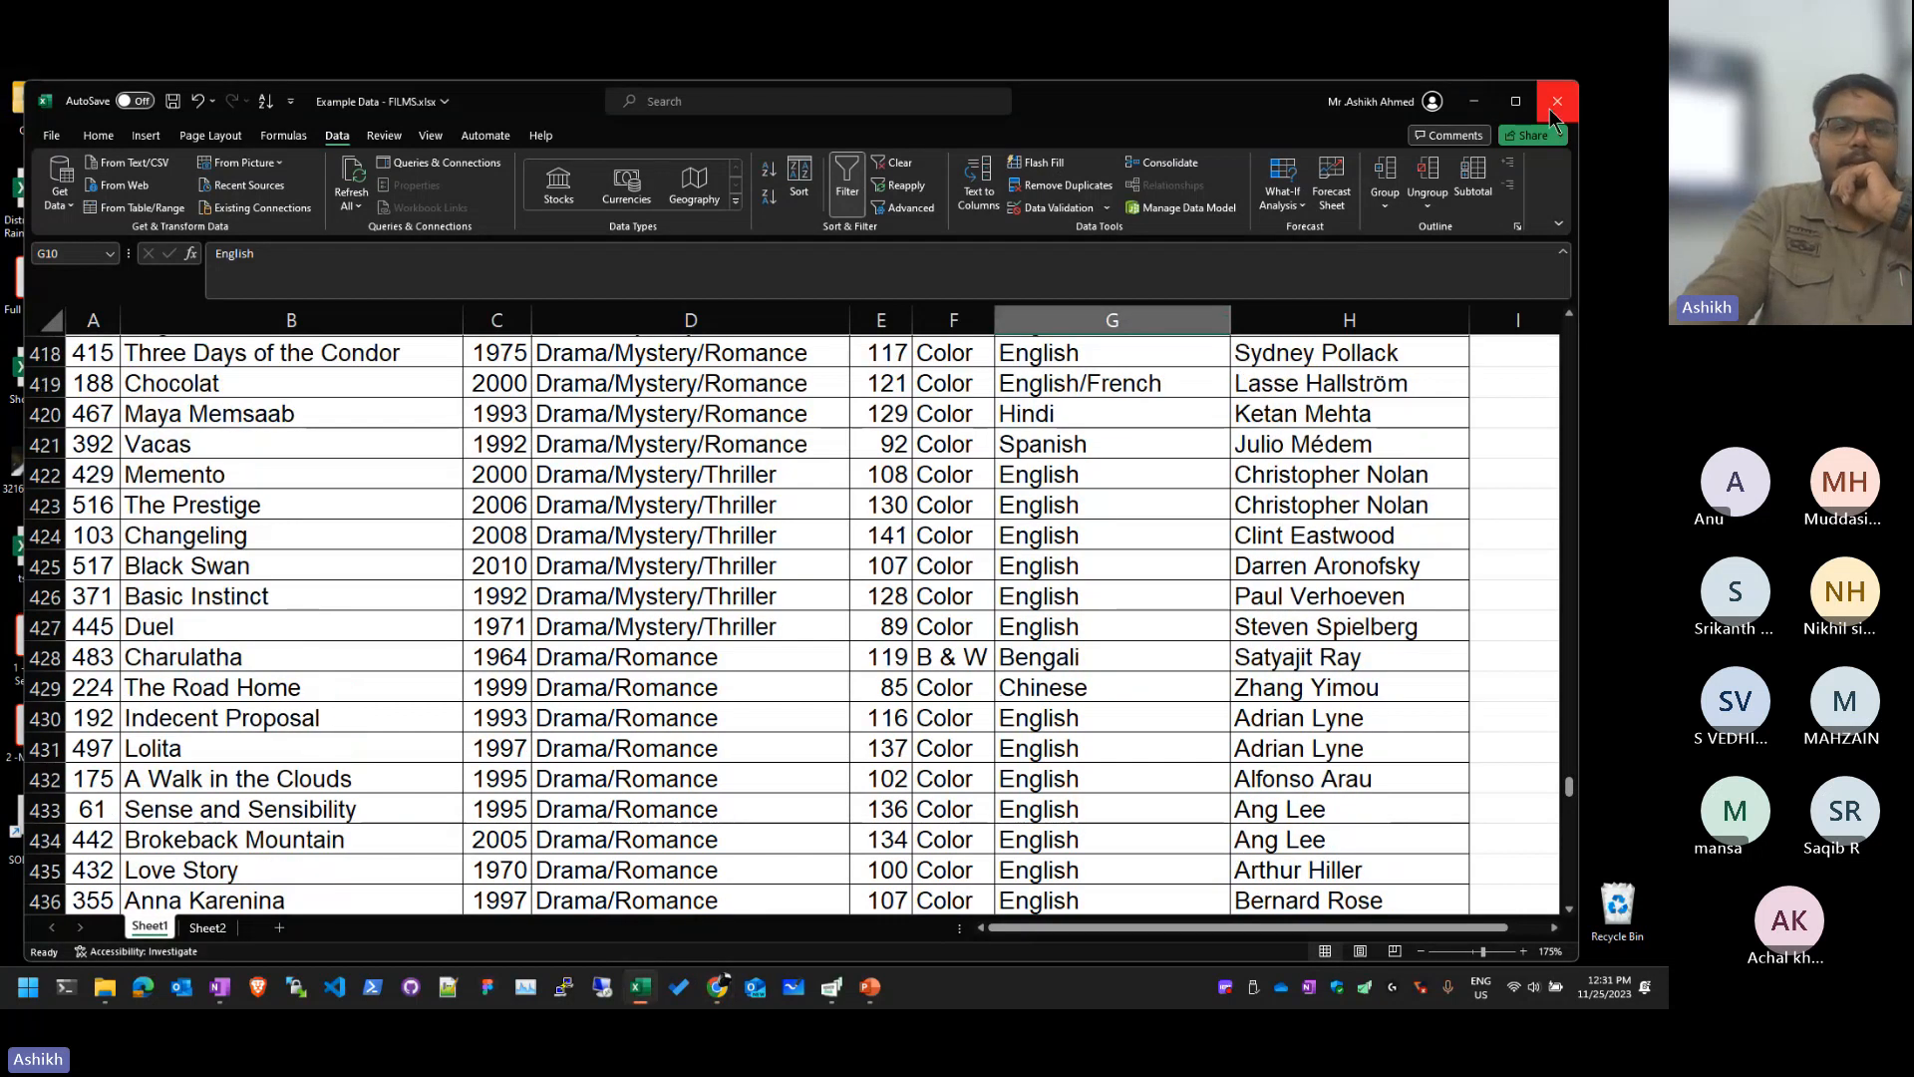
pyautogui.click(1557, 100)
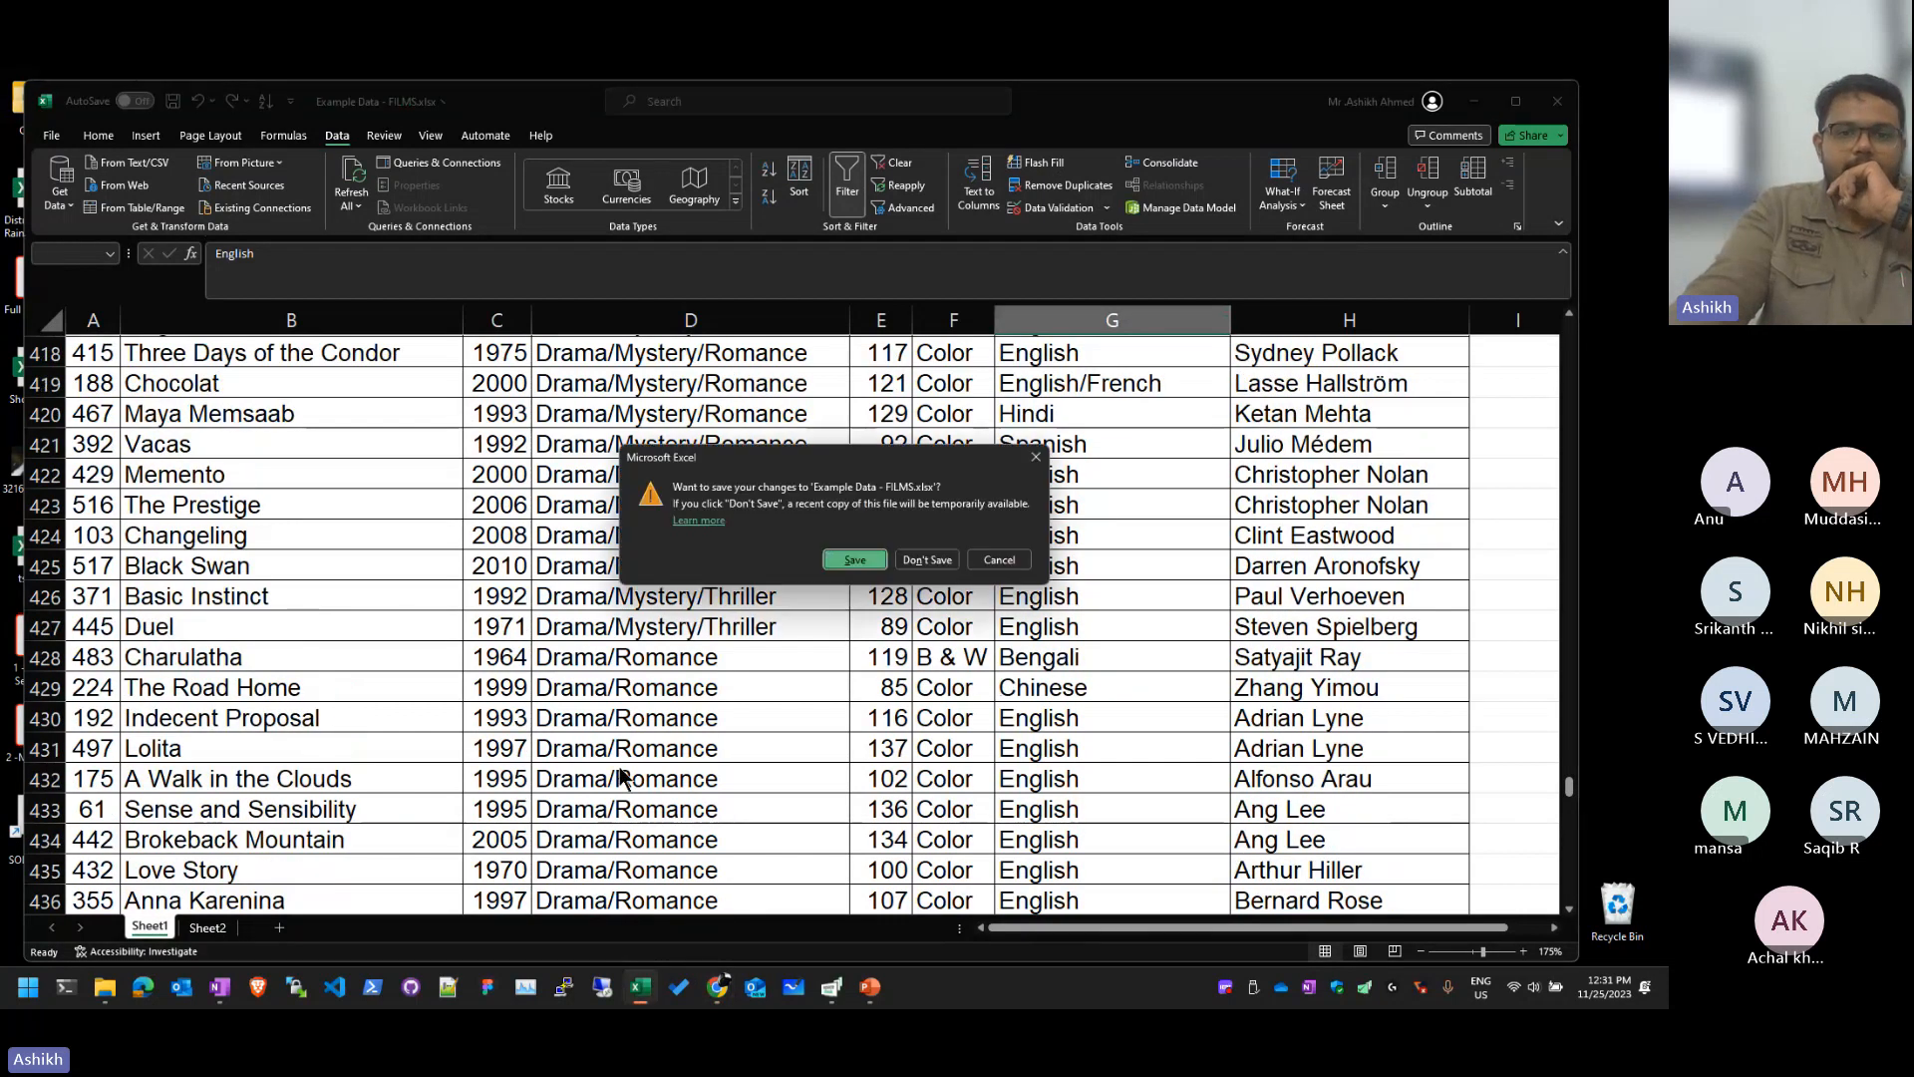
pyautogui.click(917, 562)
pyautogui.rightClick(822, 539)
pyautogui.click(624, 422)
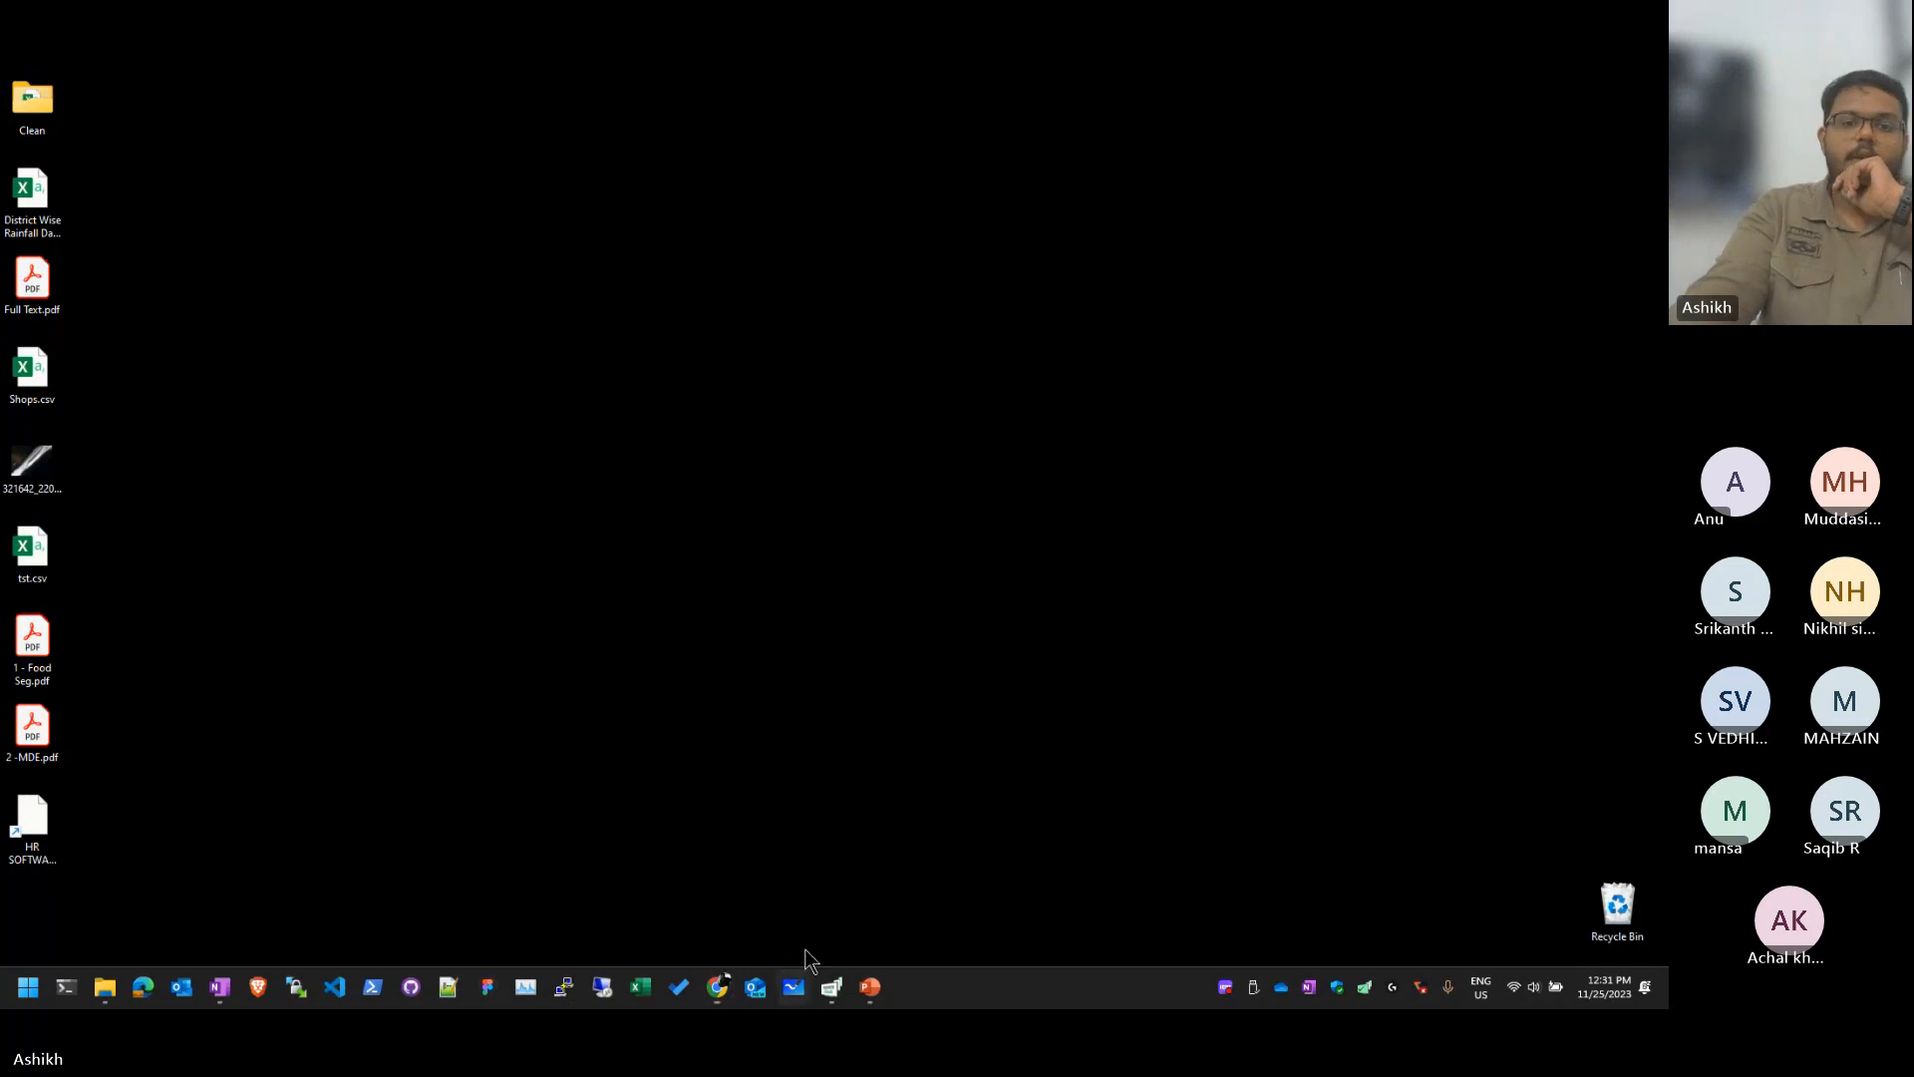
# Step: Start Excel, open the recent workbook Excel-Conditional Formatting.xlsx and go to sheet 1
pyautogui.click(640, 987)
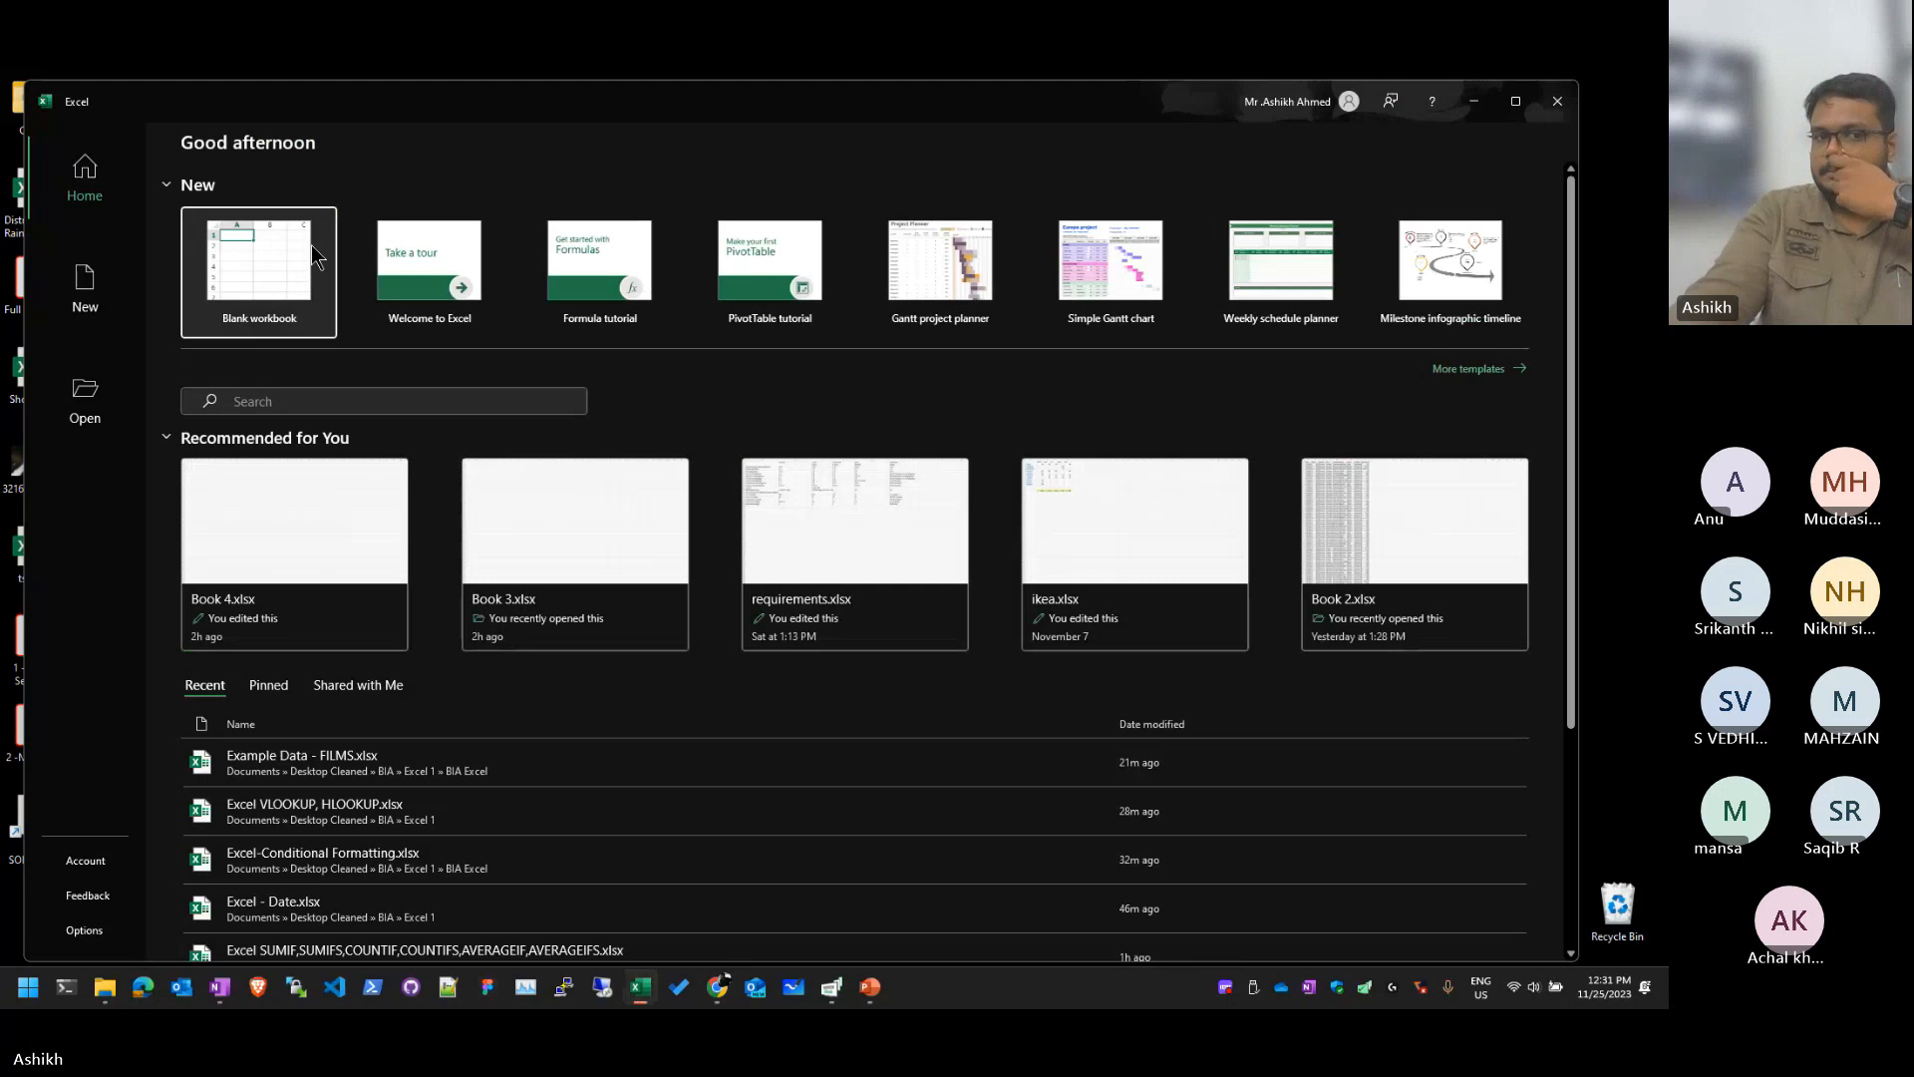
pyautogui.click(572, 863)
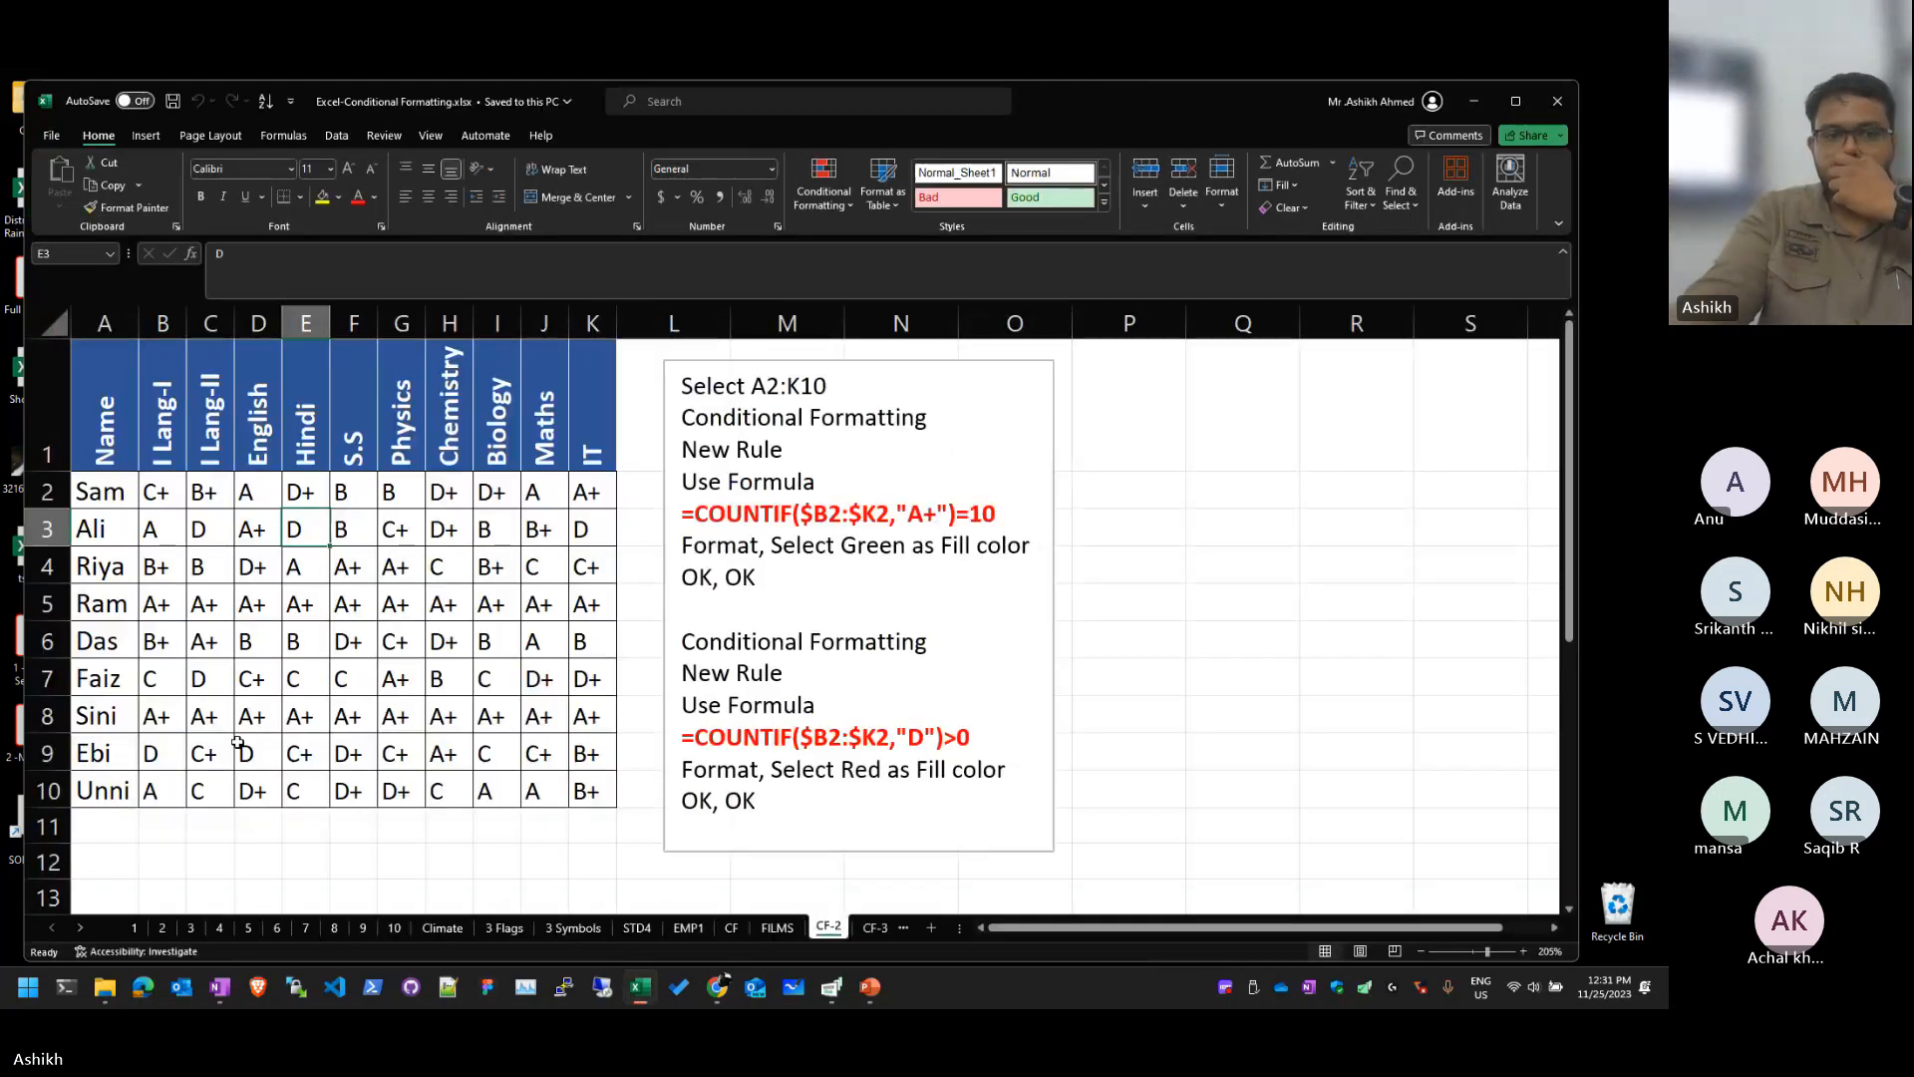
pyautogui.click(135, 927)
pyautogui.click(619, 489)
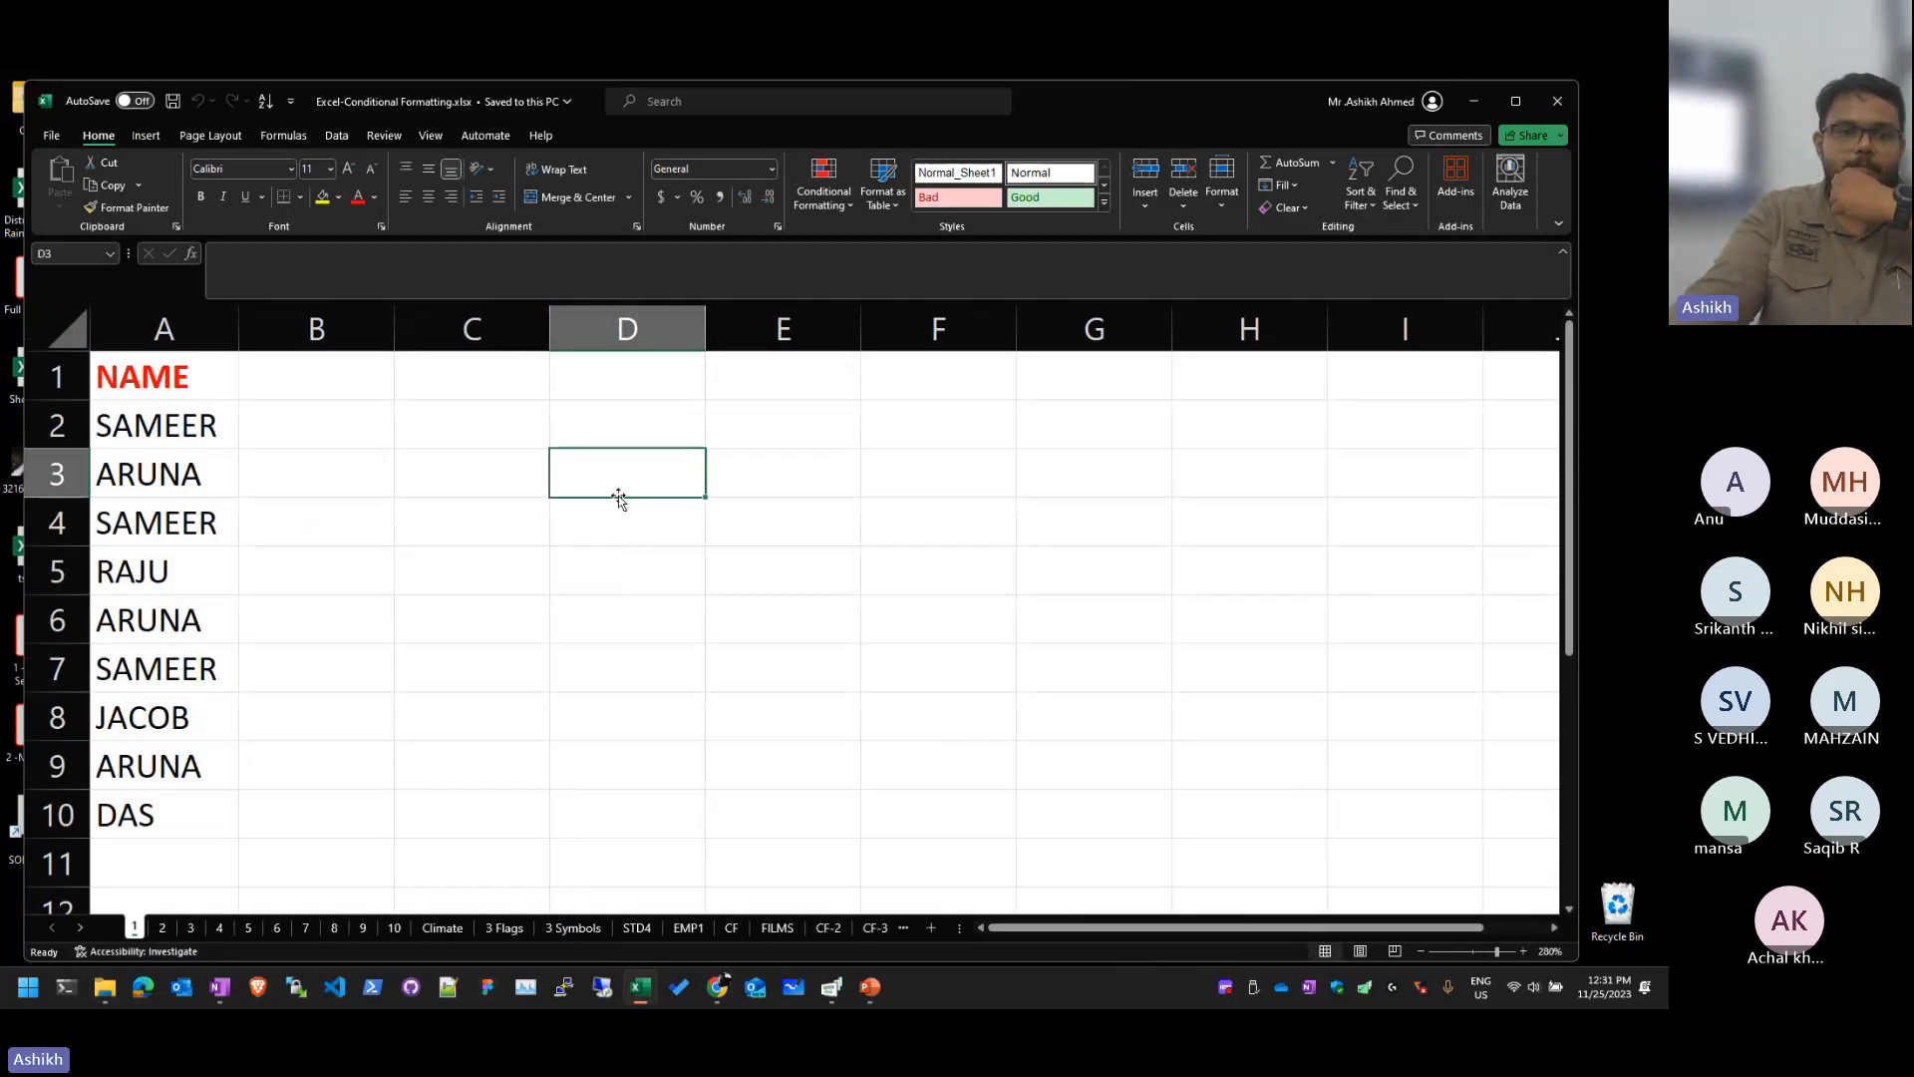
pyautogui.click(679, 569)
# Step: Highlight the NAME list in A1:A10 to examine its repeated entries, then clear the selection
pyautogui.hotkey('alt', 'Tab')
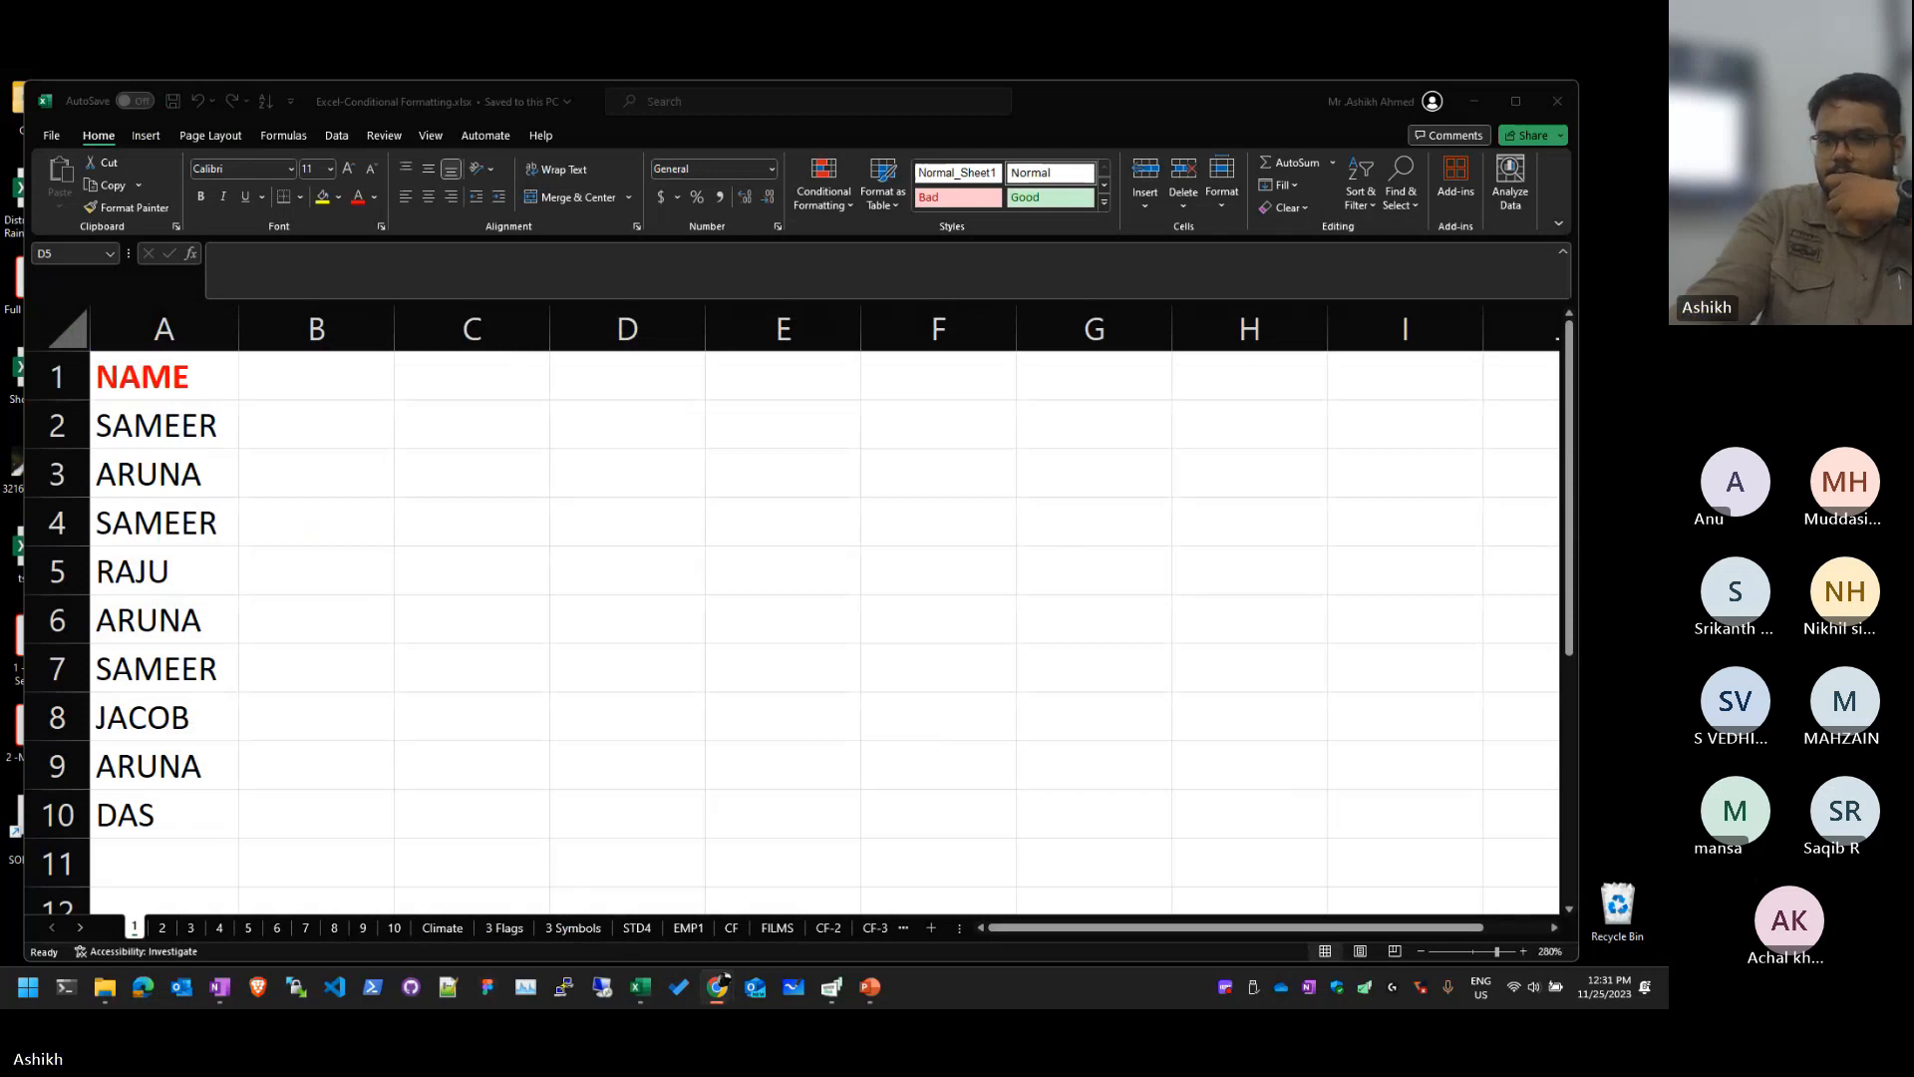
pyautogui.click(565, 624)
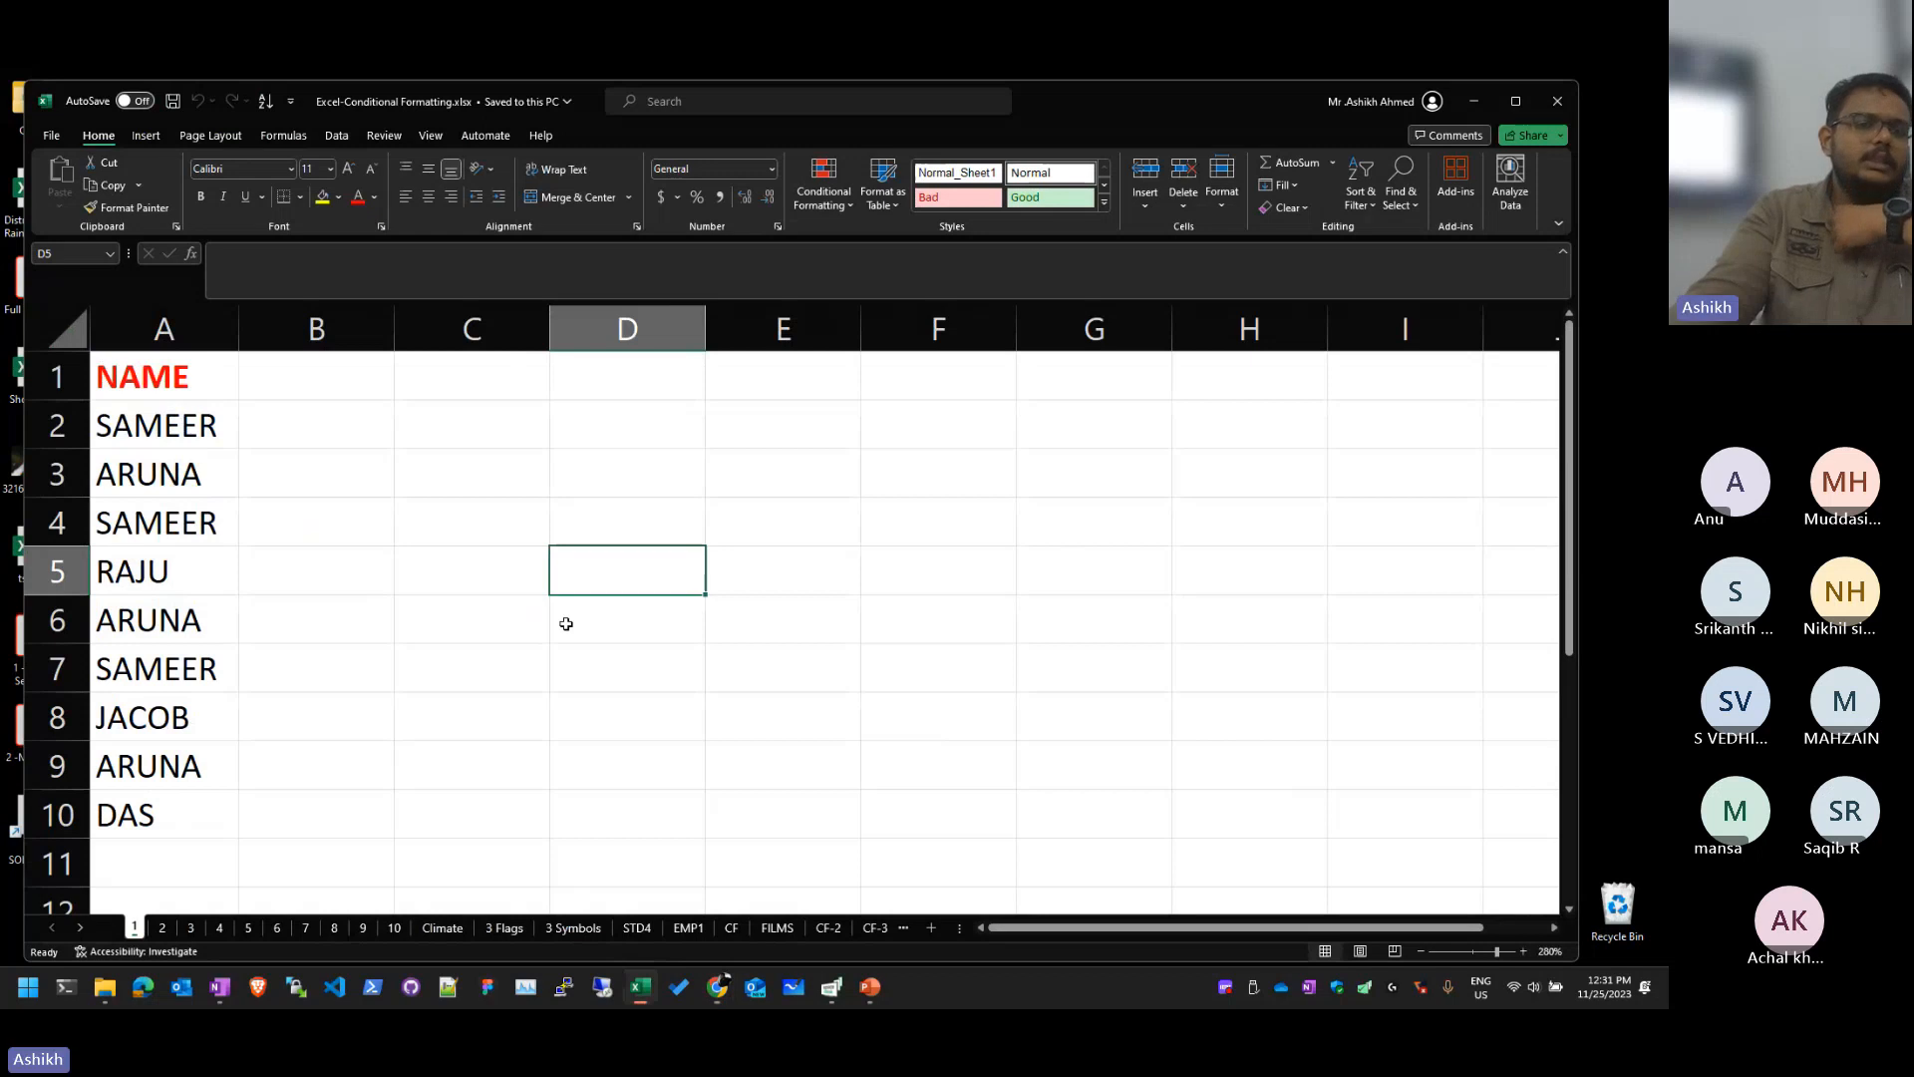
pyautogui.click(462, 587)
pyautogui.moveTo(155, 377); pyautogui.dragTo(154, 814)
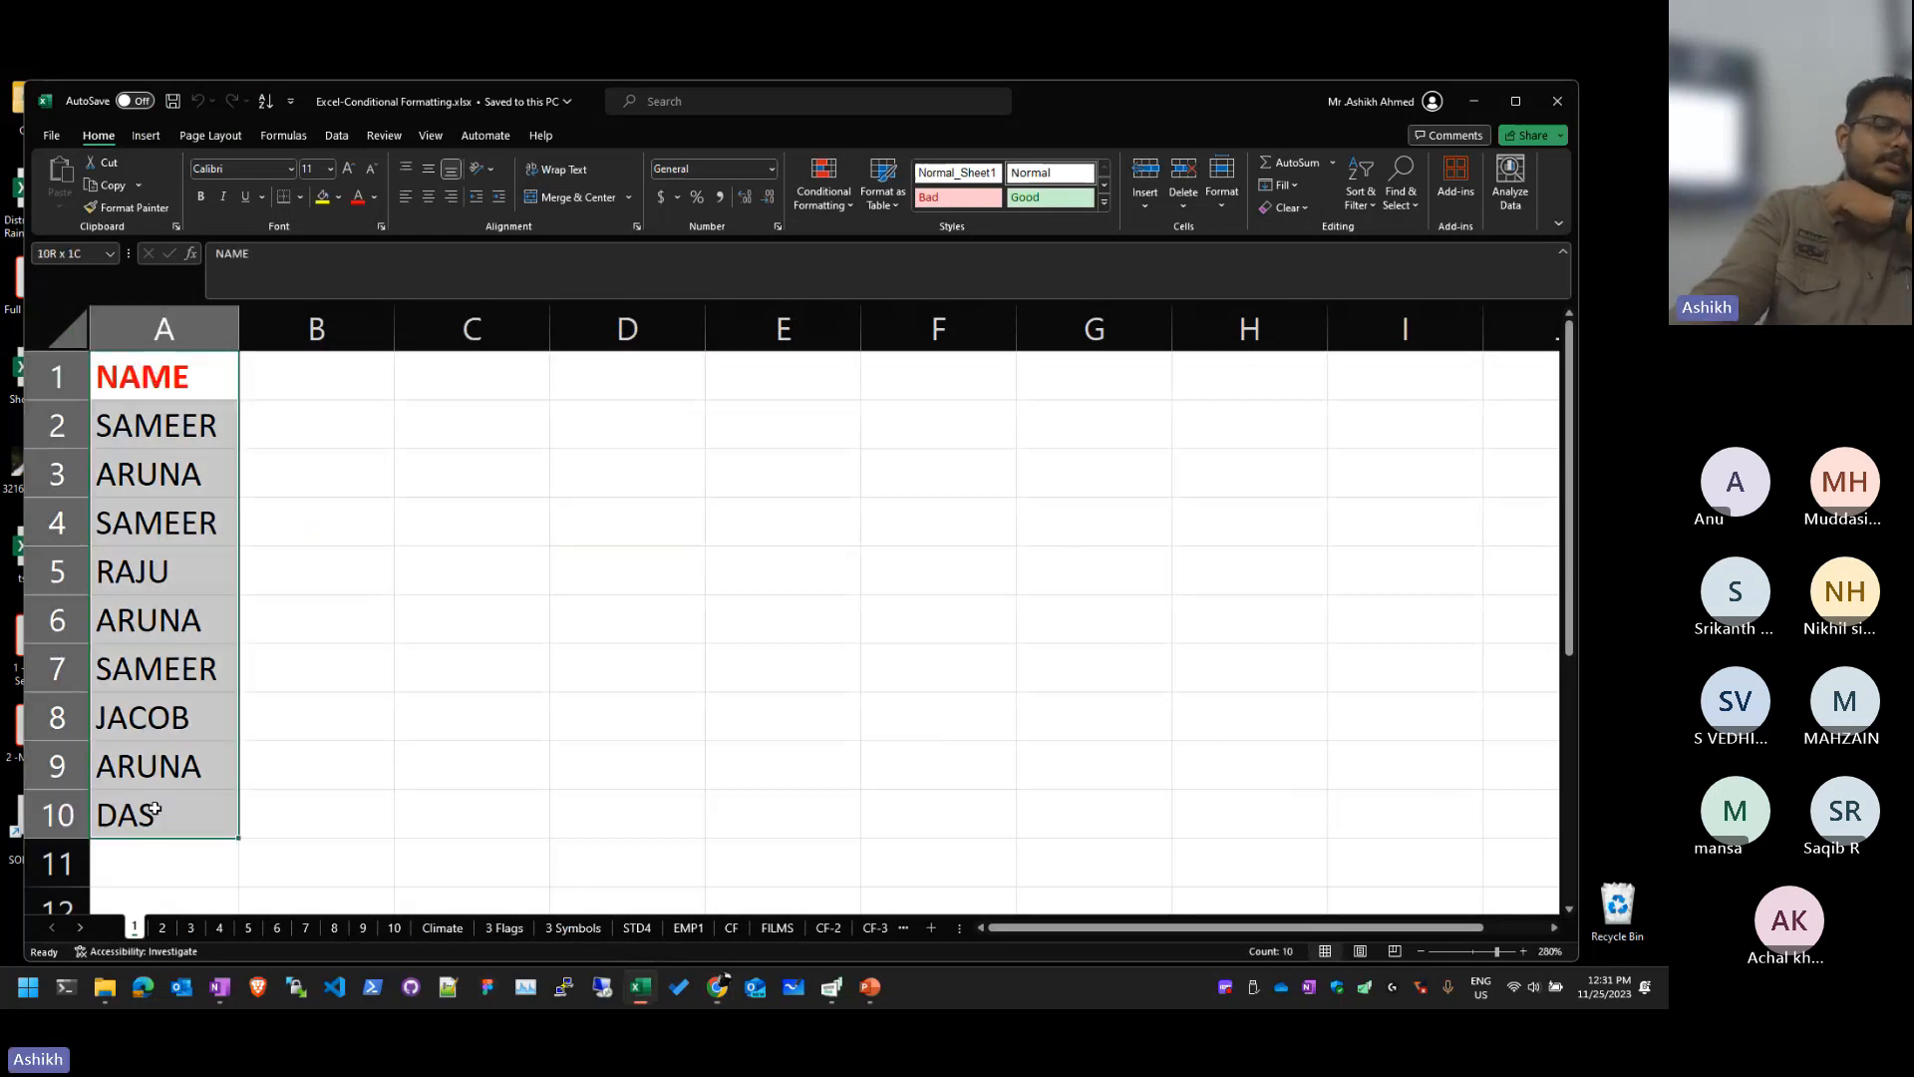
pyautogui.click(937, 659)
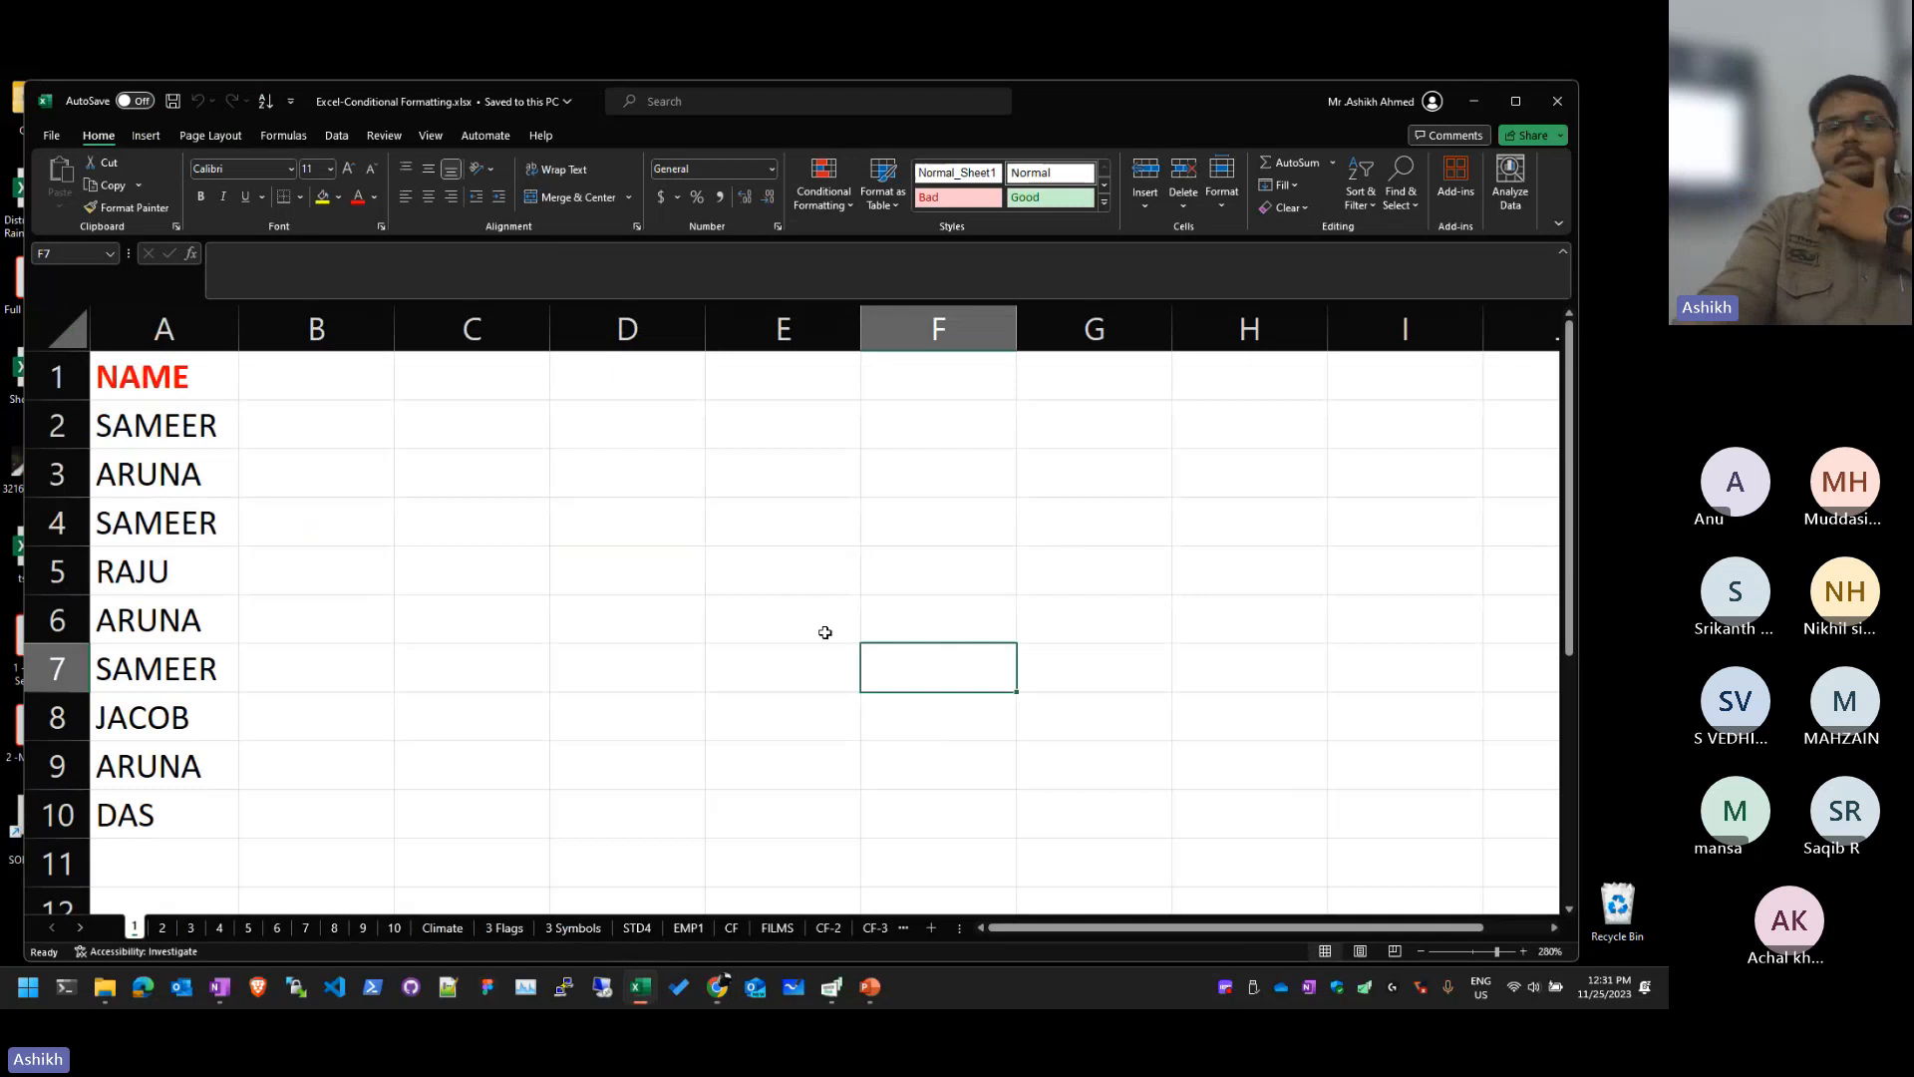
# Step: Remove the duplicate values from the NAME column, treating the first row as a header
pyautogui.click(185, 507)
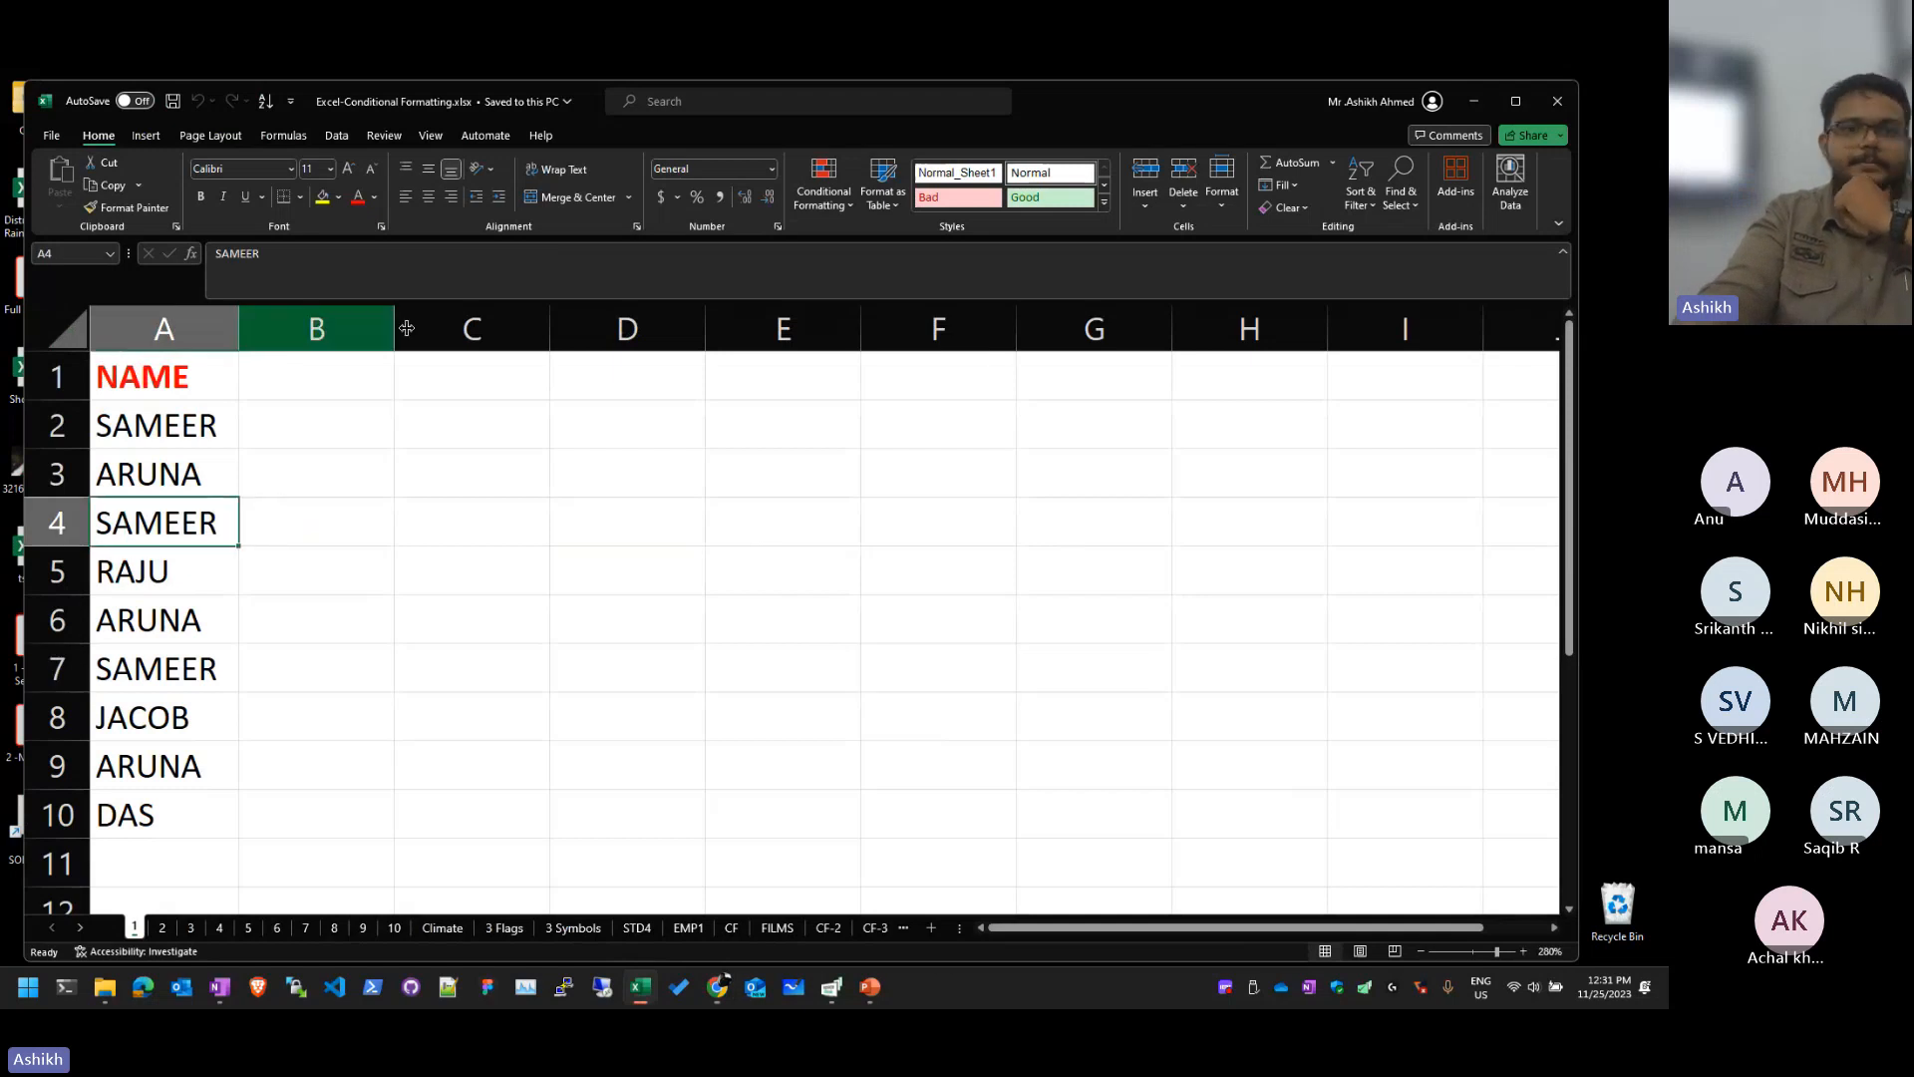
pyautogui.click(344, 137)
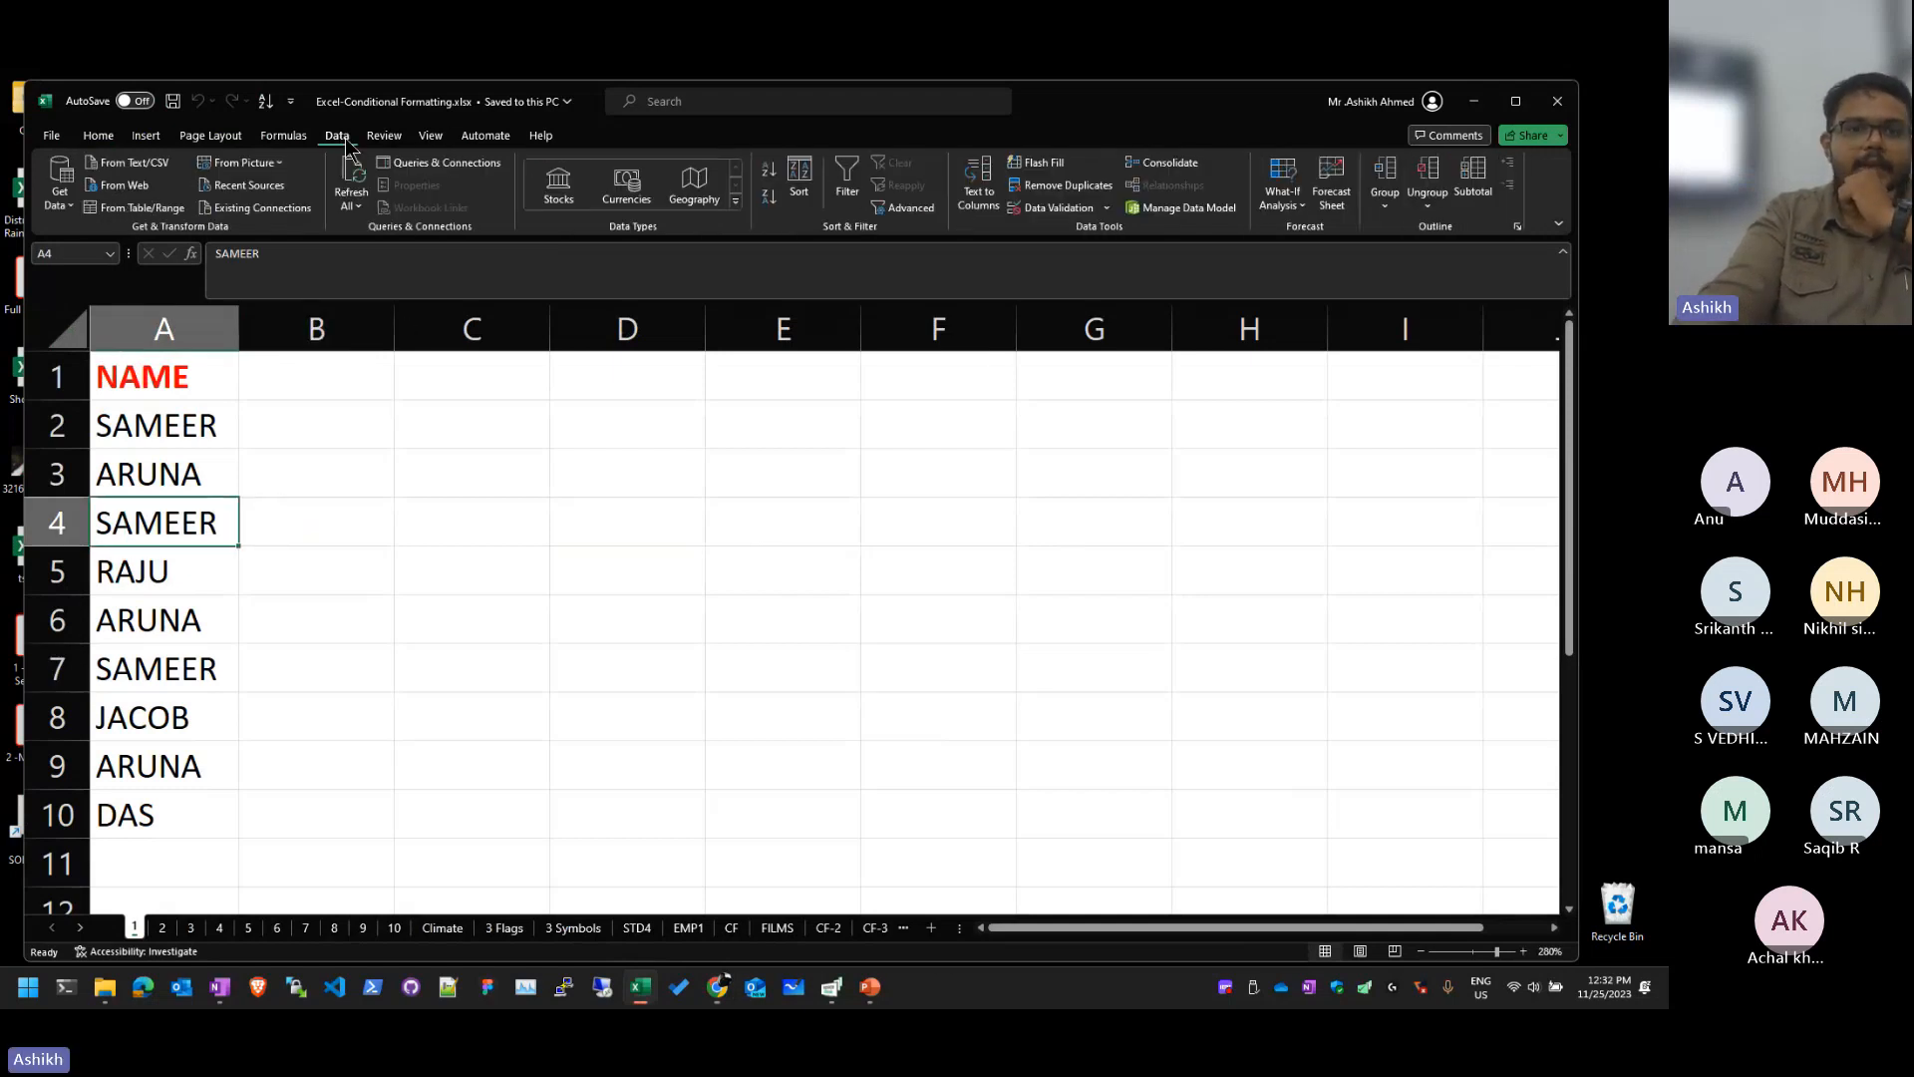
pyautogui.click(1065, 186)
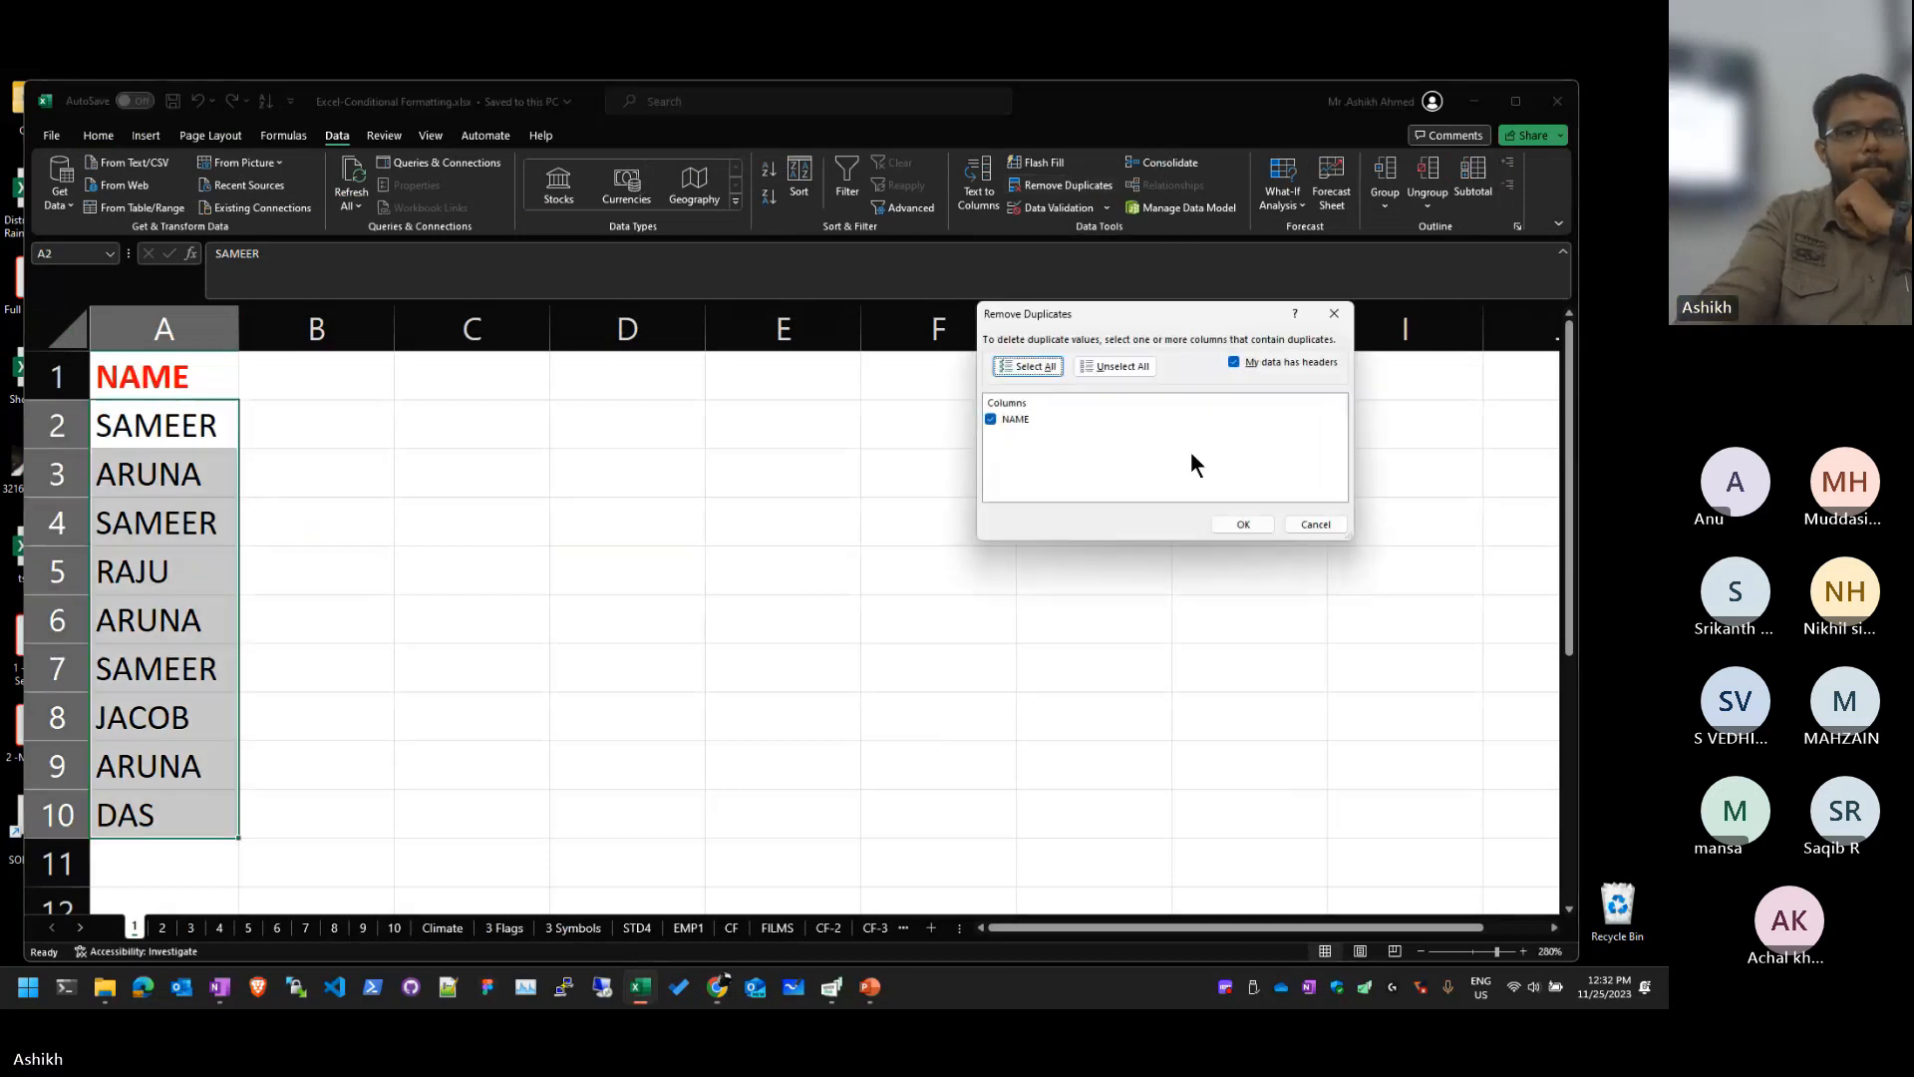
pyautogui.click(1243, 525)
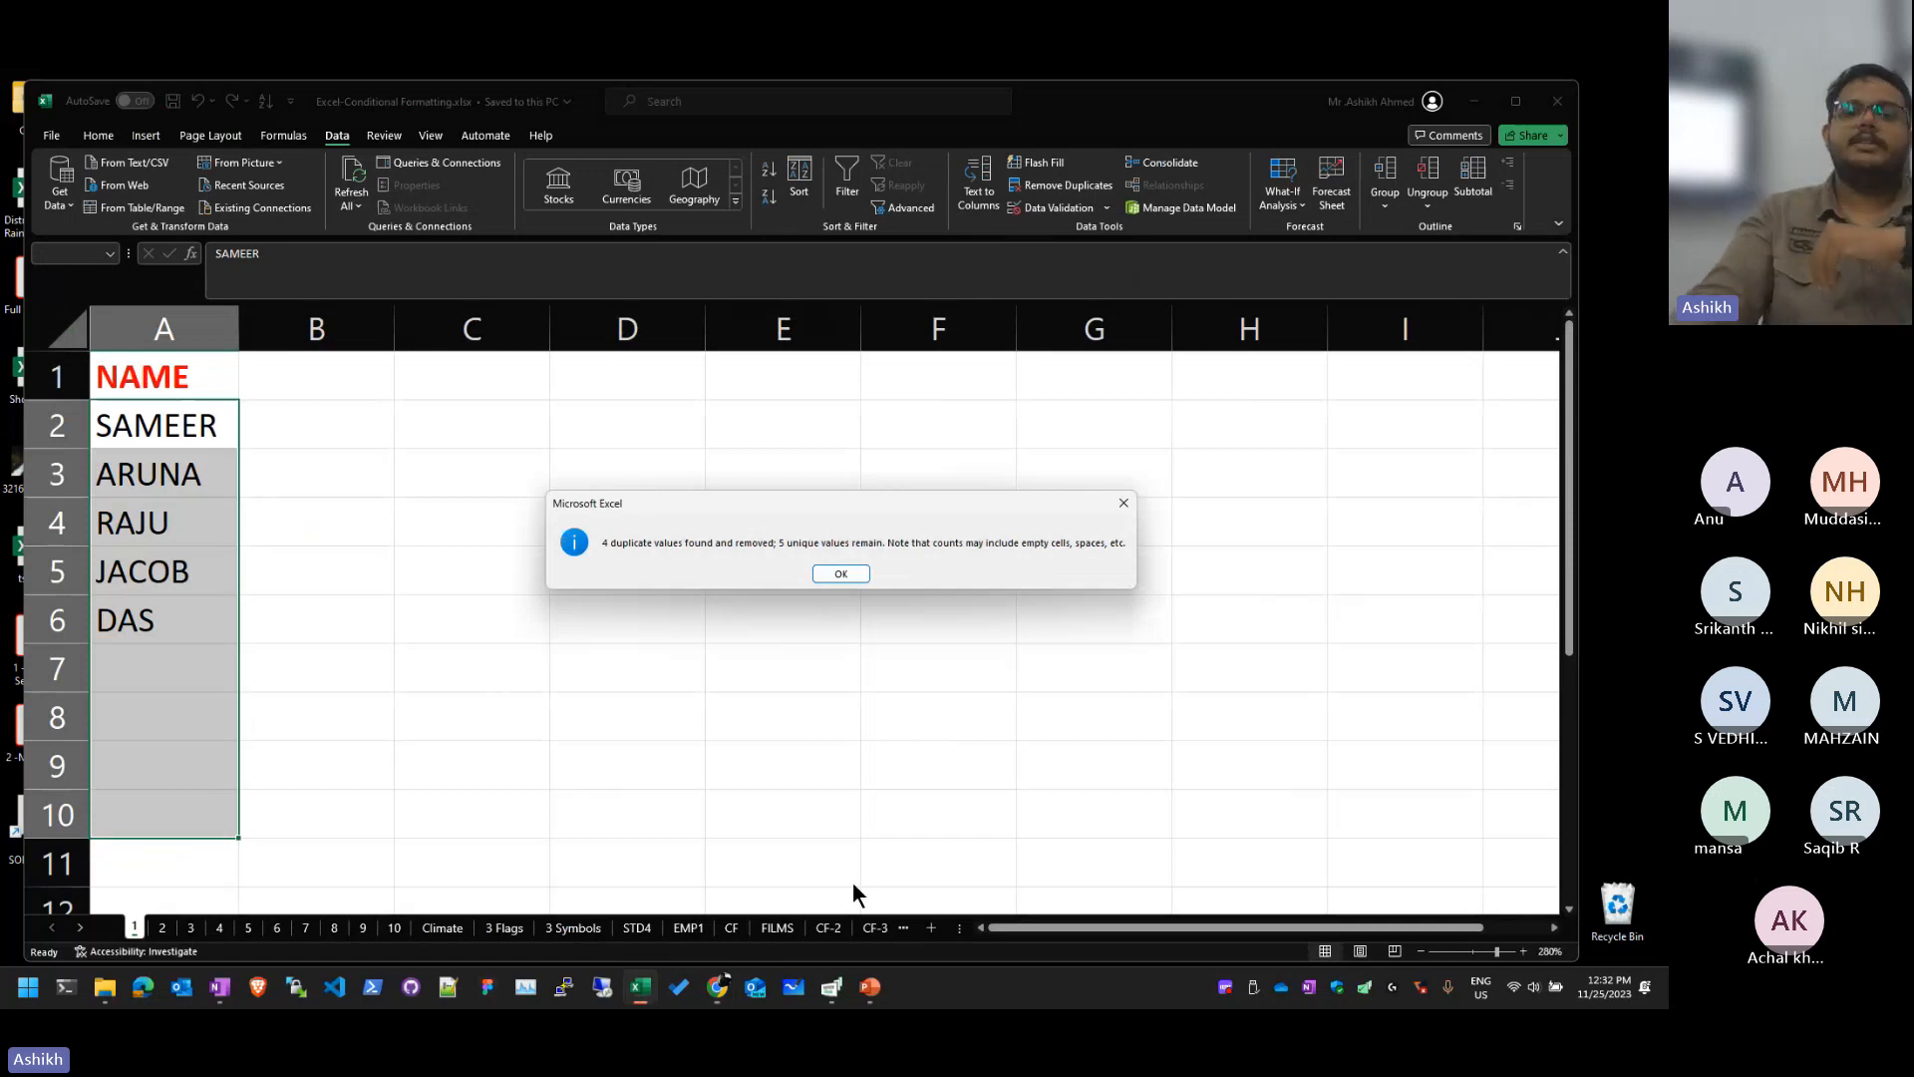
pyautogui.click(860, 573)
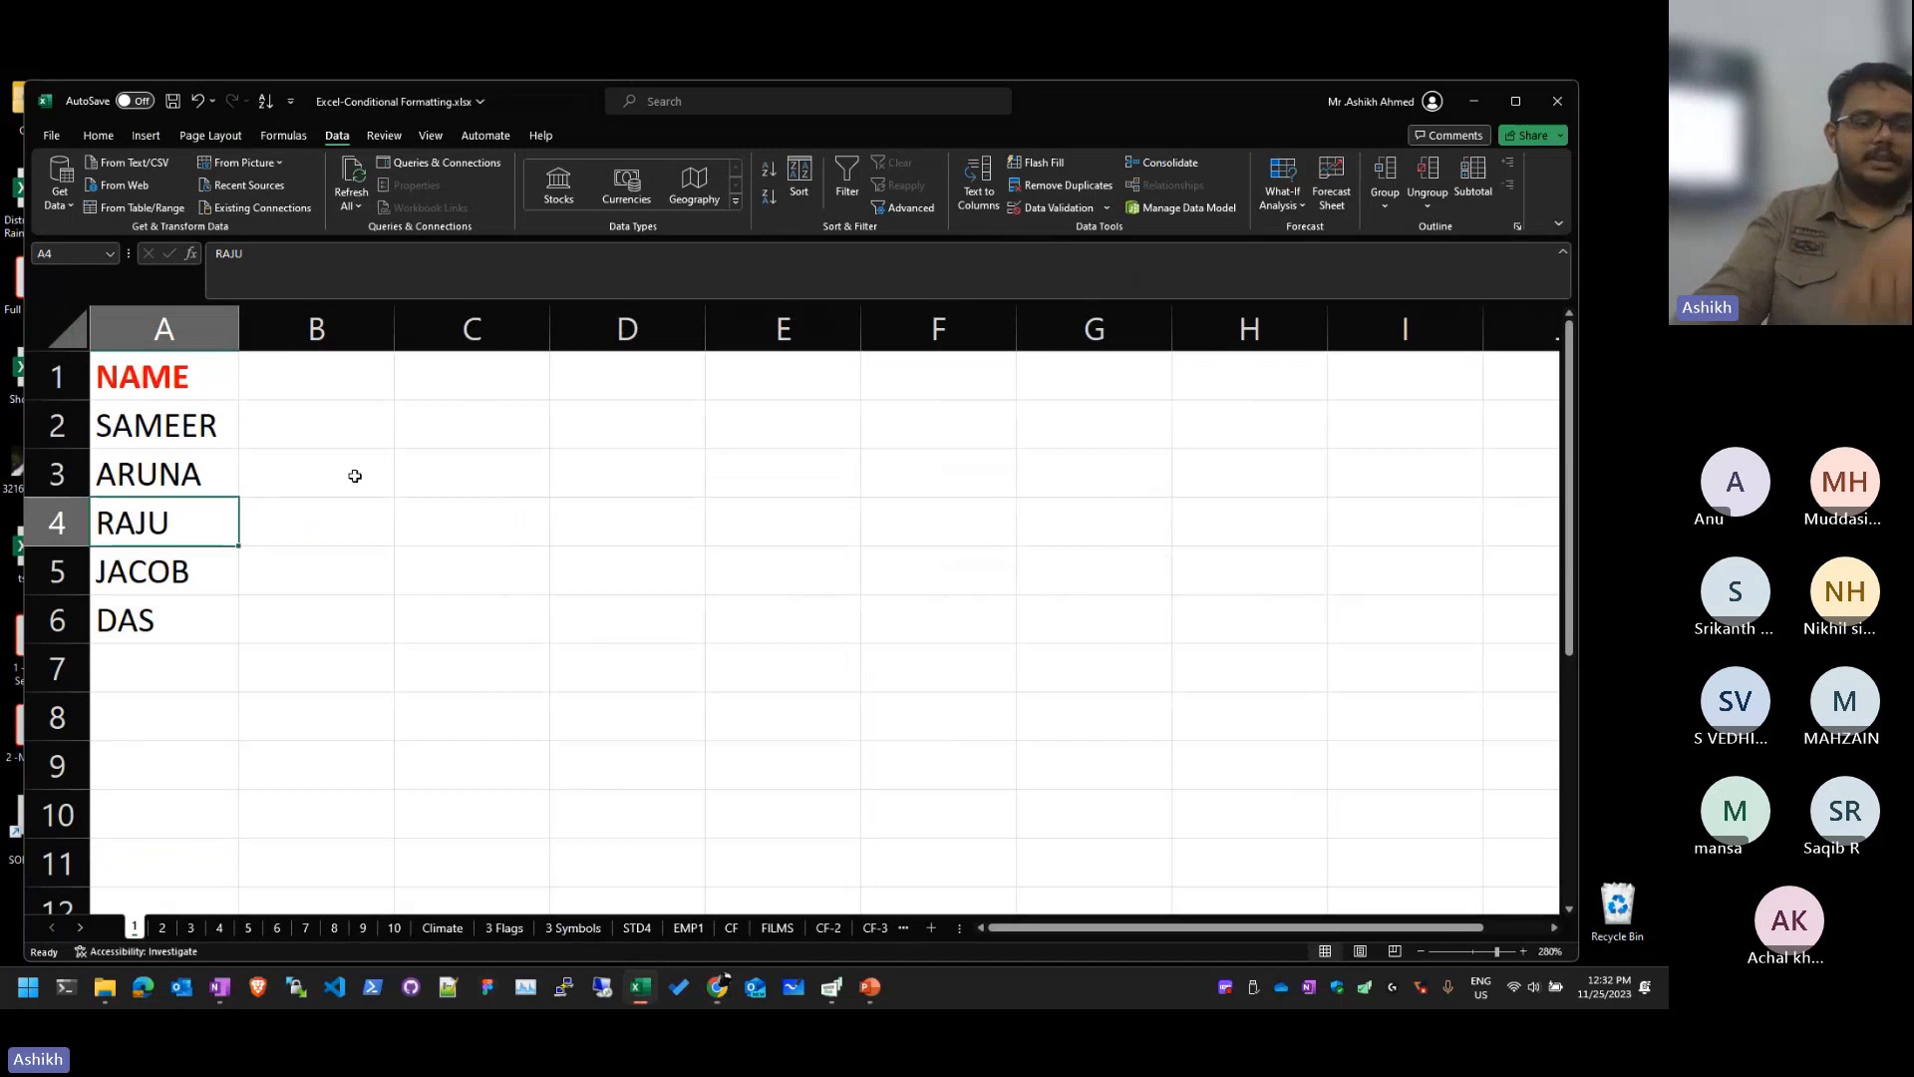
# Step: Undo the duplicate removal in the NAME list, and go to sheet 2 to examine its table A1:E11
pyautogui.hotkey('ctrl', 'z')
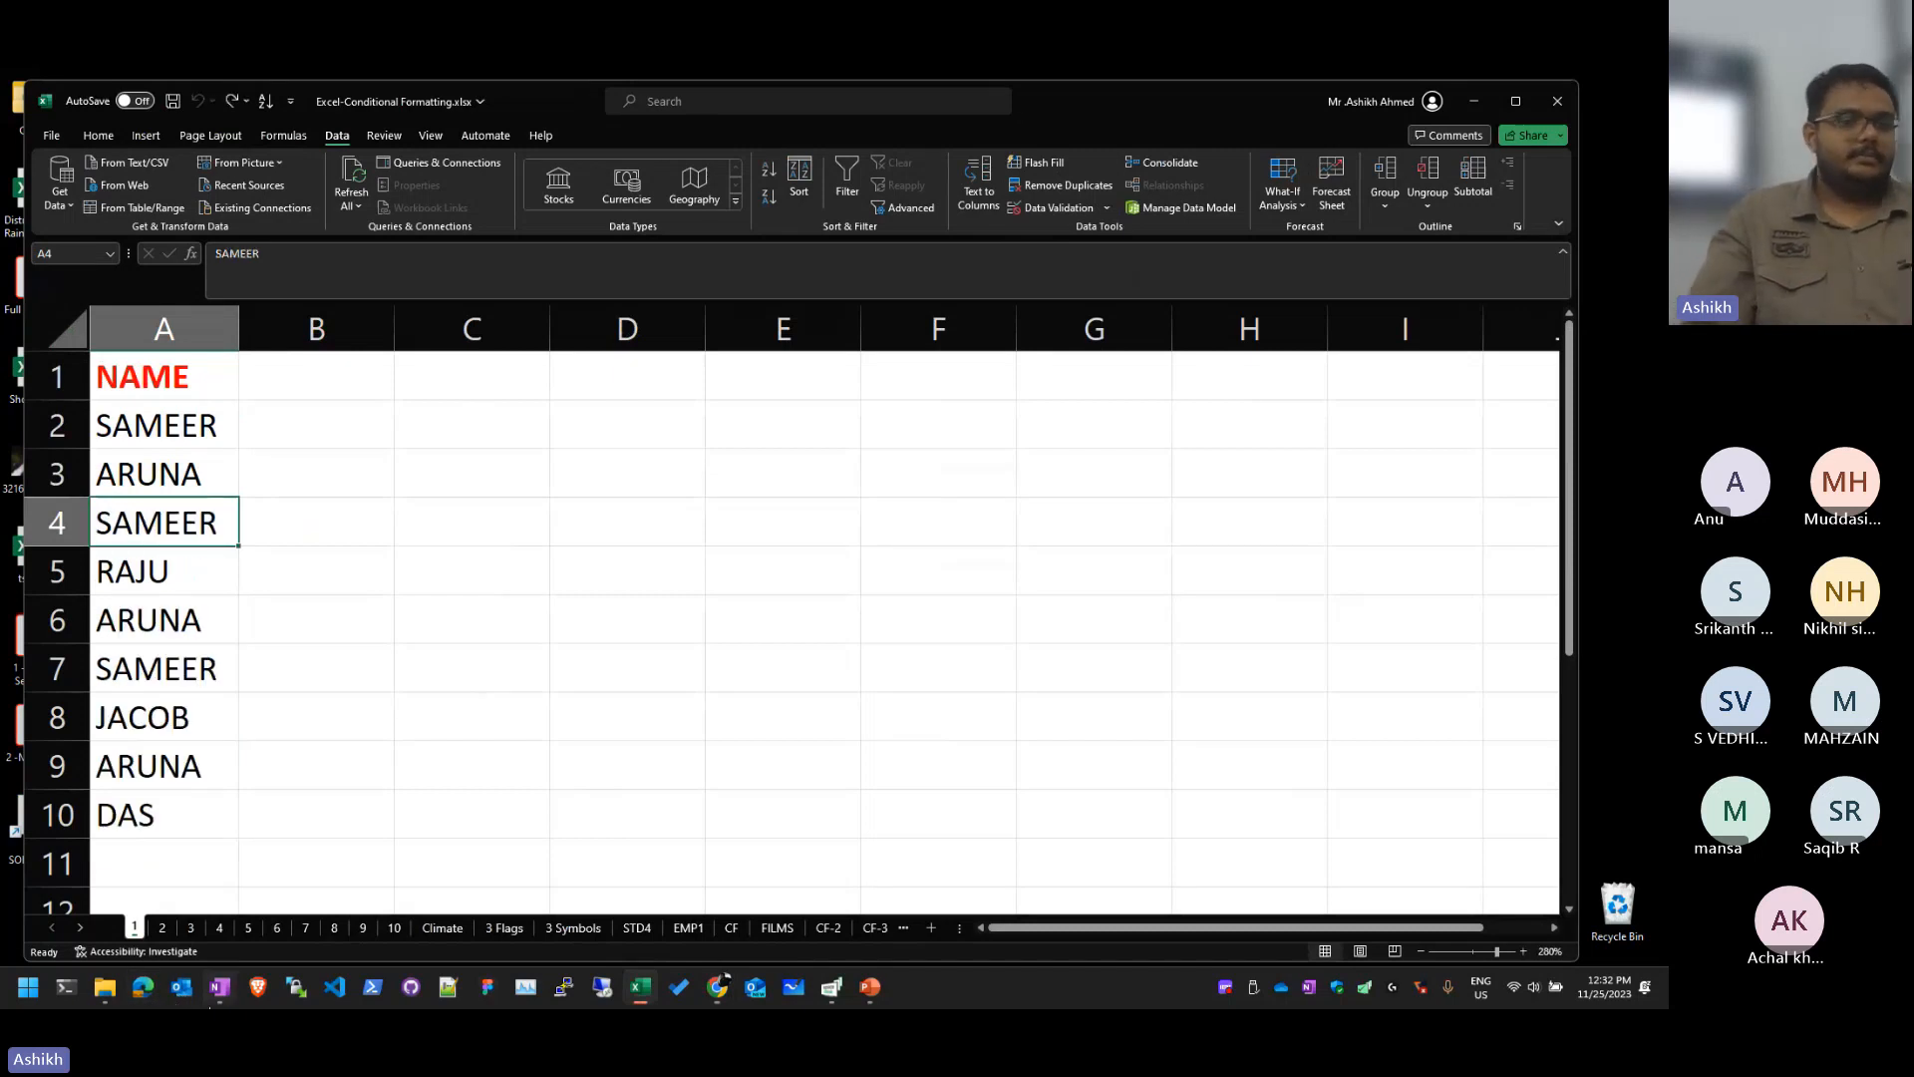
pyautogui.click(163, 929)
pyautogui.click(482, 544)
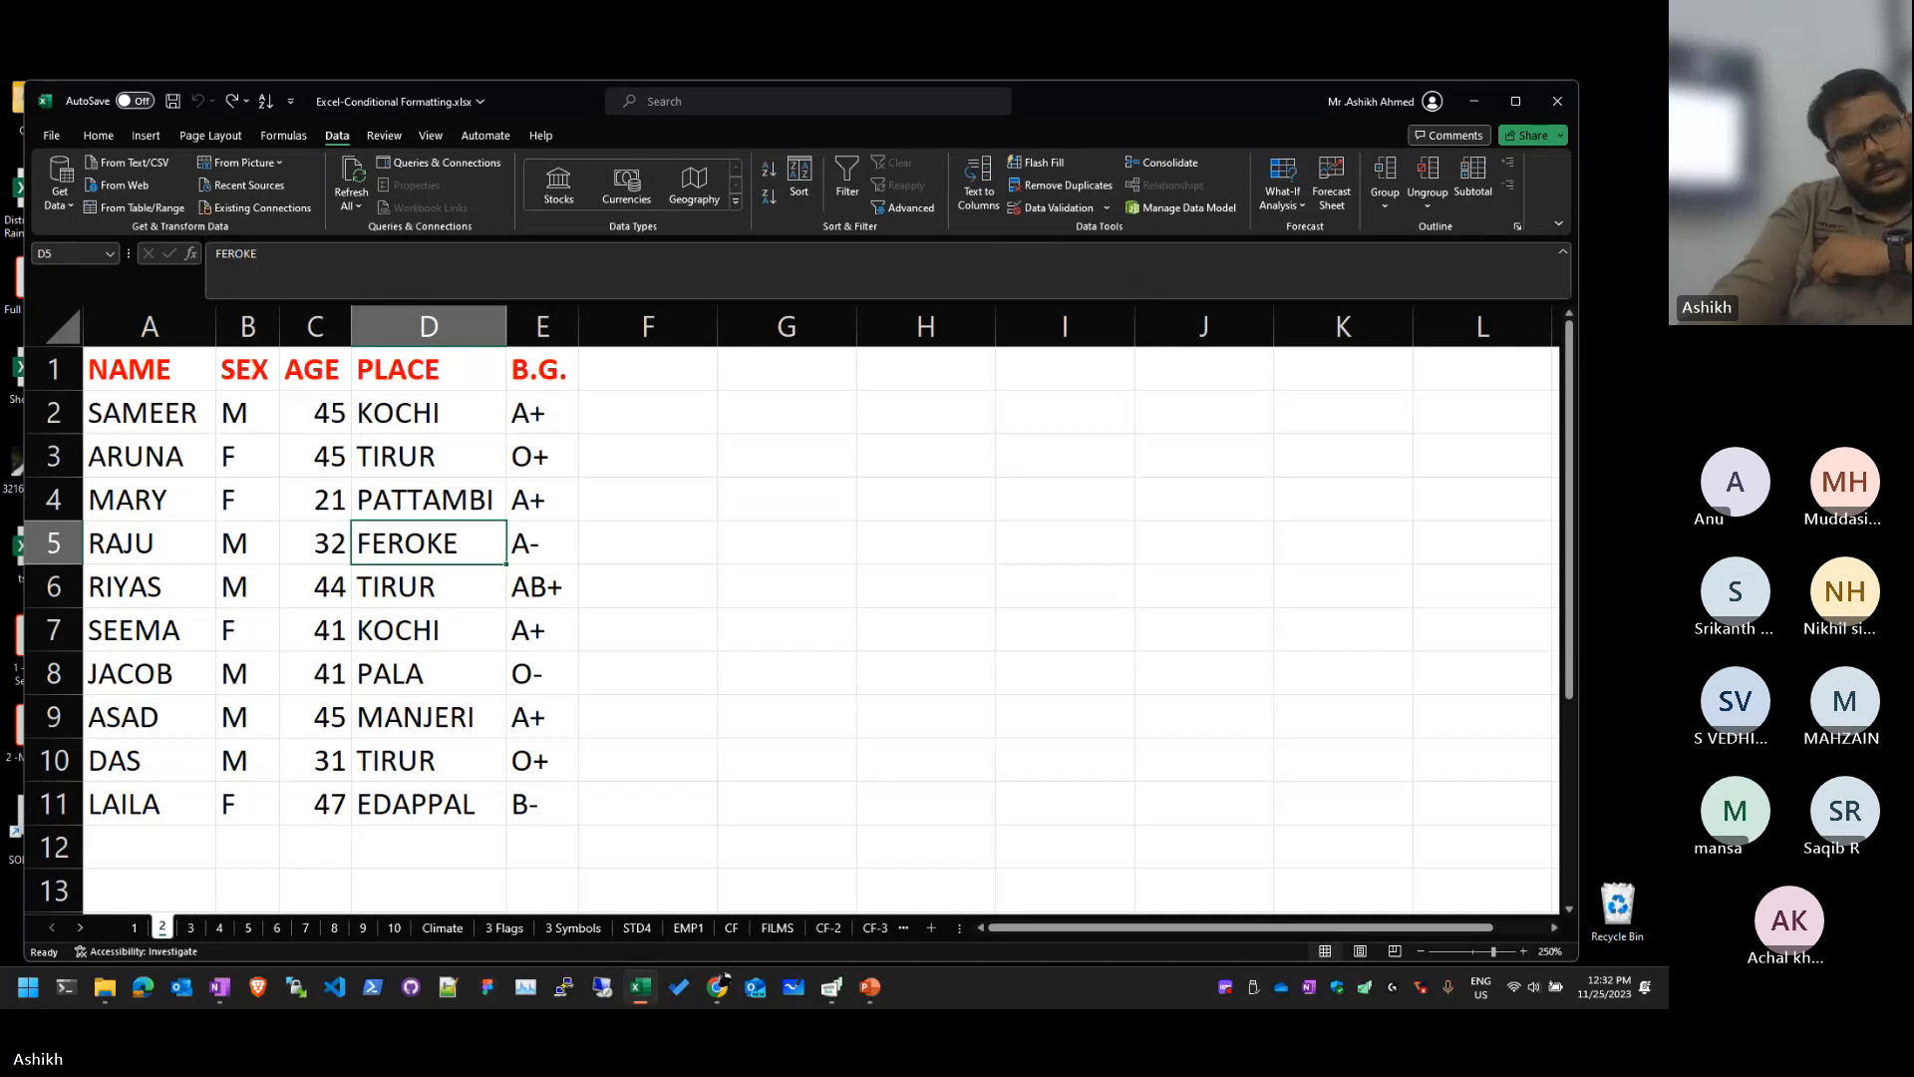
pyautogui.click(235, 453)
pyautogui.moveTo(133, 374); pyautogui.dragTo(544, 797)
pyautogui.click(130, 498)
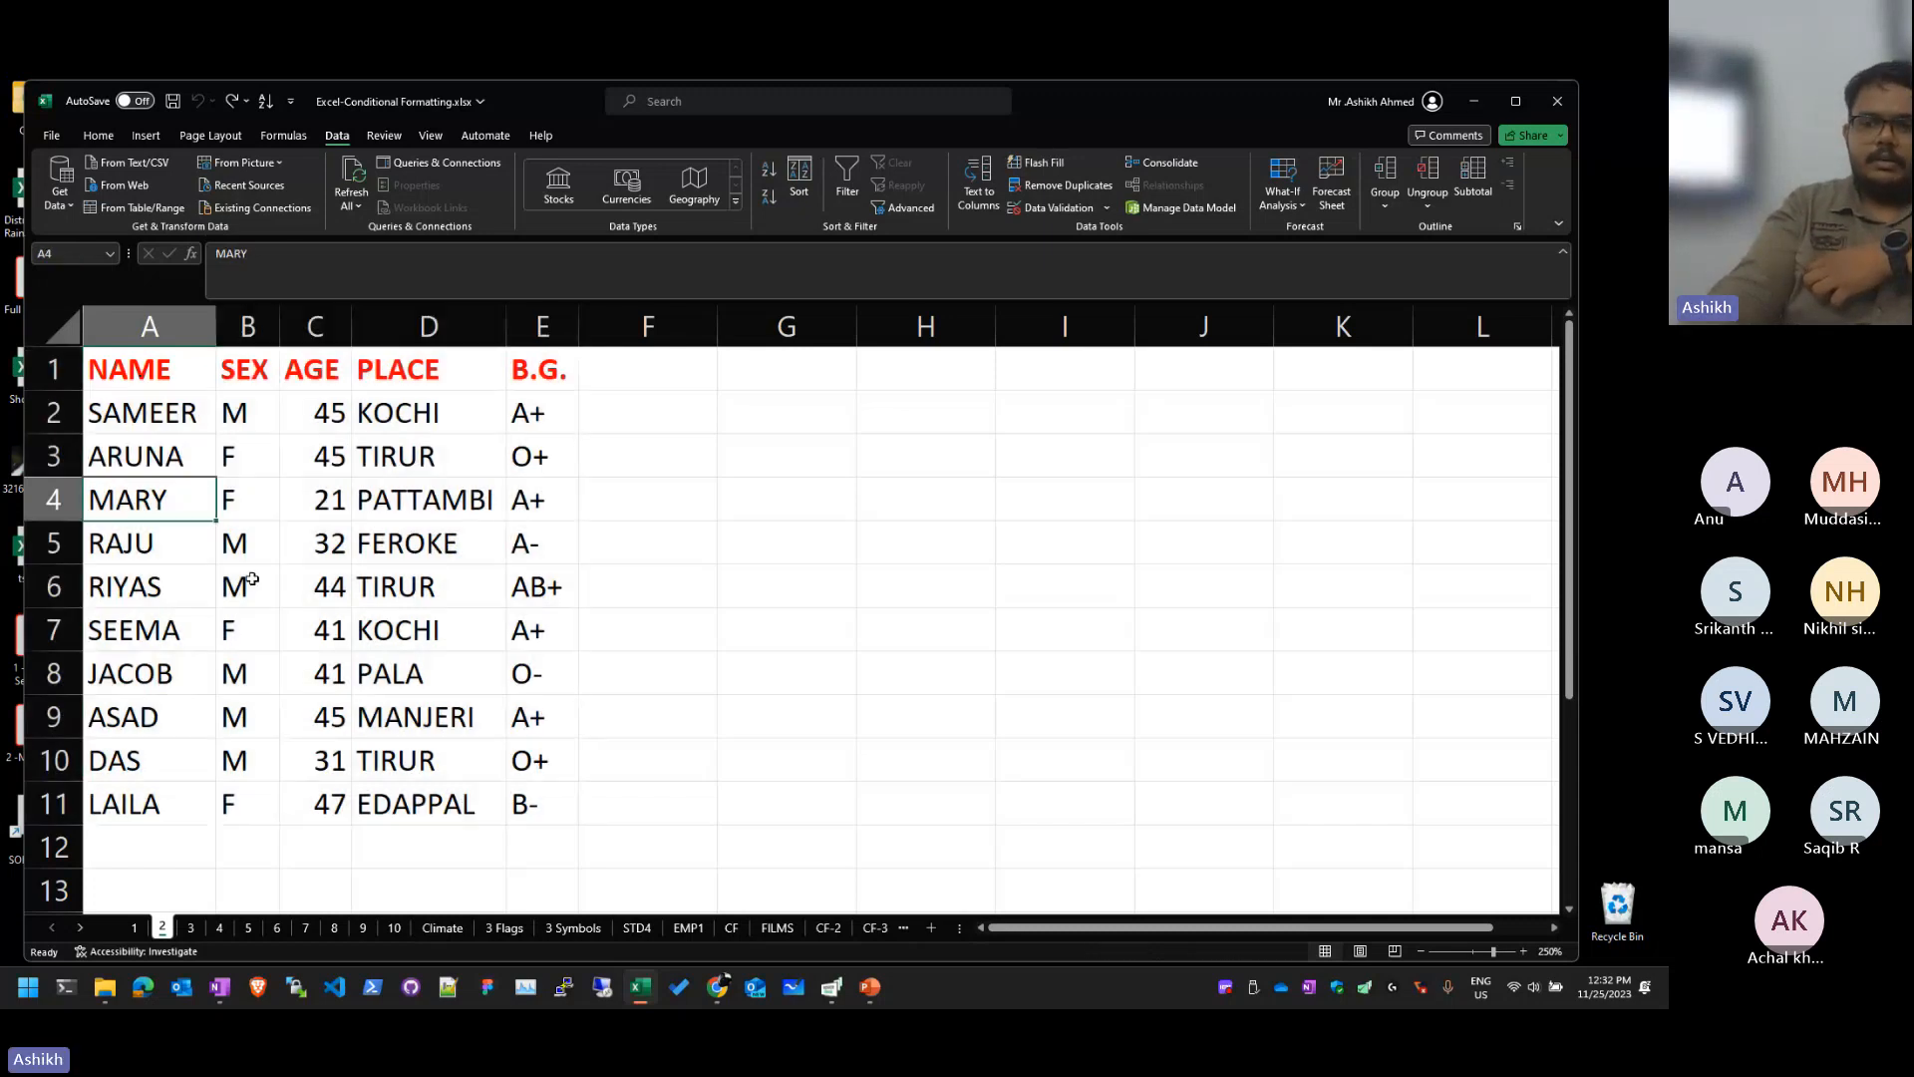
# Step: Try removing duplicate rows from the sheet 2 table by comparing only PLACE and B.G., and undo the removal
pyautogui.click(1061, 186)
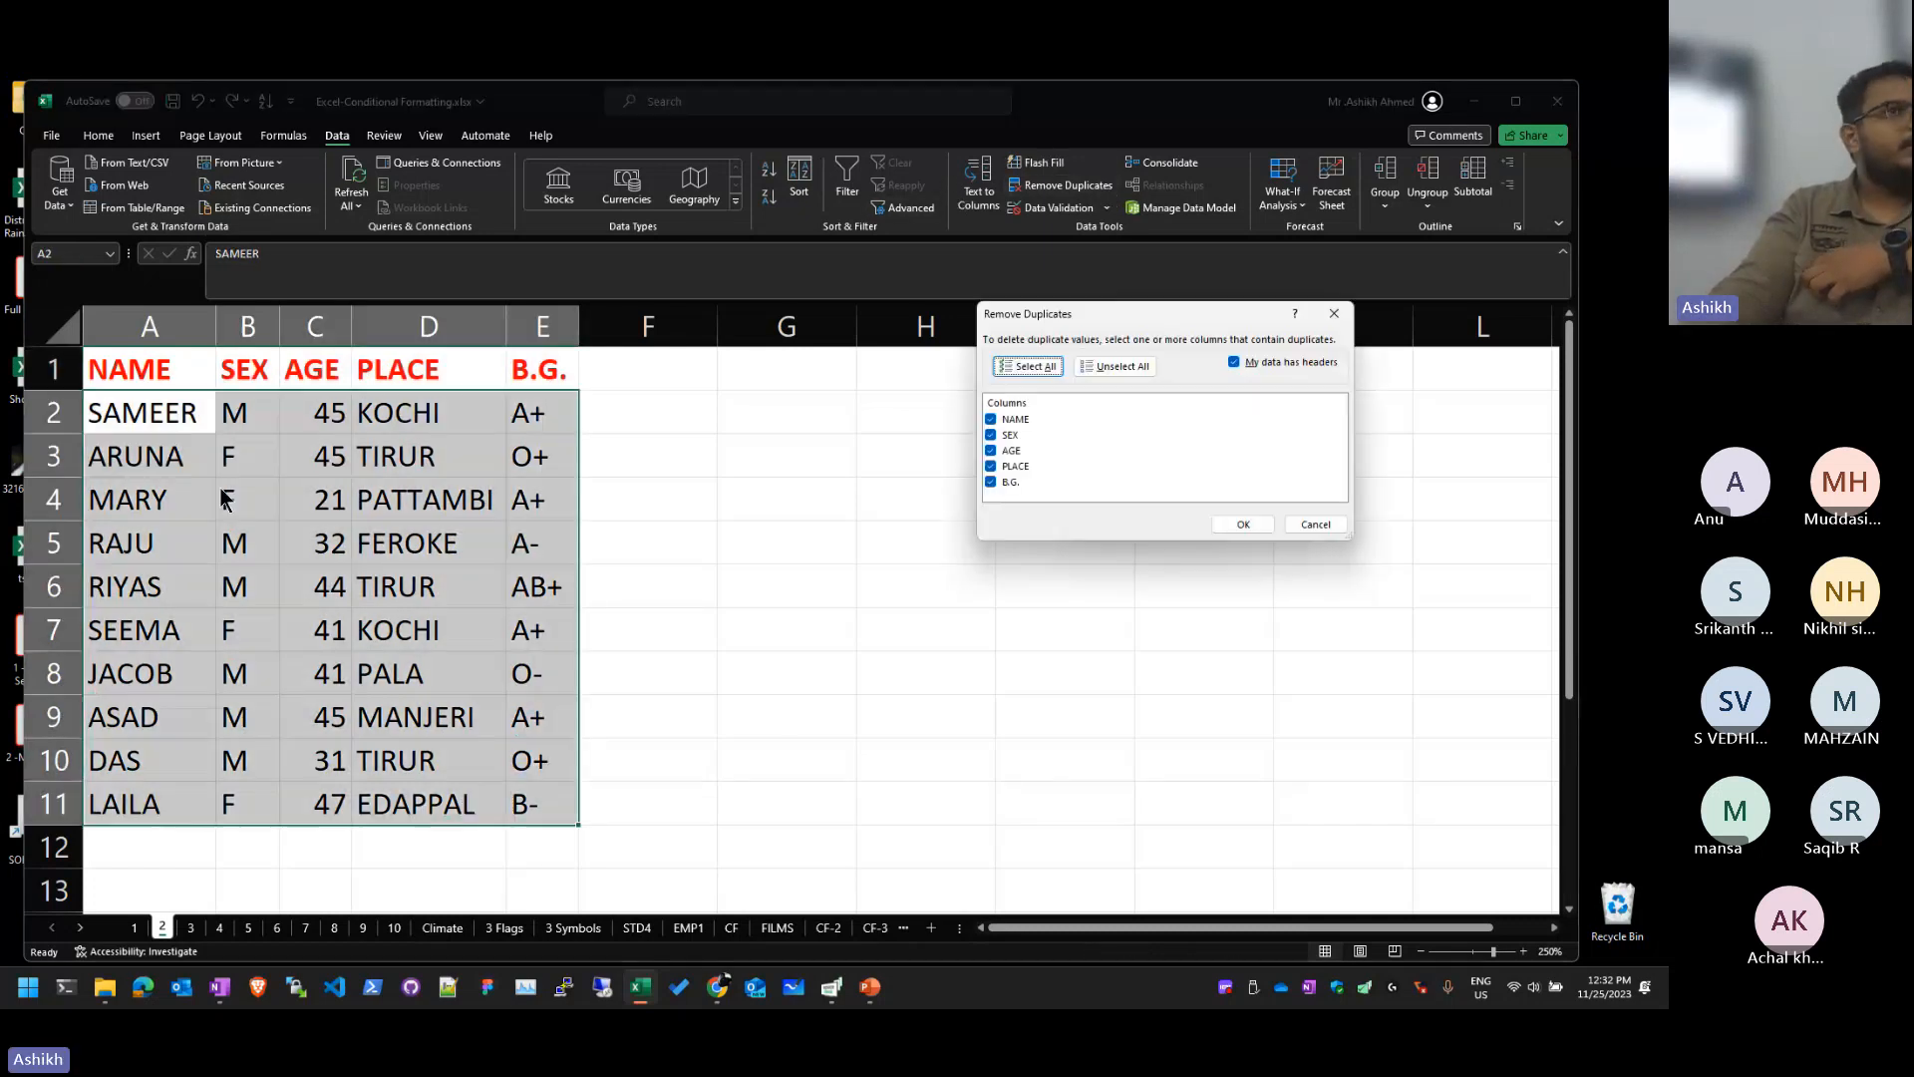
pyautogui.click(989, 420)
pyautogui.click(990, 434)
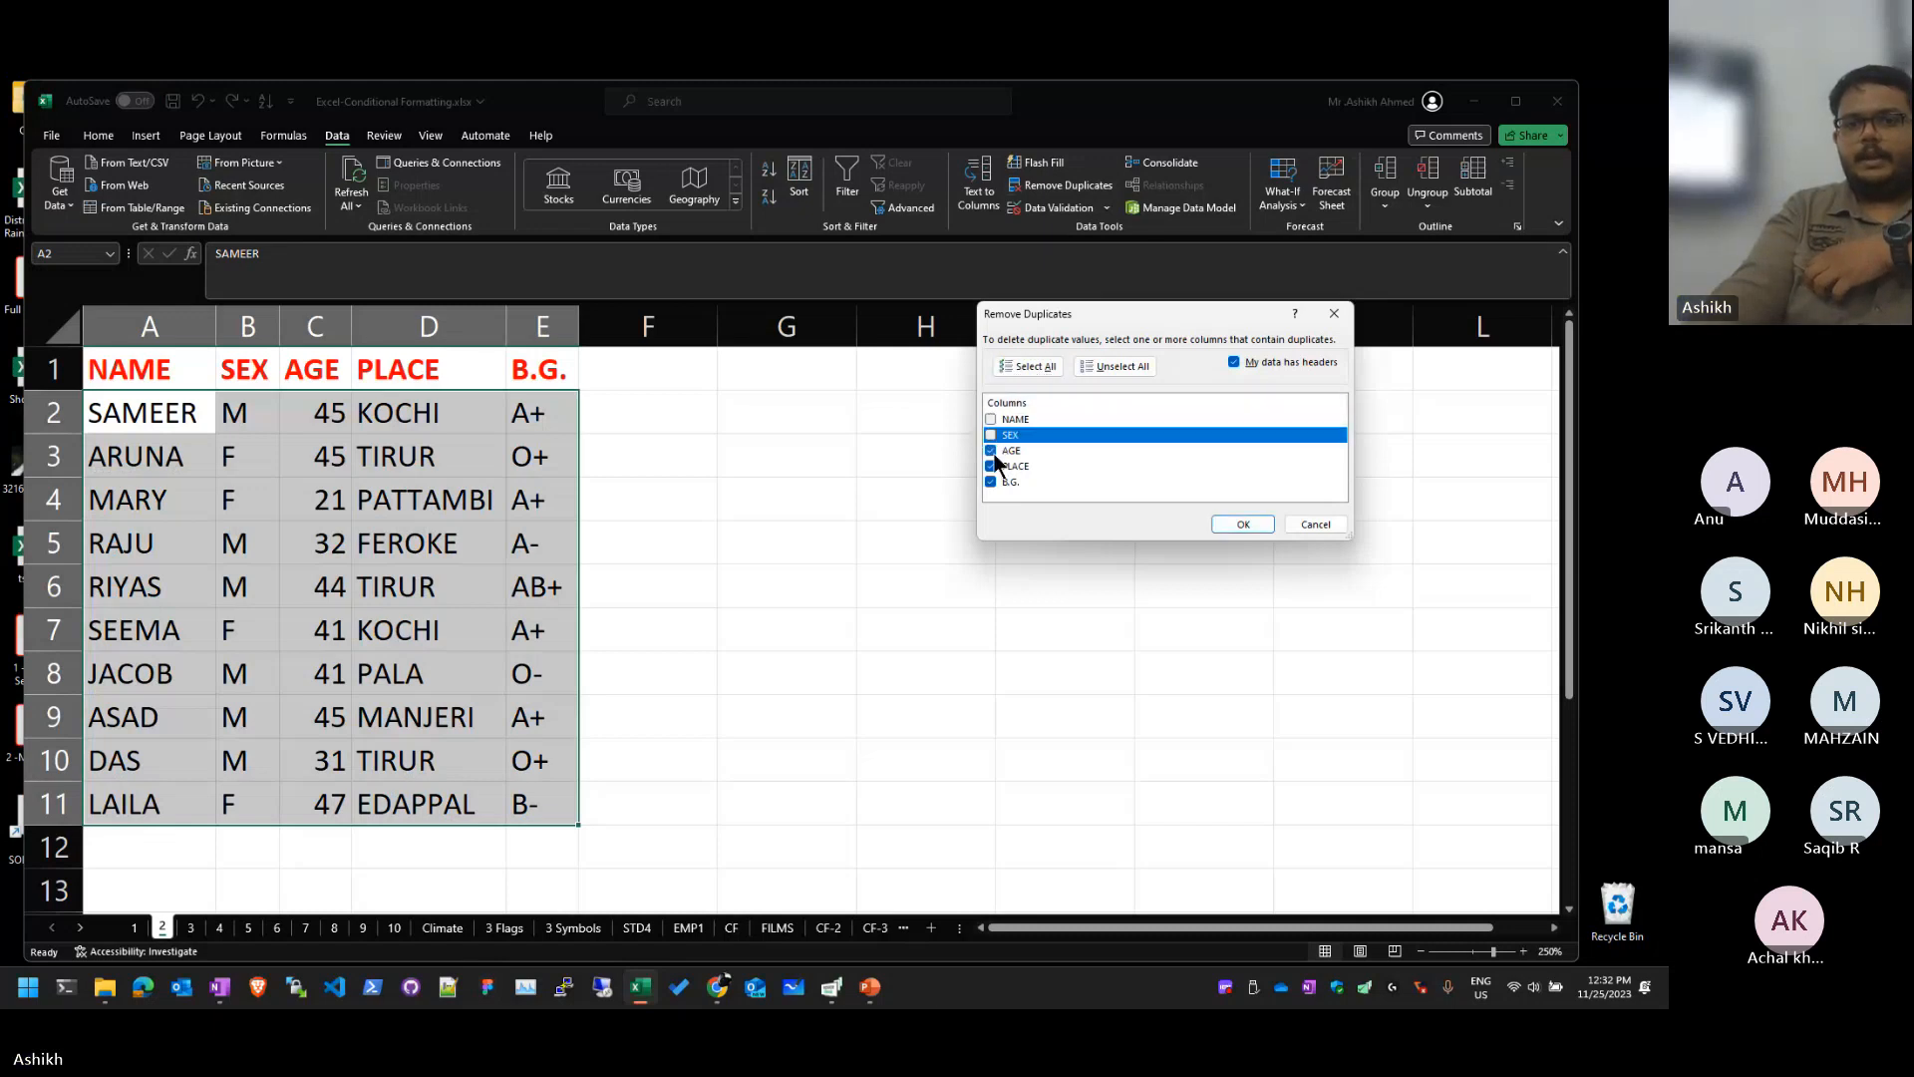
pyautogui.click(990, 451)
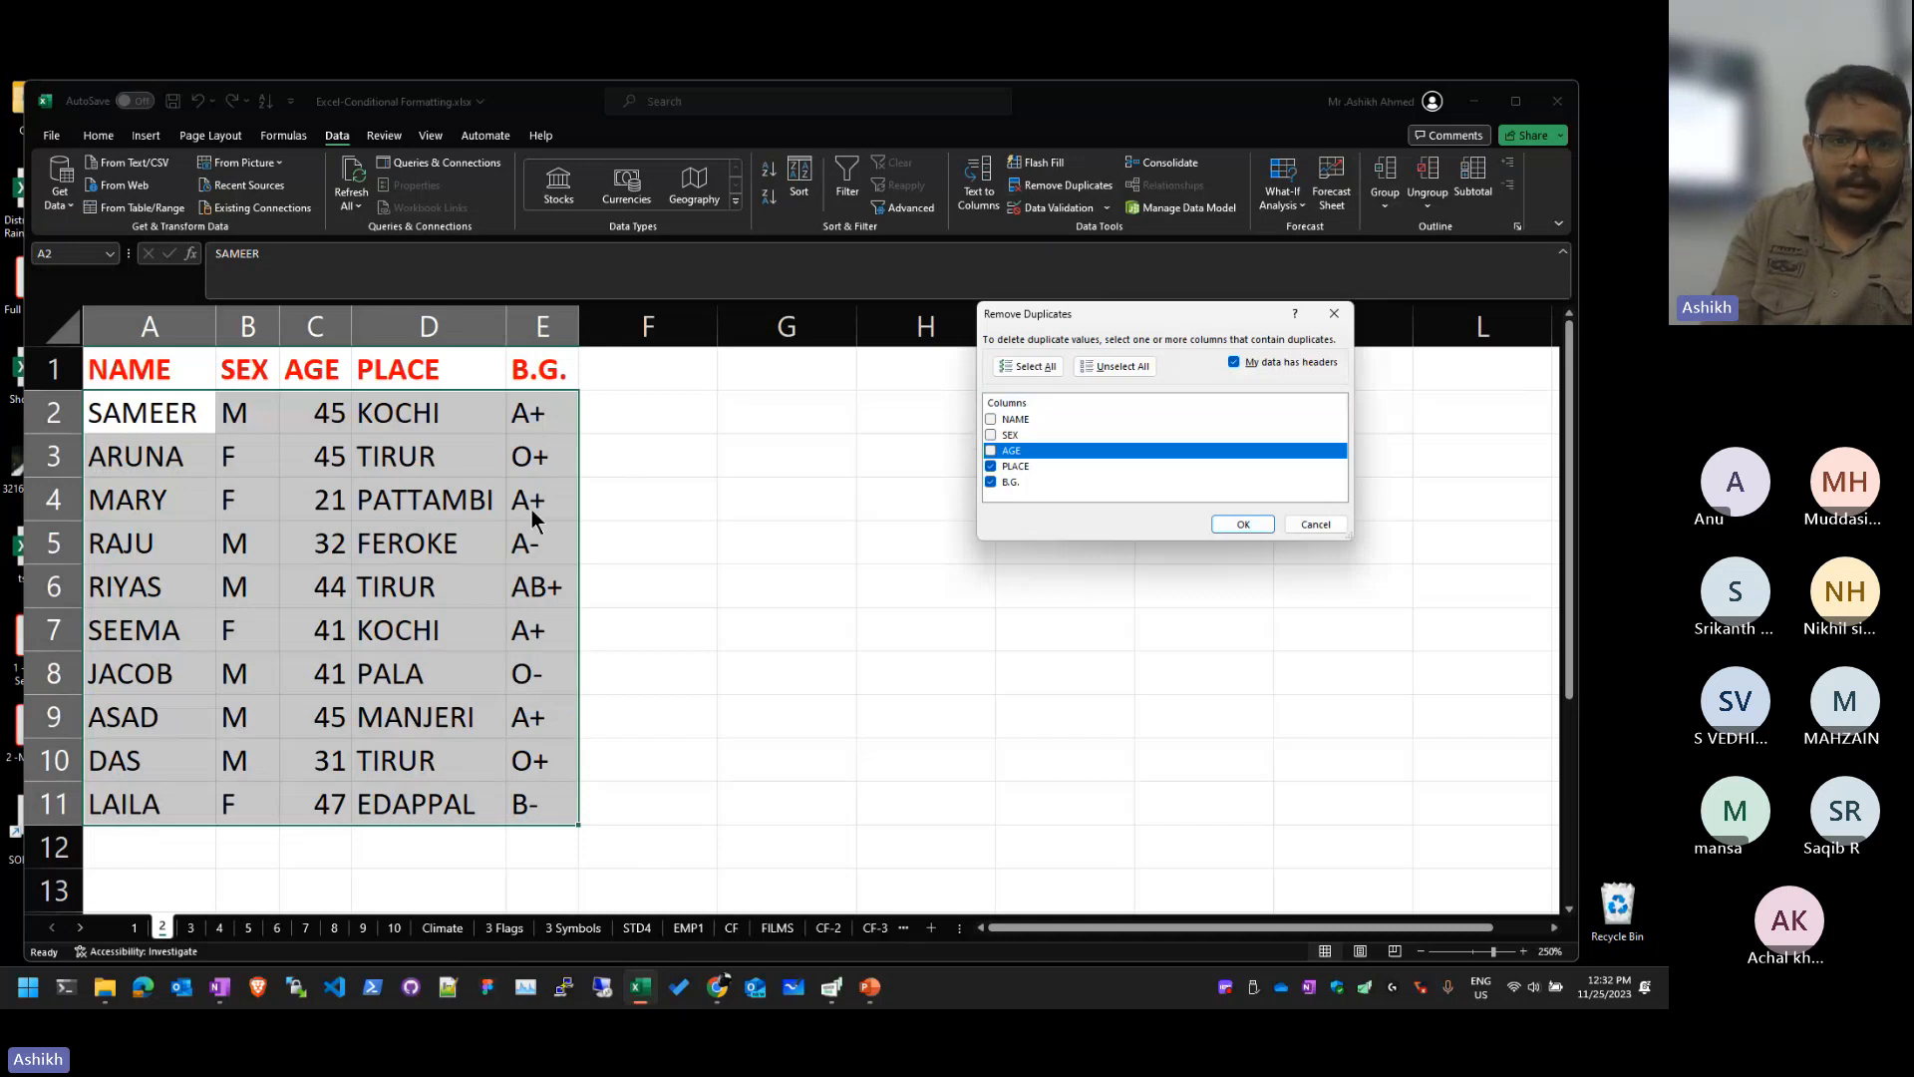
pyautogui.click(1242, 524)
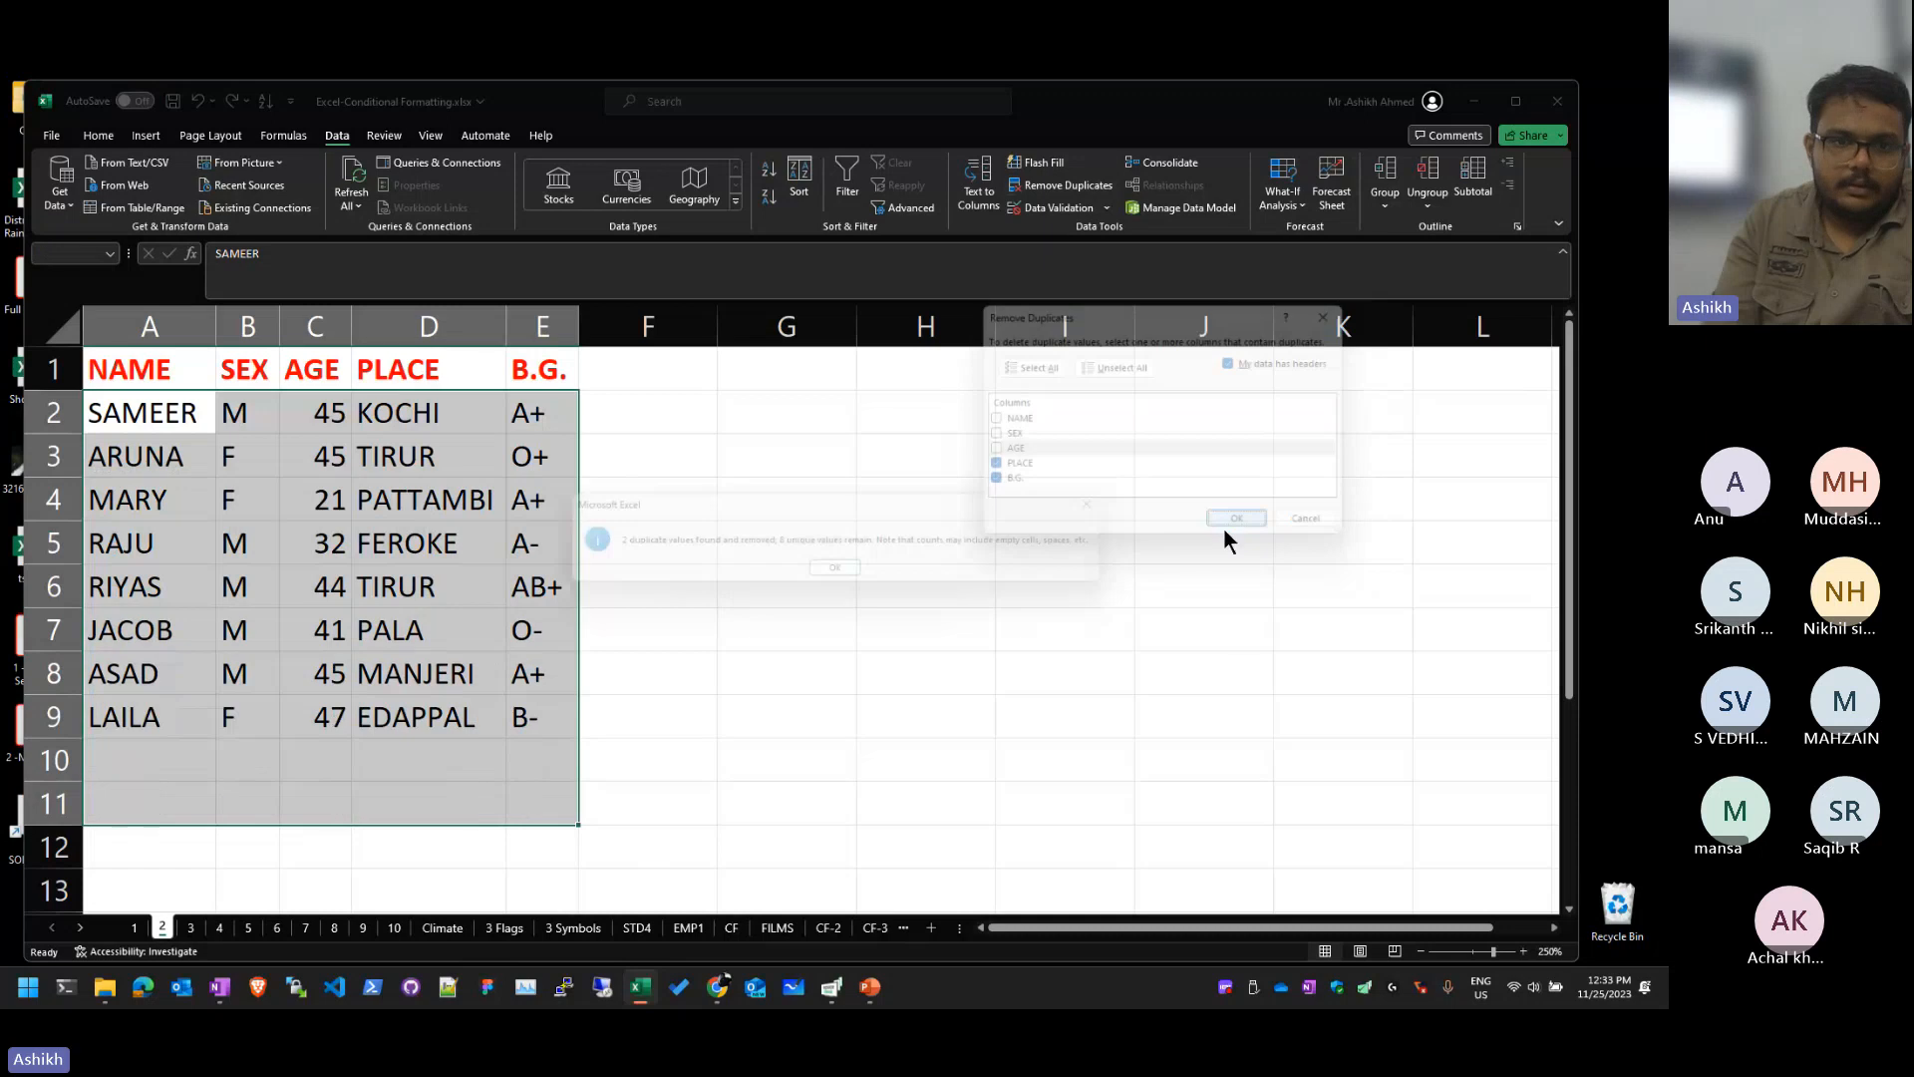
pyautogui.click(841, 574)
pyautogui.hotkey('ctrl', 'z')
pyautogui.click(247, 498)
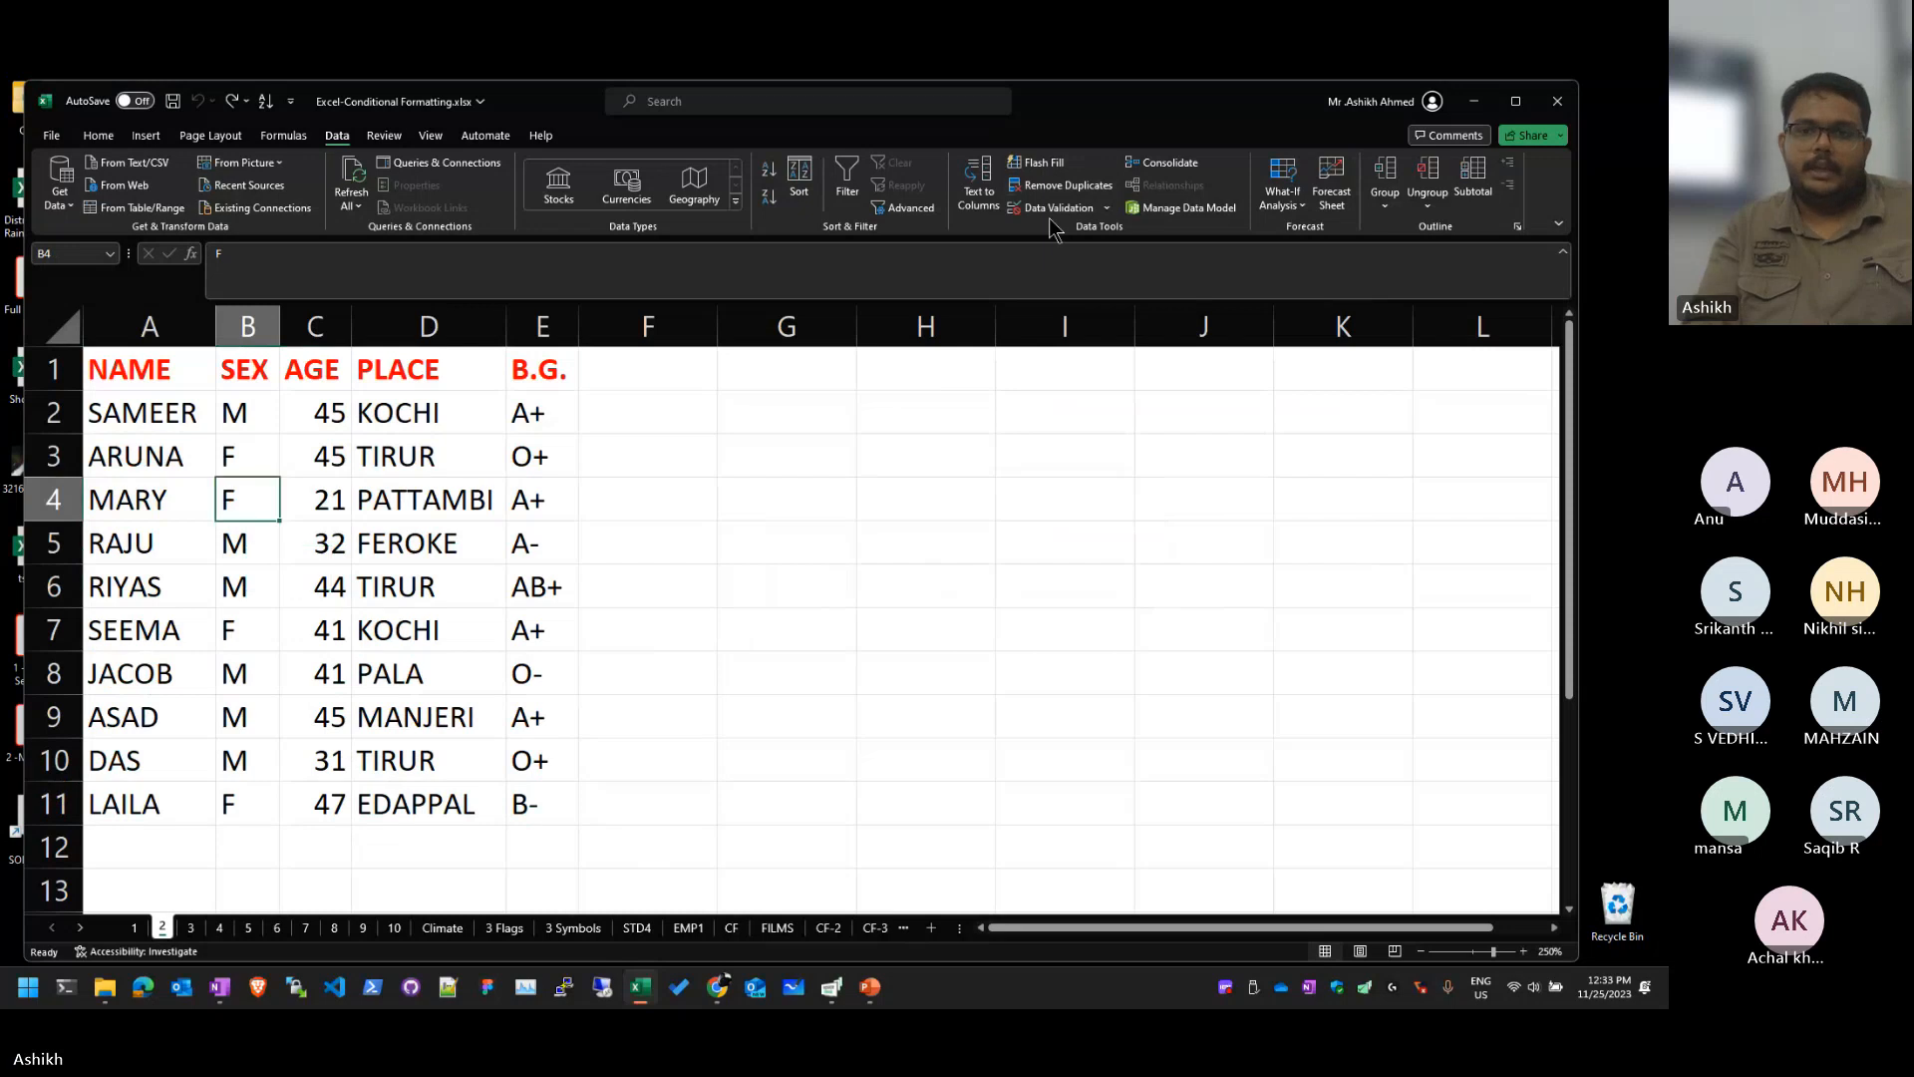
# Step: Remove duplicate rows from the sheet 2 table, excluding NAME, SEX and AGE from the comparison
pyautogui.click(1071, 187)
pyautogui.click(1015, 448)
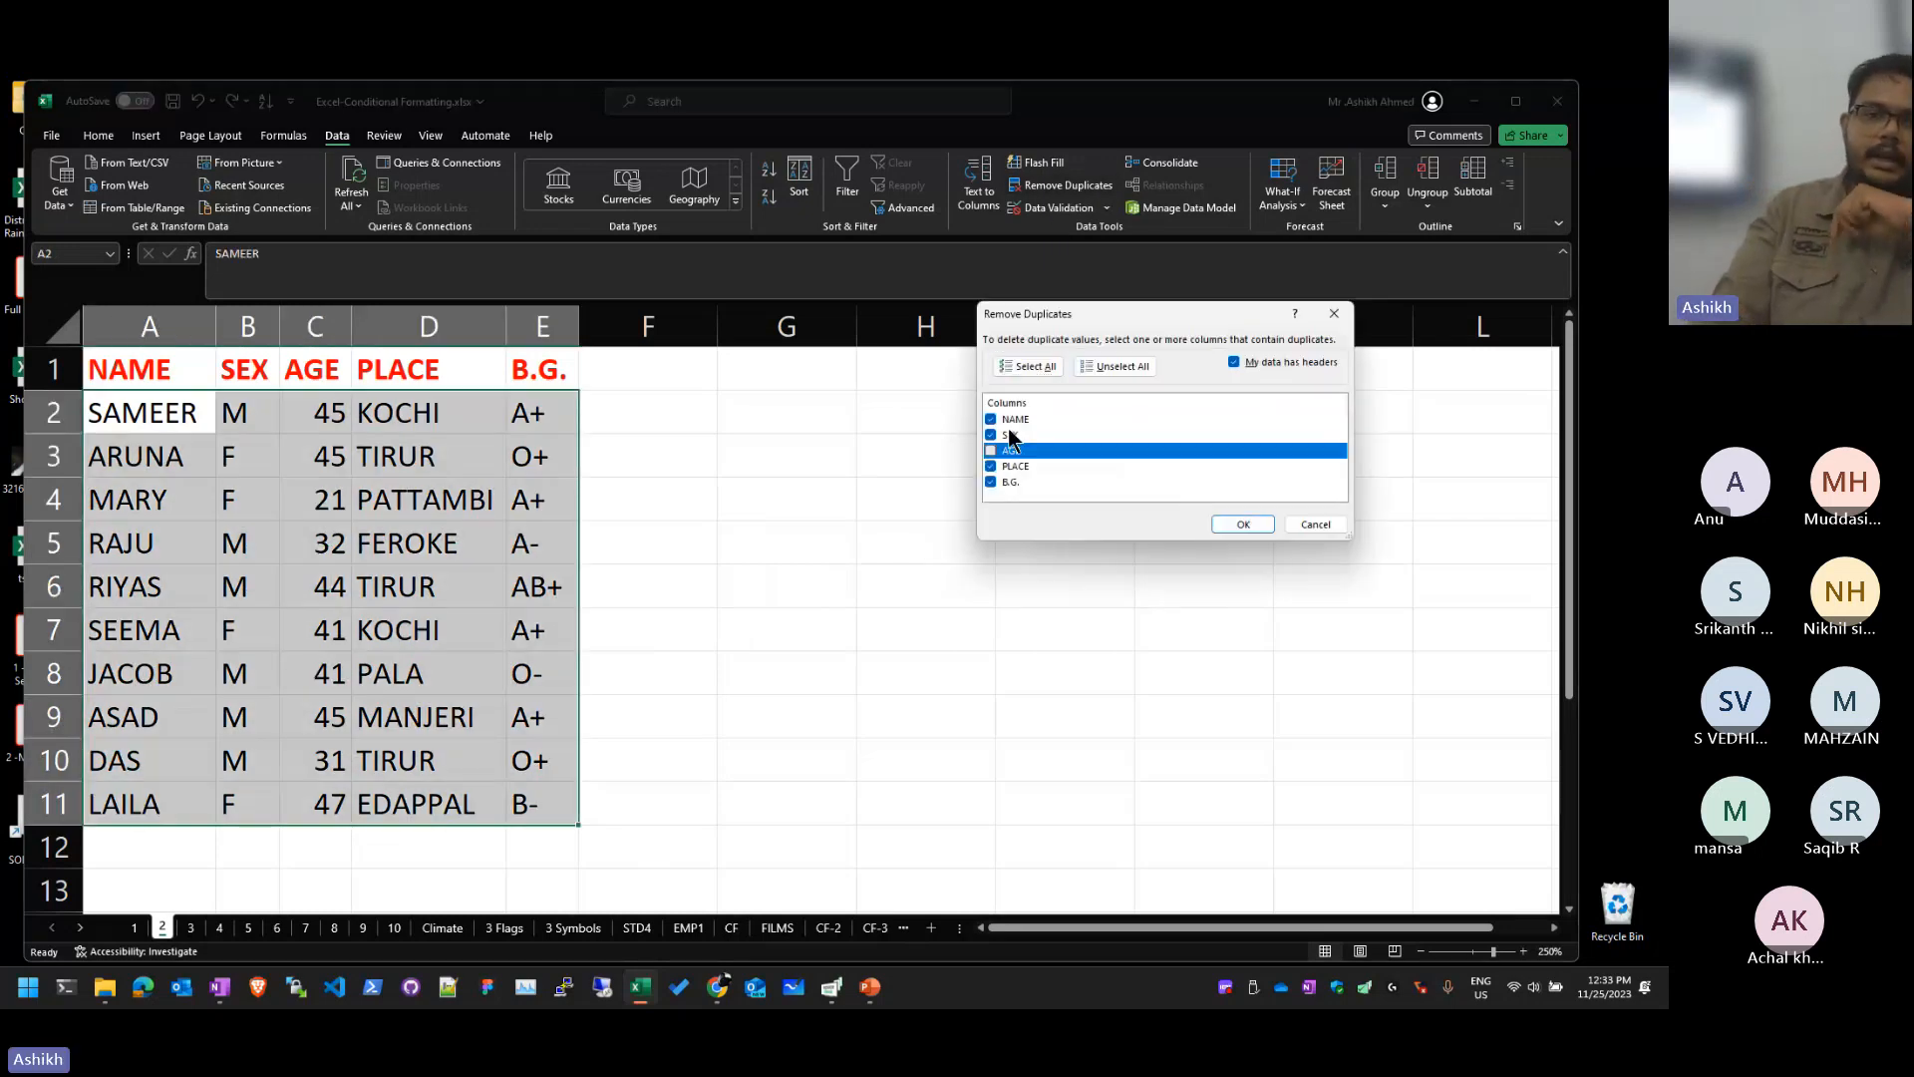
pyautogui.click(1013, 436)
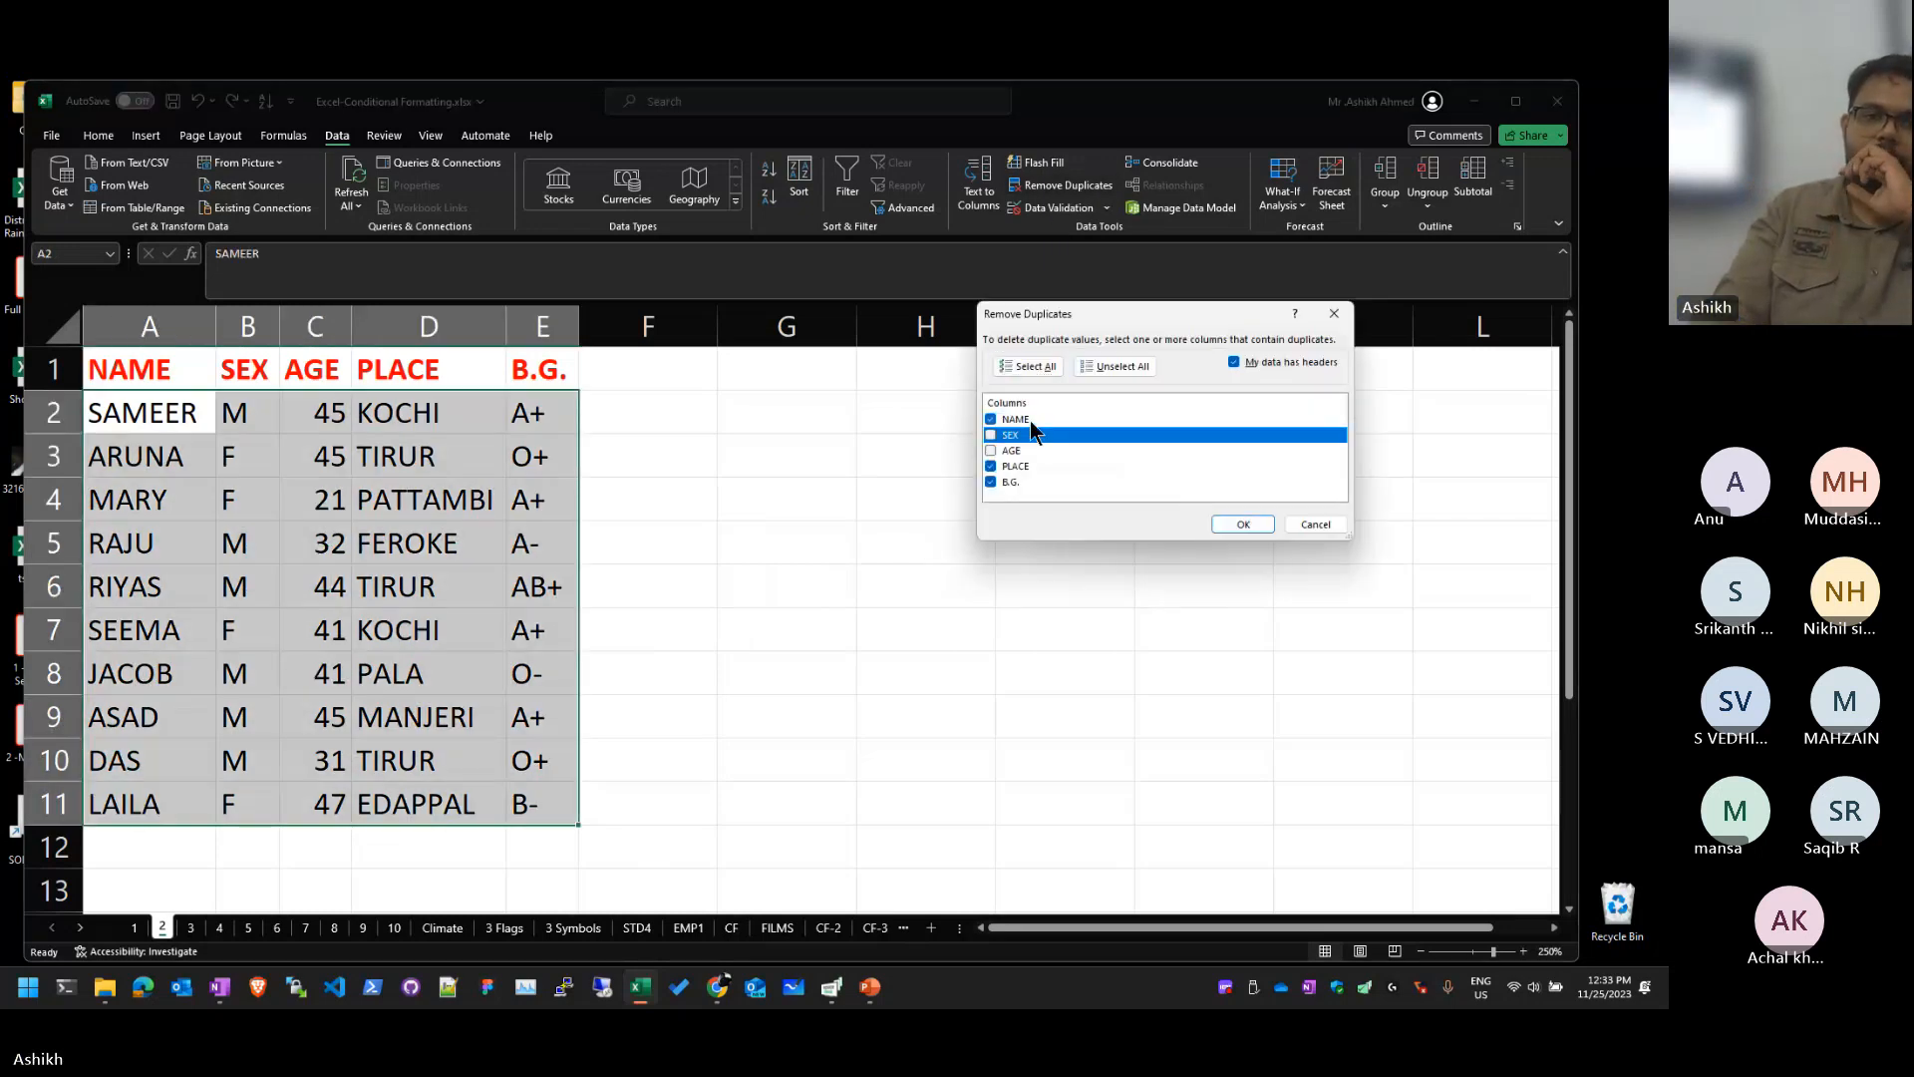
pyautogui.click(1006, 420)
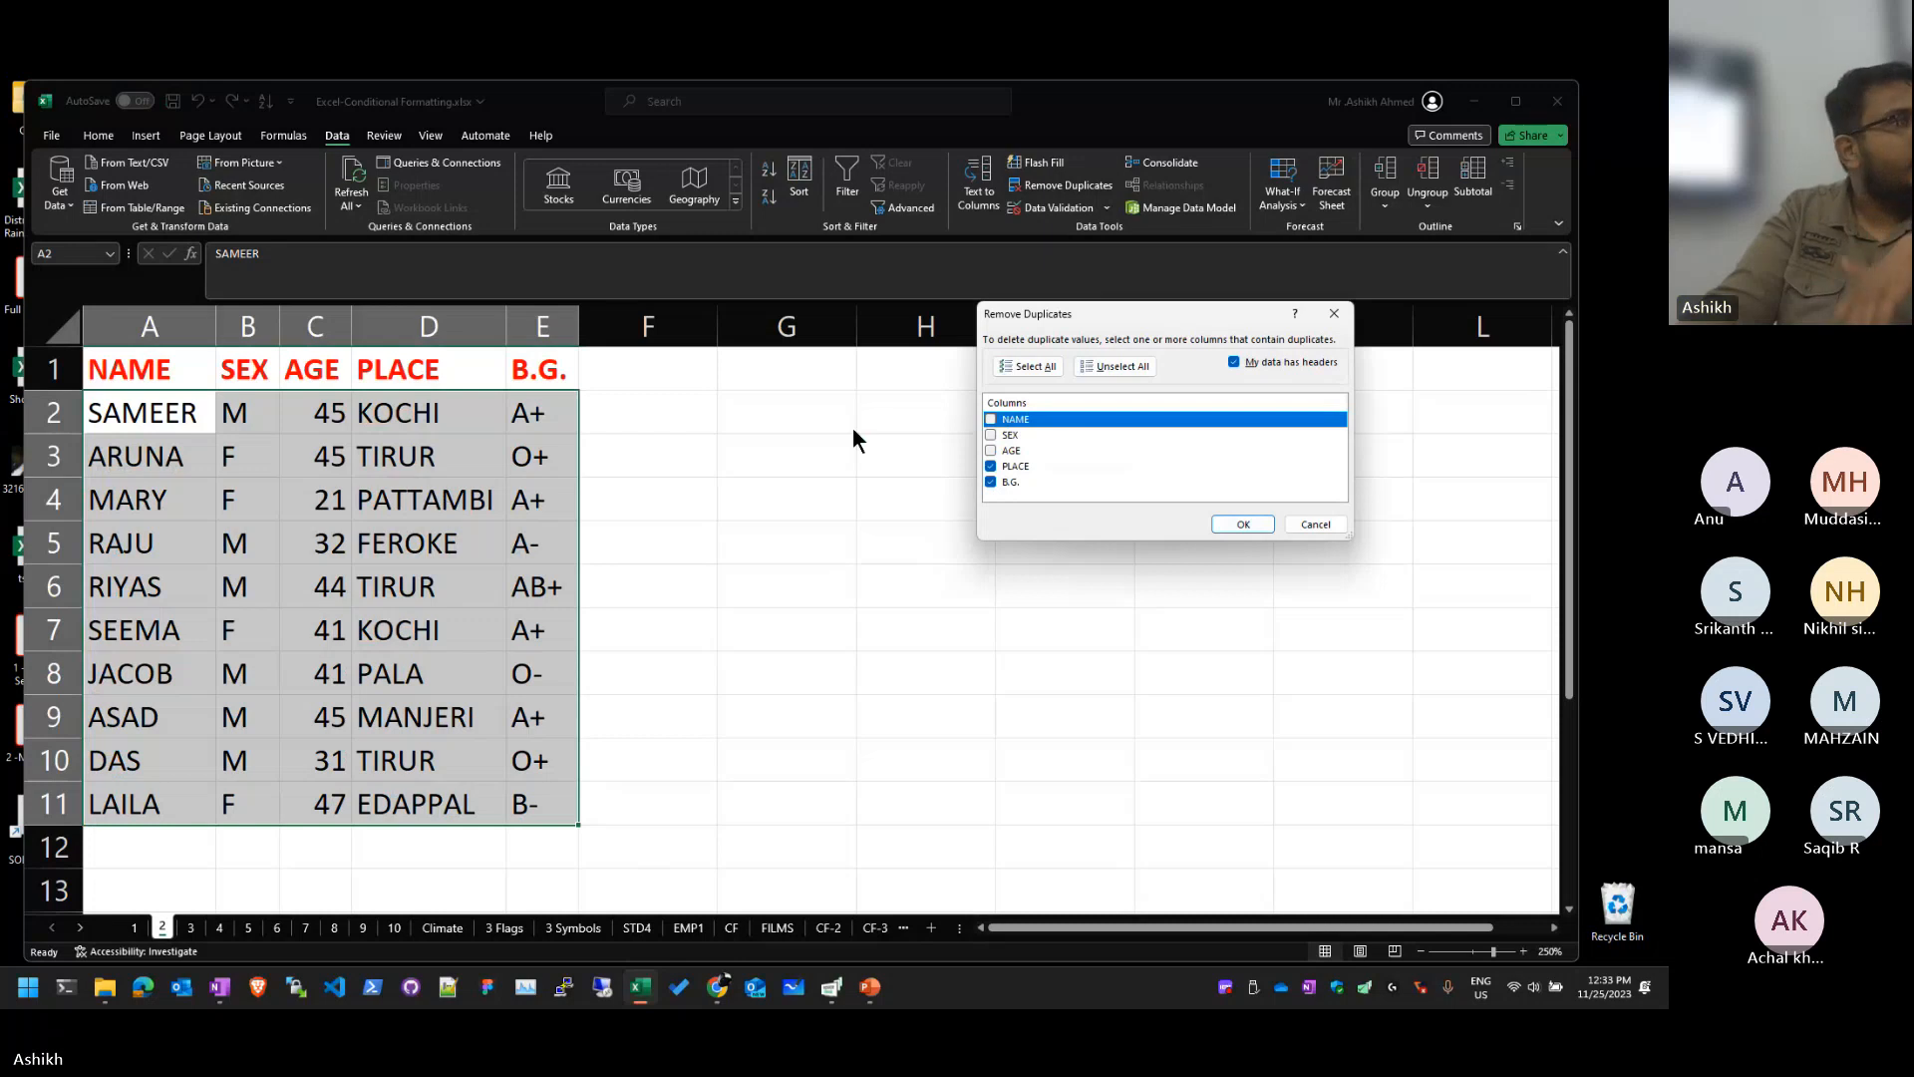
pyautogui.click(1248, 528)
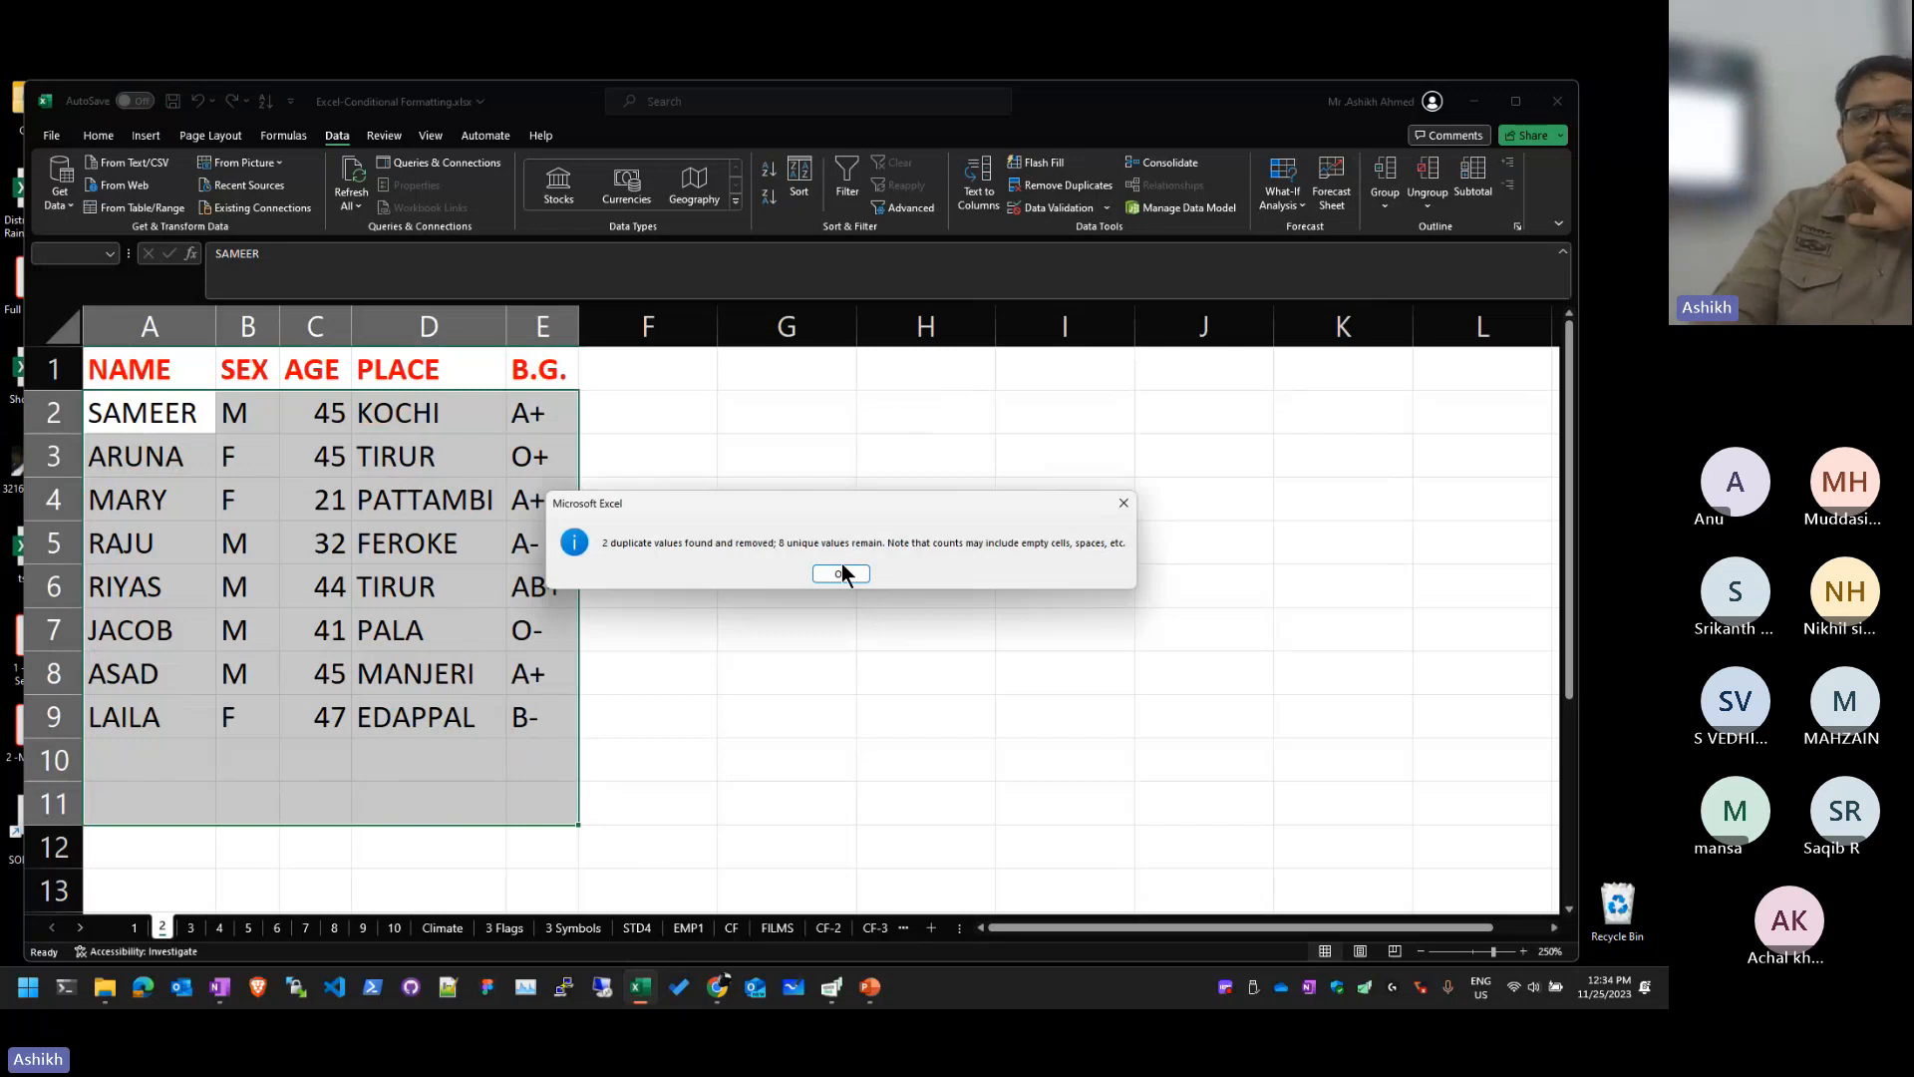
pyautogui.click(841, 573)
pyautogui.click(1064, 586)
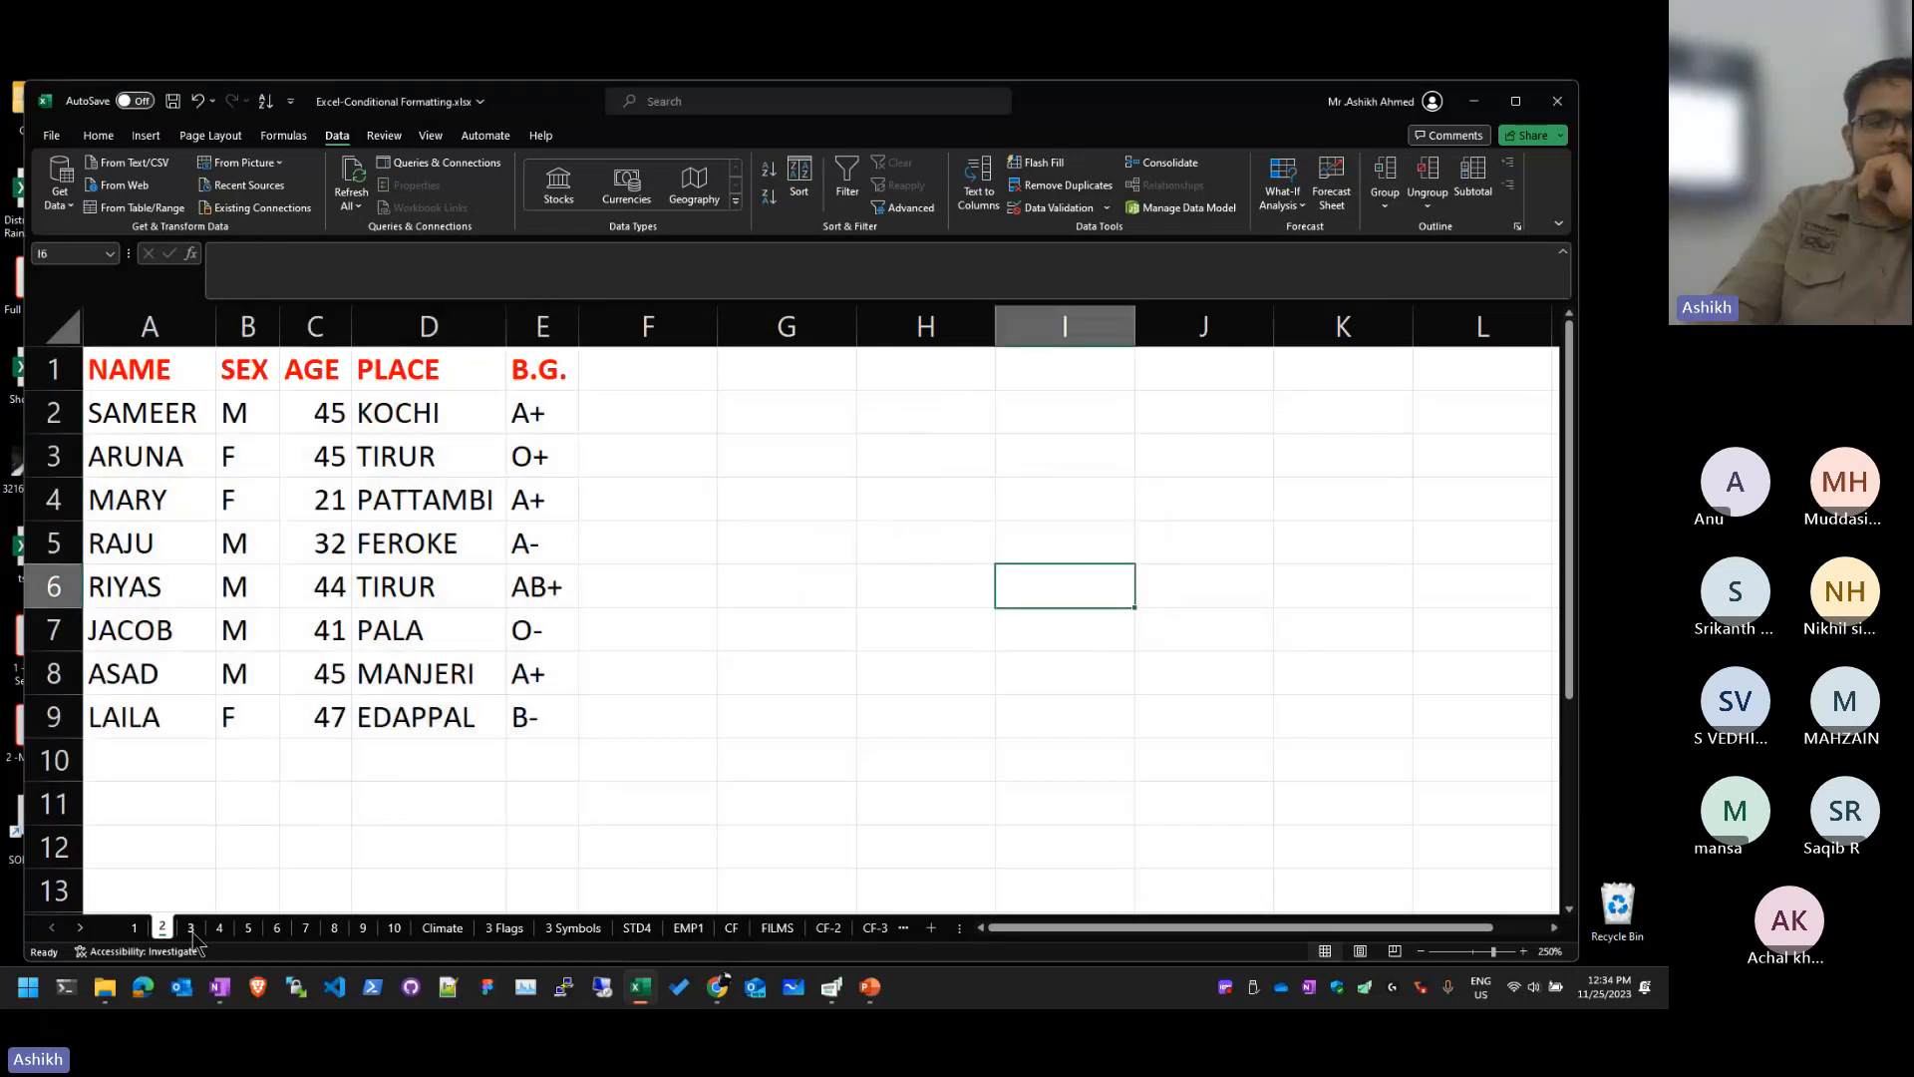
# Step: Go to sheet 4 and enlarge its NAME and MARK table to about 355% zoom
pyautogui.click(190, 927)
pyautogui.click(219, 929)
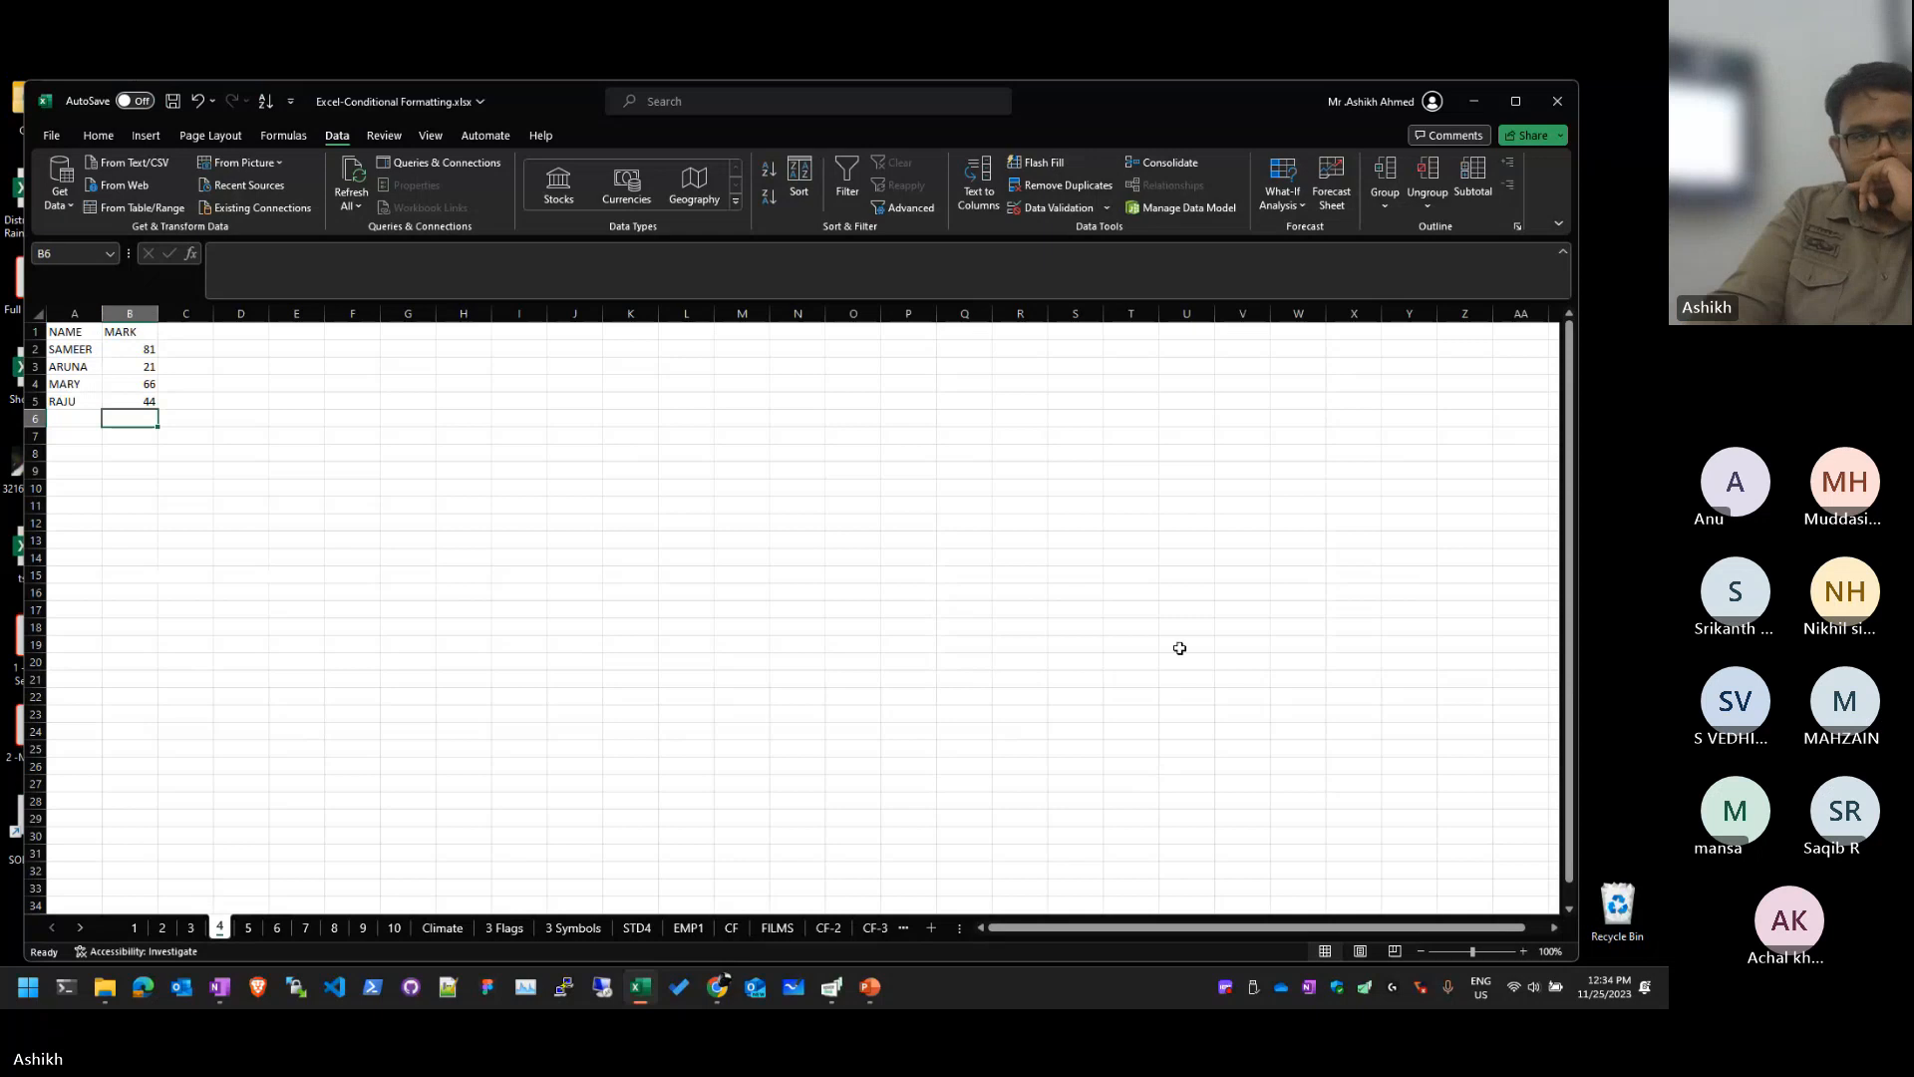
pyautogui.click(462, 453)
pyautogui.click(106, 399)
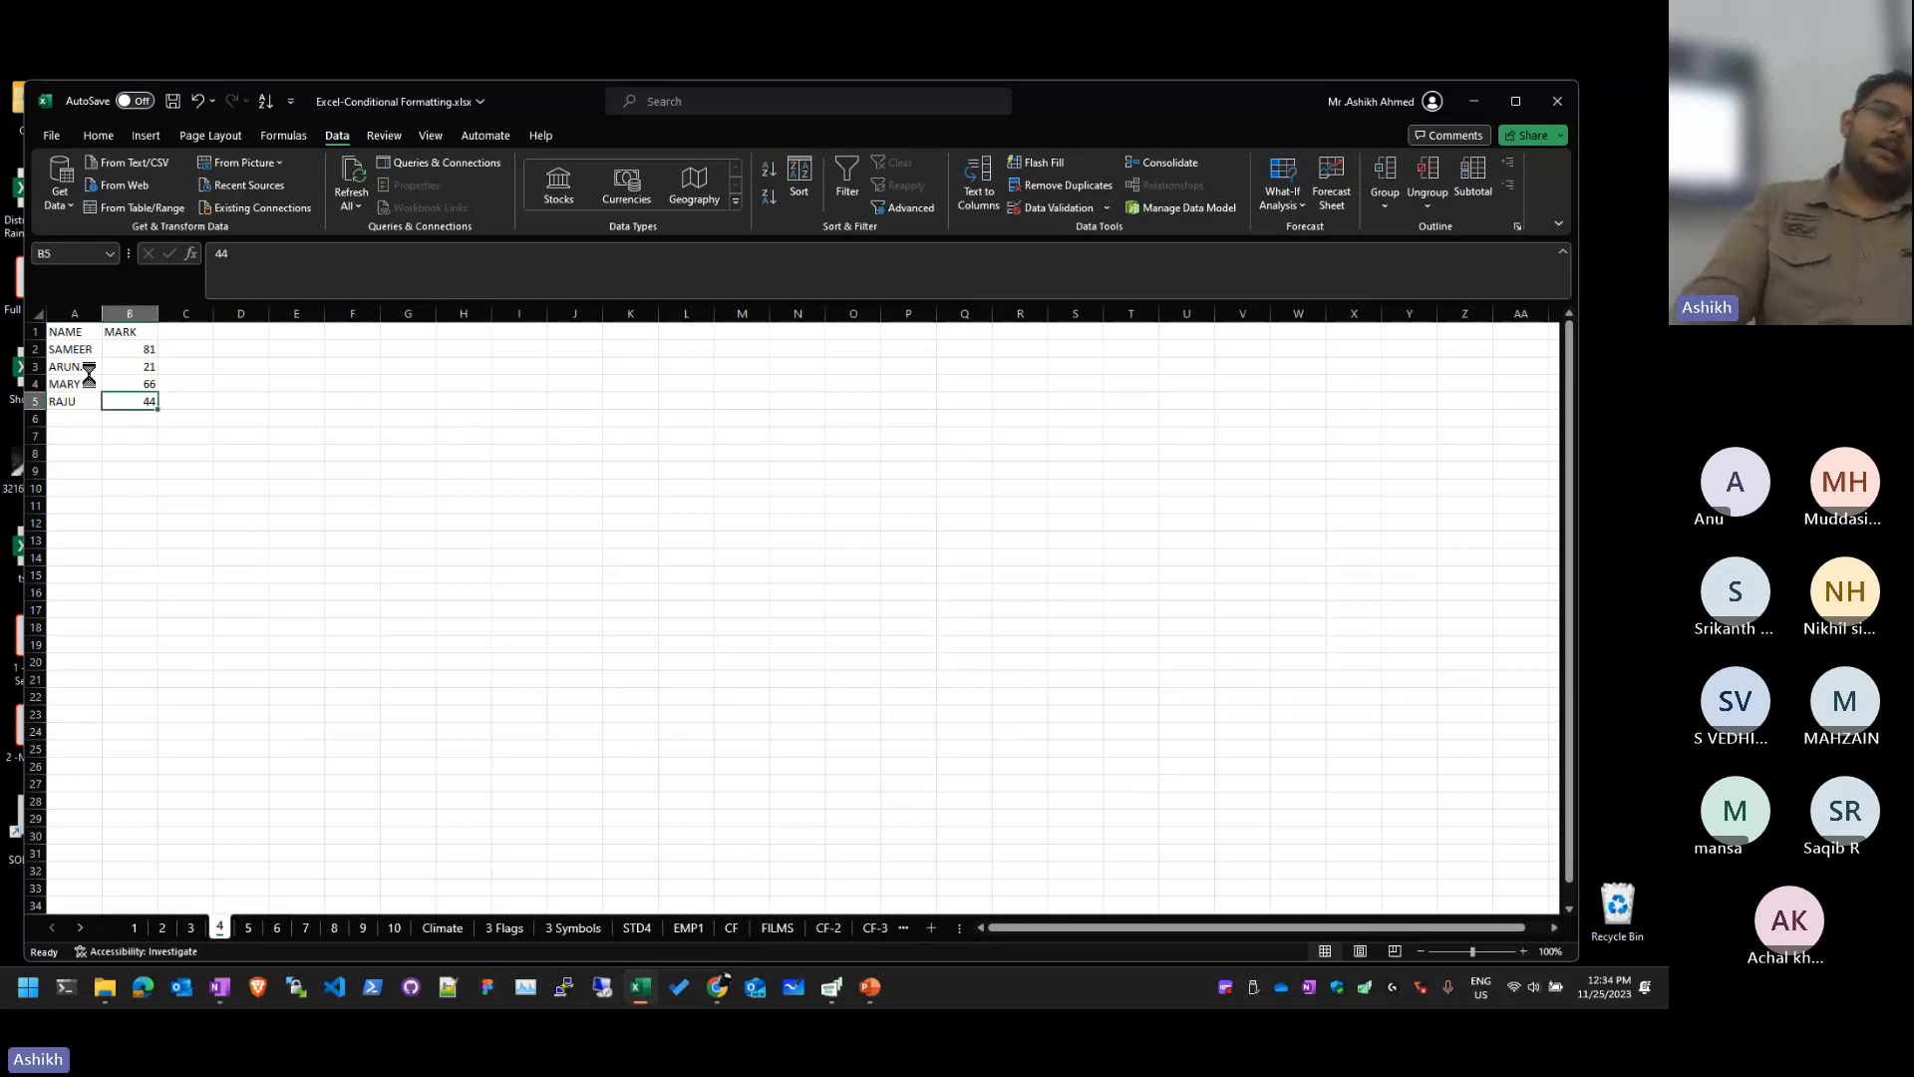
pyautogui.scroll(8, 121, 361)
pyautogui.scroll(9, 121, 362)
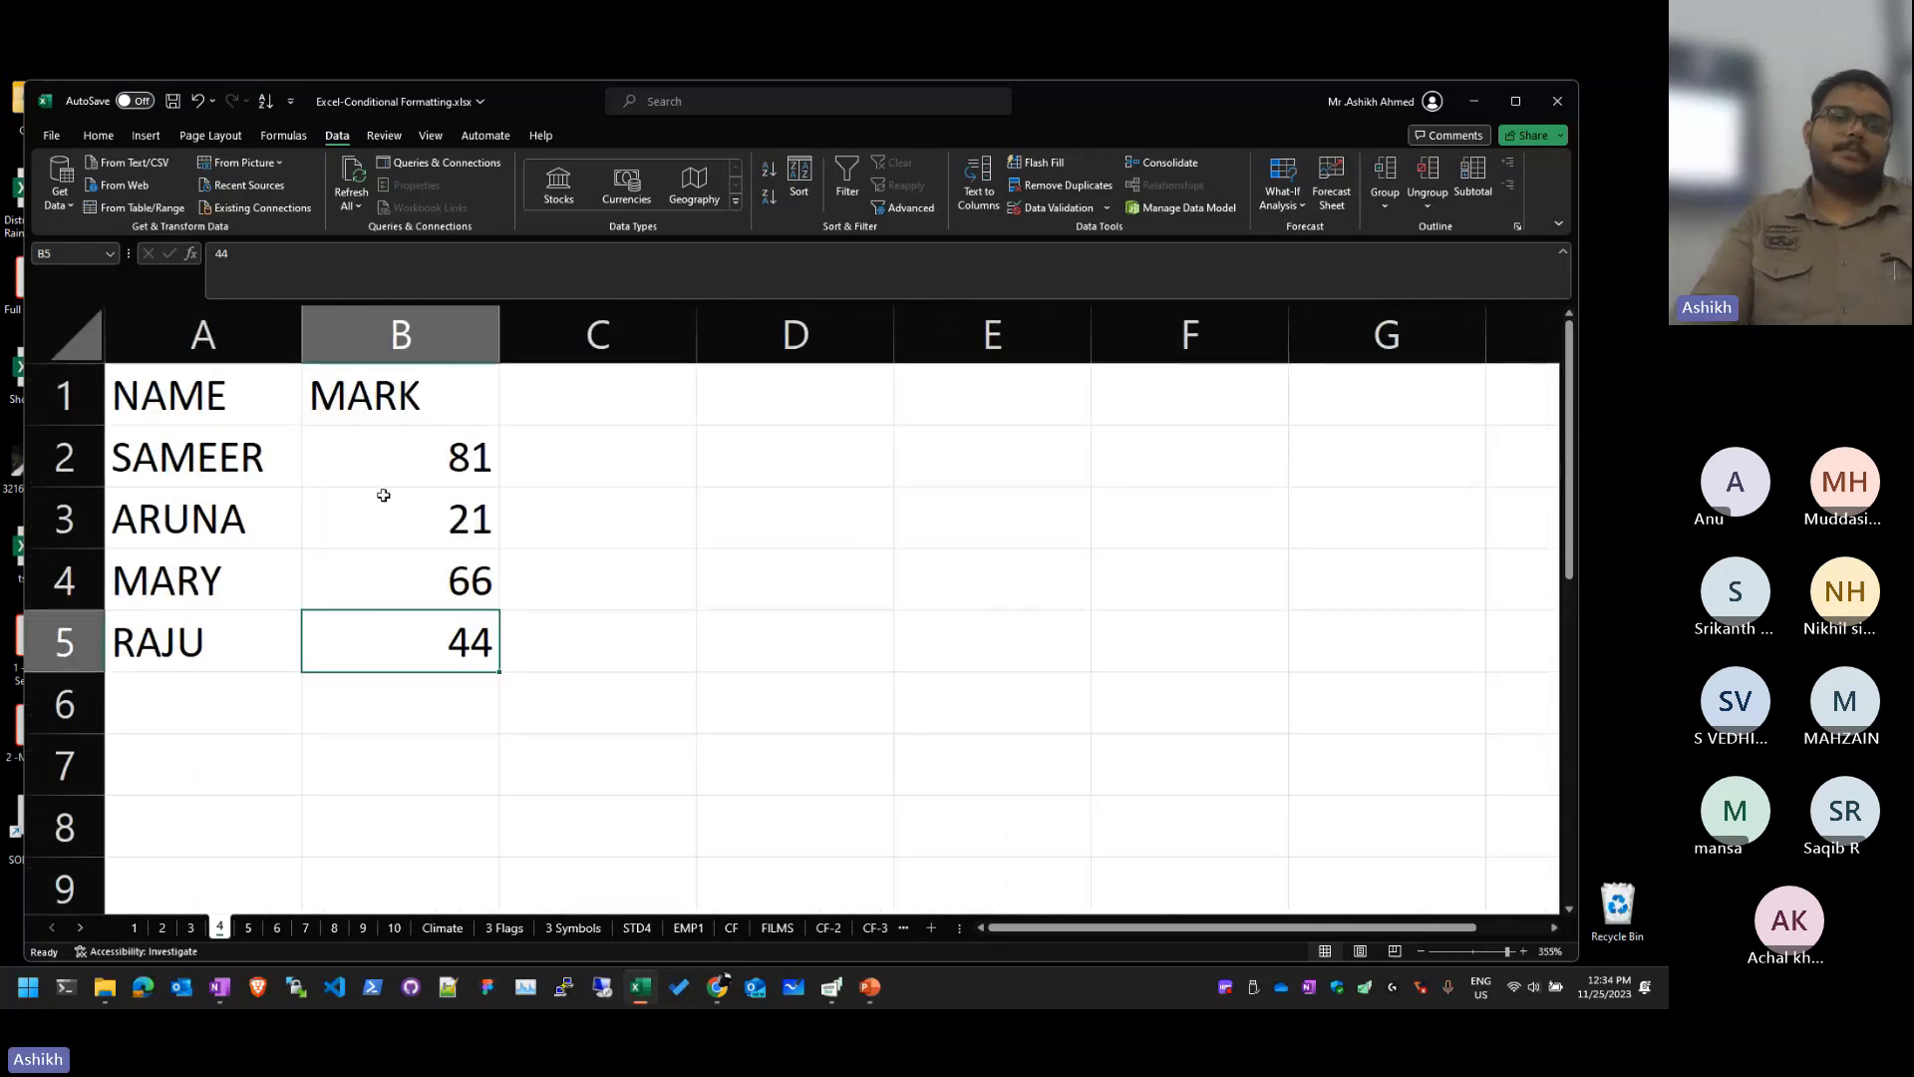
pyautogui.moveTo(399, 703); pyautogui.dragTo(599, 703)
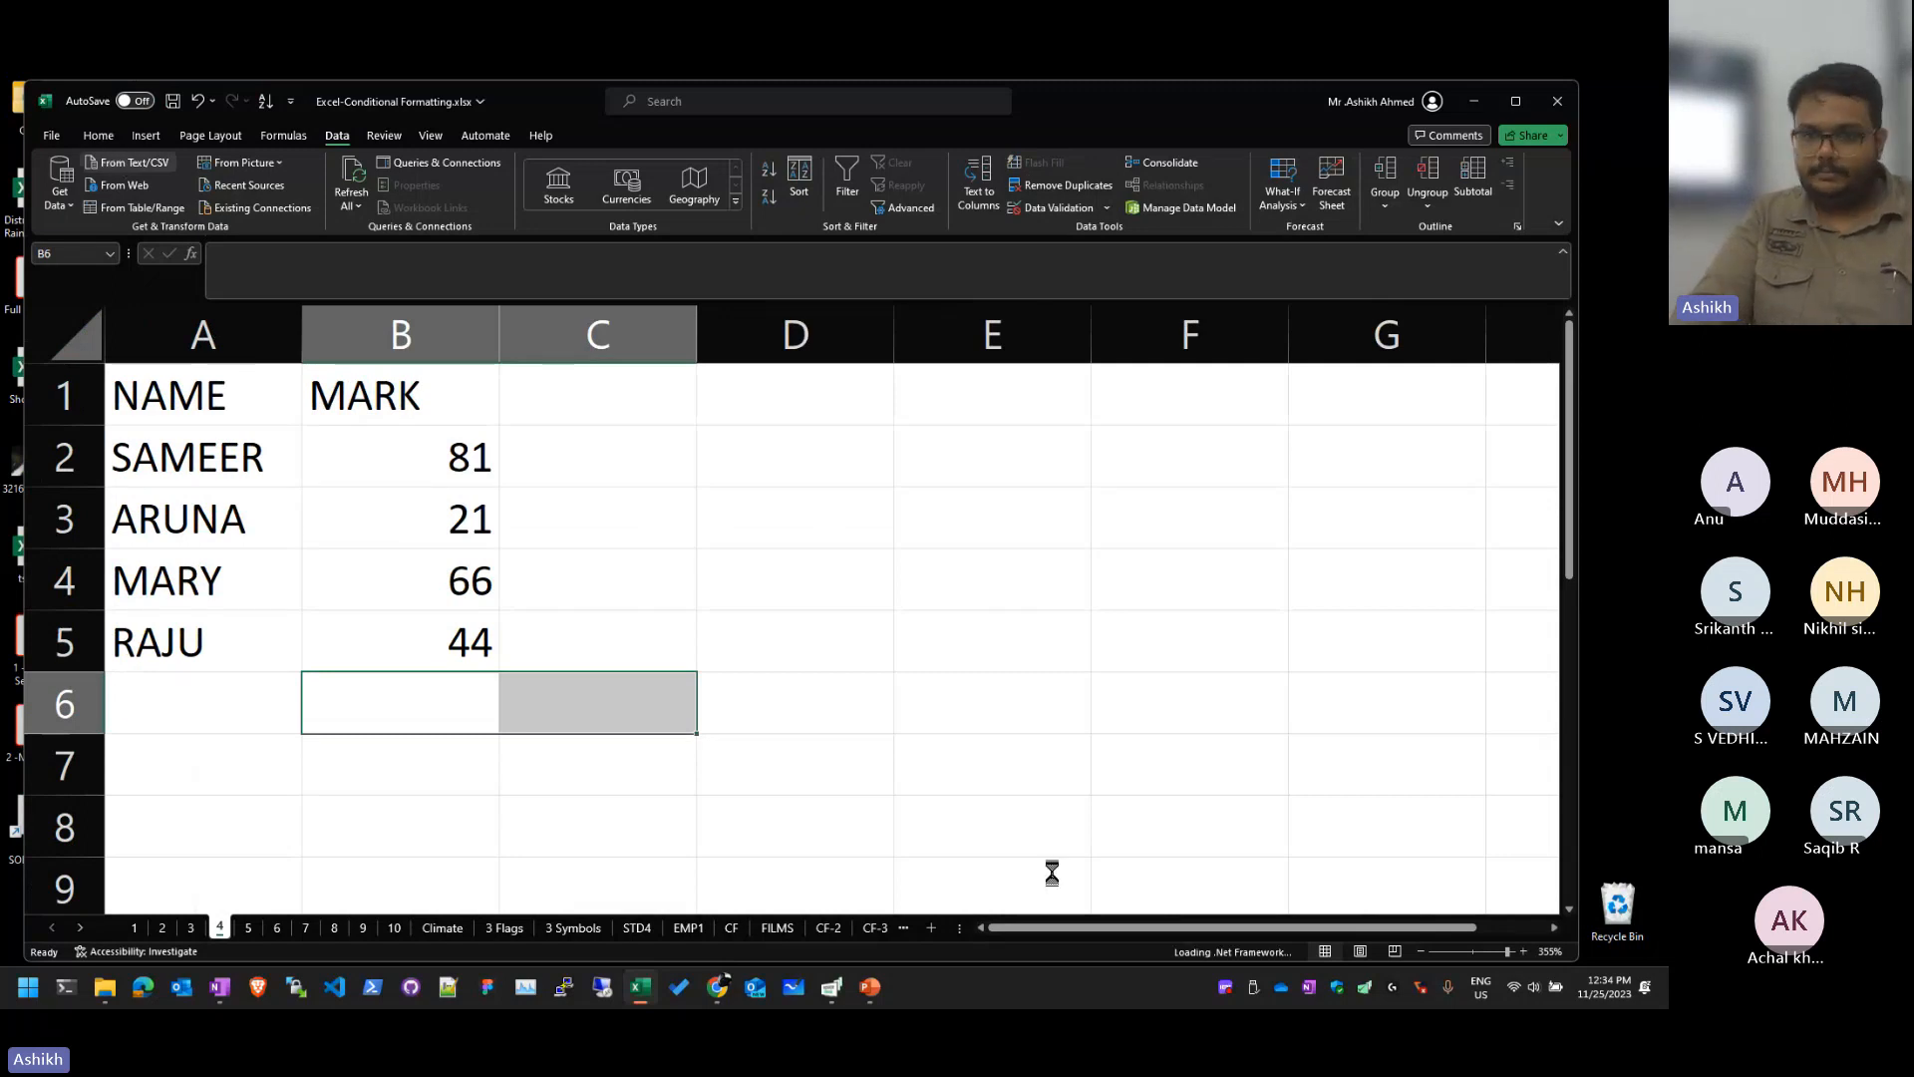
pyautogui.press('Escape')
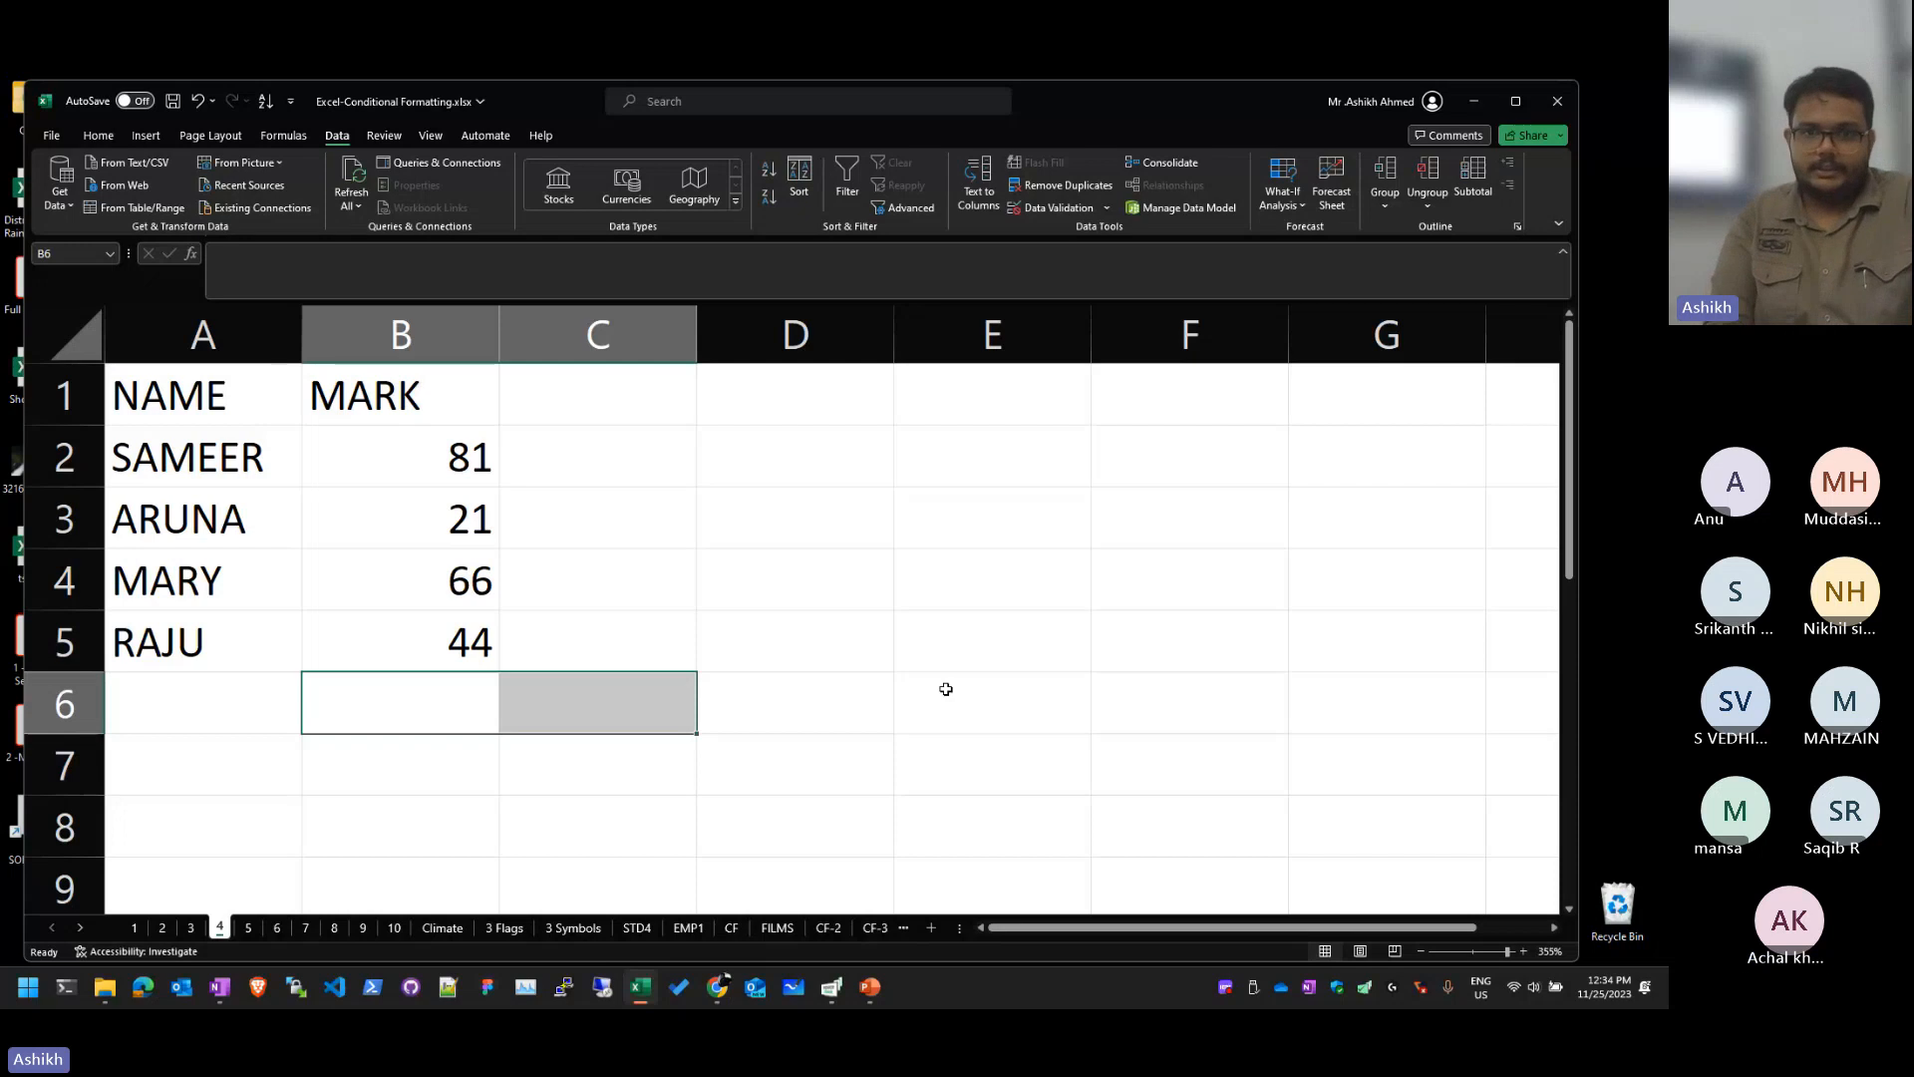
pyautogui.rightClick(946, 689)
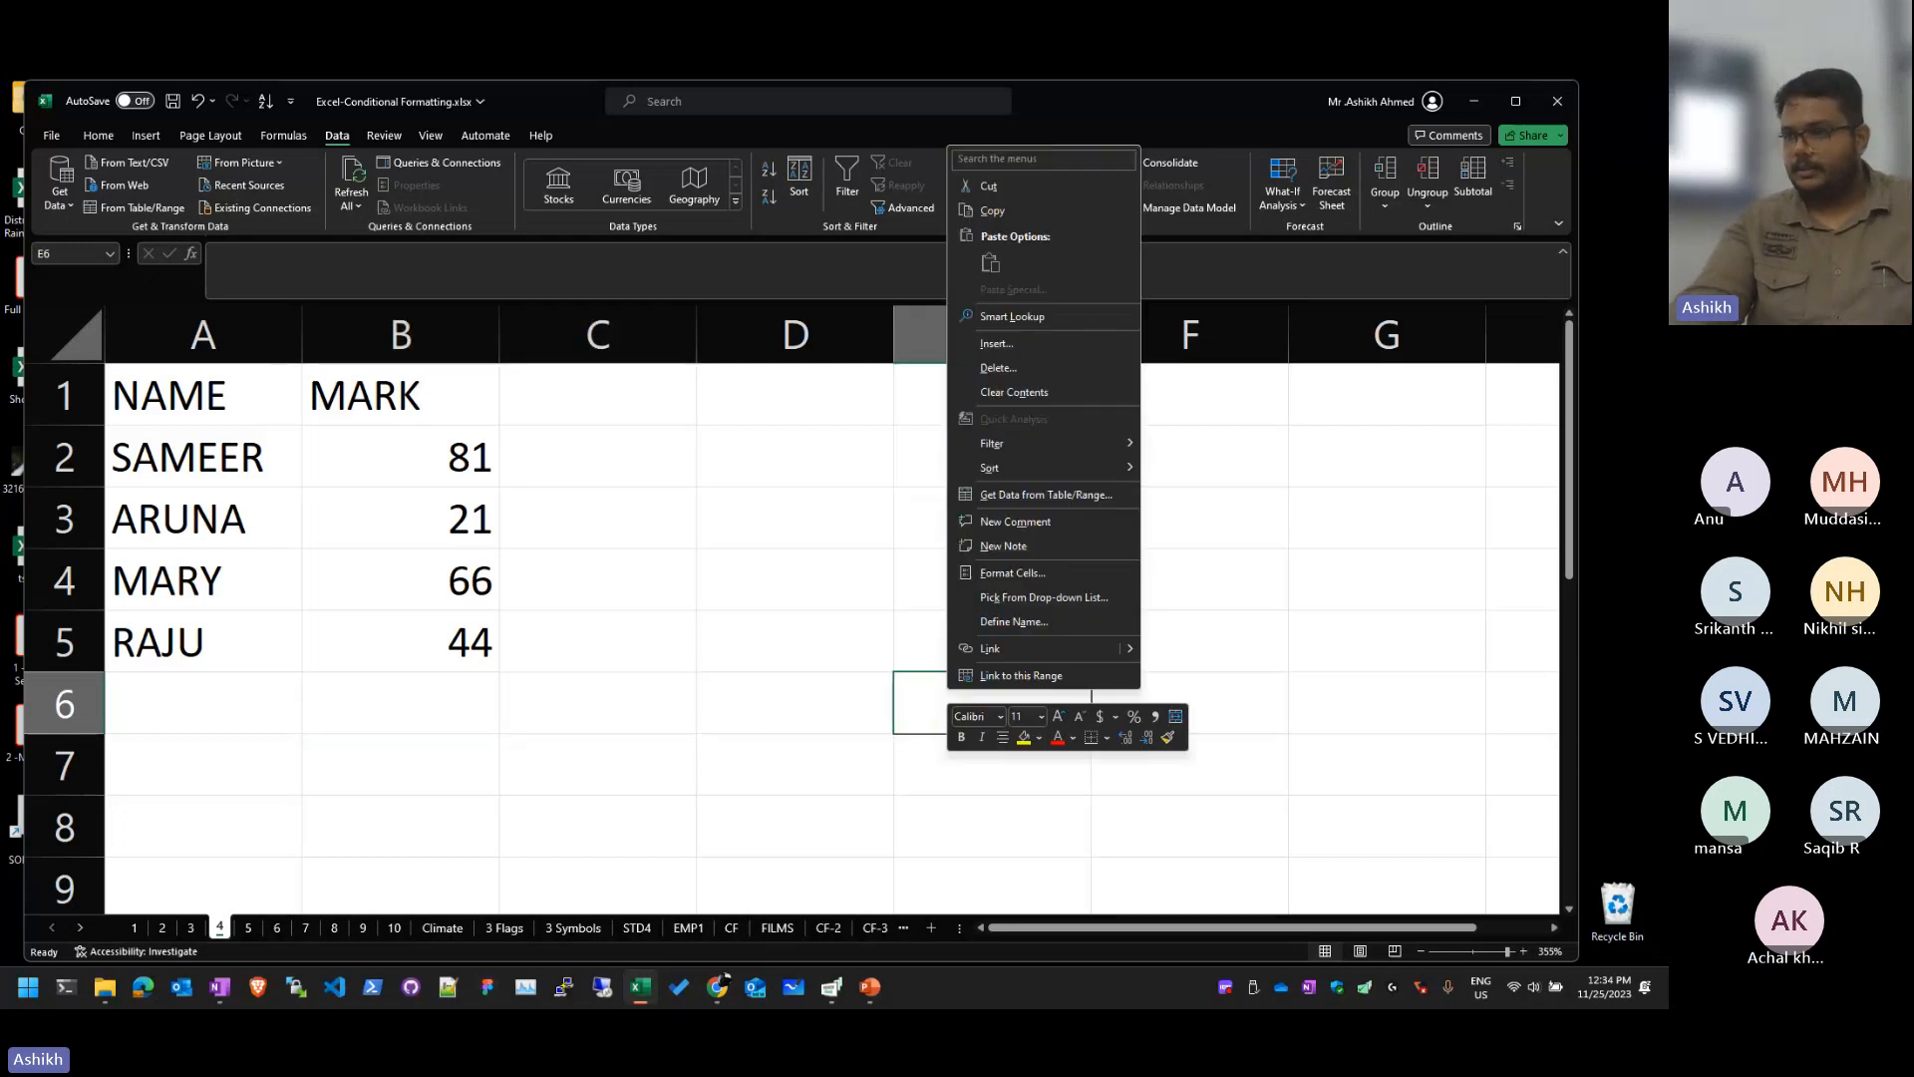
pyautogui.hotkey('alt', 'Tab')
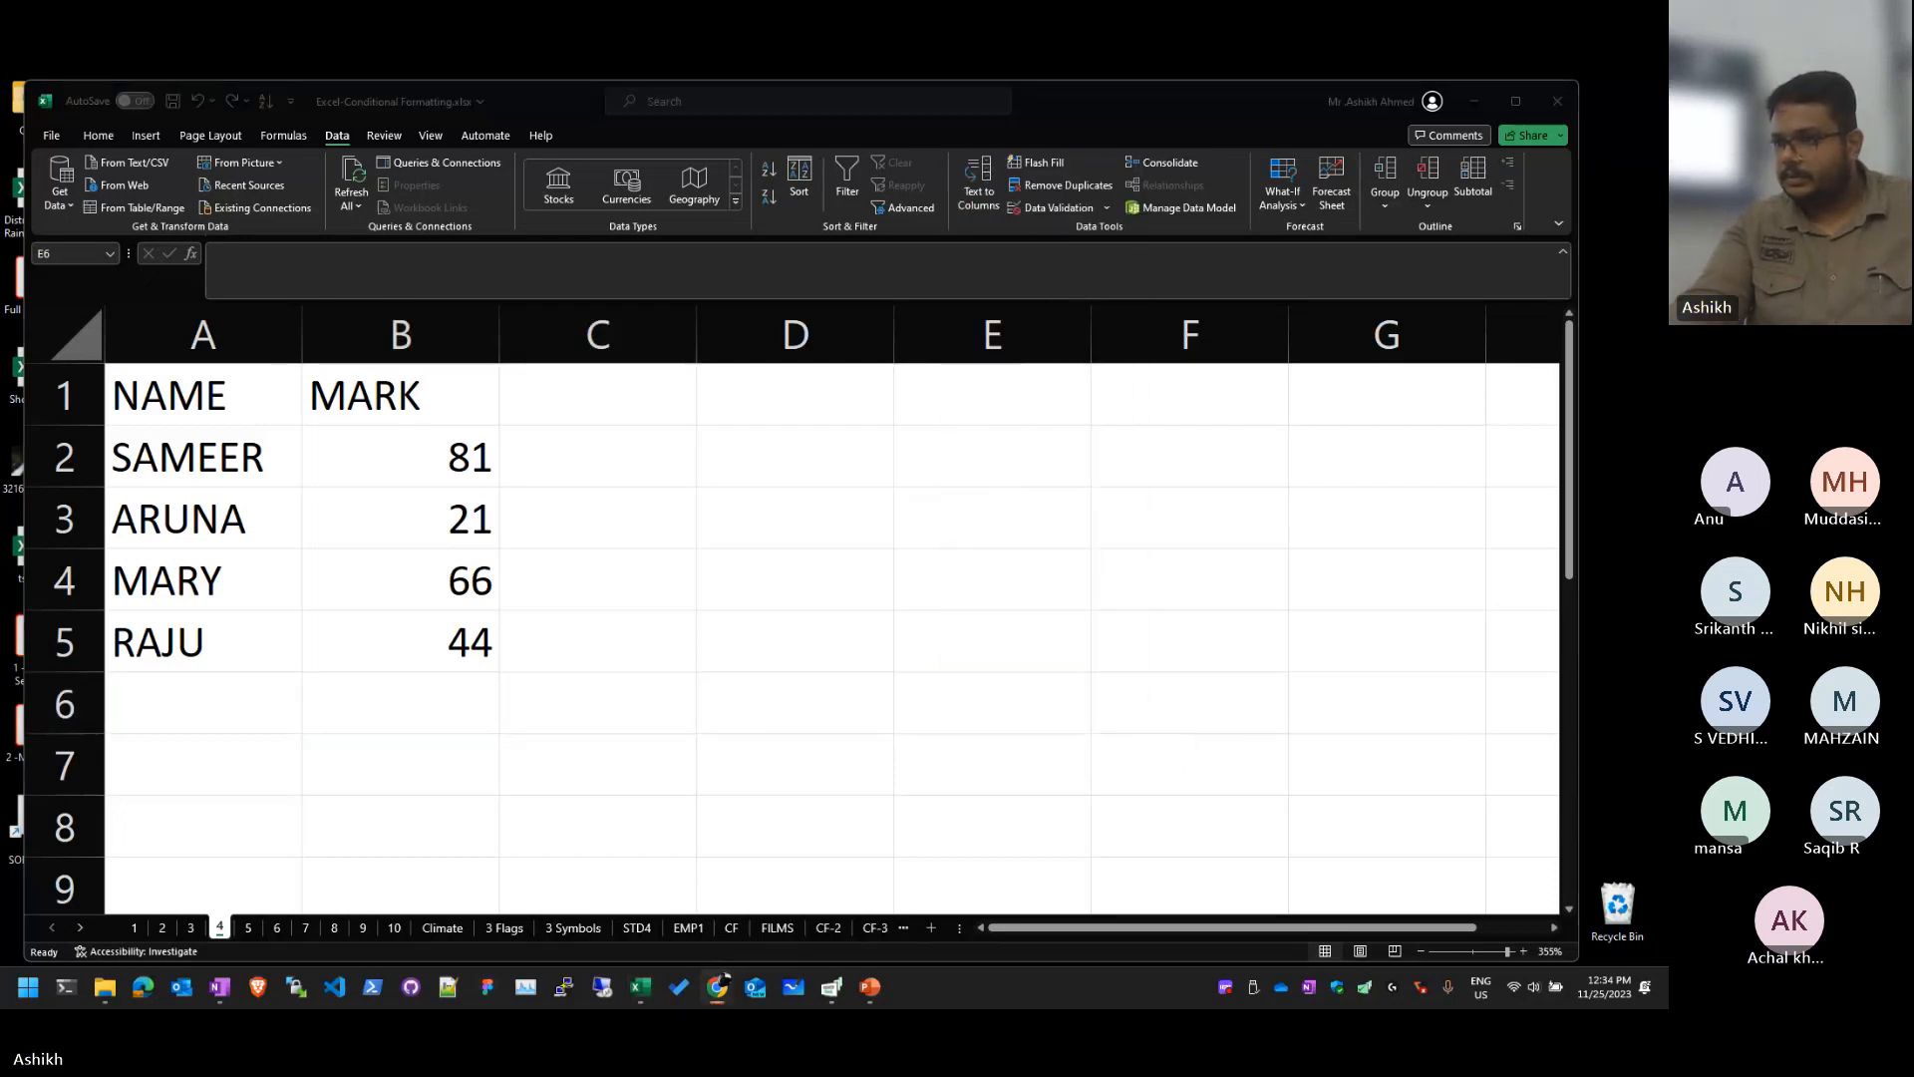
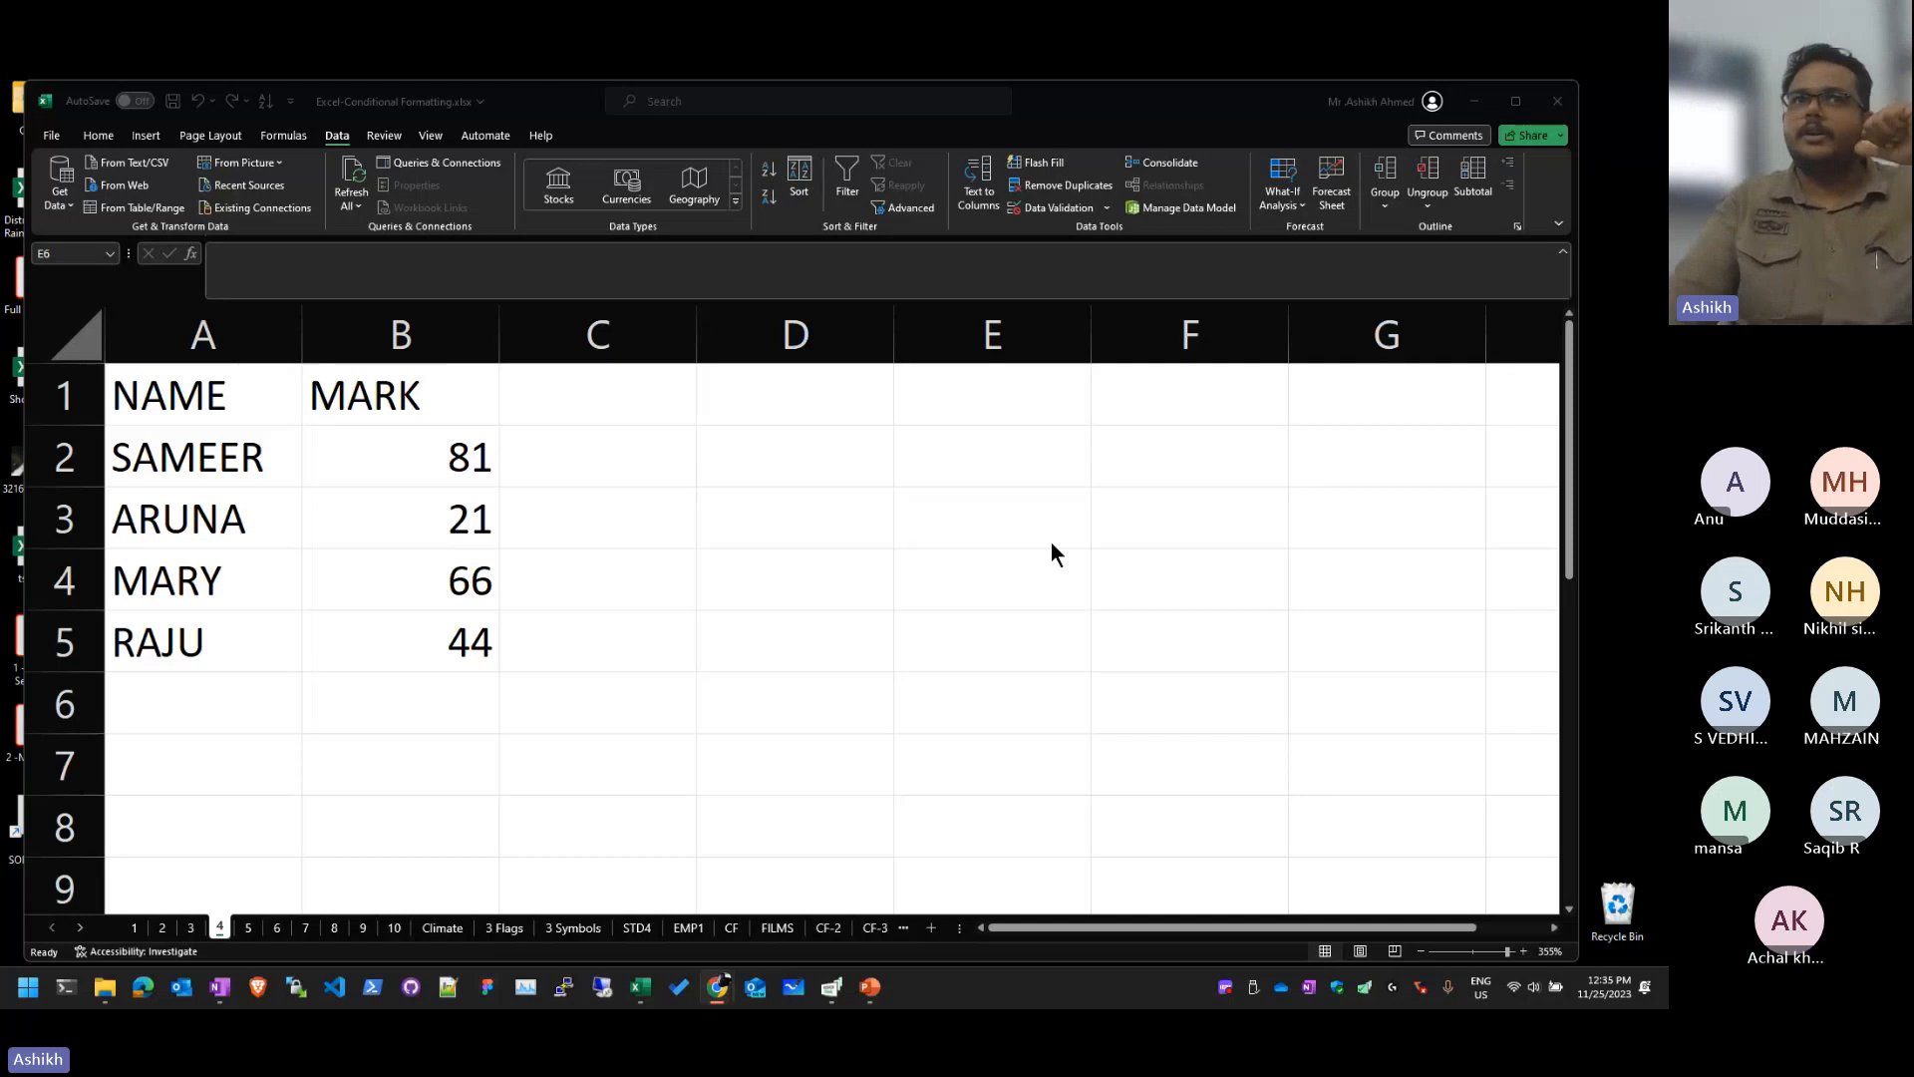
# Step: Highlight the NAME and MARK table in A1:B5 to examine it, and clear the selection
pyautogui.click(393, 436)
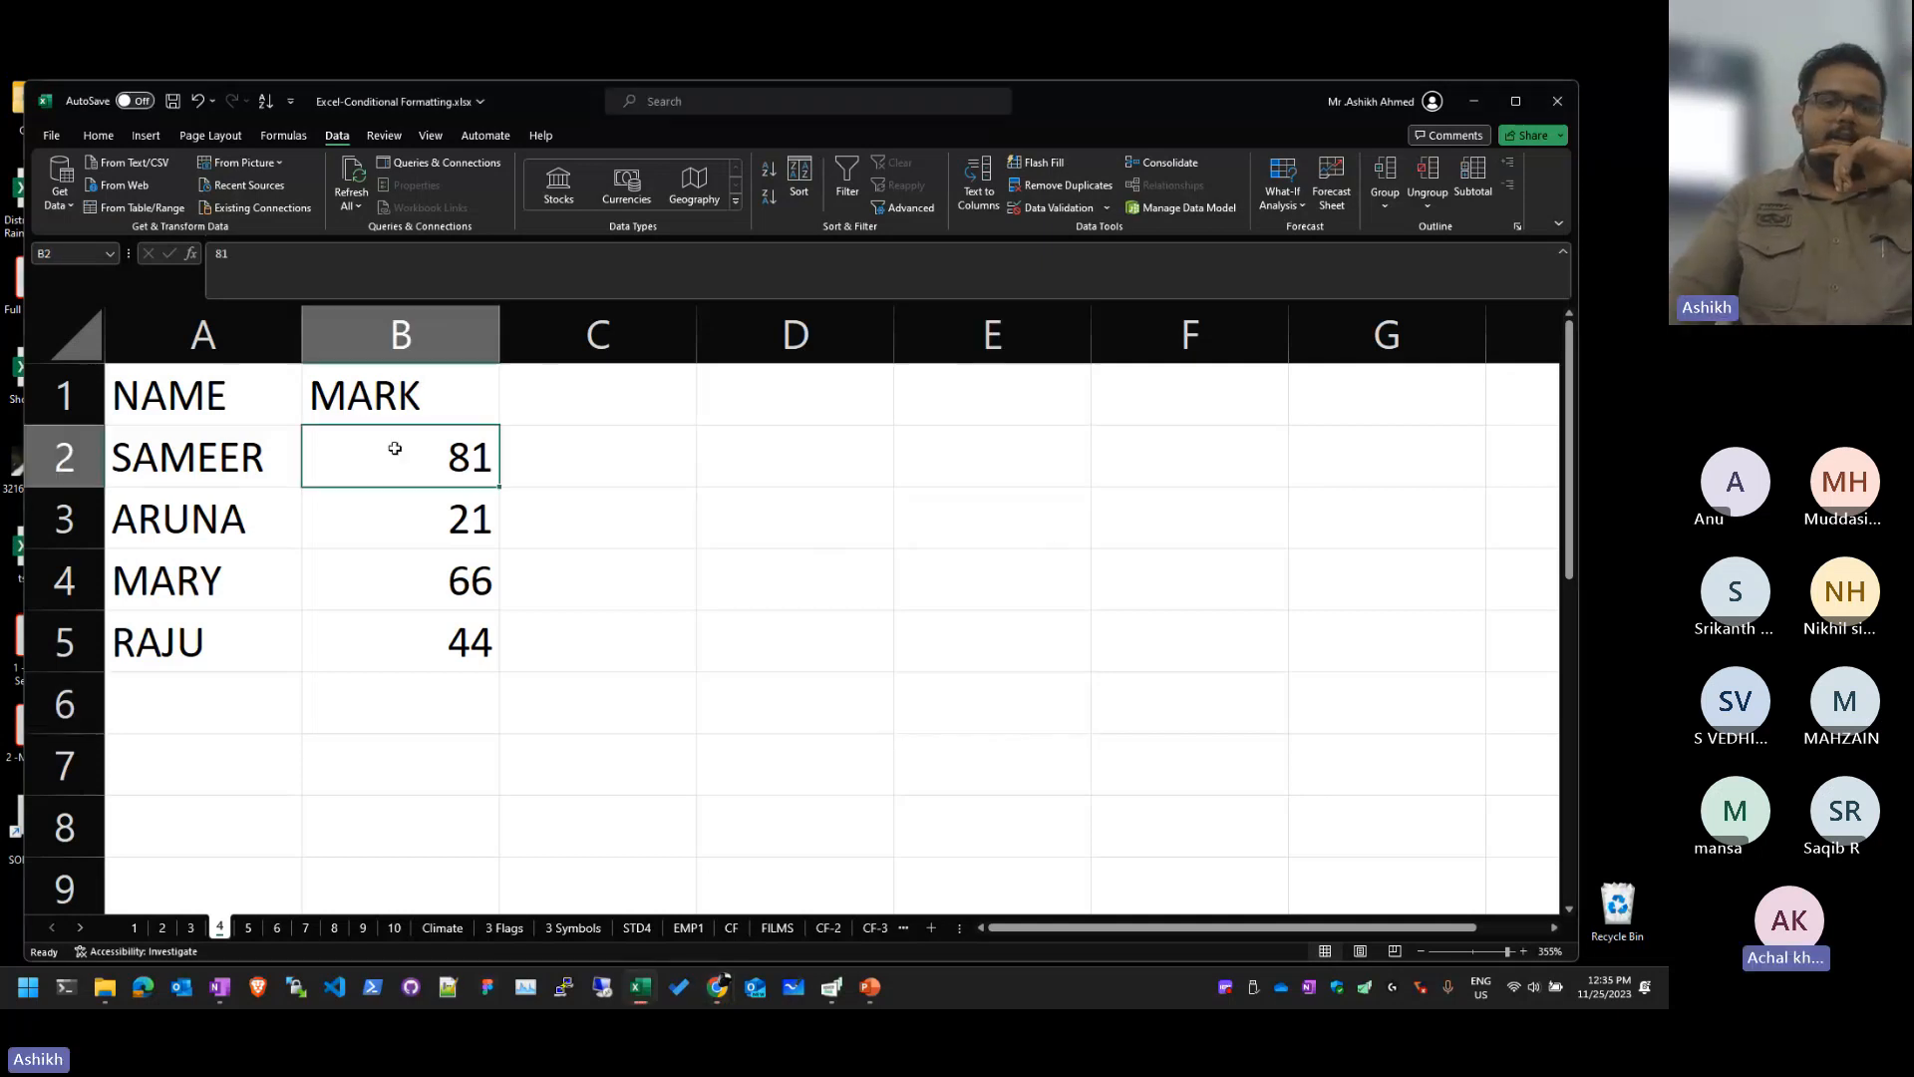
pyautogui.moveTo(200, 395); pyautogui.dragTo(428, 644)
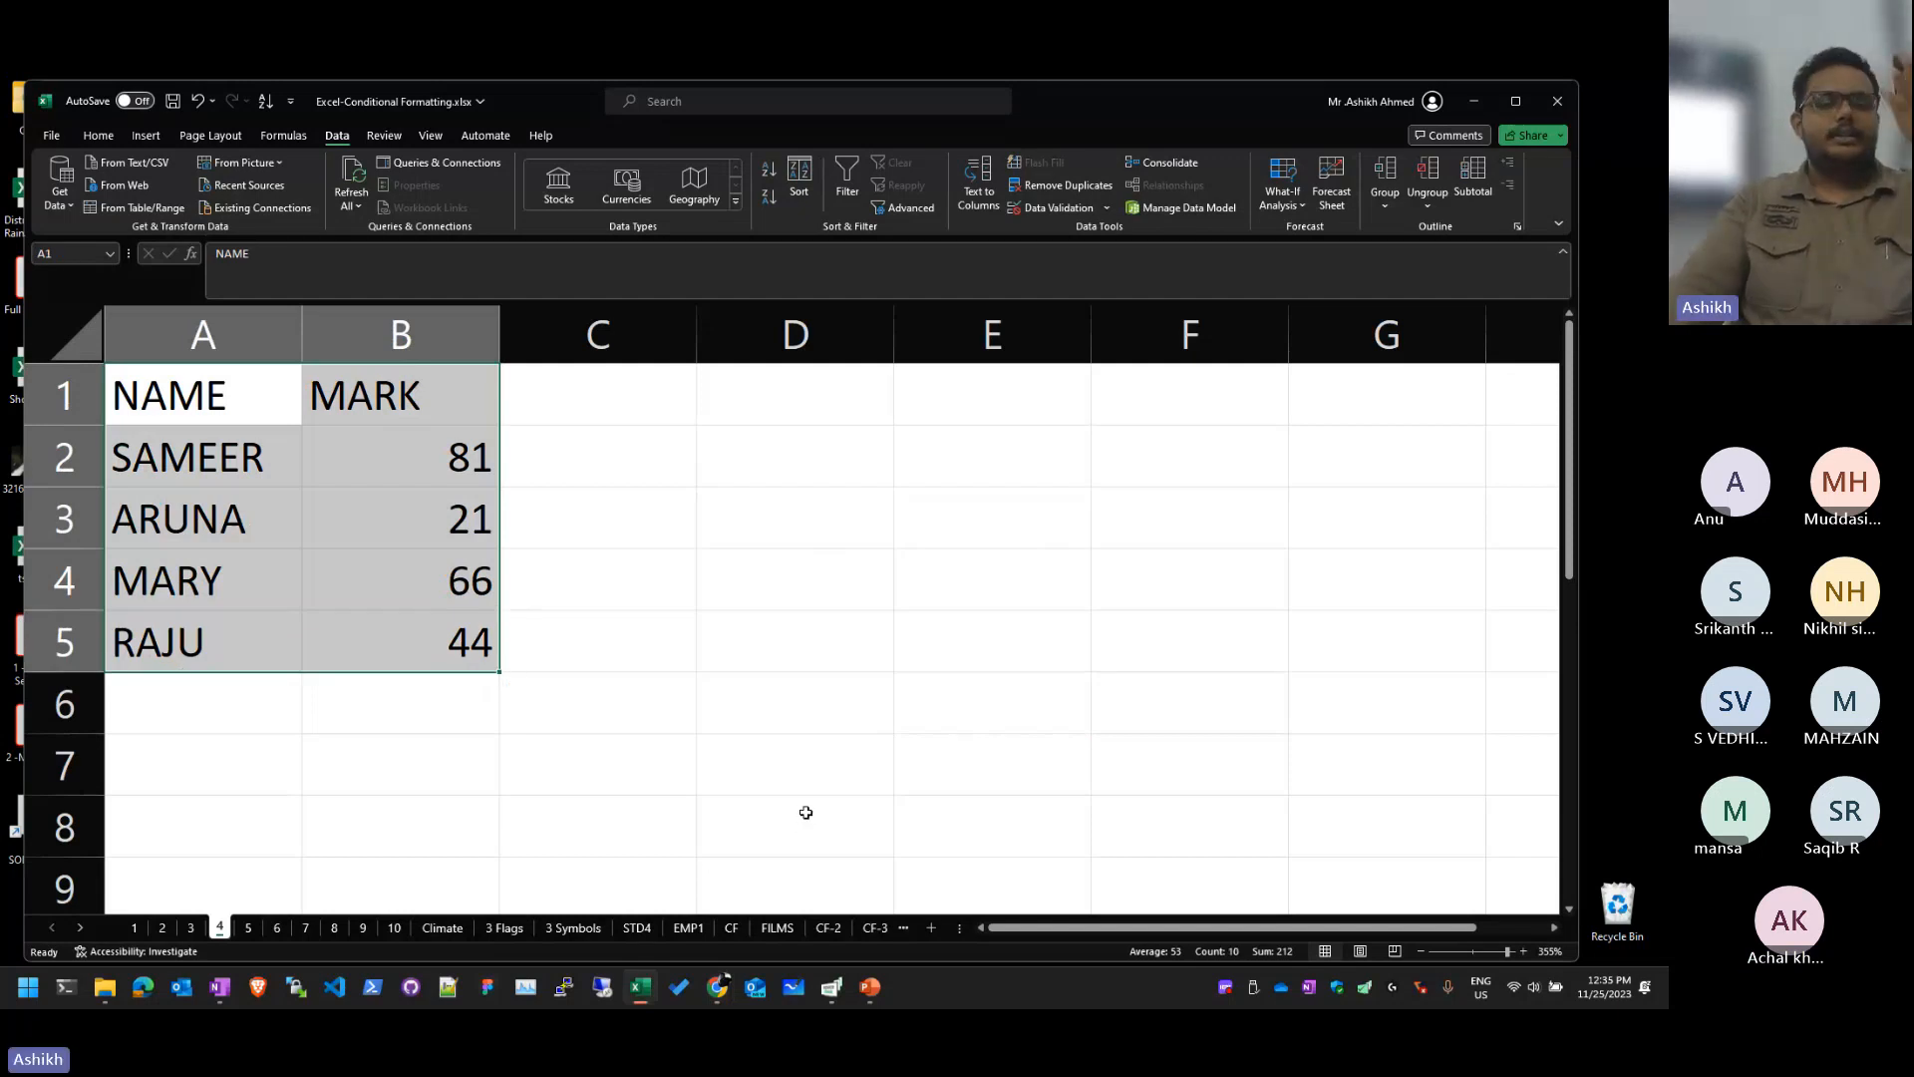
pyautogui.click(289, 435)
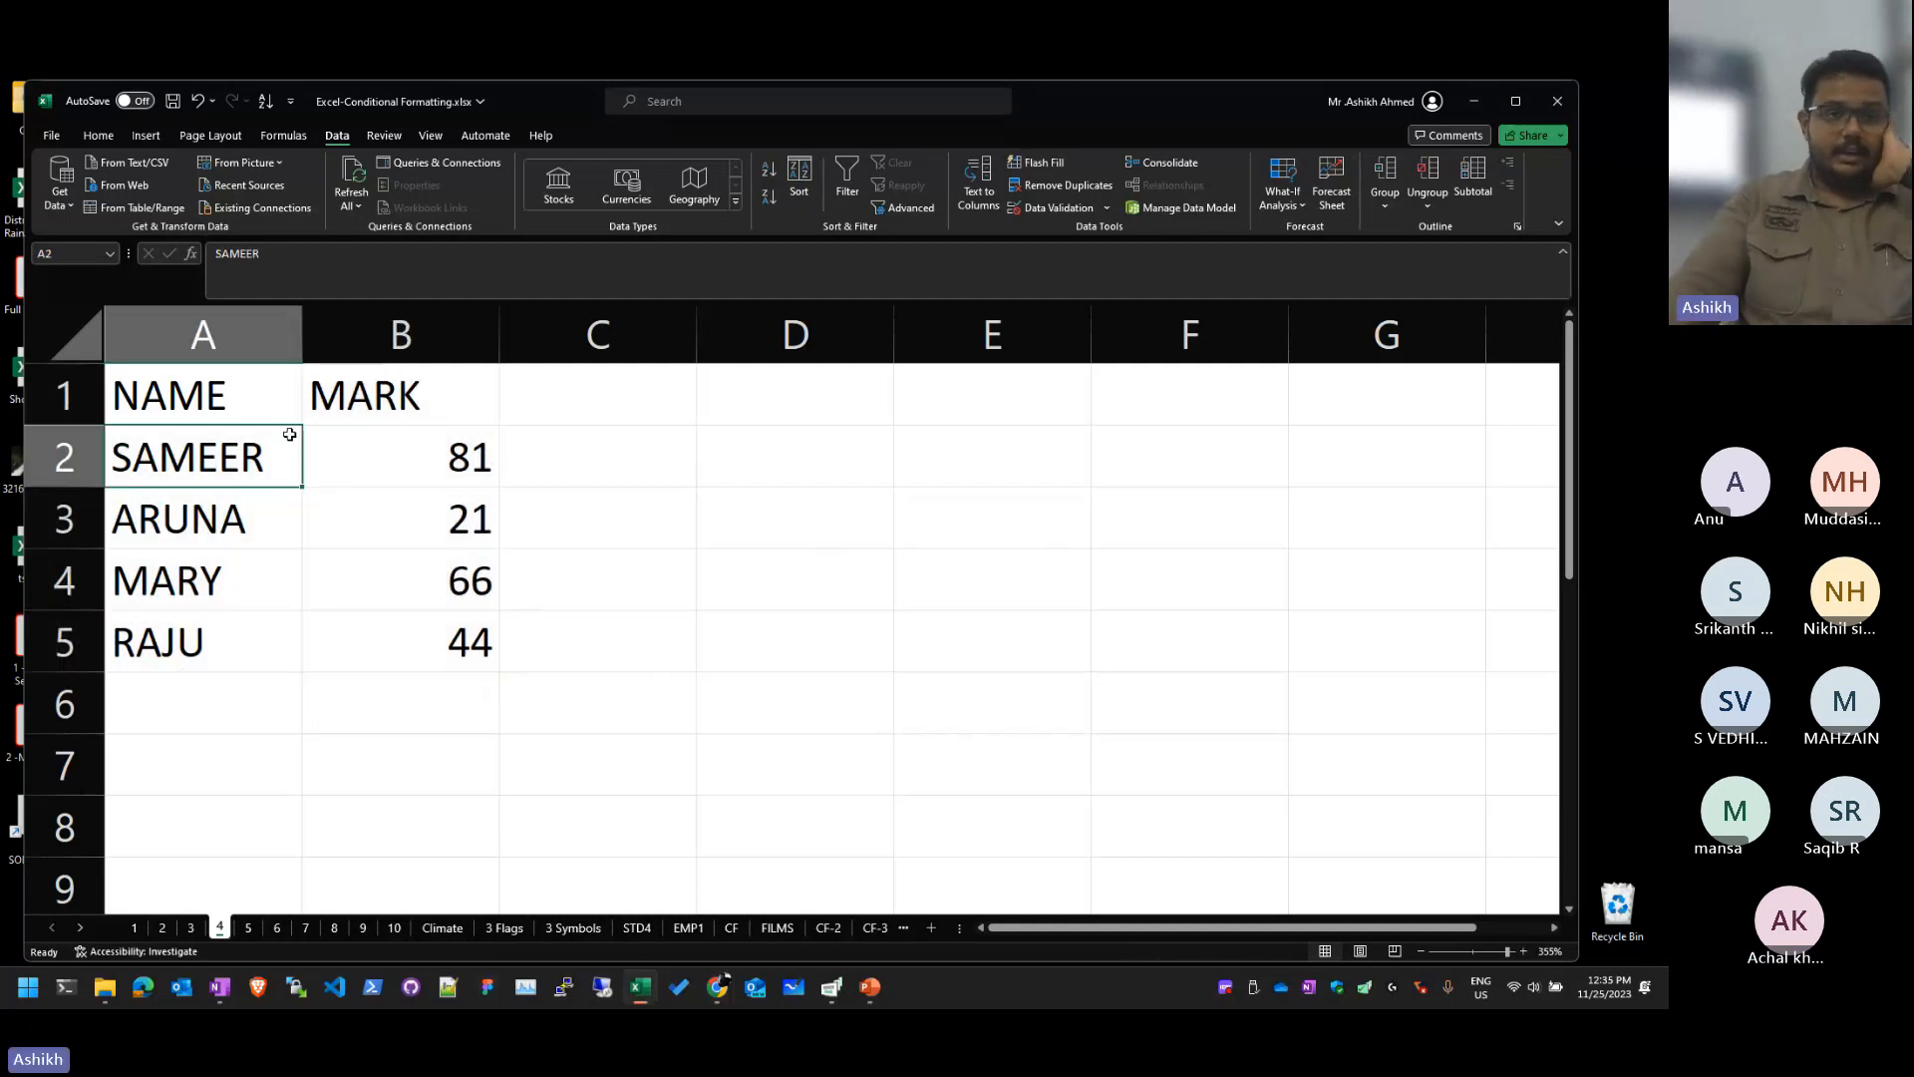
# Step: Try a Greater Than 50 highlight rule with Light Red Fill with Dark Red Text on cell A2, and undo it
pyautogui.click(99, 134)
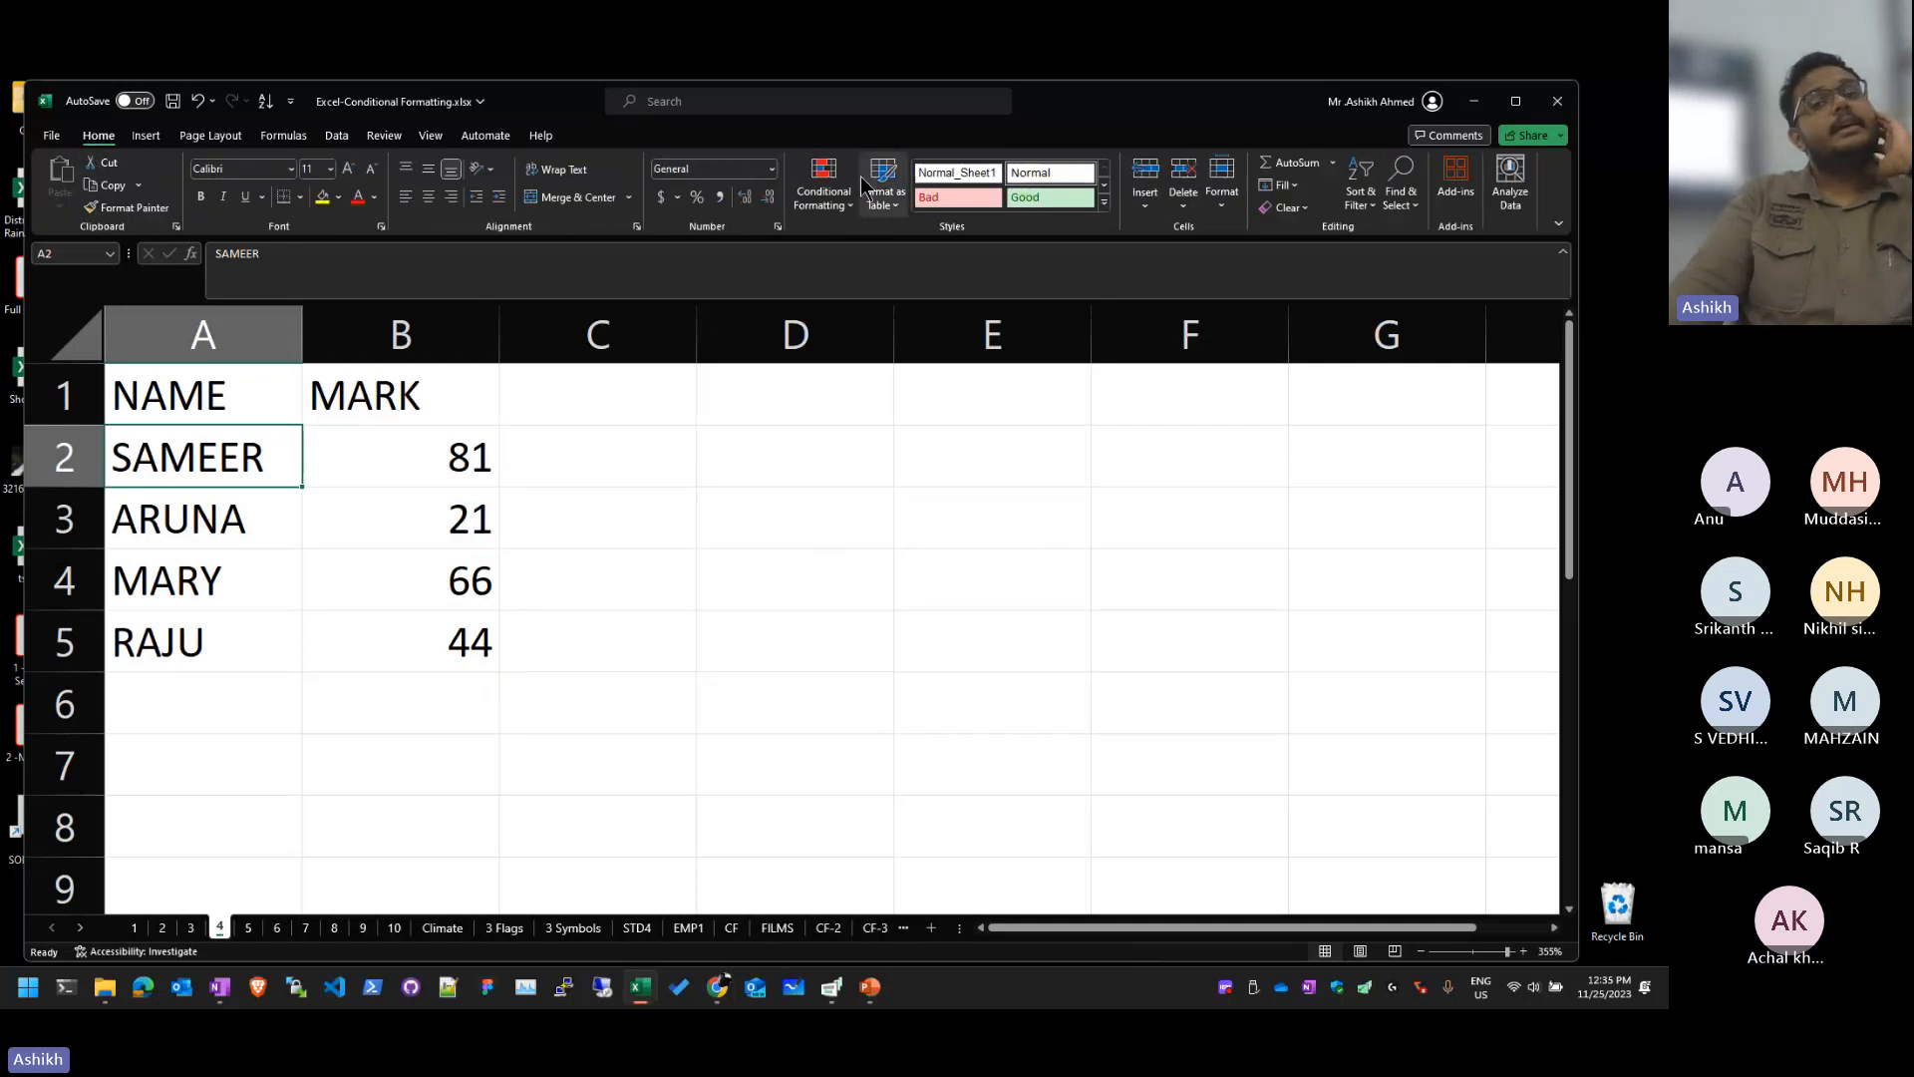
pyautogui.click(823, 181)
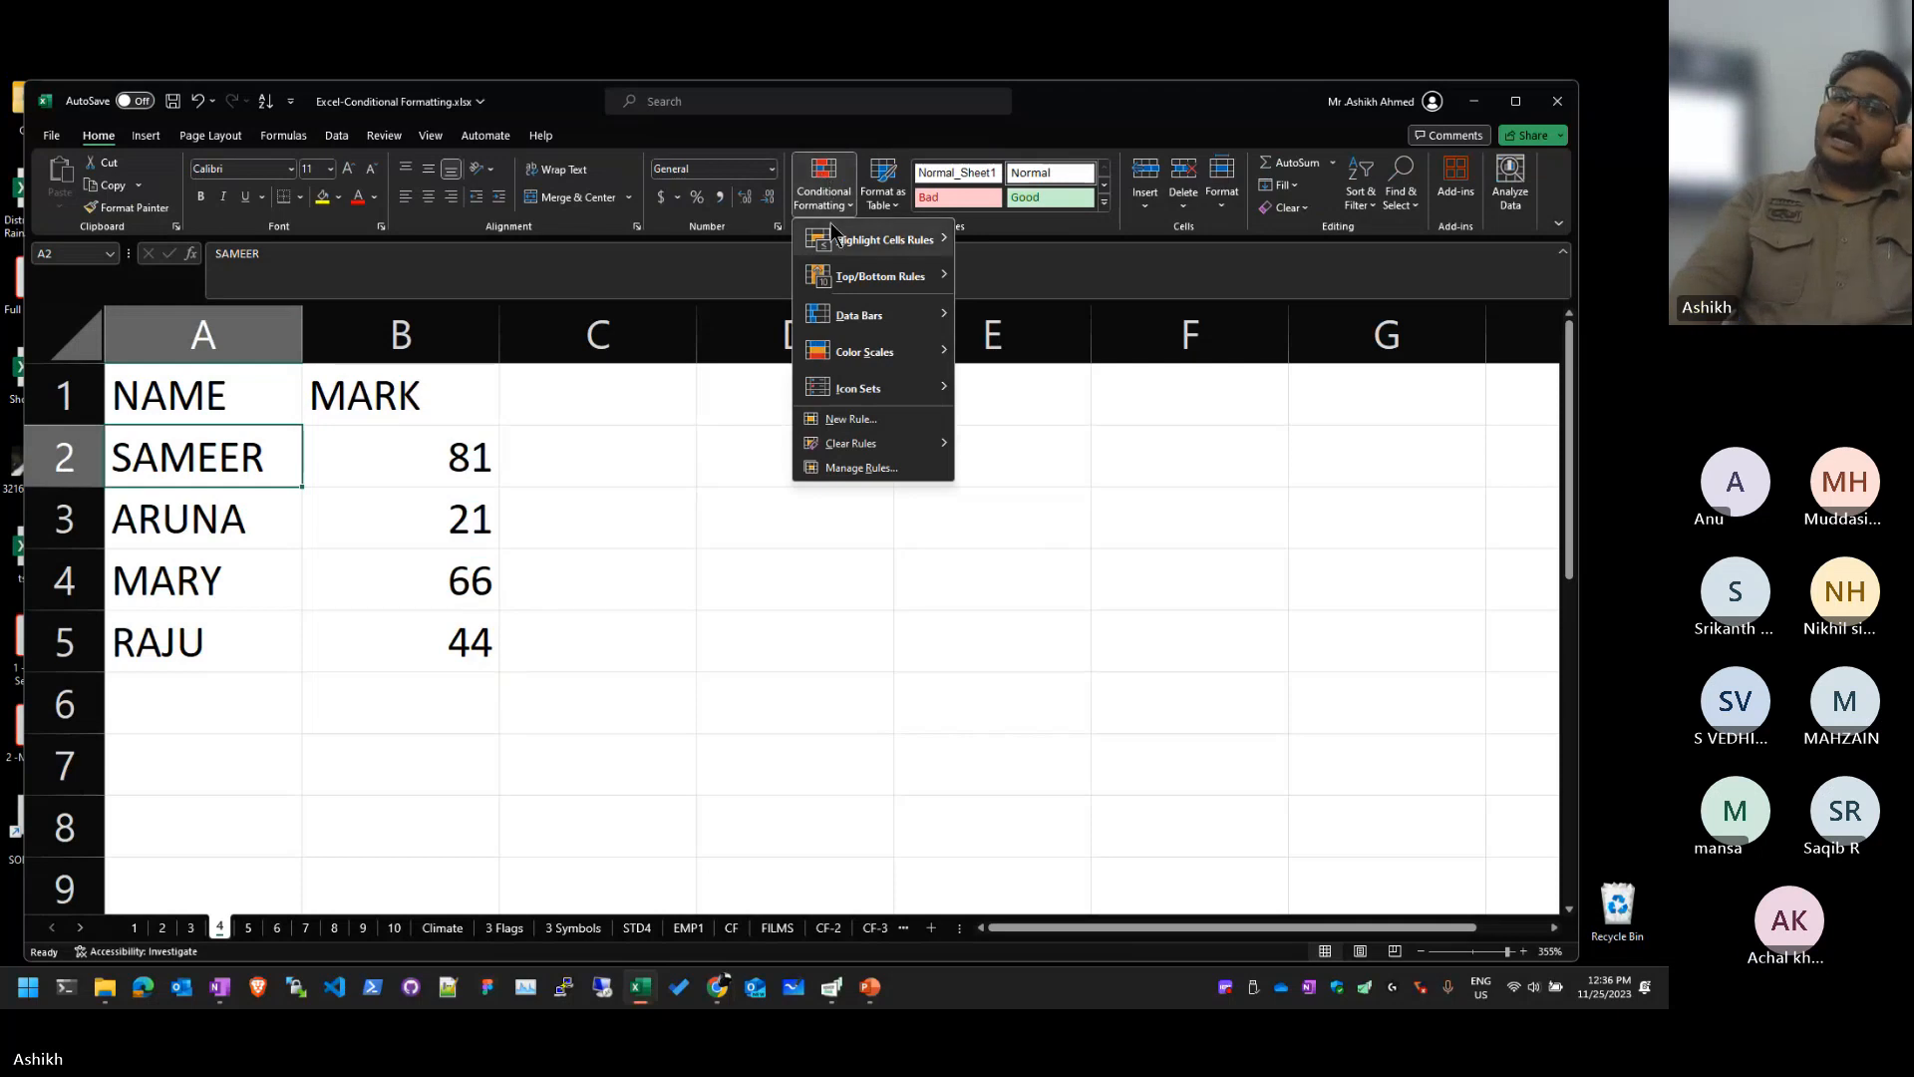
pyautogui.moveTo(836, 239)
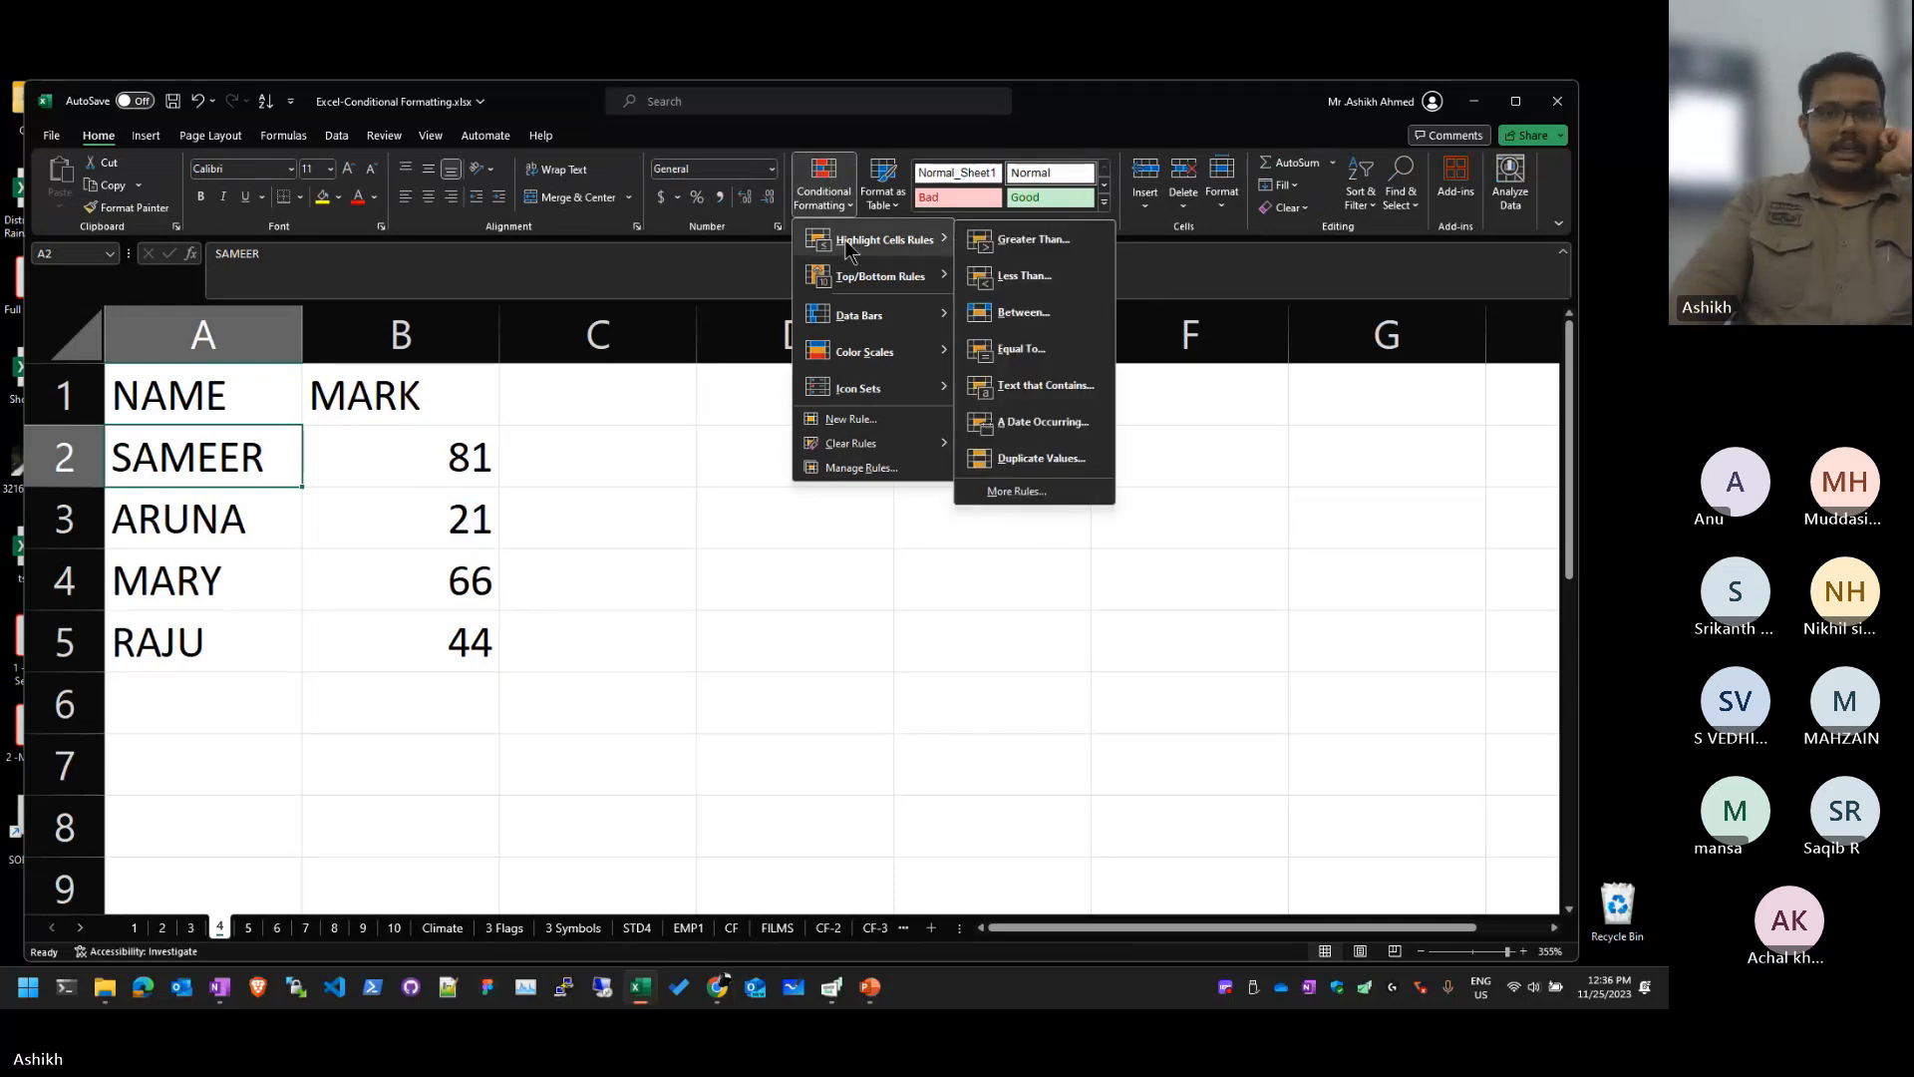
pyautogui.click(1063, 244)
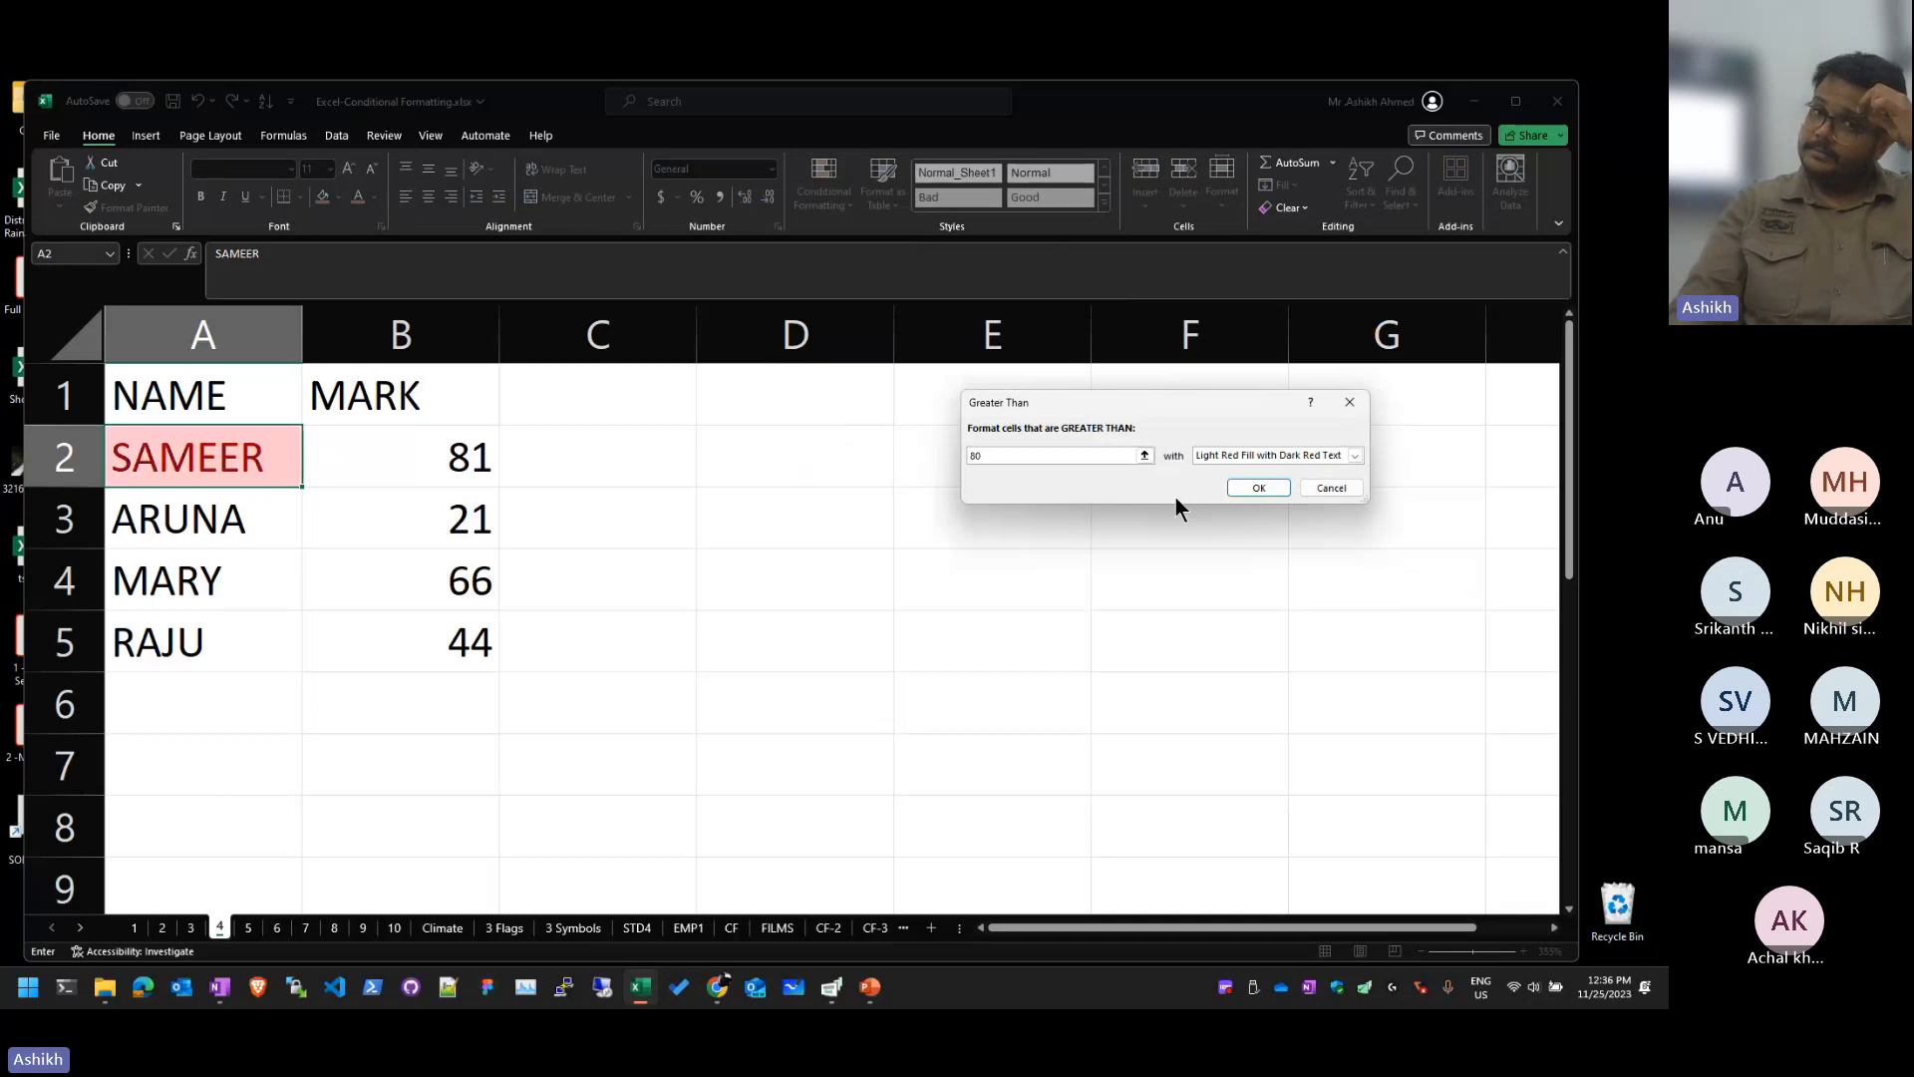
pyautogui.write('50')
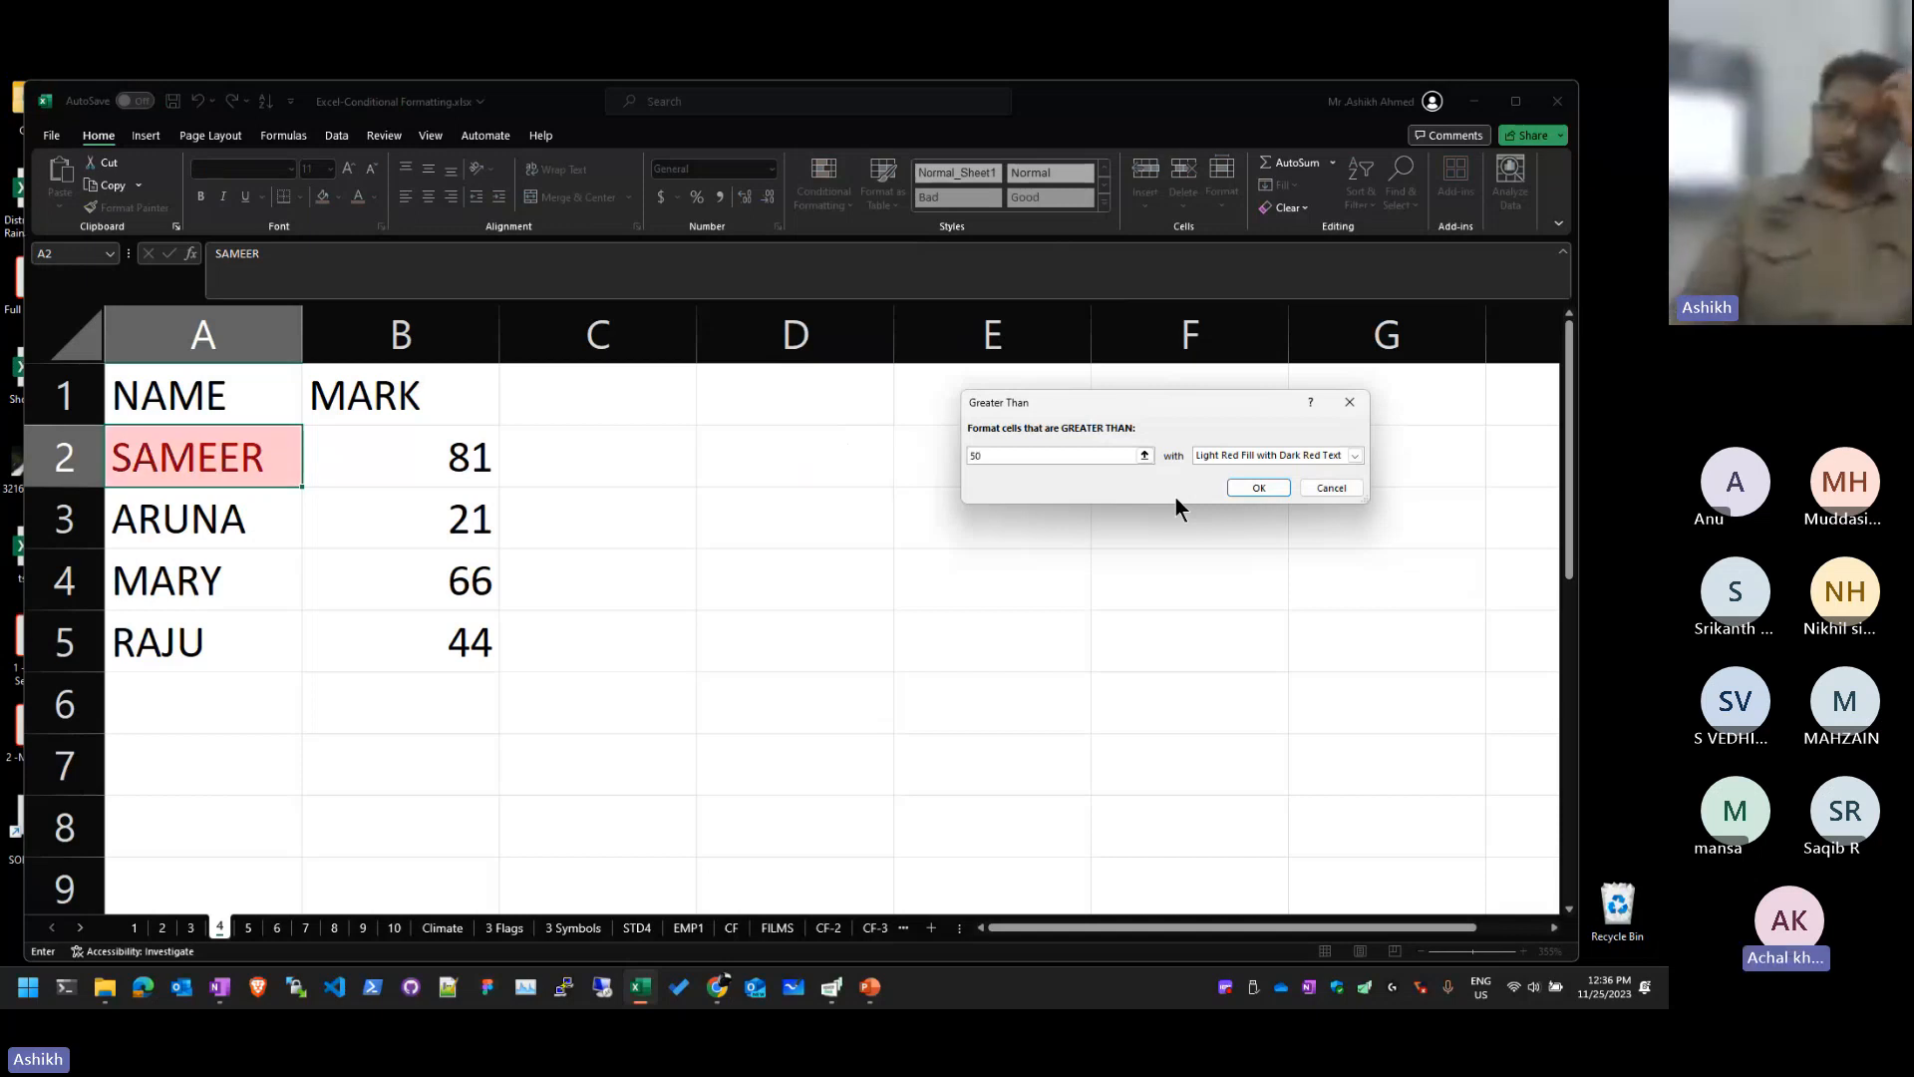
pyautogui.click(1258, 488)
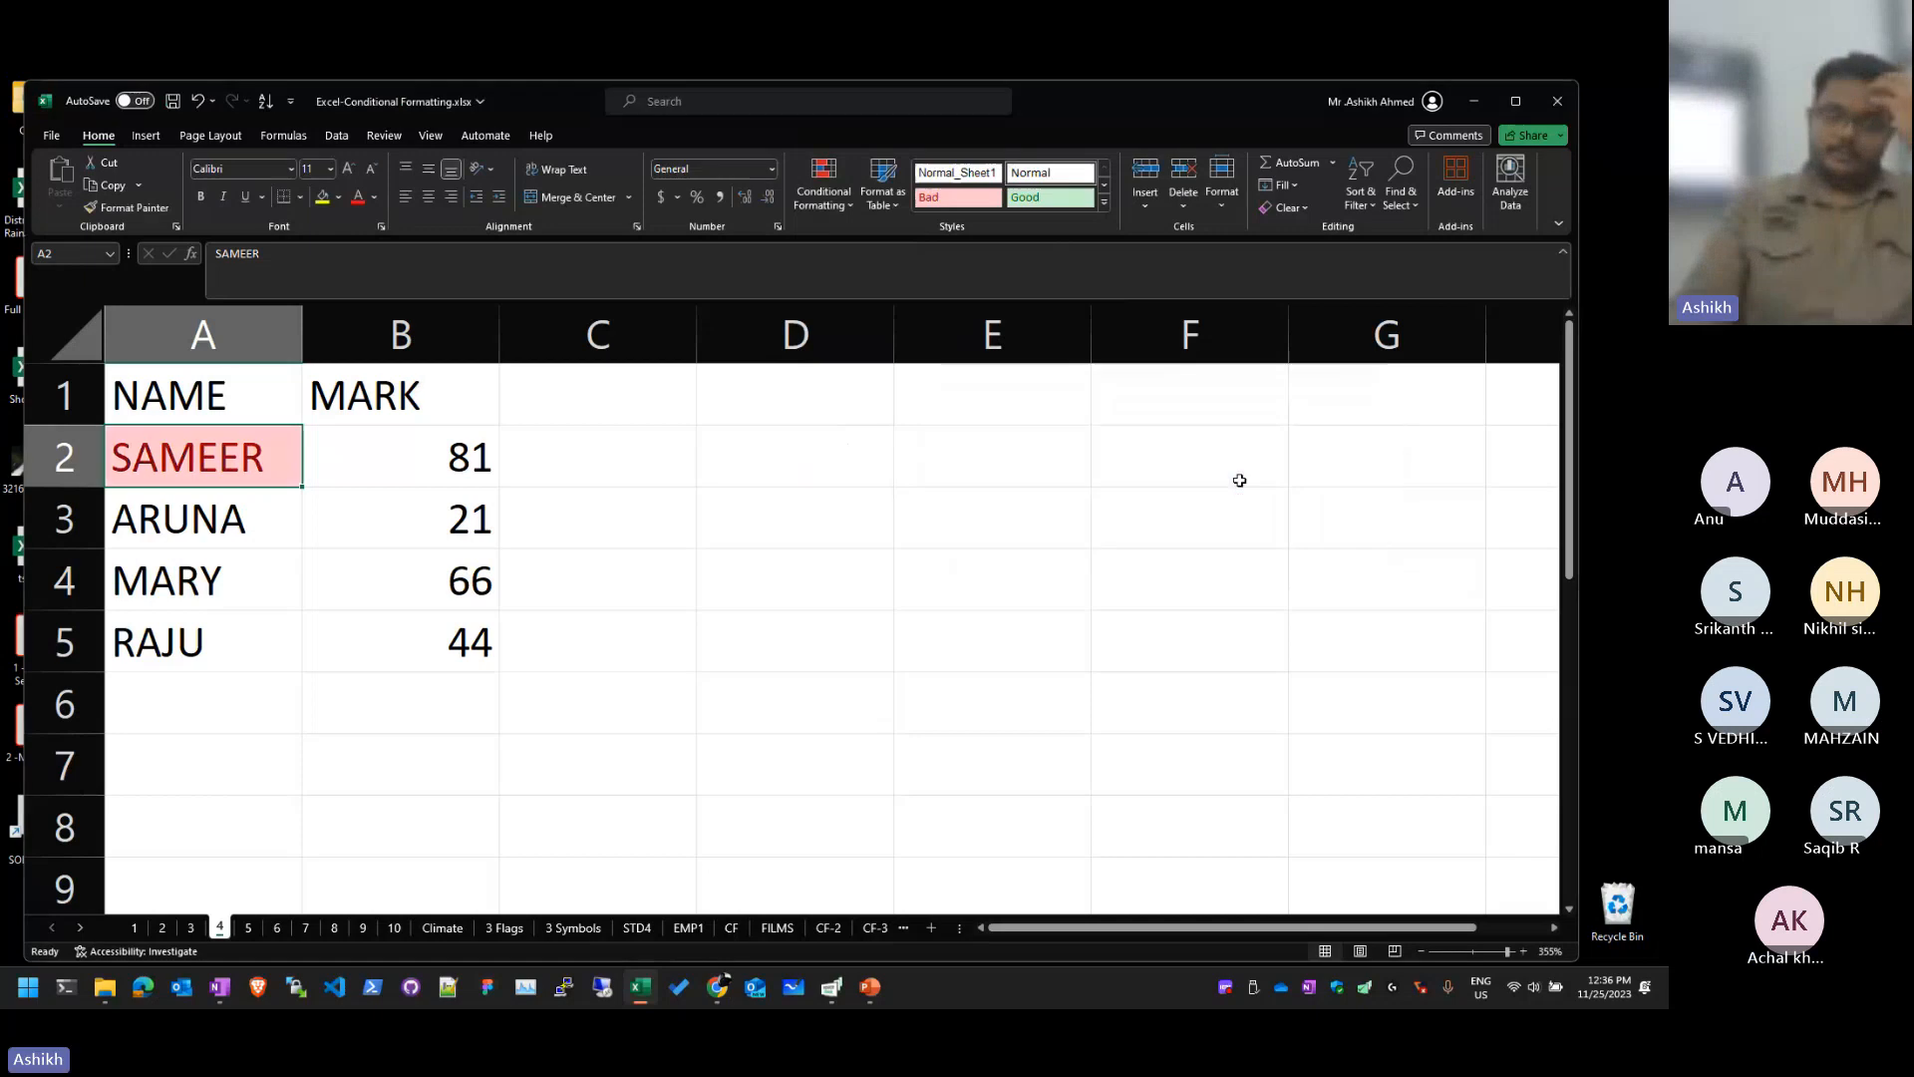
pyautogui.hotkey('ctrl', 'z')
pyautogui.click(522, 504)
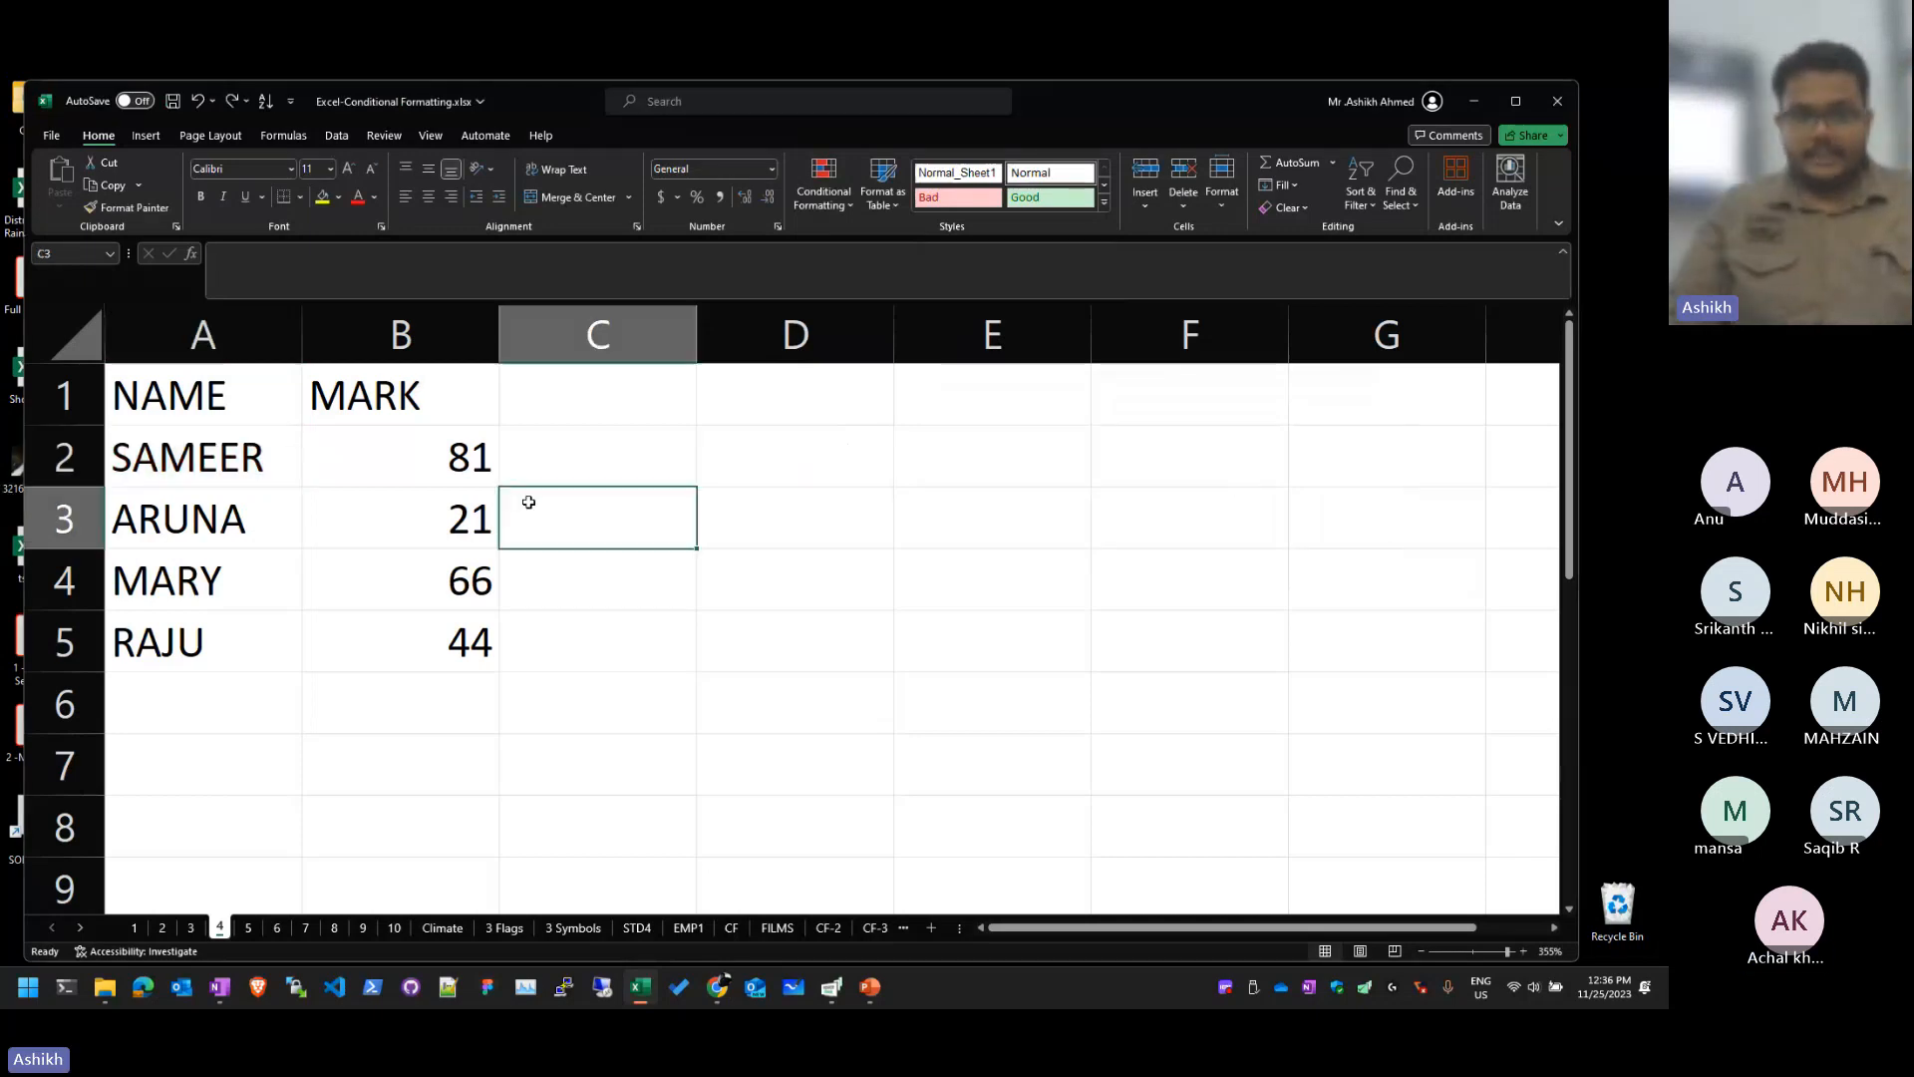
# Step: Highlight the marks in B2:B5 that are greater than 51 with Light Red Fill with Dark Red Text
pyautogui.moveTo(403, 399); pyautogui.dragTo(415, 609)
pyautogui.click(602, 564)
pyautogui.moveTo(440, 478); pyautogui.dragTo(478, 637)
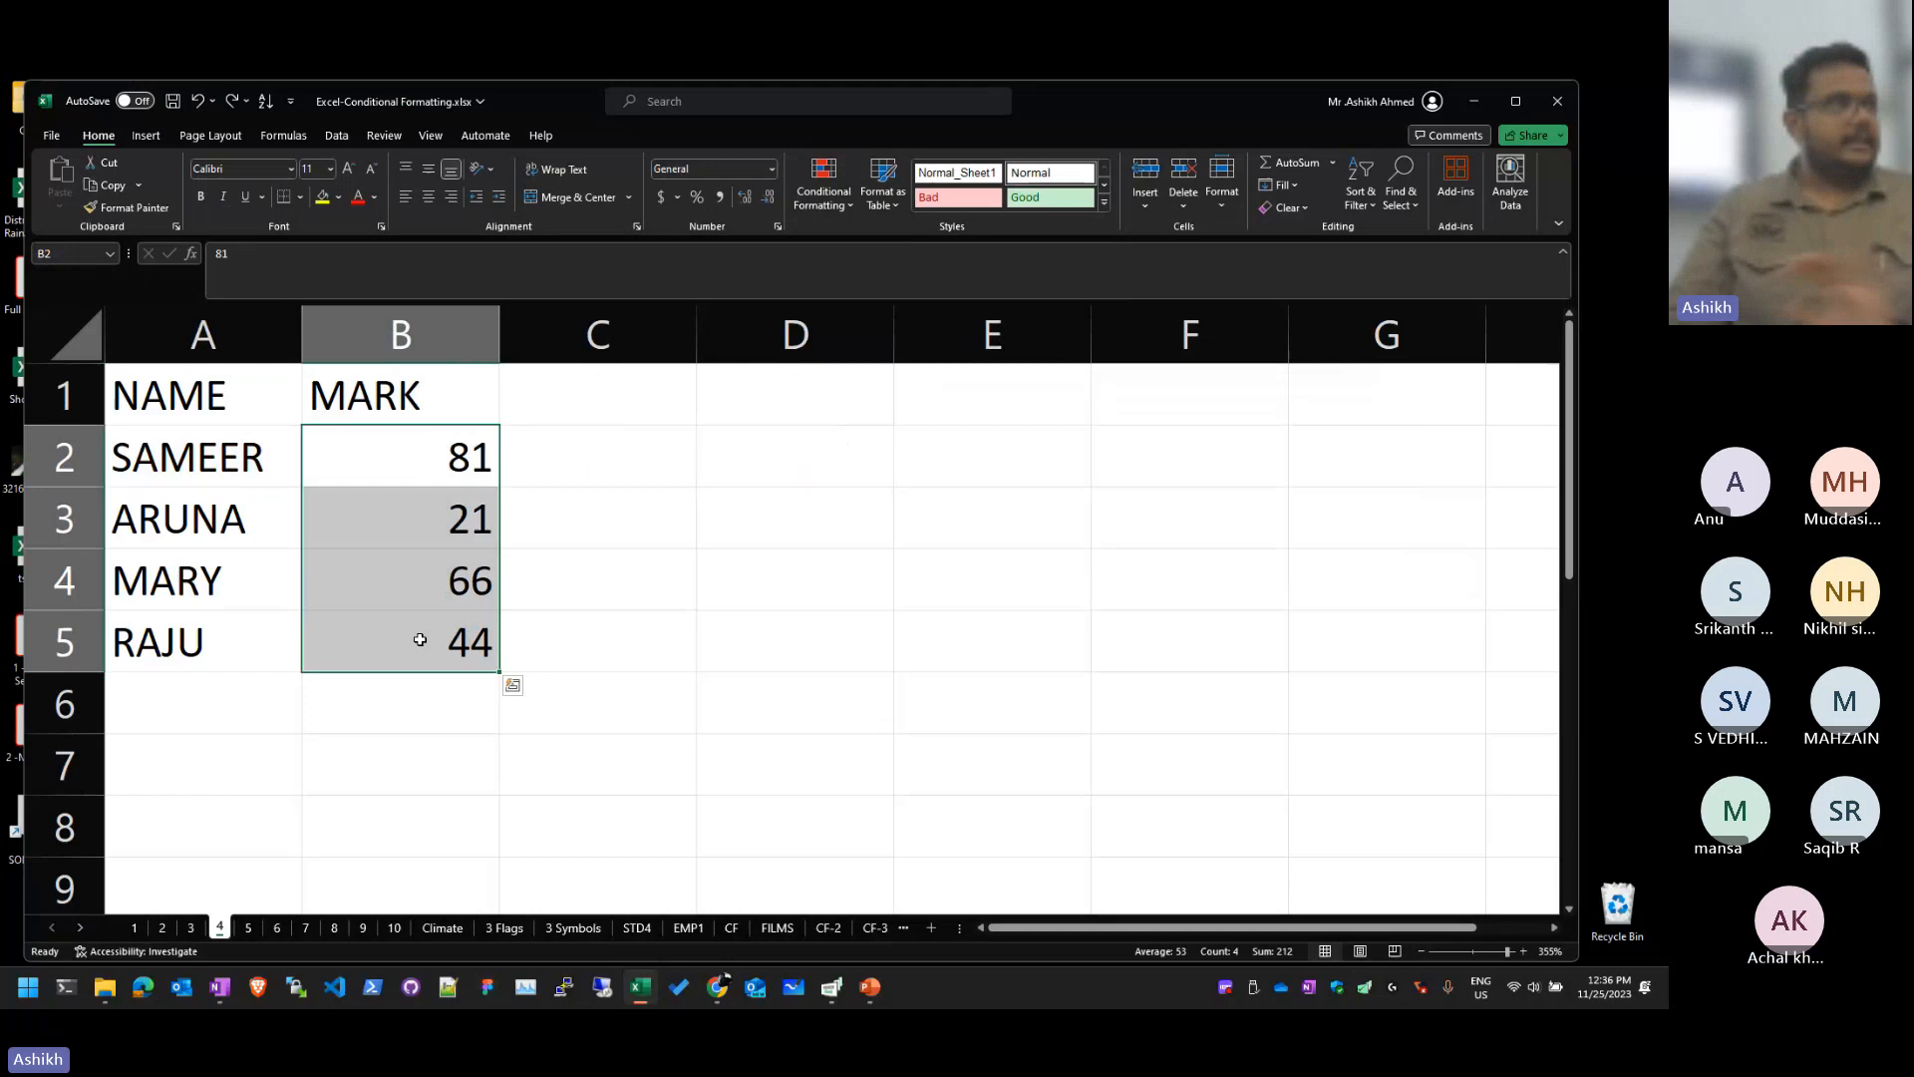
pyautogui.click(823, 184)
pyautogui.moveTo(885, 241)
pyautogui.click(1037, 248)
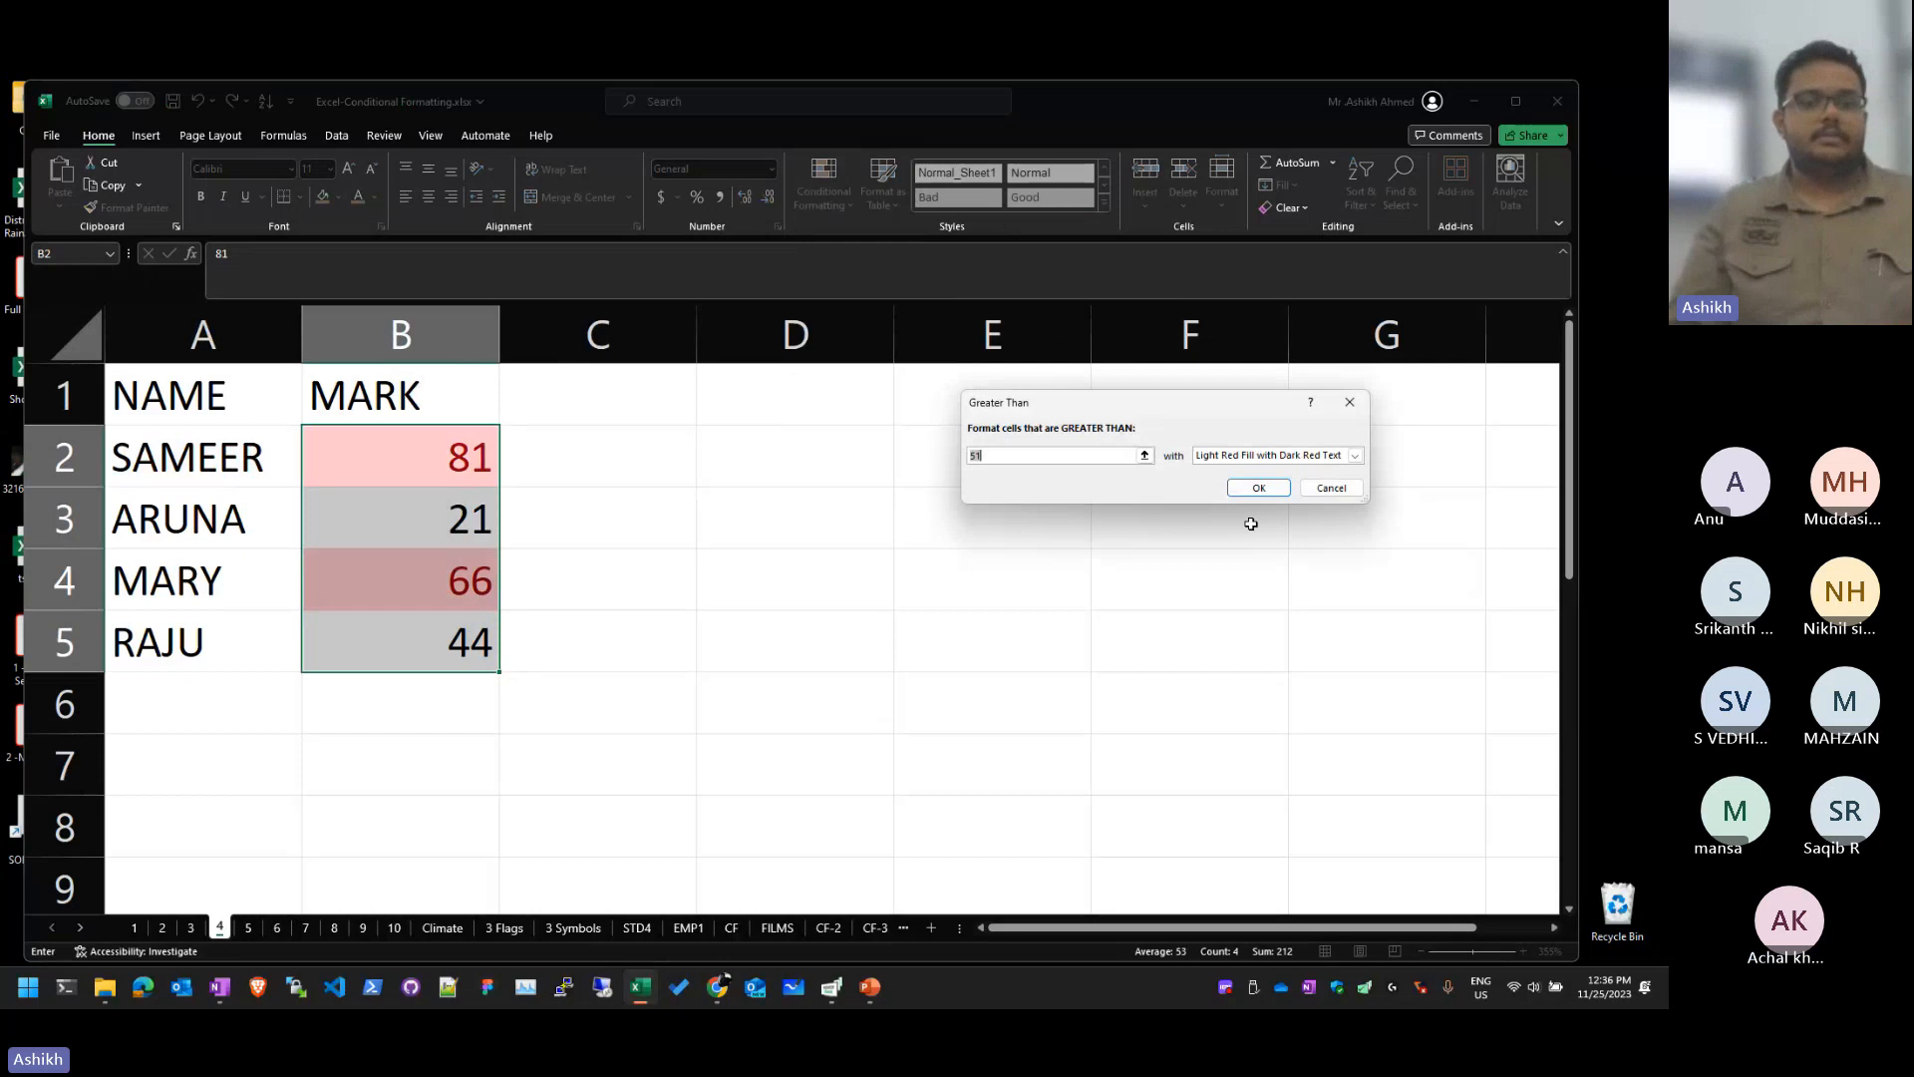
pyautogui.press('Return')
pyautogui.click(1252, 524)
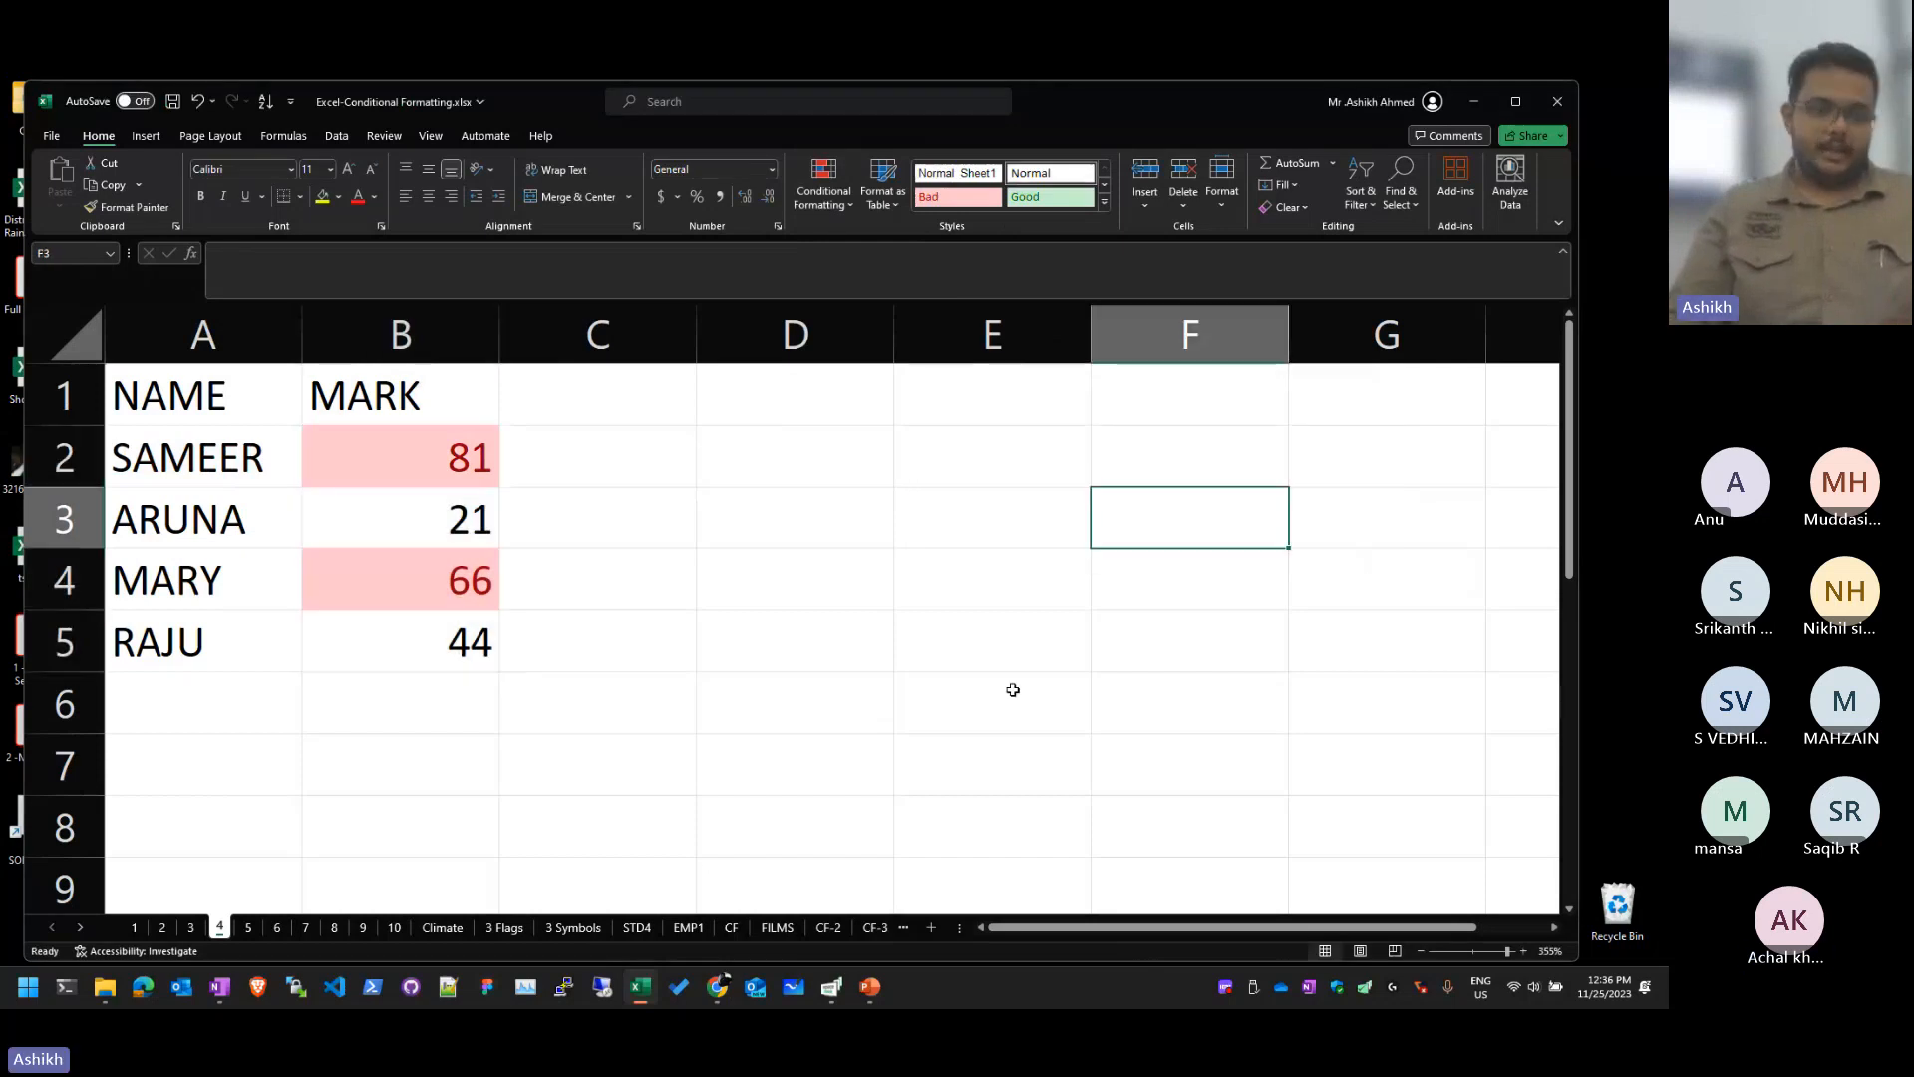
pyautogui.click(478, 520)
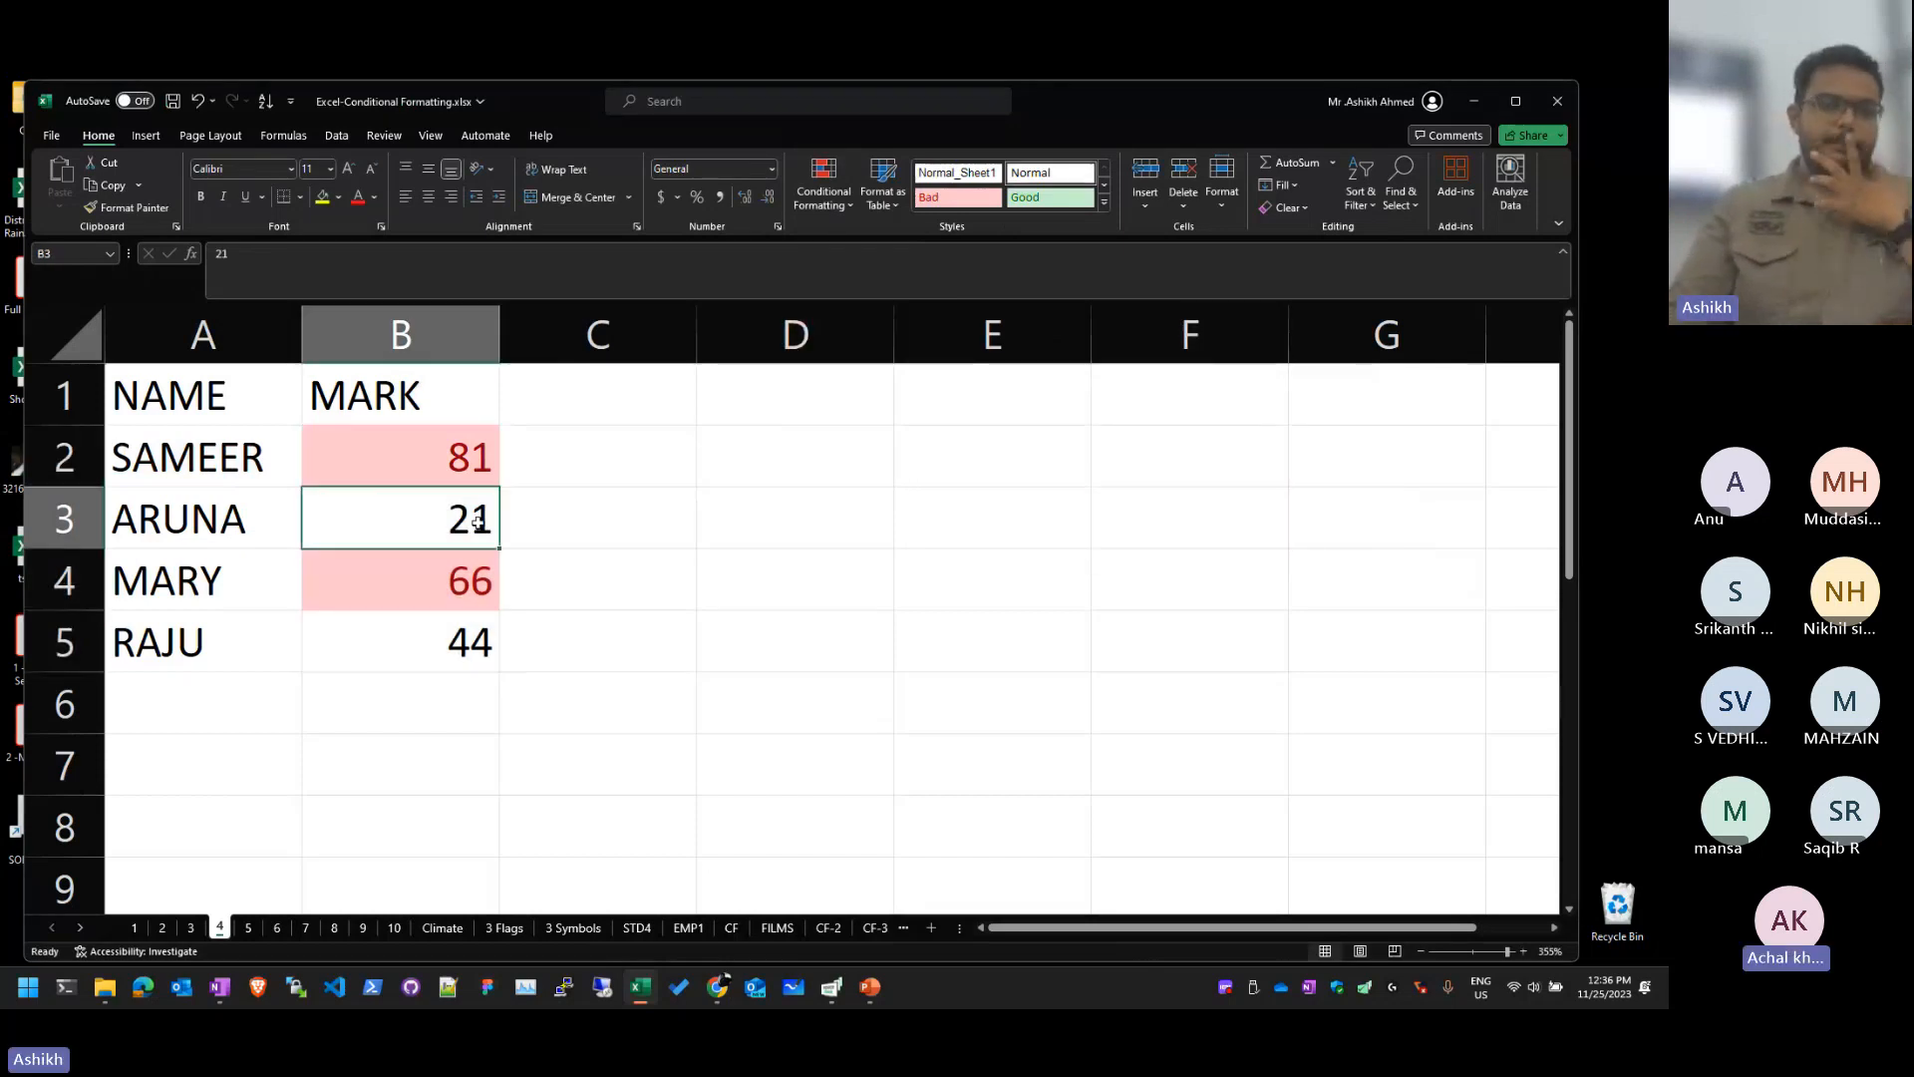
# Step: Undo the last highlight rule and start a Less Than 30 highlight rule for the marks in B2:B5
pyautogui.hotkey('ctrl', 'z')
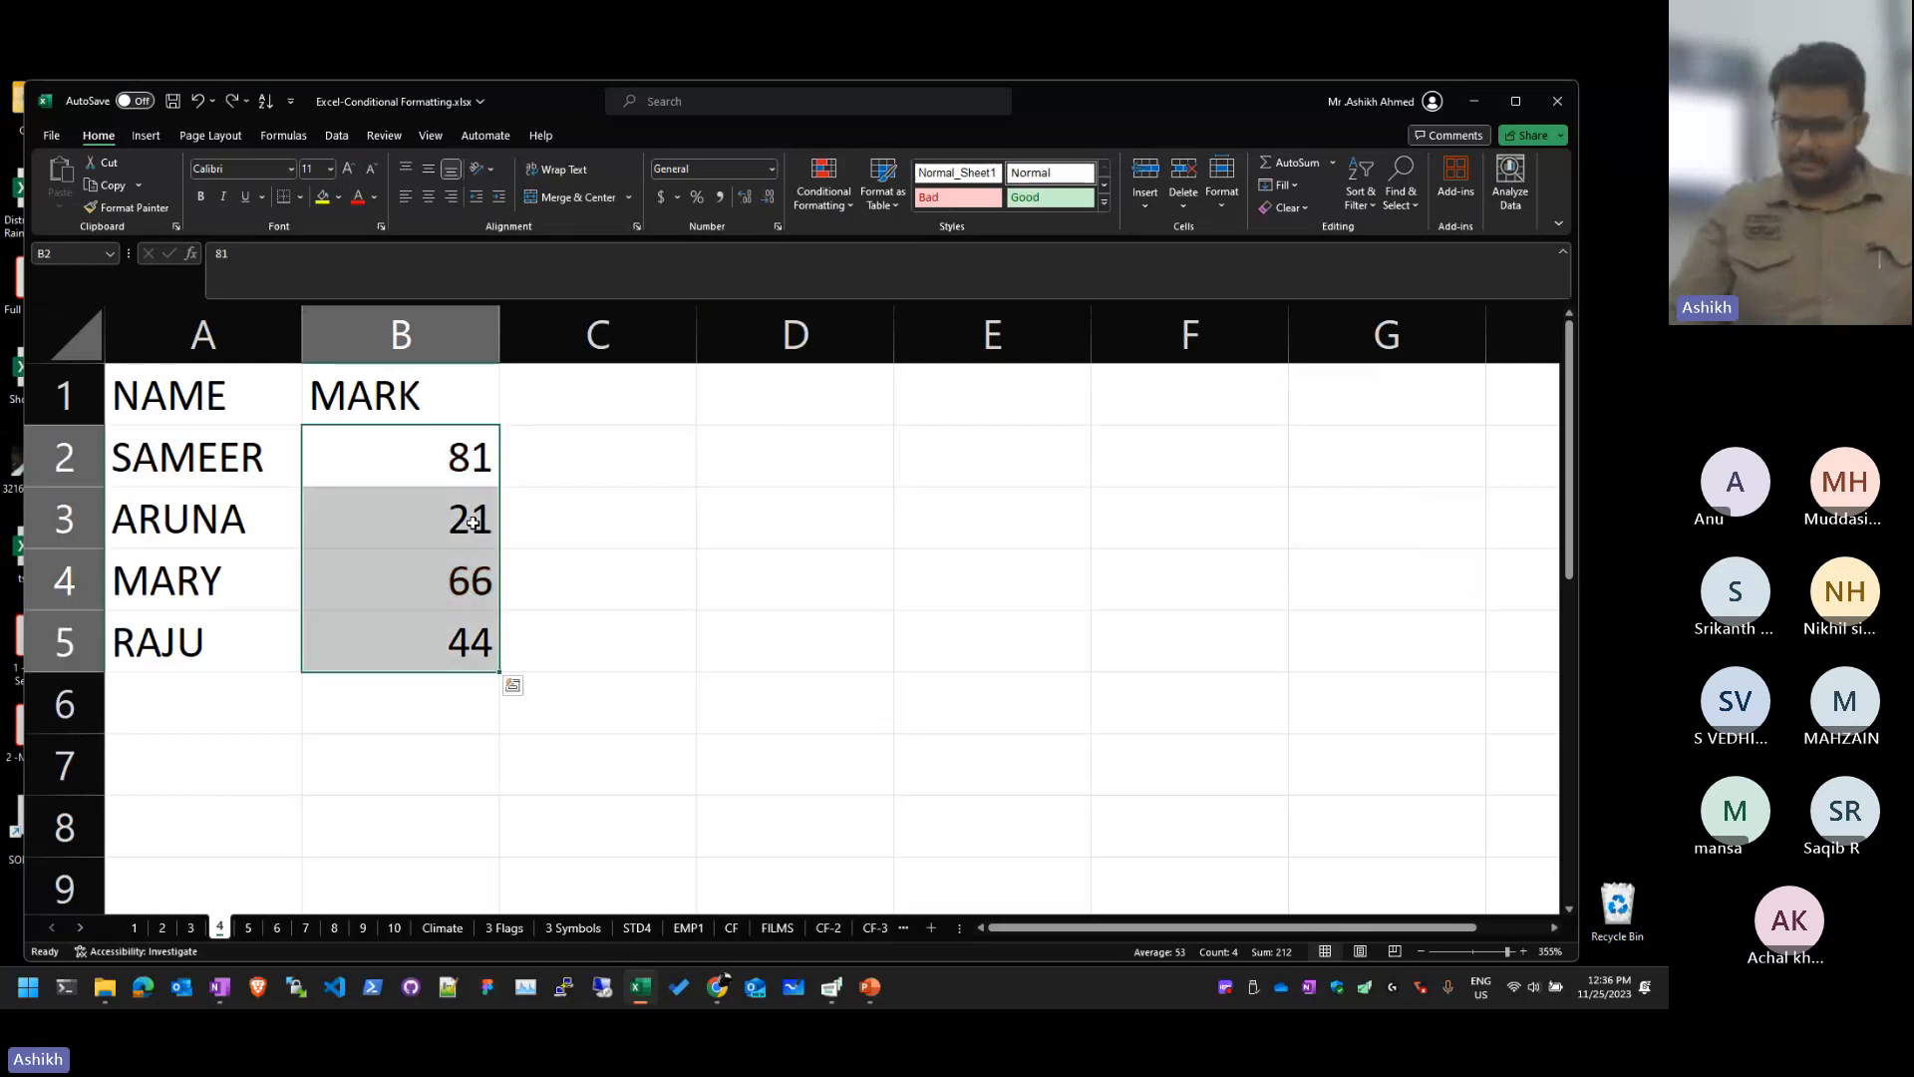
pyautogui.click(824, 184)
pyautogui.moveTo(836, 279)
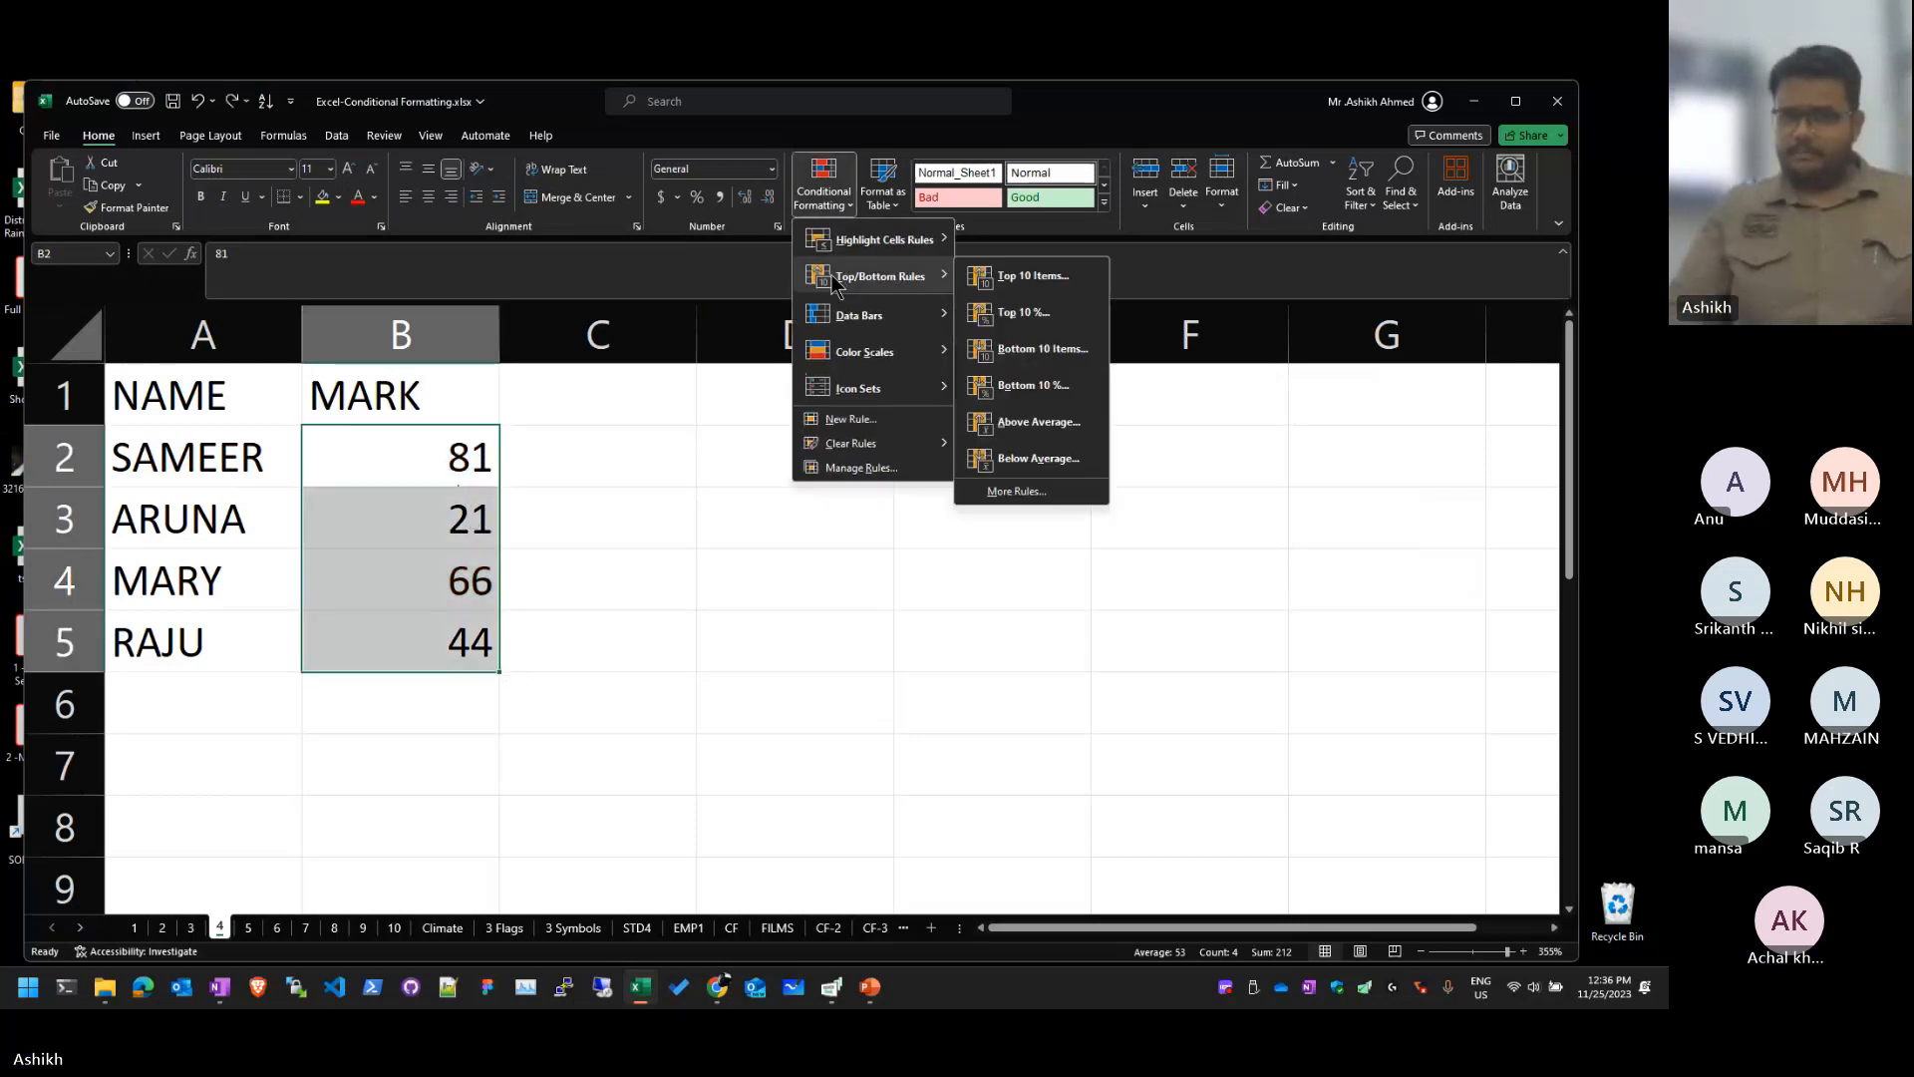
pyautogui.moveTo(867, 240)
pyautogui.click(1027, 275)
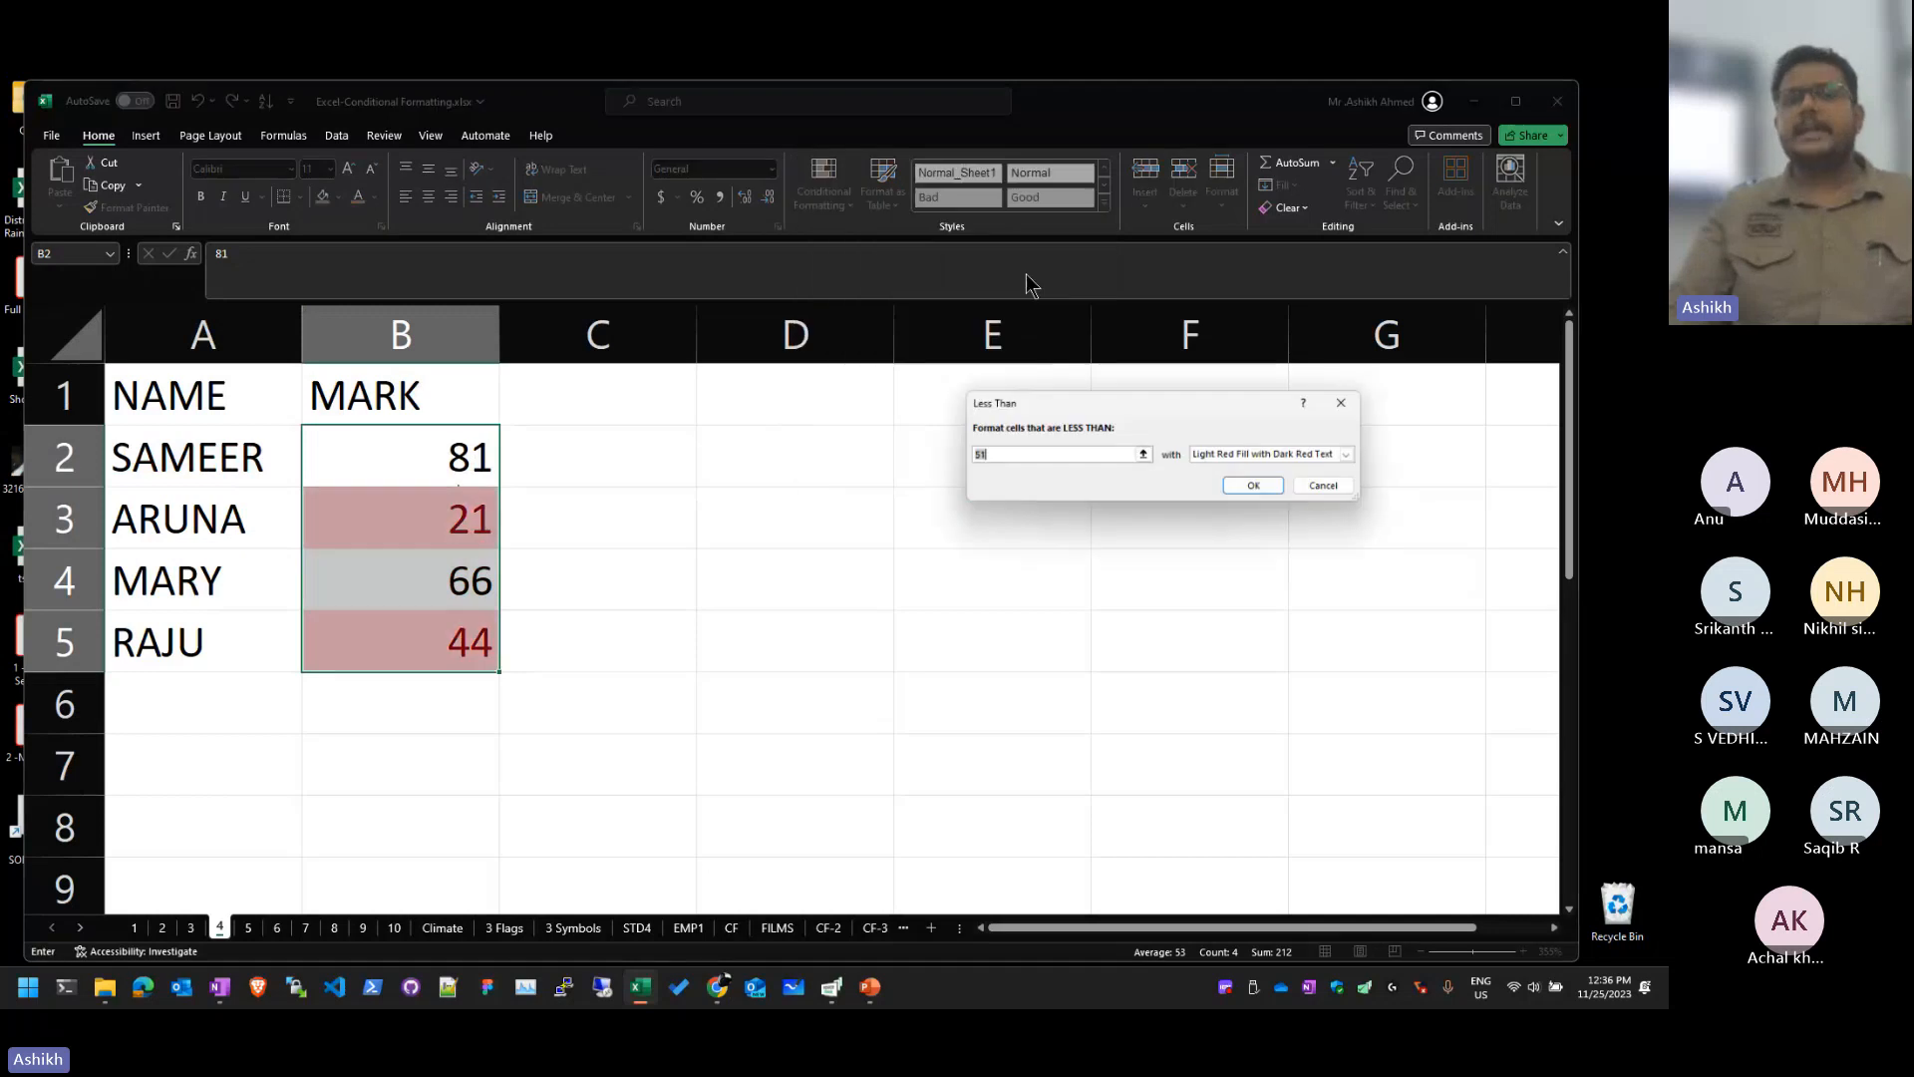
pyautogui.write('30')
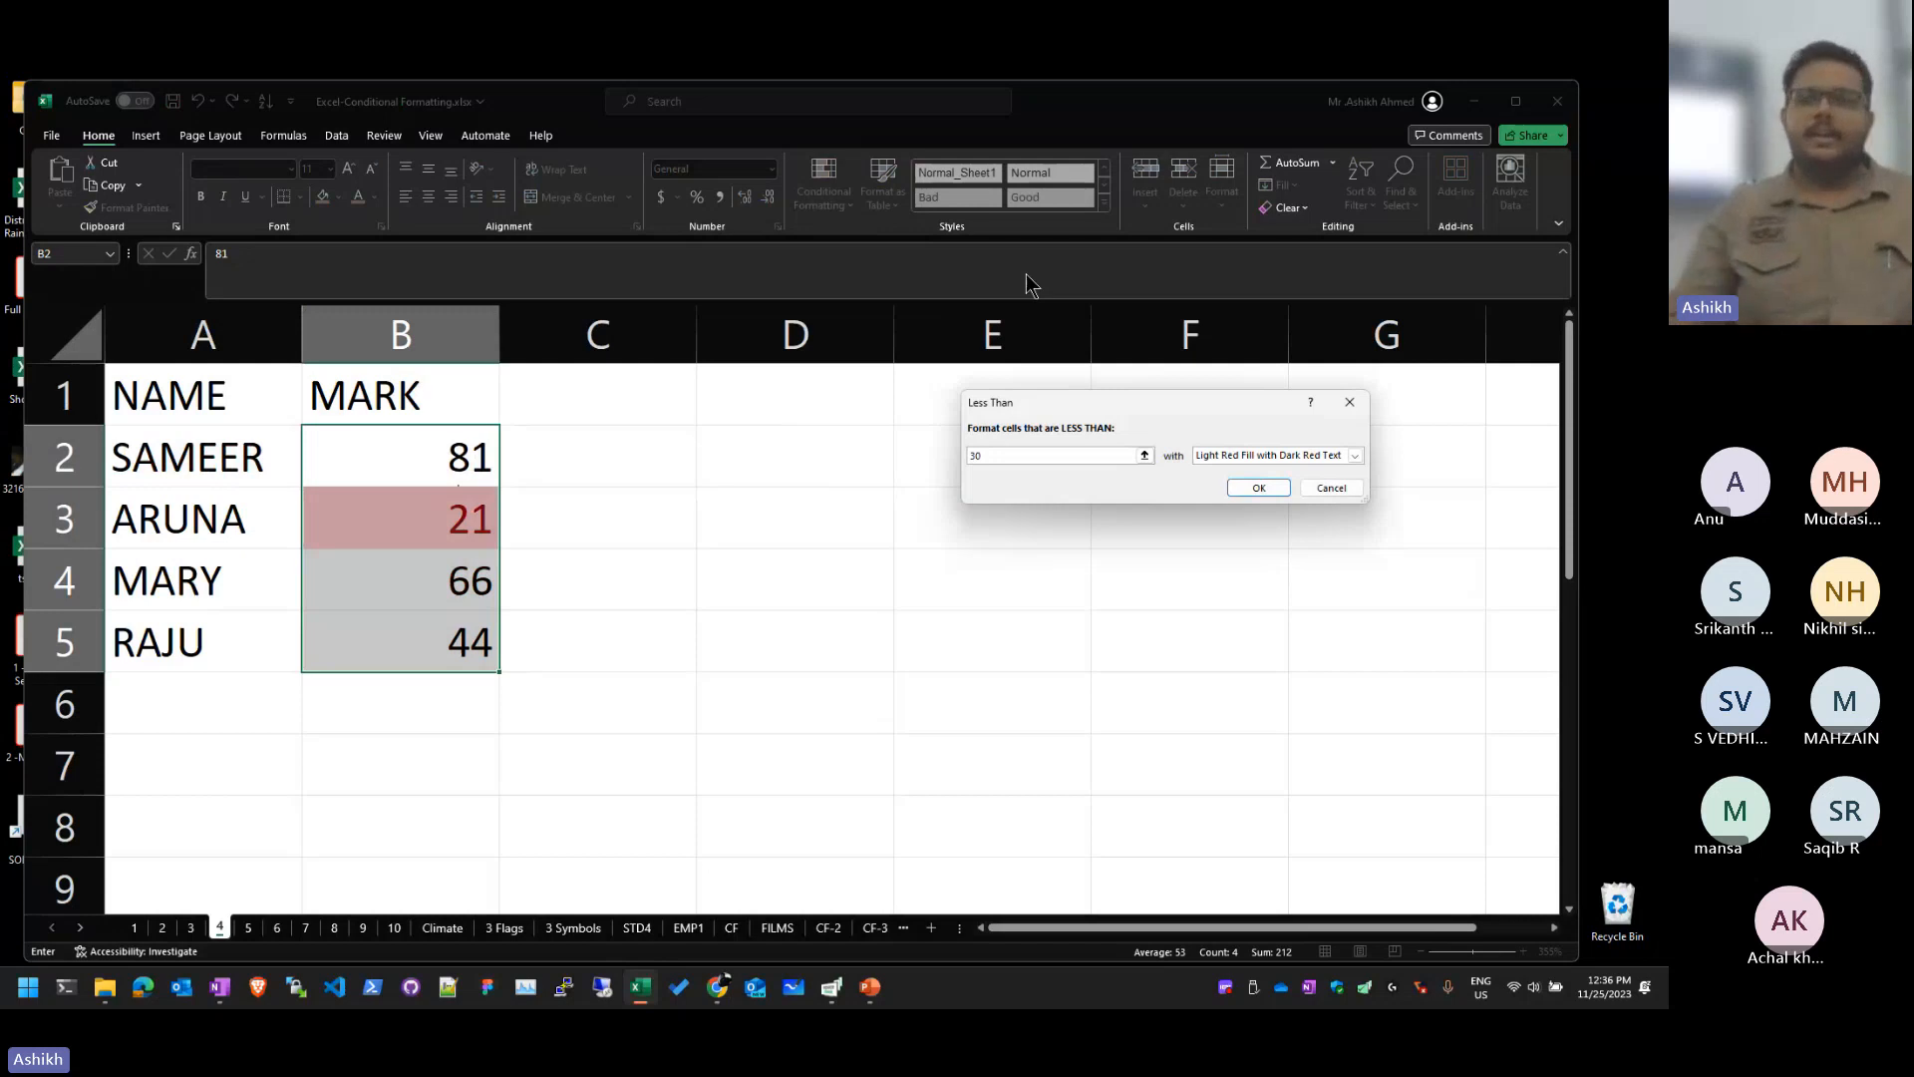
# Step: Preview the yellow and green fill formats for the Less Than rule, and apply it with Light Red Fill with Dark Red Text
pyautogui.click(1228, 457)
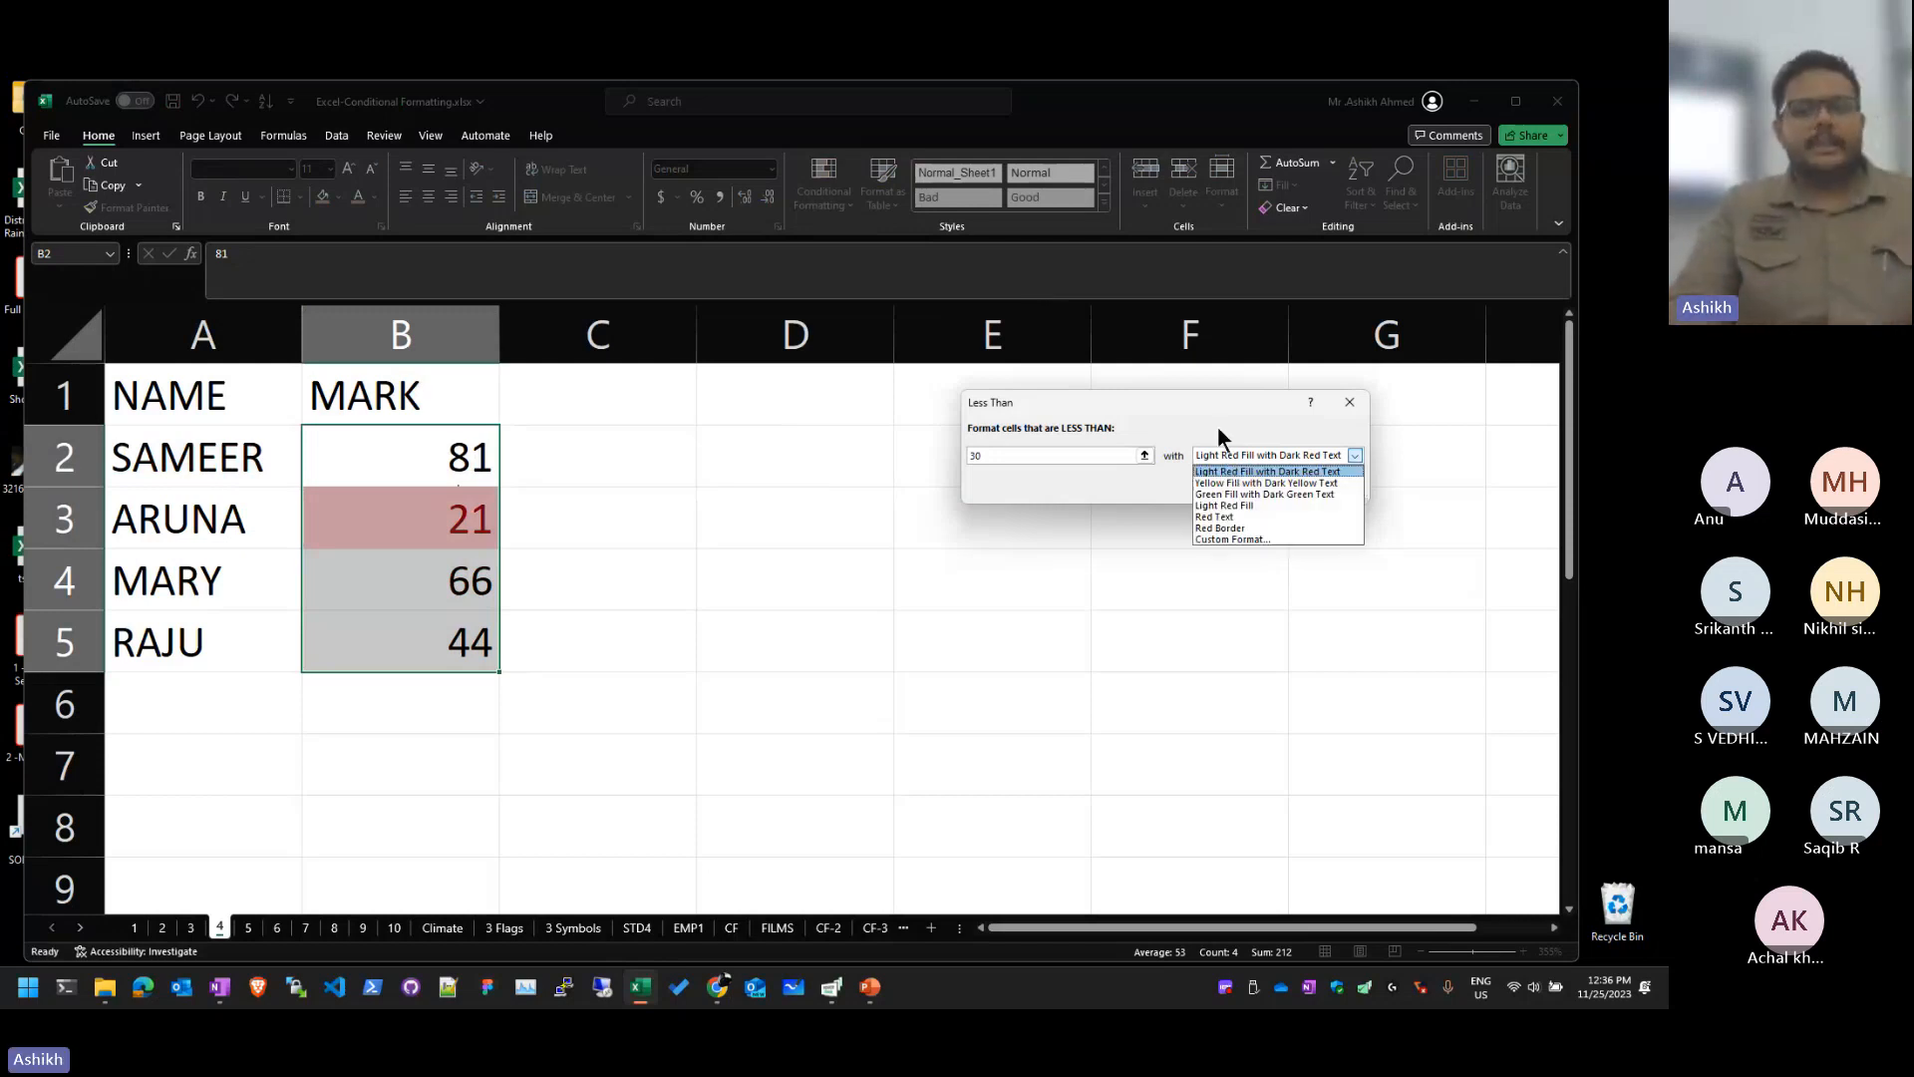
pyautogui.click(1236, 481)
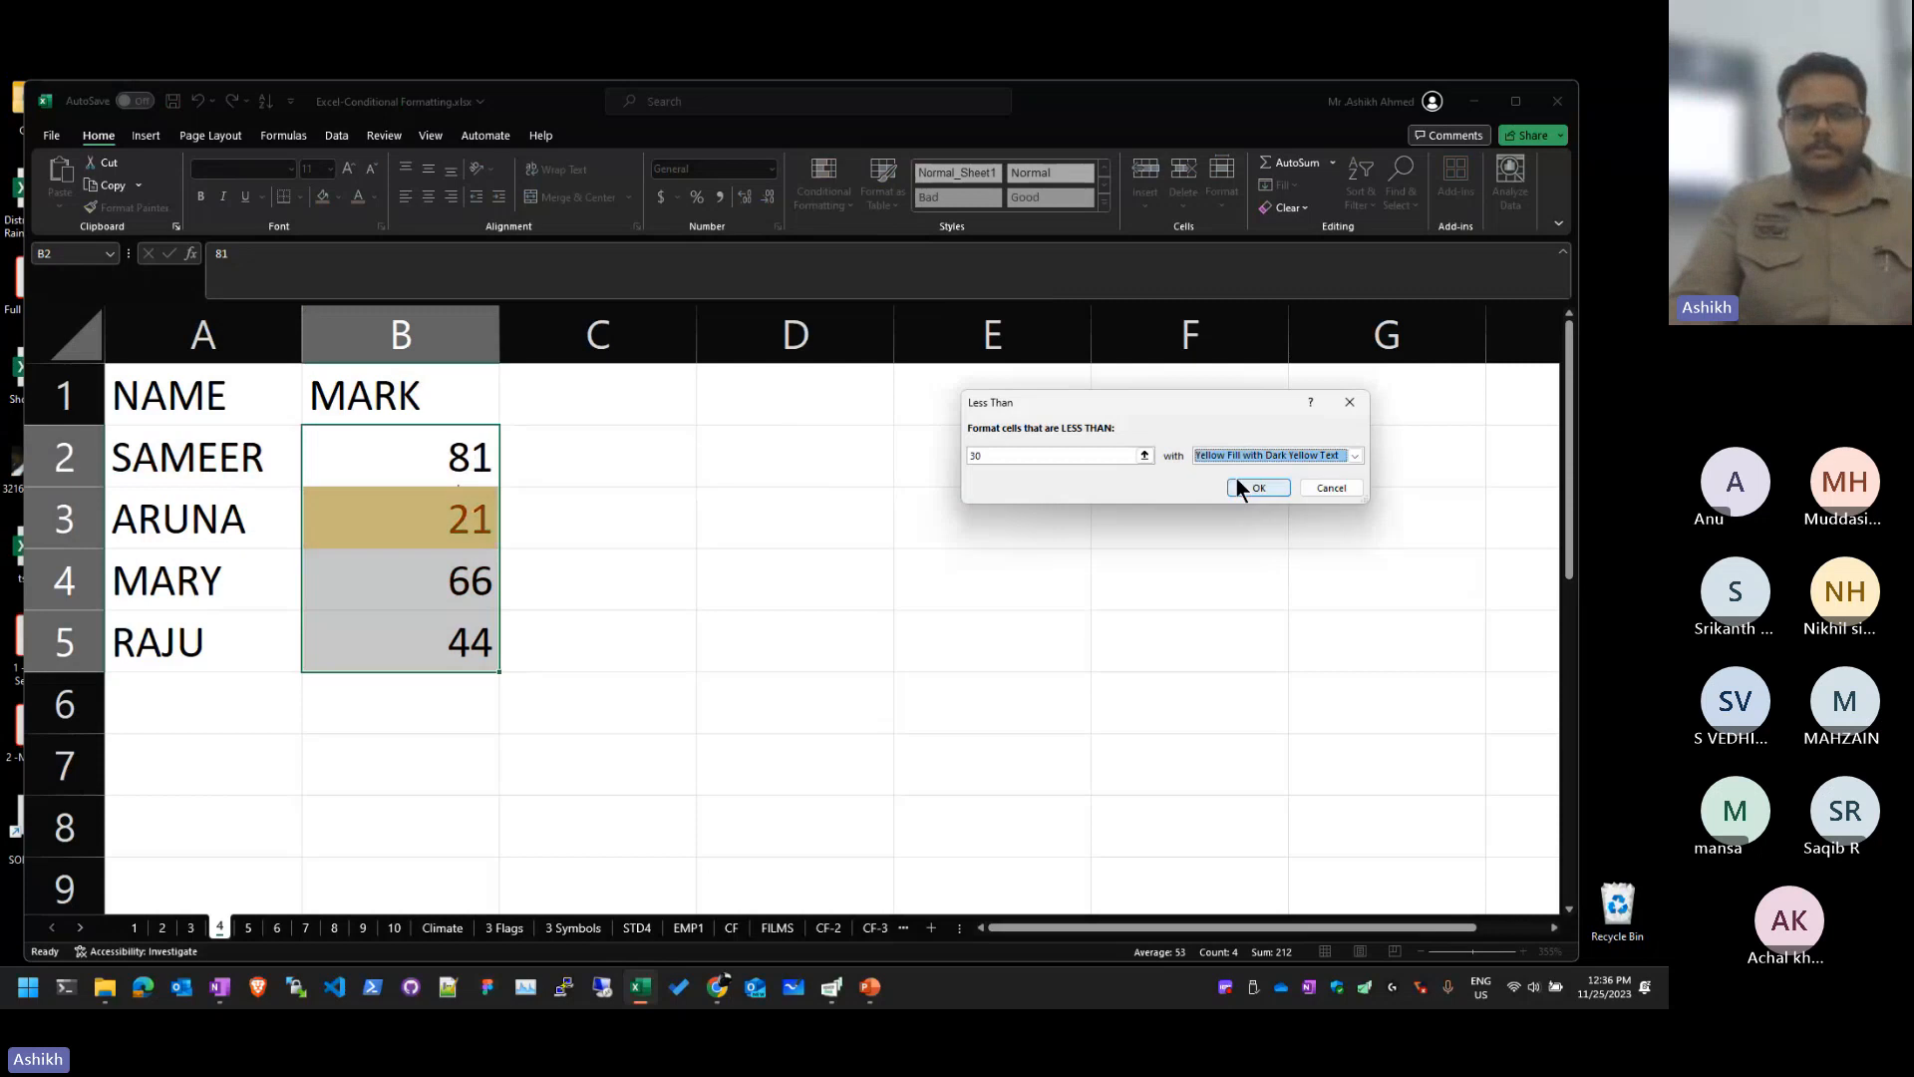
pyautogui.click(1235, 456)
pyautogui.click(1236, 493)
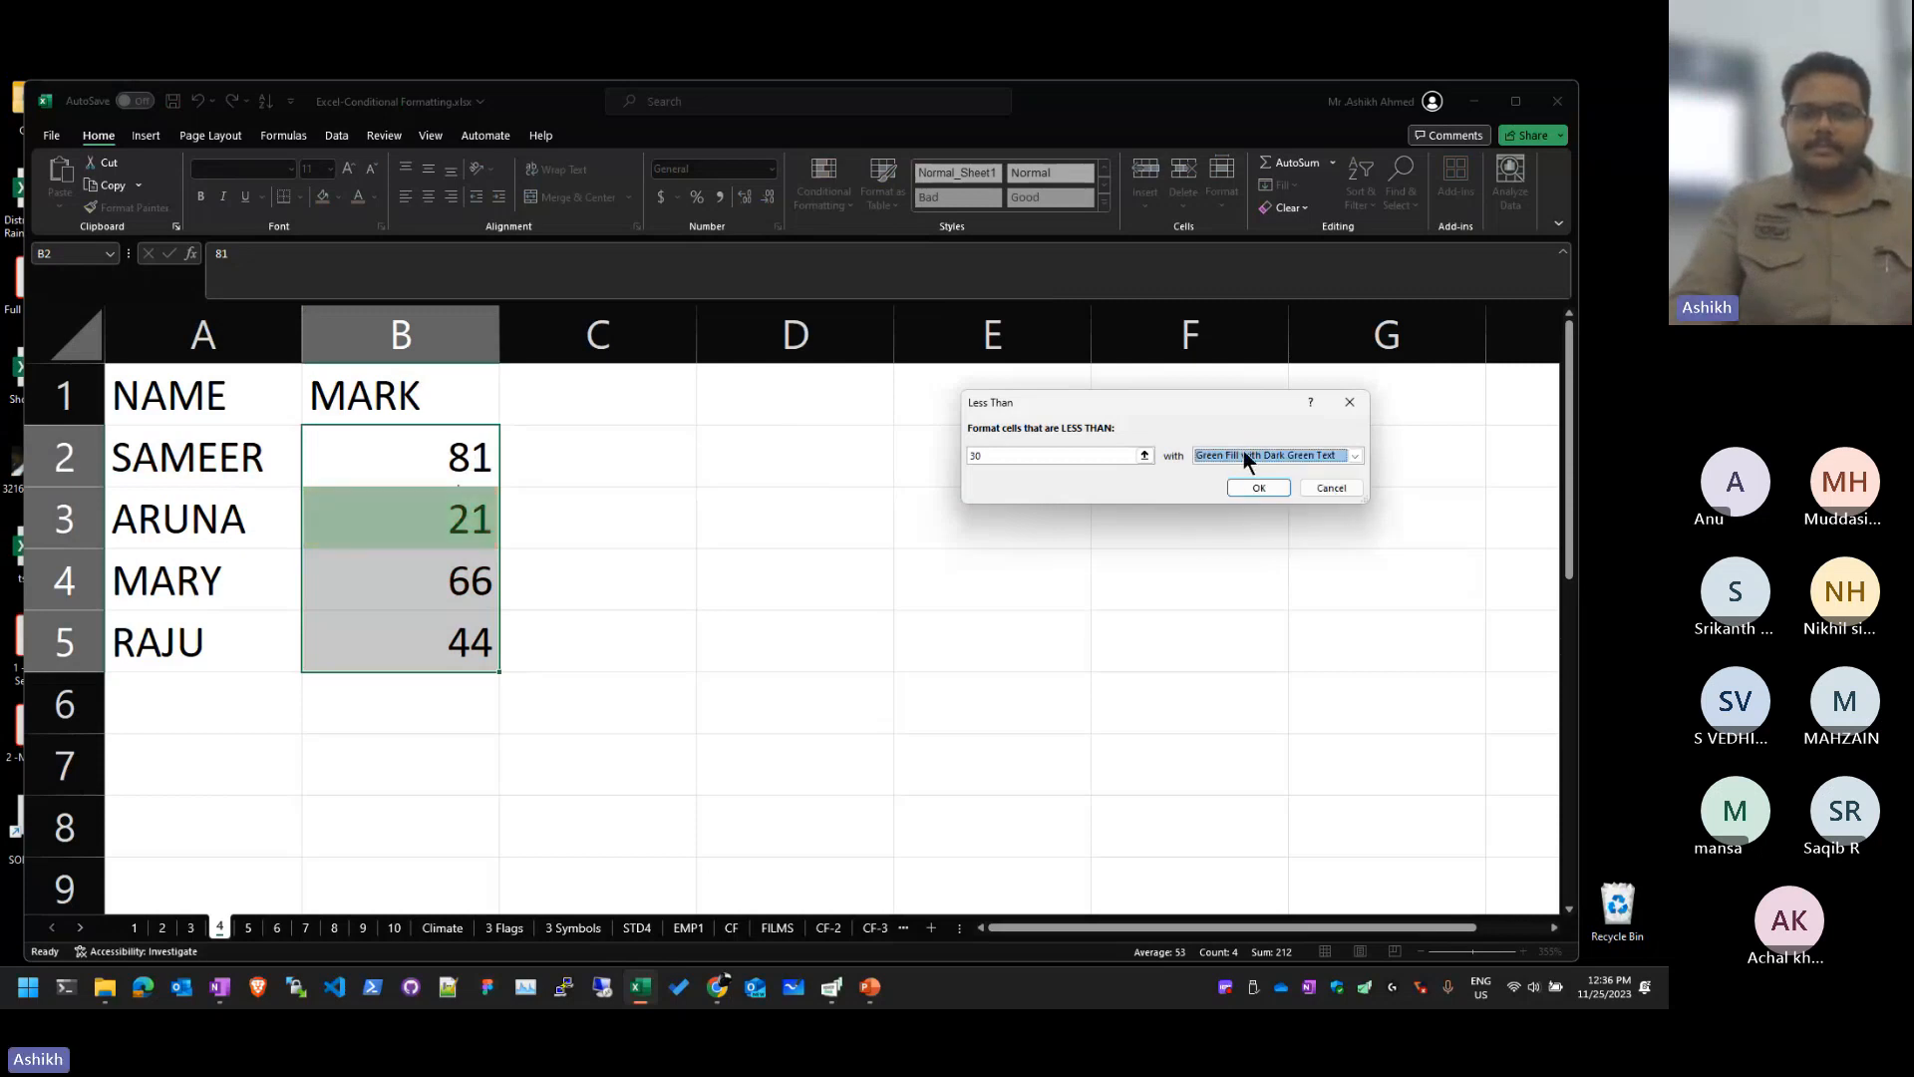
pyautogui.click(1242, 454)
pyautogui.click(1240, 468)
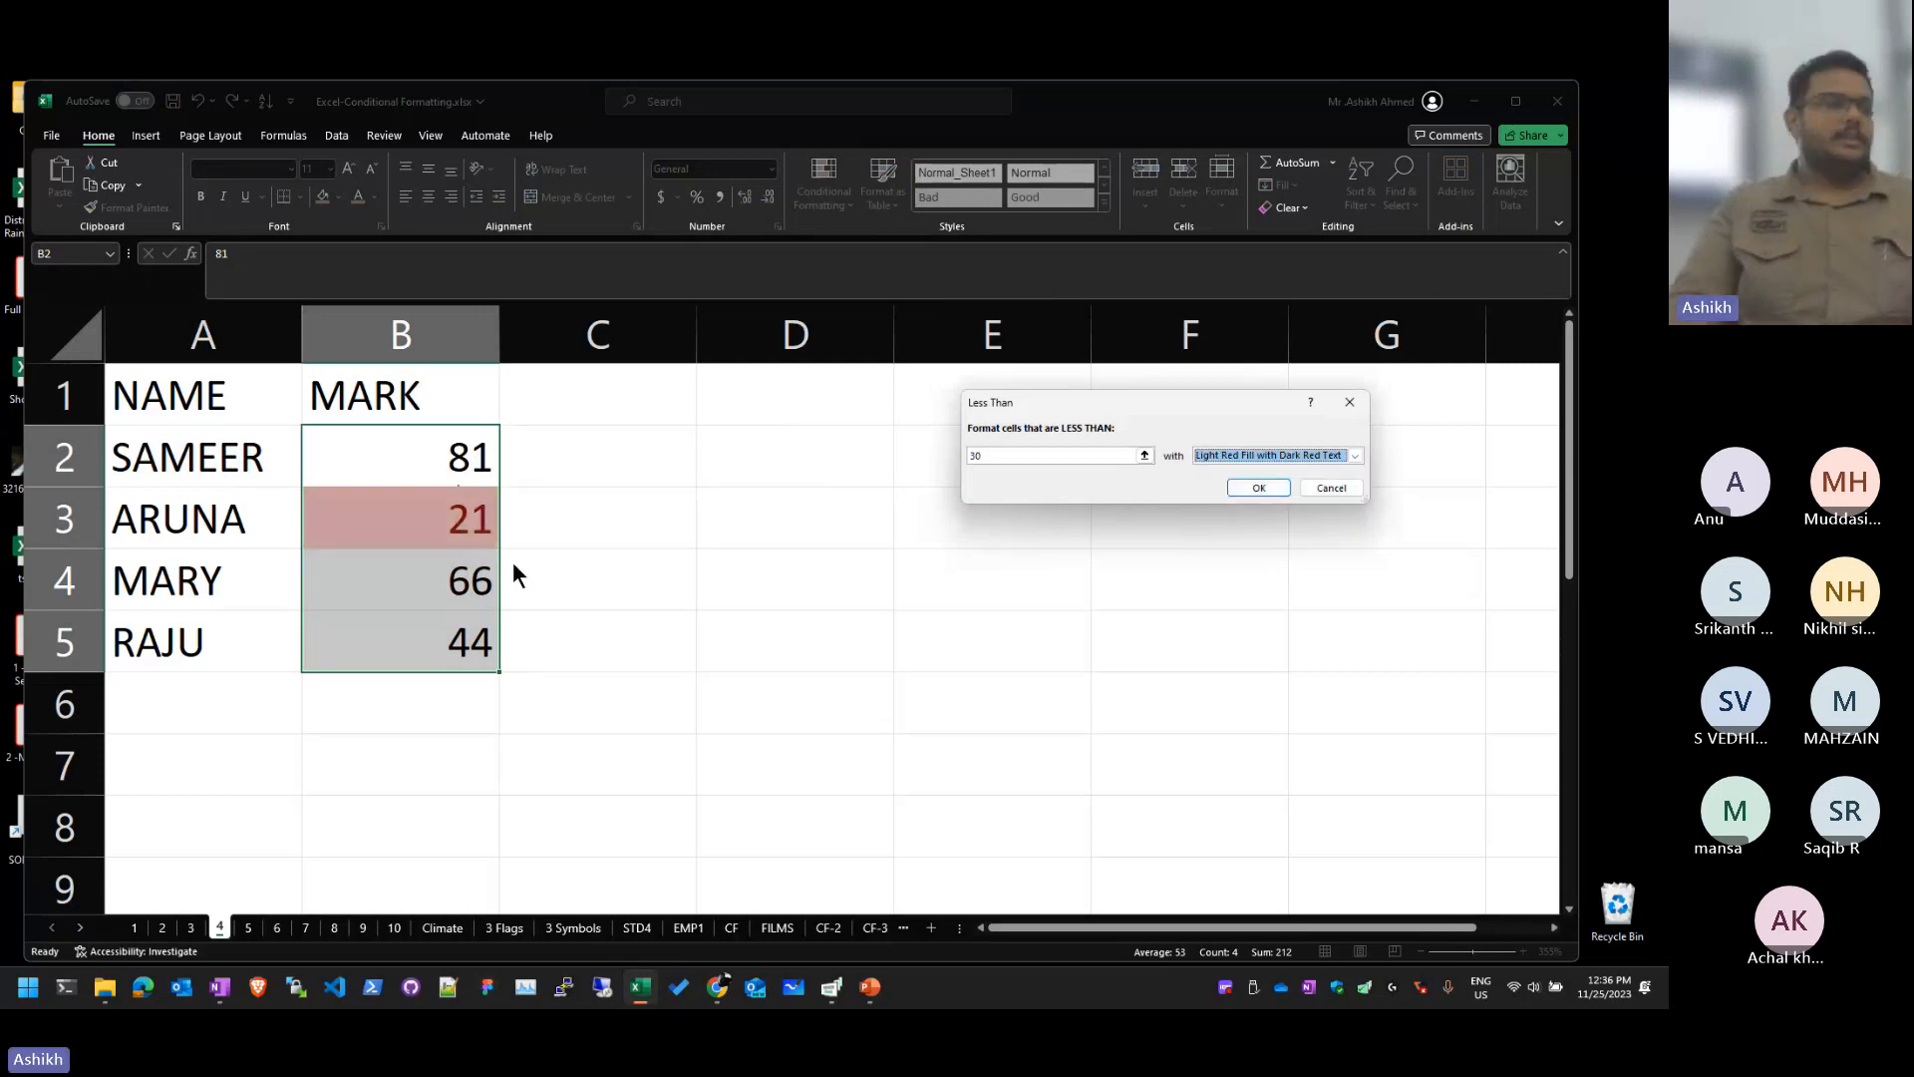
pyautogui.click(1274, 490)
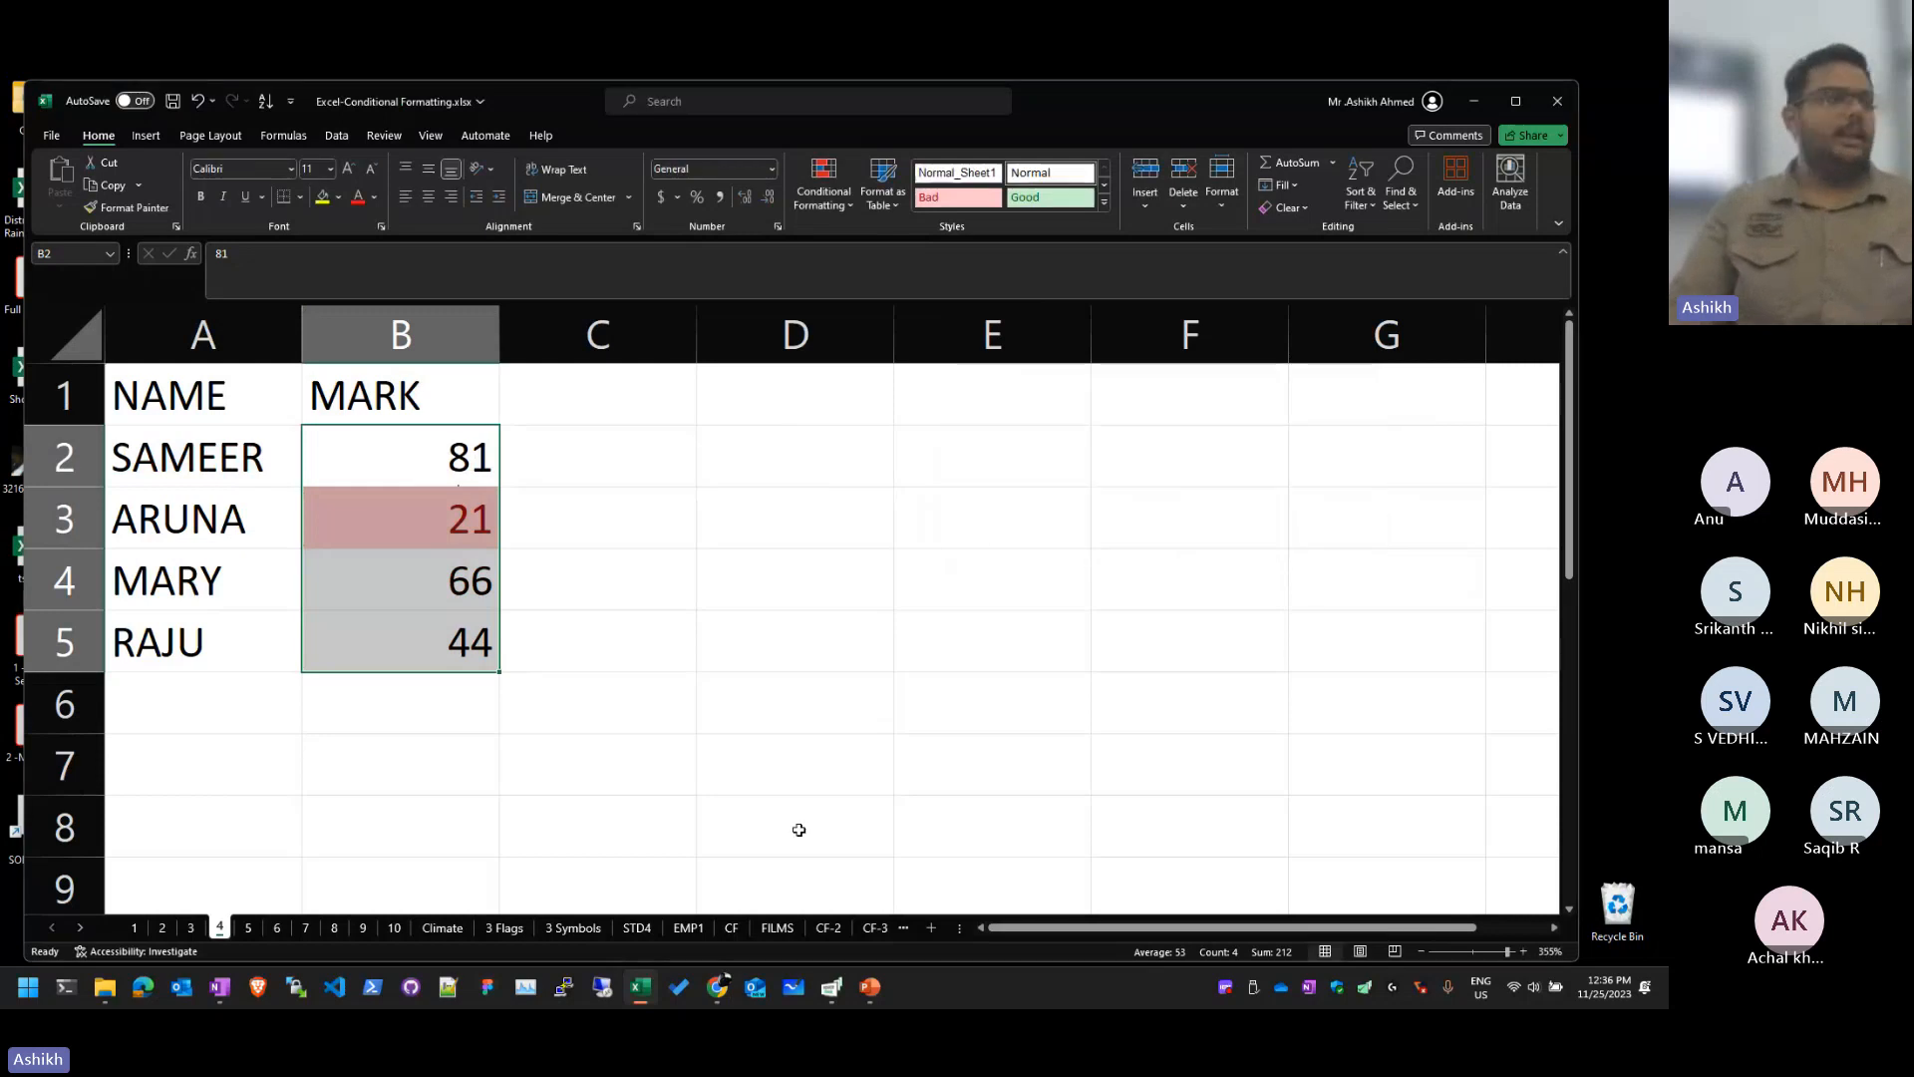
# Step: Highlight the marks in B2:B5 that are greater than 80 with Green Fill with Dark Green Text
pyautogui.click(848, 189)
pyautogui.moveTo(868, 241)
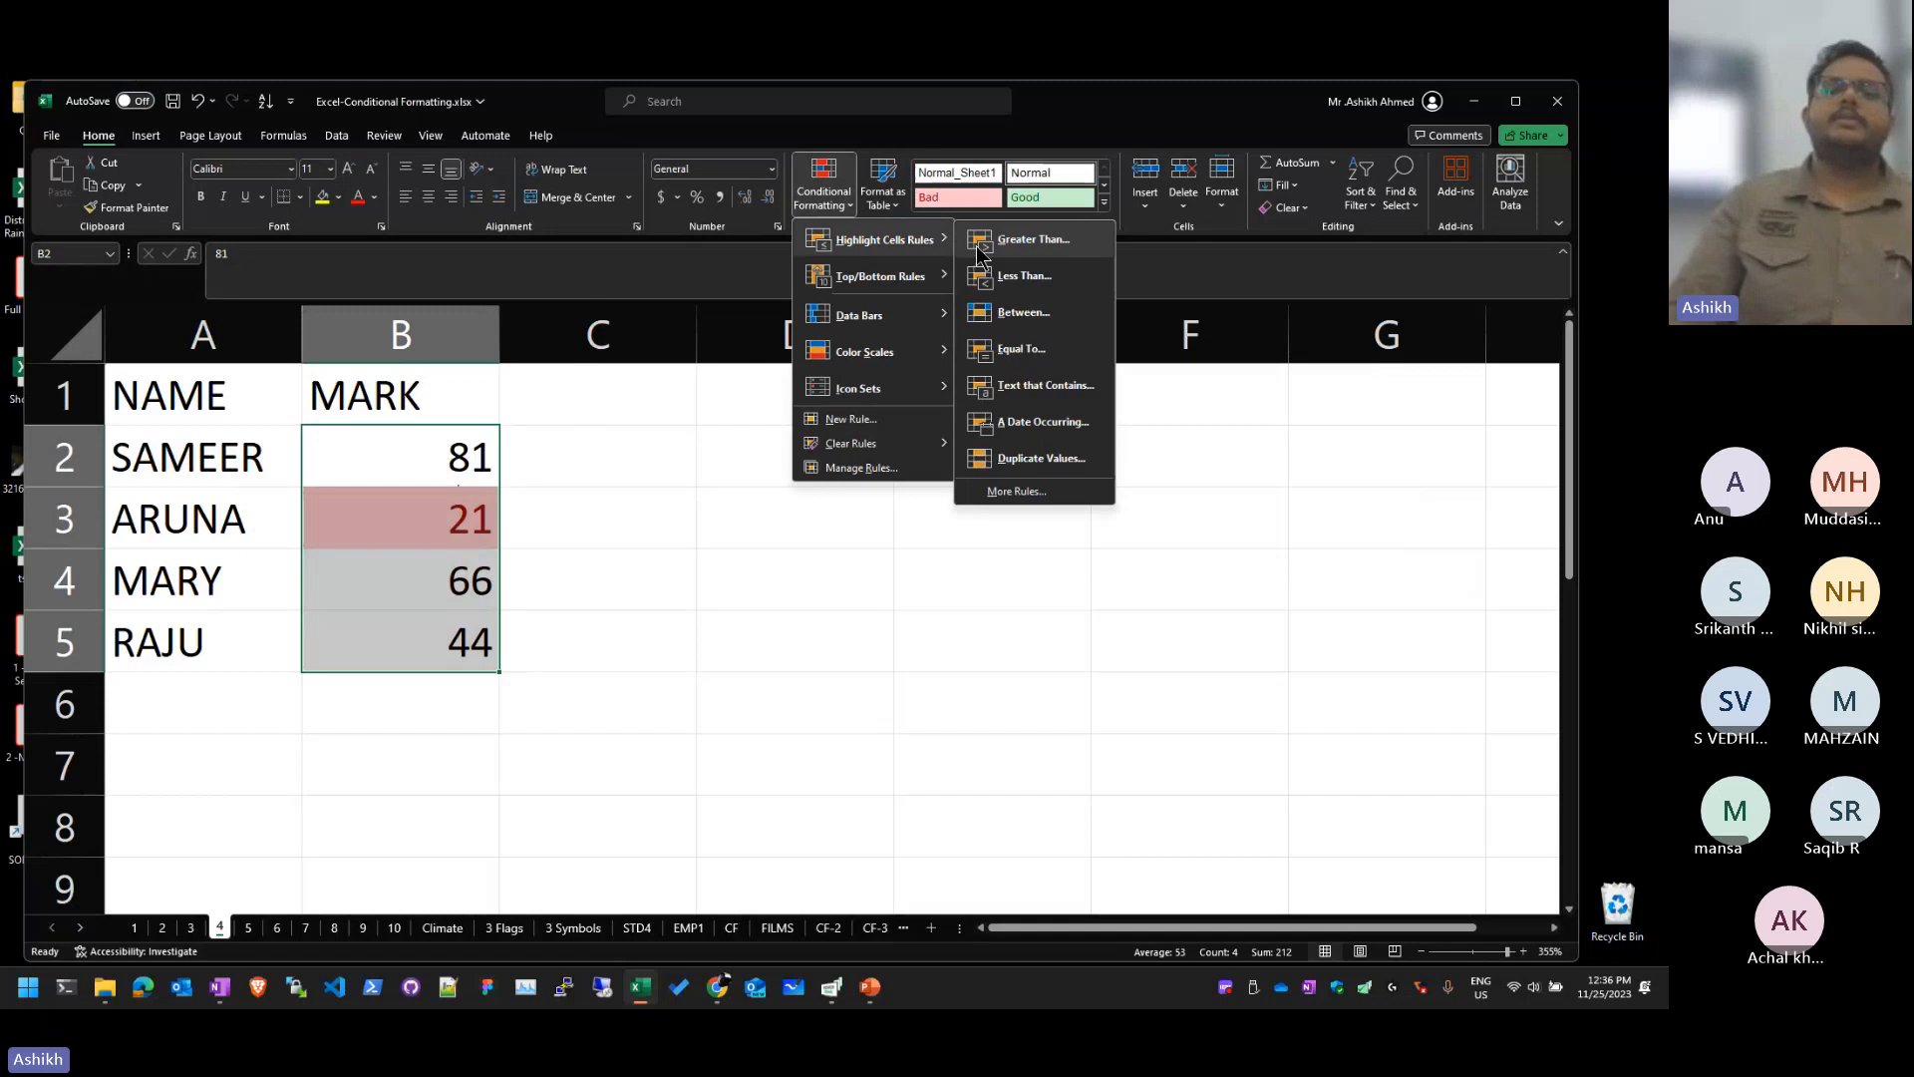
pyautogui.click(1013, 241)
pyautogui.click(1226, 455)
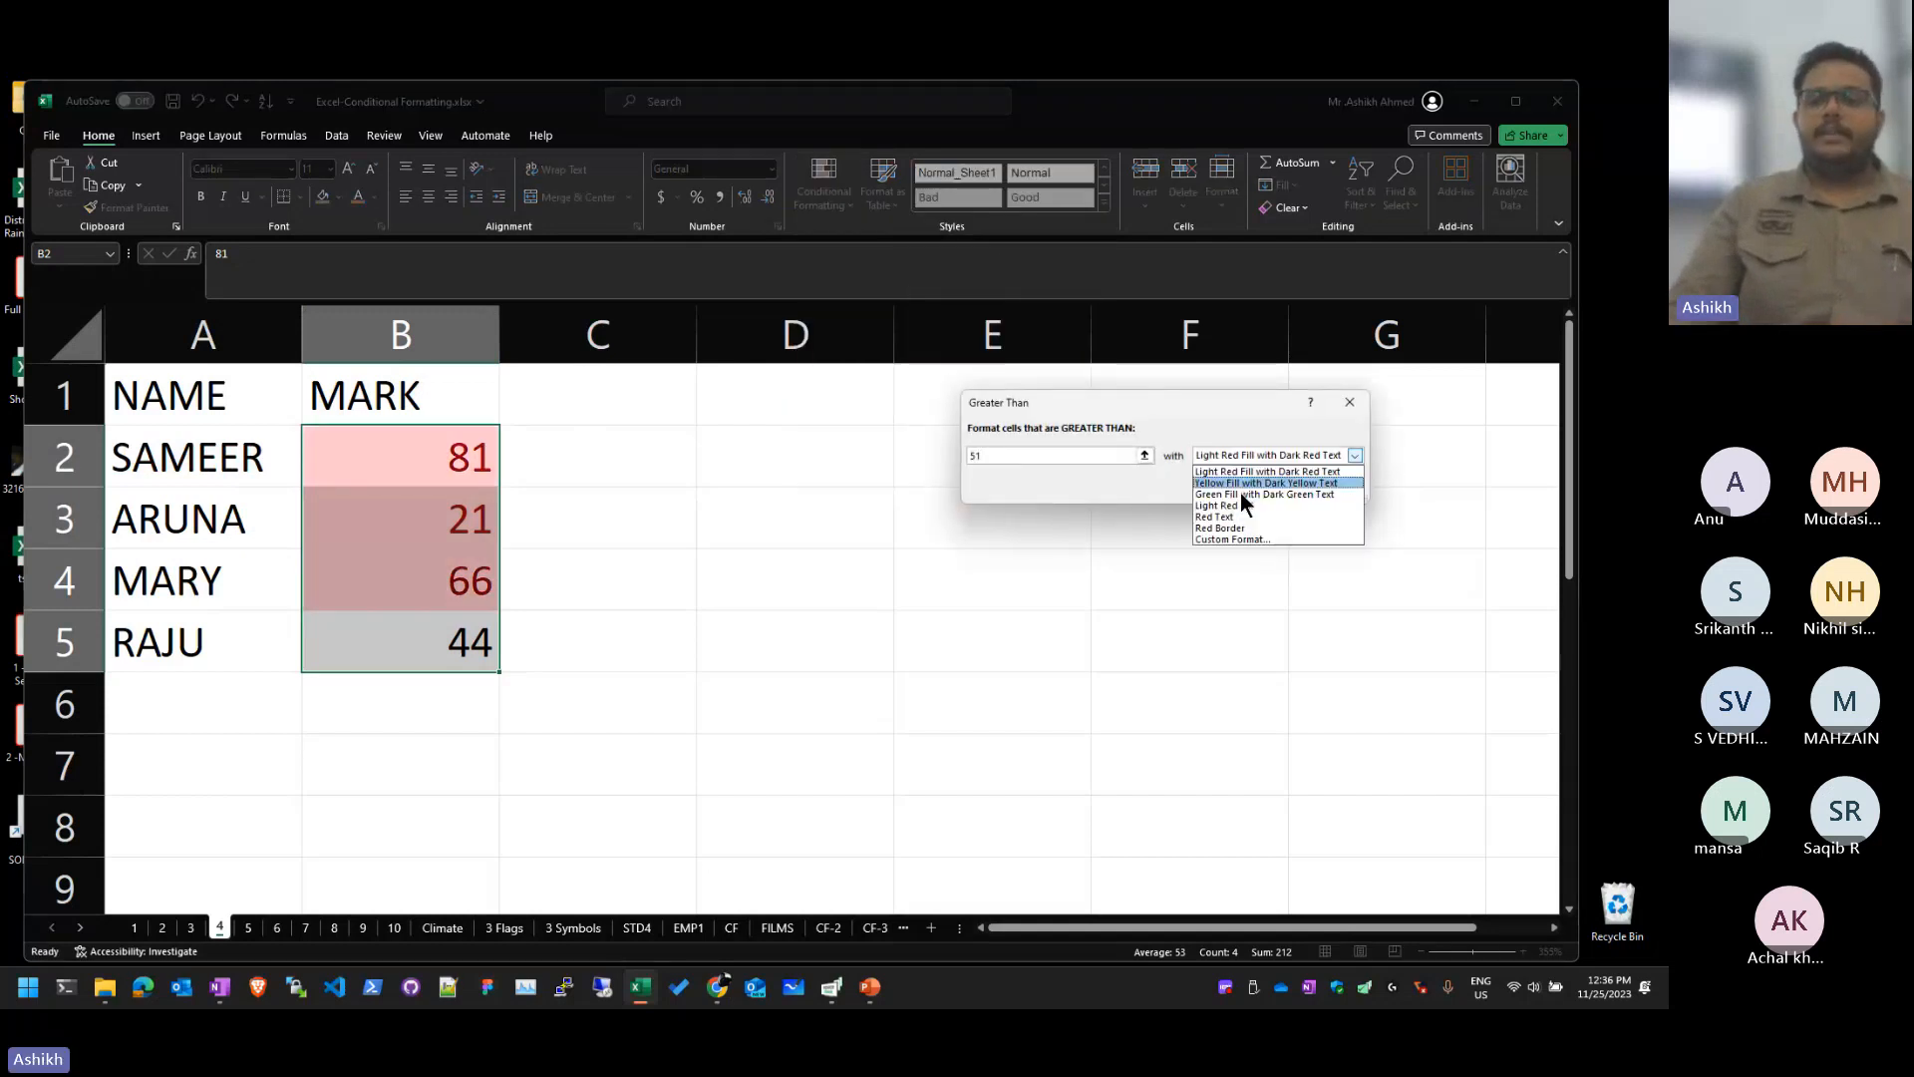
pyautogui.click(1241, 494)
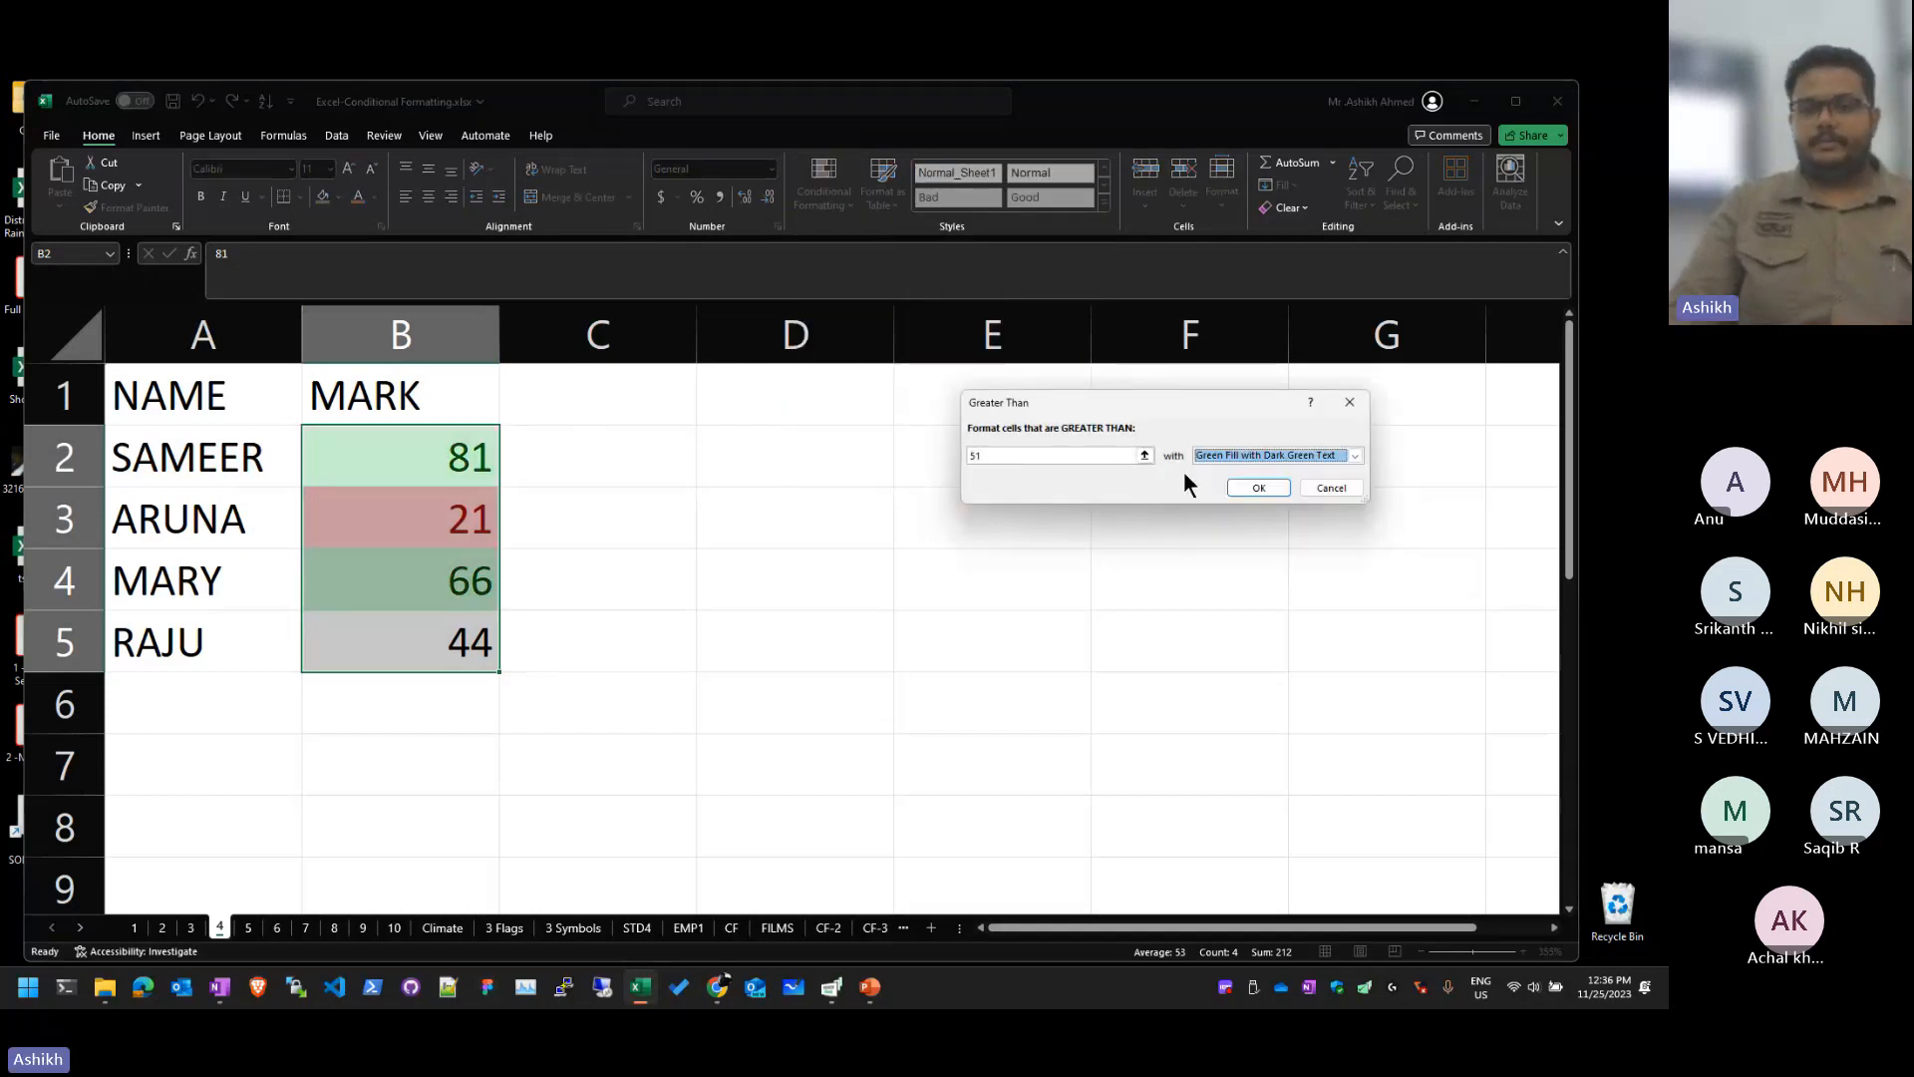
pyautogui.doubleClick(1069, 459)
pyautogui.write('80')
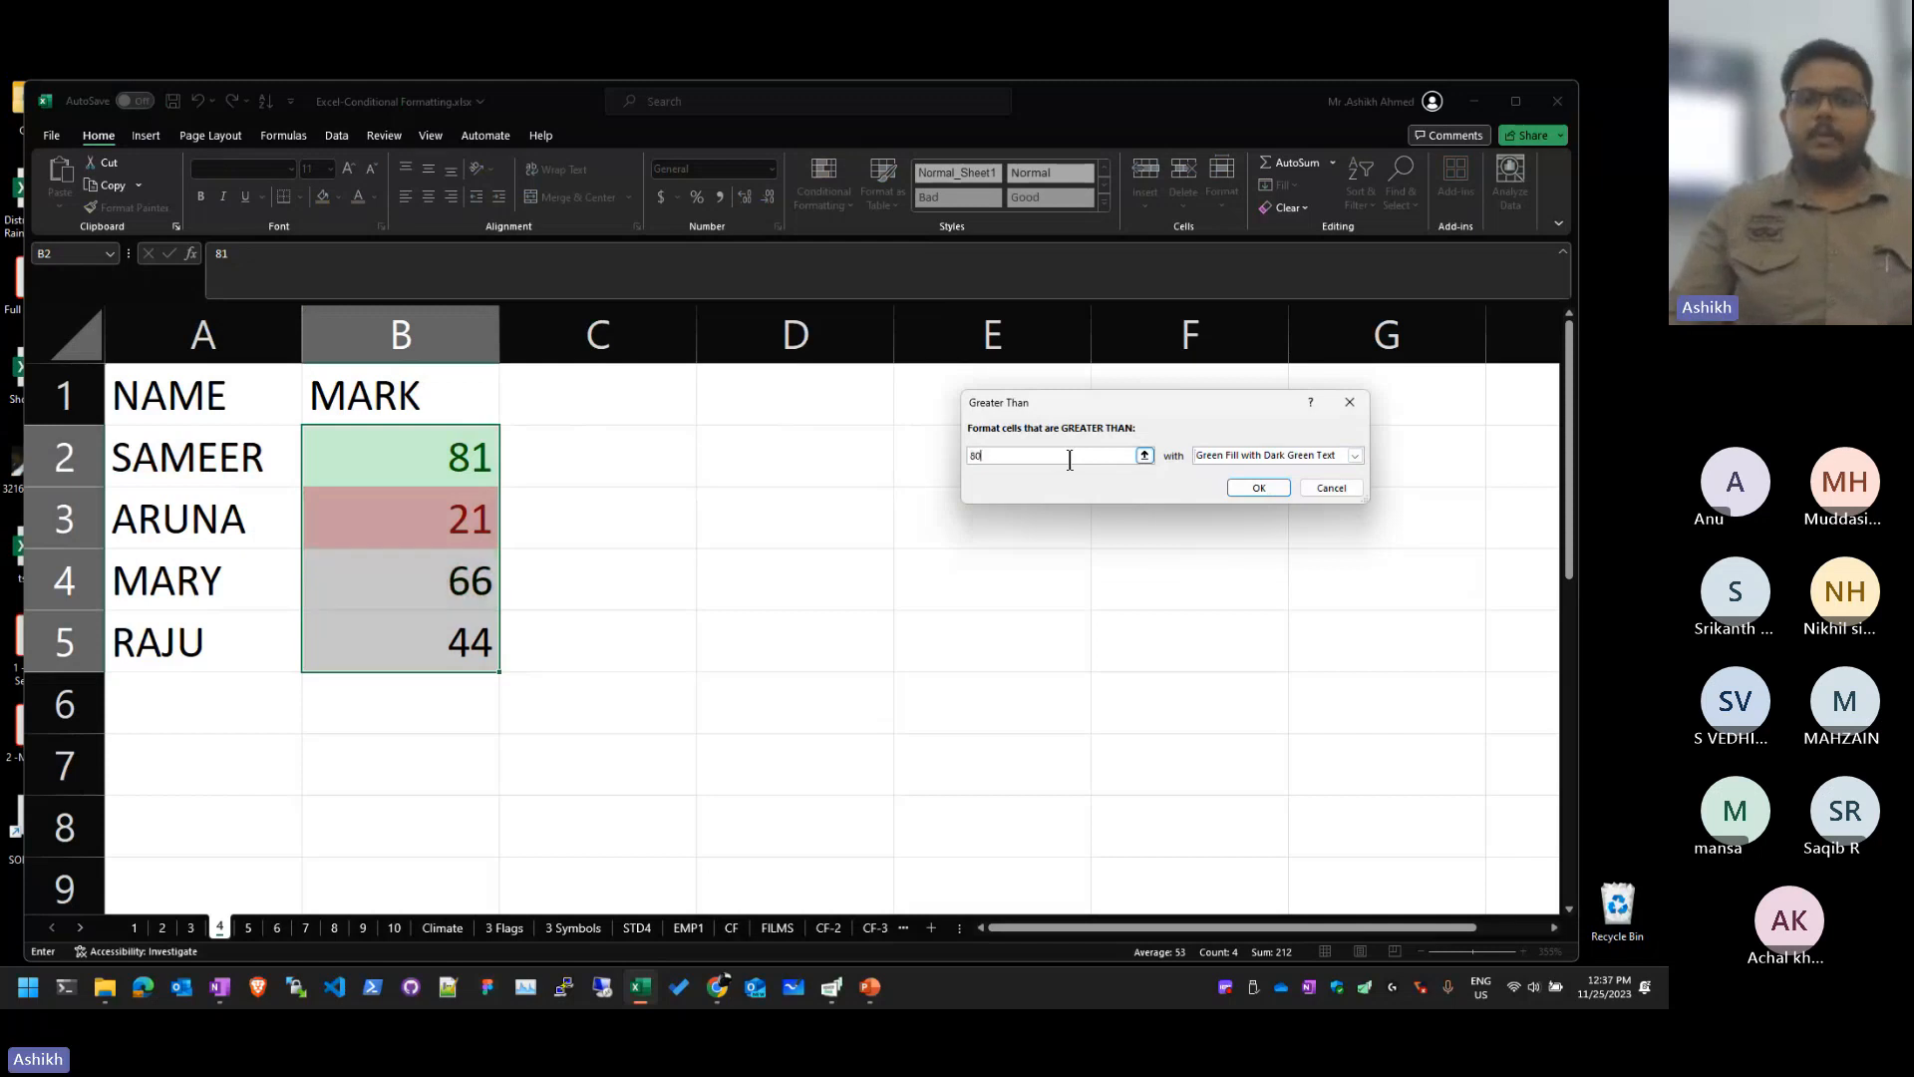
pyautogui.click(1258, 487)
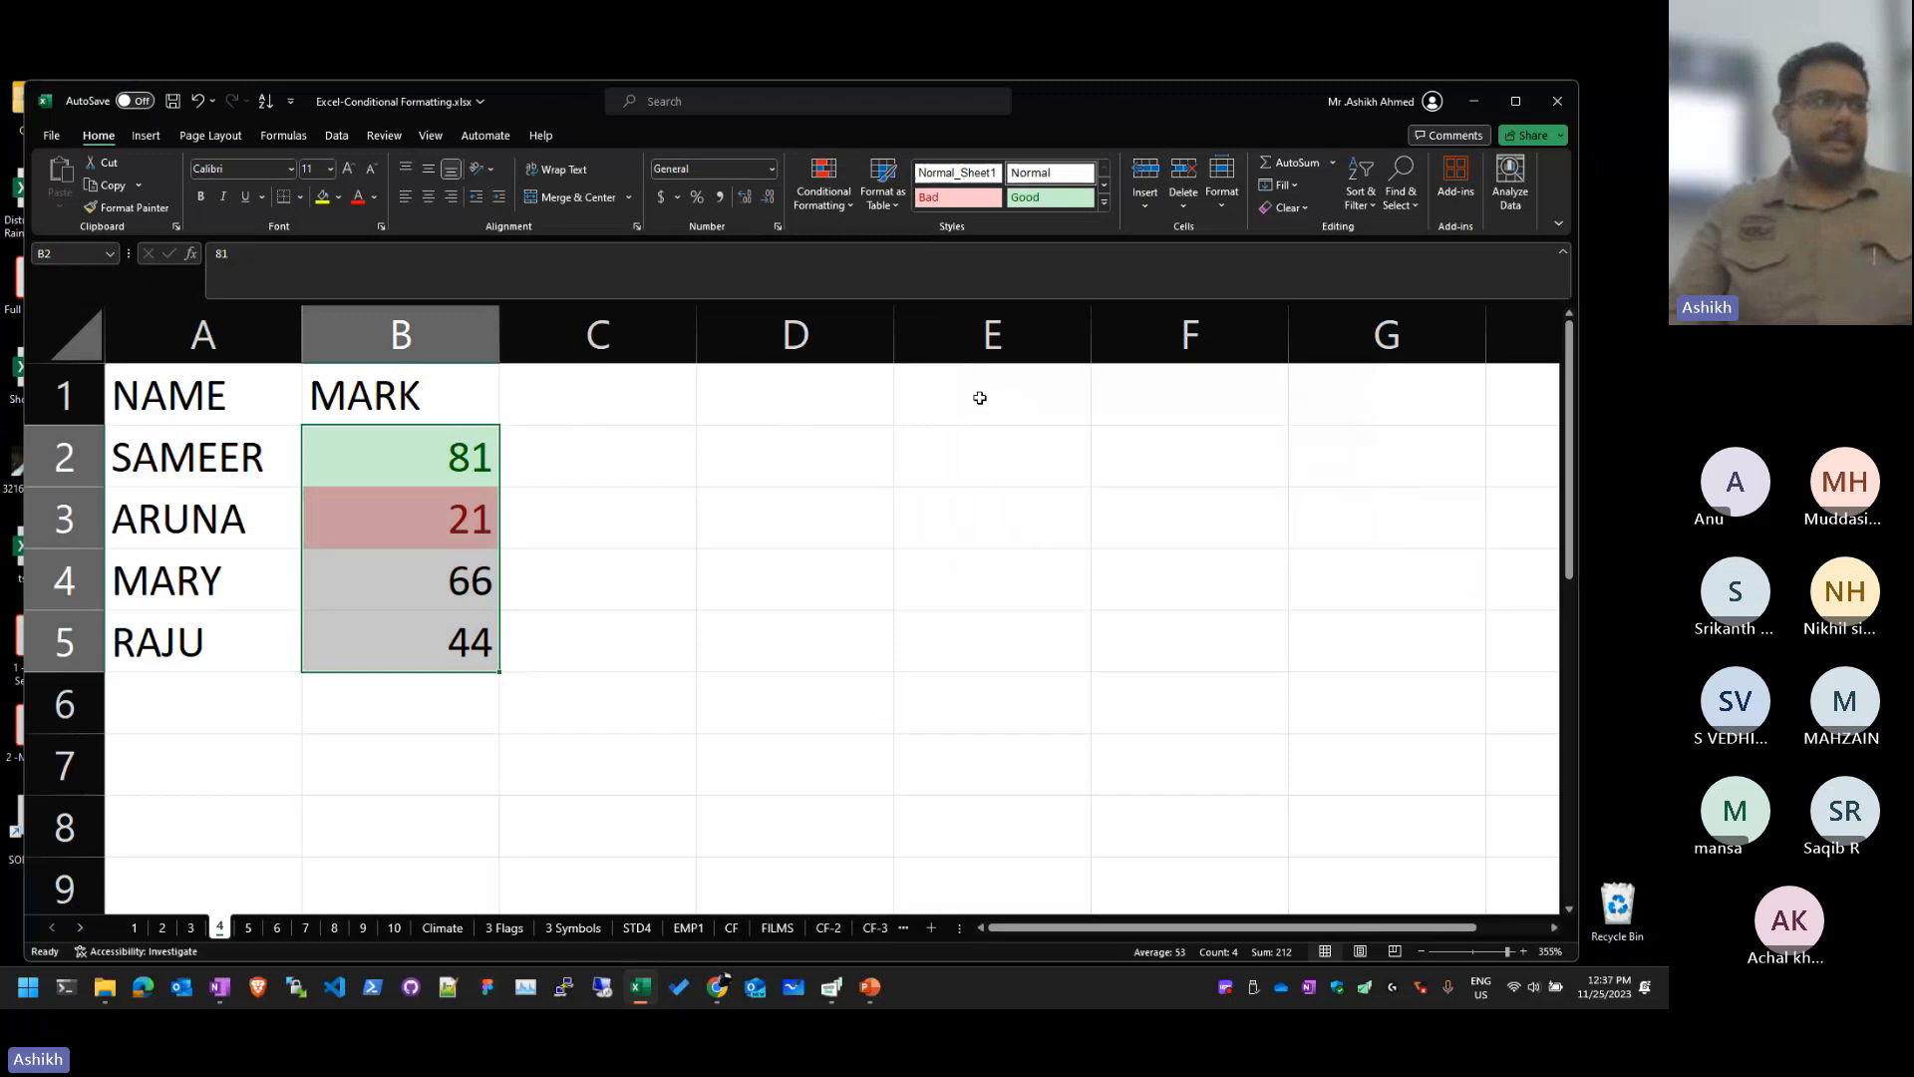
# Step: Highlight the marks in B2:B5 that are between 30 and 80 with Yellow Fill with Dark Yellow Text
pyautogui.click(823, 190)
pyautogui.moveTo(885, 239)
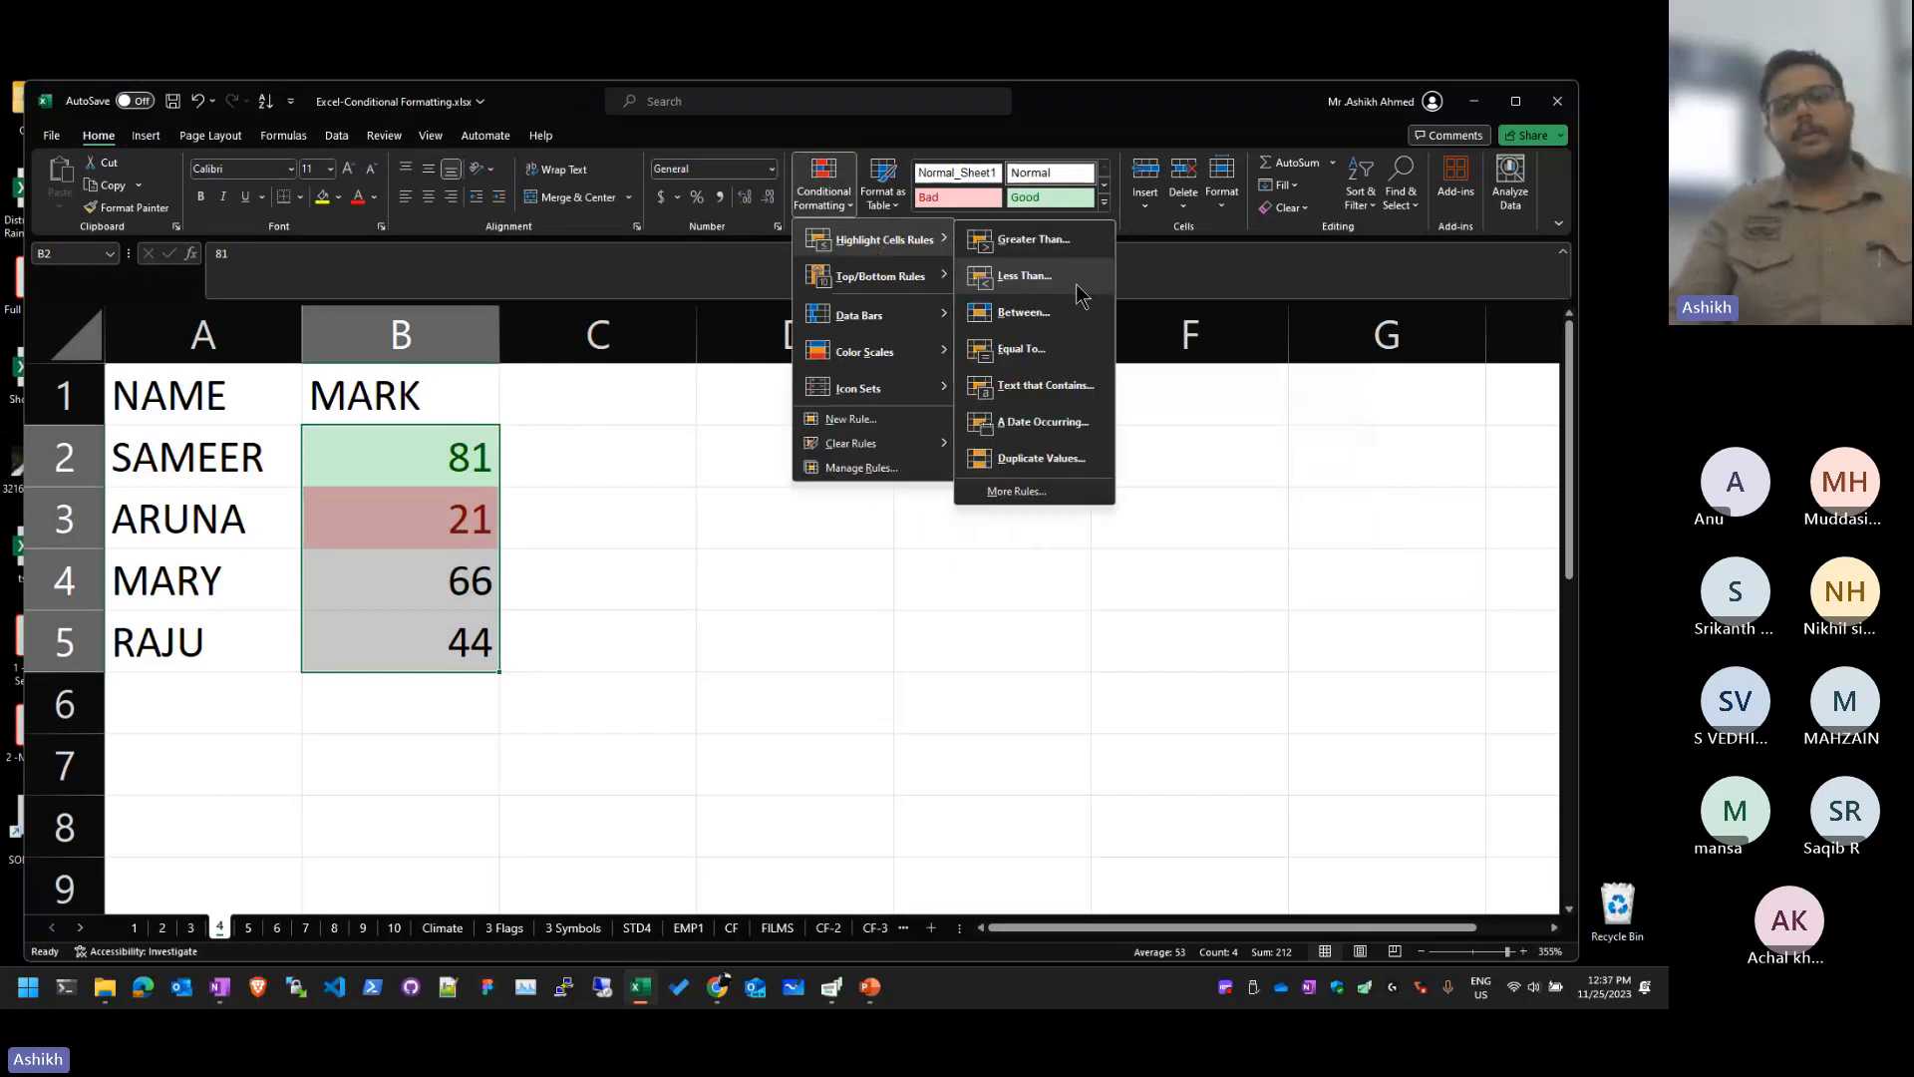
pyautogui.click(1024, 312)
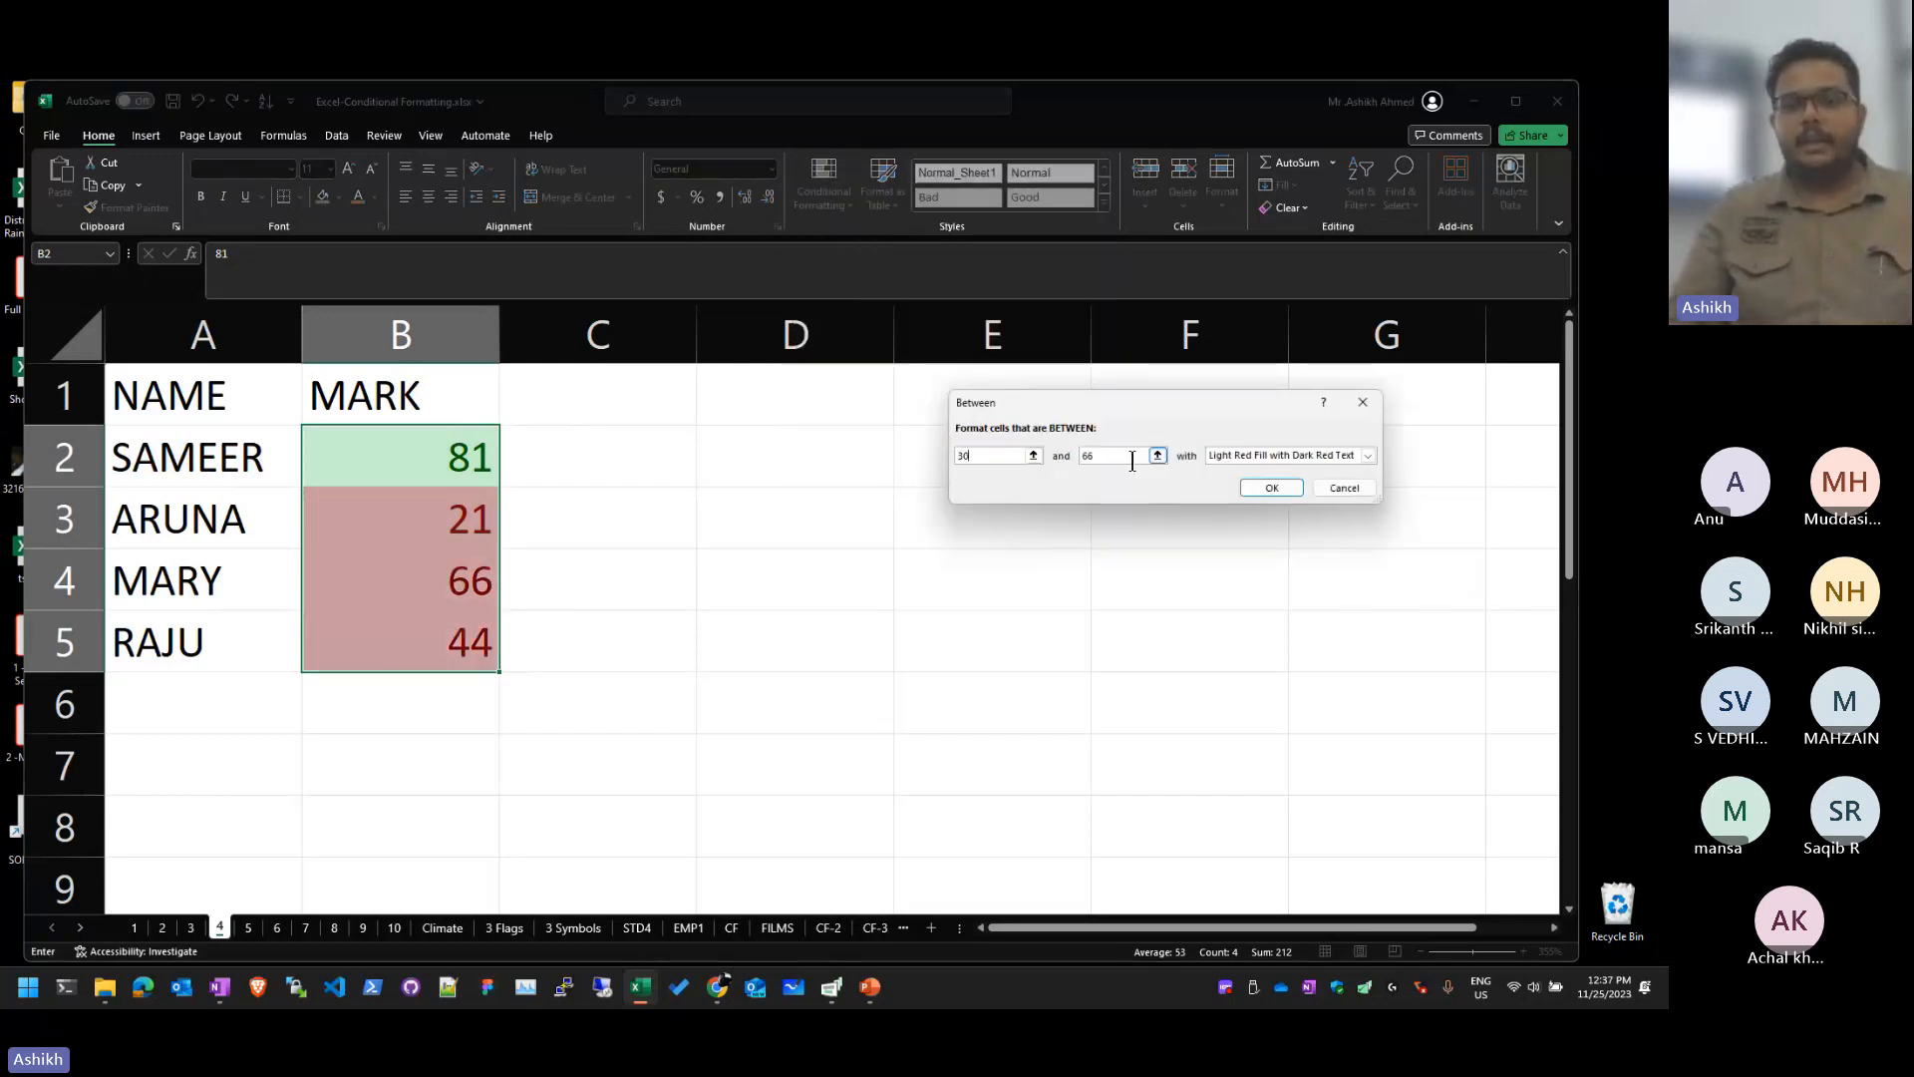
pyautogui.write('80')
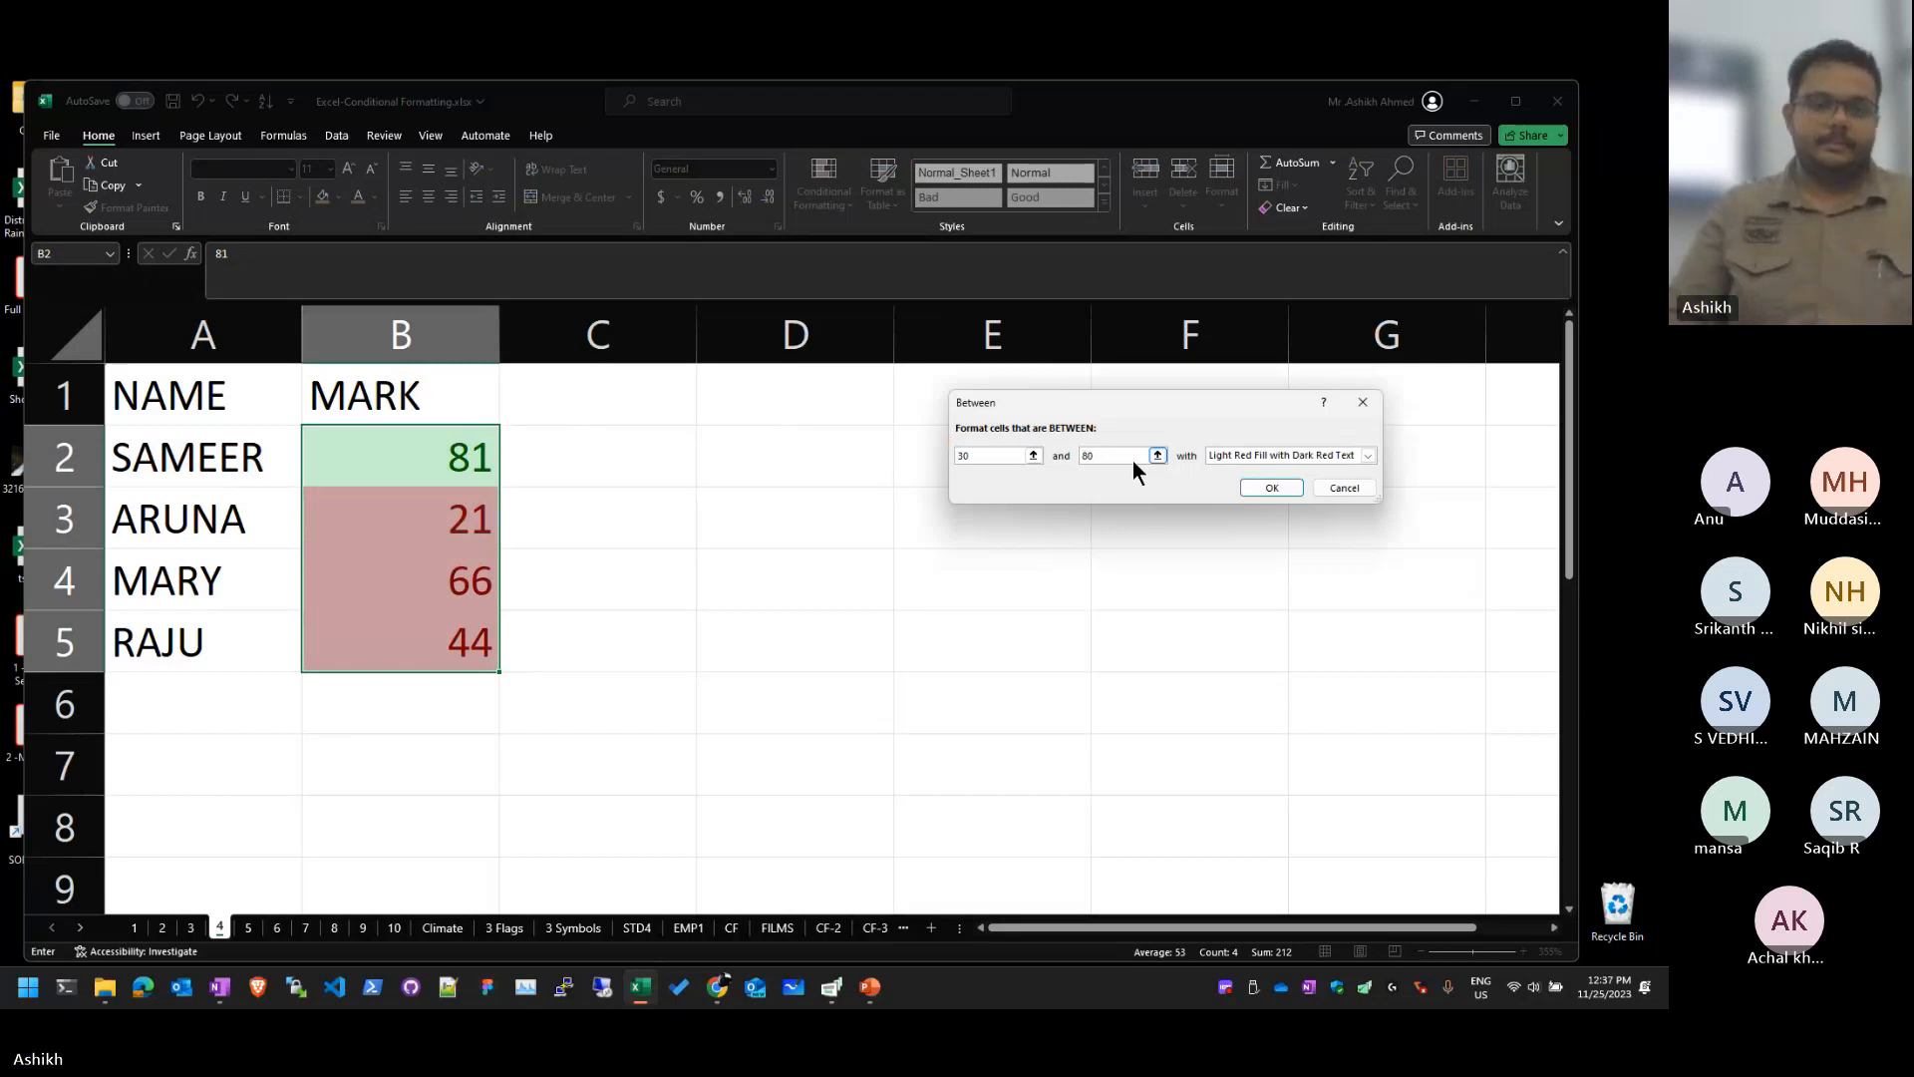
pyautogui.click(1337, 458)
pyautogui.click(1300, 482)
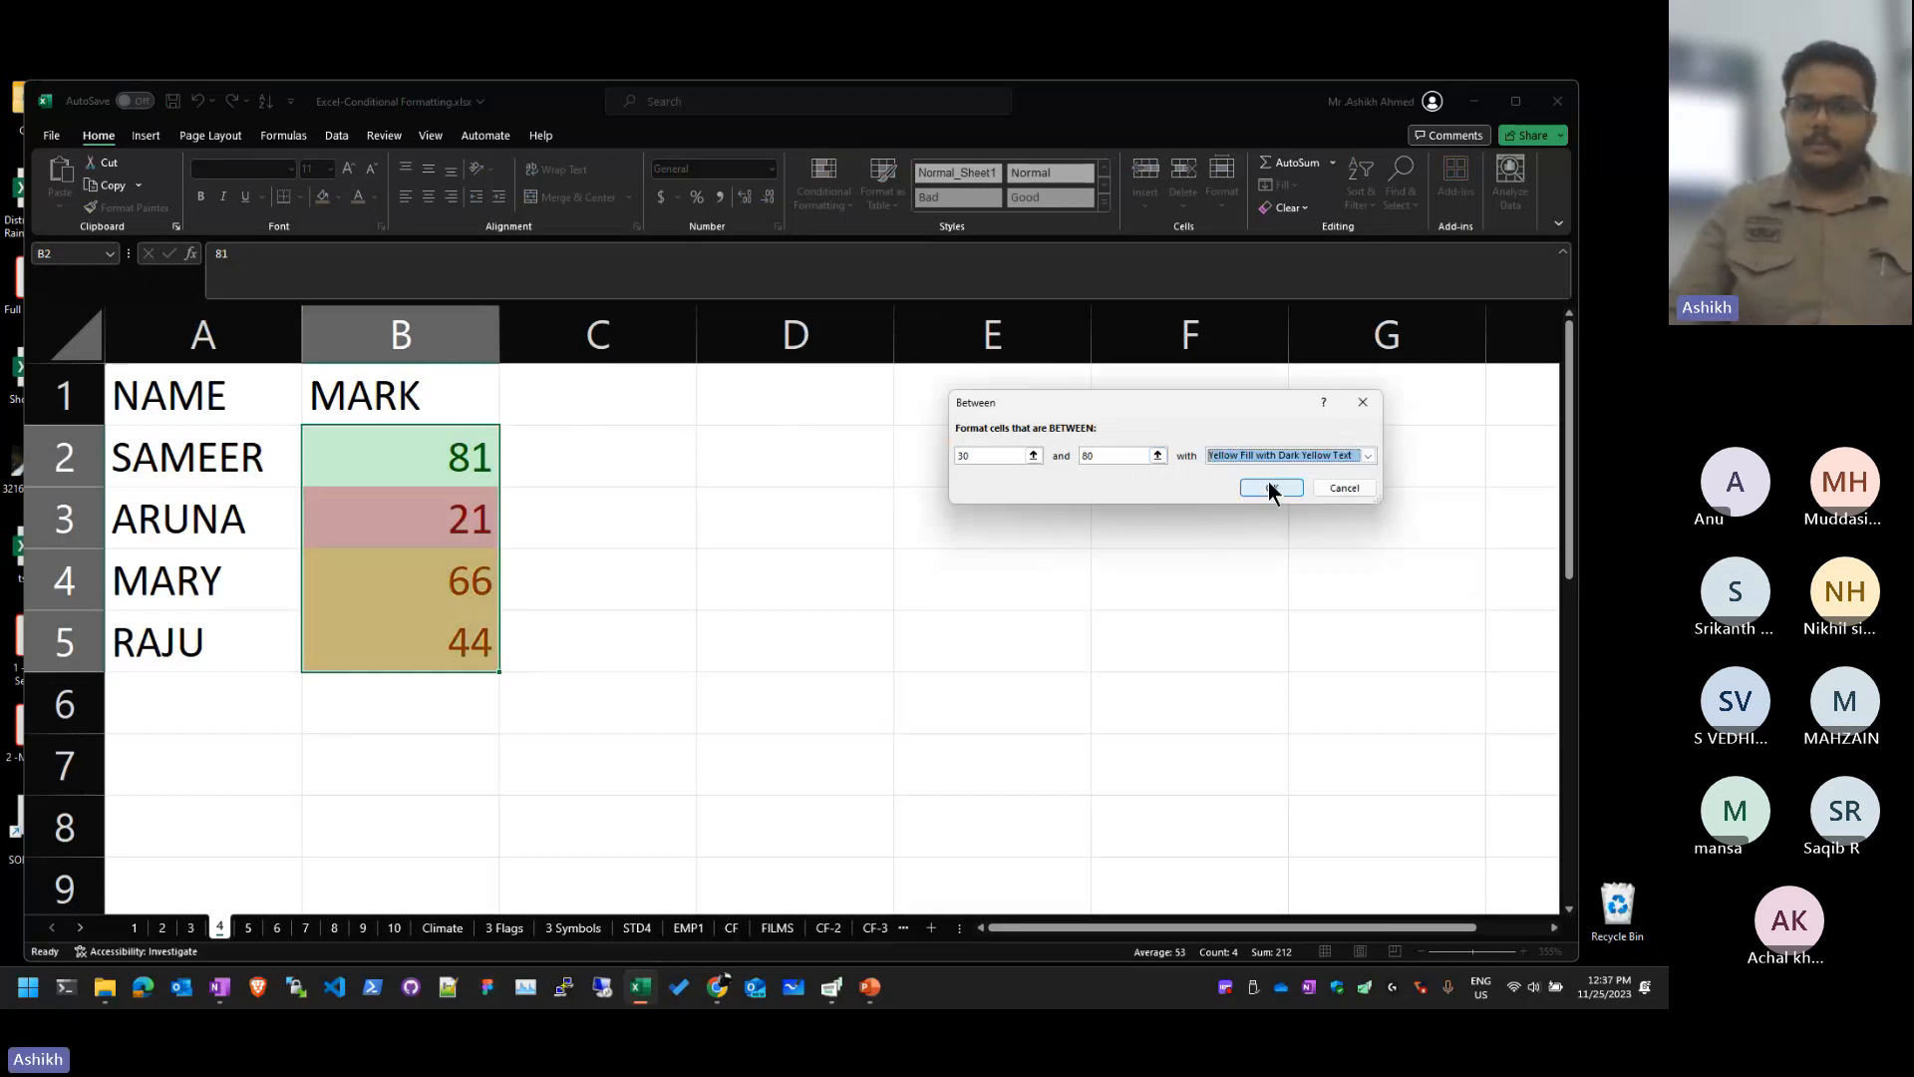
pyautogui.click(1252, 488)
# Step: Test the highlight rules by changing the mark in B5 to 22 and then to 33
pyautogui.click(458, 641)
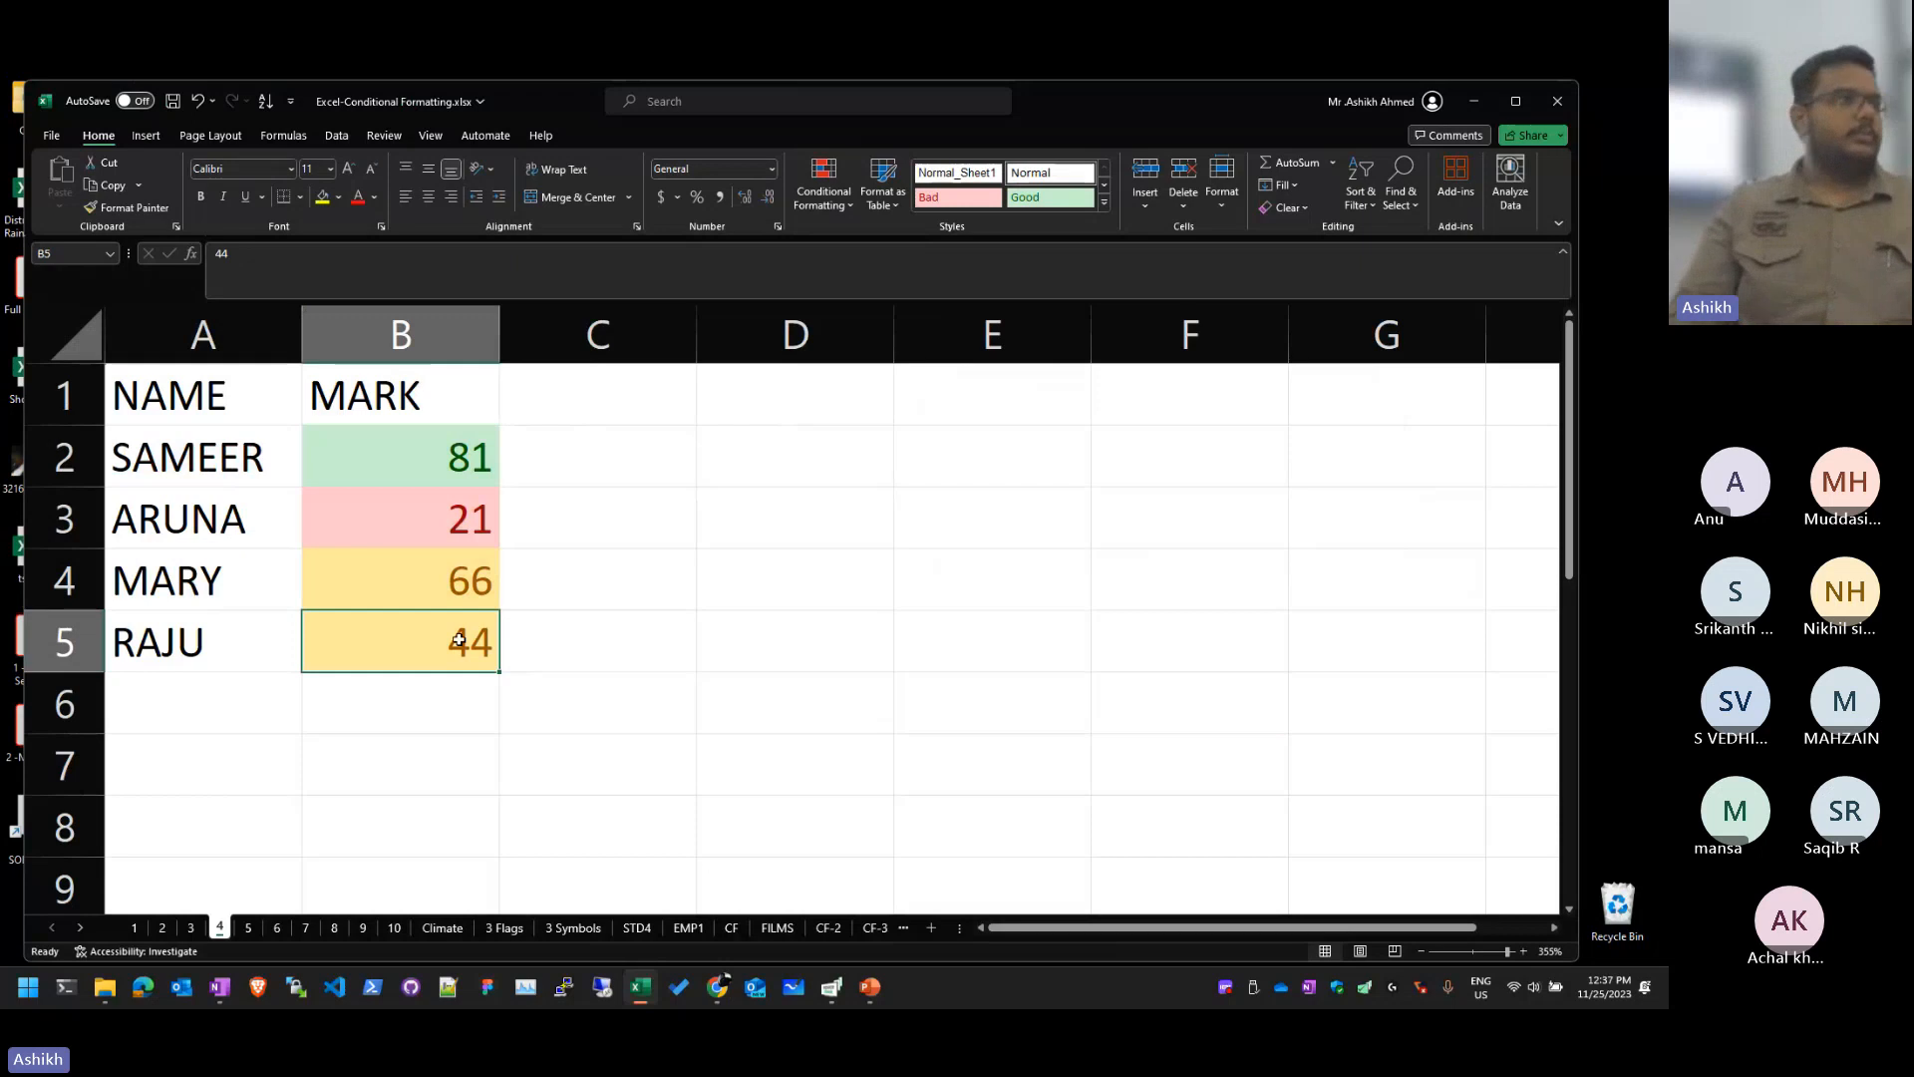
pyautogui.write('22')
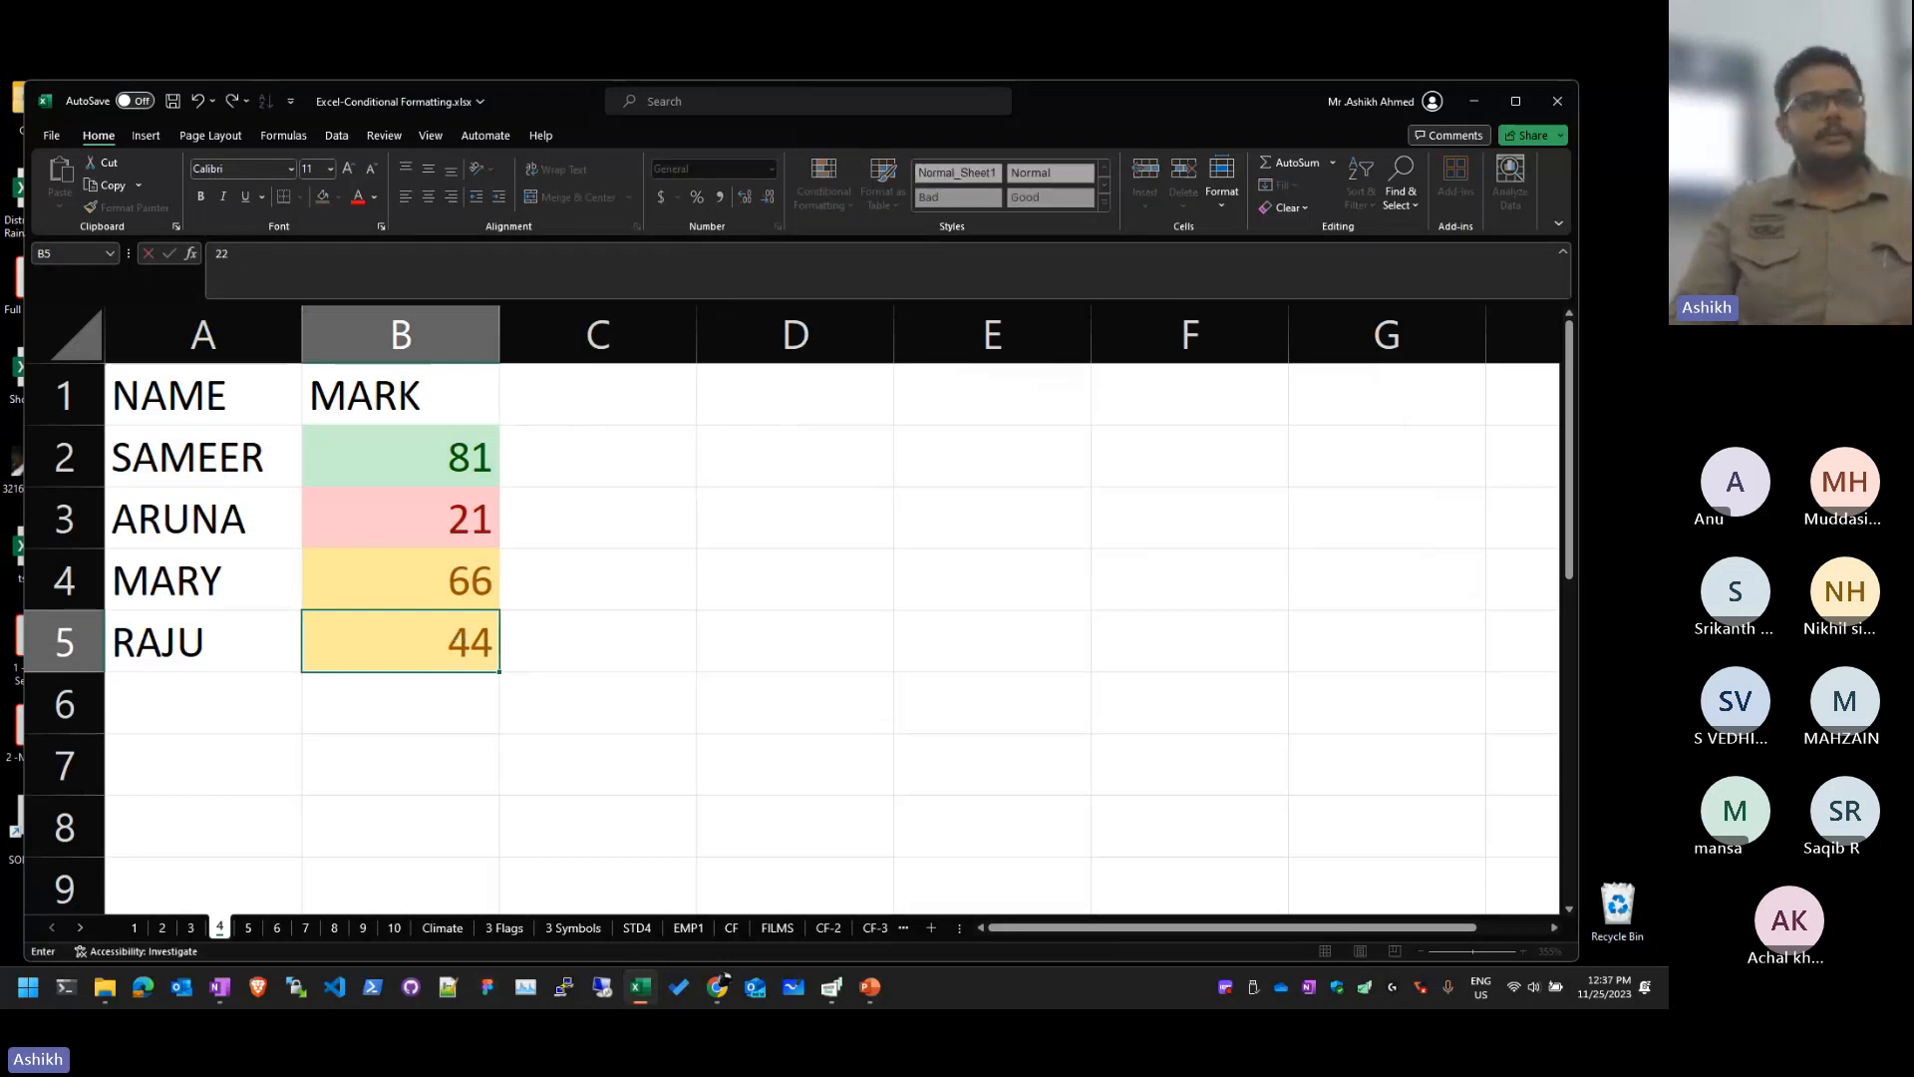
pyautogui.press('Return')
pyautogui.press('Up')
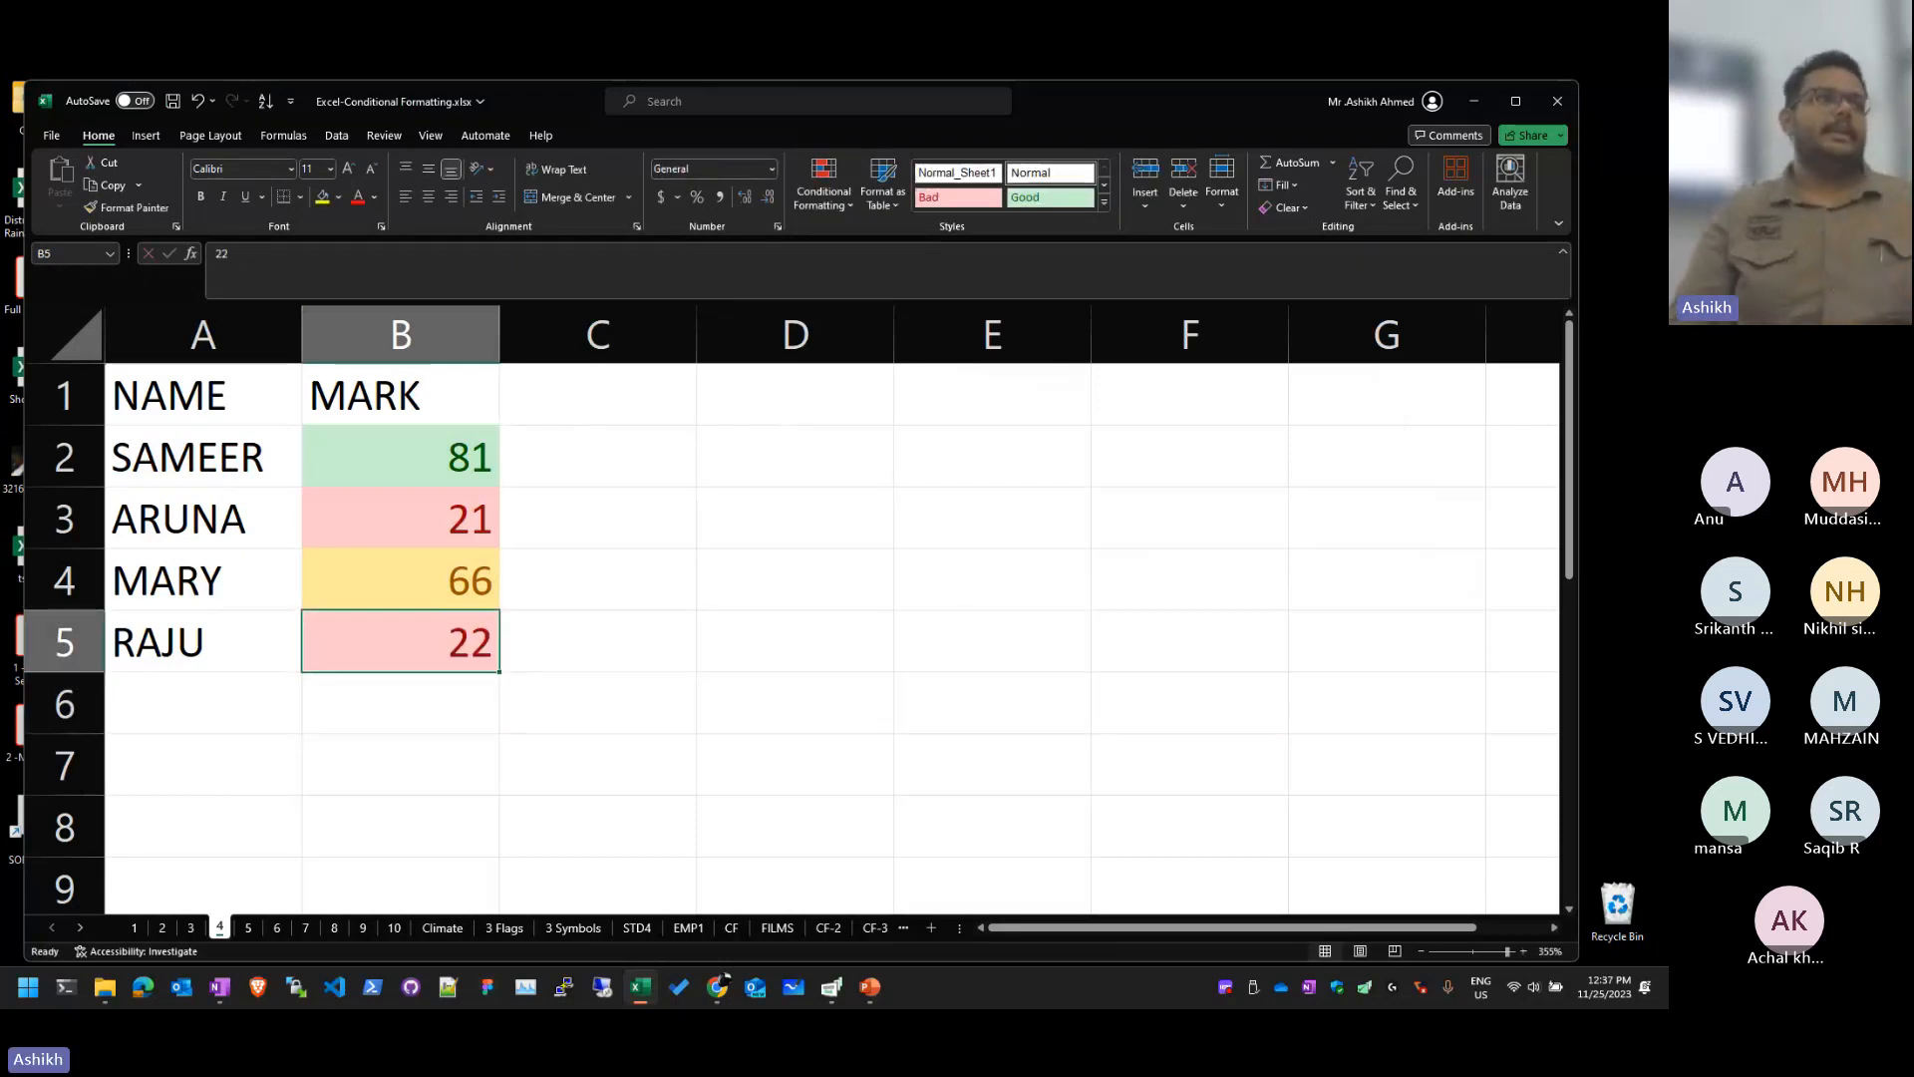
pyautogui.write('33')
pyautogui.press('Return')
pyautogui.press('Up')
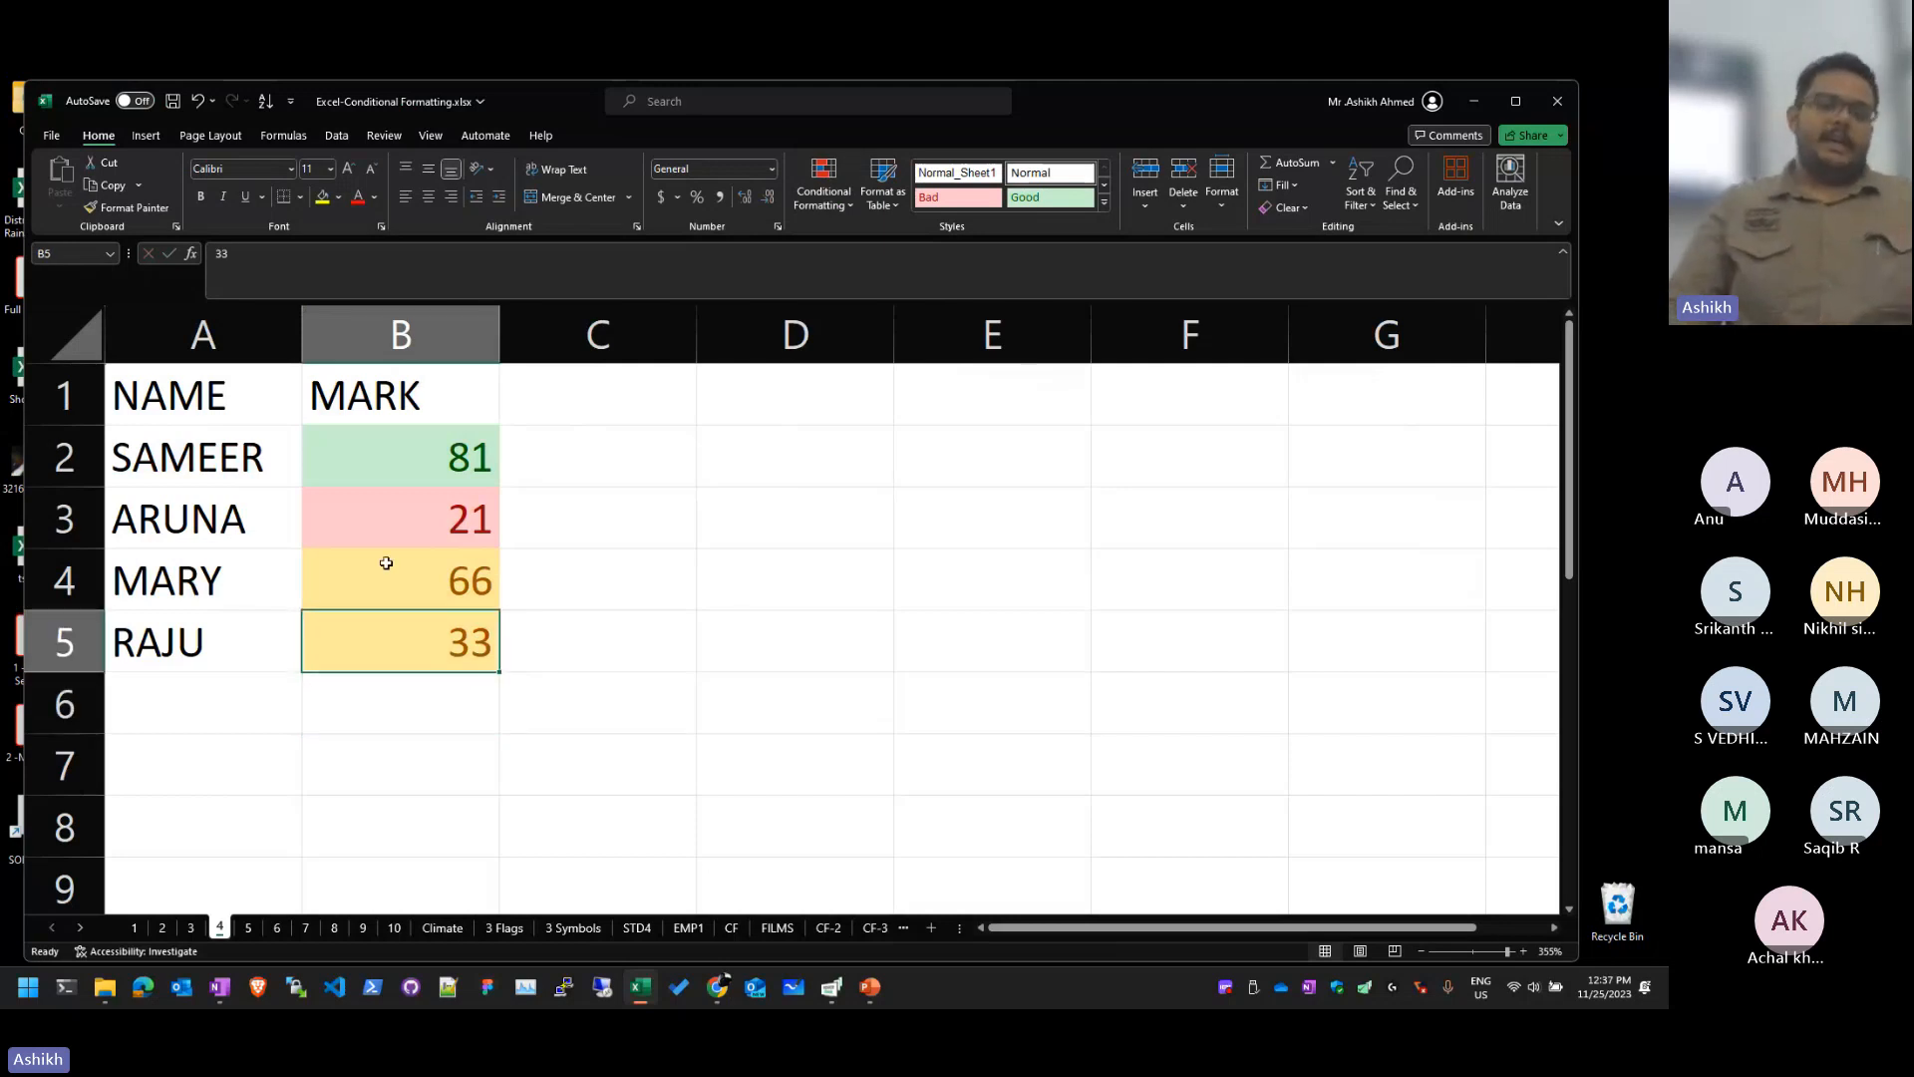
pyautogui.scroll(3, 371, 602)
pyautogui.click(848, 523)
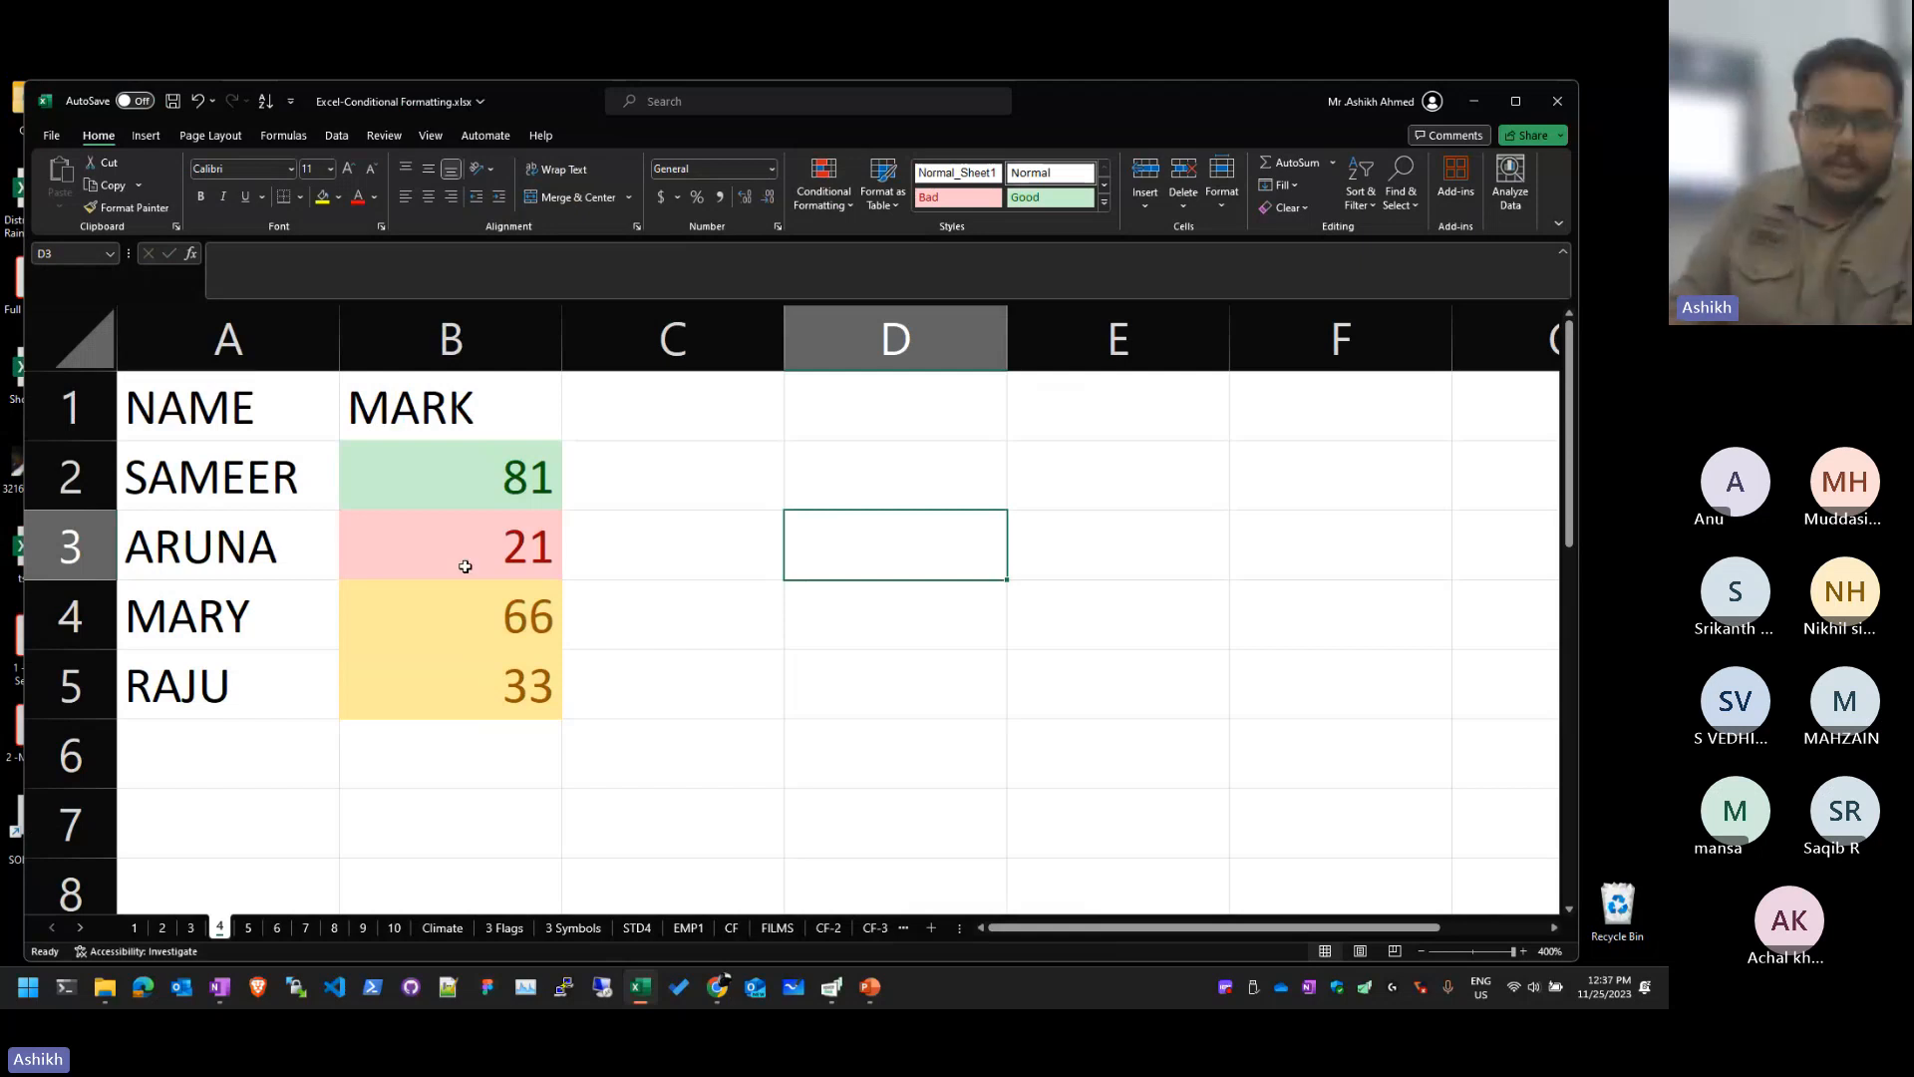
# Step: Go to sheet 5 and examine the colour-coded marks in B2:B15 at 190% zoom
pyautogui.click(248, 927)
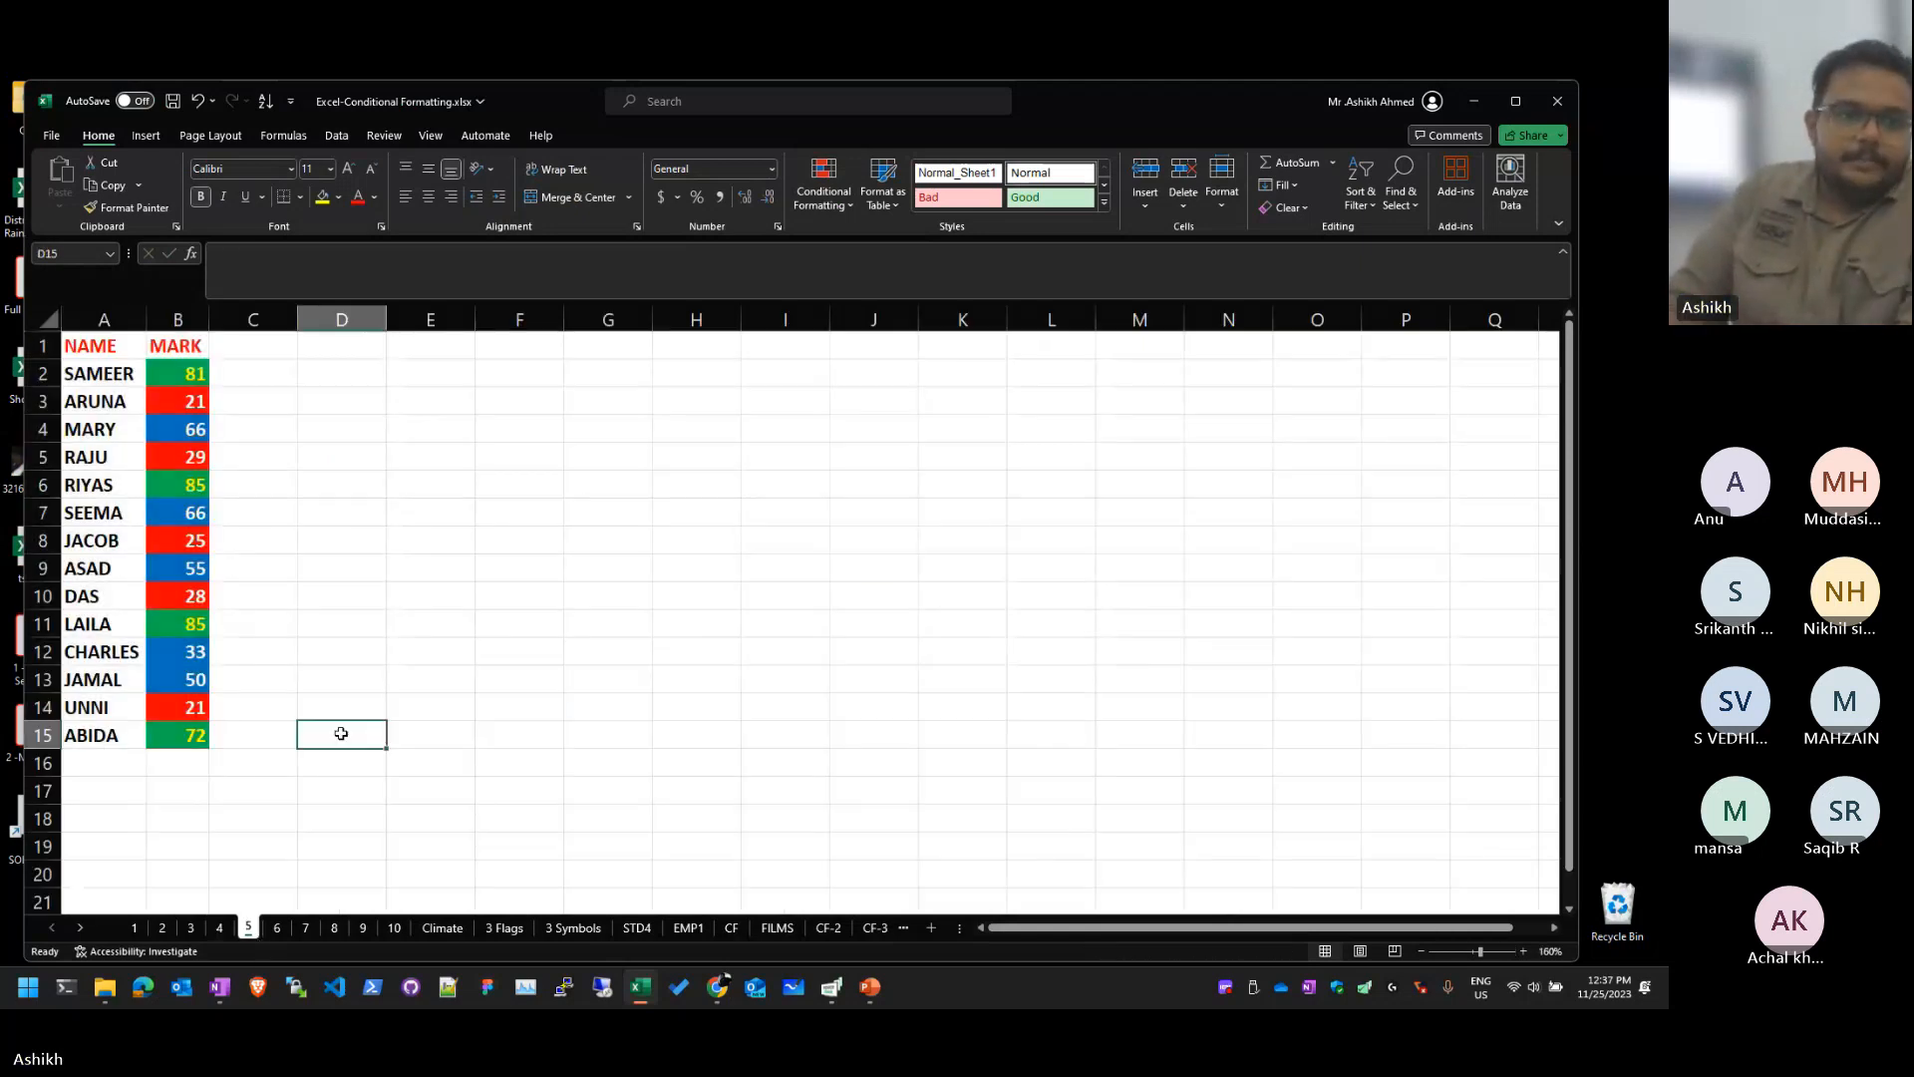
pyautogui.moveTo(201, 374); pyautogui.dragTo(199, 739)
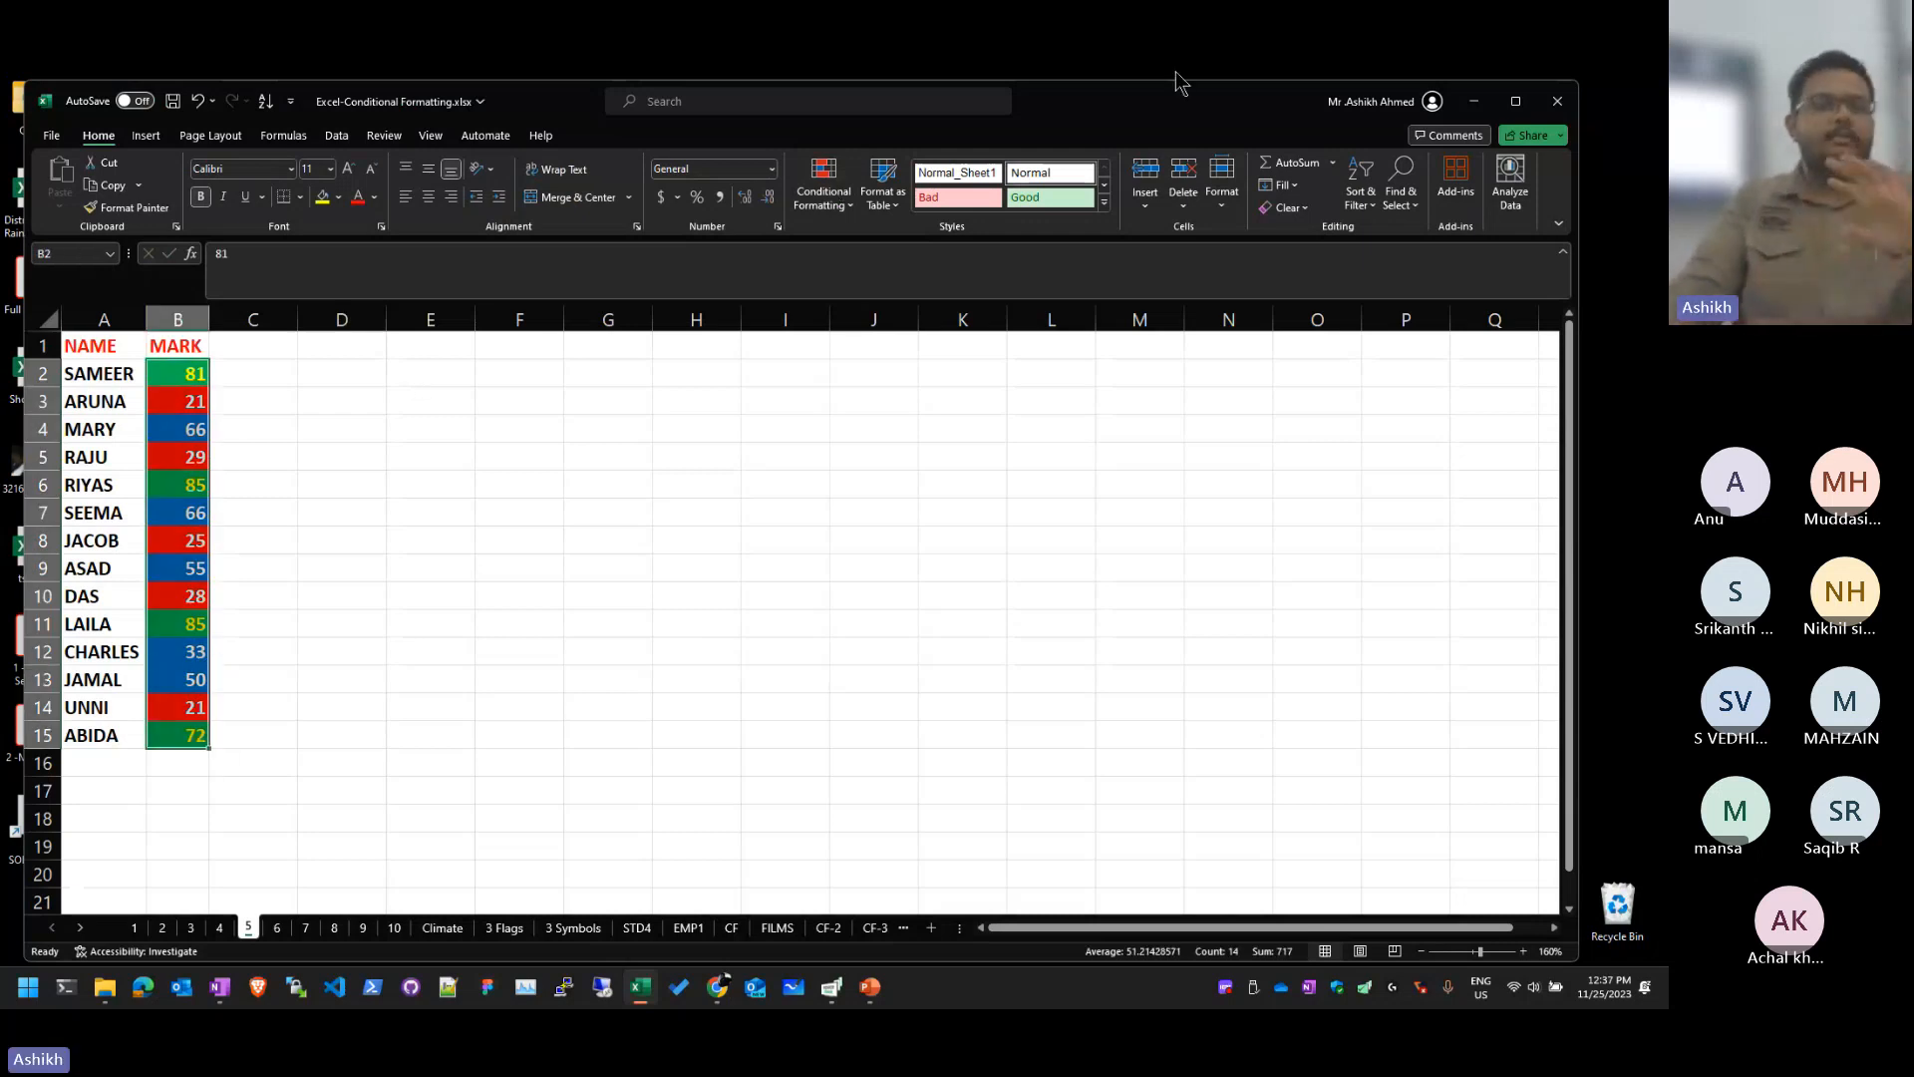
pyautogui.click(1133, 824)
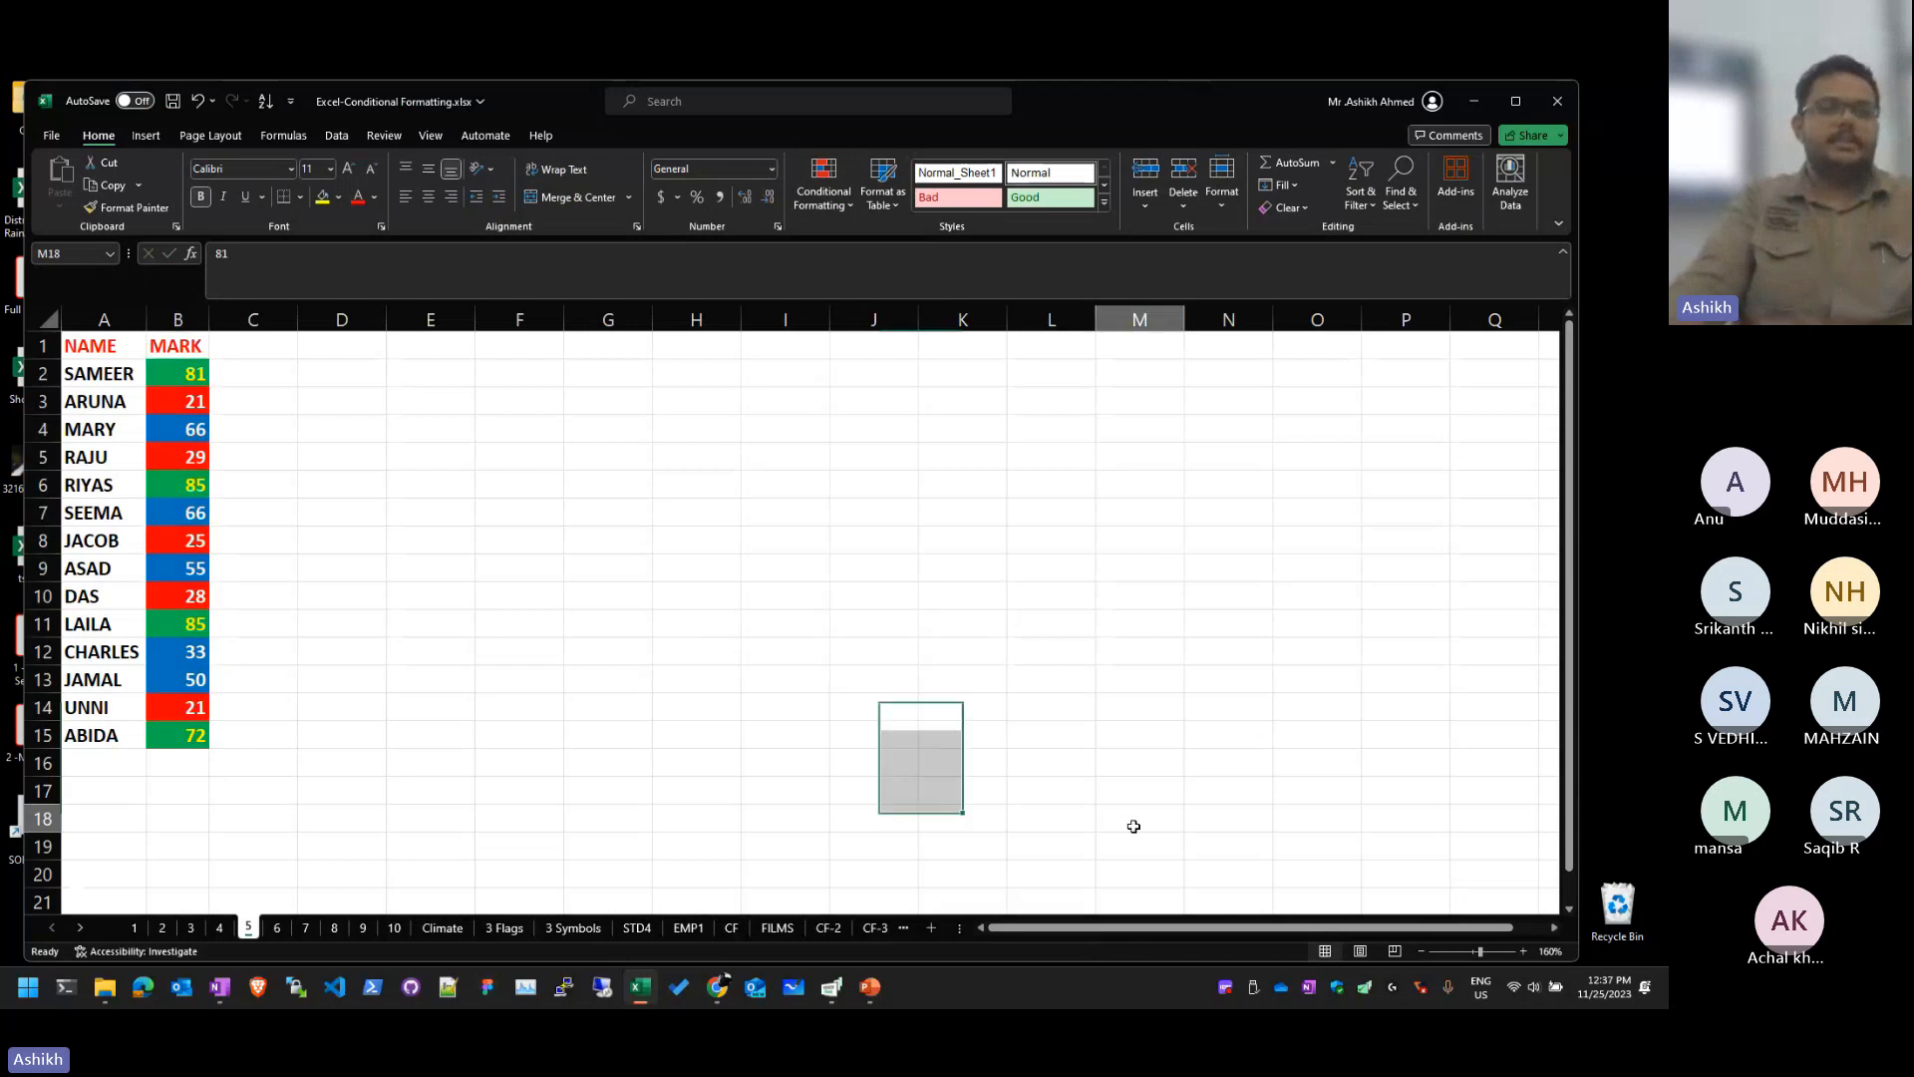
pyautogui.click(364, 519)
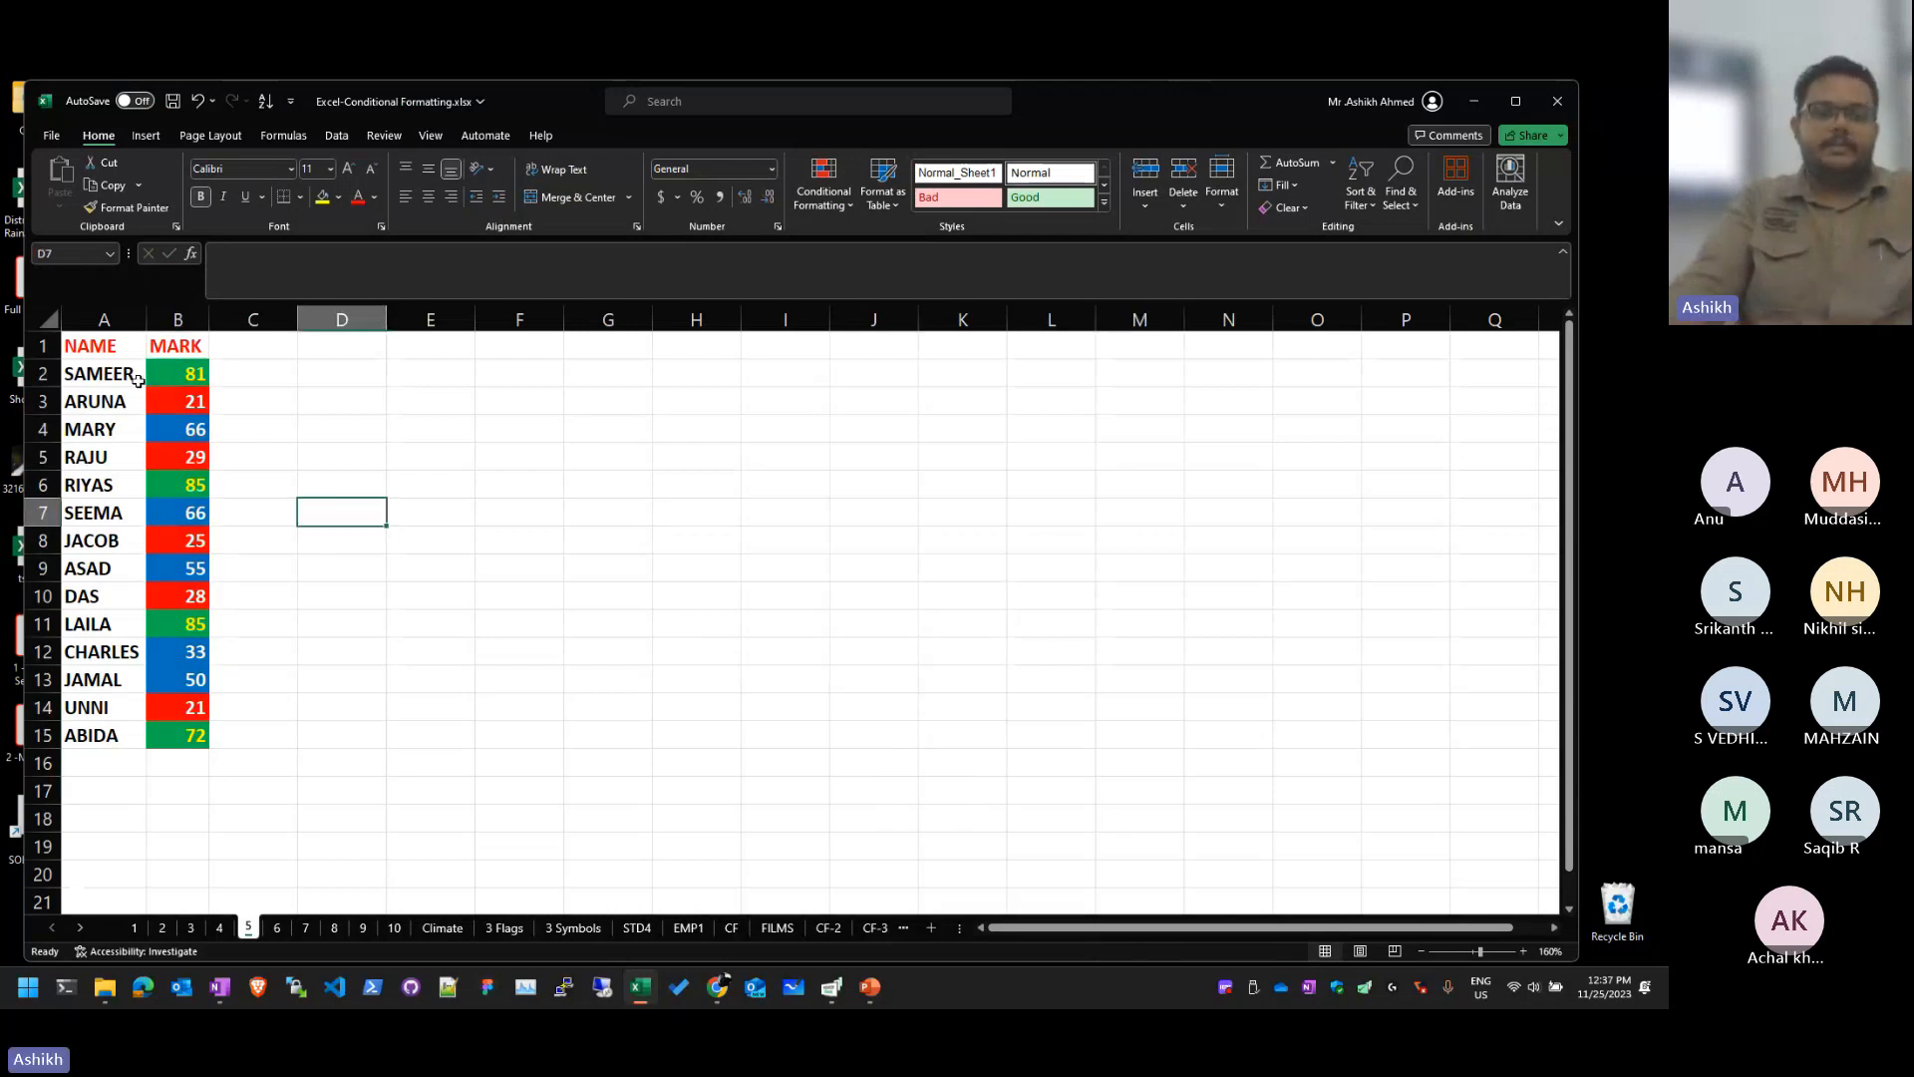
pyautogui.scroll(2, 138, 379)
pyautogui.click(205, 377)
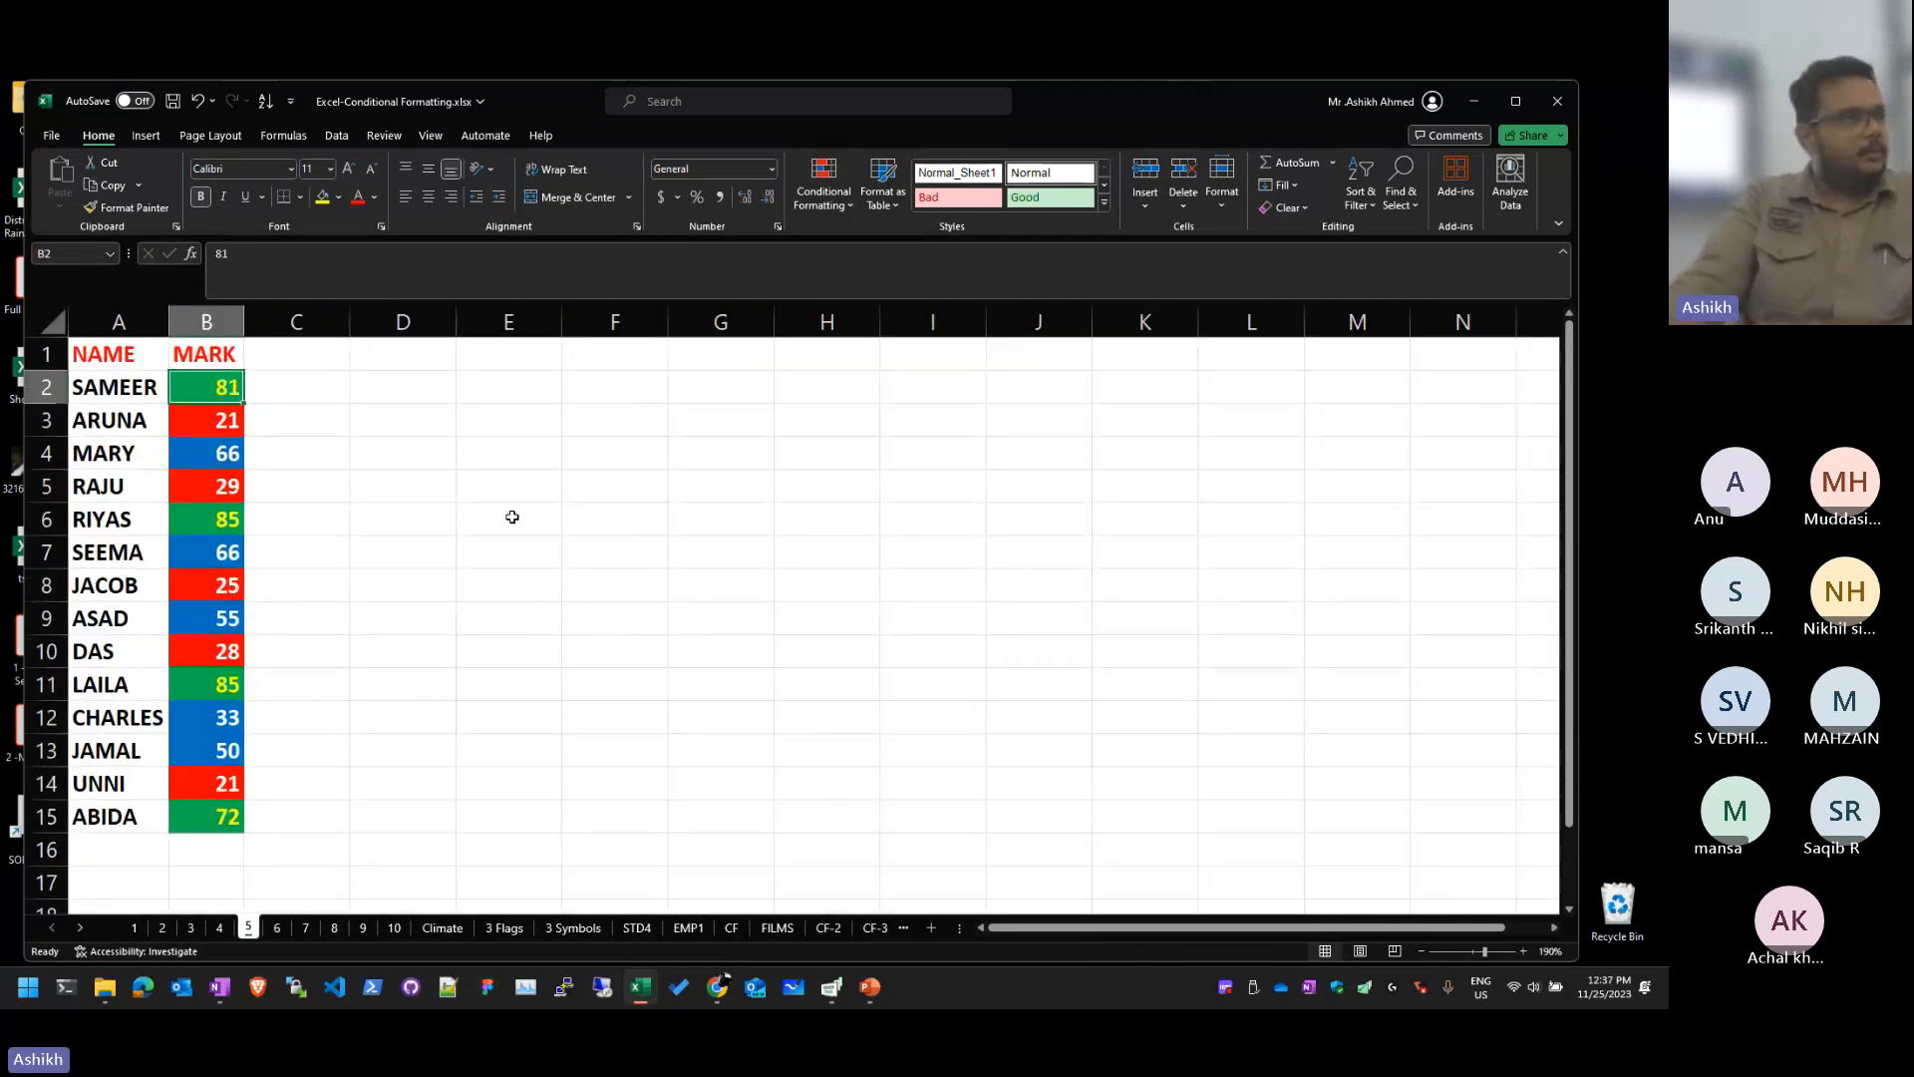
pyautogui.click(513, 405)
pyautogui.click(209, 419)
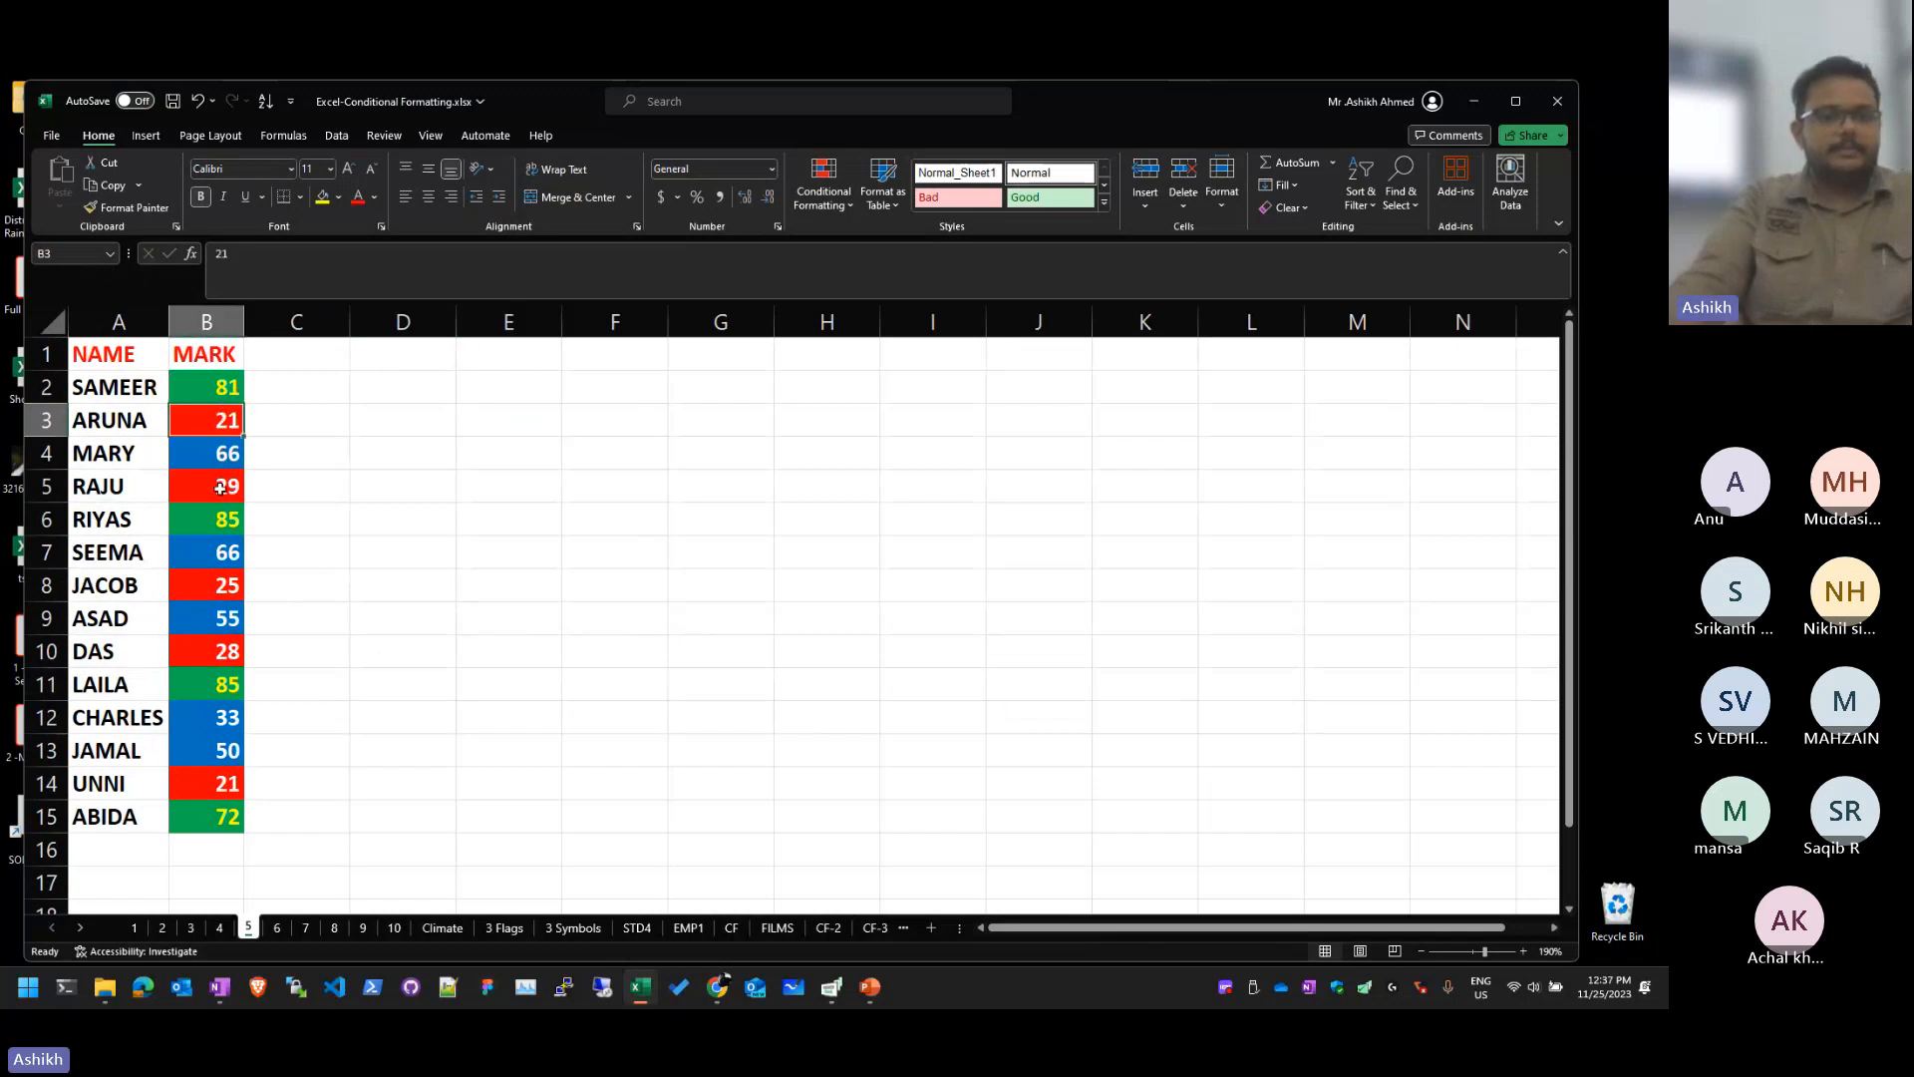
pyautogui.click(228, 521)
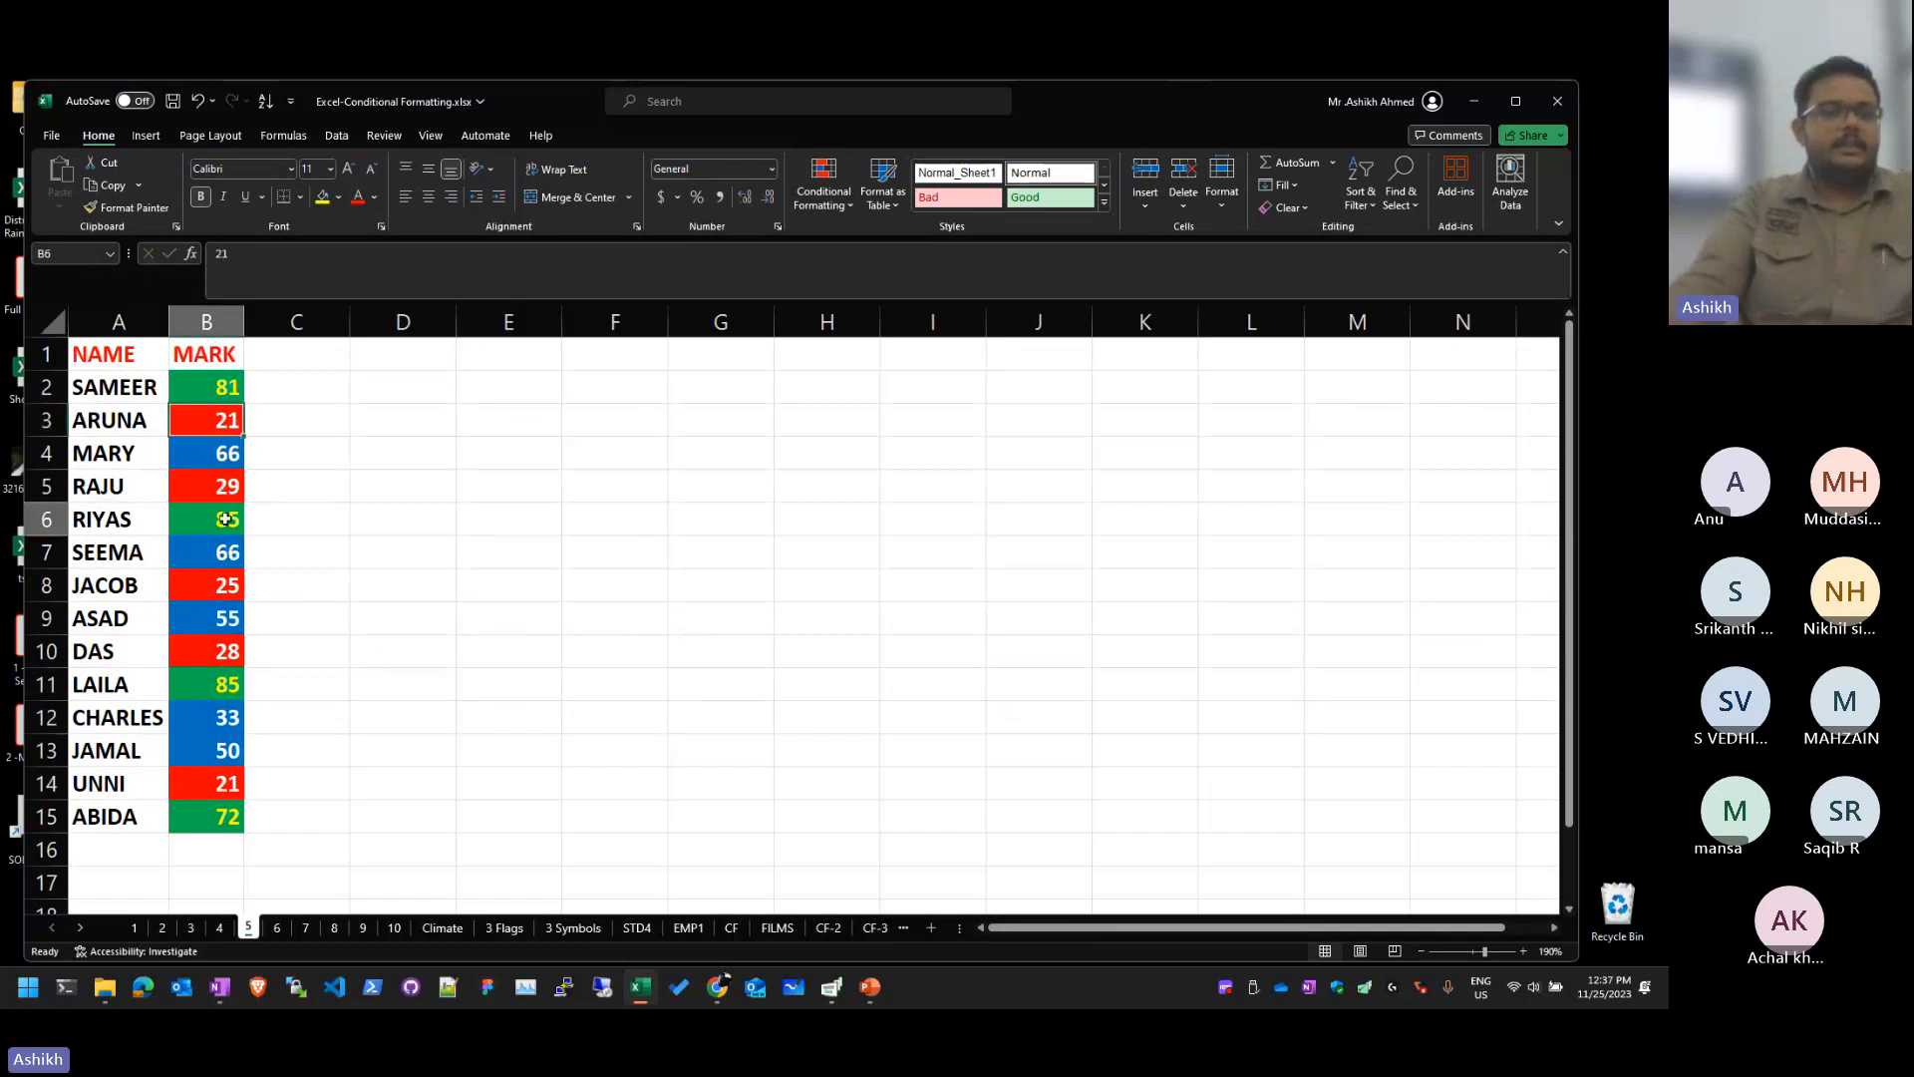
pyautogui.click(230, 448)
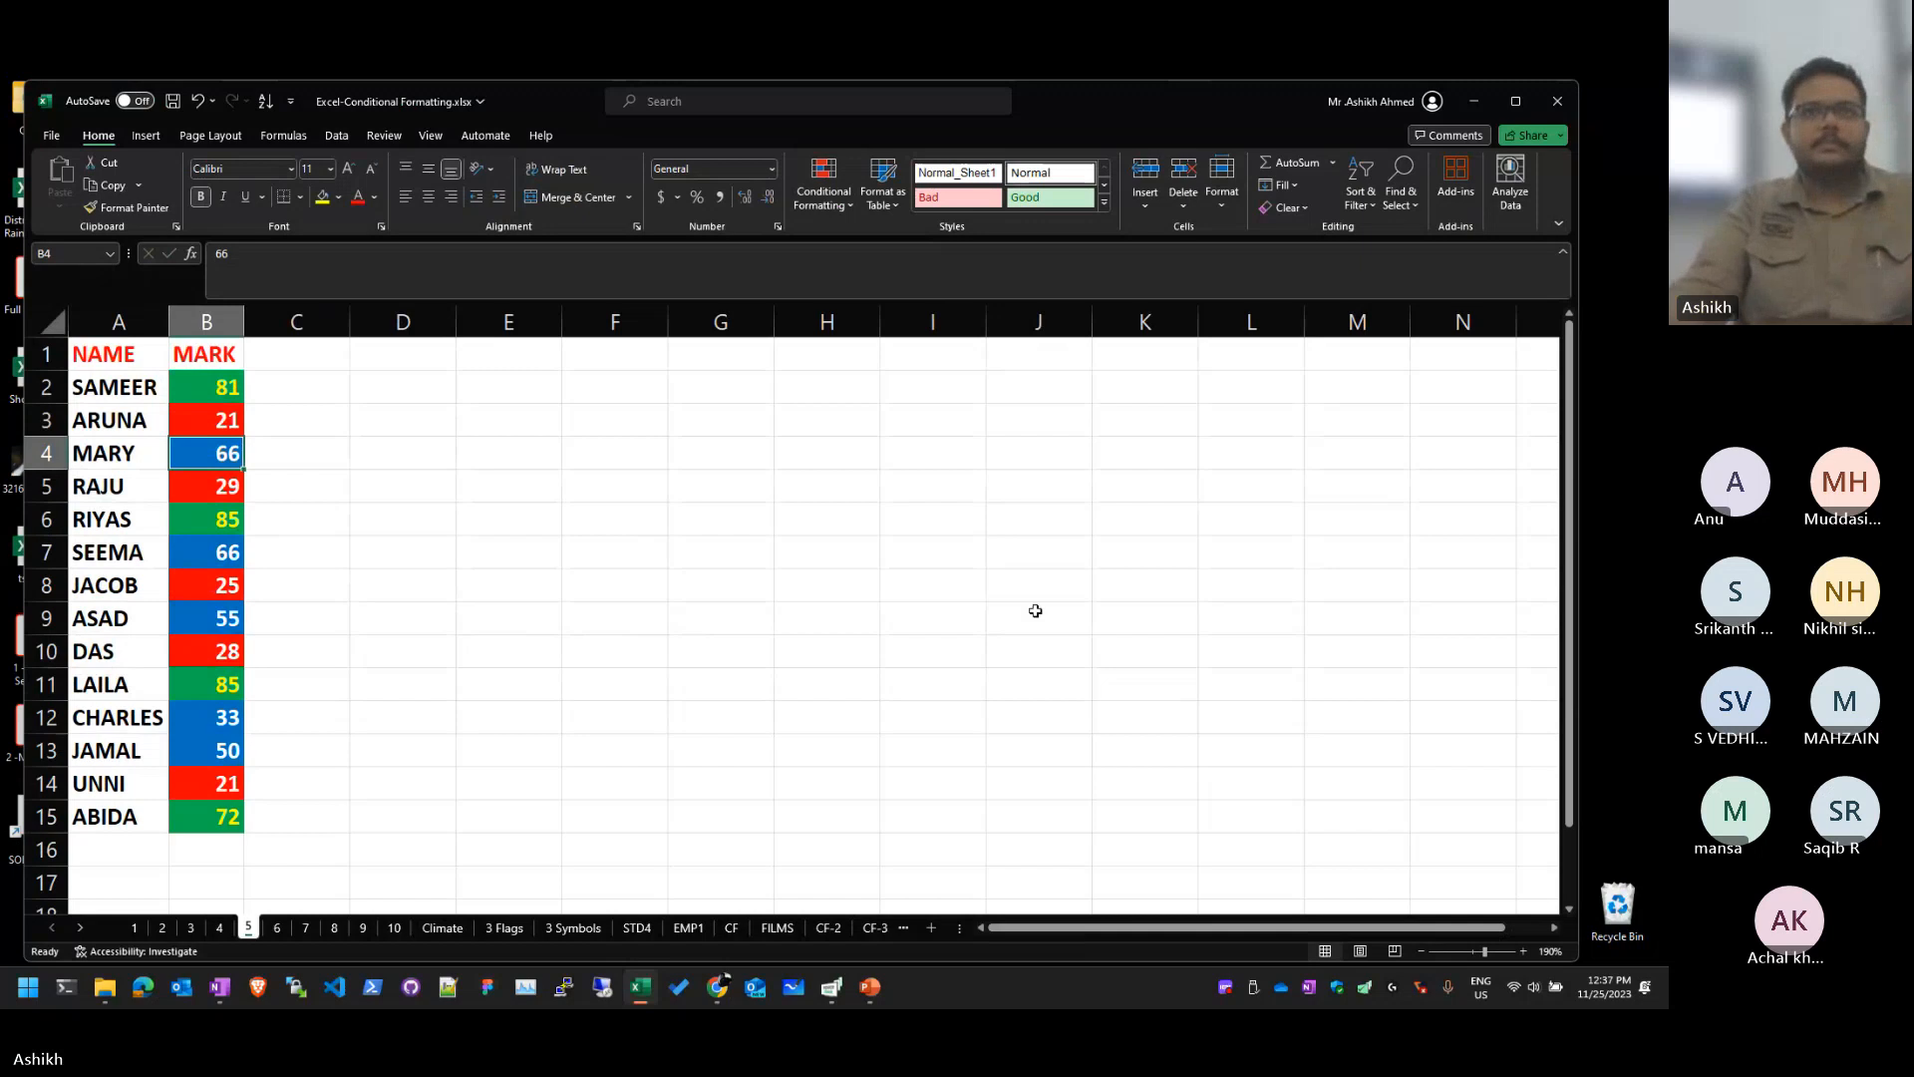
# Step: Clear the conditional formatting rules from the marks in B2:B15 on sheet 5
pyautogui.moveTo(209, 389); pyautogui.dragTo(209, 819)
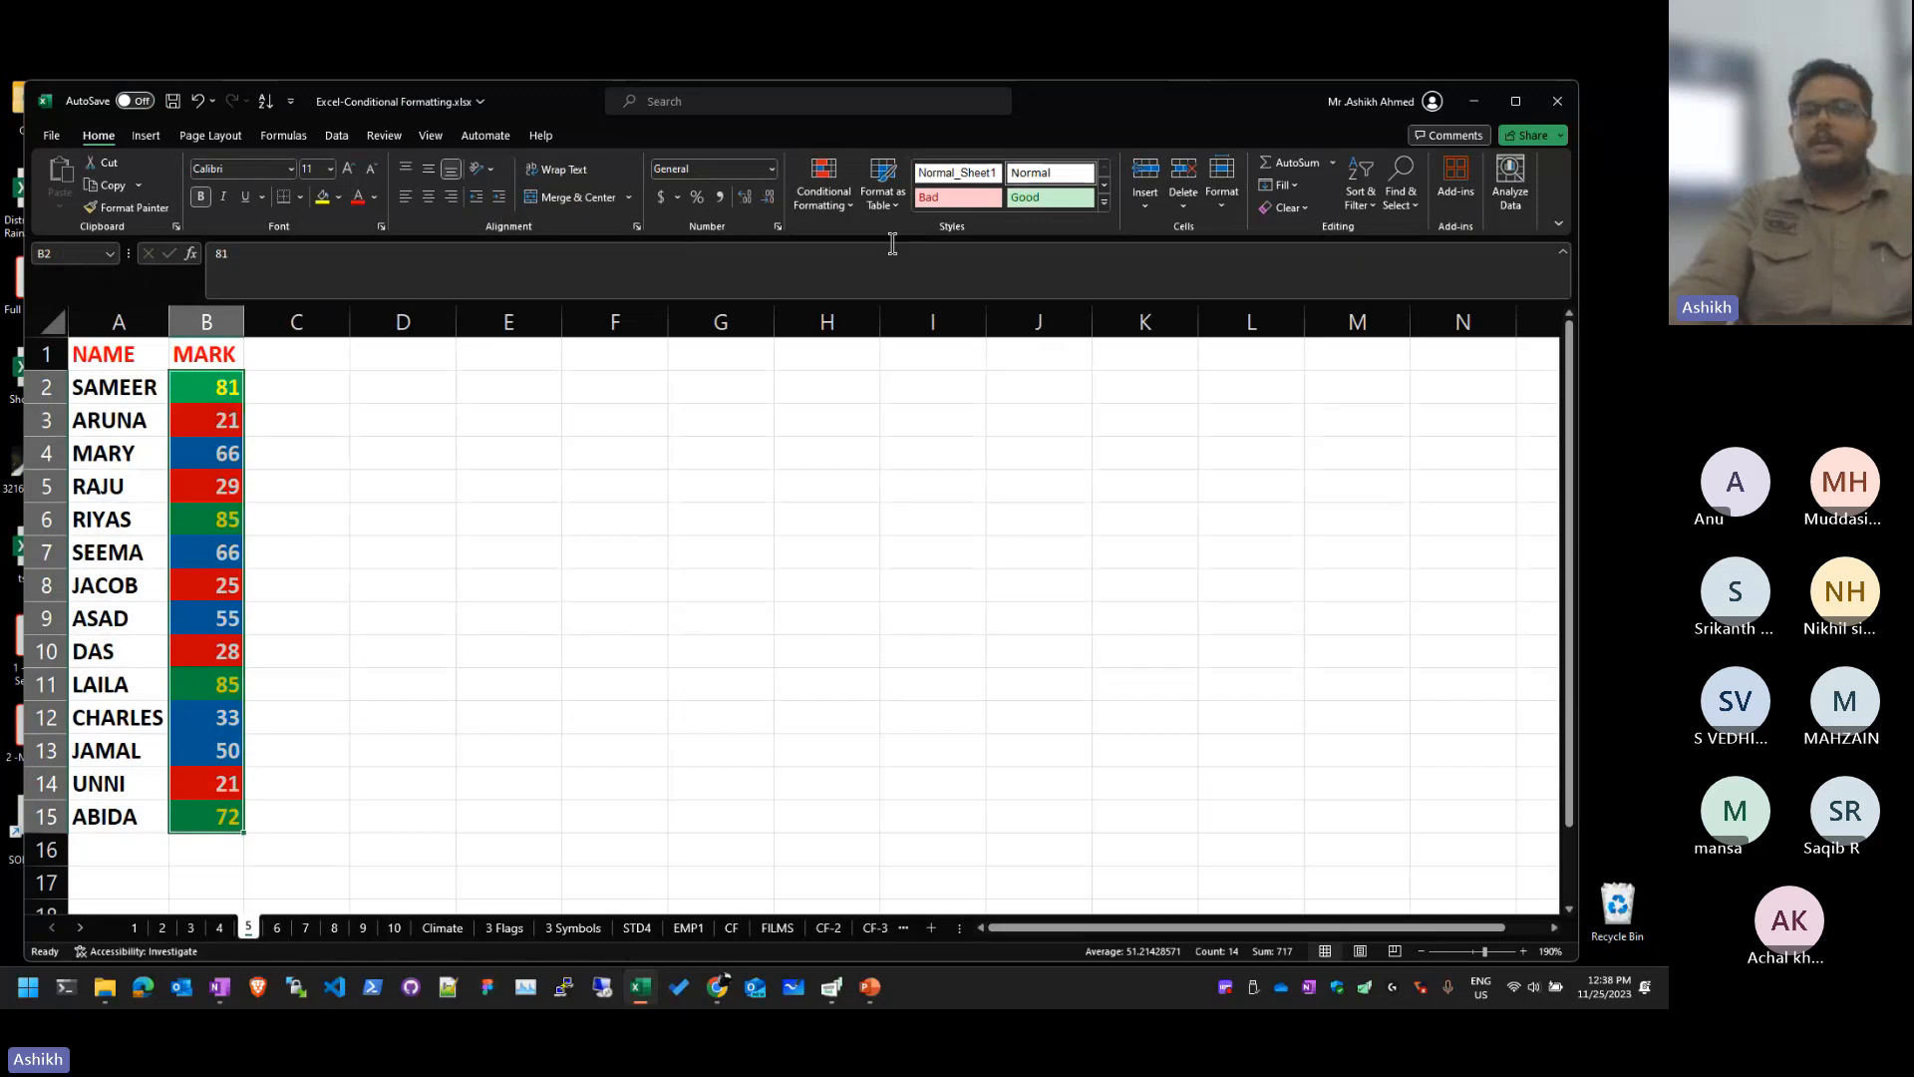
pyautogui.click(823, 180)
pyautogui.moveTo(857, 439)
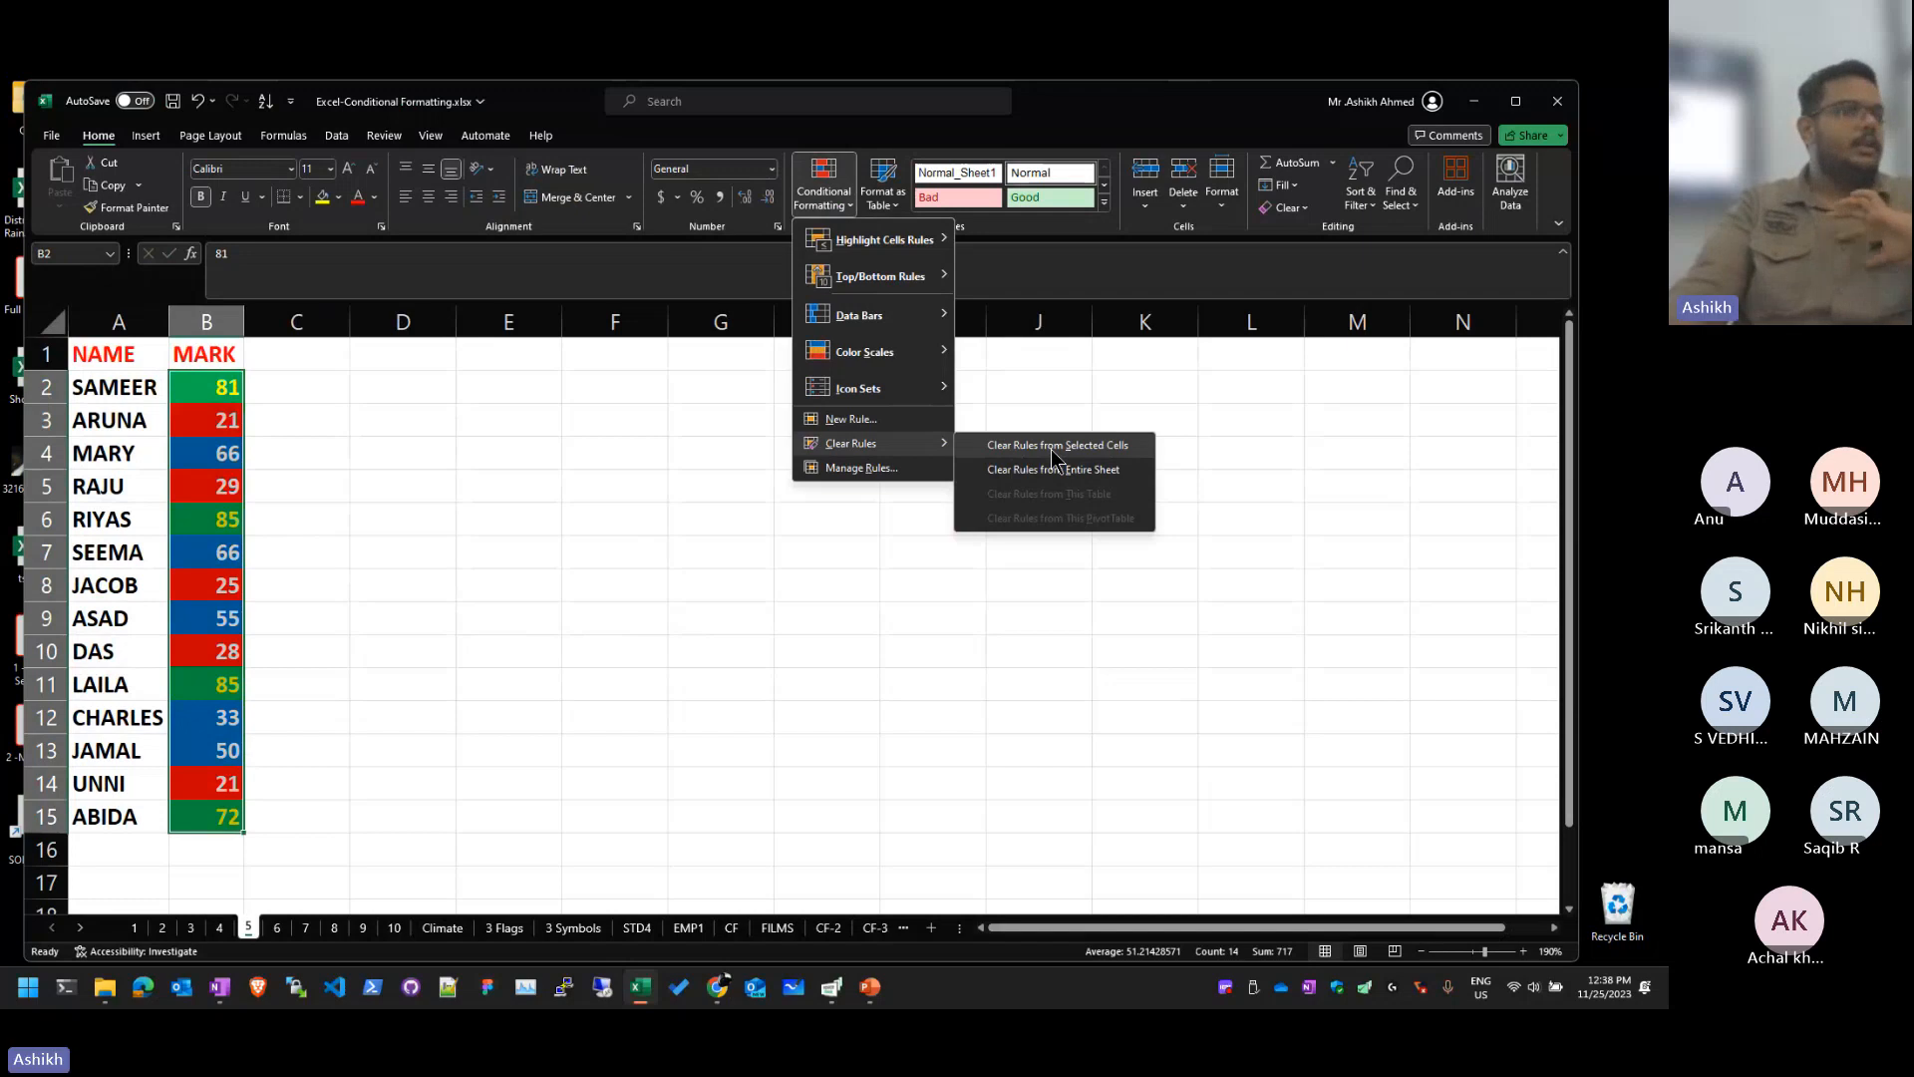
pyautogui.click(1051, 449)
pyautogui.click(296, 486)
# Step: Highlight the marks in B2:B15 that are greater than 80 with Green Fill with Dark Green Text
pyautogui.moveTo(241, 387); pyautogui.dragTo(231, 812)
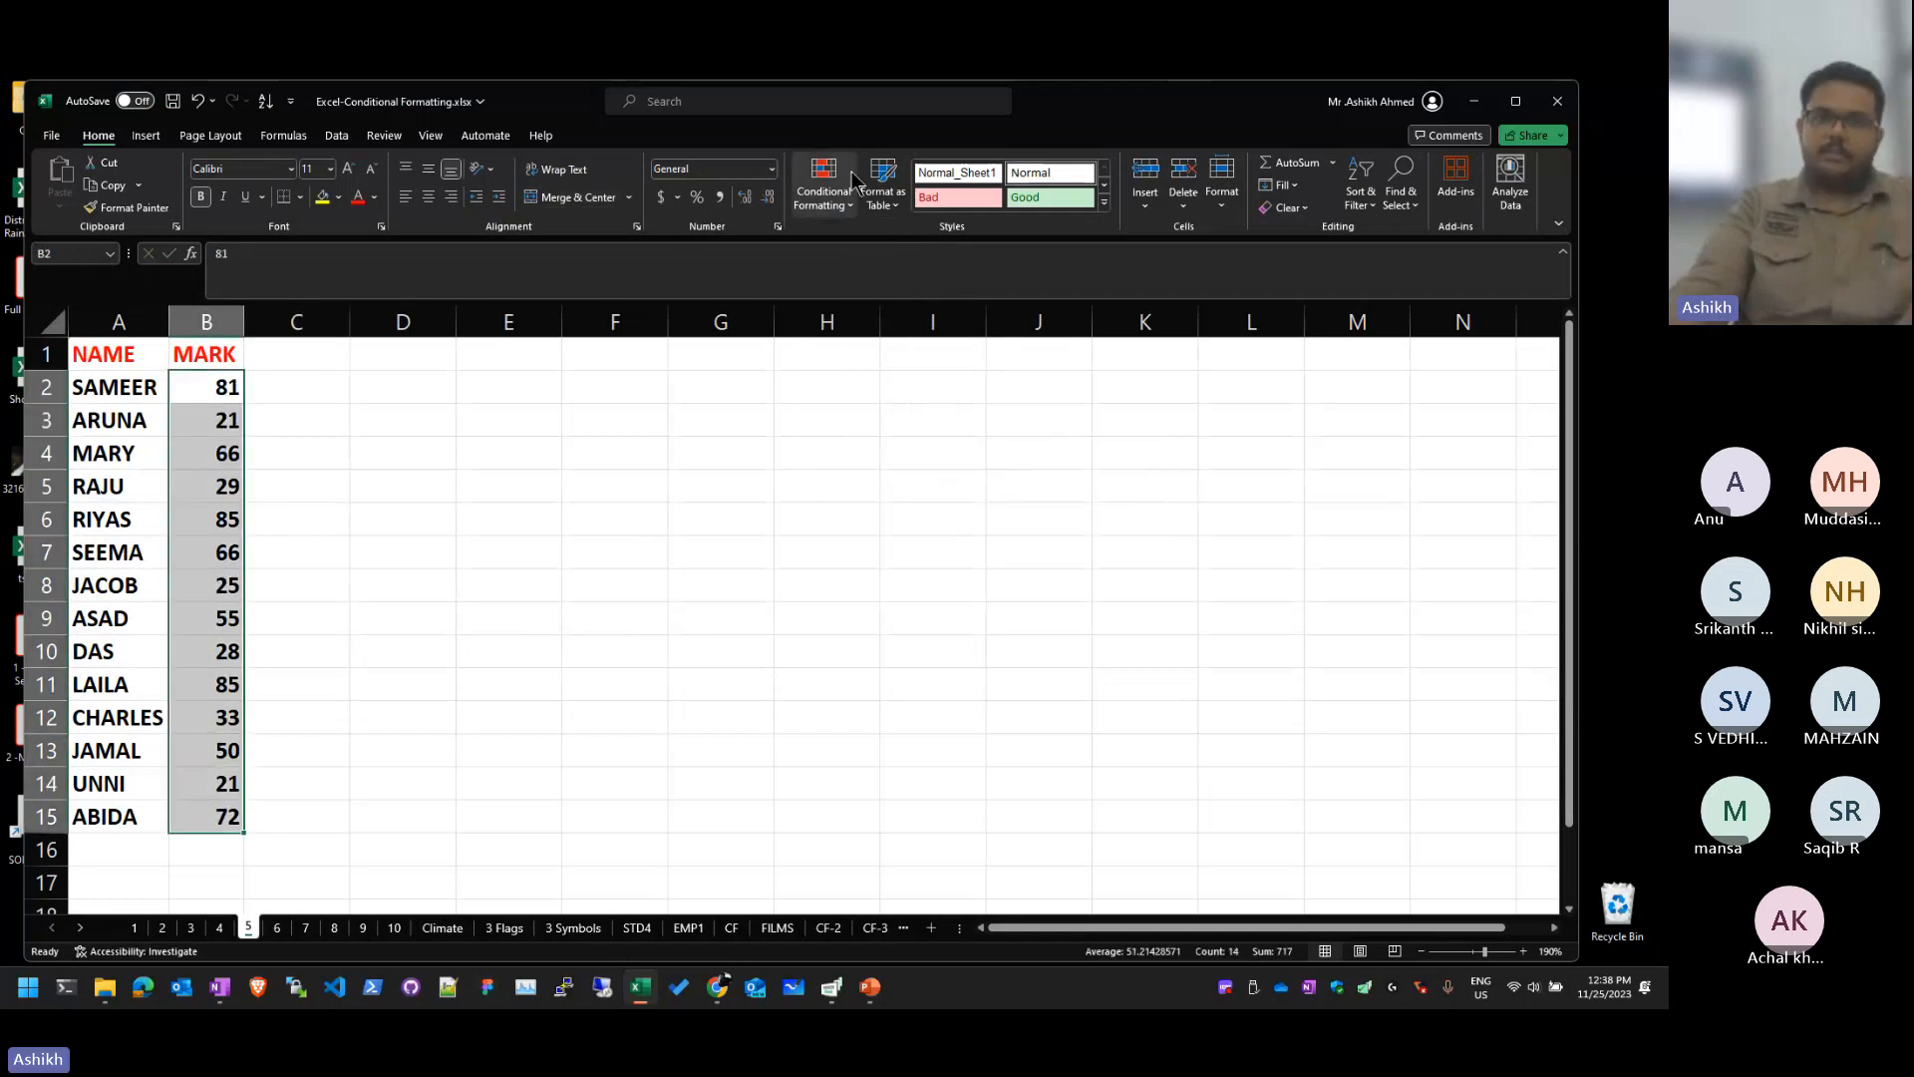
pyautogui.click(823, 189)
pyautogui.moveTo(867, 244)
pyautogui.click(1025, 253)
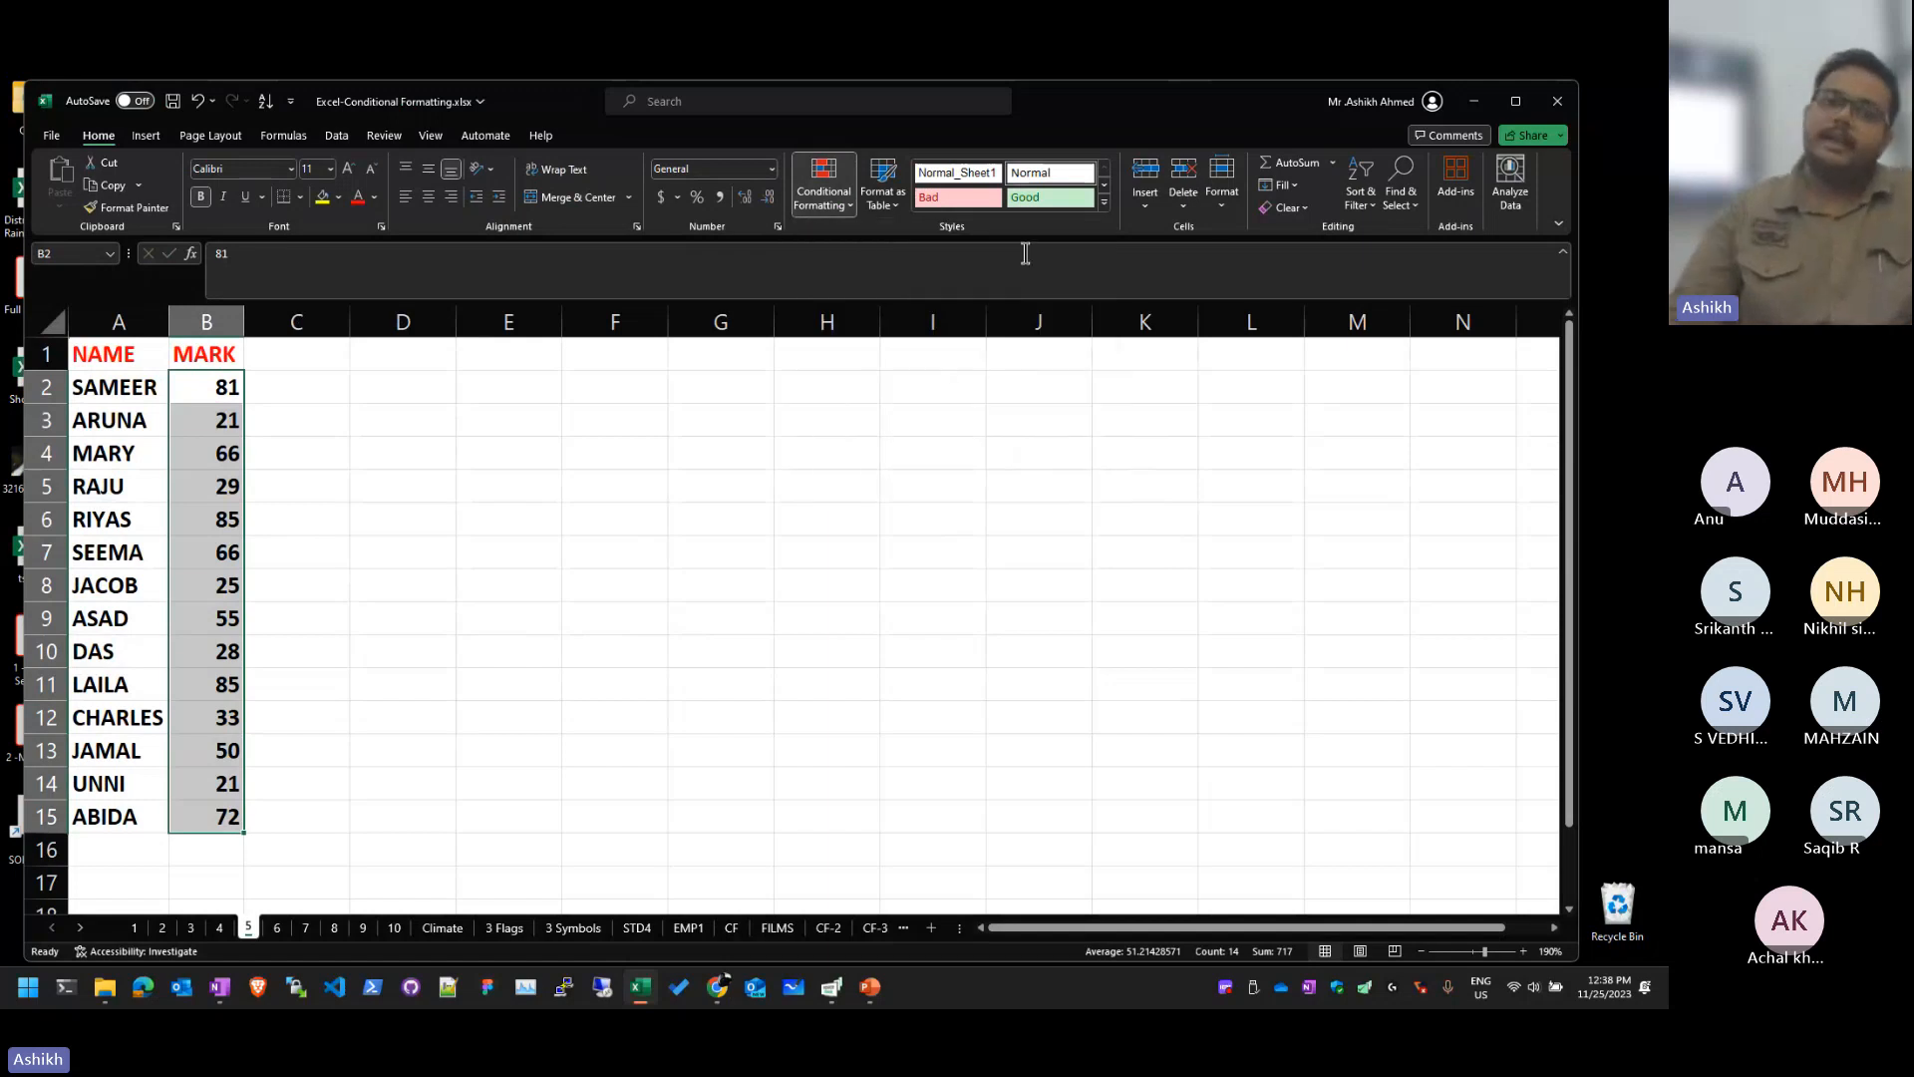
pyautogui.write('80')
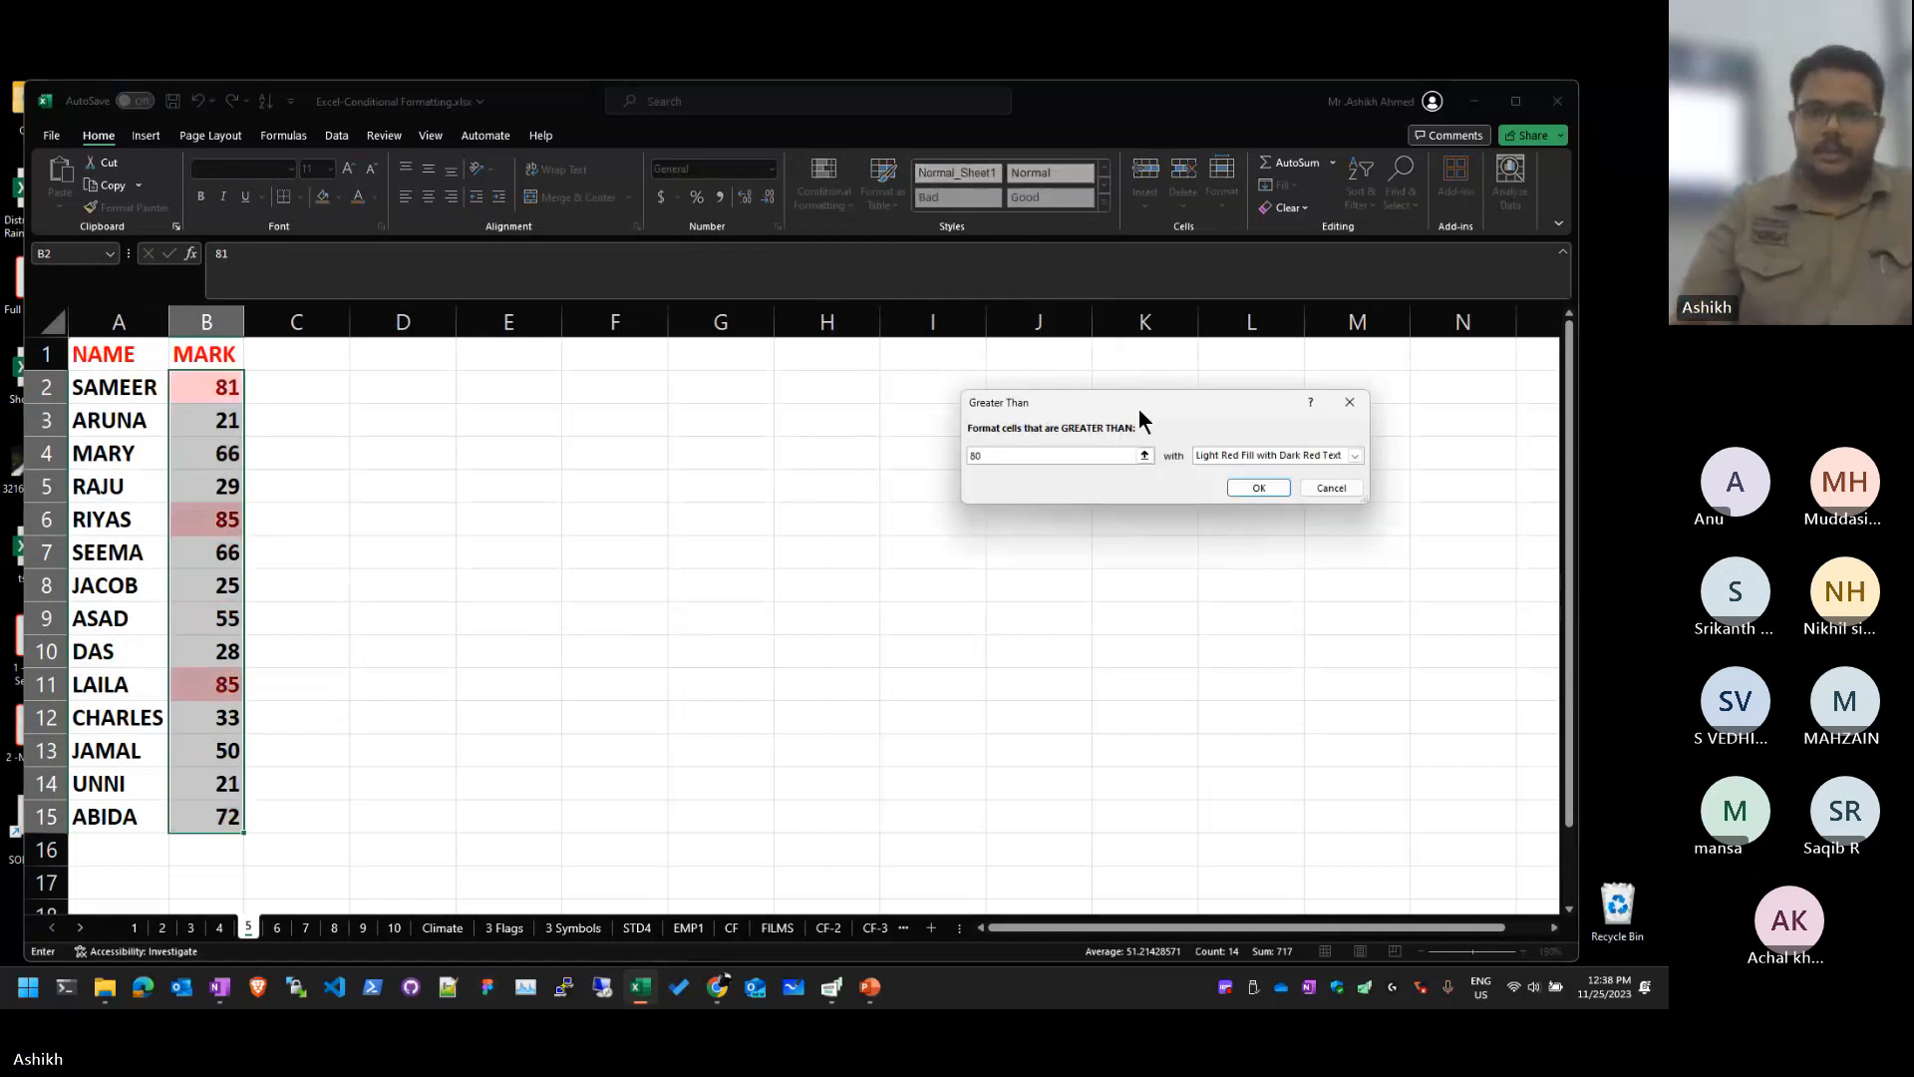
pyautogui.click(1240, 459)
pyautogui.click(1247, 499)
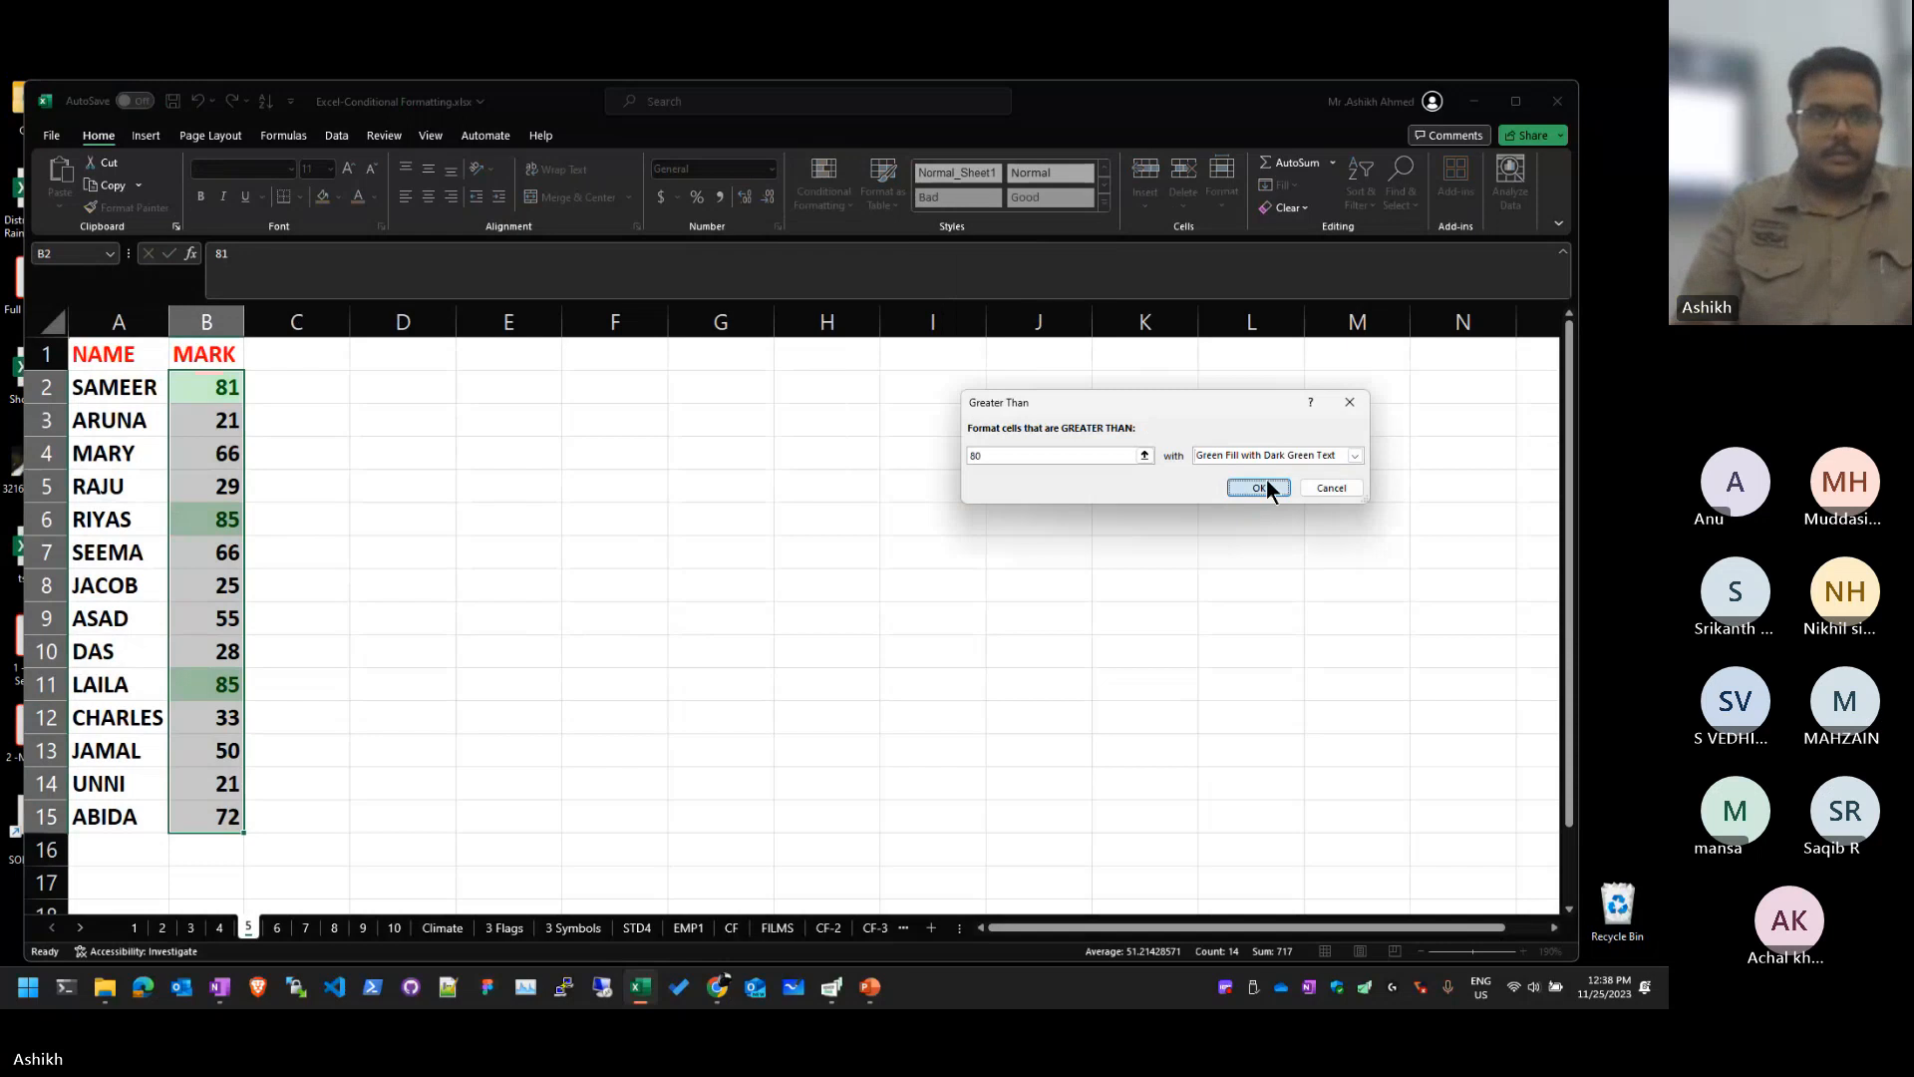
pyautogui.click(1262, 486)
# Step: Highlight the marks in B2:B15 that are less than 30 with Light Red Fill with Dark Red Text
pyautogui.click(824, 189)
pyautogui.moveTo(862, 249)
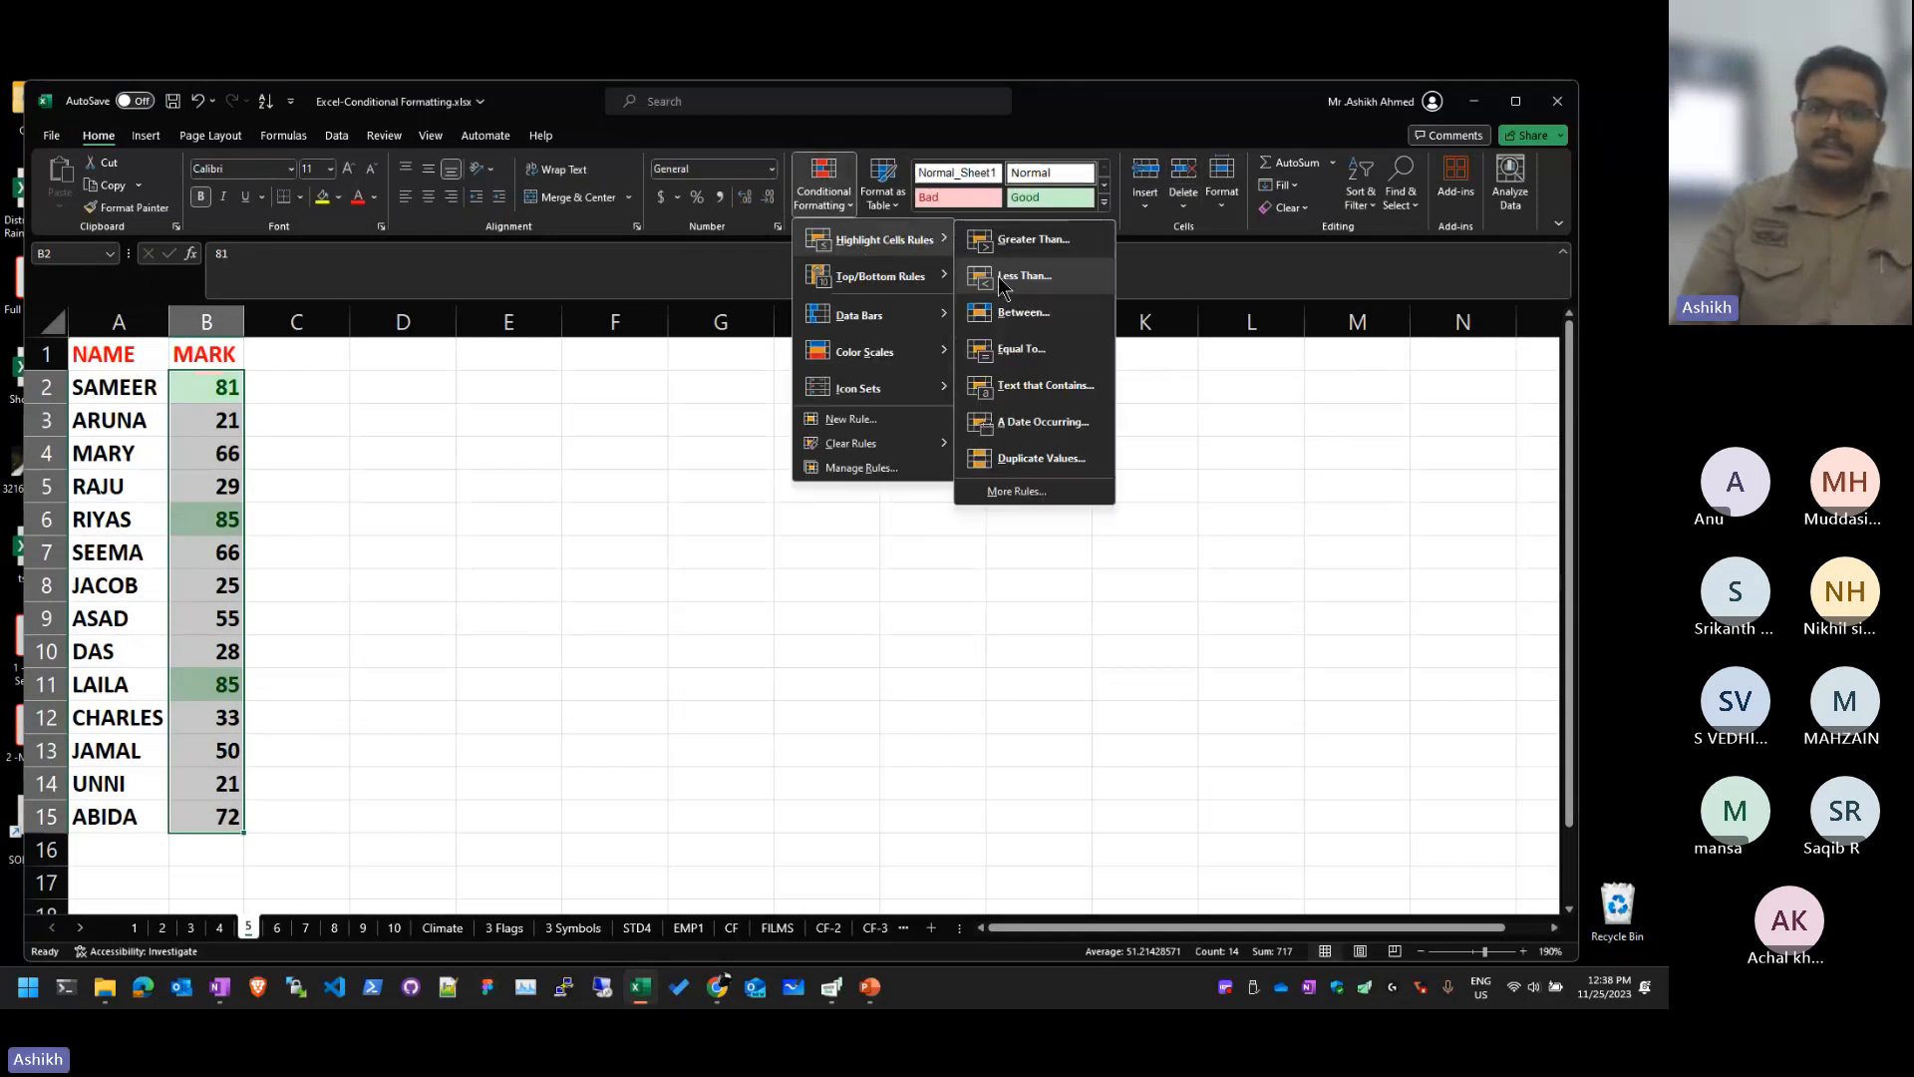
pyautogui.click(973, 279)
pyautogui.write('30')
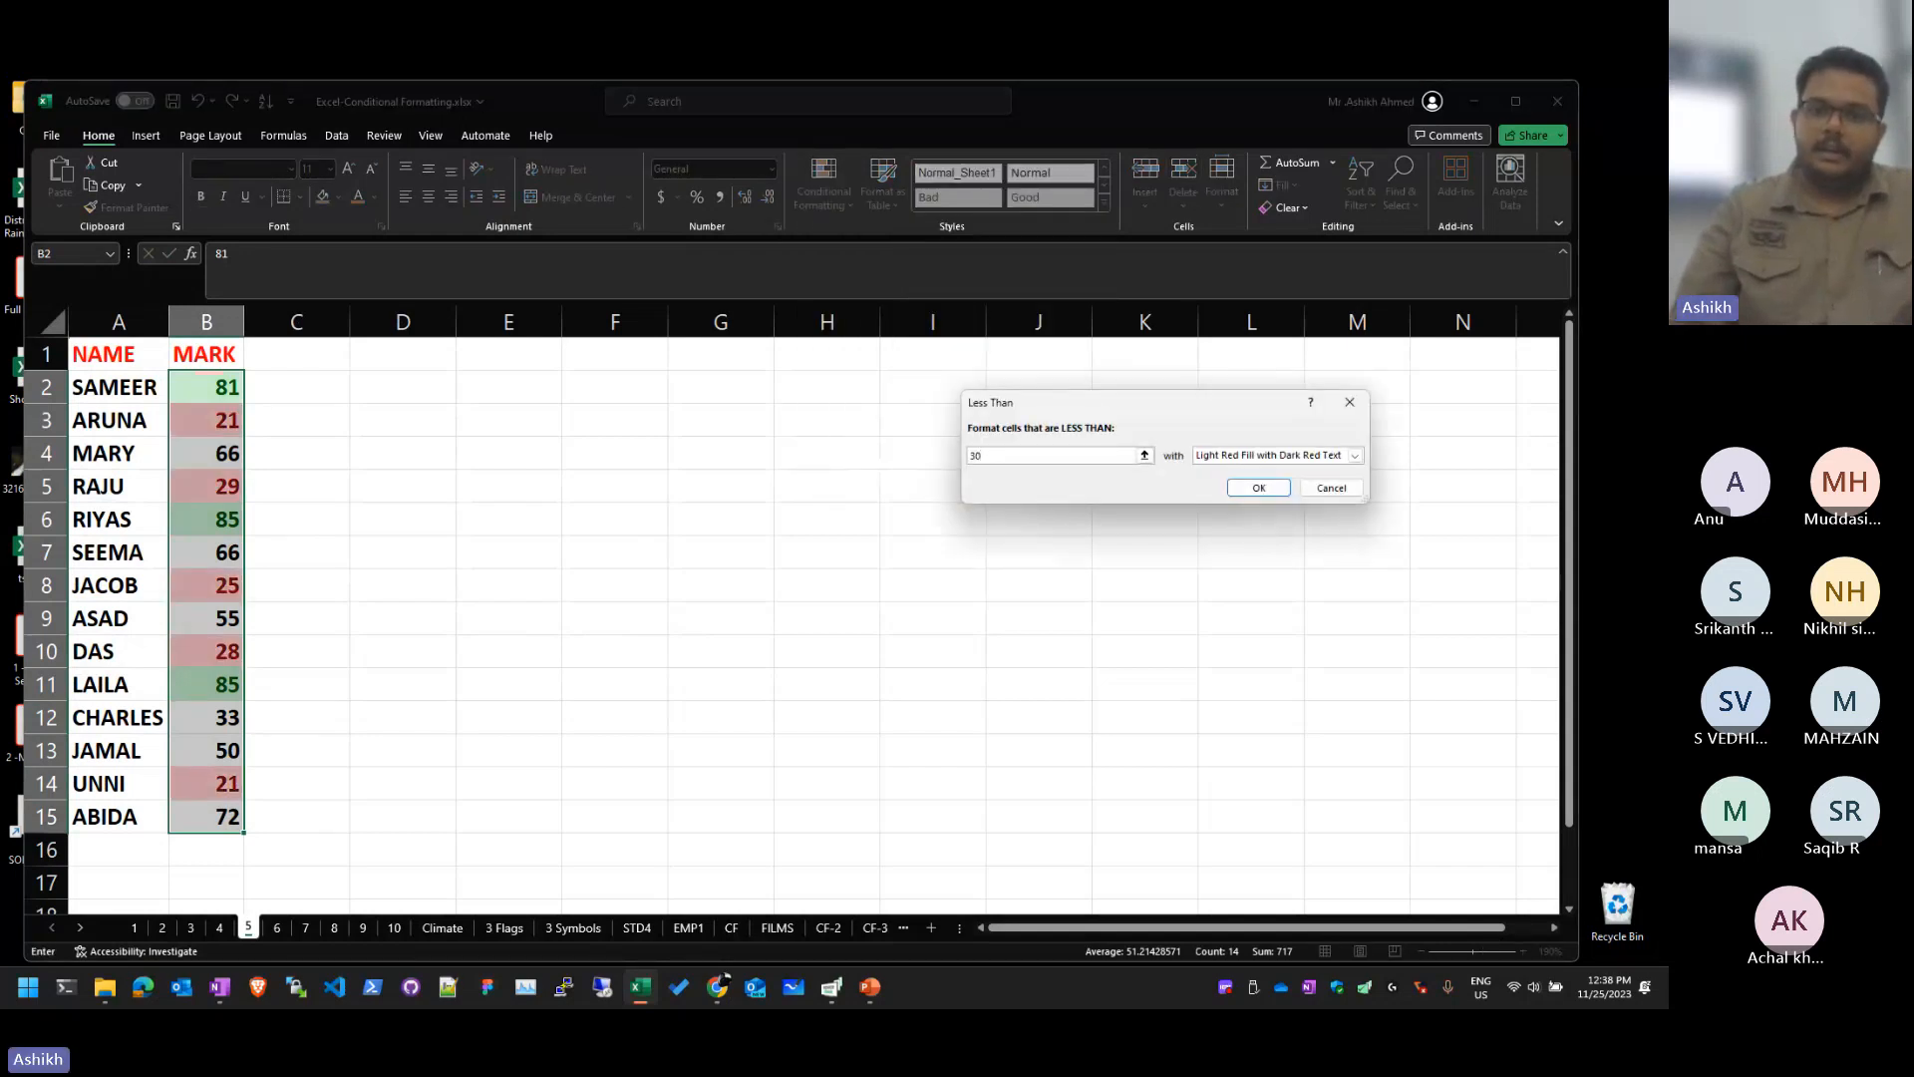
pyautogui.click(1334, 455)
pyautogui.click(1274, 471)
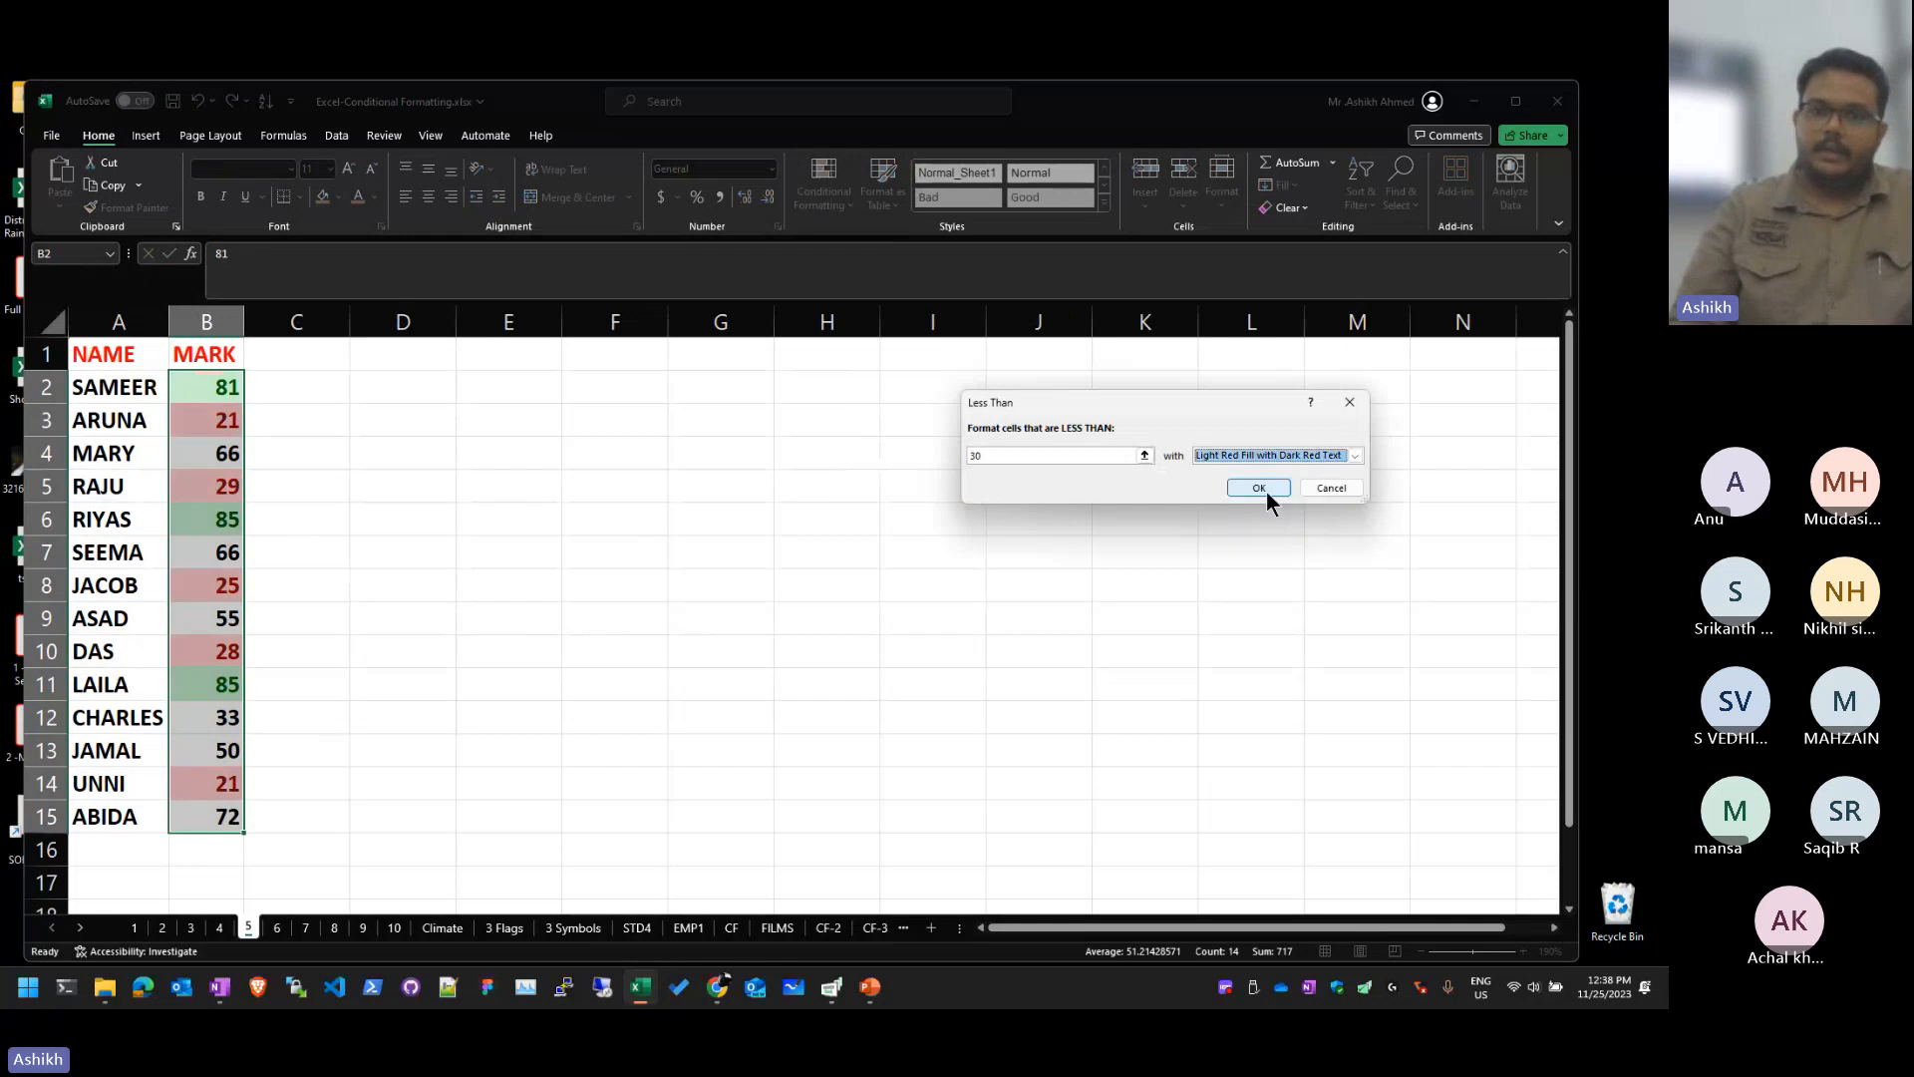
pyautogui.click(1266, 493)
# Step: Set up a Between highlight rule for marks from 30 to 80 in B2:B15 with a custom format
pyautogui.click(797, 201)
pyautogui.moveTo(877, 240)
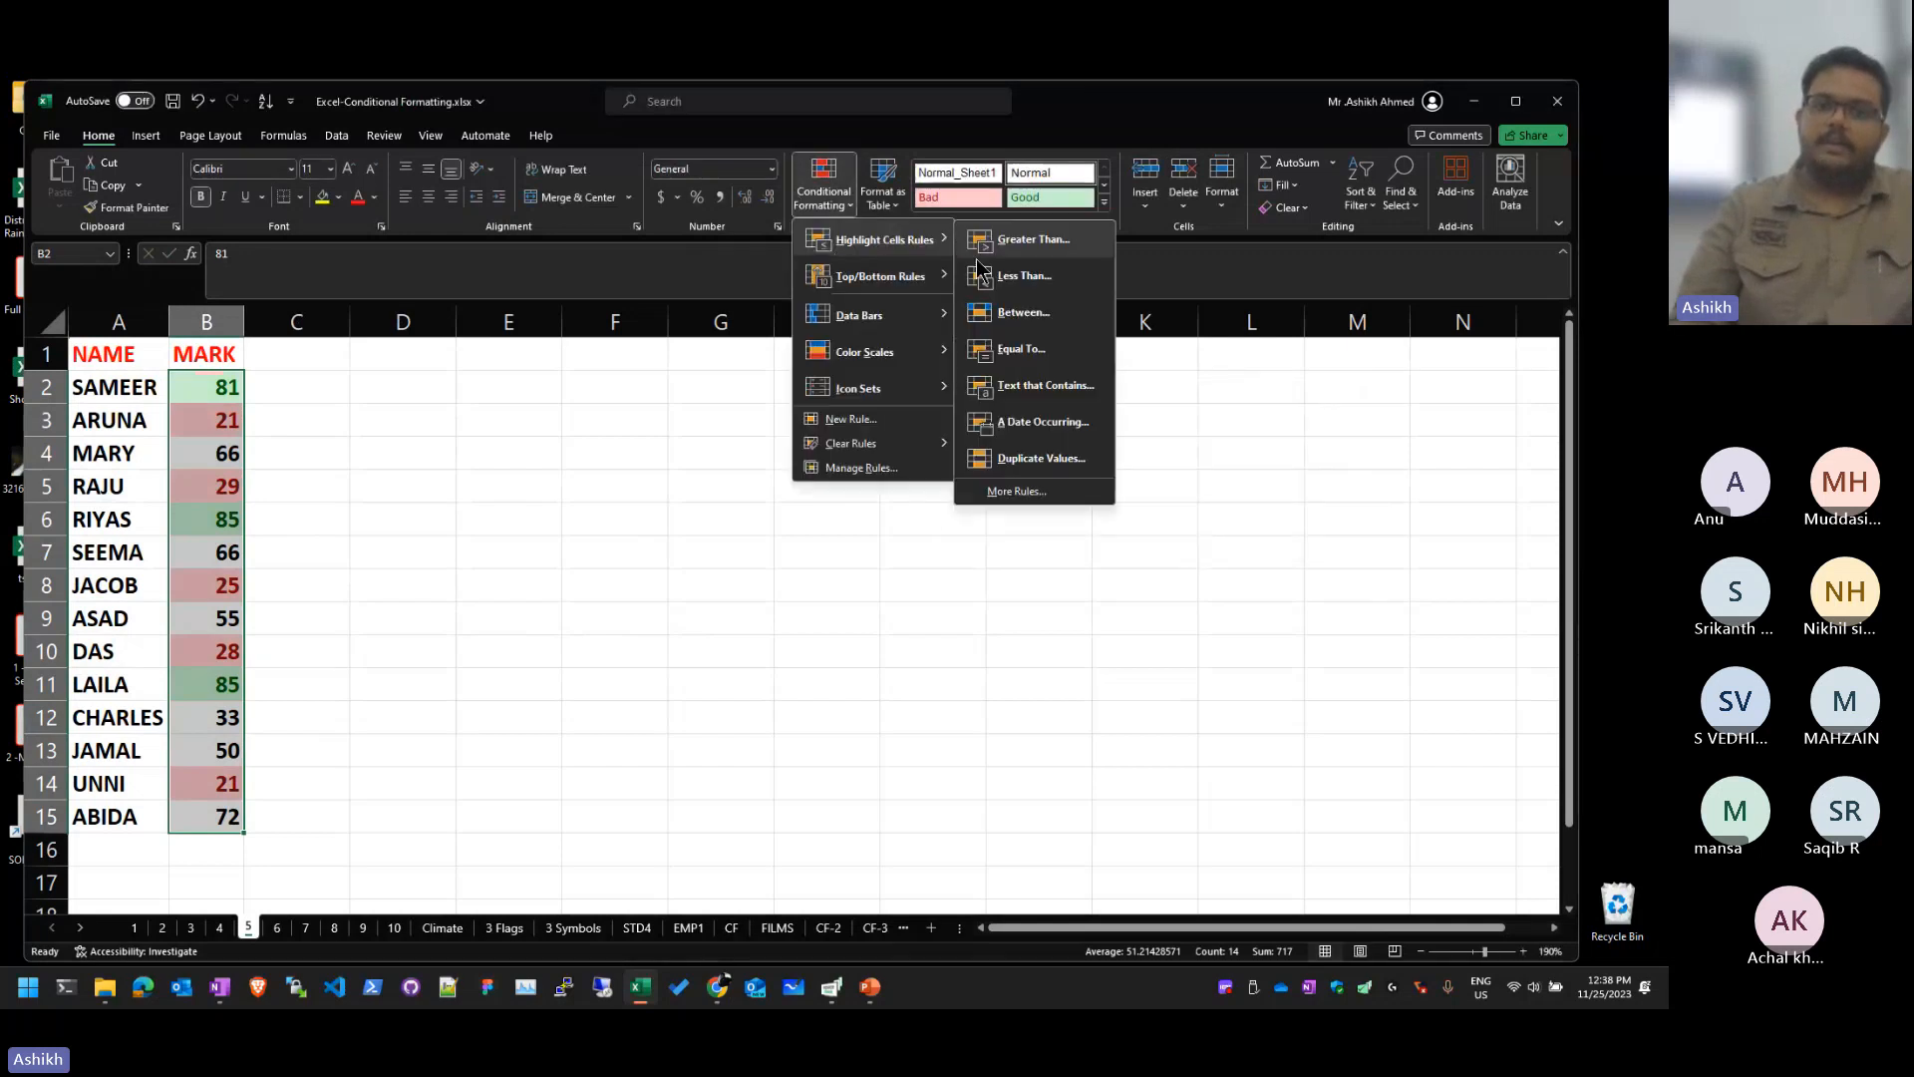
pyautogui.click(1025, 312)
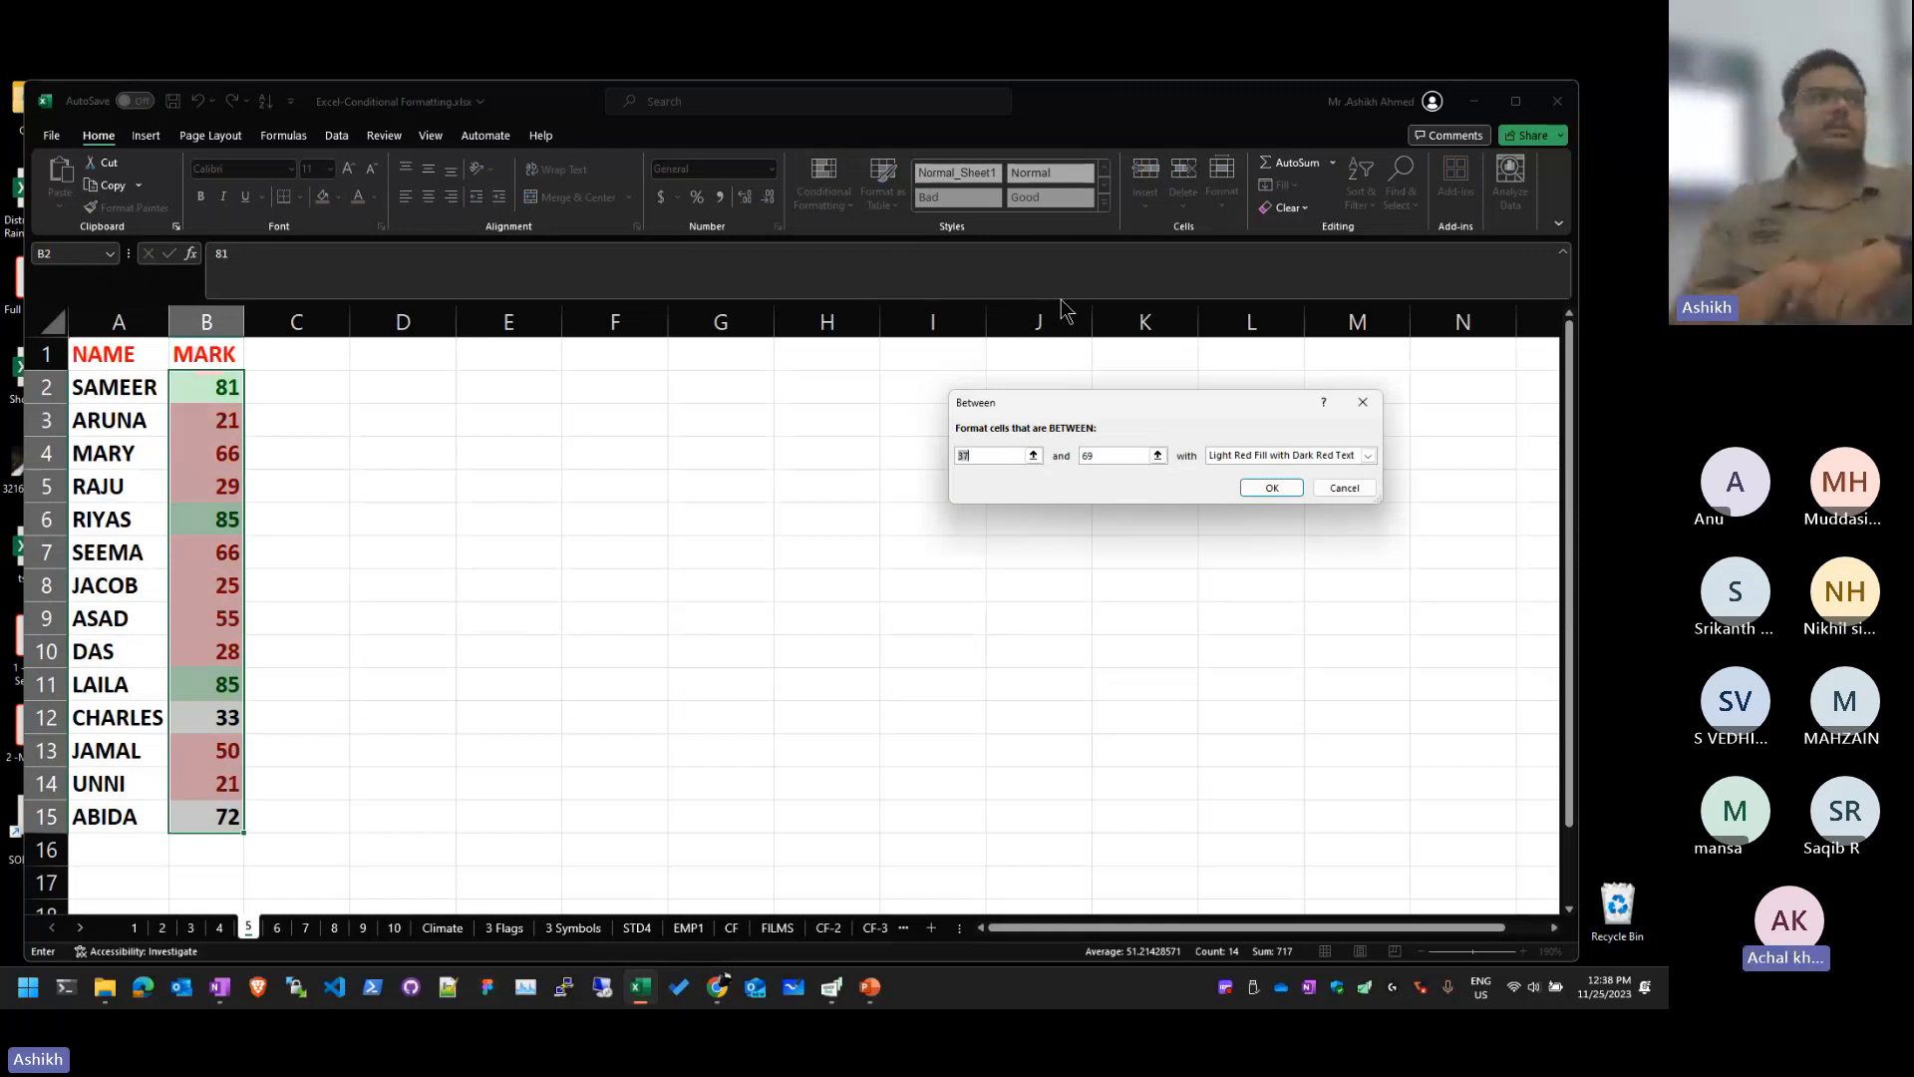
pyautogui.write('30')
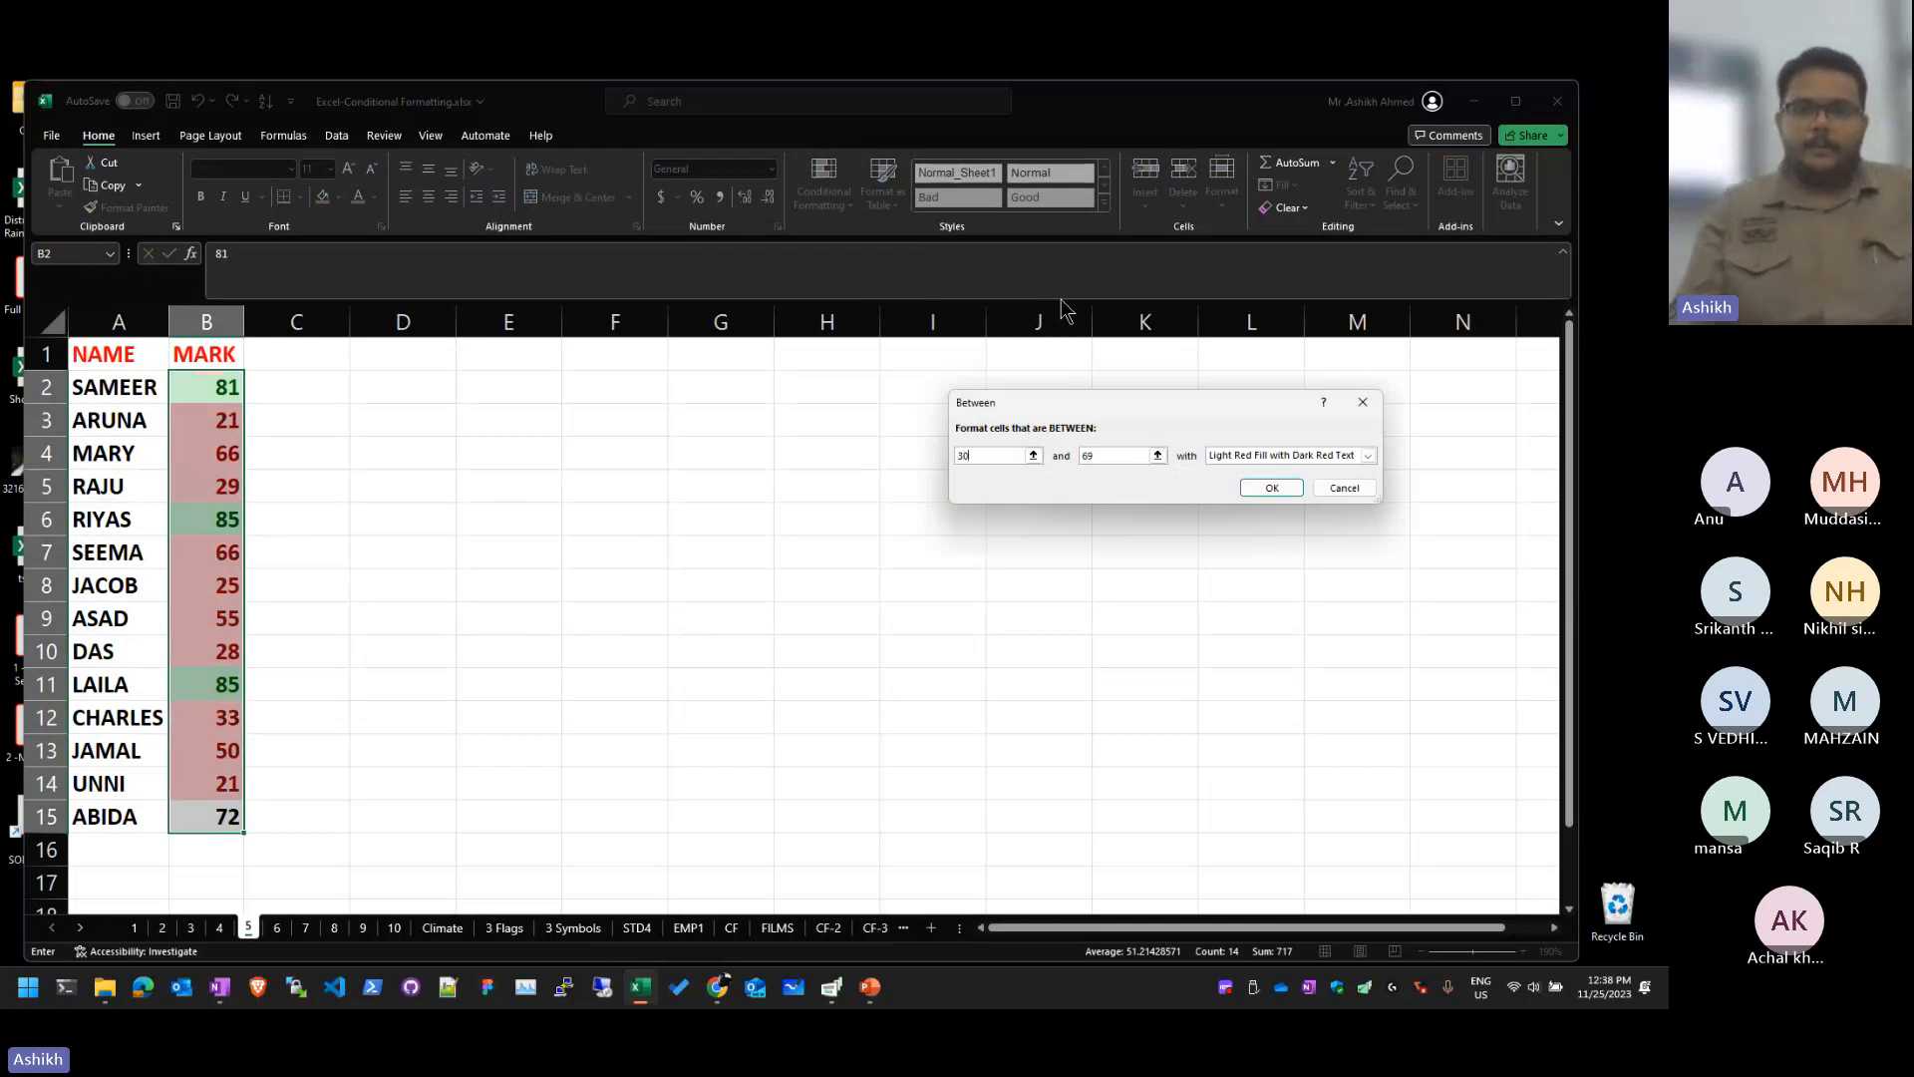
pyautogui.press('Tab')
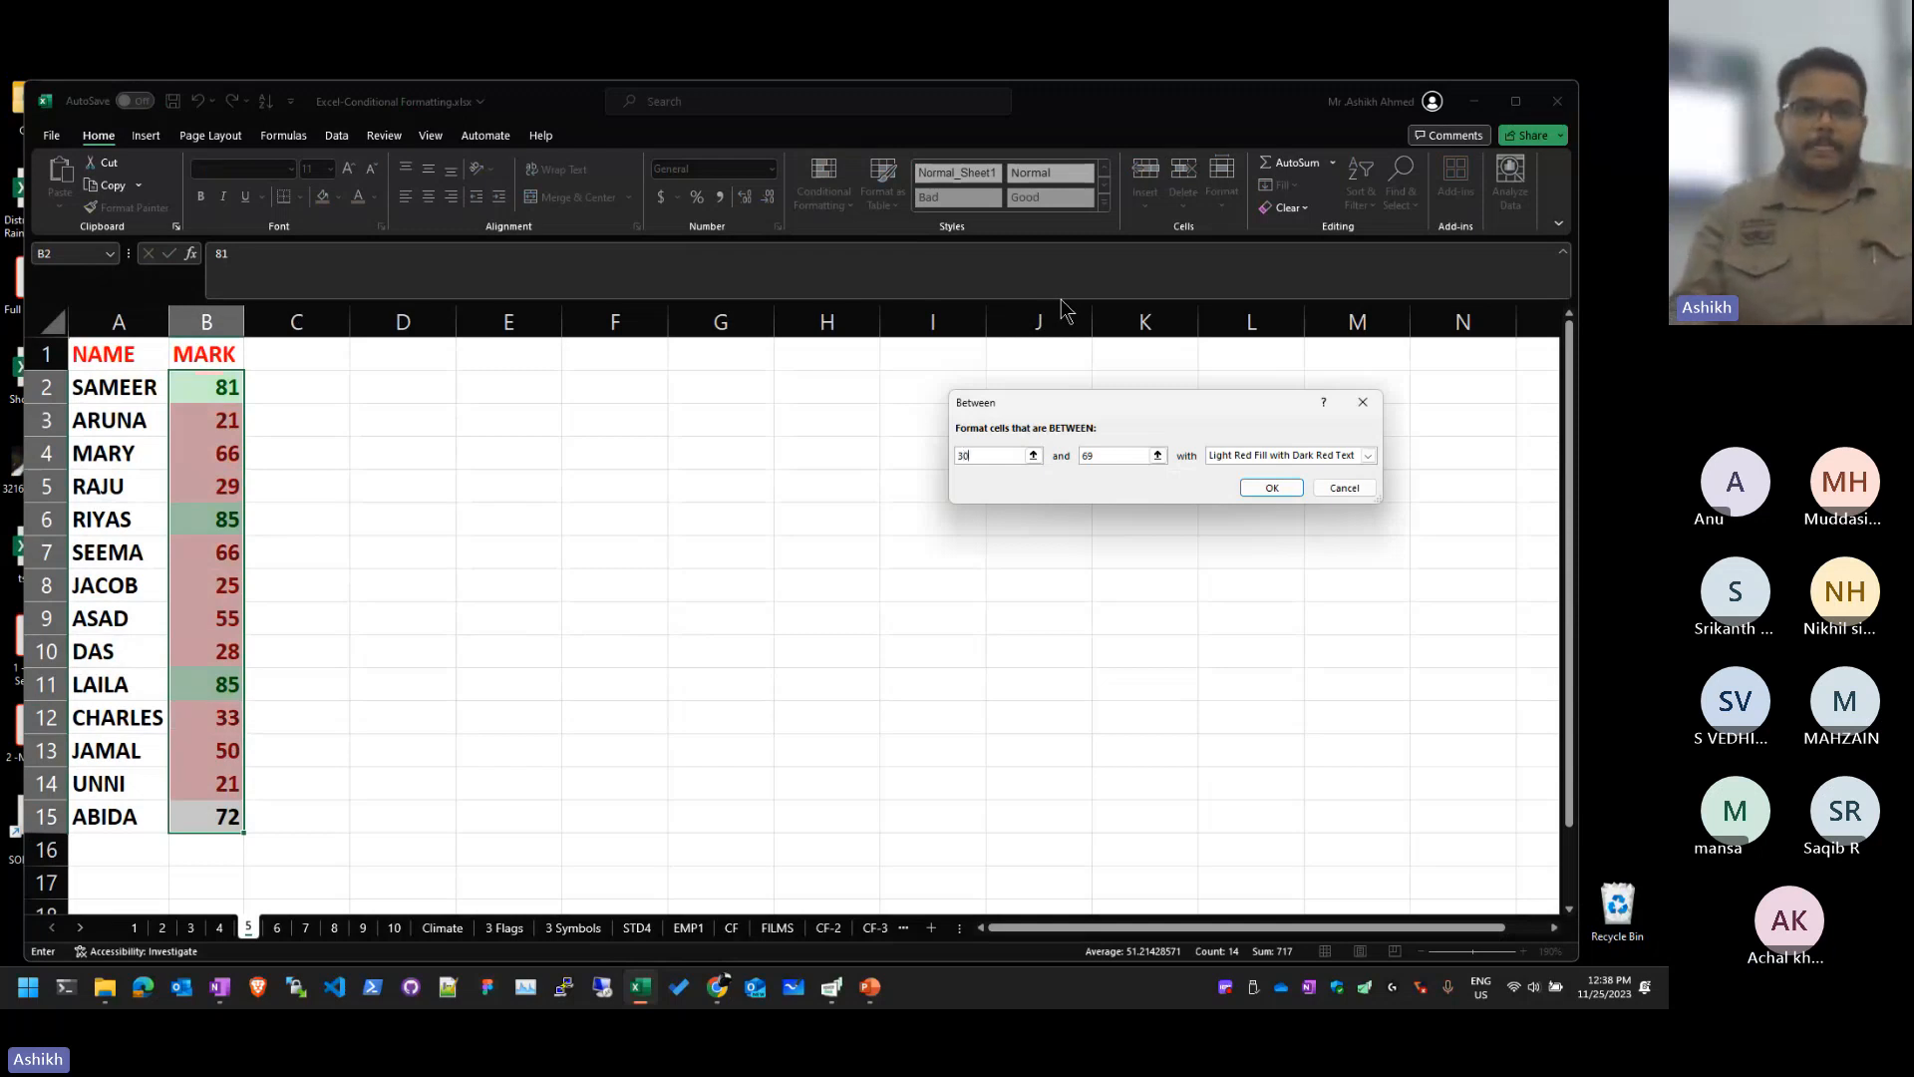
pyautogui.write('80')
pyautogui.click(1257, 455)
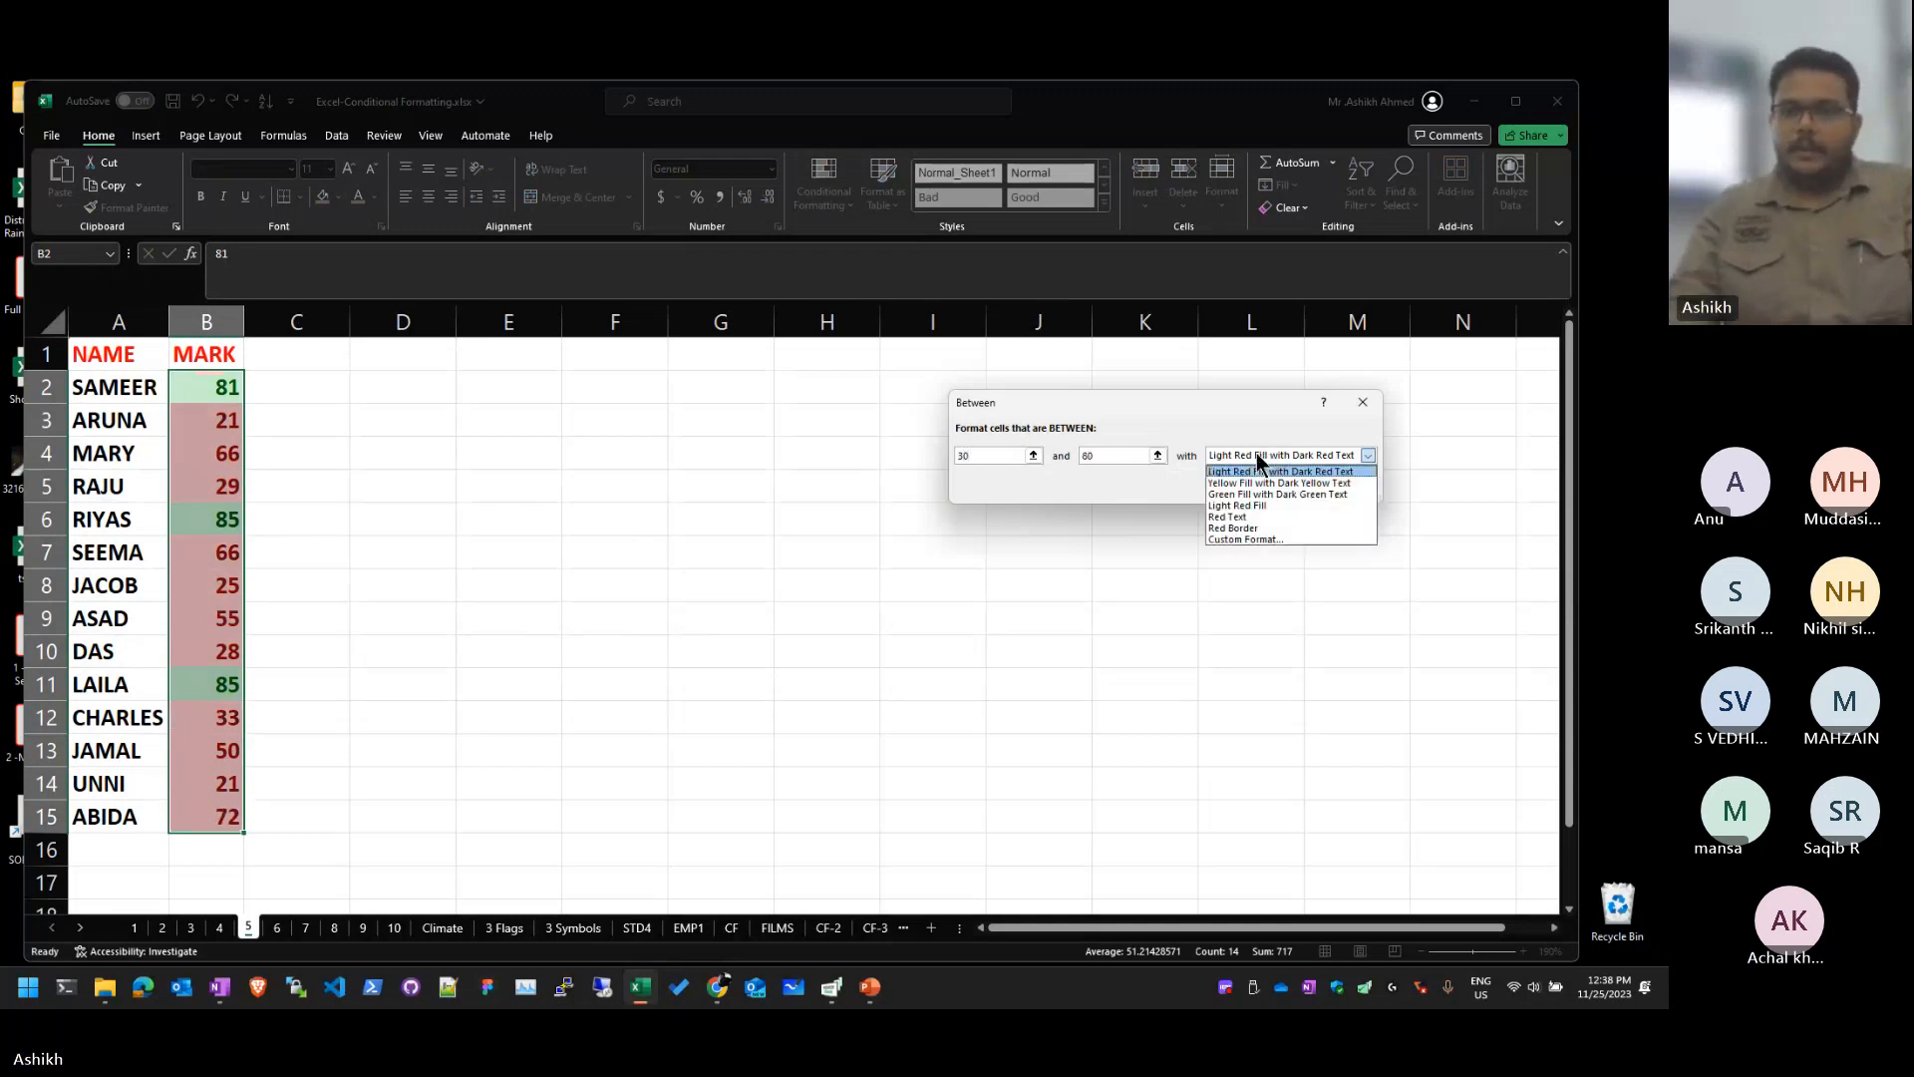
pyautogui.click(1256, 538)
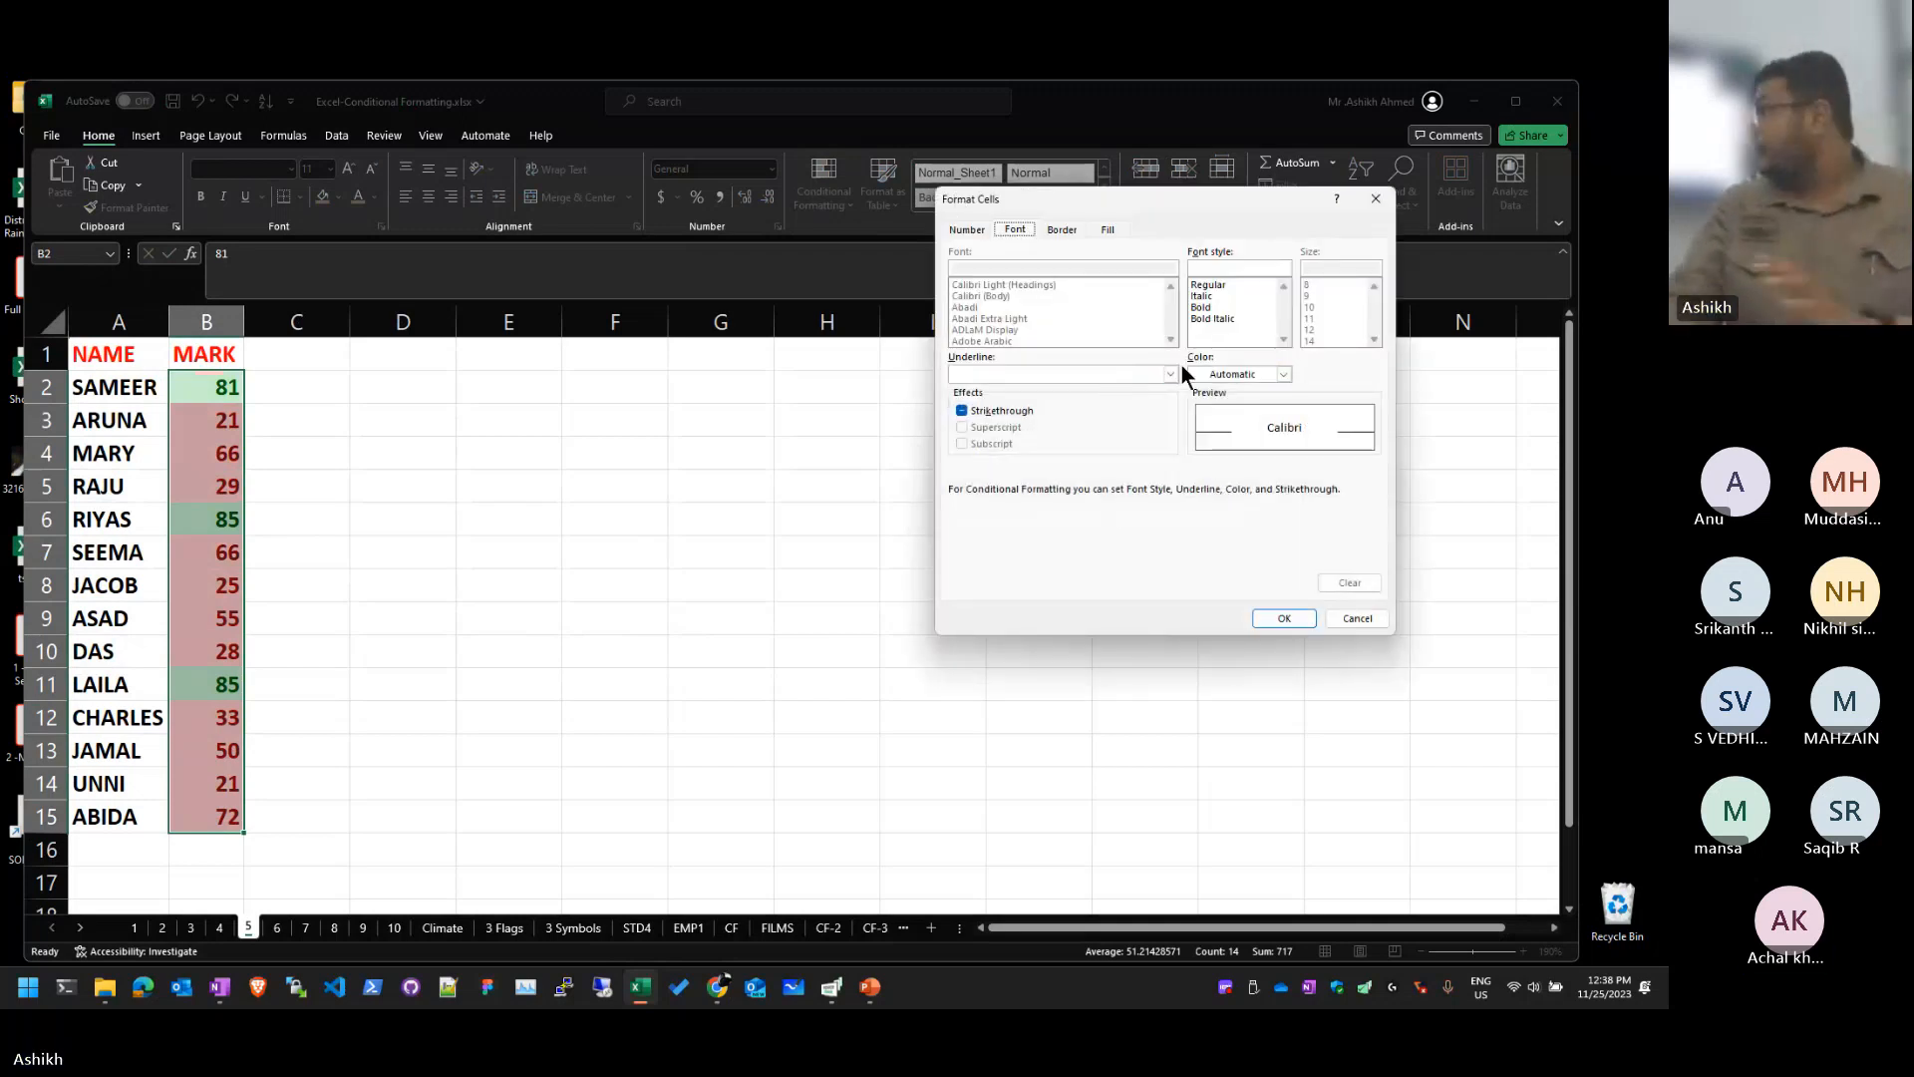
# Step: Give the rule's custom format a dark blue fill and apply the rule to the marks
pyautogui.moveTo(1122, 195); pyautogui.dragTo(695, 330)
pyautogui.click(668, 363)
pyautogui.click(599, 494)
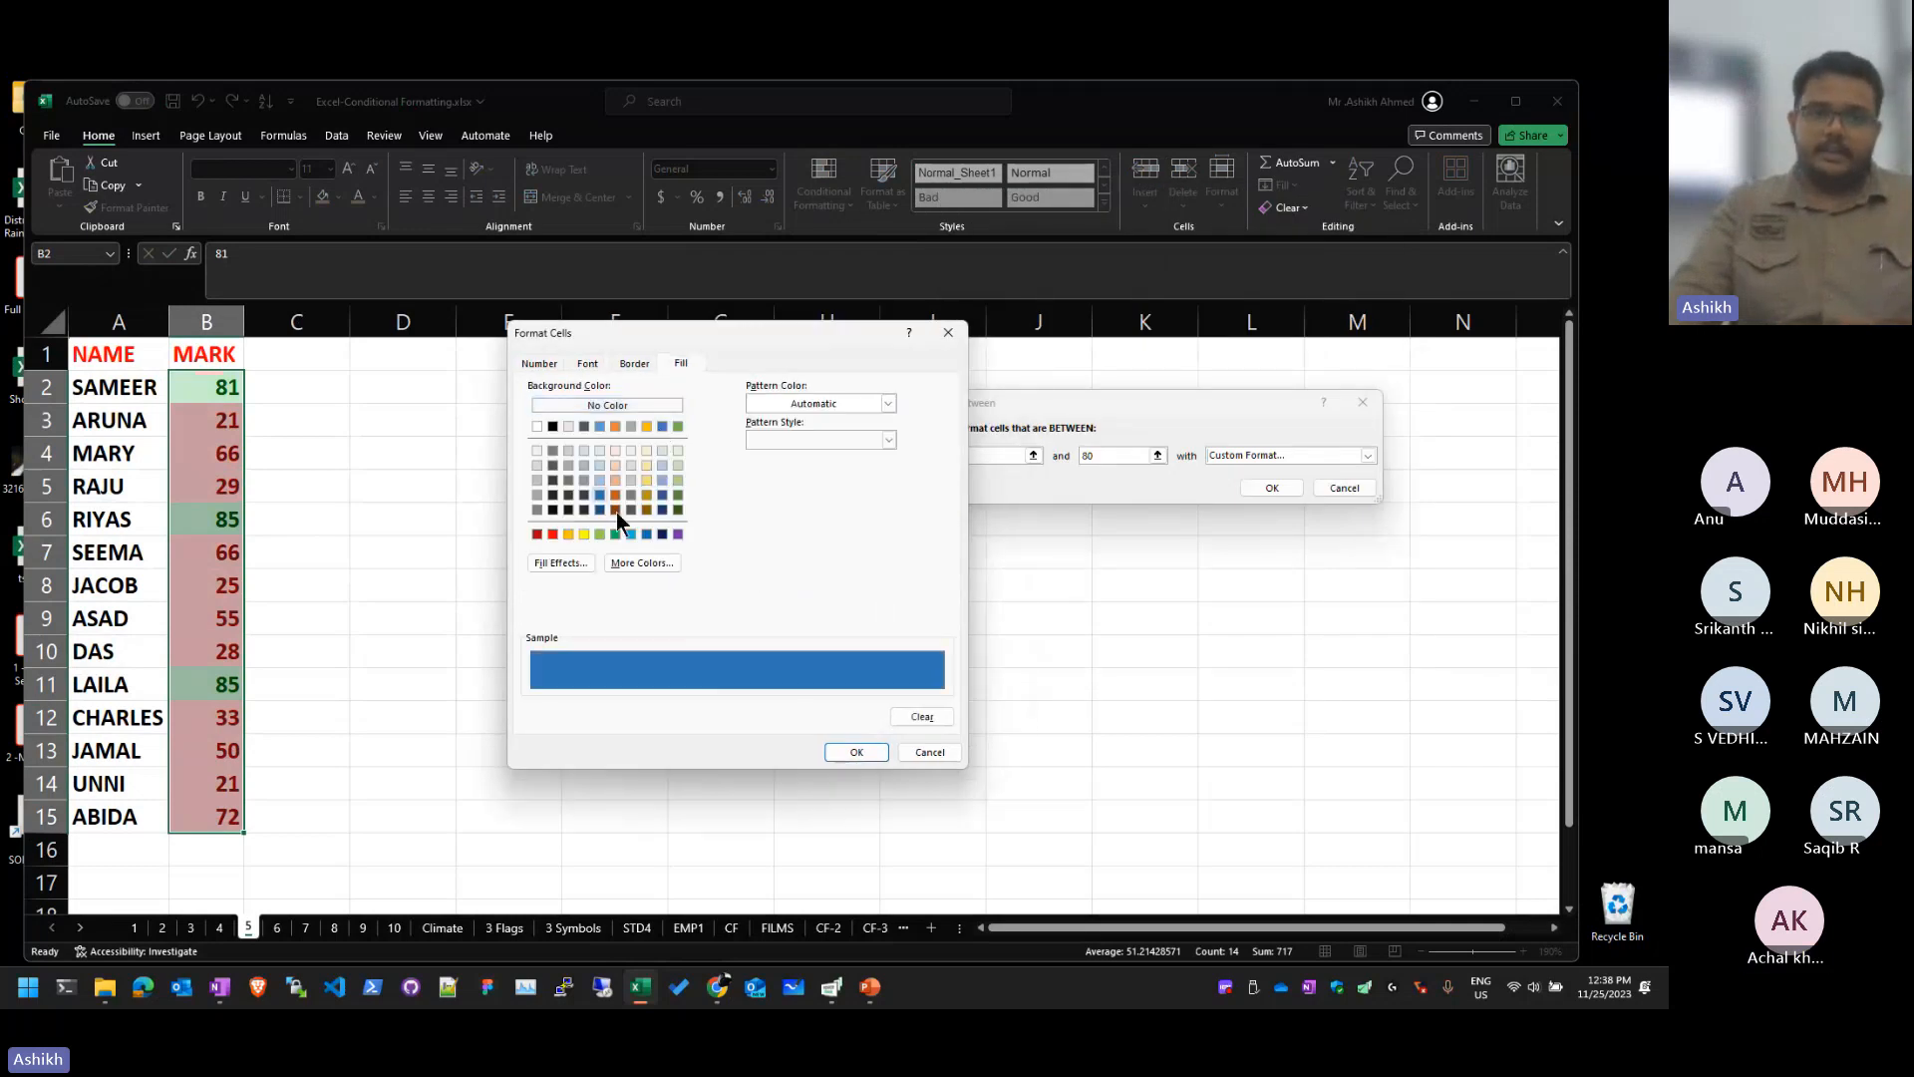
pyautogui.click(662, 511)
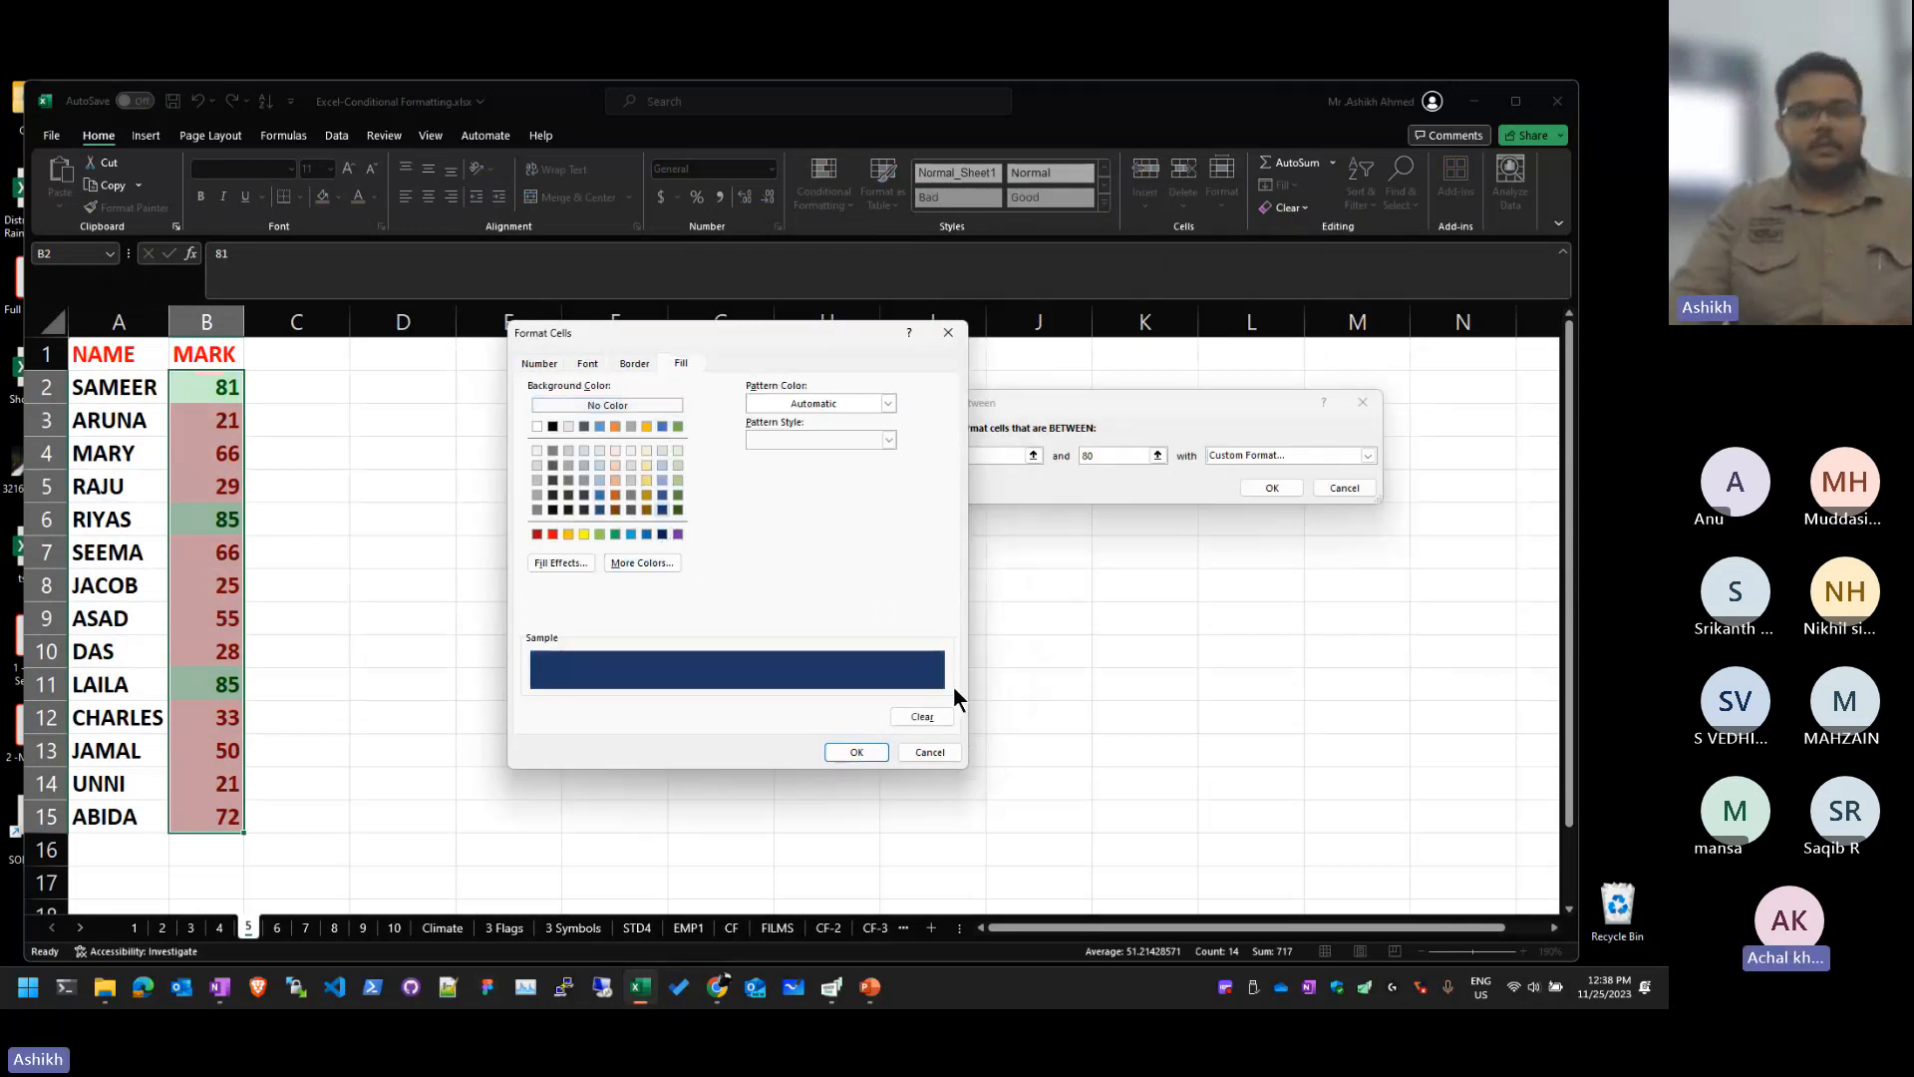
pyautogui.click(857, 750)
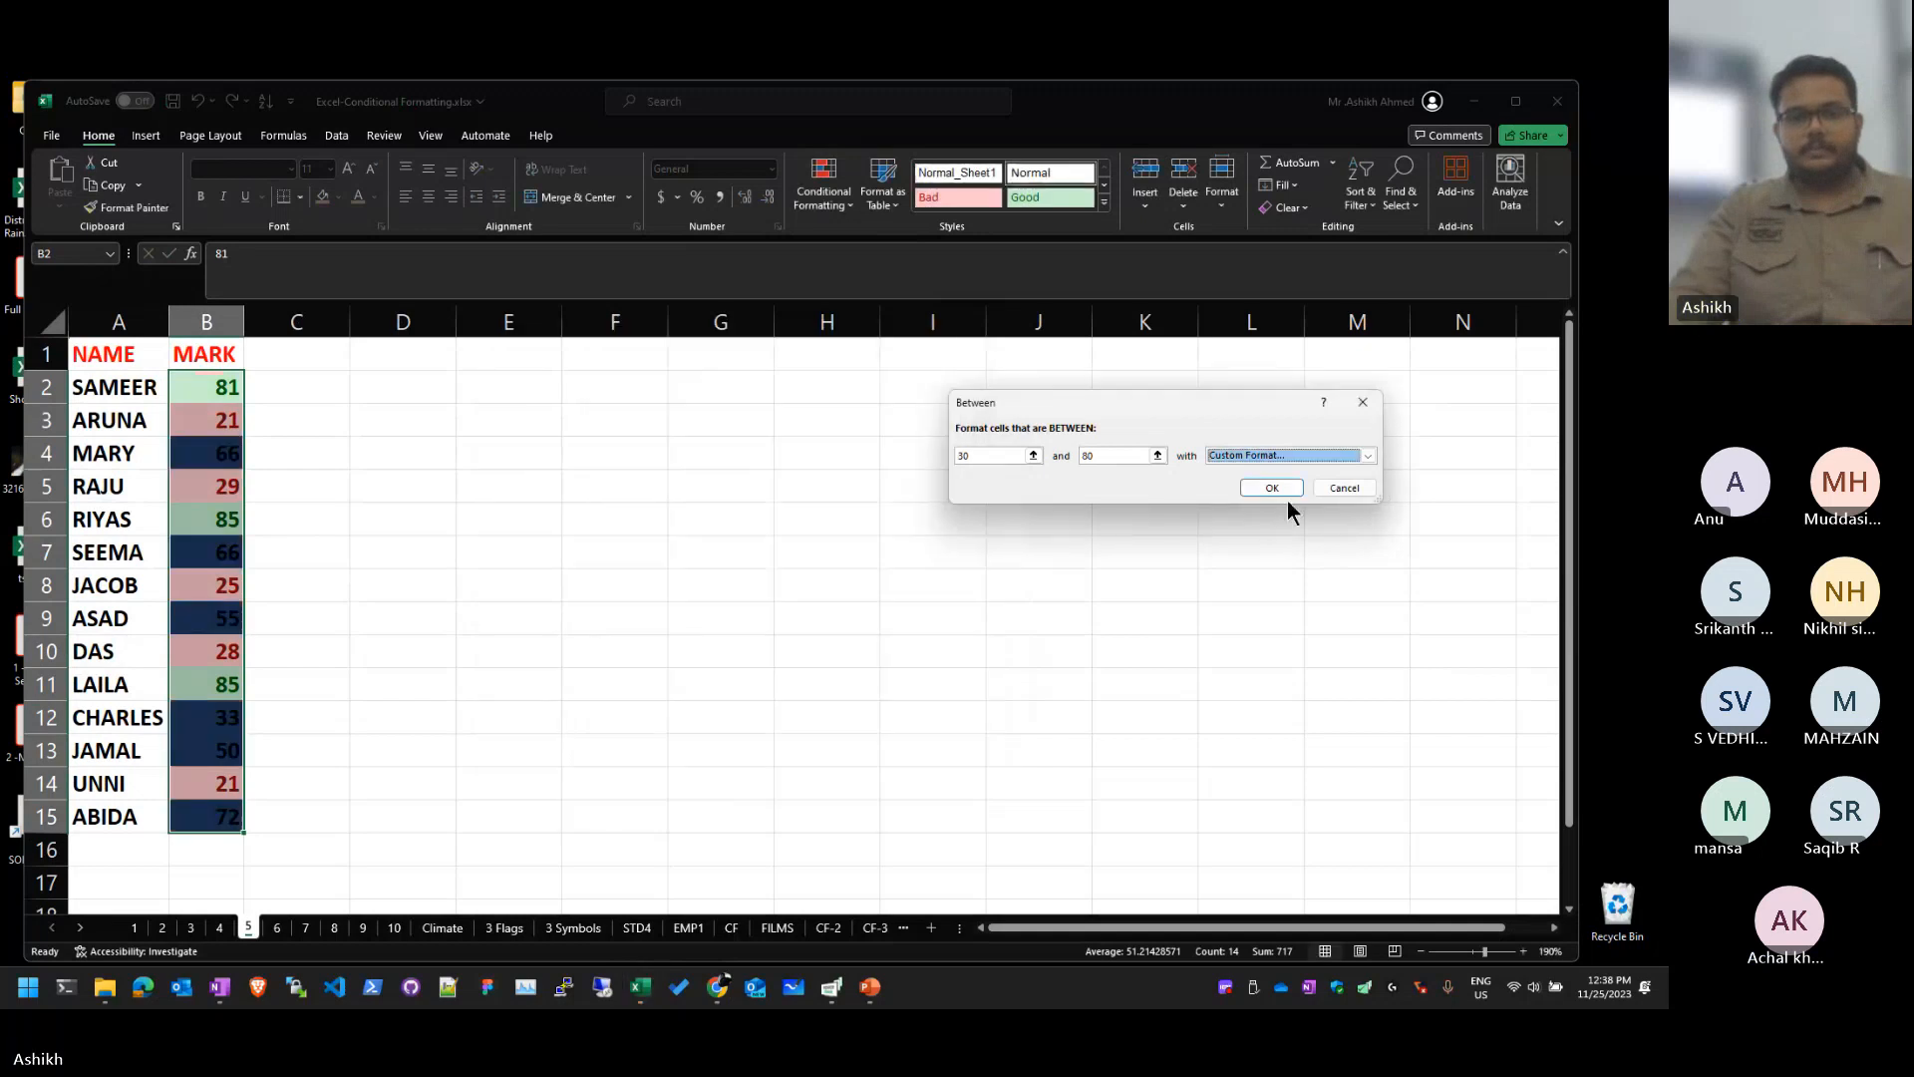
pyautogui.click(1273, 487)
pyautogui.click(786, 601)
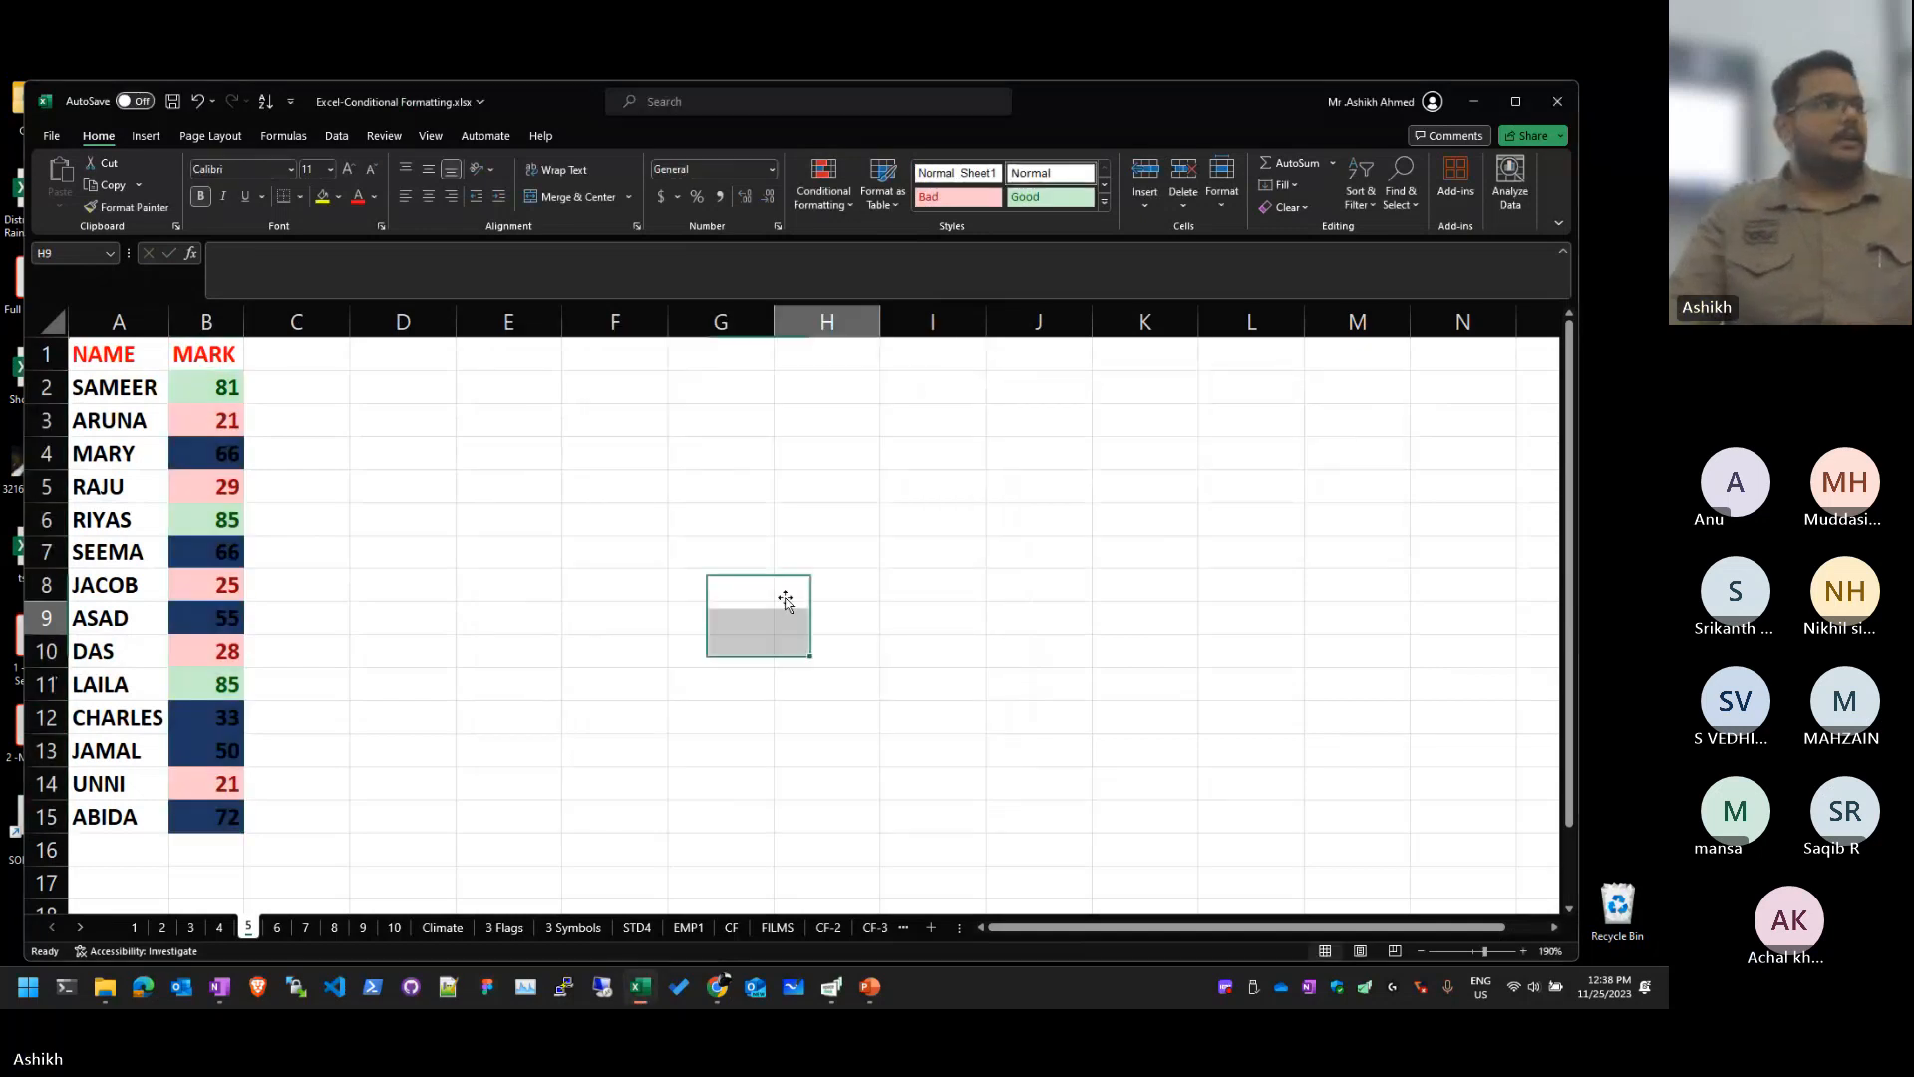
# Step: Go to sheet 6 and select the blood groups in B2:B8
pyautogui.click(279, 927)
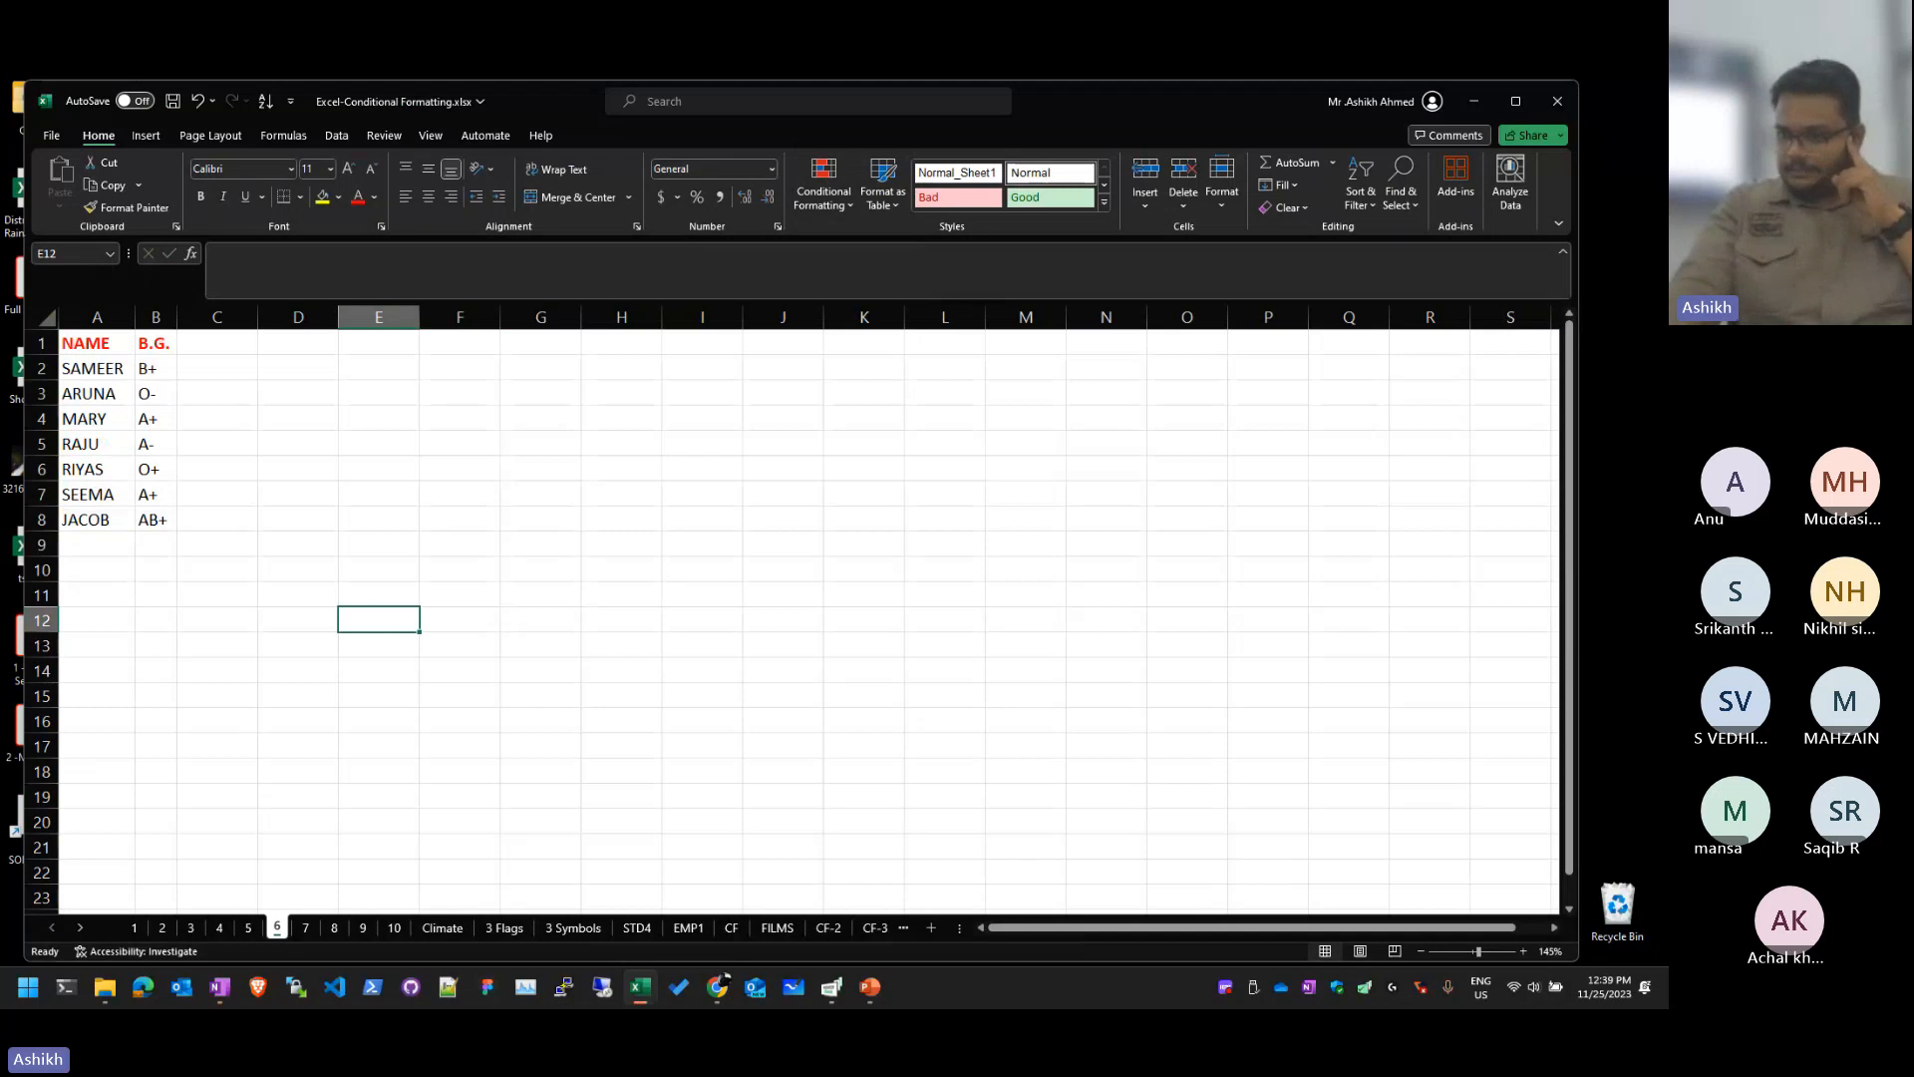
pyautogui.click(164, 370)
pyautogui.moveTo(156, 365); pyautogui.dragTo(152, 522)
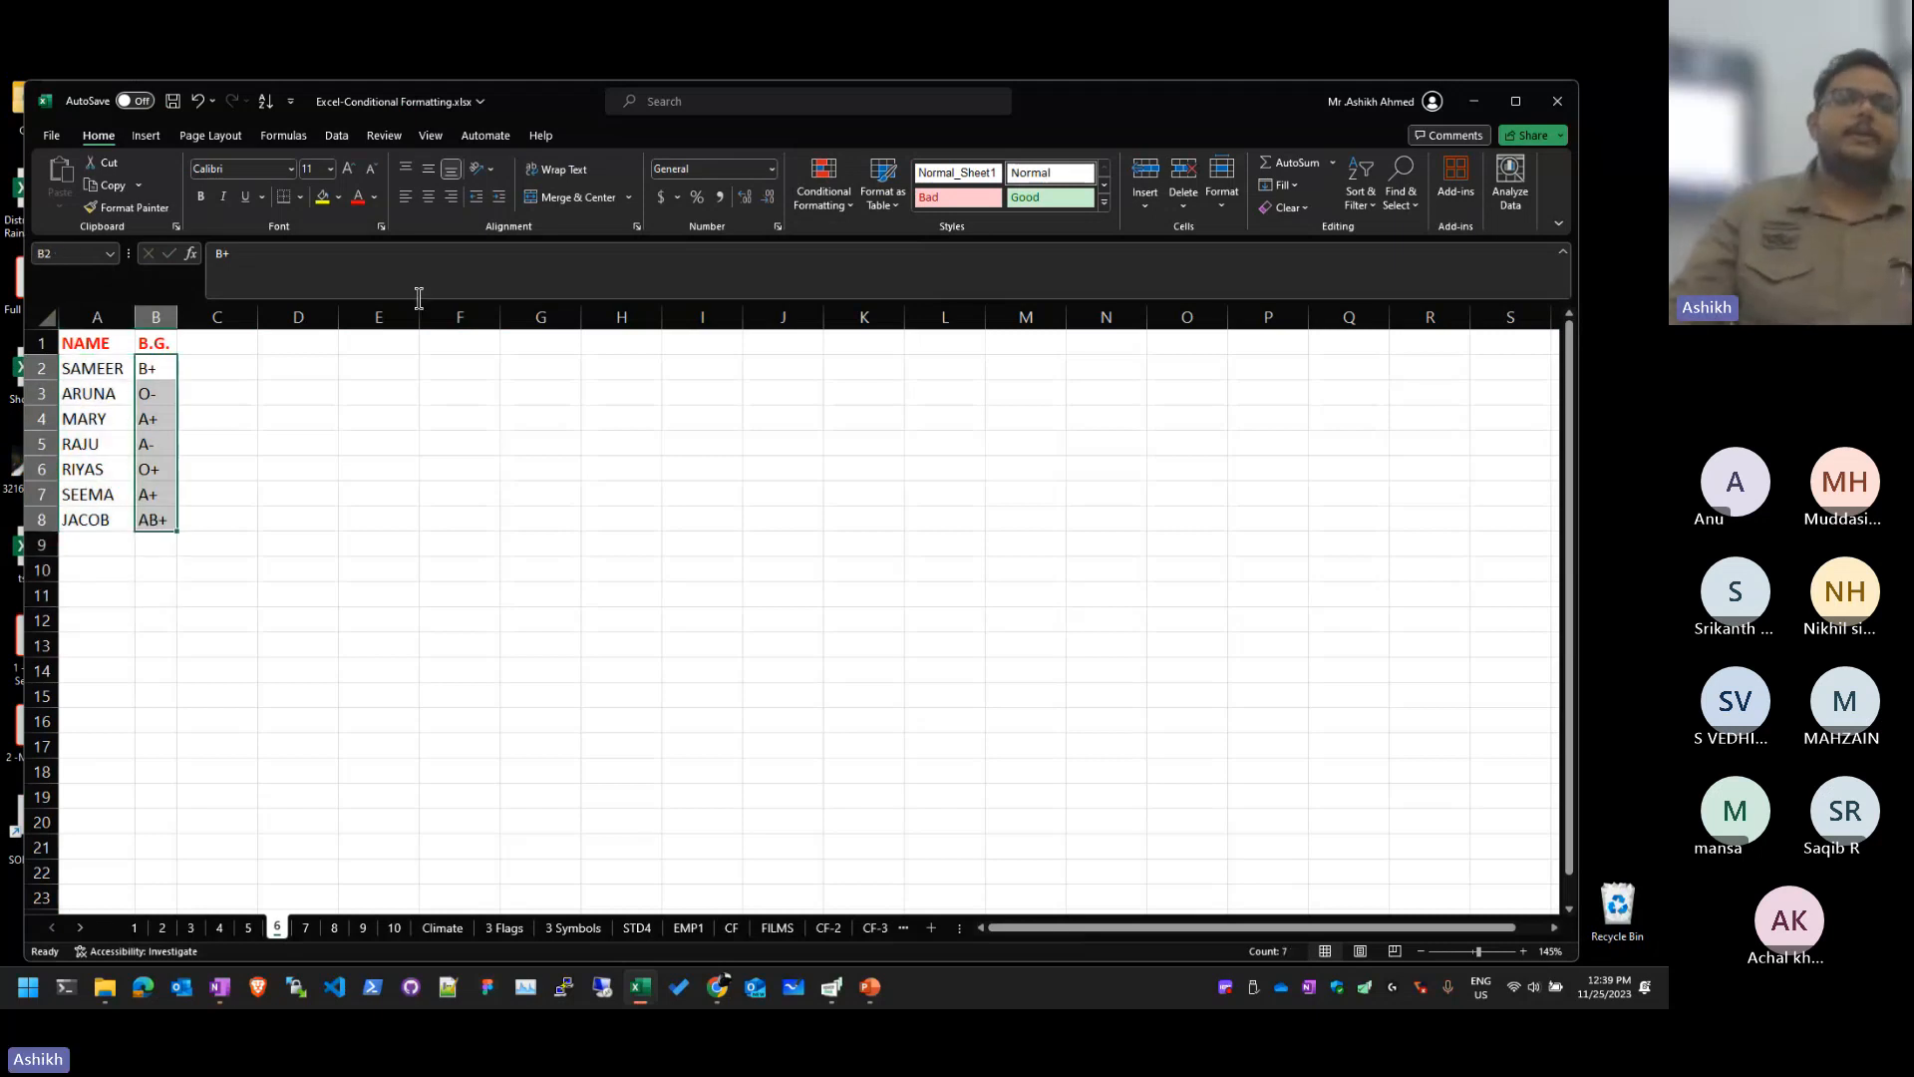
# Step: Try highlighting the blood groups equal to A+ with Light Red Fill with Dark Red Text, and undo the rule
pyautogui.click(823, 188)
pyautogui.moveTo(864, 249)
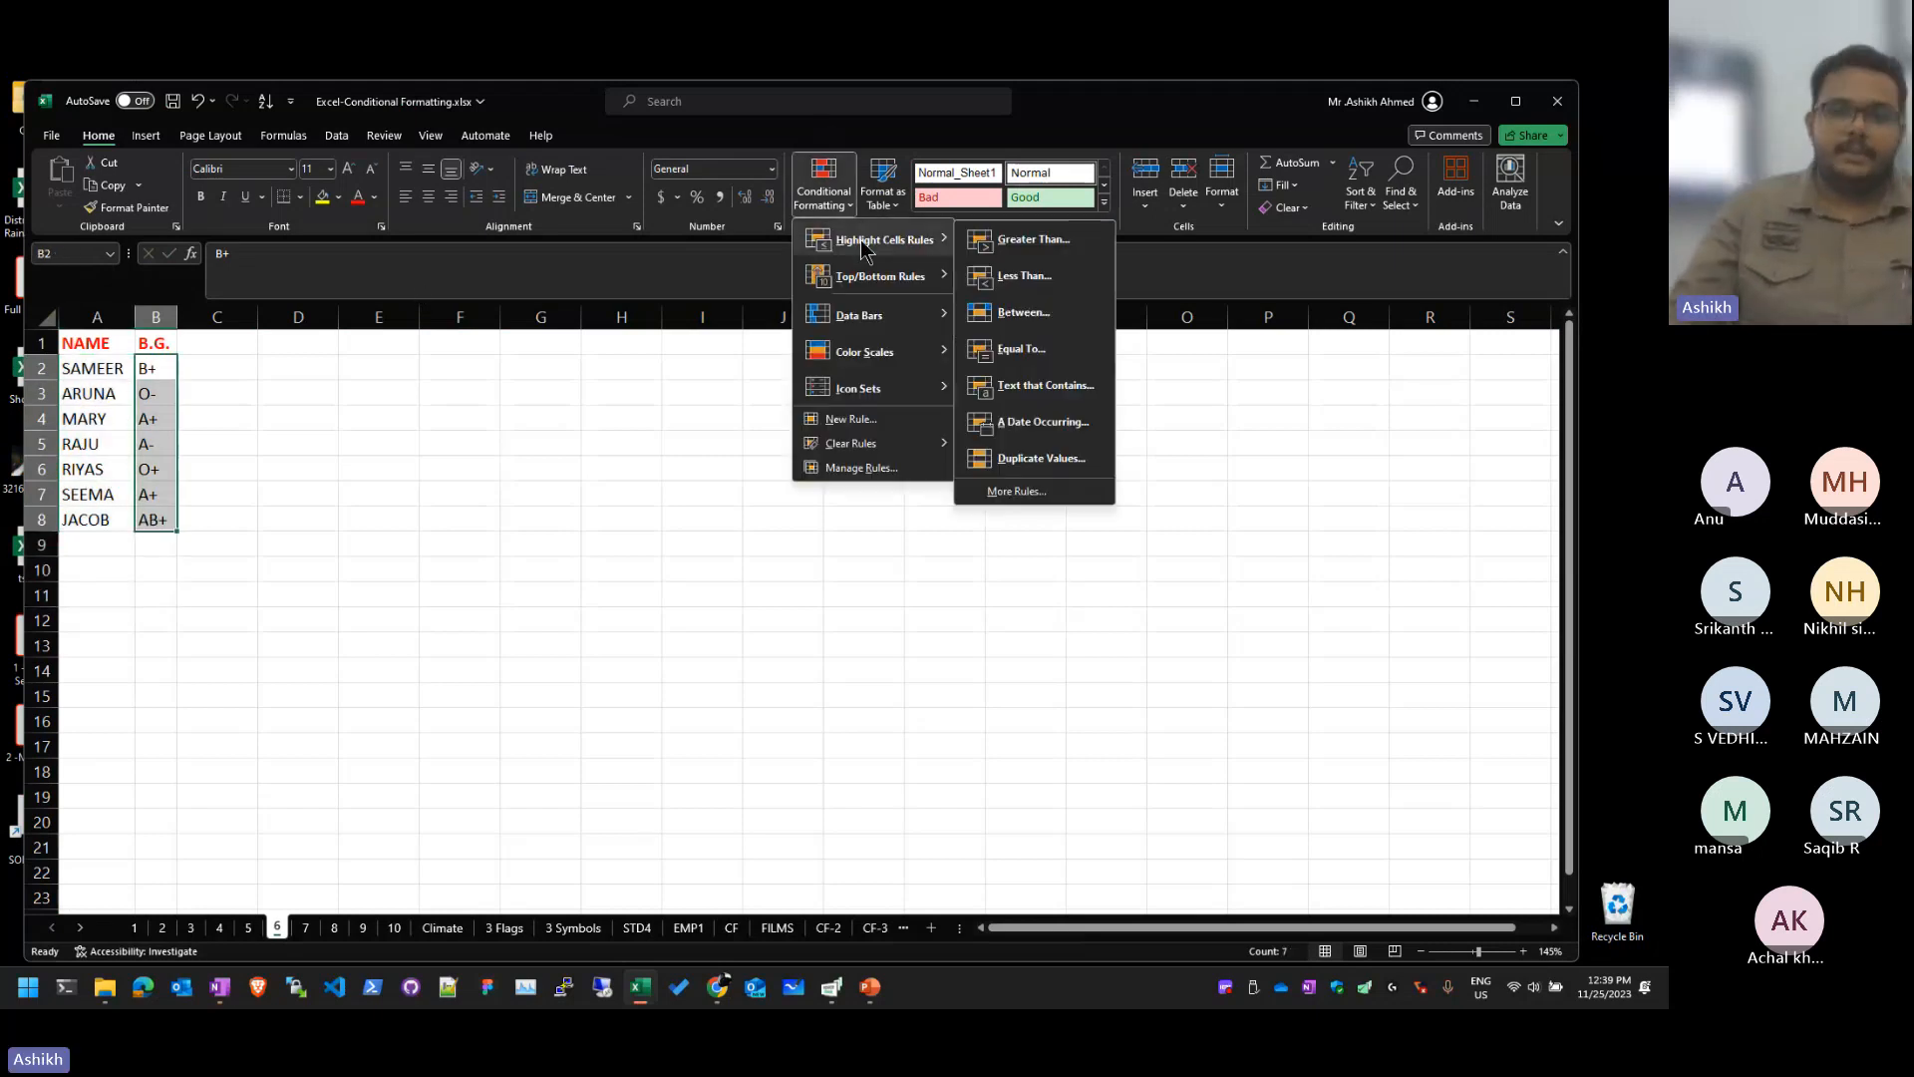
pyautogui.click(1103, 349)
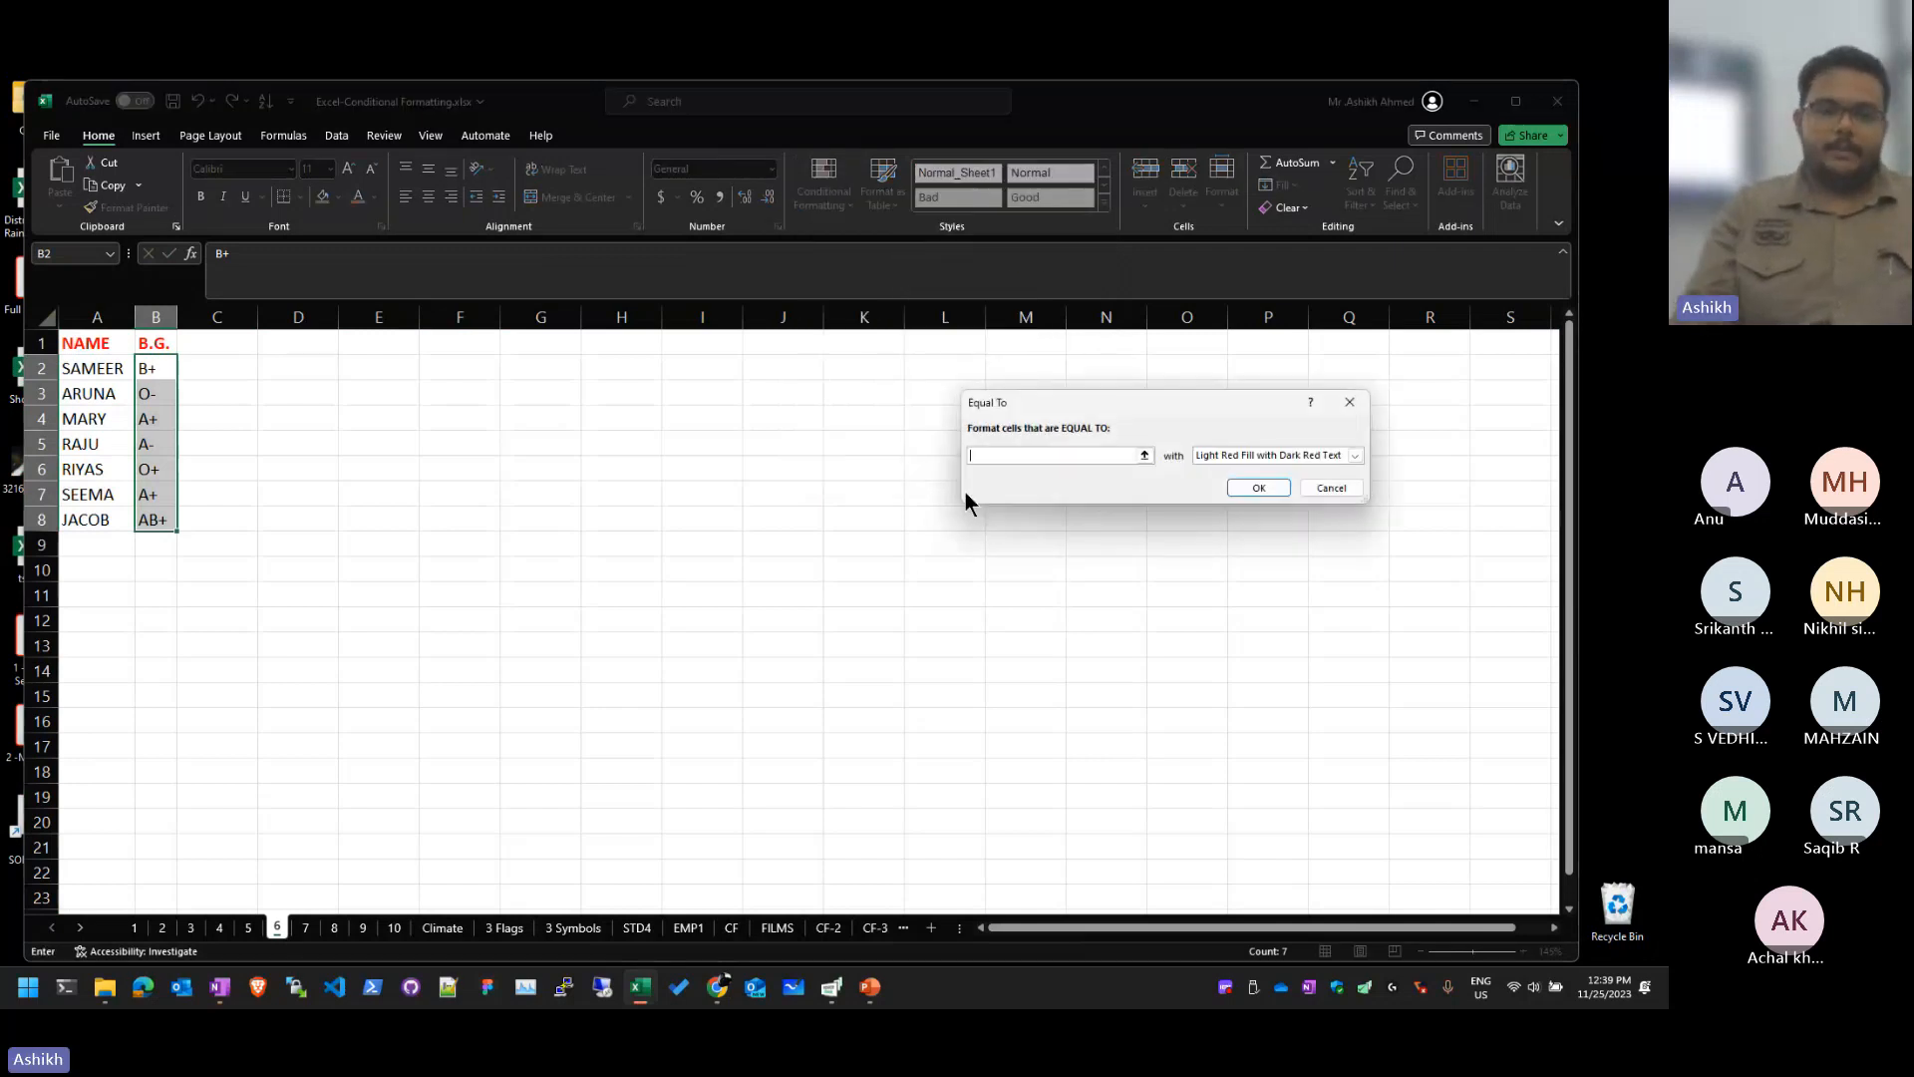
pyautogui.write('A+')
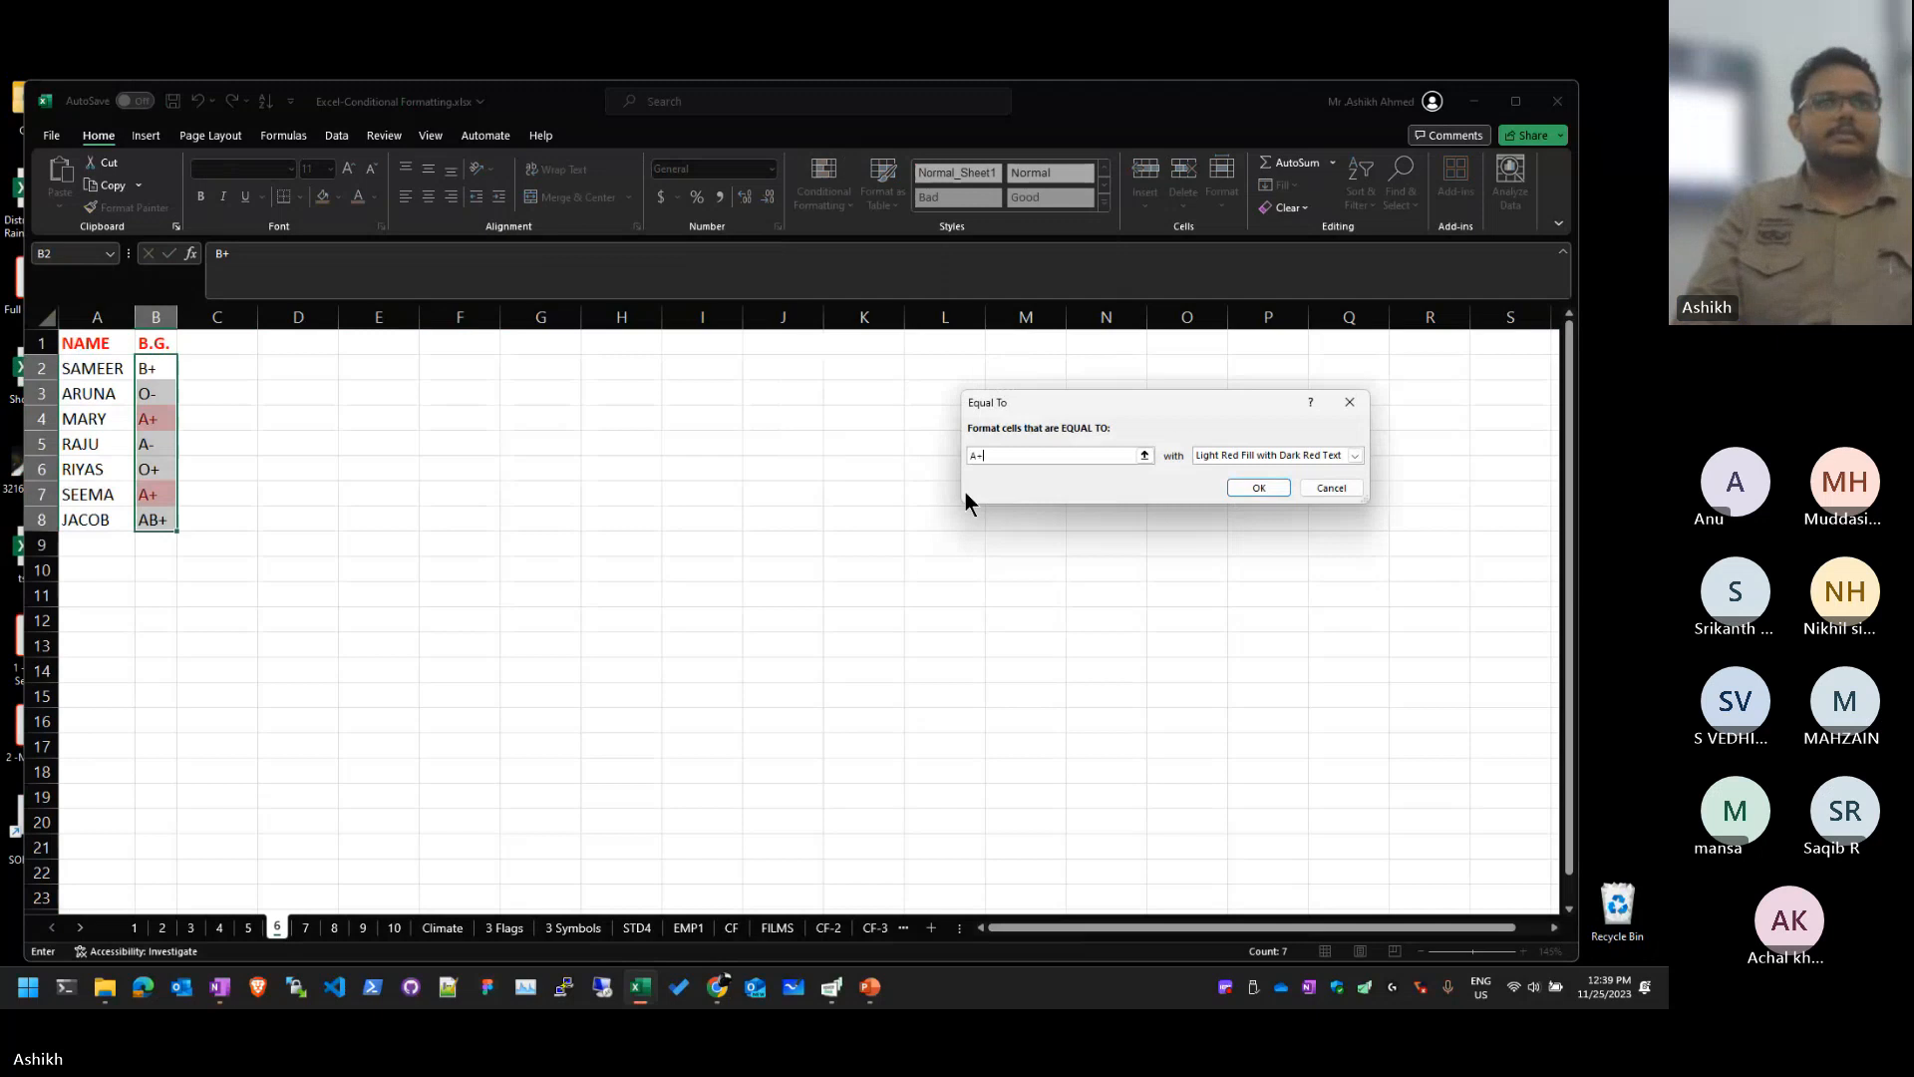
pyautogui.press('Return')
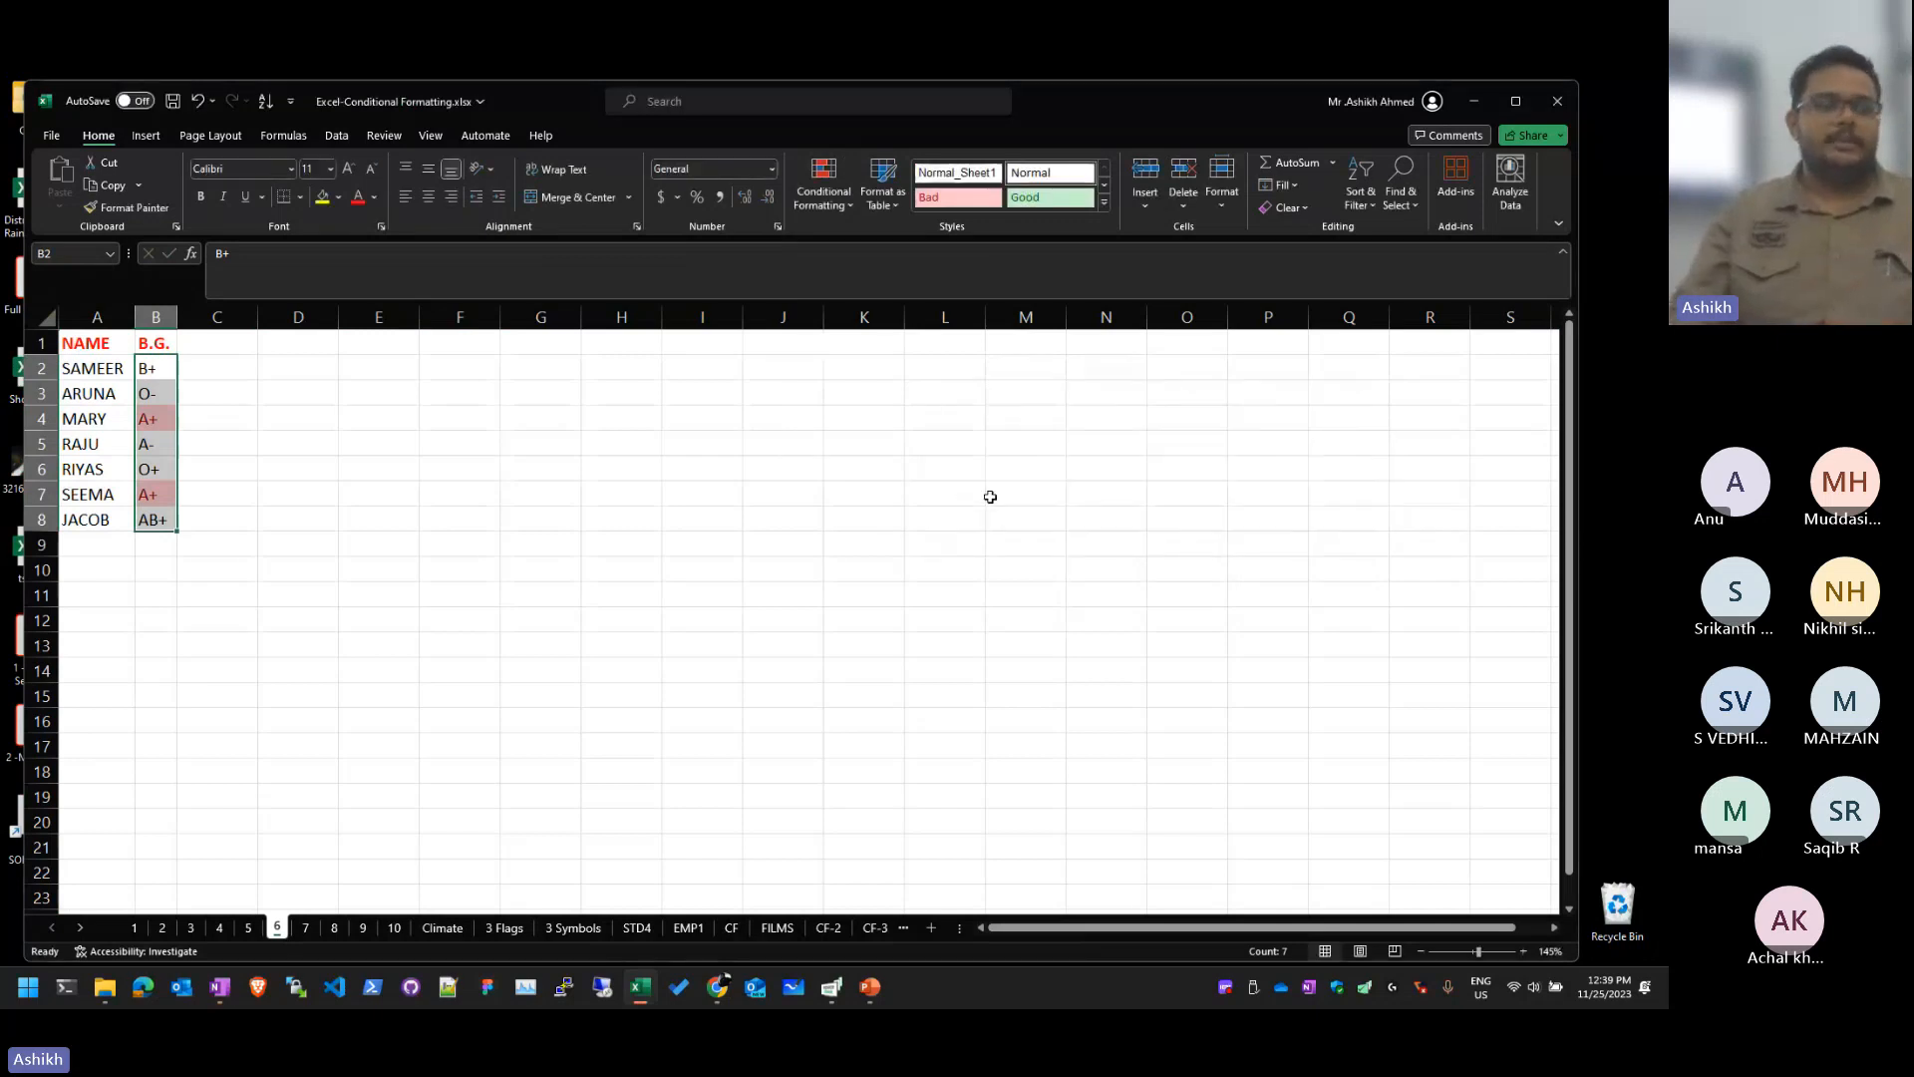
pyautogui.click(783, 493)
pyautogui.click(235, 398)
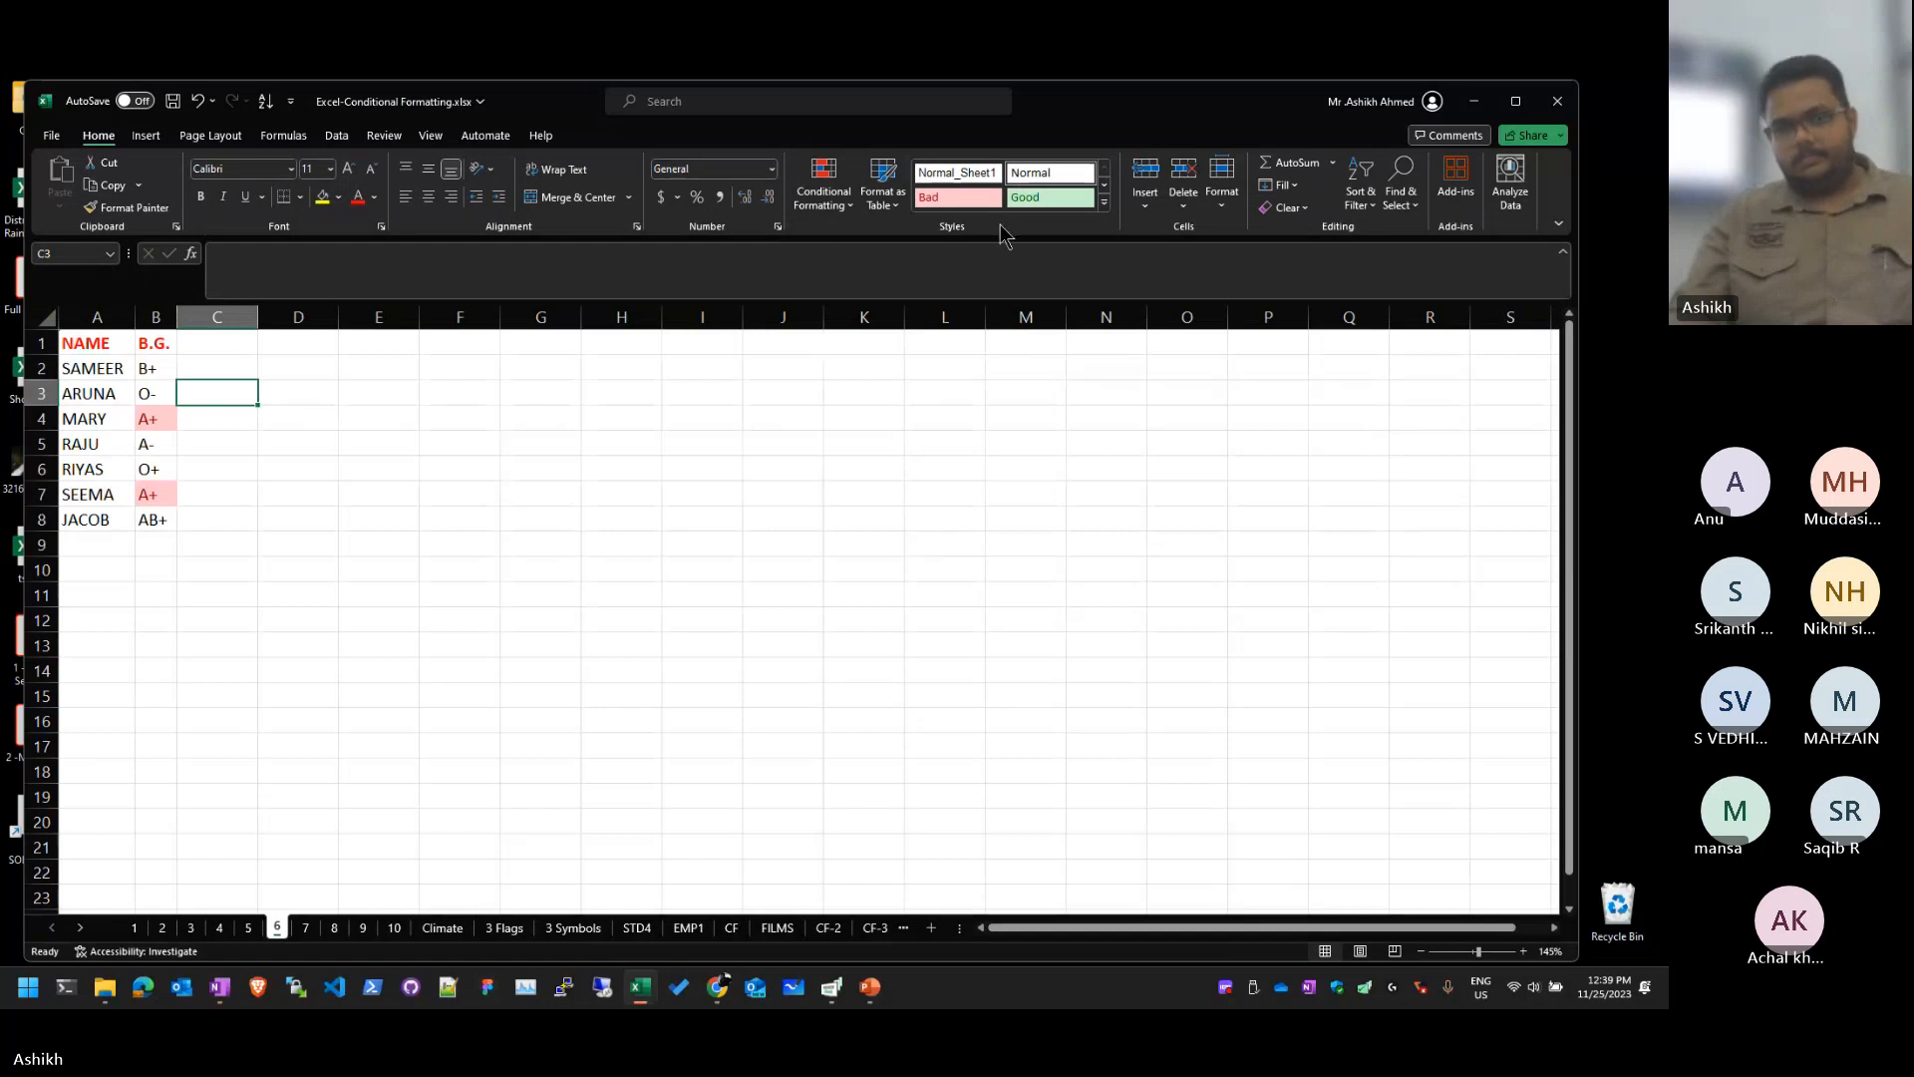
pyautogui.click(460, 568)
pyautogui.hotkey('ctrl', 'z')
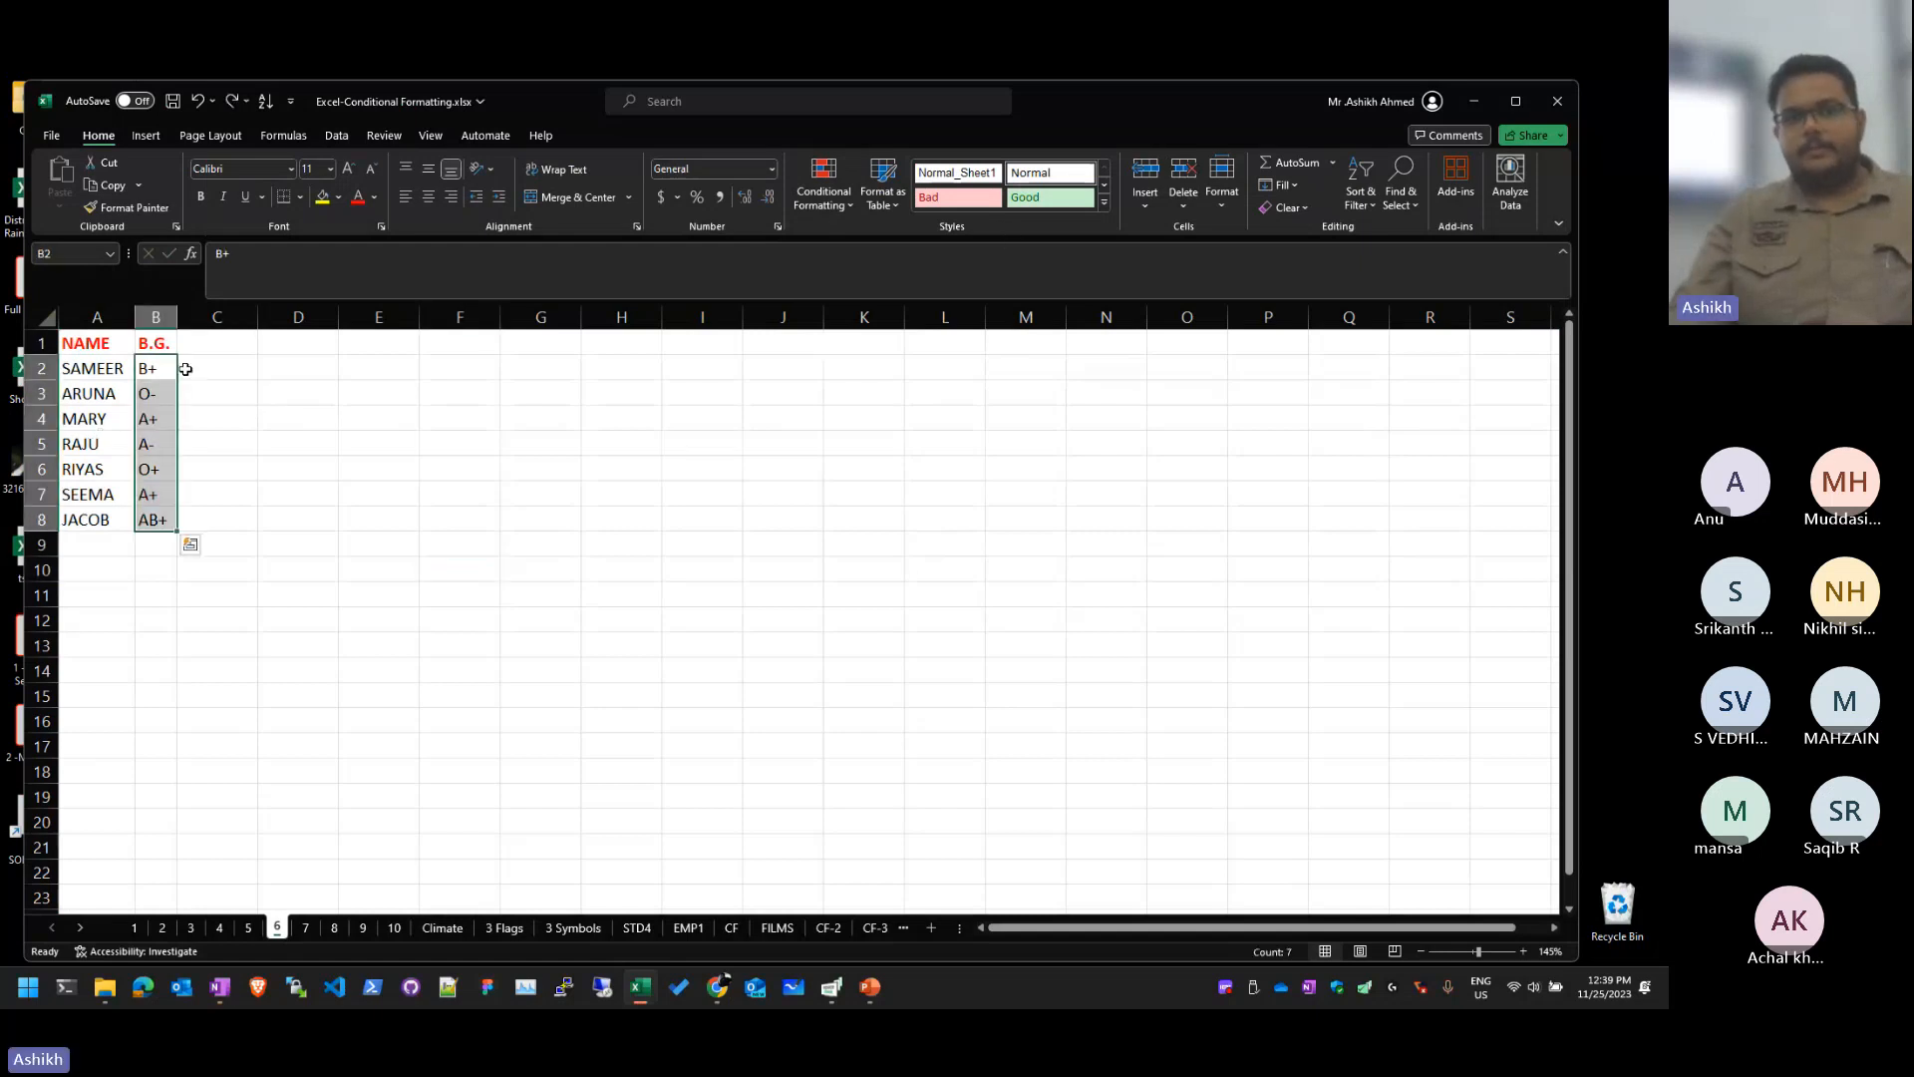
# Step: Try a Text That Contains rule on the blood groups in B2:B8 with + and with -, without applying it
pyautogui.click(821, 197)
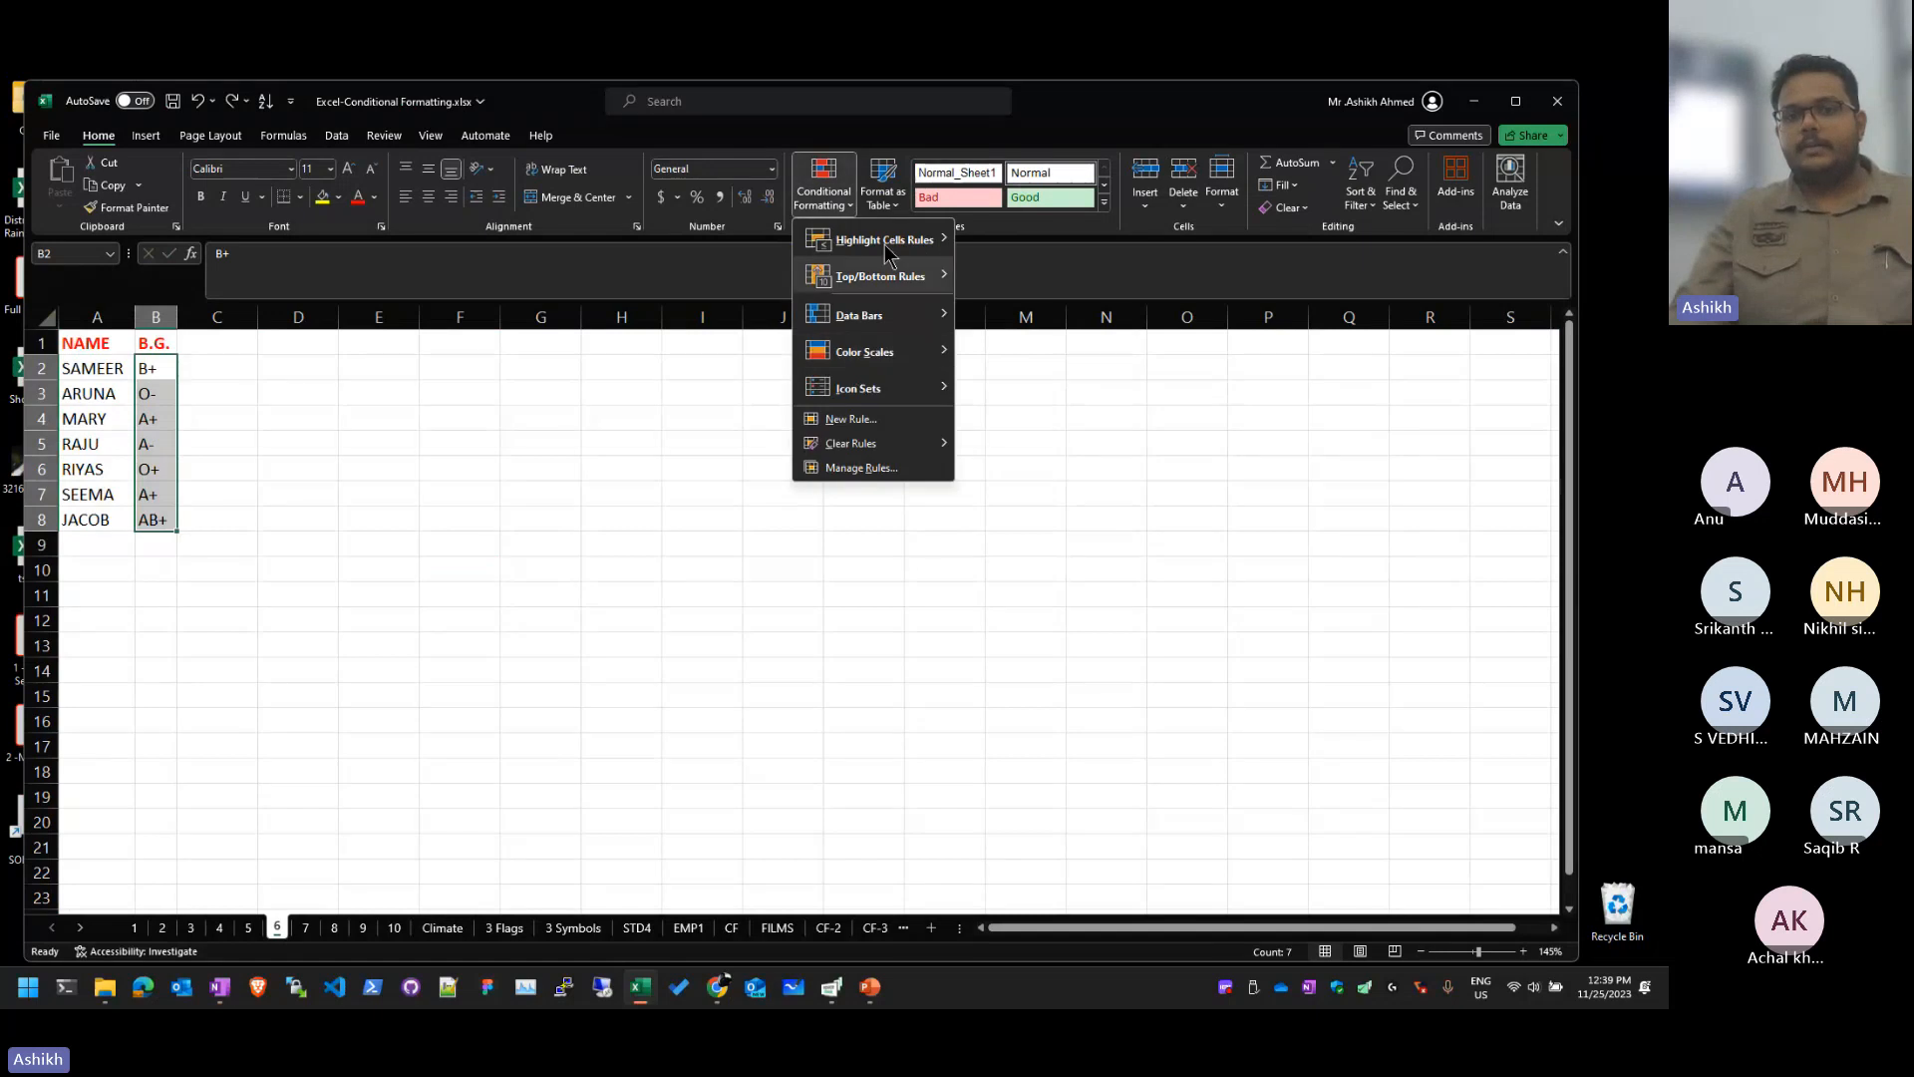
pyautogui.moveTo(882, 239)
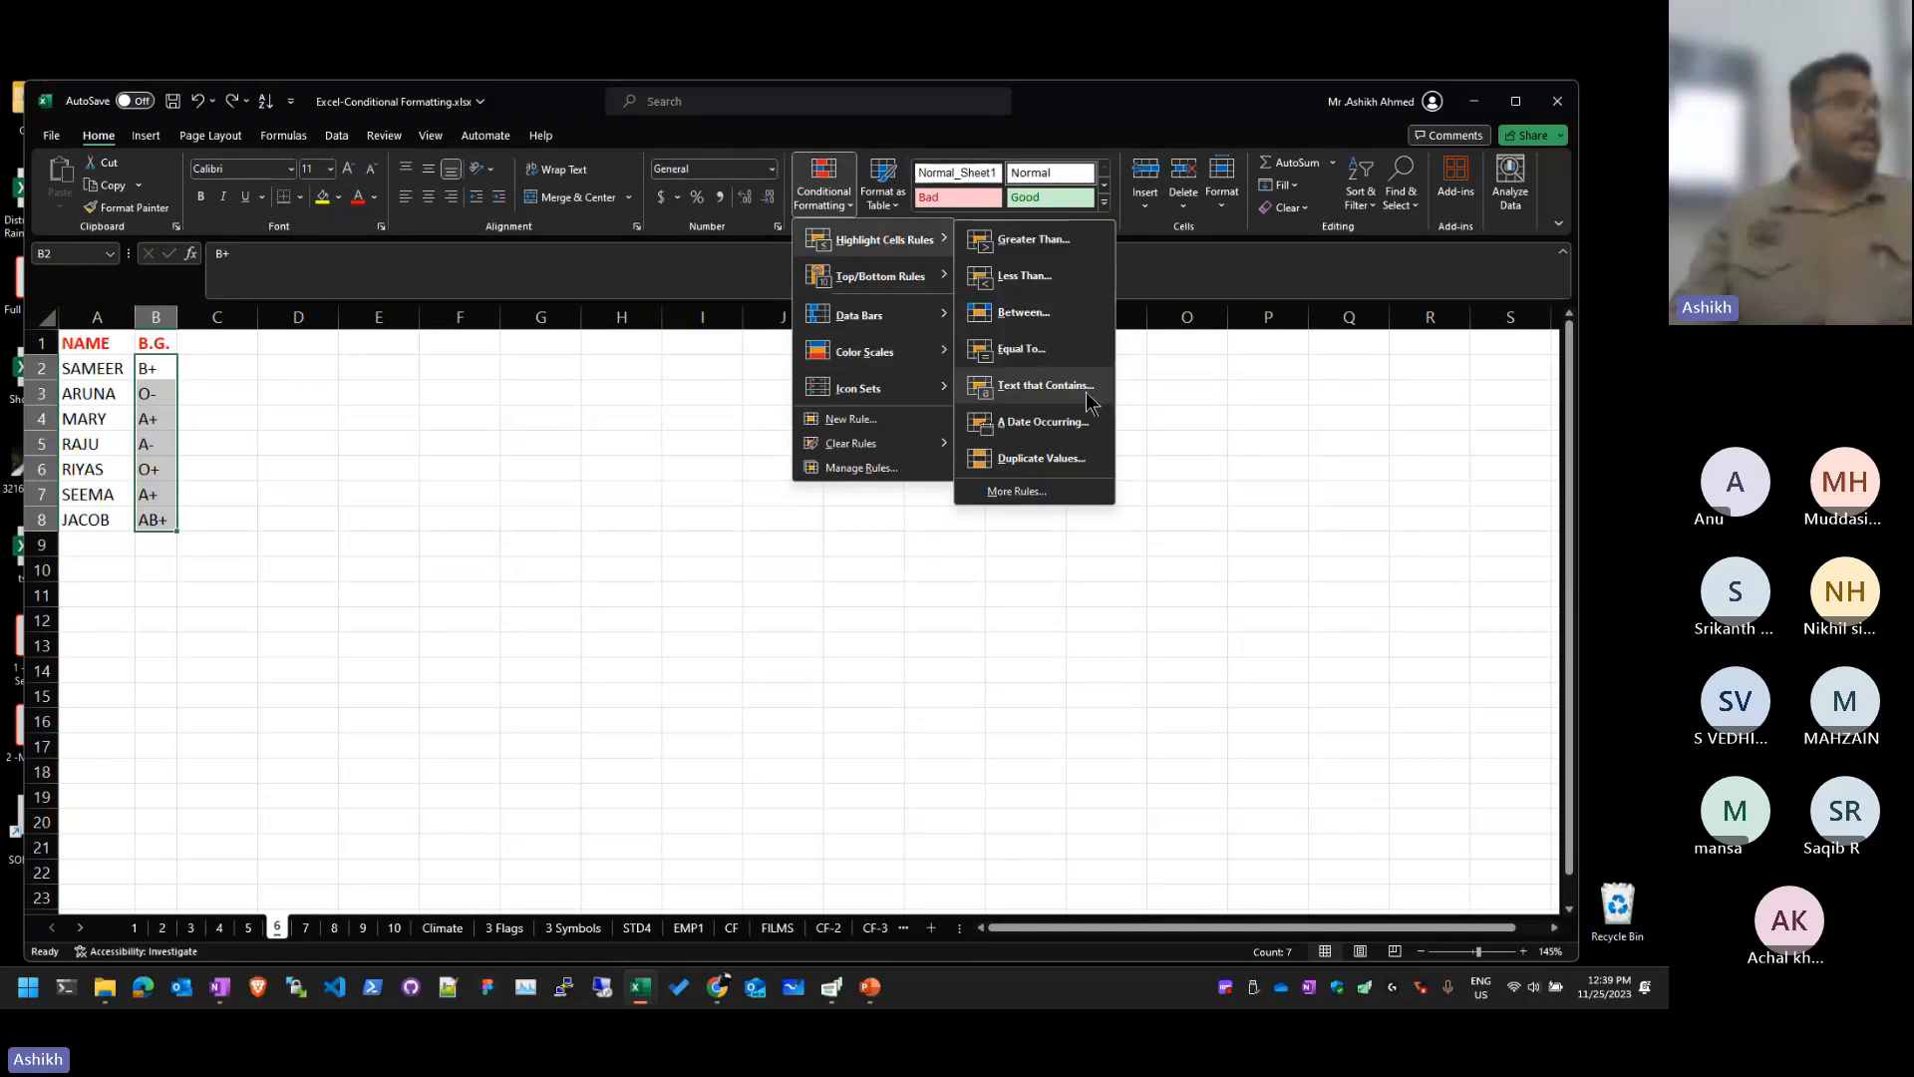
pyautogui.click(1084, 400)
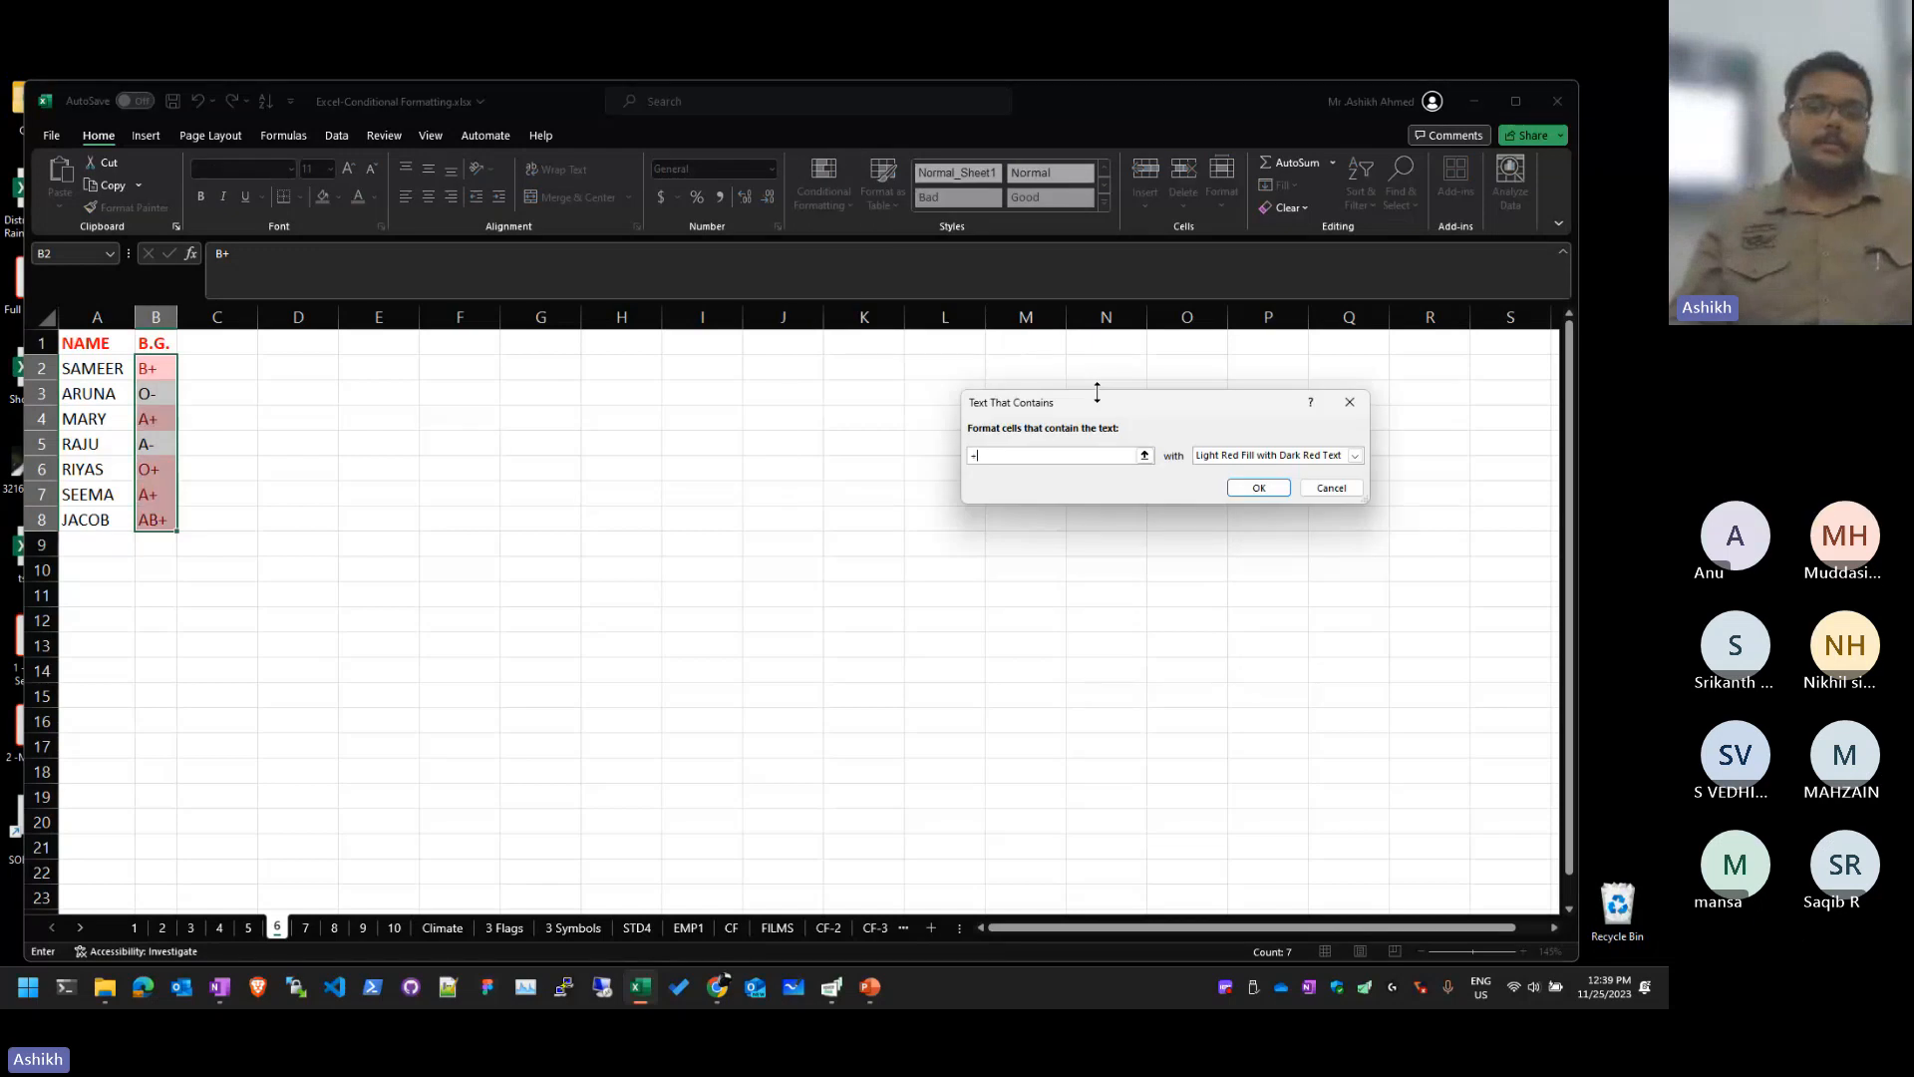
pyautogui.write('+')
pyautogui.write('-')
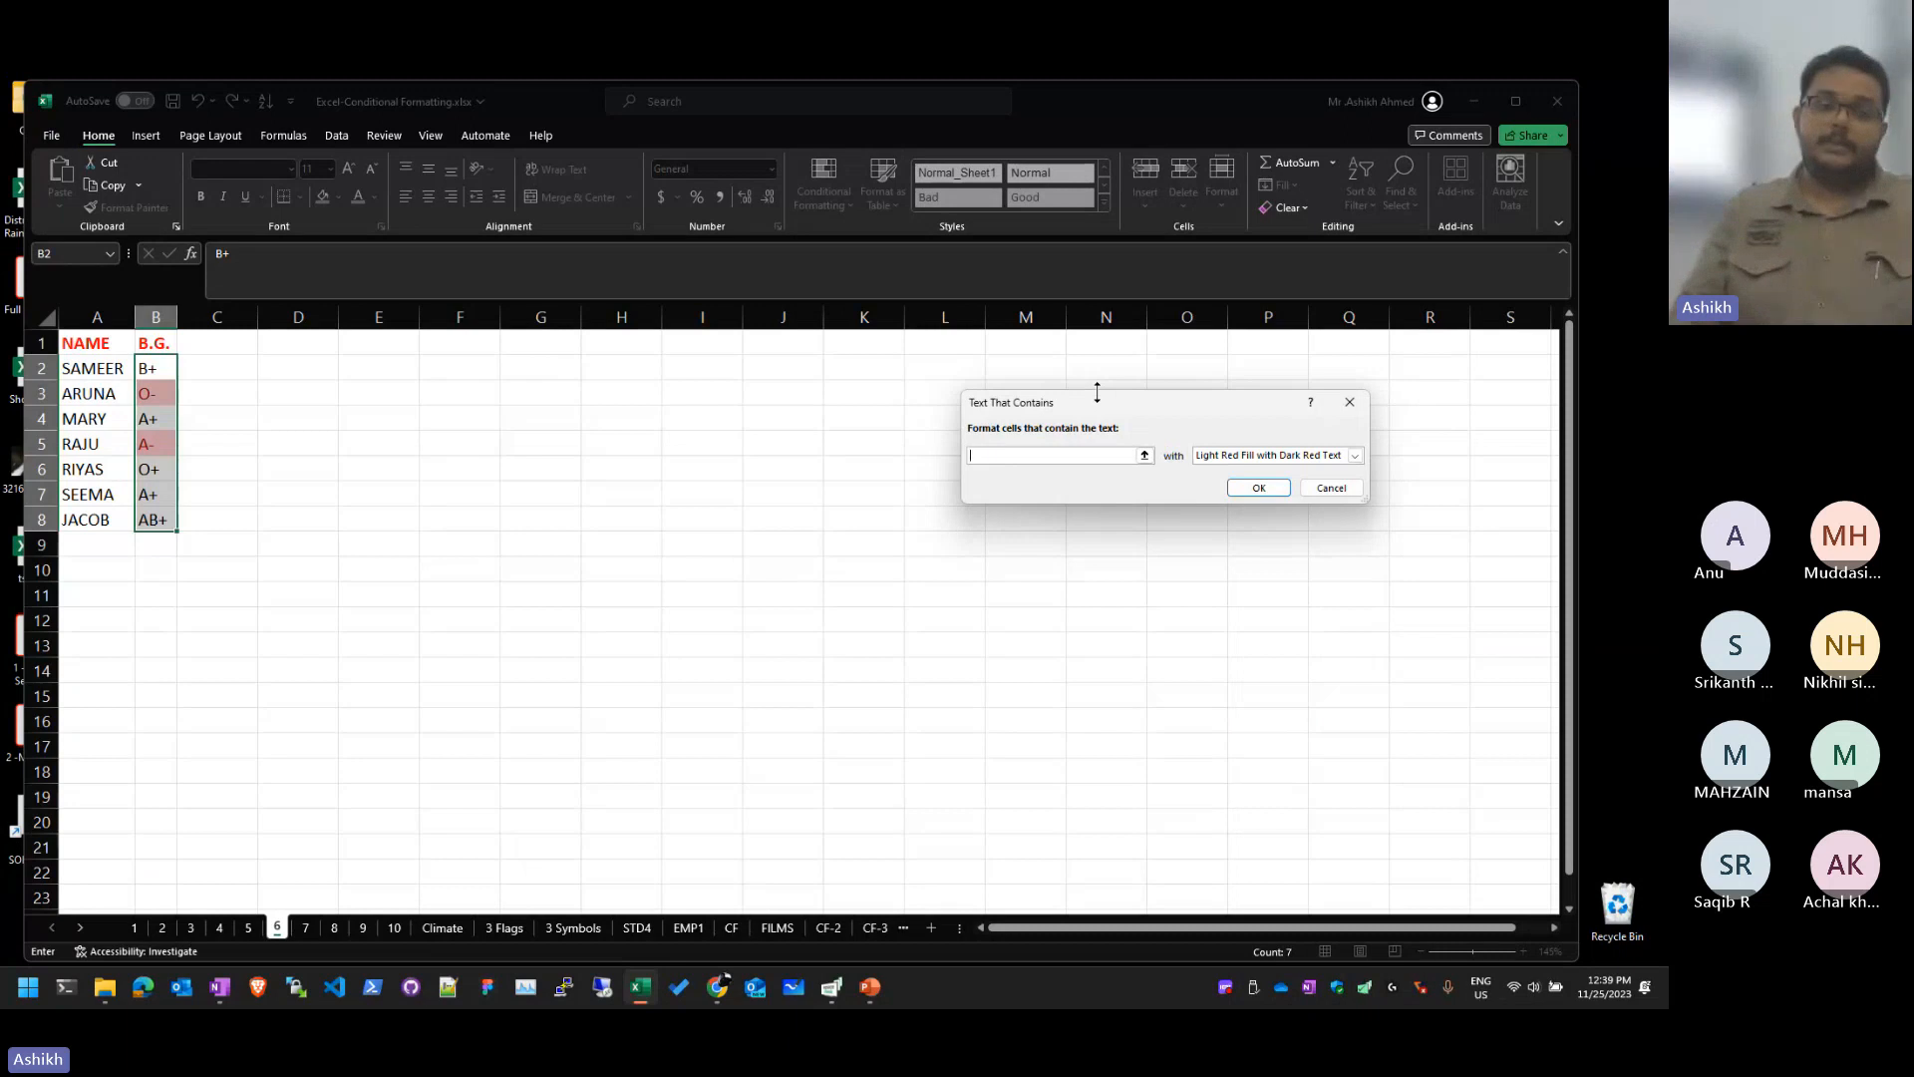
pyautogui.press('Escape')
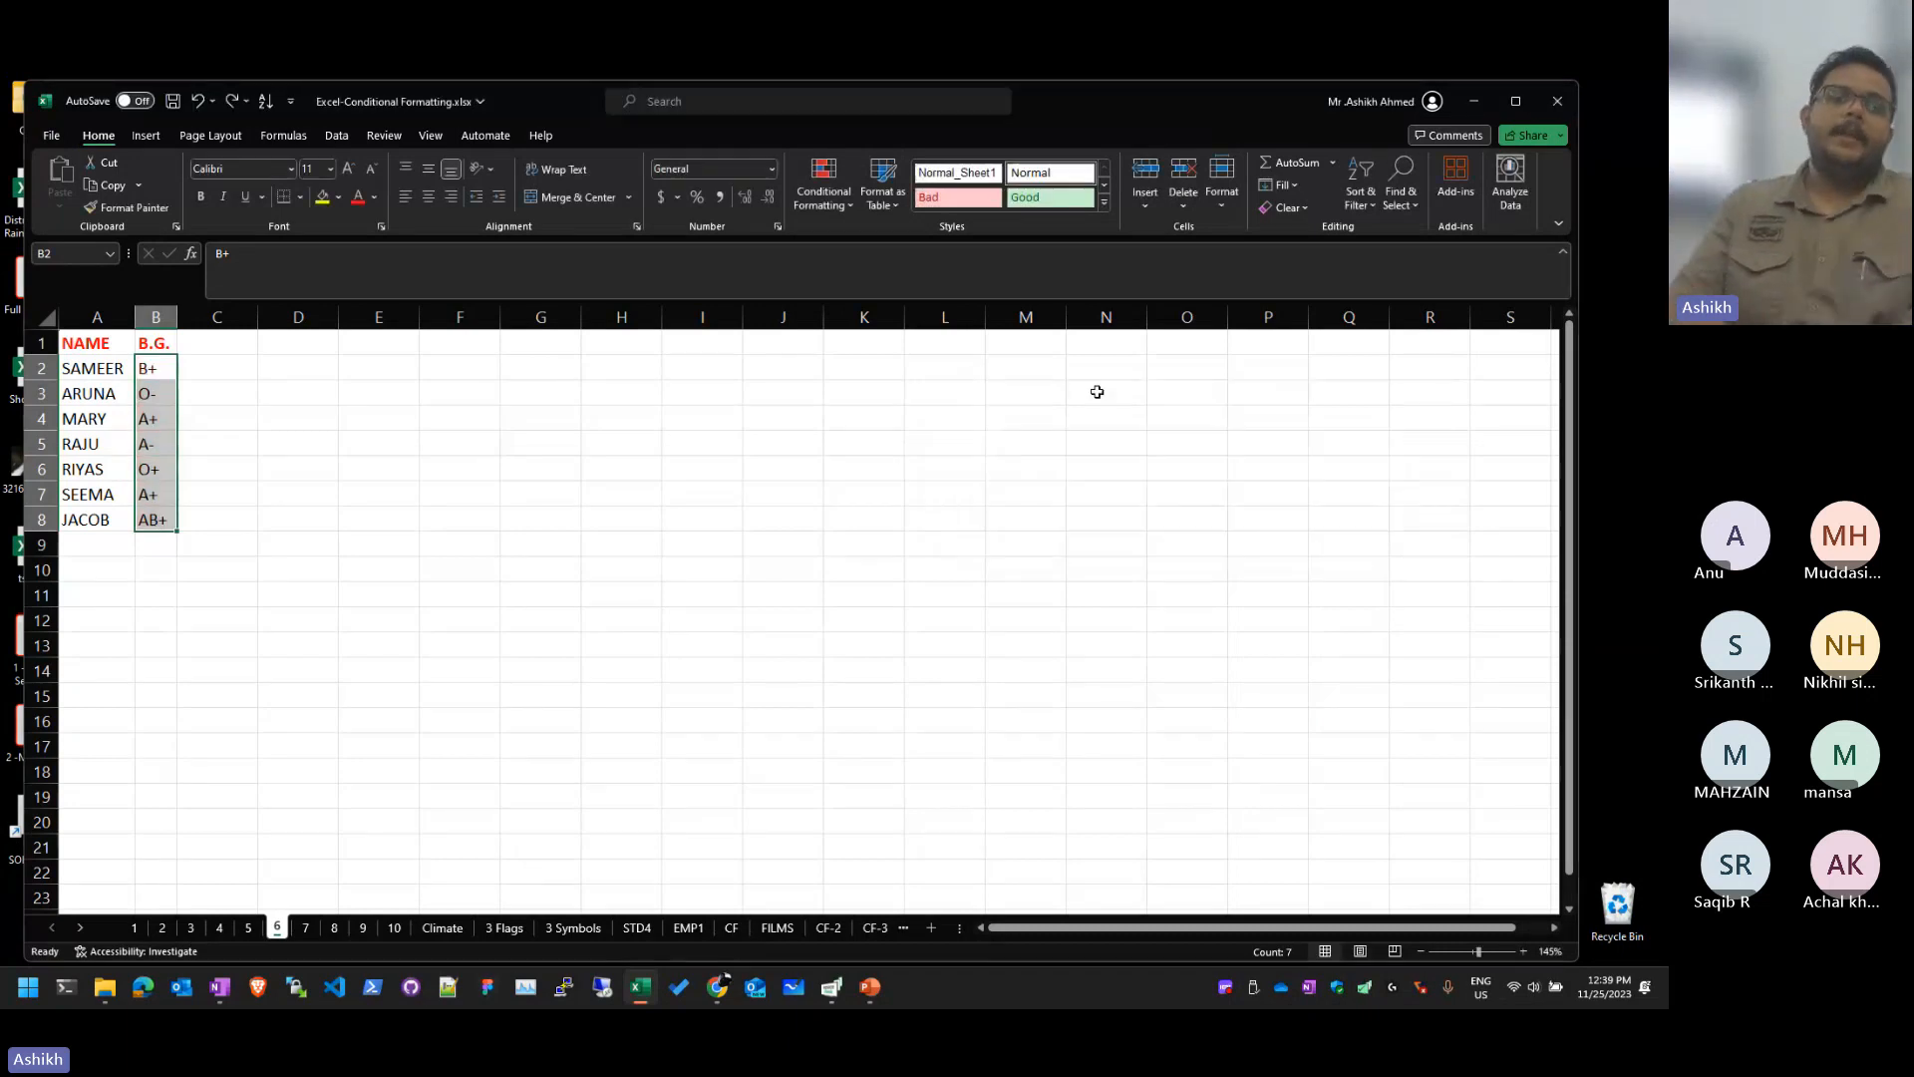
pyautogui.click(298, 394)
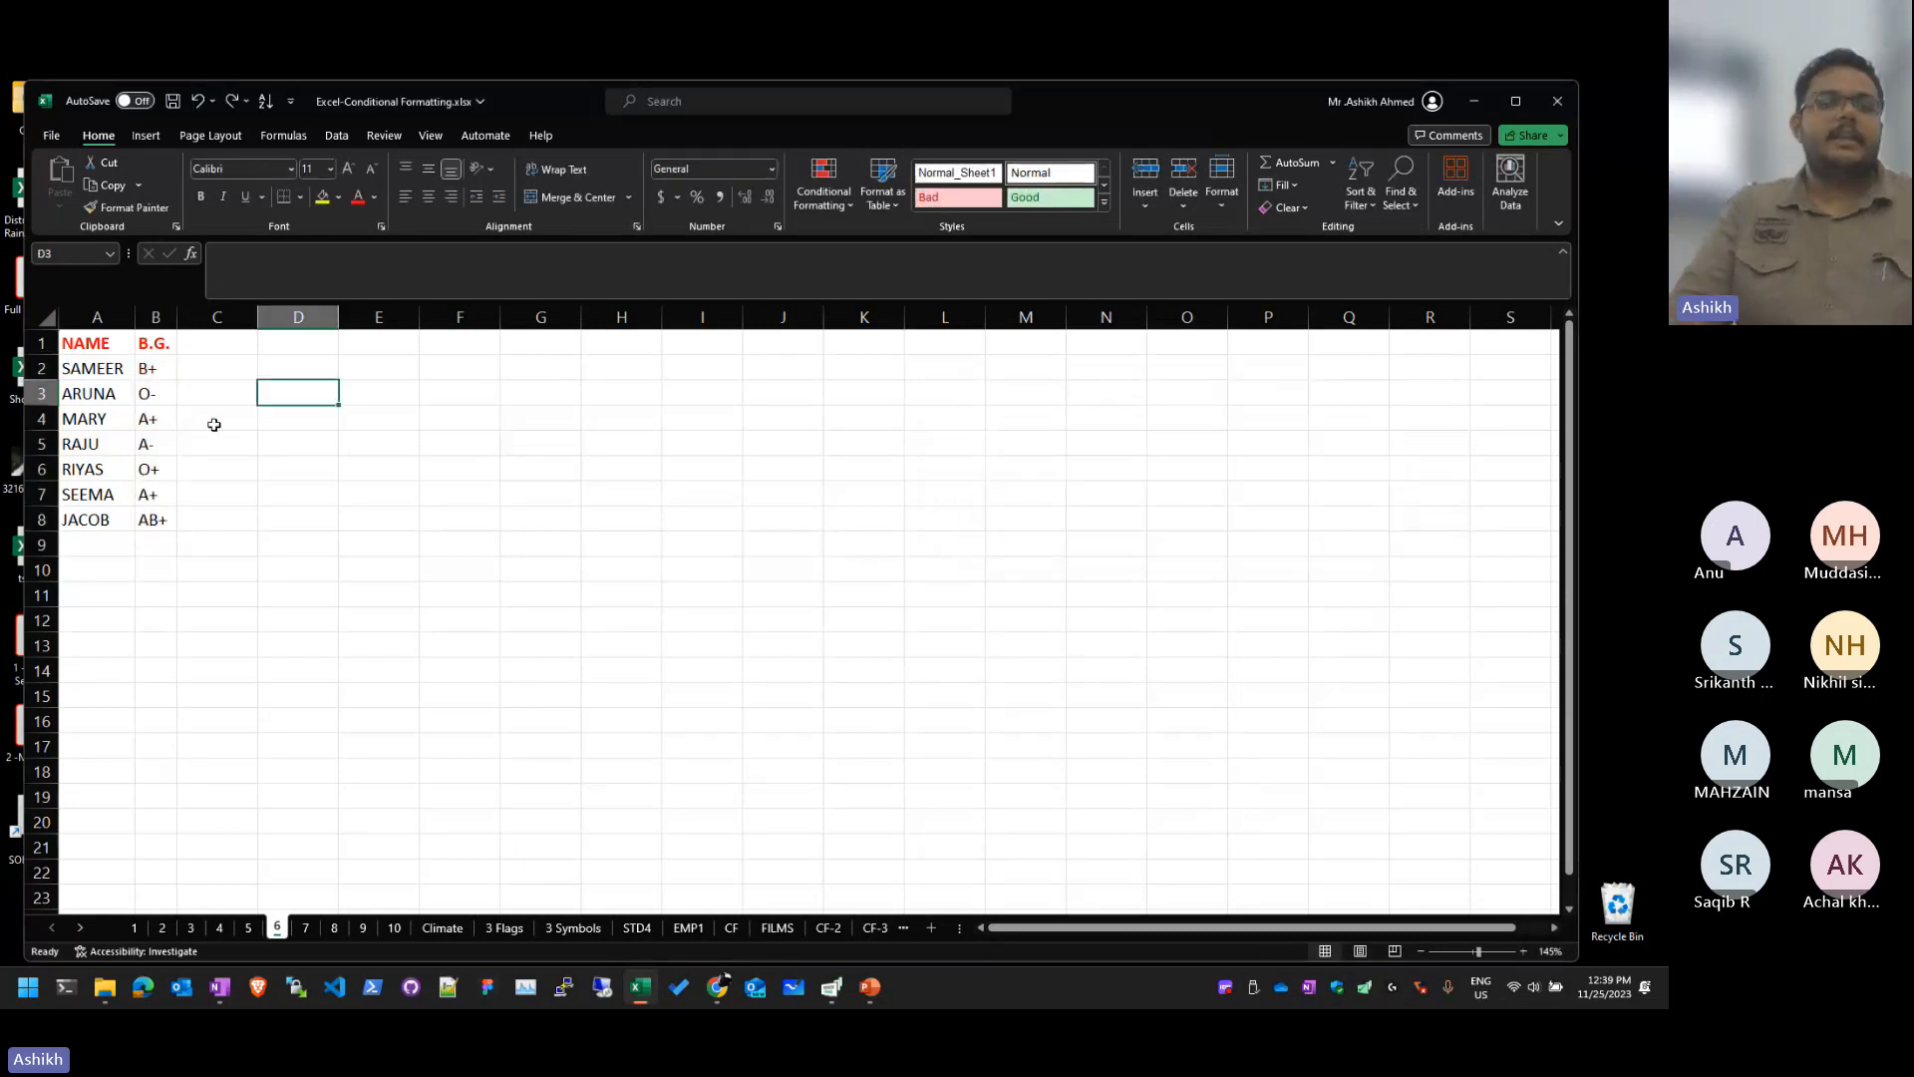
# Step: Review the available Highlight Cells Rules for the blood groups in B2:B8 without applying any
pyautogui.scroll(8, 159, 418)
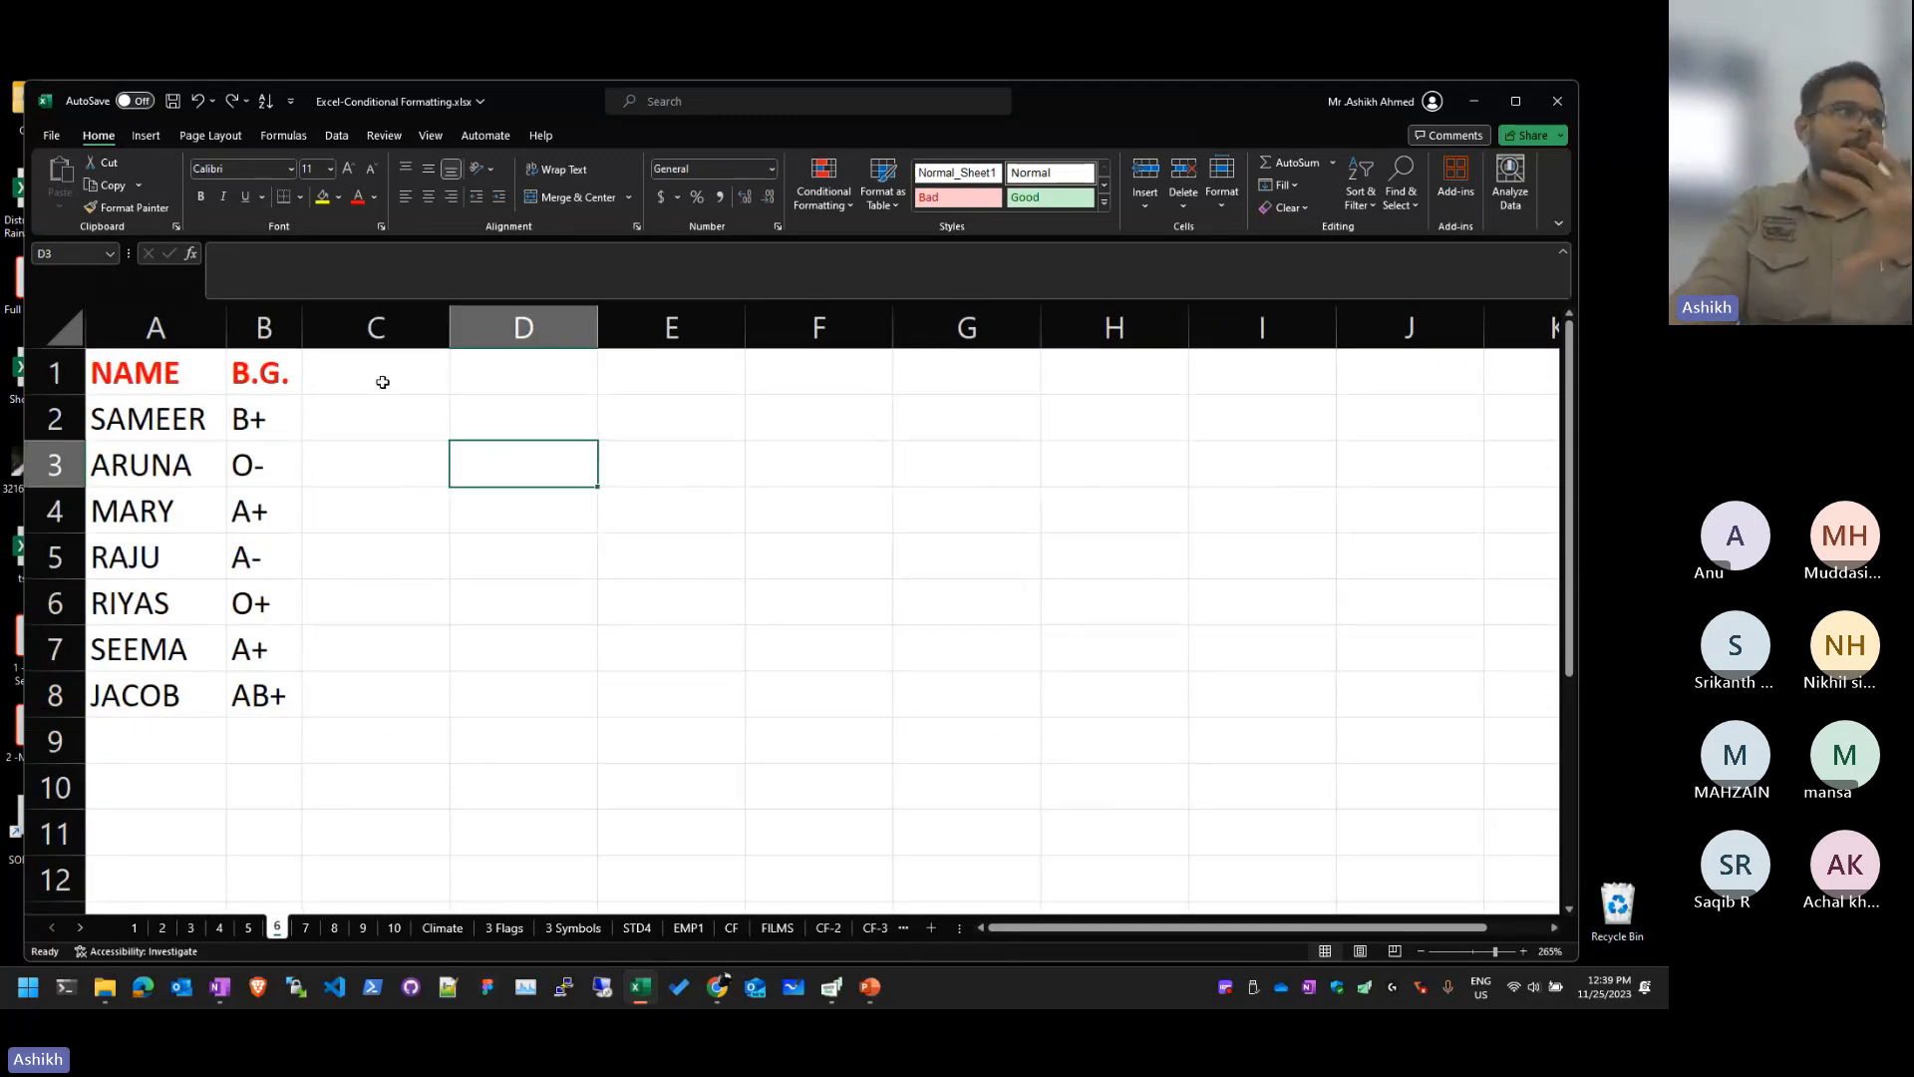
pyautogui.click(264, 510)
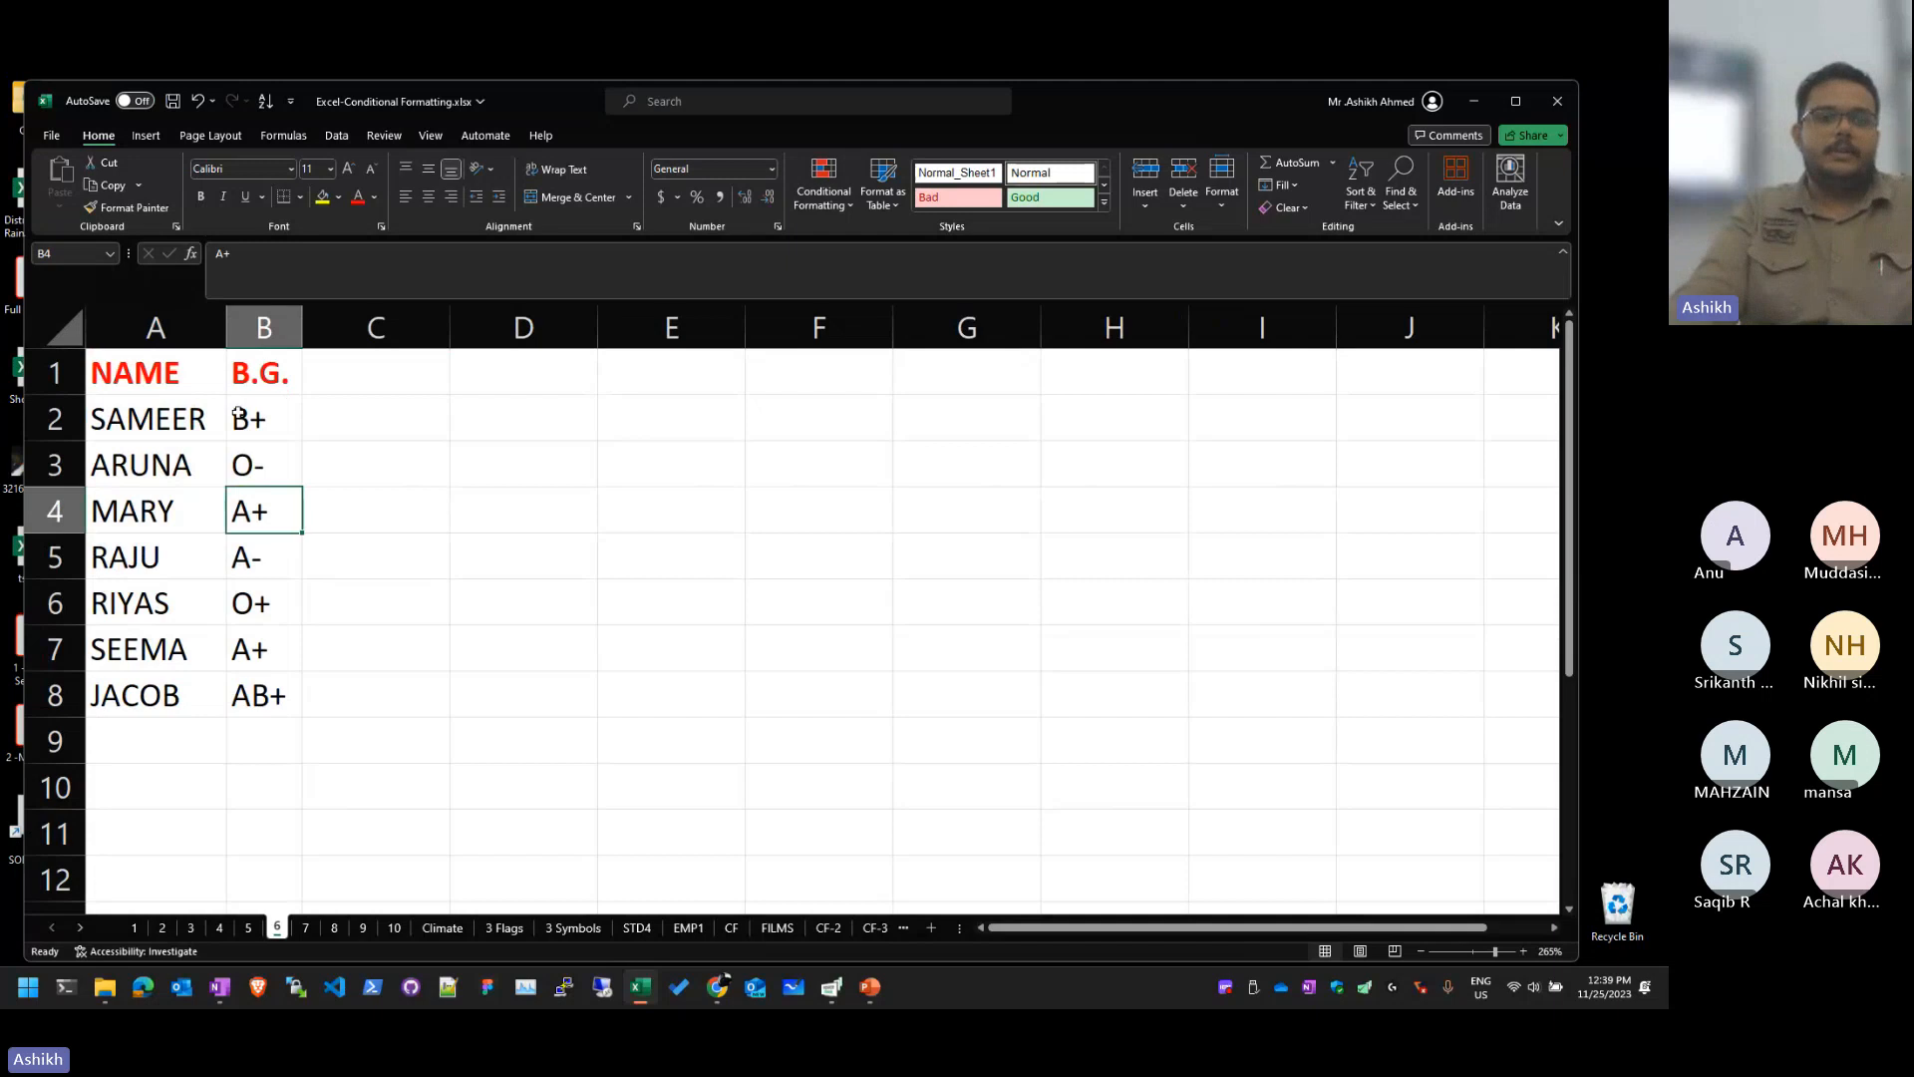
pyautogui.moveTo(239, 411); pyautogui.dragTo(255, 697)
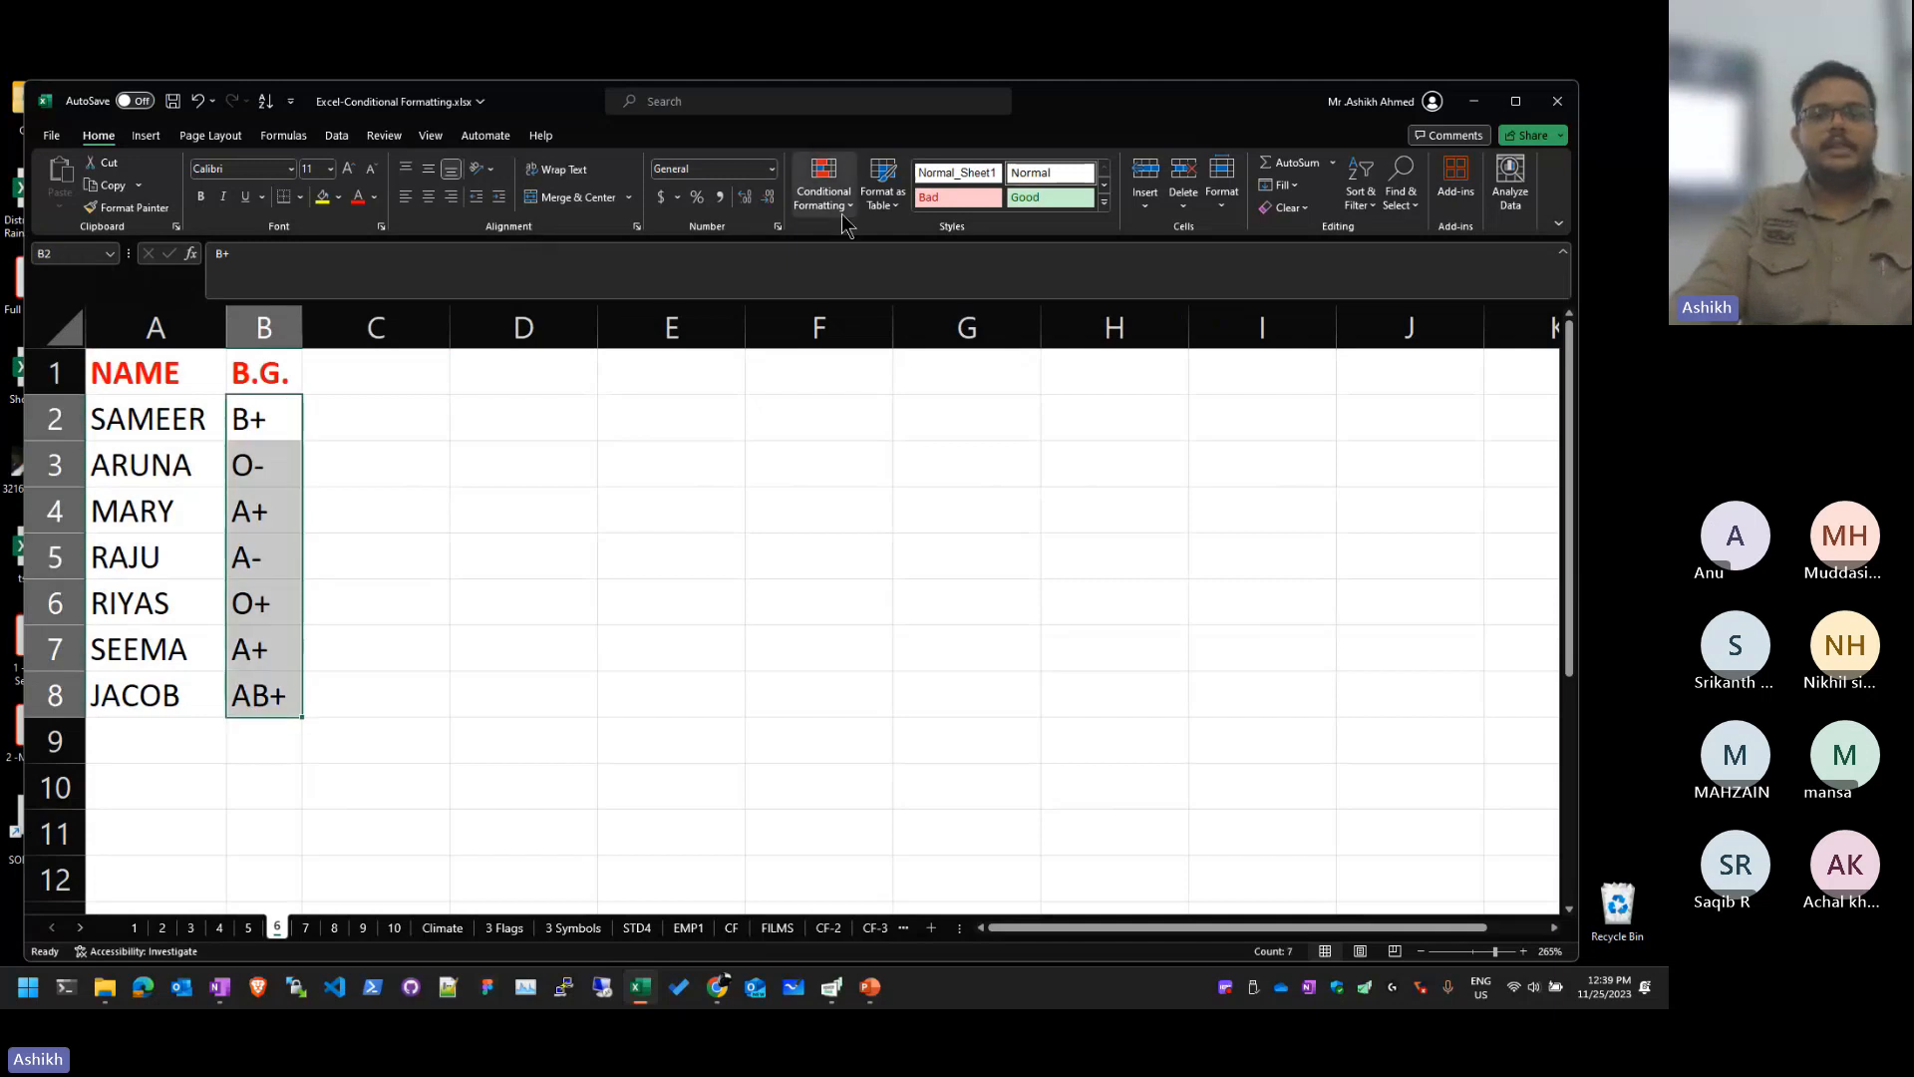
pyautogui.click(823, 185)
pyautogui.moveTo(869, 237)
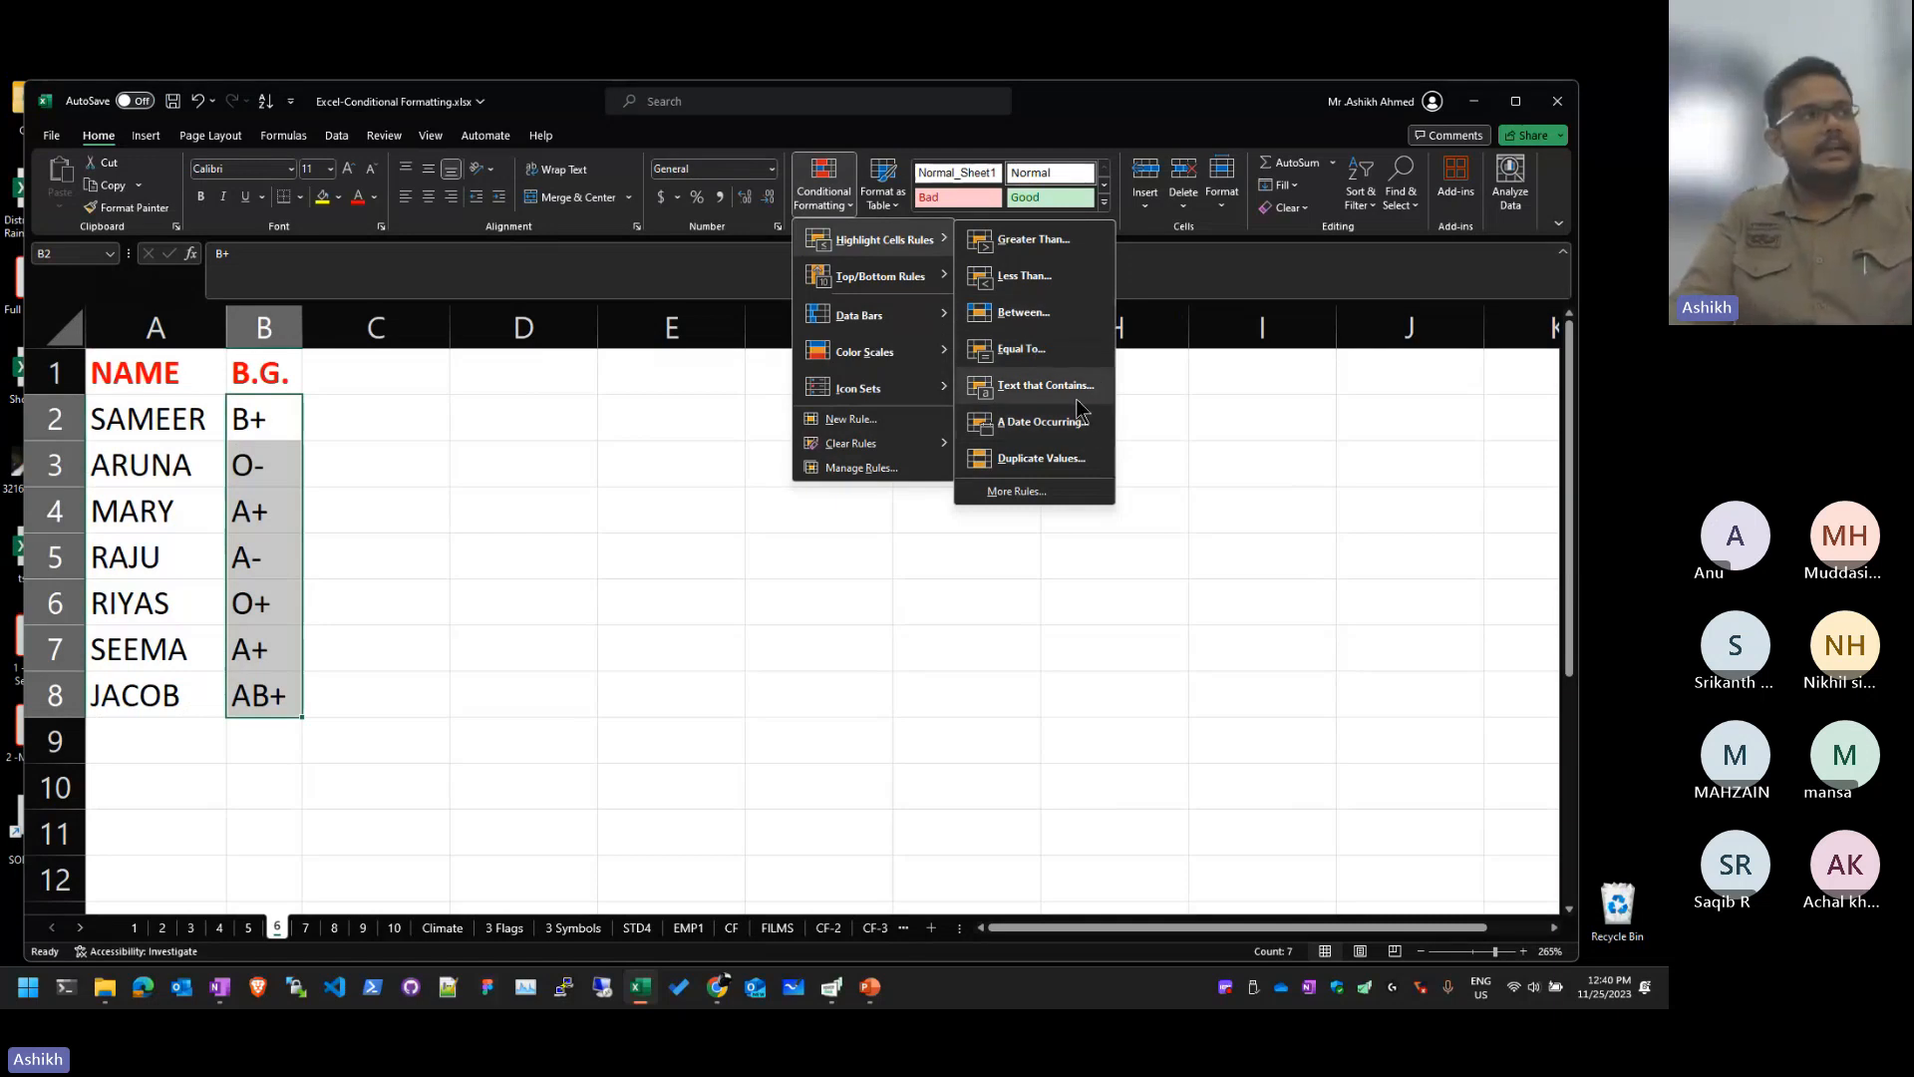
pyautogui.click(648, 564)
pyautogui.click(553, 518)
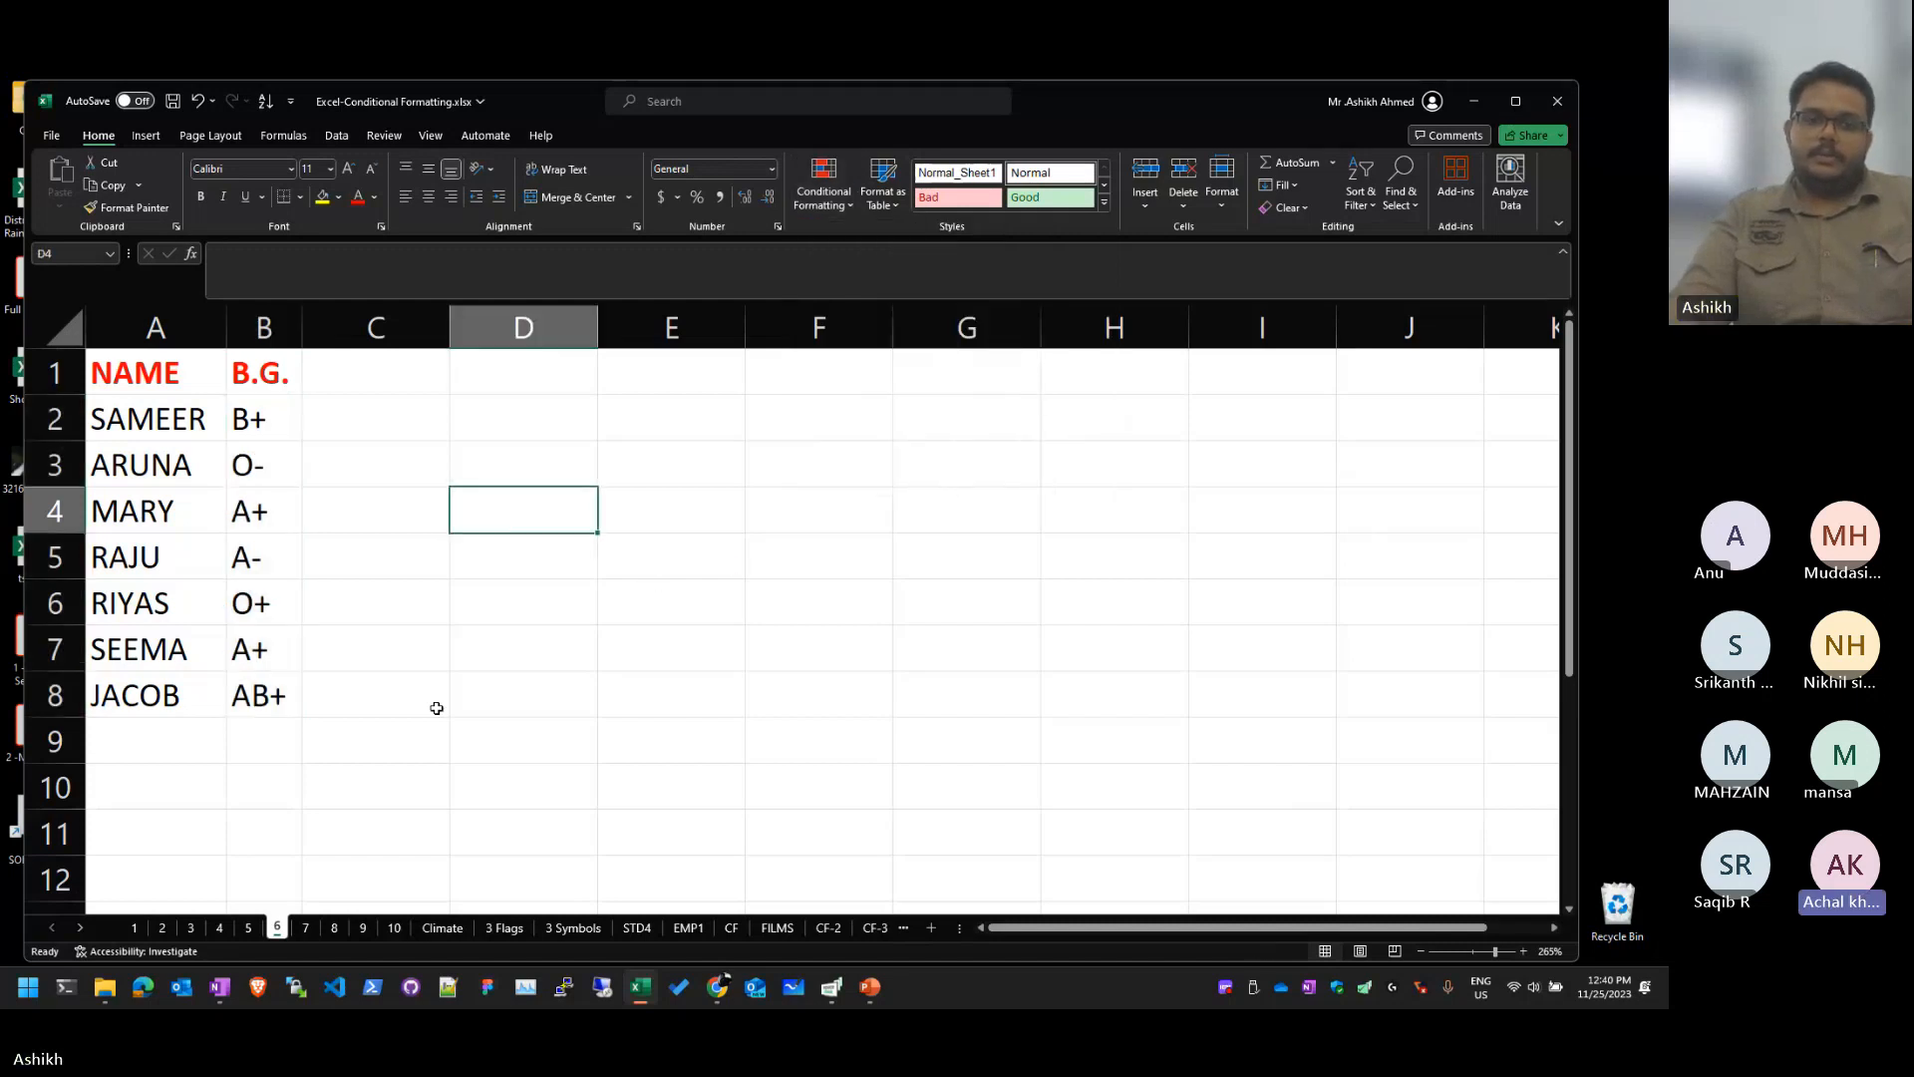
# Step: Look through the data on sheets 7, 8, 9 and 10, and return to sheet 6
pyautogui.click(307, 929)
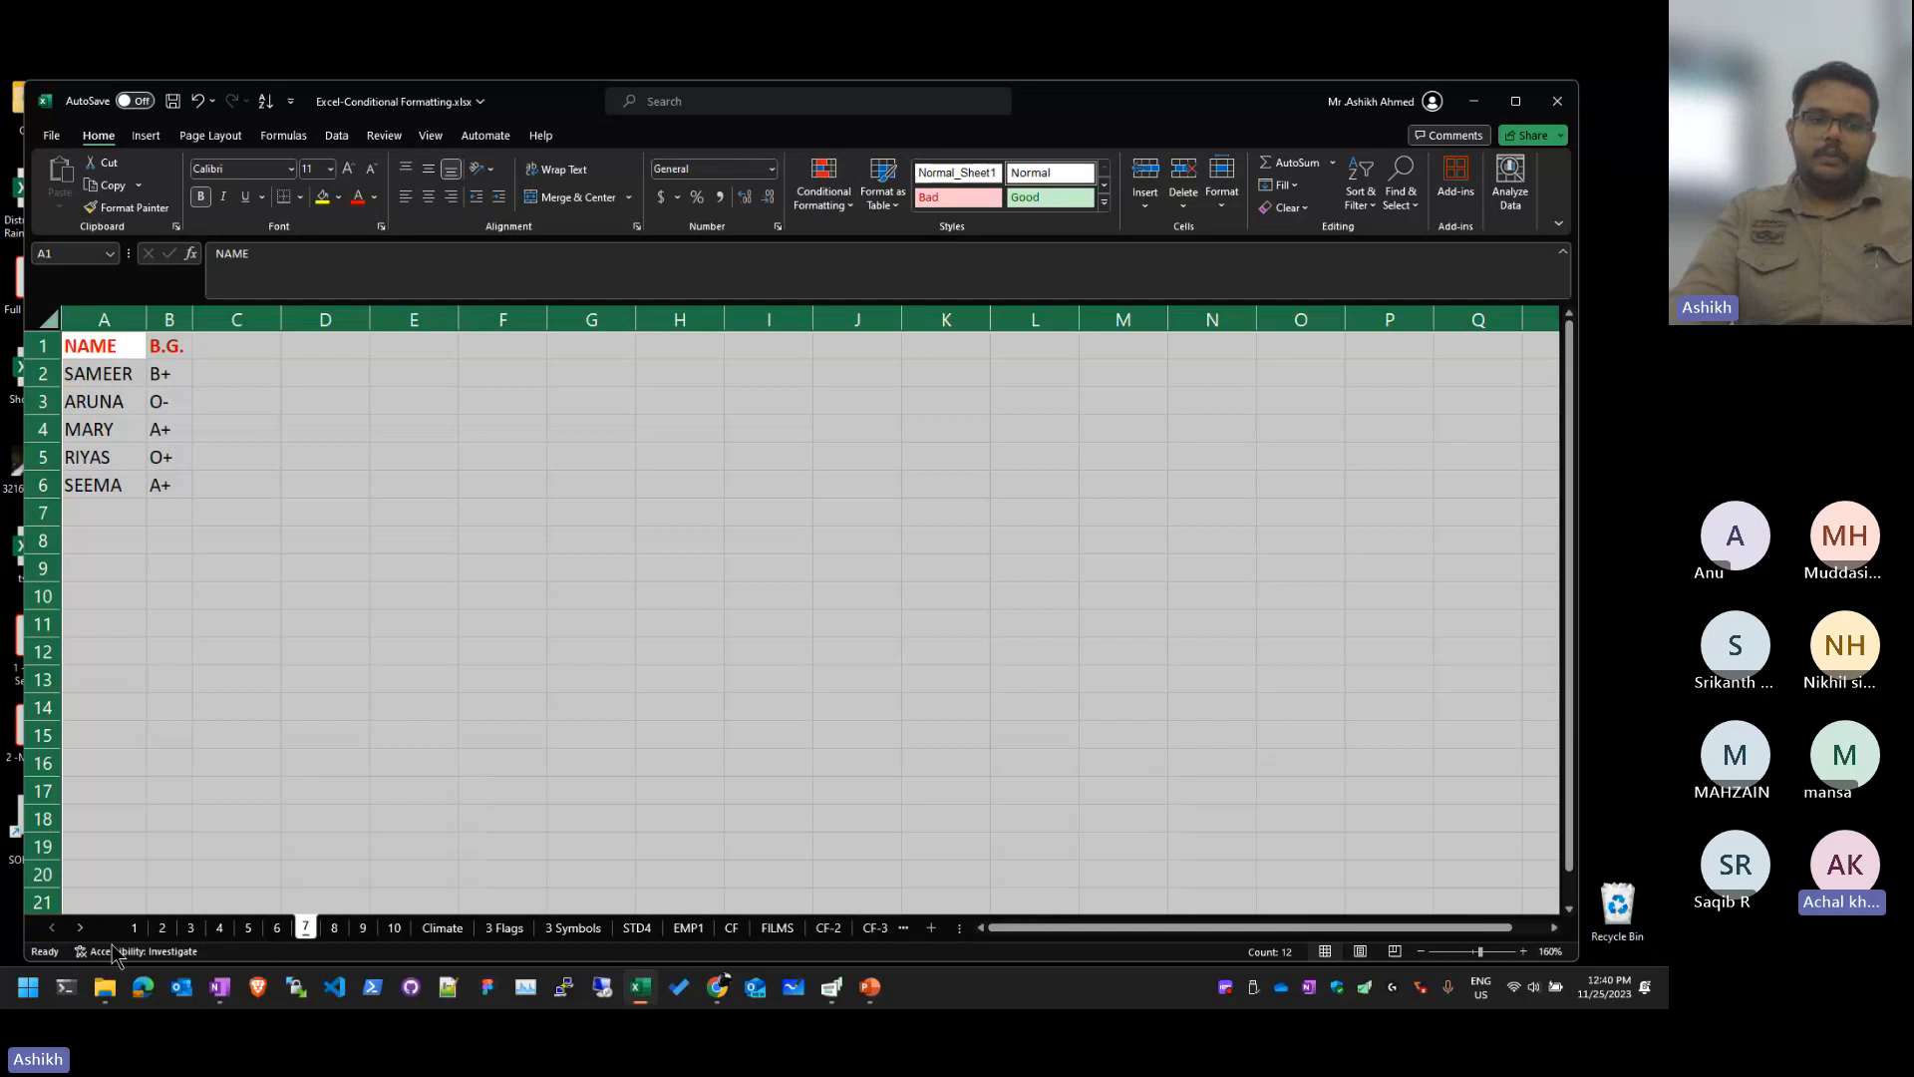
pyautogui.click(334, 929)
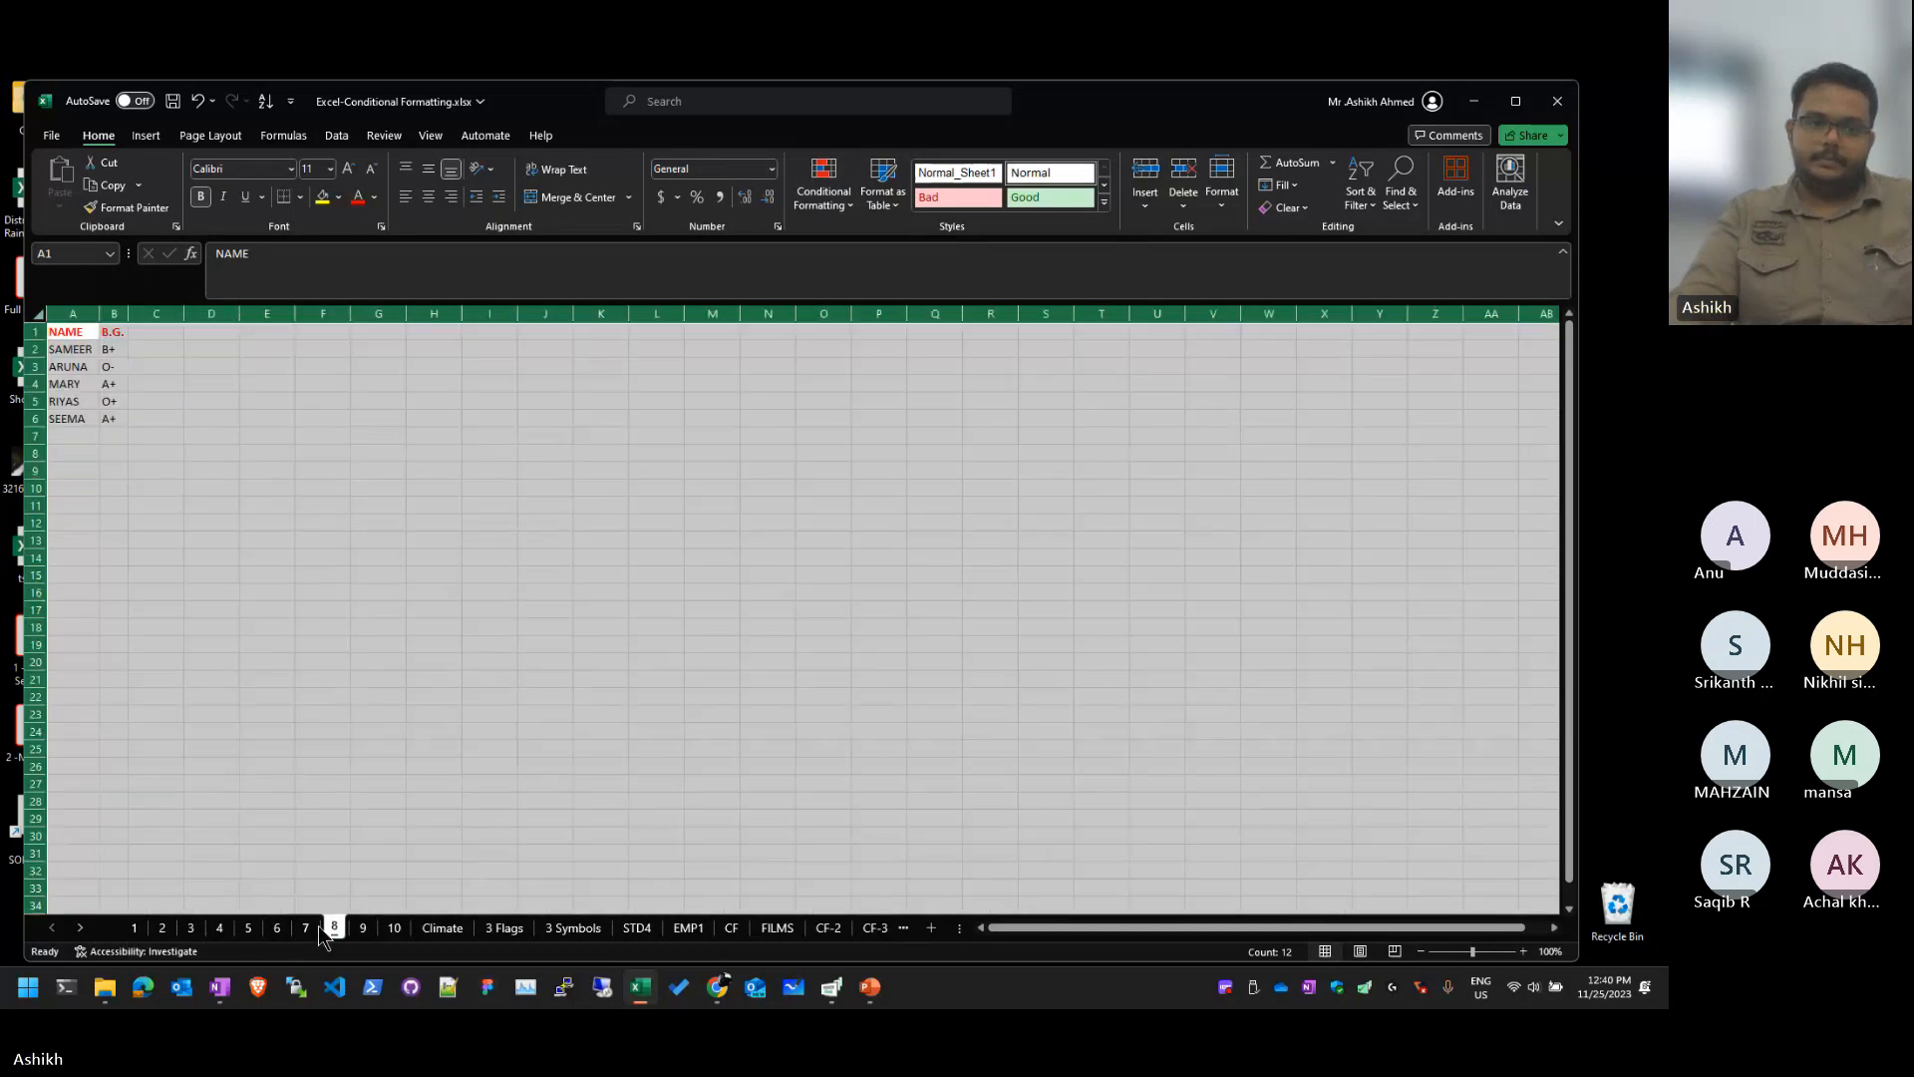
pyautogui.click(306, 929)
pyautogui.click(334, 929)
pyautogui.click(362, 928)
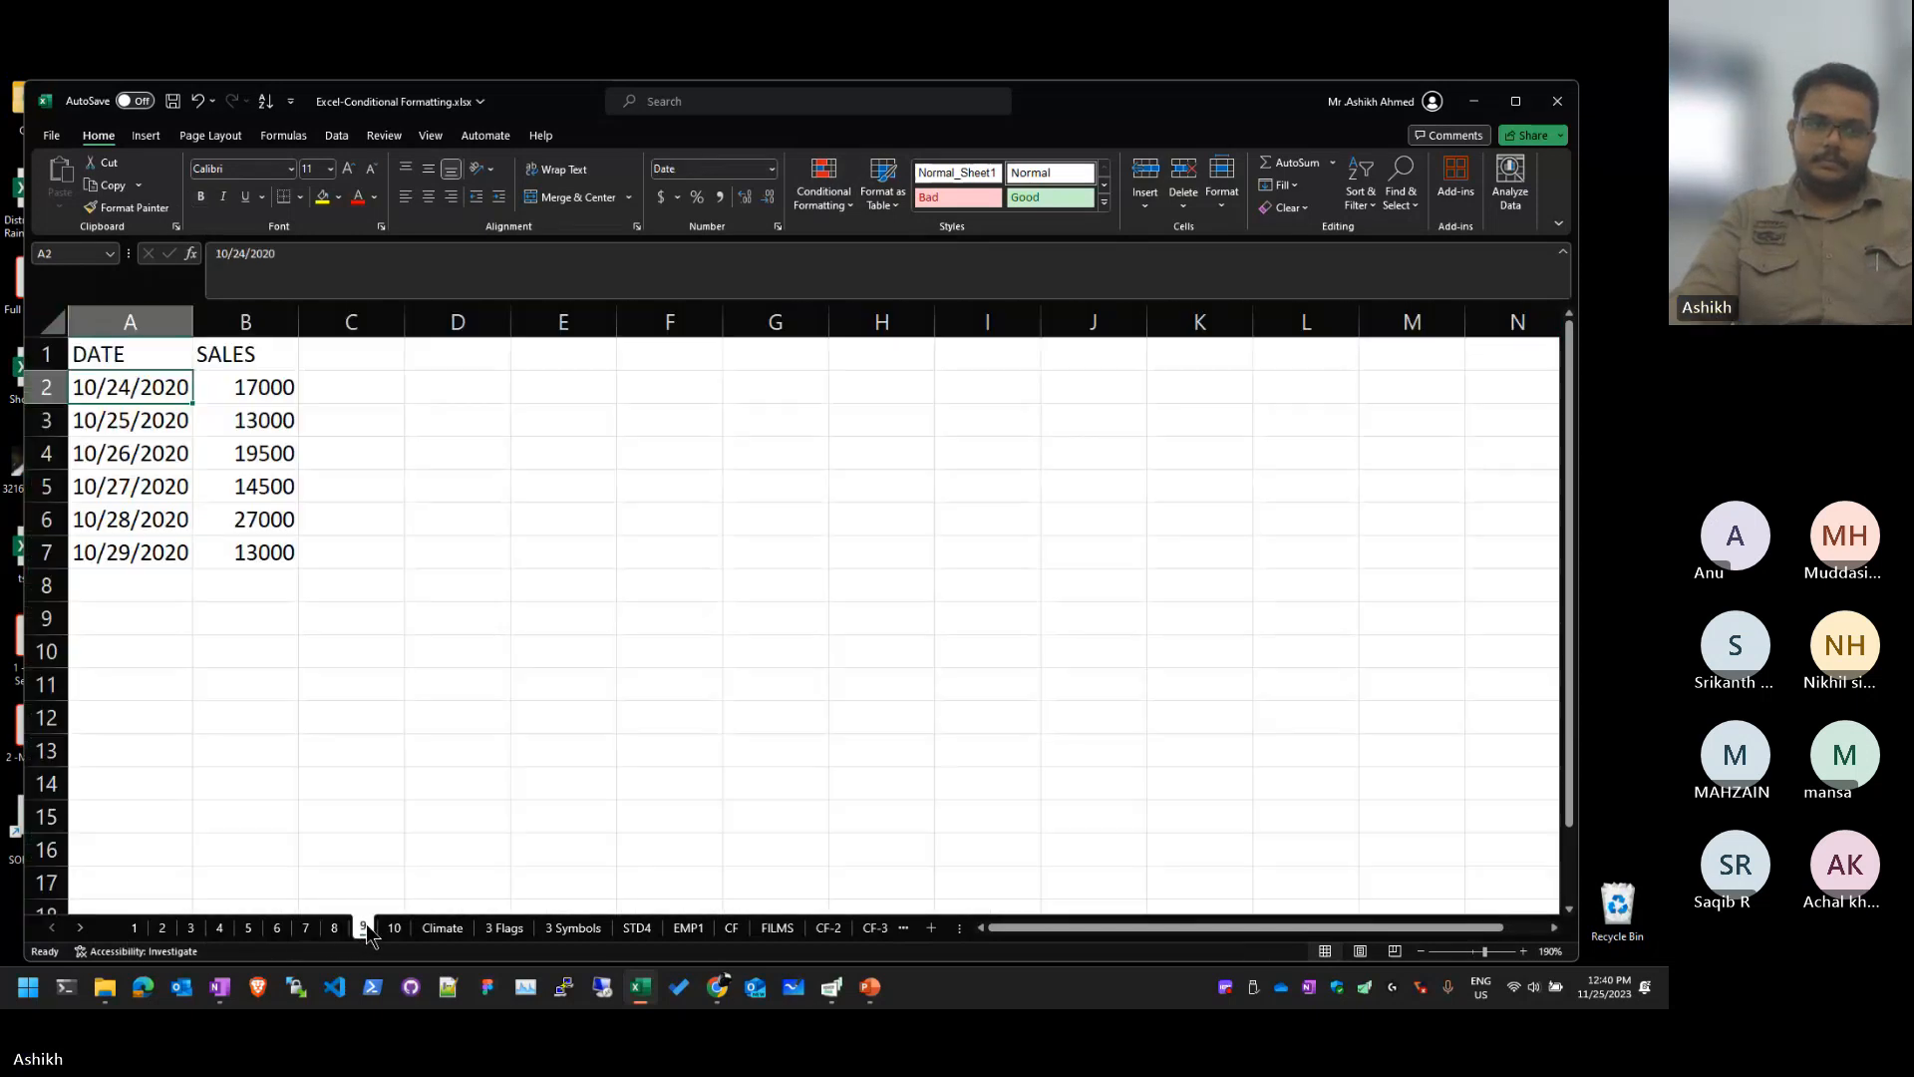
pyautogui.click(394, 928)
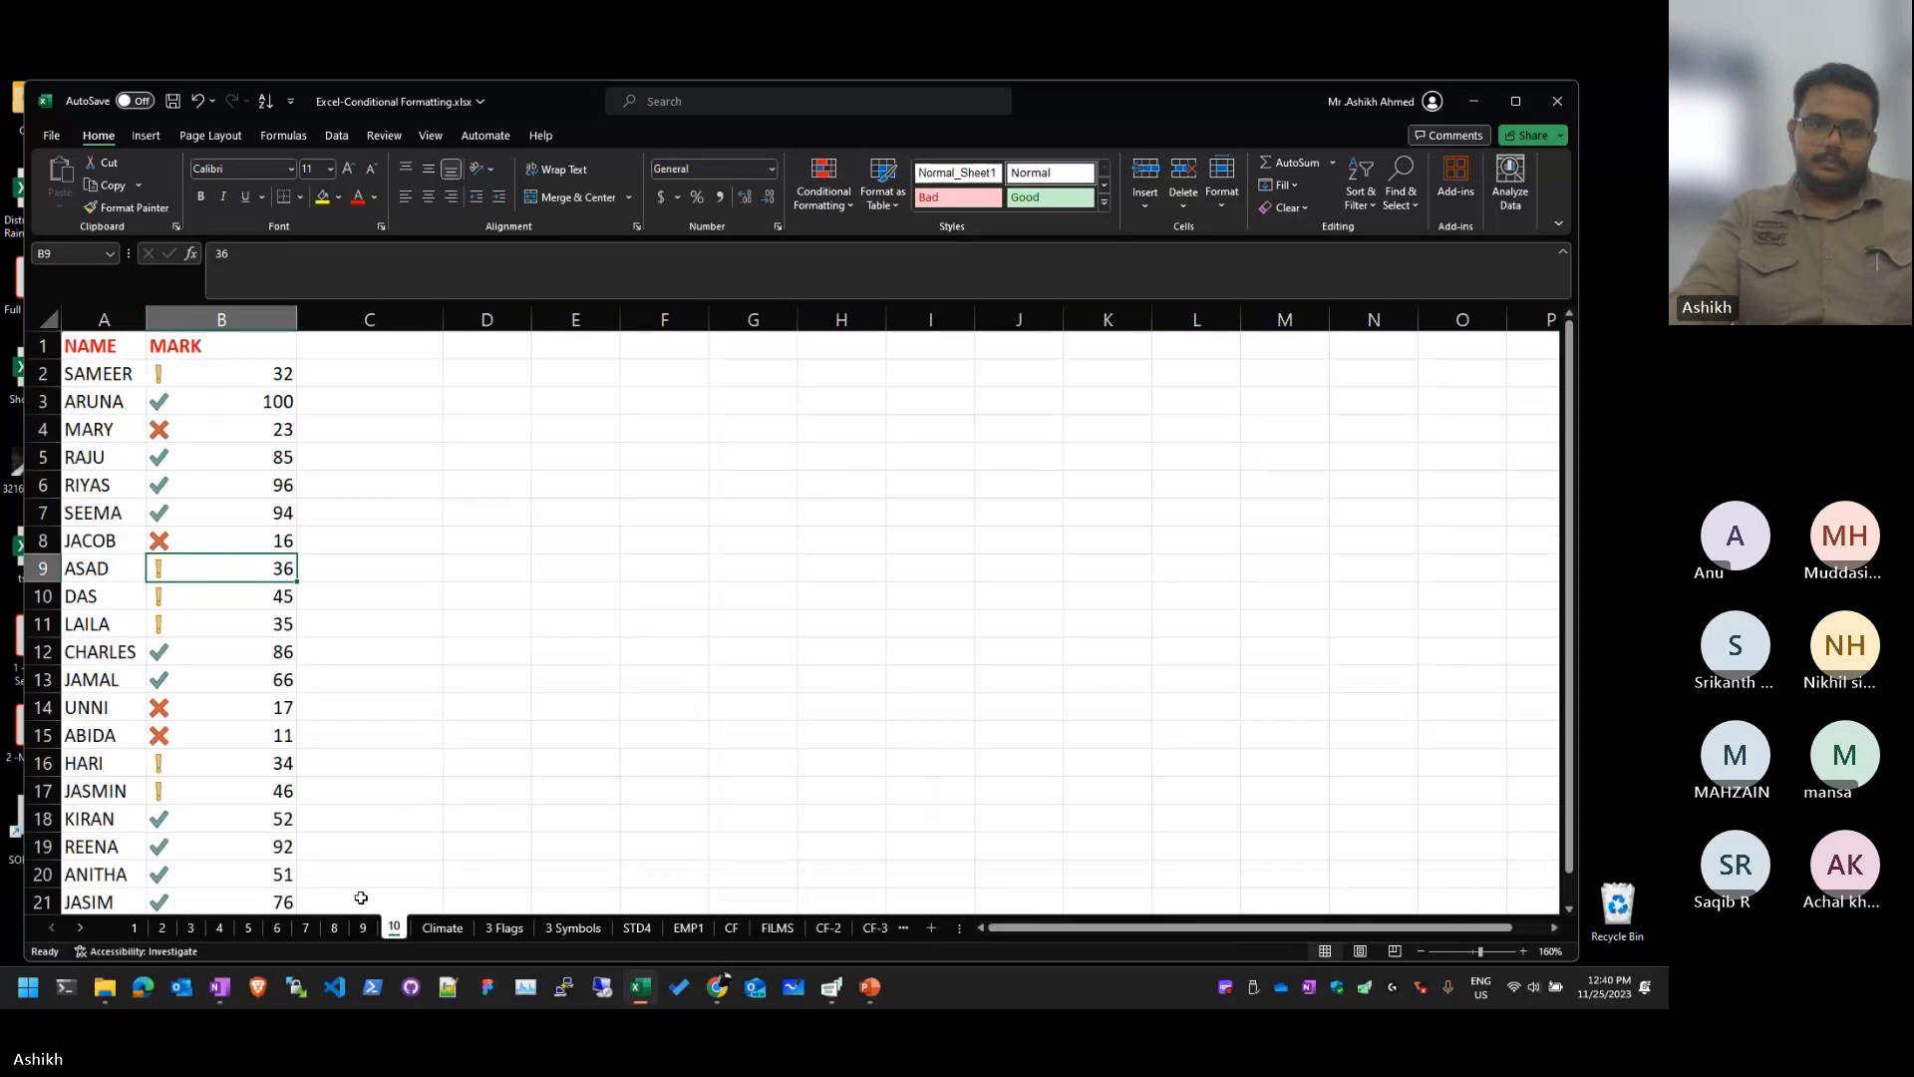
pyautogui.click(136, 929)
pyautogui.click(329, 653)
pyautogui.hotkey('ctrl', 'z')
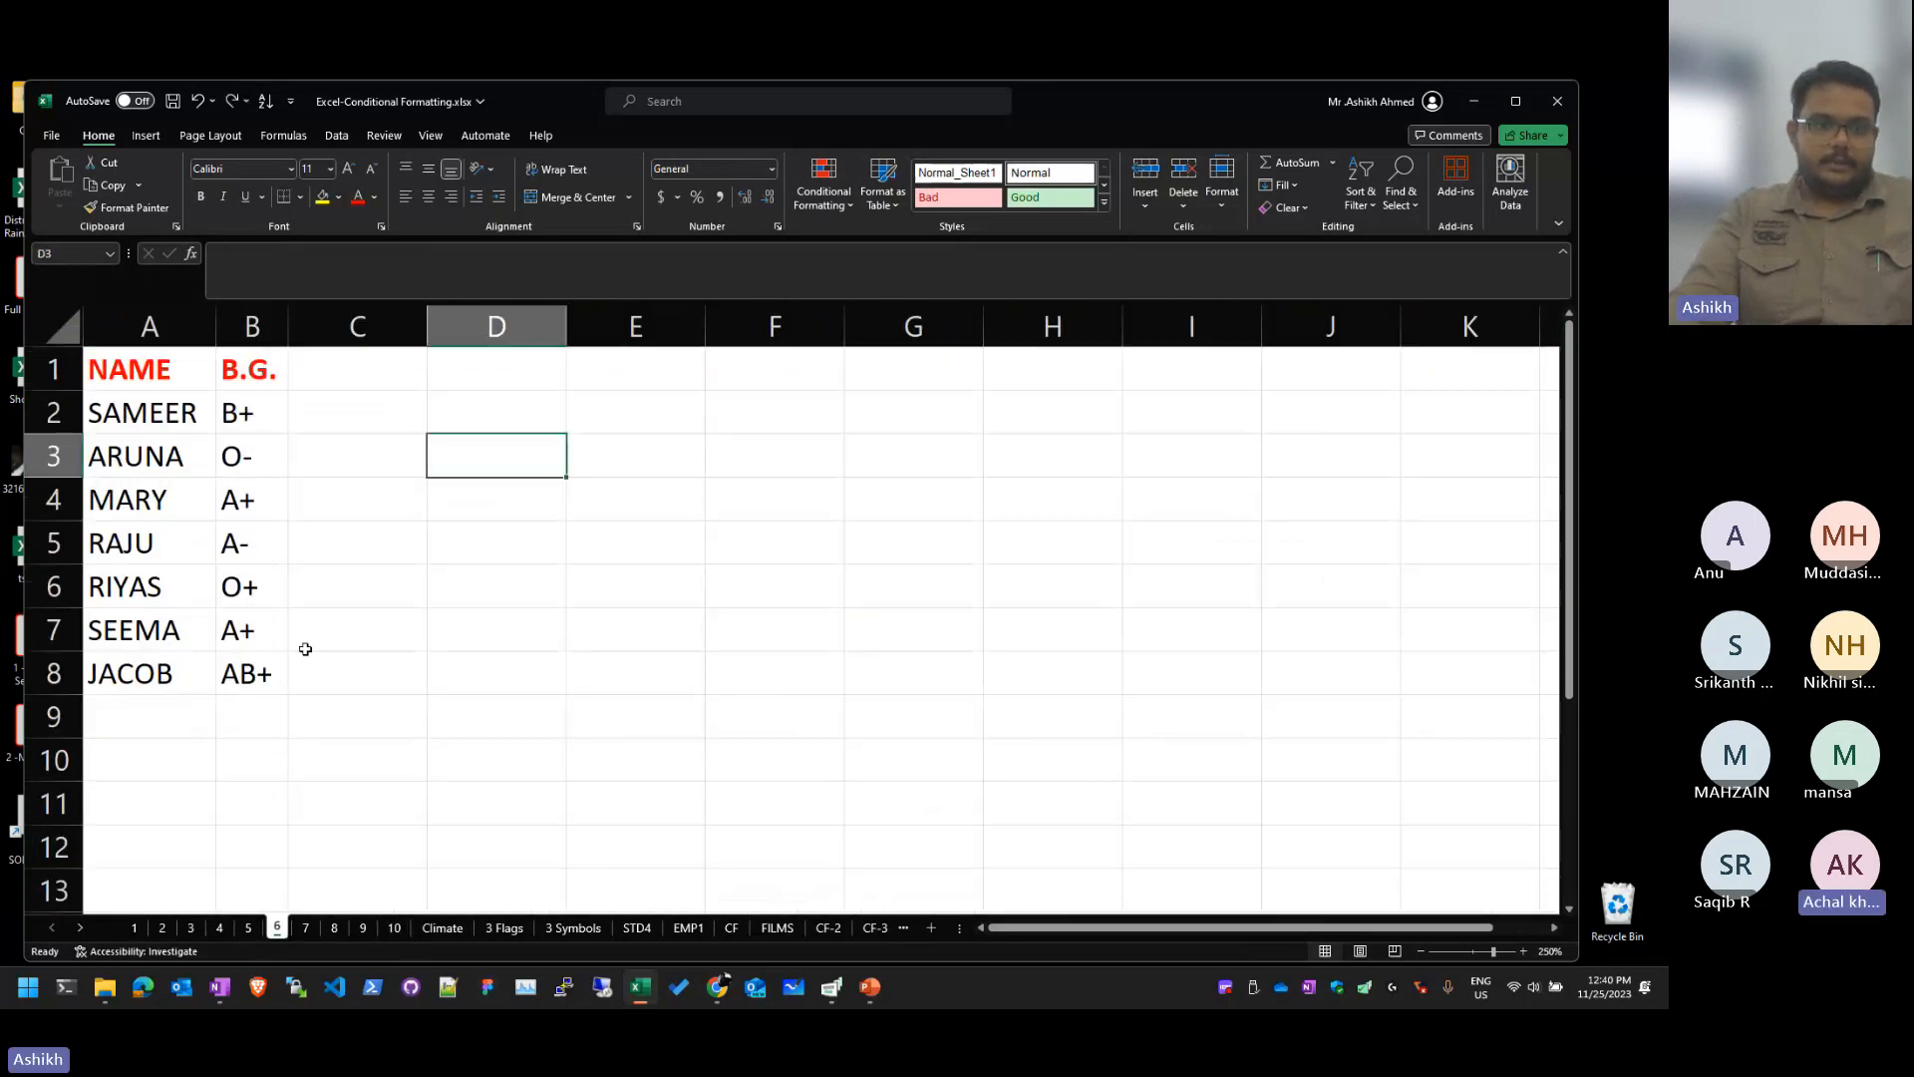
pyautogui.scroll(-1, 302, 648)
pyautogui.click(304, 618)
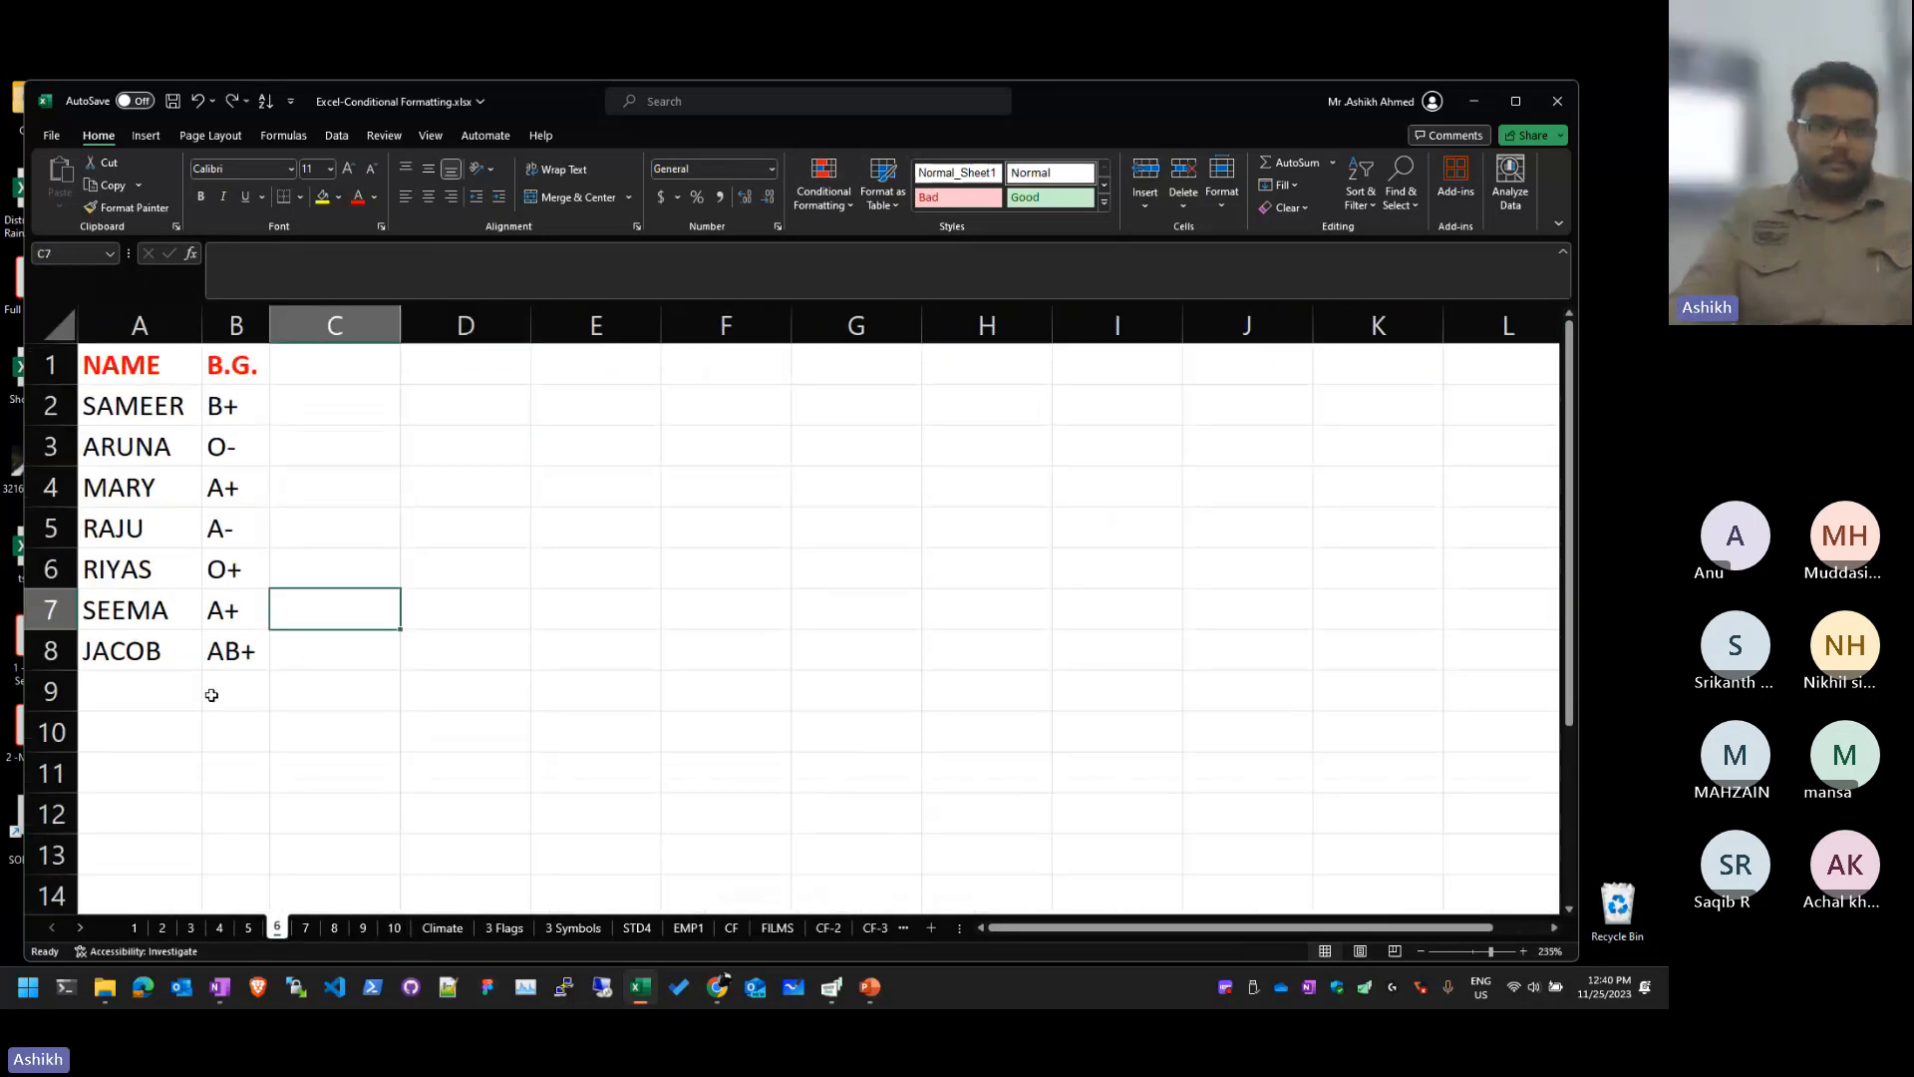
# Step: On sheet 1, try highlighting the duplicate values among the names in A2:A10 with Light Red Fill with Dark Red Text
pyautogui.click(135, 928)
pyautogui.click(159, 813)
pyautogui.moveTo(149, 425); pyautogui.dragTo(157, 806)
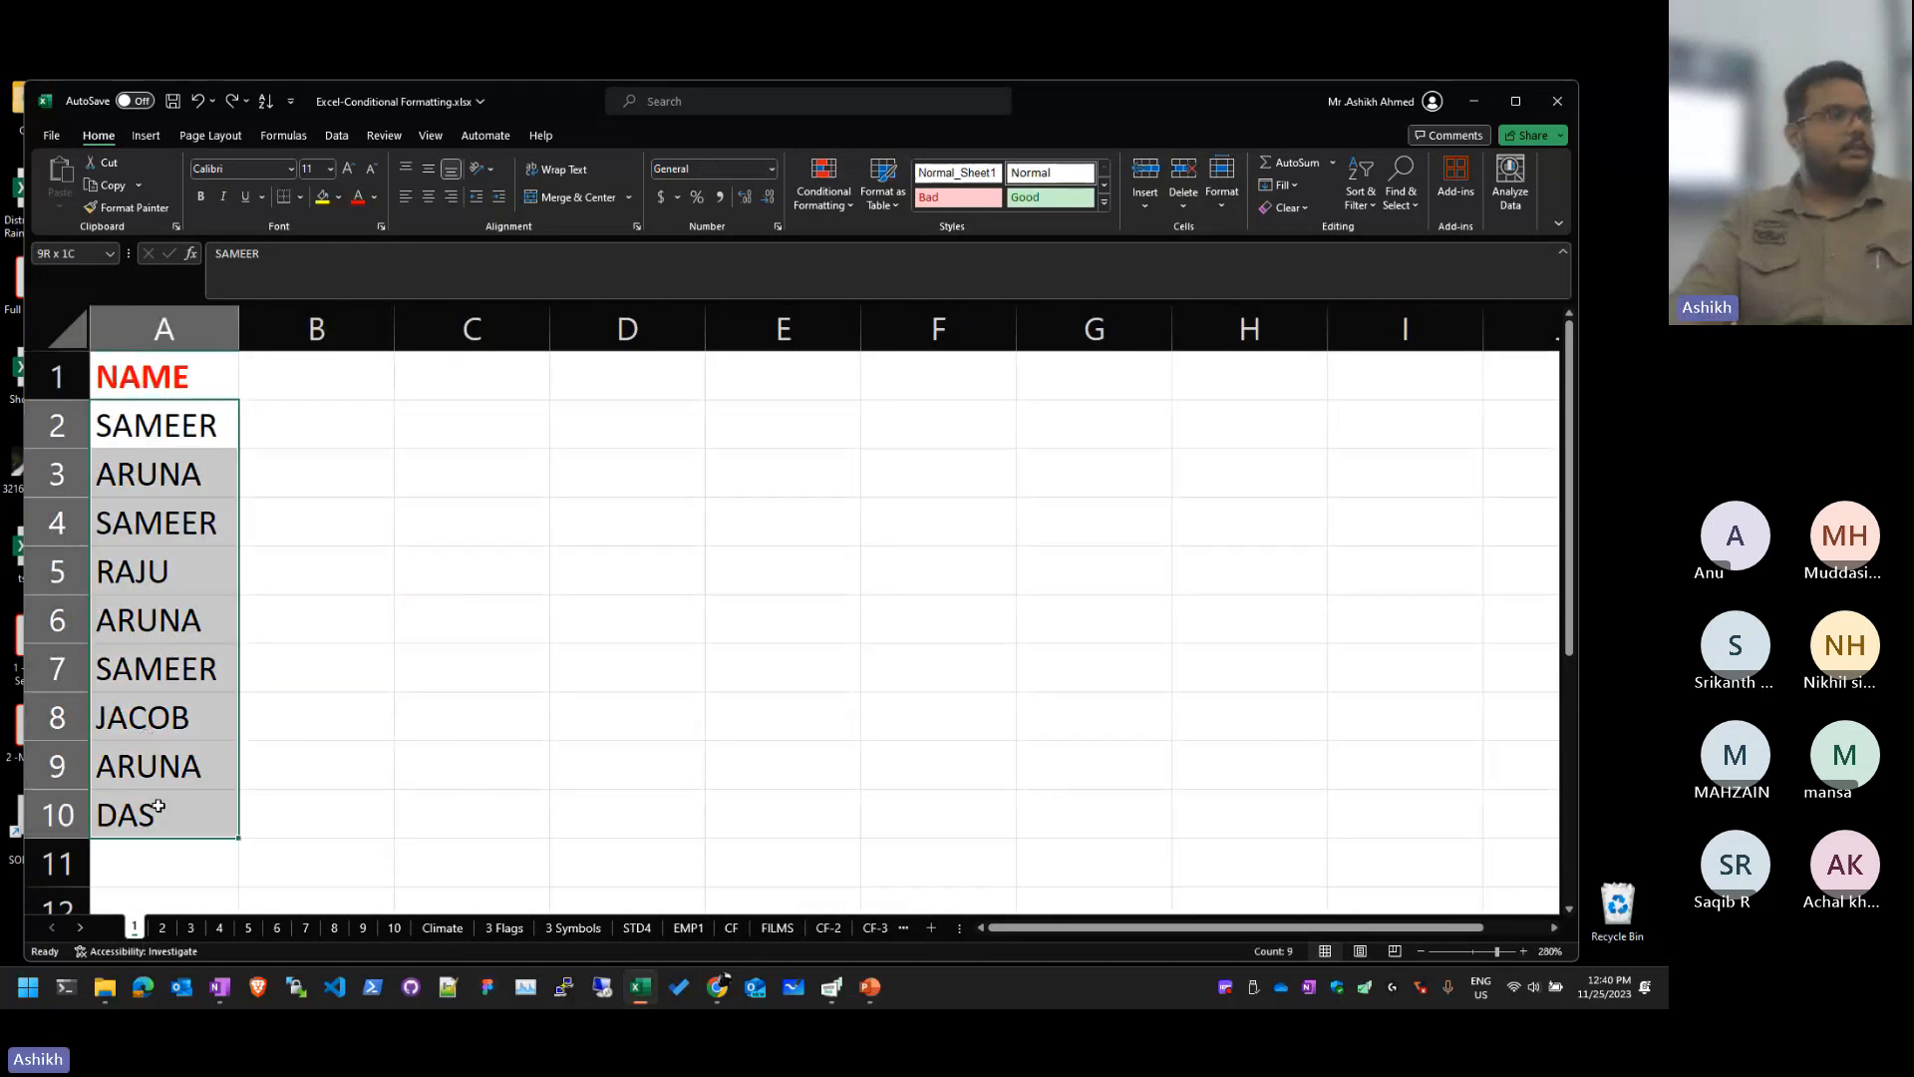
pyautogui.click(675, 606)
pyautogui.moveTo(199, 424); pyautogui.dragTo(140, 812)
pyautogui.click(823, 185)
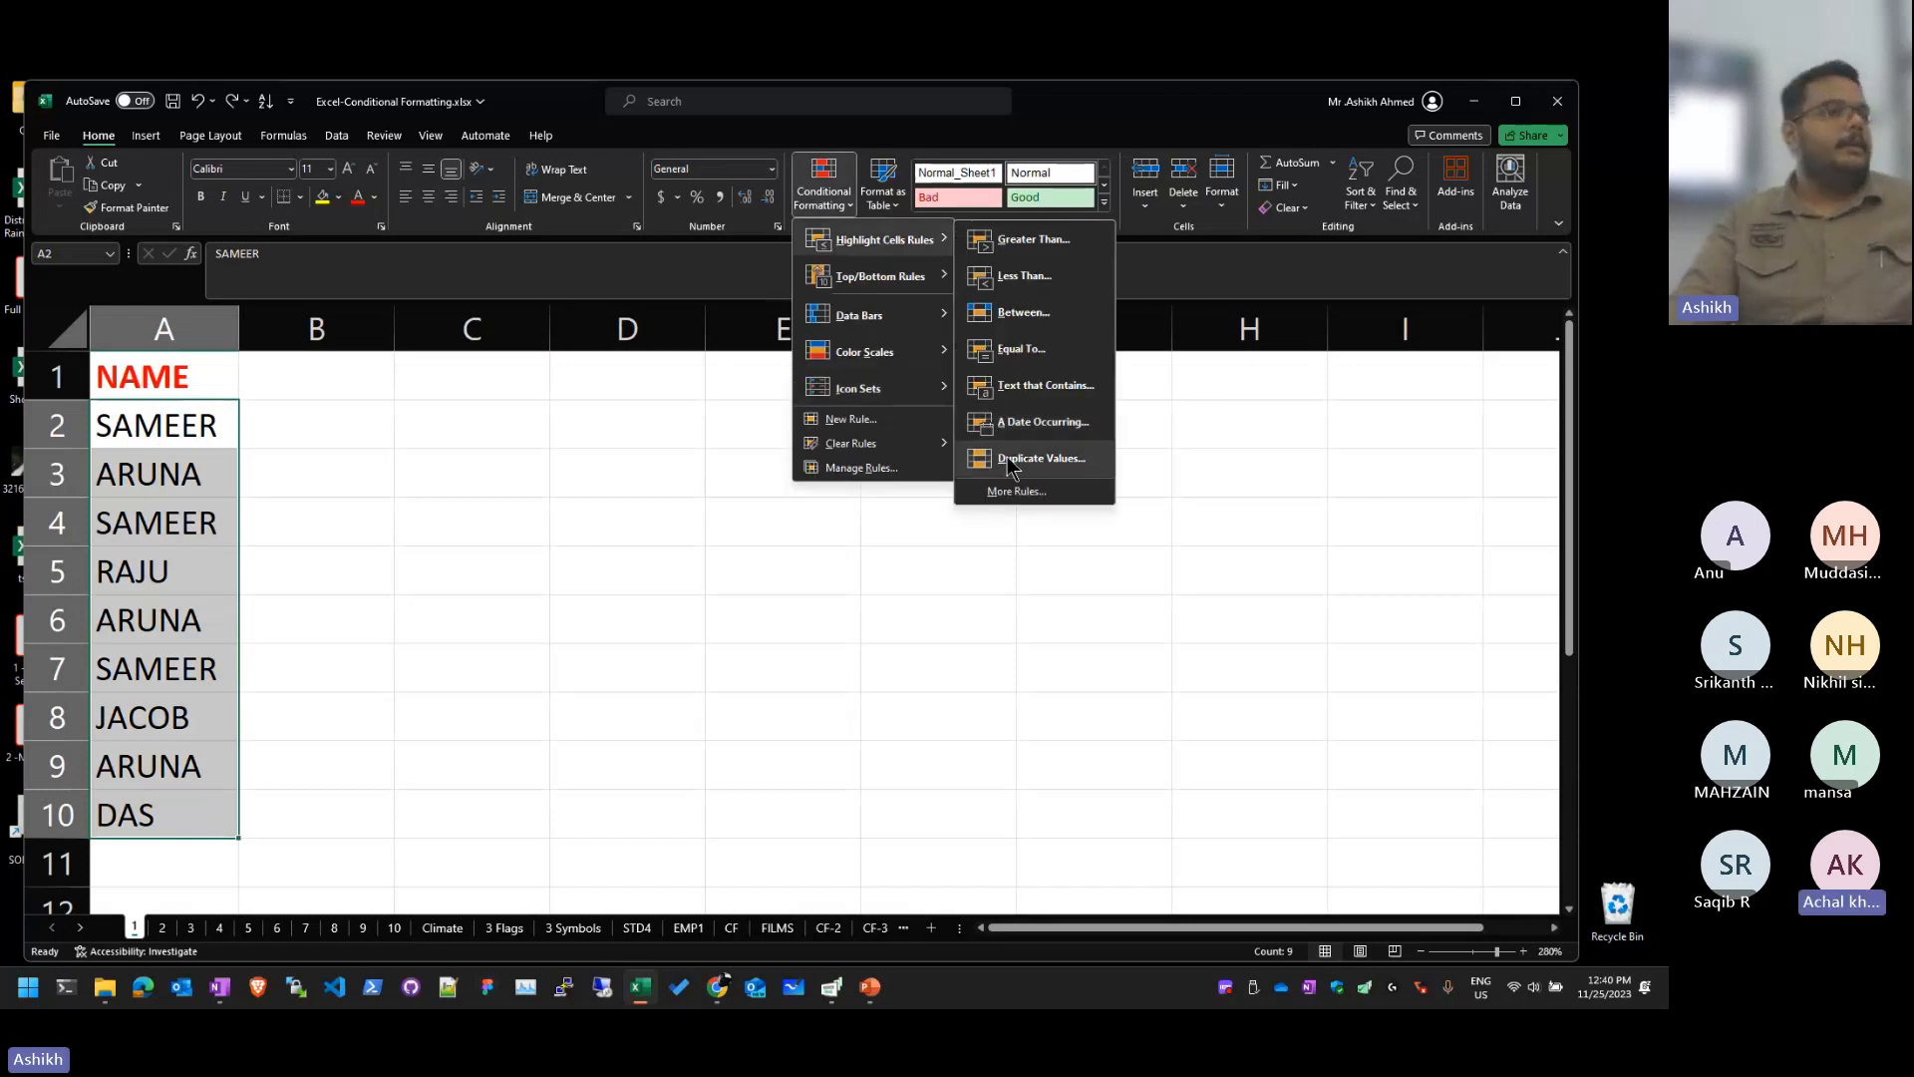
pyautogui.click(1007, 453)
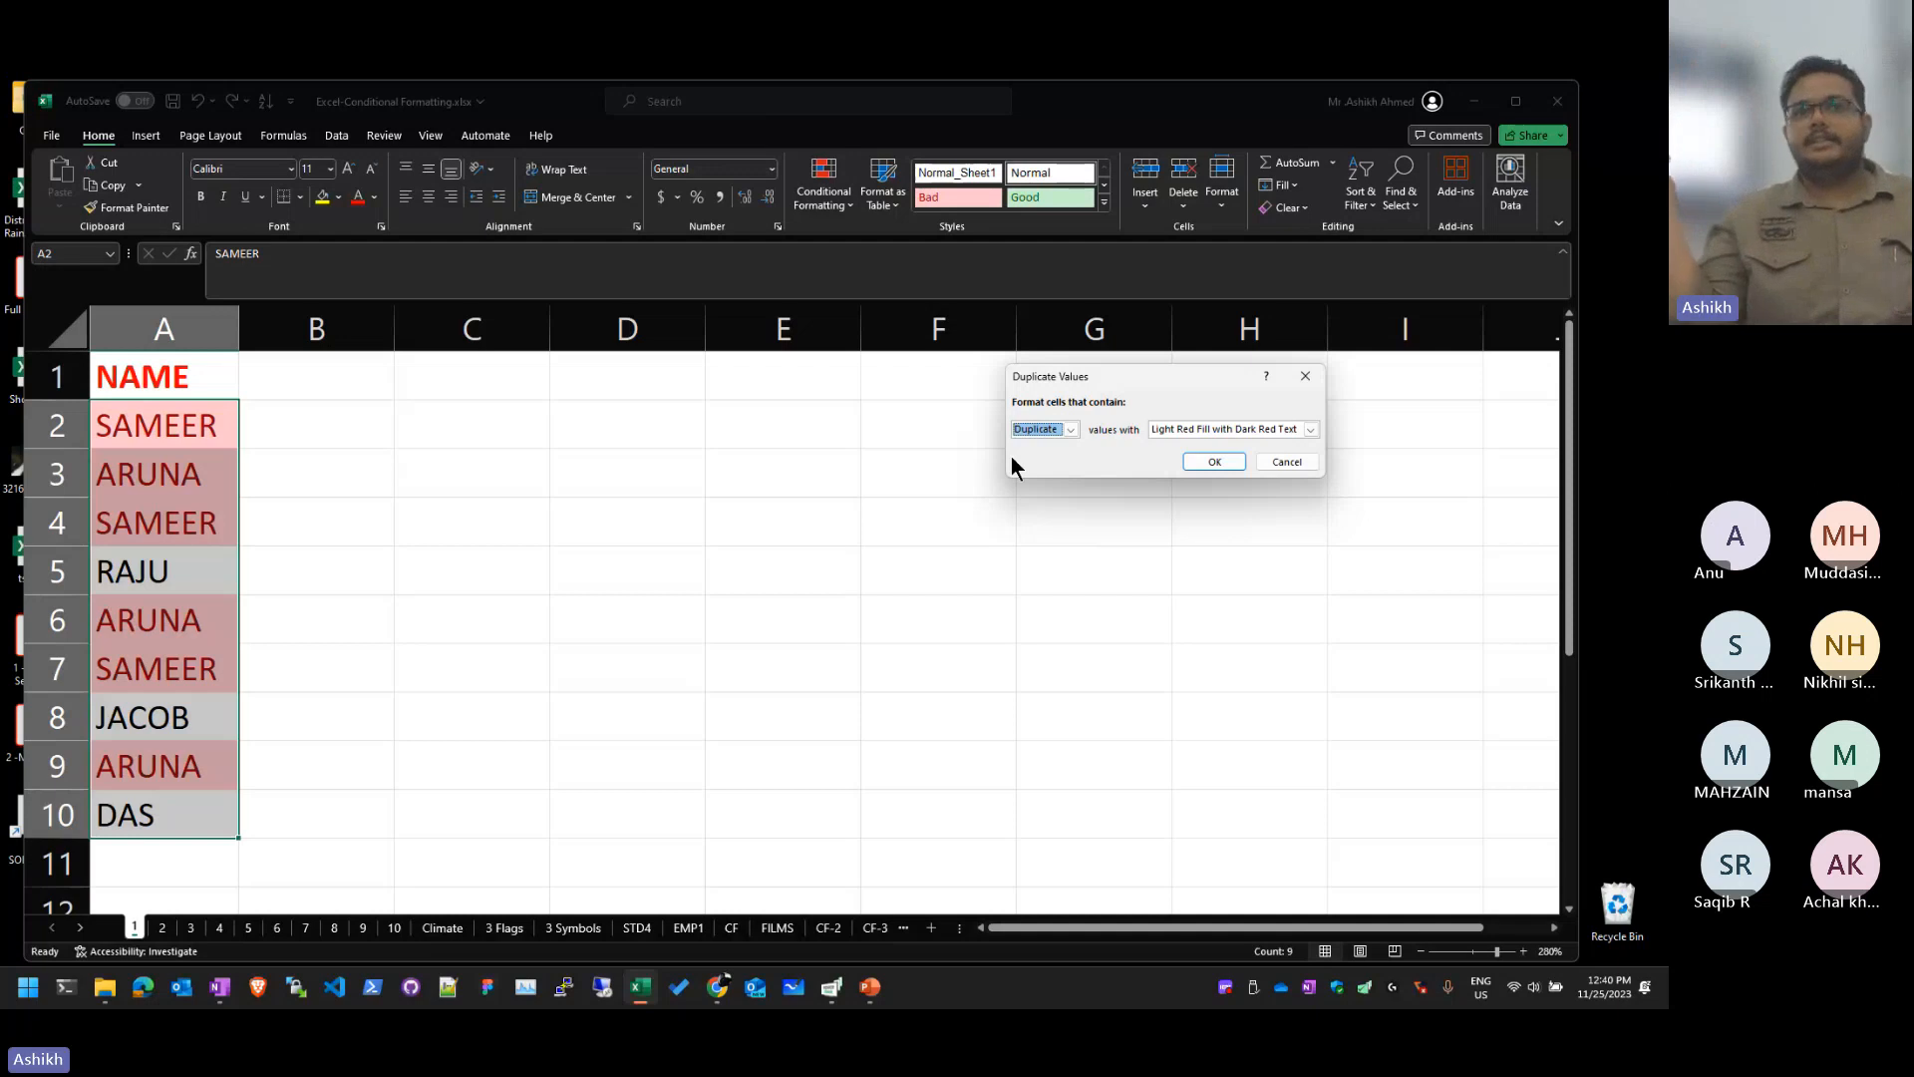
pyautogui.press('Return')
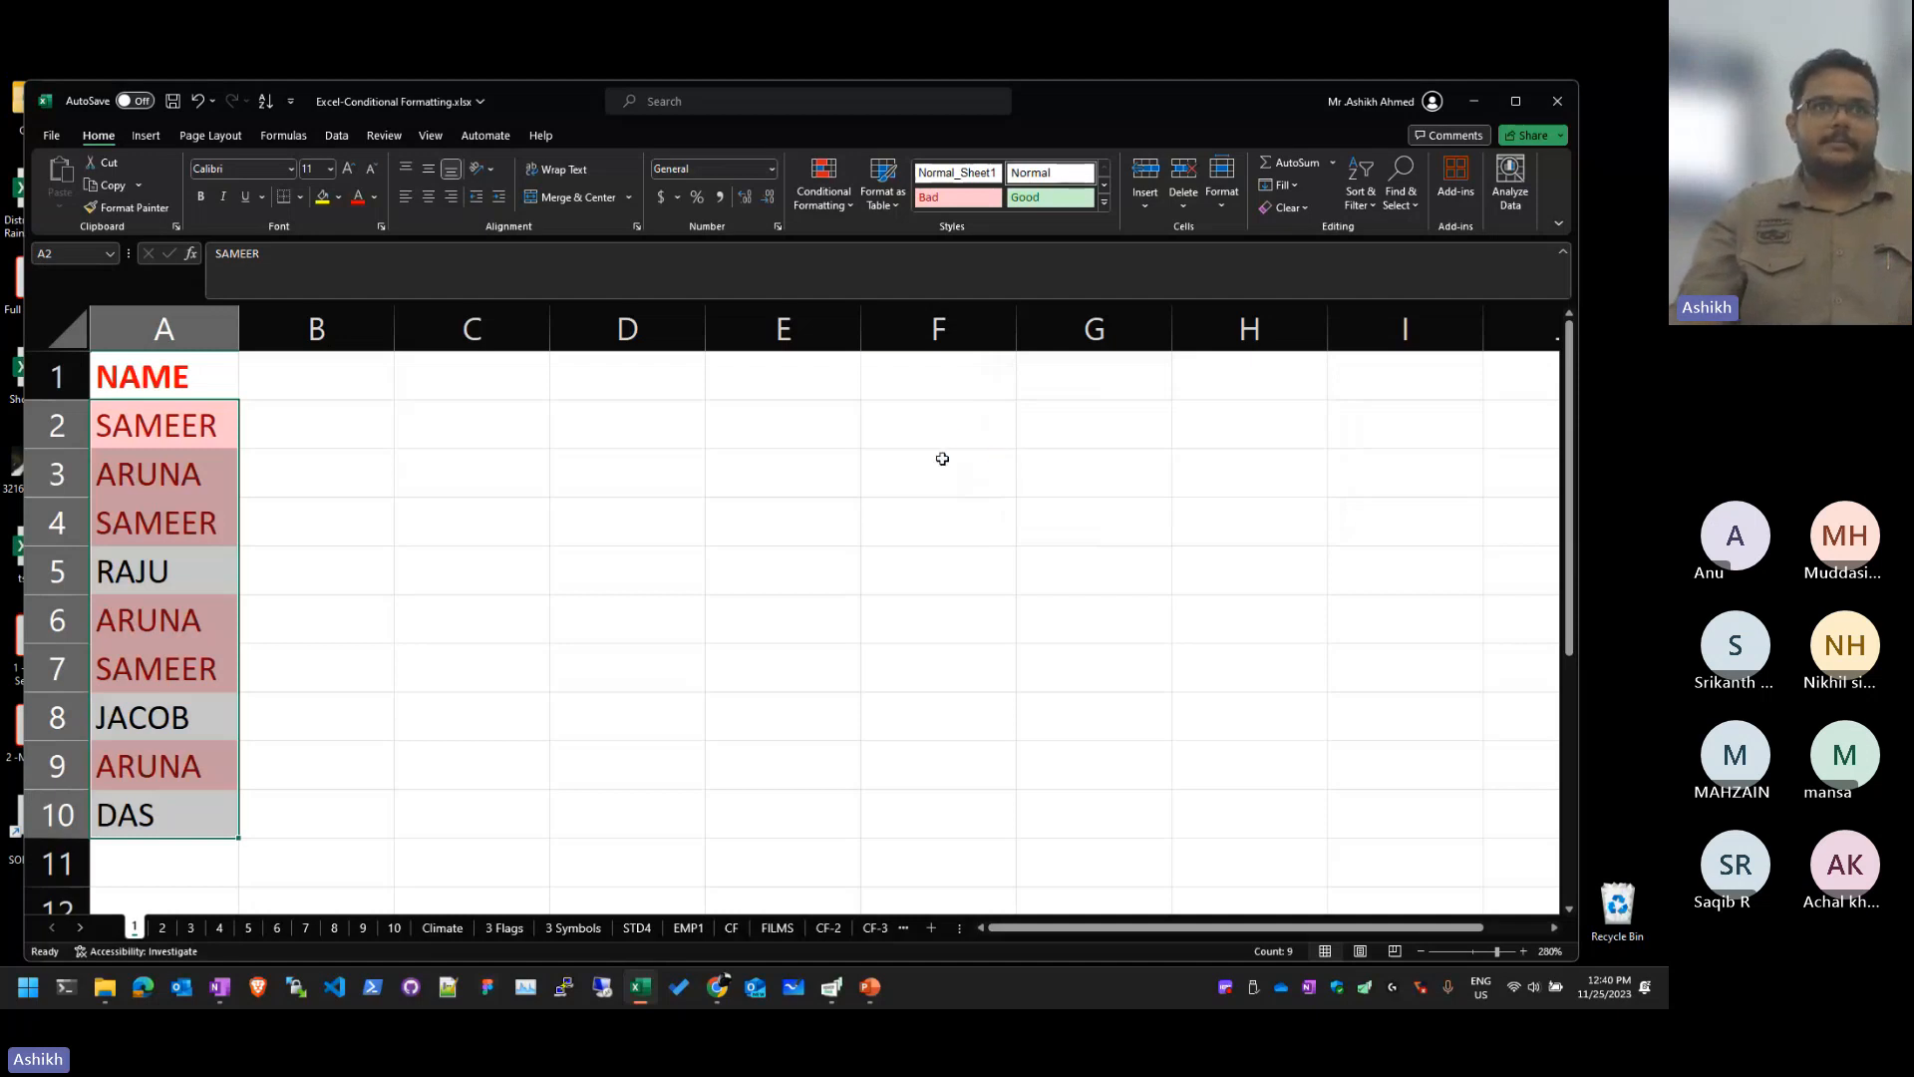
pyautogui.click(599, 610)
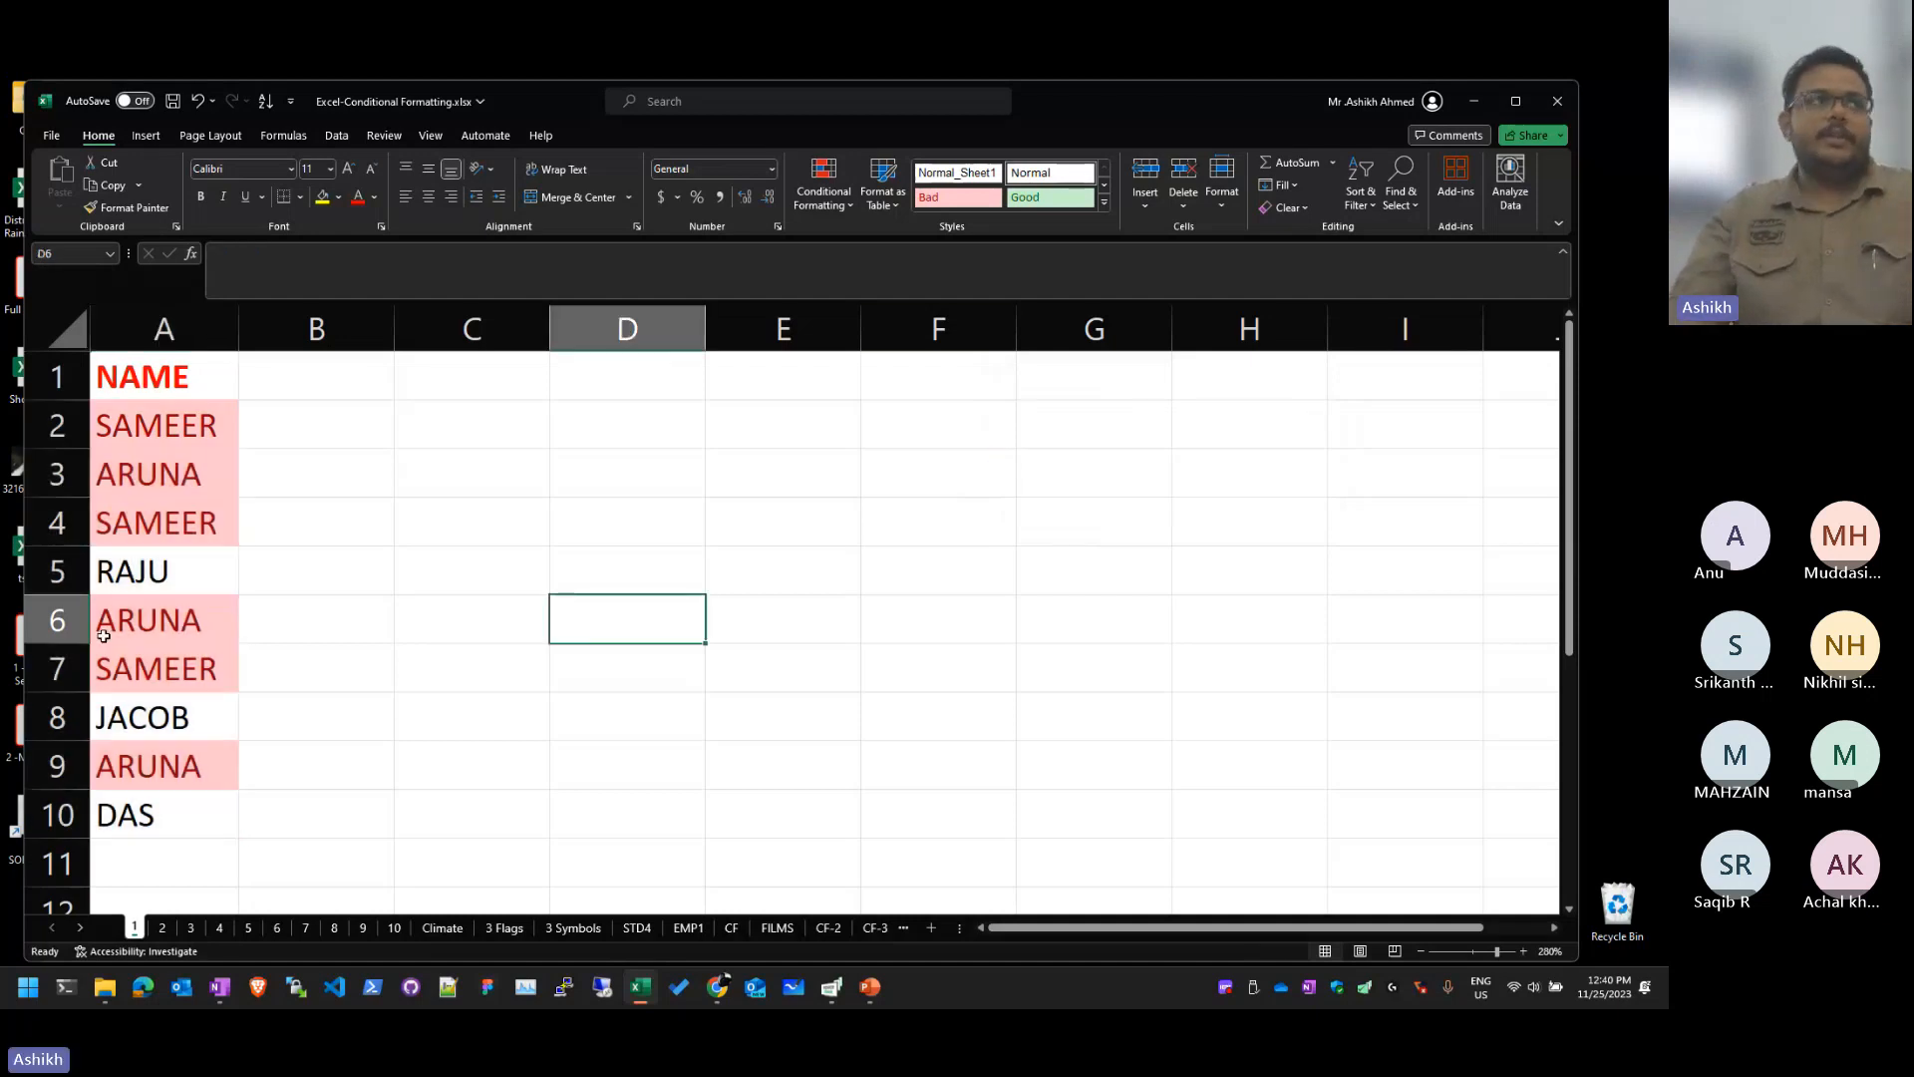
# Step: Try deleting the repeated name in A4, shifting the cells below it up
pyautogui.click(193, 523)
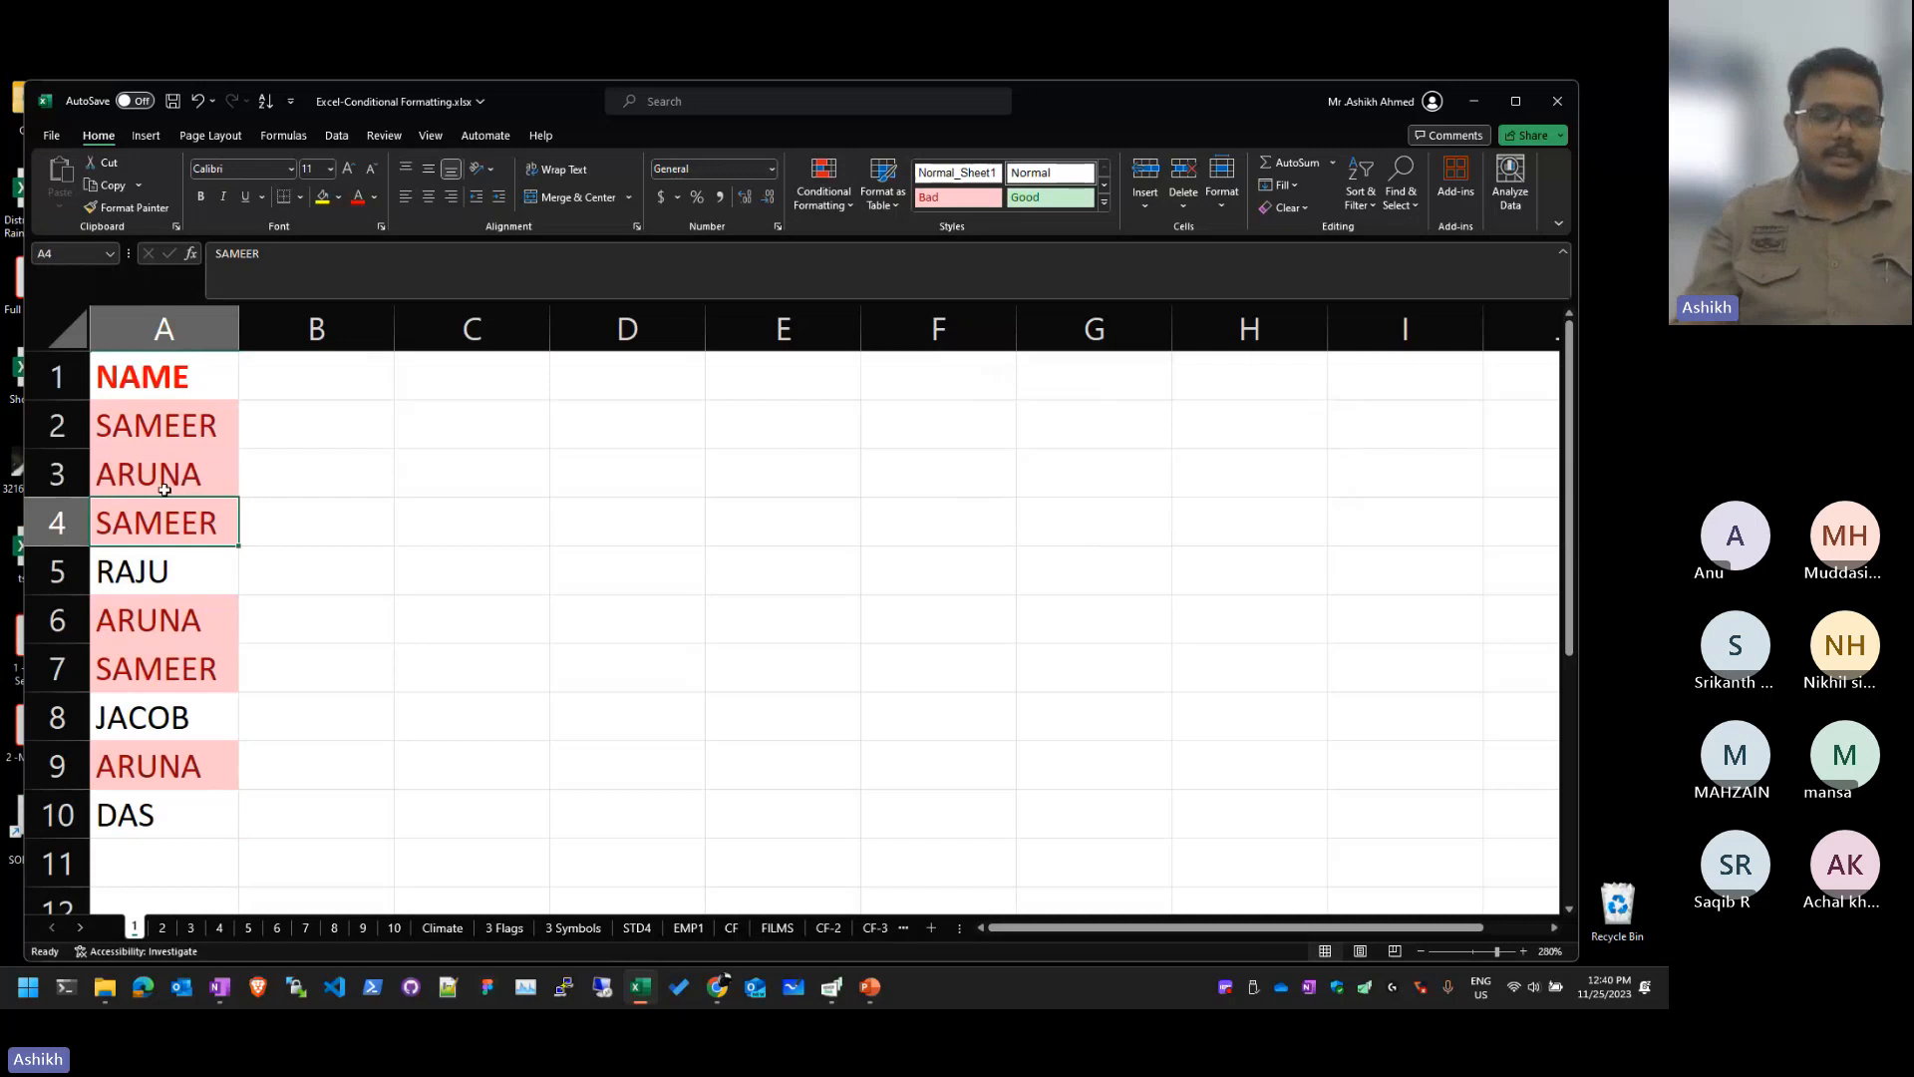
pyautogui.hotkey('ctrl', '-')
pyautogui.press('Return')
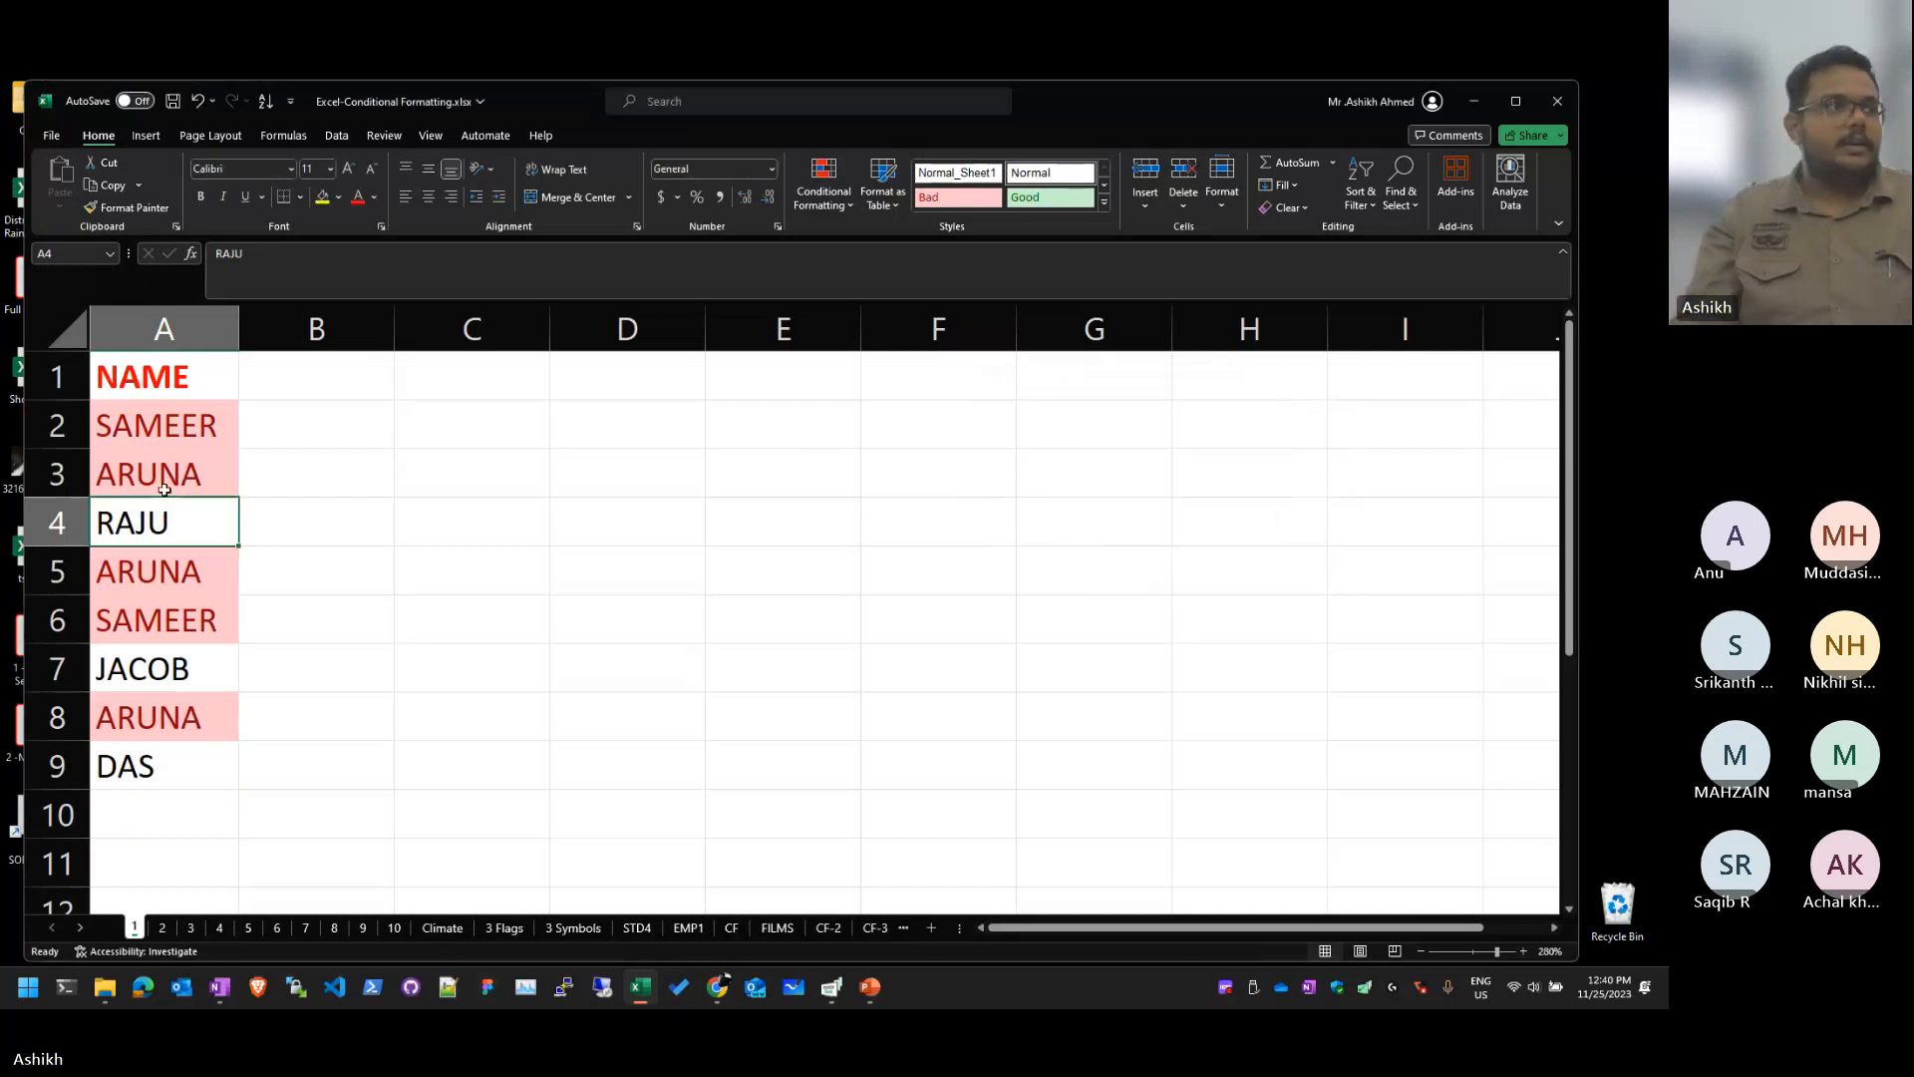
# Step: Split the worksheet window horizontally above row 6
pyautogui.press('Down')
pyautogui.press('Down')
pyautogui.hotkey('alt', 'w')
pyautogui.press('s')
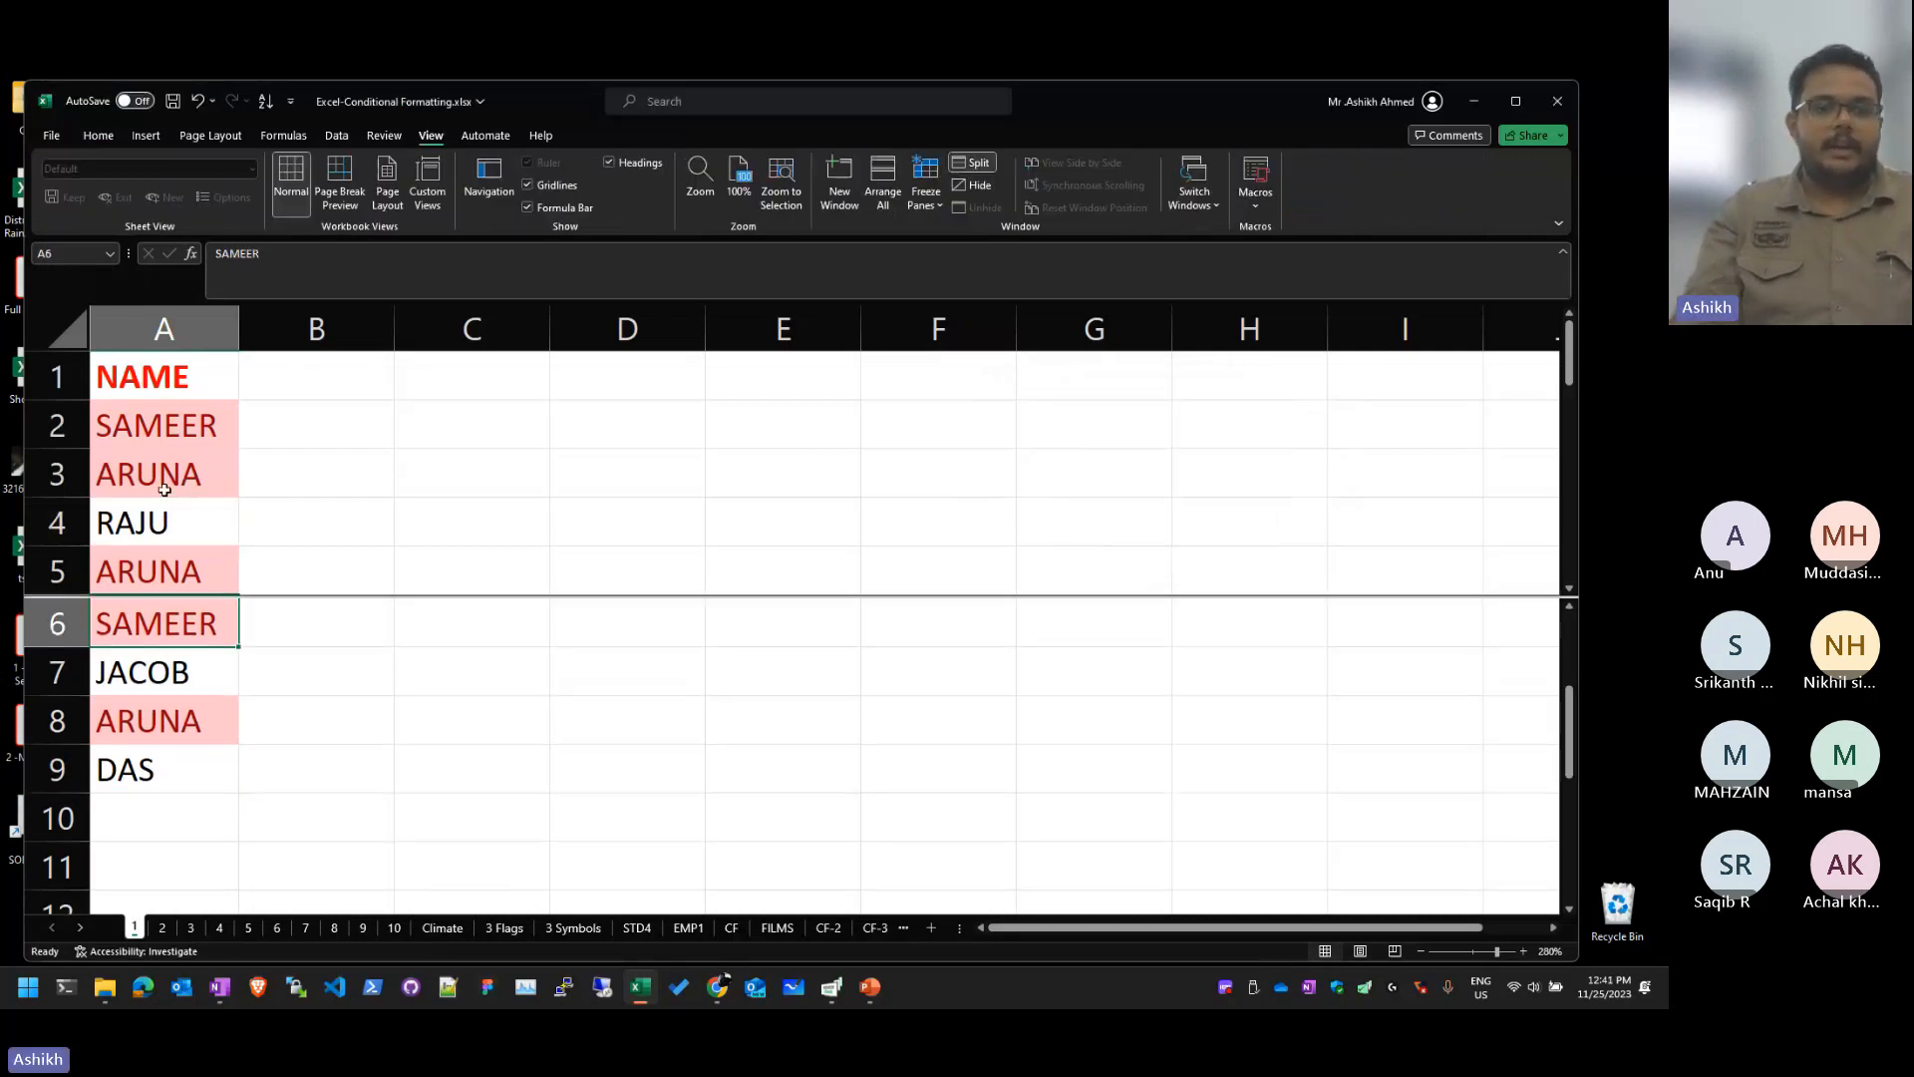
# Step: Undo the cell deletion and the duplicate values rule on the names
pyautogui.hotkey('ctrl', 'z')
pyautogui.hotkey('ctrl', 'z')
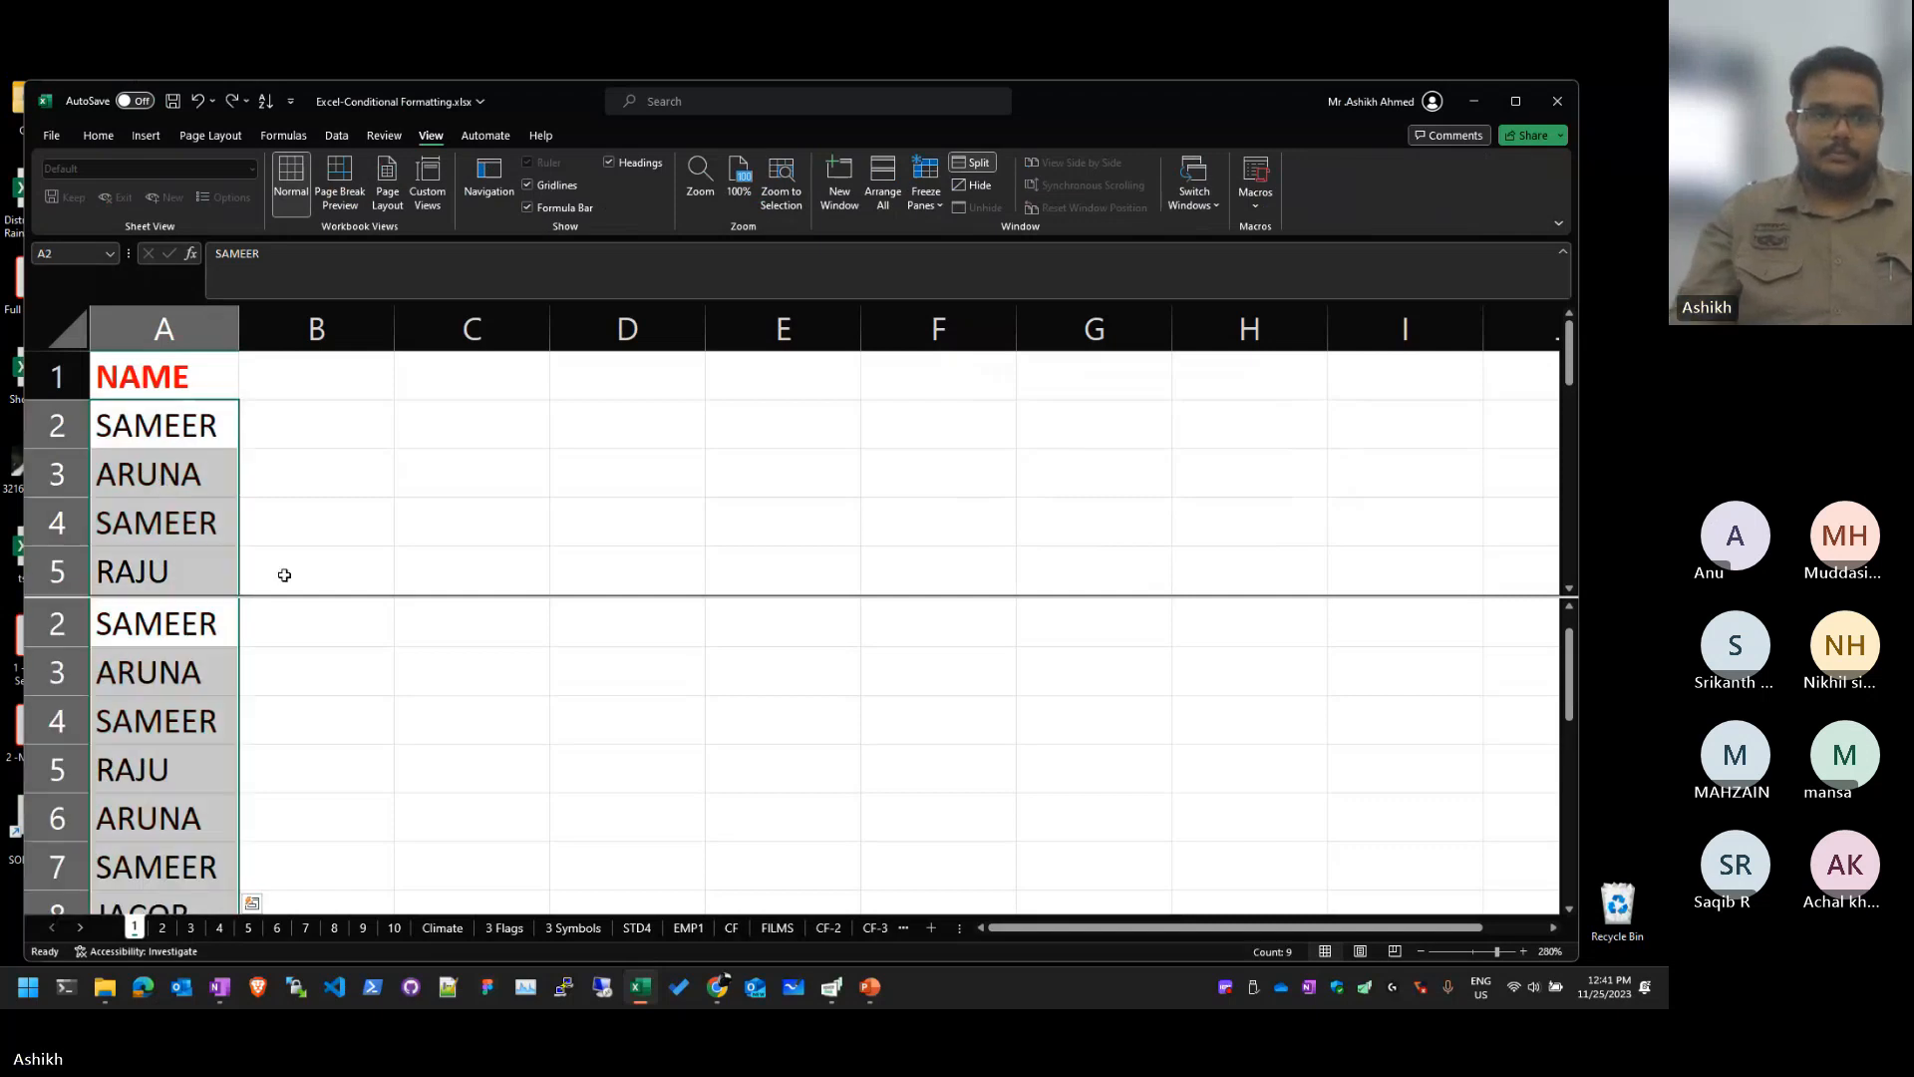
pyautogui.click(407, 605)
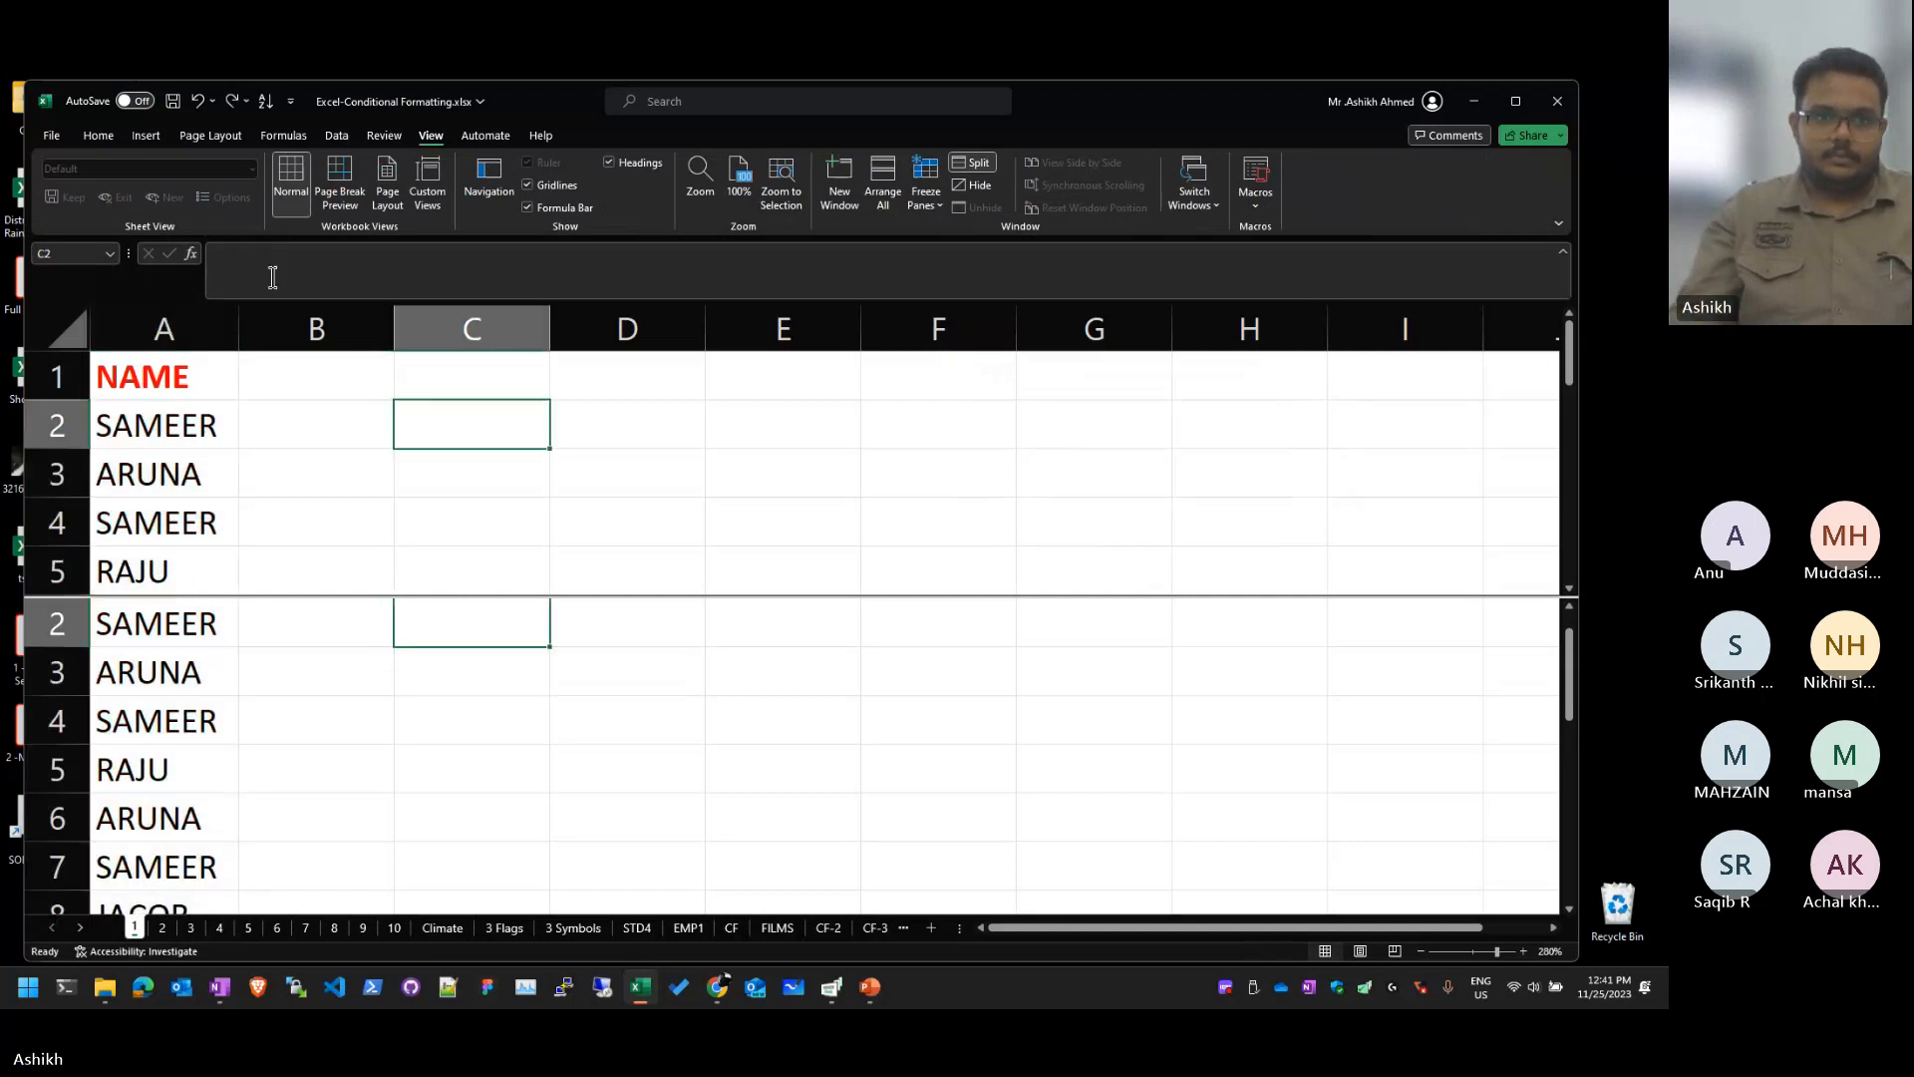
pyautogui.click(487, 138)
pyautogui.click(431, 136)
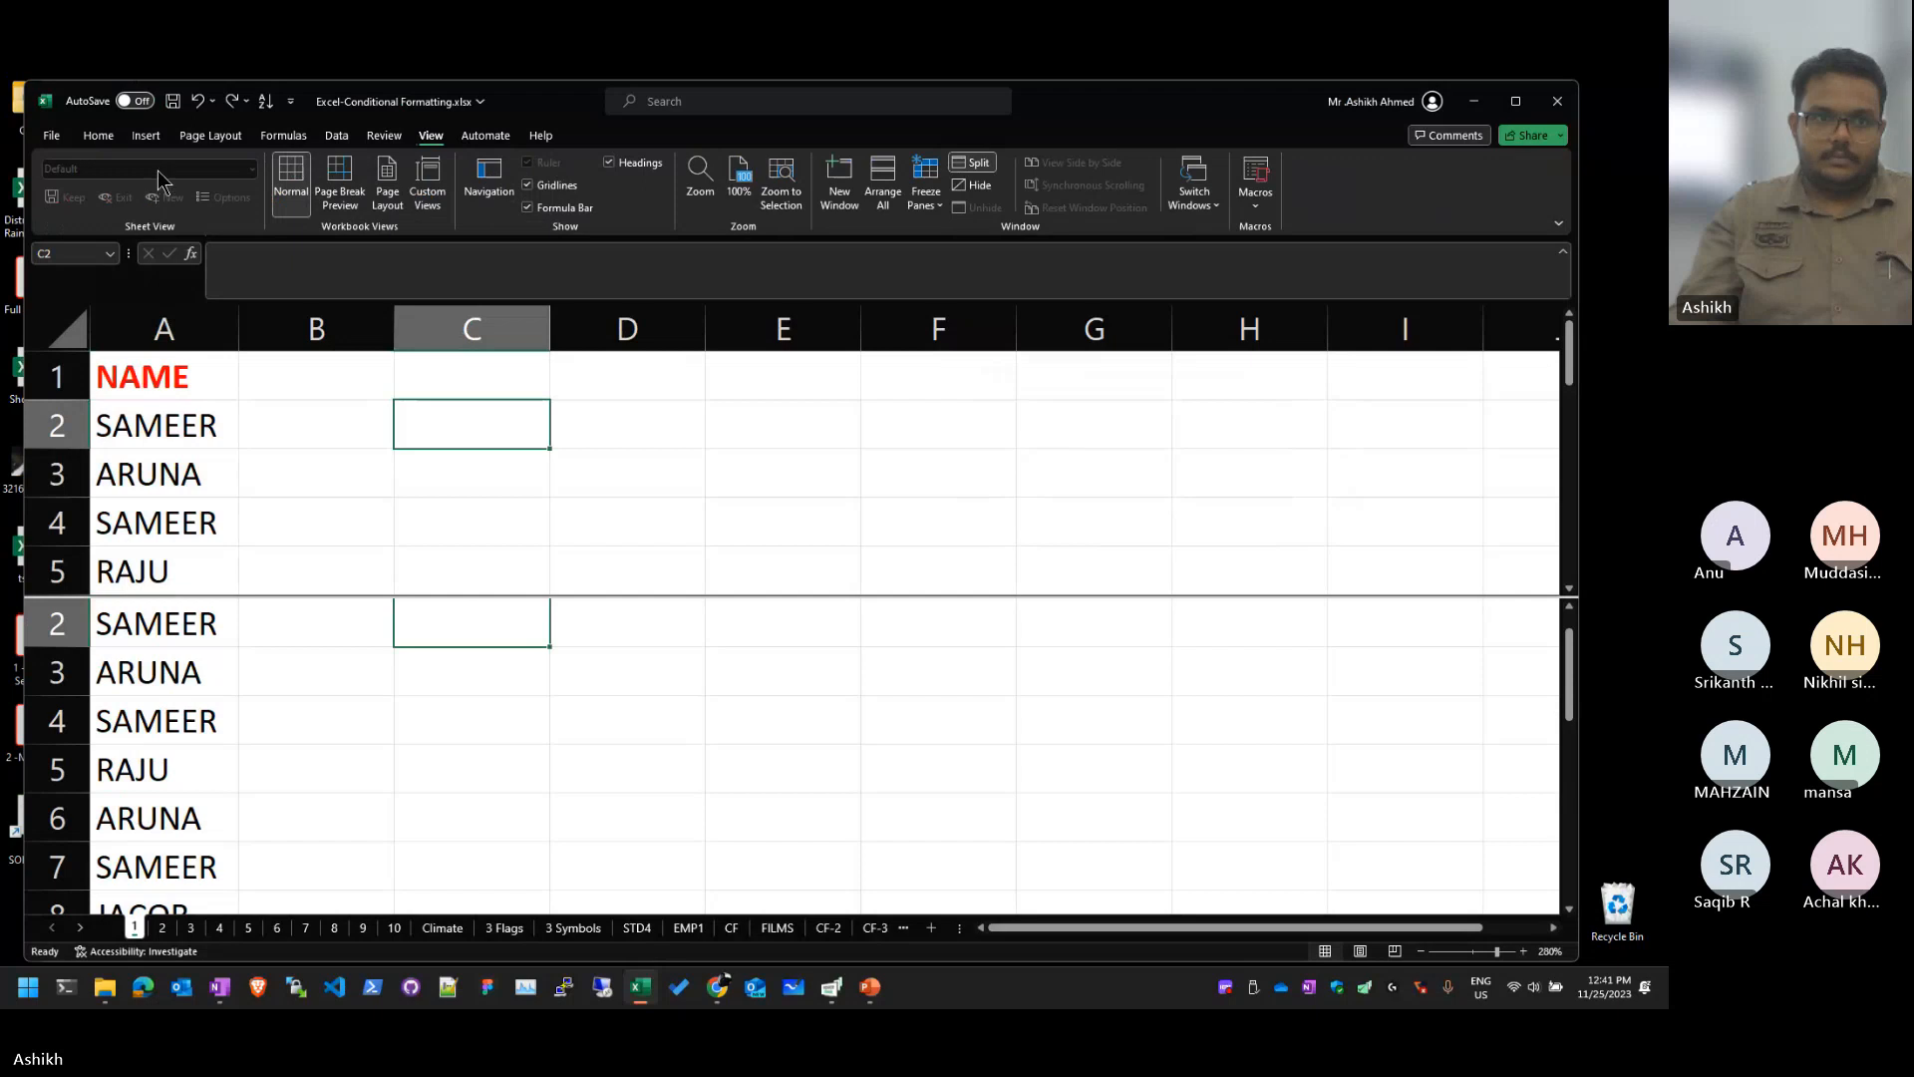
pyautogui.click(210, 135)
pyautogui.click(146, 136)
pyautogui.click(99, 136)
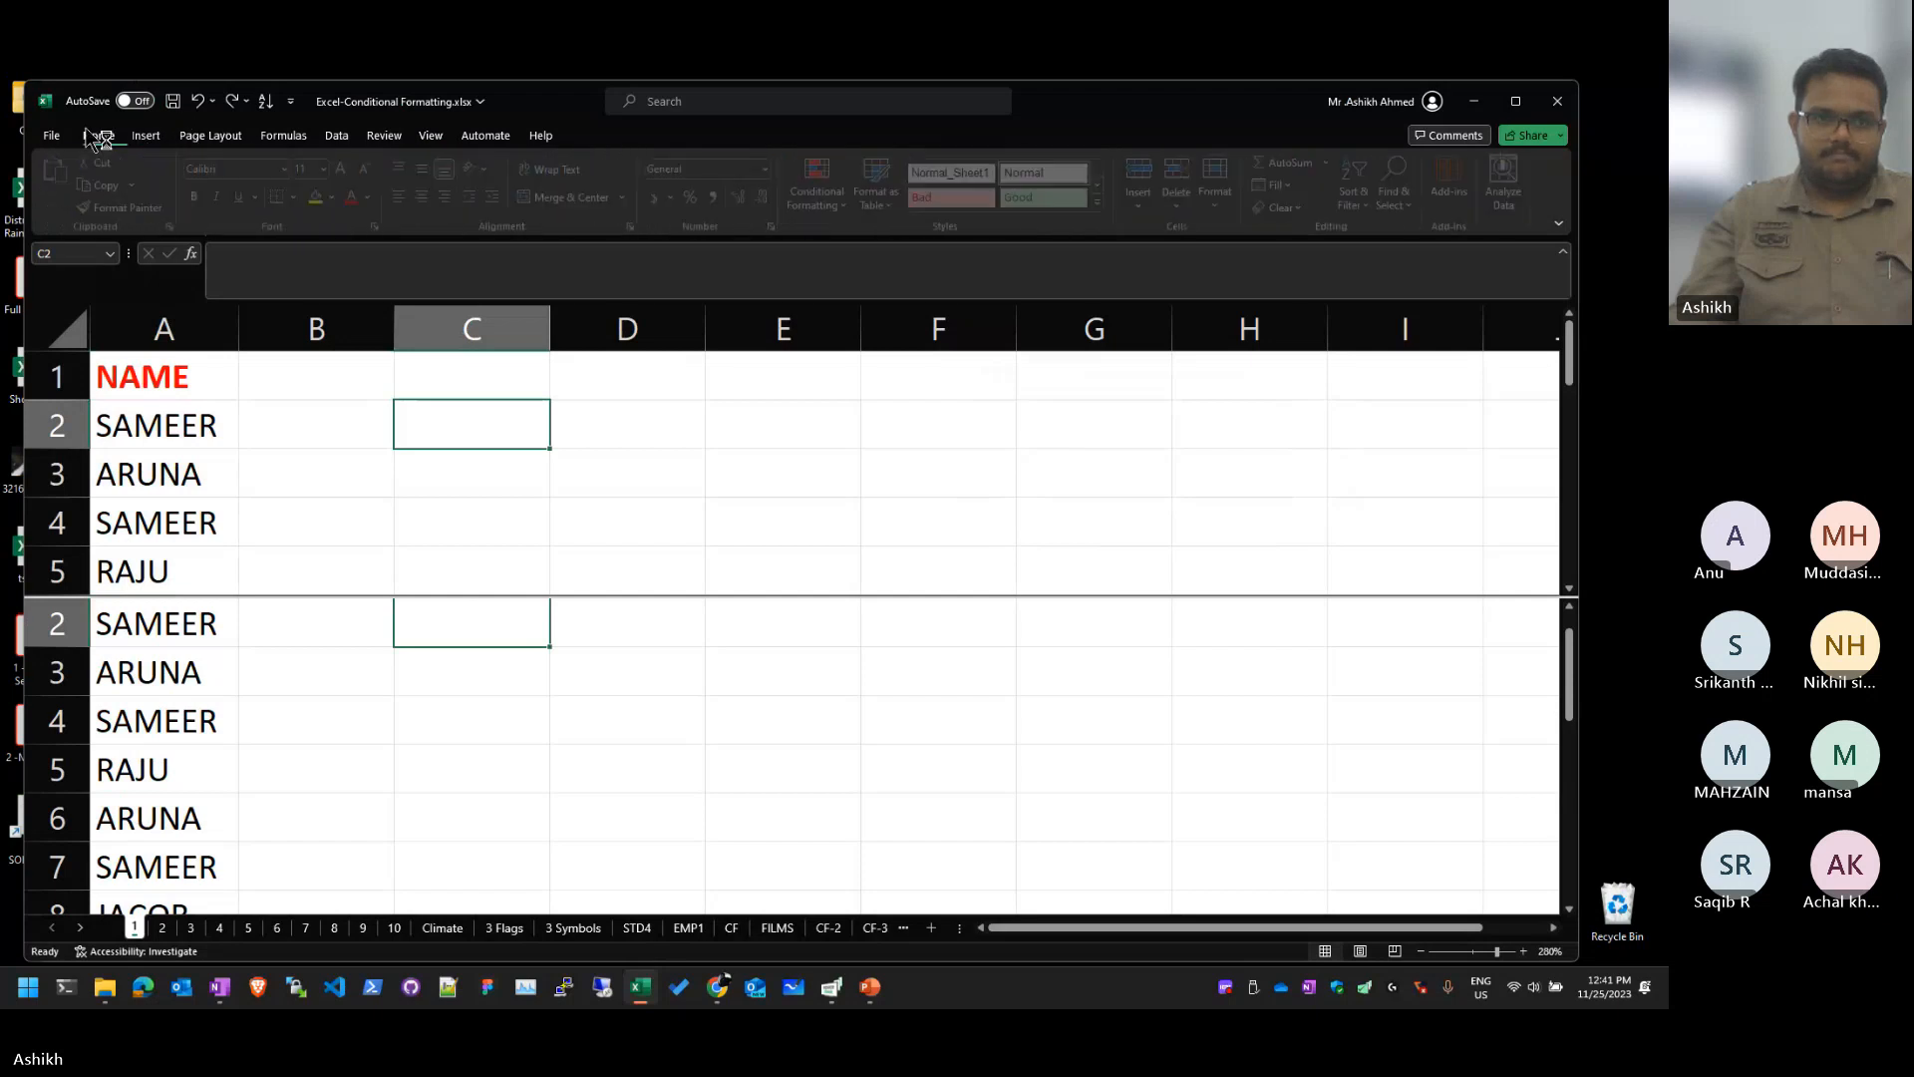
pyautogui.click(210, 137)
pyautogui.click(299, 138)
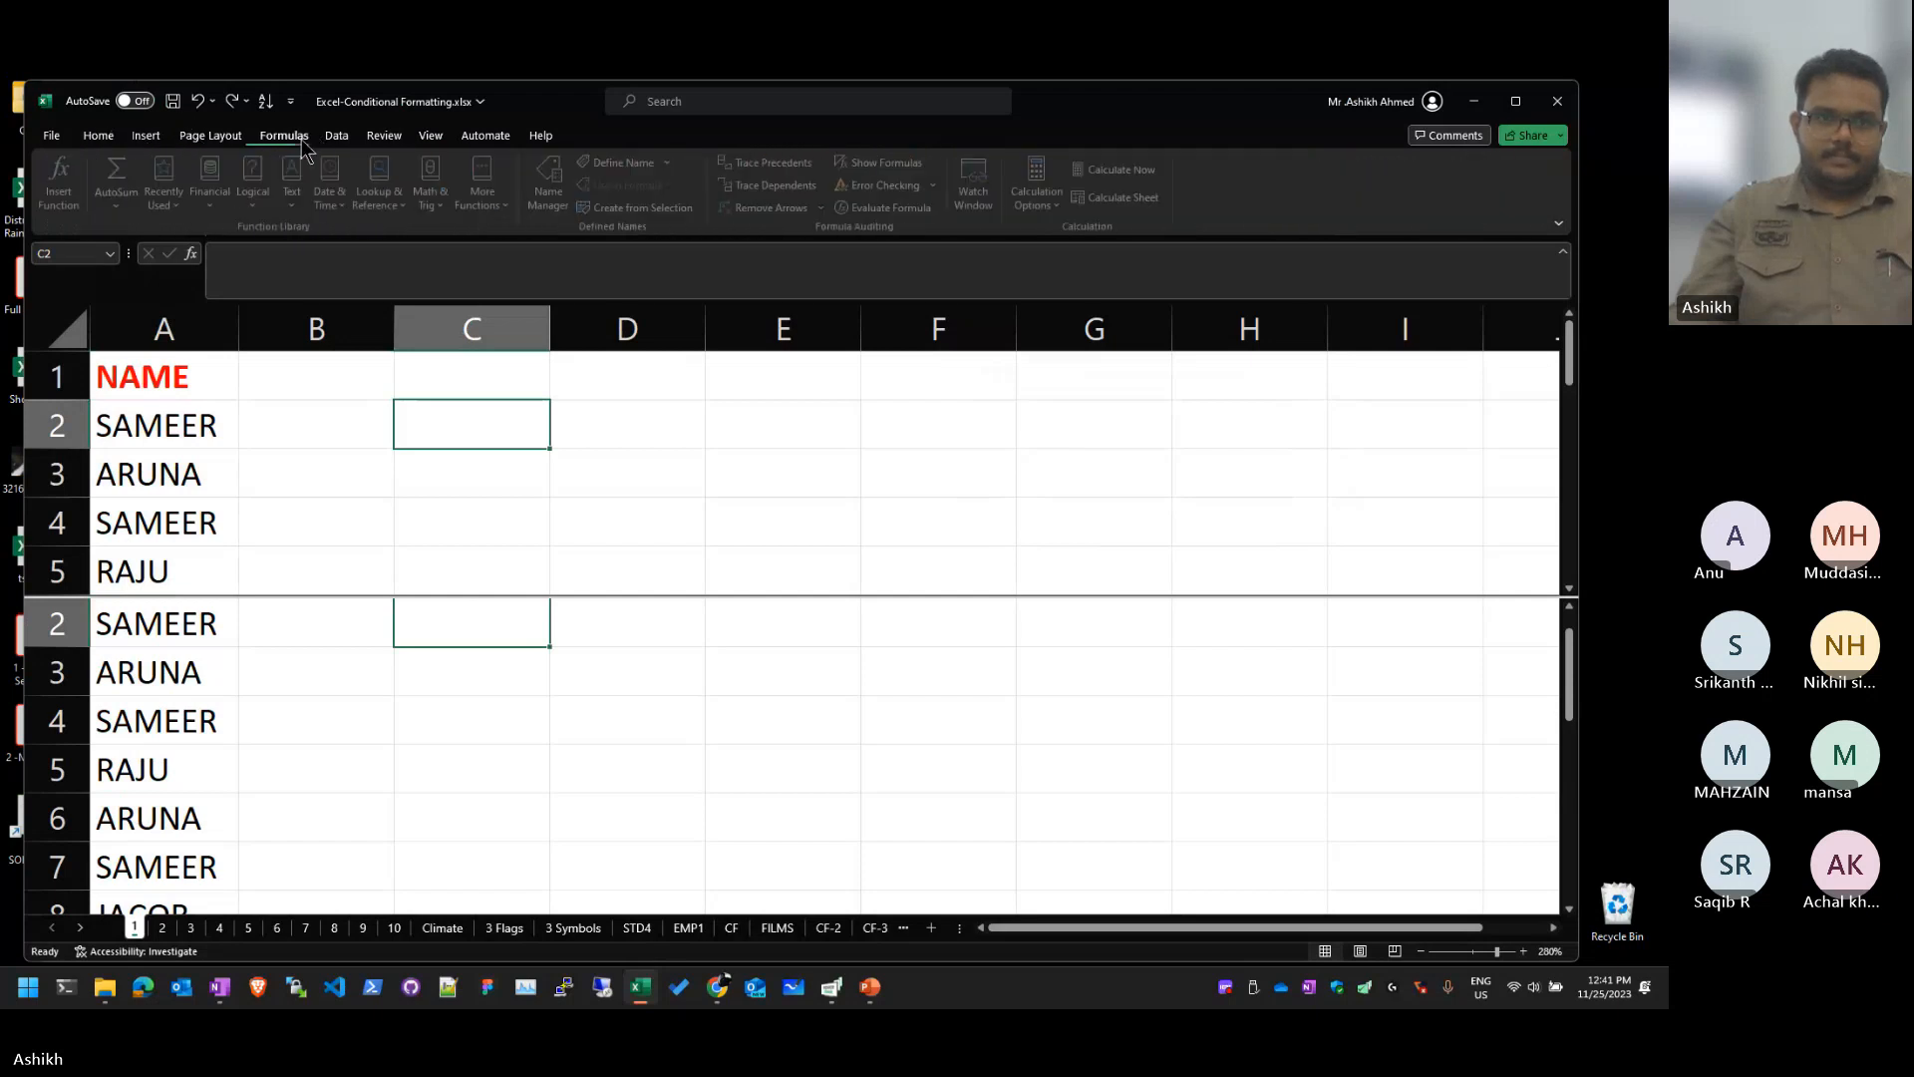
pyautogui.click(337, 136)
pyautogui.click(384, 136)
pyautogui.click(430, 135)
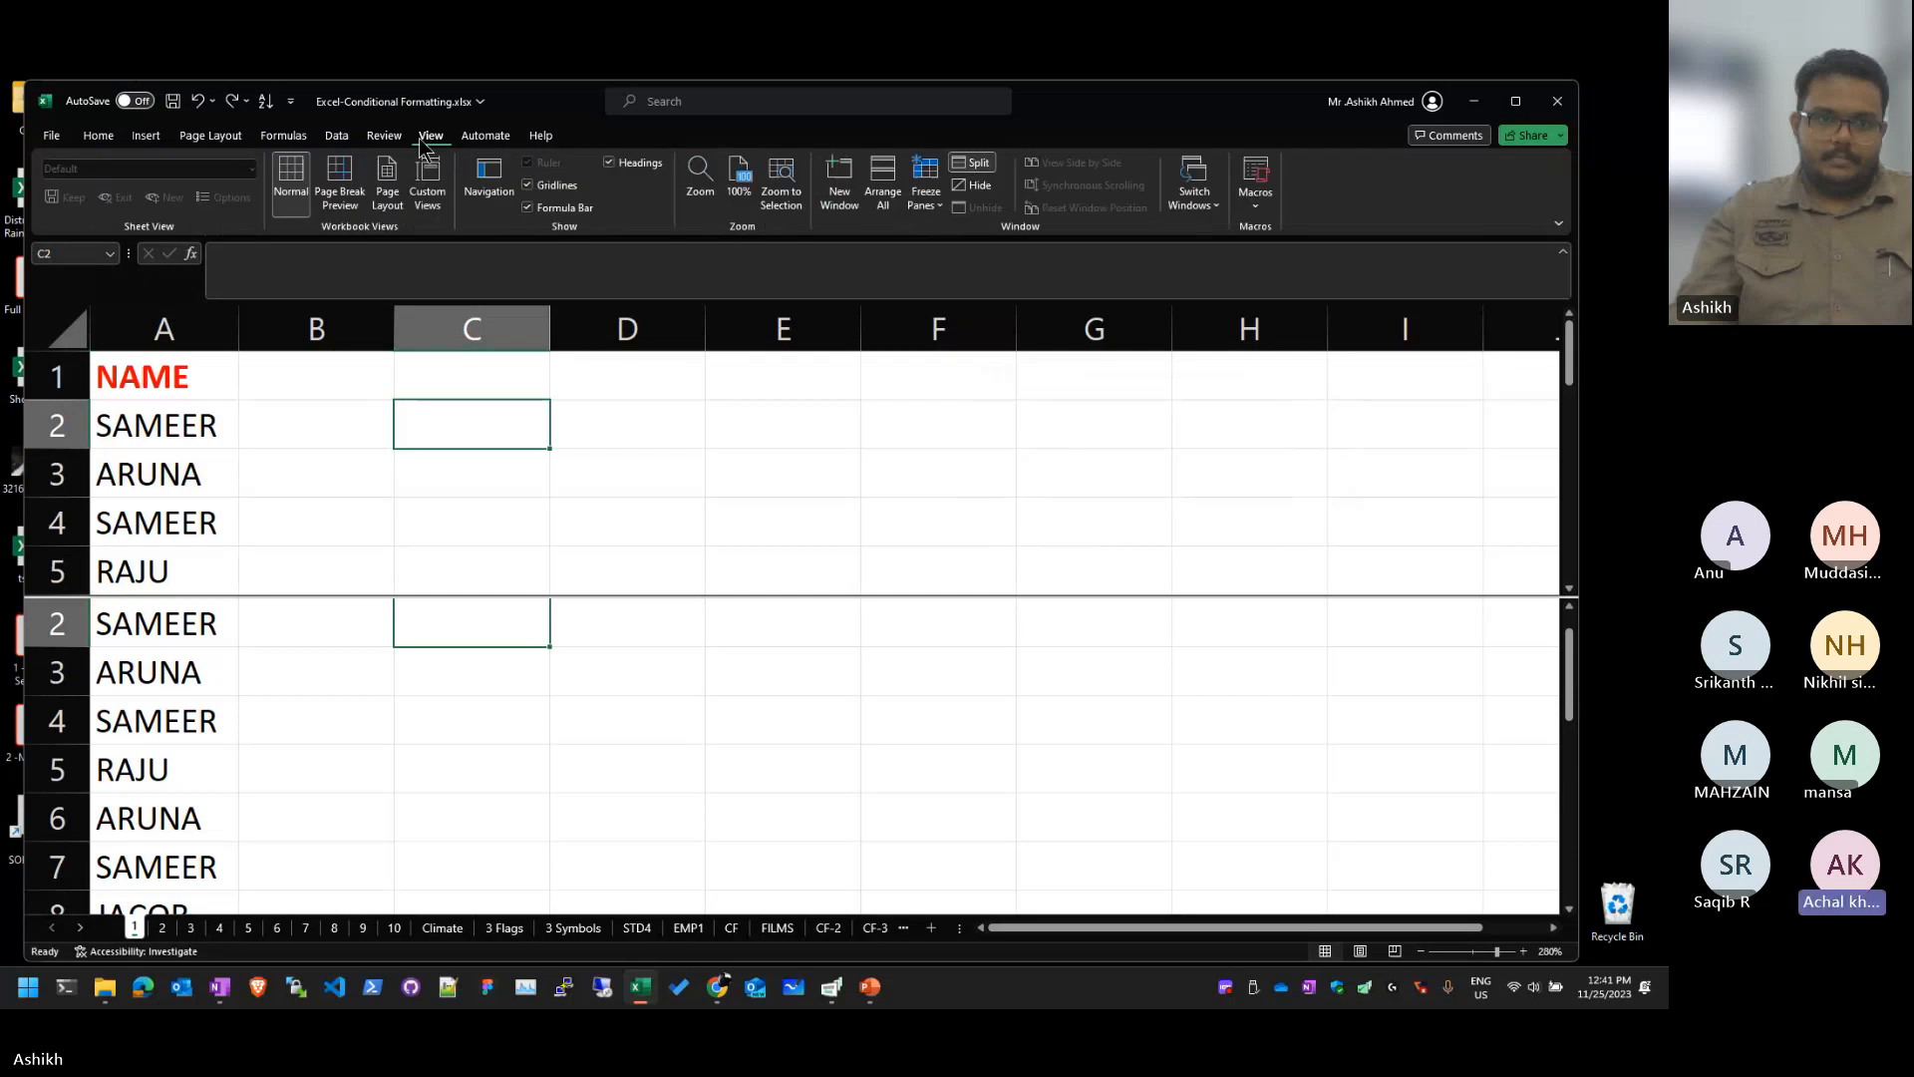
pyautogui.click(313, 197)
pyautogui.click(291, 179)
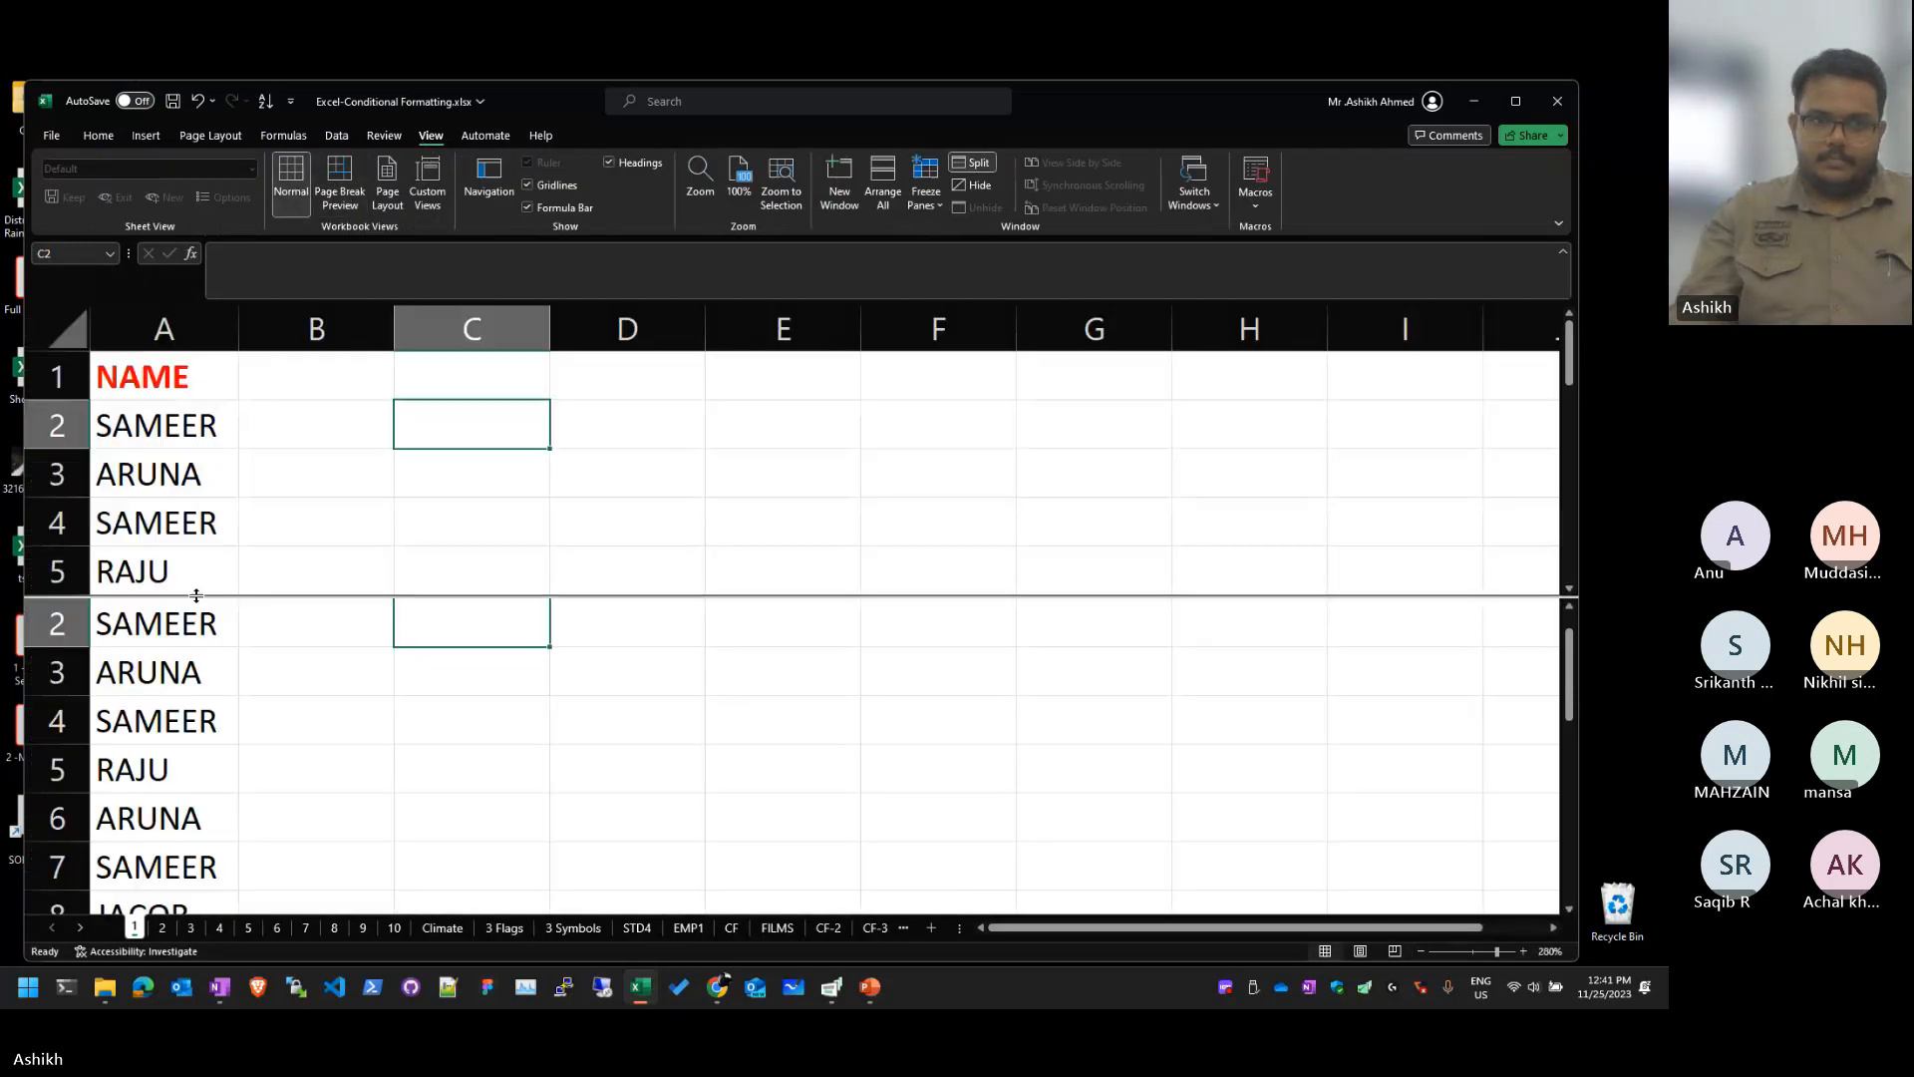
pyautogui.rightClick(60, 590)
pyautogui.press('Escape')
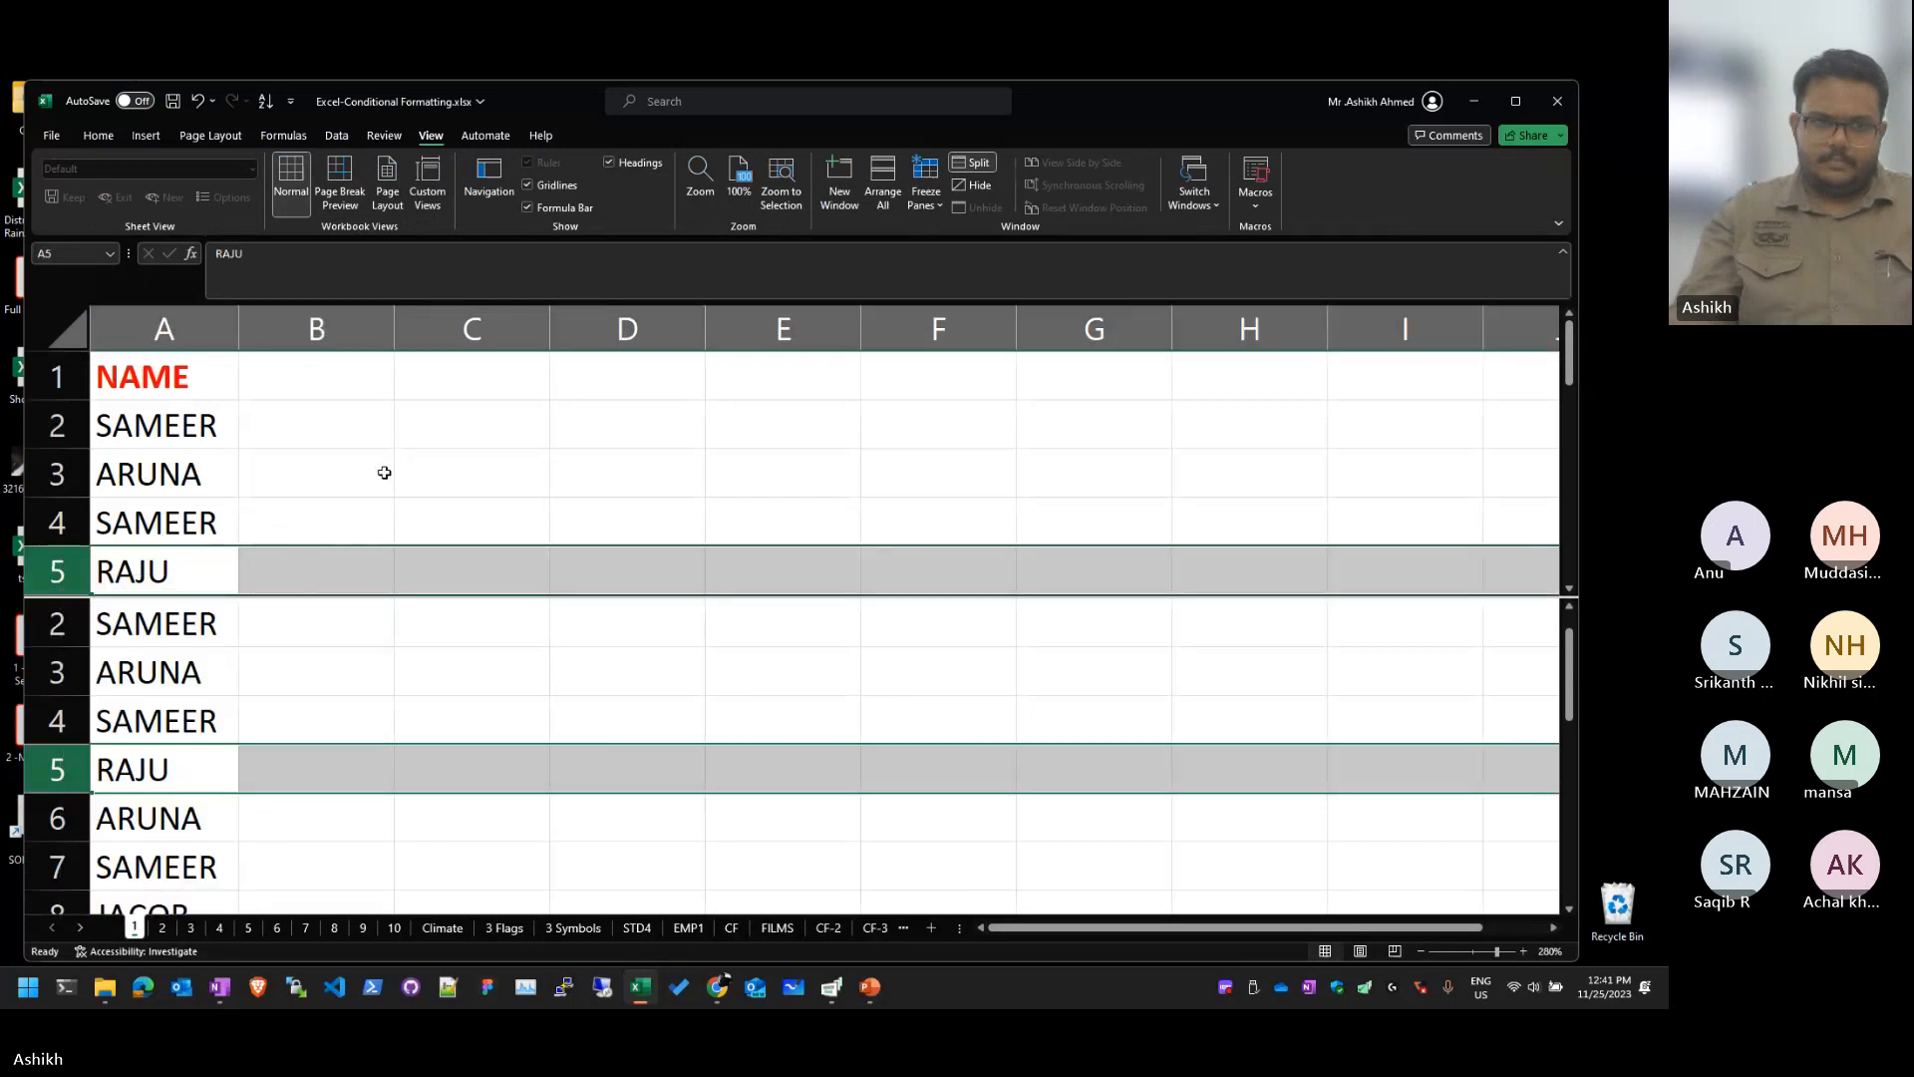
# Step: Go to sheet 2, select the records in A2:E9 and view the Highlight Cells Rules without applying one
pyautogui.click(161, 927)
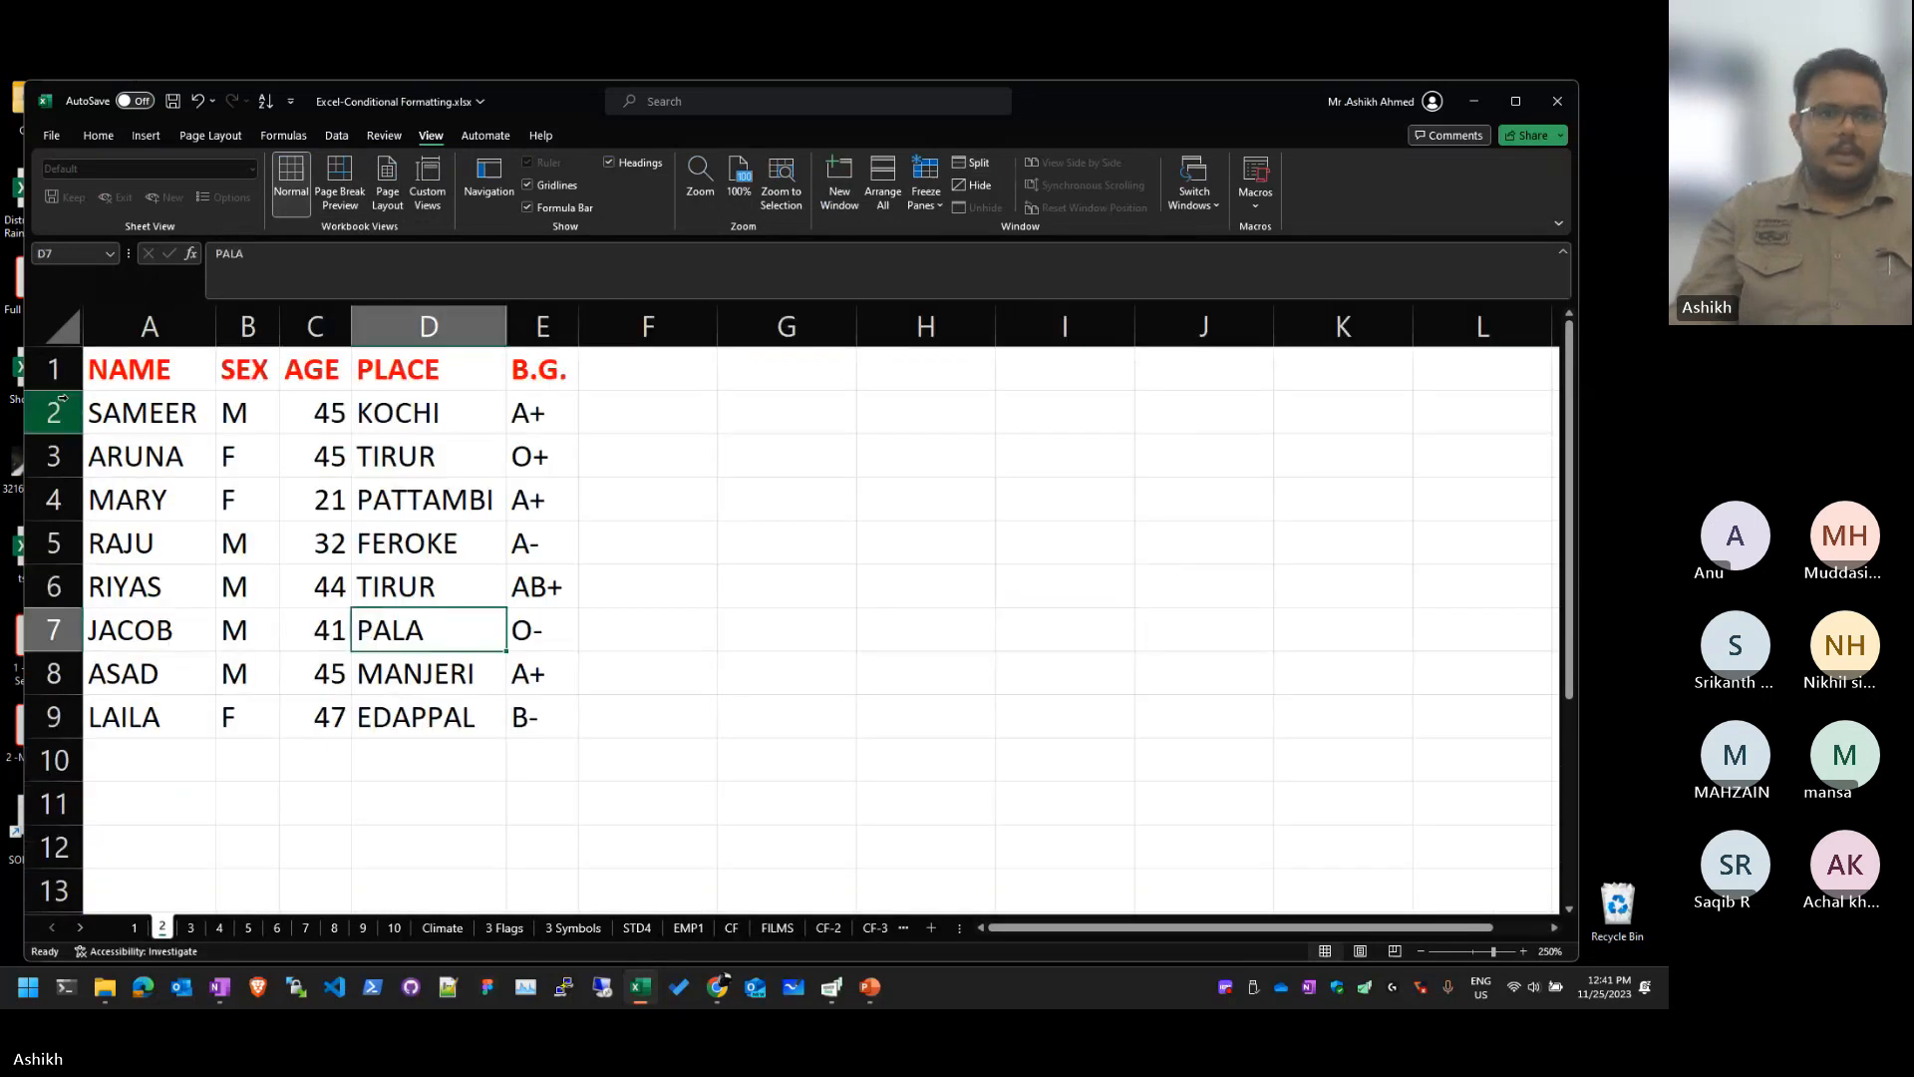
pyautogui.moveTo(149, 413); pyautogui.dragTo(561, 703)
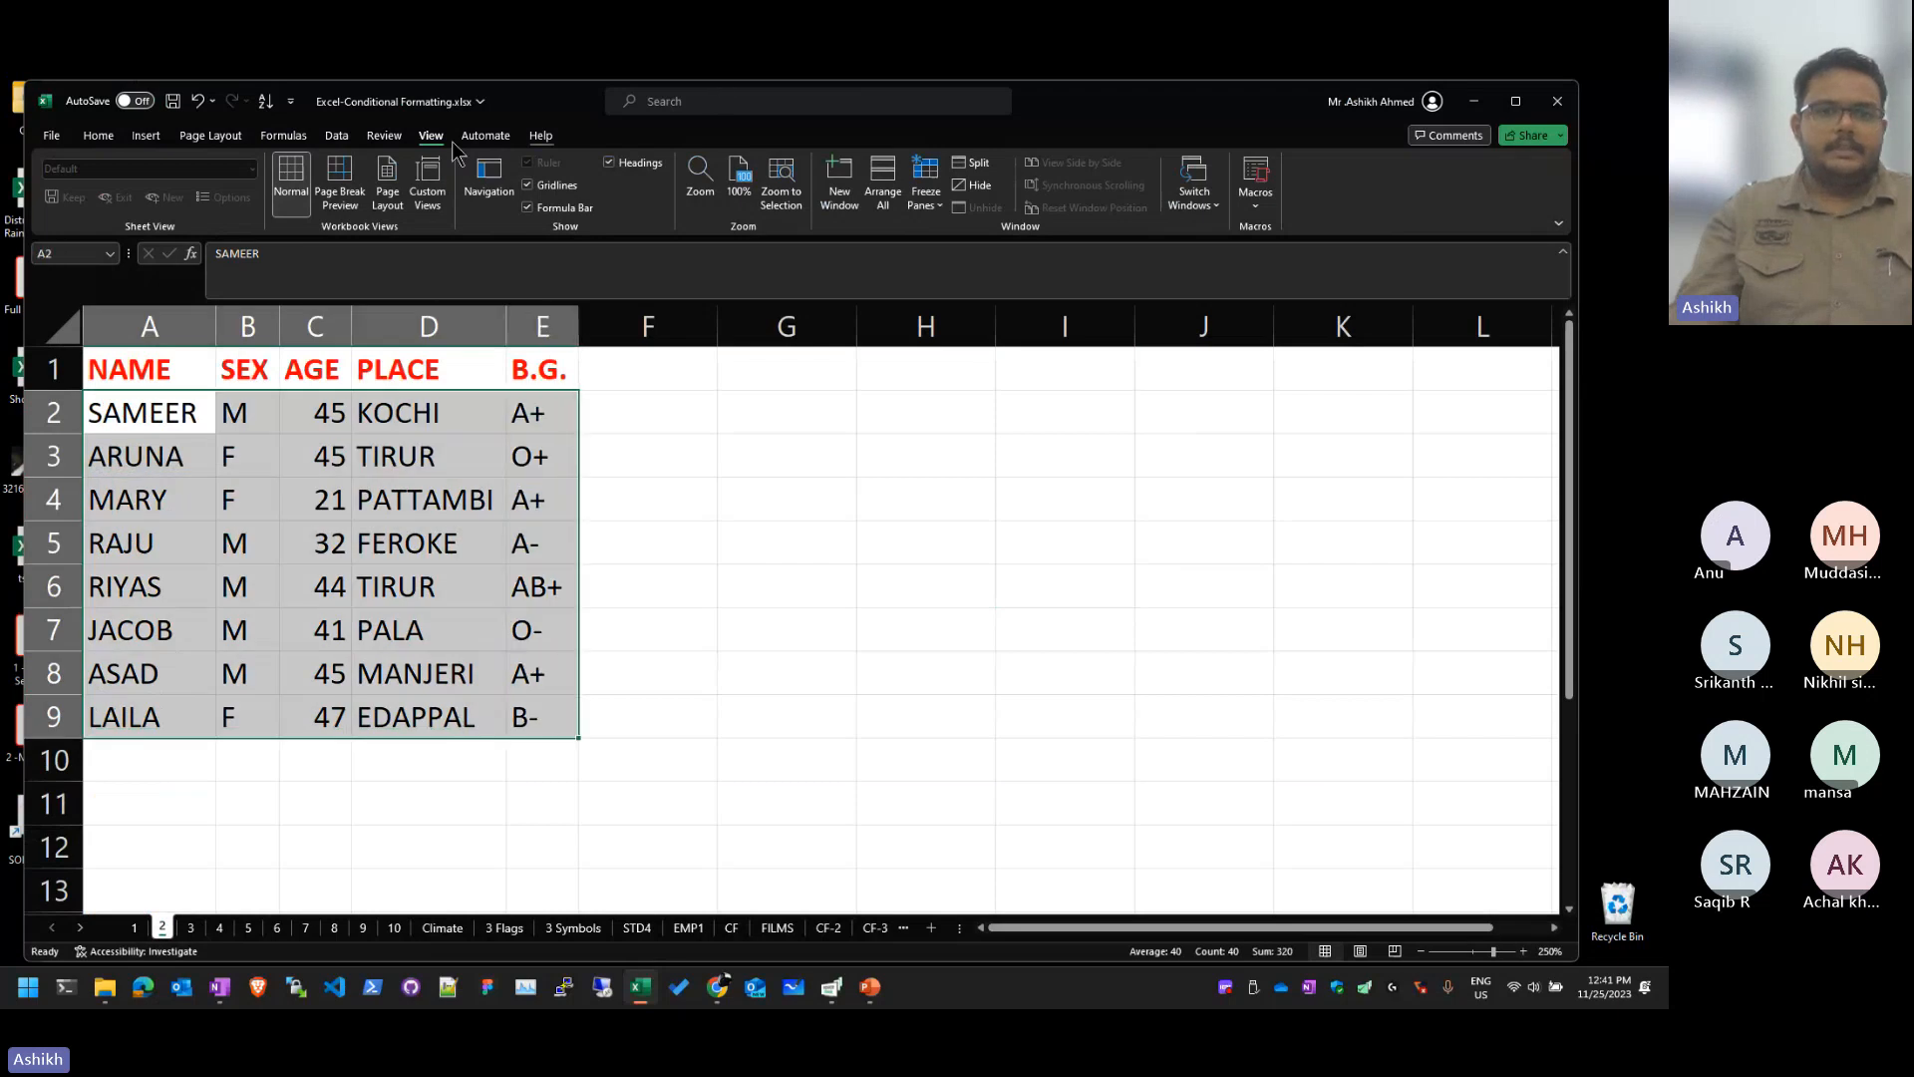
pyautogui.click(98, 135)
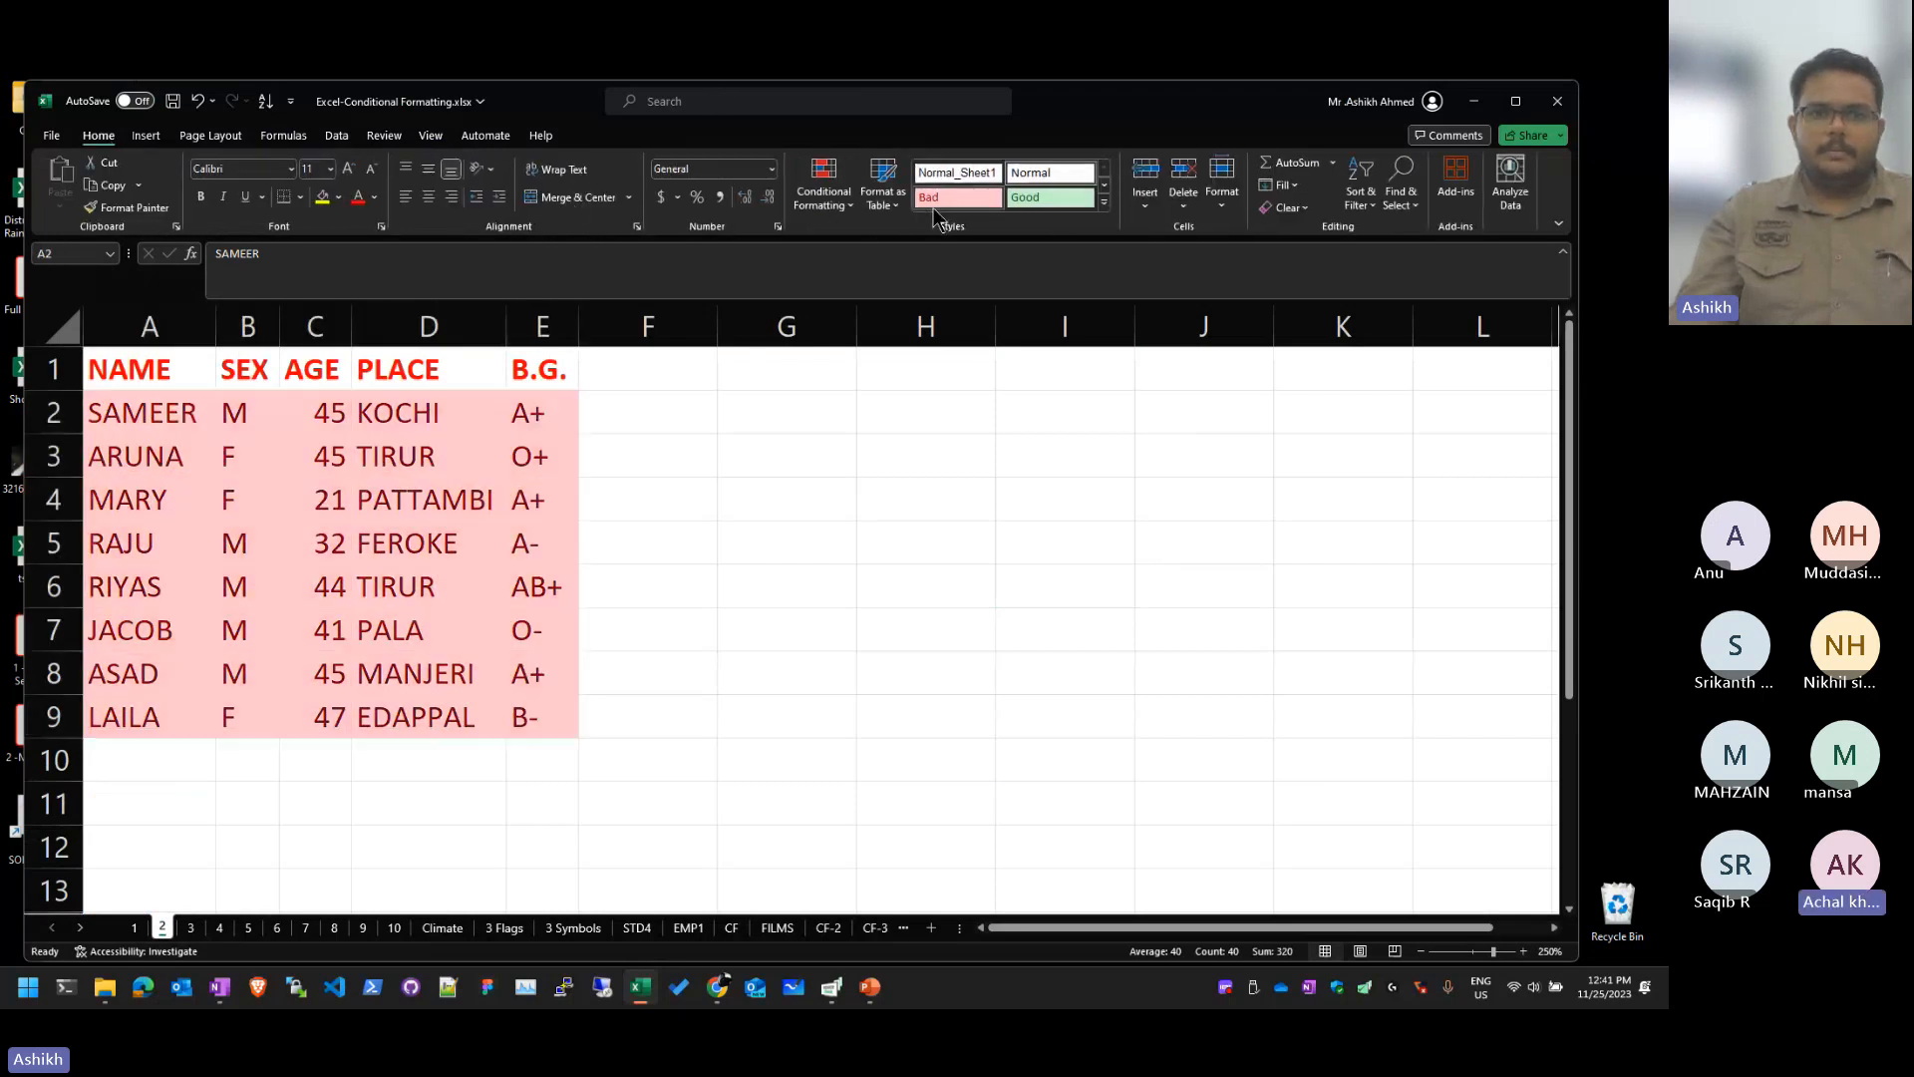
pyautogui.click(819, 204)
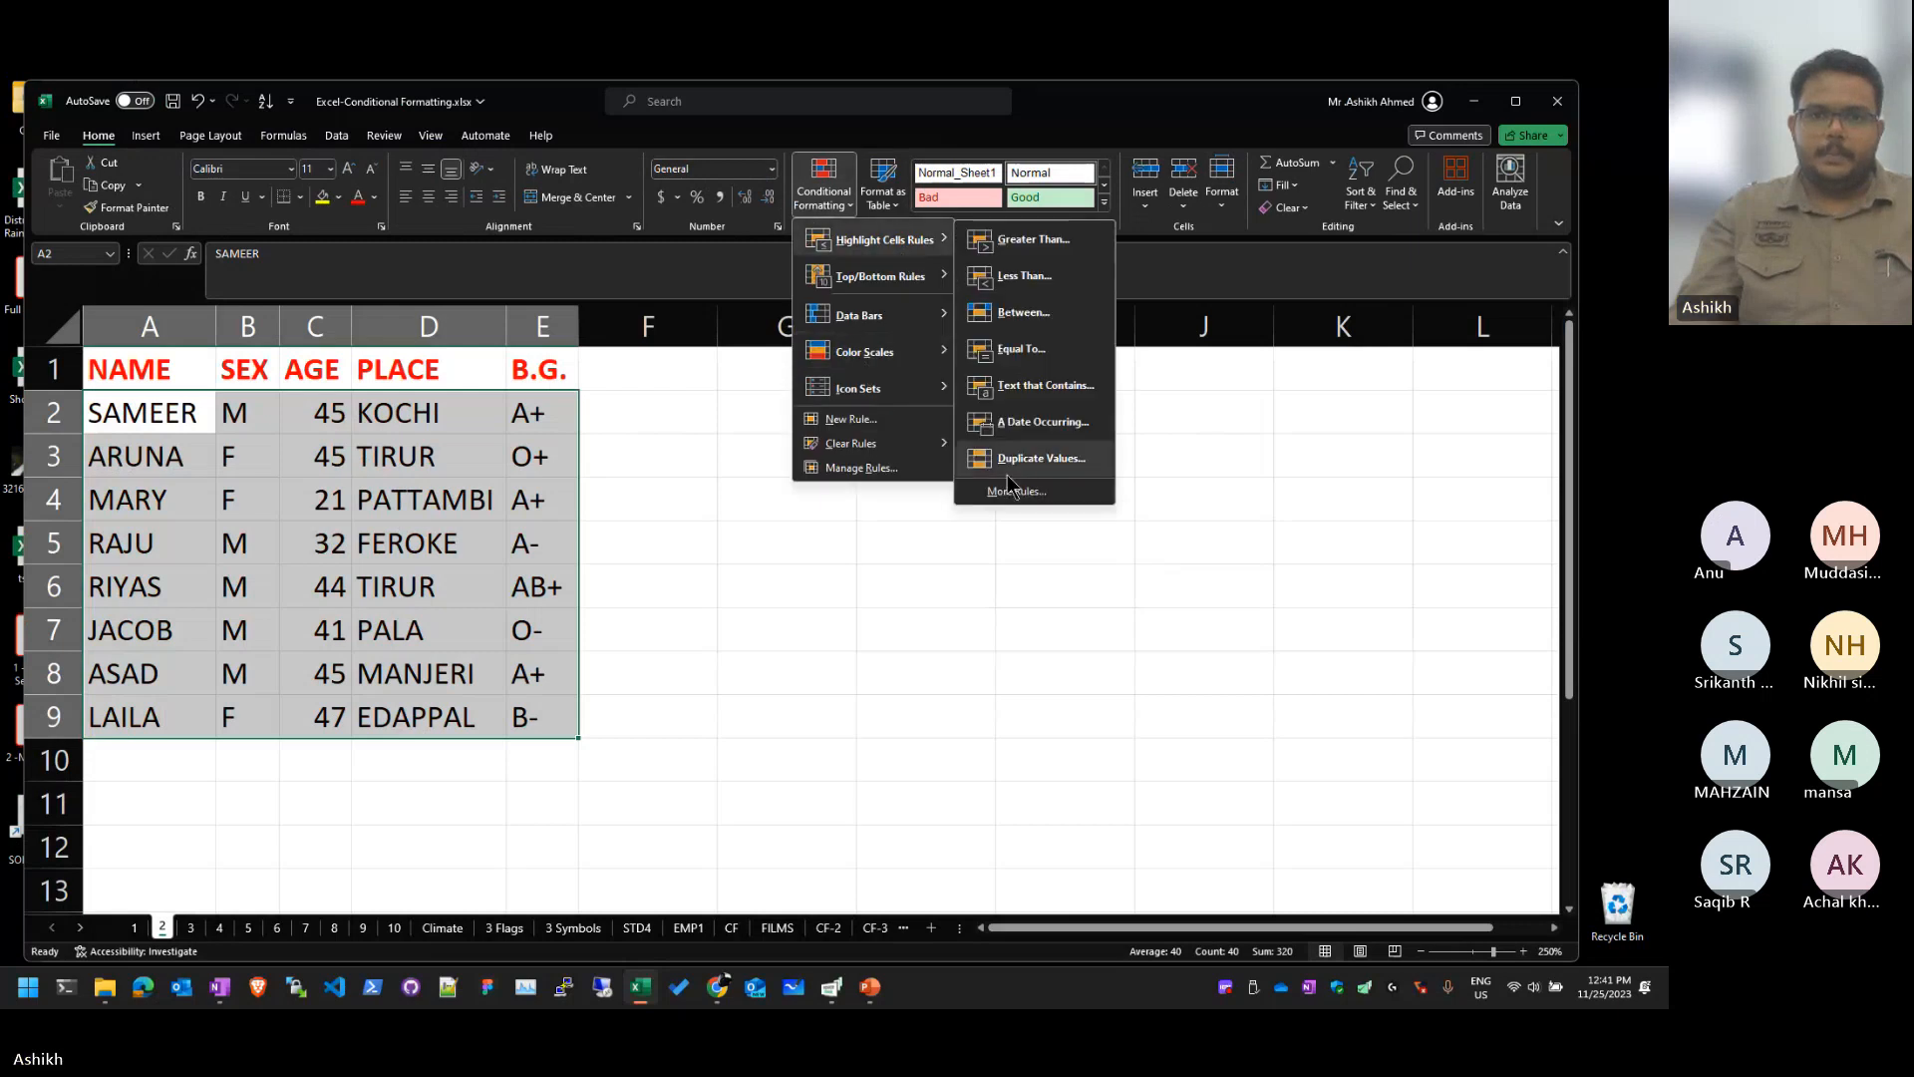
pyautogui.click(188, 417)
pyautogui.moveTo(148, 425); pyautogui.dragTo(158, 725)
pyautogui.click(423, 586)
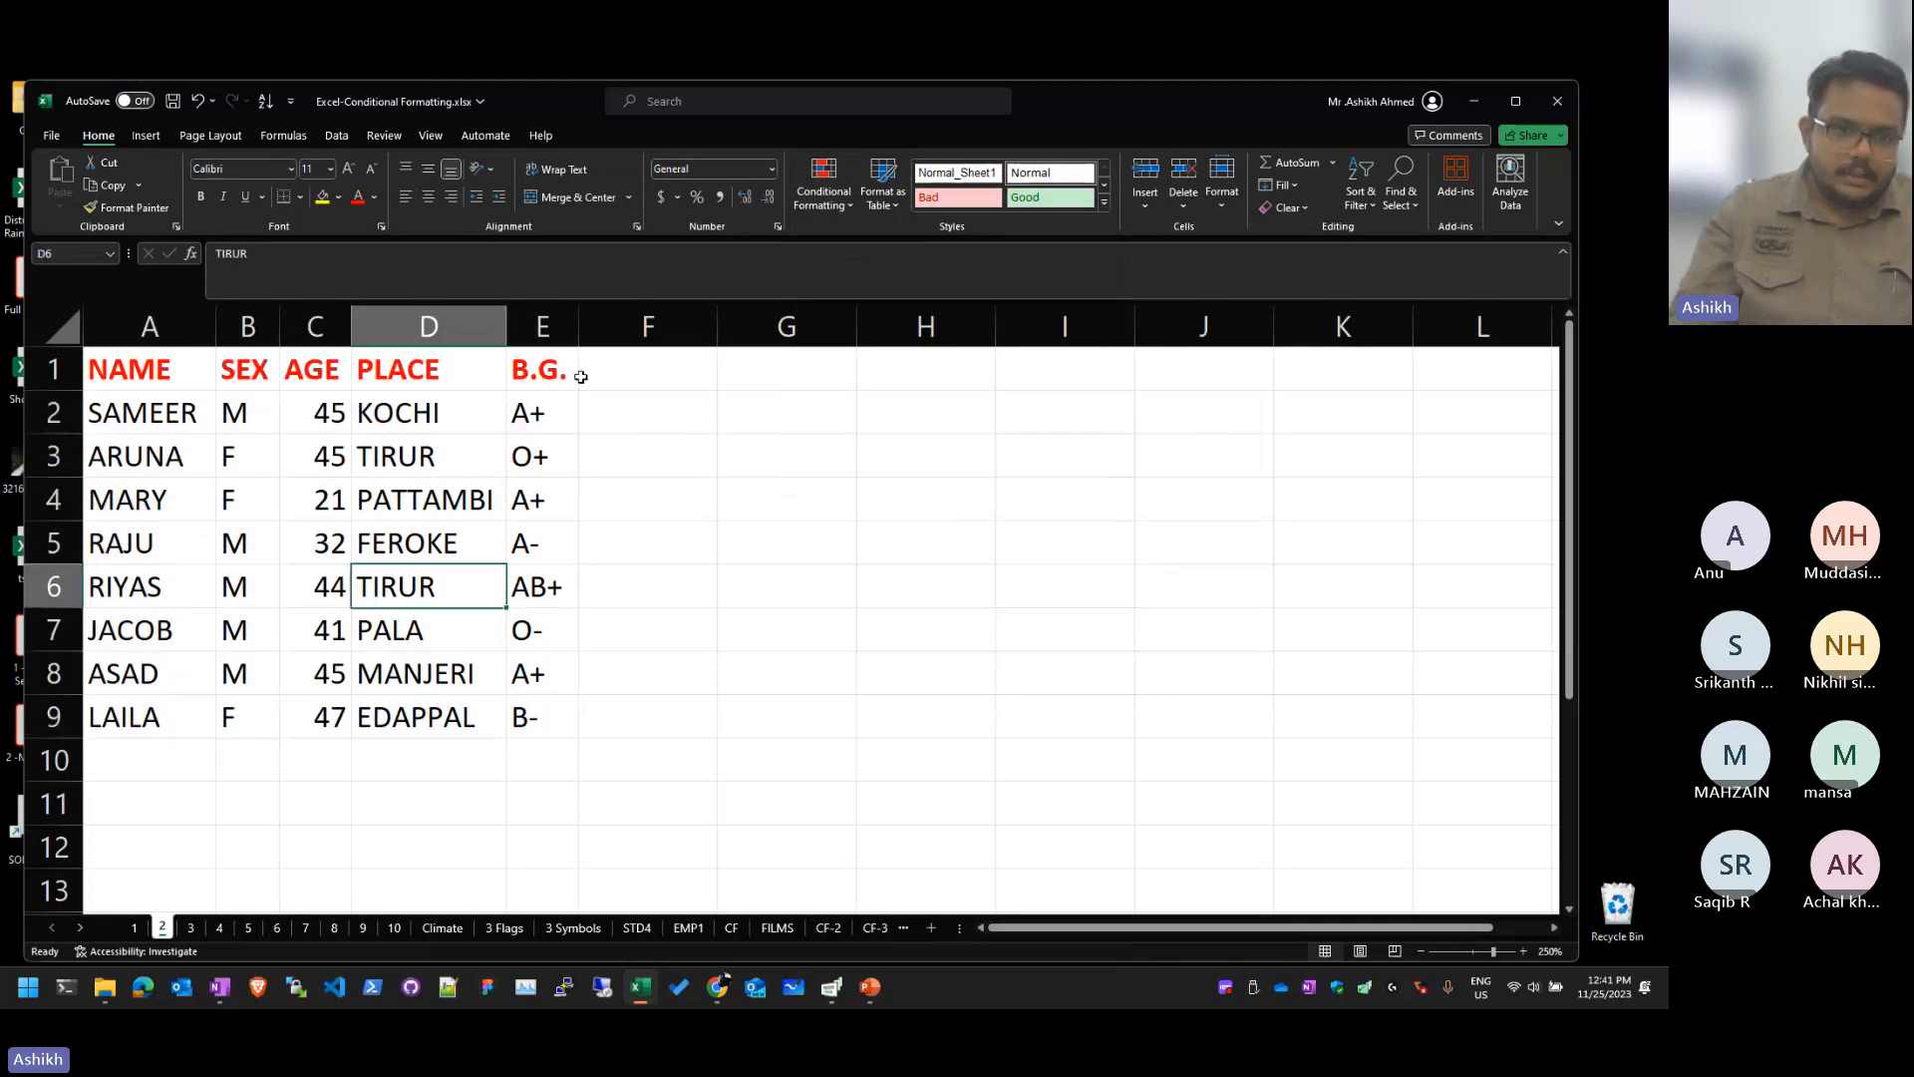
pyautogui.moveTo(458, 414); pyautogui.dragTo(443, 762)
pyautogui.click(539, 630)
pyautogui.moveTo(428, 417); pyautogui.dragTo(424, 692)
pyautogui.click(653, 757)
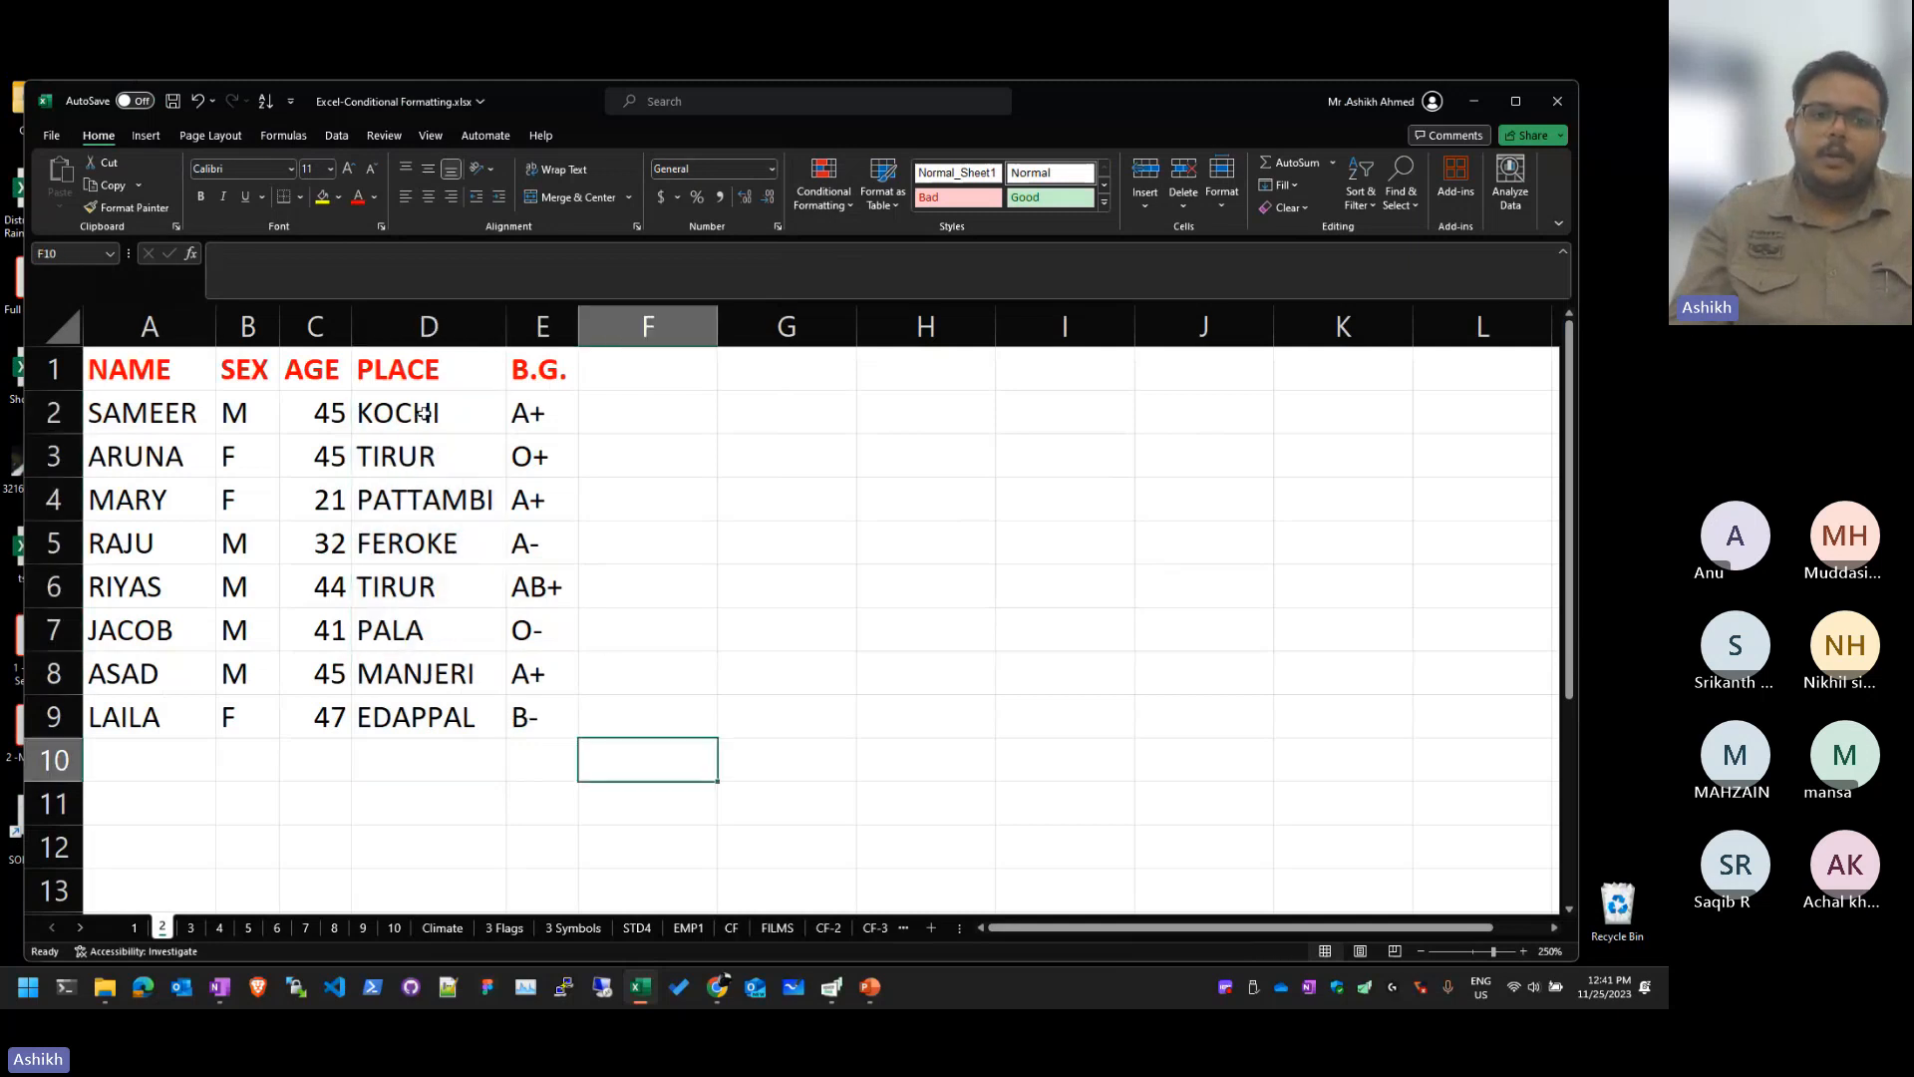
# Step: Highlight the duplicate places in D2:D9 using Light Red Fill with Dark Red Text, and undo the rule
pyautogui.moveTo(424, 415); pyautogui.dragTo(414, 738)
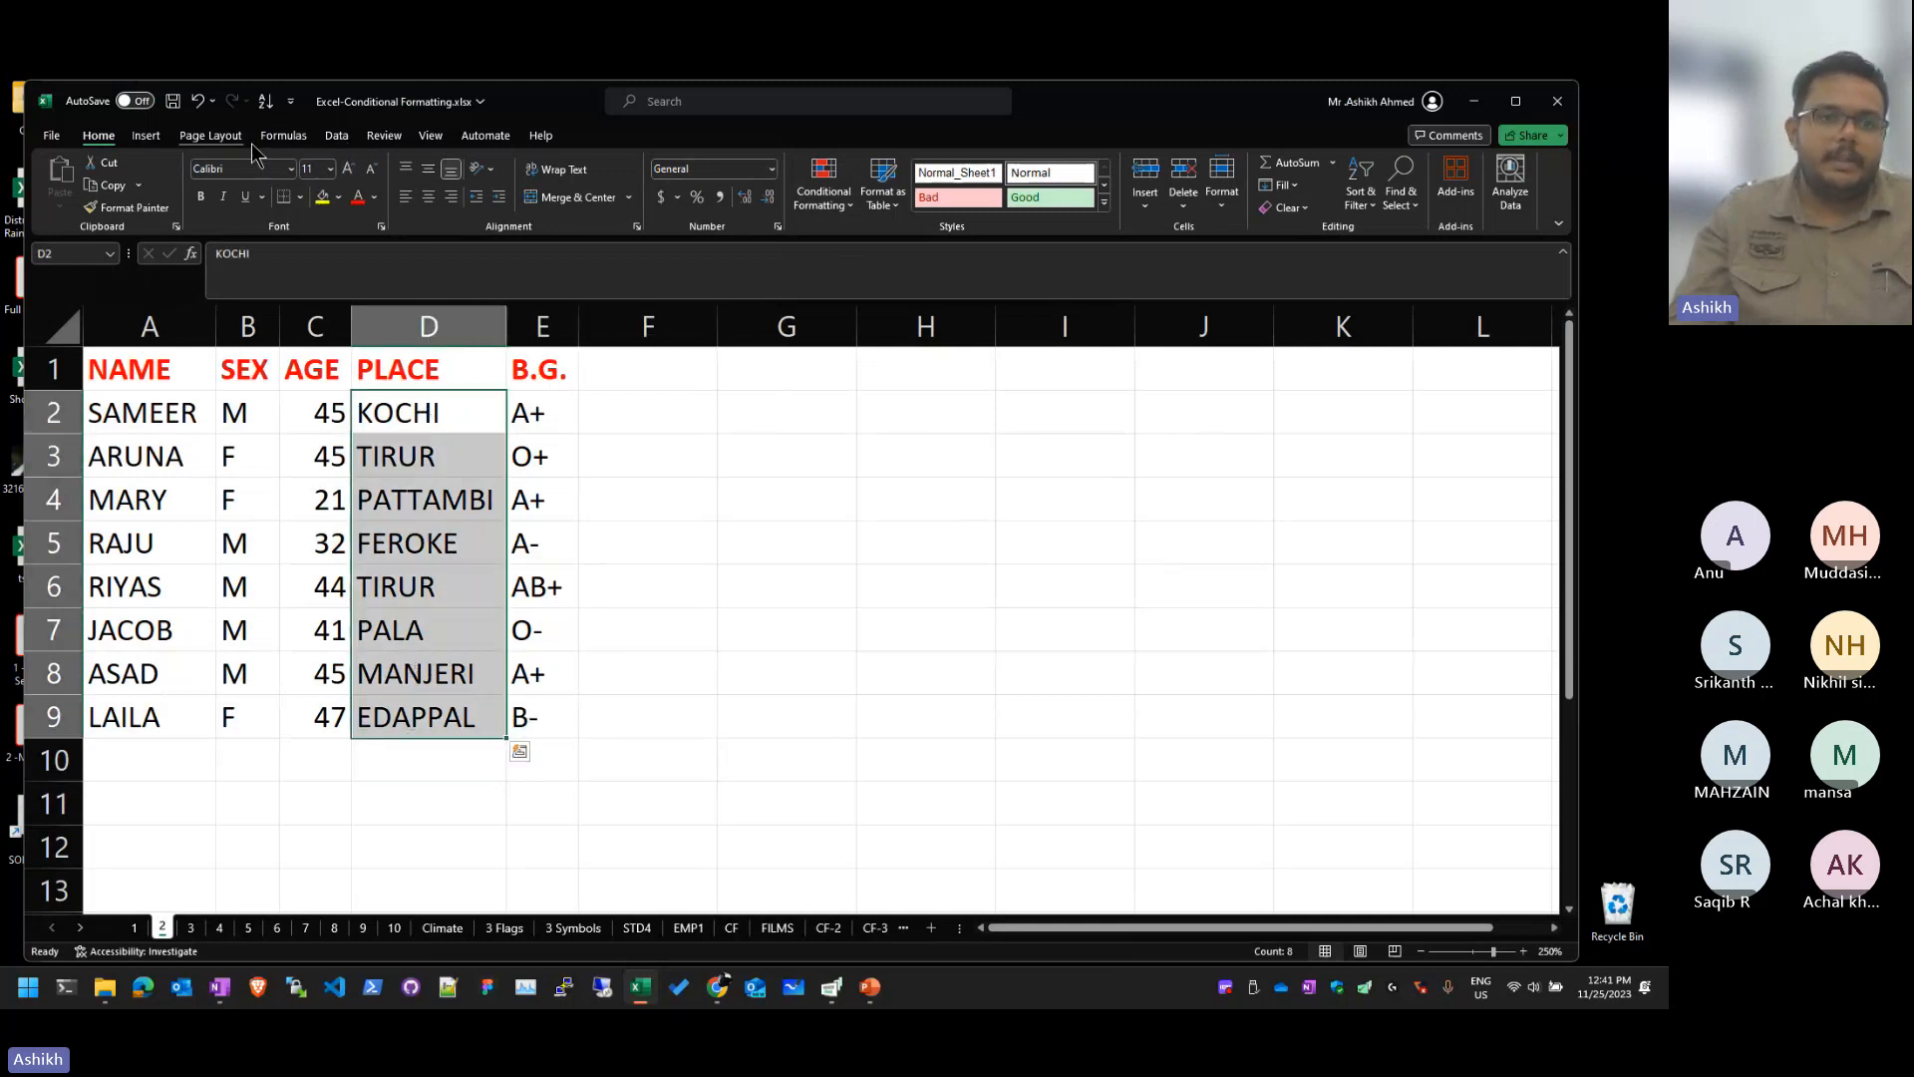
pyautogui.click(822, 185)
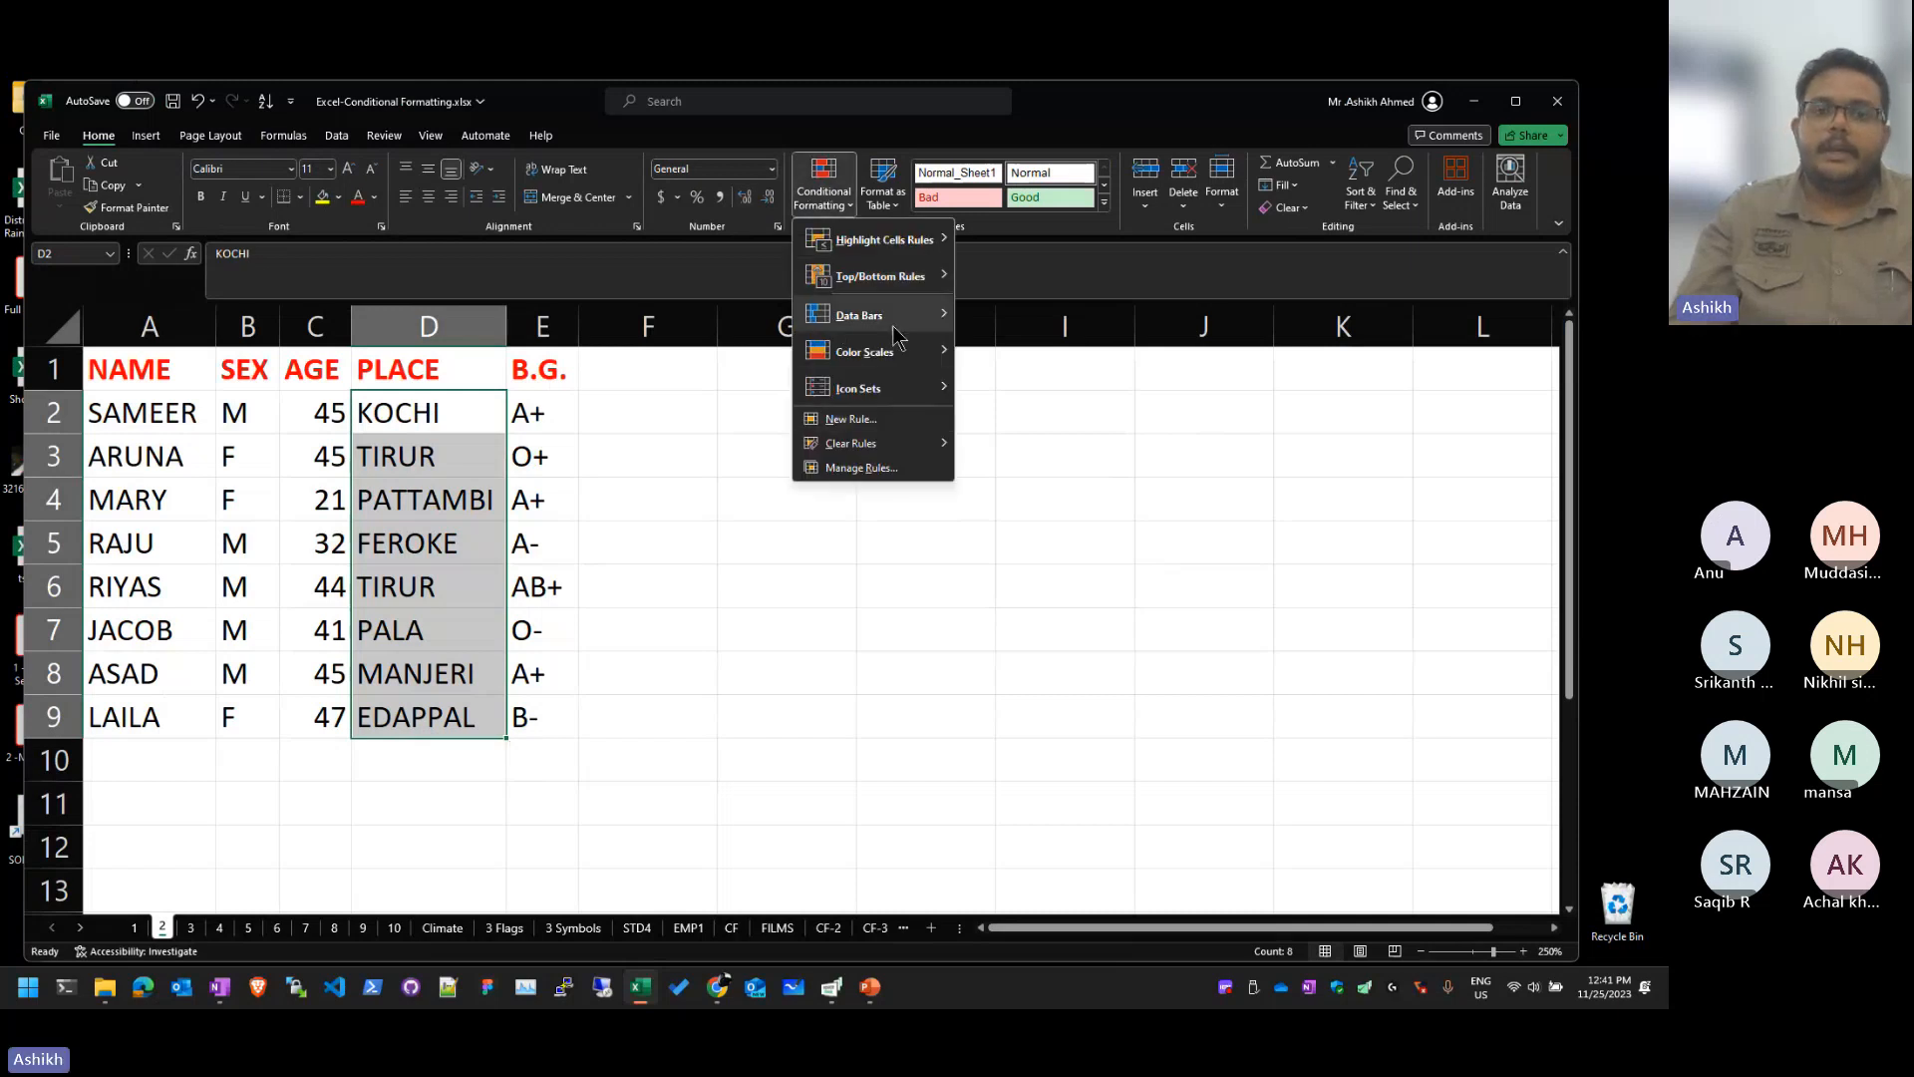
pyautogui.moveTo(937, 249)
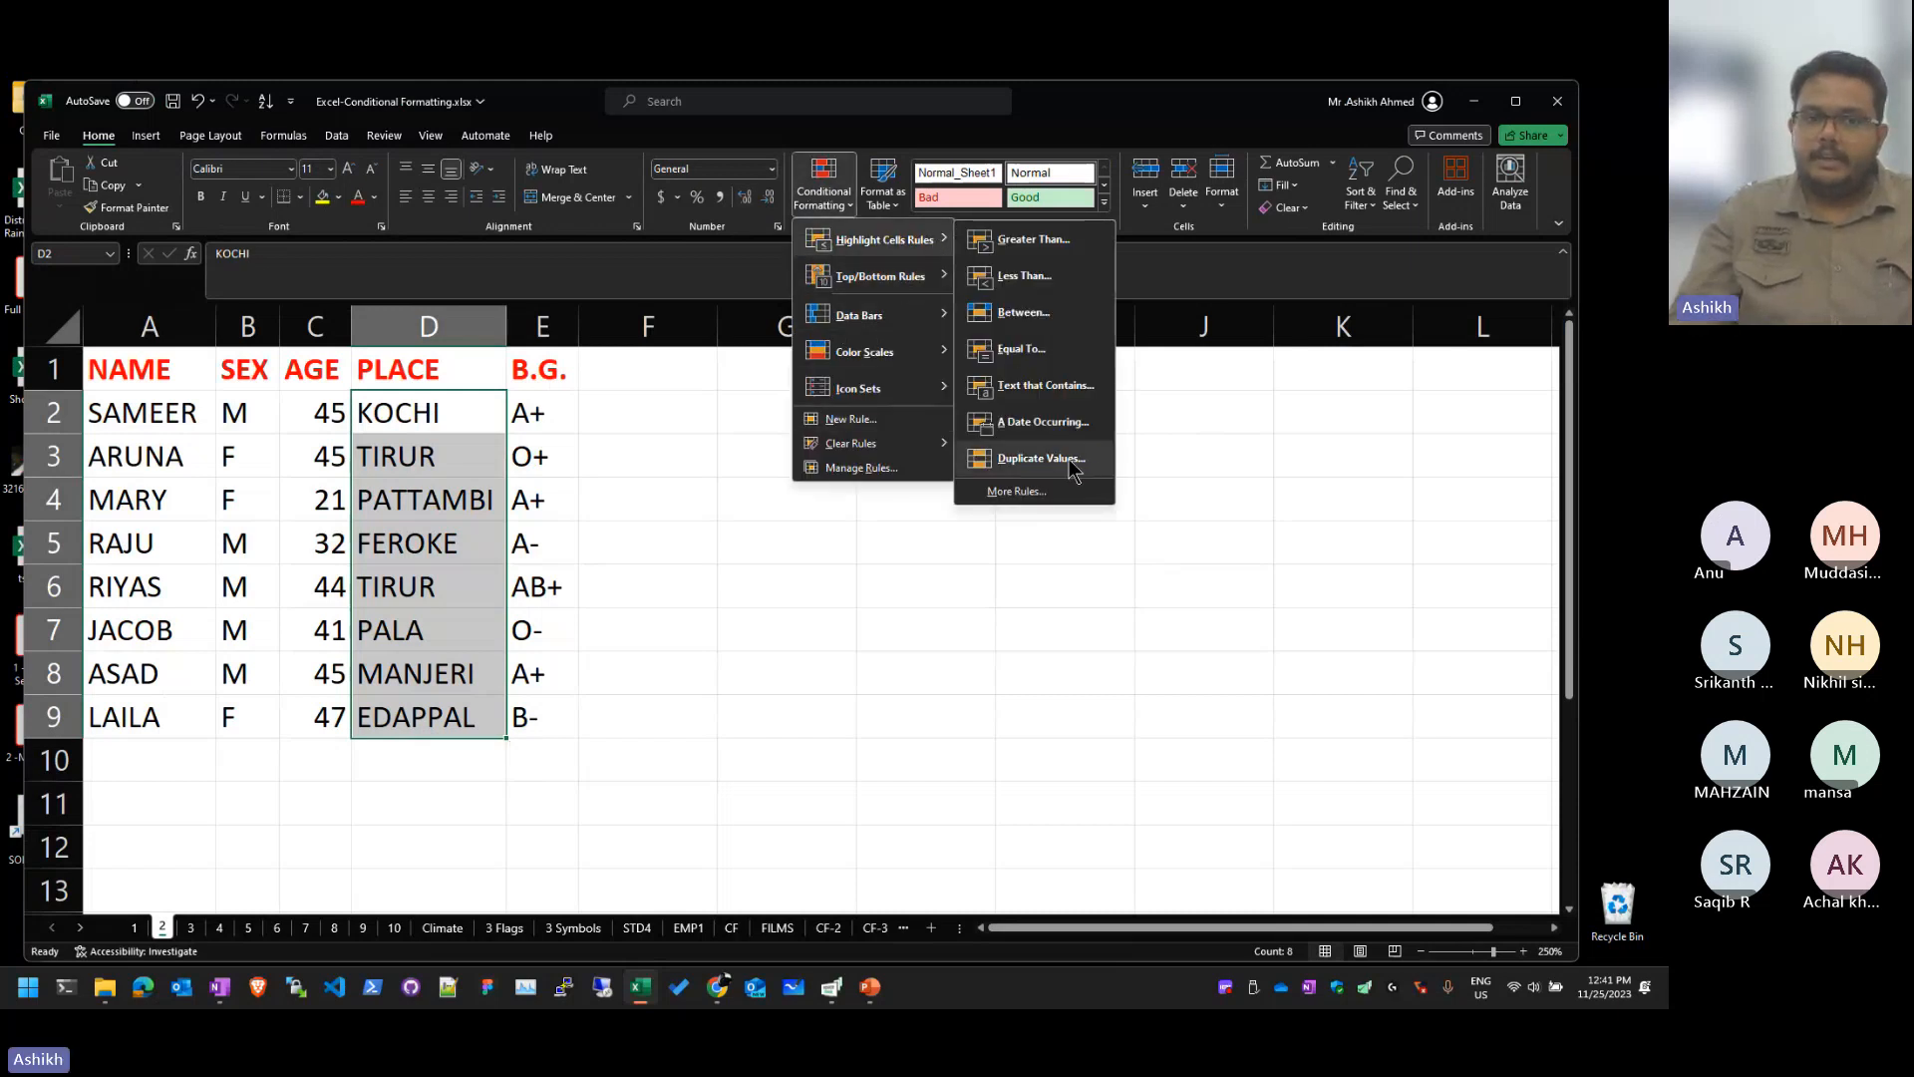
pyautogui.click(1047, 457)
pyautogui.click(1215, 463)
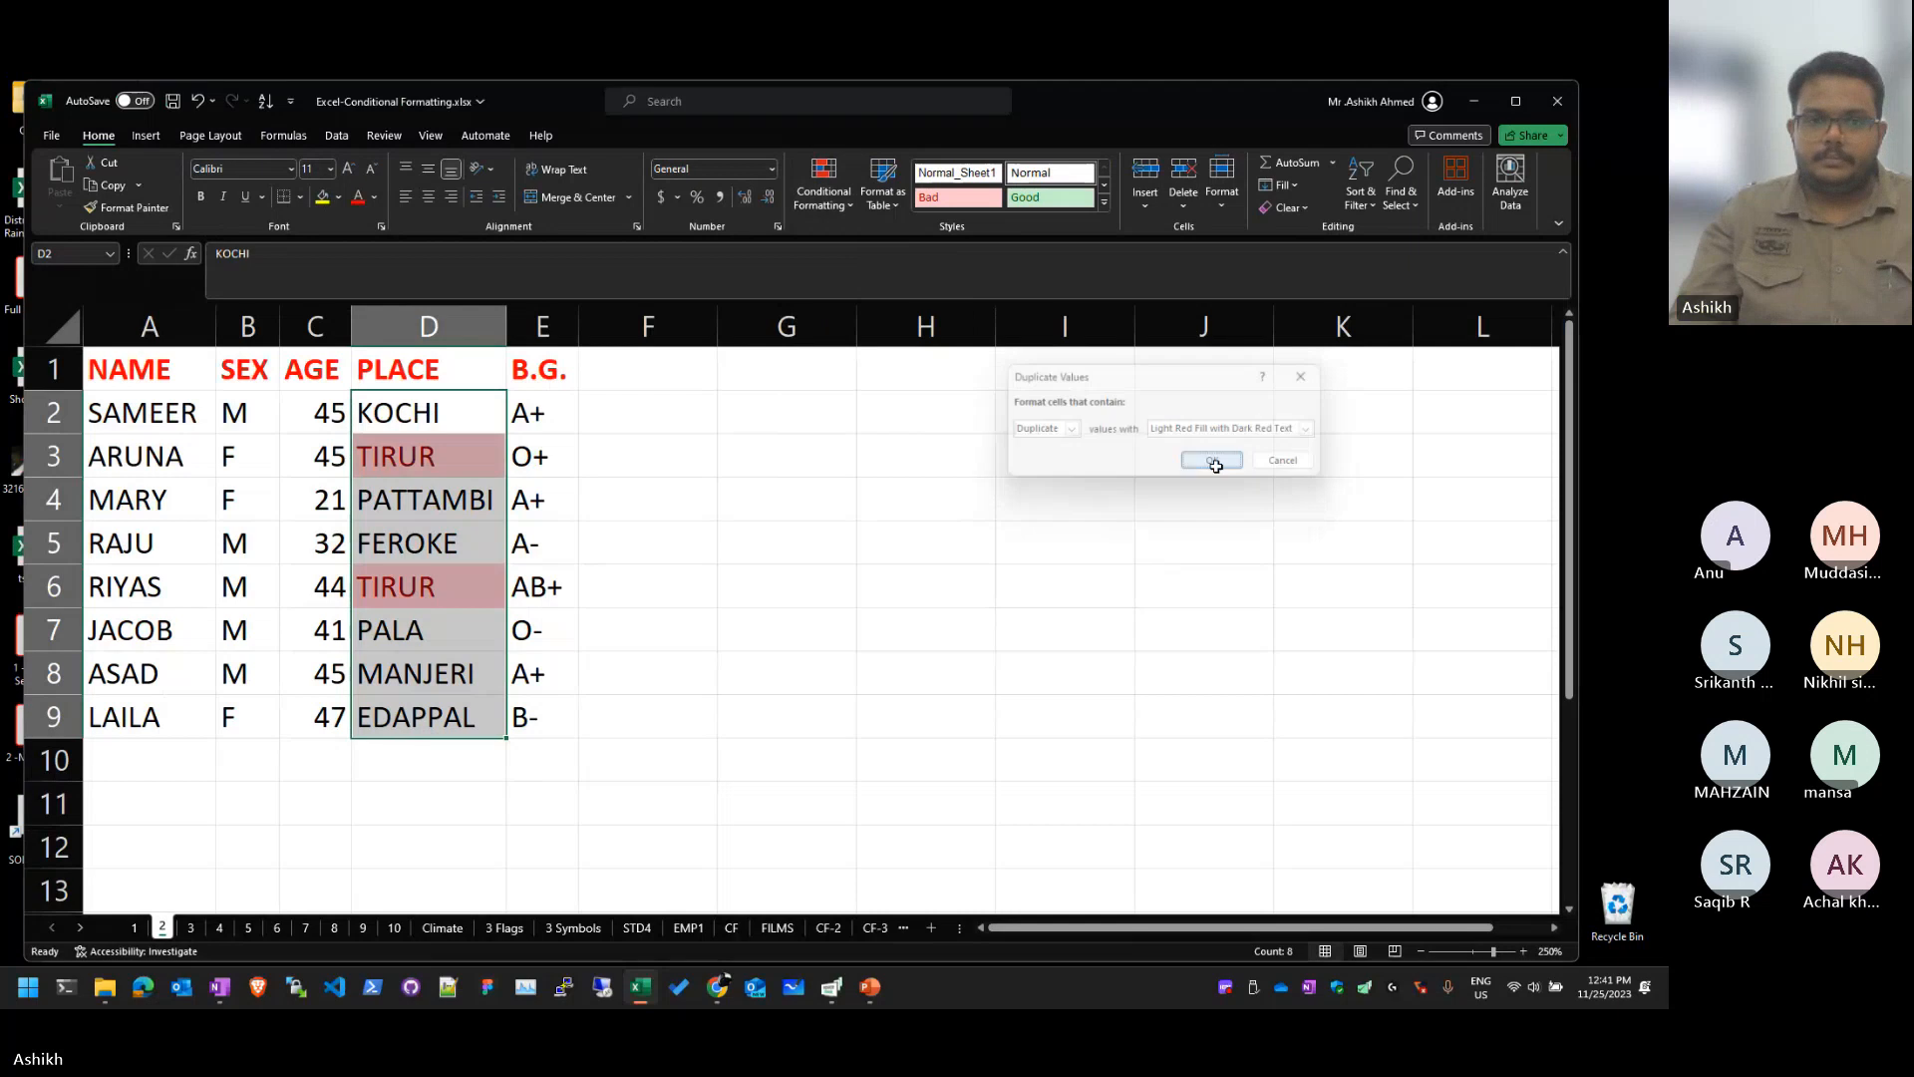
pyautogui.click(381, 575)
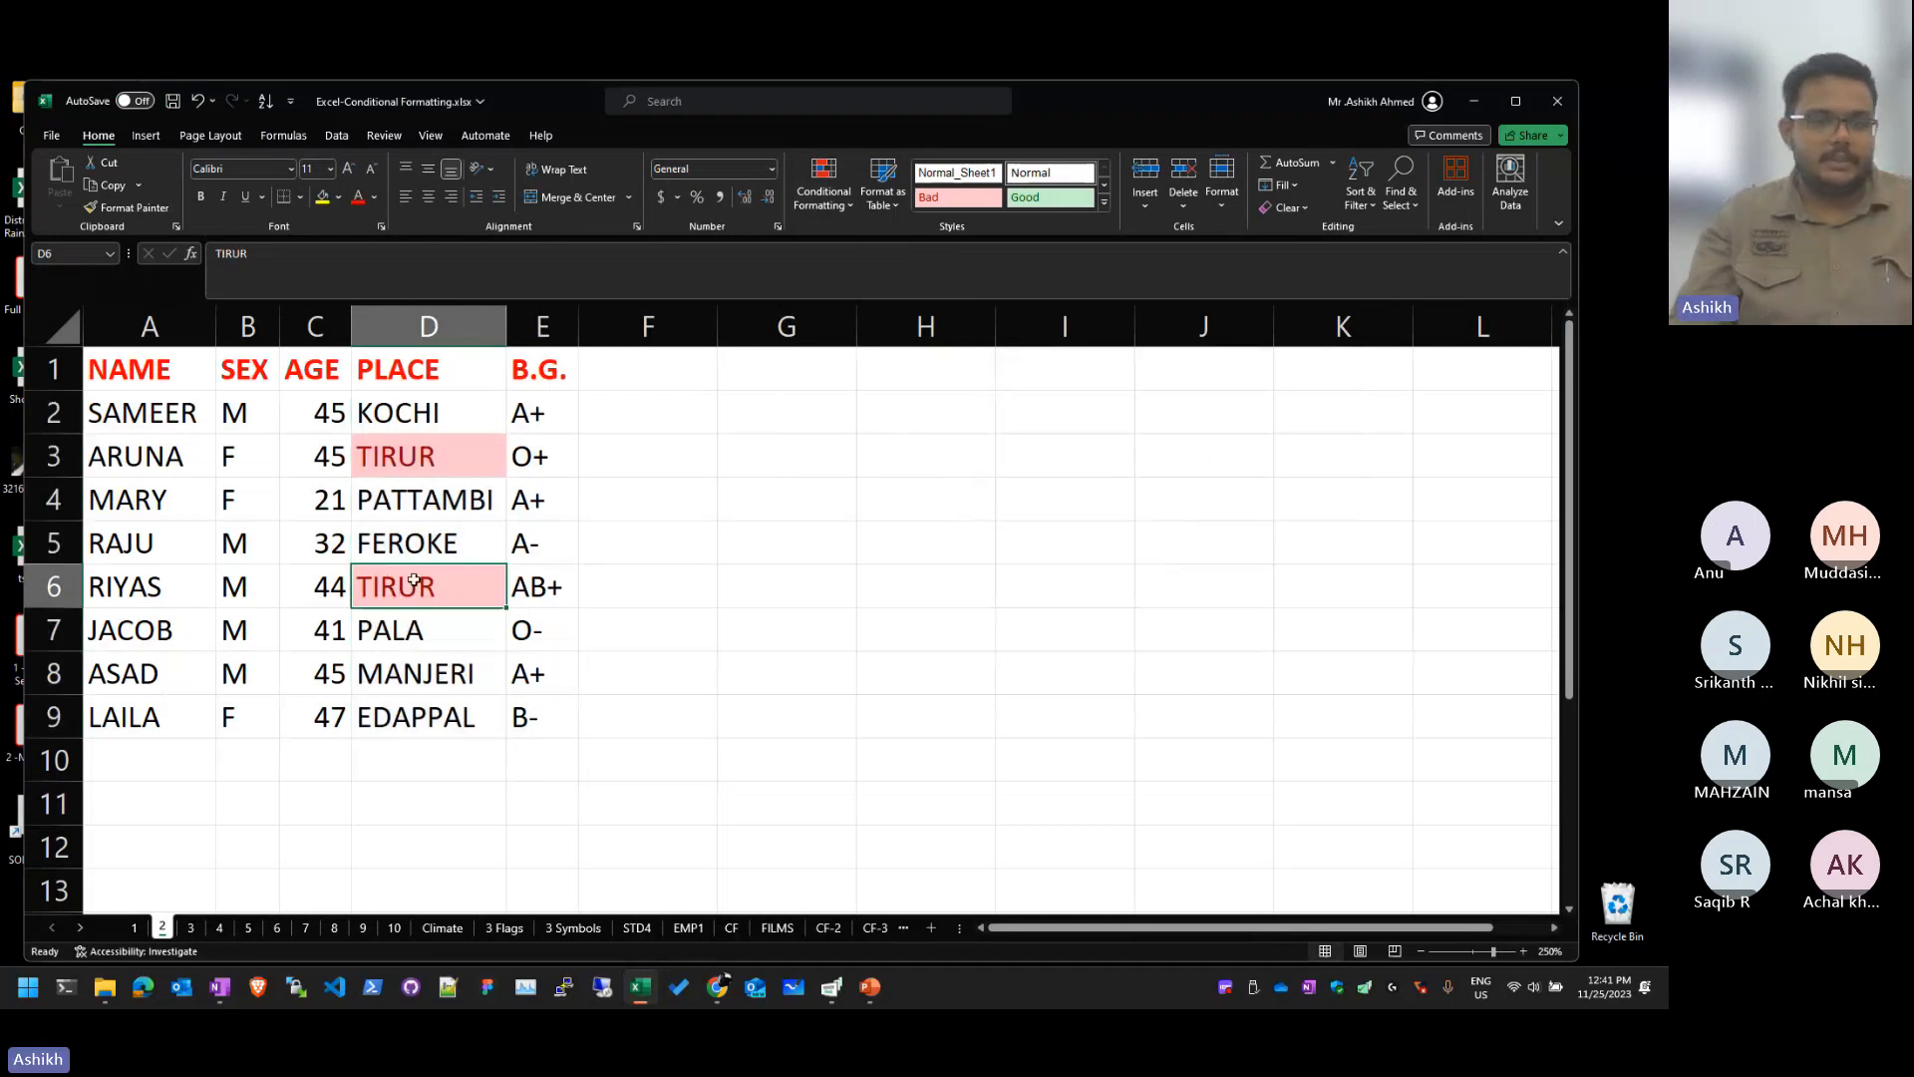
pyautogui.hotkey('ctrl', 'z')
# Step: Go to sheet 9, which holds the dates and sales figures
pyautogui.hotkey('ctrl', 'pageup')
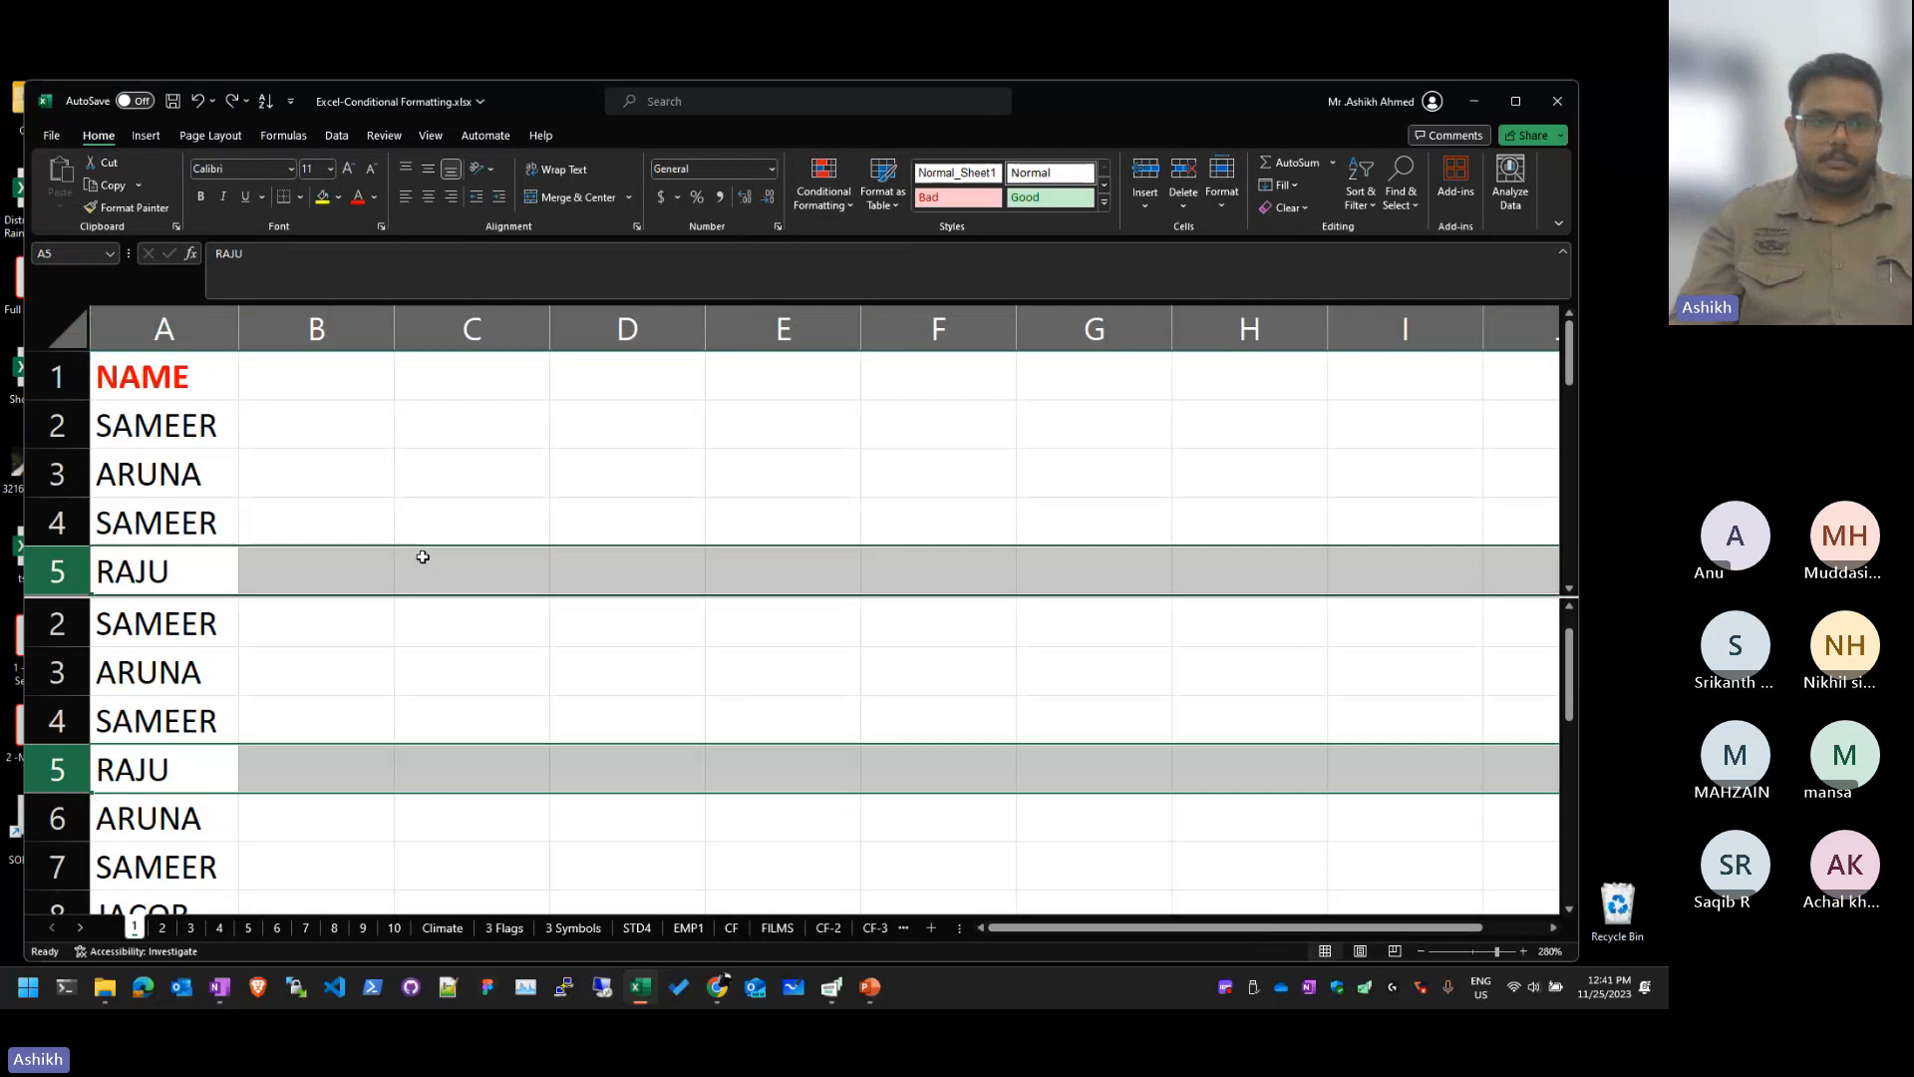
pyautogui.click(479, 492)
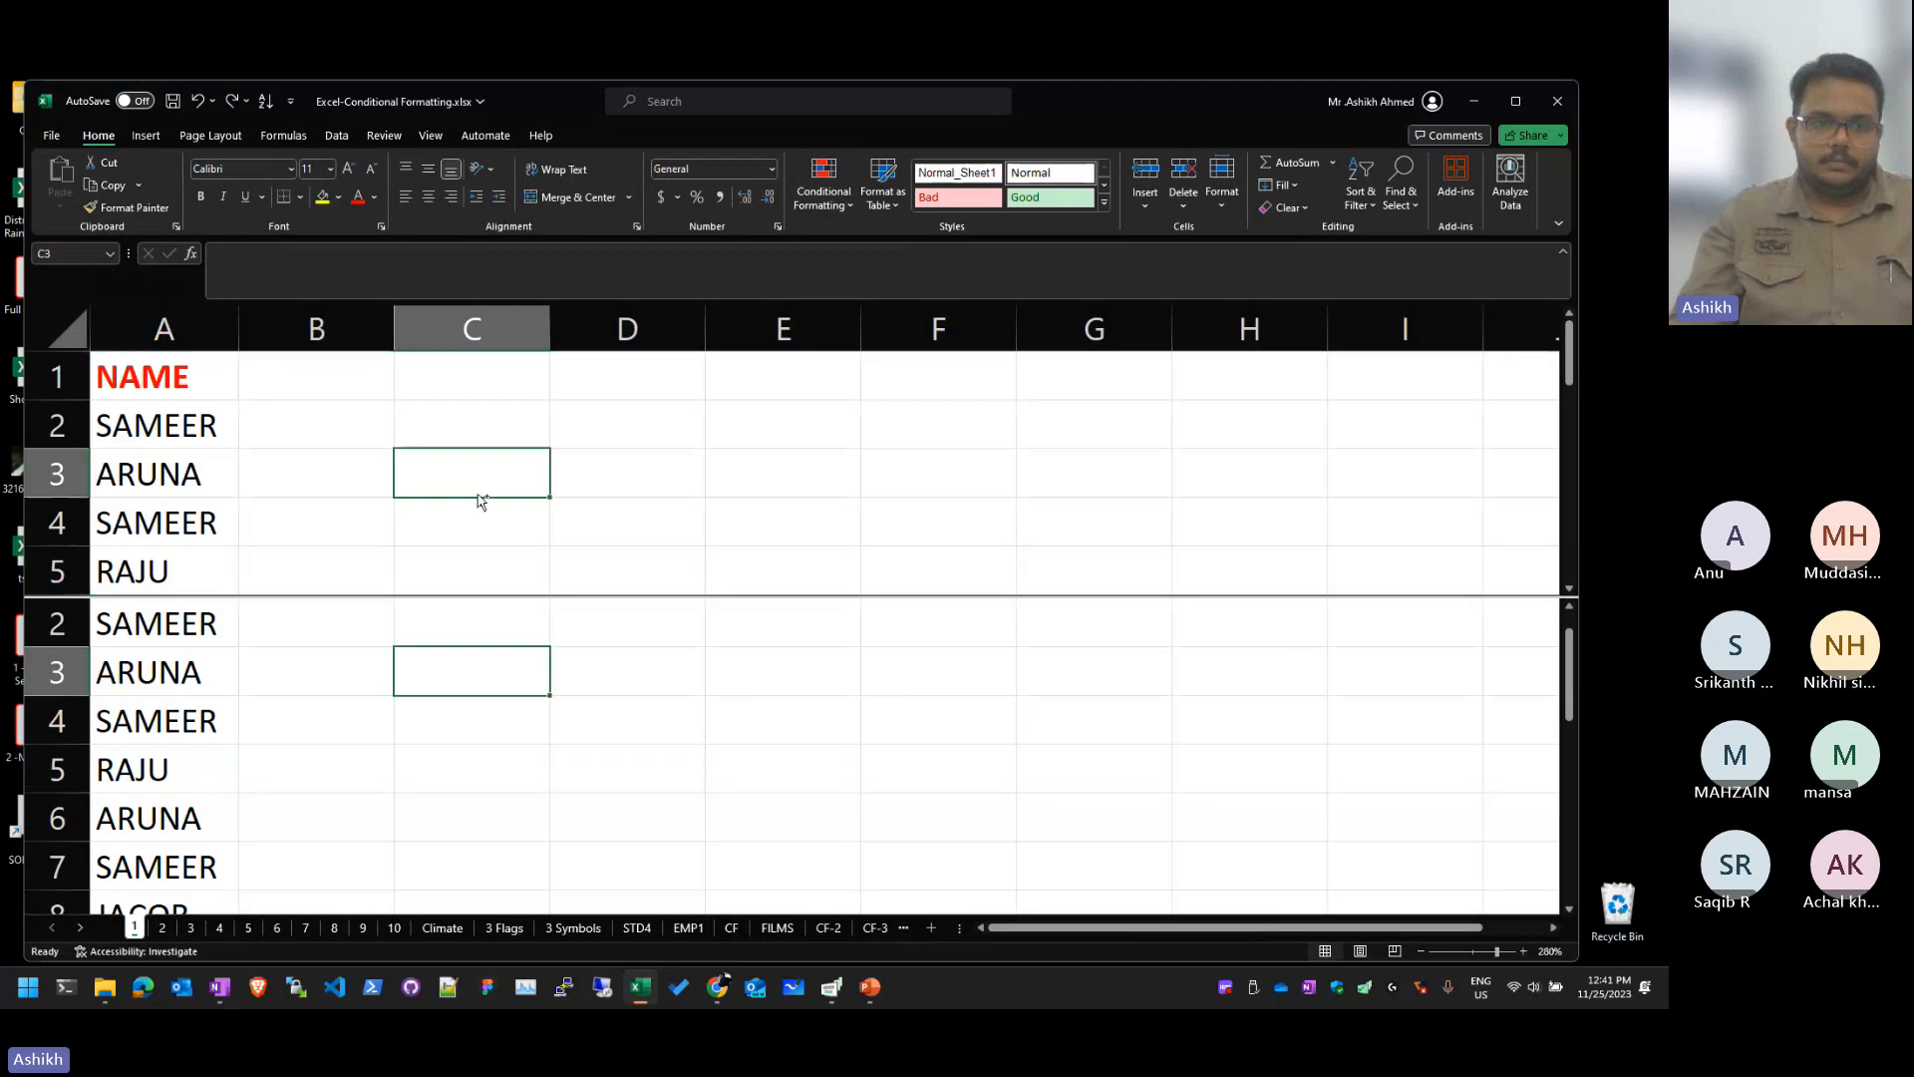
pyautogui.hotkey('ctrl', 'pagedown')
pyautogui.hotkey('ctrl', 'pagedown')
pyautogui.hotkey('ctrl', 'pagedown')
pyautogui.hotkey('ctrl', 'pagedown')
pyautogui.hotkey('ctrl', 'pagedown')
pyautogui.scroll(-1, 478, 495)
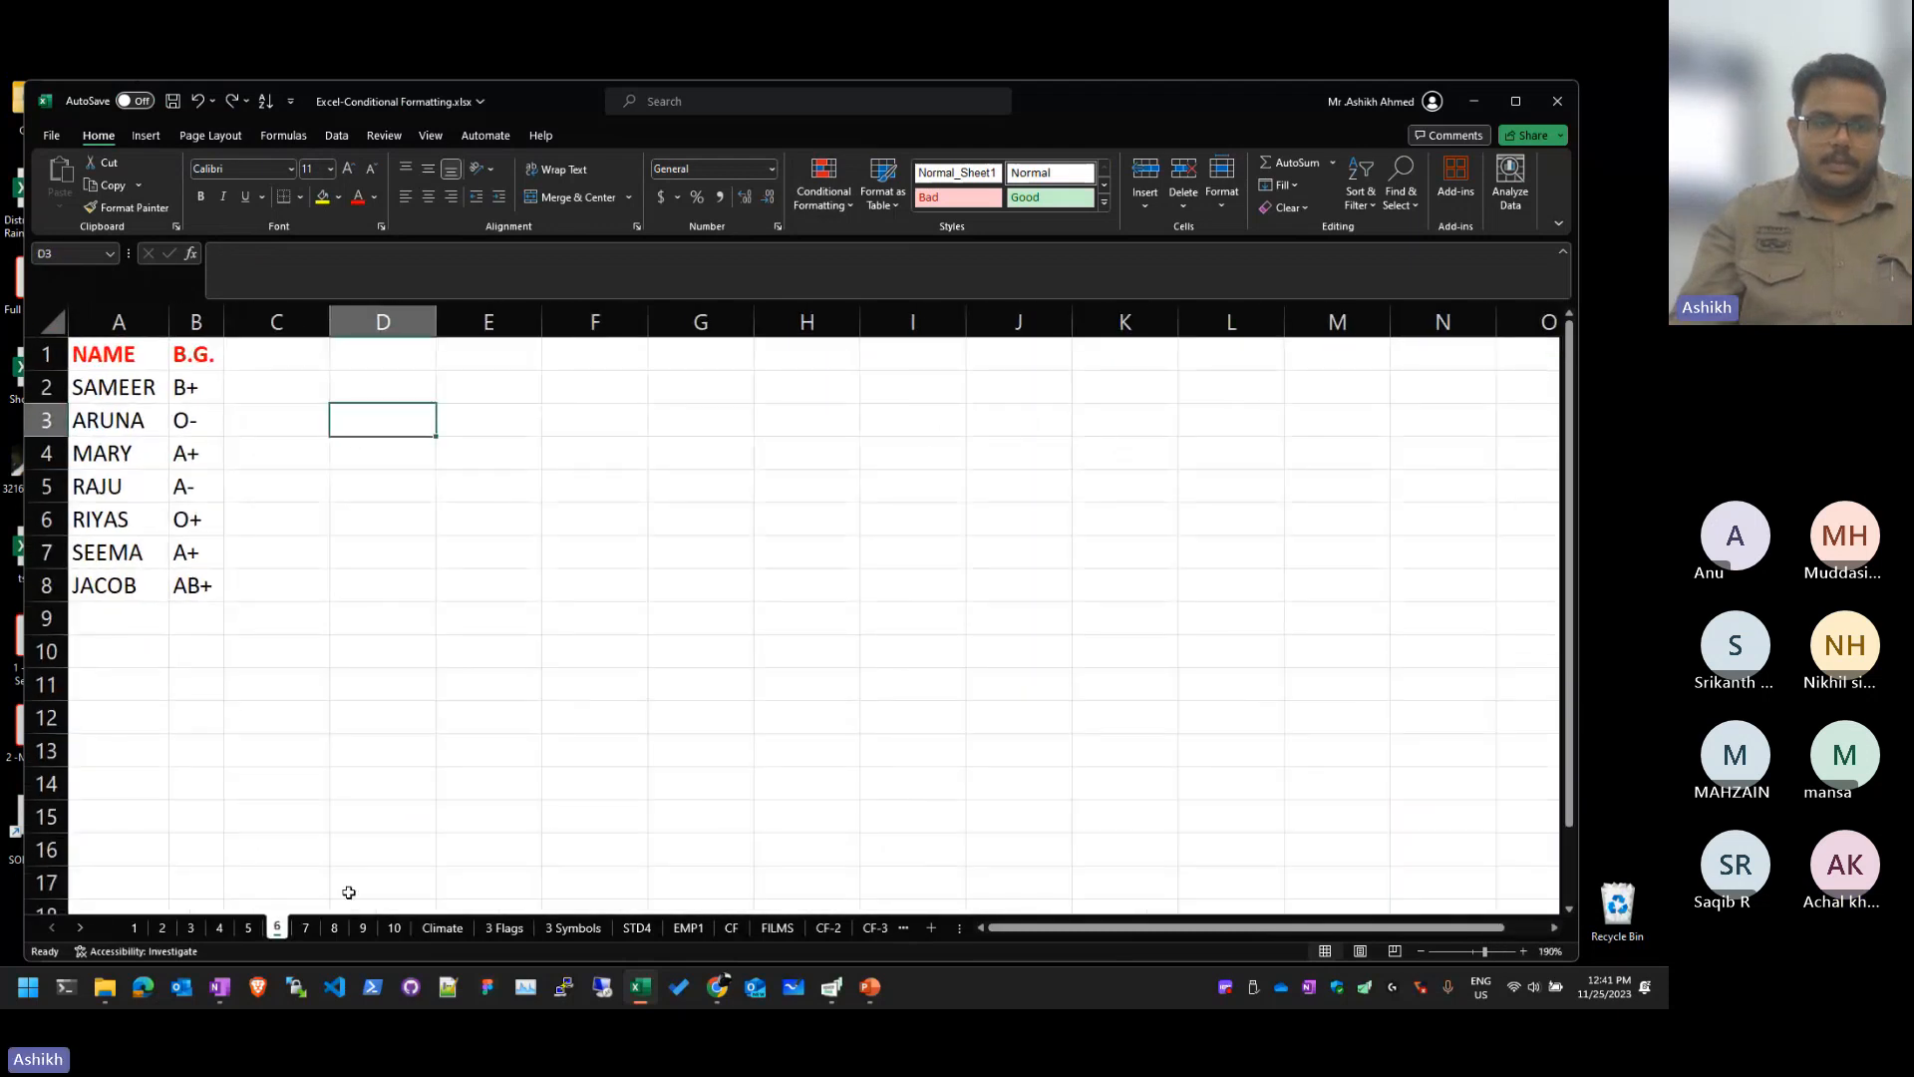
pyautogui.click(363, 927)
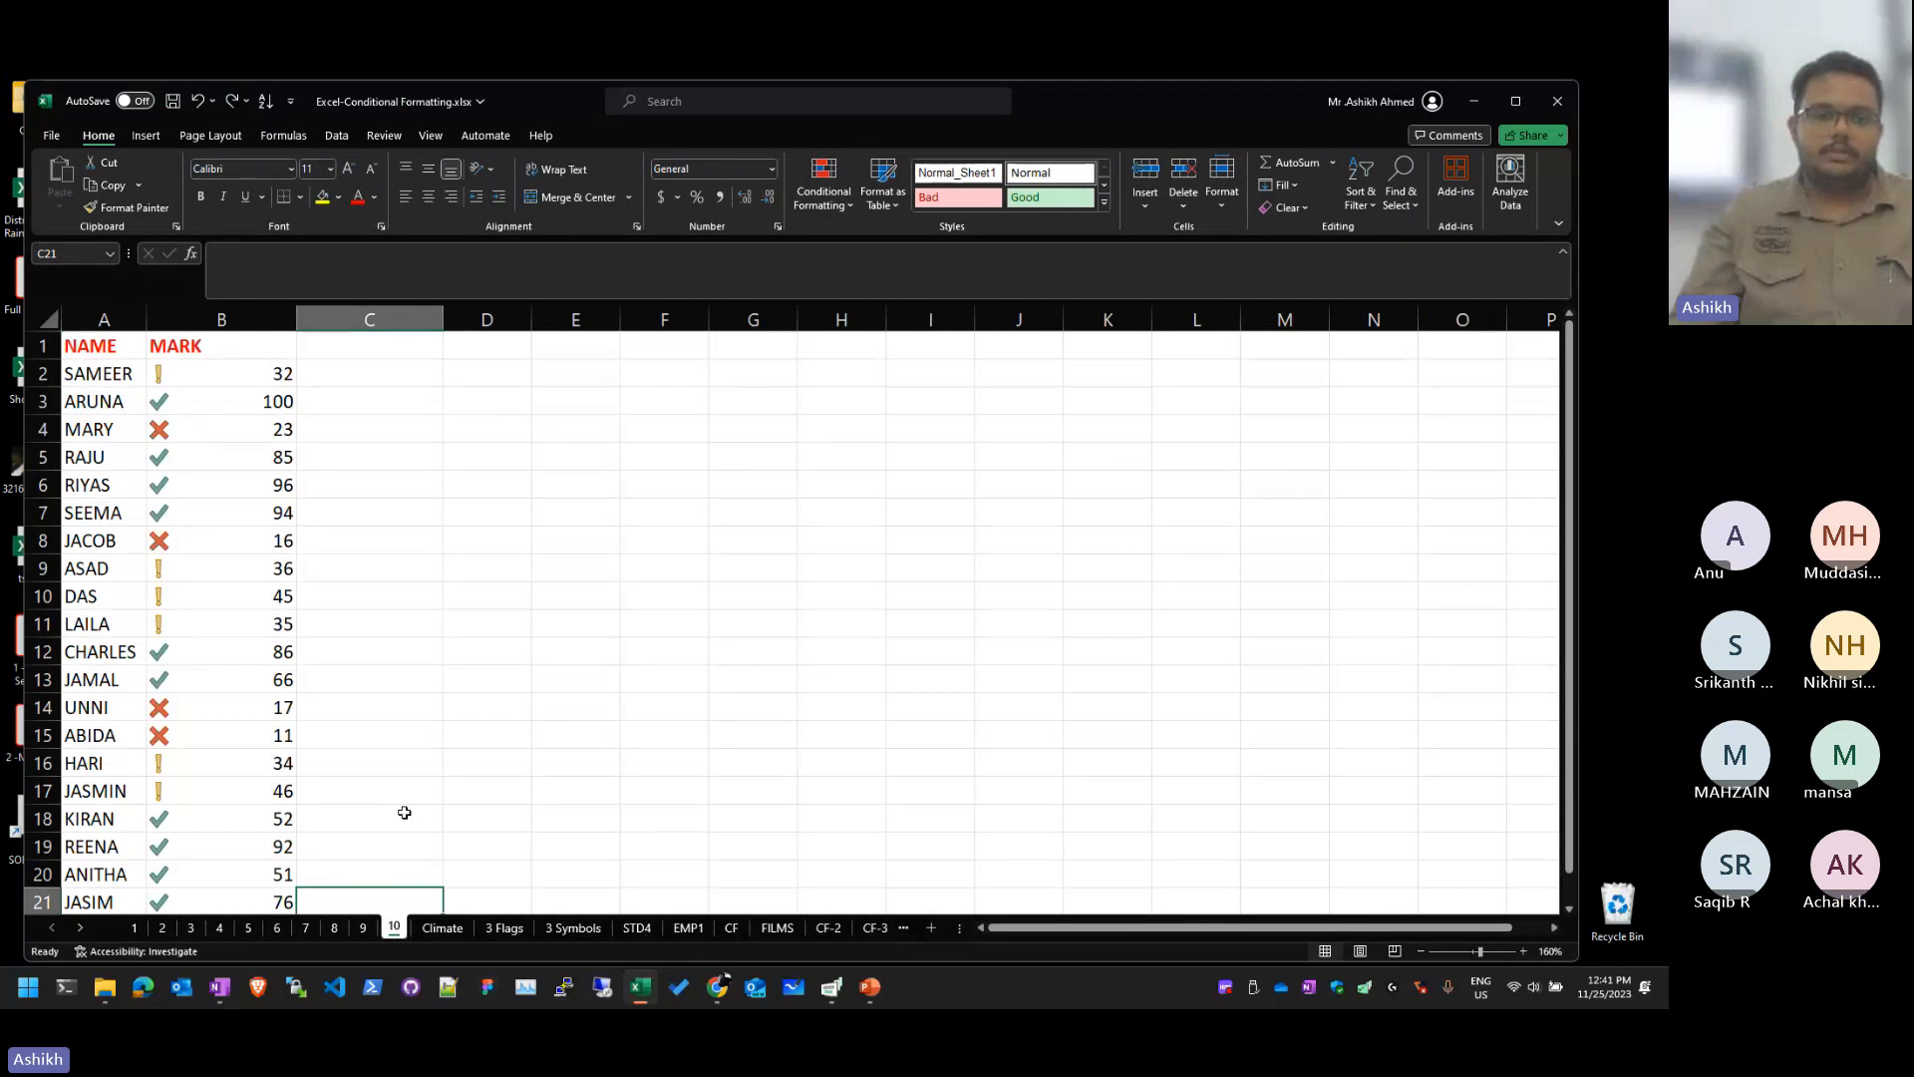
pyautogui.click(362, 927)
pyautogui.click(263, 522)
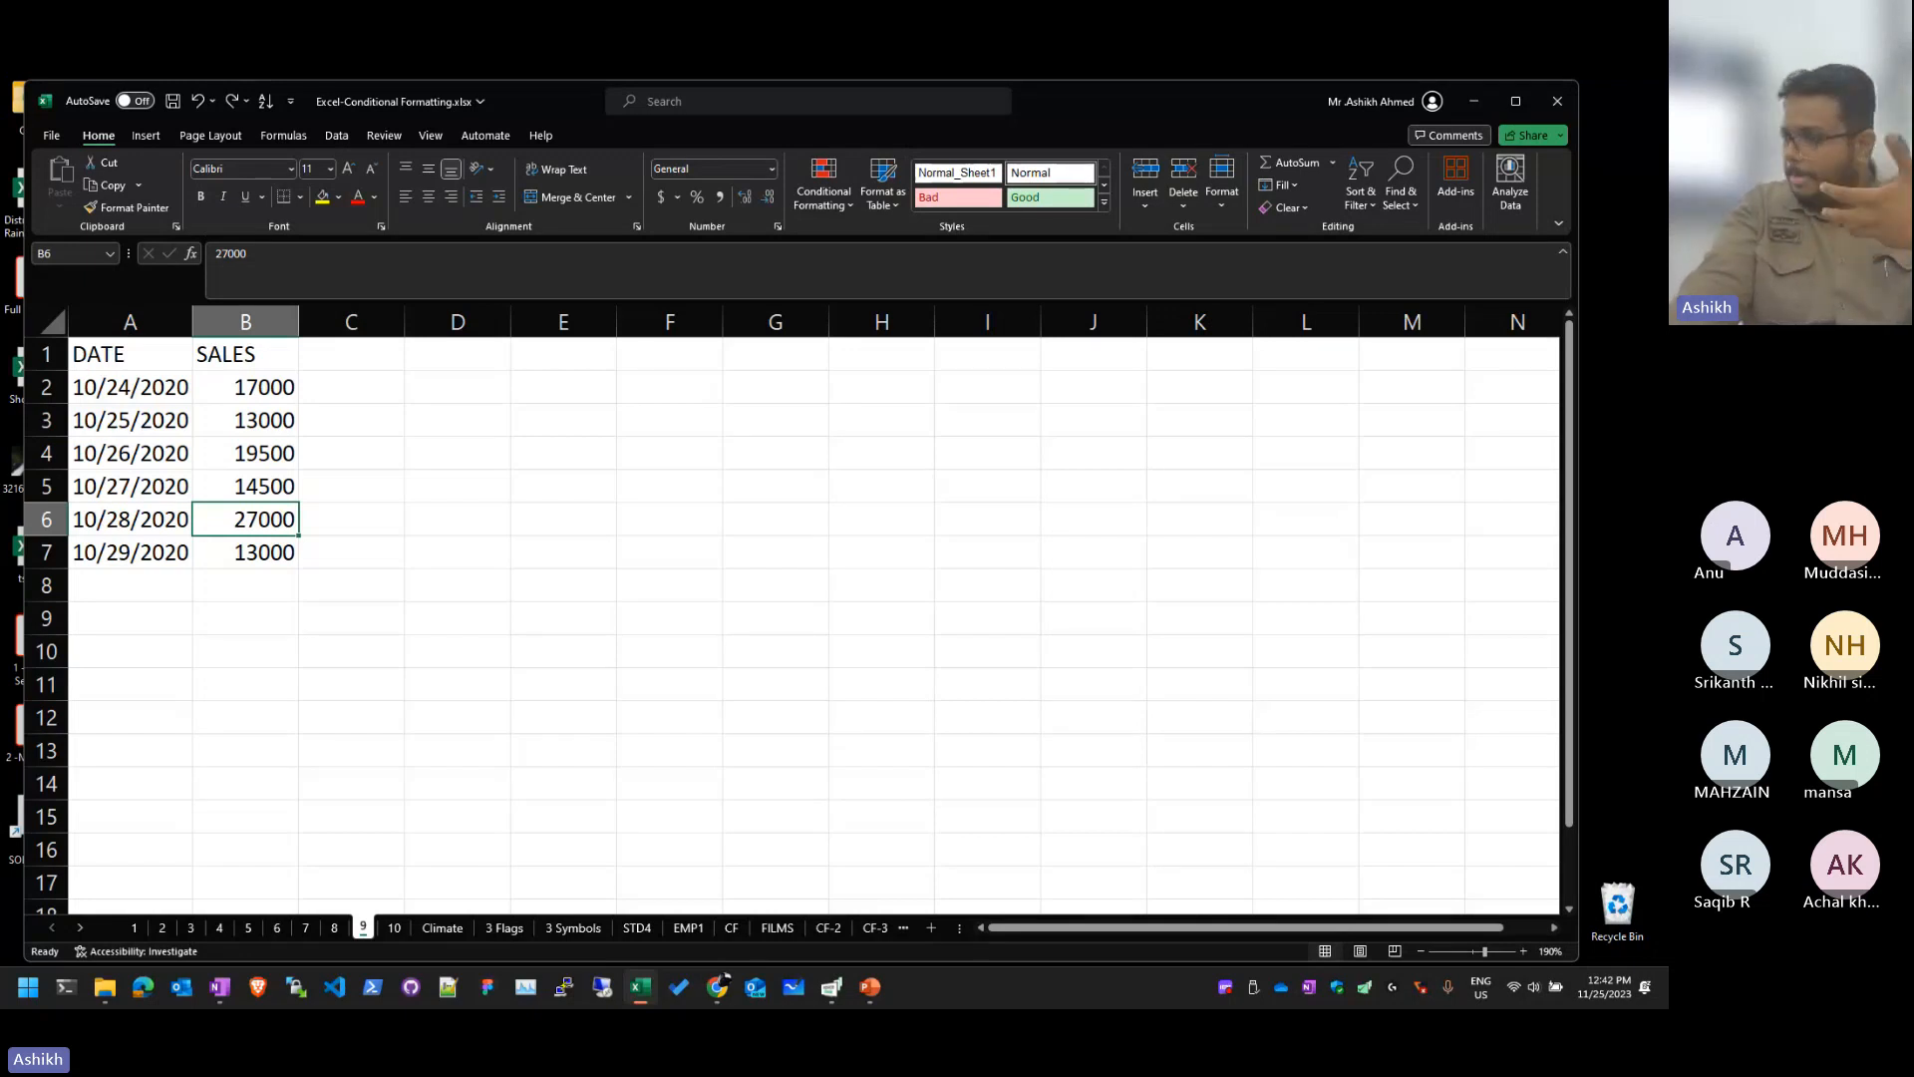
# Step: Replace the date in A5 with the formula =TODAY()
pyautogui.hotkey('alt', 'Tab')
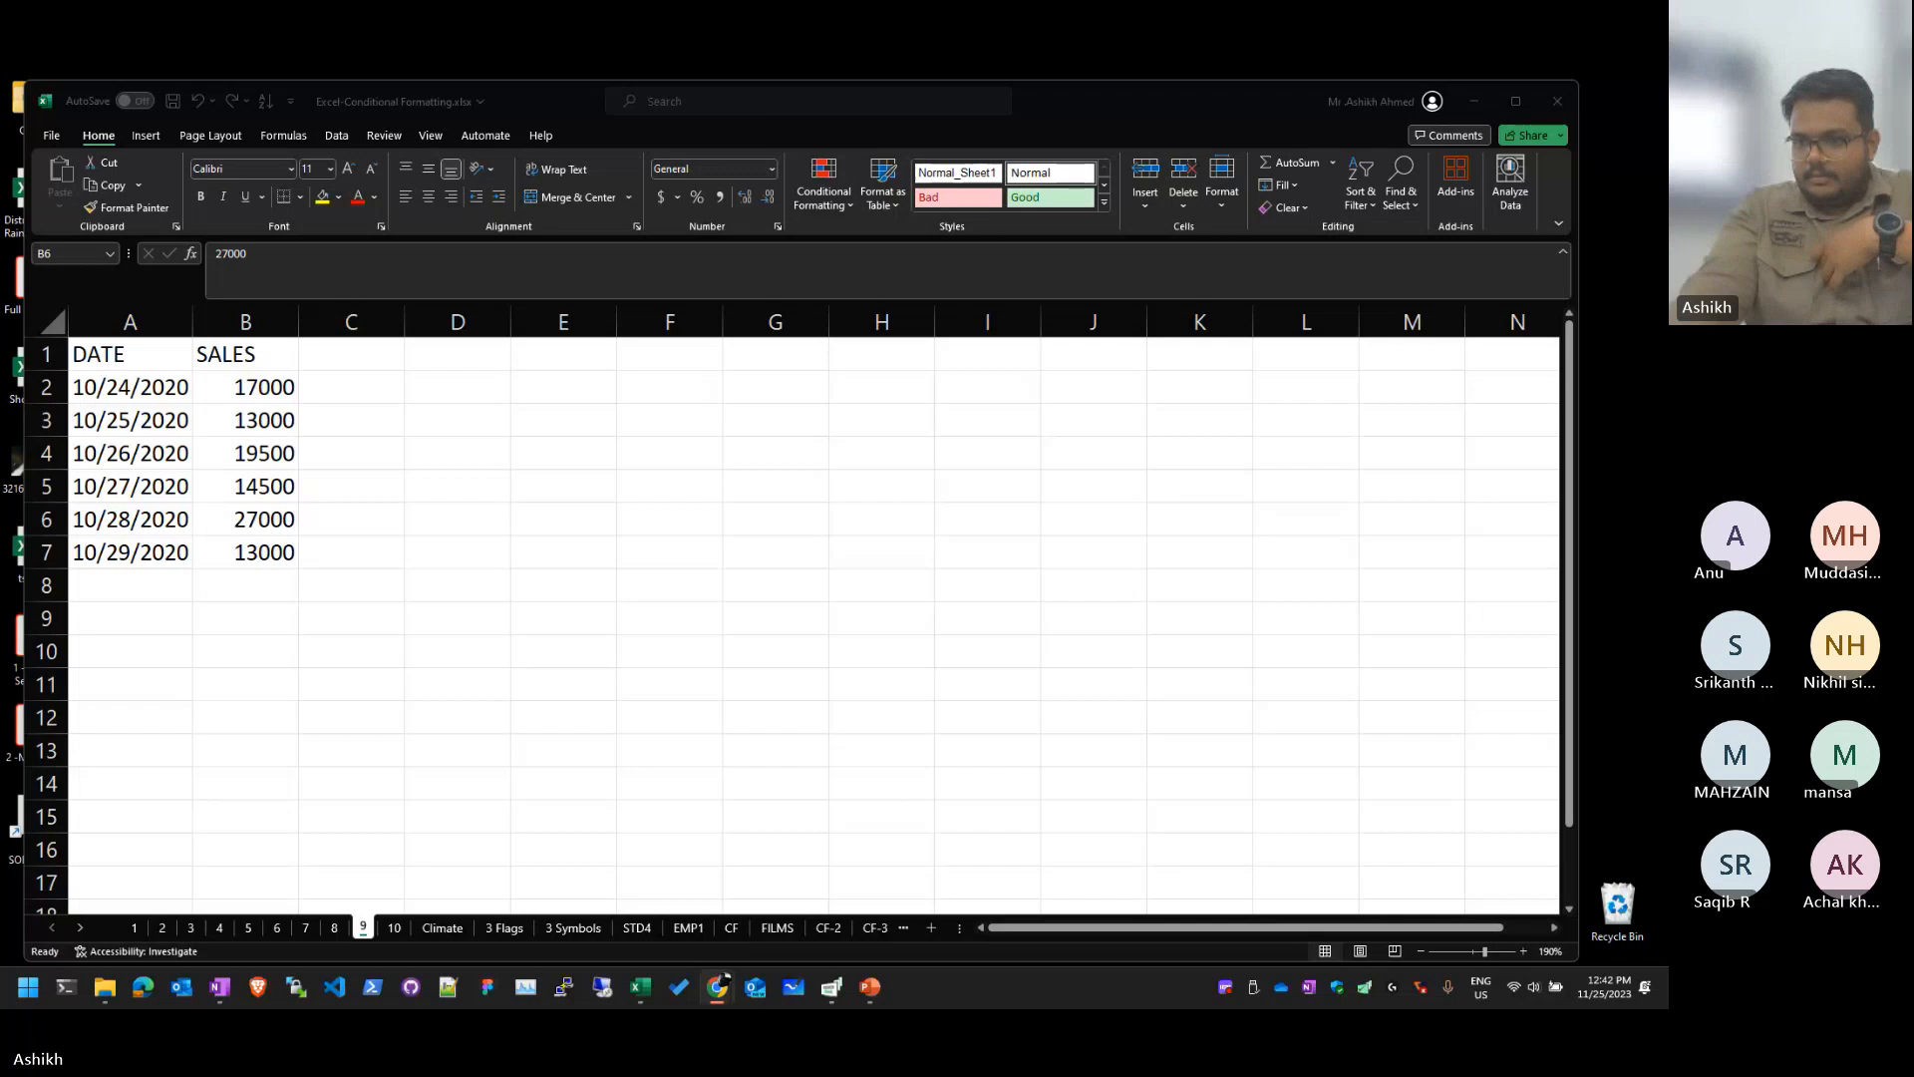
pyautogui.click(92, 395)
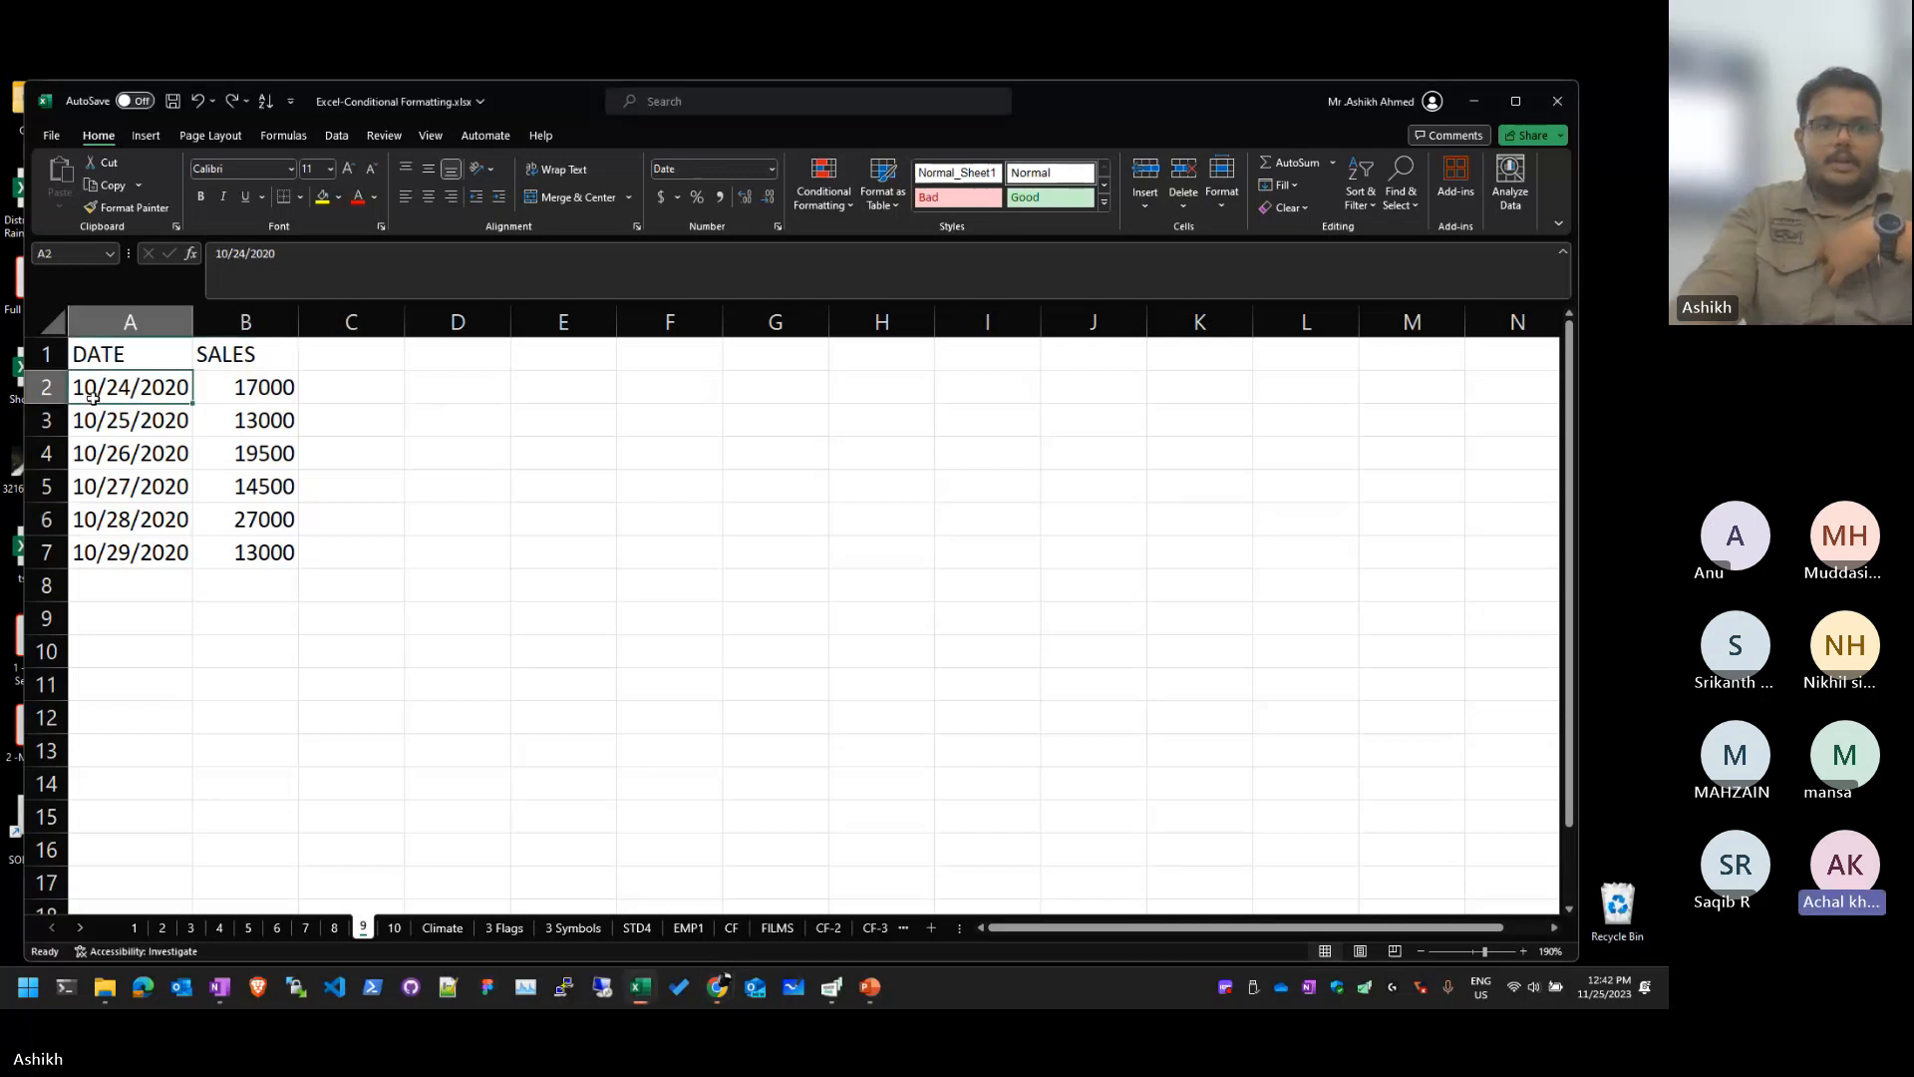
pyautogui.click(182, 452)
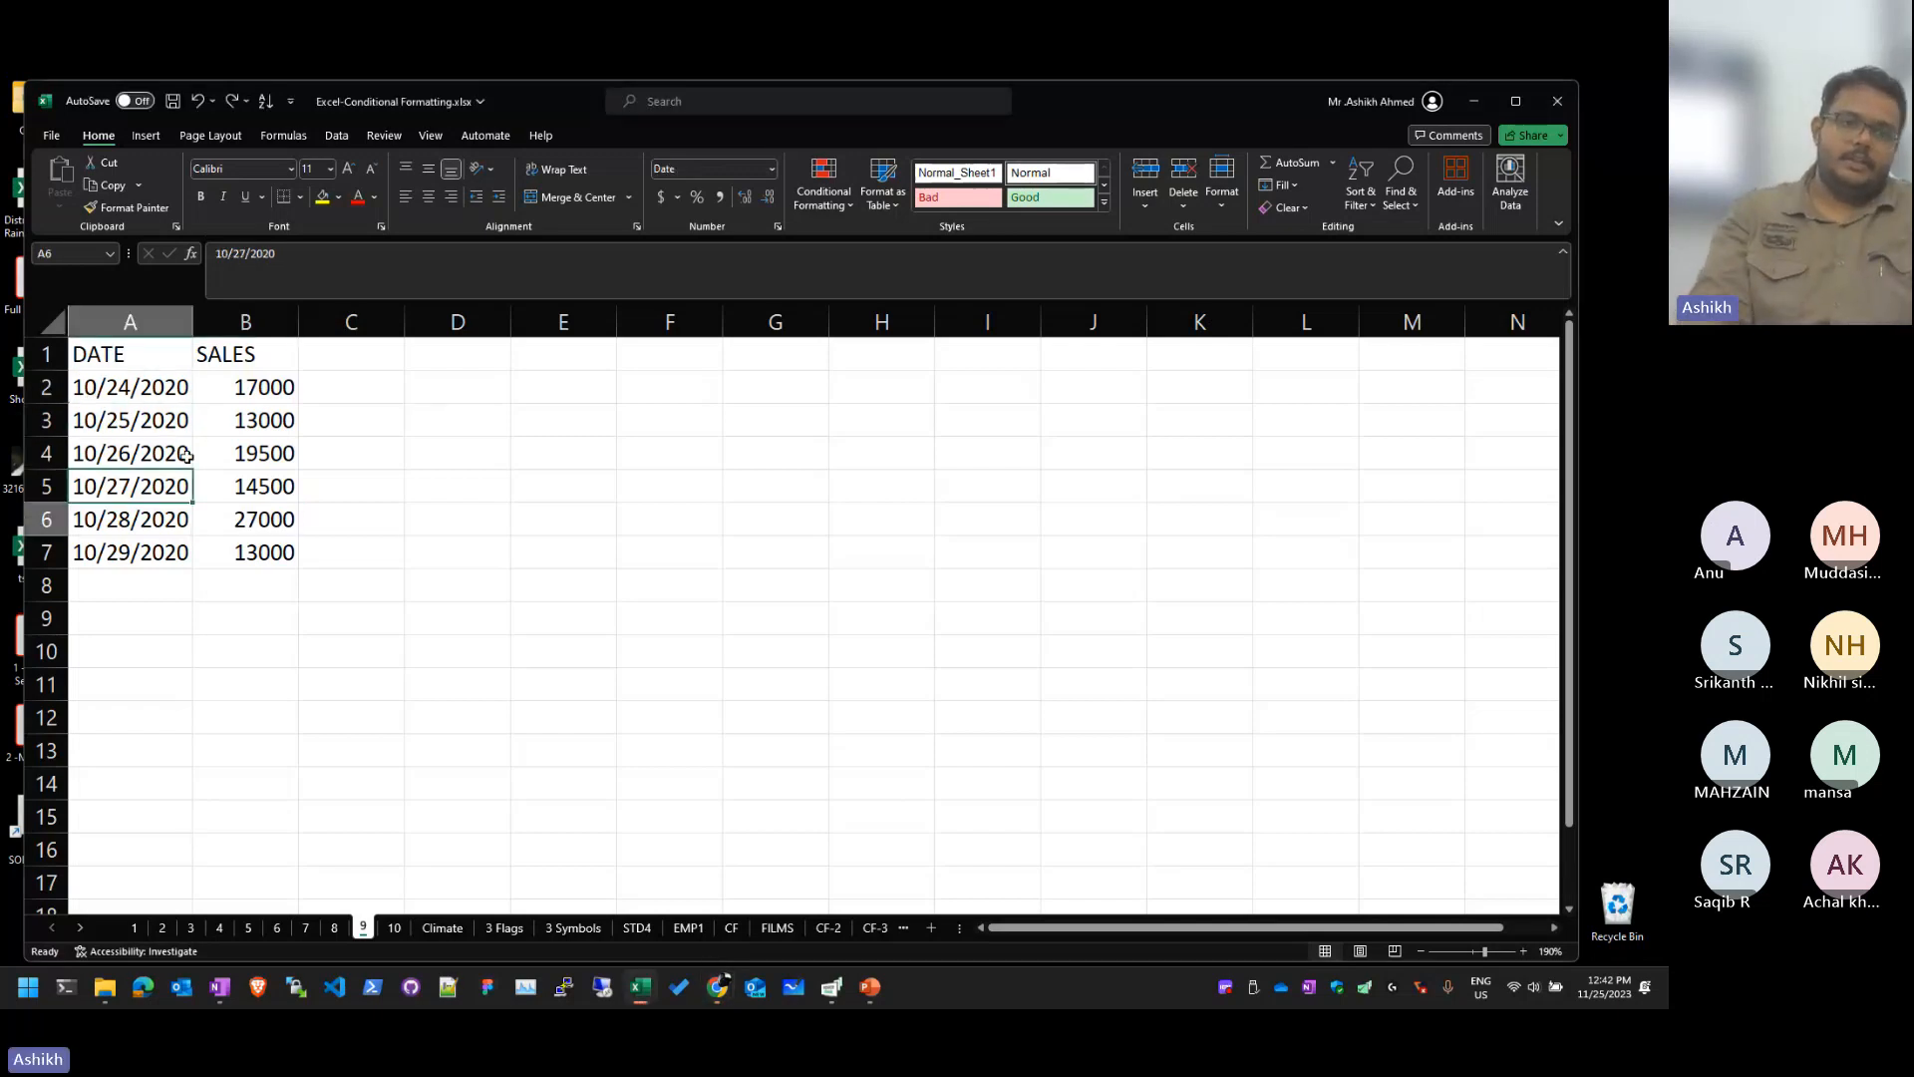
pyautogui.press('Up')
pyautogui.press('Up')
pyautogui.press('Down')
pyautogui.press('Down')
pyautogui.press('Down')
pyautogui.press('Down')
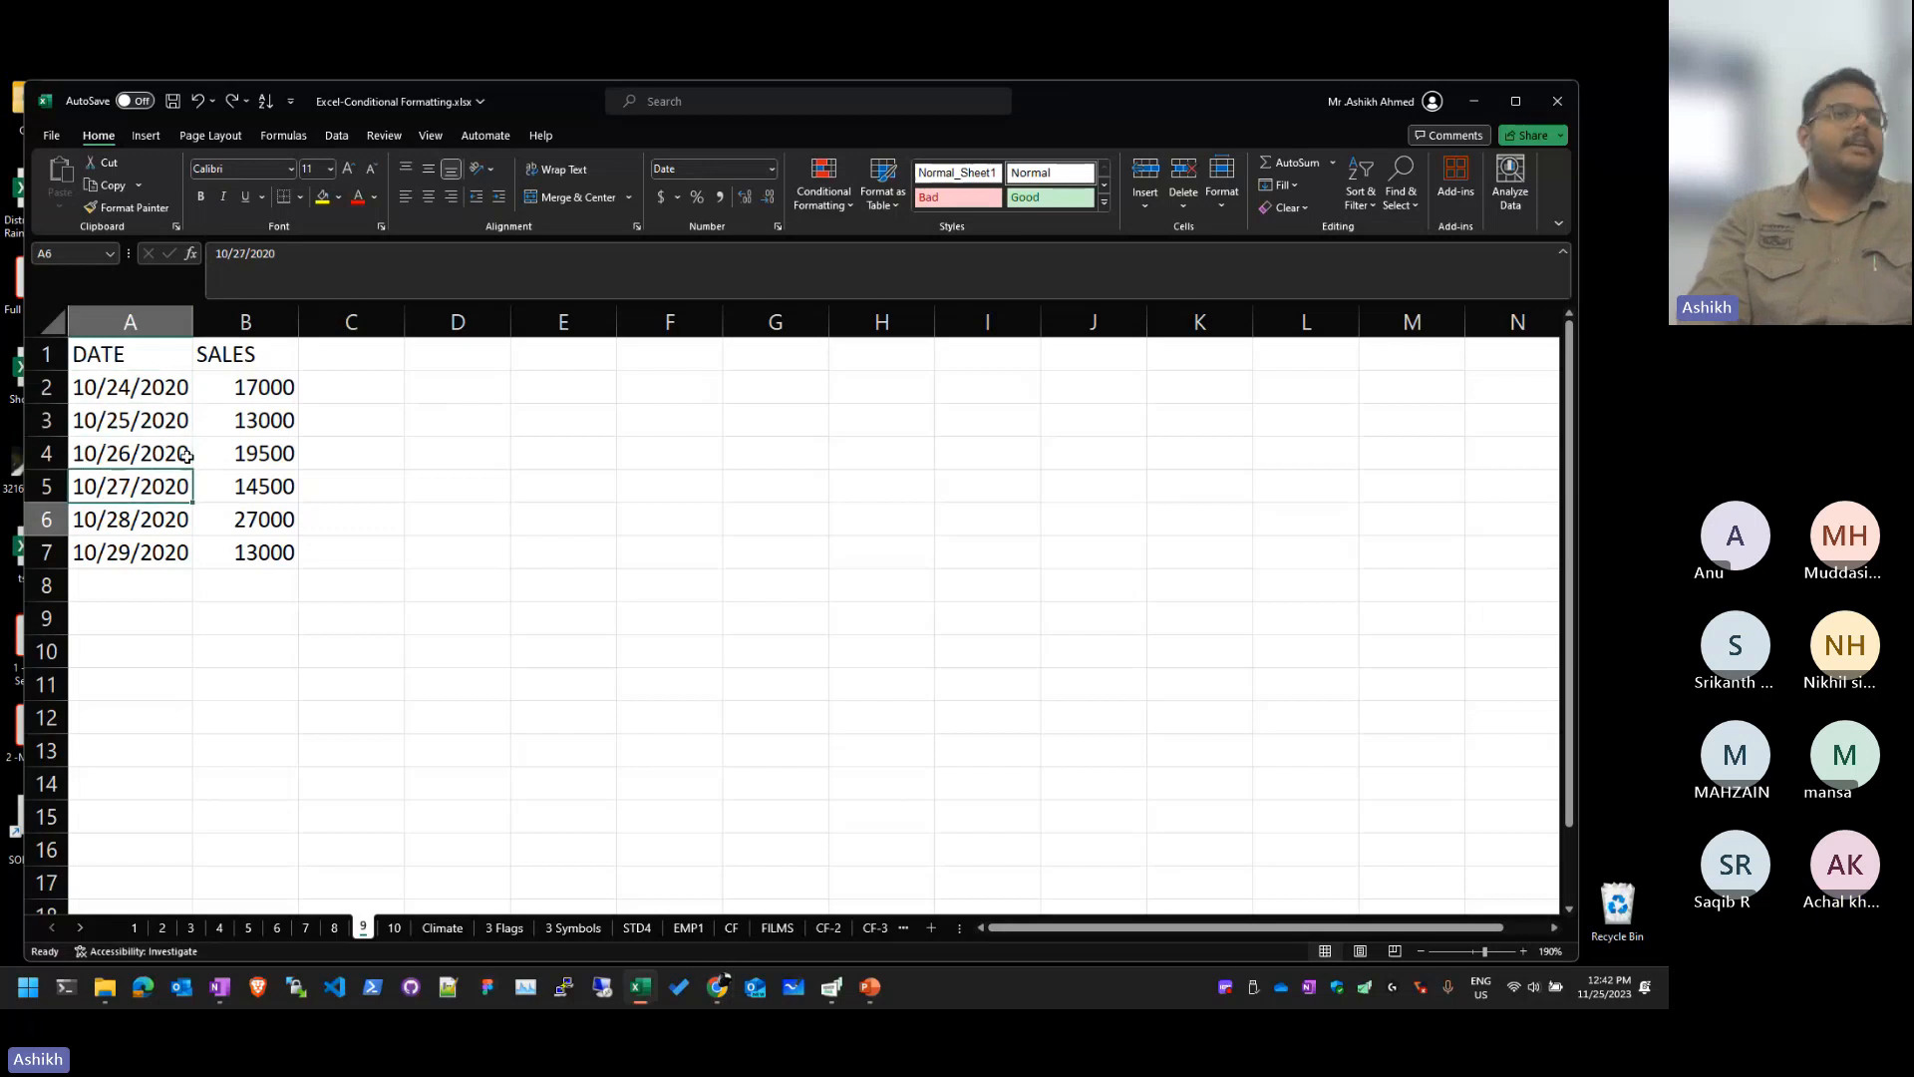
pyautogui.press('Up')
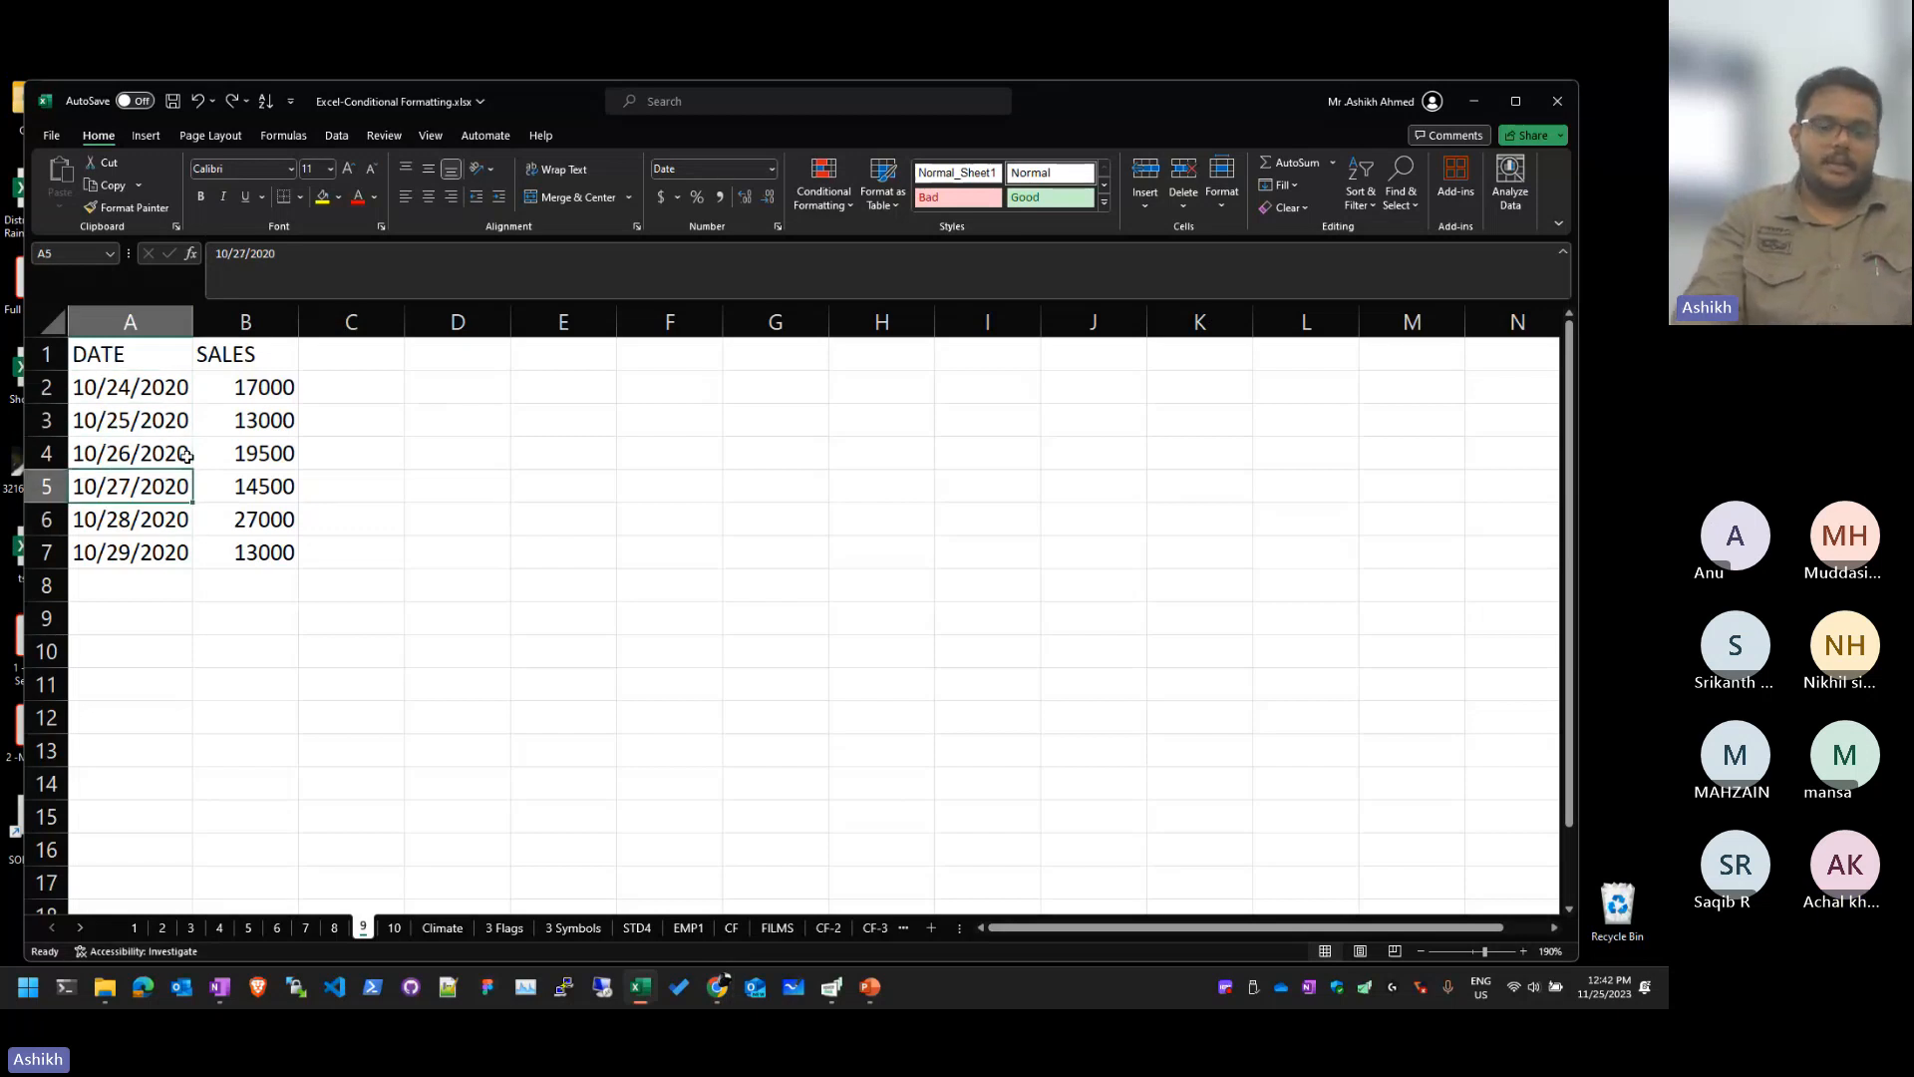
pyautogui.write('=toda')
pyautogui.press('Tab')
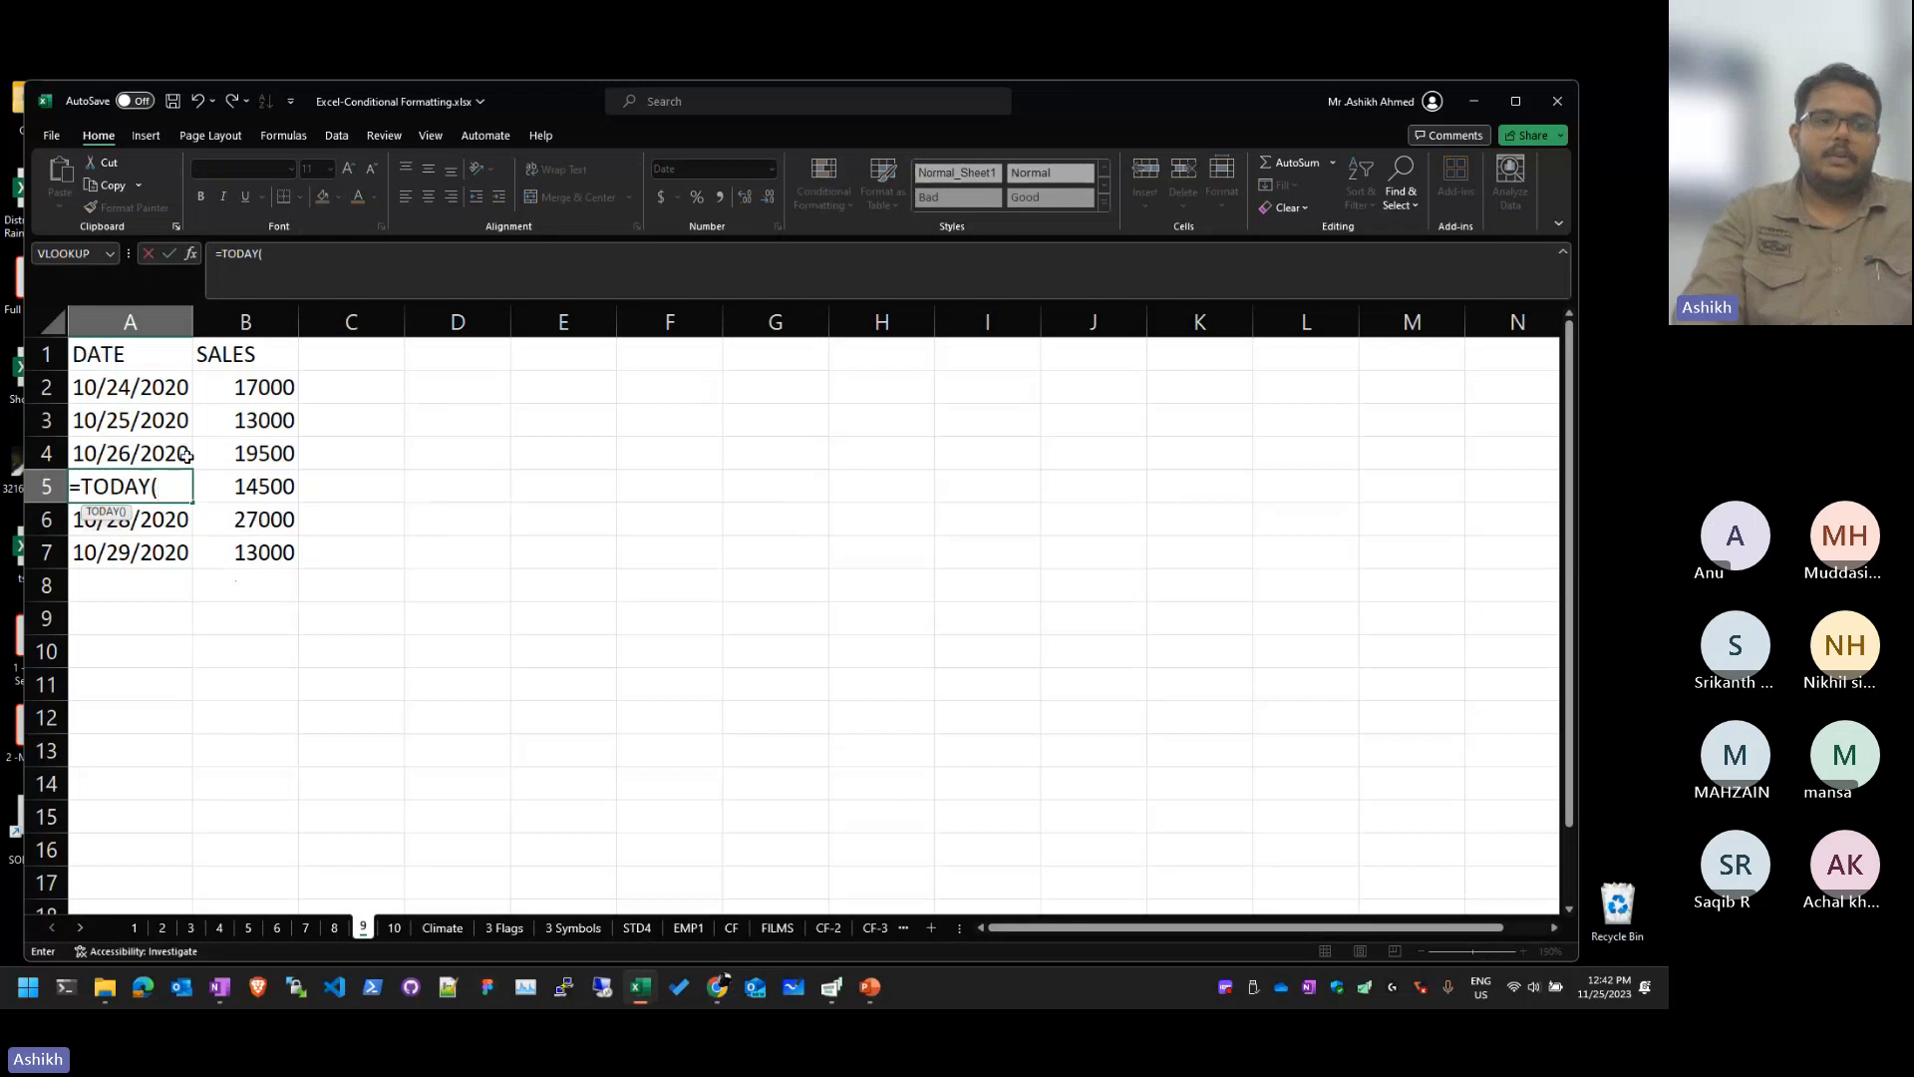
pyautogui.write(')')
pyautogui.press('Return')
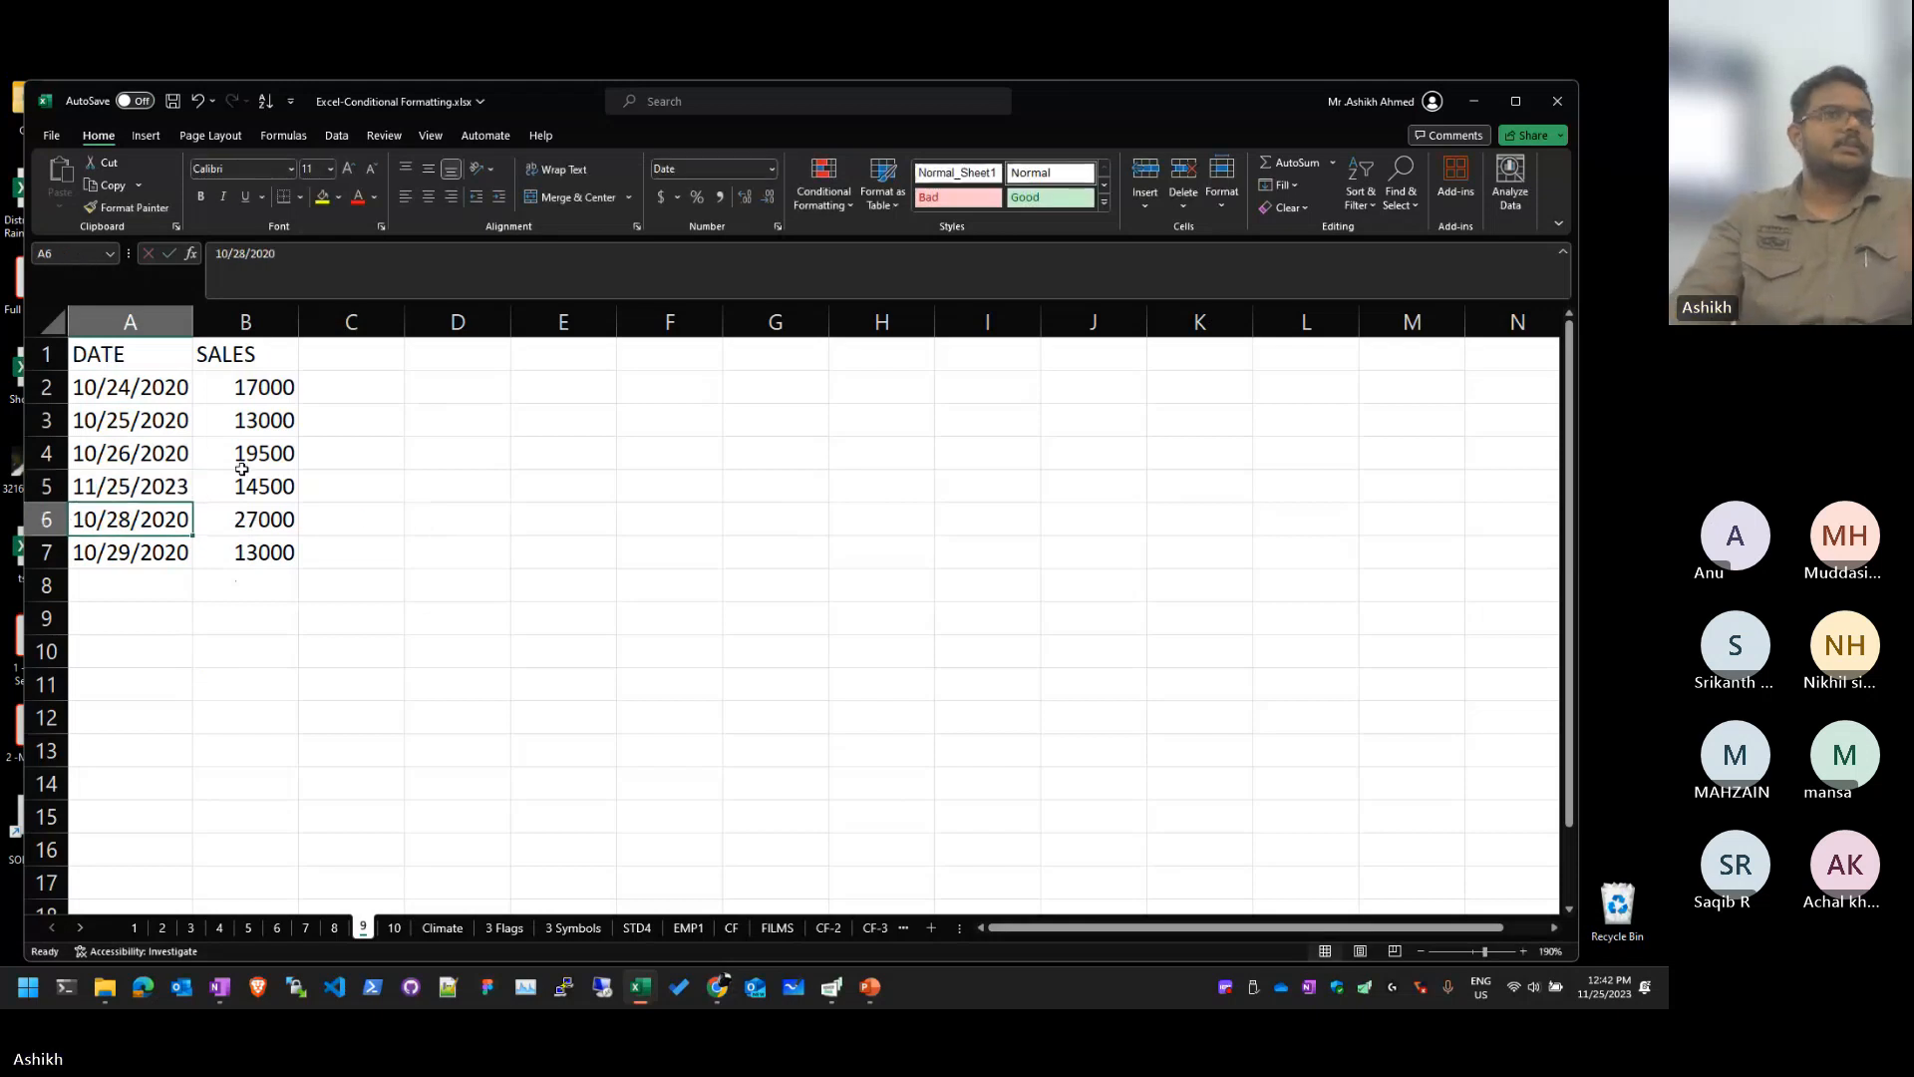
pyautogui.click(158, 386)
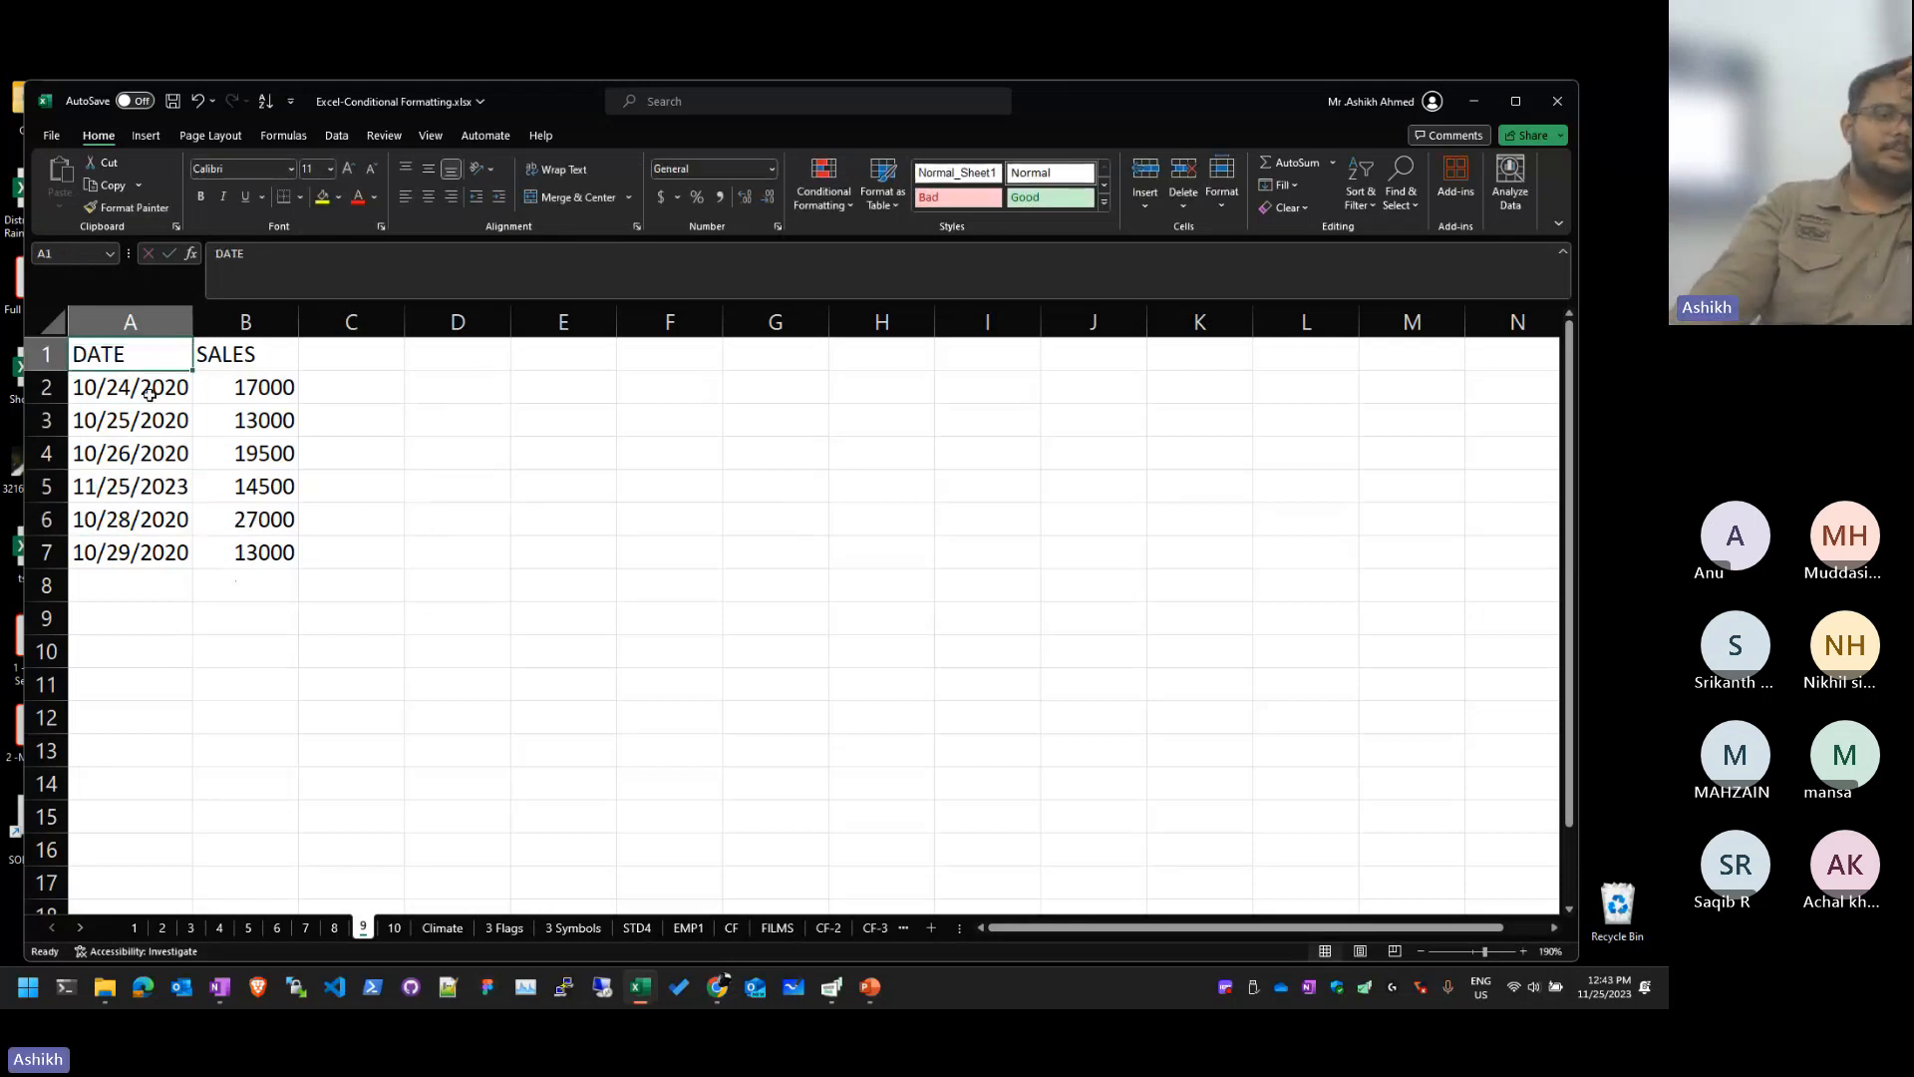
pyautogui.moveTo(159, 389); pyautogui.dragTo(184, 553)
pyautogui.click(457, 559)
pyautogui.click(221, 431)
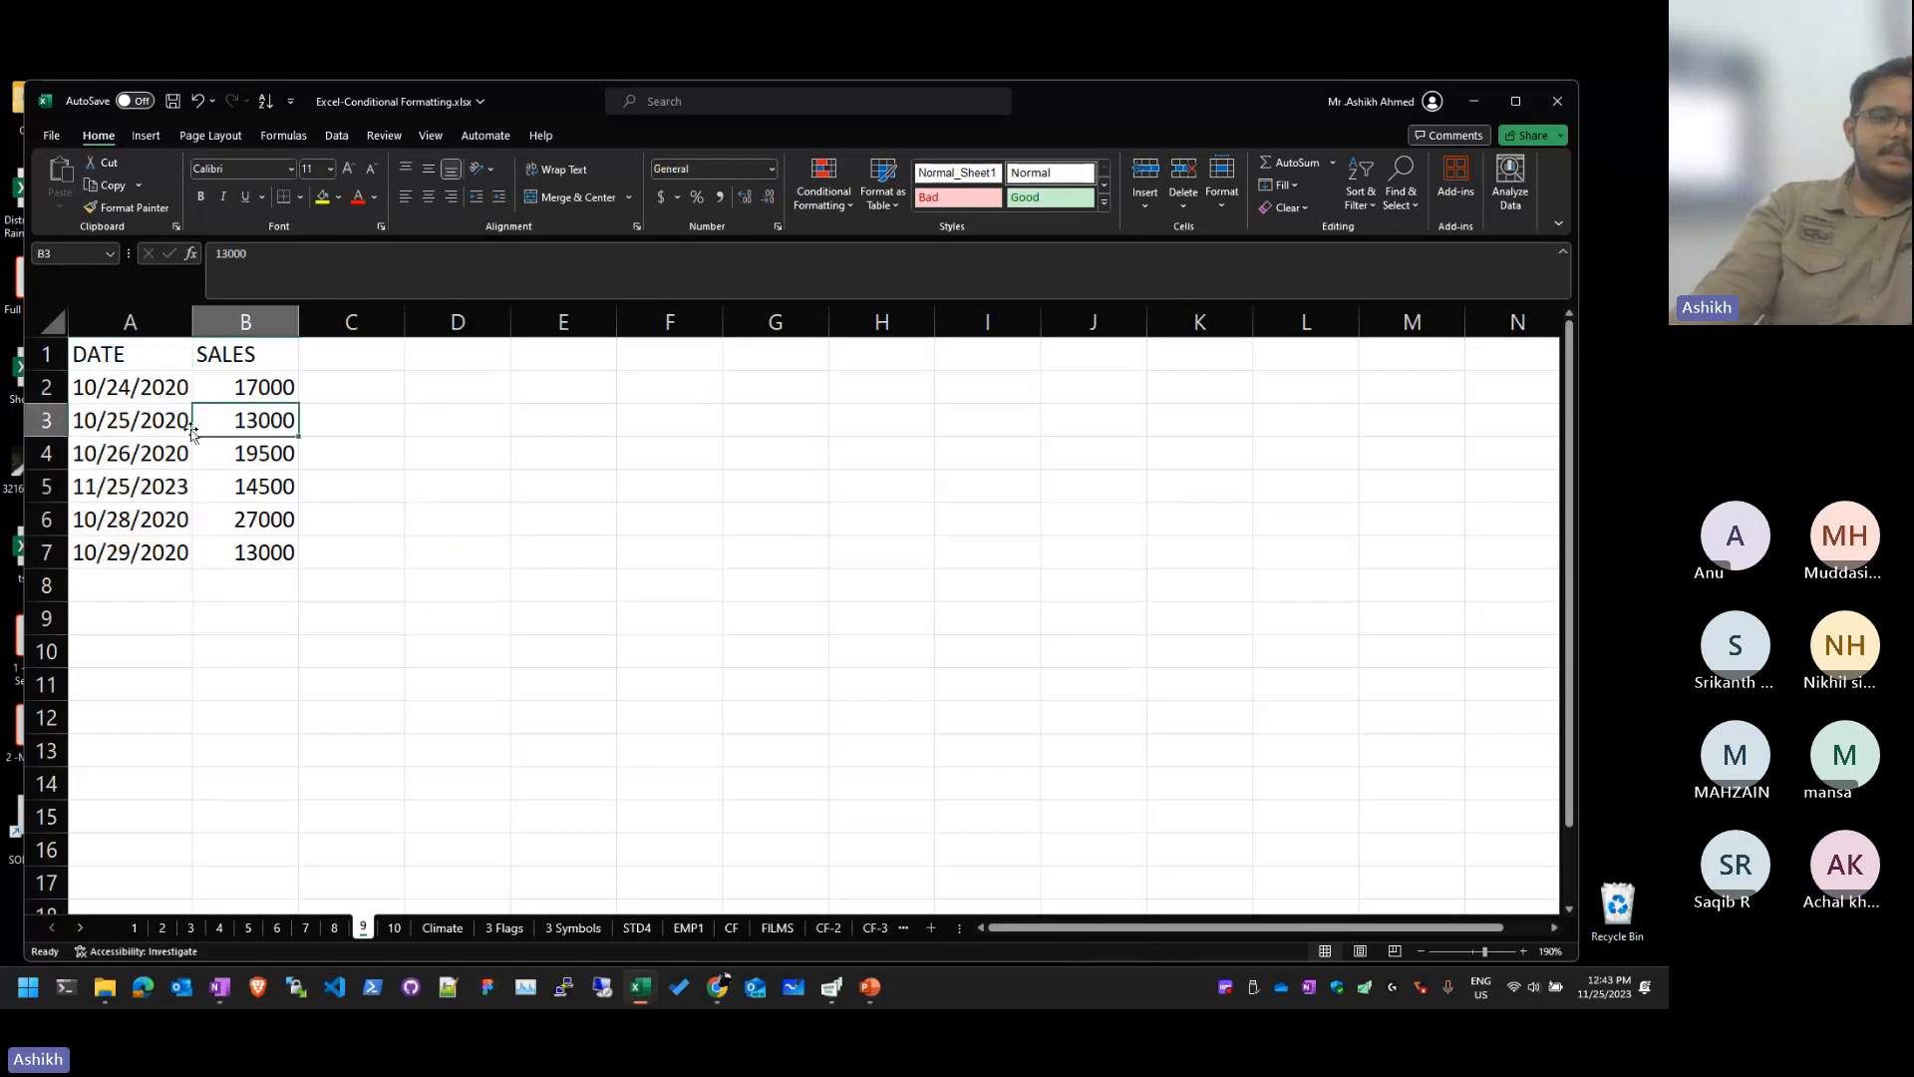
pyautogui.moveTo(130, 389); pyautogui.dragTo(140, 554)
pyautogui.click(539, 551)
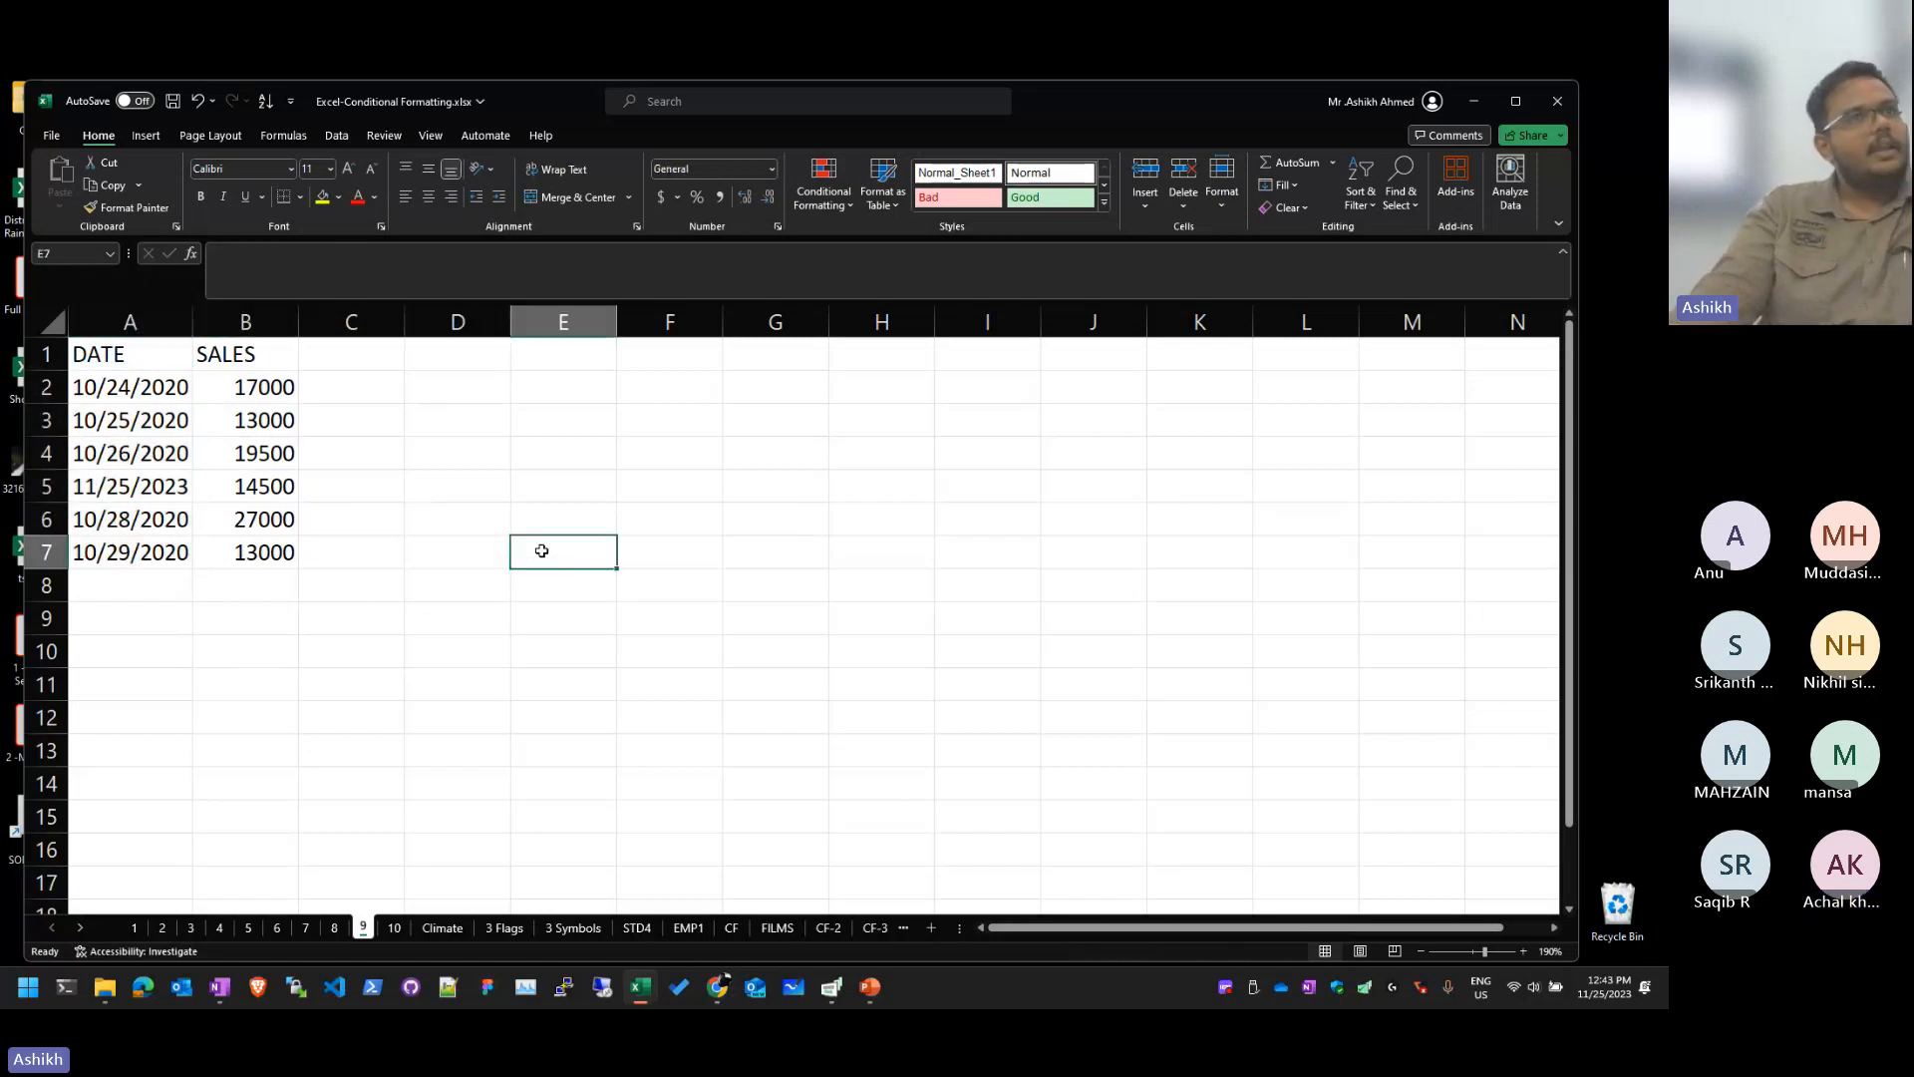
pyautogui.click(221, 572)
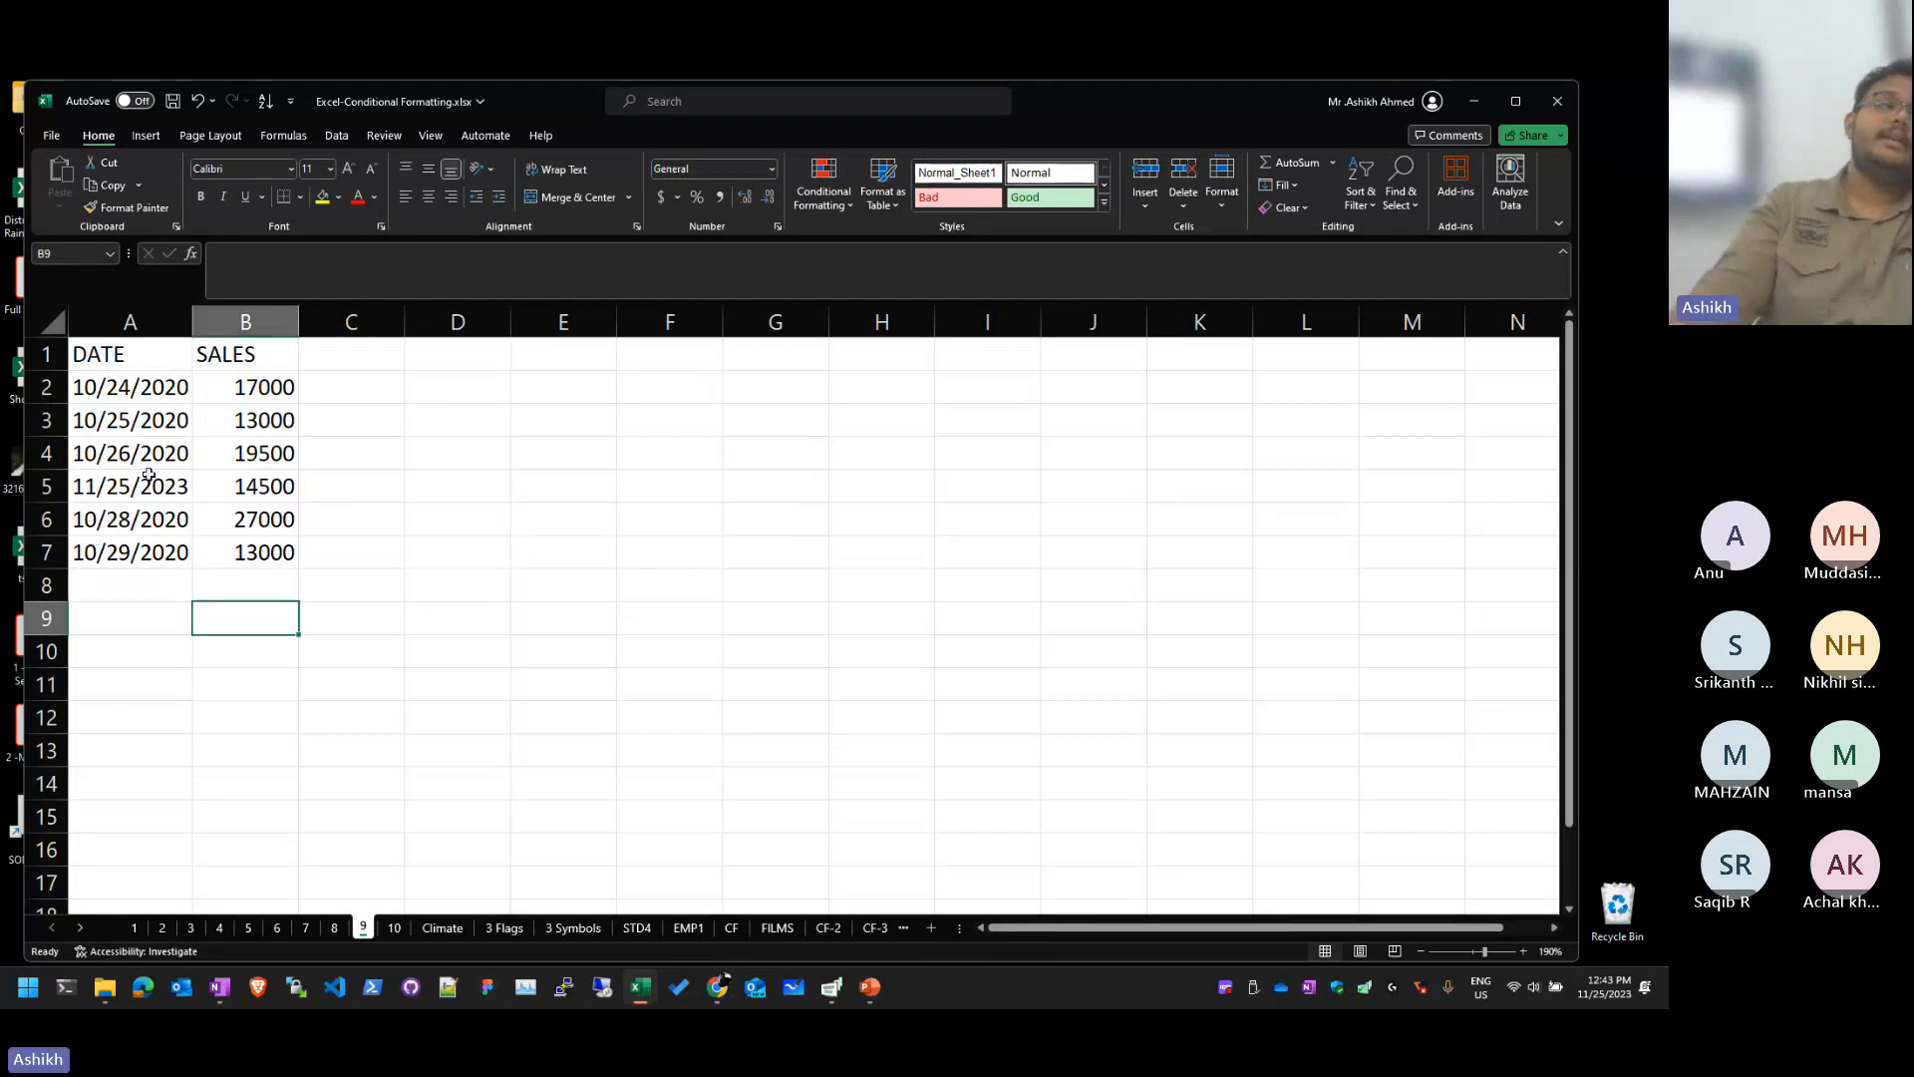
pyautogui.click(139, 485)
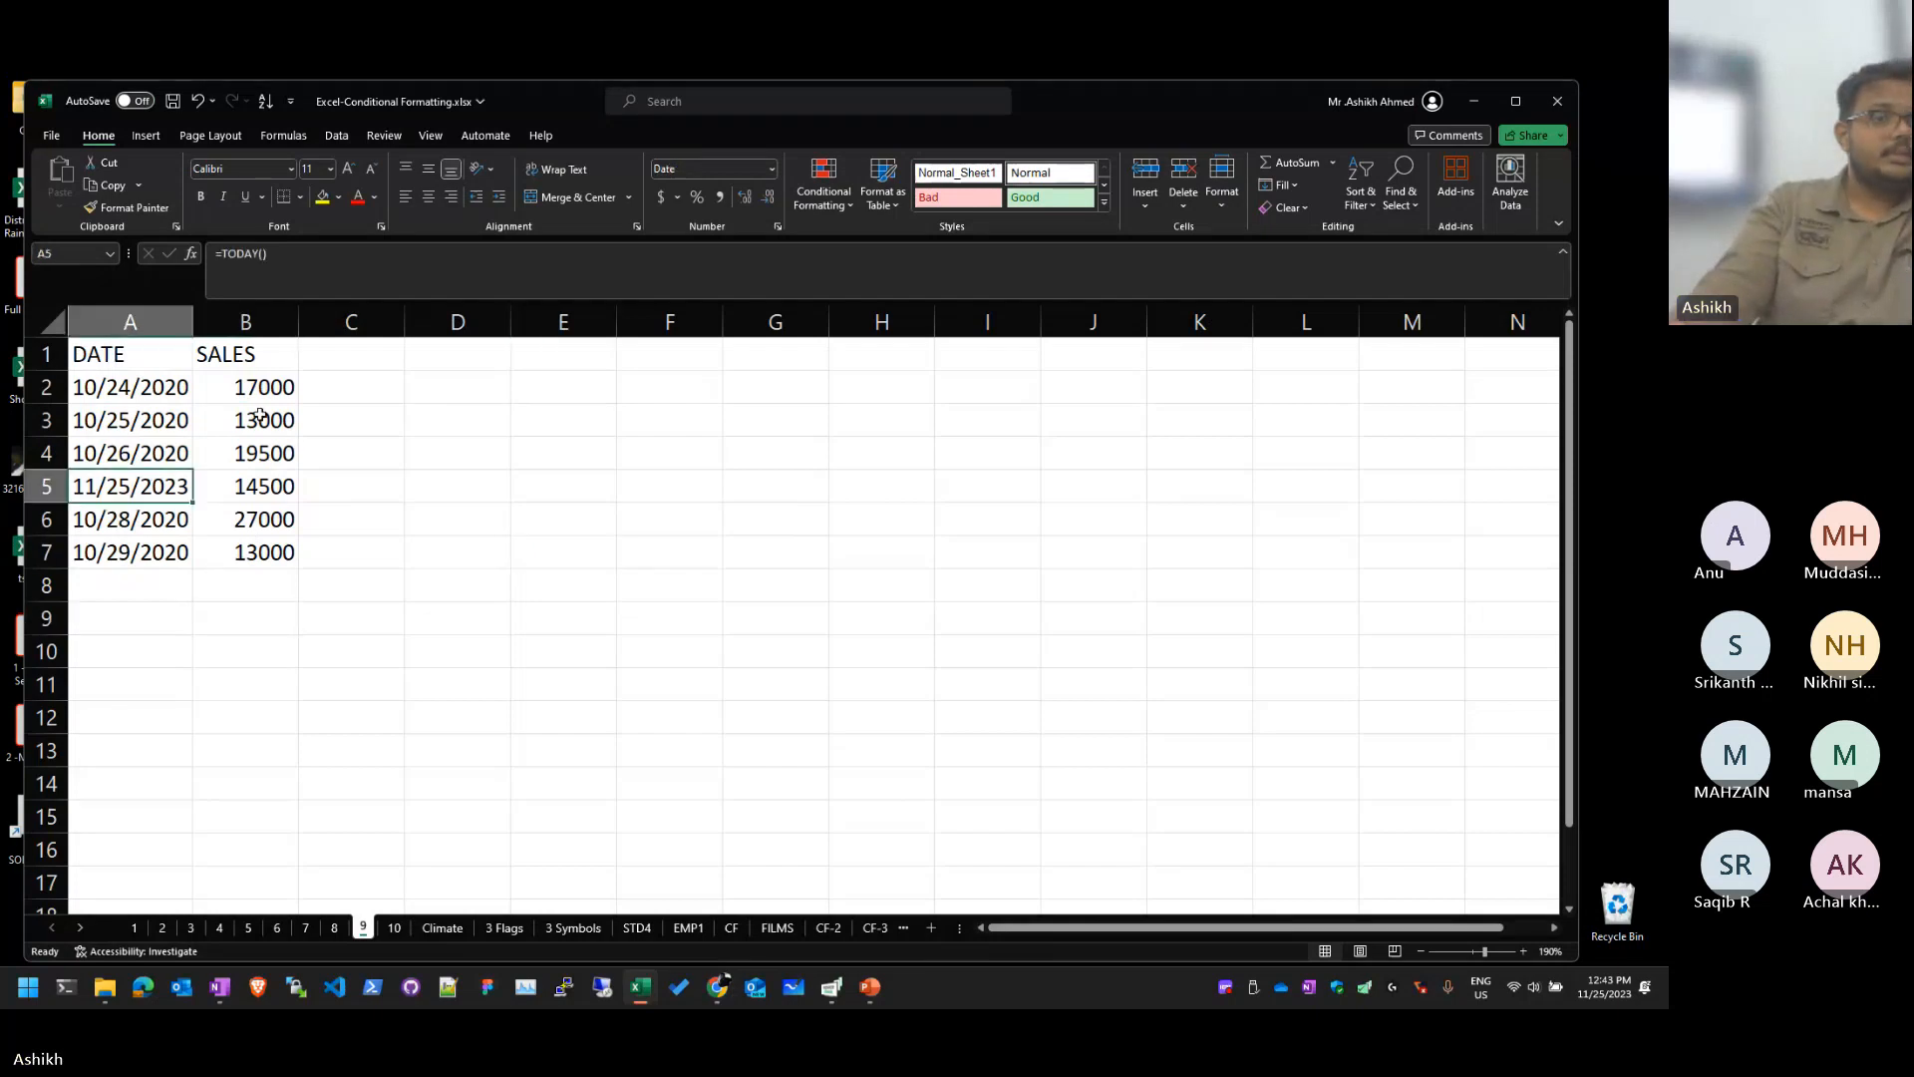
# Step: Add an A Date Occurring rule to A2:A7 that formats Today using Light Red Fill with Dark Red Text
pyautogui.moveTo(150, 385); pyautogui.dragTo(184, 550)
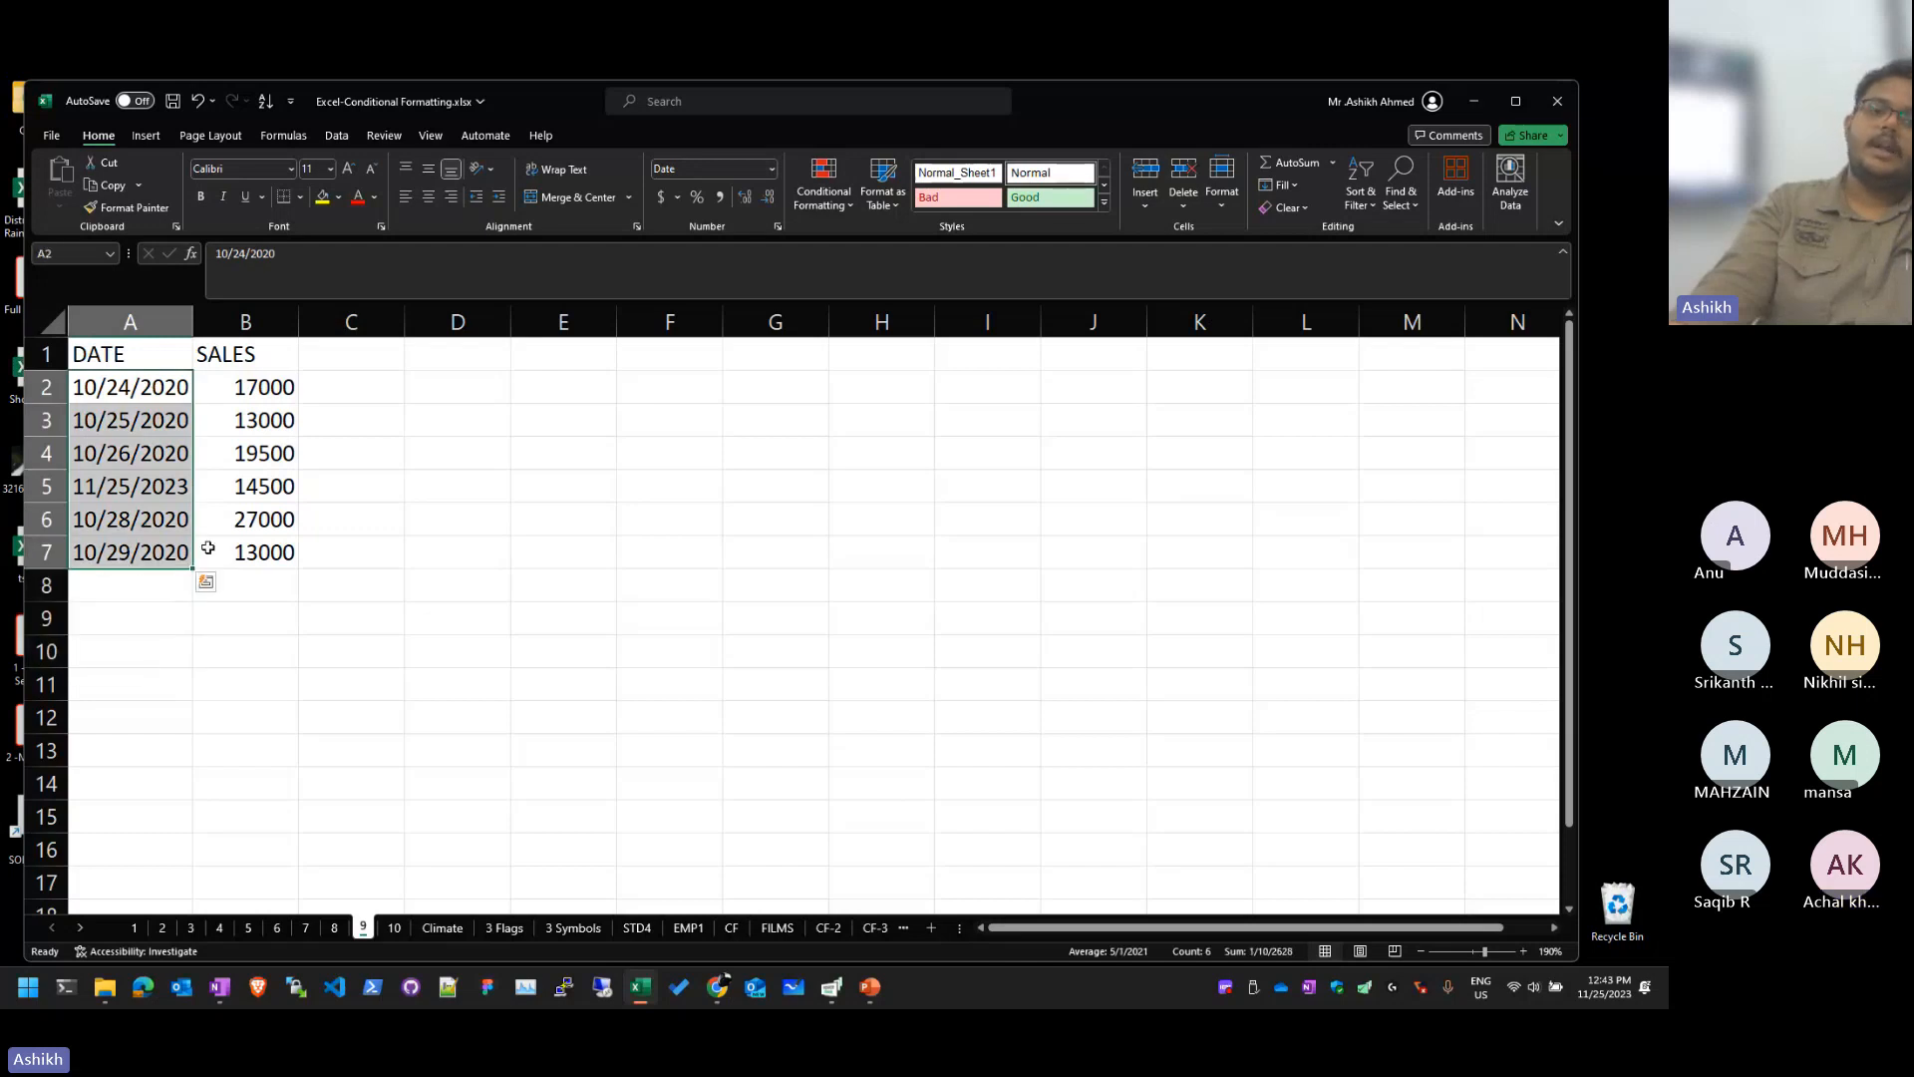
pyautogui.click(823, 185)
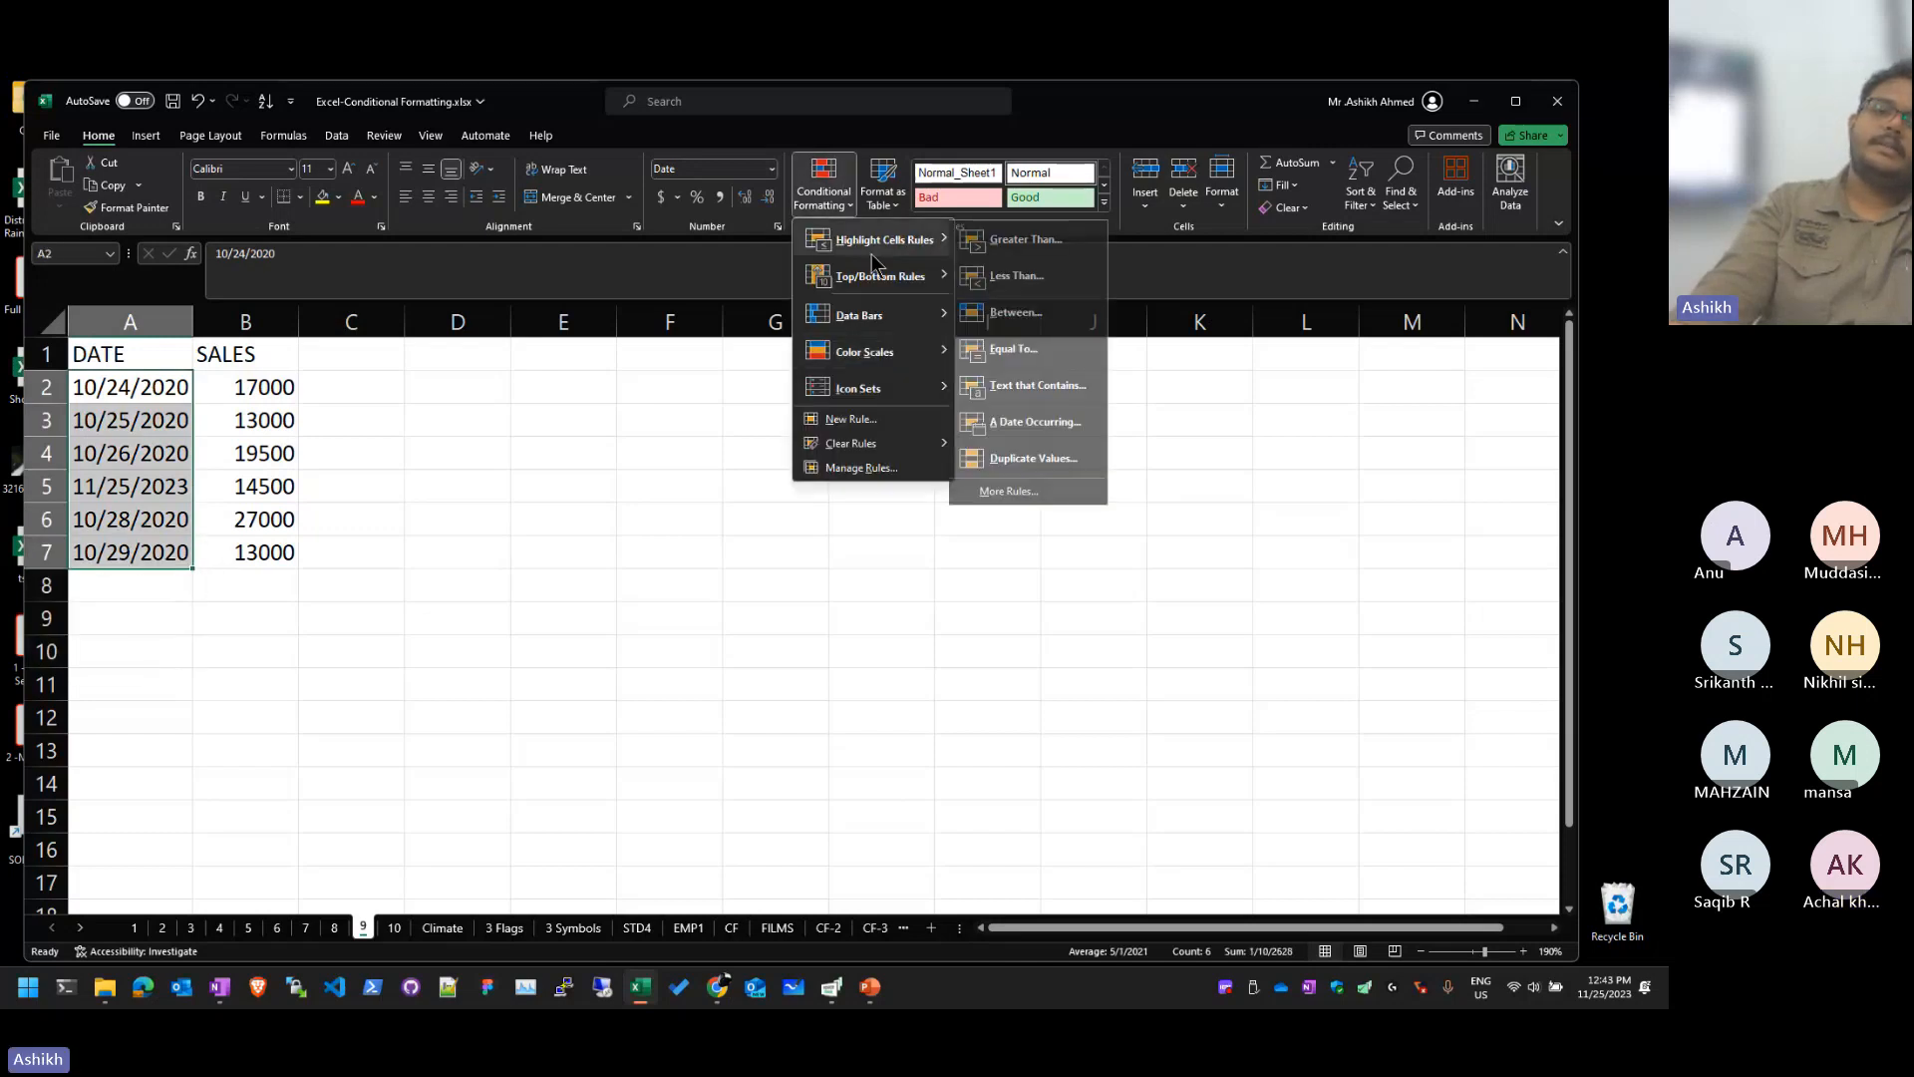
pyautogui.click(1067, 426)
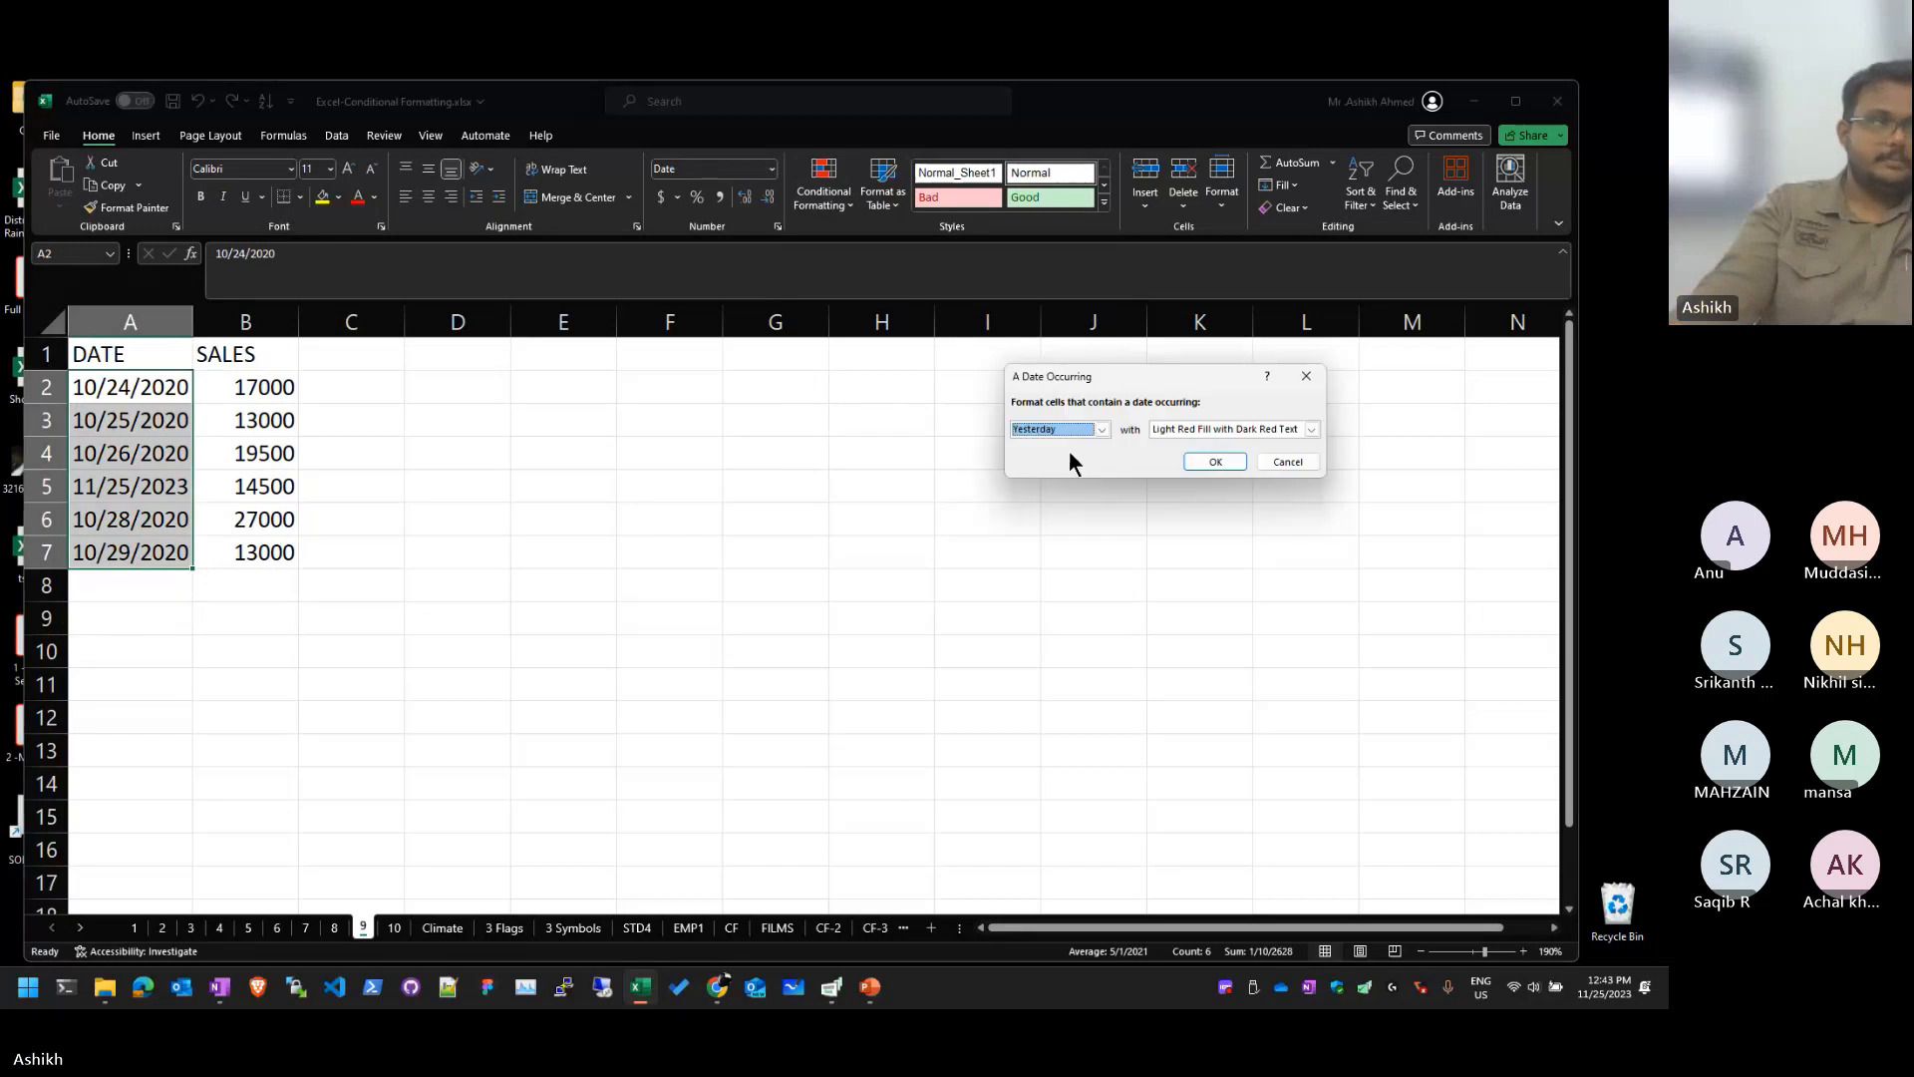
pyautogui.click(1073, 428)
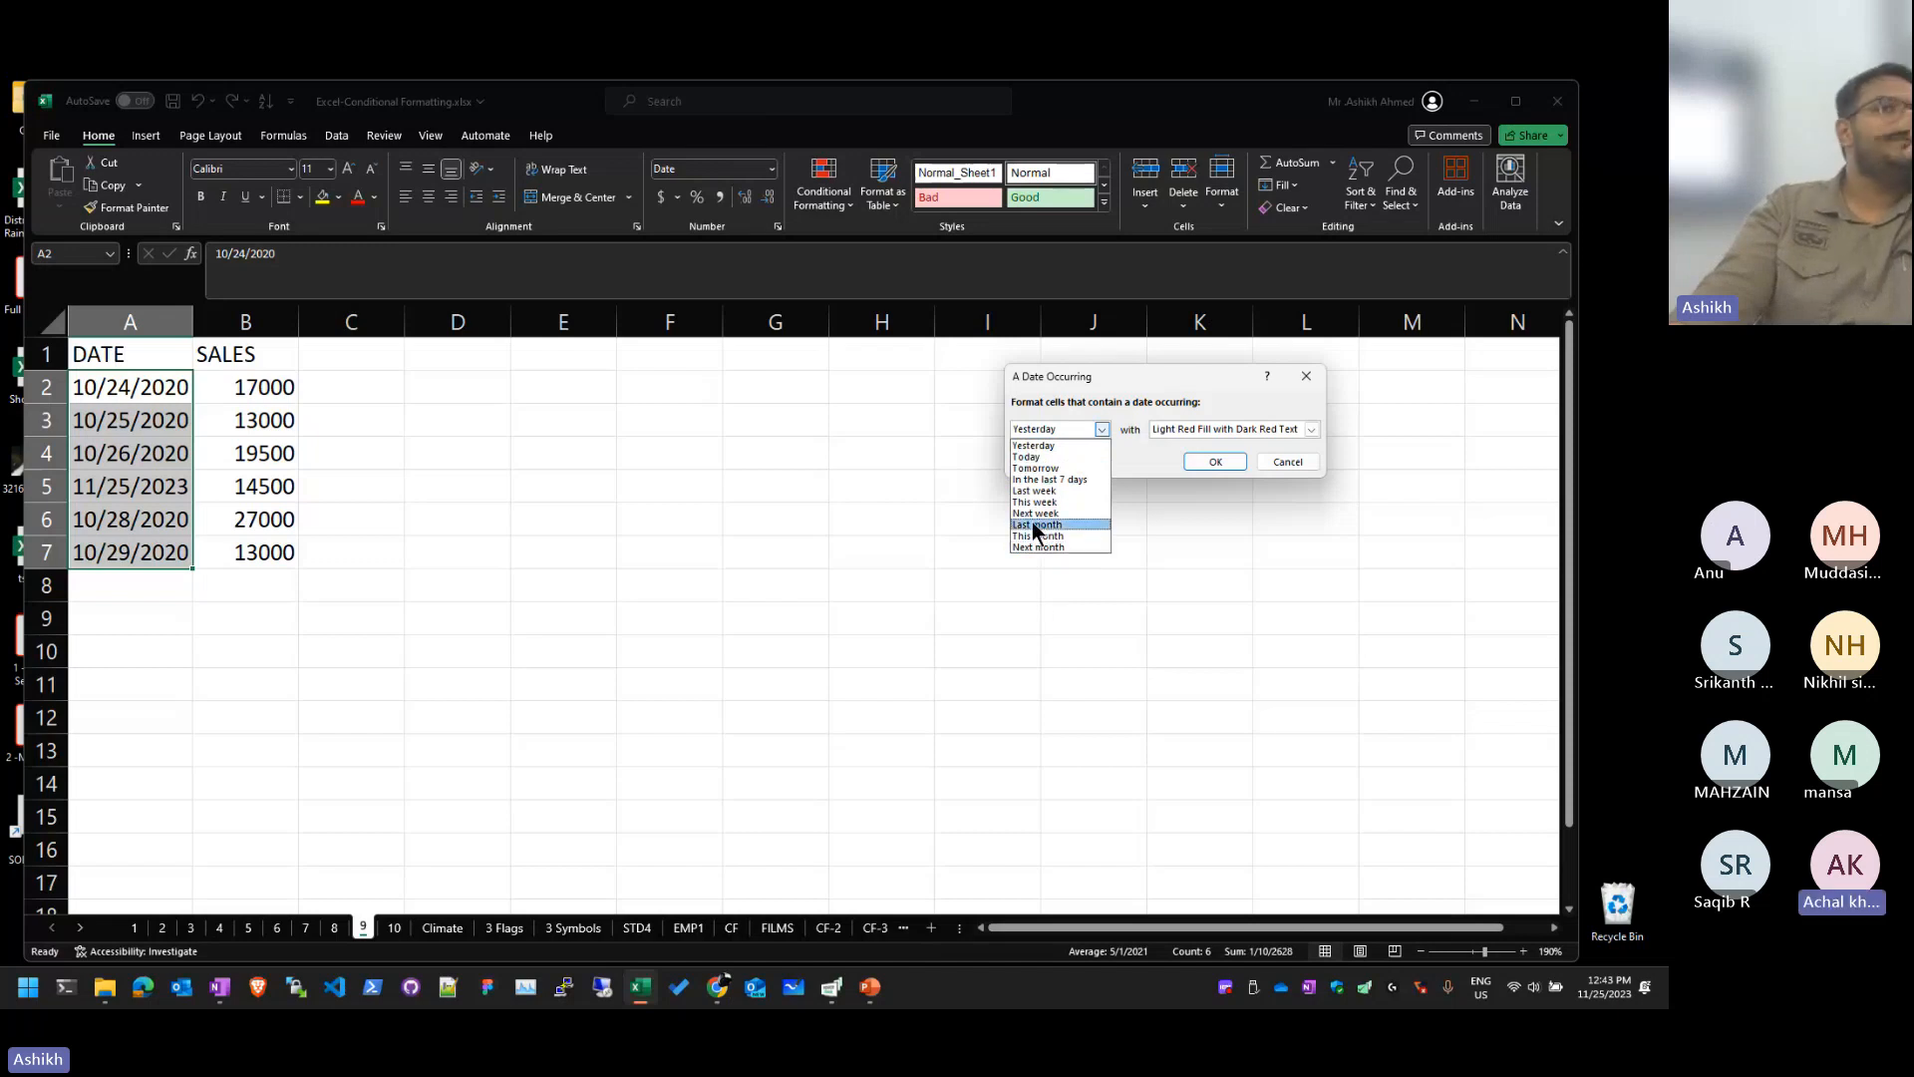
pyautogui.click(1027, 457)
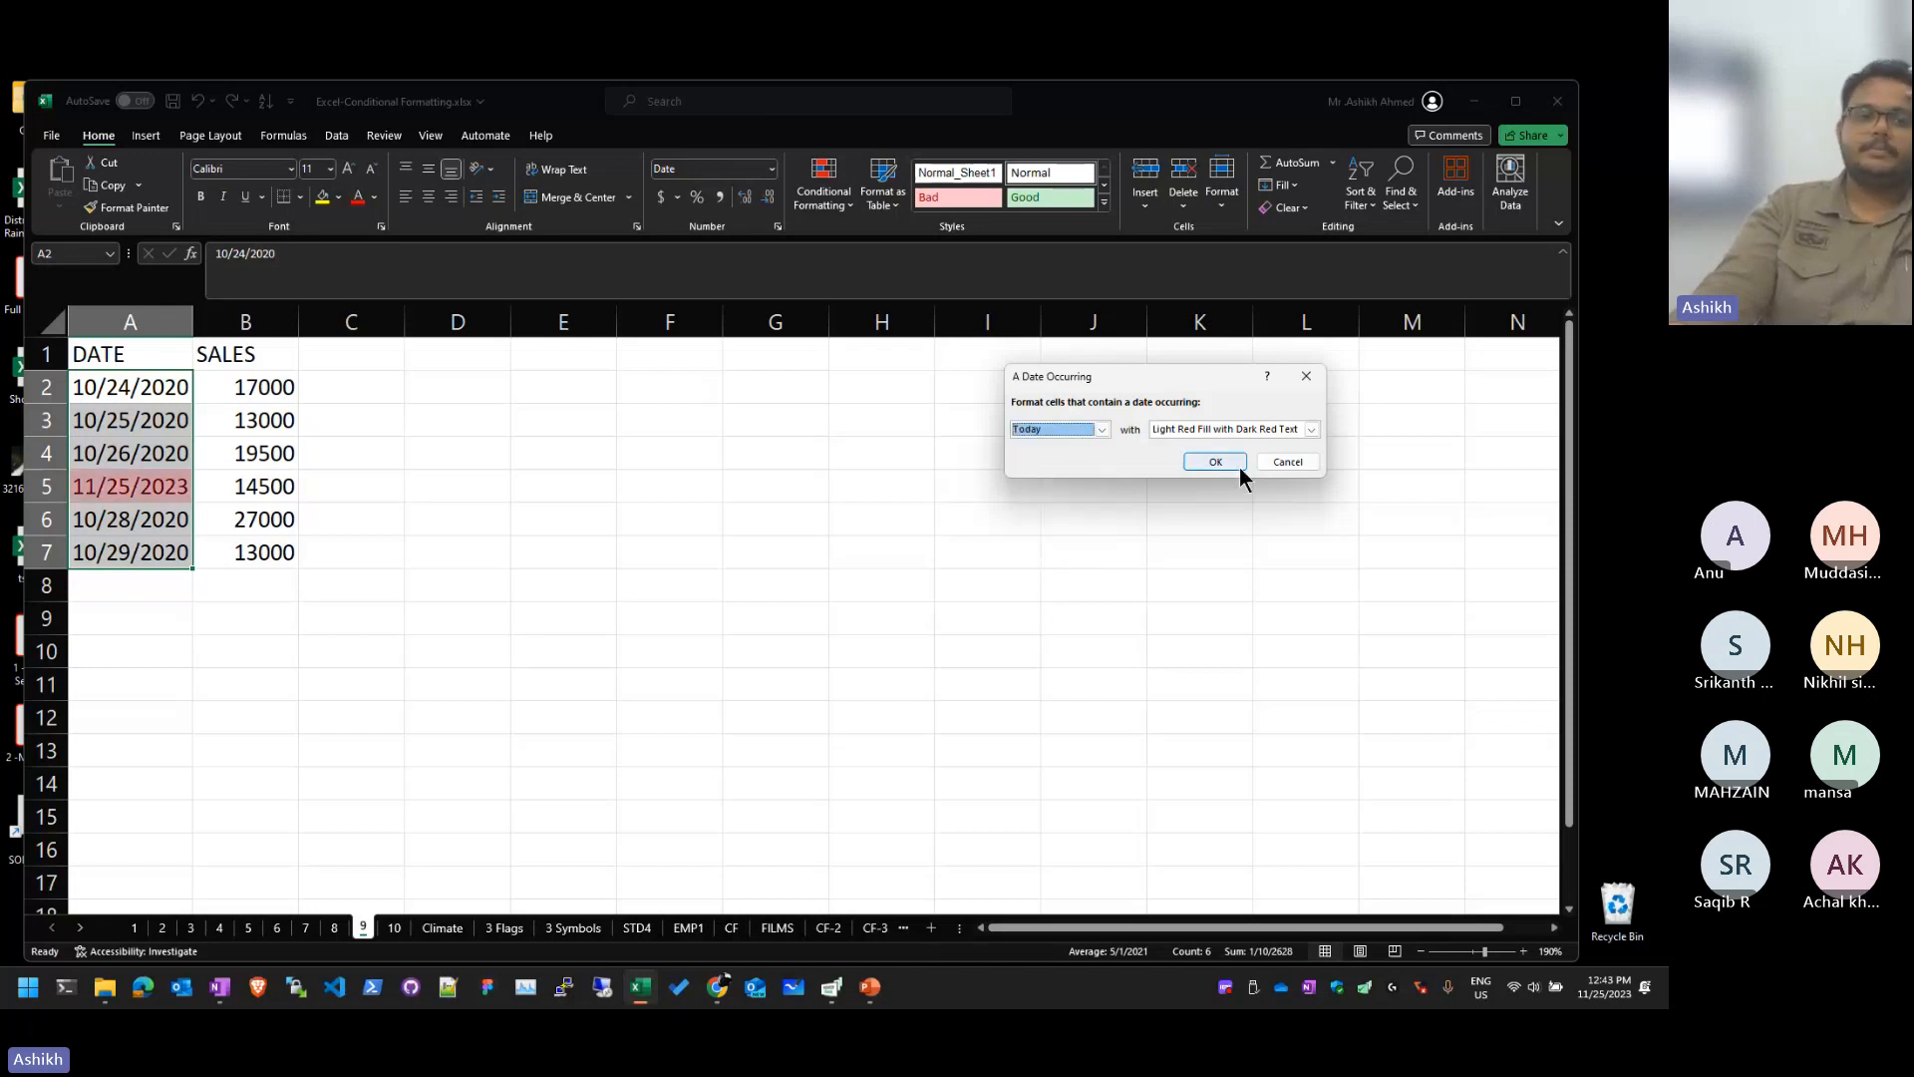
pyautogui.click(1240, 464)
pyautogui.moveTo(563, 519); pyautogui.dragTo(457, 512)
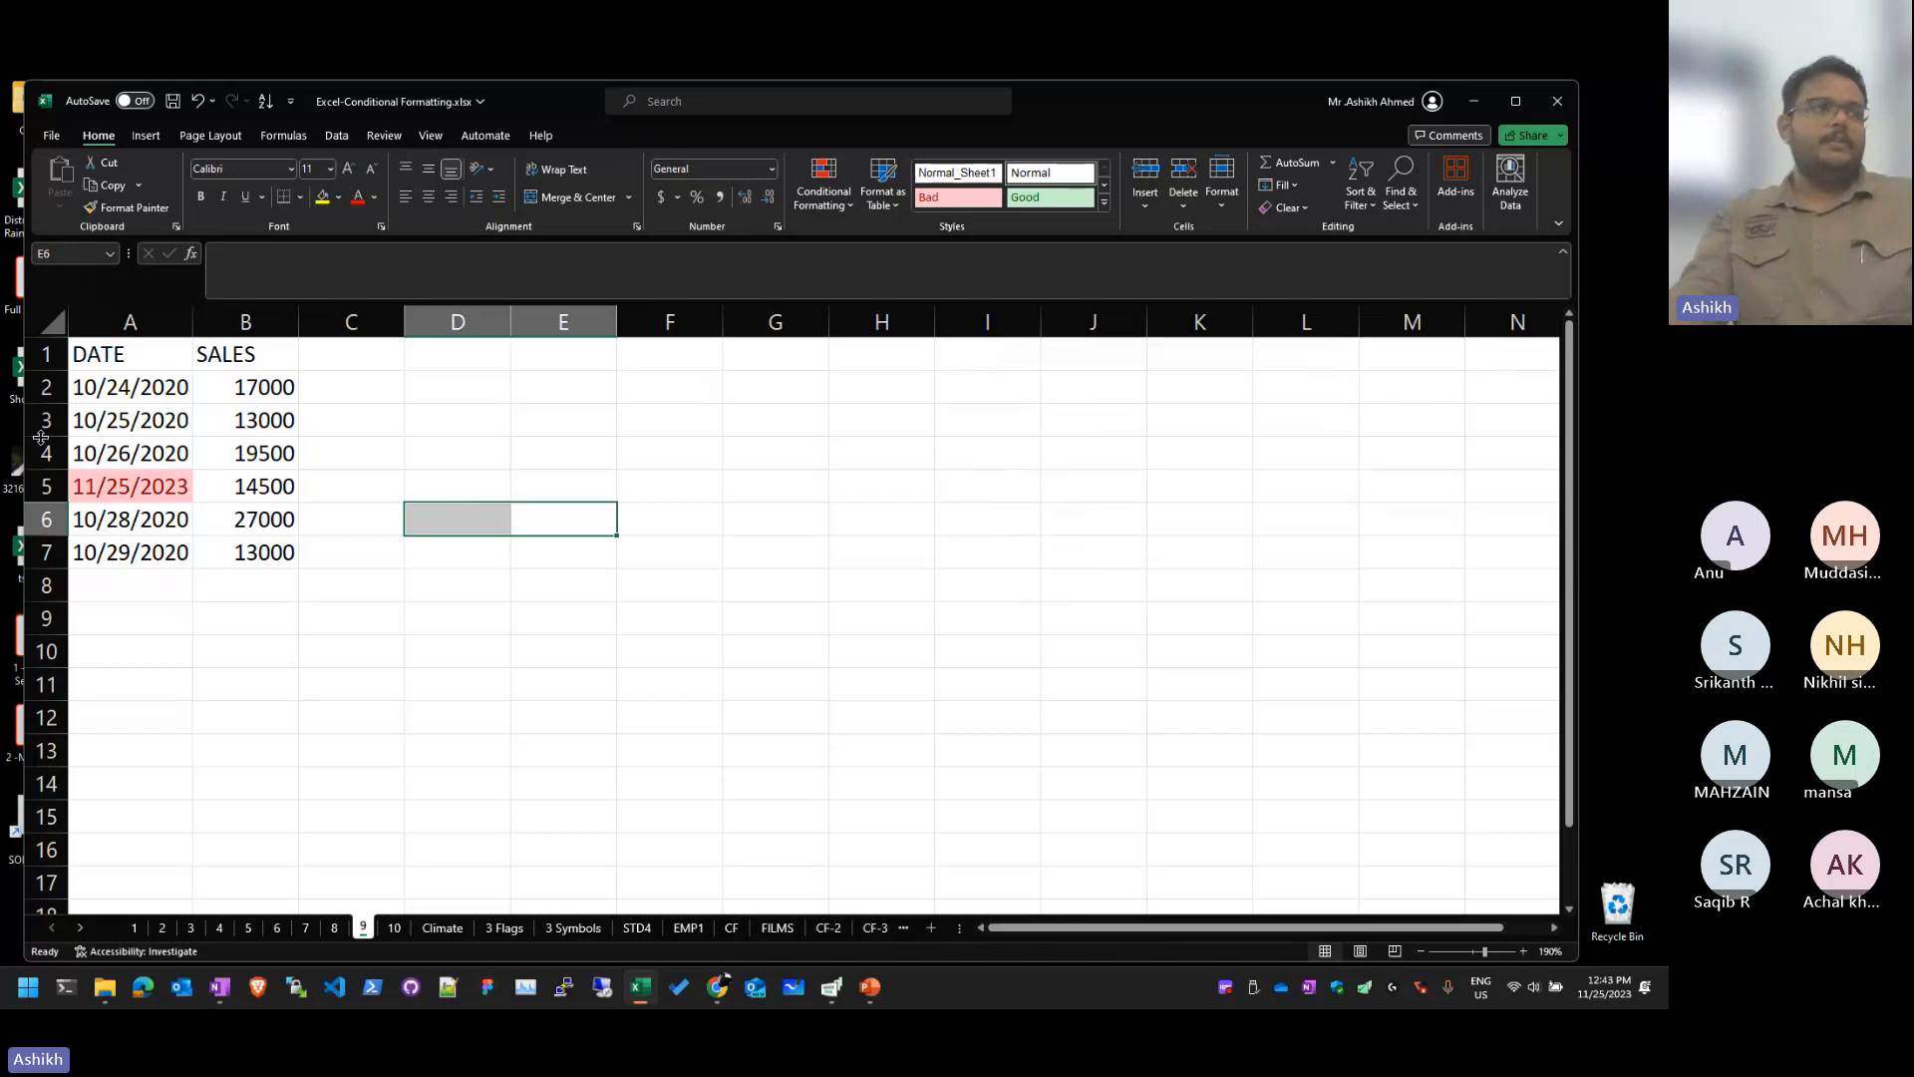
# Step: Clear the conditional formatting rules from the marks in B2:B21 on sheet 10
pyautogui.click(393, 927)
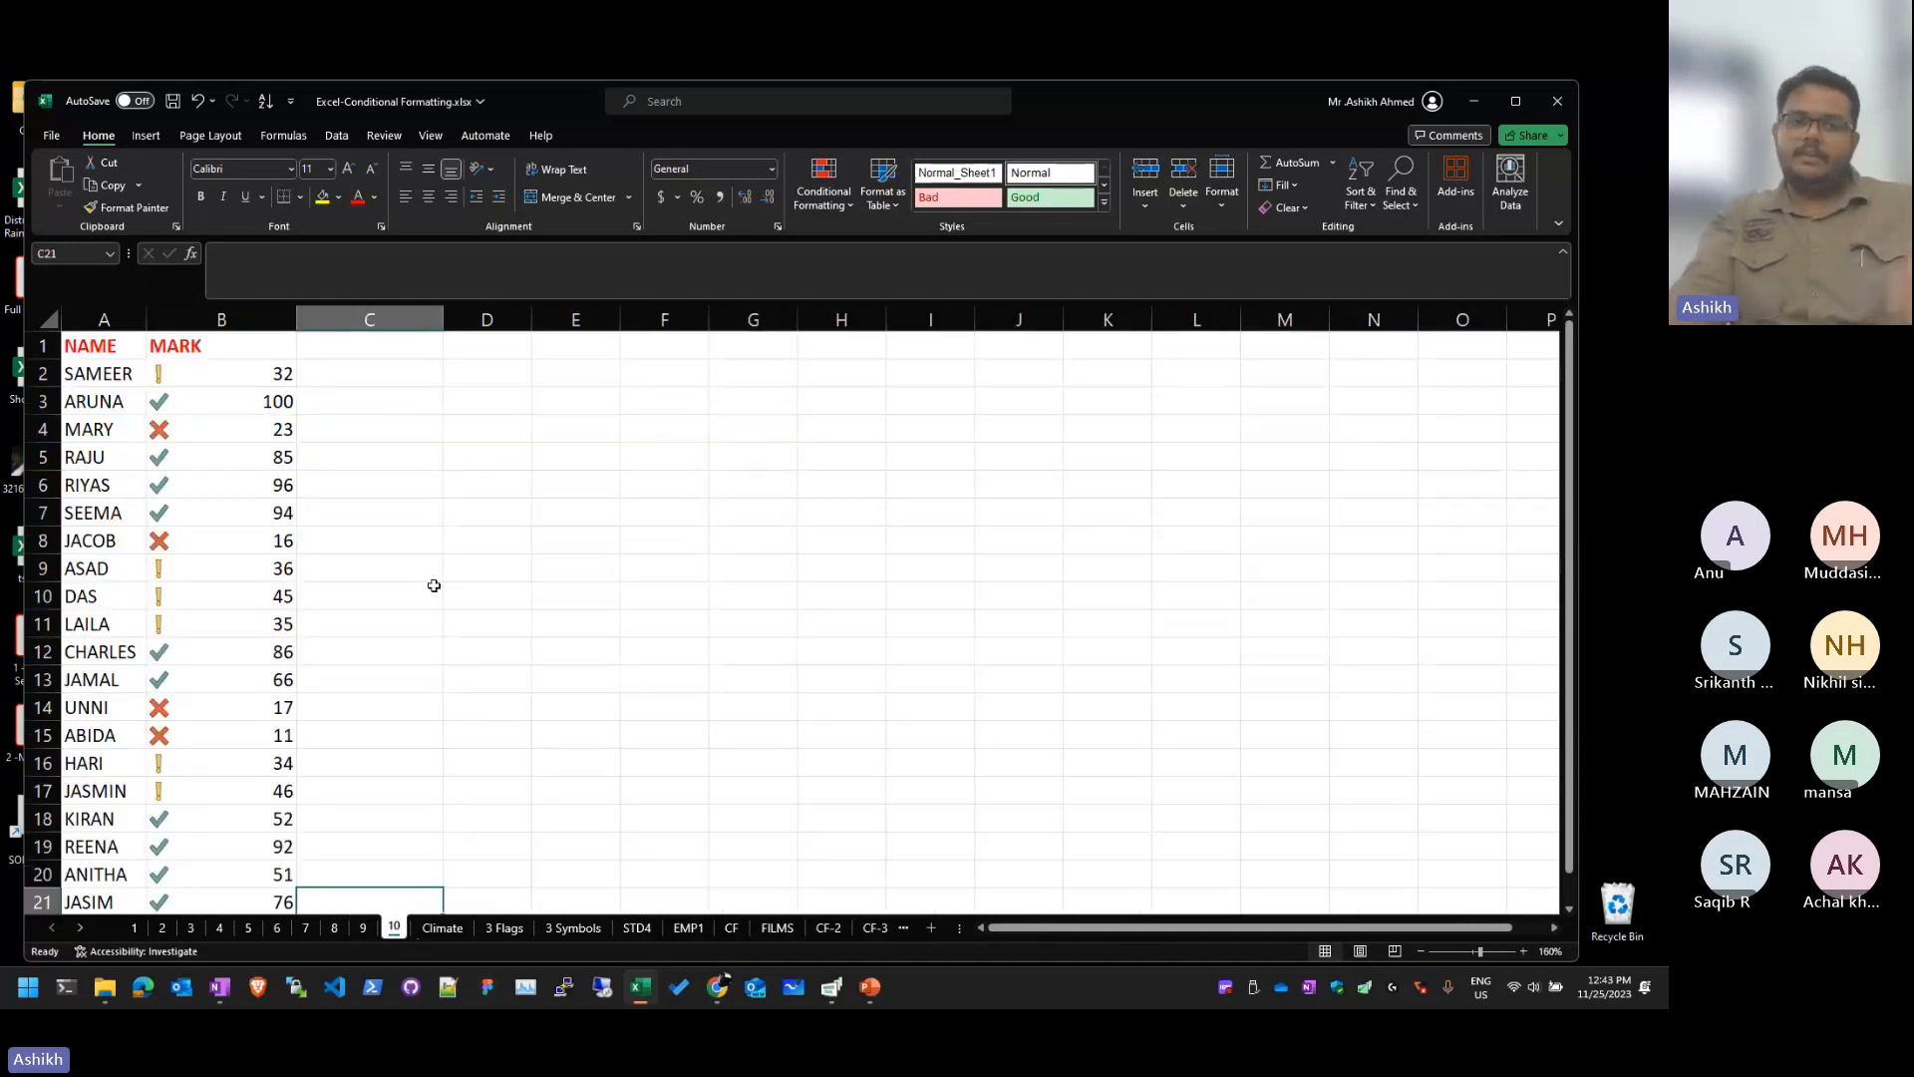
pyautogui.click(434, 585)
pyautogui.click(333, 393)
pyautogui.click(282, 372)
pyautogui.hotkey('ctrl', 'shift', 'Down')
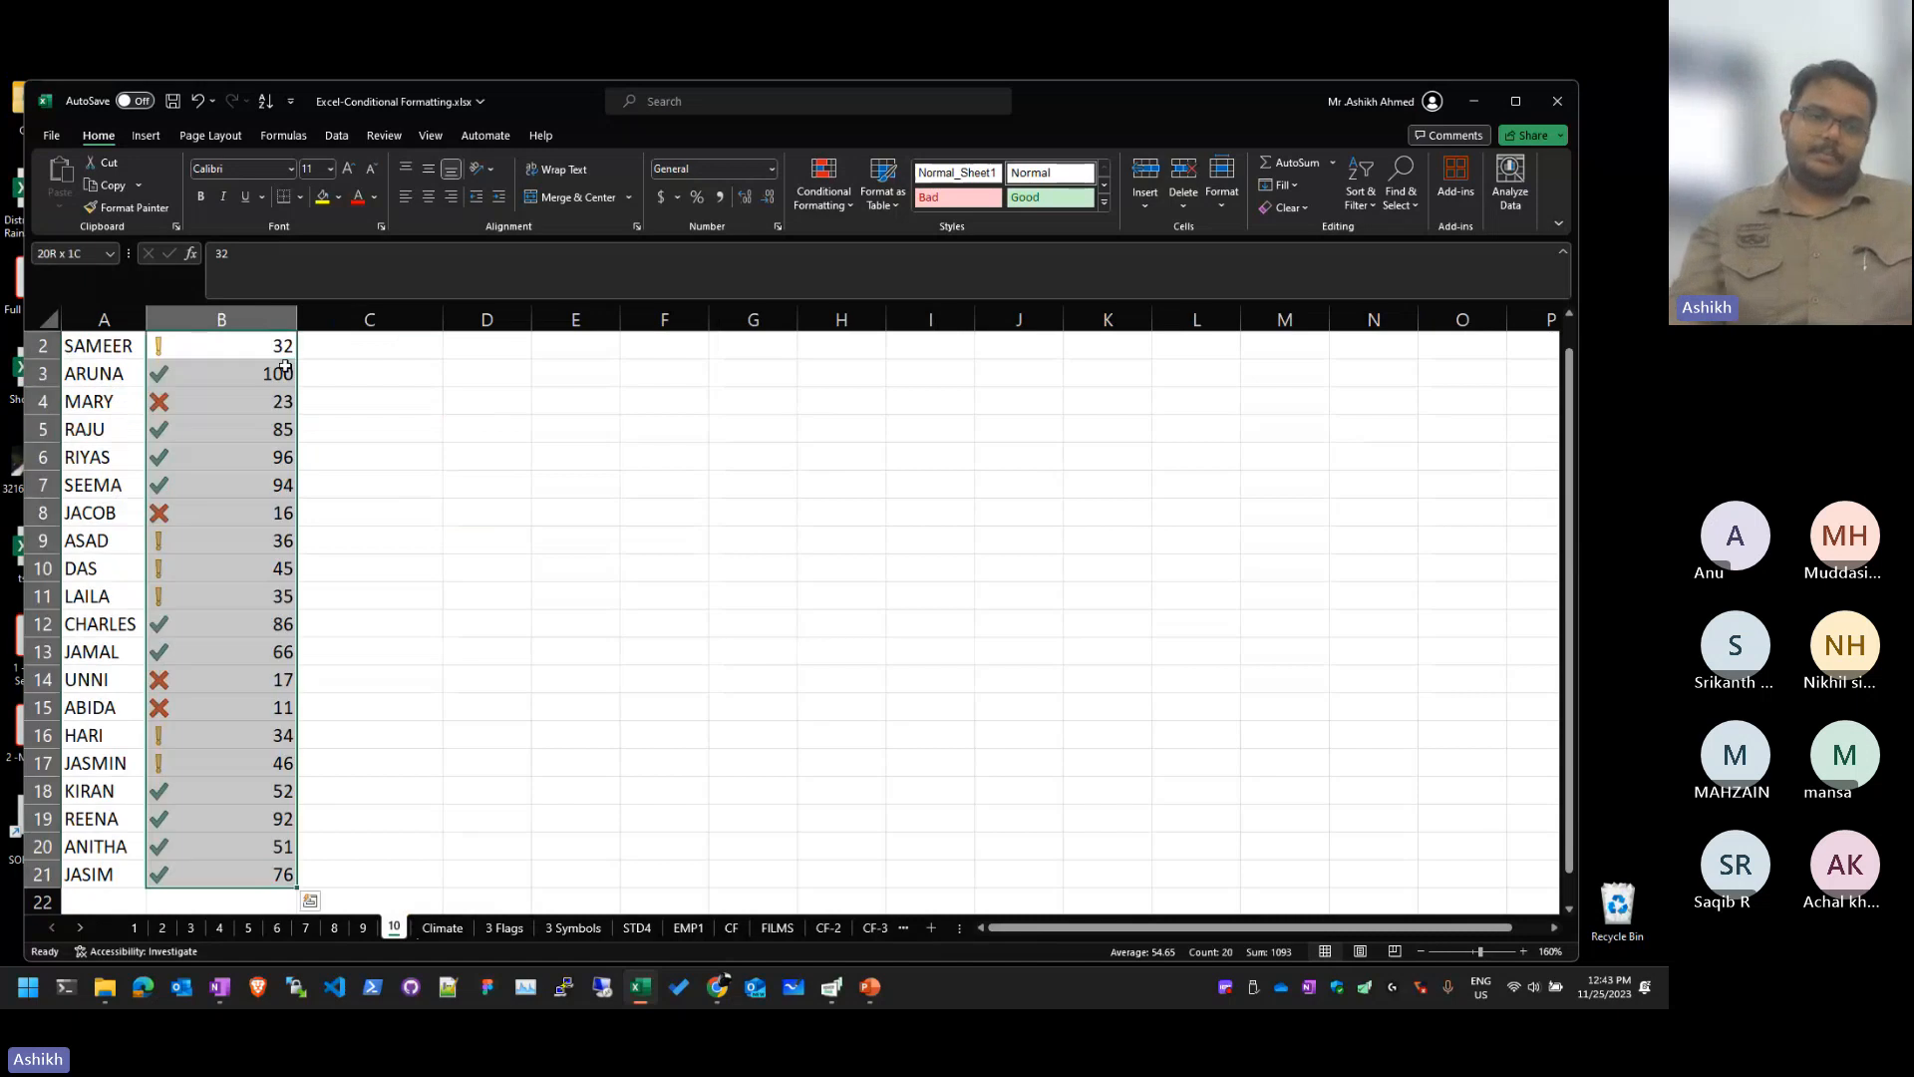
pyautogui.scroll(1, 772, 514)
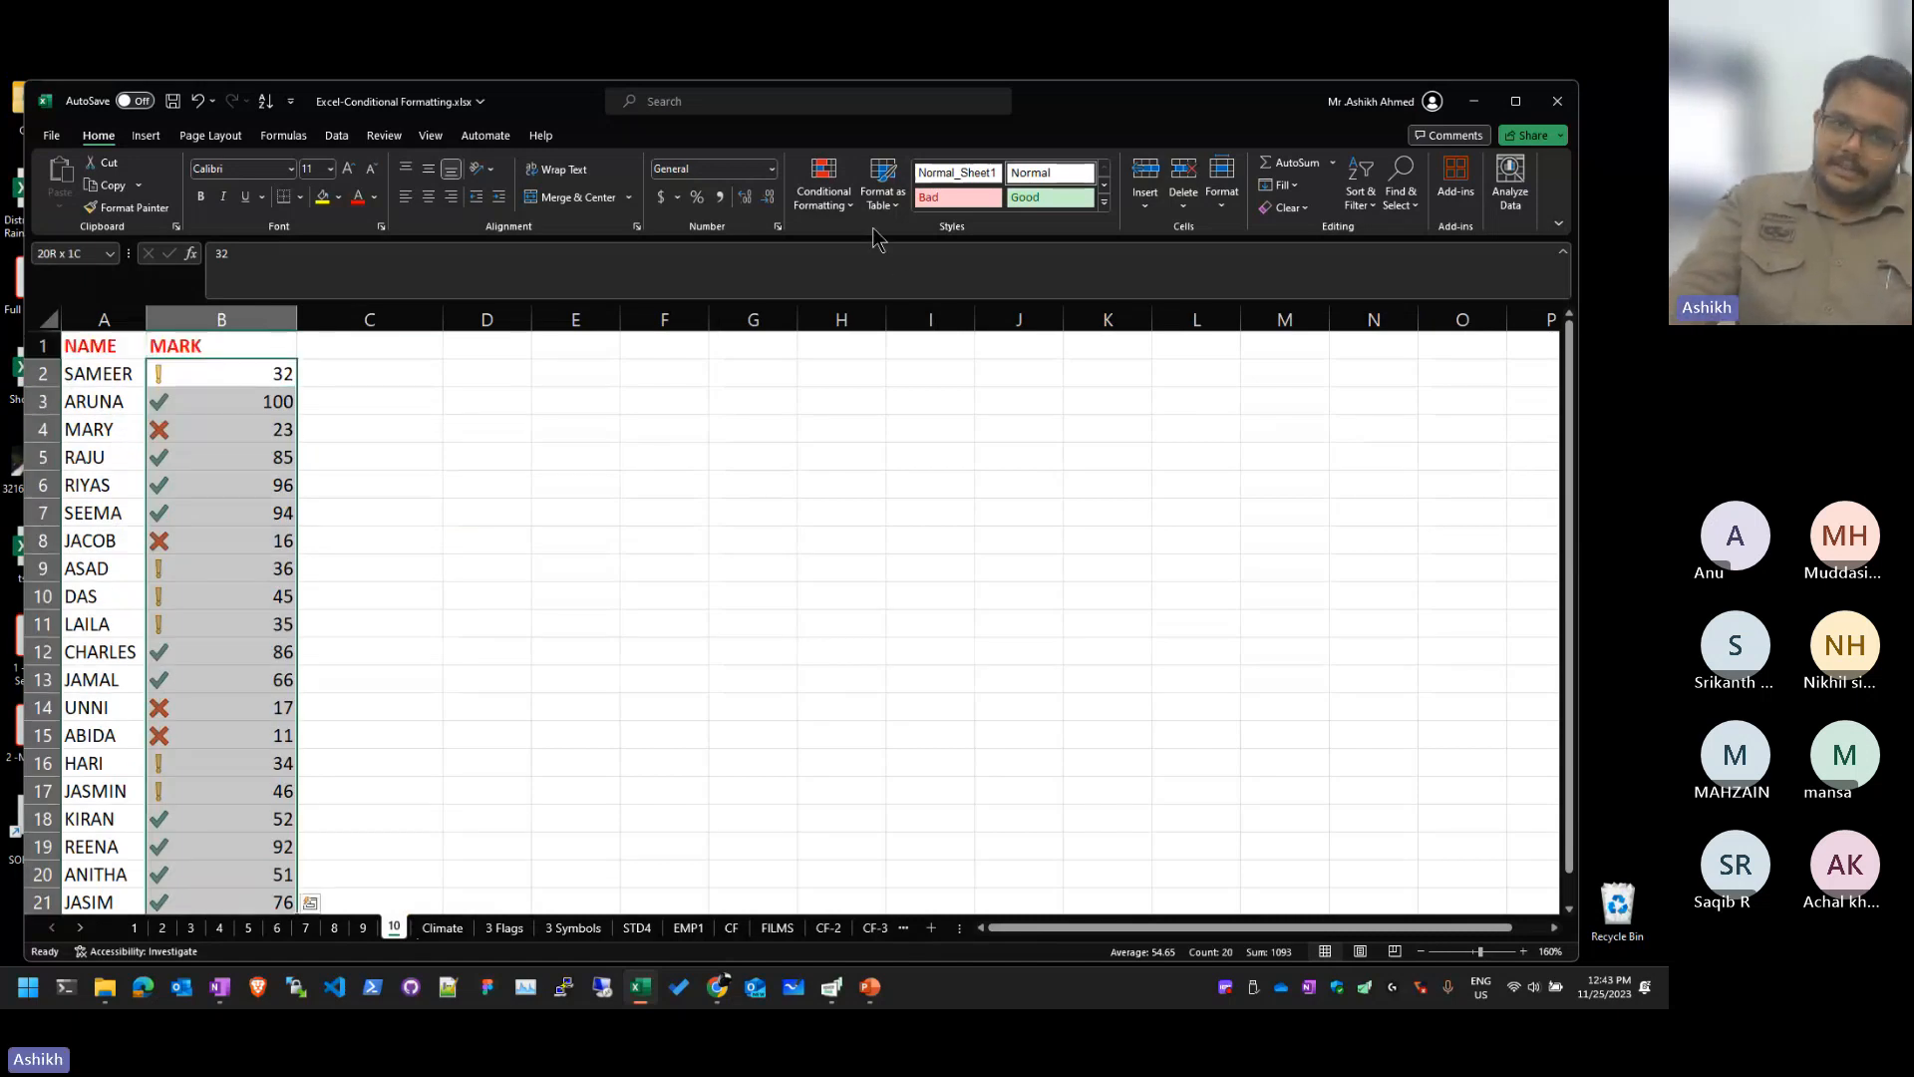
pyautogui.click(823, 189)
pyautogui.moveTo(863, 446)
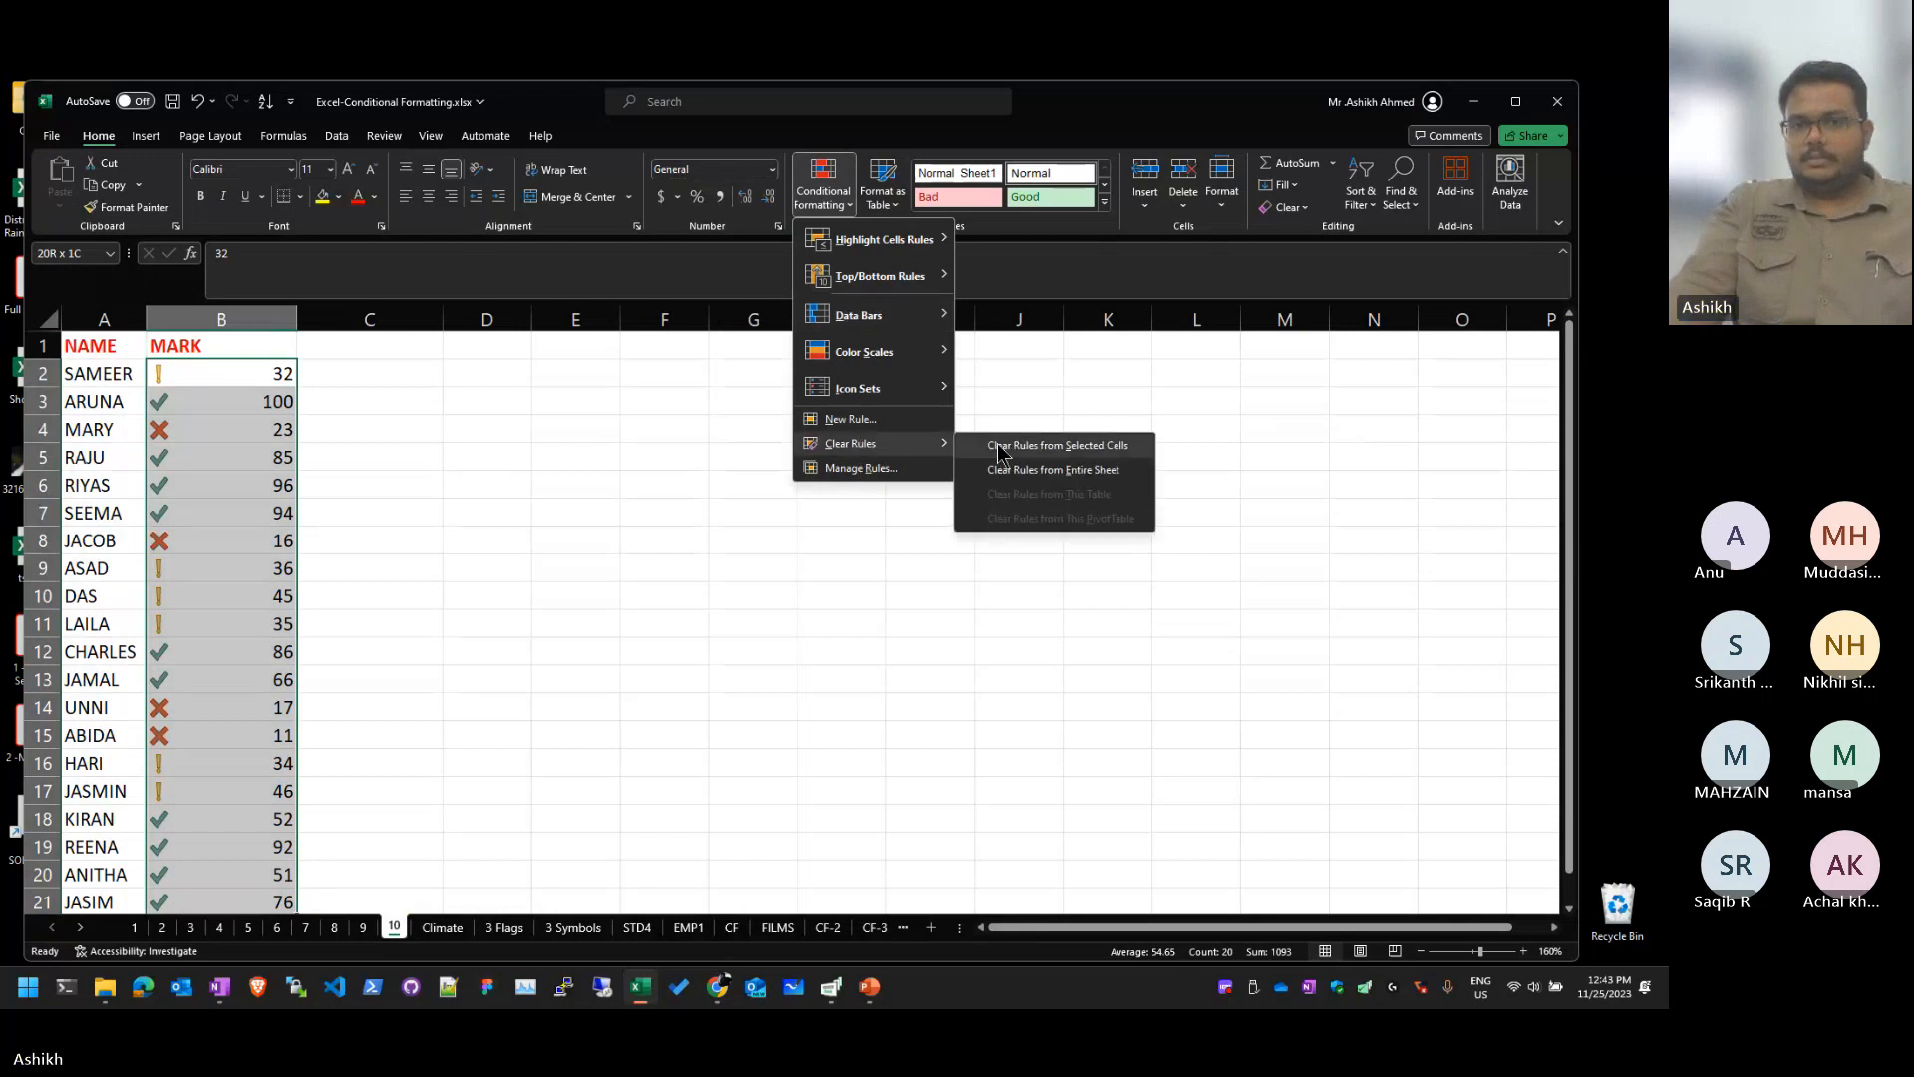
pyautogui.click(990, 453)
pyautogui.click(1196, 483)
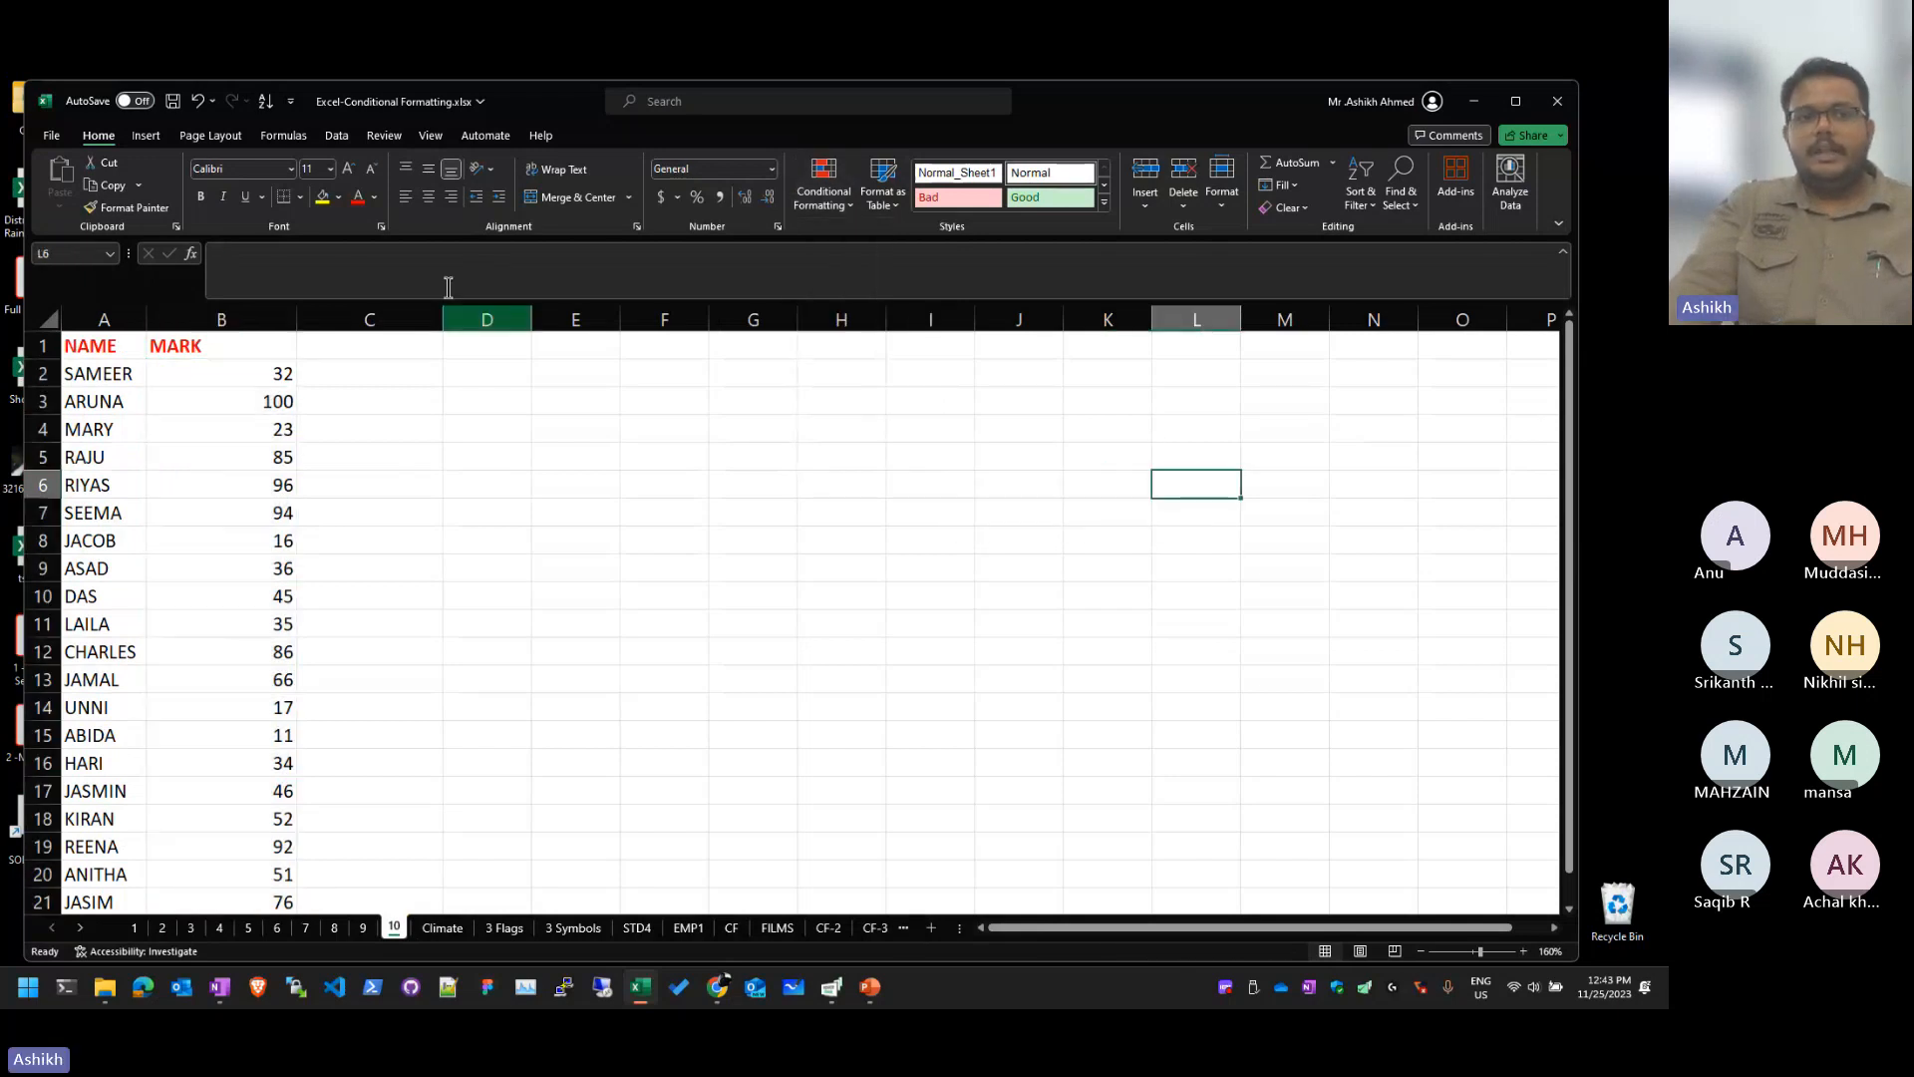
pyautogui.click(277, 927)
pyautogui.click(248, 927)
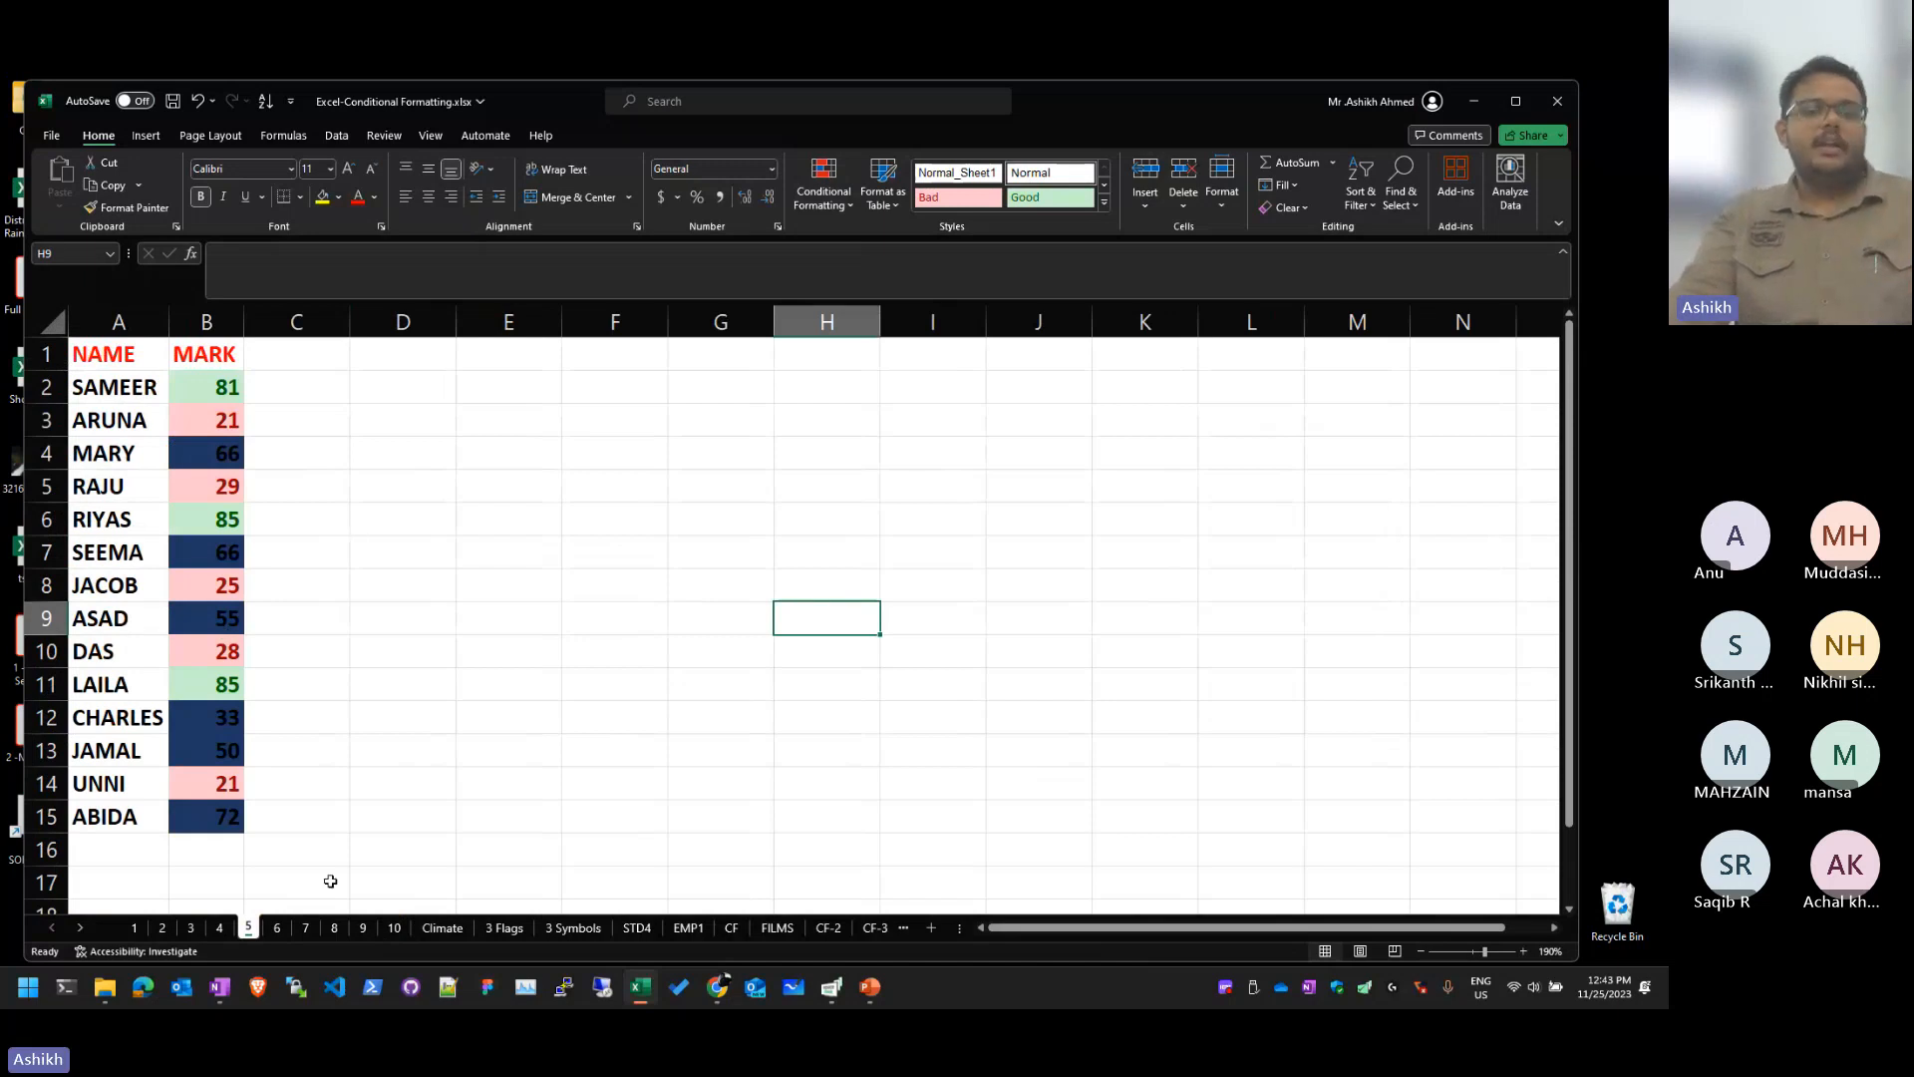
pyautogui.click(397, 928)
# Step: Apply the three-symbol icon set with uncircled check mark, exclamation mark and cross to the marks in B2:B21
pyautogui.click(417, 602)
pyautogui.moveTo(275, 379); pyautogui.dragTo(279, 736)
pyautogui.click(363, 389)
pyautogui.moveTo(272, 375); pyautogui.dragTo(256, 859)
pyautogui.scroll(1, 637, 568)
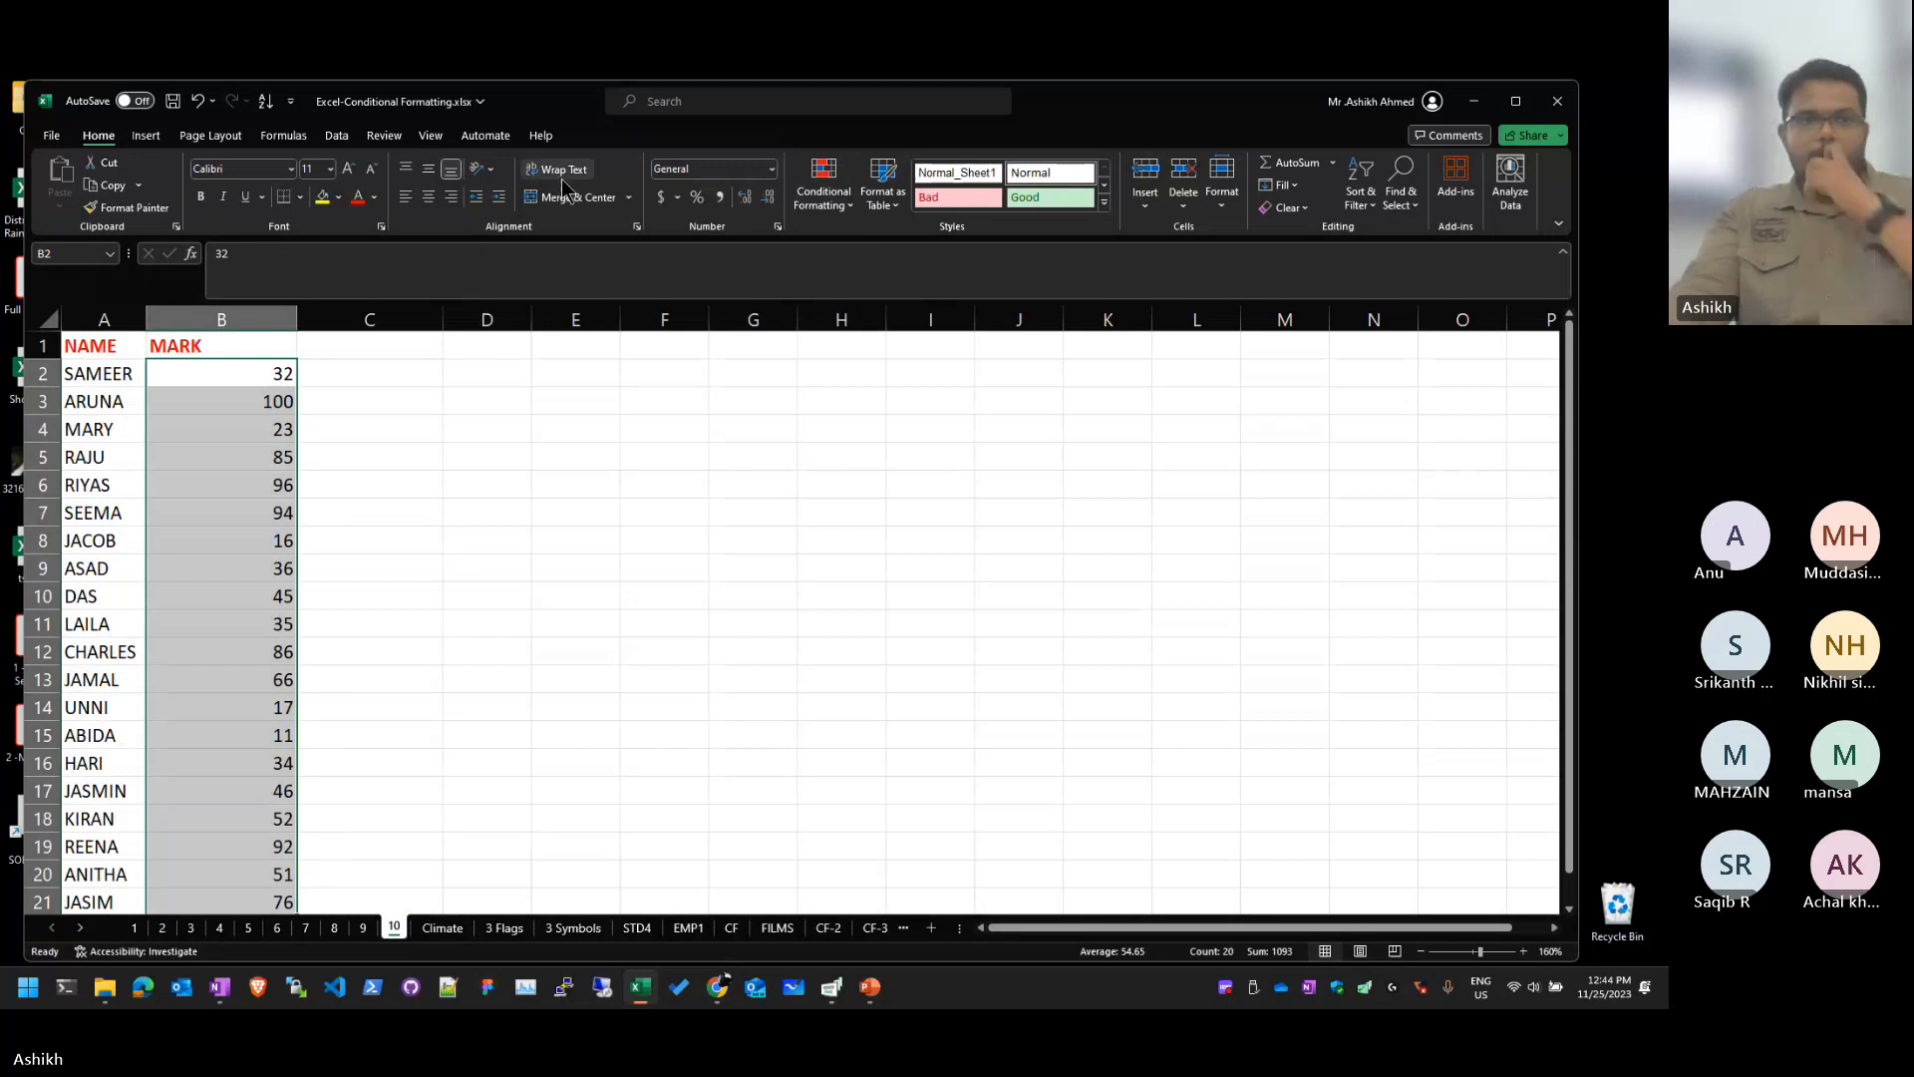
pyautogui.click(823, 189)
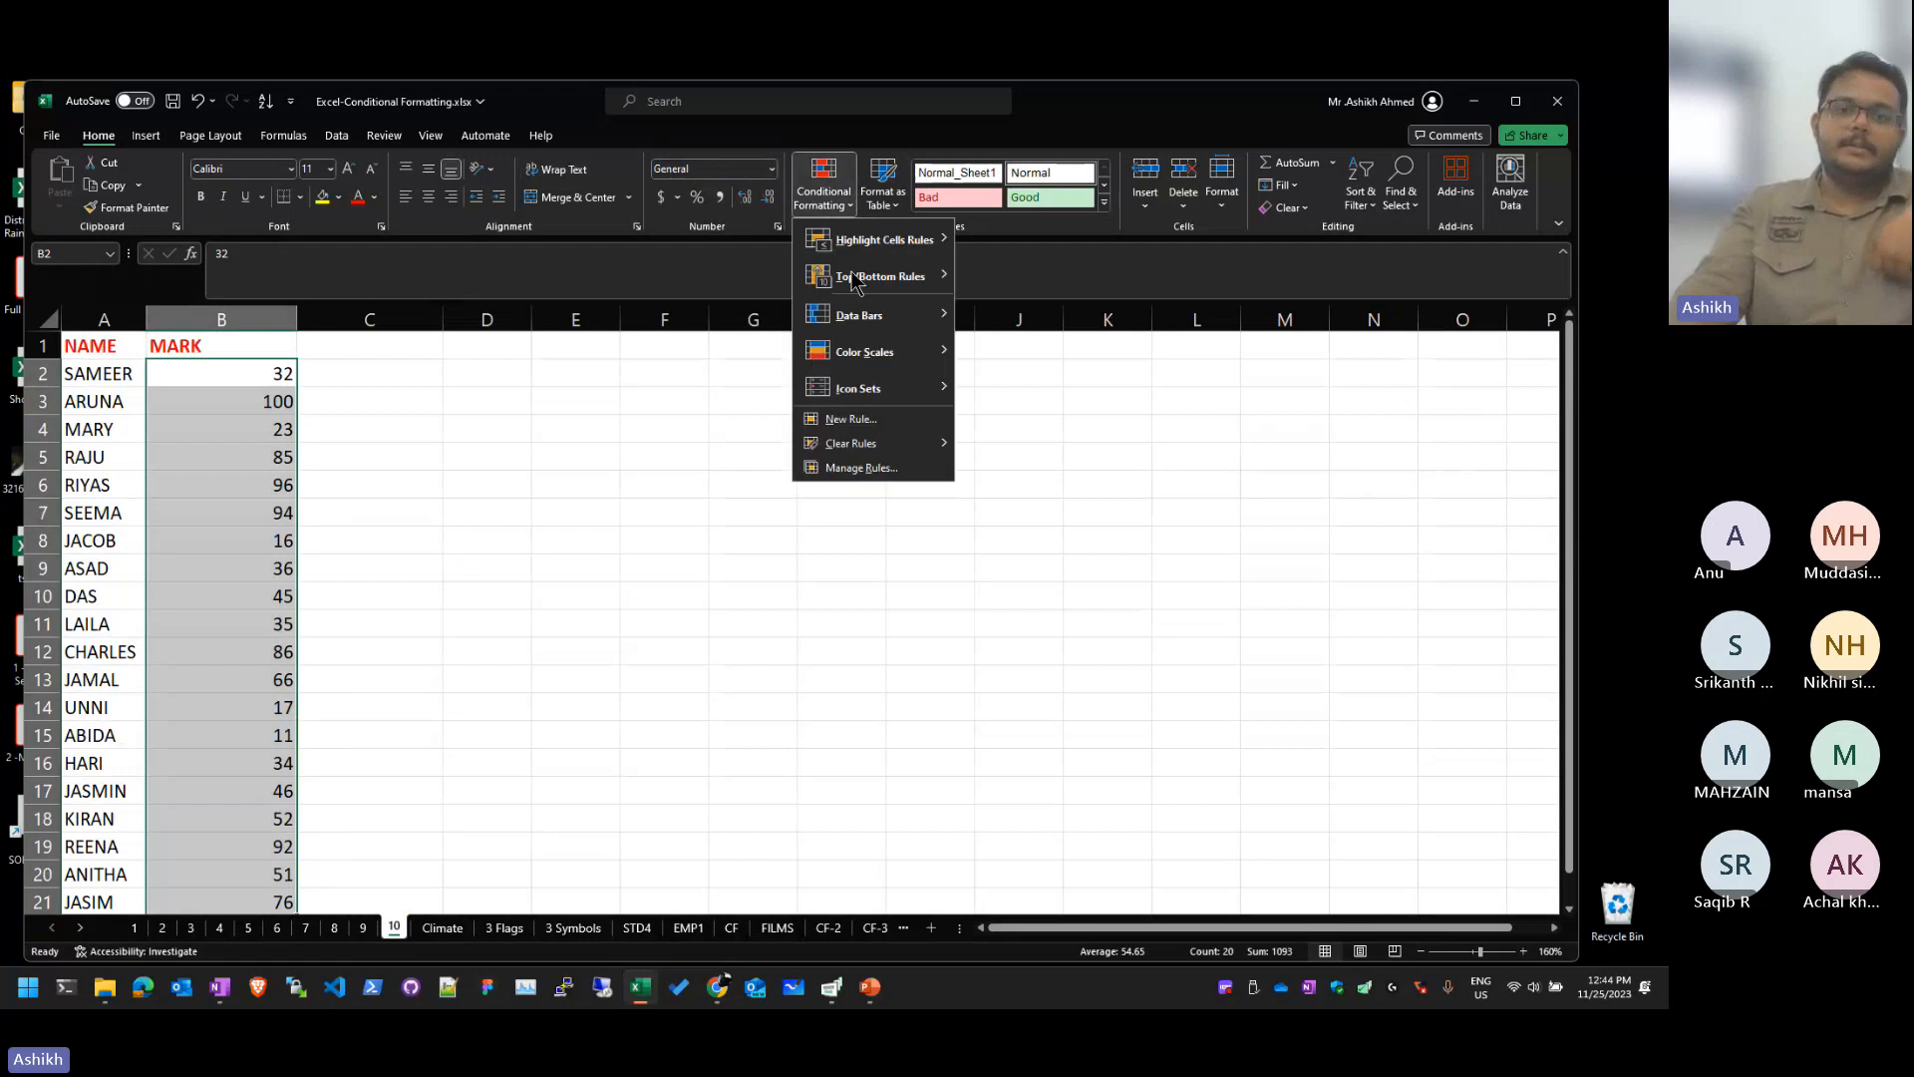
pyautogui.moveTo(909, 389)
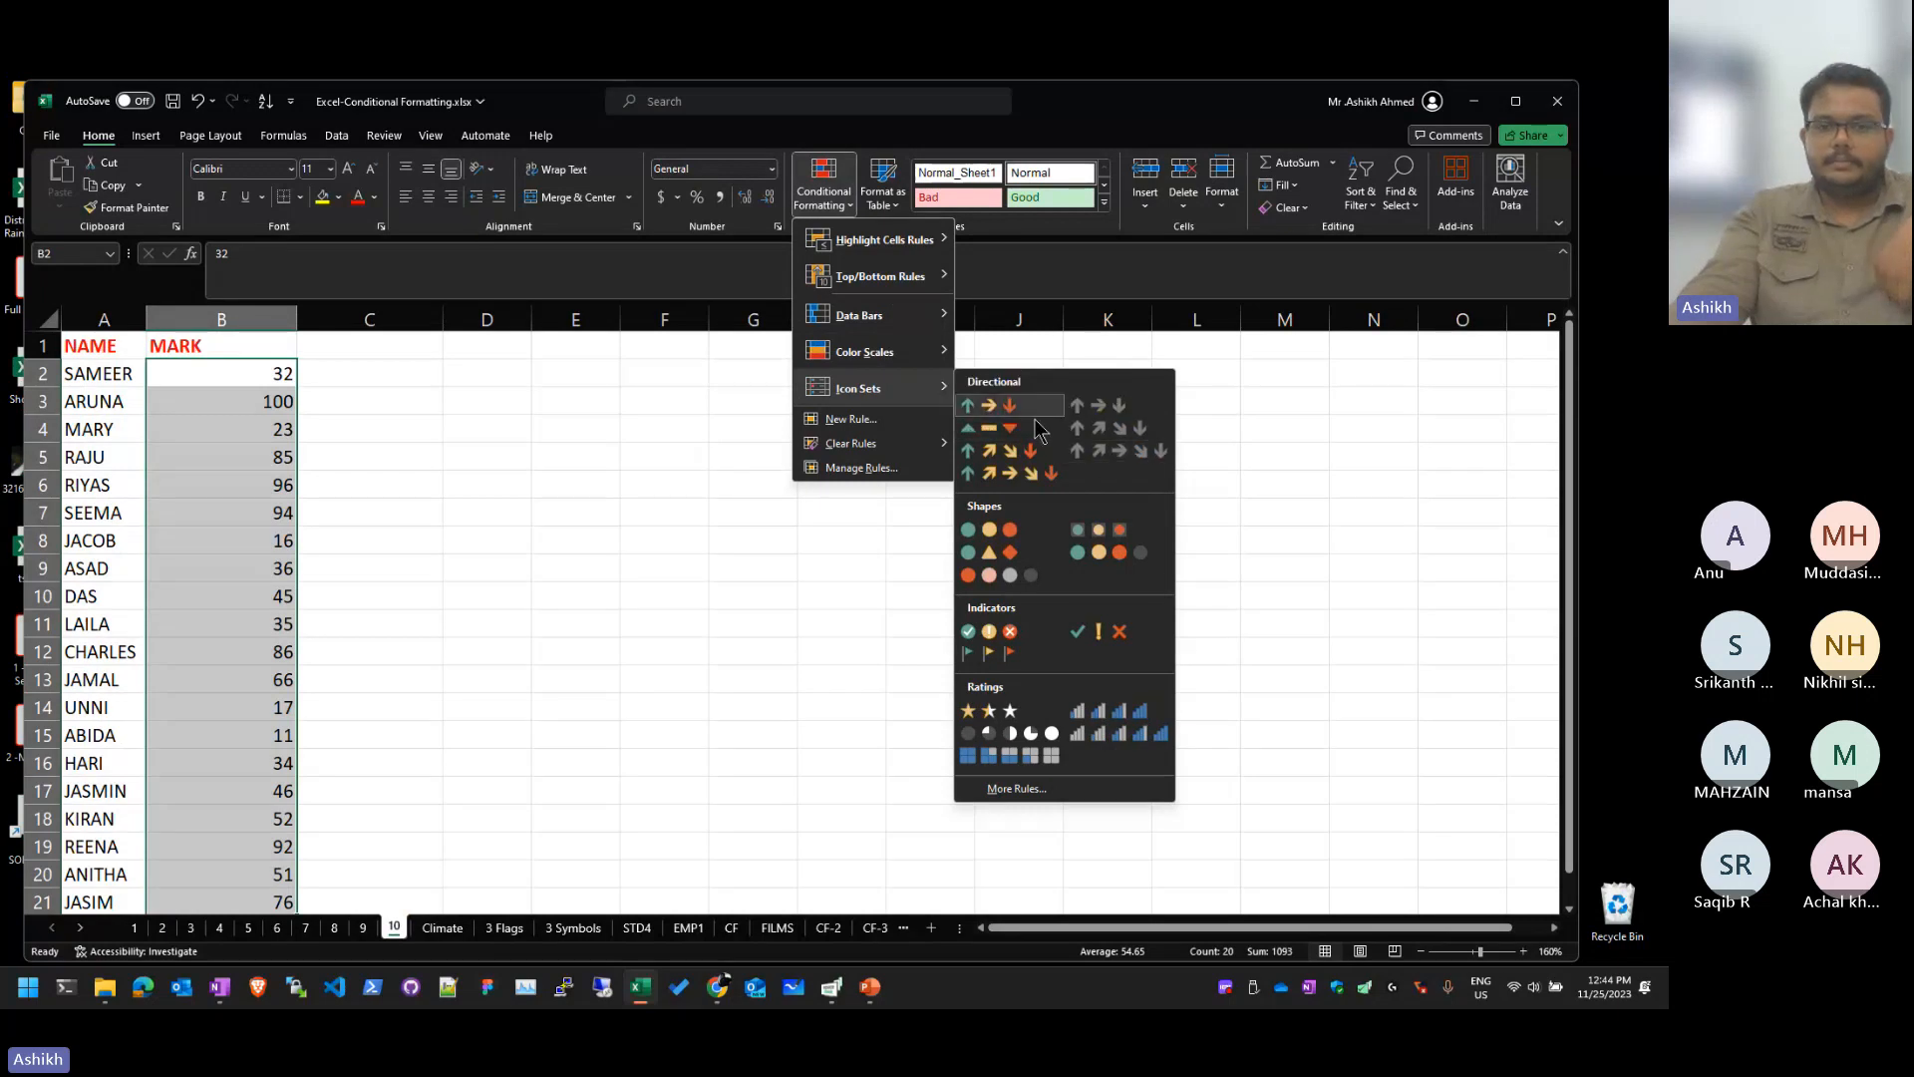
pyautogui.click(1107, 639)
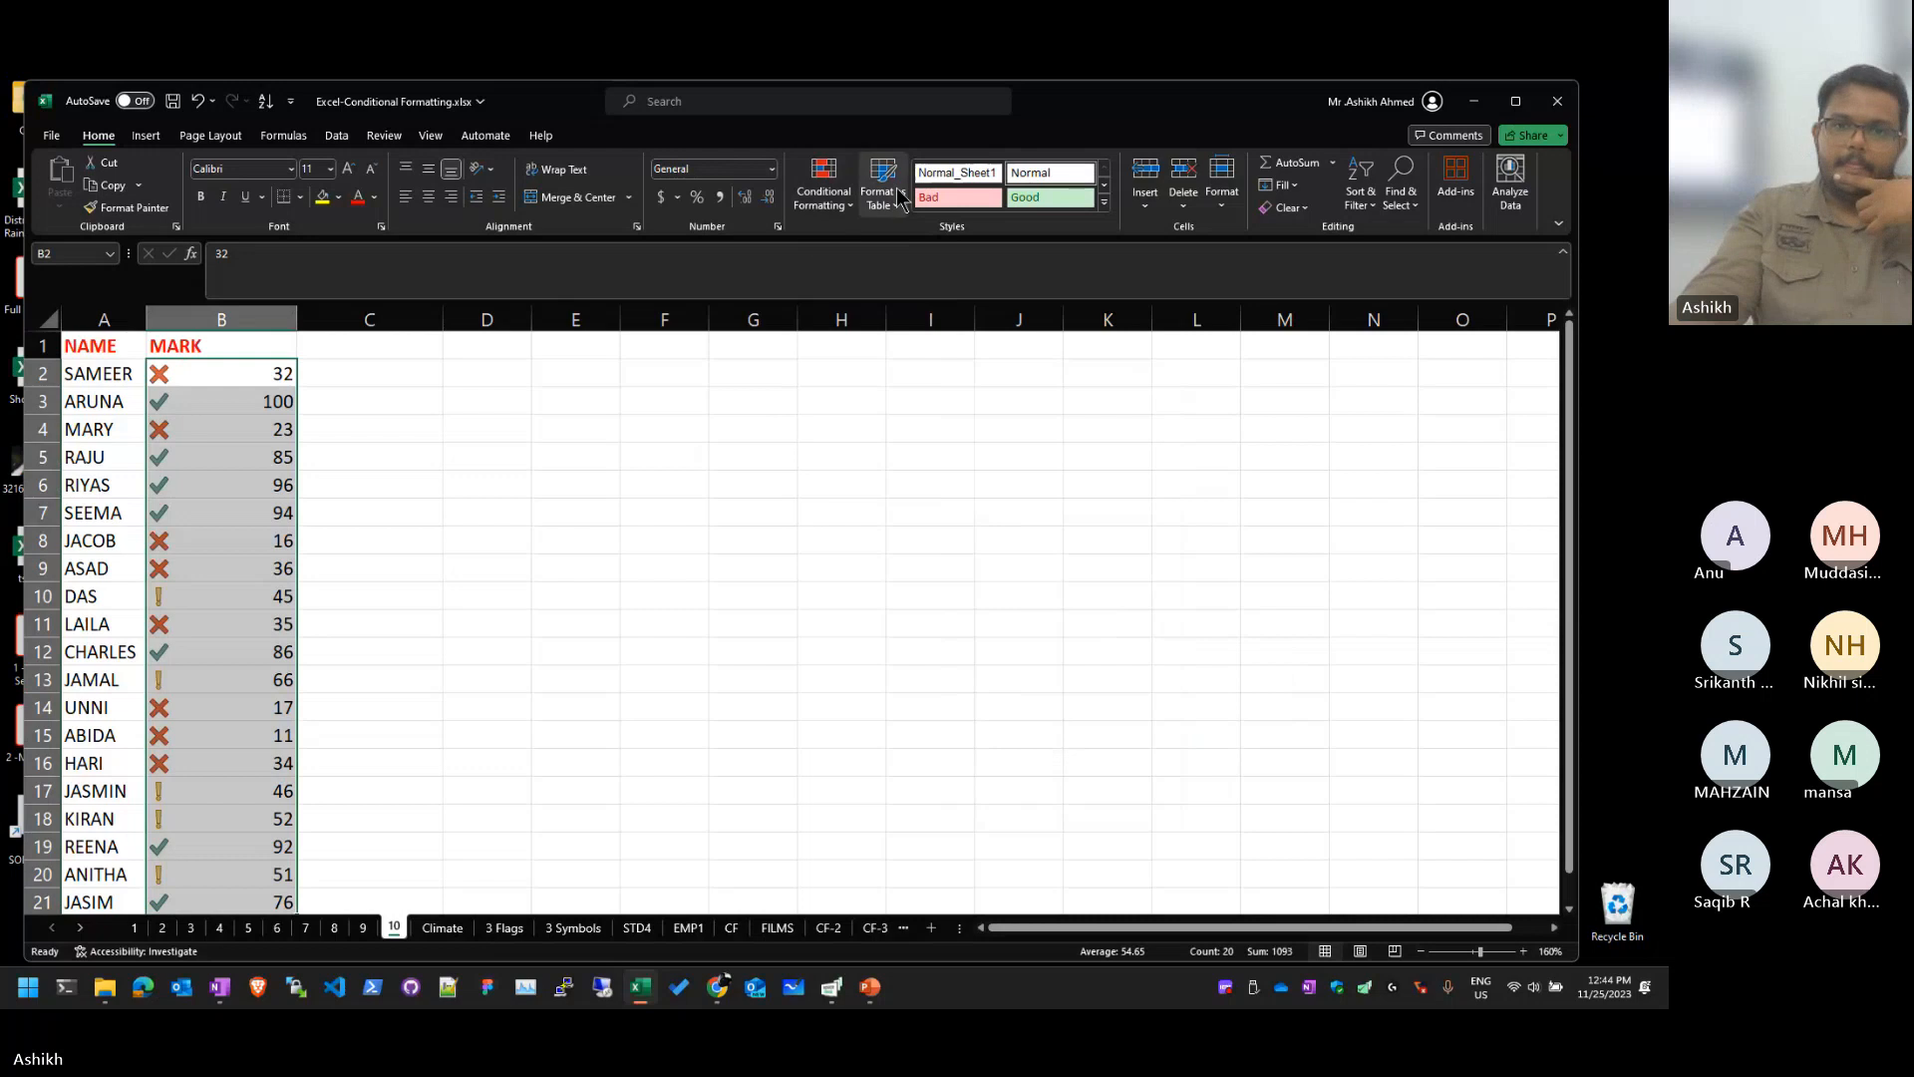
# Step: Edit the icon set rule on the marks so the check mark applies from 80 percent upwards, and apply it
pyautogui.click(825, 189)
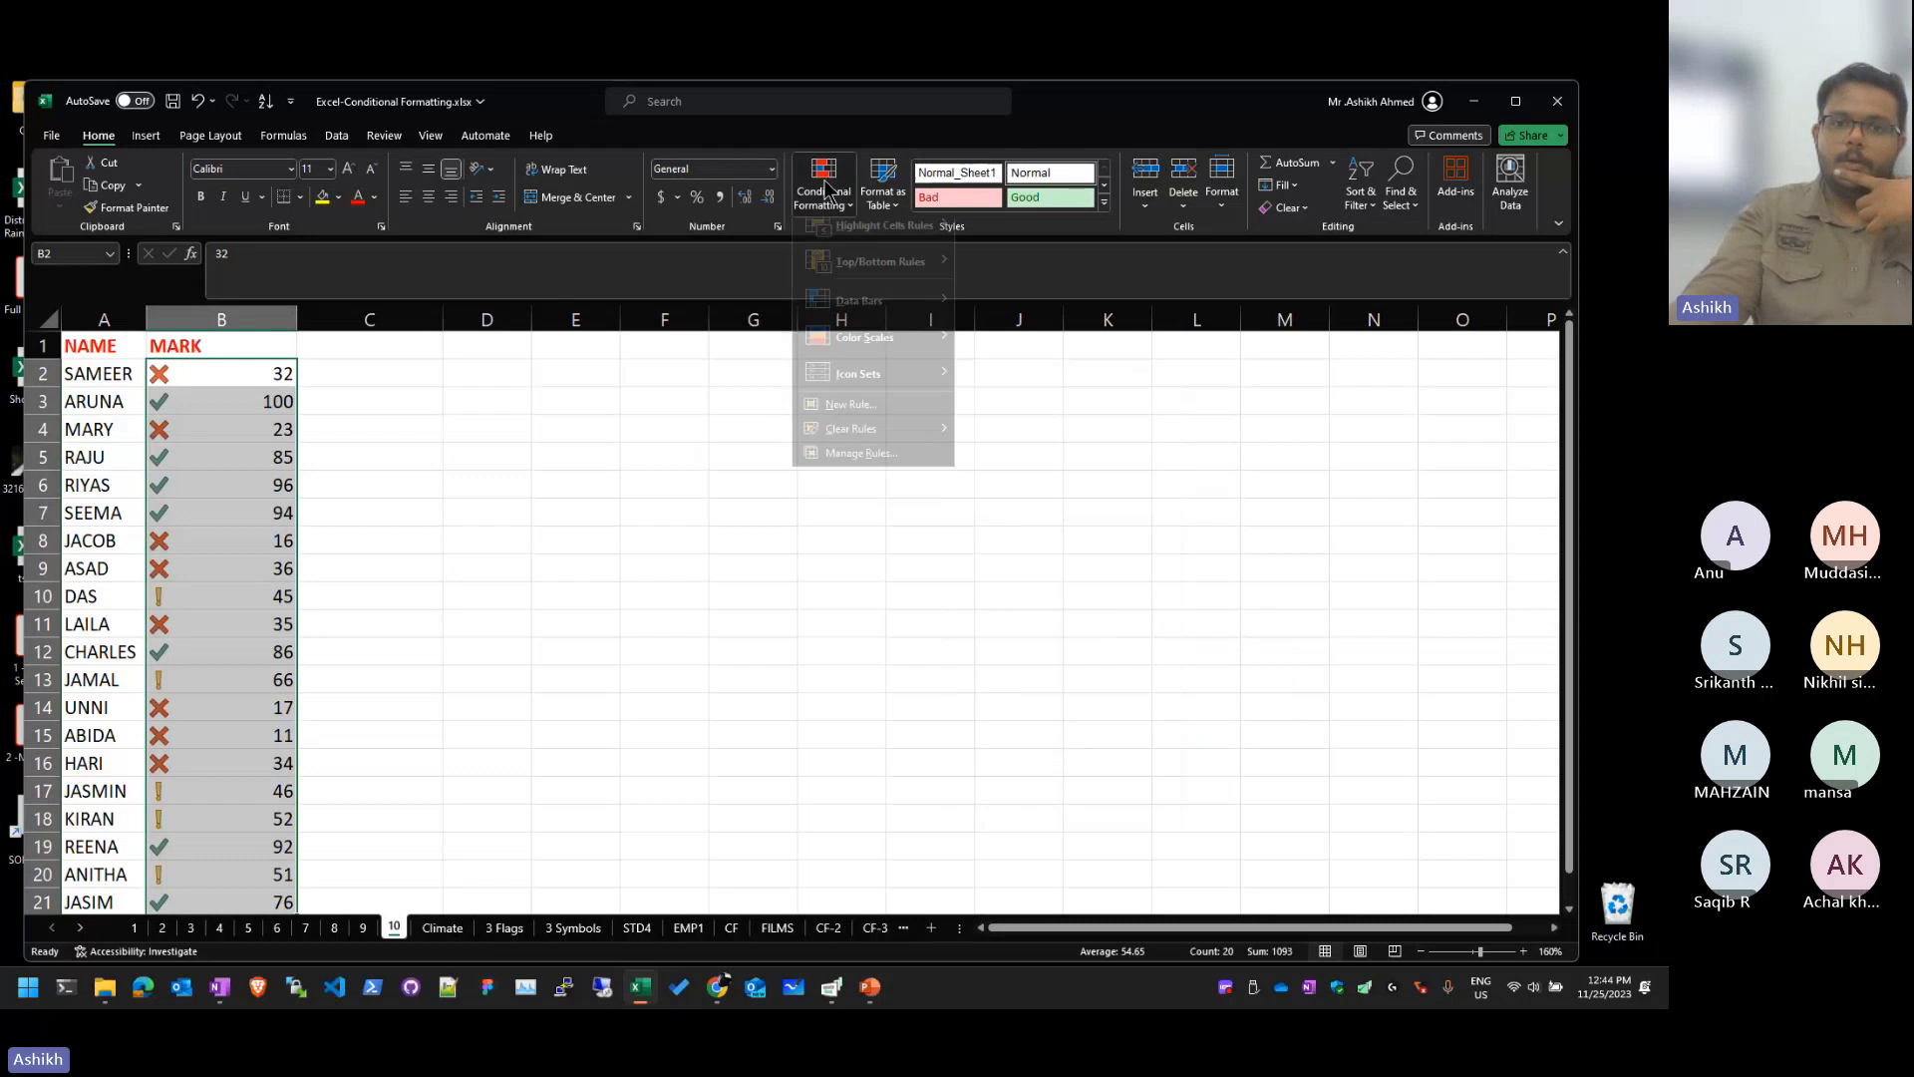
pyautogui.click(880, 464)
pyautogui.doubleClick(900, 427)
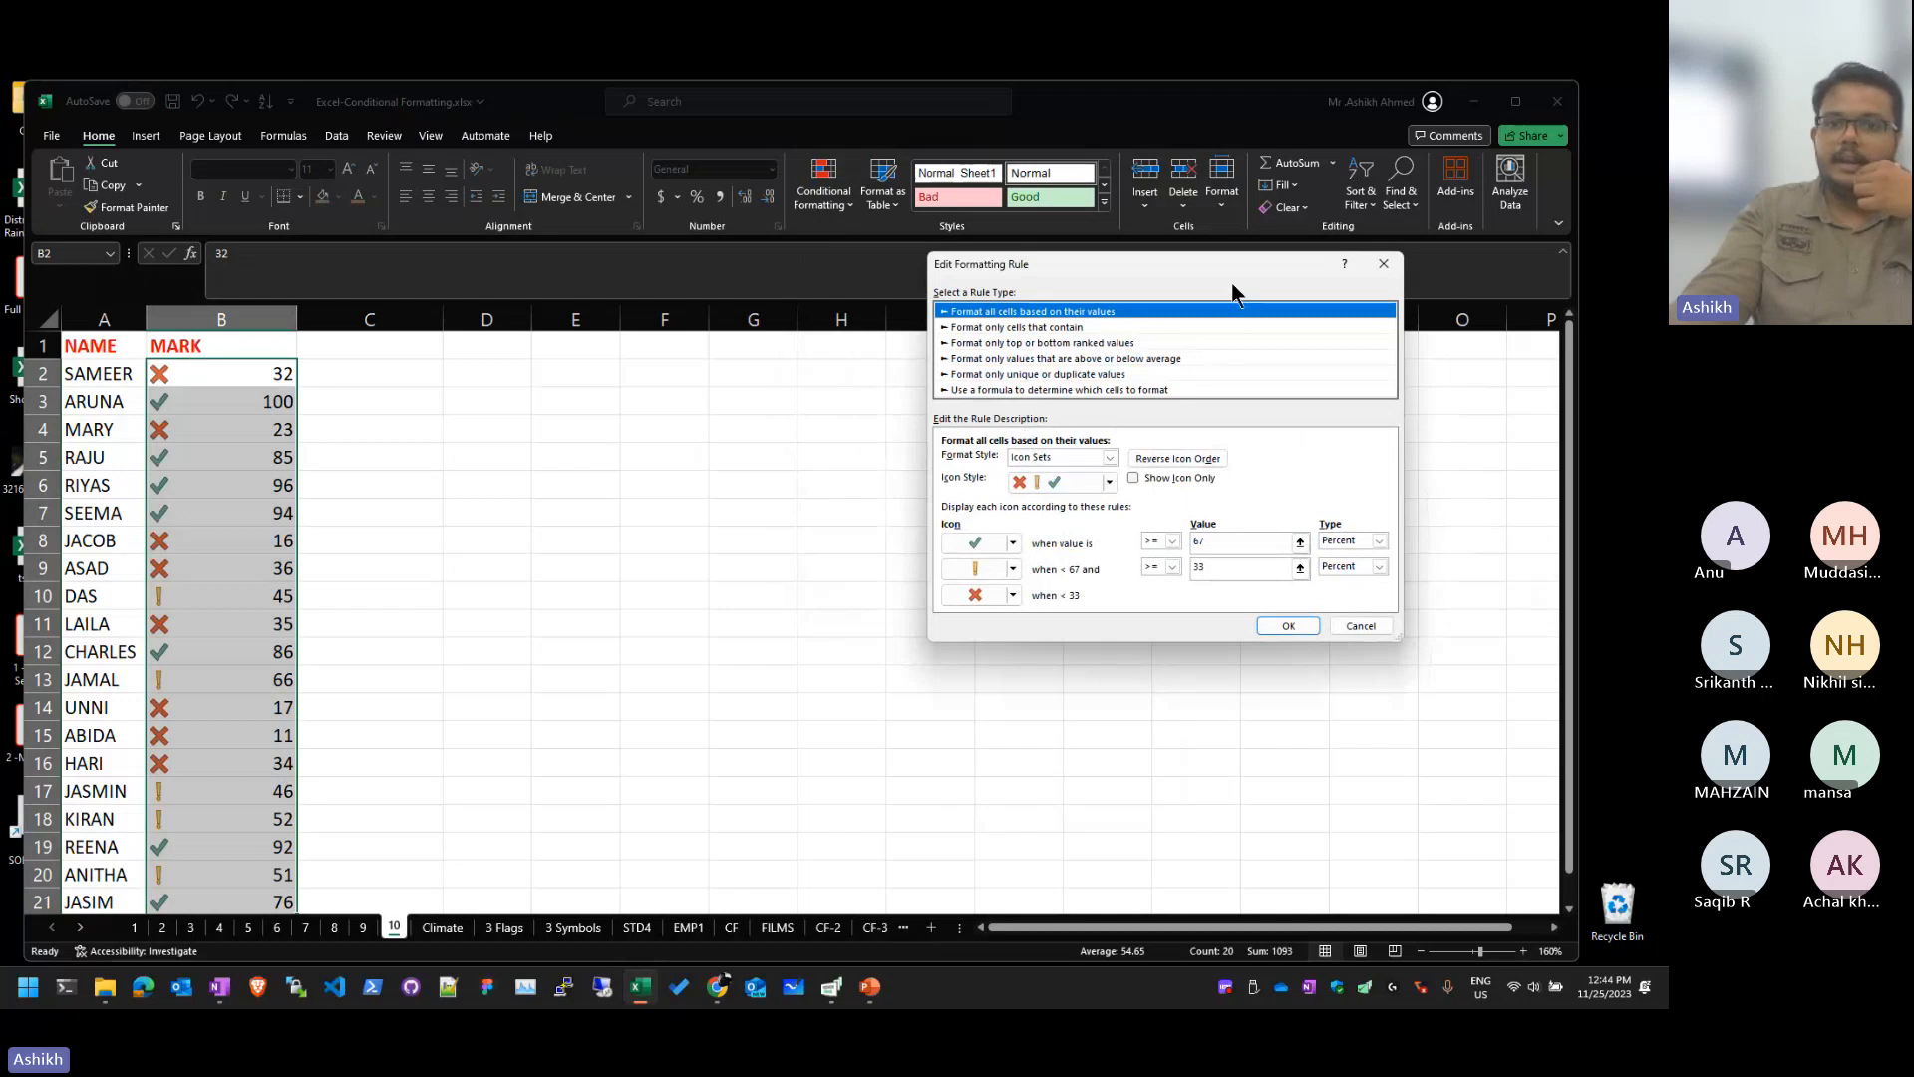
pyautogui.moveTo(1236, 262); pyautogui.dragTo(795, 334)
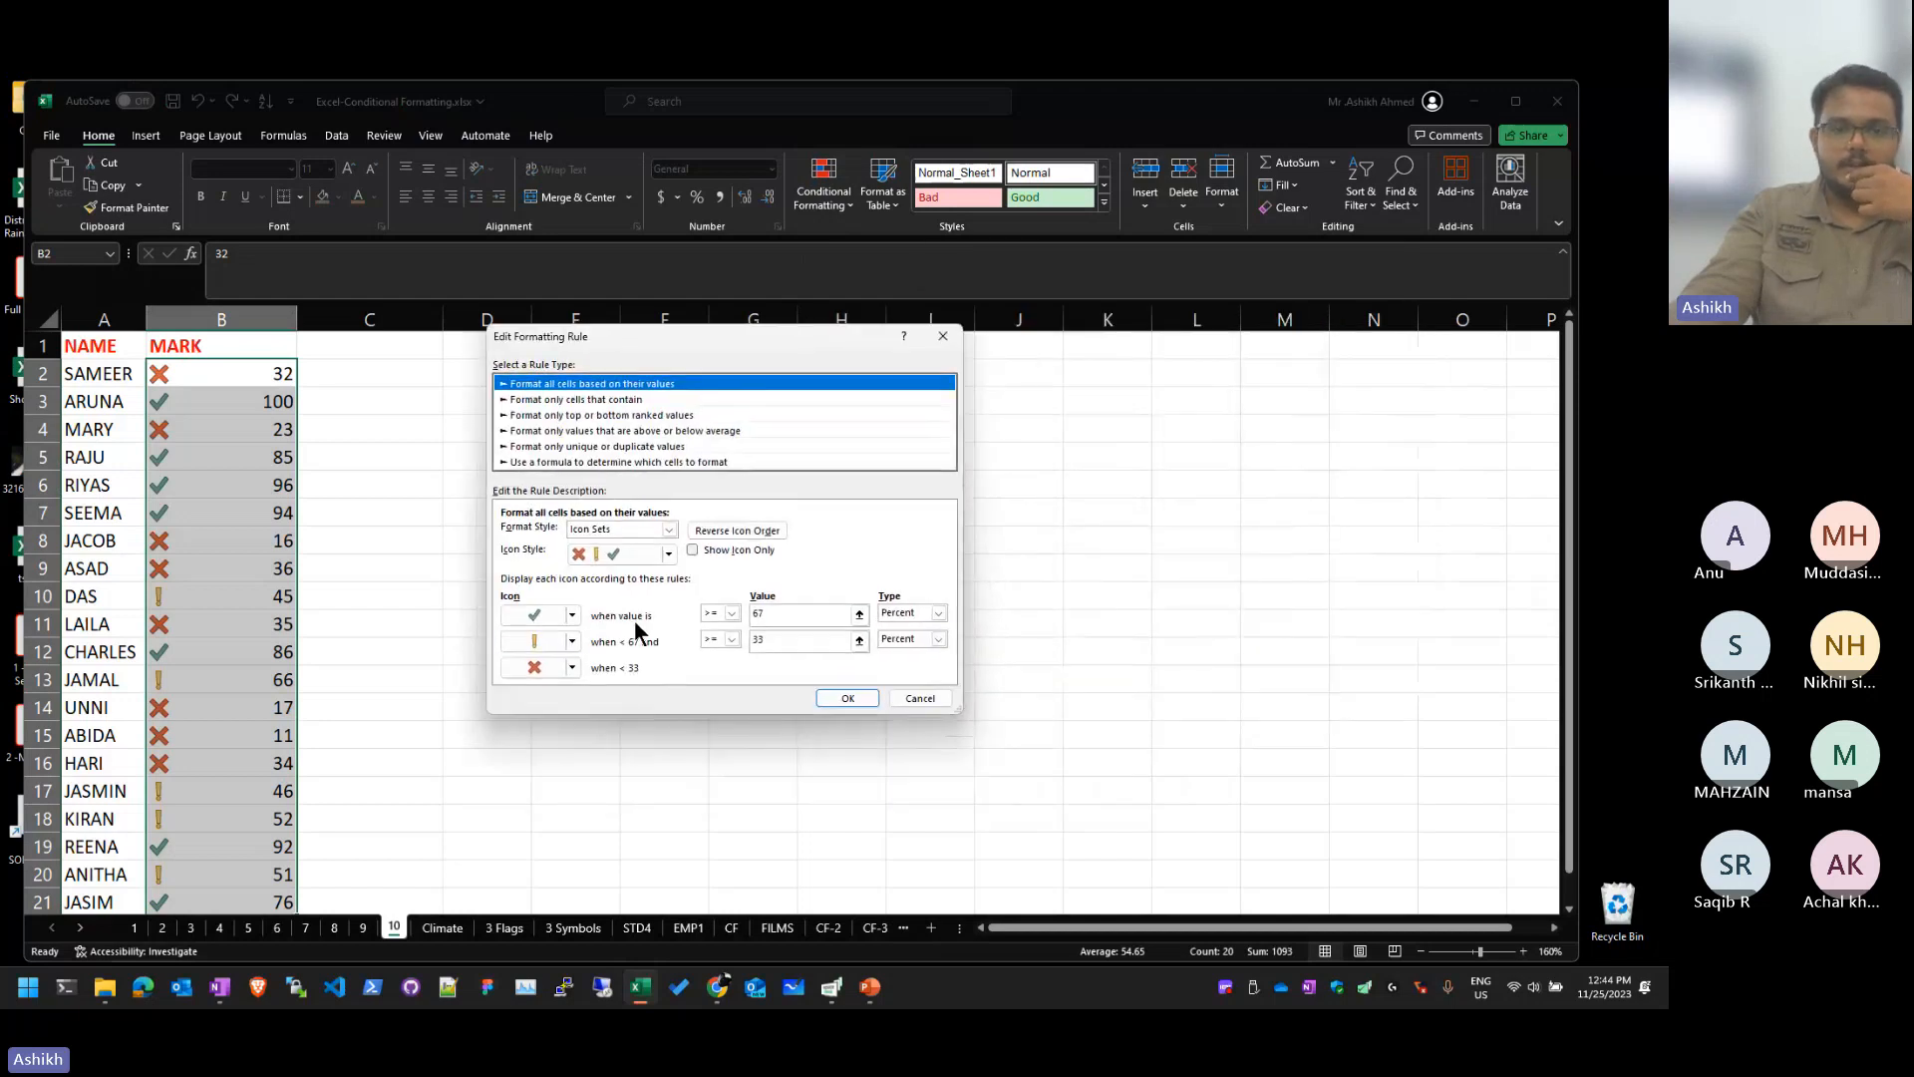
pyautogui.click(793, 616)
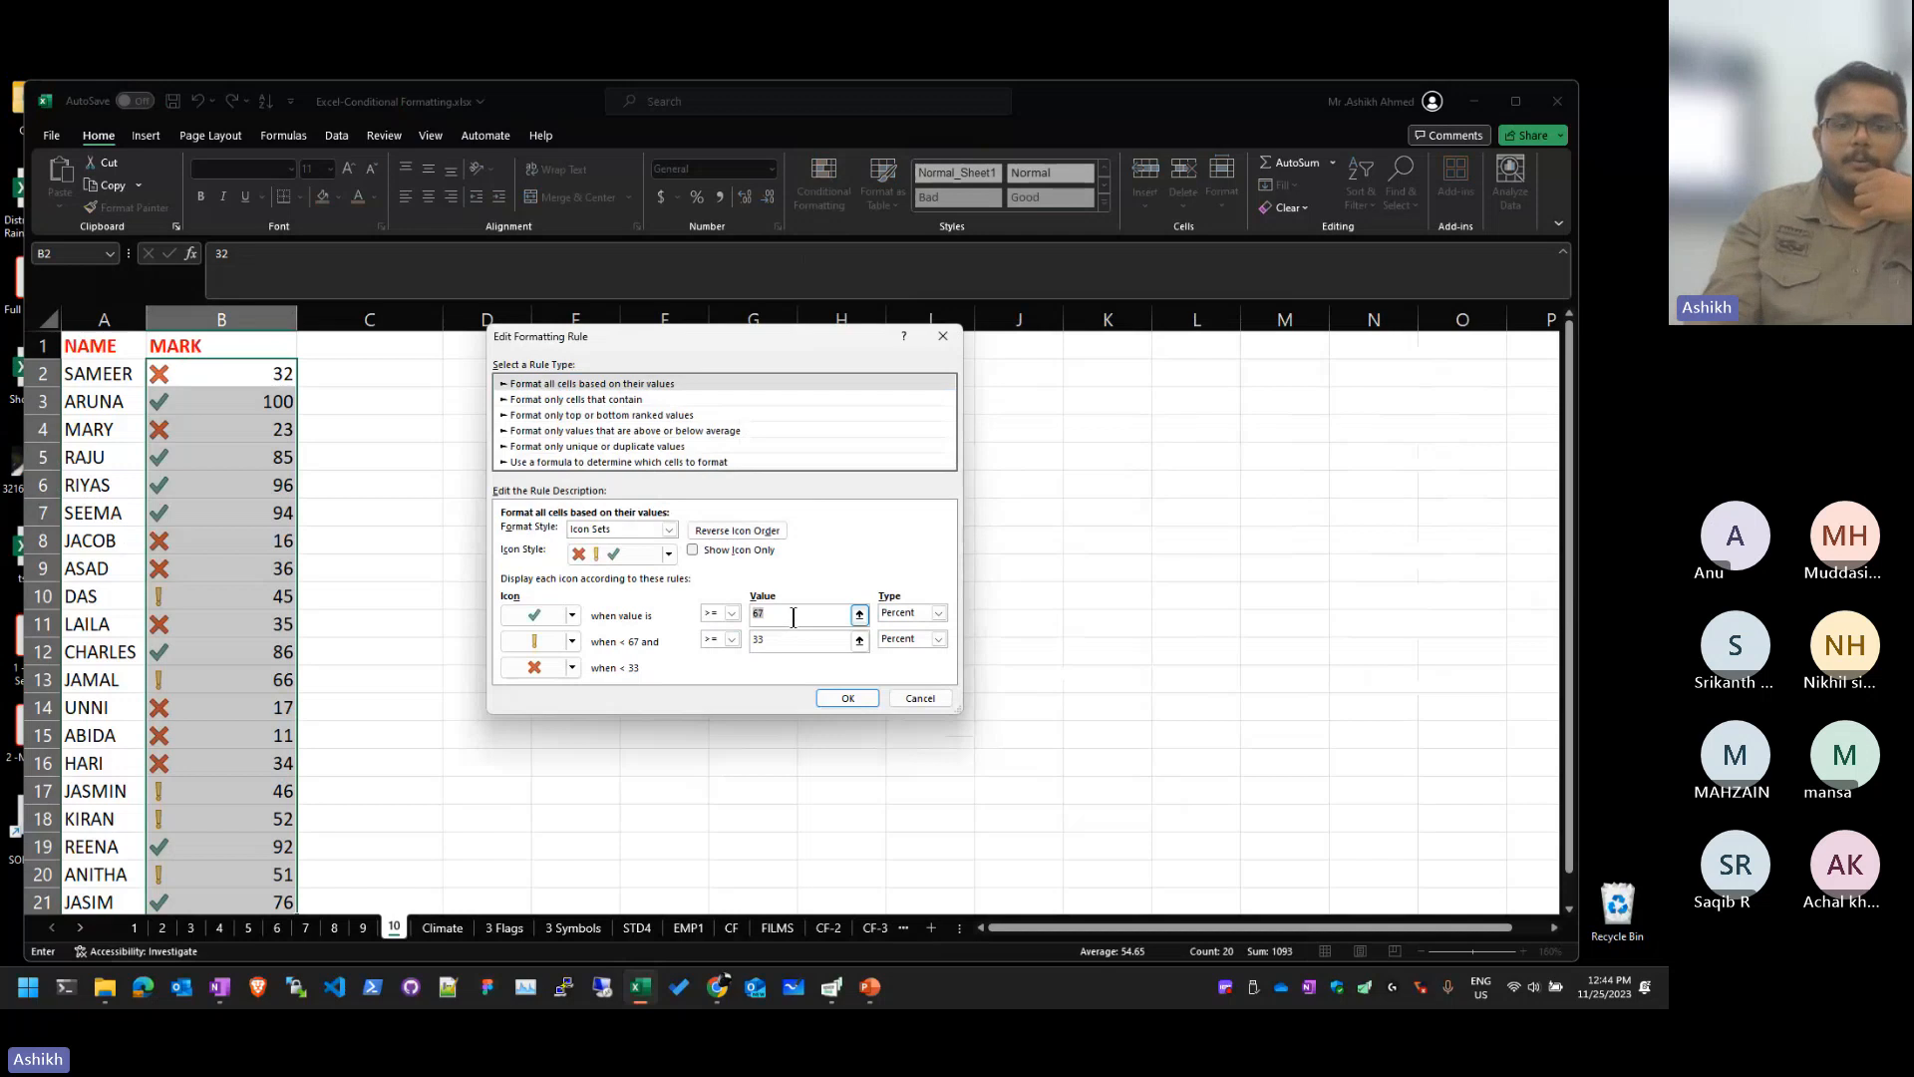
pyautogui.write('80')
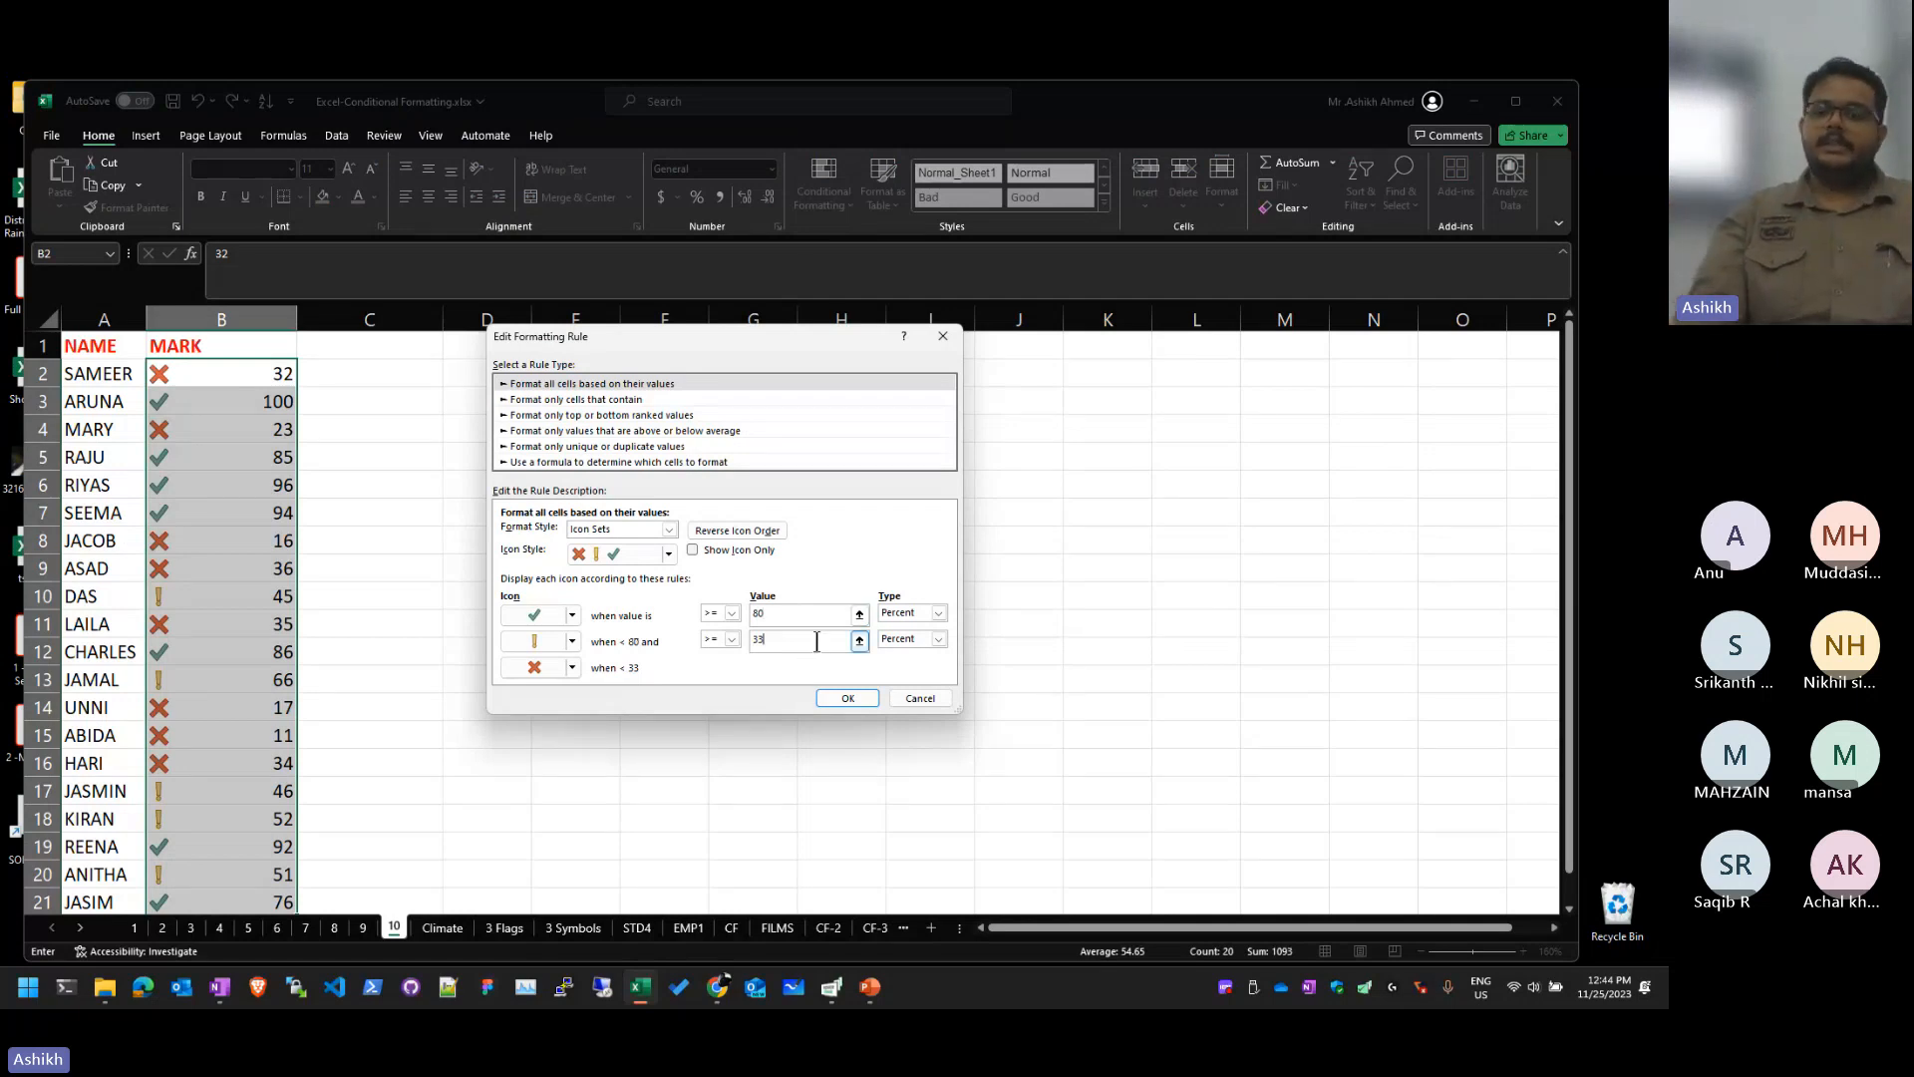
pyautogui.click(849, 697)
pyautogui.click(1466, 561)
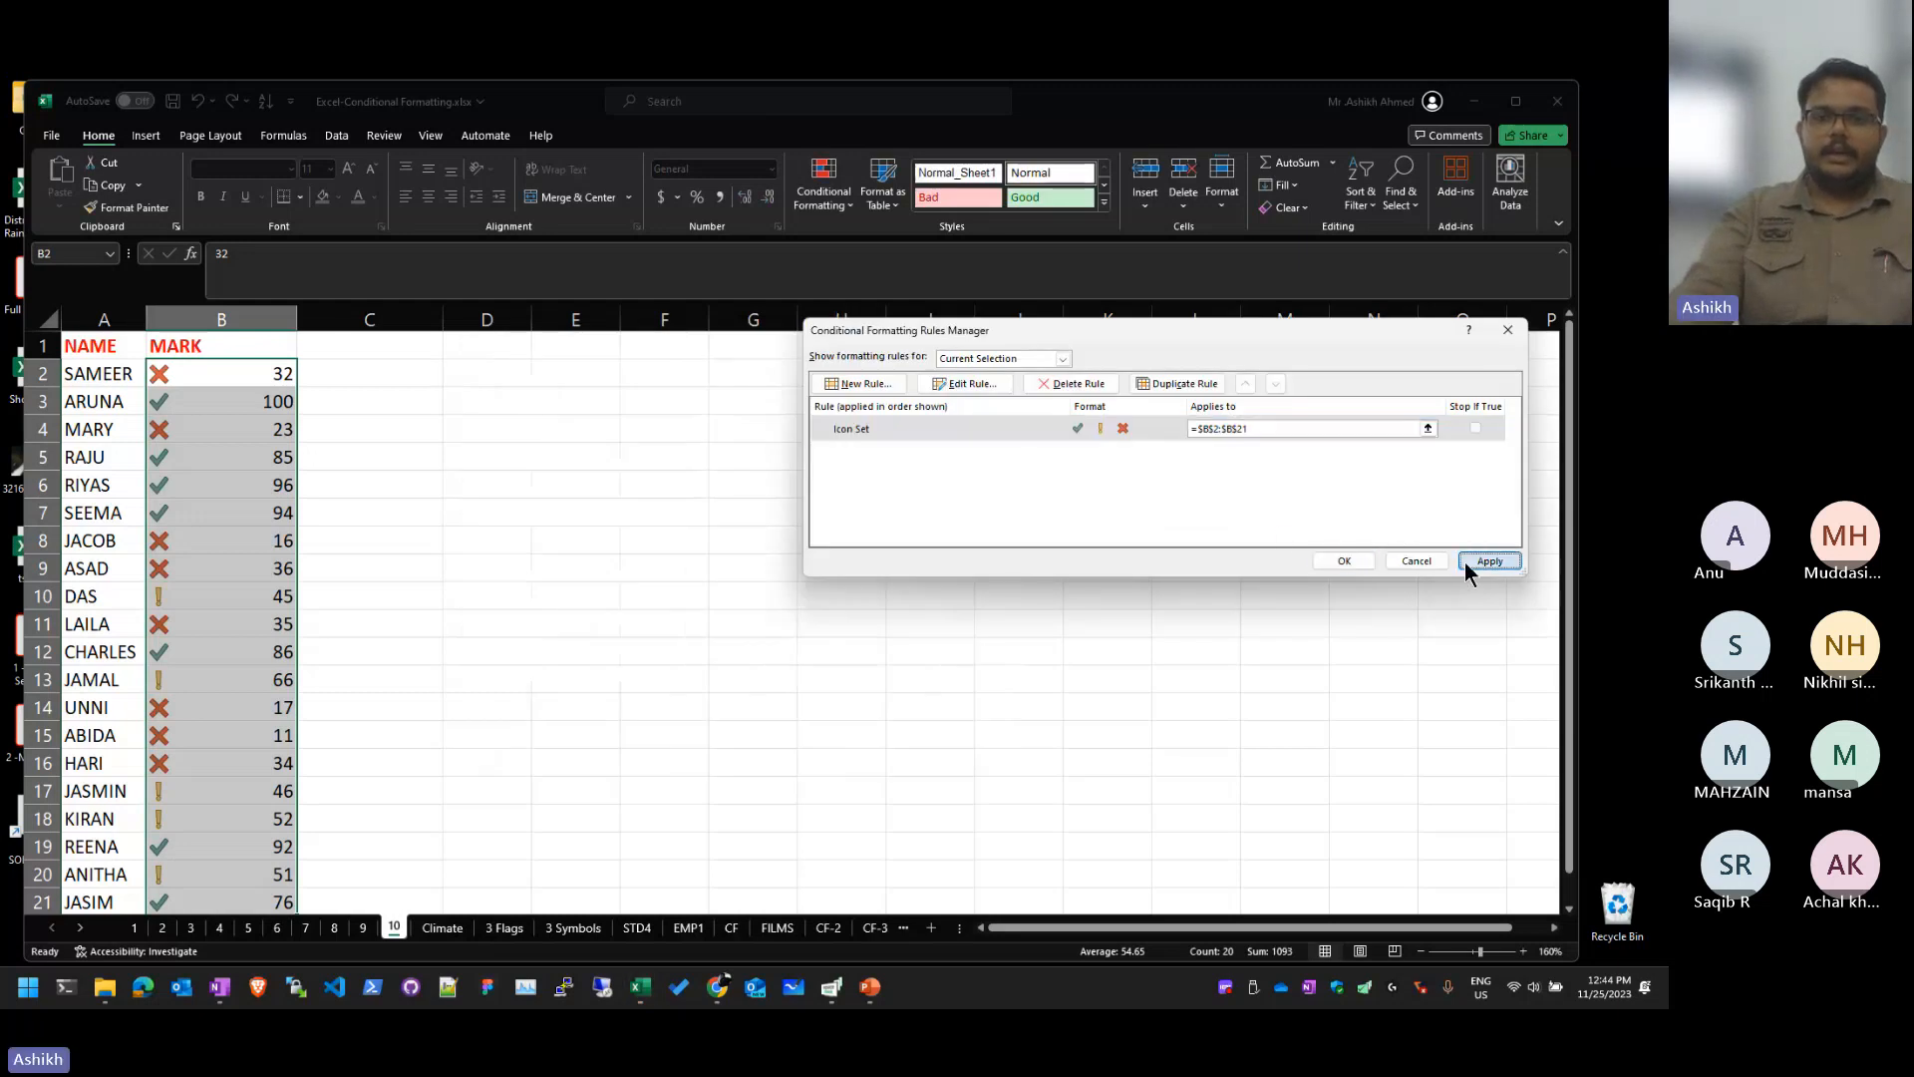
pyautogui.click(1344, 561)
pyautogui.click(329, 451)
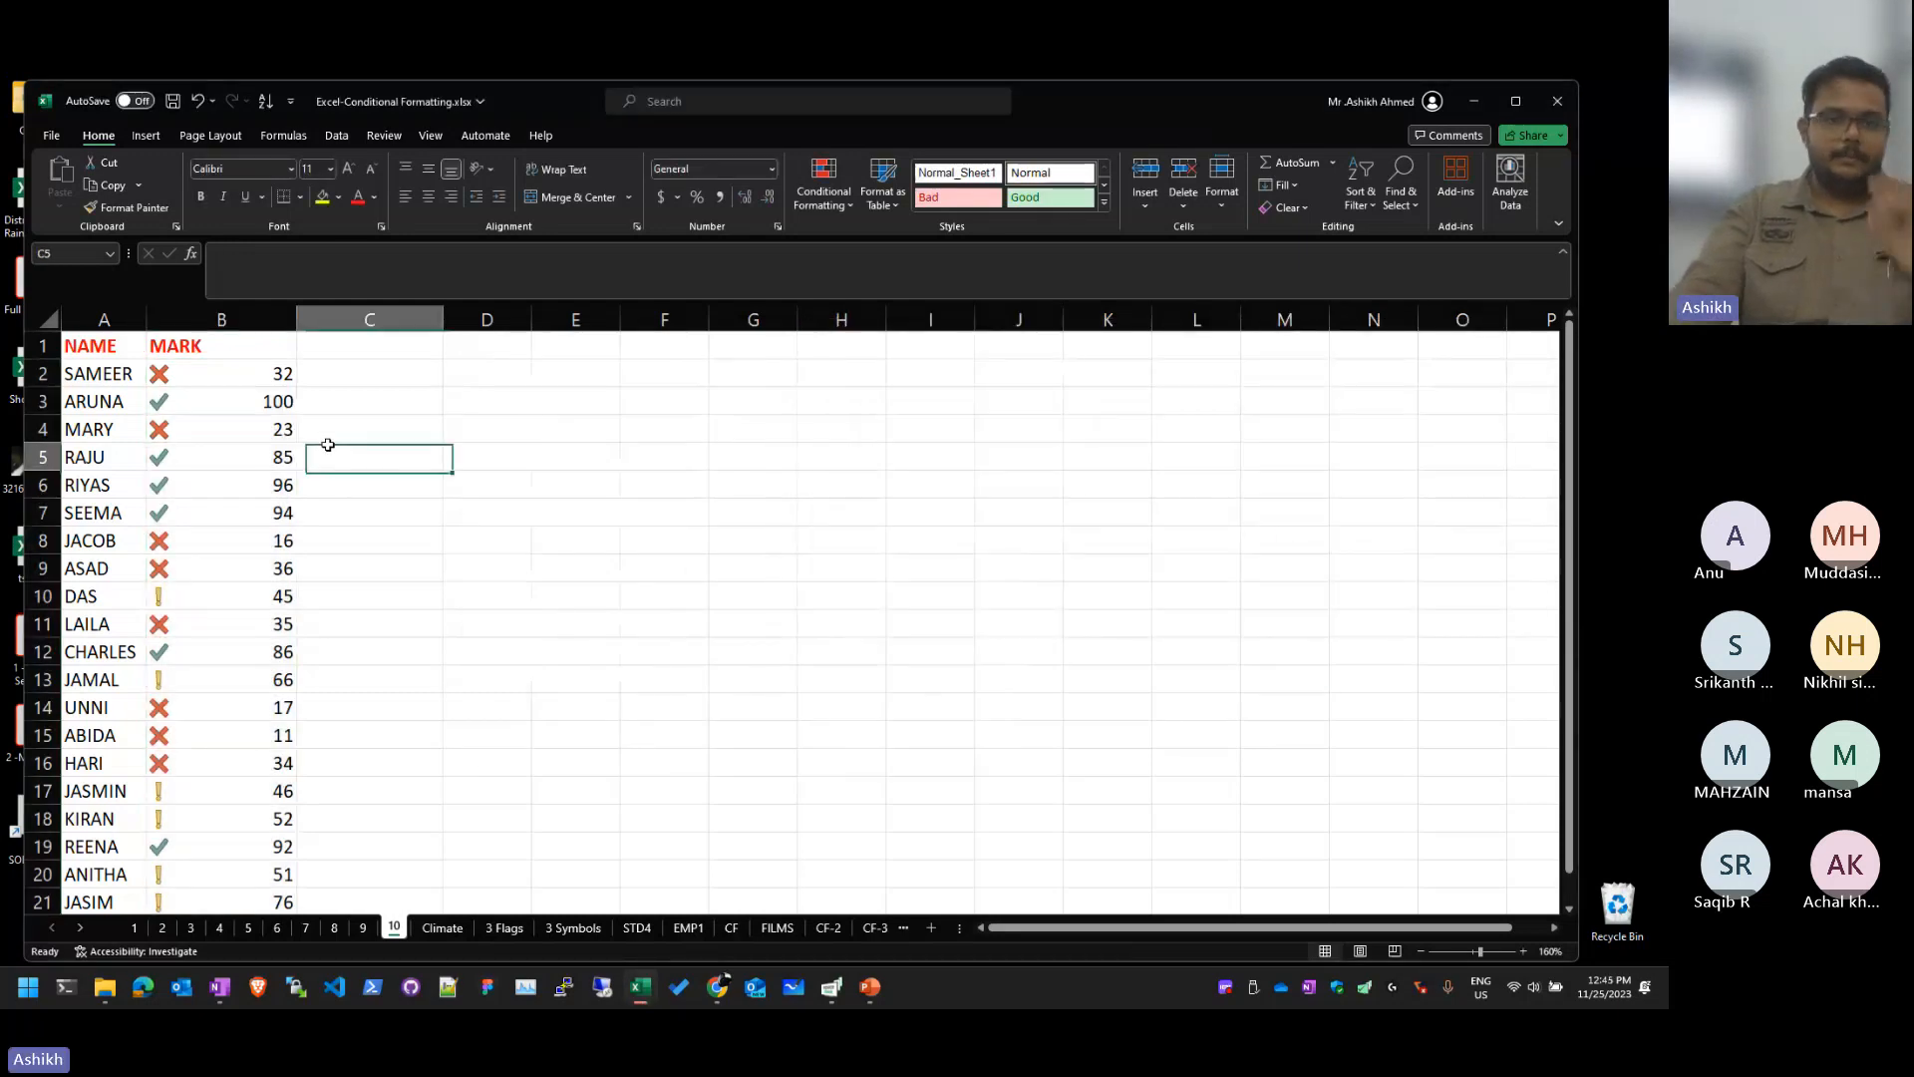
# Step: Clear the icon set rule from the marks in B2:B21 on sheet 10
pyautogui.moveTo(219, 373); pyautogui.dragTo(219, 645)
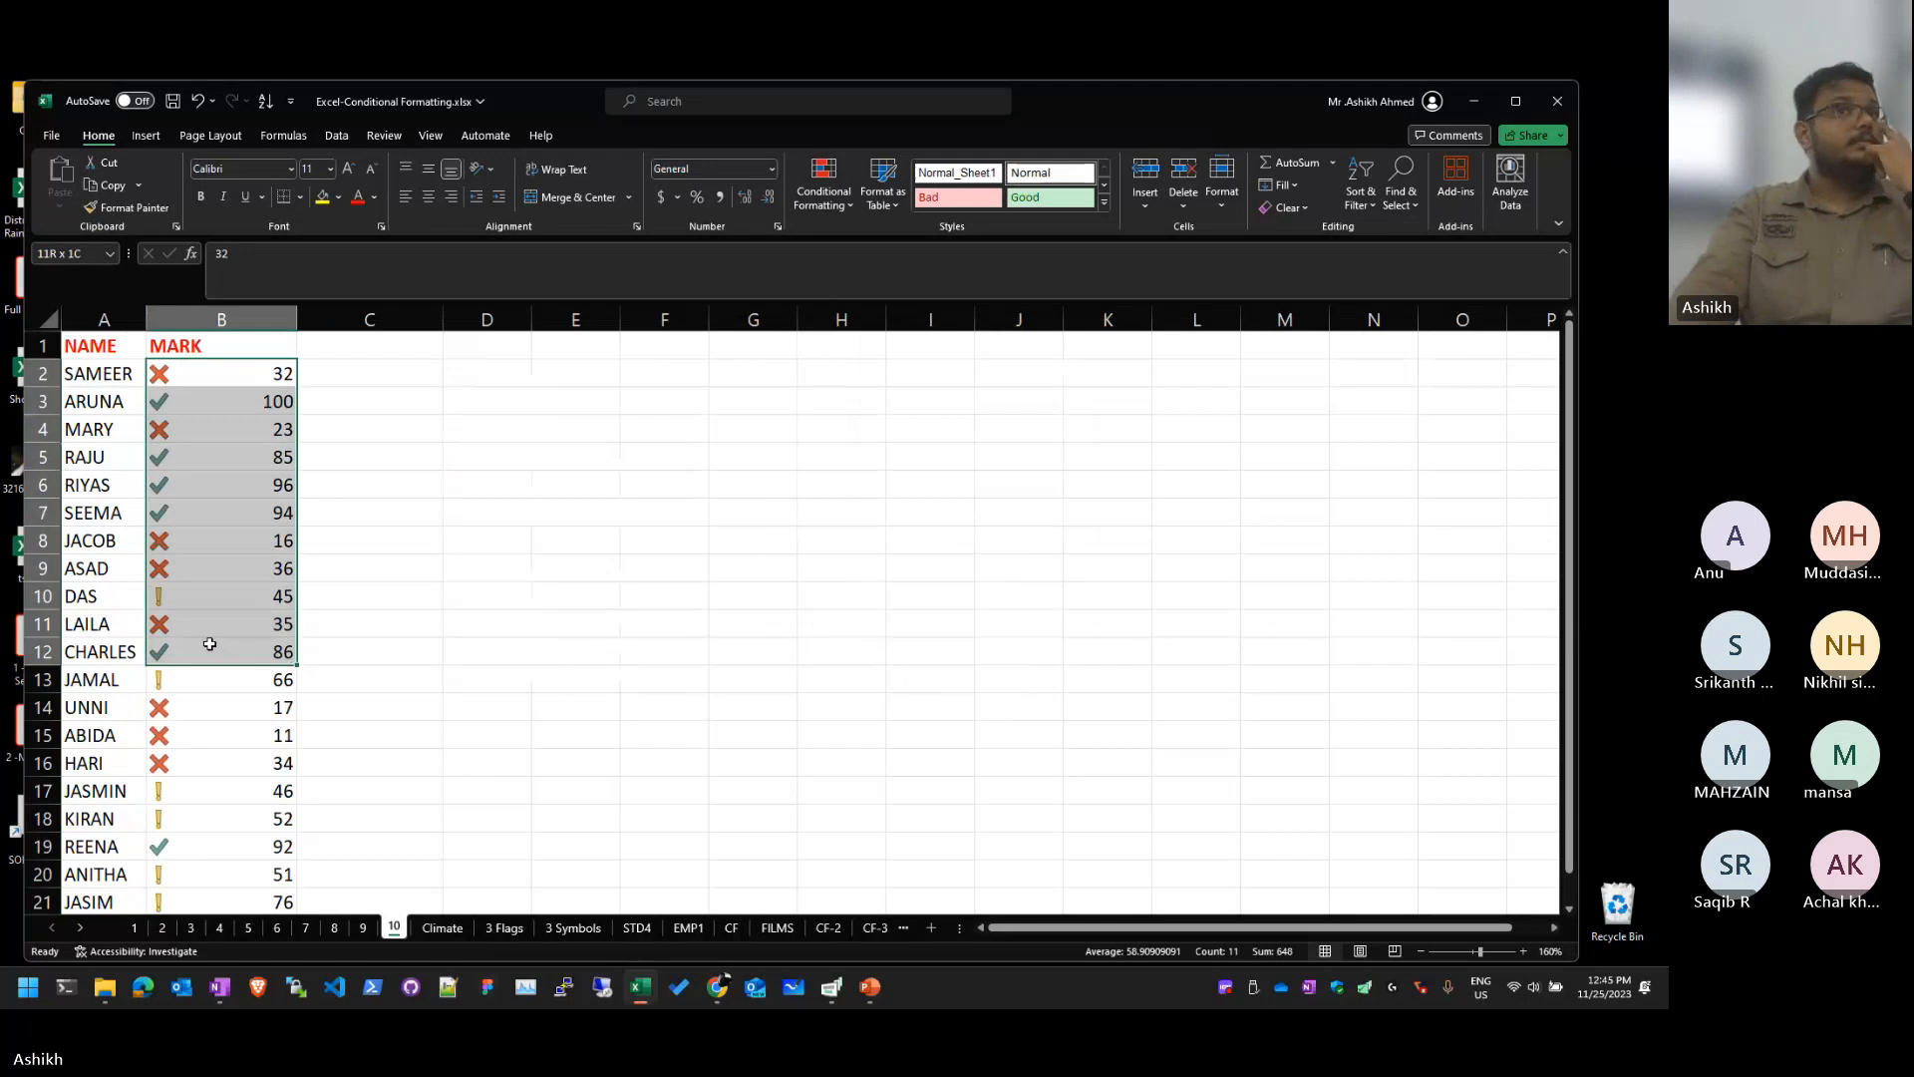
pyautogui.click(372, 558)
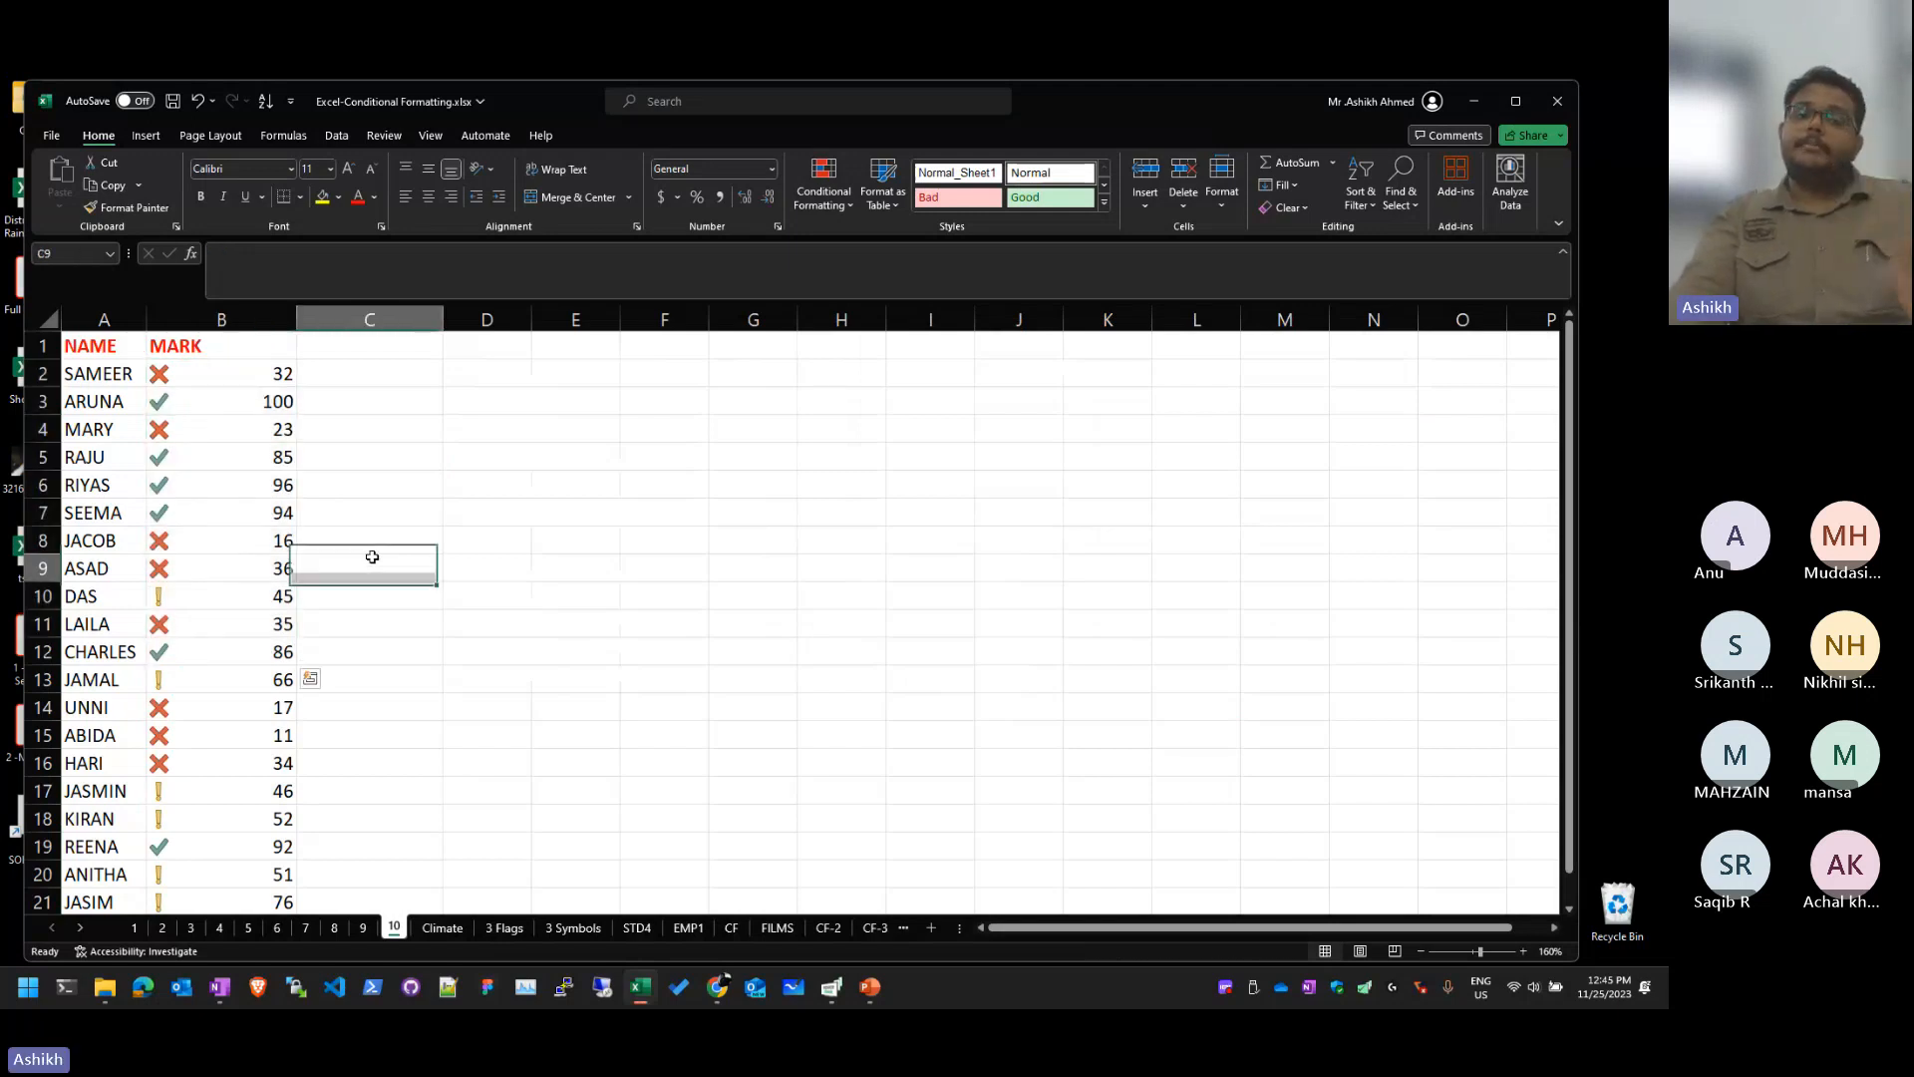
pyautogui.click(213, 397)
pyautogui.click(217, 348)
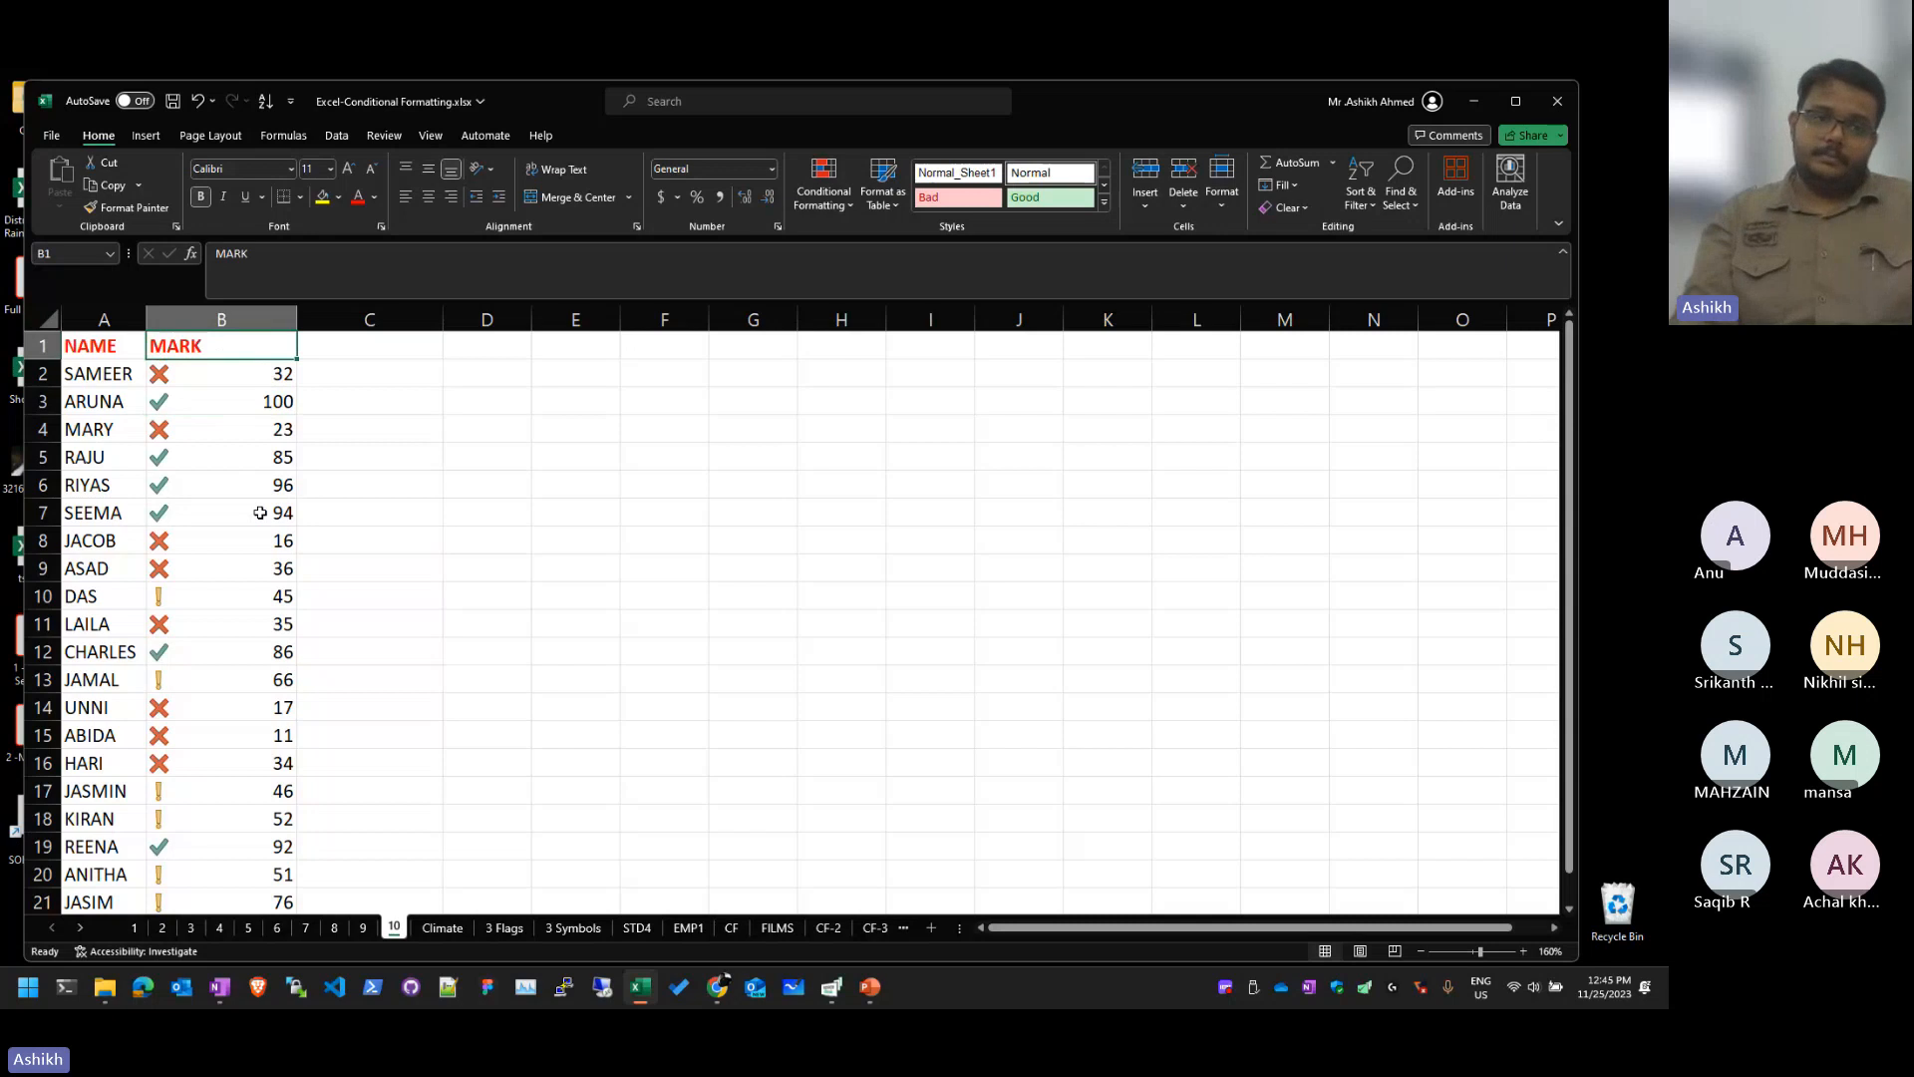
pyautogui.press('Down')
pyautogui.hotkey('ctrl', 'shift', 'Down')
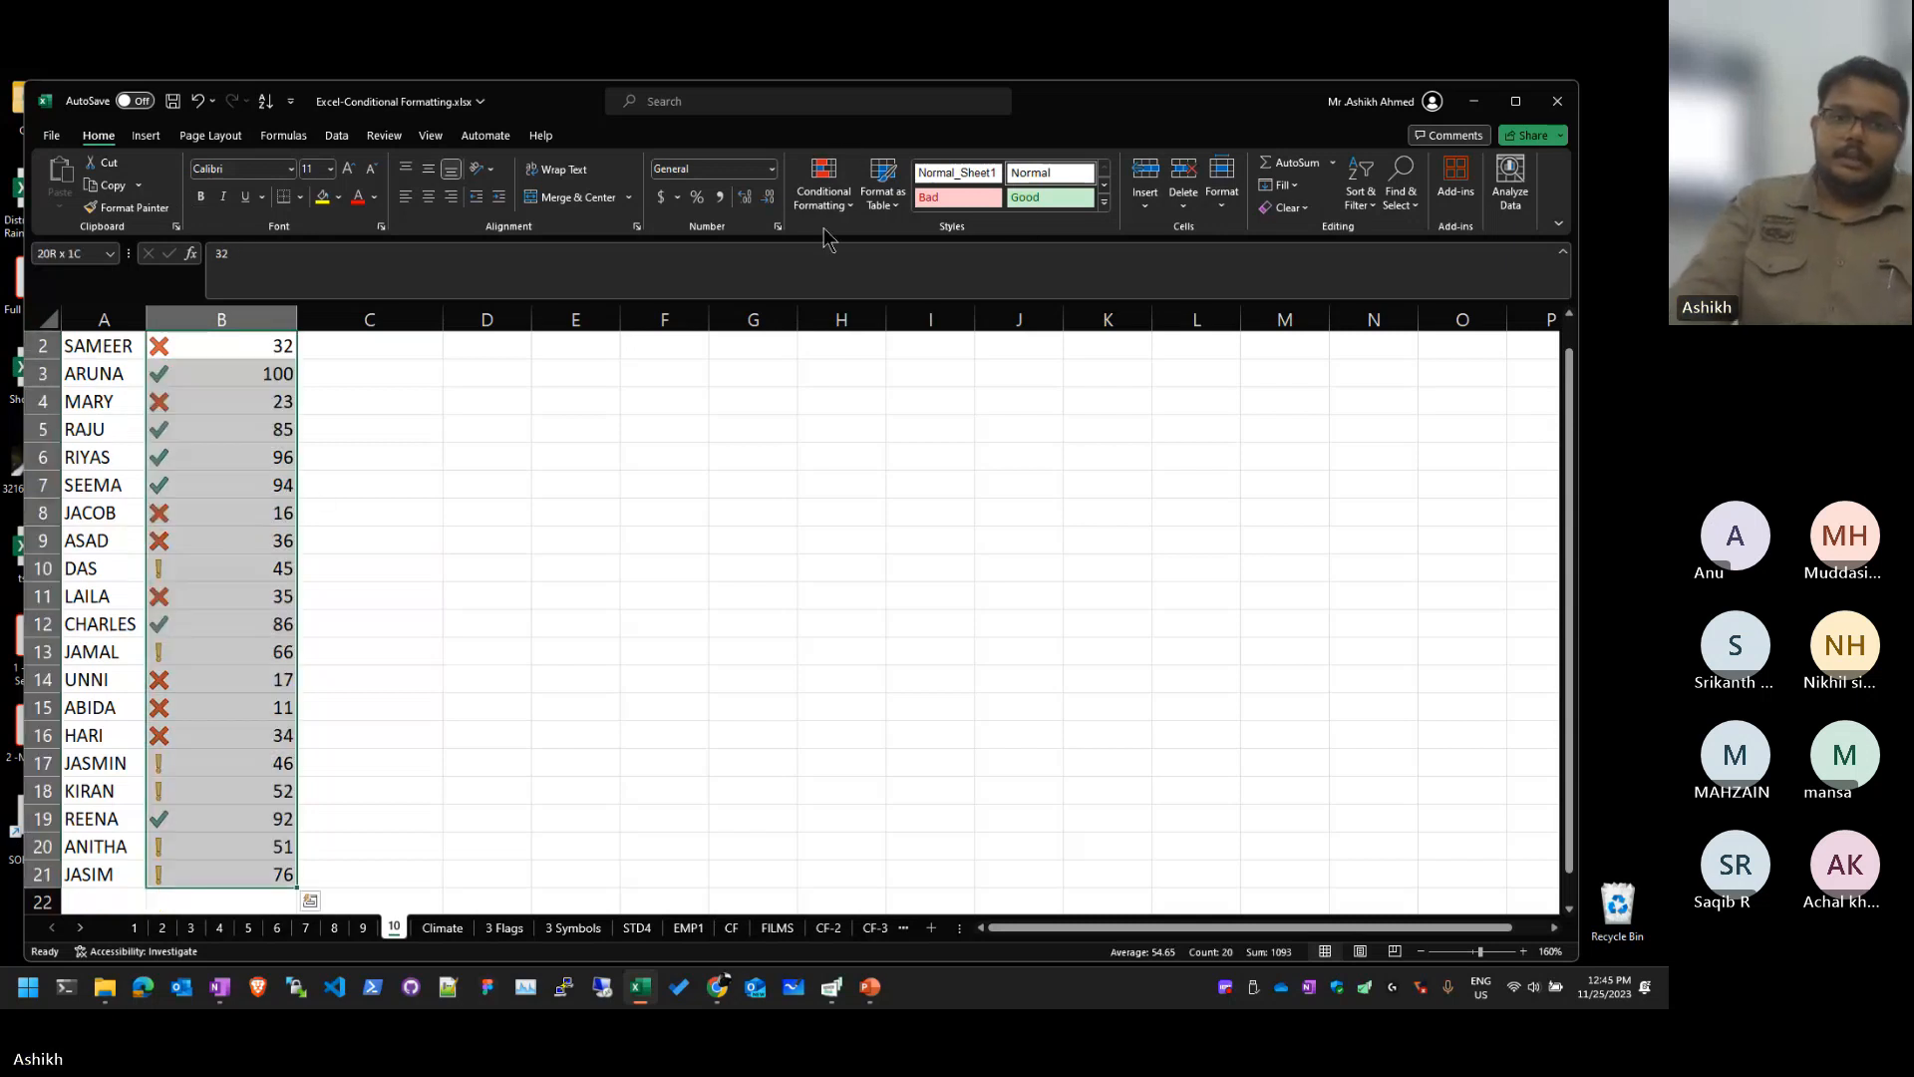
pyautogui.click(823, 194)
pyautogui.moveTo(882, 444)
pyautogui.click(1016, 448)
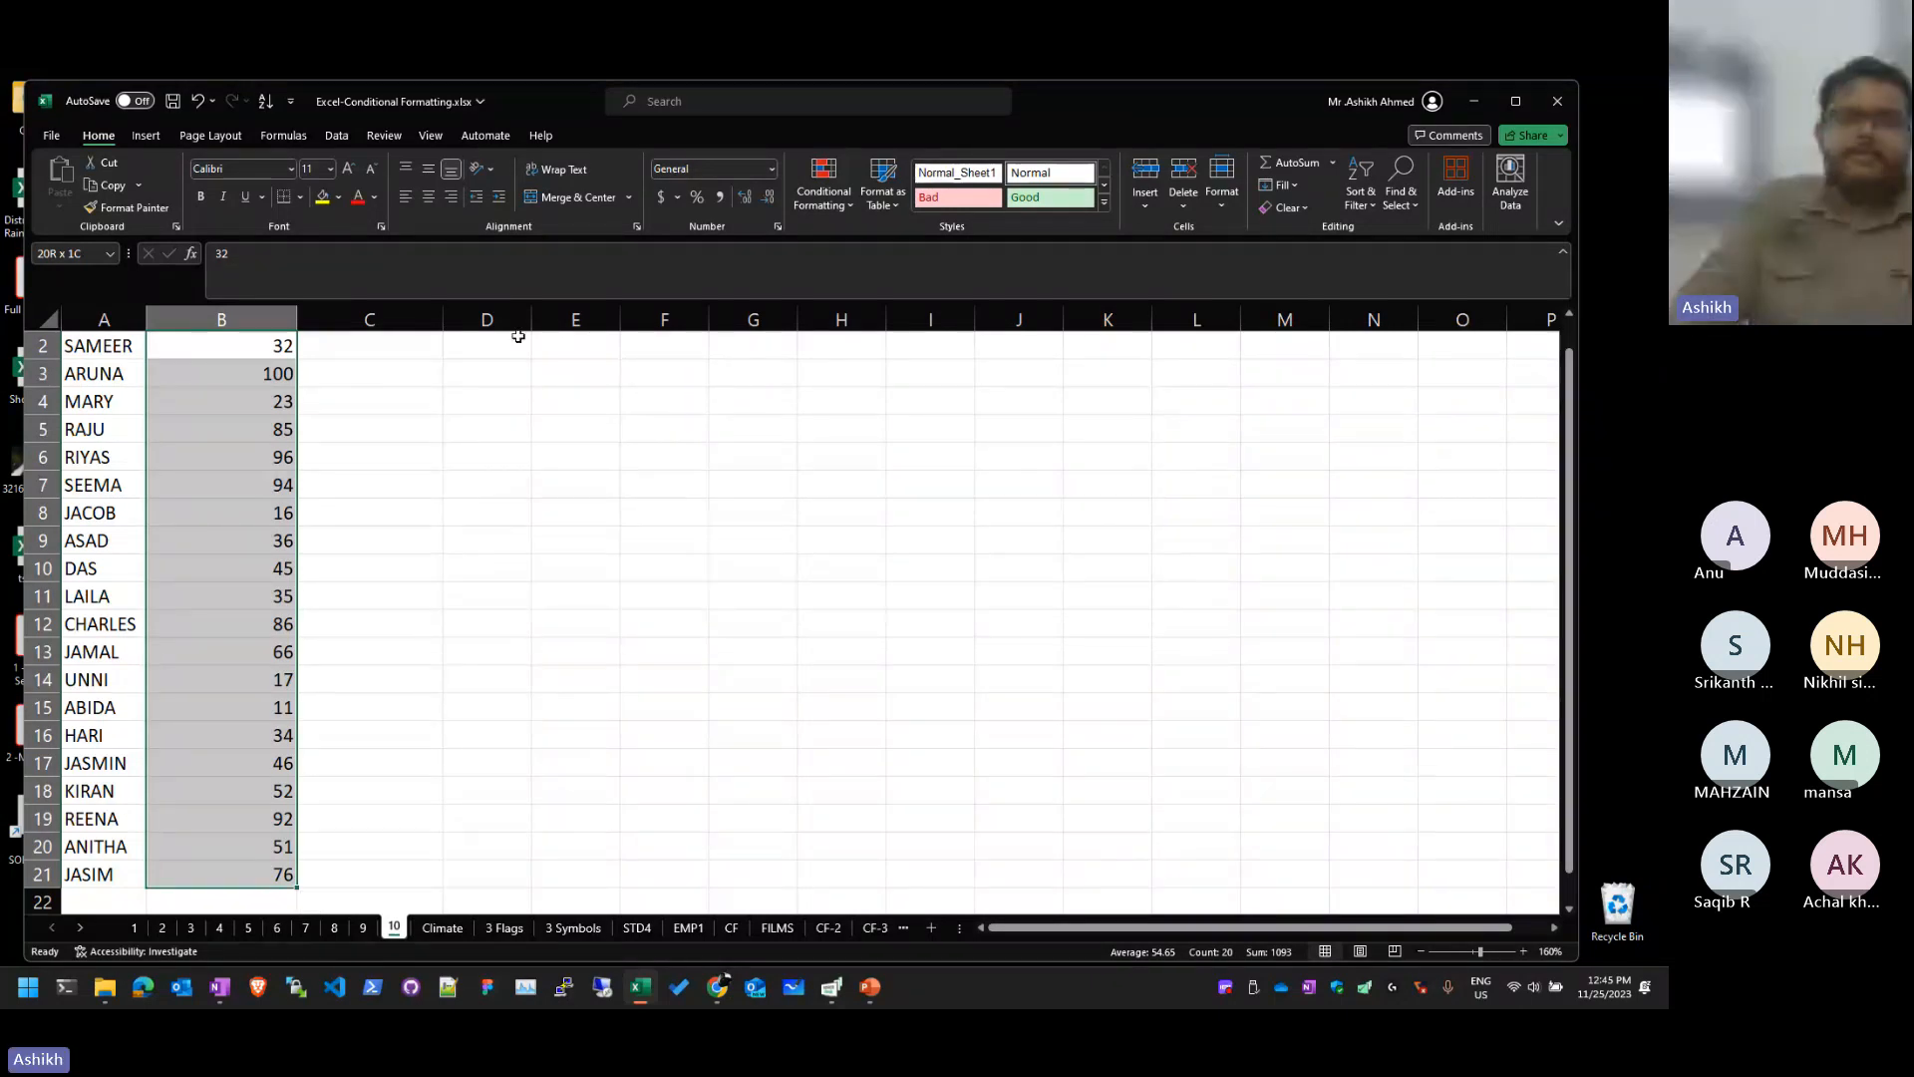
# Step: Apply purple gradient-fill data bars to the marks in B2:B21, comparing the other conditional formatting styles first
pyautogui.click(824, 188)
pyautogui.moveTo(885, 396)
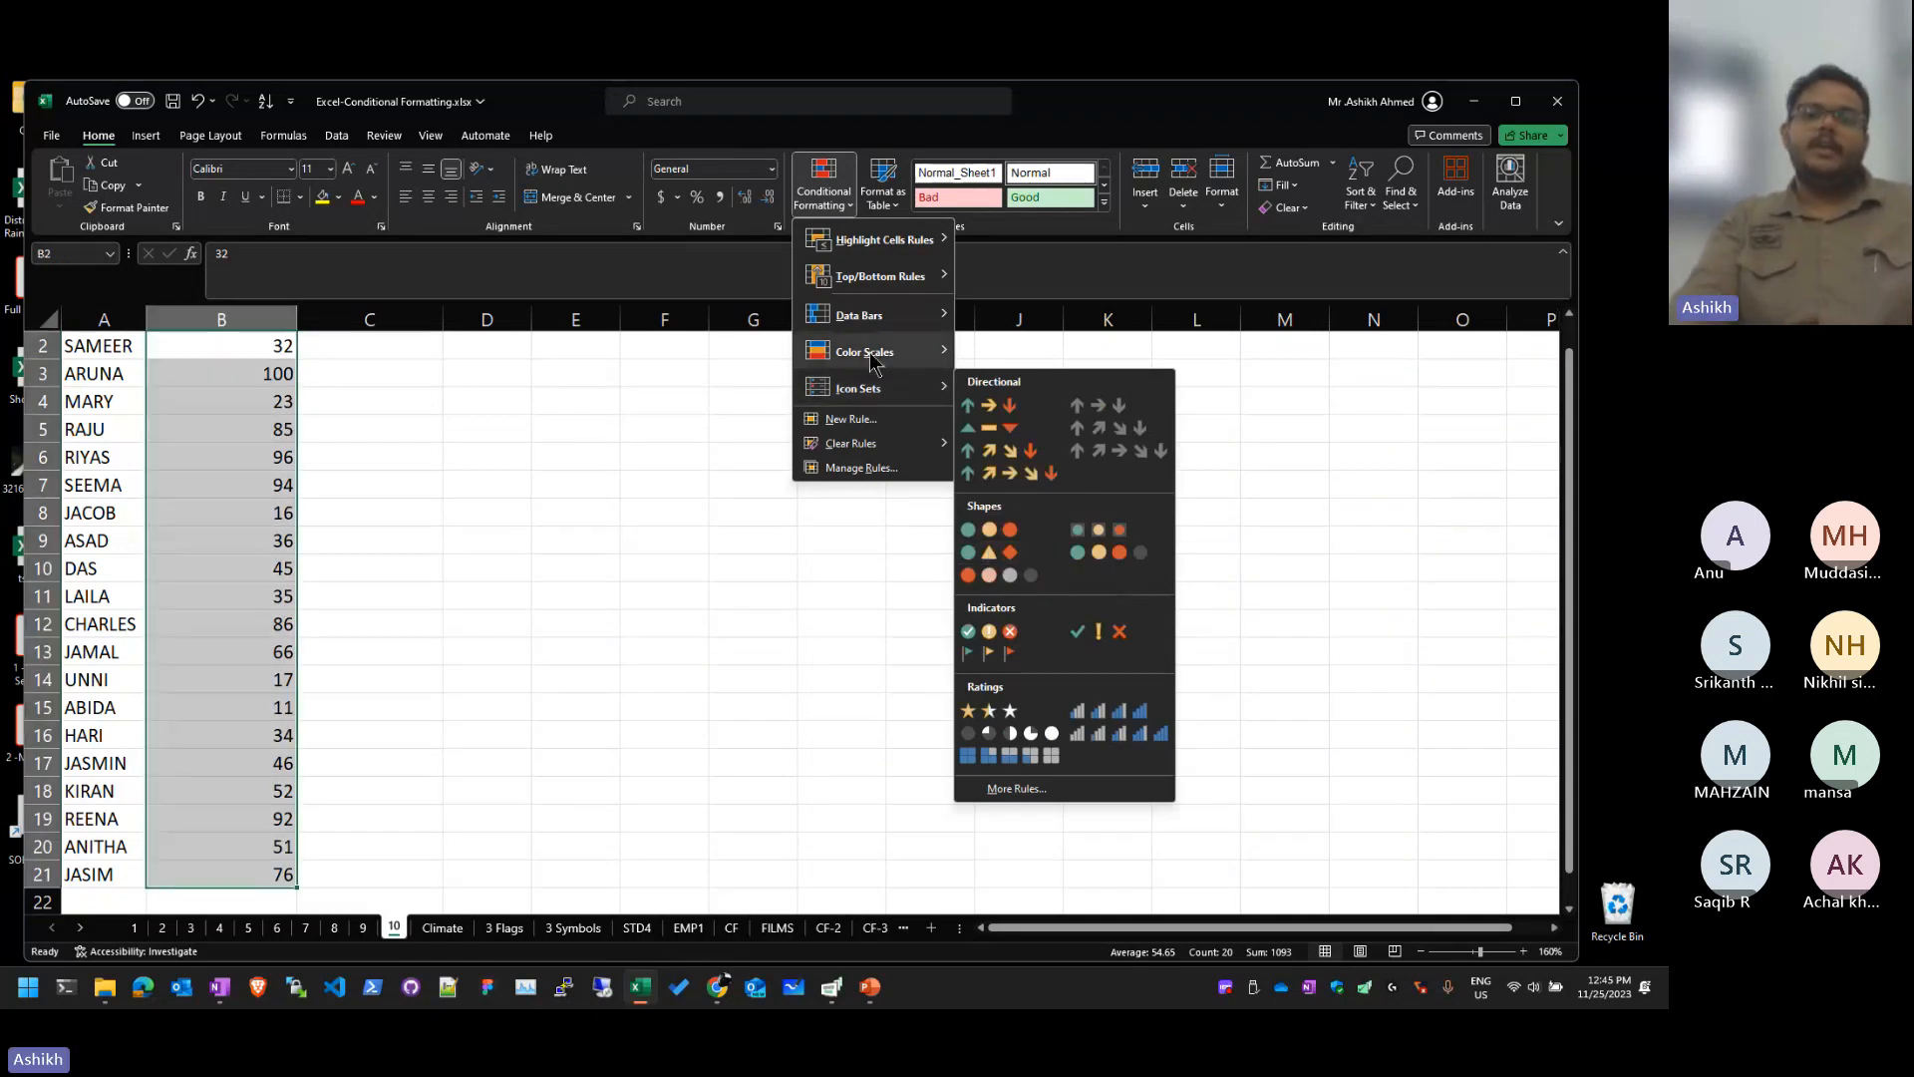
pyautogui.moveTo(870, 351)
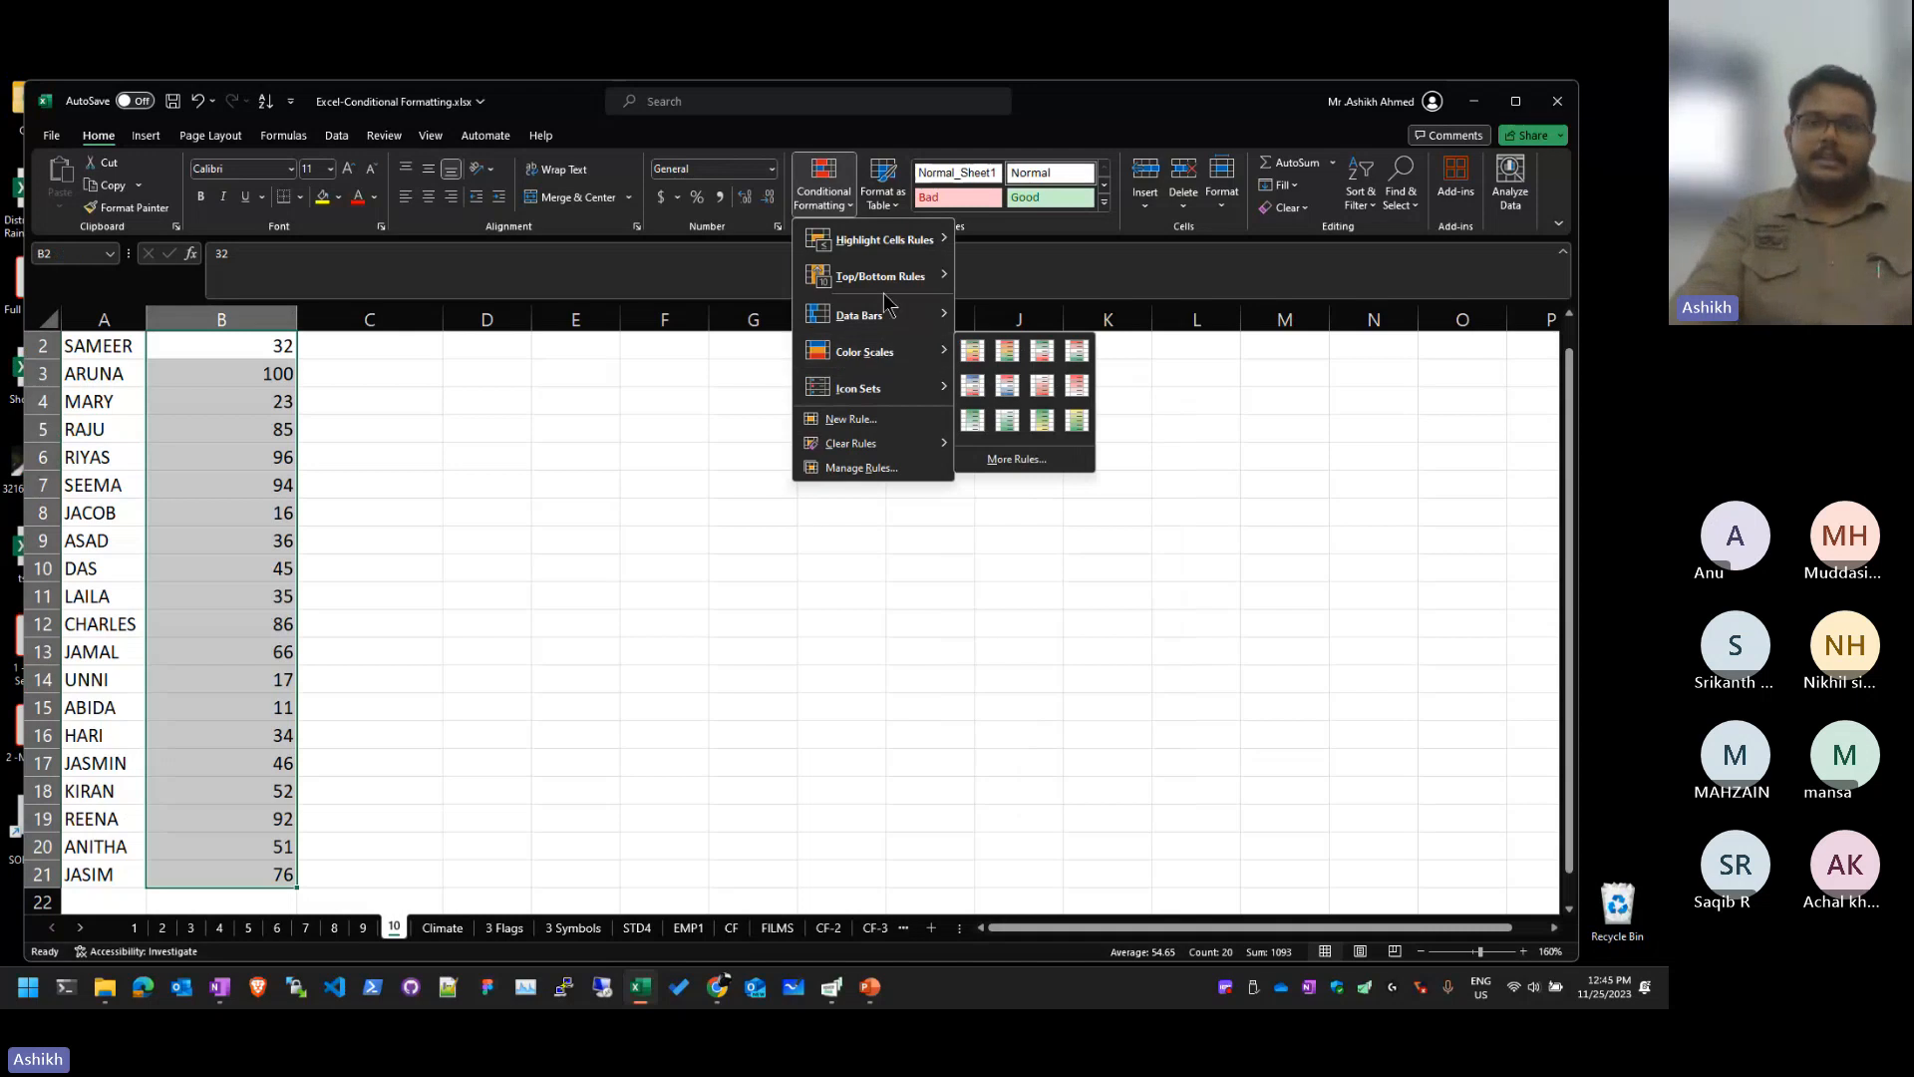
pyautogui.moveTo(877, 315)
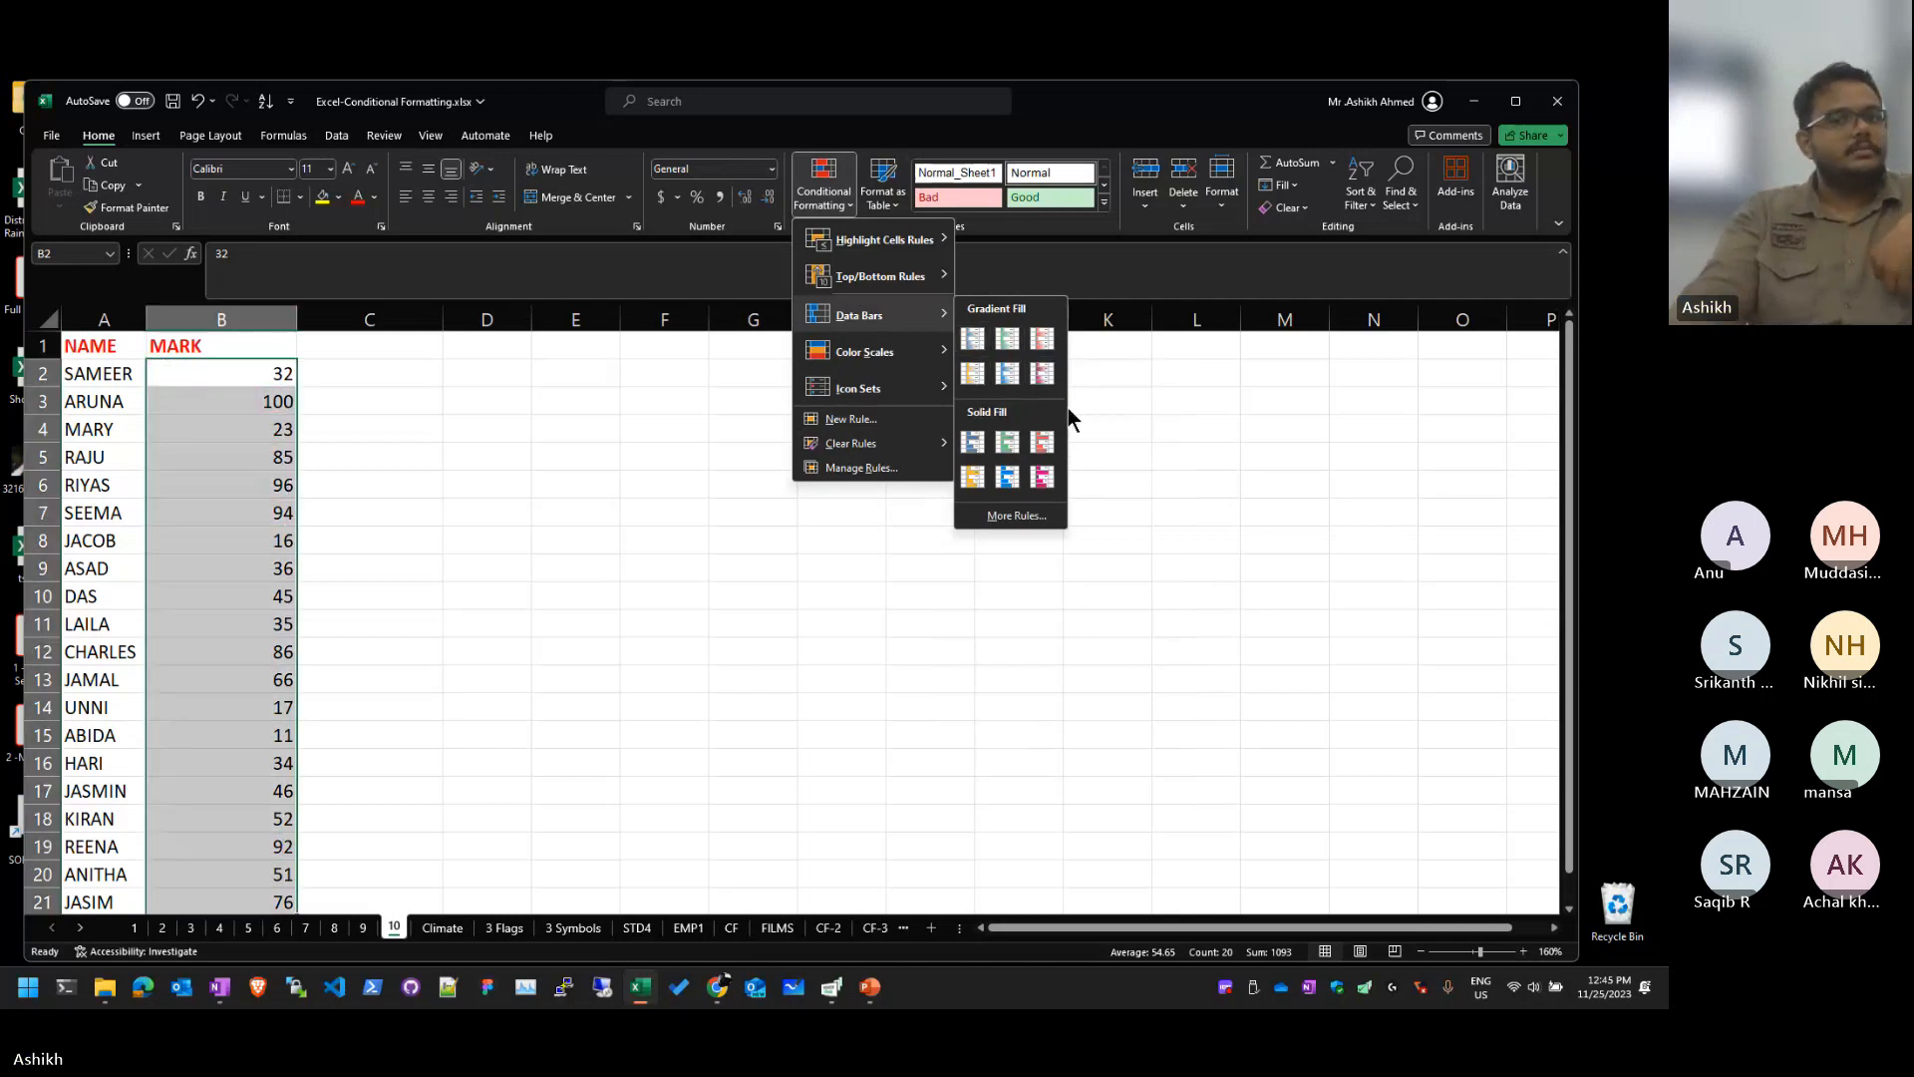
pyautogui.moveTo(930, 369)
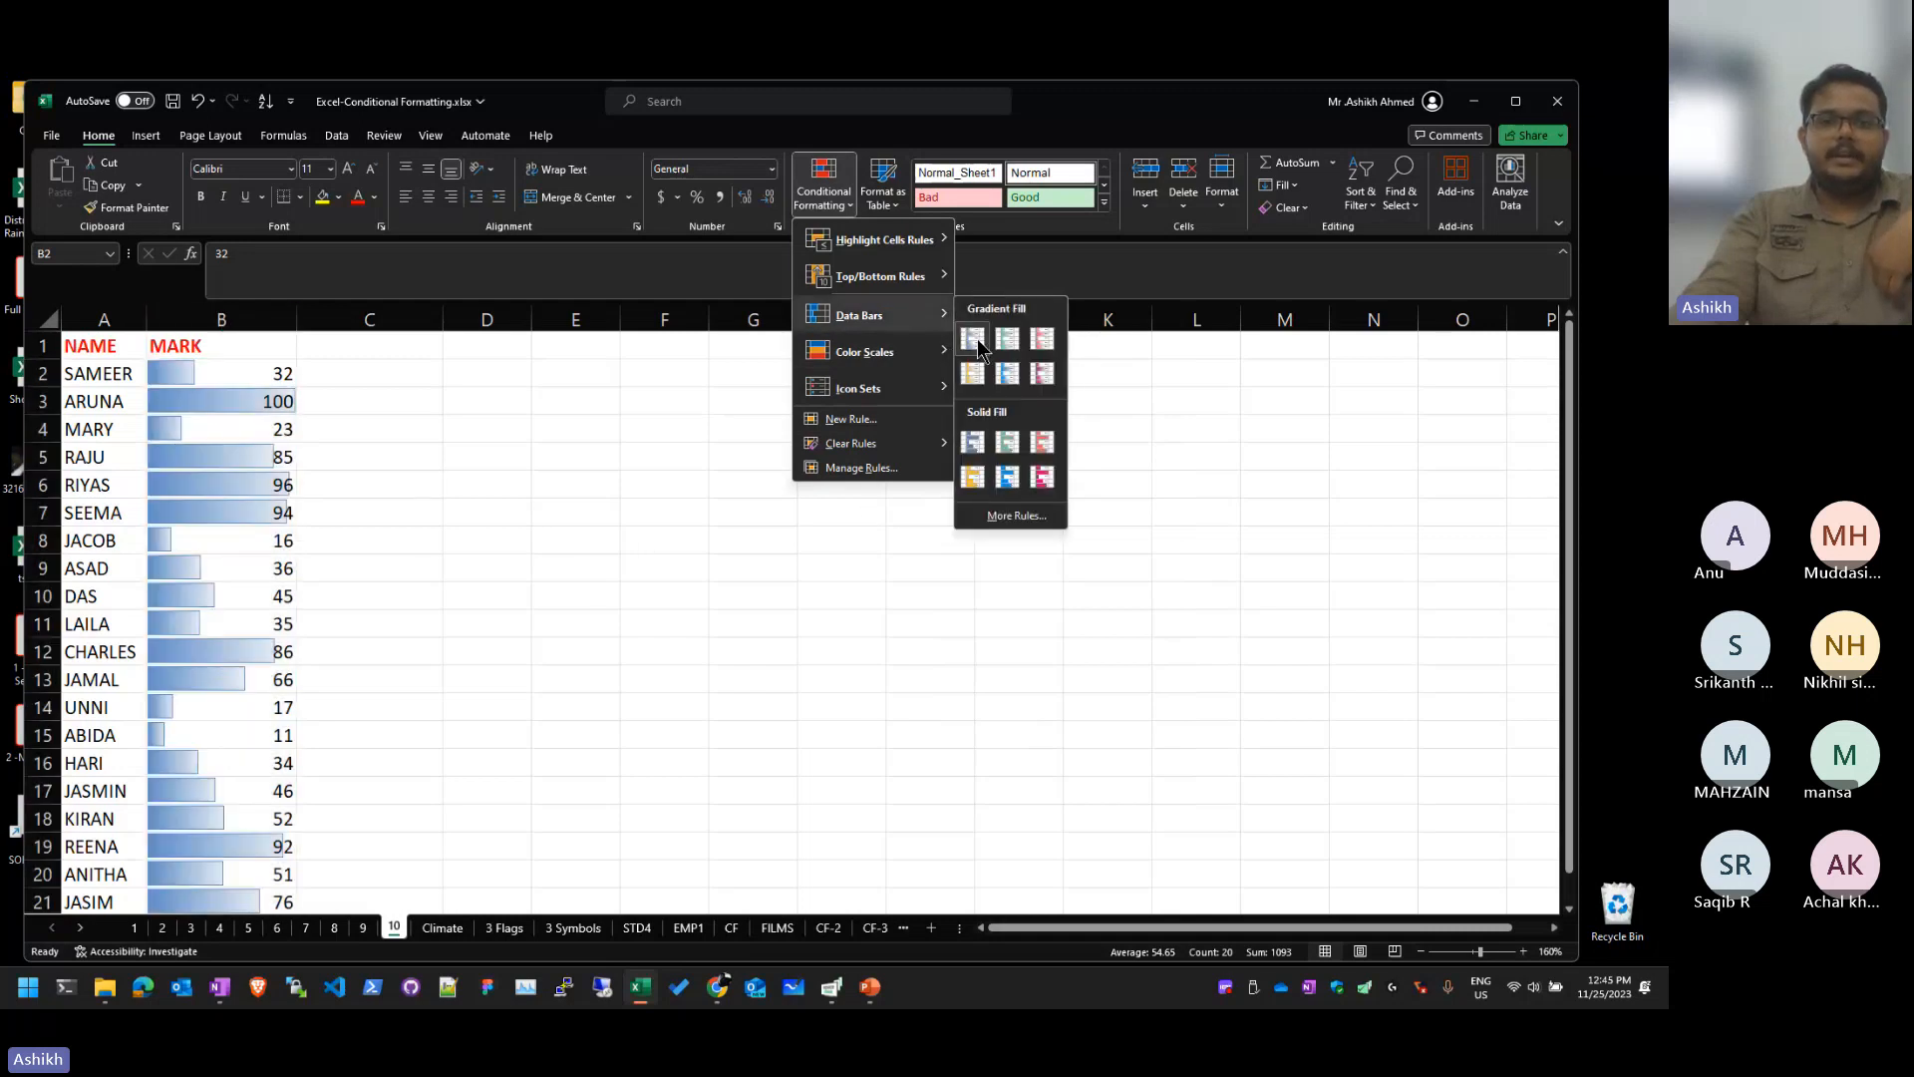
pyautogui.click(1042, 373)
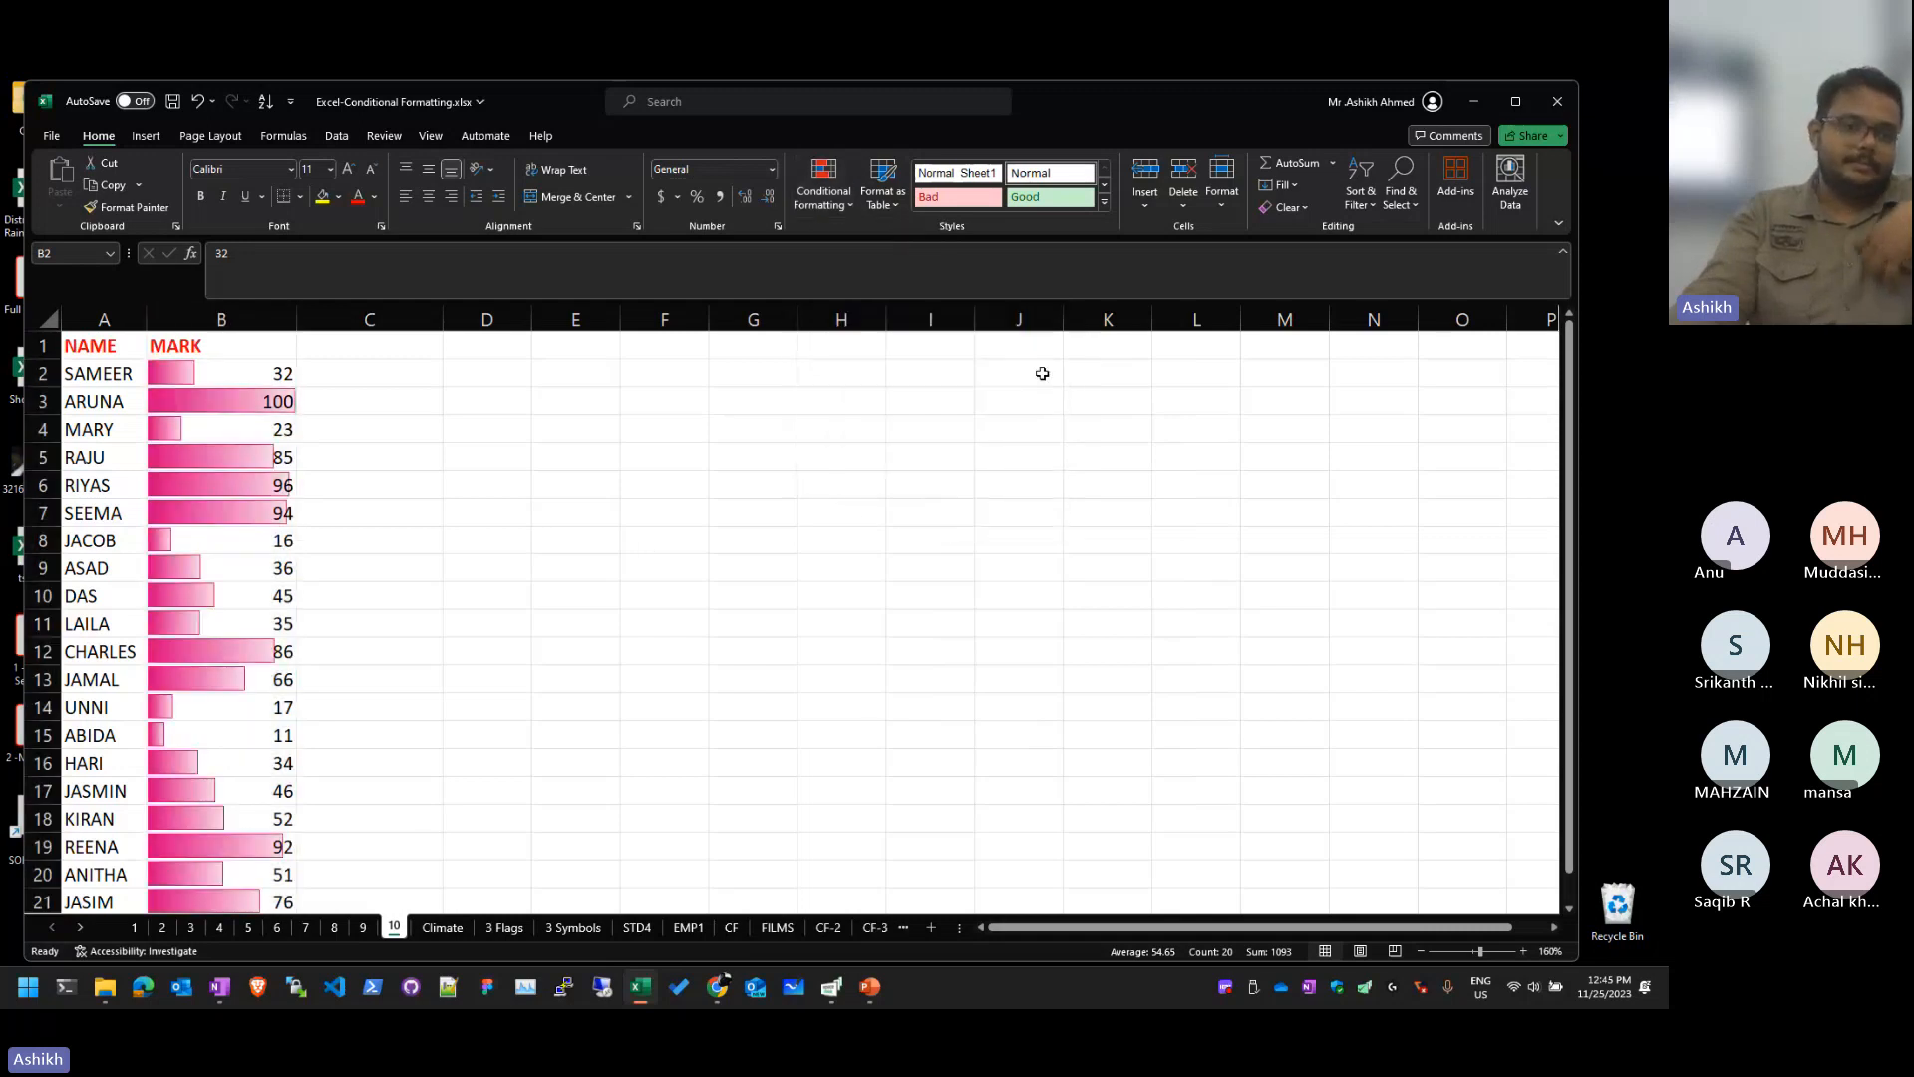
pyautogui.scroll(-1, 328, 568)
pyautogui.scroll(1, 328, 568)
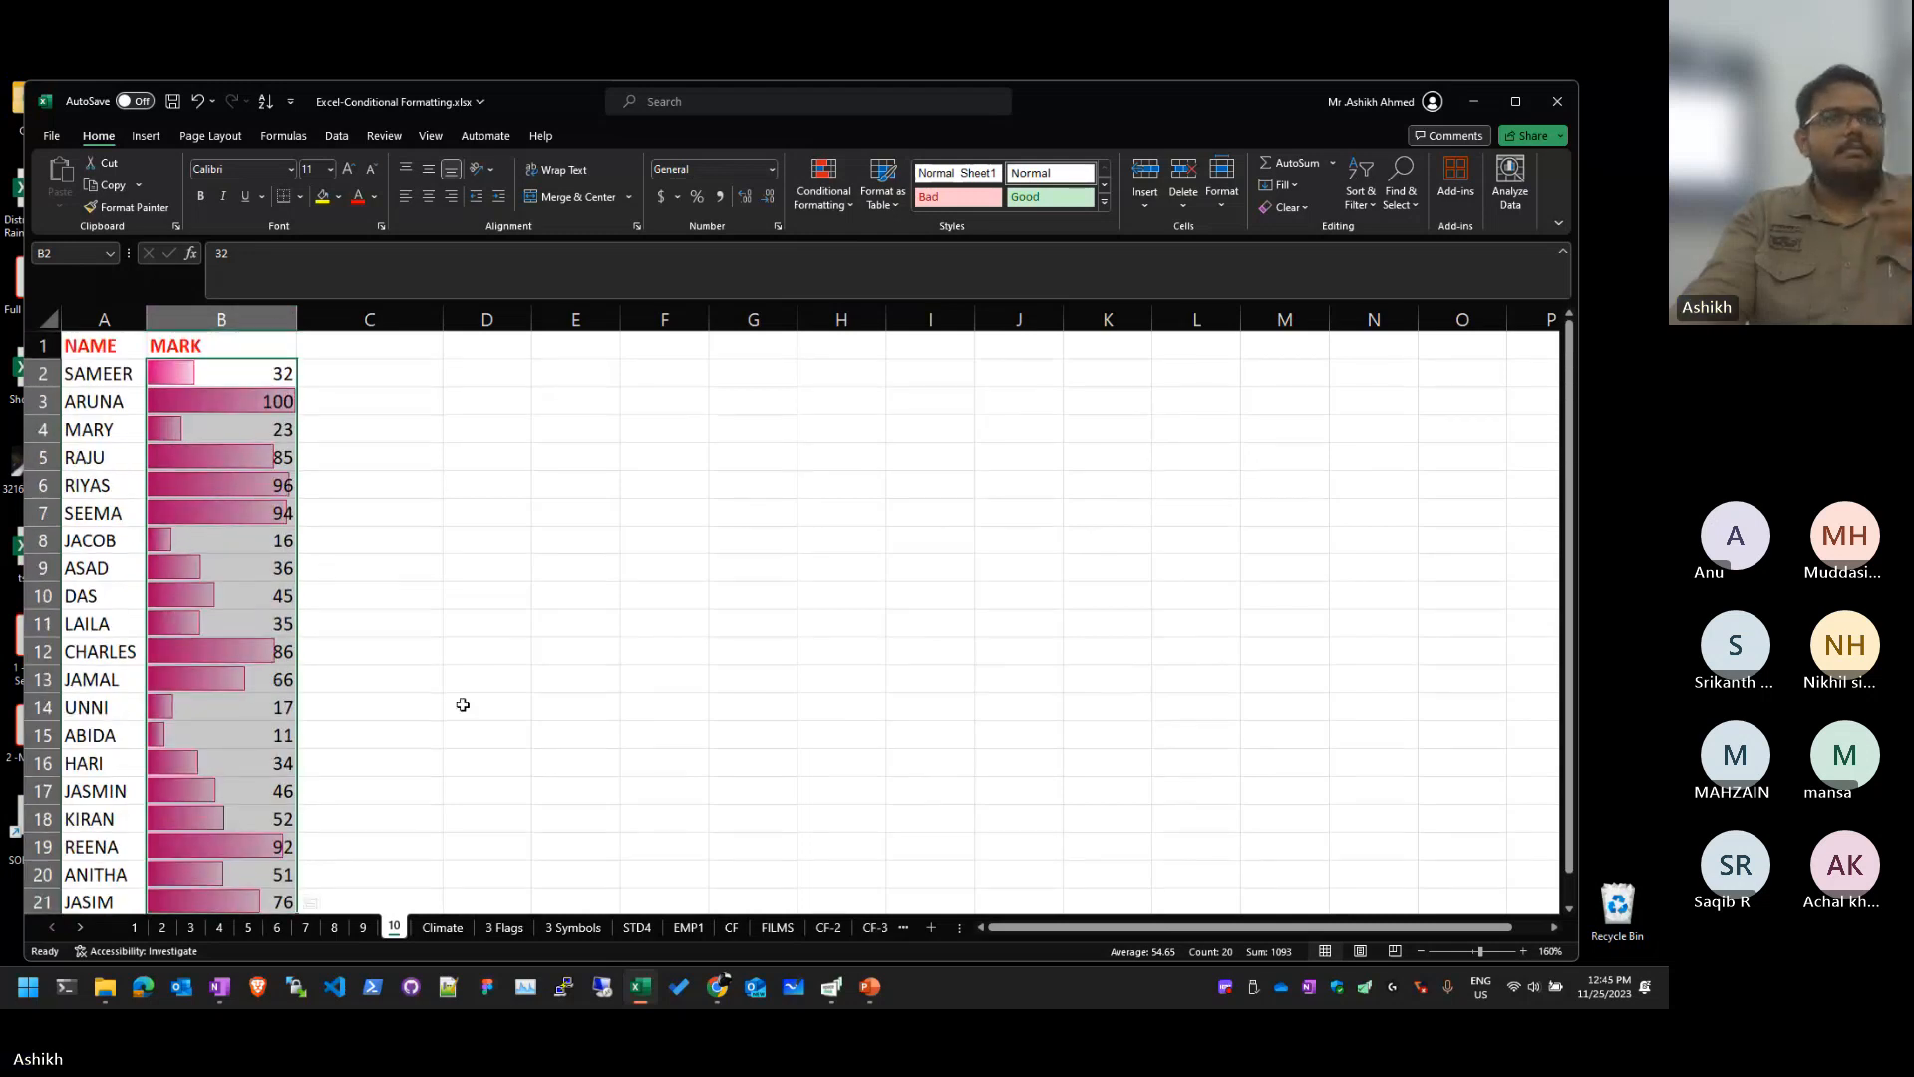
pyautogui.scroll(-1, 439, 787)
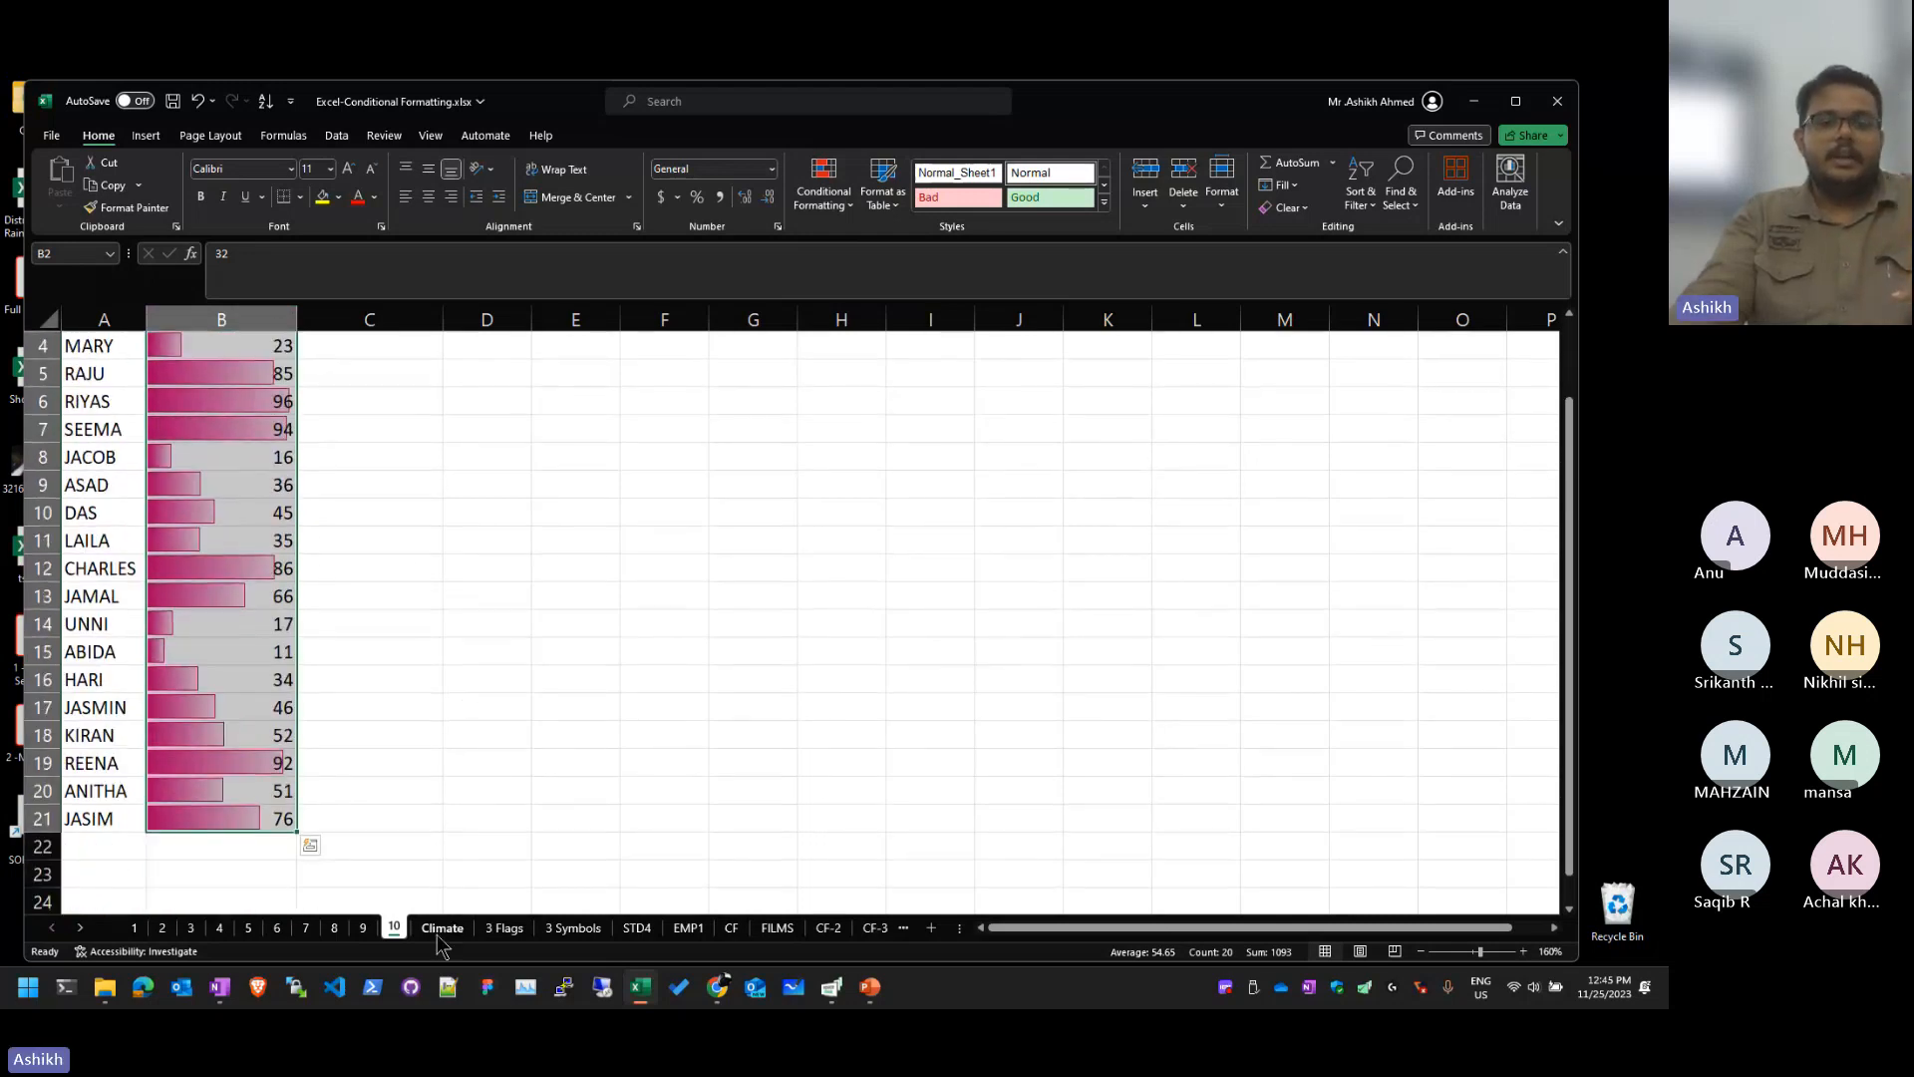
# Step: Clear the existing conditional formatting rules from the monthly temperatures in B2:G12 on the Climate sheet
pyautogui.click(442, 927)
pyautogui.moveTo(335, 413); pyautogui.dragTo(758, 848)
pyautogui.click(823, 191)
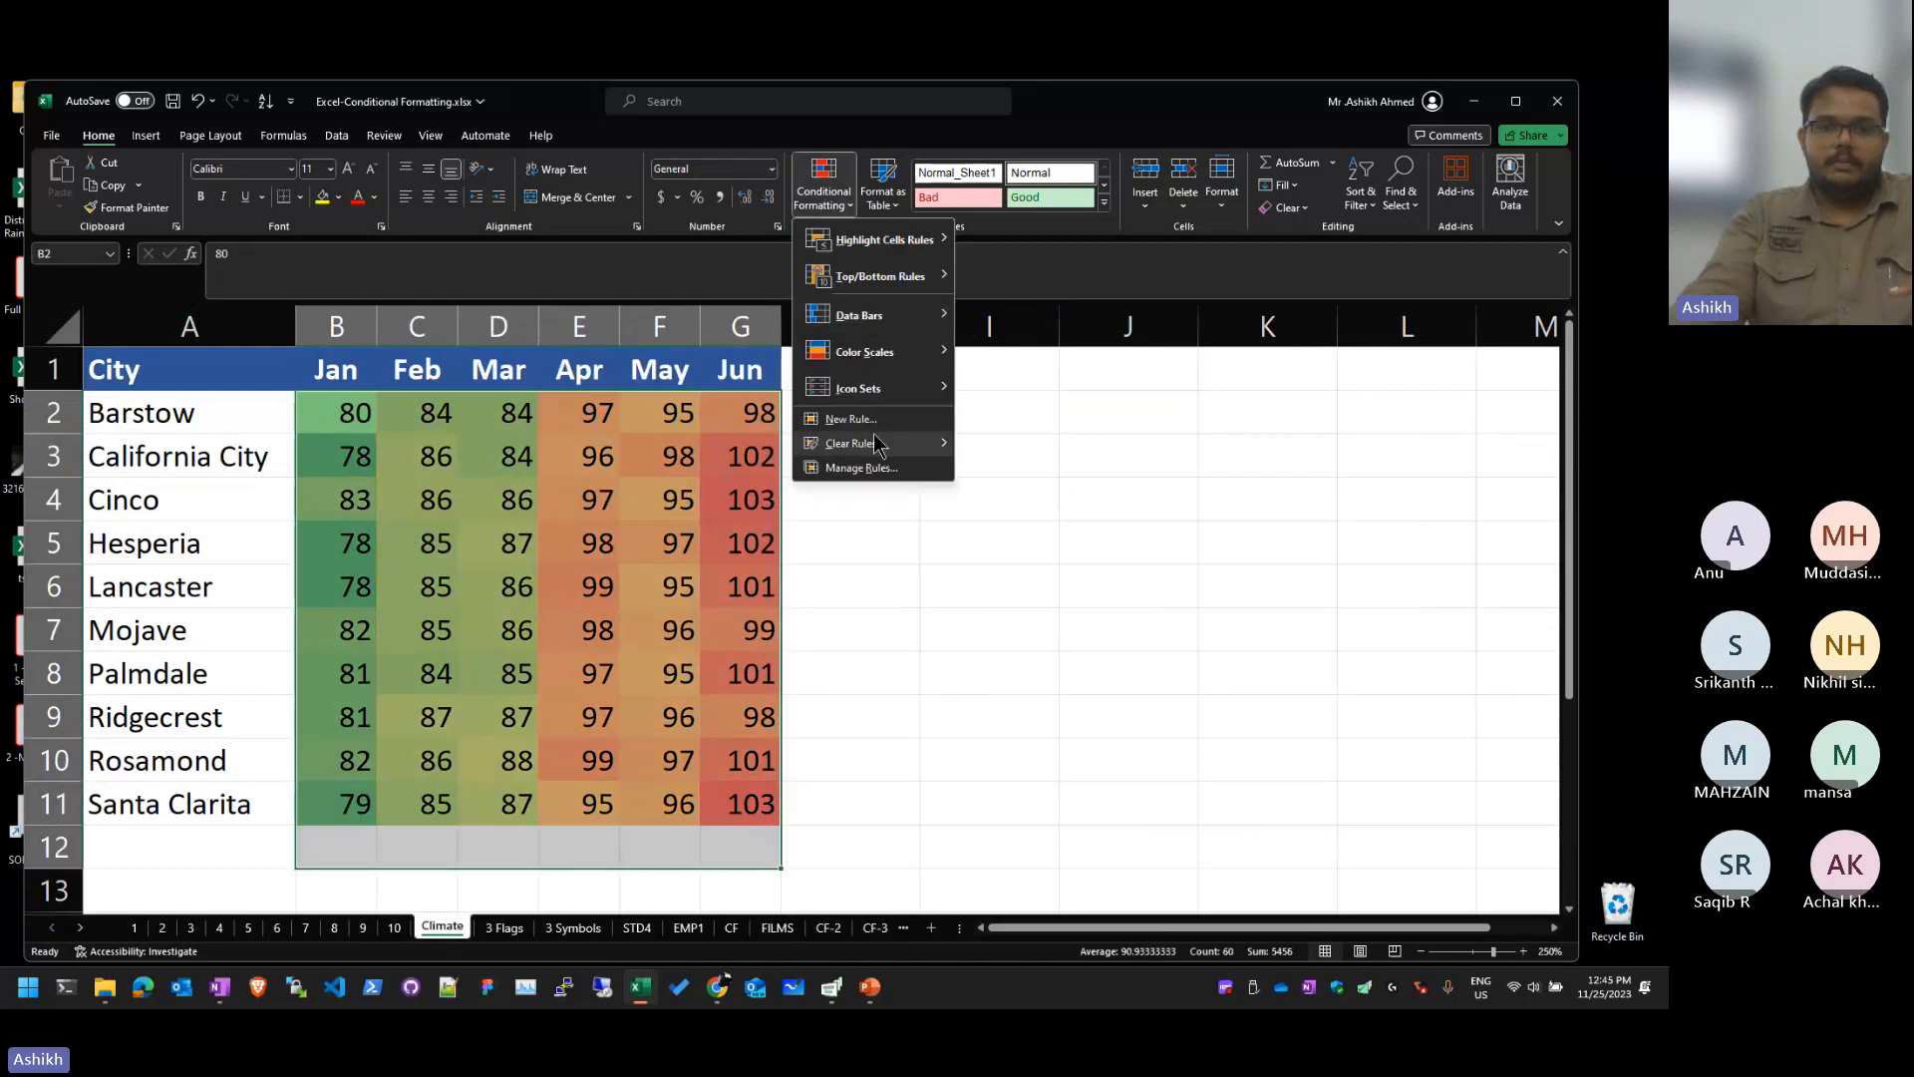
pyautogui.moveTo(868, 443)
pyautogui.click(1037, 445)
pyautogui.click(989, 672)
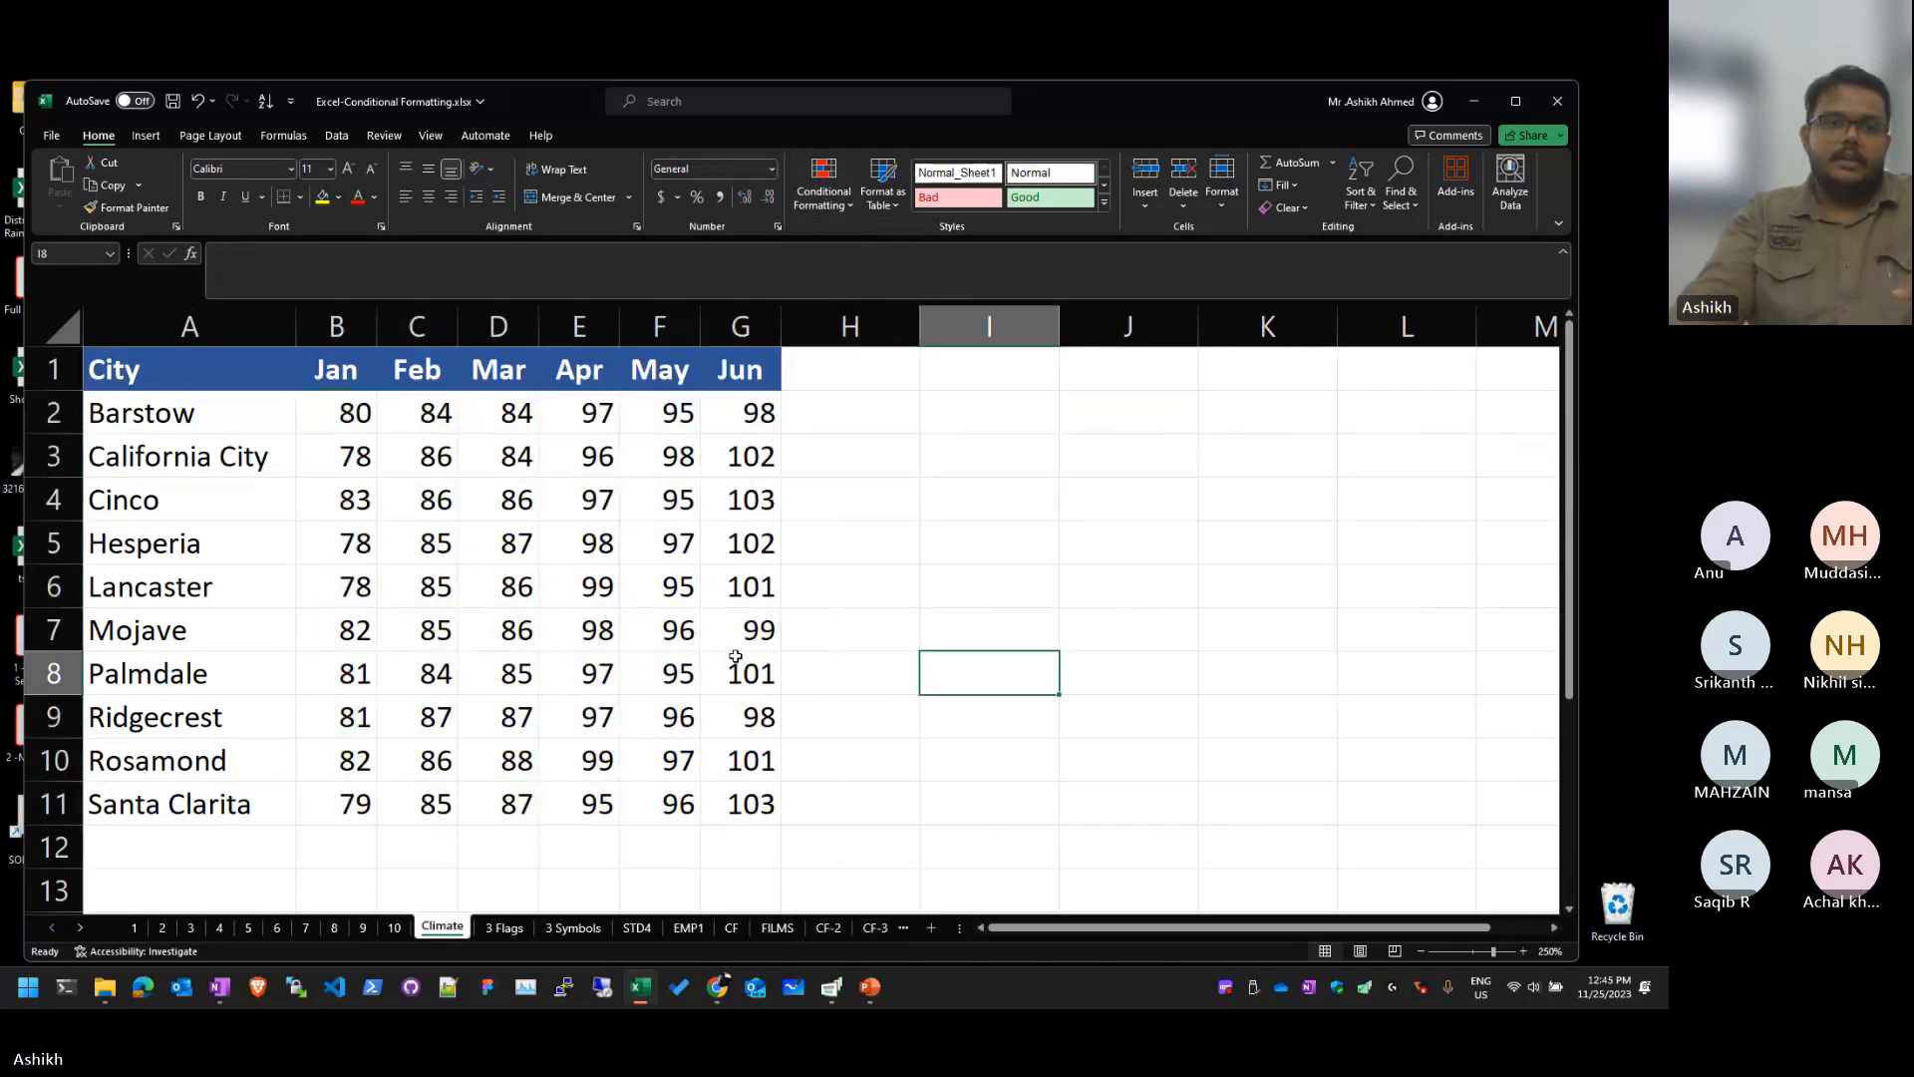
# Step: Apply the Green-Yellow-Red color scale to the monthly temperatures in B2:G11
pyautogui.scroll(2, 580, 509)
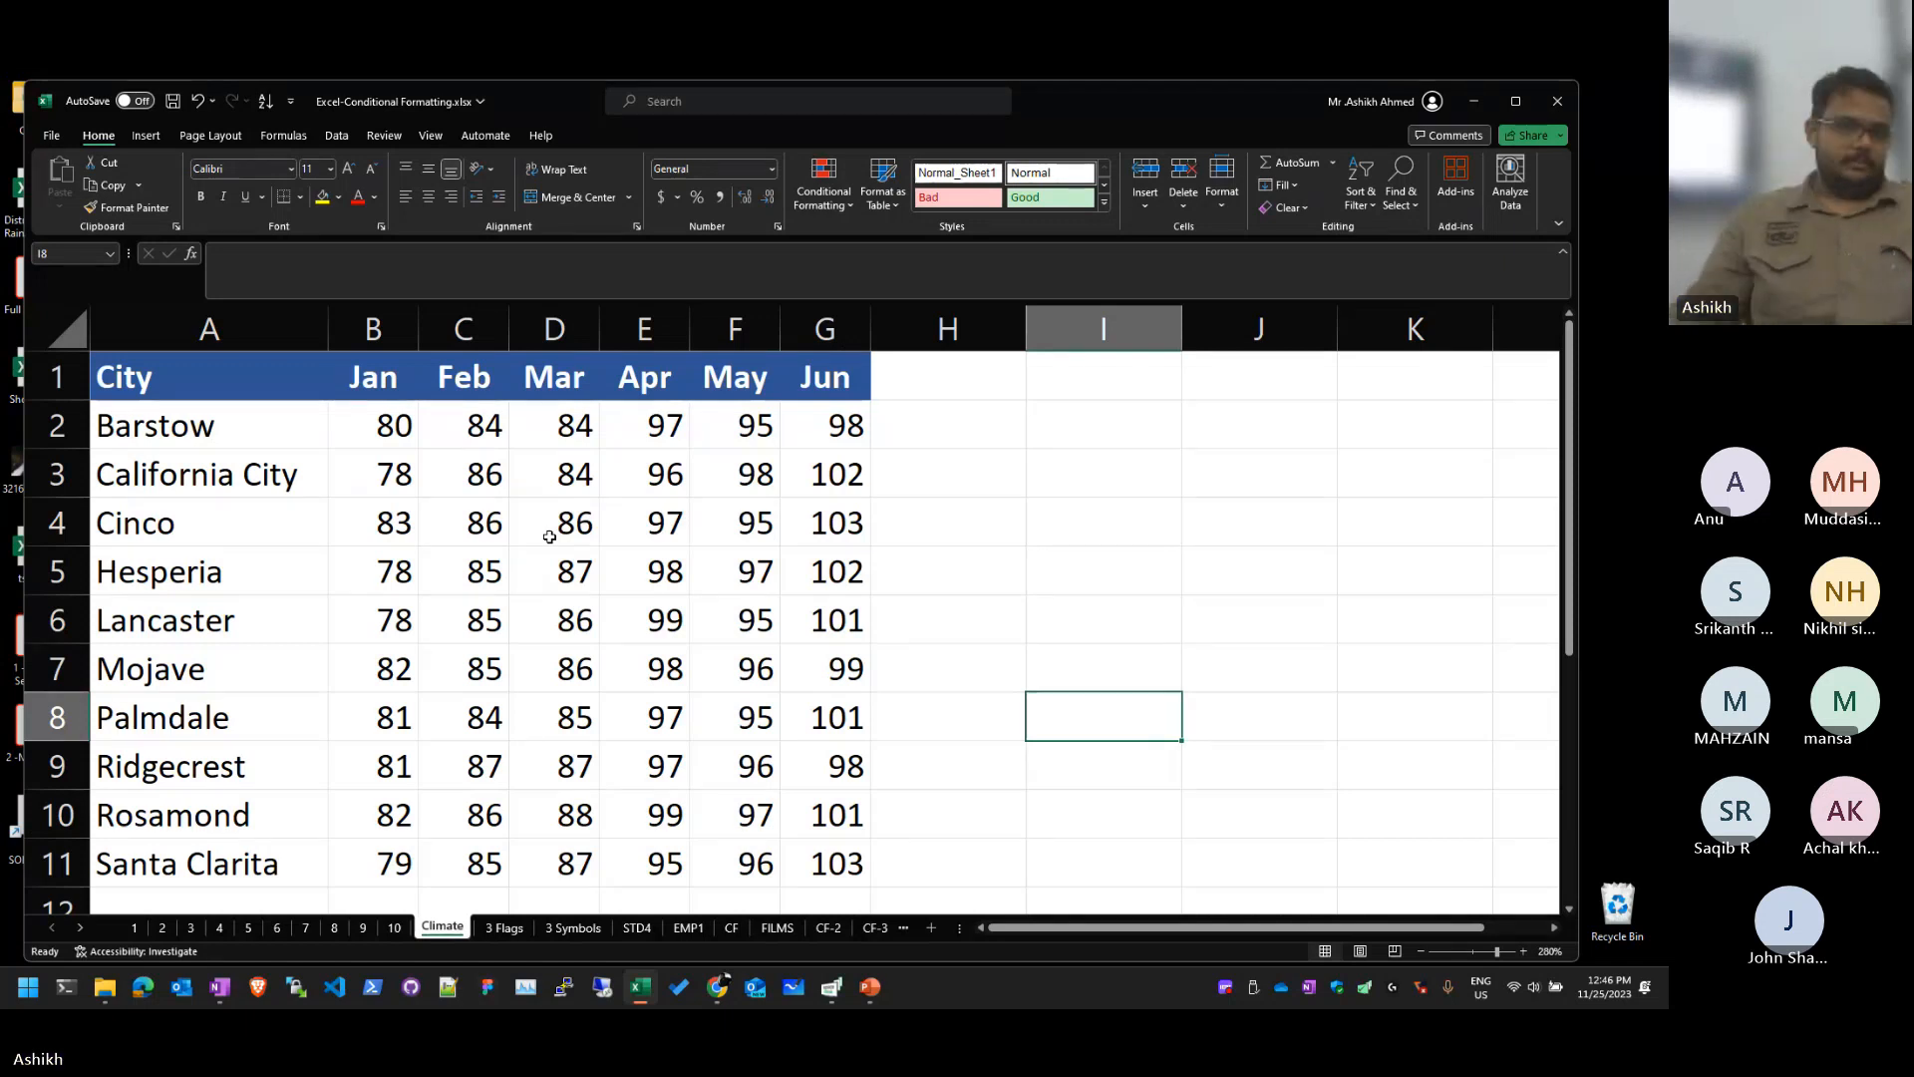
pyautogui.click(683, 556)
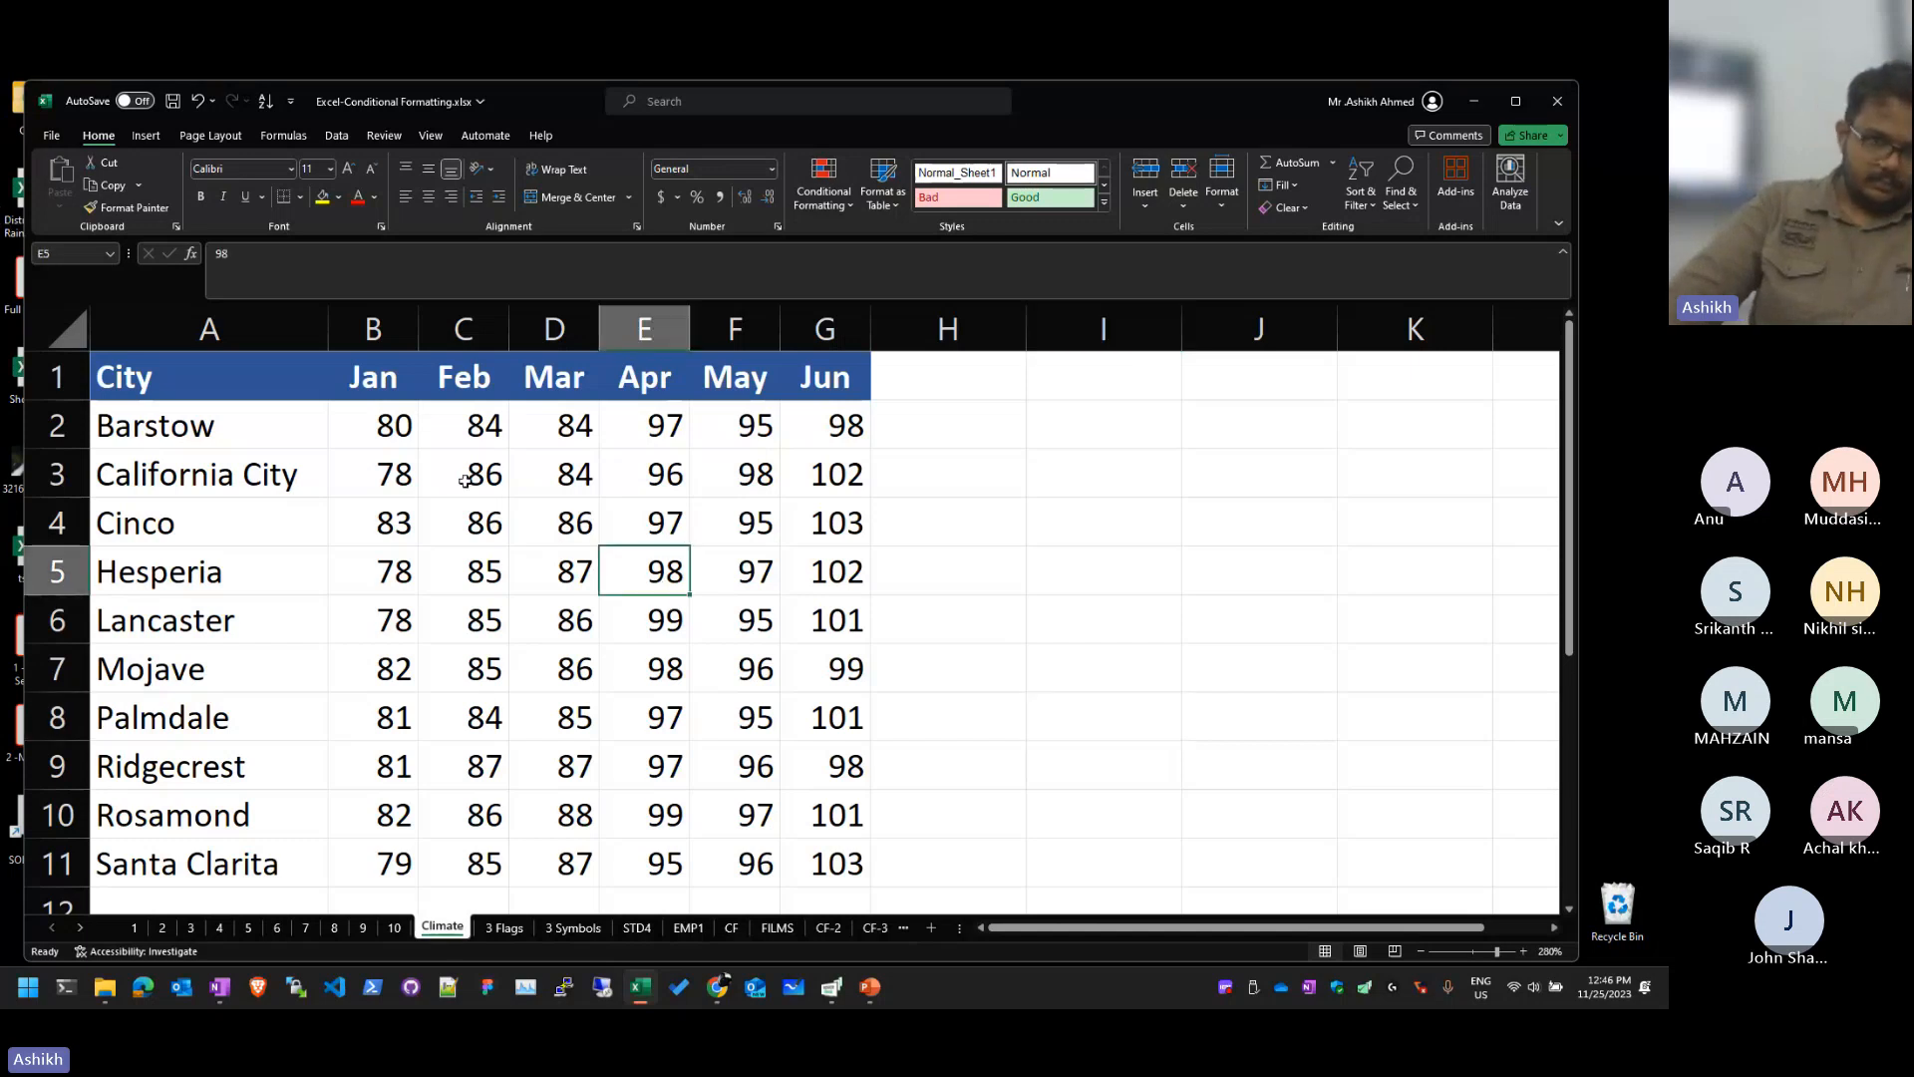
pyautogui.moveTo(379, 430); pyautogui.dragTo(819, 846)
pyautogui.scroll(1, 819, 845)
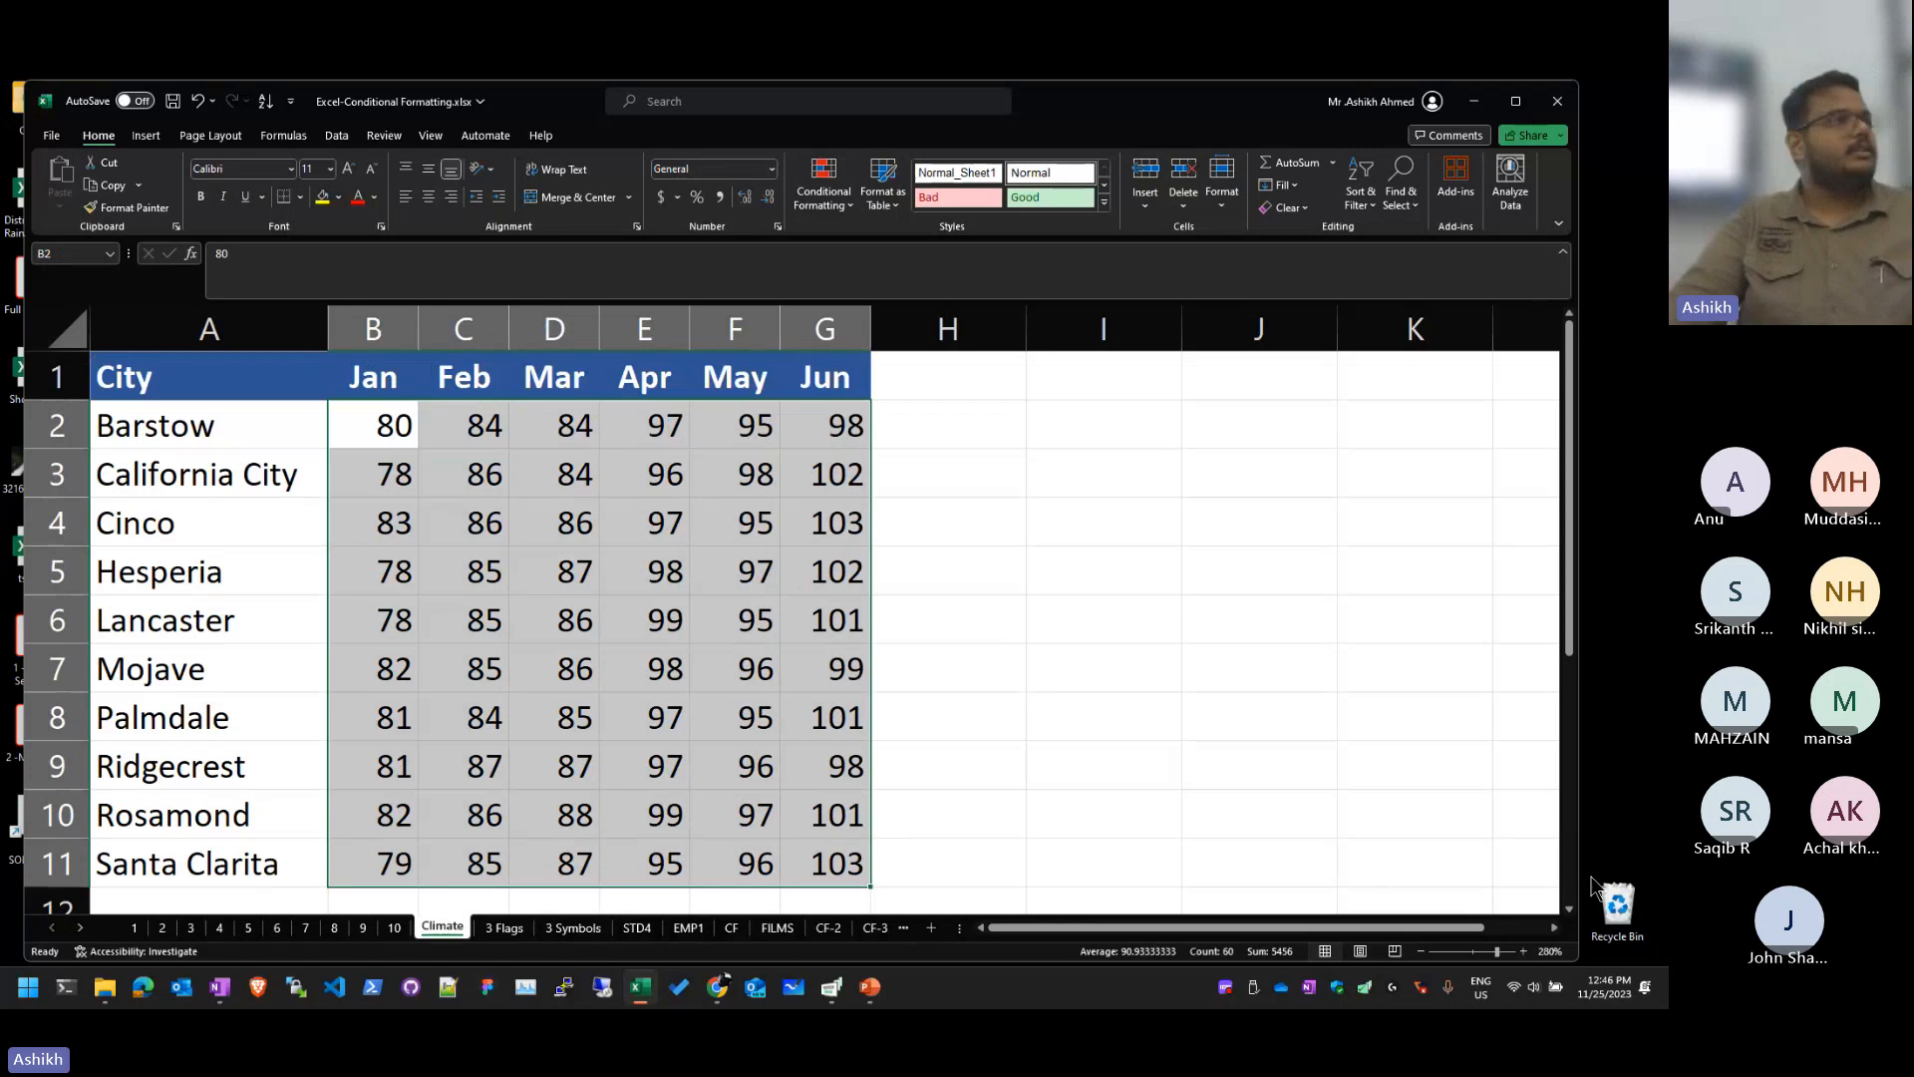
pyautogui.click(824, 190)
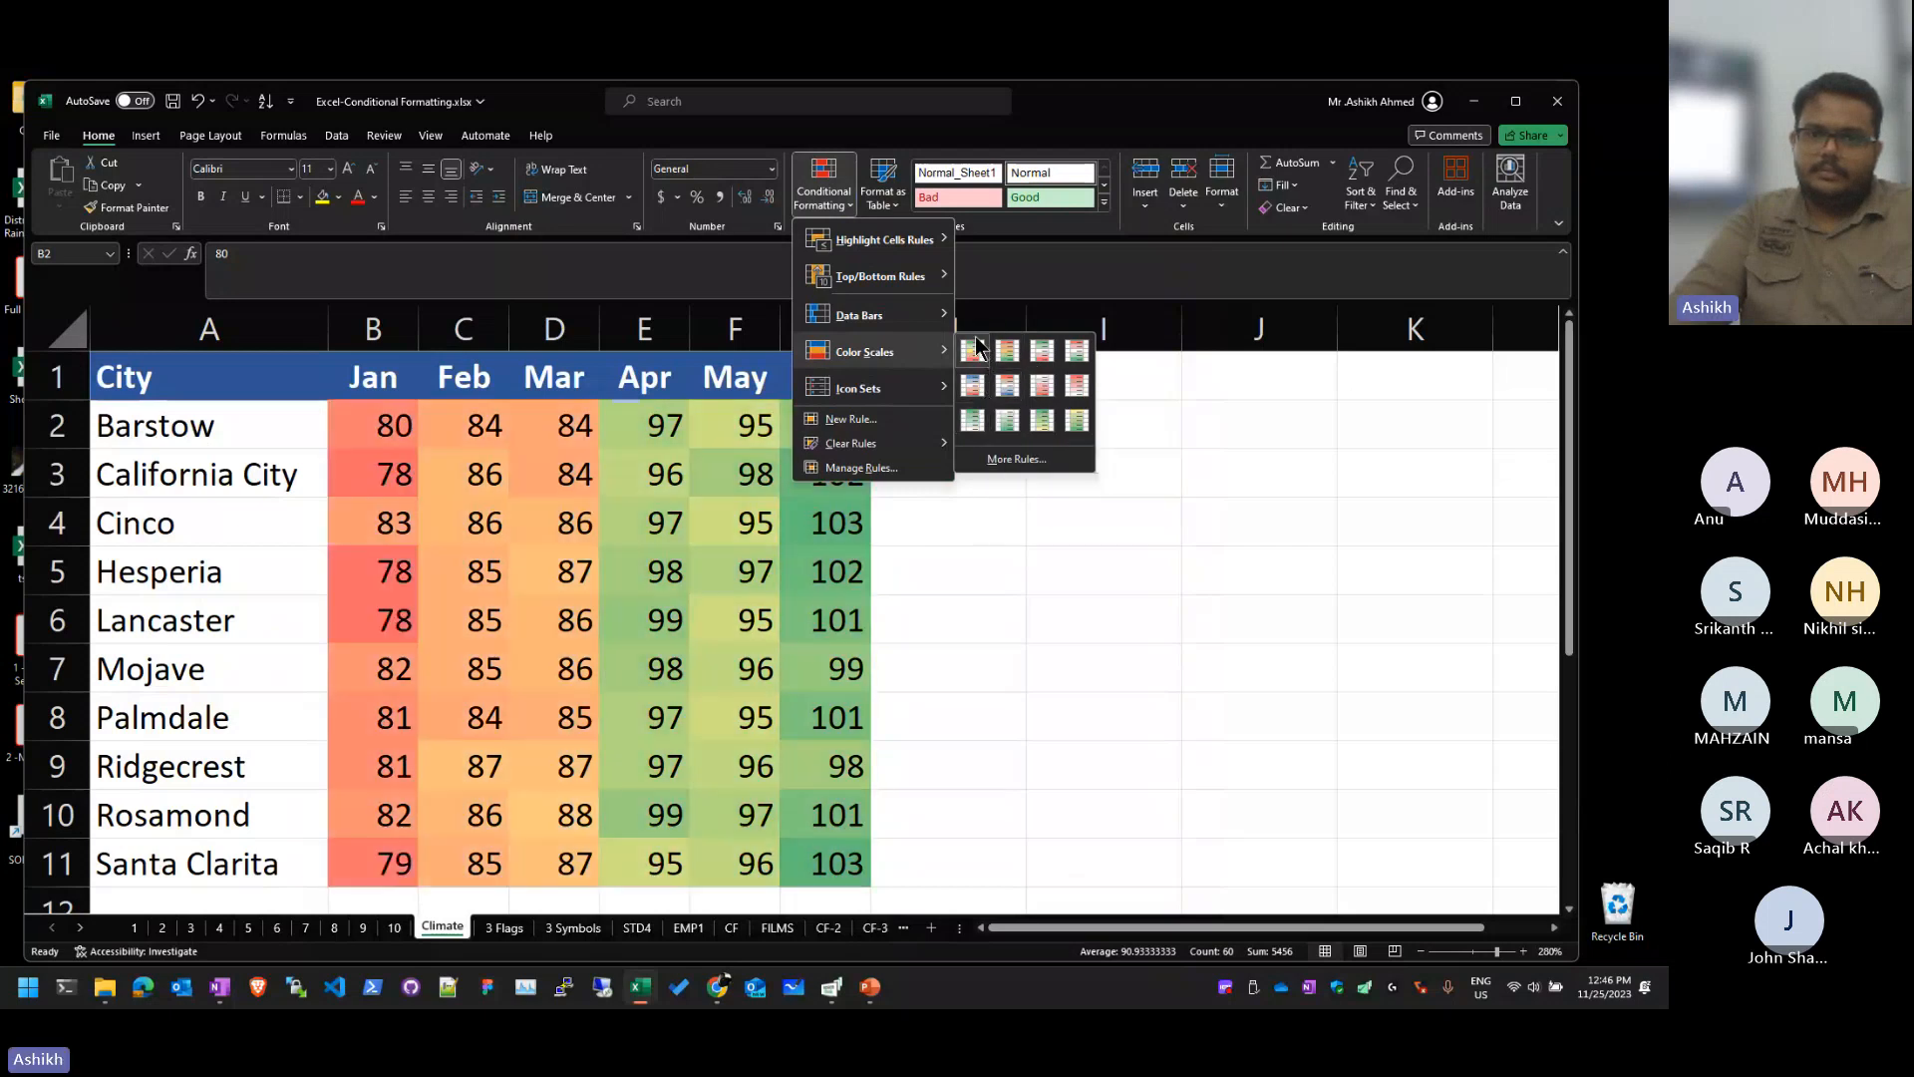
pyautogui.click(976, 344)
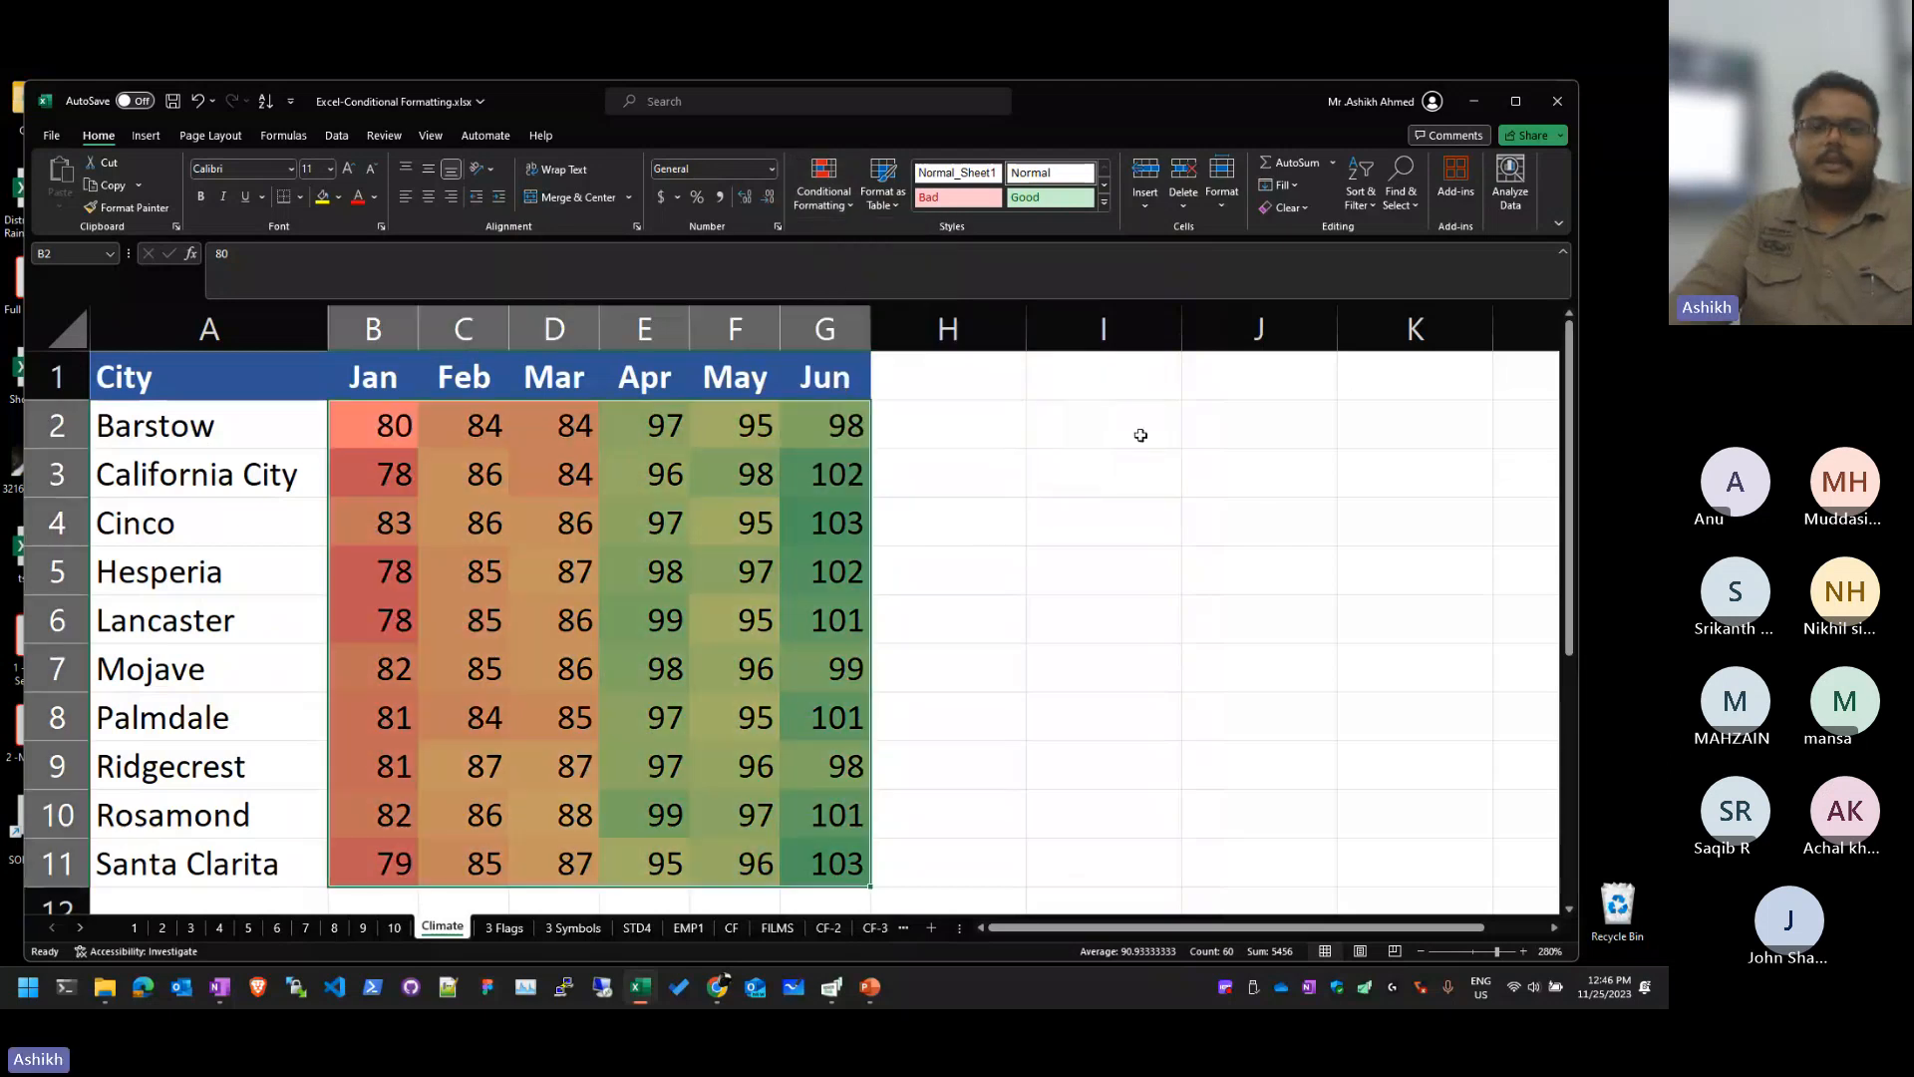
pyautogui.click(1141, 434)
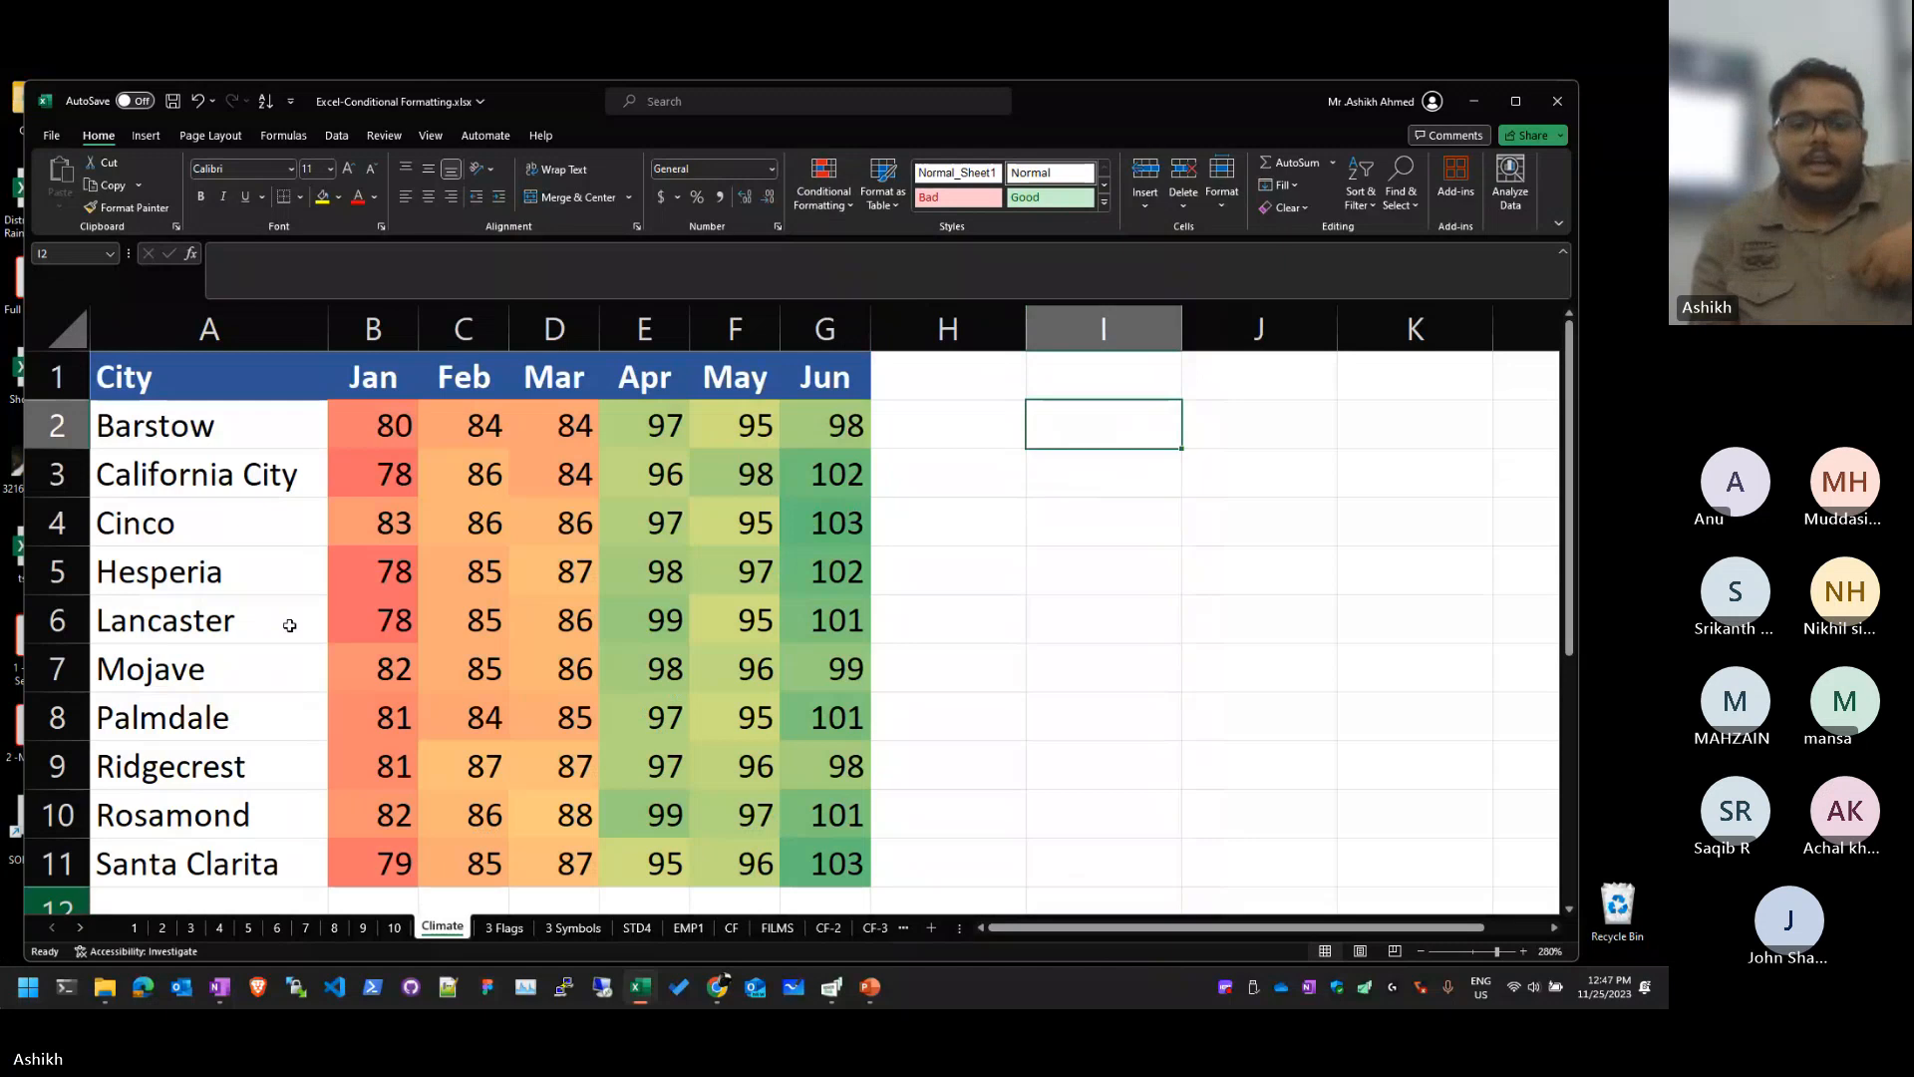
# Step: Change the June temperature for Cinco in G4 to 55
pyautogui.click(513, 721)
pyautogui.click(379, 525)
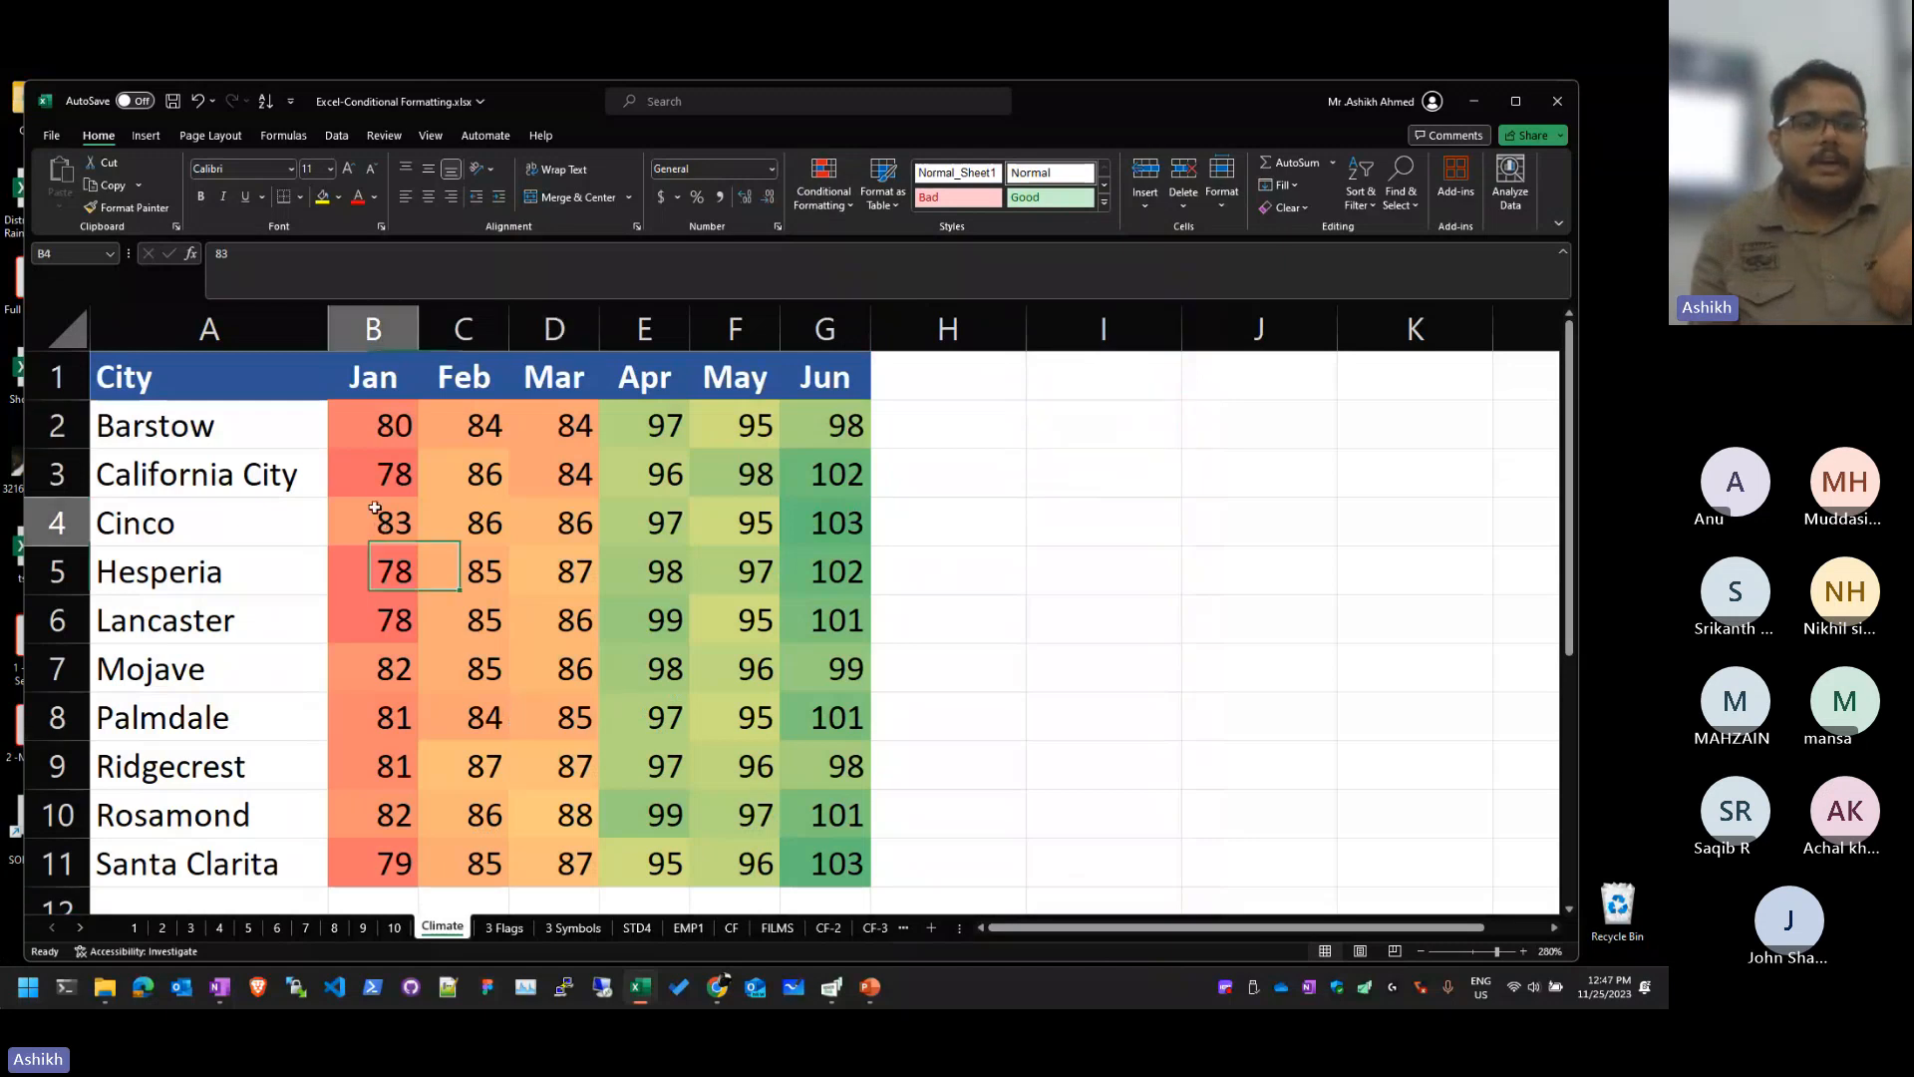
pyautogui.click(855, 529)
pyautogui.write('55')
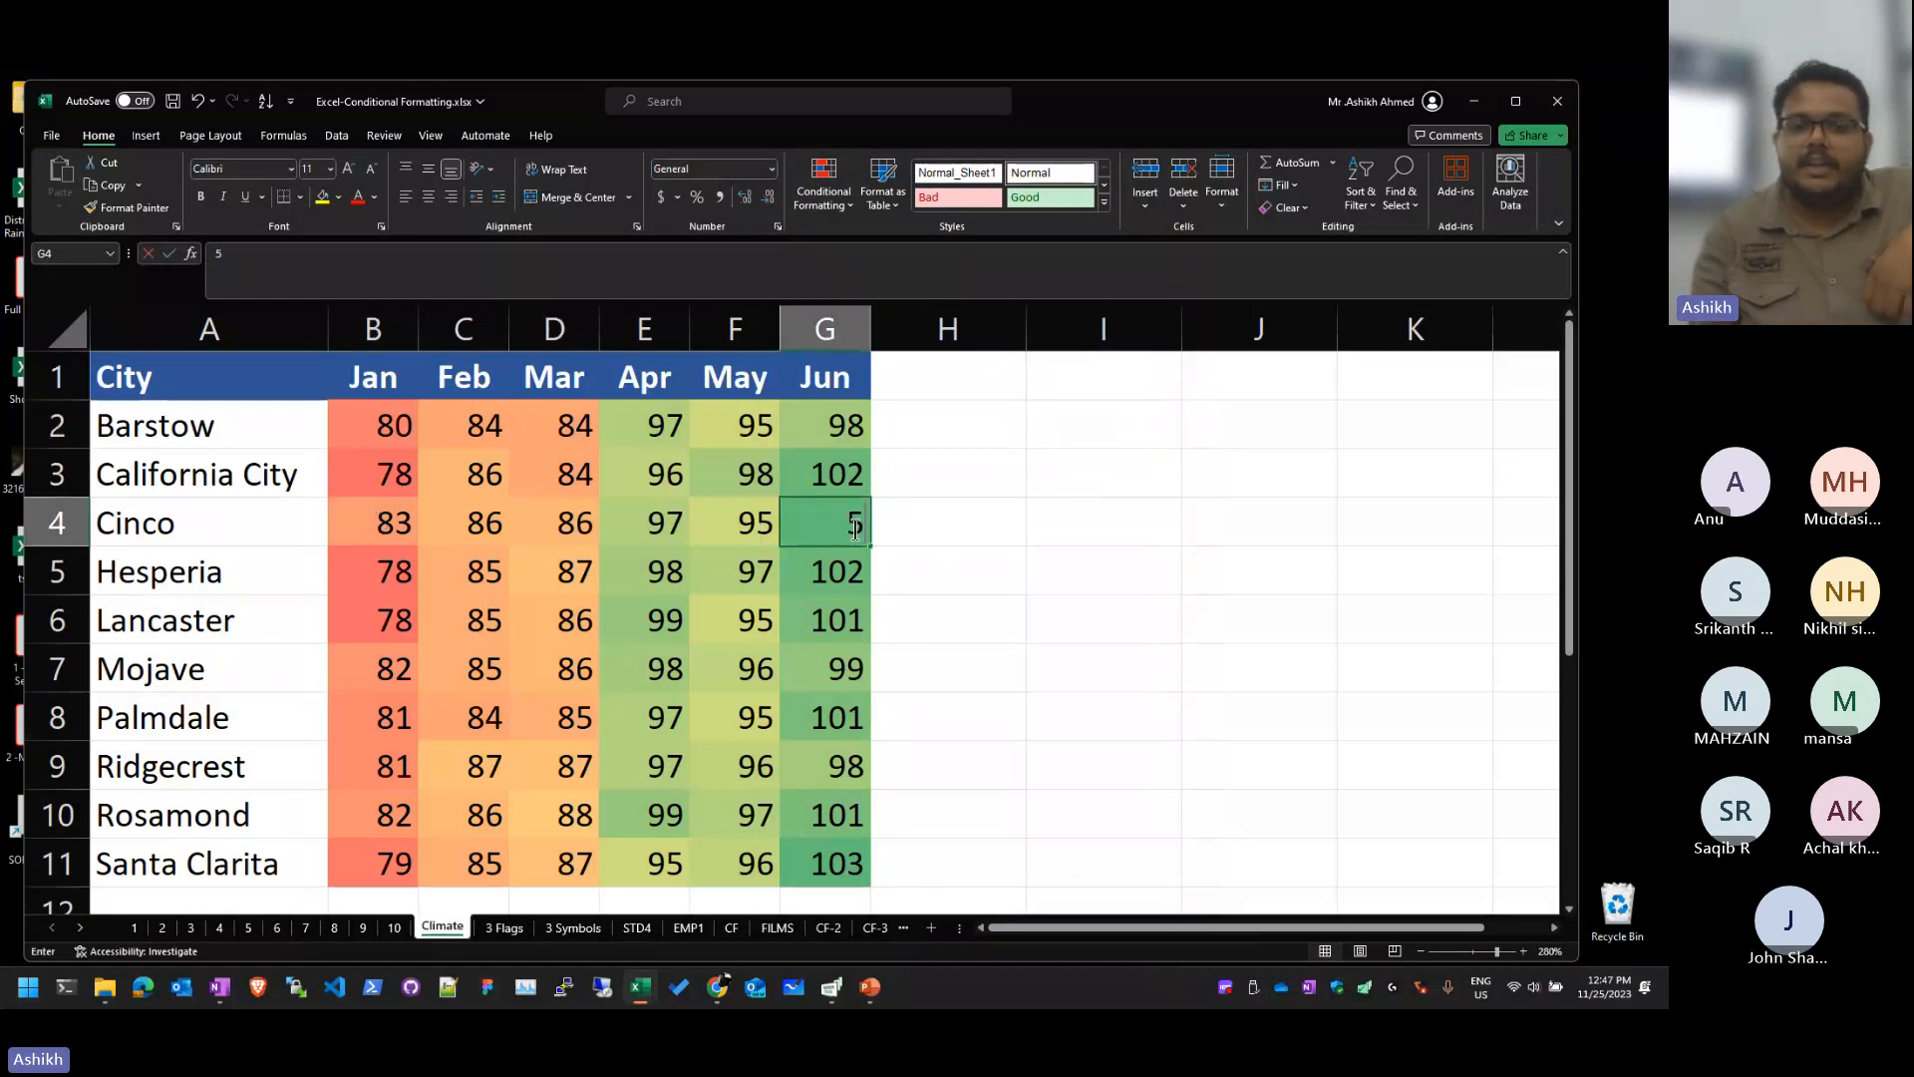
pyautogui.press('Return')
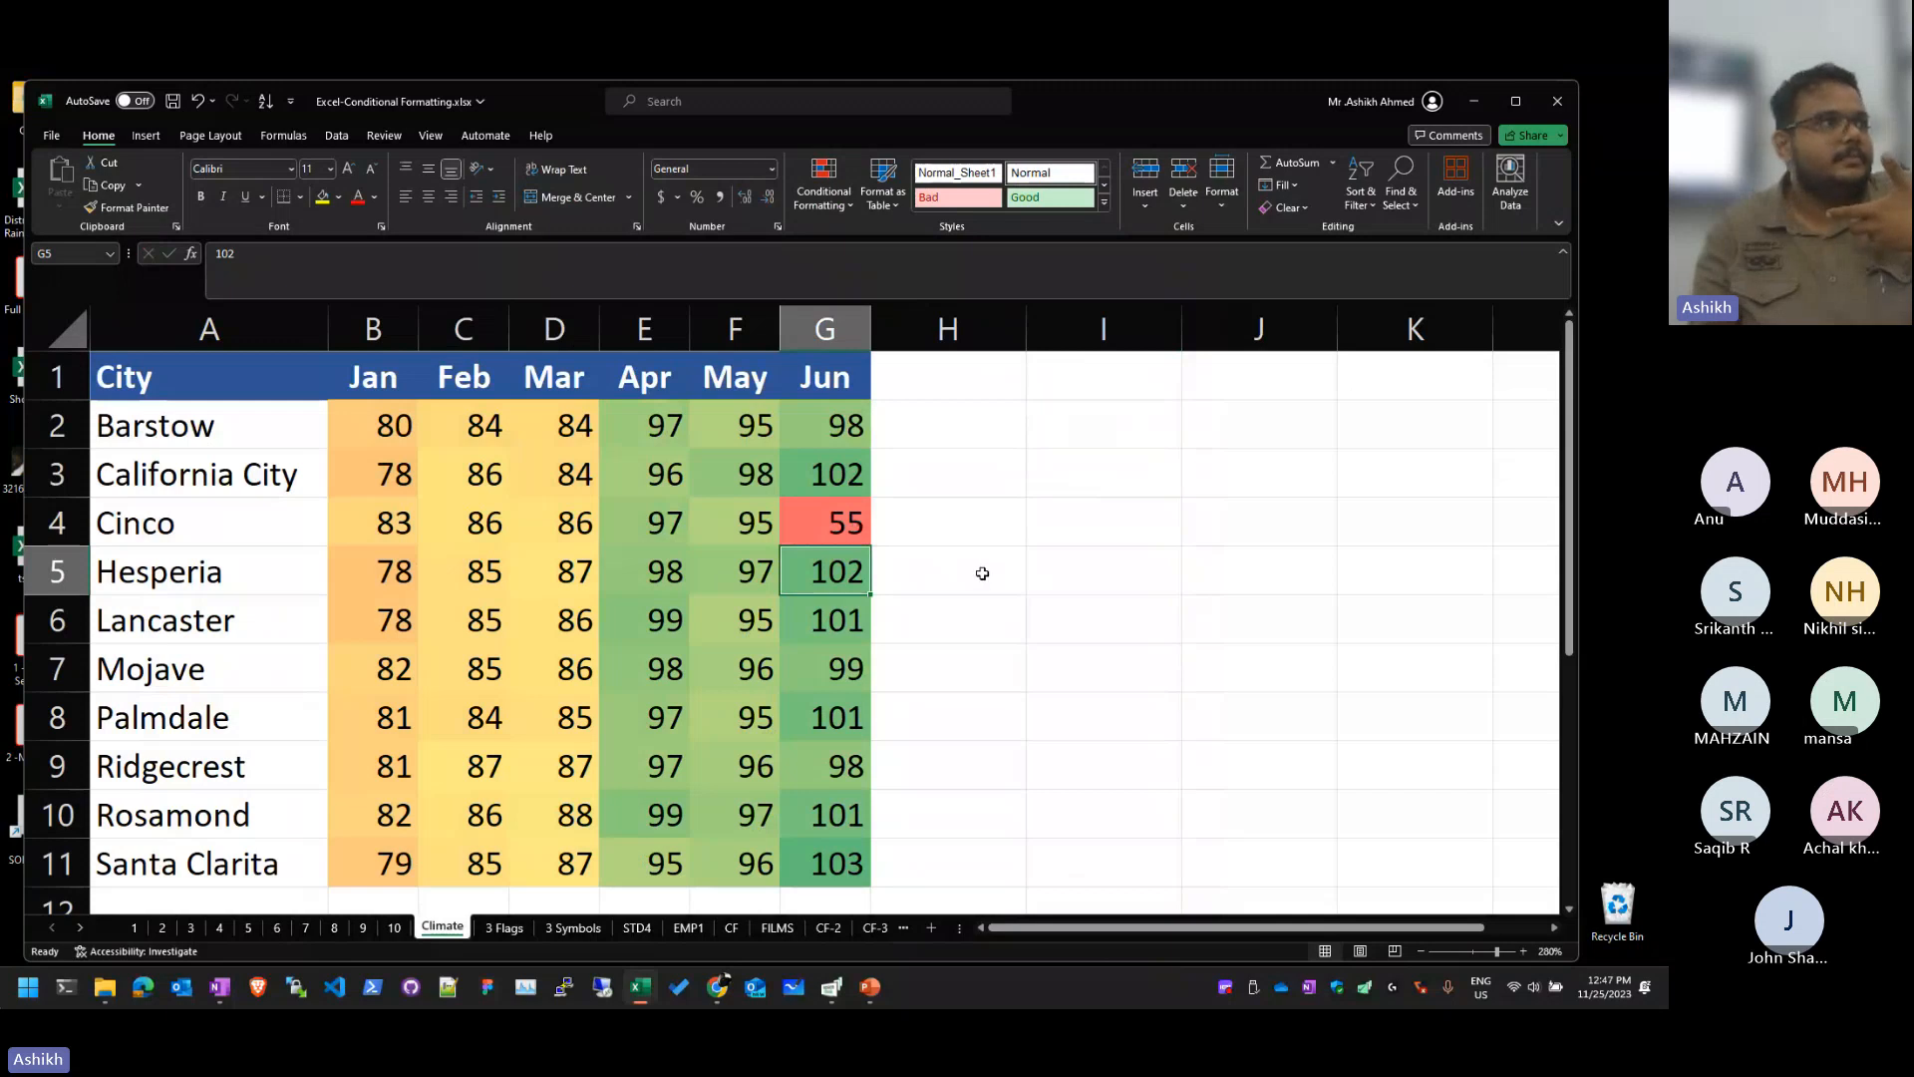
# Step: Try 103 and 88 as Cinco's June temperature in G4, and settle on 102
pyautogui.press('Up')
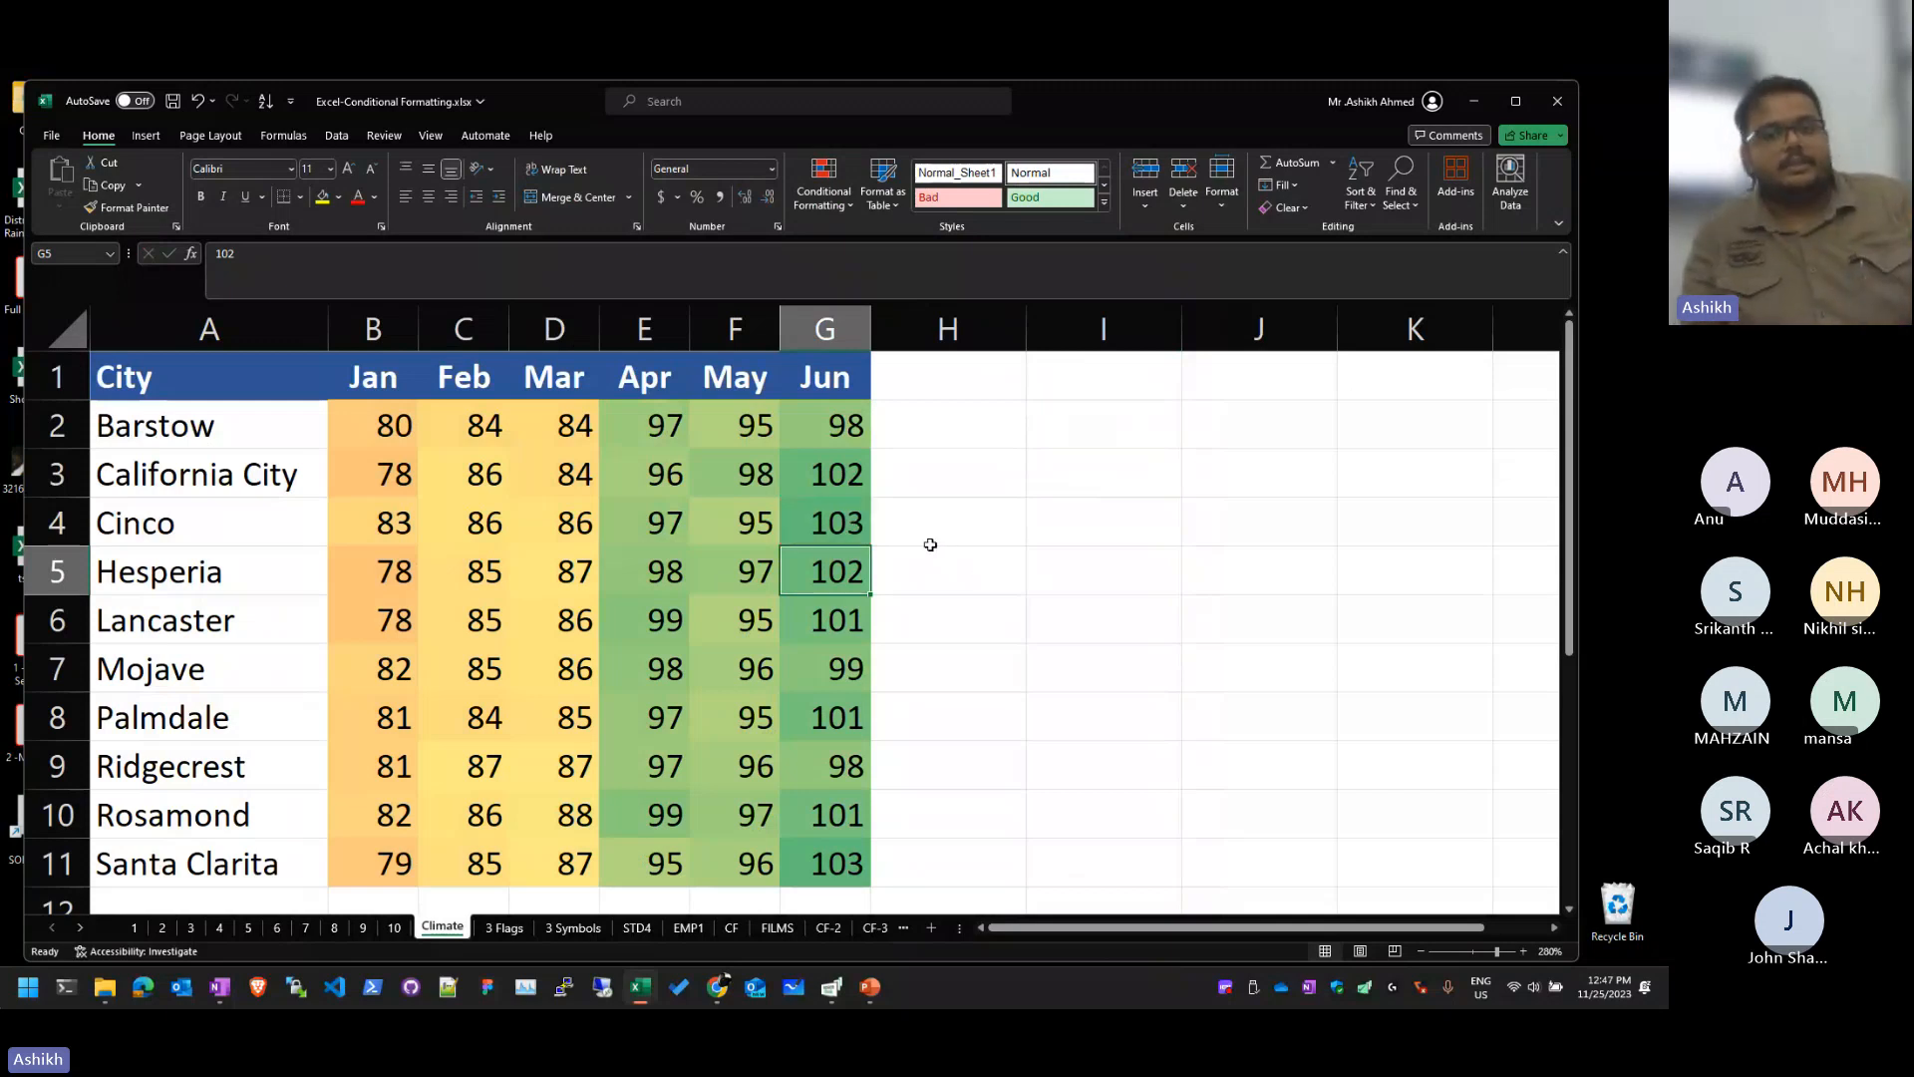
pyautogui.write('88')
pyautogui.press('Return')
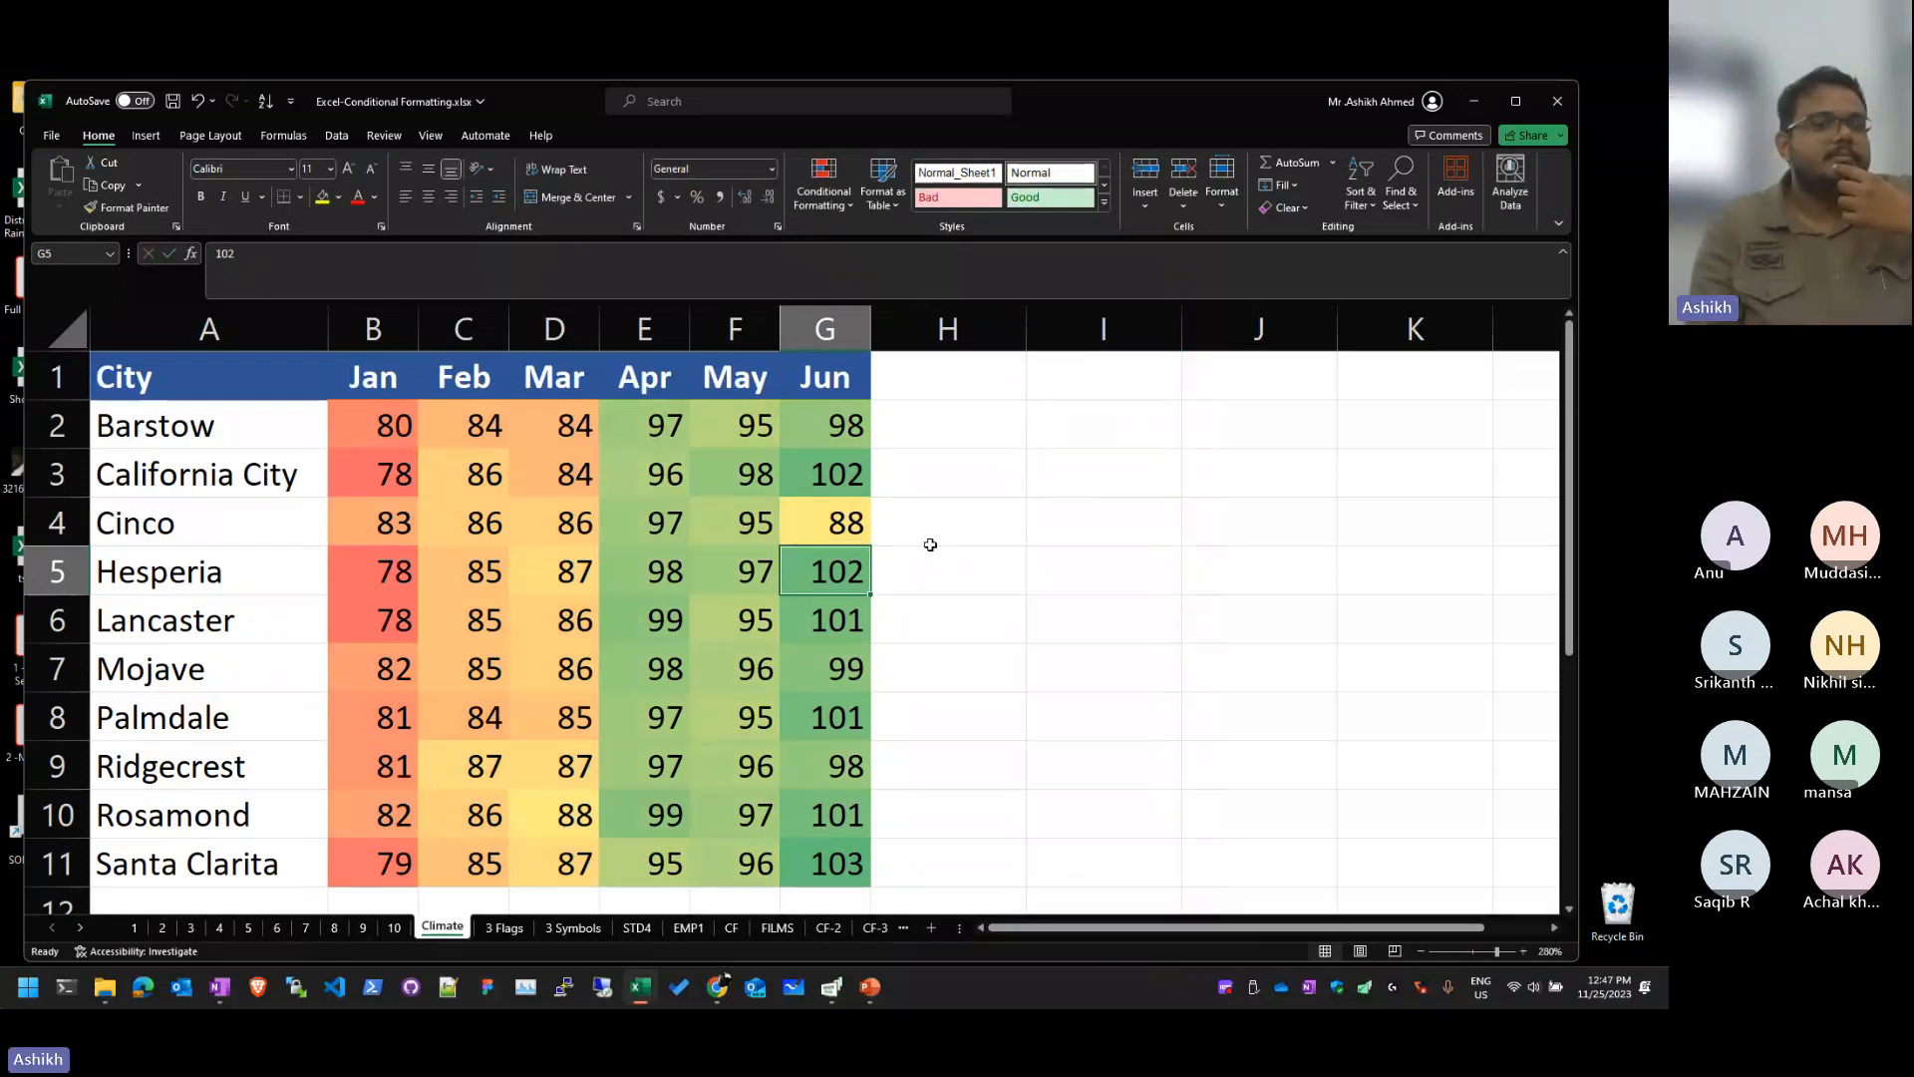
pyautogui.press('Up')
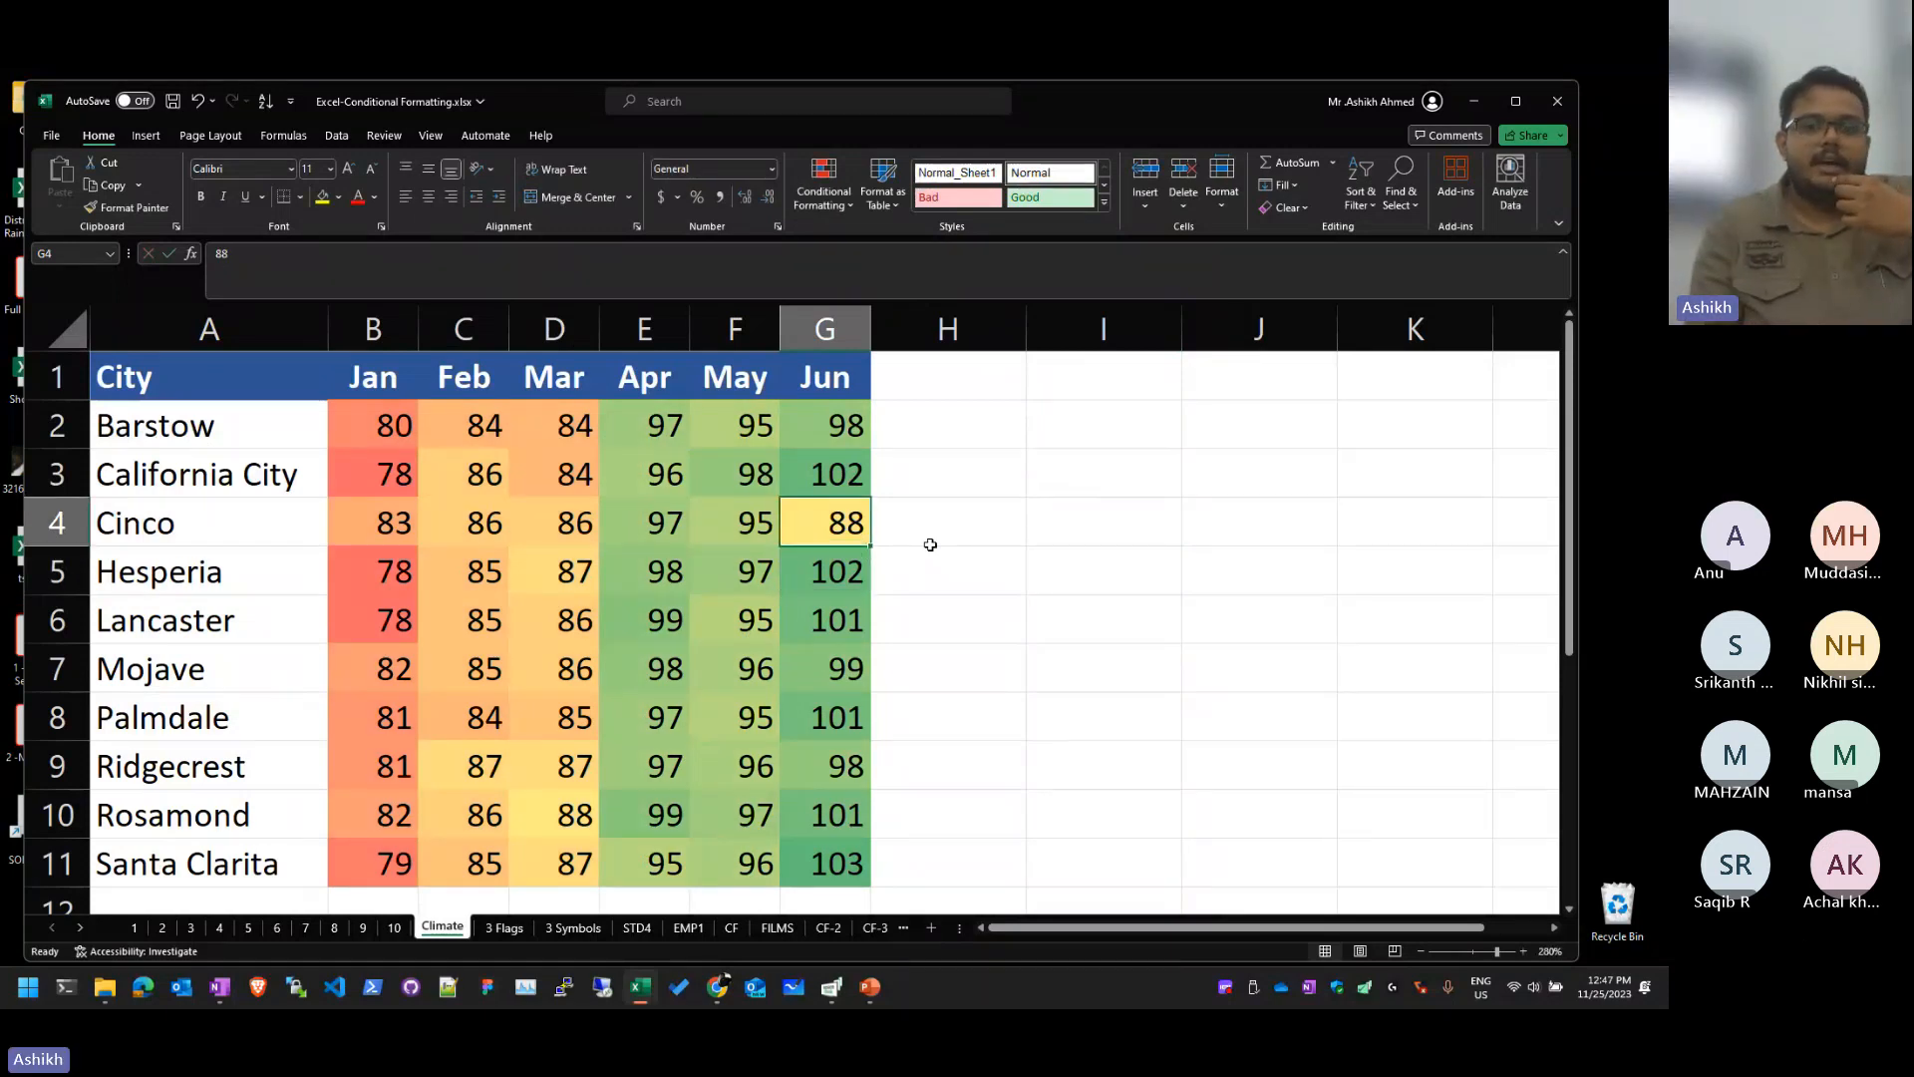
pyautogui.write('102')
pyautogui.press('Return')
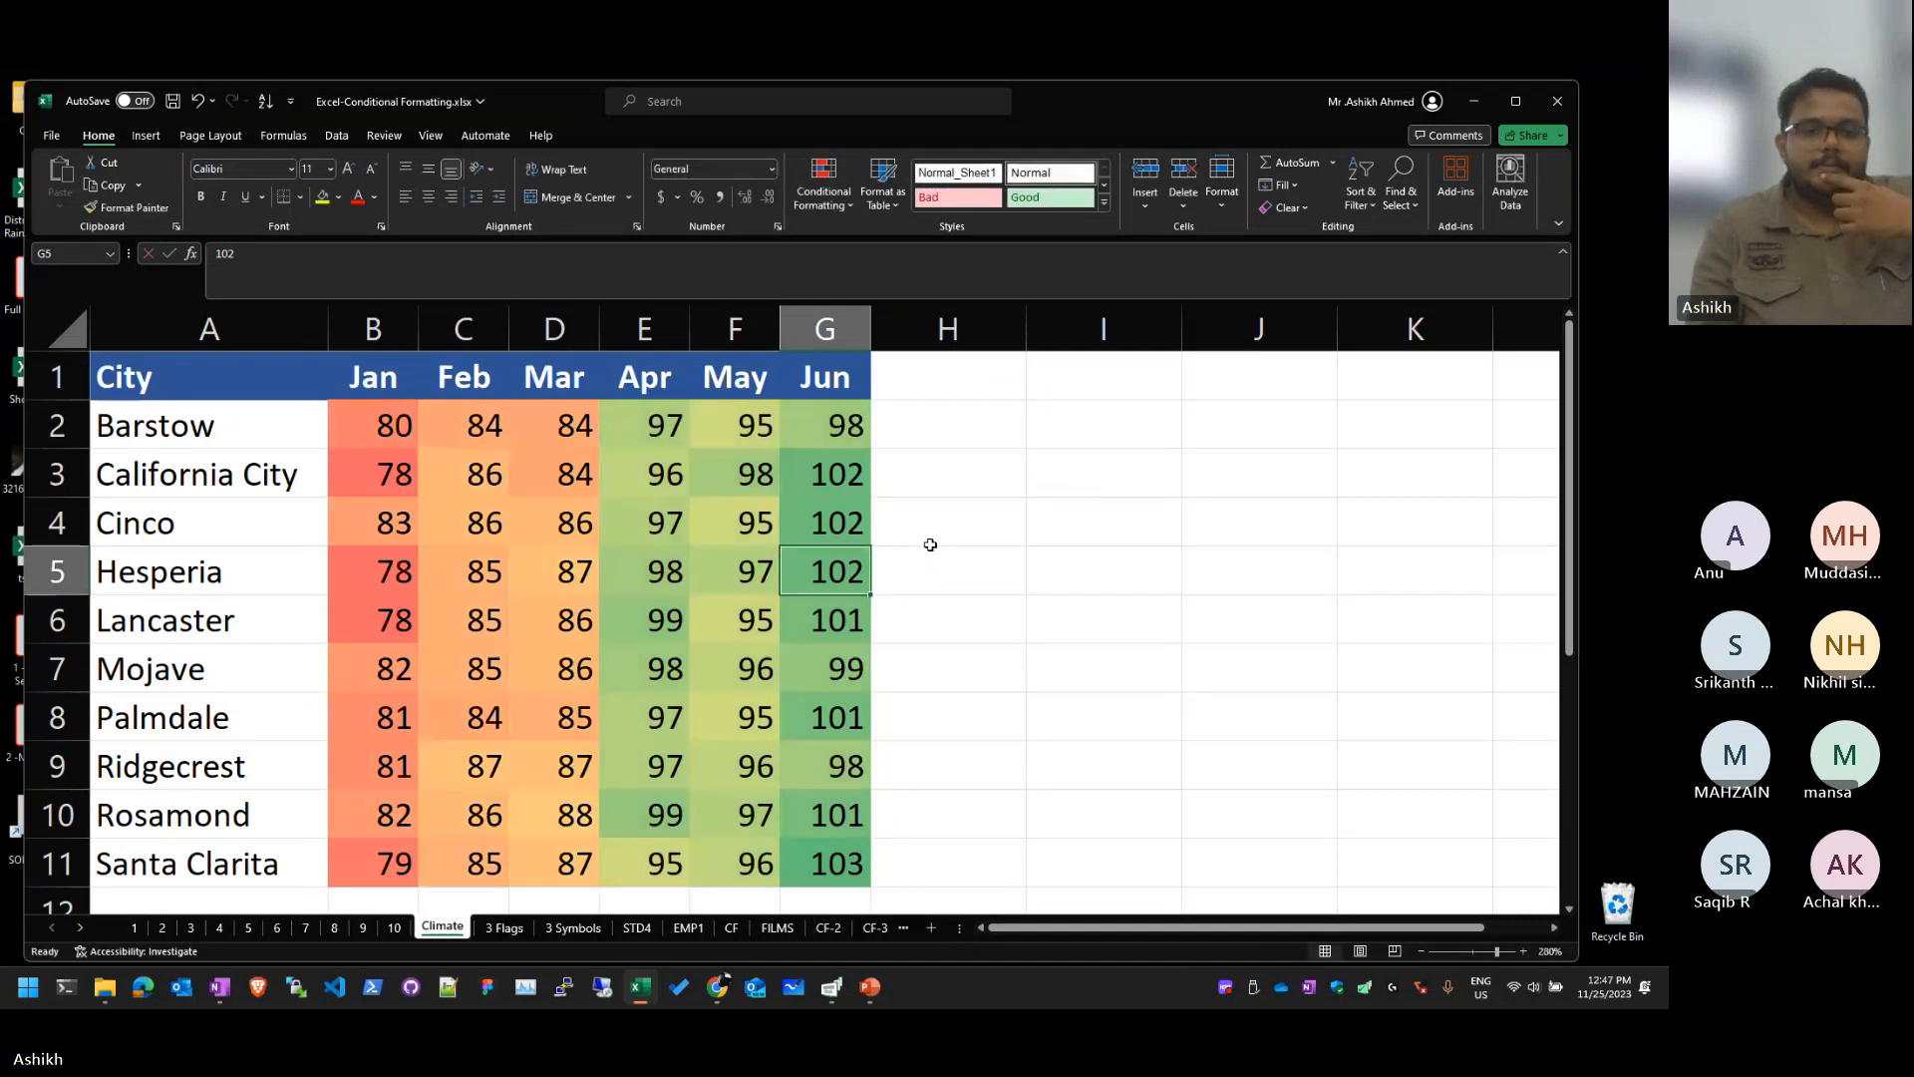
# Step: Try 83 as Hesperia's June temperature in G5, and settle on 100
pyautogui.write('83')
pyautogui.press('Return')
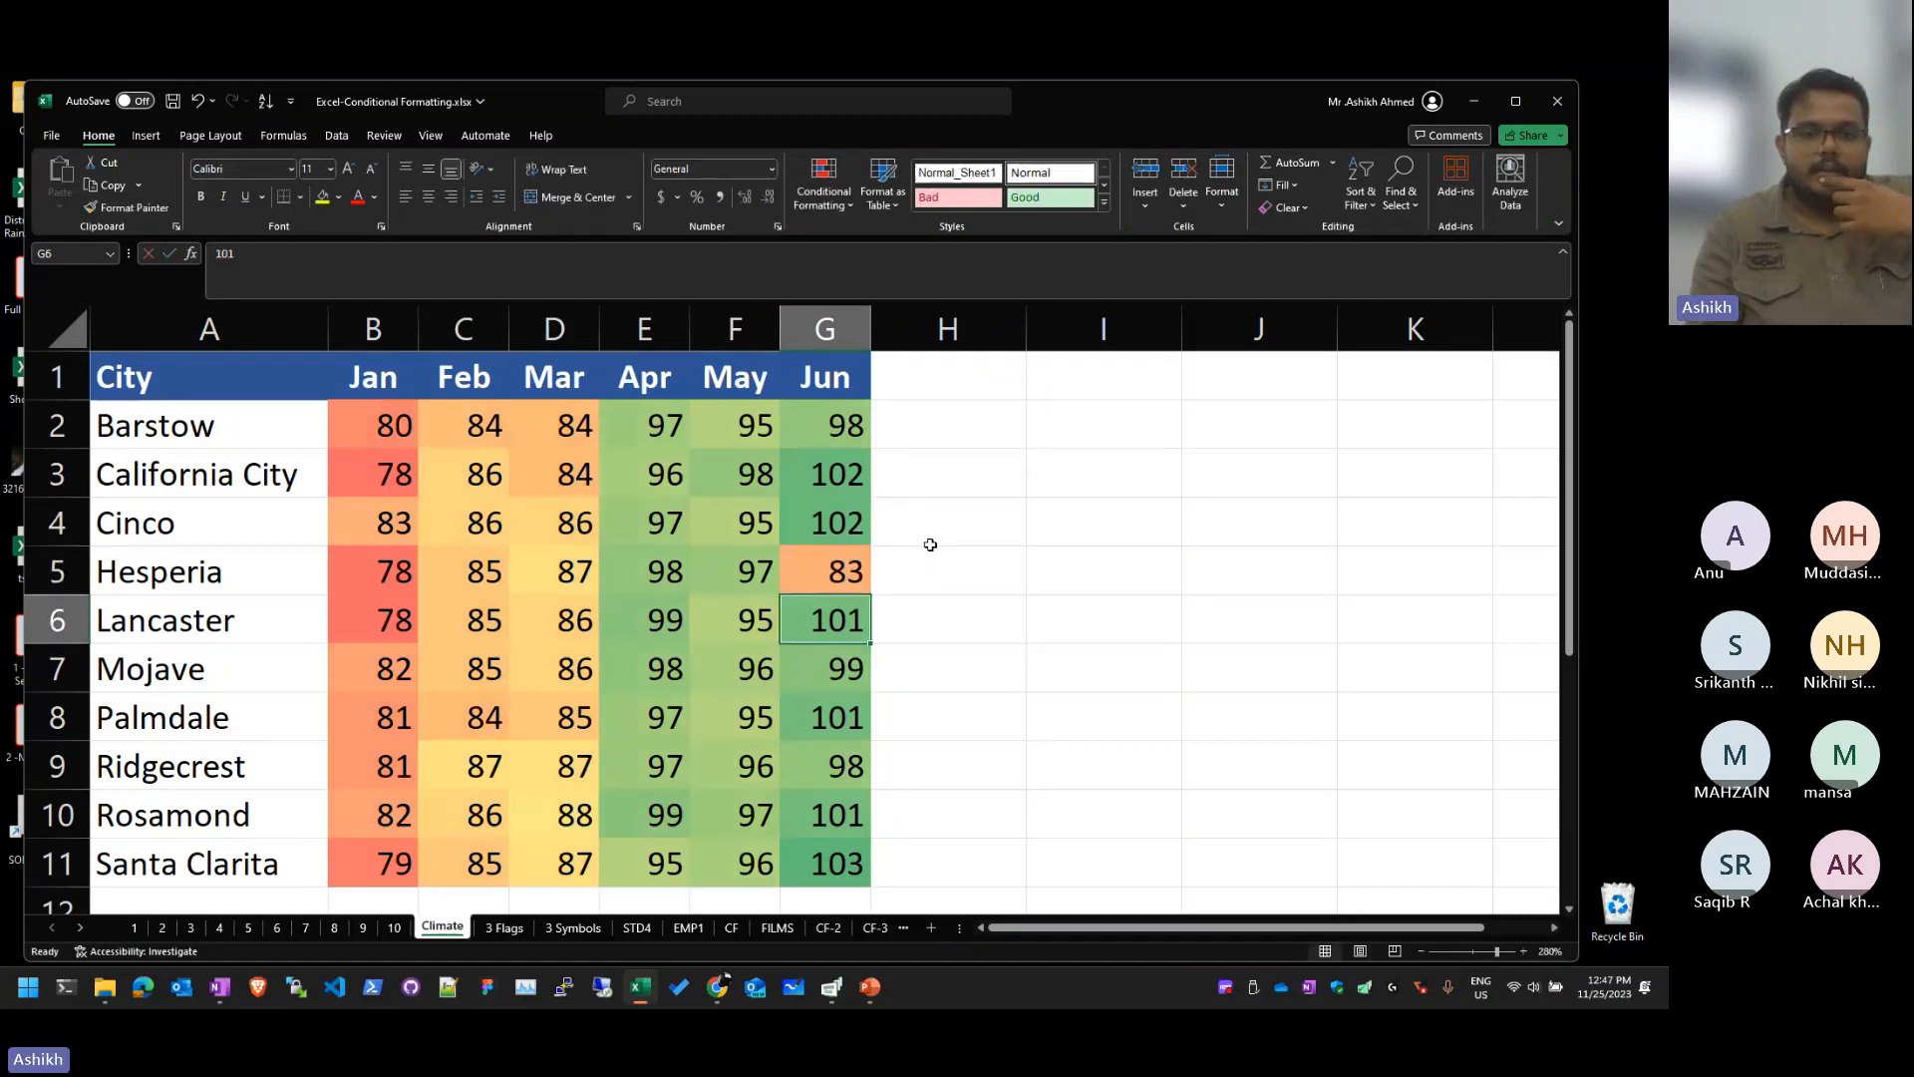
pyautogui.press('Up')
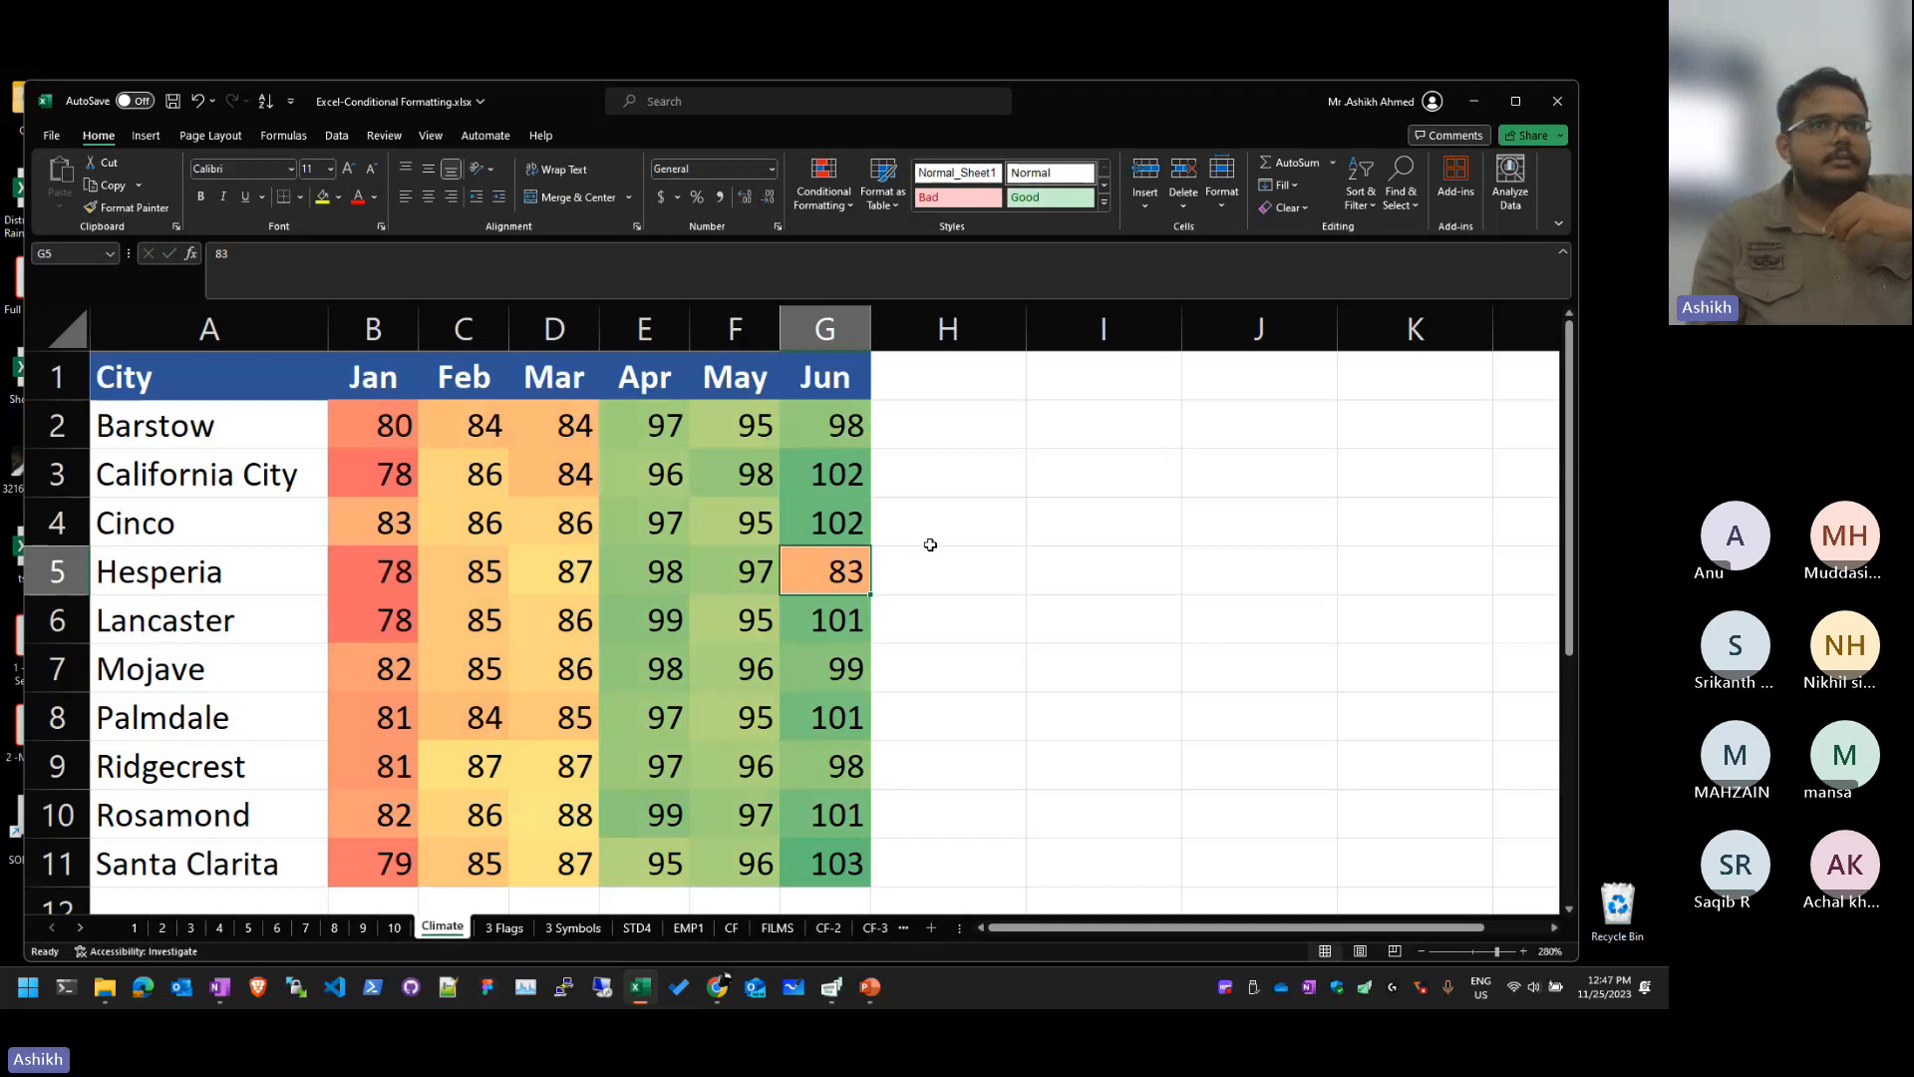
pyautogui.write('100')
pyautogui.press('Return')
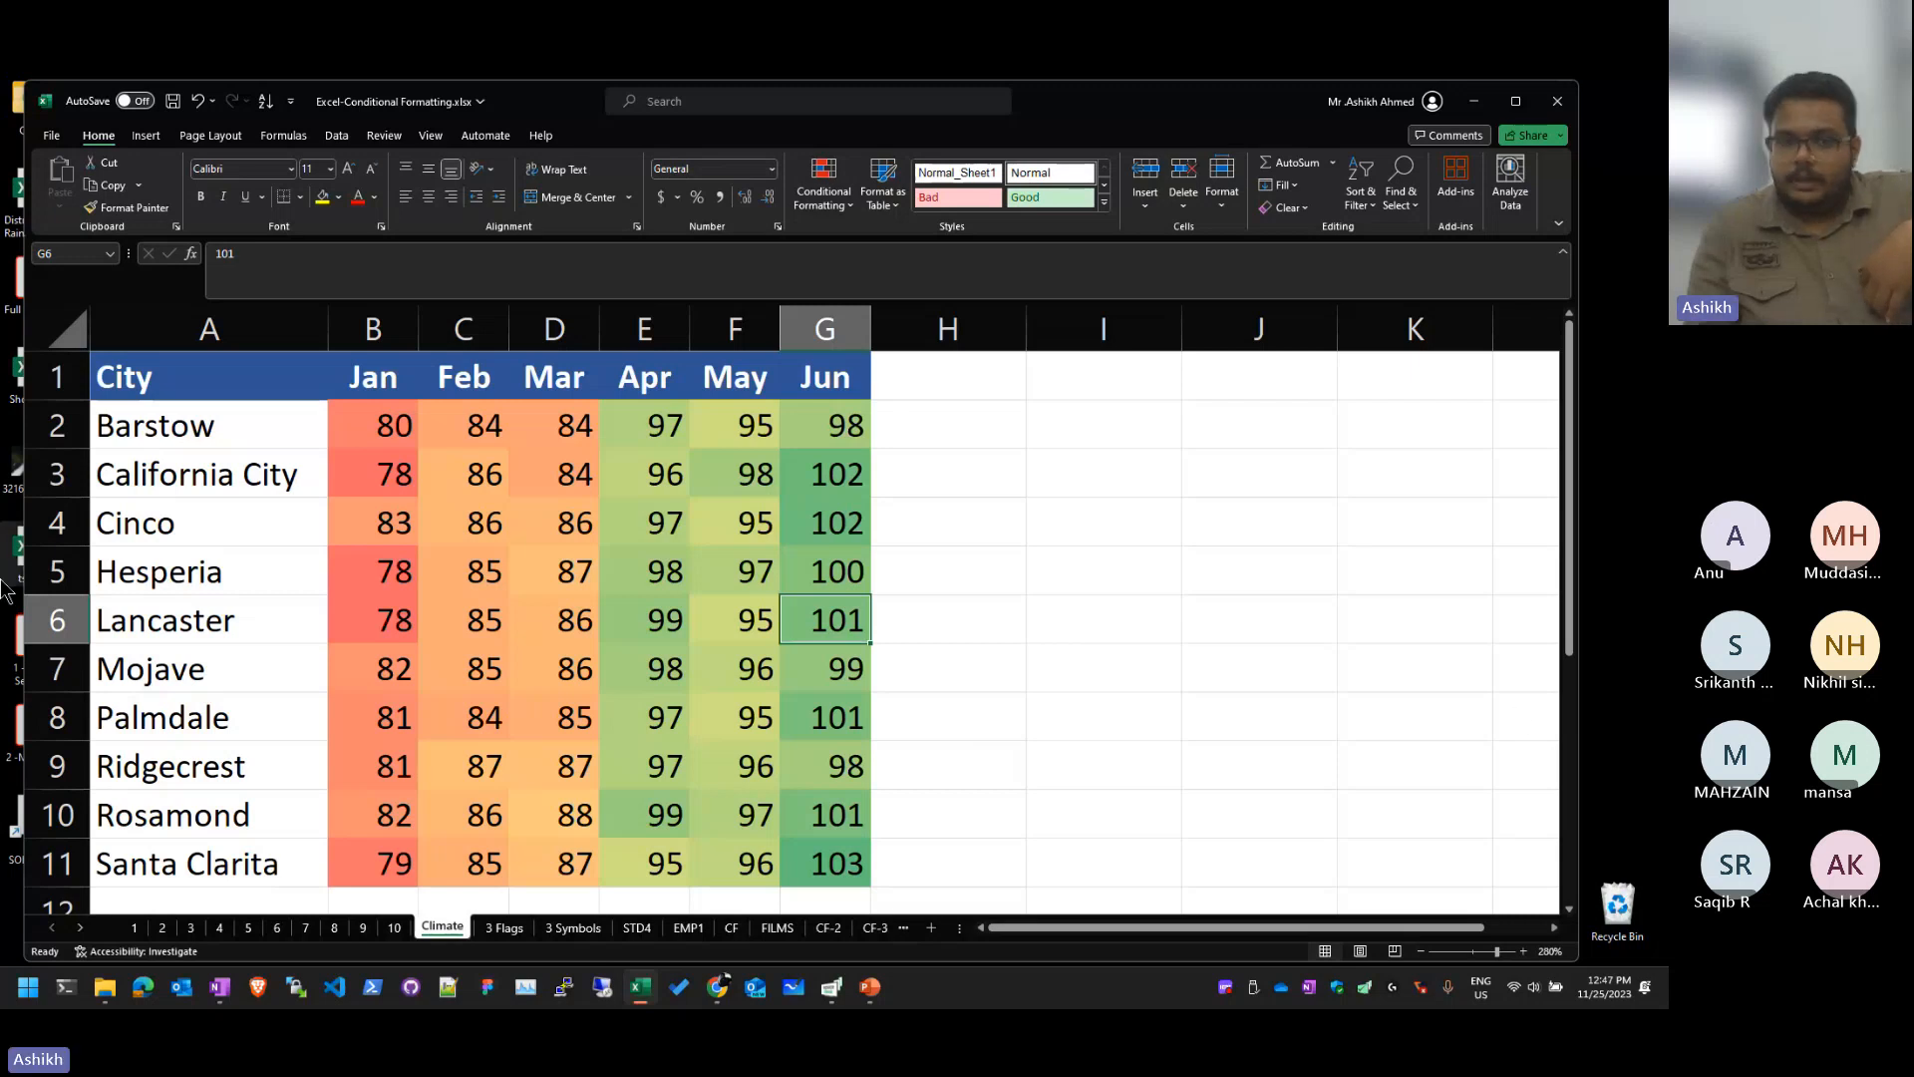
# Step: Look through the practice sheets from 3 Flags to CF-3, and return past Climate to sheet 10
pyautogui.click(504, 927)
pyautogui.click(572, 928)
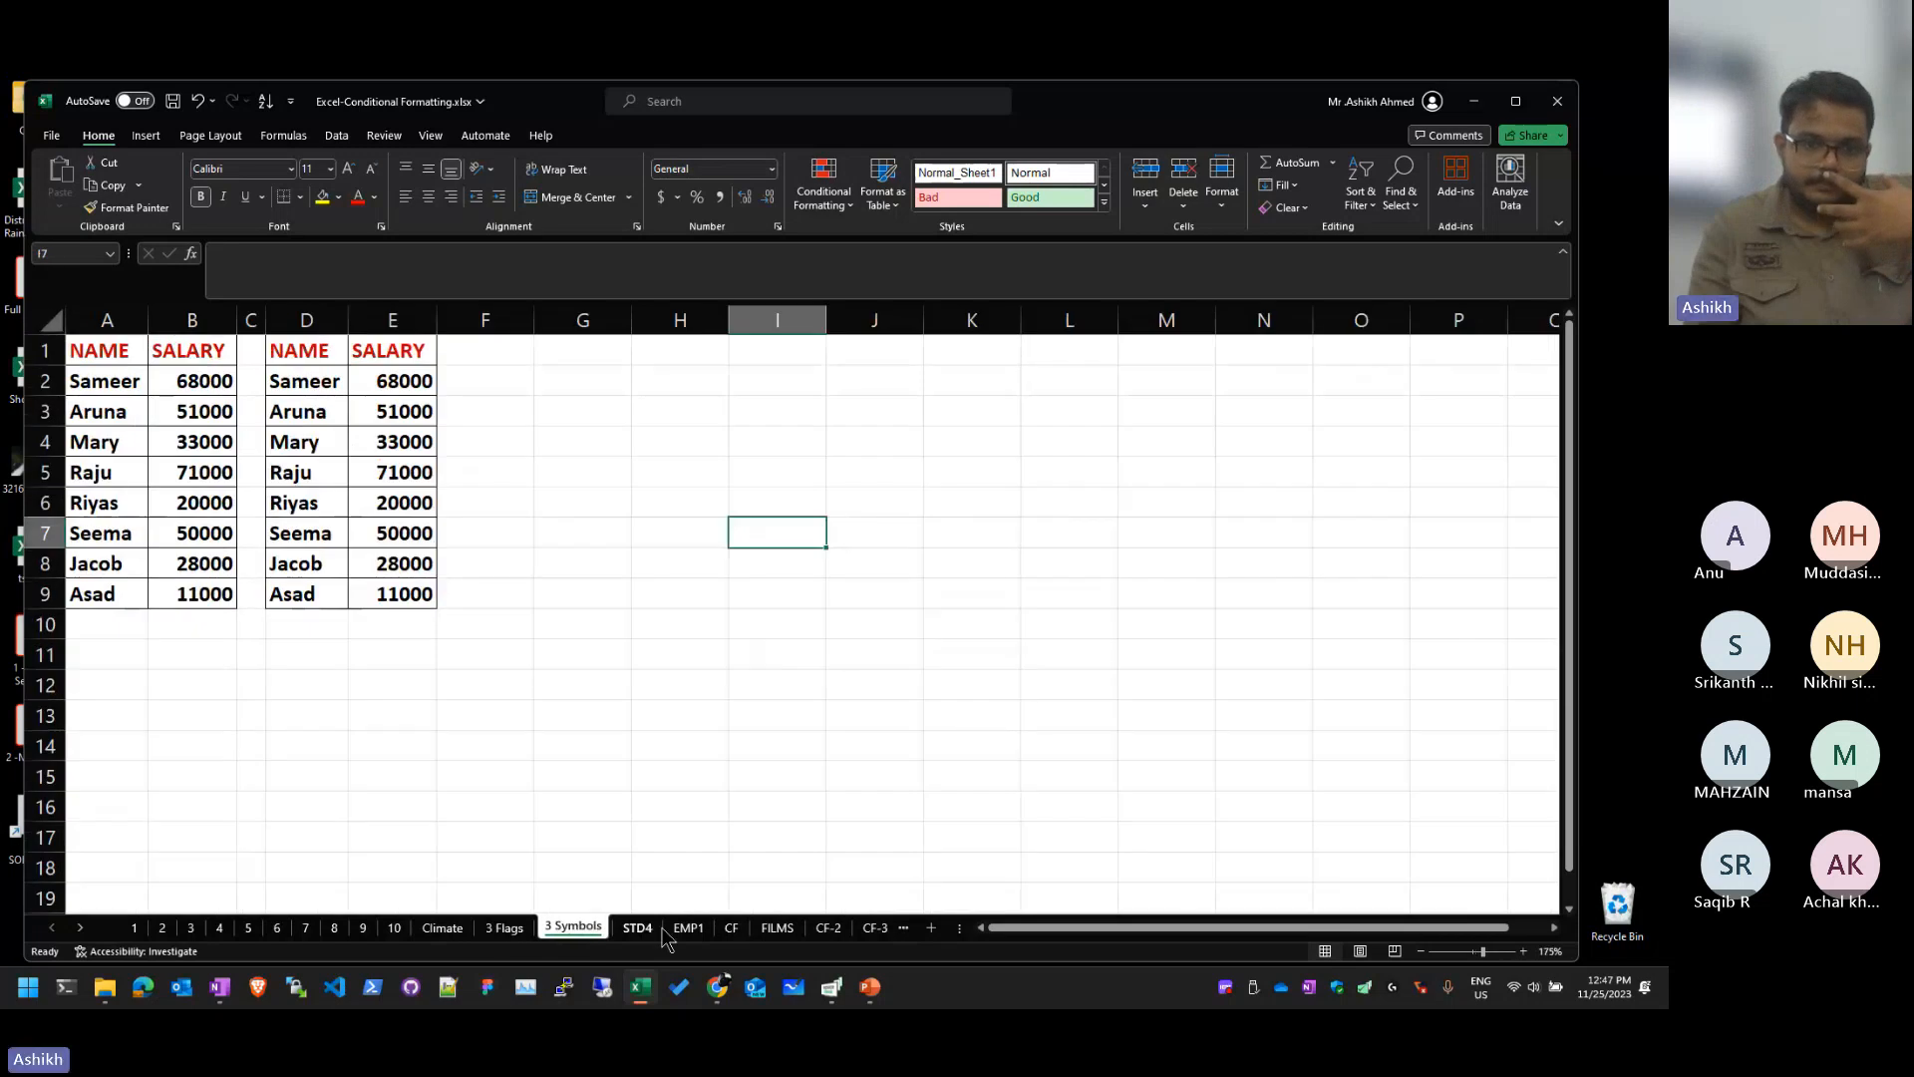
pyautogui.click(637, 927)
pyautogui.click(728, 929)
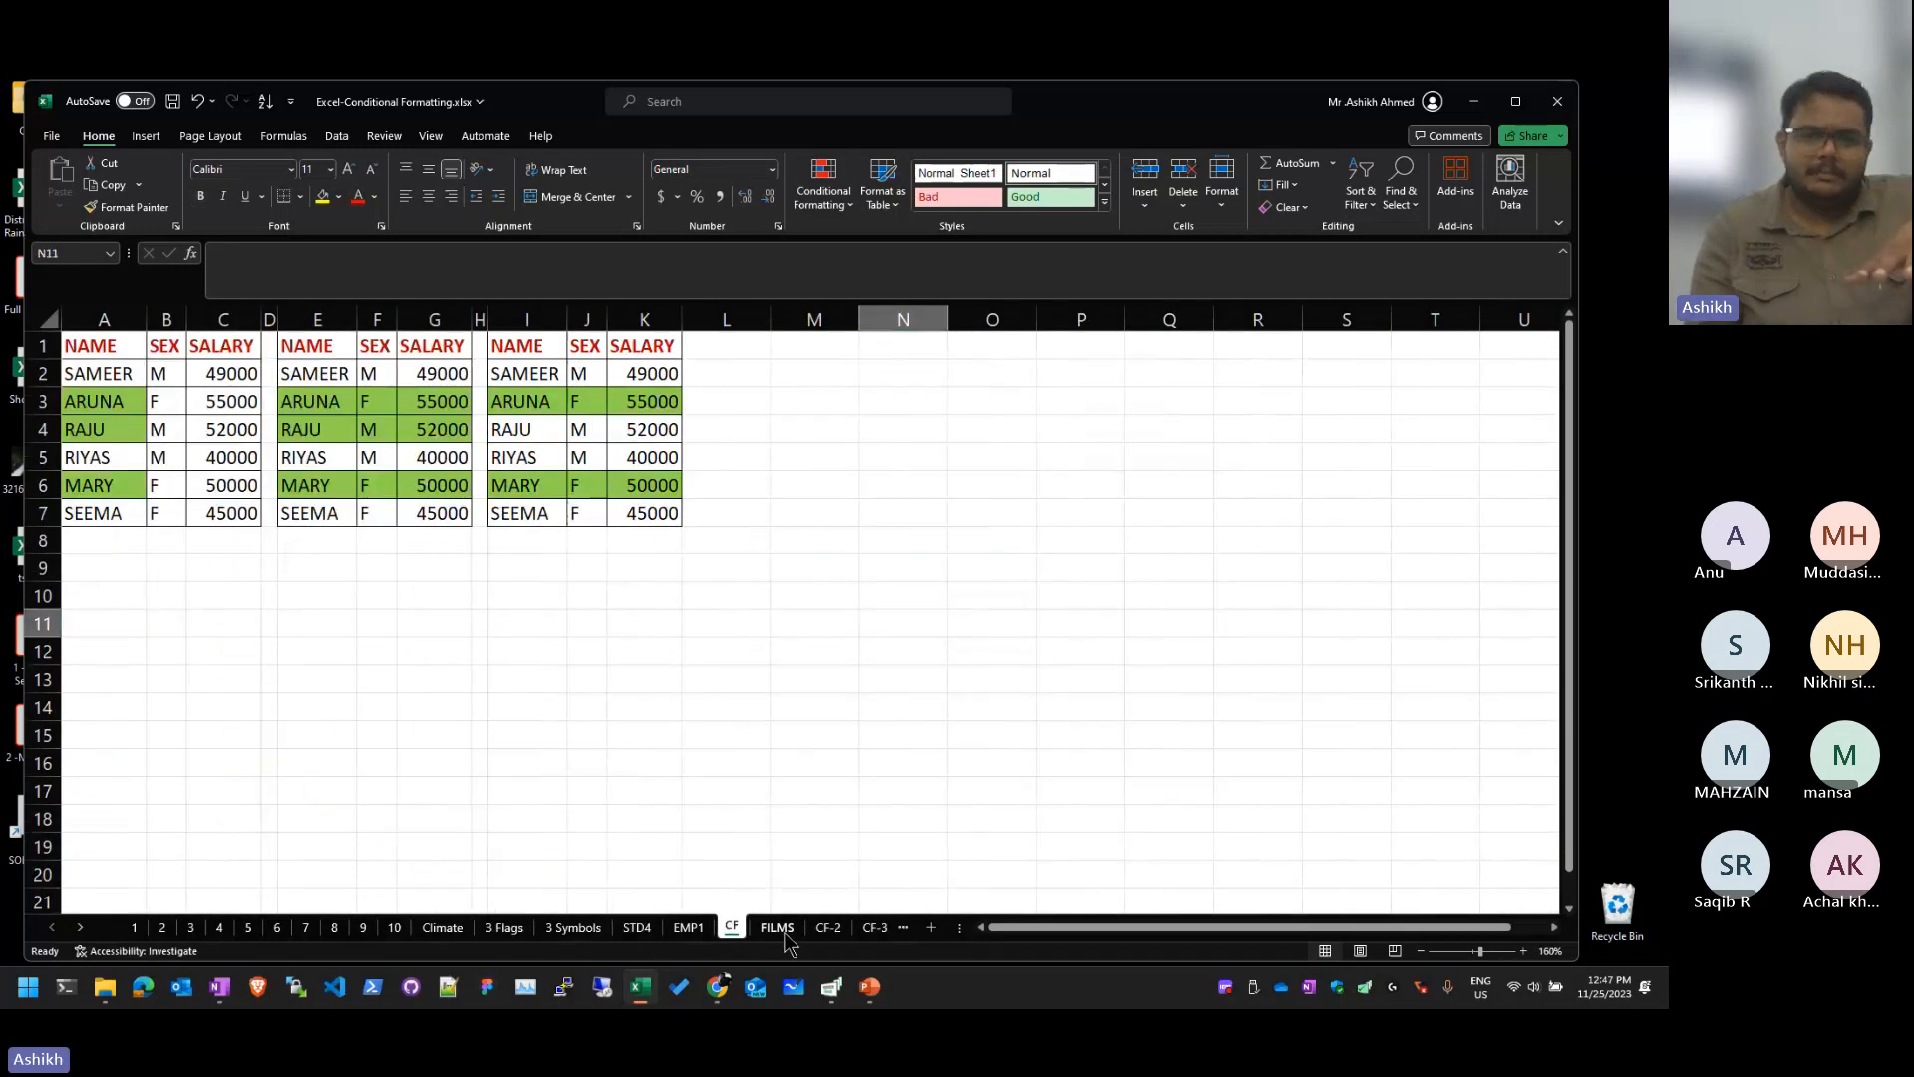
pyautogui.click(782, 936)
pyautogui.hotkey('ctrl', 'pageup')
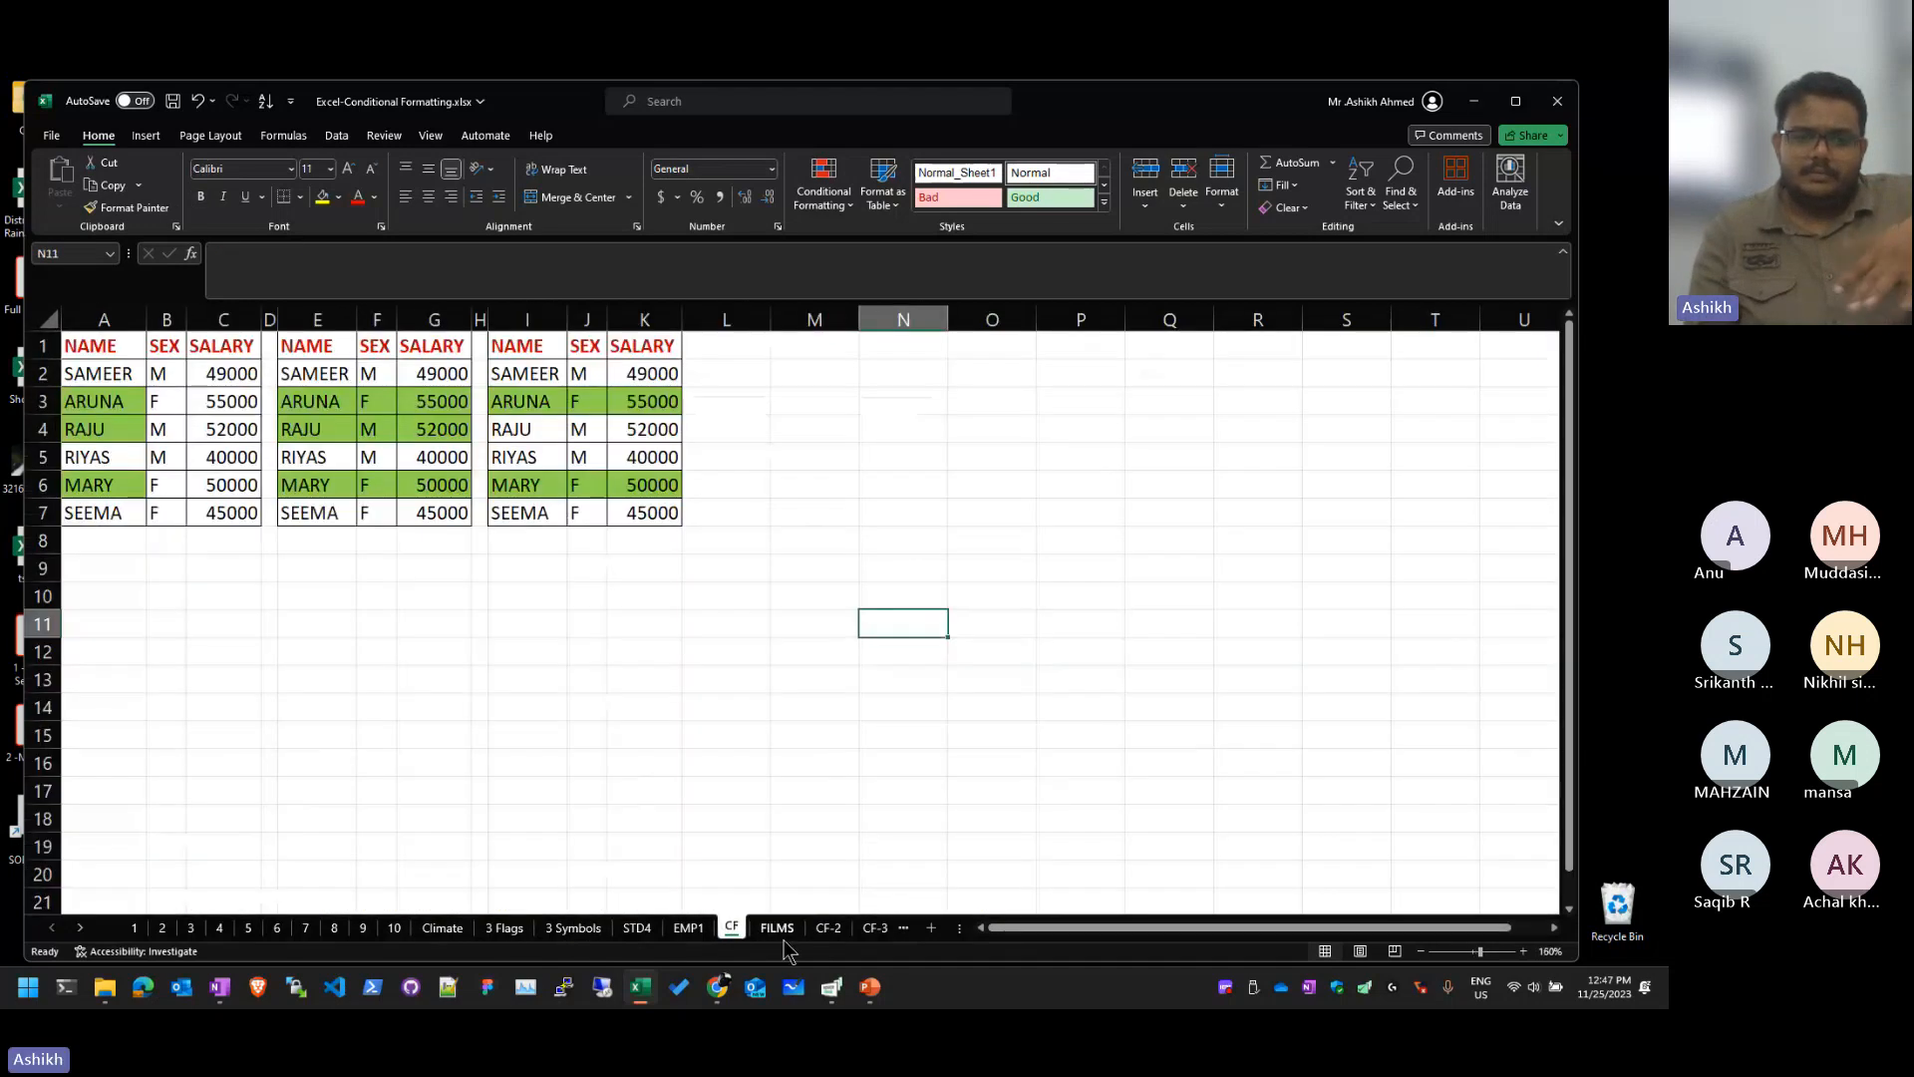
pyautogui.click(778, 929)
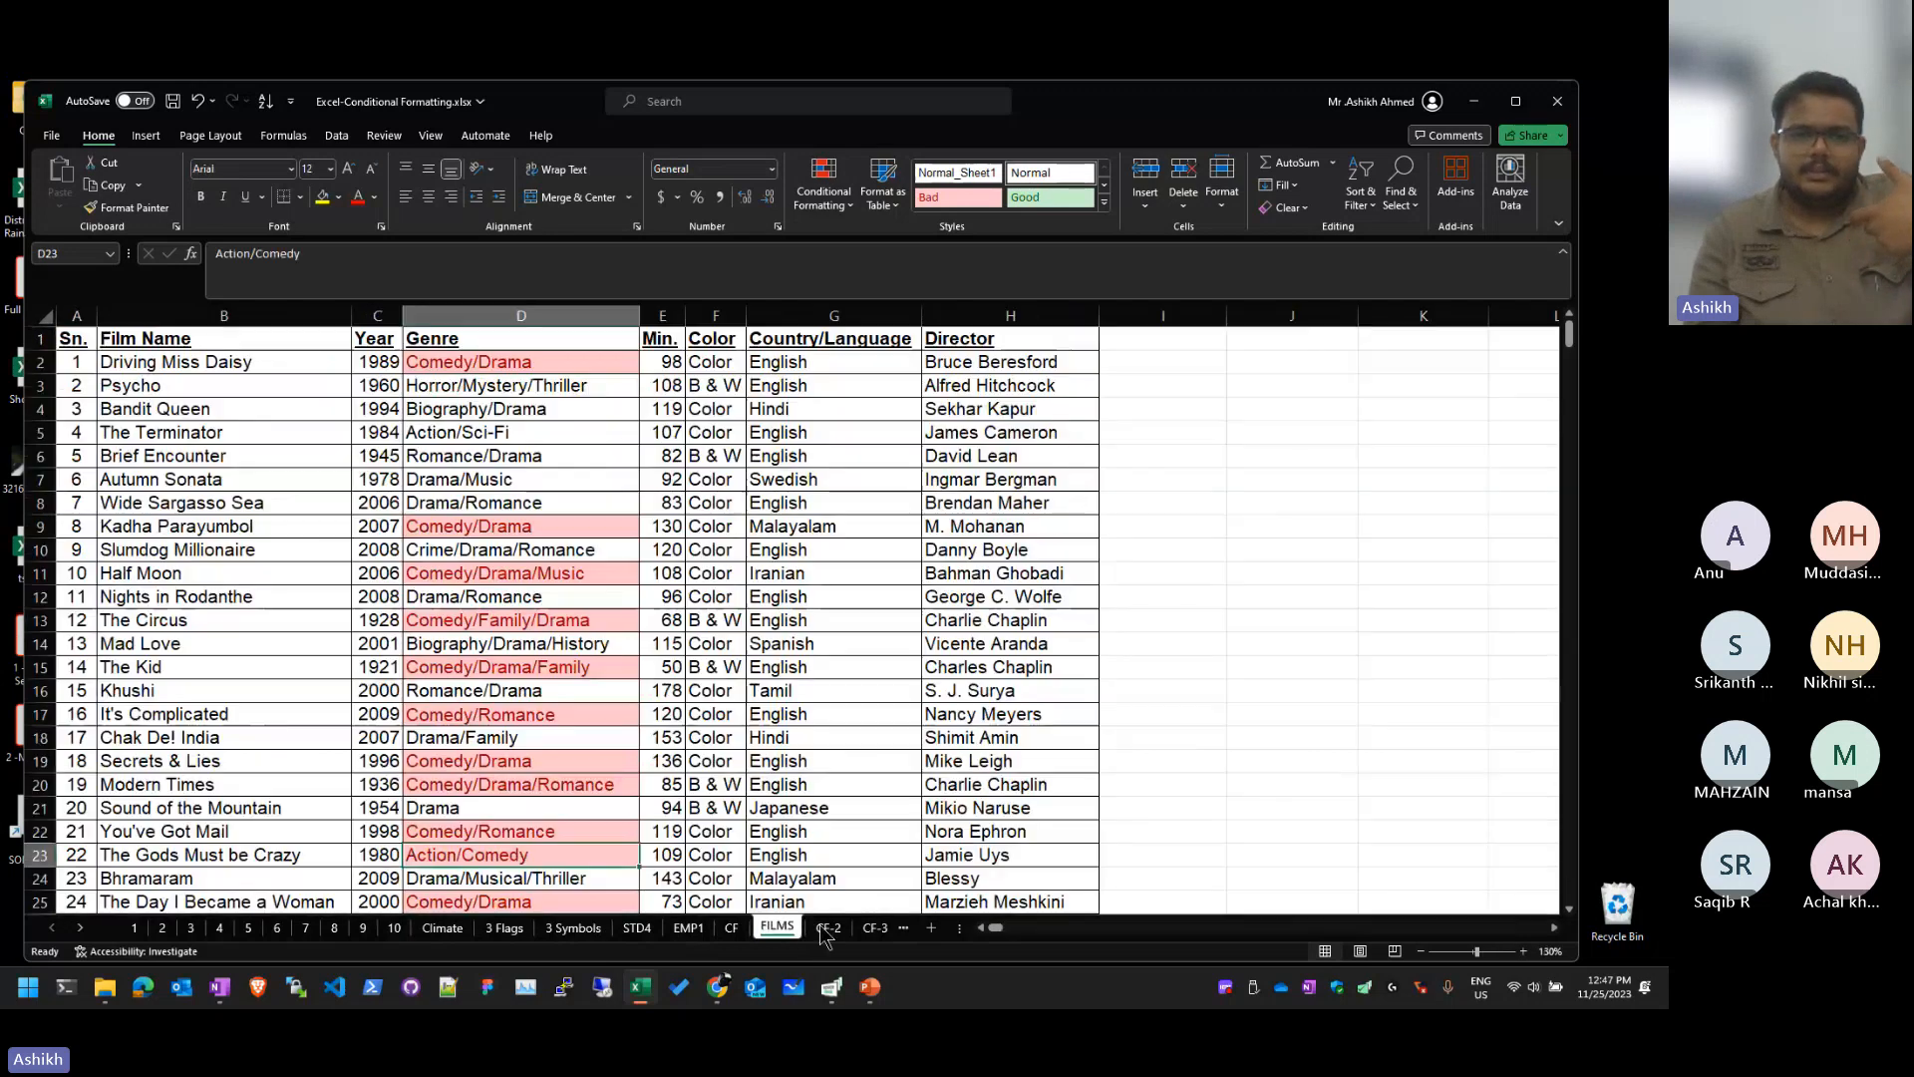
pyautogui.click(829, 928)
pyautogui.click(875, 928)
pyautogui.click(801, 927)
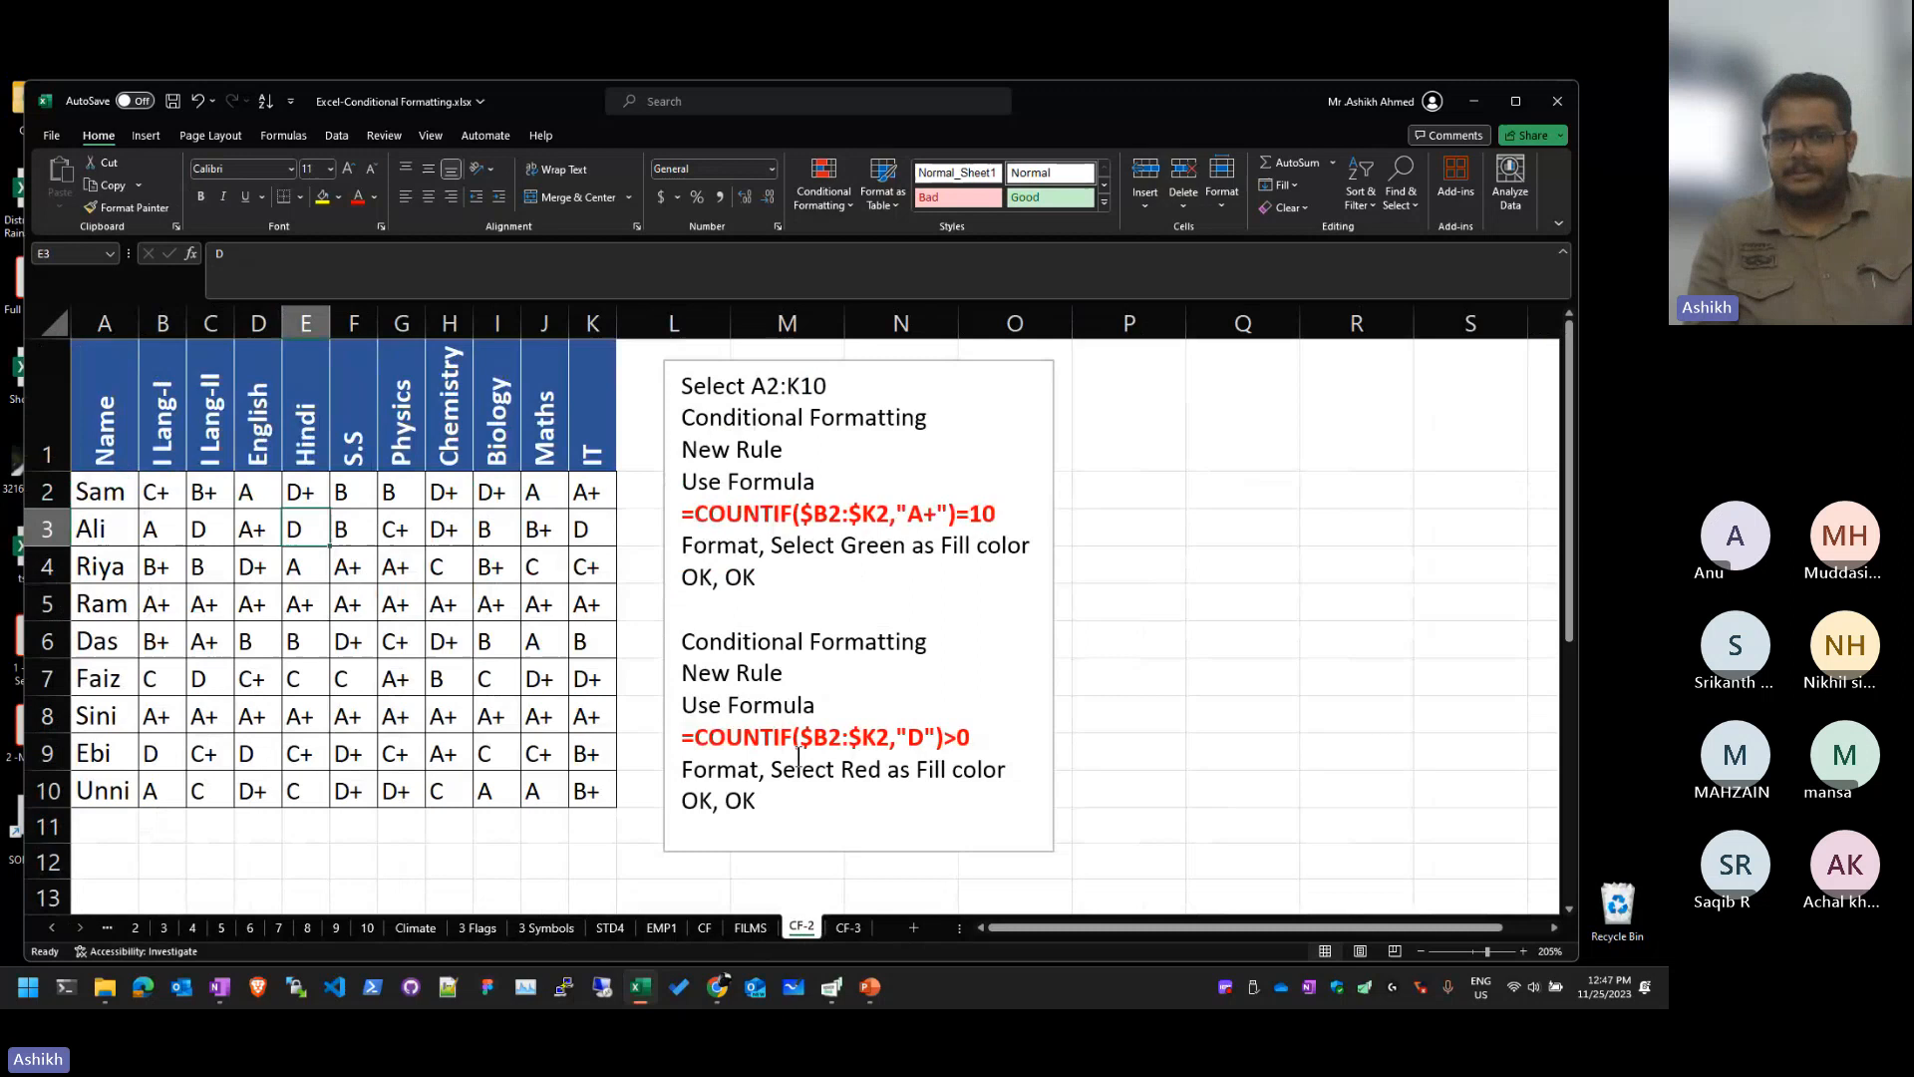
pyautogui.click(546, 931)
pyautogui.click(479, 929)
pyautogui.click(402, 926)
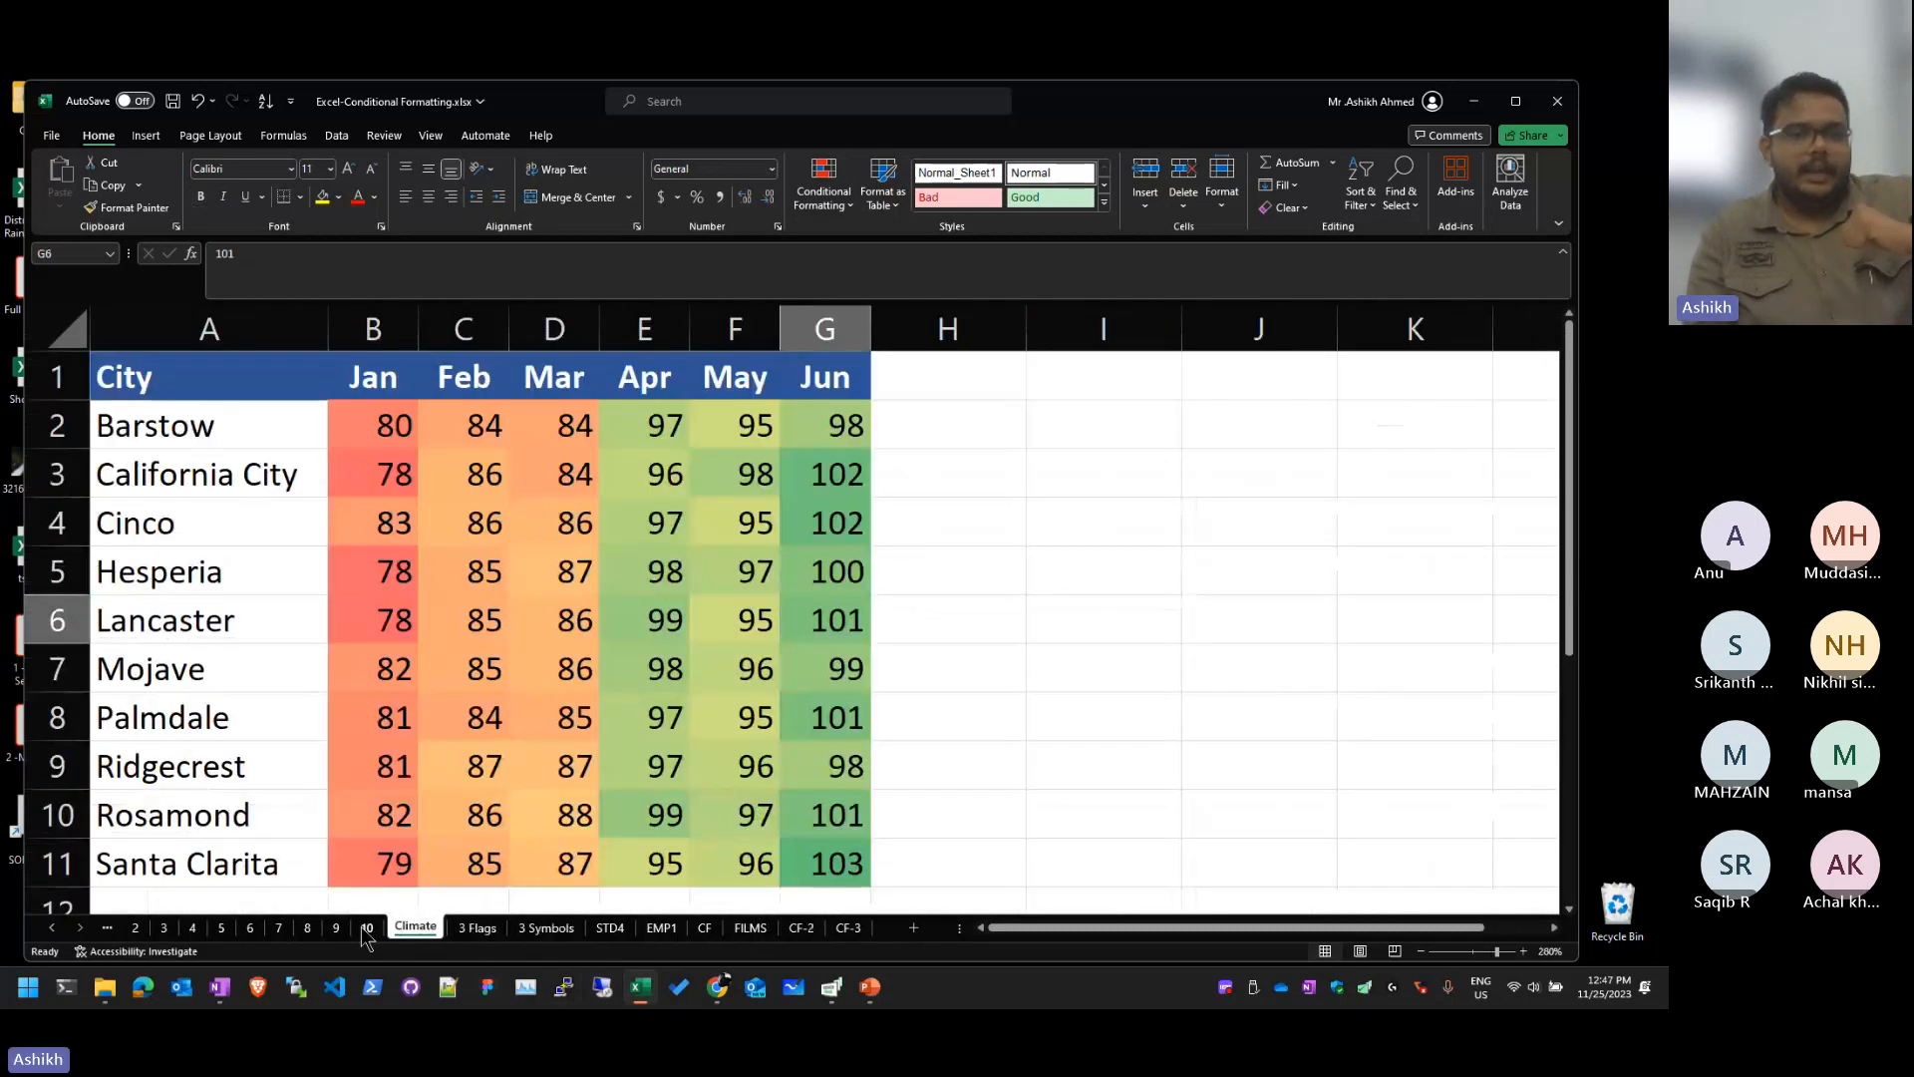
pyautogui.click(367, 927)
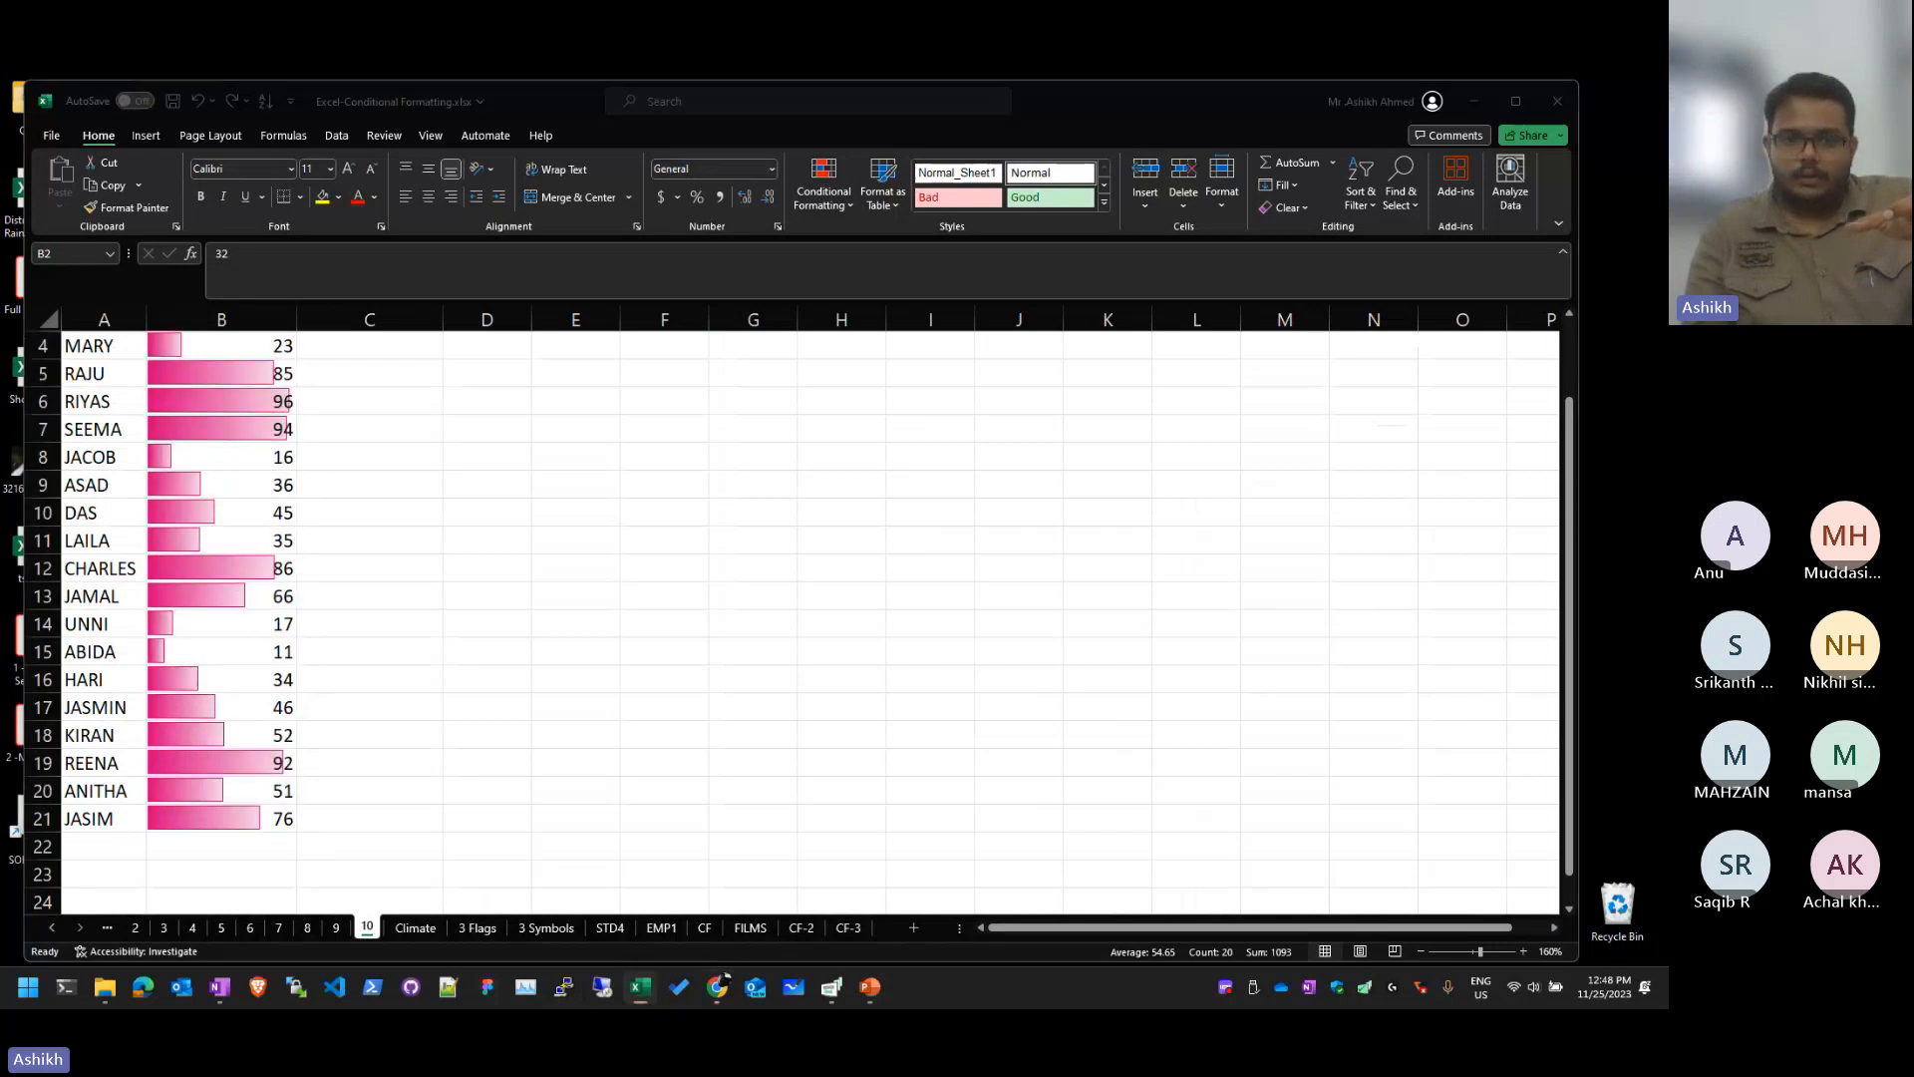
# Step: Switch to Excel Notes - D1.pdf in Chrome and examine its conditional formatting samples and the sample sheet on the first page
pyautogui.hotkey('alt', 'Tab')
pyautogui.scroll(15, 993, 640)
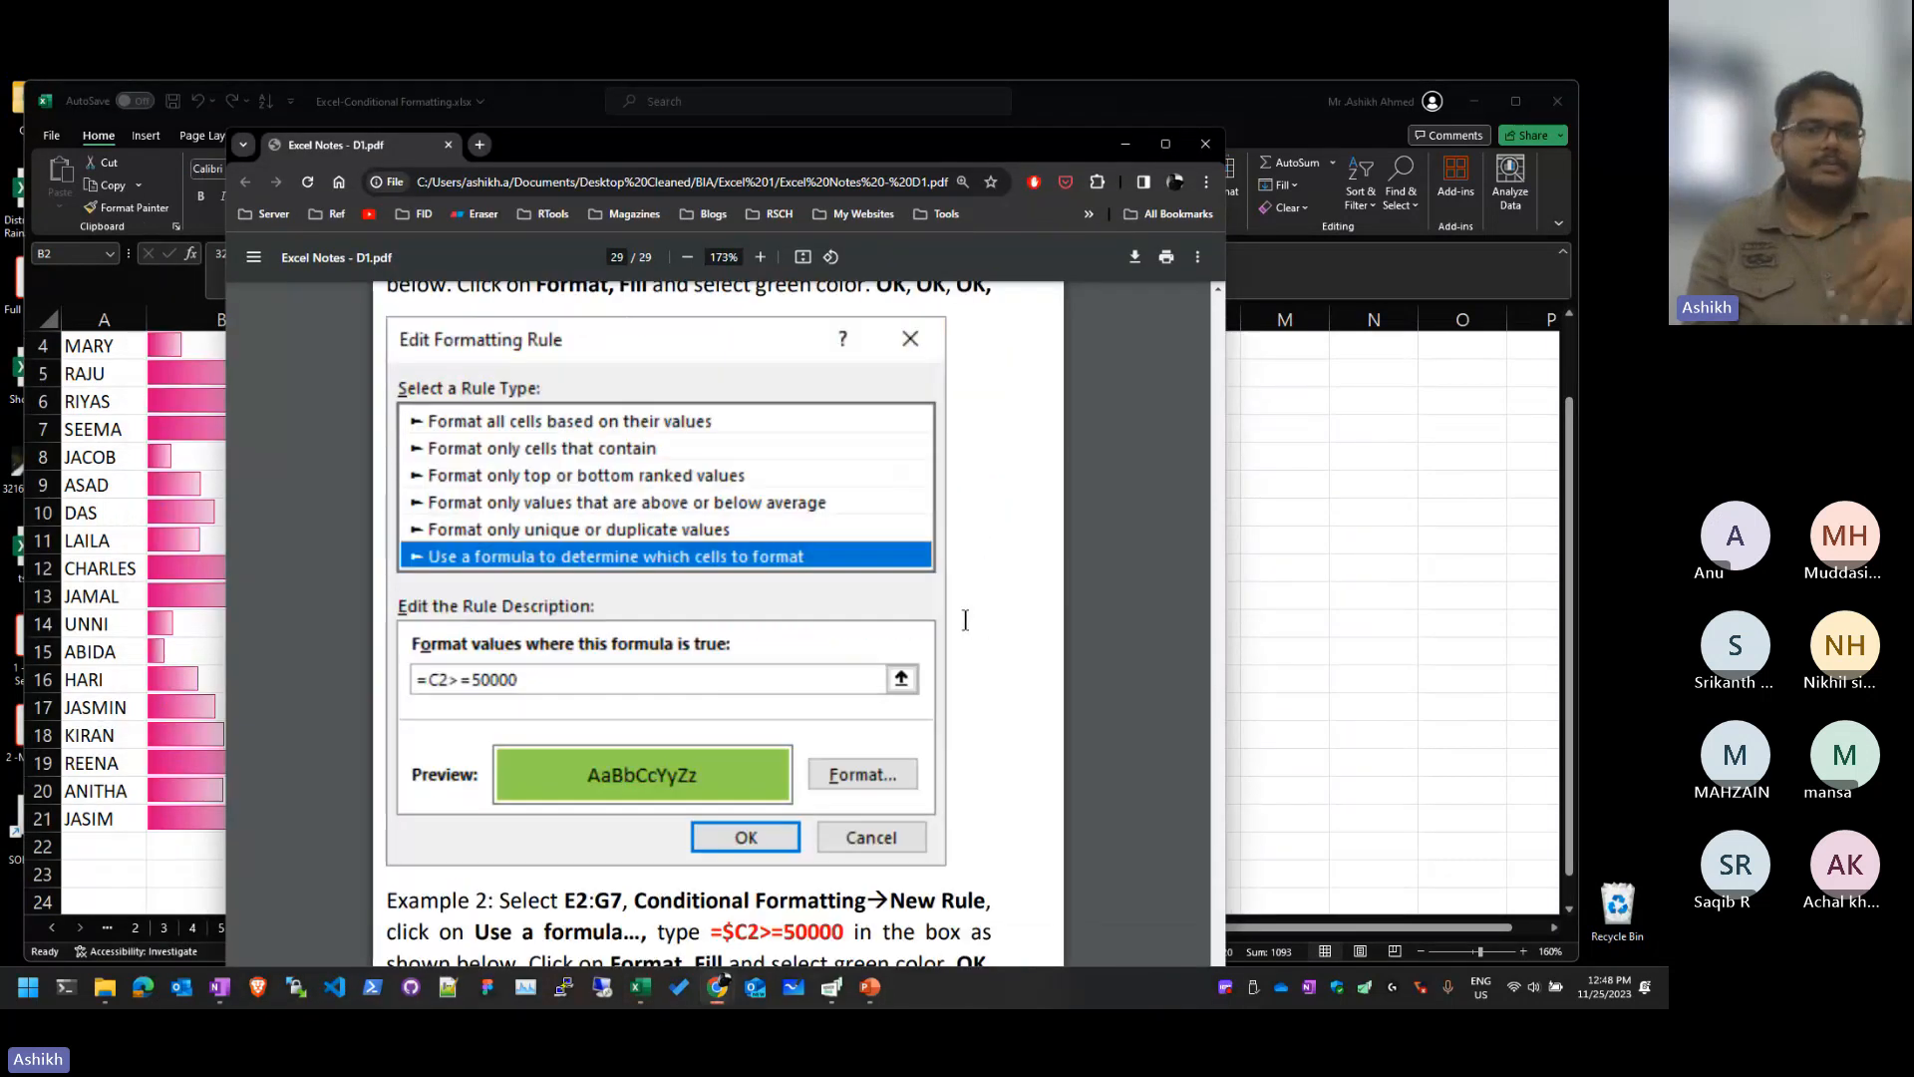
pyautogui.scroll(10, 965, 620)
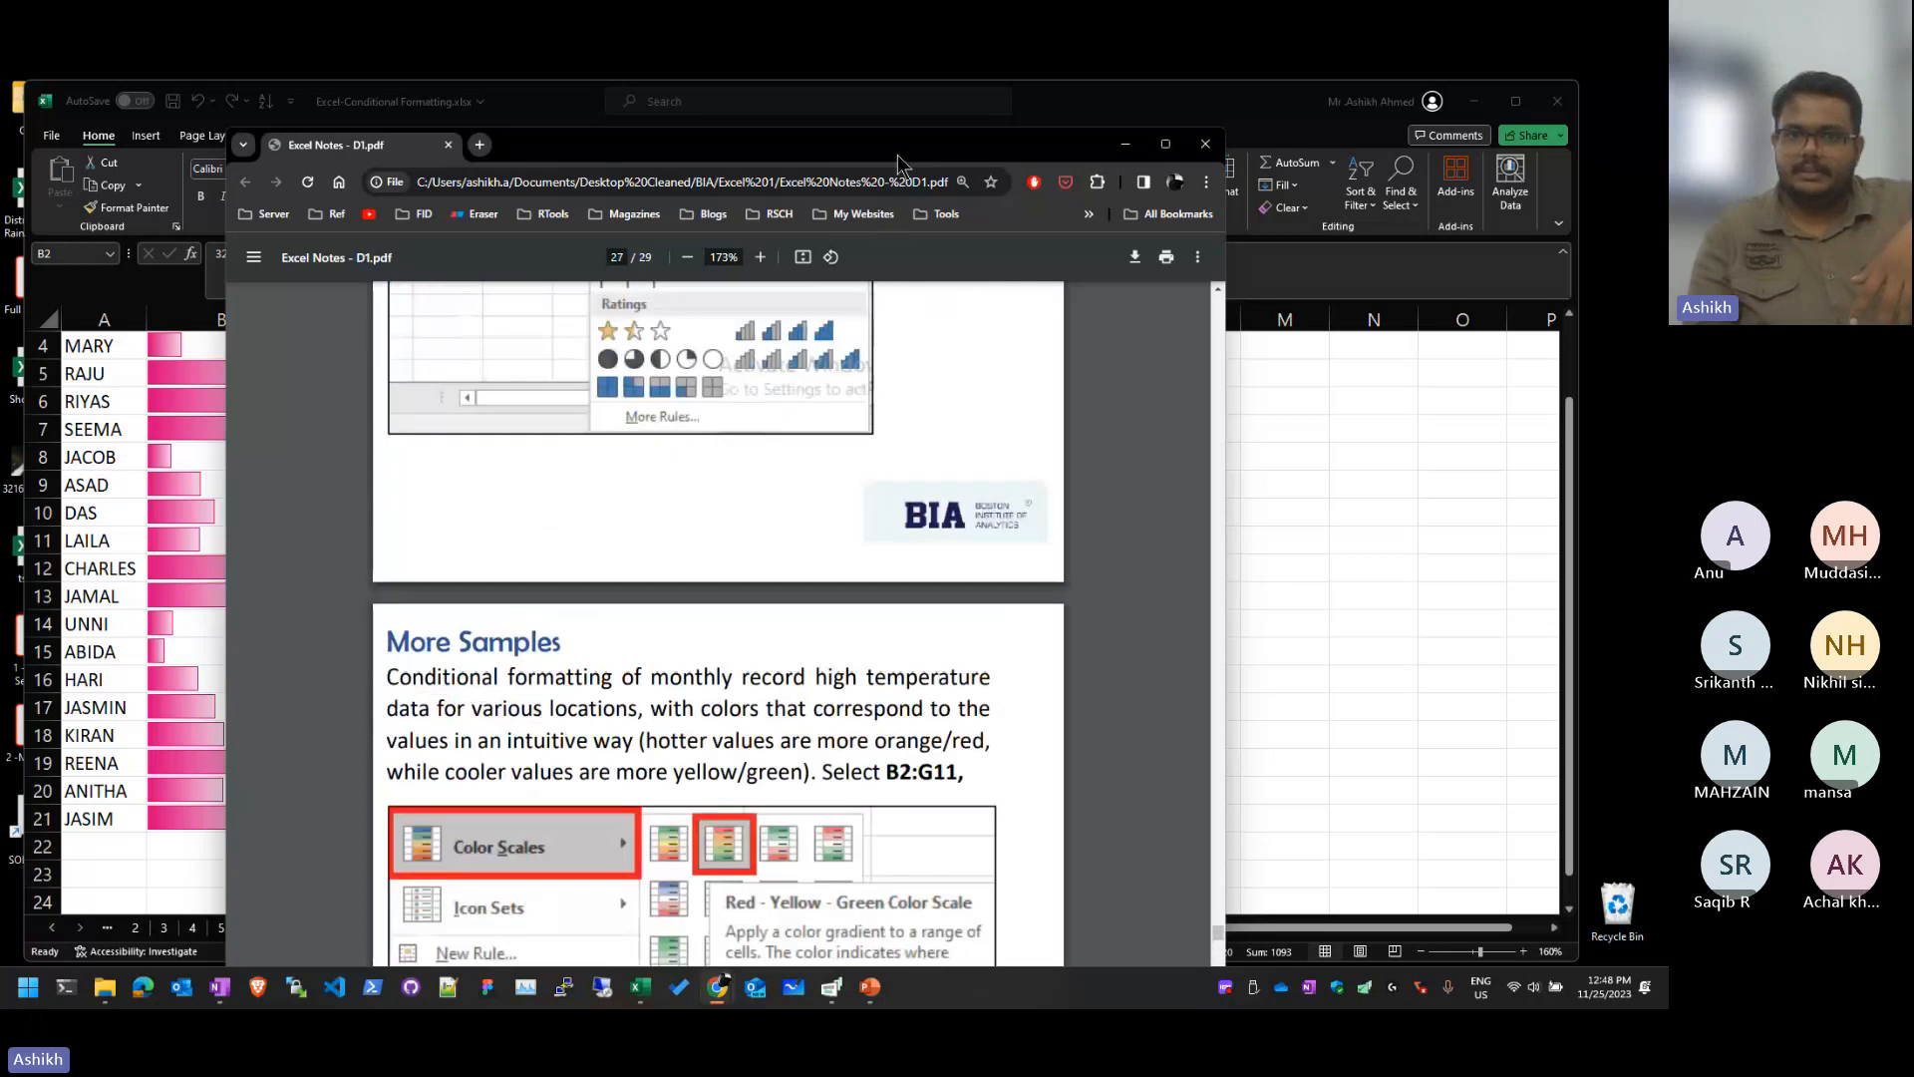
pyautogui.hotkey('alt', 'Tab')
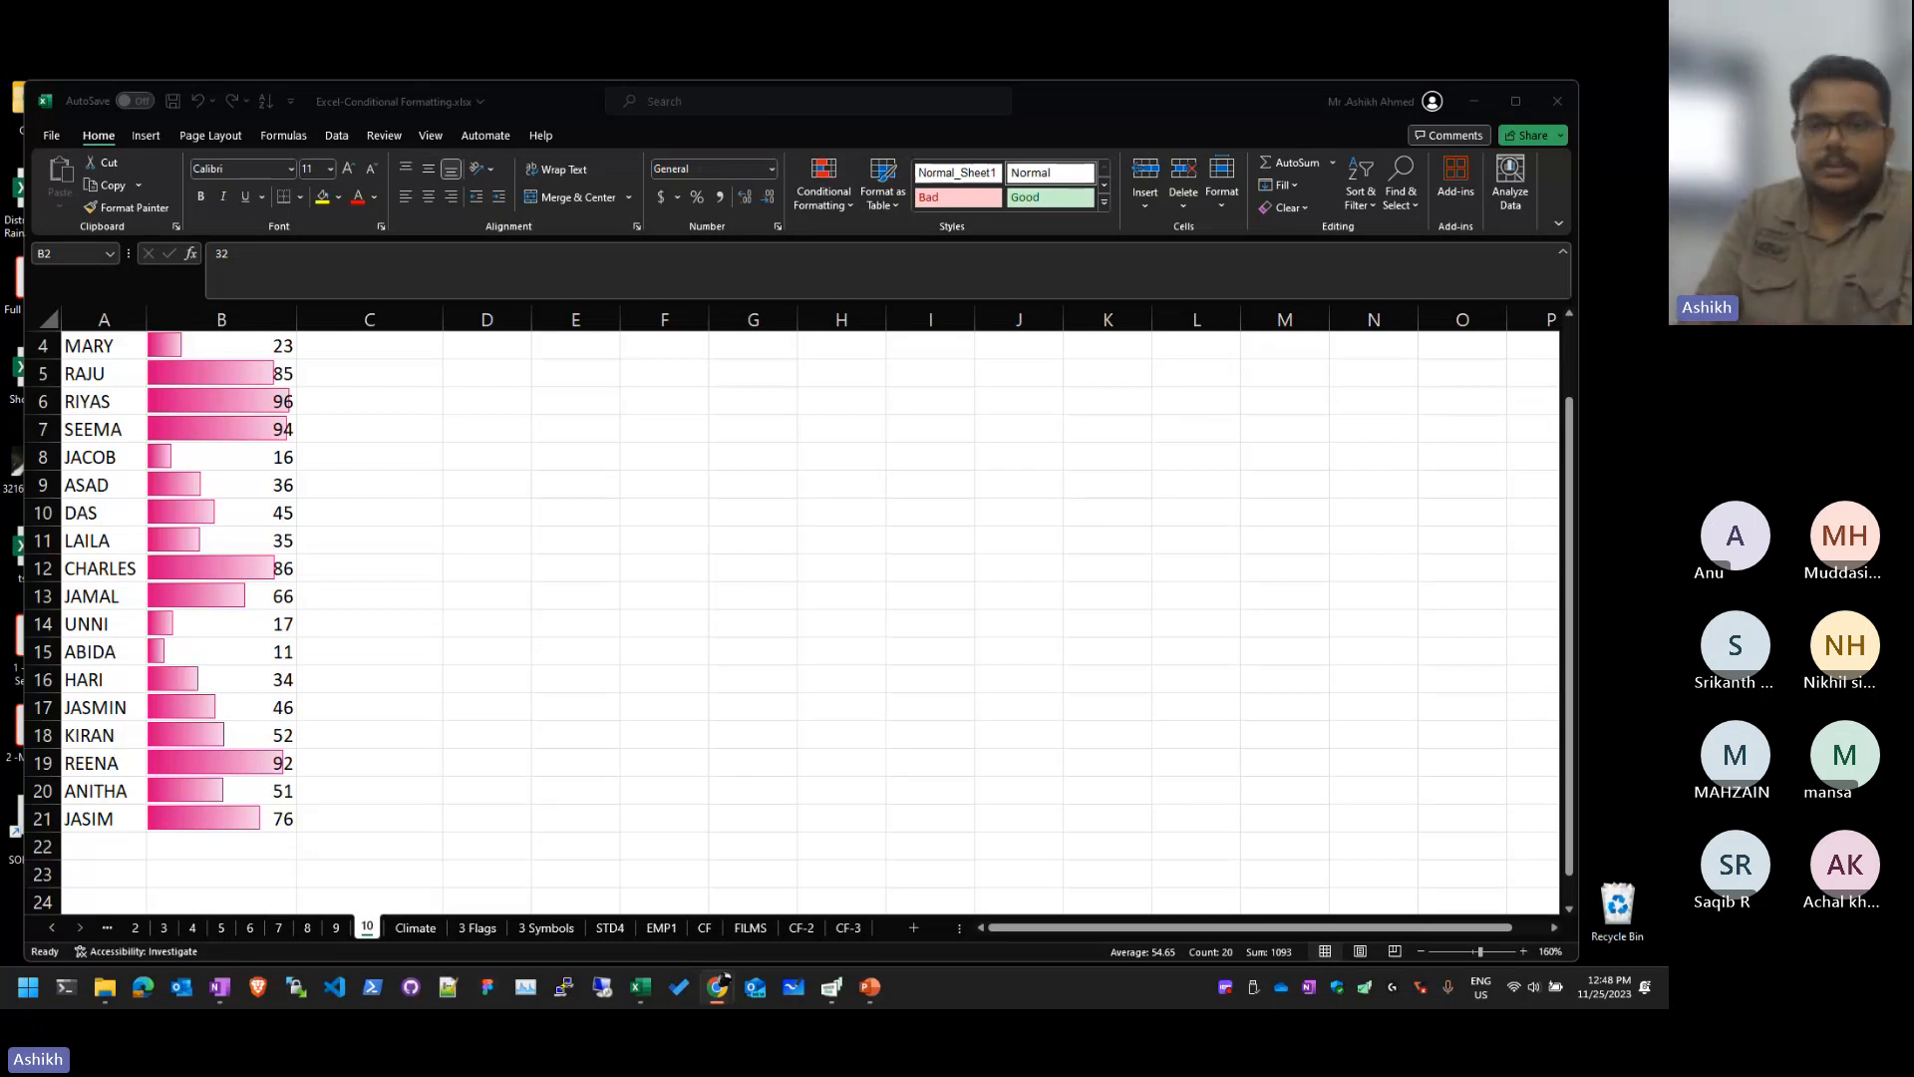
pyautogui.hotkey('alt', 'Tab')
pyautogui.scroll(-1, 854, 545)
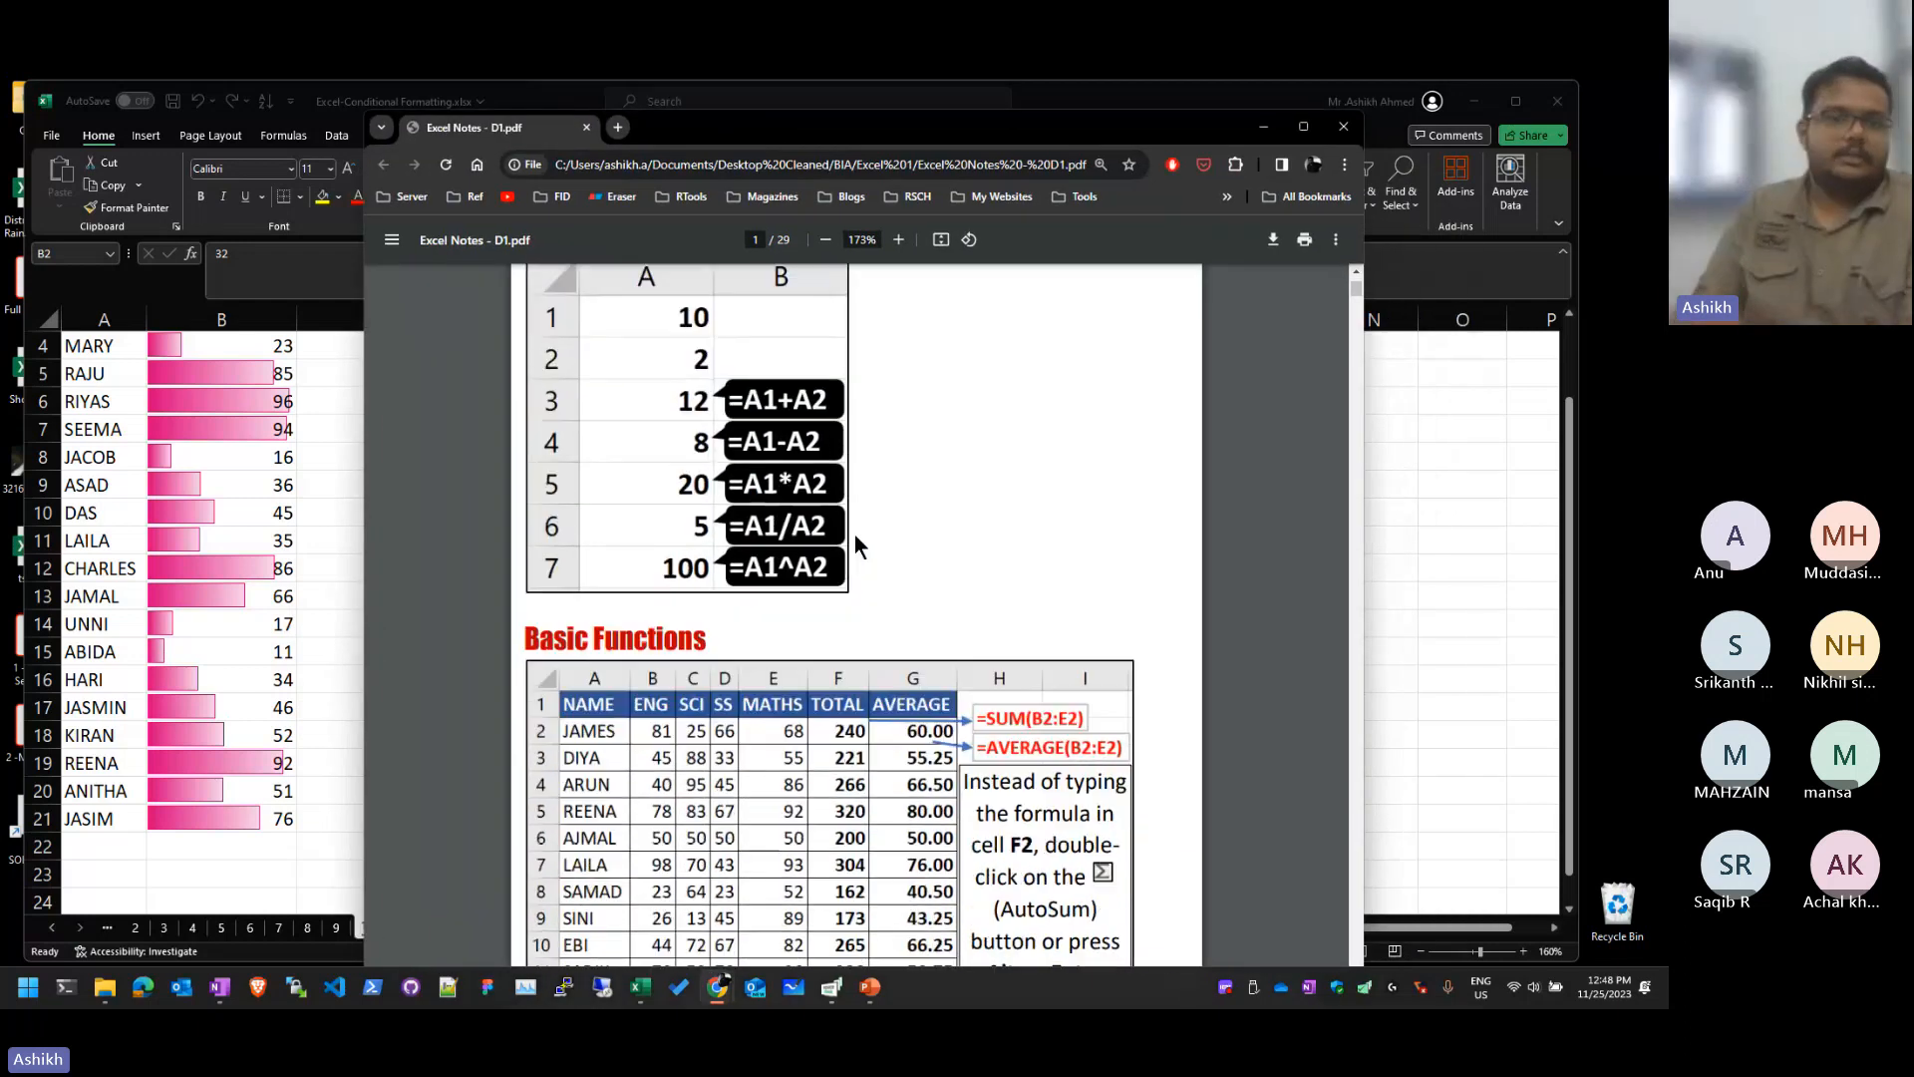
pyautogui.scroll(1, 857, 538)
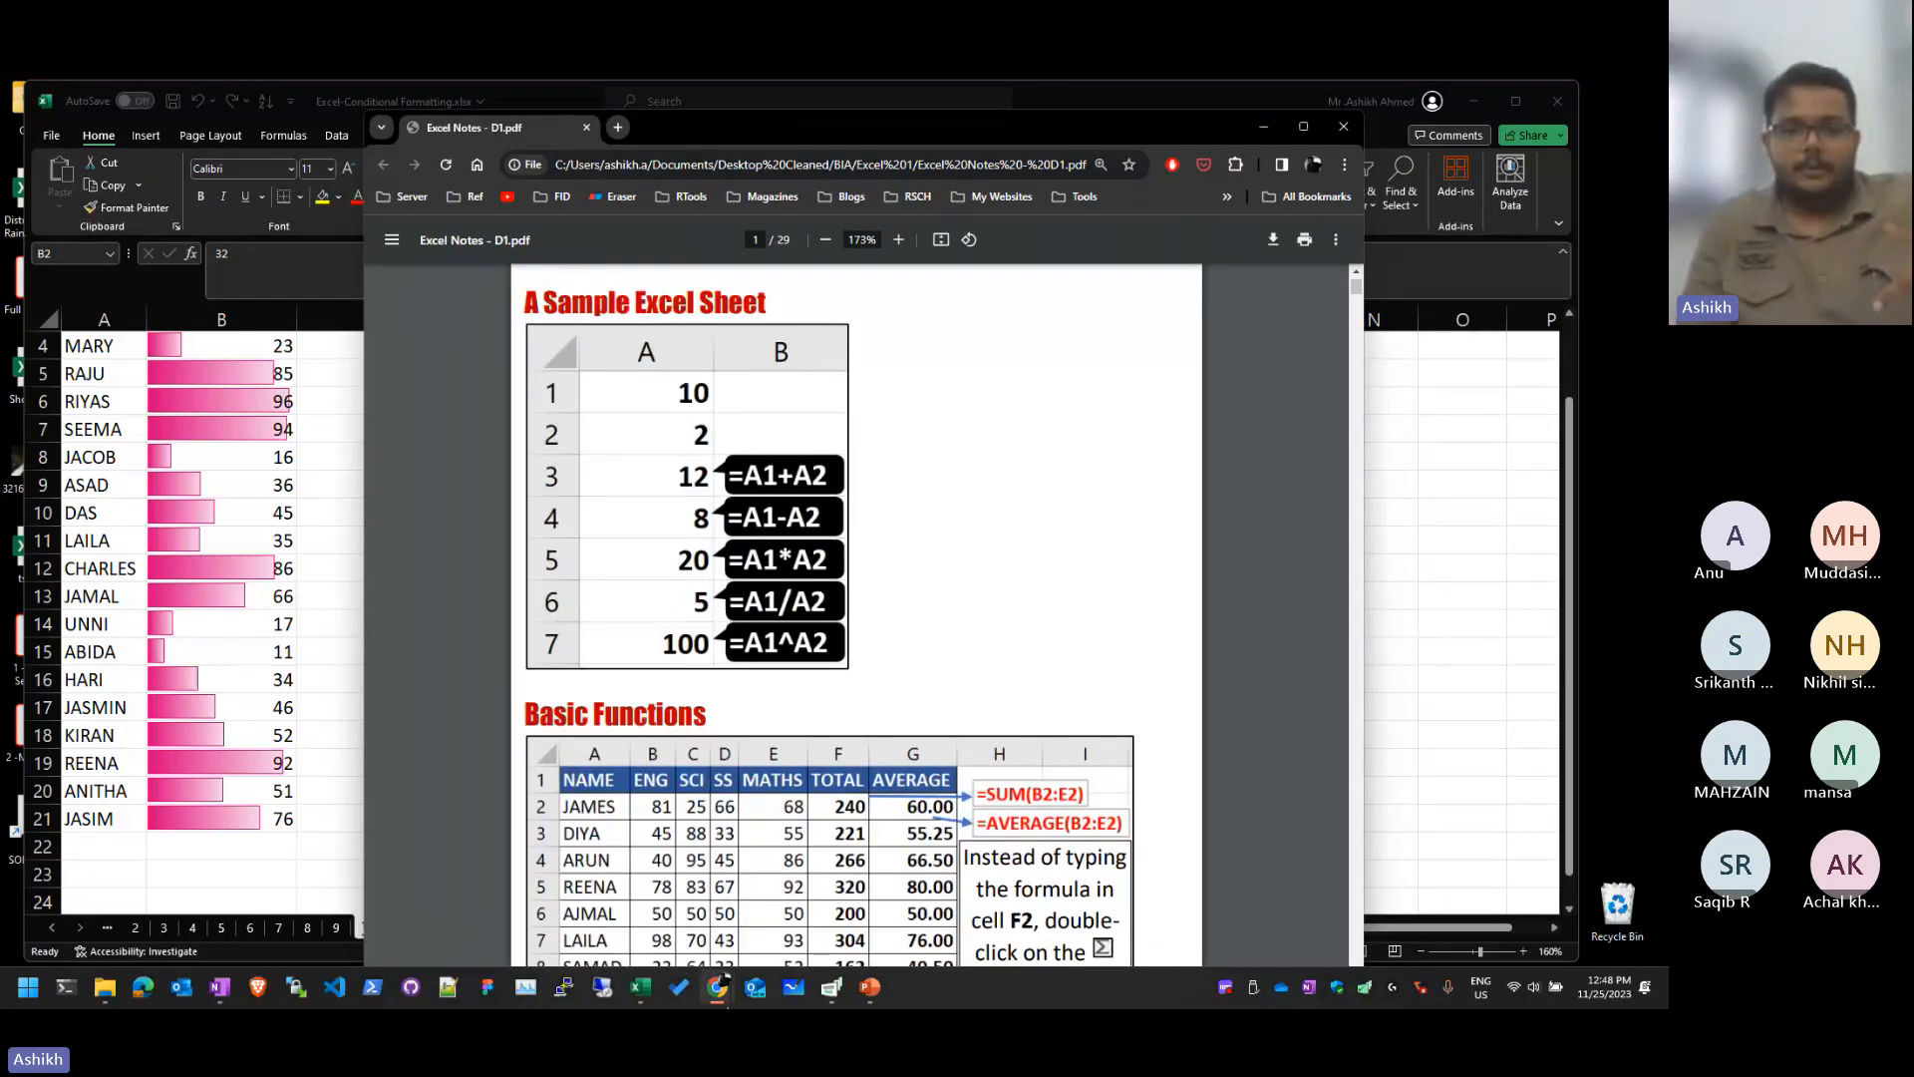